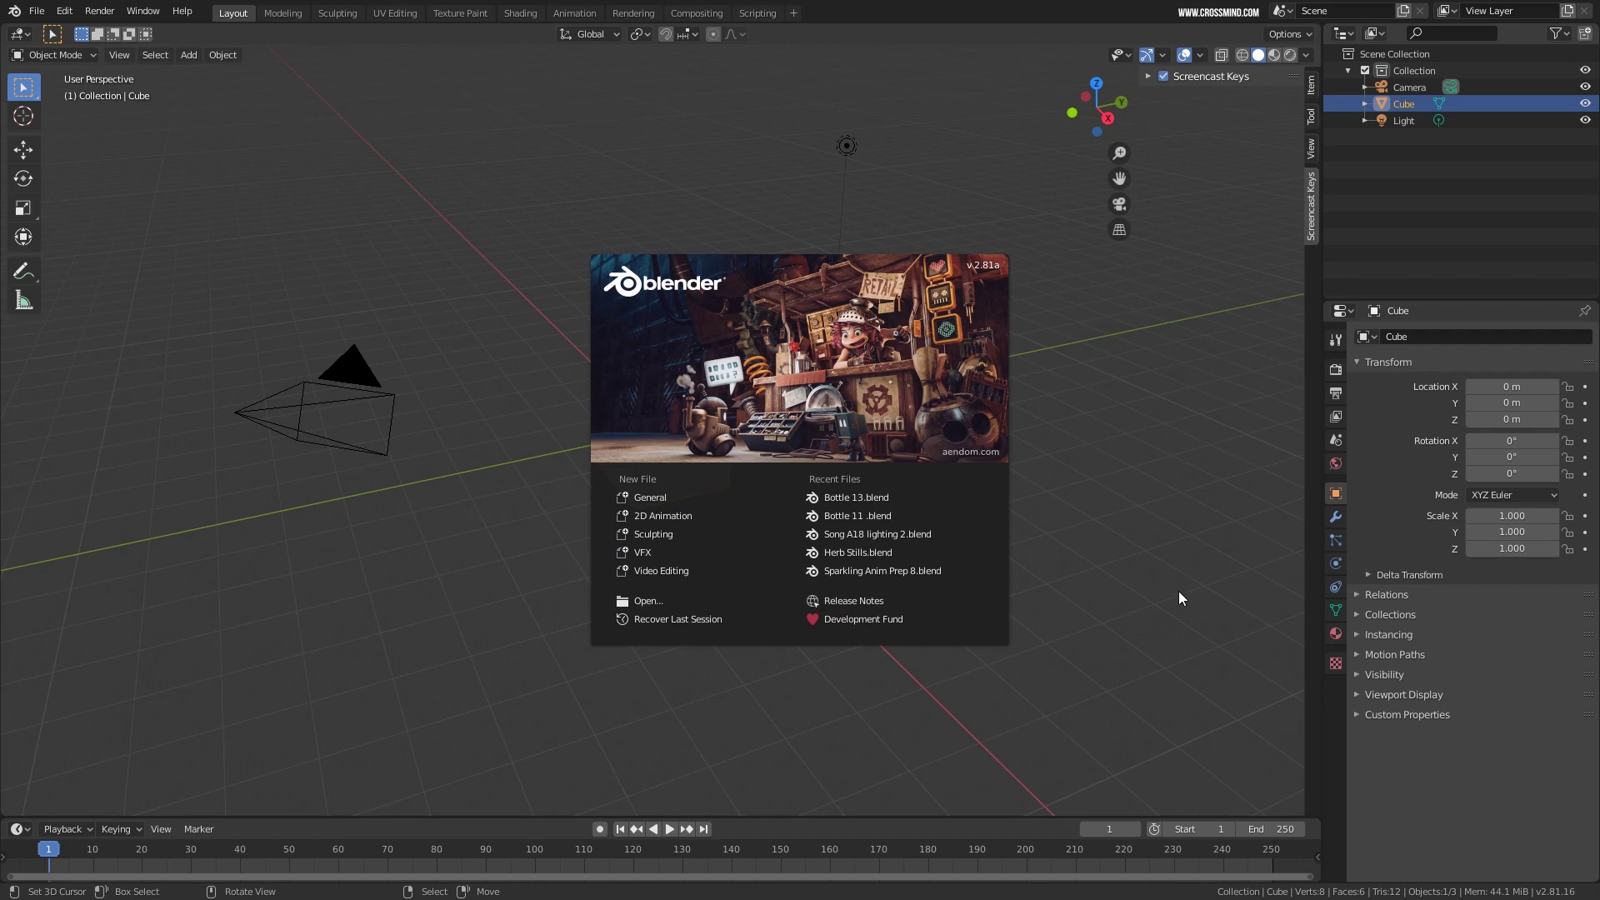
Dismiss the splash screen and hide the viewport sidebar.
{"action": "left_click", "coordinate": [1164, 472]}
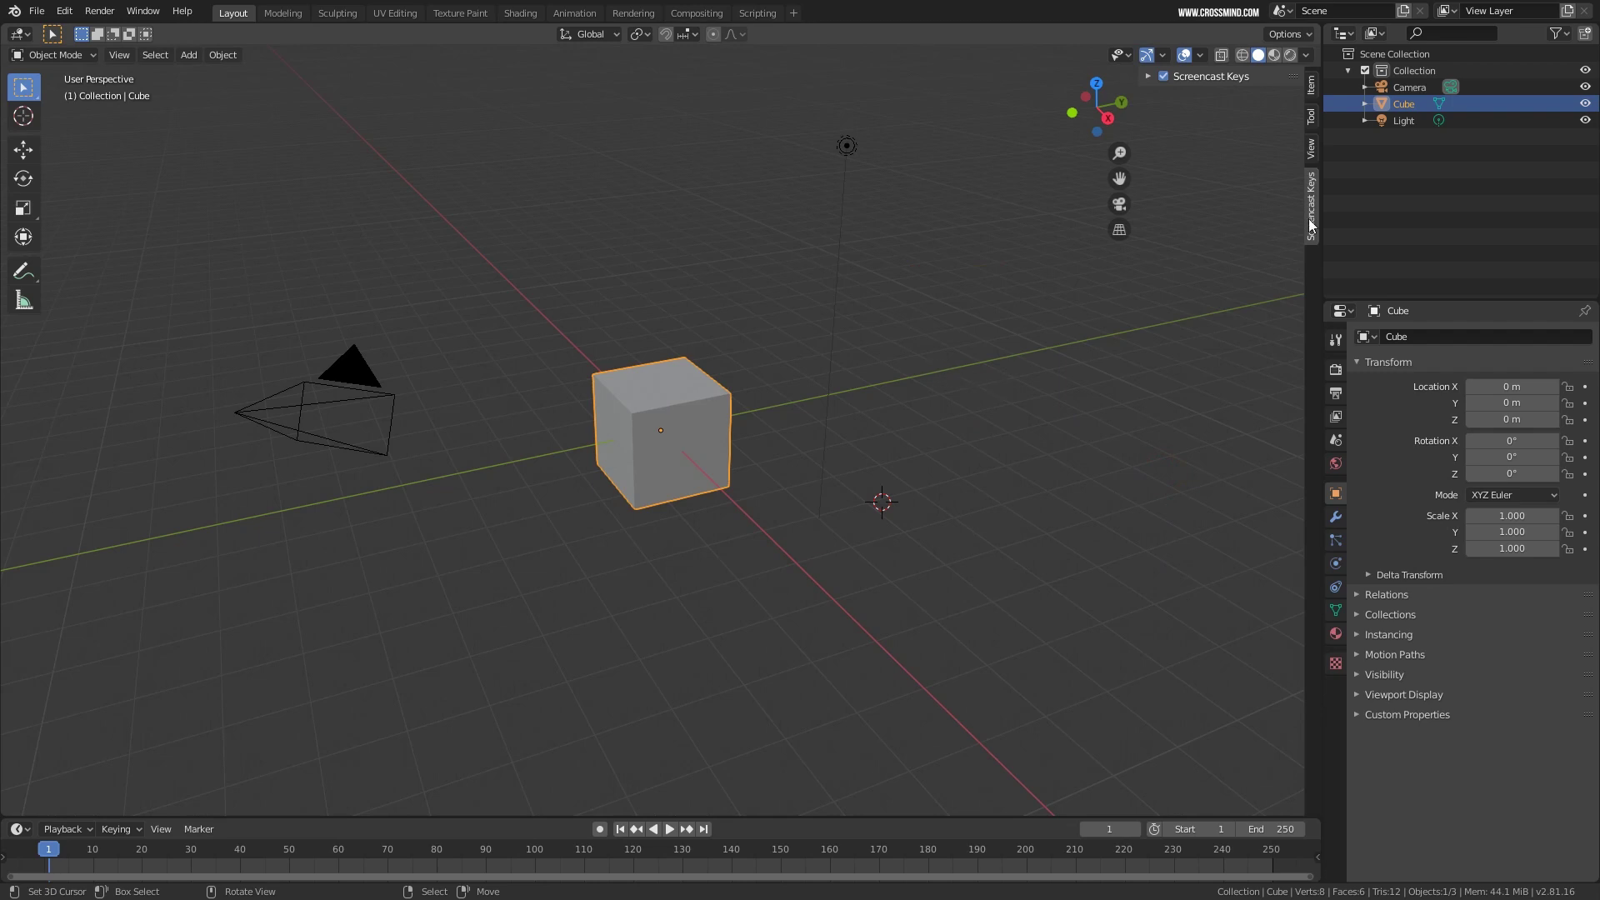
{"action": "key", "text": "n"}
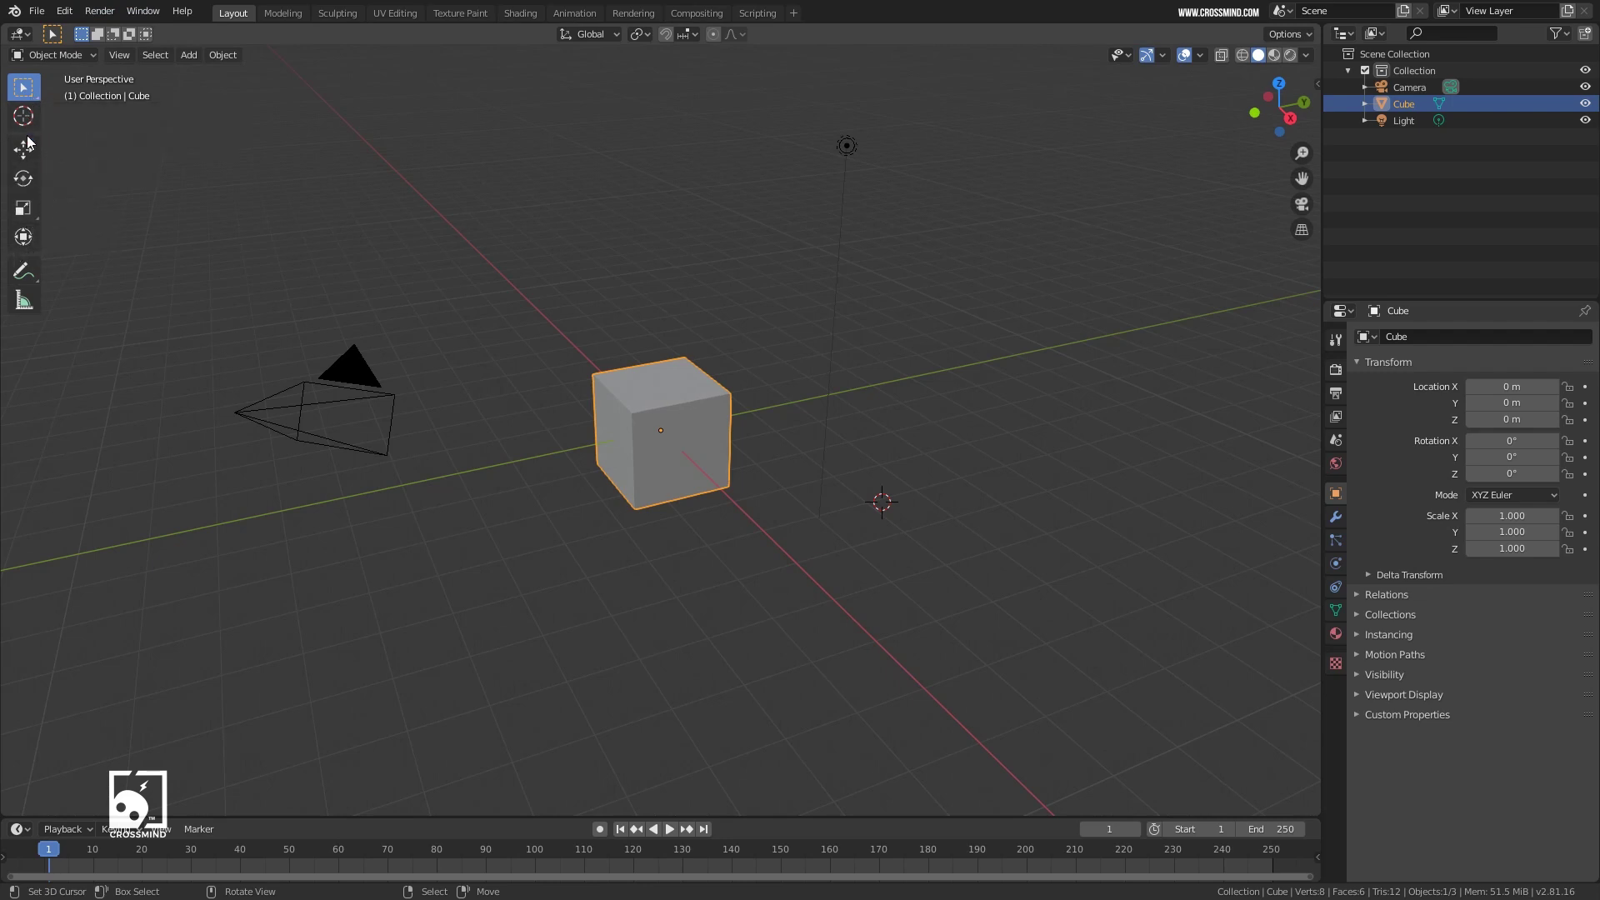
Switch the cube to Texture Paint and Sculpt Mode to compare their tools, and return it to Object Mode.
{"action": "left_click", "coordinate": [58, 56]}
{"action": "left_click", "coordinate": [61, 165]}
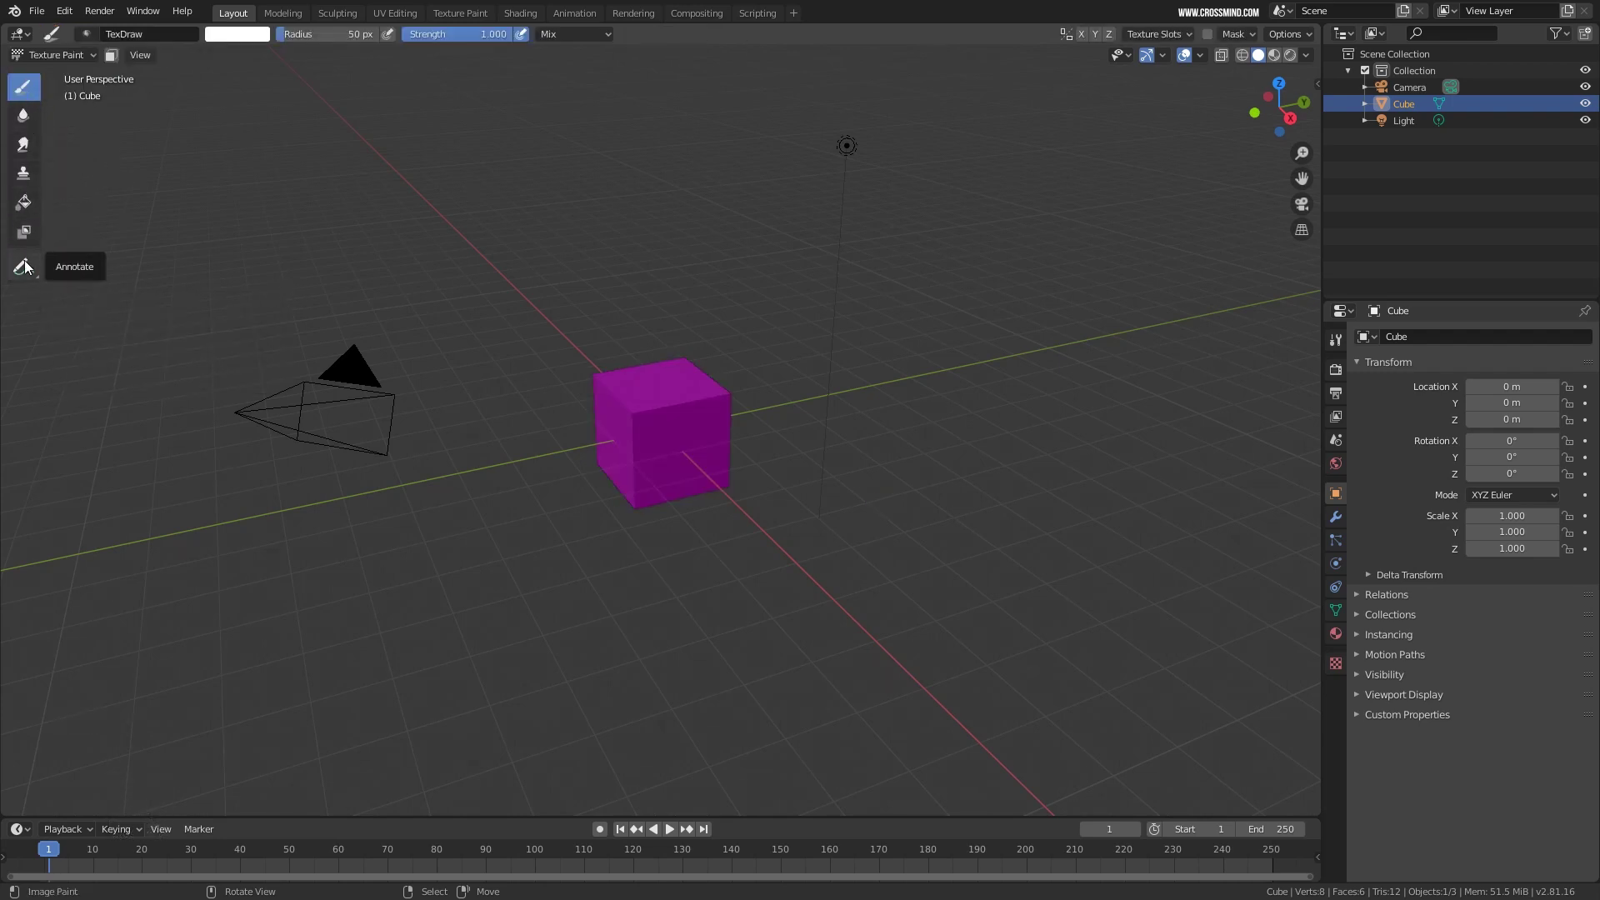
{"action": "left_click", "coordinate": [68, 56]}
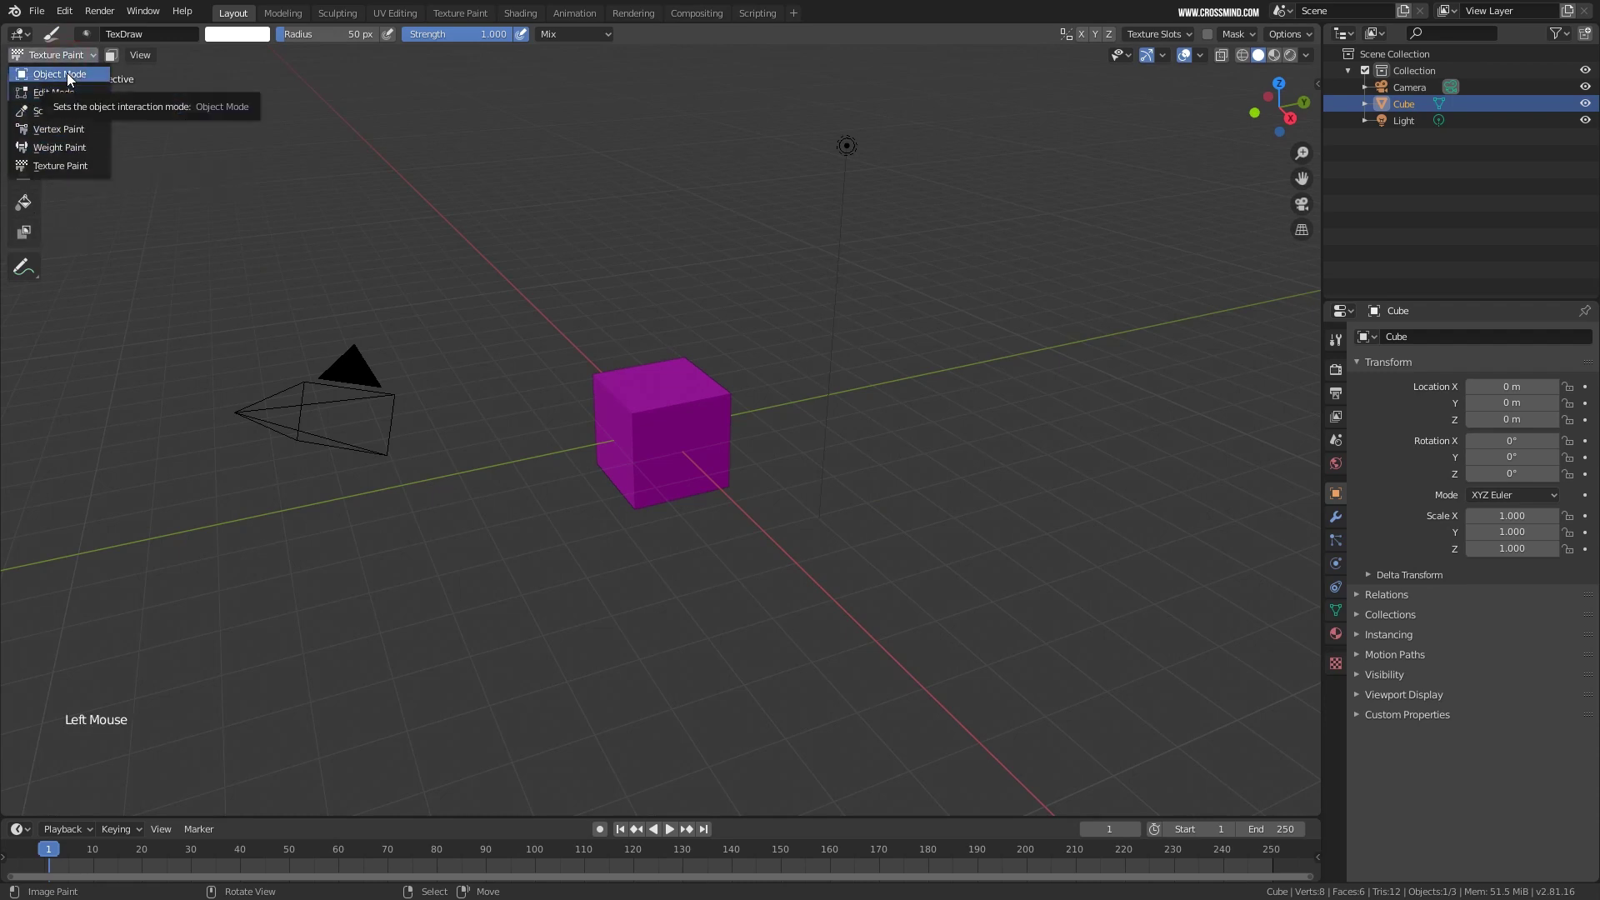
{"action": "left_click", "coordinate": [60, 112]}
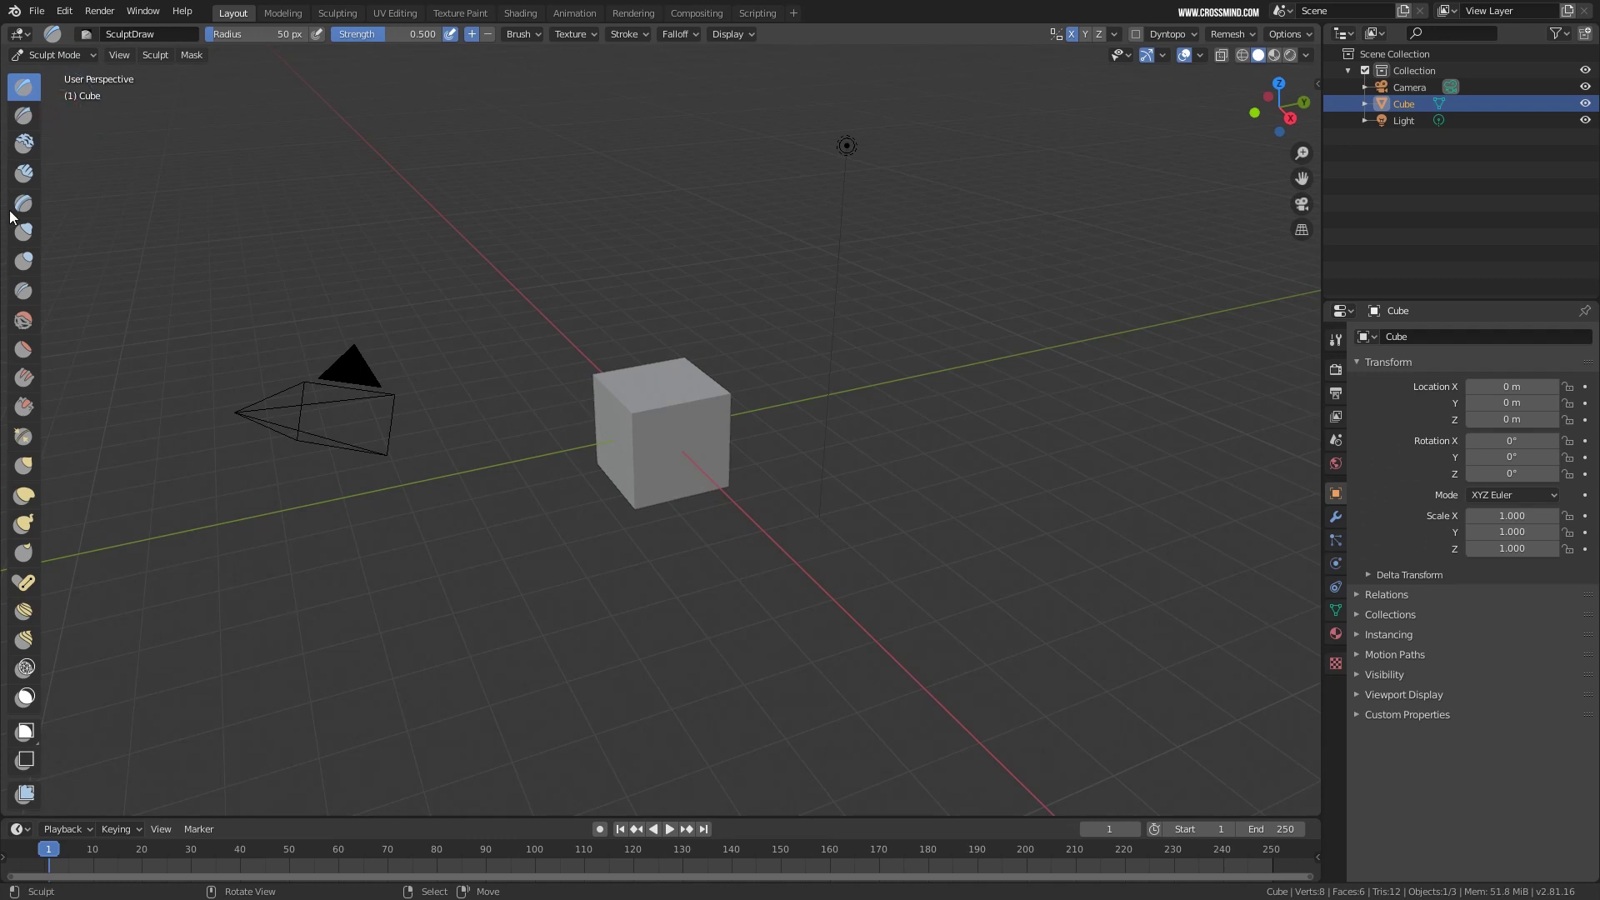
{"action": "left_click", "coordinate": [50, 55]}
{"action": "left_click", "coordinate": [49, 73]}
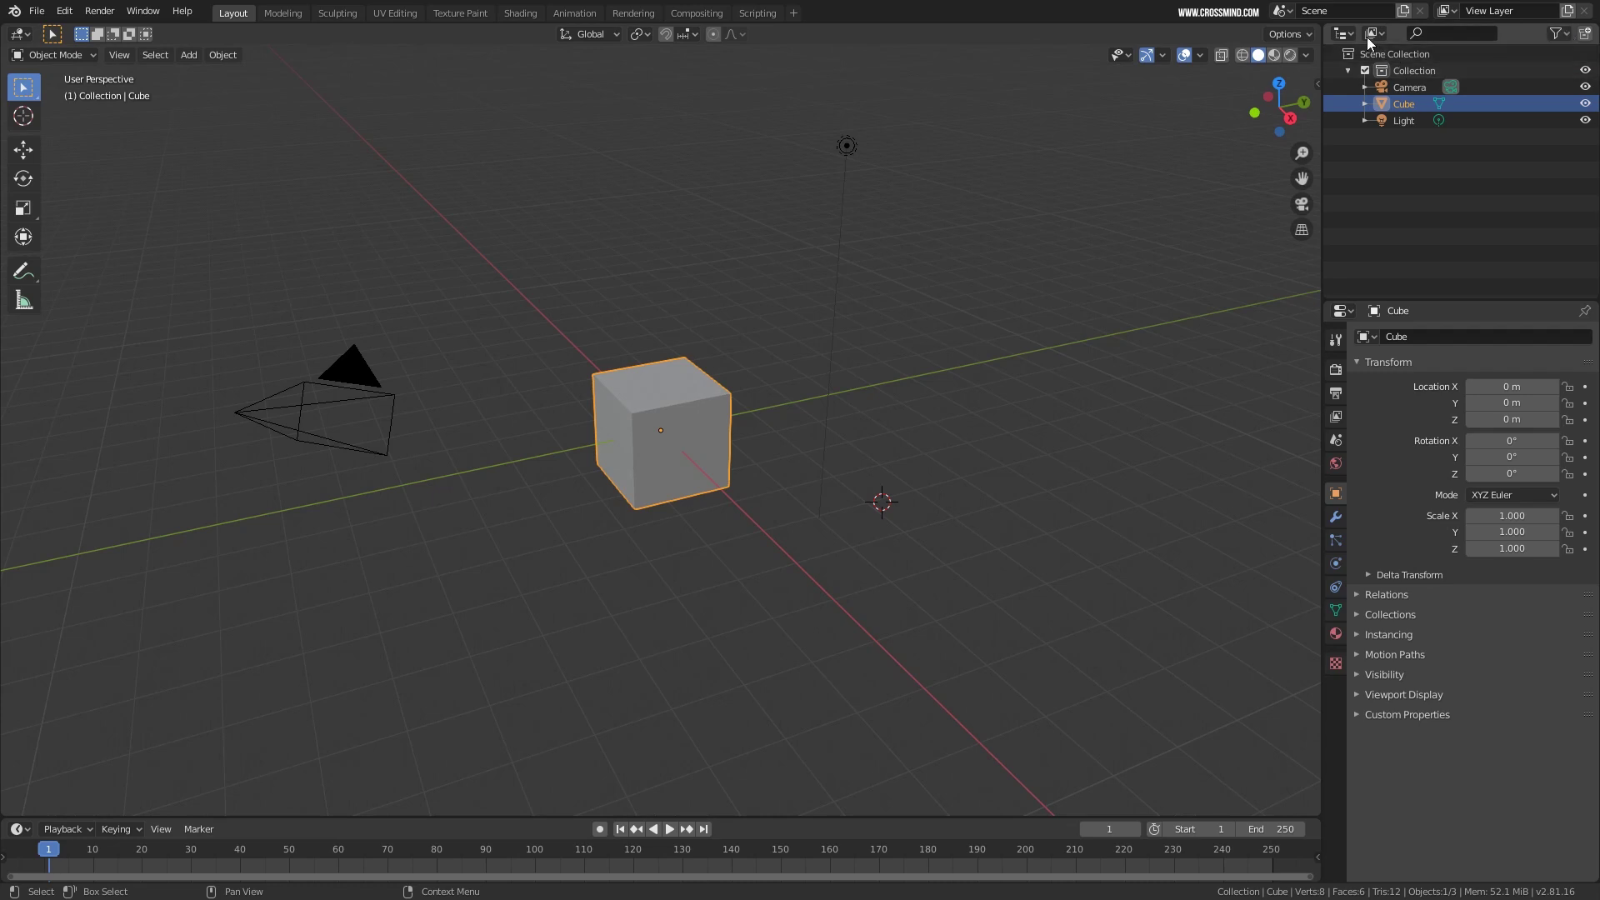
Deselect the cube and select Collection in the Outliner.
{"action": "double_click", "coordinate": [312, 284]}
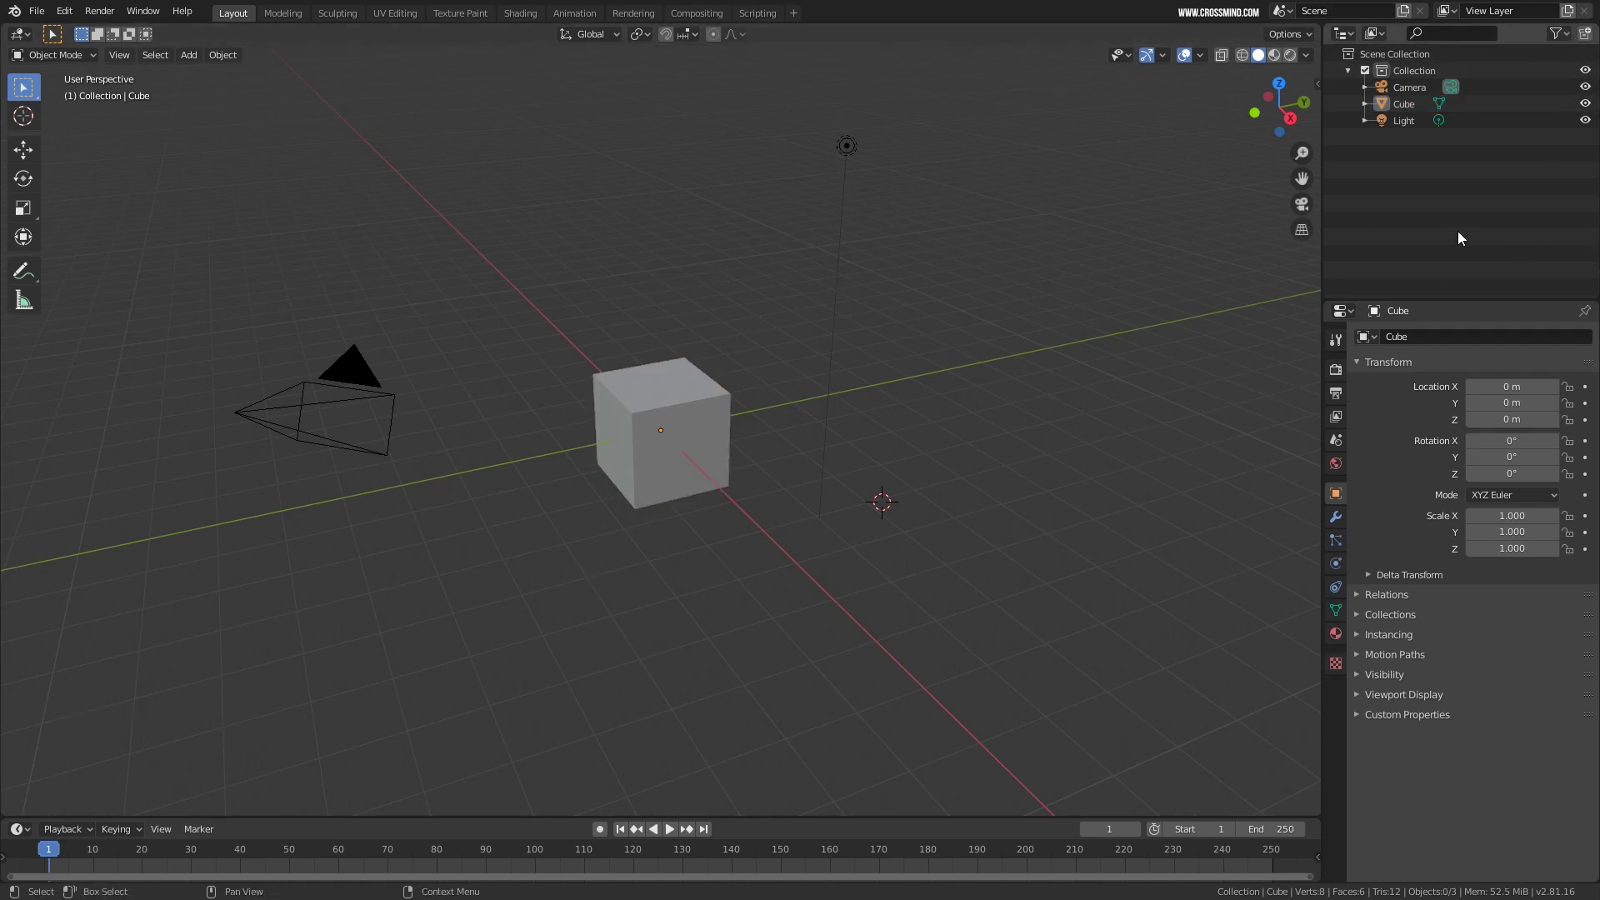
{"action": "left_click_drag", "start_coordinate": [1458, 232], "coordinate": [1418, 70]}
{"action": "left_click", "coordinate": [1418, 70]}
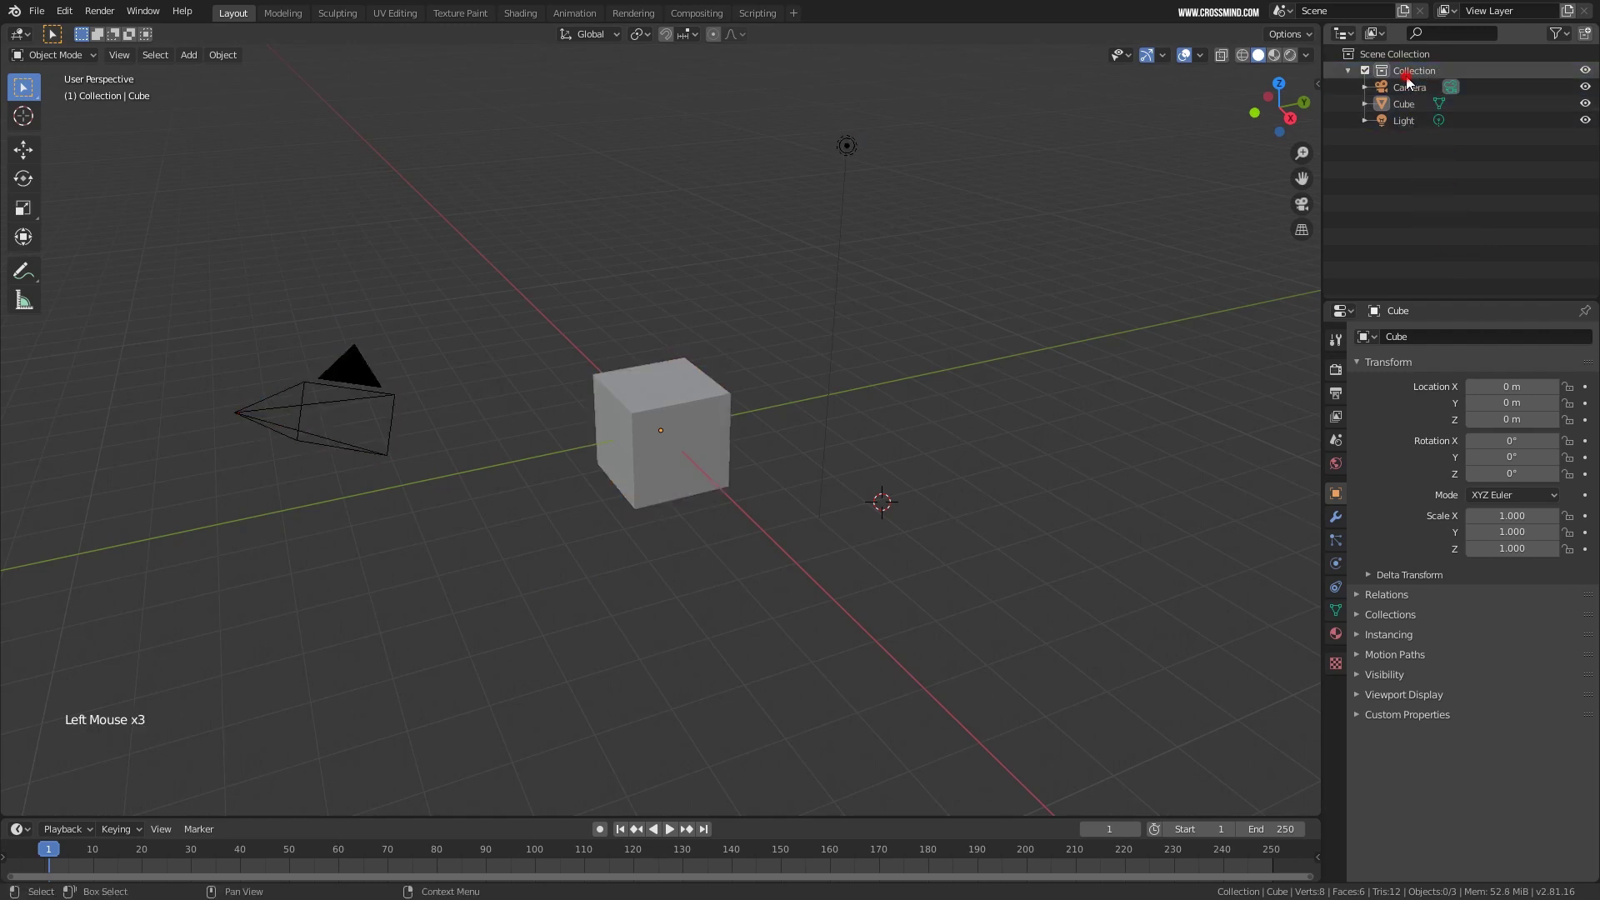
{"action": "left_click", "coordinate": [1407, 76]}
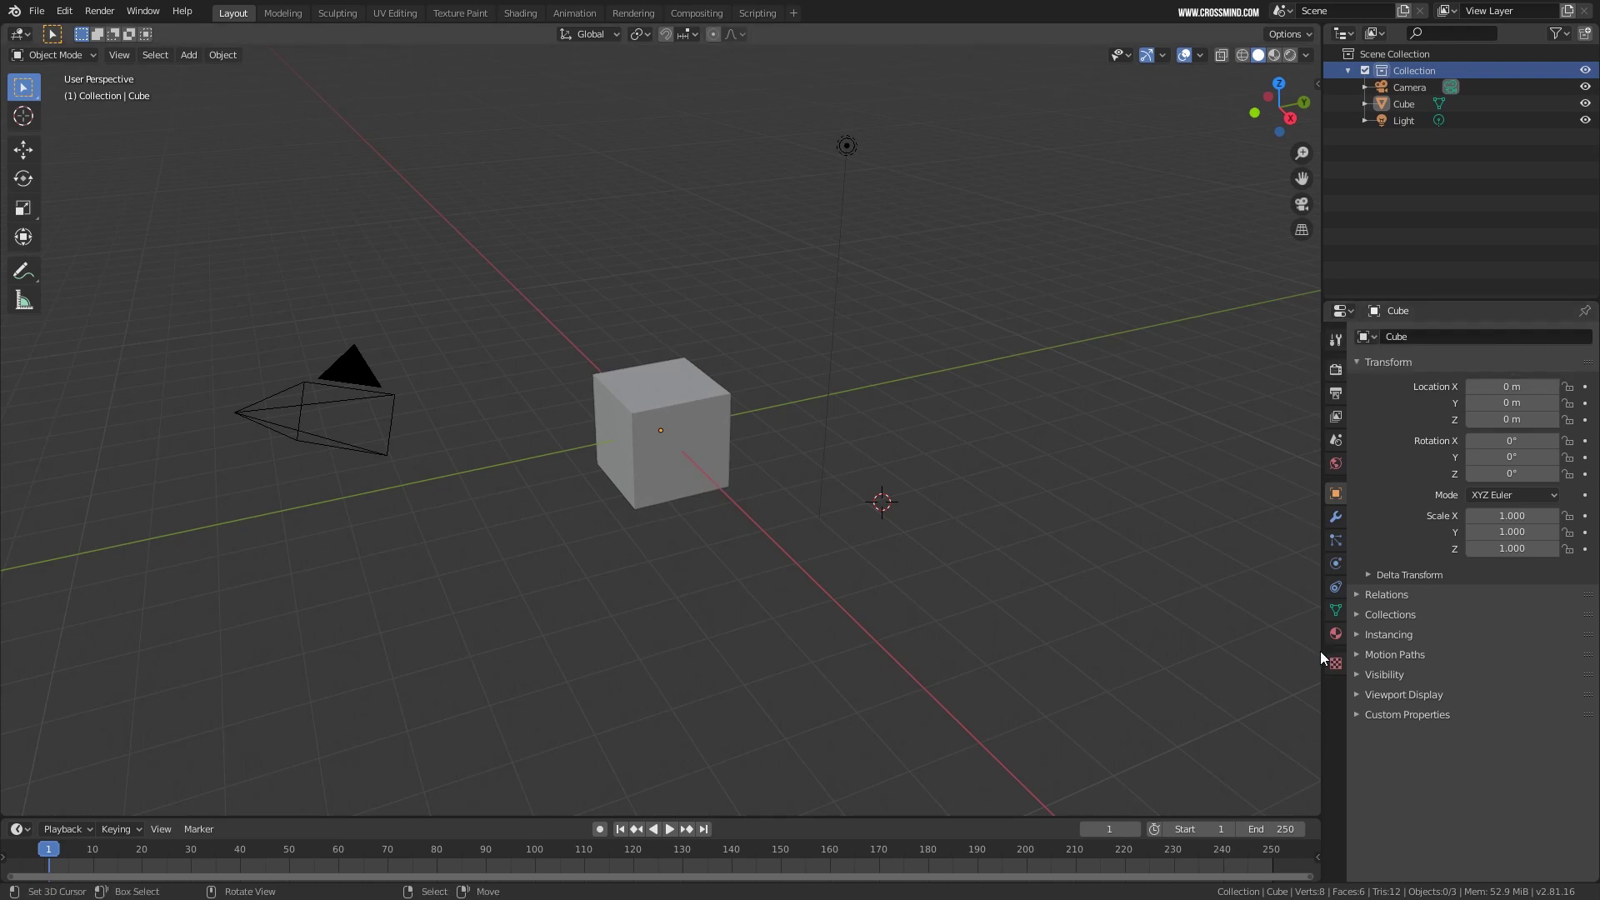
Show the active tool settings, try the Move tool, show the output properties, and return to the Select Box tool.
{"action": "left_click", "coordinate": [1335, 340]}
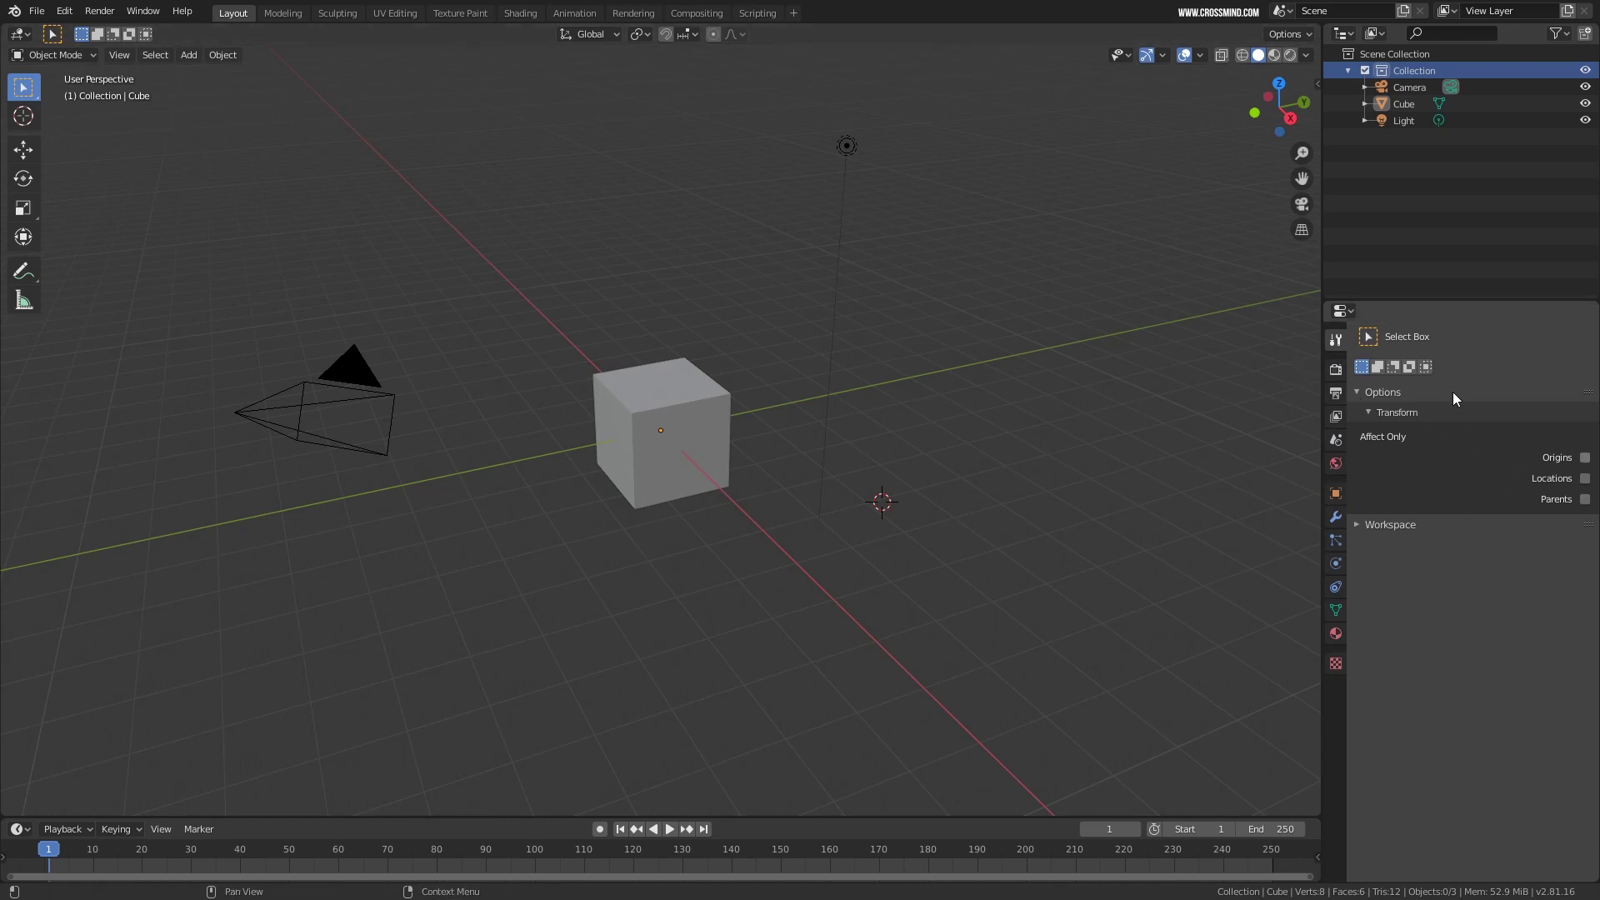
{"action": "left_click", "coordinate": [29, 157]}
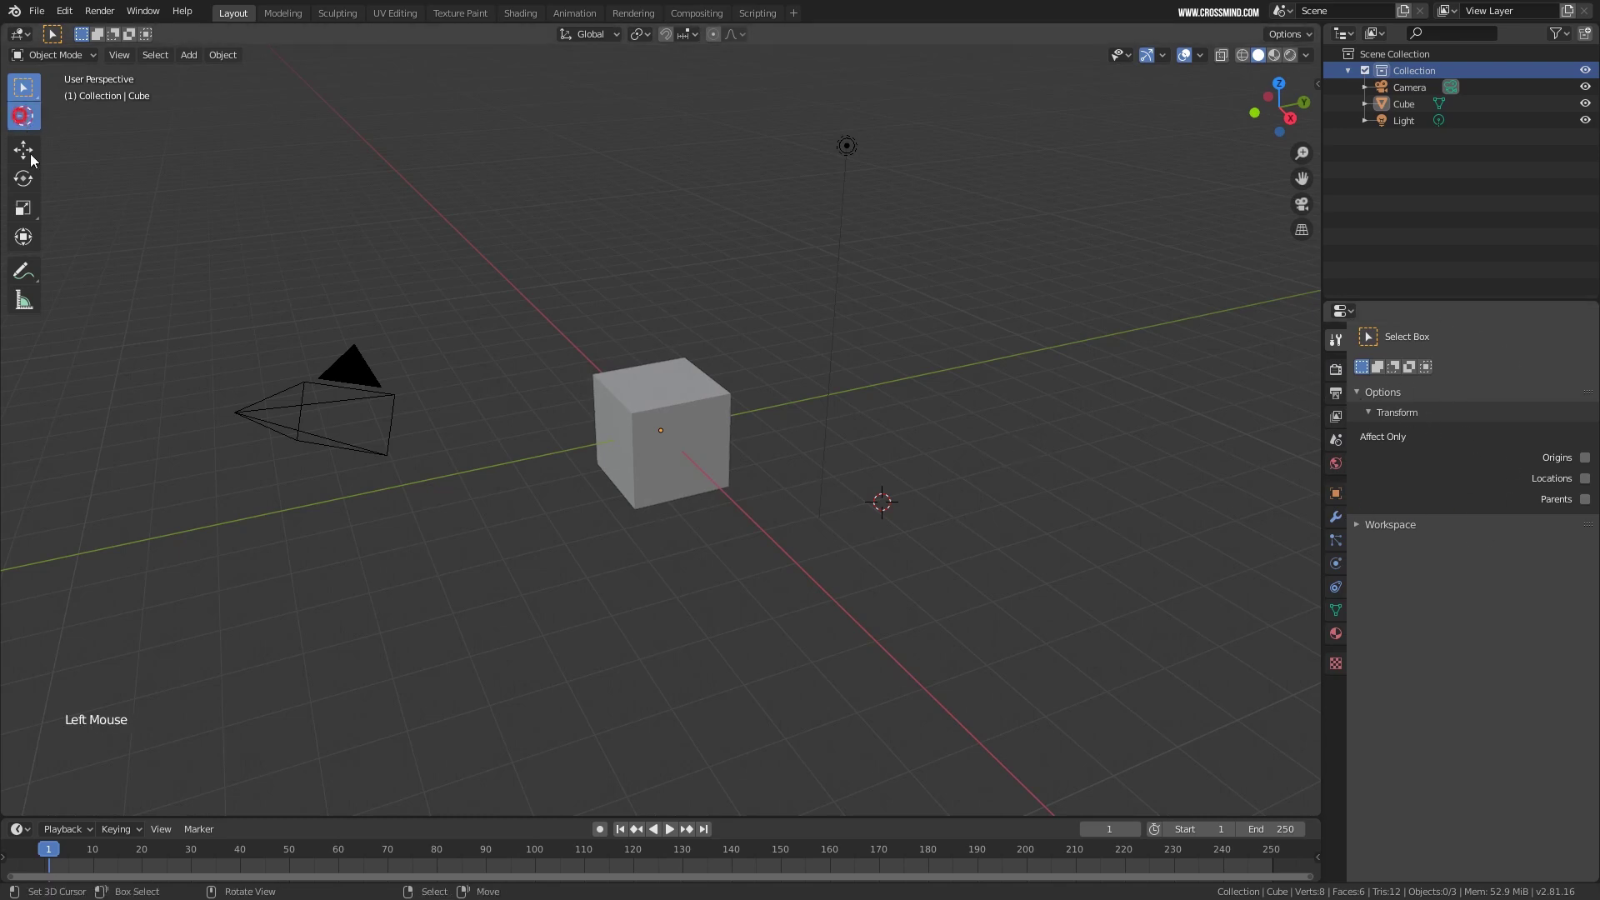
{"action": "left_click", "coordinate": [30, 159]}
{"action": "left_click", "coordinate": [1333, 392]}
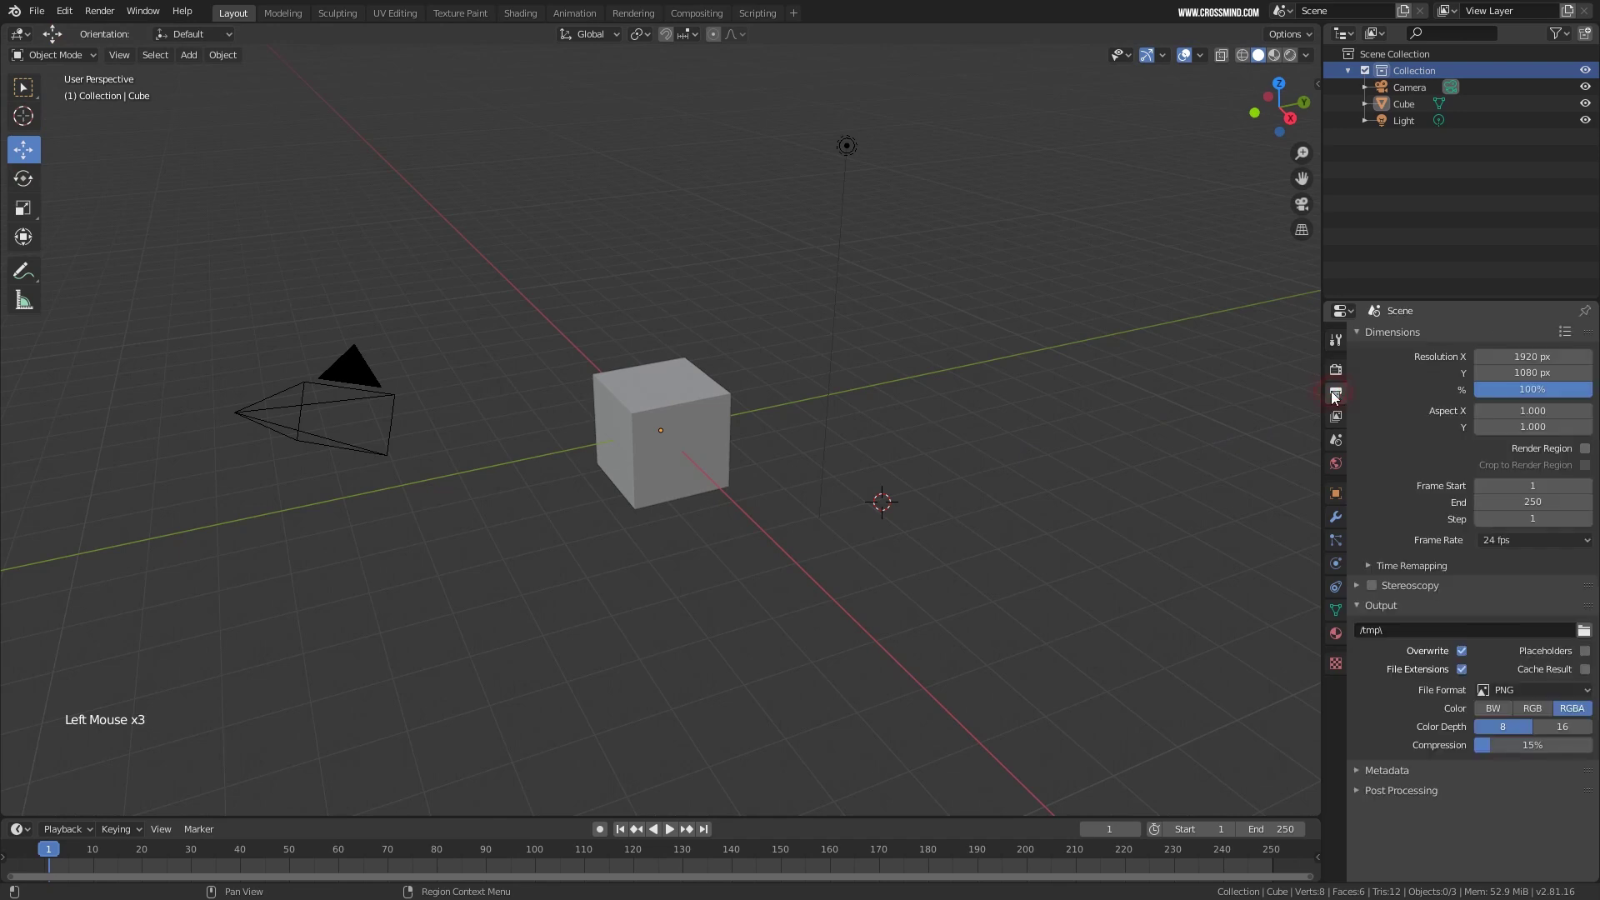
{"action": "left_click", "coordinate": [24, 87]}
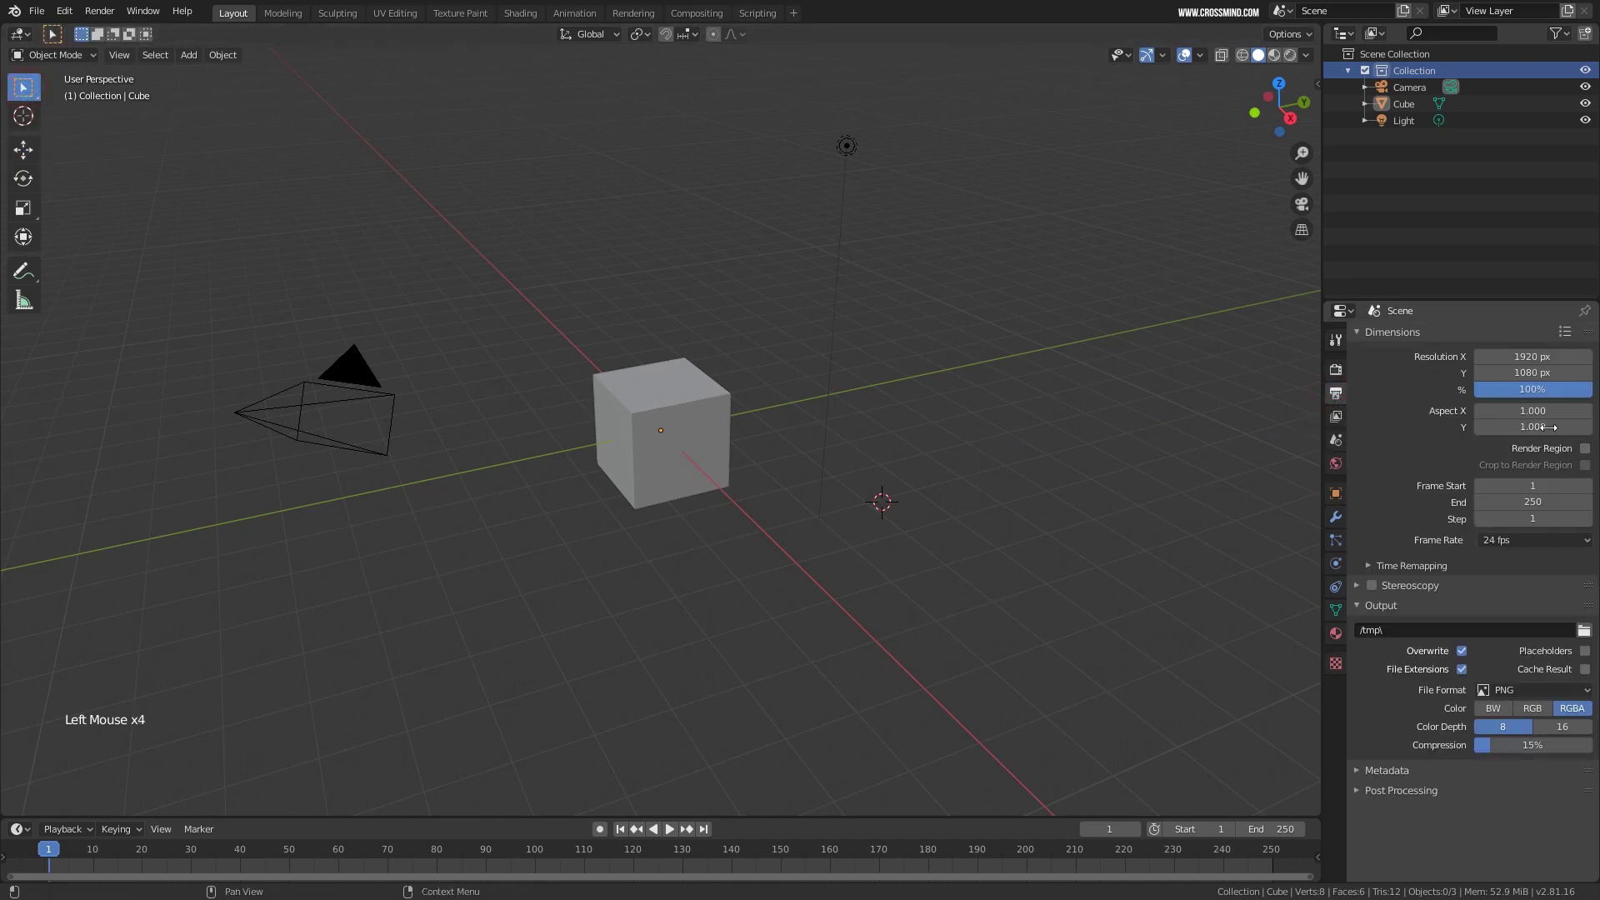
Review the render, output, view layer, scene and world properties, including the scene's unit settings.
{"action": "left_click", "coordinate": [1336, 370]}
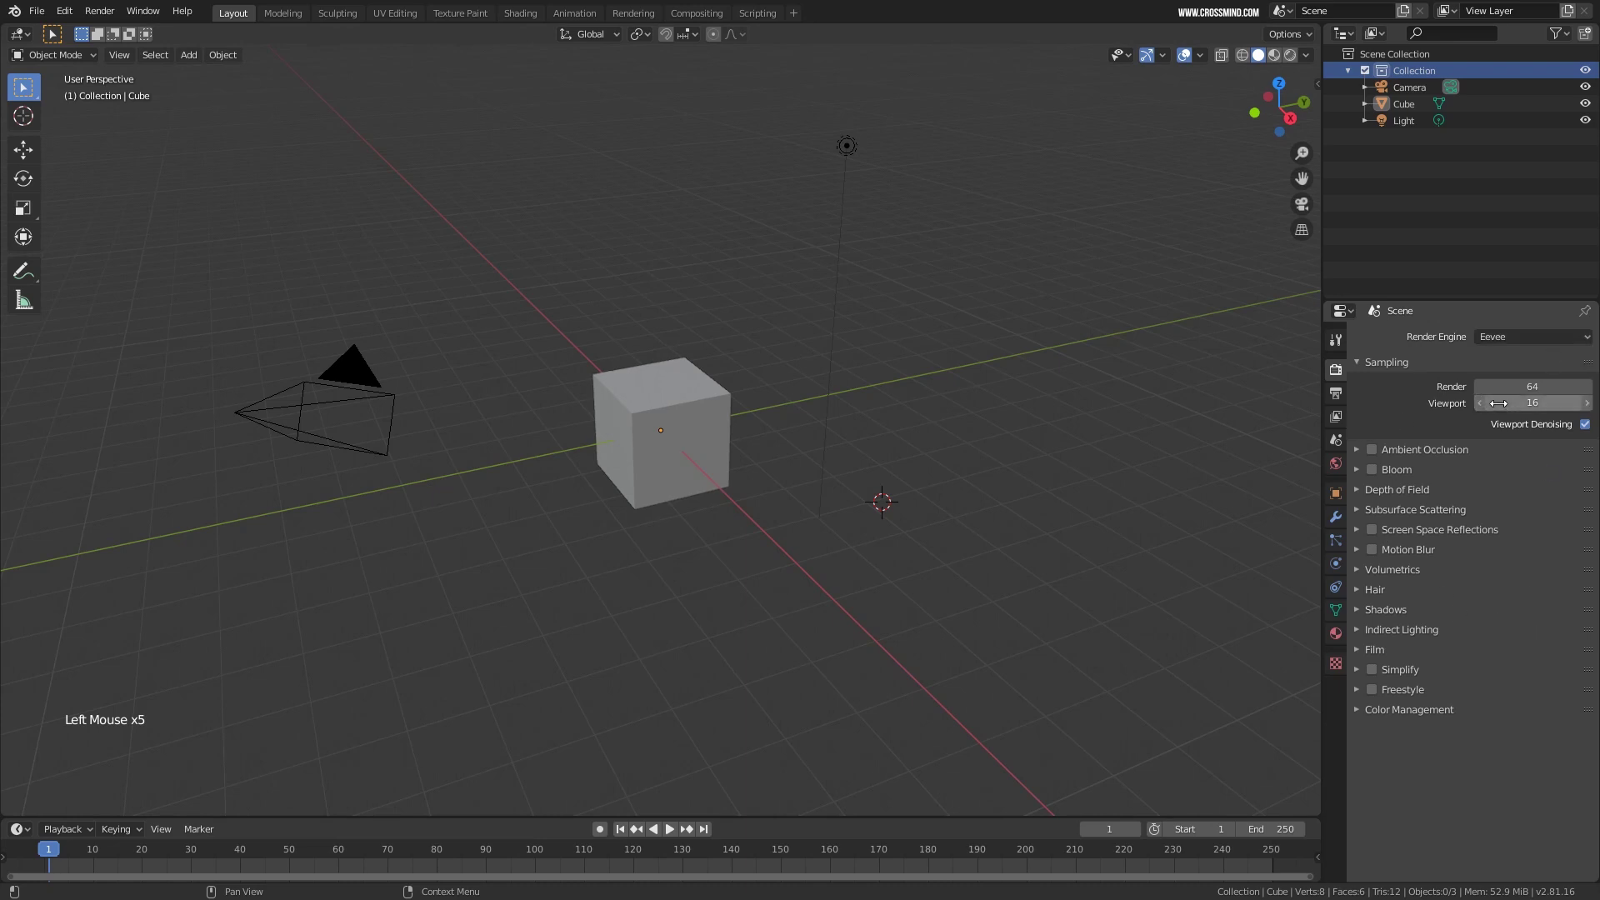
{"action": "left_click", "coordinate": [1336, 394]}
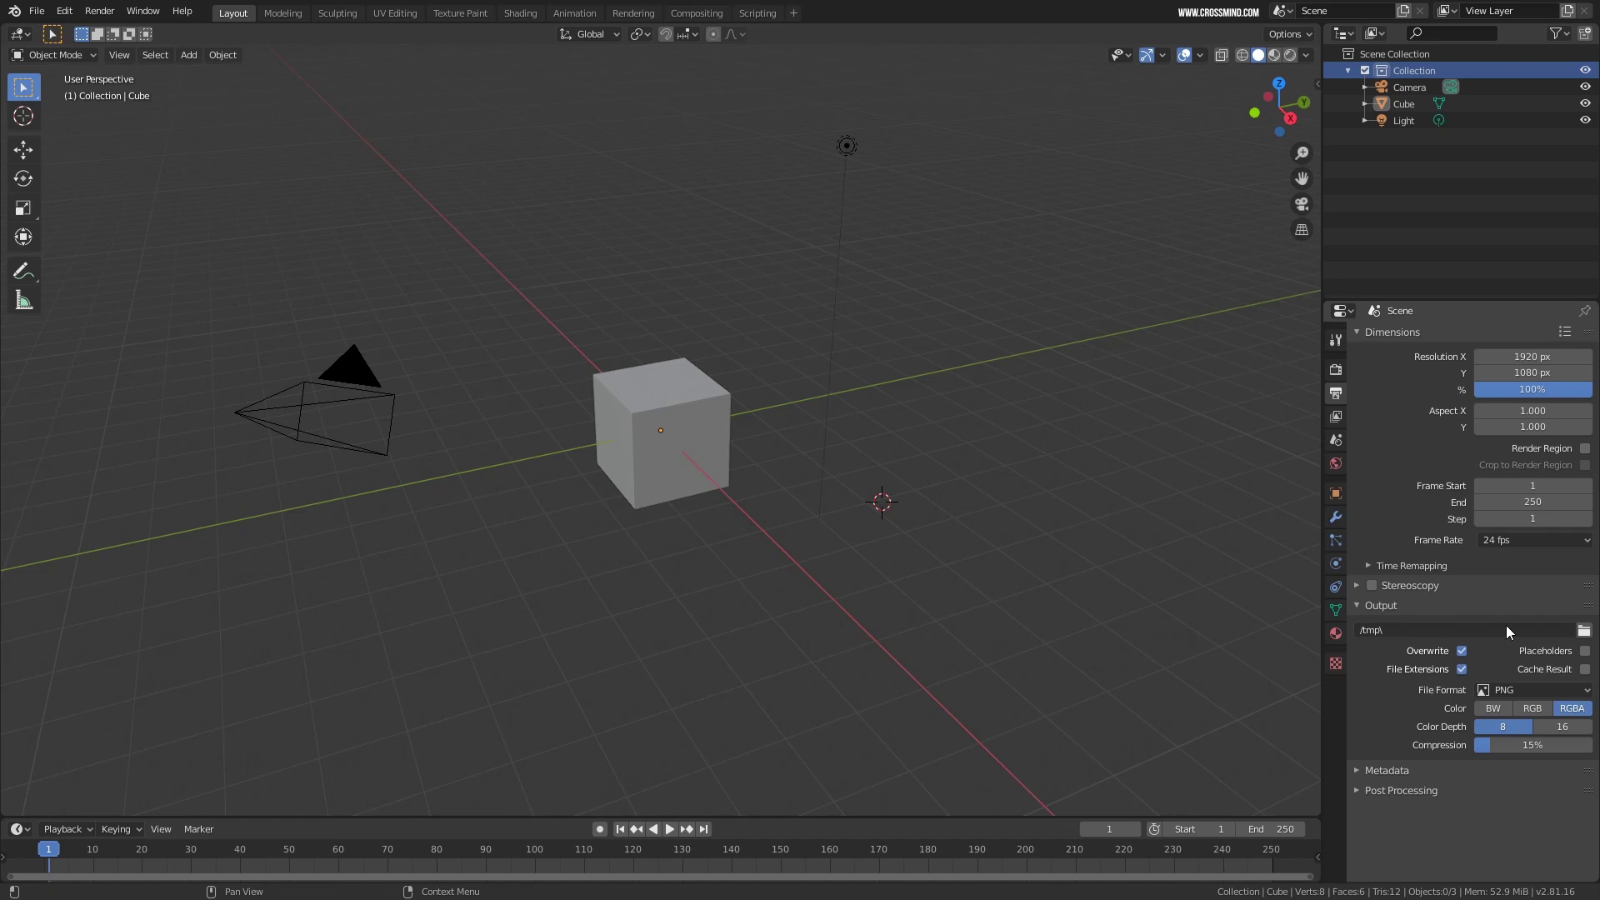
{"action": "left_click", "coordinate": [1336, 418]}
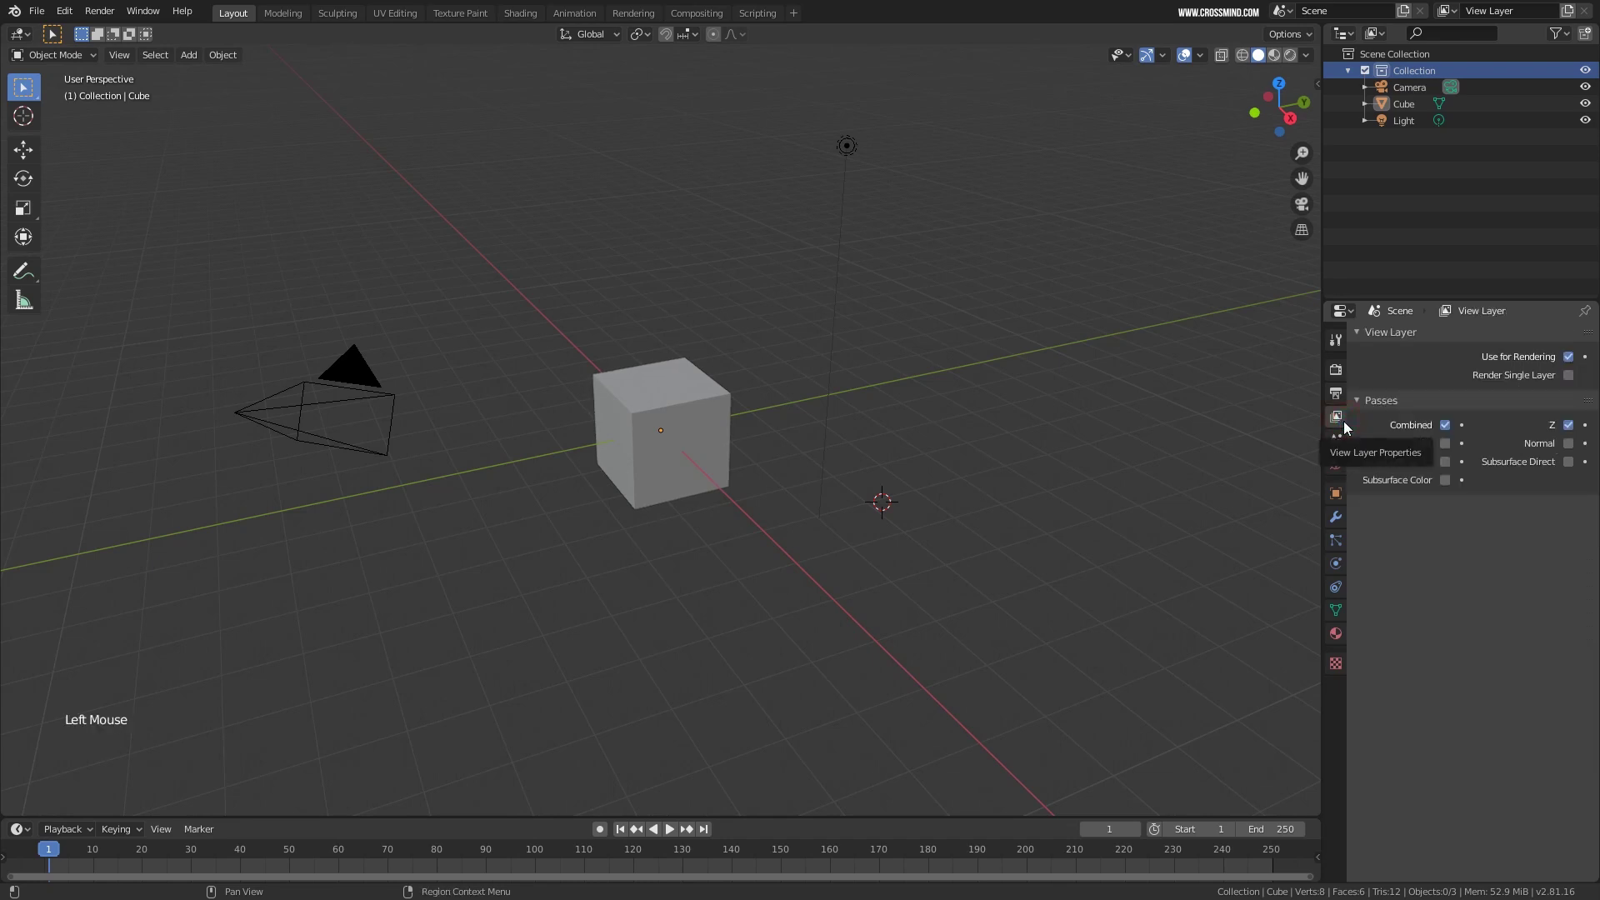
{"action": "left_click", "coordinate": [1338, 443]}
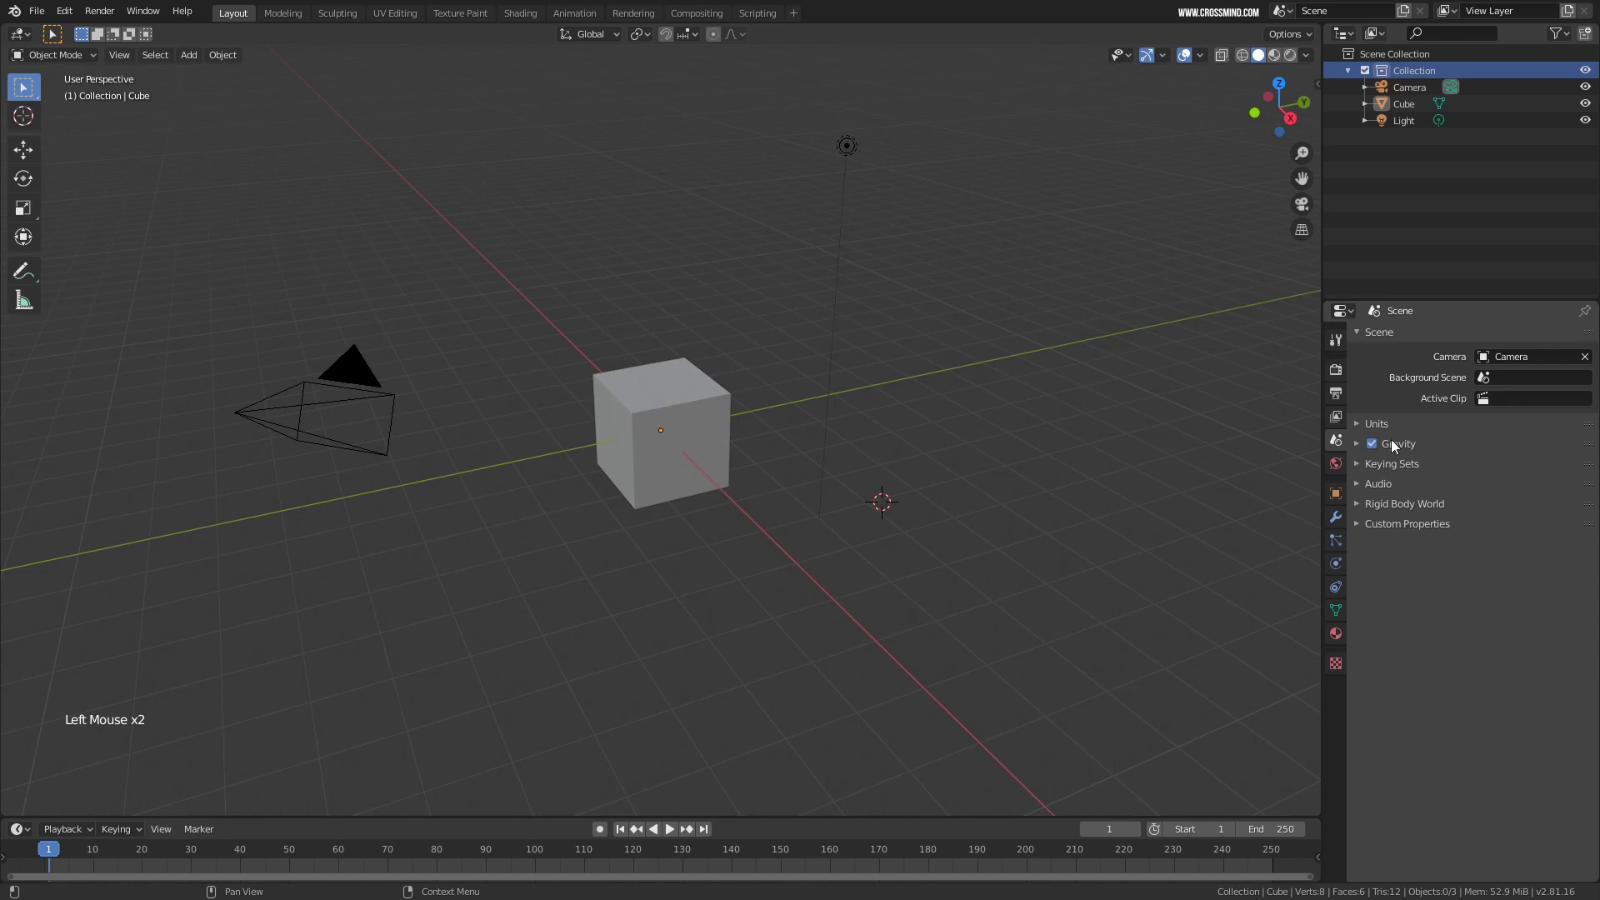
{"action": "left_click", "coordinate": [1377, 423]}
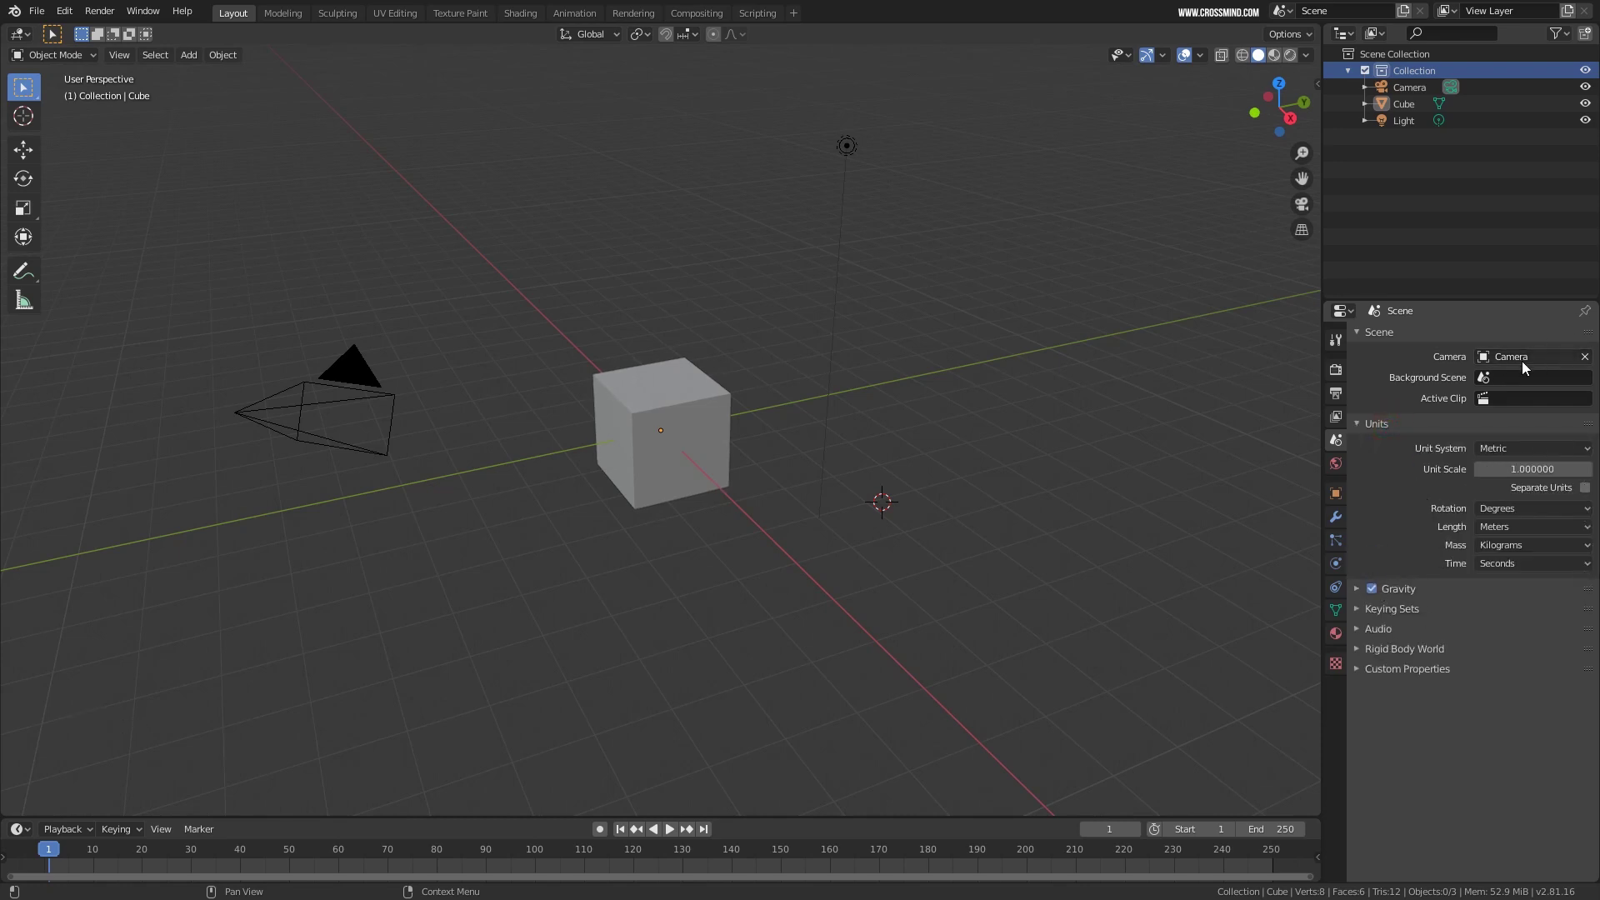
{"action": "left_click", "coordinate": [1338, 466]}
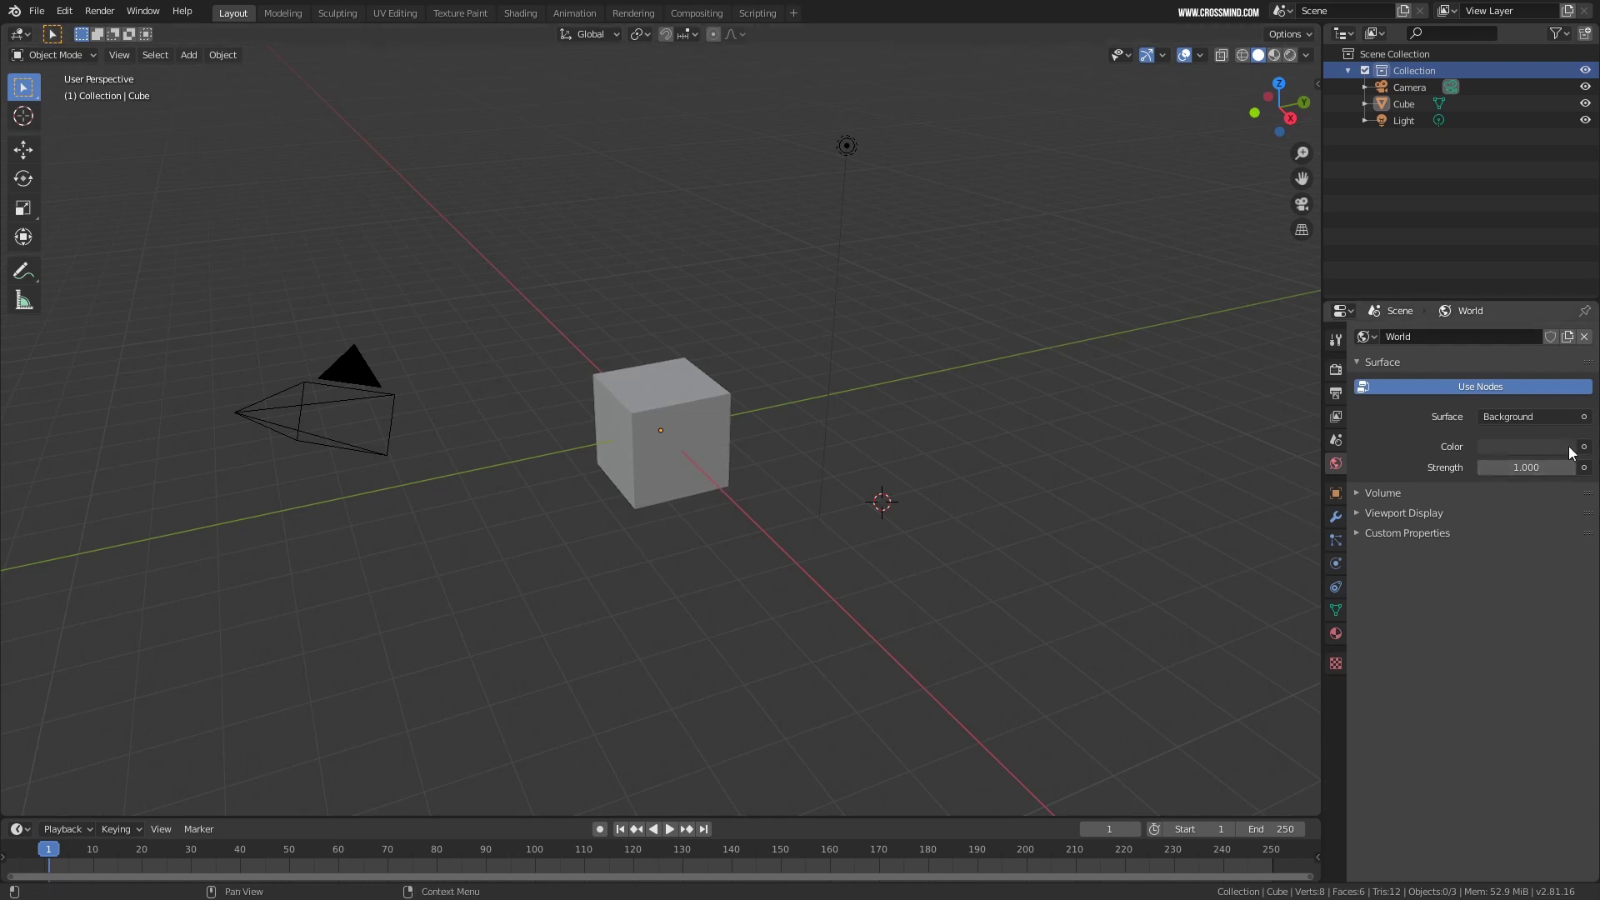
Examine the cube's object transform properties and the list of available modifiers.
{"action": "left_click", "coordinate": [1335, 493]}
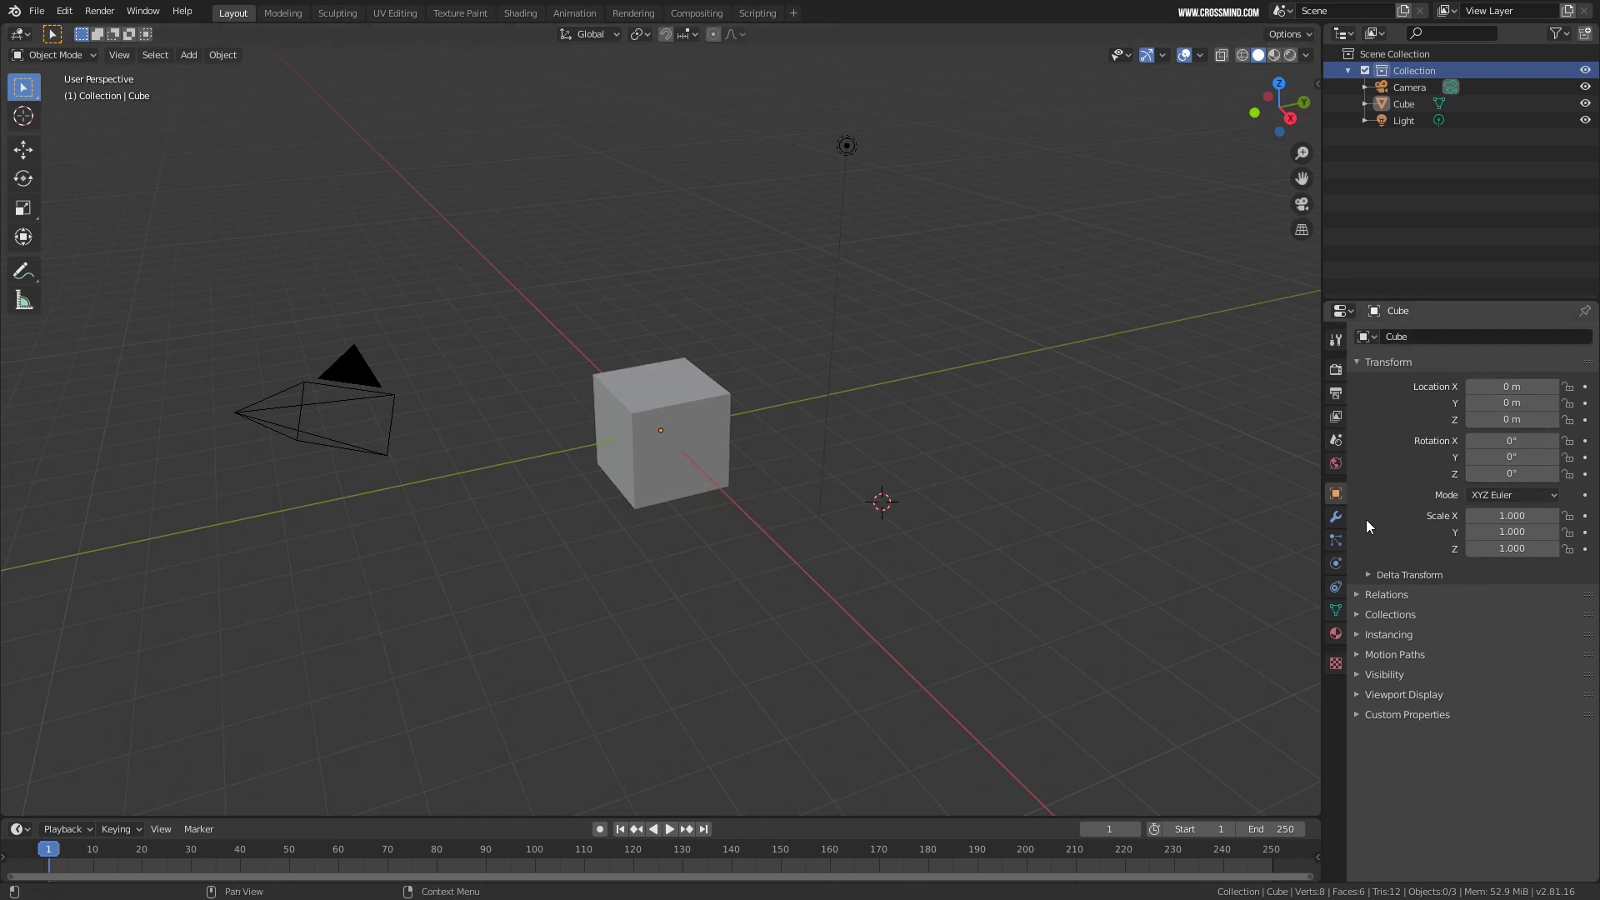
{"action": "left_click", "coordinate": [1336, 517]}
{"action": "left_click", "coordinate": [1433, 336]}
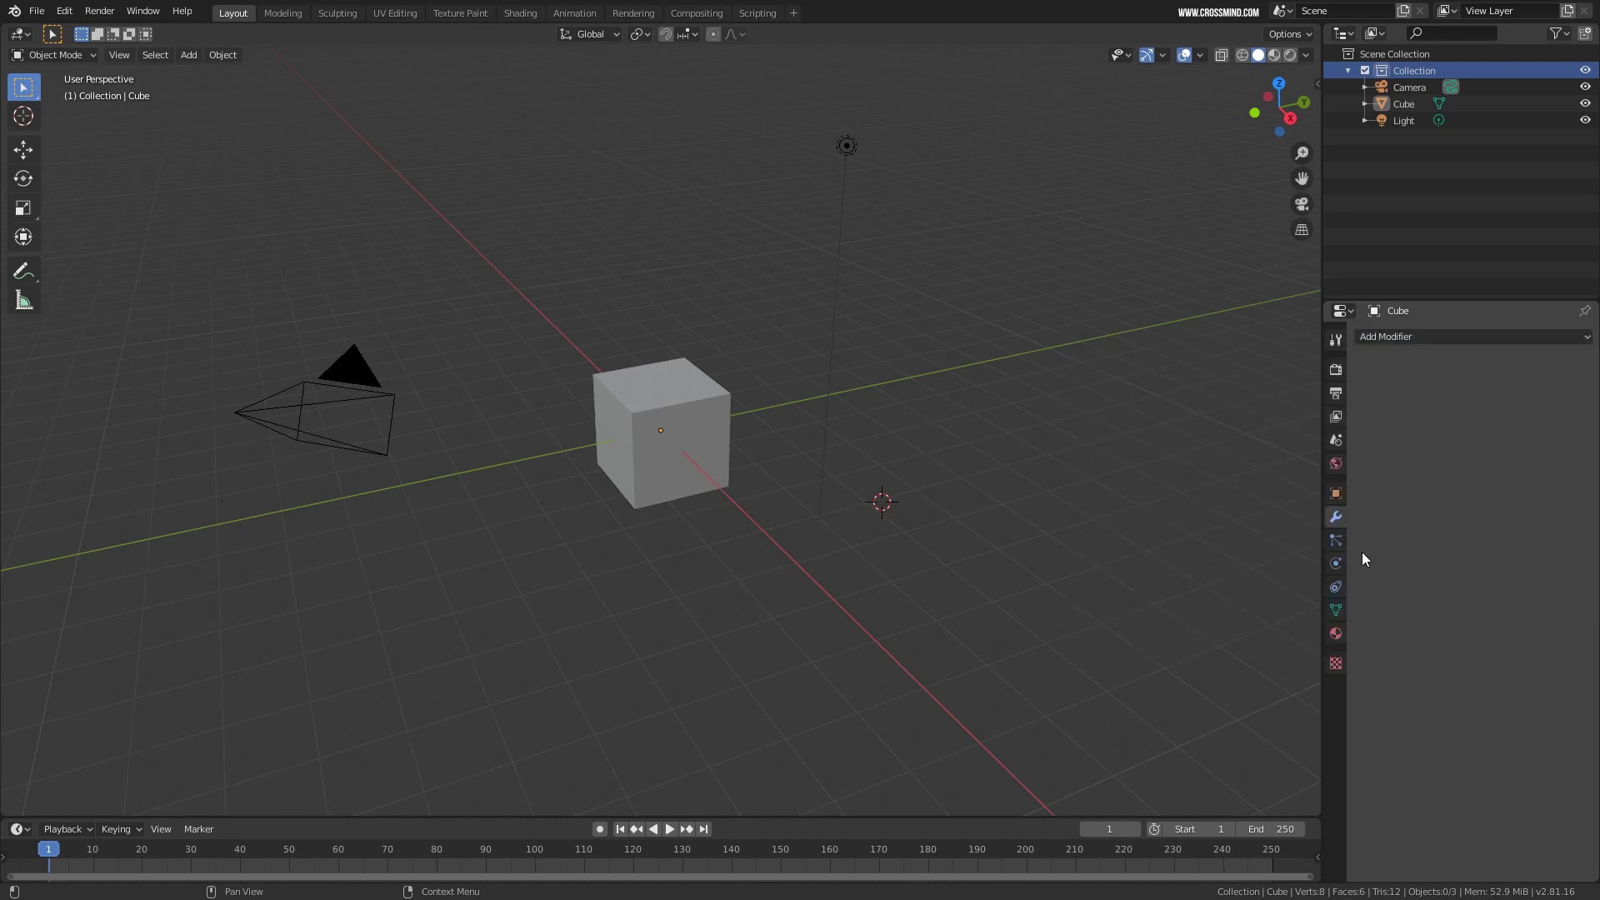
Add a particle system to the cube to view its settings, and remove it again.
{"action": "left_click", "coordinate": [1336, 540]}
{"action": "left_click", "coordinate": [1585, 336]}
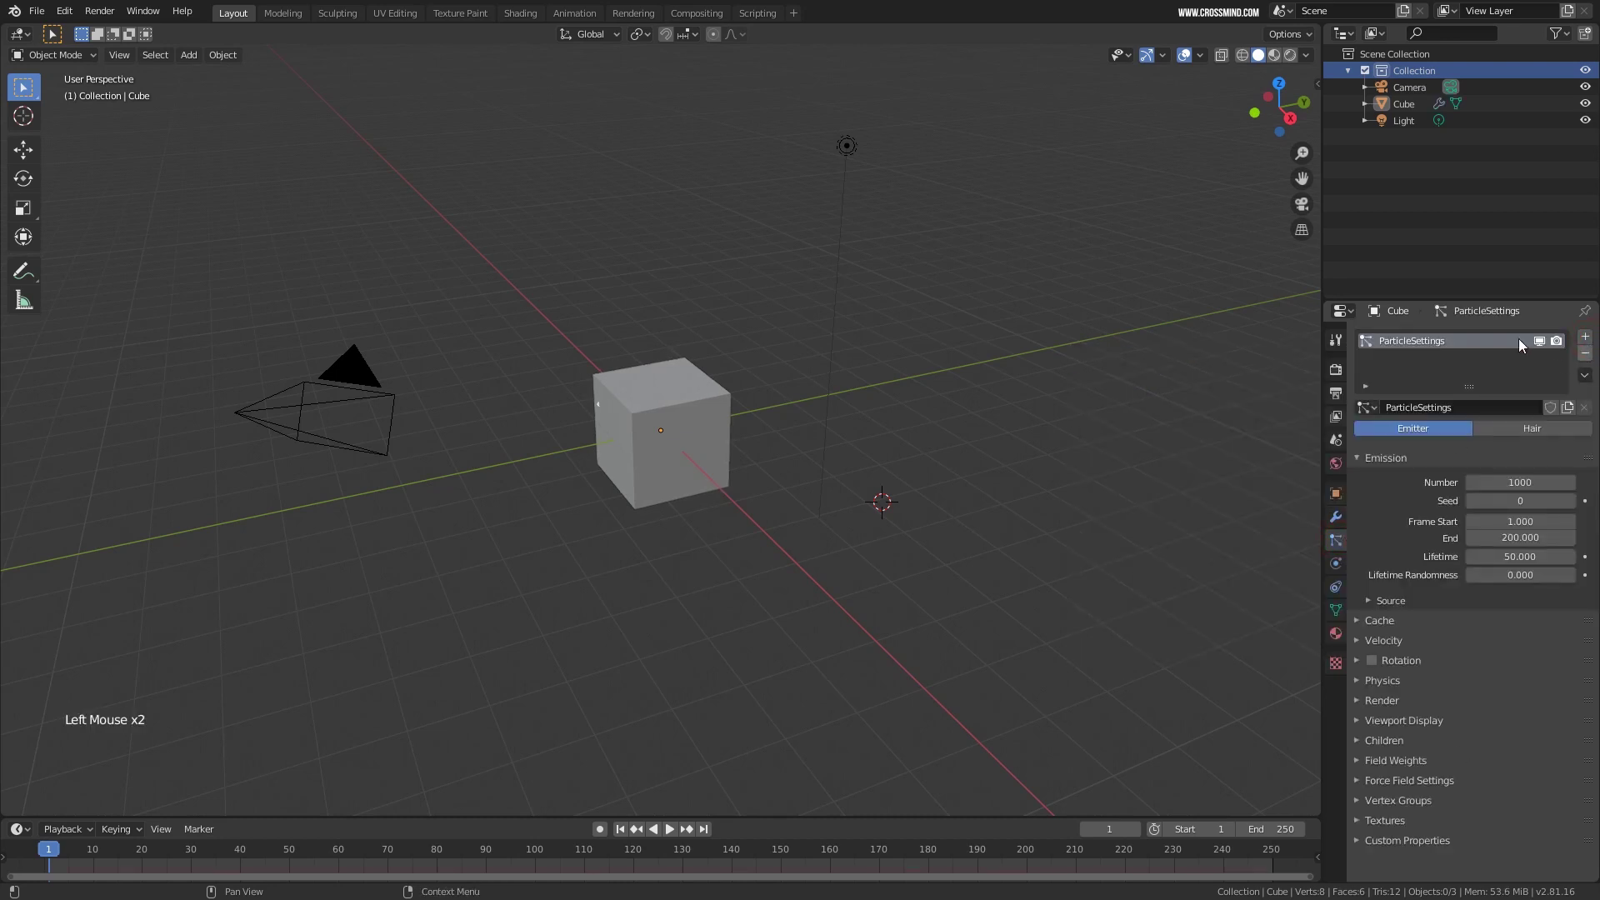
{"action": "left_click", "coordinate": [1585, 353]}
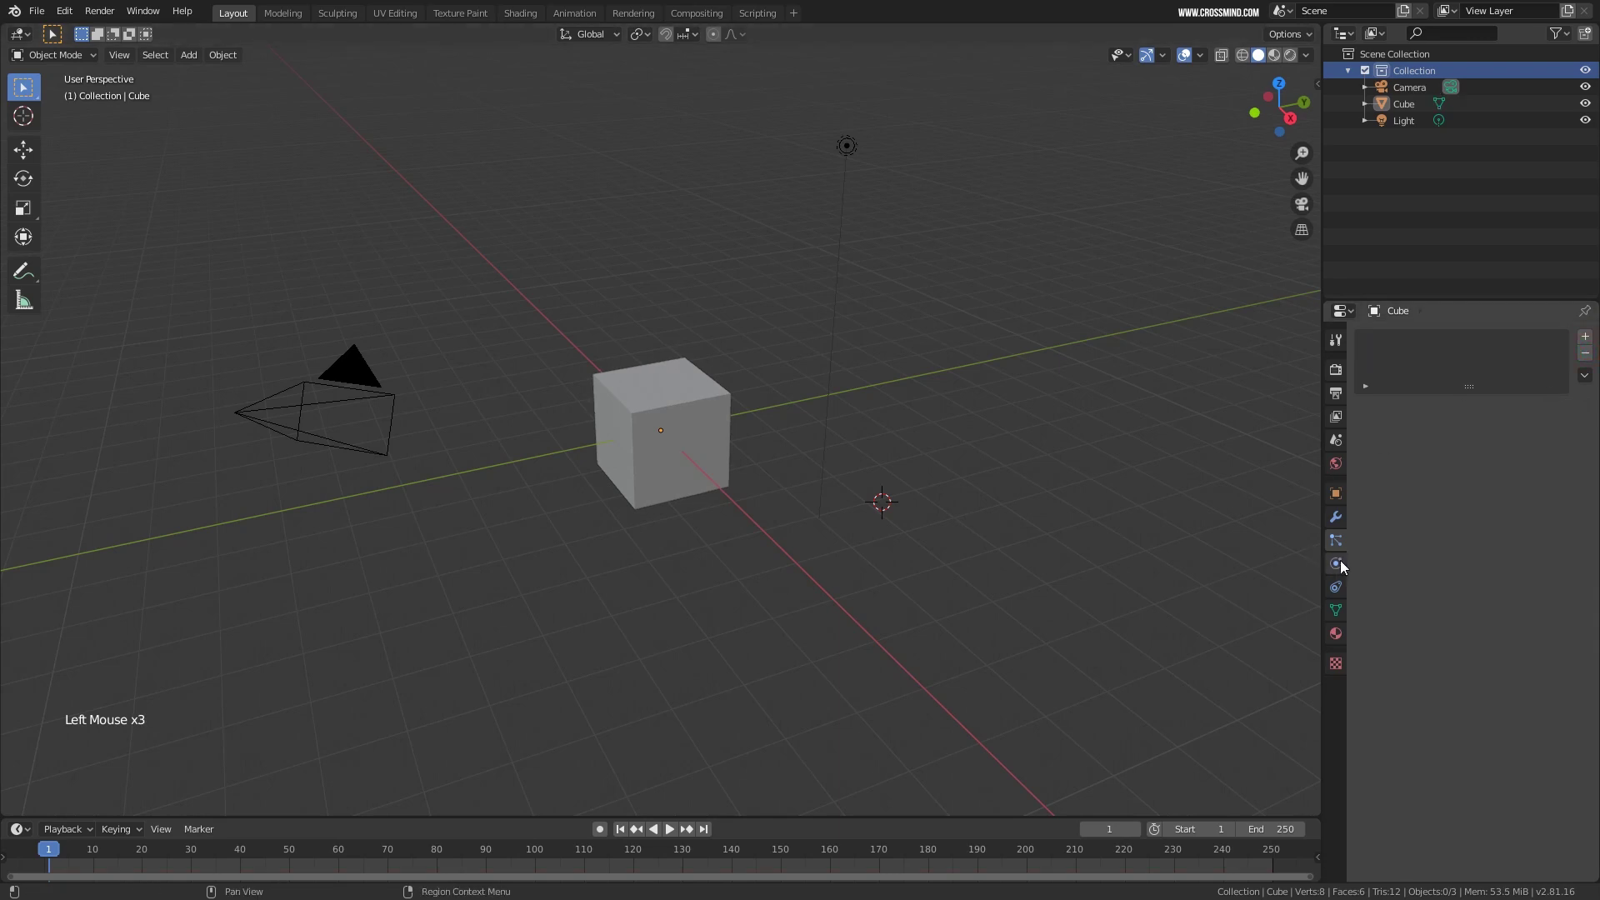
Review the cube's physics, available object constraints, mesh data, material and texture properties.
{"action": "left_click", "coordinate": [1337, 564]}
{"action": "left_click", "coordinate": [1336, 587]}
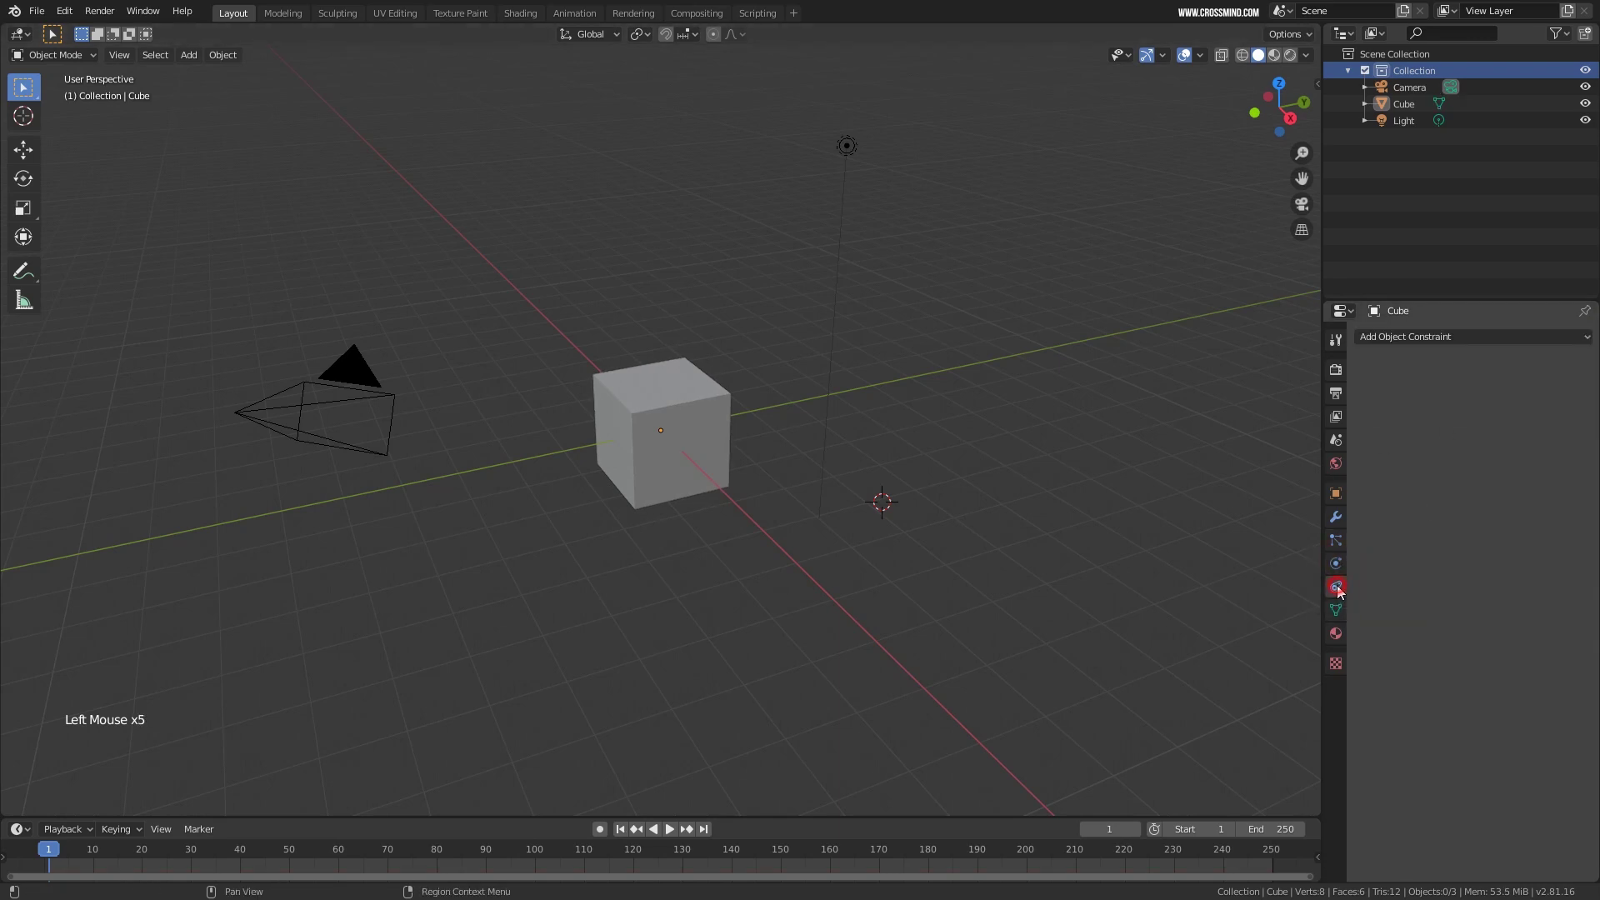
{"action": "left_click", "coordinate": [1438, 337]}
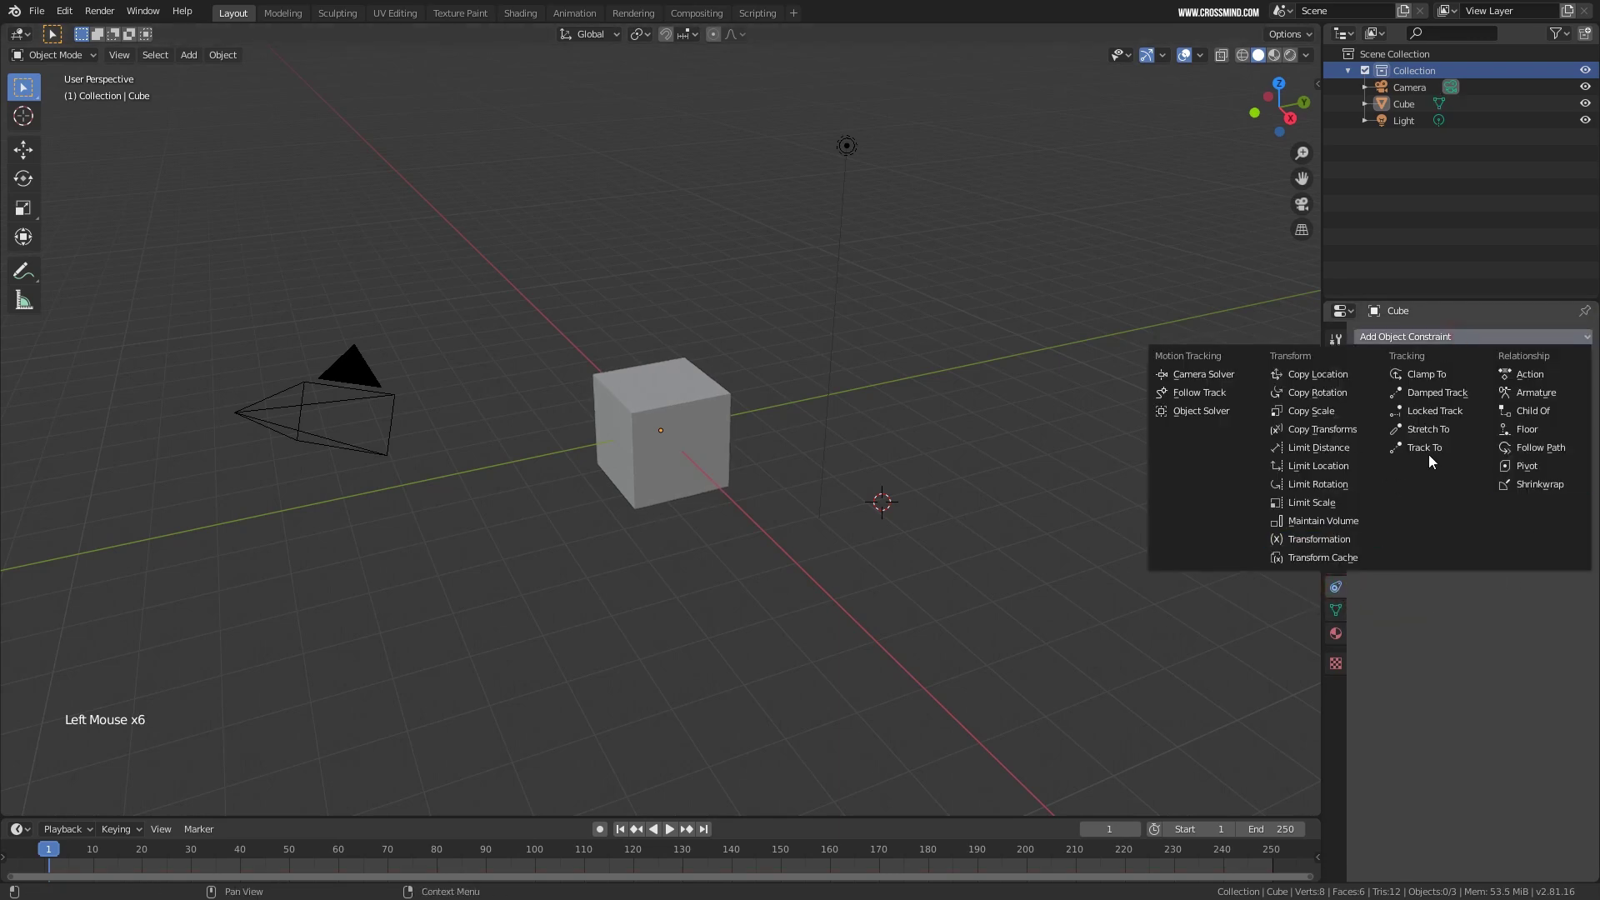
{"action": "left_click", "coordinate": [1338, 612]}
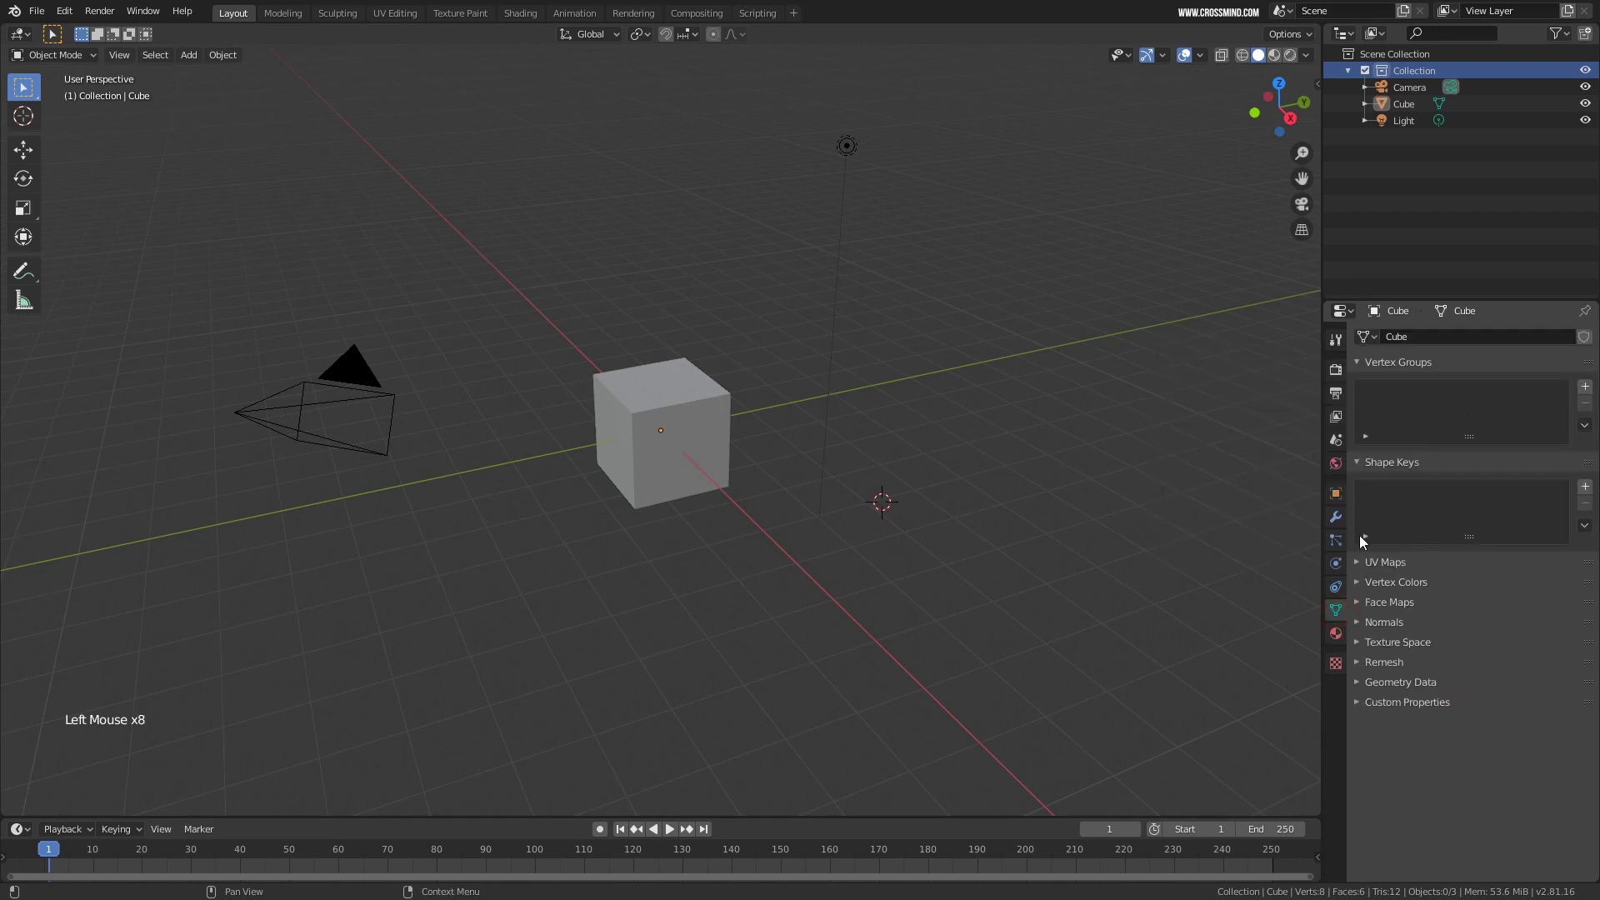
{"action": "left_click", "coordinate": [1337, 635]}
{"action": "left_click", "coordinate": [1339, 664]}
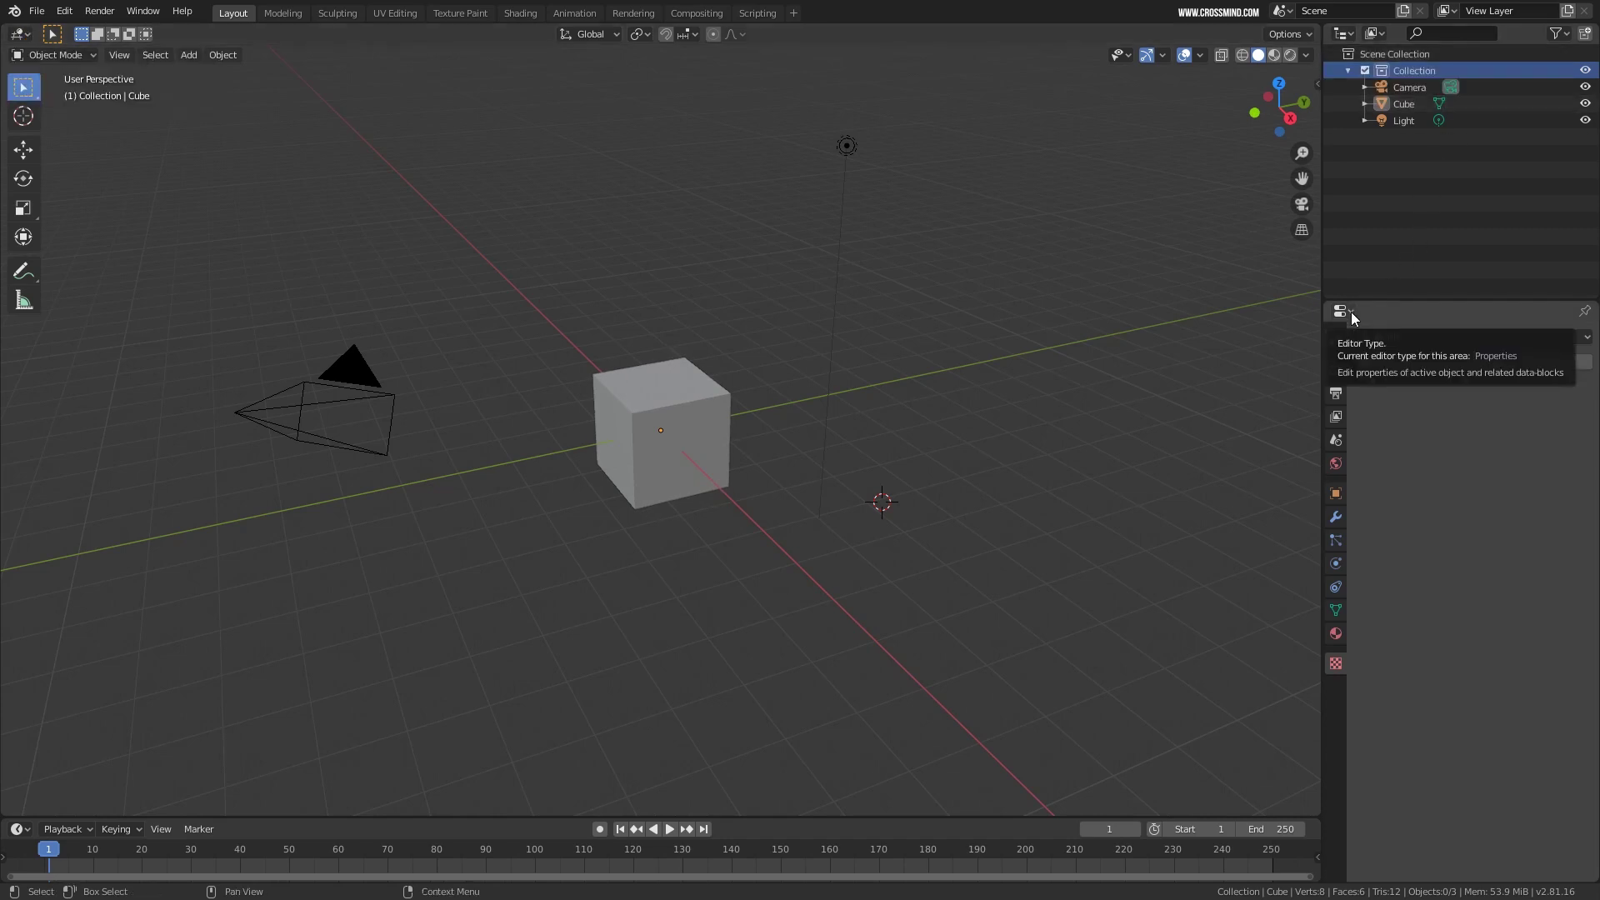
Shrink the 3D viewport area, turn it into an Outliner, and turn the original Outliner area into a 3D Viewport.
{"action": "left_click_drag", "start_coordinate": [1321, 286], "coordinate": [206, 281]}
{"action": "left_click", "coordinate": [18, 35]}
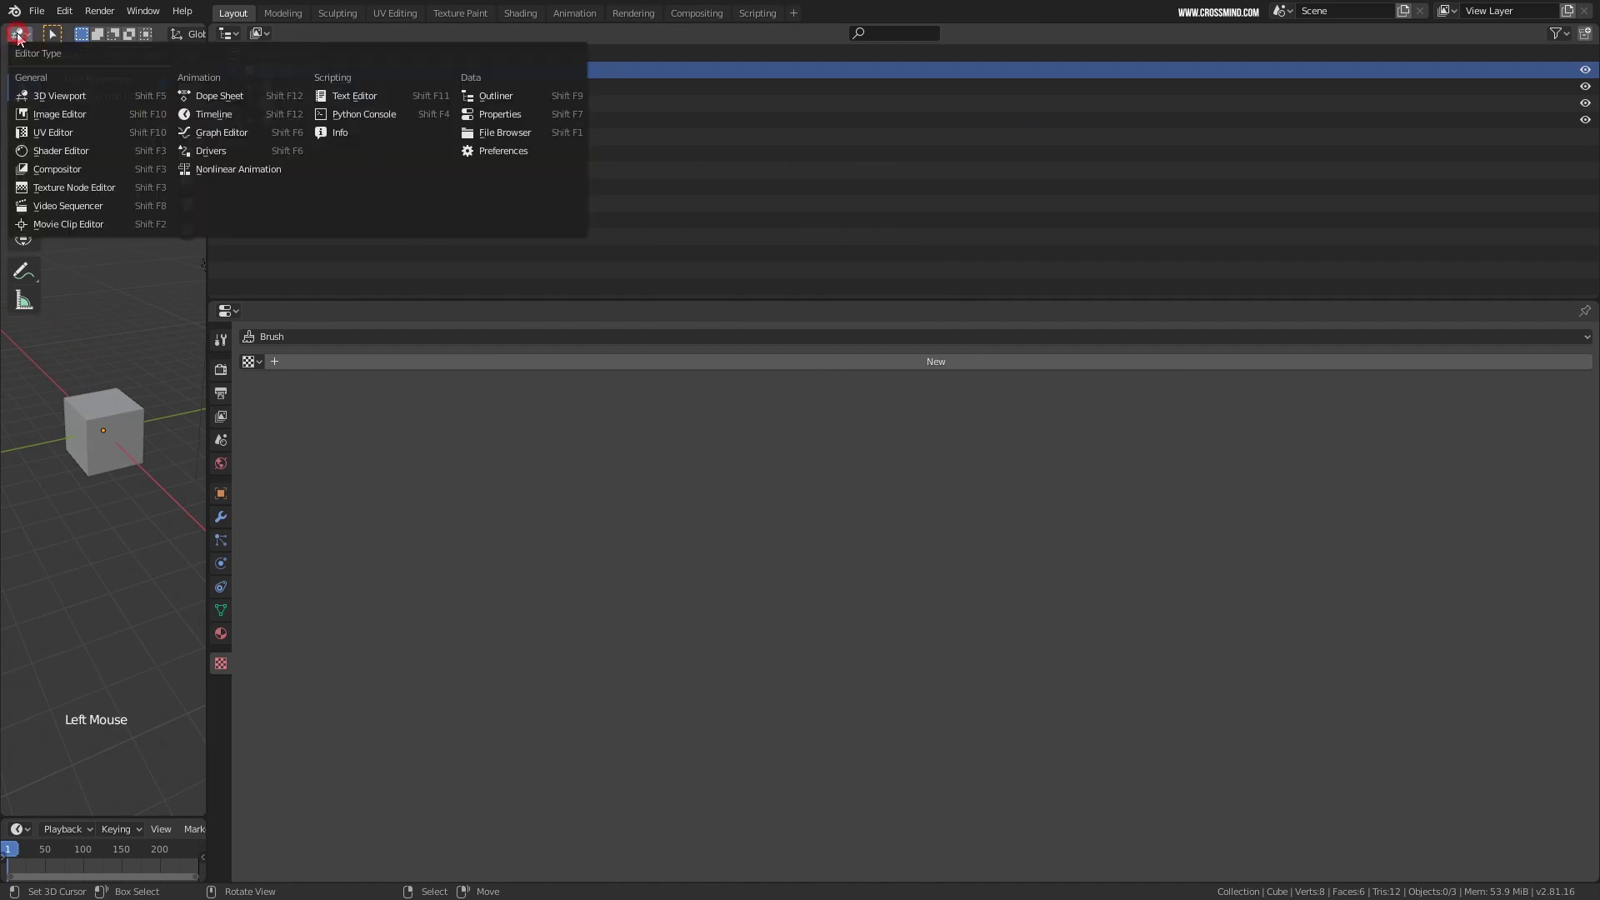
{"action": "left_click", "coordinate": [510, 96]}
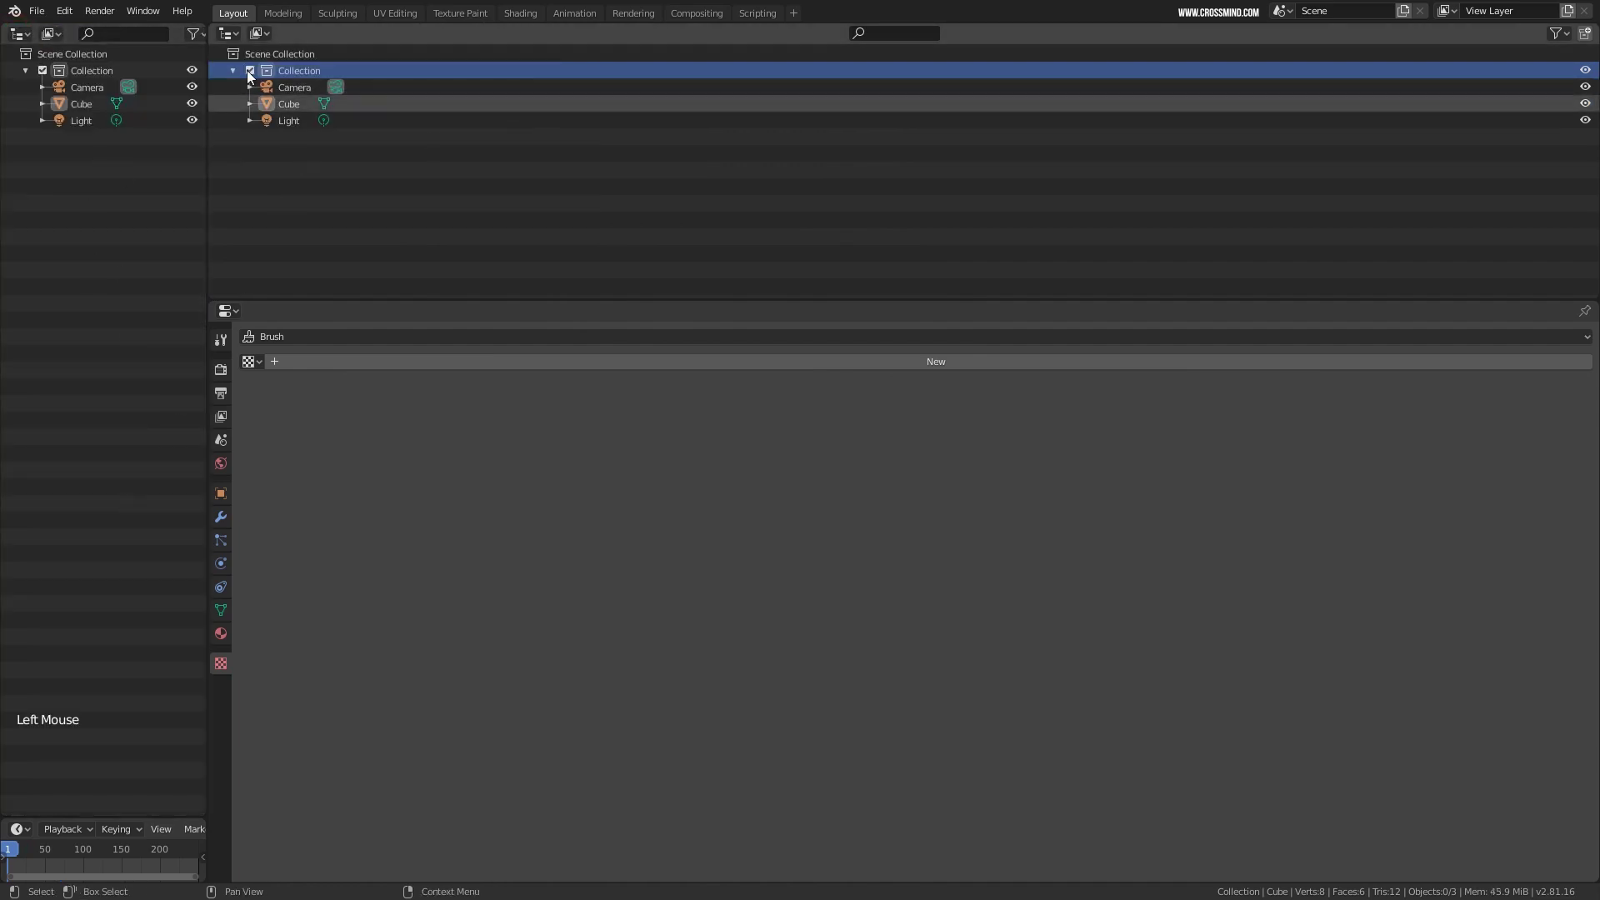
{"action": "left_click", "coordinate": [227, 34]}
{"action": "left_click", "coordinate": [258, 96]}
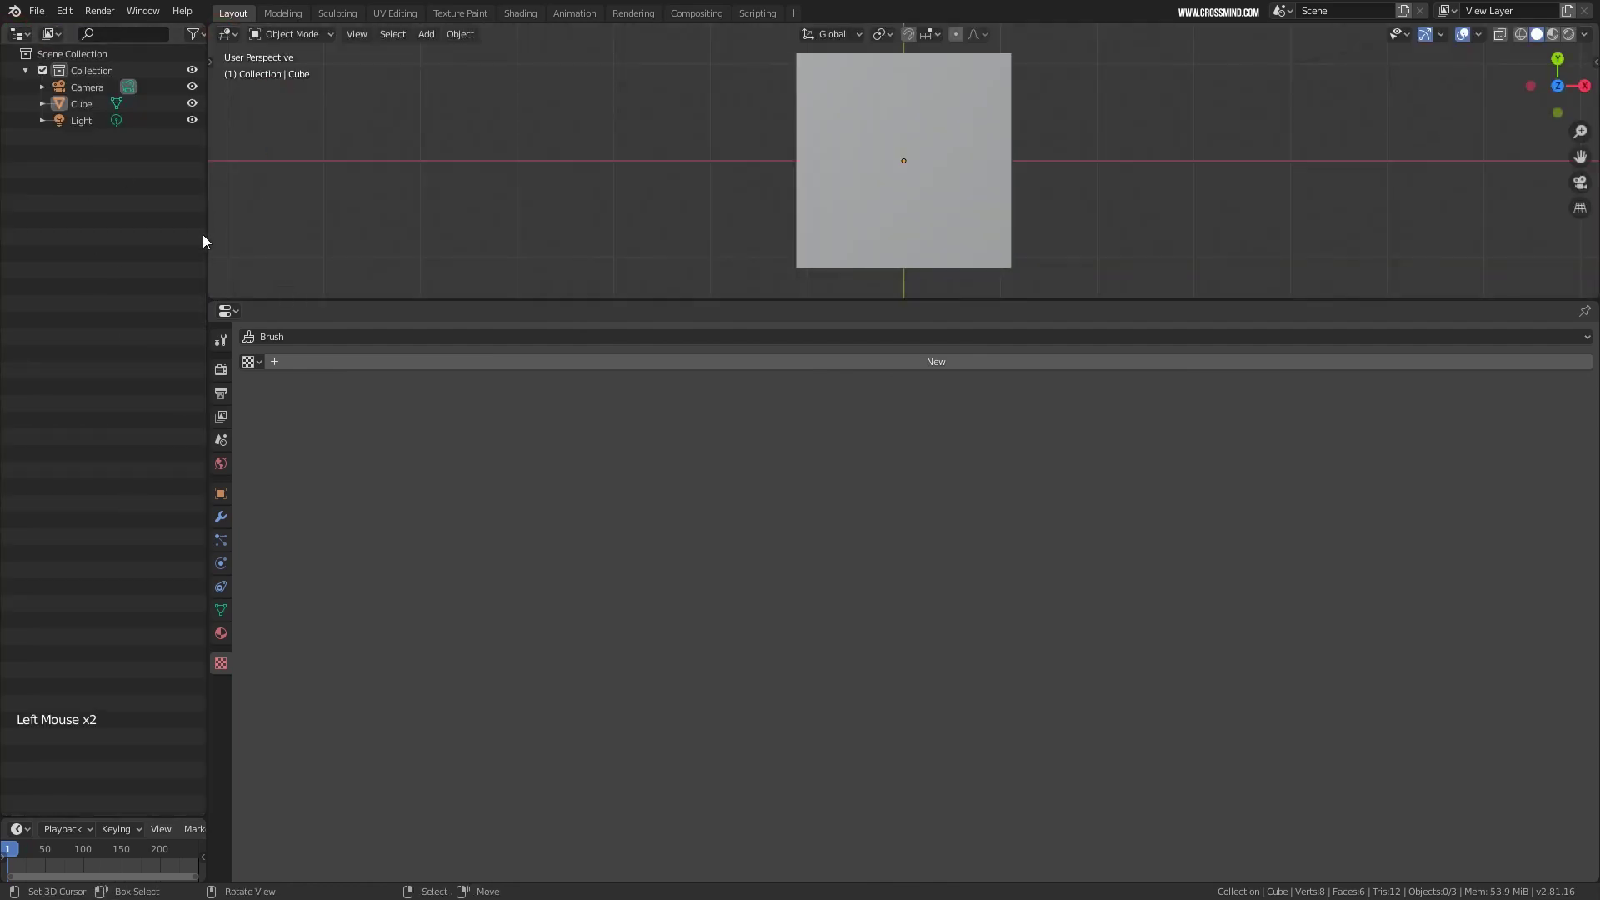
Orbit the new viewport around the cube, enlarge it over the Properties editor, and widen the neighbouring Outliner area.
{"action": "left_click", "coordinate": [661, 217]}
{"action": "middle_click_drag", "start_coordinate": [662, 217], "coordinate": [772, 112]}
{"action": "scroll", "coordinate": [757, 197], "scroll_direction": "down", "scroll_amount": 2}
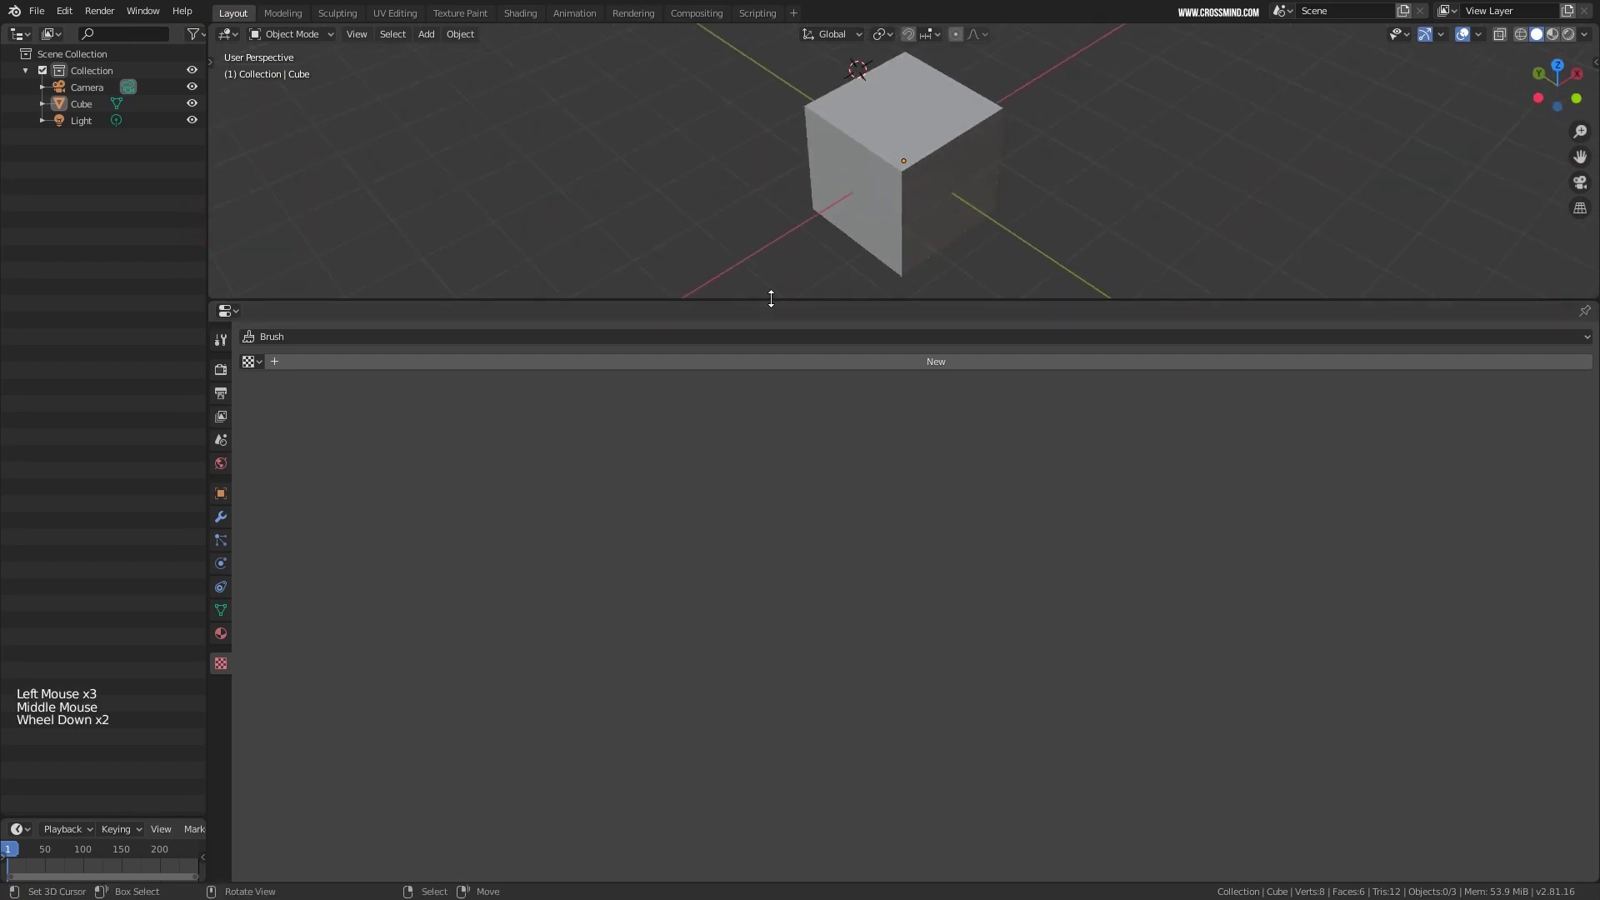
{"action": "left_click_drag", "start_coordinate": [771, 298], "coordinate": [786, 639]}
{"action": "middle_click_drag", "start_coordinate": [750, 499], "coordinate": [800, 466]}
{"action": "left_click_drag", "start_coordinate": [208, 450], "coordinate": [372, 450]}
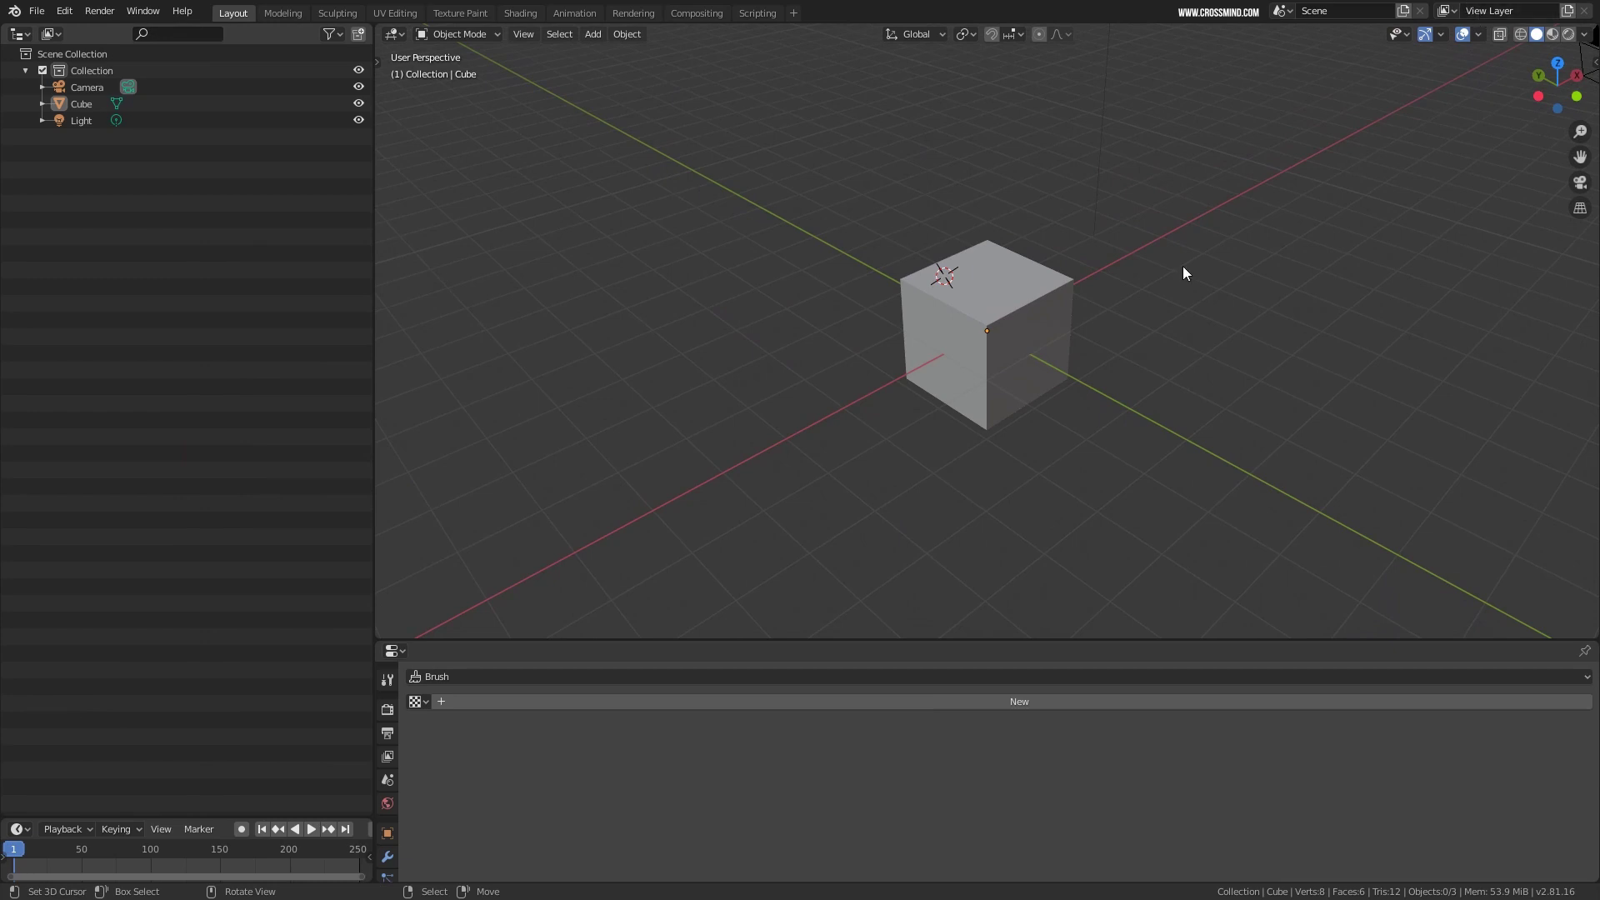
Widen the large Outliner area, change it back to a 3D Viewport, and set the narrow viewport area to Outliner.
{"action": "left_click_drag", "start_coordinate": [375, 197], "coordinate": [1204, 208]}
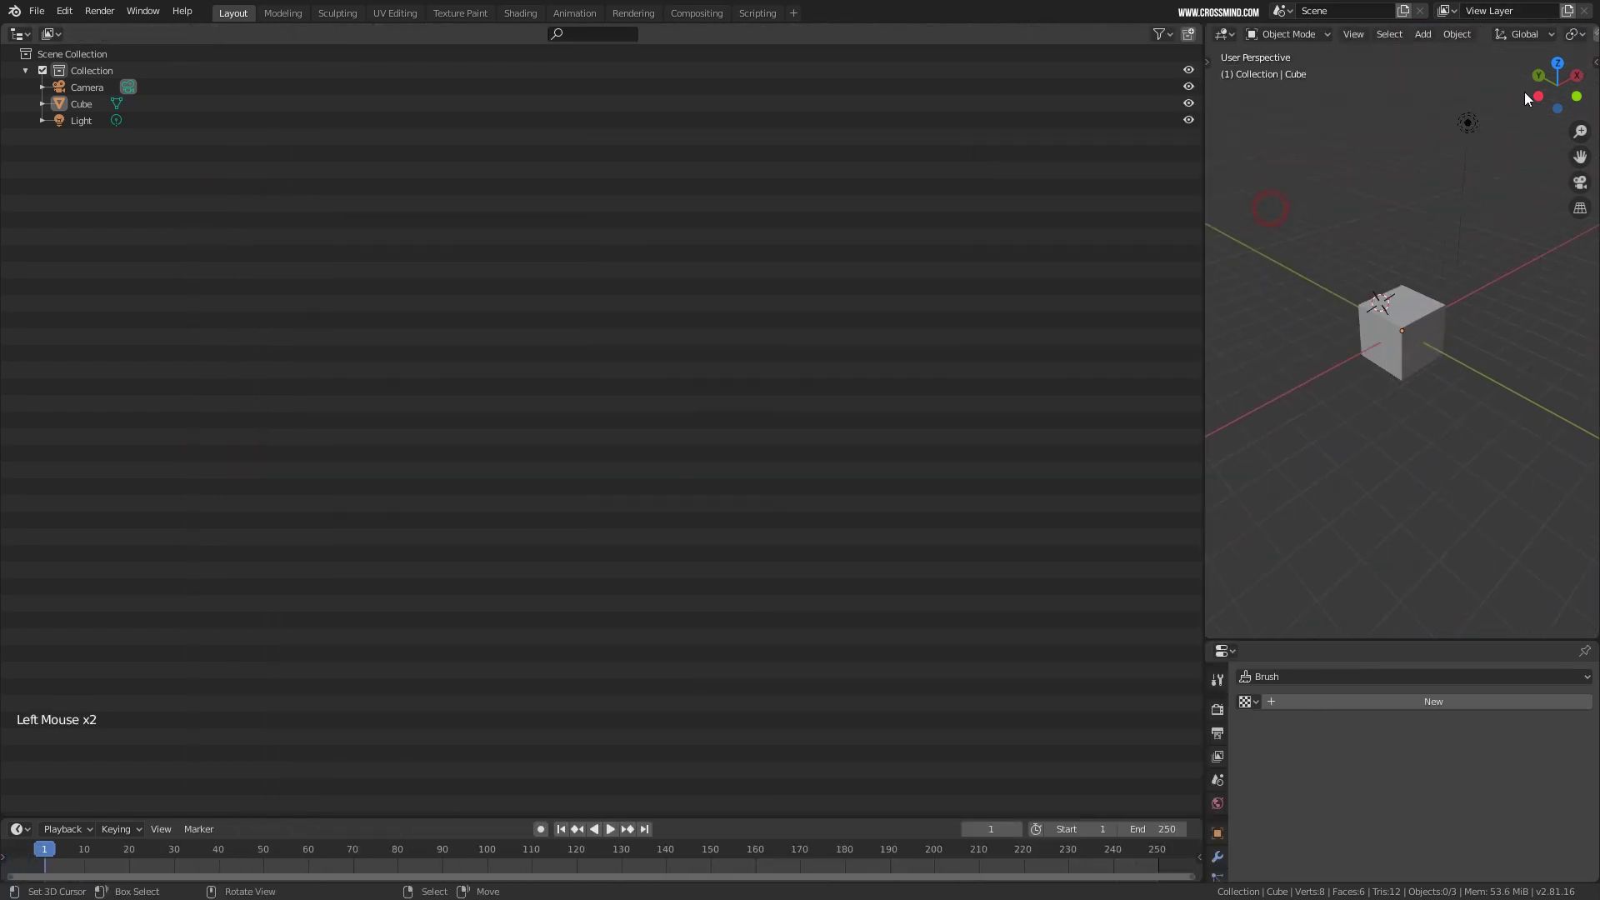
{"action": "left_click", "coordinate": [1224, 34]}
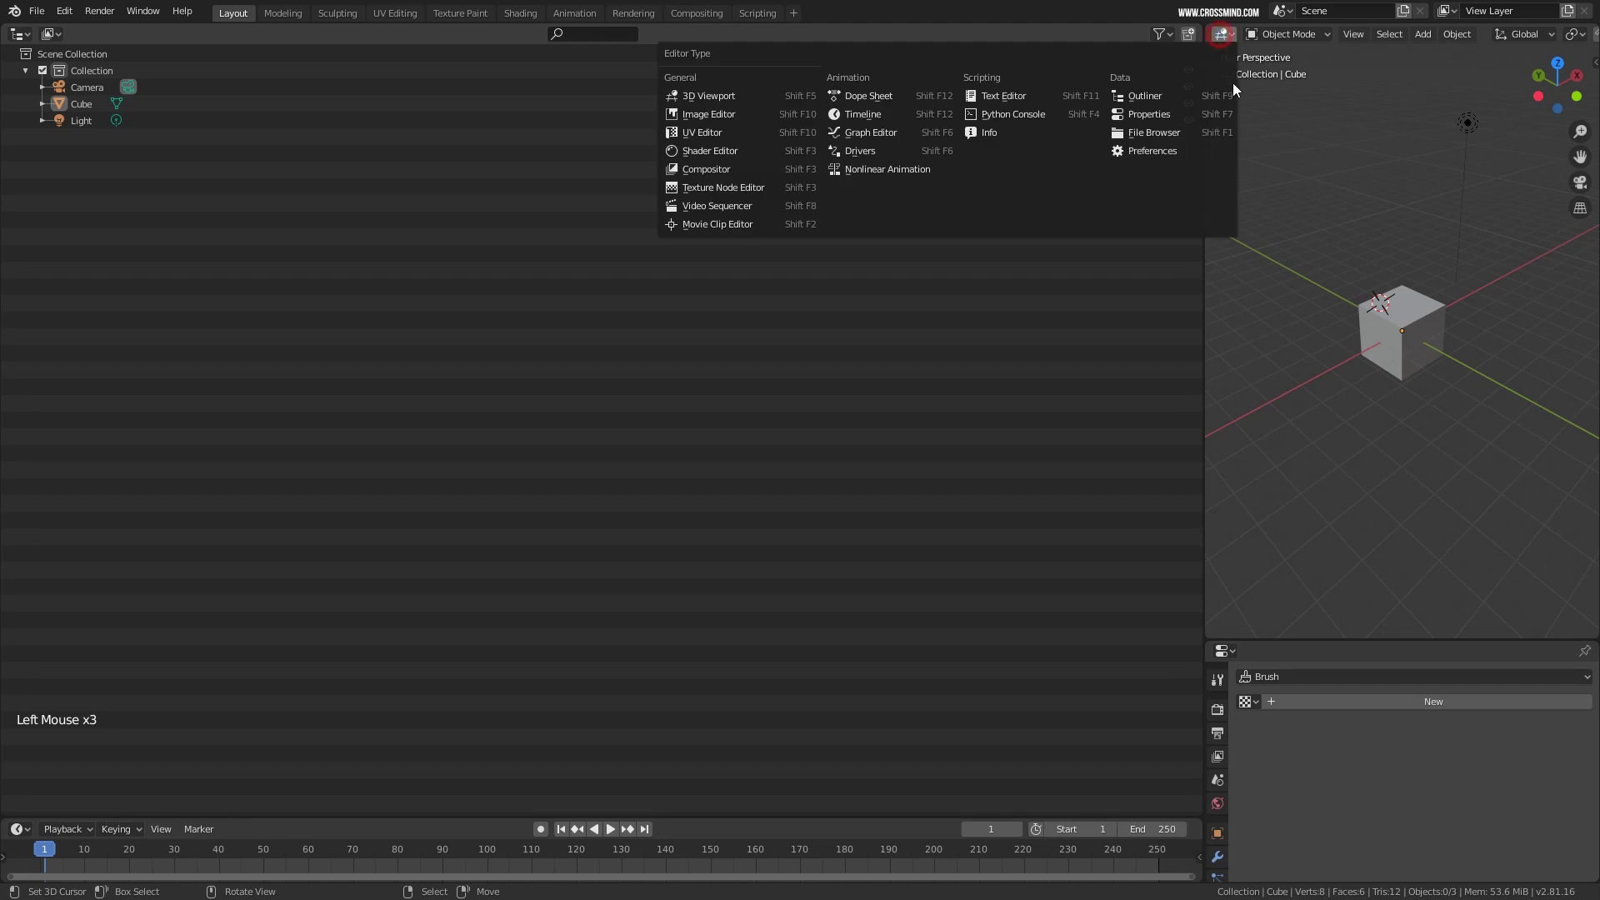
{"action": "left_click", "coordinate": [1168, 90]}
{"action": "left_click", "coordinate": [20, 33]}
{"action": "left_click", "coordinate": [50, 97]}
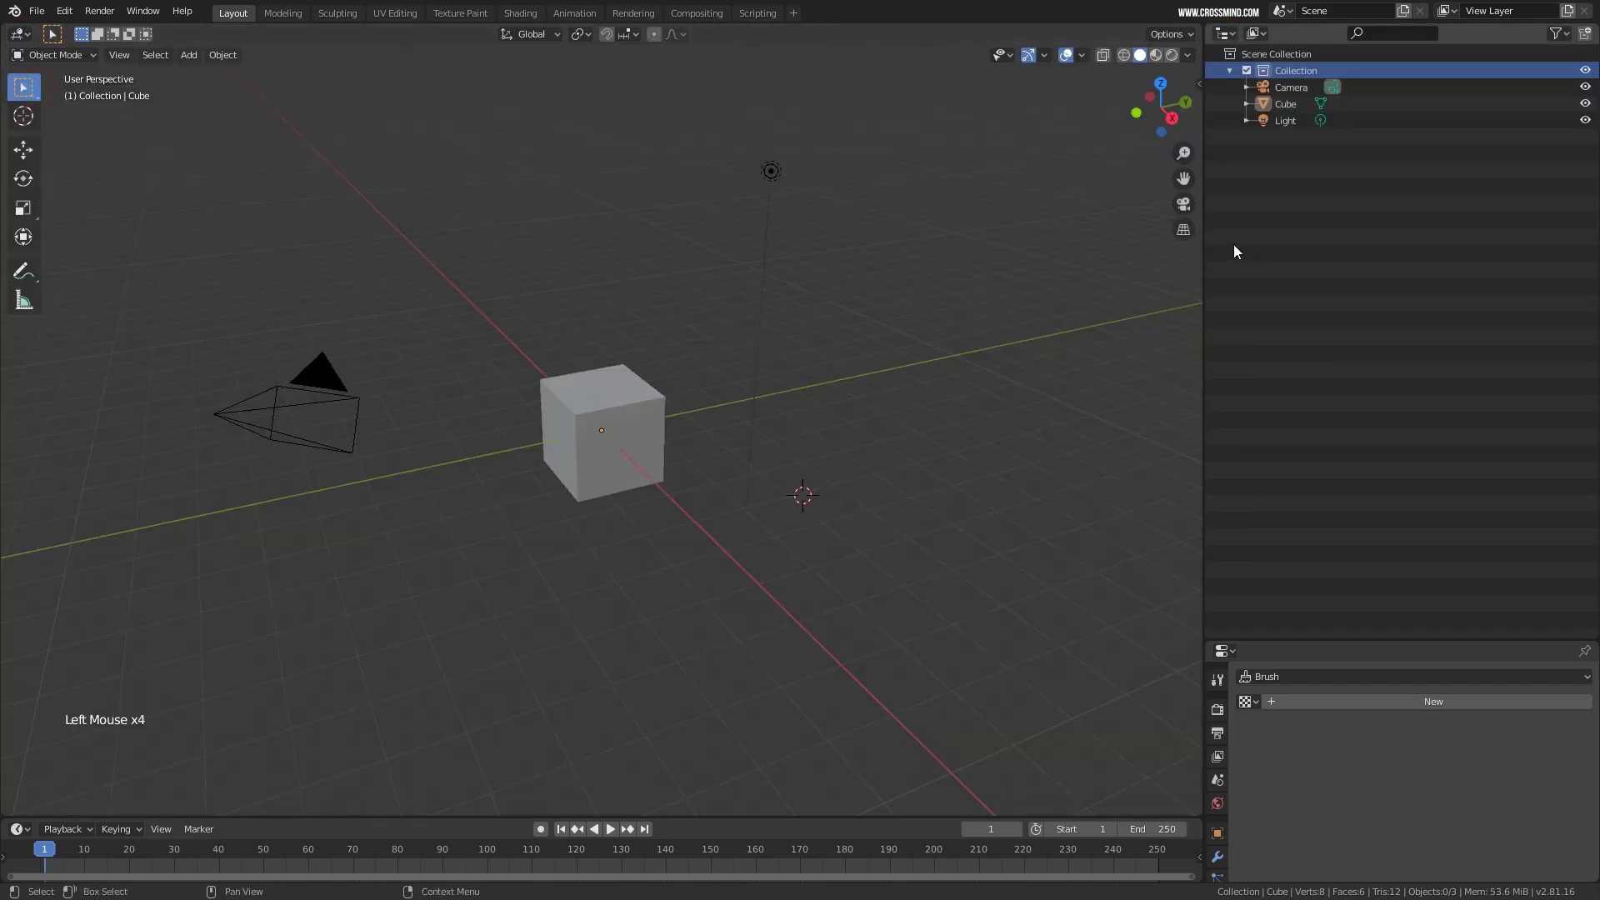
Widen the 3D Viewport over the Outliner and split it into one full-height viewport beside two stacked ones.
{"action": "left_click_drag", "start_coordinate": [1204, 243], "coordinate": [1387, 243]}
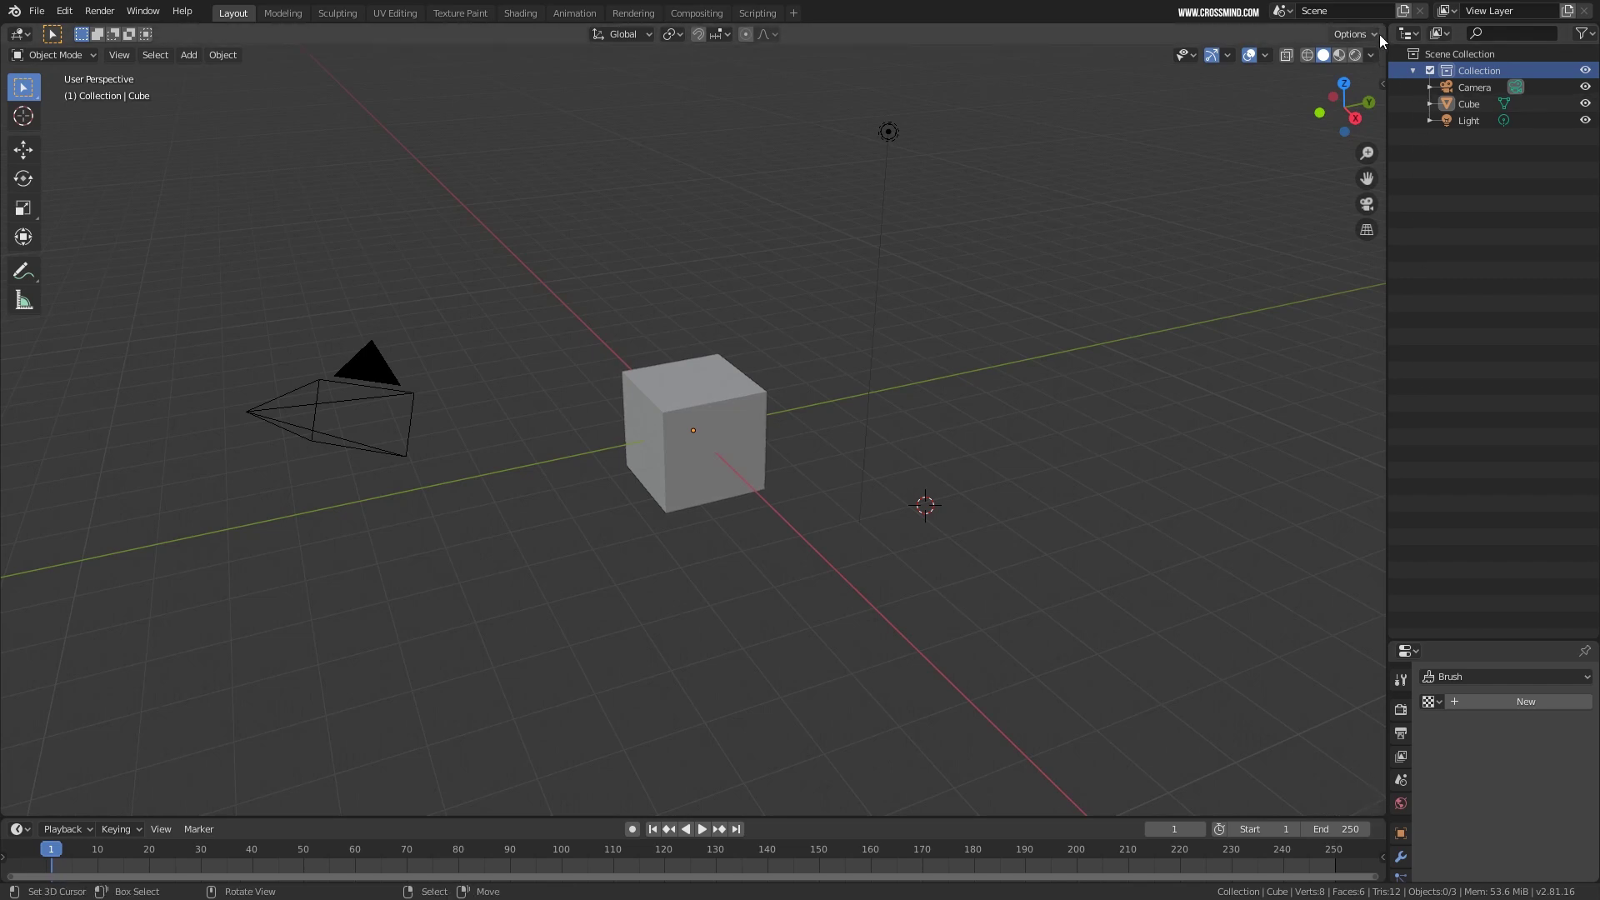
{"action": "left_click_drag", "start_coordinate": [1384, 29], "coordinate": [714, 250]}
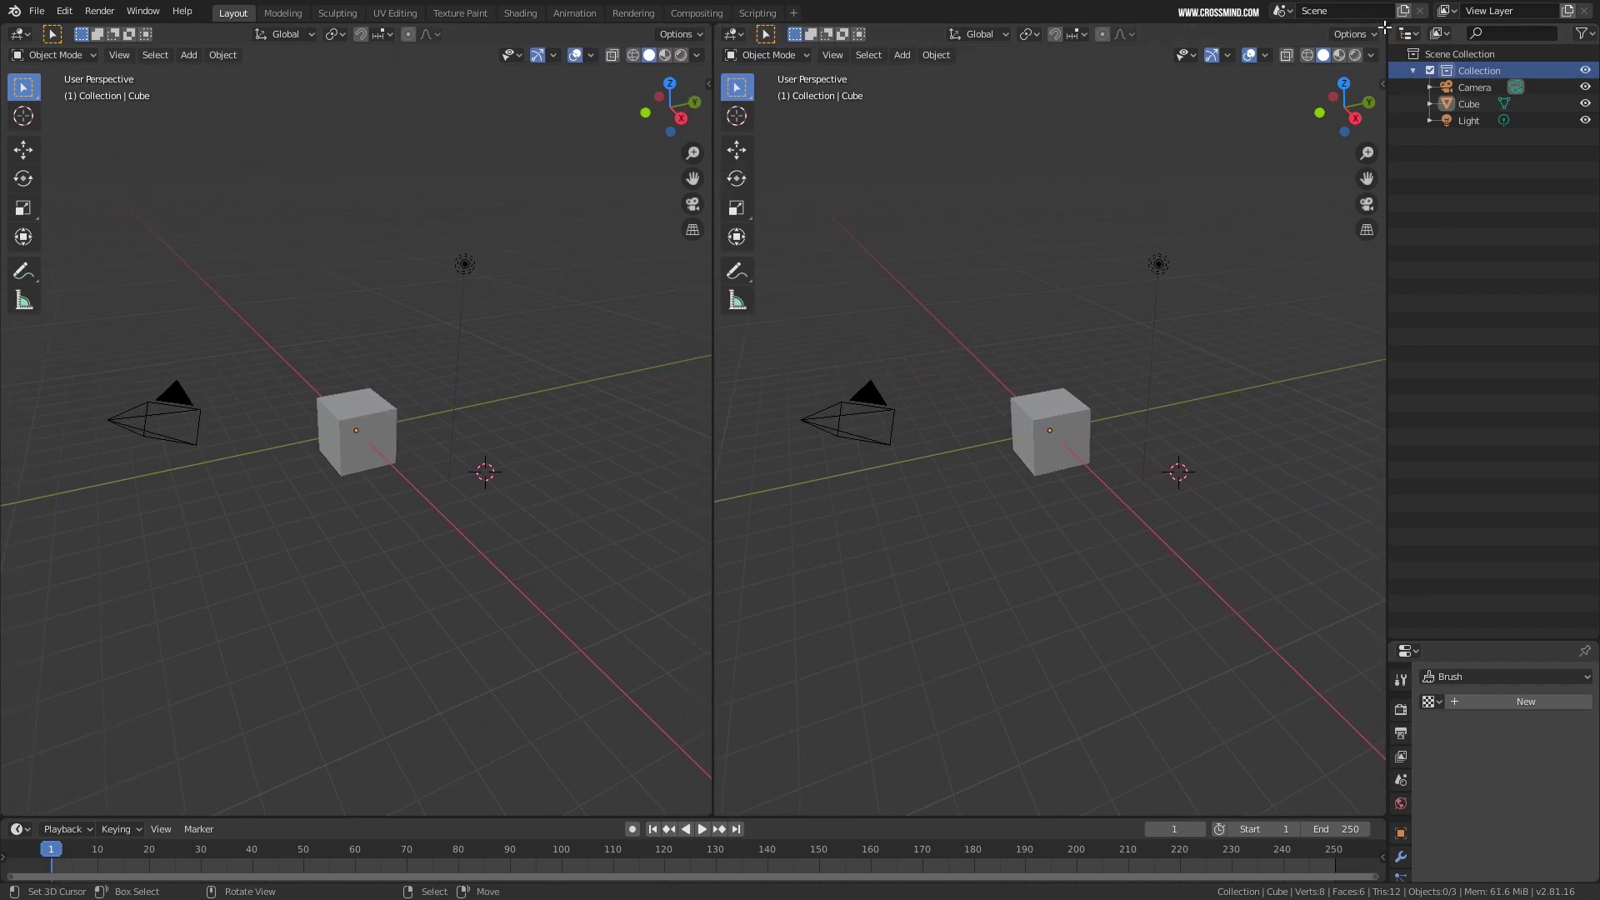
{"action": "left_click_drag", "start_coordinate": [1385, 28], "coordinate": [1362, 435]}
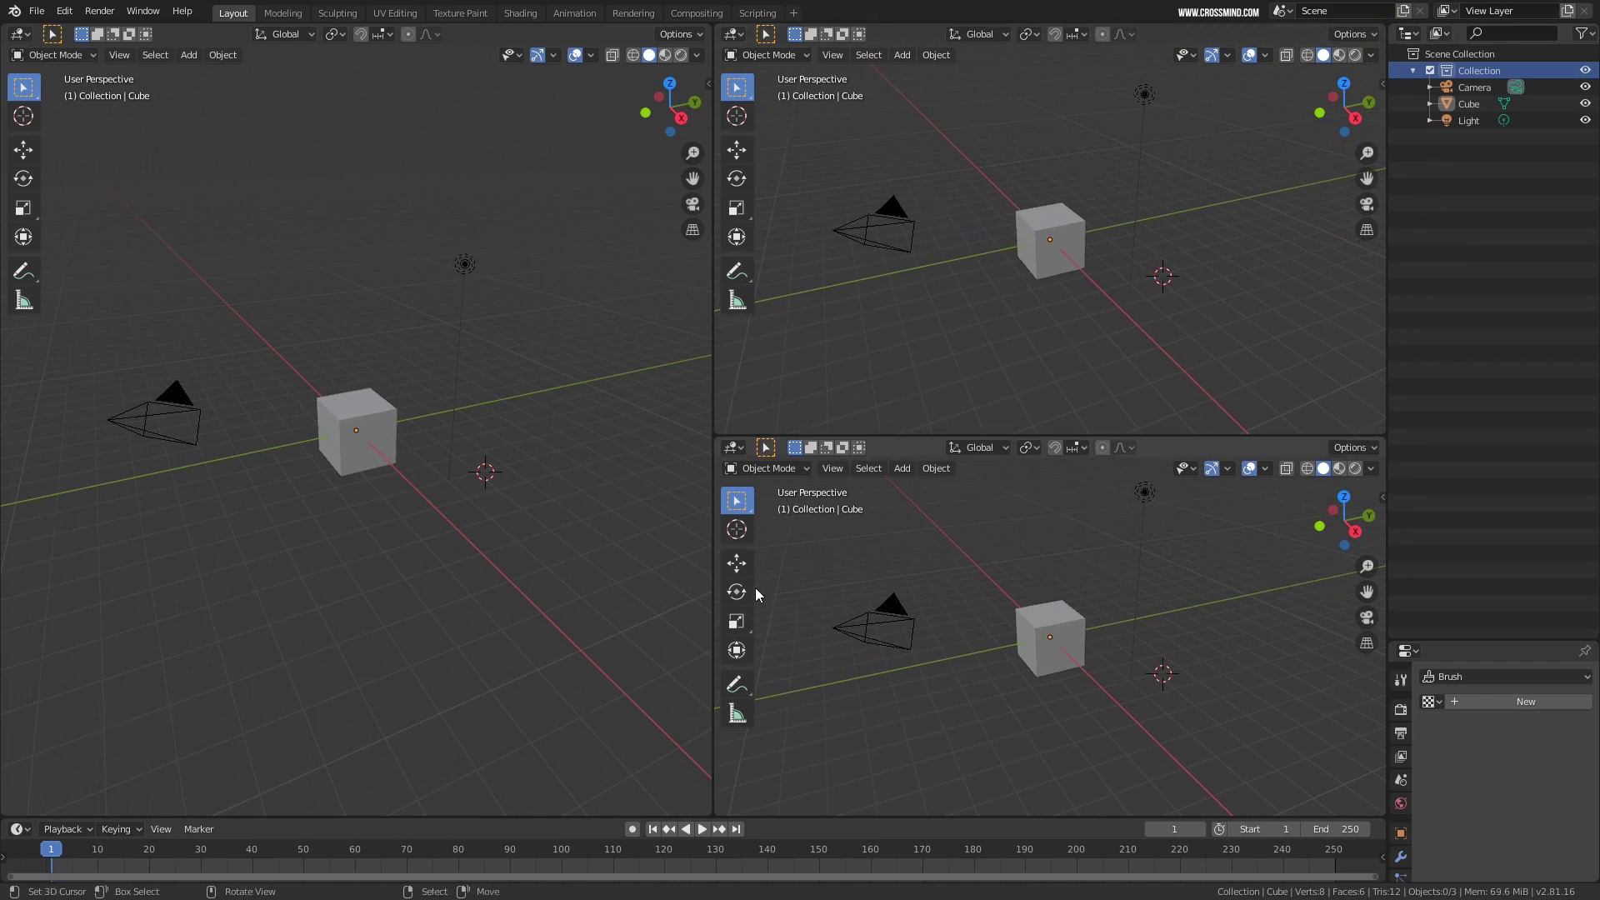
Check the editor types available for both stacked viewports and switch the lower one to a closer front orthographic view.
{"action": "left_click", "coordinate": [732, 449]}
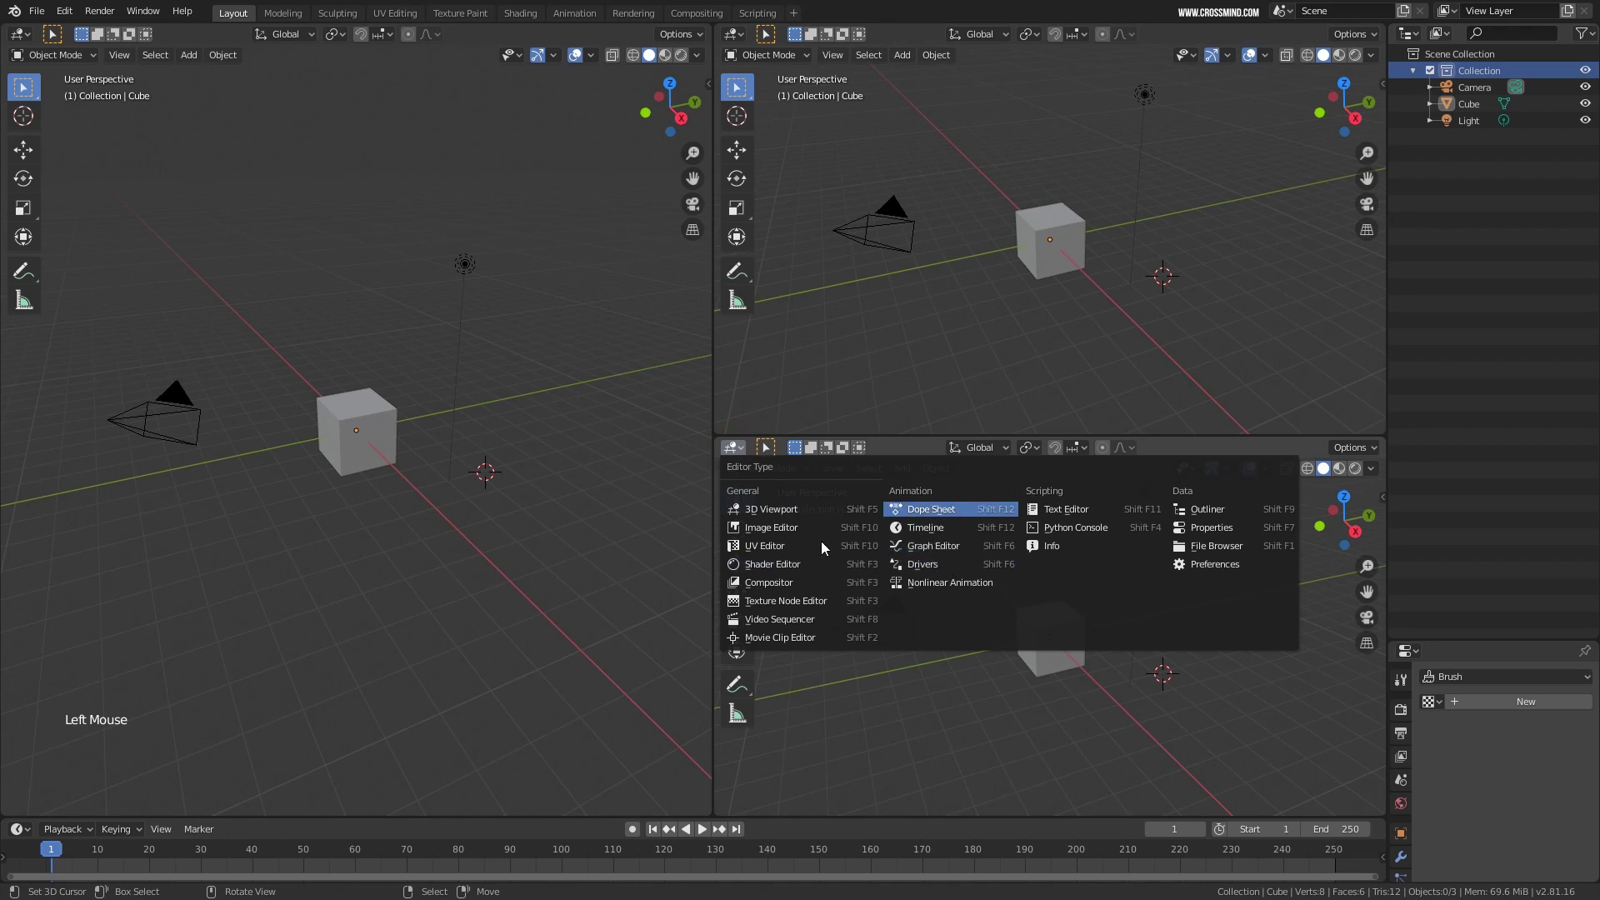
{"action": "left_click", "coordinate": [734, 34]}
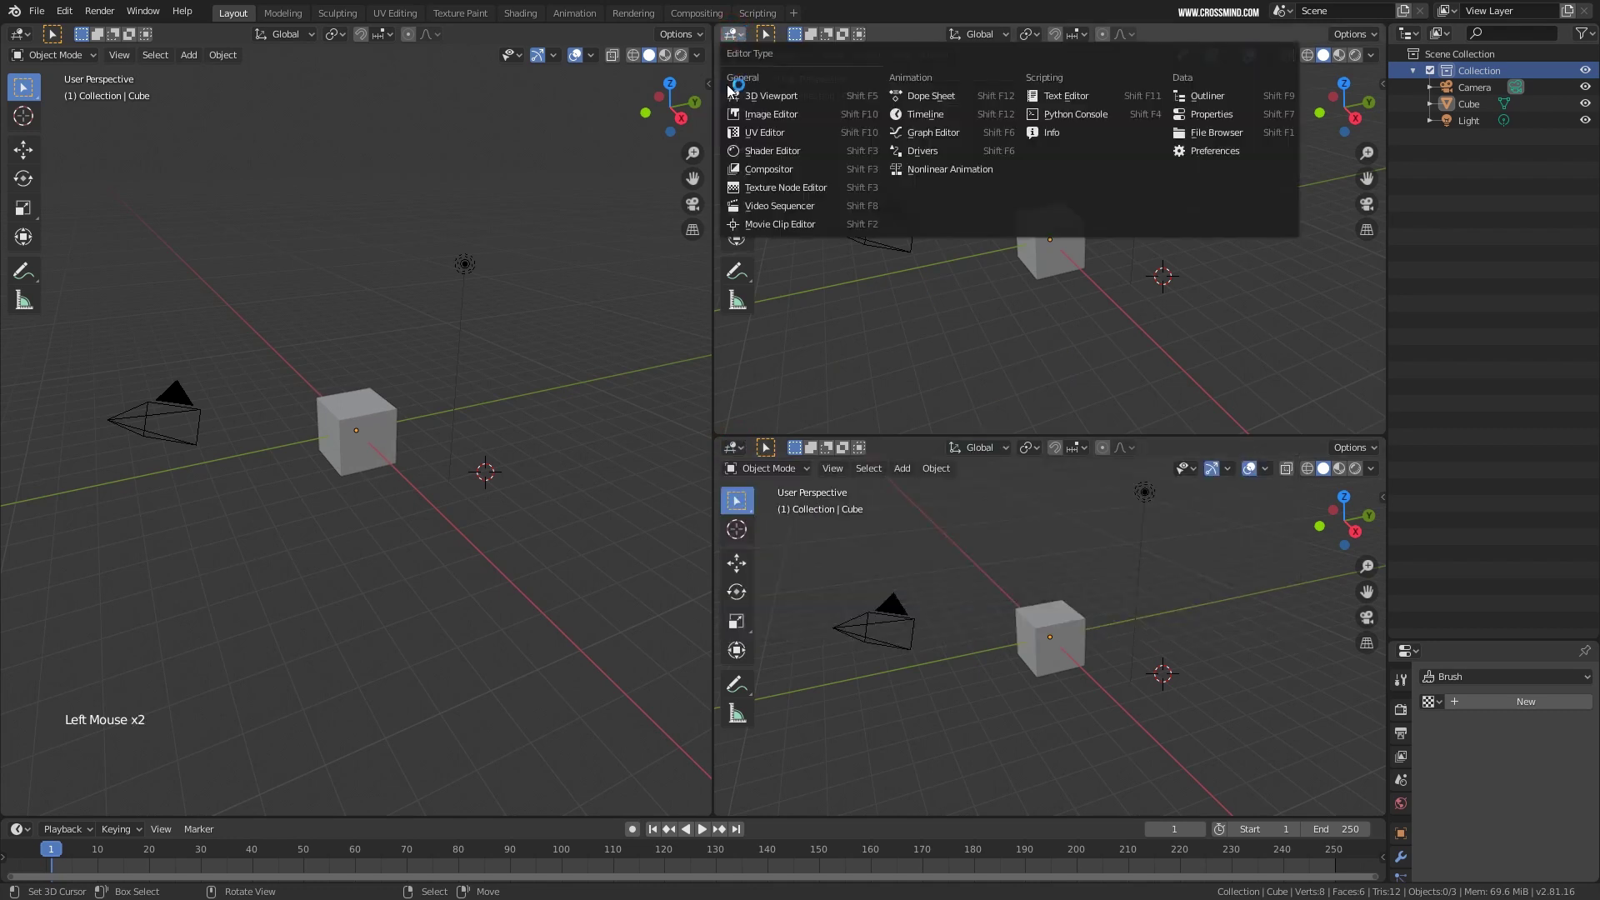
{"action": "middle_click", "coordinate": [1089, 633]}
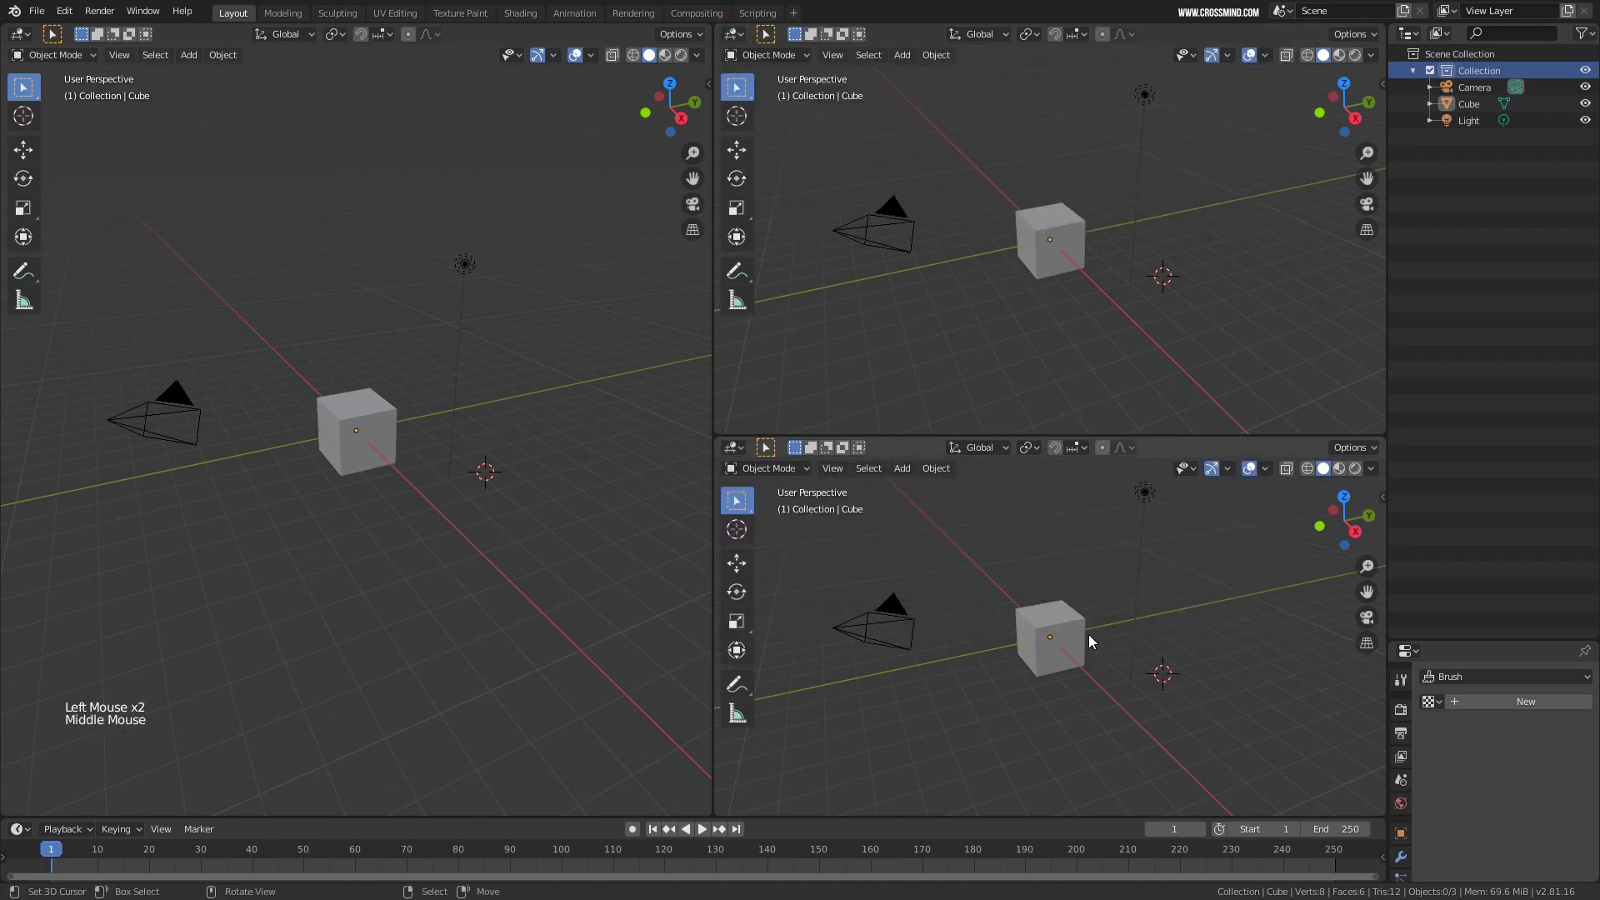
{"action": "key", "text": "KP_1"}
{"action": "scroll", "coordinate": [1089, 633], "scroll_direction": "up", "scroll_amount": 3}
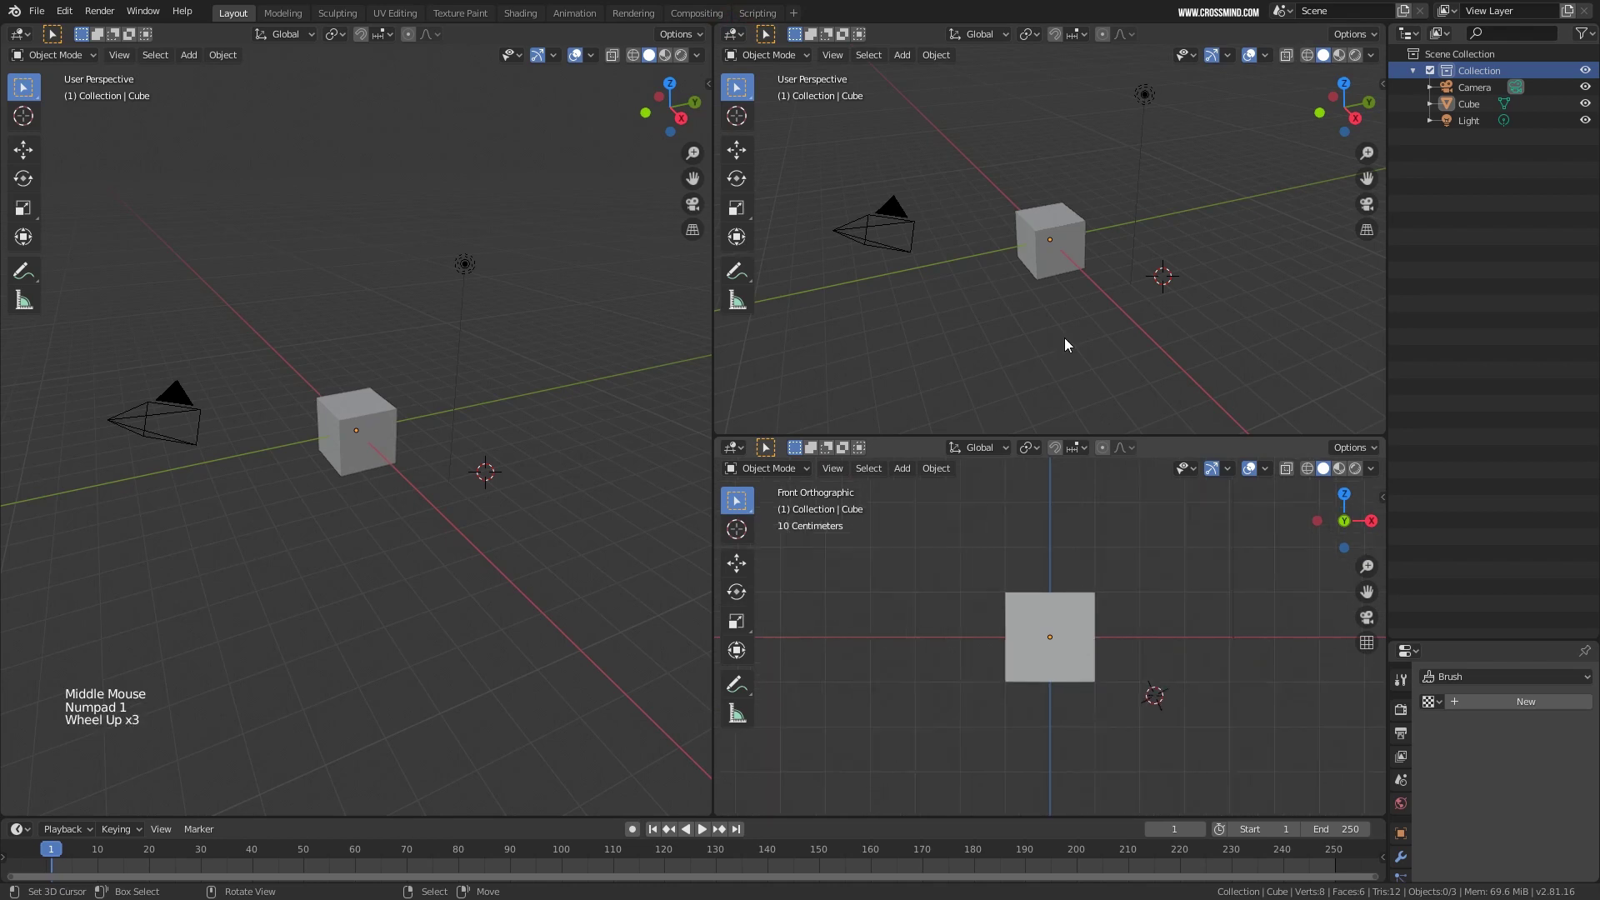
View the cube from its right side in the upper stacked viewport, orbited slightly above and zoomed in.
{"action": "scroll", "coordinate": [1068, 268], "scroll_direction": "up", "scroll_amount": 2}
{"action": "key", "text": "KP_3"}
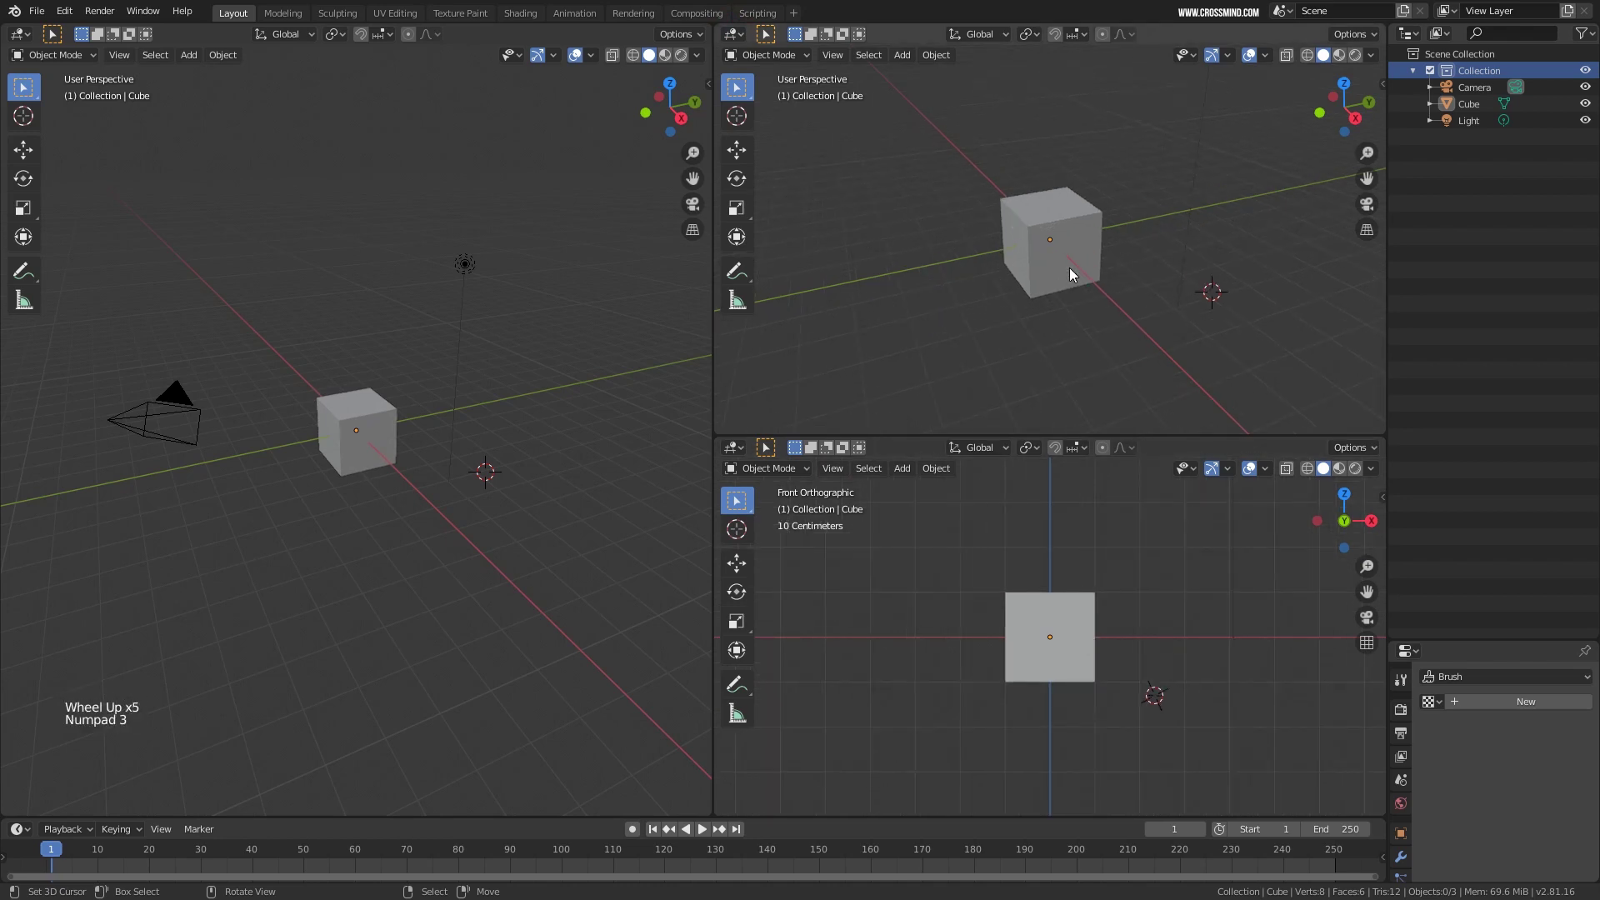
{"action": "scroll", "coordinate": [1068, 268], "scroll_direction": "up", "scroll_amount": 1}
{"action": "middle_click_drag", "start_coordinate": [1068, 268], "coordinate": [1102, 310]}
{"action": "scroll", "coordinate": [1057, 312], "scroll_direction": "up", "scroll_amount": 1}
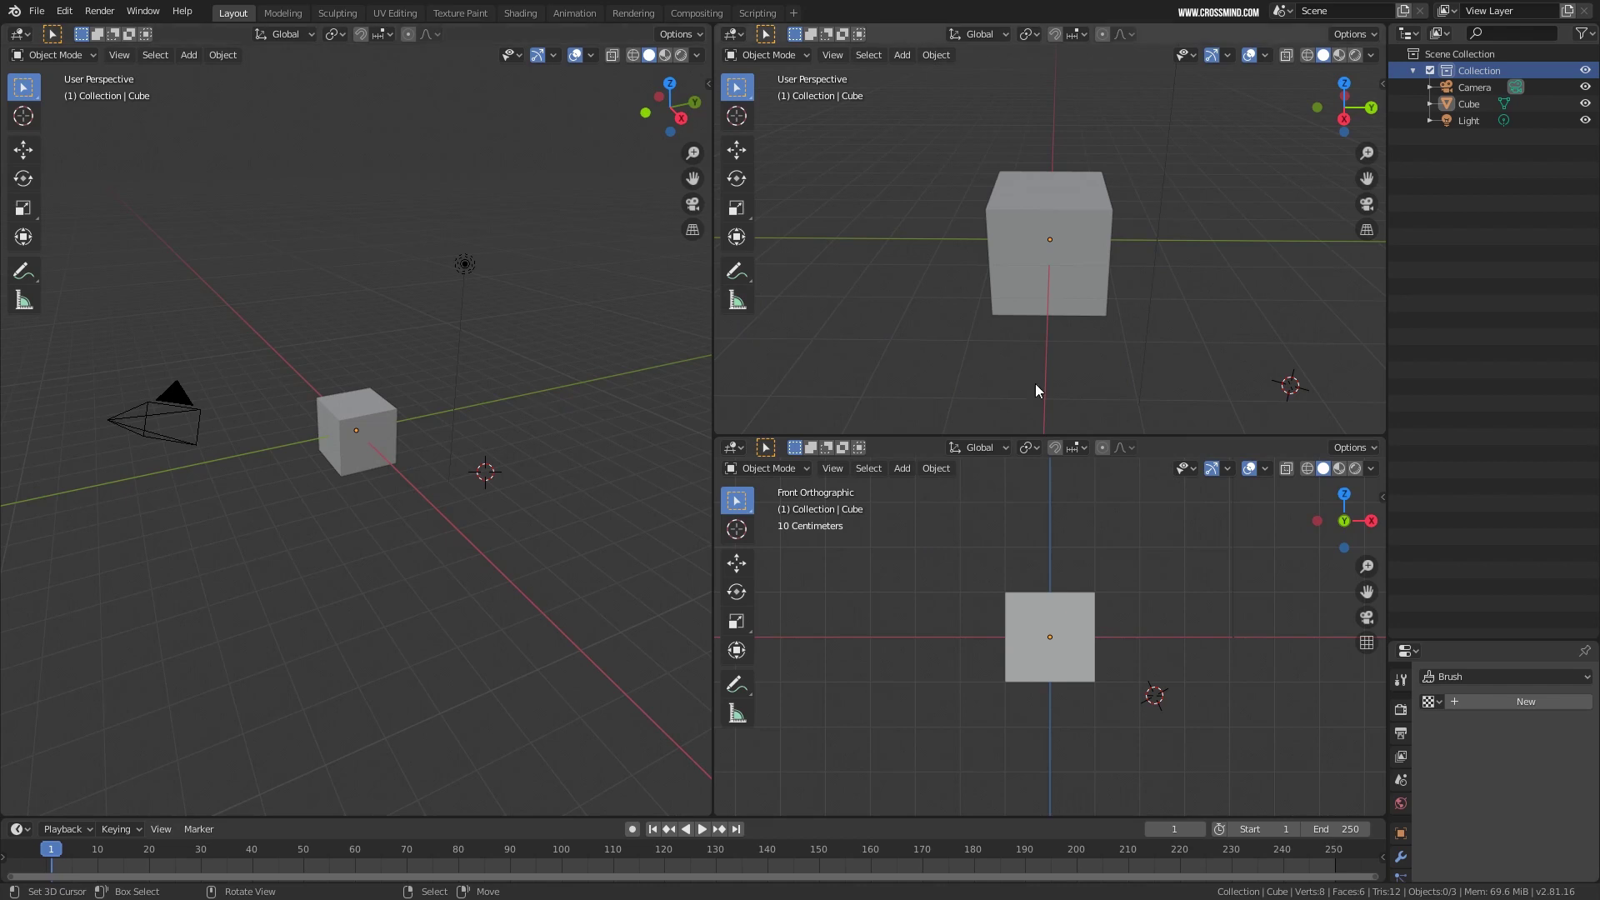
Join the two stacked viewports by extending the lower front-view area over the upper one.
{"action": "right_click", "coordinate": [1230, 437]}
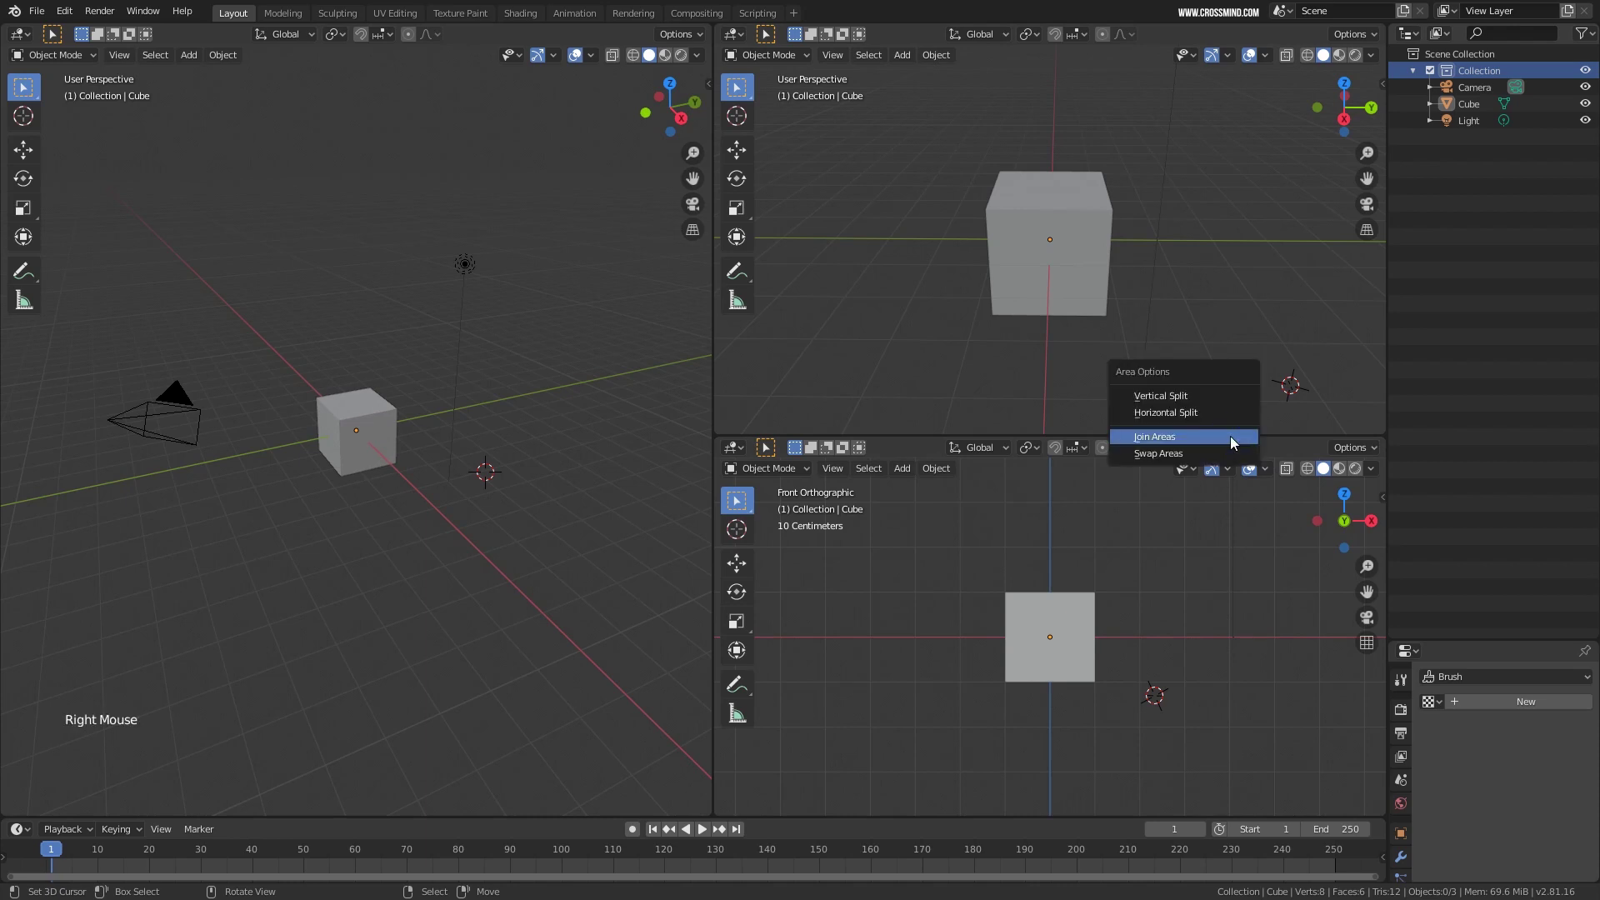
{"action": "left_click", "coordinate": [1231, 442]}
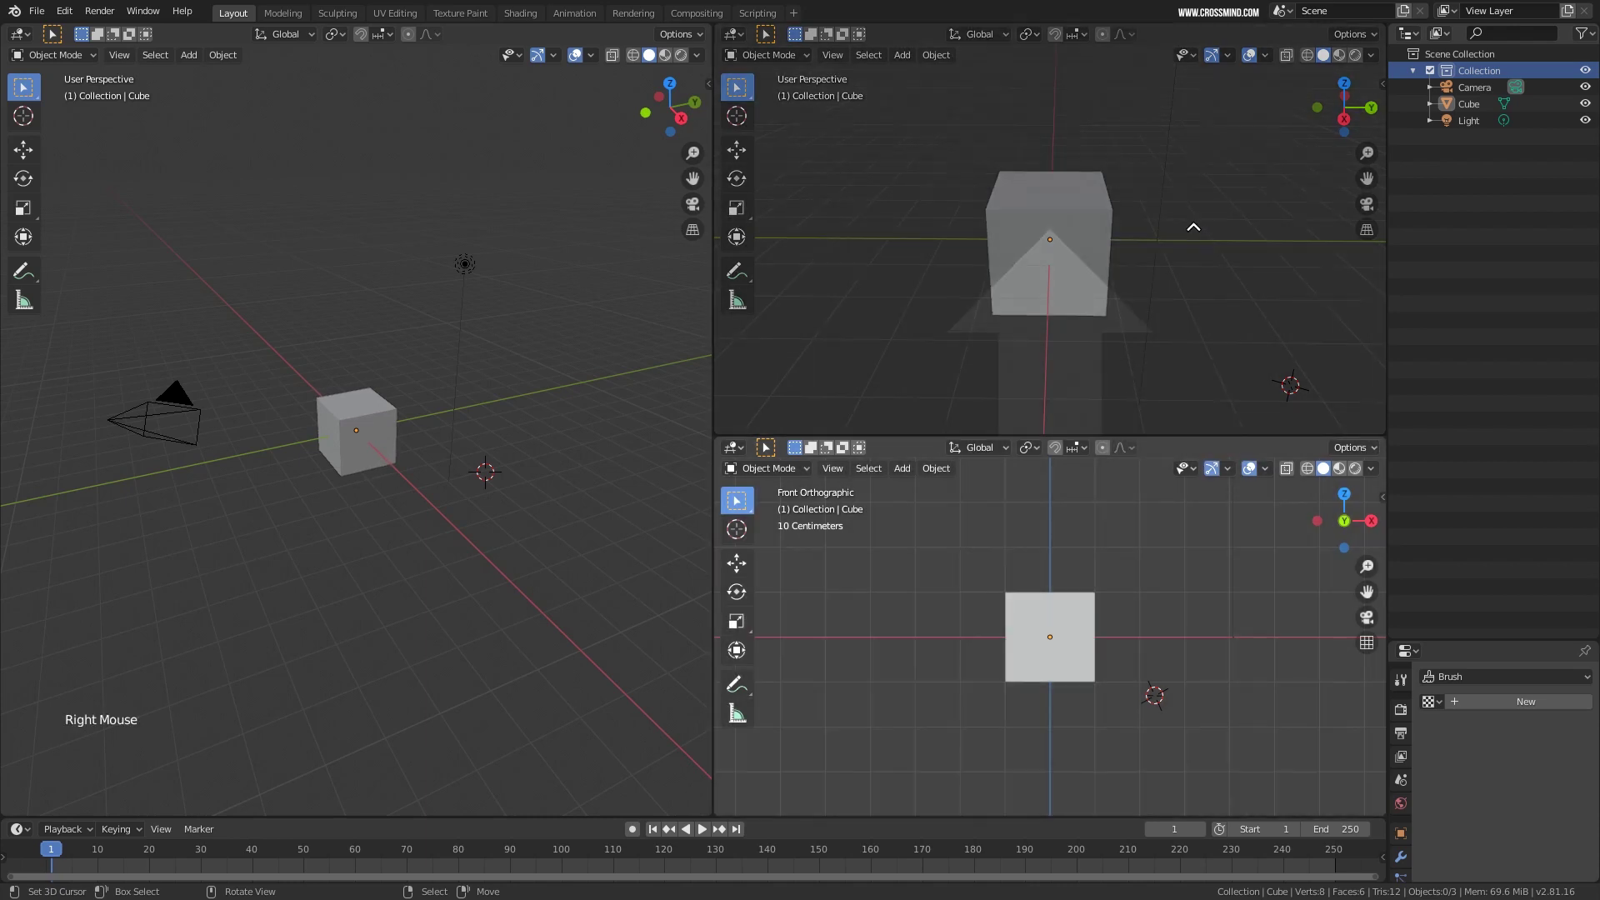
{"action": "left_click", "coordinate": [1193, 228]}
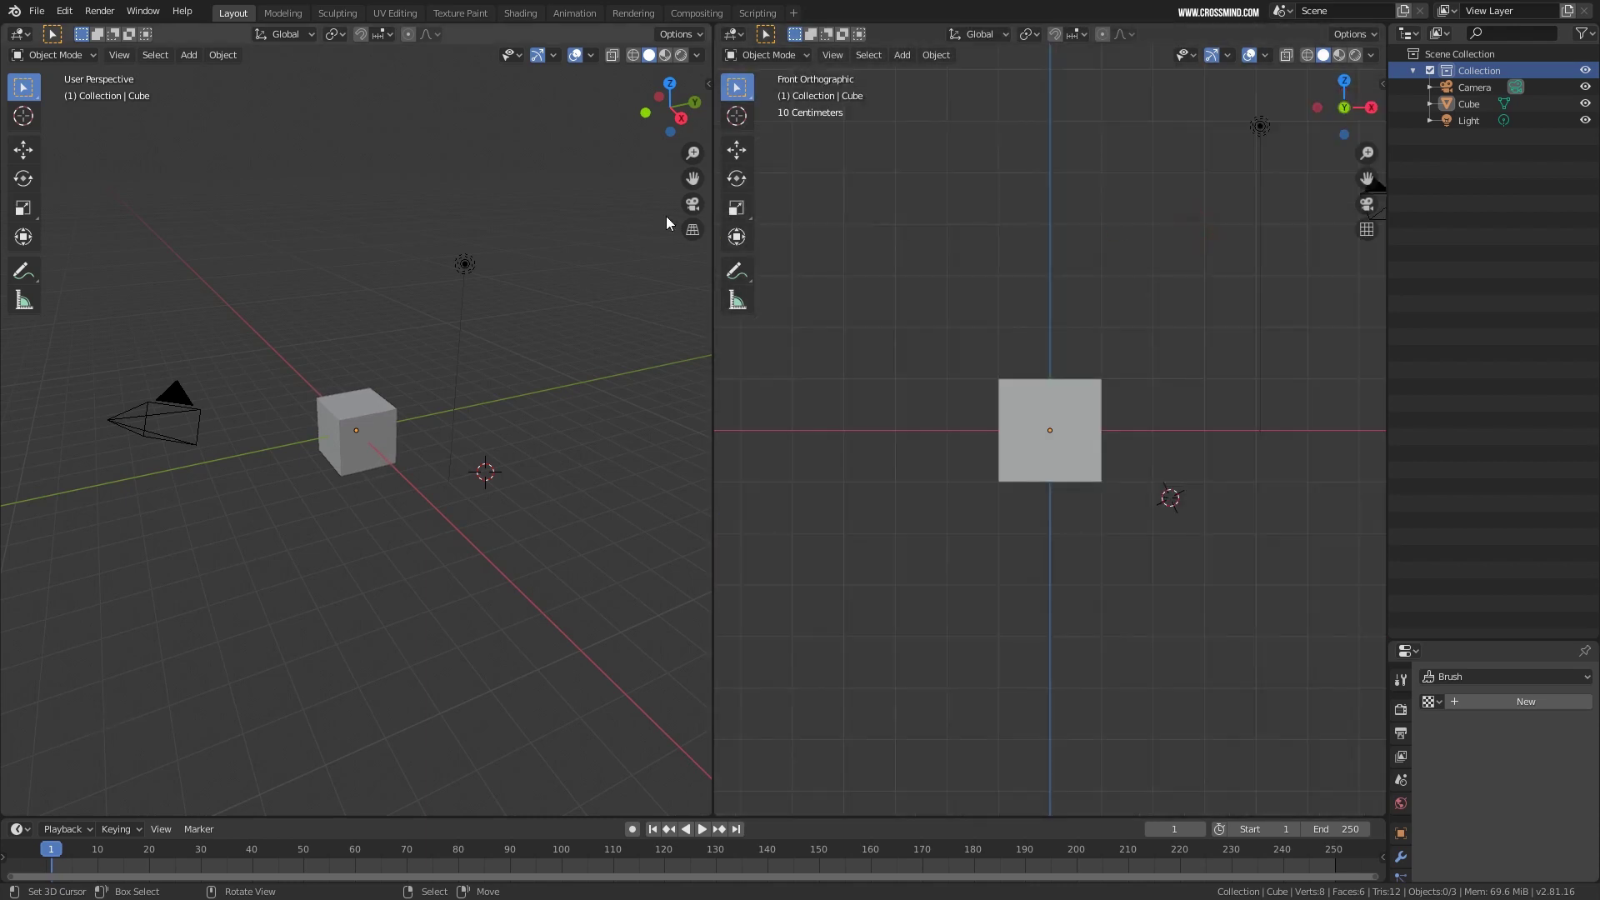
Extend the perspective viewport over the front-view one, and split it vertically again and rejoin the halves from their corner.
{"action": "right_click", "coordinate": [714, 260]}
{"action": "left_click", "coordinate": [636, 251]}
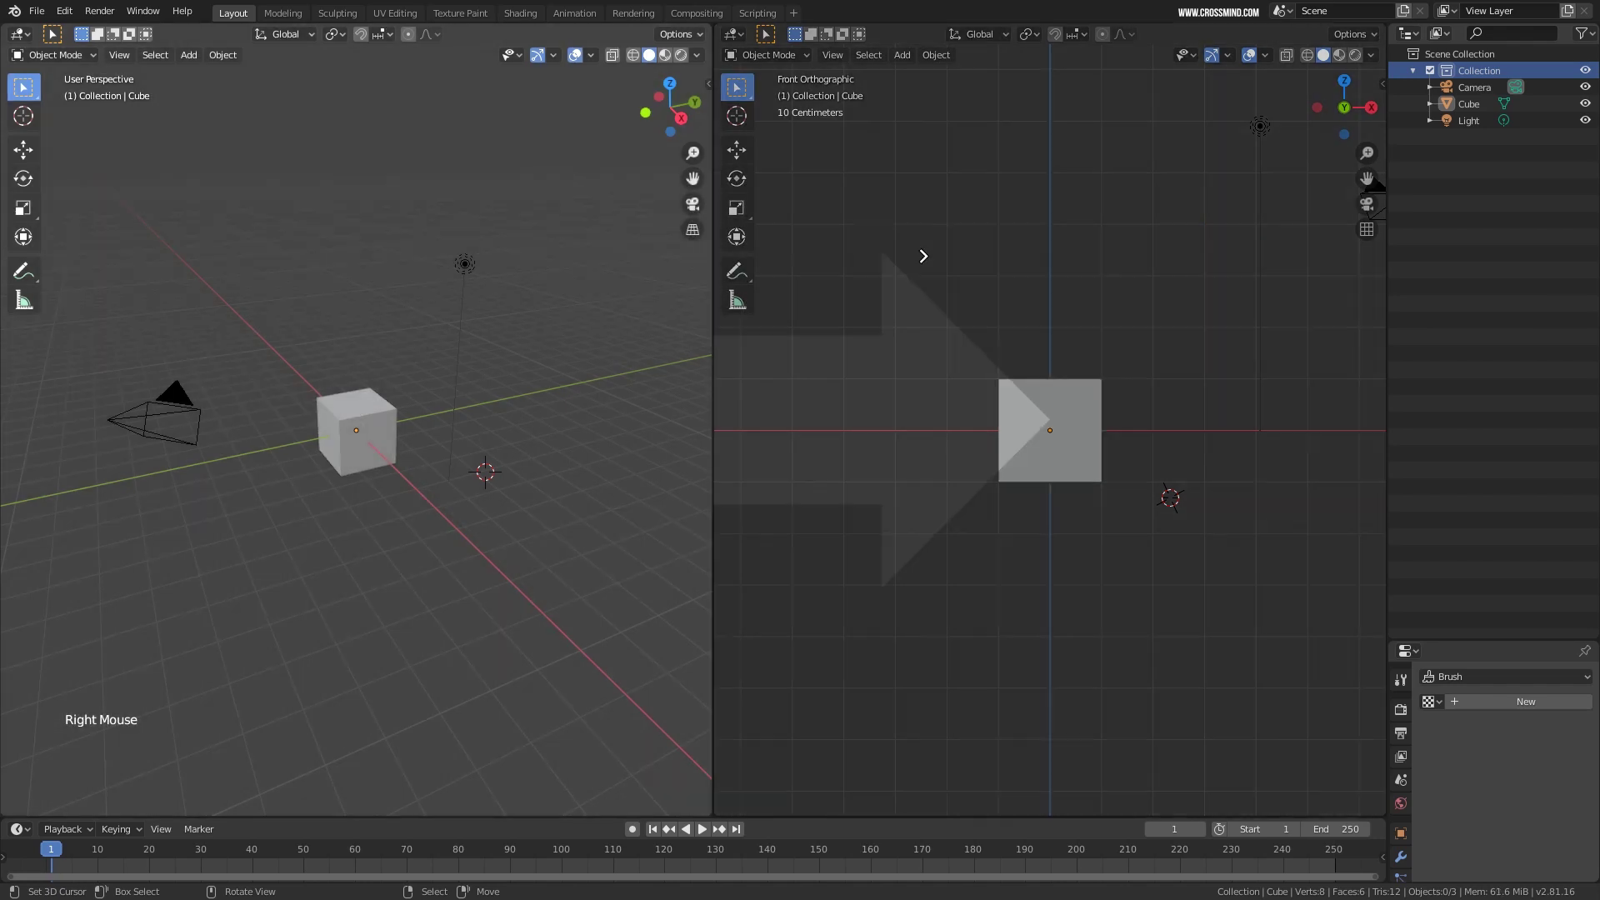
{"action": "left_click", "coordinate": [923, 258]}
{"action": "left_click_drag", "start_coordinate": [1383, 27], "coordinate": [722, 156]}
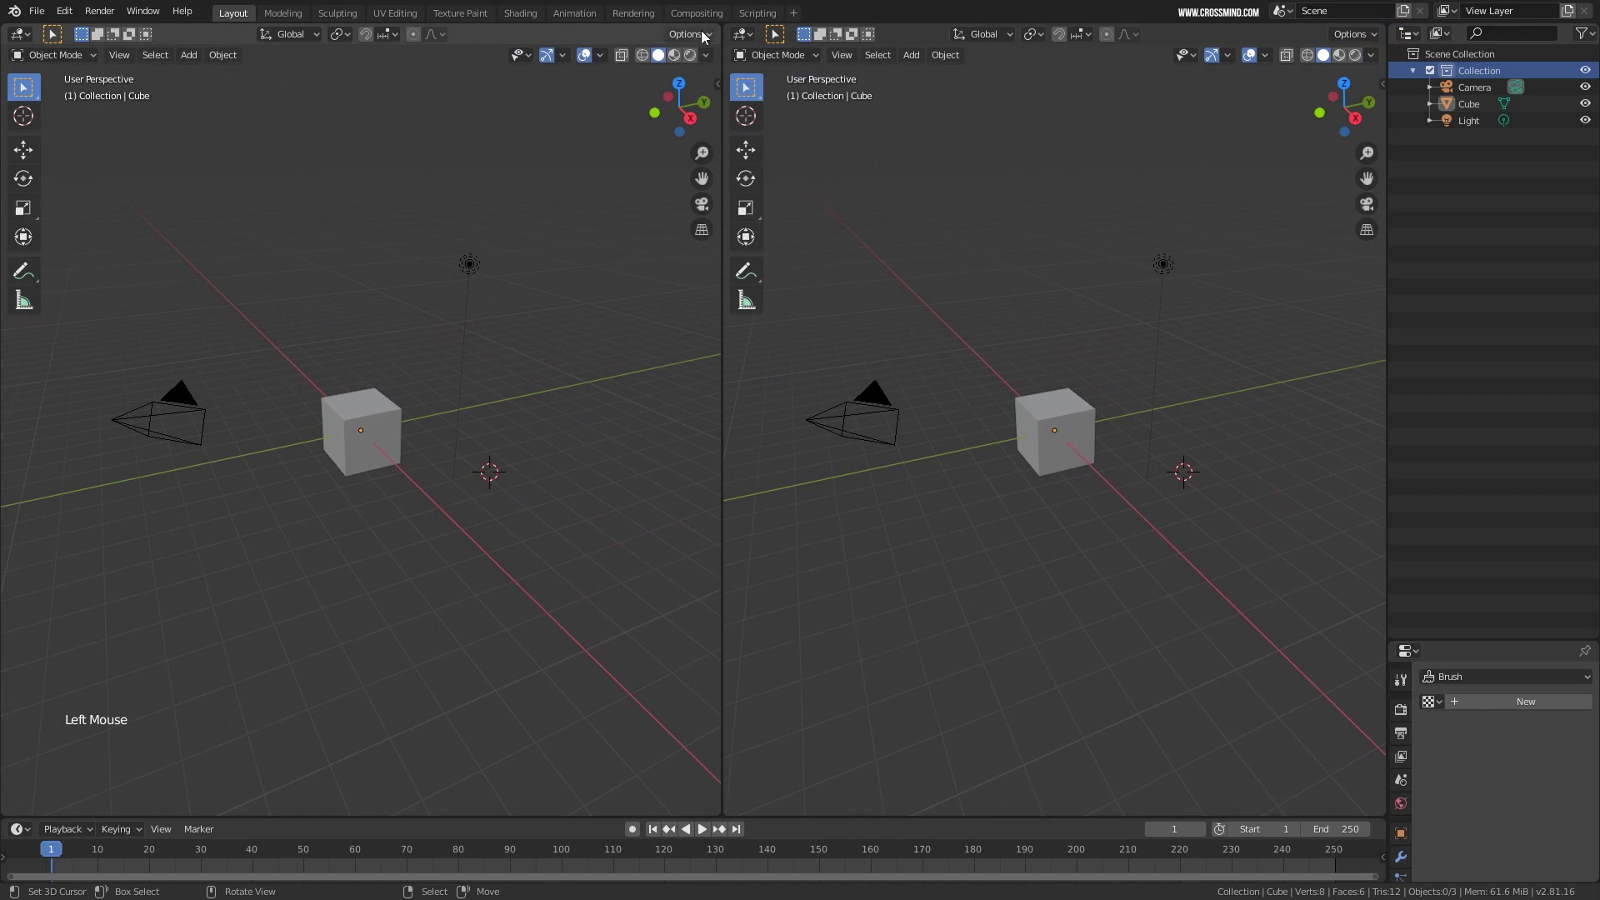
{"action": "left_click_drag", "start_coordinate": [717, 28], "coordinate": [829, 54]}
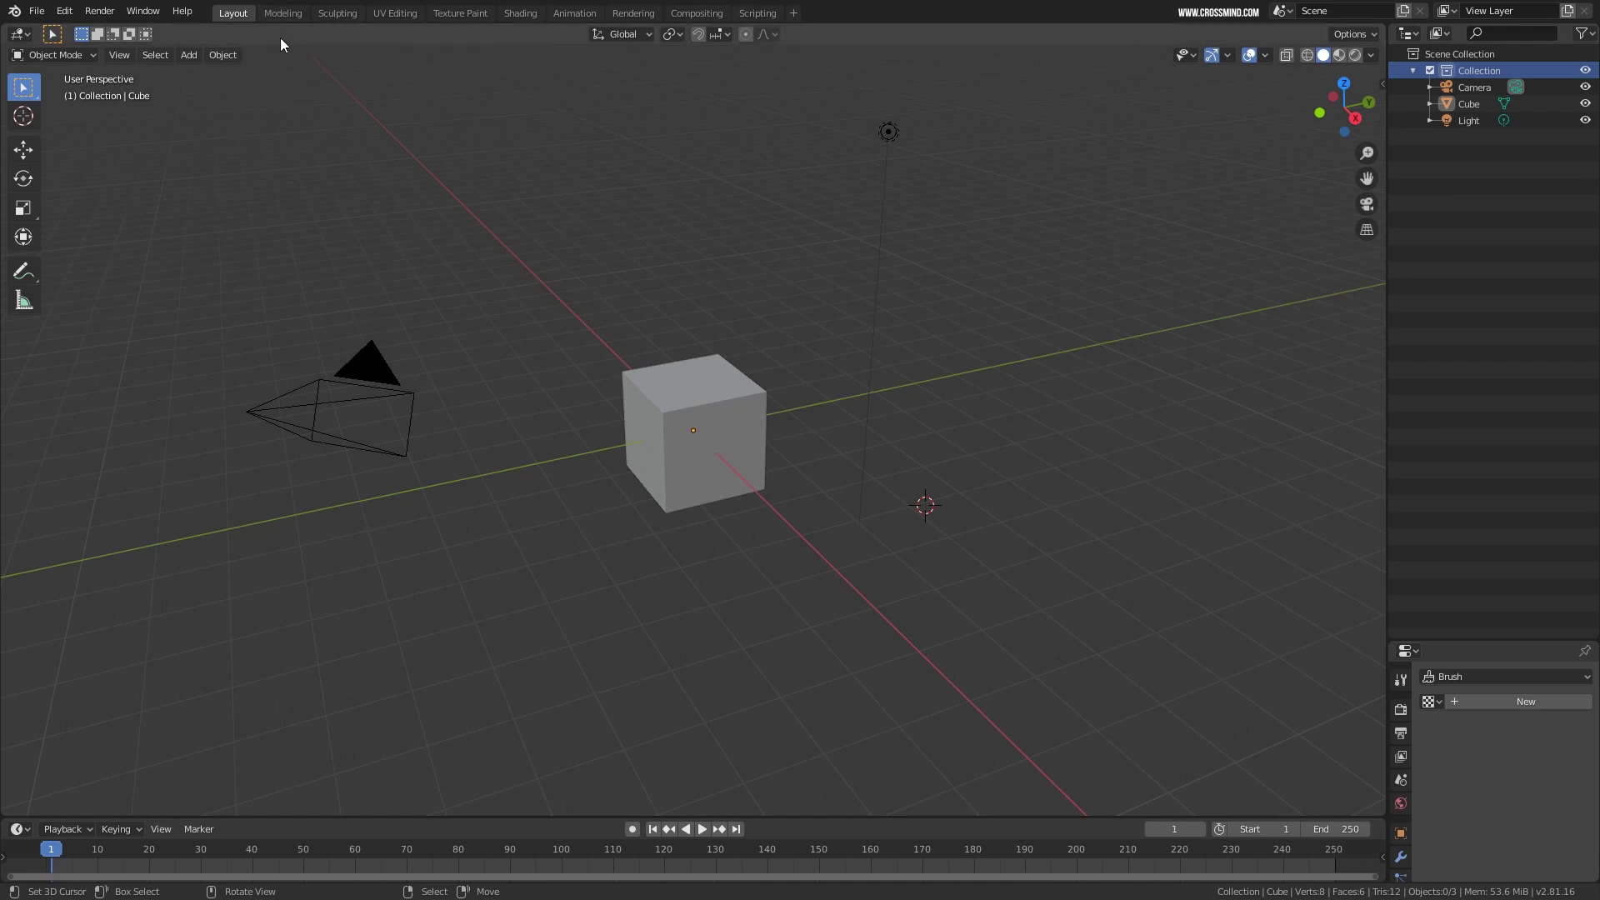
Look through the Modeling, Sculpting, UV Editing, Texture Paint, Shading, Animation, Rendering, Compositing and Scripting workspaces.
{"action": "left_click", "coordinate": [284, 13]}
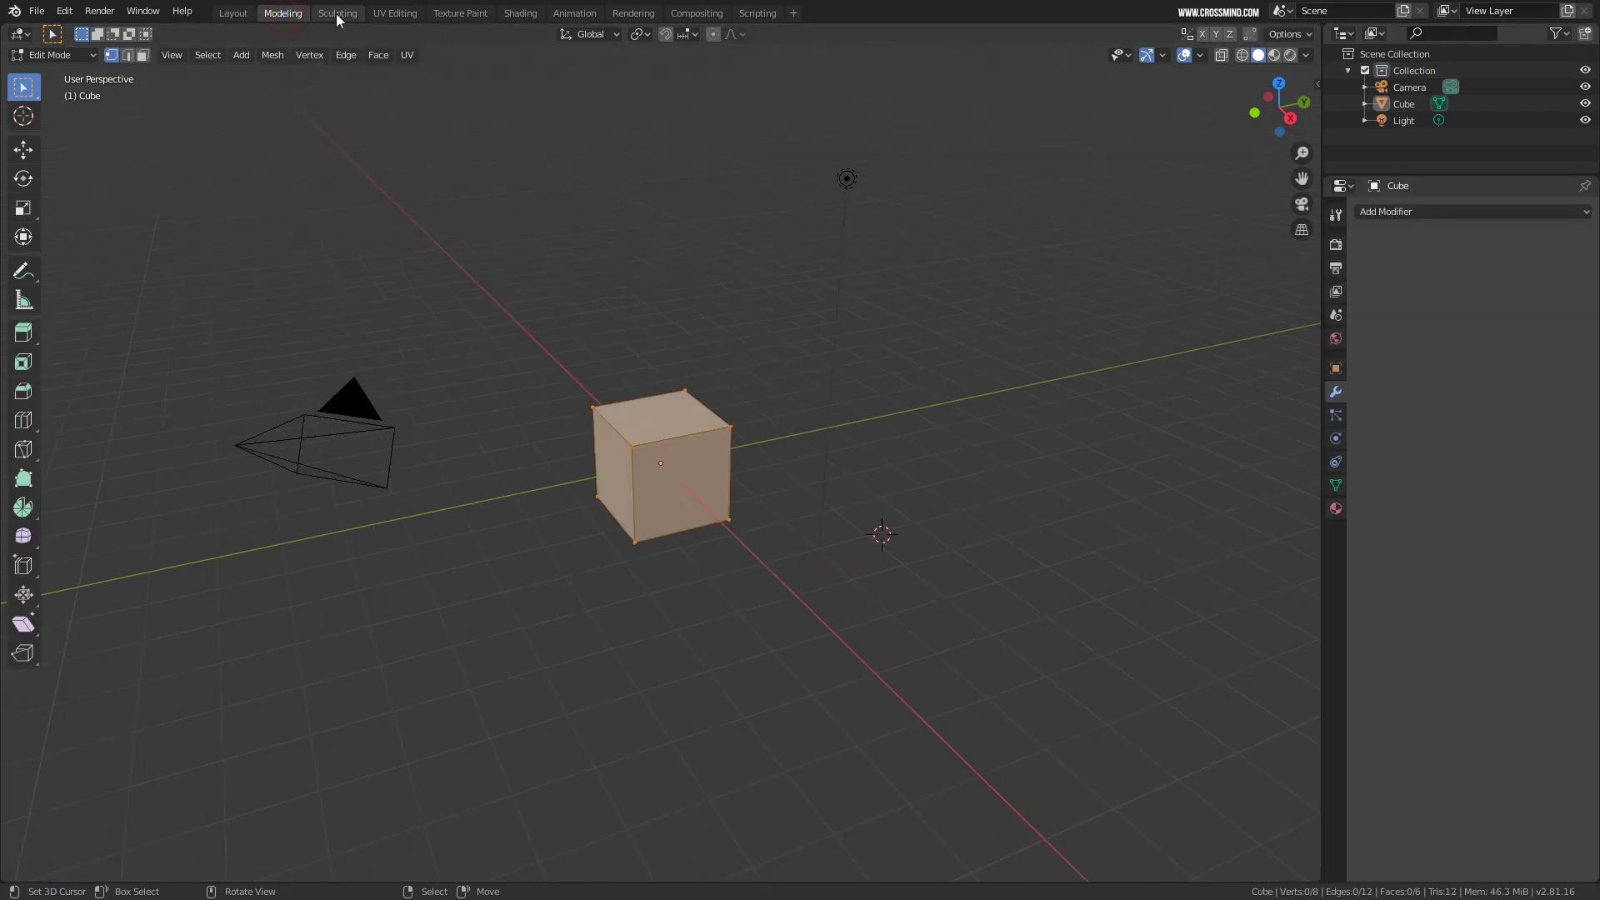
{"action": "left_click", "coordinate": [336, 14]}
{"action": "left_click", "coordinate": [391, 13]}
{"action": "left_click", "coordinate": [463, 13]}
{"action": "left_click", "coordinate": [525, 14]}
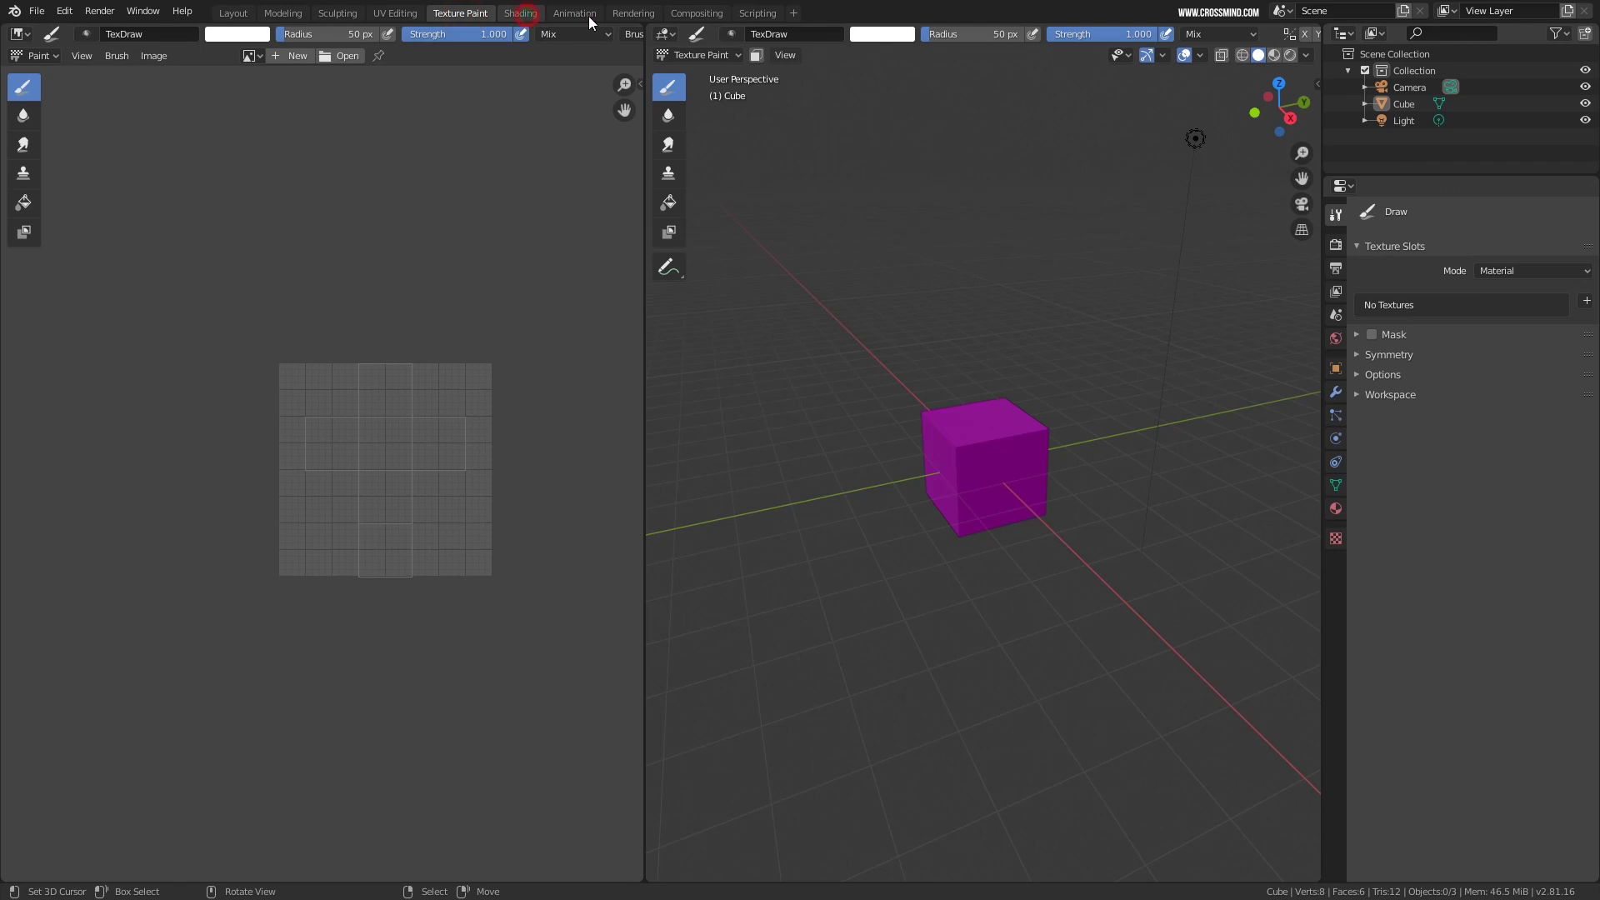
{"action": "left_click", "coordinate": [577, 14]}
{"action": "left_click", "coordinate": [635, 14]}
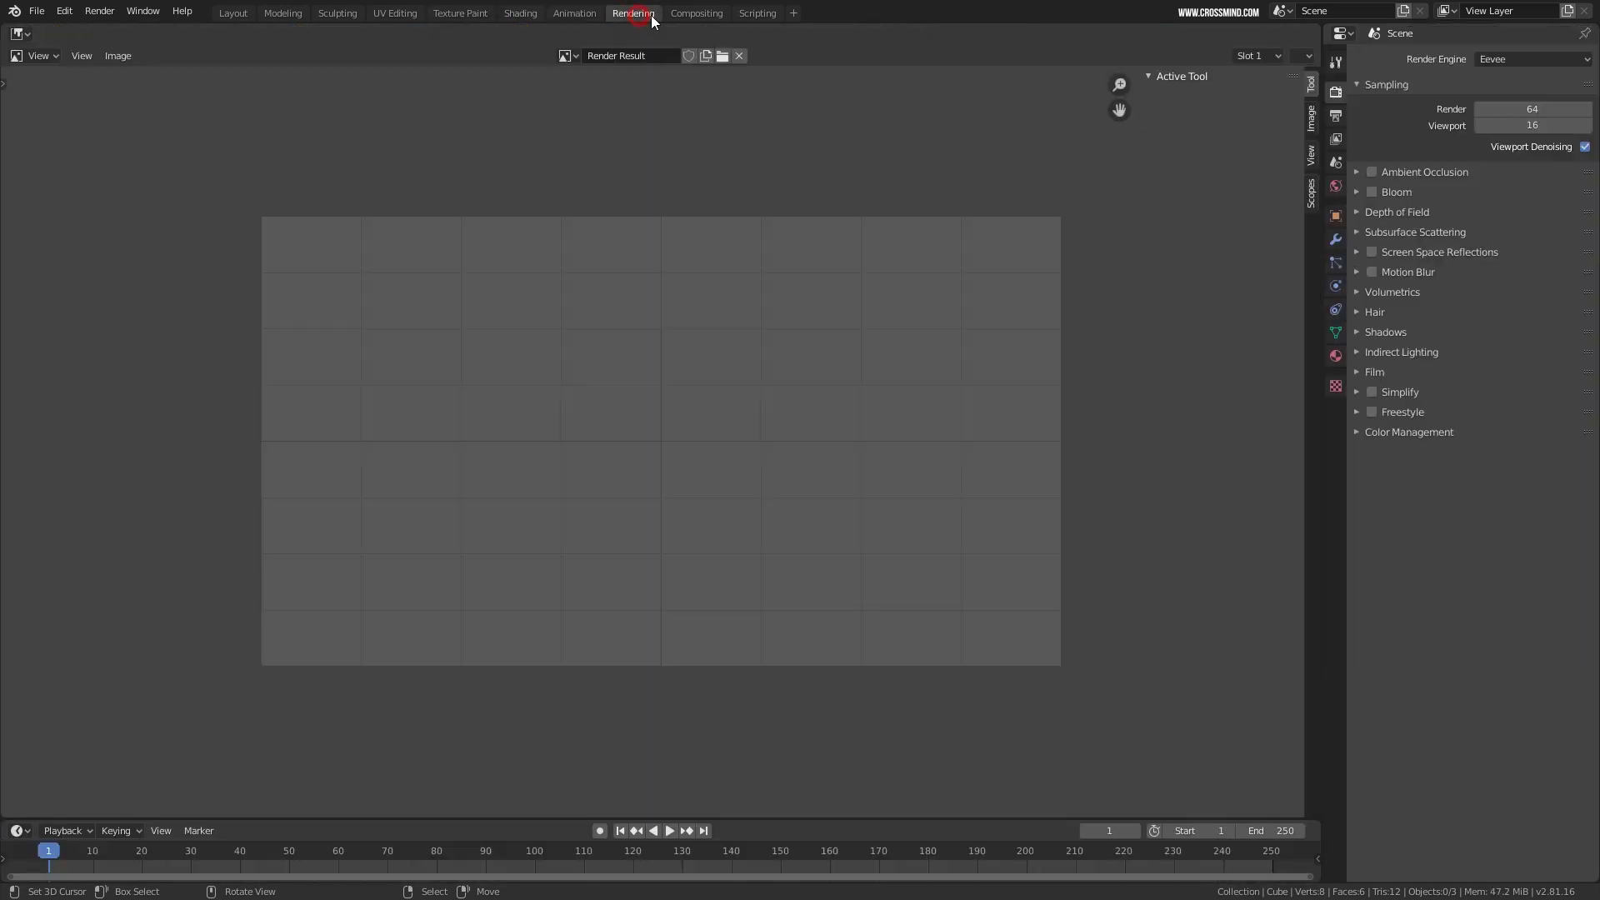
{"action": "left_click", "coordinate": [700, 14]}
{"action": "left_click", "coordinate": [757, 13]}
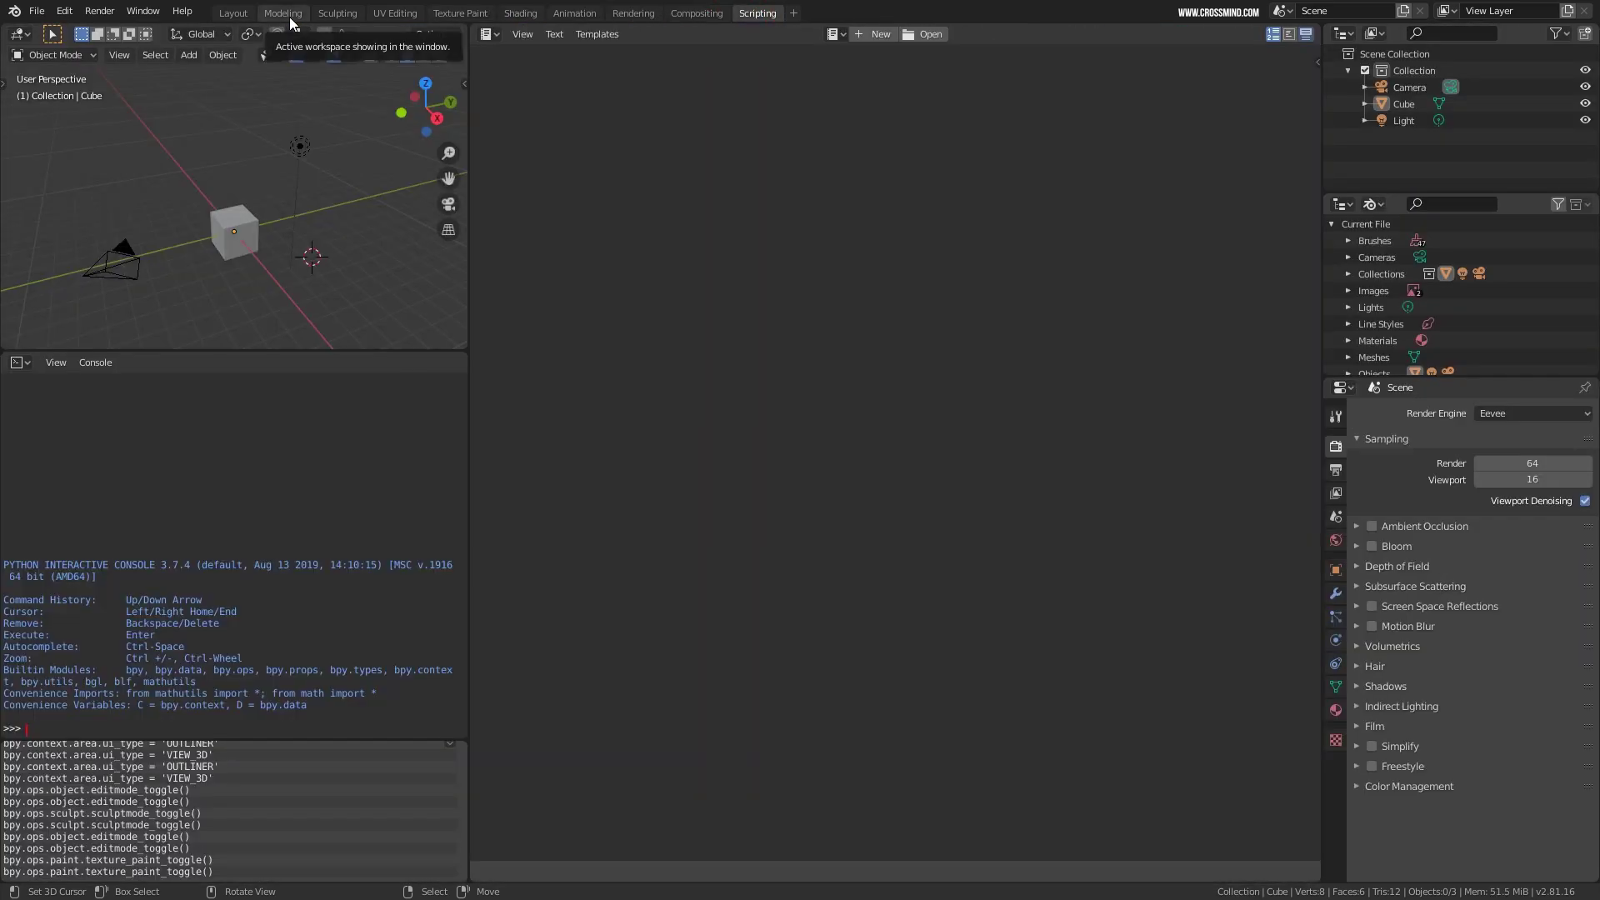
Return to the Layout workspace by way of Modeling and enlarge the Properties editor over the Outliner.
{"action": "left_click", "coordinate": [284, 13]}
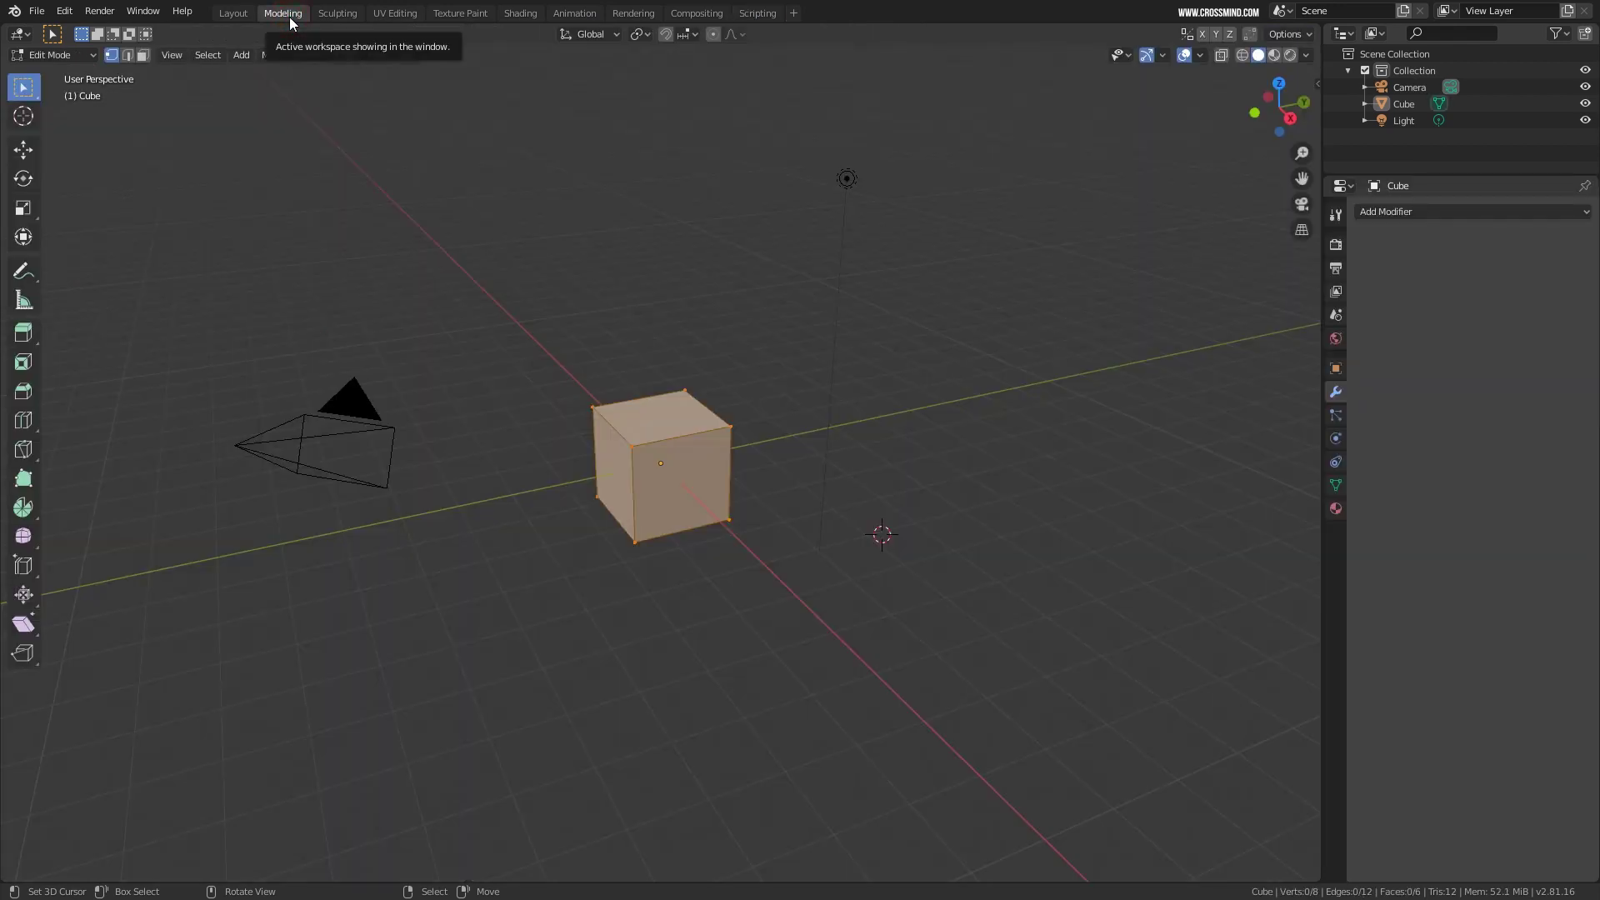
{"action": "left_click", "coordinate": [231, 13]}
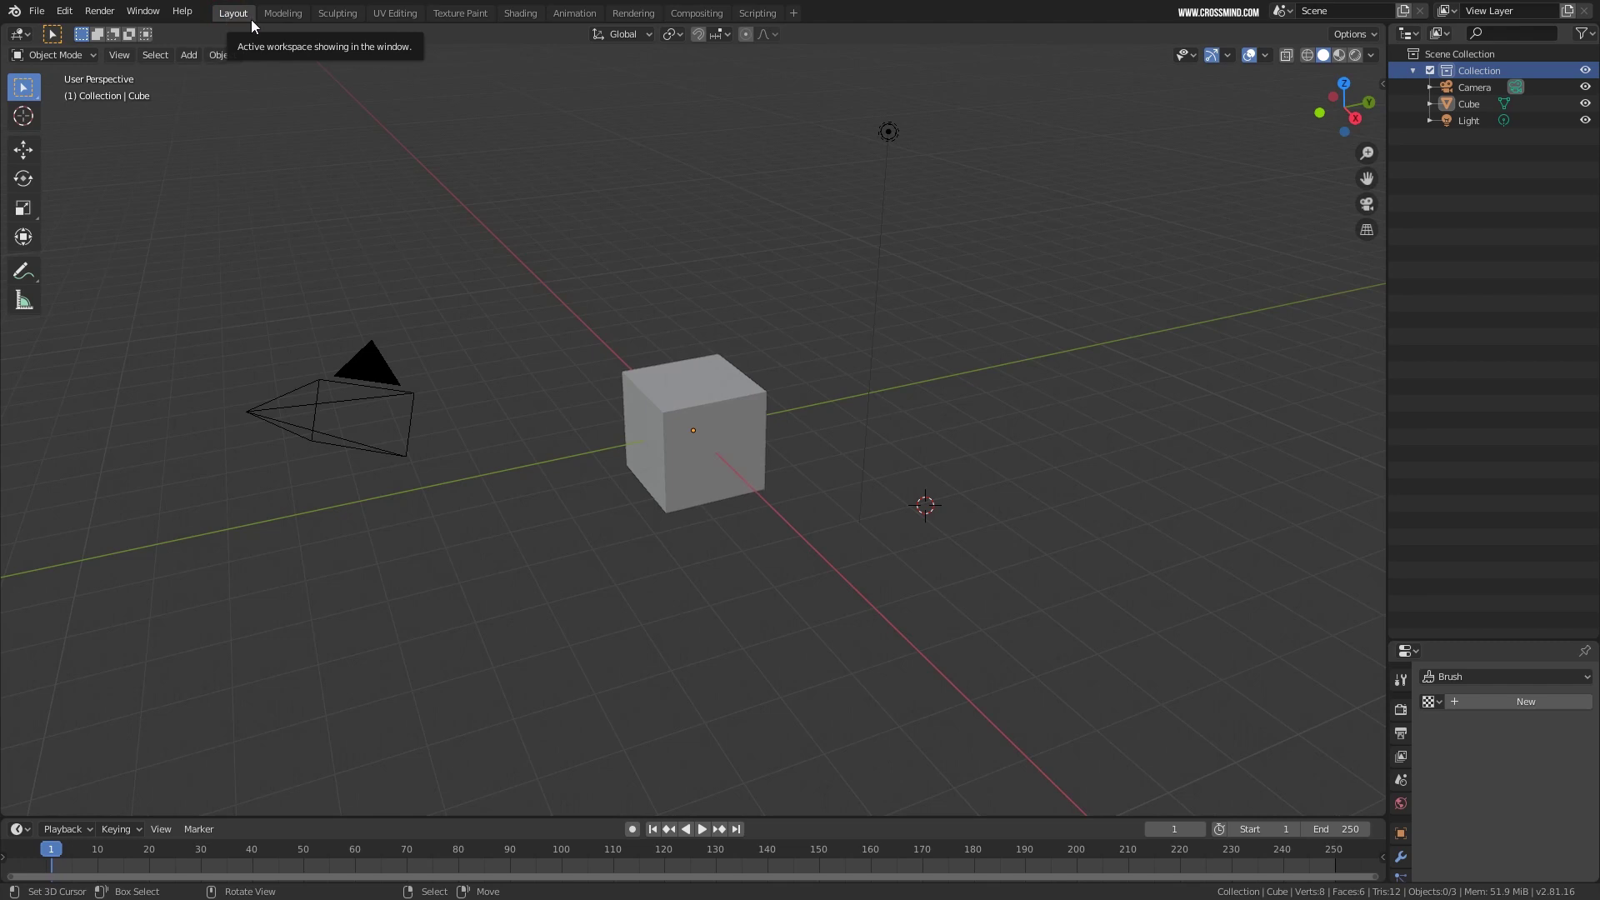
{"action": "left_click_drag", "start_coordinate": [1521, 642], "coordinate": [1498, 313]}
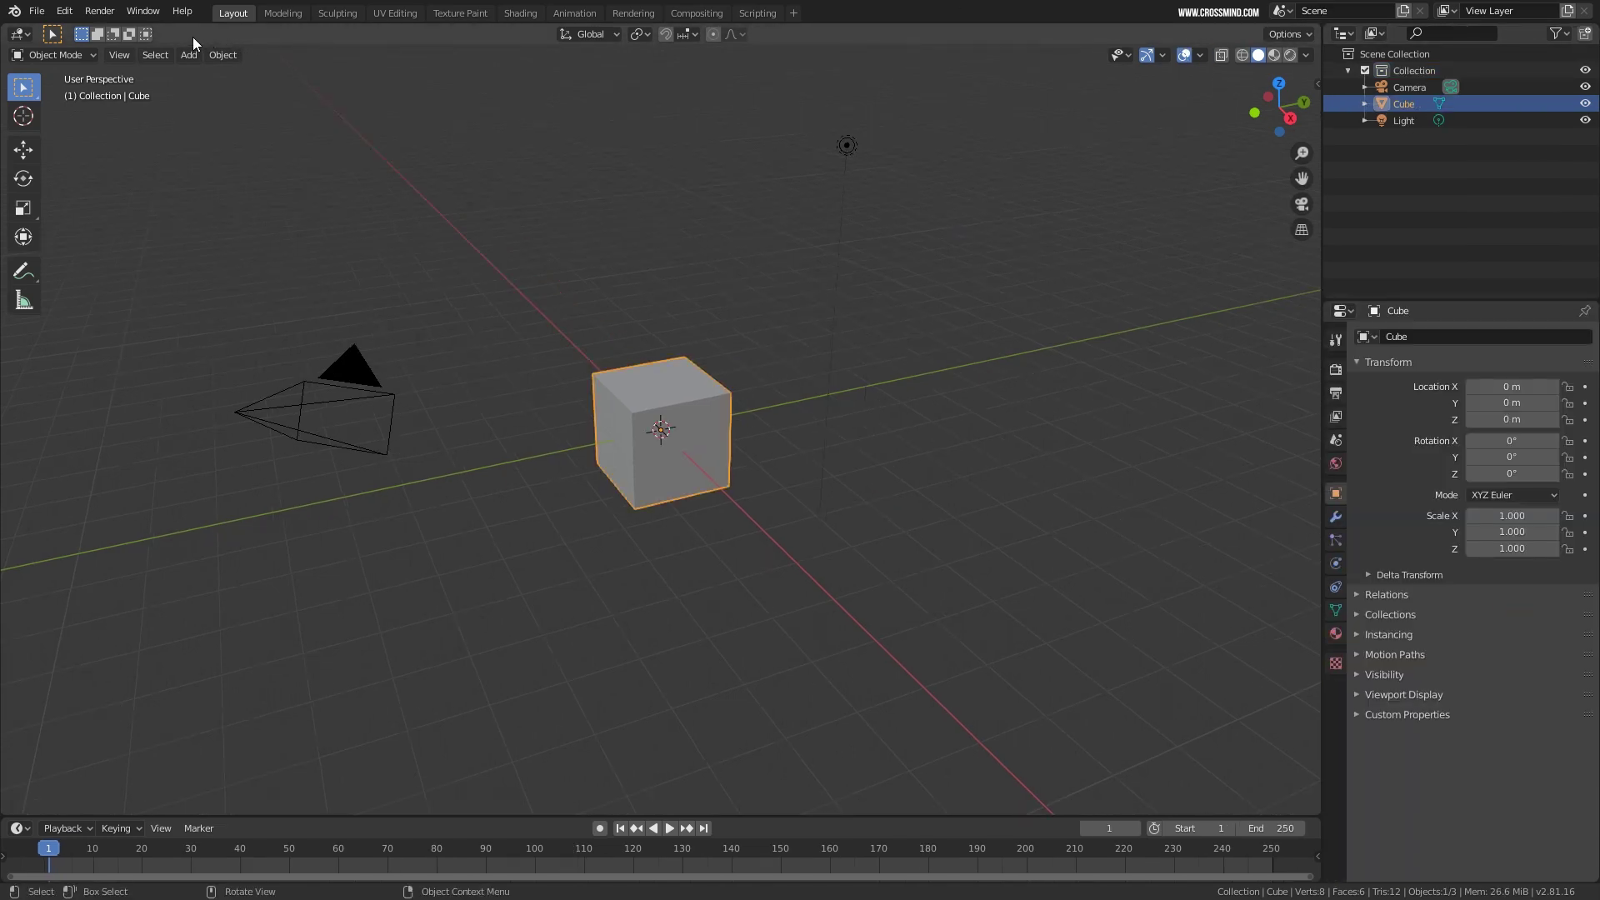
Open the Preferences window with its Keymap section and place it over the viewport beside the cube.
{"action": "left_click", "coordinate": [63, 12]}
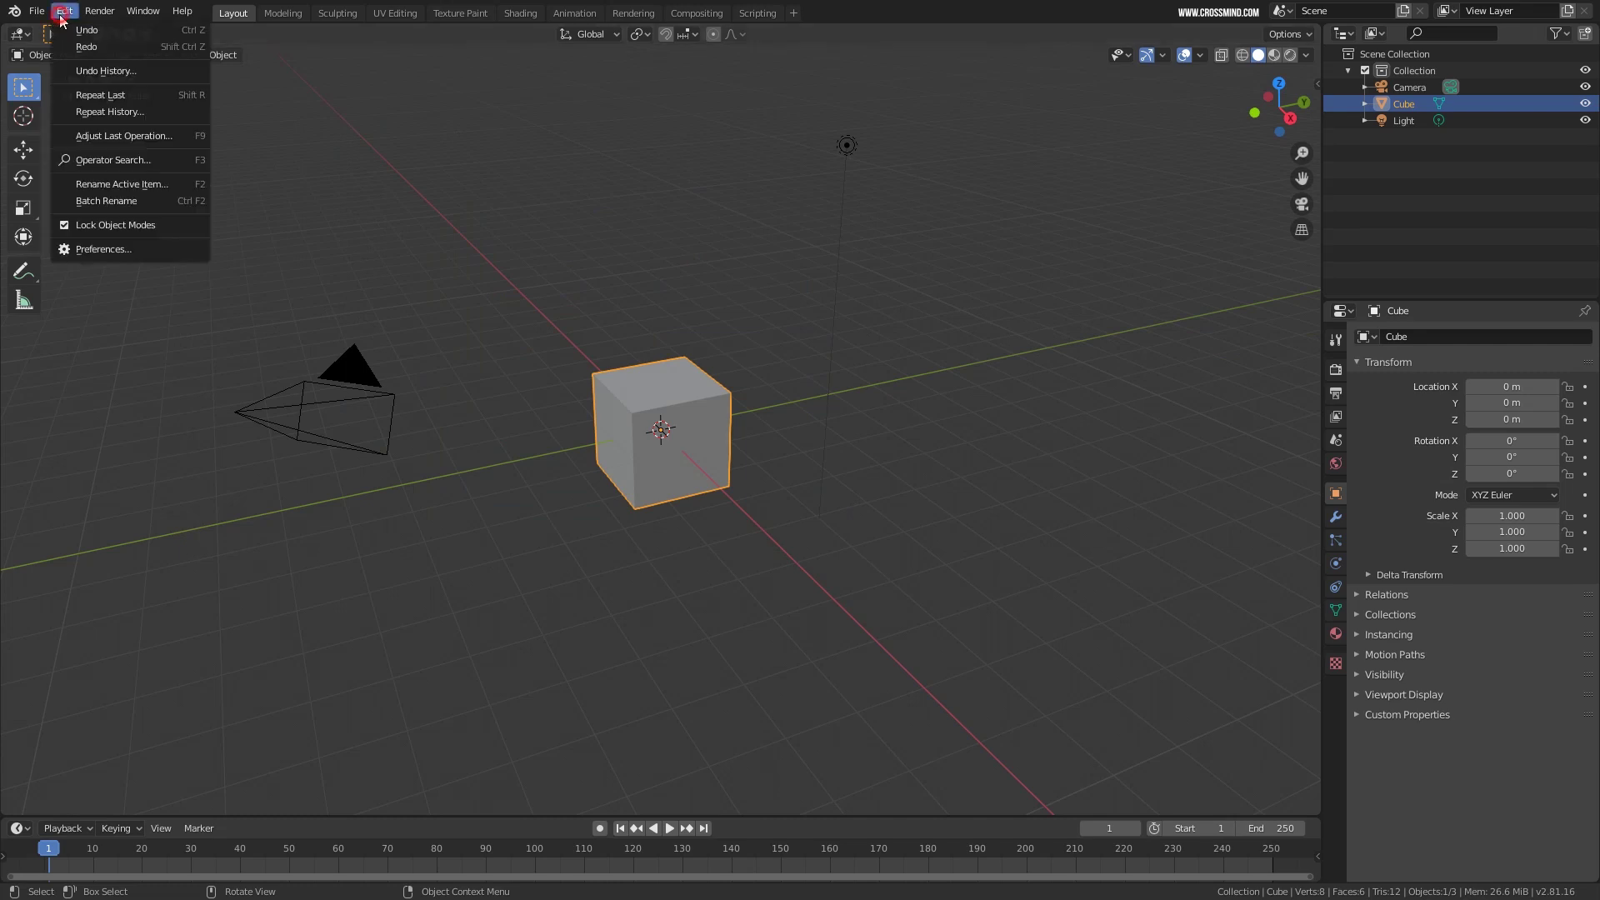
{"action": "left_click", "coordinate": [150, 249]}
{"action": "left_click_drag", "start_coordinate": [380, 45], "coordinate": [1148, 83]}
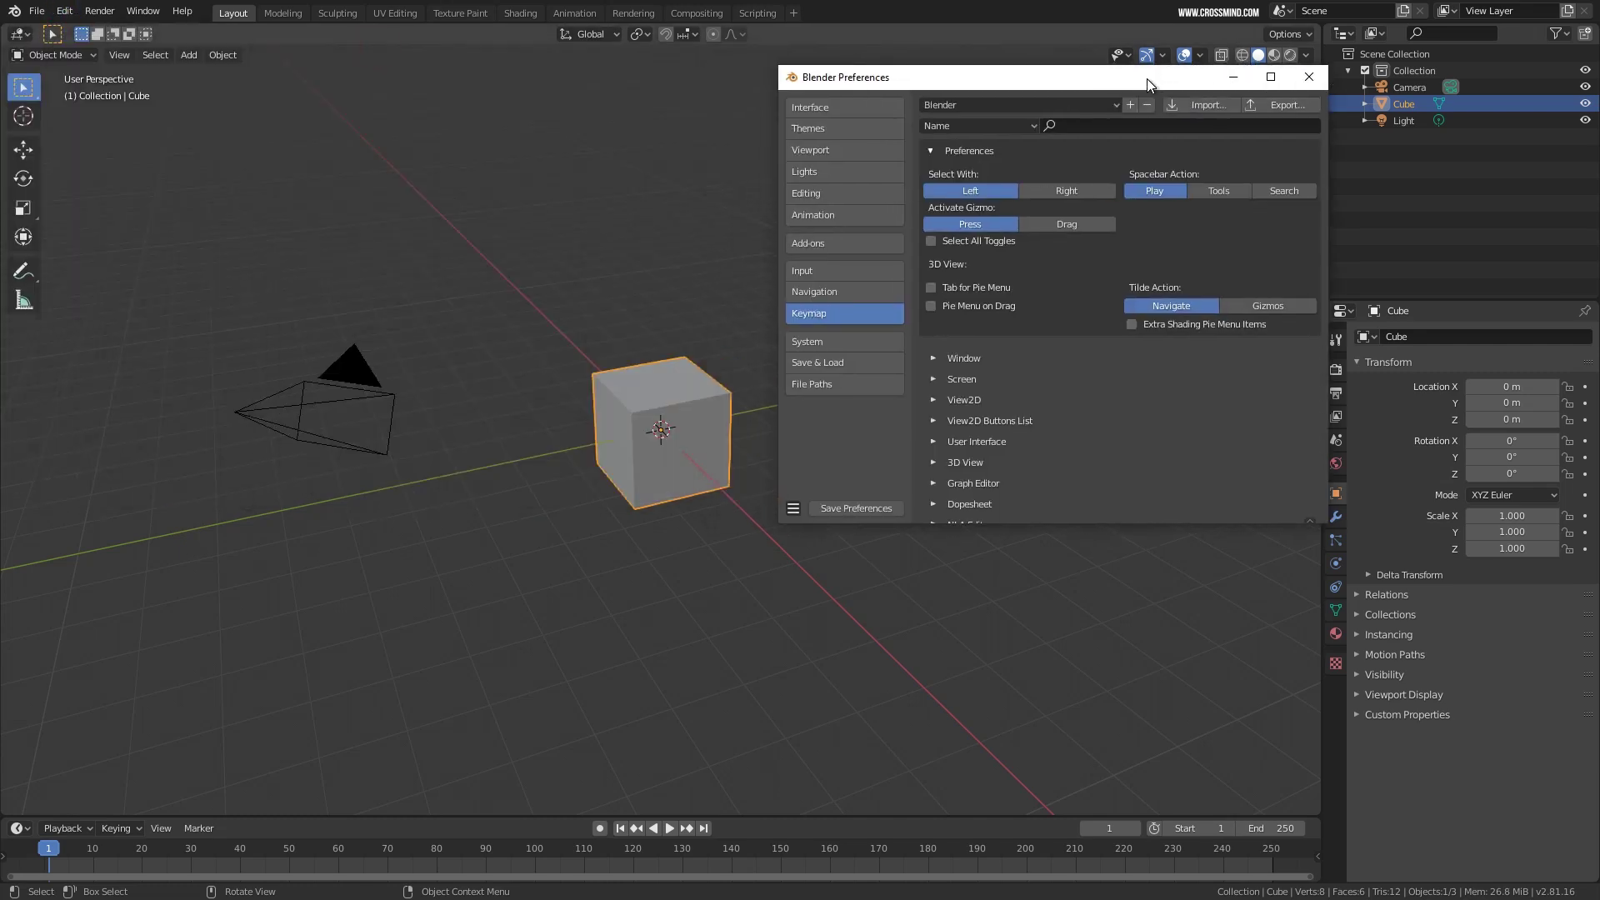
{"action": "left_click", "coordinate": [64, 12]}
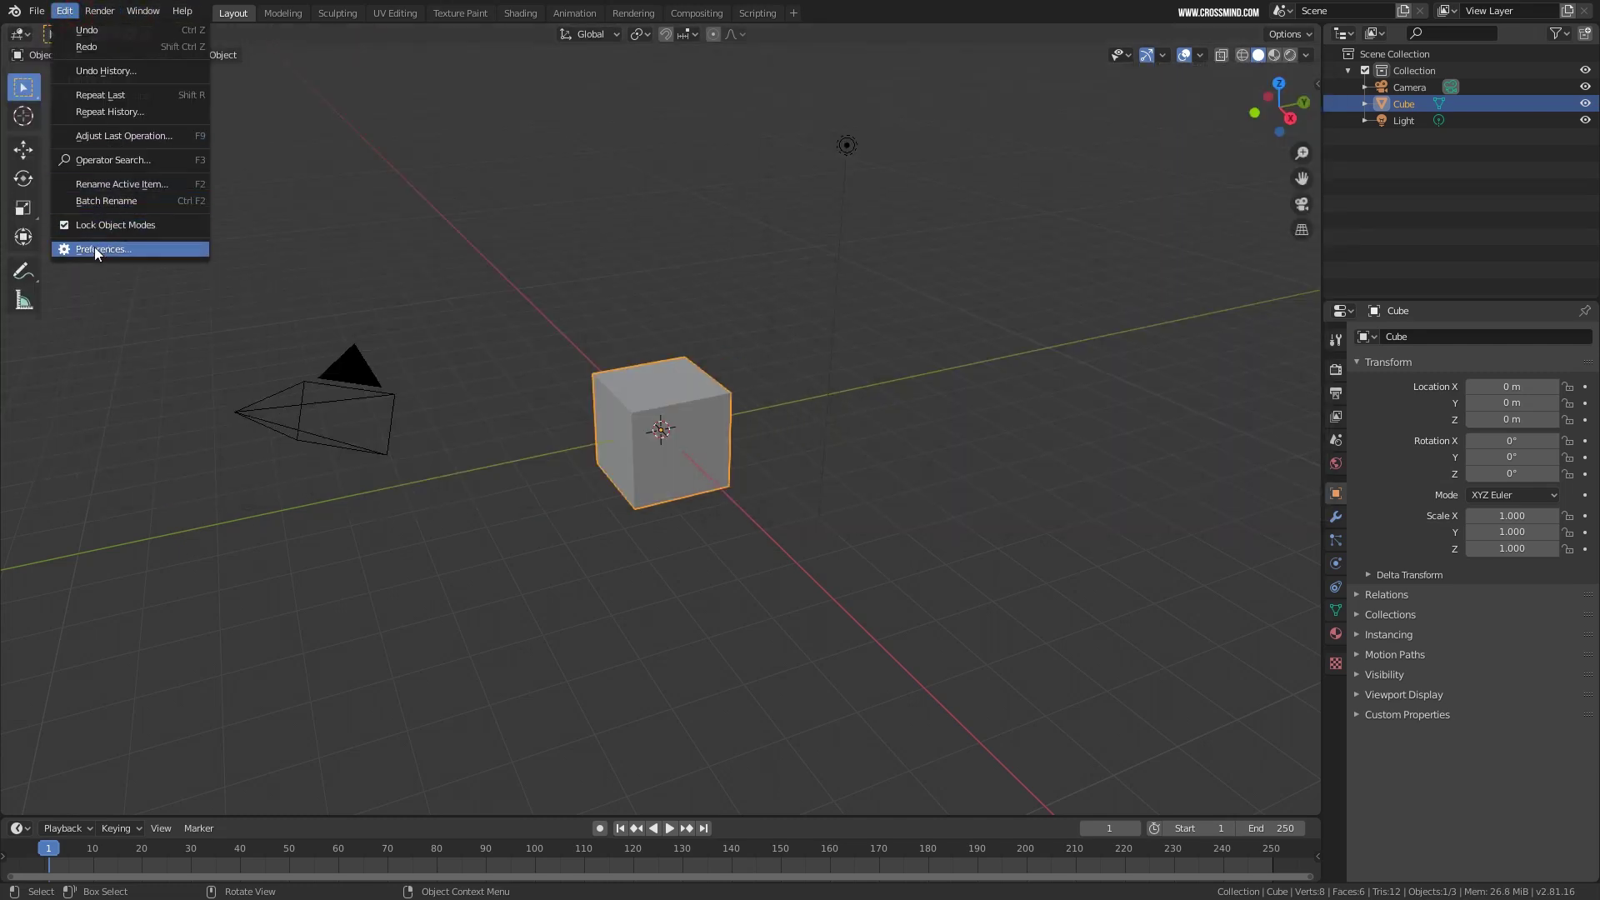
{"action": "key", "text": "alt+Tab"}
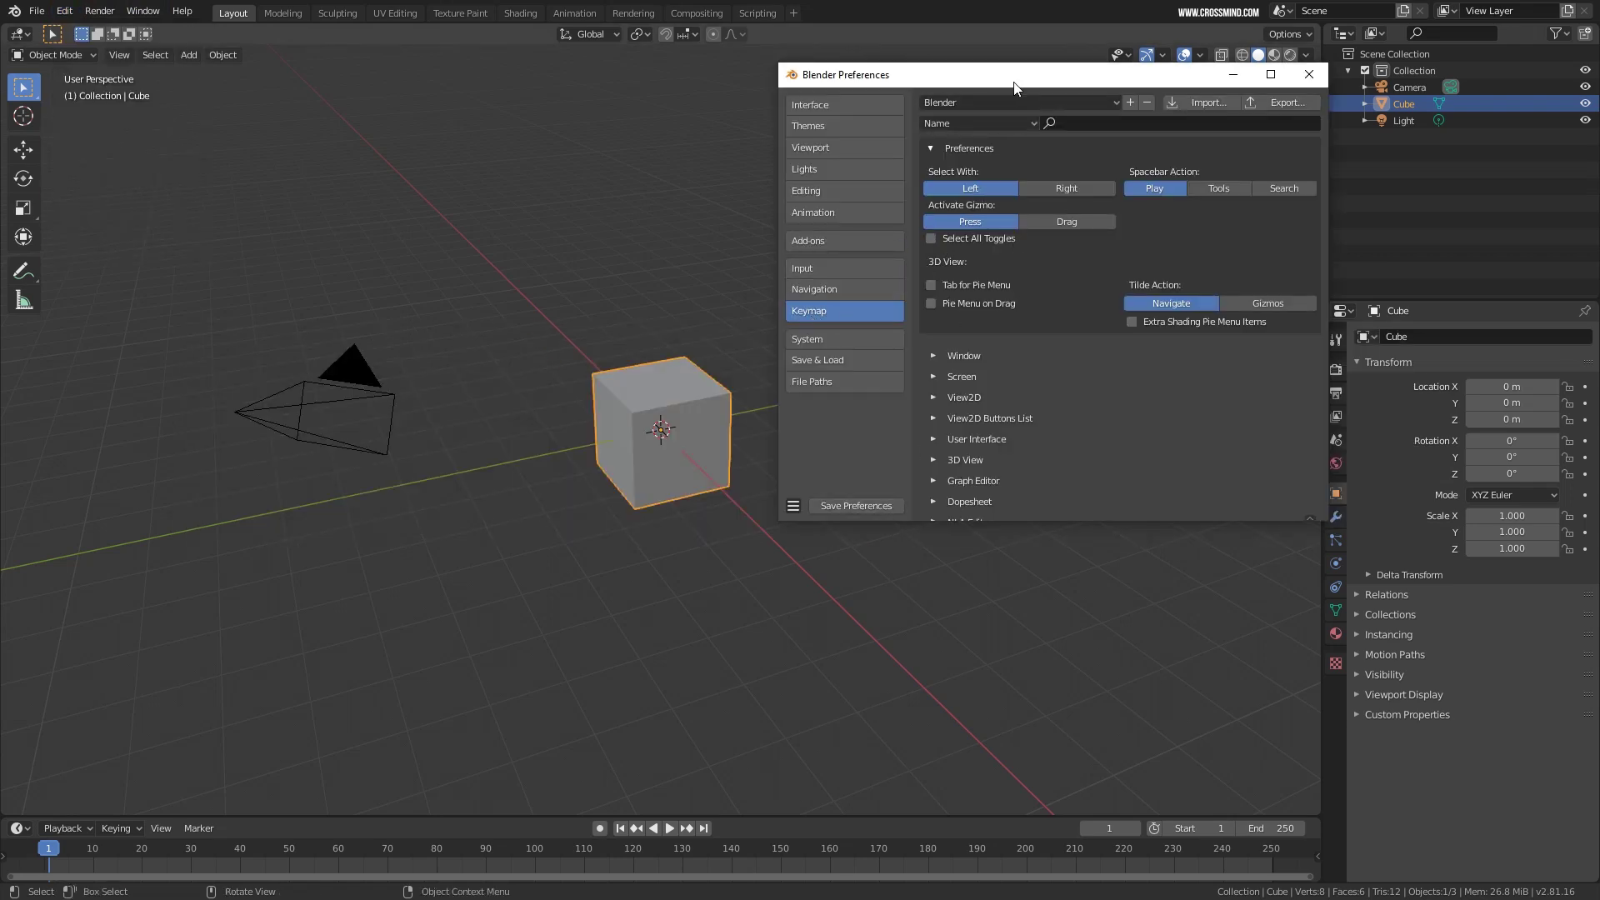
{"action": "left_click_drag", "start_coordinate": [1015, 83], "coordinate": [931, 110]}
Set Select With to Right and Spacebar Action to Search, save the preferences and close their window.
{"action": "left_click", "coordinate": [988, 217]}
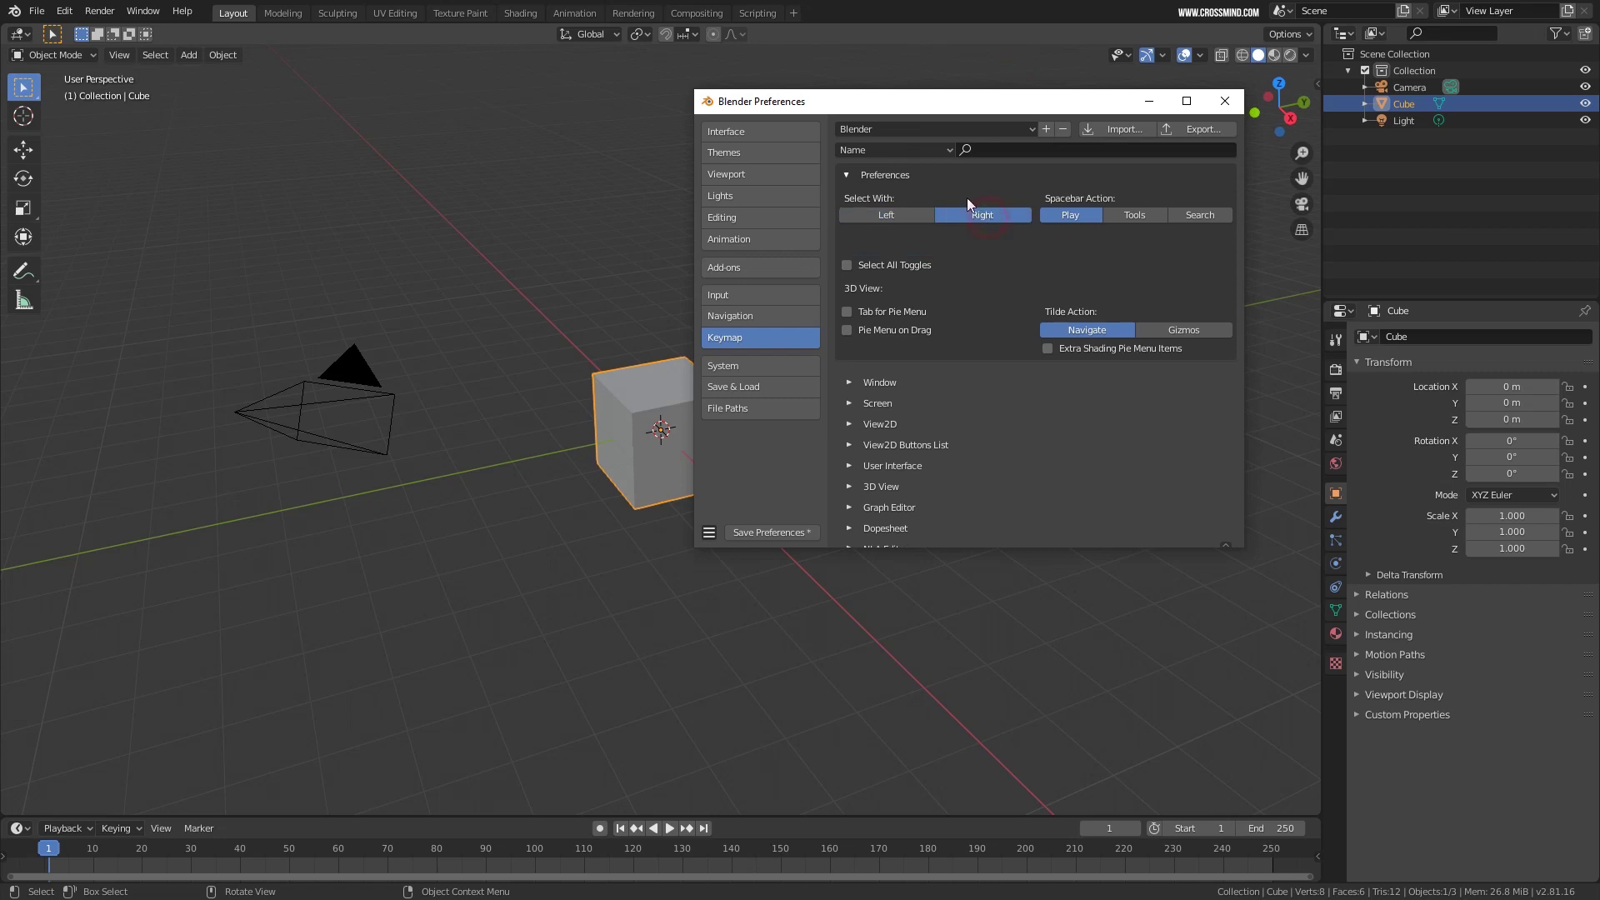
{"action": "left_click", "coordinate": [1200, 217]}
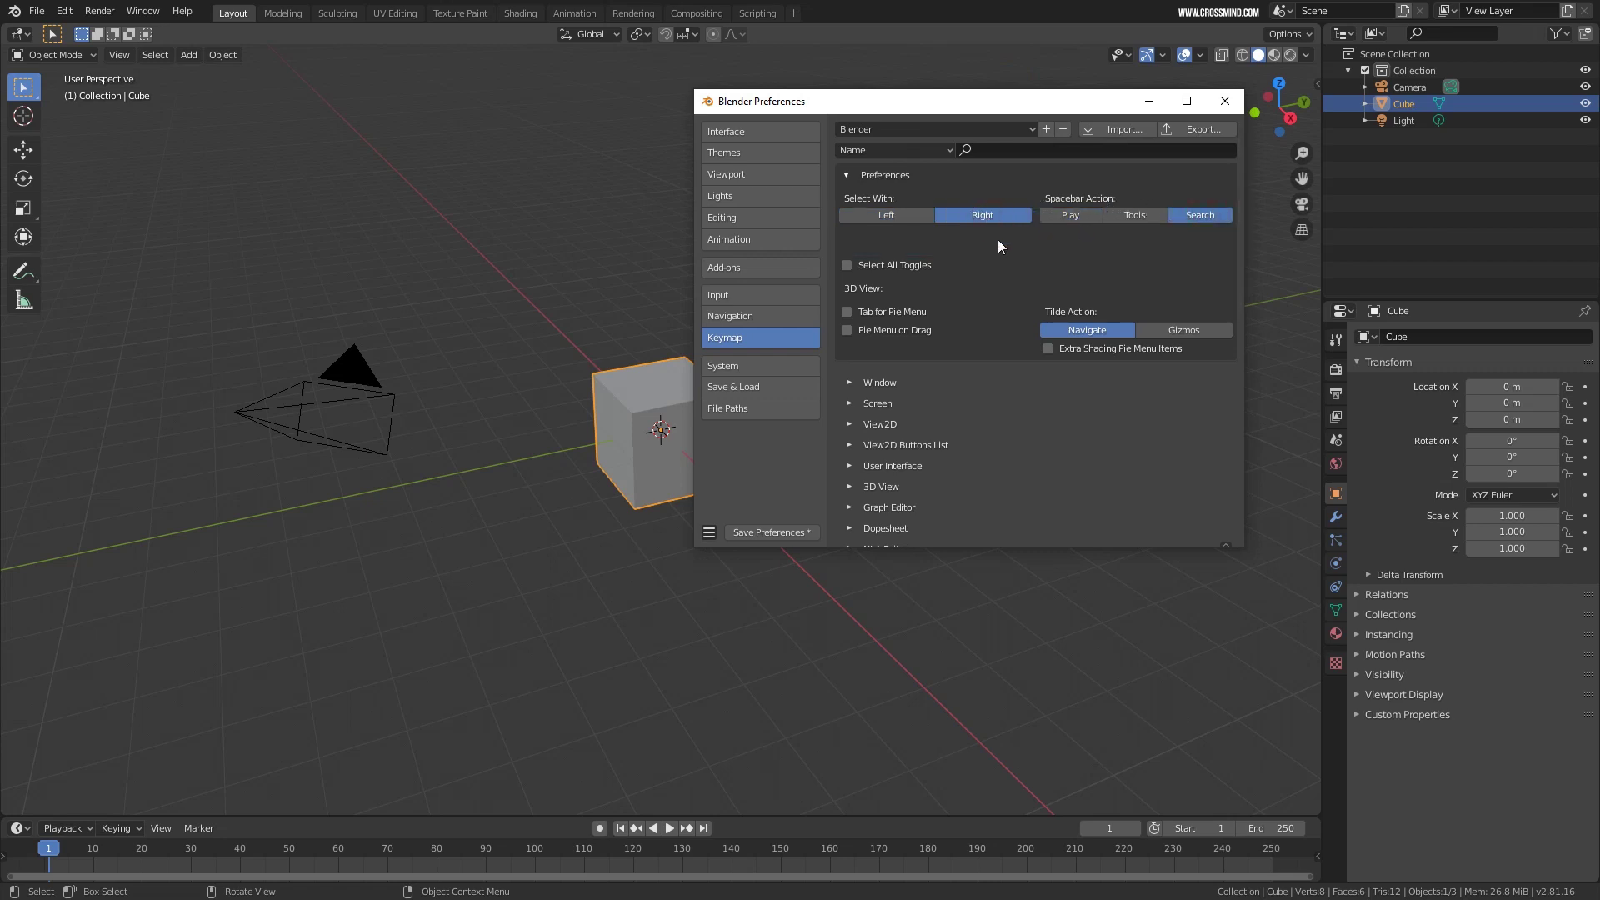
{"action": "left_click", "coordinate": [770, 534]}
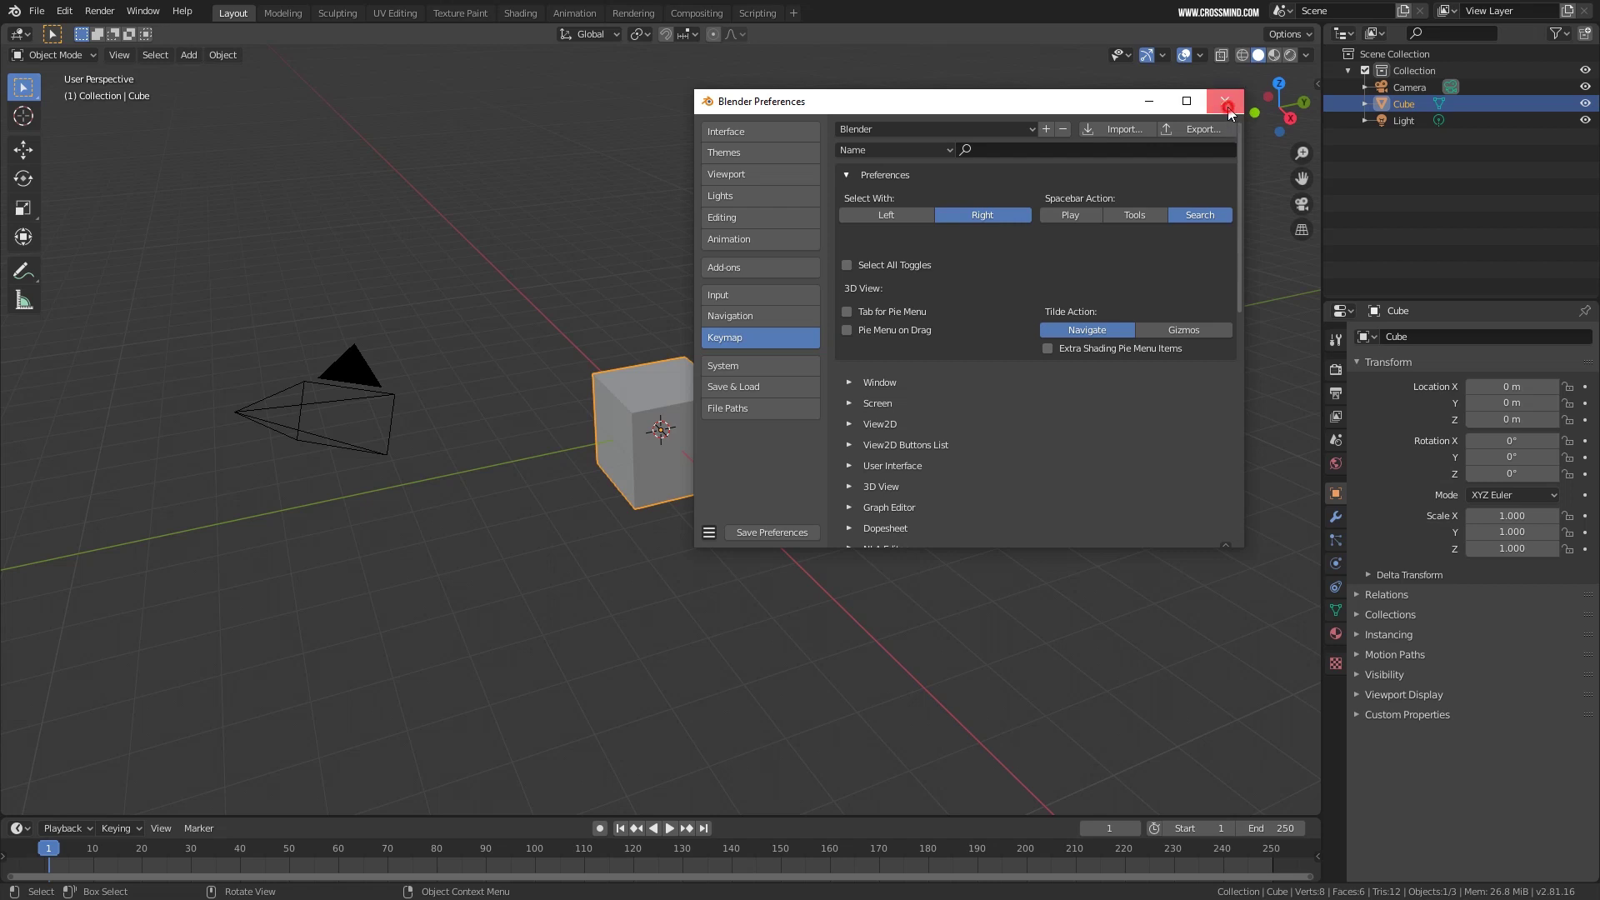
{"action": "left_click", "coordinate": [1228, 110]}
Place the 3D cursor at several points around the cube, finishing on the red axis line in front of it.
{"action": "right_click", "coordinate": [906, 300], "text": "shift"}
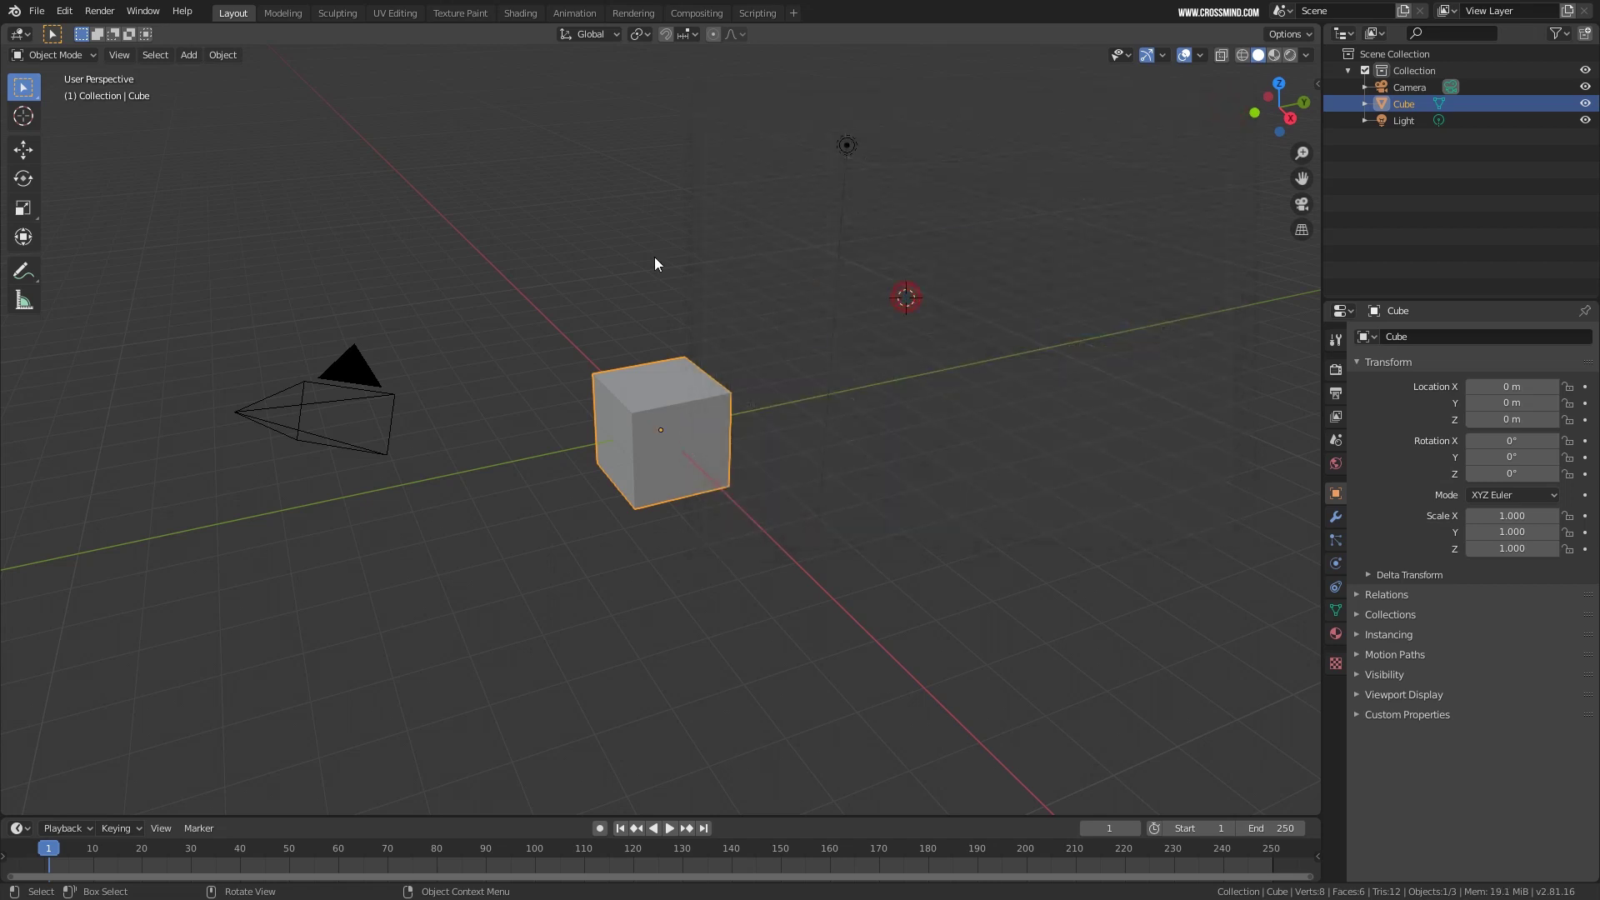
{"action": "right_click", "coordinate": [653, 258], "text": "shift"}
{"action": "right_click", "coordinate": [524, 394], "text": "shift"}
{"action": "right_click", "coordinate": [940, 472], "text": "shift"}
{"action": "right_click", "coordinate": [946, 286], "text": "shift"}
{"action": "right_click", "coordinate": [521, 254], "text": "shift"}
{"action": "right_click", "coordinate": [393, 523], "text": "shift"}
{"action": "right_click", "coordinate": [783, 563], "text": "shift"}
{"action": "right_click", "coordinate": [948, 372], "text": "shift"}
{"action": "left_click", "coordinate": [954, 372]}
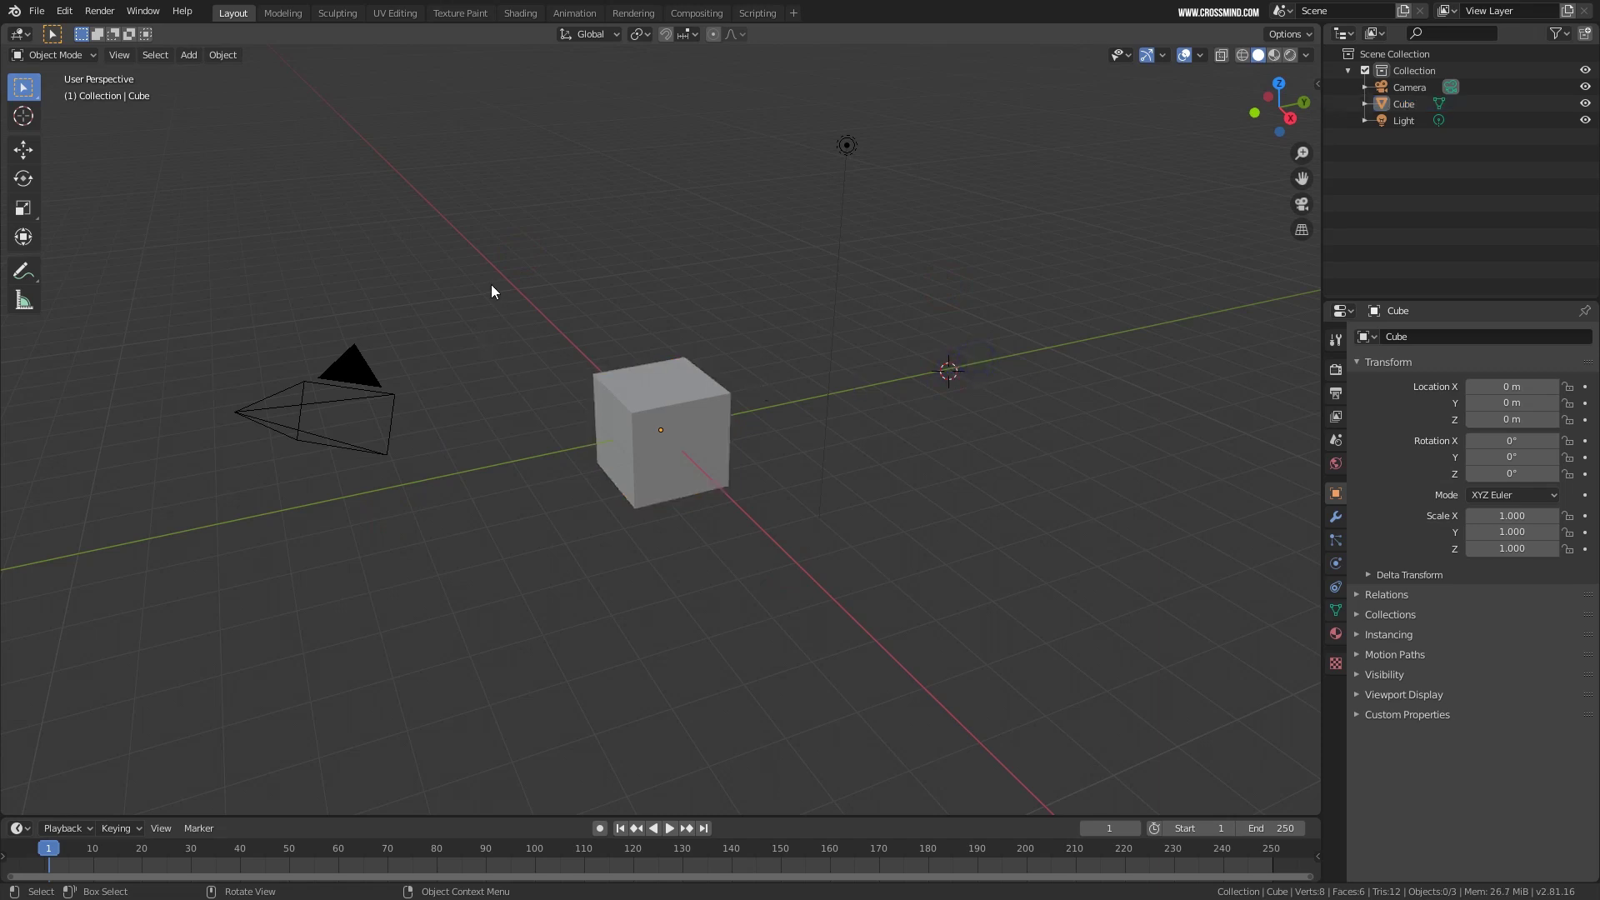
{"action": "right_click", "coordinate": [807, 569], "text": "shift"}
{"action": "right_click", "coordinate": [850, 333]}
Browse the list of commands in the operator search and close it without running any.
{"action": "key", "text": "F3"}
{"action": "key", "text": "Down"}
{"action": "key", "text": "Down"}
{"action": "key", "text": "Down"}
{"action": "key", "text": "Down"}
{"action": "key", "text": "Down"}
{"action": "key", "text": "Down"}
{"action": "key", "text": "Down"}
{"action": "key", "text": "Down"}
{"action": "key", "text": "Down"}
{"action": "key", "text": "Down"}
{"action": "key", "text": "Down"}
{"action": "key", "text": "Down"}
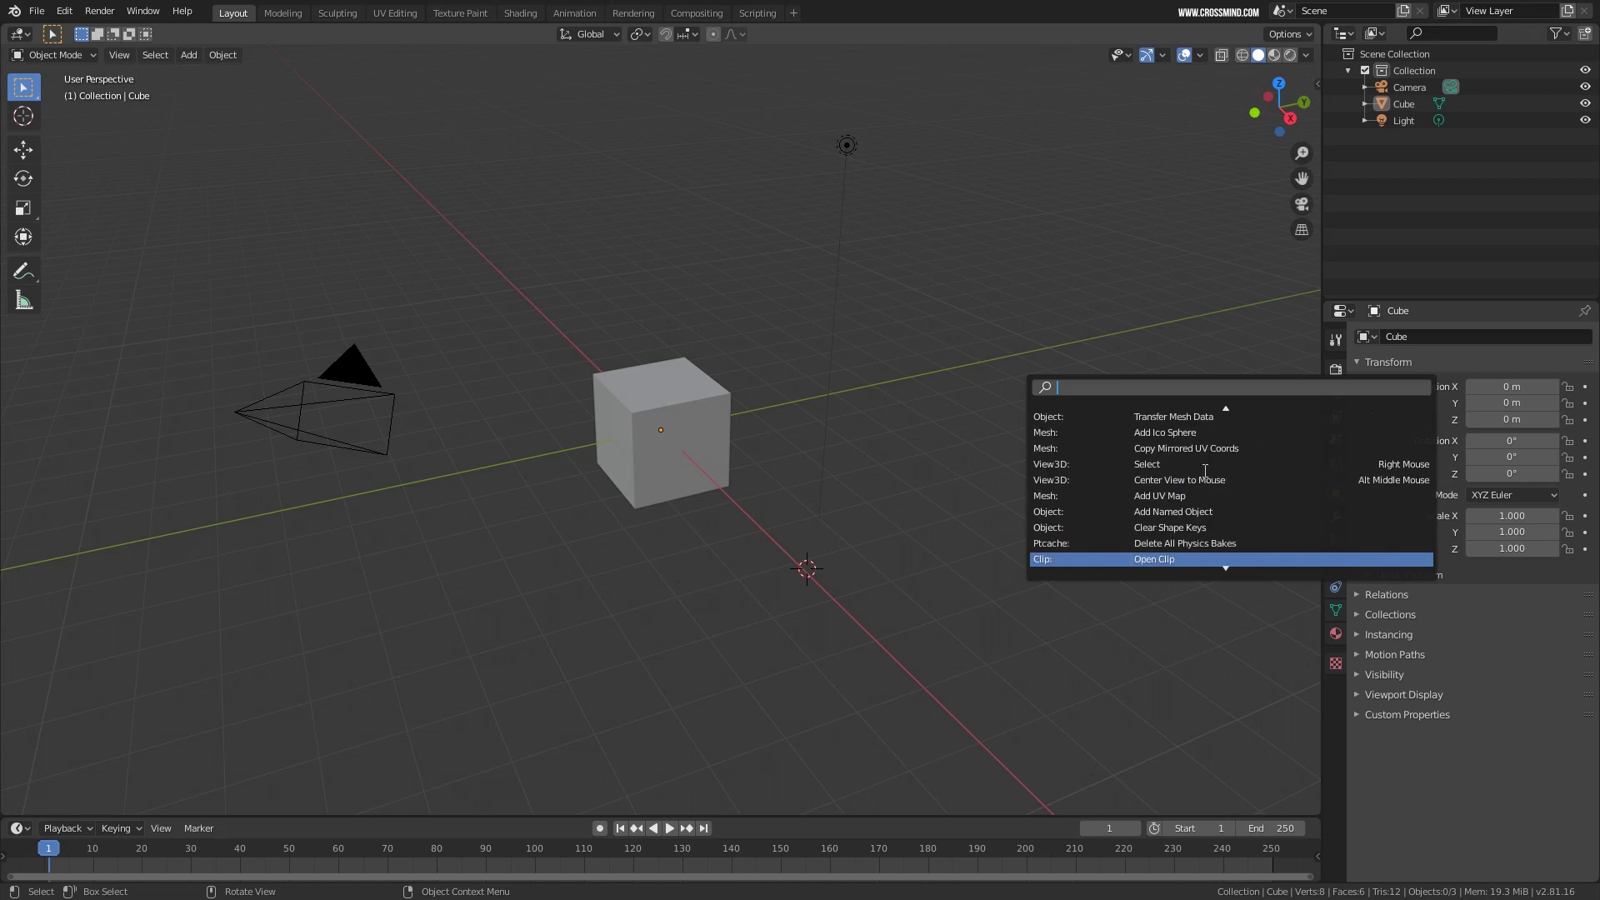
{"action": "key", "text": "Down"}
{"action": "key", "text": "Down"}
{"action": "key", "text": "Down"}
{"action": "key", "text": "Down"}
{"action": "key", "text": "Down"}
{"action": "key", "text": "Down"}
{"action": "key", "text": "Down"}
{"action": "key", "text": "Down"}
{"action": "key", "text": "Down"}
{"action": "key", "text": "Down"}
{"action": "key", "text": "Down"}
{"action": "key", "text": "Down"}
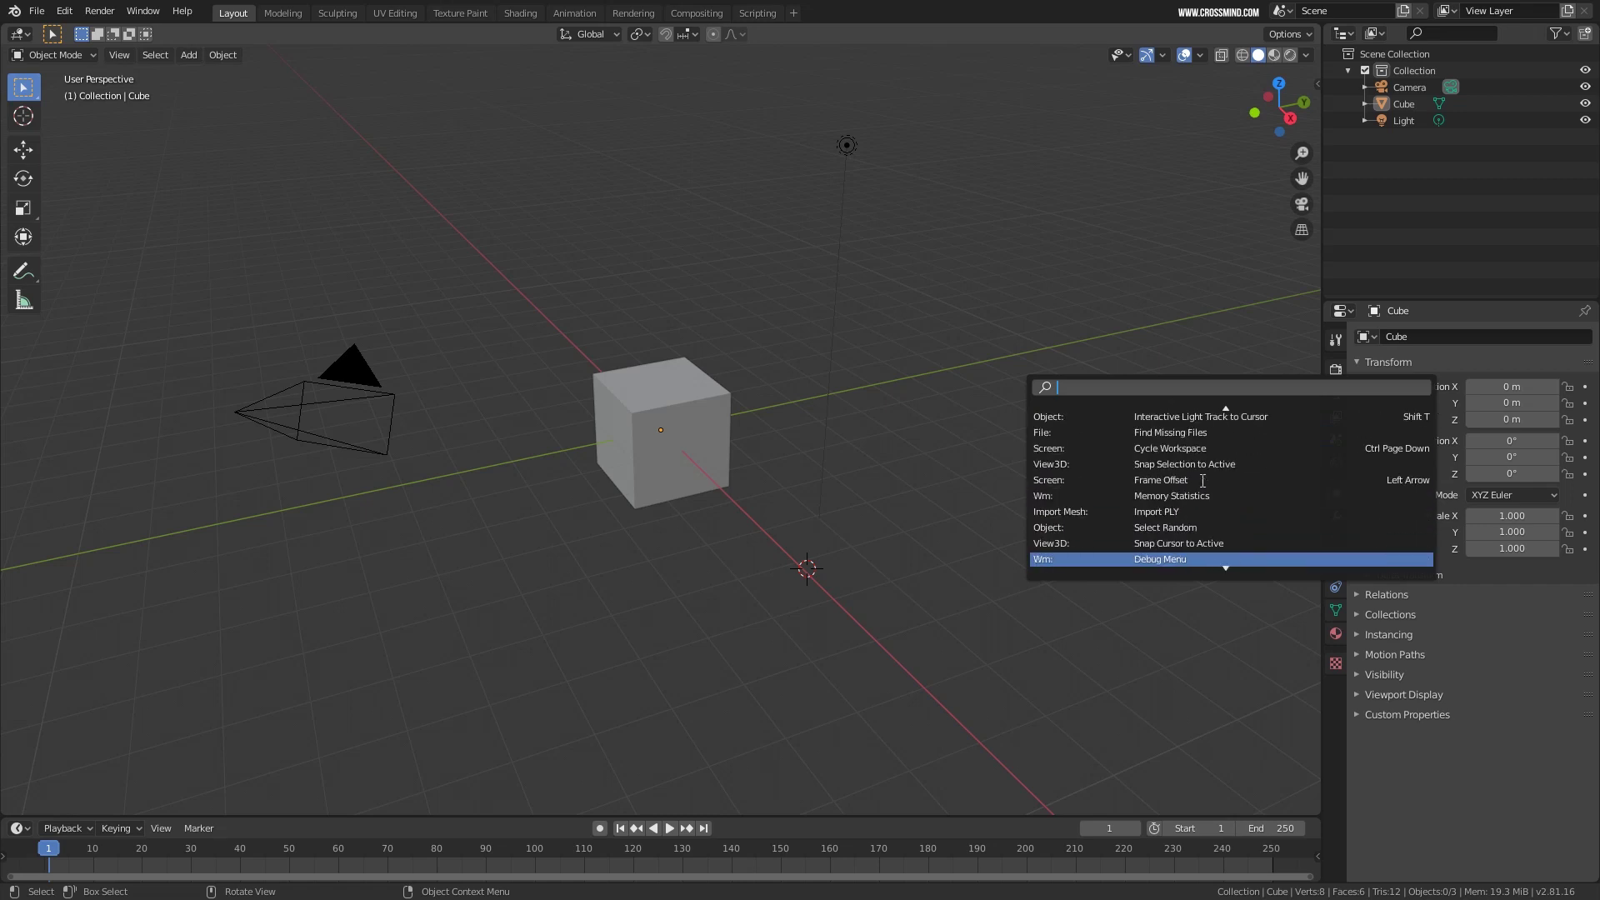
{"action": "key", "text": "Down"}
{"action": "key", "text": "Down"}
{"action": "key", "text": "Down"}
{"action": "left_click", "coordinate": [1090, 313]}
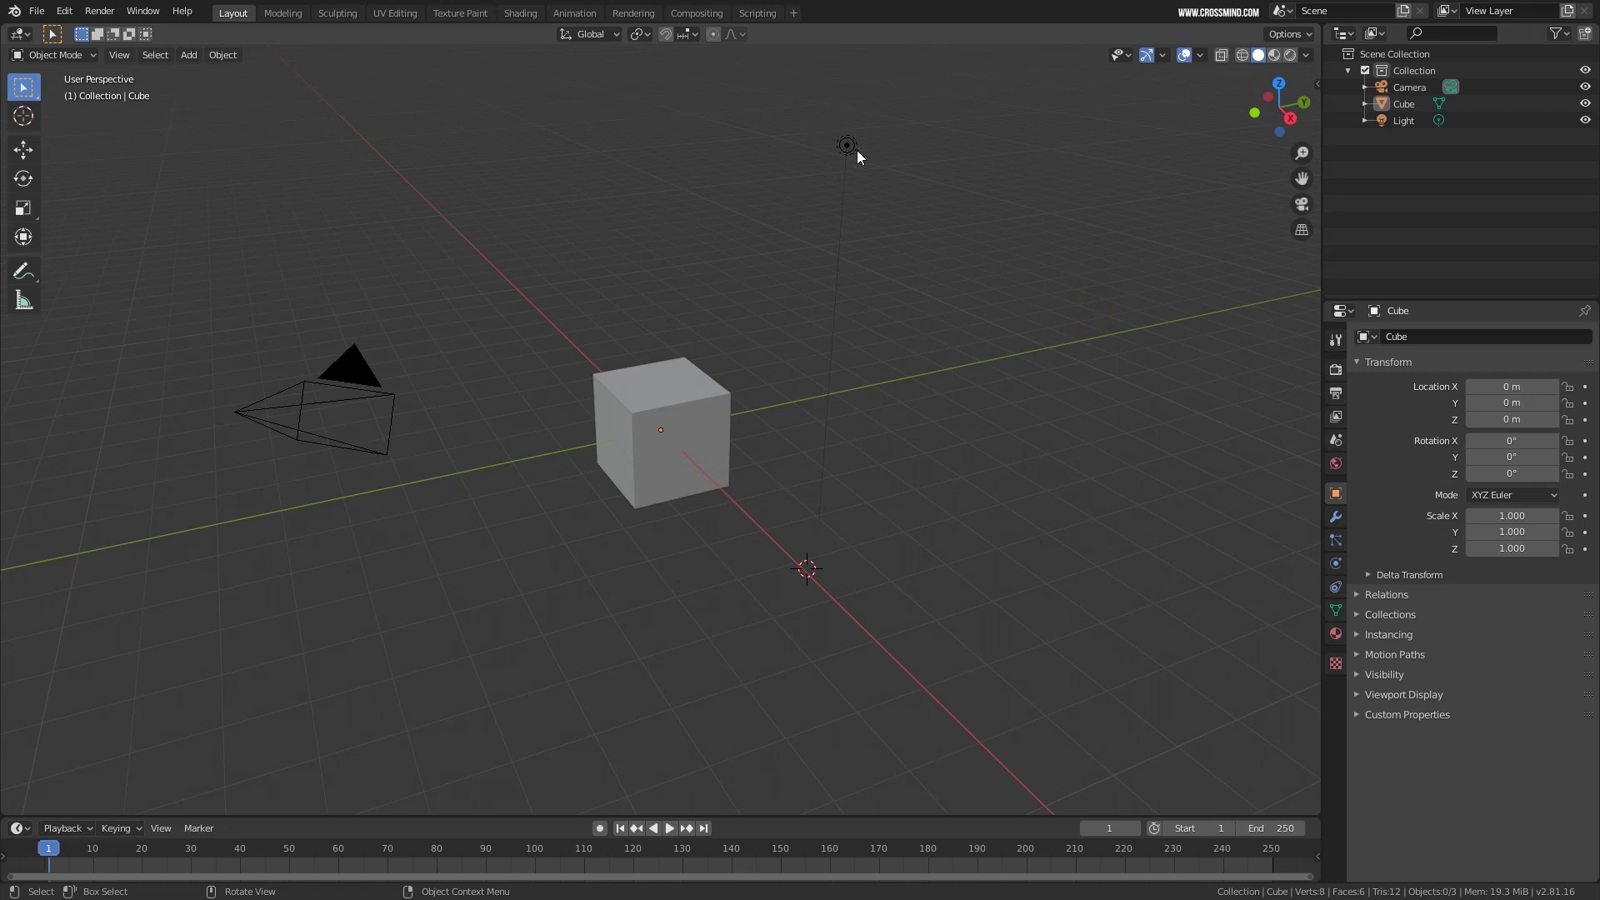
Search the operator list for "uv".
{"action": "key", "text": "F3"}
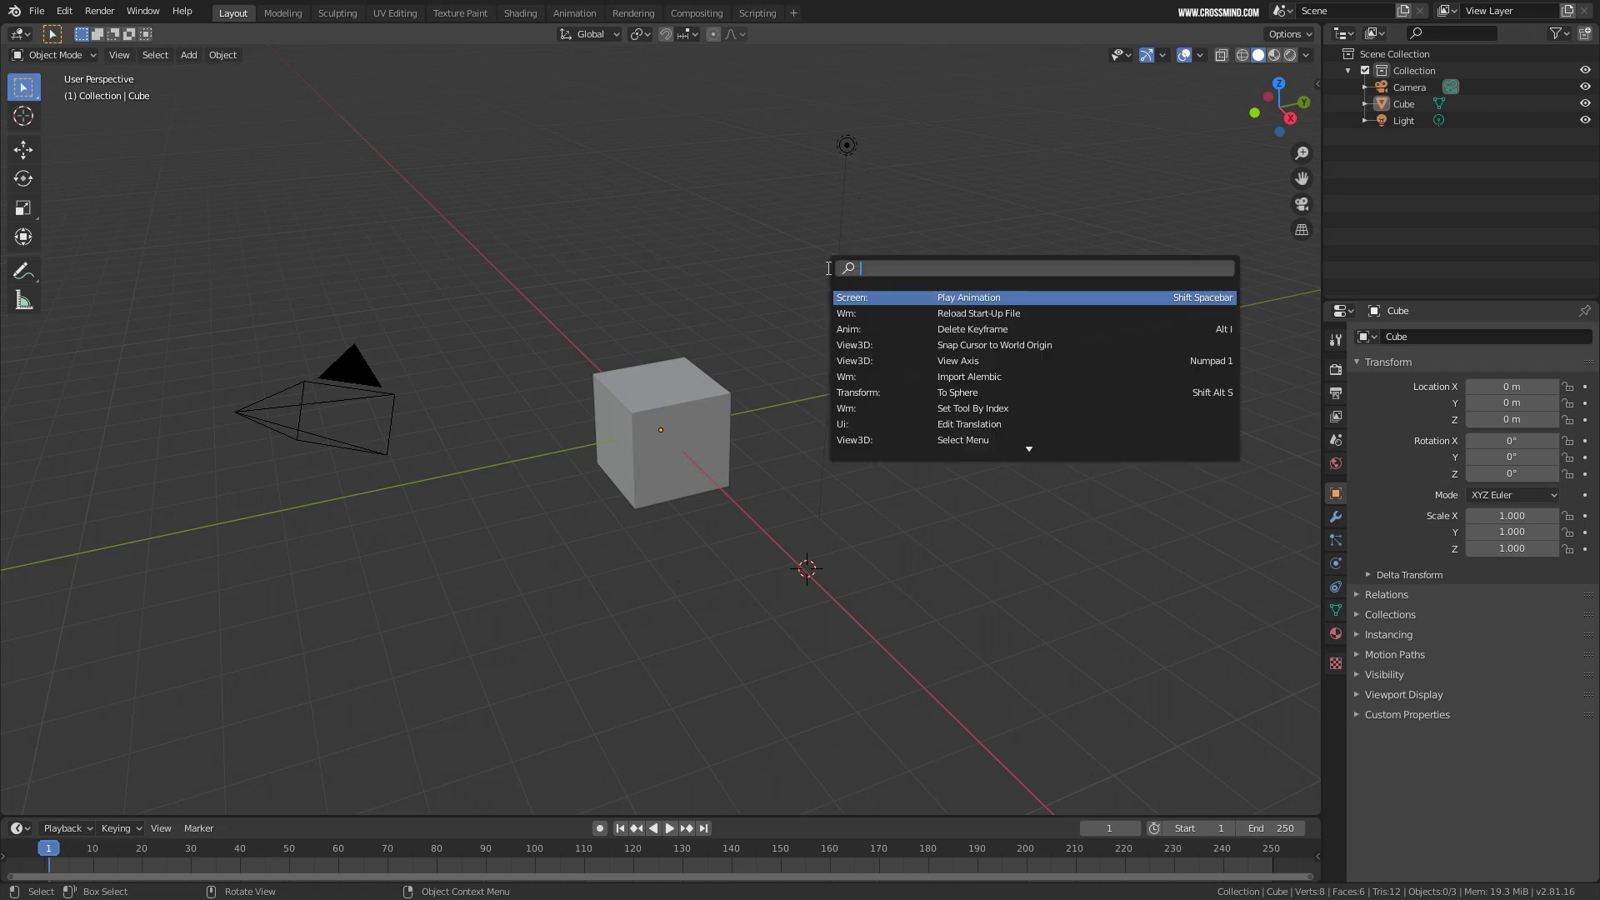
{"action": "type", "text": "uv"}
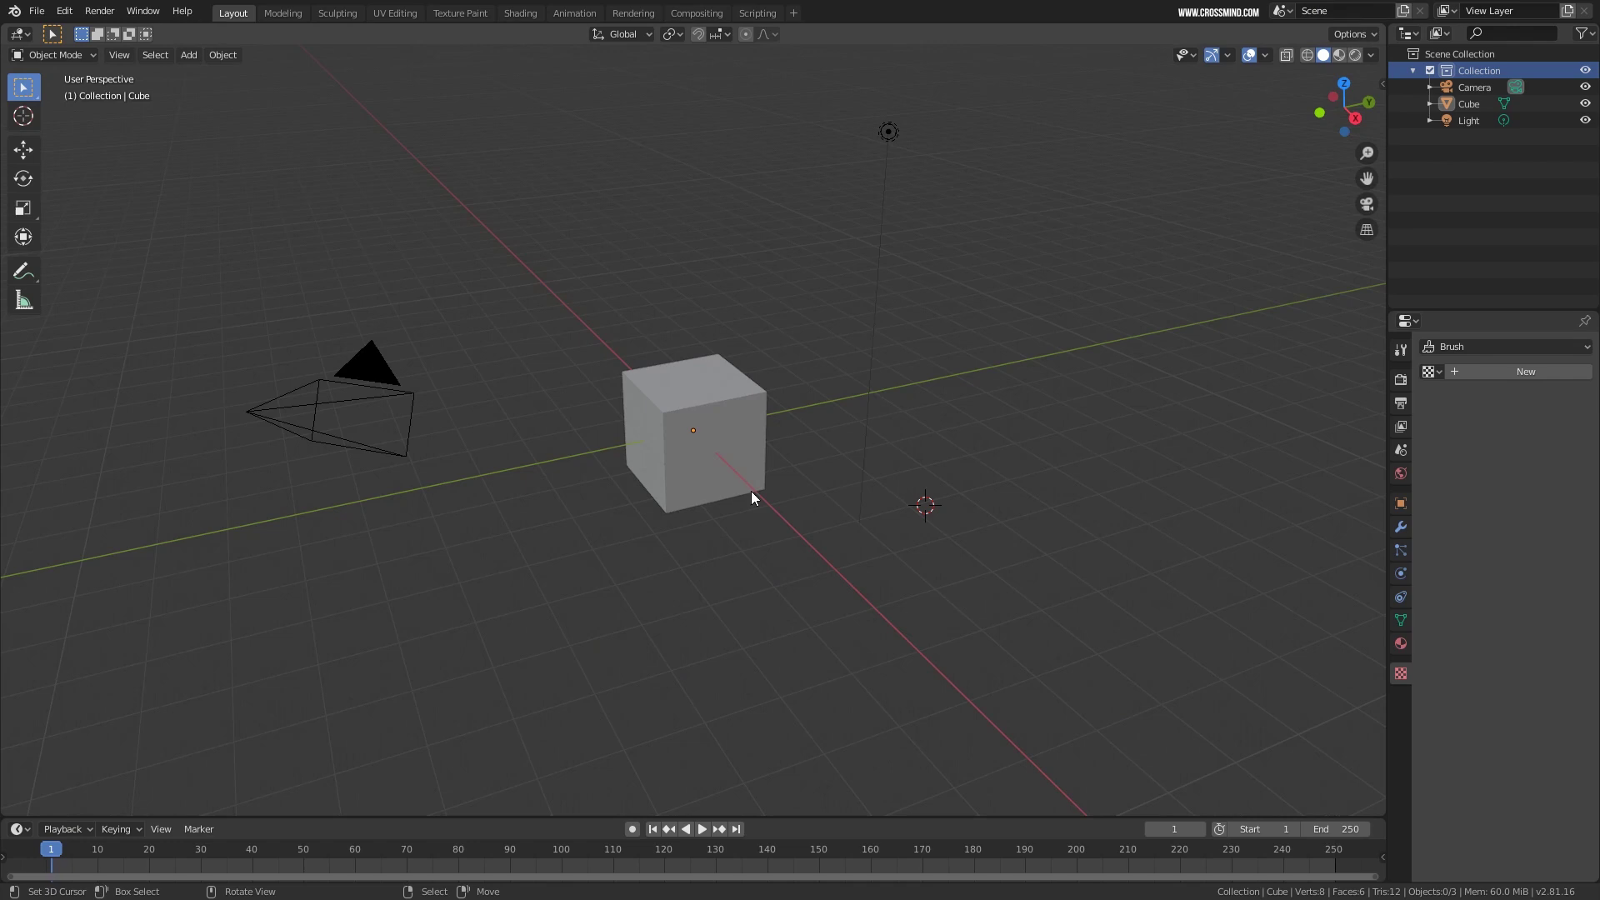
Select the cube and try moving it freely around the viewport.
{"action": "right_click", "coordinate": [721, 433]}
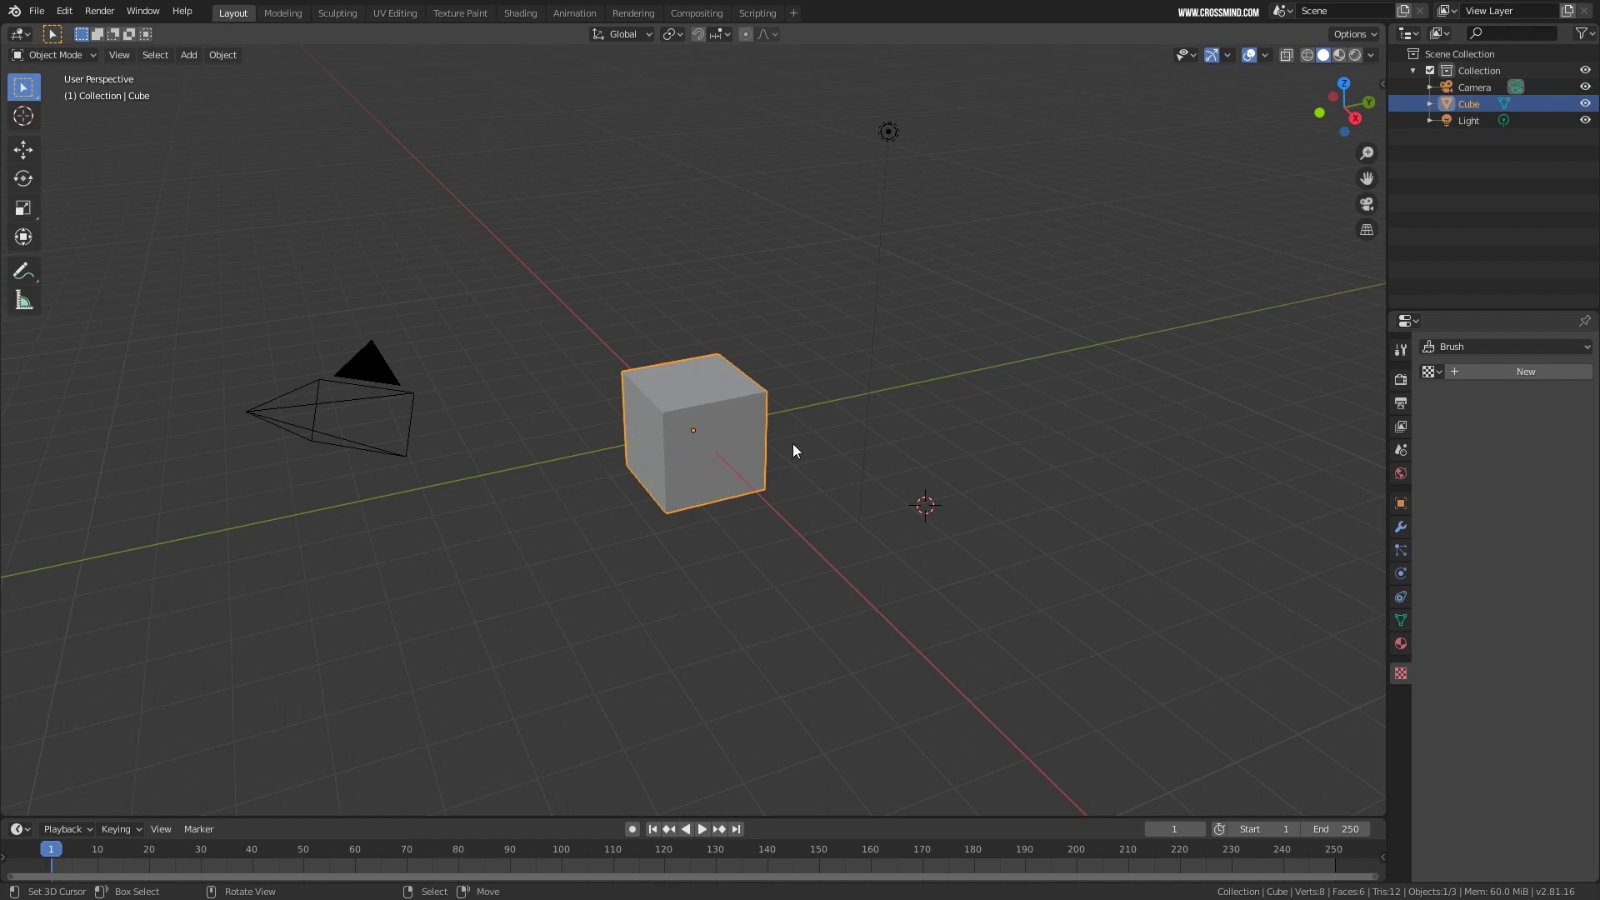
{"action": "key", "text": "g"}
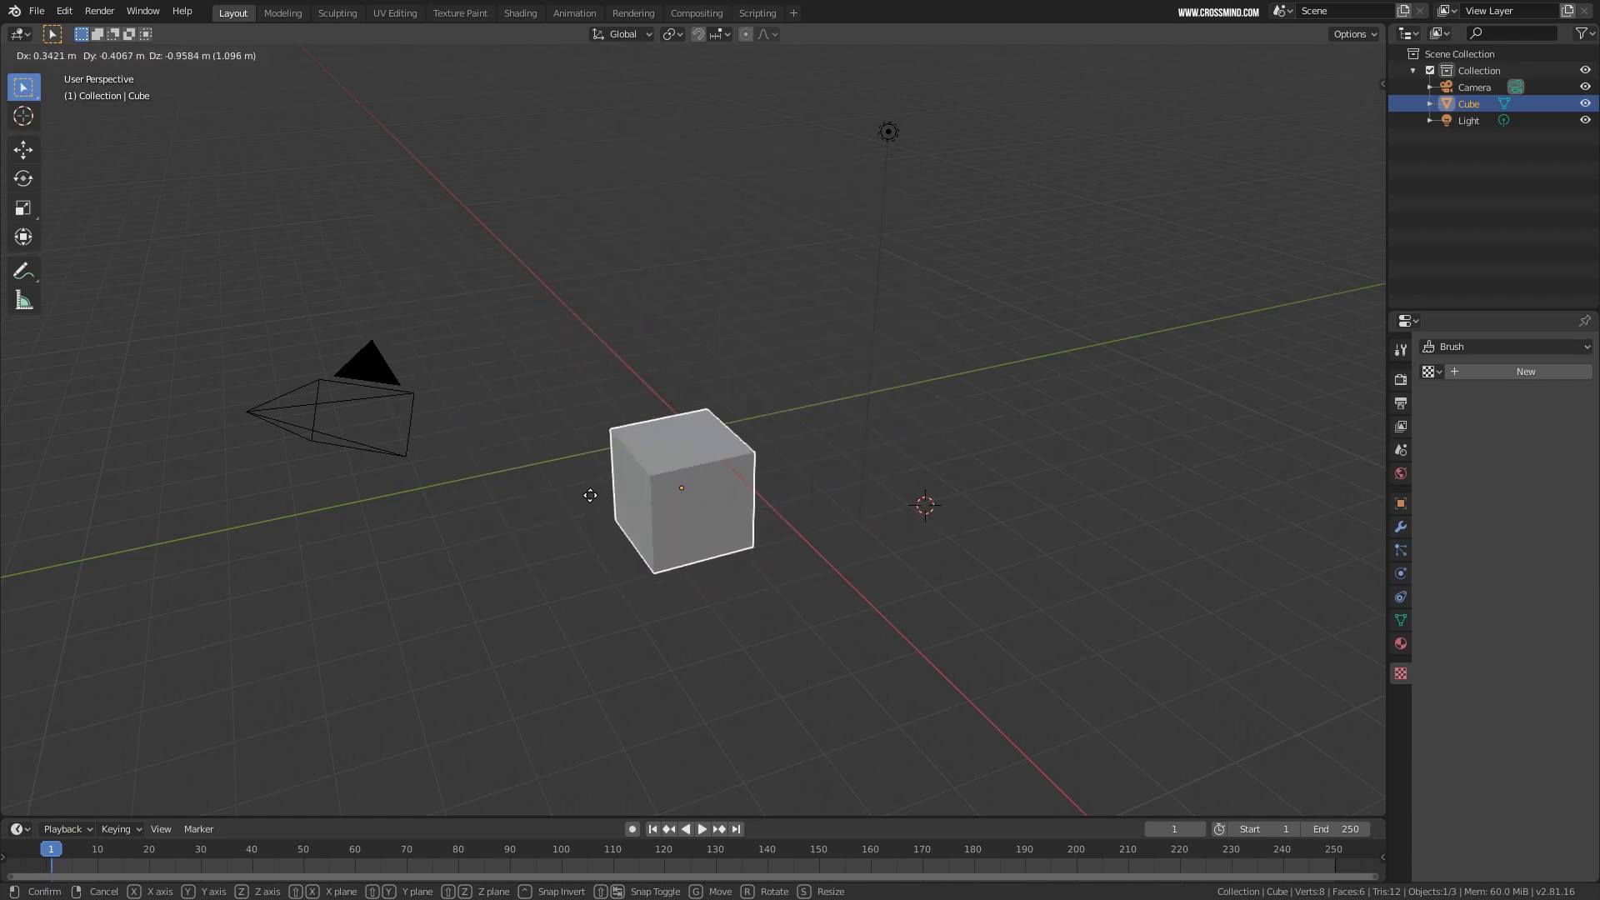
{"action": "left_click", "coordinate": [731, 368]}
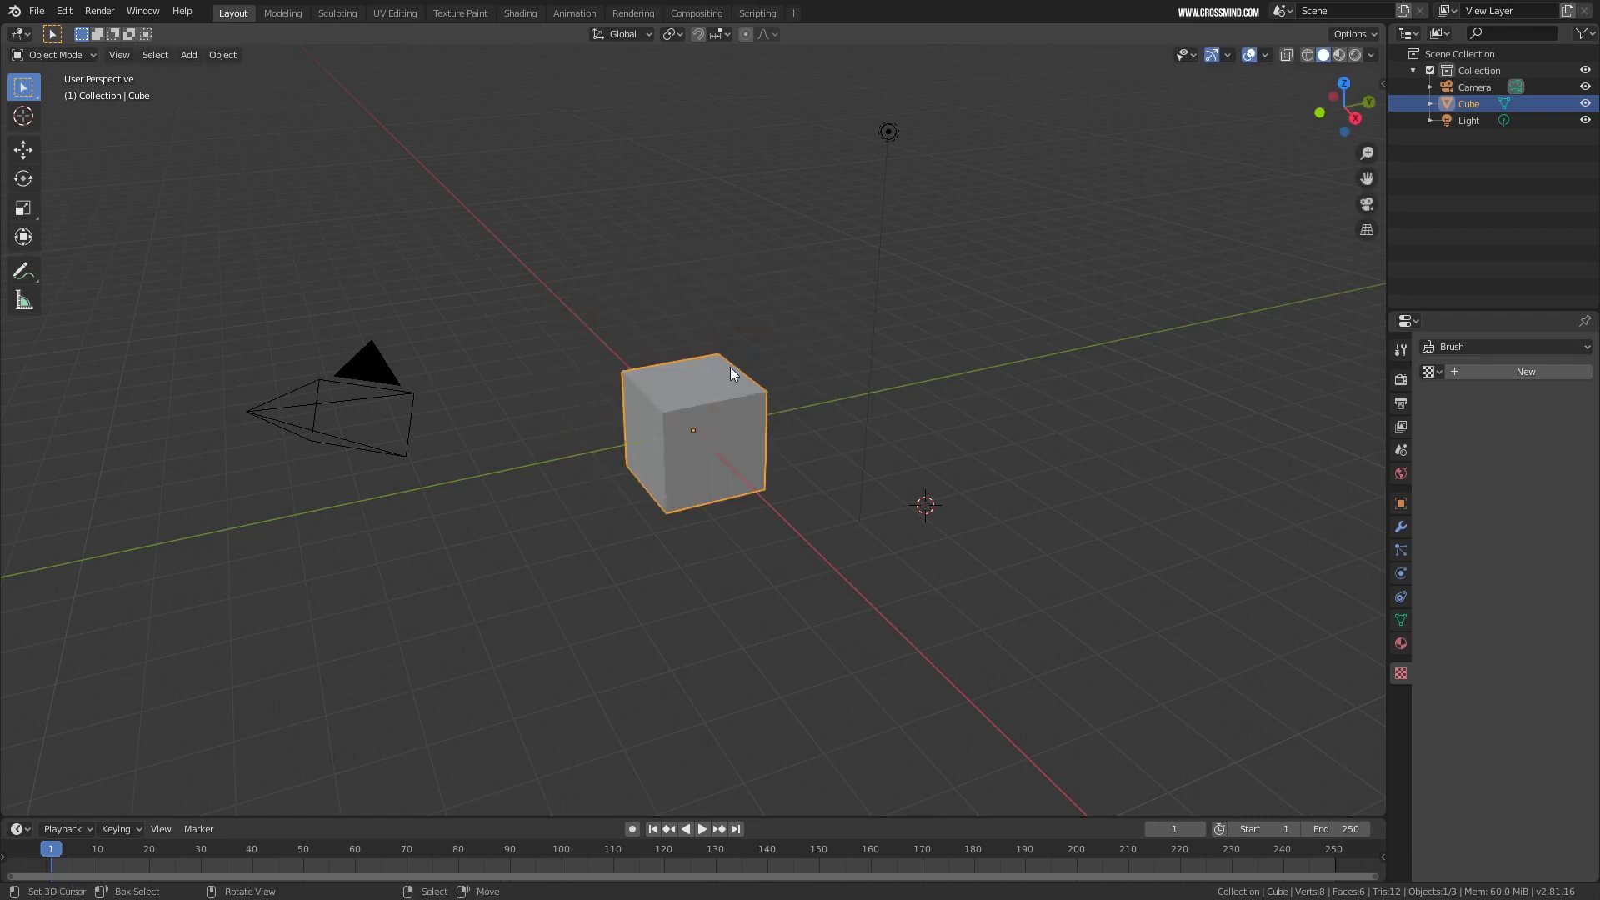
Move the cube freely by about 4.5 m towards the area above the camera and scale it up to about double size.
{"action": "key", "text": "g"}
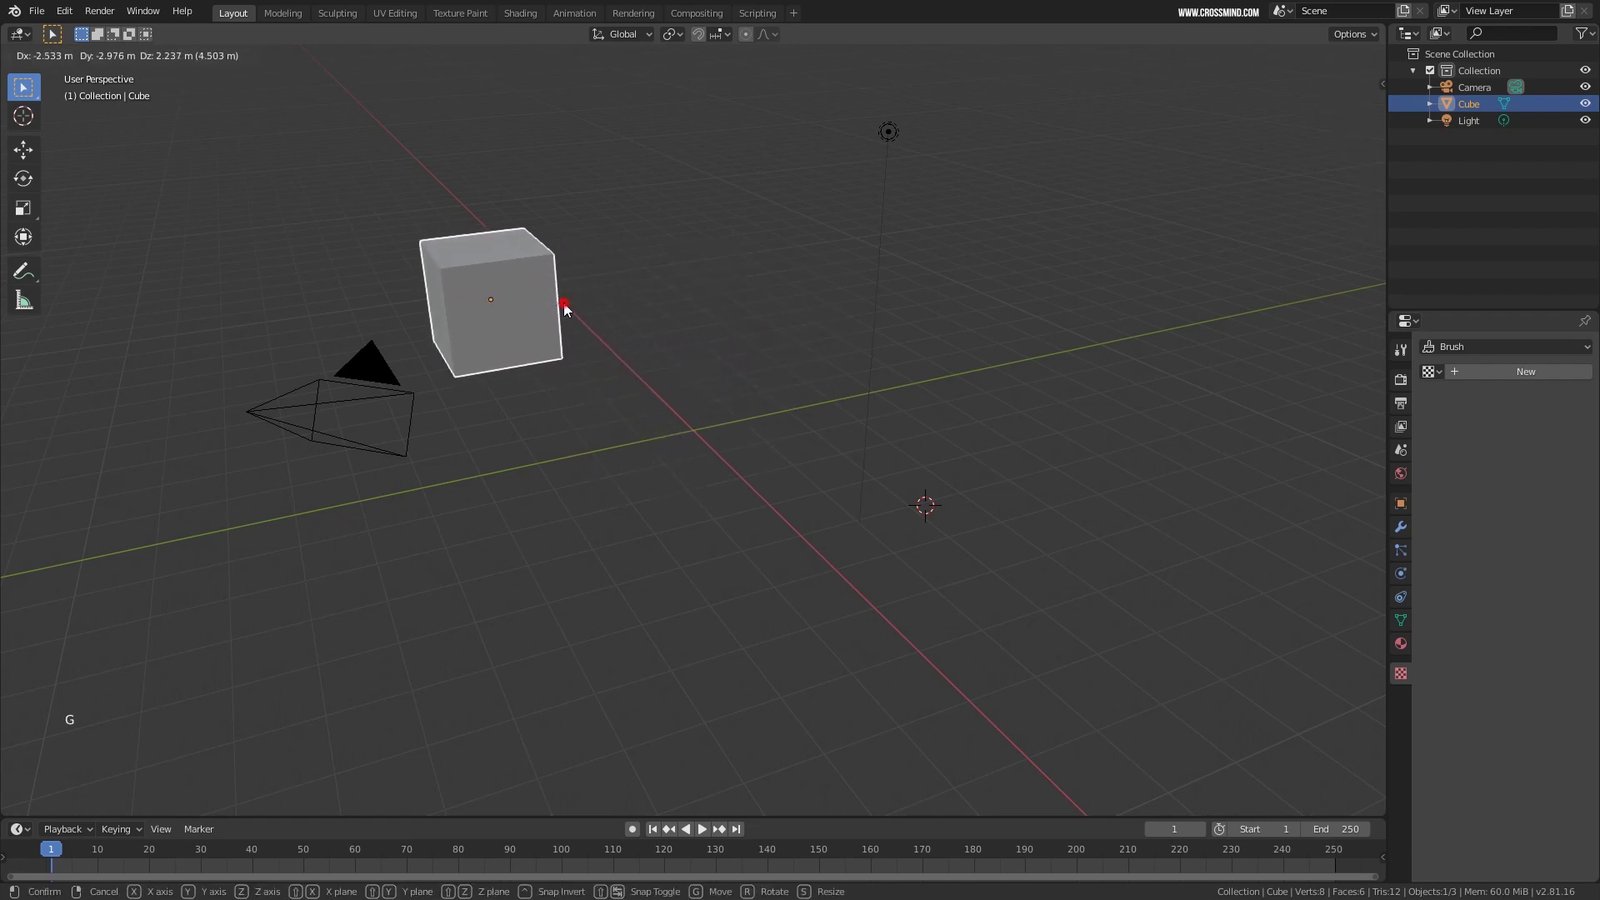
{"action": "left_click", "coordinate": [564, 303]}
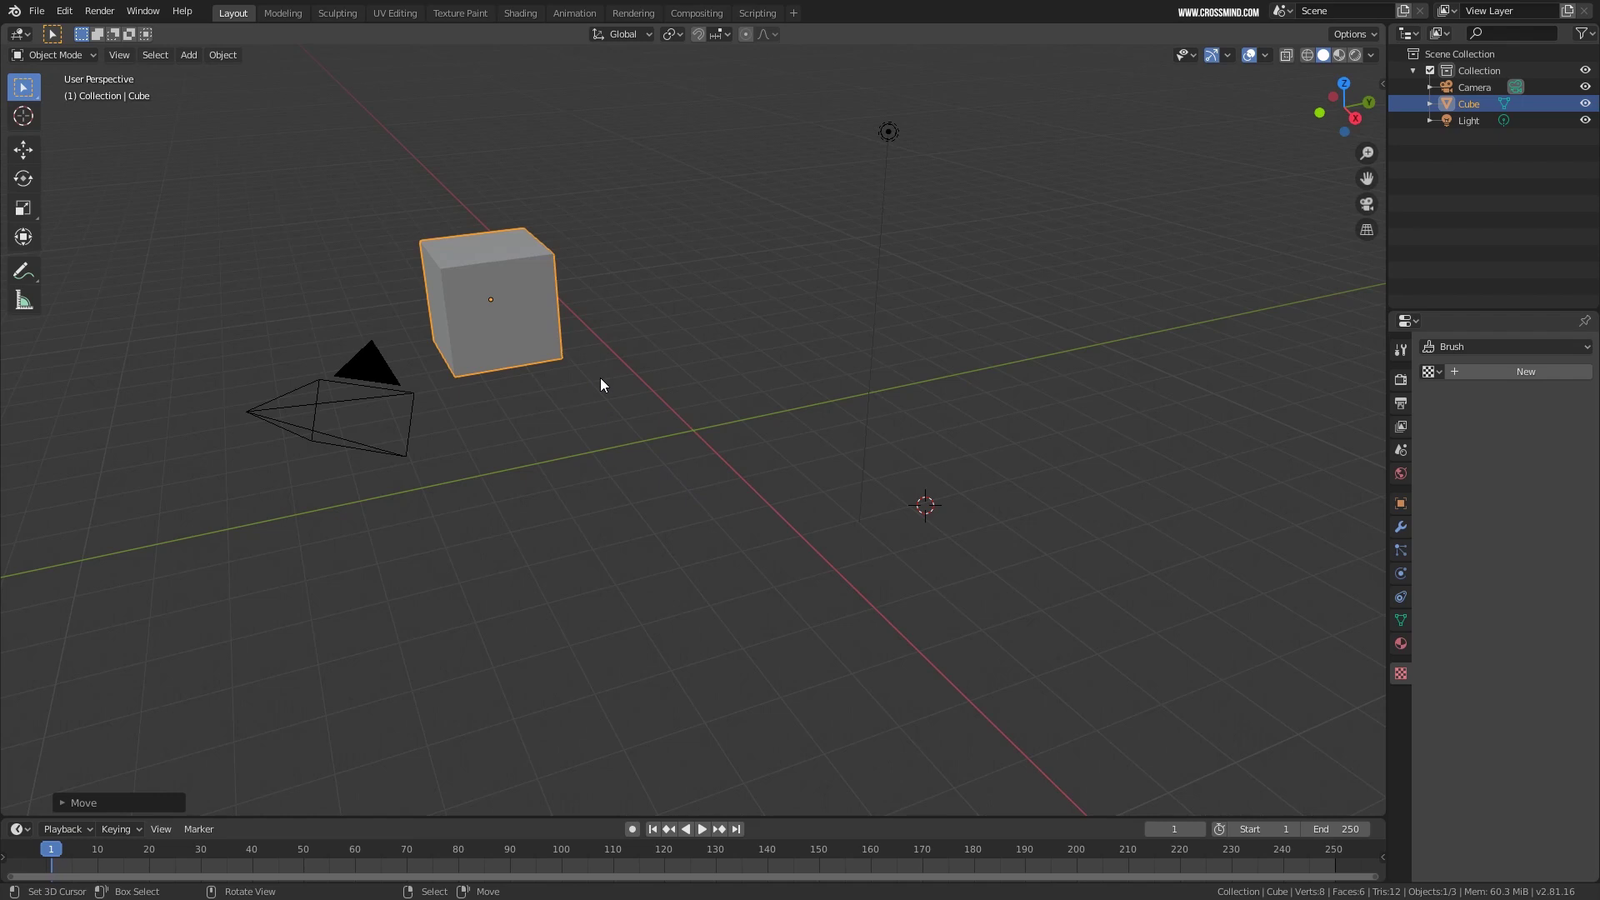
{"action": "key", "text": "s"}
{"action": "left_click", "coordinate": [727, 479]}
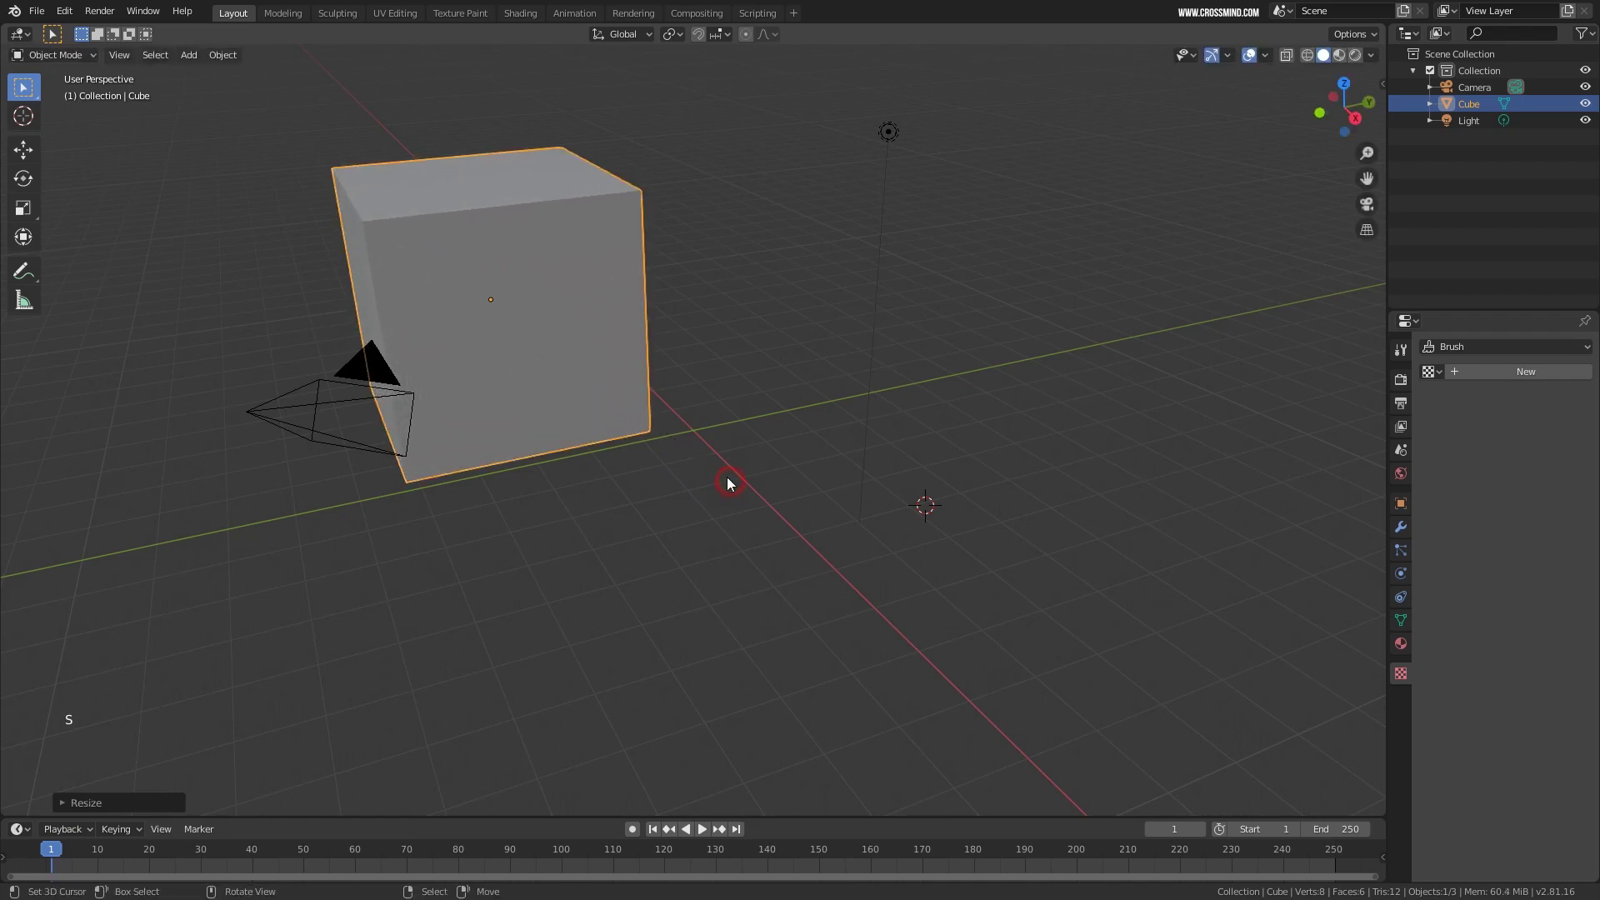
Undo the cube's free move and enlargement.
{"action": "key", "text": "ctrl+z"}
{"action": "key", "text": "ctrl+z"}
{"action": "key", "text": "ctrl+z"}
{"action": "key", "text": "ctrl+z"}
{"action": "key", "text": "ctrl+z"}
{"action": "key", "text": "ctrl+z"}
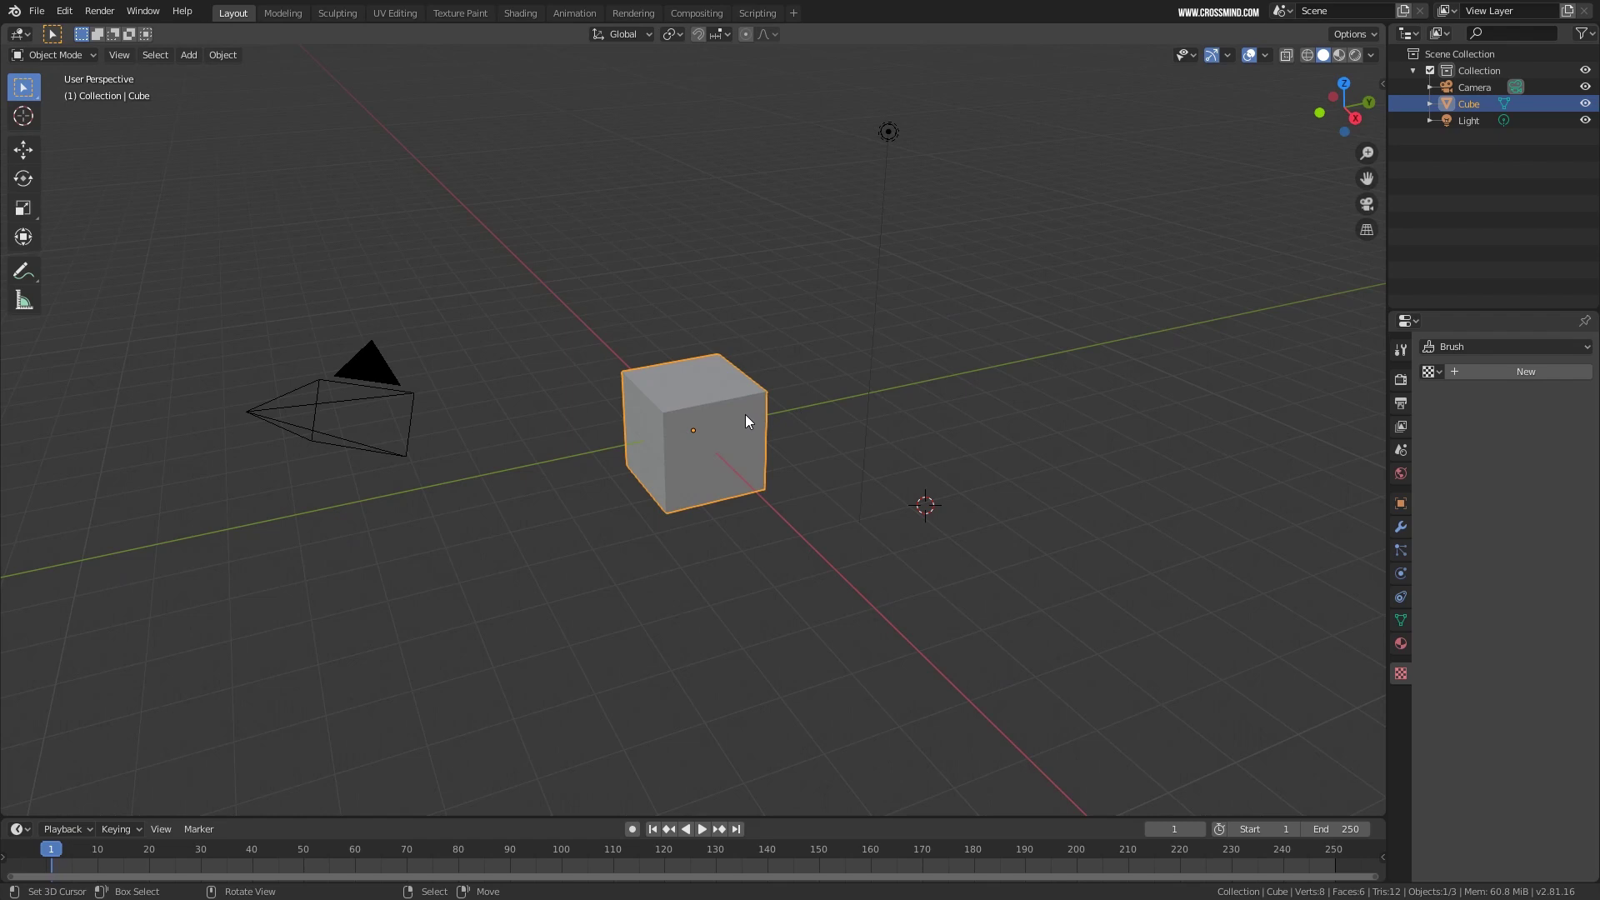
Try a free move of the cube, and shift it a short way back along the global X axis.
{"action": "key", "text": "g"}
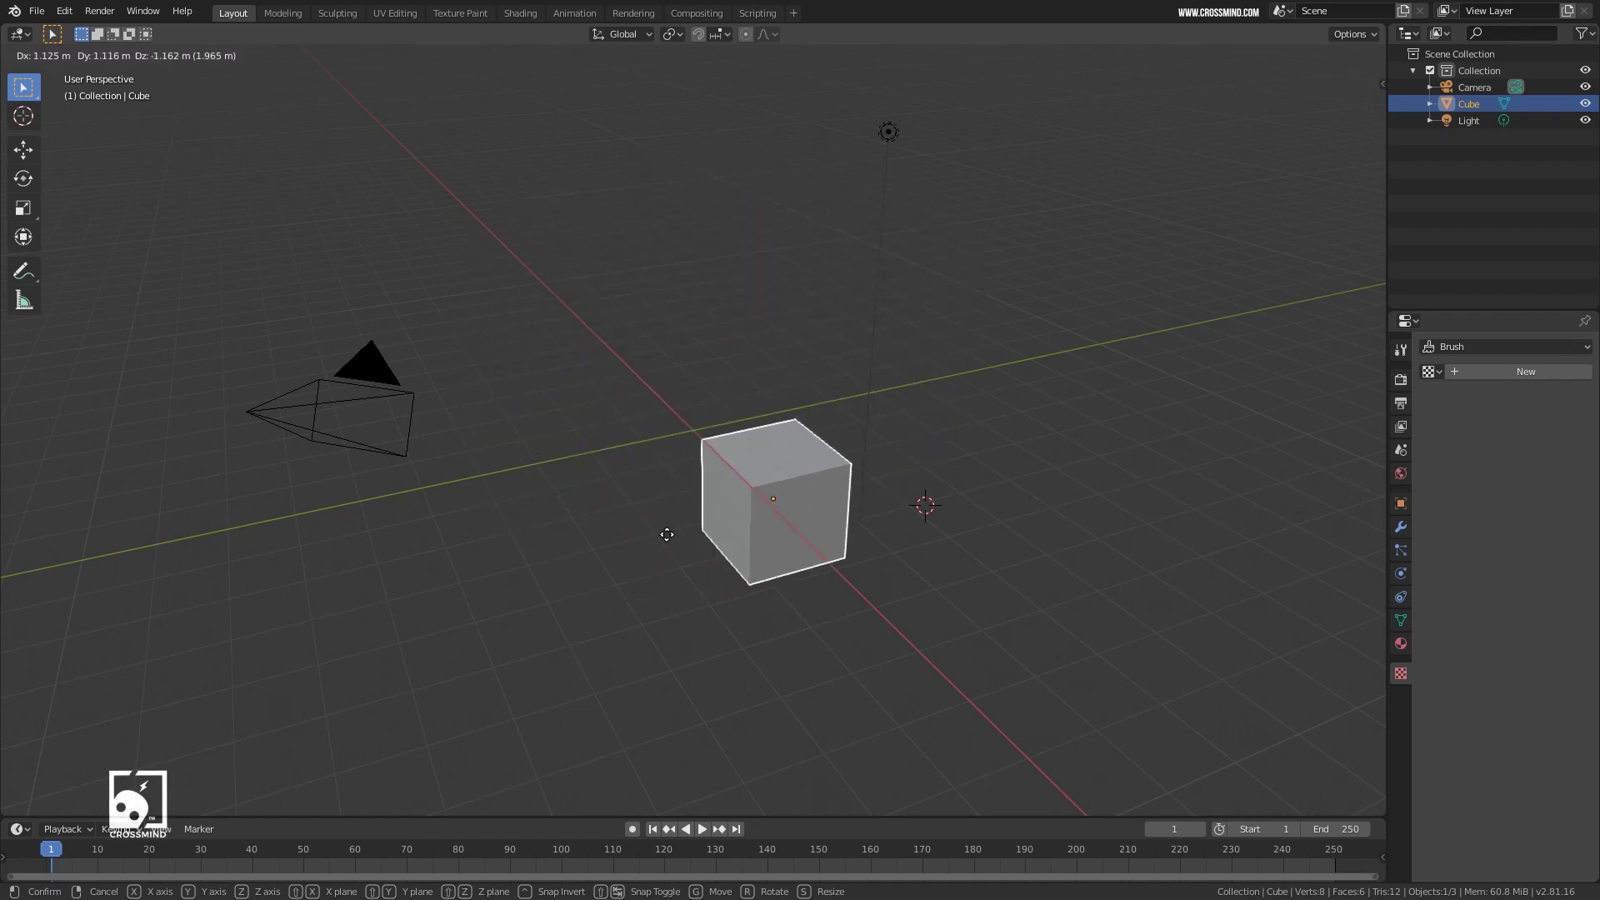
{"action": "left_click", "coordinate": [643, 431]}
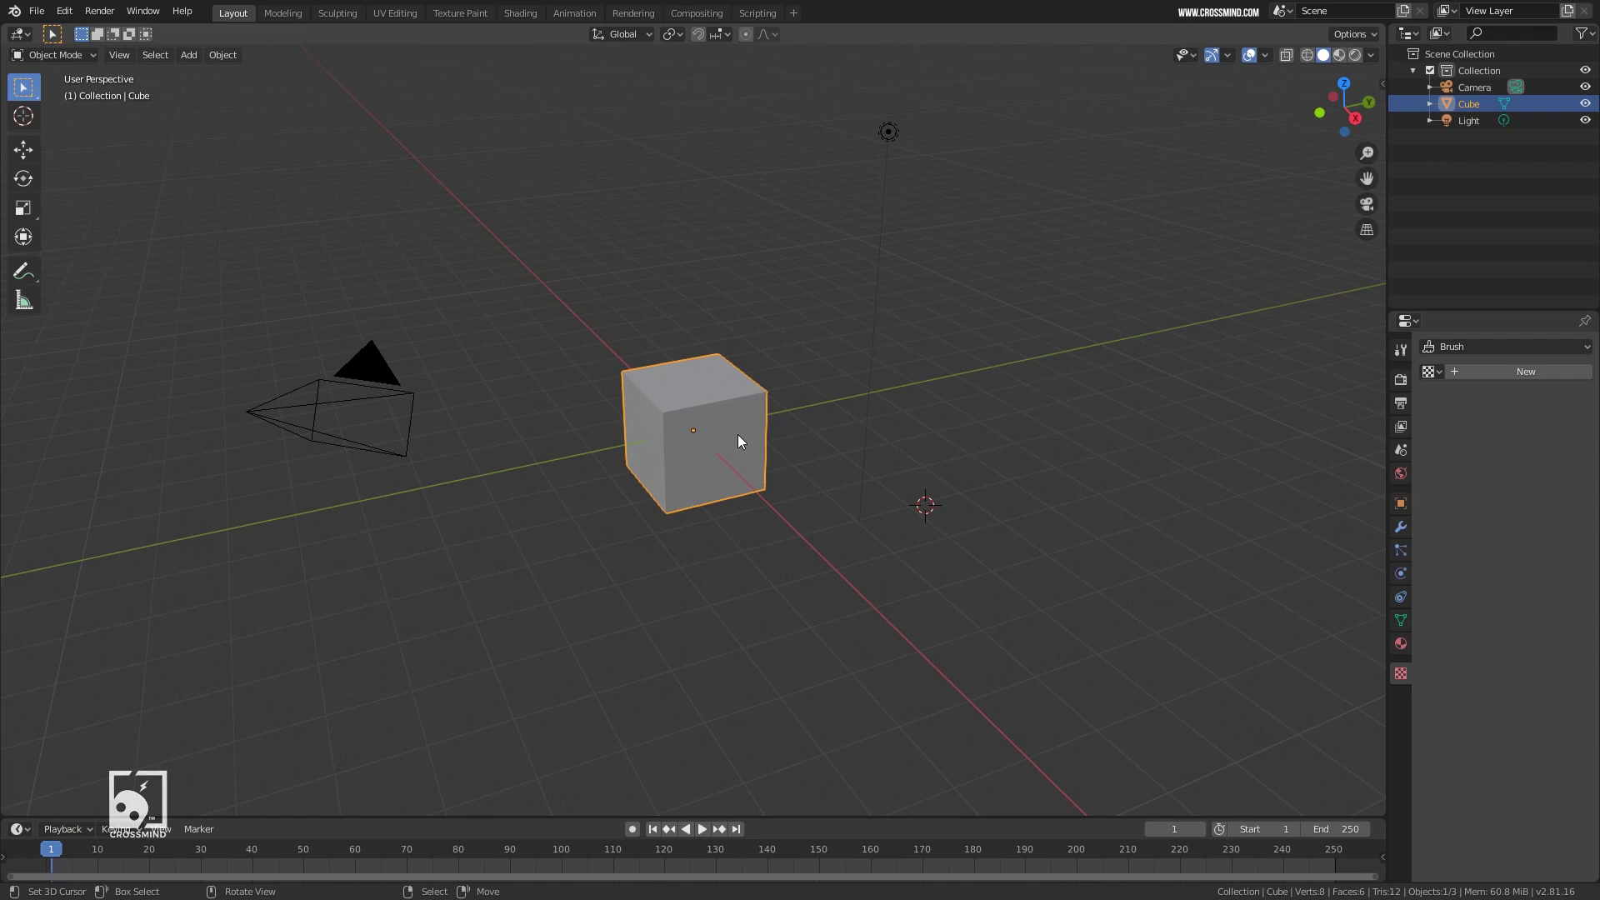
{"action": "key", "text": "g"}
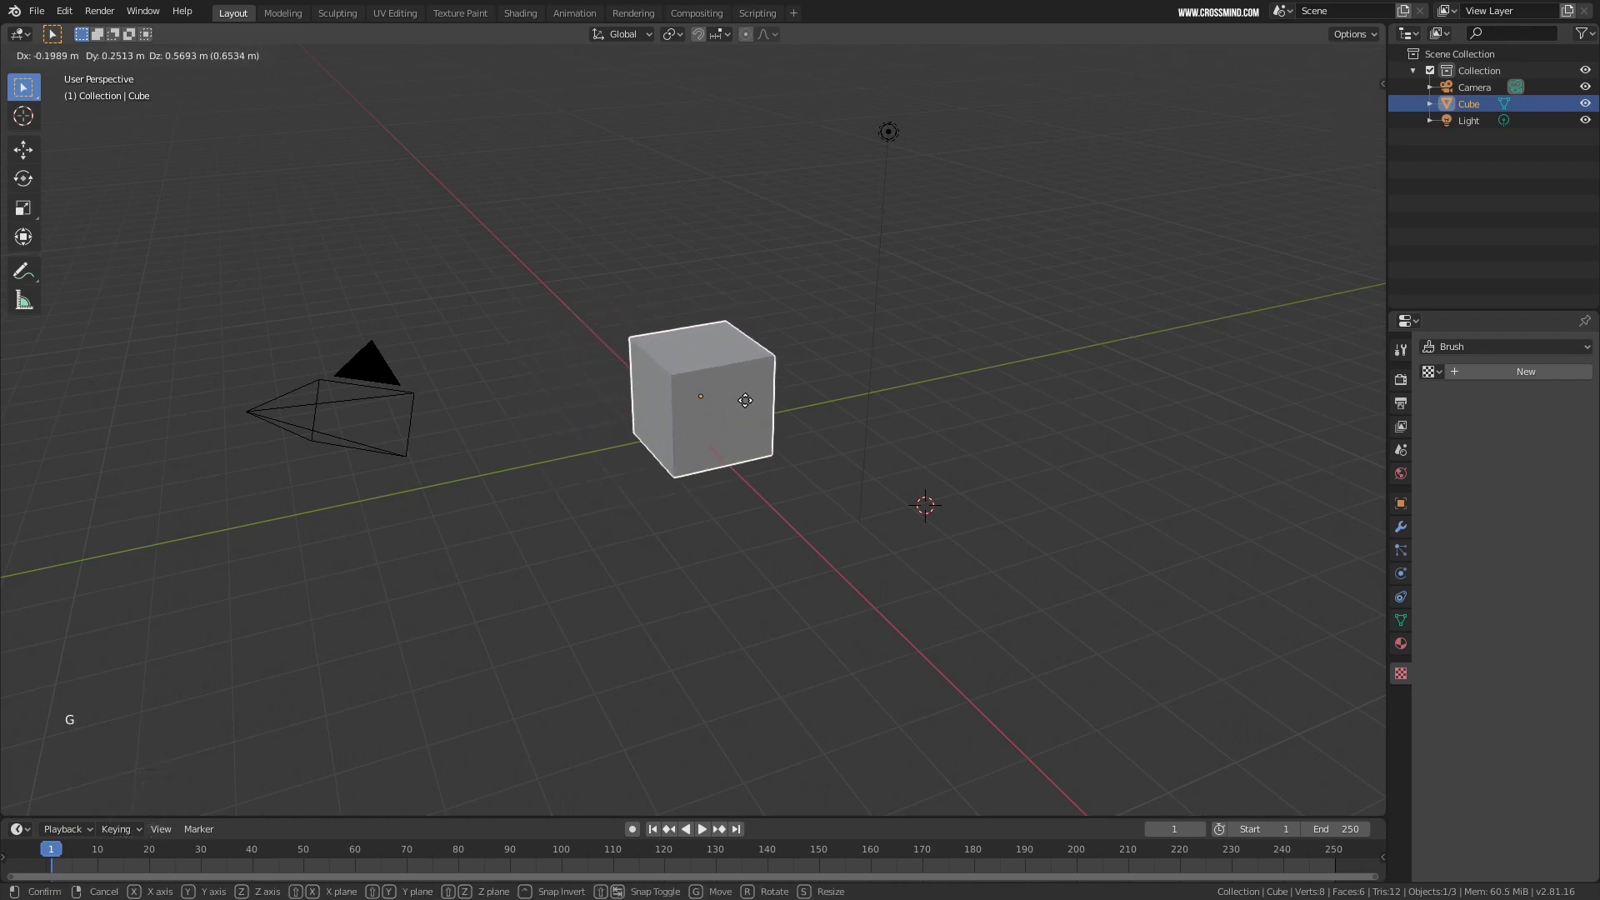
{"action": "key", "text": "x"}
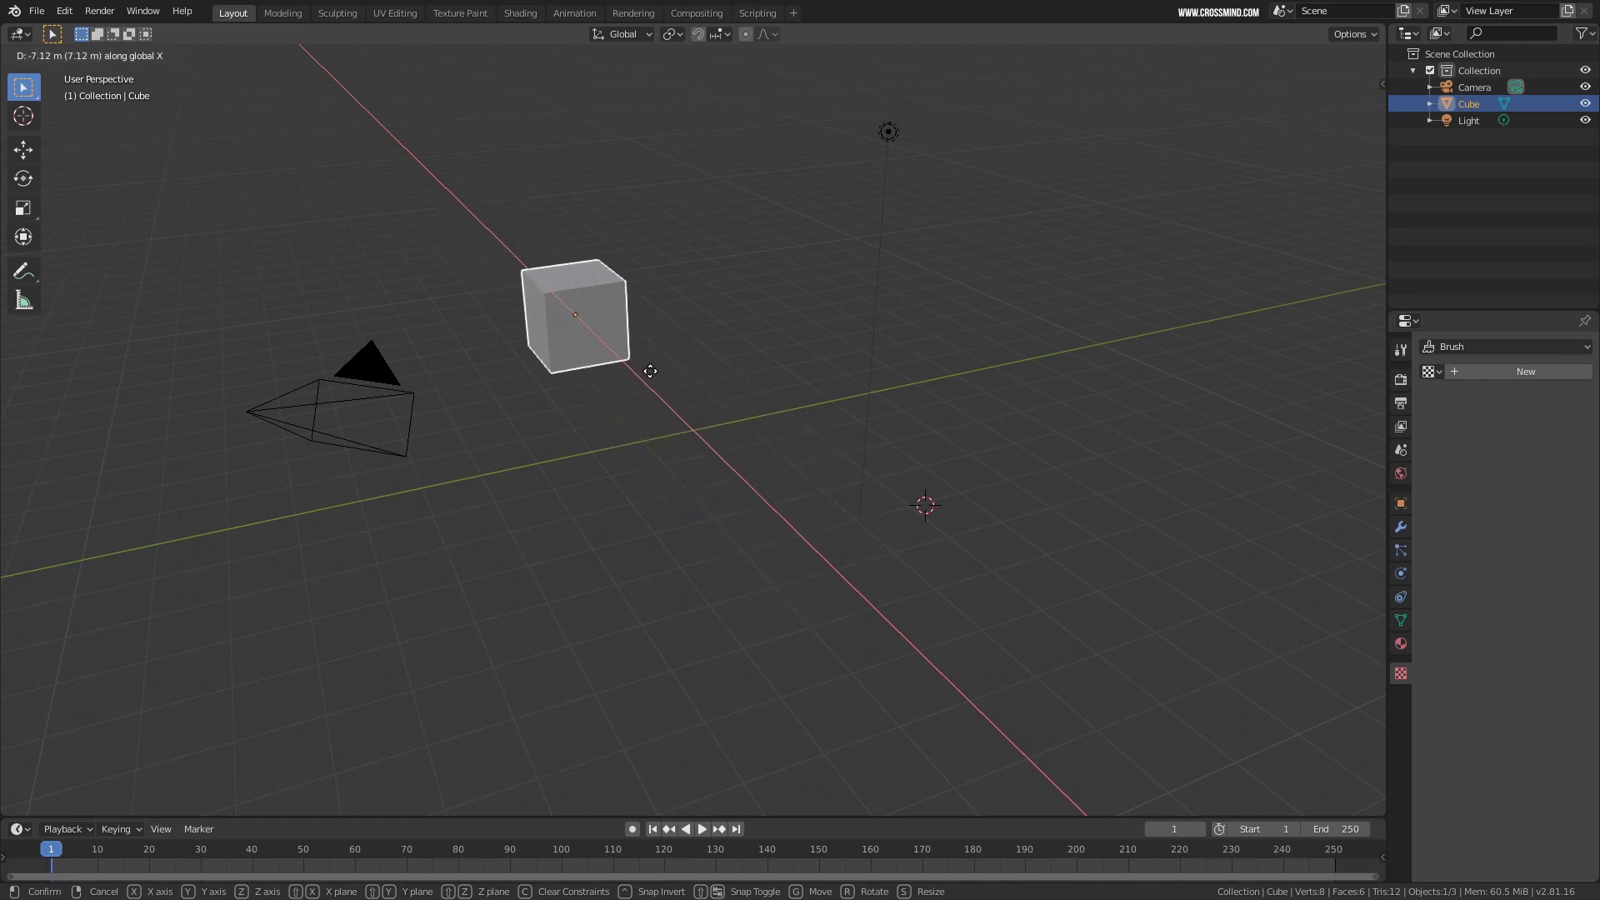
{"action": "left_click", "coordinate": [701, 413]}
Shift the cube slightly along the global Y axis and raise it a little along the global Z axis.
{"action": "key", "text": "g"}
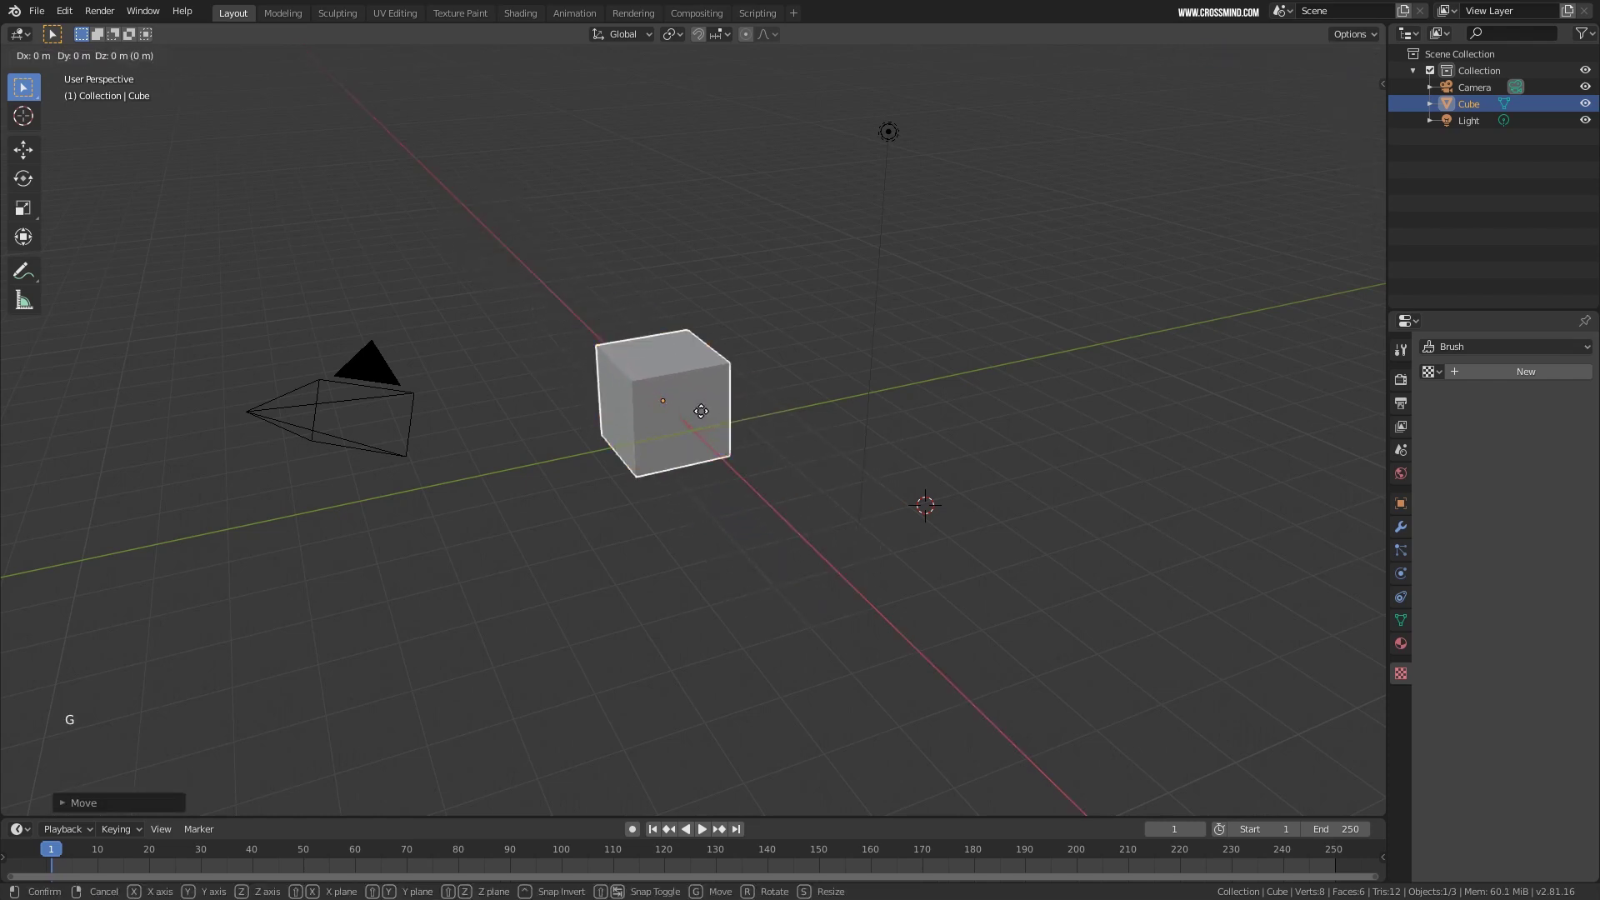
{"action": "key", "text": "y"}
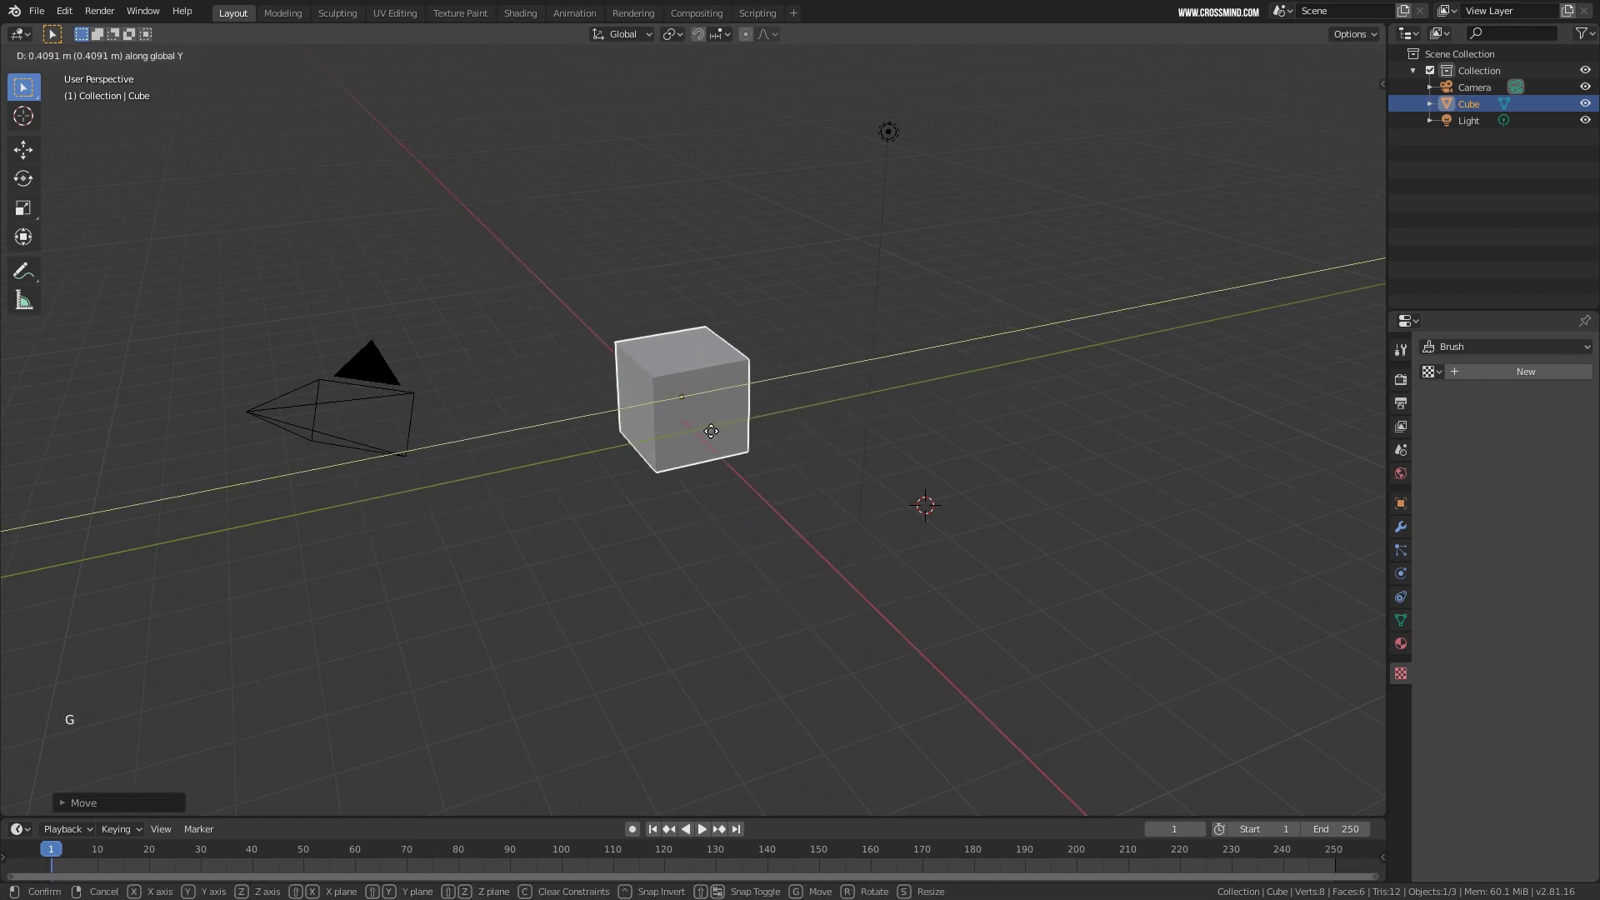
{"action": "left_click", "coordinate": [722, 431]}
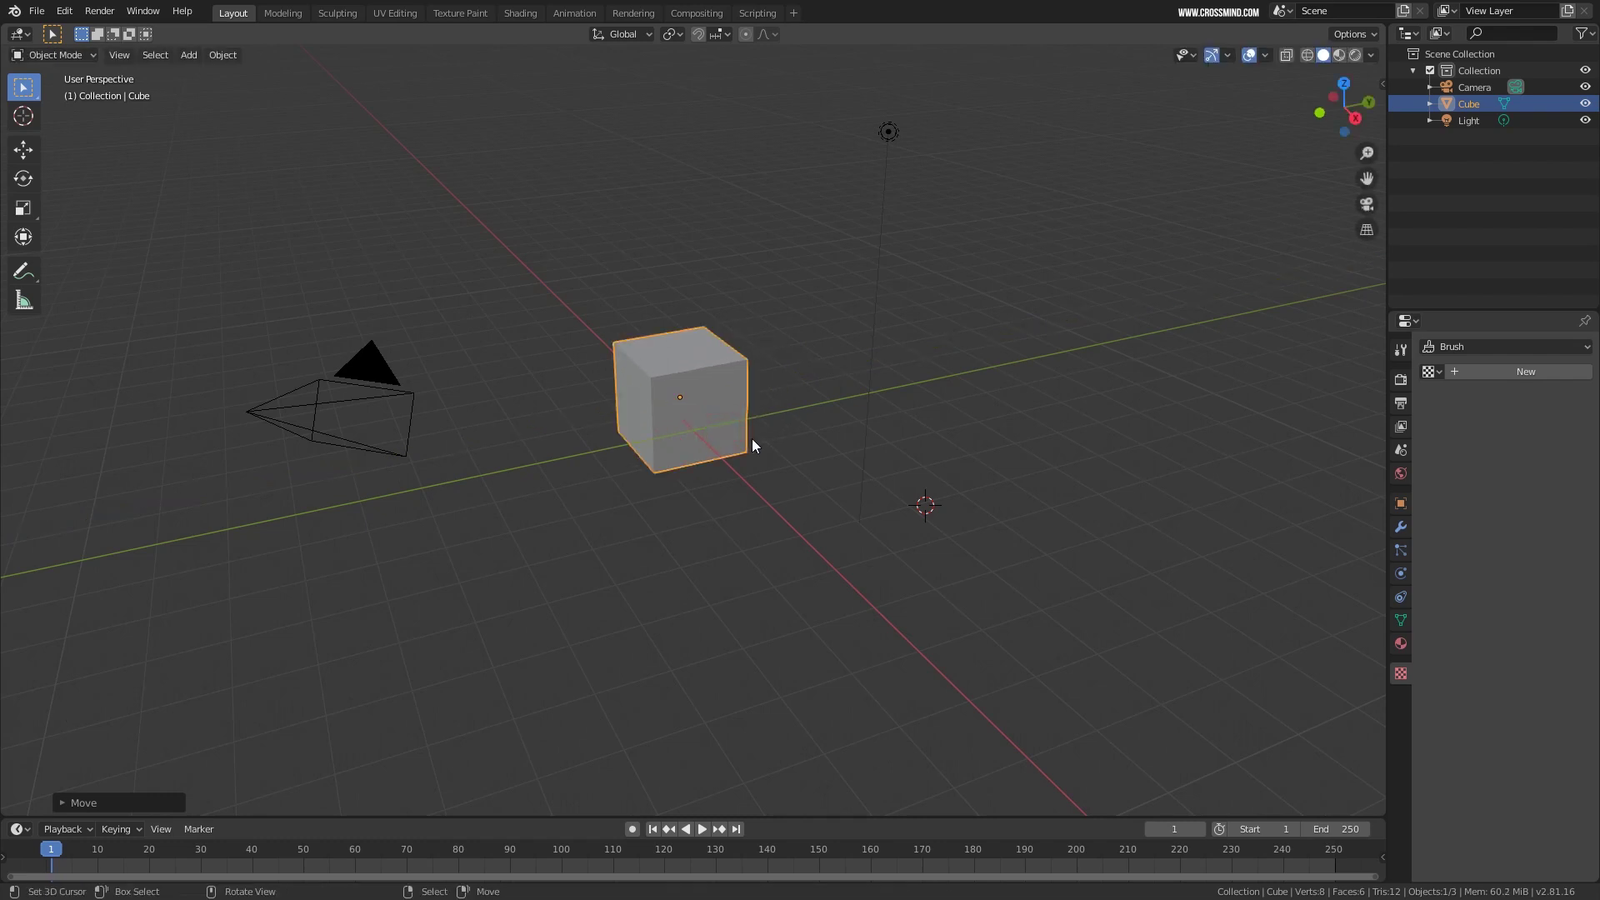
{"action": "key", "text": "g"}
{"action": "key", "text": "z"}
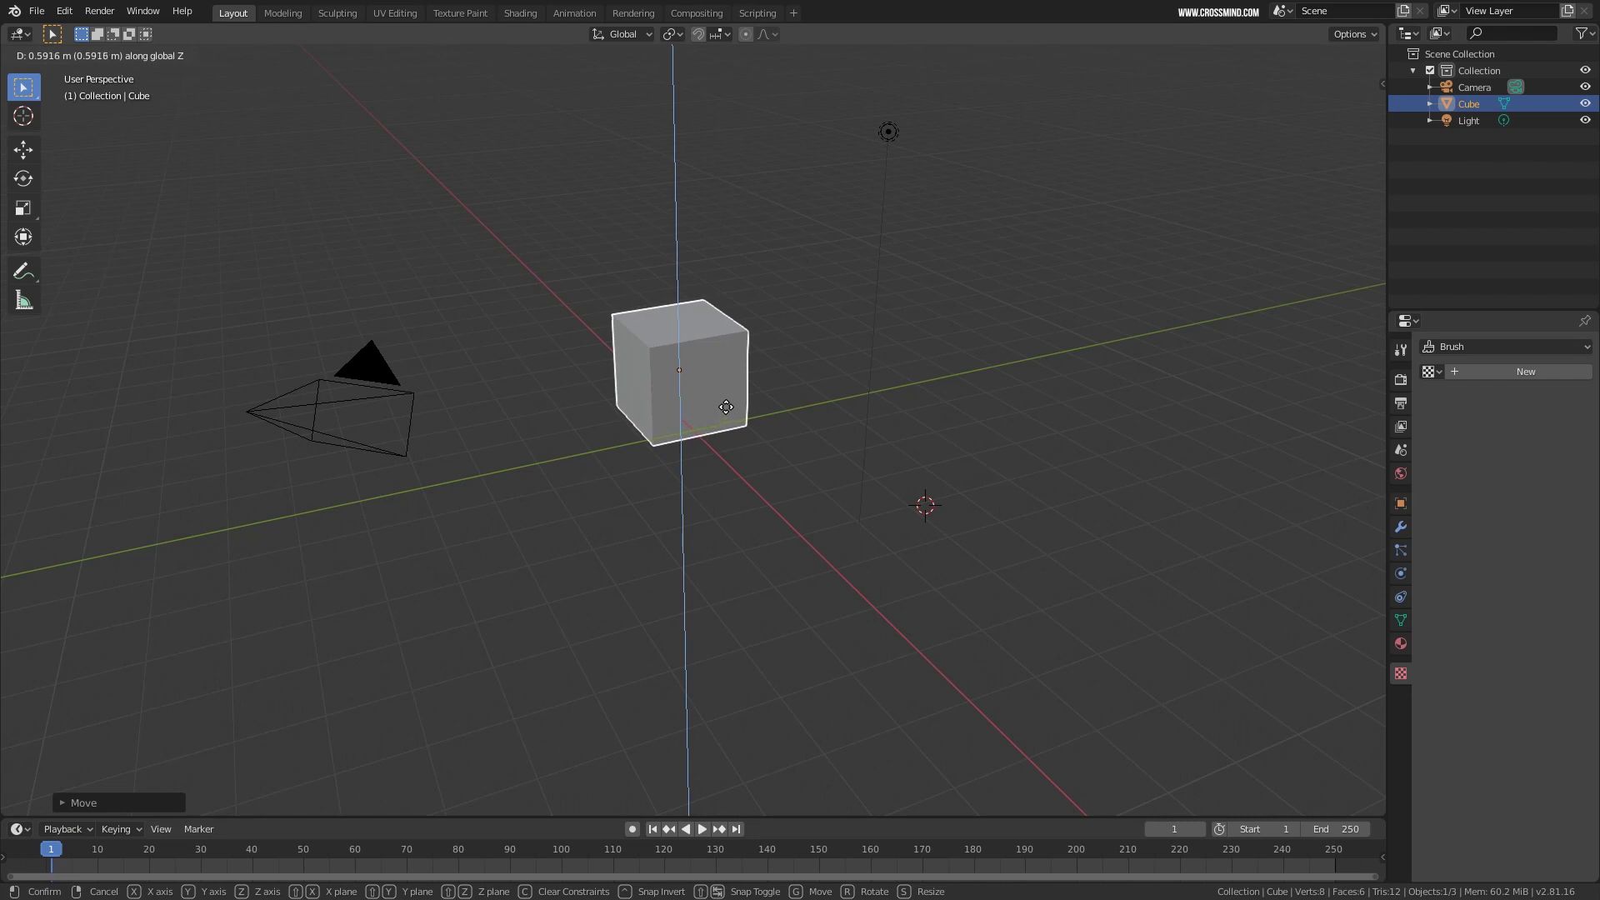
{"action": "left_click", "coordinate": [727, 409]}
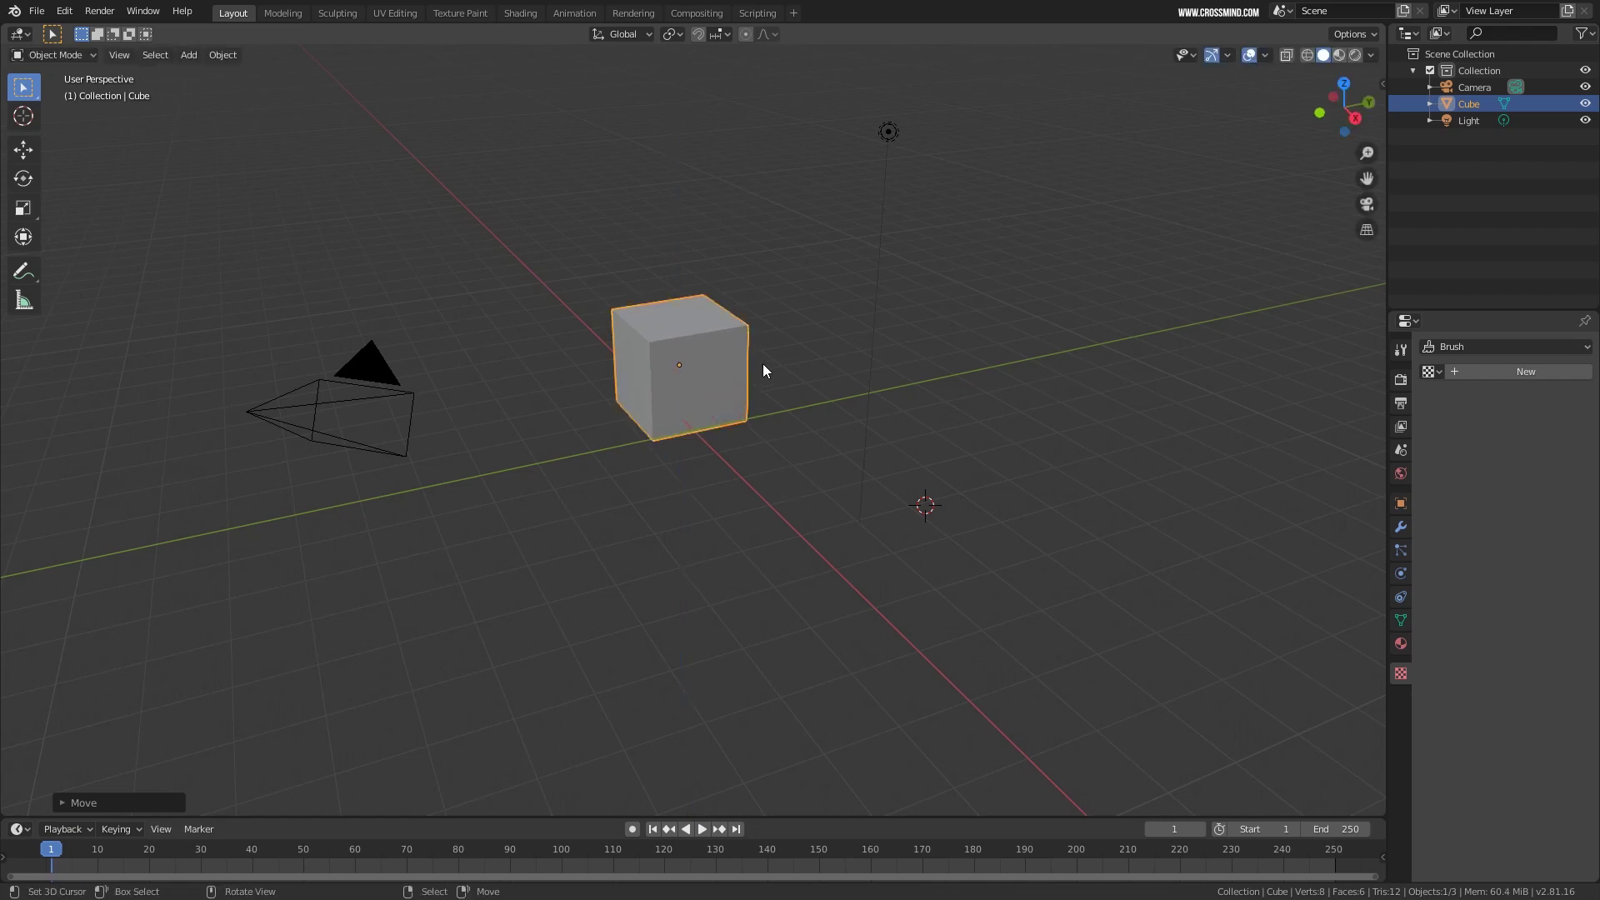
Rotate the cube freely around the global X, Y and Z axes, one axis at a time.
{"action": "key", "text": "r"}
{"action": "key", "text": "x"}
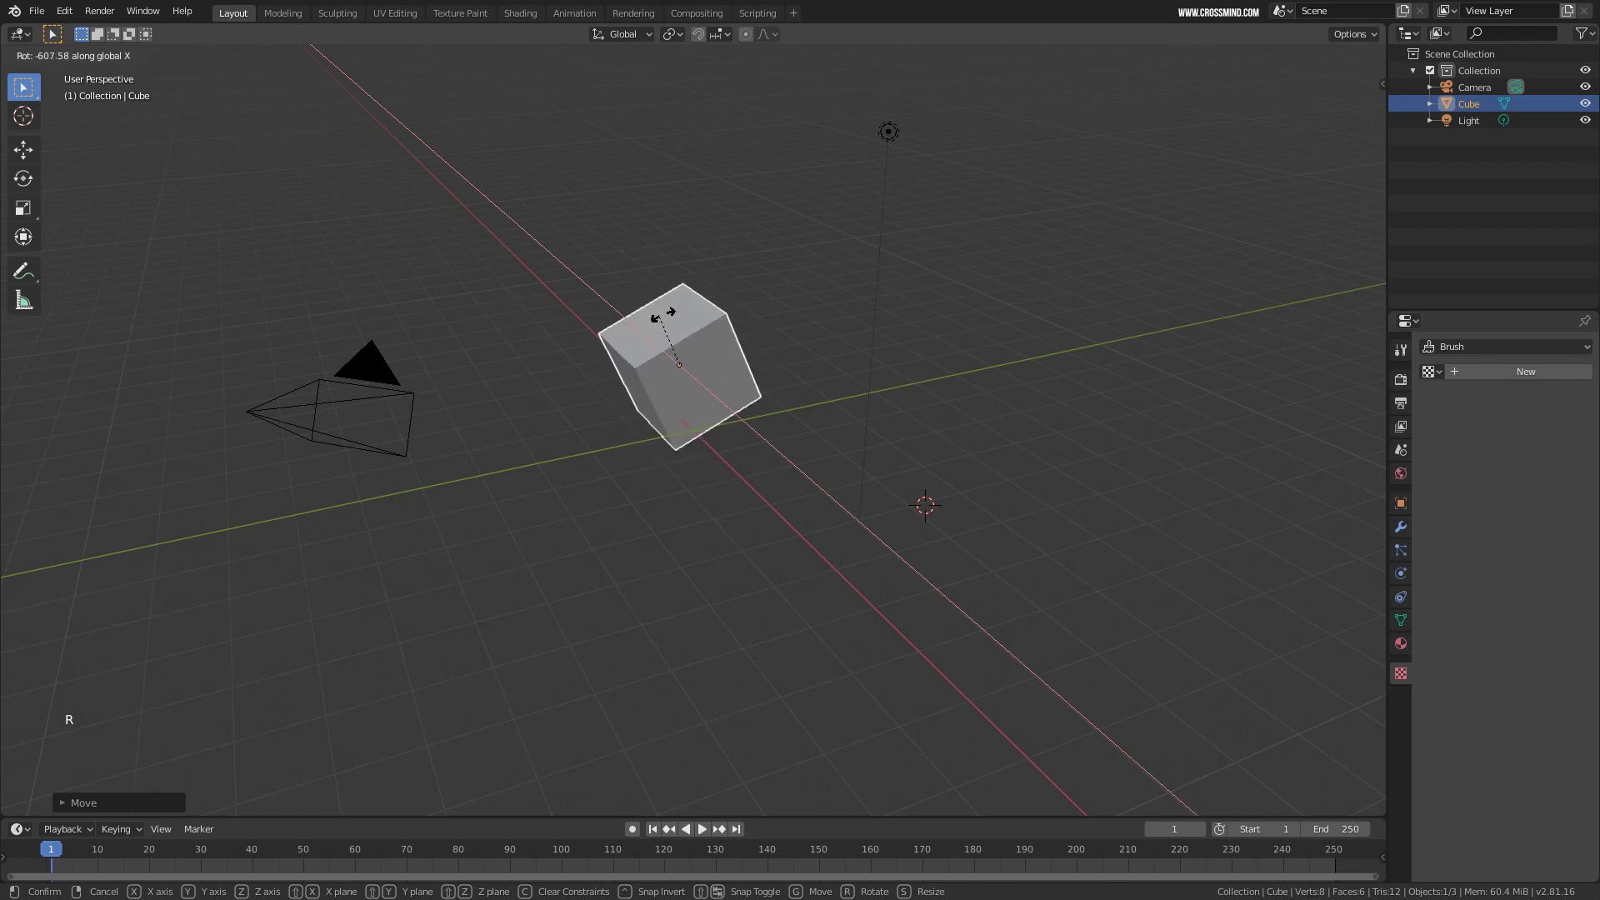
{"action": "left_click", "coordinate": [694, 322]}
{"action": "key", "text": "r"}
{"action": "key", "text": "y"}
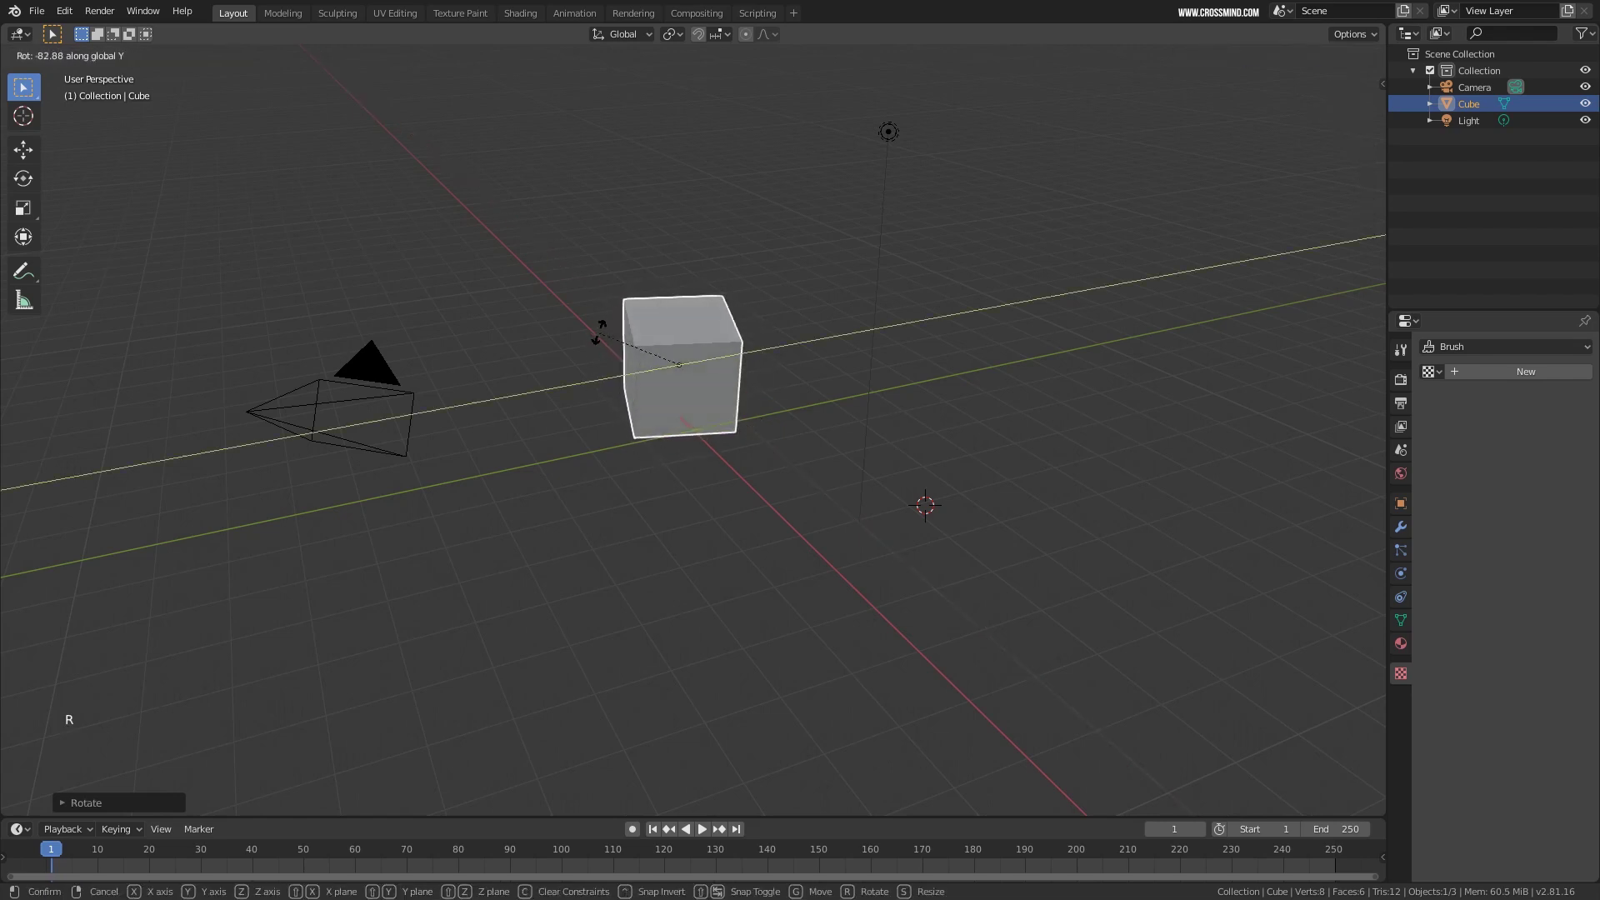
{"action": "left_click", "coordinate": [760, 450]}
{"action": "key", "text": "r"}
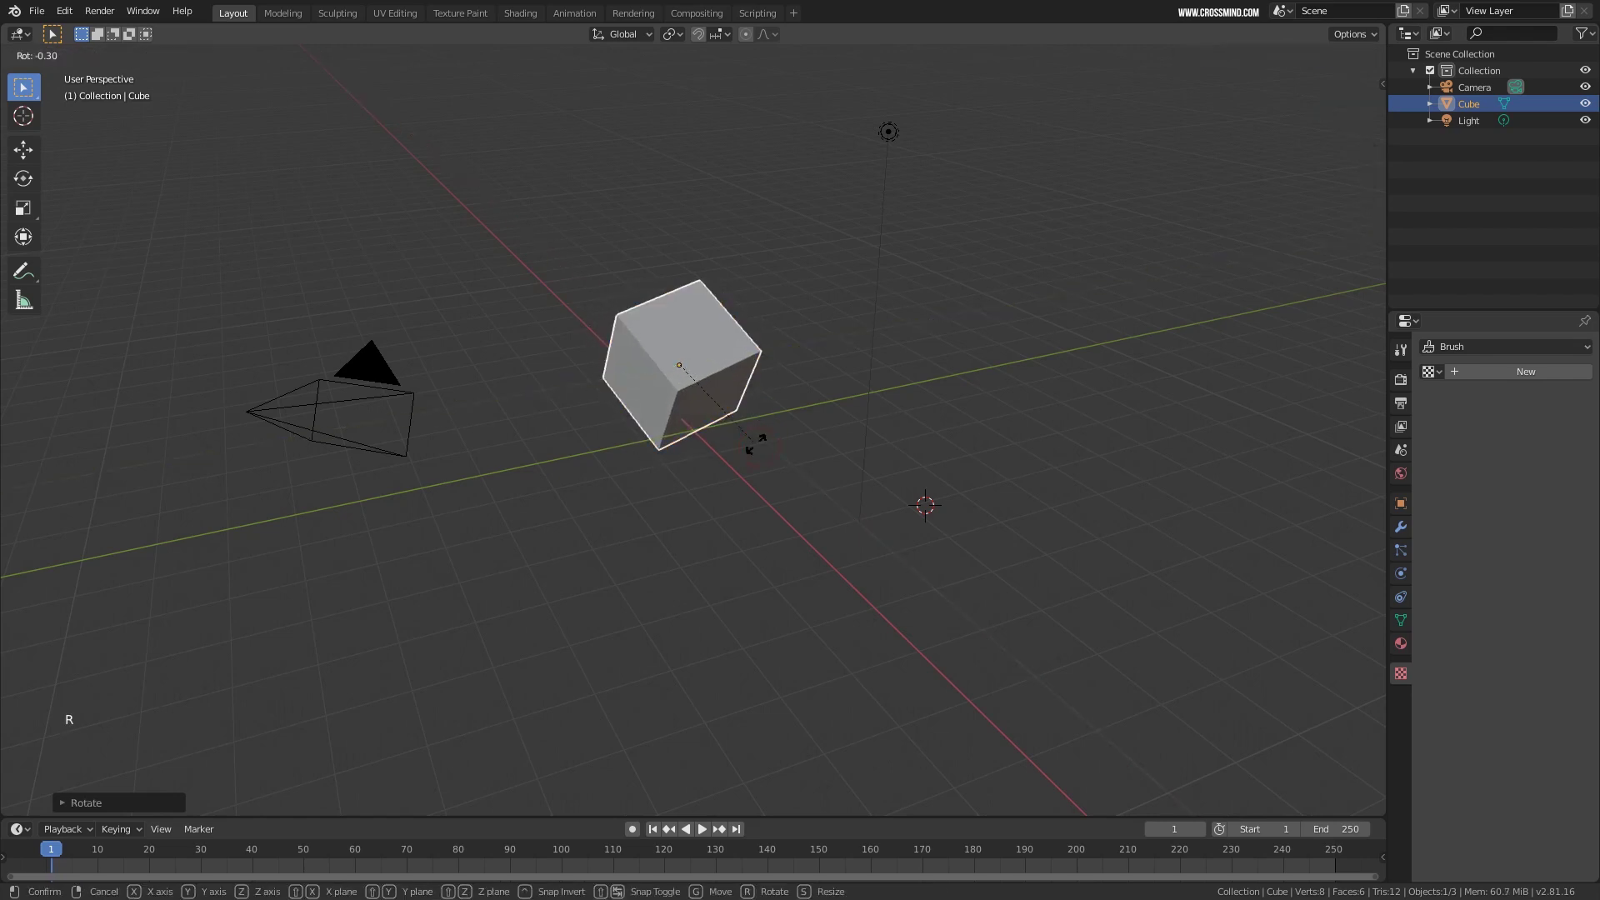
{"action": "key", "text": "z"}
{"action": "left_click", "coordinate": [762, 355]}
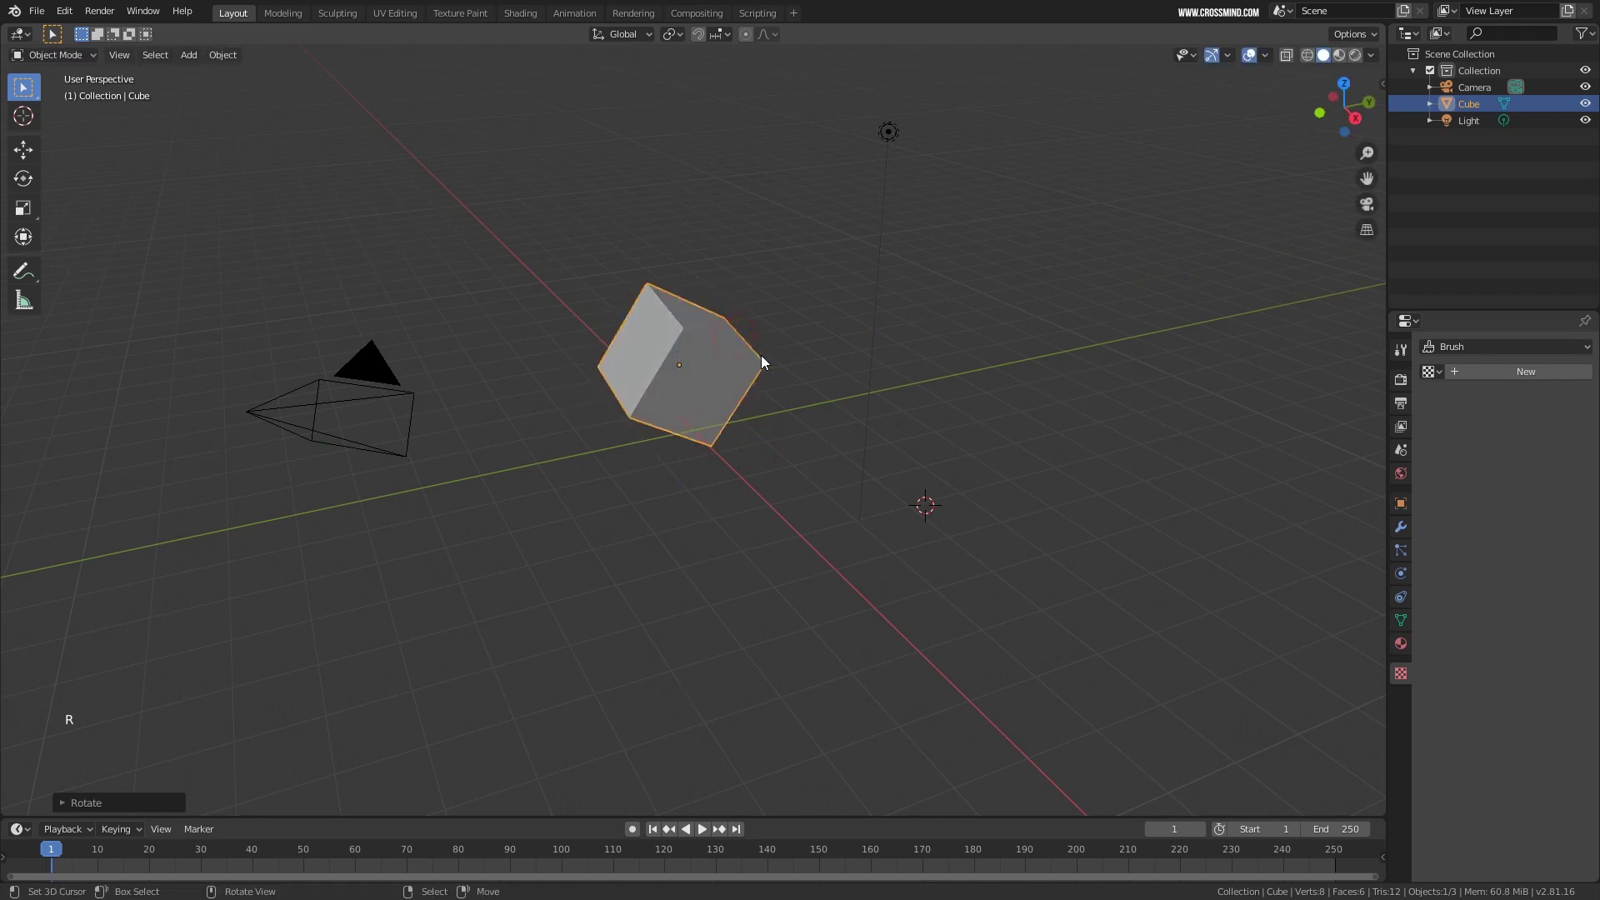
Undo the cube's axis rotations and moves, and clear its location.
{"action": "key", "text": "ctrl+z"}
{"action": "key", "text": "ctrl+z"}
{"action": "key", "text": "ctrl+z"}
{"action": "key", "text": "ctrl+z"}
{"action": "key", "text": "ctrl+z"}
{"action": "key", "text": "ctrl+z"}
{"action": "key", "text": "ctrl+z"}
{"action": "key", "text": "alt+g"}
Scale the cube axis by axis into a flat slab, about 4.26 along X, 2.12 along Y and 0.215 along Z.
{"action": "key", "text": "s"}
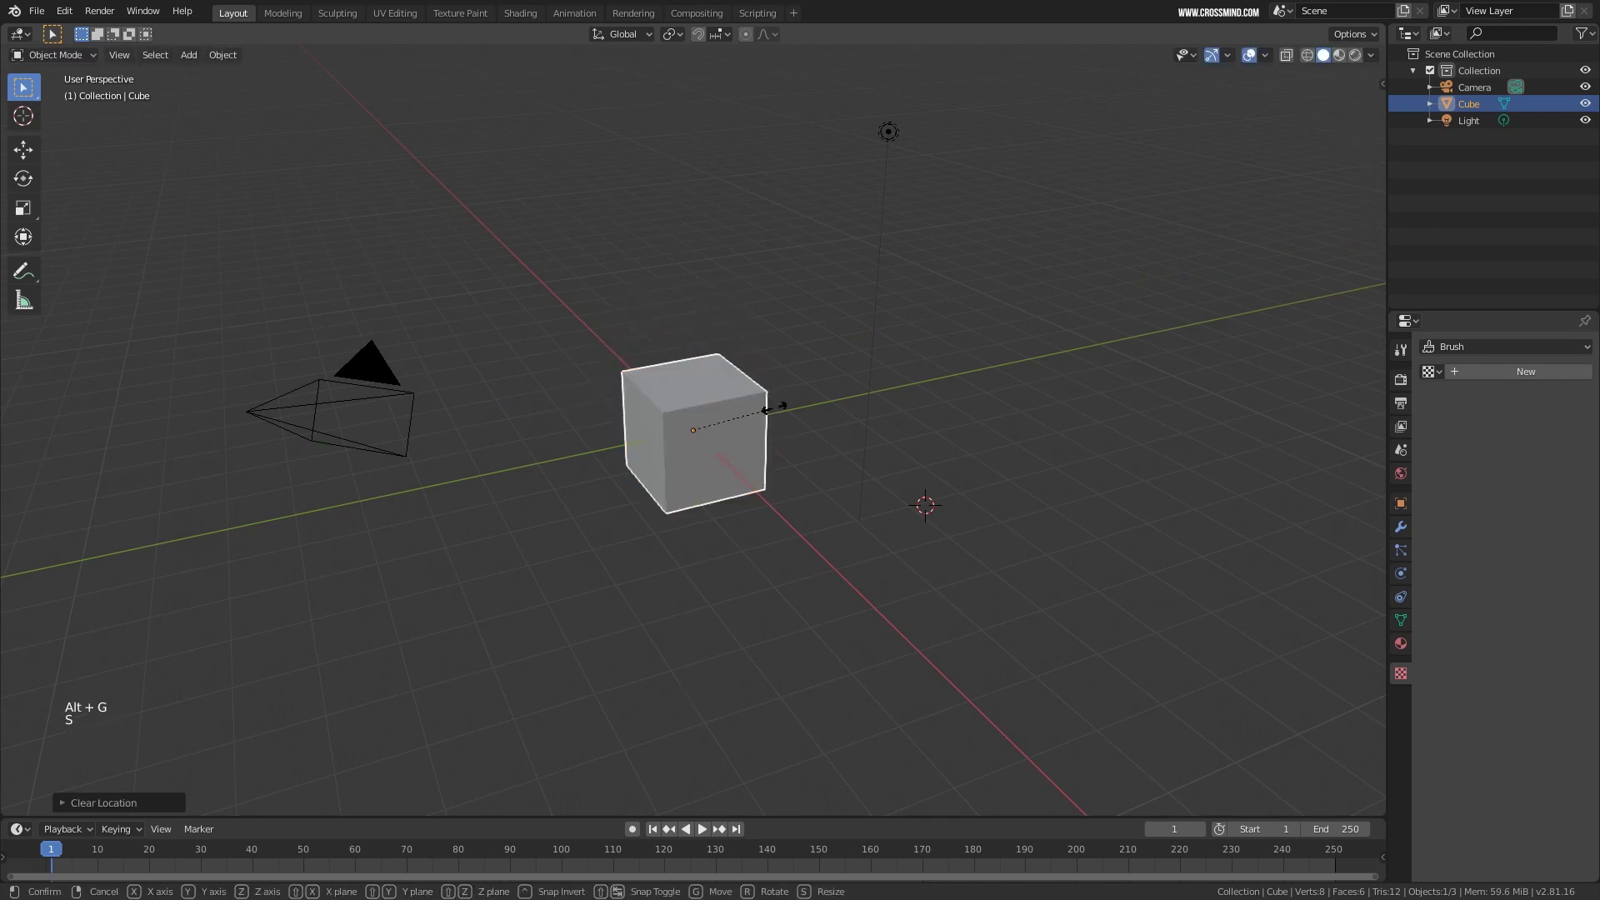
{"action": "key", "text": "x"}
{"action": "left_click", "coordinate": [1003, 606]}
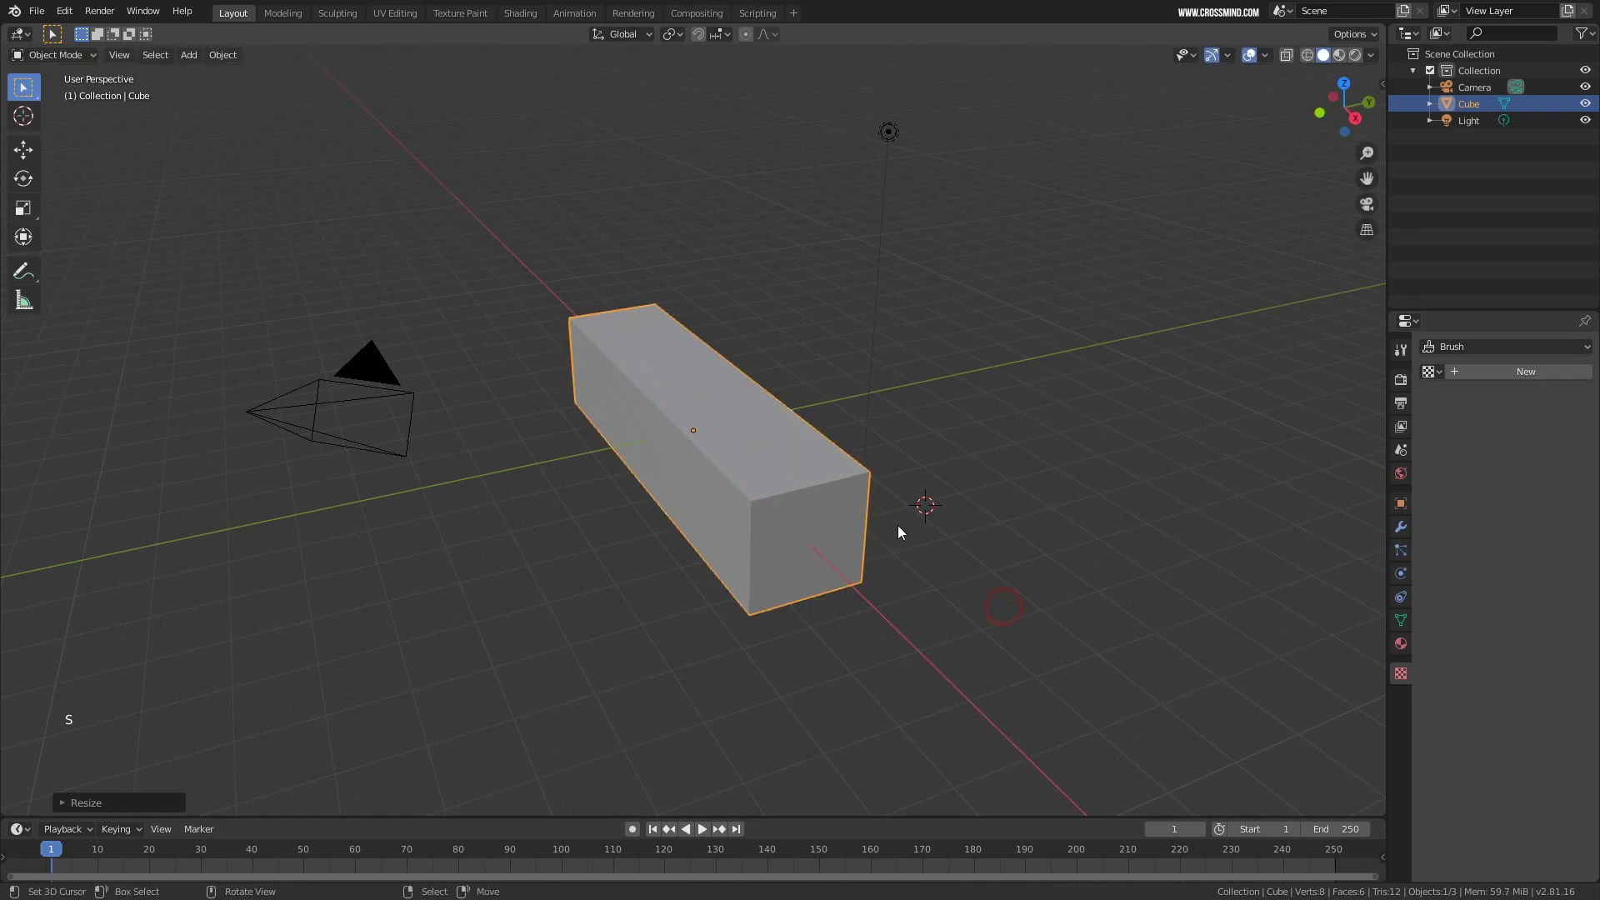
{"action": "key", "text": "s"}
{"action": "key", "text": "y"}
{"action": "left_click", "coordinate": [1030, 350]}
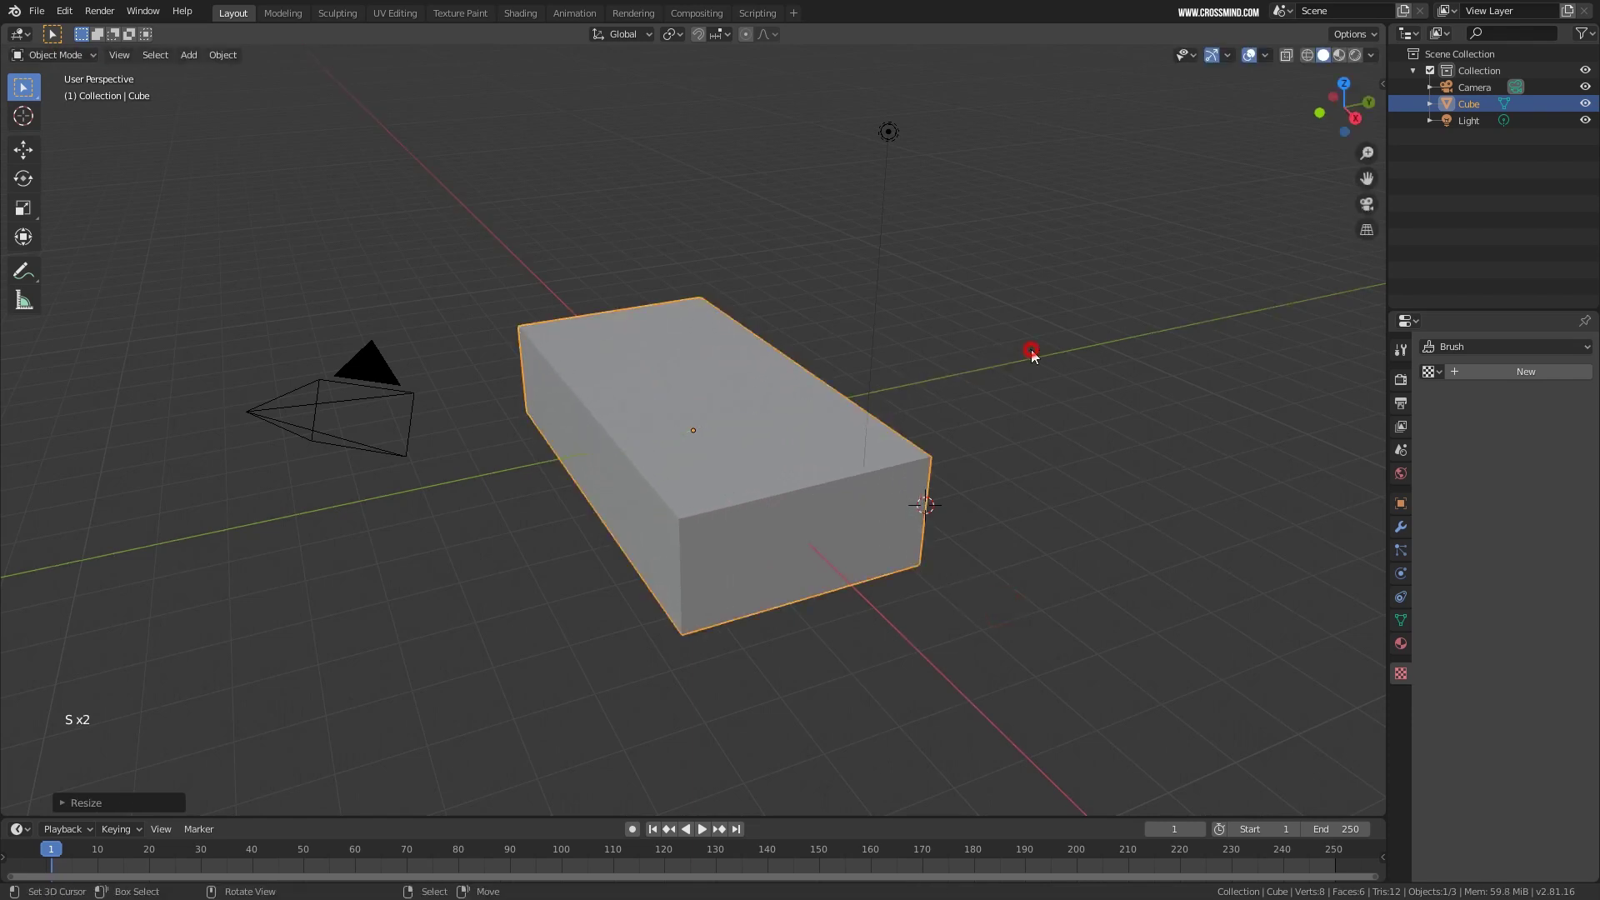
{"action": "key", "text": "s"}
{"action": "key", "text": "z"}
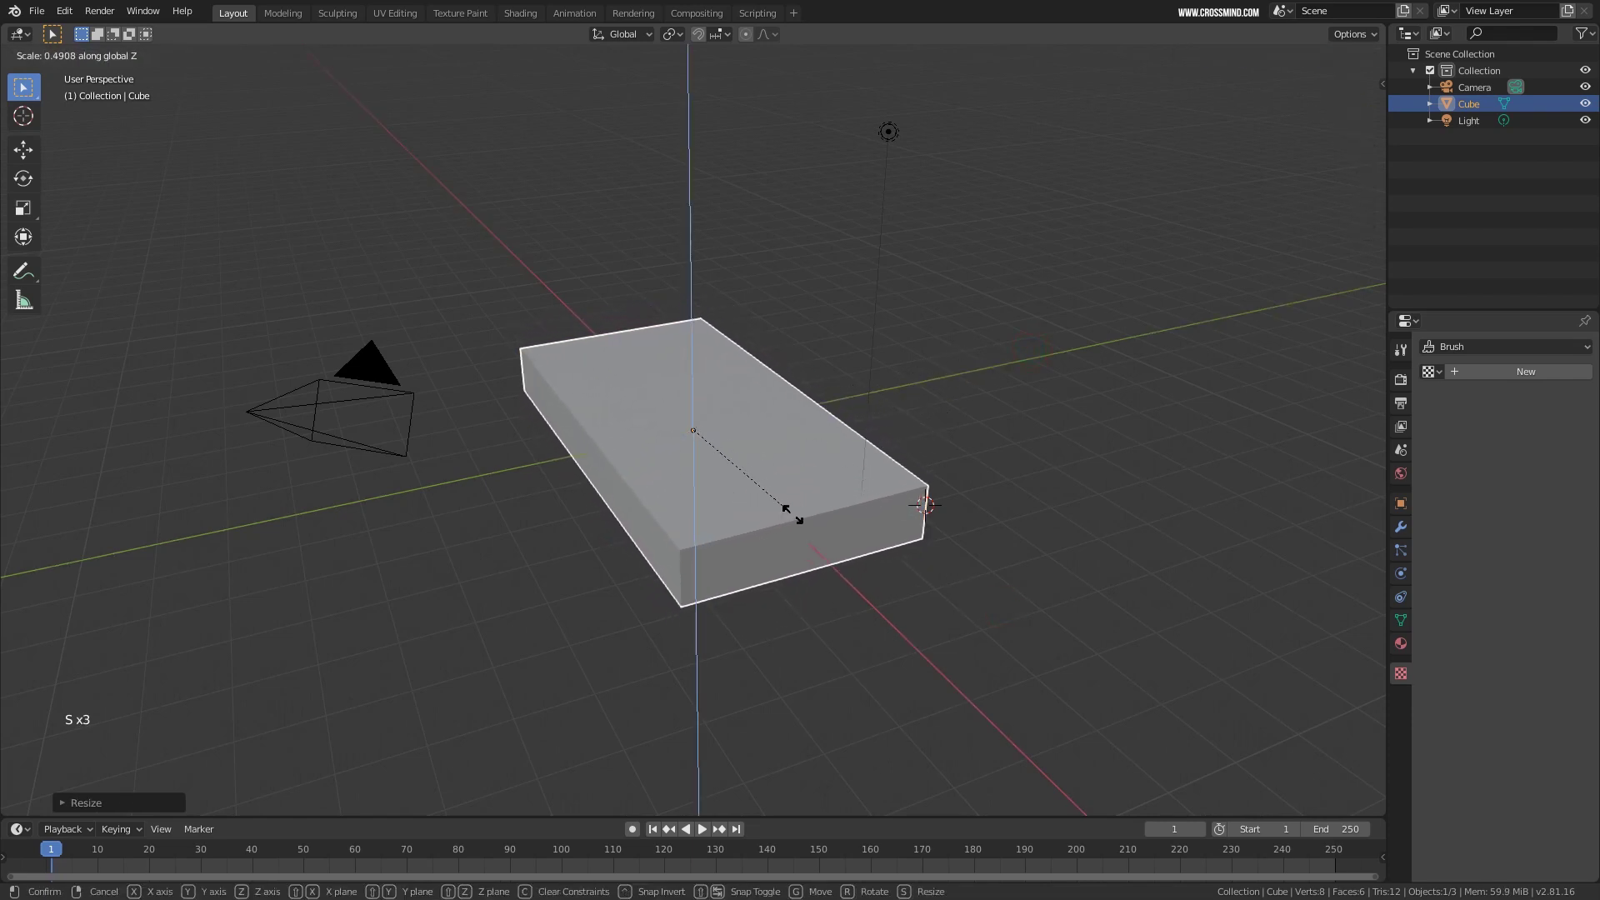
{"action": "left_click", "coordinate": [722, 525]}
Raise the slab along the global Z axis to about 3.76 m and display its object properties.
{"action": "key", "text": "g"}
{"action": "key", "text": "z"}
{"action": "left_click", "coordinate": [832, 236]}
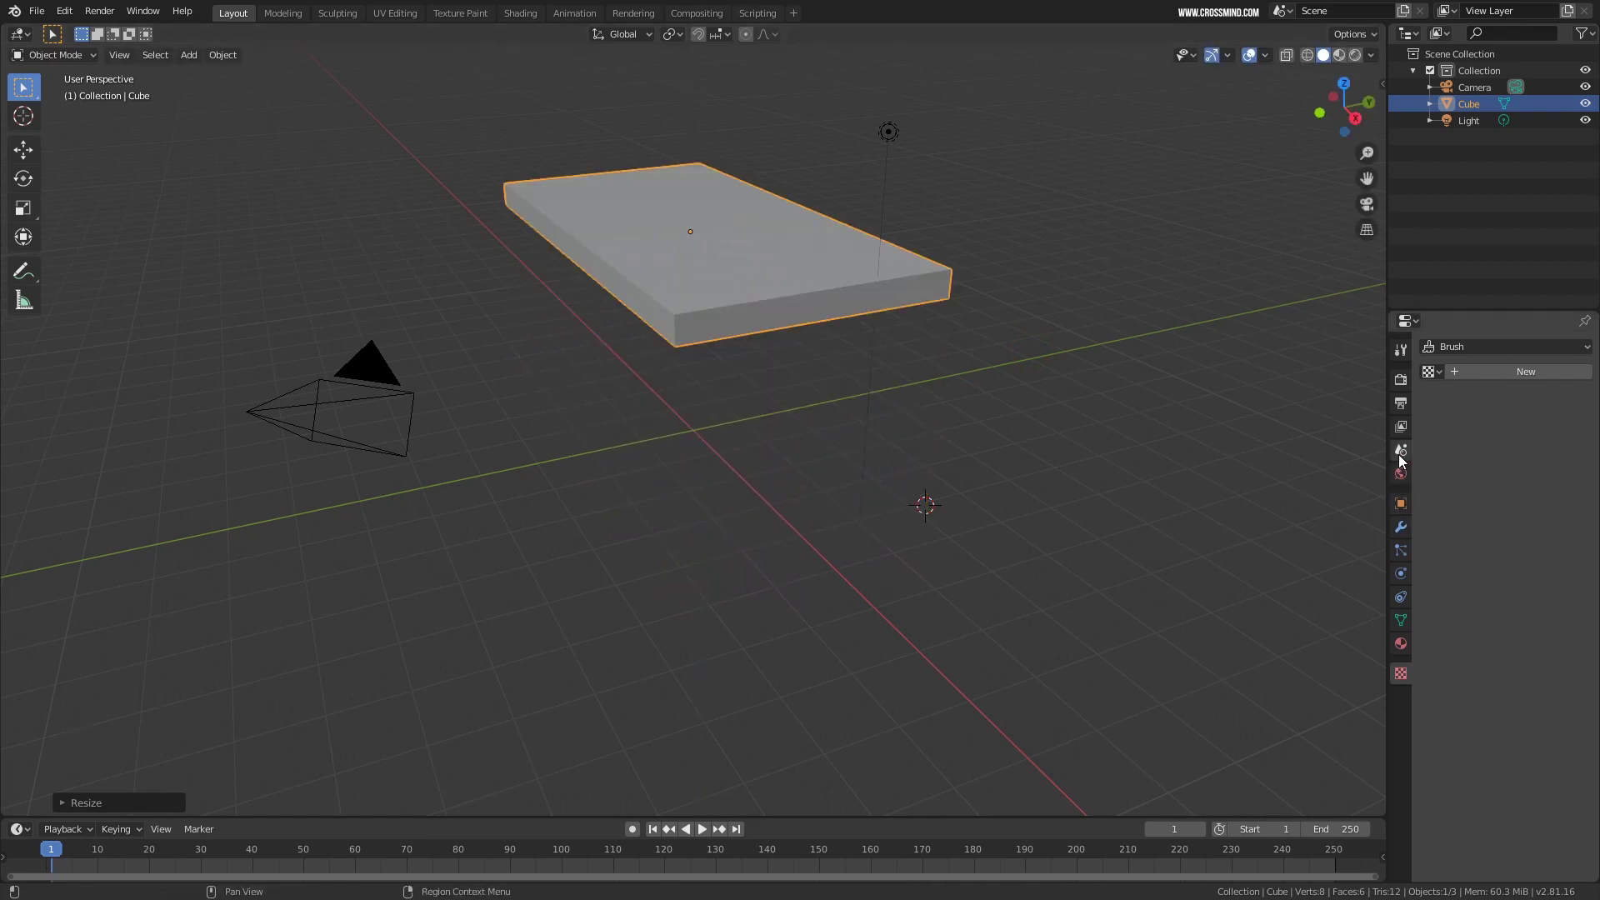
{"action": "left_click", "coordinate": [1401, 504]}
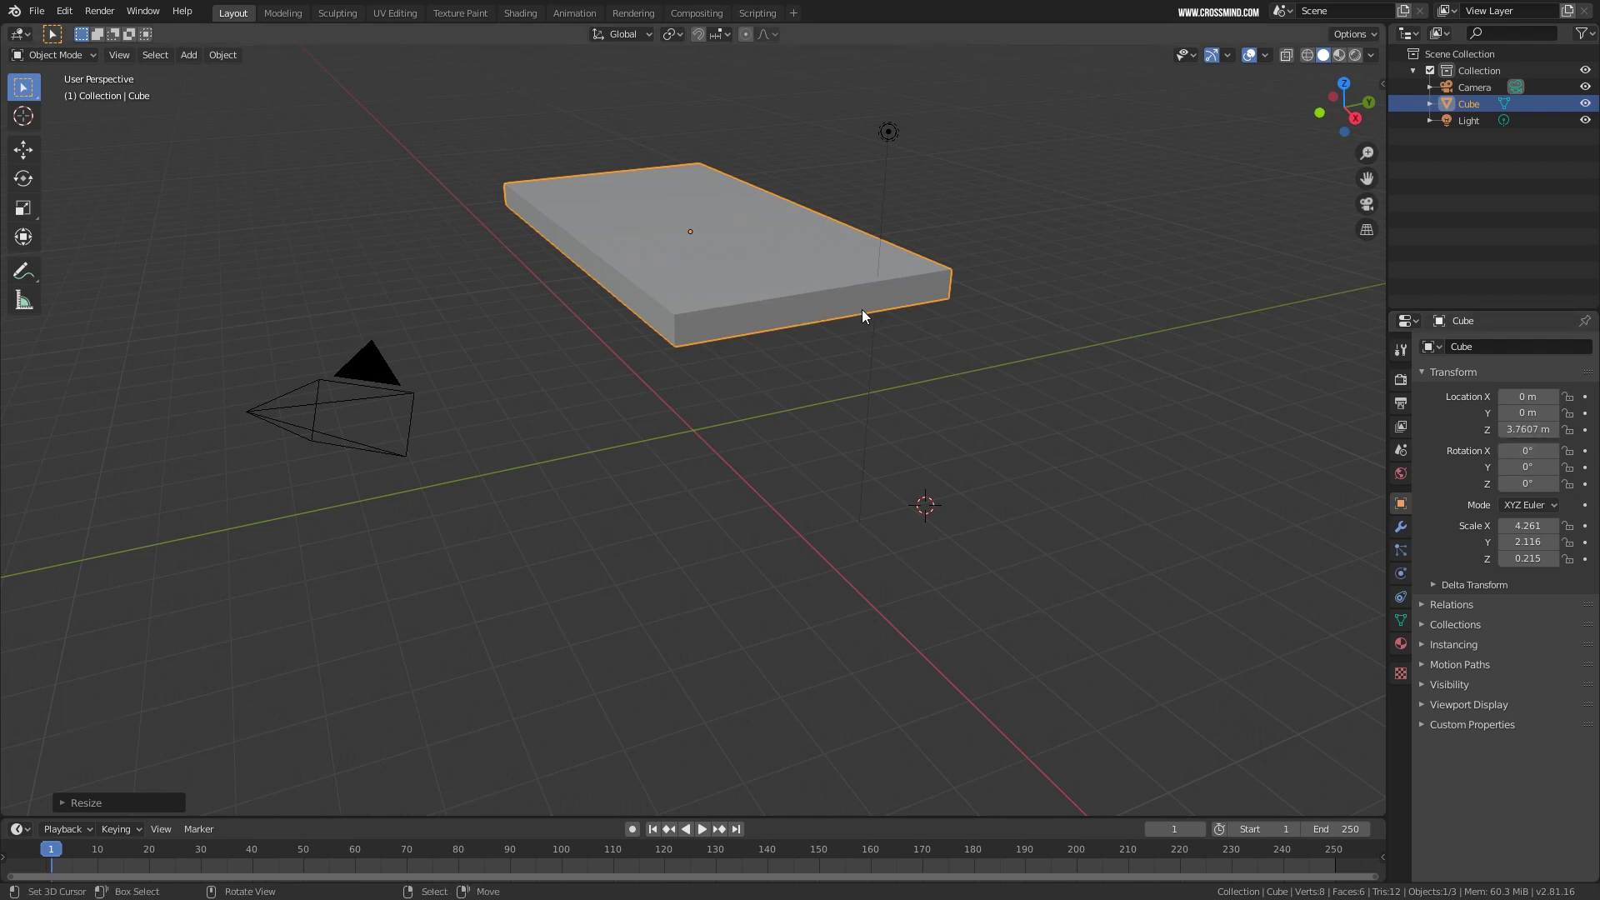
Raise the slab slightly further along the global Z axis, to a height of about 3.98 m.
{"action": "key", "text": "g"}
{"action": "key", "text": "z"}
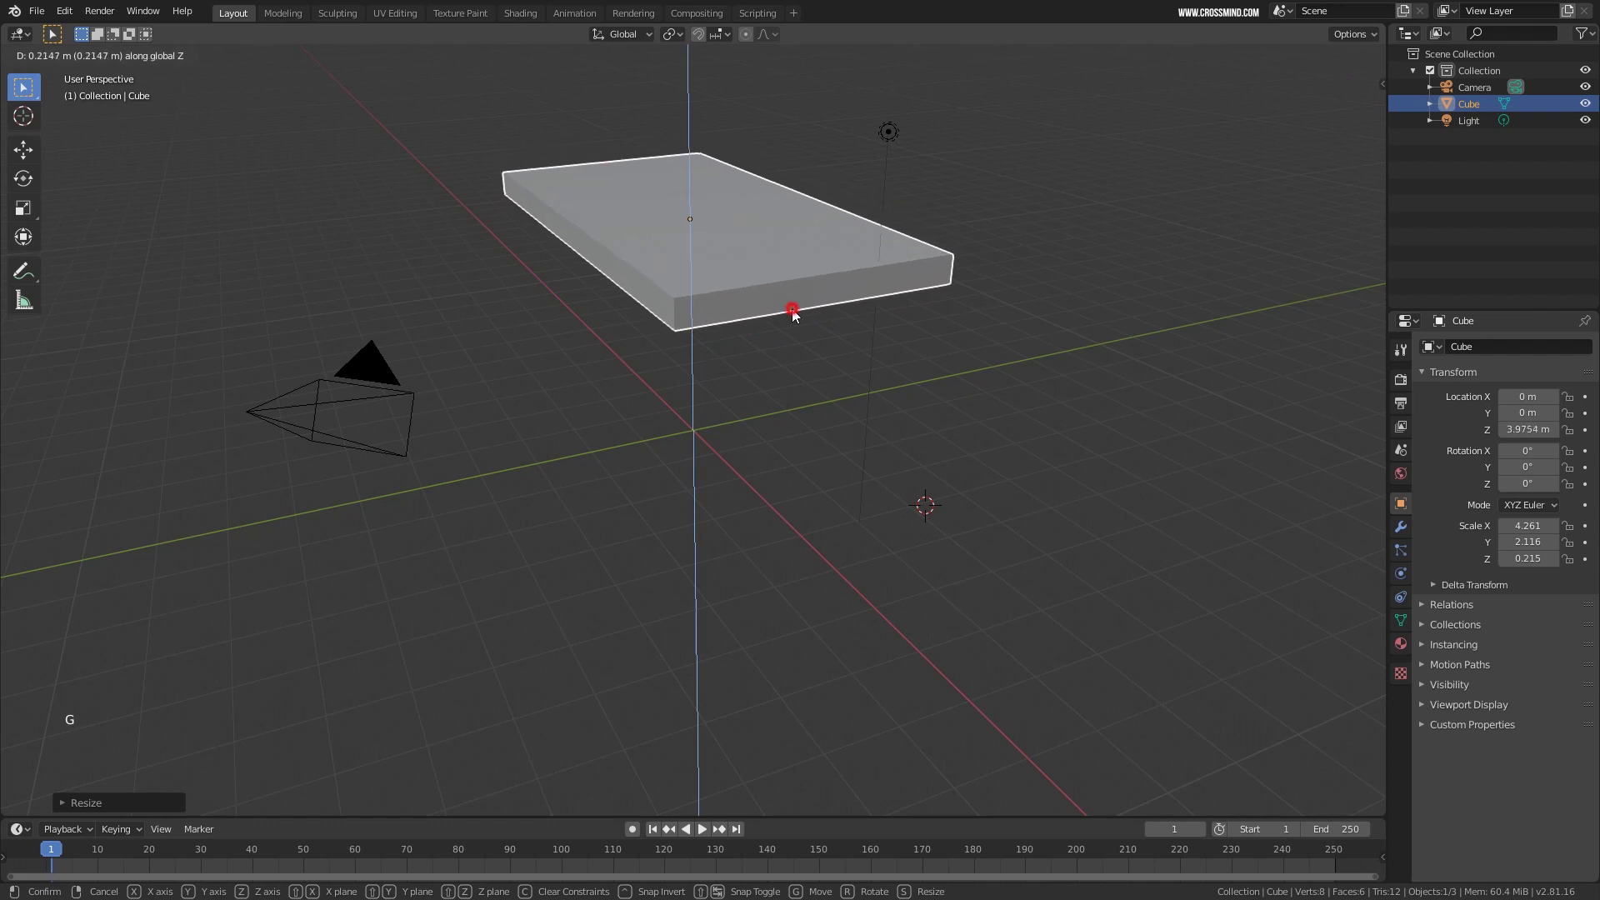
{"action": "left_click", "coordinate": [793, 314]}
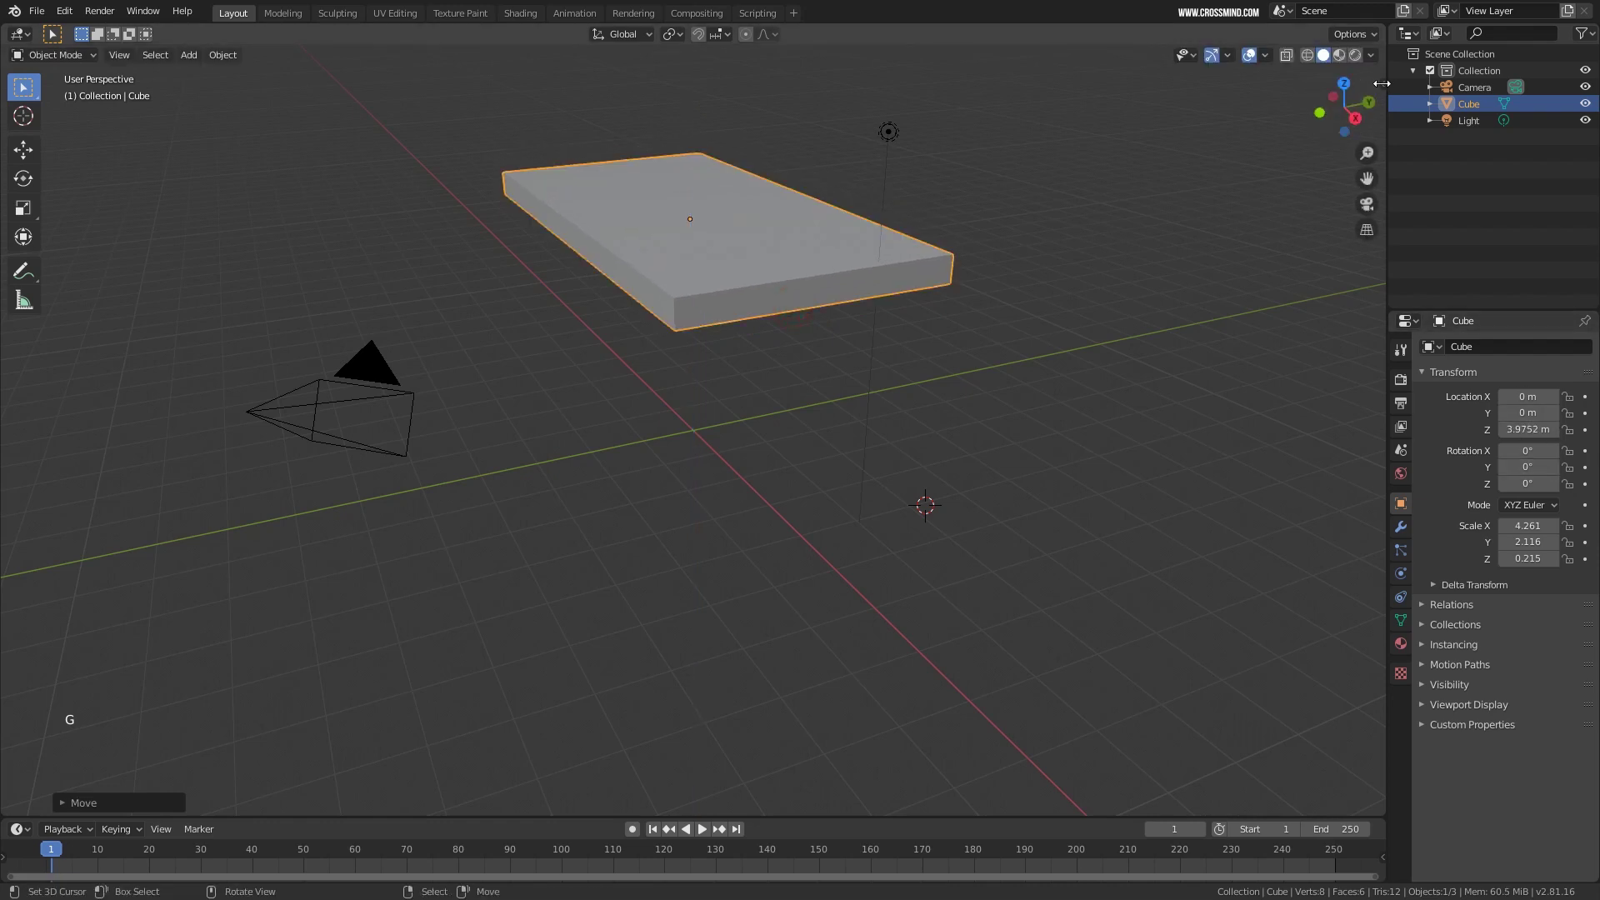
Open the viewport sidebar on the slab's item transform values, toggling it closed and open again.
{"action": "left_click", "coordinate": [1381, 83]}
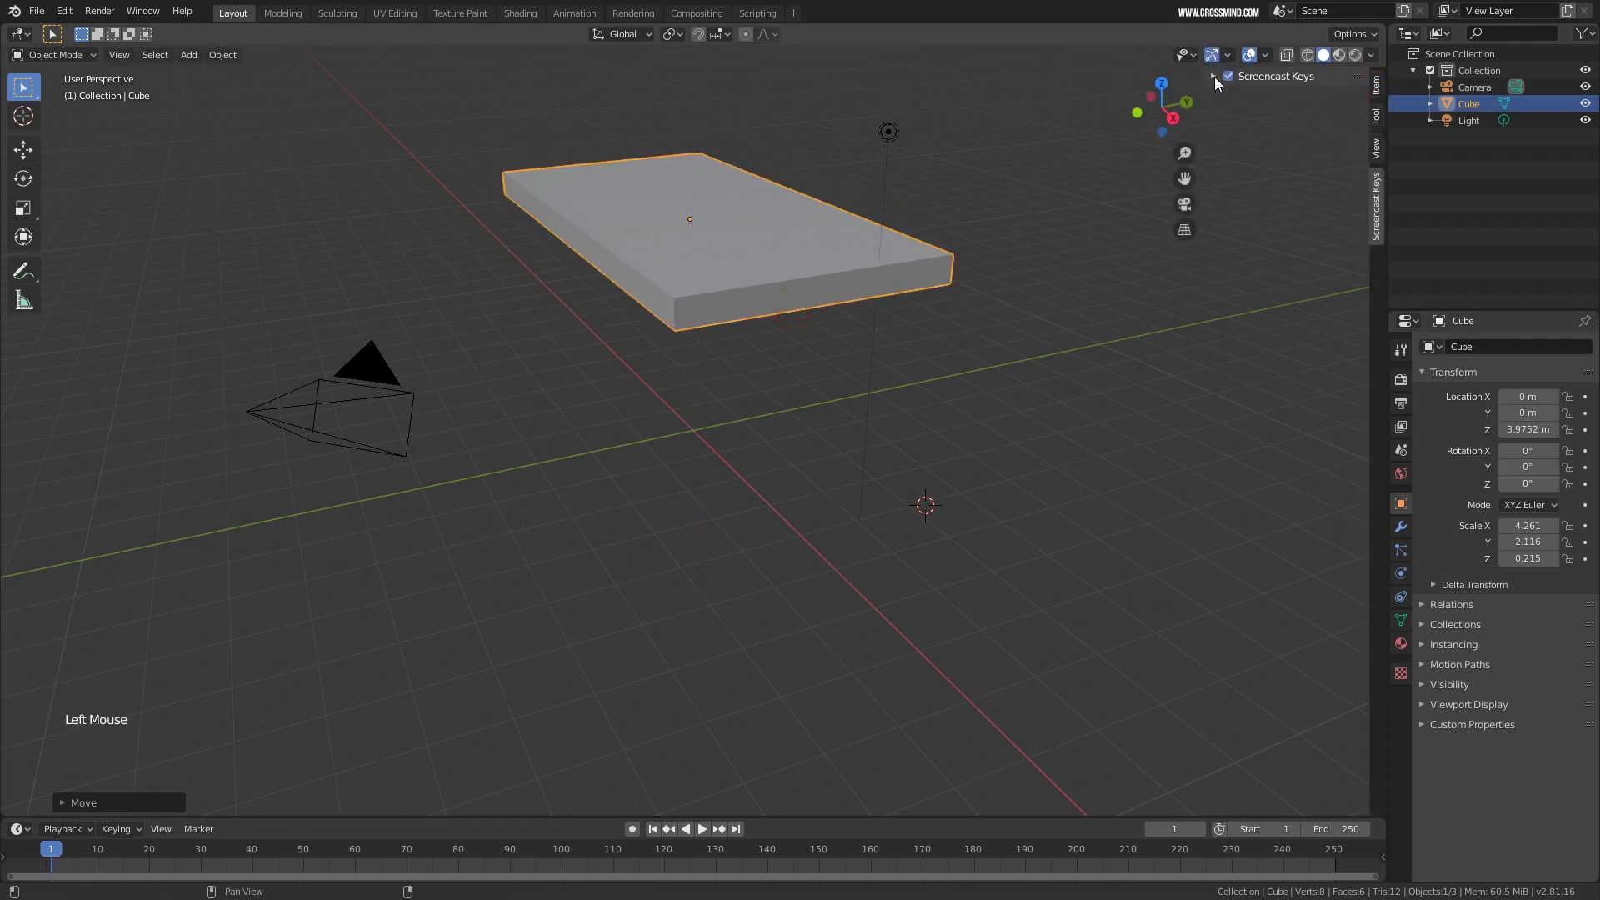
{"action": "left_click", "coordinate": [1376, 86]}
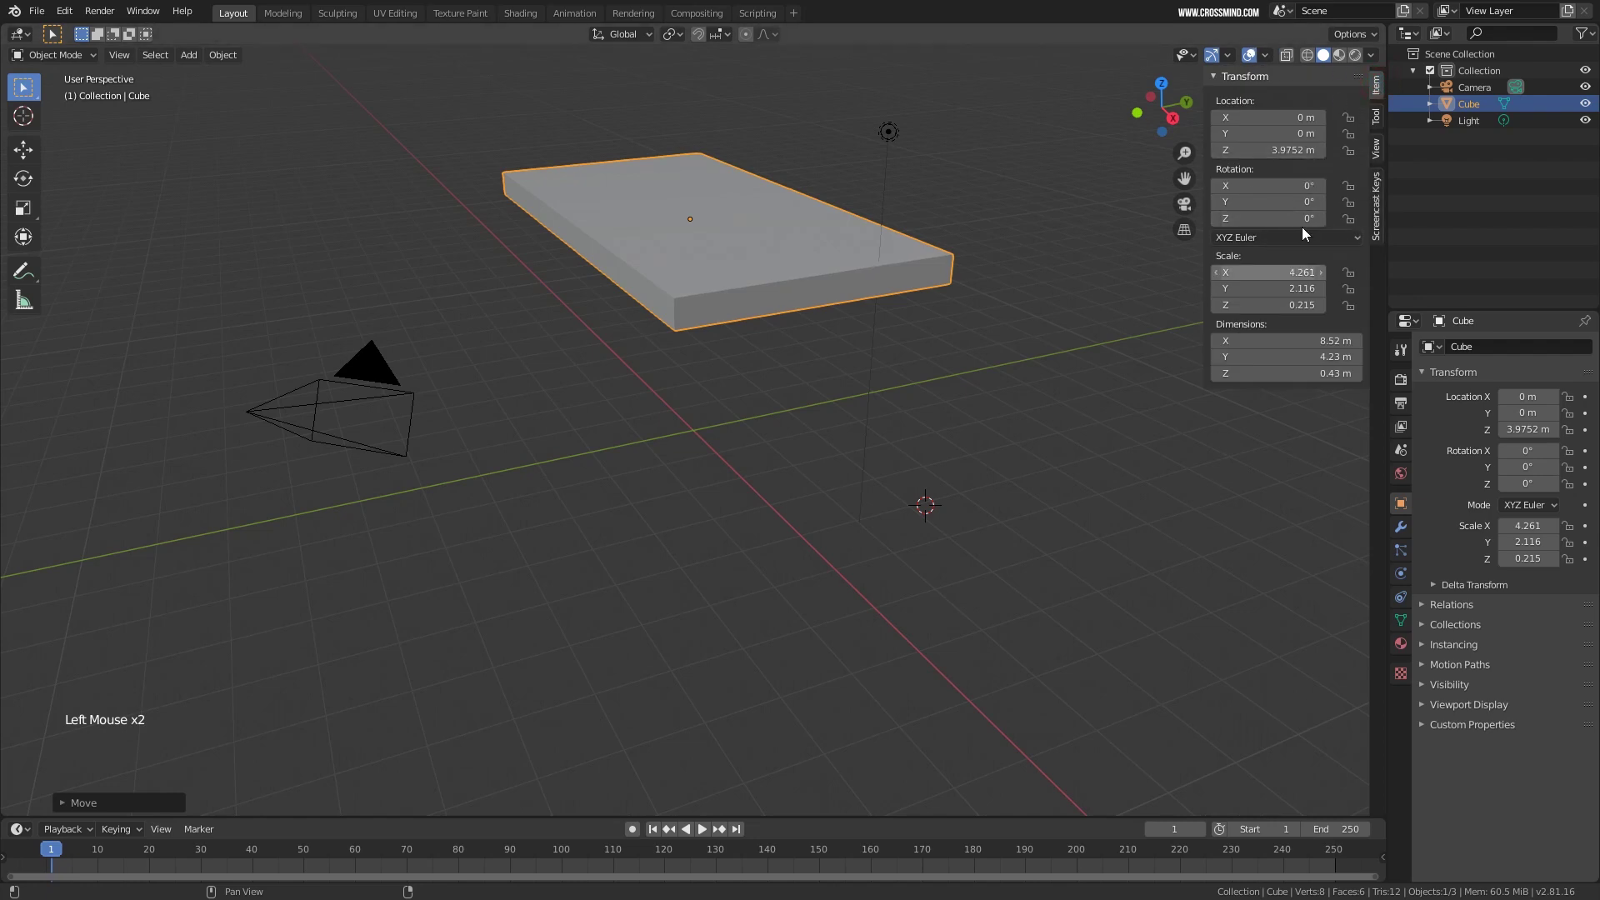
{"action": "key", "text": "n"}
{"action": "key", "text": "n"}
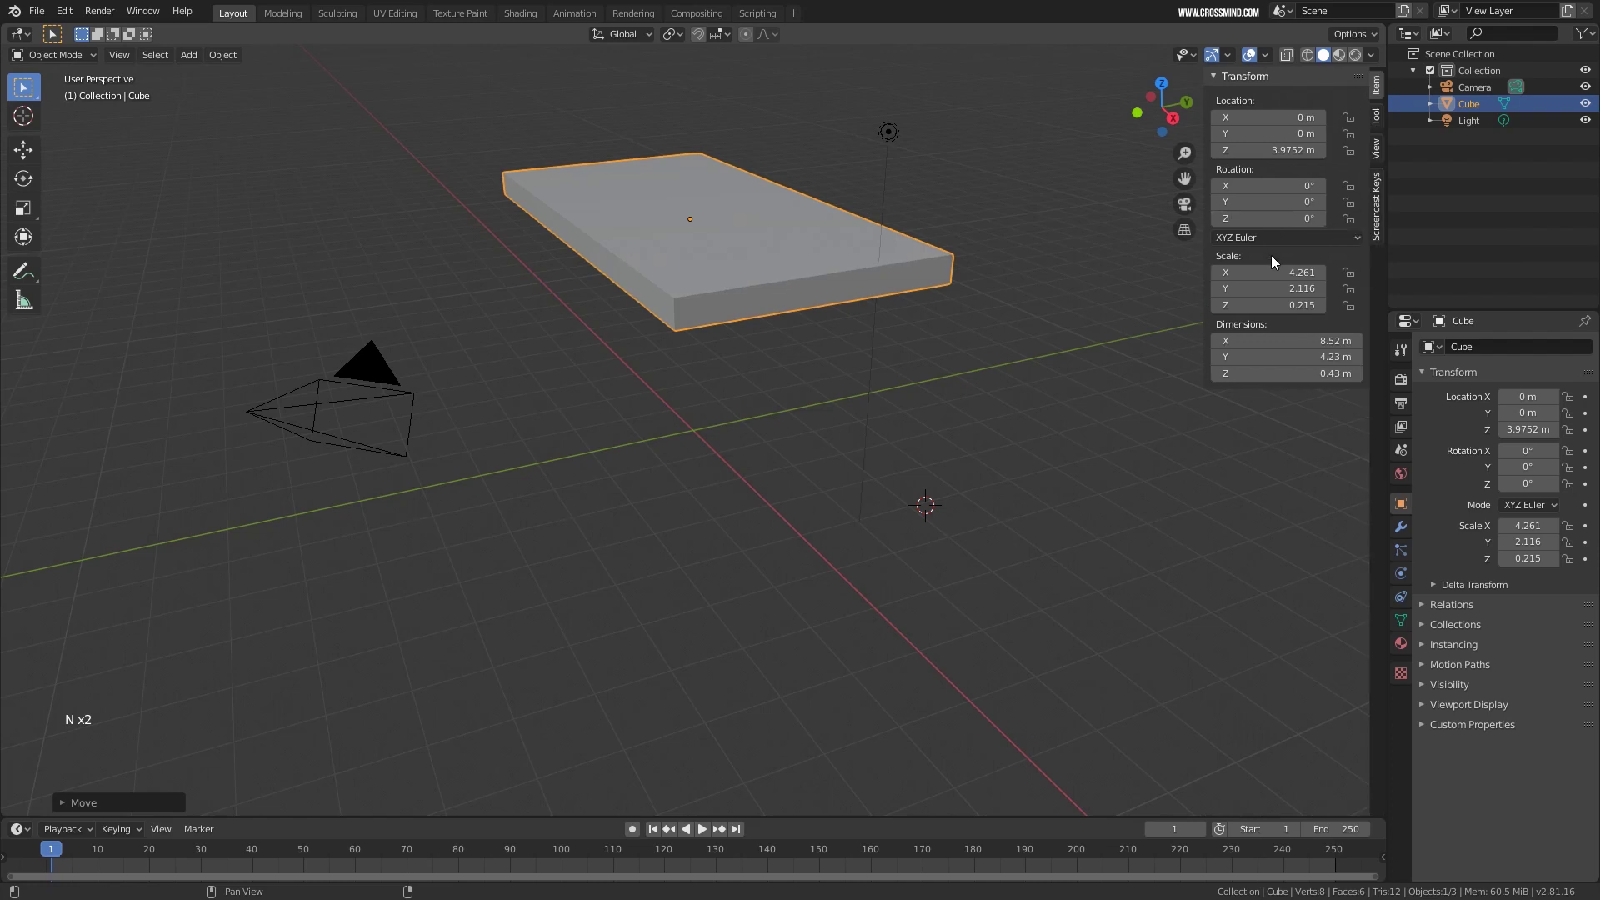
Raise the slab along global Z to about 4.97 m and scale it up uniformly to about 4.67 × 2.32 × 0.236.
{"action": "key", "text": "g"}
{"action": "key", "text": "z"}
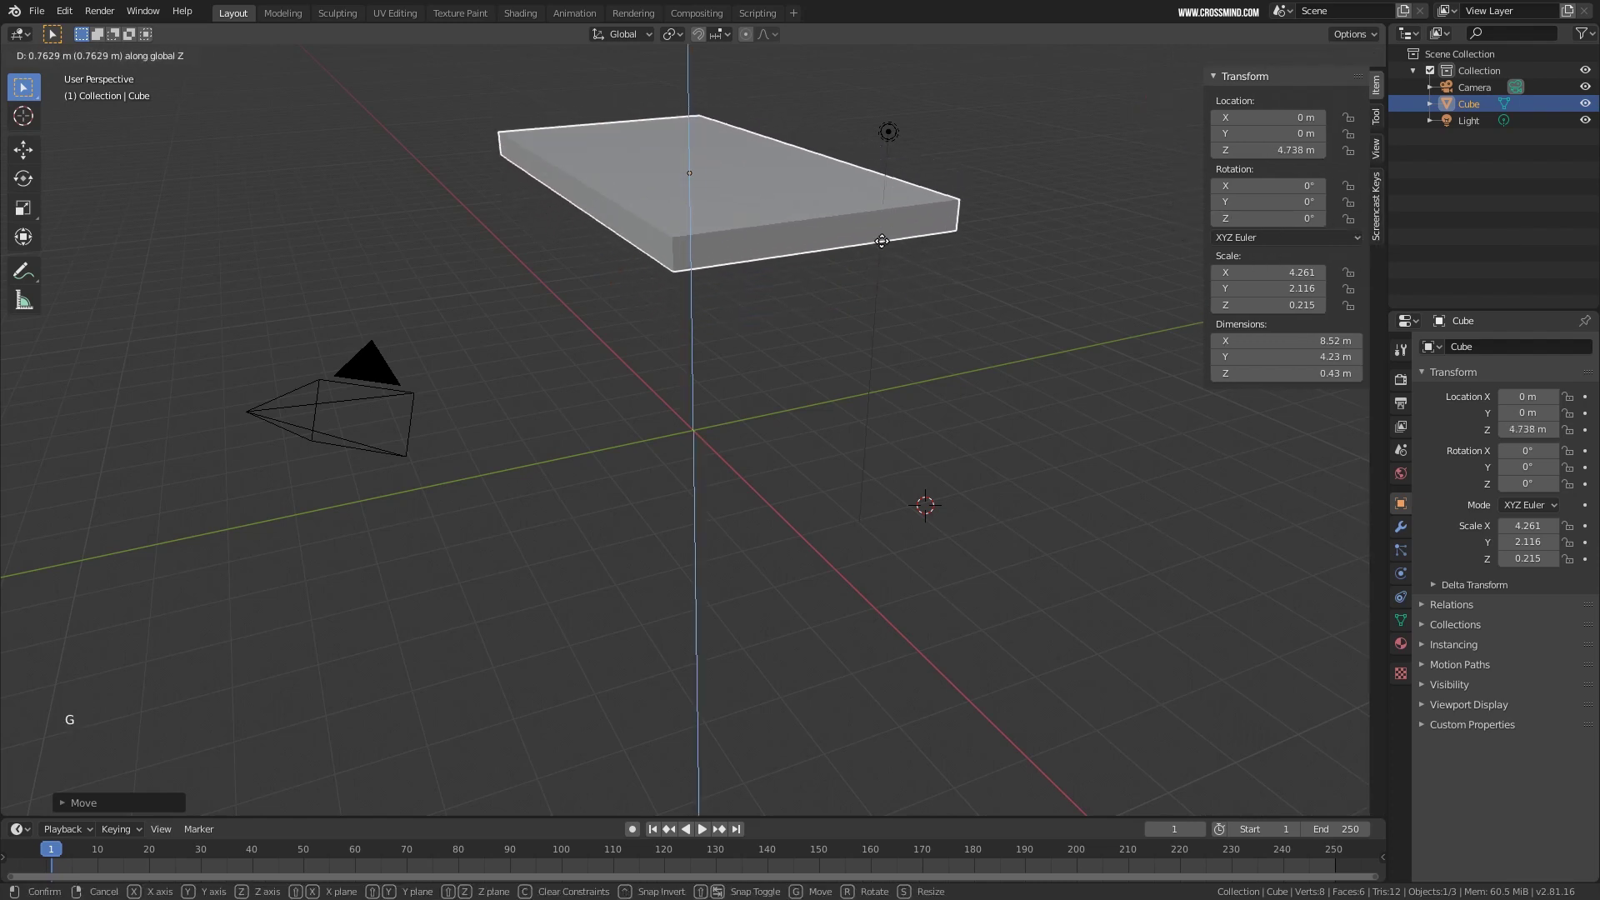
{"action": "left_click", "coordinate": [881, 239]}
{"action": "key", "text": "s"}
{"action": "left_click", "coordinate": [933, 314]}
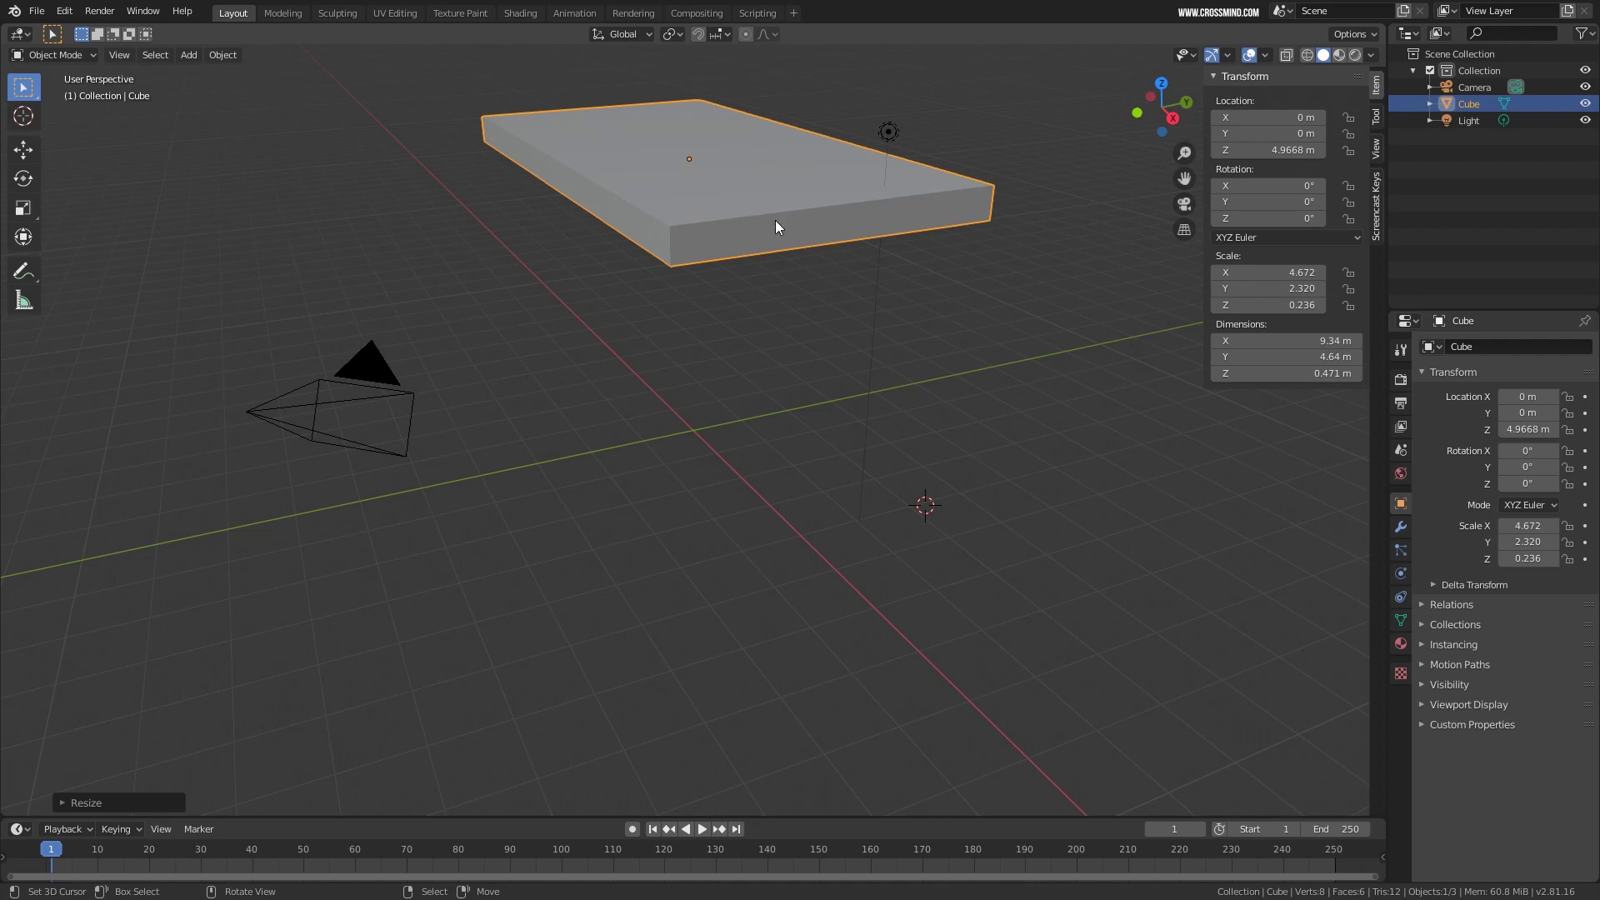
Clear the slab's location and scale, and clear its rotation again after a trial free rotation.
{"action": "key", "text": "alt+g"}
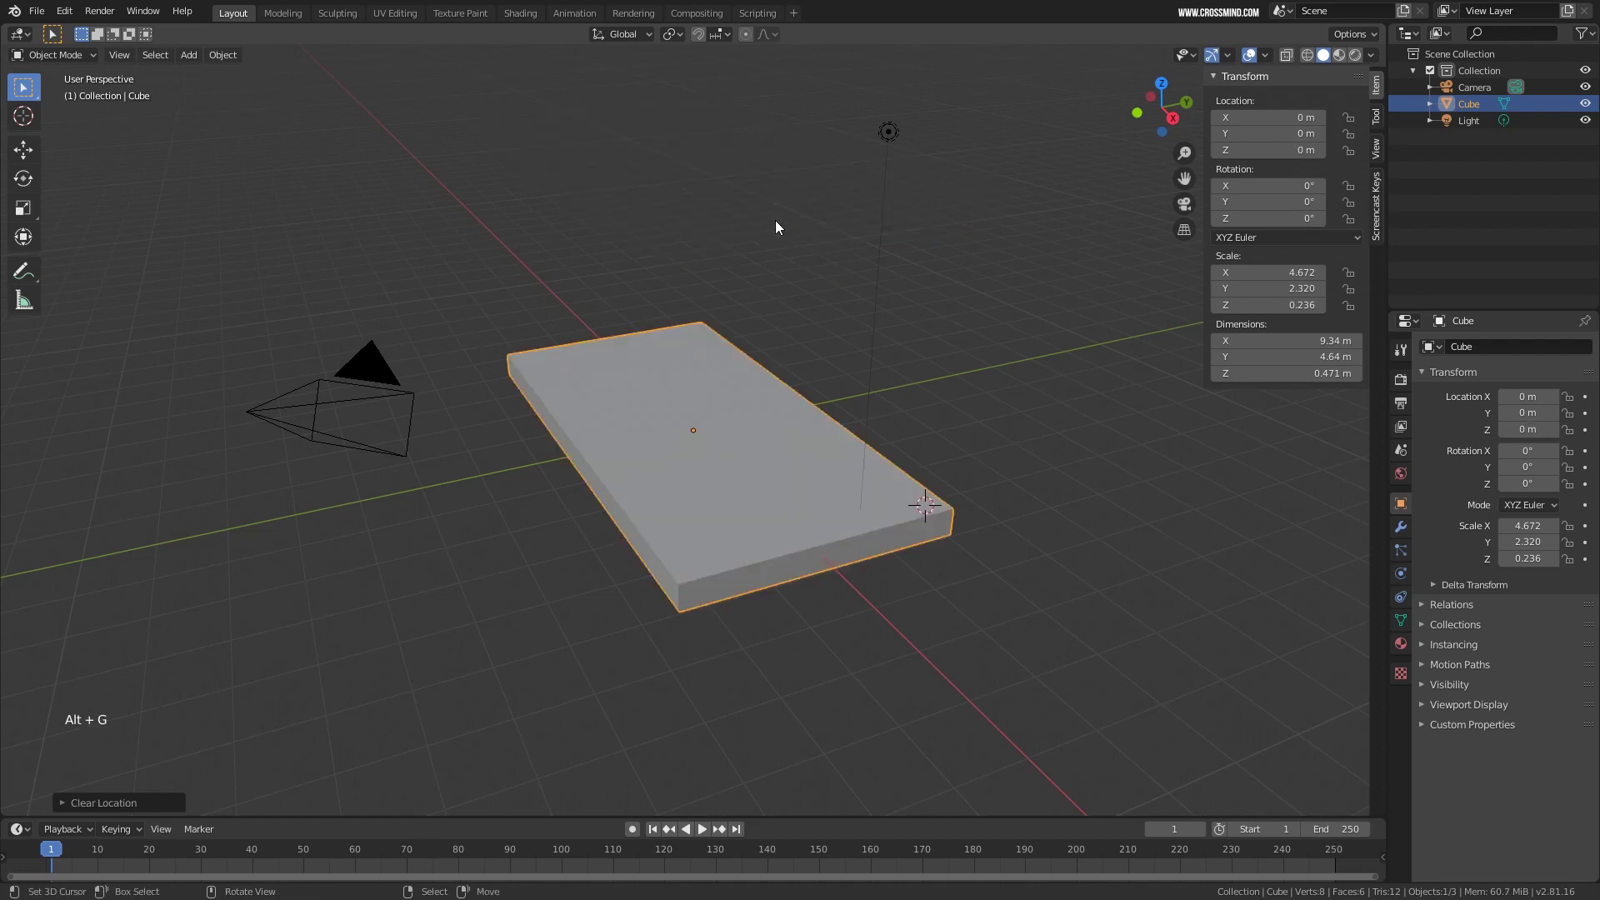
{"action": "key", "text": "alt+s"}
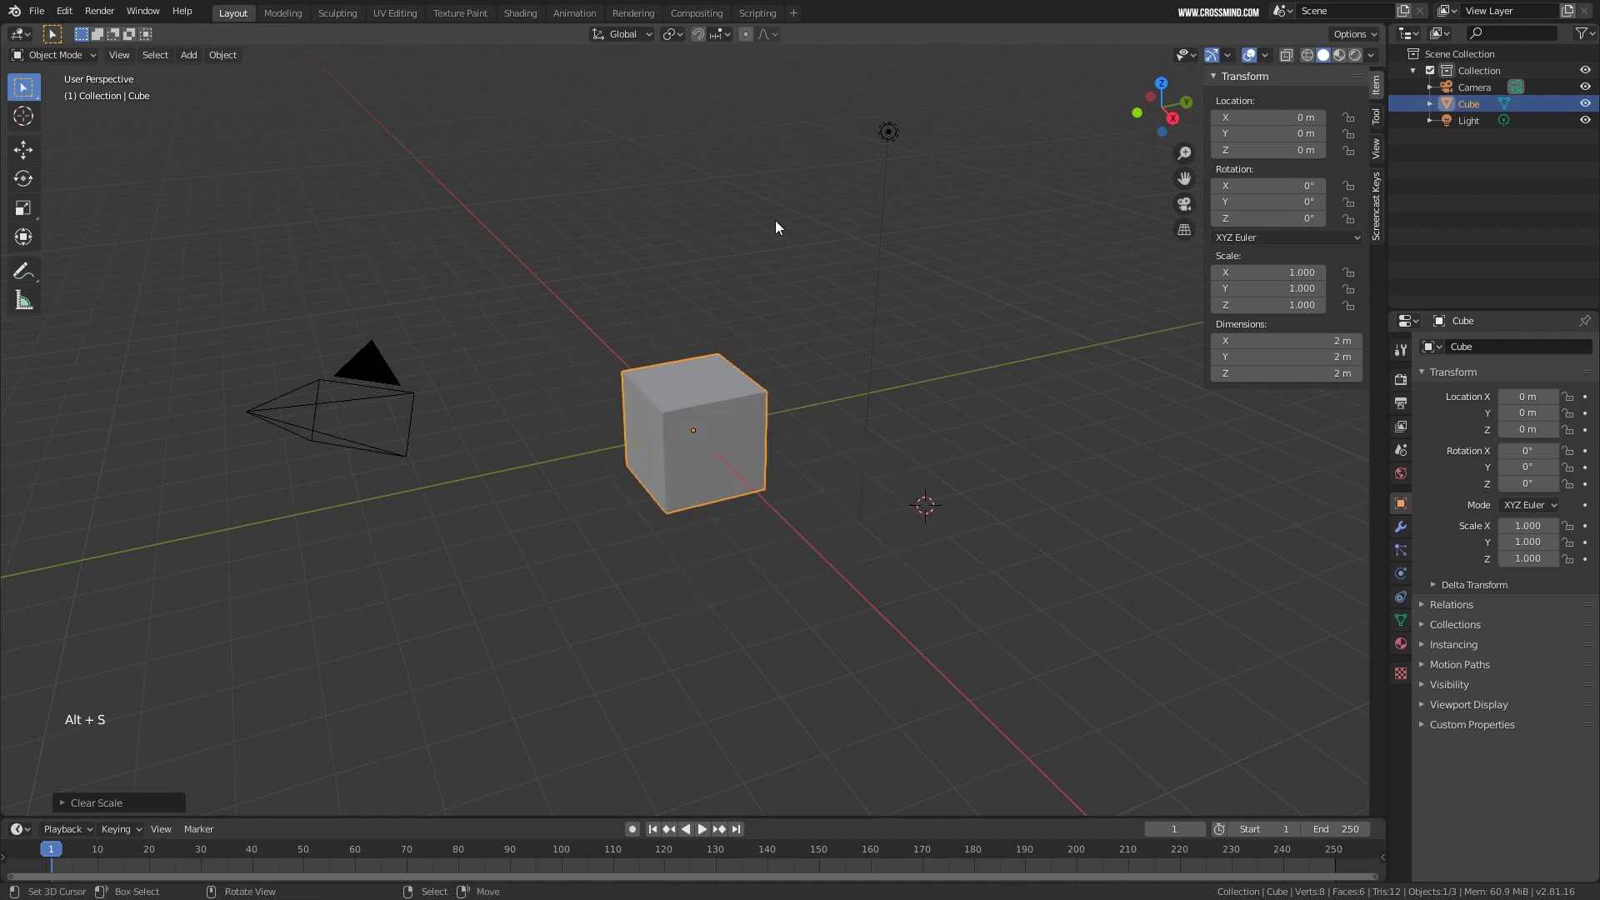
{"action": "key", "text": "r"}
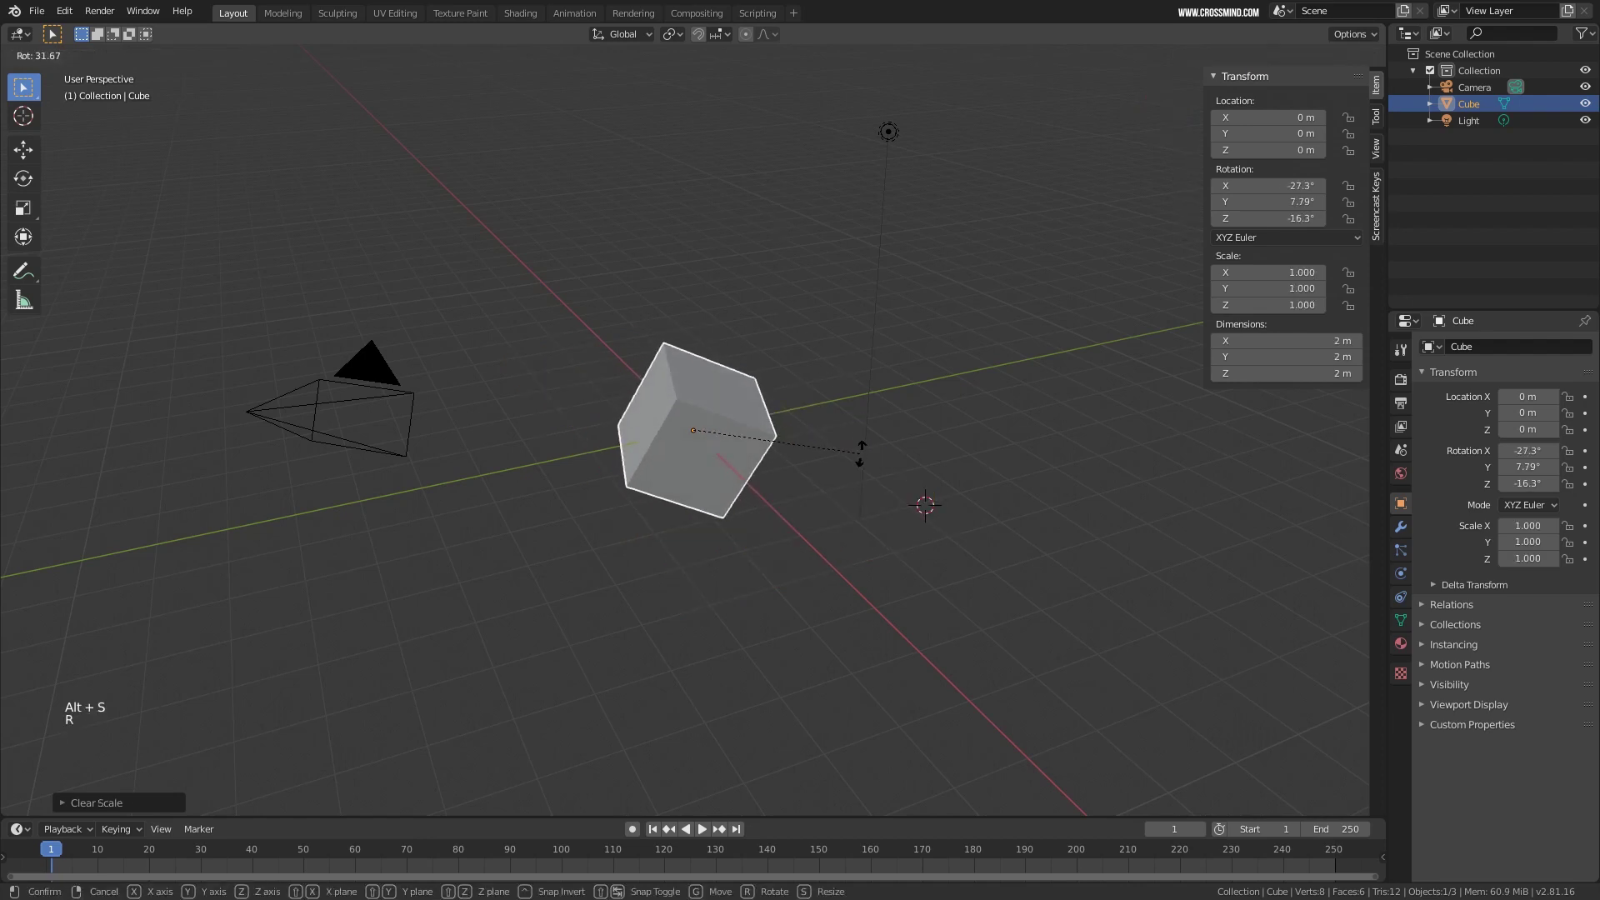
{"action": "left_click", "coordinate": [621, 571]}
{"action": "key", "text": "alt+r"}
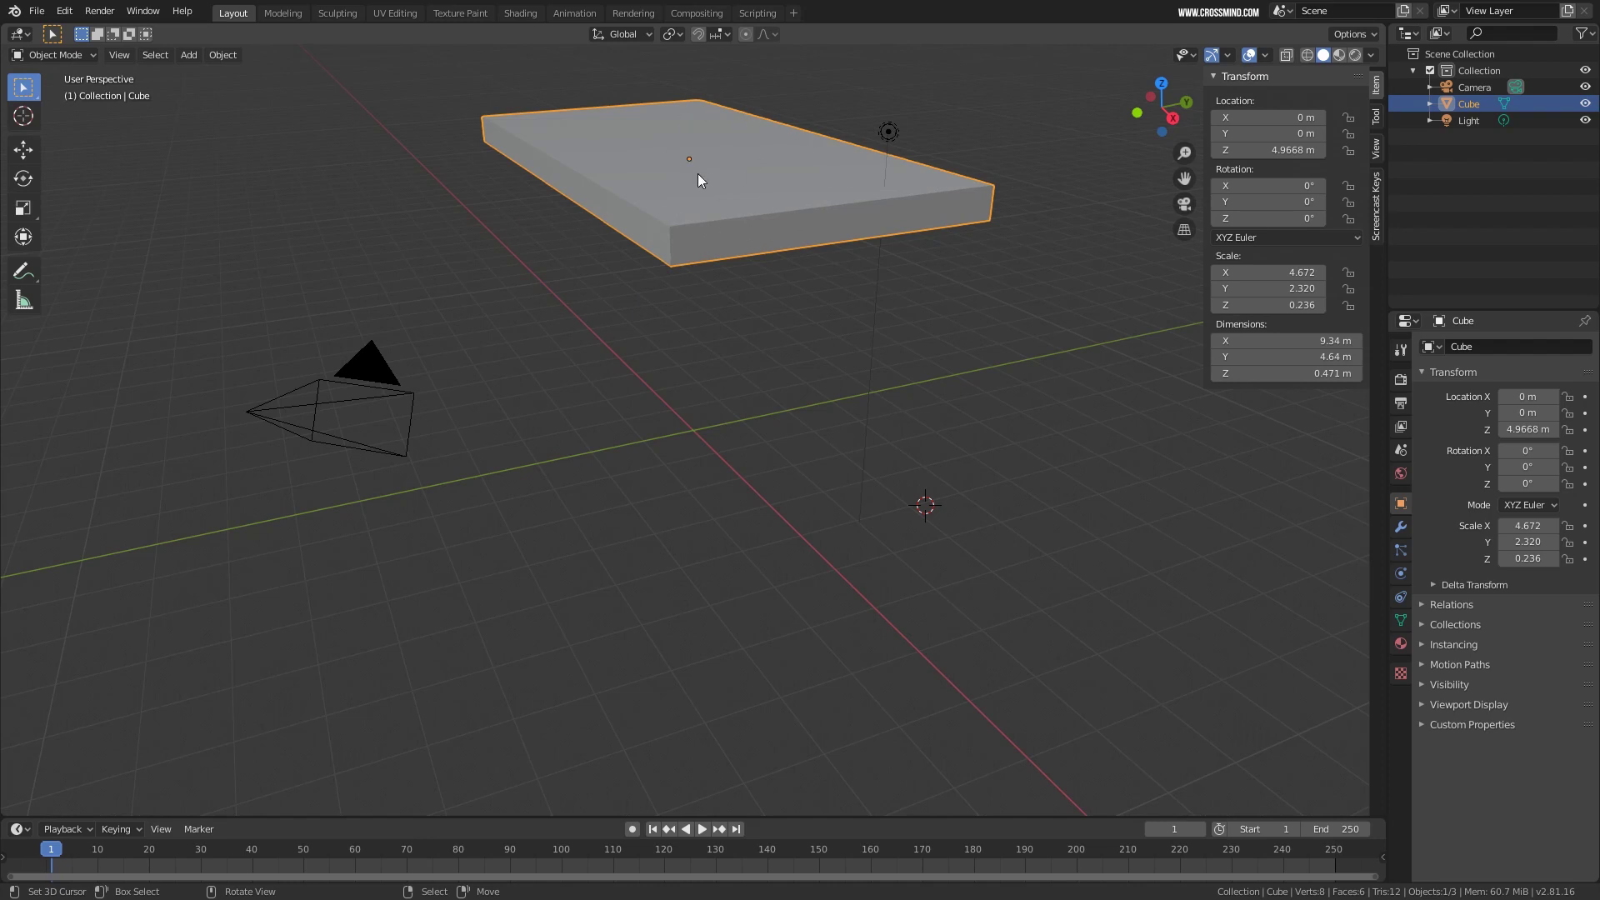
Apply all transforms to the slab, and try clearing its location, scale and rotation.
{"action": "key", "text": "ctrl+a"}
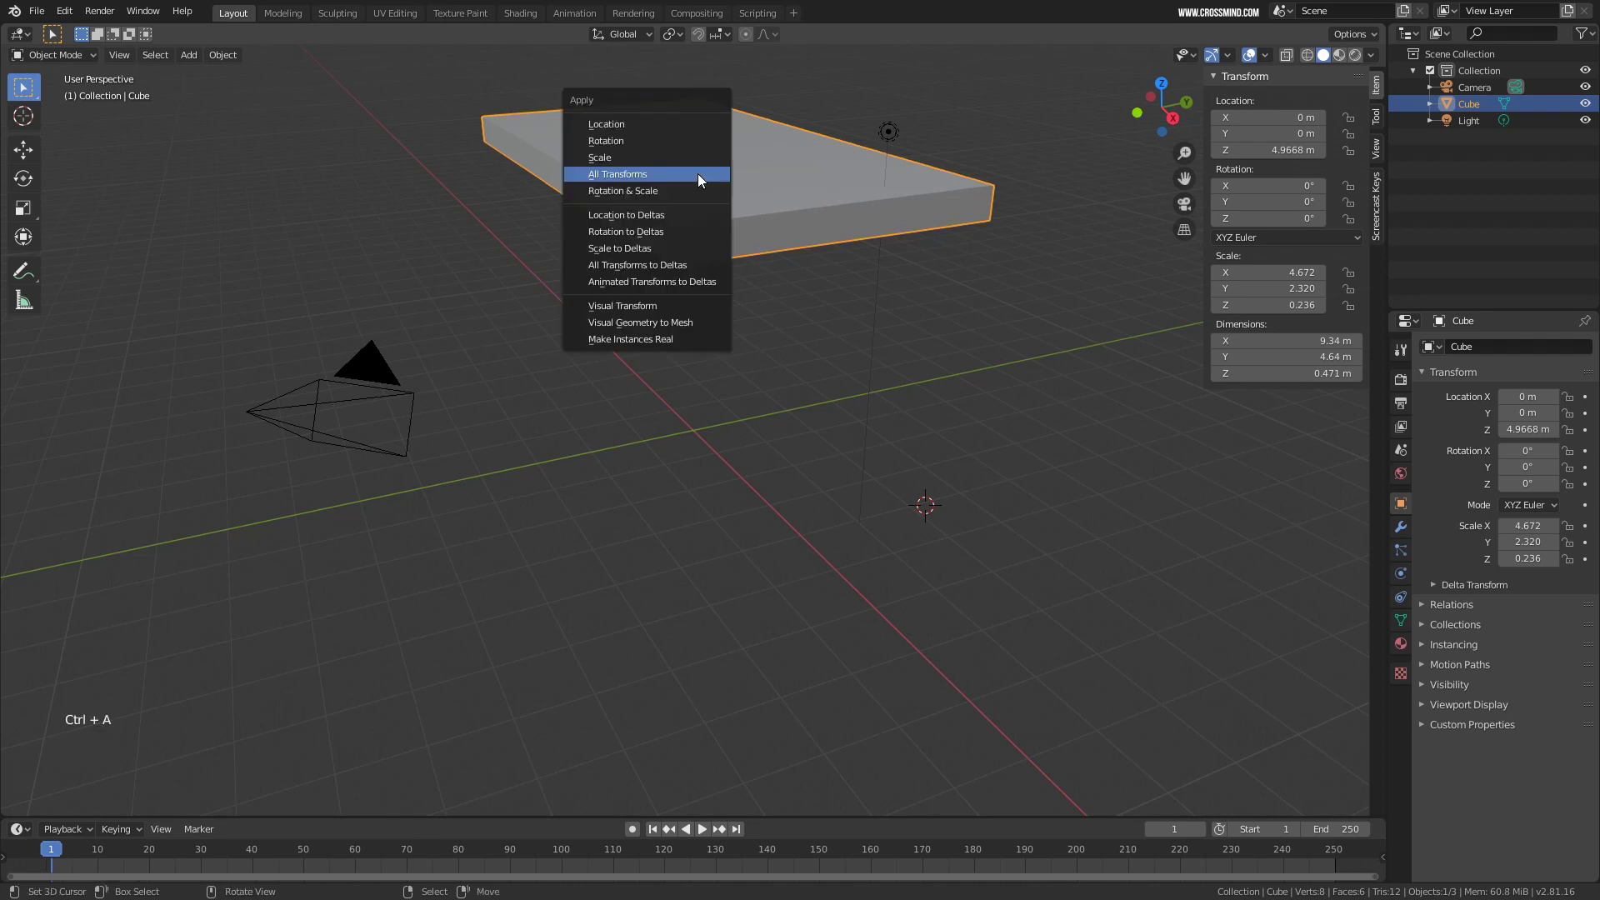
{"action": "left_click", "coordinate": [621, 173]}
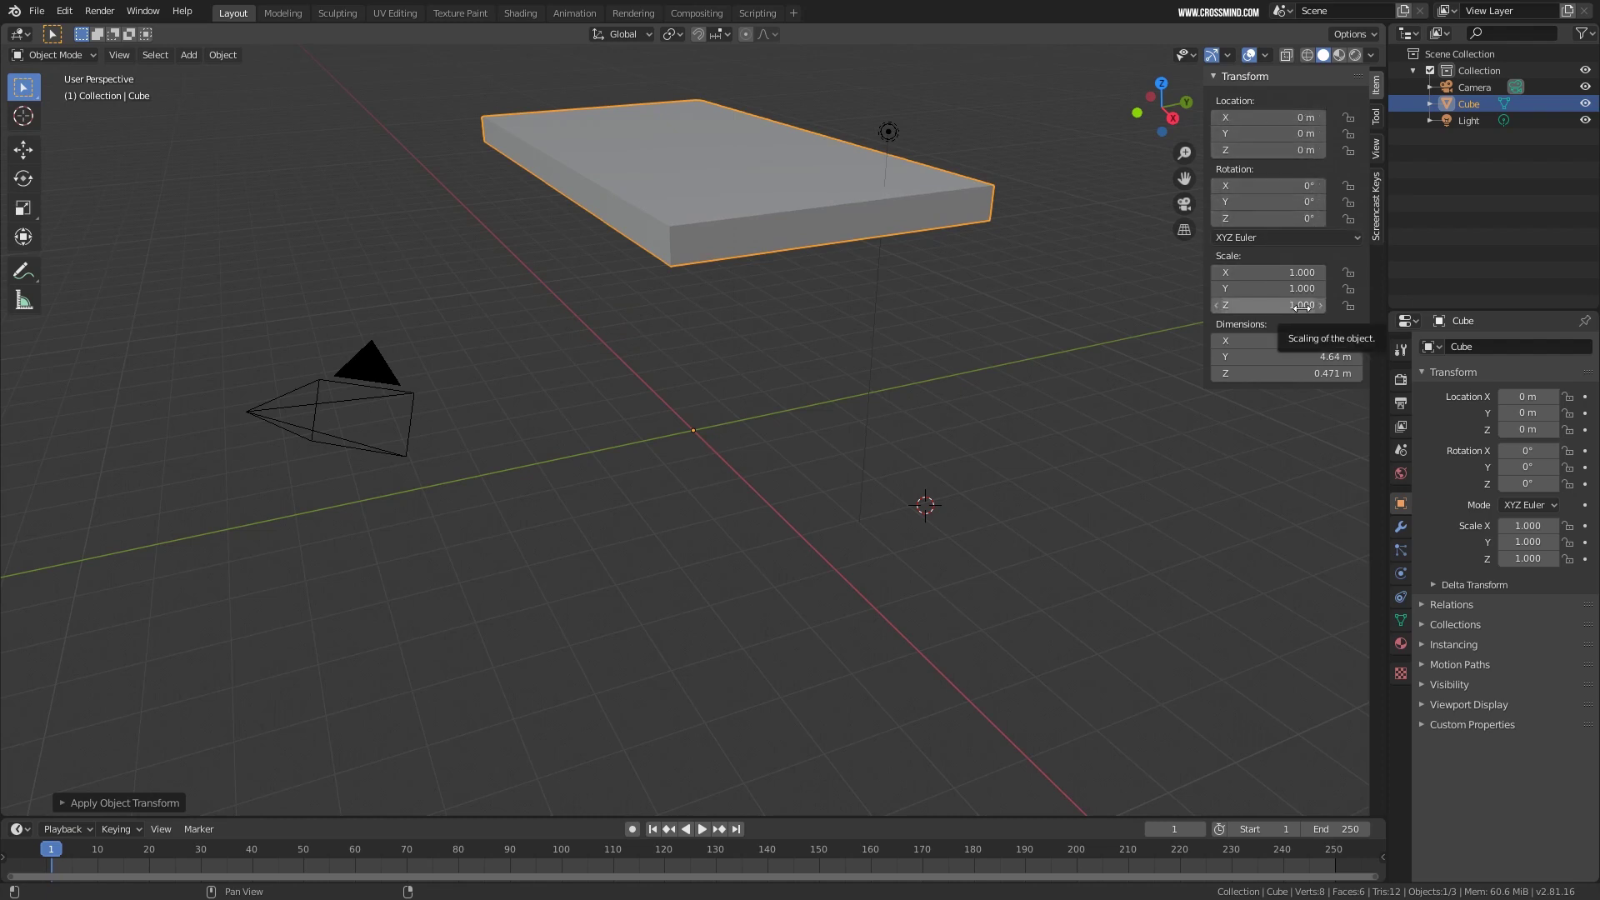
{"action": "key", "text": "alt+g"}
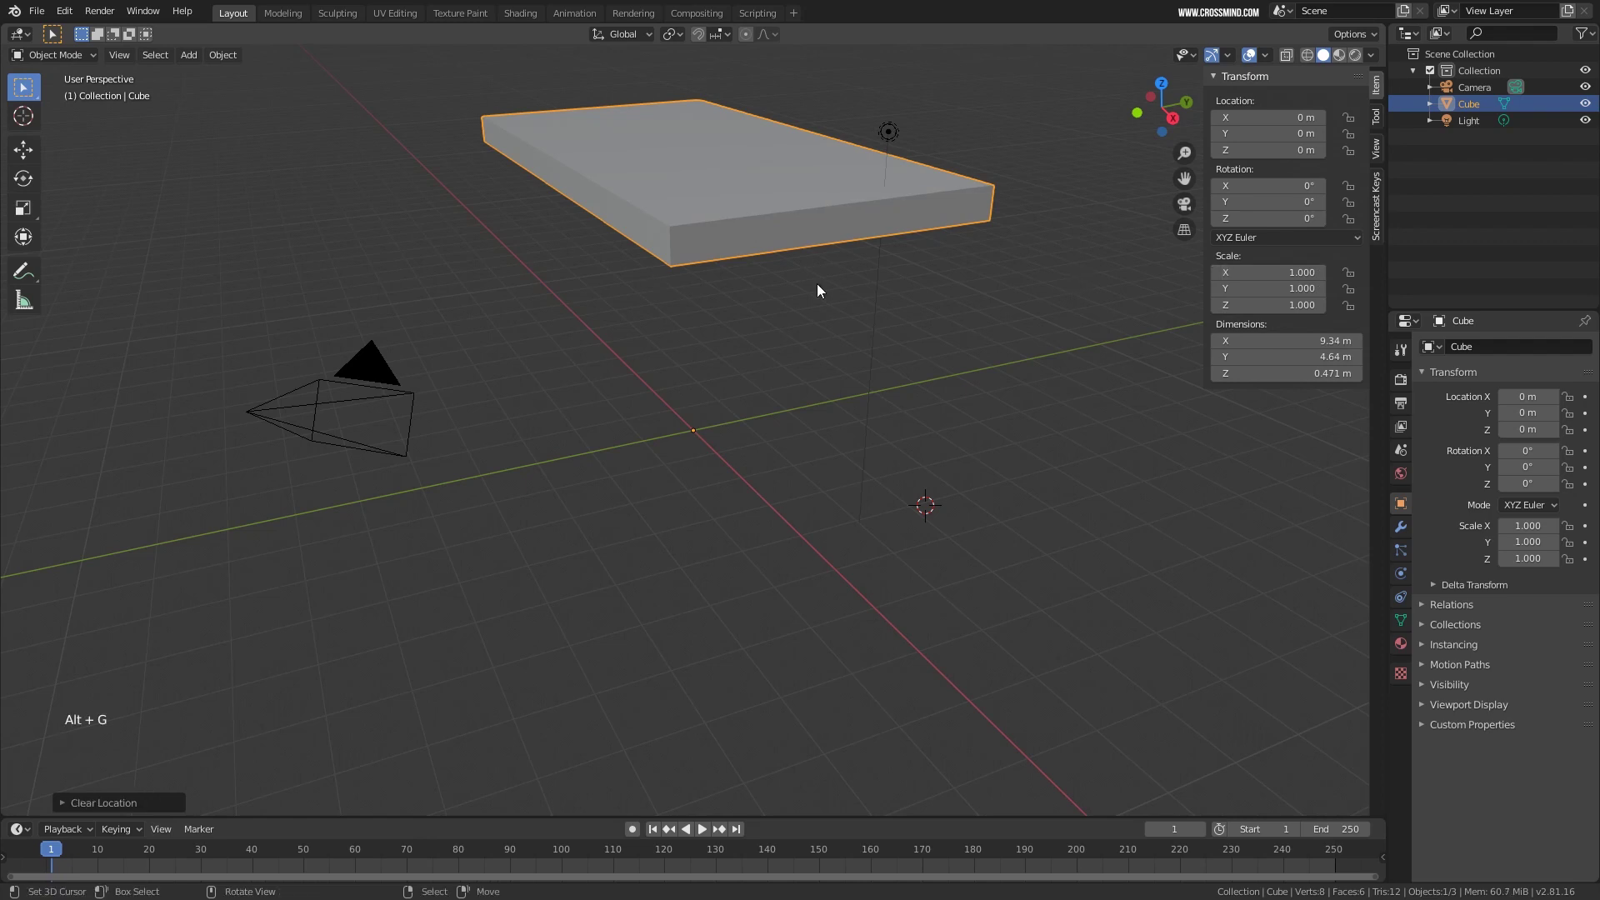
{"action": "key", "text": "alt+s"}
{"action": "key", "text": "alt+r"}
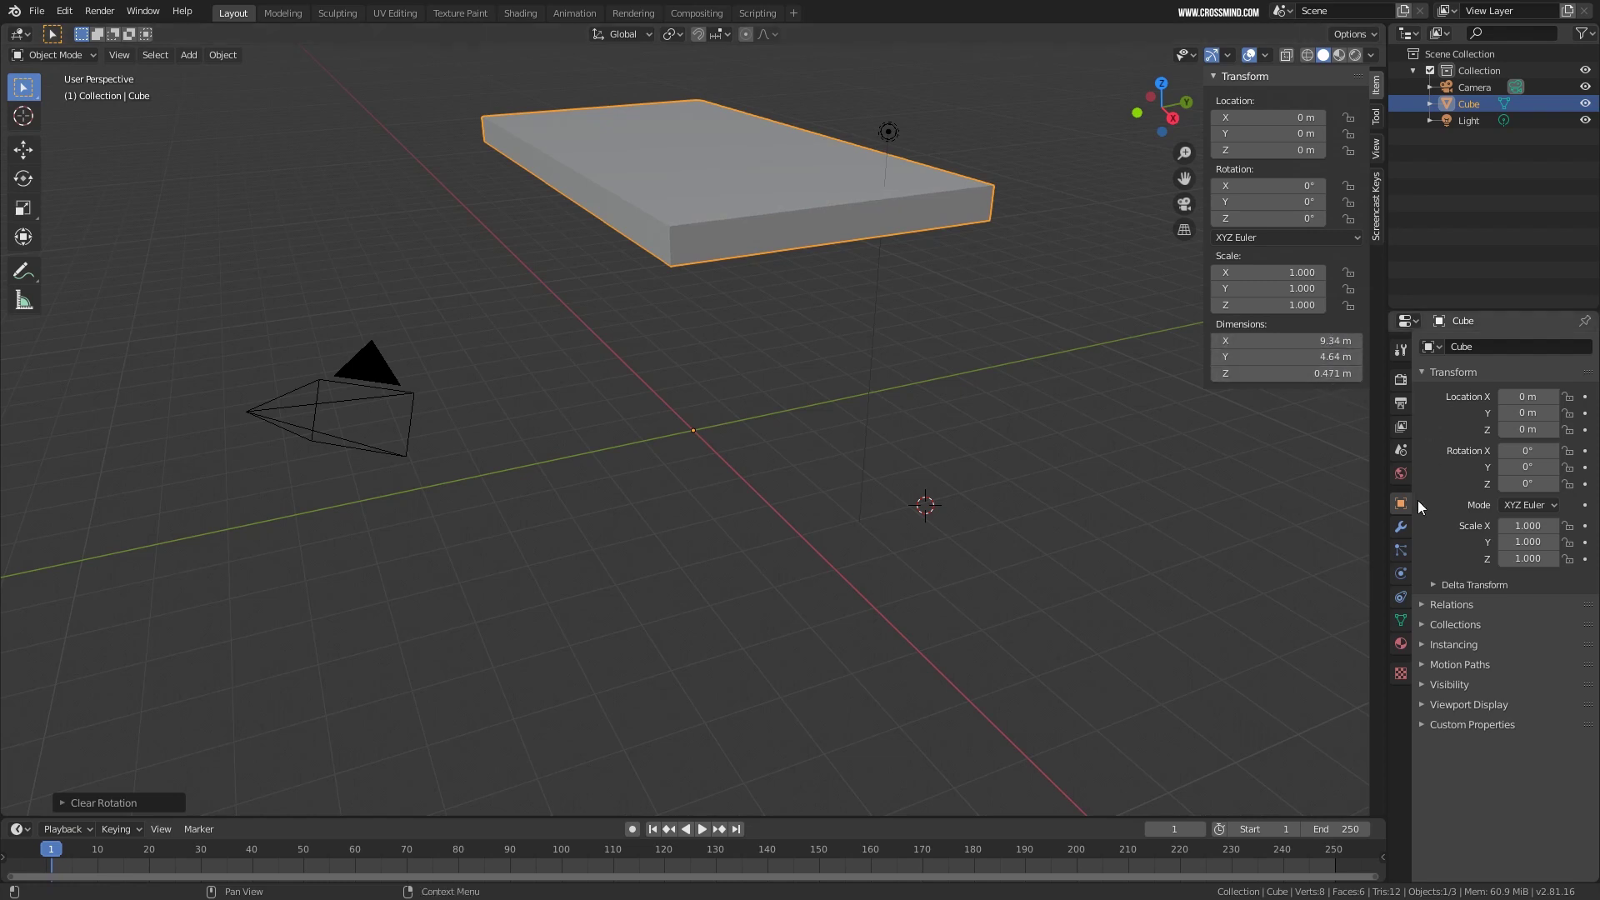
Set the scene's length unit to Centimeters.
{"action": "left_click", "coordinate": [1401, 450]}
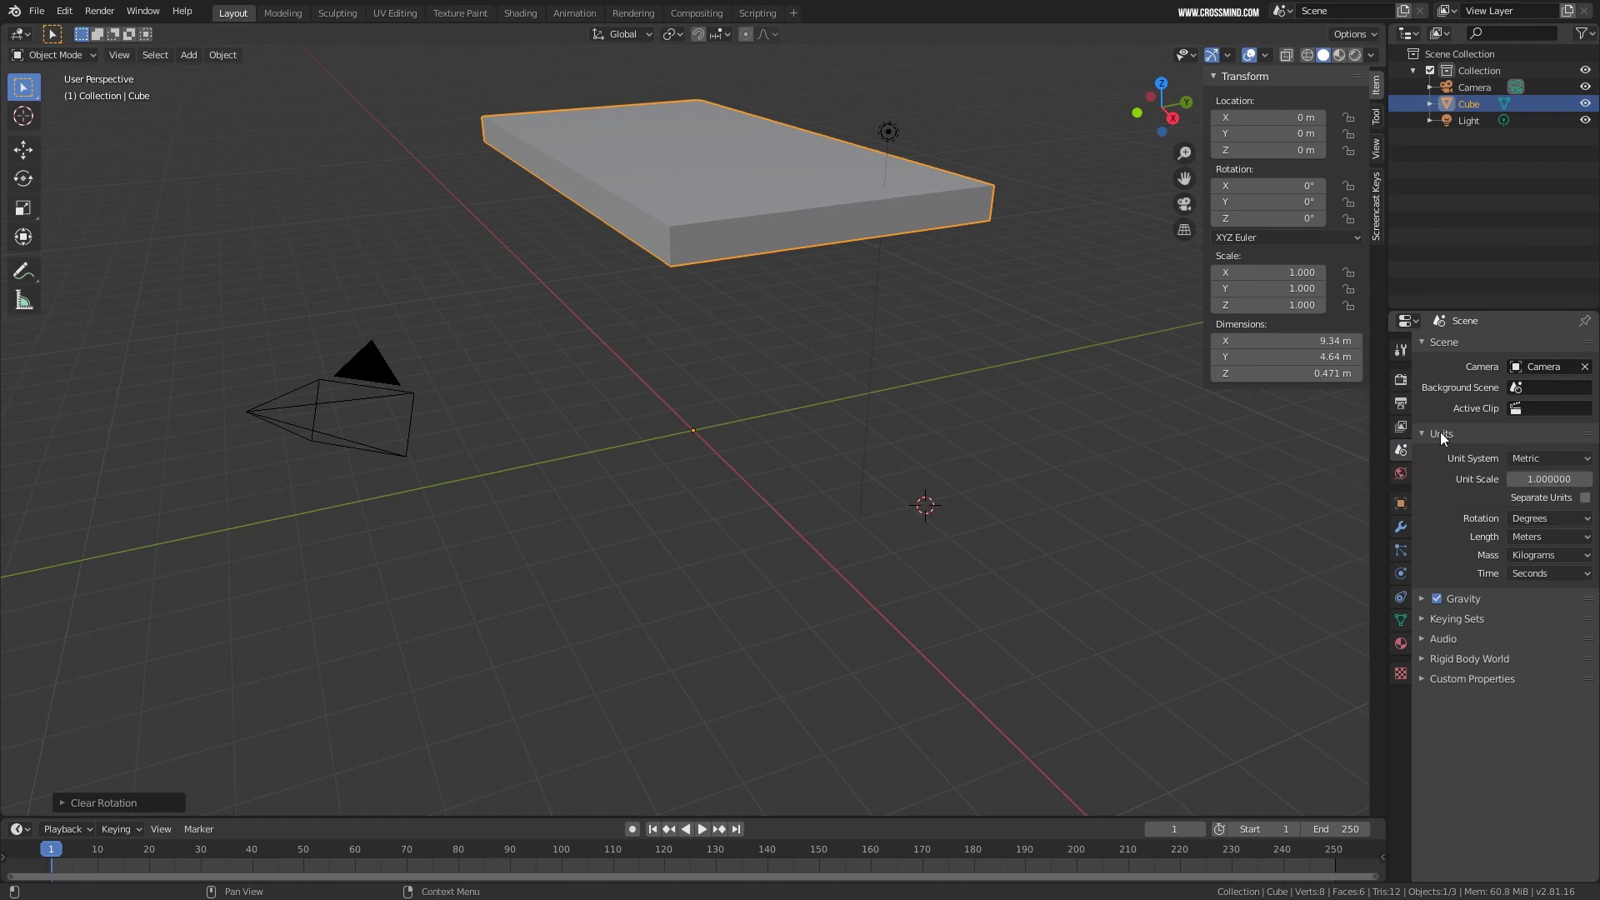
{"action": "left_click", "coordinate": [1540, 536]}
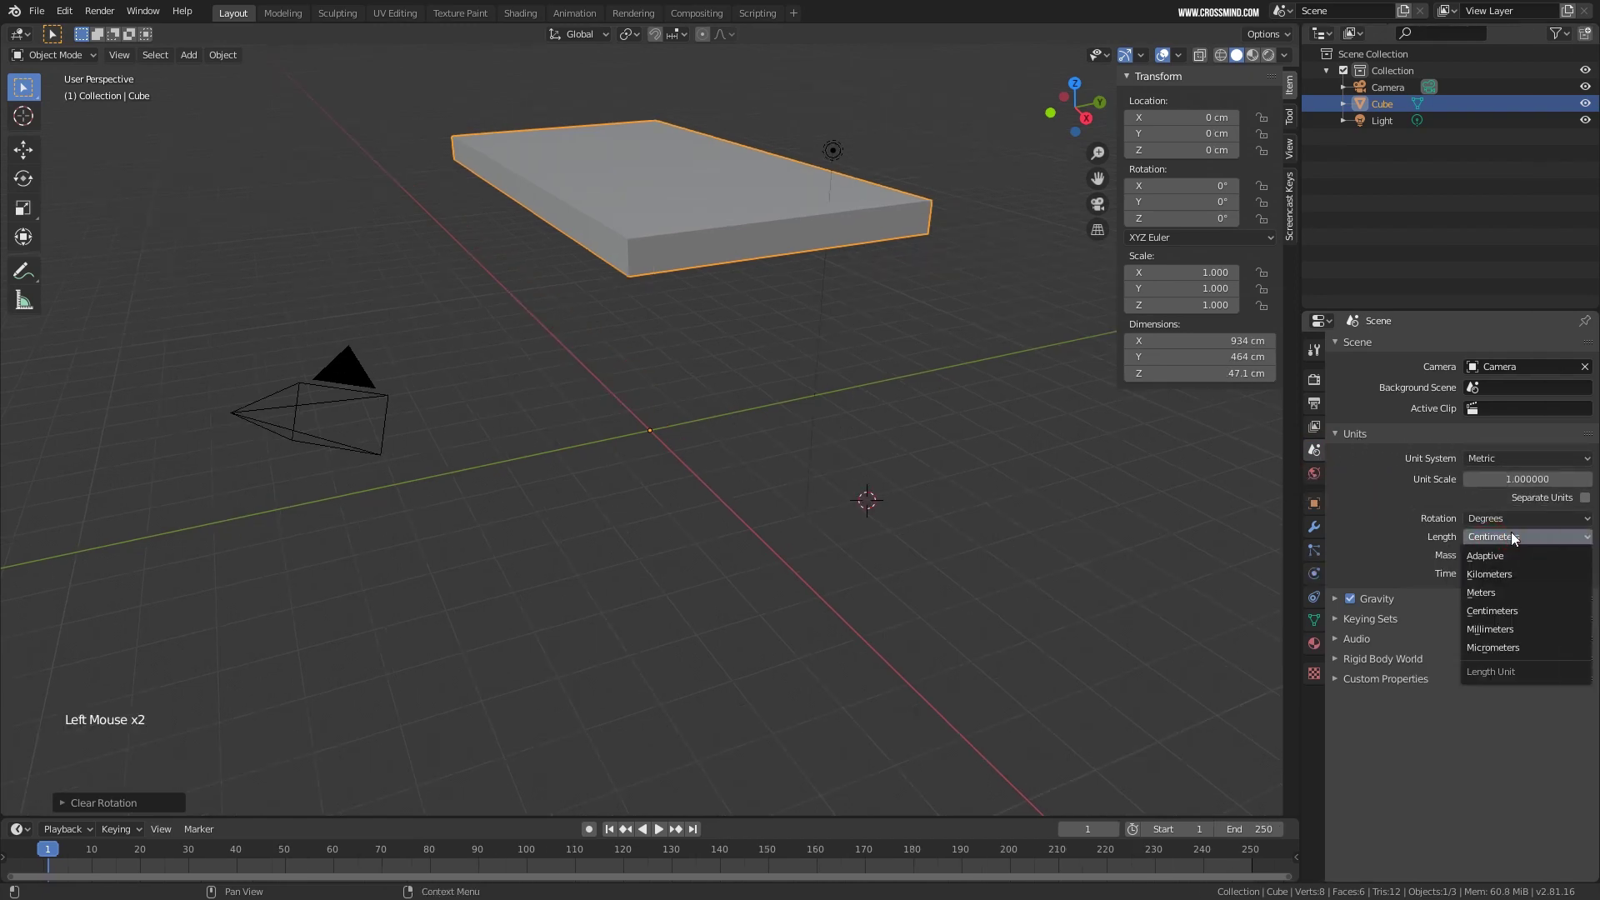
{"action": "left_click", "coordinate": [1512, 537]}
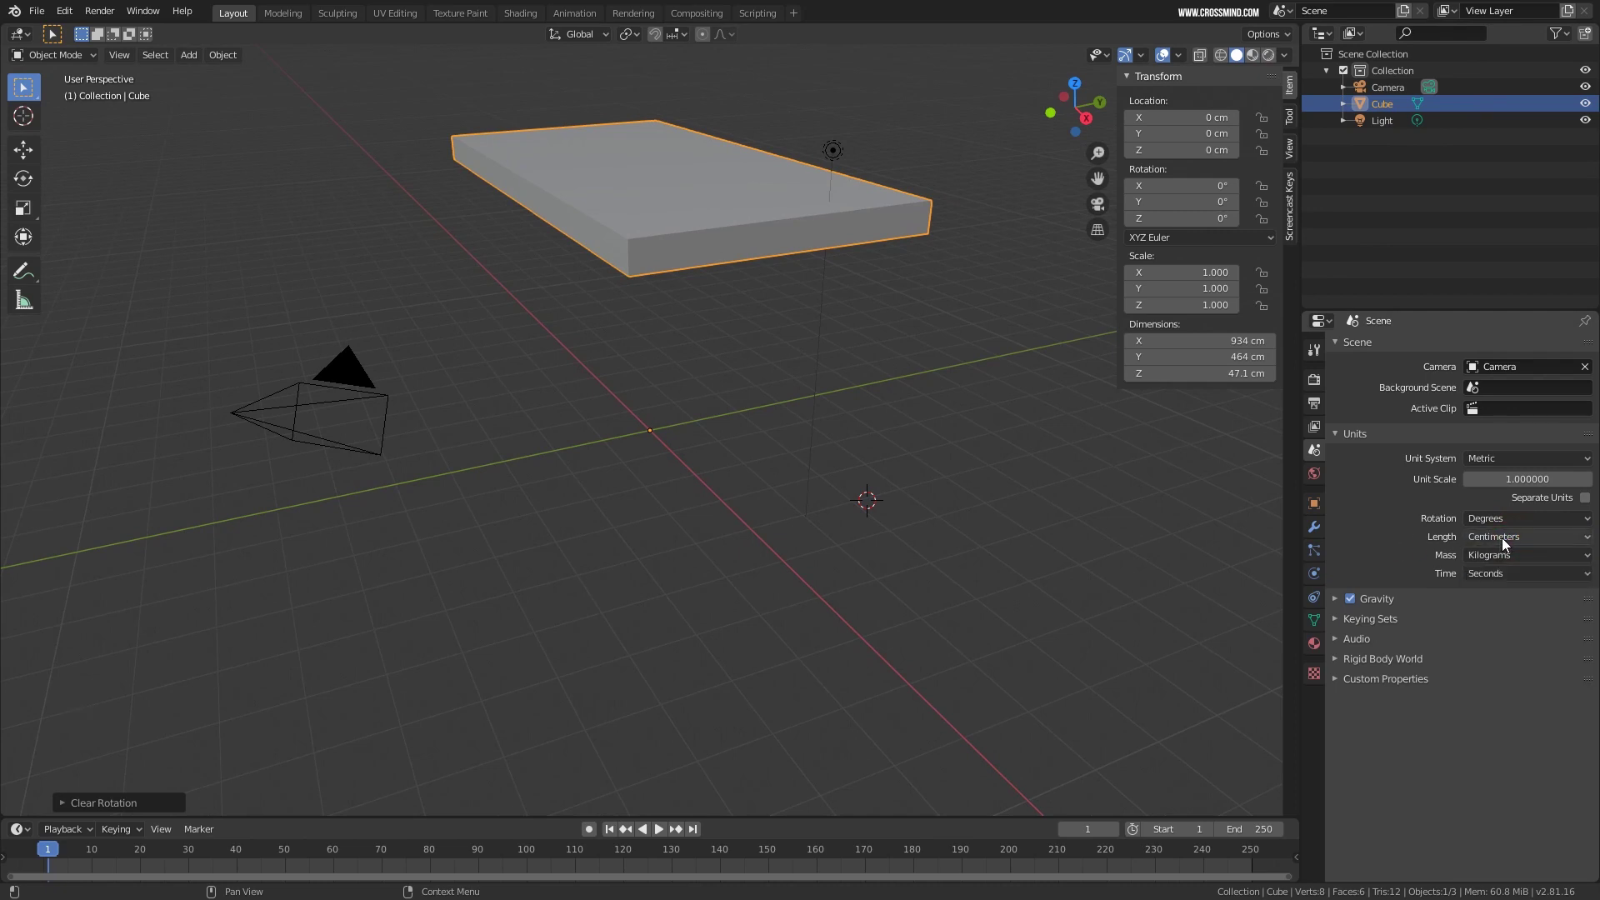
{"action": "left_click", "coordinate": [1502, 538]}
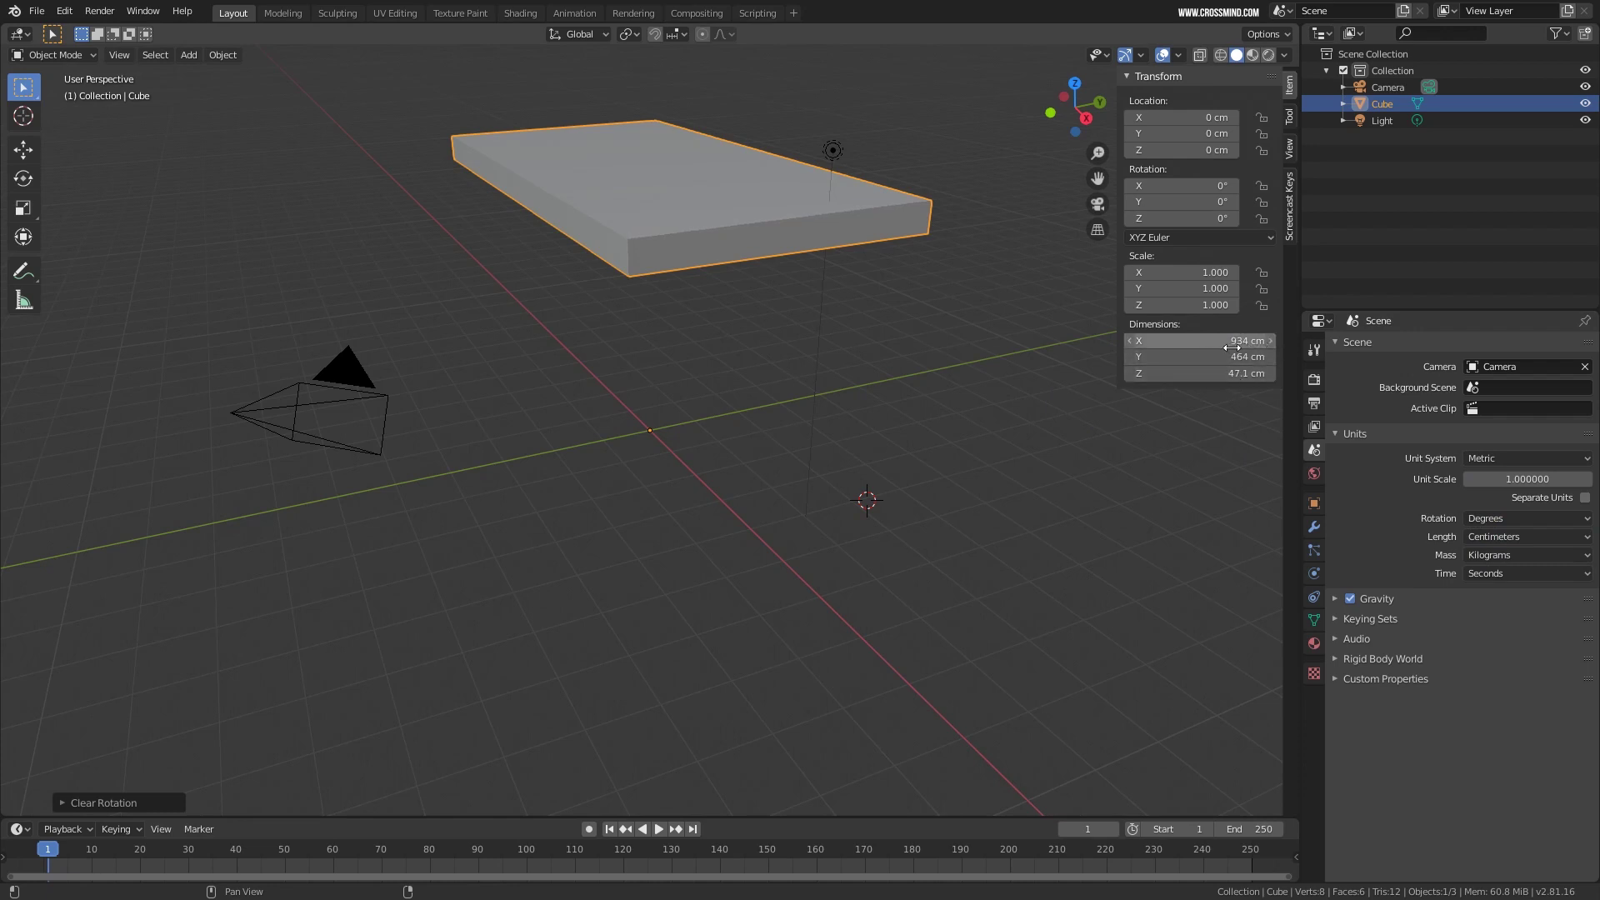
Scale the slab along Z to about 0.629 and move it to about X 297, Y -172, Z 11.5 cm.
{"action": "key", "text": "s"}
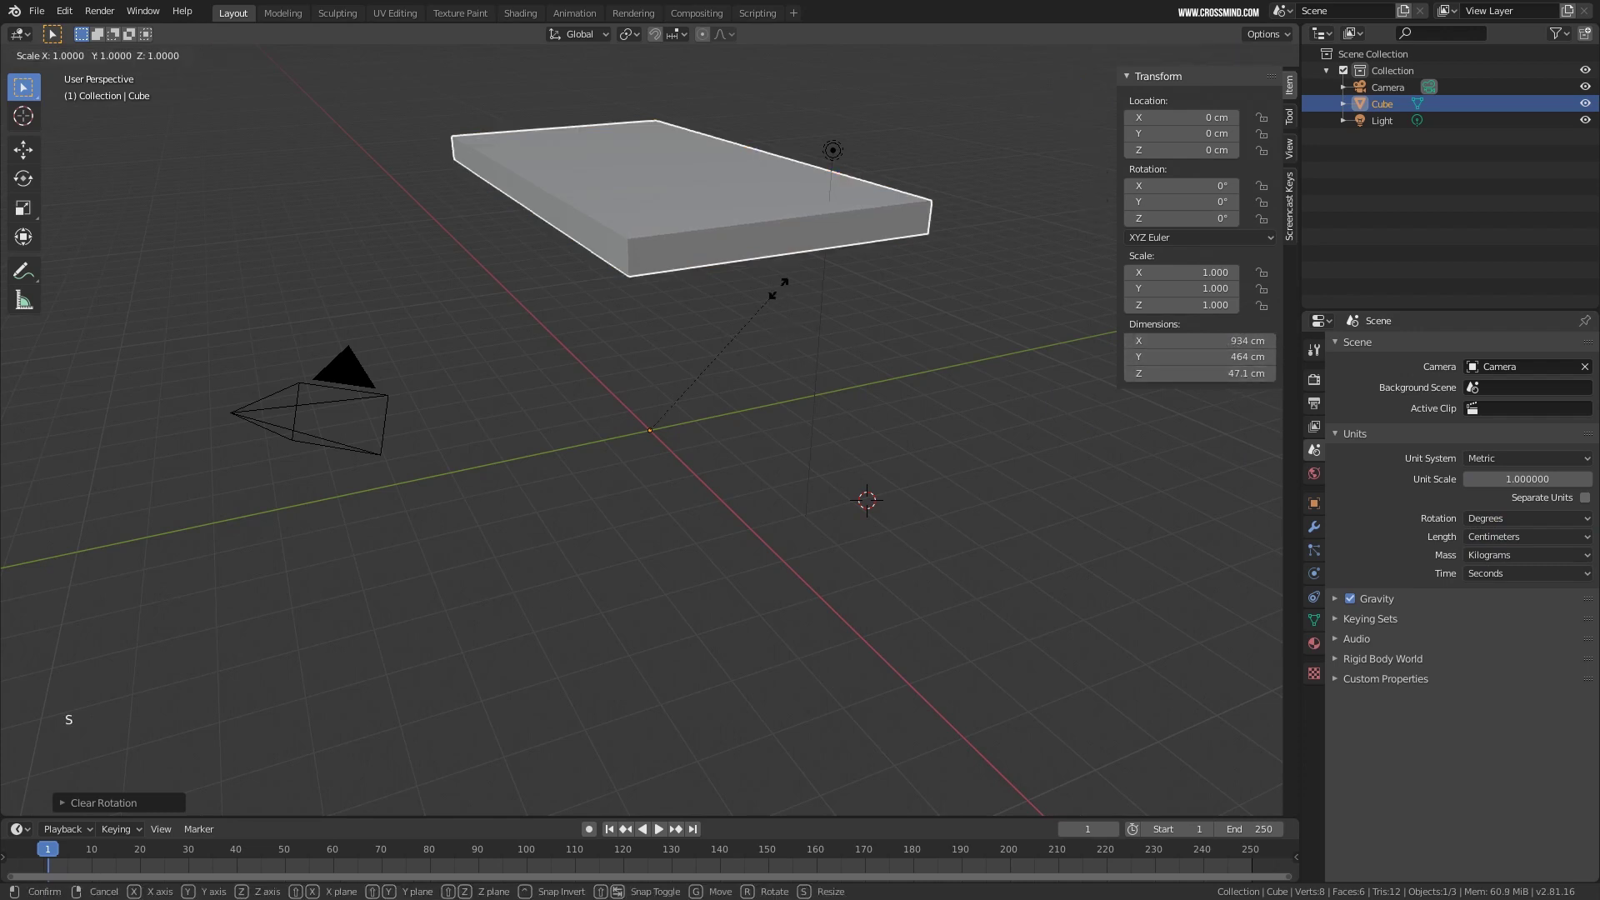
{"action": "key", "text": "z"}
{"action": "left_click", "coordinate": [776, 350]}
{"action": "left_click_drag", "start_coordinate": [775, 350], "coordinate": [770, 412]}
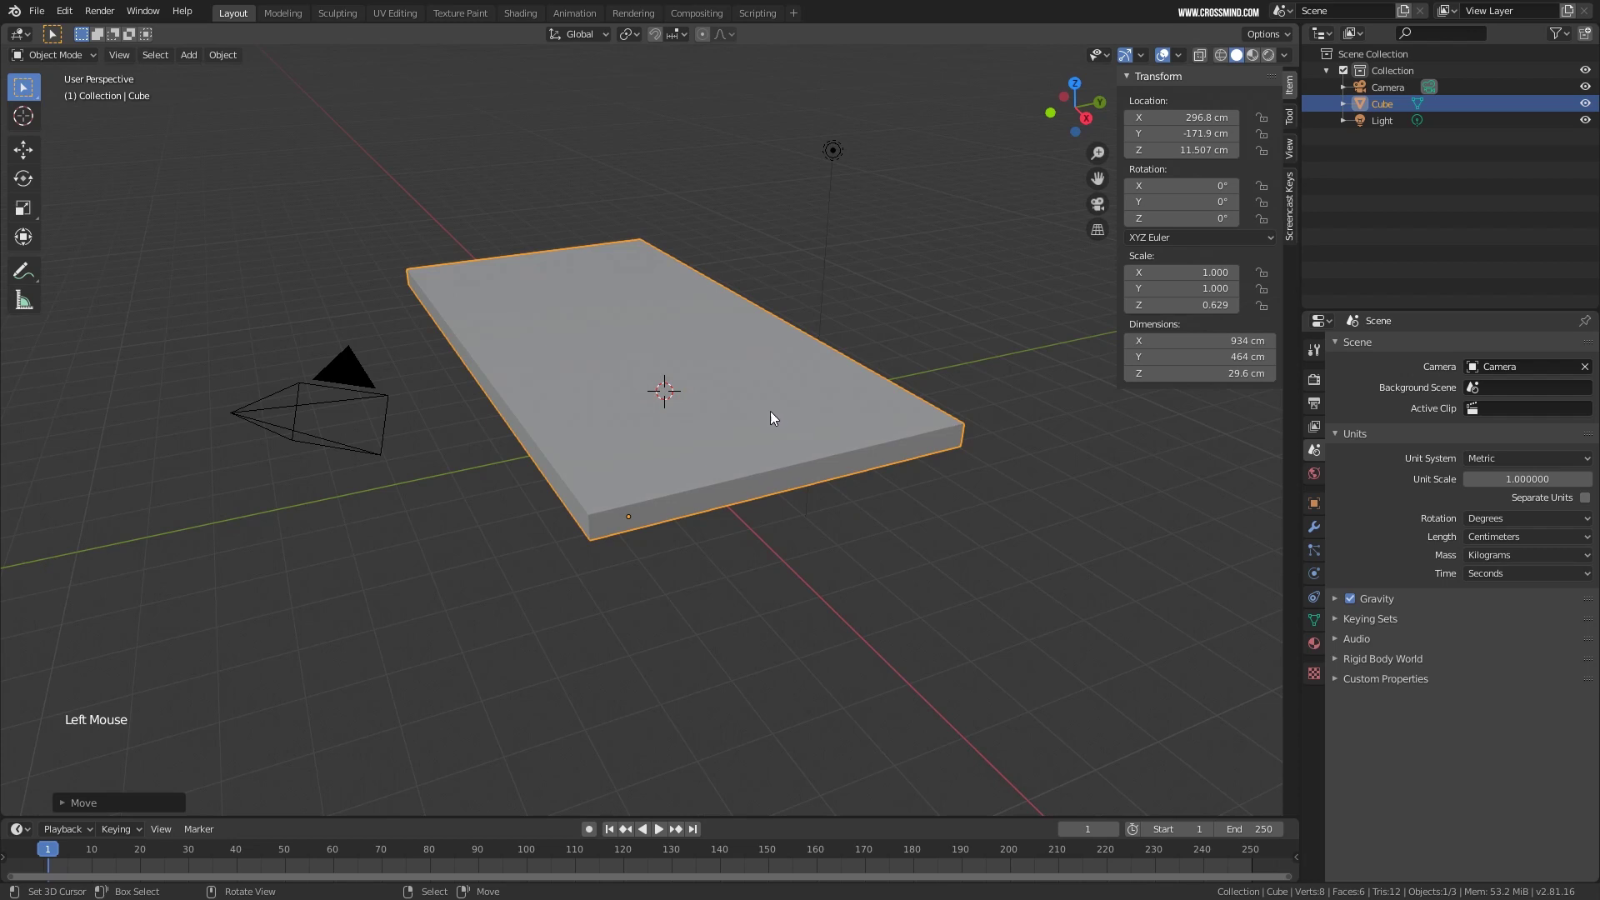
Delete the slab from the scene.
{"action": "key", "text": "Delete"}
{"action": "left_click", "coordinate": [717, 411]}
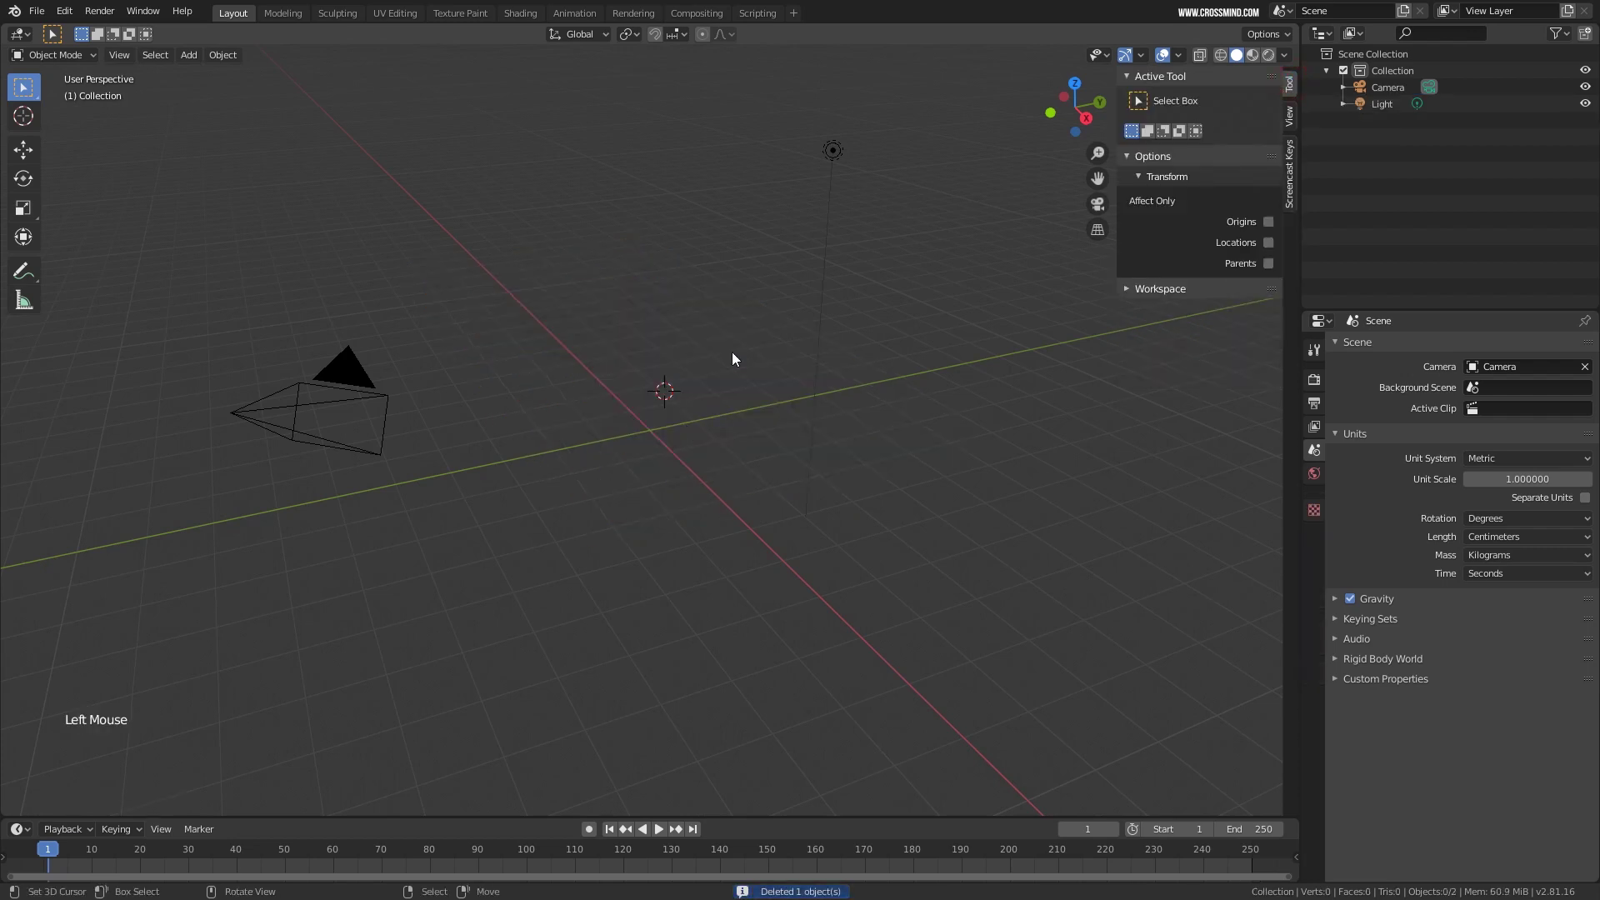
With the Move tool active, place the 3D cursor near the world origin and add a cube mesh there.
{"action": "left_click", "coordinate": [24, 152]}
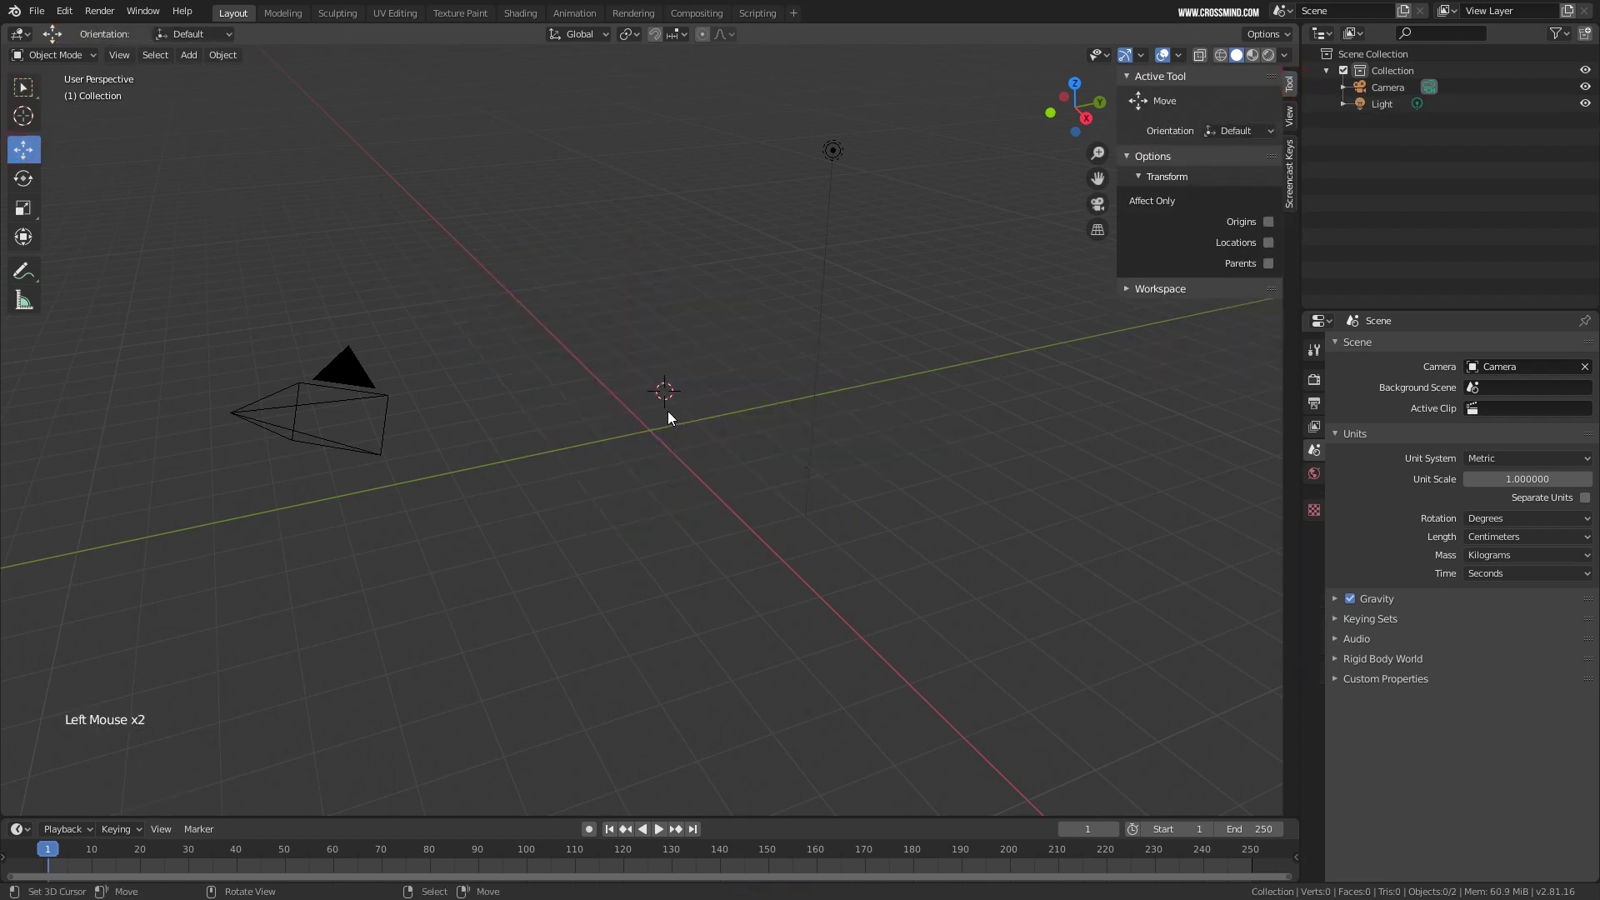
{"action": "right_click", "coordinate": [652, 428], "text": "shift"}
{"action": "key", "text": "shift+a"}
{"action": "mouse_move", "coordinate": [795, 417]}
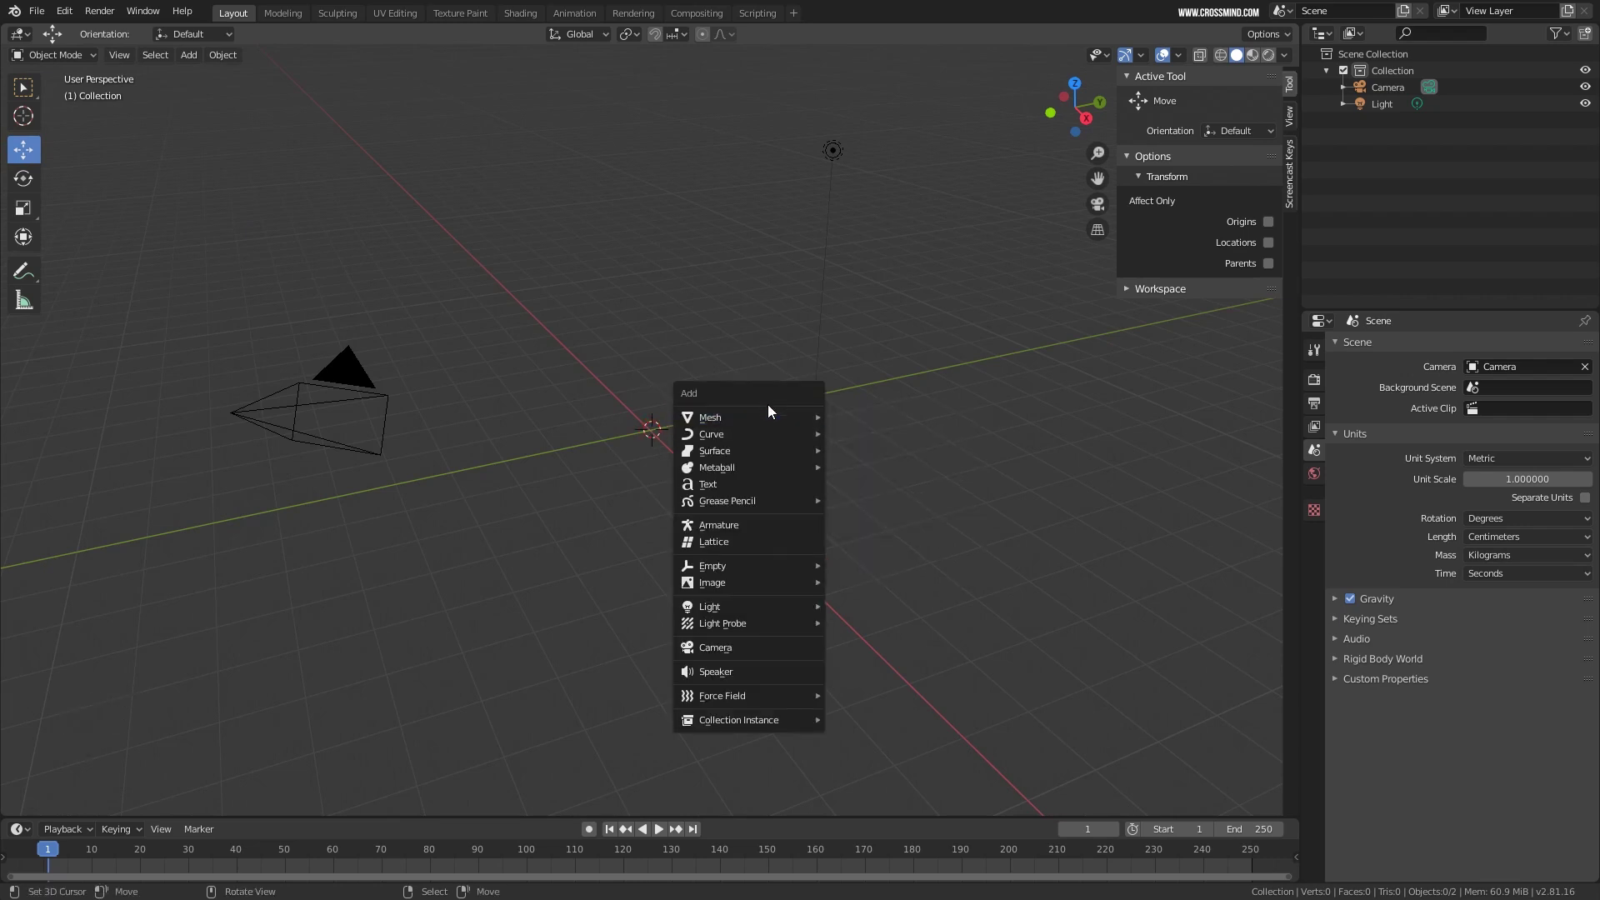
{"action": "left_click", "coordinate": [222, 55]}
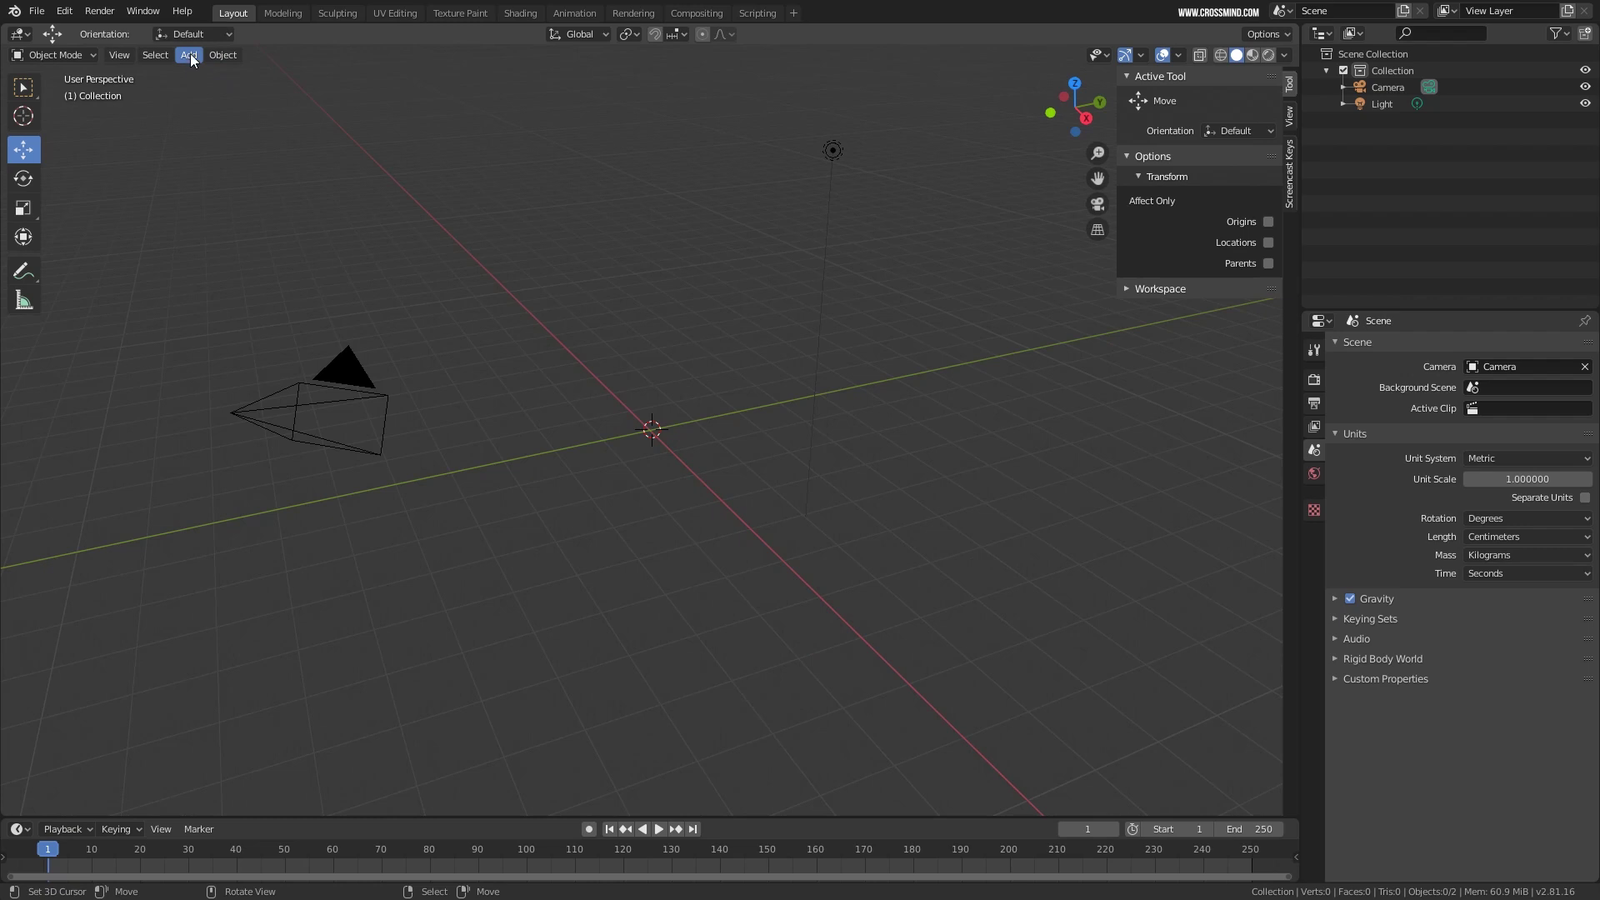
{"action": "key", "text": "shift+a"}
{"action": "mouse_move", "coordinate": [626, 272]}
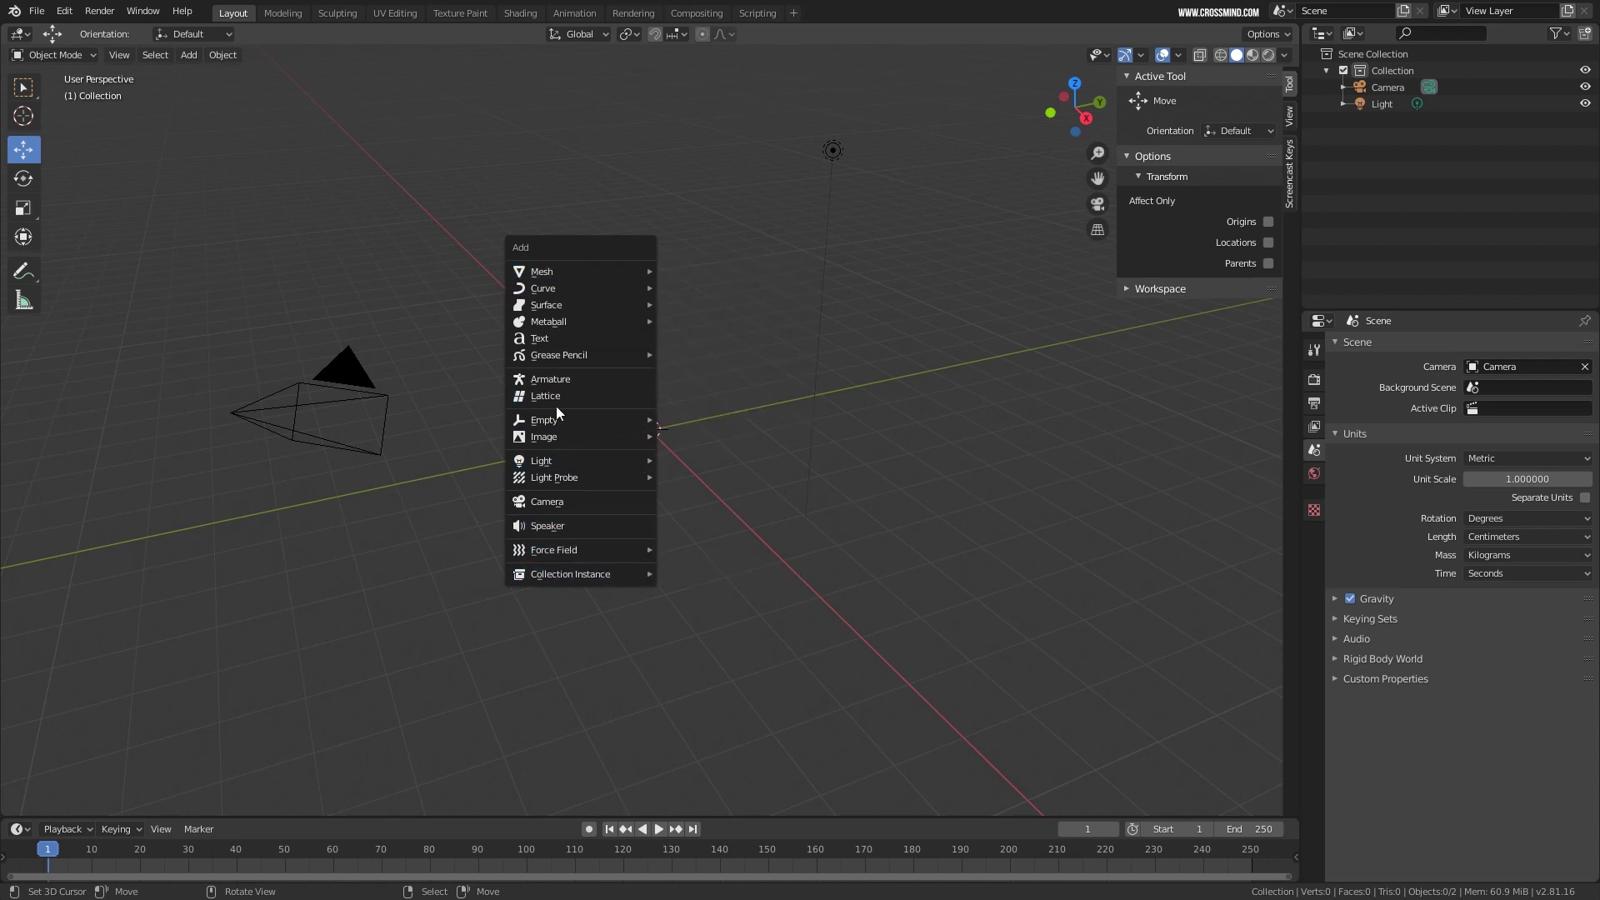
{"action": "mouse_move", "coordinate": [566, 274]}
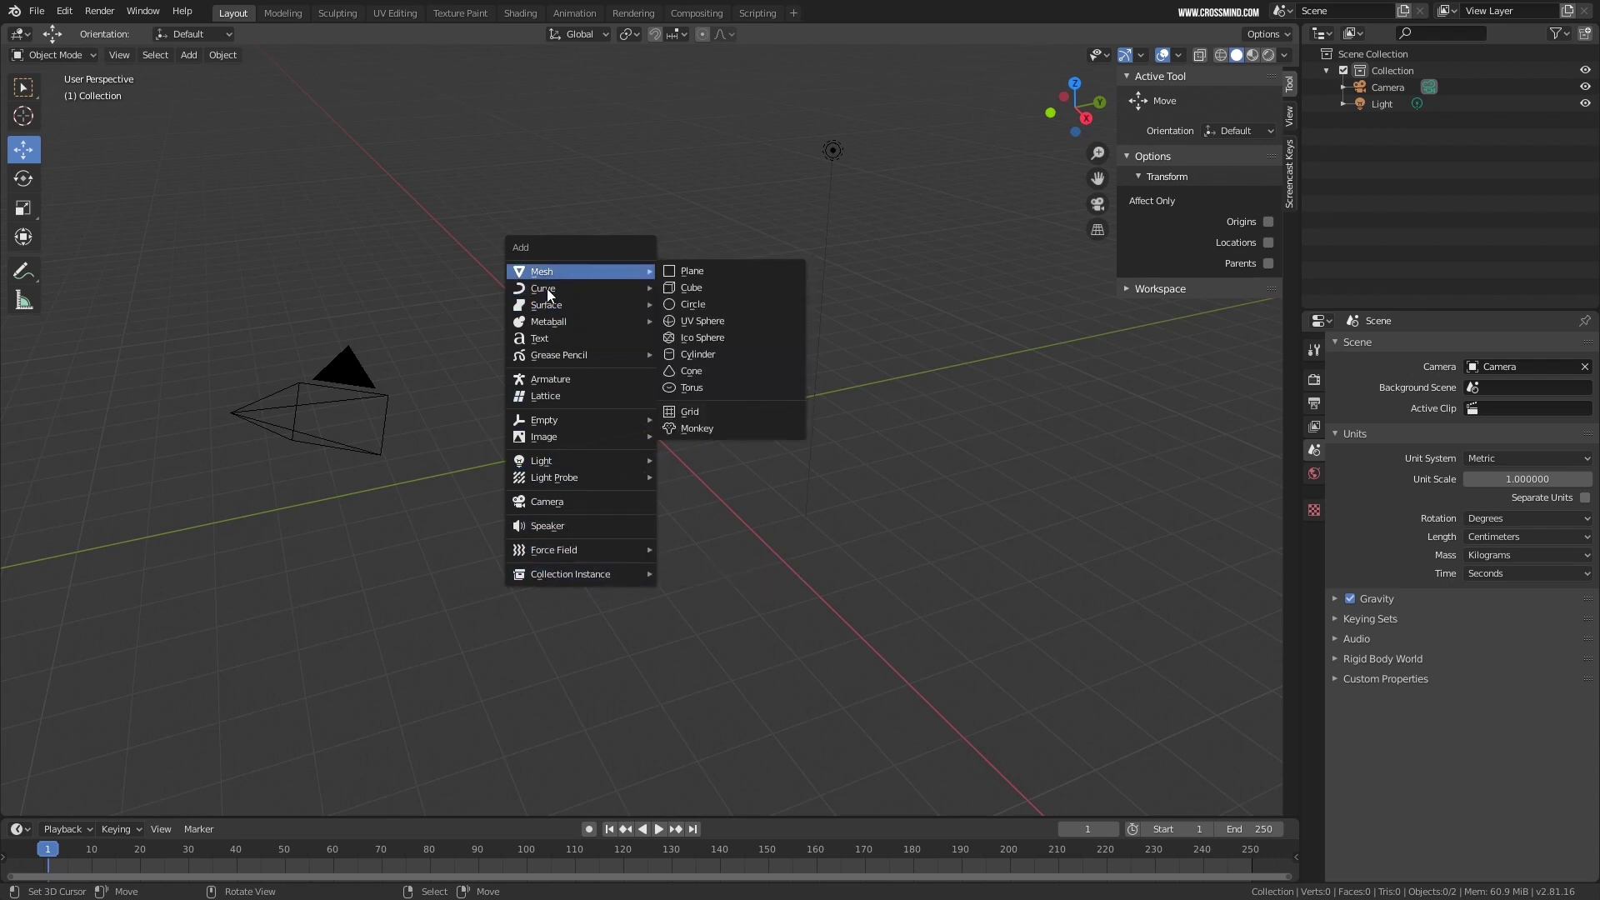
{"action": "mouse_move", "coordinate": [622, 462]}
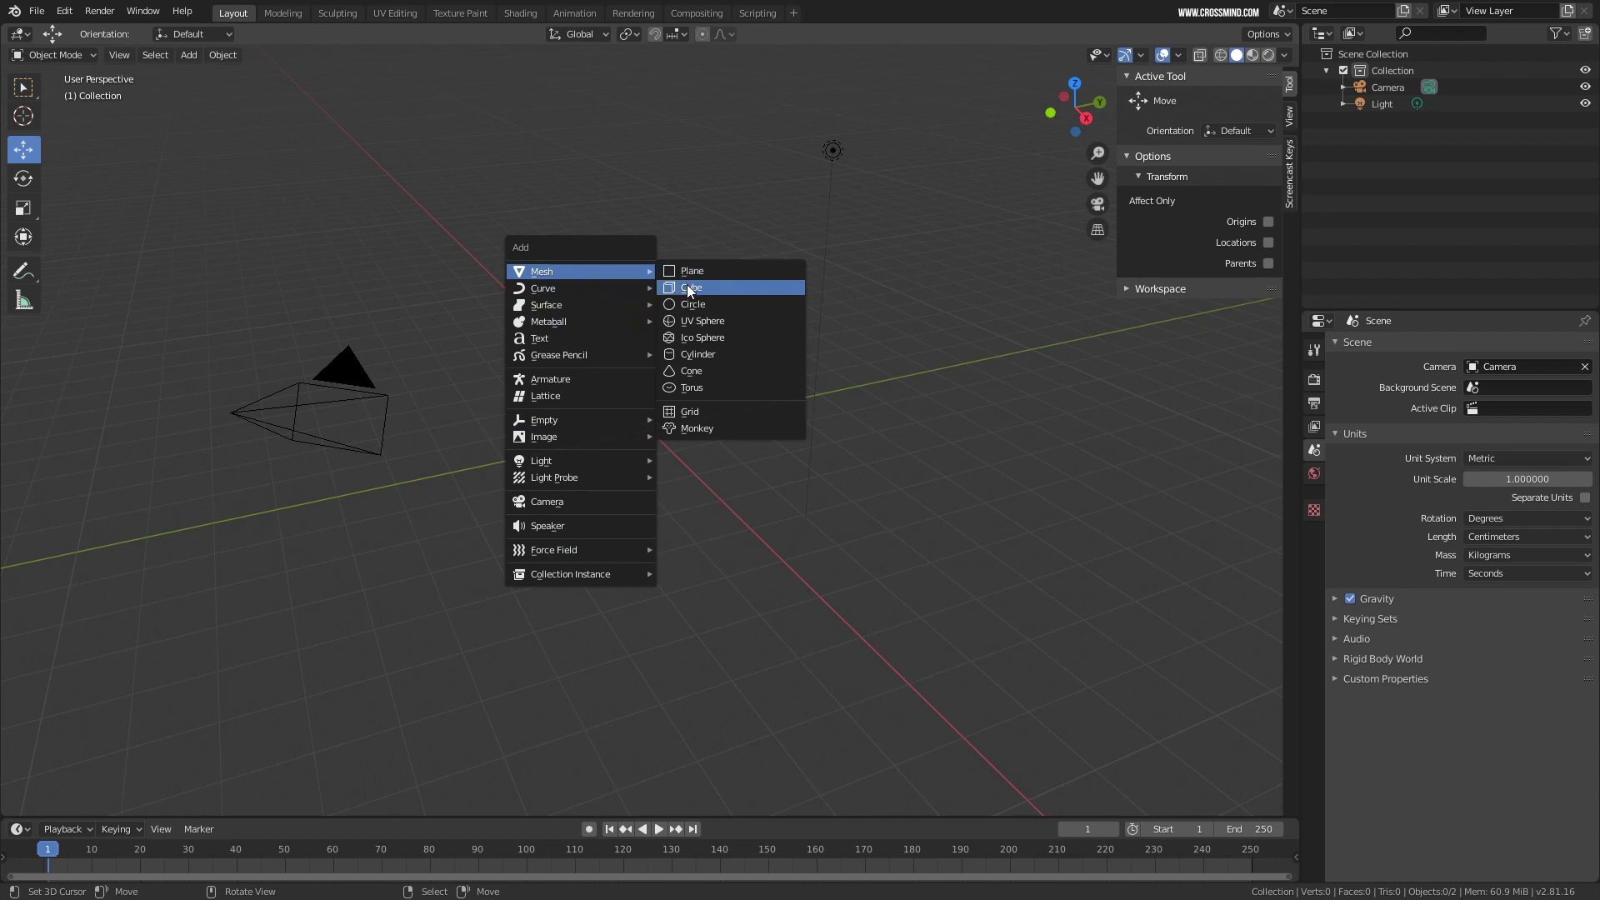
{"action": "left_click", "coordinate": [688, 287]}
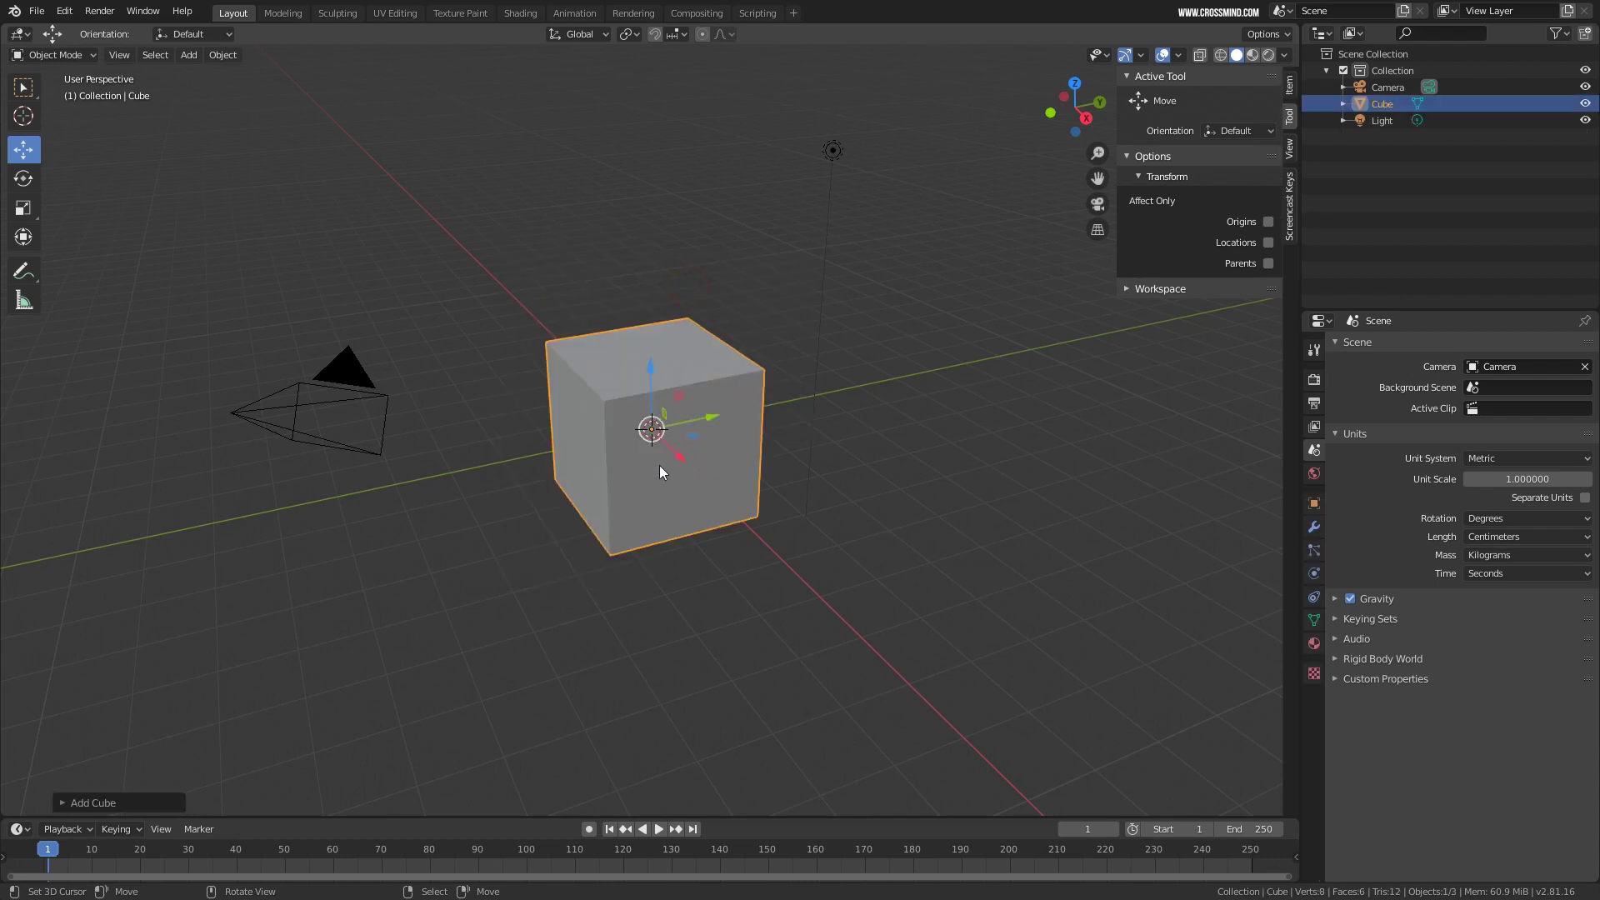
Add a cylinder mesh and a cone mesh at the 3D cursor, inside the cube.
{"action": "key", "text": "shift"}
{"action": "key", "text": "shift+a"}
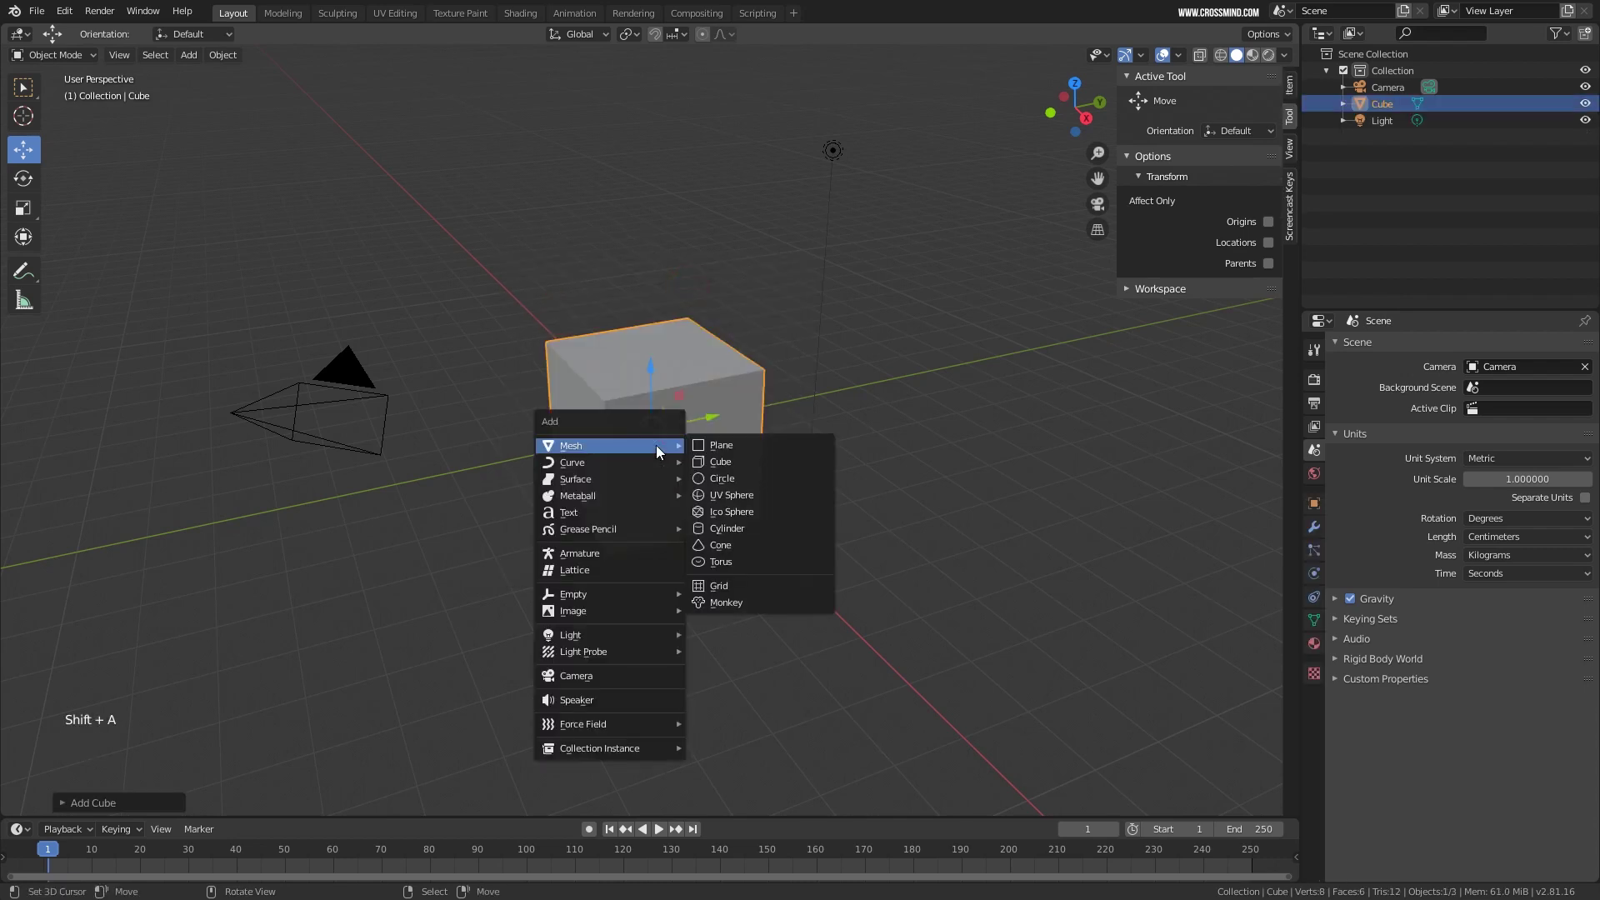
{"action": "left_click", "coordinate": [744, 528]}
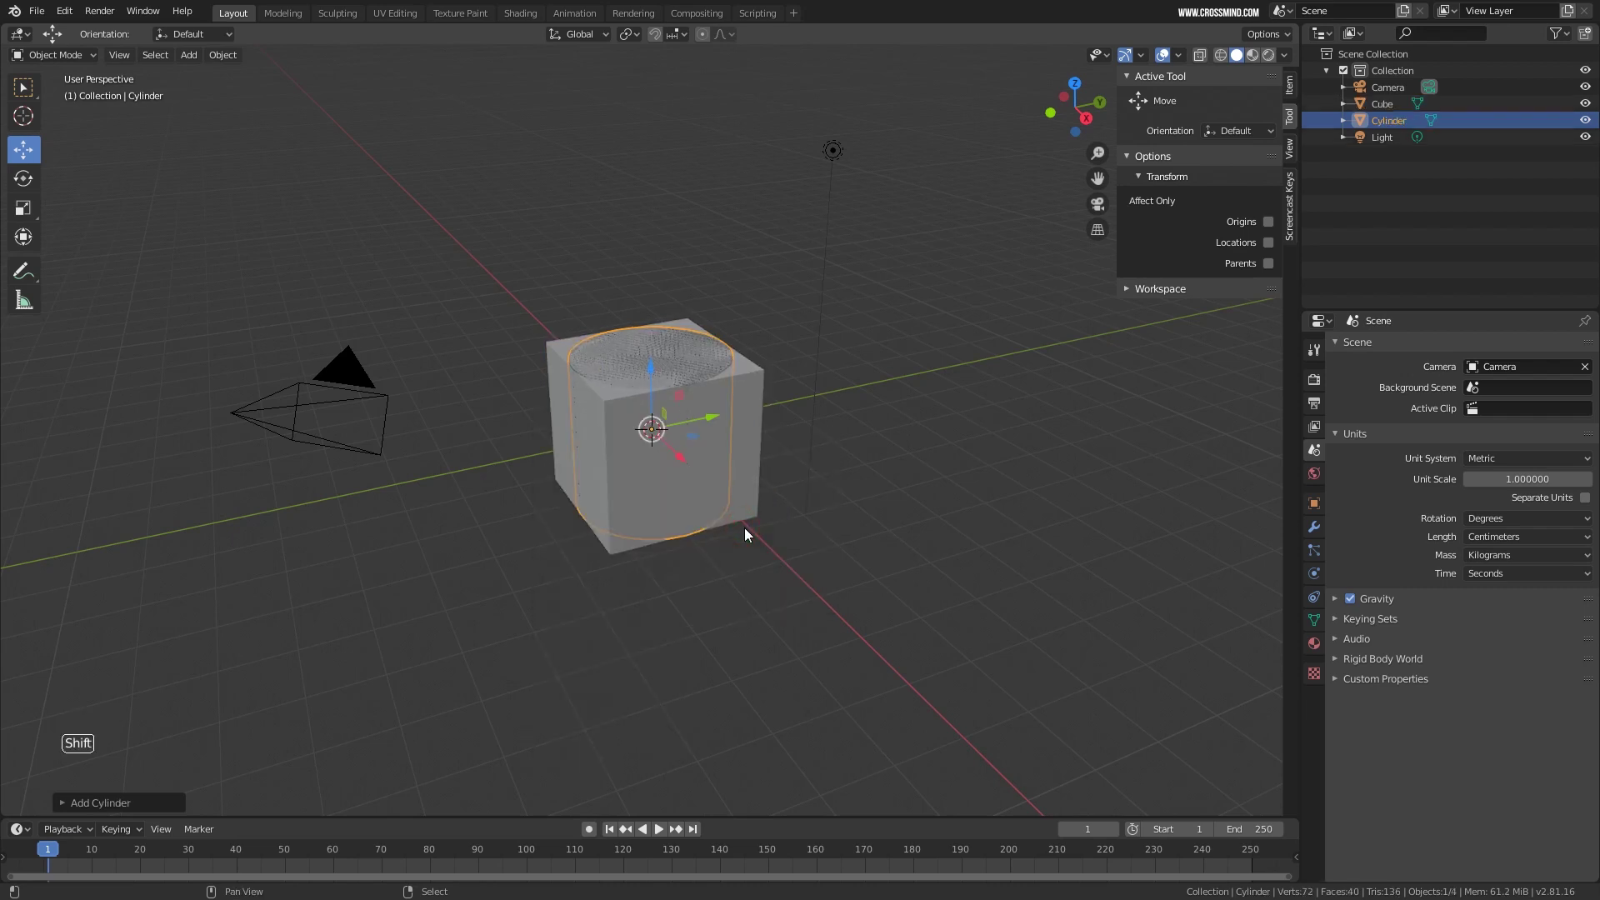
{"action": "key", "text": "shift+a"}
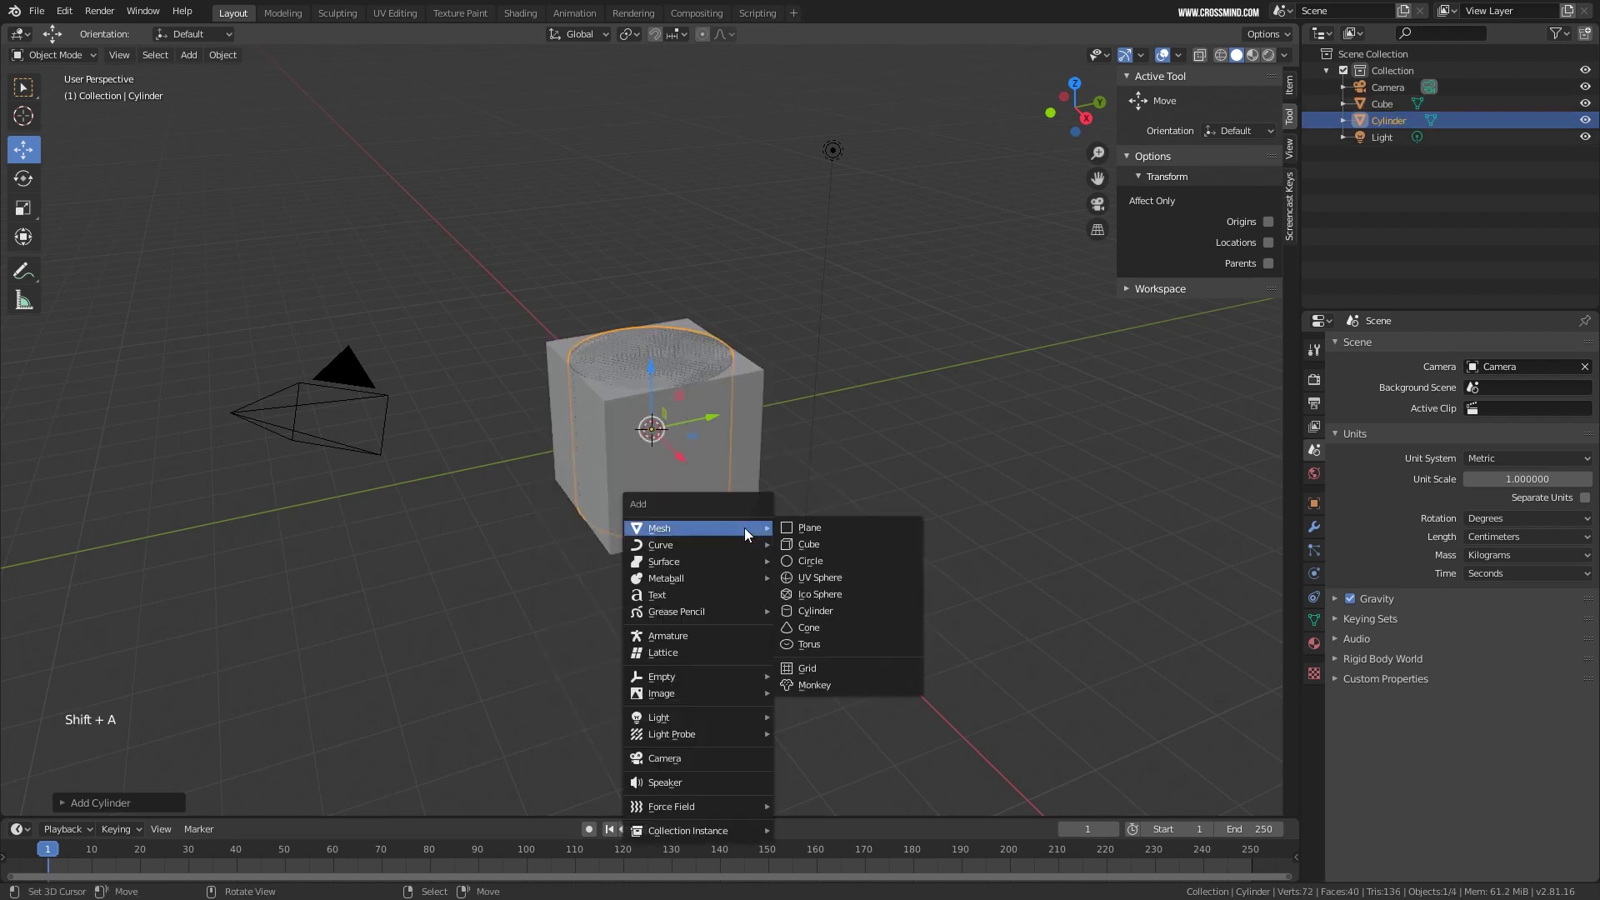
{"action": "left_click", "coordinate": [823, 623]}
Move the cone and the cube along the Y axis in opposite directions until both are clear of the cylinder.
{"action": "left_click_drag", "start_coordinate": [703, 417], "coordinate": [473, 465]}
{"action": "right_click", "coordinate": [664, 380]}
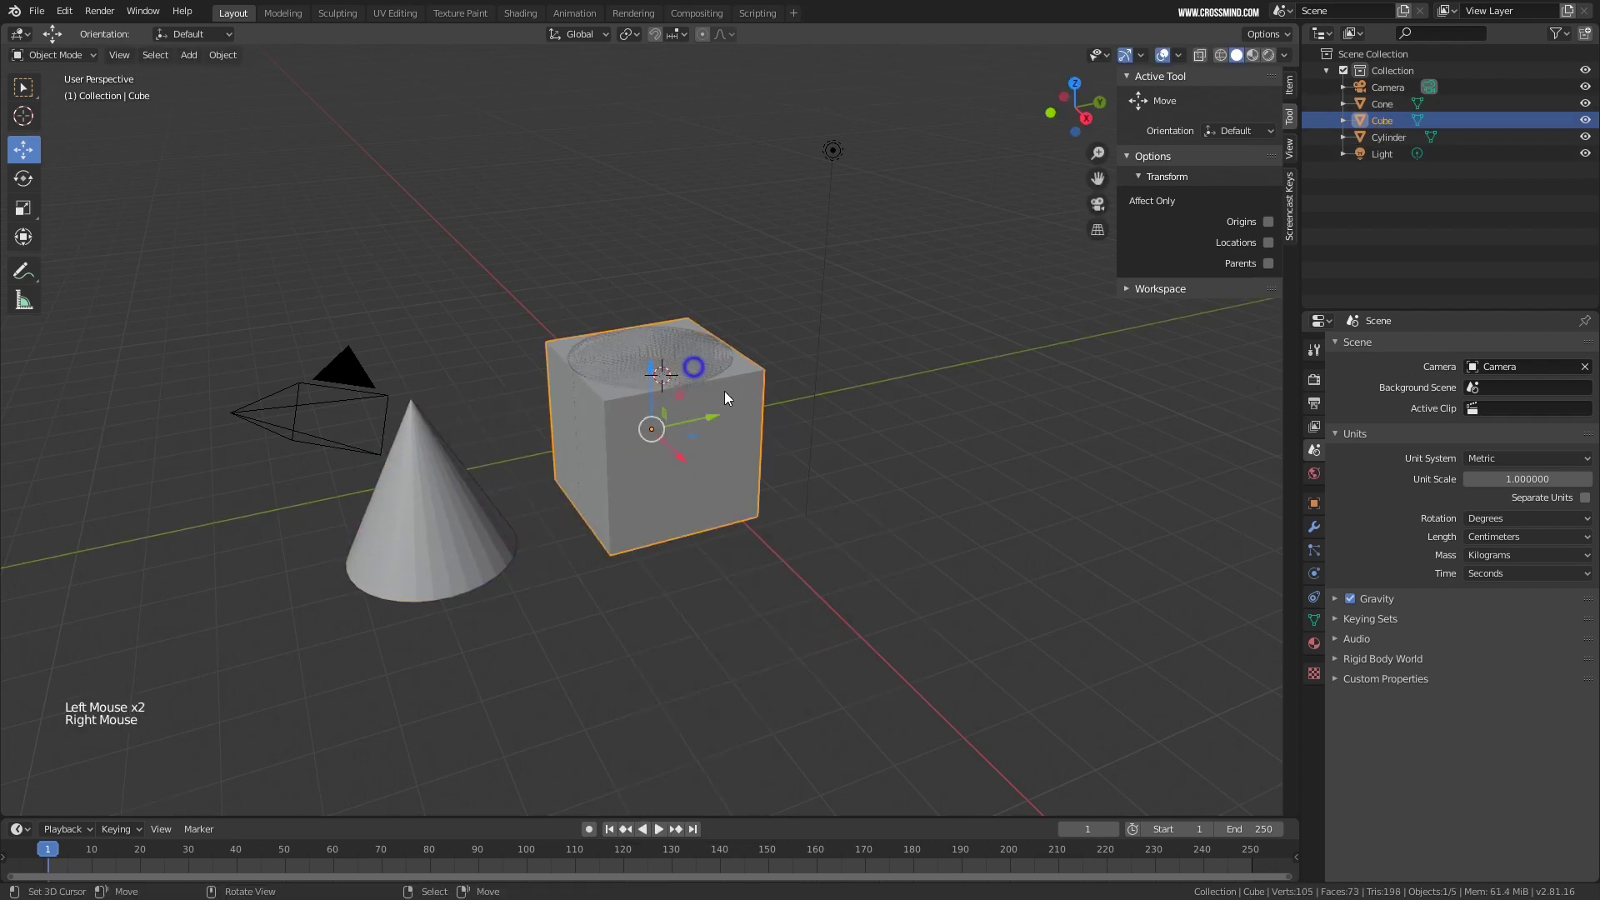
{"action": "left_click_drag", "start_coordinate": [709, 427], "coordinate": [944, 371]}
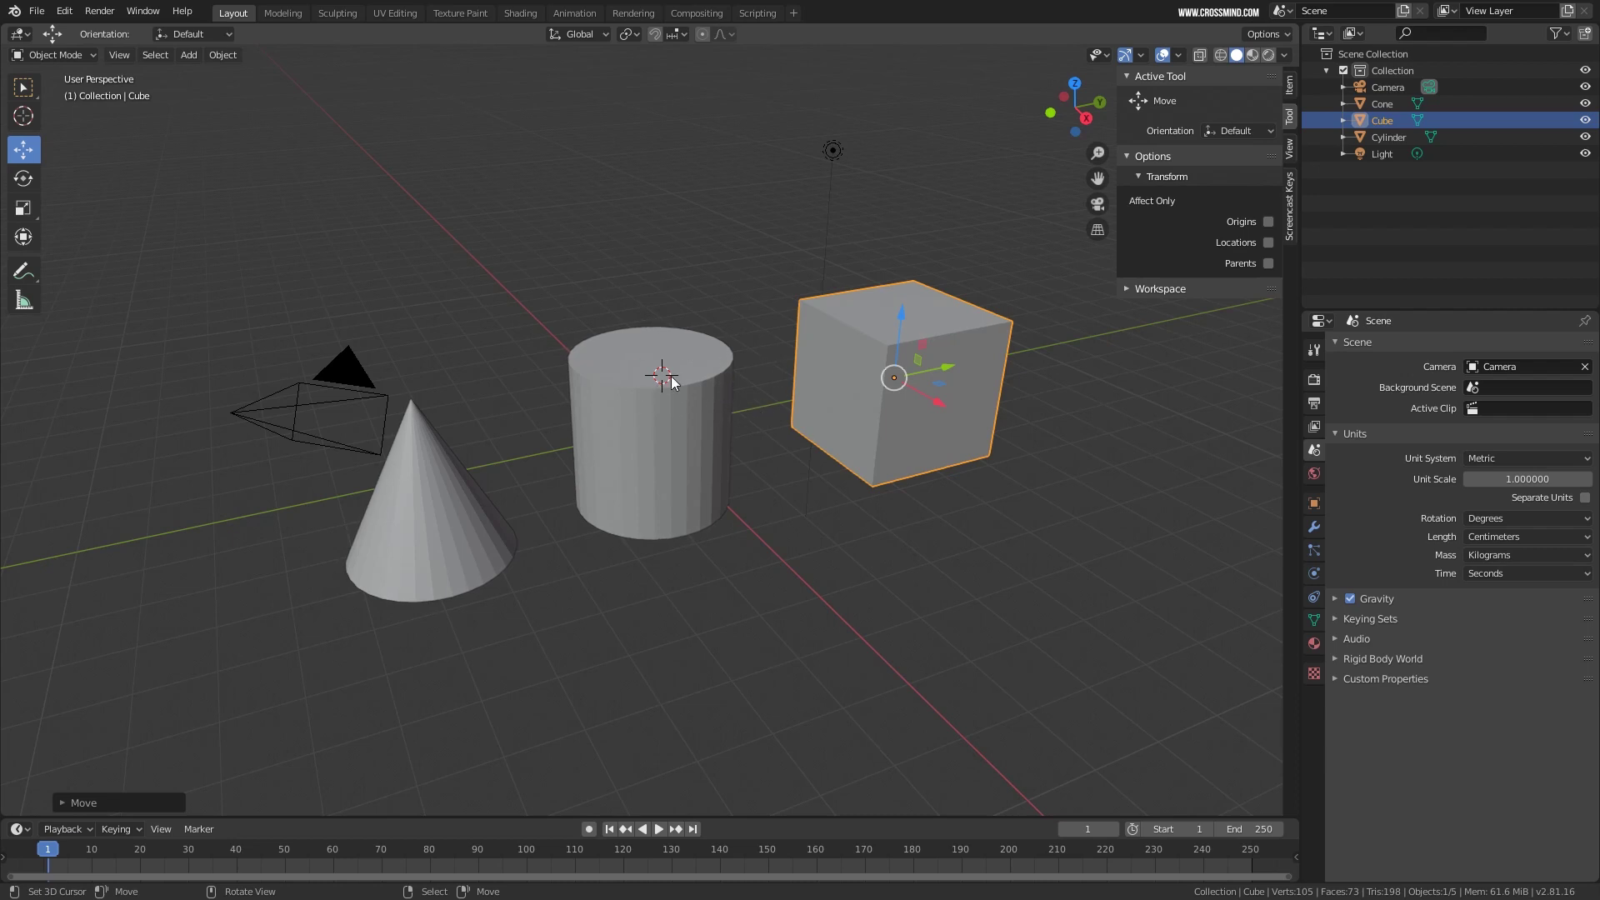
Place the 3D cursor in the empty space above the camera and add a torus mesh there.
{"action": "left_click", "coordinate": [405, 302]}
{"action": "key", "text": "shift+a"}
{"action": "mouse_move", "coordinate": [405, 302]}
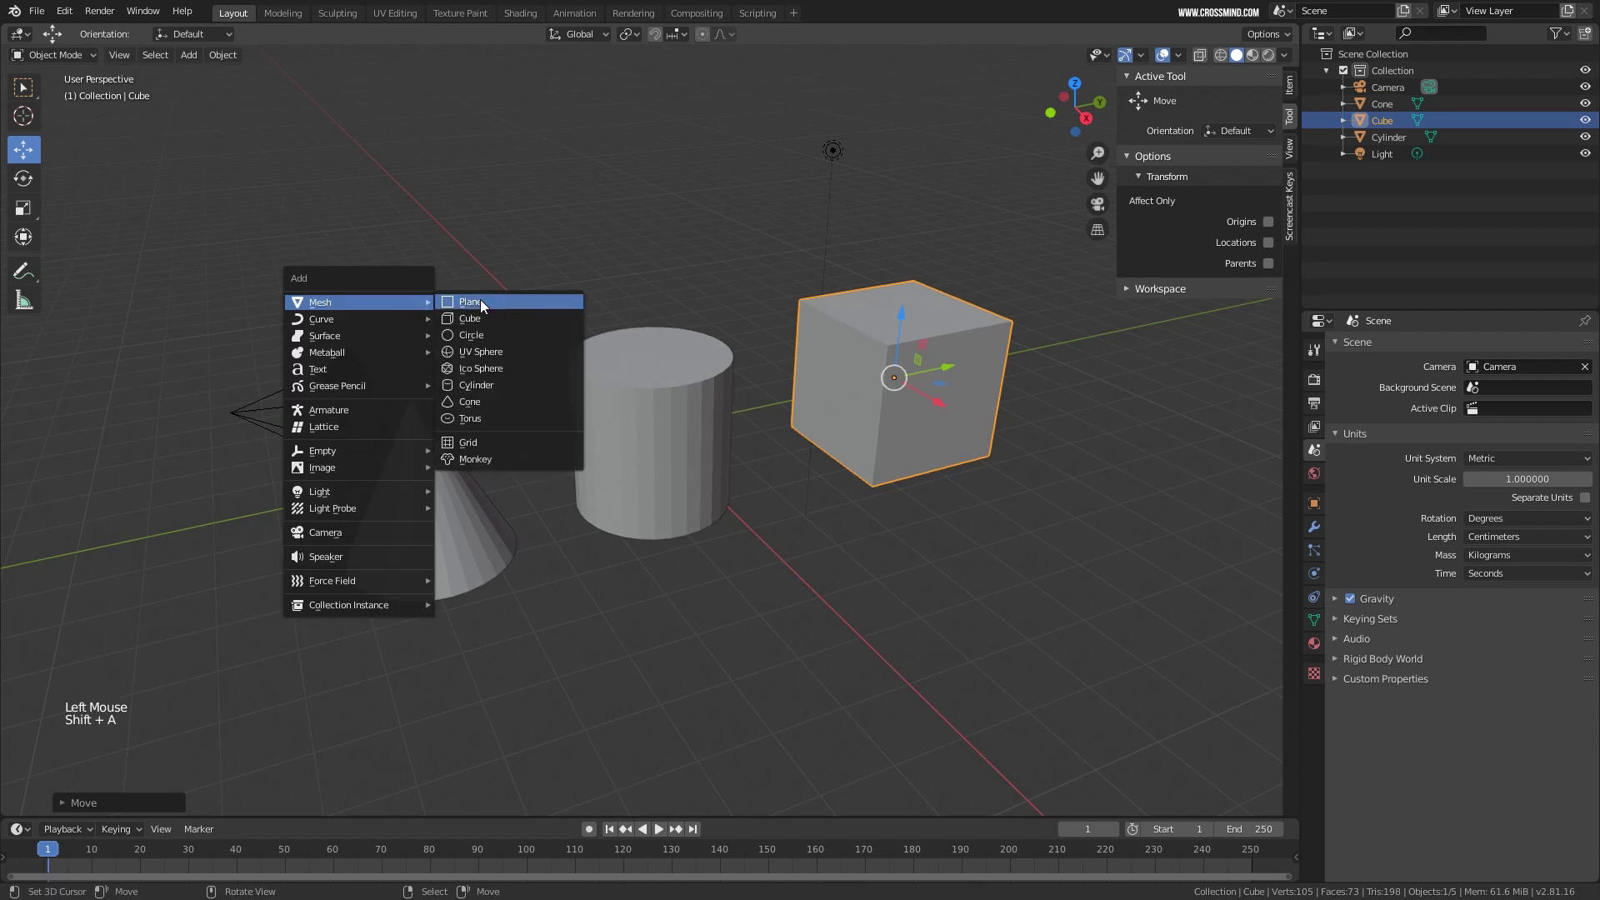
{"action": "left_click", "coordinate": [470, 419]}
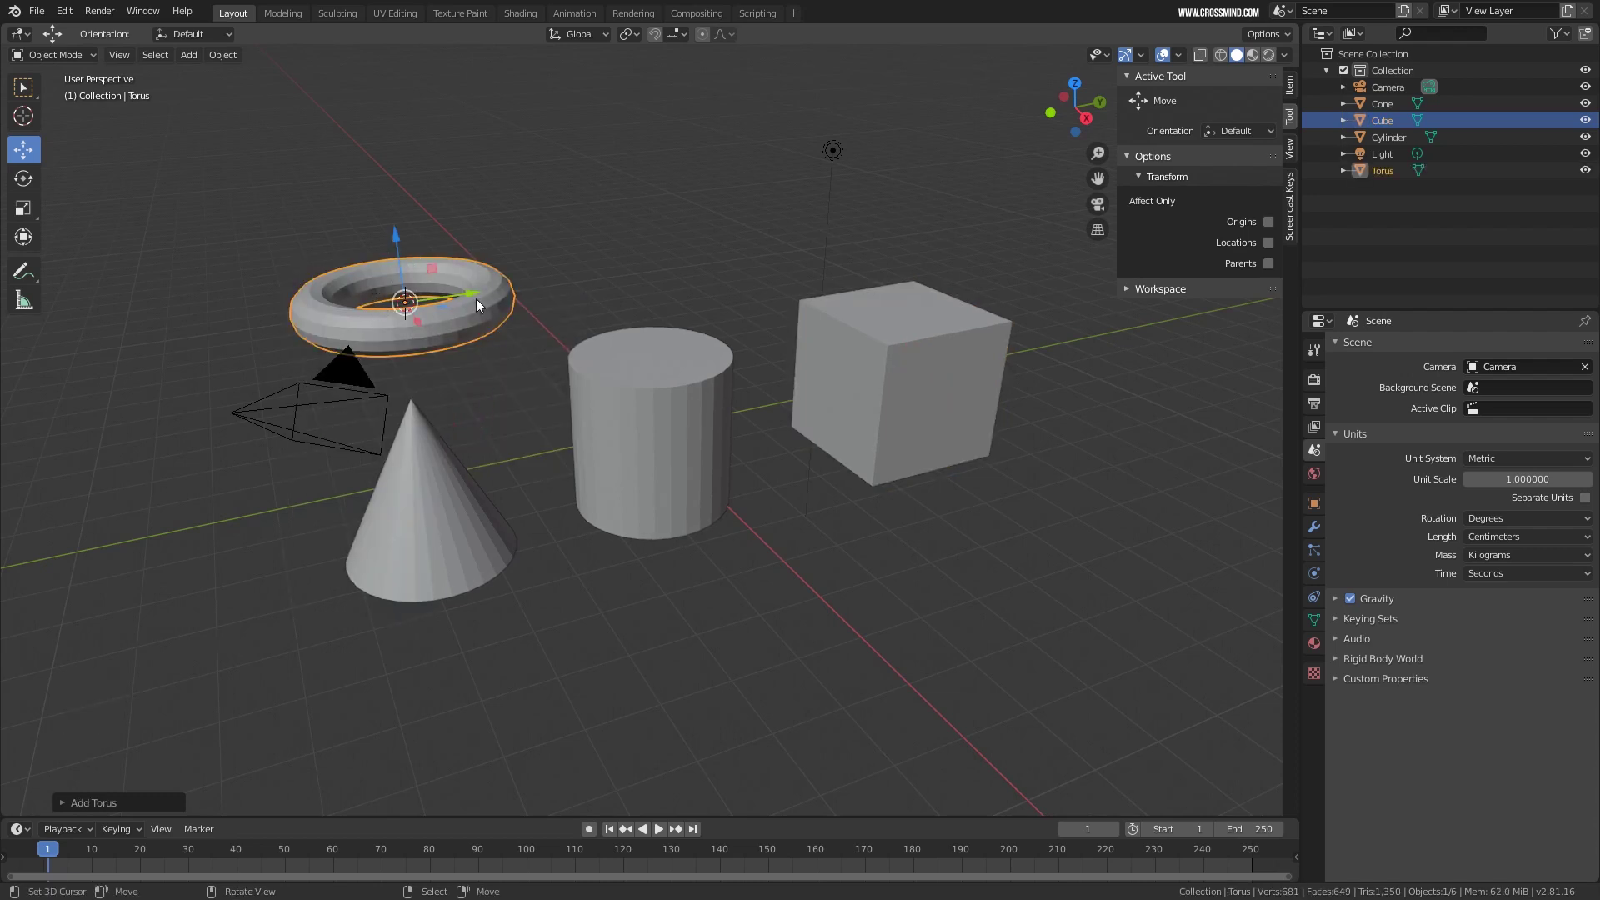
Place the 3D cursor in the empty foreground in front of the cube and add a second cone there.
{"action": "left_click", "coordinate": [1064, 632]}
{"action": "key", "text": "shift+a"}
{"action": "mouse_move", "coordinate": [1020, 577]}
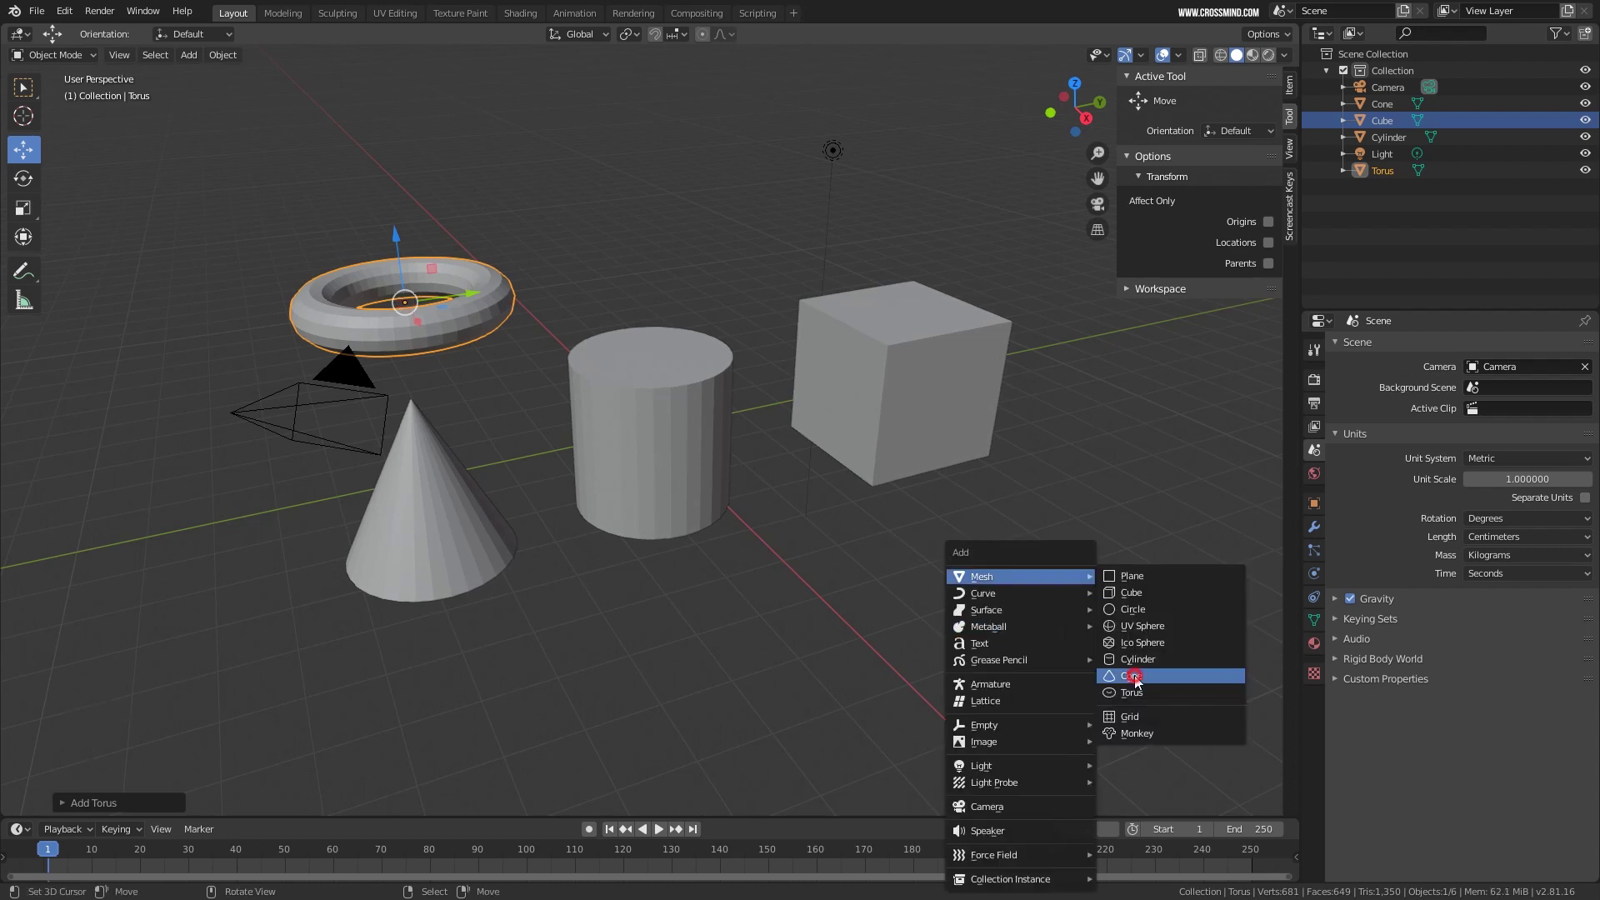
{"action": "left_click", "coordinate": [1136, 677]}
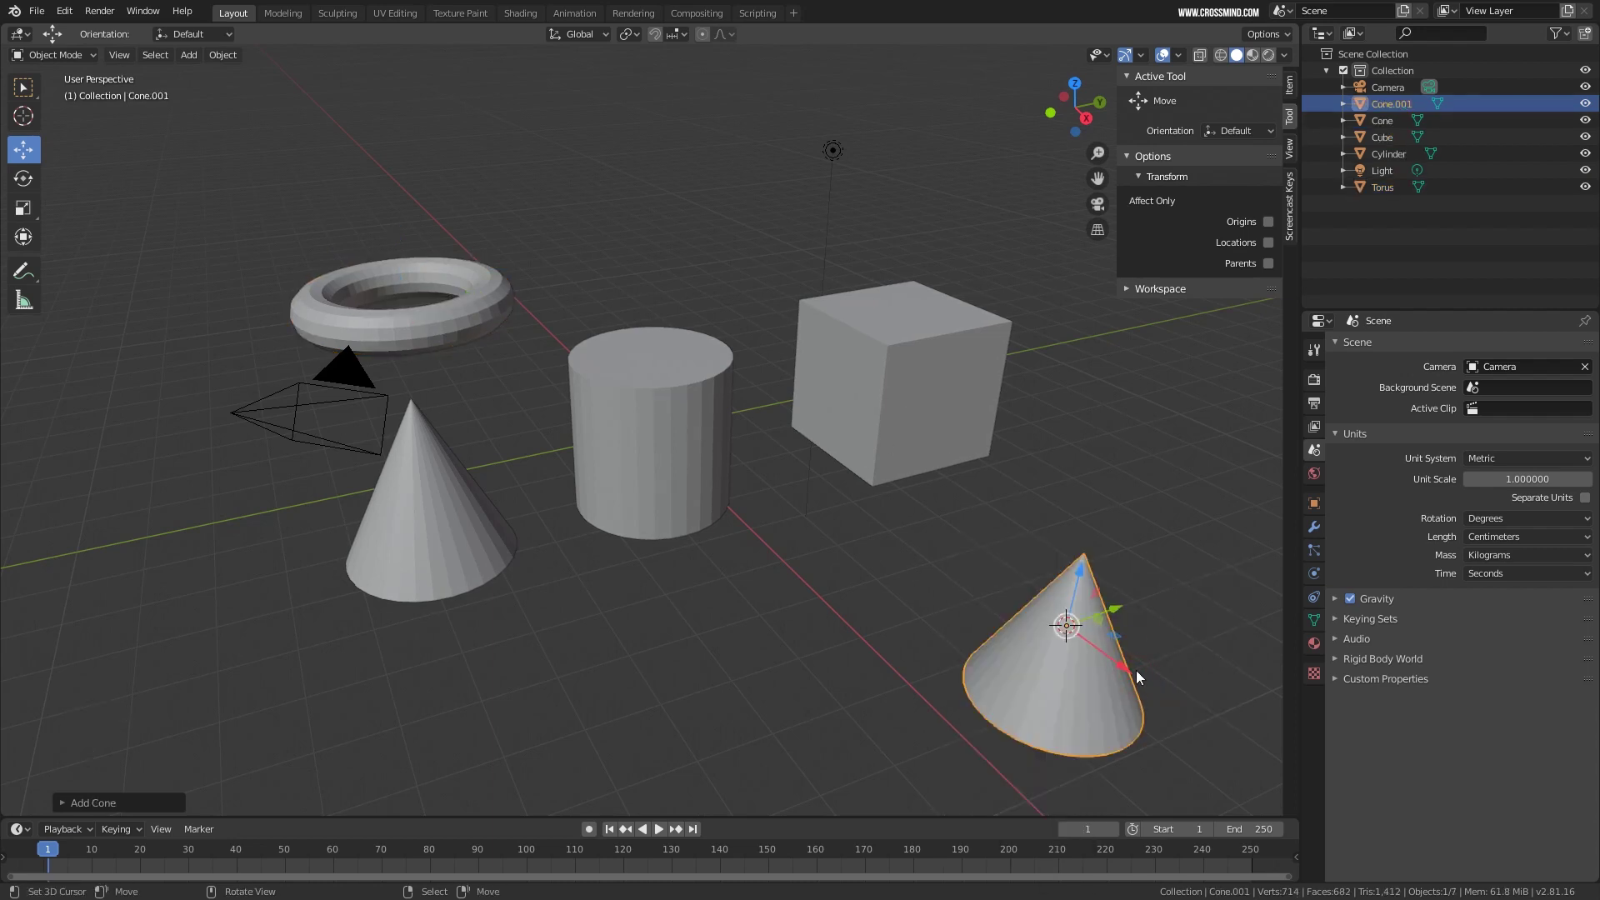
Try the 3D cursor at various spots in empty space and on the objects' surfaces.
{"action": "left_click", "coordinate": [622, 672]}
{"action": "left_click", "coordinate": [829, 598]}
{"action": "left_click", "coordinate": [504, 196]}
{"action": "left_click", "coordinate": [833, 579]}
{"action": "left_click", "coordinate": [332, 162]}
{"action": "left_click", "coordinate": [900, 163]}
{"action": "left_click", "coordinate": [743, 521]}
{"action": "left_click", "coordinate": [905, 513]}
{"action": "left_click", "coordinate": [944, 486]}
{"action": "left_click", "coordinate": [917, 394]}
{"action": "middle_click_drag", "start_coordinate": [892, 437], "coordinate": [950, 433]}
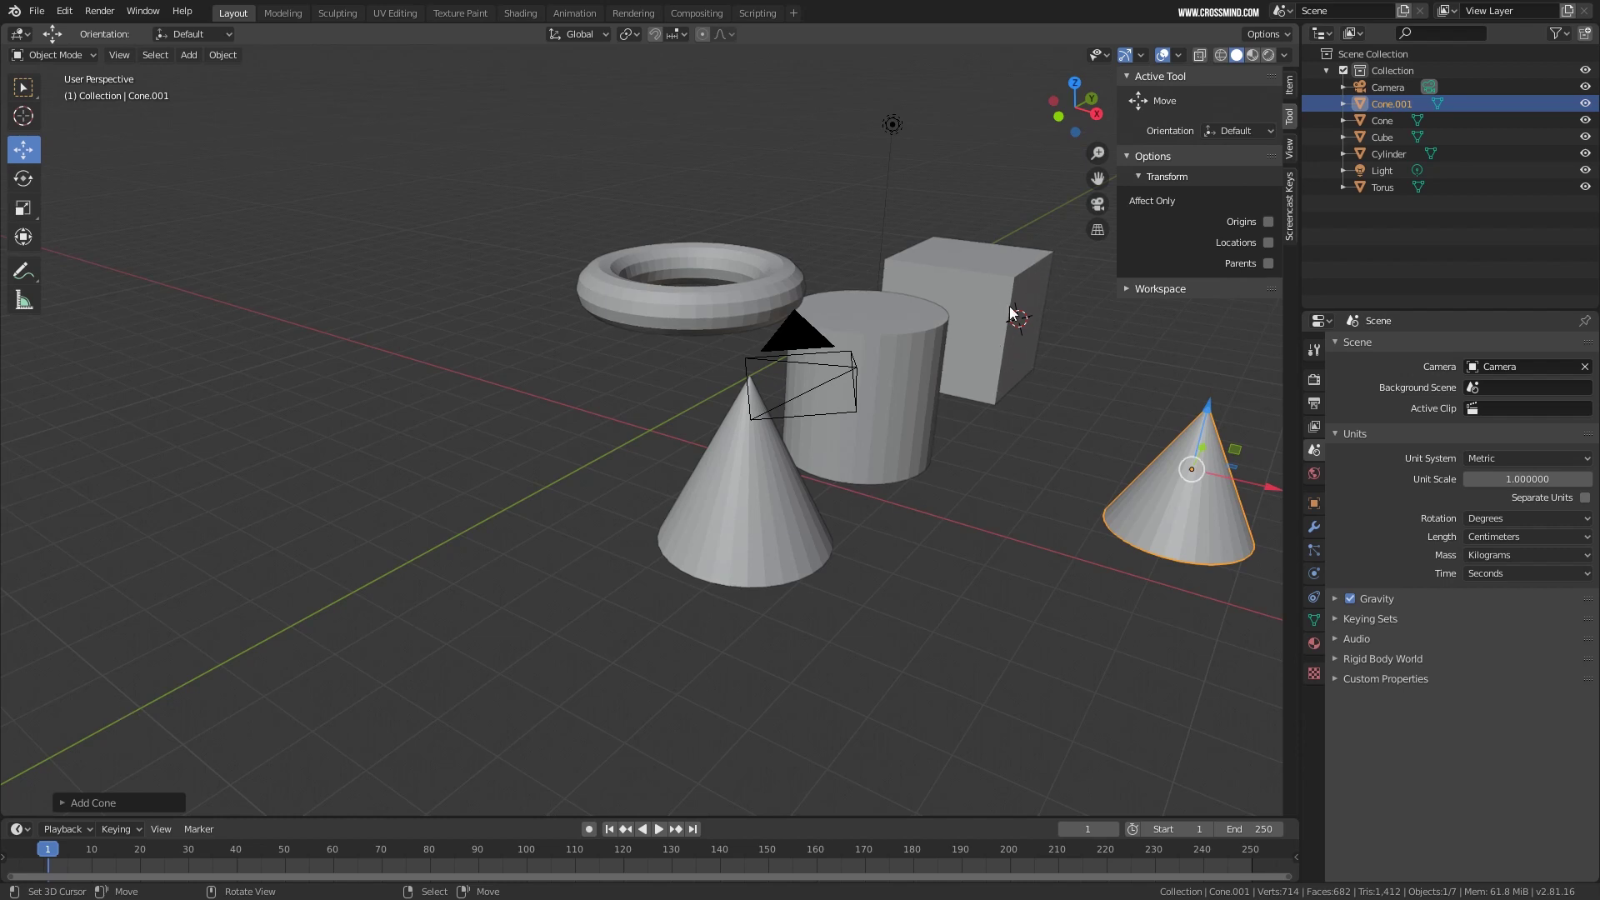
{"action": "middle_click_drag", "start_coordinate": [878, 402], "coordinate": [530, 428]}
Place the 3D cursor on the tip of the first cone and add a UV sphere there.
{"action": "left_click", "coordinate": [418, 402]}
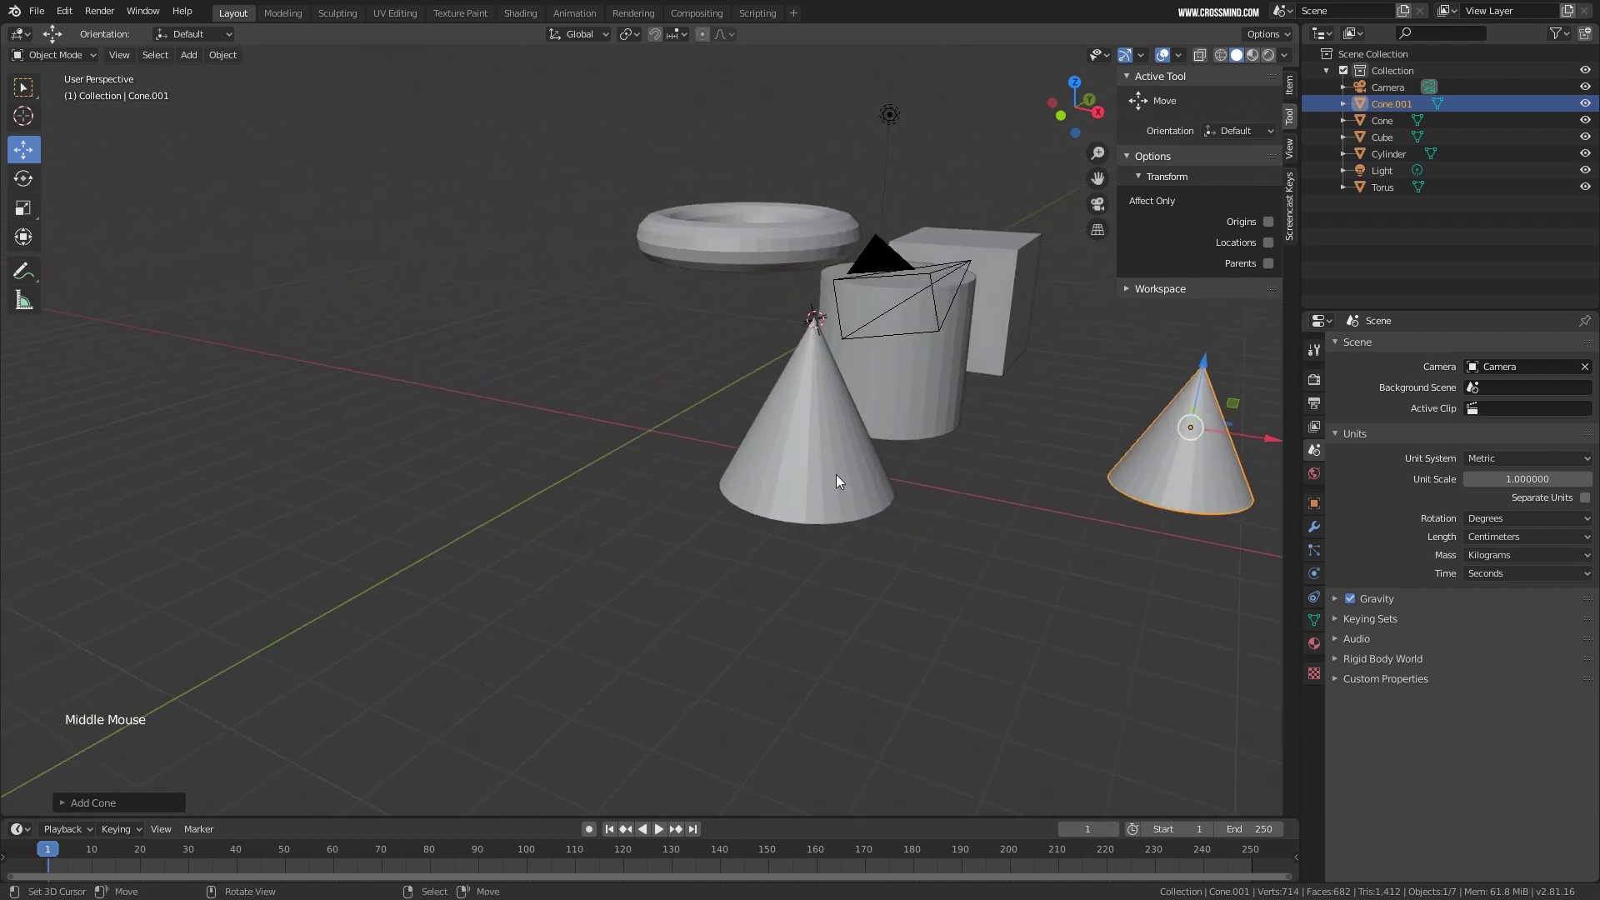
{"action": "middle_click_drag", "start_coordinate": [837, 473], "coordinate": [777, 473]}
{"action": "key", "text": "shift+a"}
{"action": "mouse_move", "coordinate": [809, 472]}
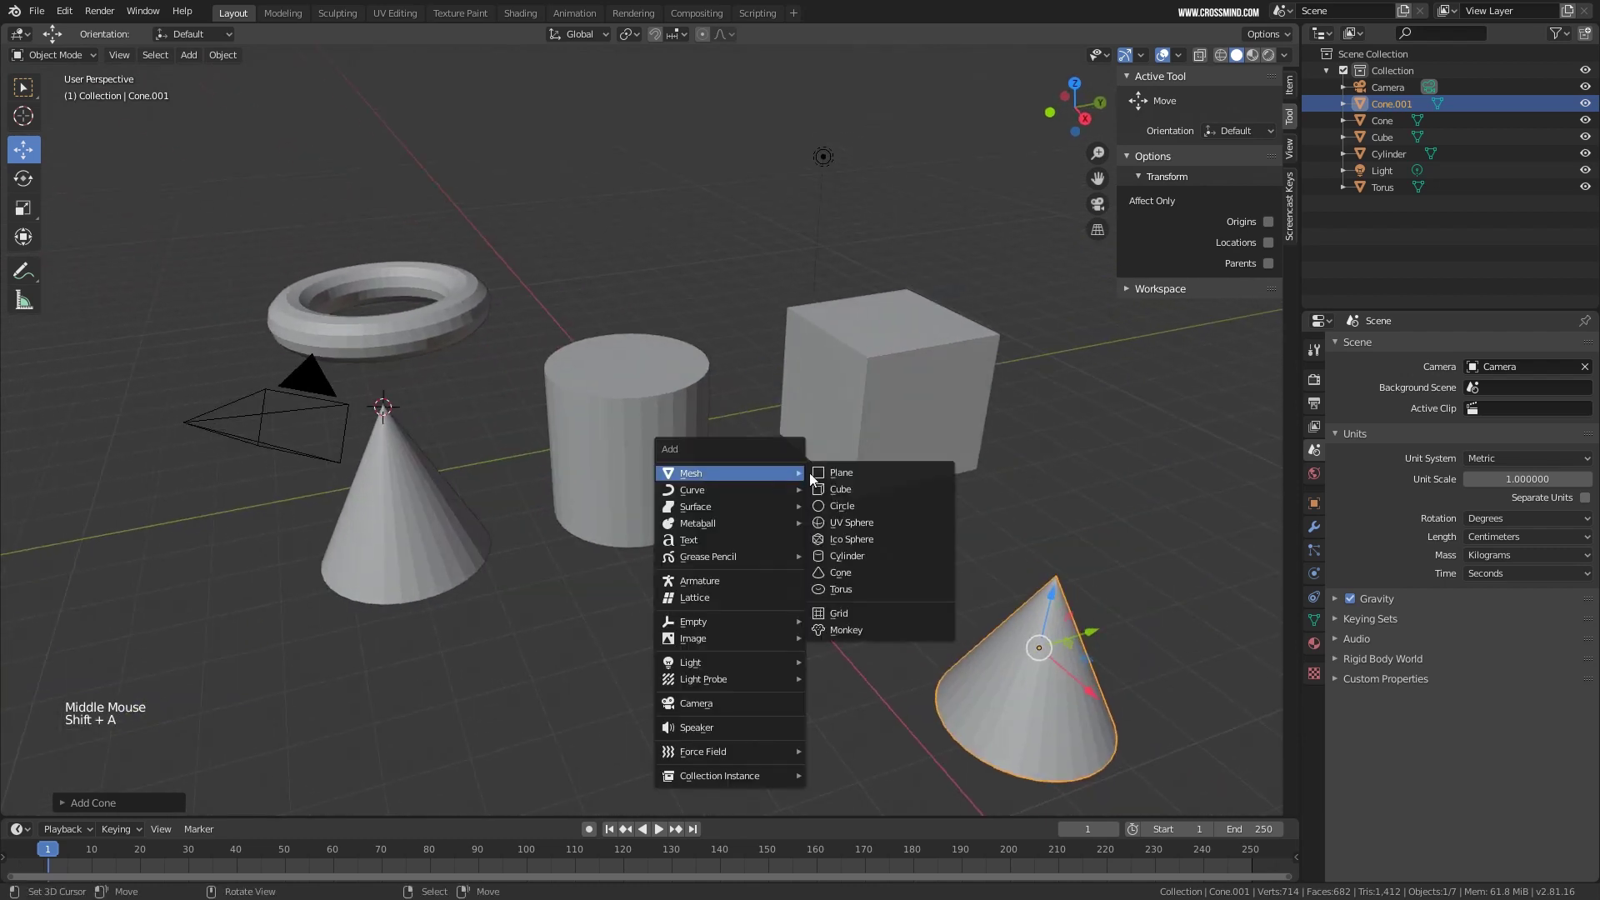
{"action": "left_click", "coordinate": [863, 522]}
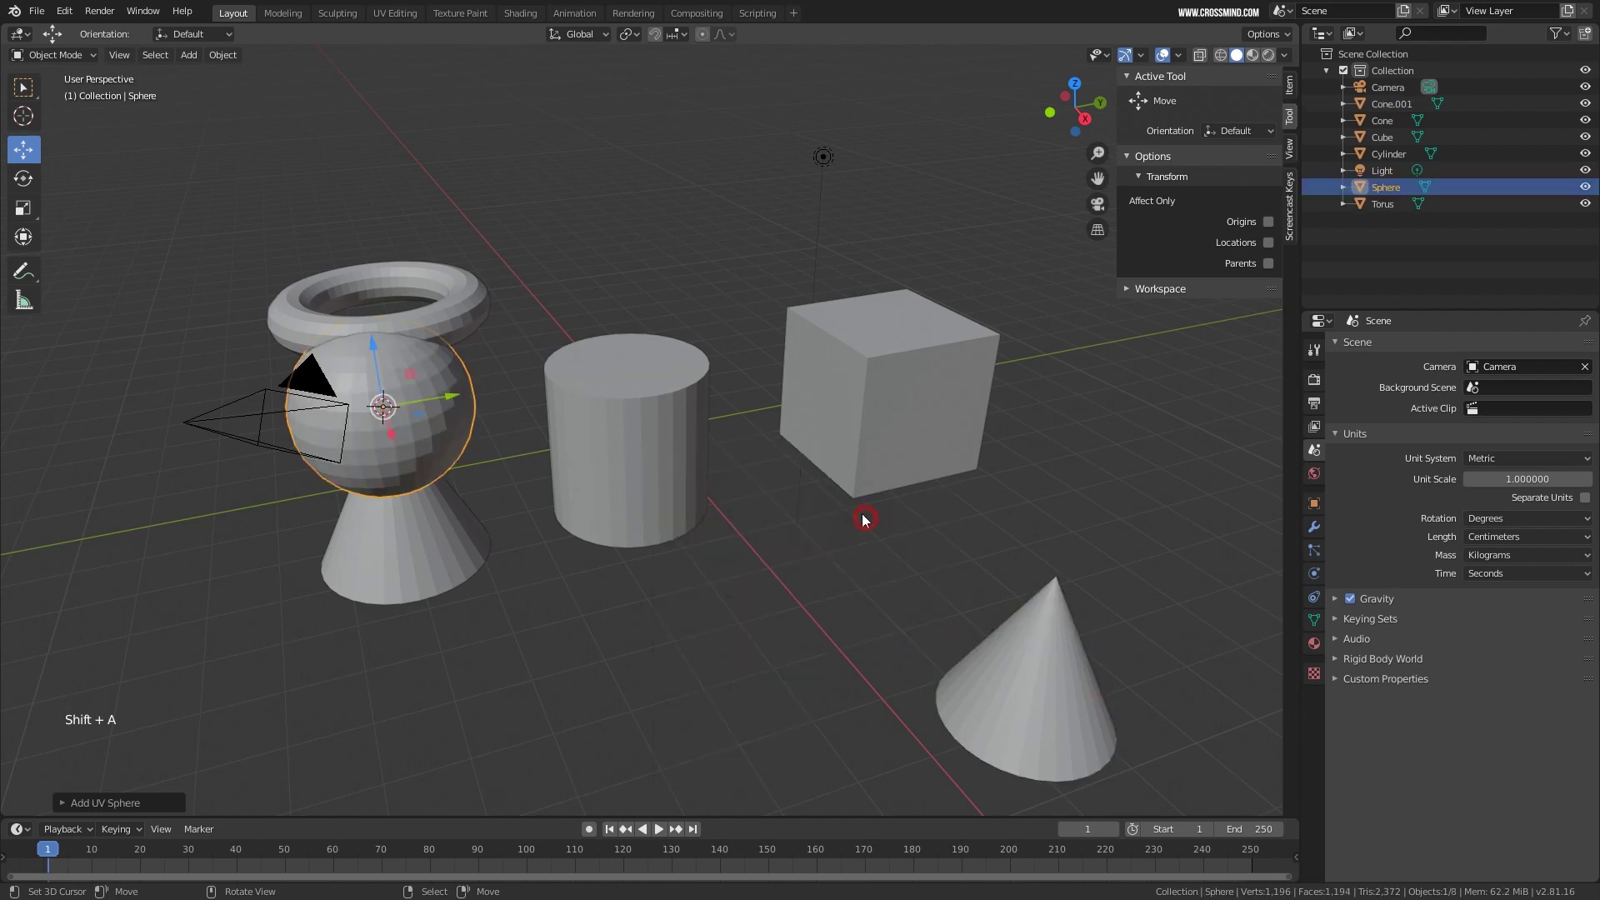
Scale the new UV sphere down to a small ball on the cone's tip.
{"action": "key", "text": "s"}
{"action": "left_click", "coordinate": [454, 427]}
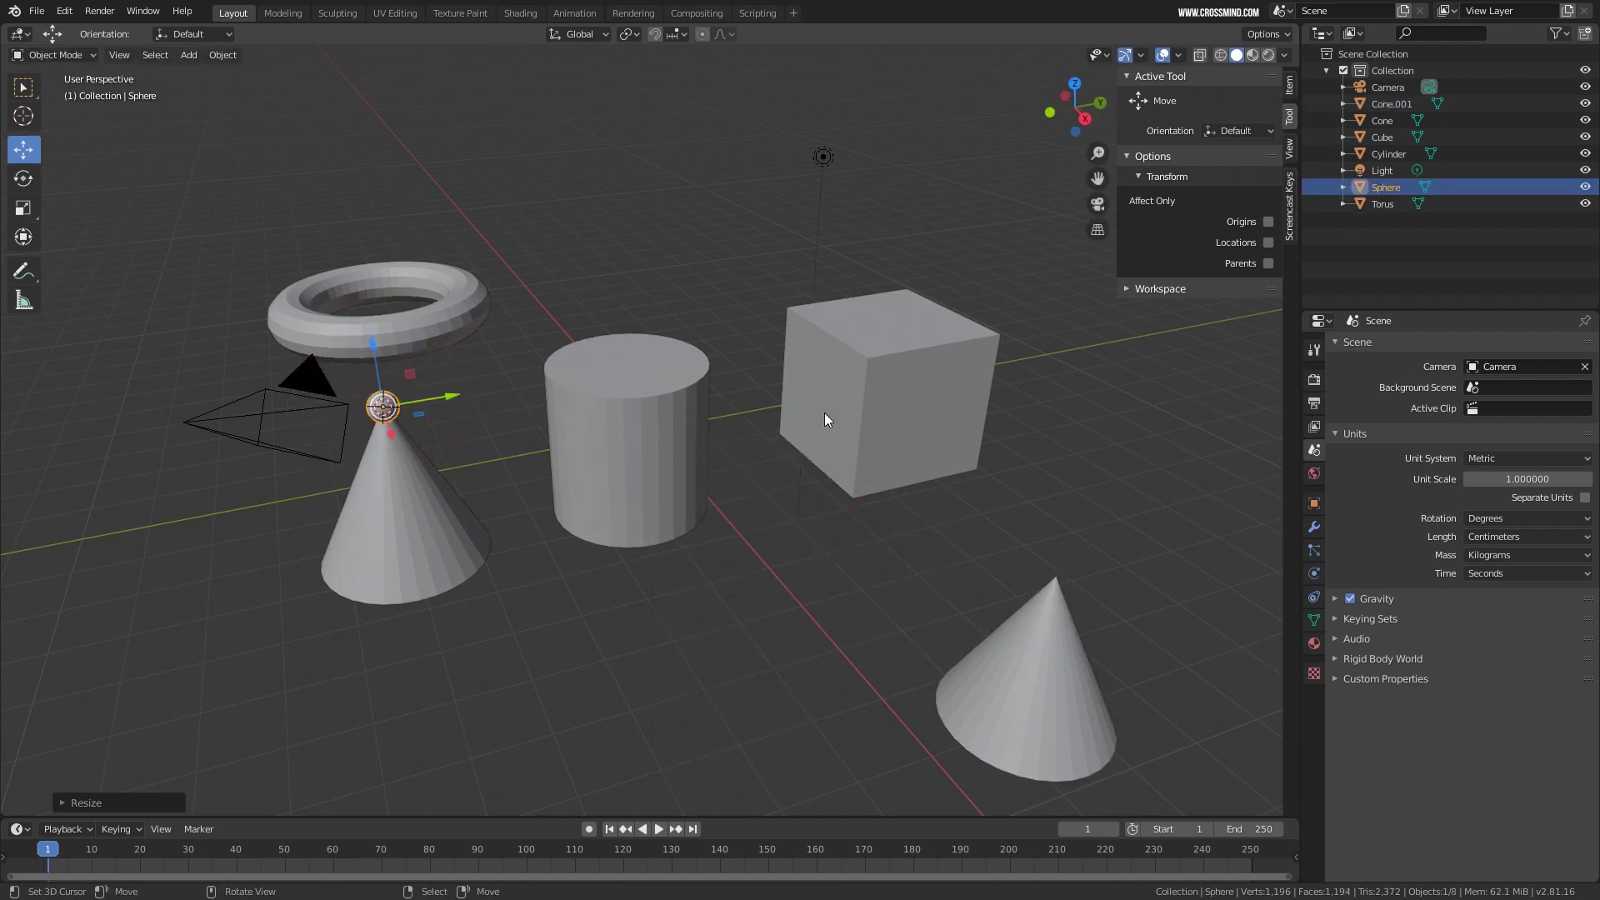
Place the 3D cursor on the large cube's front right face, add a cube there and scale it down to a small block.
{"action": "left_click", "coordinate": [923, 412]}
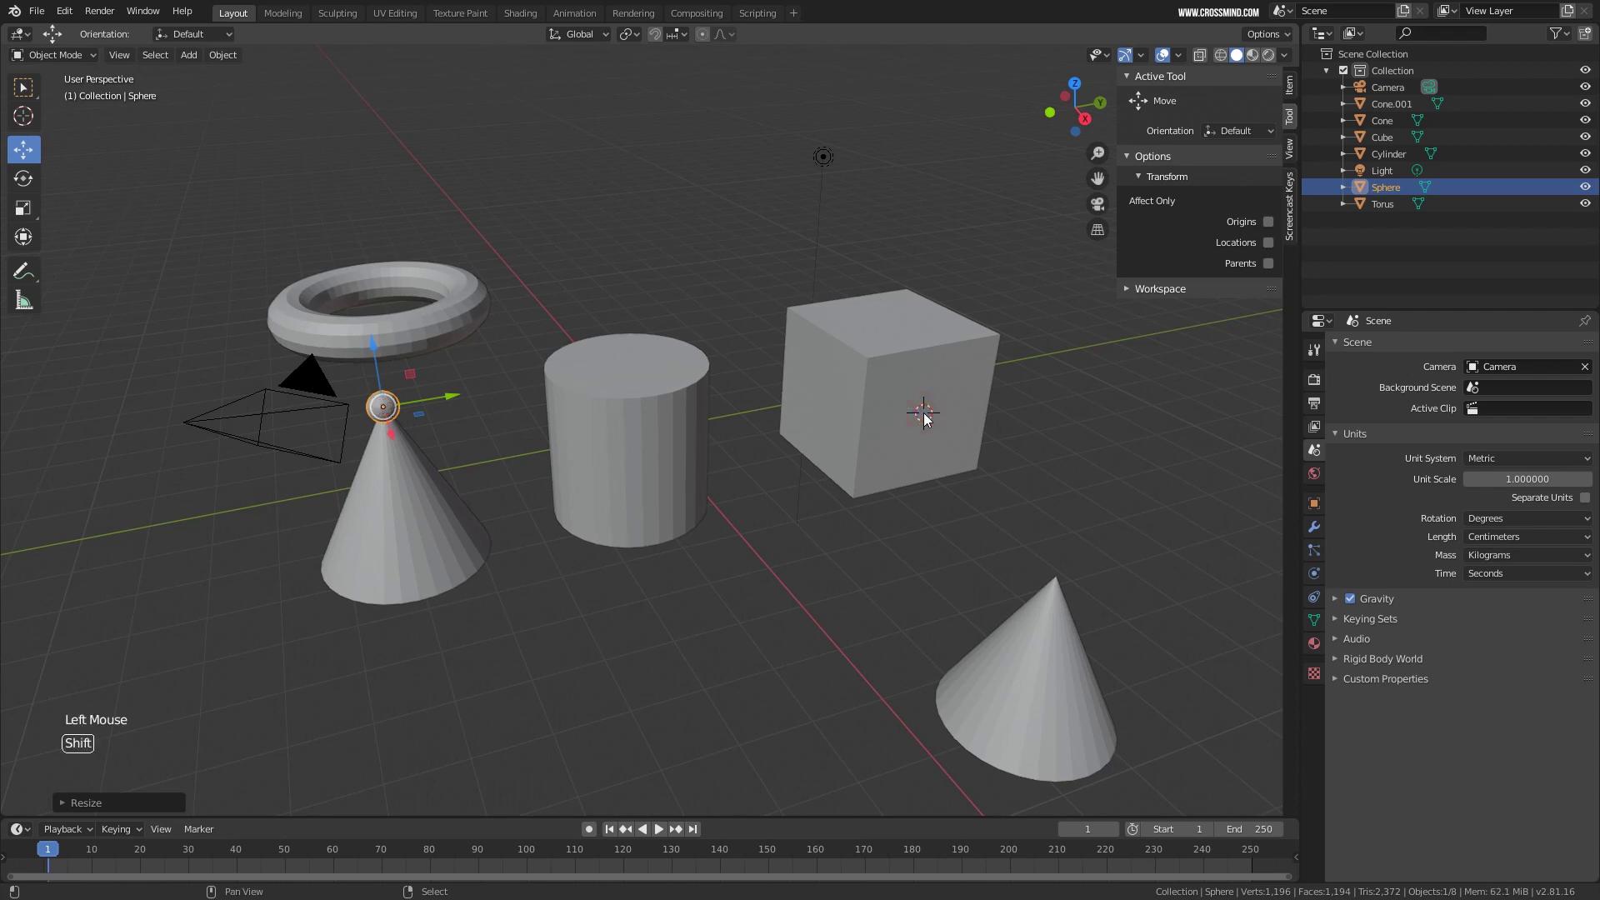
{"action": "key", "text": "shift+a"}
{"action": "mouse_move", "coordinate": [923, 413]}
{"action": "left_click", "coordinate": [987, 429]}
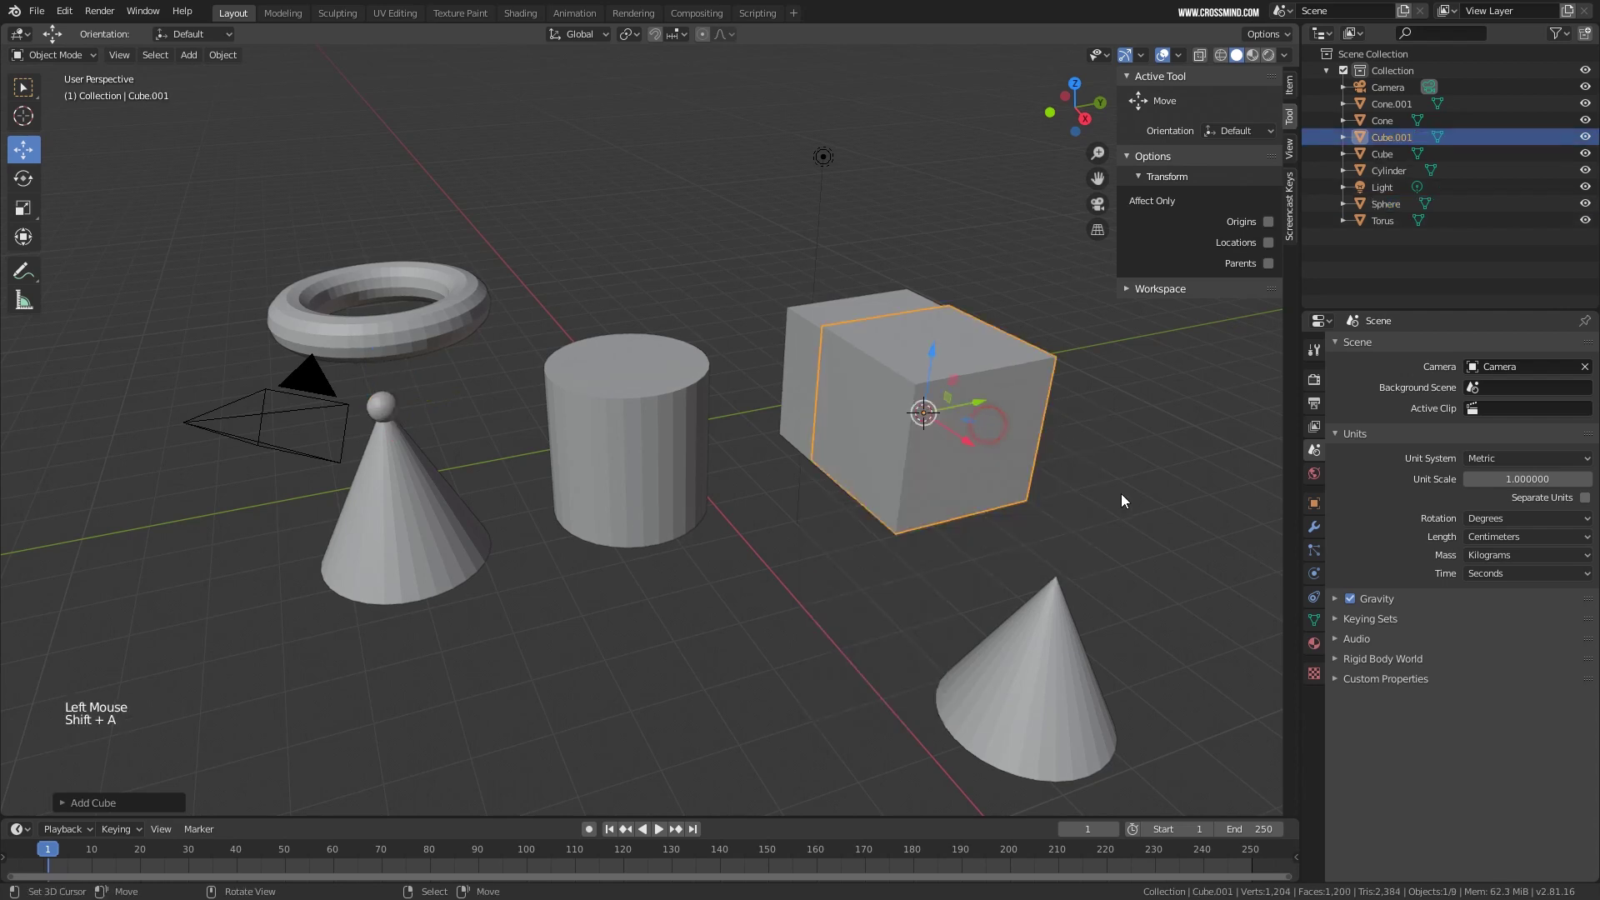
{"action": "key", "text": "s"}
{"action": "left_click", "coordinate": [977, 465]}
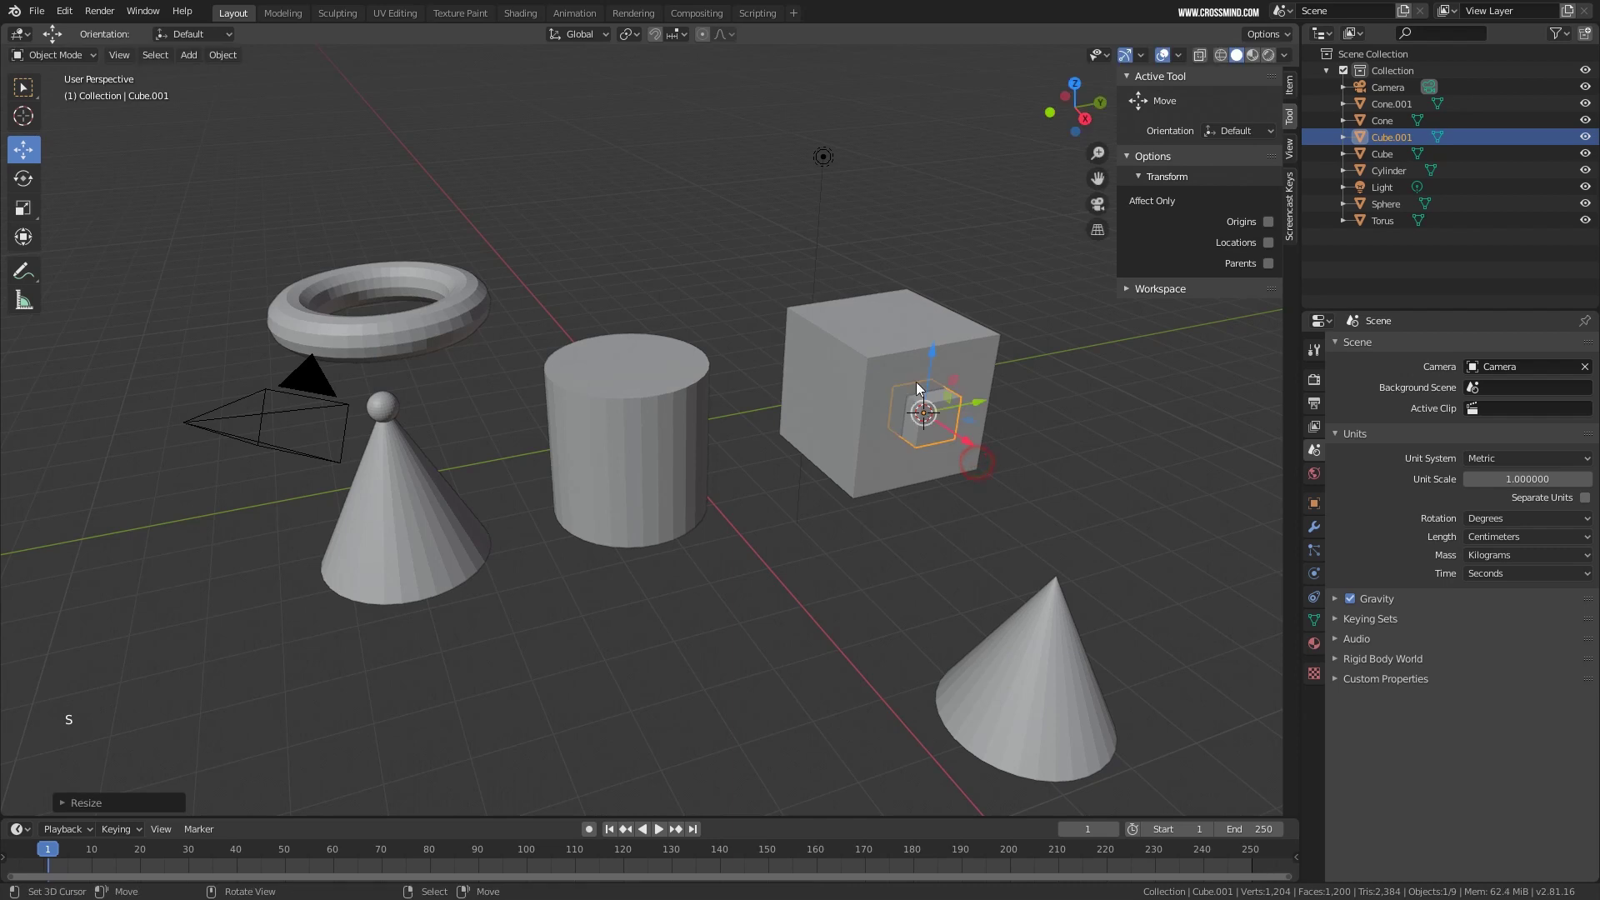
Place the 3D cursor on the large cube's top face, add a cube there and shrink it to a small block.
{"action": "key", "text": "shift+a"}
{"action": "mouse_move", "coordinate": [890, 325]}
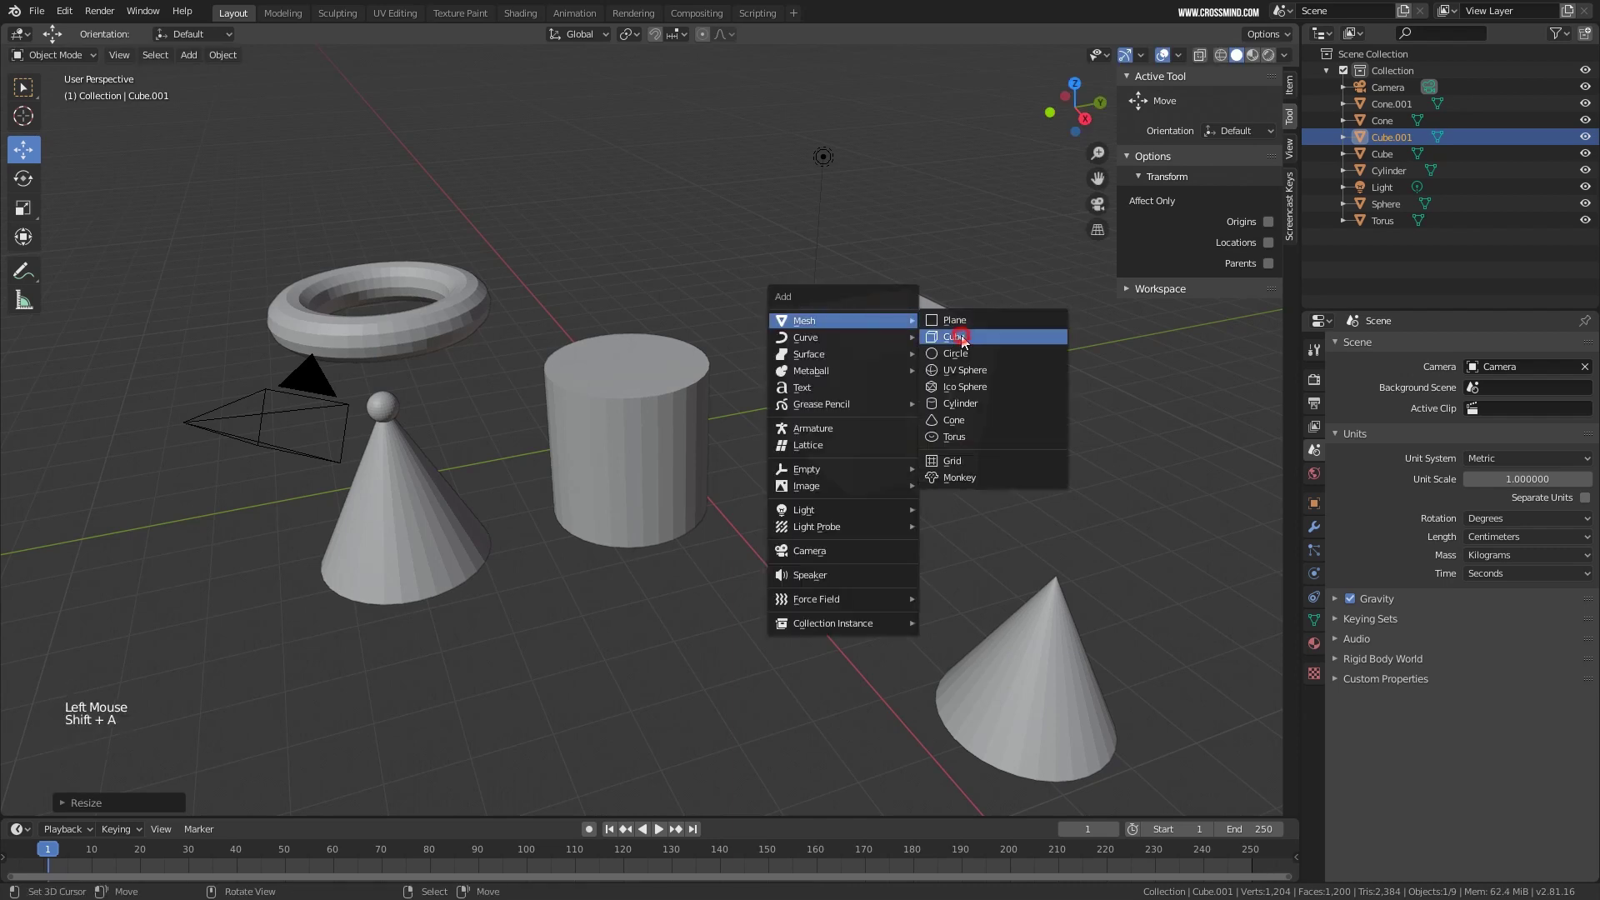
{"action": "left_click", "coordinate": [954, 338]}
{"action": "key", "text": "s"}
{"action": "left_click", "coordinate": [926, 404]}
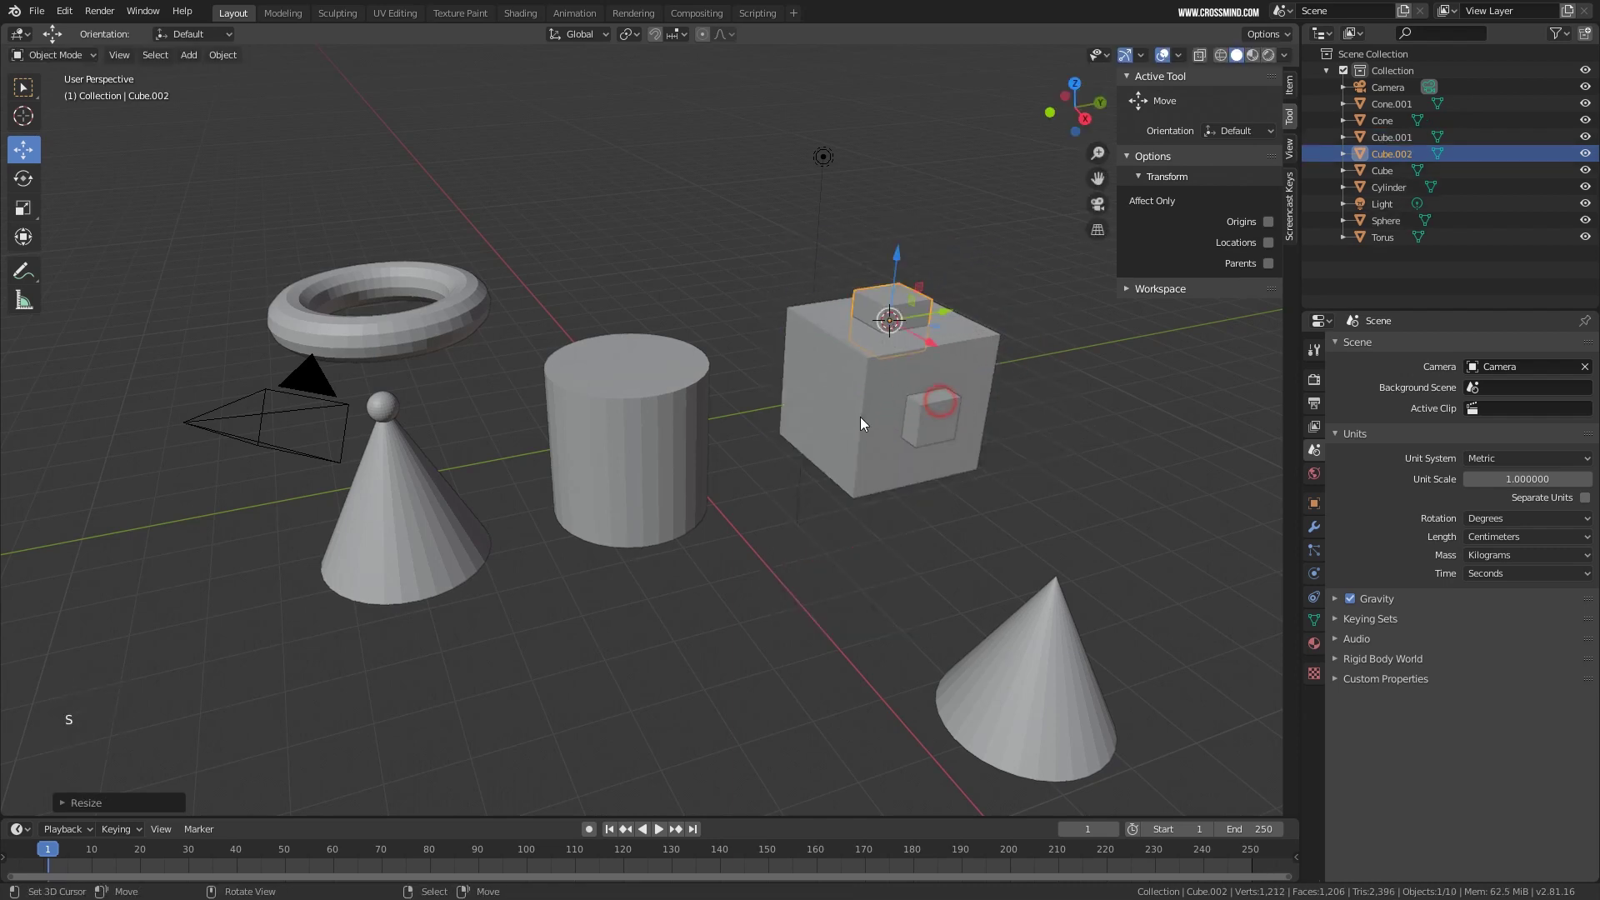
Place the 3D cursor on the large cube's left face, add a cube there and scale it to about 0.27.
{"action": "left_click", "coordinate": [818, 401]}
{"action": "key", "text": "shift+a"}
{"action": "left_click", "coordinate": [883, 419]}
{"action": "key", "text": "s"}
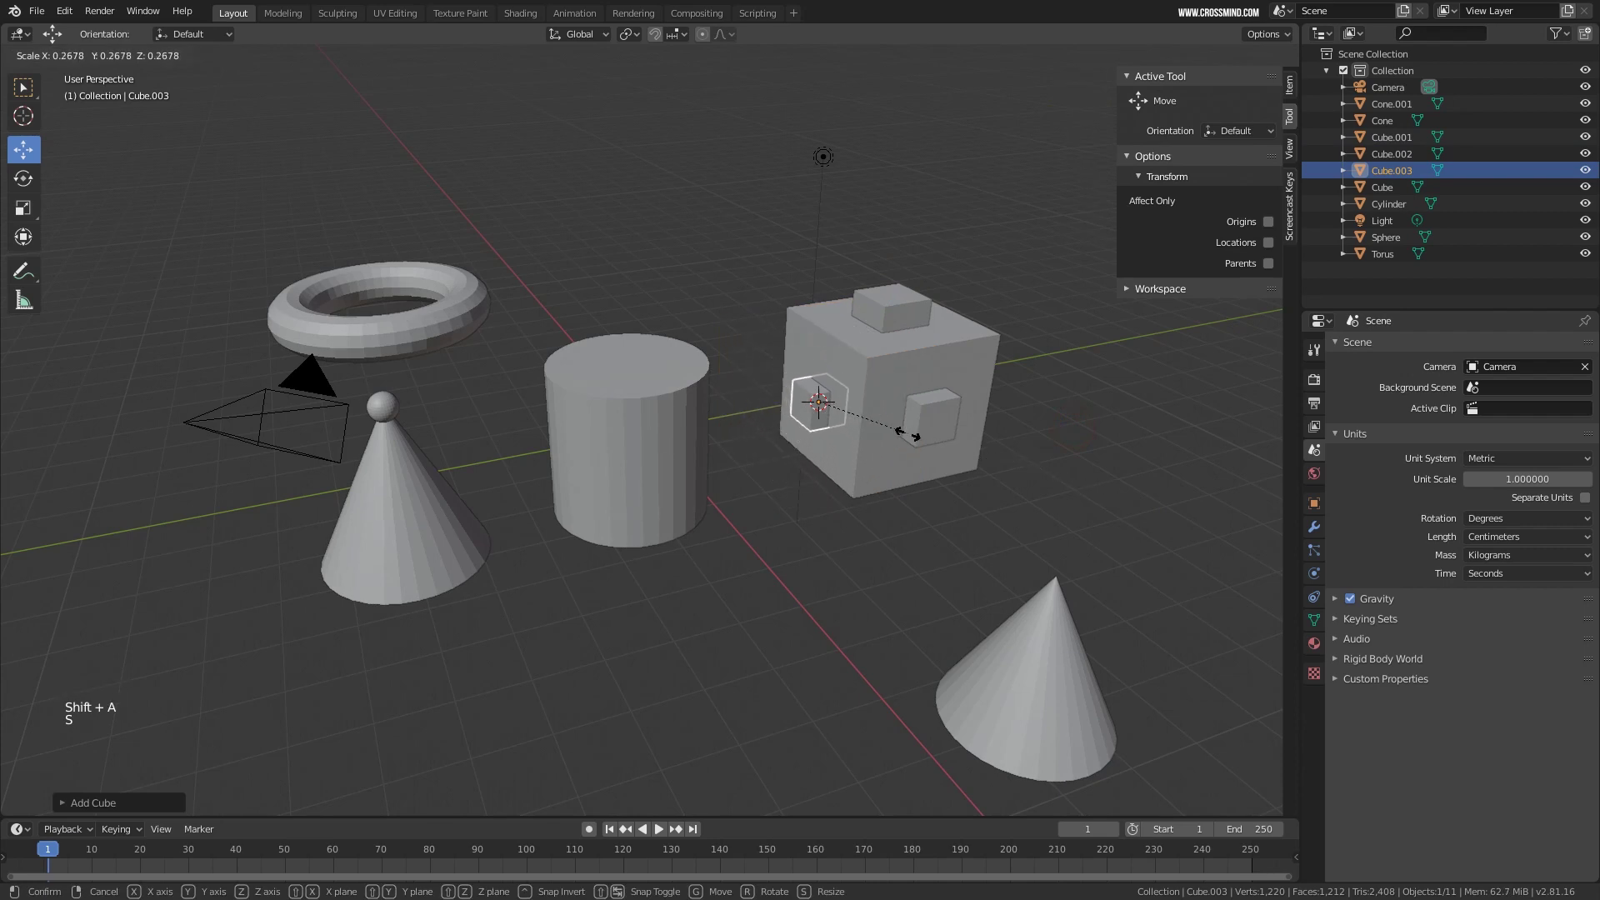
{"action": "left_click", "coordinate": [902, 430]}
Try the 3D cursor at several spots in the empty space around the cylinder.
{"action": "left_click", "coordinate": [591, 279]}
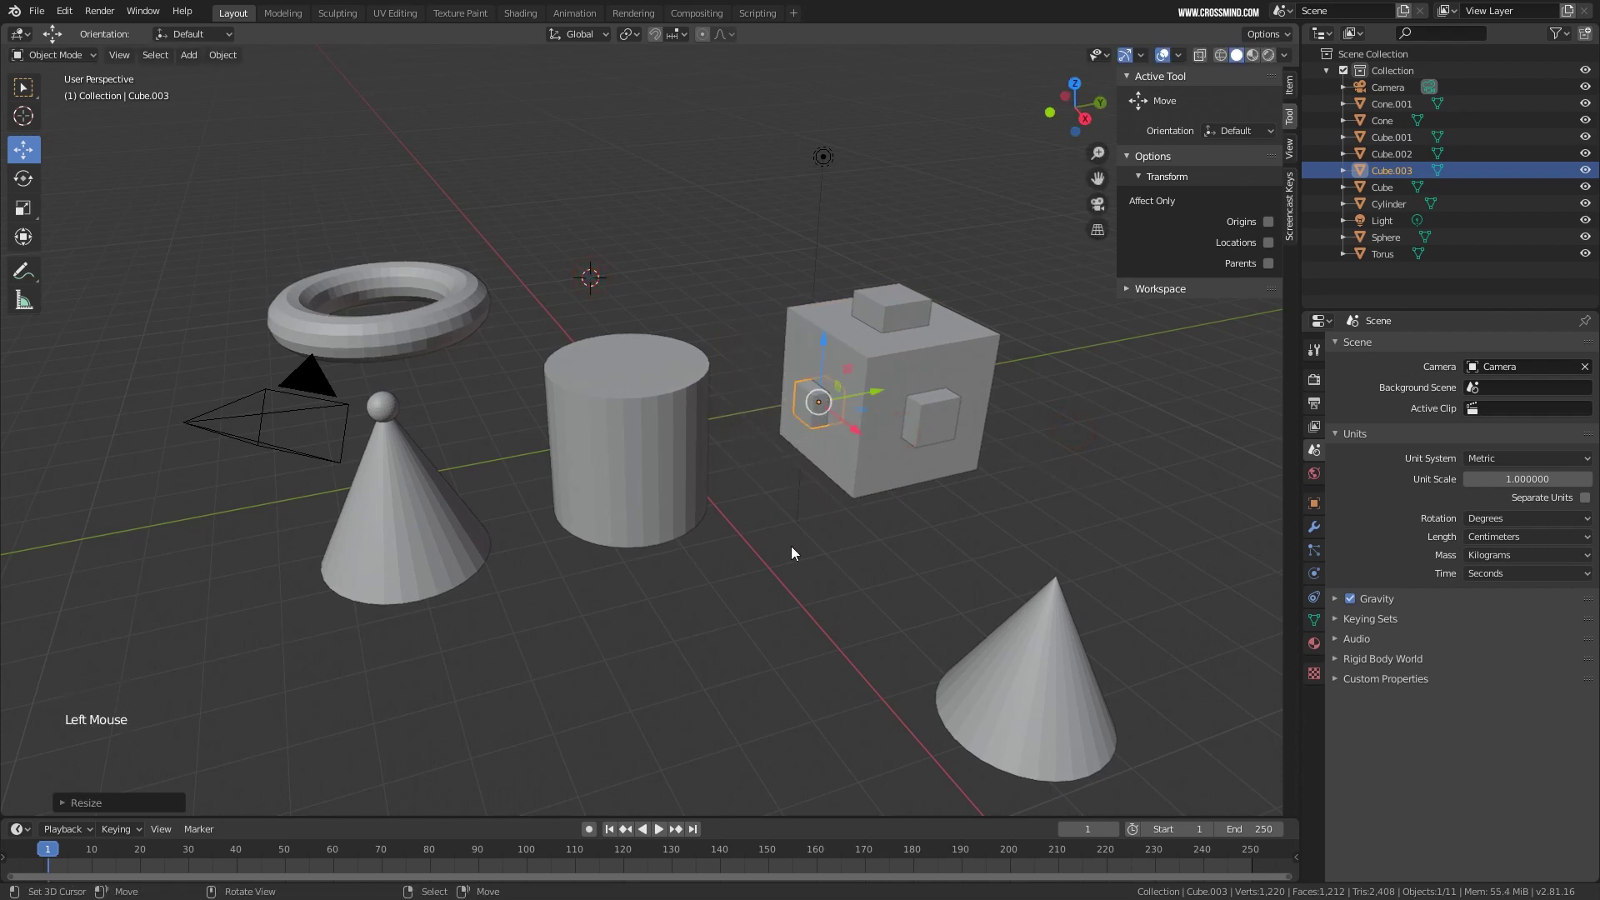
{"action": "left_click", "coordinate": [791, 546]}
{"action": "left_click", "coordinate": [590, 620]}
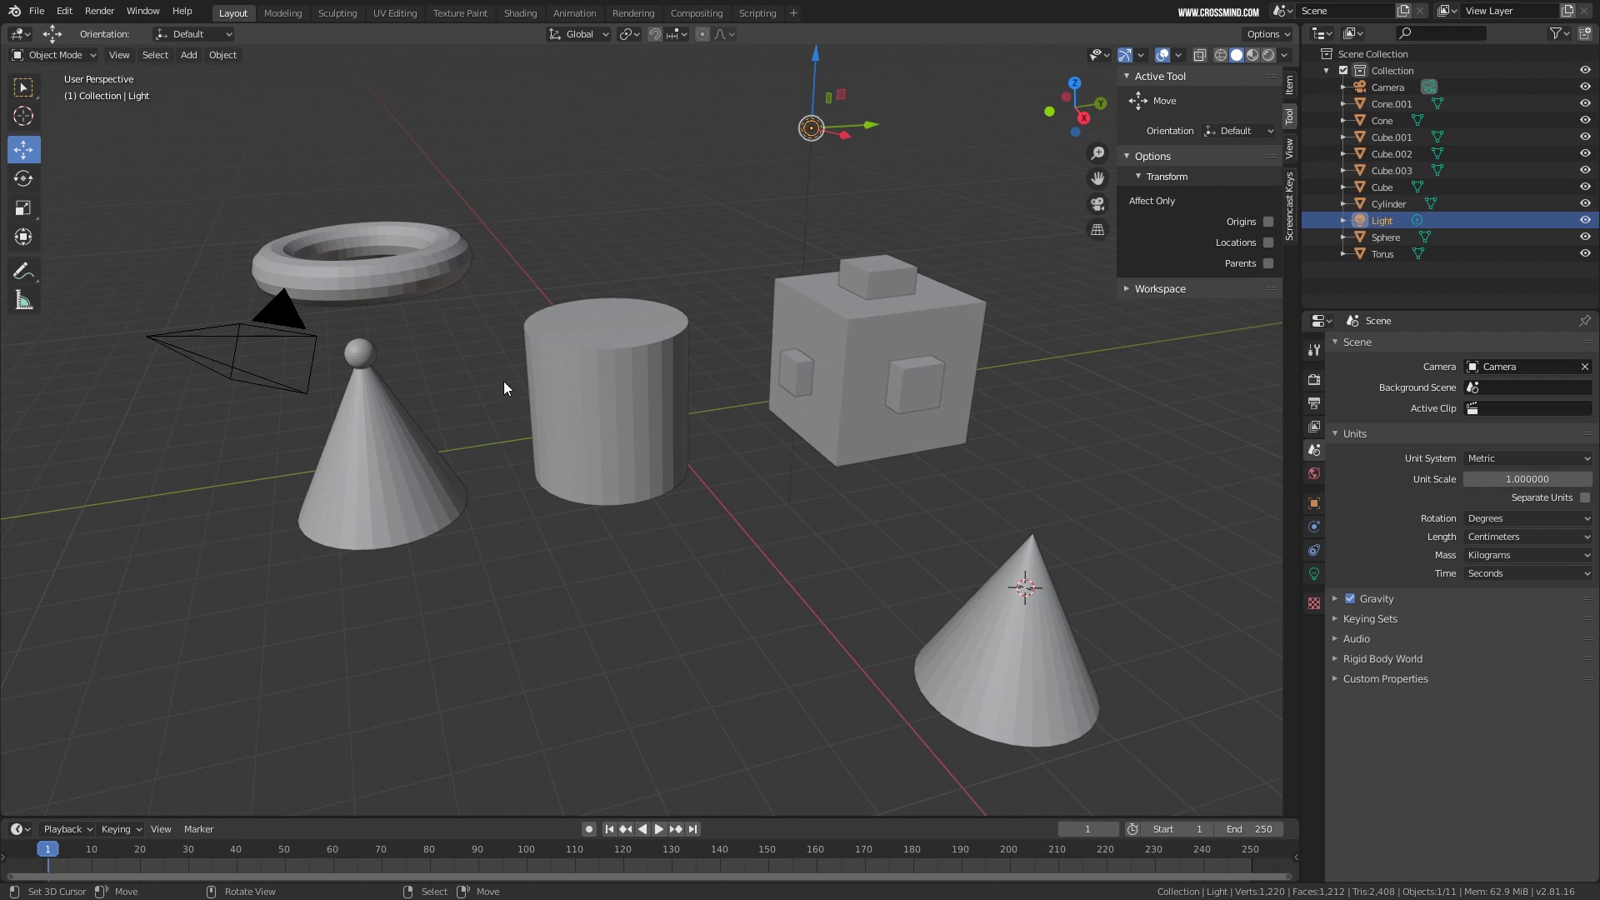
Split the 3D viewport into two side-by-side views and hide the sidebar in both.
{"action": "mouse_move", "coordinate": [1047, 409]}
{"action": "middle_mouse_down"}
{"action": "mouse_move", "coordinate": [685, 391]}
{"action": "mouse_move", "coordinate": [1051, 390]}
{"action": "mouse_move", "coordinate": [1096, 343]}
{"action": "mouse_move", "coordinate": [1067, 442]}
{"action": "mouse_move", "coordinate": [917, 430]}
{"action": "mouse_move", "coordinate": [1043, 405]}
{"action": "middle_mouse_up"}
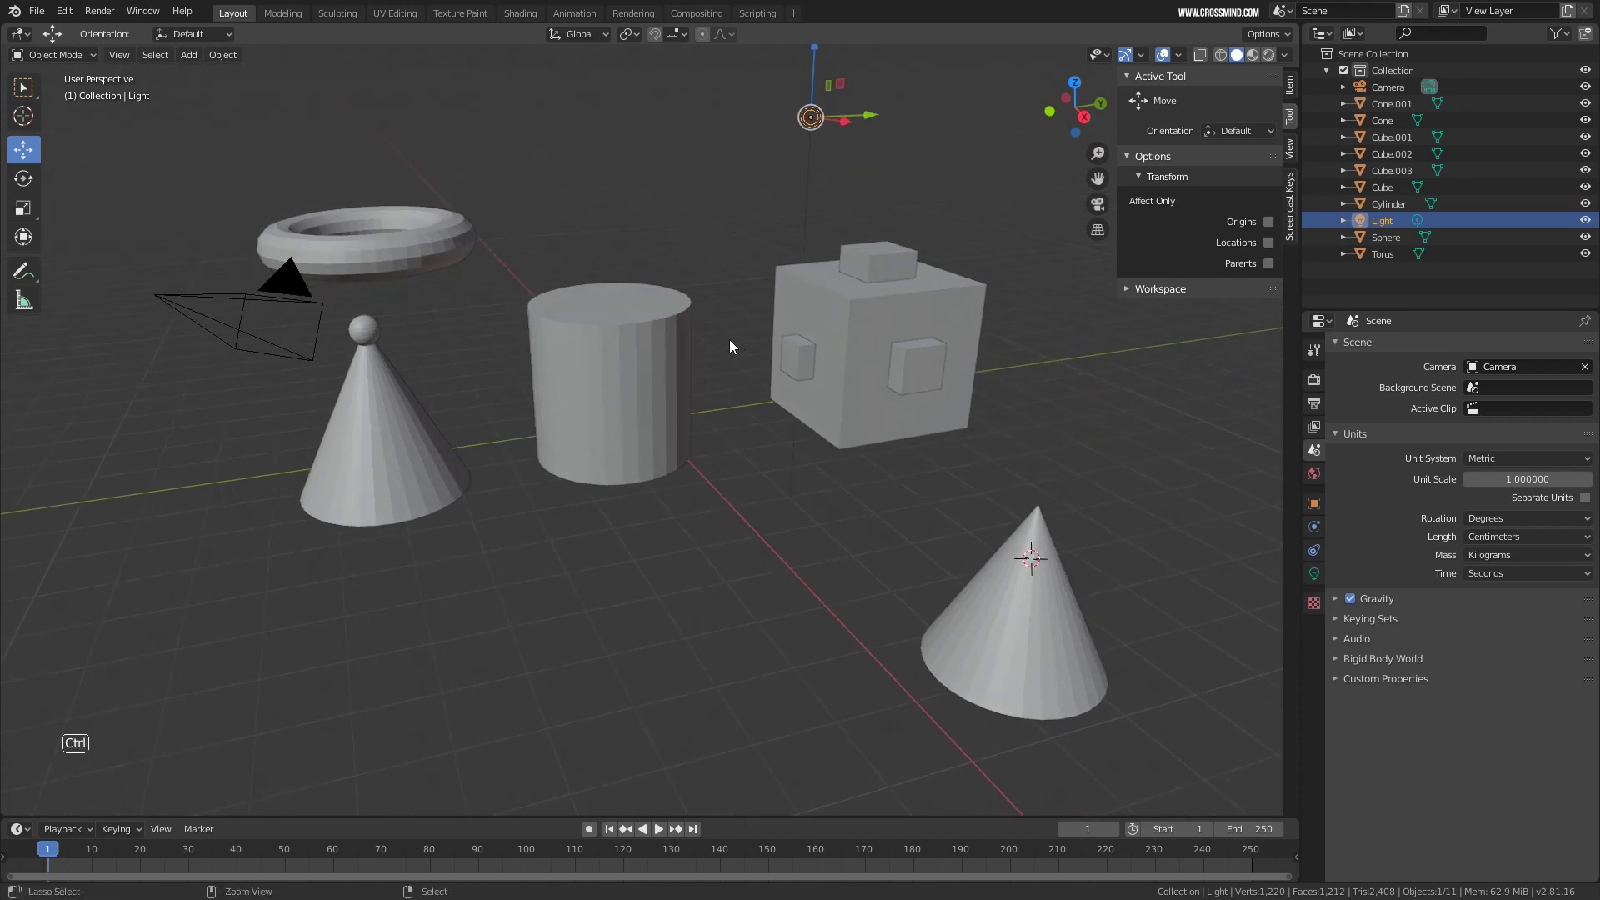
{"action": "scroll", "coordinate": [728, 339], "scroll_direction": "down", "scroll_amount": 1, "text": "ctrl"}
{"action": "middle_click_drag", "start_coordinate": [729, 338], "coordinate": [795, 359], "text": "ctrl"}
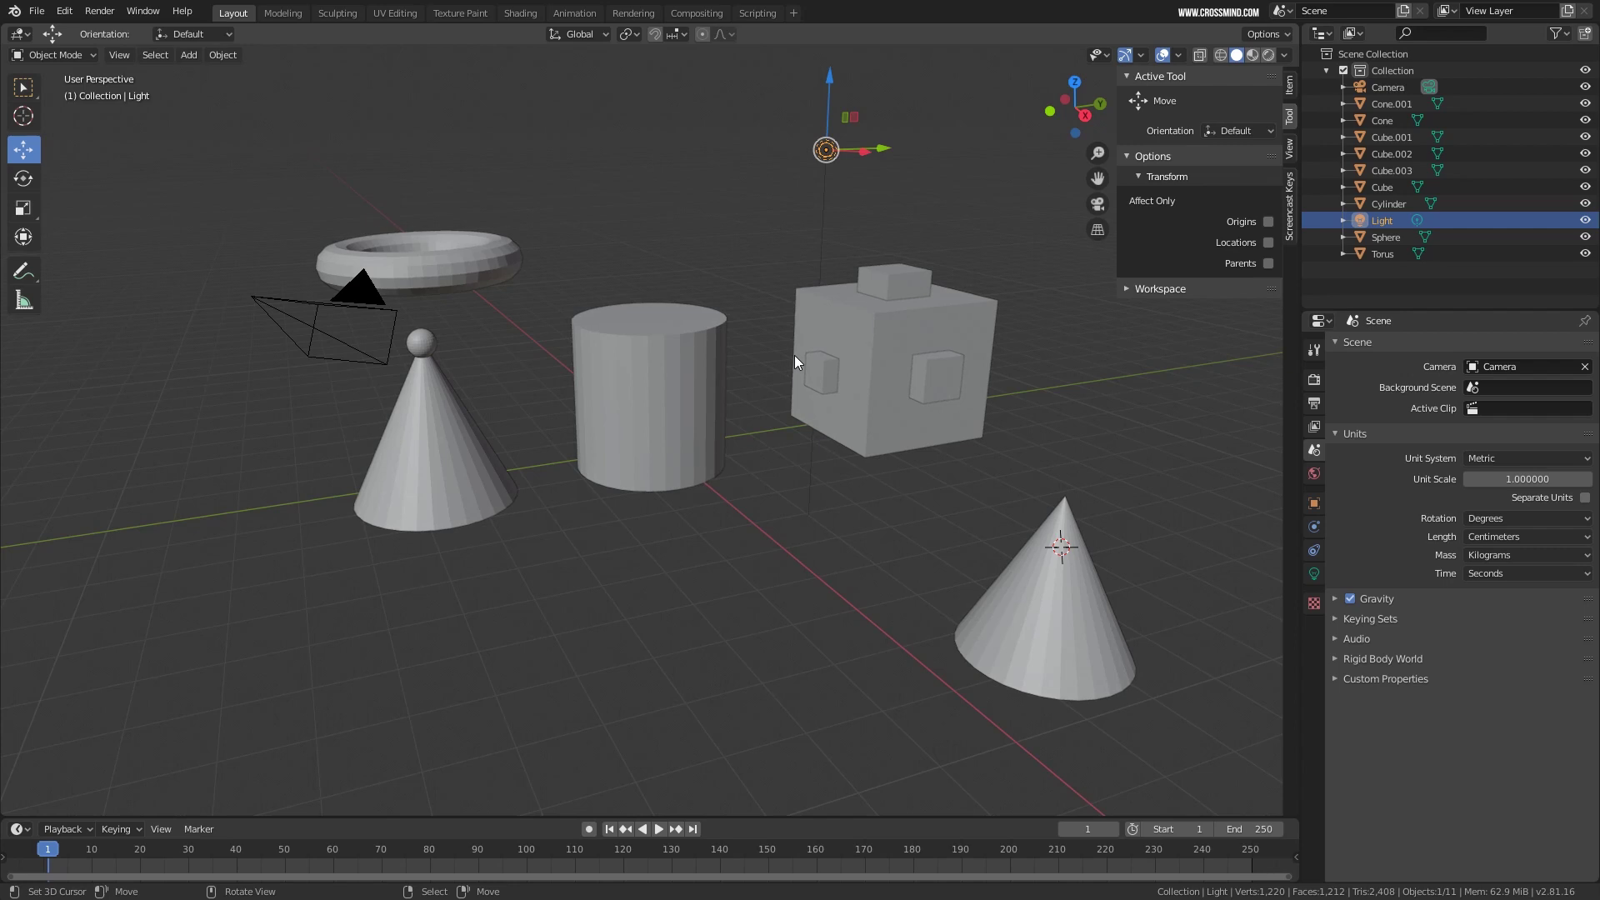
{"action": "left_click_drag", "start_coordinate": [1296, 28], "coordinate": [690, 103]}
{"action": "key", "text": "n"}
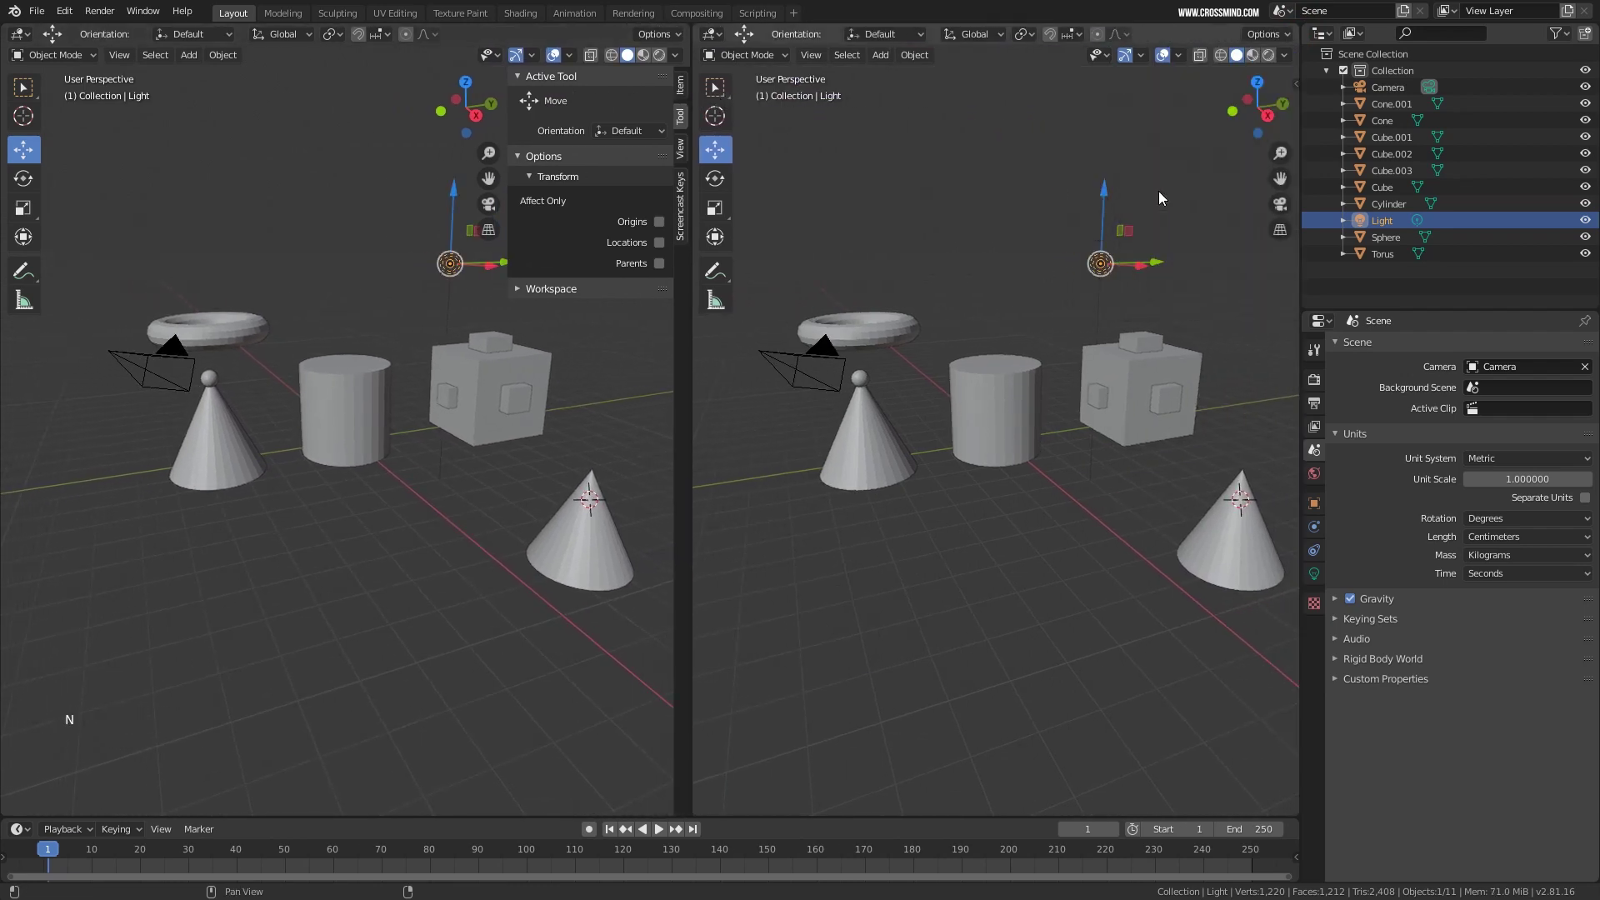
{"action": "key", "text": "n"}
{"action": "middle_click_drag", "start_coordinate": [787, 205], "coordinate": [1024, 416]}
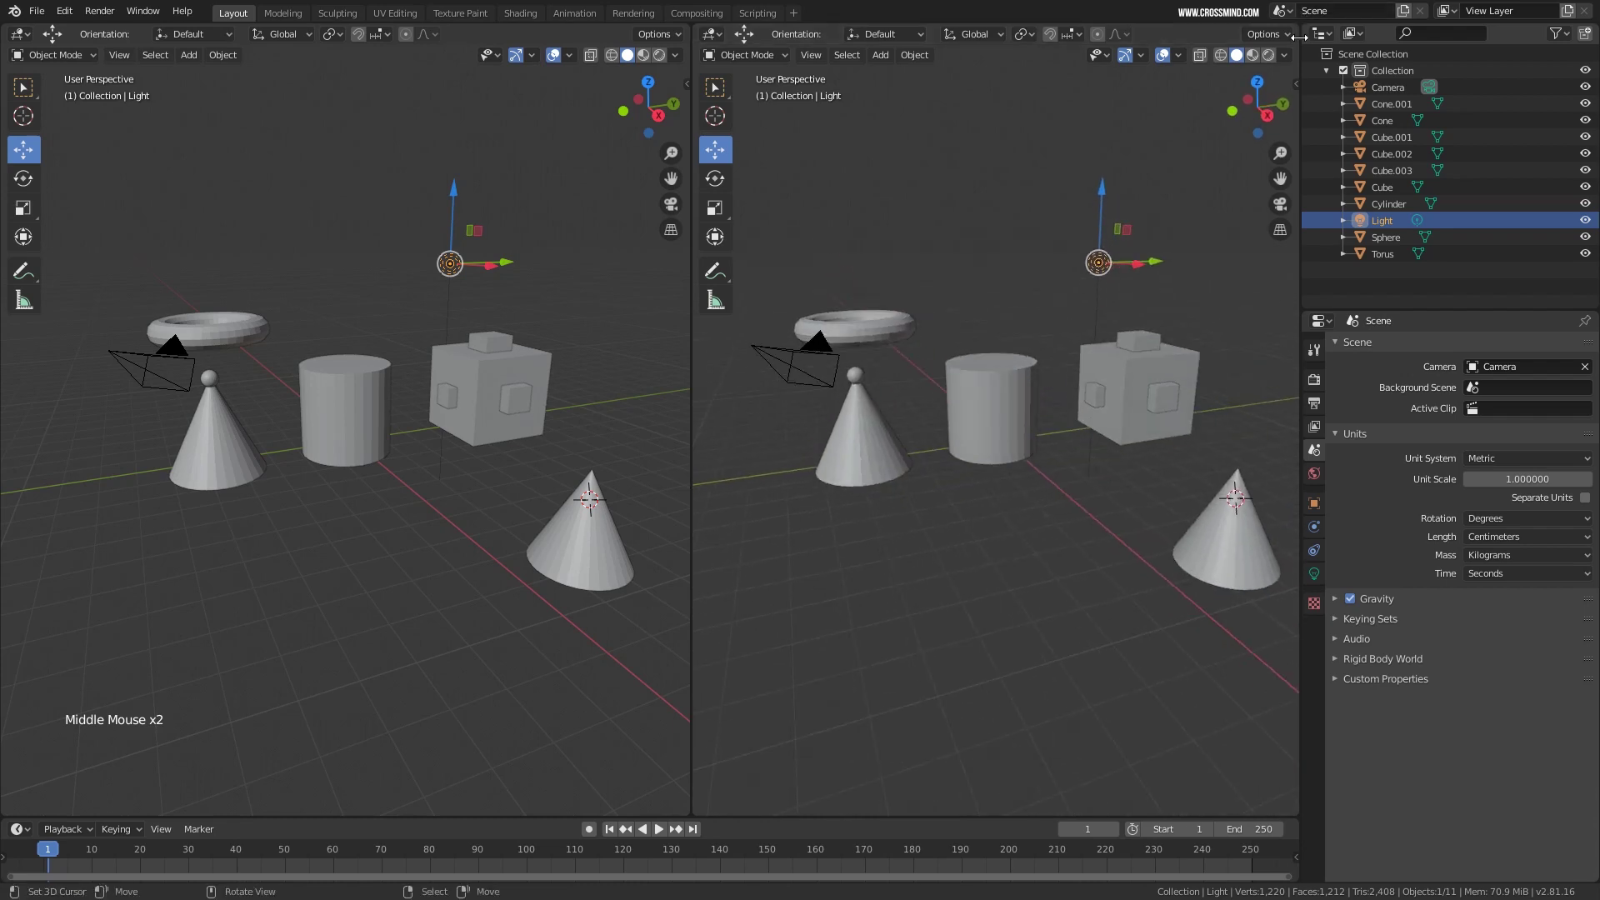
Divide the second viewport into two stacked views, showing the front view in the upper one and the right view in the lower one.
{"action": "left_click_drag", "start_coordinate": [1299, 37], "coordinate": [1083, 379]}
{"action": "middle_click_drag", "start_coordinate": [1076, 237], "coordinate": [1078, 235]}
{"action": "key", "text": "KP_1"}
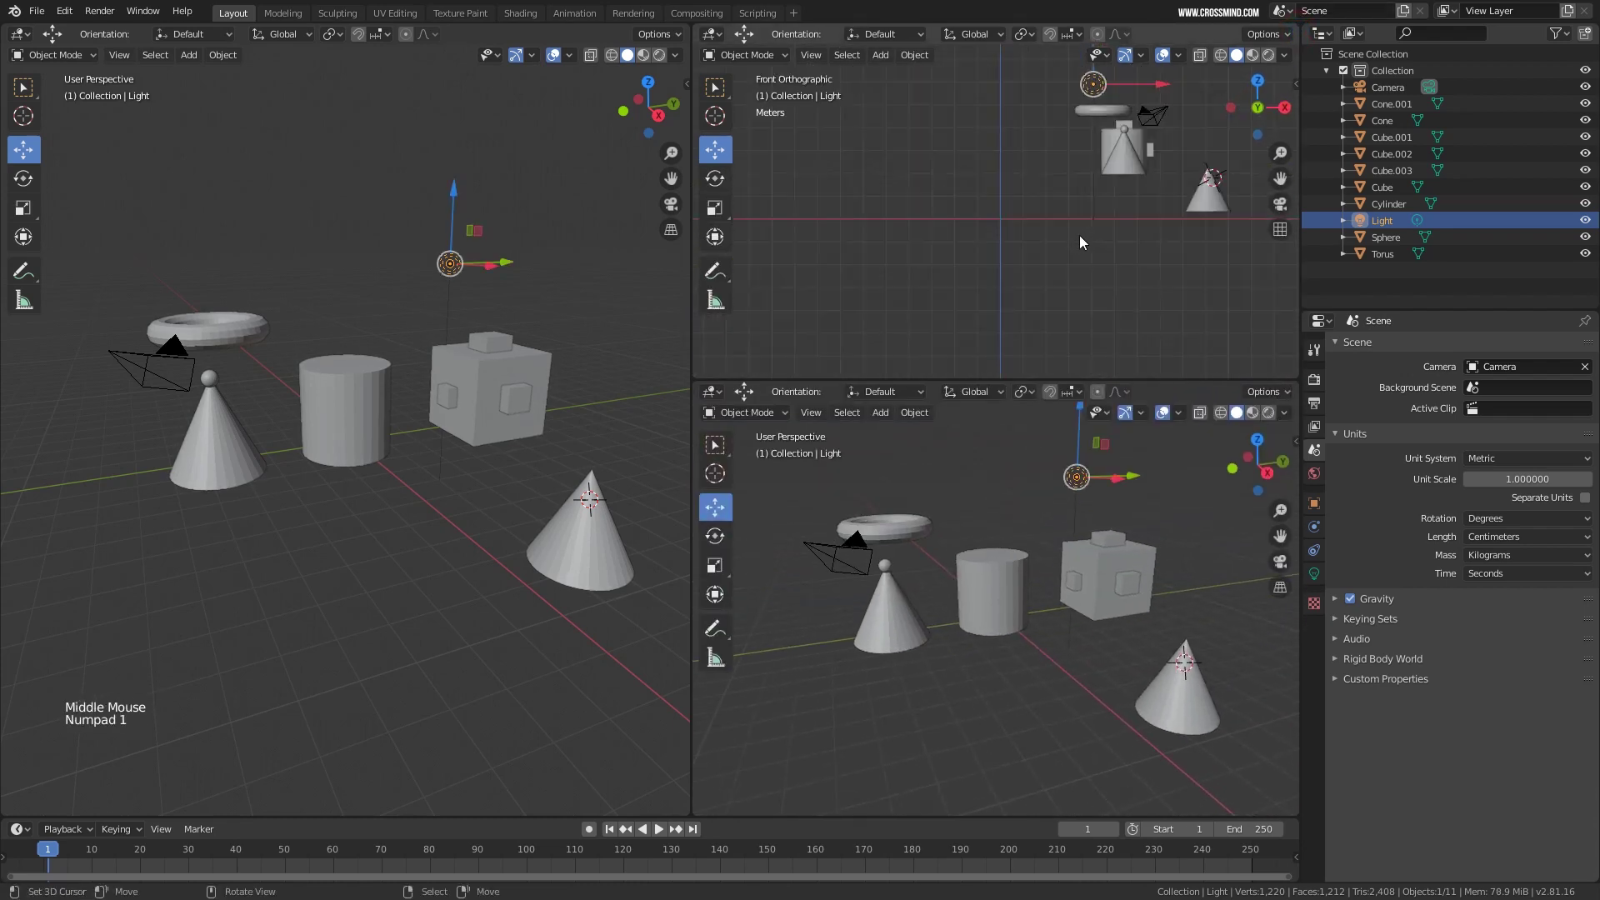
{"action": "middle_click_drag", "start_coordinate": [1140, 192], "coordinate": [1030, 248], "text": "shift"}
{"action": "scroll", "coordinate": [910, 188], "scroll_direction": "up", "scroll_amount": 2}
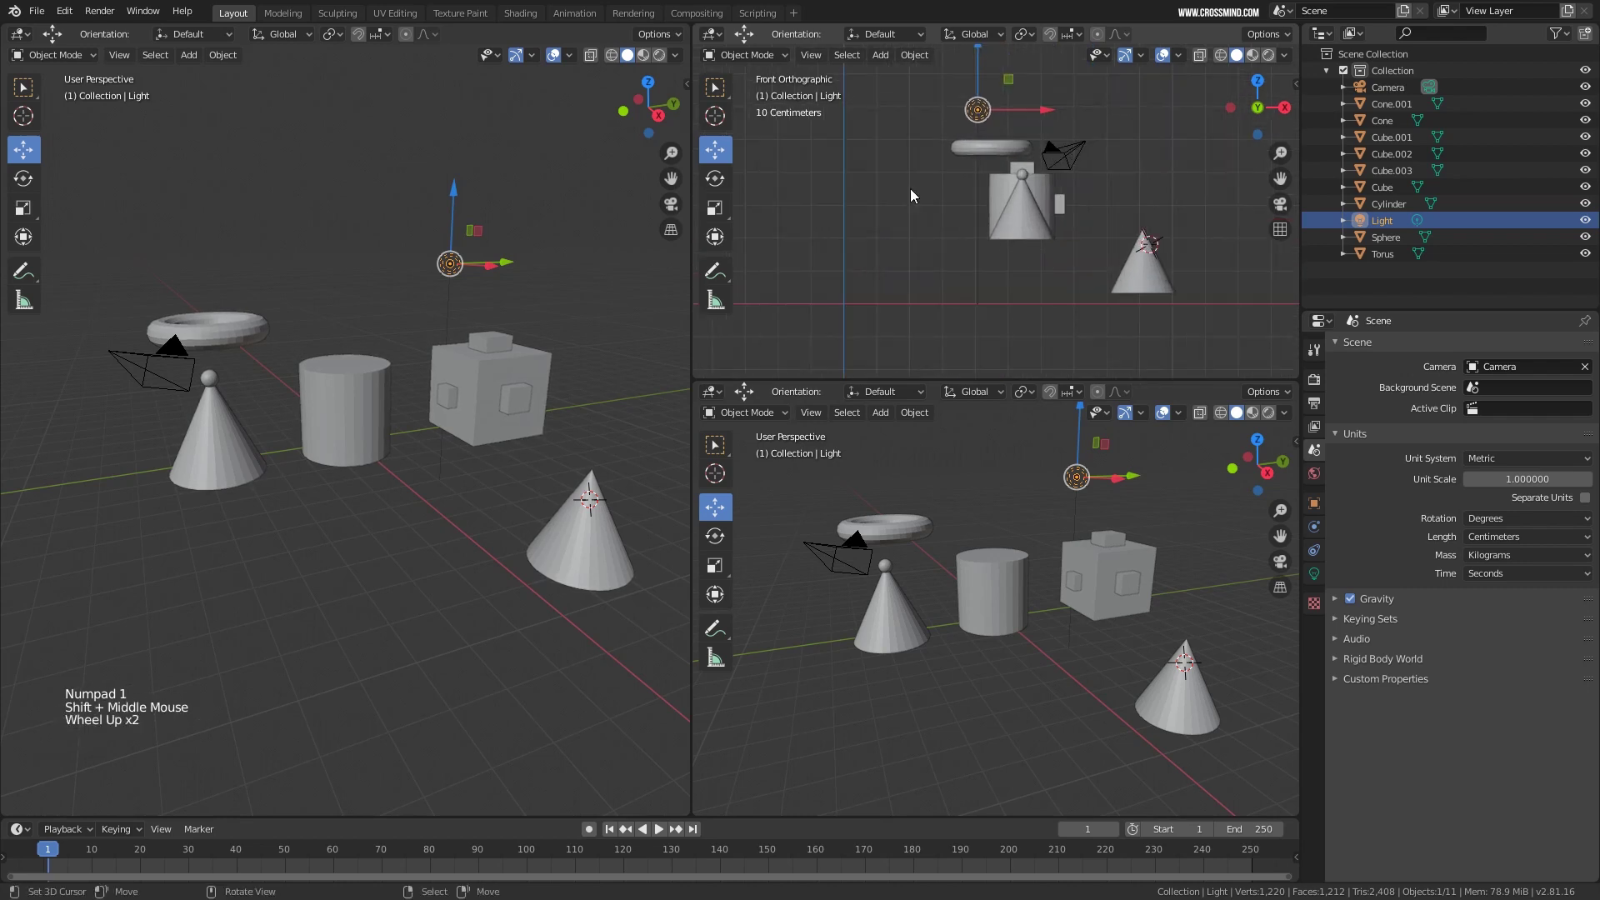
{"action": "middle_click_drag", "start_coordinate": [1026, 552], "coordinate": [1022, 598]}
{"action": "key", "text": "KP_3"}
{"action": "scroll", "coordinate": [1022, 598], "scroll_direction": "up", "scroll_amount": 2}
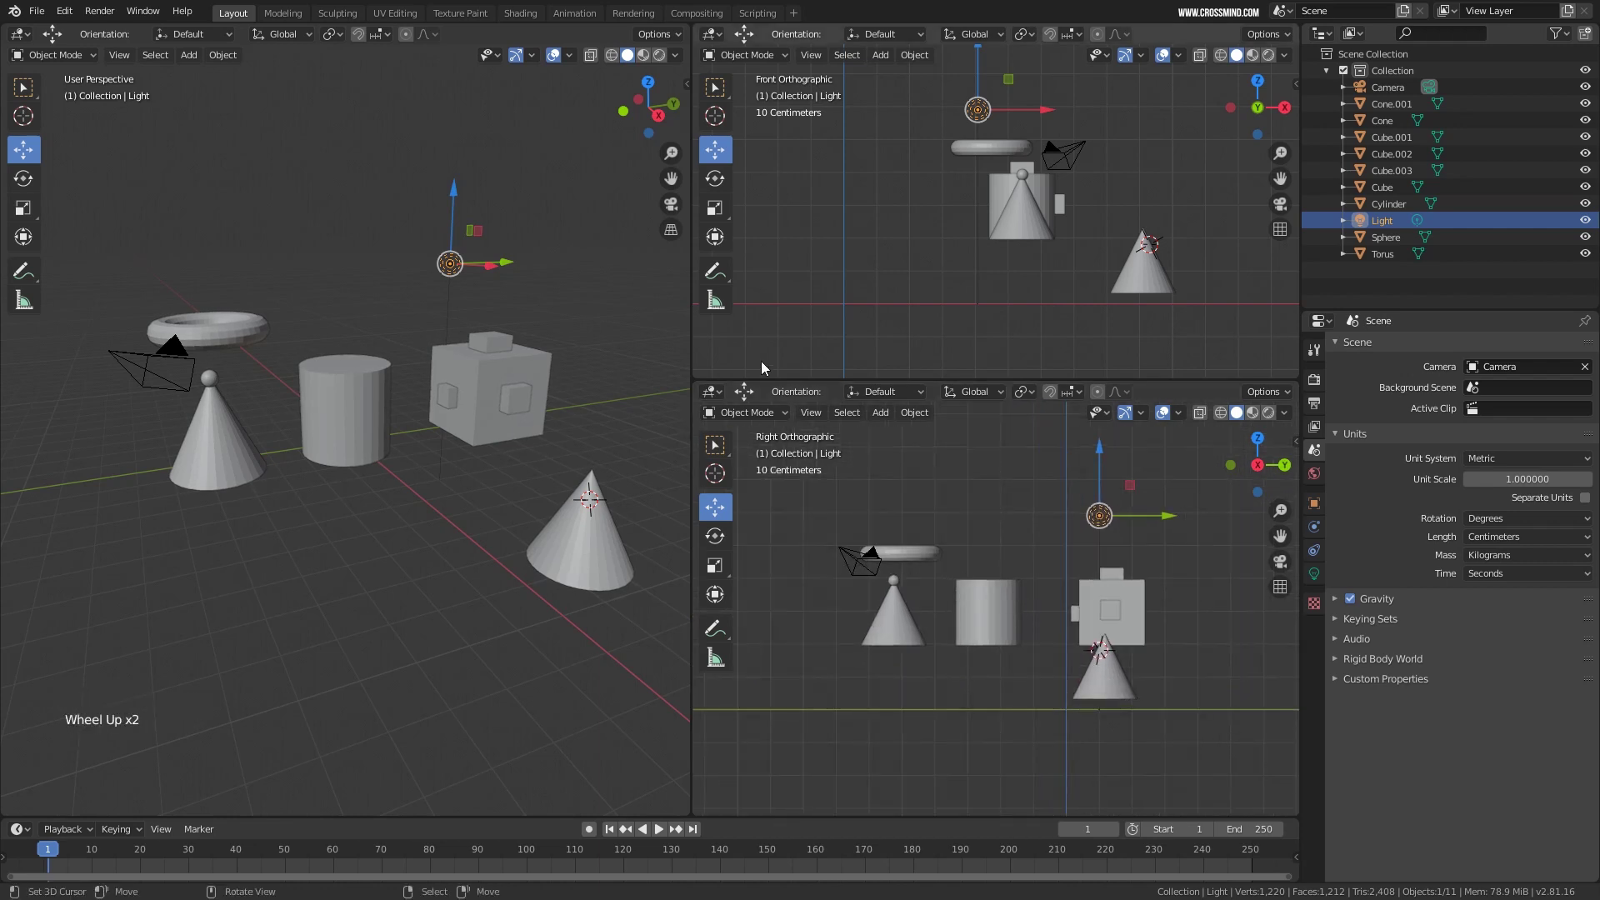
Join the split areas back into a single 3D viewport.
{"action": "left_click_drag", "start_coordinate": [1297, 383], "coordinate": [1266, 250]}
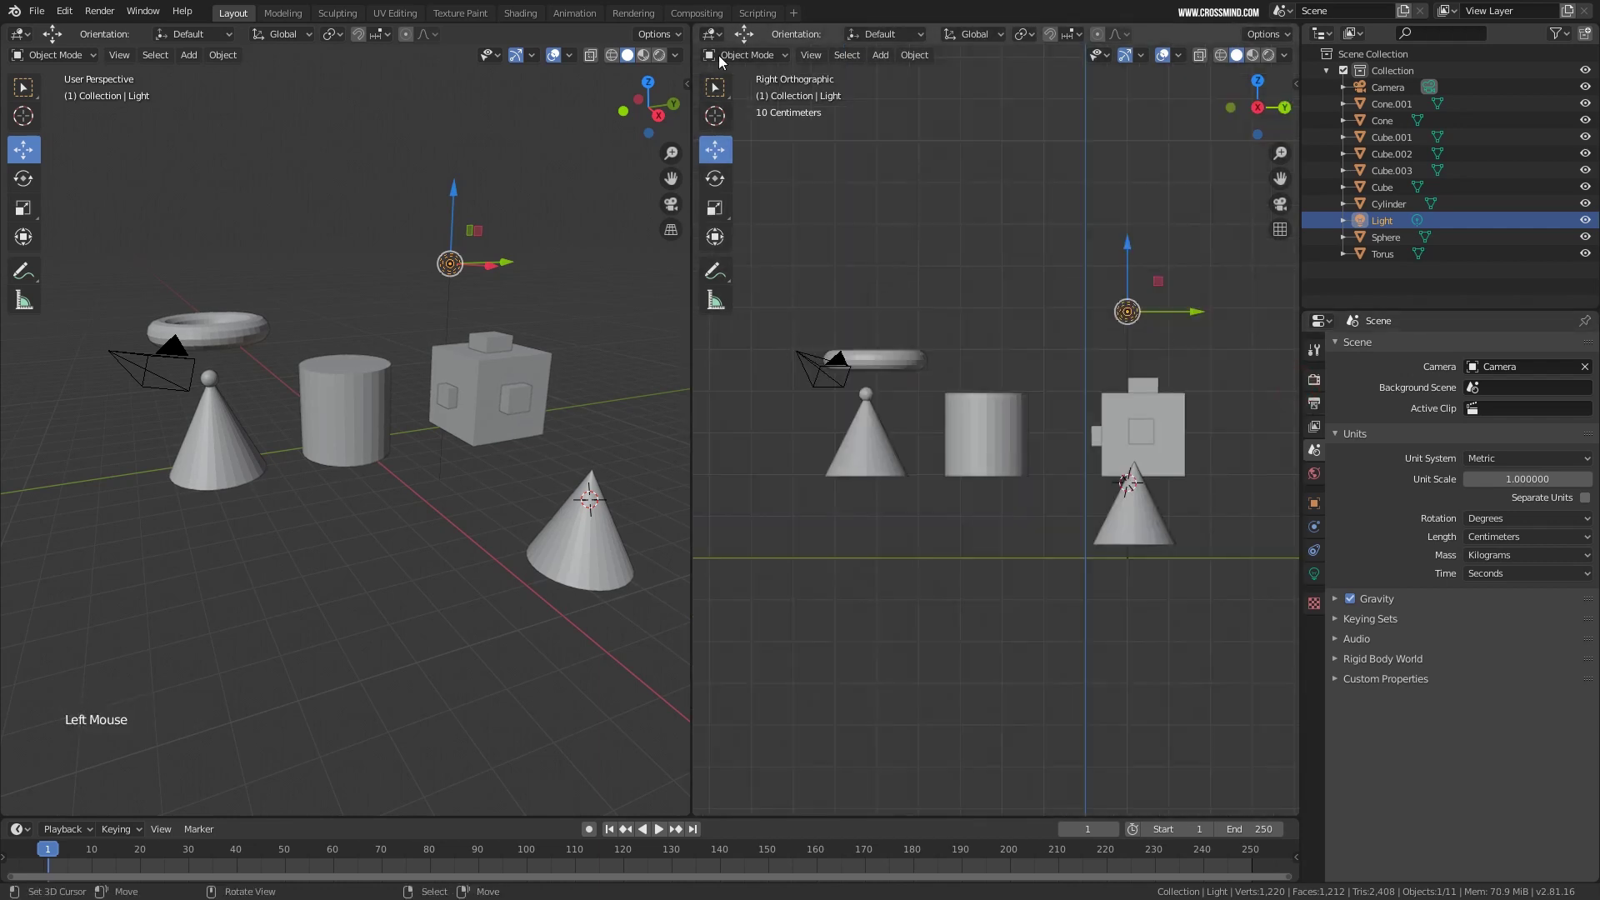
{"action": "left_click_drag", "start_coordinate": [688, 40], "coordinate": [714, 323]}
Look at the scene from the front, right and top, and return to an angled perspective view.
{"action": "scroll", "coordinate": [713, 322], "scroll_direction": "down", "scroll_amount": 1}
{"action": "middle_click_drag", "start_coordinate": [713, 322], "coordinate": [852, 401], "text": "shift"}
{"action": "key", "text": "KP_1"}
{"action": "scroll", "coordinate": [743, 401], "scroll_direction": "up", "scroll_amount": 2}
{"action": "key", "text": "KP_3"}
{"action": "key", "text": "KP_7"}
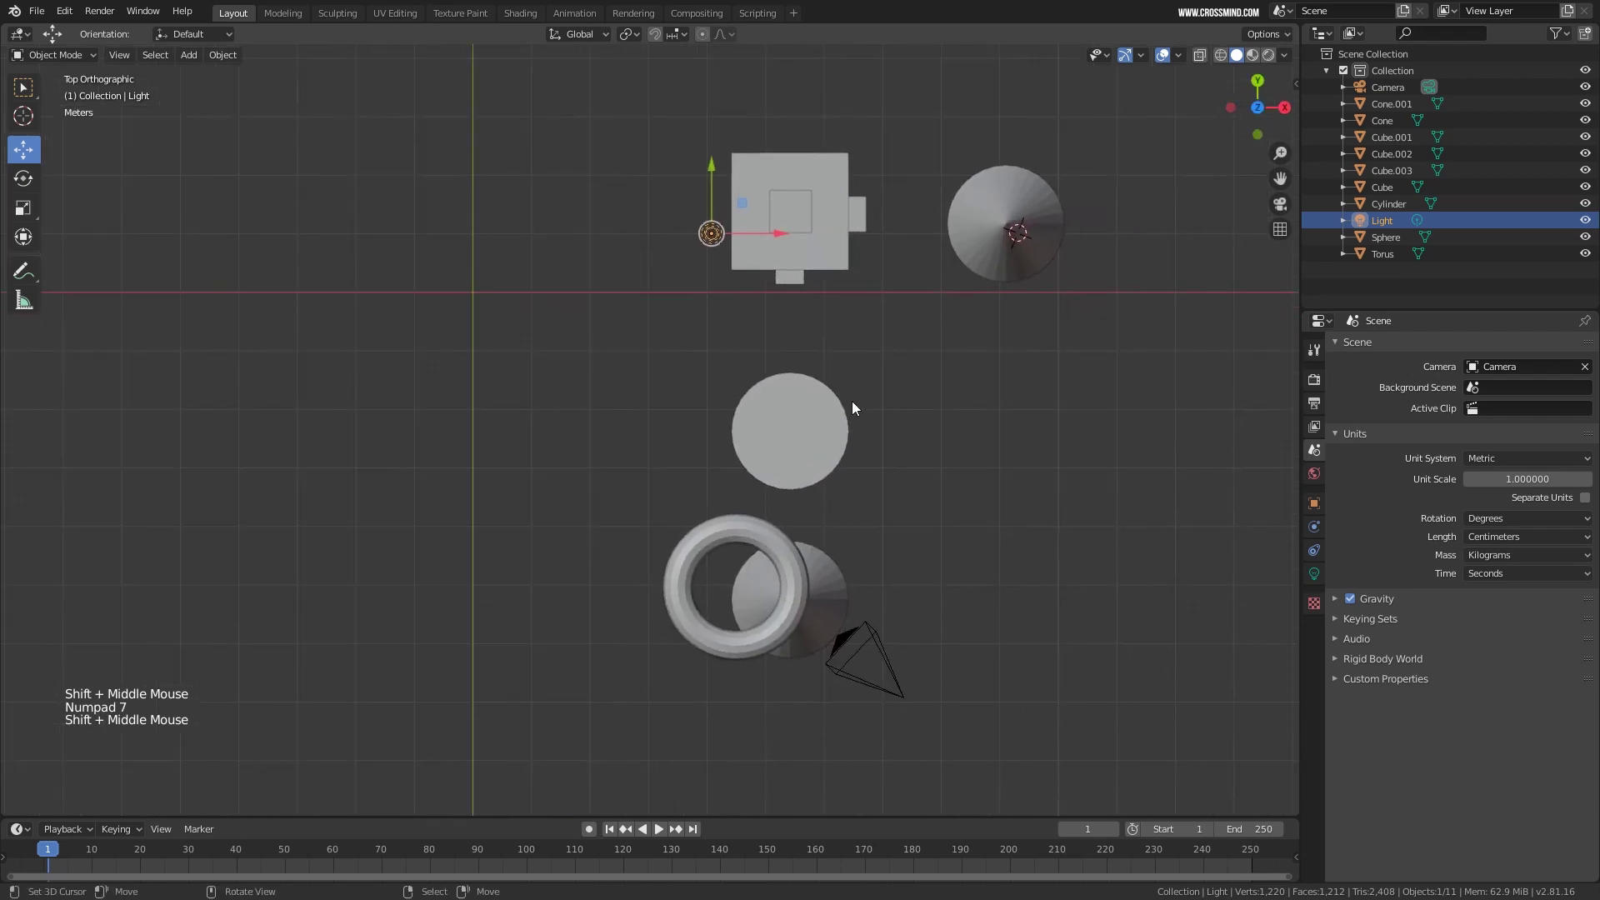
{"action": "middle_click_drag", "start_coordinate": [908, 463], "coordinate": [918, 413]}
{"action": "scroll", "coordinate": [800, 353], "scroll_direction": "down", "scroll_amount": 1, "text": "shift"}
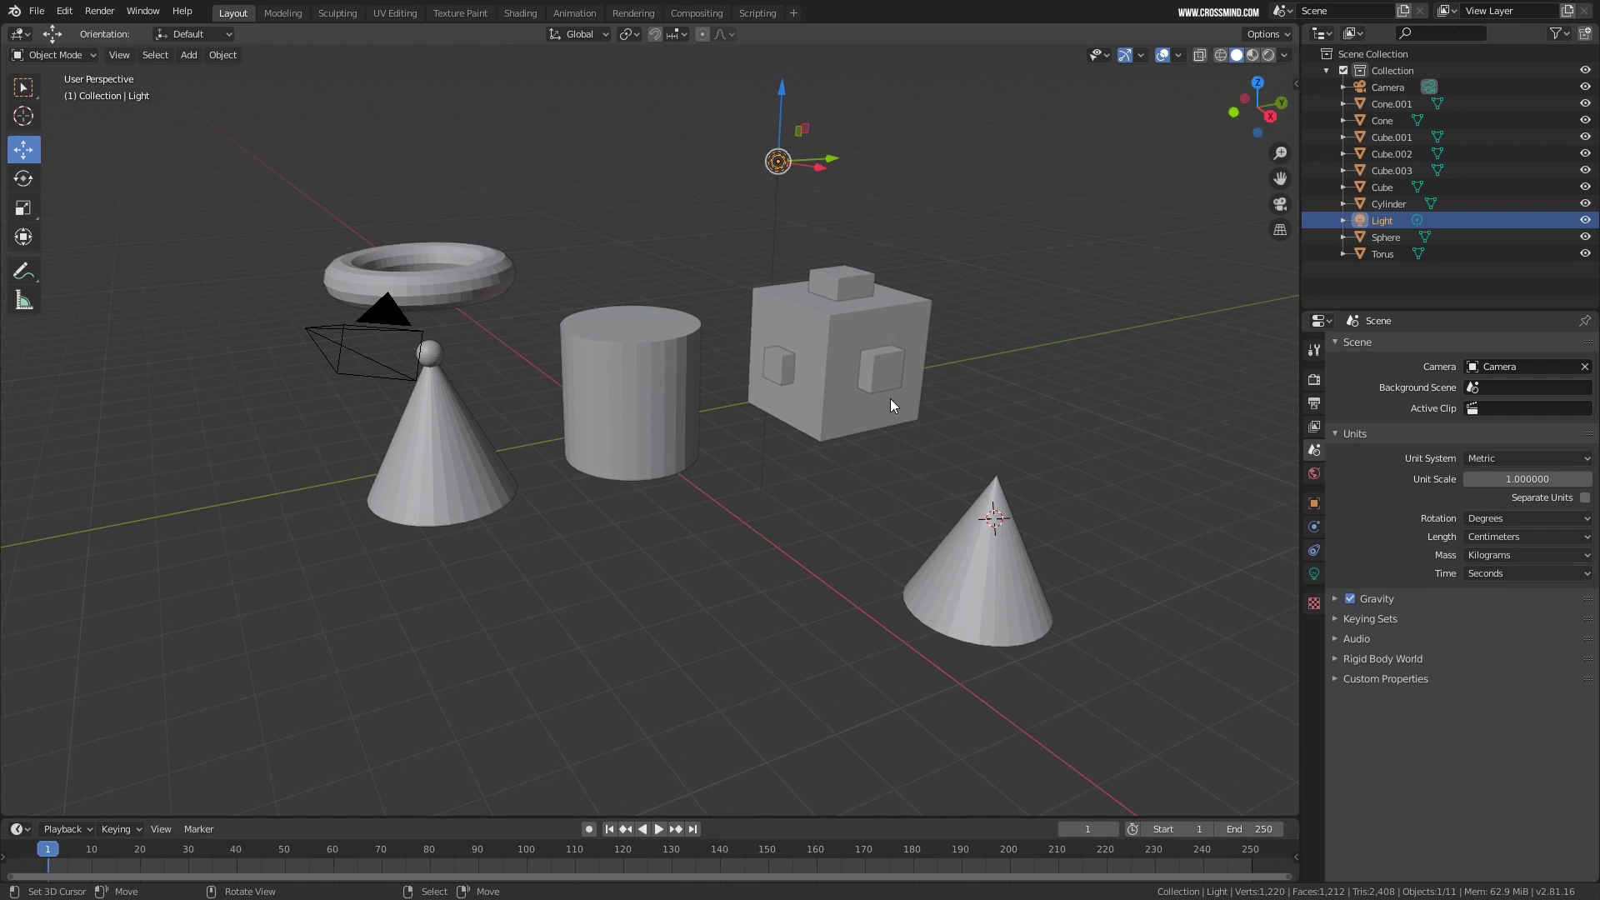
Center the objects in the front orthographic view, and compare it with the top and right orthographic views.
{"action": "key", "text": "KP_1"}
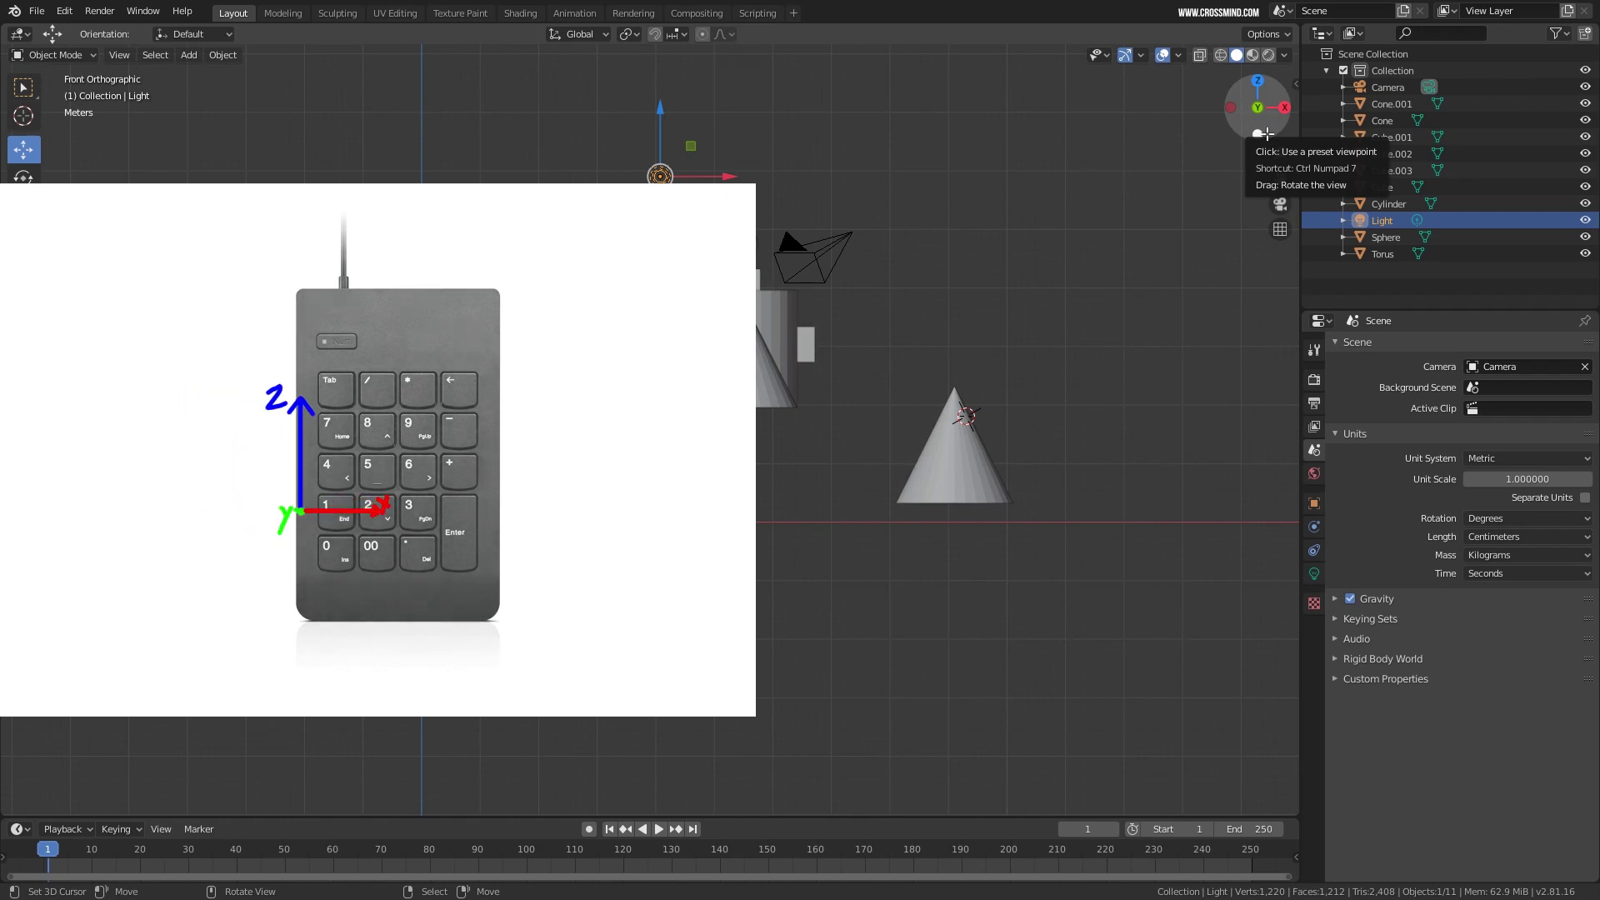
{"action": "scroll", "coordinate": [760, 297], "scroll_direction": "up", "scroll_amount": 1}
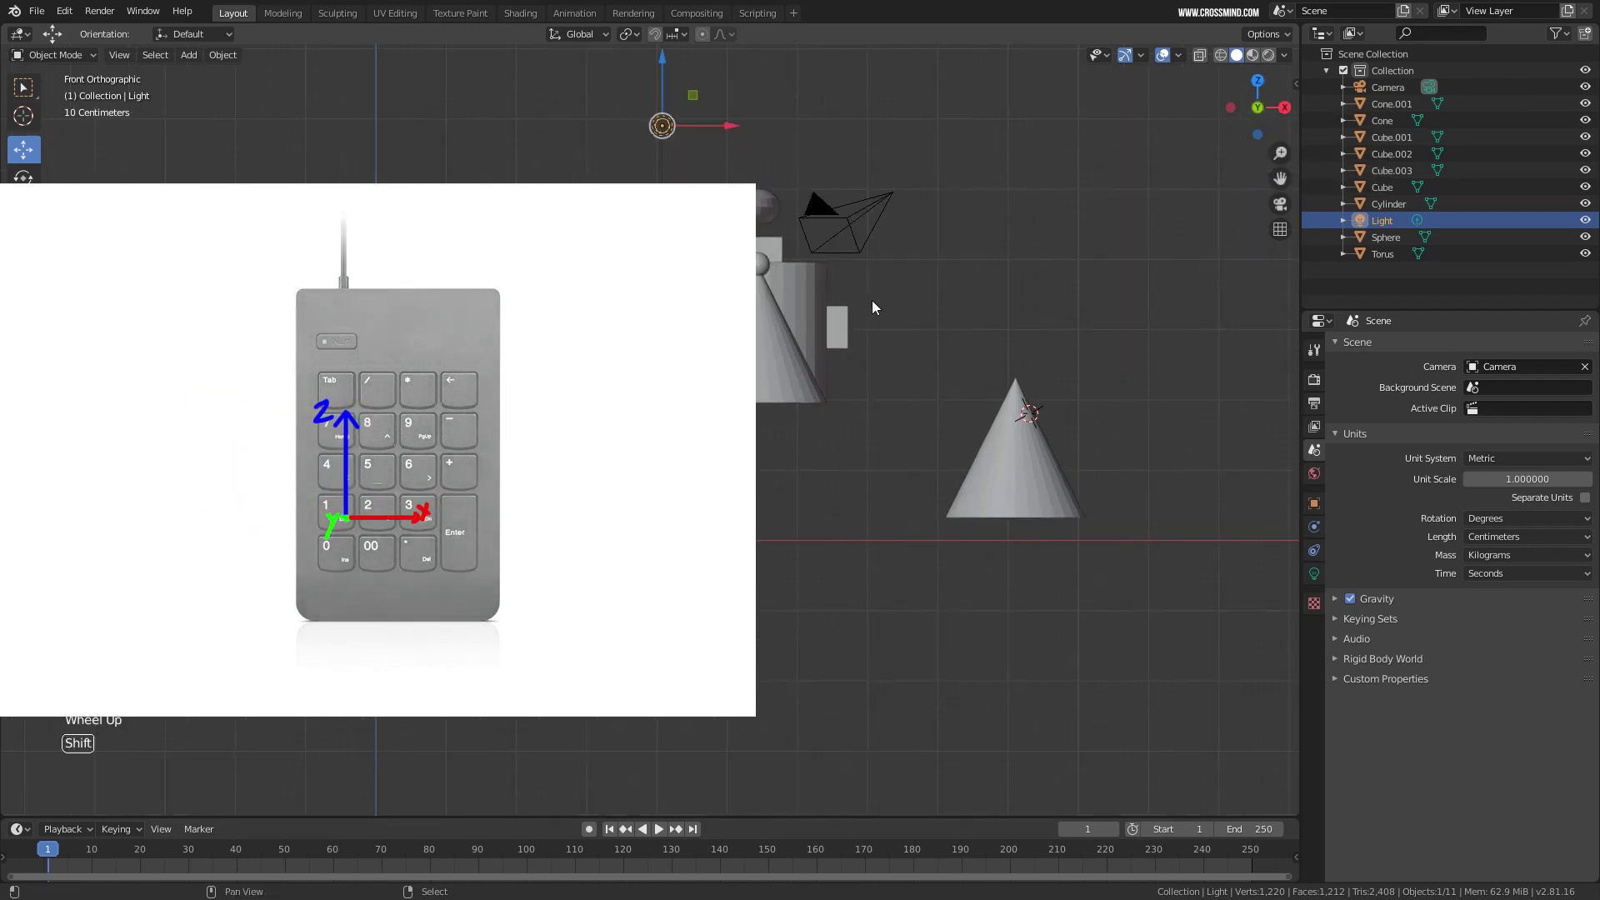
{"action": "middle_click_drag", "start_coordinate": [871, 300], "coordinate": [1055, 284], "text": "shift"}
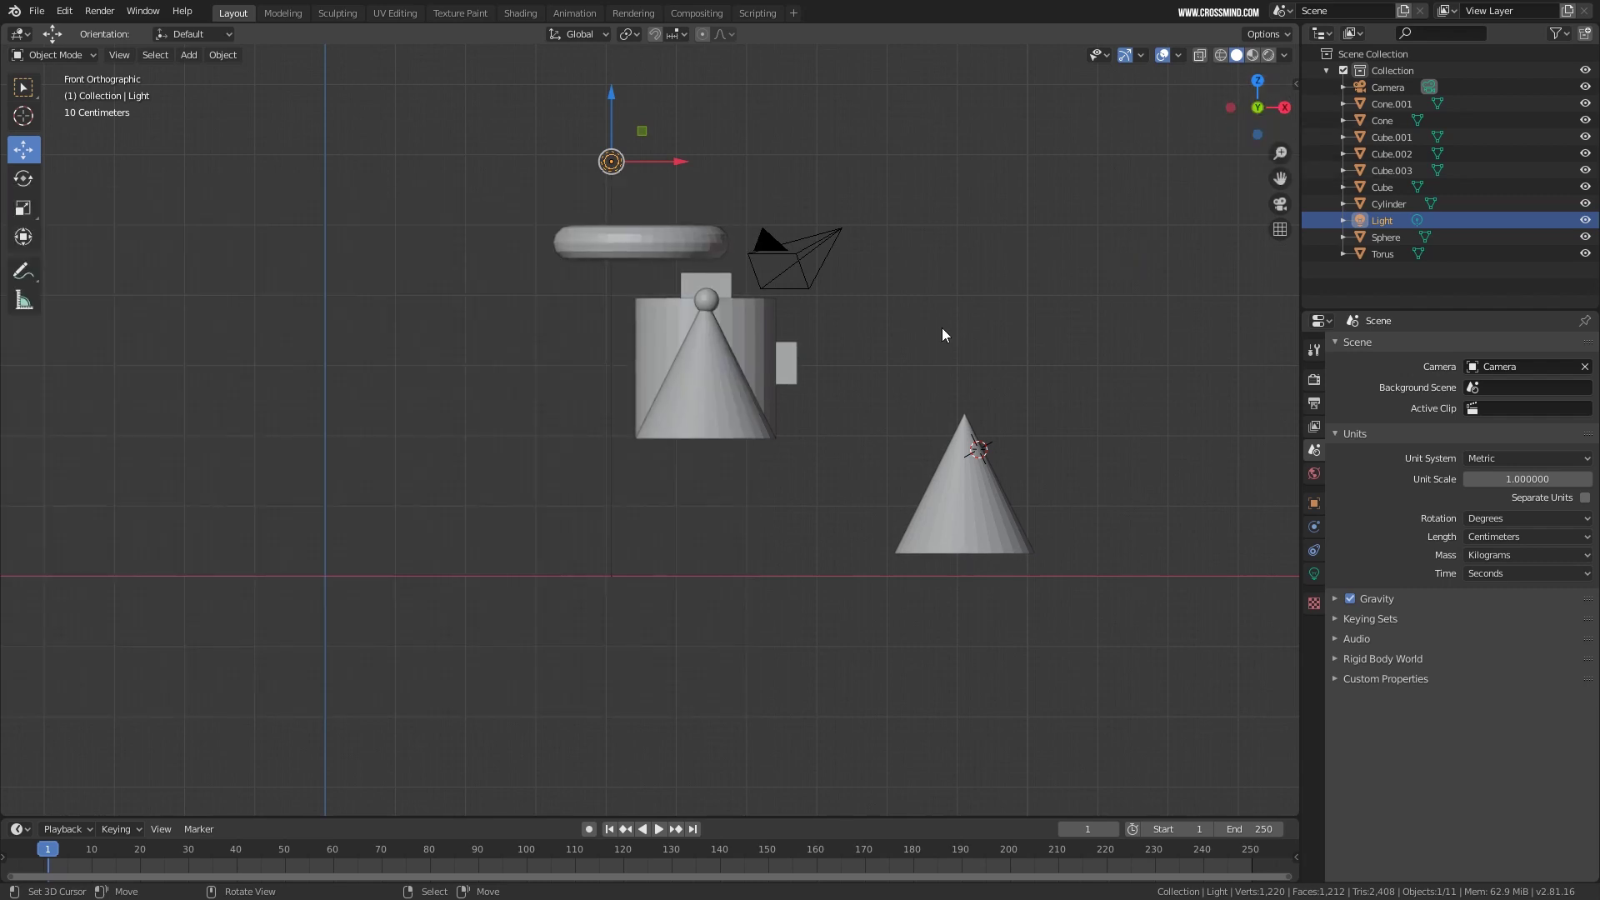
{"action": "key", "text": "KP_1"}
{"action": "key", "text": "KP_7"}
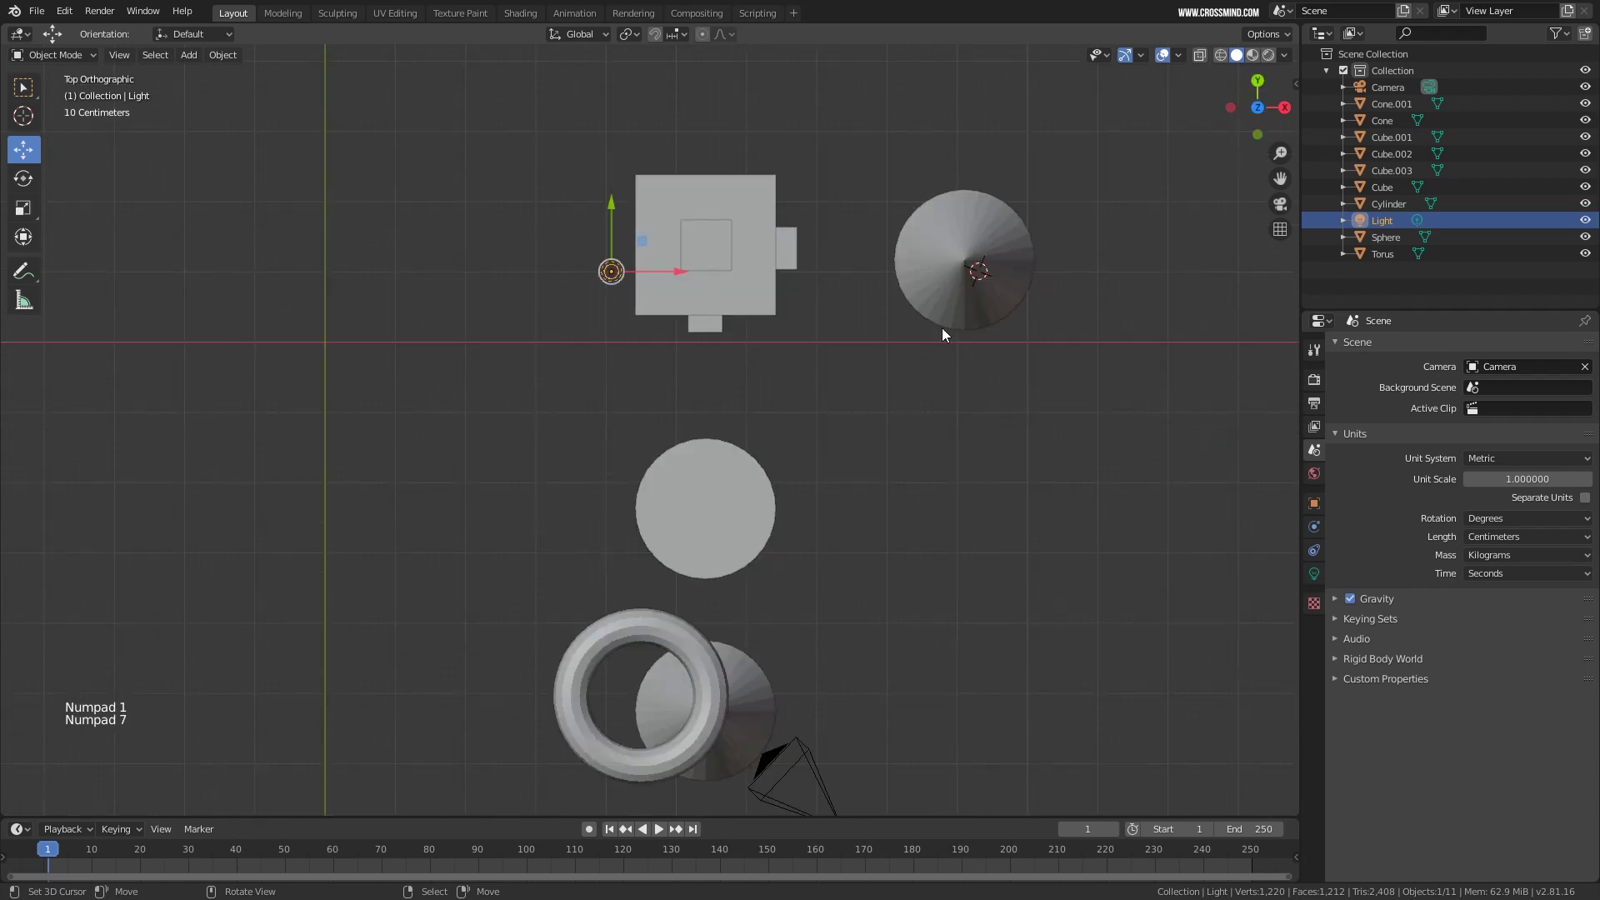
{"action": "key", "text": "KP_3"}
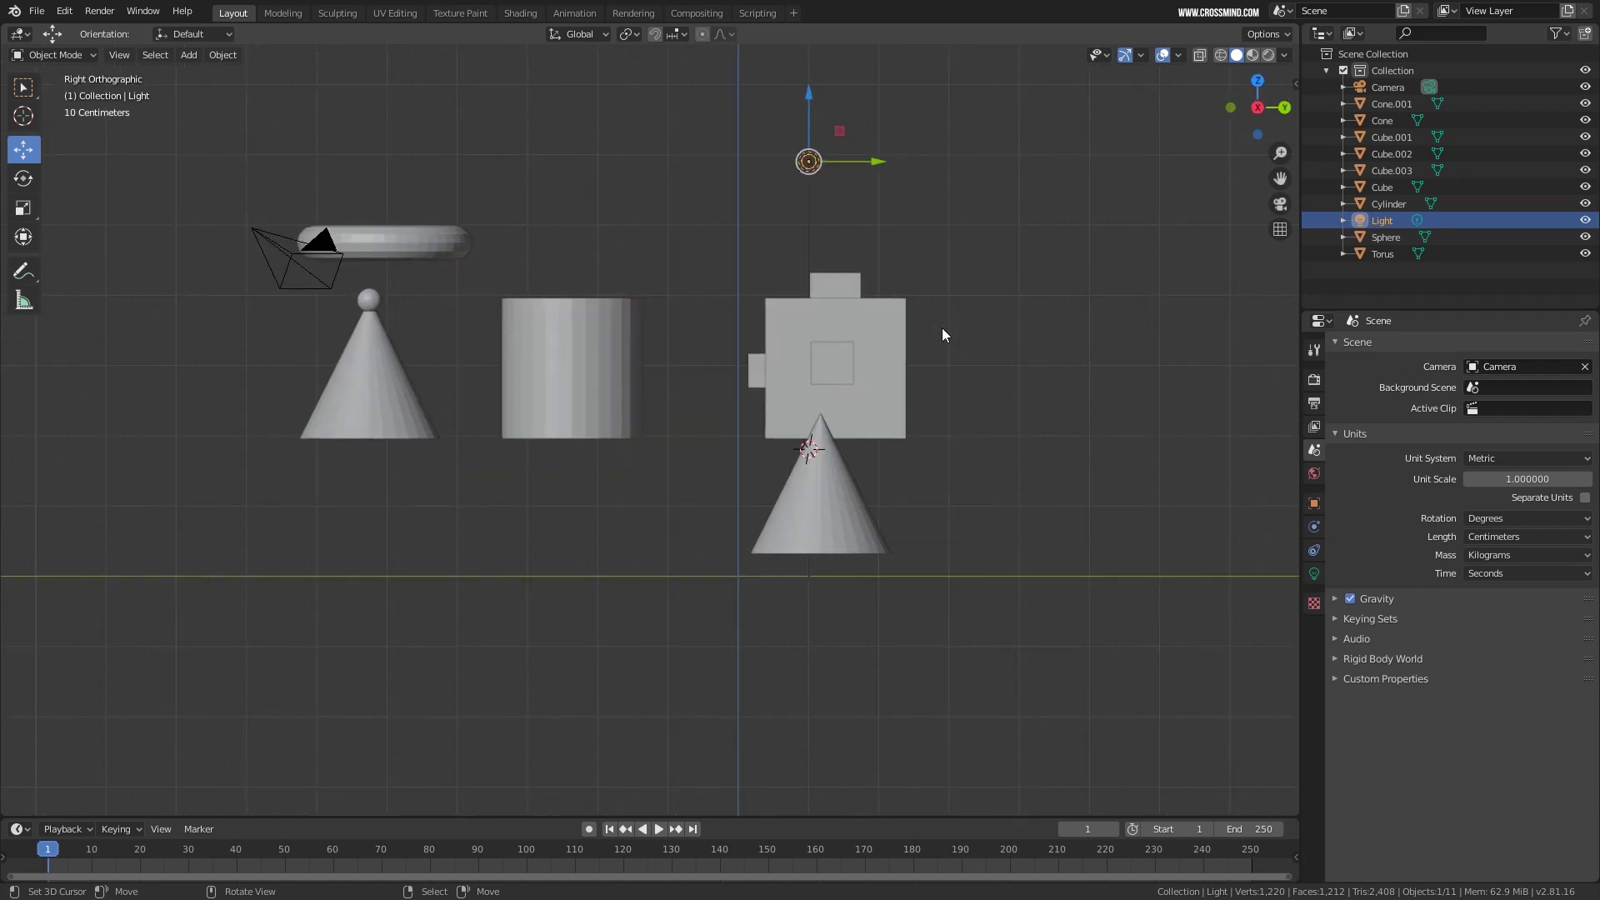
View the scene from the opposite sides: back, bottom and left orthographic.
{"action": "key", "text": "ctrl+KP_1"}
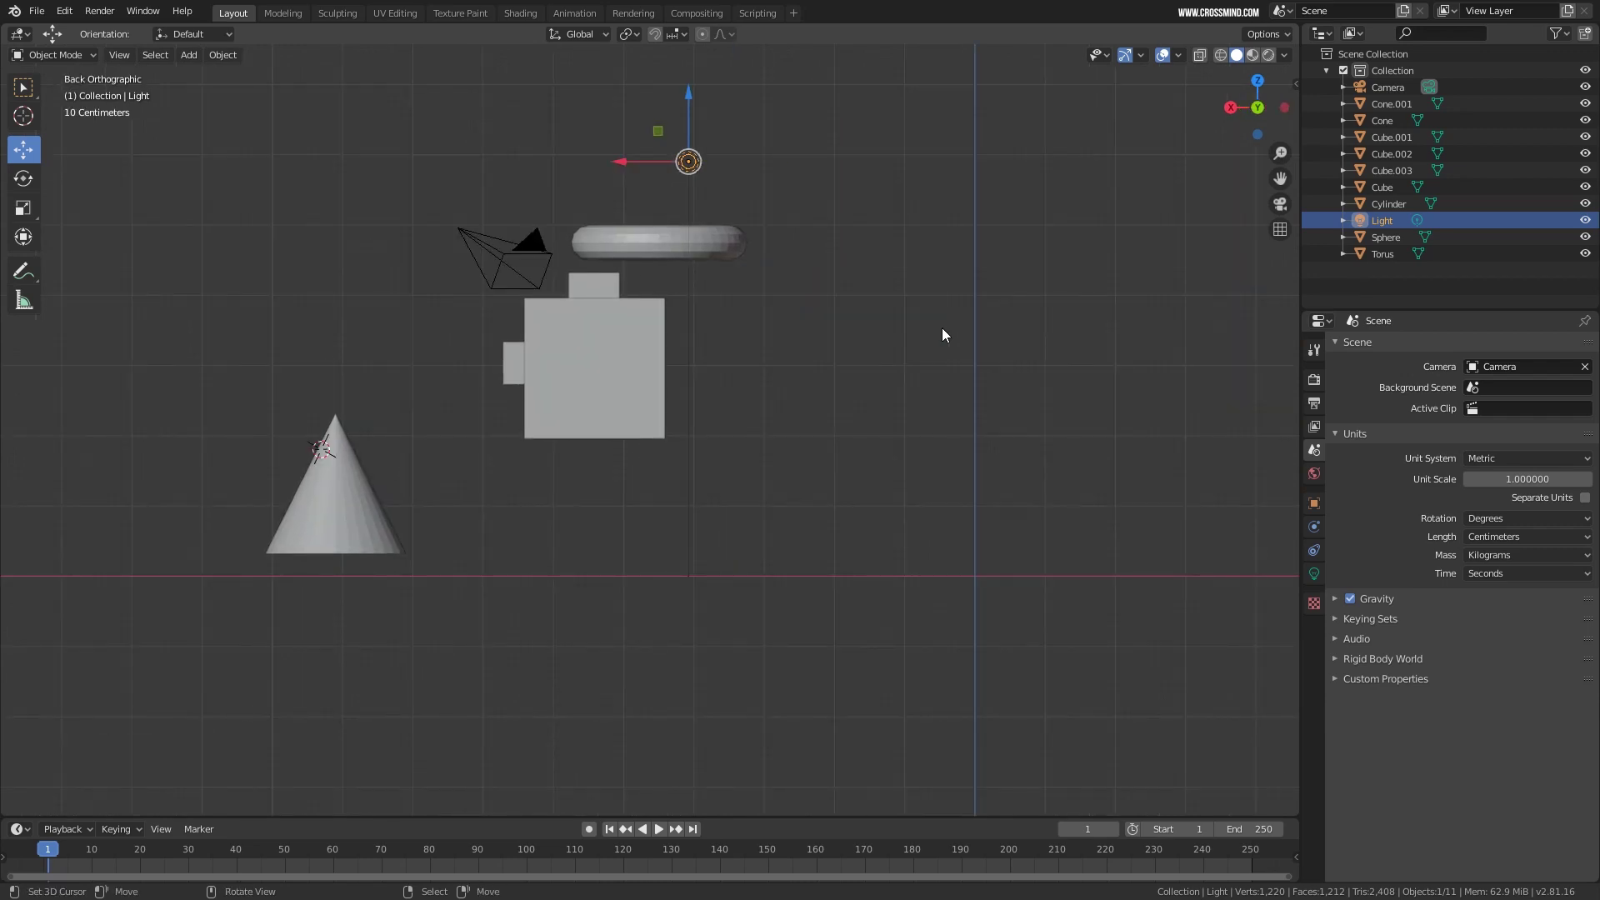
{"action": "key", "text": "ctrl+KP_7"}
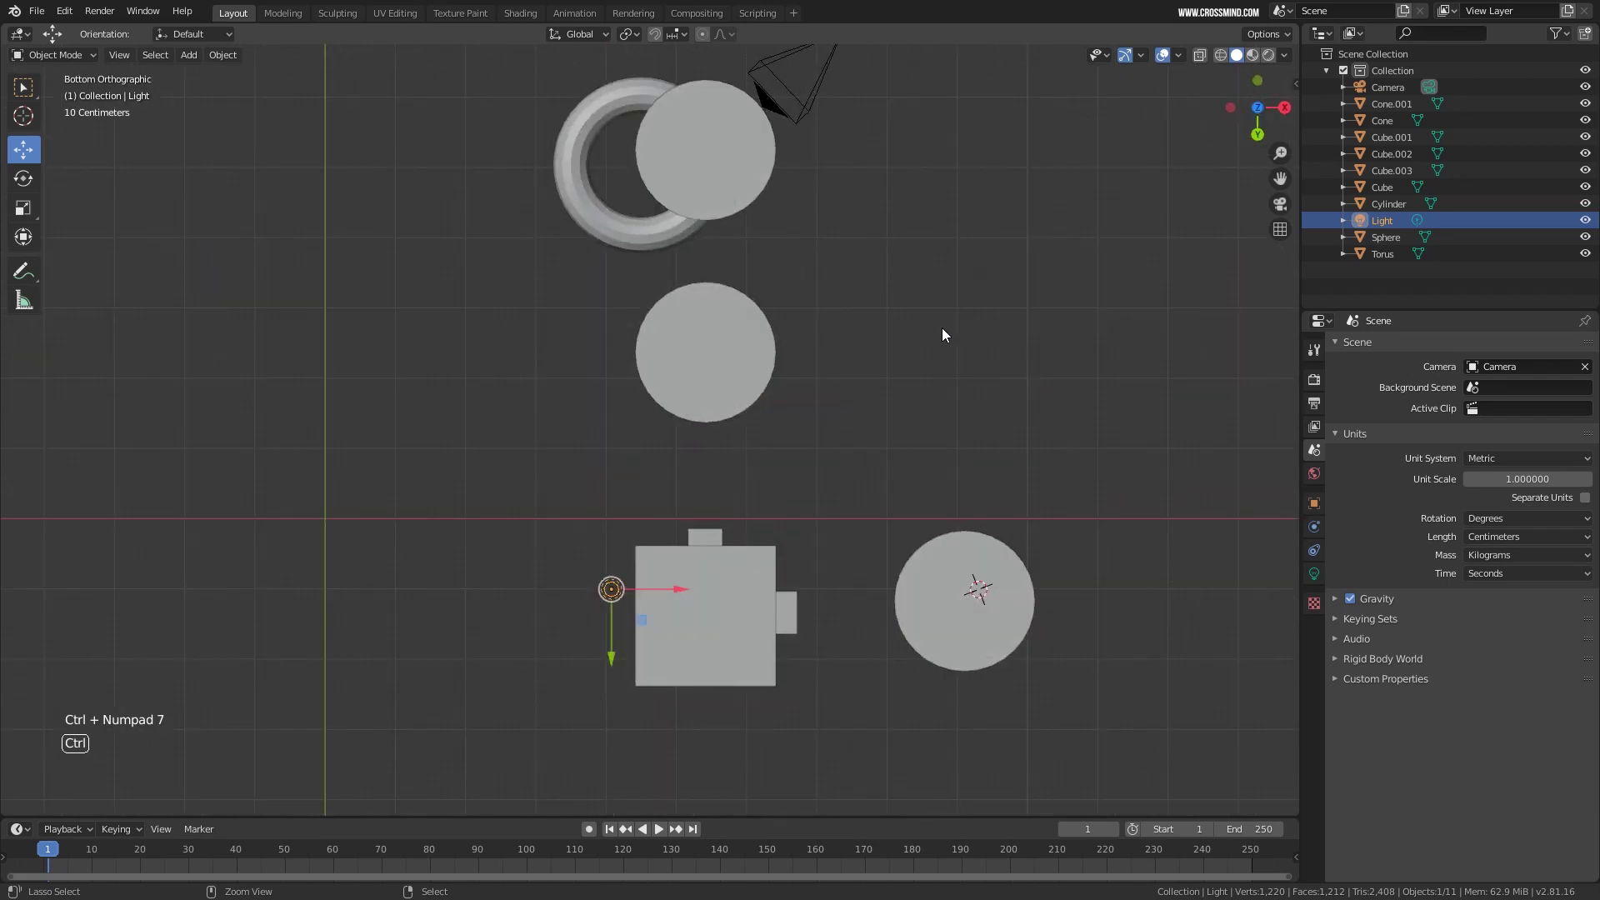
{"action": "key", "text": "ctrl+KP_3"}
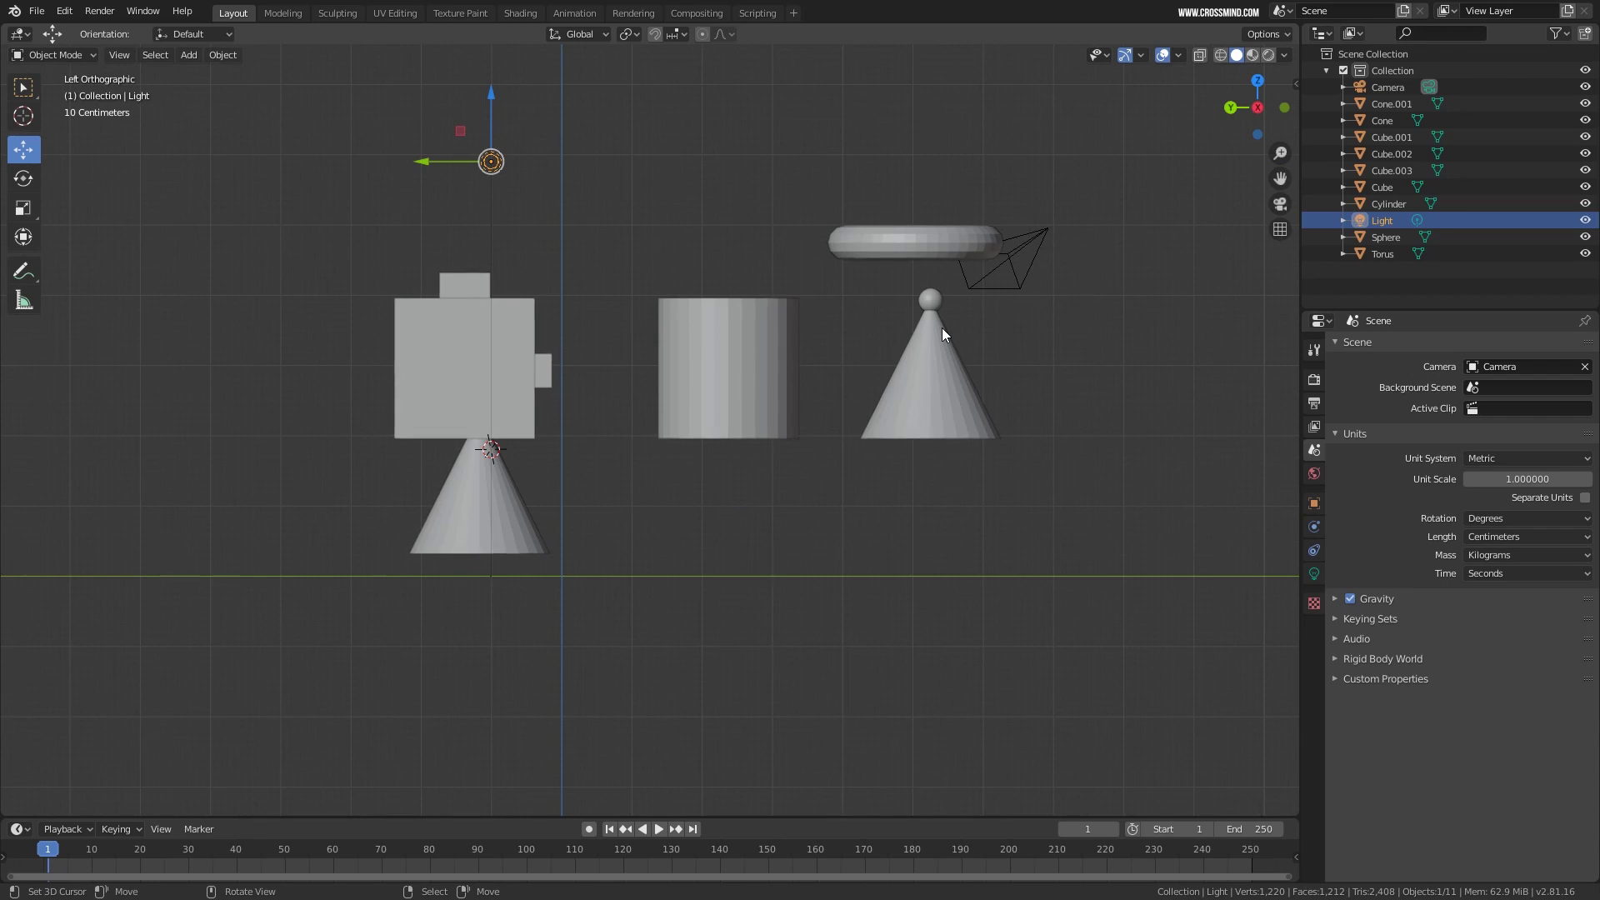
Toggle the left view from orthographic to perspective projection and view all objects from an angle.
{"action": "key", "text": "KP_5"}
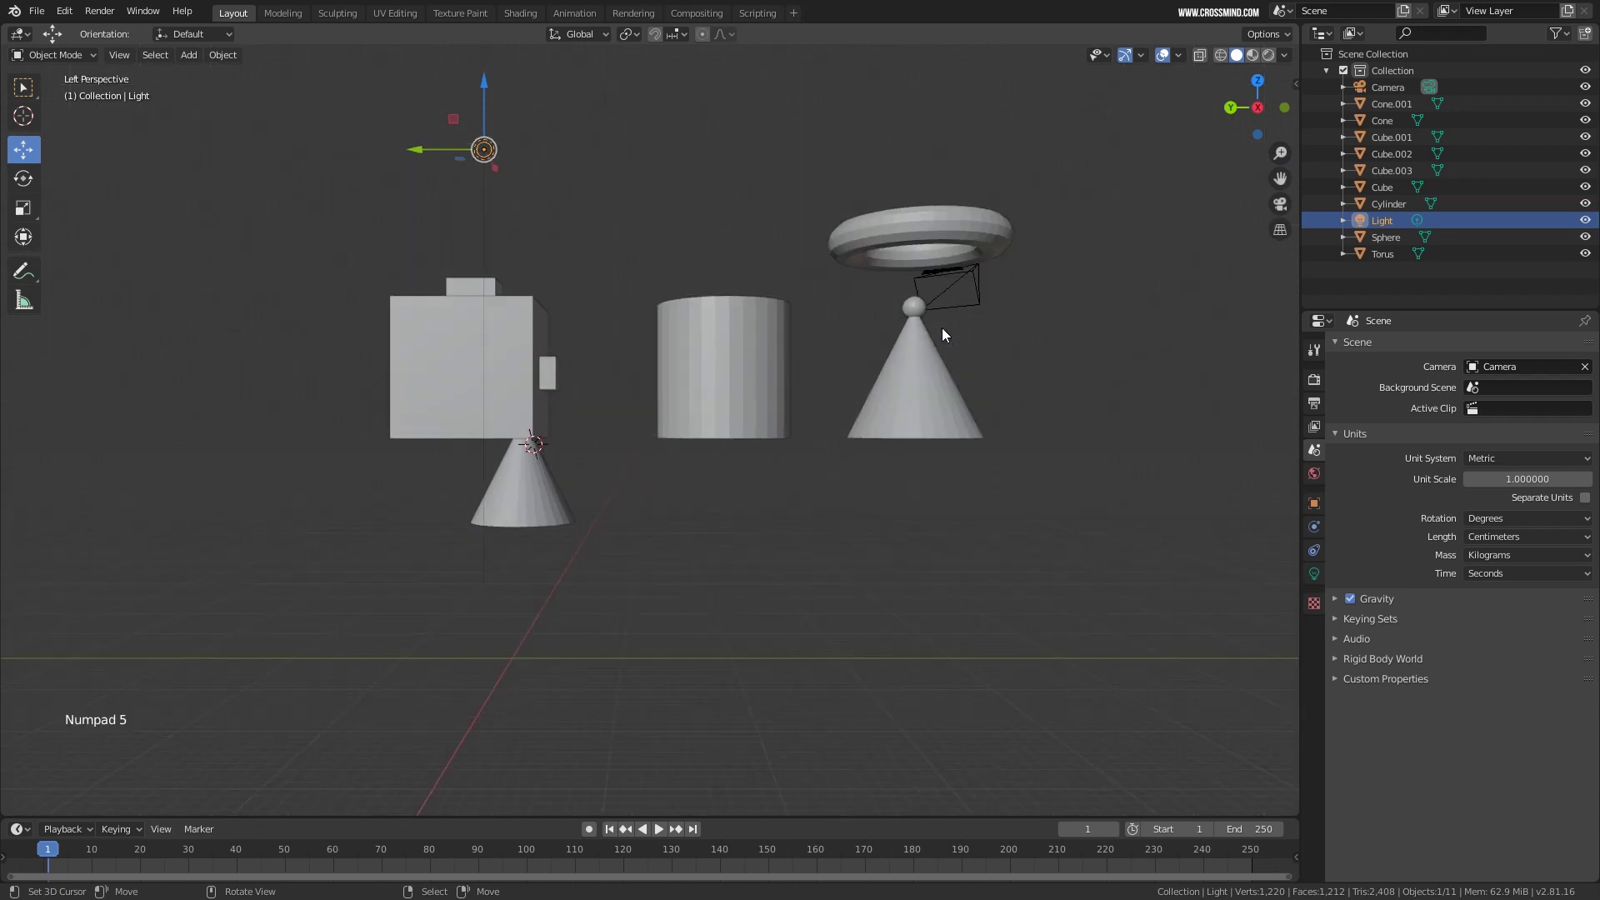
{"action": "middle_click_drag", "start_coordinate": [909, 333], "coordinate": [826, 414]}
{"action": "scroll", "coordinate": [856, 398], "scroll_direction": "down", "scroll_amount": 2}
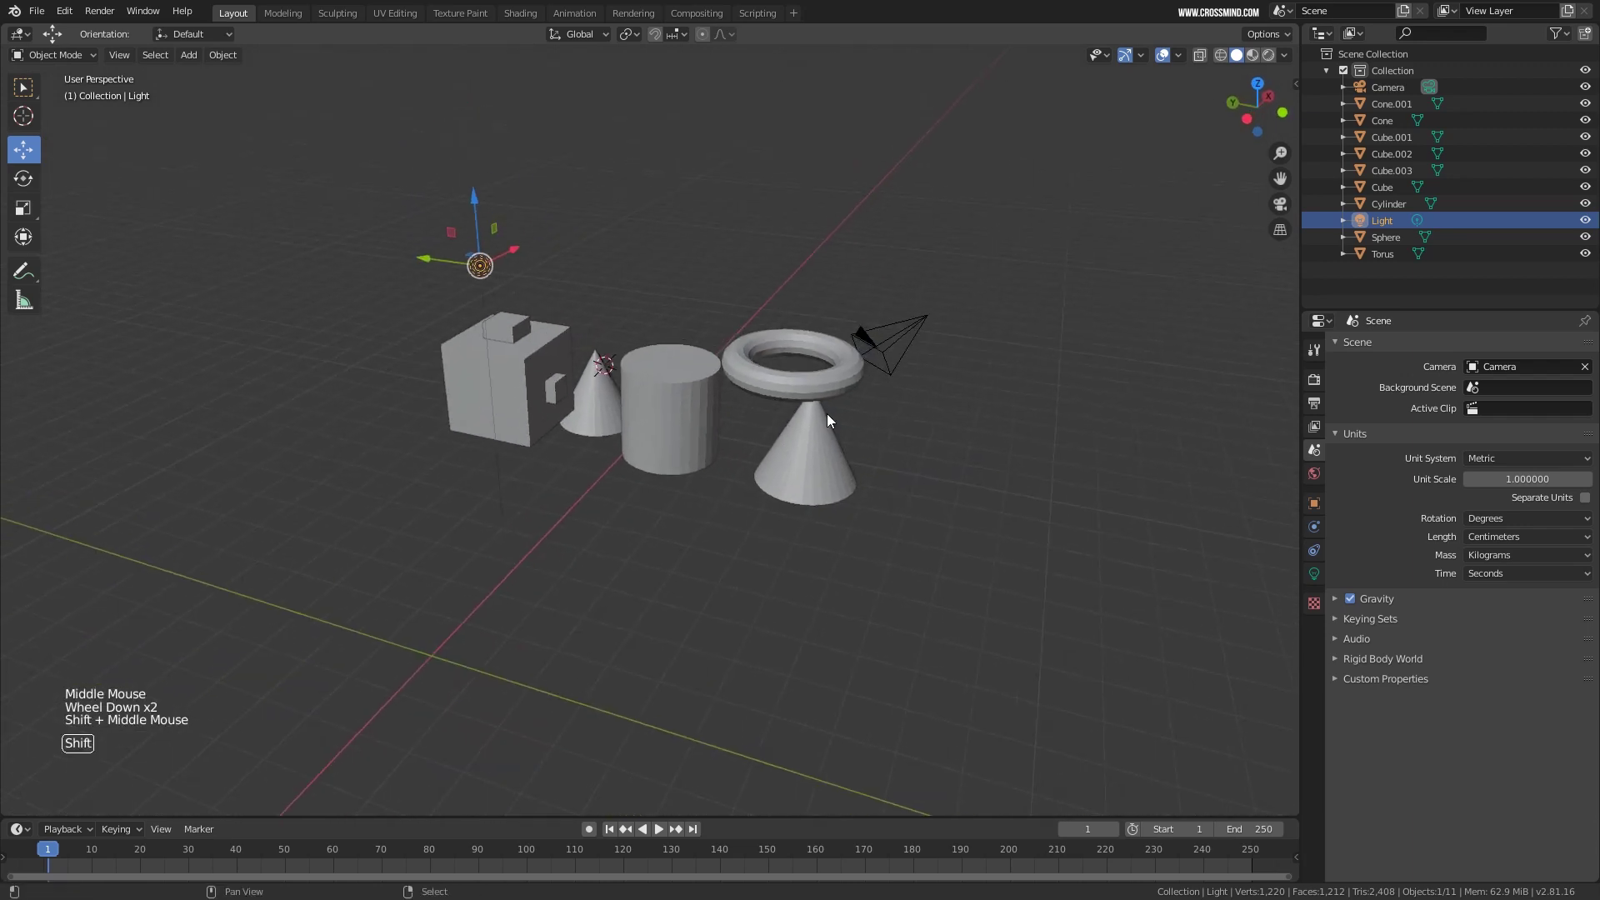
{"action": "scroll", "coordinate": [827, 413], "scroll_direction": "up", "scroll_amount": 1}
Select the large cube and then the cylinder, and frame the view on the selected cylinder.
{"action": "right_click", "coordinate": [500, 391]}
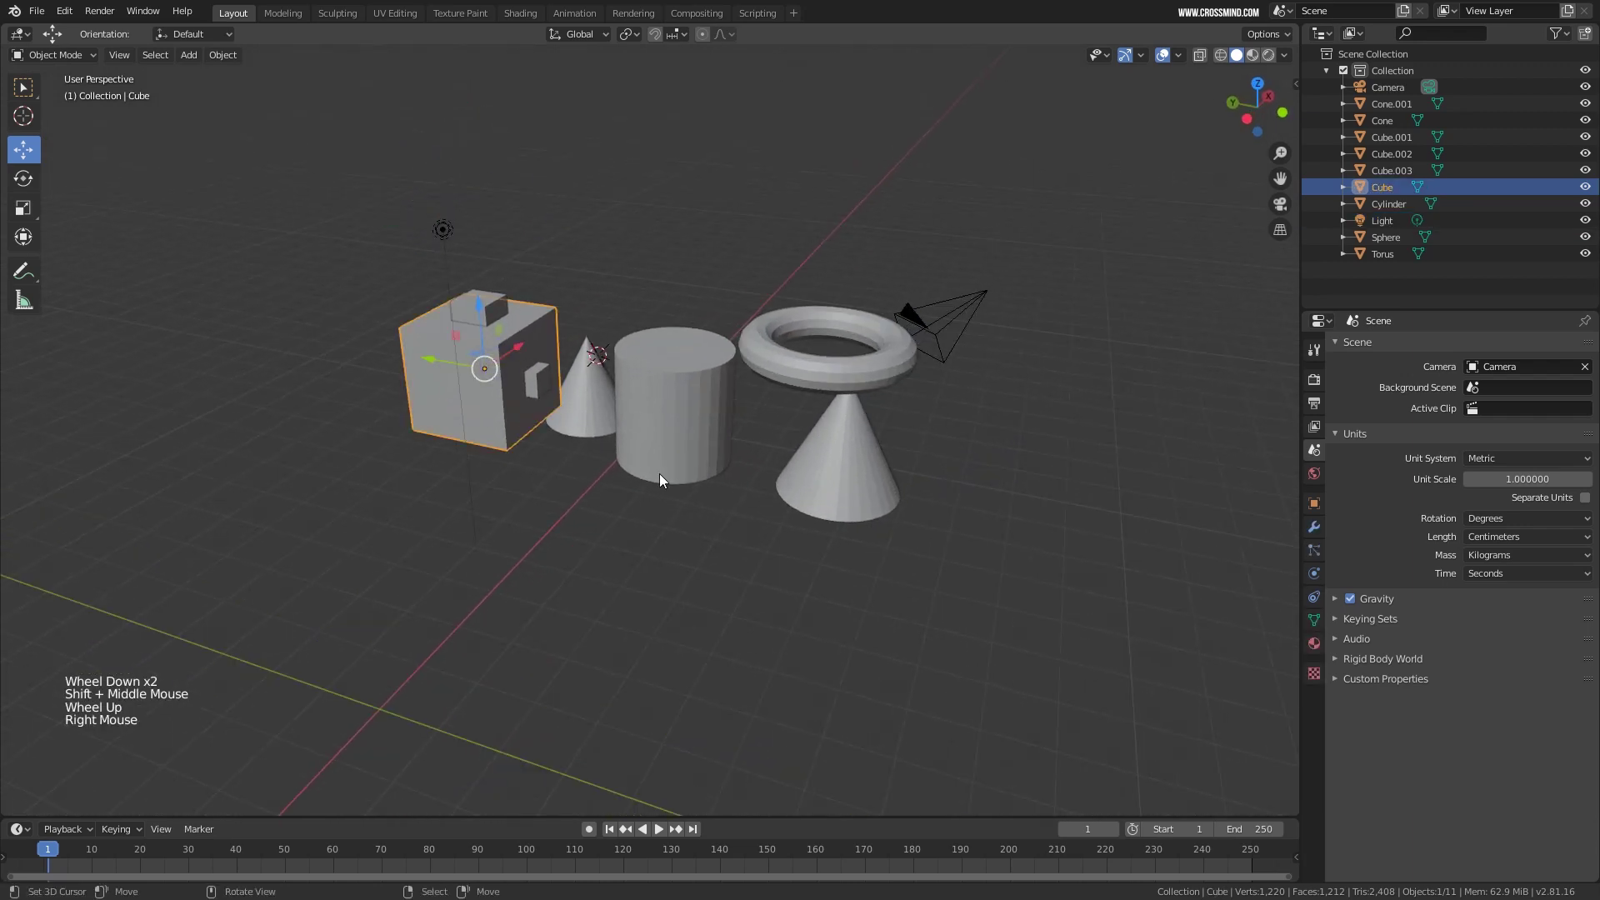
{"action": "right_click", "coordinate": [688, 458]}
{"action": "middle_click_drag", "start_coordinate": [691, 460], "coordinate": [780, 350]}
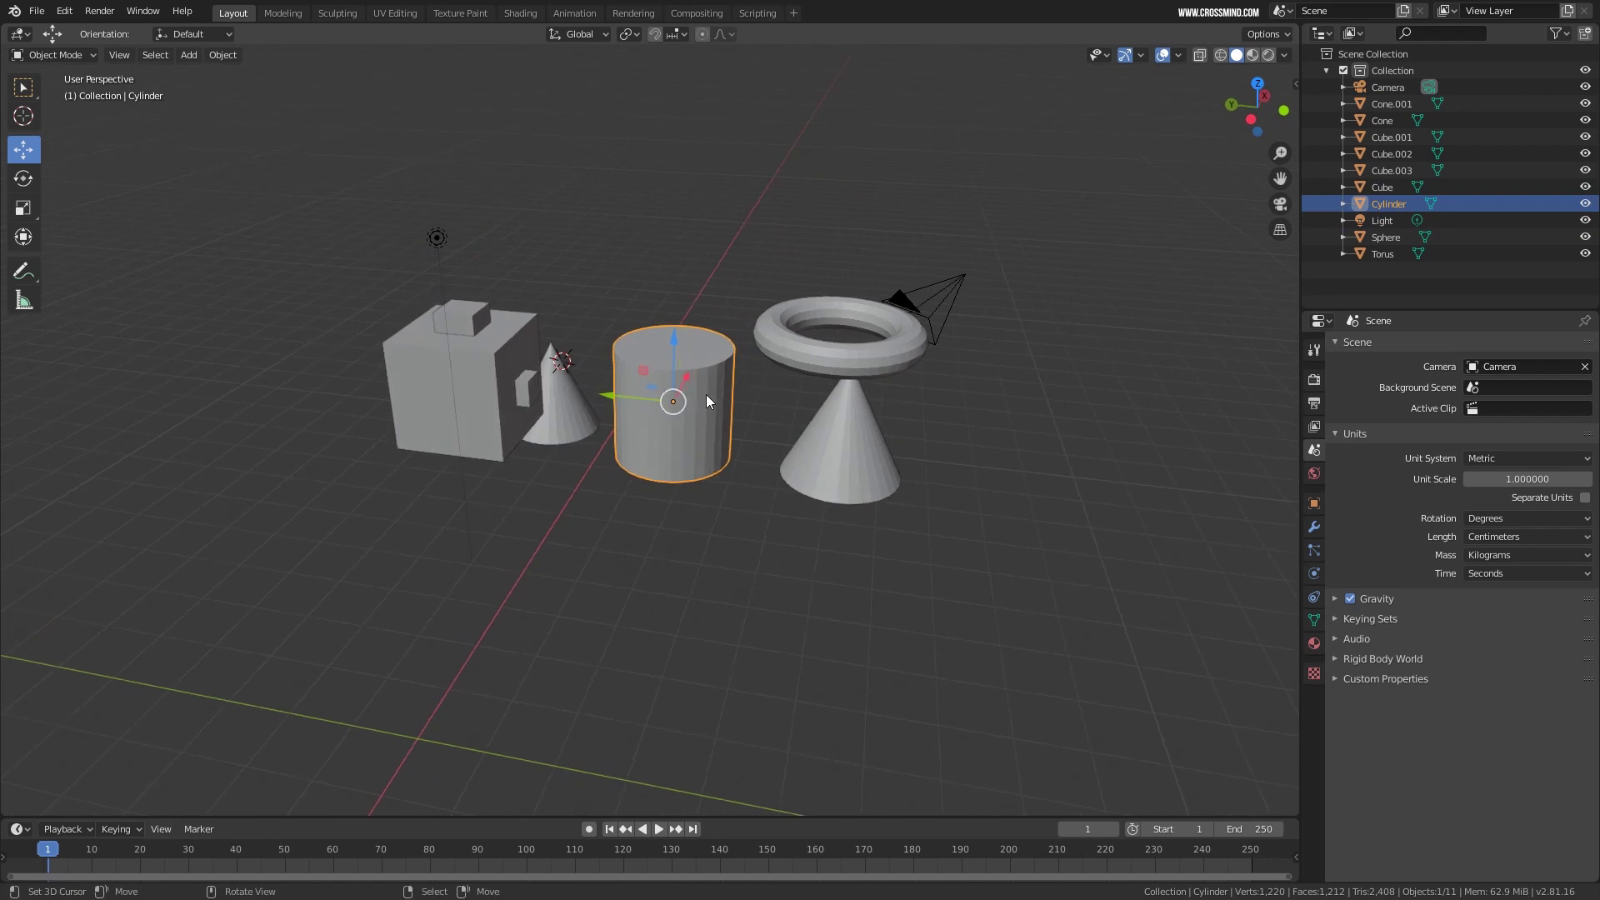
{"action": "key", "text": "KP_Decimal"}
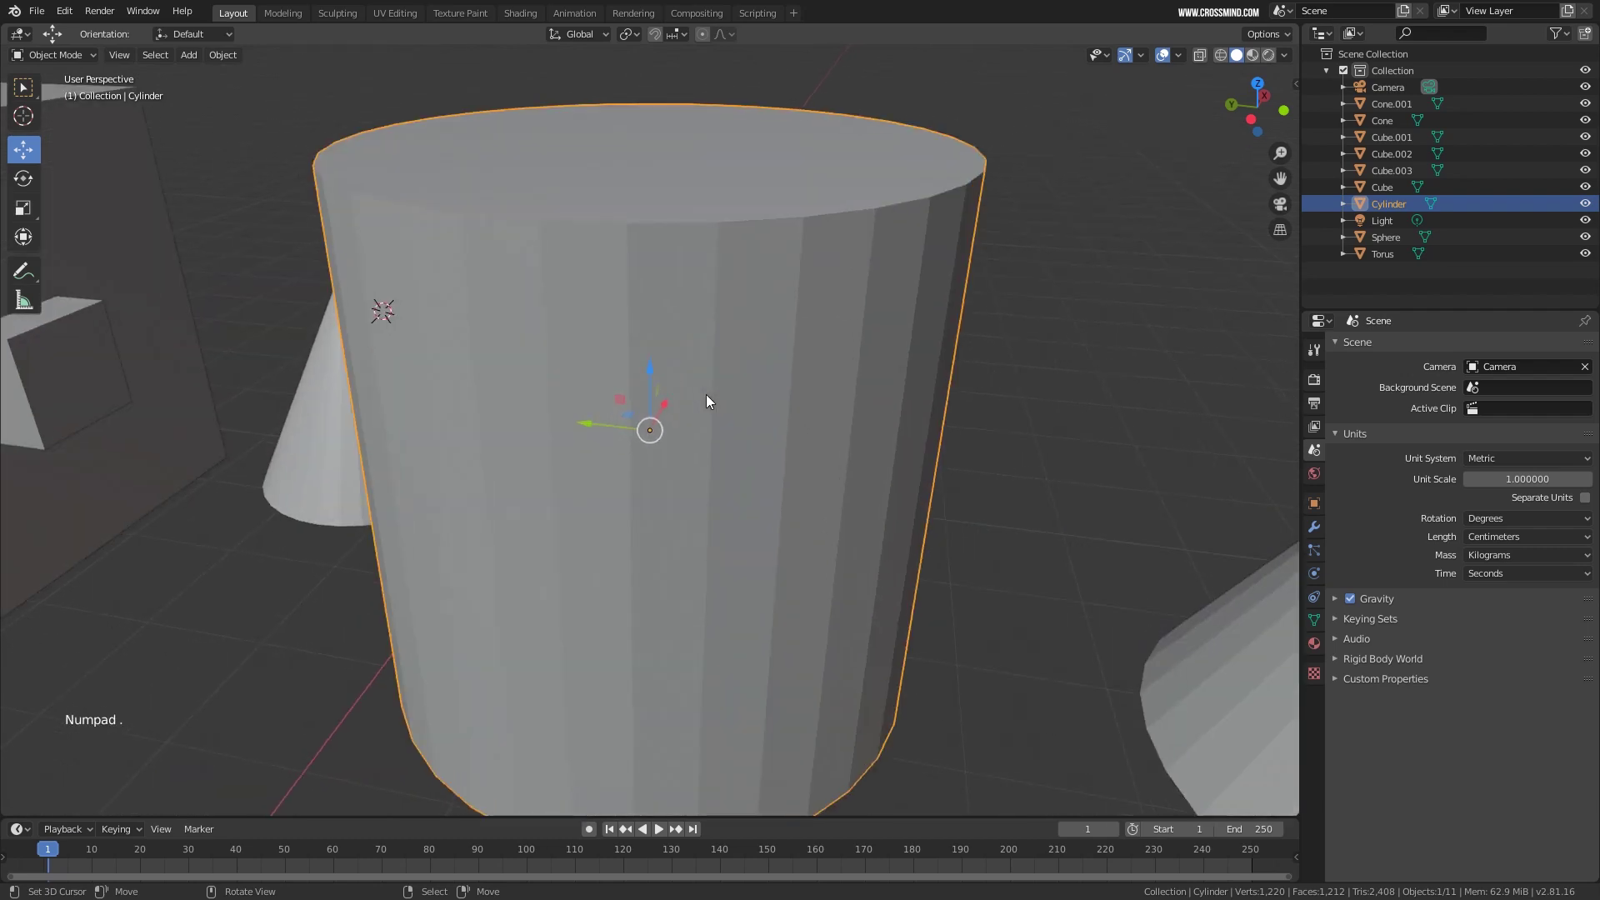
{"action": "scroll", "coordinate": [706, 394], "scroll_direction": "down", "scroll_amount": 3}
{"action": "mouse_move", "coordinate": [742, 470]}
{"action": "middle_mouse_down"}
{"action": "mouse_move", "coordinate": [846, 438]}
{"action": "mouse_move", "coordinate": [752, 479]}
{"action": "mouse_move", "coordinate": [708, 431]}
{"action": "mouse_move", "coordinate": [745, 445]}
{"action": "mouse_move", "coordinate": [746, 468]}
{"action": "middle_mouse_up"}
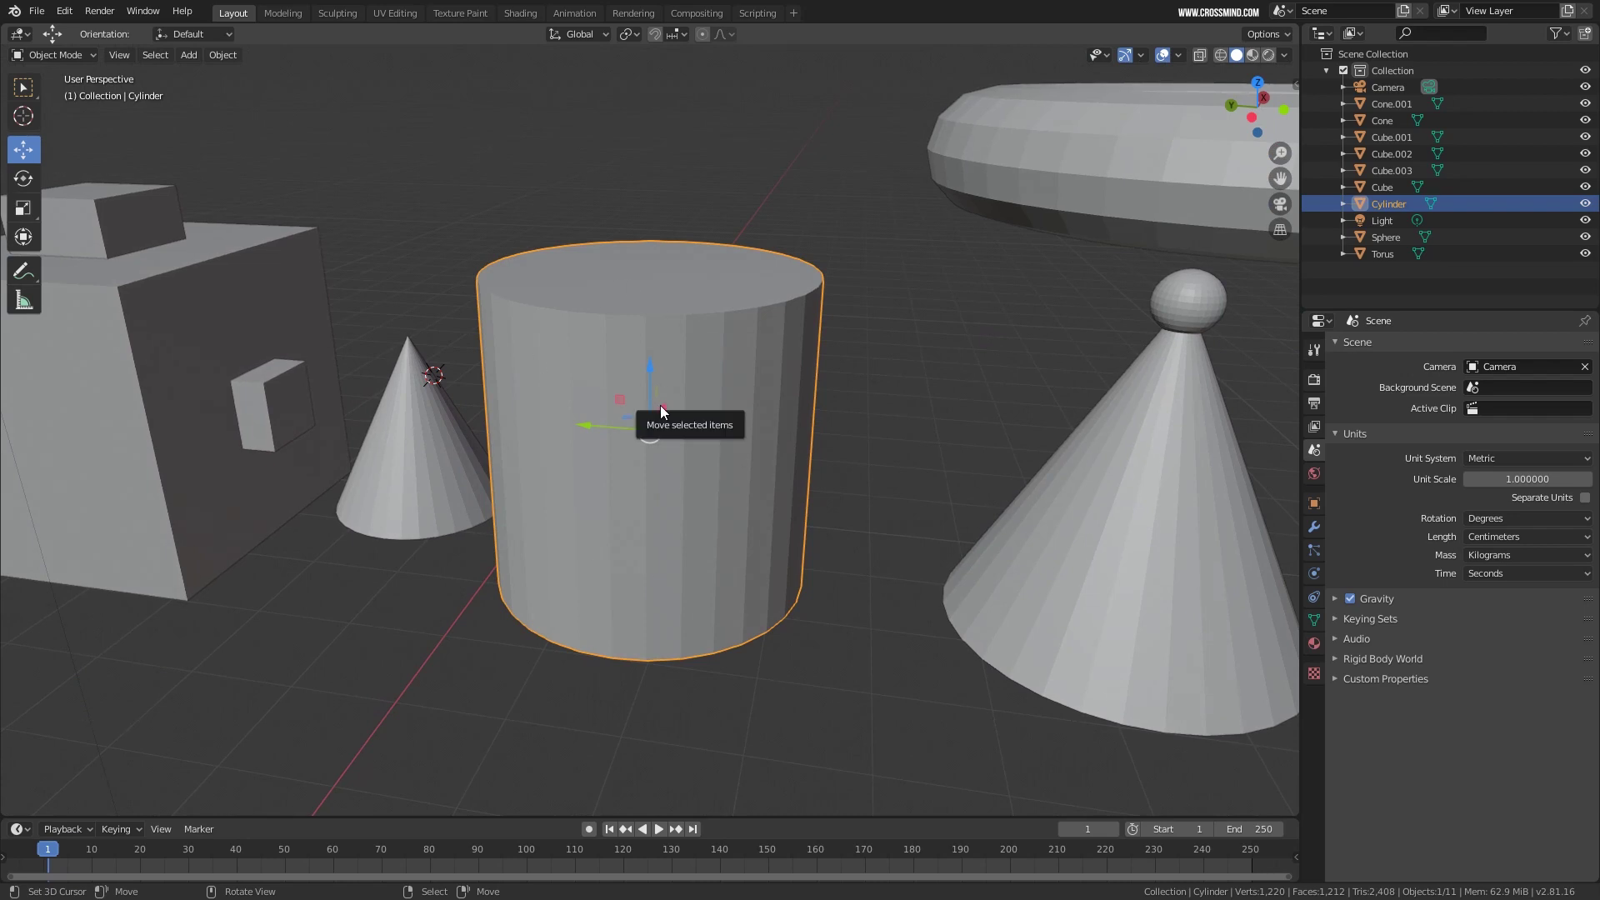
Isolate the selected cylinder in local view and inspect it from another angle.
{"action": "key", "text": "KP_Divide"}
{"action": "scroll", "coordinate": [660, 405], "scroll_direction": "down", "scroll_amount": 3}
{"action": "middle_click_drag", "start_coordinate": [660, 405], "coordinate": [707, 478]}
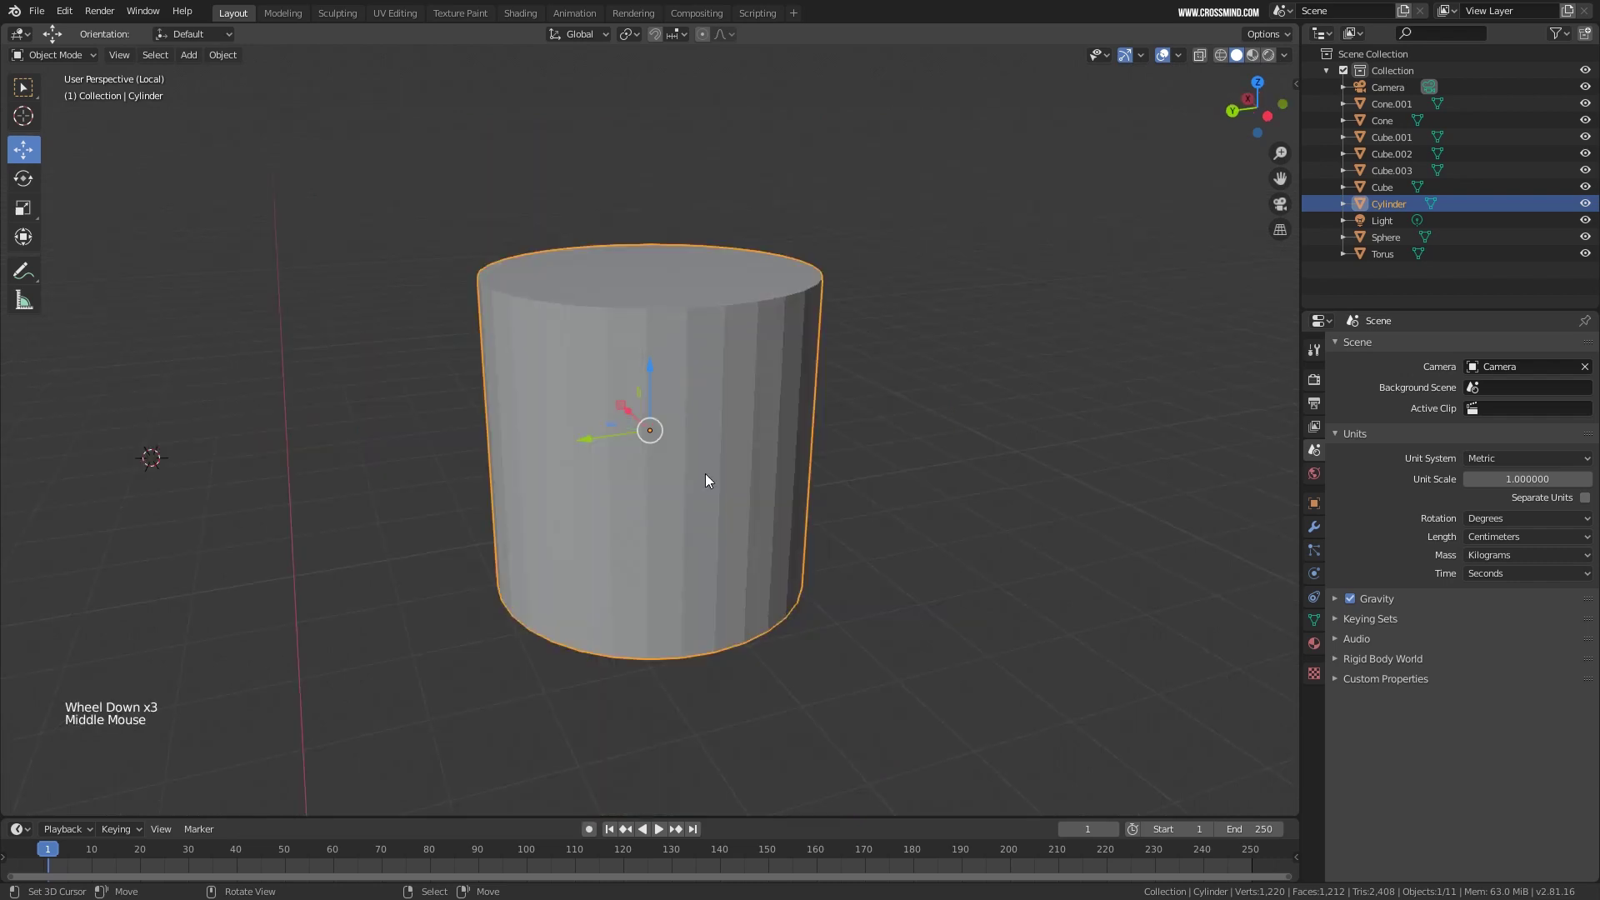
{"action": "scroll", "coordinate": [678, 483], "scroll_direction": "up", "scroll_amount": 1}
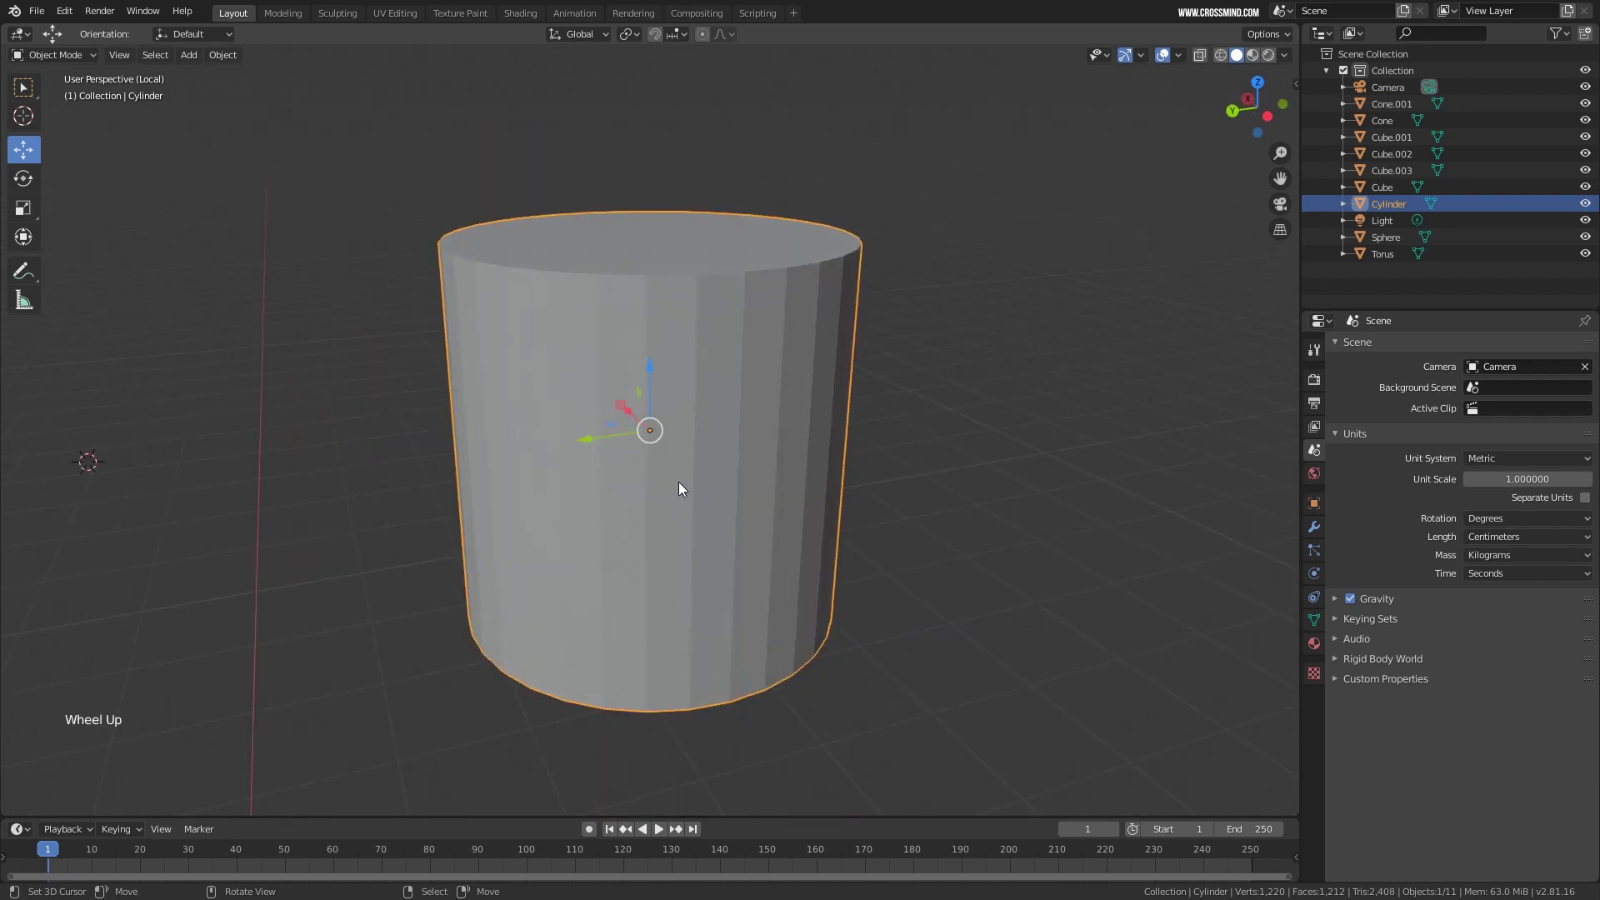
Exit local view of the cylinder and examine the whole scene from several angles.
{"action": "middle_click_drag", "start_coordinate": [737, 339], "coordinate": [717, 282]}
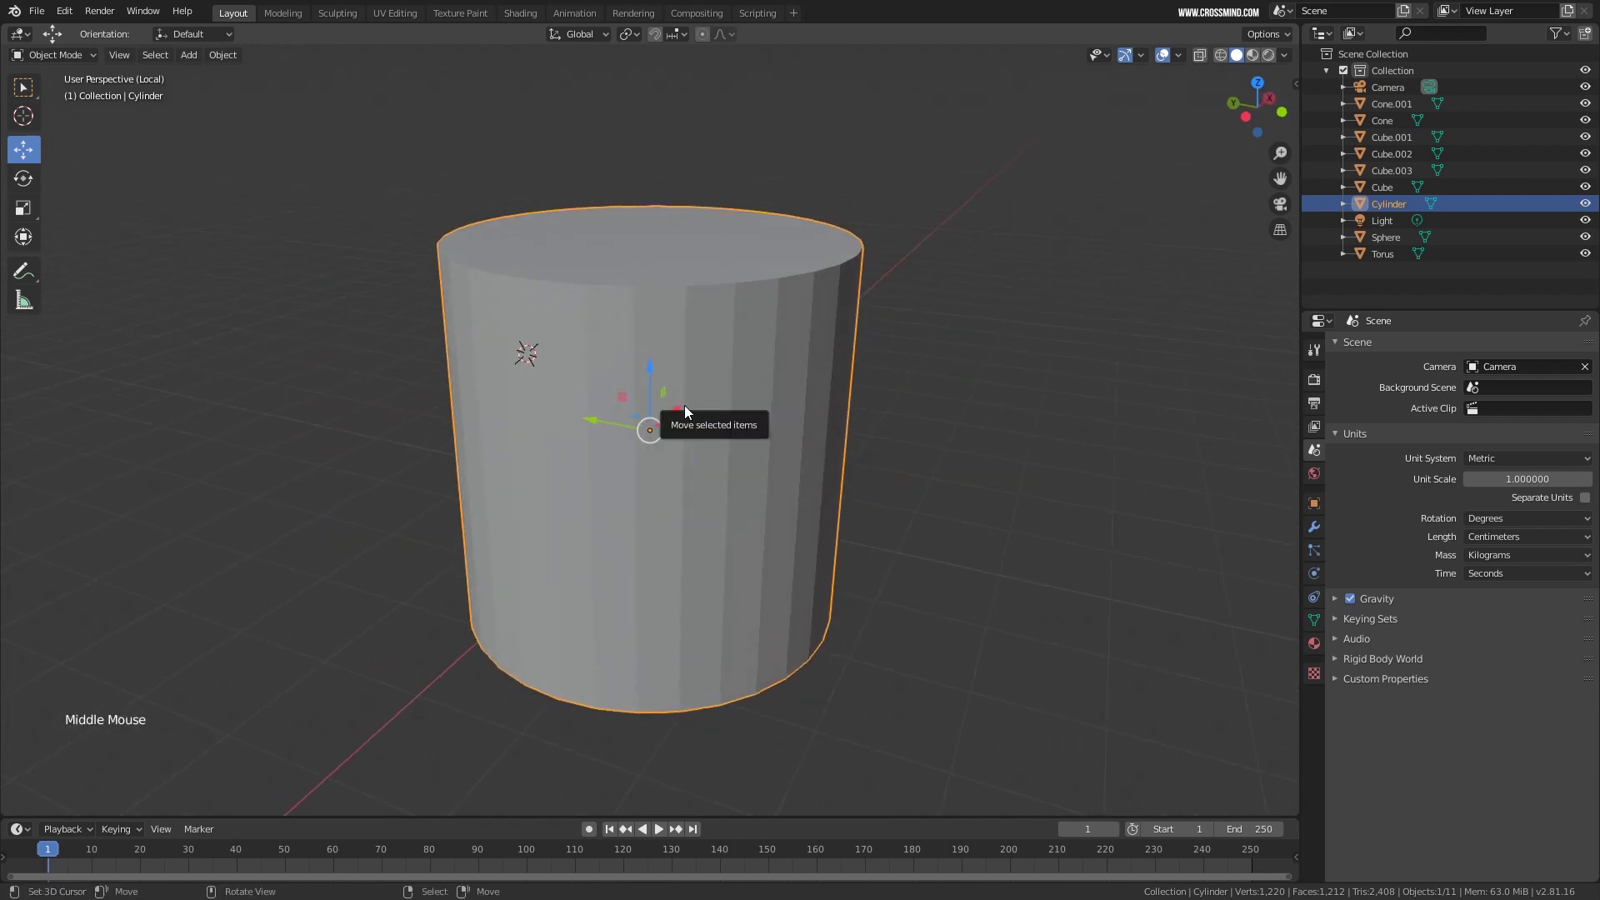
{"action": "key", "text": "KP_Divide"}
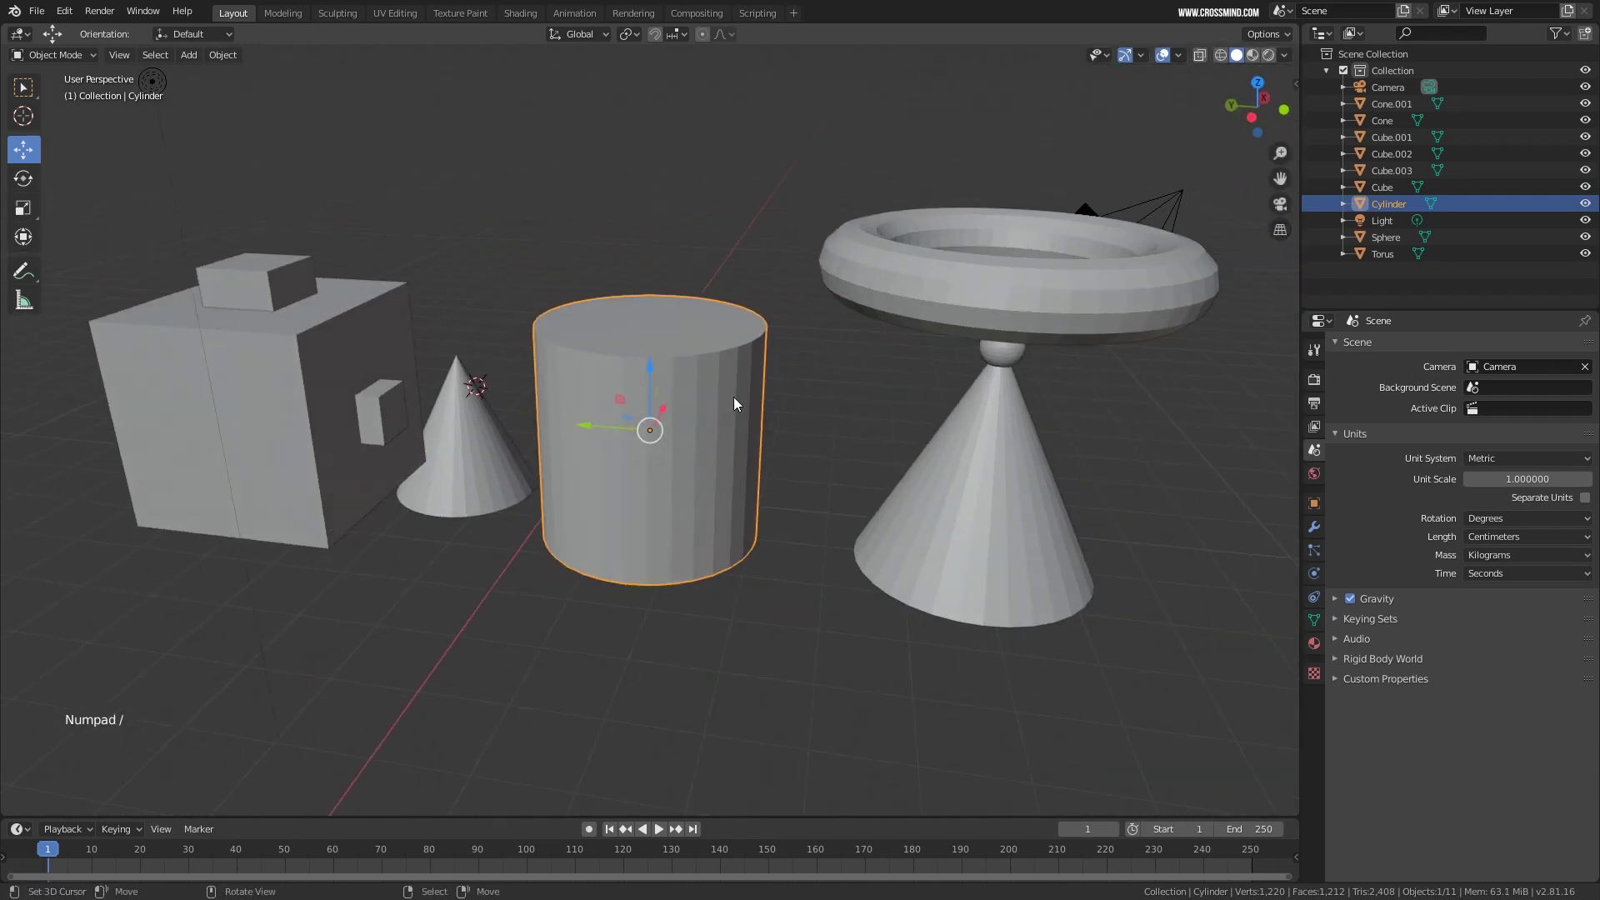
{"action": "scroll", "coordinate": [746, 400], "scroll_direction": "down", "scroll_amount": 2}
{"action": "middle_click_drag", "start_coordinate": [747, 400], "coordinate": [818, 437]}
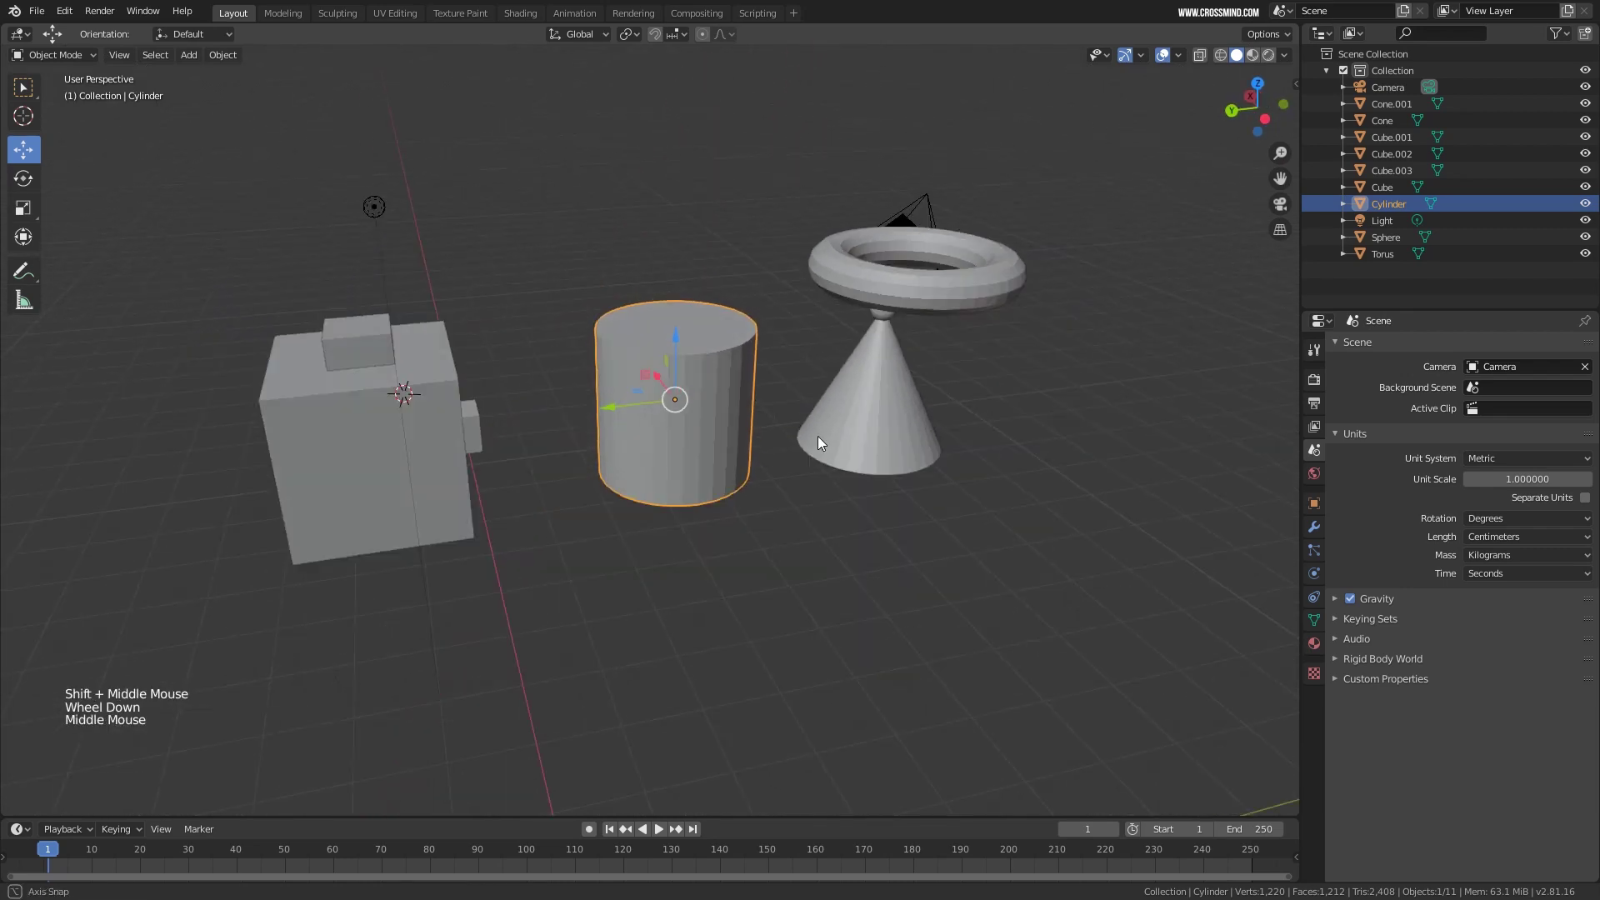
{"action": "middle_click_drag", "start_coordinate": [570, 468], "coordinate": [792, 453]}
{"action": "middle_click_drag", "start_coordinate": [682, 510], "coordinate": [754, 392]}
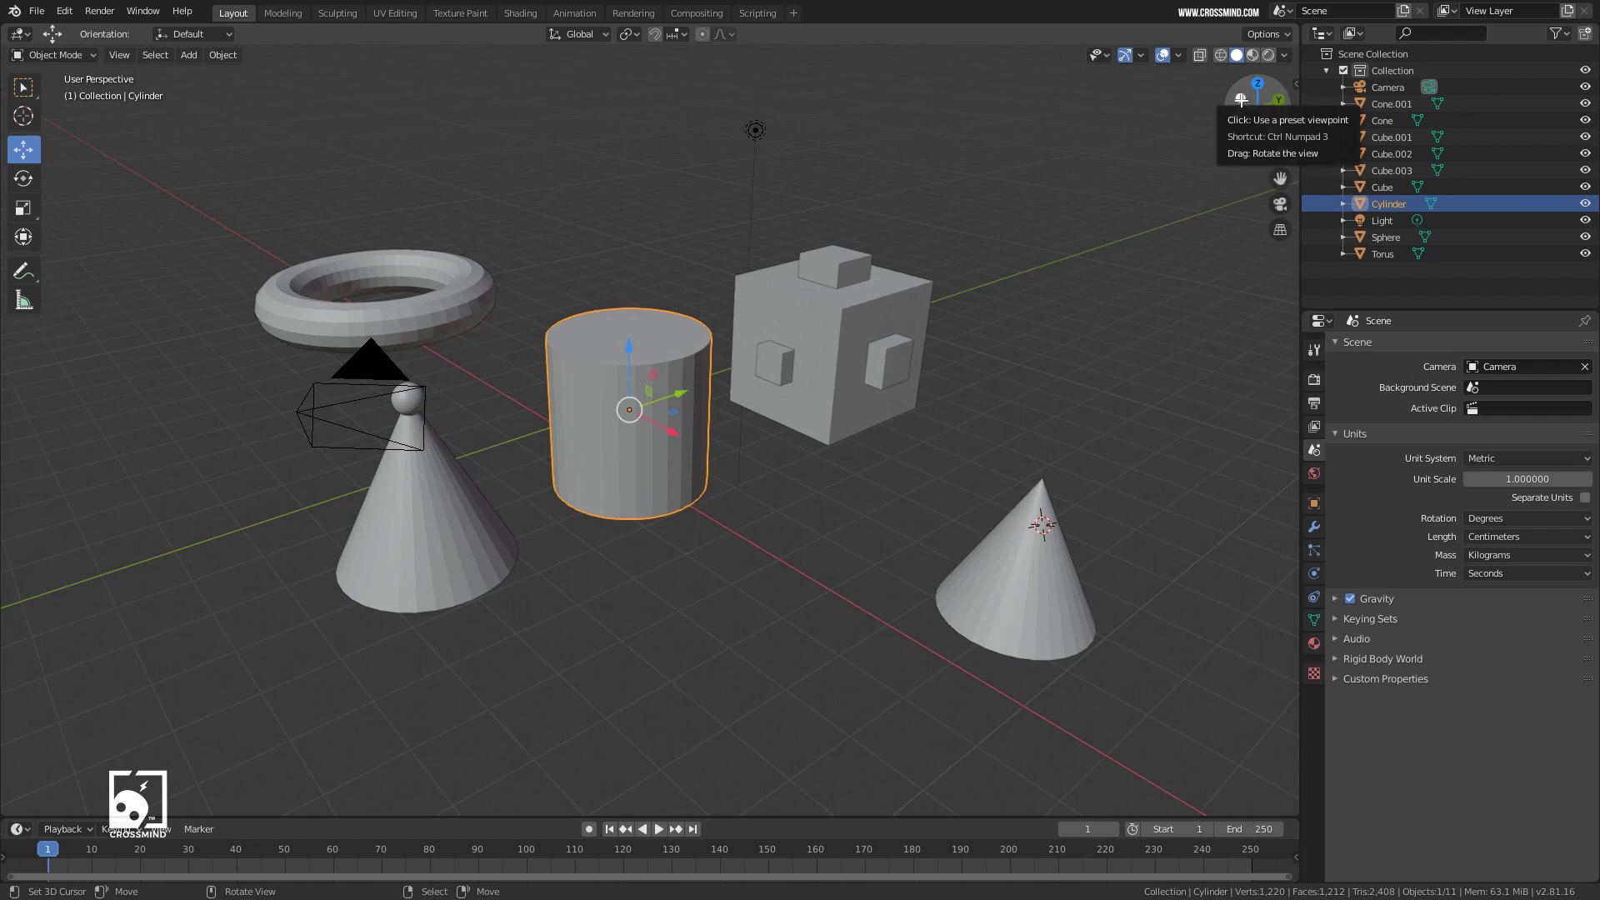
{"action": "middle_click_drag", "start_coordinate": [575, 521], "coordinate": [630, 526]}
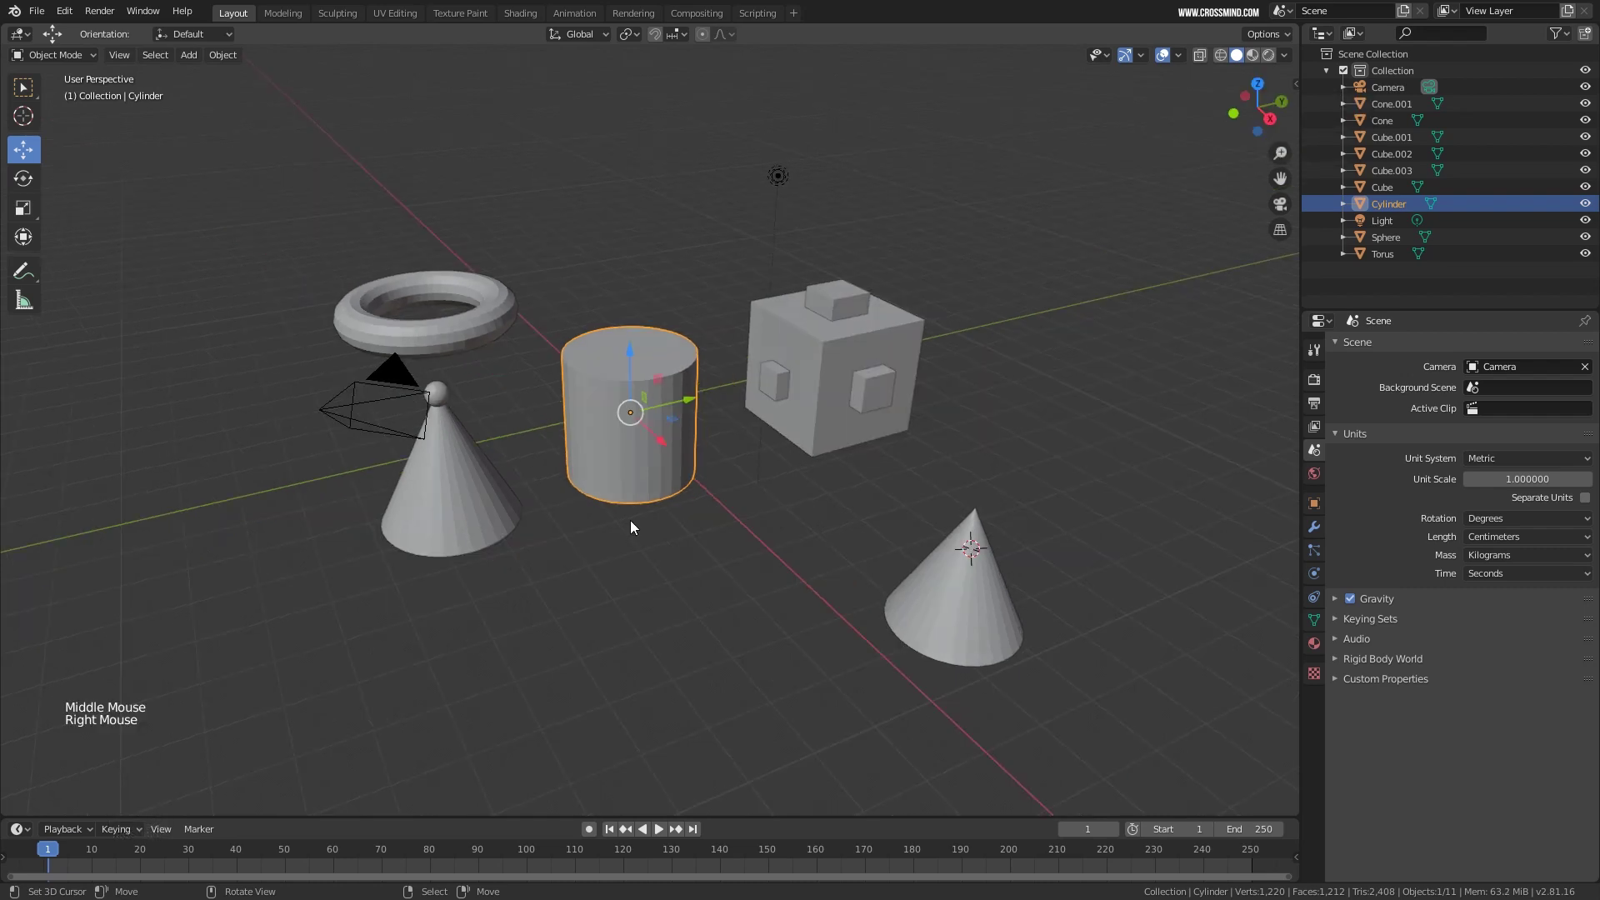
Start a new default scene without saving the current one and delete its default cube.
{"action": "left_click", "coordinate": [36, 11]}
{"action": "mouse_move", "coordinate": [52, 34]}
{"action": "left_click", "coordinate": [282, 30]}
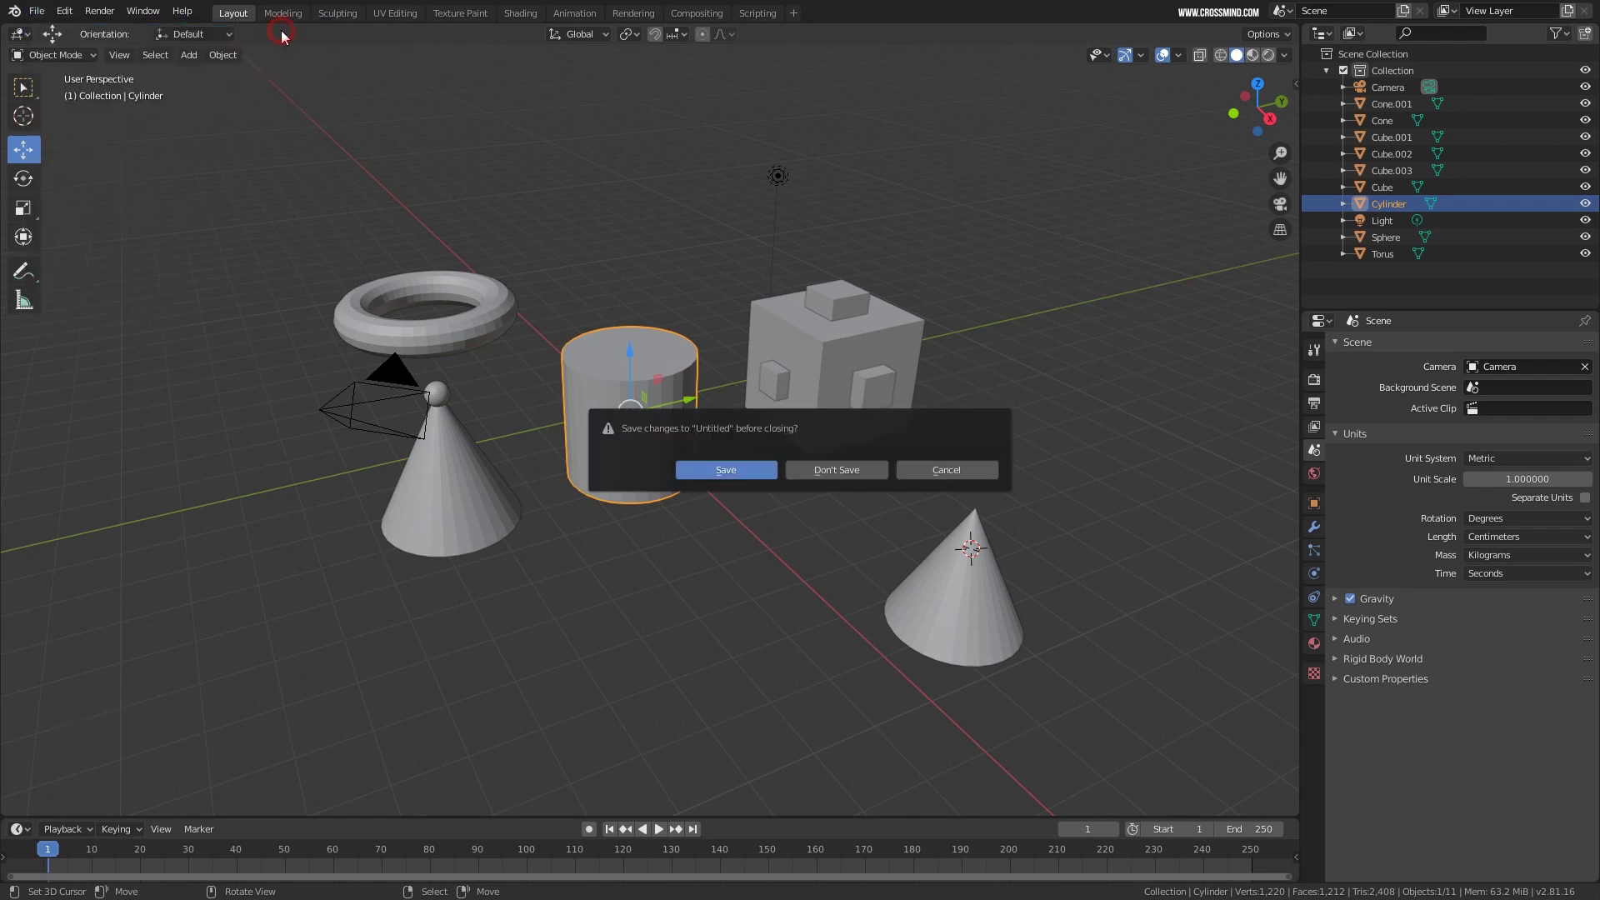
{"action": "left_click", "coordinate": [818, 472]}
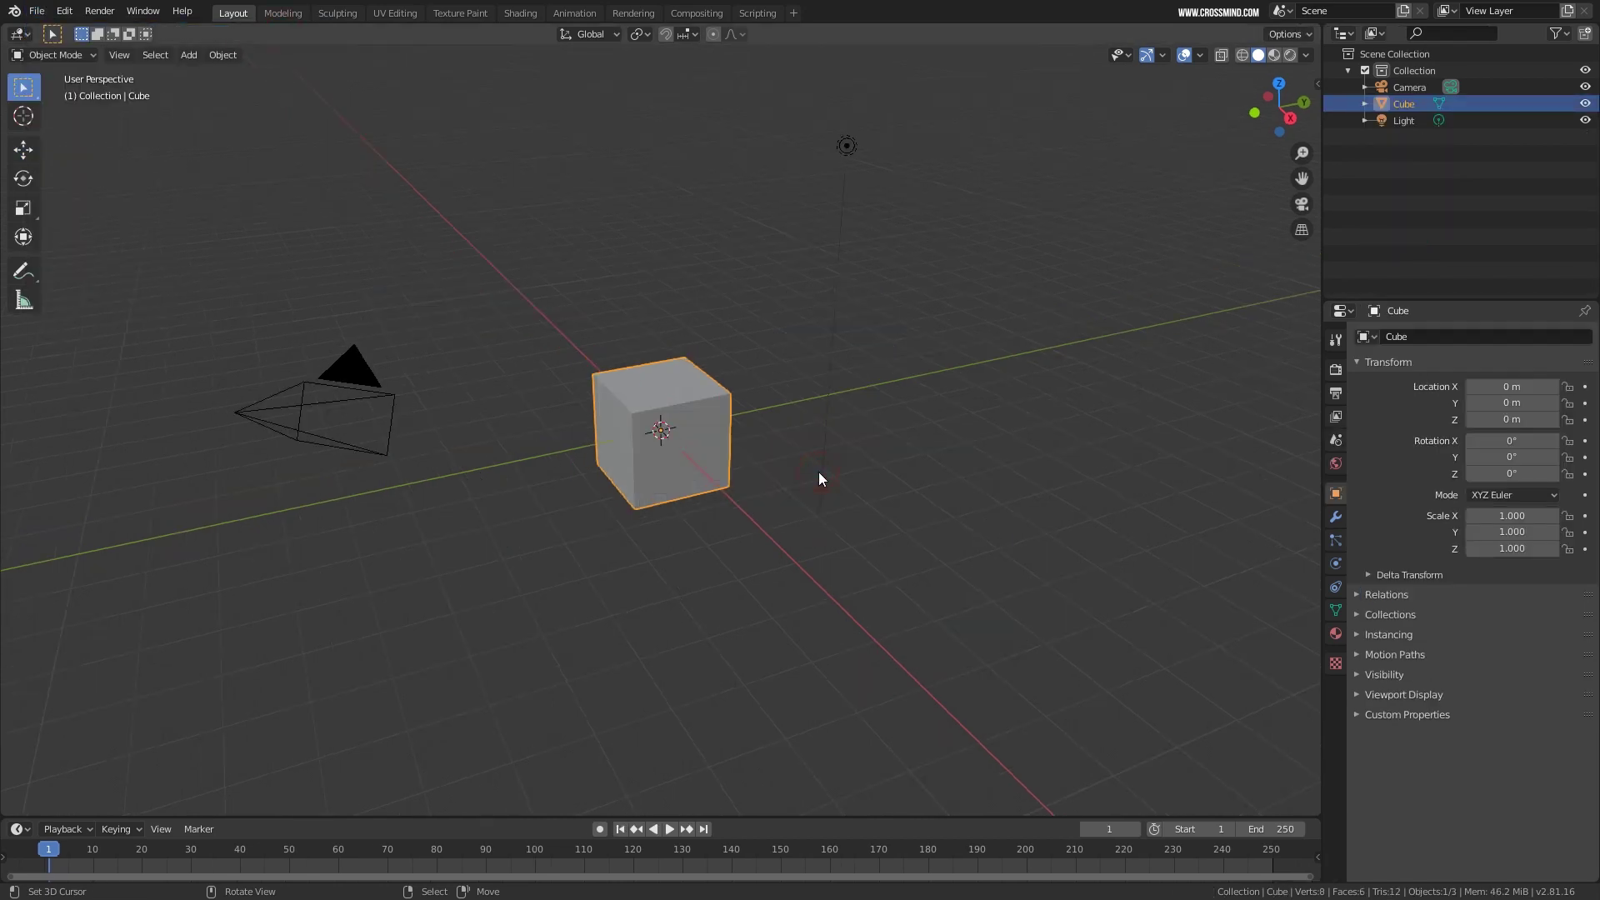
{"action": "key", "text": "Delete"}
Add a cone mesh at the 3D cursor, try different vertex counts for it, including 5, and deselect it.
{"action": "key", "text": "shift+a"}
{"action": "mouse_move", "coordinate": [701, 423]}
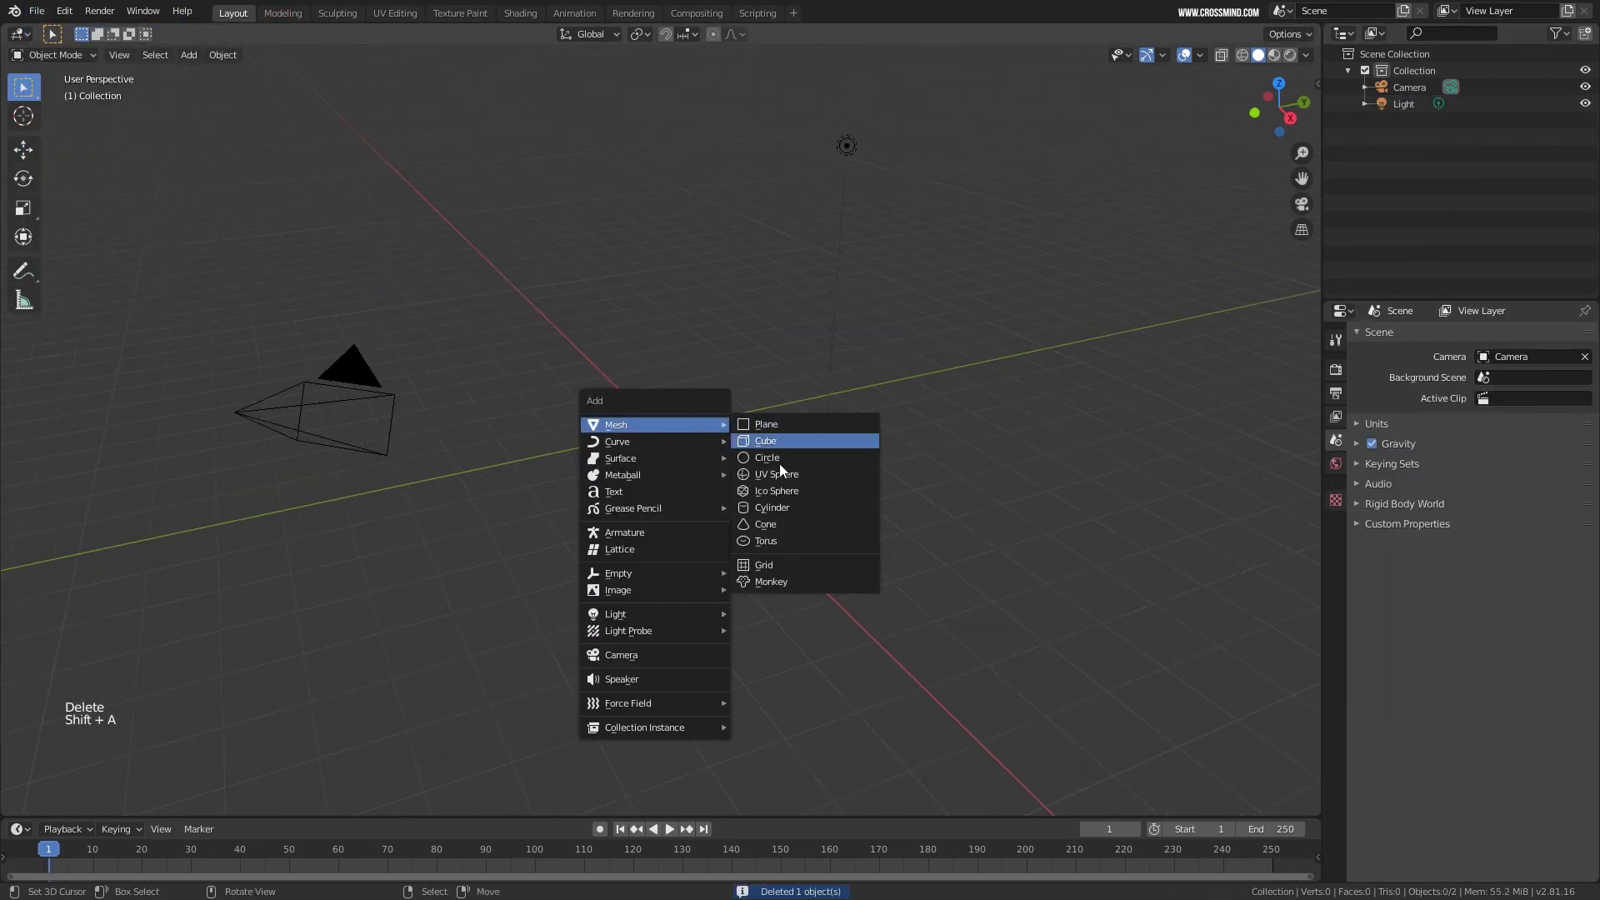
{"action": "left_click", "coordinate": [773, 522]}
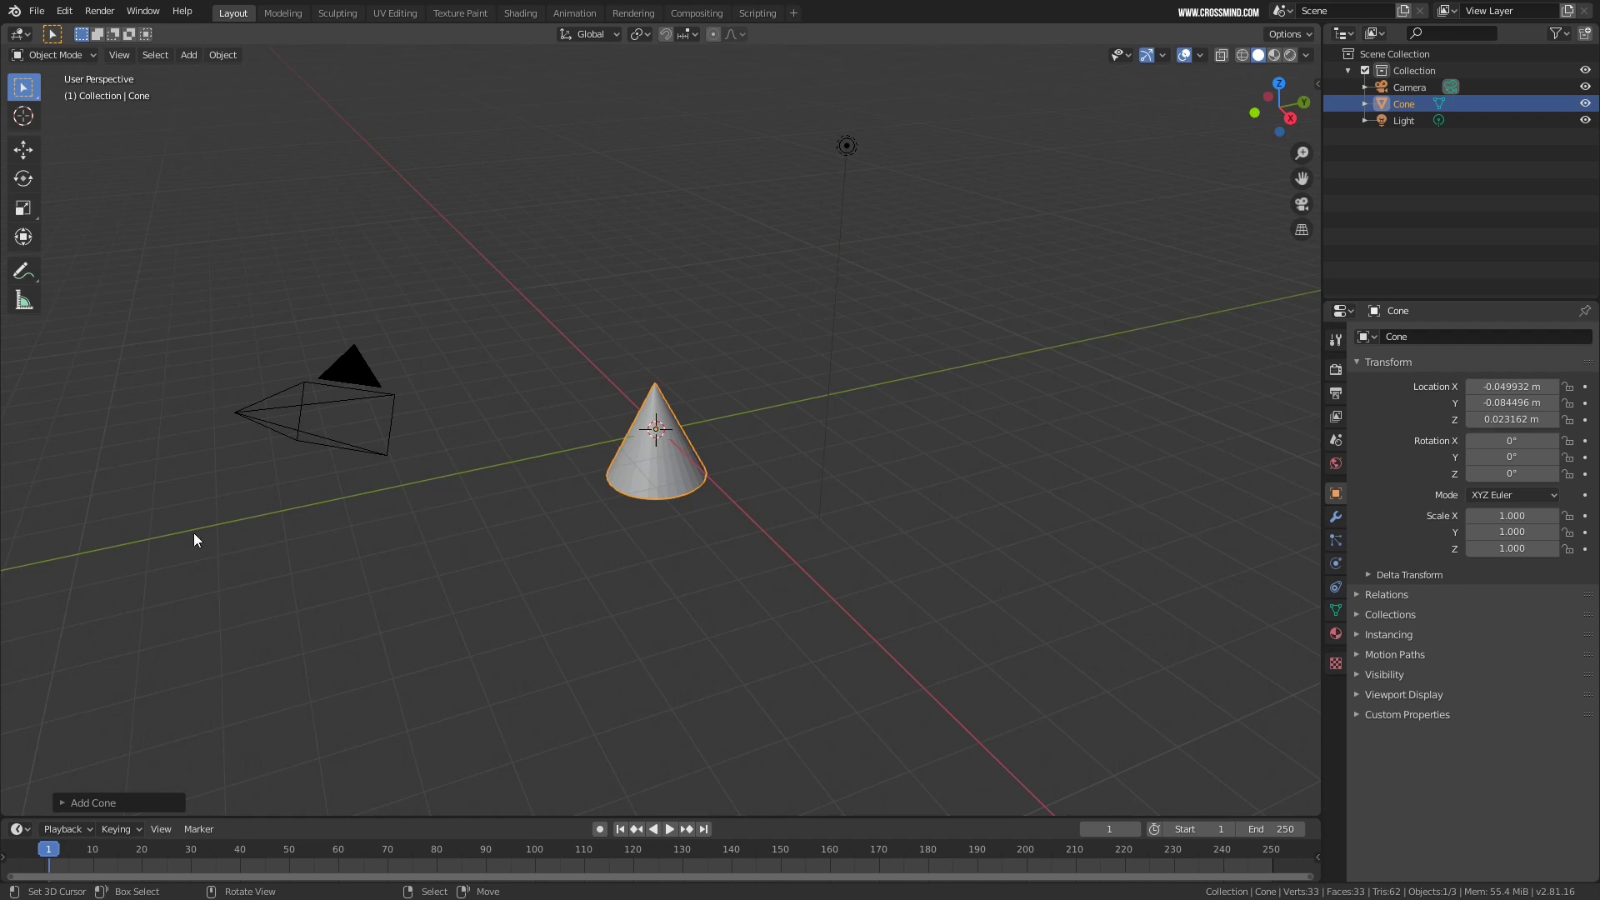
{"action": "left_click", "coordinate": [61, 804]}
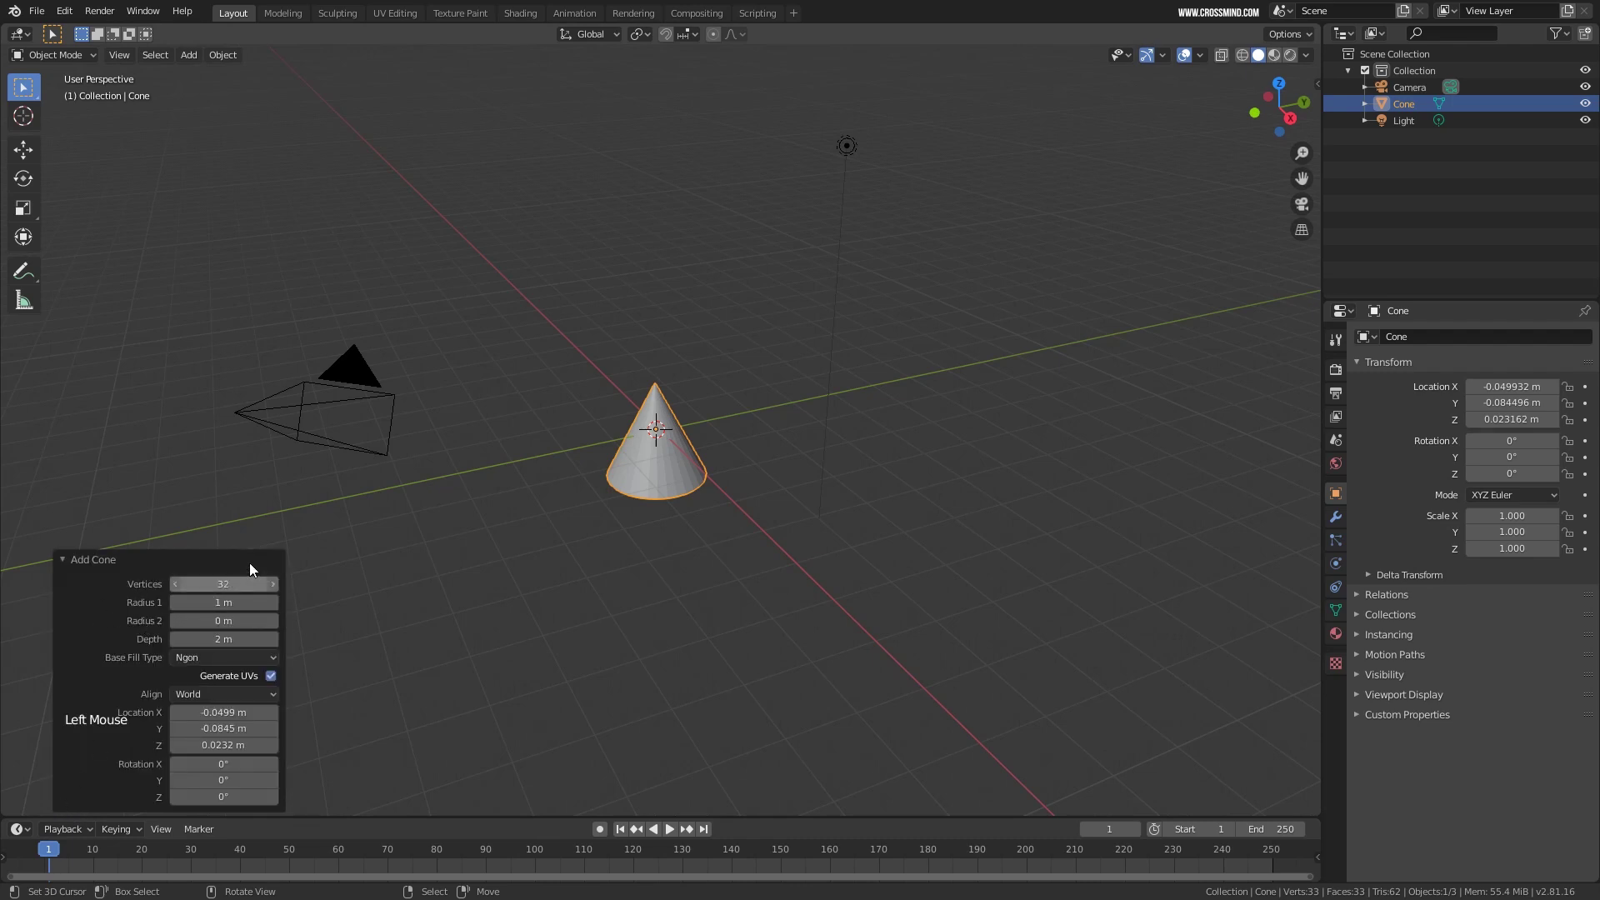
{"action": "left_click_drag", "start_coordinate": [223, 584], "coordinate": [171, 588]}
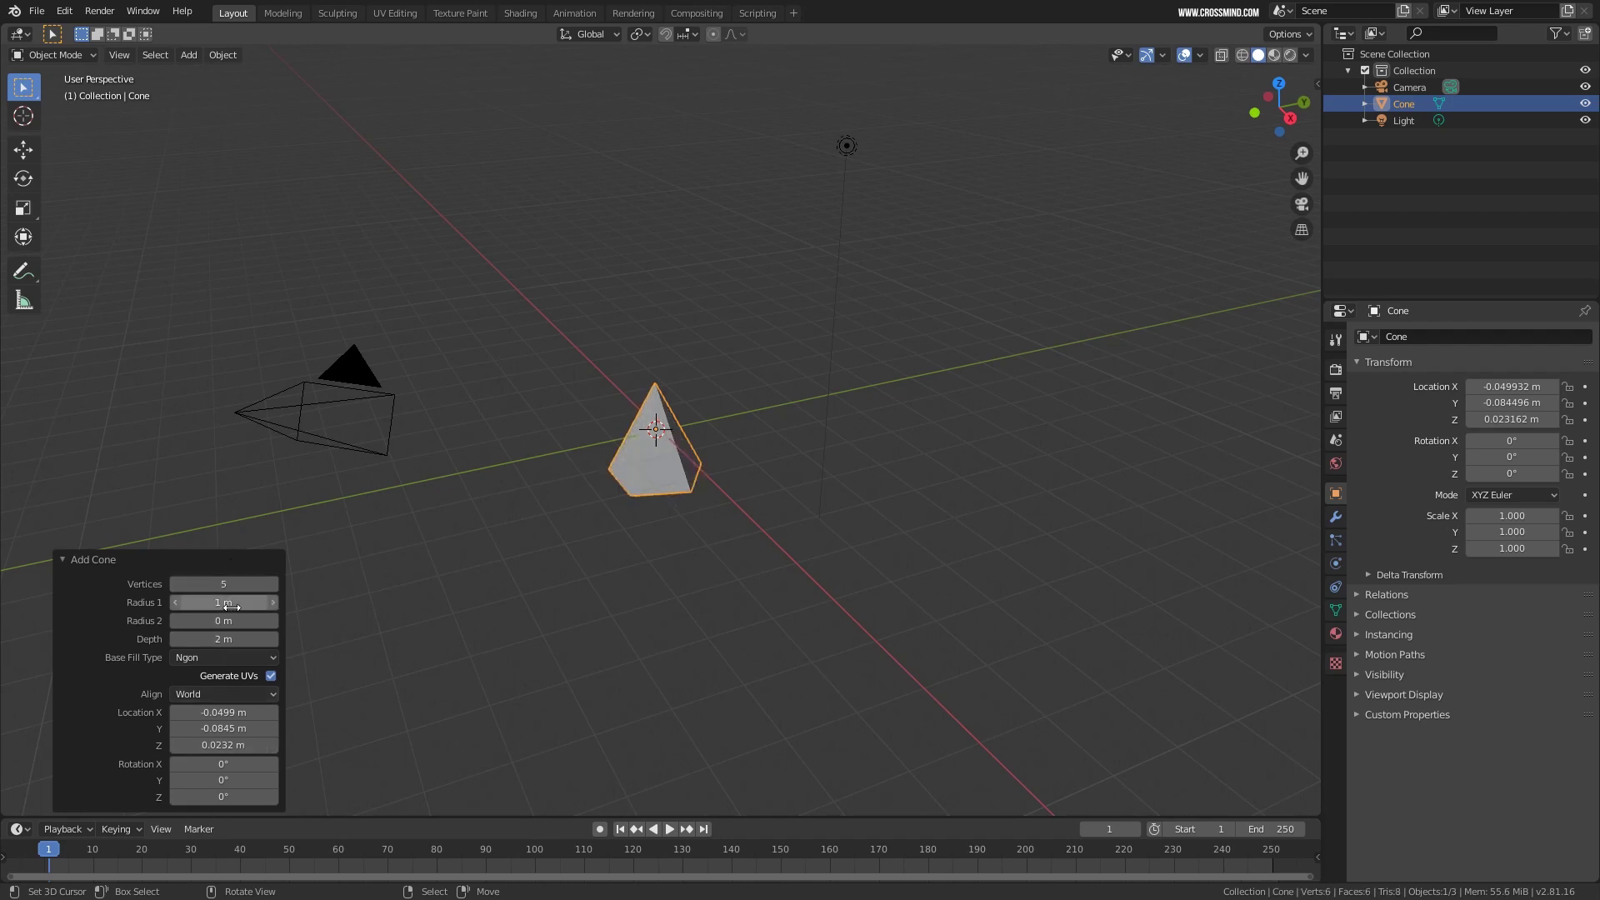
{"action": "left_click_drag", "start_coordinate": [236, 585], "coordinate": [252, 585]}
{"action": "right_click", "coordinate": [982, 608]}
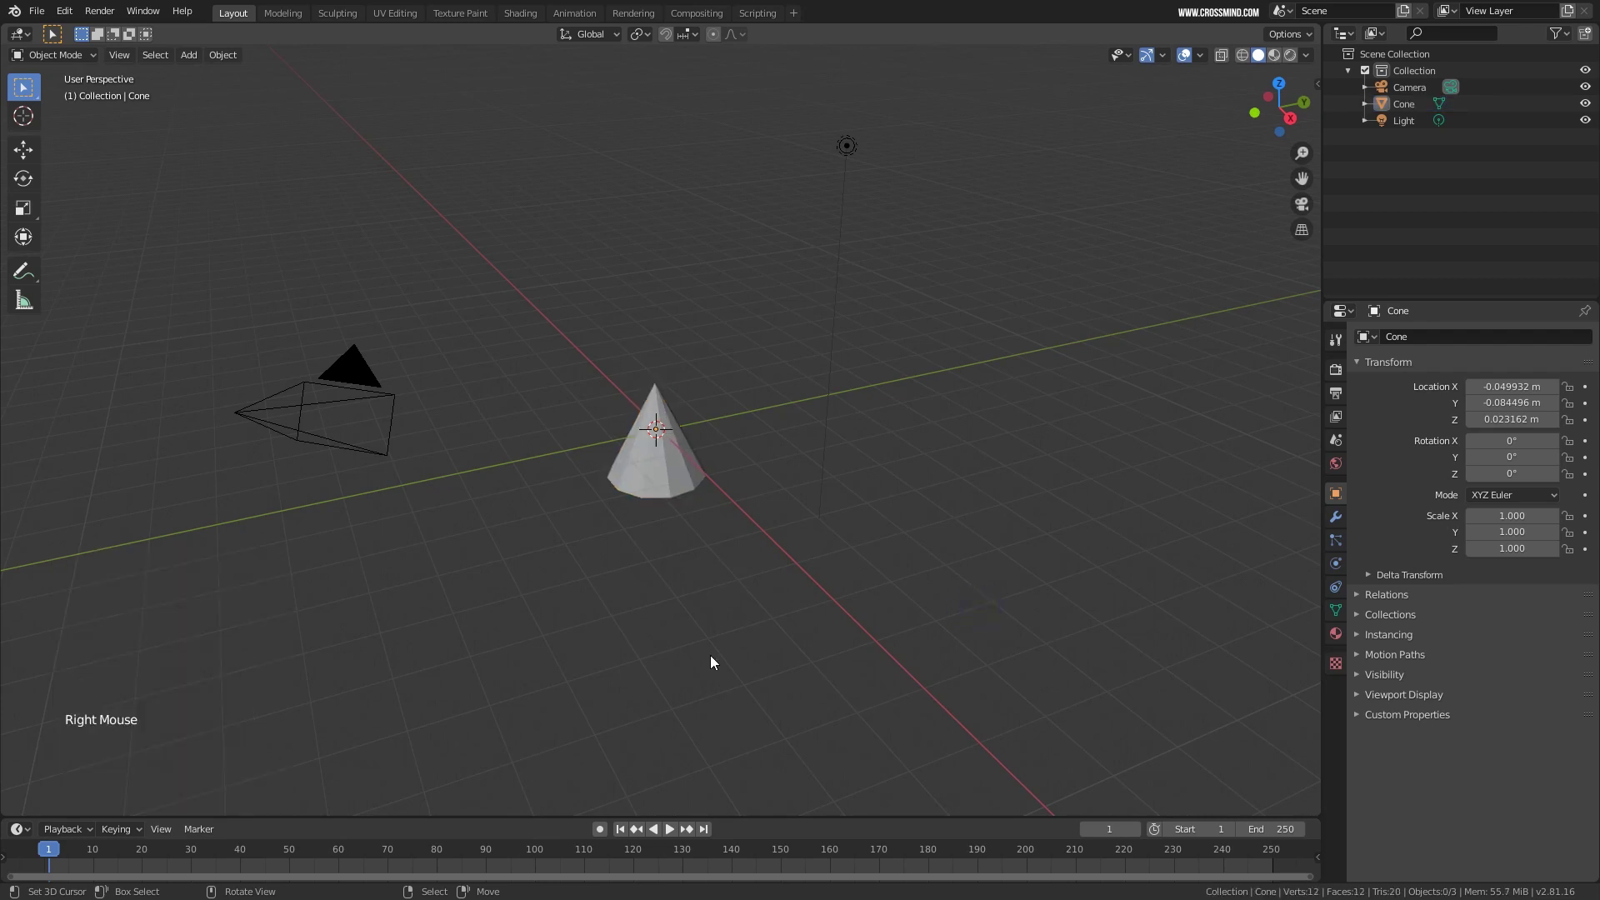
Replace the cone with a torus that has 4 major segments and 6 minor segments.
{"action": "right_click", "coordinate": [669, 461]}
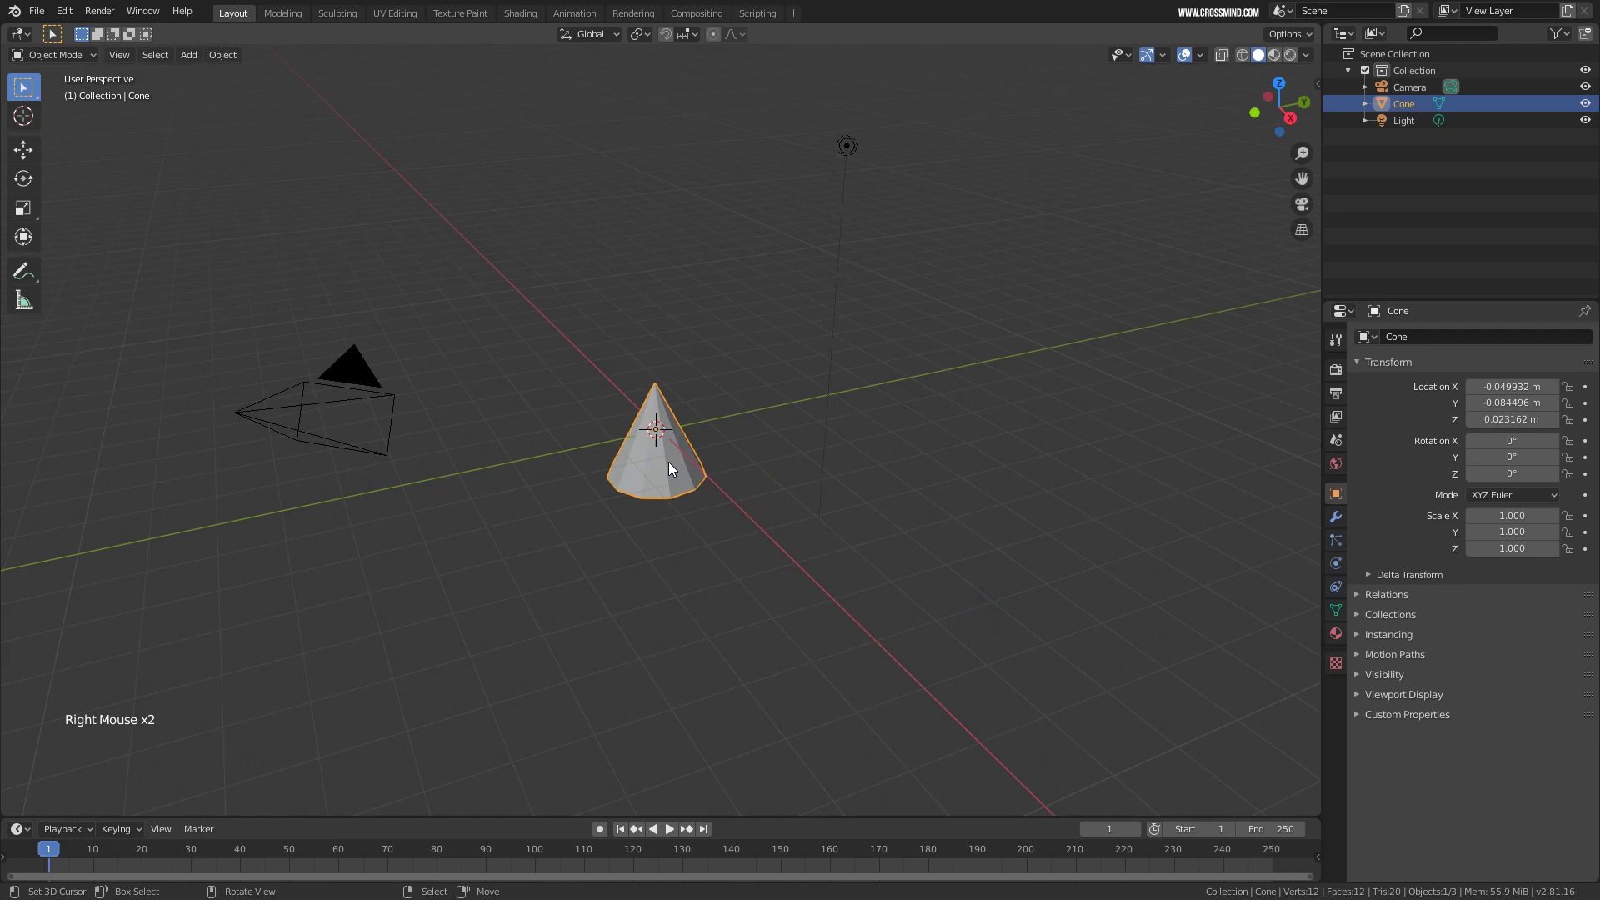
{"action": "key", "text": "Delete"}
{"action": "key", "text": "shift+a"}
{"action": "mouse_move", "coordinate": [668, 461]}
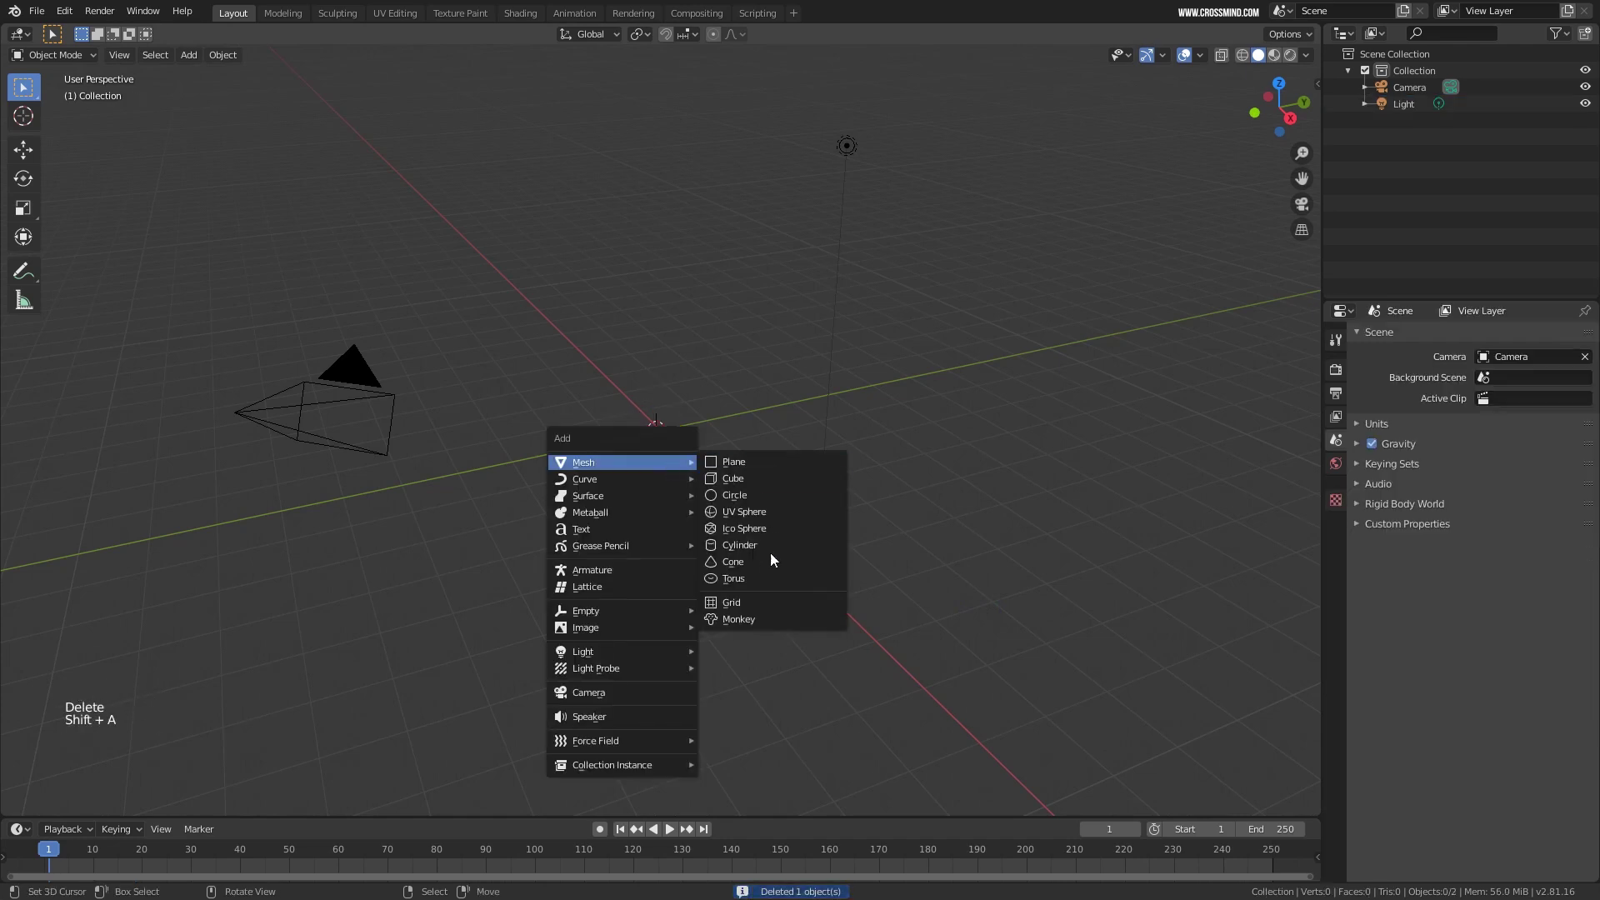
{"action": "left_click", "coordinate": [754, 579]}
{"action": "scroll", "coordinate": [686, 464], "scroll_direction": "up", "scroll_amount": 5}
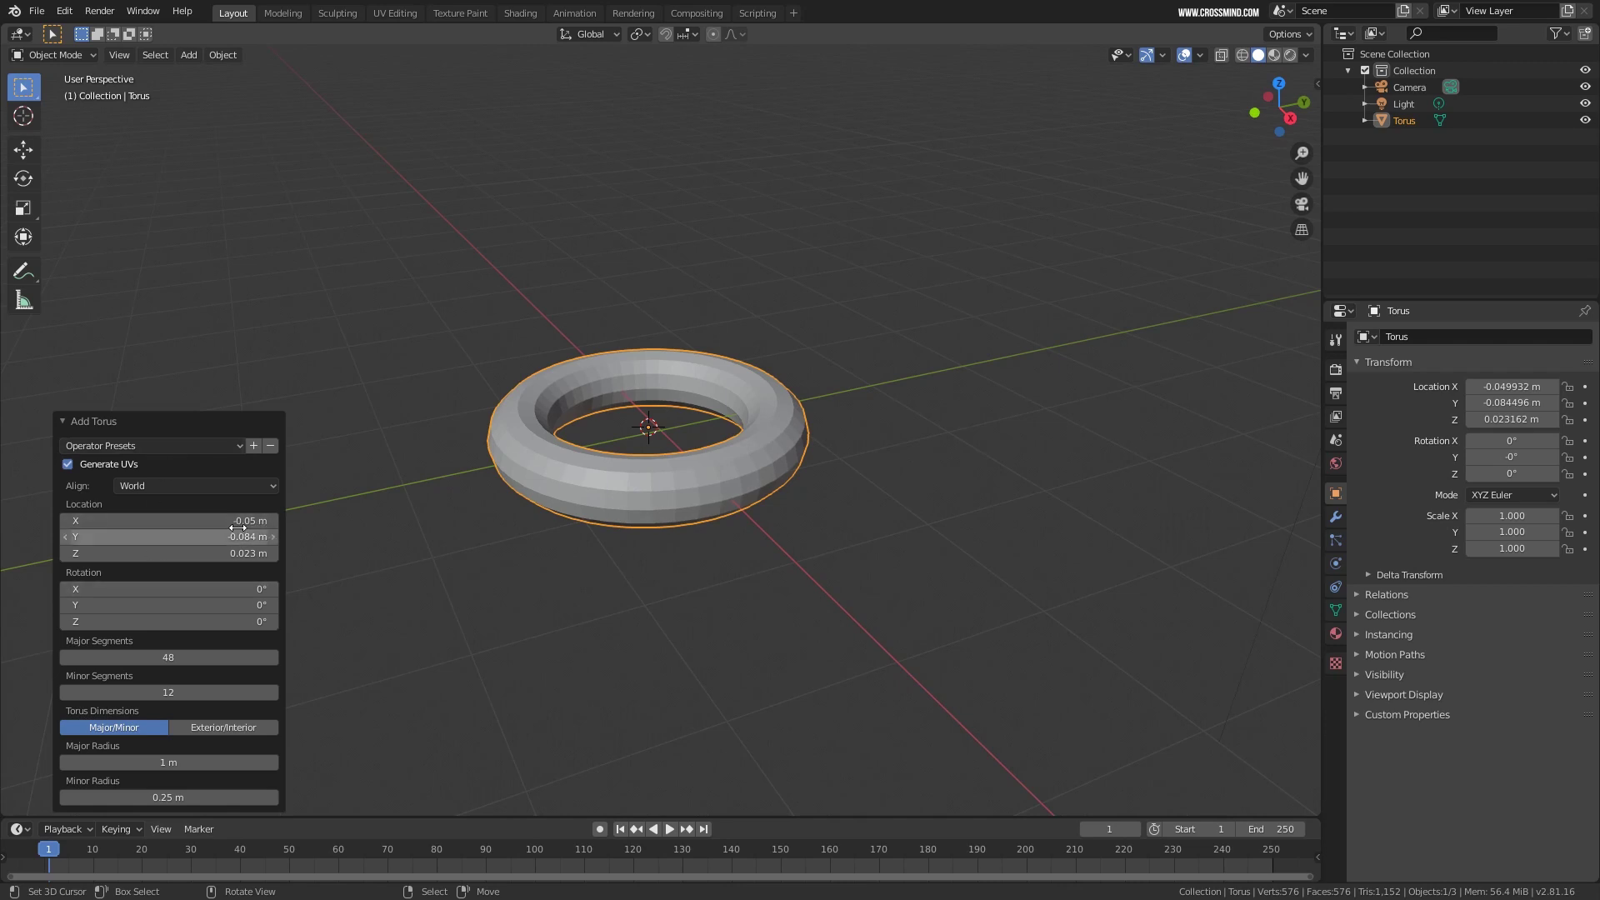
{"action": "left_click_drag", "start_coordinate": [173, 657], "coordinate": [77, 656]}
{"action": "left_click_drag", "start_coordinate": [166, 691], "coordinate": [145, 656]}
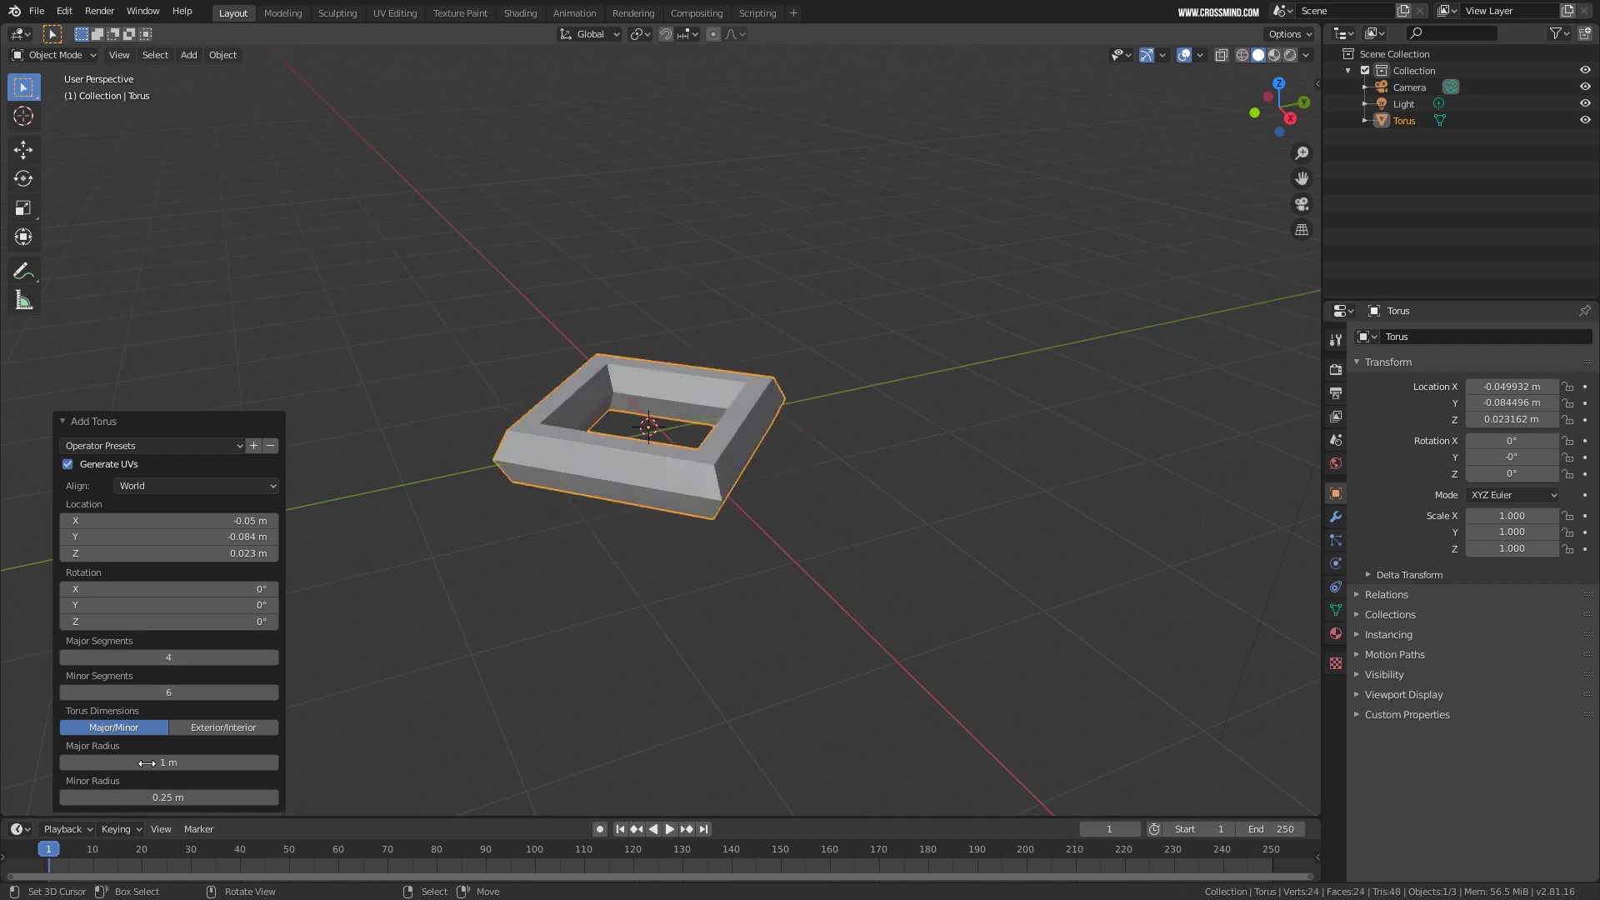
Set the torus's Z location to 0.13 m, major segments to 11, major radius to 1.4 m and minor radius to 0.52 m.
{"action": "left_click_drag", "start_coordinate": [213, 553], "coordinate": [228, 554]}
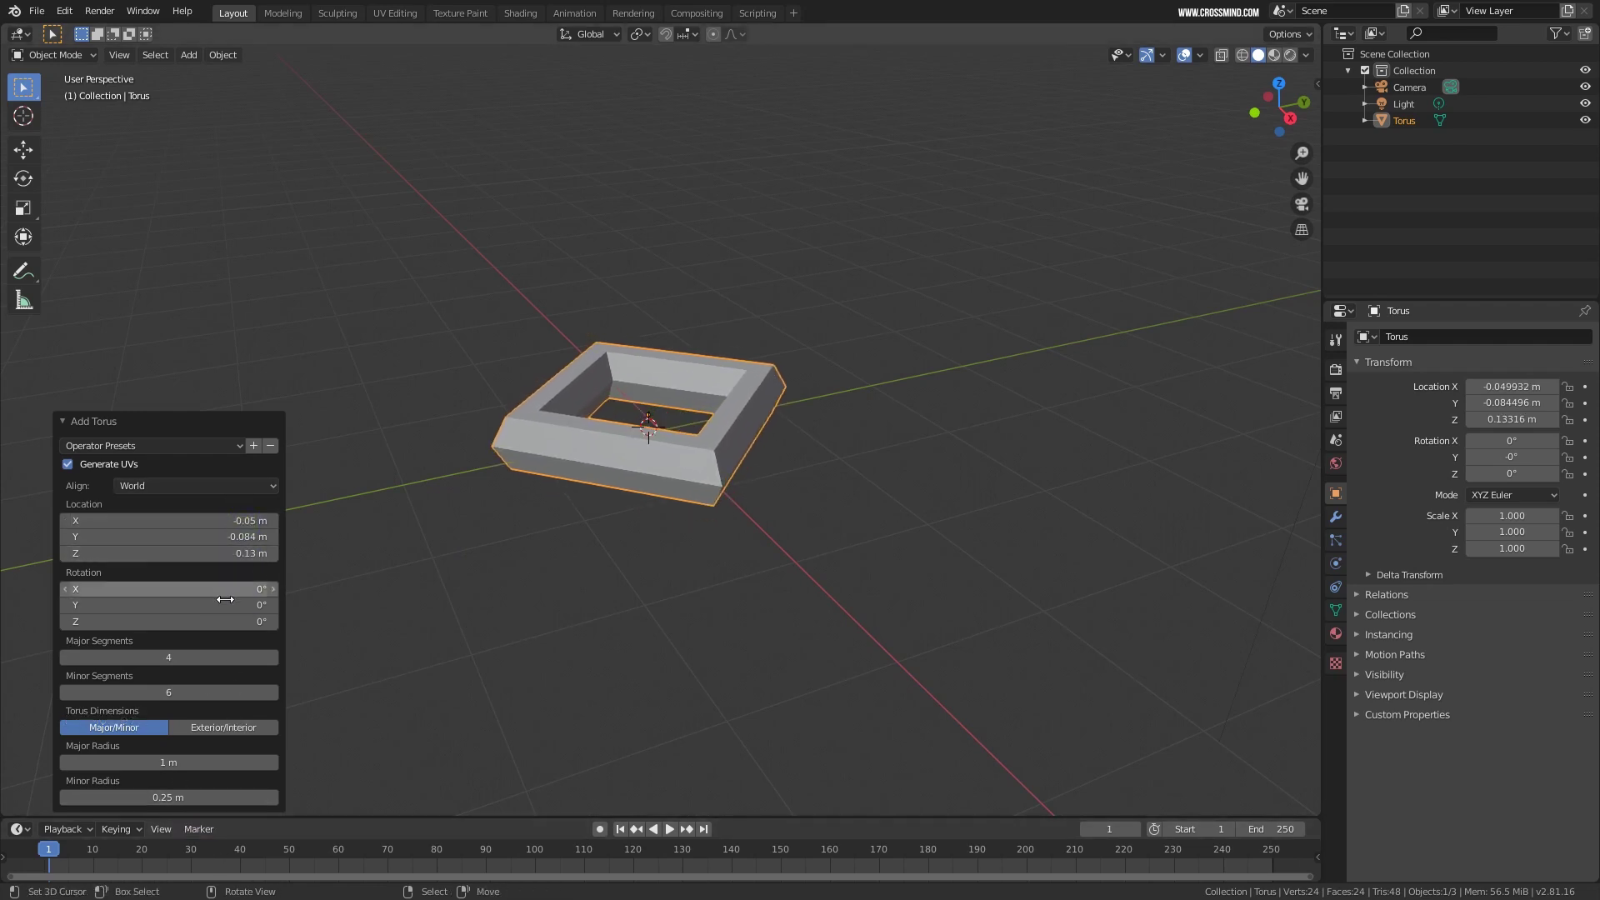
{"action": "left_click_drag", "start_coordinate": [183, 657], "coordinate": [200, 691]}
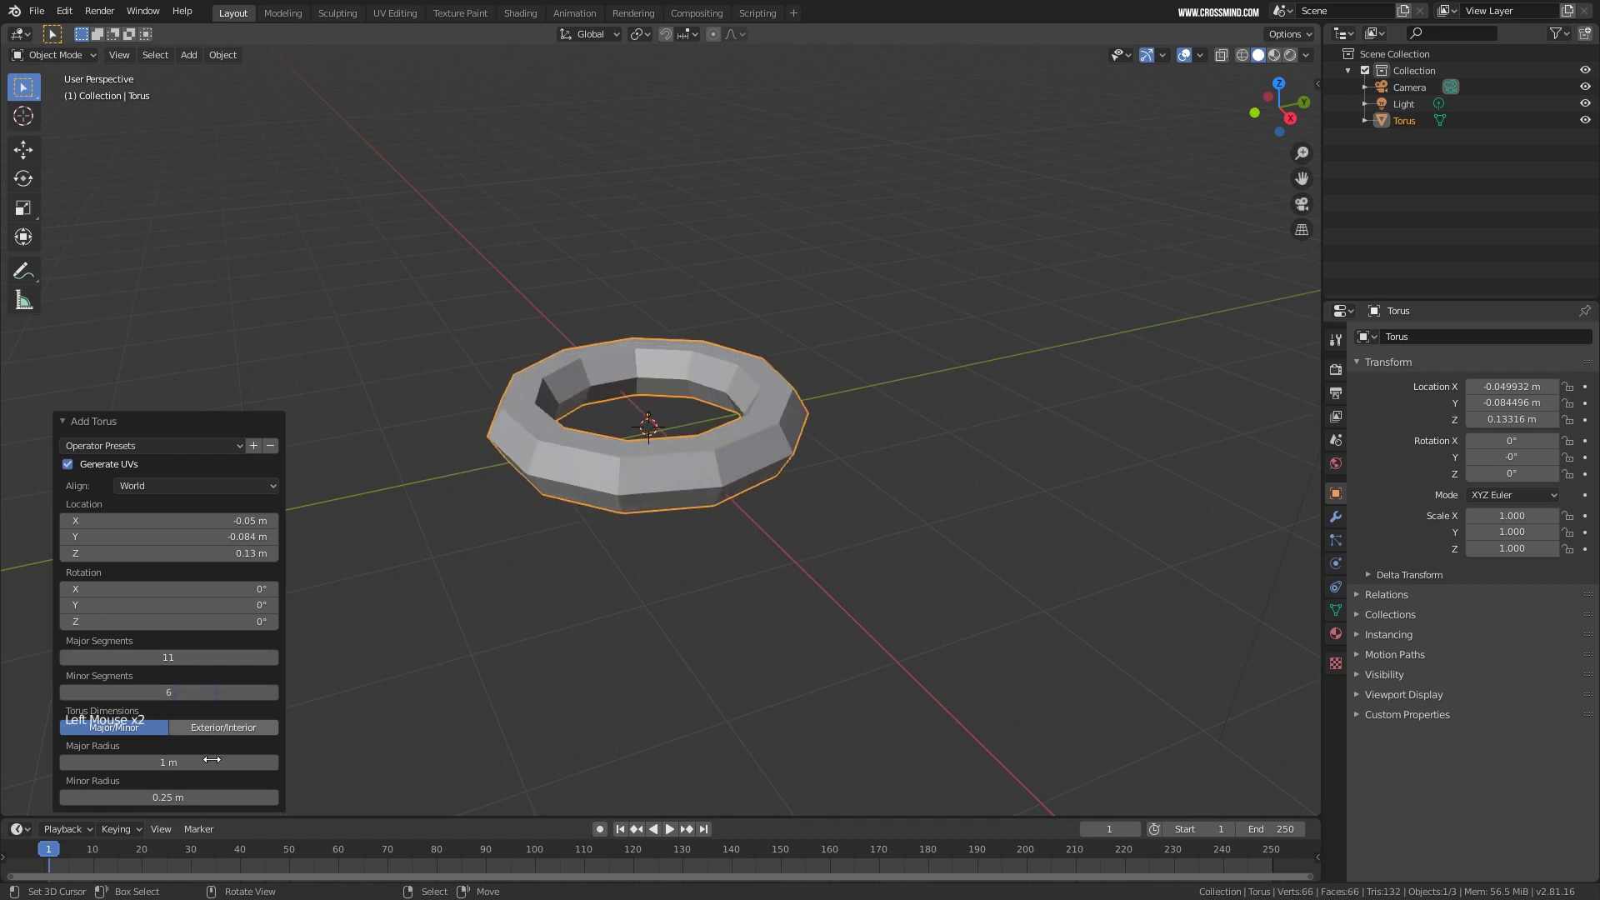
{"action": "left_click_drag", "start_coordinate": [211, 759], "coordinate": [248, 759]}
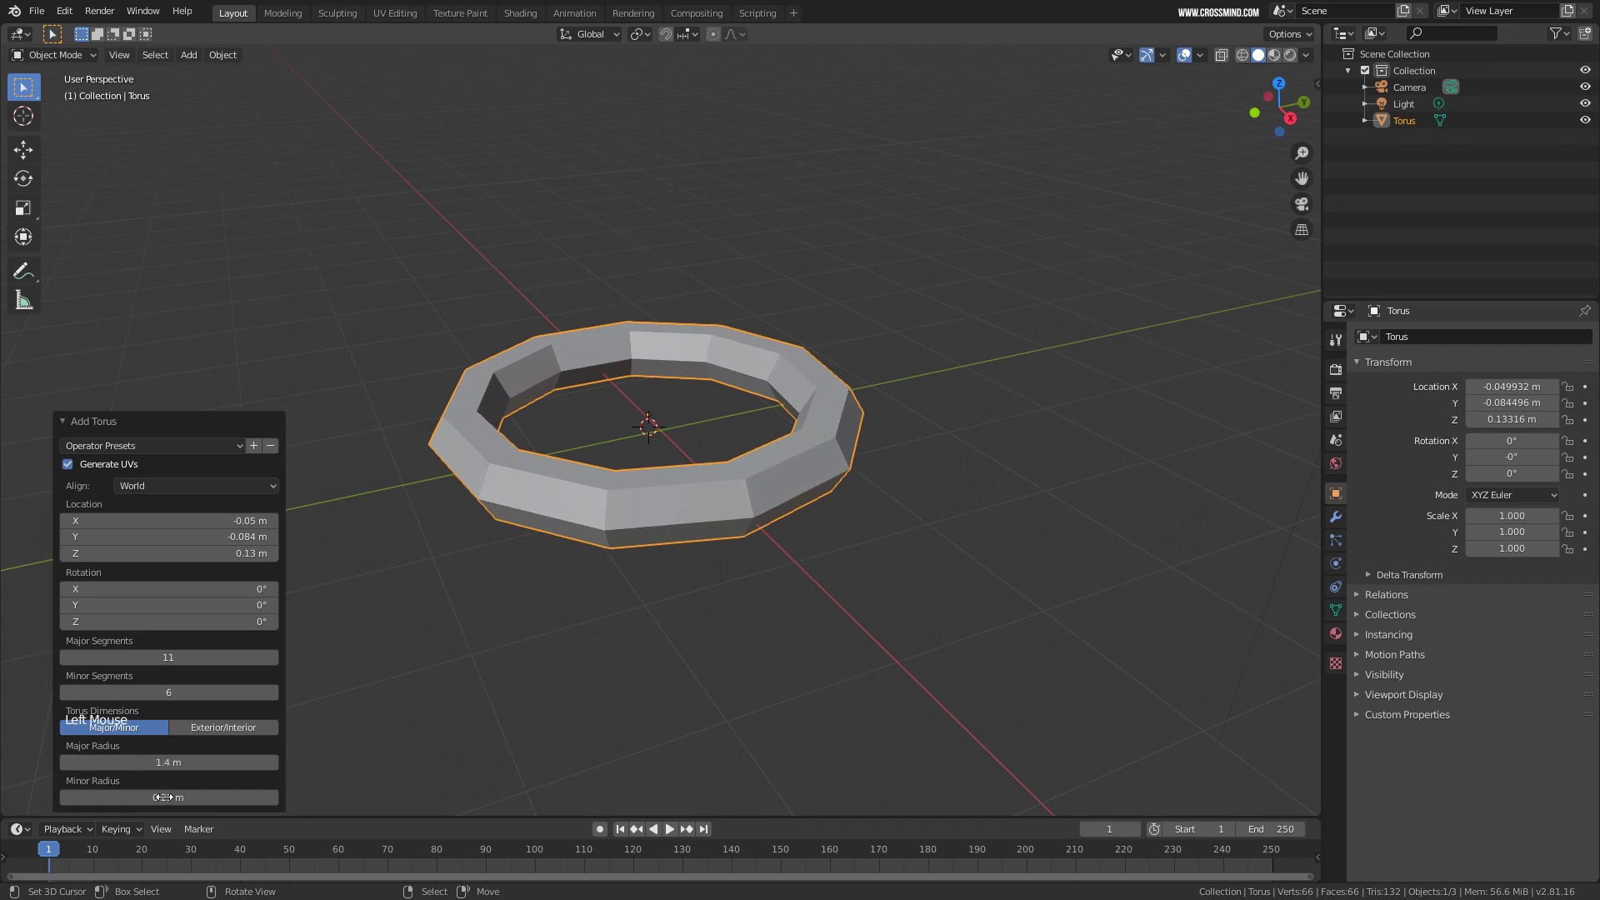
{"action": "left_click_drag", "start_coordinate": [163, 798], "coordinate": [196, 797]}
Place the 3D cursor beside the torus along the Y axis and add a second torus there.
{"action": "scroll", "coordinate": [733, 483], "scroll_direction": "down", "scroll_amount": 1}
{"action": "middle_click_drag", "start_coordinate": [716, 488], "coordinate": [589, 460]}
{"action": "scroll", "coordinate": [791, 476], "scroll_direction": "down", "scroll_amount": 1}
{"action": "left_click", "coordinate": [837, 385]}
{"action": "key", "text": "shift+a"}
{"action": "mouse_move", "coordinate": [833, 376]}
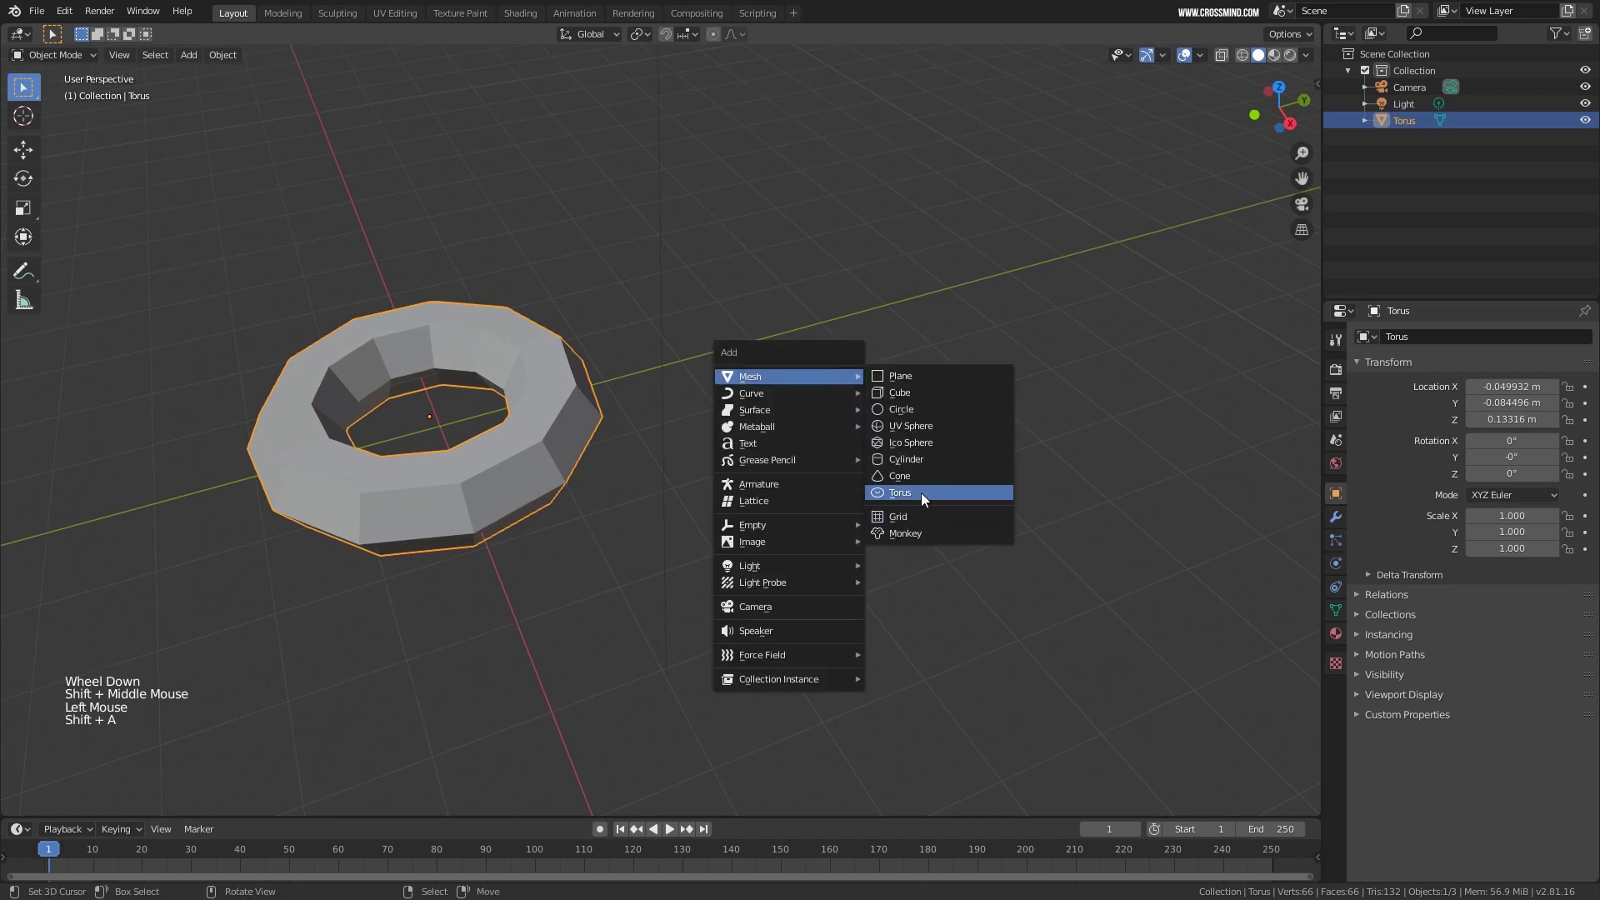
{"action": "left_click", "coordinate": [921, 493]}
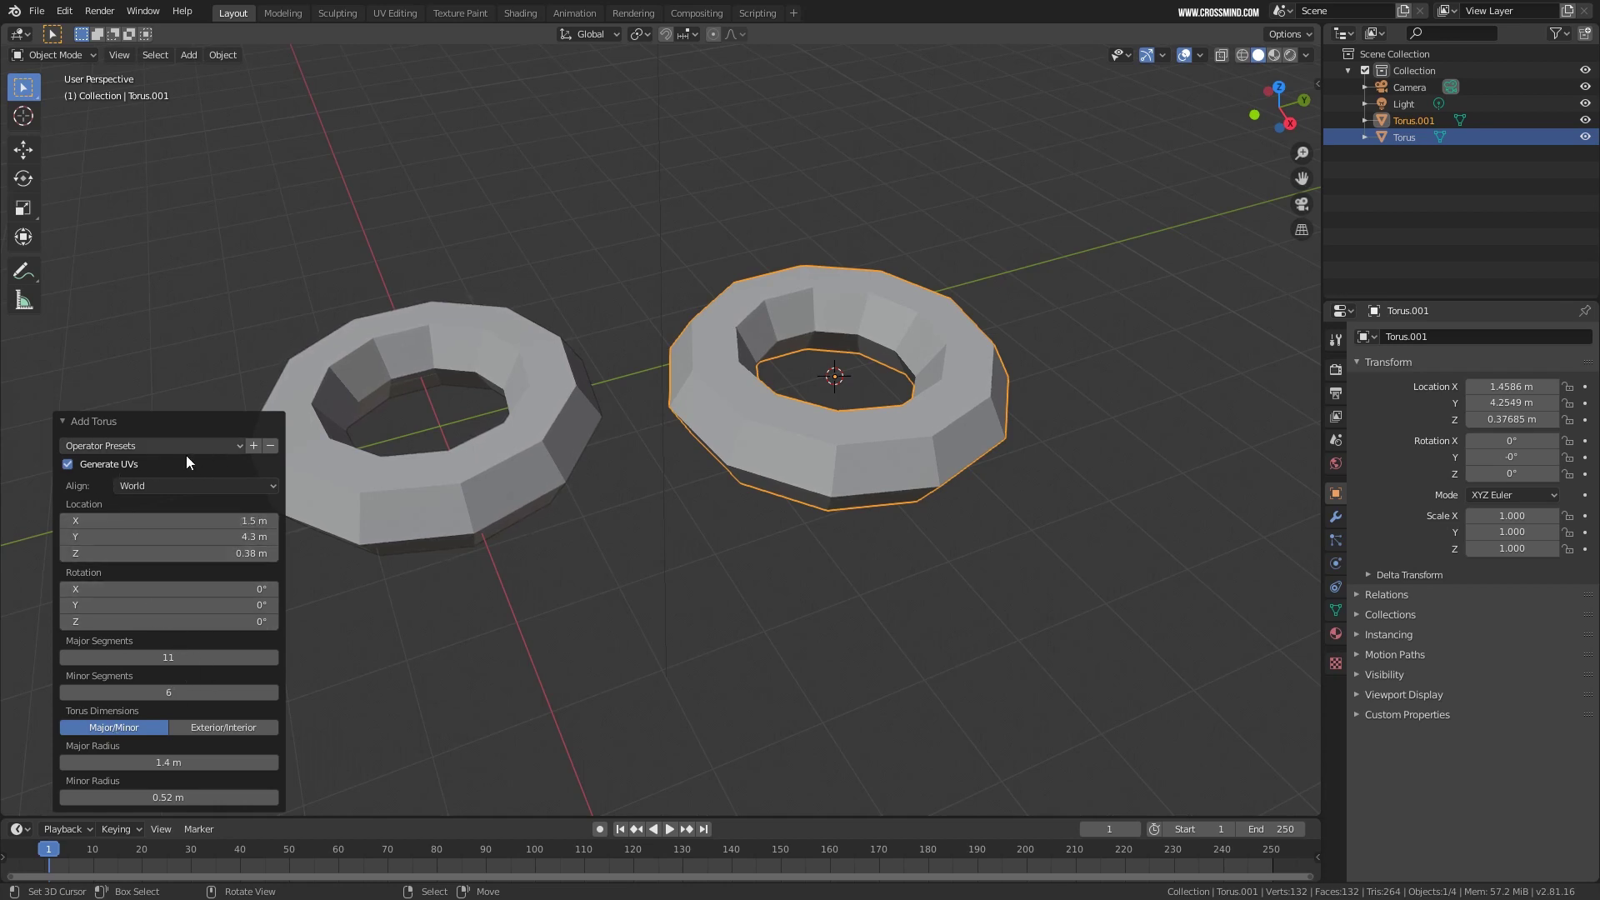
Restore the second torus's default creation settings and scale it up by about 1.6.
{"action": "left_click", "coordinate": [214, 448]}
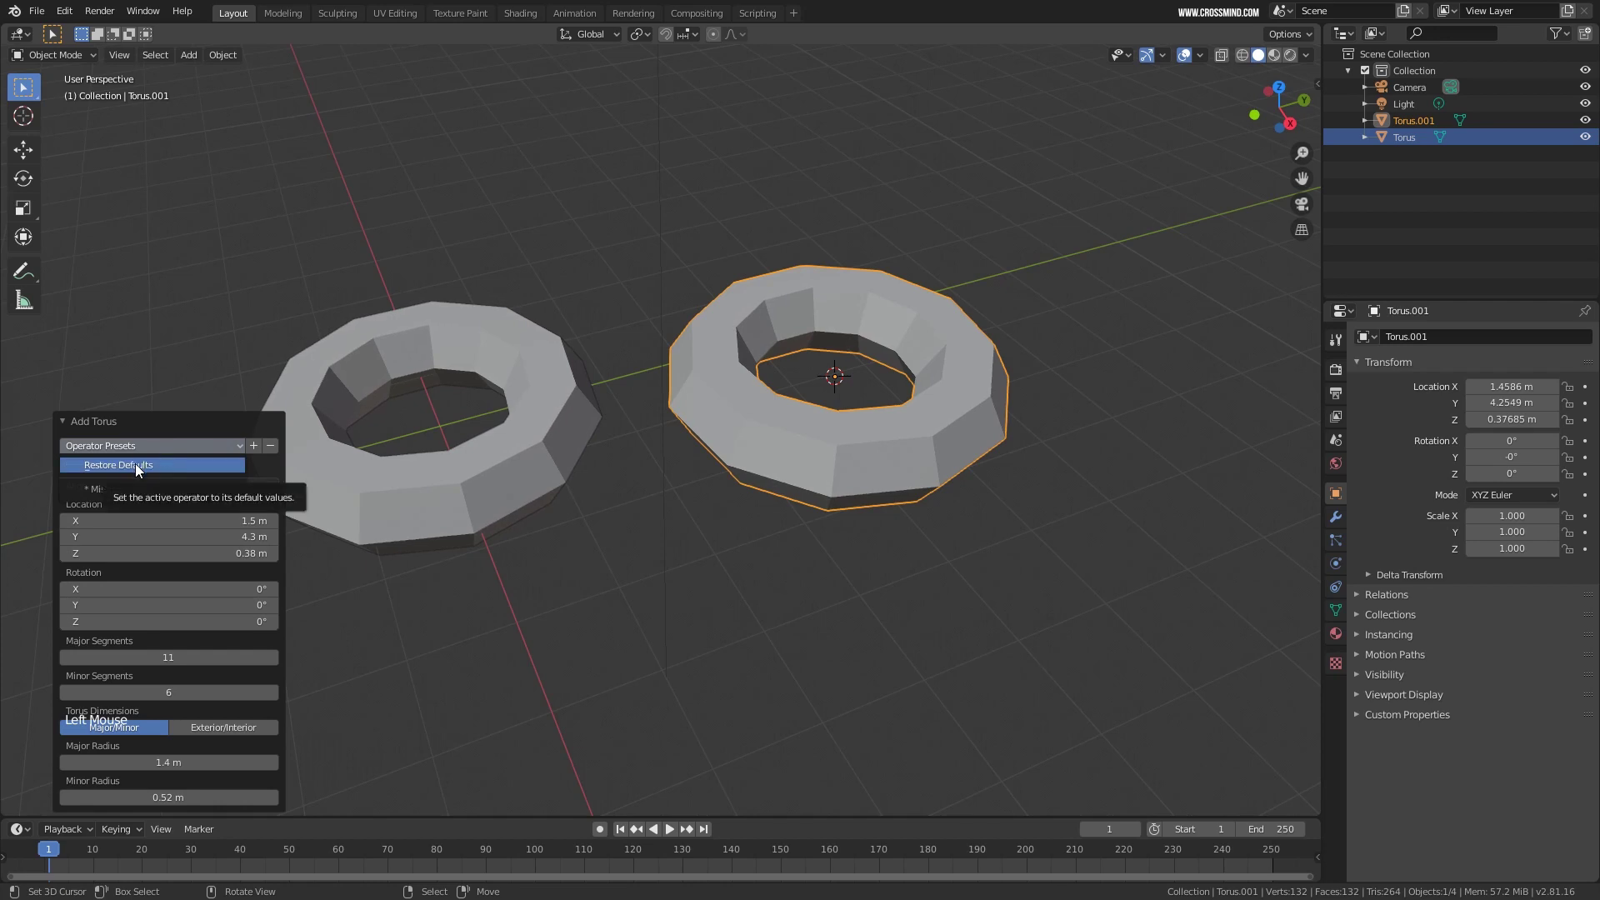
{"action": "left_click", "coordinate": [135, 464]}
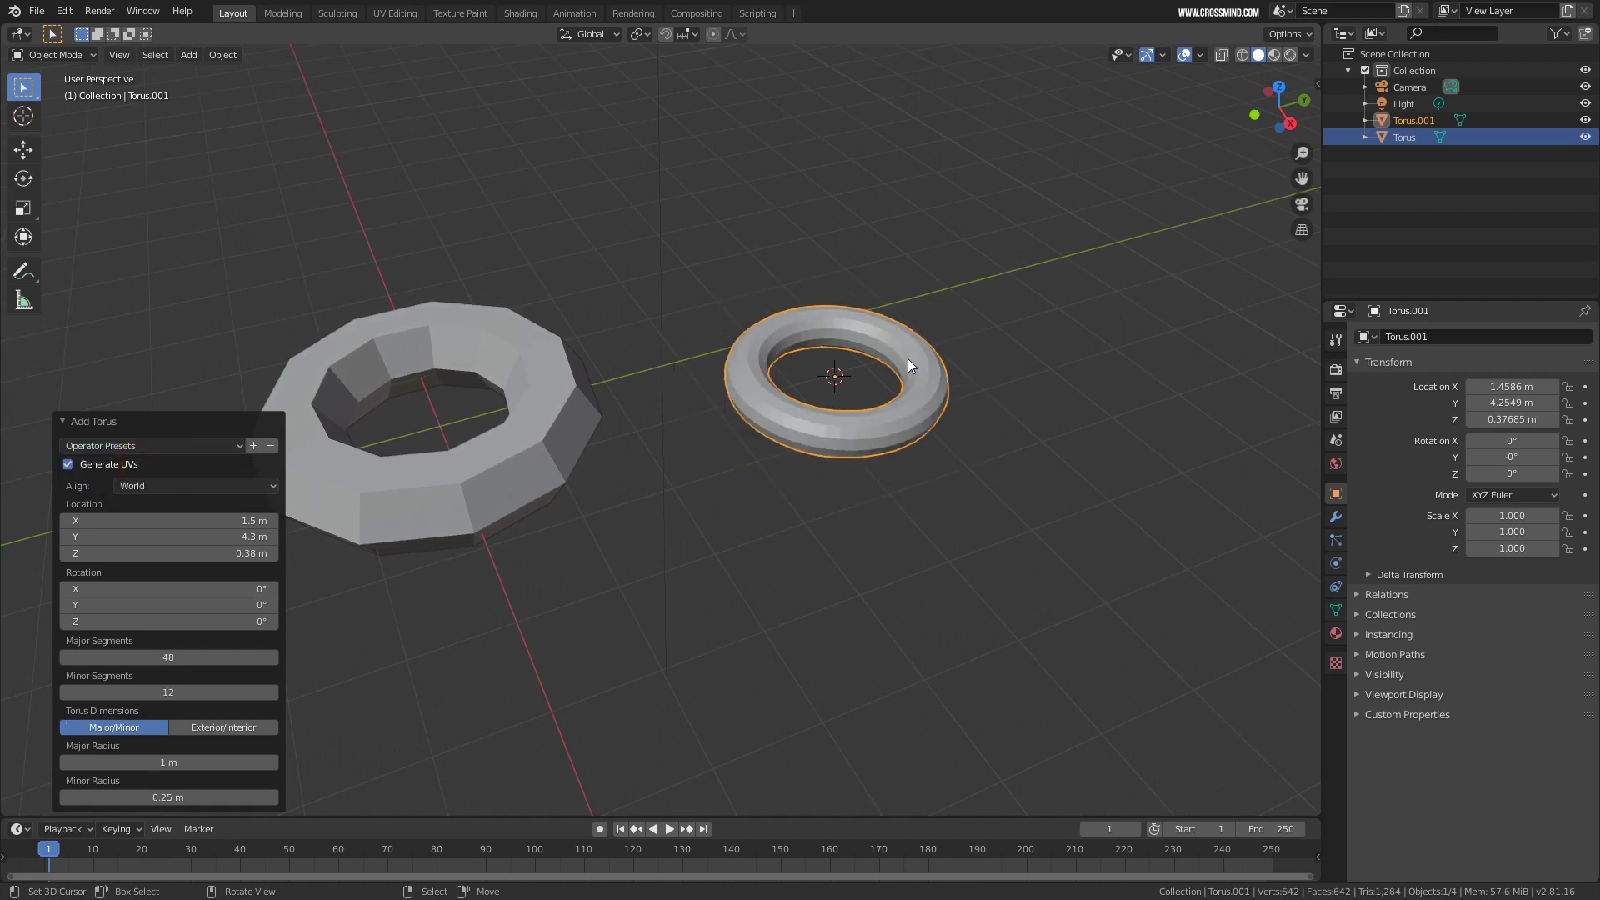
{"action": "key", "text": "s"}
{"action": "left_click", "coordinate": [798, 438]}
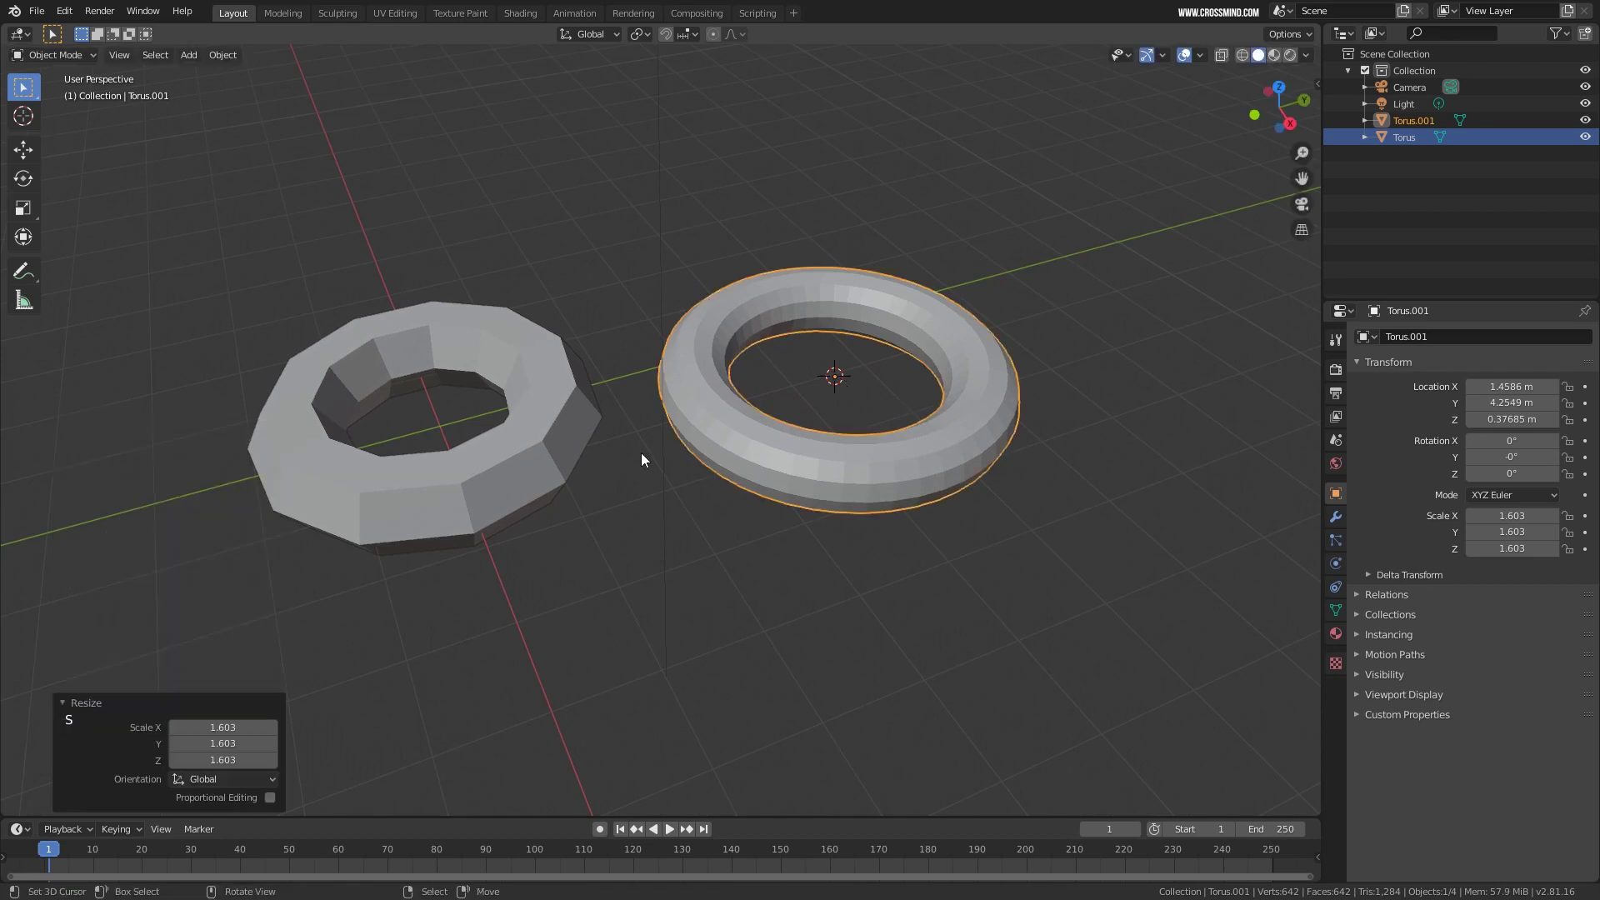
Replace both tori with a cube, clear its location to the world origin and scale it up by about 1.31.
{"action": "key", "text": "Delete"}
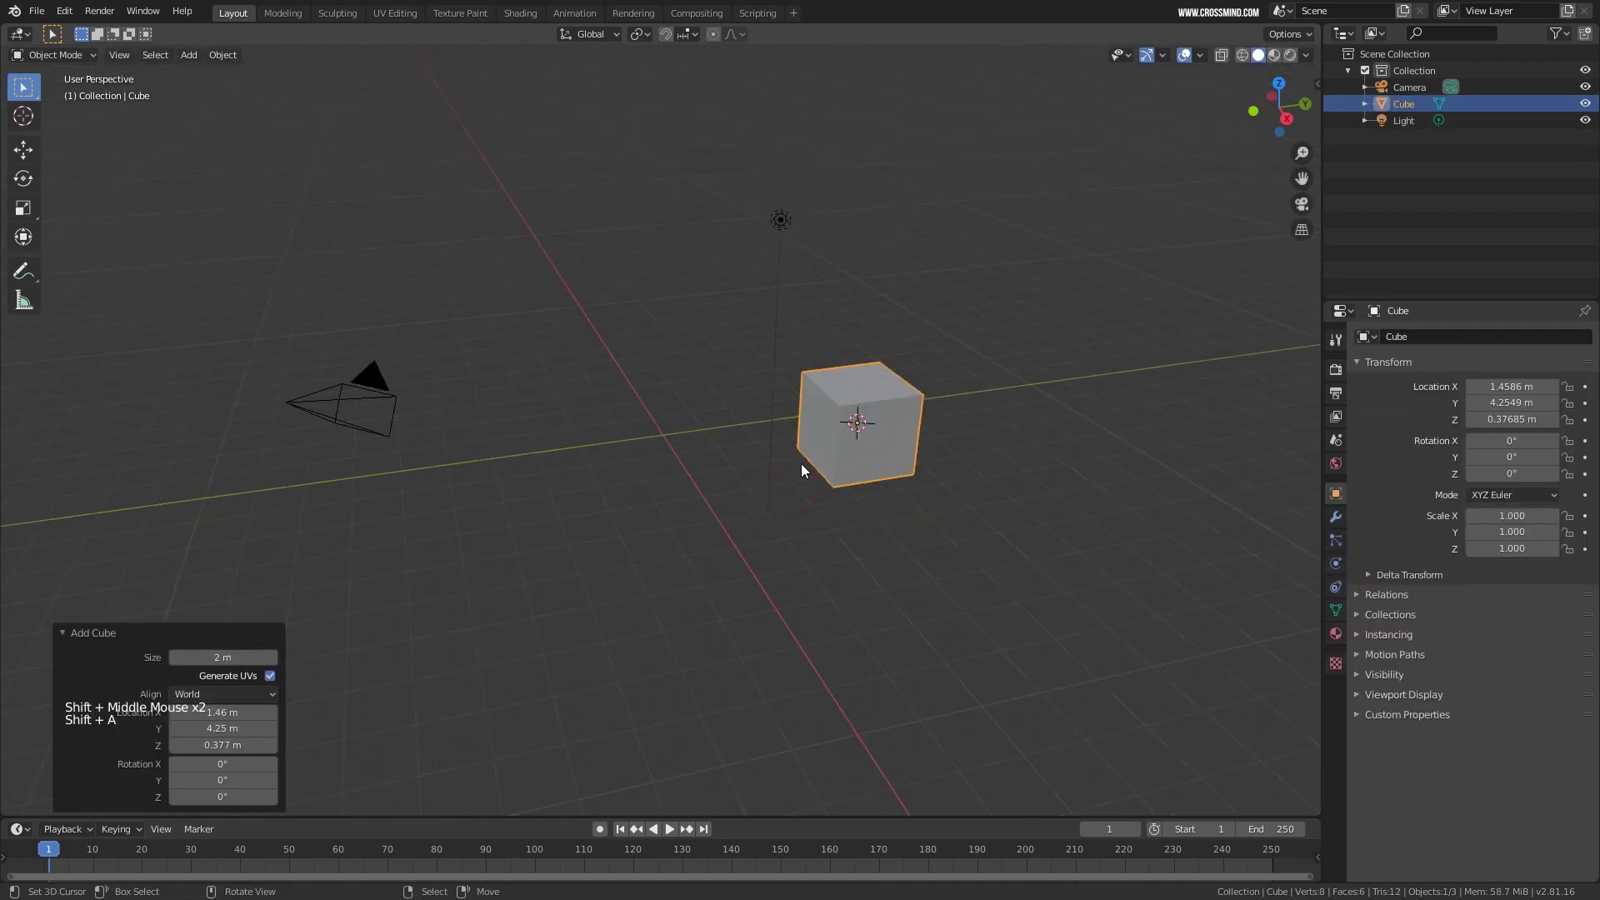
{"action": "key", "text": "alt+g"}
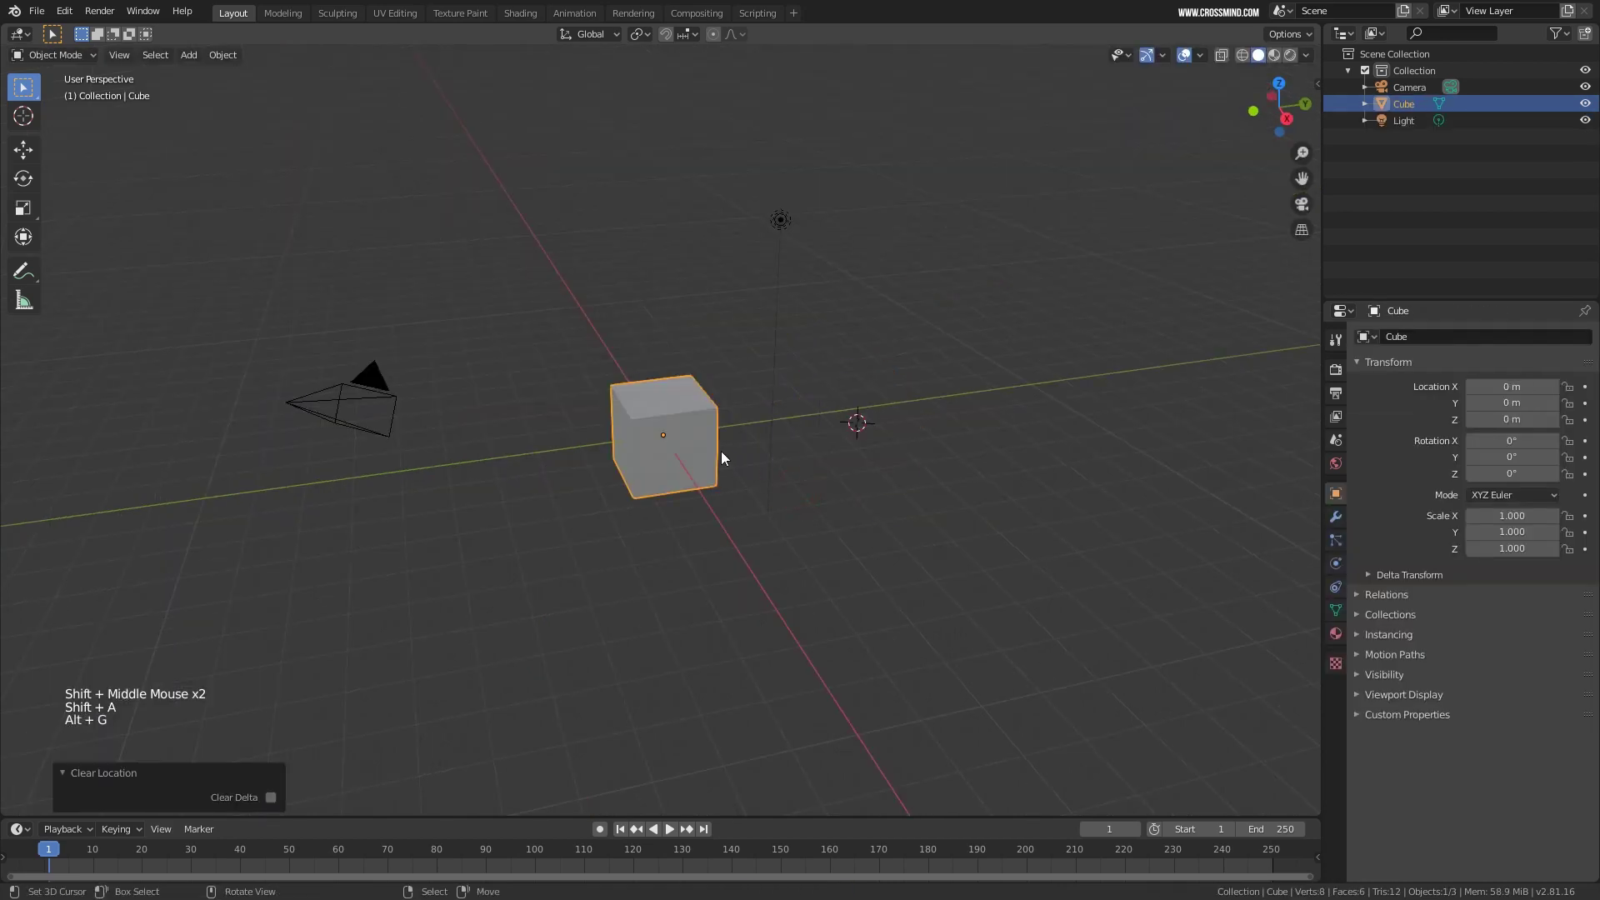
{"action": "scroll", "coordinate": [719, 453], "scroll_direction": "up", "scroll_amount": 1}
{"action": "key", "text": "s"}
{"action": "left_click", "coordinate": [747, 484]}
Add an ico sphere, enlarge it to a scale of about 1.58, and move it up closer to the cube.
{"action": "key", "text": "shift+a"}
{"action": "mouse_move", "coordinate": [747, 480]}
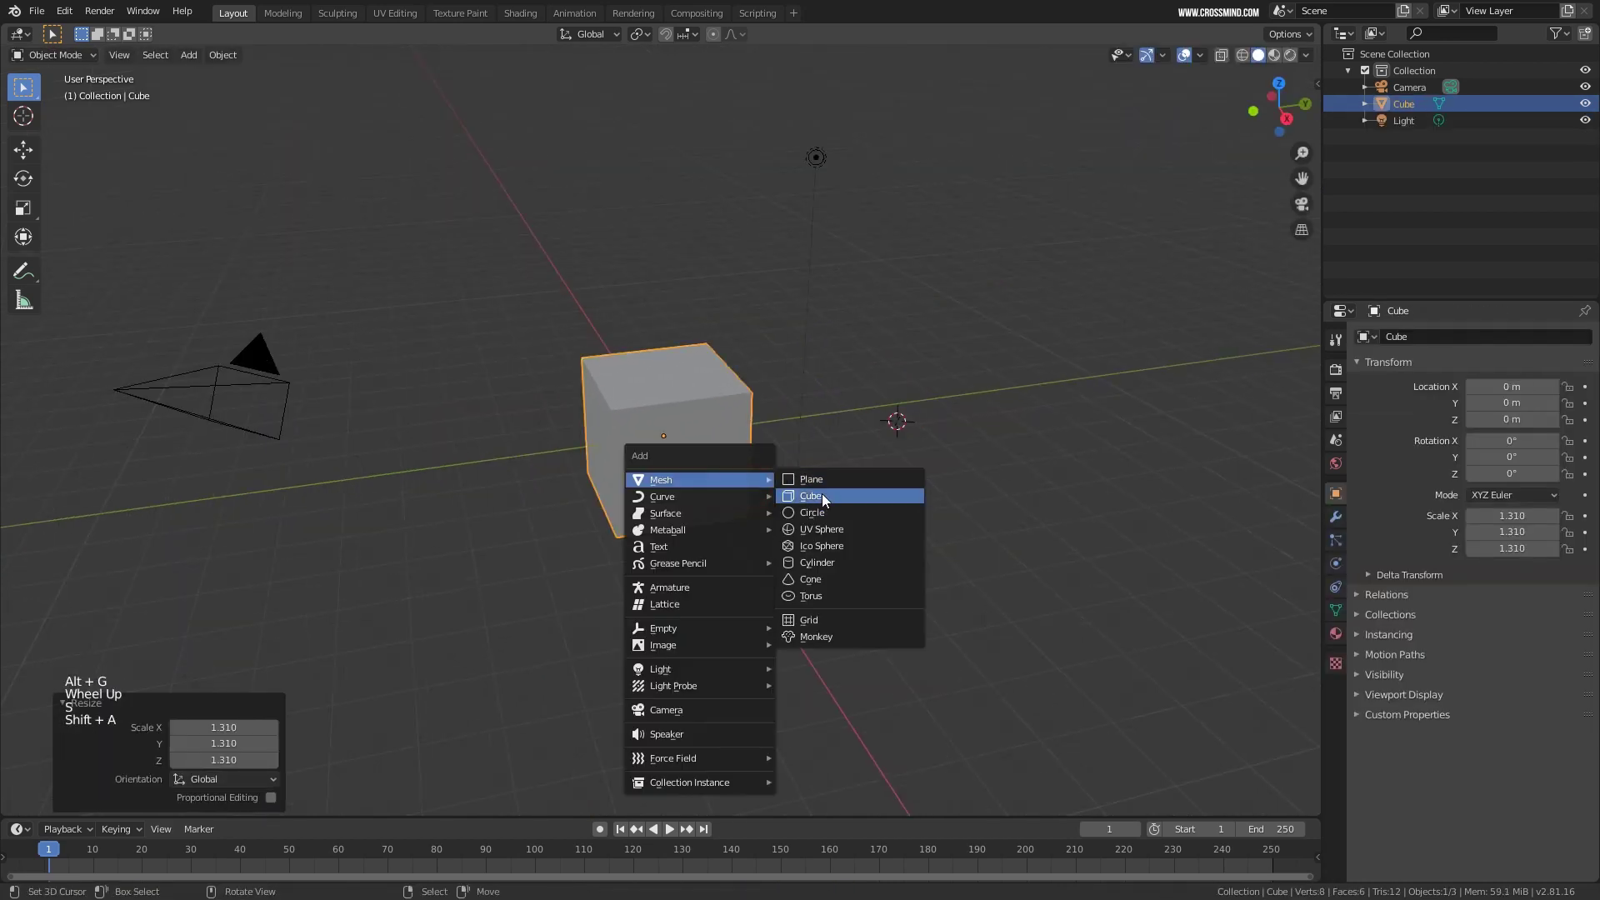
{"action": "left_click", "coordinate": [825, 545]}
{"action": "key", "text": "s"}
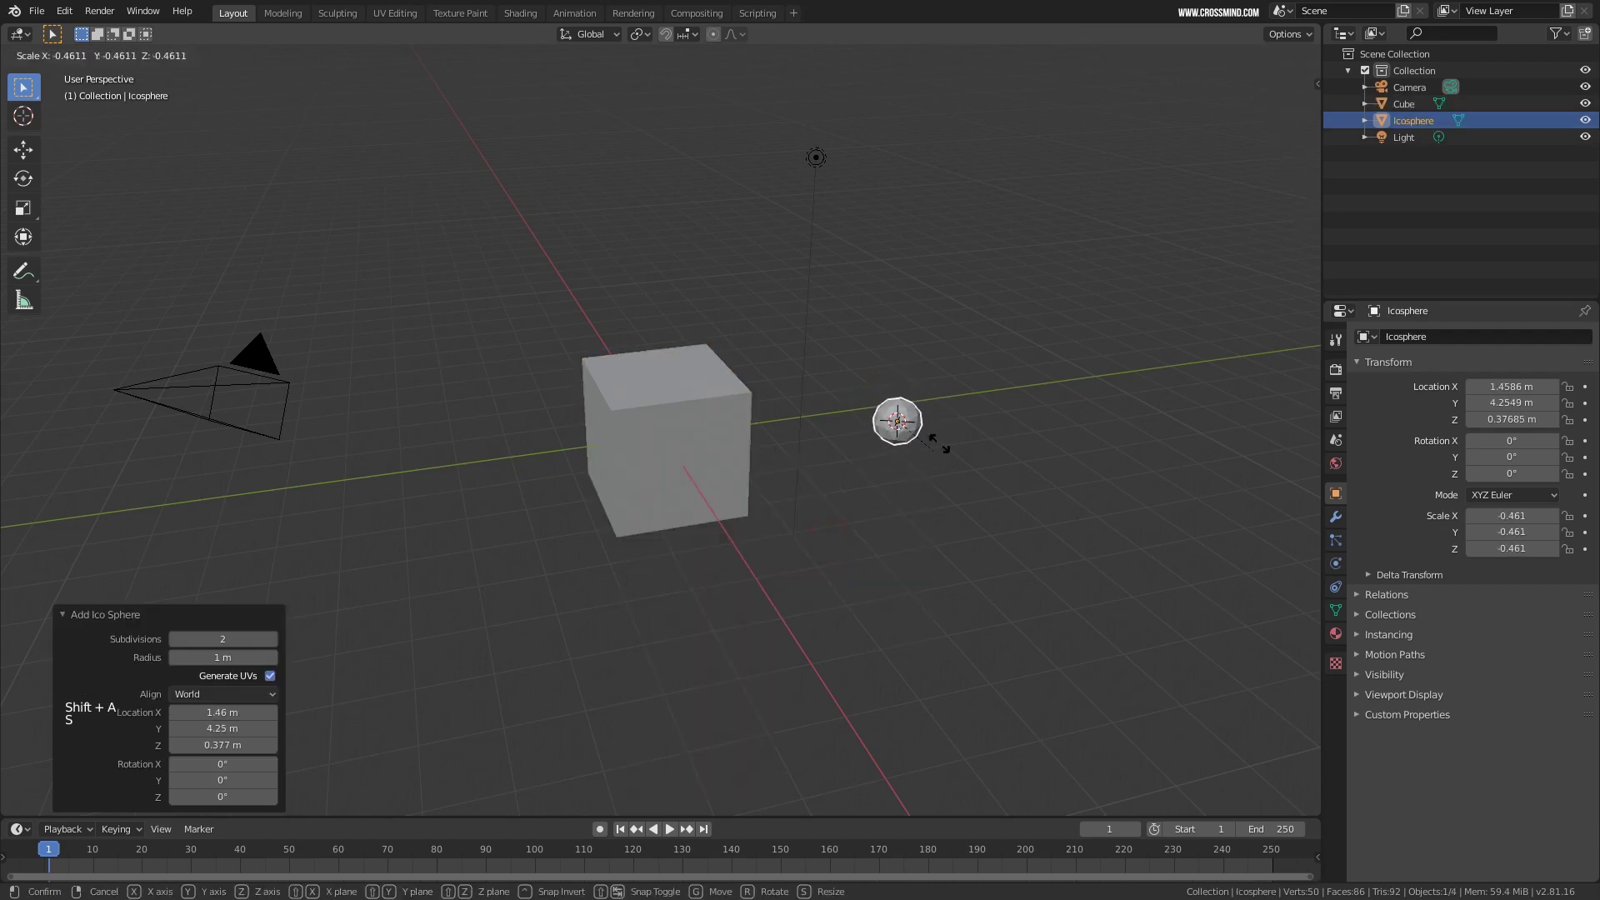
{"action": "left_click", "coordinate": [1050, 364]}
{"action": "key", "text": "g"}
{"action": "left_click", "coordinate": [860, 353]}
Add a monkey head mesh and move it to the opposite side of the cube from the ico sphere.
{"action": "key", "text": "shift+a"}
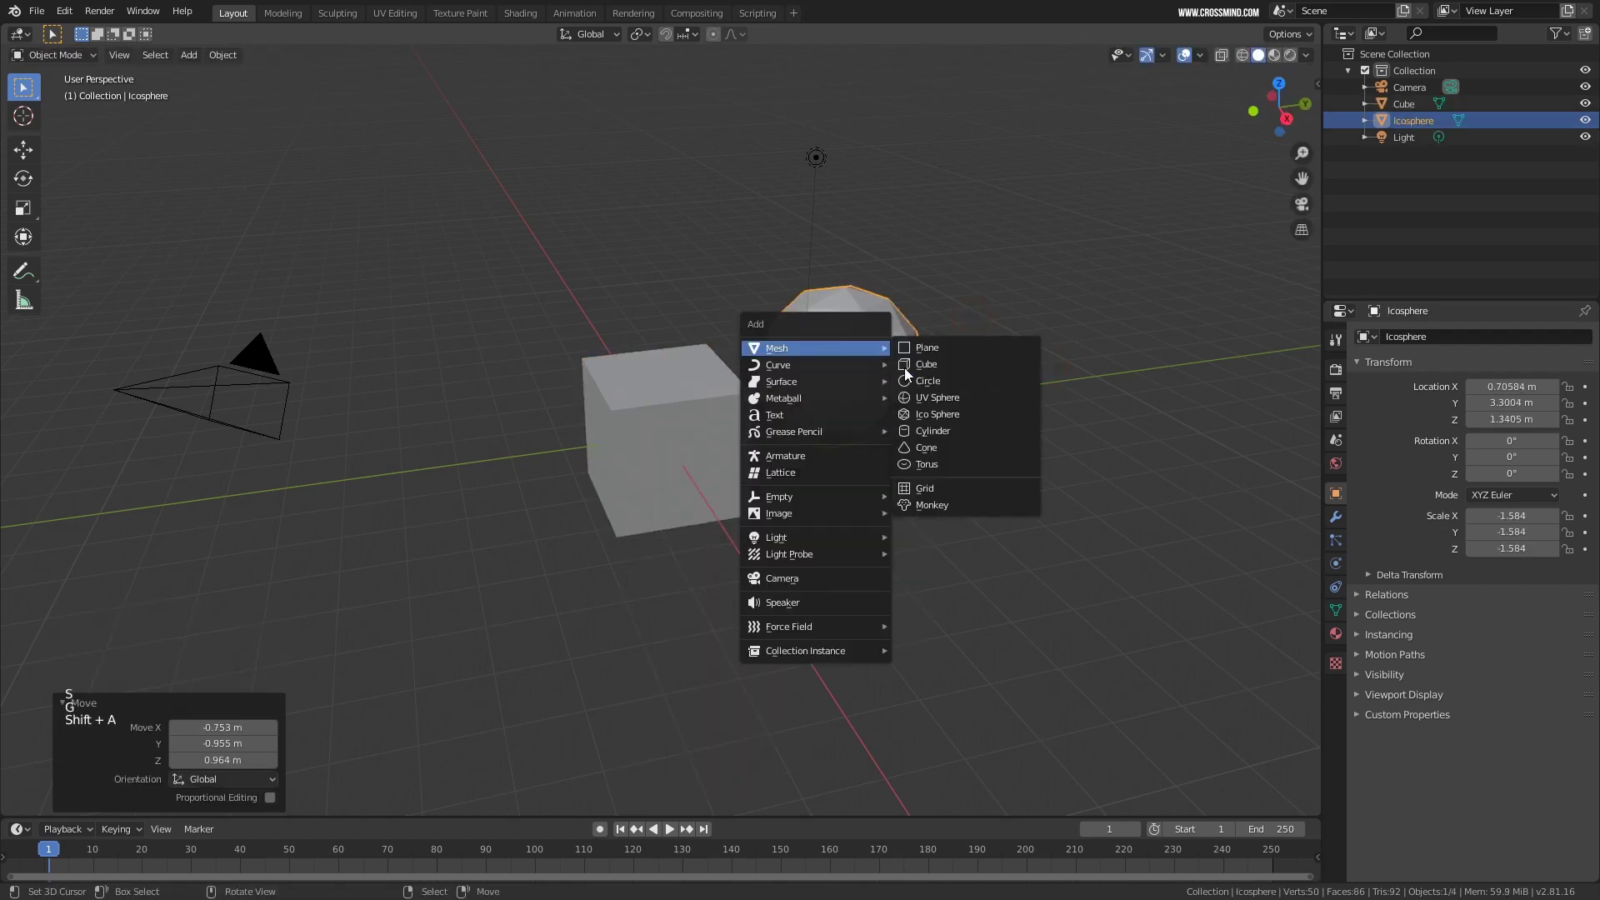
{"action": "mouse_move", "coordinate": [783, 348]}
{"action": "left_click", "coordinate": [925, 508]}
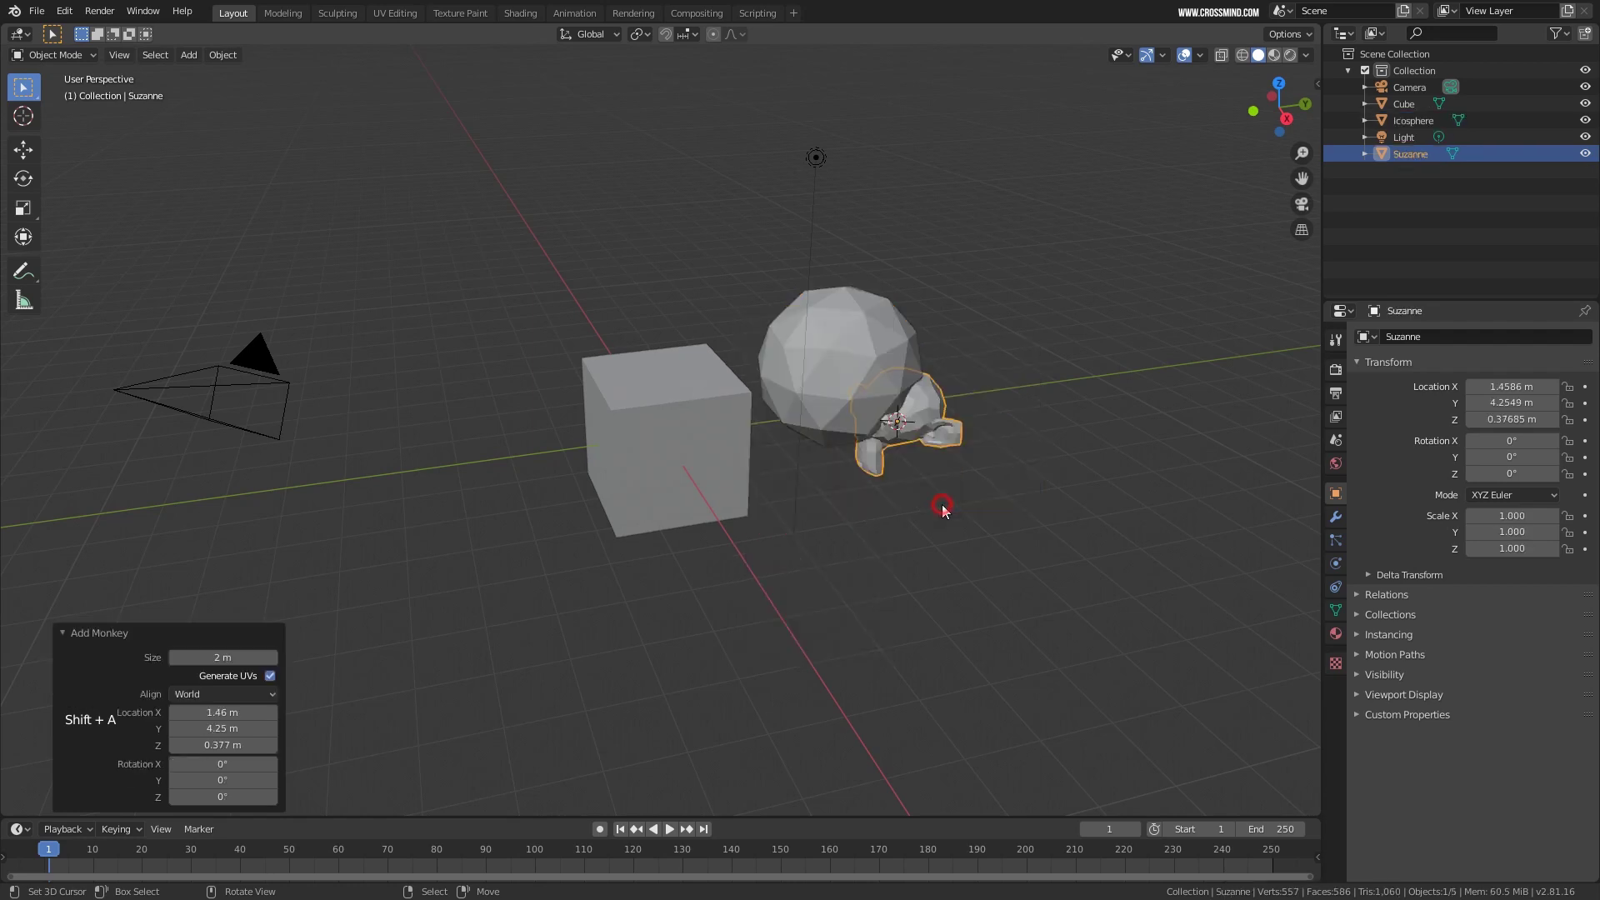
{"action": "key", "text": "g"}
{"action": "left_click", "coordinate": [467, 517]}
Scale the monkey head up by about 1.57, rotate it about 43.6° around Z and shift it away from the cube.
{"action": "key", "text": "r"}
{"action": "key", "text": "s"}
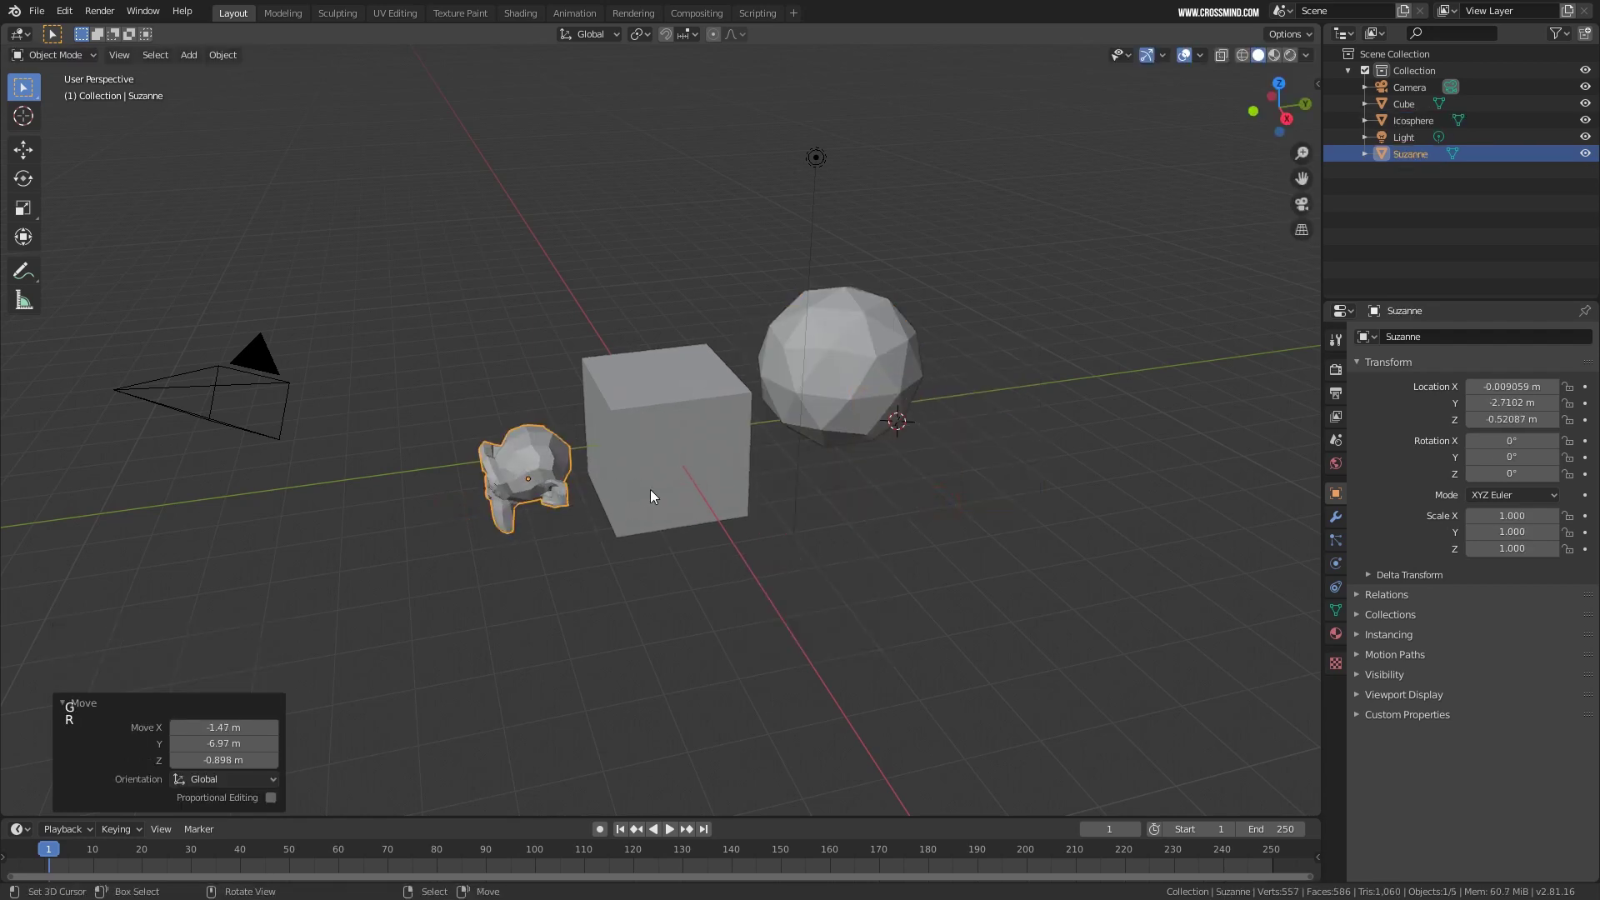
{"action": "left_click", "coordinate": [716, 527]}
{"action": "key", "text": "r"}
{"action": "left_click", "coordinate": [650, 400]}
{"action": "key", "text": "g"}
{"action": "left_click", "coordinate": [542, 403]}
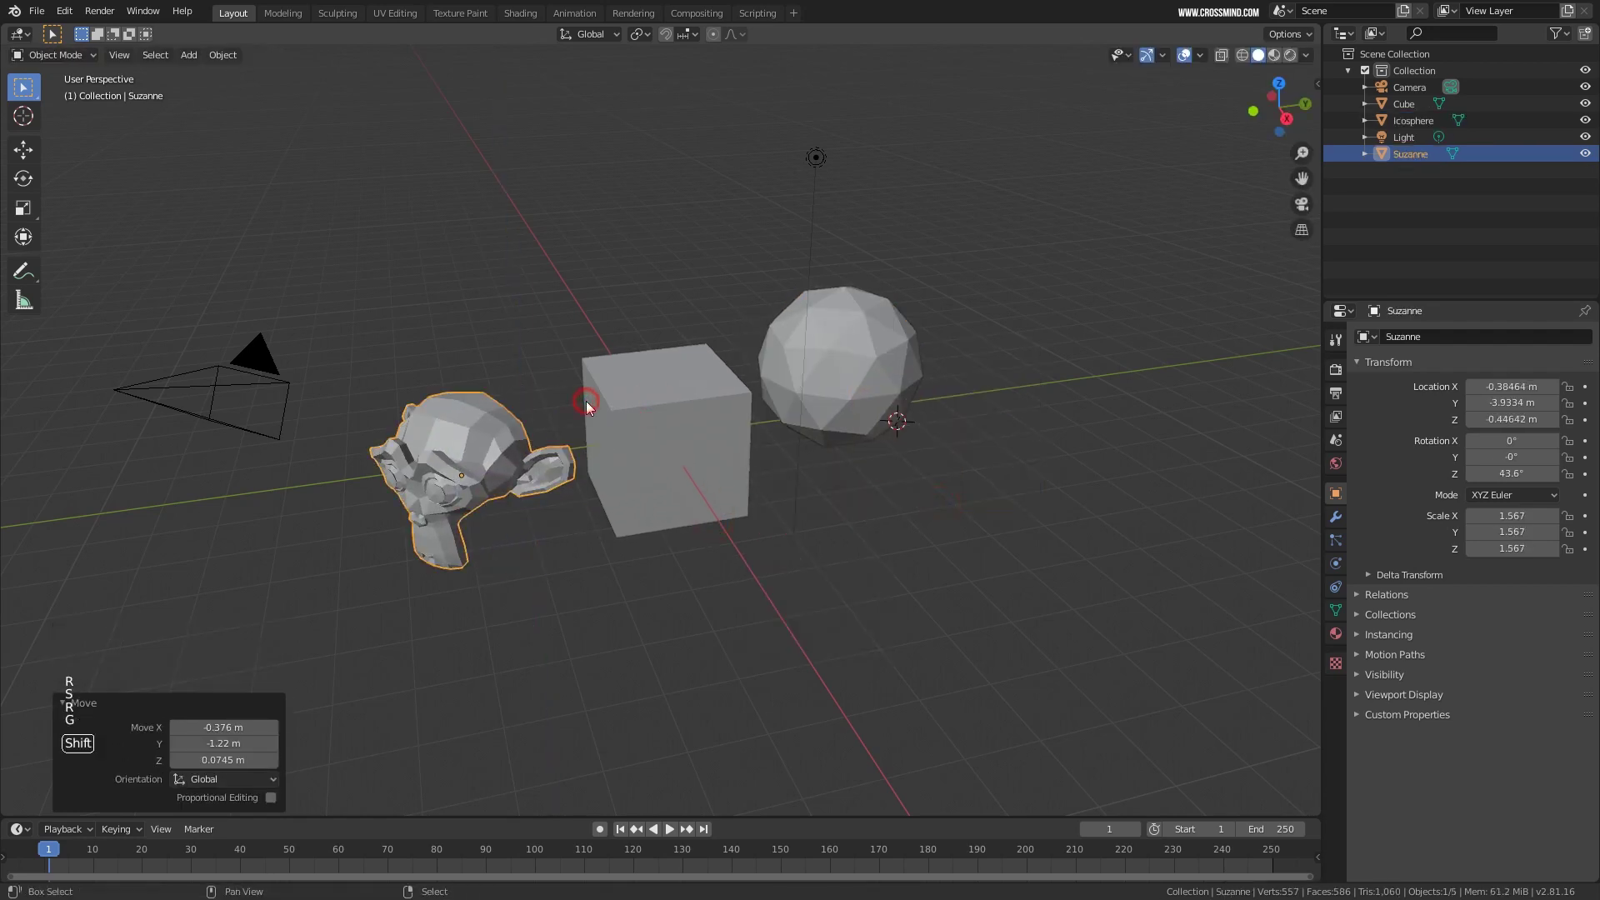
Add a torus and a ground plane scaled to about 6.9, and adjust the plane's height along Z beneath the objects.
{"action": "key", "text": "shift+a"}
{"action": "mouse_move", "coordinate": [541, 402]}
{"action": "left_click", "coordinate": [650, 401]}
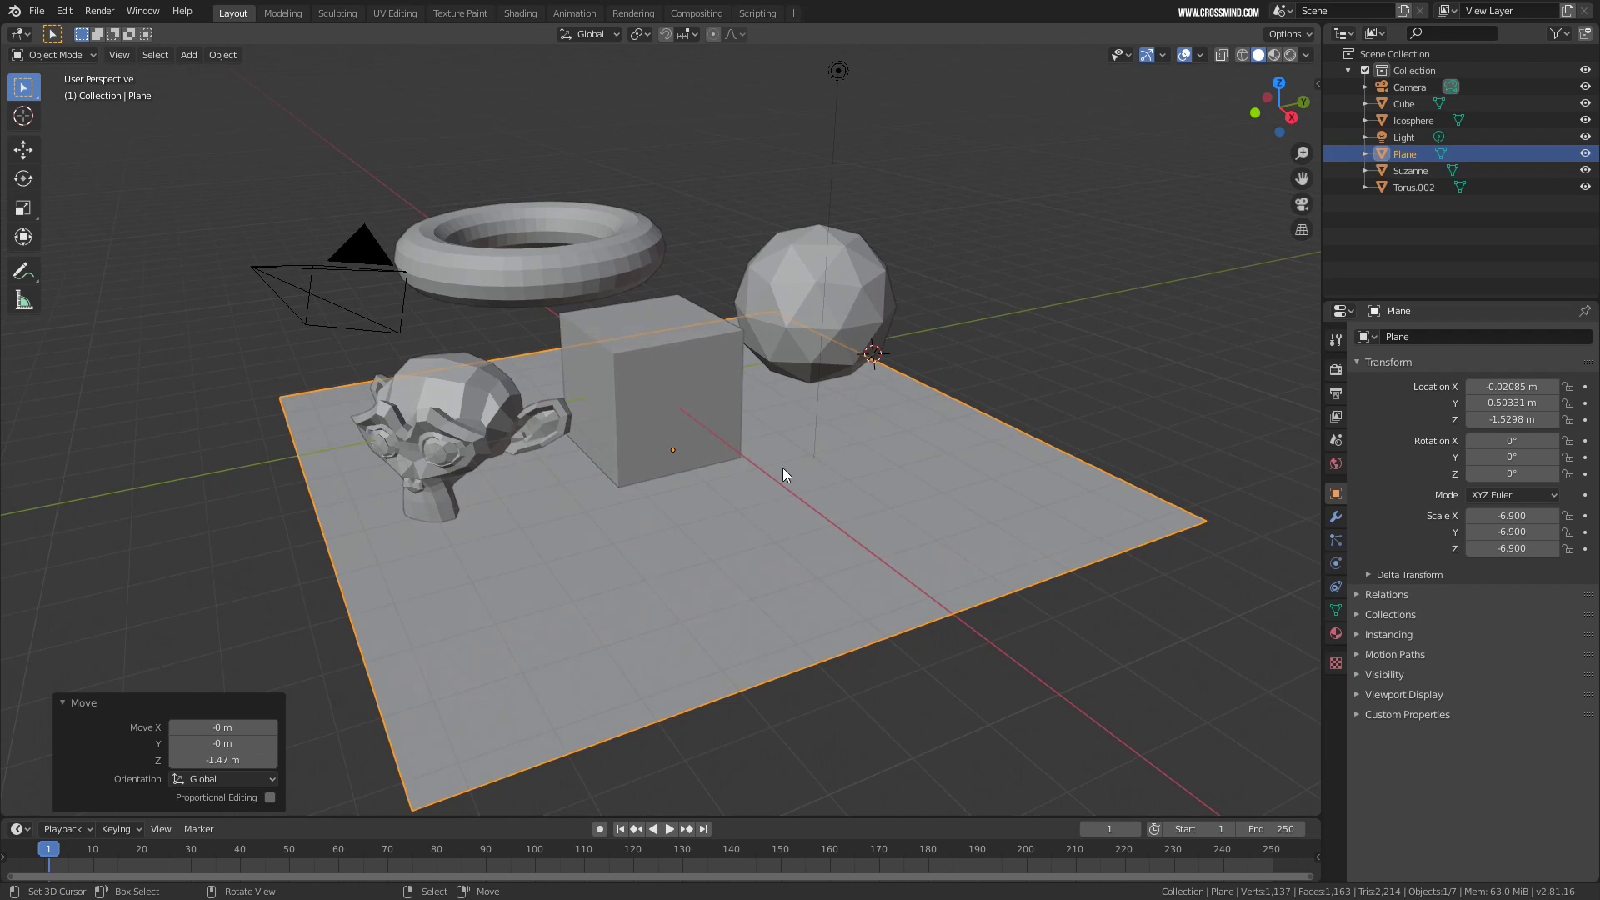
{"action": "key", "text": "g"}
{"action": "mouse_move", "coordinate": [782, 469]}
{"action": "middle_mouse_down"}
{"action": "mouse_move", "coordinate": [777, 497]}
{"action": "mouse_move", "coordinate": [772, 477]}
{"action": "middle_mouse_up"}
{"action": "left_click", "coordinate": [773, 494]}
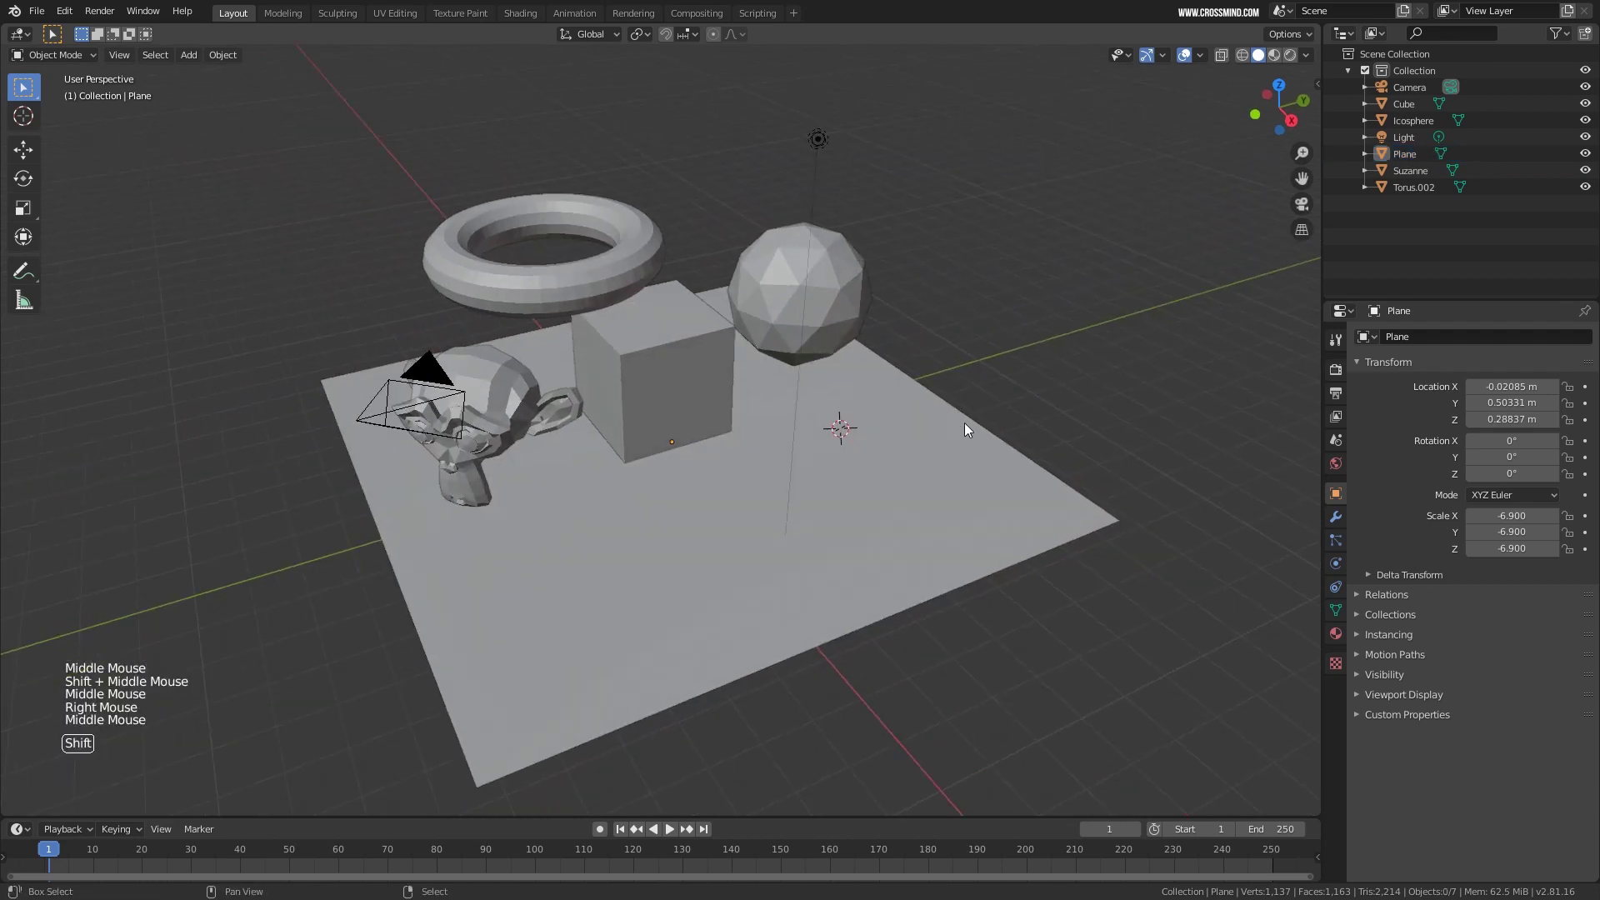
{"action": "middle_click_drag", "start_coordinate": [963, 423], "coordinate": [886, 312]}
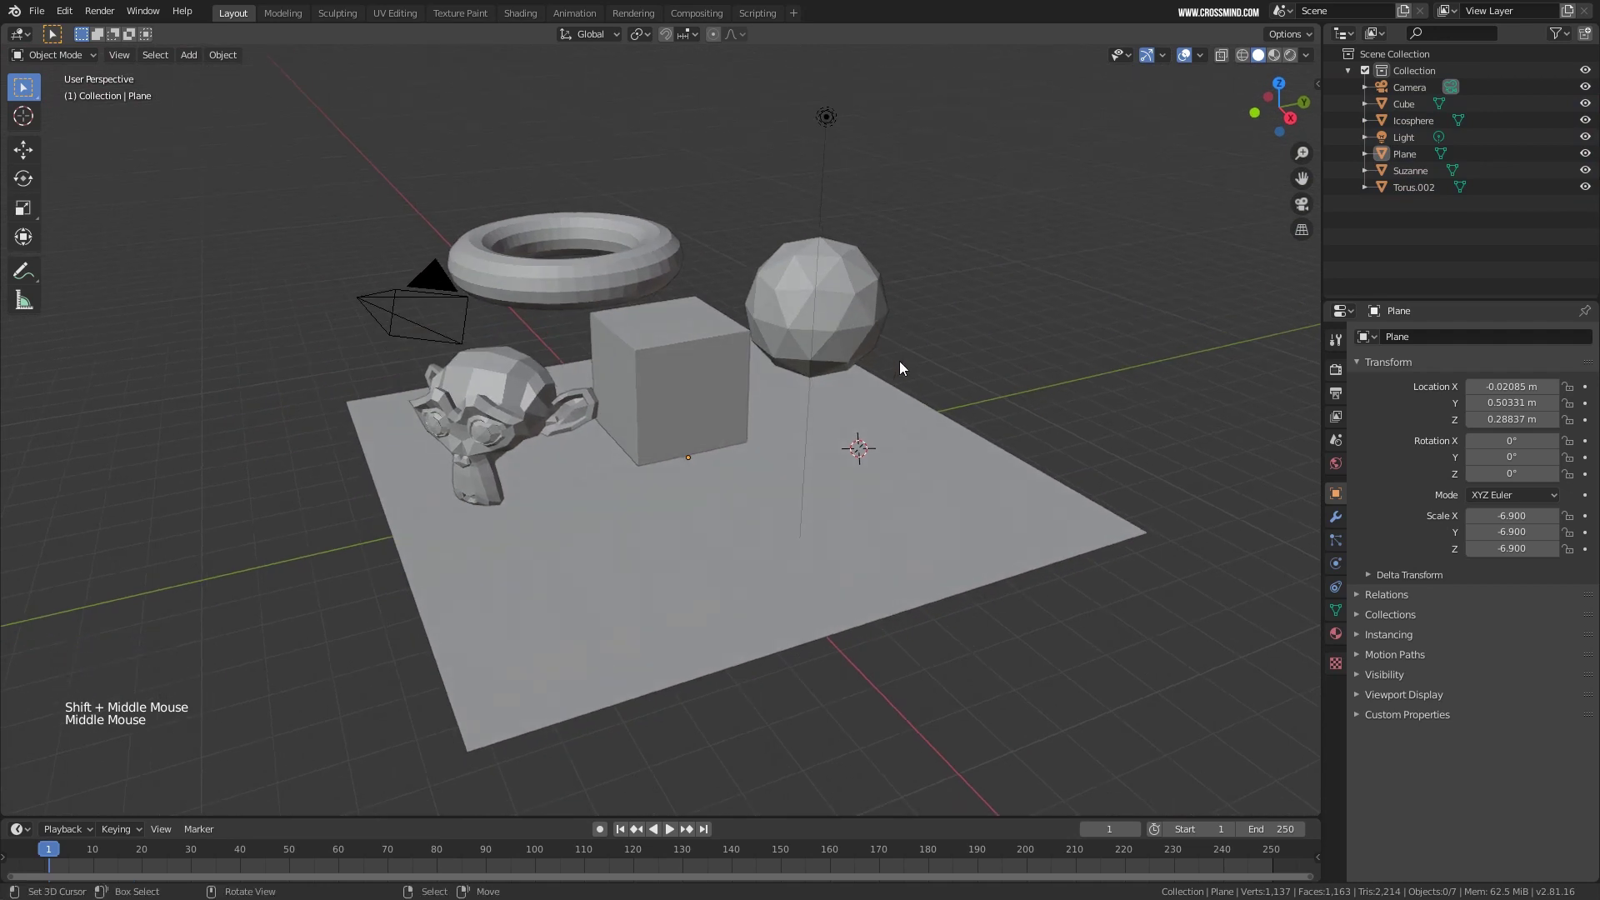
Select the ico sphere, torus, cube, monkey head and plane together, adding them one after another.
{"action": "right_click", "coordinate": [867, 278]}
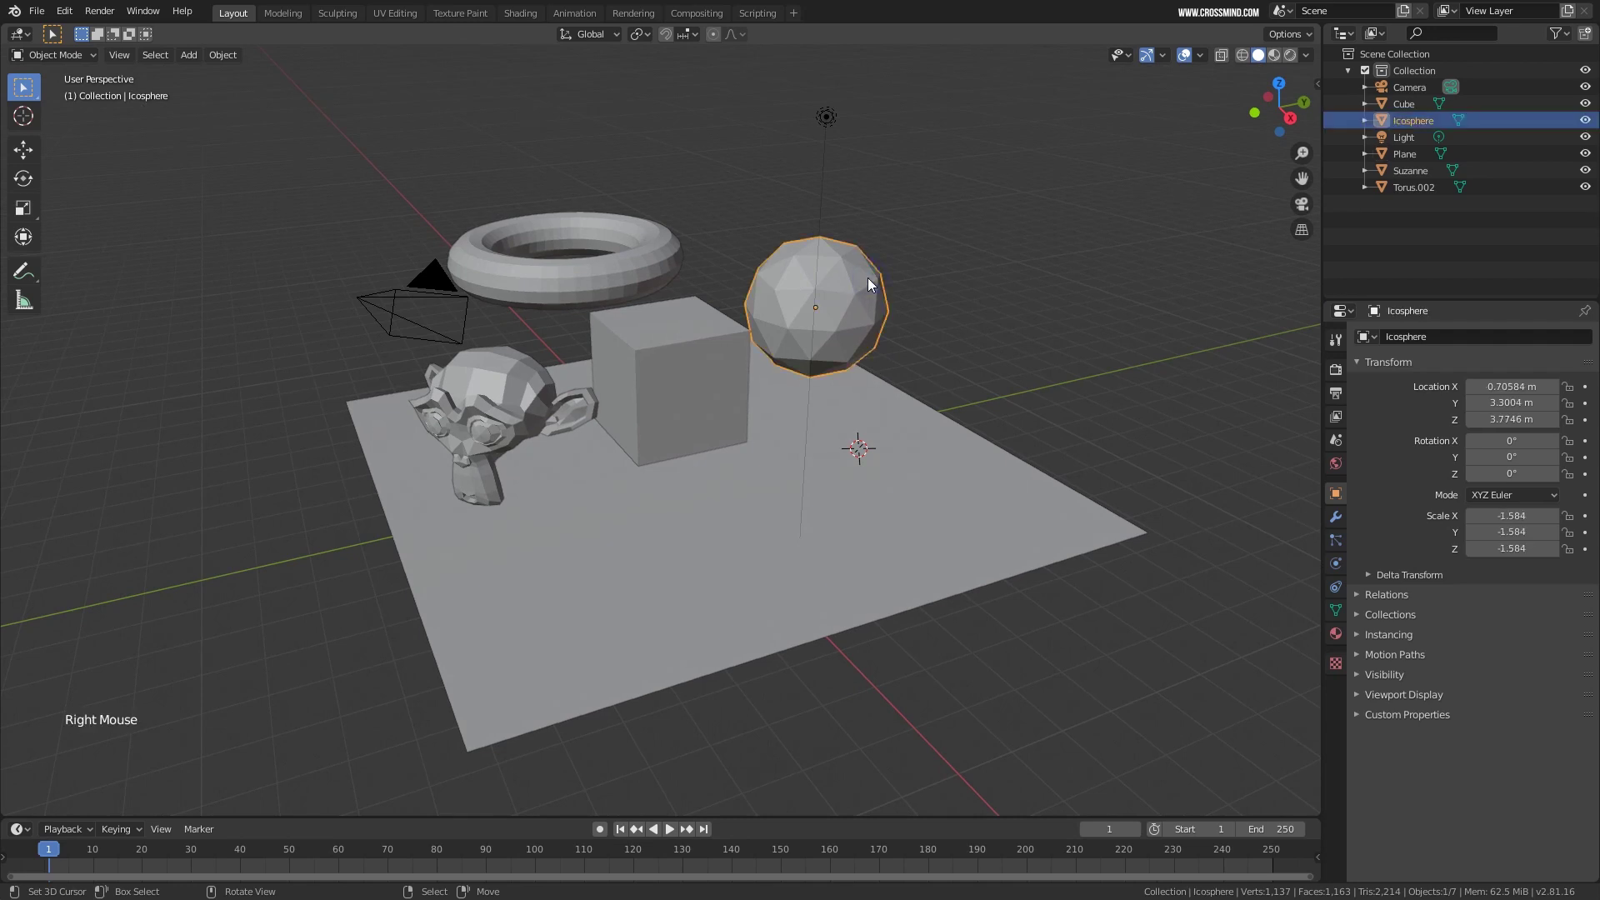
{"action": "right_click", "coordinate": [668, 262], "text": "shift"}
{"action": "right_click", "coordinate": [689, 328], "text": "shift"}
{"action": "right_click", "coordinate": [543, 382], "text": "shift"}
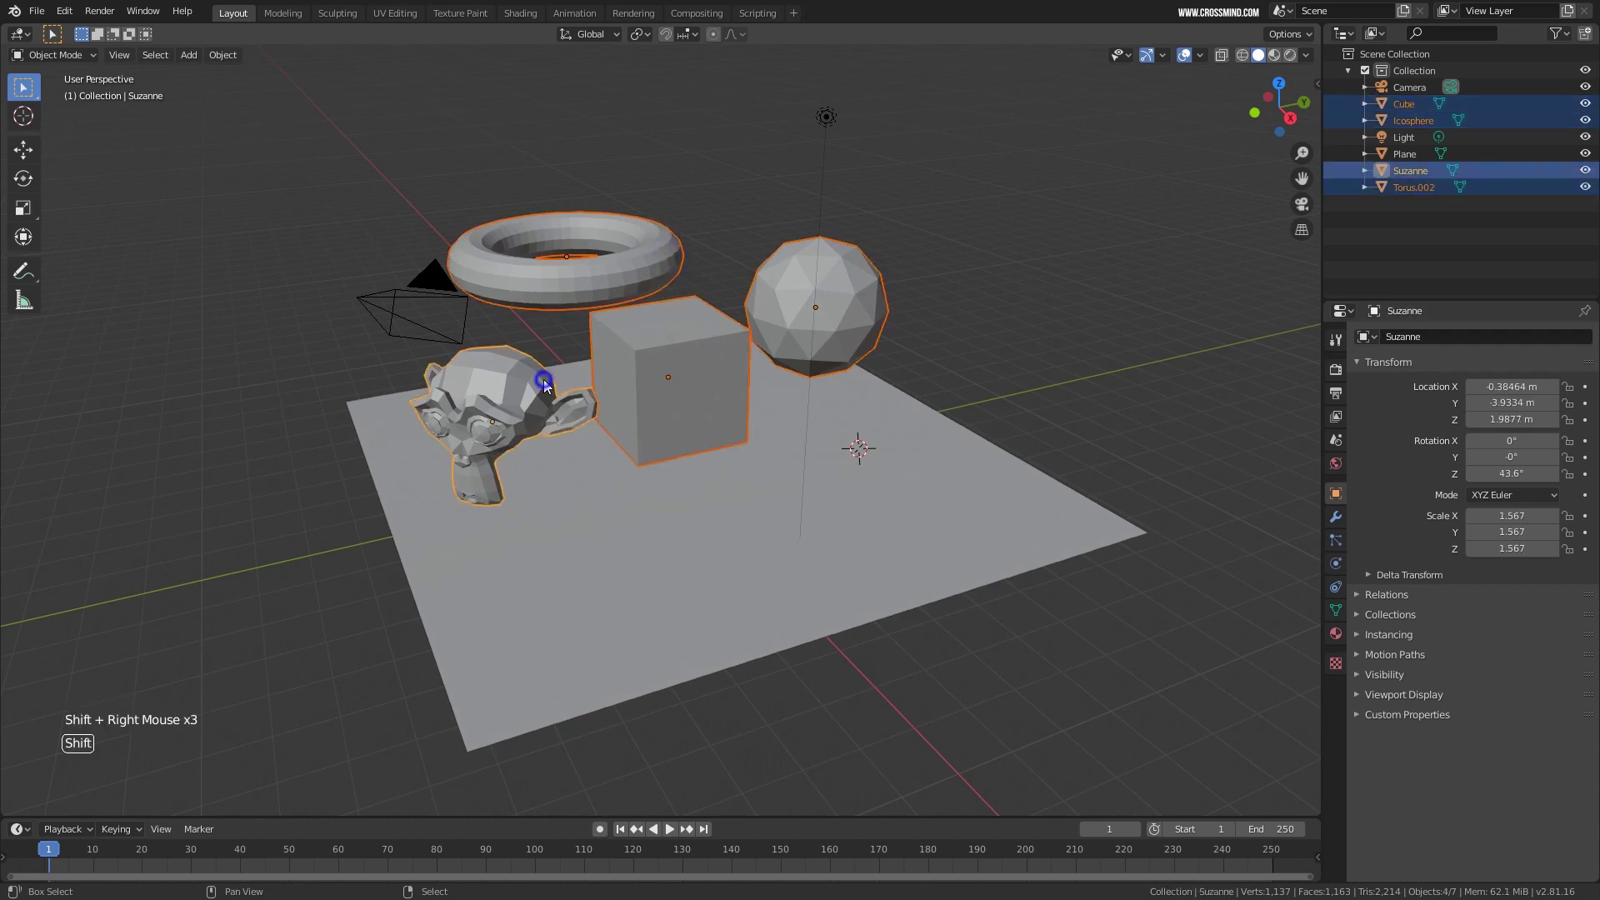
{"action": "right_click", "coordinate": [606, 517], "text": "shift"}
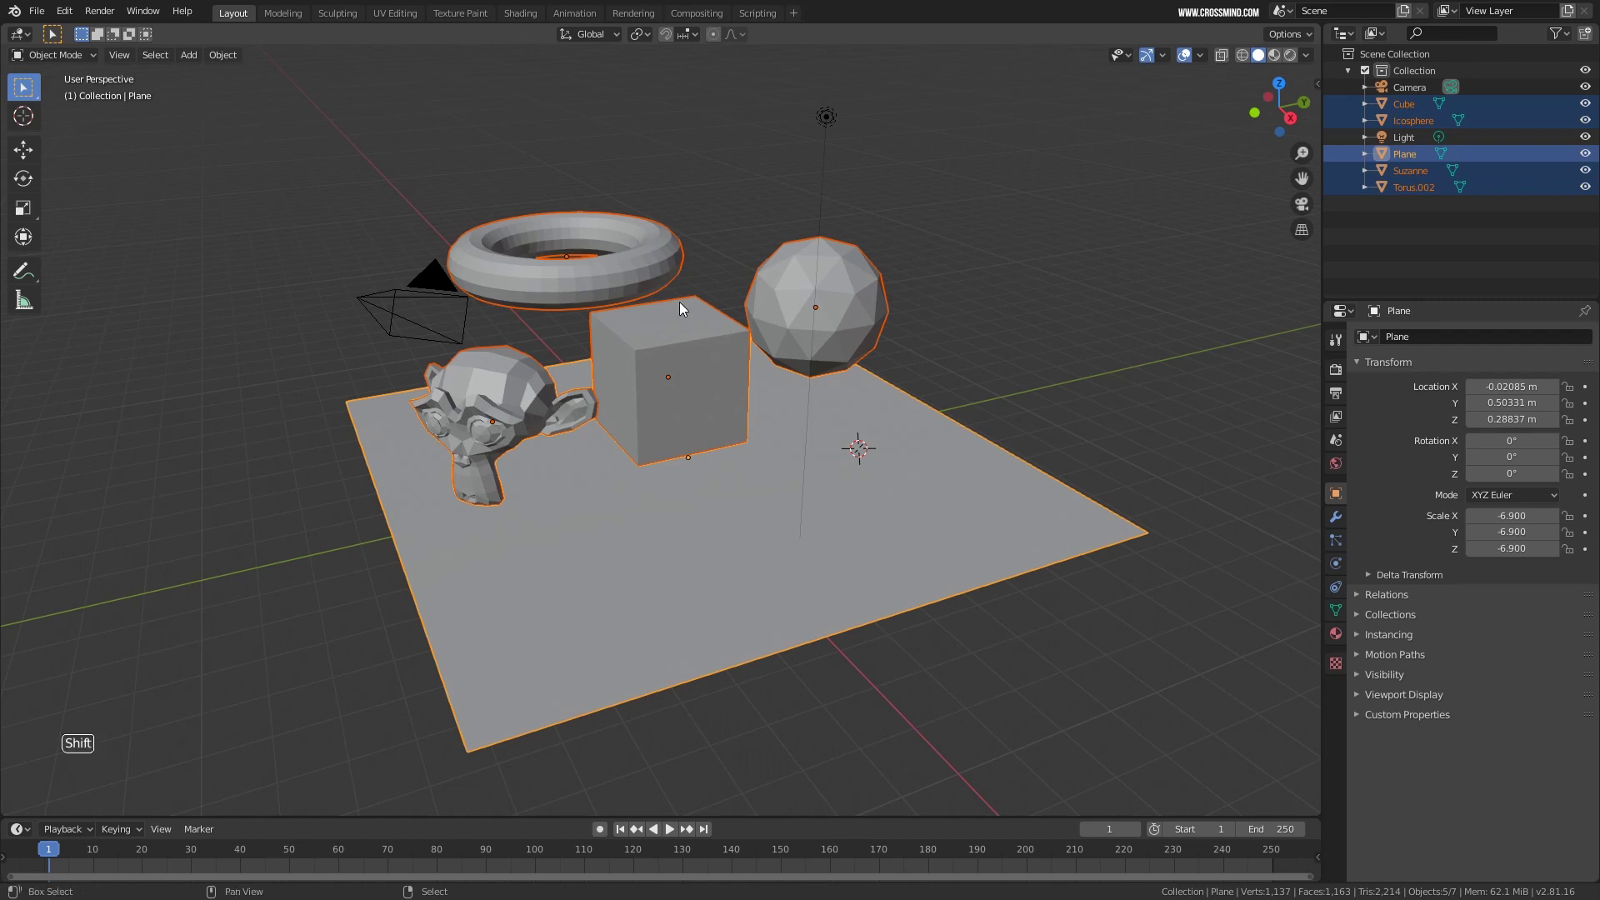
Make the torus the active object, remove it from the multi-object selection and add it back.
{"action": "right_click", "coordinate": [668, 255], "text": "shift"}
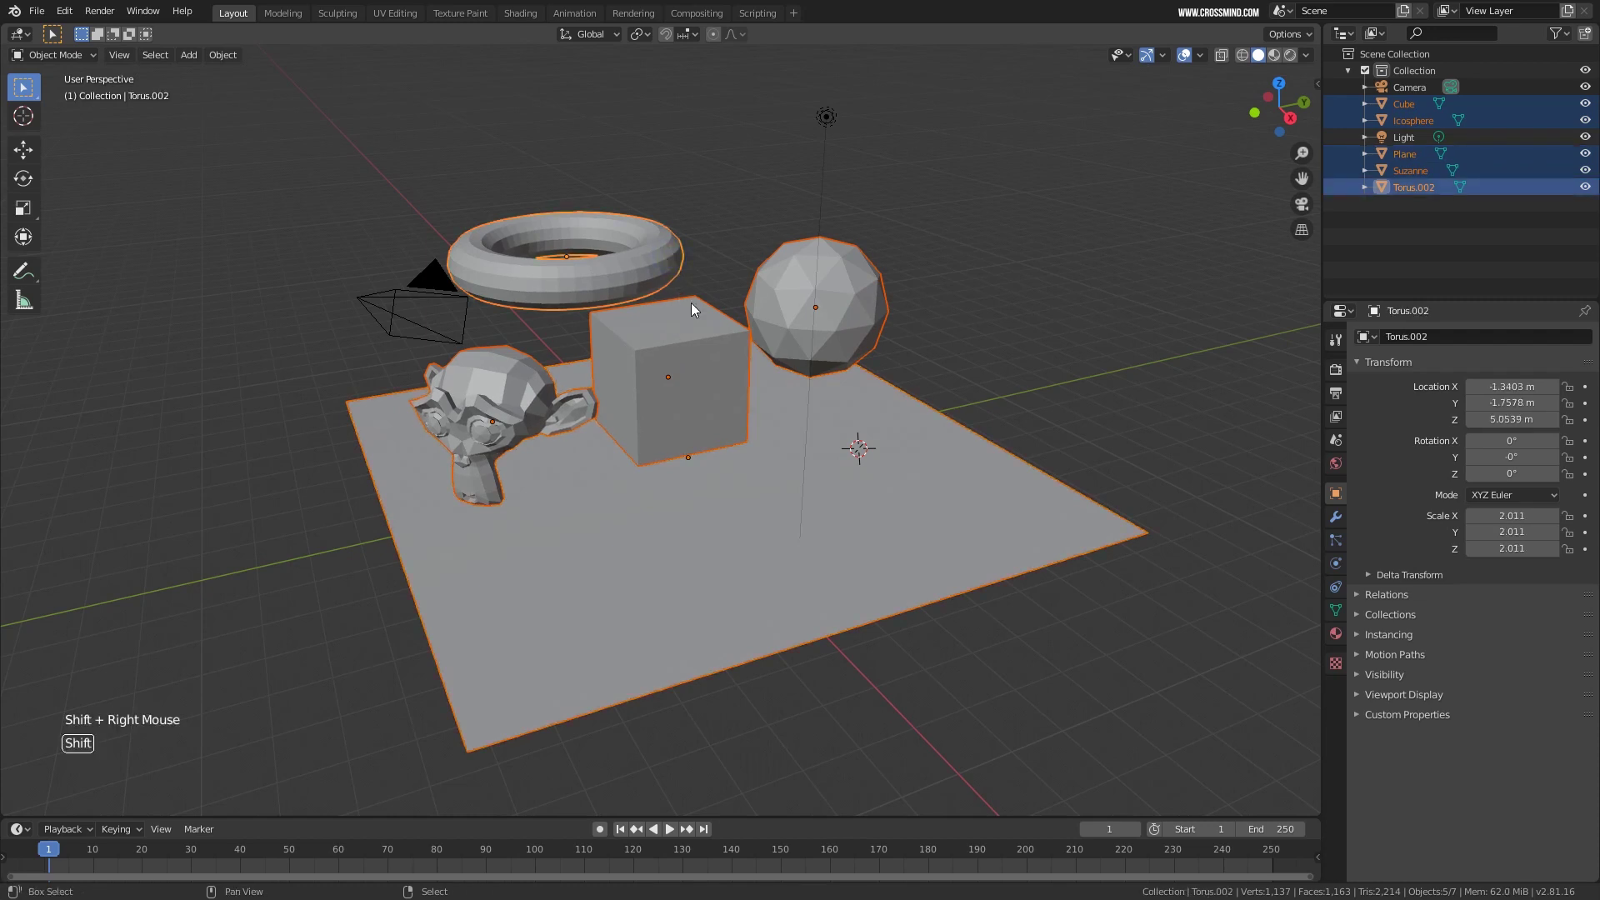
{"action": "right_click", "coordinate": [667, 267], "text": "shift"}
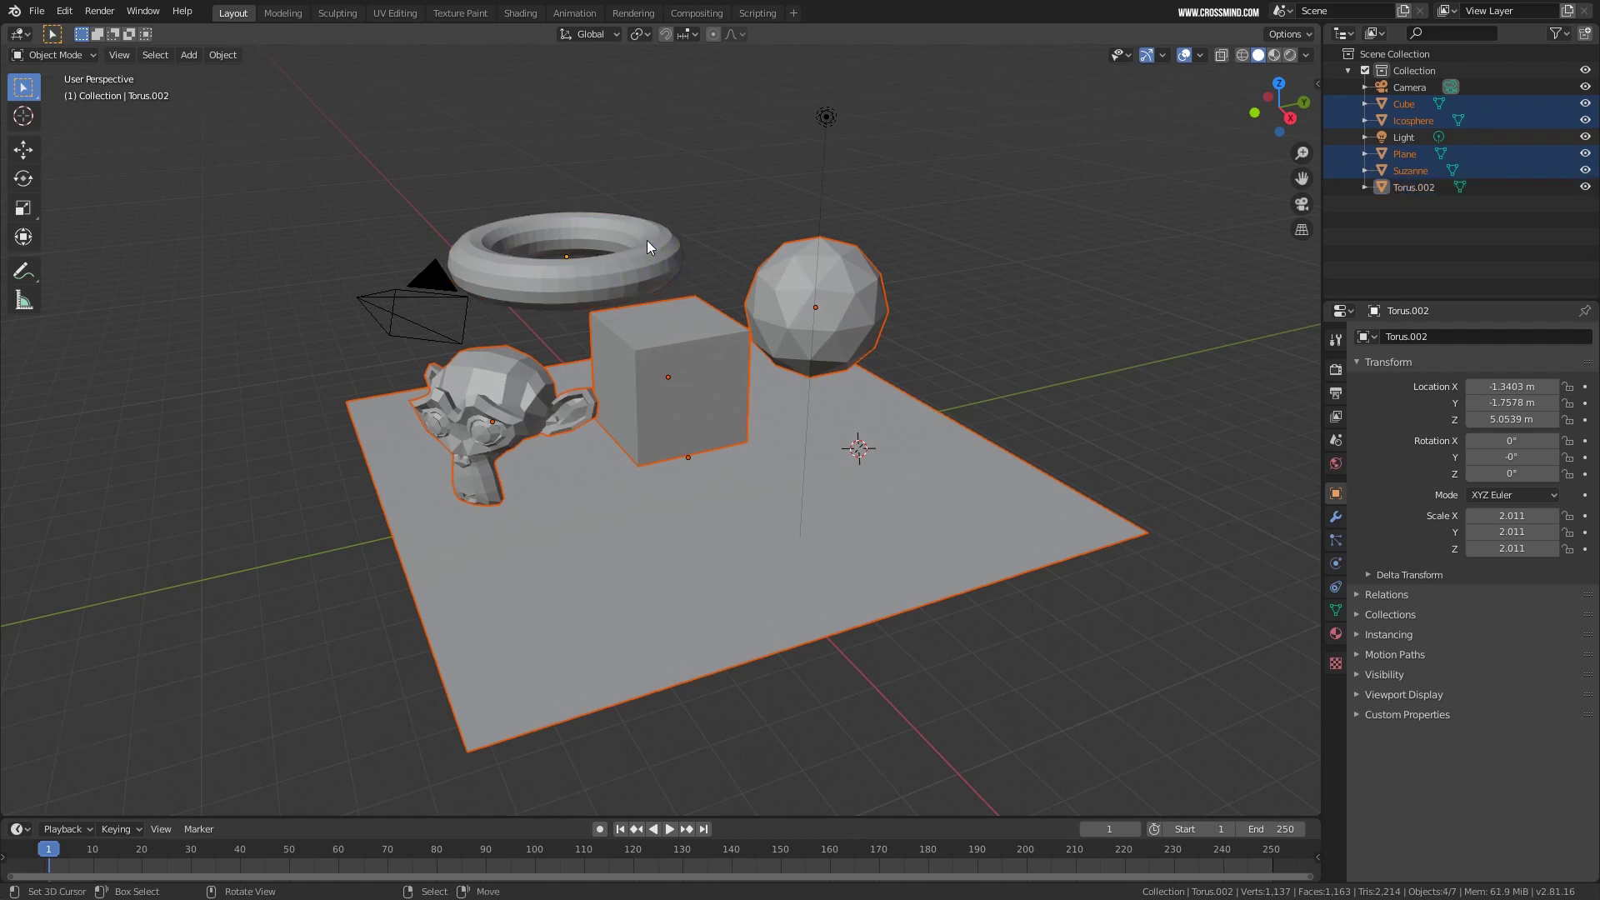
{"action": "right_click", "coordinate": [655, 250], "text": "shift"}
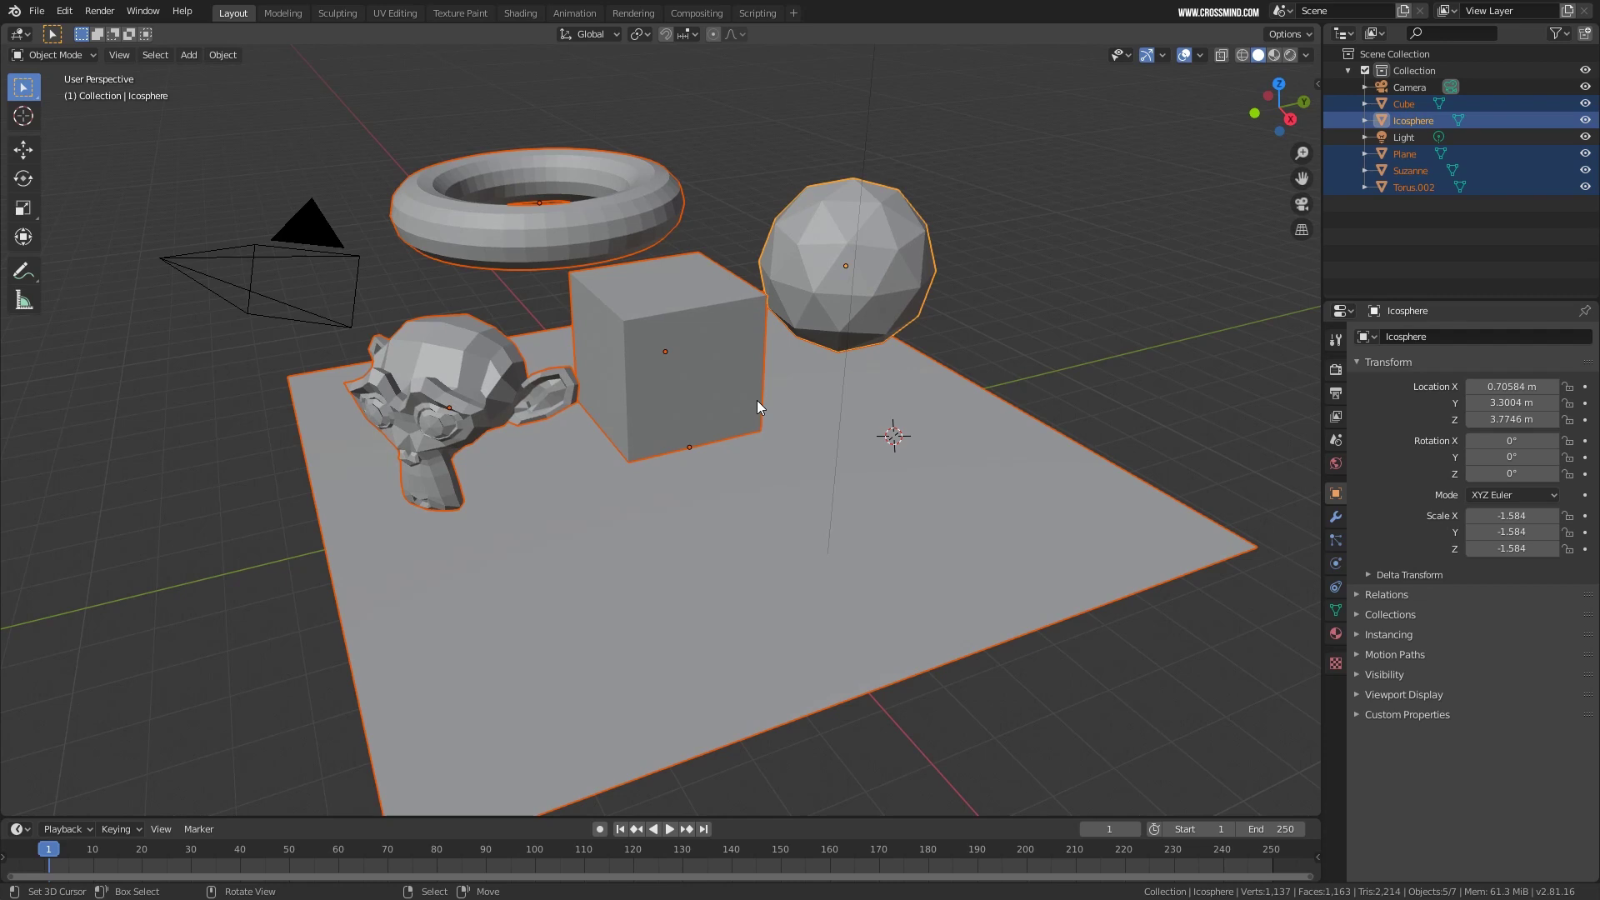
Cycle the active object of the multi-selection through the cube, torus, monkey head and plane, ending on the cube.
{"action": "middle_click_drag", "start_coordinate": [757, 400], "coordinate": [738, 410]}
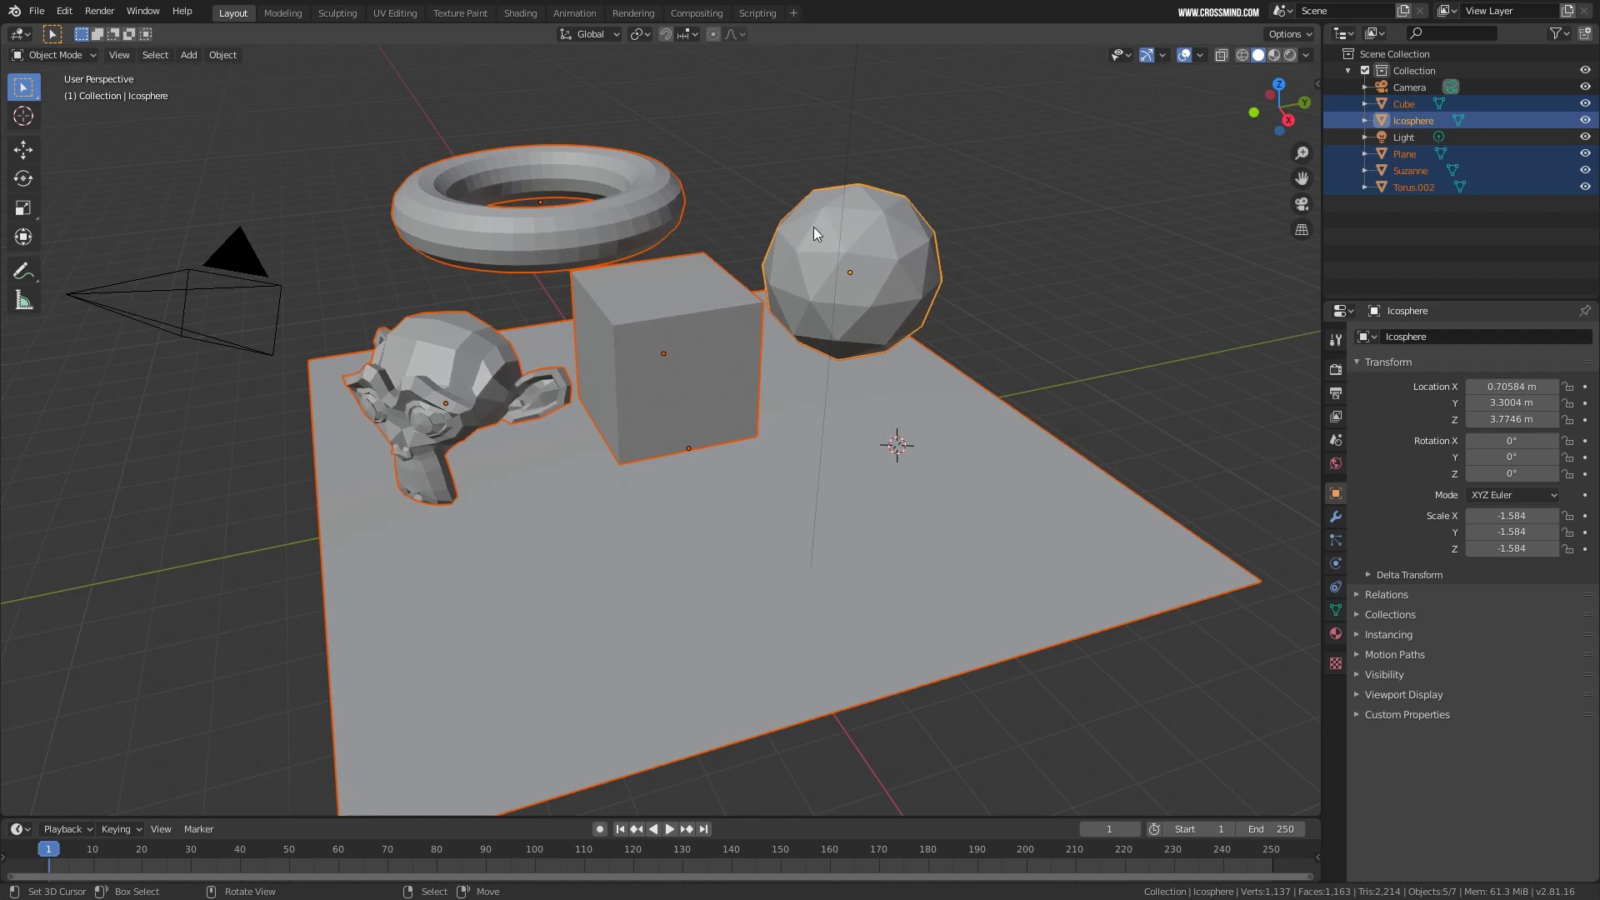
{"action": "right_click", "coordinate": [693, 332], "text": "shift"}
{"action": "right_click", "coordinate": [621, 219], "text": "shift"}
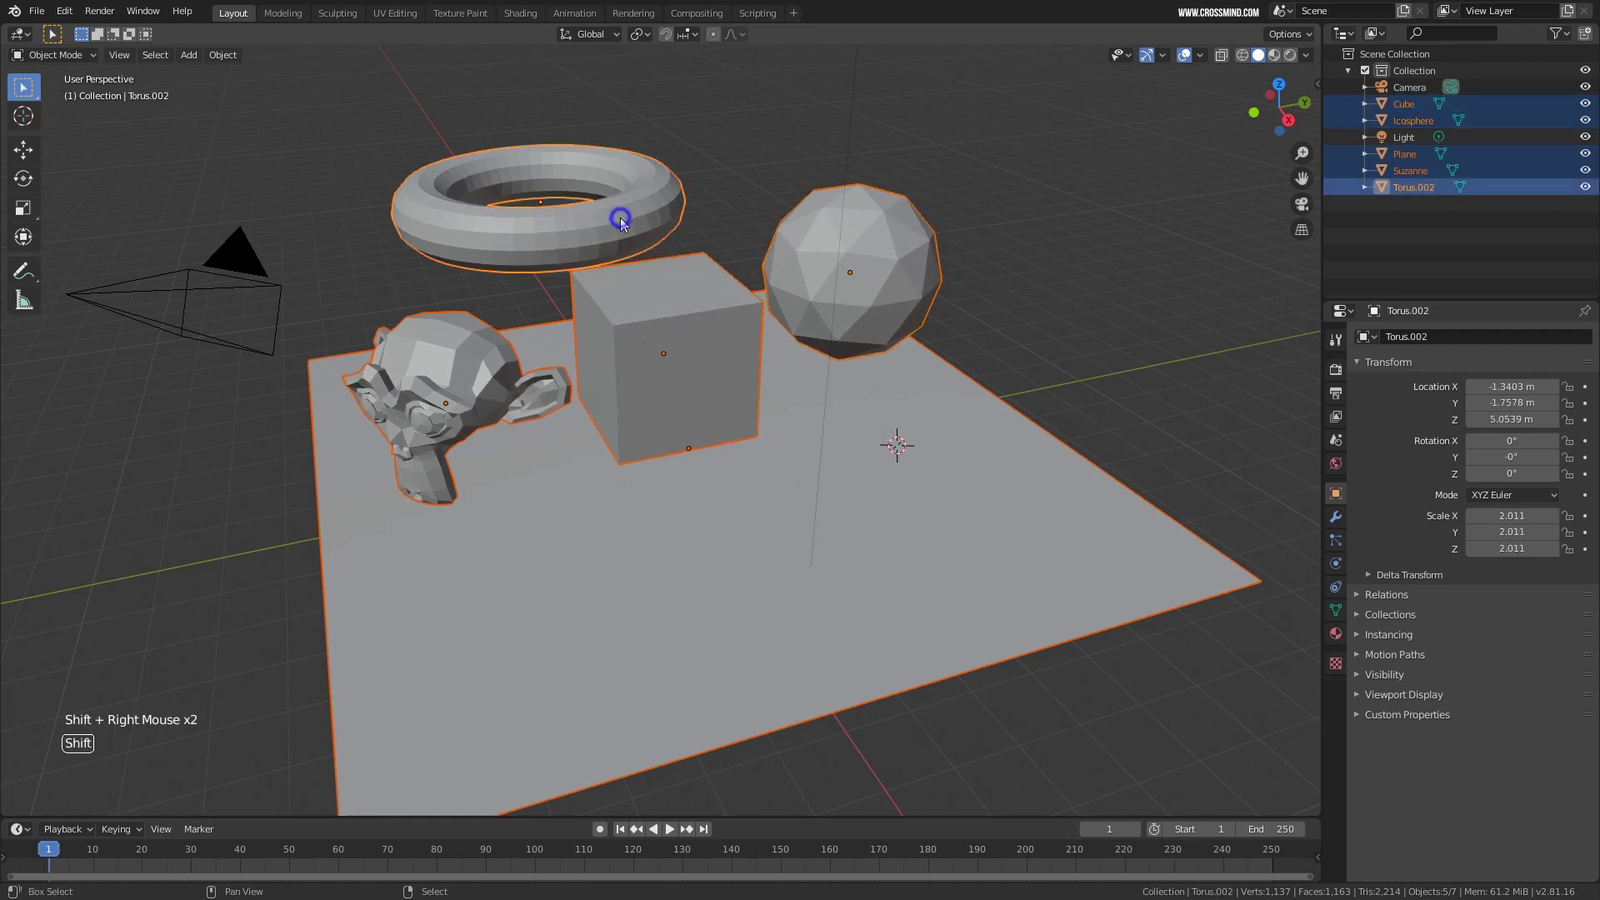
{"action": "right_click", "coordinate": [463, 396], "text": "shift"}
{"action": "right_click", "coordinate": [594, 498], "text": "shift"}
{"action": "right_click", "coordinate": [681, 332], "text": "shift"}
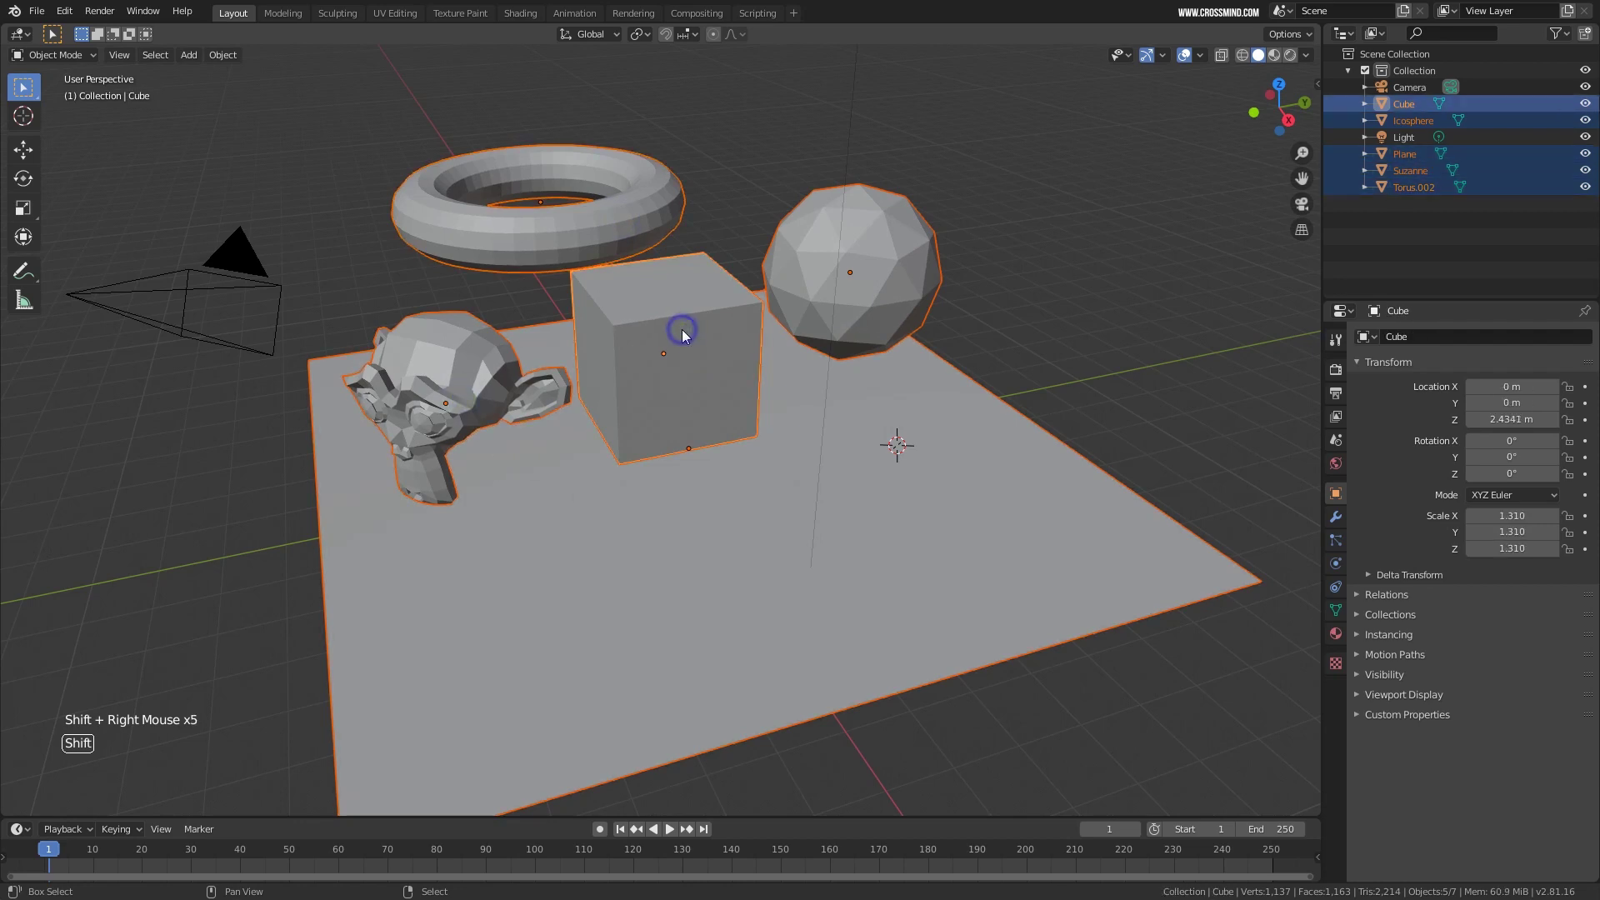
Clear the selection, then reselect the ico sphere, cube, torus, monkey head and plane with the cube as active object.
{"action": "right_click", "coordinate": [1056, 211]}
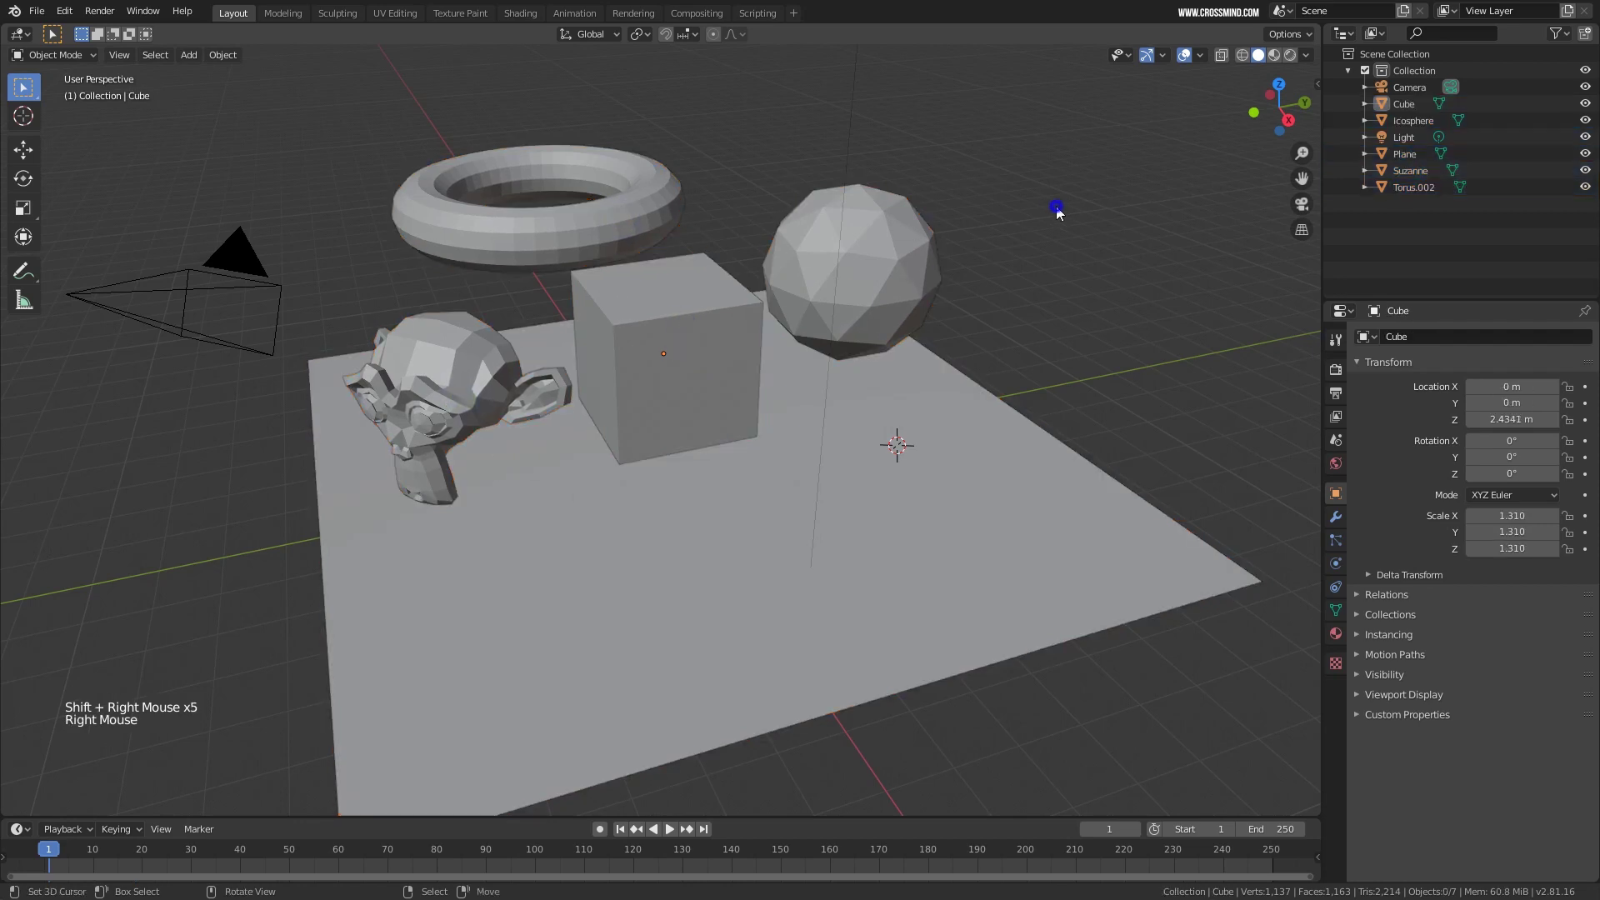
{"action": "right_click", "coordinate": [907, 239]}
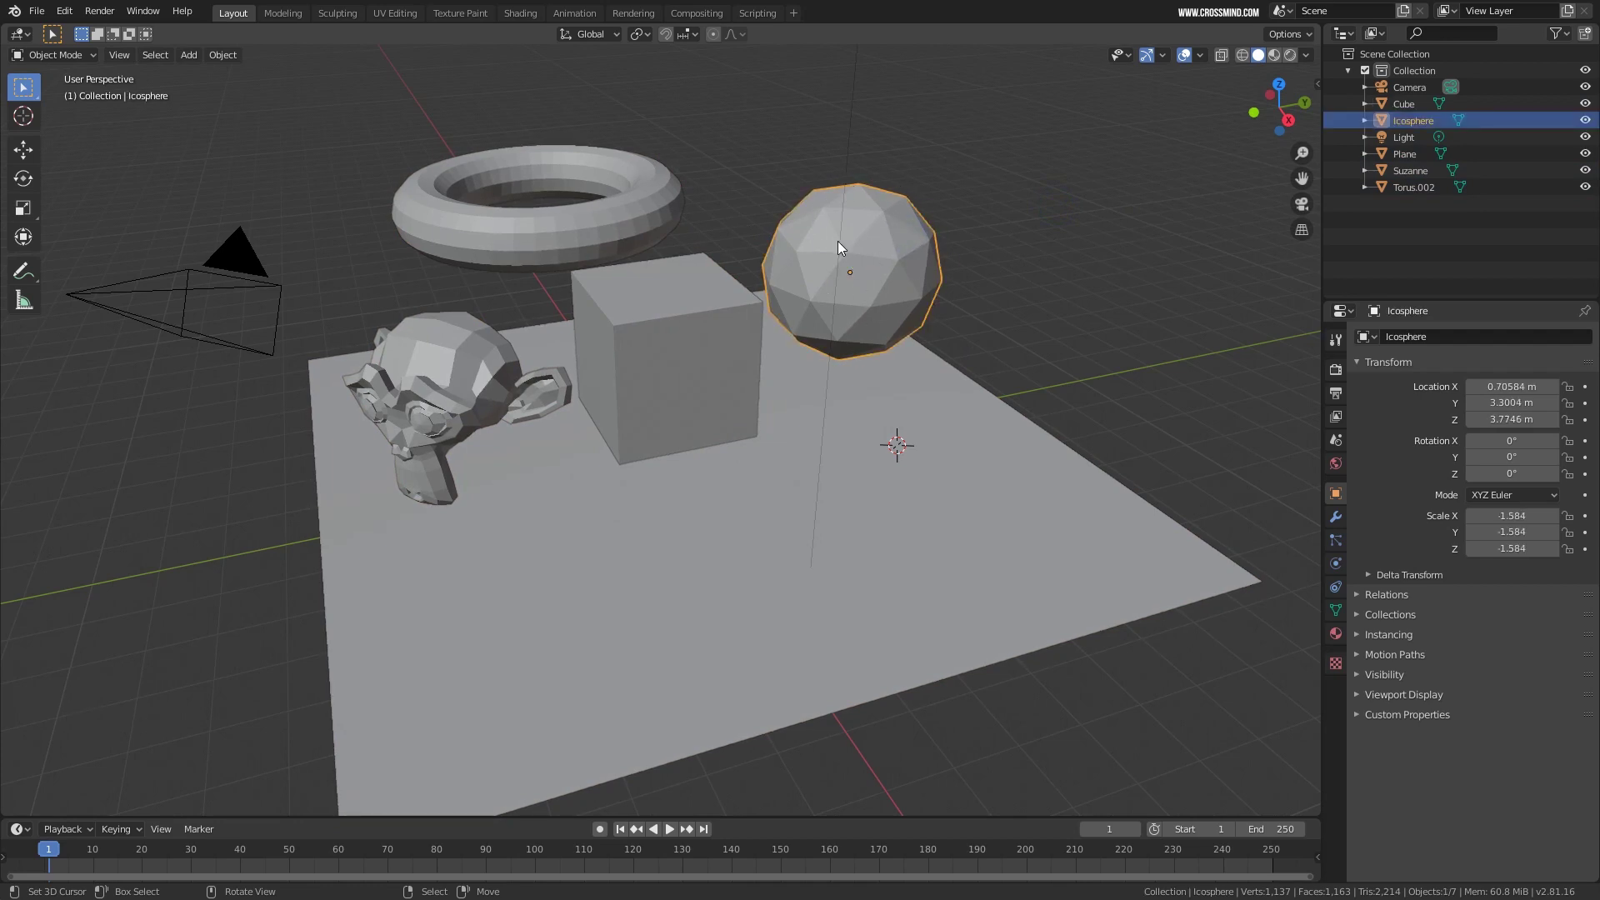
{"action": "right_click", "coordinate": [682, 305], "text": "shift"}
{"action": "right_click", "coordinate": [637, 218], "text": "shift"}
{"action": "right_click", "coordinate": [457, 355], "text": "shift"}
{"action": "right_click", "coordinate": [674, 536], "text": "shift"}
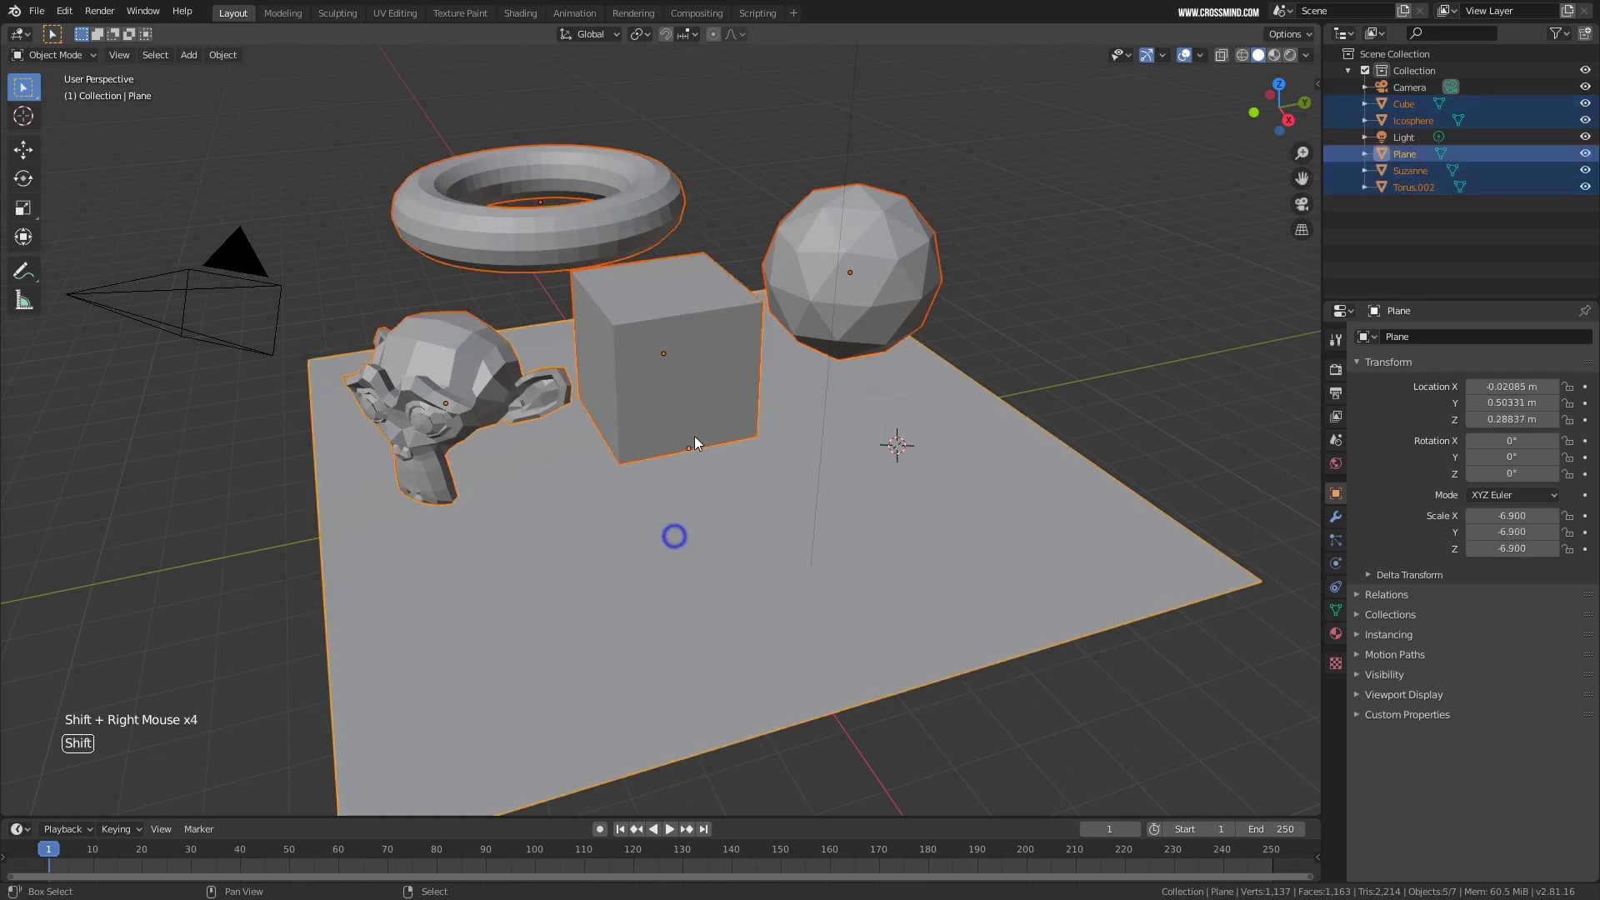
{"action": "right_click", "coordinate": [696, 265], "text": "shift"}
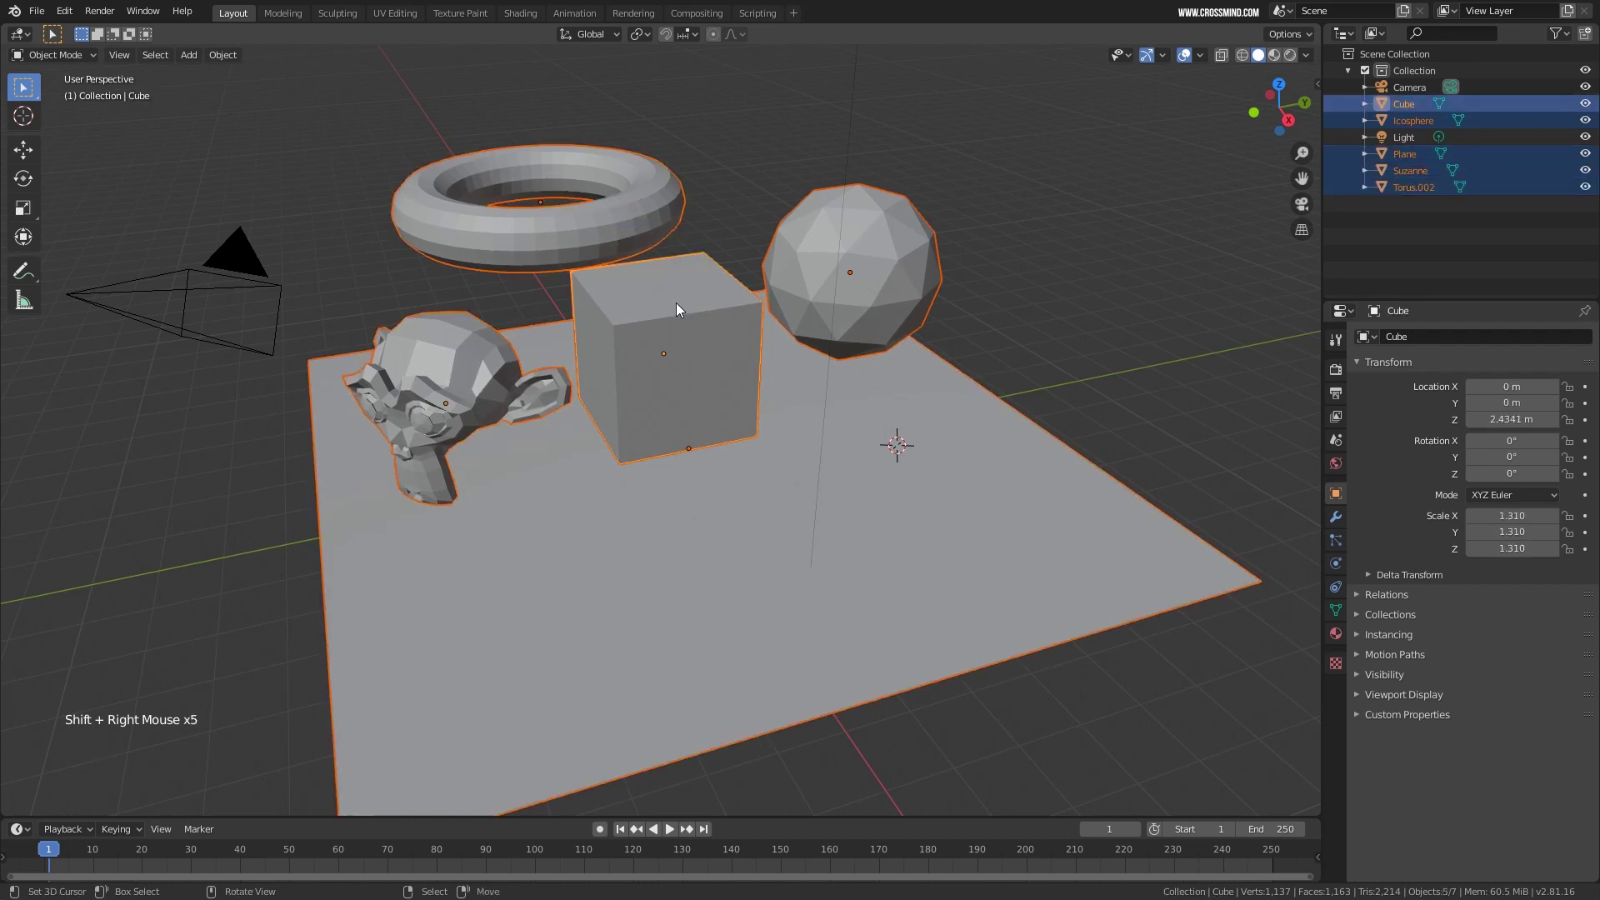
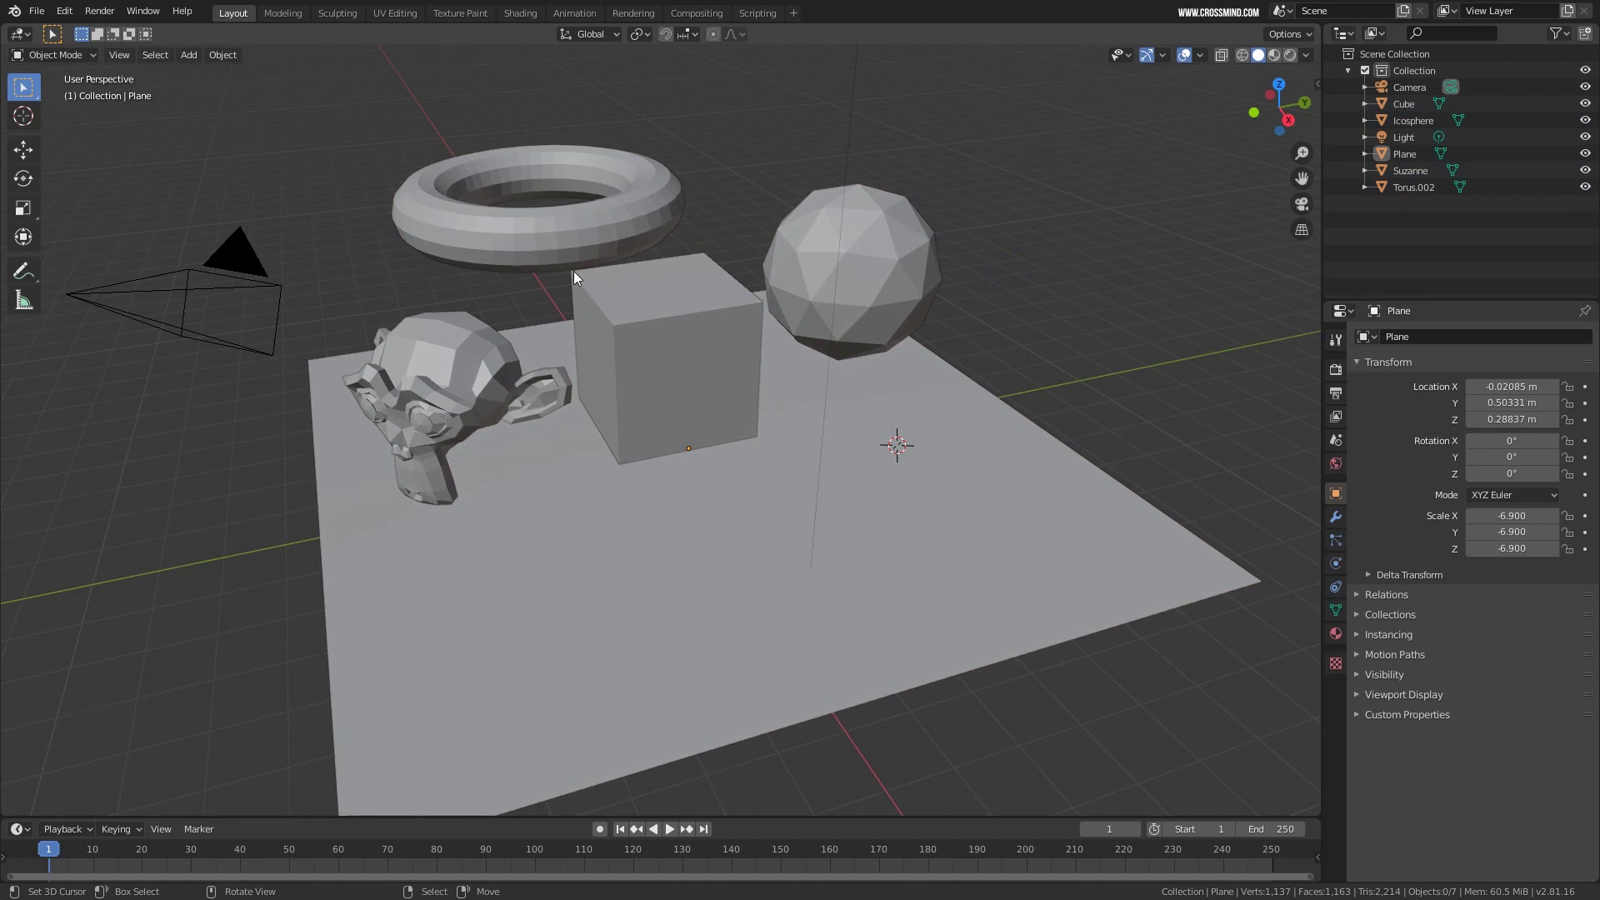
Box-select all the mesh objects, leaving the camera out of the selection.
{"action": "key", "text": "b"}
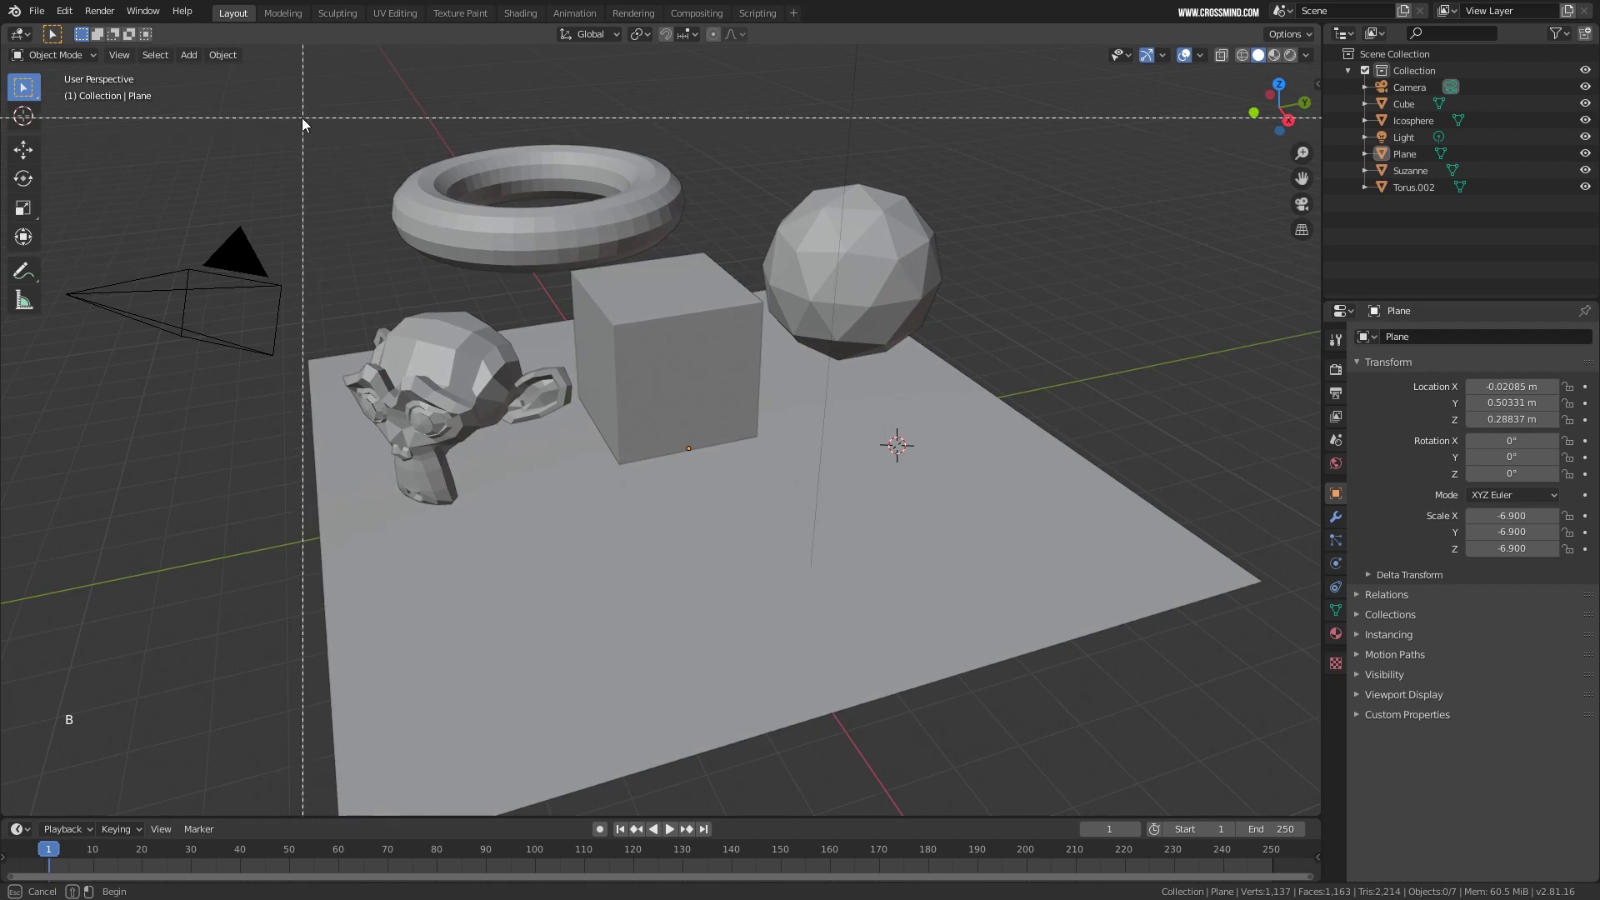
{"action": "left_click_drag", "start_coordinate": [303, 118], "coordinate": [1032, 565]}
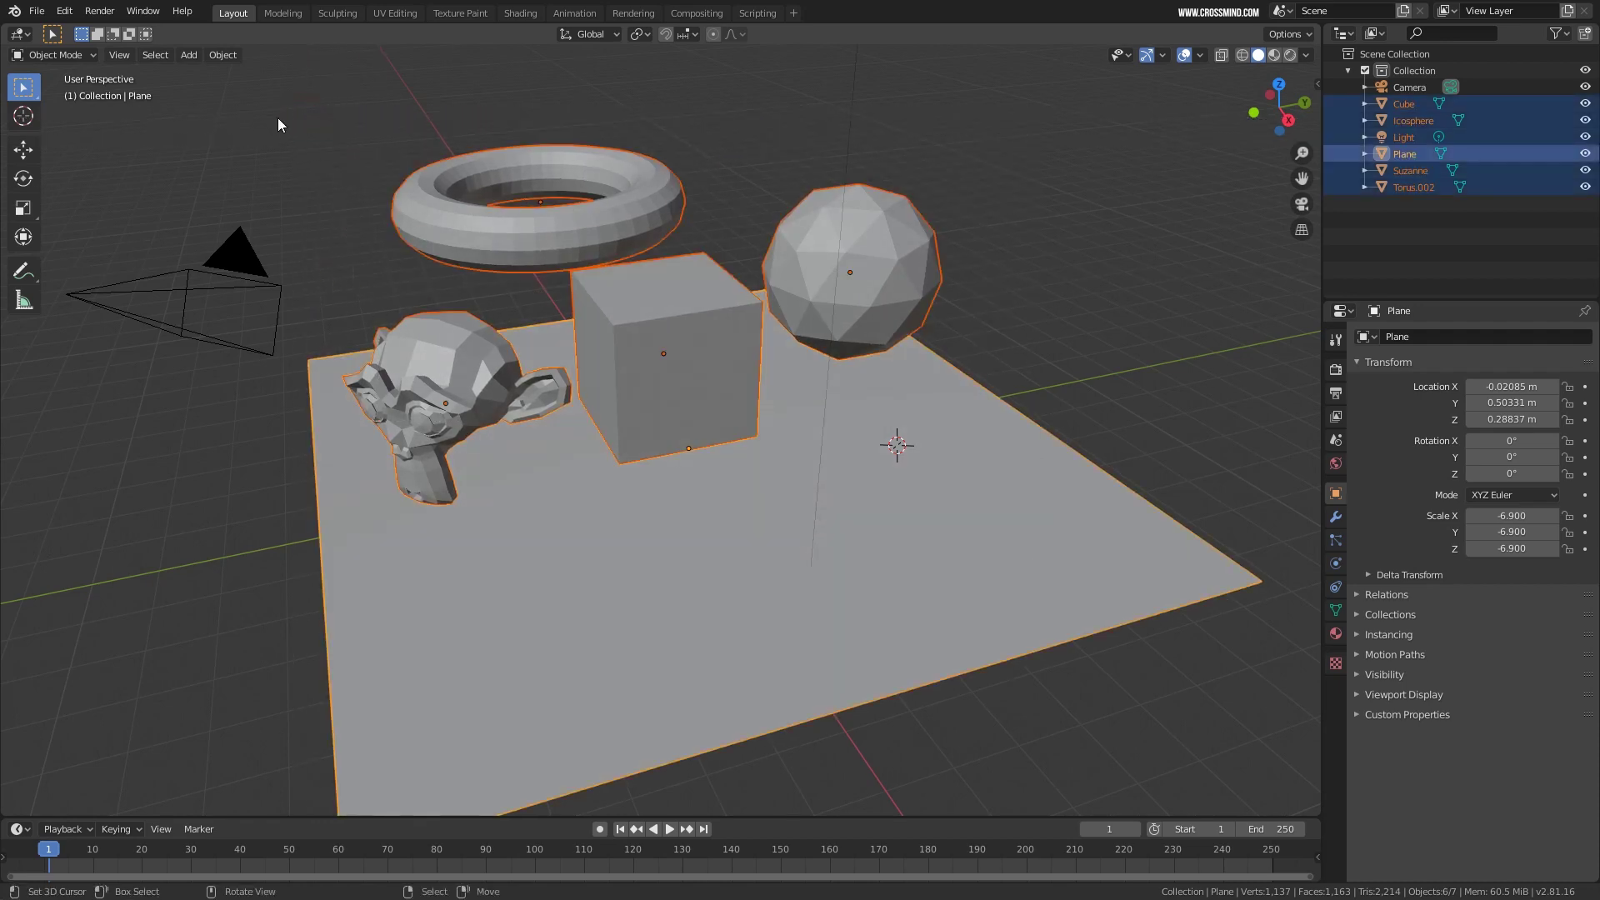
{"action": "key", "text": "b"}
{"action": "left_click_drag", "start_coordinate": [311, 117], "coordinate": [1059, 592]}
Box-deselect the objects, then box-select the whole scene including the camera.
{"action": "key", "text": "b"}
{"action": "left_click_drag", "start_coordinate": [275, 133], "coordinate": [893, 472]}
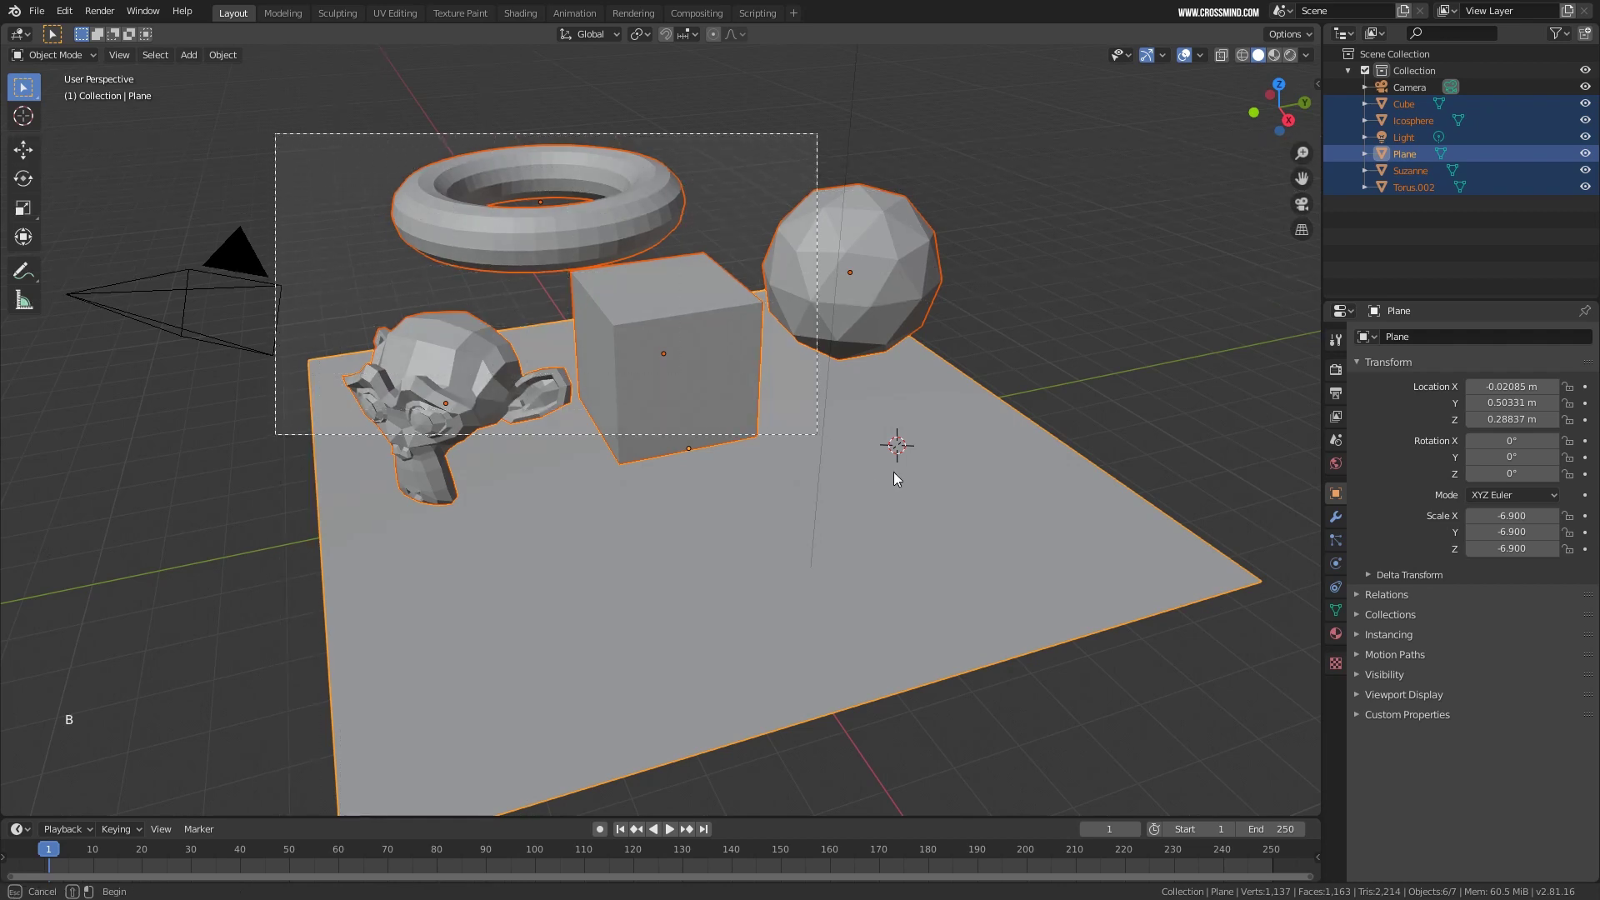
{"action": "middle_click_drag", "start_coordinate": [893, 471], "coordinate": [988, 523]}
{"action": "key", "text": "b"}
{"action": "left_click_drag", "start_coordinate": [241, 79], "coordinate": [1064, 653]}
Box-deselect the torus and the cube, then box-select them back into the selection.
{"action": "key", "text": "b"}
{"action": "left_click_drag", "start_coordinate": [434, 85], "coordinate": [618, 283]}
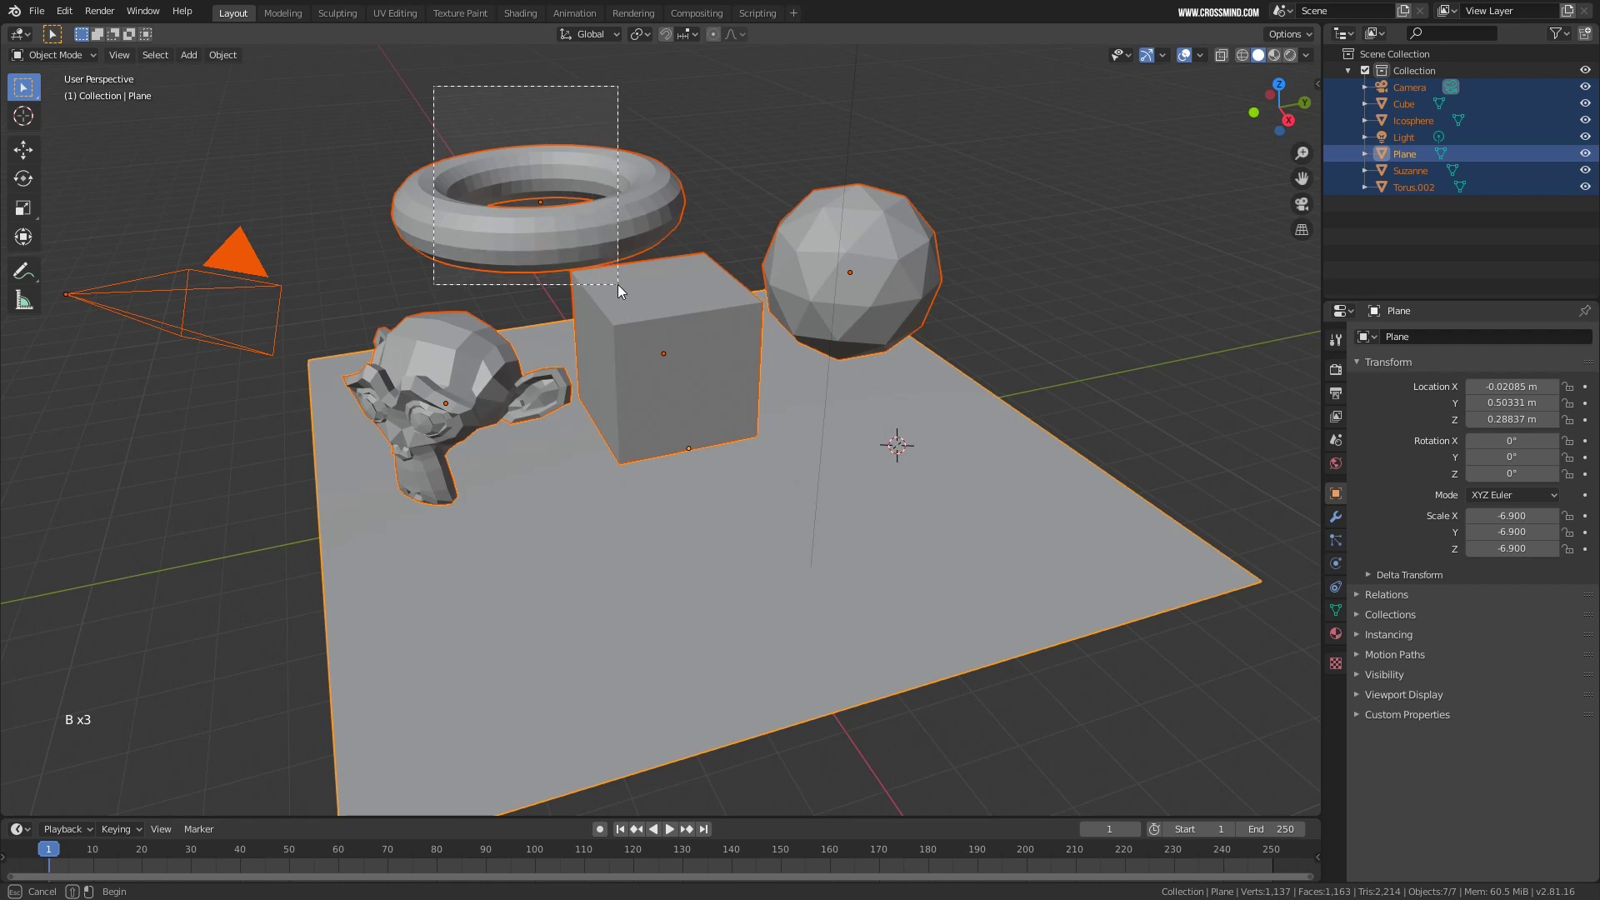
{"action": "middle_click_drag", "start_coordinate": [618, 283], "coordinate": [617, 283]}
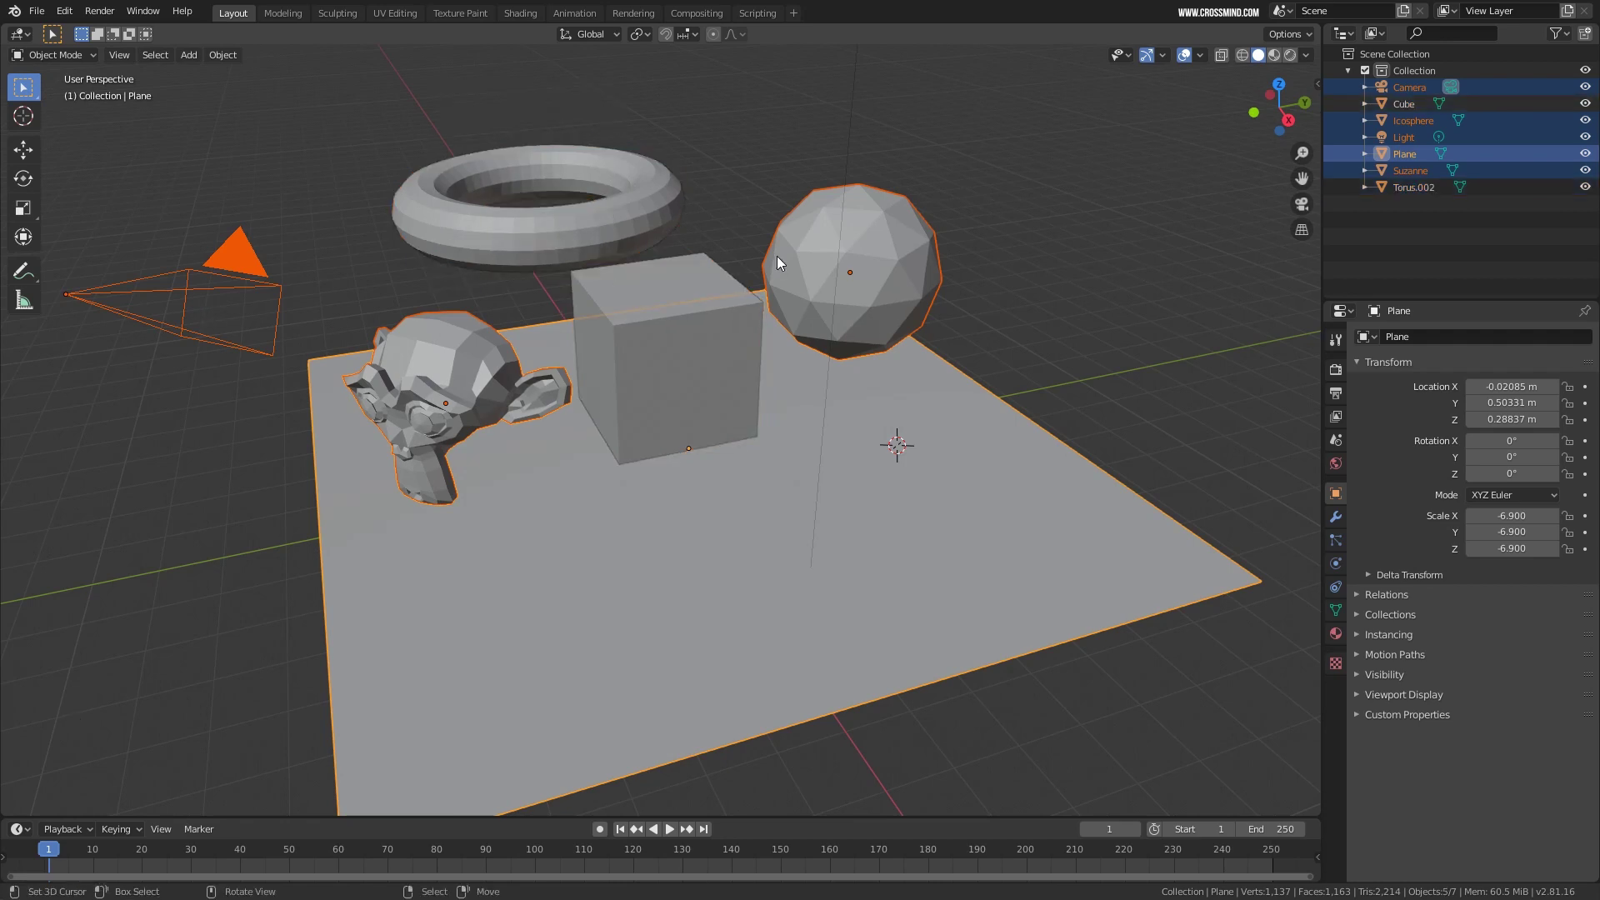
{"action": "key", "text": "b"}
{"action": "left_click_drag", "start_coordinate": [372, 83], "coordinate": [710, 440]}
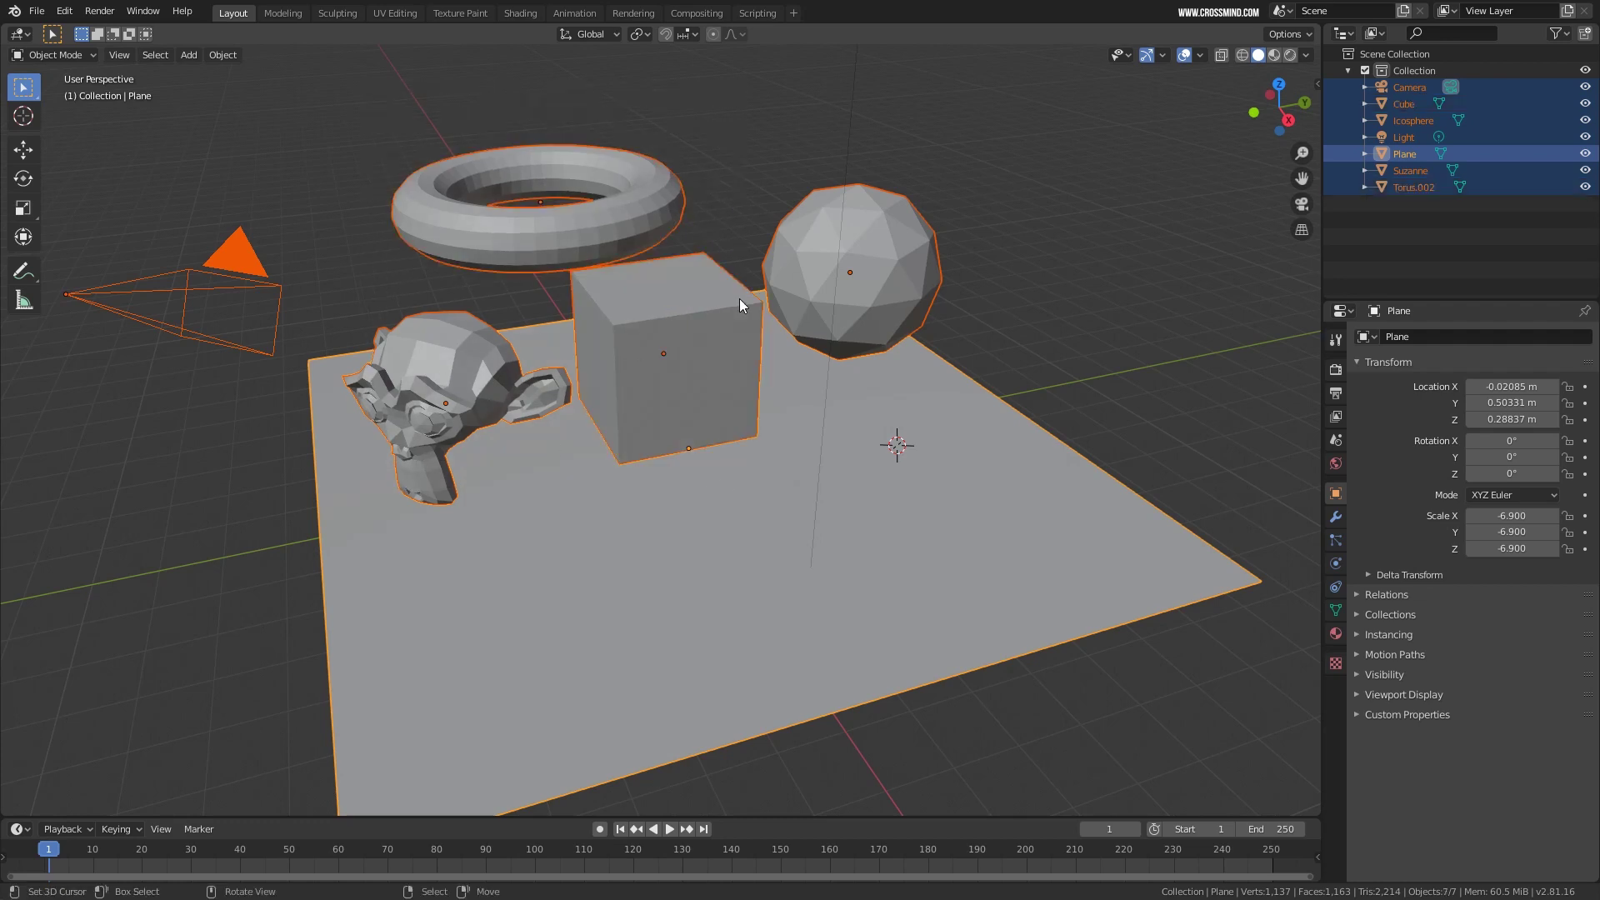
Switch the selection tool to Tweak and box-select the objects around the cube.
{"action": "scroll", "coordinate": [738, 298], "scroll_direction": "down", "scroll_amount": 1}
{"action": "middle_click_drag", "start_coordinate": [717, 315], "coordinate": [232, 207]}
{"action": "left_click", "coordinate": [20, 90]}
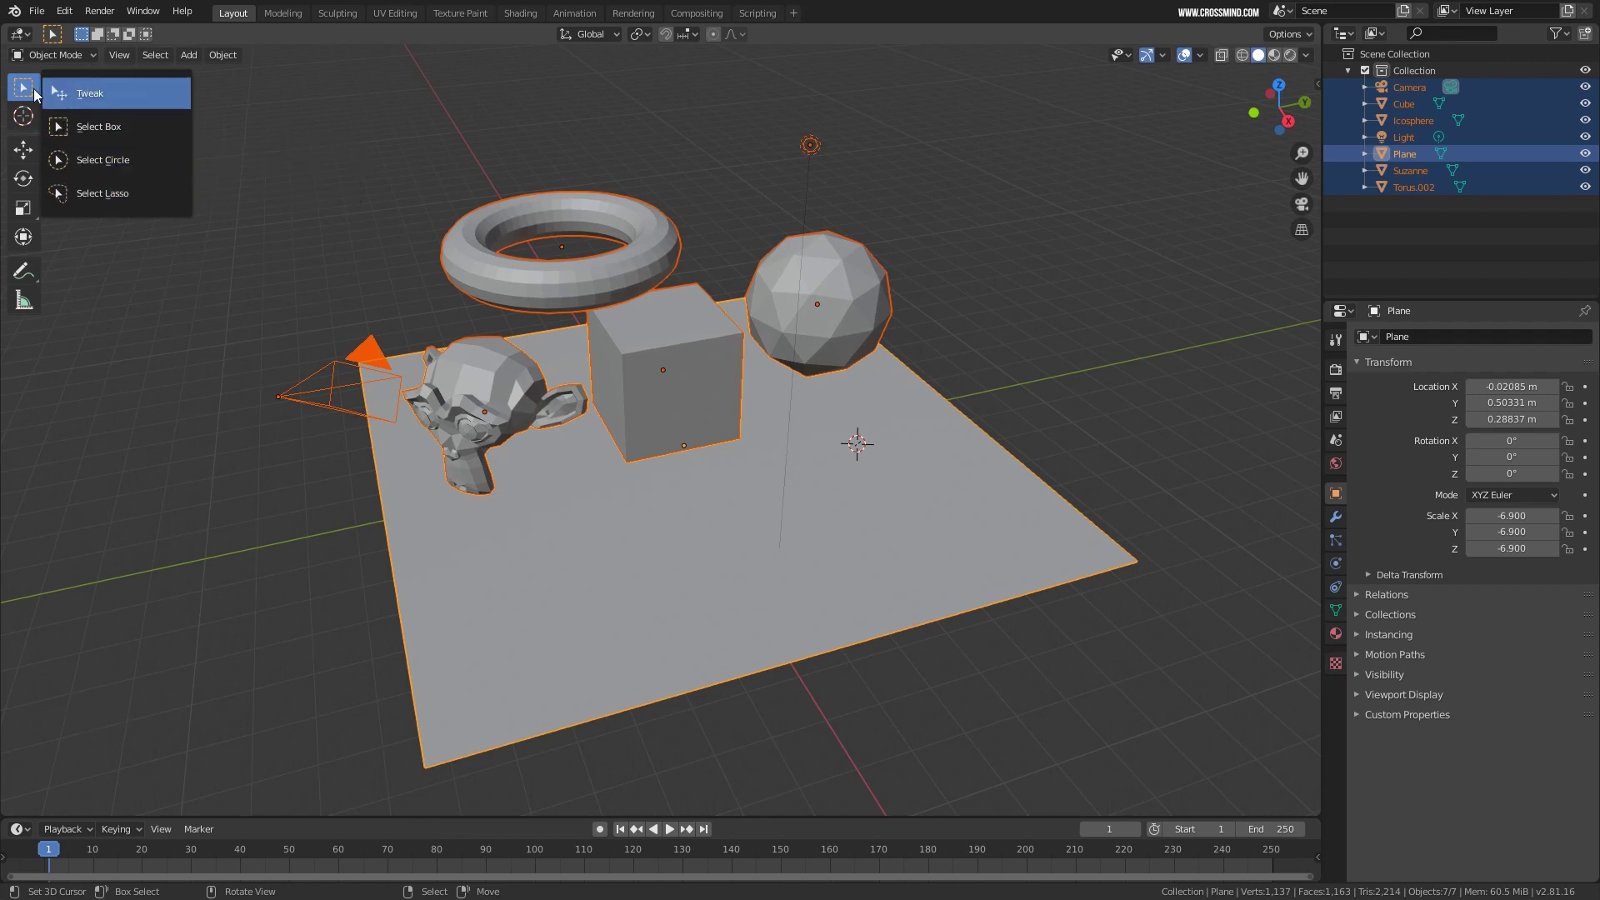
{"action": "left_click", "coordinate": [87, 90]}
{"action": "key", "text": "b"}
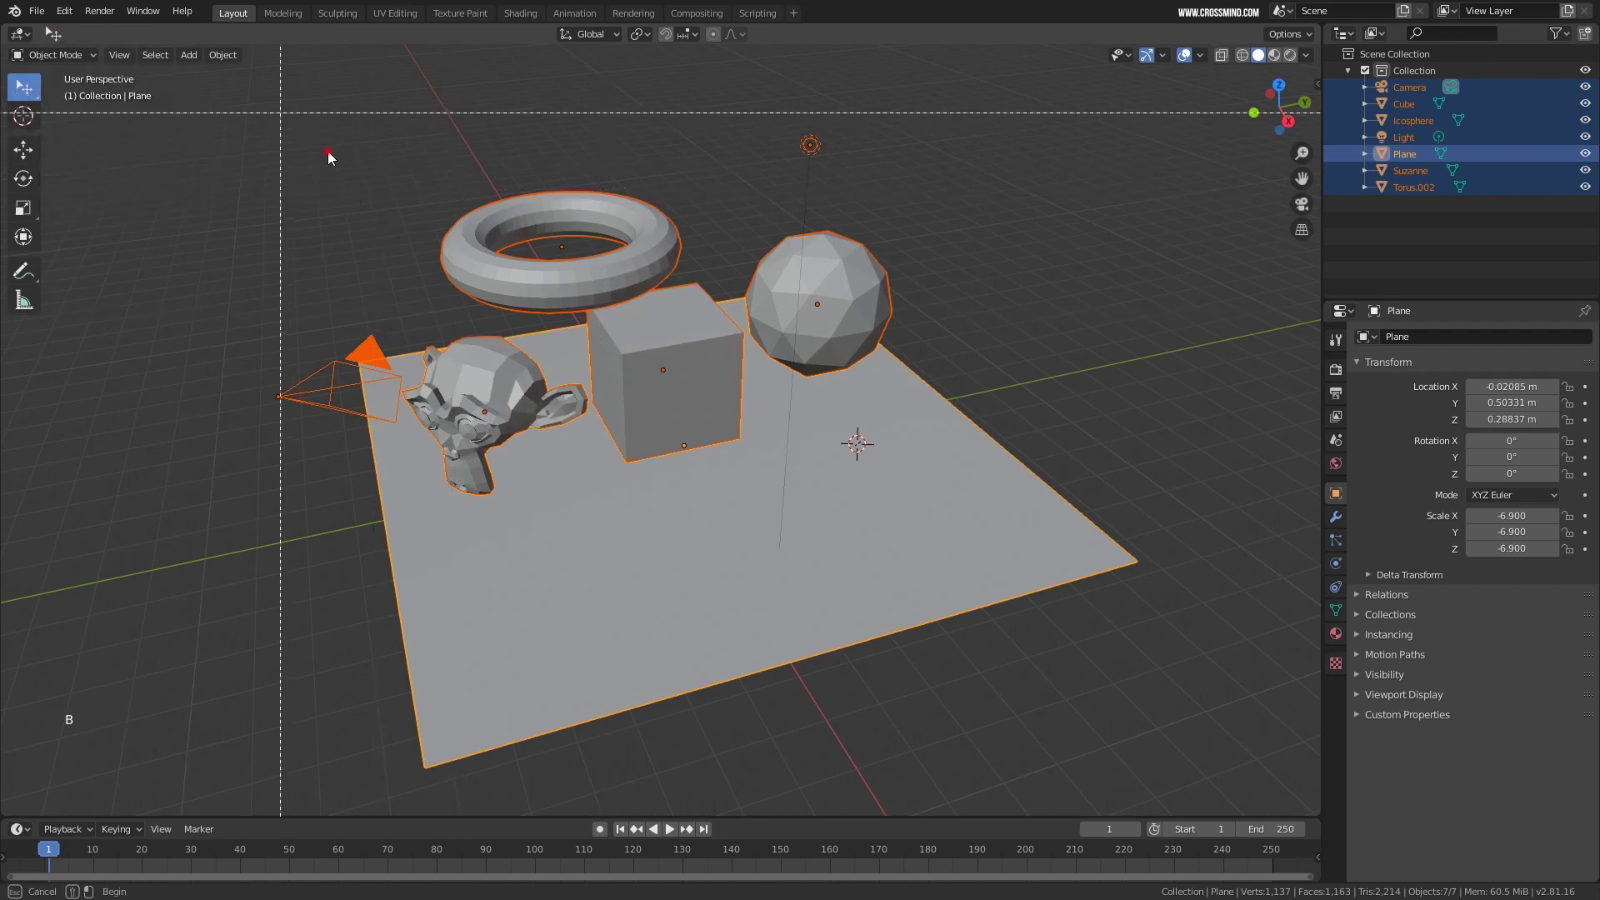
{"action": "left_click_drag", "start_coordinate": [310, 140], "coordinate": [867, 535]}
Practise toggling between selecting and deselecting all objects in the scene.
{"action": "left_click", "coordinate": [663, 335]}
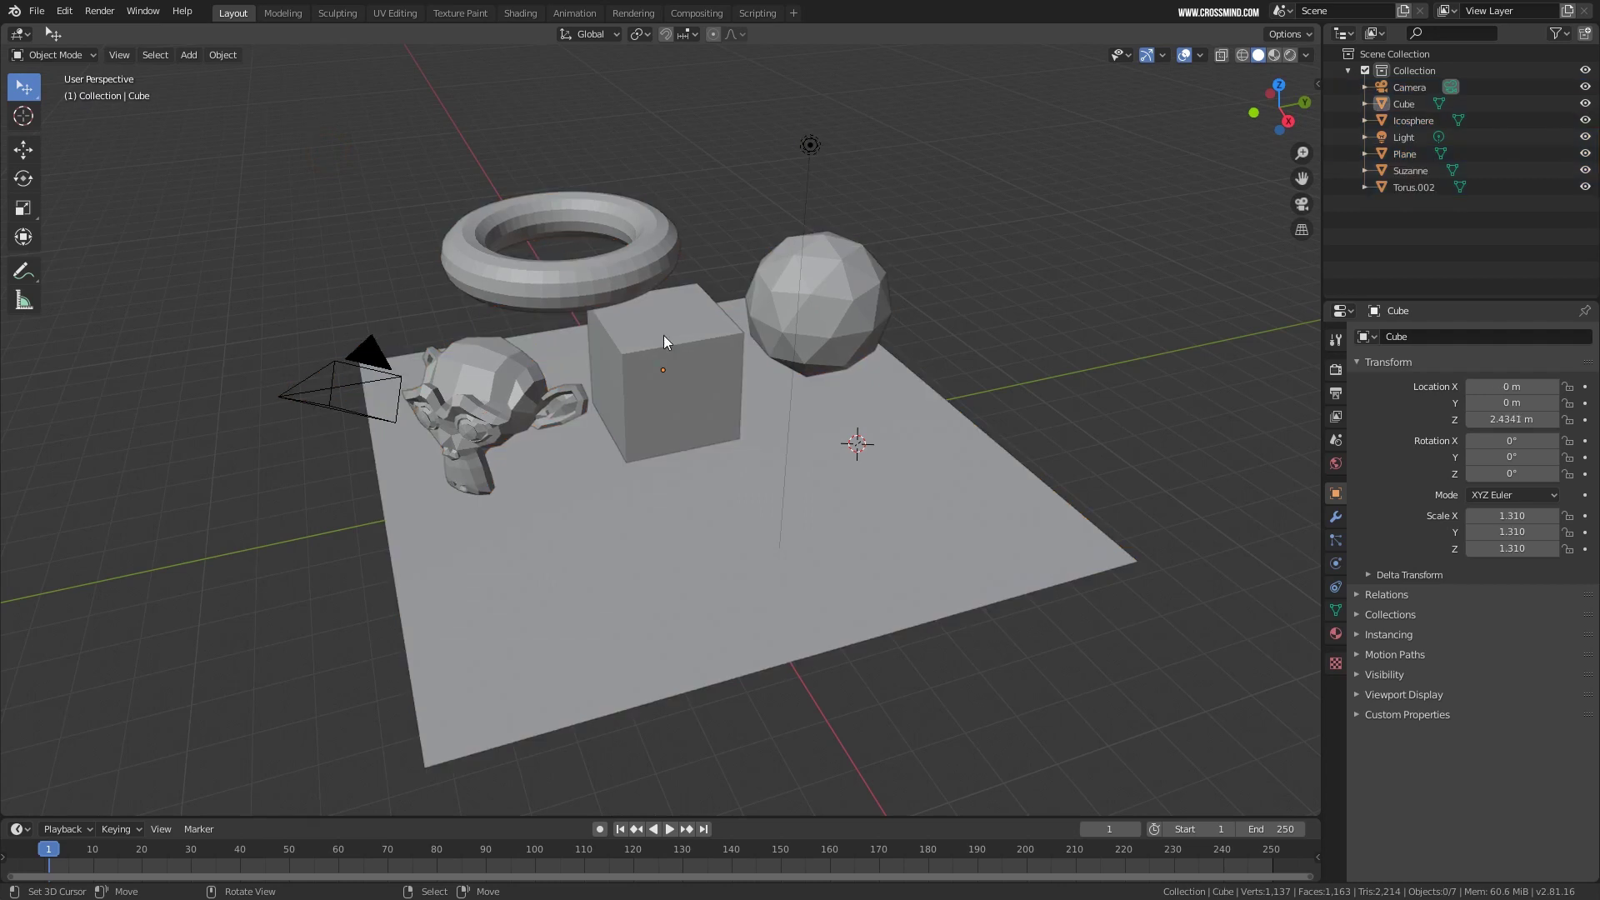
{"action": "key", "text": "a"}
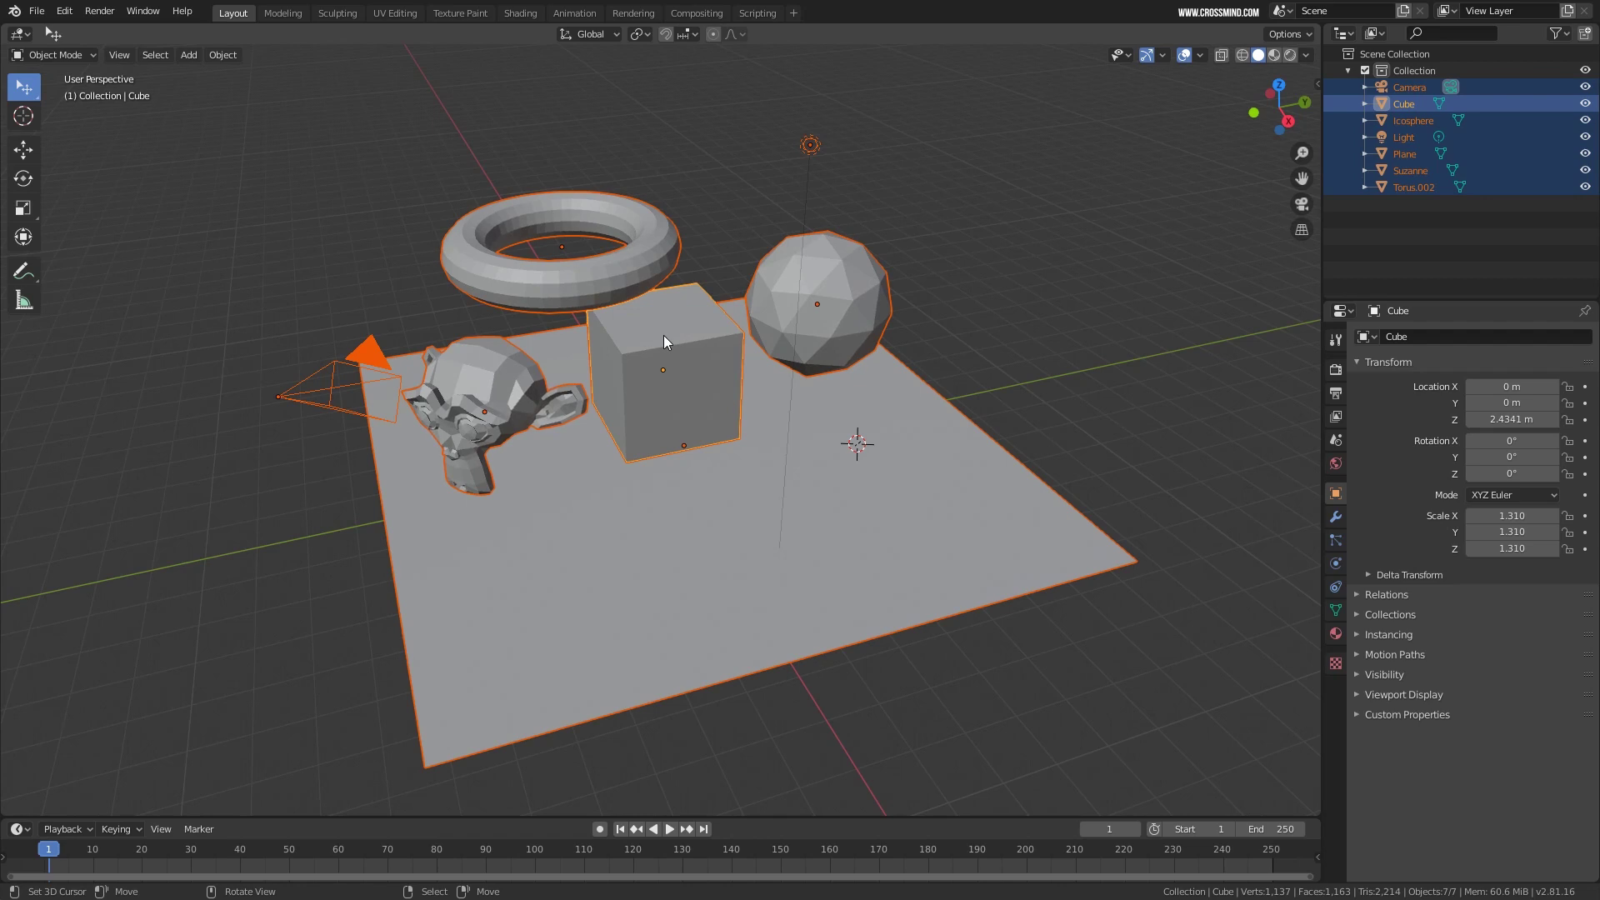
{"action": "key", "text": "a"}
{"action": "key", "text": "a"}
Select every object in the scene, starting from the ico sphere, and delete them all.
{"action": "right_click", "coordinate": [763, 322]}
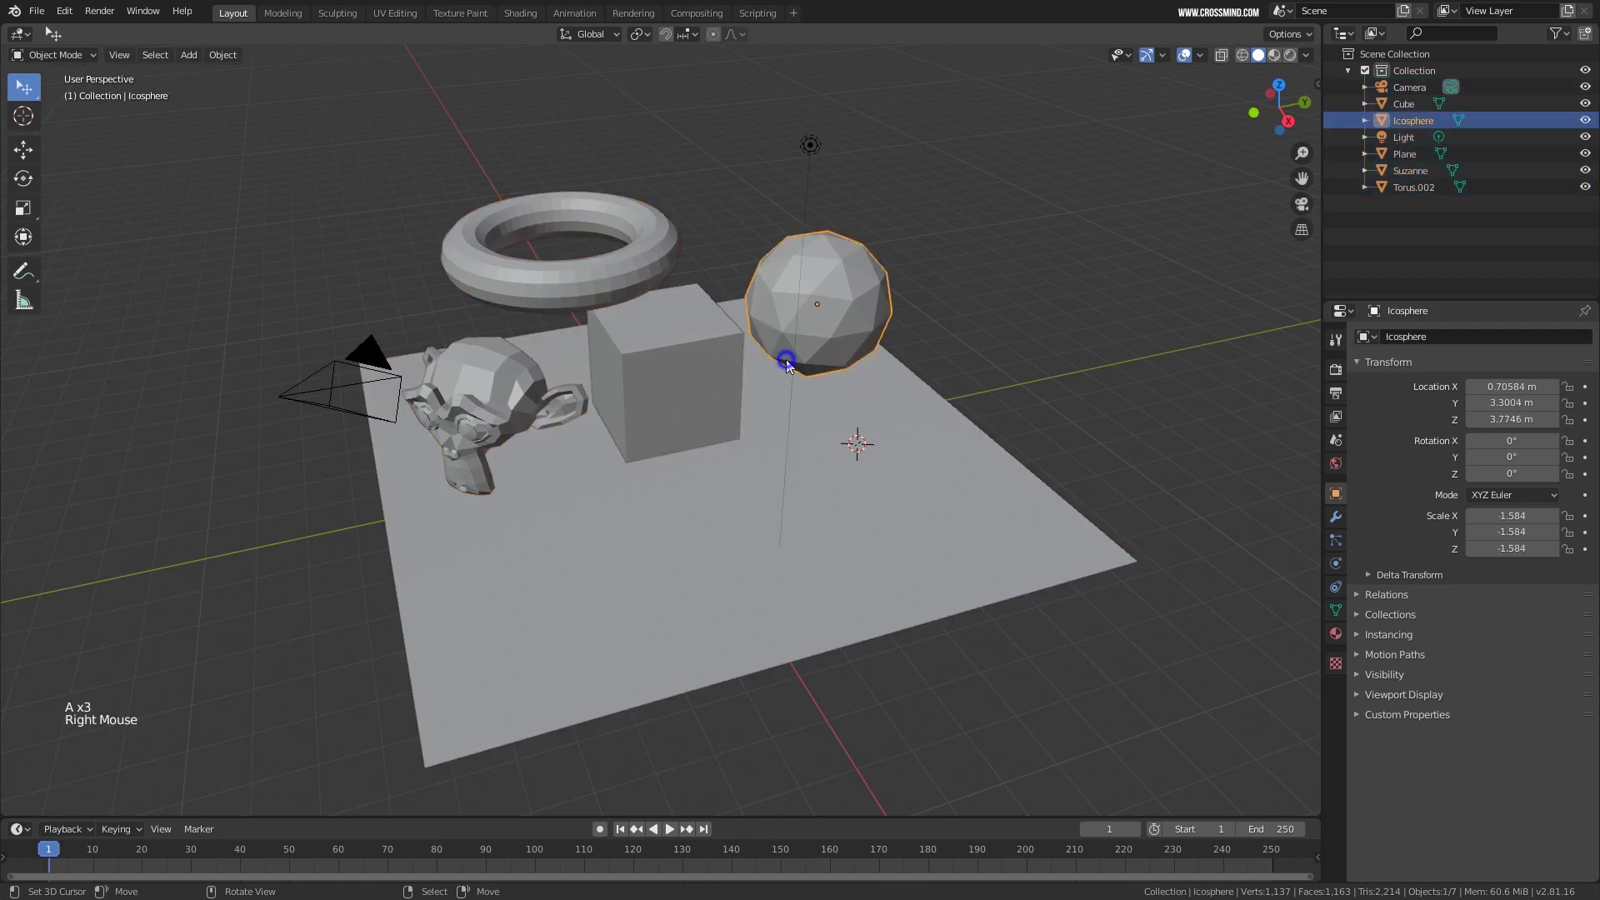
{"action": "key", "text": "a"}
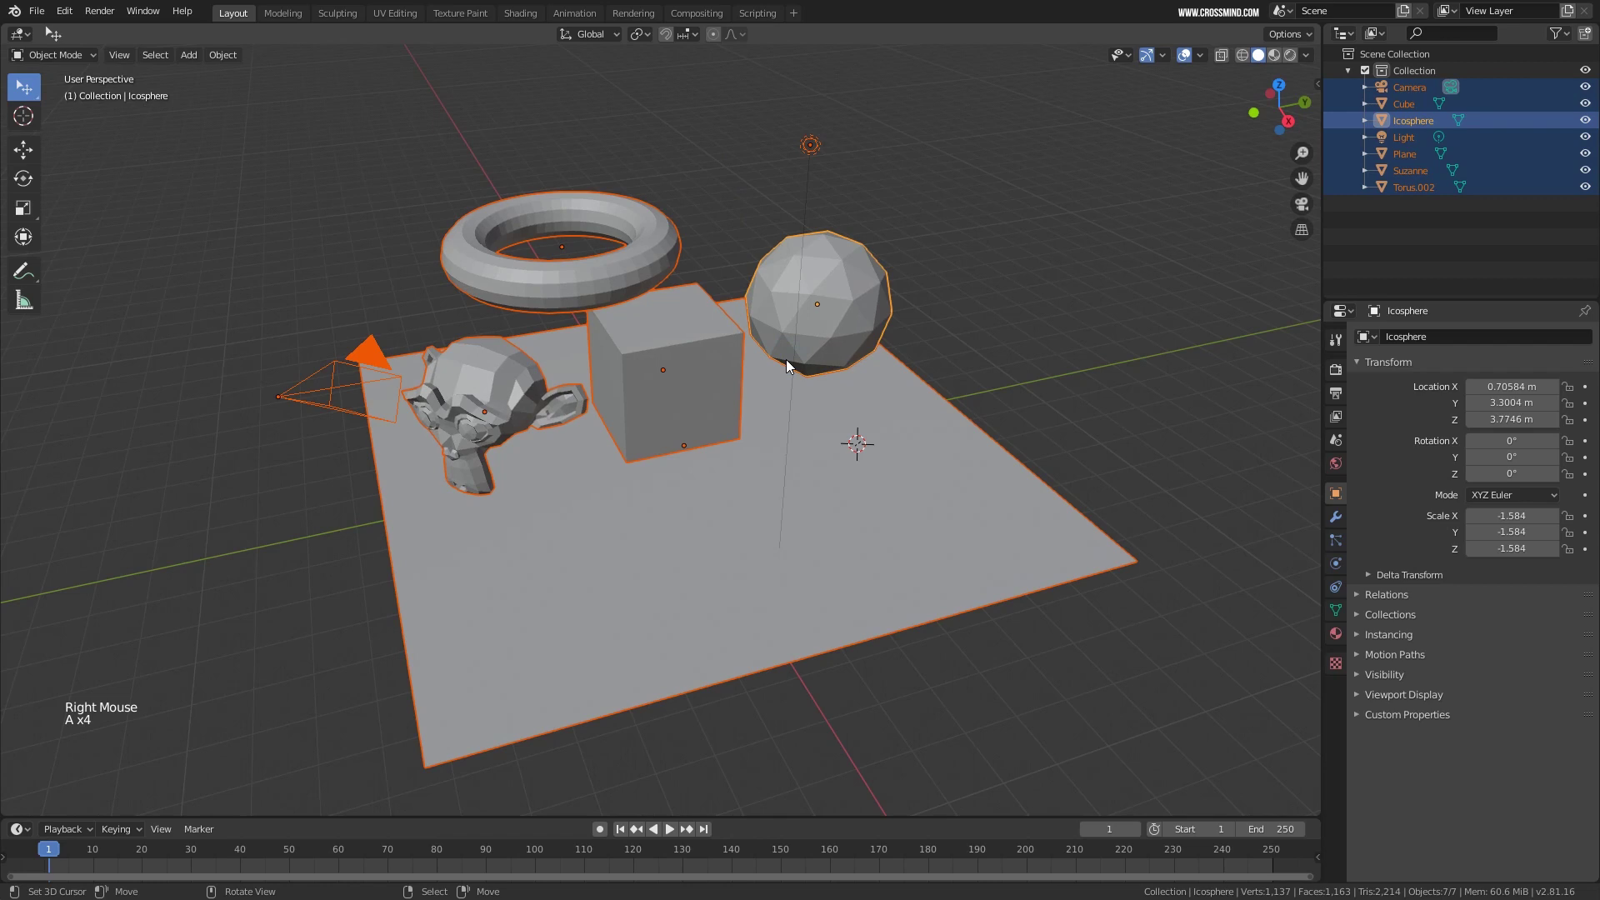
{"action": "key", "text": "Delete"}
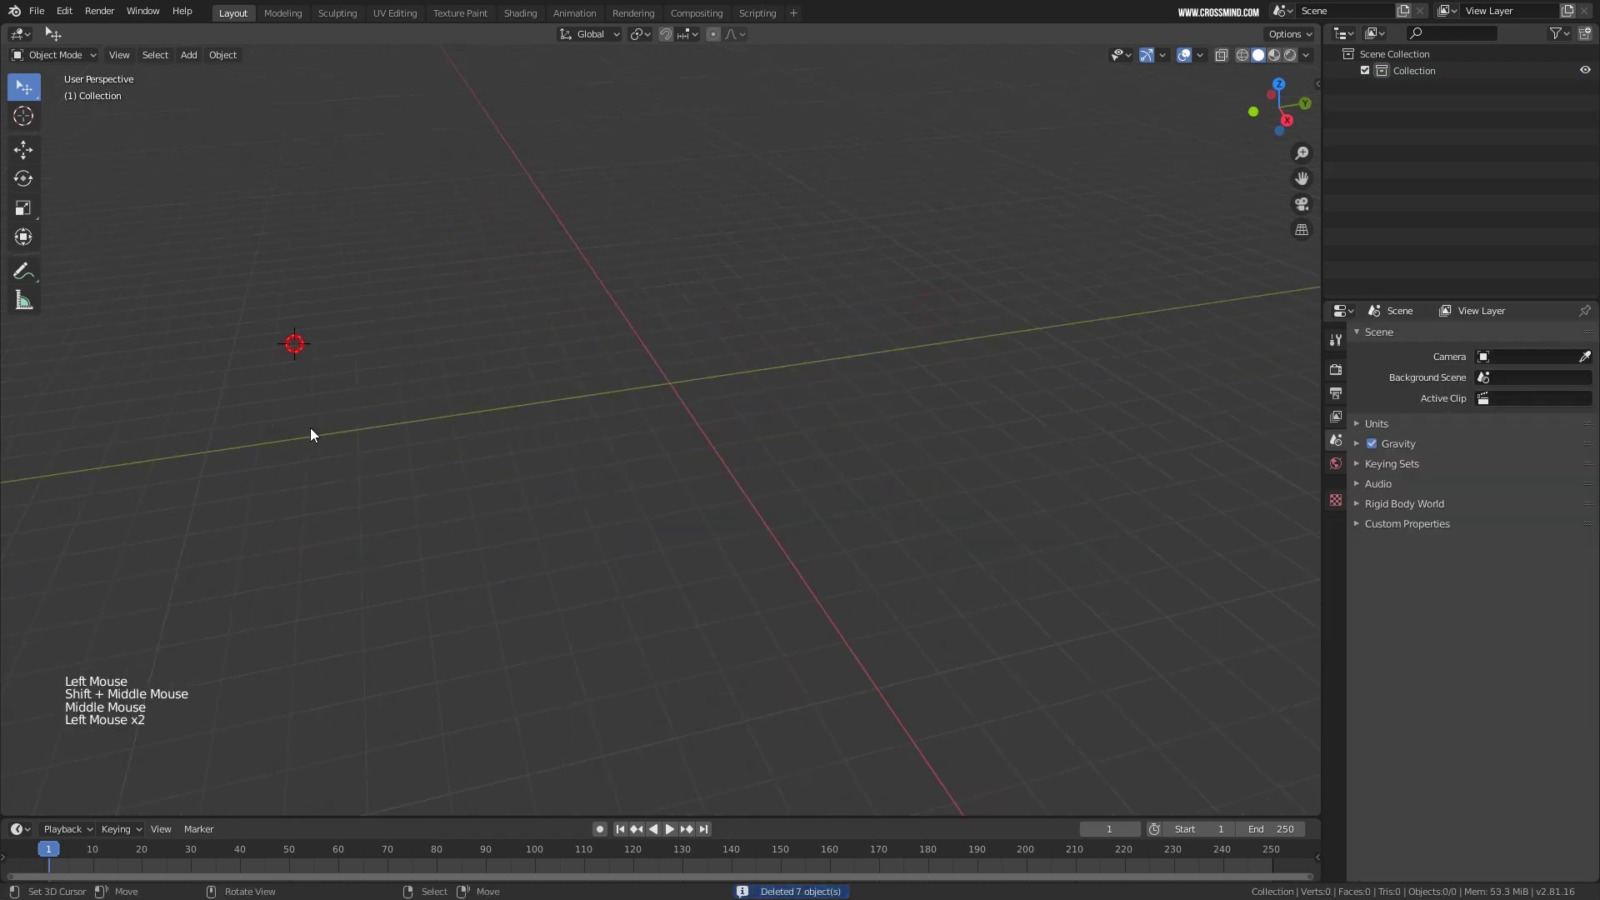
Place the 3D cursor at several different spots in the empty scene, finishing near the world origin.
{"action": "left_click", "coordinate": [385, 585]}
{"action": "left_click", "coordinate": [553, 611]}
{"action": "left_click", "coordinate": [530, 238]}
{"action": "left_click", "coordinate": [896, 250]}
{"action": "left_click", "coordinate": [606, 495]}
{"action": "left_click", "coordinate": [903, 350]}
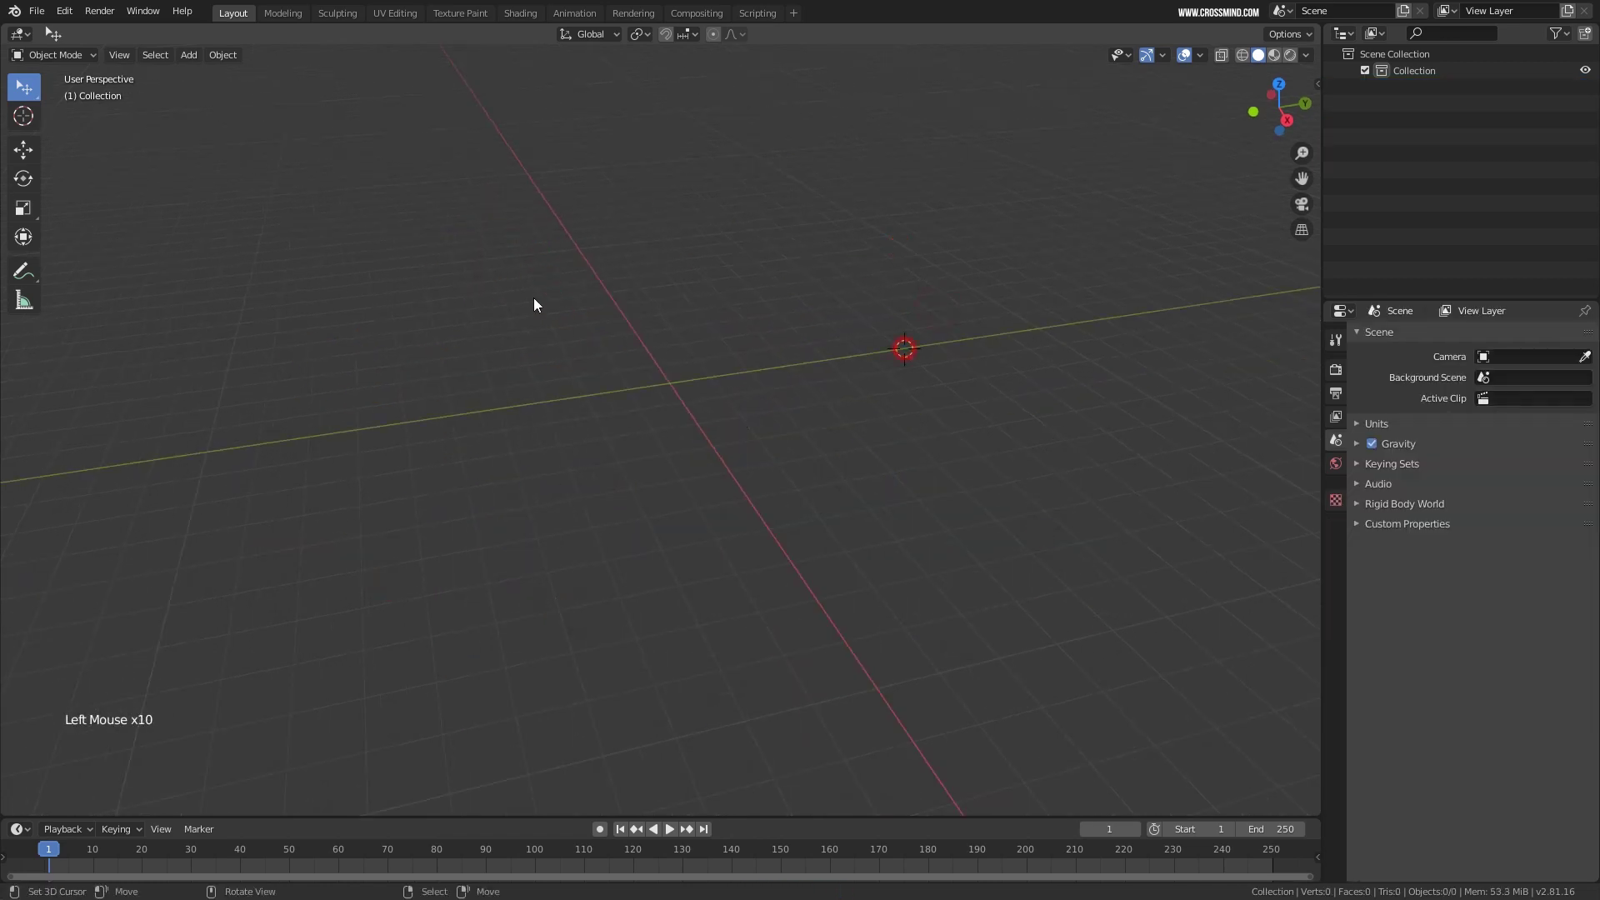
{"action": "left_click_drag", "start_coordinate": [771, 485], "coordinate": [583, 483]}
{"action": "left_click", "coordinate": [740, 361]}
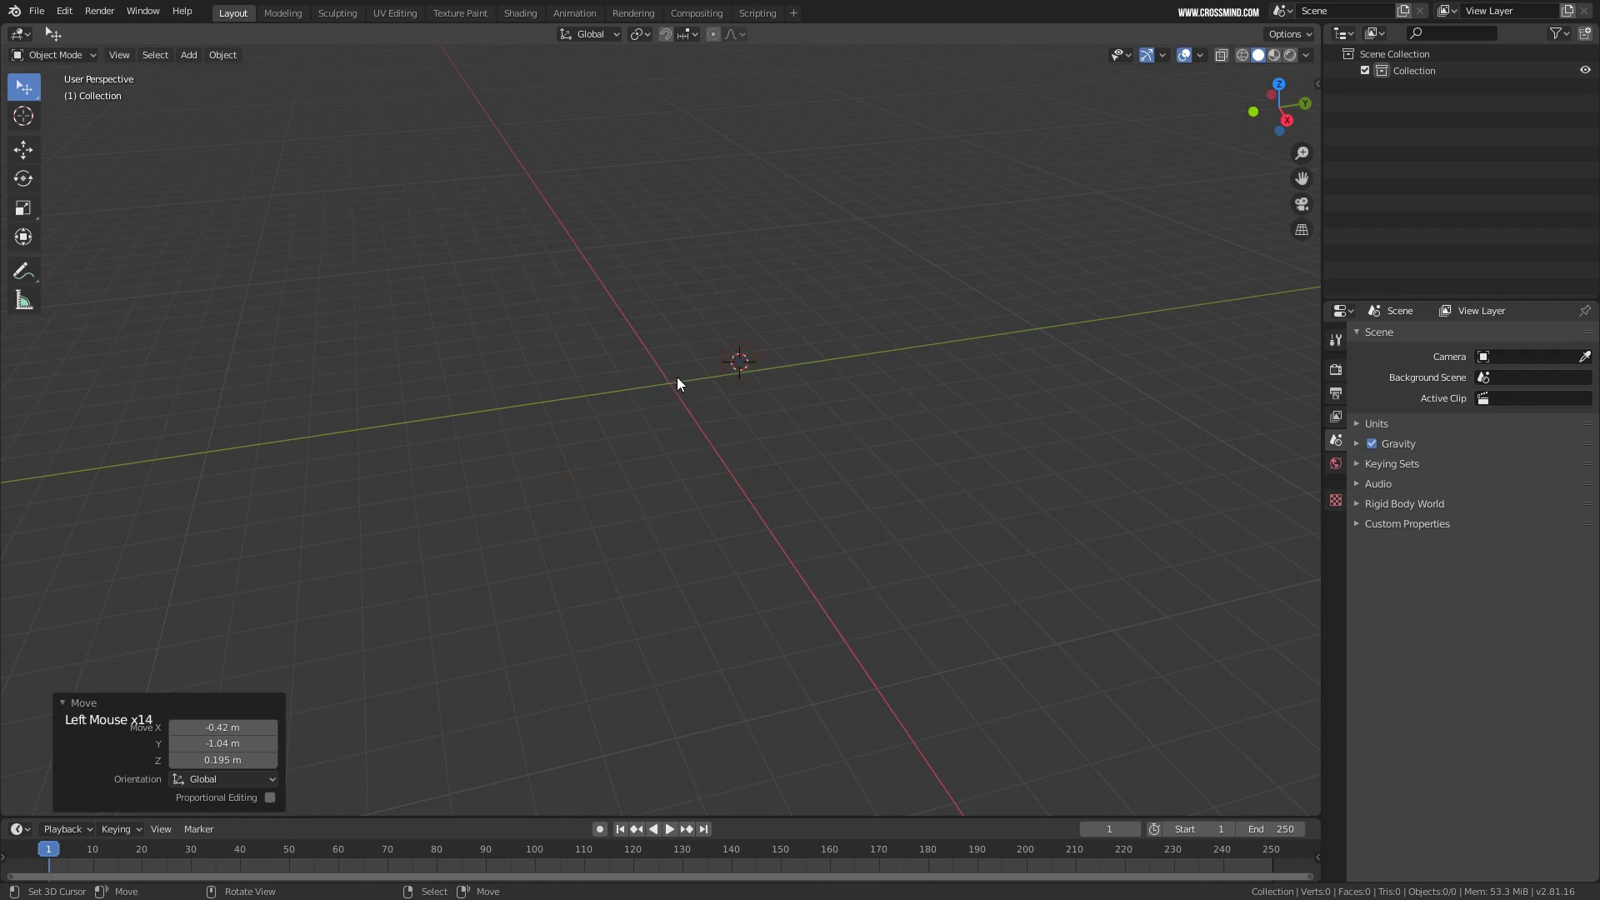
Snap the 3D cursor to the world origin.
{"action": "key", "text": "shift+s"}
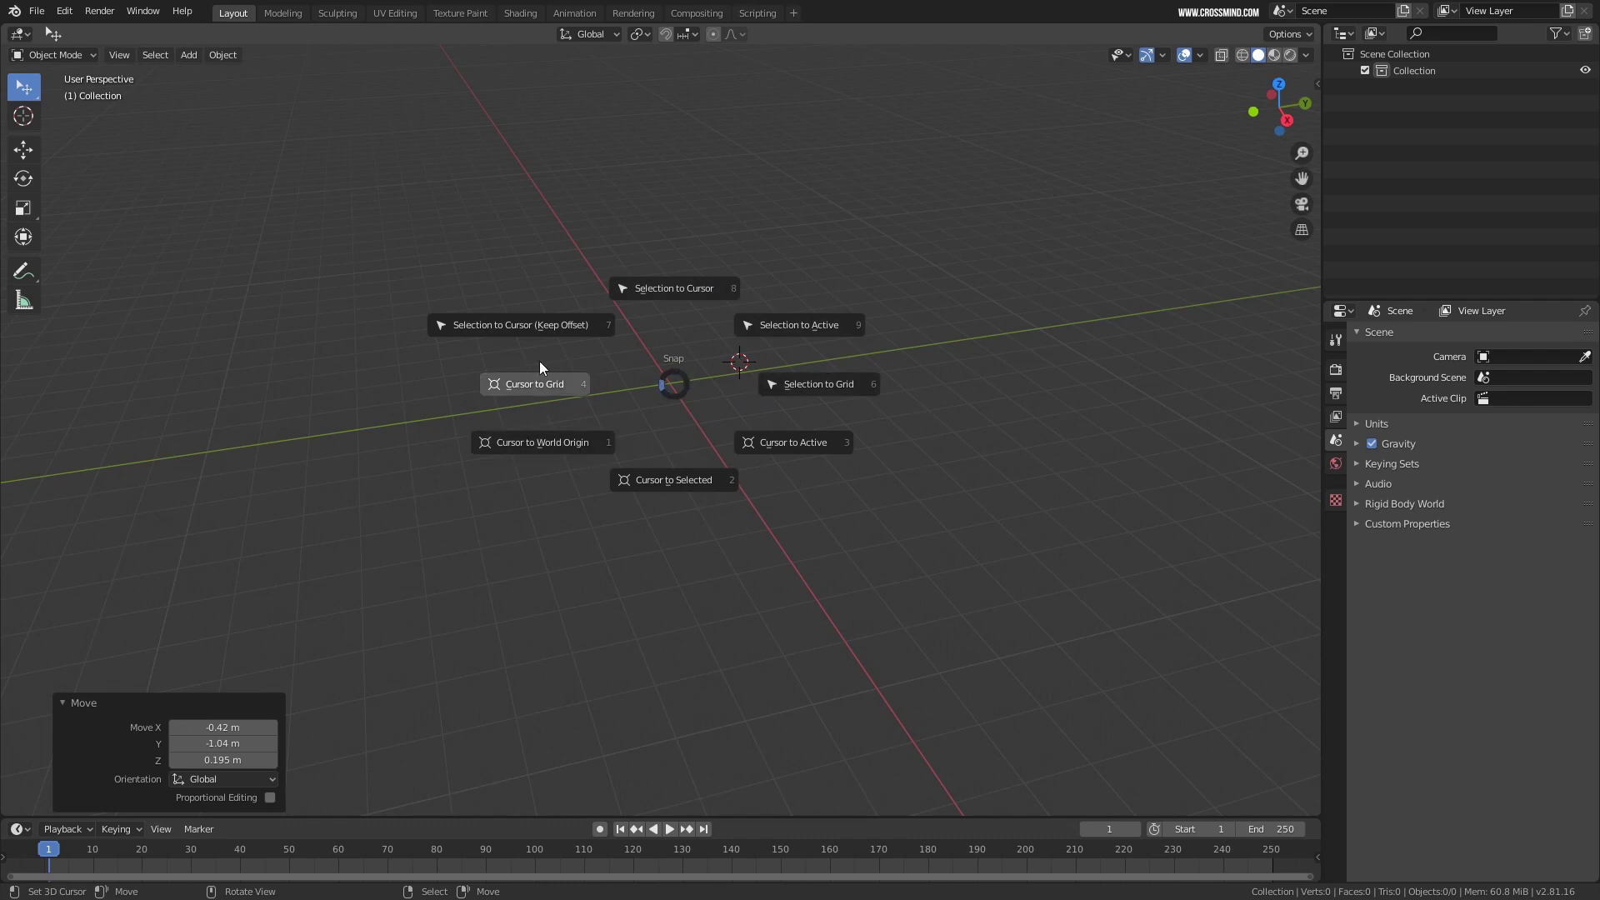
{"action": "key", "text": "shift+a"}
{"action": "key", "text": "Escape"}
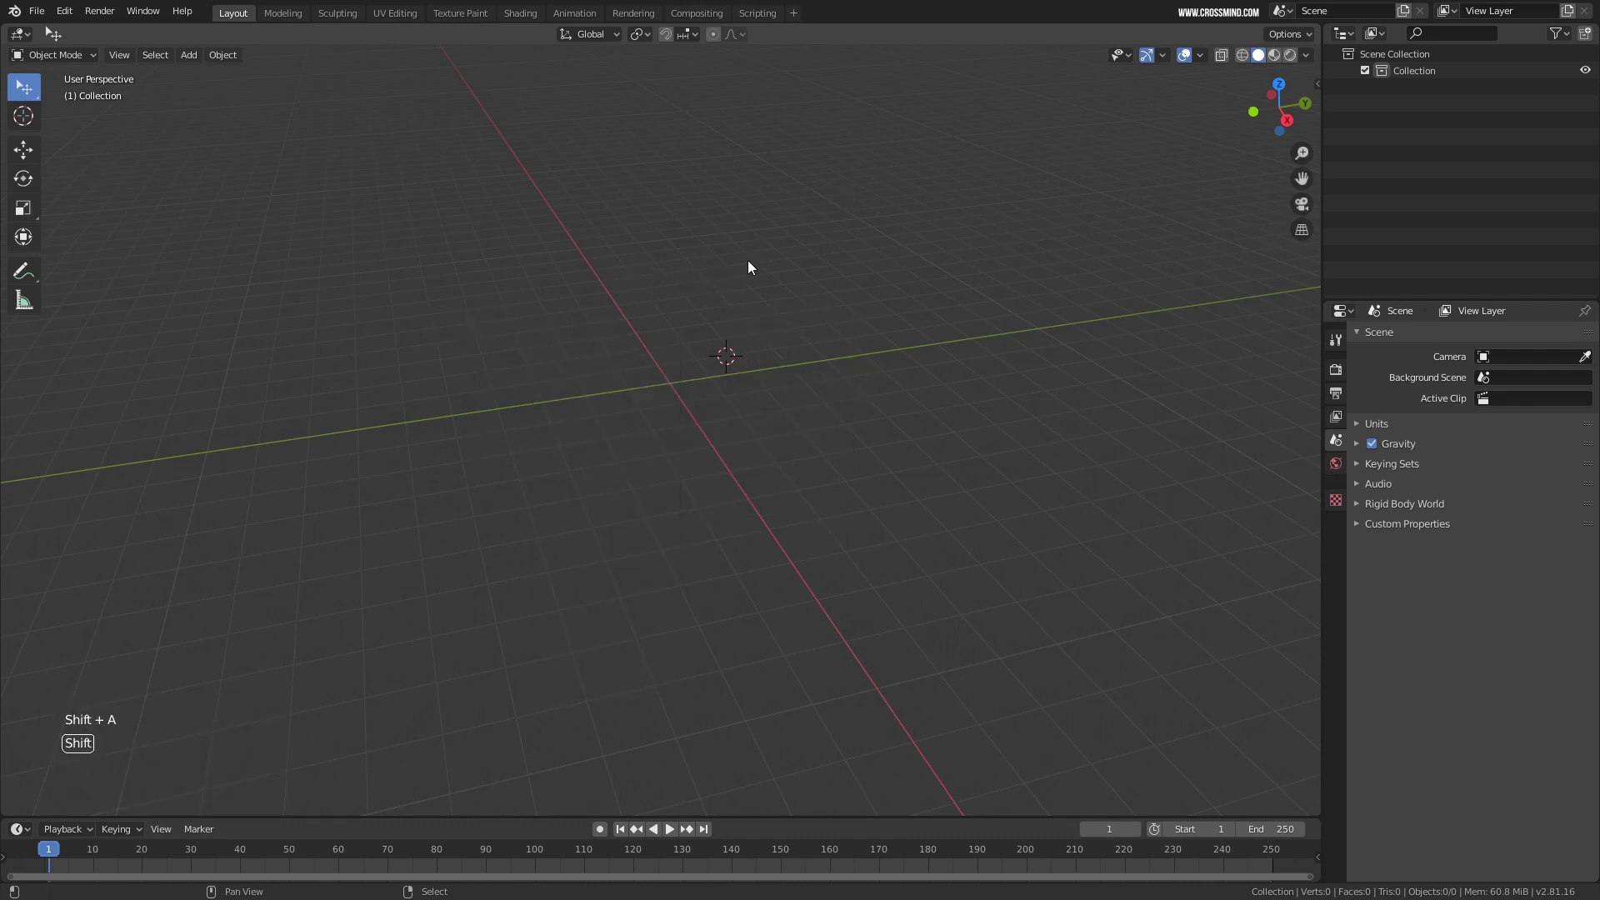
{"action": "key", "text": "shift+s"}
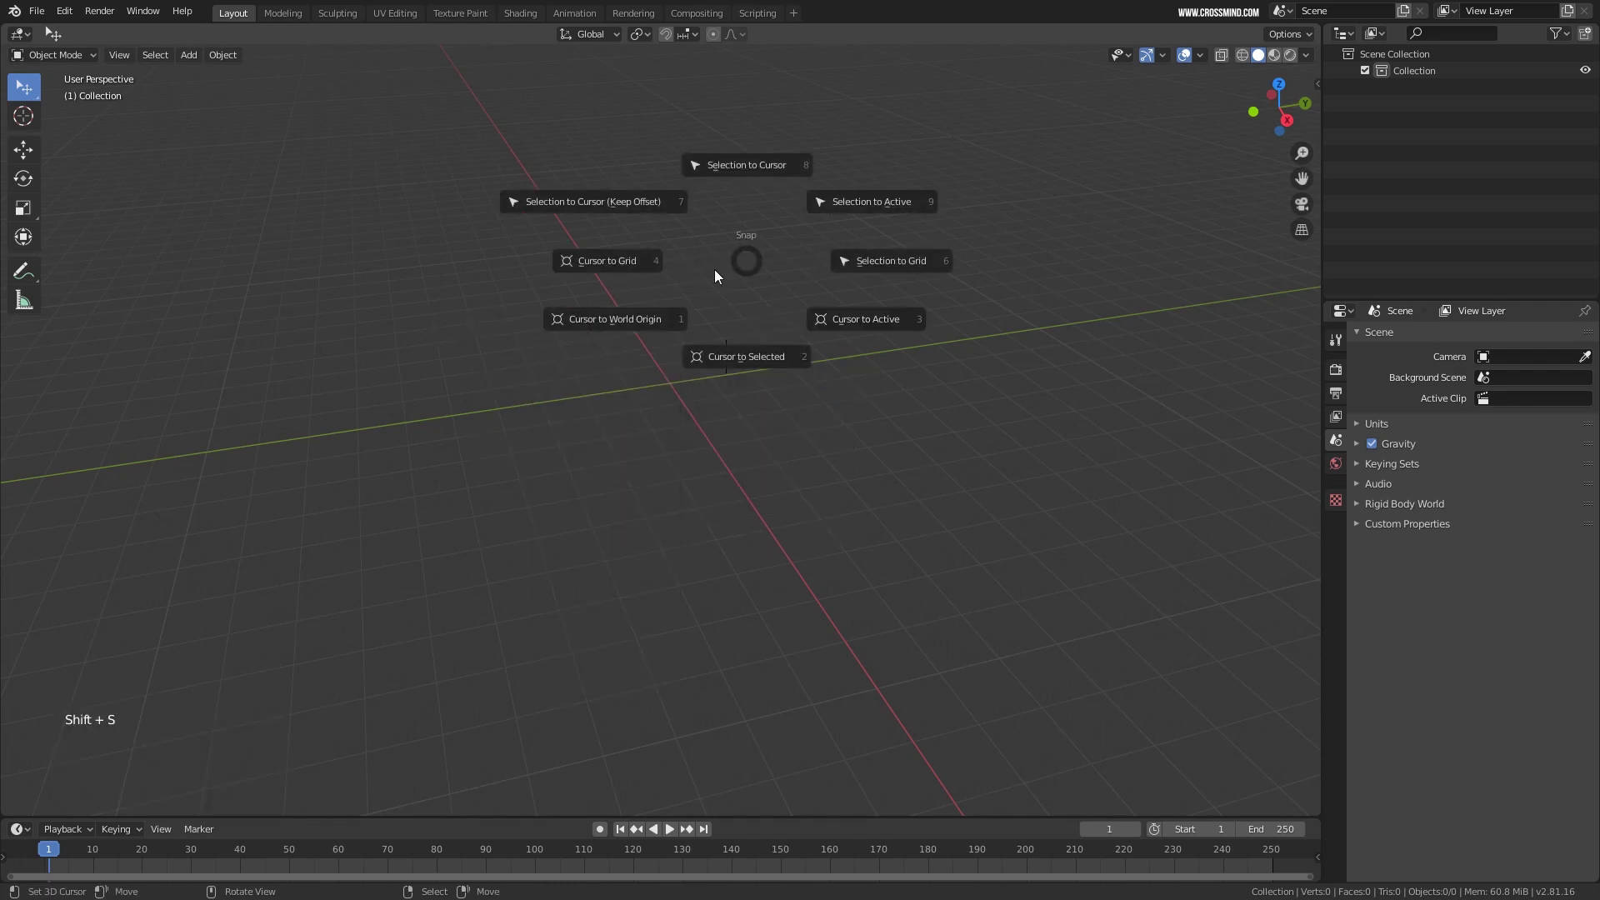
{"action": "left_click", "coordinate": [625, 321]}
Switch to the Move tool and add a monkey head mesh at the world origin.
{"action": "middle_click_drag", "start_coordinate": [753, 430], "coordinate": [743, 390]}
{"action": "key", "text": "shift+space"}
{"action": "key", "text": "g"}
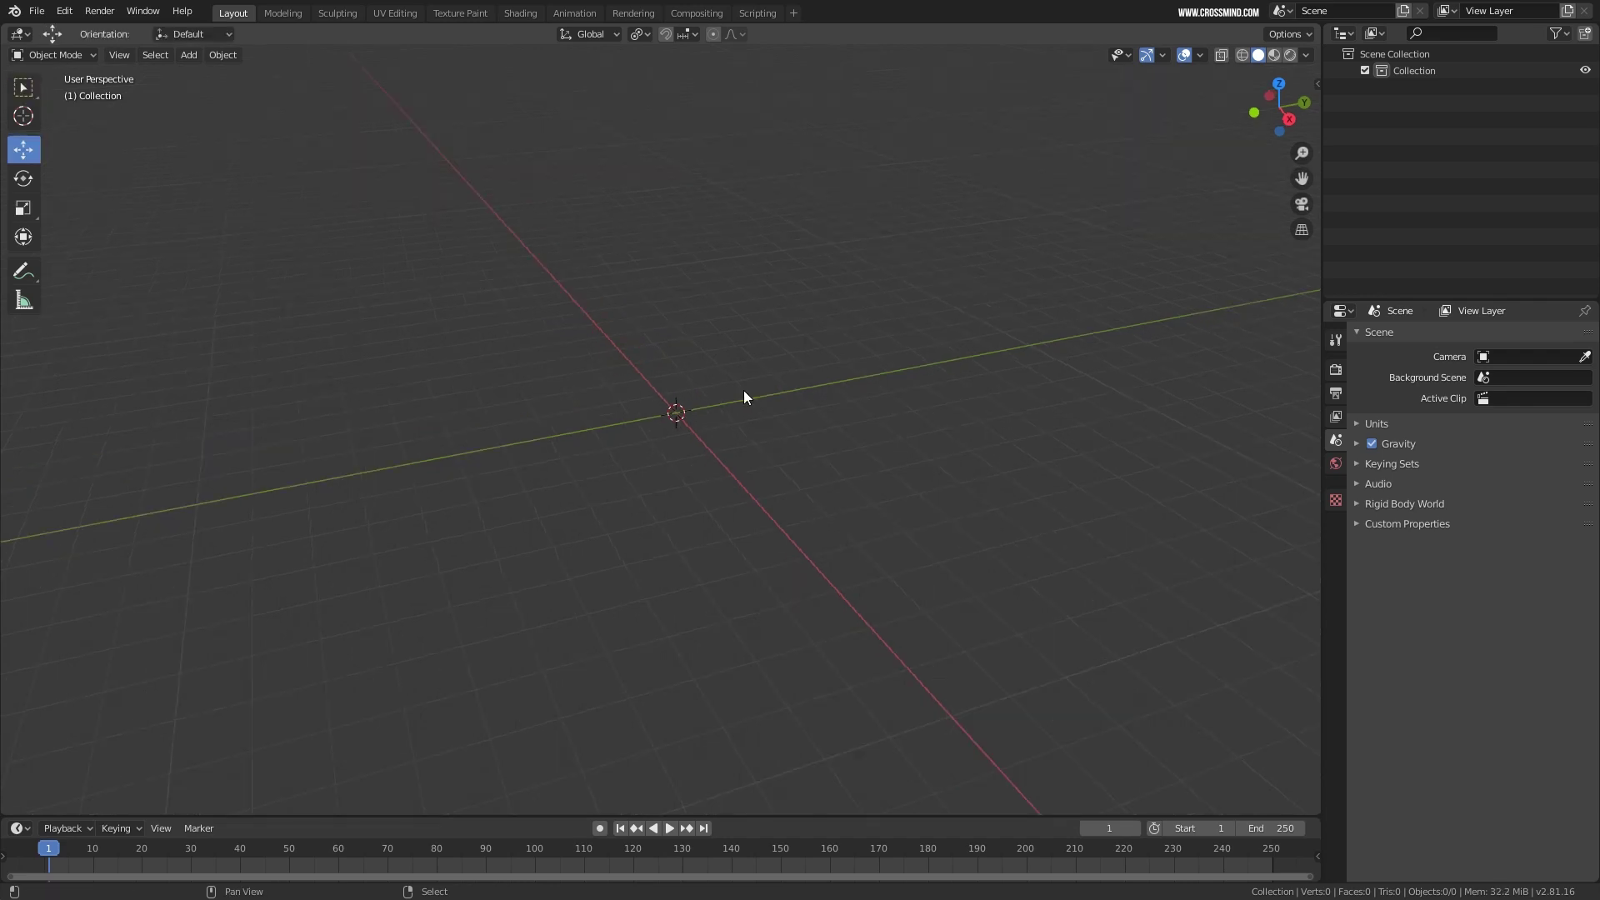
{"action": "key", "text": "shift+a"}
{"action": "mouse_move", "coordinate": [722, 390]}
{"action": "left_click", "coordinate": [812, 548]}
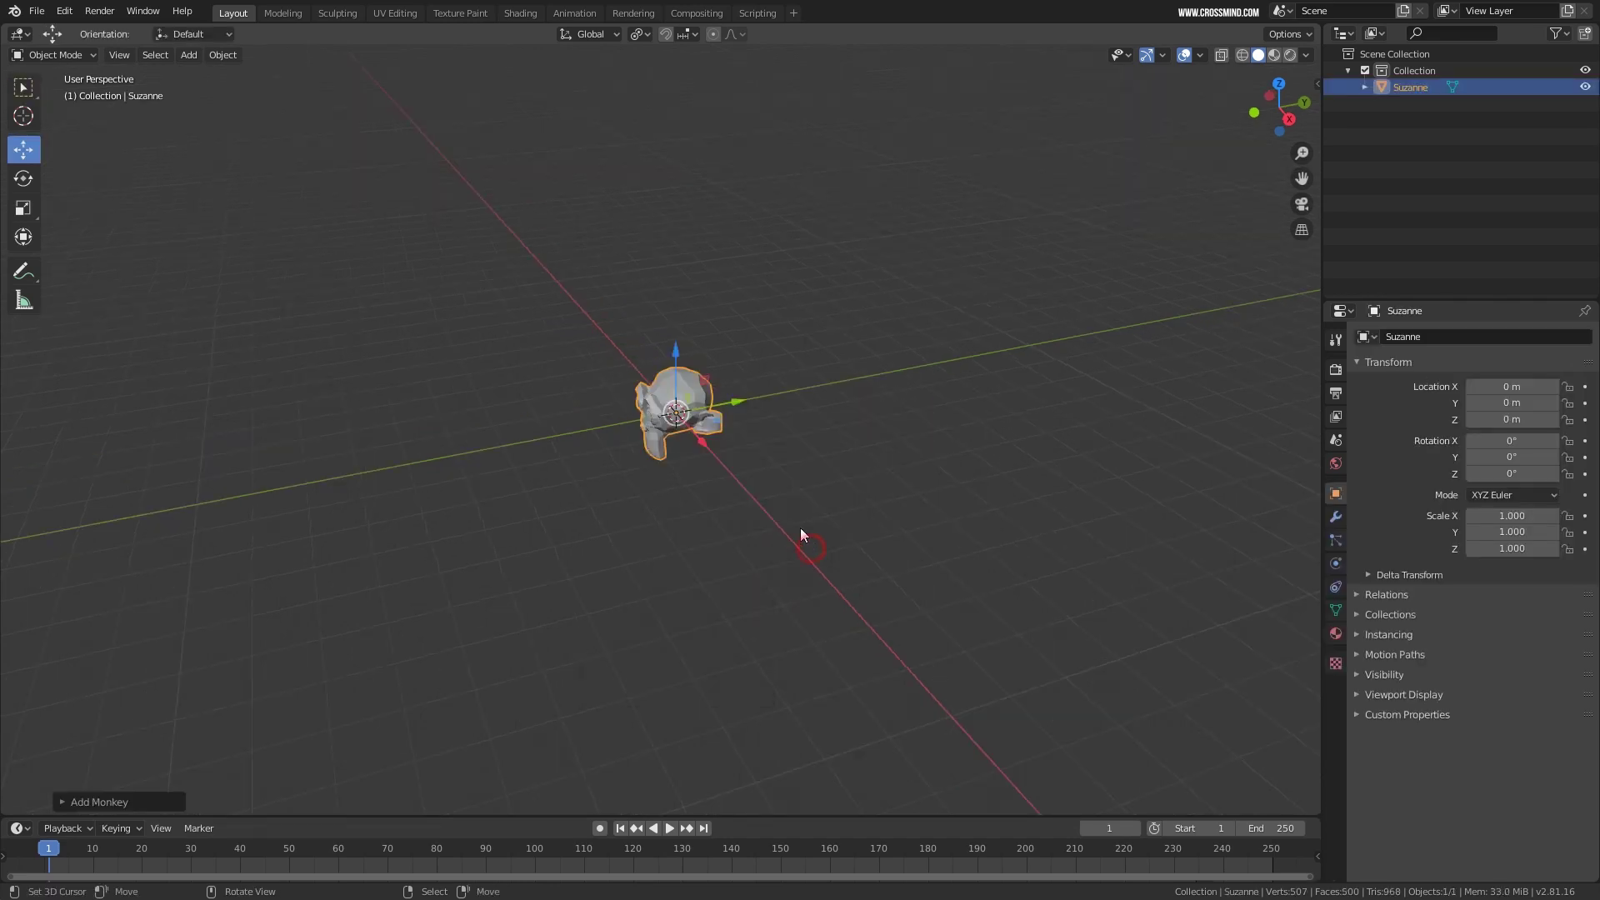
{"action": "middle_click_drag", "start_coordinate": [800, 528], "coordinate": [757, 439]}
{"action": "key", "text": "shift"}
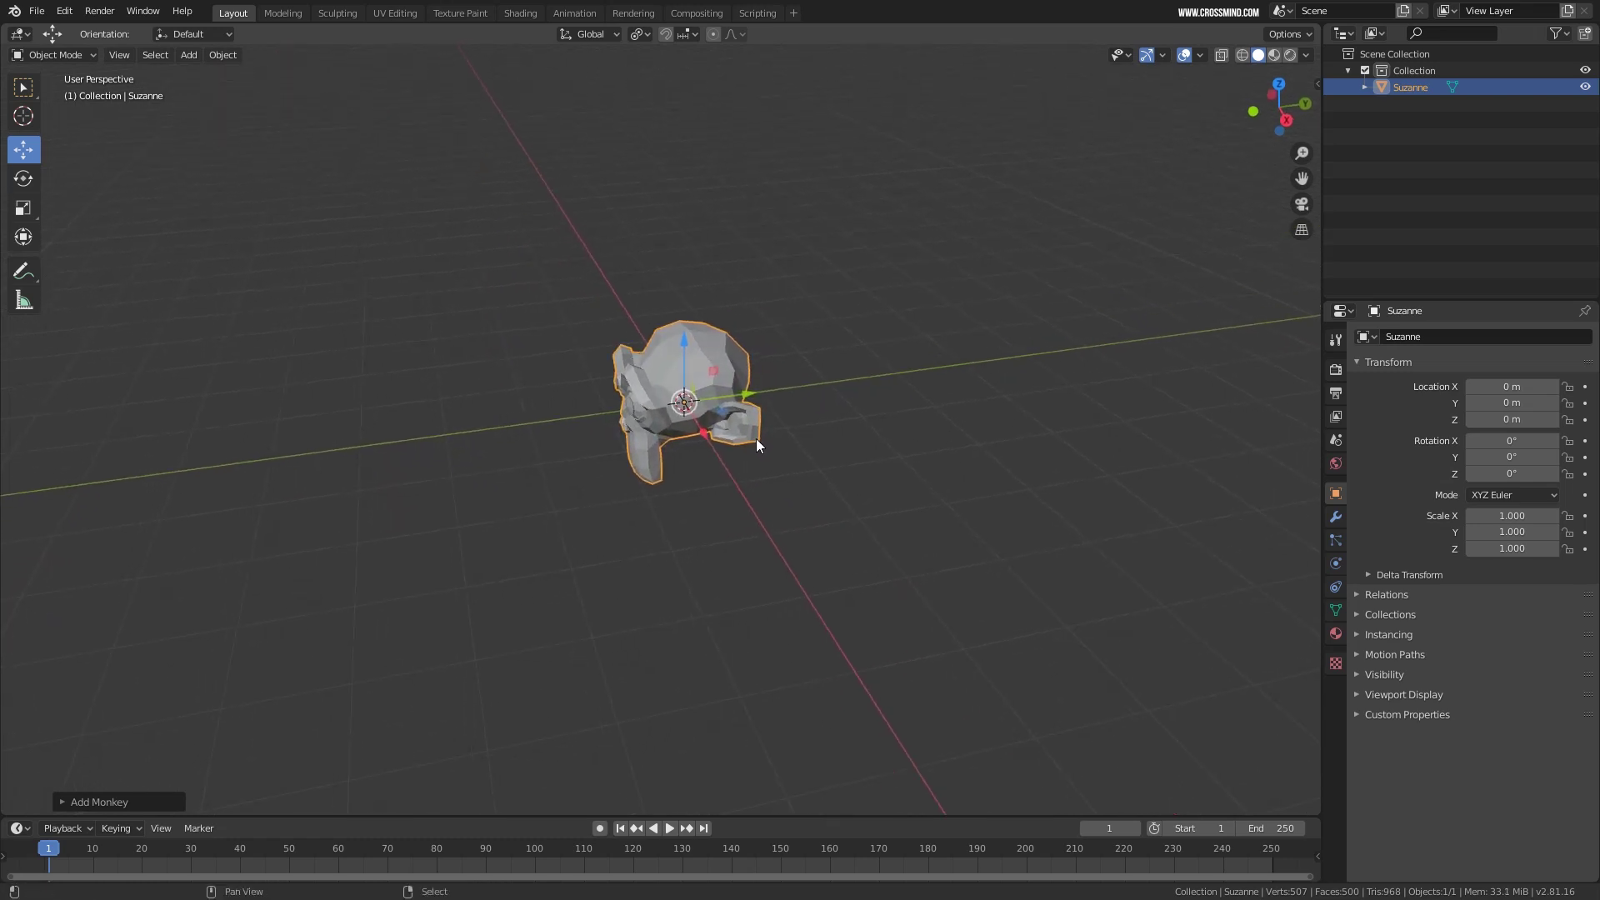
Duplicate the monkey head in place, leaving the copy at the original's position.
{"action": "key", "text": "shift+d"}
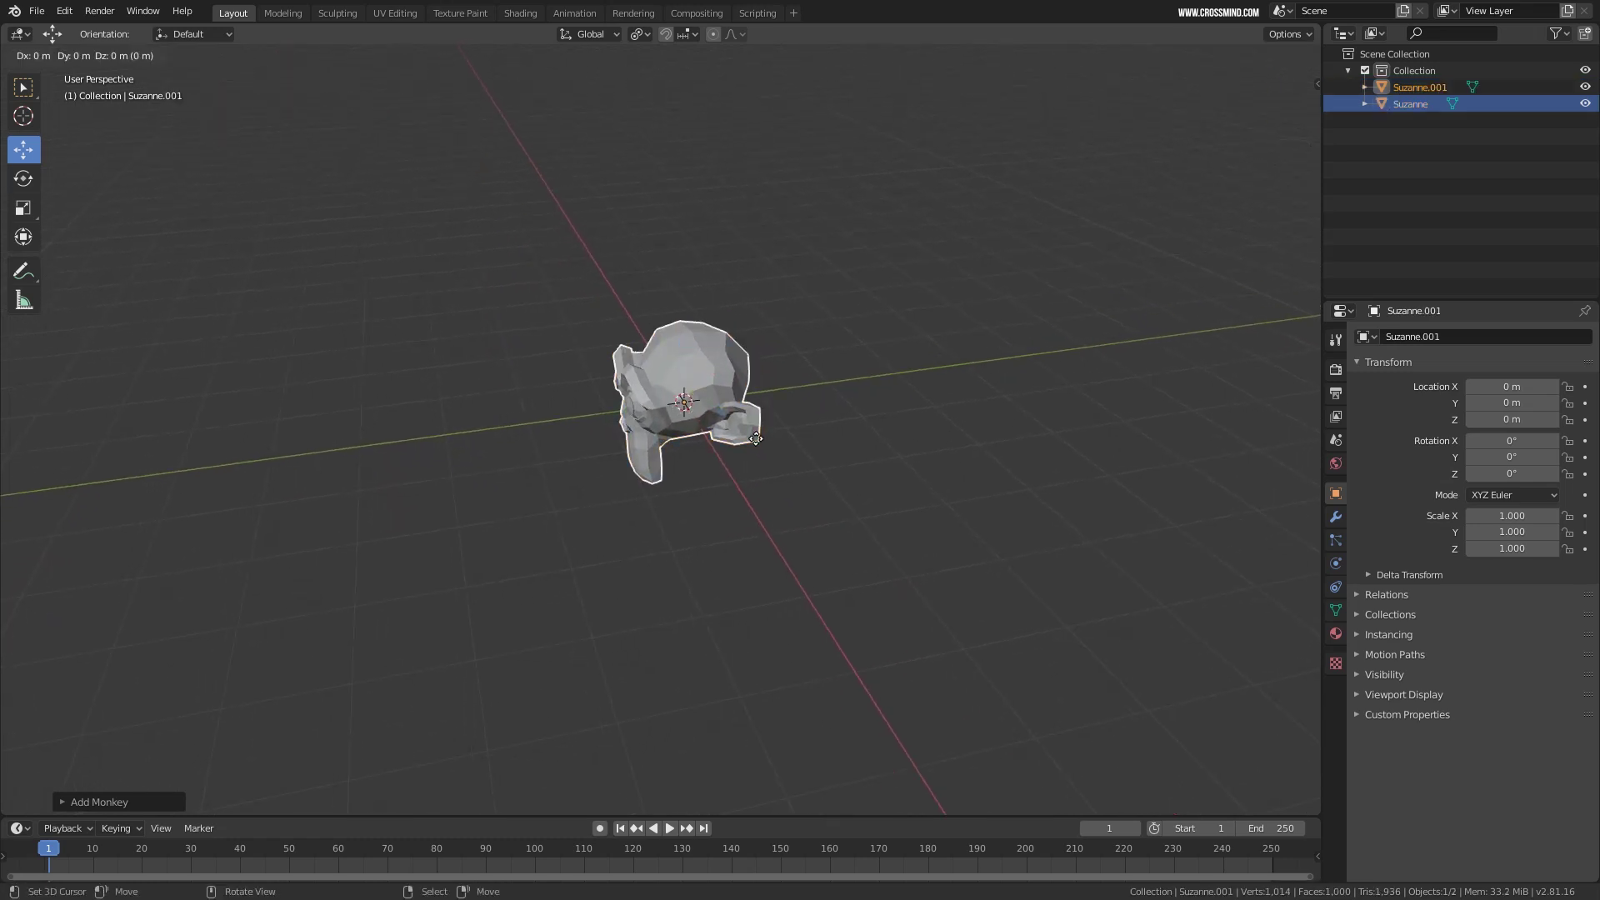
{"action": "right_click", "coordinate": [756, 438]}
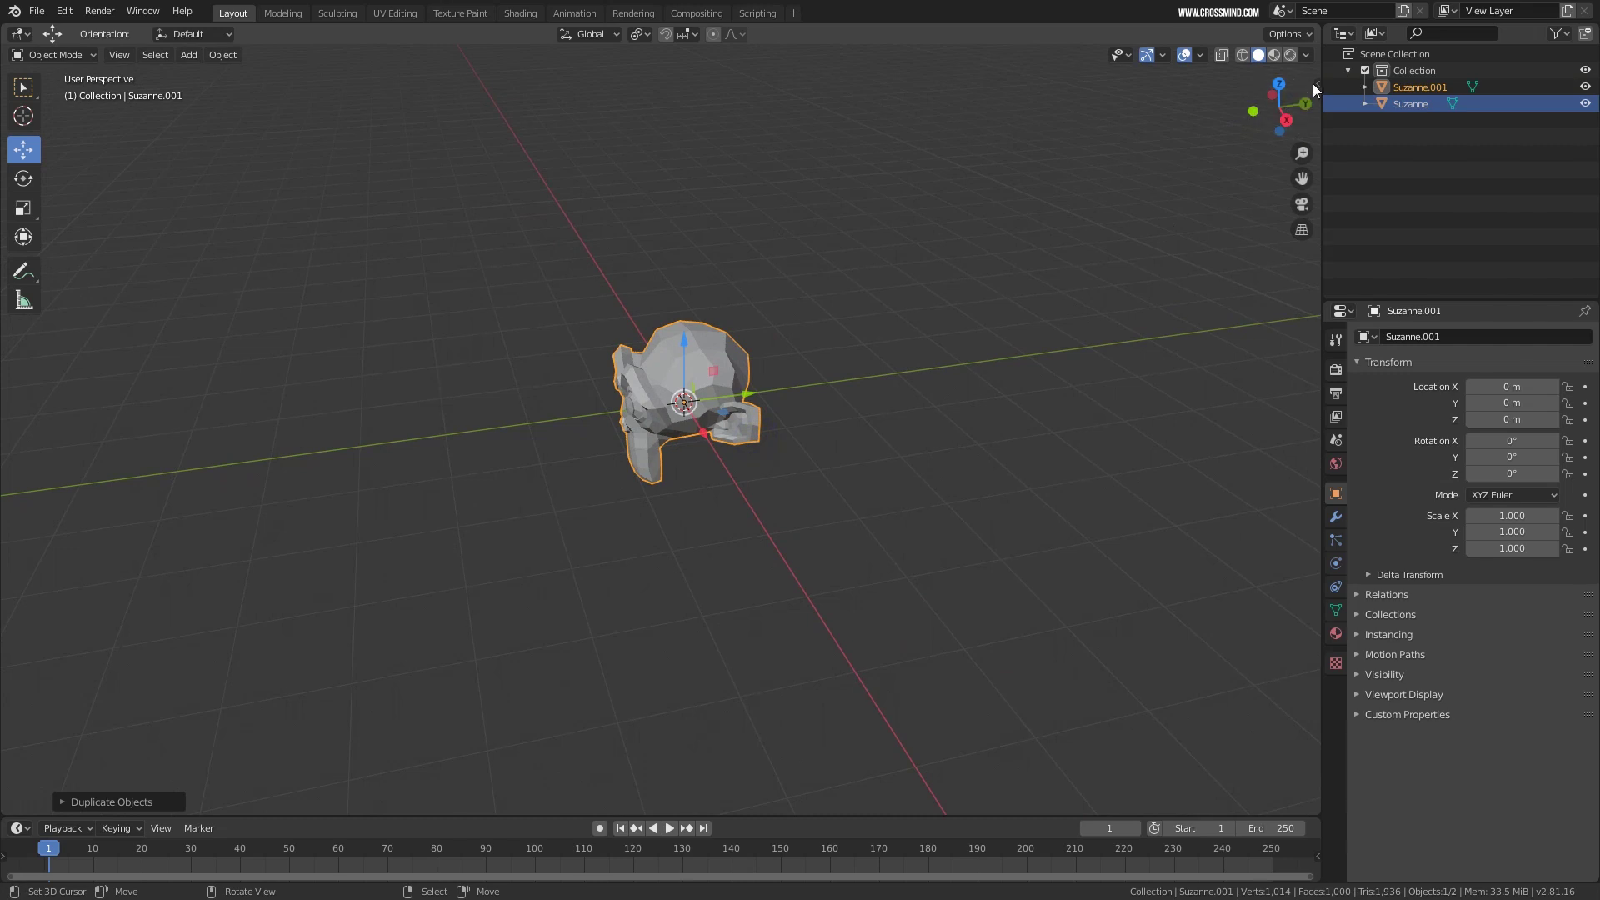
Enable the Screencast Keys add-on in the viewport sidebar and collapse its settings.
{"action": "left_click", "coordinate": [1312, 83]}
{"action": "left_click", "coordinate": [1310, 208]}
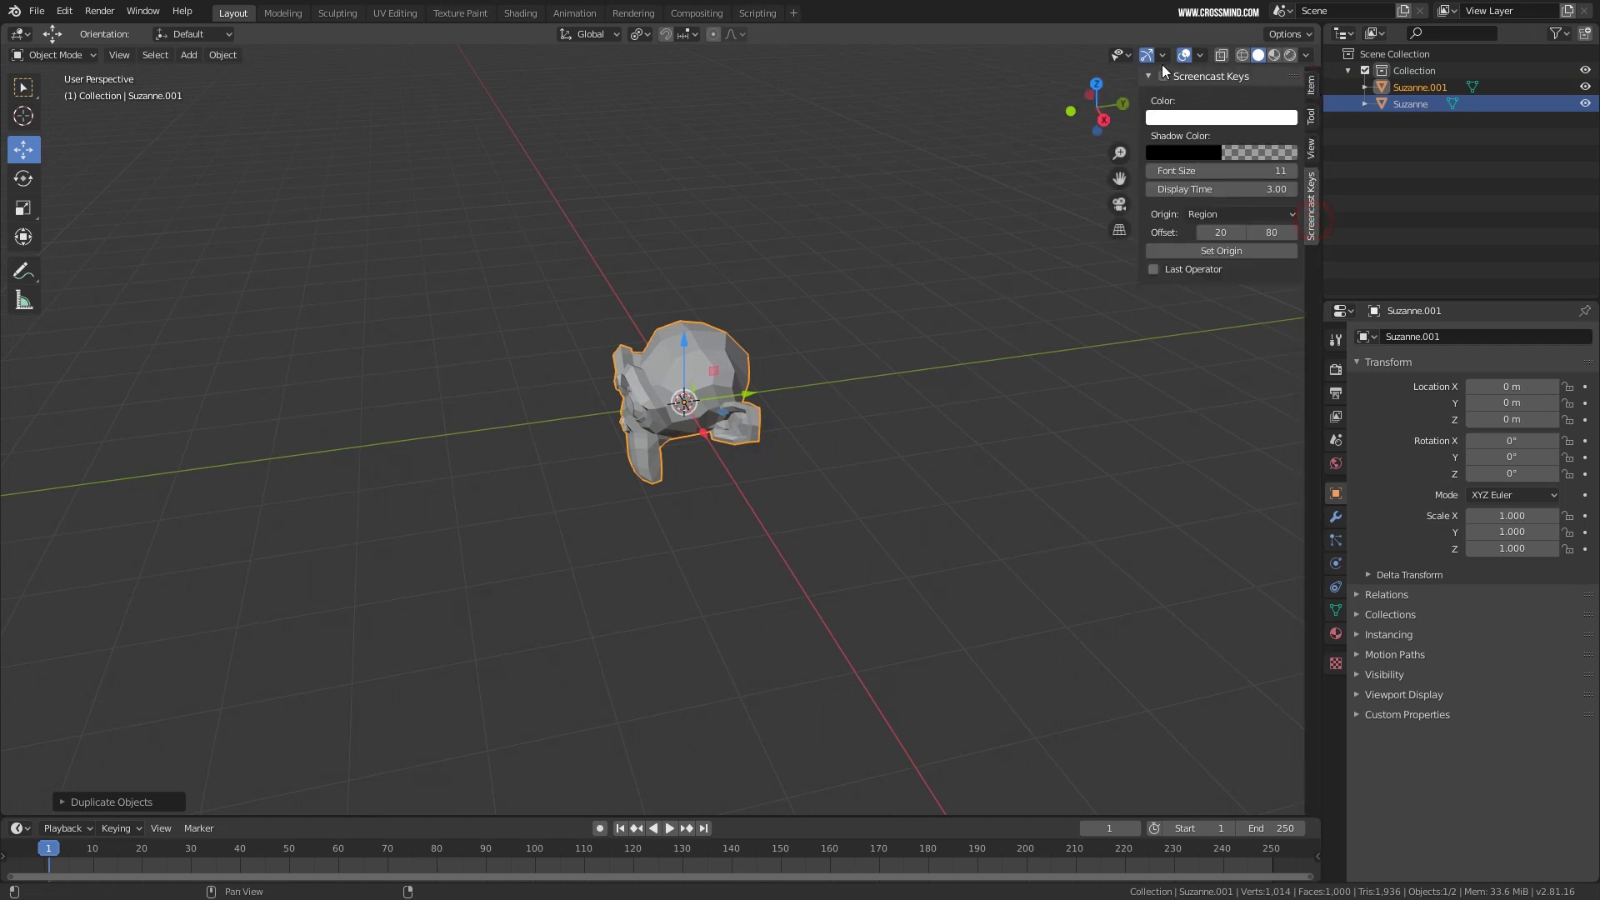
{"action": "left_click", "coordinate": [1164, 75]}
{"action": "left_click", "coordinate": [1148, 76]}
Pull the original monkey head away from its overlapping copy and delete it.
{"action": "middle_click_drag", "start_coordinate": [683, 378], "coordinate": [787, 418]}
{"action": "right_click", "coordinate": [728, 410]}
{"action": "key", "text": "g"}
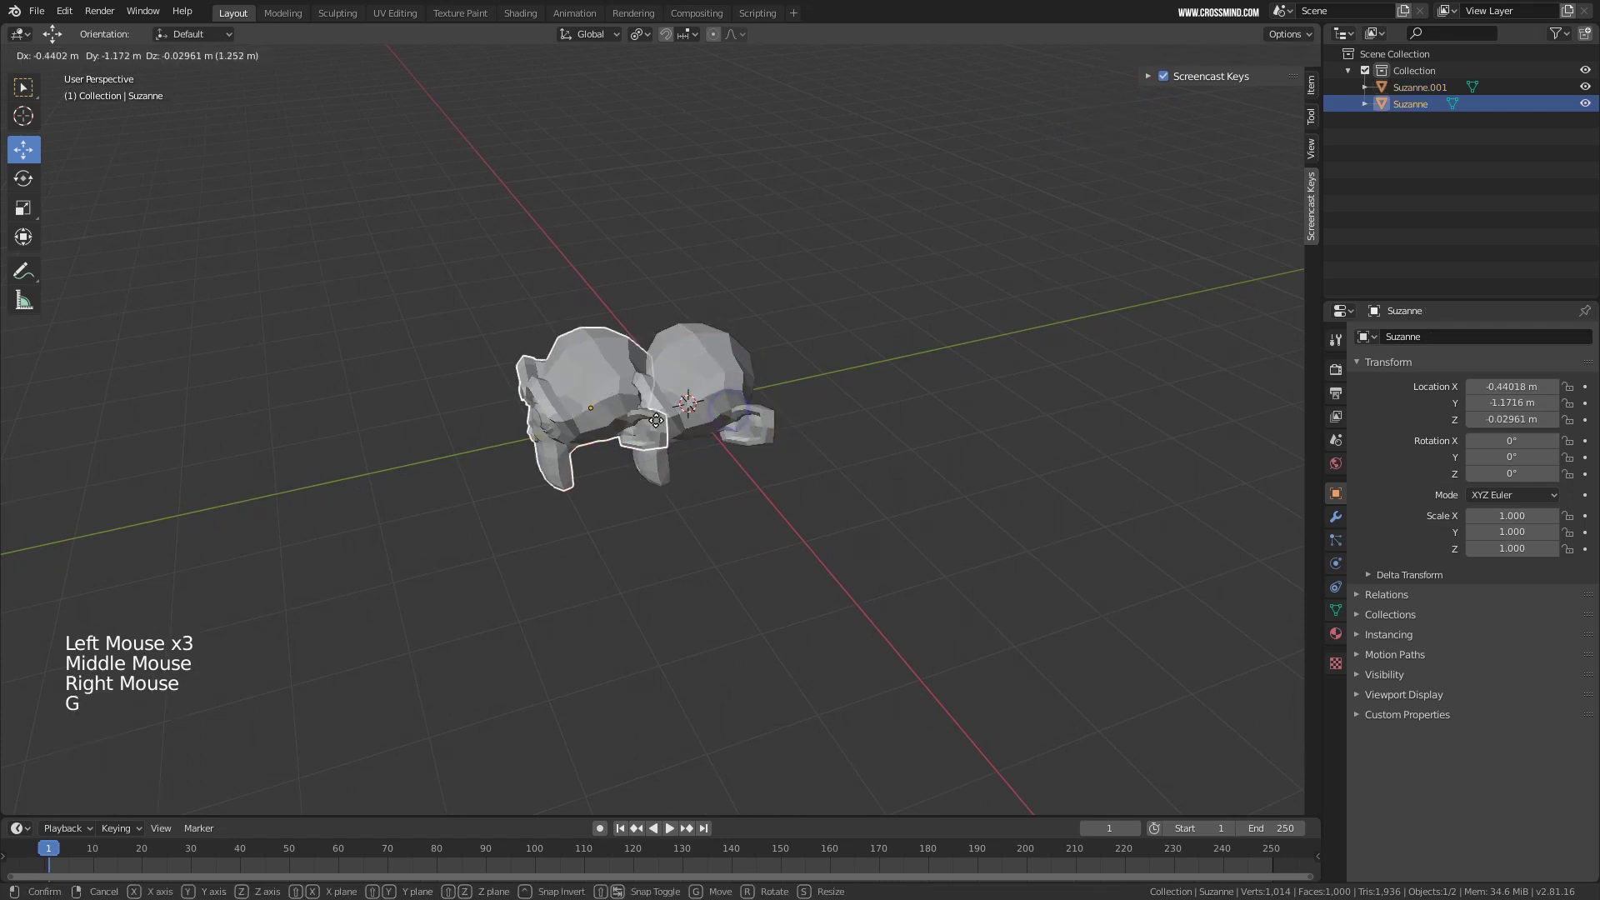
{"action": "key", "text": "Delete"}
Duplicate the monkey head at the origin twice along global Y, one copy on each side, the second at about Y 2.82 m.
{"action": "right_click", "coordinate": [762, 408]}
{"action": "key", "text": "shift+d"}
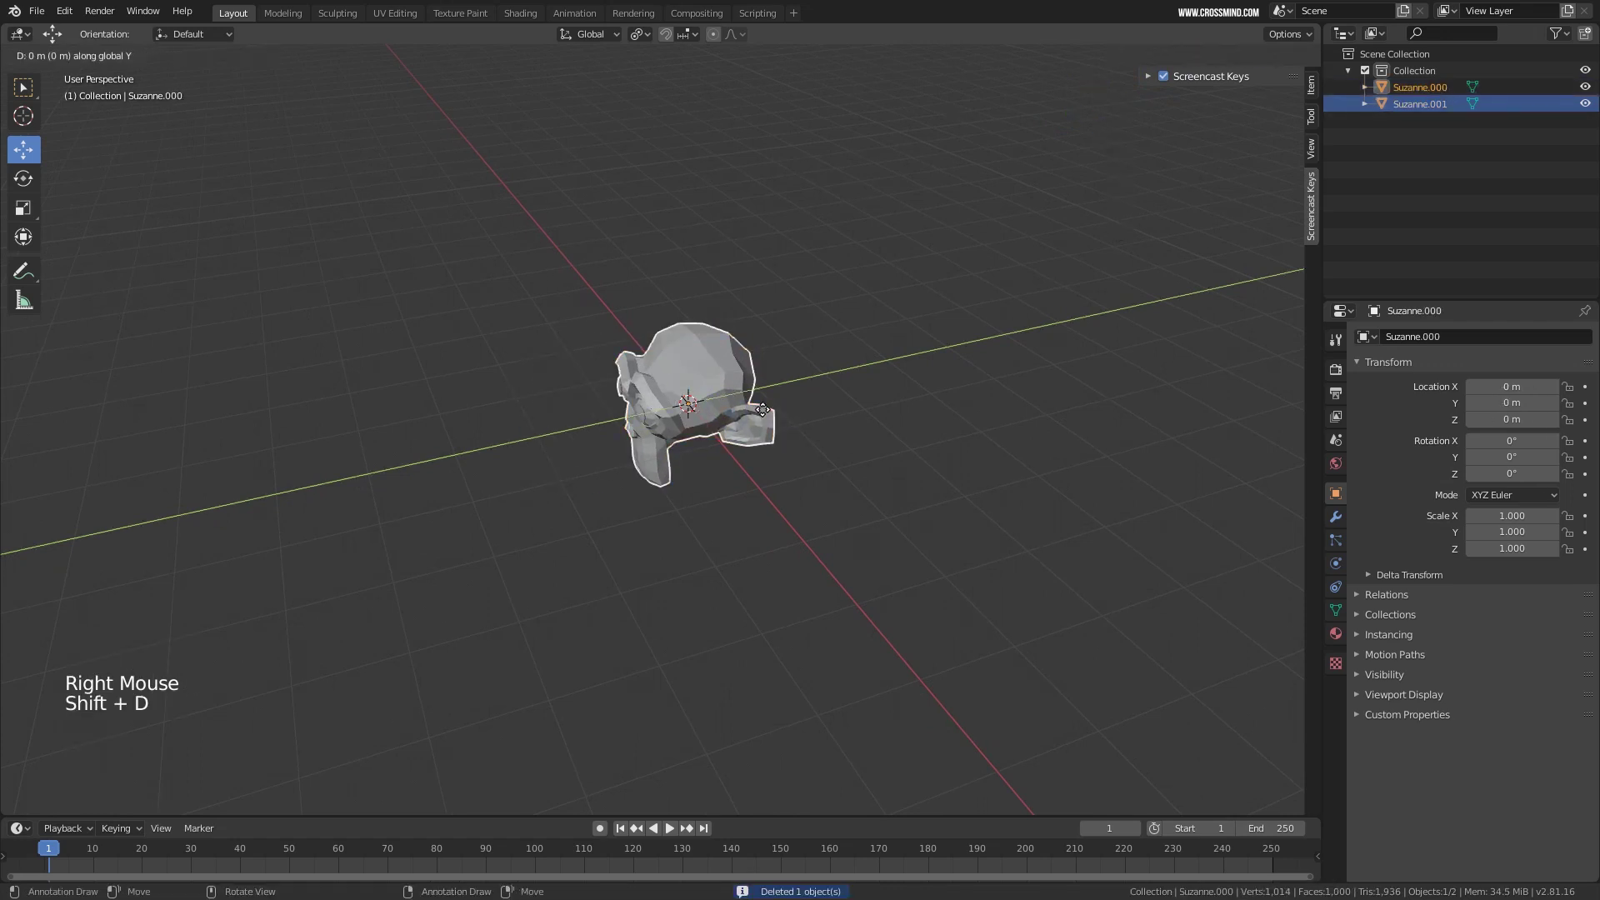
{"action": "left_click", "coordinate": [682, 397]}
{"action": "right_click", "coordinate": [682, 396]}
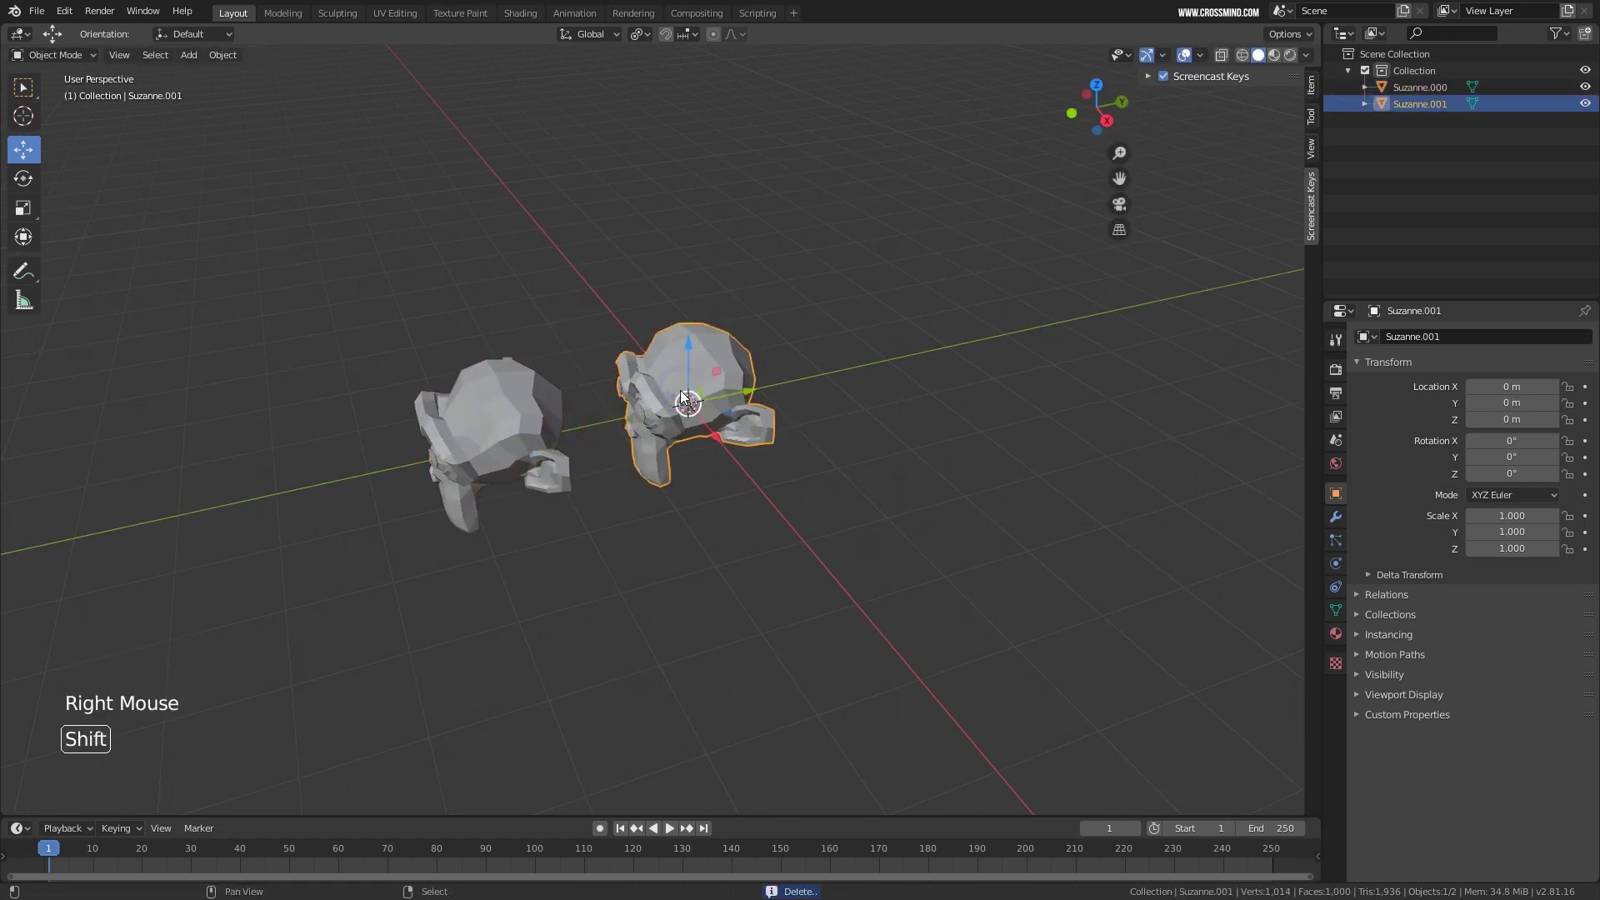
{"action": "key", "text": "shift+d"}
{"action": "left_click", "coordinate": [870, 366]}
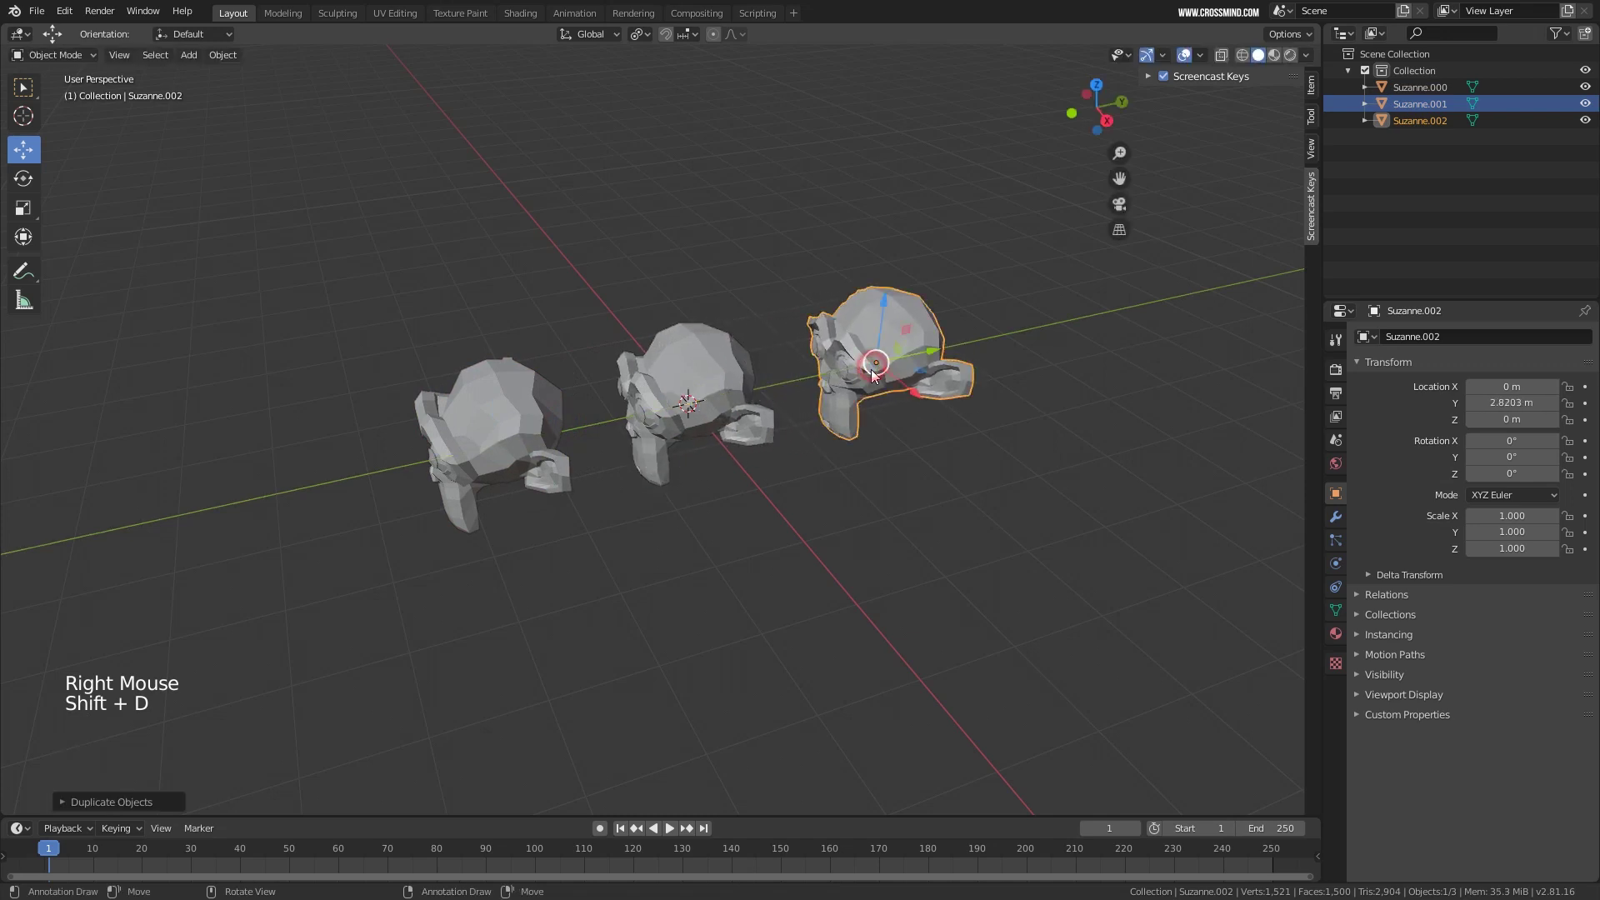
With the Rotate tool, turn the positive-Y monkey head to about 144° around Z and turn the negative-Y one to face a different way.
{"action": "middle_click_drag", "start_coordinate": [750, 383], "coordinate": [793, 400]}
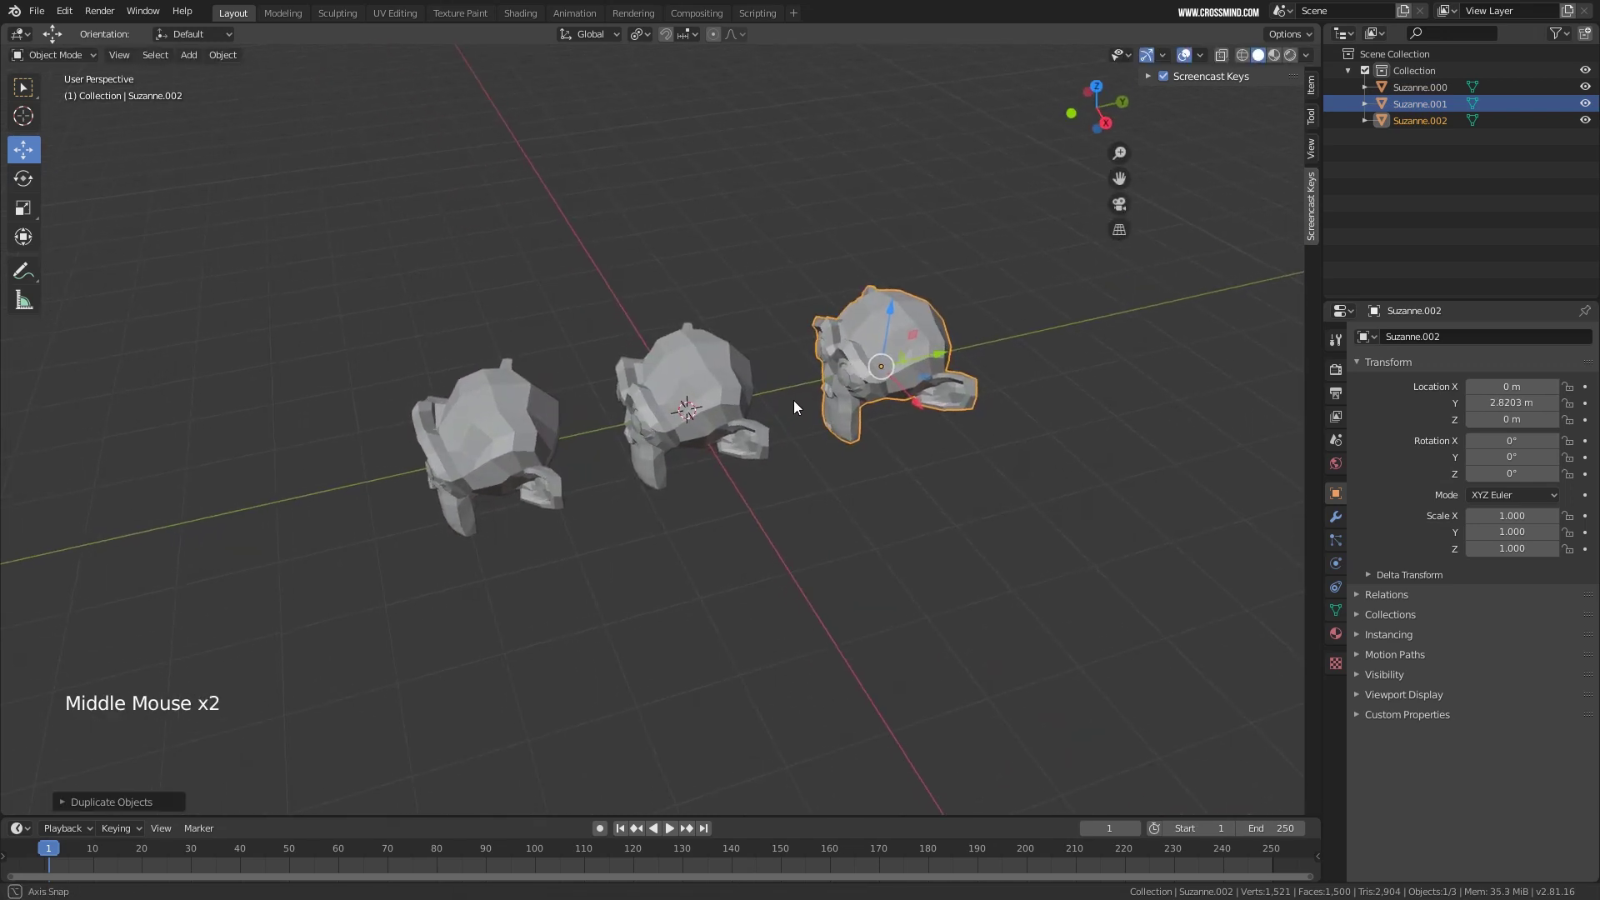
{"action": "left_click", "coordinate": [23, 179]}
{"action": "left_click_drag", "start_coordinate": [873, 402], "coordinate": [970, 289]}
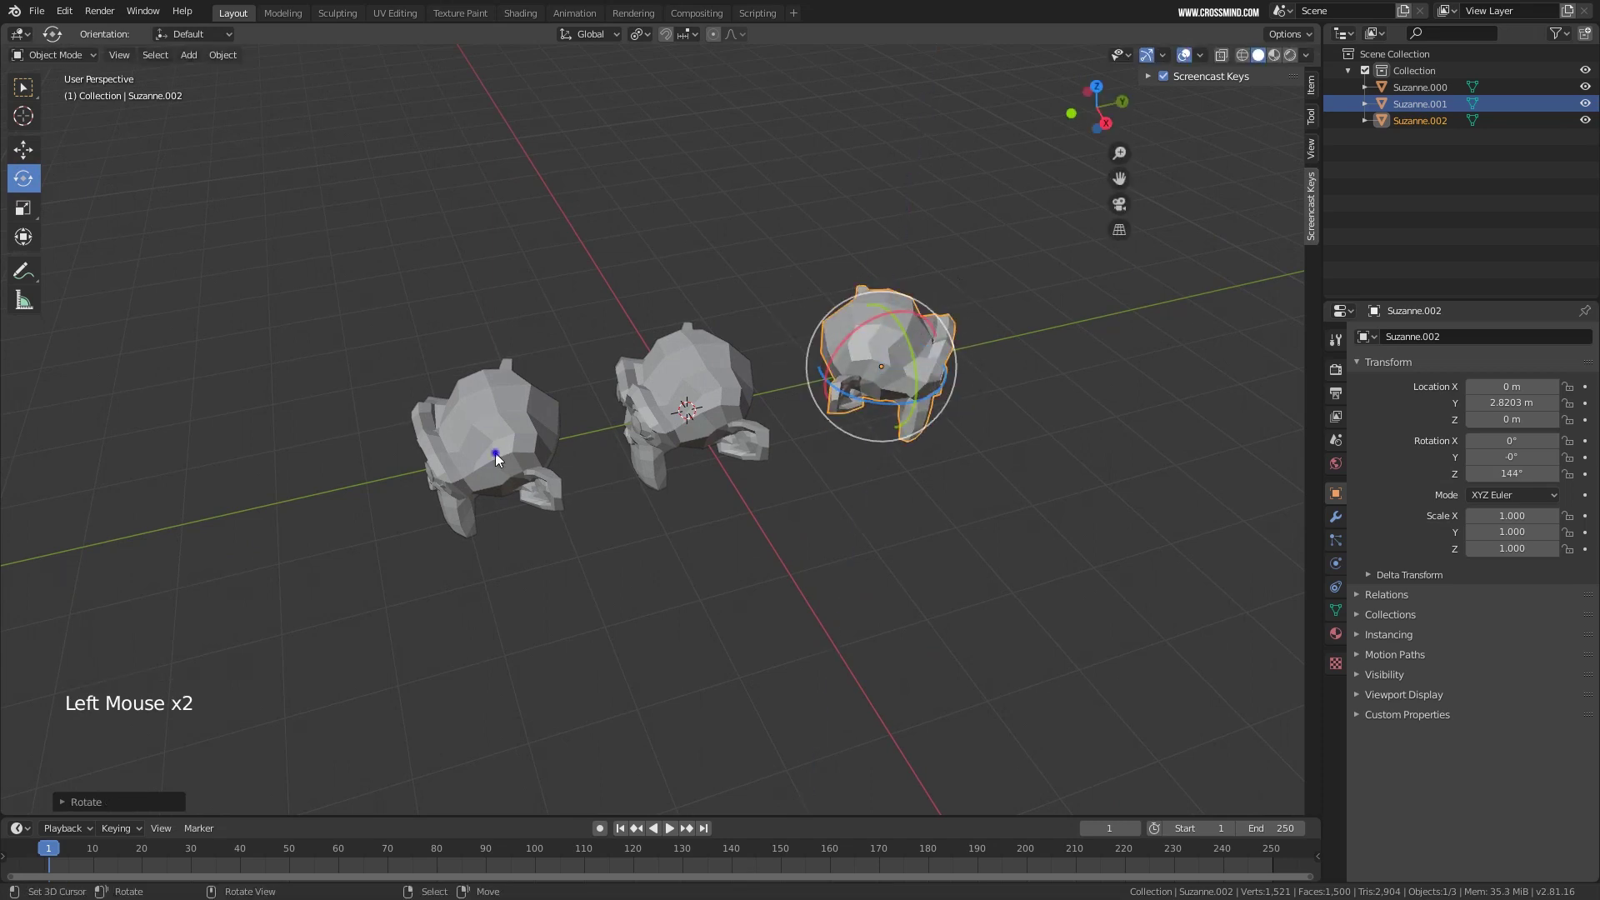
{"action": "right_click", "coordinate": [479, 495]}
{"action": "left_click_drag", "start_coordinate": [482, 494], "coordinate": [560, 491]}
Rotate the middle monkey head at the origin to about 88° around Z.
{"action": "right_click", "coordinate": [686, 437]}
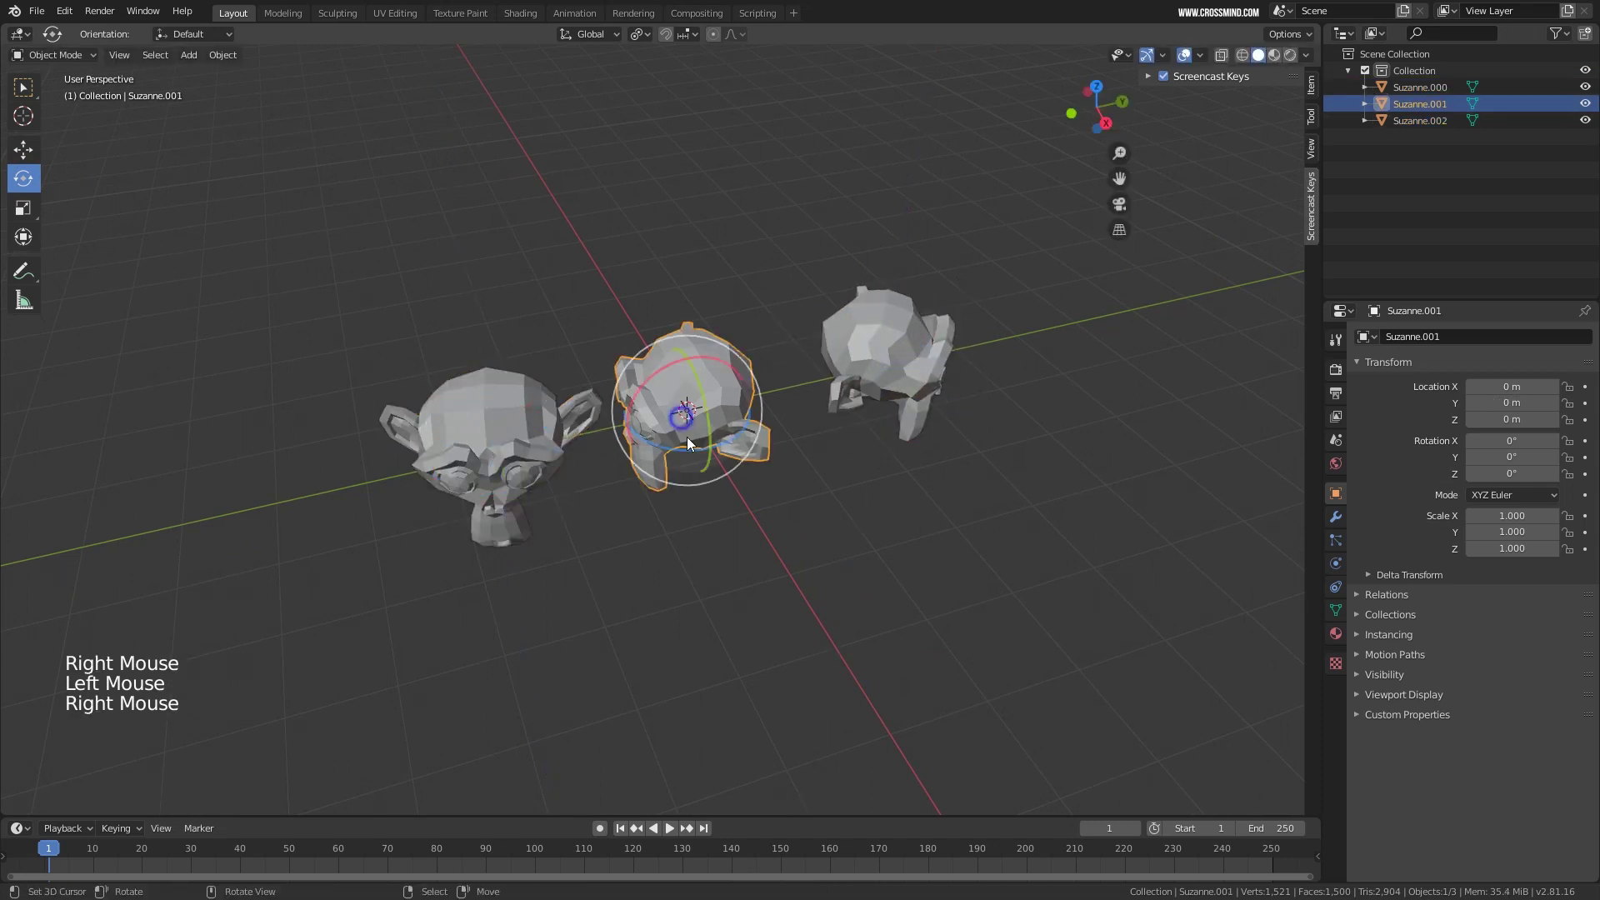
{"action": "left_click_drag", "start_coordinate": [688, 448], "coordinate": [760, 424]}
{"action": "key", "text": "ctrl+z"}
{"action": "left_click", "coordinate": [536, 500]}
Duplicate the middle monkey head to about X -2.42, Y -0.80, Z 0.39 m, turn the copy to about -77° around Z and tilt it.
{"action": "middle_click_drag", "start_coordinate": [760, 424], "coordinate": [862, 492], "text": "shift"}
{"action": "right_click", "coordinate": [732, 517]}
{"action": "key", "text": "shift+d"}
{"action": "left_click", "coordinate": [670, 459]}
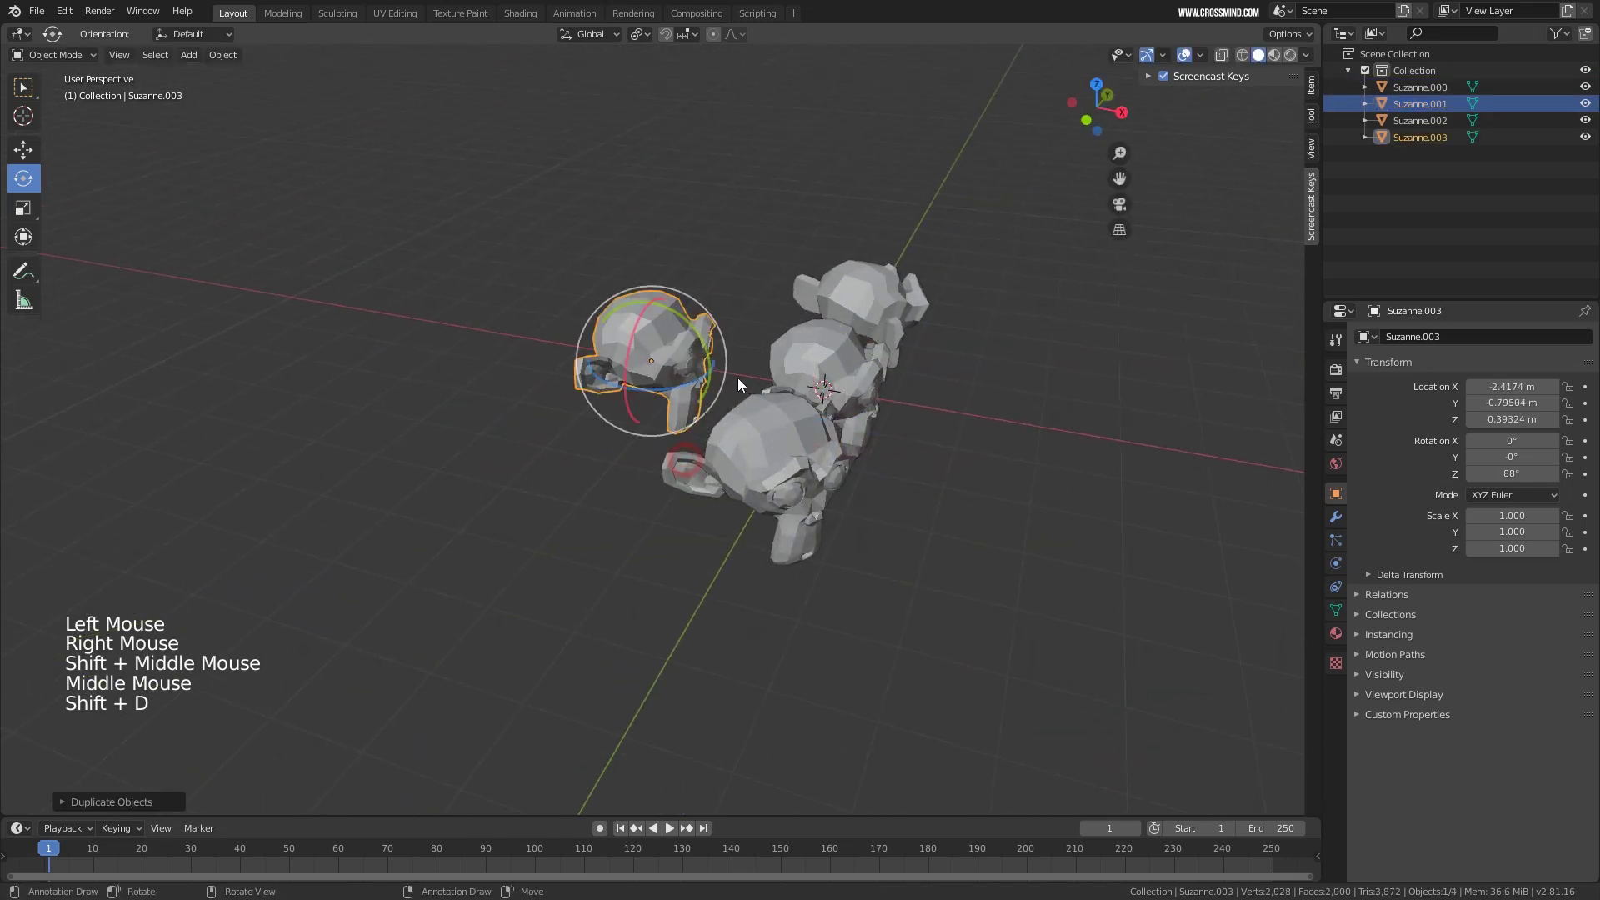
{"action": "left_click_drag", "start_coordinate": [715, 379], "coordinate": [662, 362]}
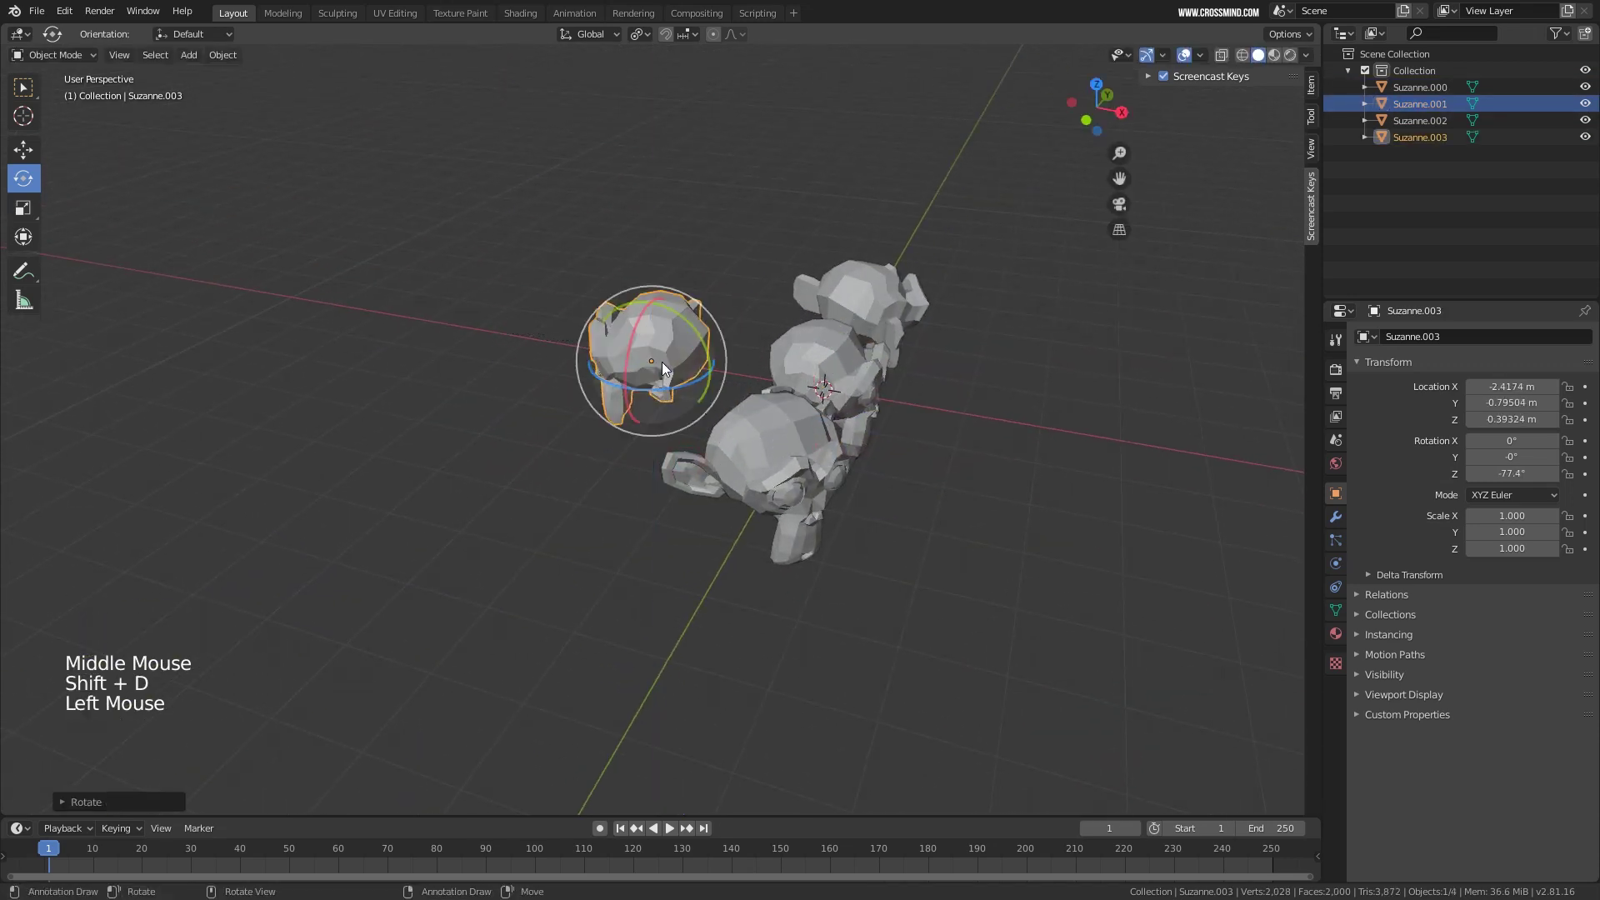
{"action": "left_click", "coordinate": [693, 326]}
Tilt the middle monkey head at the origin to about -28° around X.
{"action": "right_click", "coordinate": [883, 375]}
{"action": "left_click", "coordinate": [886, 376]}
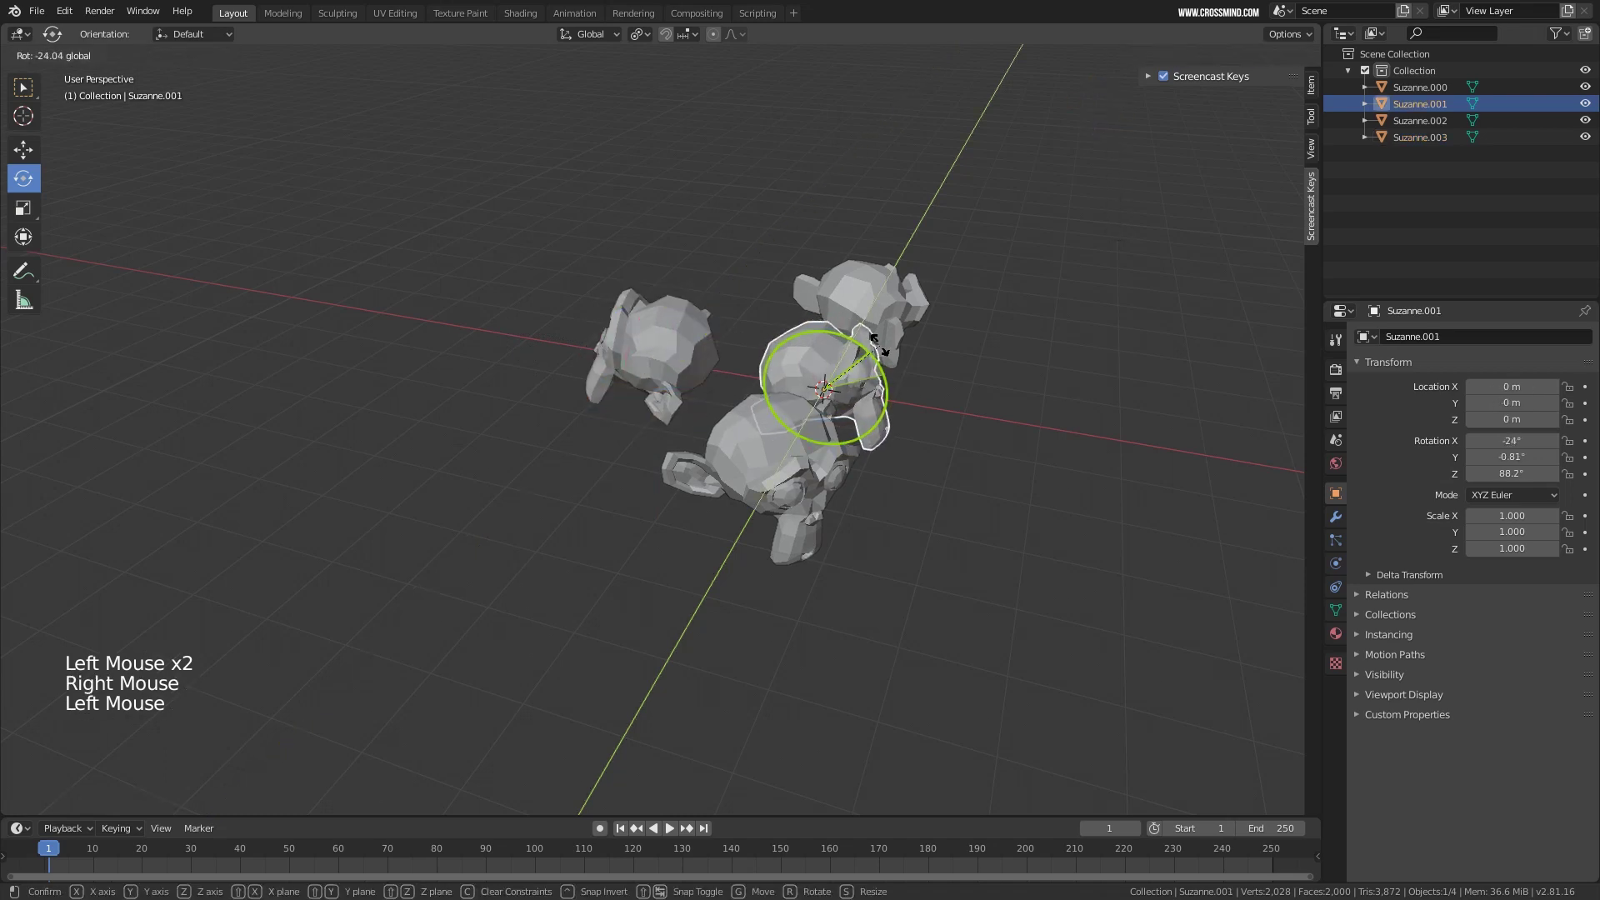
{"action": "middle_click_drag", "start_coordinate": [886, 376], "coordinate": [922, 513], "text": "shift"}
Reposition the negative-Y monkey head freely and move the positive-Y one to about X -0.86, Y 2.58, Z 0.21 m.
{"action": "right_click", "coordinate": [742, 491]}
{"action": "left_click", "coordinate": [838, 400]}
{"action": "key", "text": "g"}
{"action": "right_click", "coordinate": [858, 308]}
{"action": "key", "text": "g"}
{"action": "middle_click_drag", "start_coordinate": [867, 281], "coordinate": [851, 425]}
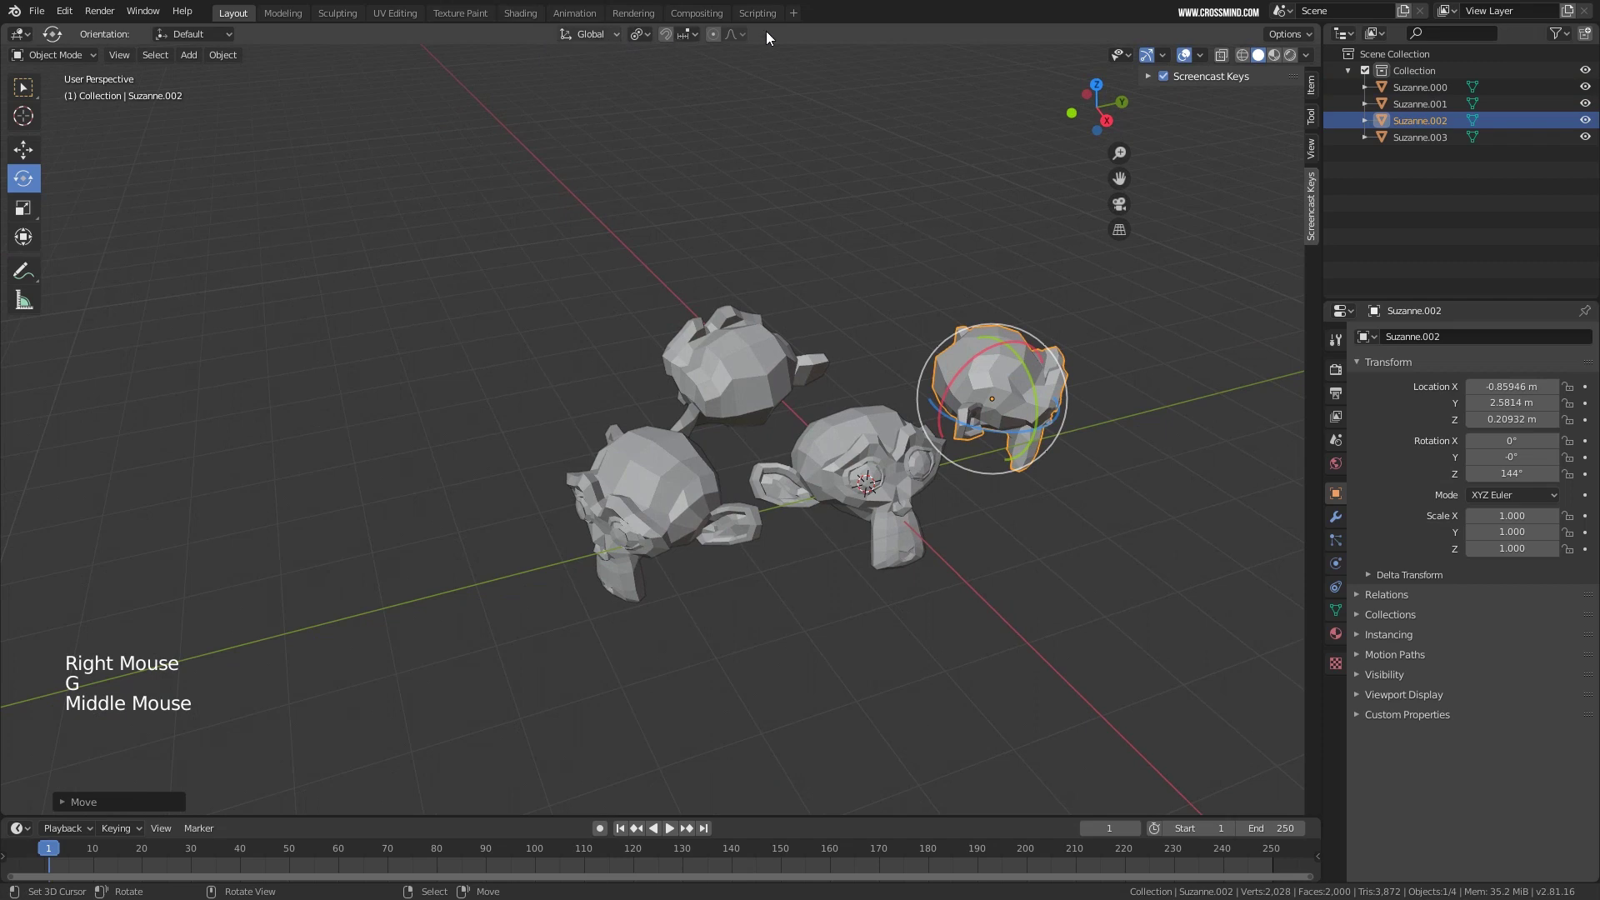
Box-select all four monkey heads and switch to the Move tool.
{"action": "middle_click_drag", "start_coordinate": [858, 357], "coordinate": [695, 352], "text": "shift"}
{"action": "key", "text": "b"}
{"action": "left_click_drag", "start_coordinate": [336, 217], "coordinate": [1063, 717]}
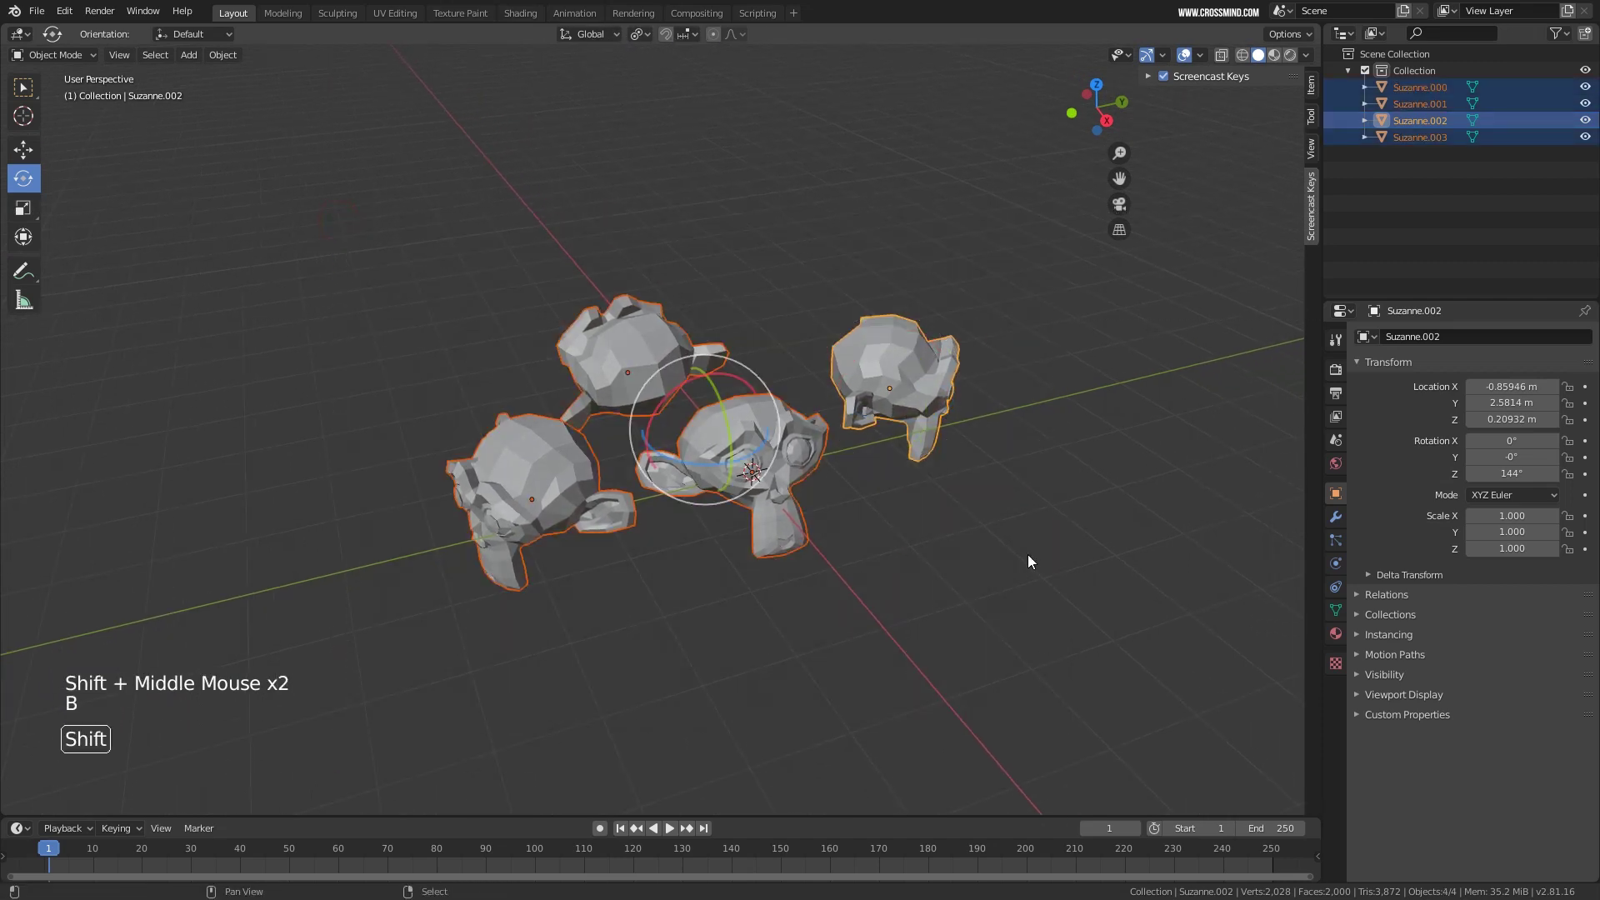
{"action": "middle_click_drag", "start_coordinate": [1028, 559], "coordinate": [1012, 564], "text": "shift"}
{"action": "left_click", "coordinate": [23, 148]}
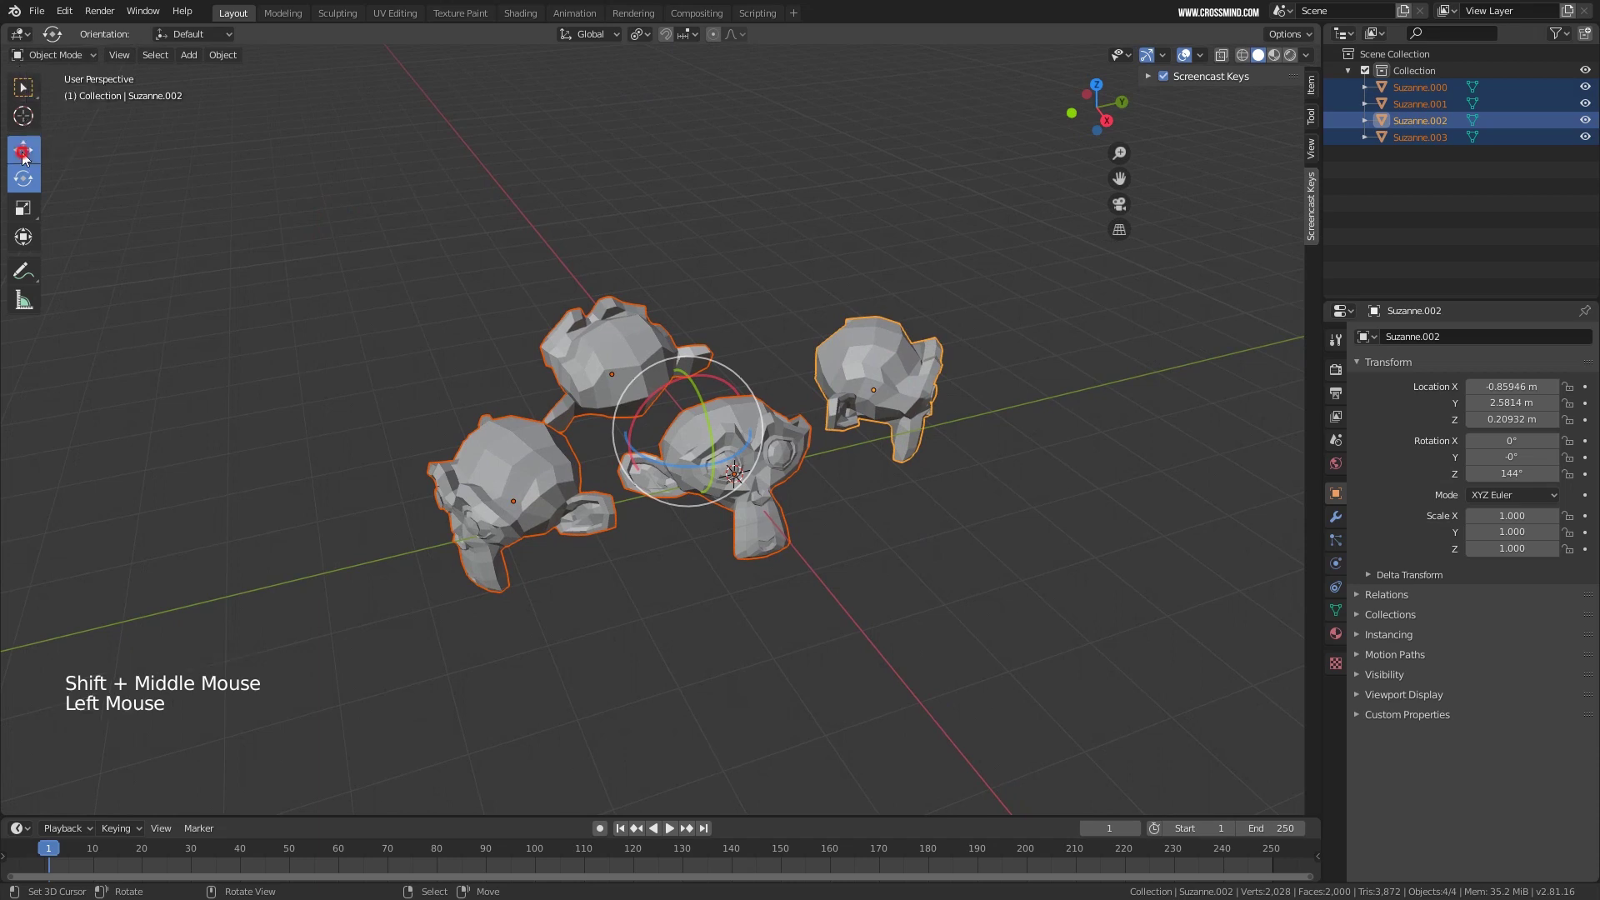
Place the 3D cursor in the empty space beyond the positive-Y monkey head.
{"action": "middle_click_drag", "start_coordinate": [736, 367], "coordinate": [981, 452]}
{"action": "middle_click_drag", "start_coordinate": [673, 466], "coordinate": [830, 438]}
{"action": "scroll", "coordinate": [928, 320], "scroll_direction": "down", "scroll_amount": 1}
{"action": "left_click", "coordinate": [928, 320]}
{"action": "middle_click_drag", "start_coordinate": [928, 320], "coordinate": [688, 253]}
Examine the shared Global move gizmo of the four selected monkey heads from several distances and angles.
{"action": "key", "text": "b"}
{"action": "left_click_drag", "start_coordinate": [500, 270], "coordinate": [632, 330]}
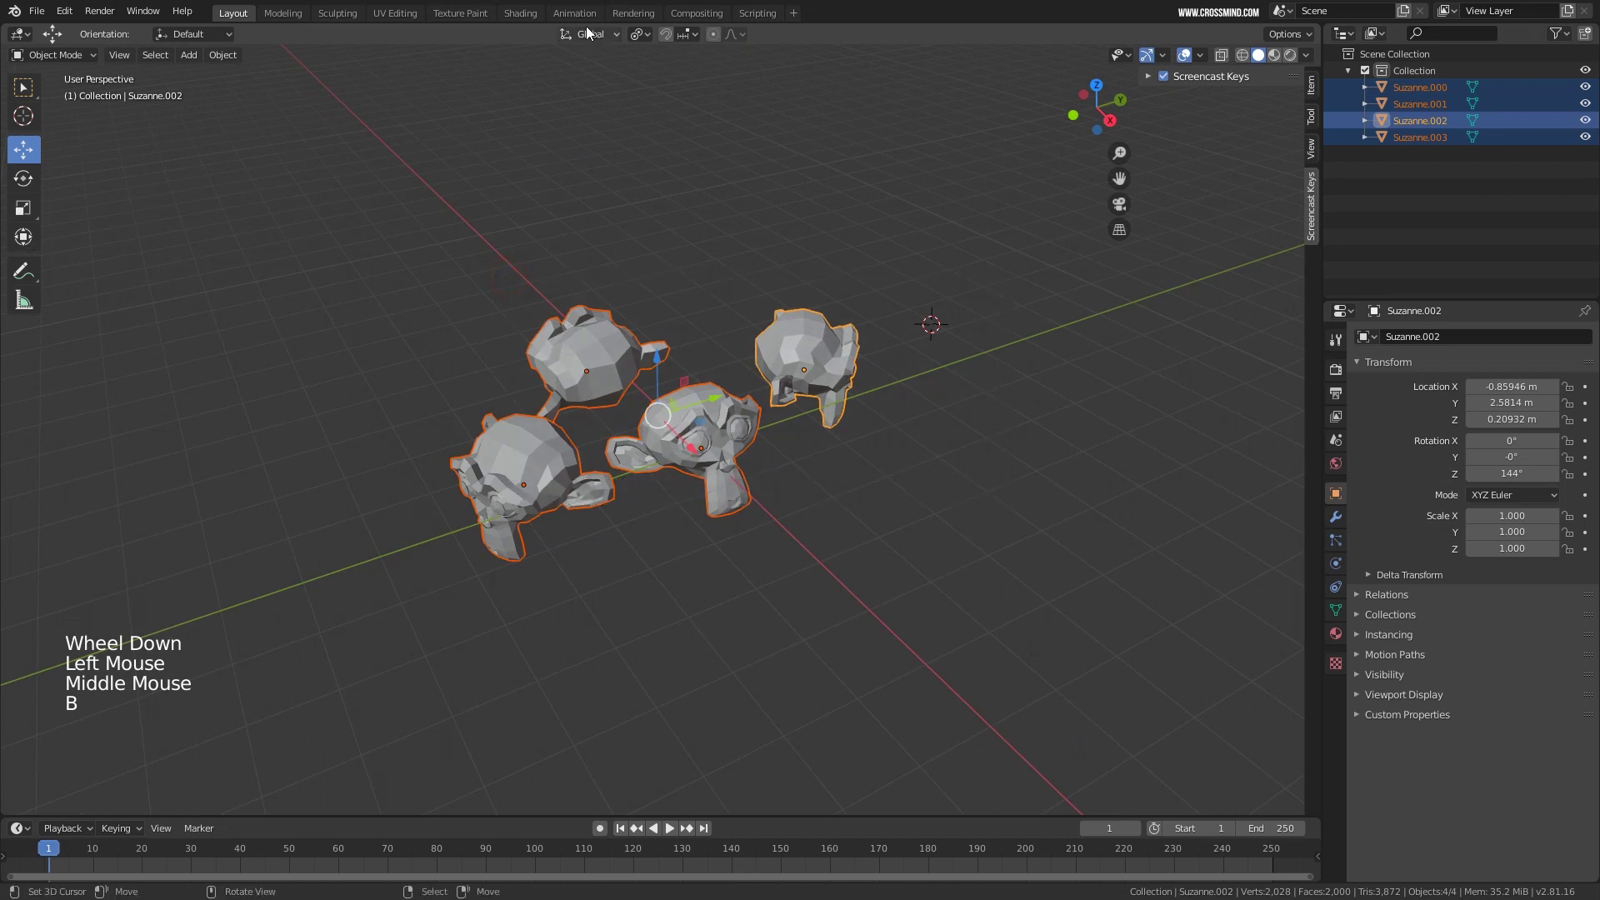
{"action": "scroll", "coordinate": [616, 296], "scroll_direction": "down", "scroll_amount": 2}
{"action": "middle_click_drag", "start_coordinate": [617, 296], "coordinate": [632, 303], "text": "shift"}
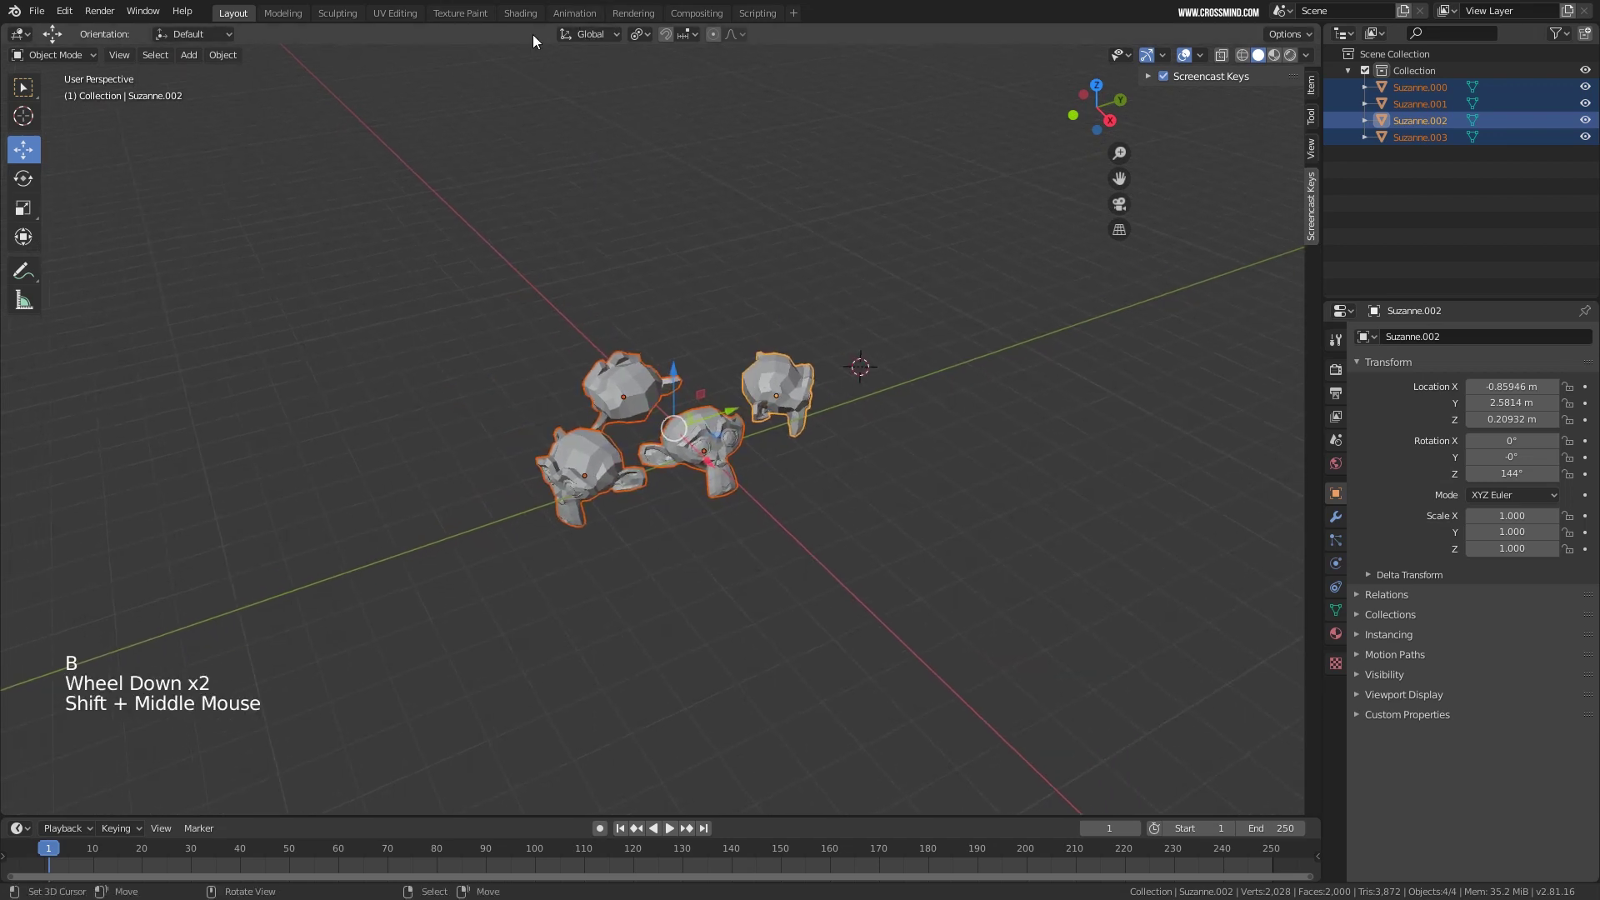
{"action": "scroll", "coordinate": [632, 303], "scroll_direction": "down", "scroll_amount": 1}
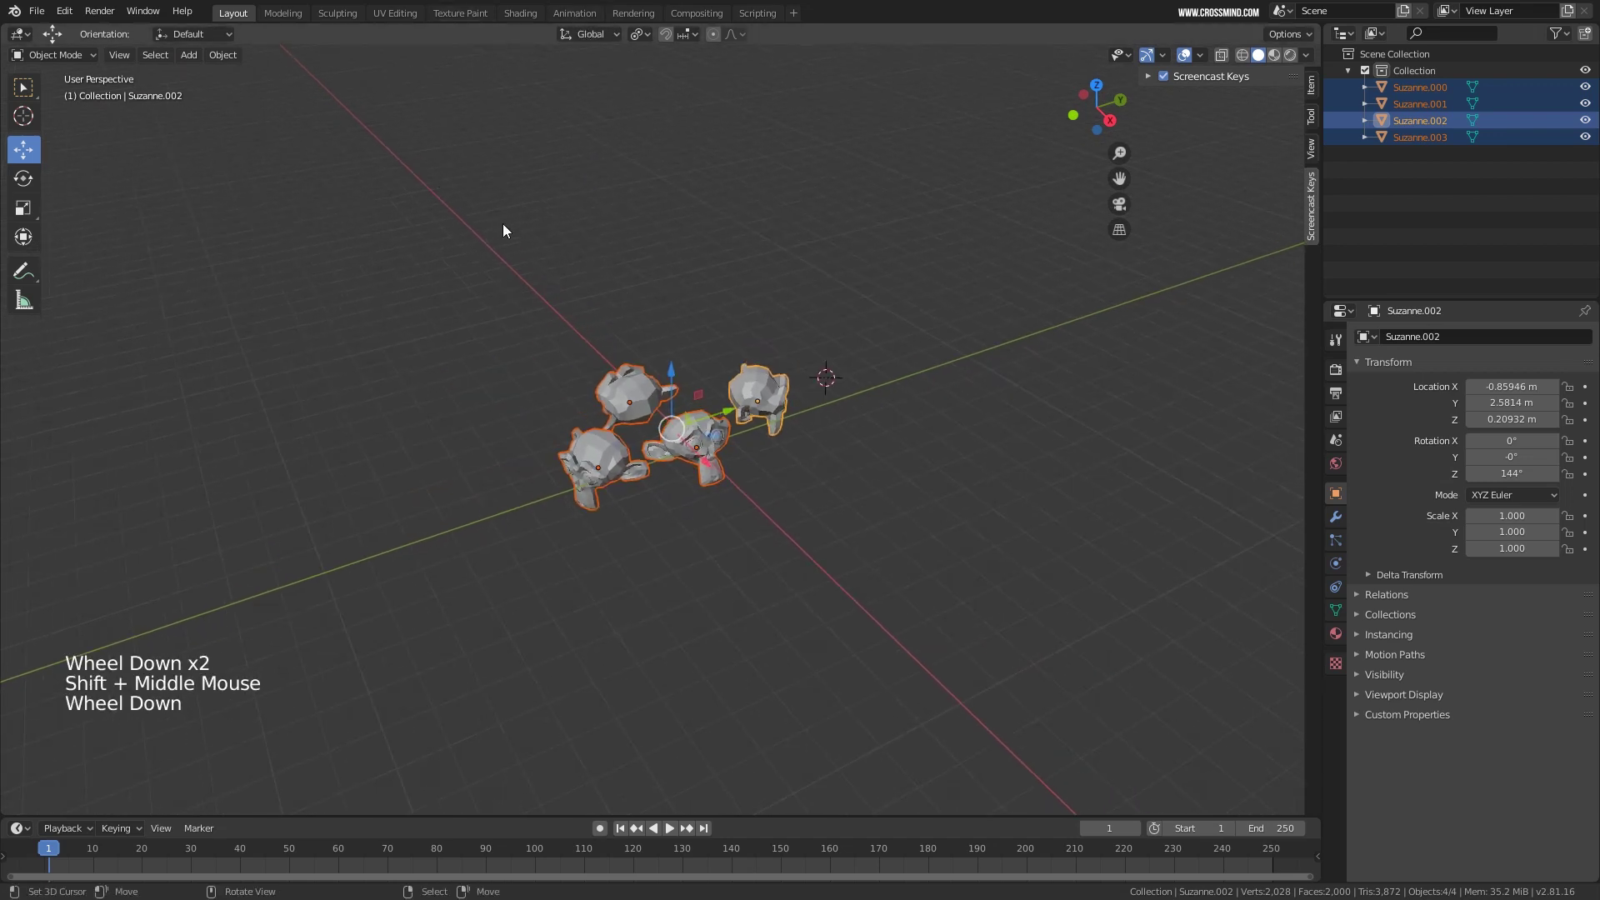
{"action": "middle_click_drag", "start_coordinate": [897, 562], "coordinate": [897, 537], "text": "shift"}
{"action": "middle_click_drag", "start_coordinate": [817, 456], "coordinate": [715, 588], "text": "shift"}
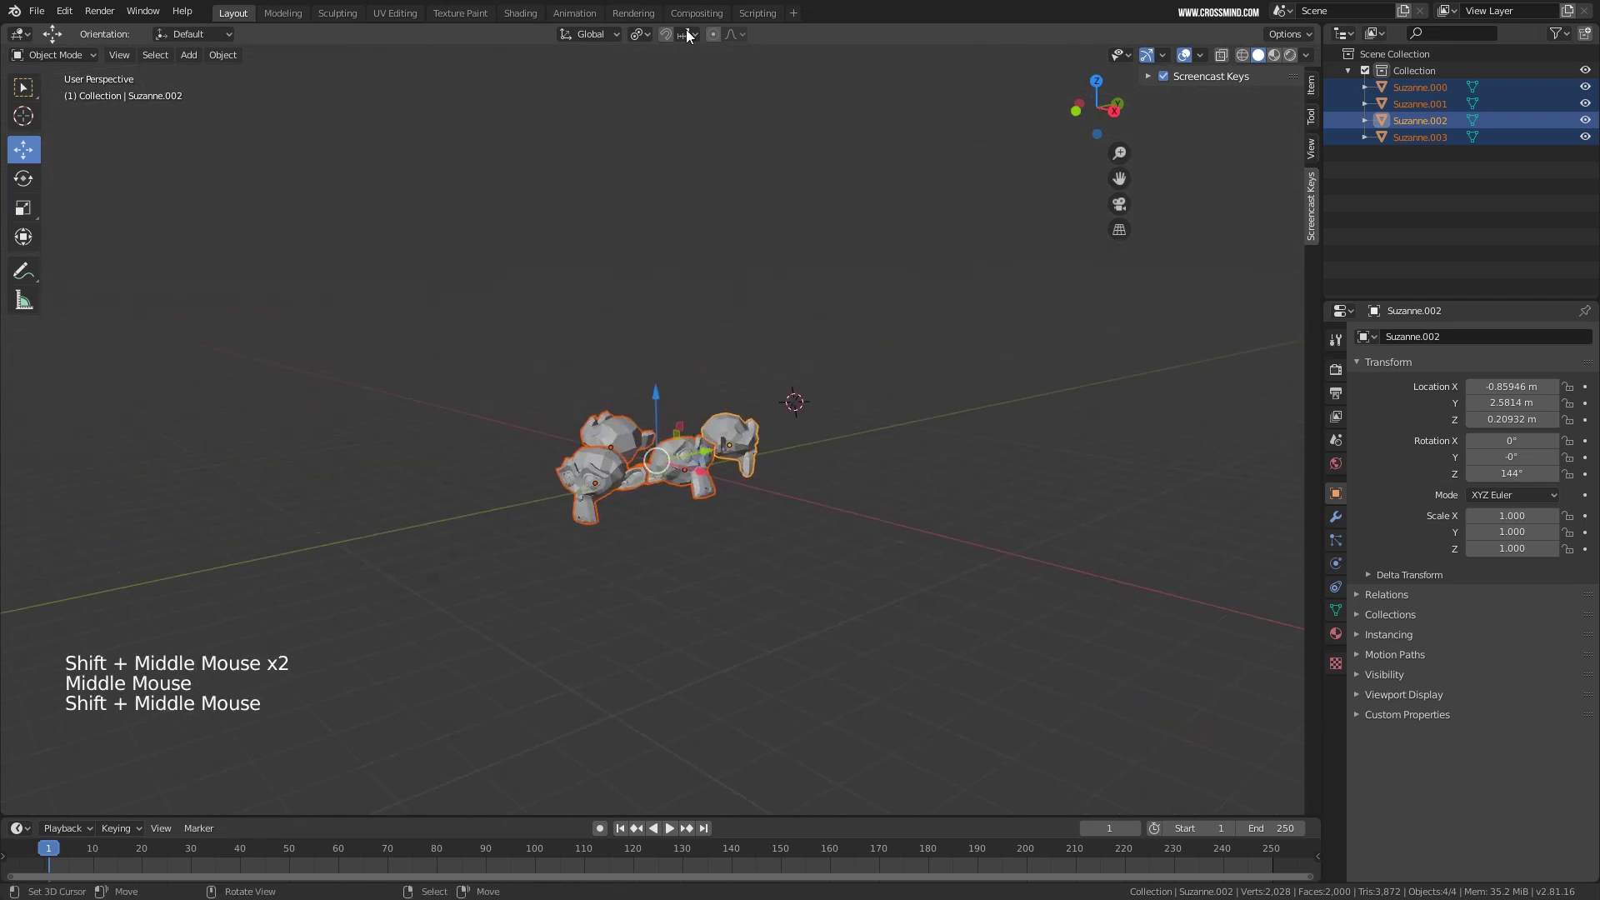
{"action": "mouse_move", "coordinate": [734, 297]}
{"action": "middle_mouse_down"}
{"action": "mouse_move", "coordinate": [682, 462]}
{"action": "mouse_move", "coordinate": [793, 404]}
{"action": "middle_mouse_up"}
{"action": "scroll", "coordinate": [682, 456], "scroll_direction": "up", "scroll_amount": 3}
{"action": "middle_click_drag", "start_coordinate": [793, 403], "coordinate": [772, 404]}
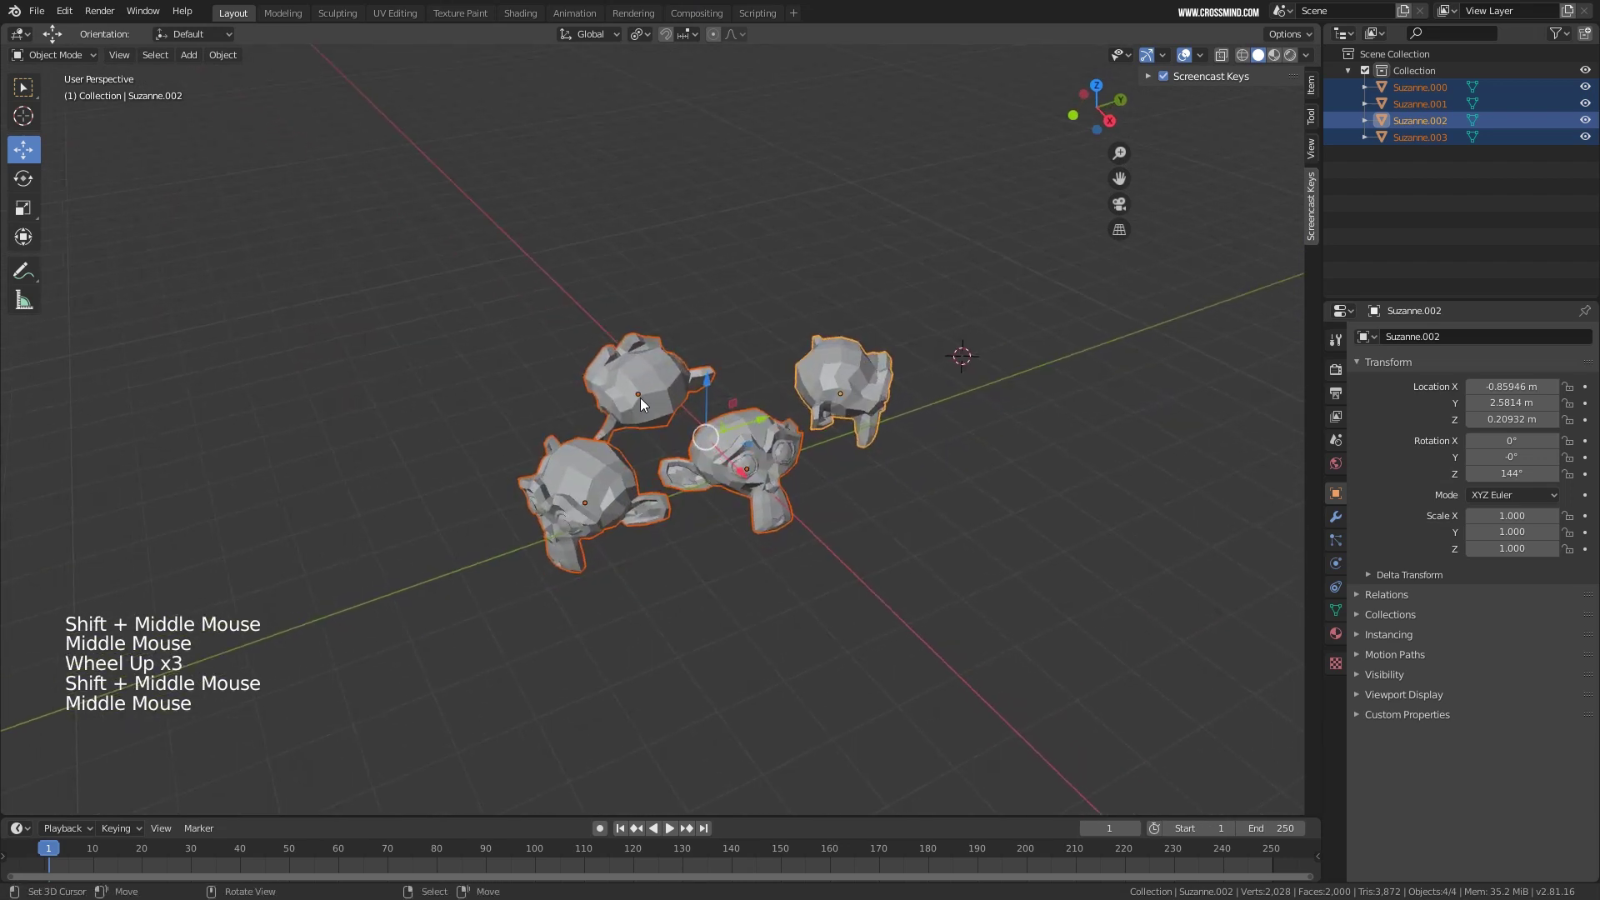
Box-select the four monkey heads again and set the transform orientation to Local.
{"action": "key", "text": "b"}
{"action": "left_click_drag", "start_coordinate": [456, 256], "coordinate": [1071, 654]}
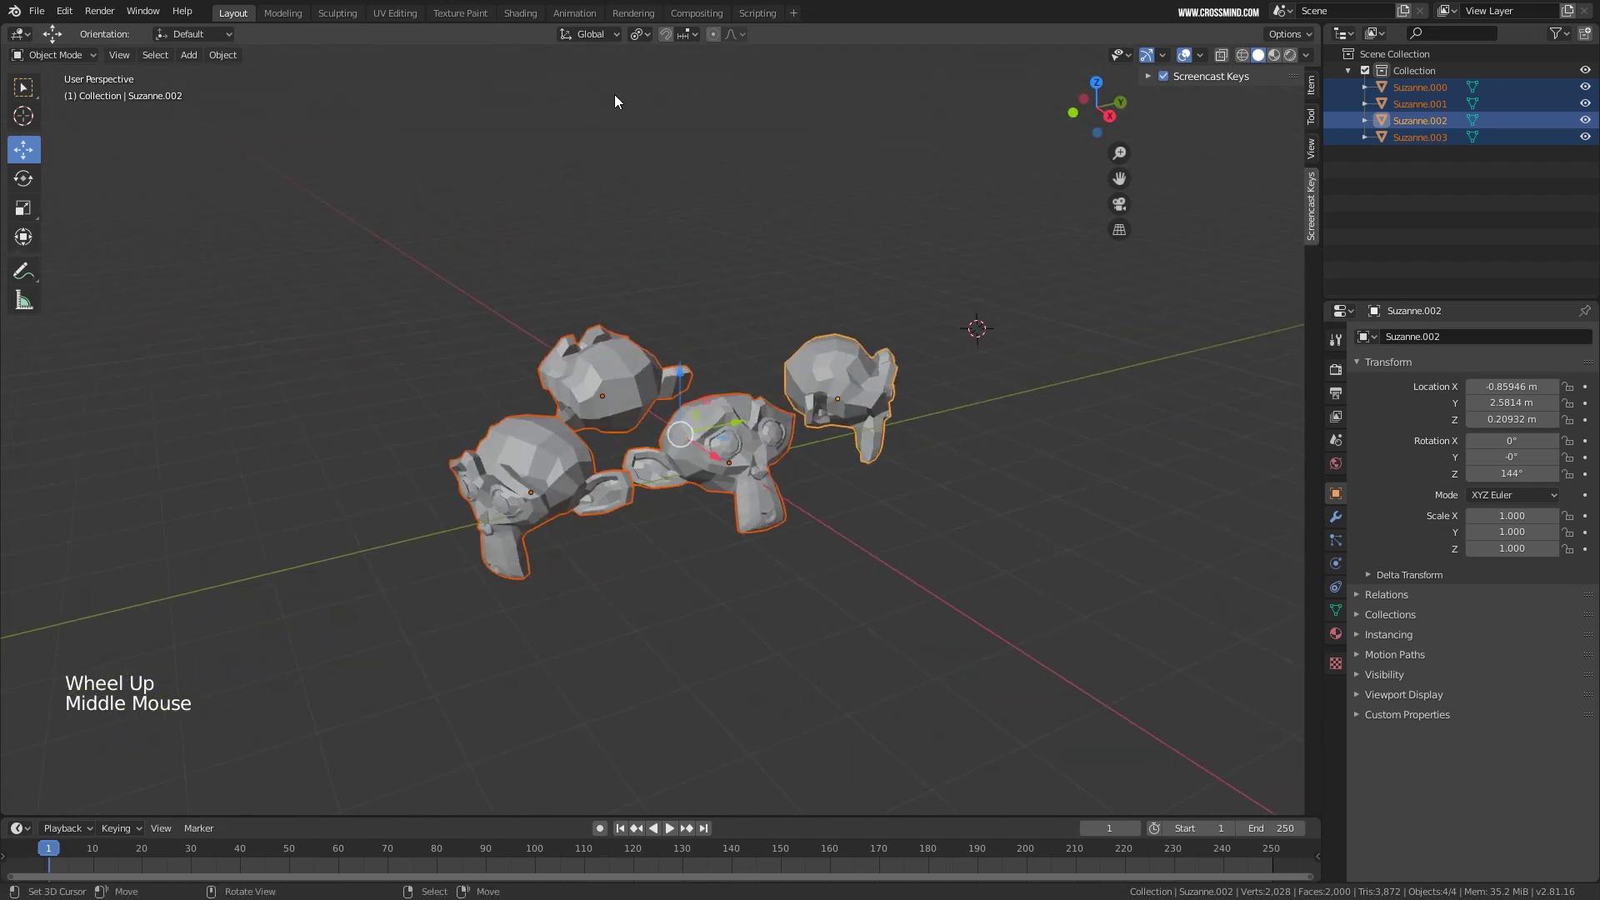
{"action": "left_click", "coordinate": [601, 33]}
{"action": "left_click", "coordinate": [550, 103]}
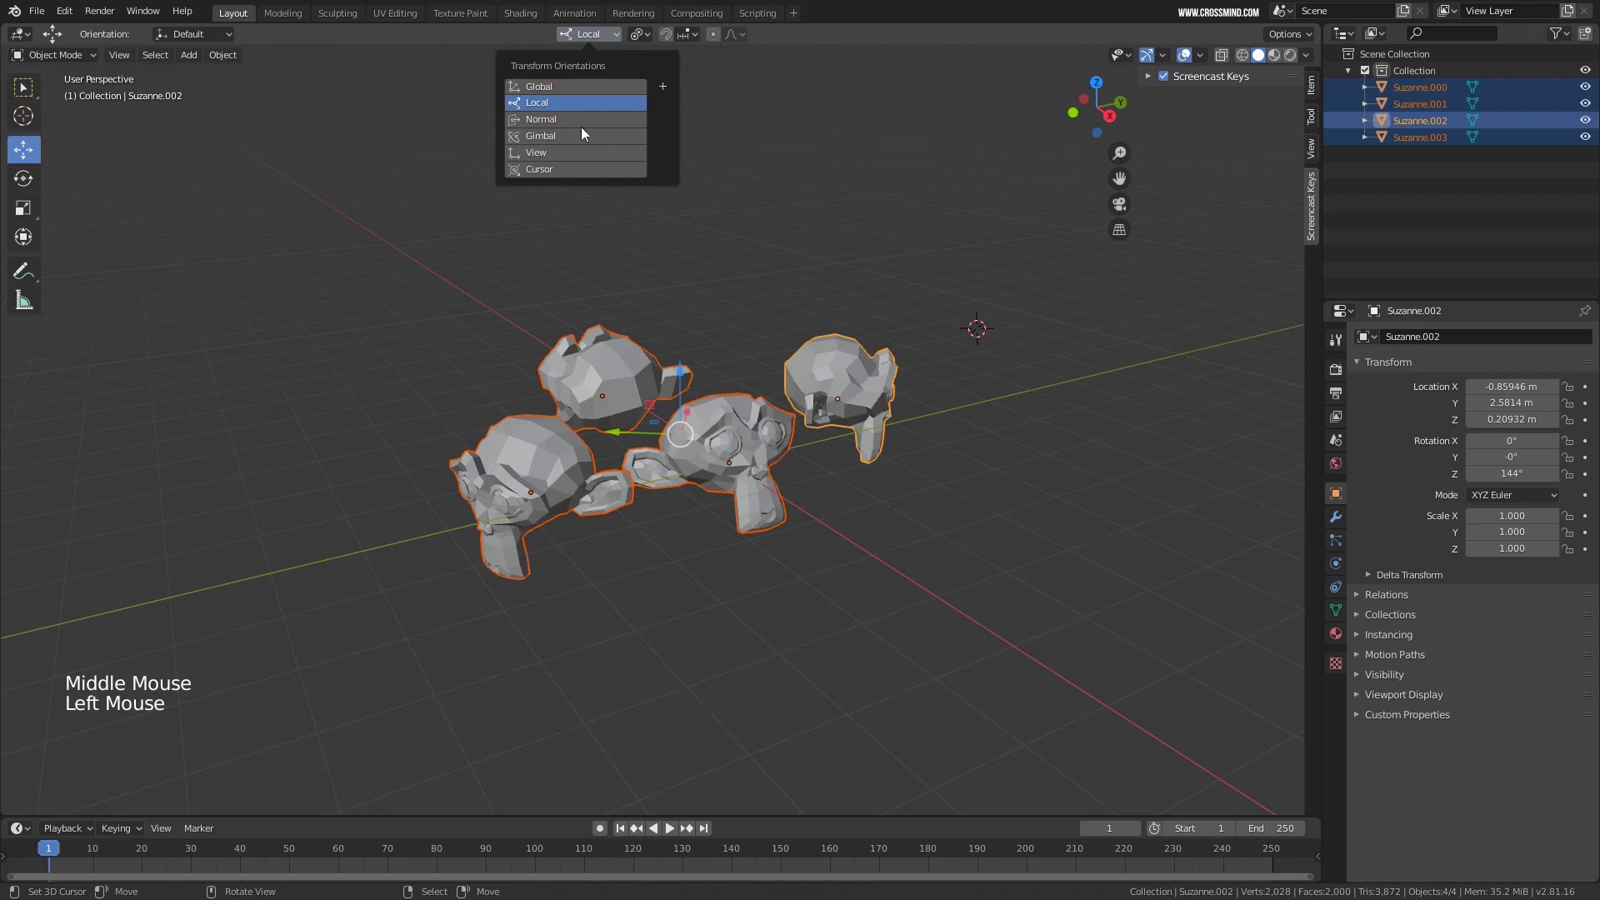
{"action": "middle_click_drag", "start_coordinate": [800, 325], "coordinate": [872, 362]}
{"action": "scroll", "coordinate": [603, 85], "scroll_direction": "up", "scroll_amount": 1}
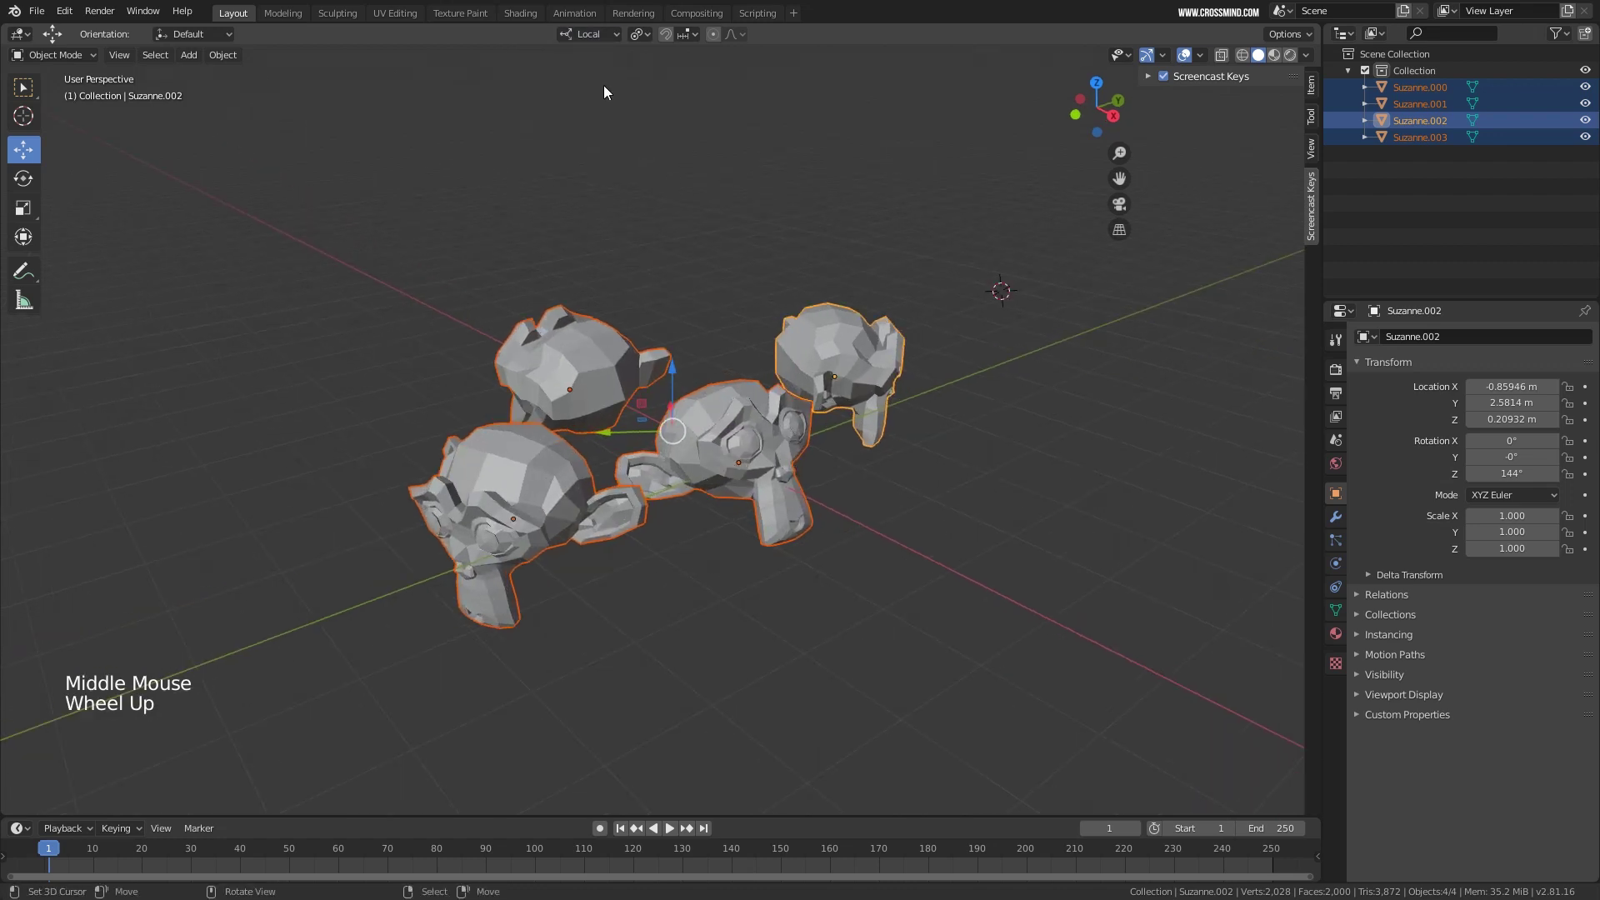
{"action": "middle_click_drag", "start_coordinate": [763, 338], "coordinate": [766, 323], "text": "shift"}
Select the middle monkey head, then the positive-Y one, and examine how the Local gizmo axes align with each.
{"action": "right_click", "coordinate": [821, 400]}
{"action": "middle_click_drag", "start_coordinate": [821, 400], "coordinate": [829, 442]}
{"action": "scroll", "coordinate": [809, 437], "scroll_direction": "up", "scroll_amount": 1}
{"action": "scroll", "coordinate": [829, 442], "scroll_direction": "up", "scroll_amount": 2}
{"action": "middle_click_drag", "start_coordinate": [829, 441], "coordinate": [850, 446], "text": "shift"}
{"action": "mouse_move", "coordinate": [850, 445]}
{"action": "middle_mouse_down"}
{"action": "mouse_move", "coordinate": [878, 452]}
{"action": "mouse_move", "coordinate": [823, 453]}
{"action": "mouse_move", "coordinate": [838, 438]}
{"action": "middle_mouse_up"}
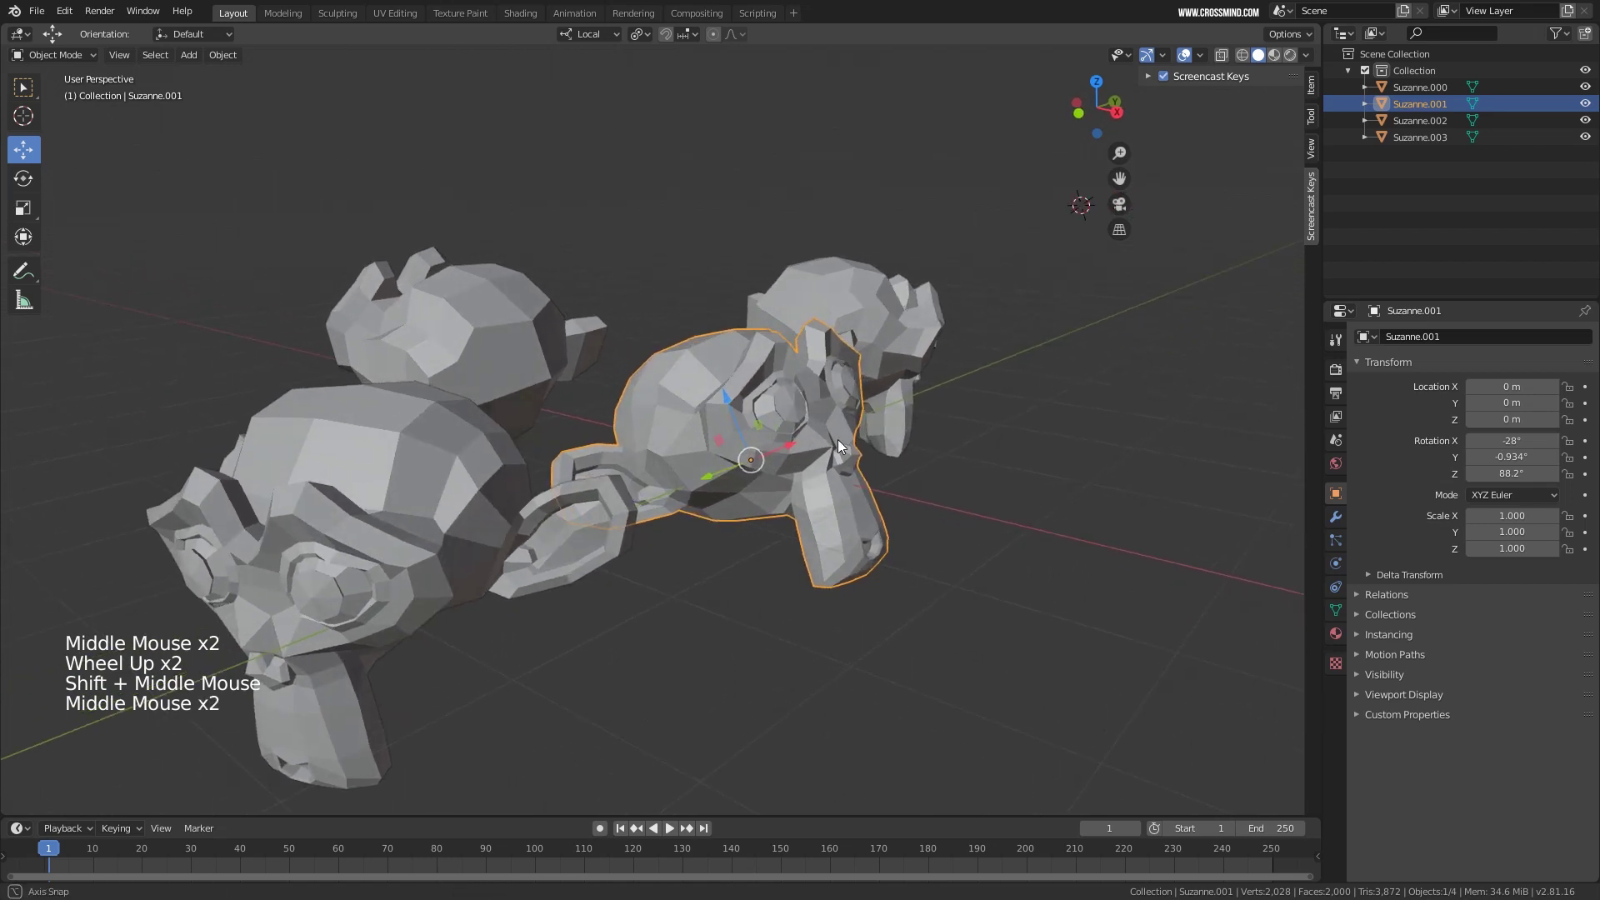
{"action": "right_click", "coordinate": [908, 342]}
{"action": "middle_click_drag", "start_coordinate": [977, 343], "coordinate": [487, 372]}
Rotate the rear monkey head around its local axes to about -59° X, 5.8° Y and -78.8° Z.
{"action": "right_click", "coordinate": [523, 377]}
{"action": "left_click", "coordinate": [24, 178]}
{"action": "left_click_drag", "start_coordinate": [488, 371], "coordinate": [517, 395]}
{"action": "middle_click_drag", "start_coordinate": [516, 394], "coordinate": [638, 344], "text": "shift"}
{"action": "left_click", "coordinate": [591, 371]}
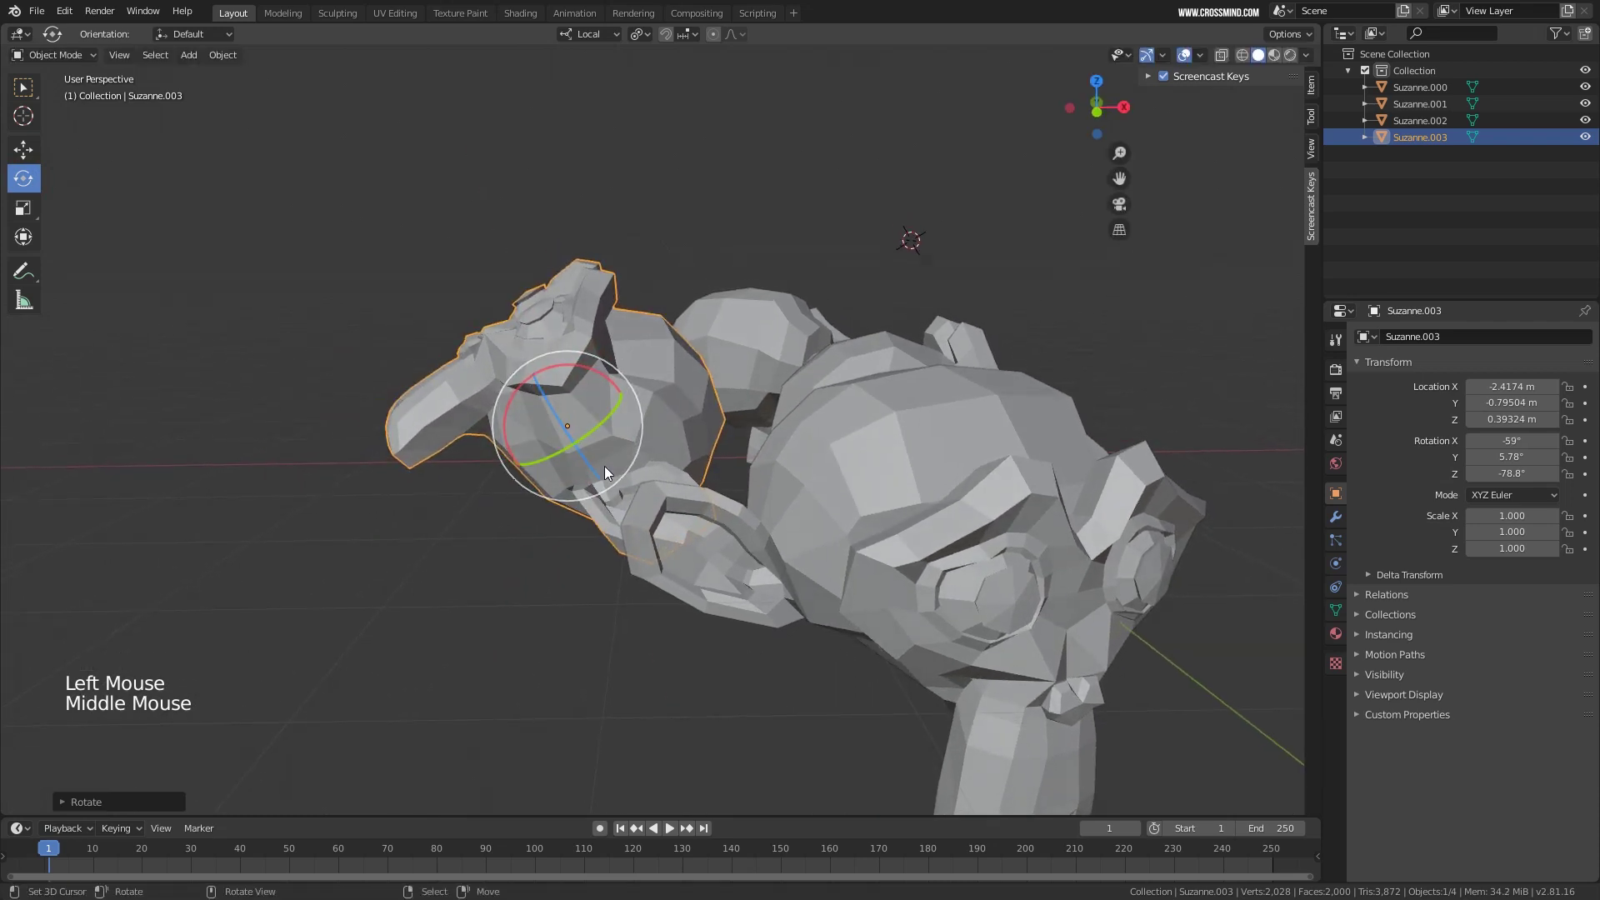
{"action": "middle_click_drag", "start_coordinate": [570, 445], "coordinate": [543, 371]}
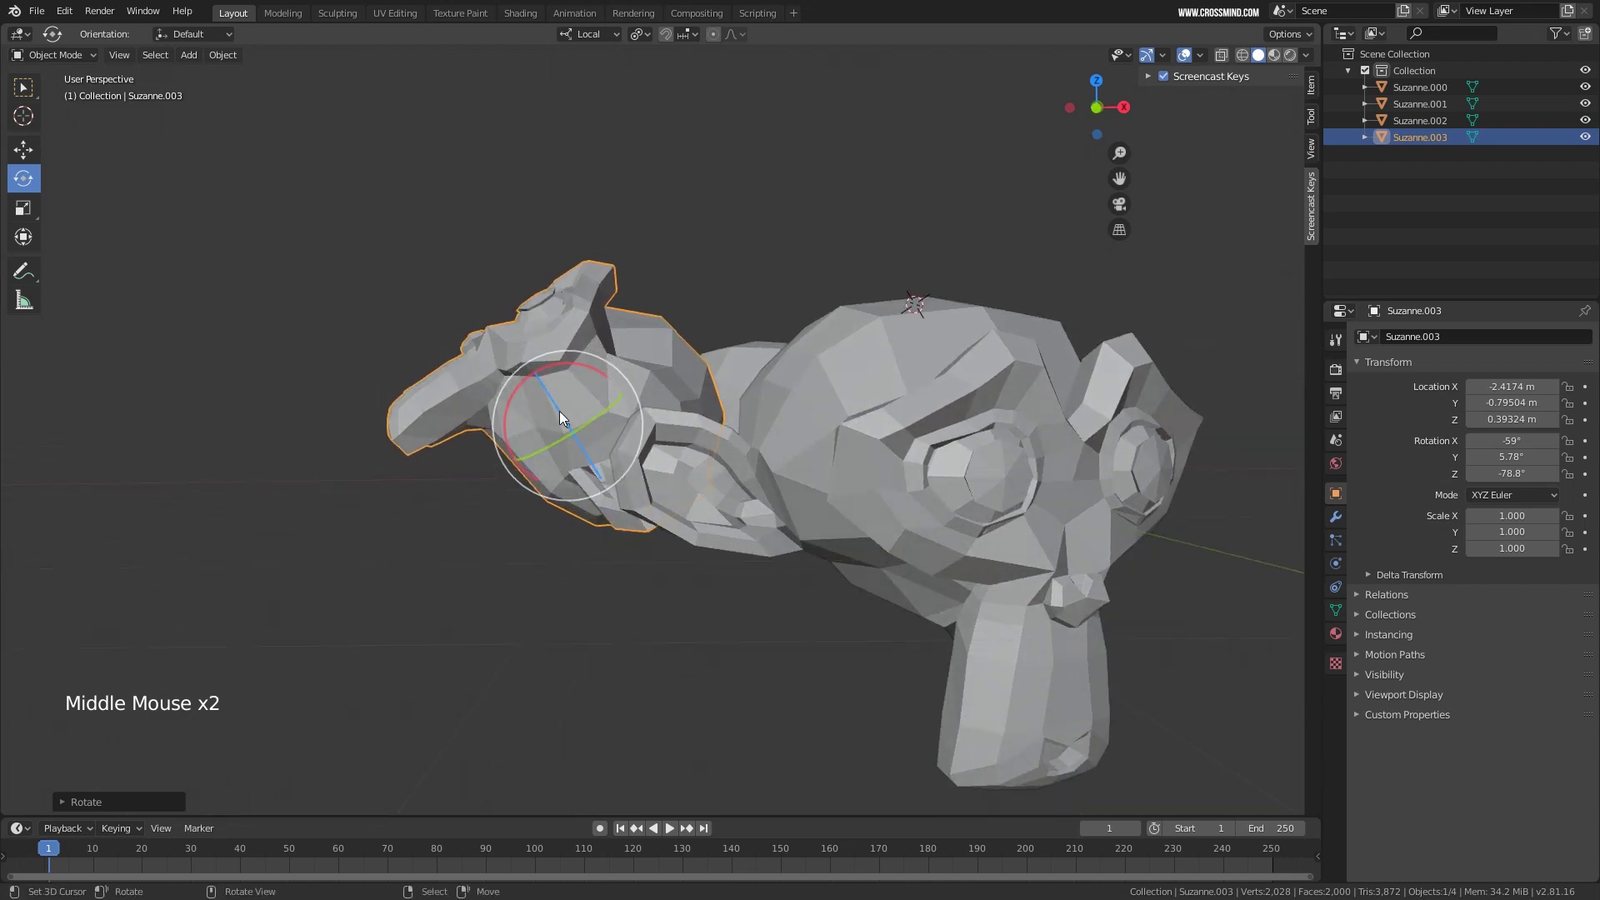
{"action": "middle_click", "coordinate": [625, 493]}
{"action": "middle_click_drag", "start_coordinate": [622, 528], "coordinate": [625, 516]}
Set the transform orientation to Global and examine the rear monkey head's rotation gizmo from several angles.
{"action": "left_click", "coordinate": [589, 34]}
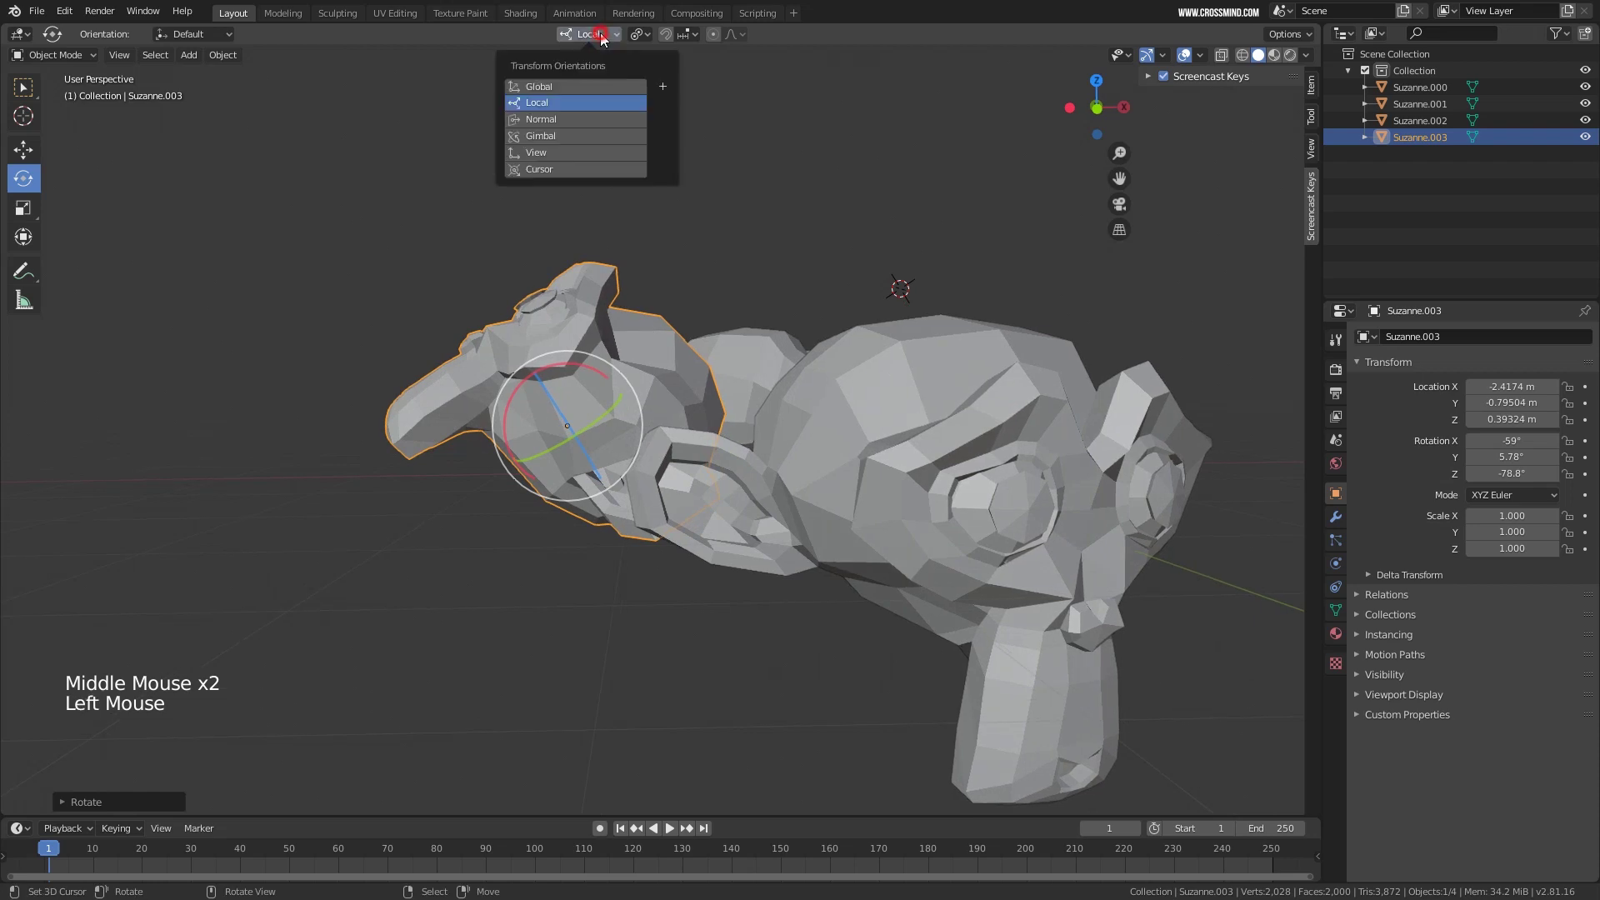
{"action": "left_click", "coordinate": [537, 87]}
{"action": "mouse_move", "coordinate": [603, 438]}
{"action": "middle_mouse_down"}
{"action": "mouse_move", "coordinate": [680, 442]}
{"action": "mouse_move", "coordinate": [595, 428]}
{"action": "mouse_move", "coordinate": [616, 417]}
{"action": "middle_mouse_up"}
{"action": "scroll", "coordinate": [622, 433], "scroll_direction": "down", "scroll_amount": 1}
{"action": "scroll", "coordinate": [557, 466], "scroll_direction": "up", "scroll_amount": 3}
{"action": "middle_click_drag", "start_coordinate": [617, 417], "coordinate": [602, 393]}
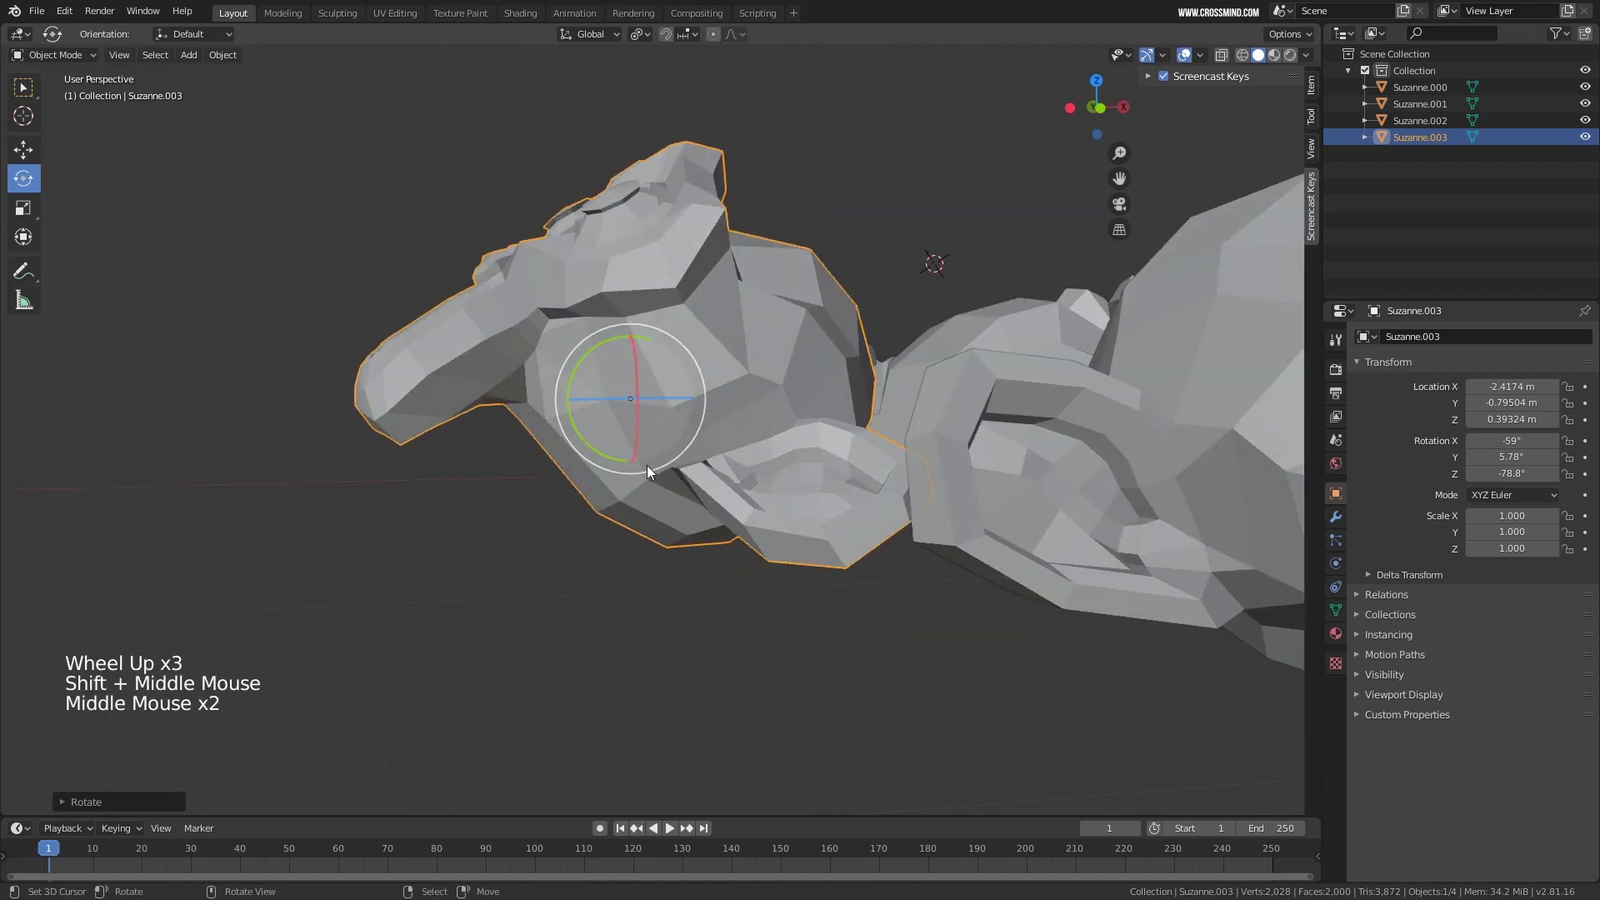
{"action": "scroll", "coordinate": [642, 471], "scroll_direction": "down", "scroll_amount": 1}
{"action": "scroll", "coordinate": [628, 478], "scroll_direction": "down", "scroll_amount": 1}
{"action": "middle_click_drag", "start_coordinate": [744, 400], "coordinate": [700, 390]}
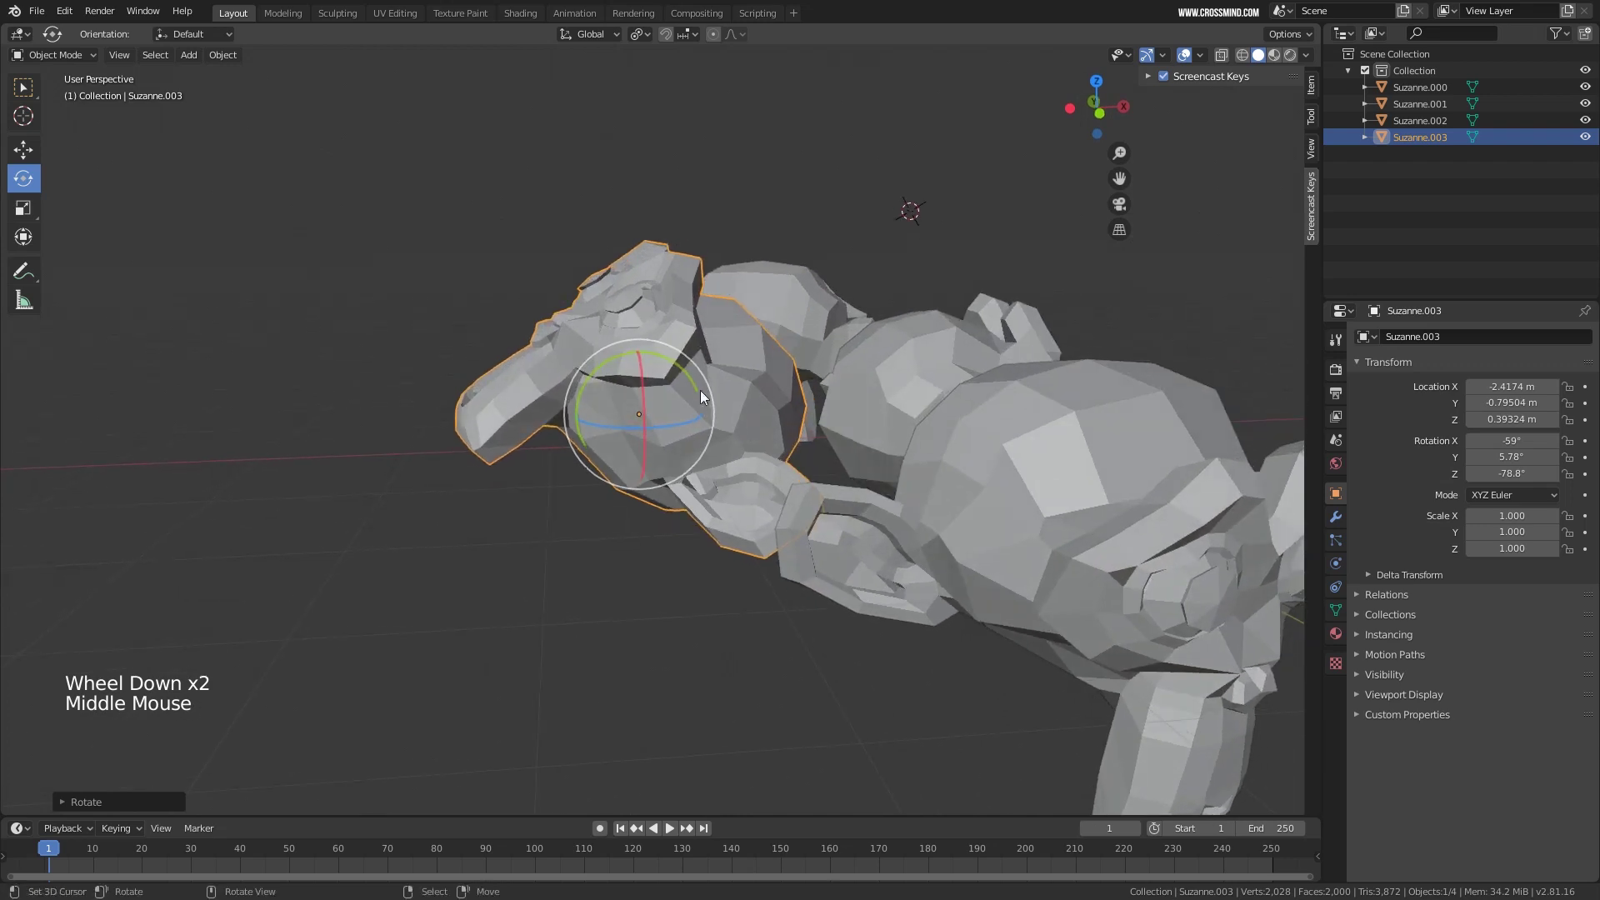
Set the transform orientation to Local and switch to the Move tool for the rear monkey head.
{"action": "left_click", "coordinate": [604, 35]}
{"action": "left_click", "coordinate": [549, 102]}
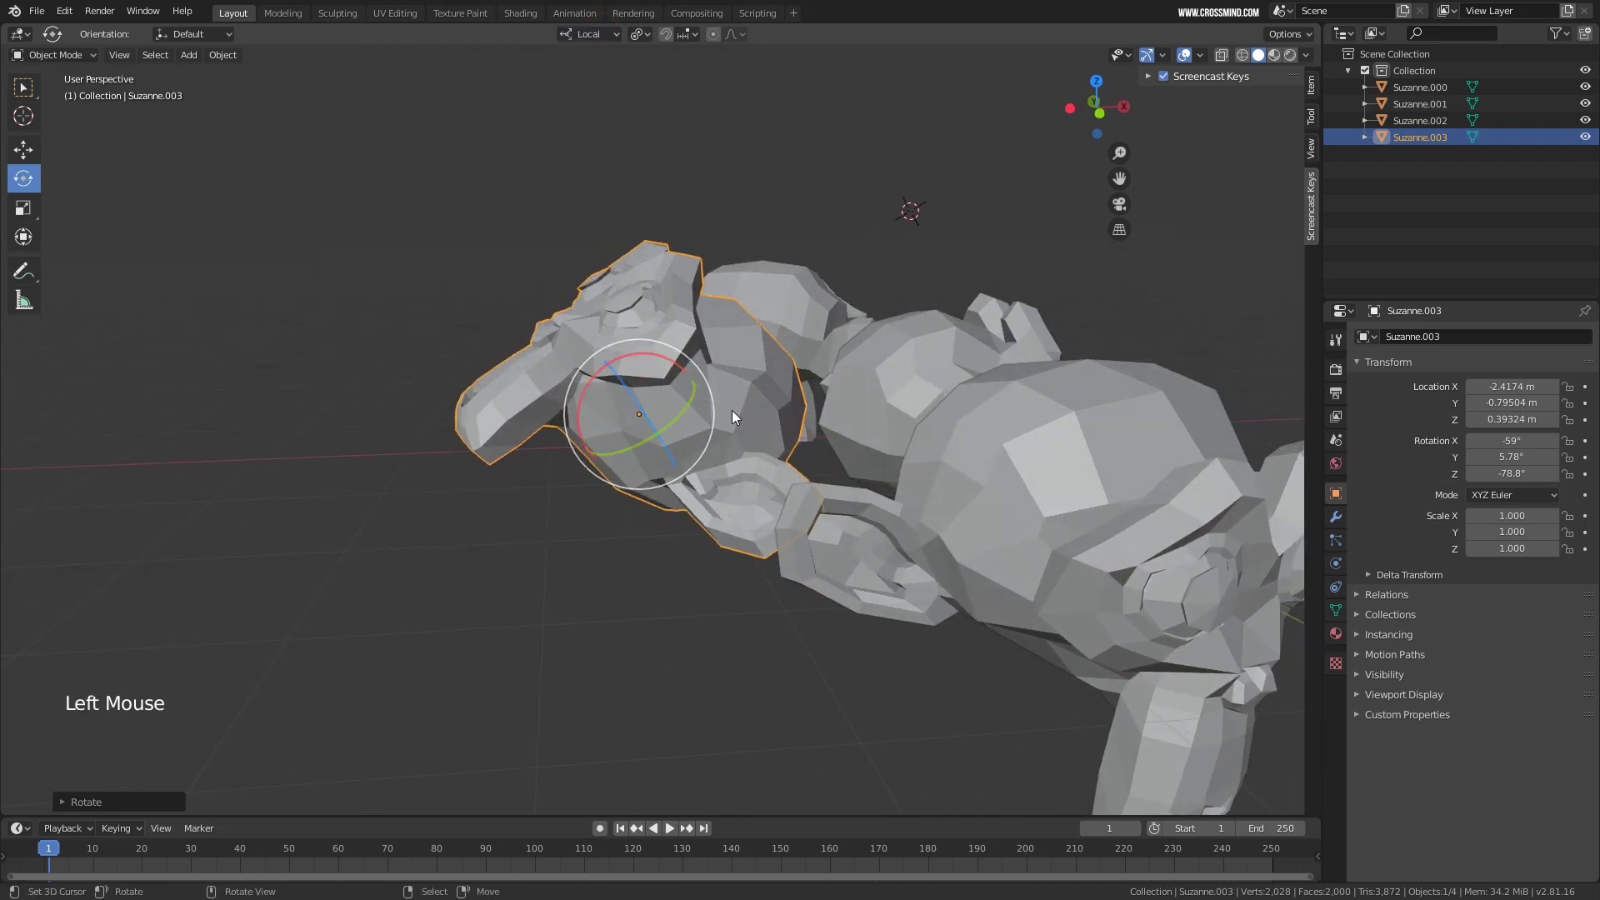
{"action": "middle_click_drag", "start_coordinate": [732, 410], "coordinate": [658, 437]}
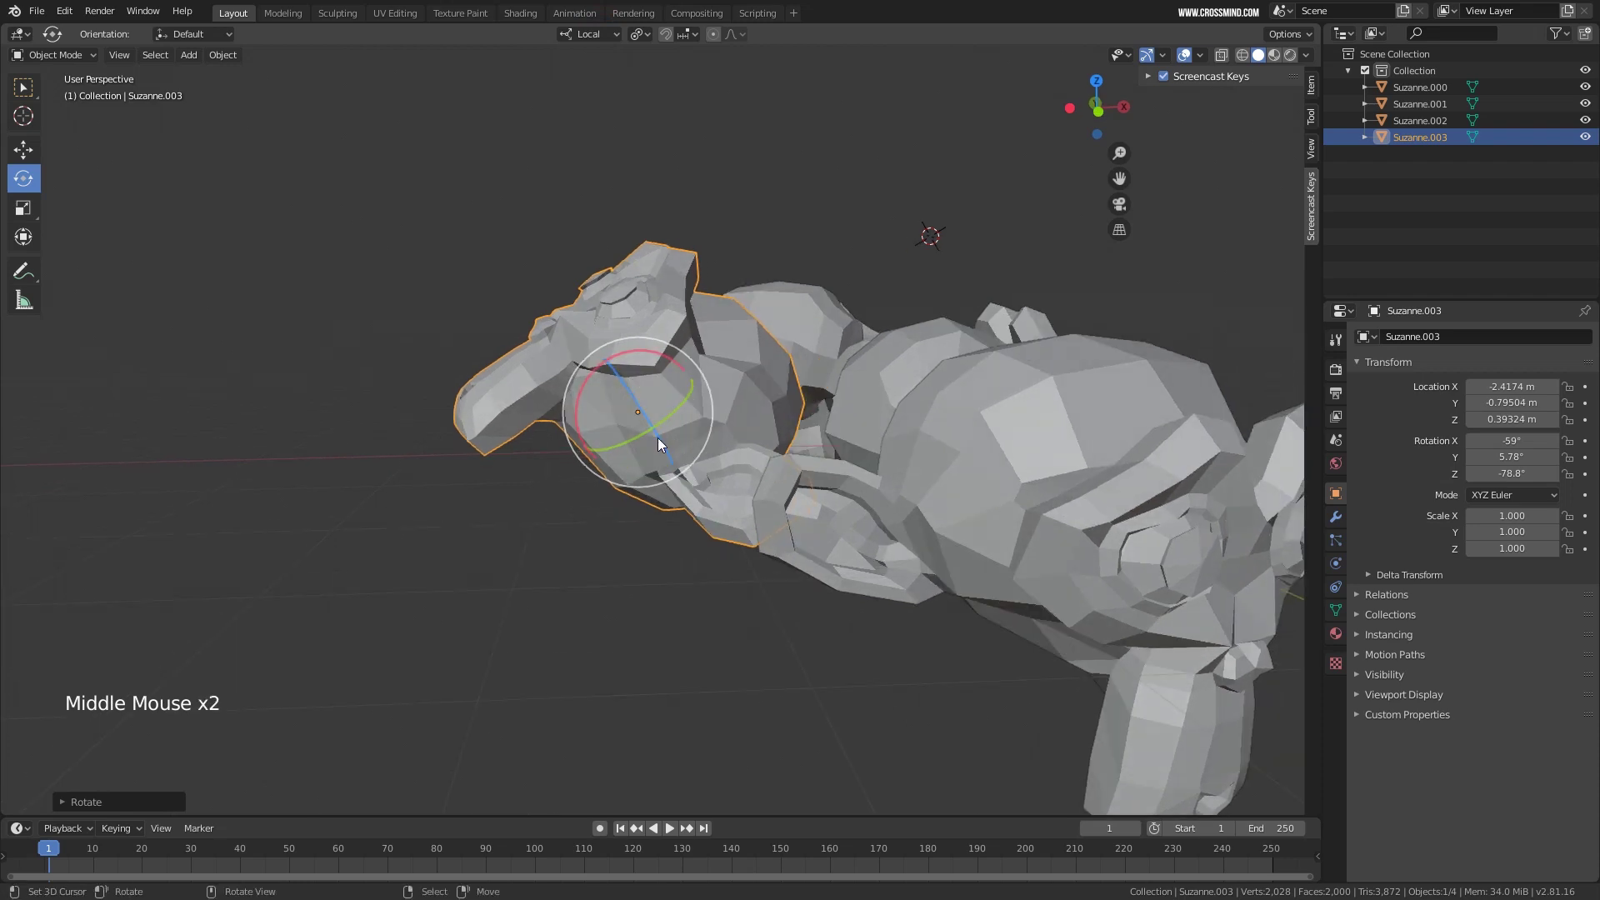
{"action": "middle_click_drag", "start_coordinate": [630, 385], "coordinate": [67, 267]}
{"action": "right_click", "coordinate": [620, 304]}
{"action": "left_click", "coordinate": [24, 149]}
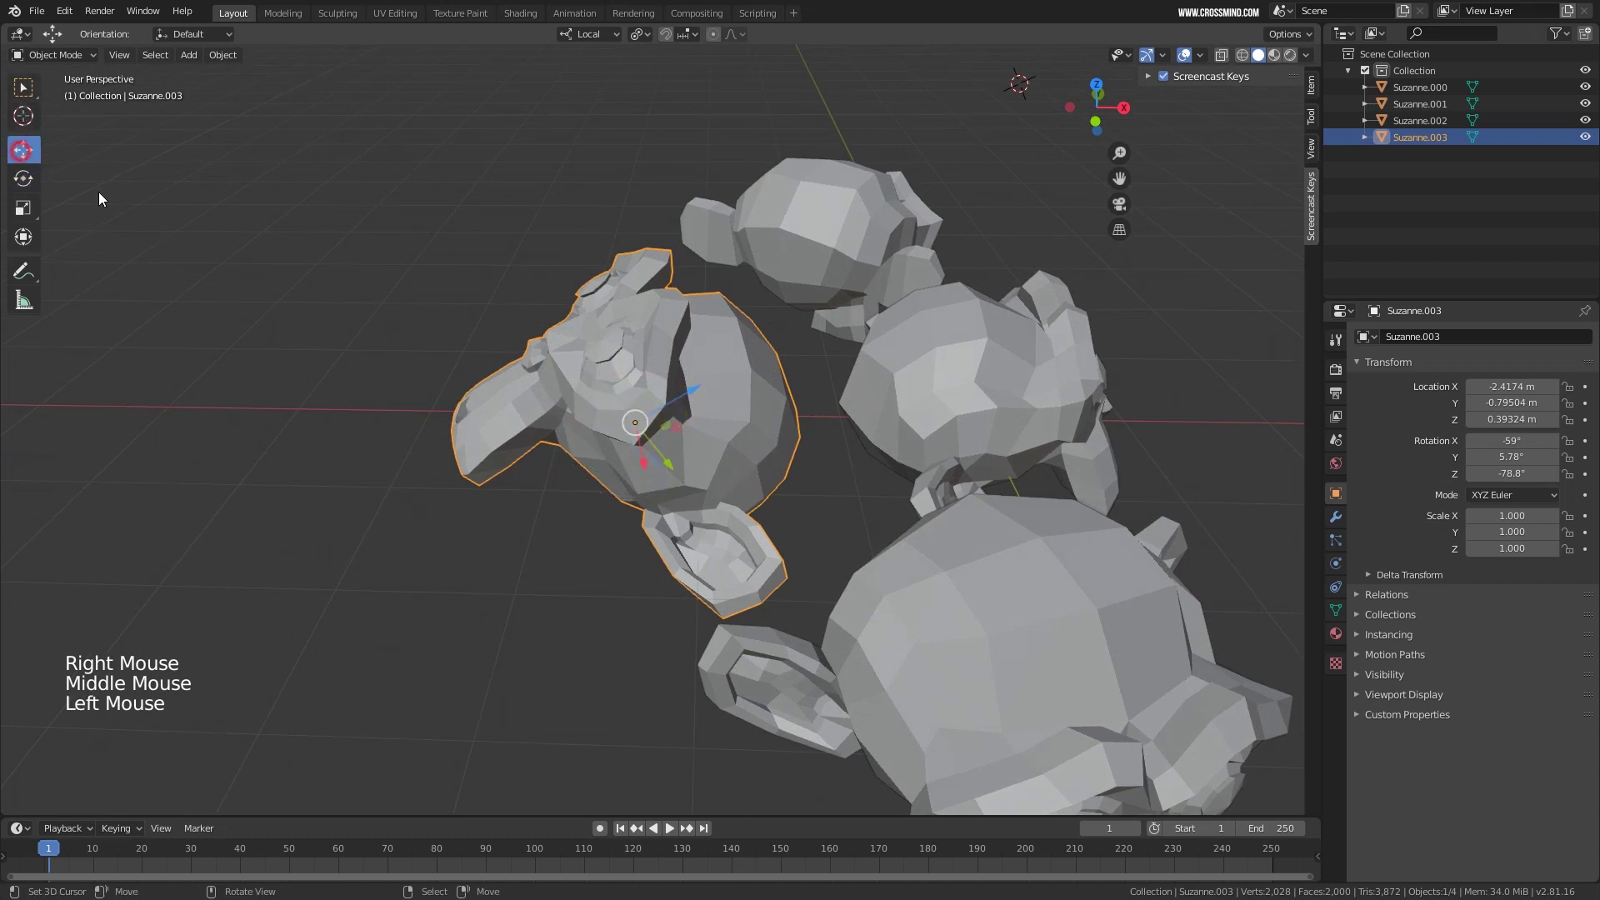
Box-select all four monkey heads and set the transform orientation to Global.
{"action": "middle_click_drag", "start_coordinate": [575, 375], "coordinate": [595, 388]}
{"action": "scroll", "coordinate": [595, 402], "scroll_direction": "down", "scroll_amount": 5}
{"action": "middle_click_drag", "start_coordinate": [922, 418], "coordinate": [953, 239]}
{"action": "key", "text": "b"}
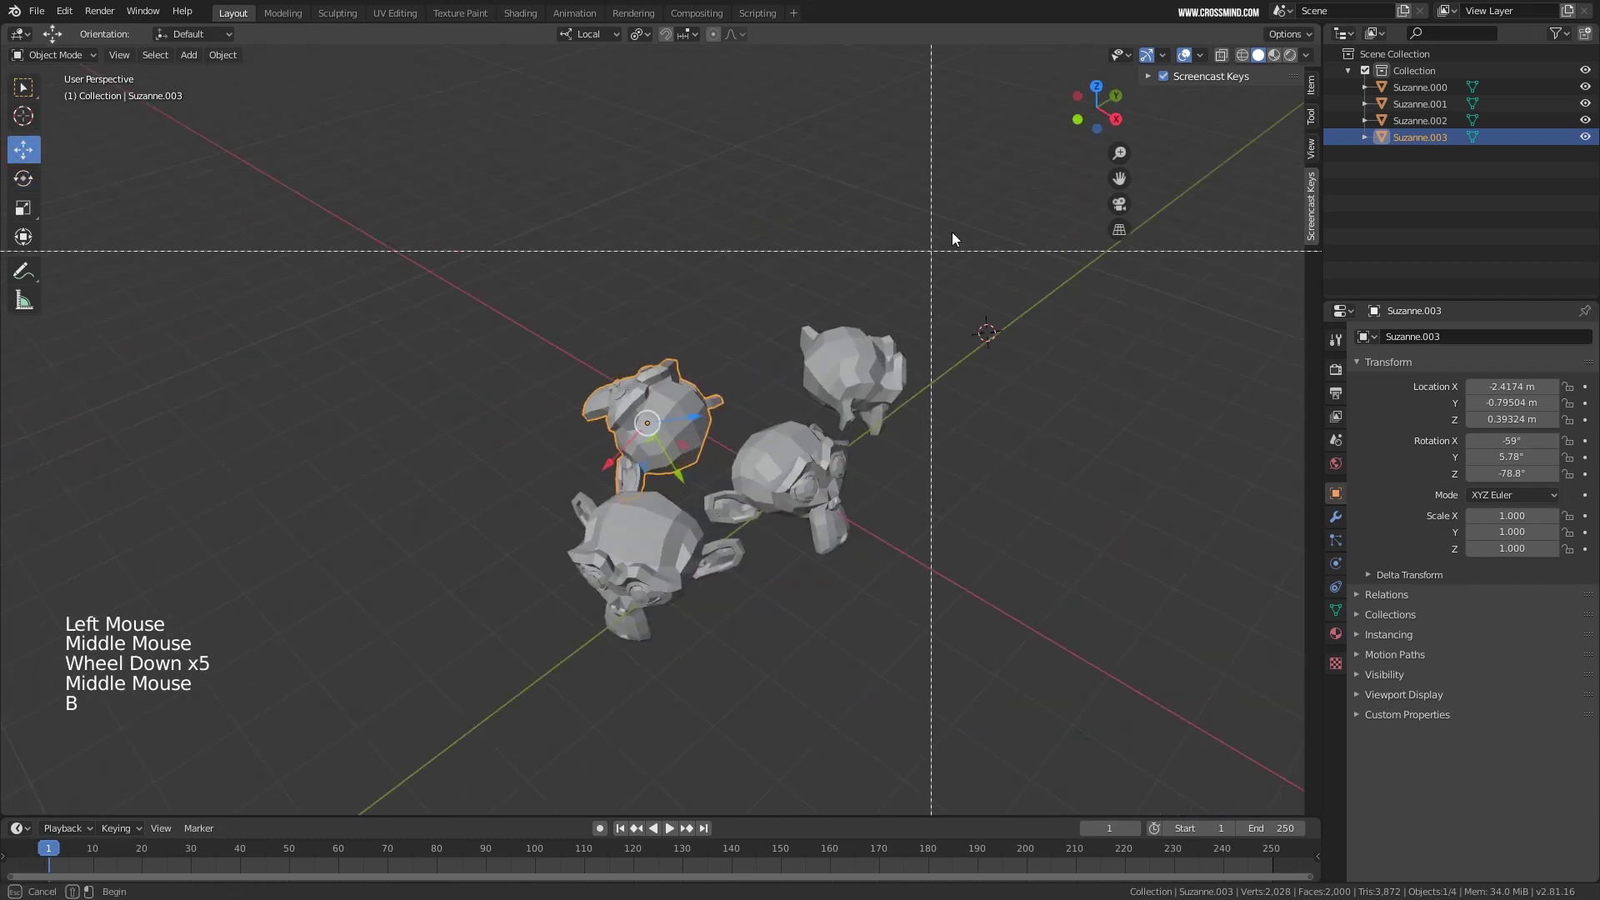
{"action": "left_click_drag", "start_coordinate": [953, 239], "coordinate": [550, 658]}
{"action": "left_click", "coordinate": [586, 37]}
{"action": "left_click", "coordinate": [573, 83]}
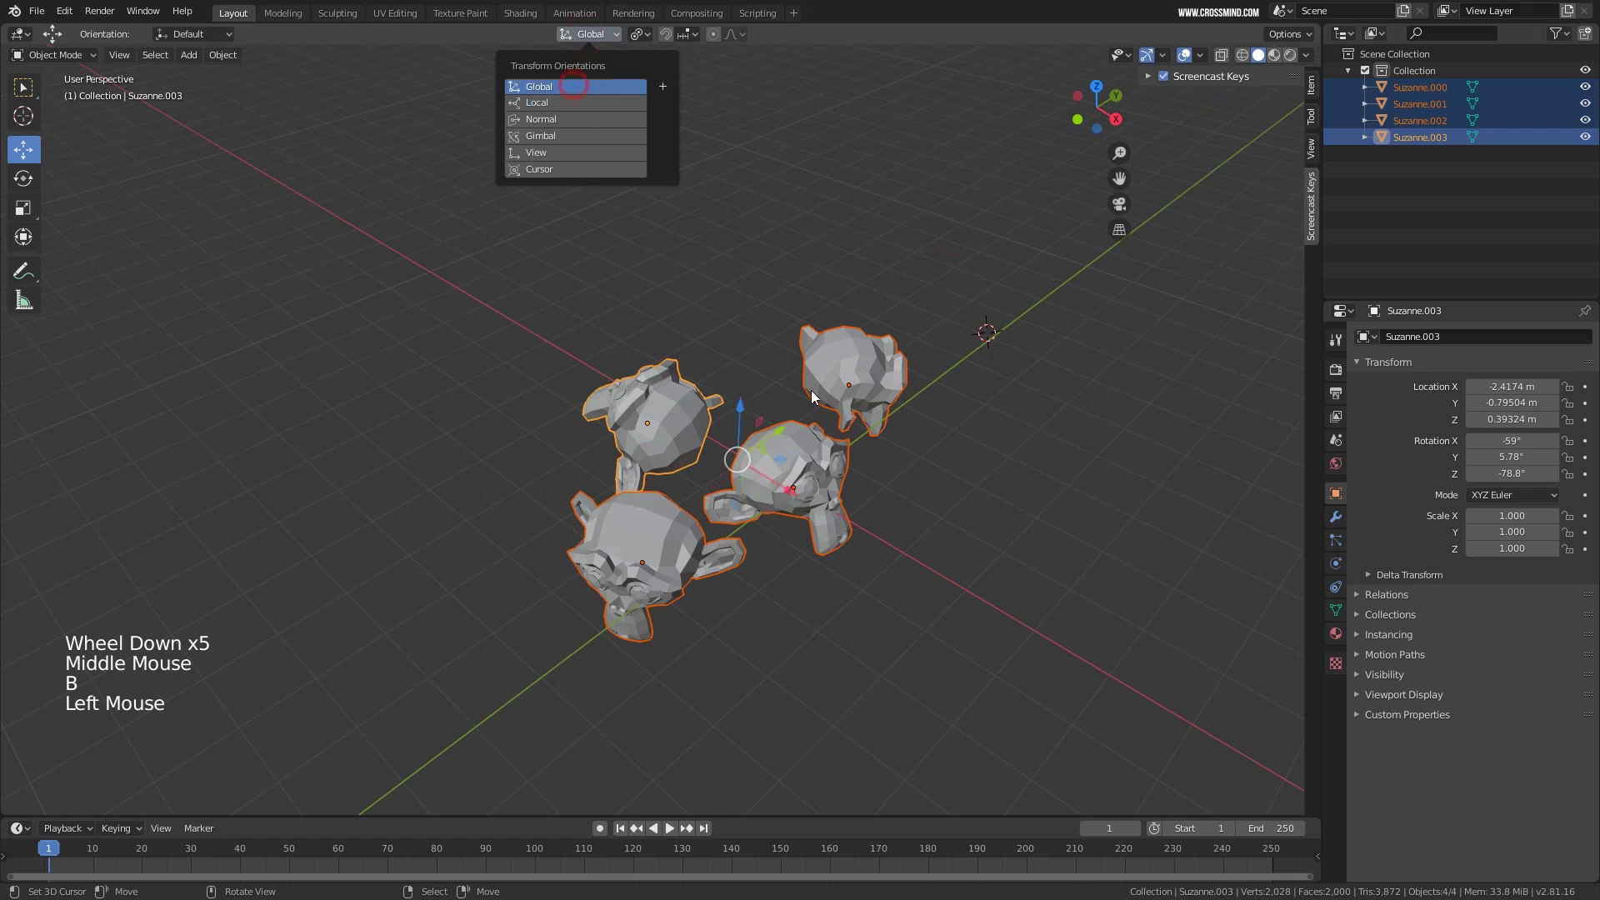
Try moving the four selected monkey heads along the global axes with the move gizmo.
{"action": "middle_click_drag", "start_coordinate": [908, 487], "coordinate": [692, 432], "text": "shift"}
{"action": "scroll", "coordinate": [836, 408], "scroll_direction": "down", "scroll_amount": 1}
{"action": "left_click_drag", "start_coordinate": [683, 353], "coordinate": [705, 413]}
{"action": "mouse_move", "coordinate": [649, 343]}
{"action": "left_mouse_down"}
{"action": "mouse_move", "coordinate": [650, 259]}
{"action": "mouse_move", "coordinate": [654, 350]}
{"action": "left_mouse_up"}
{"action": "scroll", "coordinate": [708, 387], "scroll_direction": "up", "scroll_amount": 2}
{"action": "middle_click_drag", "start_coordinate": [716, 415], "coordinate": [718, 392]}
{"action": "scroll", "coordinate": [718, 392], "scroll_direction": "up", "scroll_amount": 1}
{"action": "middle_click_drag", "start_coordinate": [719, 392], "coordinate": [704, 379]}
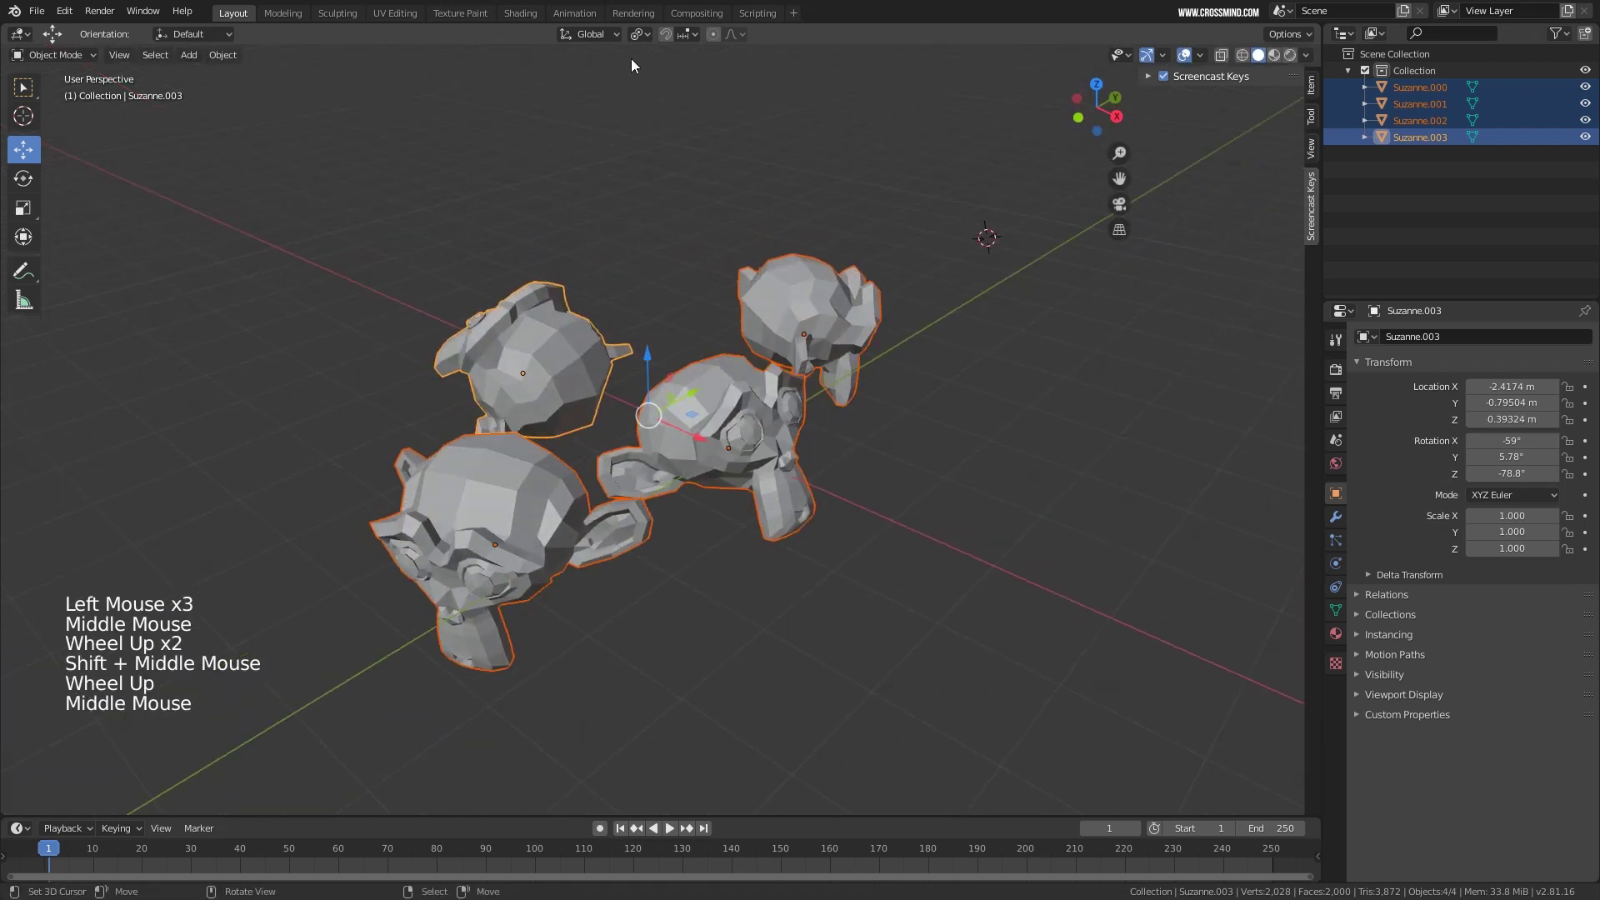
Set the transform orientation to Local and try moving the four monkey heads along the active head's local axes.
{"action": "left_click", "coordinate": [595, 35]}
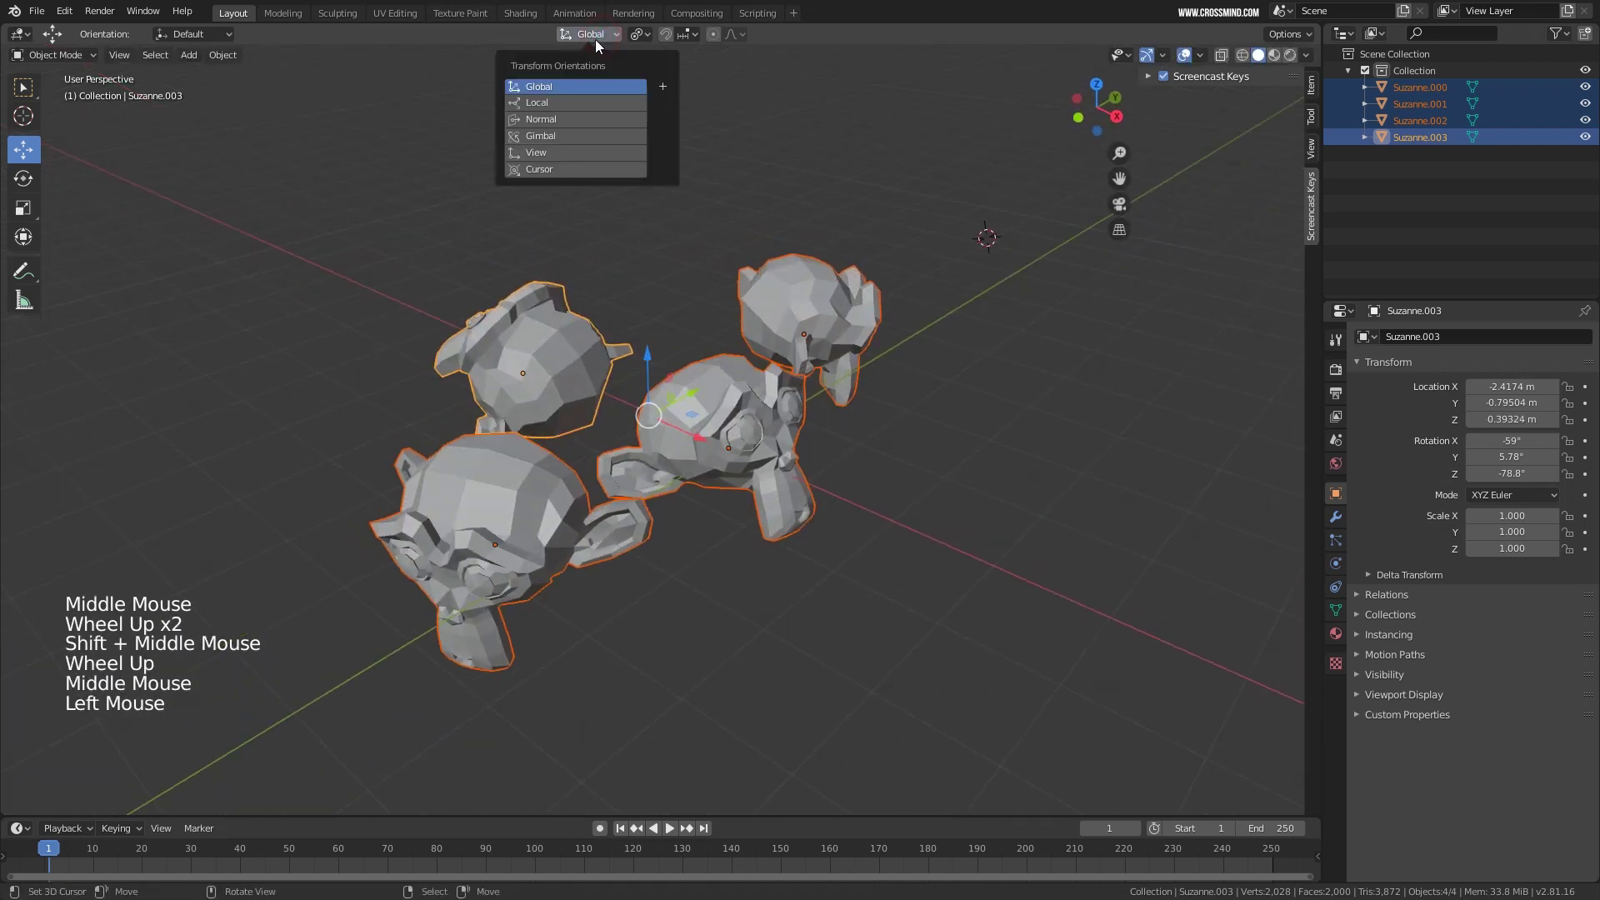
{"action": "left_click", "coordinate": [547, 101]}
{"action": "scroll", "coordinate": [672, 460], "scroll_direction": "down", "scroll_amount": 1}
{"action": "middle_click_drag", "start_coordinate": [672, 461], "coordinate": [697, 402]}
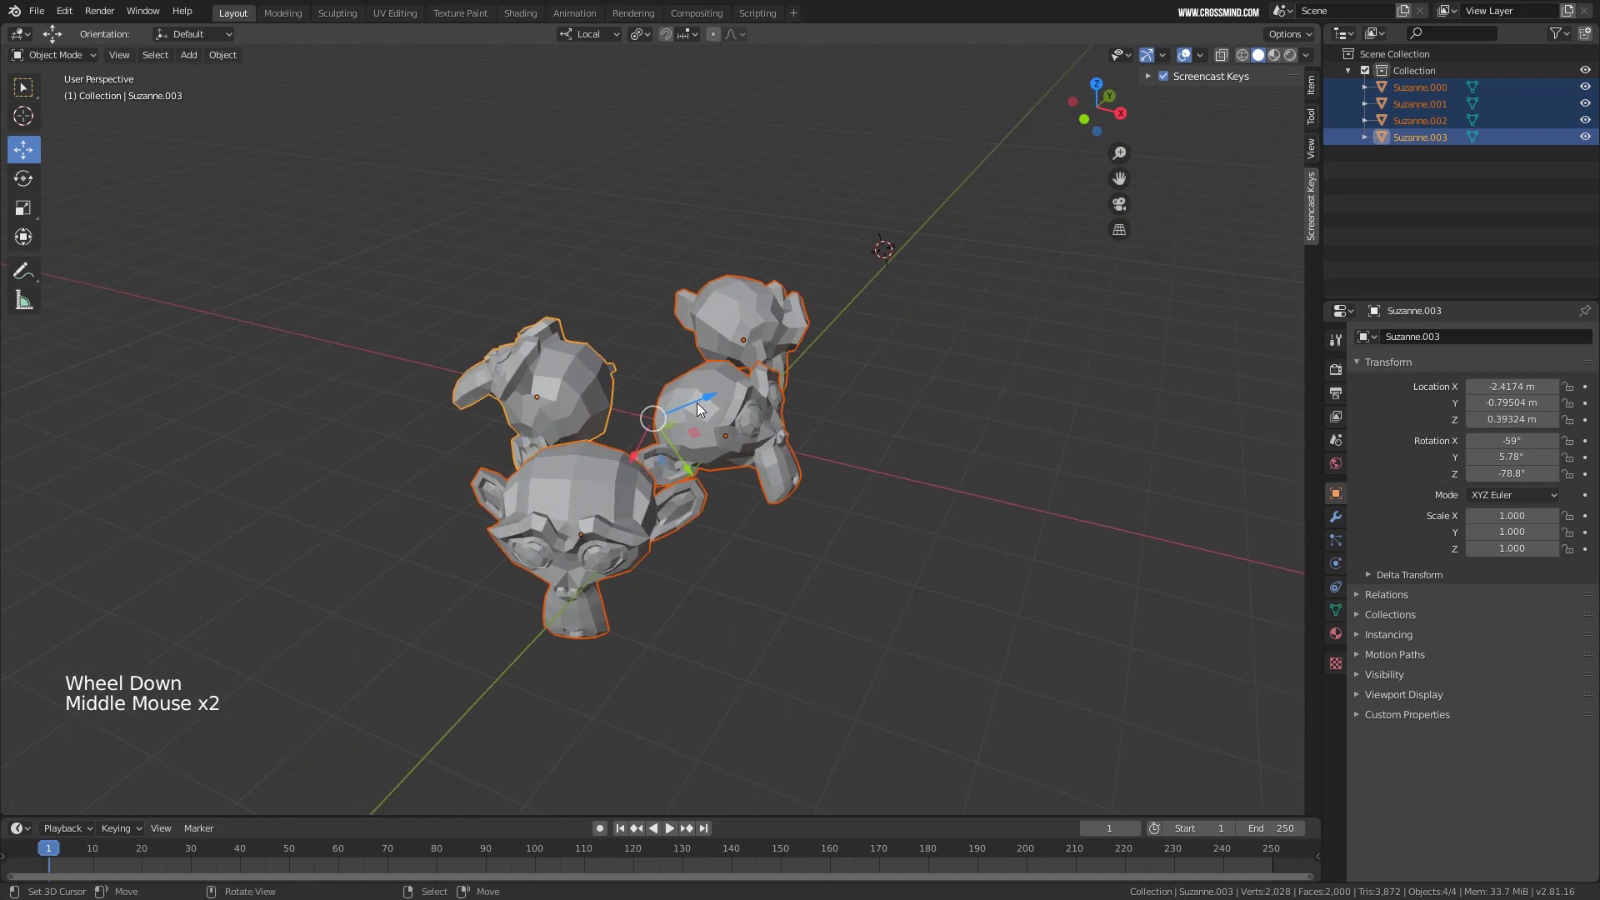
{"action": "mouse_move", "coordinate": [697, 402]}
{"action": "left_mouse_down"}
{"action": "mouse_move", "coordinate": [1064, 410]}
{"action": "mouse_move", "coordinate": [516, 413]}
{"action": "mouse_move", "coordinate": [660, 397]}
{"action": "mouse_move", "coordinate": [652, 455]}
{"action": "mouse_move", "coordinate": [733, 500]}
{"action": "mouse_move", "coordinate": [833, 658]}
{"action": "mouse_move", "coordinate": [634, 417]}
{"action": "mouse_move", "coordinate": [780, 585]}
{"action": "mouse_move", "coordinate": [618, 477]}
{"action": "mouse_move", "coordinate": [605, 509]}
{"action": "mouse_move", "coordinate": [725, 460]}
{"action": "left_mouse_up"}
{"action": "middle_click_drag", "start_coordinate": [725, 460], "coordinate": [604, 33]}
{"action": "middle_click_drag", "start_coordinate": [728, 359], "coordinate": [749, 359]}
{"action": "left_click_drag", "start_coordinate": [689, 403], "coordinate": [748, 453]}
{"action": "right_click", "coordinate": [751, 452]}
Move and rotate individual monkey heads, placing the rear one at about -2.47 m X, -0.37 m Y and 0.43 m Z.
{"action": "middle_click_drag", "start_coordinate": [748, 453], "coordinate": [688, 458]}
{"action": "right_click", "coordinate": [850, 400]}
{"action": "middle_click_drag", "start_coordinate": [807, 442], "coordinate": [847, 444]}
{"action": "key", "text": "g"}
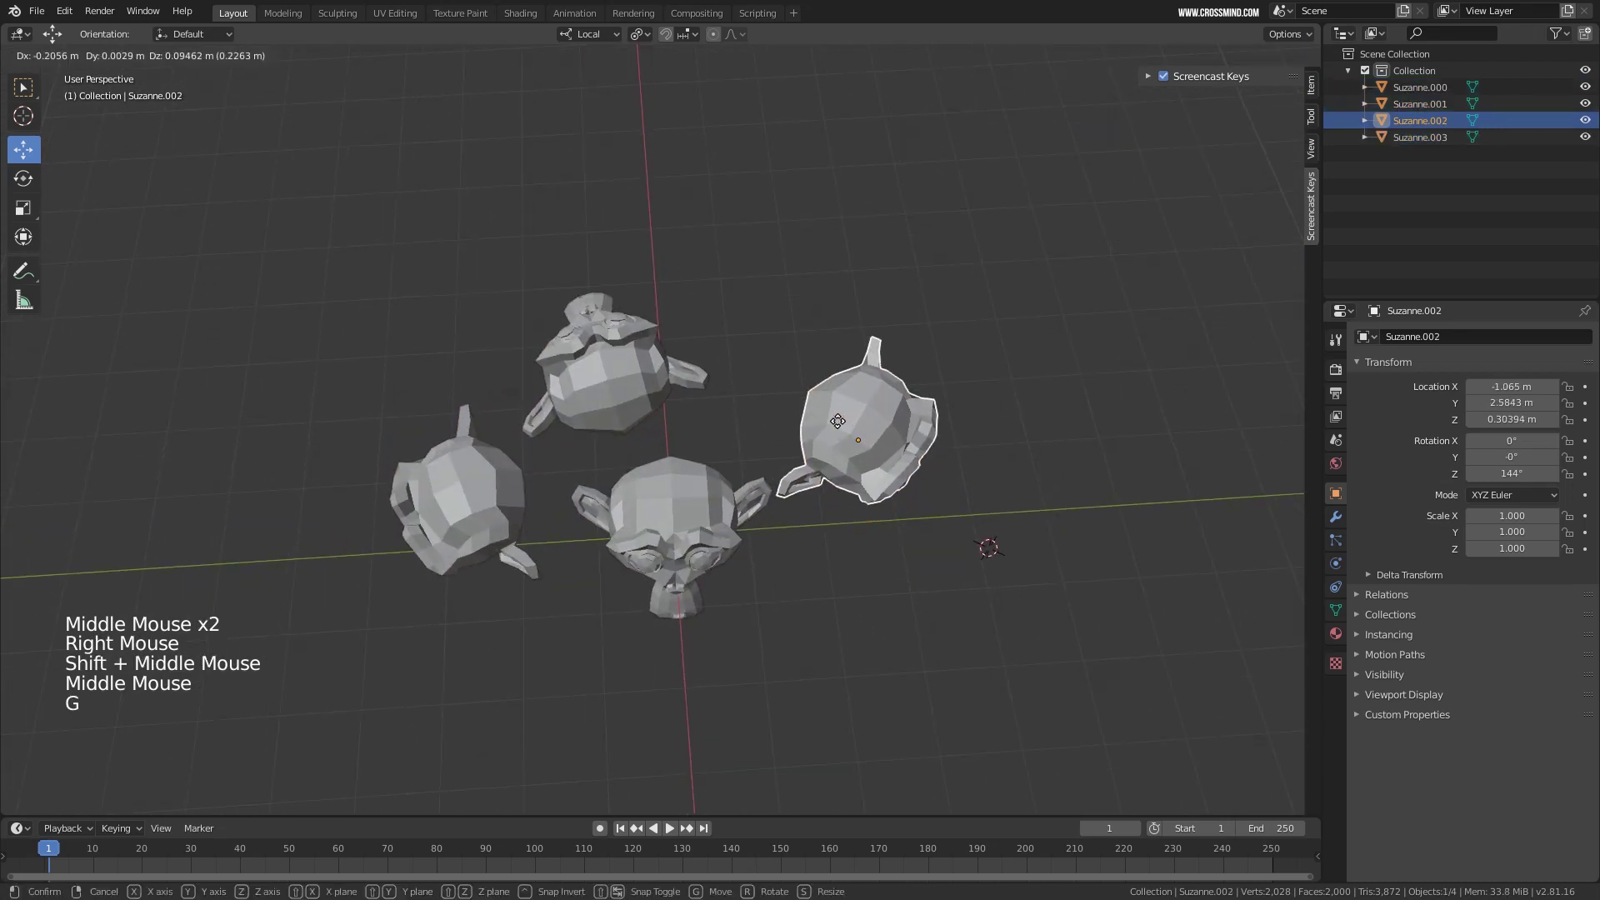
{"action": "key", "text": "Escape"}
{"action": "key", "text": "r"}
{"action": "key", "text": "g"}
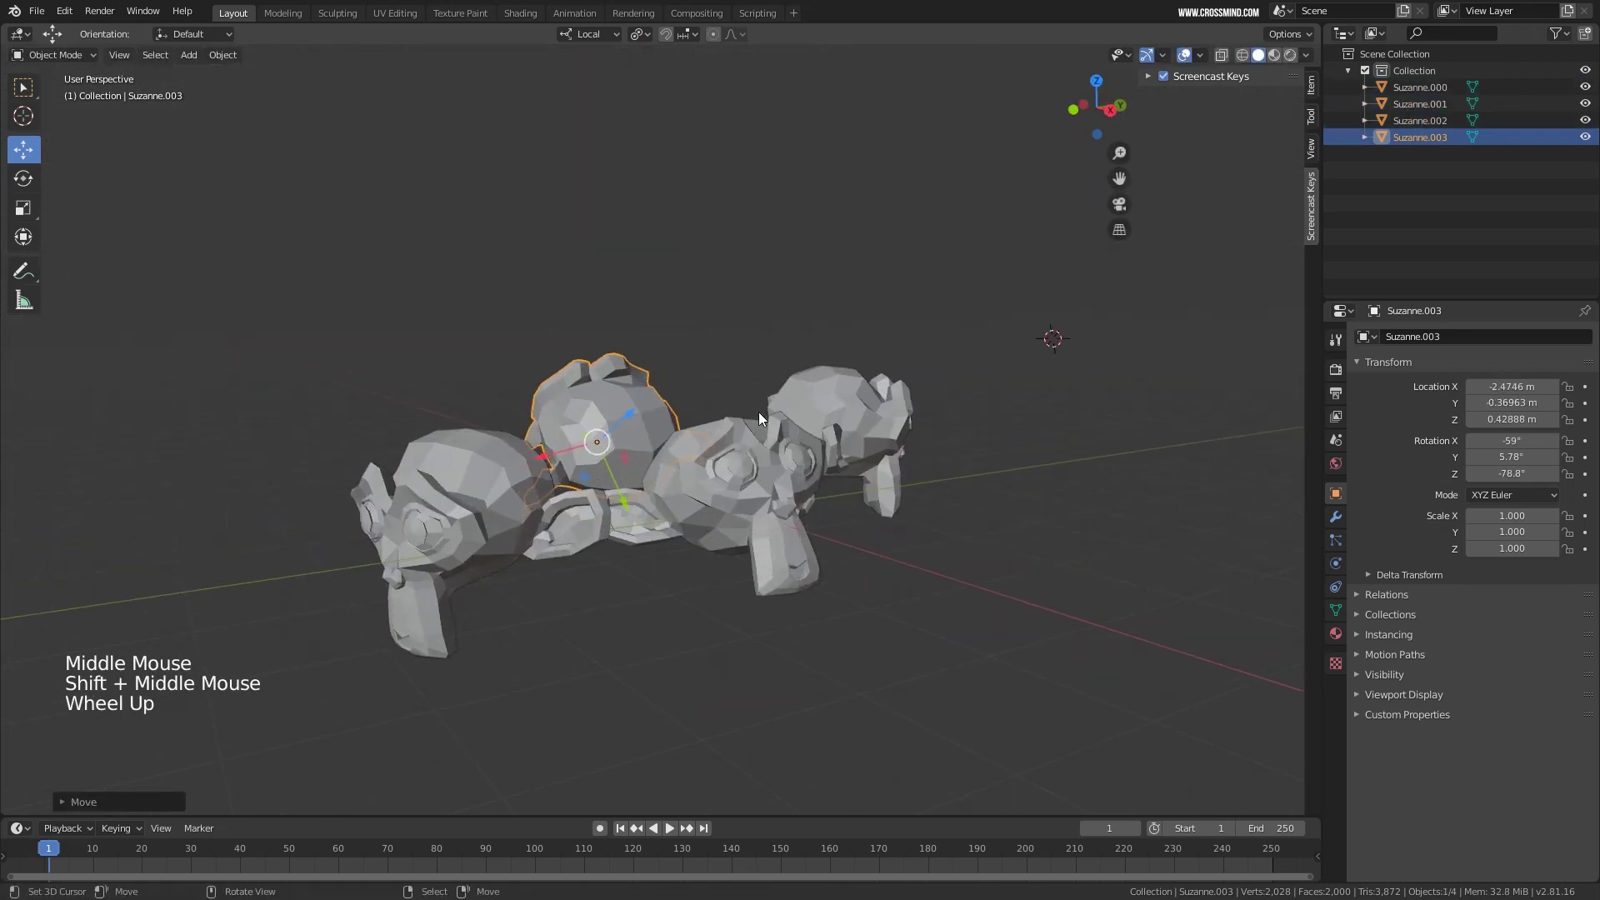
Review the transform orientation and pivot point options, and box-select all four monkey heads.
{"action": "left_click", "coordinate": [600, 37]}
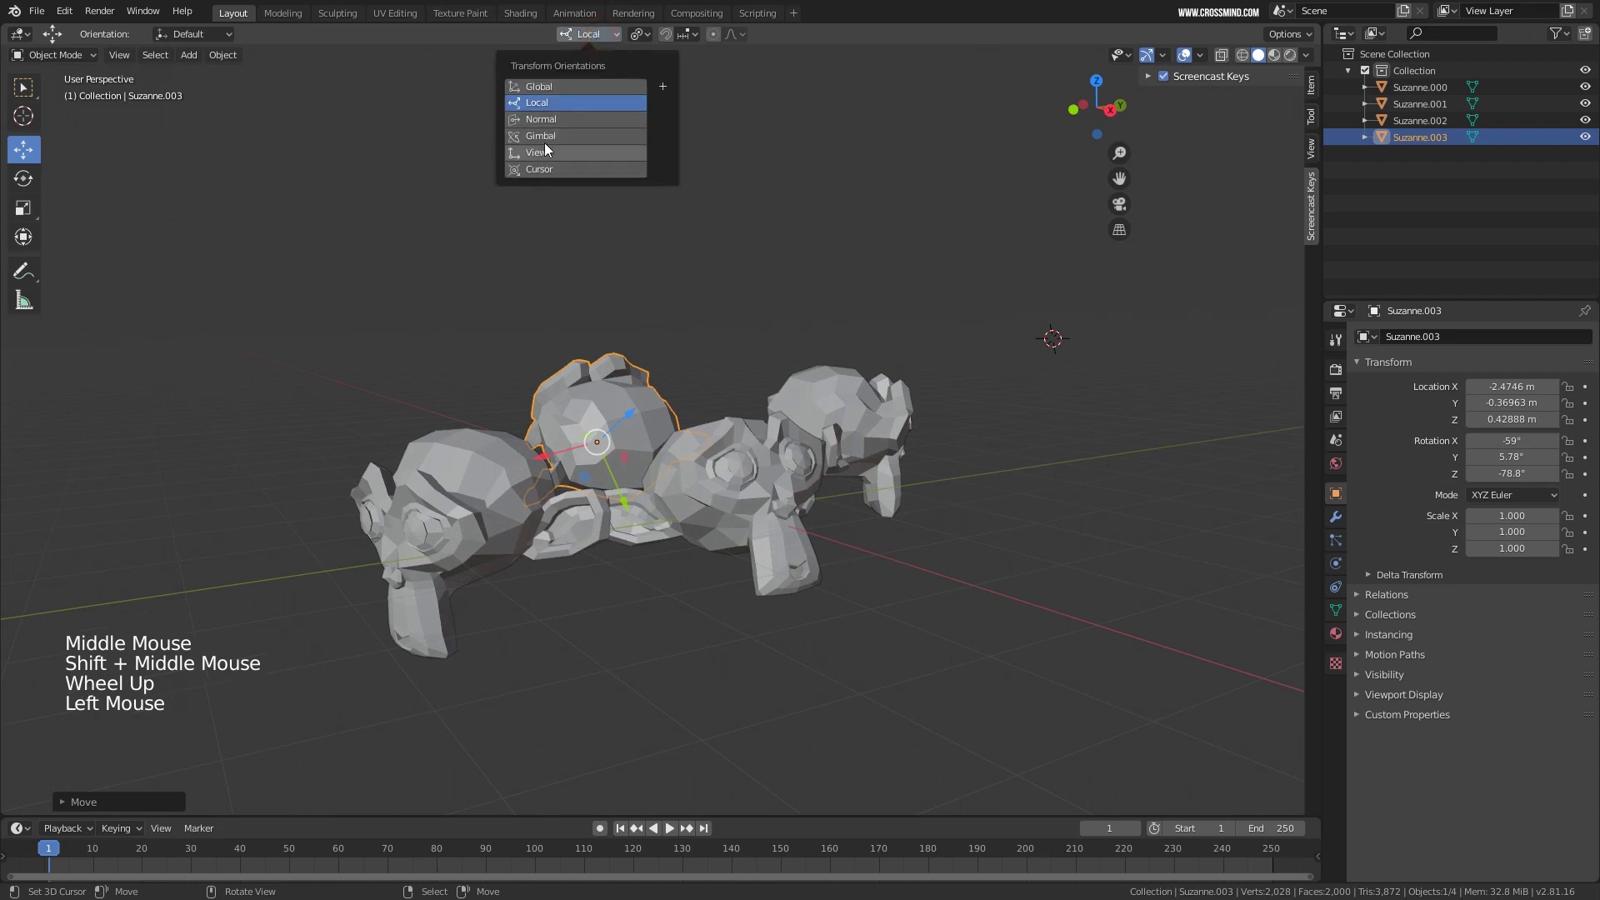
{"action": "left_click", "coordinate": [642, 36]}
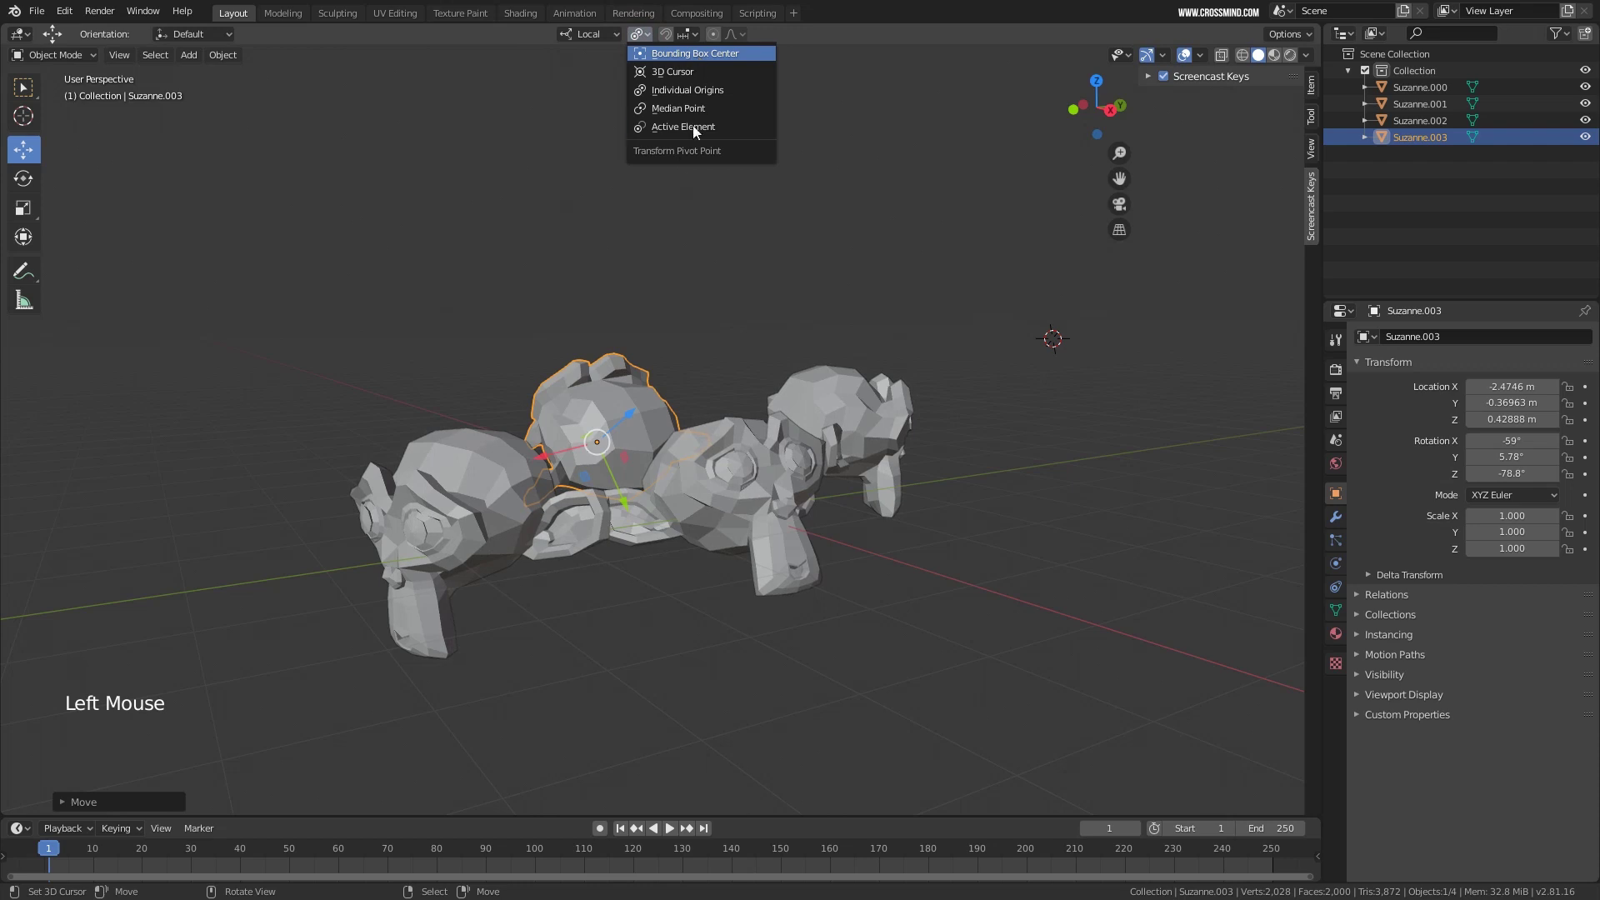
{"action": "middle_click_drag", "start_coordinate": [947, 437], "coordinate": [932, 453]}
{"action": "right_click", "coordinate": [935, 456]}
{"action": "scroll", "coordinate": [931, 452], "scroll_direction": "down", "scroll_amount": 2}
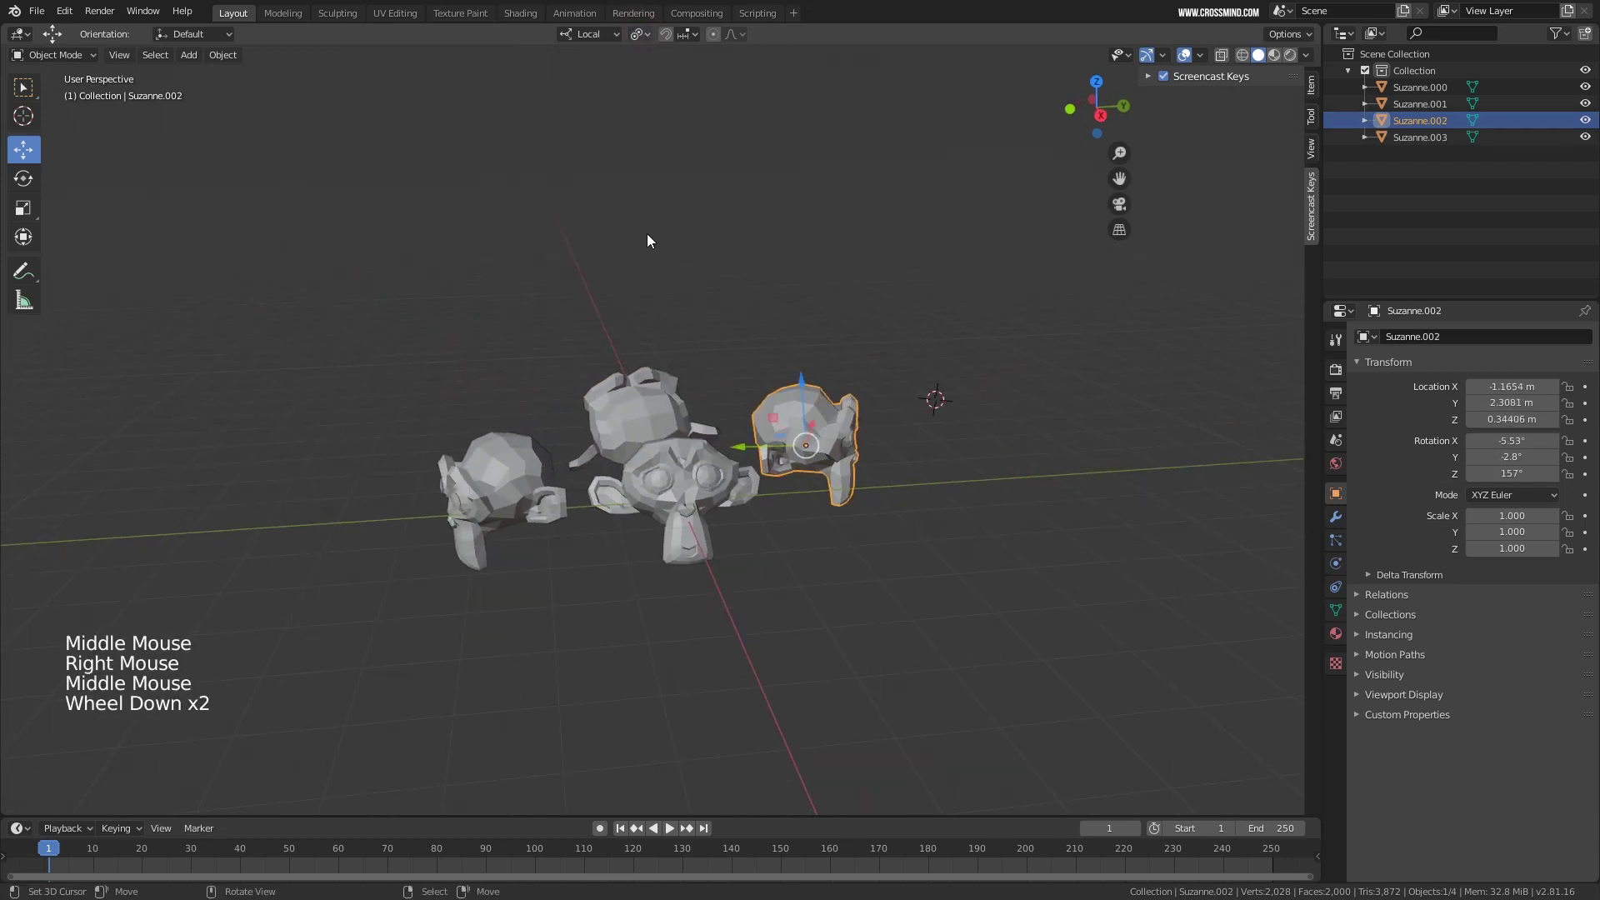
{"action": "key", "text": "b"}
{"action": "left_click_drag", "start_coordinate": [246, 242], "coordinate": [1045, 678]}
{"action": "middle_click_drag", "start_coordinate": [868, 468], "coordinate": [430, 85]}
Set the transform orientation to Global, switch to the Select Box tool and try rotating the four heads.
{"action": "key", "text": "r"}
{"action": "left_click", "coordinate": [589, 34]}
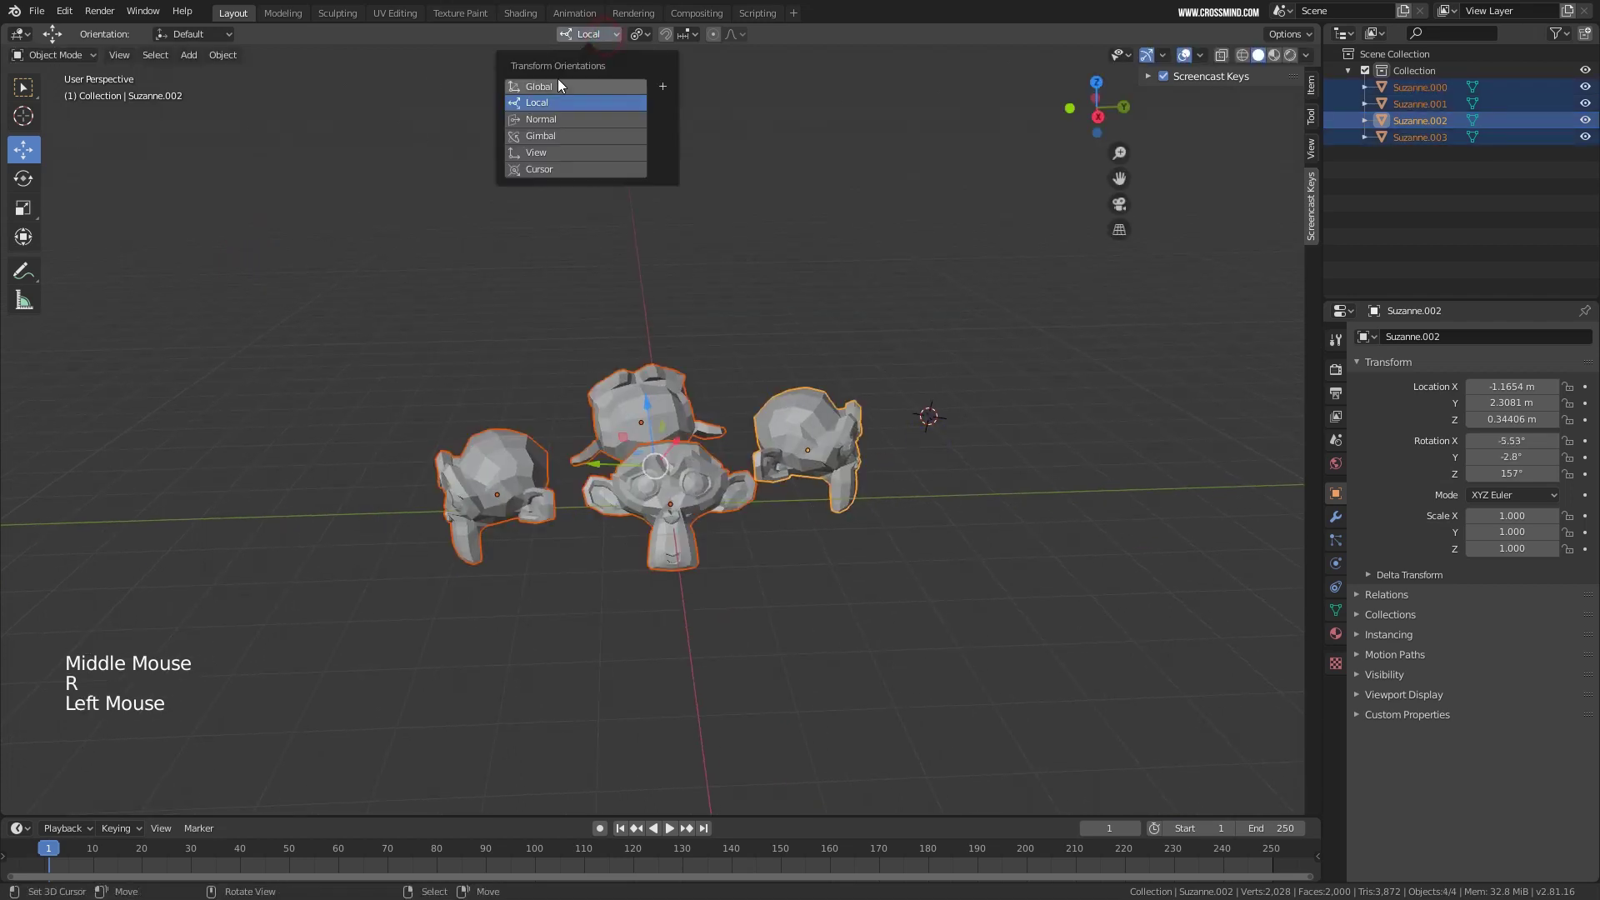
{"action": "left_click", "coordinate": [558, 77]}
{"action": "middle_click", "coordinate": [871, 528]}
{"action": "scroll", "coordinate": [871, 522], "scroll_direction": "up", "scroll_amount": 1}
{"action": "middle_click_drag", "start_coordinate": [872, 522], "coordinate": [833, 483]}
{"action": "left_click", "coordinate": [23, 89]}
{"action": "key", "text": "r"}
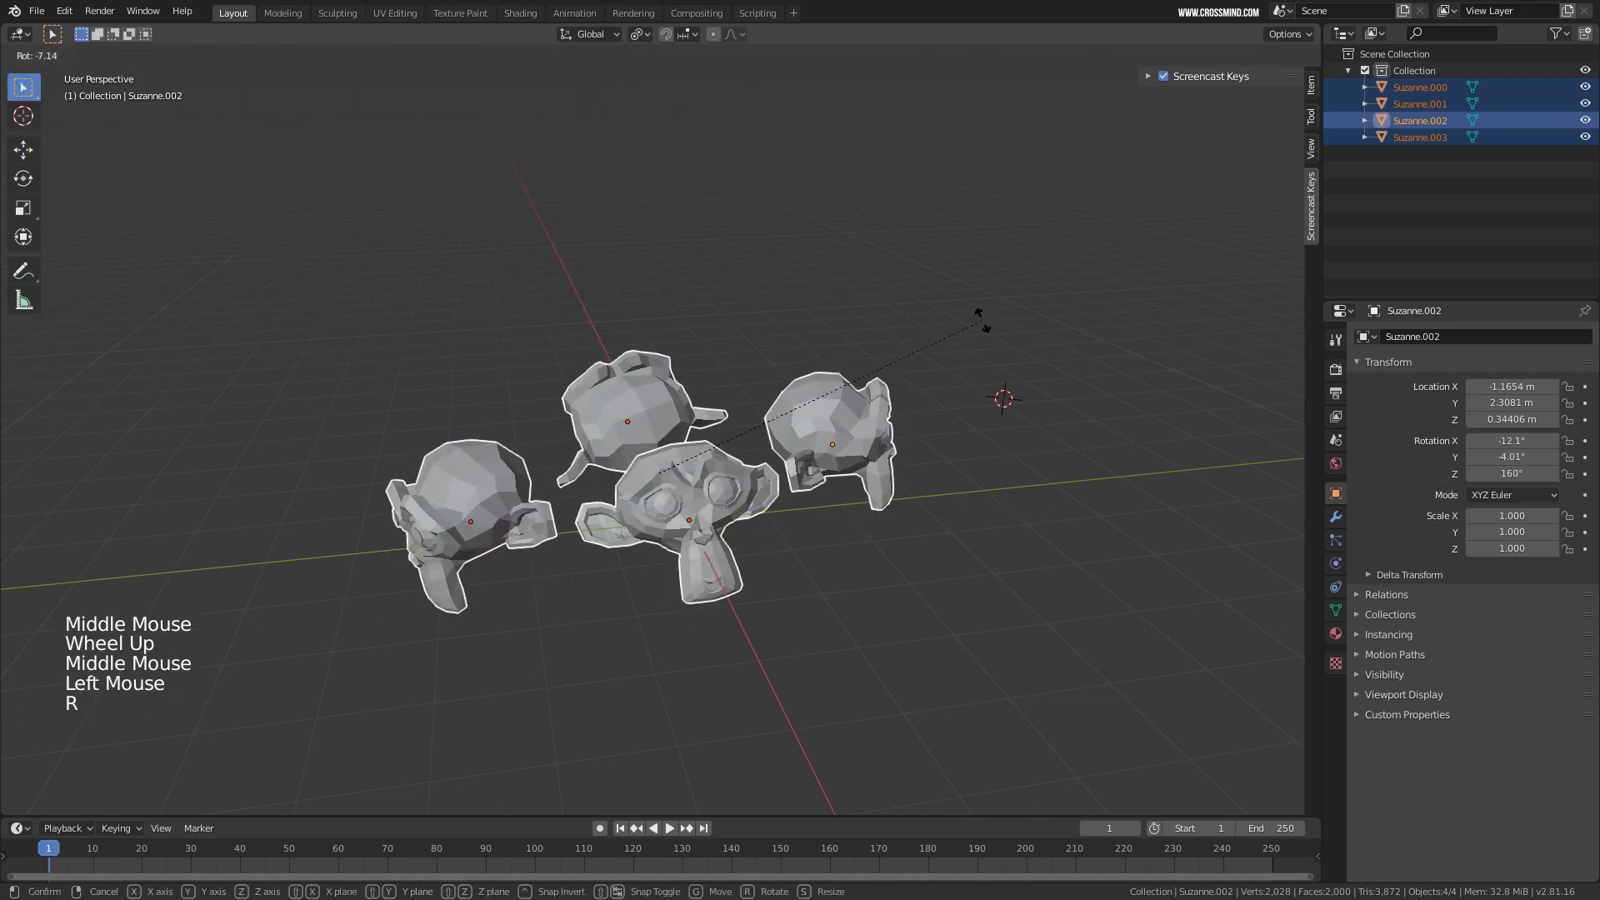
{"action": "key", "text": "Escape"}
Set the transform pivot point to Bounding Box Center and try rotating the four heads around it.
{"action": "left_click", "coordinate": [650, 35]}
{"action": "left_click", "coordinate": [687, 90]}
{"action": "key", "text": "r"}
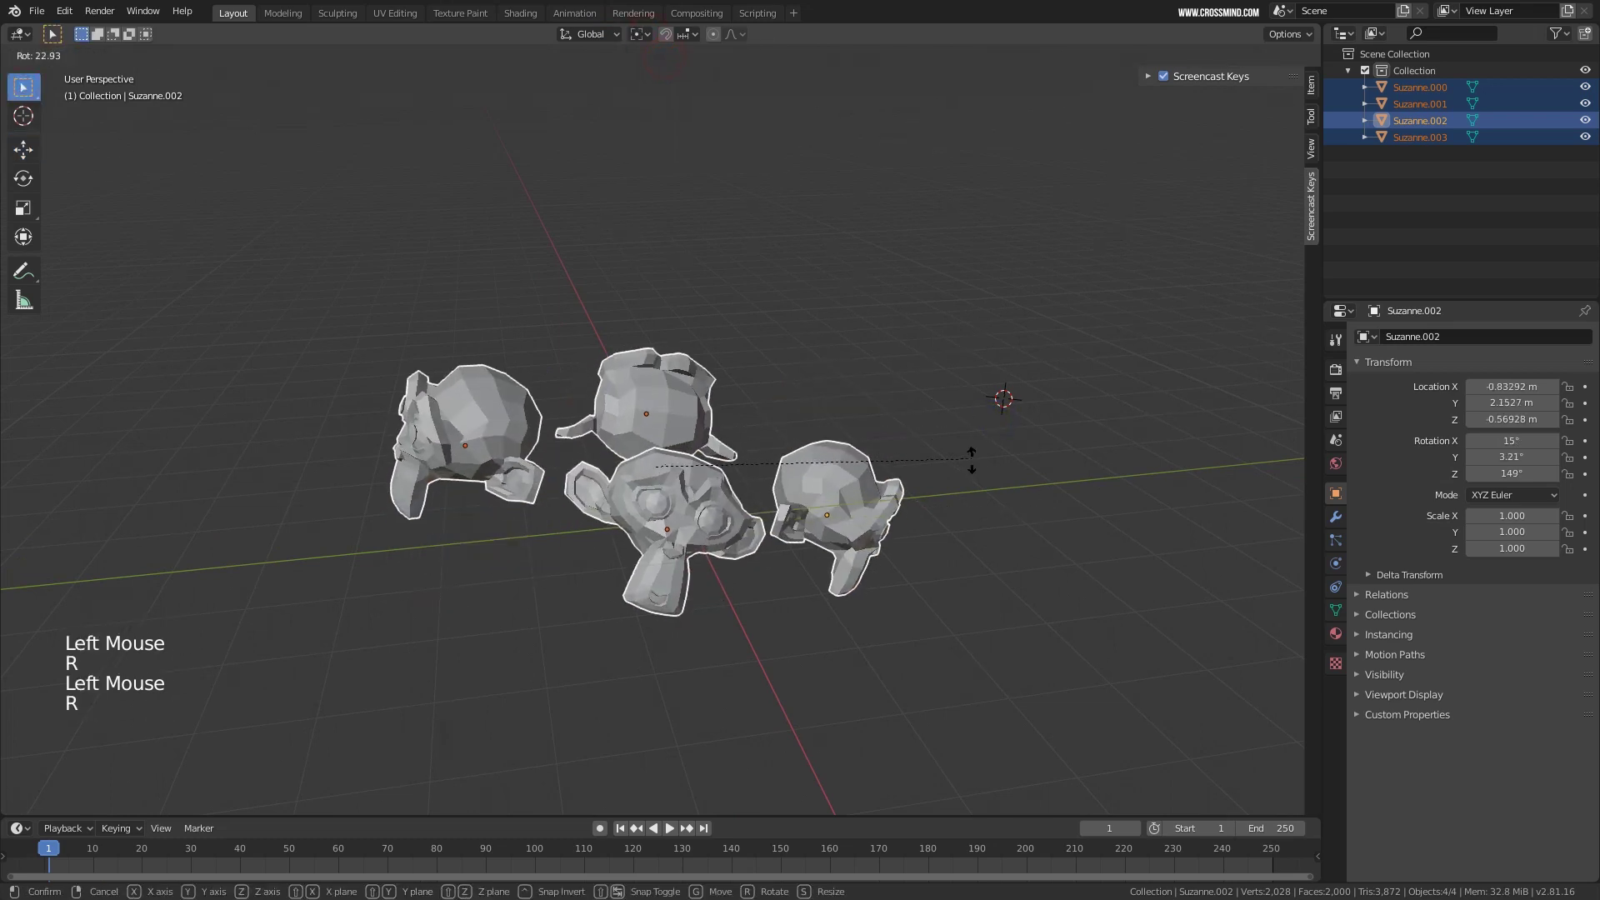
{"action": "left_click", "coordinate": [721, 486]}
{"action": "middle_click_drag", "start_coordinate": [721, 487], "coordinate": [678, 452]}
{"action": "key", "text": "r"}
{"action": "left_click", "coordinate": [903, 547]}
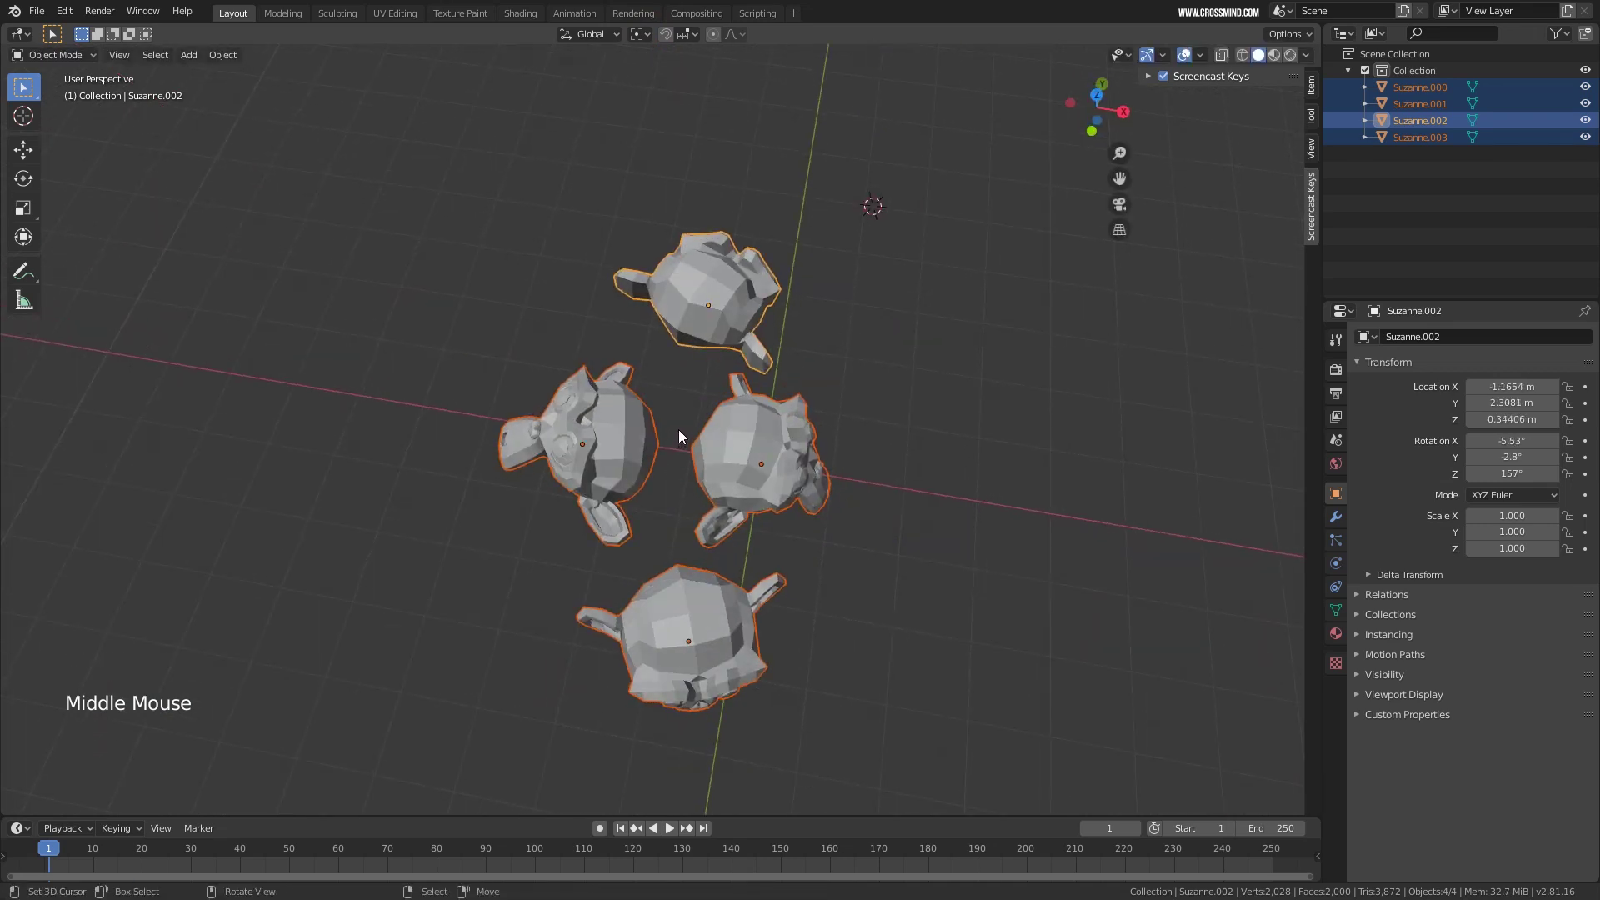
Try rotating and scaling the four monkey heads about their bounding box center from other viewing angles.
{"action": "middle_click_drag", "start_coordinate": [768, 528], "coordinate": [635, 411]}
{"action": "key", "text": "r"}
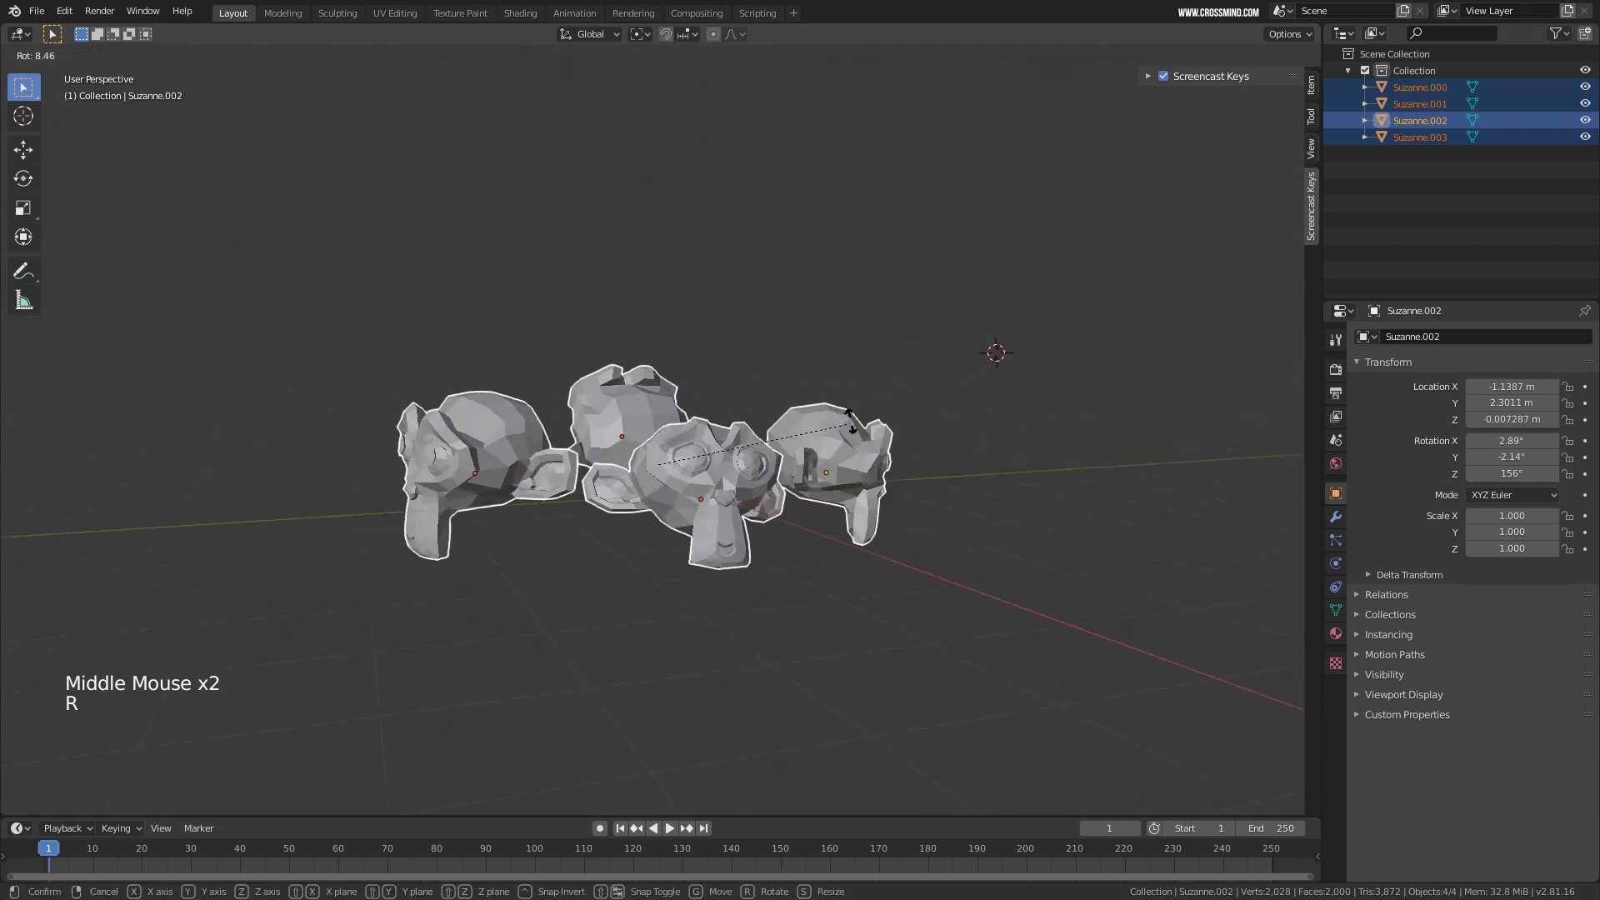
{"action": "left_click", "coordinate": [848, 401]}
{"action": "middle_click_drag", "start_coordinate": [848, 402], "coordinate": [904, 383]}
{"action": "scroll", "coordinate": [662, 452], "scroll_direction": "down", "scroll_amount": 2}
{"action": "key", "text": "r"}
{"action": "right_click", "coordinate": [908, 382]}
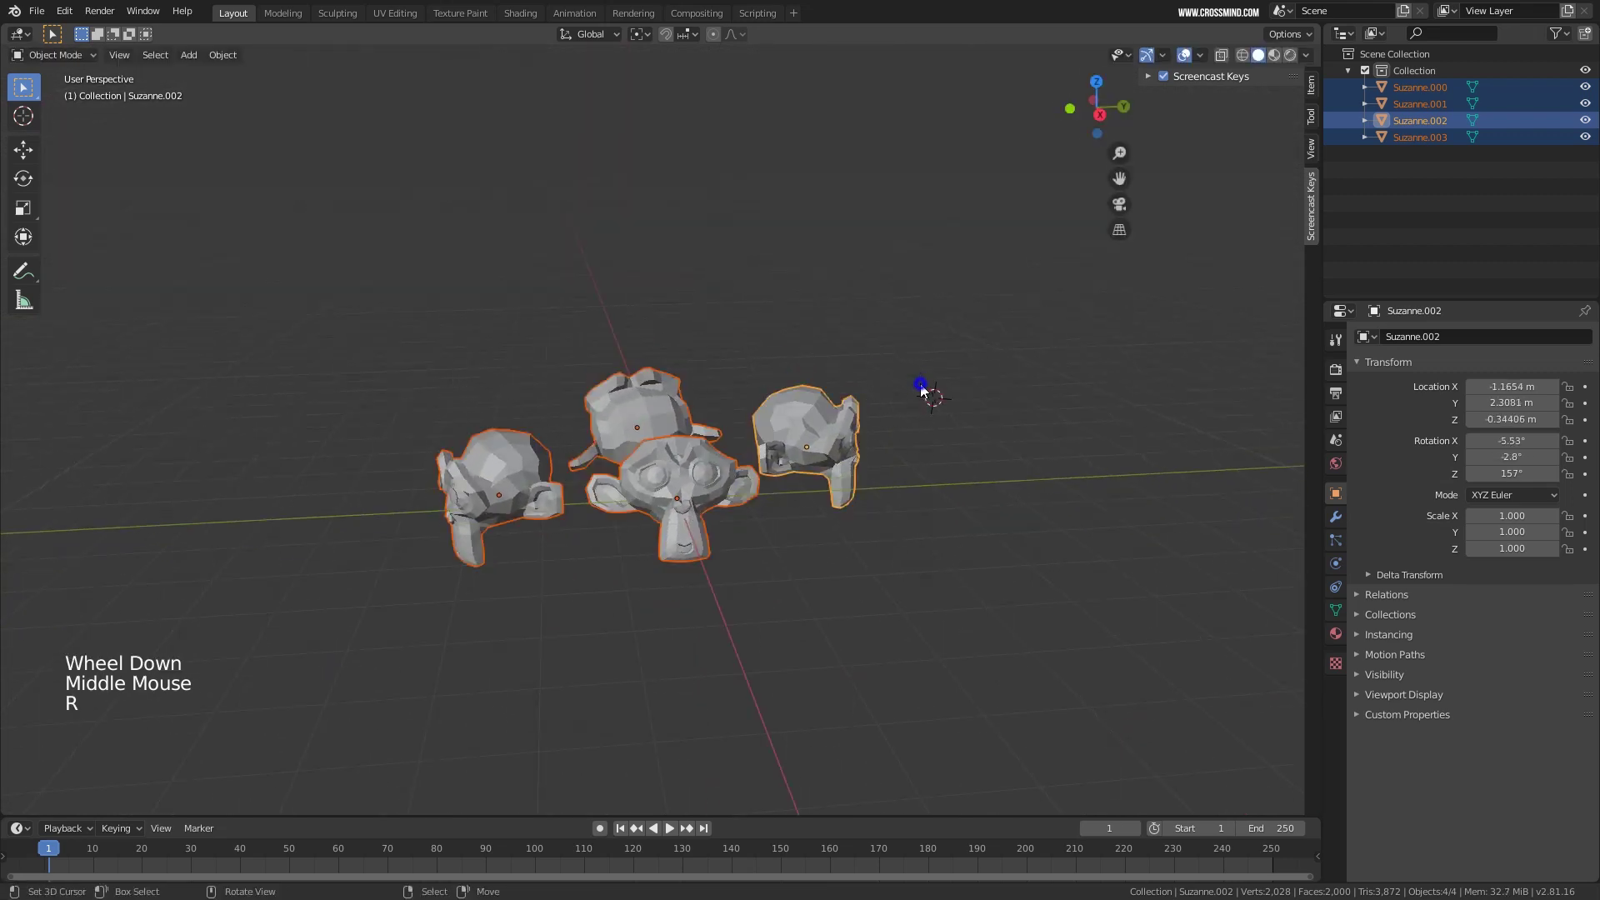
{"action": "key", "text": "s"}
{"action": "right_click", "coordinate": [964, 463]}
{"action": "scroll", "coordinate": [780, 370], "scroll_direction": "up", "scroll_amount": 1}
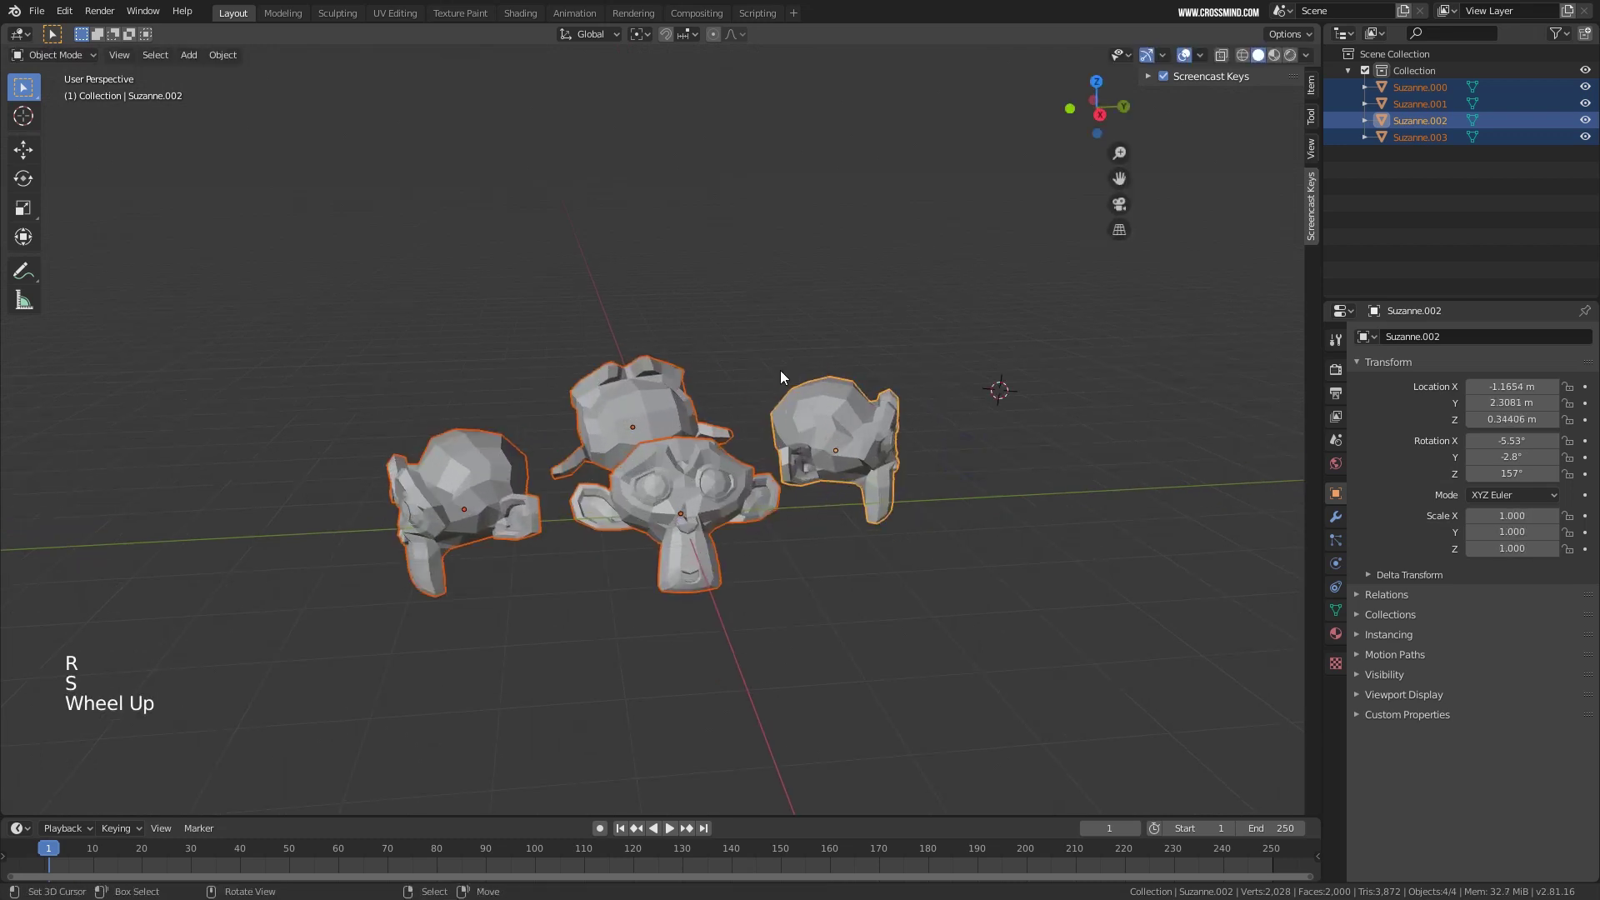
{"action": "middle_click_drag", "start_coordinate": [780, 370], "coordinate": [658, 15]}
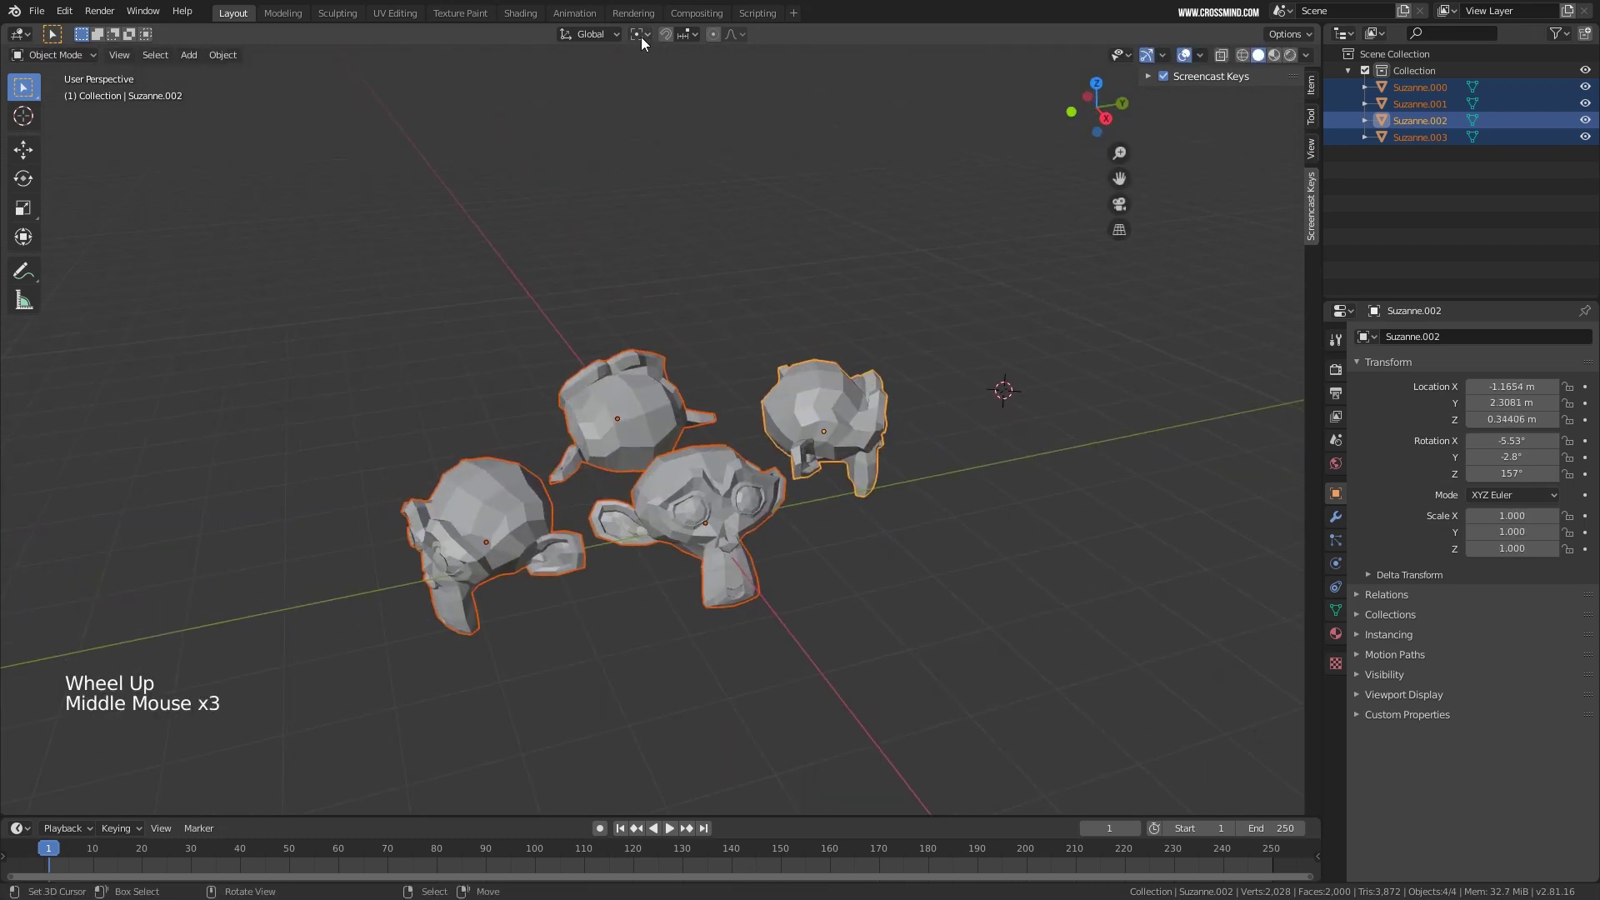
Place the 3D cursor between the four monkey heads and set the transform pivot point to 3D Cursor.
{"action": "left_click", "coordinate": [640, 33]}
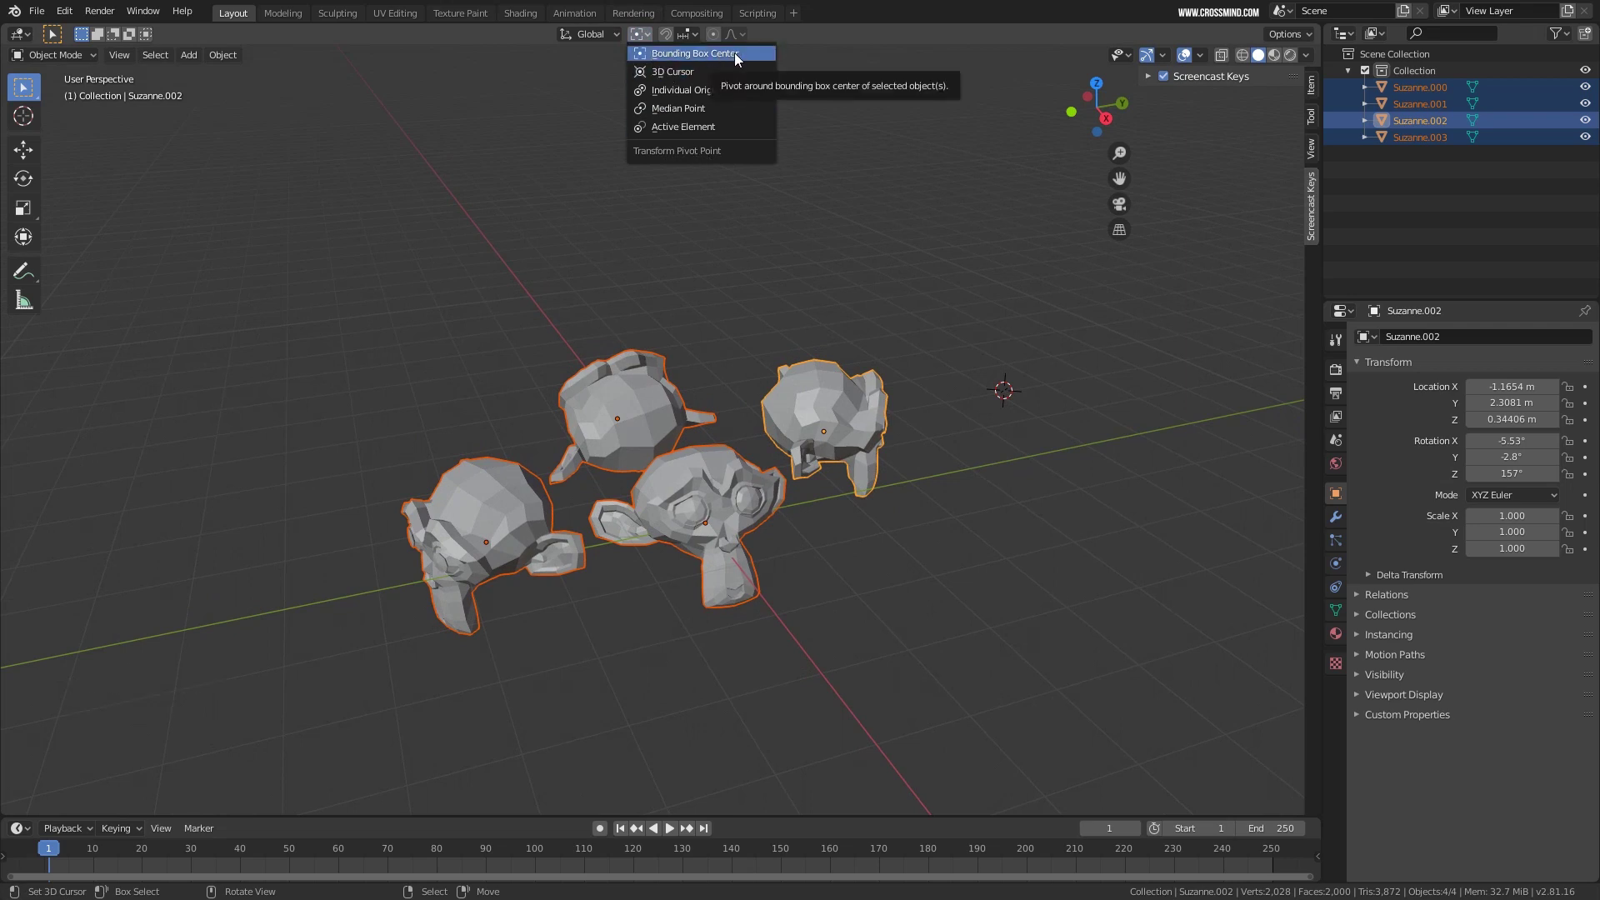
{"action": "middle_click_drag", "start_coordinate": [621, 366], "coordinate": [597, 402]}
{"action": "middle_click_drag", "start_coordinate": [410, 325], "coordinate": [663, 484]}
{"action": "left_click", "coordinate": [652, 450]}
{"action": "key", "text": "b"}
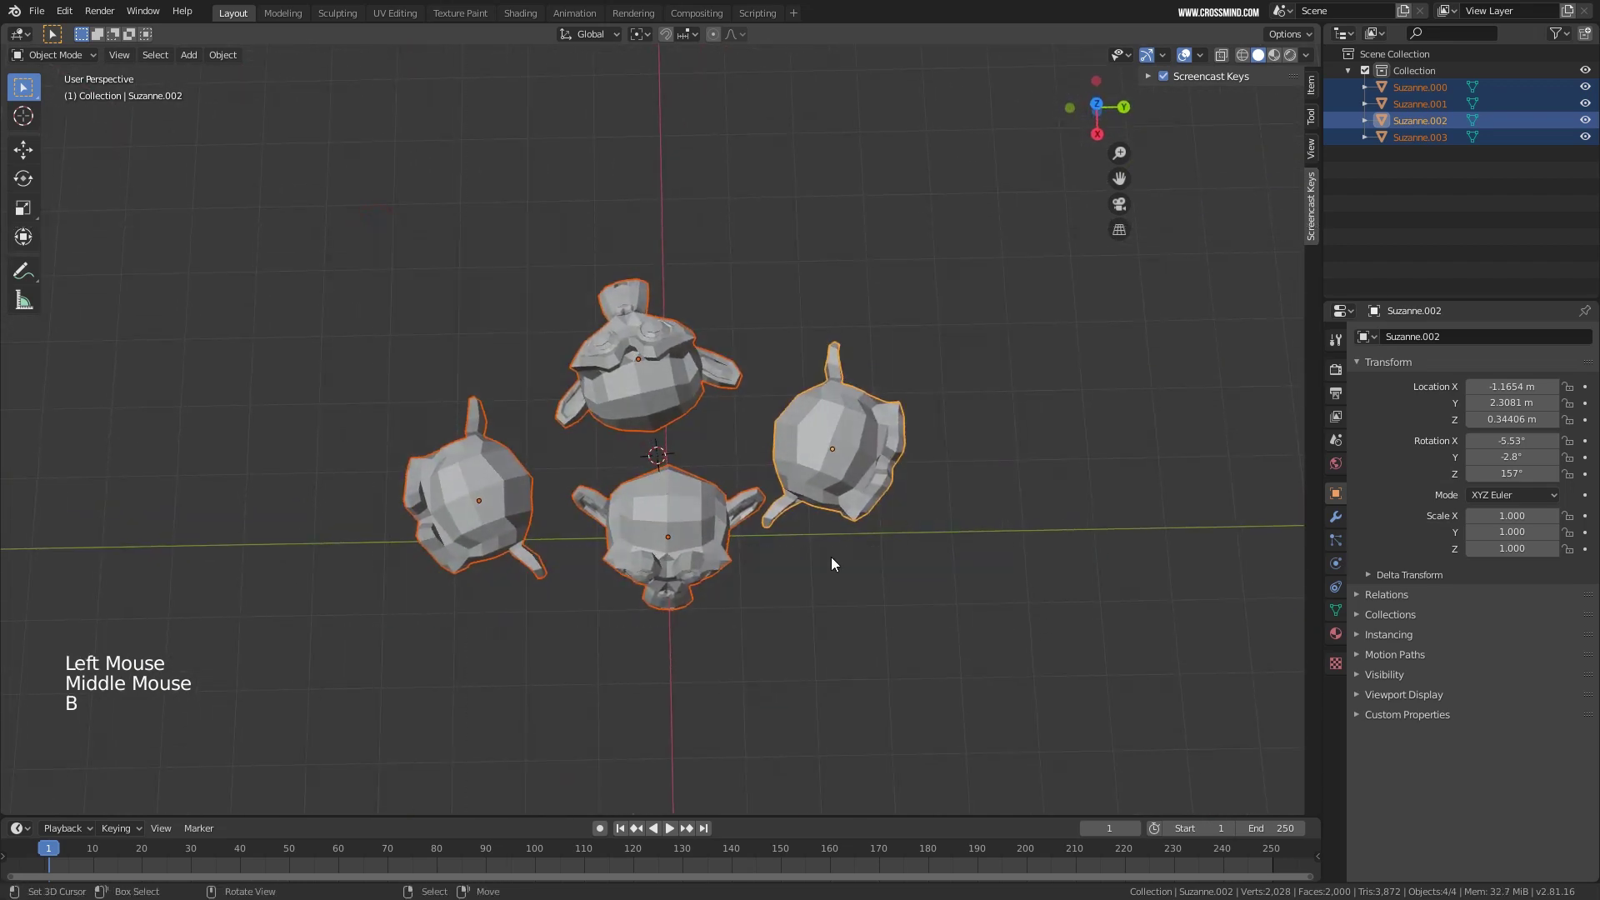
{"action": "middle_click_drag", "start_coordinate": [835, 561], "coordinate": [625, 191]}
{"action": "left_click", "coordinate": [642, 35]}
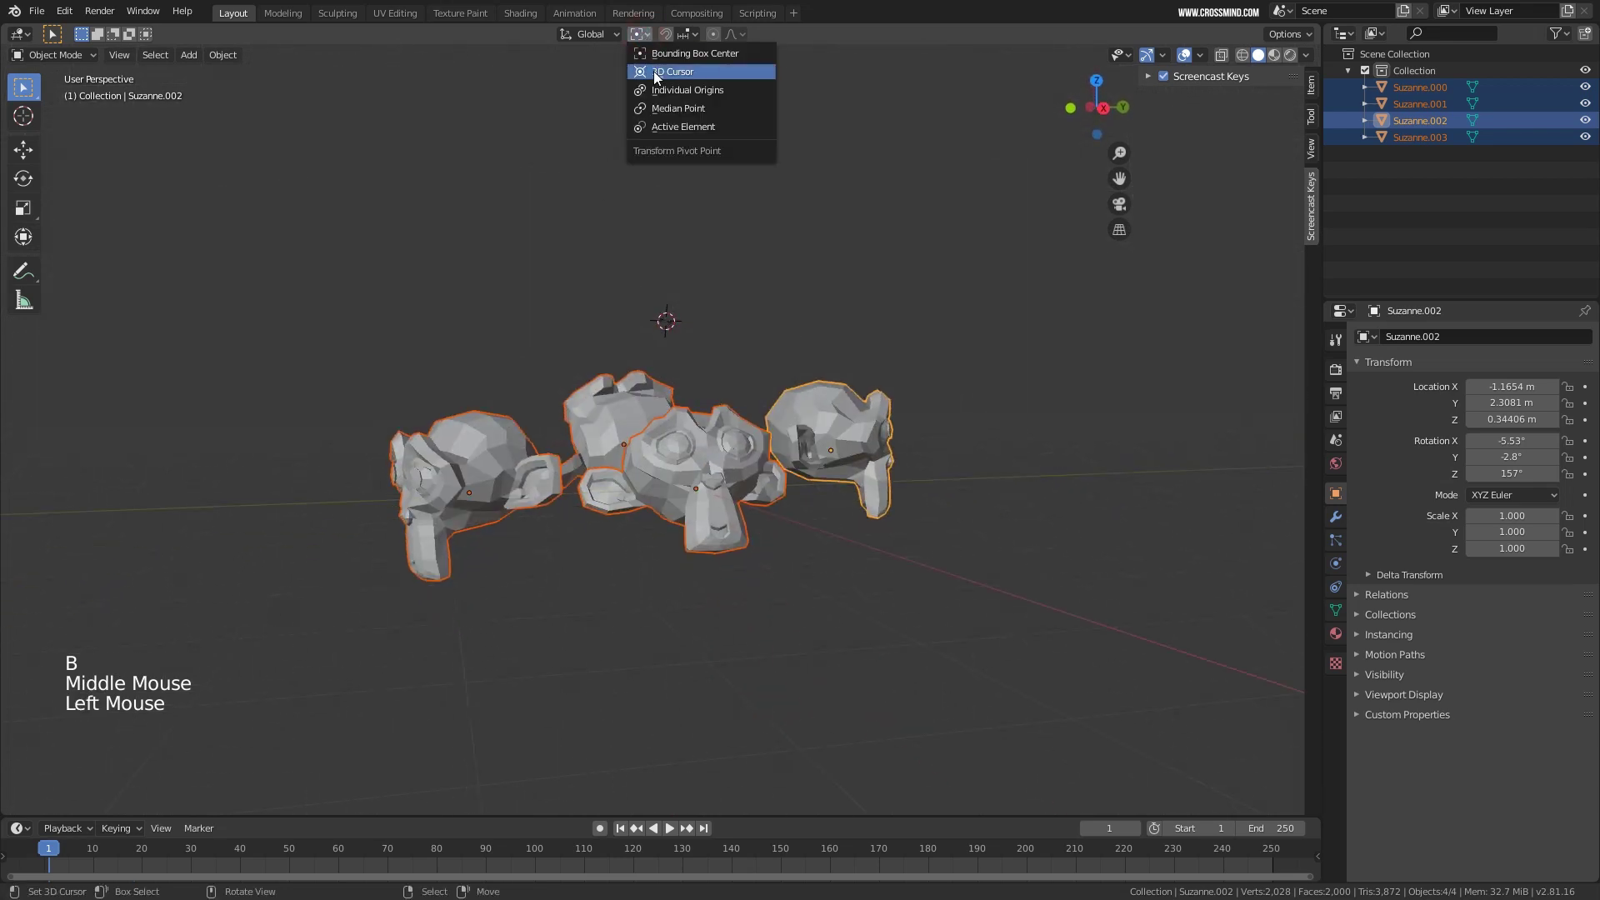
{"action": "left_click", "coordinate": [654, 72]}
Place the 3D cursor well to the left of the monkey heads and try rotating all four around it.
{"action": "left_click", "coordinate": [300, 496]}
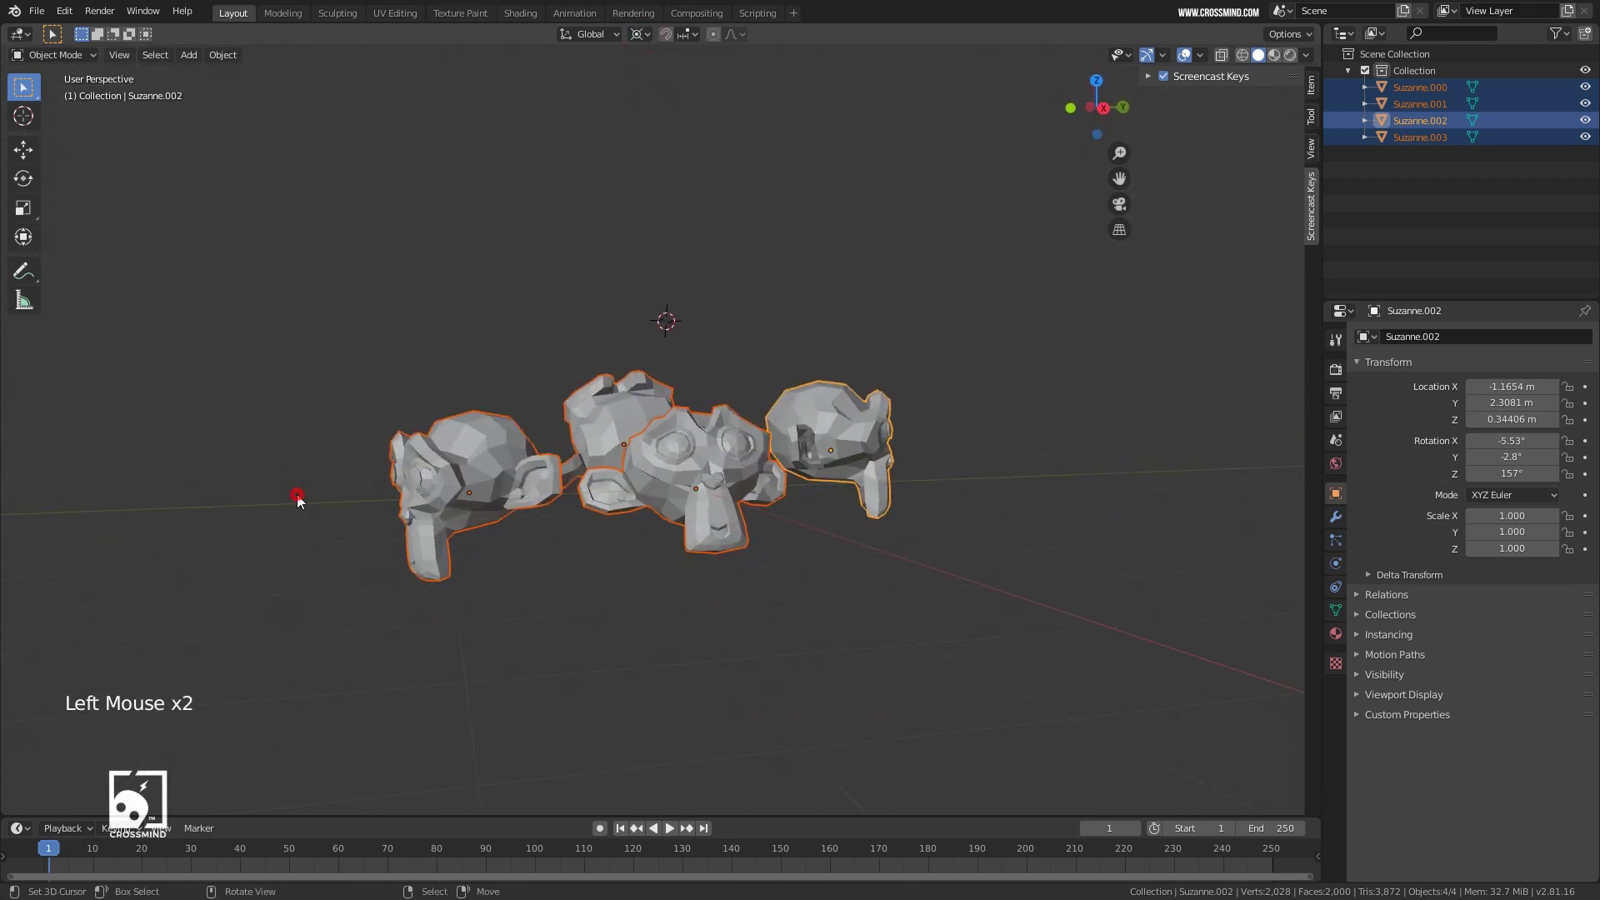
{"action": "middle_click_drag", "start_coordinate": [300, 497], "coordinate": [395, 425], "text": "shift"}
{"action": "left_click", "coordinate": [288, 385]}
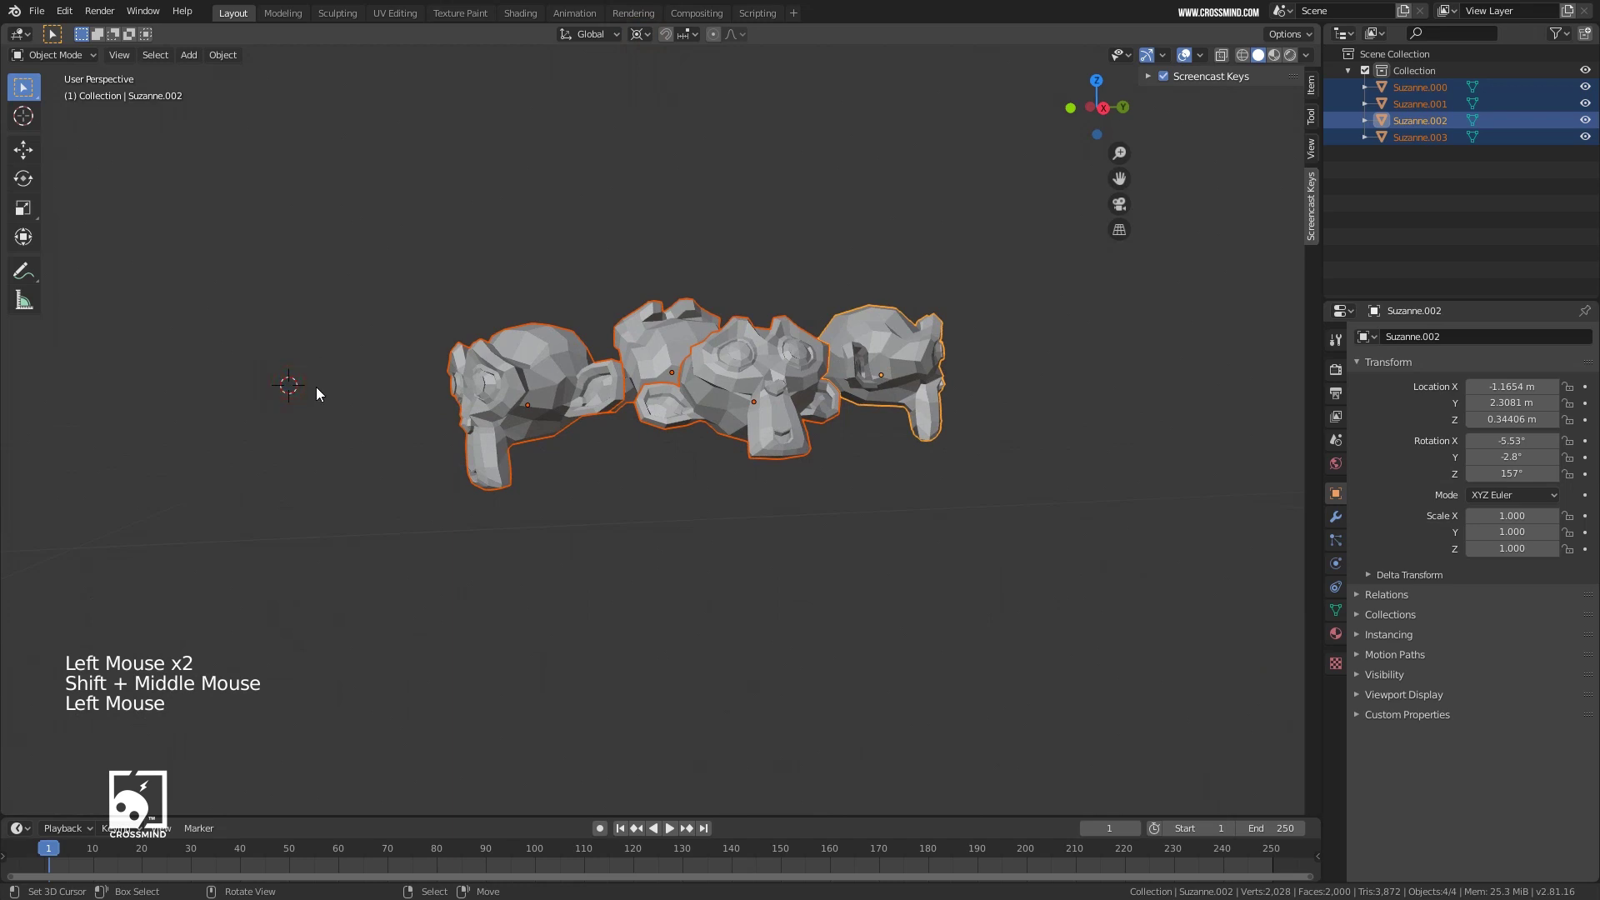
{"action": "middle_click_drag", "start_coordinate": [300, 391], "coordinate": [646, 422]}
{"action": "key", "text": "r"}
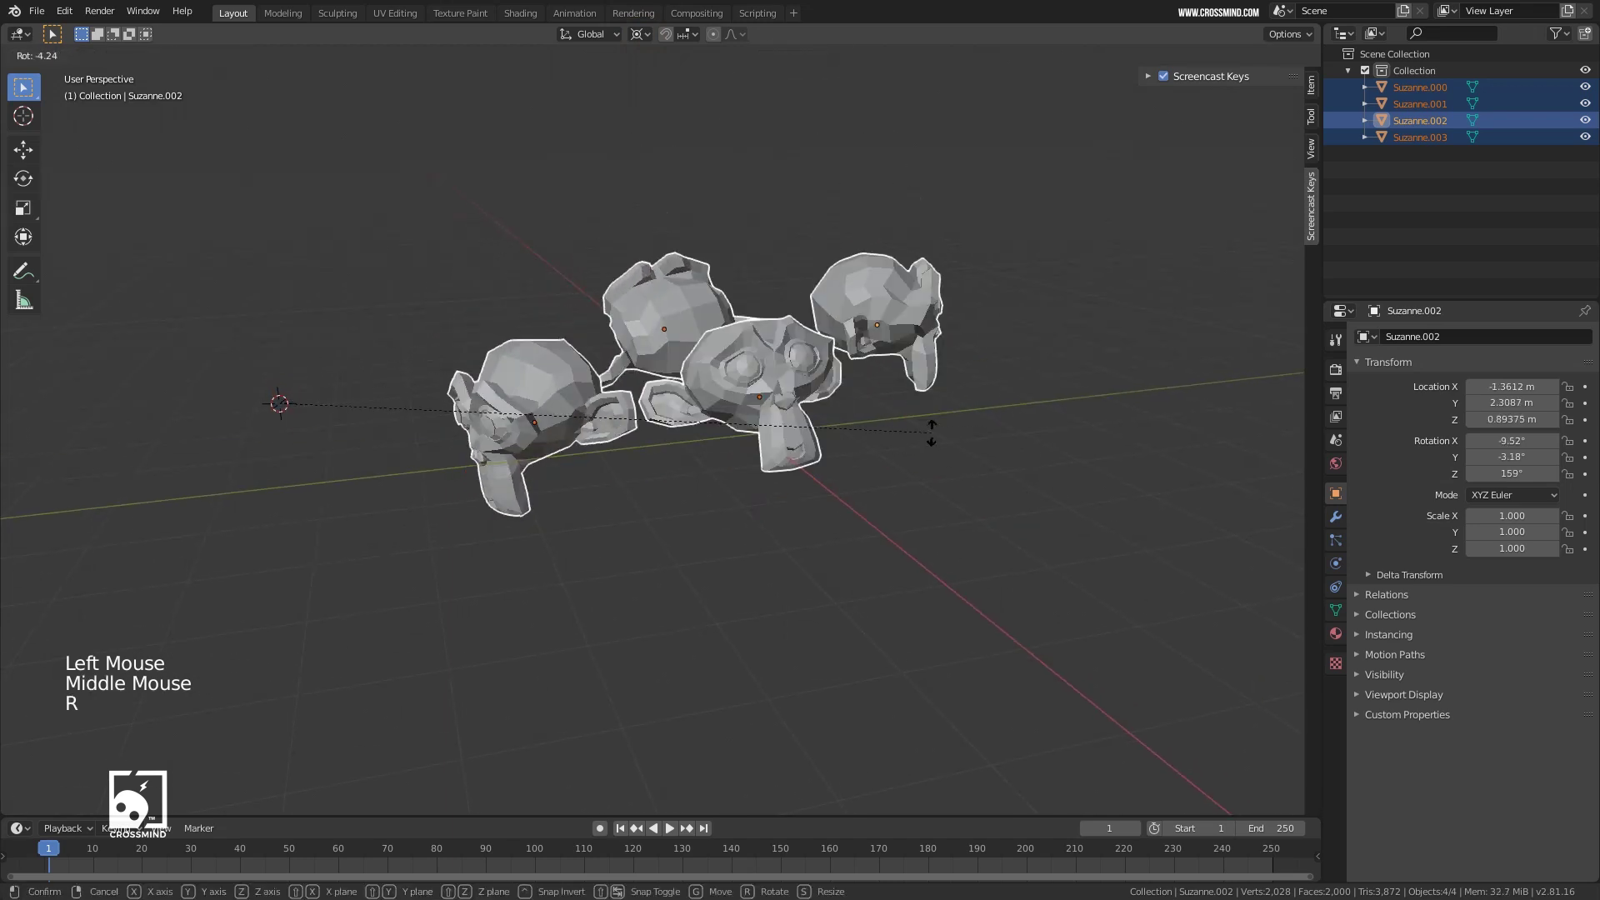
{"action": "left_click", "coordinate": [877, 380]}
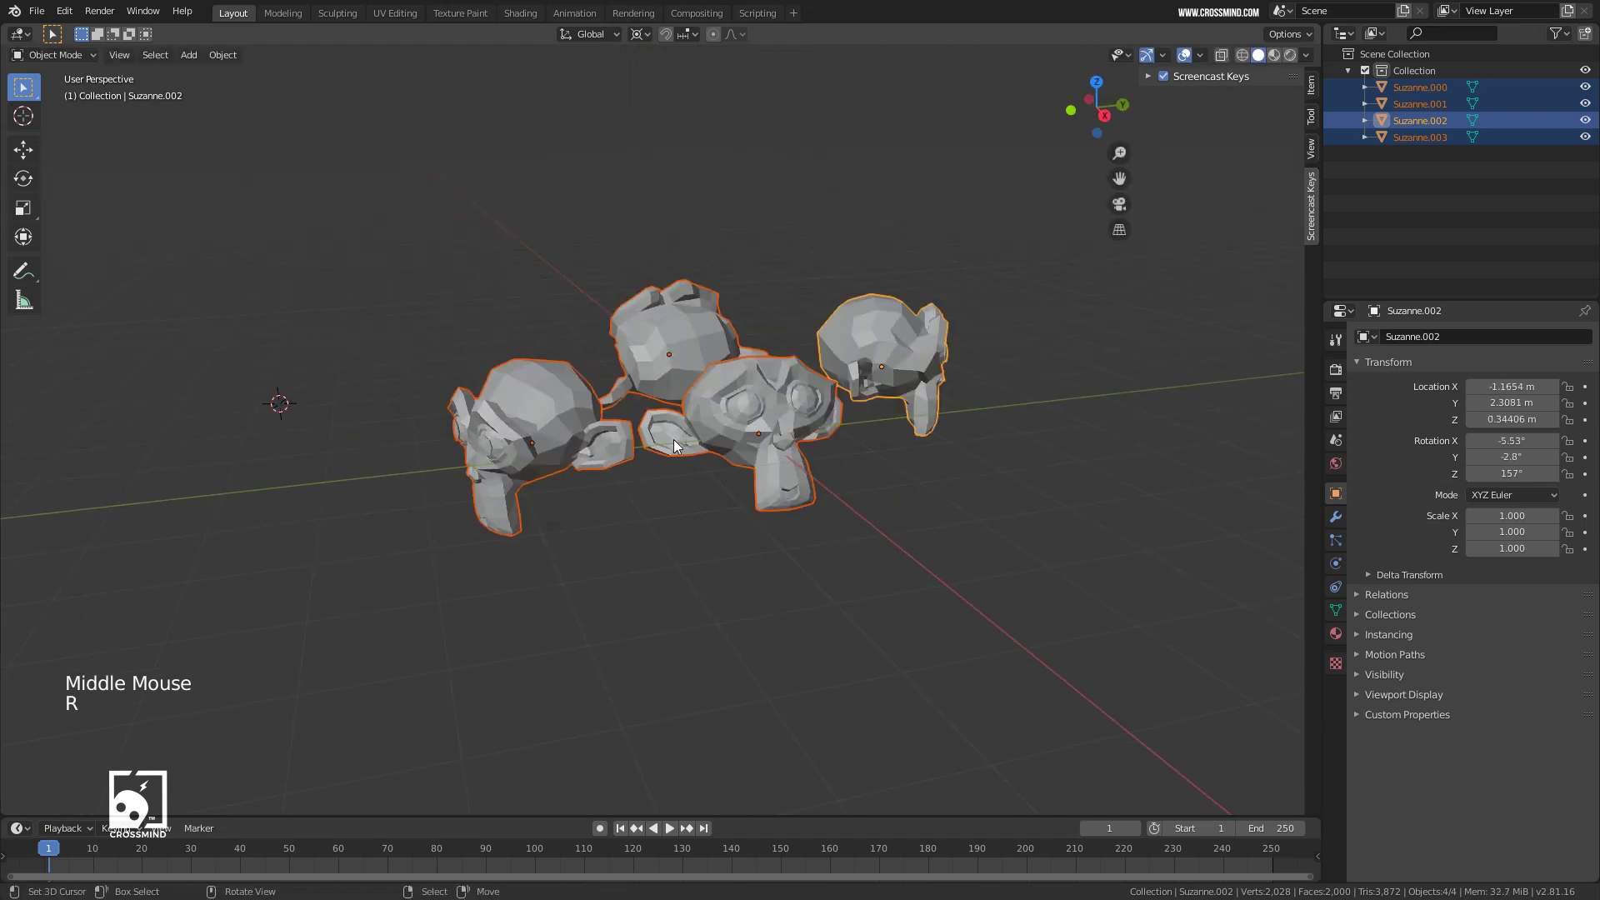
Place the 3D cursor to the right of the monkey heads and try rotating all four around it.
{"action": "middle_click_drag", "start_coordinate": [673, 438], "coordinate": [287, 398]}
{"action": "left_click", "coordinate": [1207, 340]}
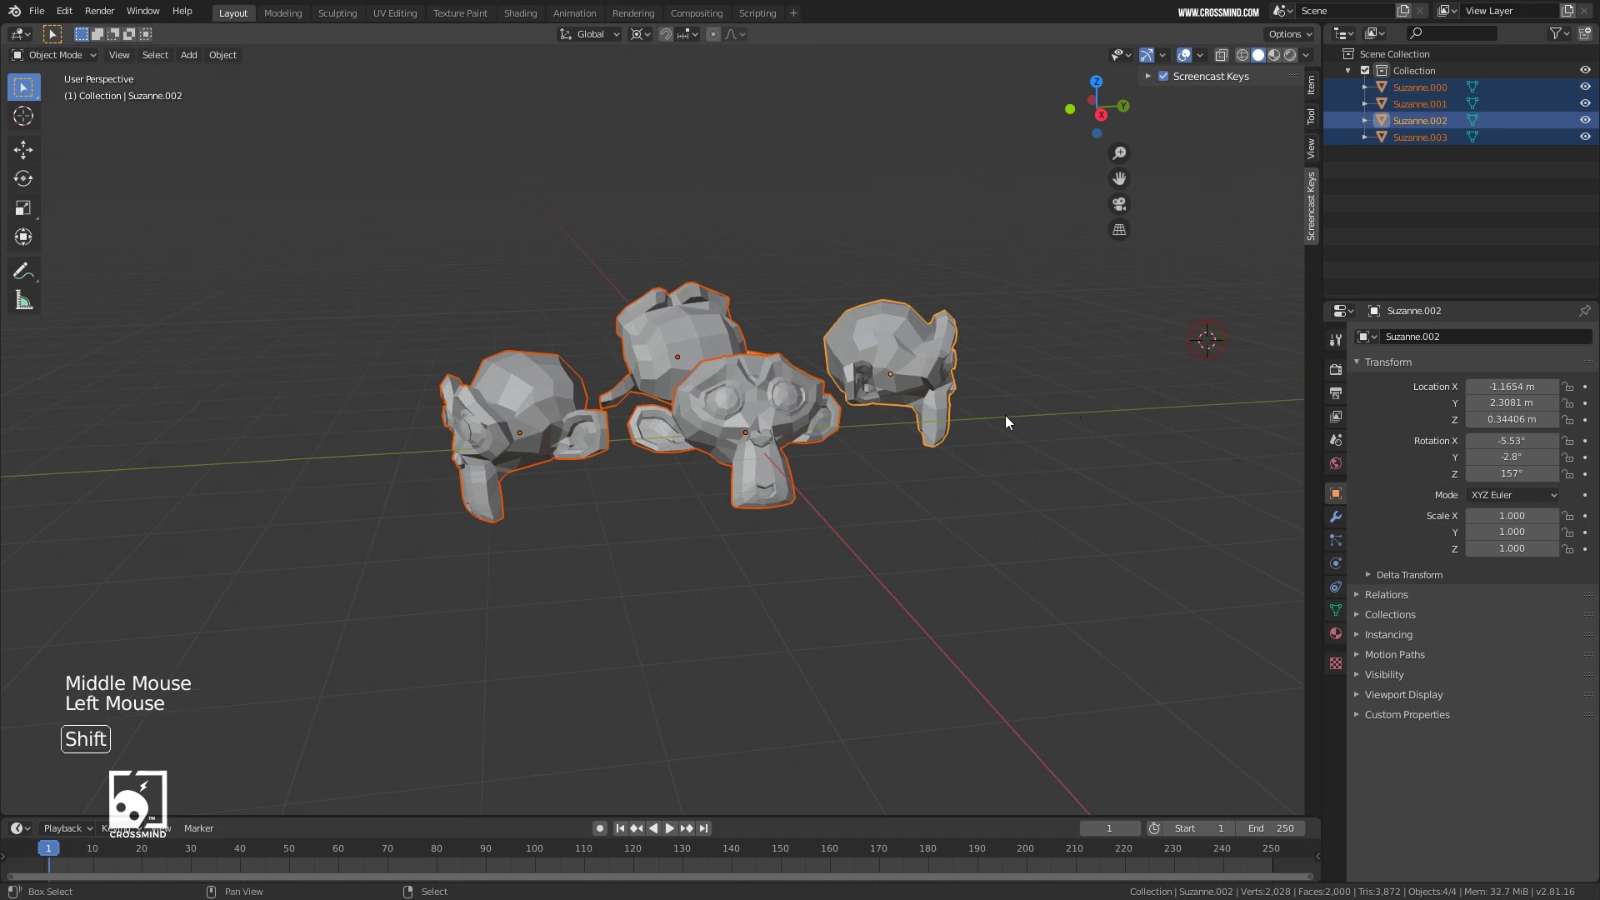
{"action": "middle_click_drag", "start_coordinate": [1008, 423], "coordinate": [954, 422], "text": "shift"}
{"action": "key", "text": "r"}
{"action": "key", "text": "Escape"}
{"action": "scroll", "coordinate": [815, 570], "scroll_direction": "down", "scroll_amount": 2}
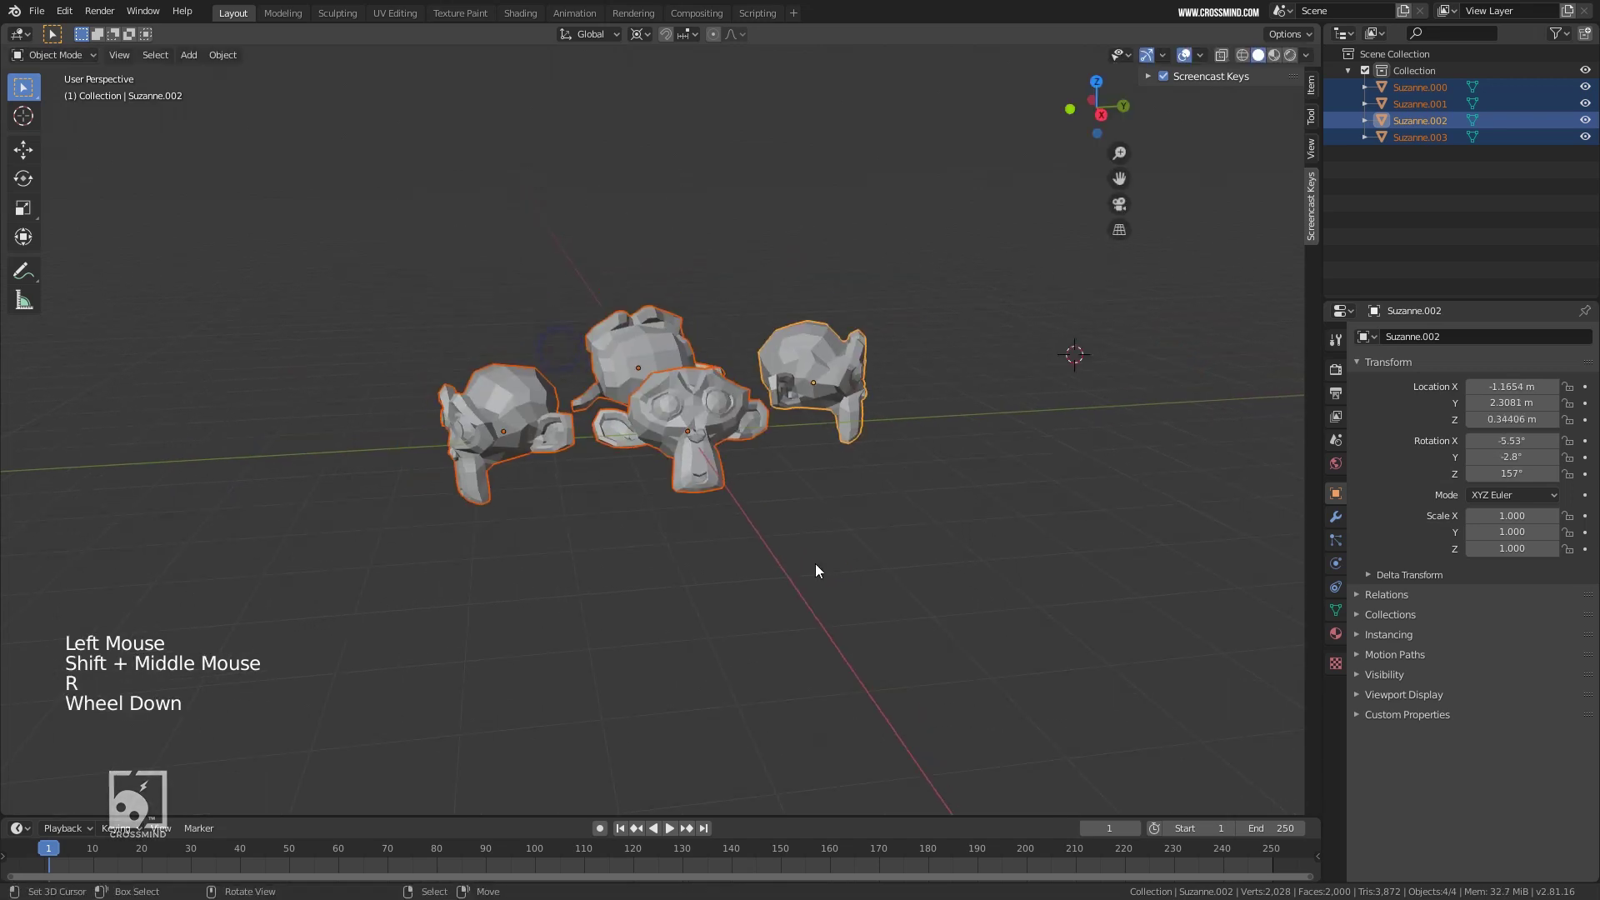
Reposition the 3D cursor behind the monkey heads and try rotating the group around it.
{"action": "middle_click_drag", "start_coordinate": [815, 563], "coordinate": [978, 443]}
{"action": "left_click", "coordinate": [978, 442]}
{"action": "key", "text": "r"}
{"action": "left_click", "coordinate": [843, 500]}
{"action": "key", "text": "r"}
{"action": "key", "text": "Escape"}
{"action": "middle_click_drag", "start_coordinate": [842, 500], "coordinate": [754, 546]}
{"action": "scroll", "coordinate": [886, 548], "scroll_direction": "up", "scroll_amount": 2}
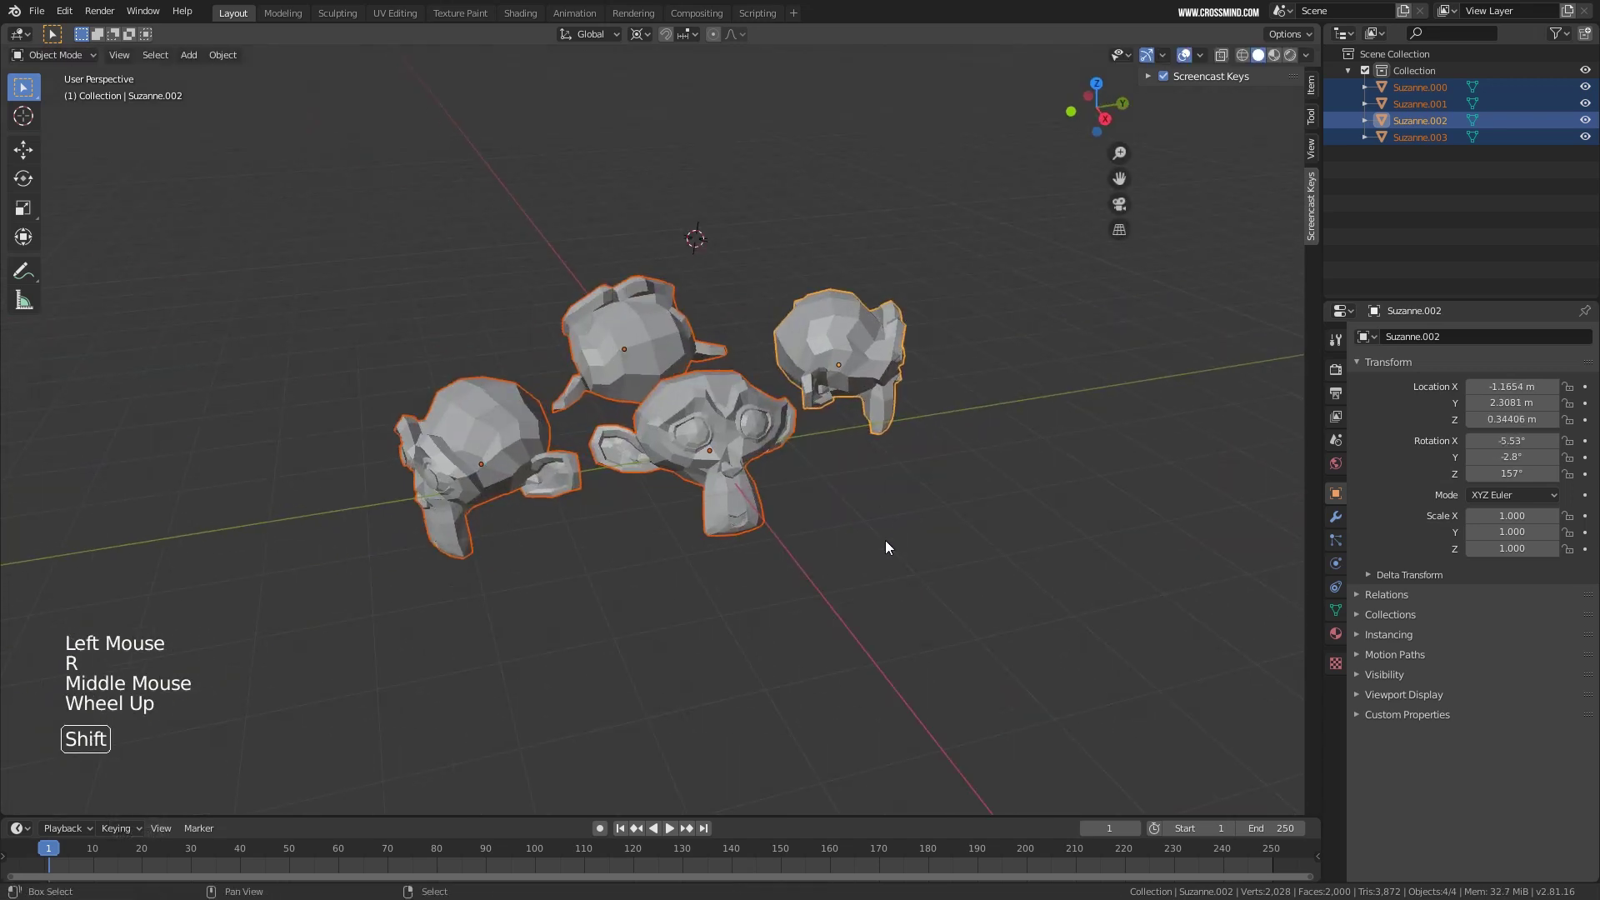
{"action": "middle_click_drag", "start_coordinate": [886, 541], "coordinate": [719, 517], "text": "shift"}
{"action": "middle_click_drag", "start_coordinate": [827, 436], "coordinate": [885, 432]}
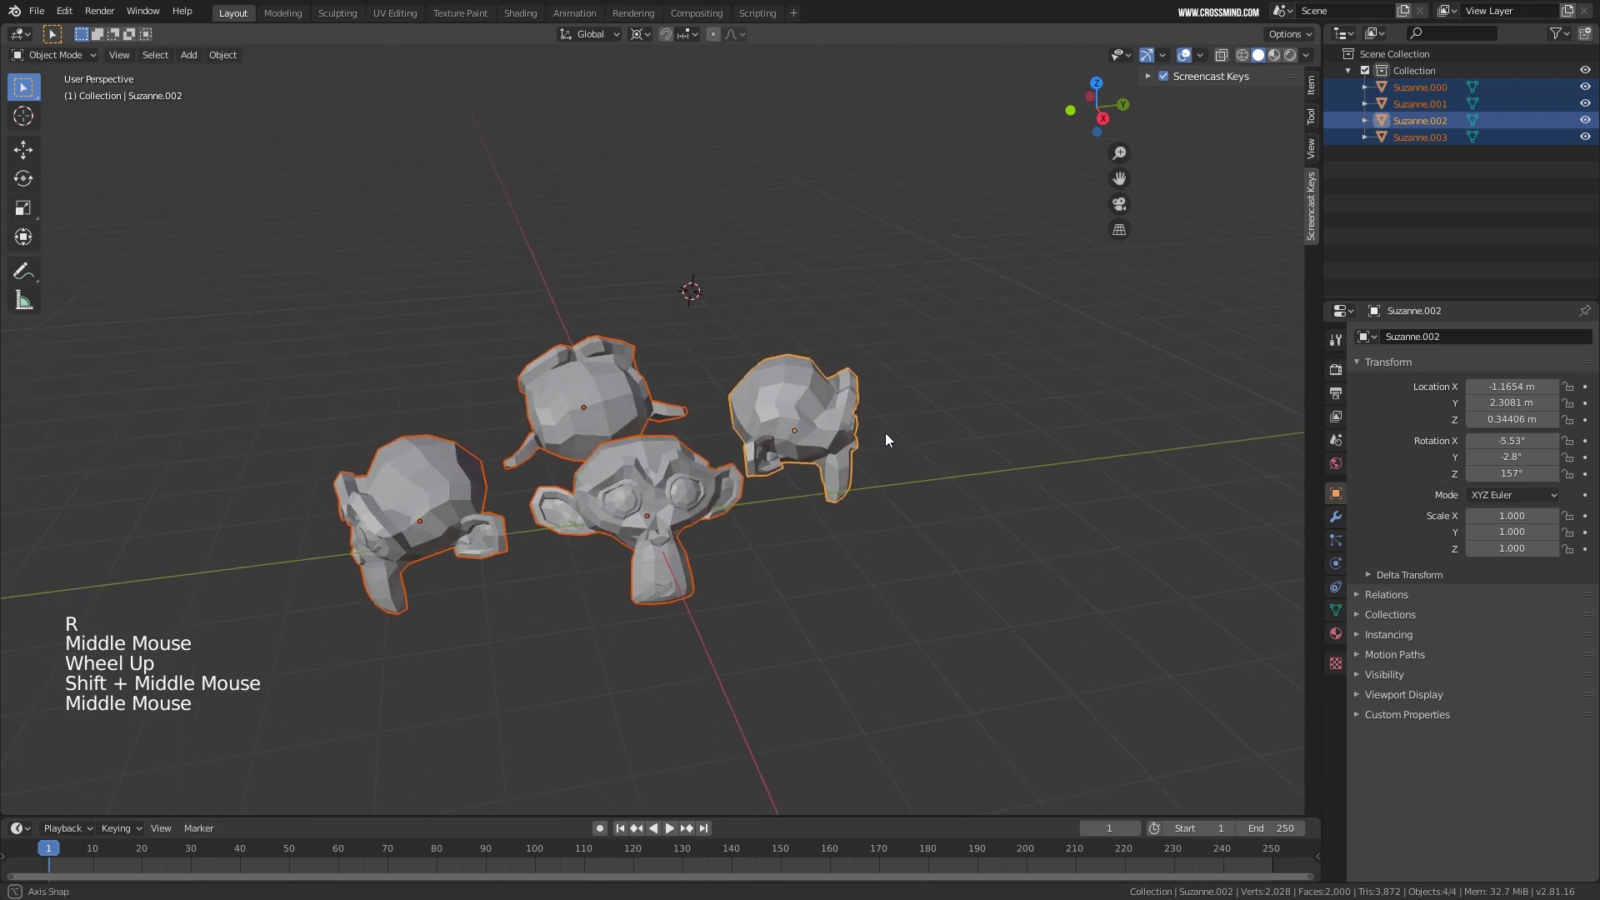
Place the 3D cursor at several spots beside the left monkey head.
{"action": "left_click", "coordinate": [285, 542]}
{"action": "middle_click_drag", "start_coordinate": [235, 564], "coordinate": [305, 538], "text": "shift"}
{"action": "left_click", "coordinate": [304, 534]}
{"action": "middle_click_drag", "start_coordinate": [695, 491], "coordinate": [692, 473]}
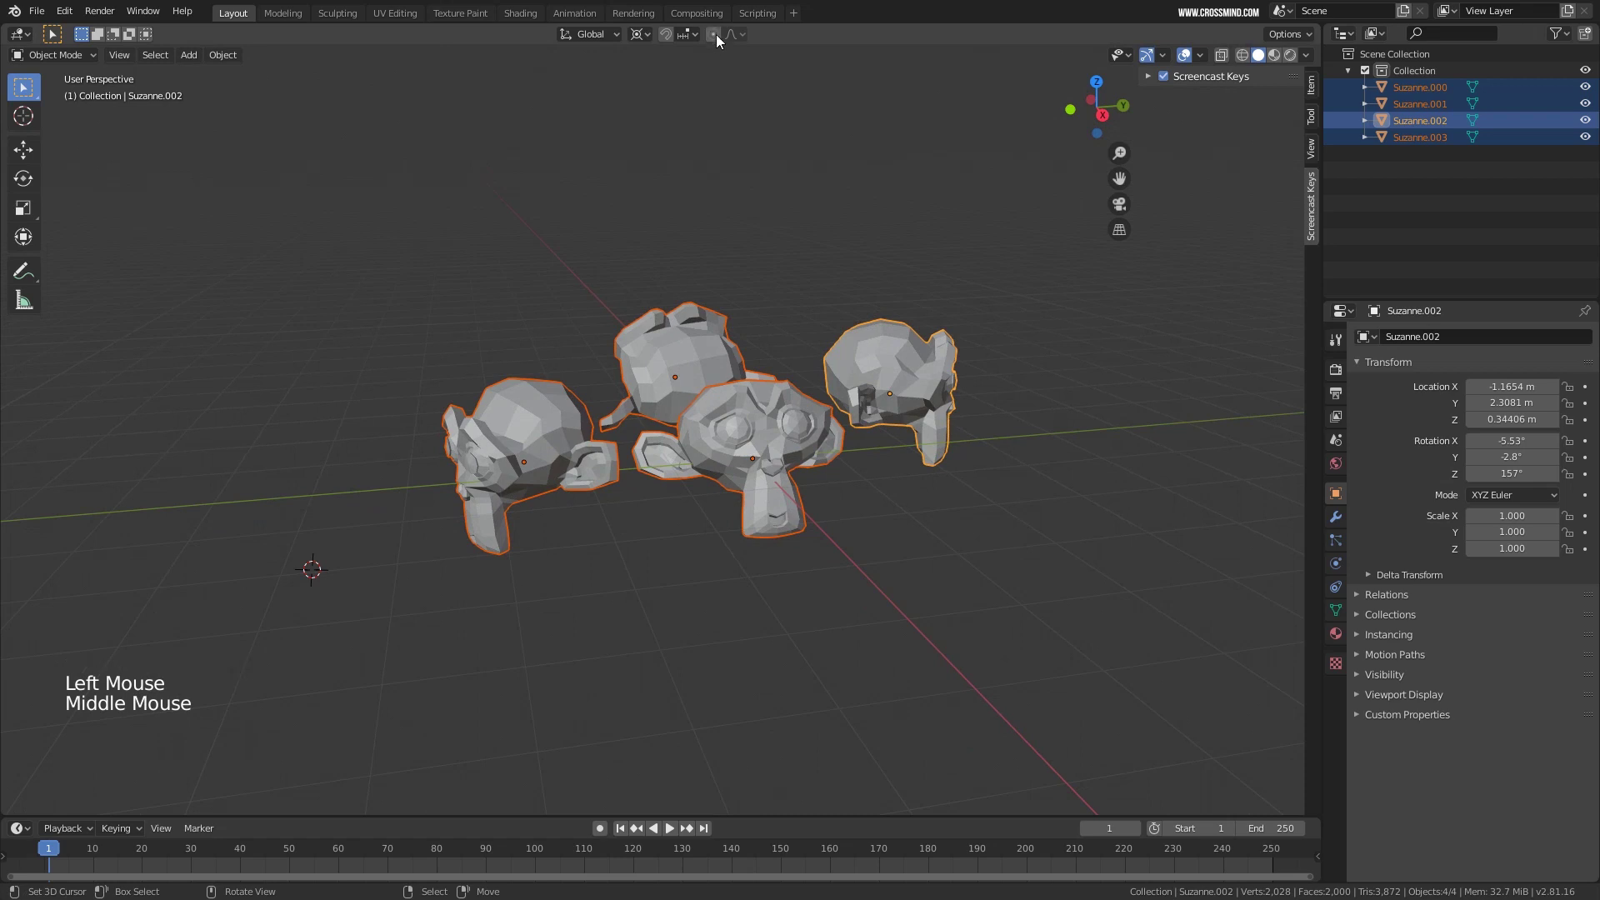
{"action": "left_click", "coordinate": [364, 483]}
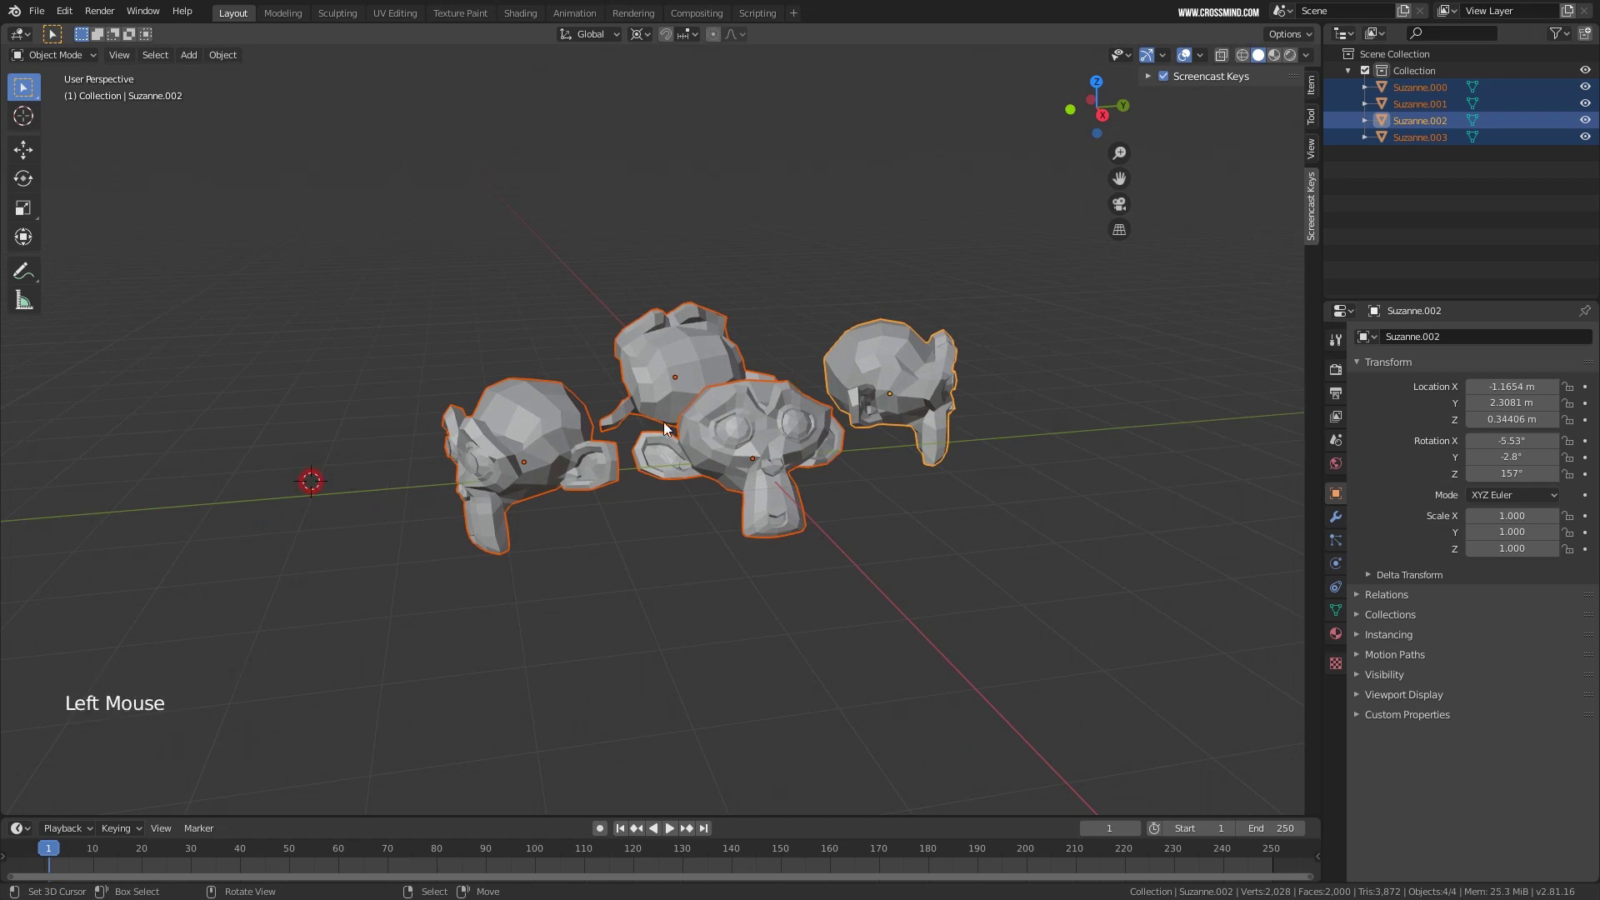
Move the 3D cursor beyond the right monkey head and try rotating the four heads around that point.
{"action": "middle_click_drag", "start_coordinate": [663, 421], "coordinate": [803, 385]}
{"action": "scroll", "coordinate": [807, 407], "scroll_direction": "up", "scroll_amount": 1}
{"action": "scroll", "coordinate": [806, 398], "scroll_direction": "down", "scroll_amount": 2}
{"action": "middle_click_drag", "start_coordinate": [1048, 367], "coordinate": [1075, 385]}
{"action": "left_click", "coordinate": [1064, 379]}
{"action": "left_click", "coordinate": [1114, 352]}
{"action": "middle_click_drag", "start_coordinate": [1115, 353], "coordinate": [873, 483]}
{"action": "key", "text": "r"}
{"action": "left_click", "coordinate": [886, 382]}
Set the transform pivot point to Individual Origins and the transform orientation to Local.
{"action": "middle_click_drag", "start_coordinate": [886, 382], "coordinate": [683, 275]}
{"action": "left_click", "coordinate": [638, 34]}
{"action": "left_click", "coordinate": [668, 92]}
{"action": "left_click", "coordinate": [589, 38]}
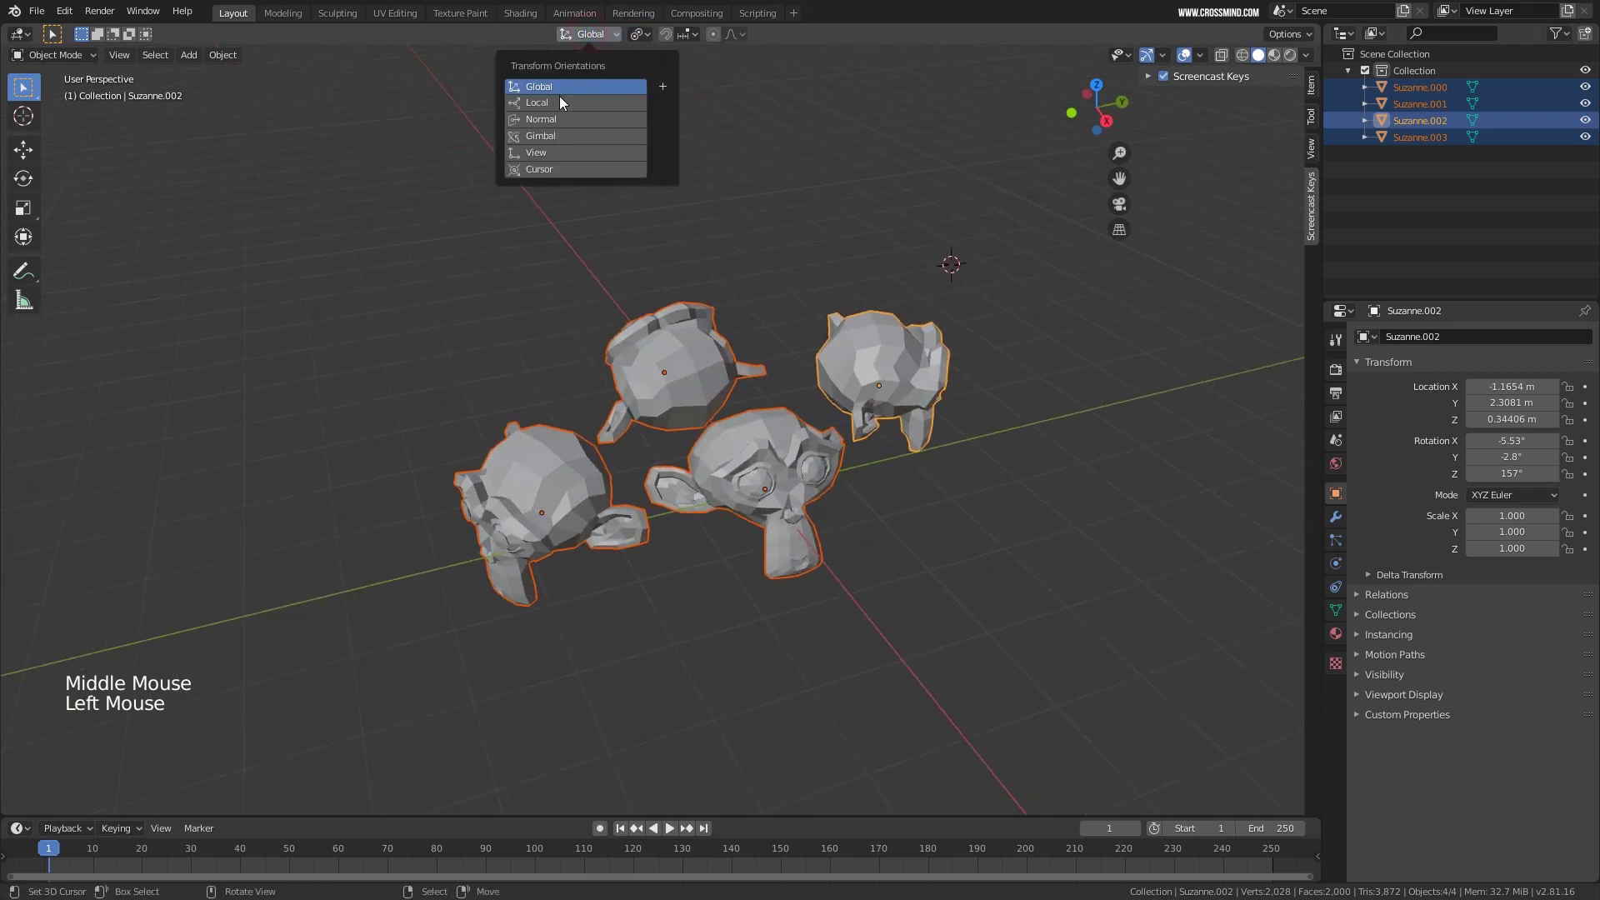
{"action": "left_click", "coordinate": [550, 101]}
{"action": "middle_click_drag", "start_coordinate": [705, 375], "coordinate": [667, 334]}
{"action": "left_click", "coordinate": [644, 33]}
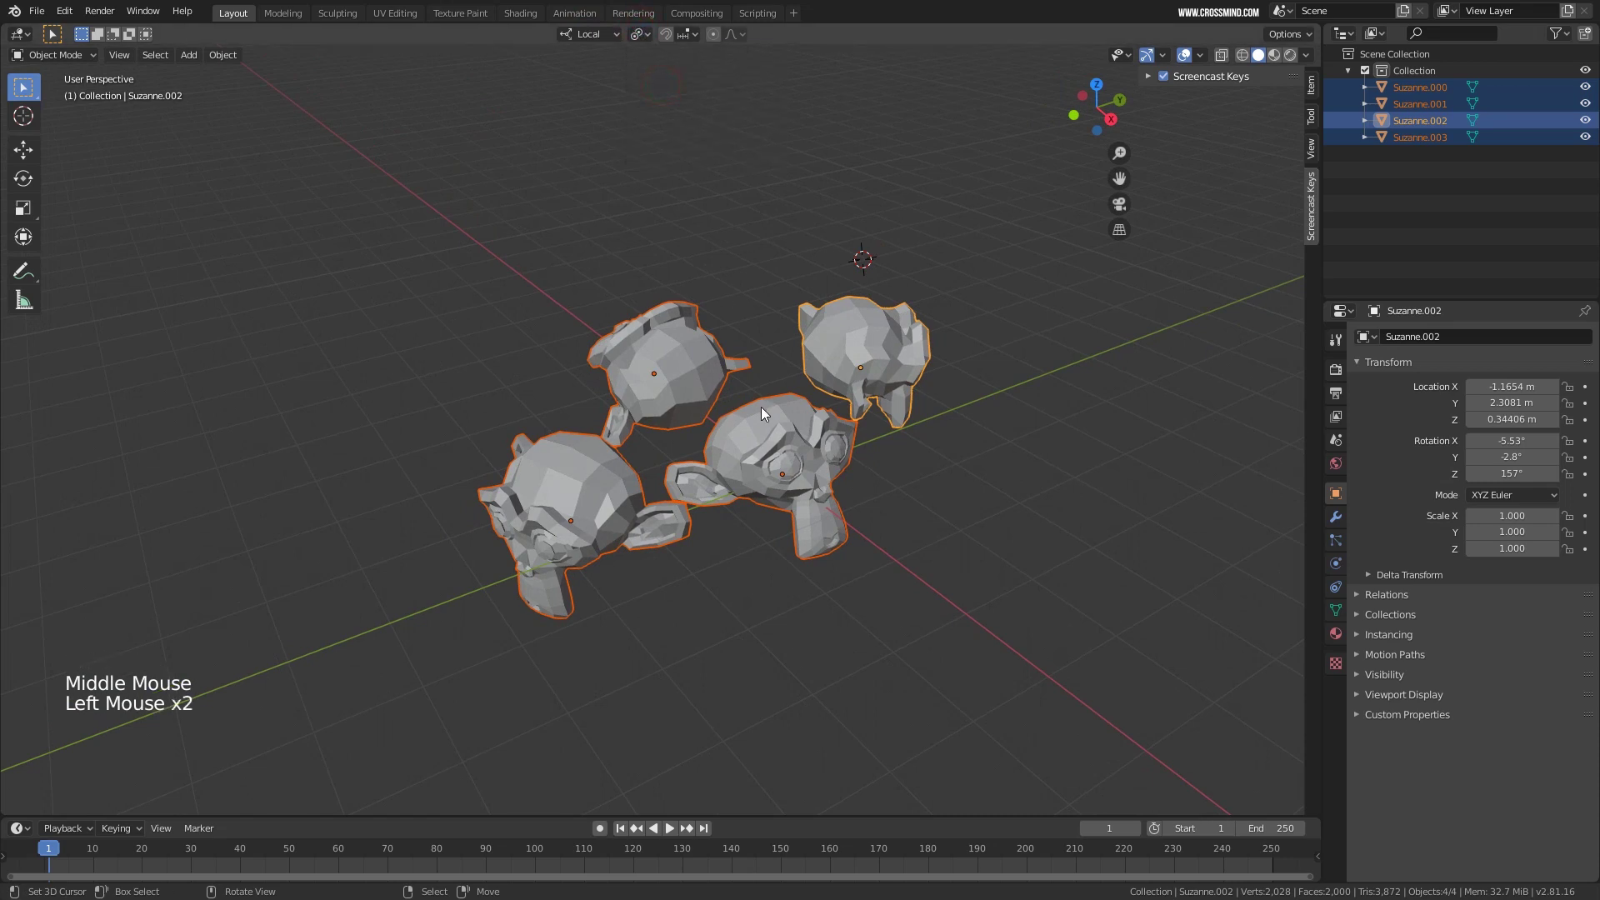
Switch to the Move tool and try moving the four heads along the local axes.
{"action": "middle_click_drag", "start_coordinate": [761, 407], "coordinate": [784, 400]}
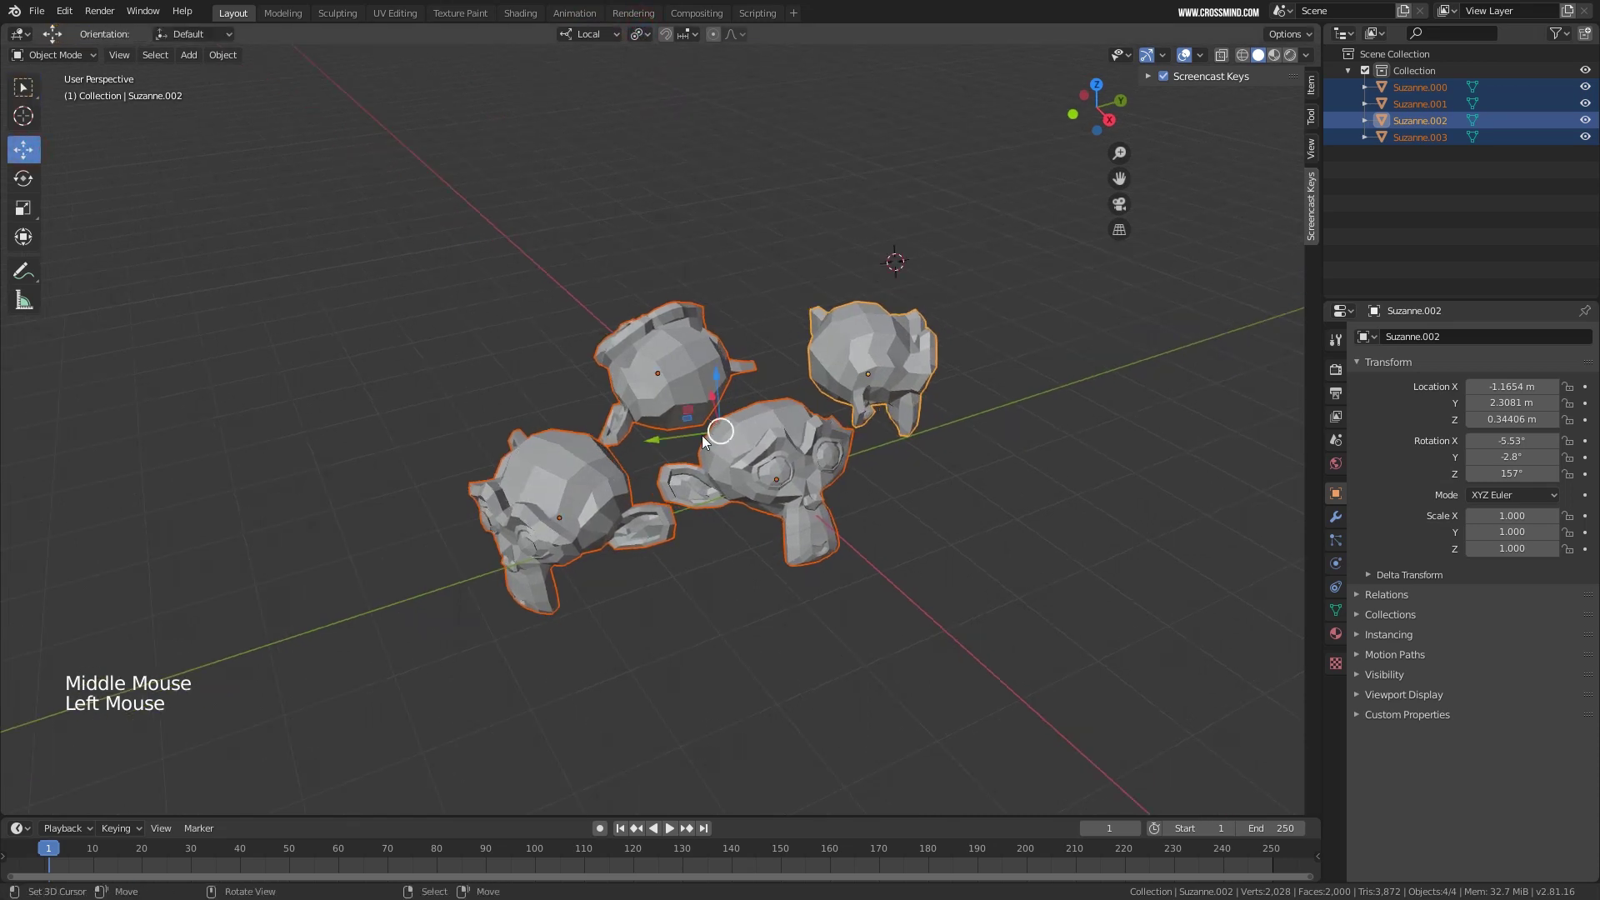
{"action": "middle_click_drag", "start_coordinate": [702, 435], "coordinate": [693, 403]}
{"action": "left_click_drag", "start_coordinate": [697, 394], "coordinate": [747, 442]}
{"action": "right_click", "coordinate": [746, 441]}
{"action": "middle_click_drag", "start_coordinate": [753, 448], "coordinate": [685, 435]}
{"action": "left_click_drag", "start_coordinate": [679, 435], "coordinate": [721, 443]}
{"action": "right_click", "coordinate": [720, 443]}
Try rotating the four monkey heads around their individual origins, constrained to each head's local Z axis.
{"action": "key", "text": "r"}
{"action": "middle_click_drag", "start_coordinate": [791, 465], "coordinate": [883, 463]}
{"action": "right_click", "coordinate": [793, 469]}
{"action": "key", "text": "r"}
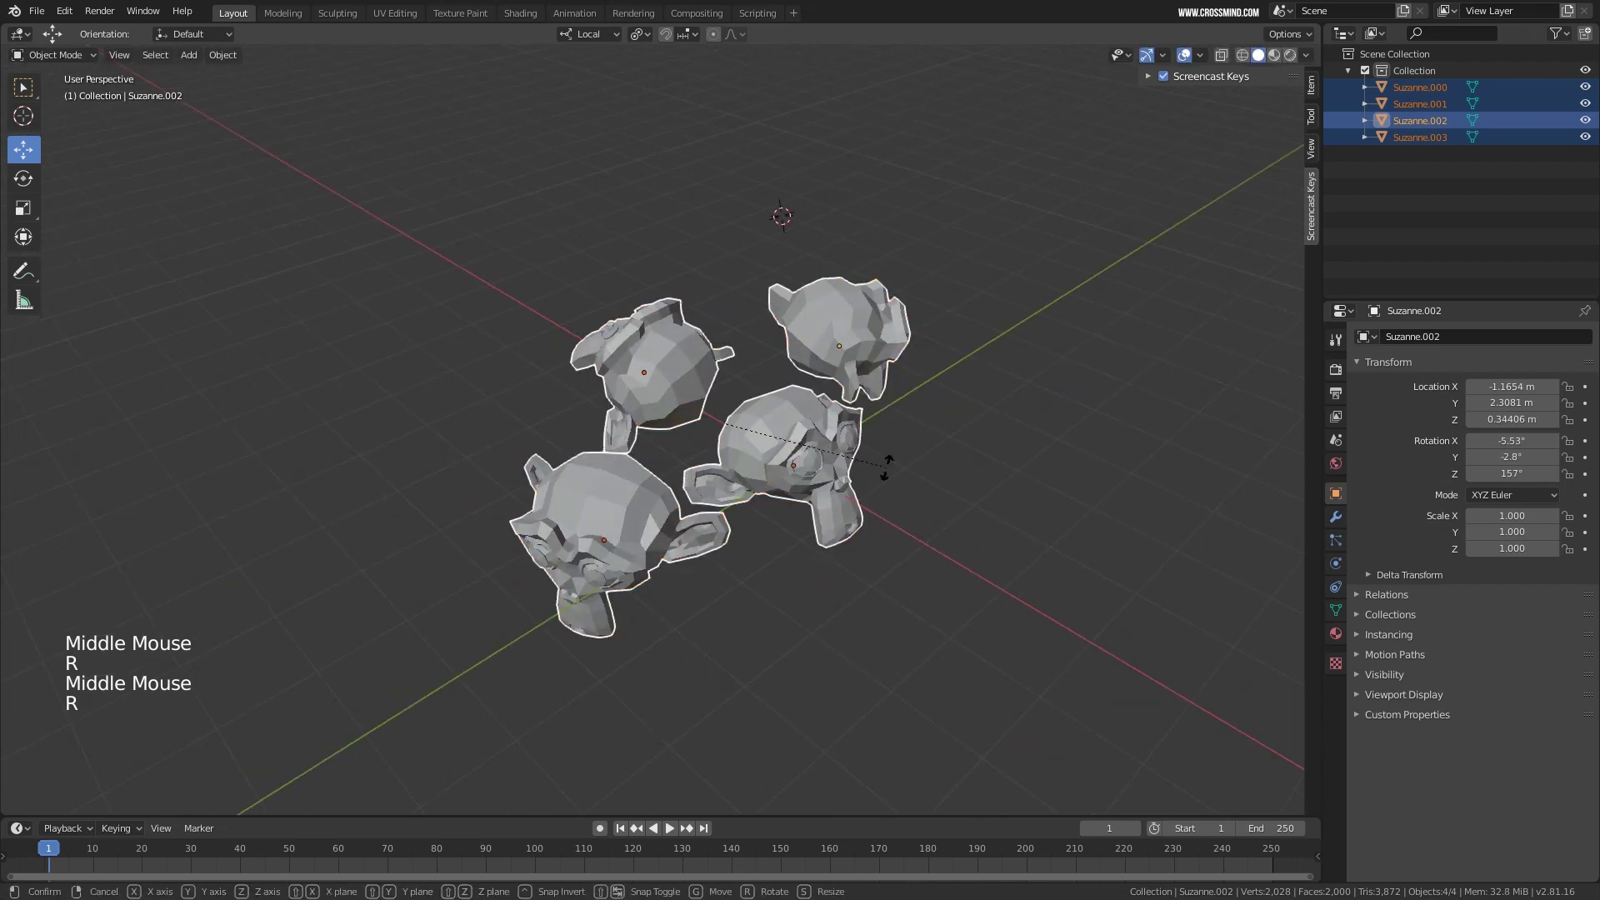
{"action": "key", "text": "z"}
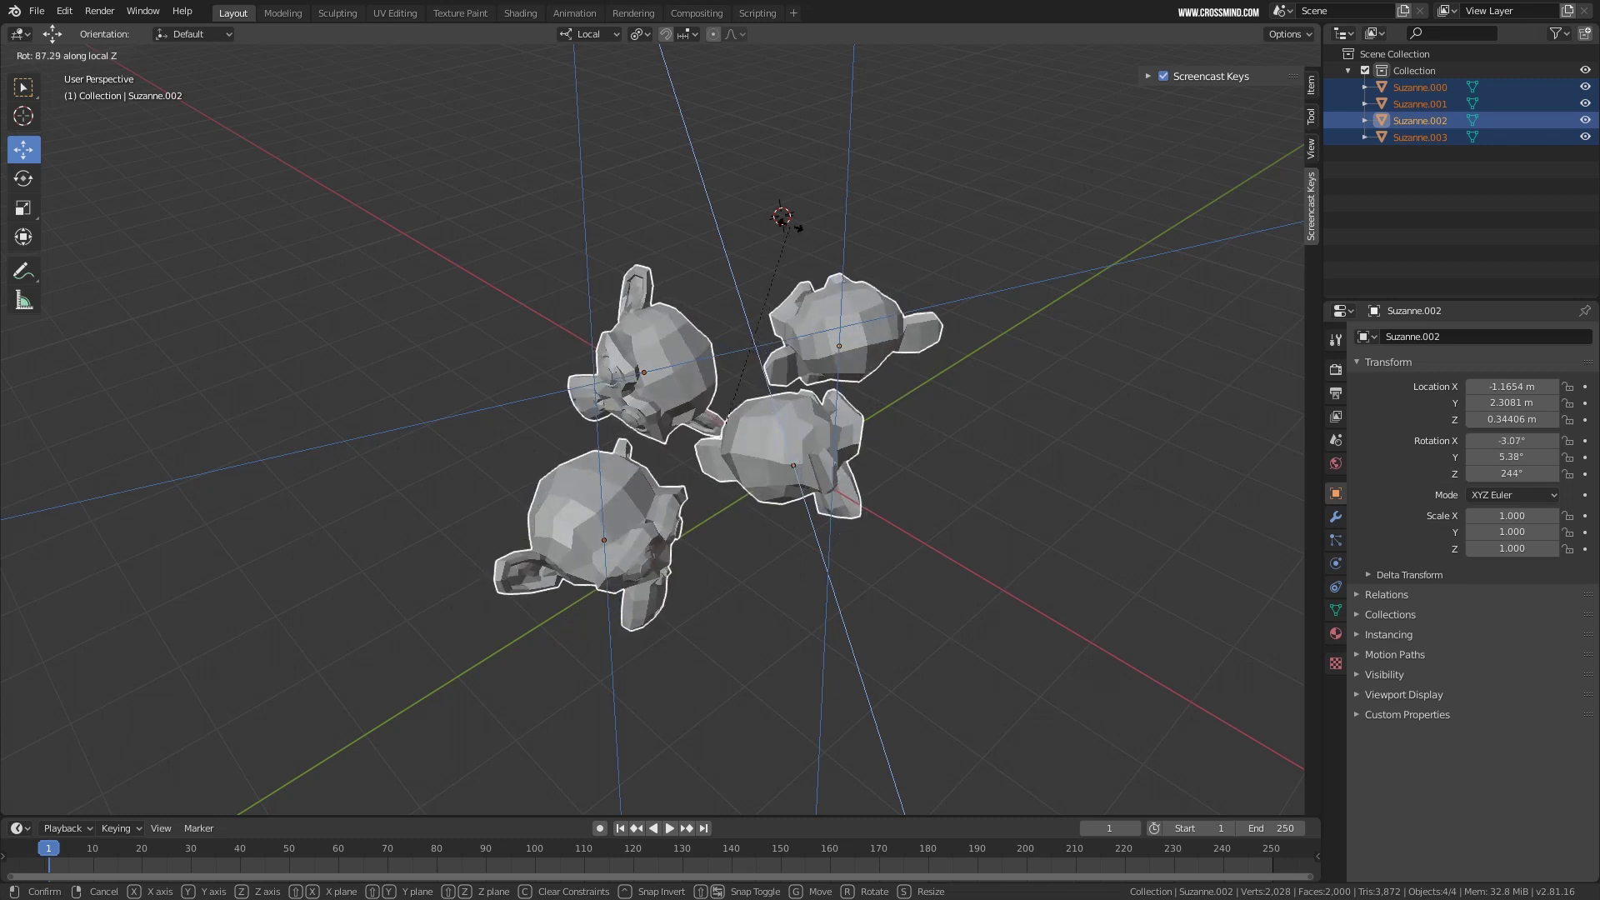
{"action": "left_click", "coordinate": [803, 422]}
Try rotating the four heads freely around their own origins and with the Z-axis constraint switched between orientations.
{"action": "middle_click_drag", "start_coordinate": [803, 421], "coordinate": [889, 394]}
{"action": "key", "text": "r"}
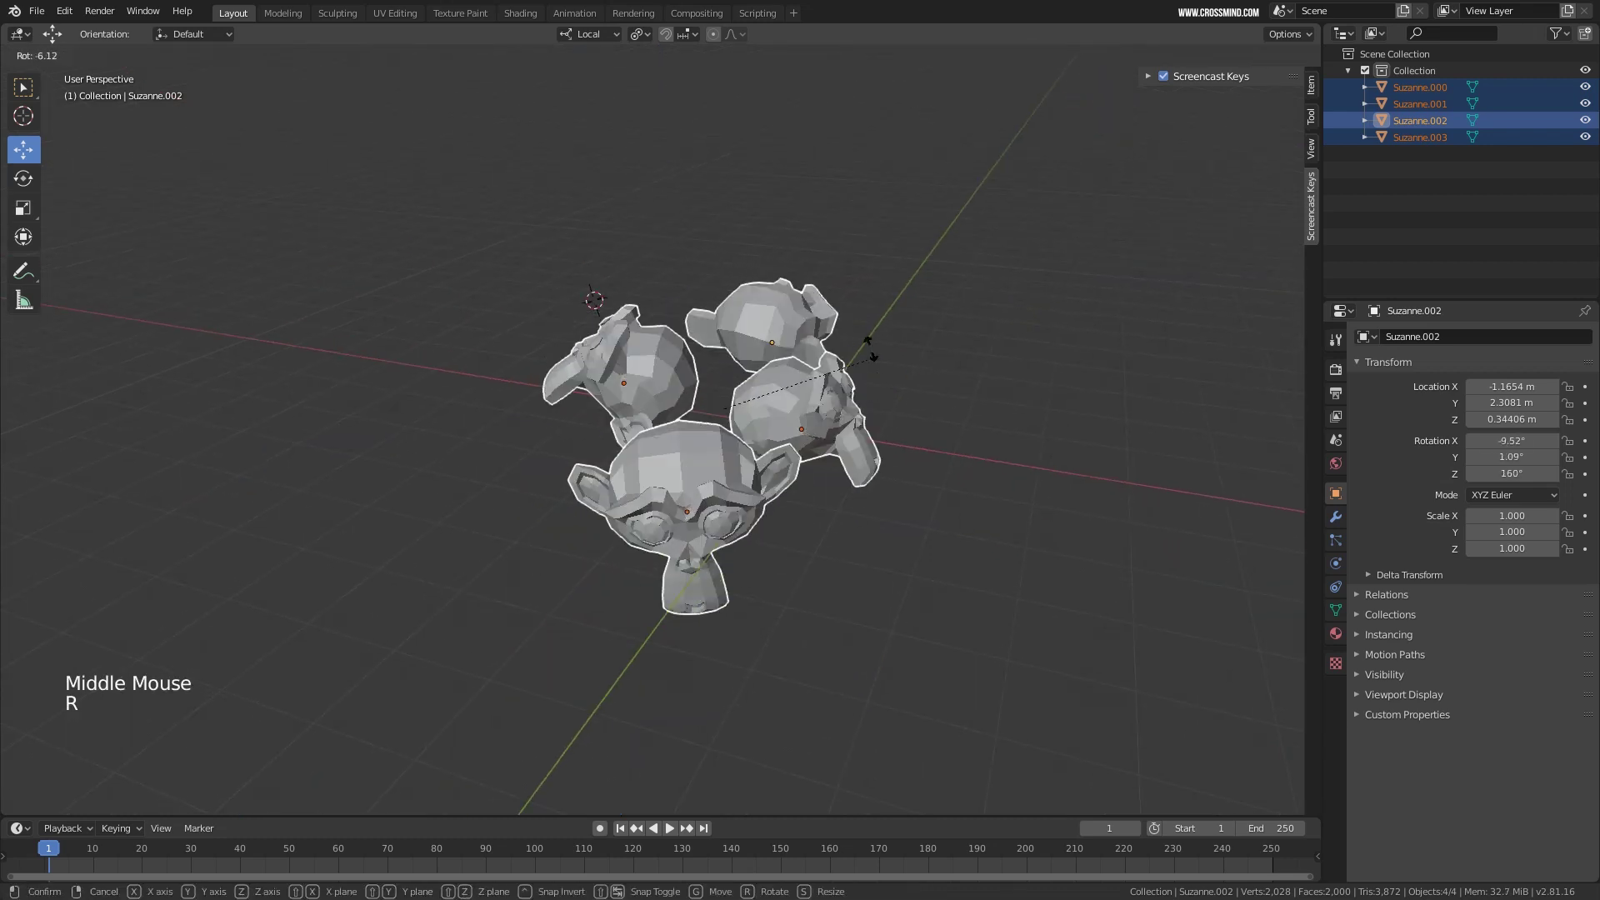
{"action": "right_click", "coordinate": [812, 530]}
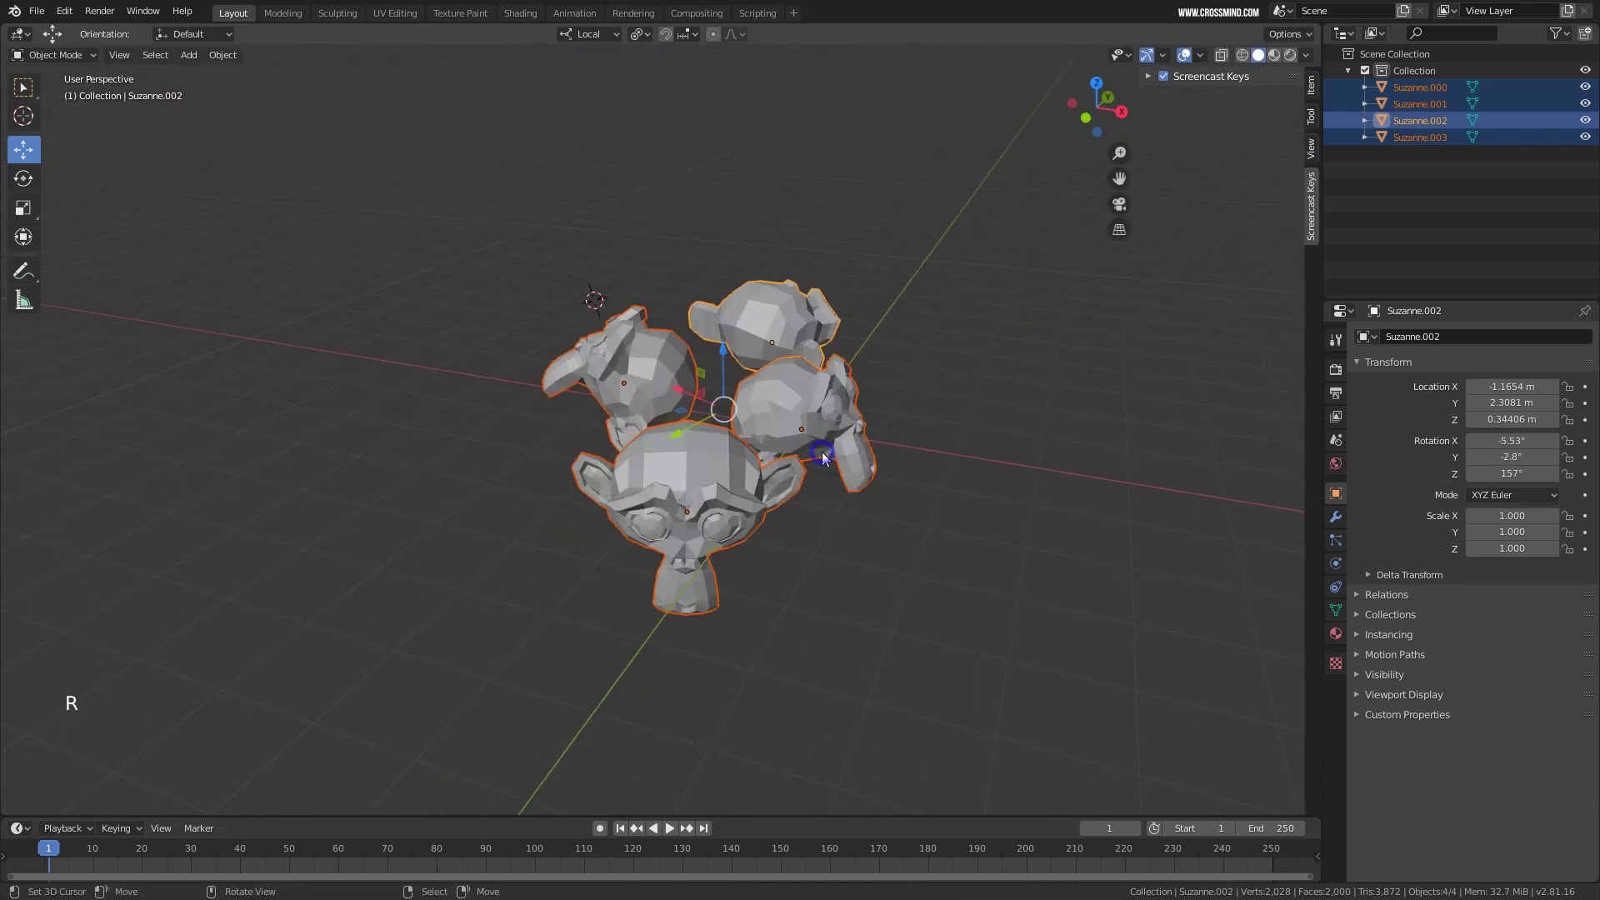
{"action": "middle_click_drag", "start_coordinate": [813, 530], "coordinate": [785, 345]}
{"action": "key", "text": "r"}
{"action": "key", "text": "z"}
{"action": "key", "text": "z"}
{"action": "left_click", "coordinate": [796, 426]}
Set the transform pivot point to Active Element for the four selected heads.
{"action": "left_click", "coordinate": [640, 33]}
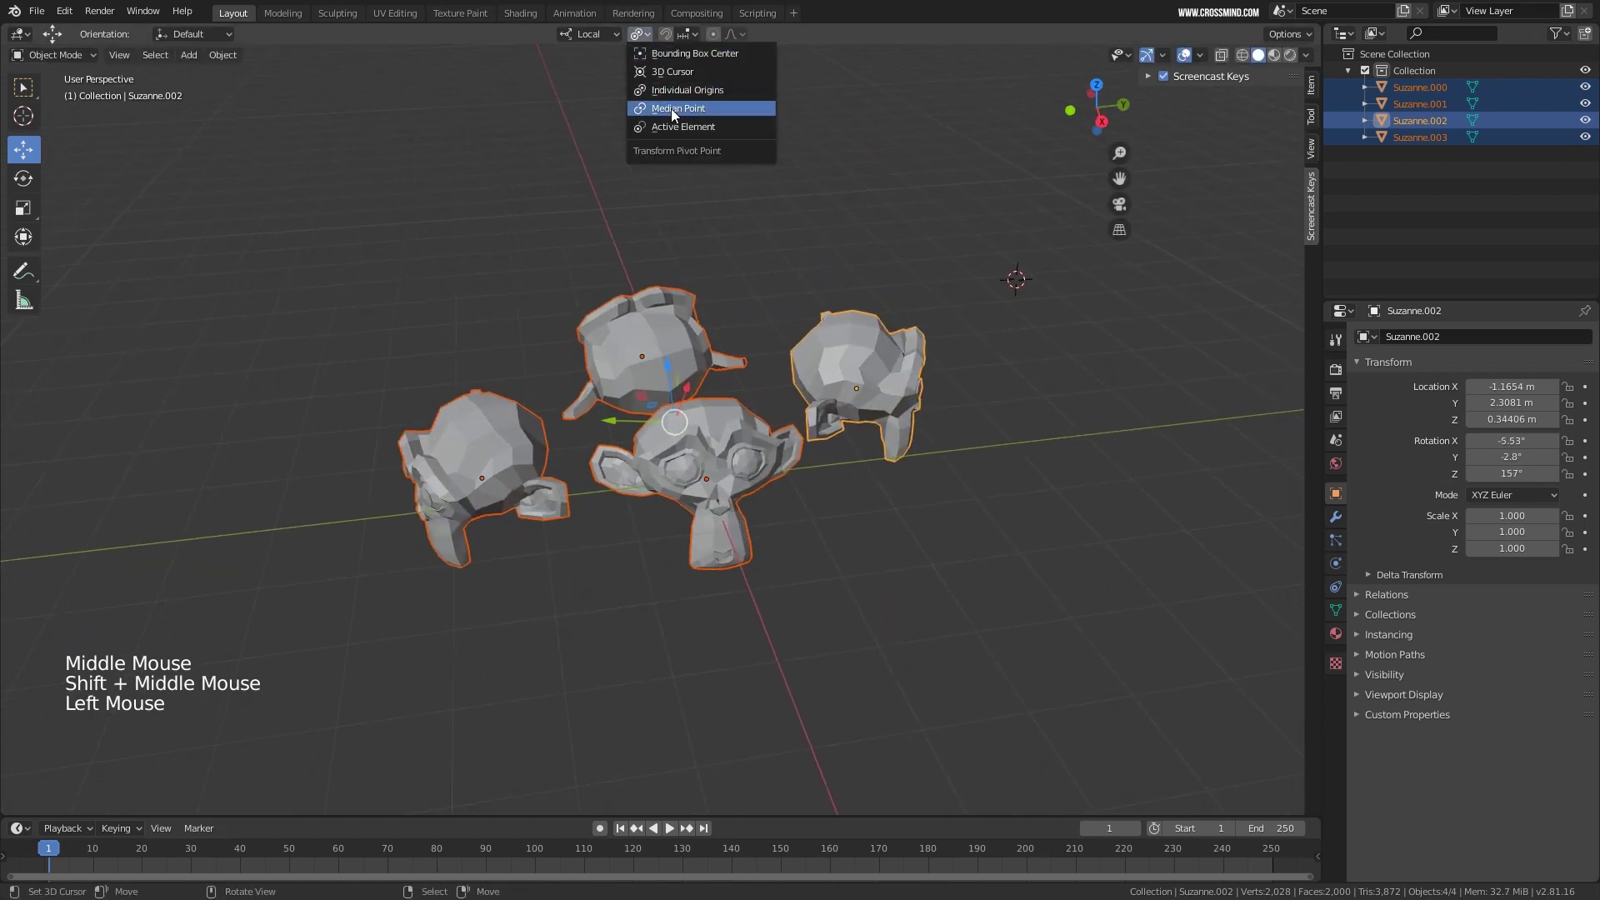
{"action": "left_click", "coordinate": [677, 127]}
{"action": "middle_click_drag", "start_coordinate": [750, 200], "coordinate": [782, 223]}
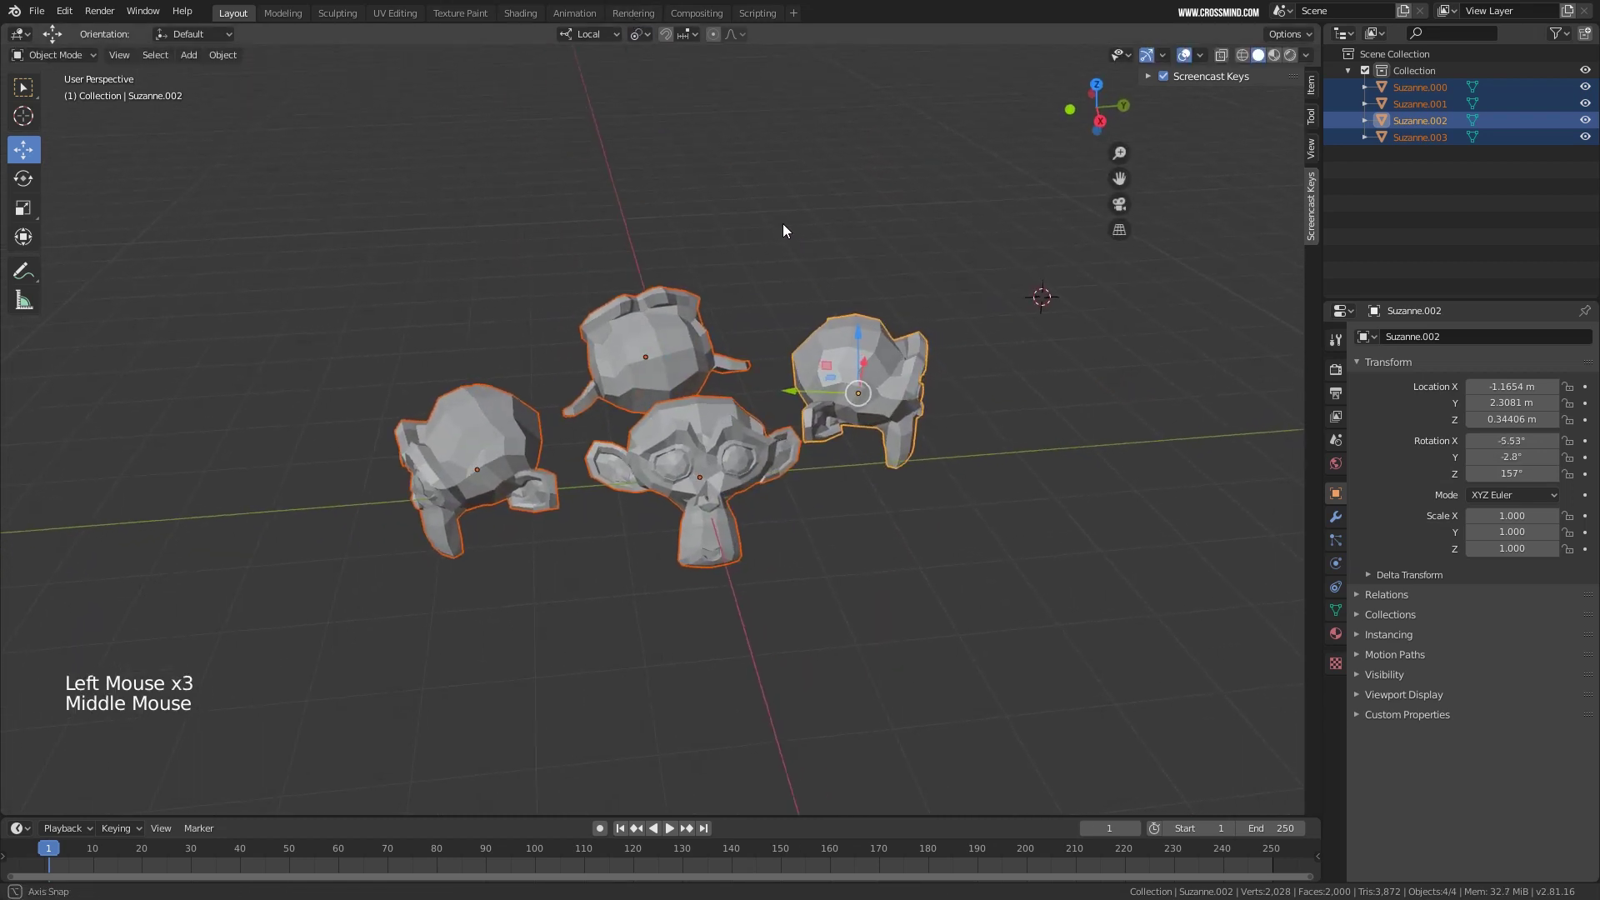
{"action": "mouse_move", "coordinate": [786, 352]}
{"action": "middle_mouse_down"}
{"action": "mouse_move", "coordinate": [778, 363]}
{"action": "mouse_move", "coordinate": [813, 353]}
{"action": "middle_mouse_up"}
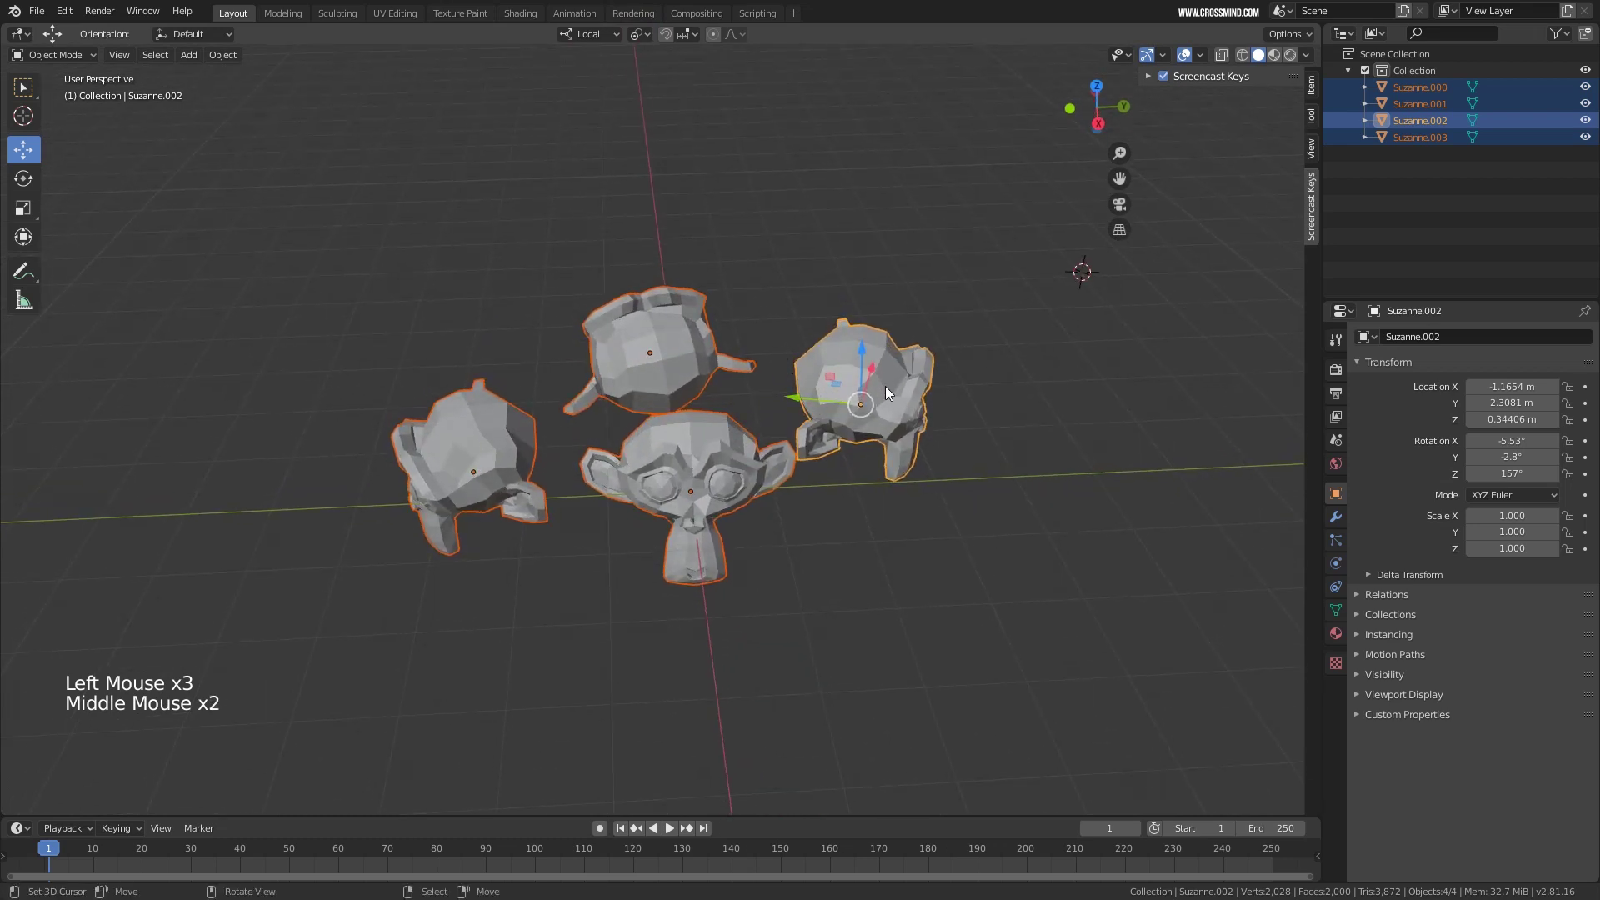
{"action": "mouse_move", "coordinate": [875, 403]}
{"action": "middle_mouse_down", "text": "shift"}
{"action": "mouse_move", "coordinate": [867, 392]}
{"action": "mouse_move", "coordinate": [896, 397]}
{"action": "middle_mouse_up", "text": "shift"}
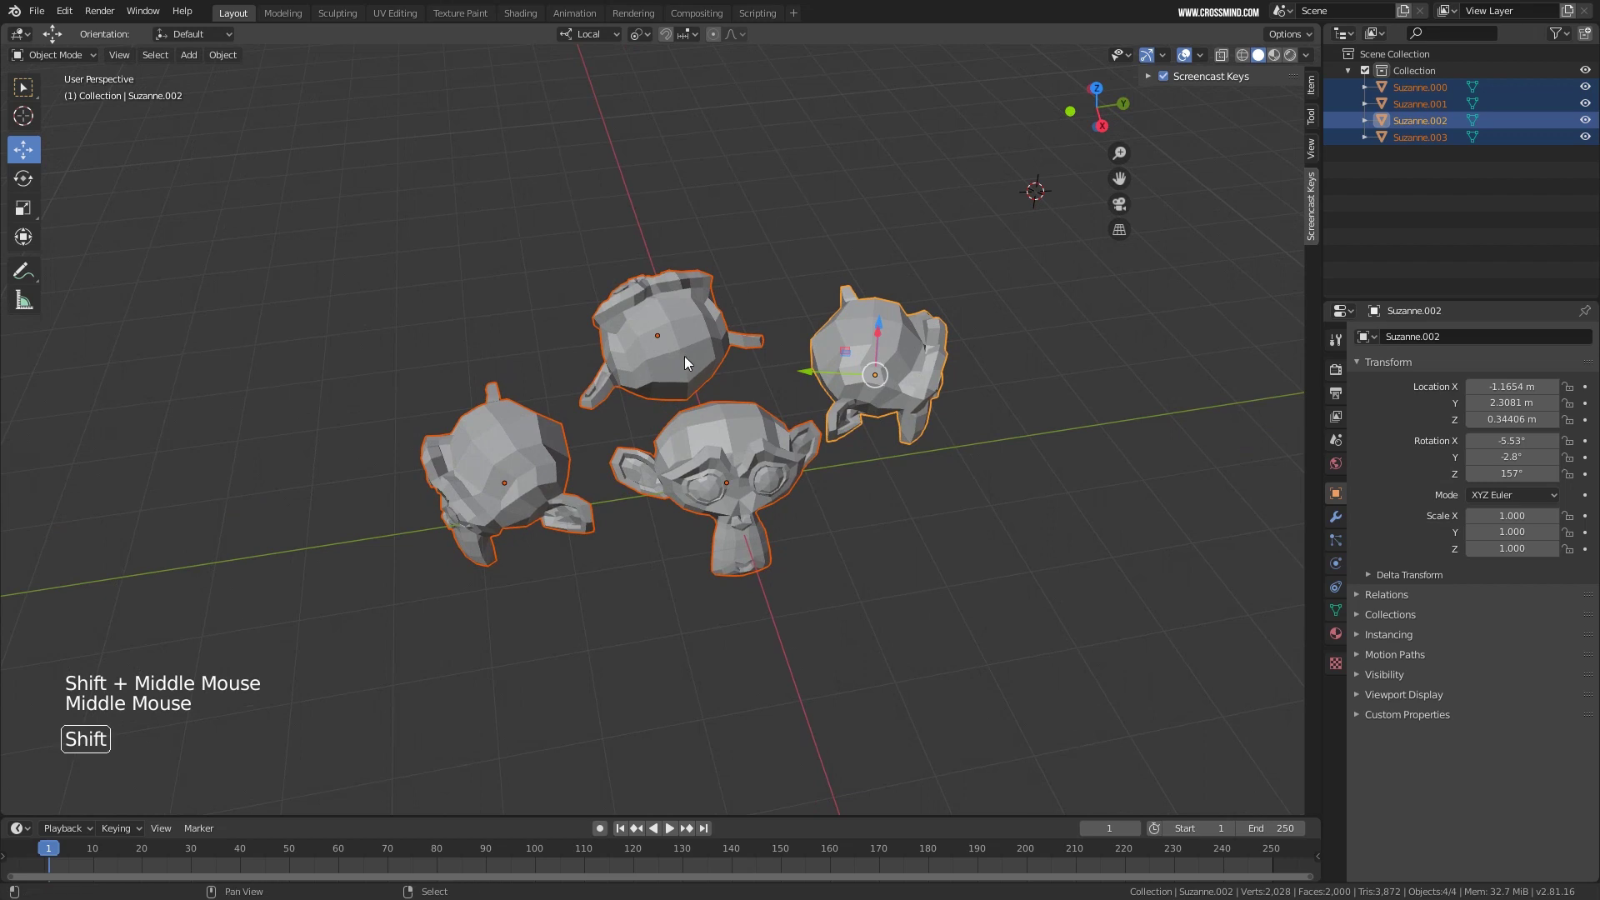
Make the rear, left and front heads the active object in turn, and set the transform orientation to Global.
{"action": "middle_click_drag", "start_coordinate": [684, 356], "coordinate": [678, 333]}
{"action": "right_click", "coordinate": [678, 333], "text": "shift"}
{"action": "right_click", "coordinate": [501, 472], "text": "shift"}
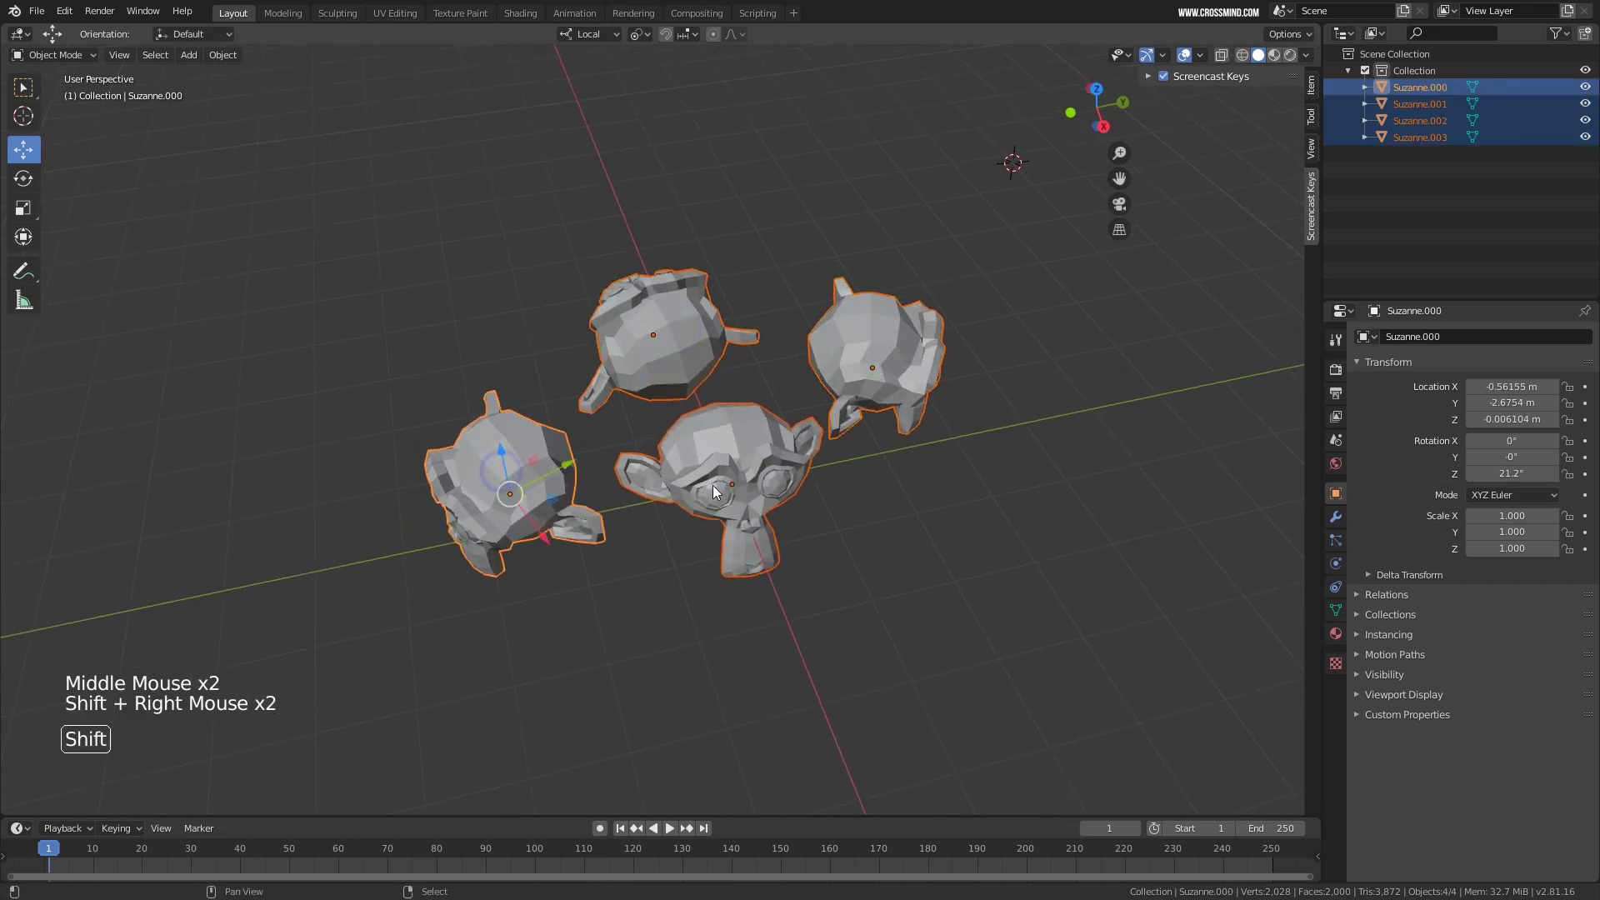
{"action": "right_click", "coordinate": [717, 491], "text": "shift"}
{"action": "middle_click_drag", "start_coordinate": [754, 446], "coordinate": [847, 416]}
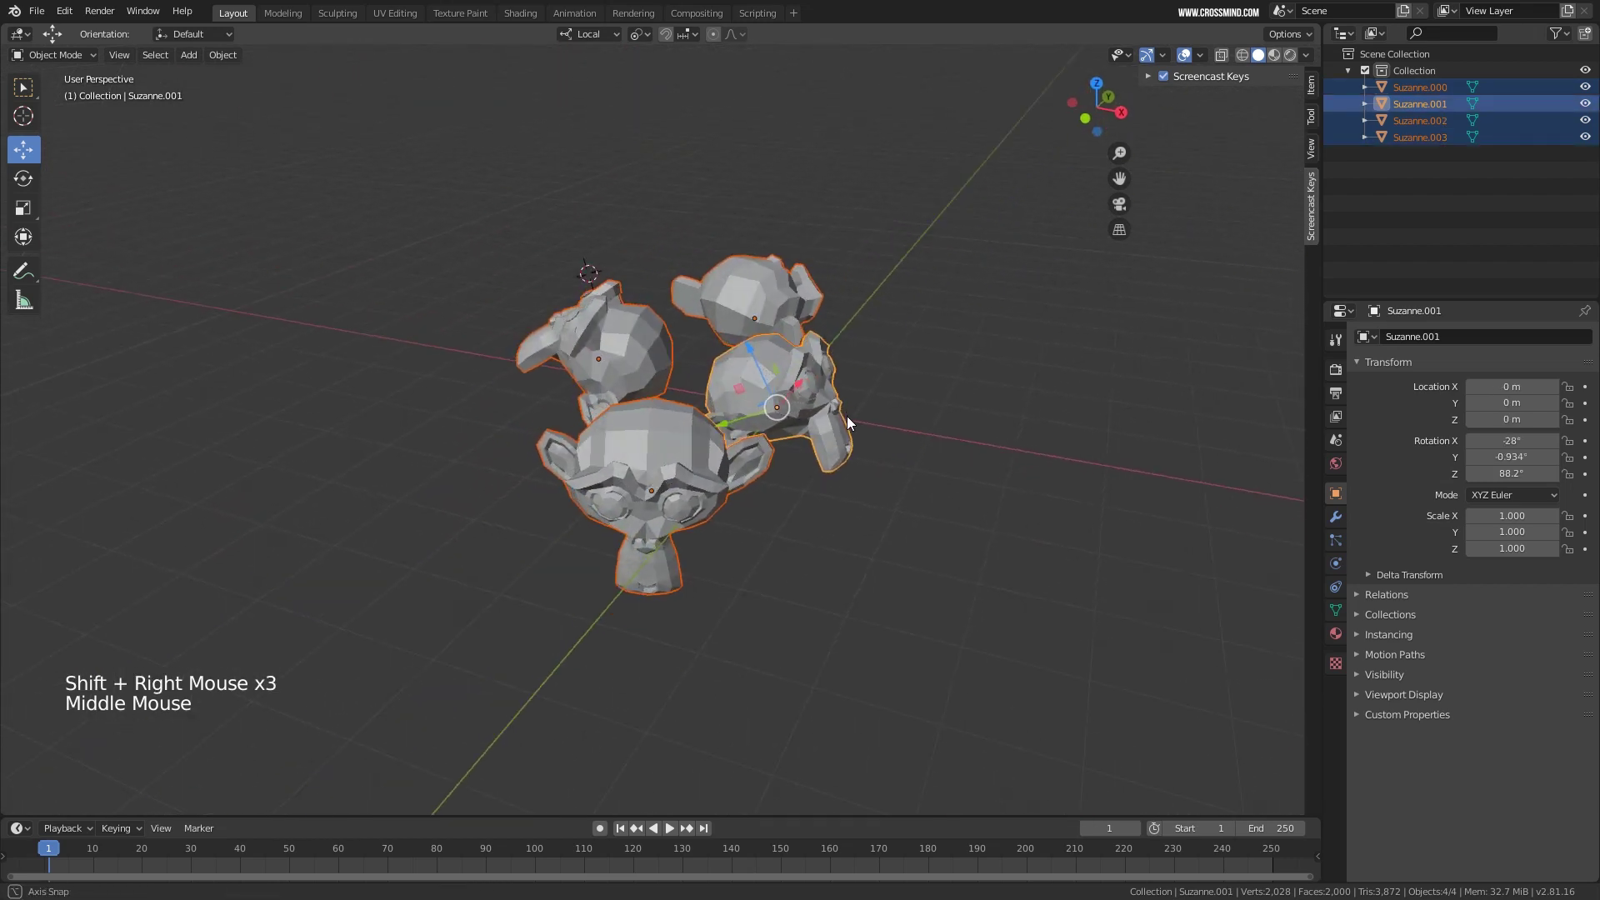
{"action": "left_click", "coordinate": [596, 34]}
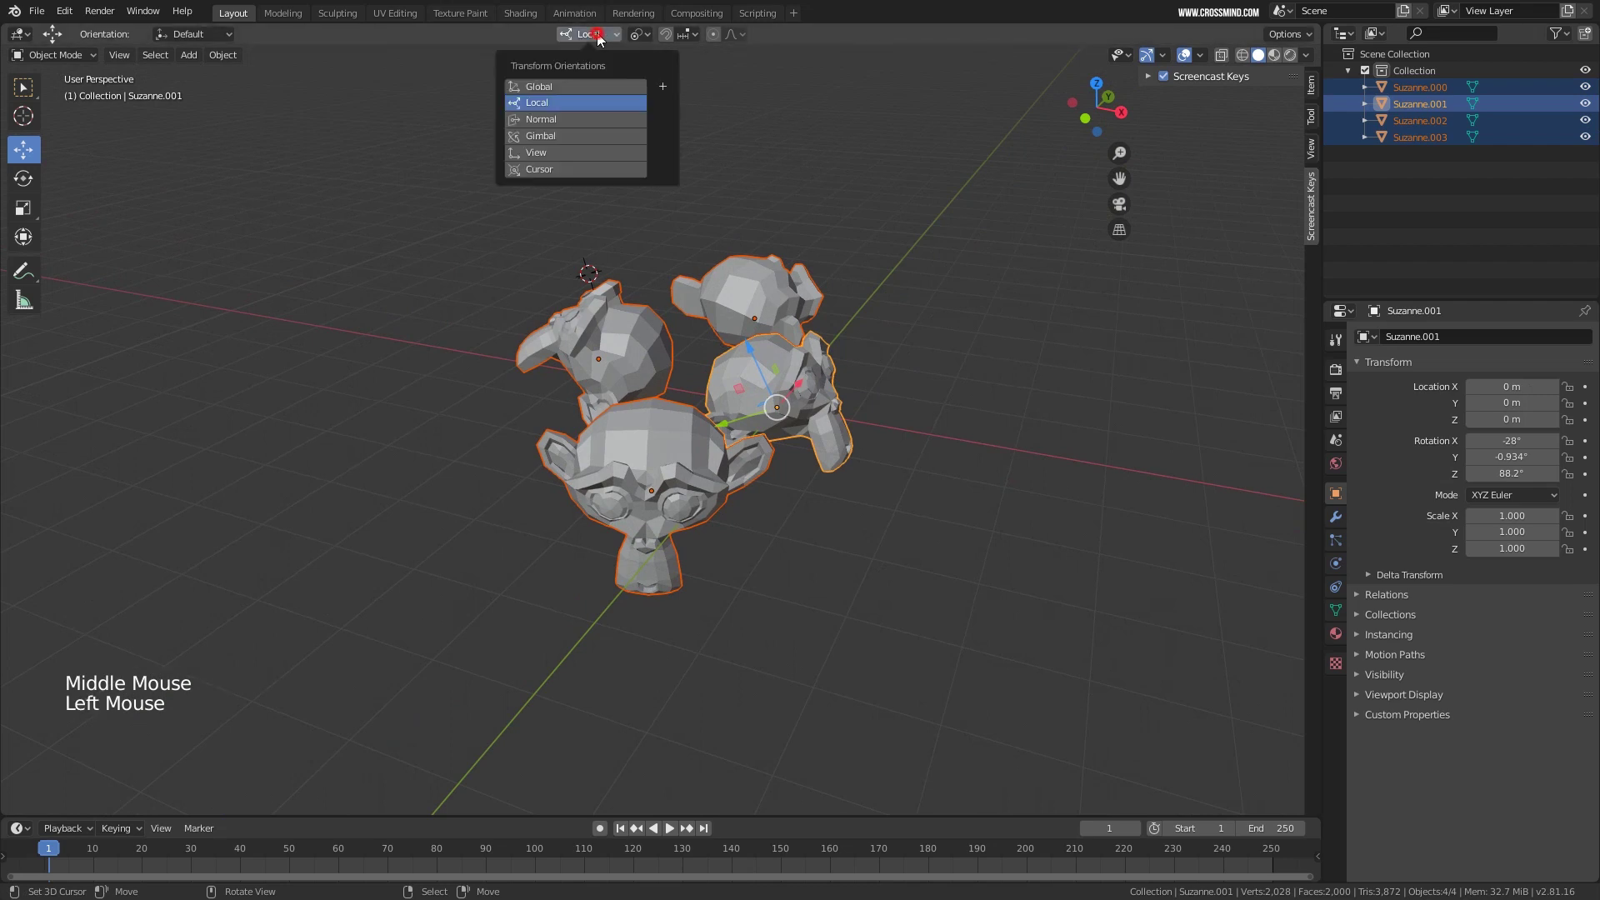
{"action": "left_click", "coordinate": [555, 87]}
Duplicate the right monkey head, place the copy about 3.1 m farther along the Y axis and rotate it.
{"action": "mouse_move", "coordinate": [754, 391]}
{"action": "middle_mouse_down"}
{"action": "mouse_move", "coordinate": [767, 375]}
{"action": "mouse_move", "coordinate": [718, 413]}
{"action": "mouse_move", "coordinate": [834, 397]}
{"action": "mouse_move", "coordinate": [752, 386]}
{"action": "middle_mouse_up"}
{"action": "right_click", "coordinate": [833, 396]}
{"action": "key", "text": "shift+f"}
{"action": "key", "text": "shift+d"}
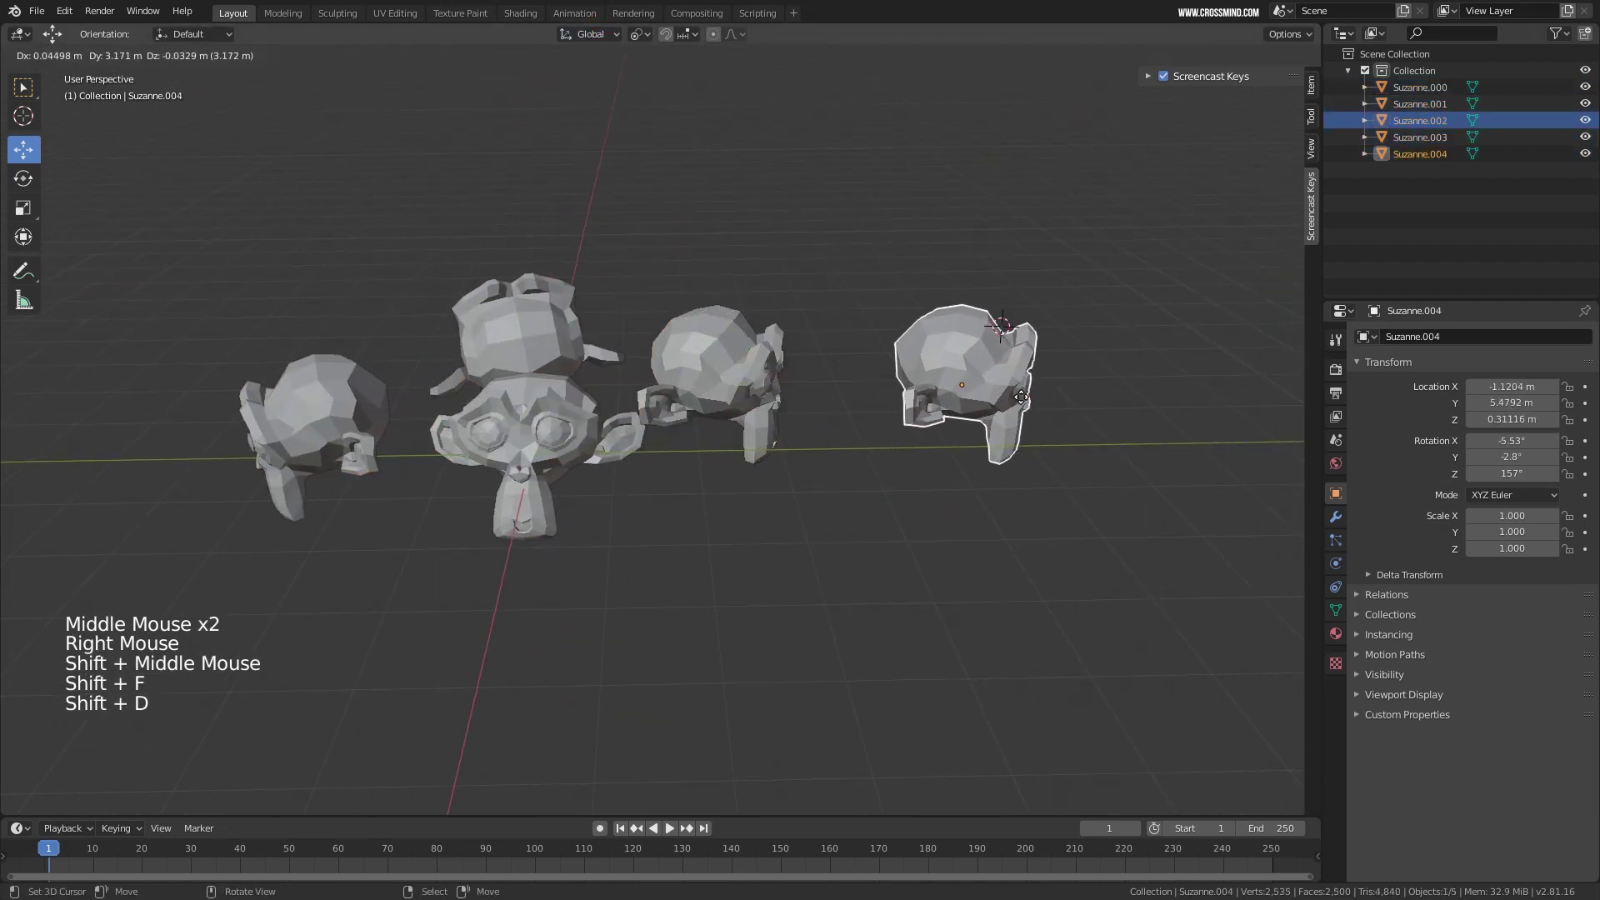
{"action": "key", "text": "r"}
{"action": "left_click", "coordinate": [966, 333]}
Box-select all five heads and try rotating them around the active copy at the far right.
{"action": "key", "text": "b"}
{"action": "left_click_drag", "start_coordinate": [214, 208], "coordinate": [982, 558]}
{"action": "middle_click_drag", "start_coordinate": [983, 512], "coordinate": [967, 403], "text": "shift"}
{"action": "key", "text": "r"}
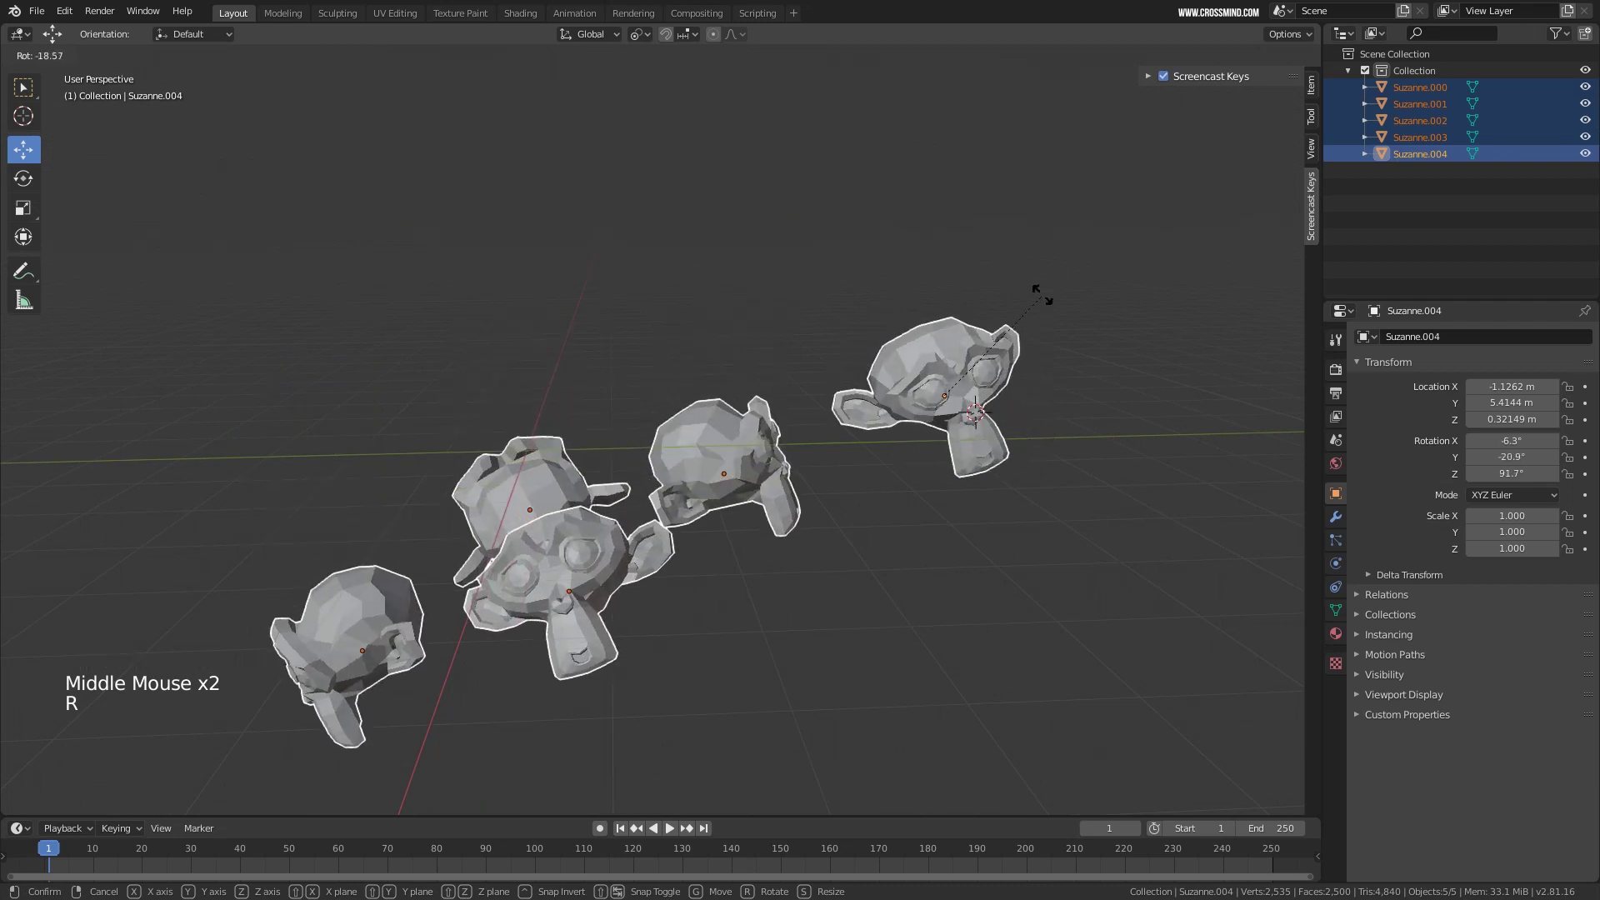
{"action": "right_click", "coordinate": [1003, 427]}
Make the leftmost head the active object and try rotating all five heads around it.
{"action": "right_click", "coordinate": [327, 431], "text": "shift"}
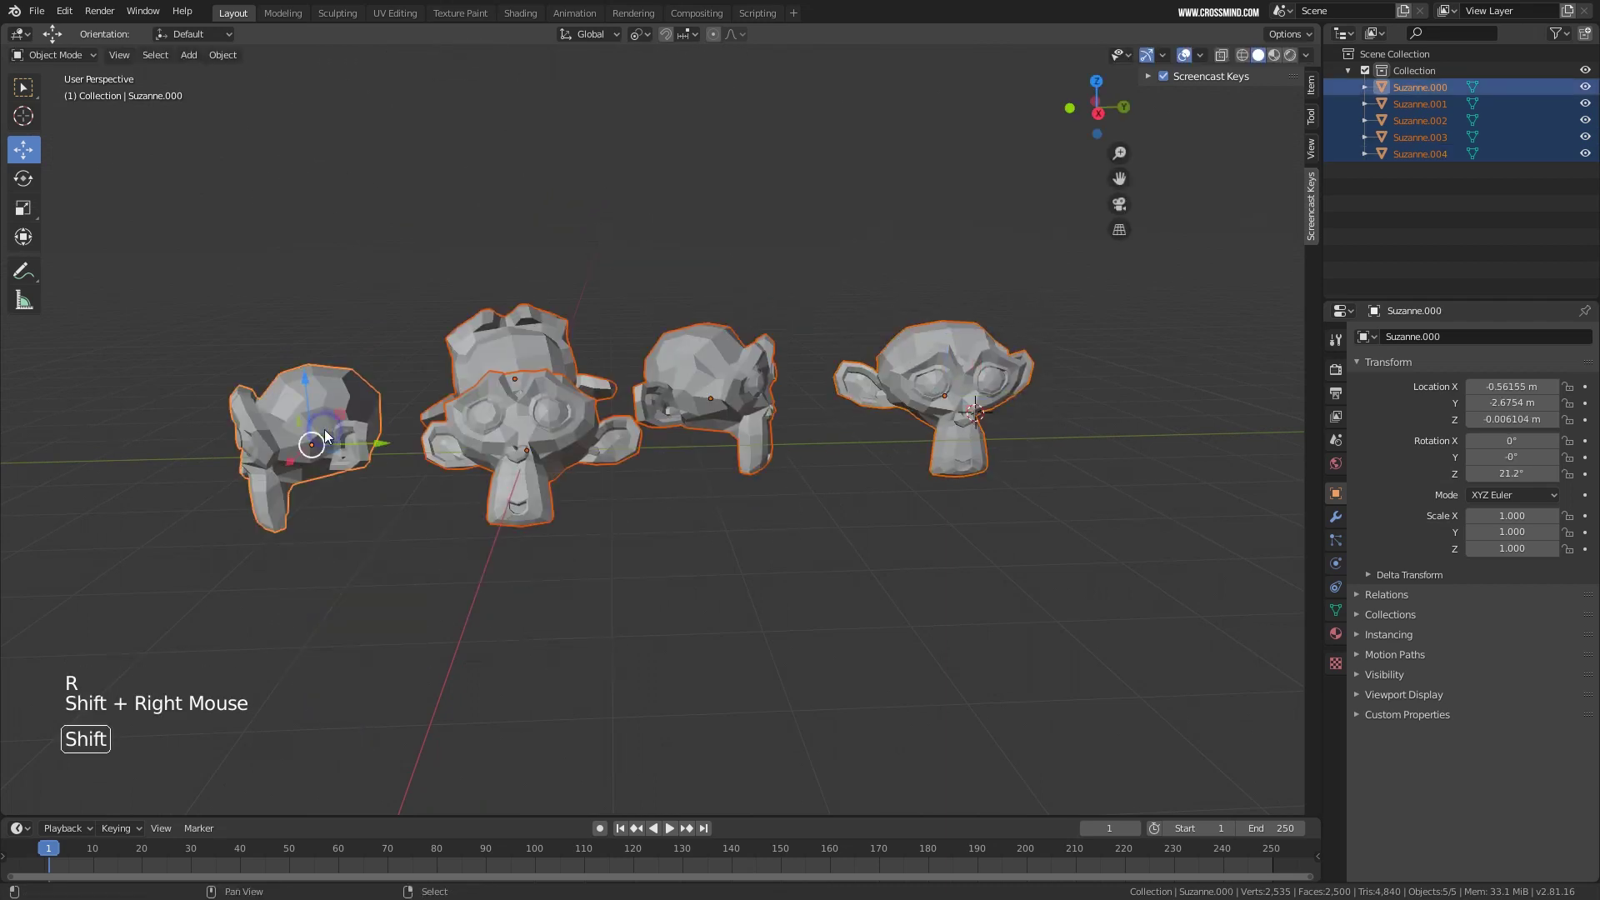
{"action": "key", "text": "r"}
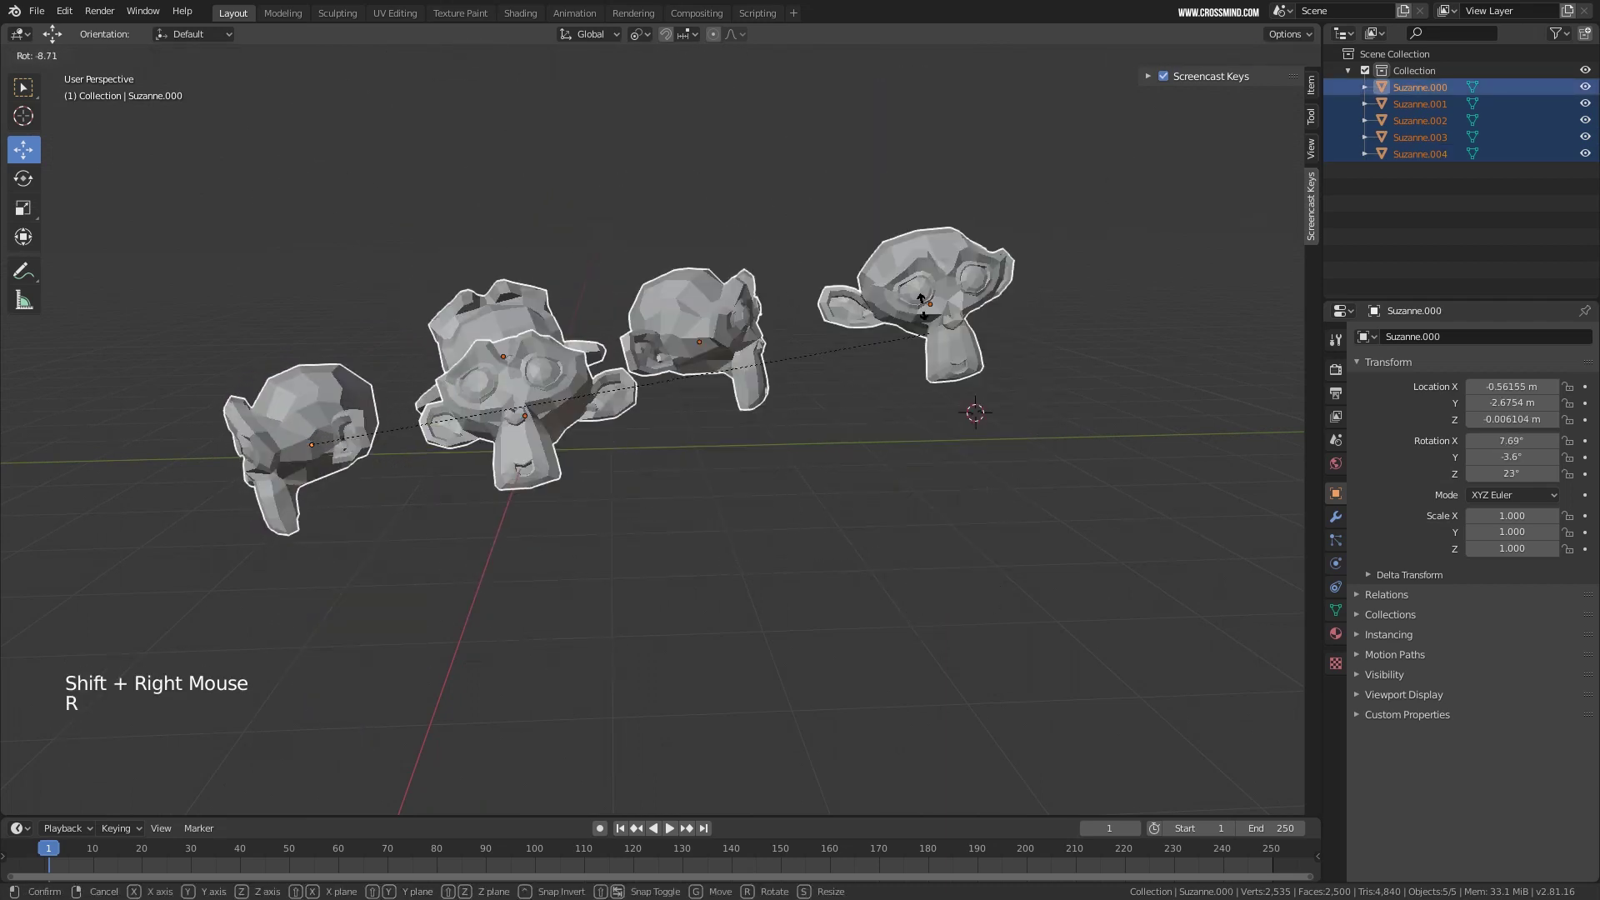
{"action": "right_click", "coordinate": [922, 355]}
{"action": "scroll", "coordinate": [749, 383], "scroll_direction": "down", "scroll_amount": 2}
{"action": "middle_click_drag", "start_coordinate": [748, 382], "coordinate": [740, 412]}
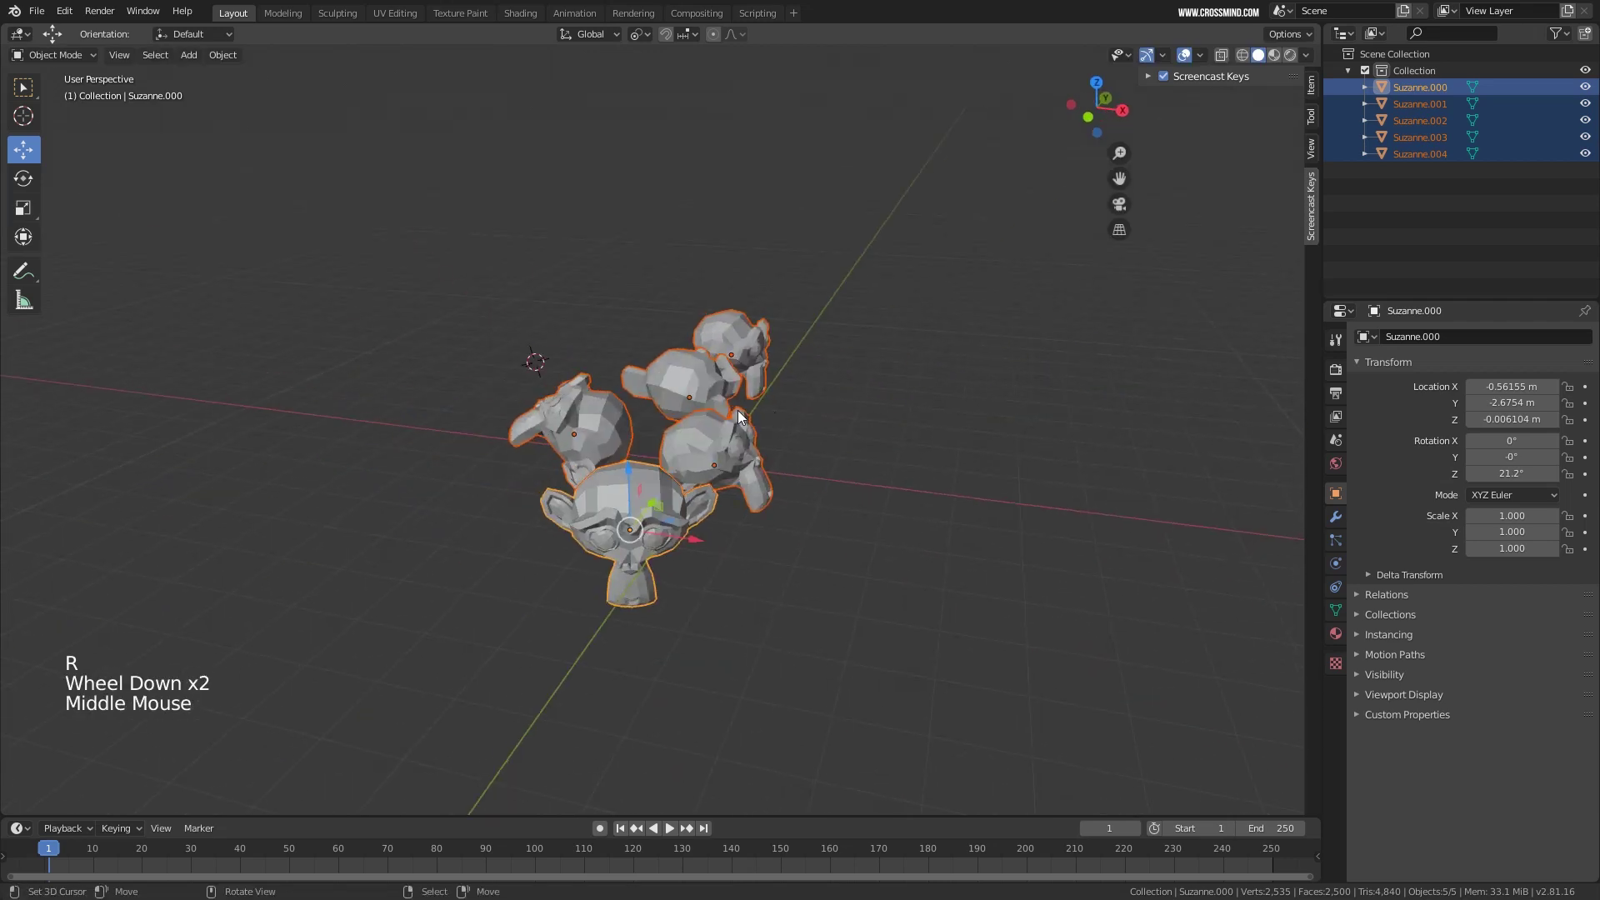
{"action": "right_click", "coordinate": [740, 414]}
{"action": "scroll", "coordinate": [917, 398], "scroll_direction": "down", "scroll_amount": 2}
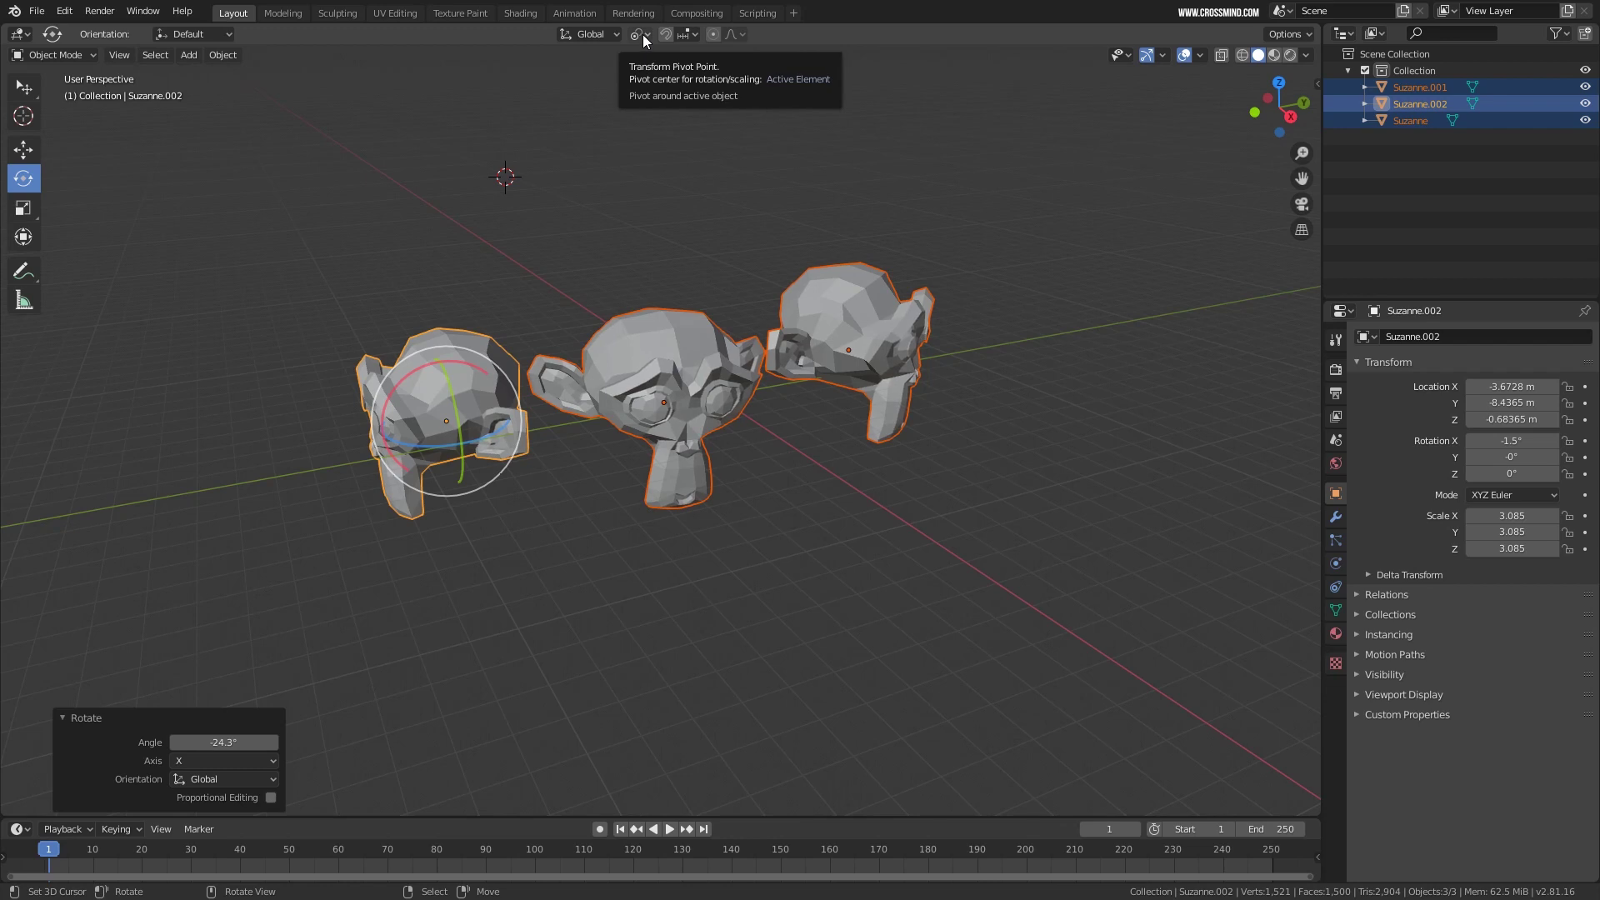
Switch the transform orientation to Local for the right head and back to Global.
{"action": "left_click", "coordinate": [597, 37]}
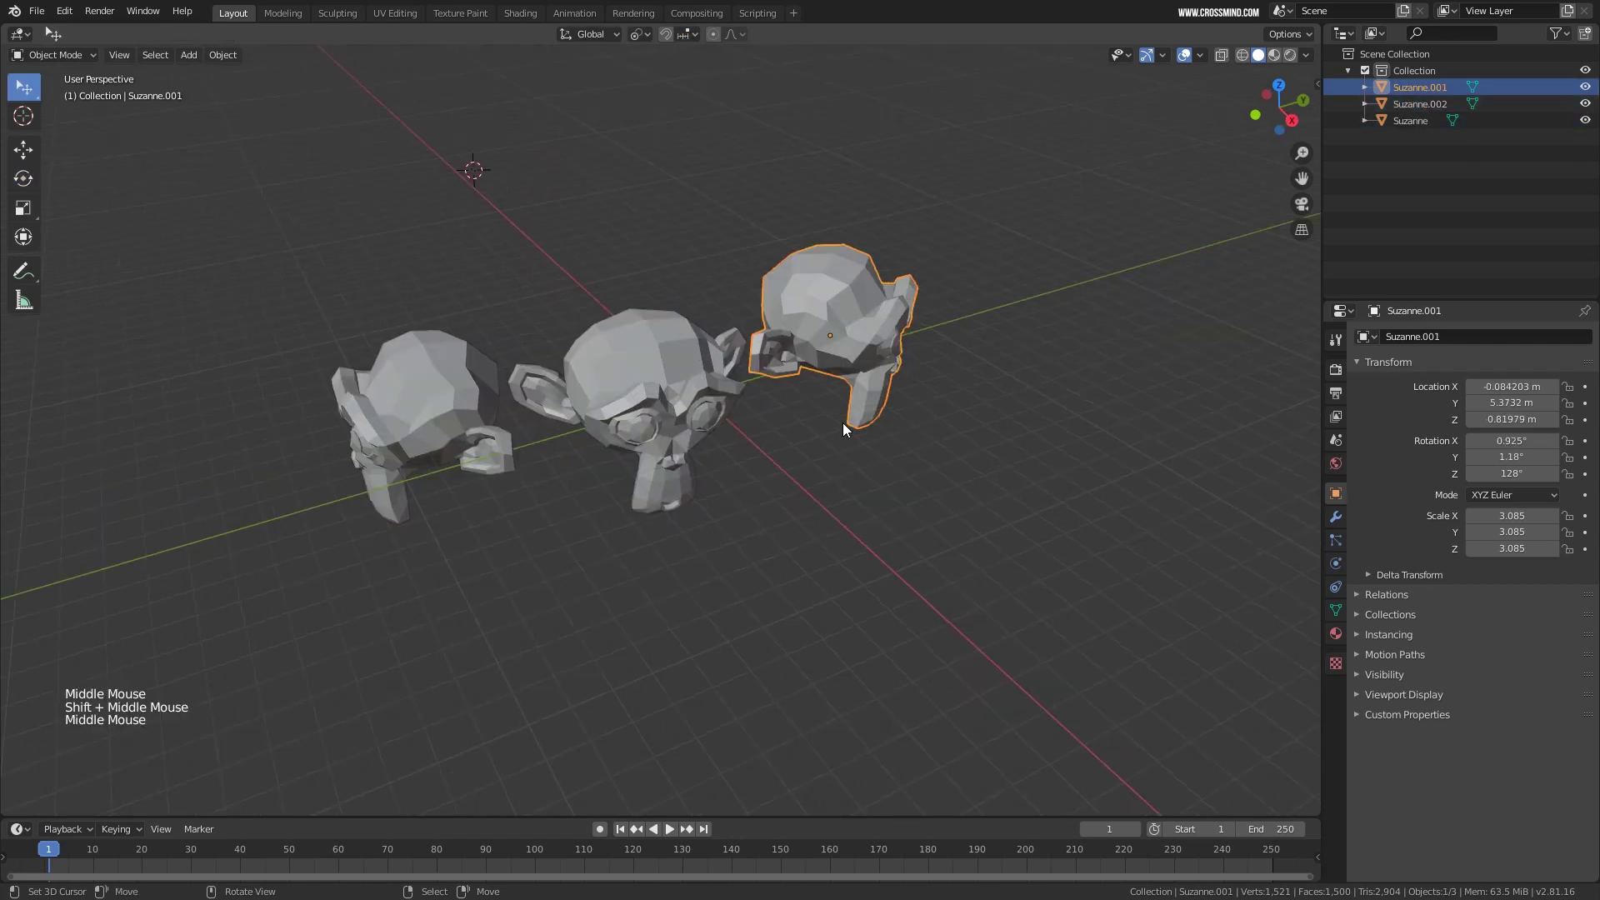
{"action": "left_click", "coordinate": [611, 37]}
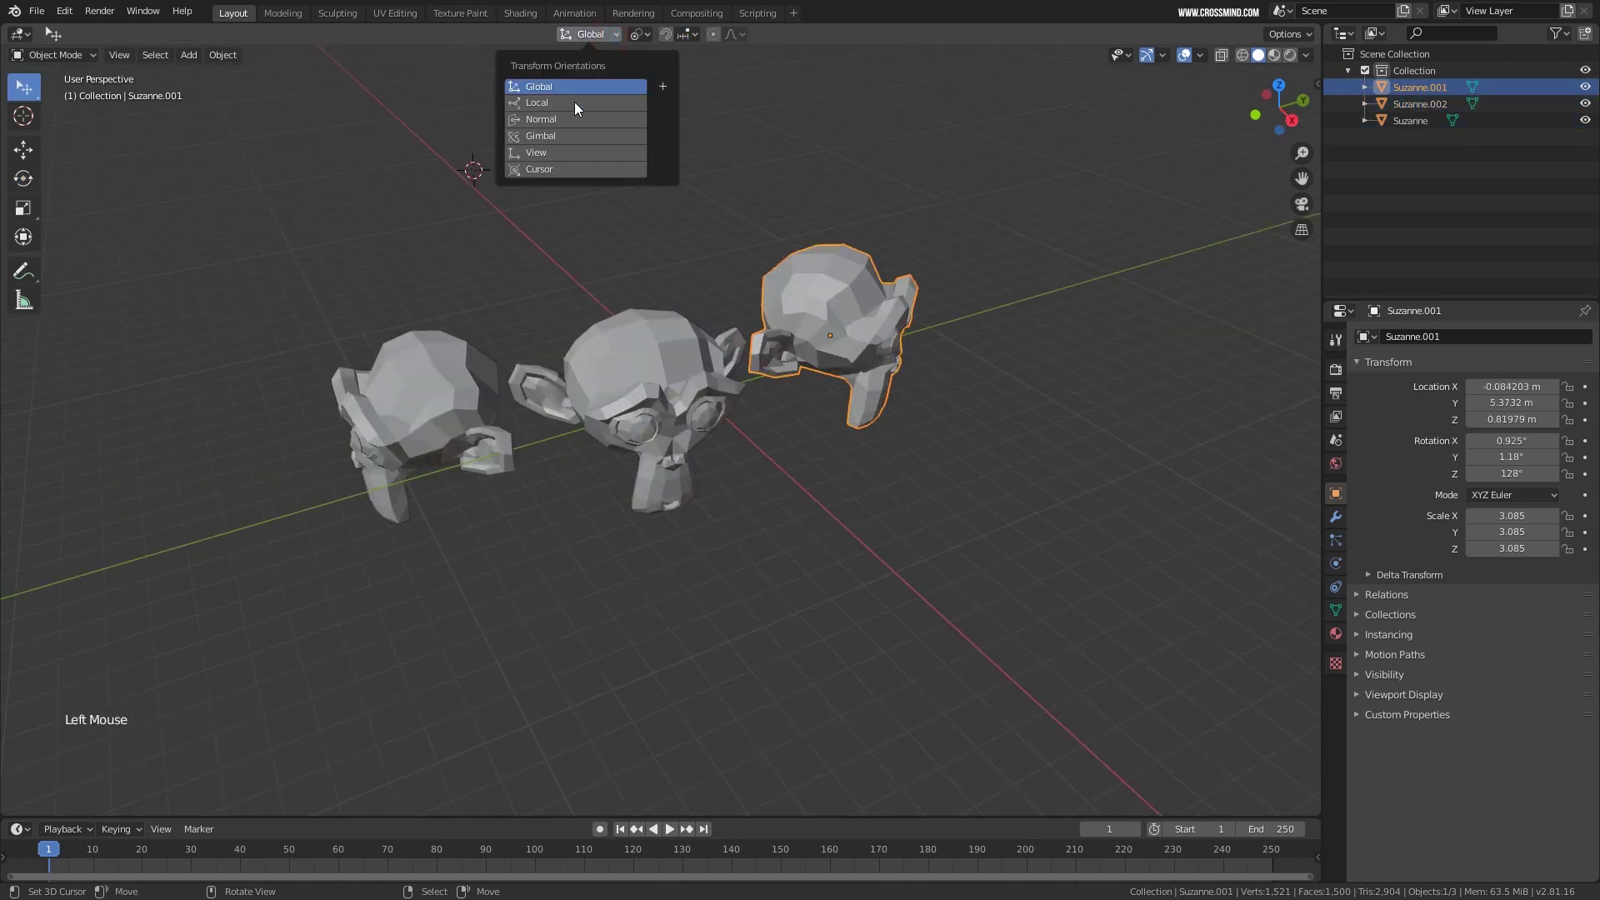
{"action": "left_click", "coordinate": [572, 102]}
{"action": "middle_click_drag", "start_coordinate": [939, 359], "coordinate": [937, 355]}
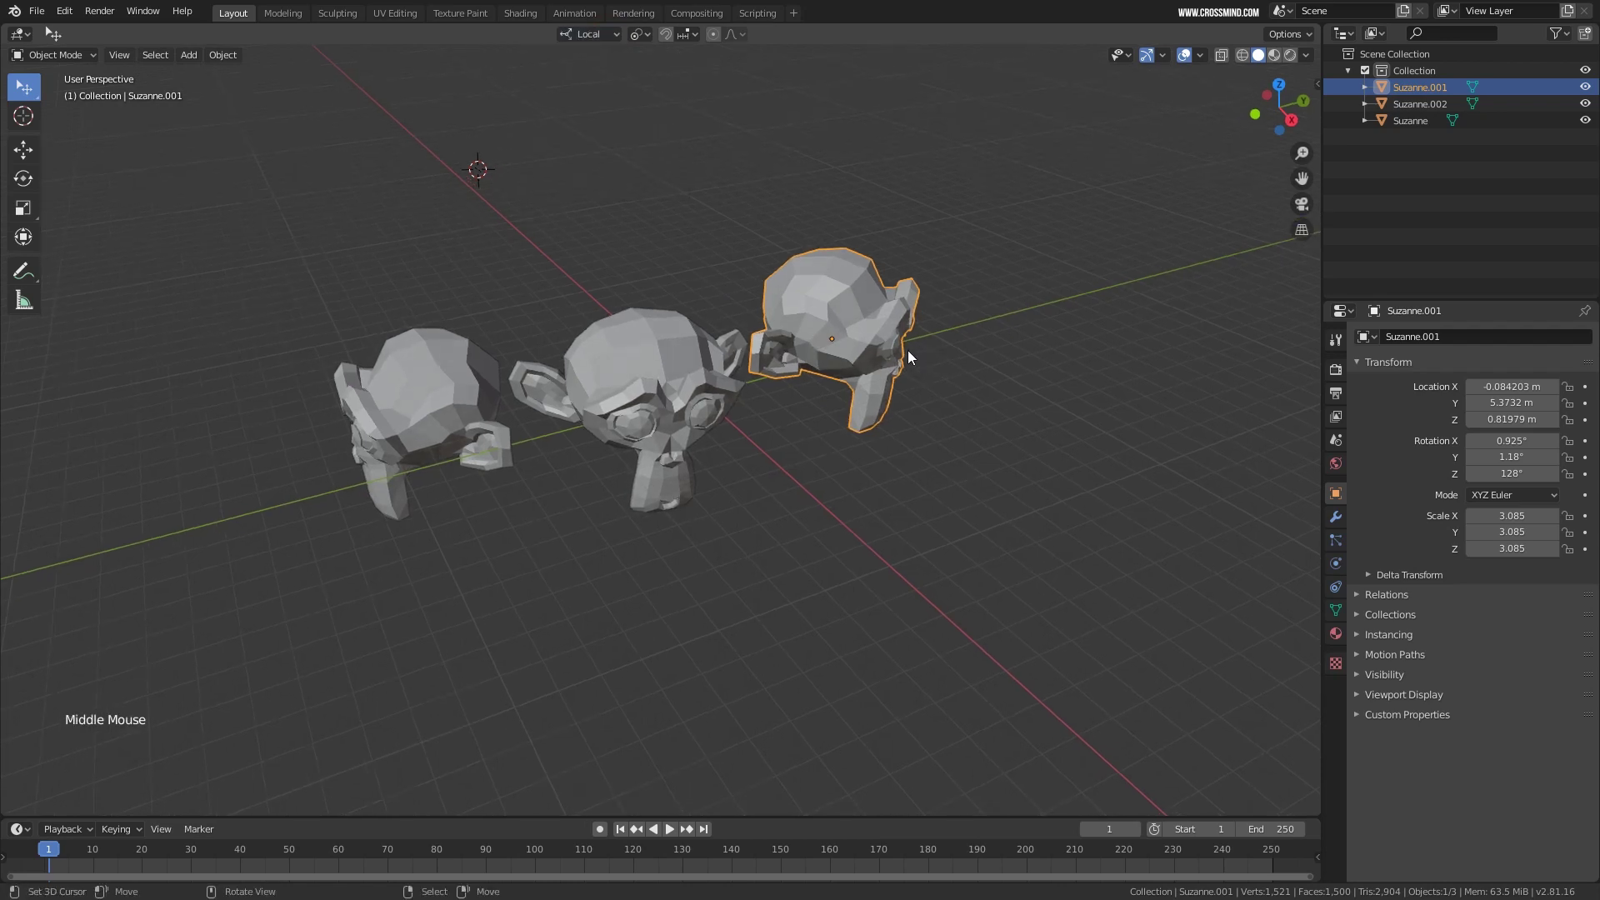
{"action": "middle_click_drag", "start_coordinate": [908, 352], "coordinate": [864, 328], "text": "shift"}
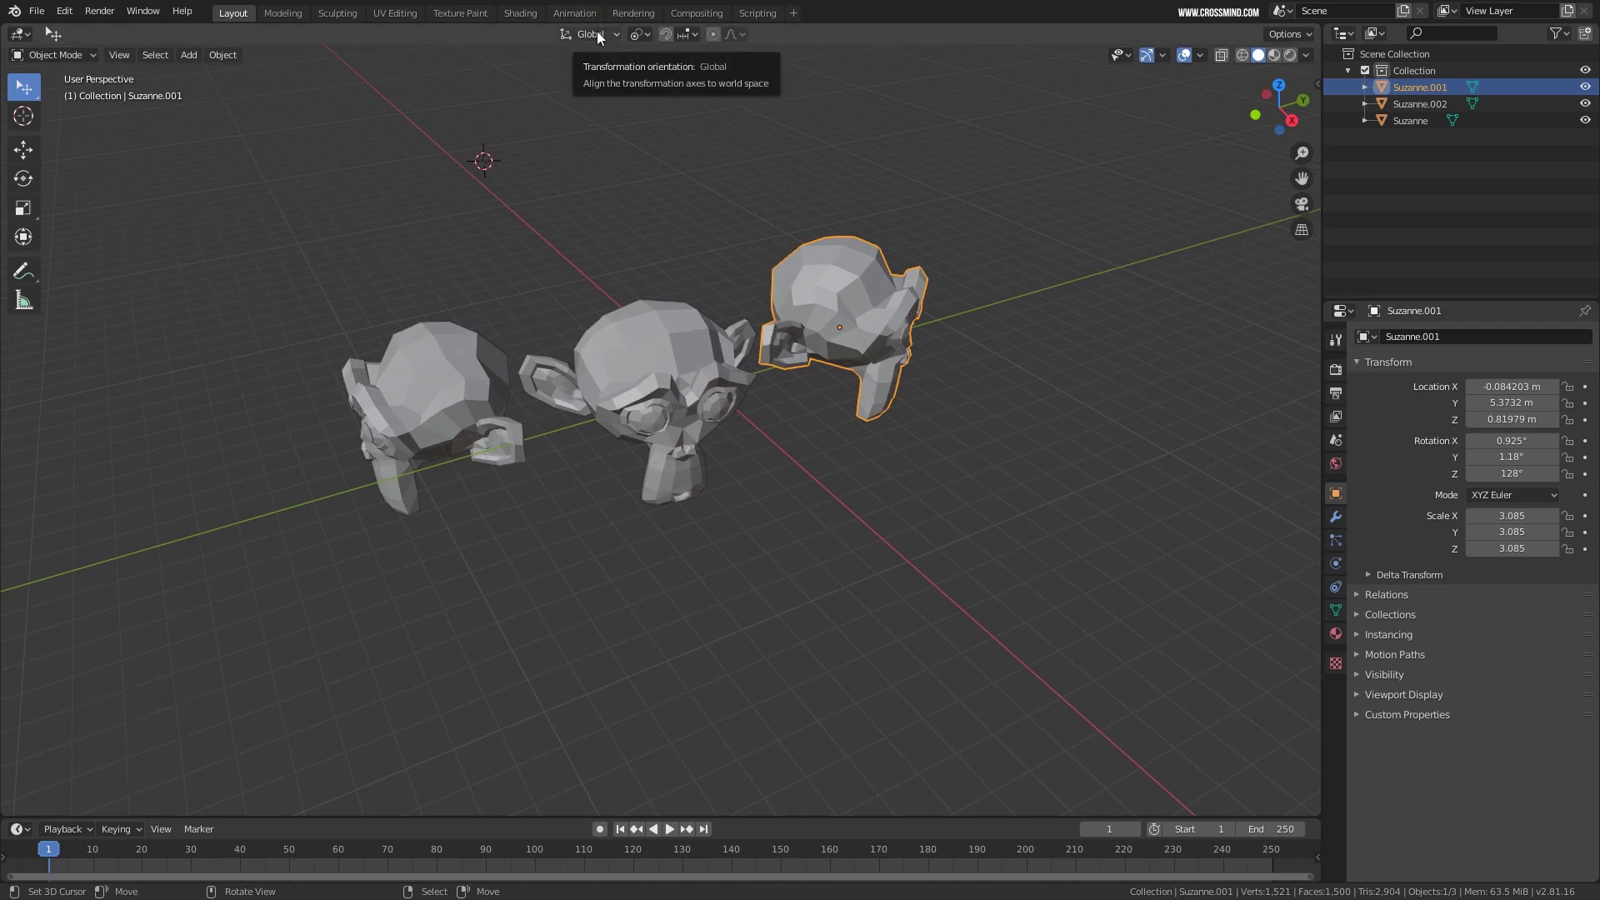
{"action": "middle_click_drag", "start_coordinate": [859, 333], "coordinate": [817, 378]}
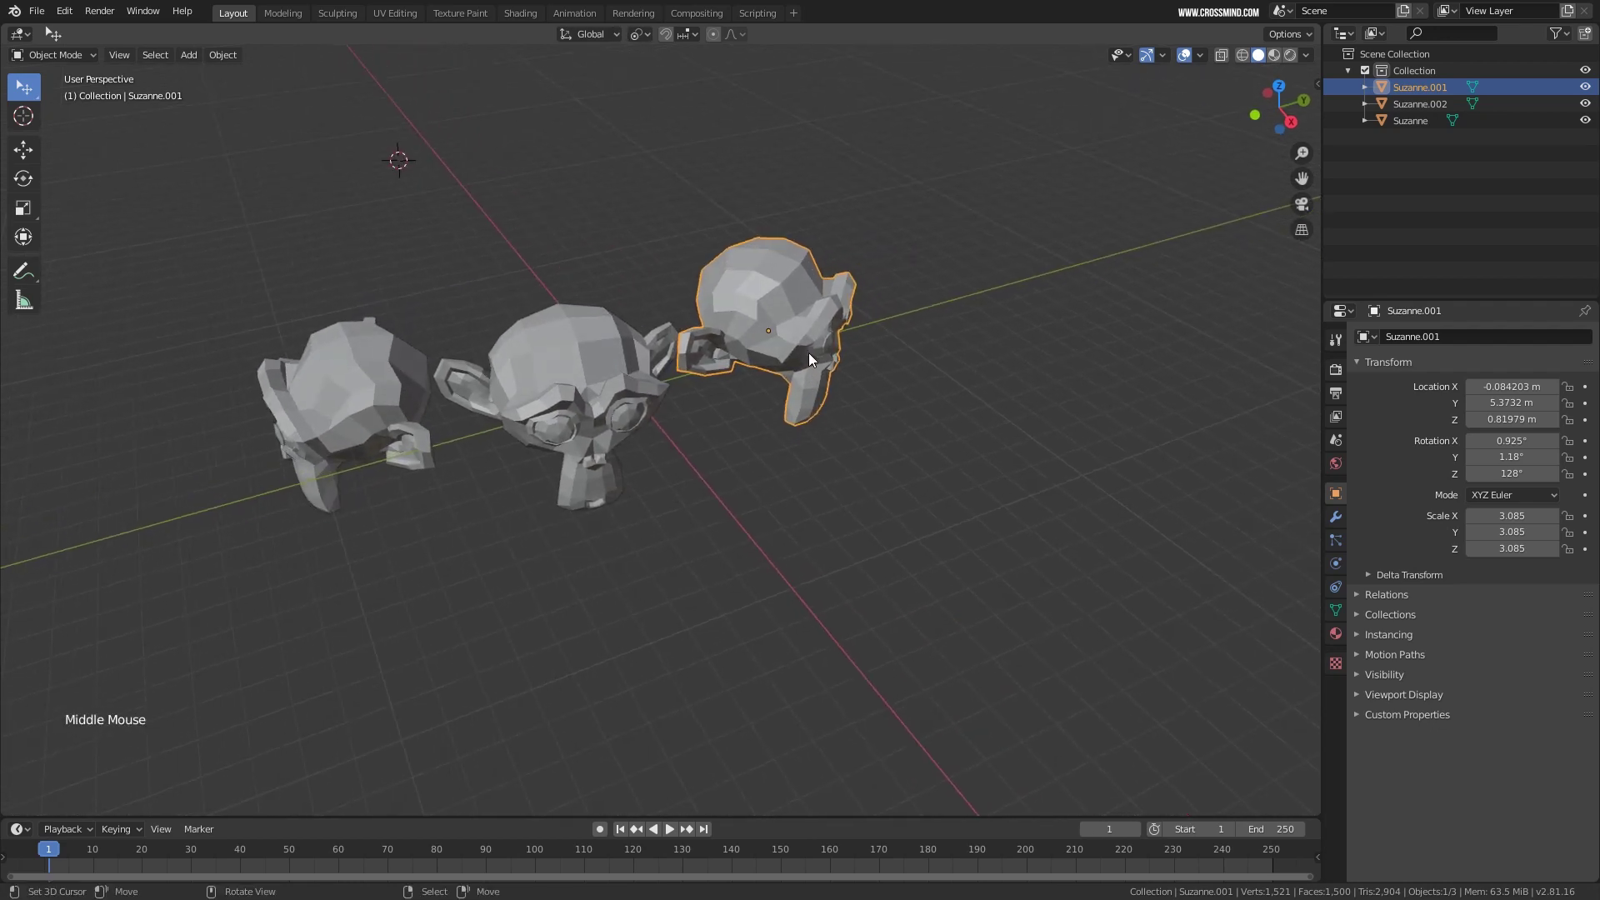
Move the right monkey head about 0.98 m along its local Y axis while the transform orientation is Global.
{"action": "key", "text": "g"}
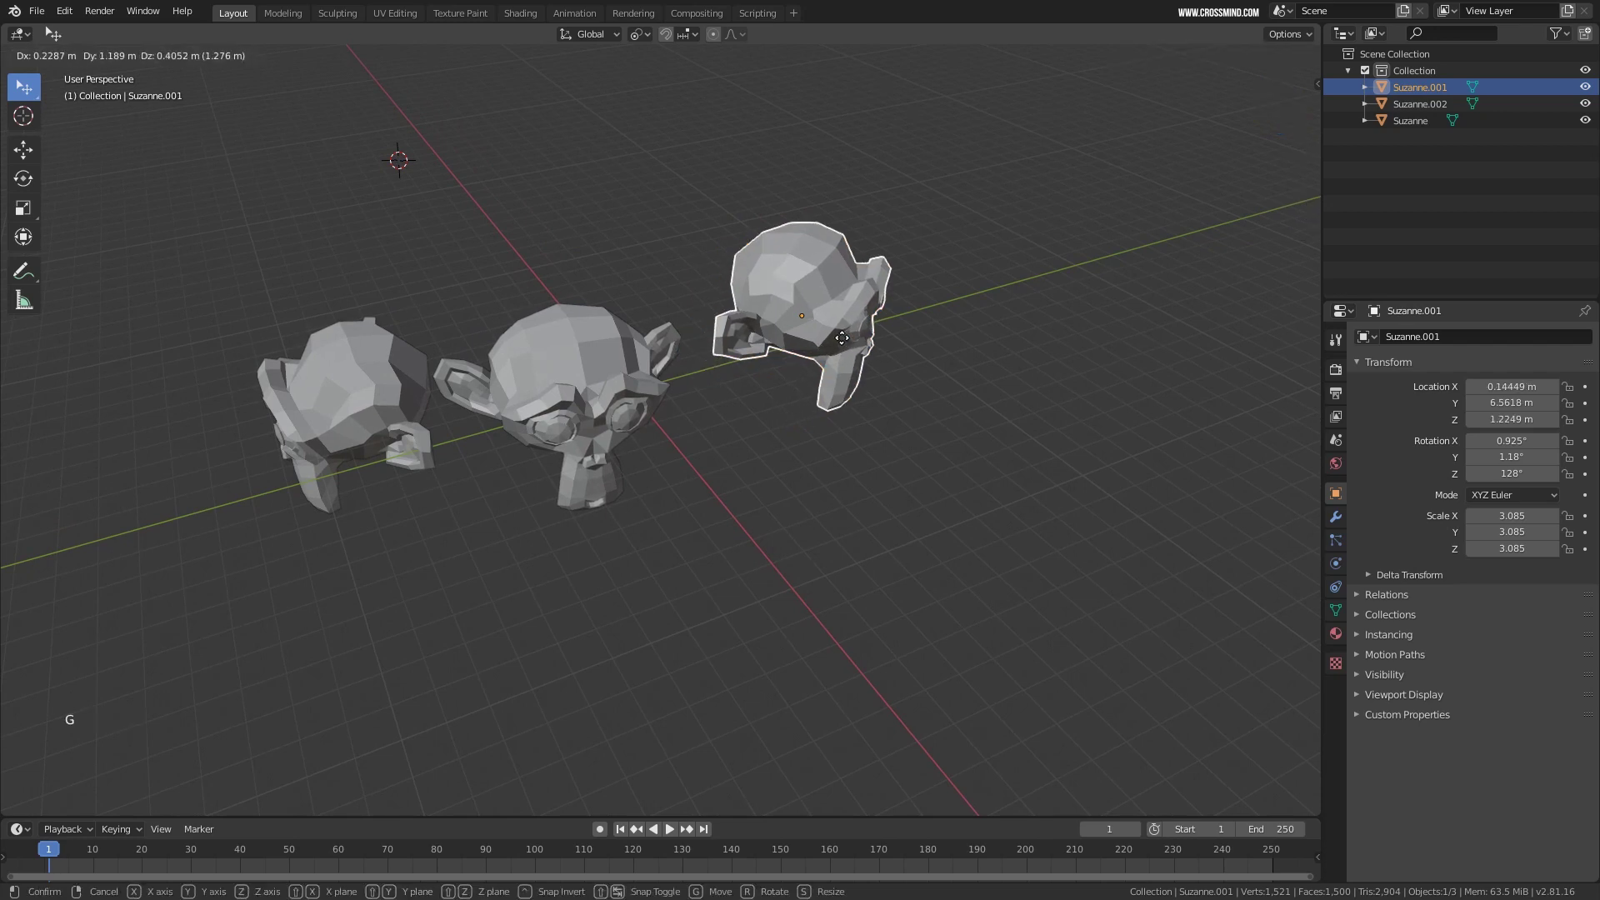
{"action": "key", "text": "y"}
{"action": "key", "text": "y"}
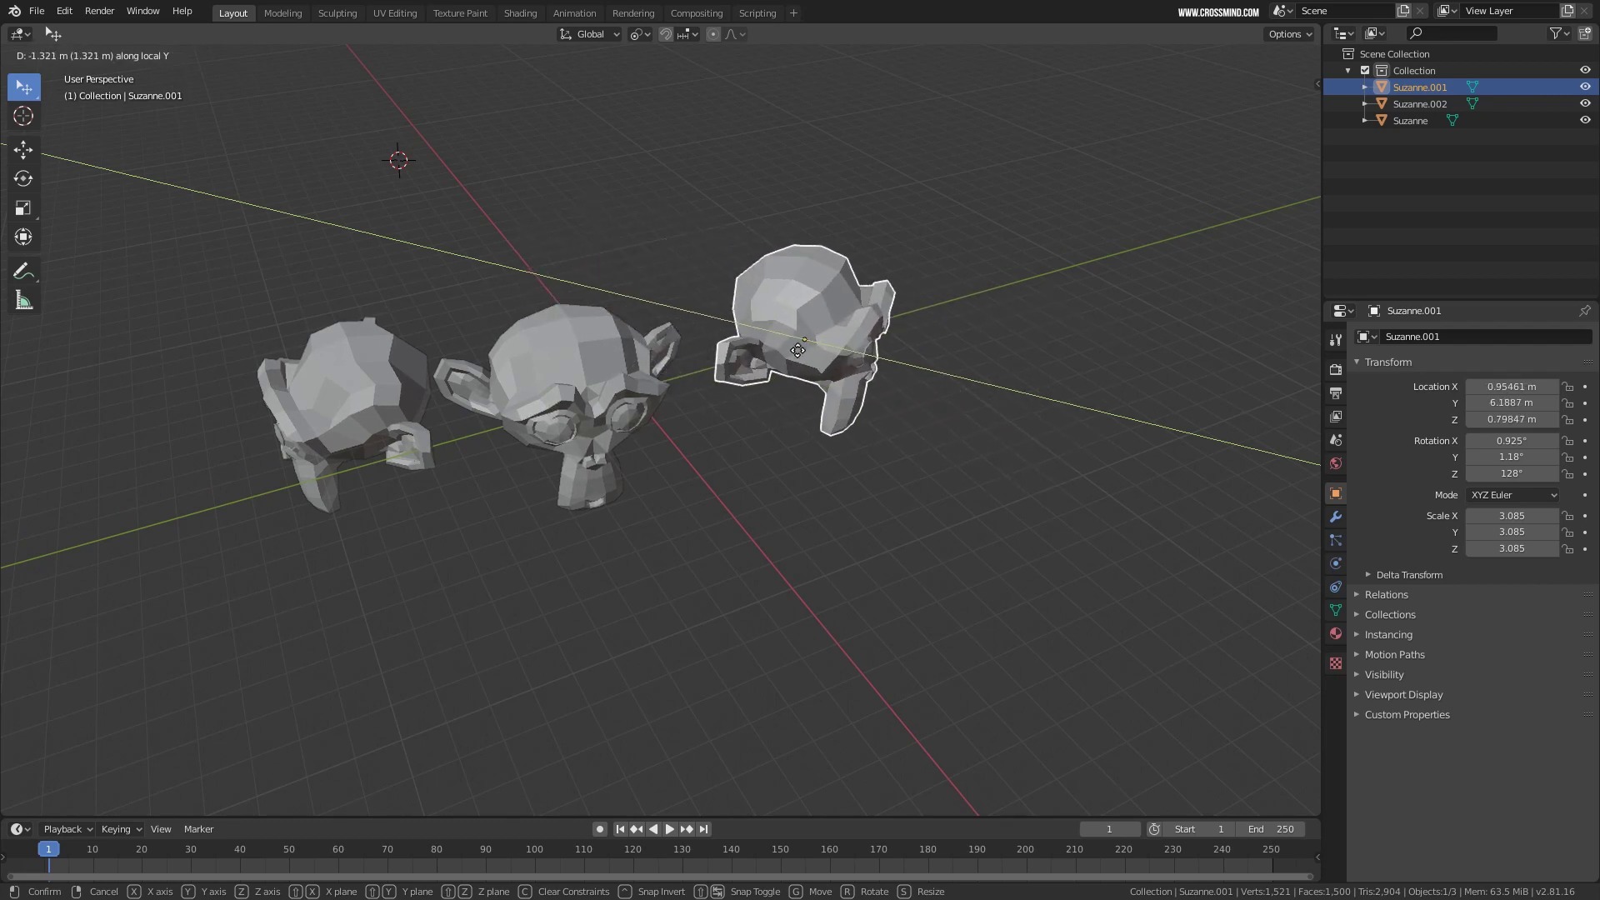
{"action": "left_click", "coordinate": [784, 348]}
Try moving the right head along the global Y axis and along its local Y axis.
{"action": "middle_click_drag", "start_coordinate": [763, 406], "coordinate": [869, 372], "text": "shift"}
{"action": "key", "text": "g"}
{"action": "key", "text": "y"}
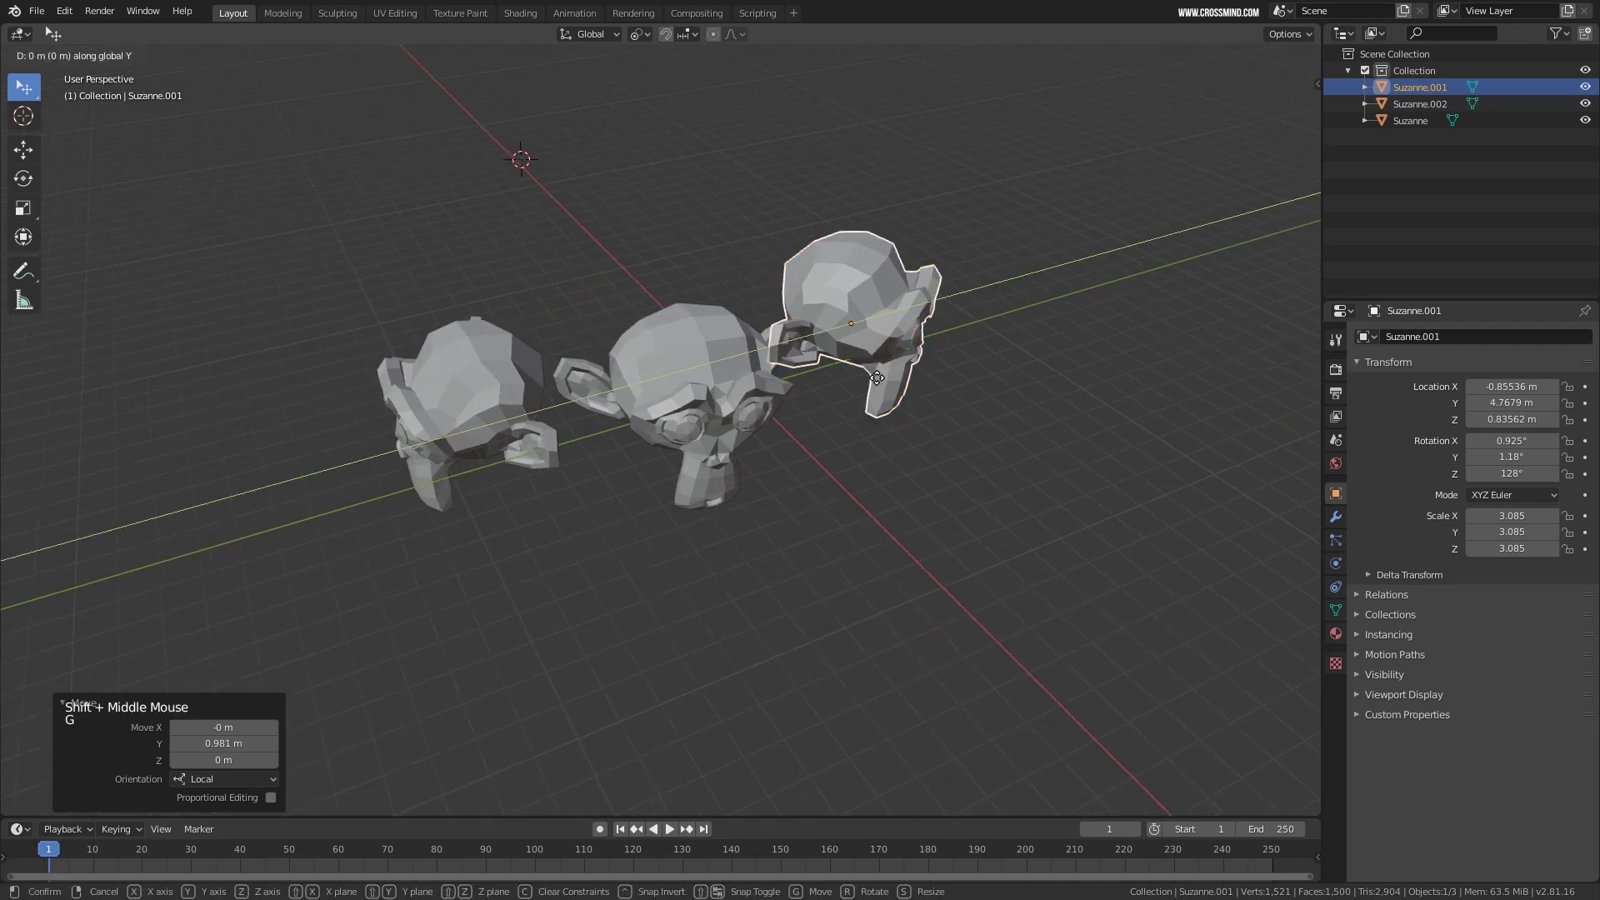
{"action": "right_click", "coordinate": [902, 335]}
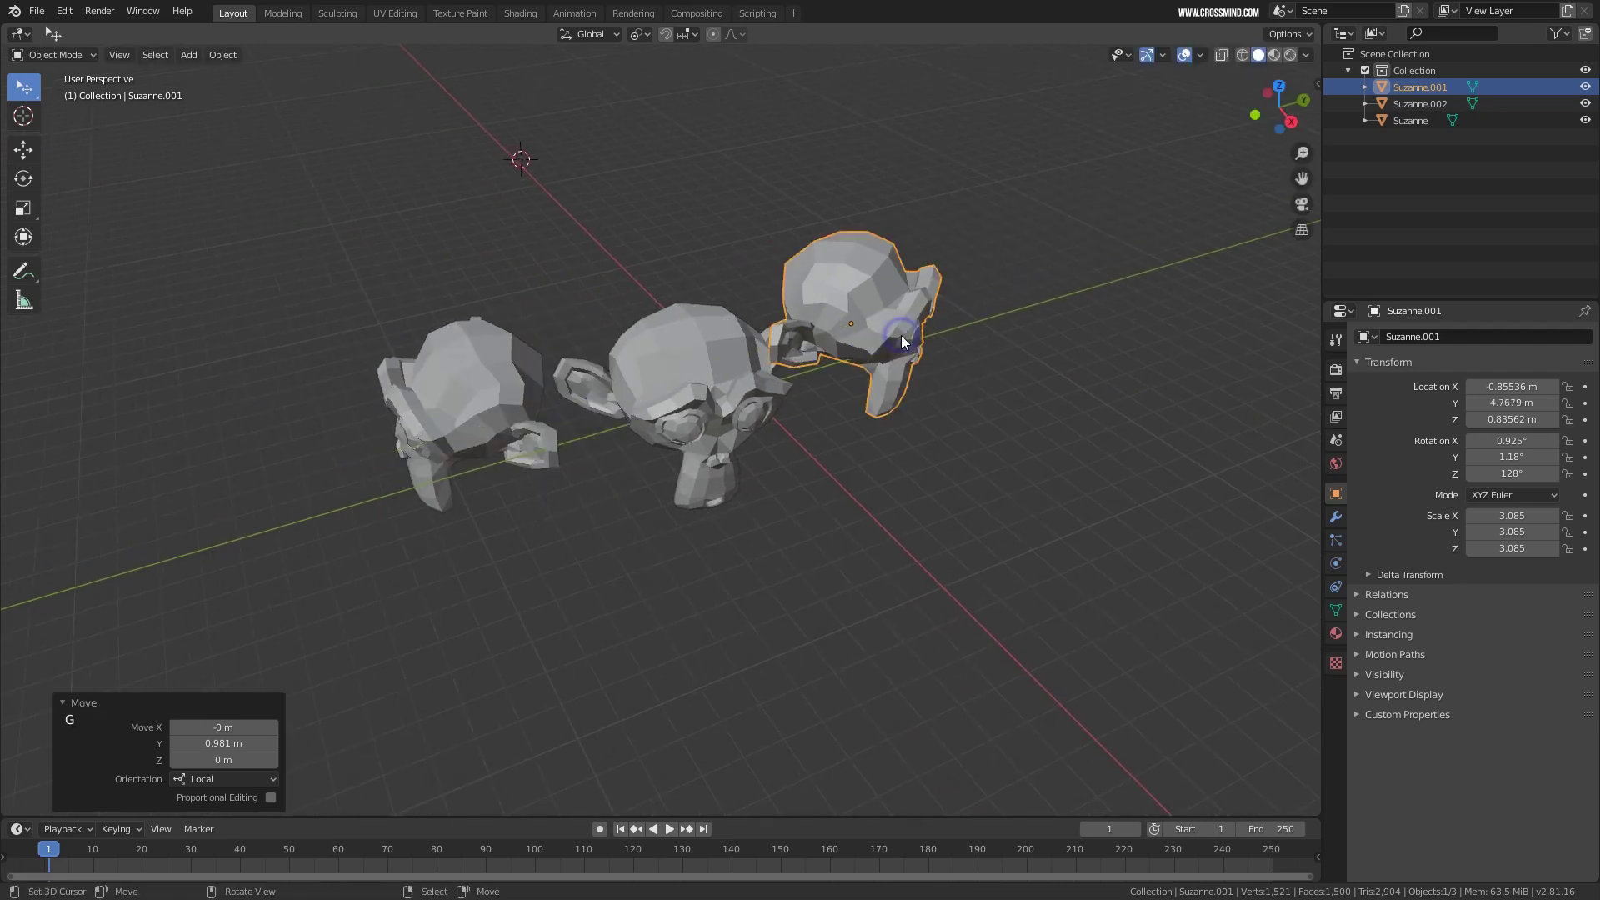
{"action": "key", "text": "g"}
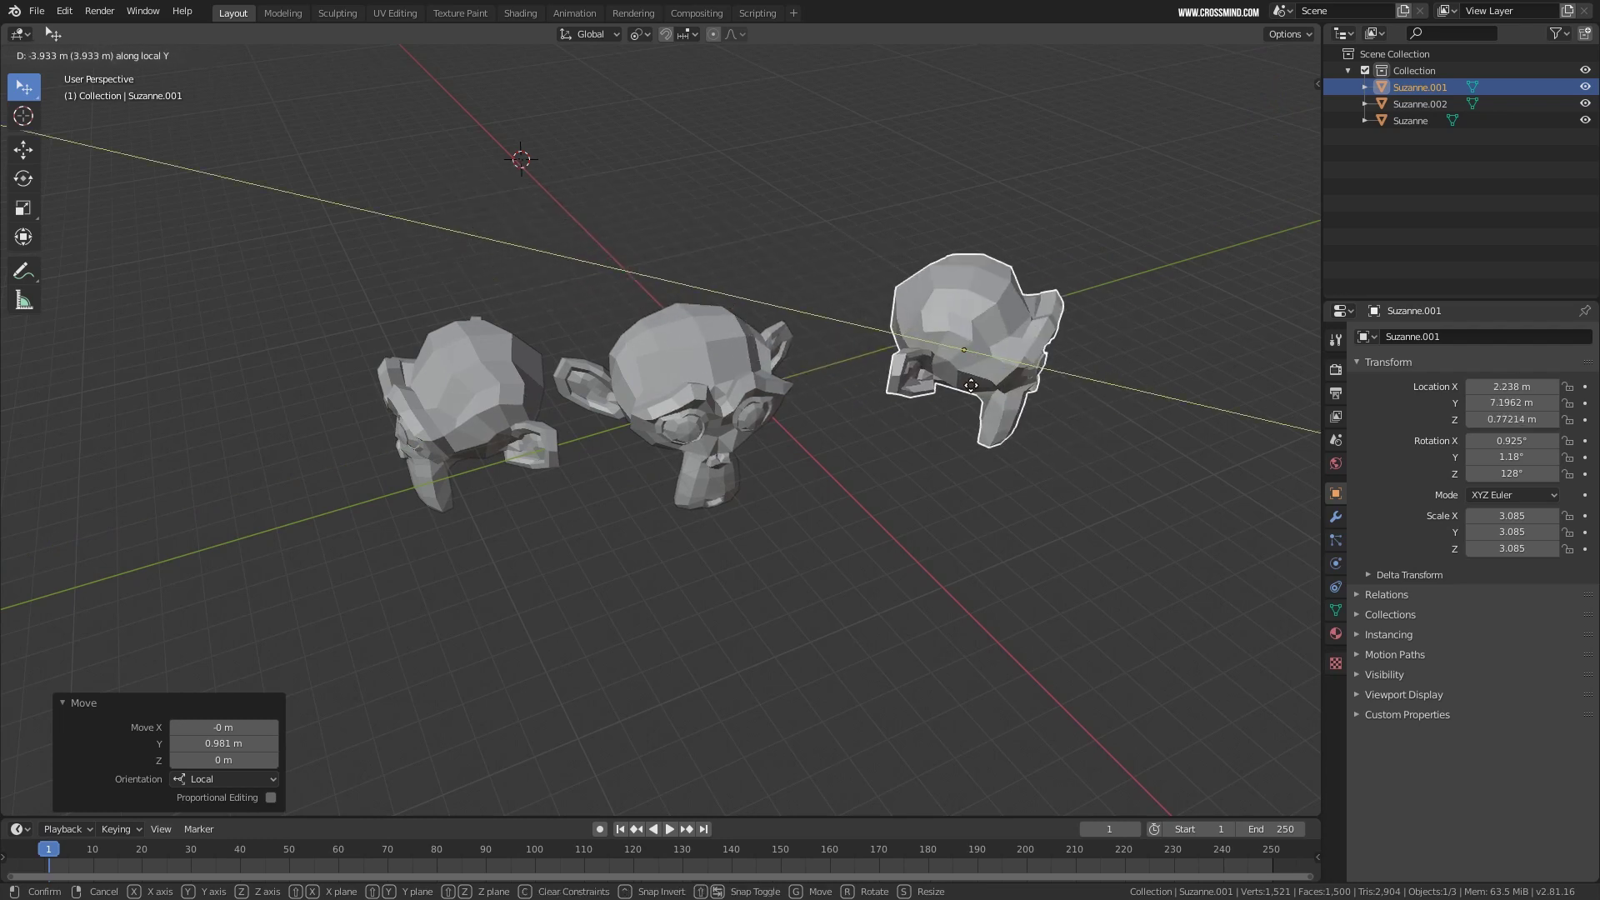
{"action": "right_click", "coordinate": [948, 380]}
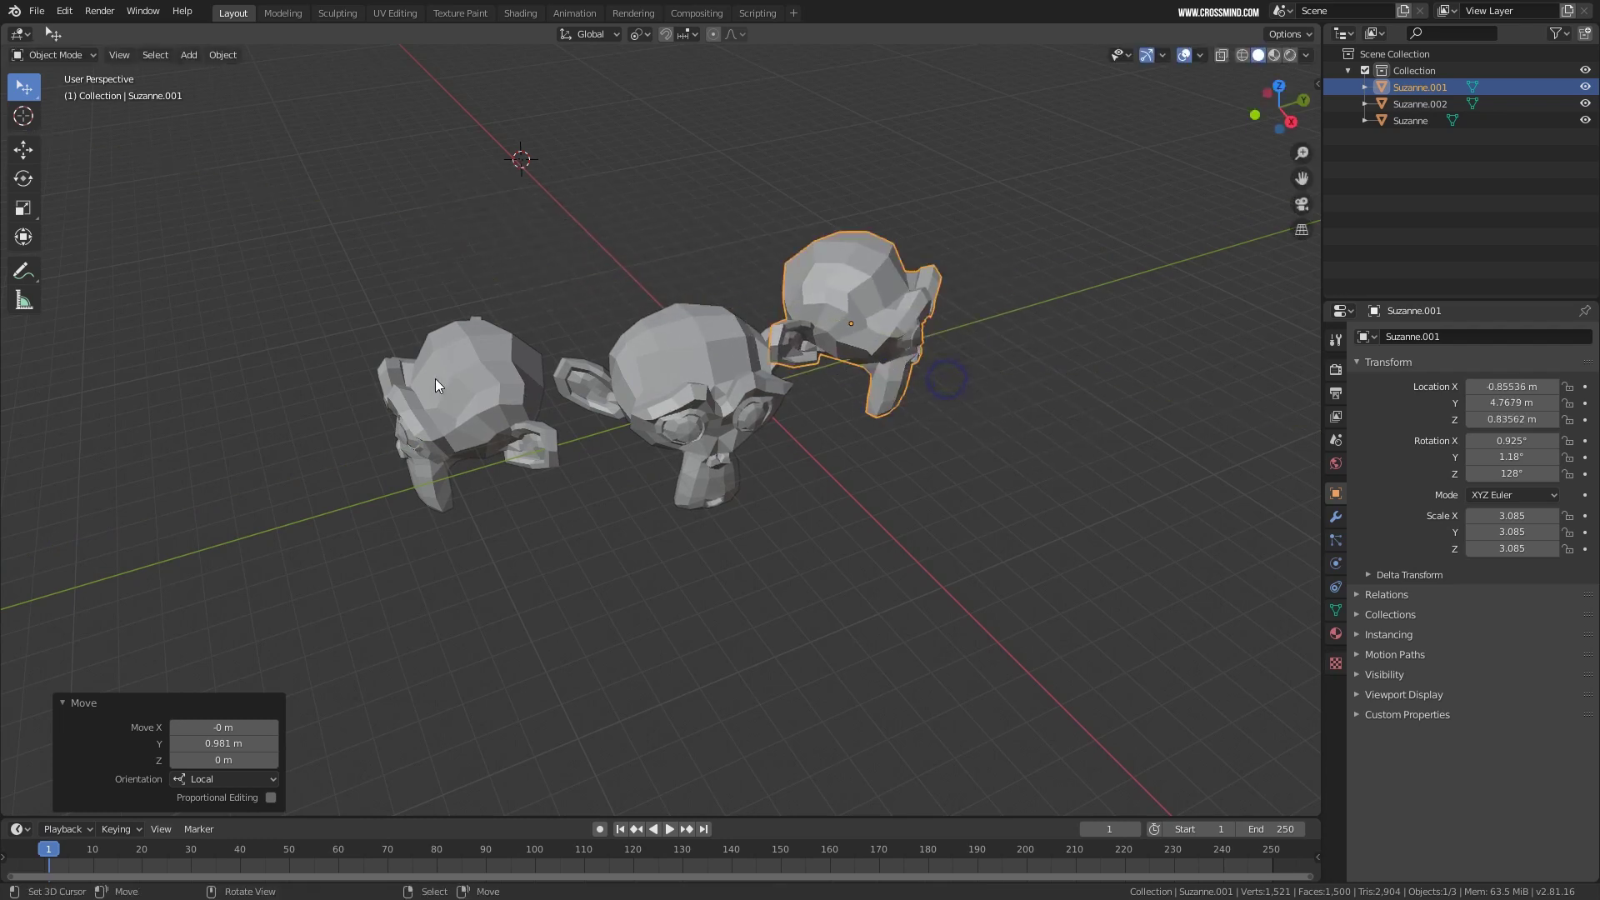
Try moving the tilted middle head along its local Y axis and along its local X axis.
{"action": "key", "text": "g"}
{"action": "key", "text": "y"}
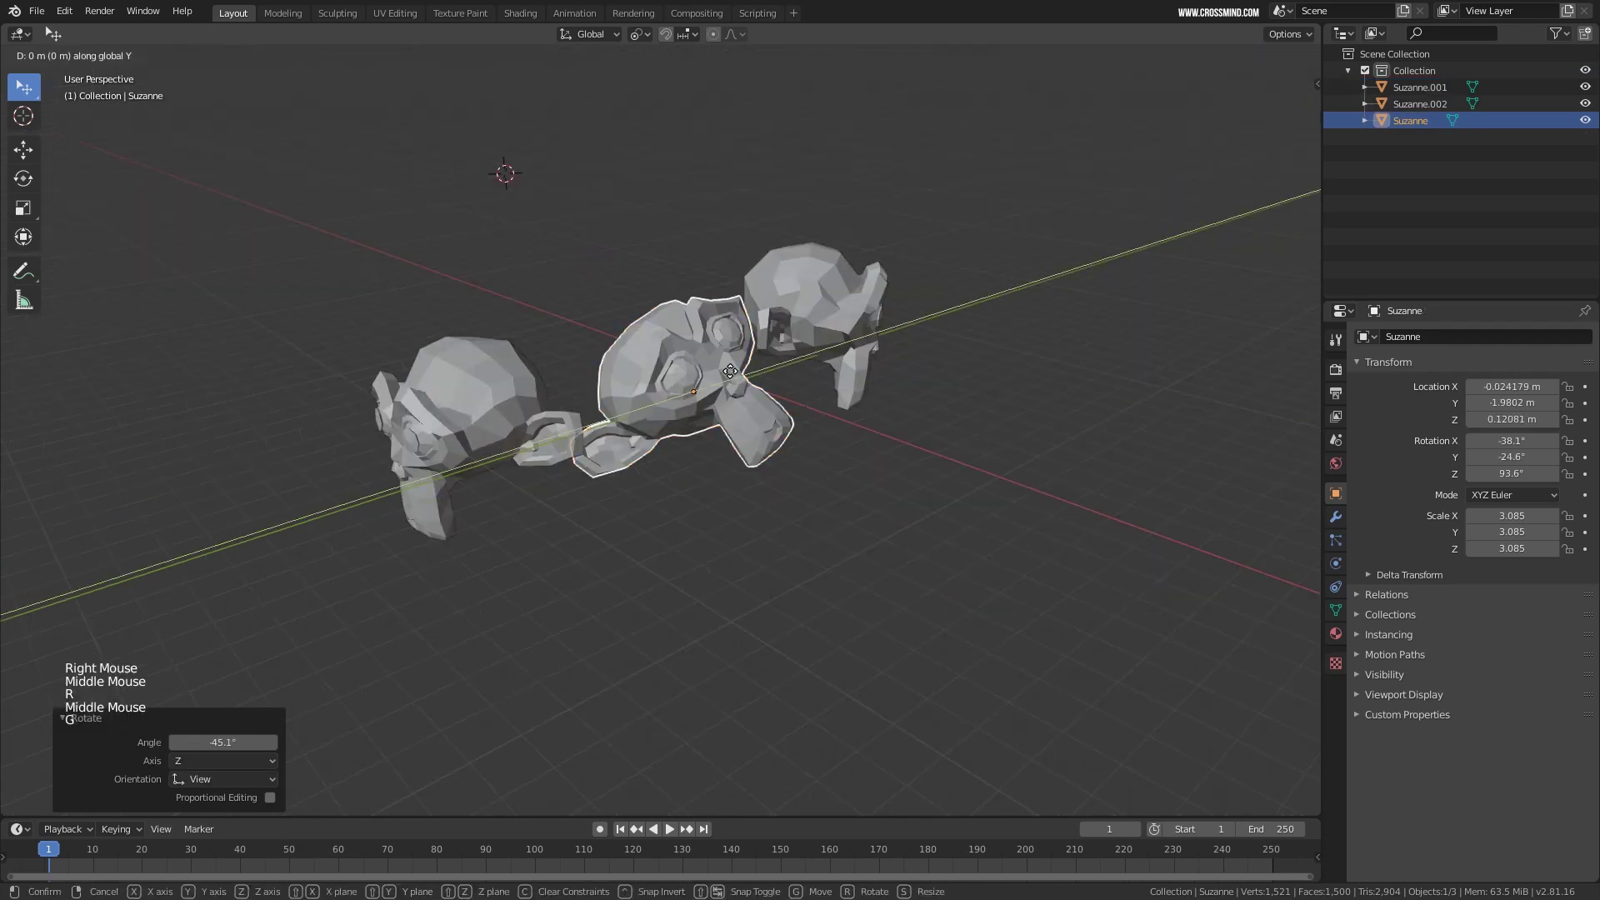
{"action": "key", "text": "y"}
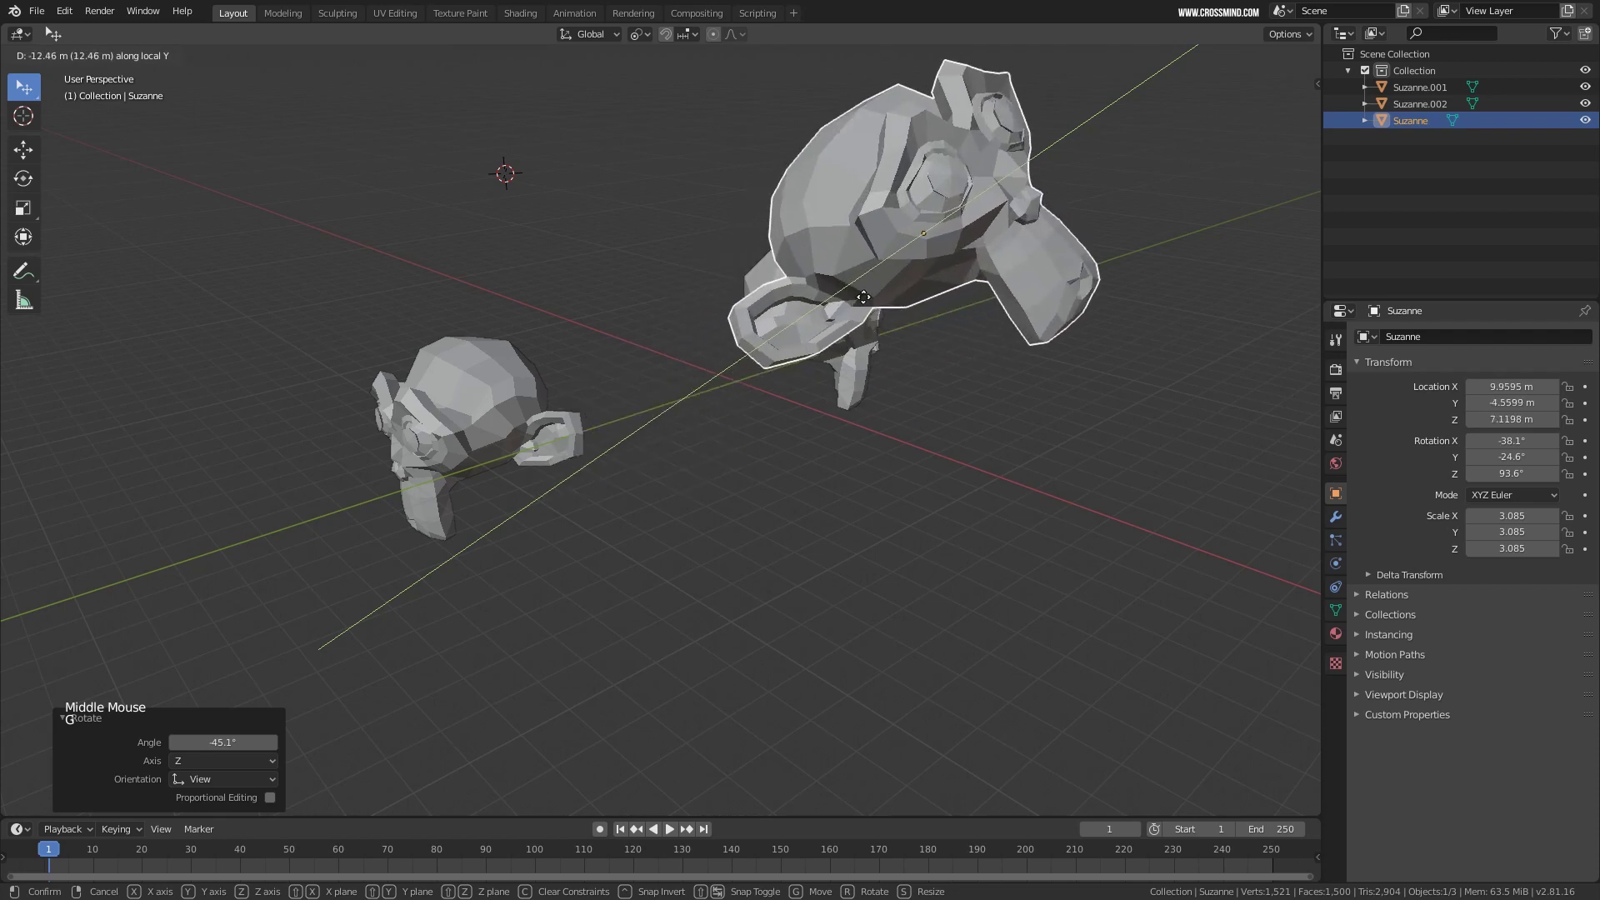
{"action": "left_click", "coordinate": [846, 279]}
{"action": "key", "text": "g"}
{"action": "key", "text": "x"}
{"action": "key", "text": "x"}
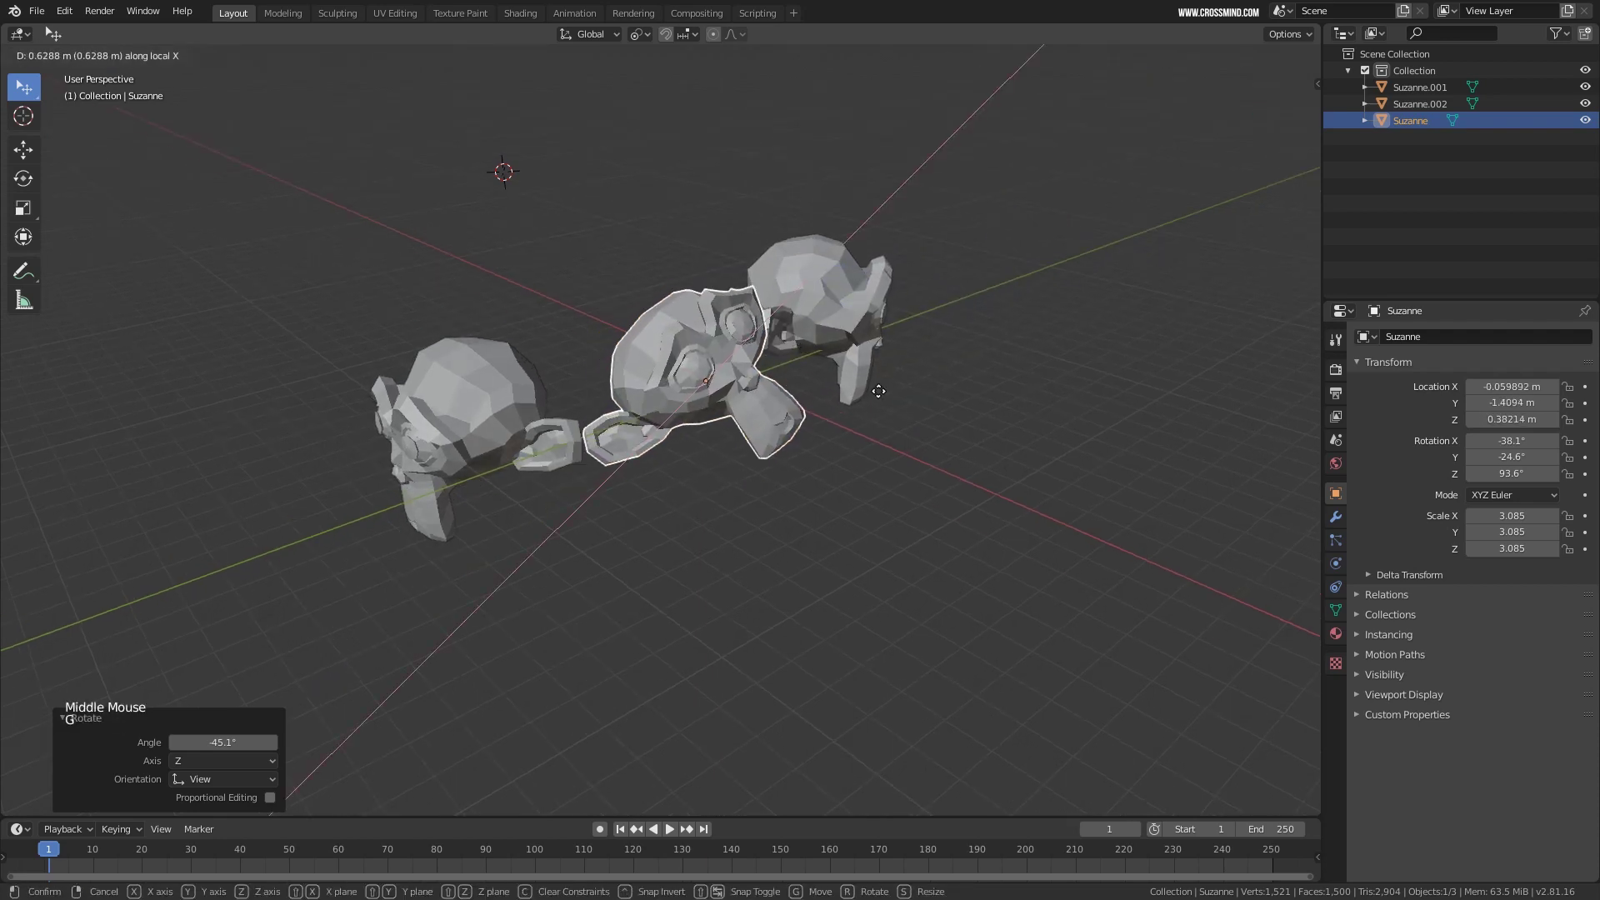
{"action": "right_click", "coordinate": [757, 466]}
Select the right head, try moving it with X and local Y axis constraints, and select the left head.
{"action": "middle_click_drag", "start_coordinate": [758, 467], "coordinate": [762, 425]}
{"action": "middle_click_drag", "start_coordinate": [762, 425], "coordinate": [959, 400], "text": "shift"}
{"action": "right_click", "coordinate": [837, 383]}
{"action": "key", "text": "g"}
{"action": "key", "text": "x"}
{"action": "key", "text": "x"}
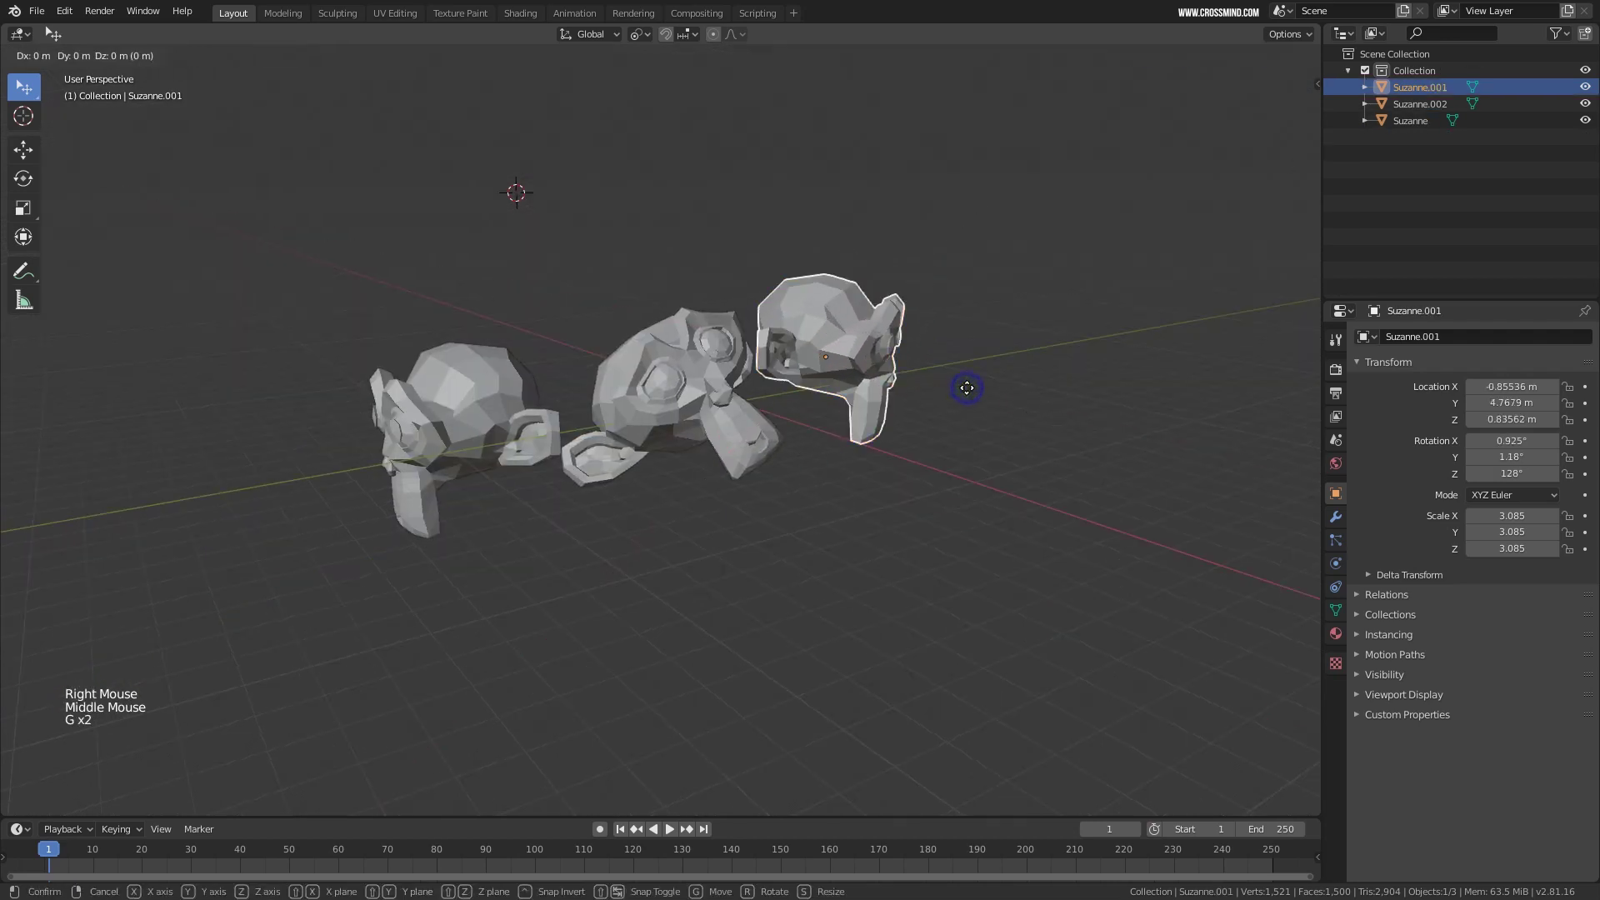
{"action": "key", "text": "y"}
{"action": "key", "text": "y"}
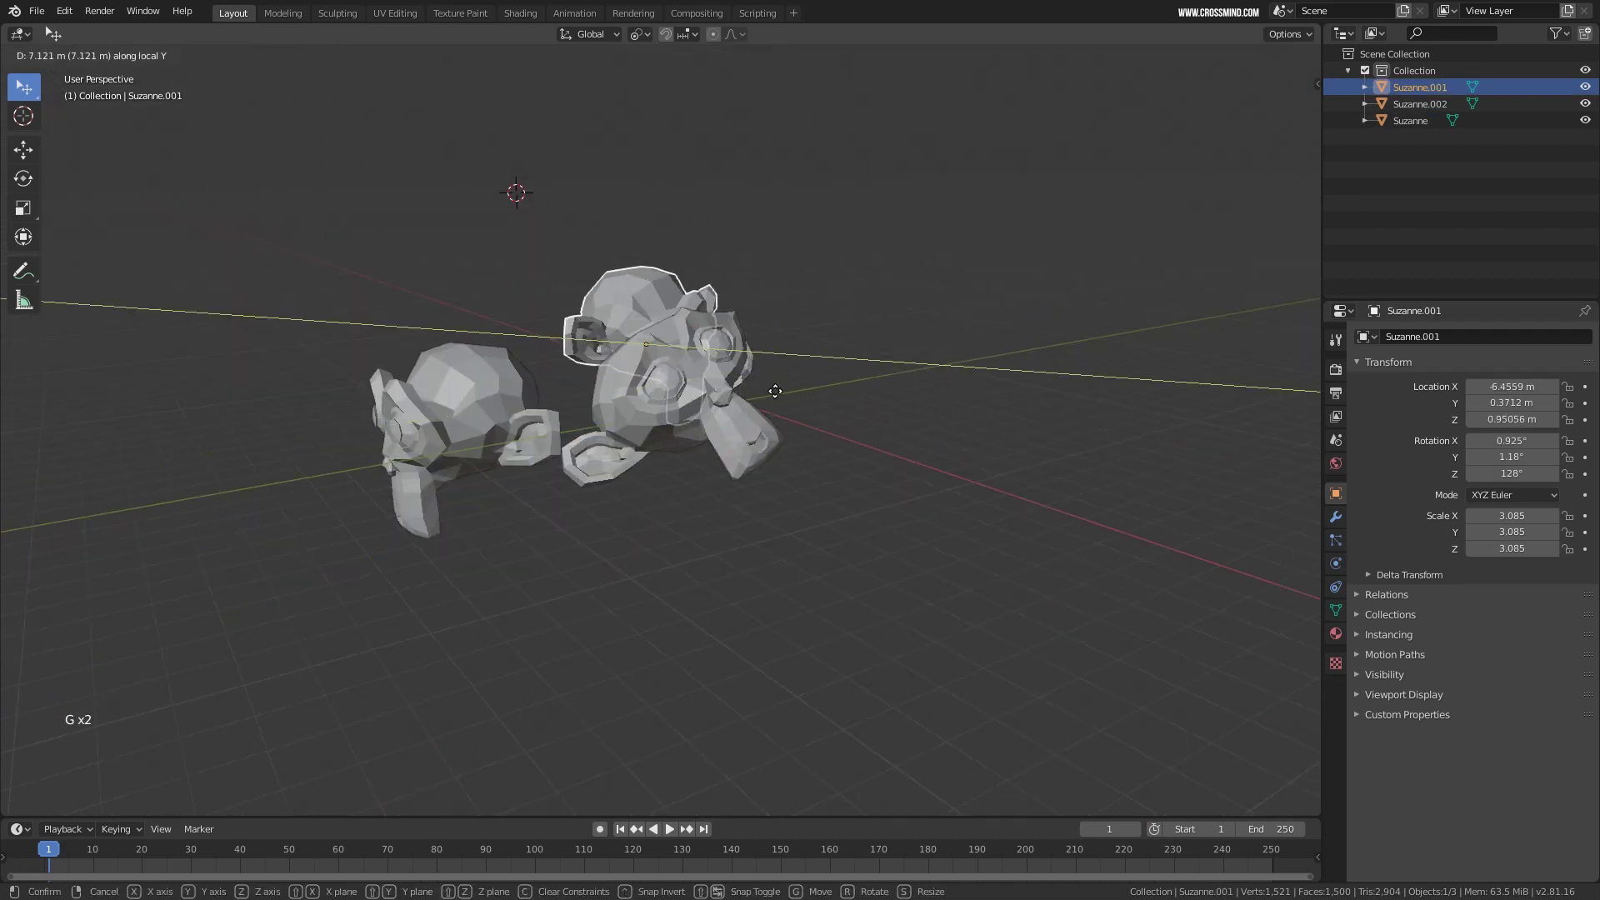
{"action": "left_click", "coordinate": [946, 400]}
{"action": "right_click", "coordinate": [457, 413]}
{"action": "middle_click_drag", "start_coordinate": [457, 412], "coordinate": [683, 377]}
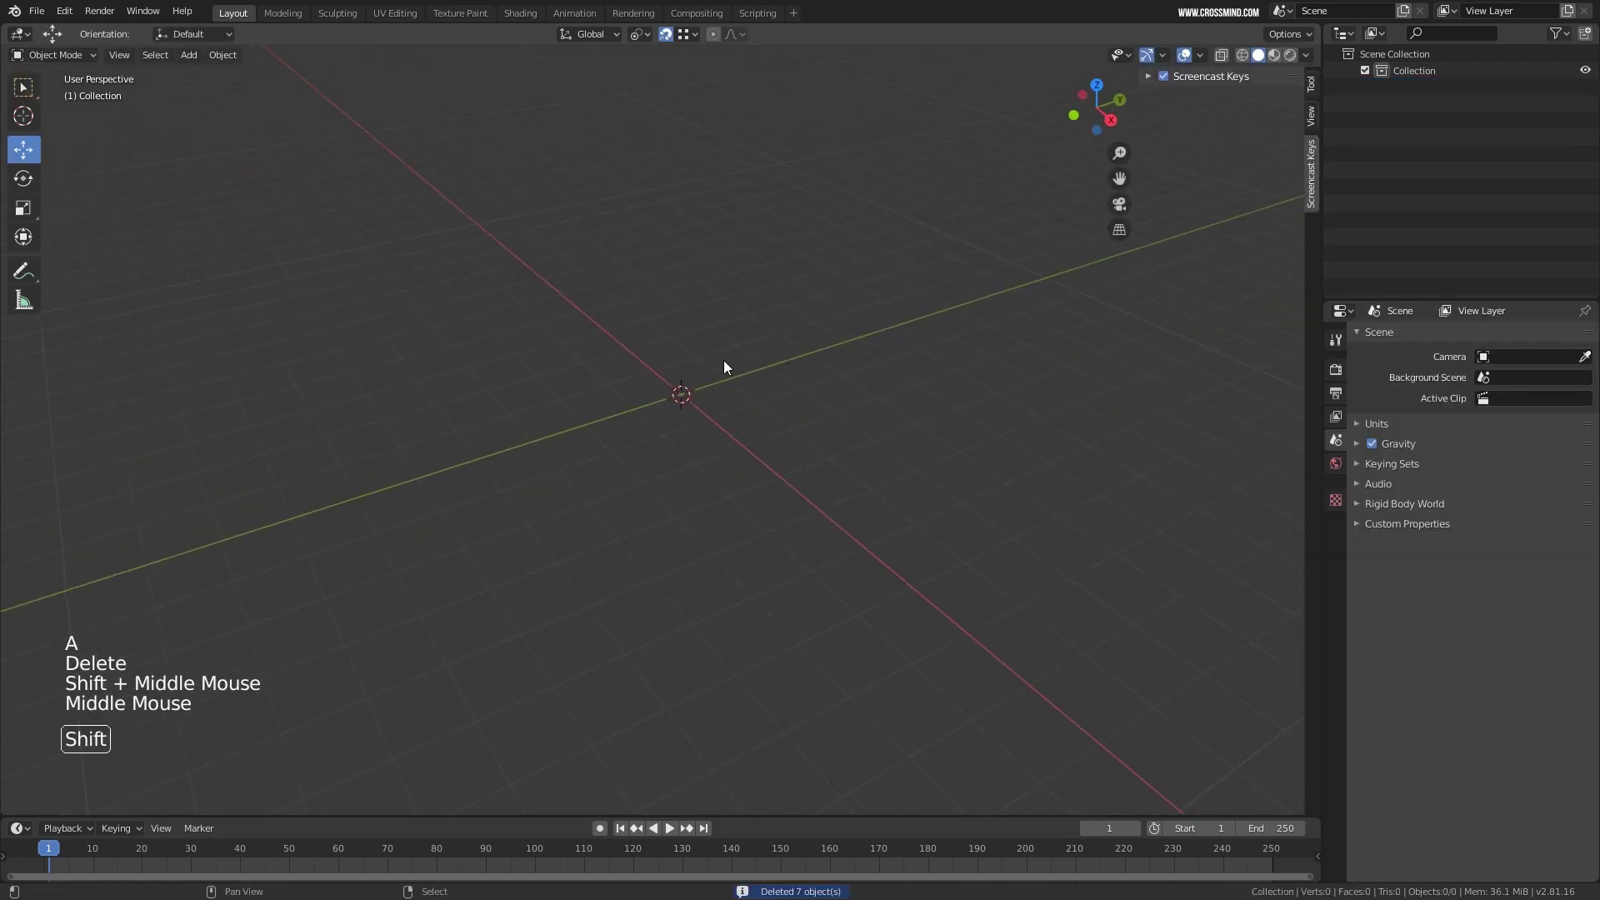
Add a cube to the empty scene and place a duplicate about 2.08 m in X, 3.76 m in Y and 0.26 m in Z away.
{"action": "key", "text": "shift+a"}
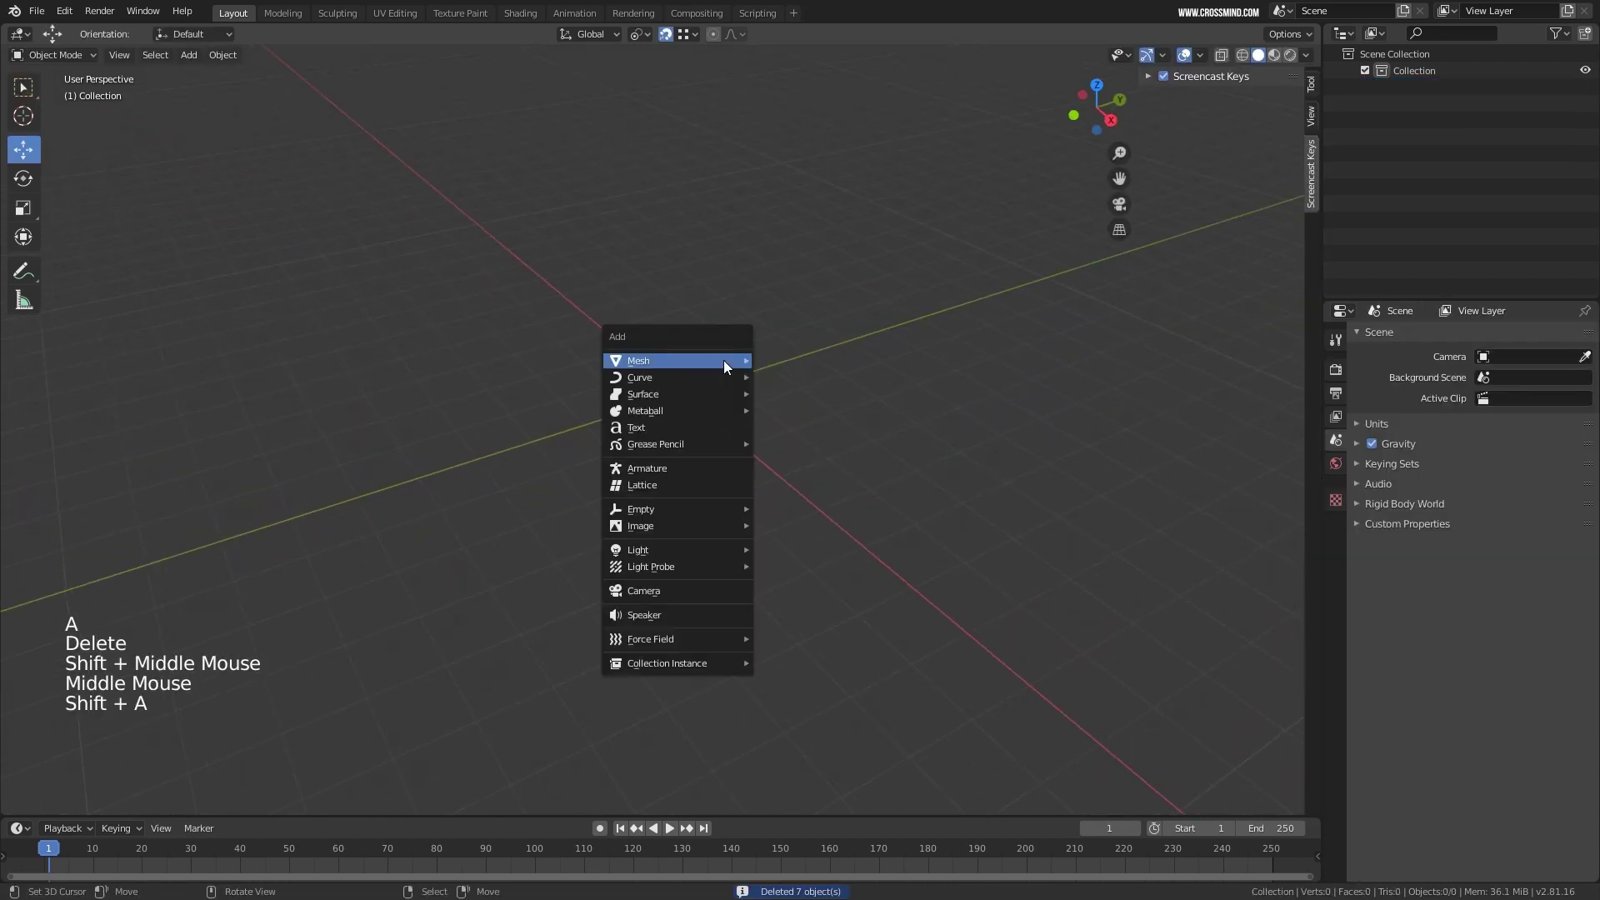
{"action": "mouse_move", "coordinate": [687, 370]}
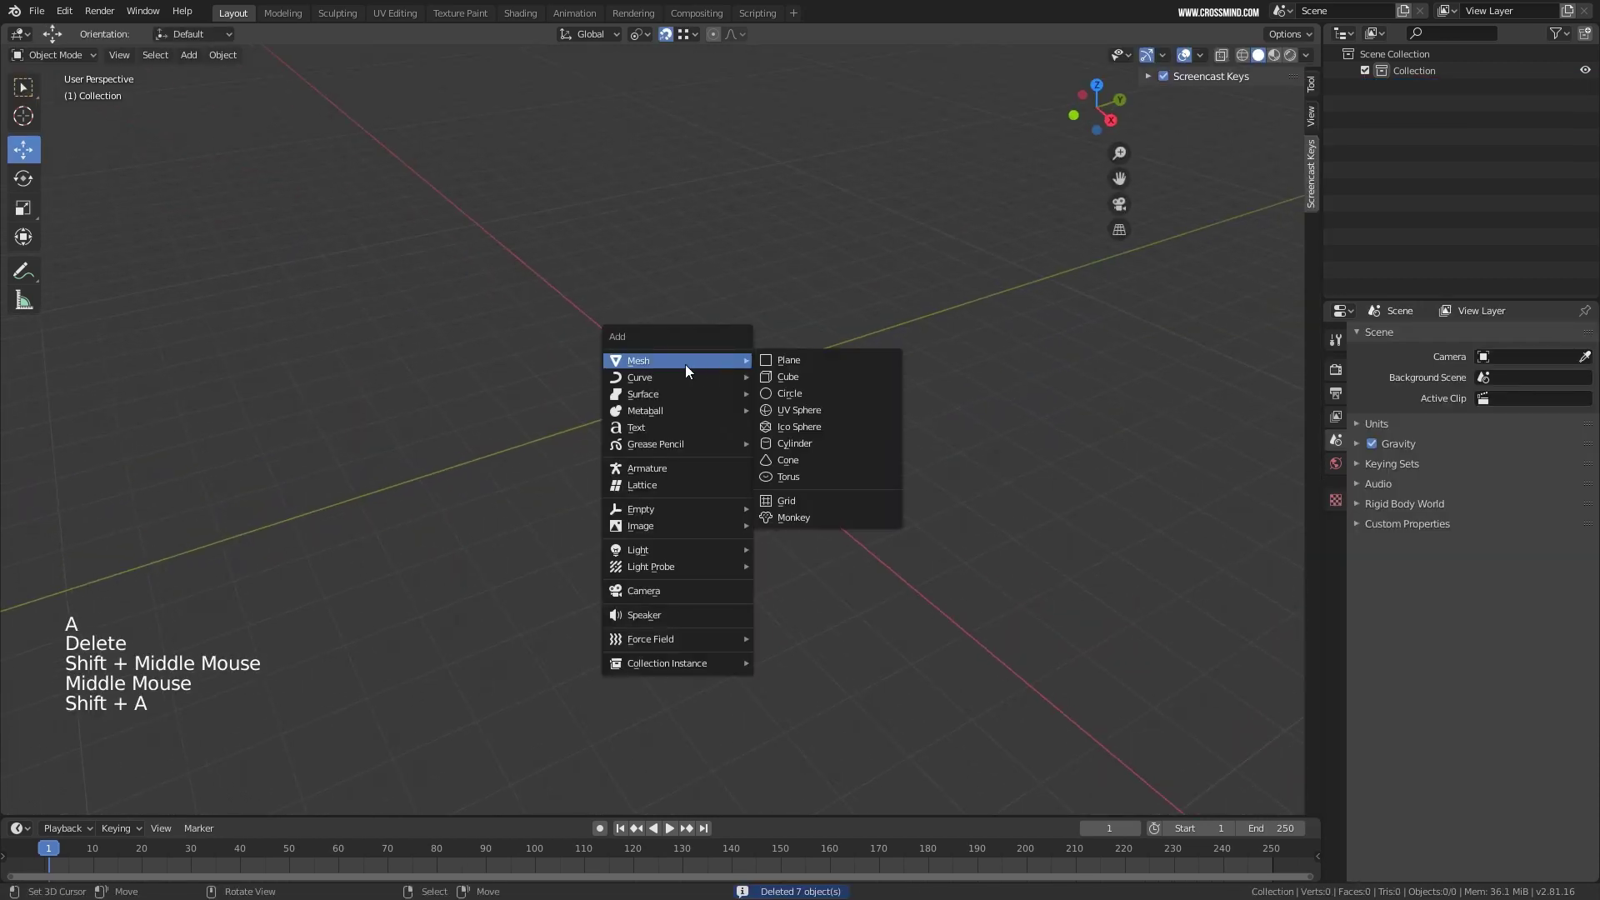
{"action": "left_click", "coordinate": [821, 375]}
{"action": "key", "text": "shift+d"}
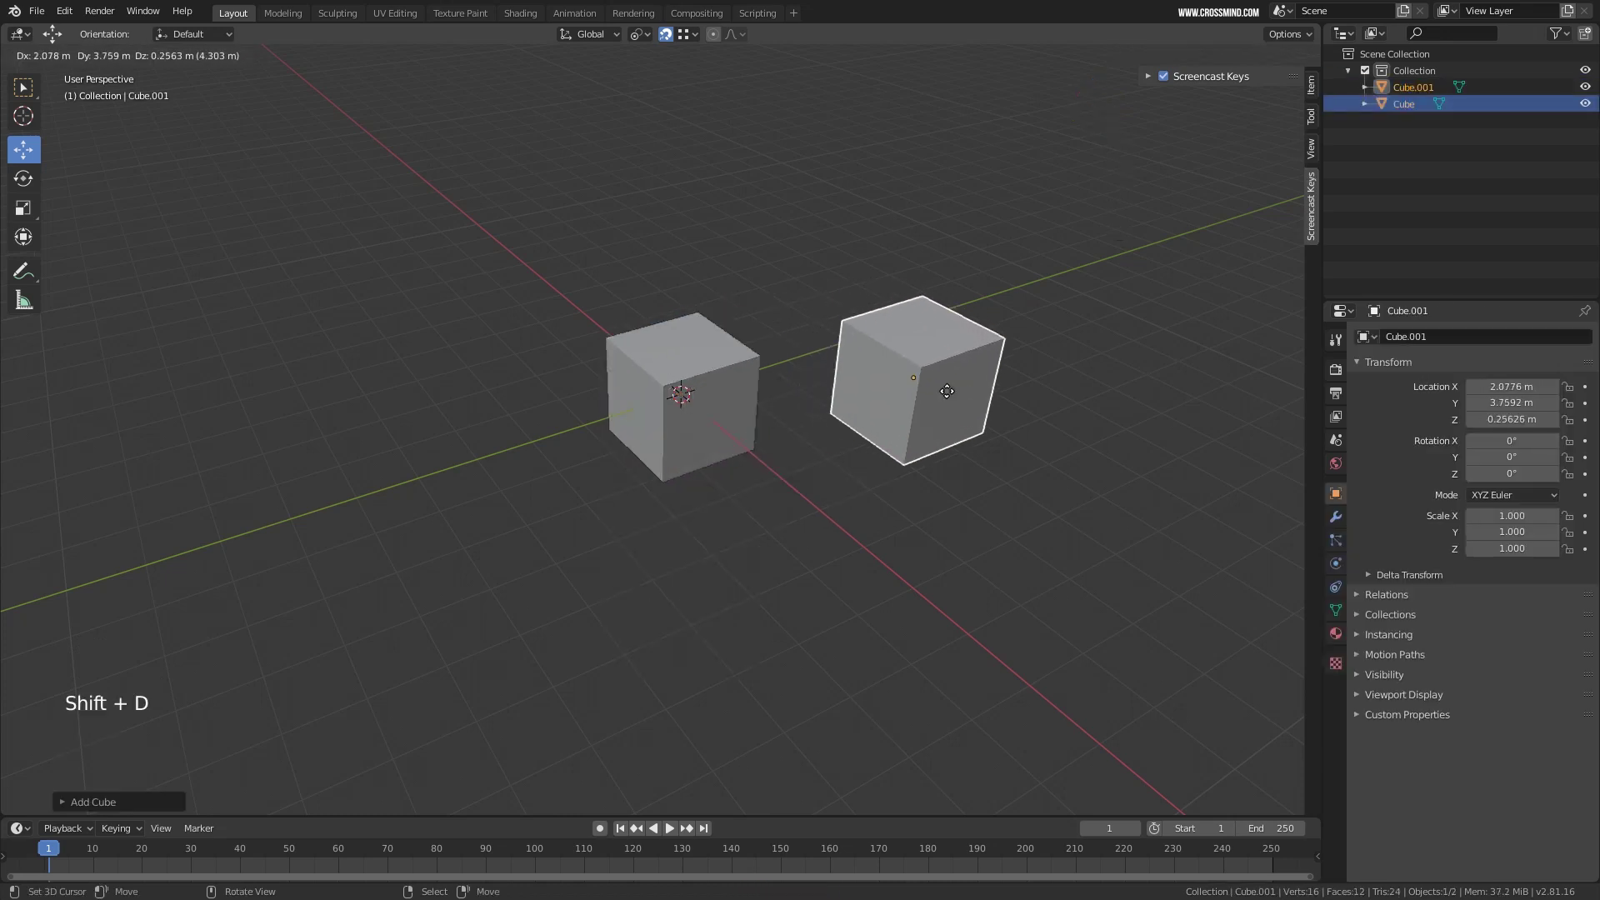
{"action": "left_click", "coordinate": [950, 392]}
Make five more duplicates of the cube and spread them around the original at different positions.
{"action": "key", "text": "shift+d"}
{"action": "left_click", "coordinate": [474, 344]}
{"action": "key", "text": "shift+d"}
{"action": "left_click", "coordinate": [664, 231]}
{"action": "key", "text": "shift+d"}
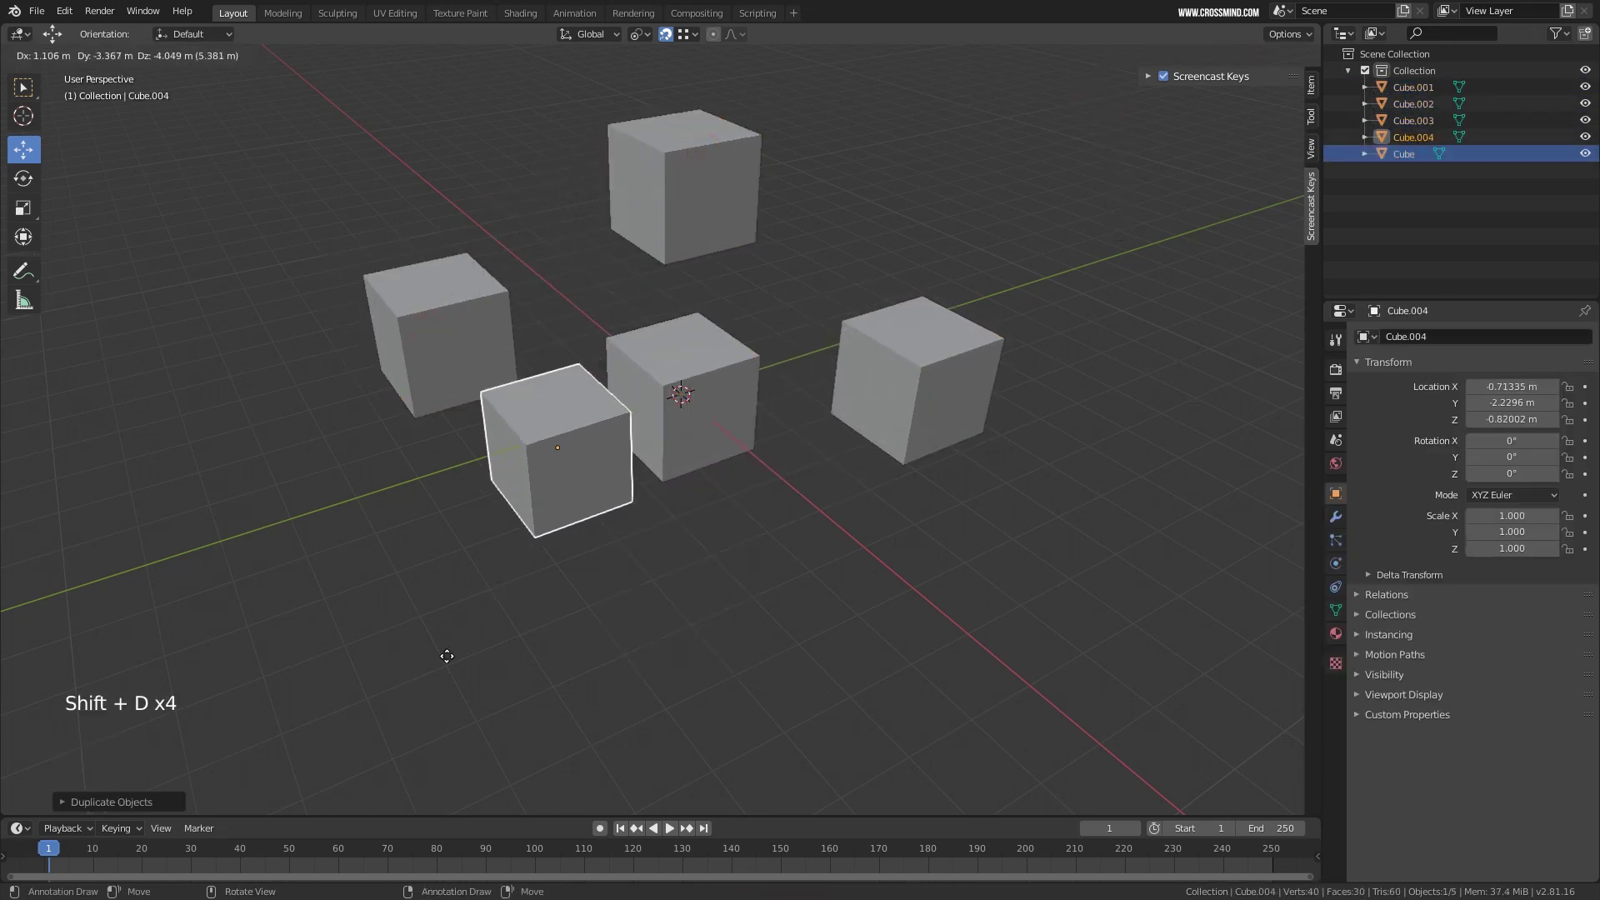
{"action": "left_click", "coordinate": [450, 667]}
{"action": "key", "text": "shift+d"}
{"action": "left_click", "coordinate": [814, 697]}
{"action": "key", "text": "shift+d"}
{"action": "left_click", "coordinate": [903, 223]}
Duplicate the last cube once more and place the copy at about X 5.07 m, Y 4.84 m, Z 0.09 m.
{"action": "middle_click_drag", "start_coordinate": [903, 224], "coordinate": [927, 215]}
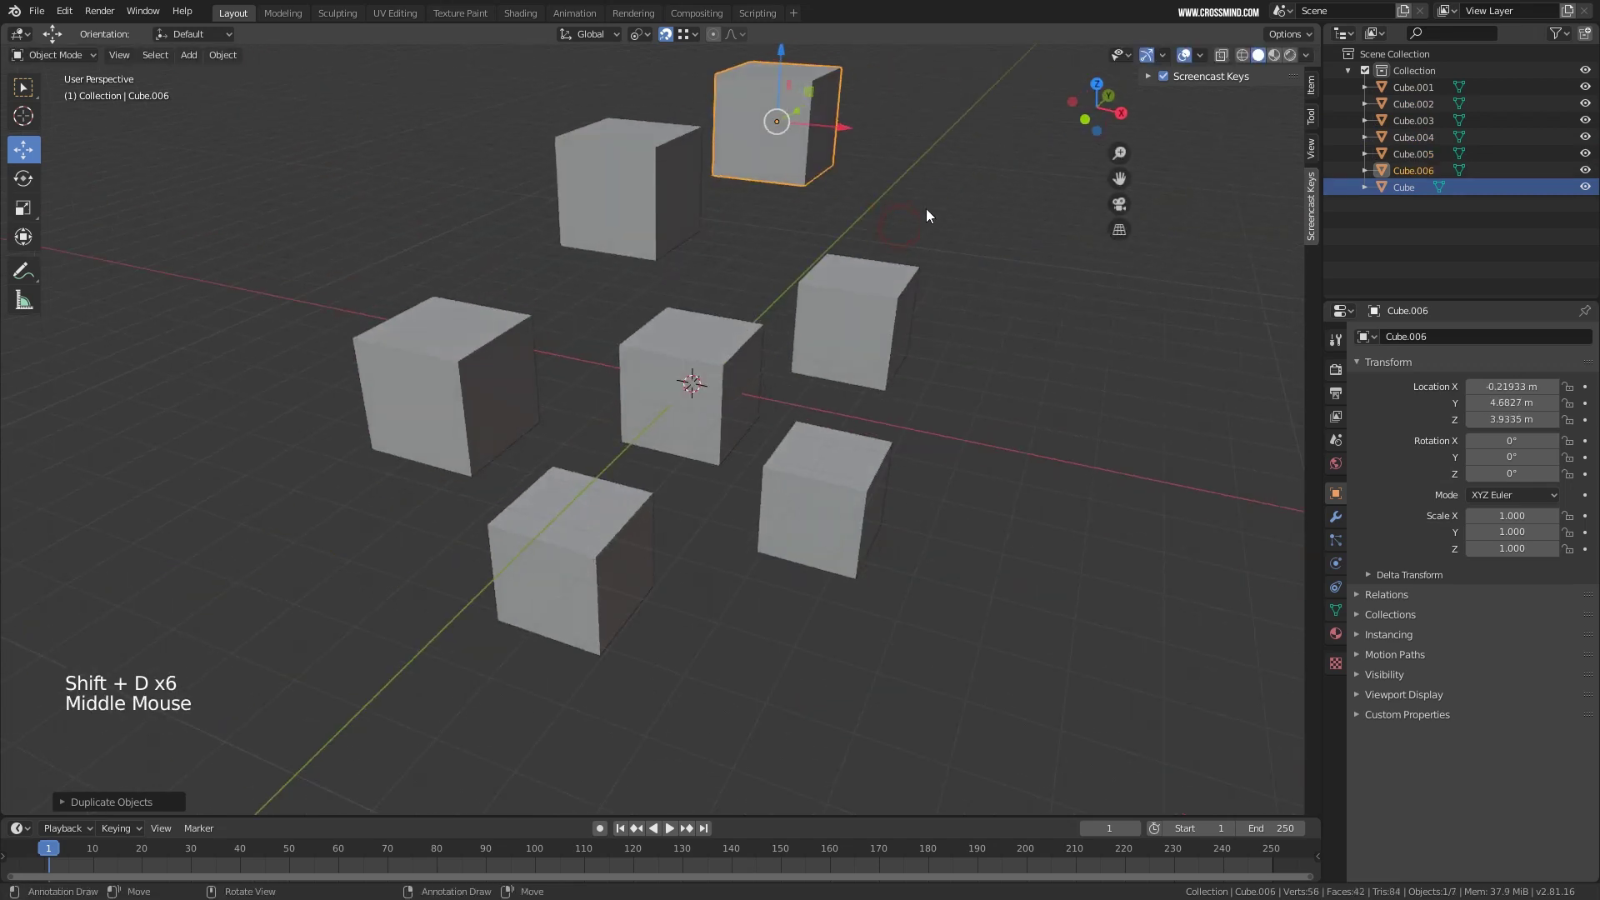
{"action": "key", "text": "shift+d"}
{"action": "left_click", "coordinate": [1069, 333]}
{"action": "middle_click_drag", "start_coordinate": [1069, 333], "coordinate": [958, 300]}
{"action": "middle_click_drag", "start_coordinate": [958, 300], "coordinate": [833, 250]}
{"action": "middle_click_drag", "start_coordinate": [833, 250], "coordinate": [750, 167], "text": "shift"}
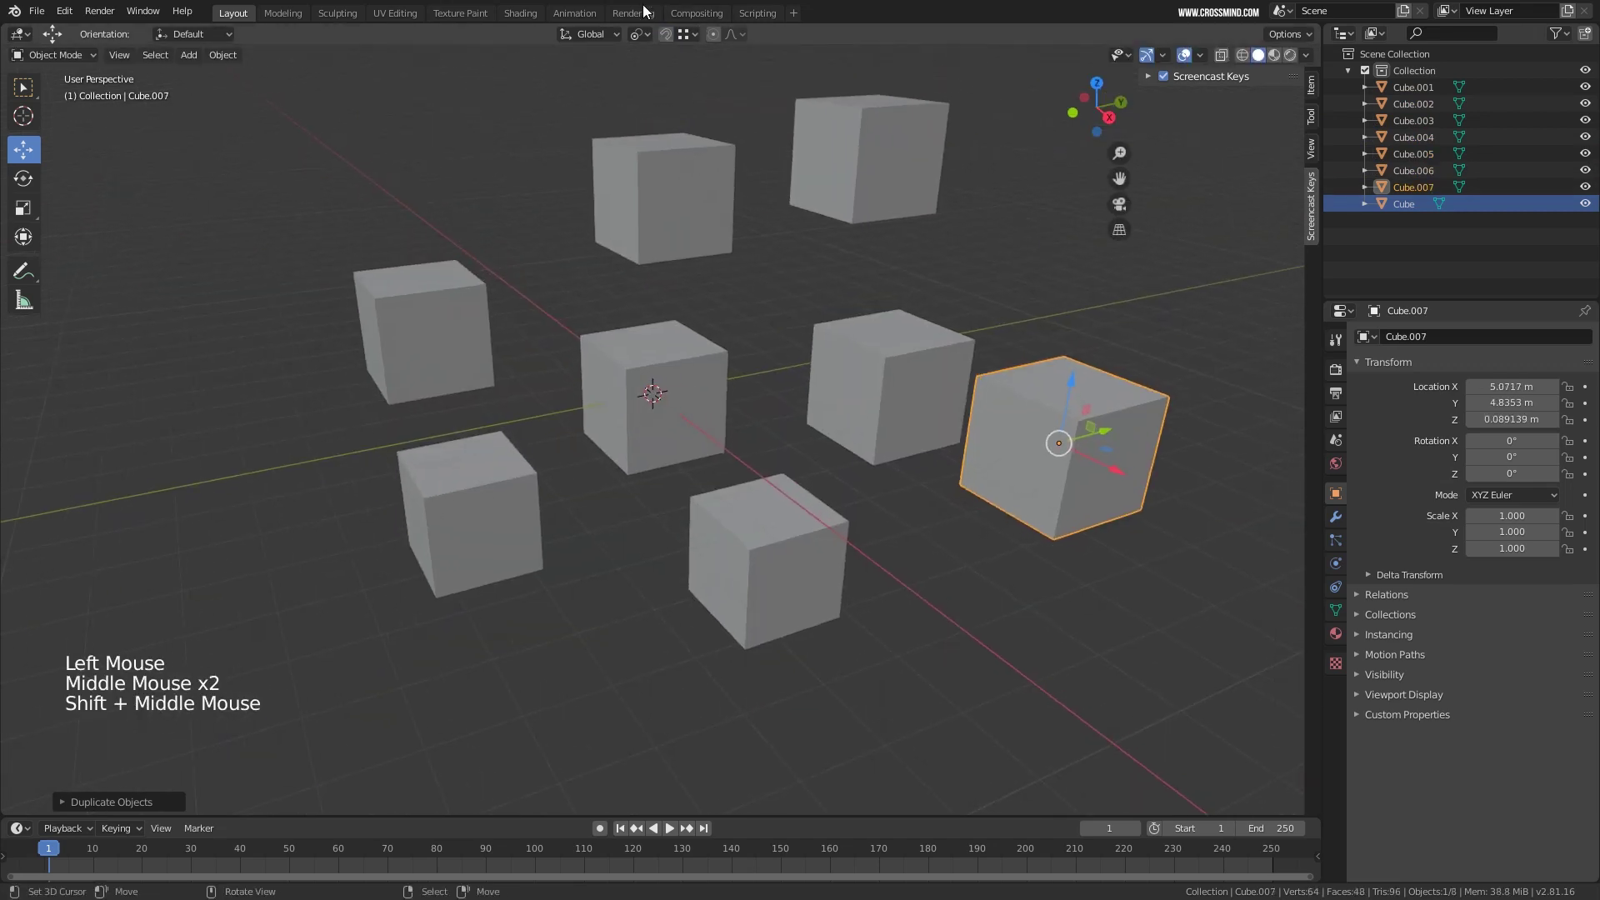
Move the newest cube freely, with snapping off, to about X 4.33 m, Y -1.89 m, Z 2.32 m.
{"action": "middle_click_drag", "start_coordinate": [861, 363], "coordinate": [1071, 495]}
{"action": "key", "text": "g"}
{"action": "left_click", "coordinate": [617, 300]}
{"action": "middle_click_drag", "start_coordinate": [654, 268], "coordinate": [710, 298]}
{"action": "scroll", "coordinate": [710, 299], "scroll_direction": "up", "scroll_amount": 1}
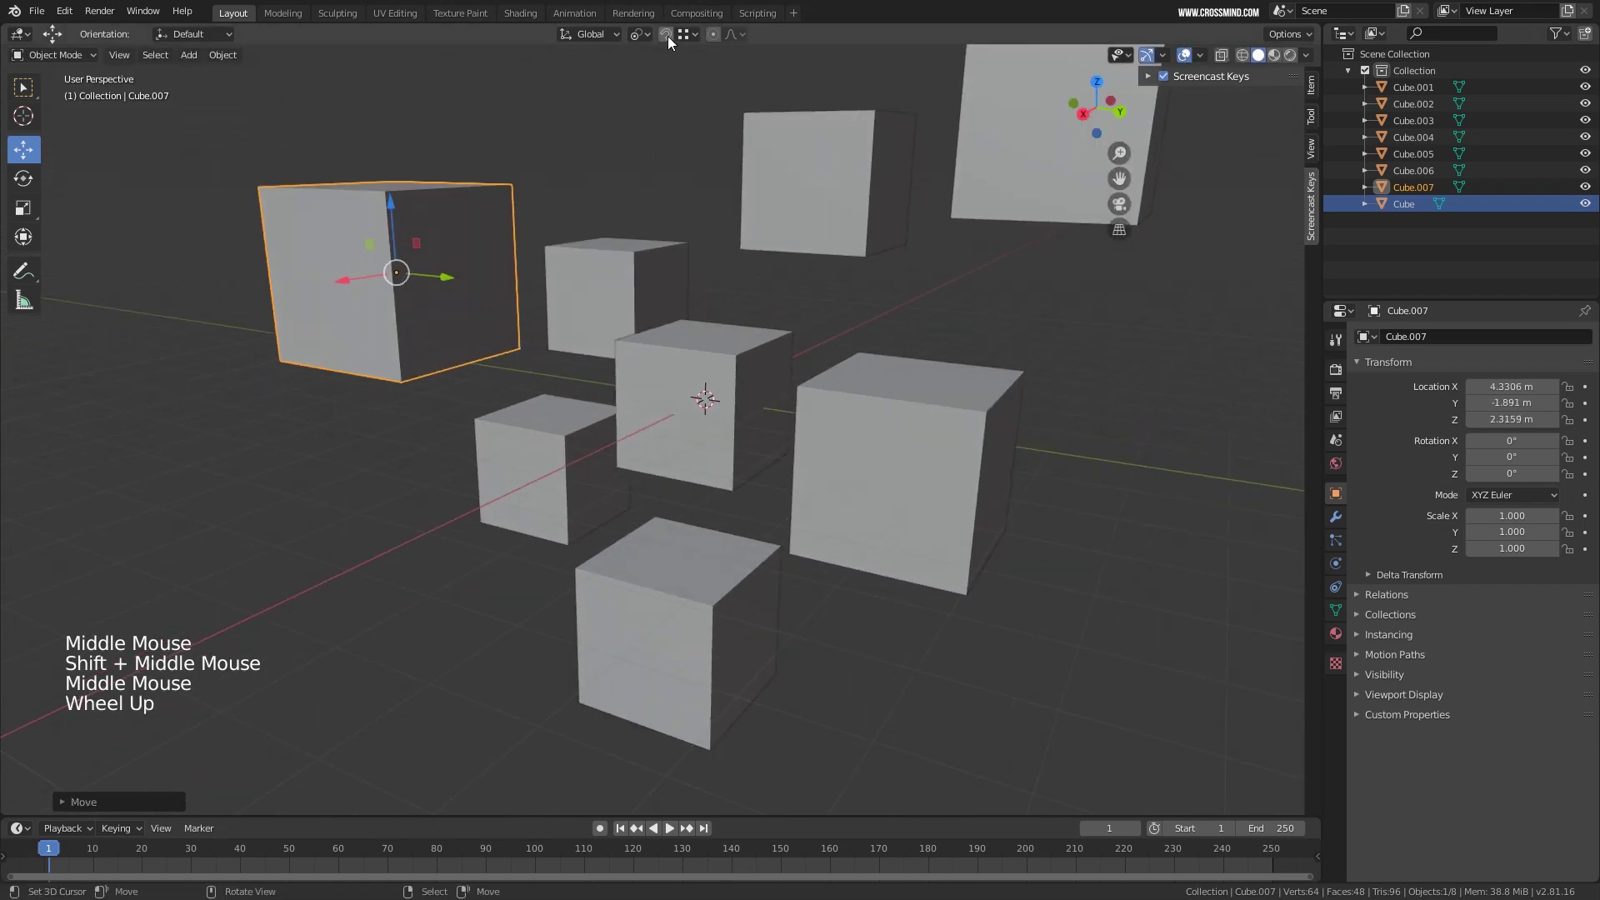
Select the first duplicate, Cube.001, and try moving it with snapping off.
{"action": "middle_click_drag", "start_coordinate": [671, 233], "coordinate": [708, 402]}
{"action": "right_click", "coordinate": [968, 431]}
{"action": "middle_click_drag", "start_coordinate": [967, 431], "coordinate": [903, 426], "text": "shift"}
{"action": "key", "text": "g"}
{"action": "right_click", "coordinate": [858, 395]}
Move Cube.001 by eye so its lower corner lines up with the upper corner of the cube at the origin.
{"action": "scroll", "coordinate": [1038, 427], "scroll_direction": "up", "scroll_amount": 2}
{"action": "middle_click_drag", "start_coordinate": [1038, 426], "coordinate": [975, 432], "text": "shift"}
{"action": "middle_click_drag", "start_coordinate": [975, 432], "coordinate": [932, 460]}
{"action": "scroll", "coordinate": [937, 448], "scroll_direction": "up", "scroll_amount": 2}
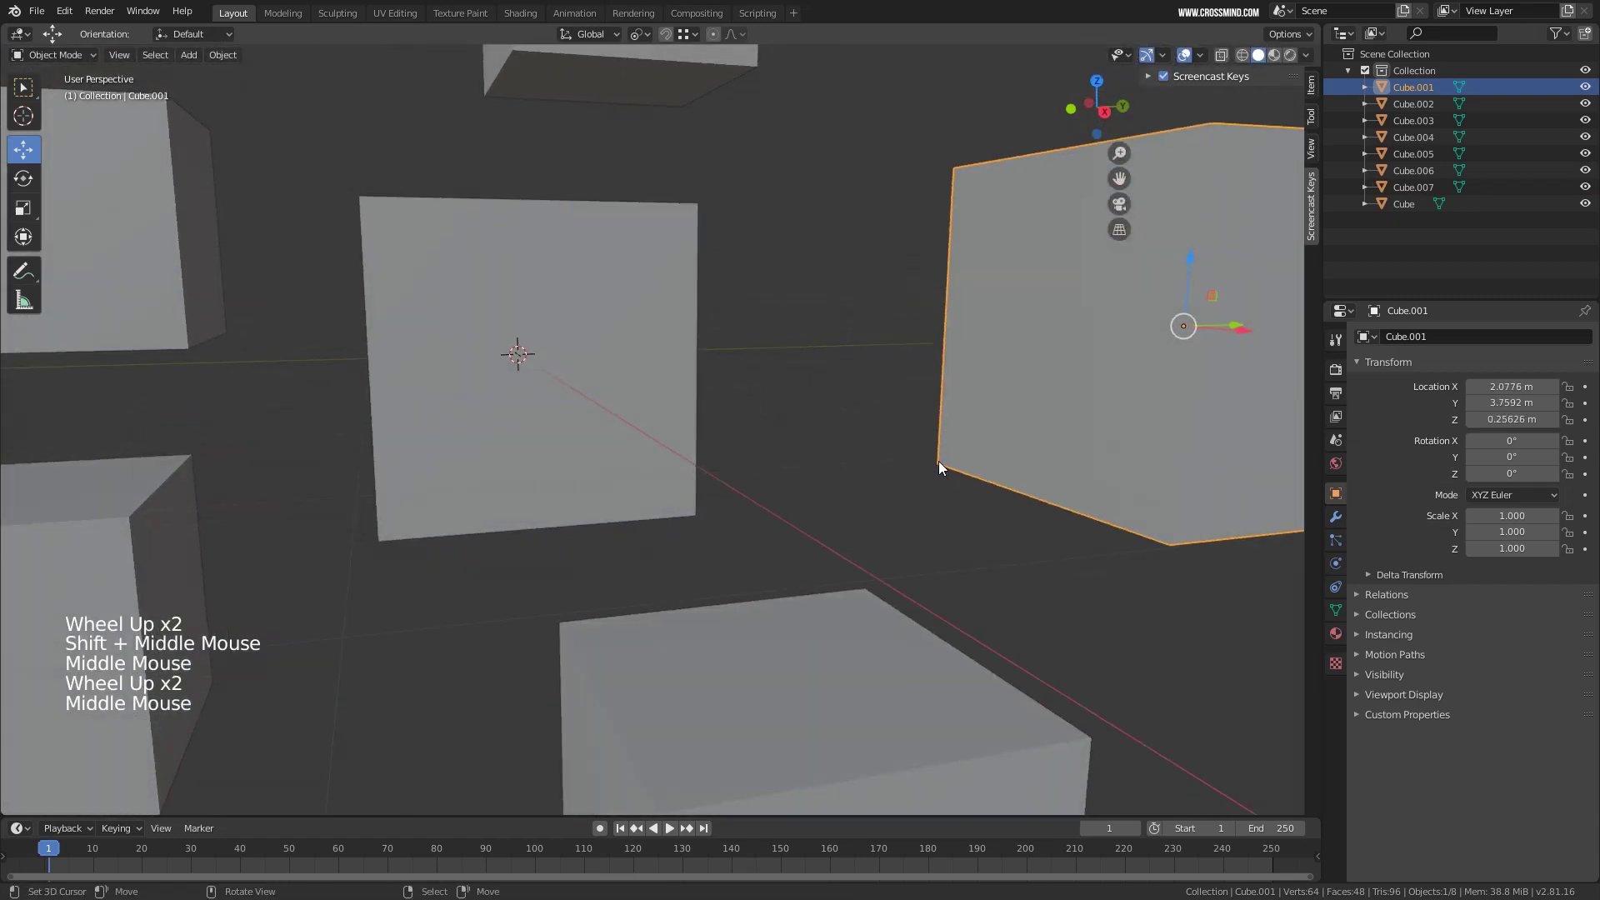
{"action": "middle_click_drag", "start_coordinate": [905, 398], "coordinate": [912, 487], "text": "shift"}
{"action": "key", "text": "g"}
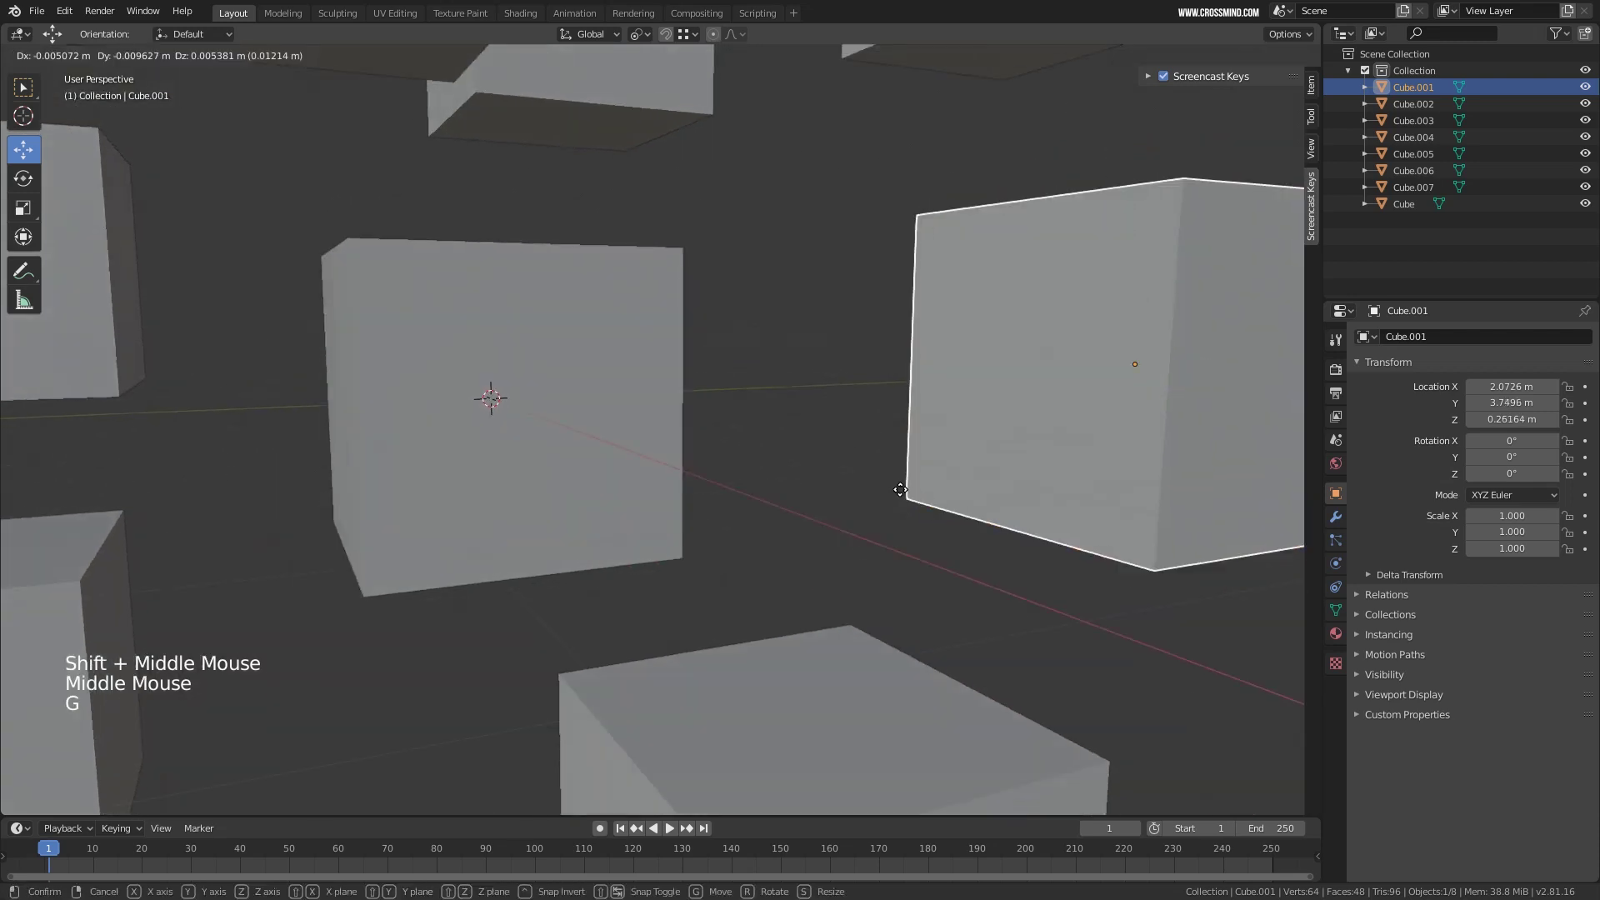
{"action": "left_click", "coordinate": [704, 267]}
{"action": "key", "text": "g"}
{"action": "left_click", "coordinate": [698, 247]}
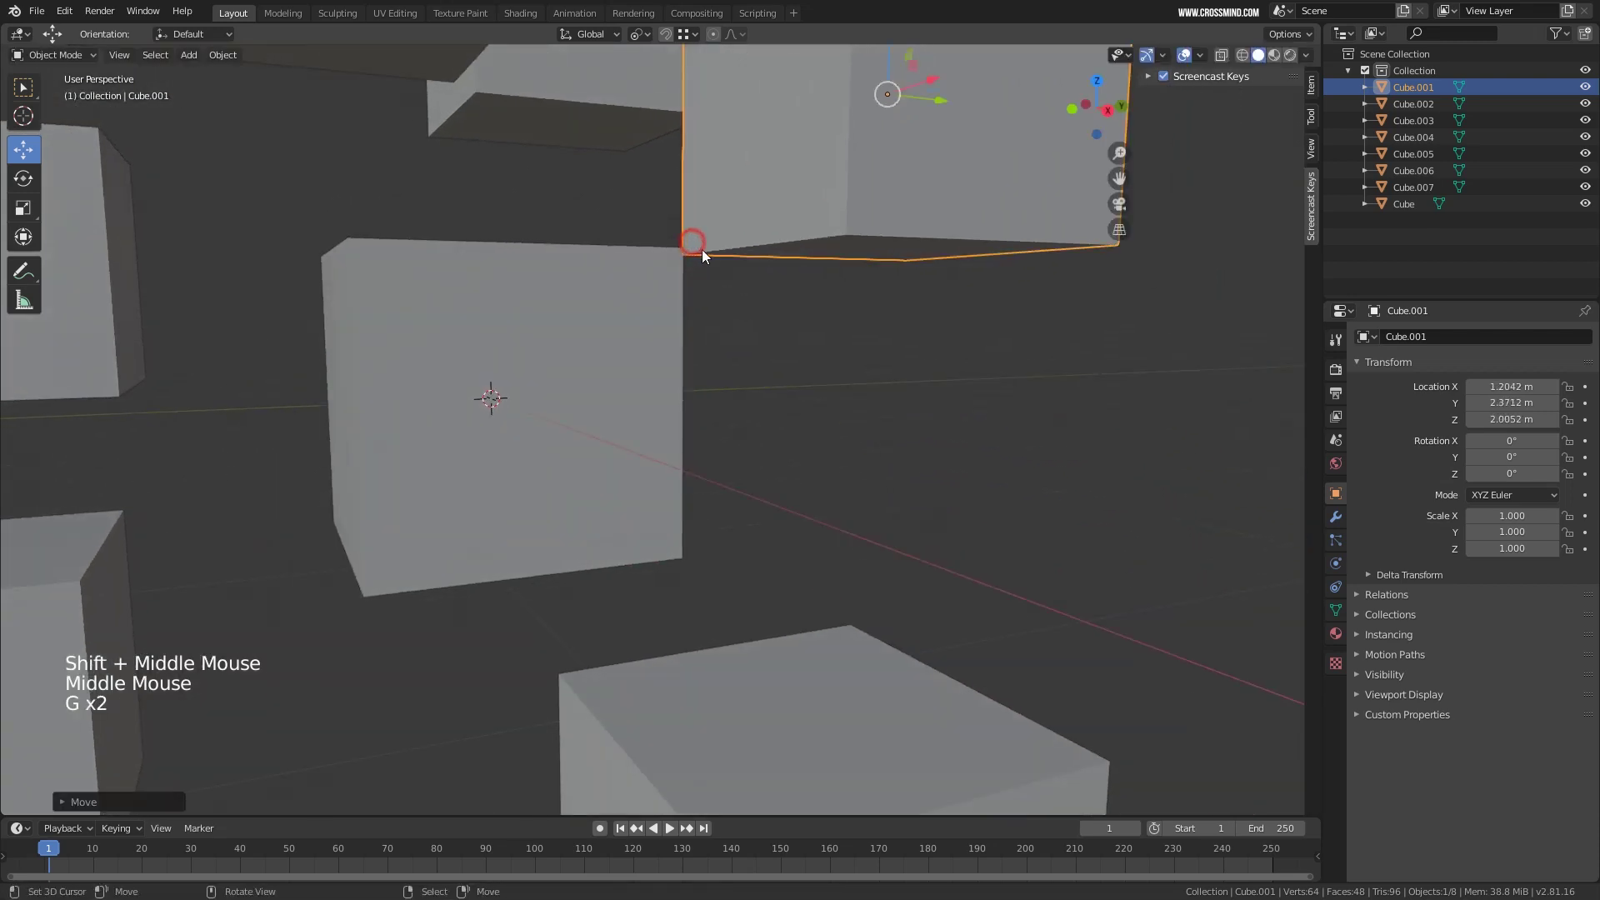
Retry the corner alignment by eye, and move Cube.001 away to about X 1.96 m, Y 3.36 m, Z 0.40 m.
{"action": "middle_click_drag", "start_coordinate": [698, 247], "coordinate": [731, 248]}
{"action": "key", "text": "g"}
{"action": "right_click", "coordinate": [768, 250]}
{"action": "key", "text": "g"}
{"action": "key", "text": "g"}
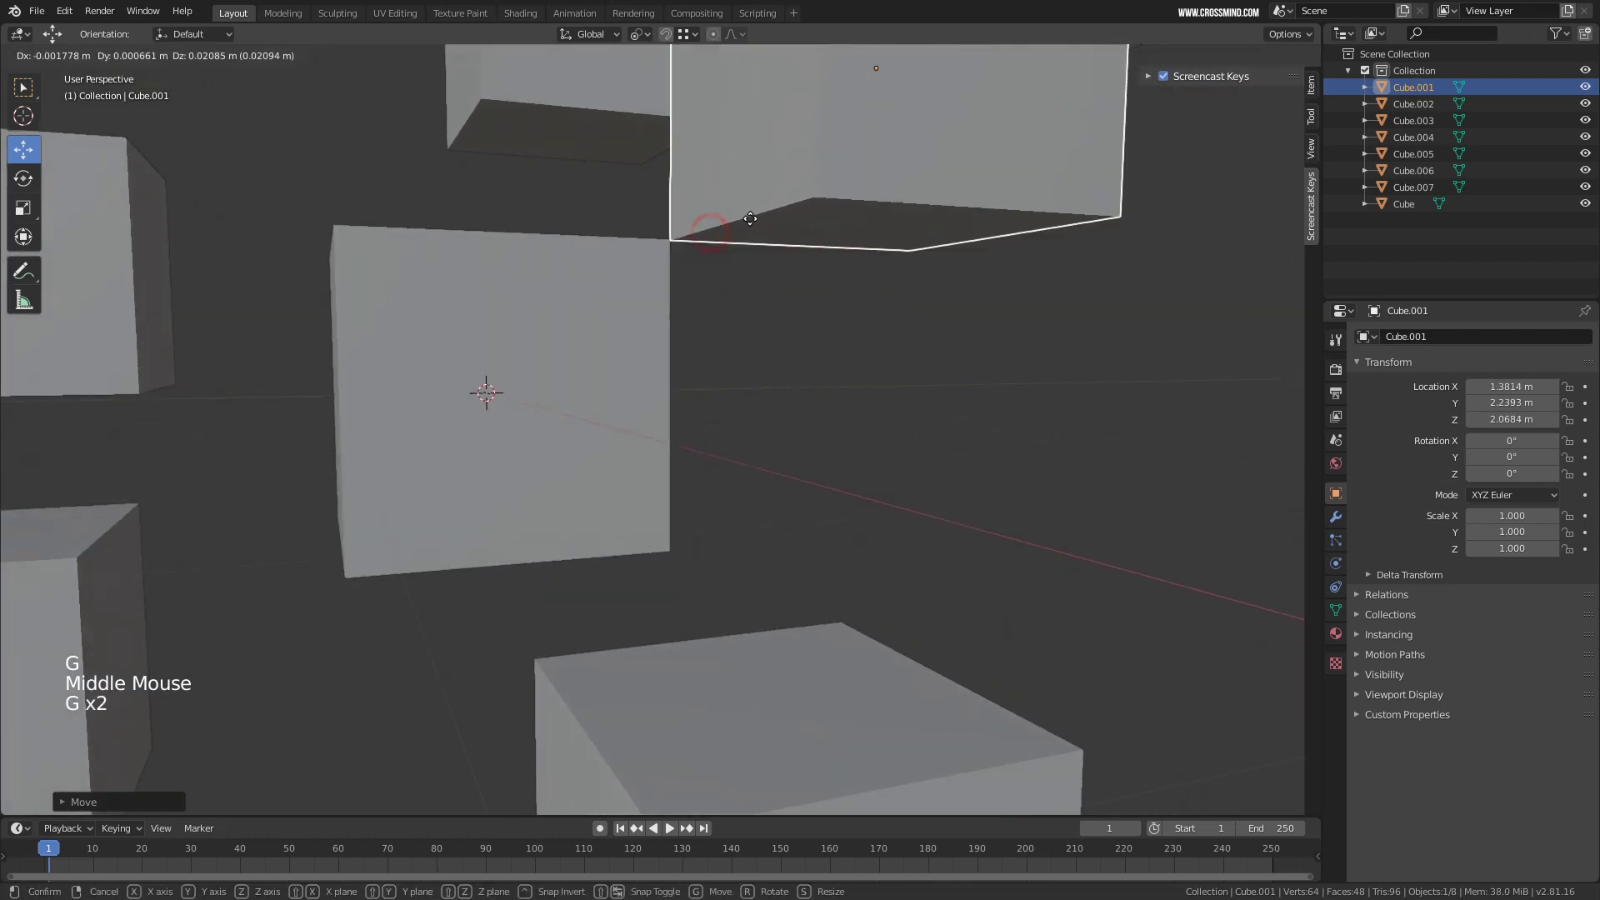
{"action": "left_click", "coordinate": [965, 475]}
Turn on snapping and set it to snap to Increment.
{"action": "scroll", "coordinate": [901, 440], "scroll_direction": "down", "scroll_amount": 2}
{"action": "middle_click_drag", "start_coordinate": [902, 440], "coordinate": [837, 350]}
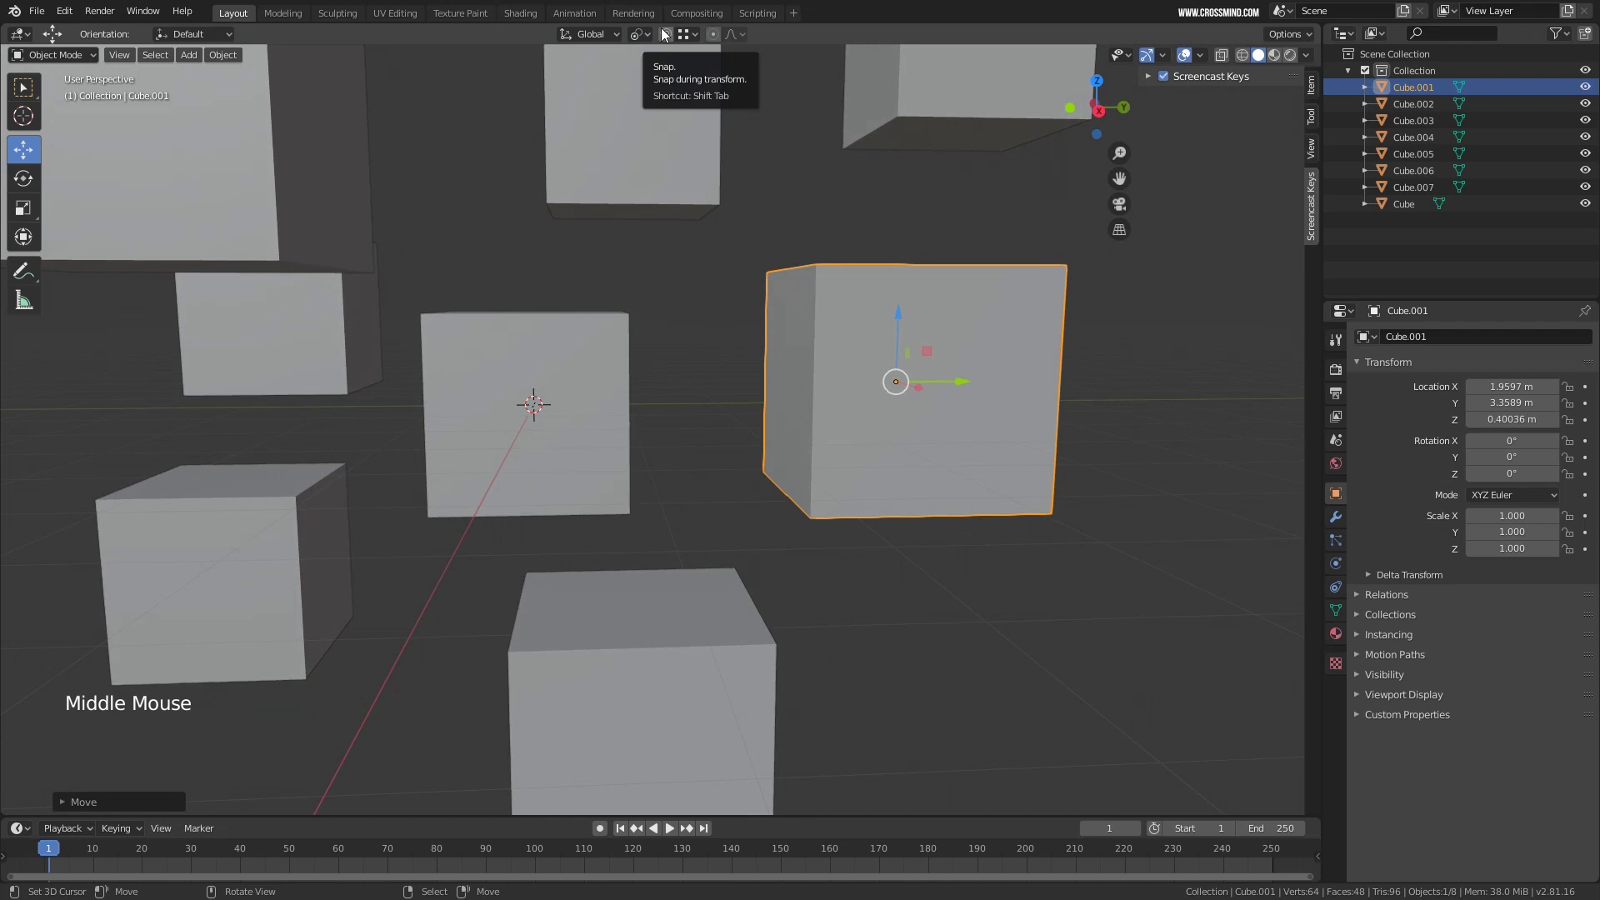
{"action": "left_click", "coordinate": [688, 34]}
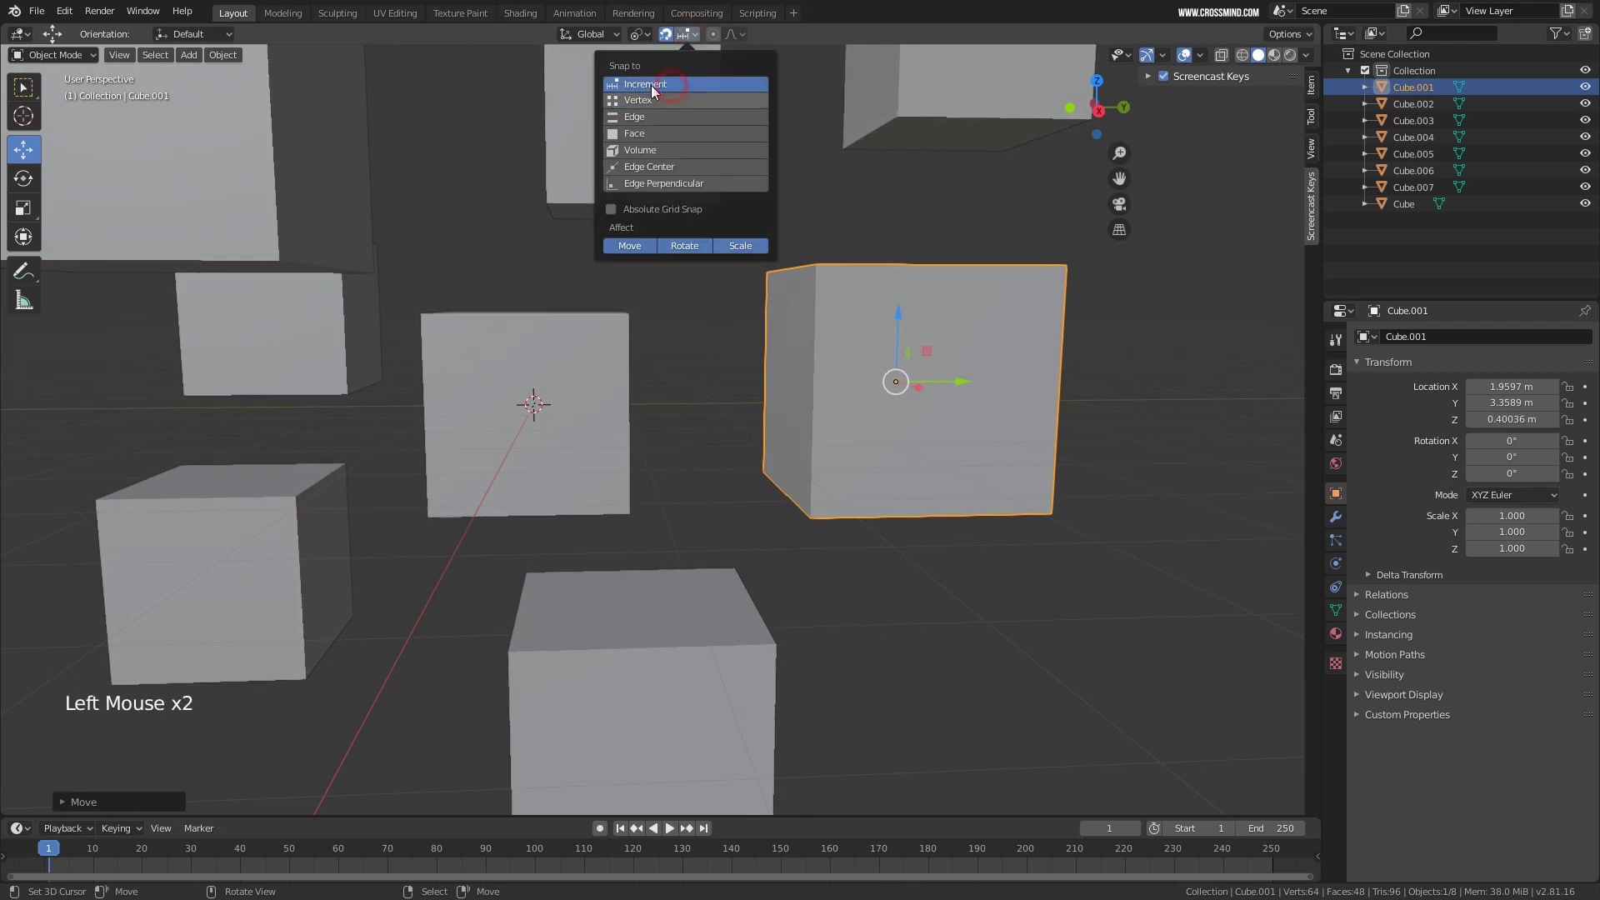
Try moving Cube.001 in increments with snapping active.
{"action": "scroll", "coordinate": [867, 513], "scroll_direction": "down", "scroll_amount": 1}
{"action": "middle_click_drag", "start_coordinate": [825, 400], "coordinate": [857, 498]}
{"action": "scroll", "coordinate": [866, 513], "scroll_direction": "down", "scroll_amount": 2}
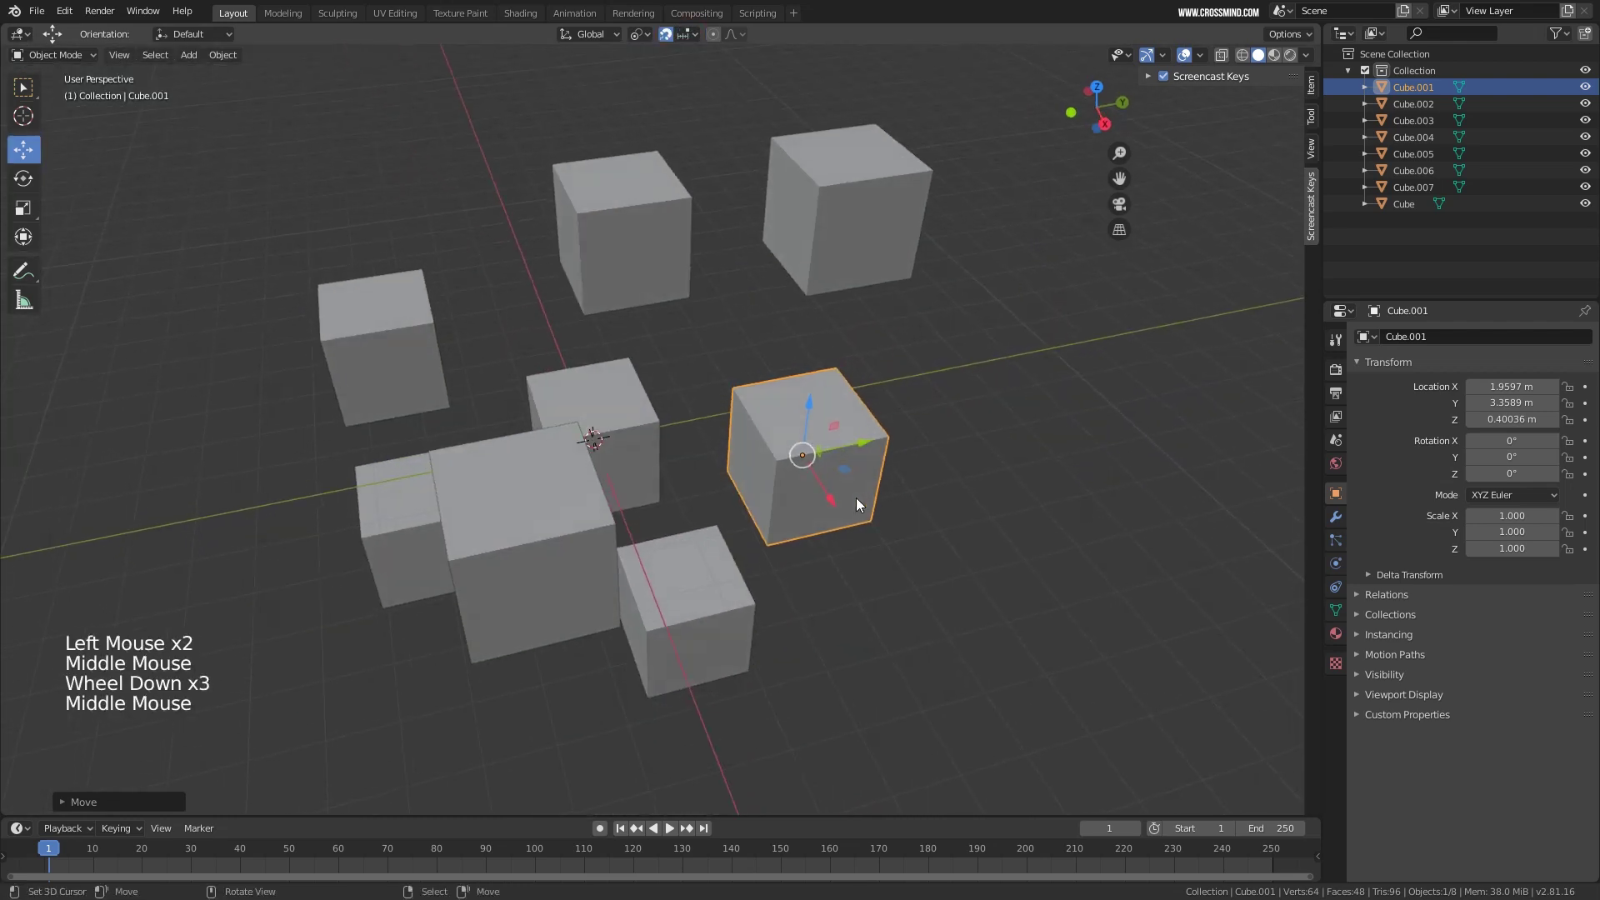
{"action": "key", "text": "g"}
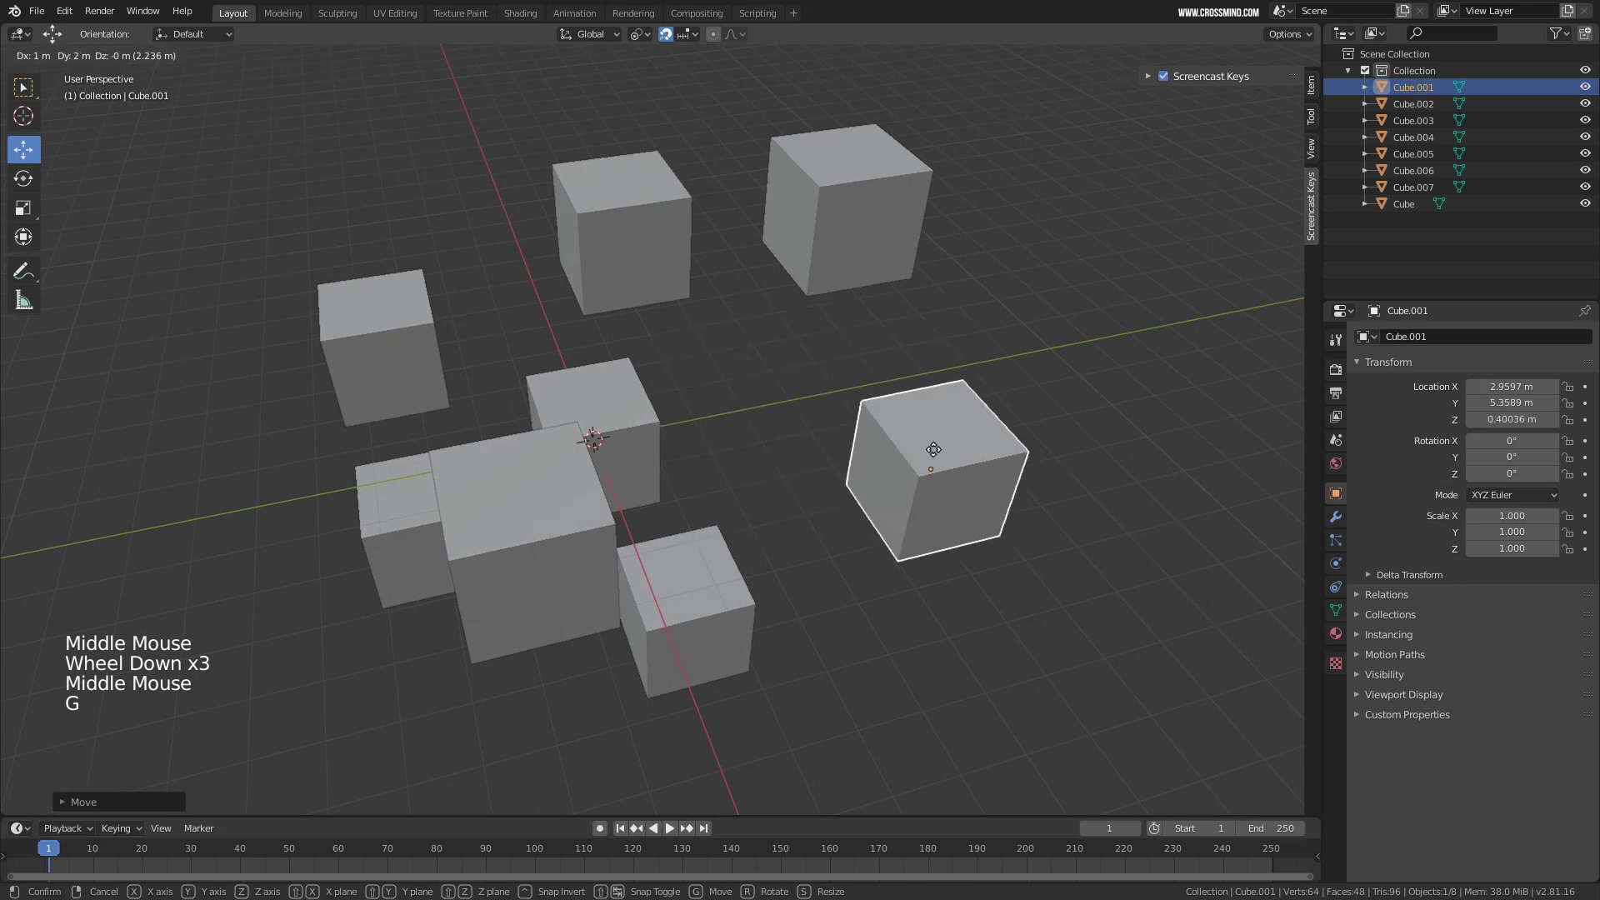
{"action": "right_click", "coordinate": [936, 509]}
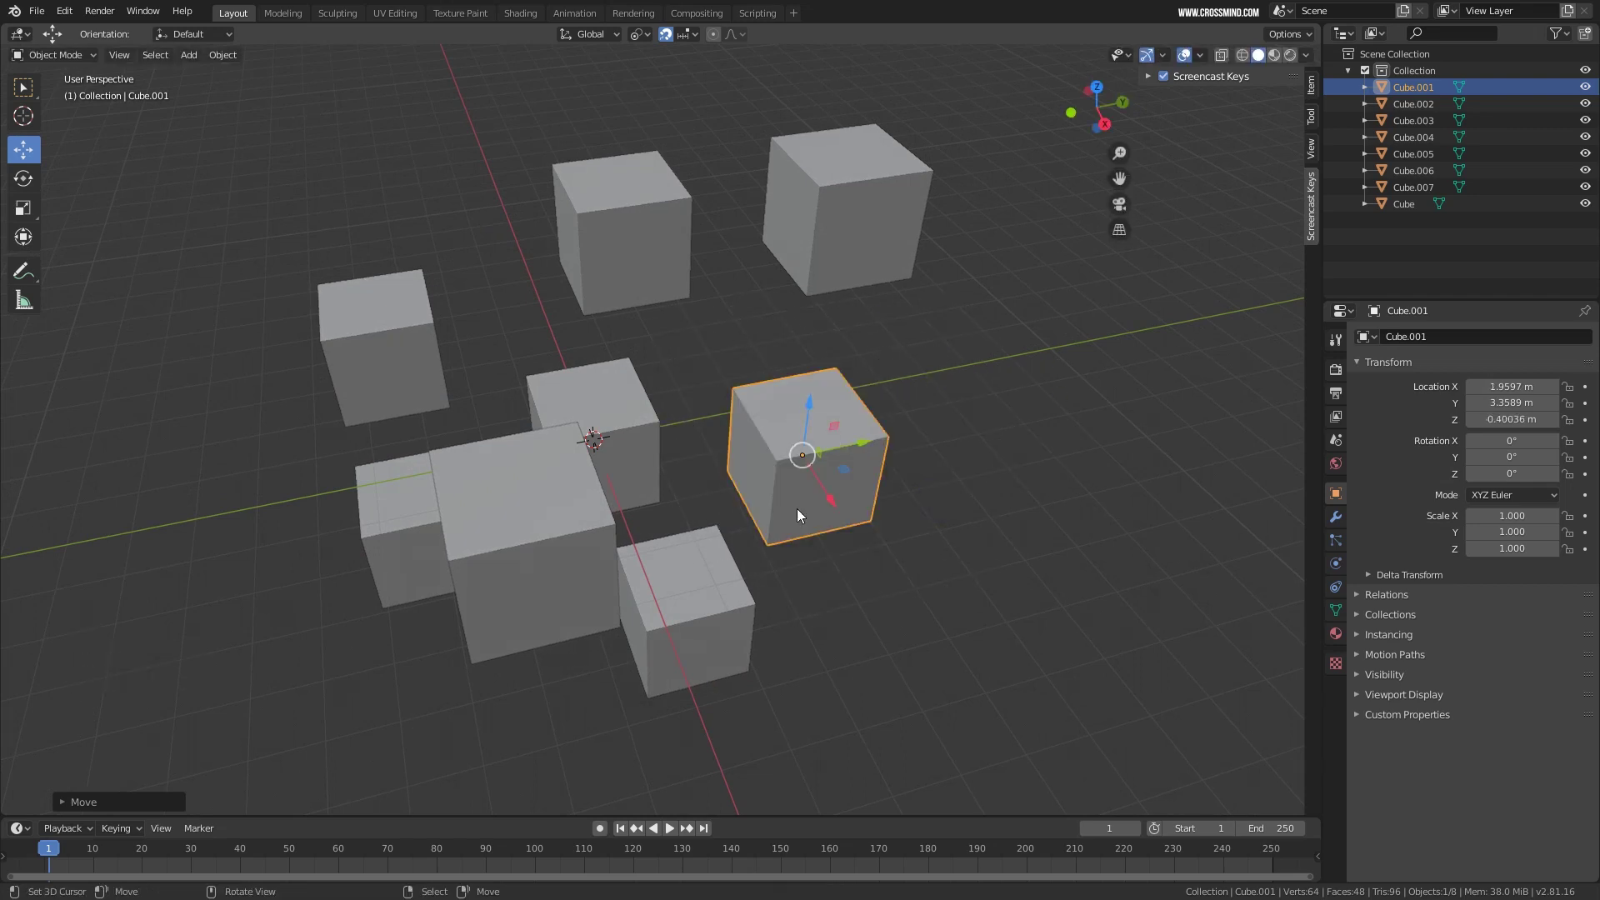
{"action": "middle_click_drag", "start_coordinate": [797, 515], "coordinate": [773, 482]}
{"action": "scroll", "coordinate": [773, 481], "scroll_direction": "up", "scroll_amount": 2}
{"action": "key", "text": "g"}
{"action": "right_click", "coordinate": [1062, 417]}
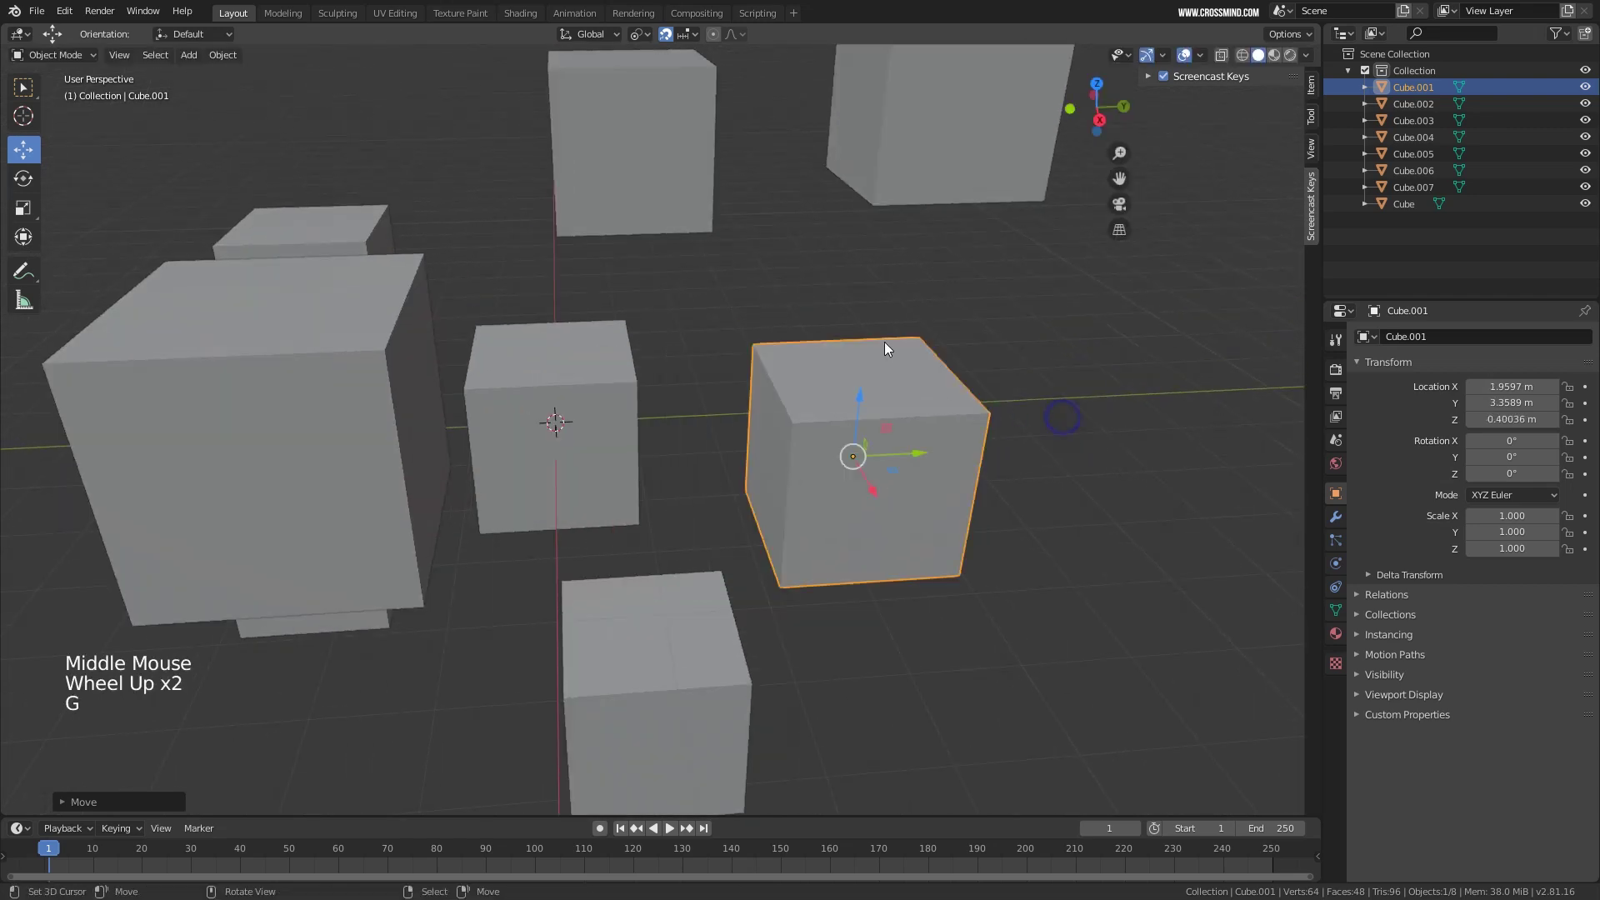
Set snapping to Vertex and try moving Cube.001 toward a corner of the origin cube.
{"action": "middle_click_drag", "start_coordinate": [885, 348], "coordinate": [882, 350]}
{"action": "scroll", "coordinate": [882, 350], "scroll_direction": "up", "scroll_amount": 1}
{"action": "left_click", "coordinate": [688, 33]}
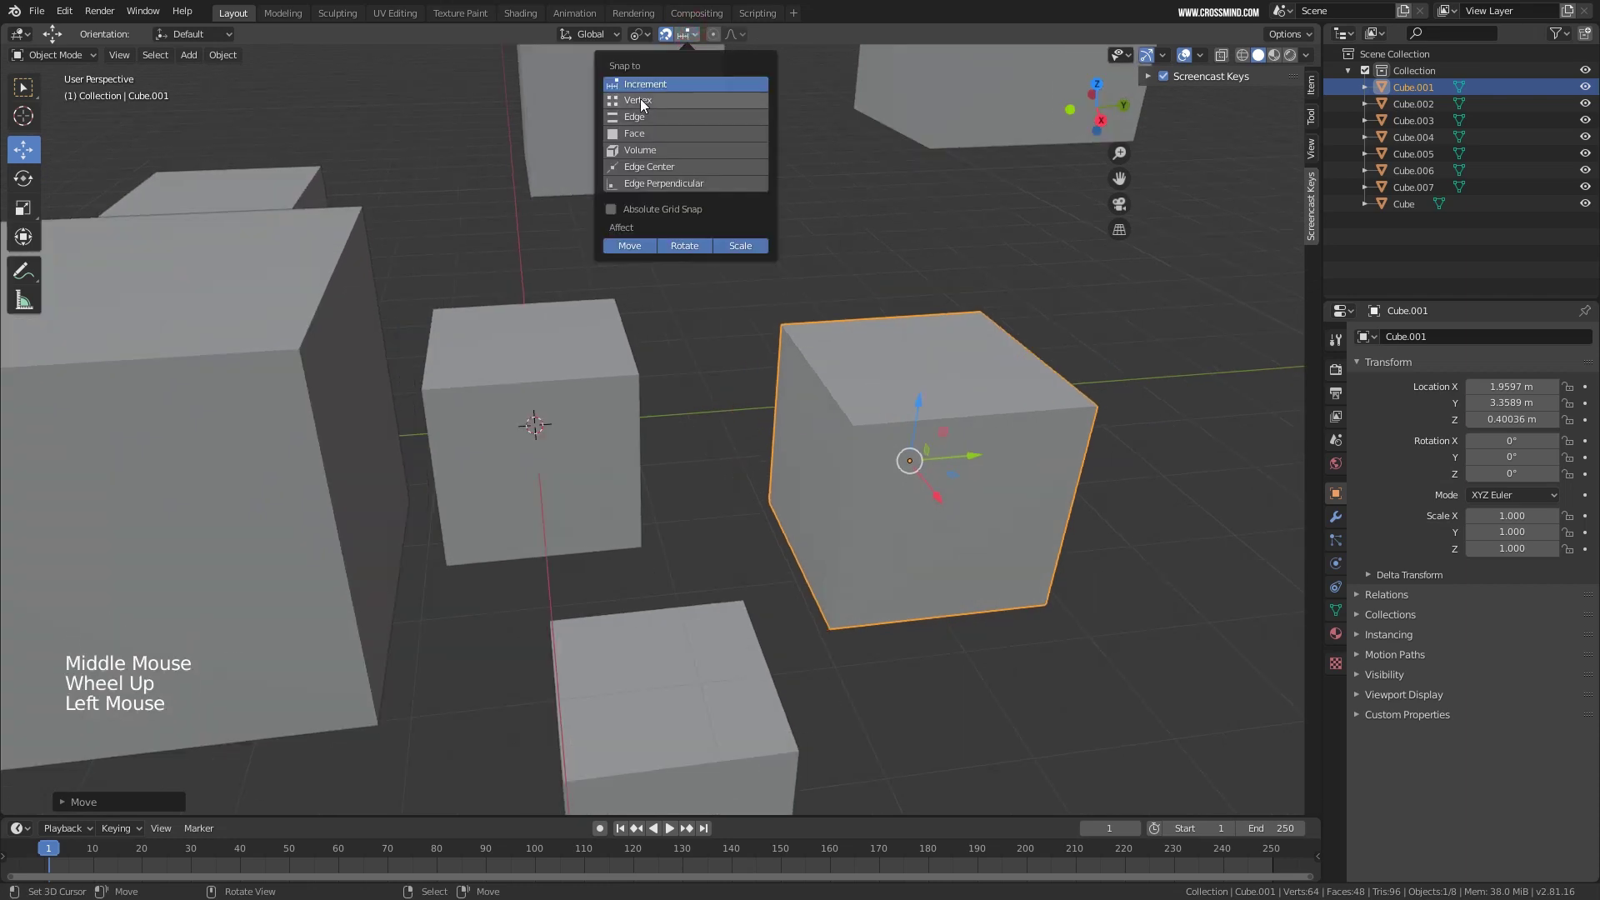
{"action": "left_click", "coordinate": [639, 100]}
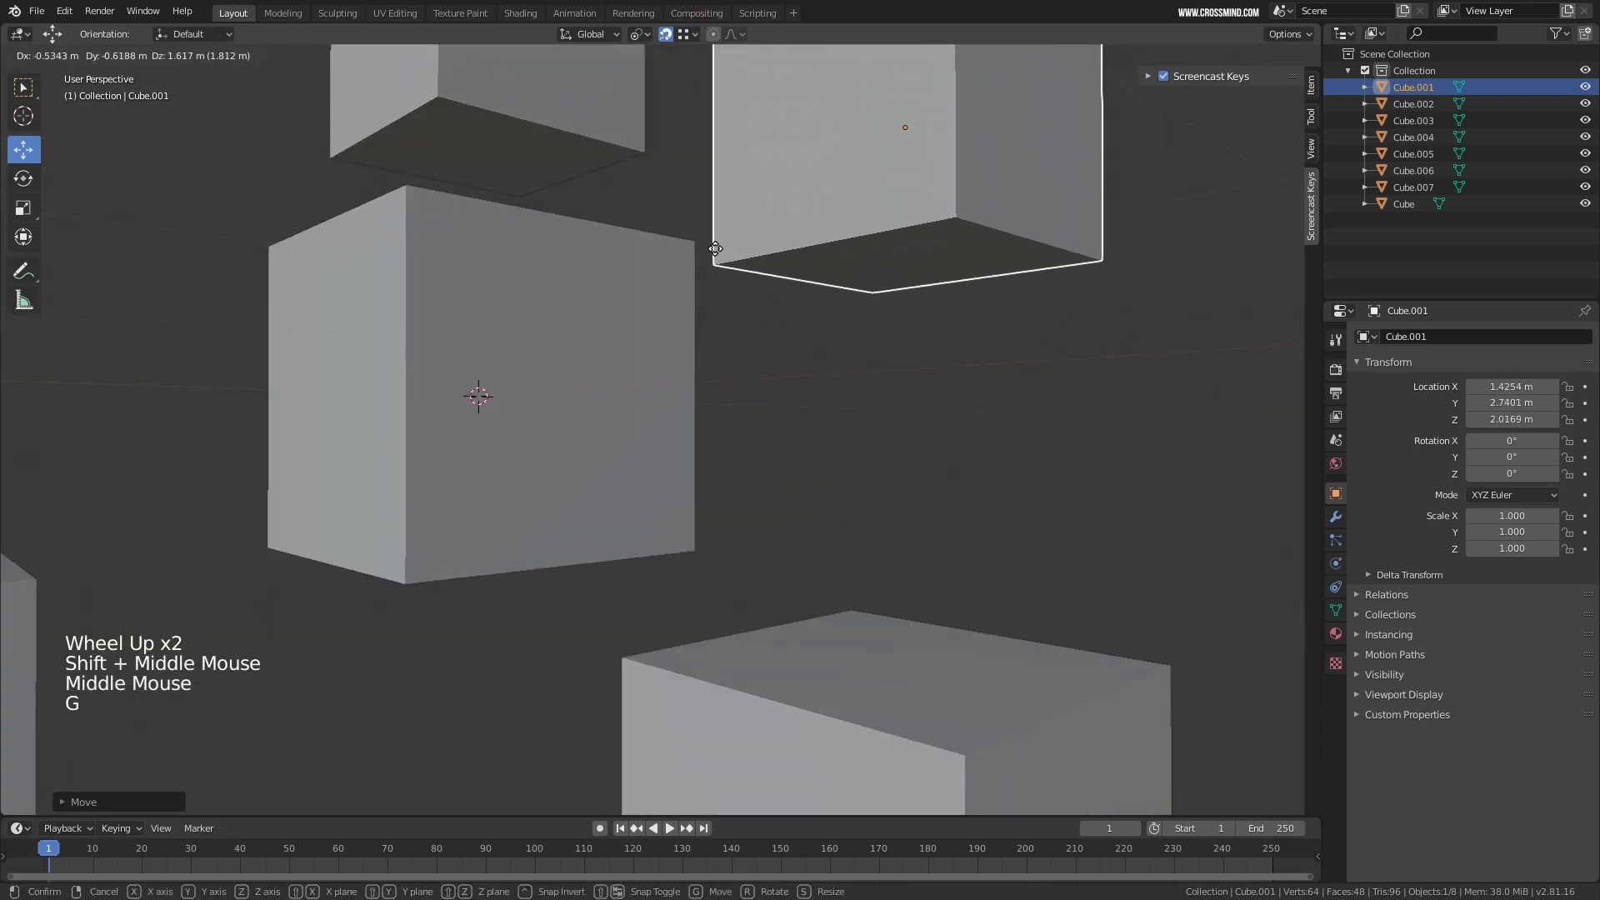
{"action": "right_click", "coordinate": [774, 309]}
Move Cube.001 freely in two moves to about X 1.83 m, Y 3.15 m, Z -1.02 m, below the origin cube.
{"action": "middle_click_drag", "start_coordinate": [792, 400], "coordinate": [856, 505]}
{"action": "scroll", "coordinate": [842, 453], "scroll_direction": "up", "scroll_amount": 1}
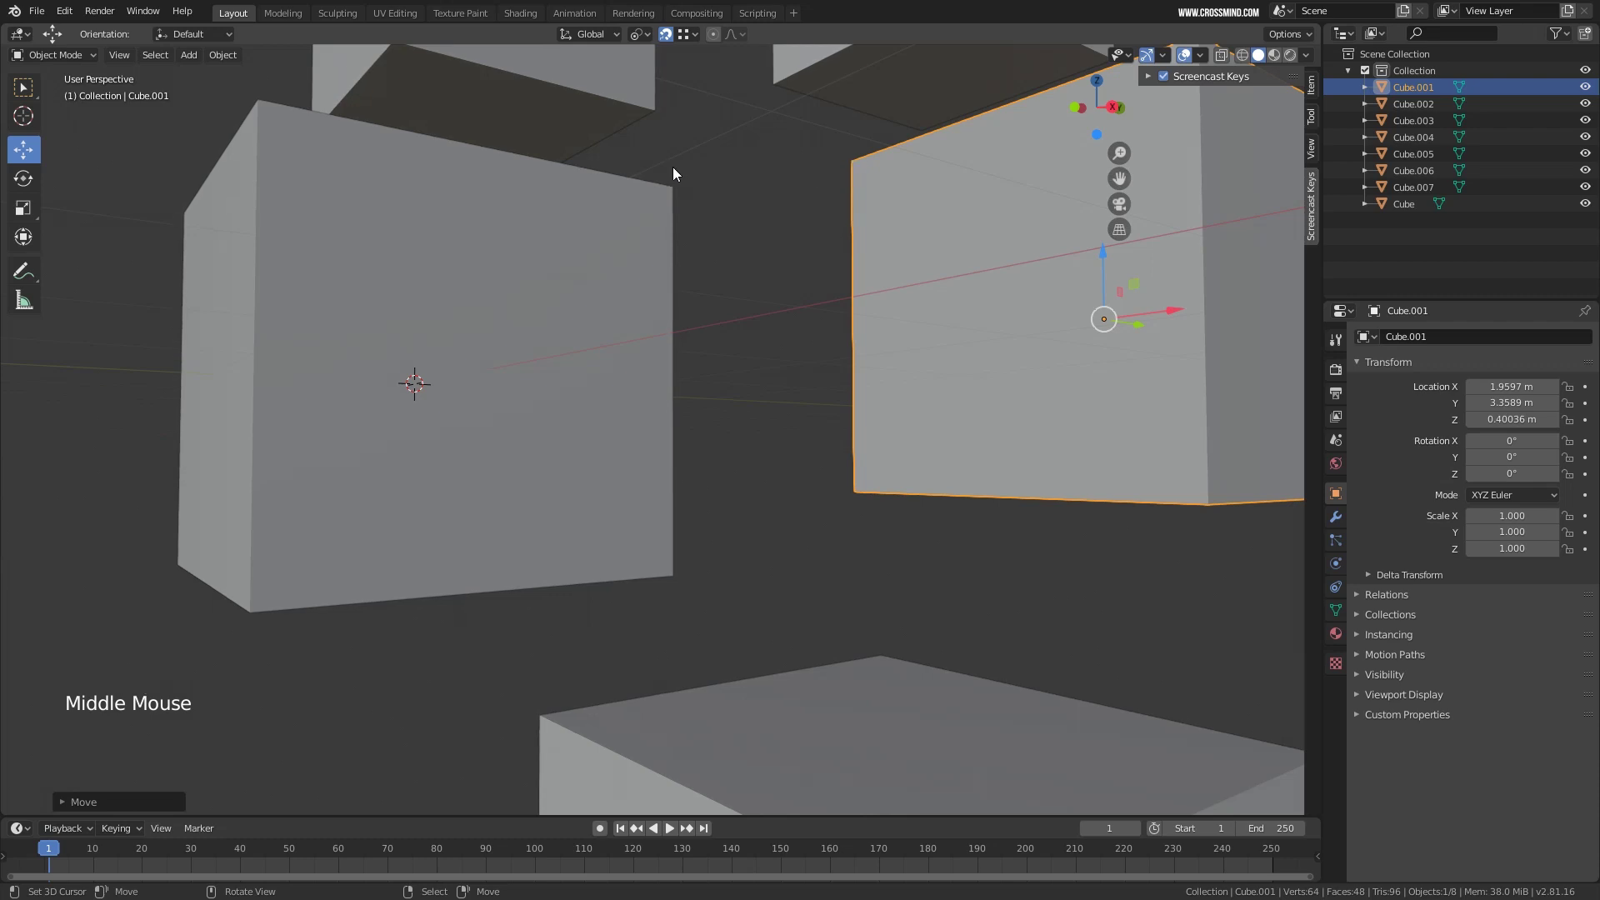
{"action": "key", "text": "g"}
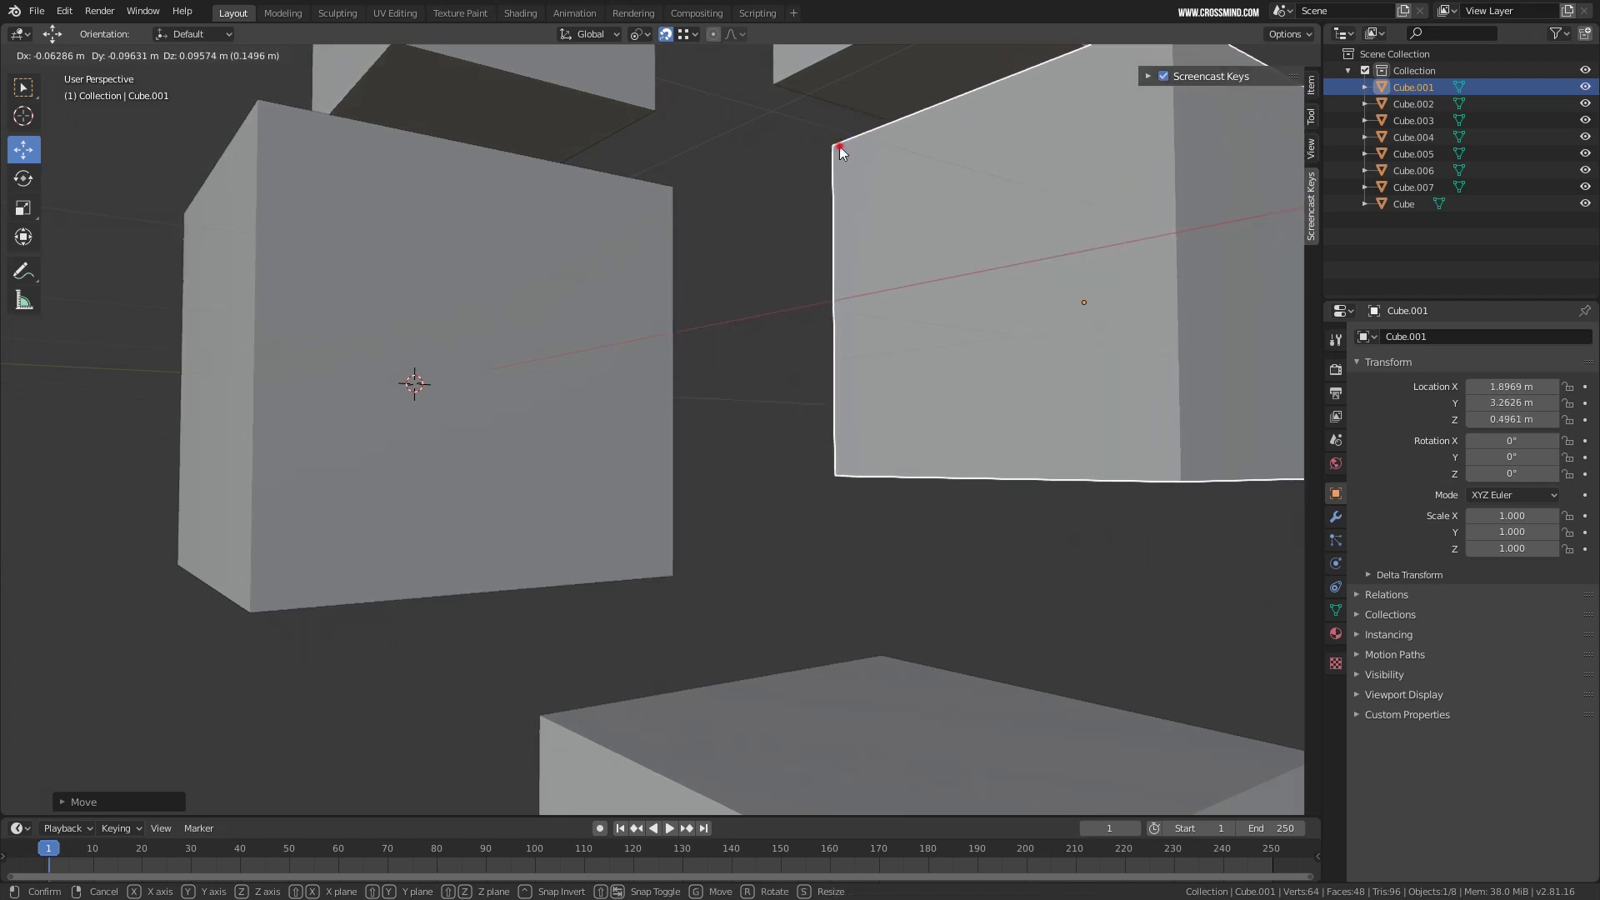
{"action": "left_click", "coordinate": [840, 170]}
{"action": "middle_click_drag", "start_coordinate": [832, 142], "coordinate": [692, 603]}
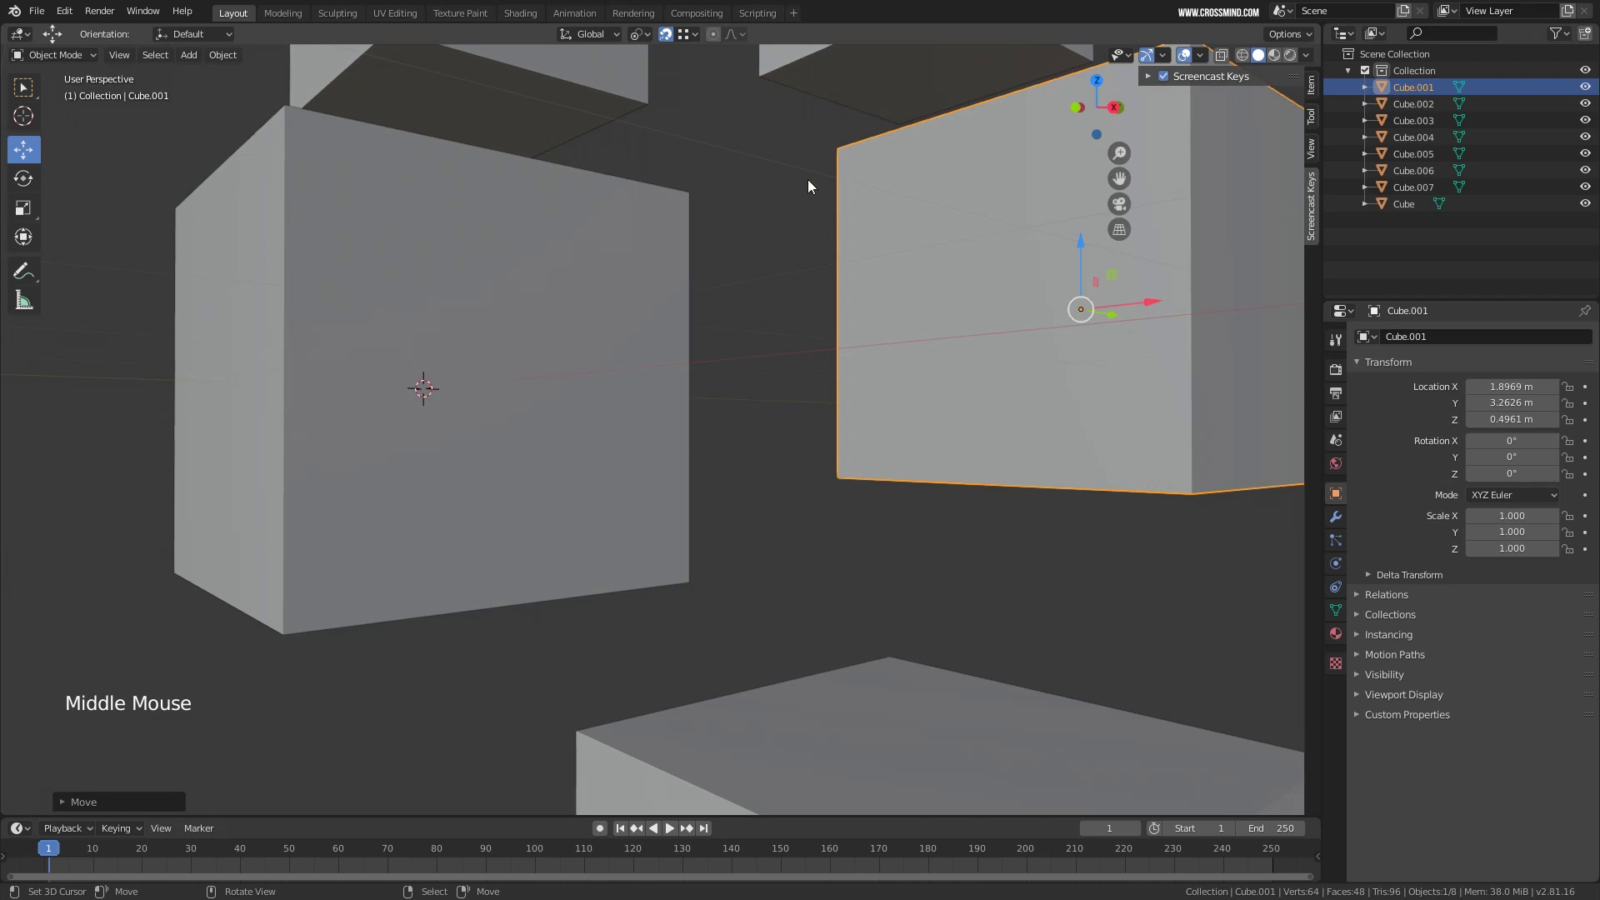
{"action": "middle_click_drag", "start_coordinate": [808, 179], "coordinate": [816, 202]}
{"action": "key", "text": "g"}
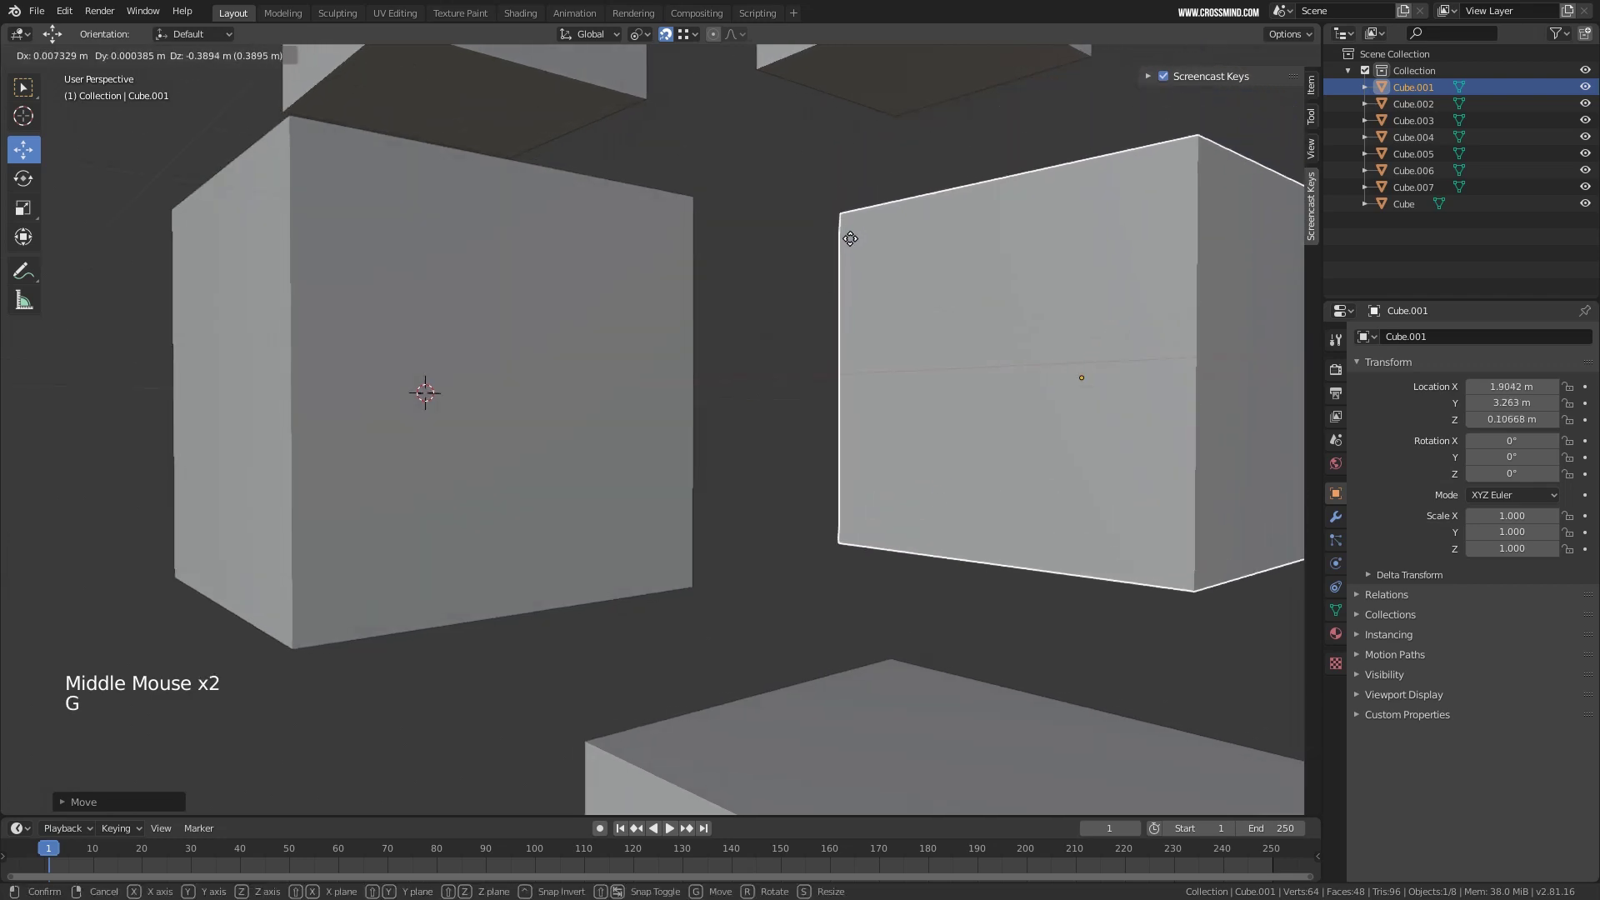
{"action": "left_click", "coordinate": [829, 406]}
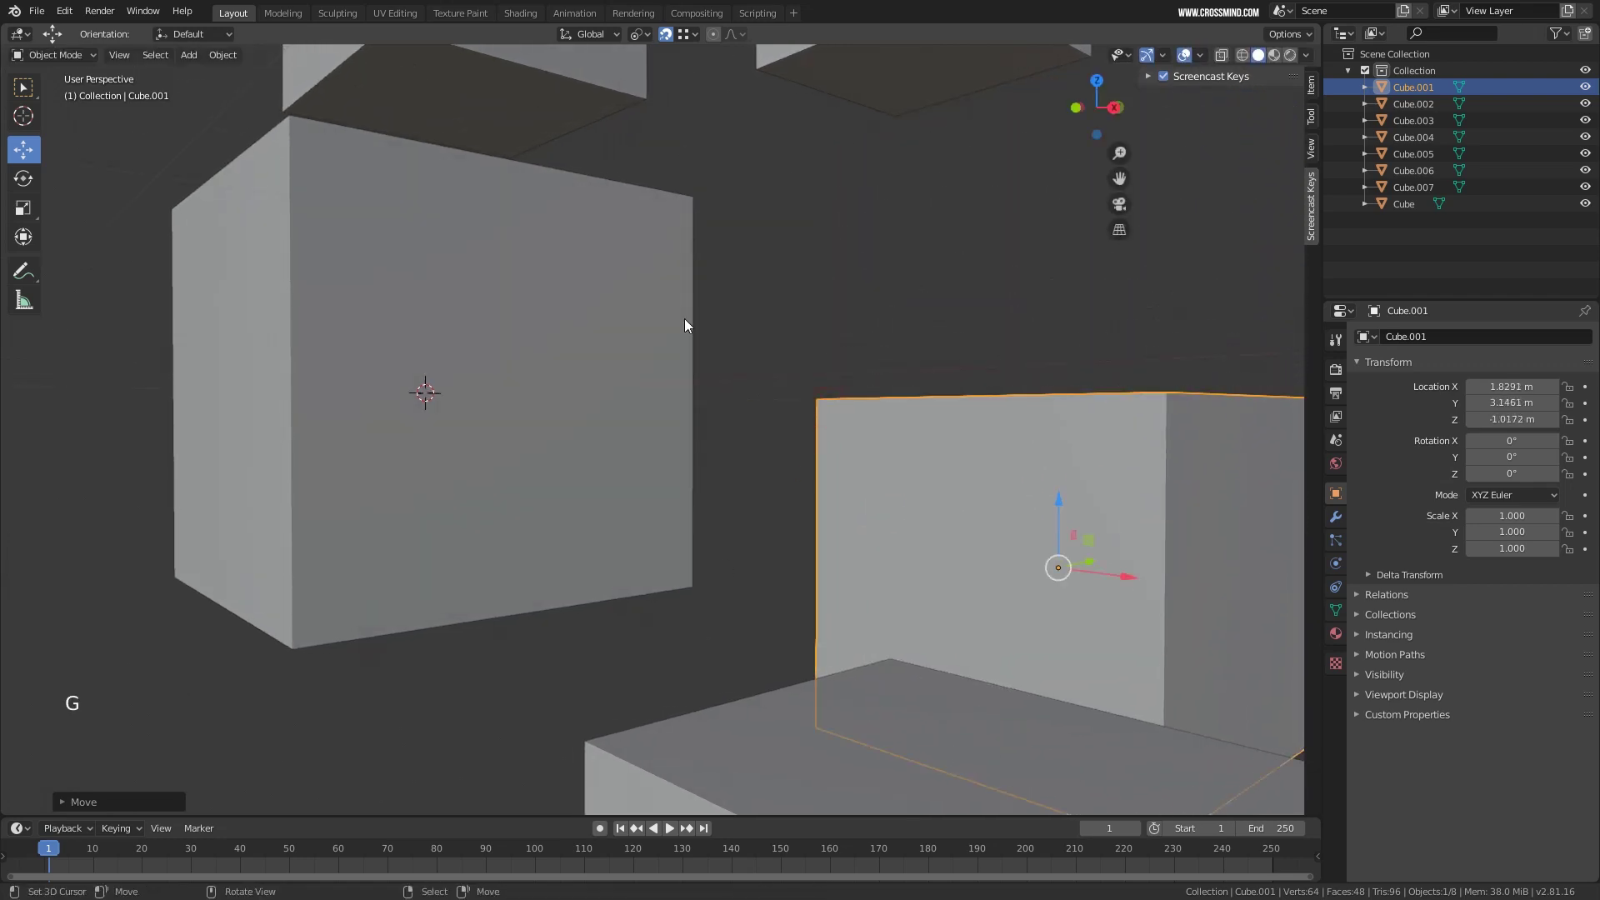
Move Cube.001 so its upper corner snaps to the lower corner vertex of the origin cube.
{"action": "middle_click_drag", "start_coordinate": [783, 389], "coordinate": [823, 400]}
{"action": "key", "text": "g"}
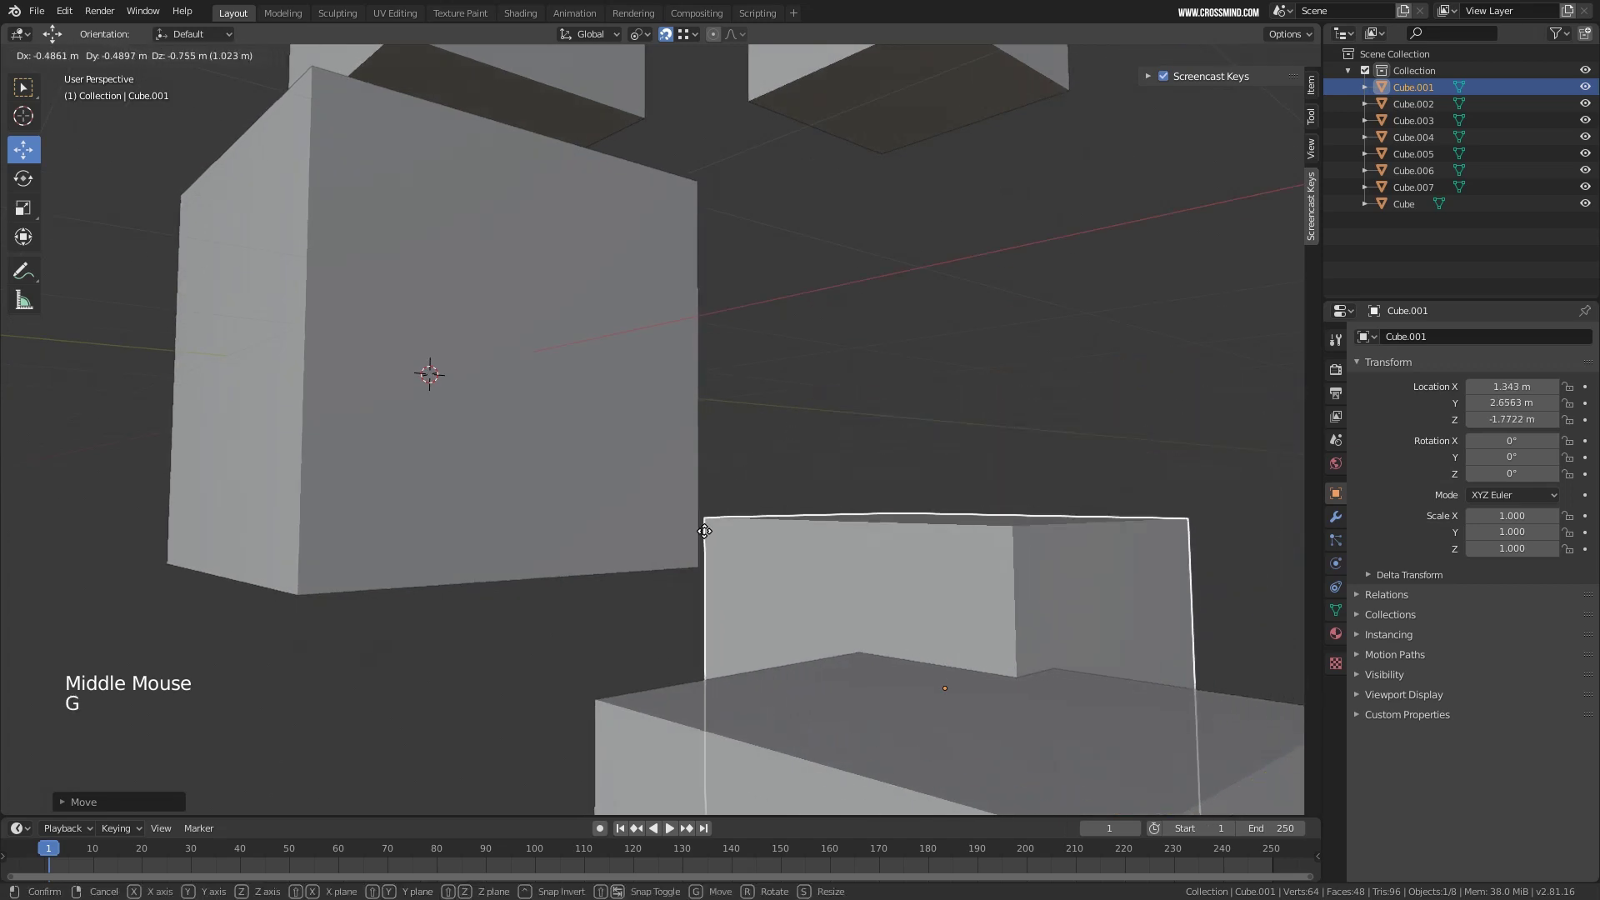
{"action": "left_click", "coordinate": [700, 557]}
Select the high outlying cube, Cube.006, and move it down toward the snapped cube.
{"action": "scroll", "coordinate": [698, 567], "scroll_direction": "down", "scroll_amount": 3}
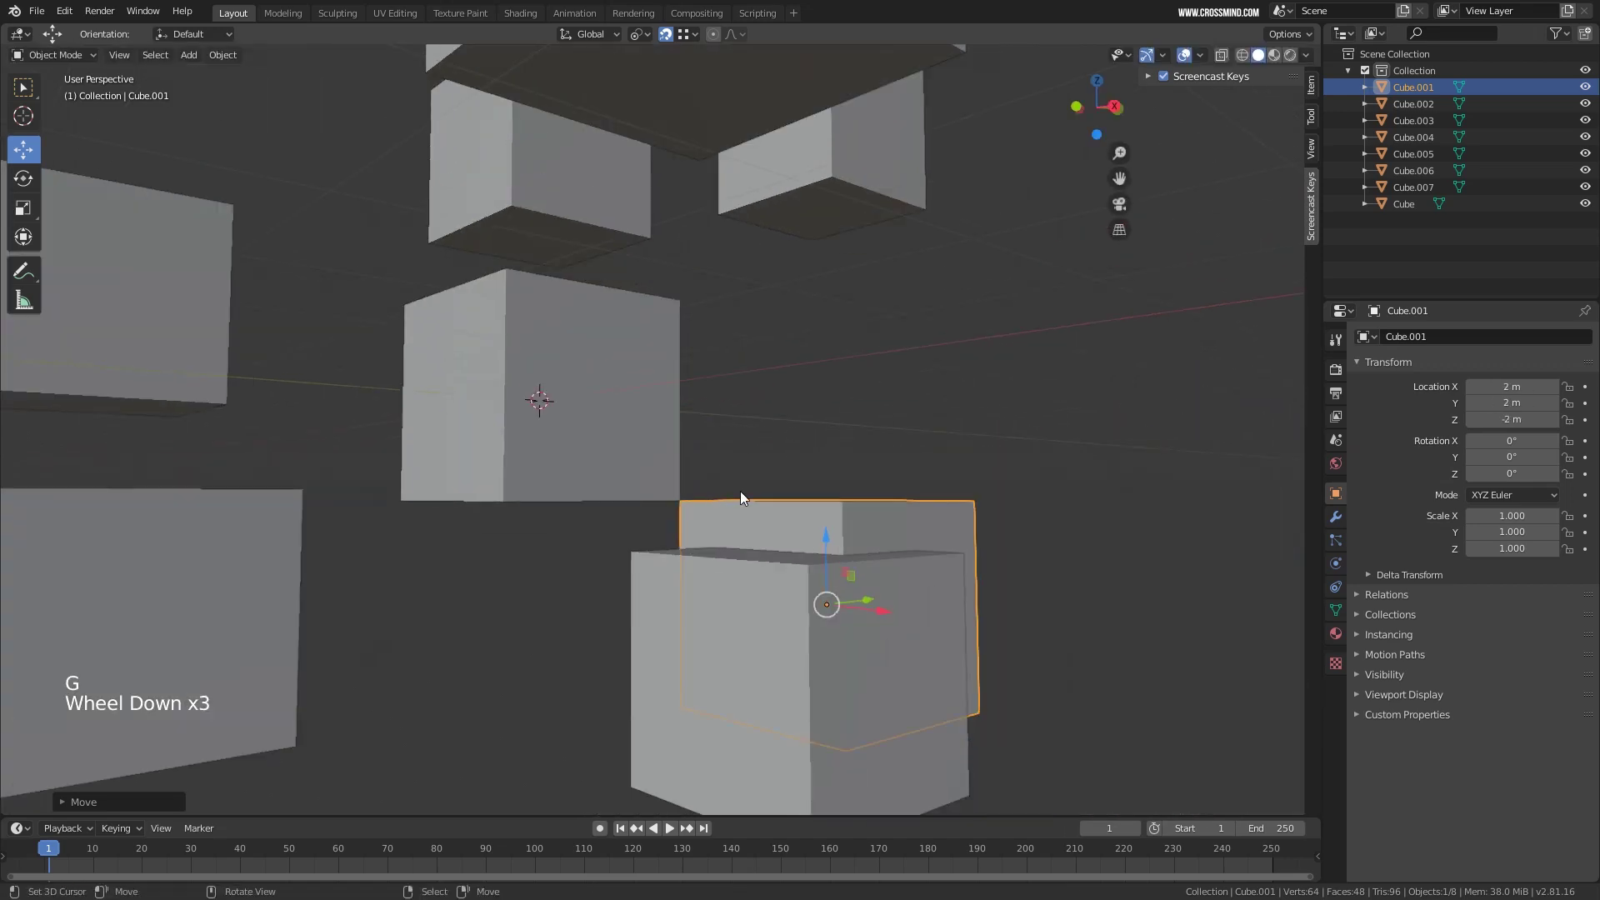
{"action": "middle_click_drag", "start_coordinate": [740, 491], "coordinate": [750, 417]}
{"action": "scroll", "coordinate": [800, 333], "scroll_direction": "down", "scroll_amount": 1}
{"action": "right_click", "coordinate": [875, 166]}
{"action": "mouse_move", "coordinate": [867, 200]}
{"action": "middle_mouse_down"}
{"action": "mouse_move", "coordinate": [816, 298]}
{"action": "mouse_move", "coordinate": [783, 288]}
{"action": "middle_mouse_up"}
{"action": "scroll", "coordinate": [781, 291], "scroll_direction": "up", "scroll_amount": 1}
{"action": "key", "text": "g"}
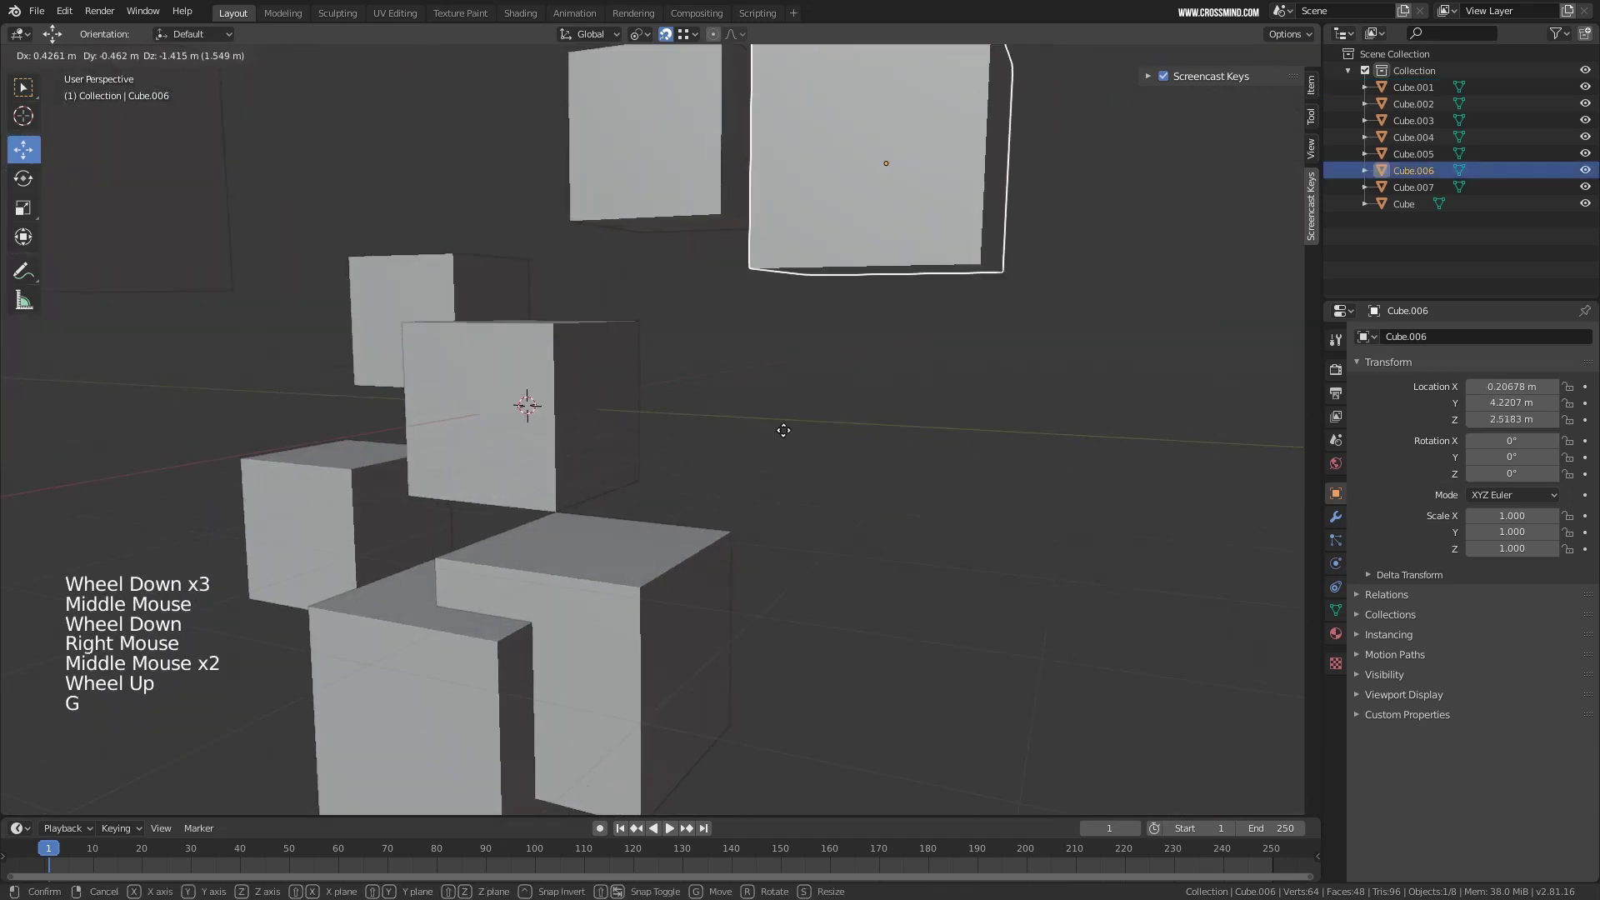
{"action": "left_click", "coordinate": [793, 531]}
Move Cube.006 so its lower corner snaps to an upper corner vertex of Cube.001.
{"action": "middle_click_drag", "start_coordinate": [742, 507], "coordinate": [690, 268]}
{"action": "key", "text": "g"}
{"action": "left_click", "coordinate": [709, 528]}
{"action": "key", "text": "g"}
{"action": "left_click", "coordinate": [778, 560]}
Select the raised cube, Cube.003, and move it toward the origin cube with vertex snapping.
{"action": "right_click", "coordinate": [700, 200]}
{"action": "middle_click_drag", "start_coordinate": [712, 213], "coordinate": [786, 246]}
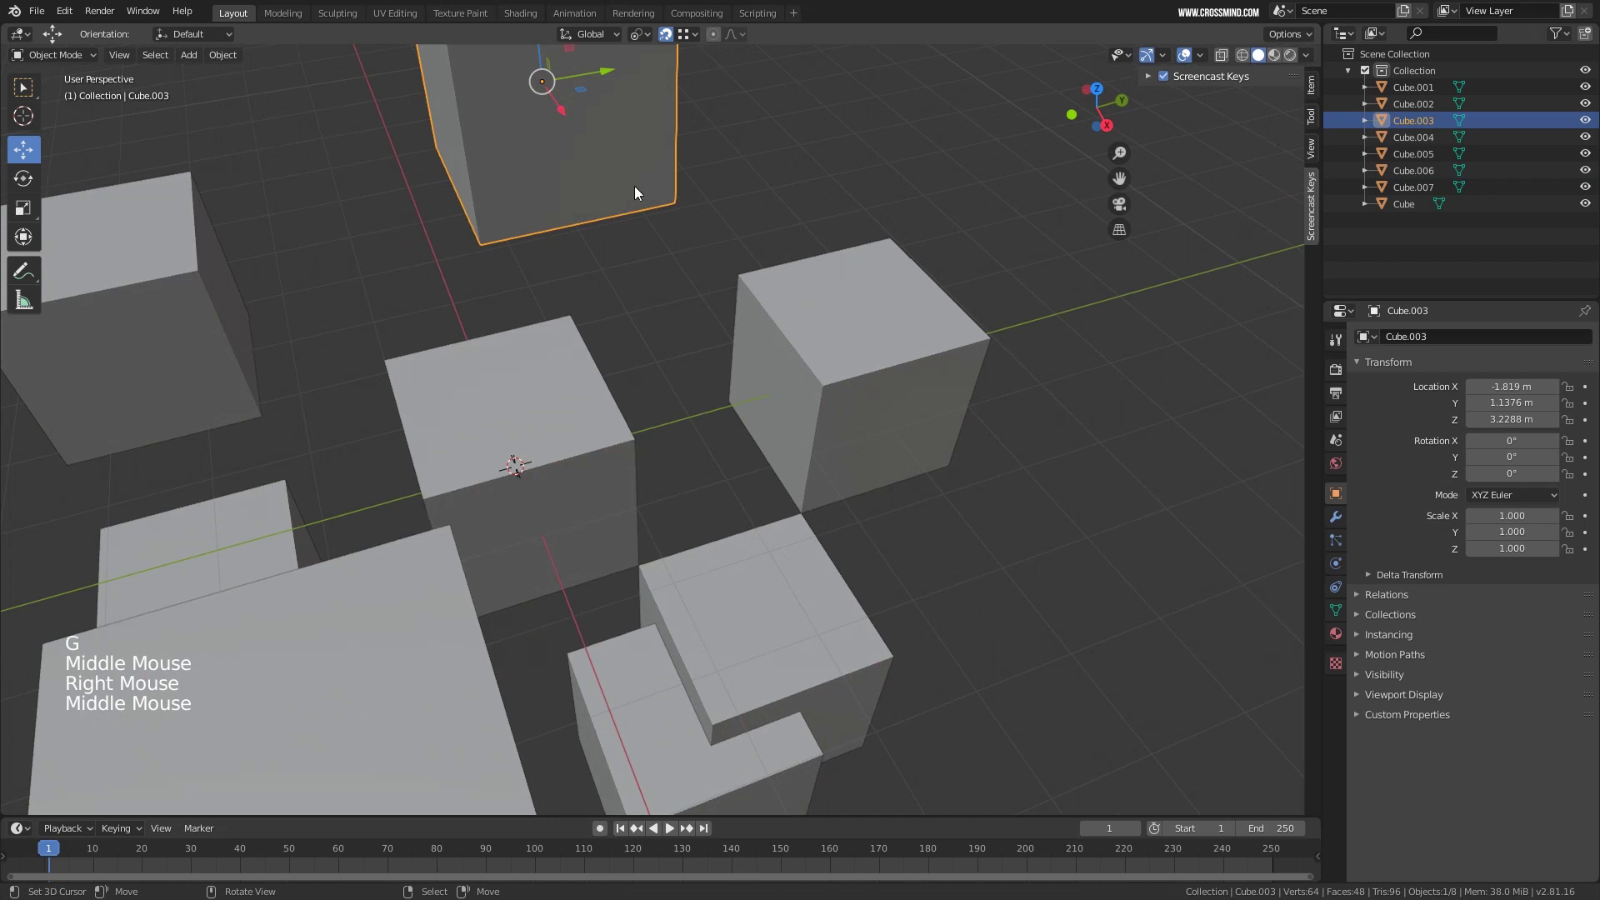
{"action": "key", "text": "g"}
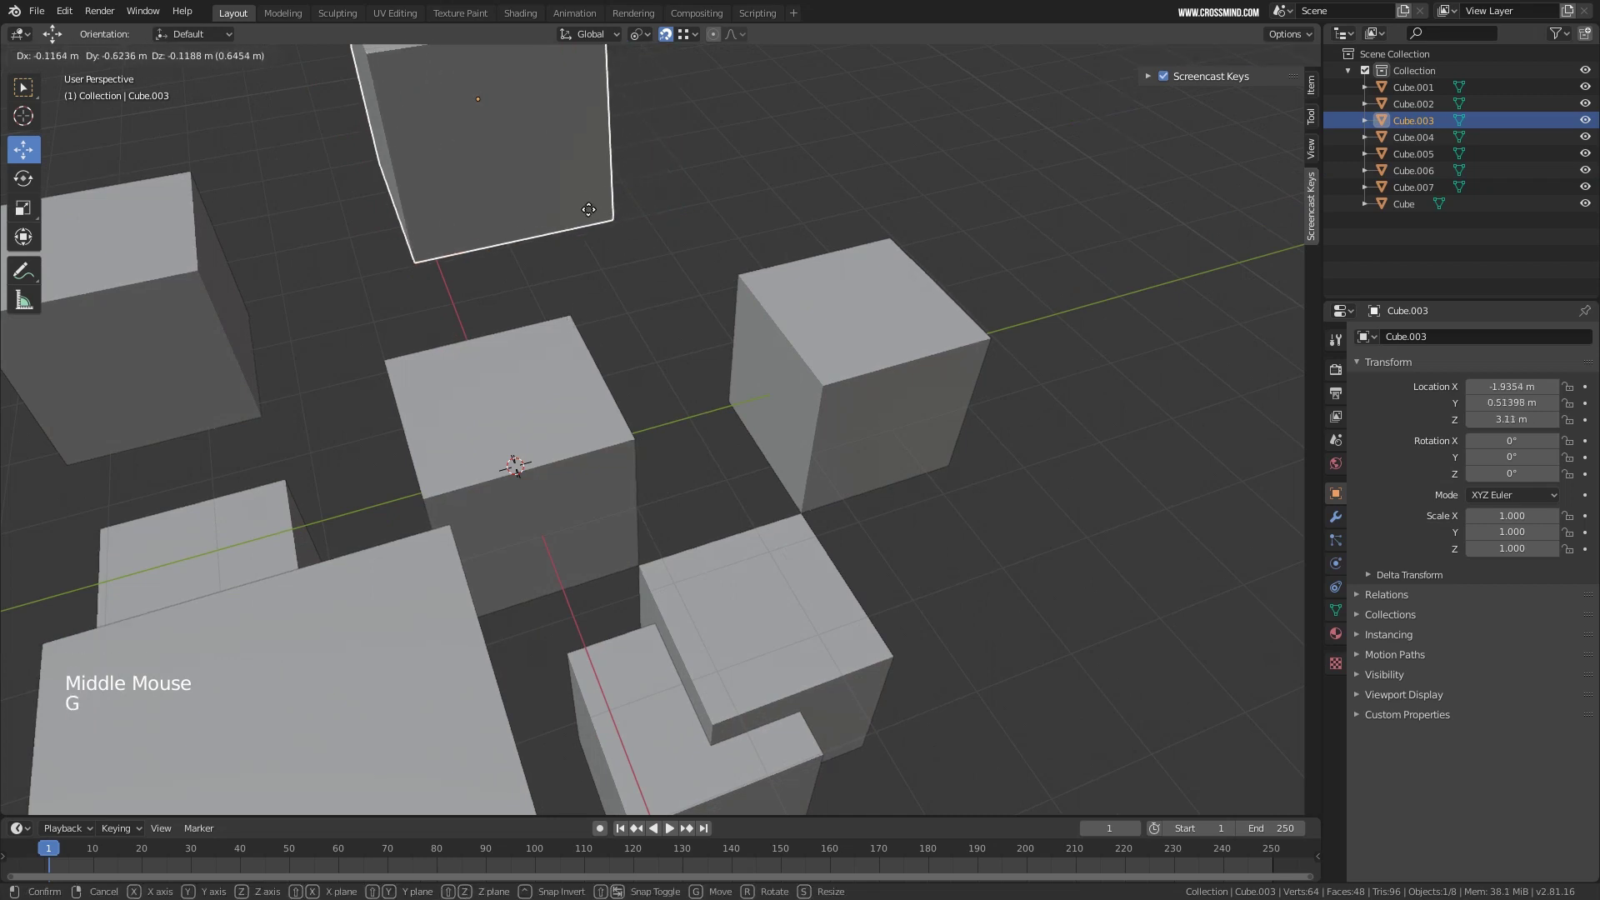
Move Cube.003 so its lower corner snaps onto the central cube's top corner, at X -2 m, Y 0 m, Z 2 m.
{"action": "left_click", "coordinate": [551, 284]}
{"action": "scroll", "coordinate": [552, 282], "scroll_direction": "up", "scroll_amount": 2}
{"action": "scroll", "coordinate": [552, 282], "scroll_direction": "up", "scroll_amount": 1}
{"action": "key", "text": "g"}
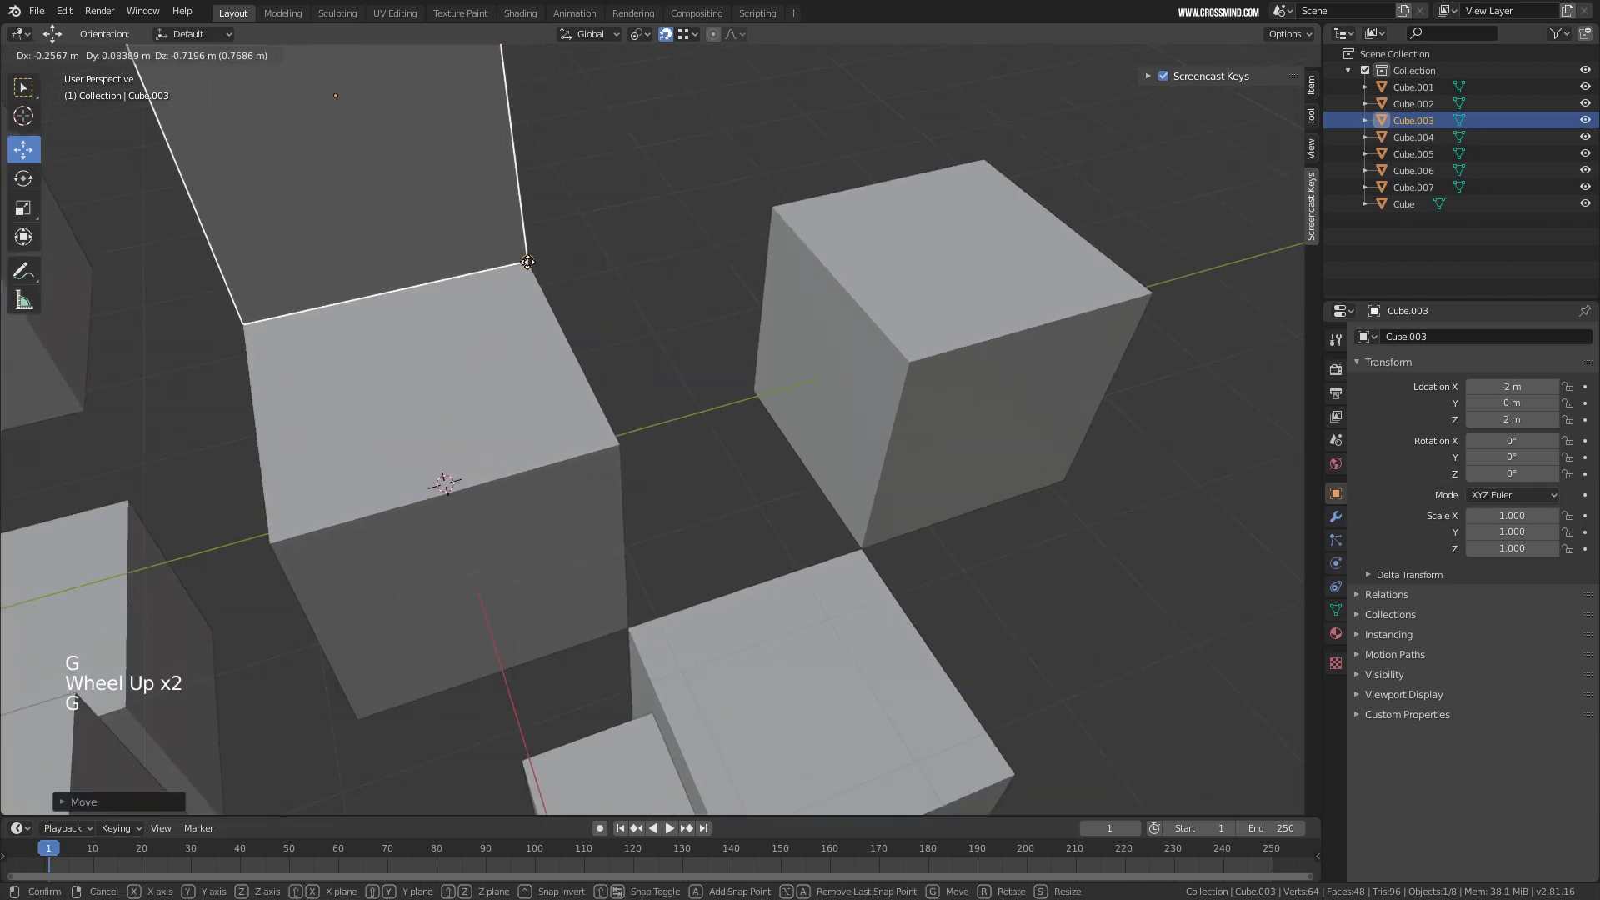
{"action": "left_click", "coordinate": [575, 279]}
Turn off permanent snapping and move Cube.002 with temporary vertex snapping to X -2 m, Y -2 m, Z 0 m.
{"action": "scroll", "coordinate": [604, 278], "scroll_direction": "down", "scroll_amount": 3}
{"action": "middle_click_drag", "start_coordinate": [603, 277], "coordinate": [517, 367]}
{"action": "right_click", "coordinate": [452, 423]}
{"action": "middle_click_drag", "start_coordinate": [706, 139], "coordinate": [724, 118], "text": "shift"}
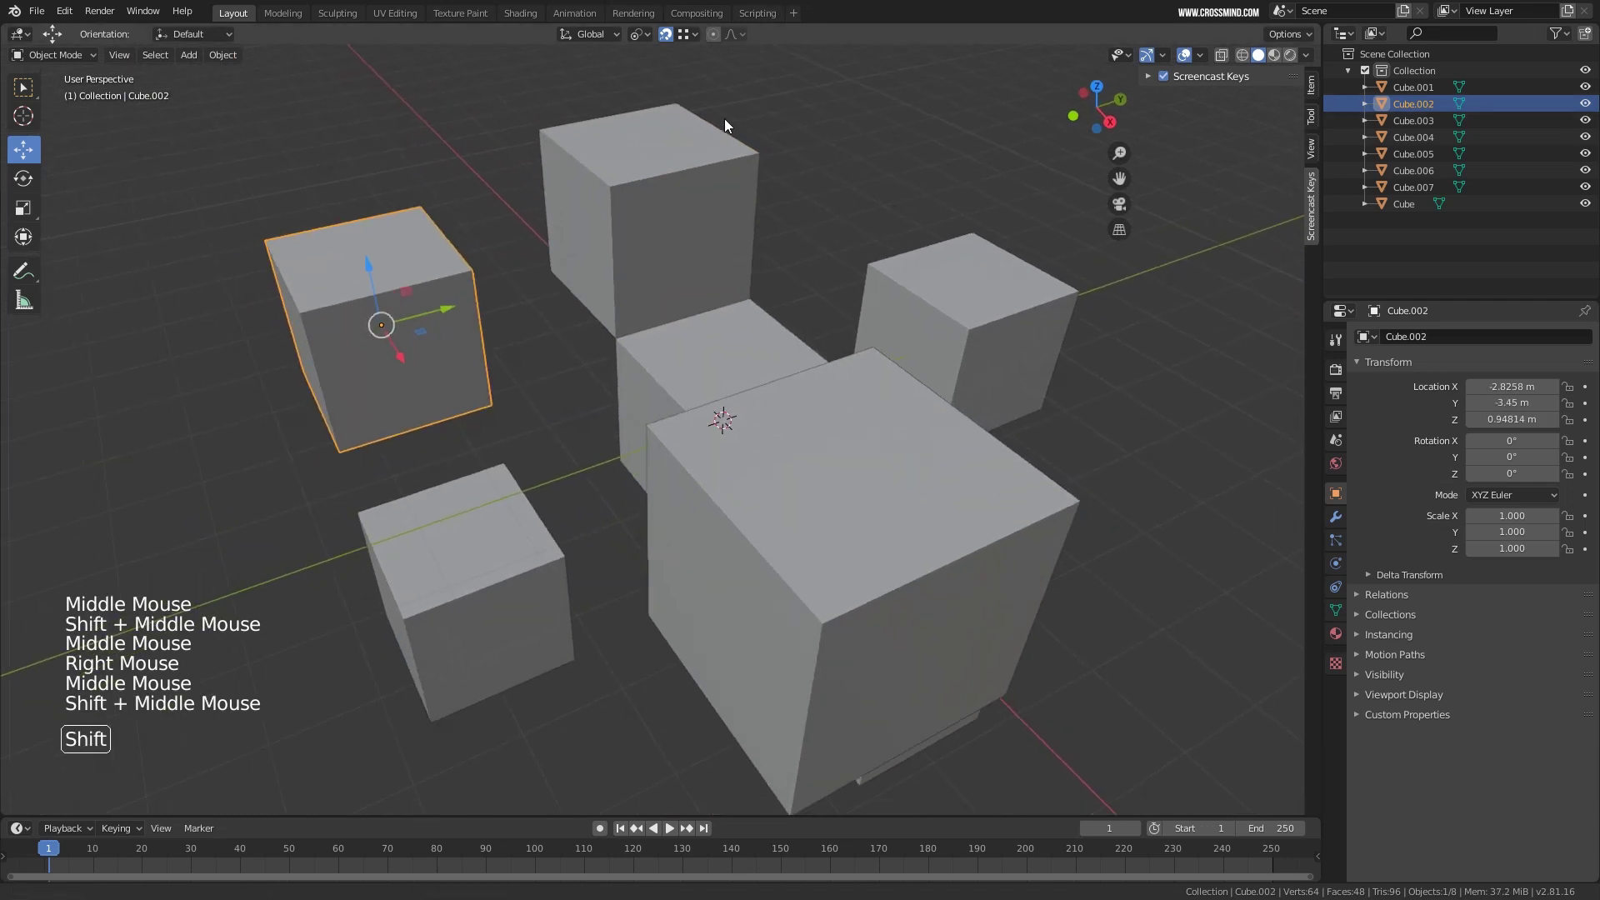
{"action": "left_click", "coordinate": [665, 34]}
{"action": "middle_click_drag", "start_coordinate": [604, 309], "coordinate": [519, 320]}
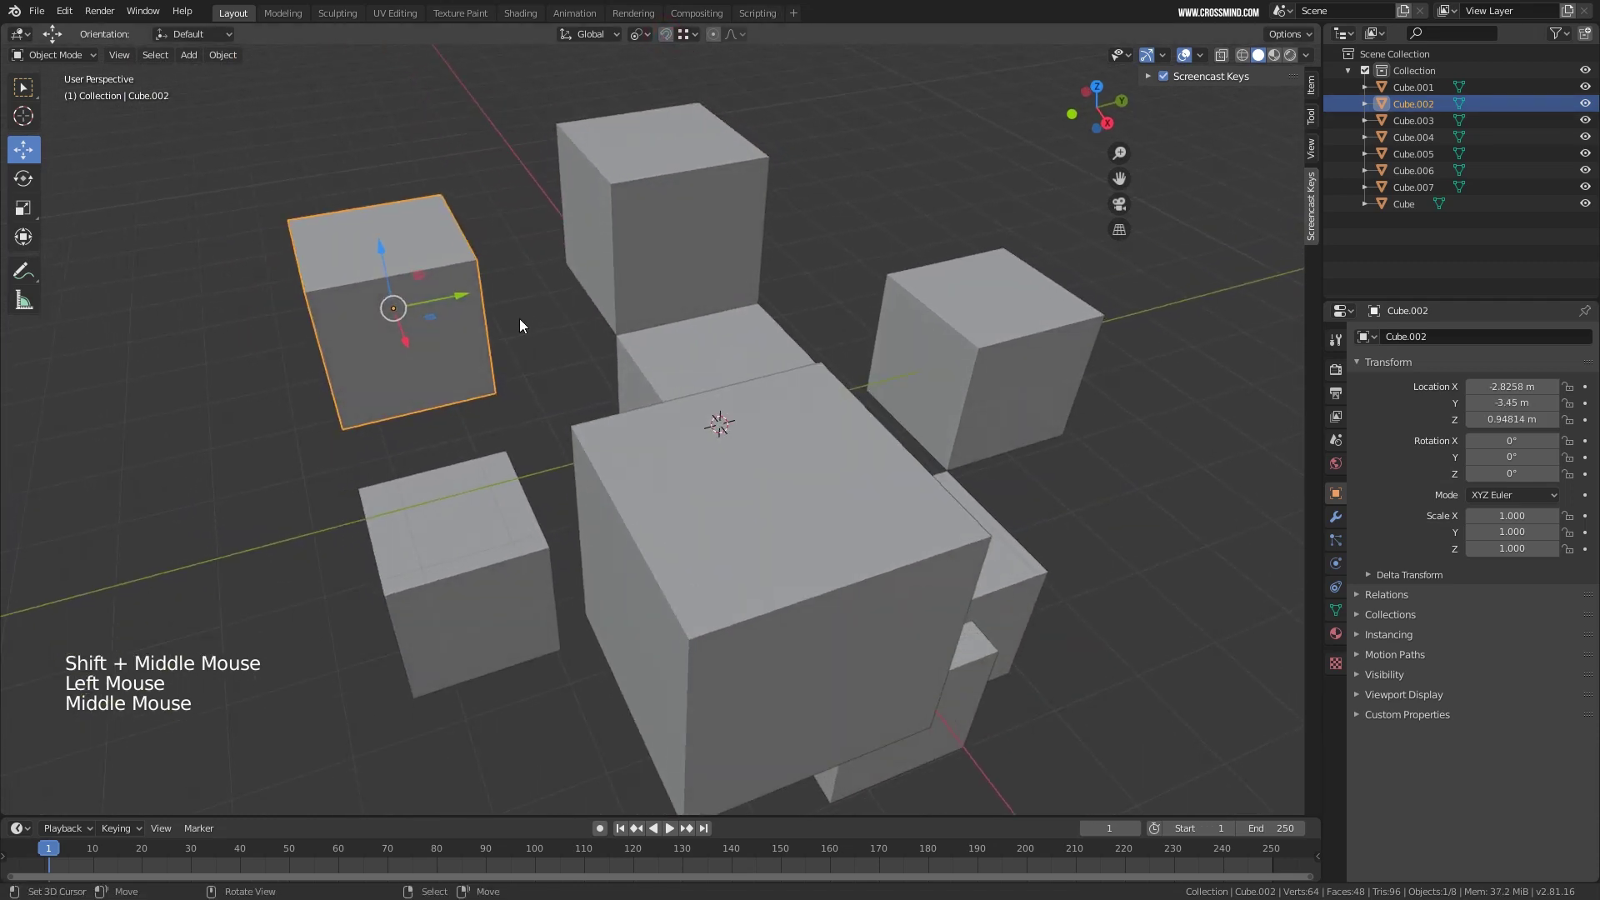
{"action": "key", "text": "g"}
{"action": "key", "text": "ctrl"}
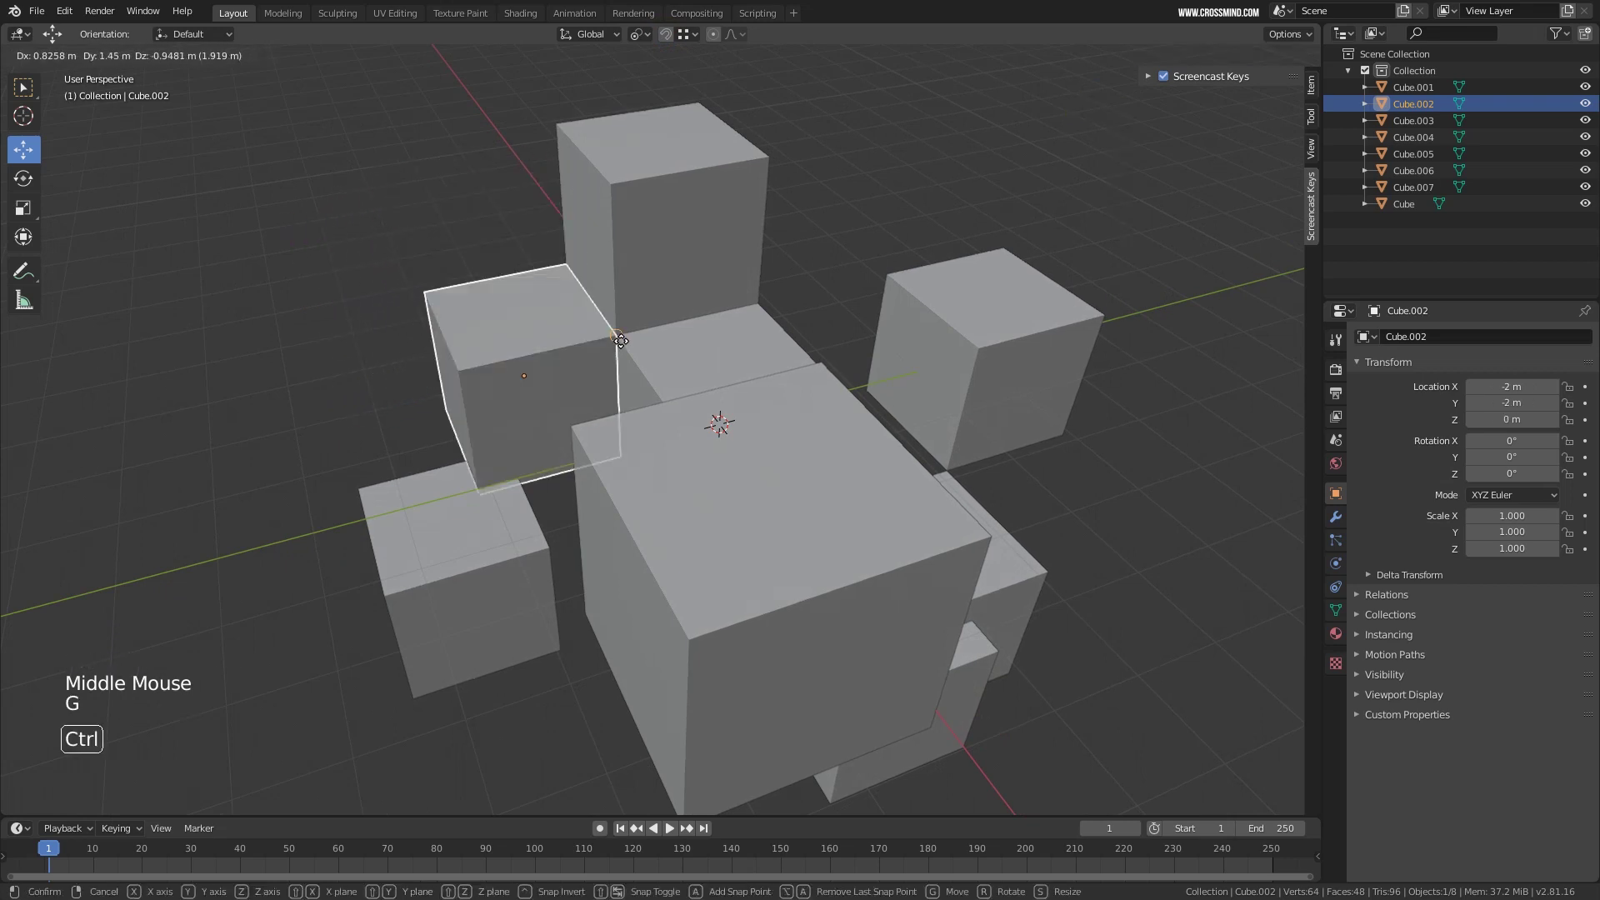
{"action": "left_click", "coordinate": [620, 340], "text": "ctrl"}
Move Cube.004 with temporary vertex snapping onto the central cube's lower corner, at X 0 m, Y -2 m, Z -2 m.
{"action": "middle_click_drag", "start_coordinate": [622, 345], "coordinate": [709, 353]}
{"action": "right_click", "coordinate": [538, 642]}
{"action": "middle_click_drag", "start_coordinate": [575, 605], "coordinate": [617, 579]}
{"action": "key", "text": "g"}
{"action": "key", "text": "ctrl"}
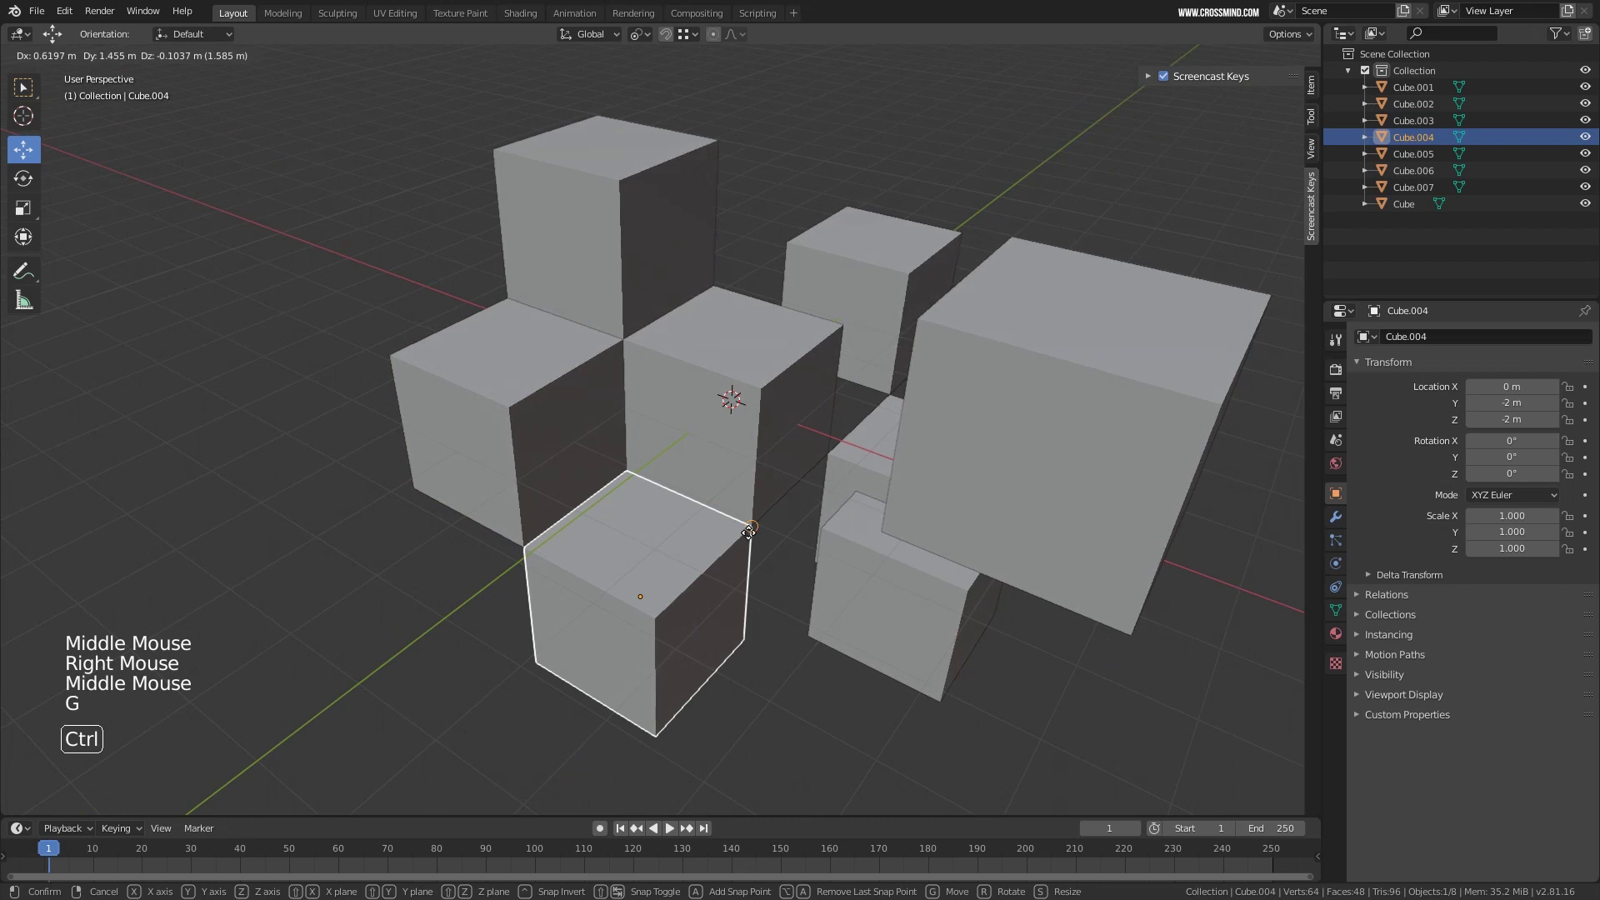
{"action": "left_click", "coordinate": [748, 532], "text": "ctrl"}
Check the snapping options and reposition the large foreground Cube.007 near the group using temporary vertex snapping.
{"action": "middle_click_drag", "start_coordinate": [851, 503], "coordinate": [821, 479]}
{"action": "left_click", "coordinate": [690, 34]}
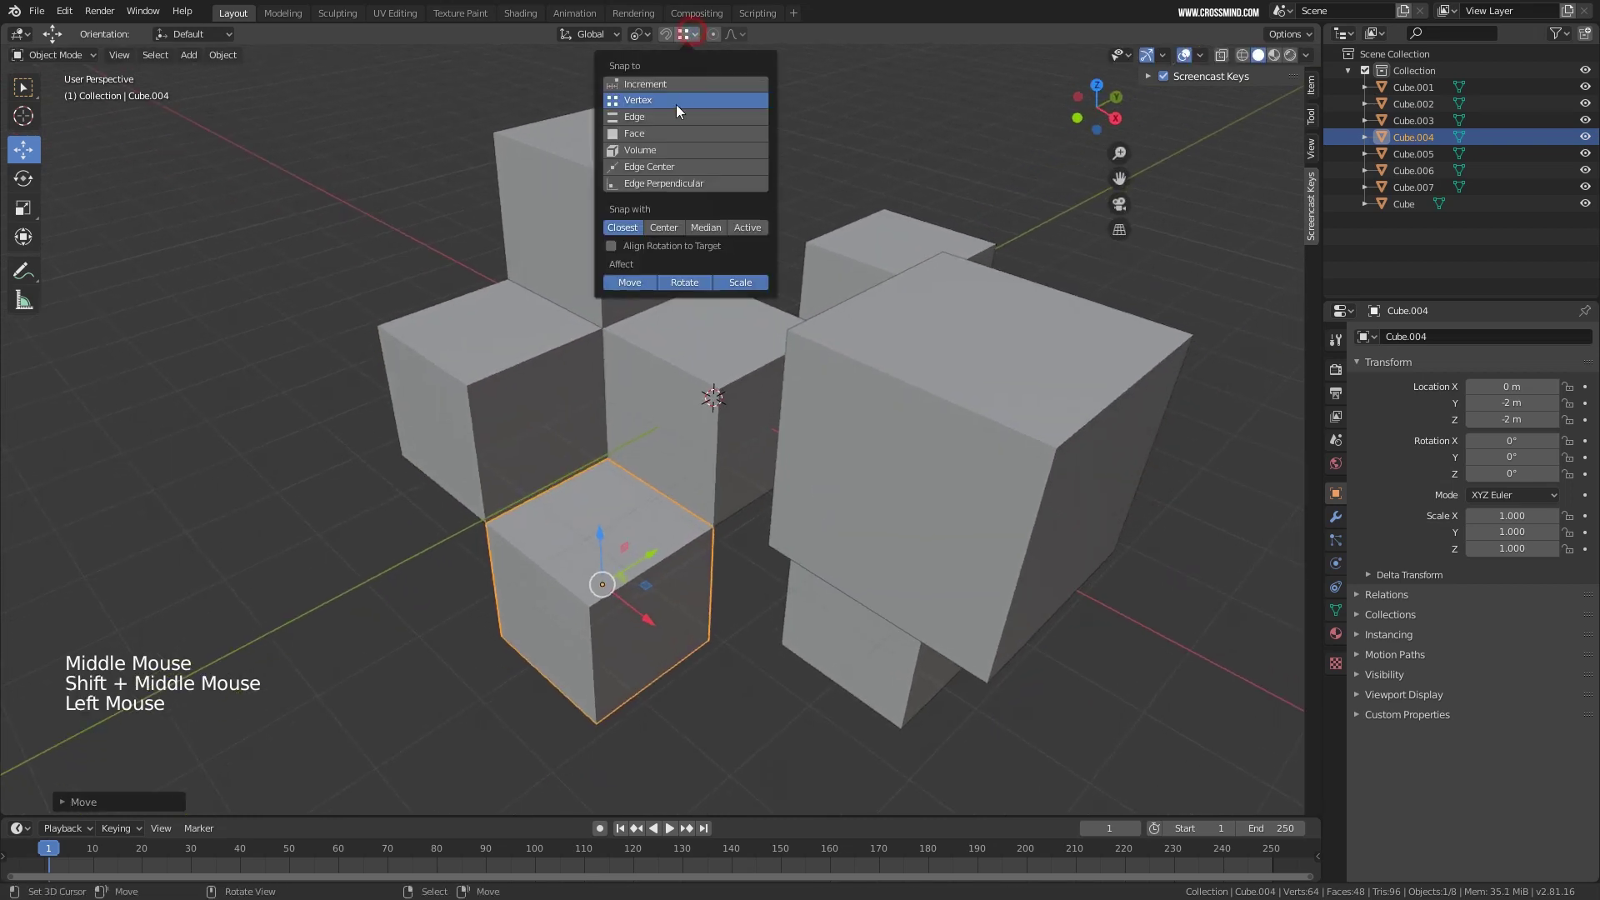
{"action": "middle_click_drag", "start_coordinate": [670, 621], "coordinate": [688, 643]}
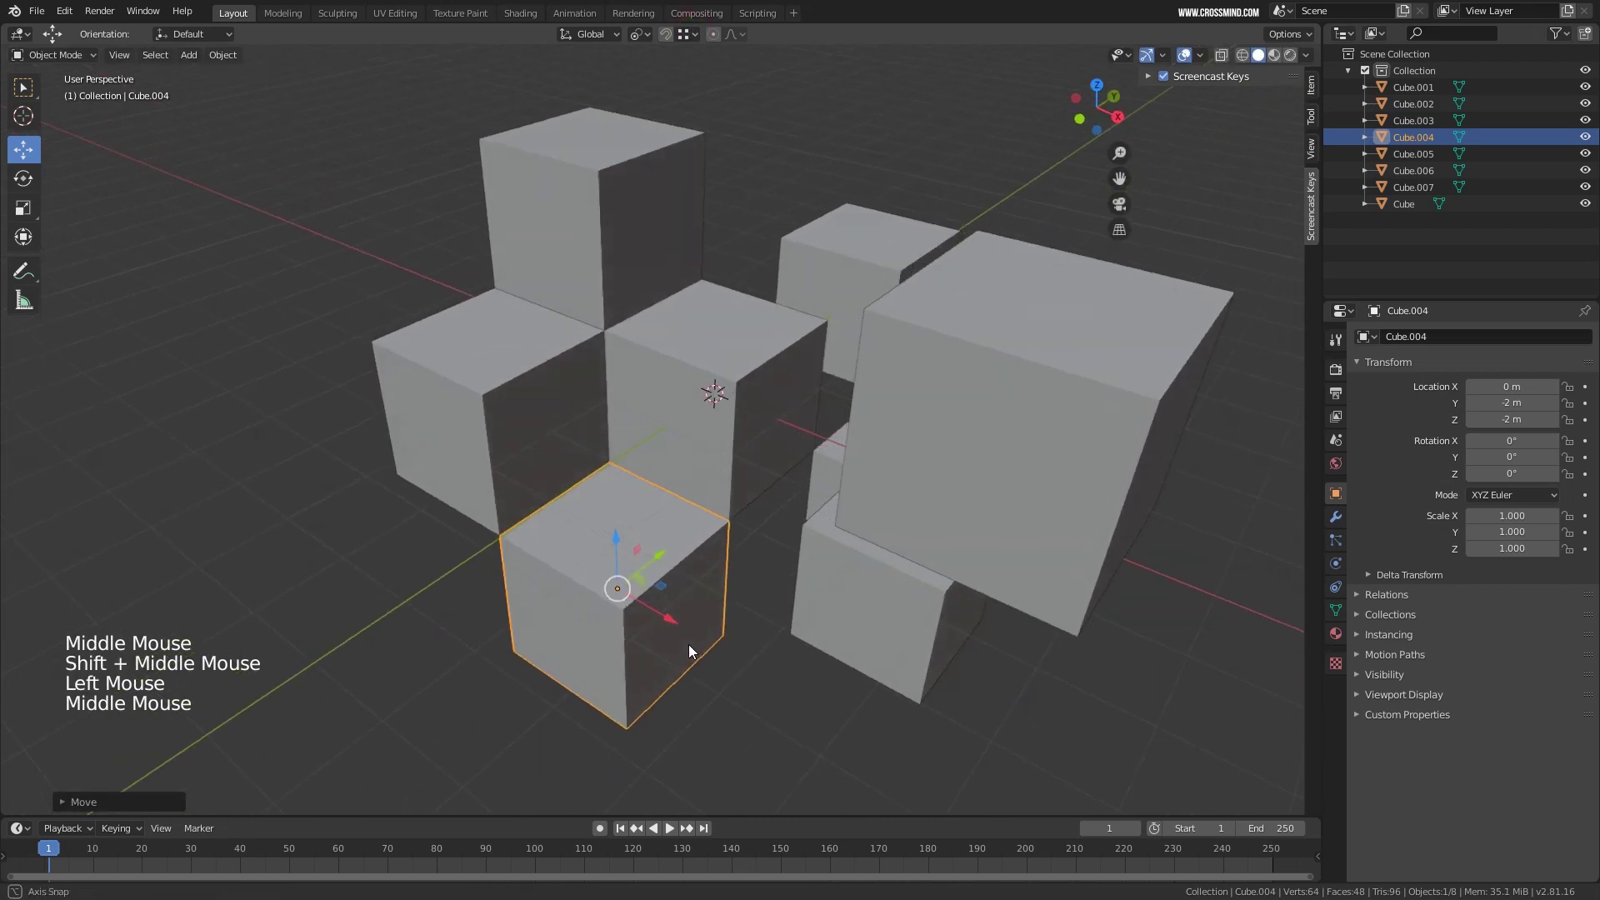
{"action": "right_click", "coordinate": [873, 578]}
{"action": "middle_click_drag", "start_coordinate": [873, 579], "coordinate": [923, 575]}
{"action": "right_click", "coordinate": [888, 322]}
{"action": "key", "text": "g"}
{"action": "key", "text": "ctrl"}
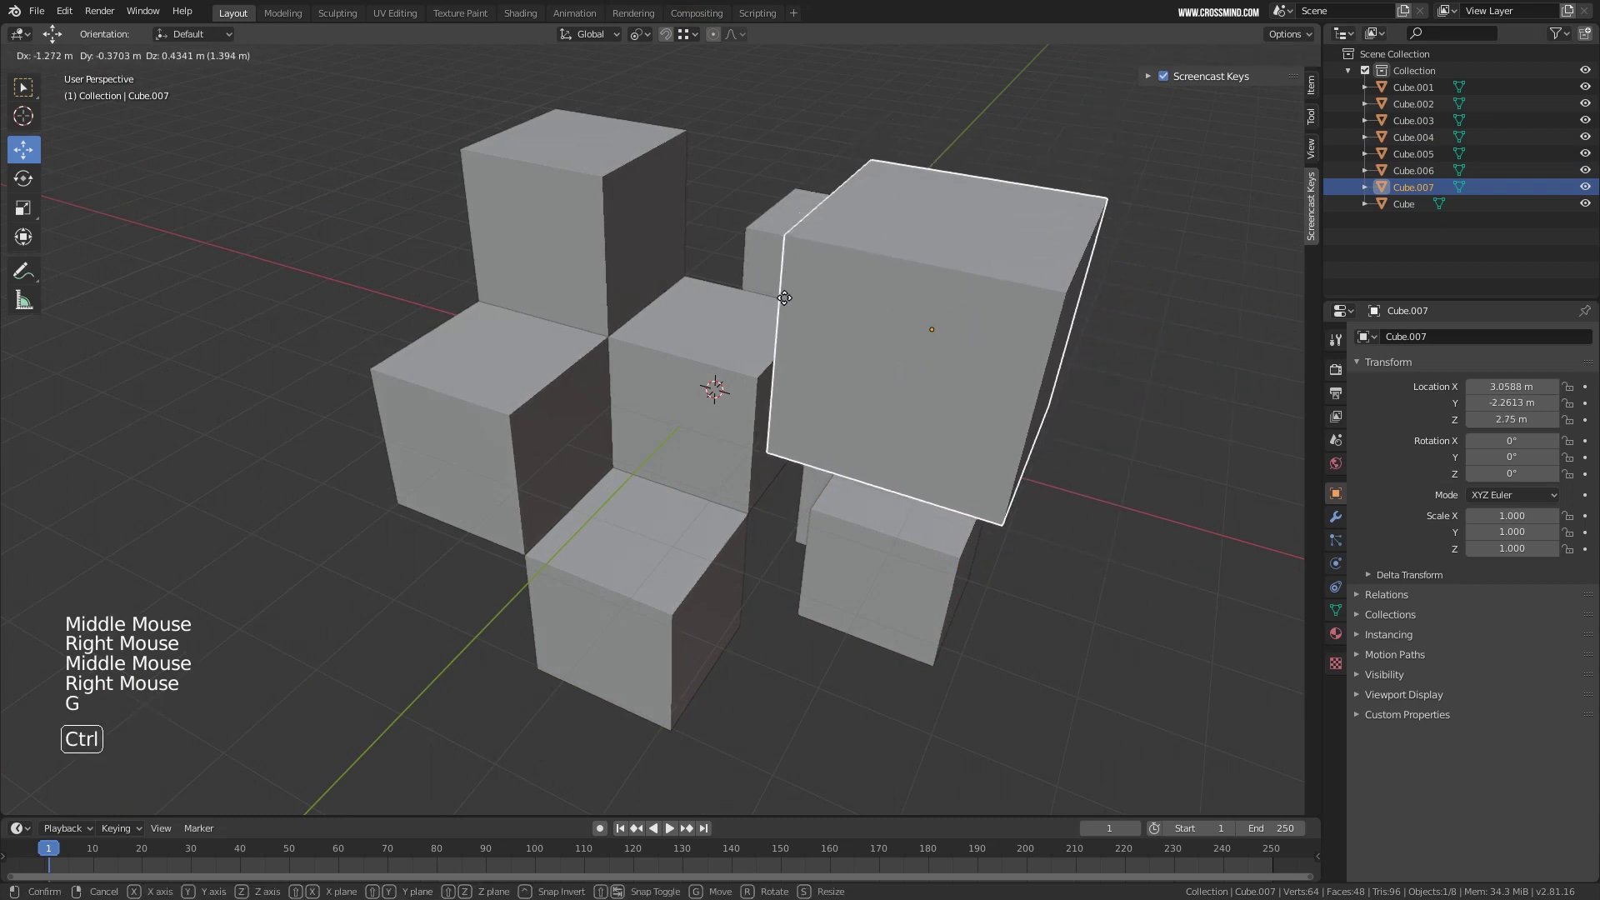
{"action": "left_click", "coordinate": [868, 261], "text": "ctrl"}
Move Cube.006 against the positive Y side of the central cube, using temporary vertex snapping at the top corner.
{"action": "right_click", "coordinate": [892, 262]}
{"action": "middle_click_drag", "start_coordinate": [891, 262], "coordinate": [927, 319]}
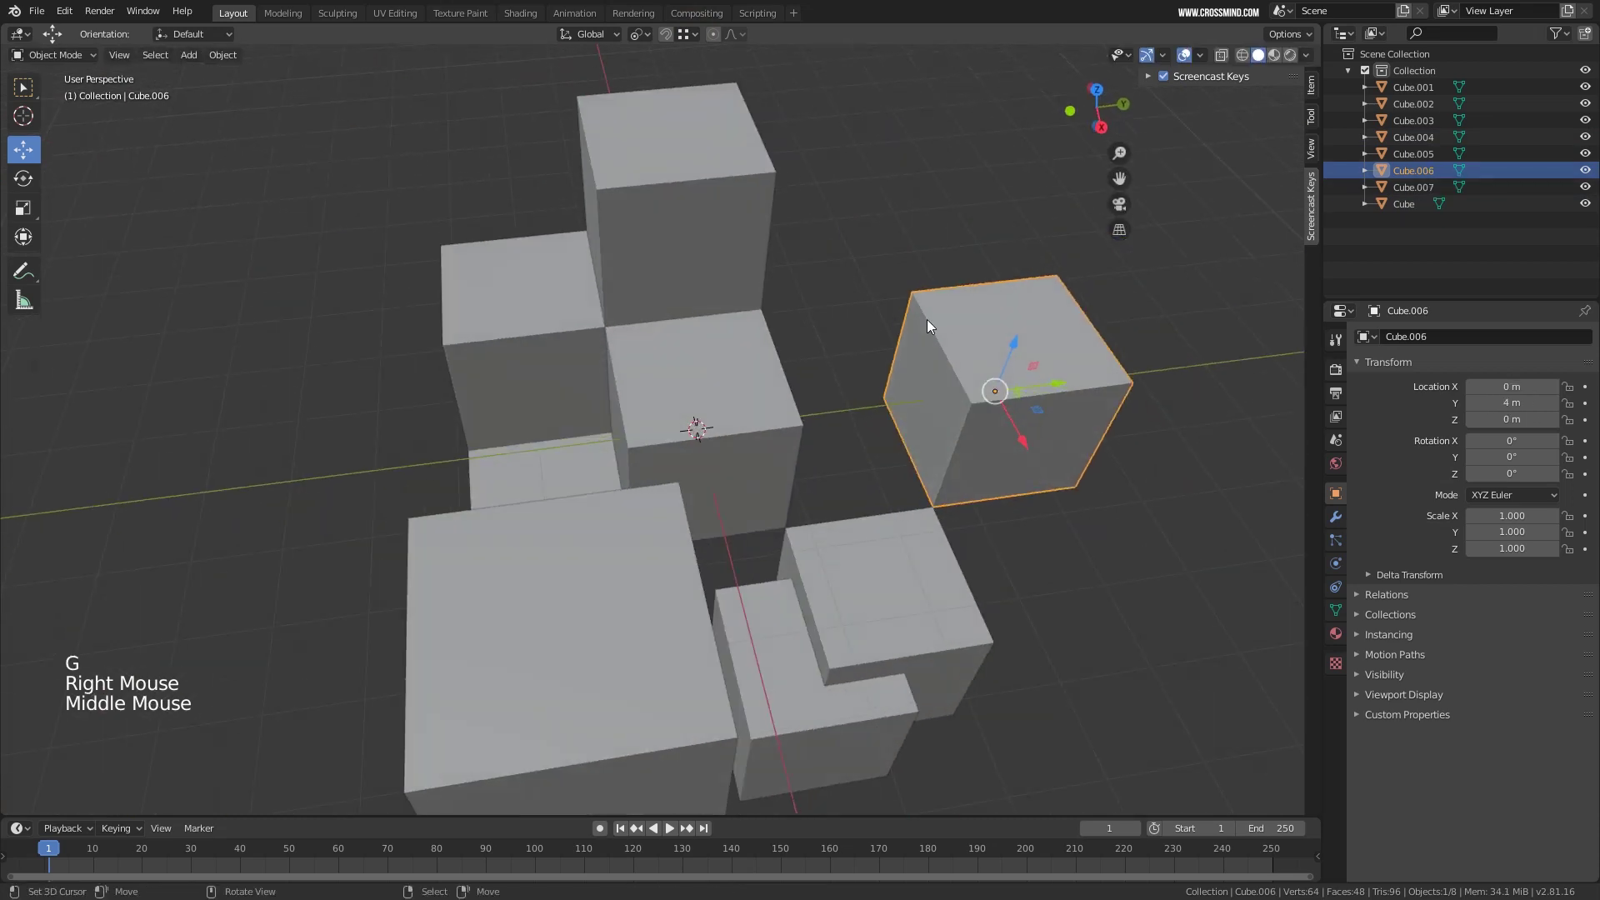
{"action": "key", "text": "g"}
{"action": "key", "text": "ctrl"}
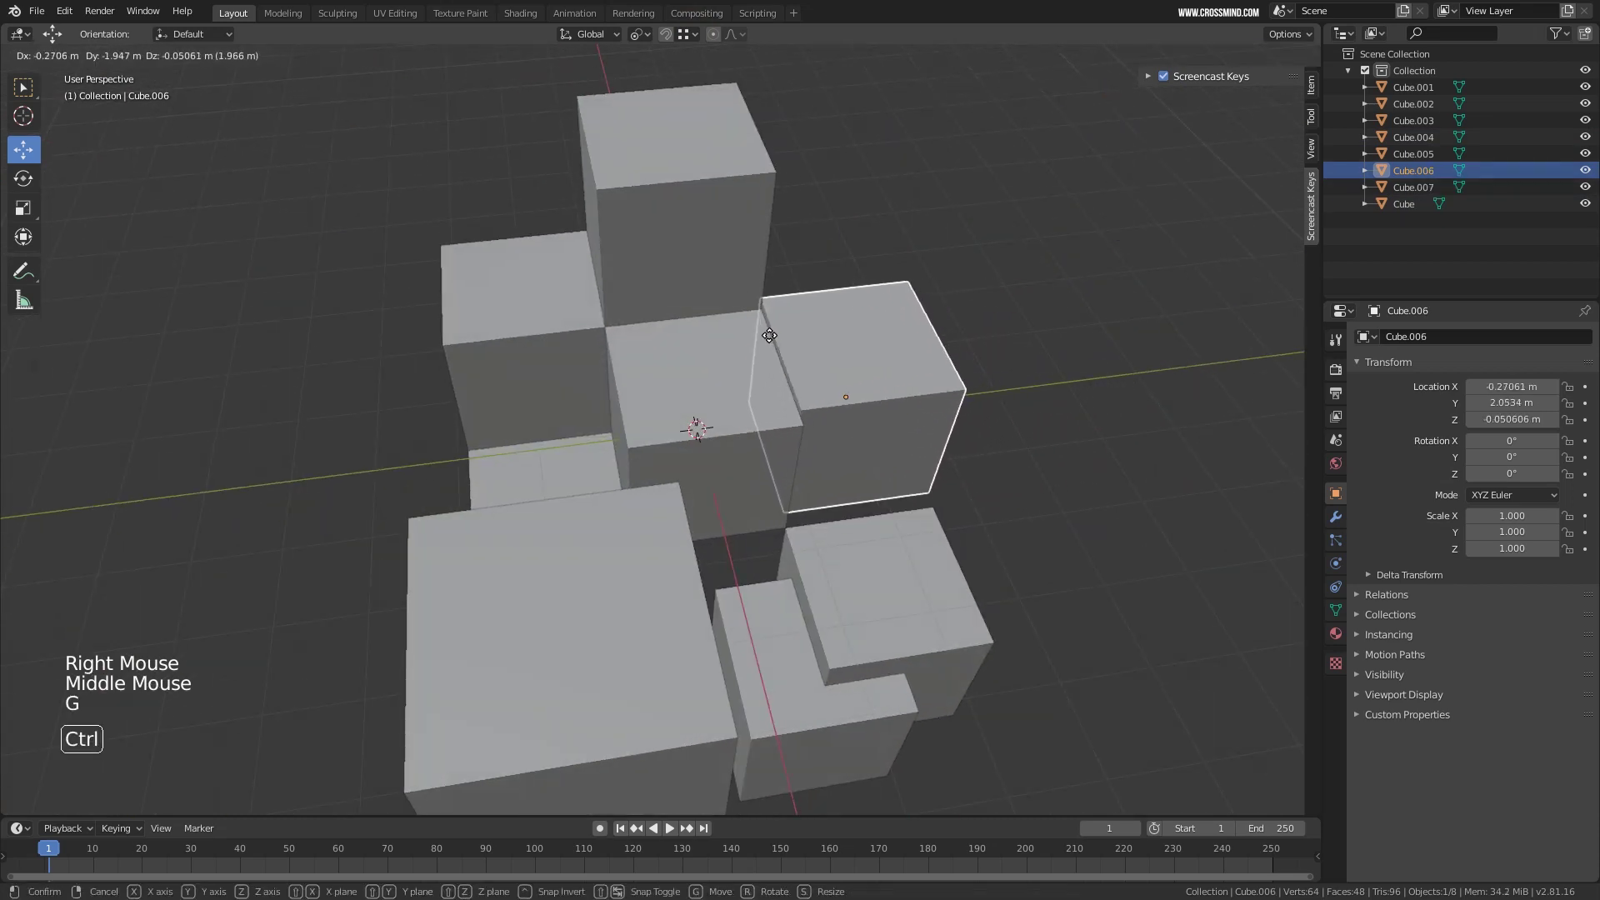
{"action": "left_click", "coordinate": [771, 327], "text": "ctrl"}
Move Cube.006 freely away from the central cube to about X 1.24 m, Y 3.82 m, Z 1.50 m.
{"action": "middle_click_drag", "start_coordinate": [805, 418], "coordinate": [857, 390]}
{"action": "right_click", "coordinate": [902, 477]}
{"action": "right_click", "coordinate": [857, 390]}
{"action": "key", "text": "g"}
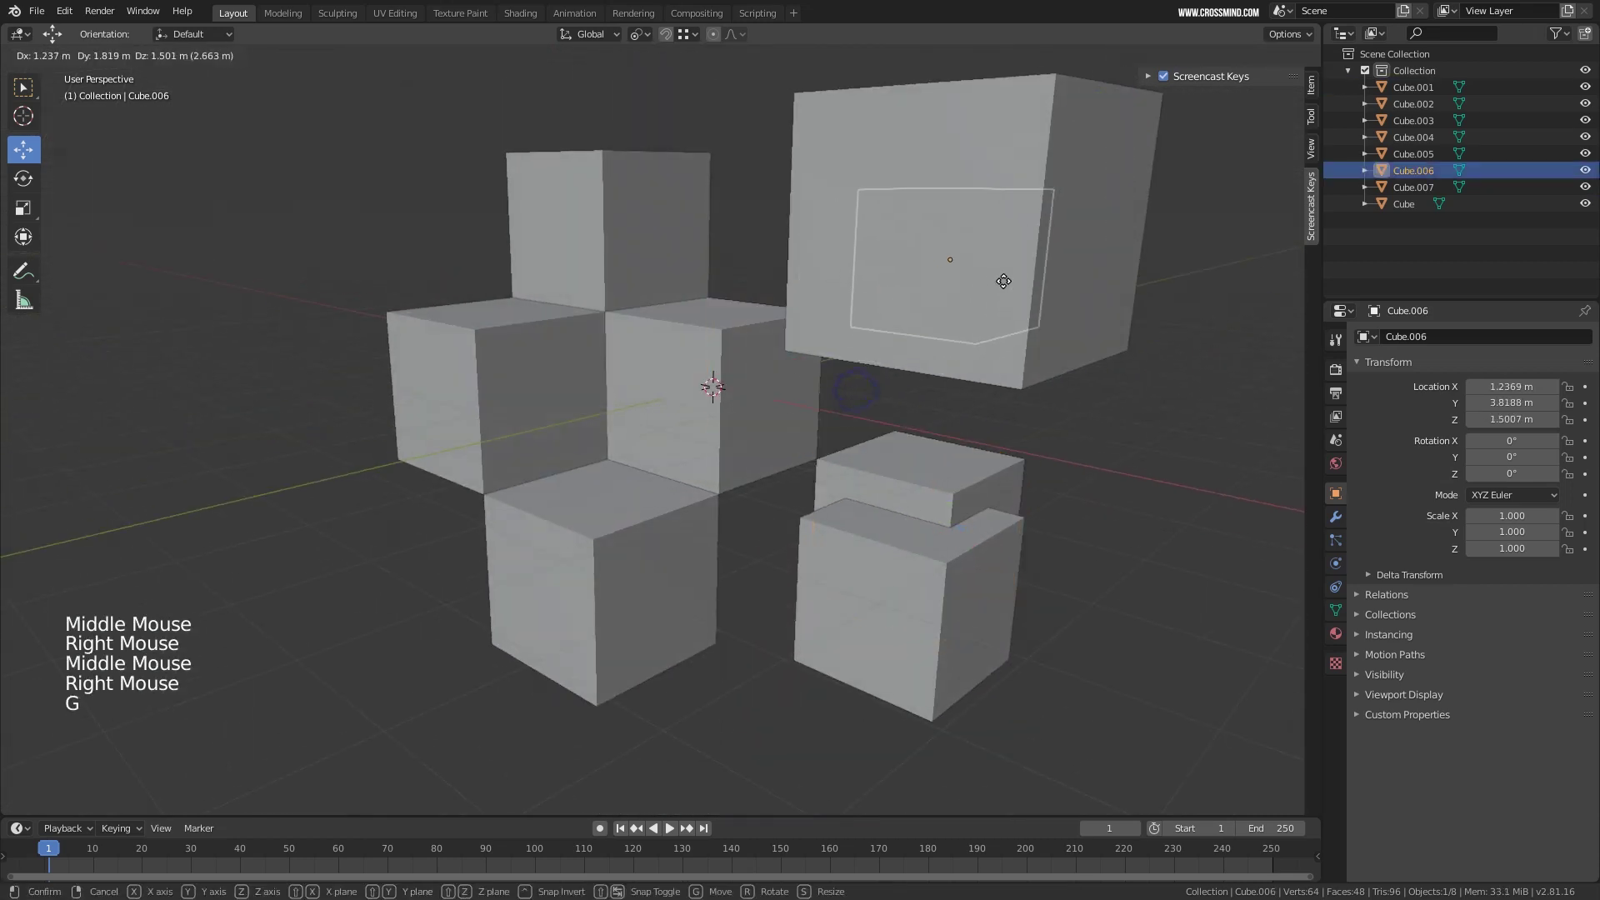
{"action": "left_click", "coordinate": [1003, 281]}
Move Cube.007 freely aside to about X 4.19 m, Y -3.02 m, Z 2.41 m.
{"action": "middle_click_drag", "start_coordinate": [1003, 281], "coordinate": [878, 318]}
{"action": "right_click", "coordinate": [650, 225]}
{"action": "key", "text": "g"}
{"action": "left_click", "coordinate": [538, 178]}
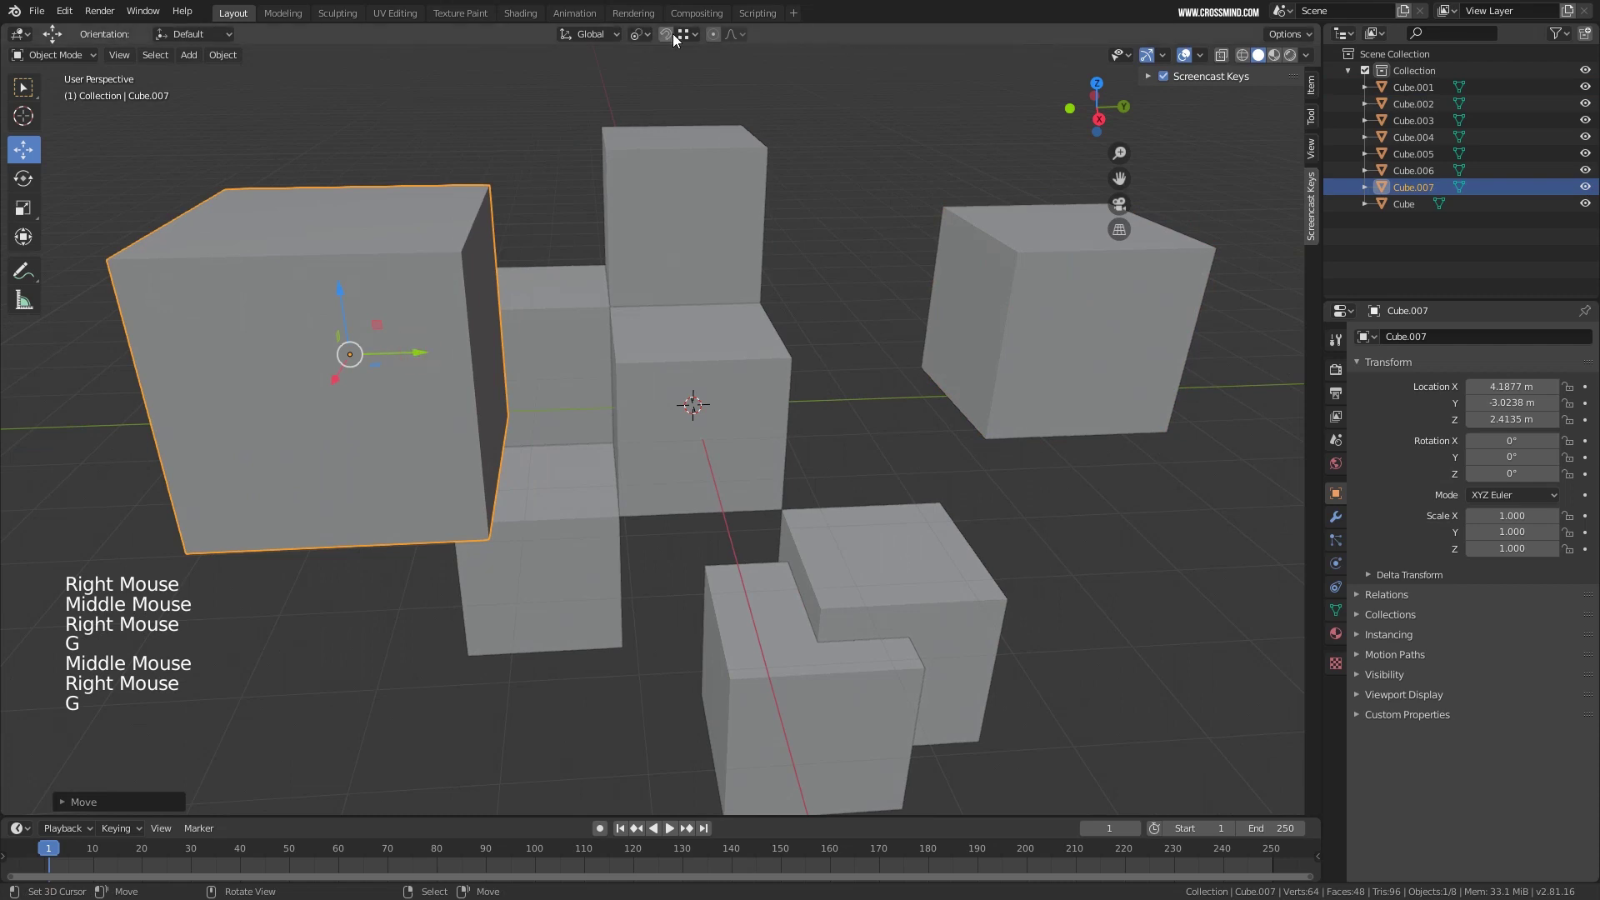
Limit snapping to affect only Move and reposition Cube.006 beside the central cube at about X 1.47 m, Y 2.13 m, Z 0.59 m.
{"action": "left_click", "coordinate": [688, 37]}
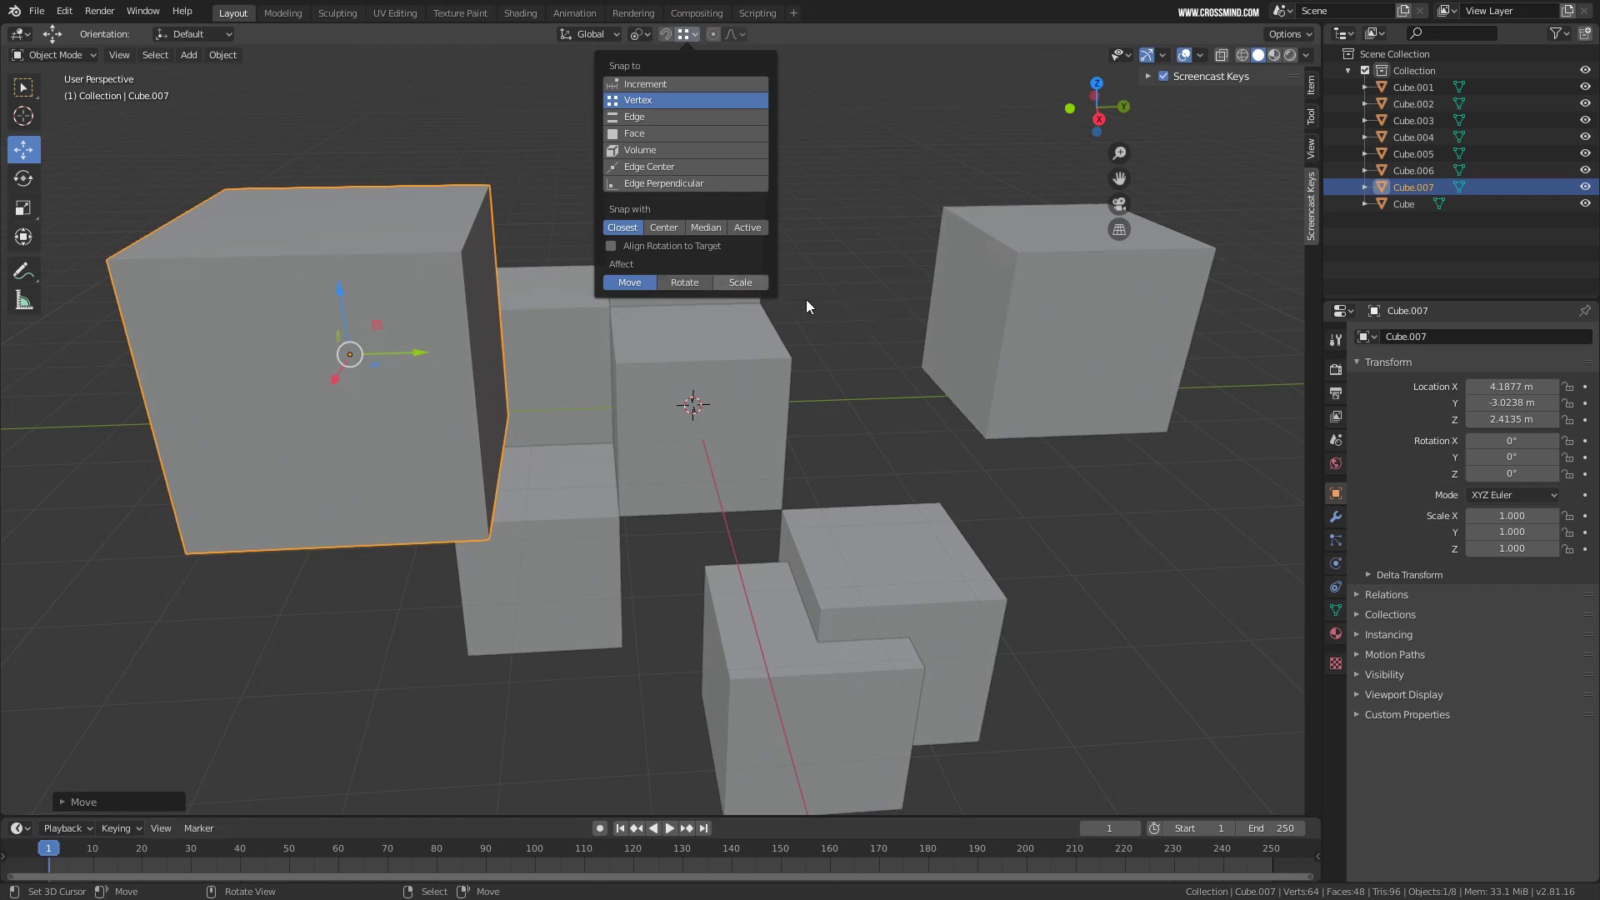
{"action": "middle_click_drag", "start_coordinate": [806, 298], "coordinate": [998, 328]}
{"action": "right_click", "coordinate": [1045, 261]}
{"action": "key", "text": "g"}
{"action": "left_click", "coordinate": [858, 360]}
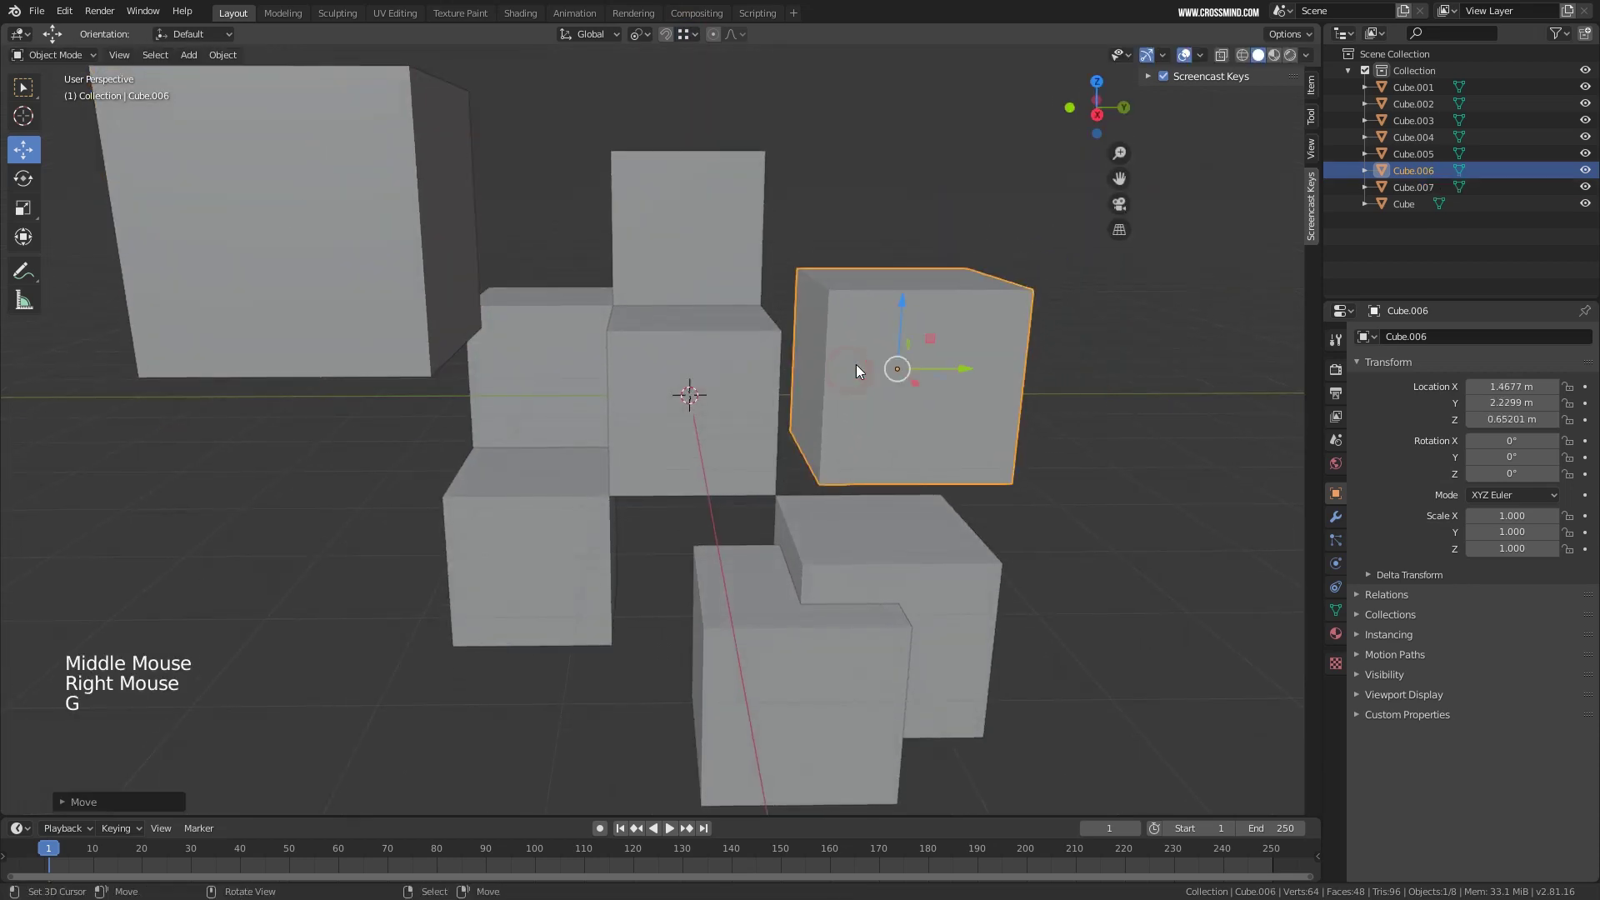
{"action": "scroll", "coordinate": [828, 350], "scroll_direction": "up", "scroll_amount": 1}
{"action": "middle_click_drag", "start_coordinate": [856, 363], "coordinate": [798, 337]}
{"action": "key", "text": "g"}
{"action": "left_click", "coordinate": [805, 327]}
{"action": "middle_click_drag", "start_coordinate": [799, 338], "coordinate": [822, 207]}
{"action": "scroll", "coordinate": [791, 348], "scroll_direction": "up", "scroll_amount": 1}
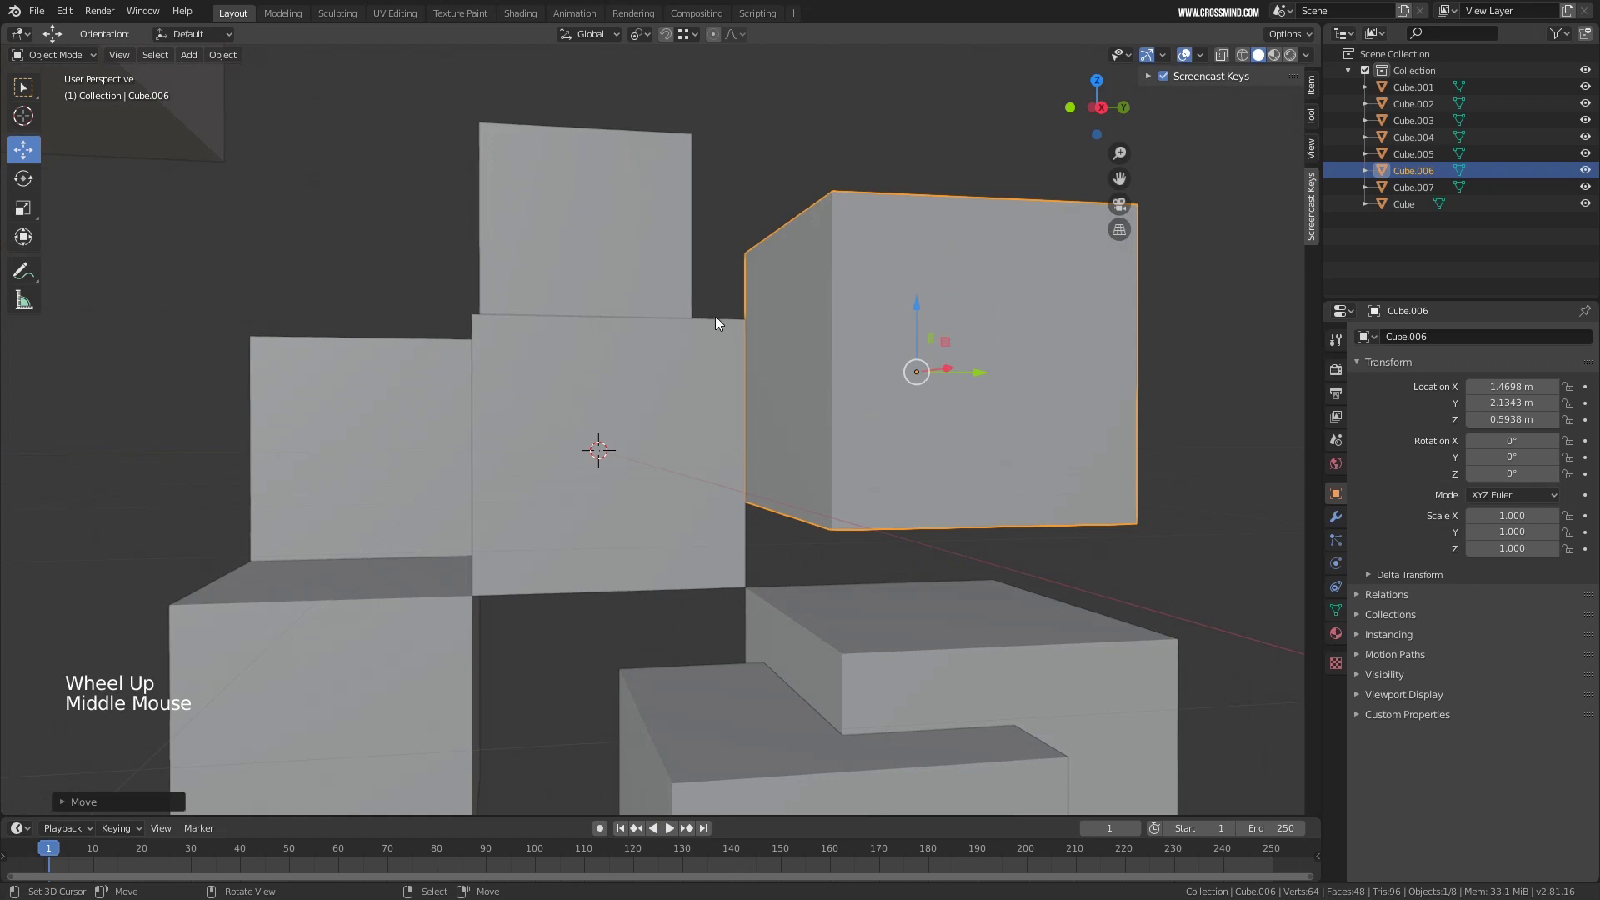
Enable Scale alongside Move in the snapping Affect options.
{"action": "middle_click_drag", "start_coordinate": [846, 321], "coordinate": [695, 132]}
{"action": "left_click", "coordinate": [694, 34]}
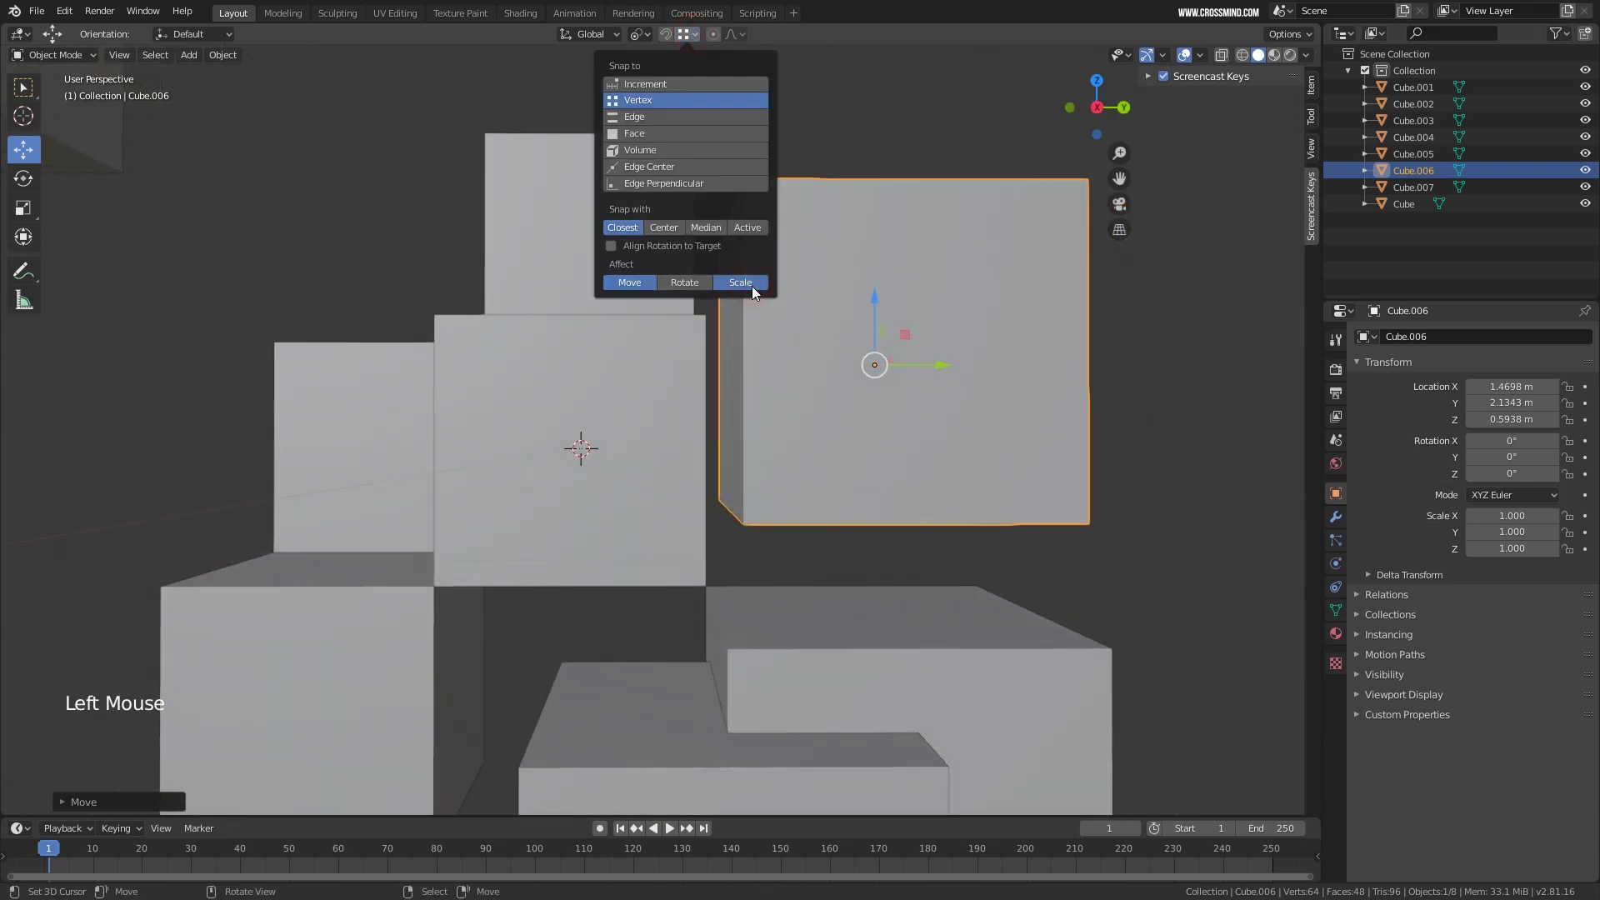
{"action": "middle_click_drag", "start_coordinate": [877, 292], "coordinate": [847, 260]}
Try scaling Cube.006 along Z to 0.406 by snapping to the central cube's top corner, and undo the resize.
{"action": "key", "text": "s"}
{"action": "key", "text": "z"}
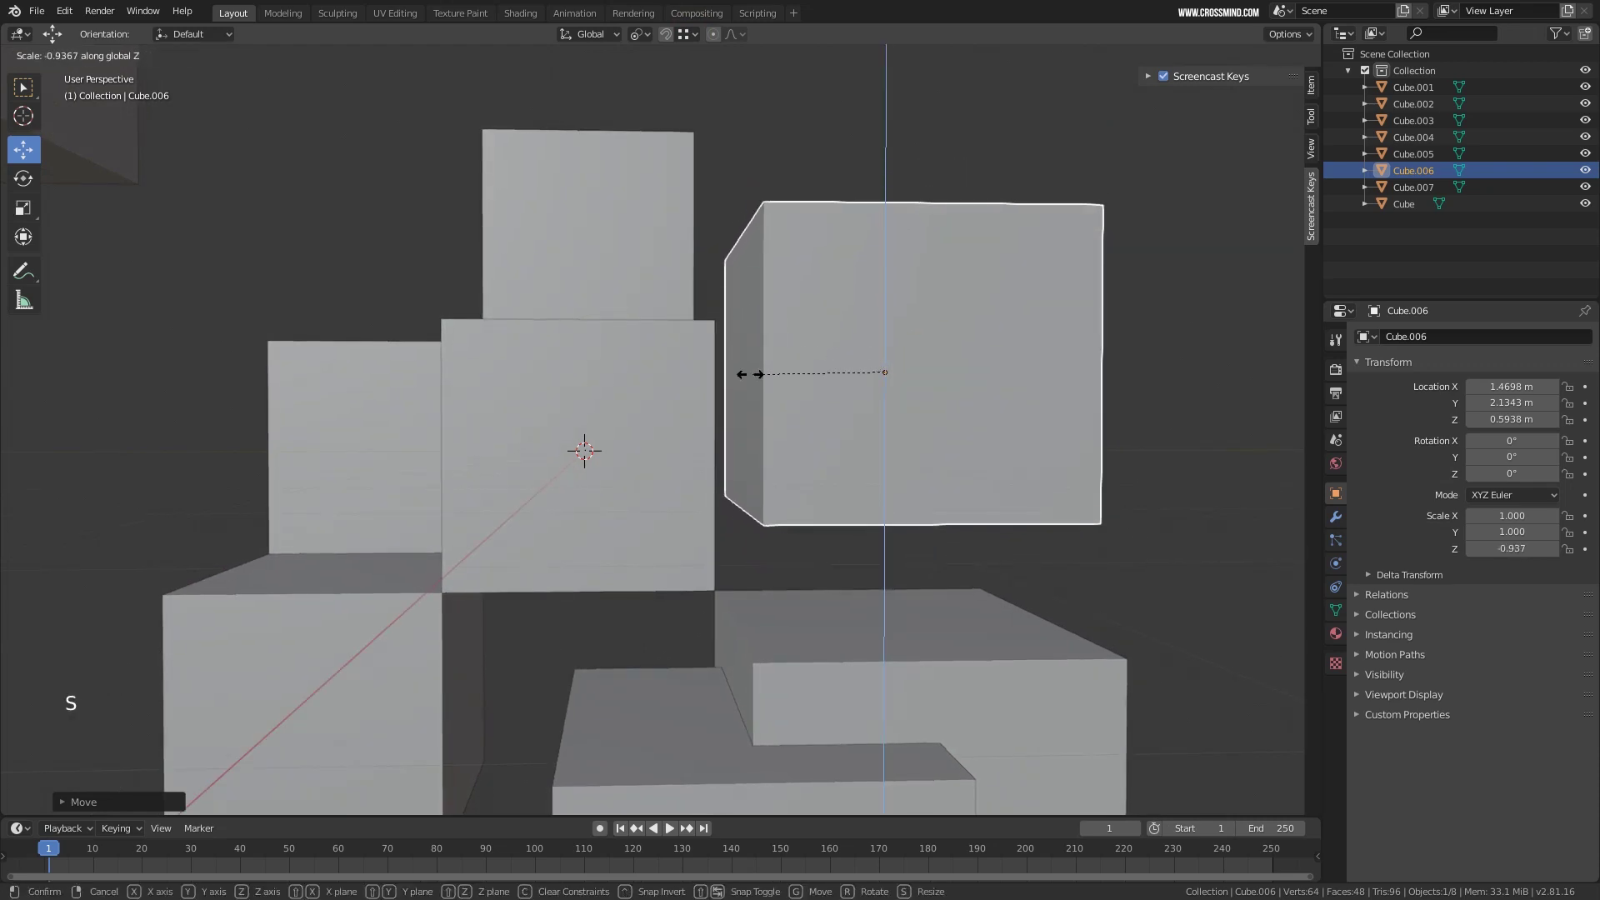
{"action": "key", "text": "ctrl"}
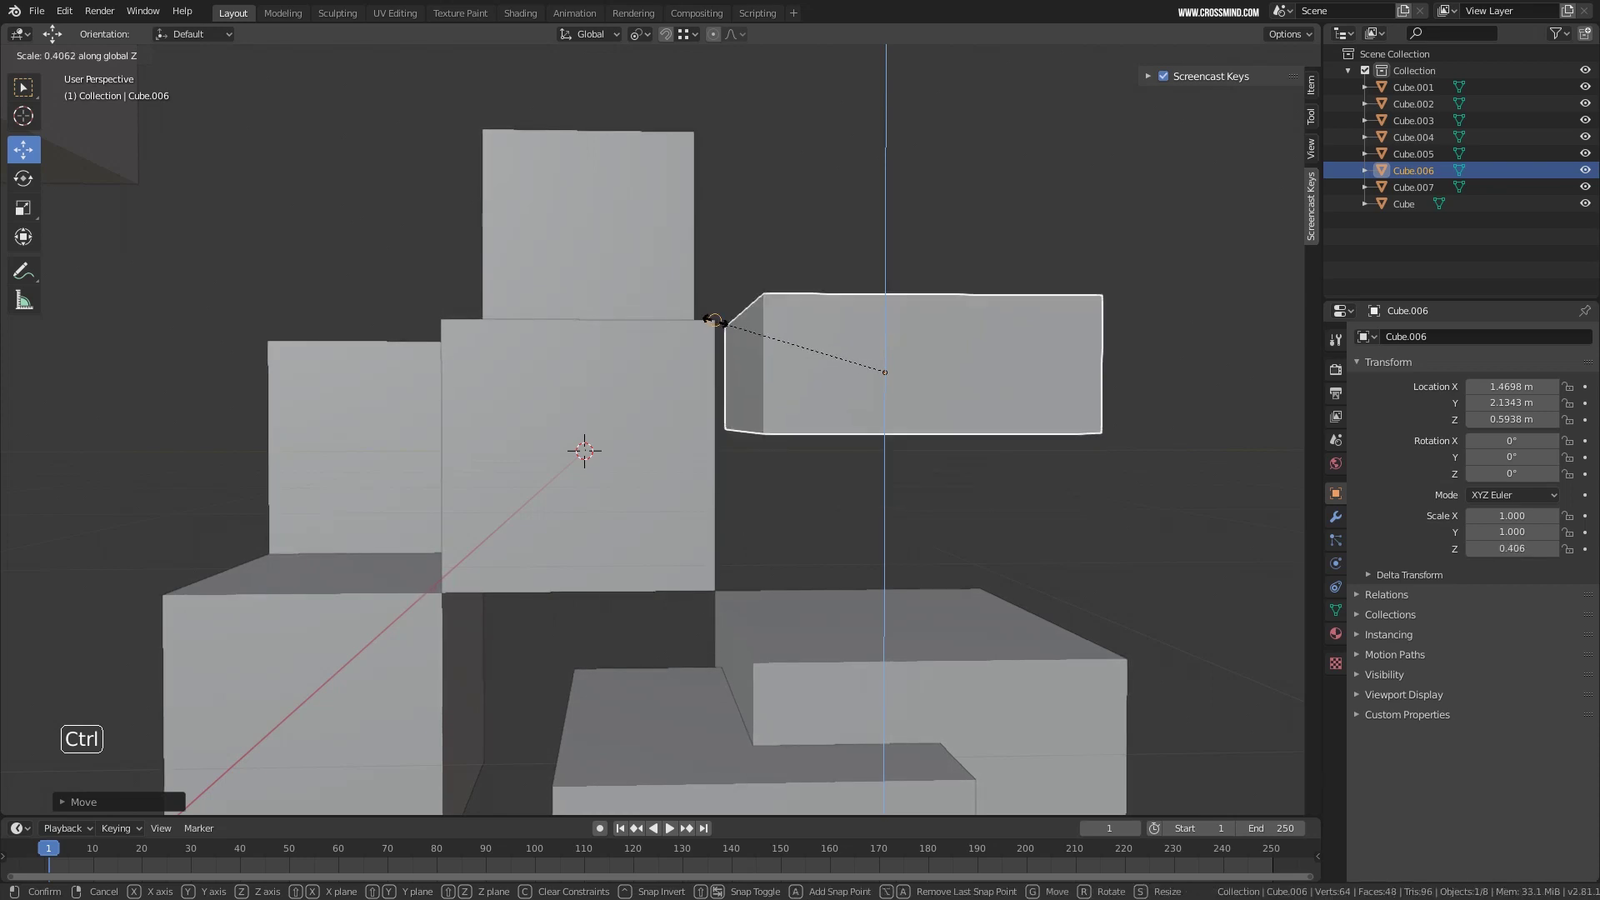
{"action": "left_click", "coordinate": [732, 324]}
{"action": "middle_click_drag", "start_coordinate": [757, 325], "coordinate": [706, 362]}
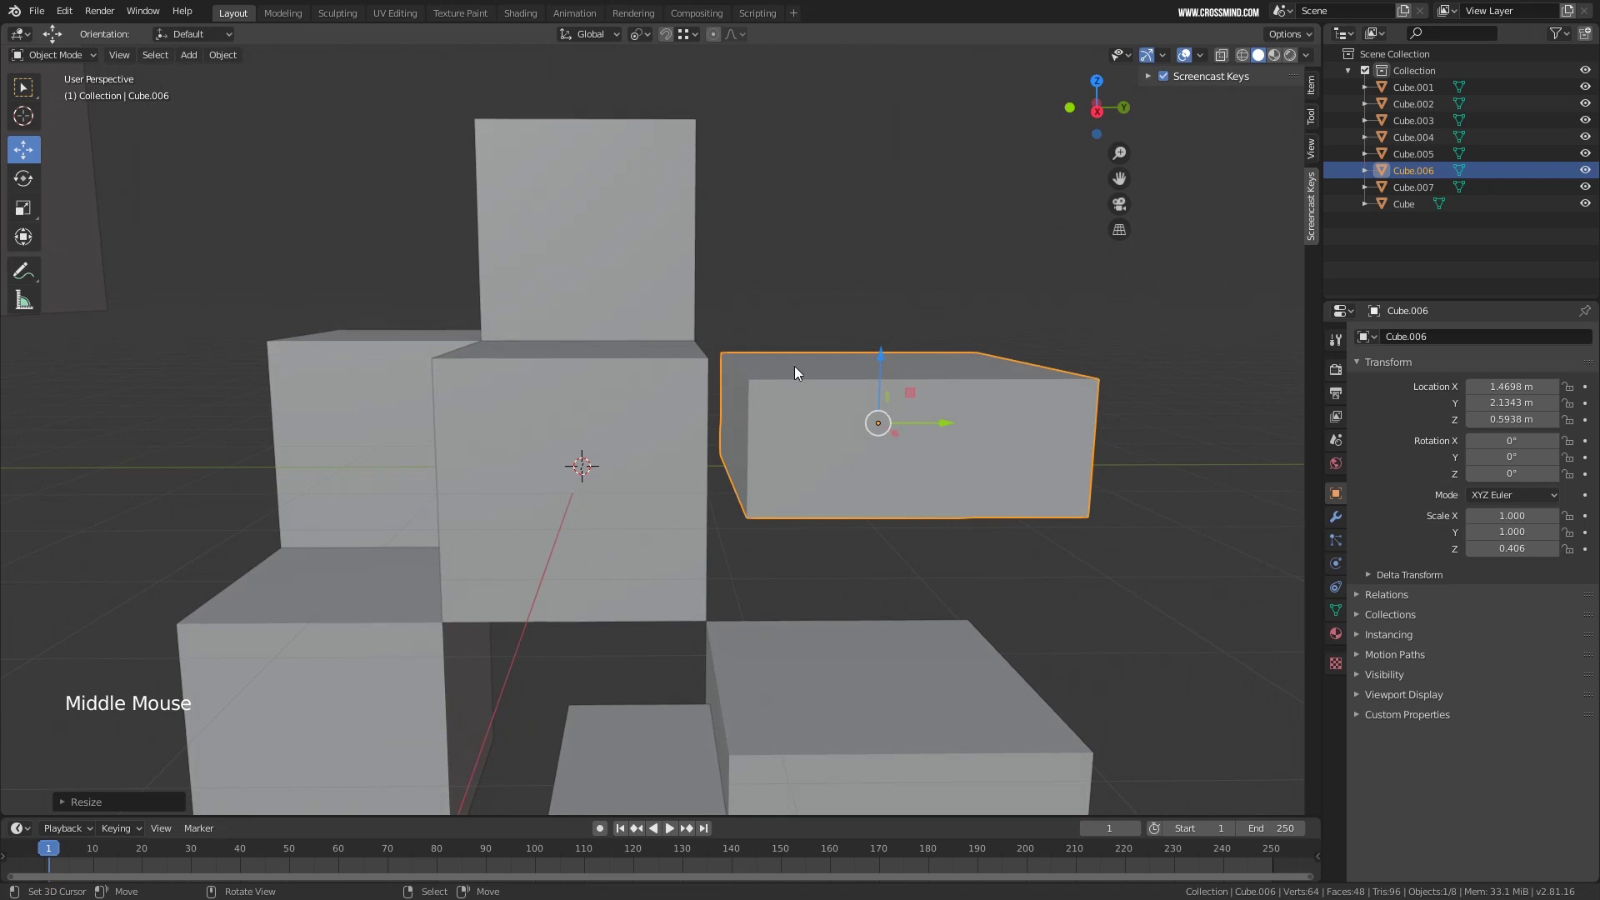
{"action": "key", "text": "ctrl+z"}
{"action": "middle_click_drag", "start_coordinate": [806, 357], "coordinate": [917, 330]}
{"action": "key", "text": "s"}
{"action": "right_click", "coordinate": [857, 333]}
{"action": "key", "text": "g"}
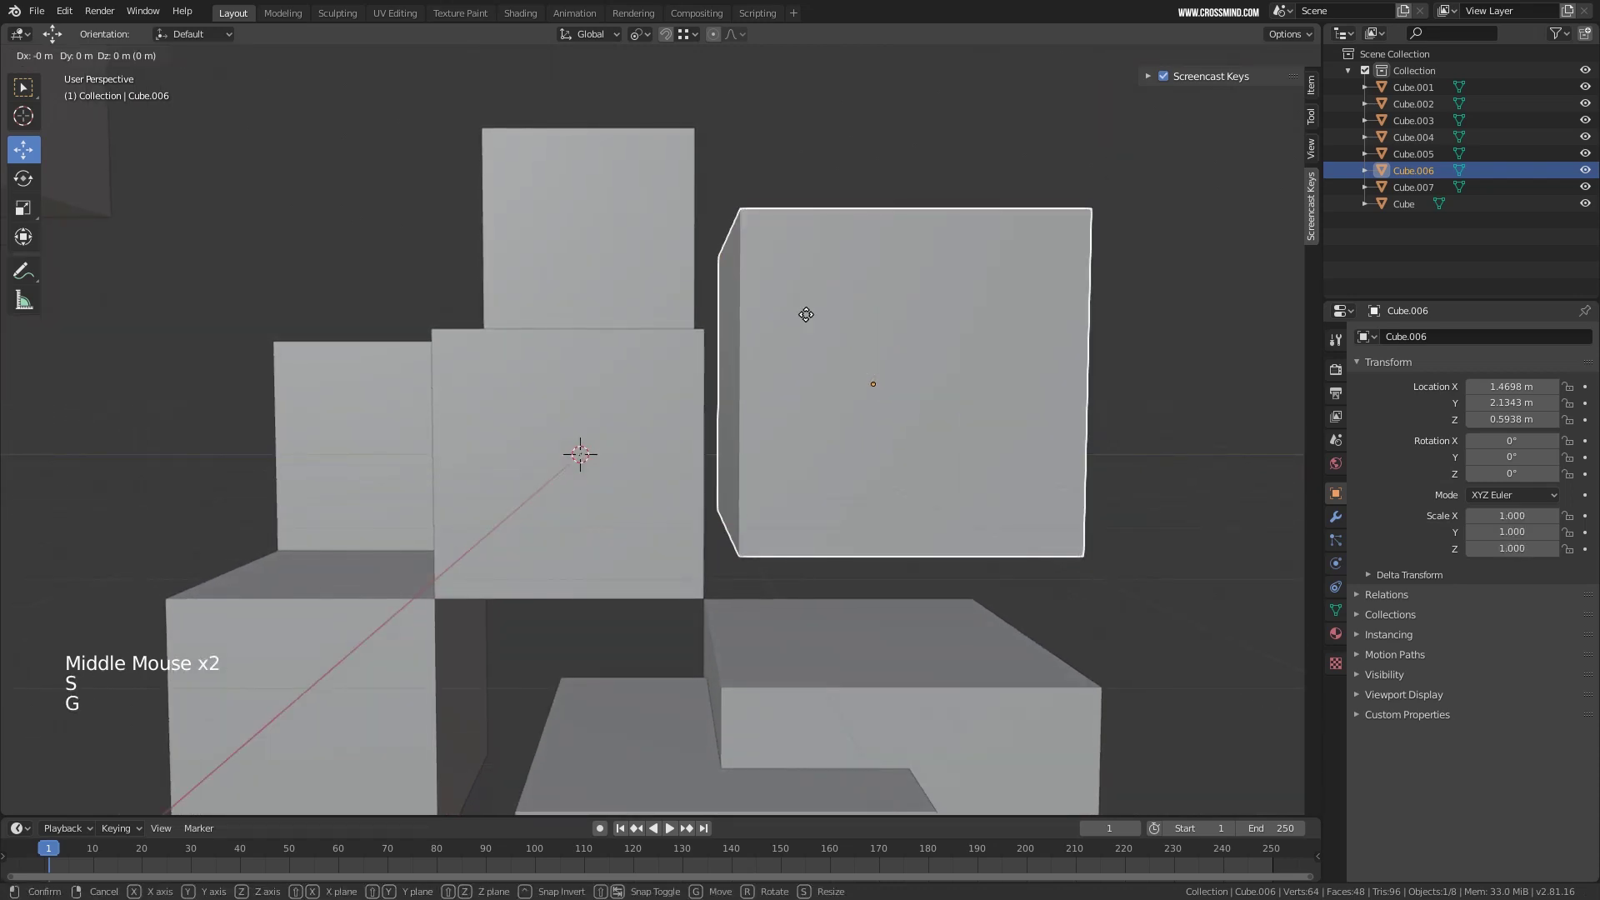
{"action": "right_click", "coordinate": [833, 331]}
{"action": "key", "text": "s"}
{"action": "key", "text": "ctrl"}
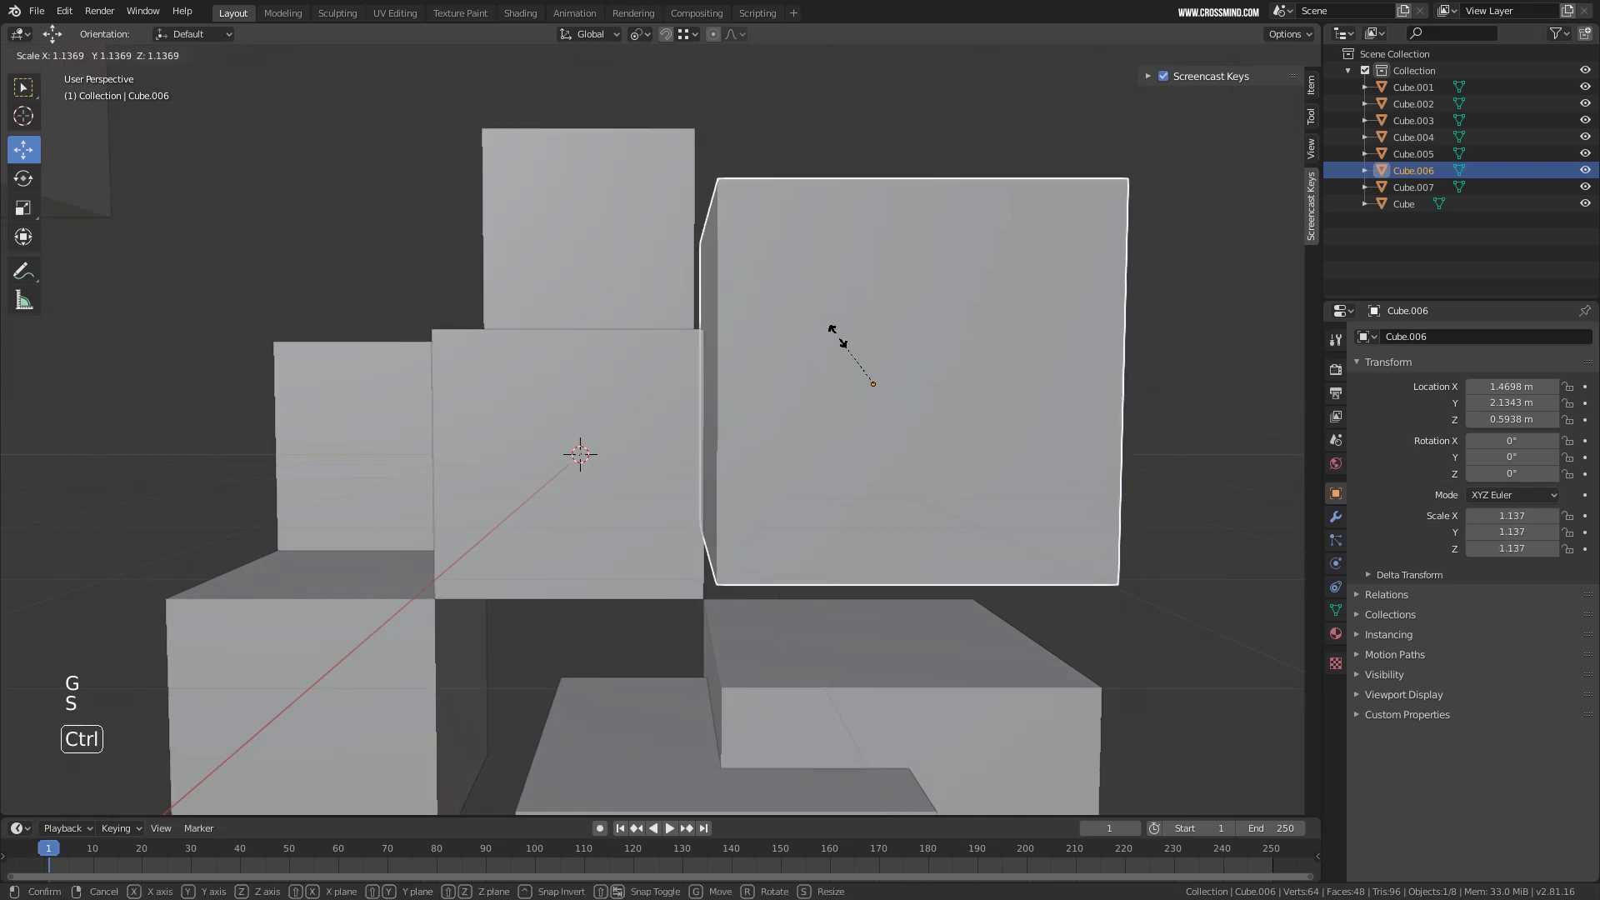
{"action": "right_click", "coordinate": [857, 340]}
Repeat the vertex-snapped Z scaling of Cube.006 to 0.406 and undo it.
{"action": "key", "text": "s"}
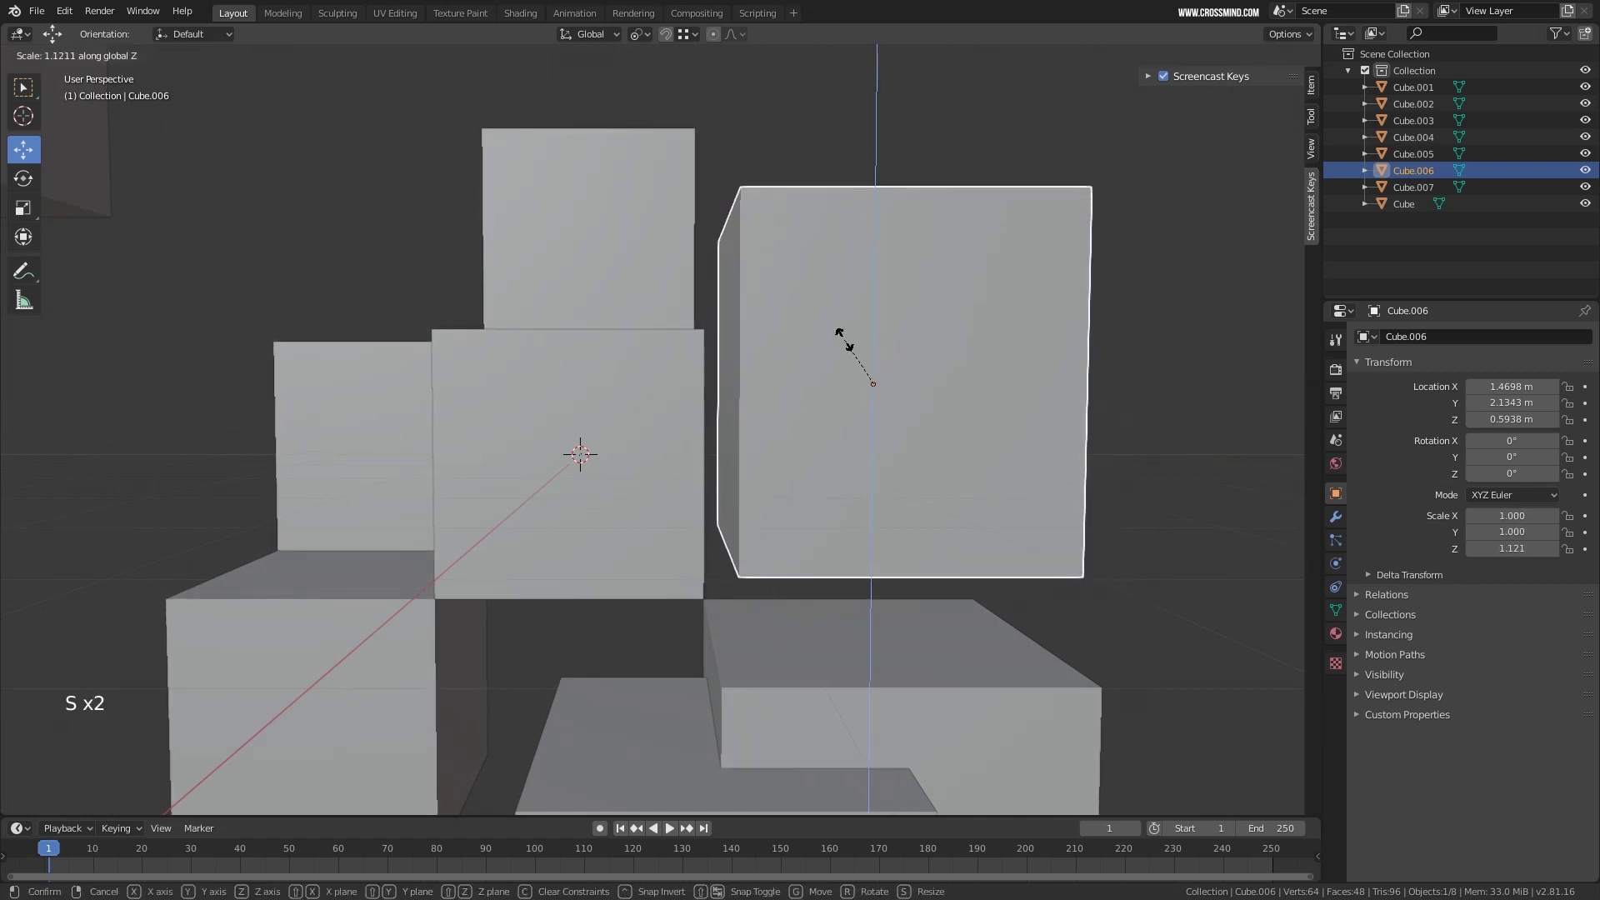
{"action": "key", "text": "ctrl"}
{"action": "key", "text": "z"}
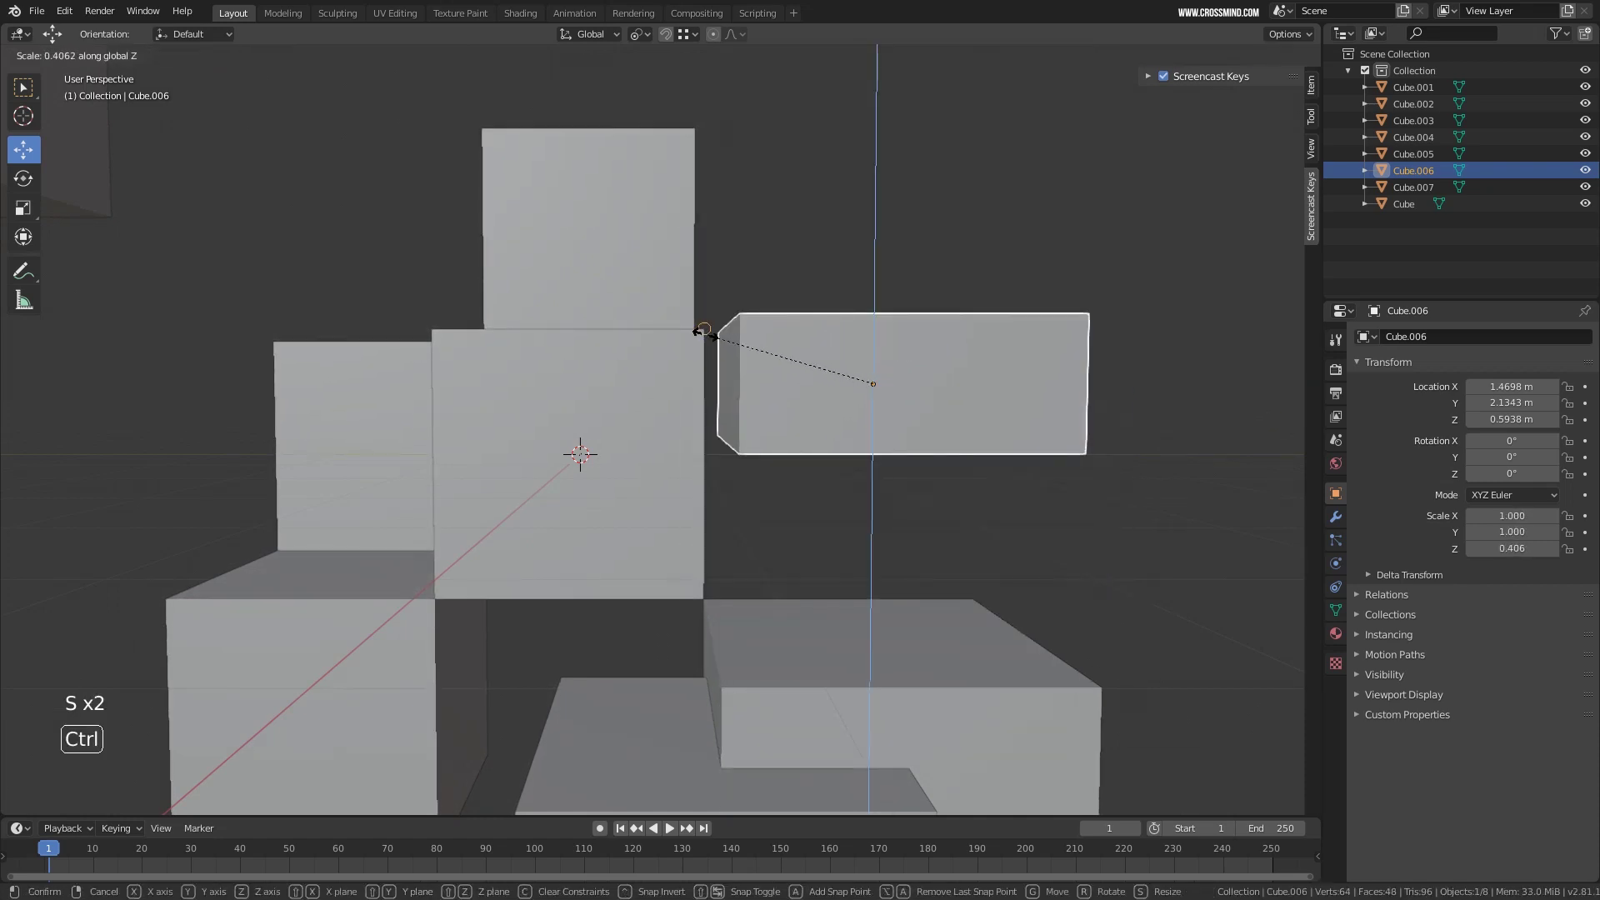
{"action": "left_click", "coordinate": [696, 330]}
{"action": "middle_click_drag", "start_coordinate": [795, 357], "coordinate": [771, 278]}
{"action": "scroll", "coordinate": [900, 402], "scroll_direction": "down", "scroll_amount": 2}
{"action": "key", "text": "ctrl+z"}
Enable Rotate in the snapping Affect options and rotate Cube.006 with temporary vertex snapping.
{"action": "left_click", "coordinate": [690, 36]}
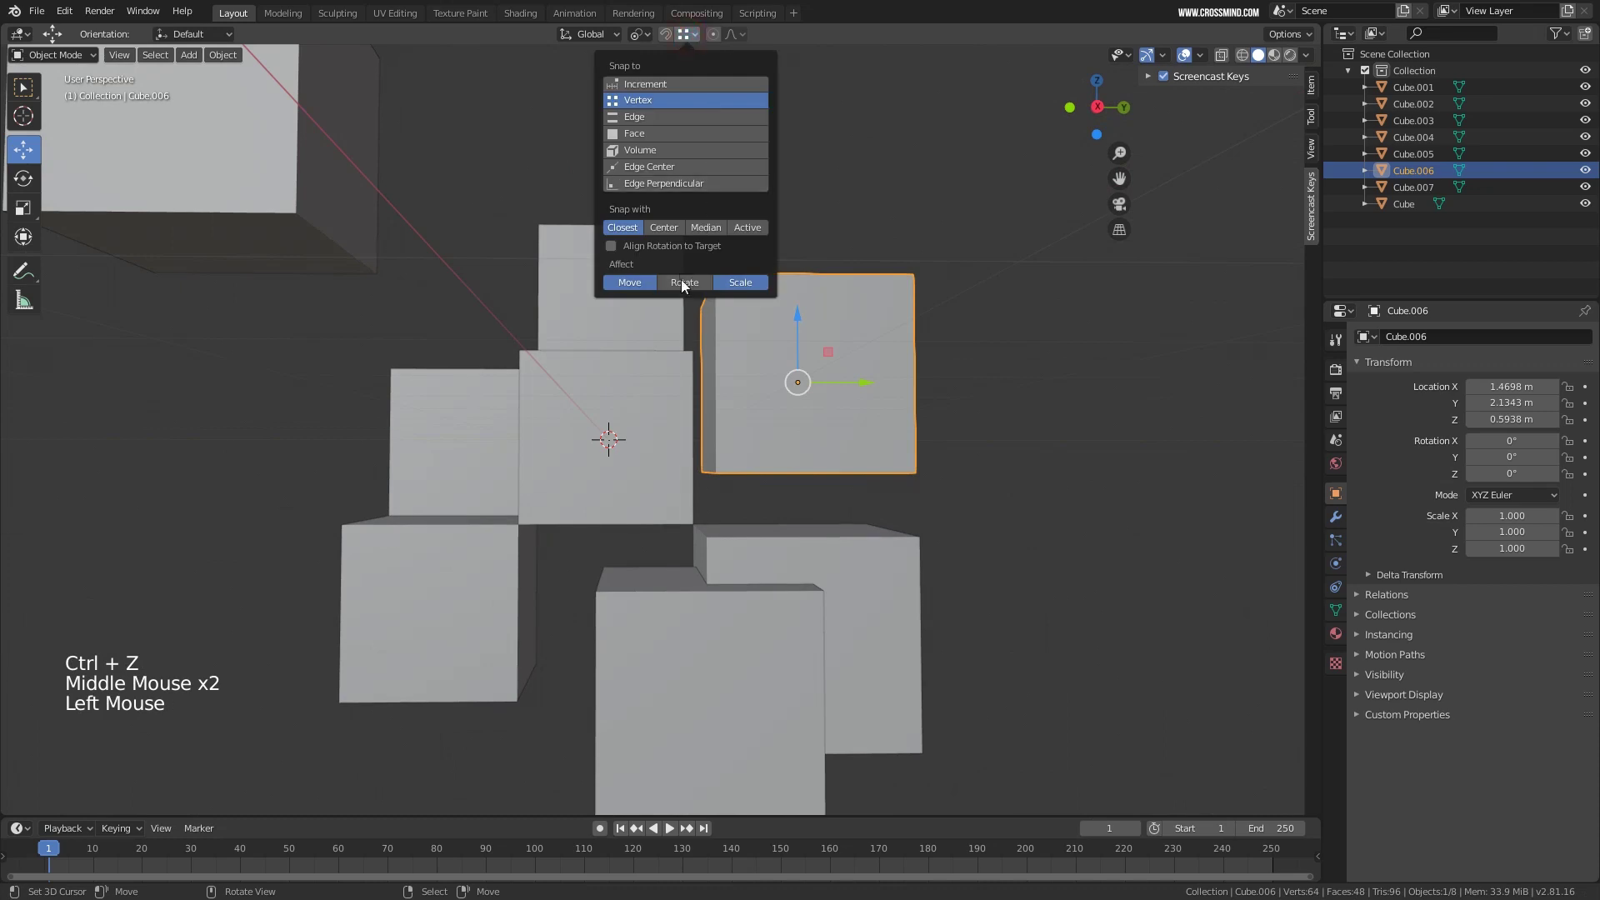
{"action": "middle_click_drag", "start_coordinate": [712, 339], "coordinate": [747, 398]}
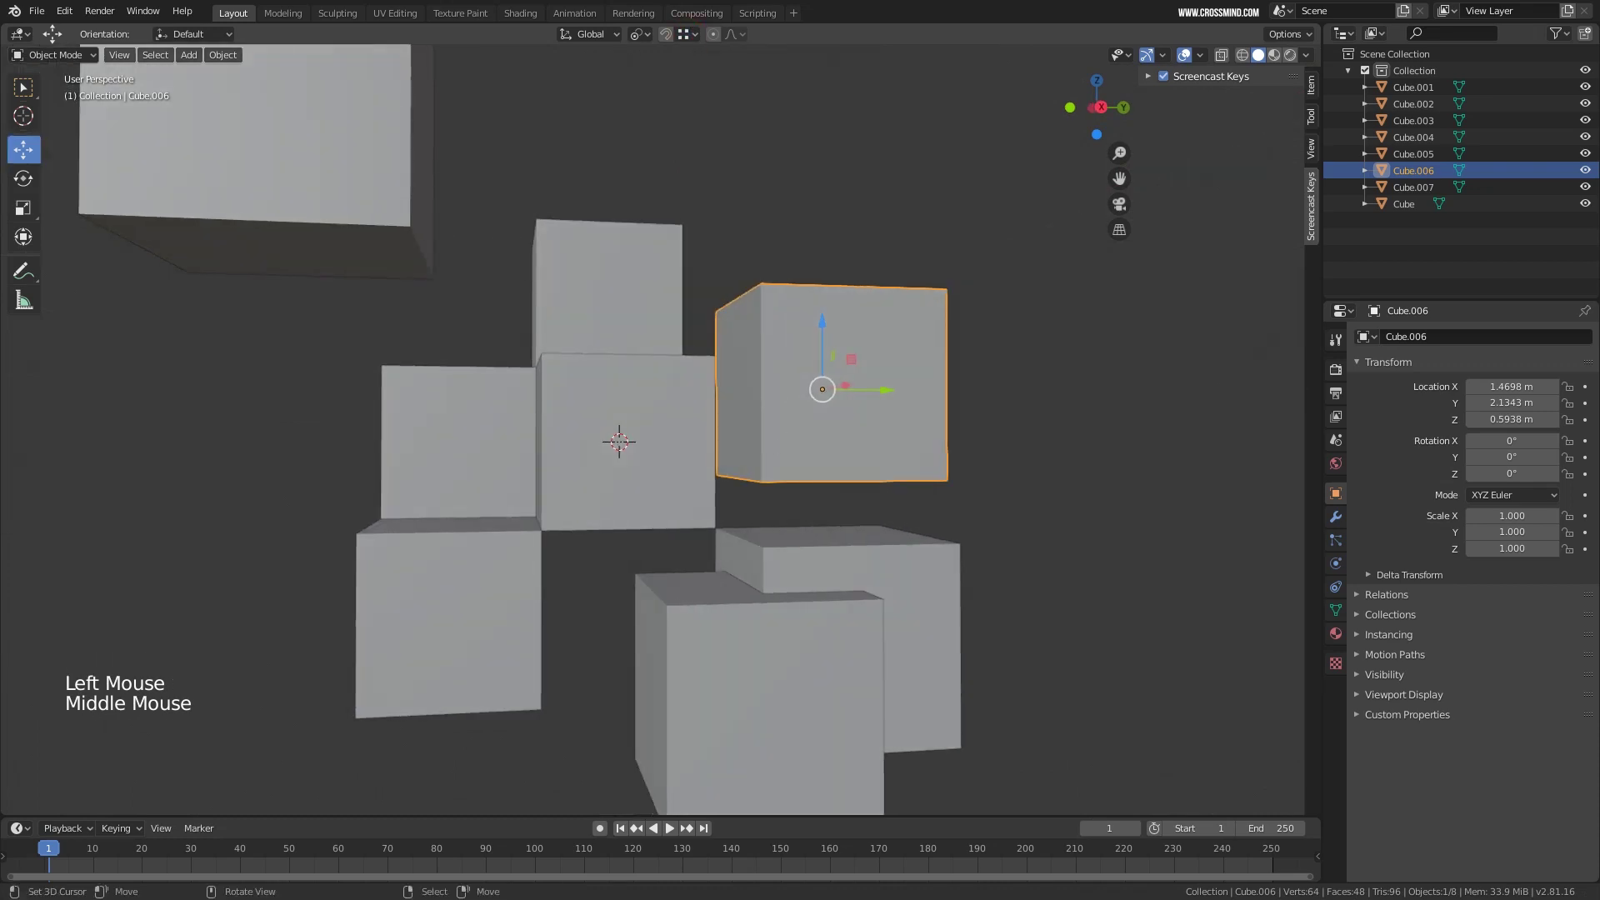
{"action": "key", "text": "r"}
{"action": "key", "text": "ctrl"}
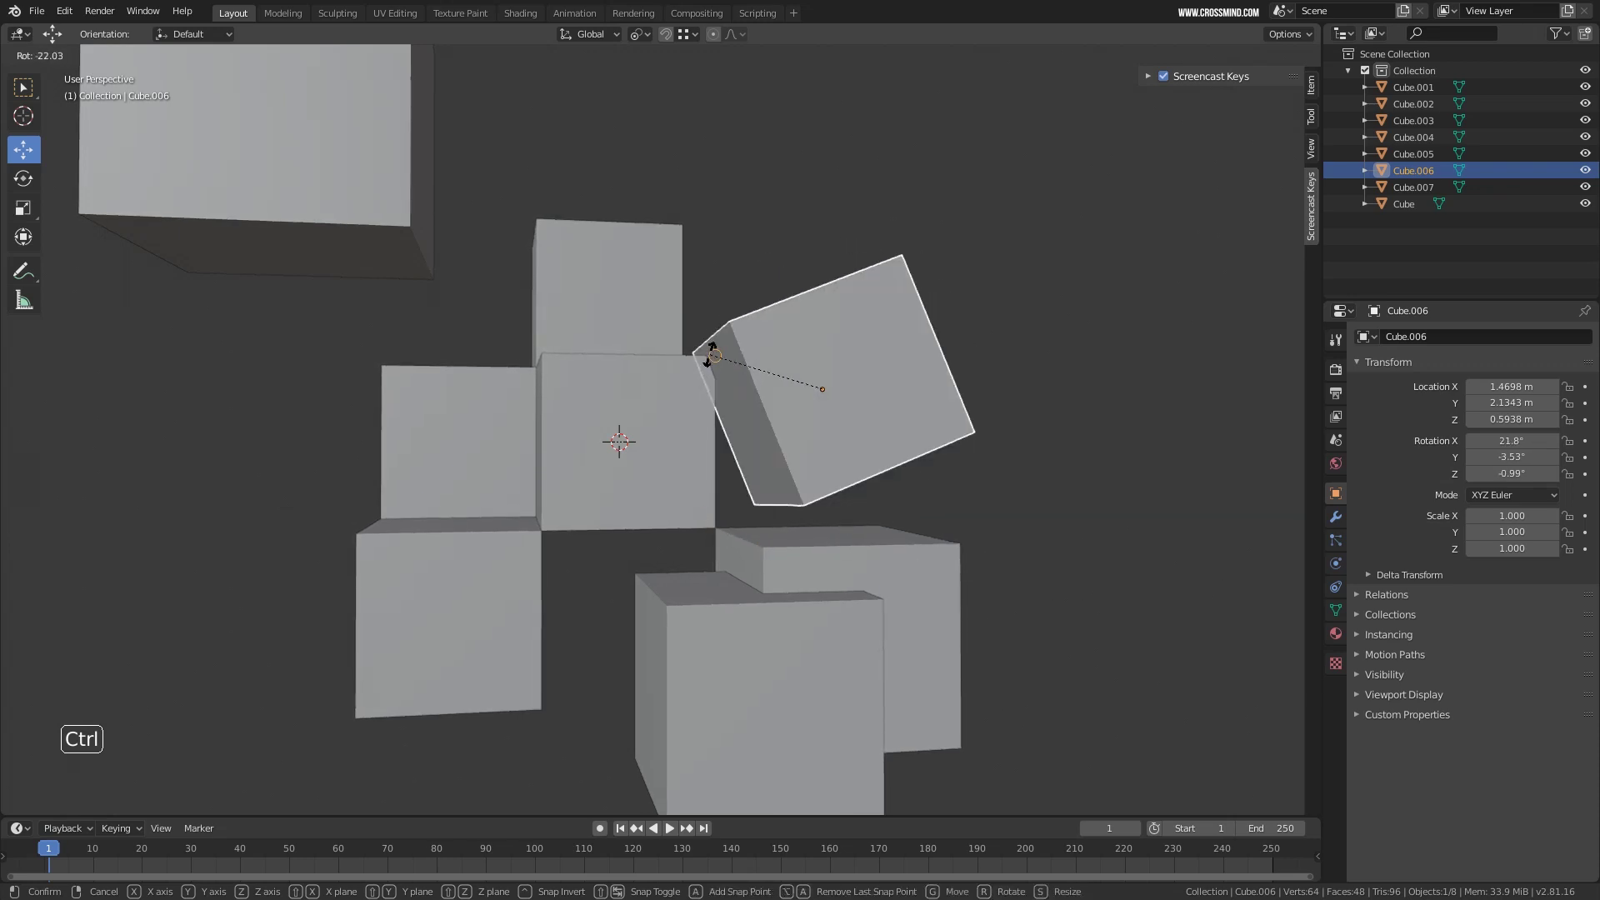
{"action": "left_click", "coordinate": [972, 548]}
Move Cube.006 away from the central cube and clear its rotation.
{"action": "middle_click_drag", "start_coordinate": [877, 413], "coordinate": [755, 423]}
{"action": "key", "text": "g"}
{"action": "left_click", "coordinate": [925, 429]}
{"action": "key", "text": "alt+r"}
Move Cube.007 aside from the group and open the snapping options.
{"action": "scroll", "coordinate": [755, 423], "scroll_direction": "down", "scroll_amount": 2}
{"action": "right_click", "coordinate": [442, 392]}
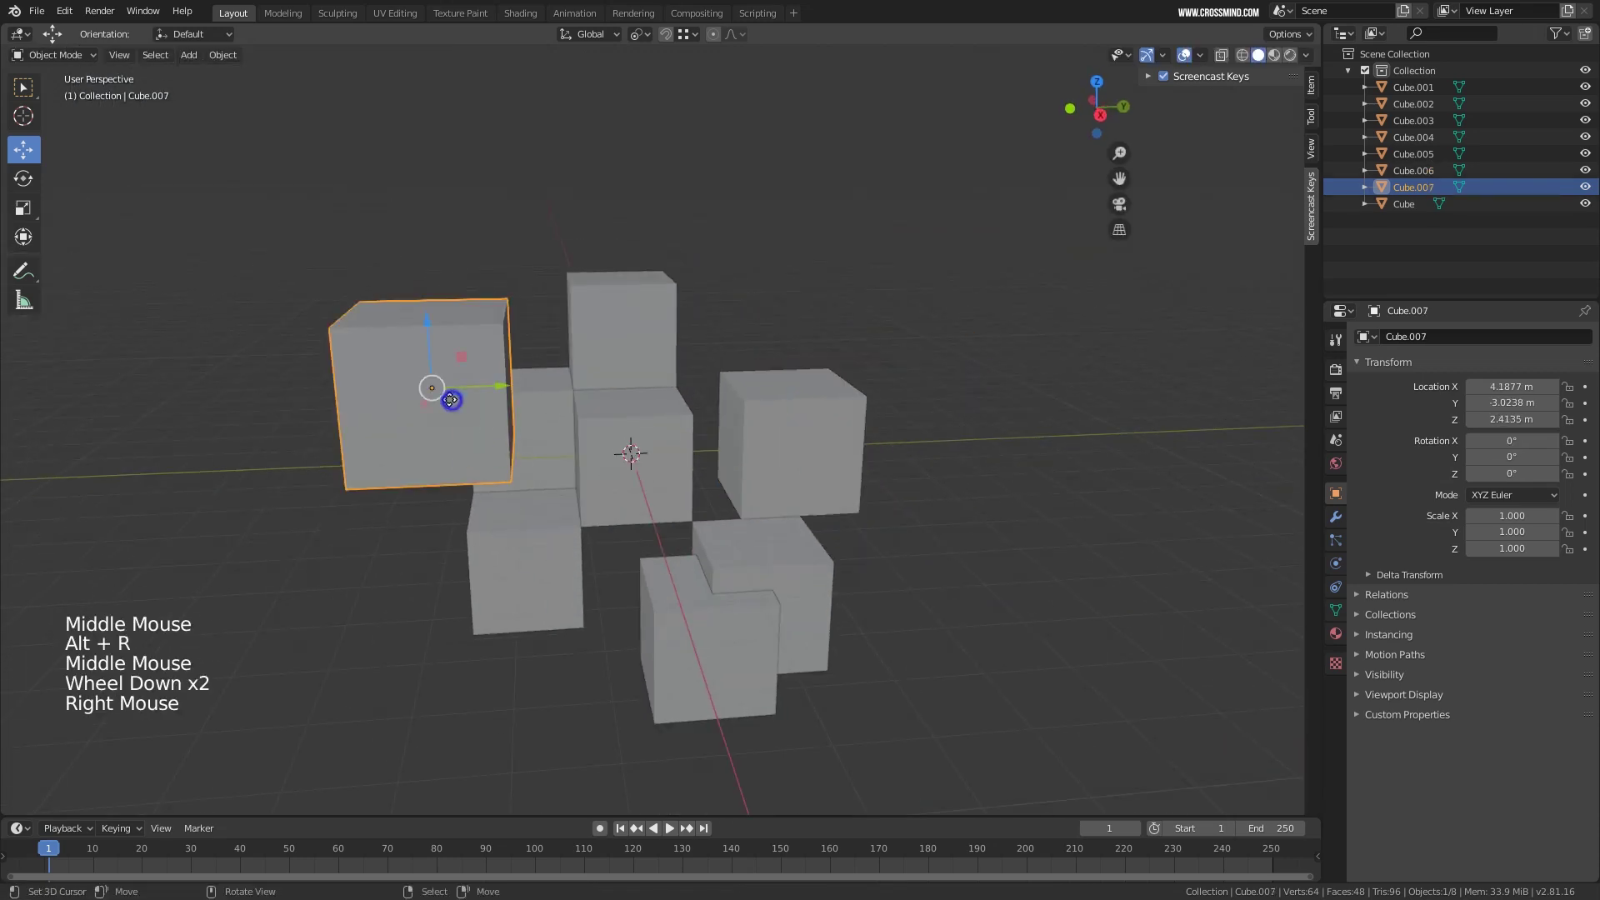
{"action": "key", "text": "g"}
{"action": "middle_click_drag", "start_coordinate": [457, 393], "coordinate": [691, 344]}
{"action": "left_click", "coordinate": [689, 34]}
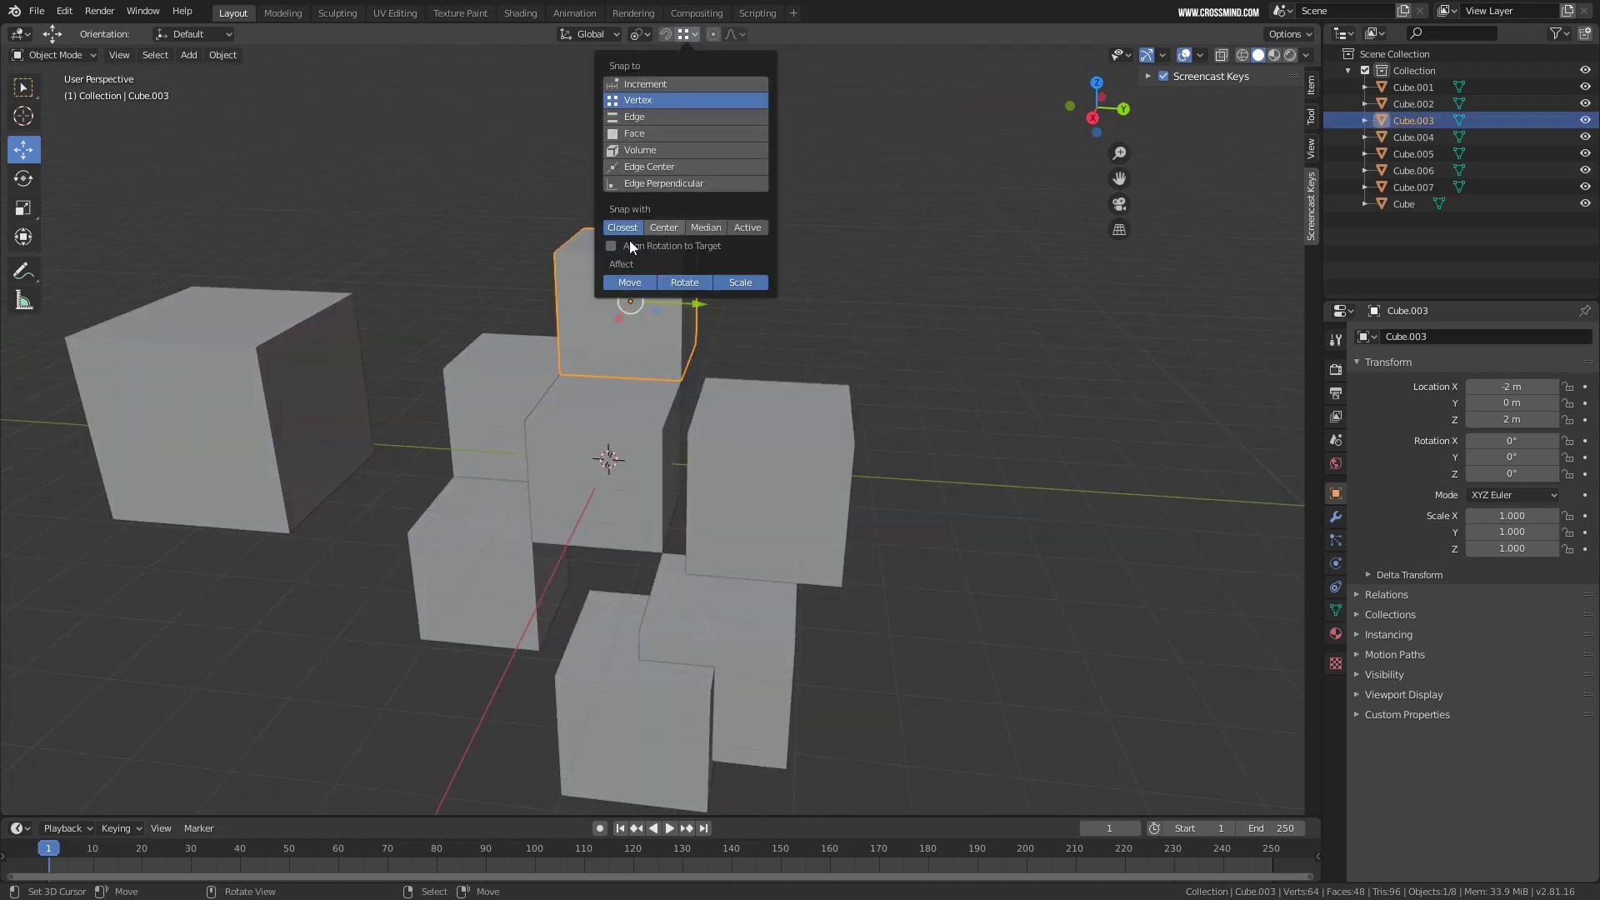
Delete all the cubes from the scene.
{"action": "scroll", "coordinate": [745, 418], "scroll_direction": "down", "scroll_amount": 2}
{"action": "key", "text": "a"}
{"action": "middle_click_drag", "start_coordinate": [745, 418], "coordinate": [722, 455]}
{"action": "key", "text": "Delete"}
Add a UV sphere at the world origin and scale it to about 1.914.
{"action": "scroll", "coordinate": [721, 455], "scroll_direction": "up", "scroll_amount": 3}
{"action": "key", "text": "shift+a"}
{"action": "mouse_move", "coordinate": [702, 454]}
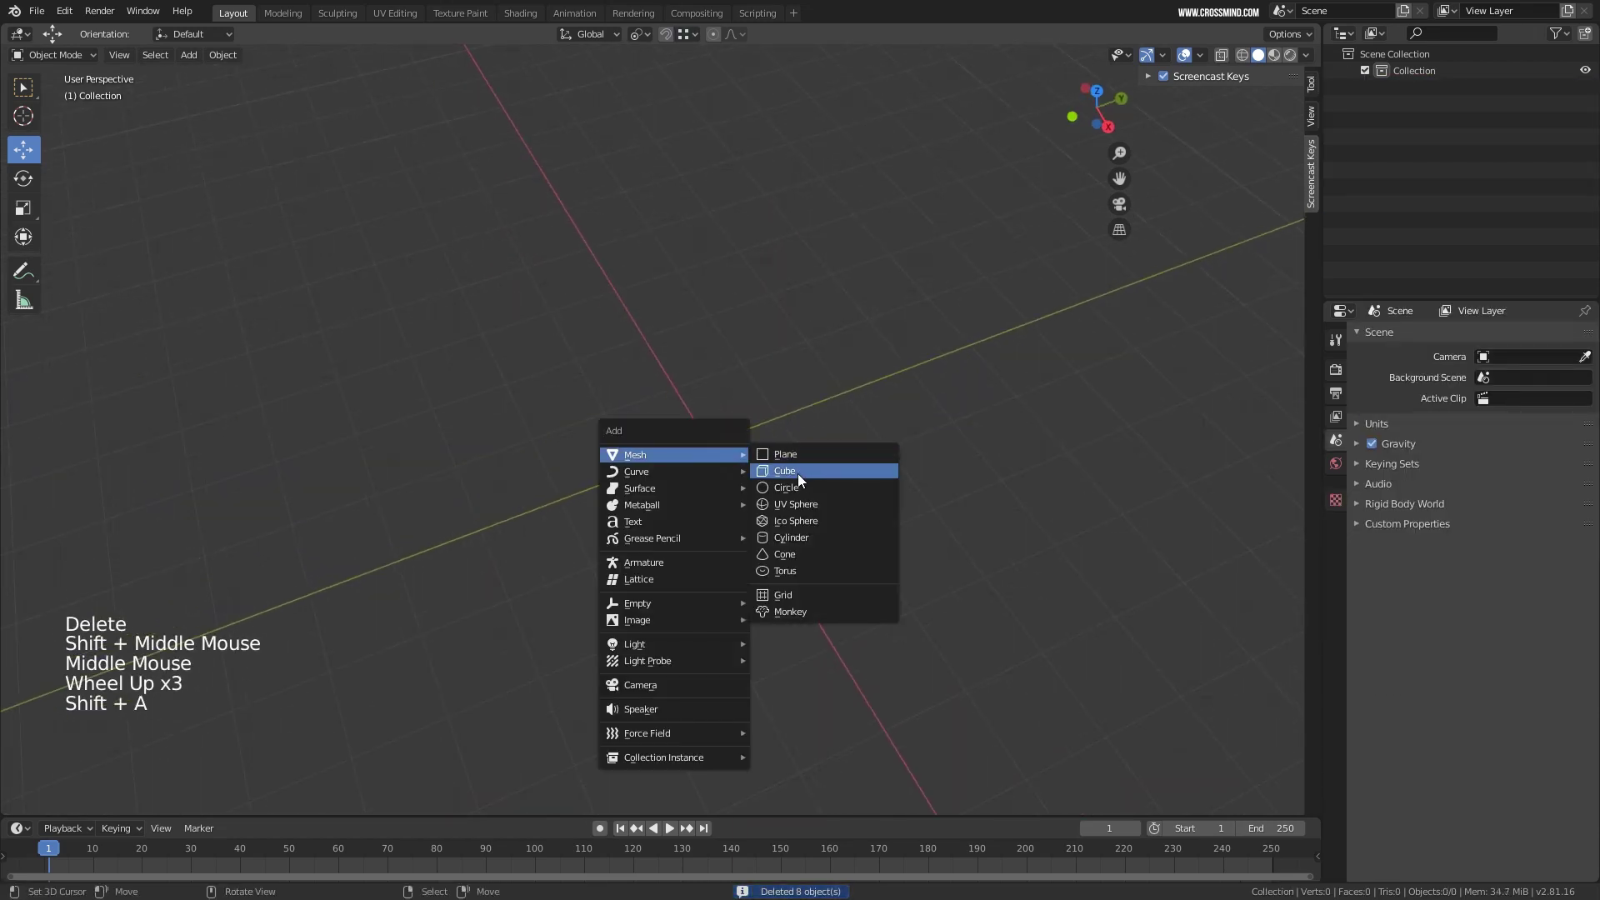
{"action": "left_click", "coordinate": [796, 504]}
{"action": "key", "text": "s"}
{"action": "left_click", "coordinate": [873, 530]}
Apply Shade Smooth to the UV sphere.
{"action": "key", "text": "space"}
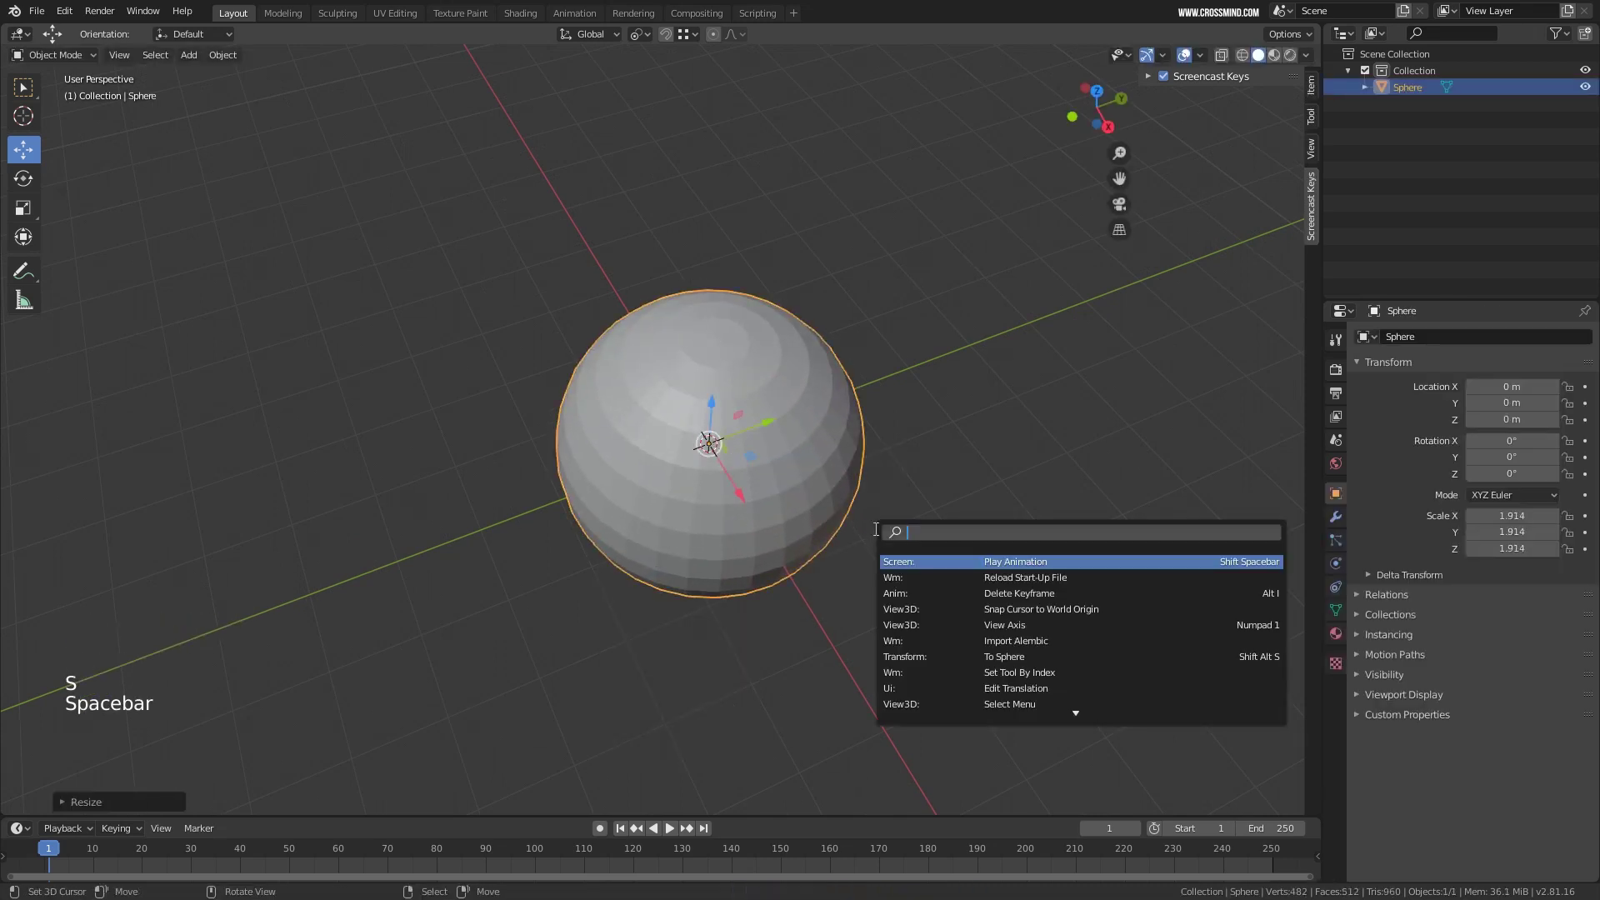
{"action": "type", "text": "shade smooth"}
{"action": "left_click", "coordinate": [1053, 559]}
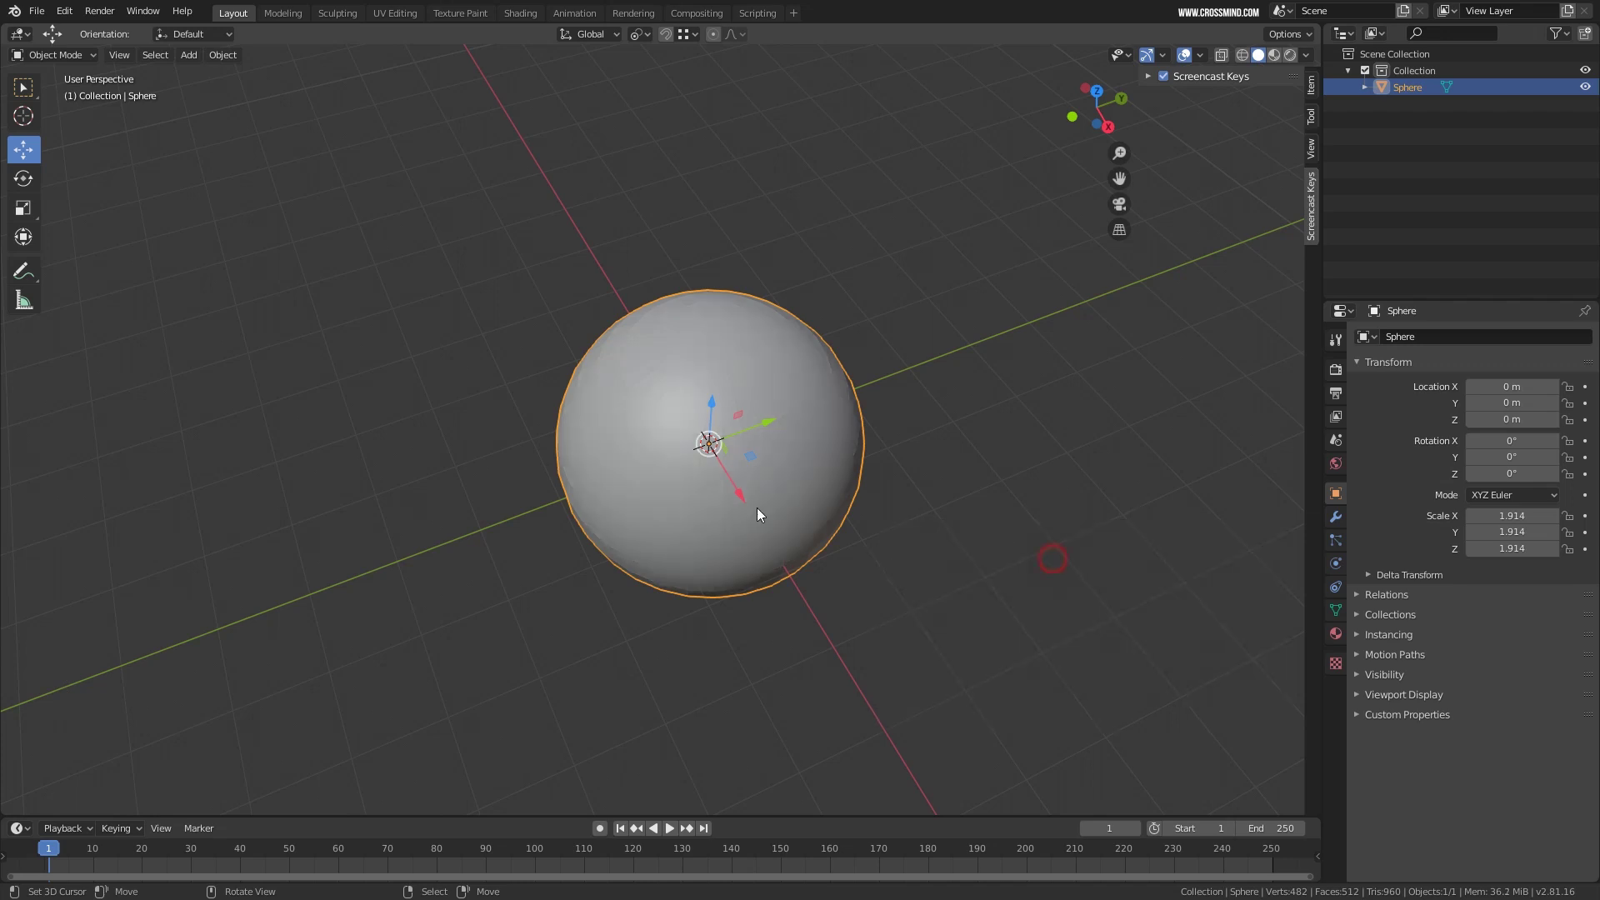
Place the 3D cursor on the sphere's upper surface and add a torus there.
{"action": "middle_click_drag", "start_coordinate": [757, 508], "coordinate": [749, 455]}
{"action": "scroll", "coordinate": [748, 455], "scroll_direction": "up", "scroll_amount": 1}
{"action": "left_click", "coordinate": [804, 347]}
{"action": "key", "text": "shift+a"}
{"action": "mouse_move", "coordinate": [751, 350]}
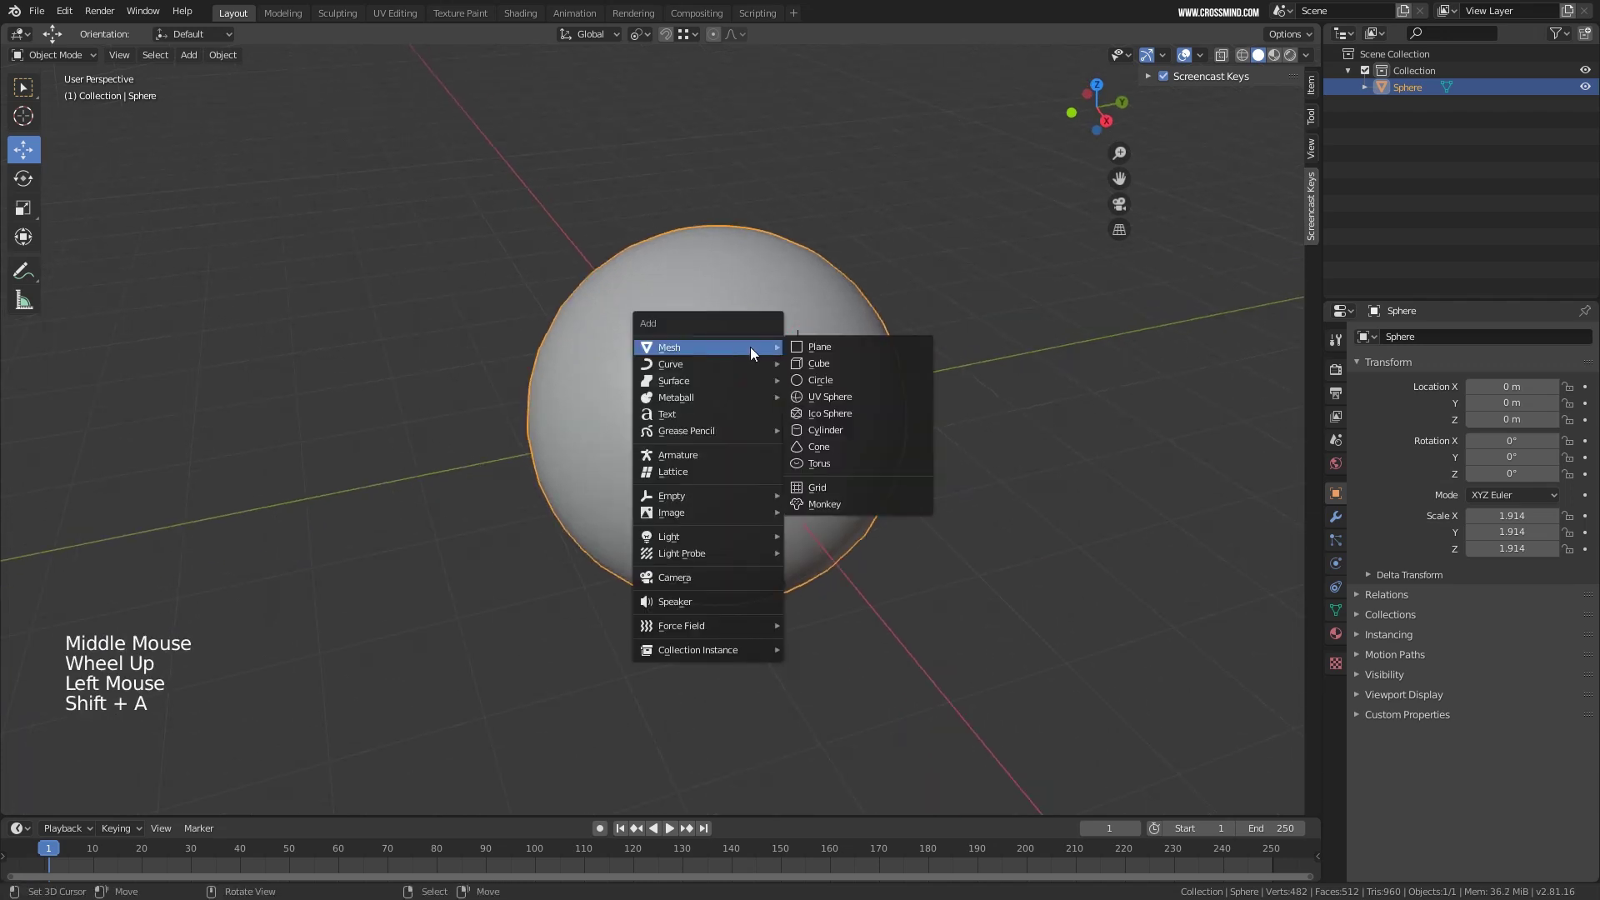
{"action": "left_click", "coordinate": [840, 463]}
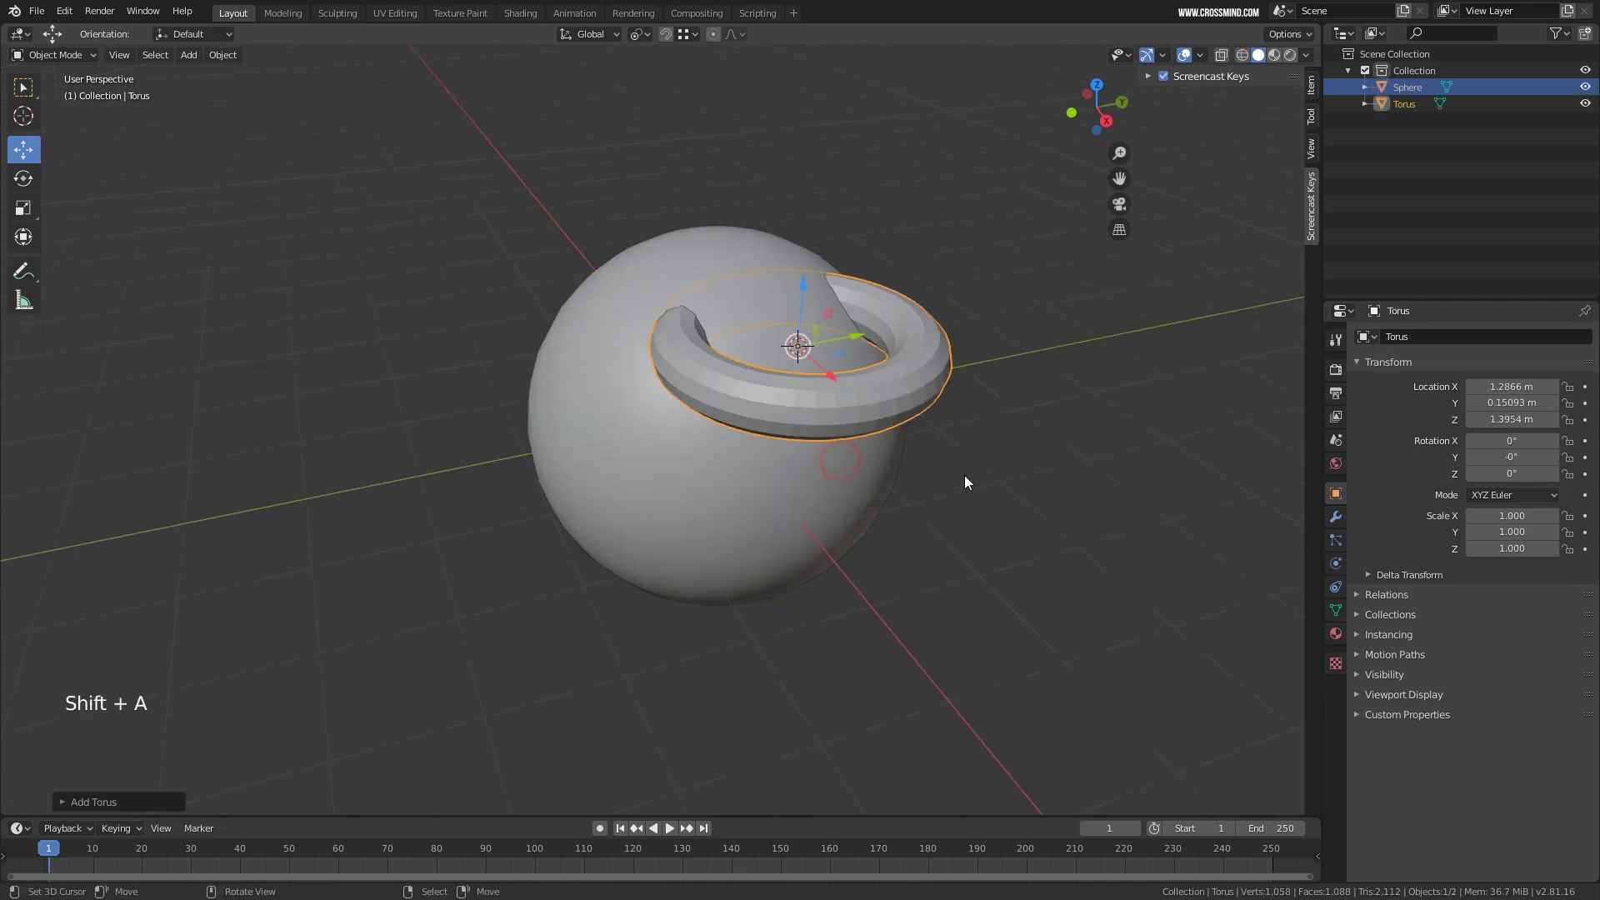
Scale the torus down to about 0.795.
{"action": "key", "text": "s"}
{"action": "left_click", "coordinate": [903, 375]}
{"action": "middle_click_drag", "start_coordinate": [903, 375], "coordinate": [817, 317]}
Enable Align Rotation to Target in the snapping options.
{"action": "left_click", "coordinate": [689, 35]}
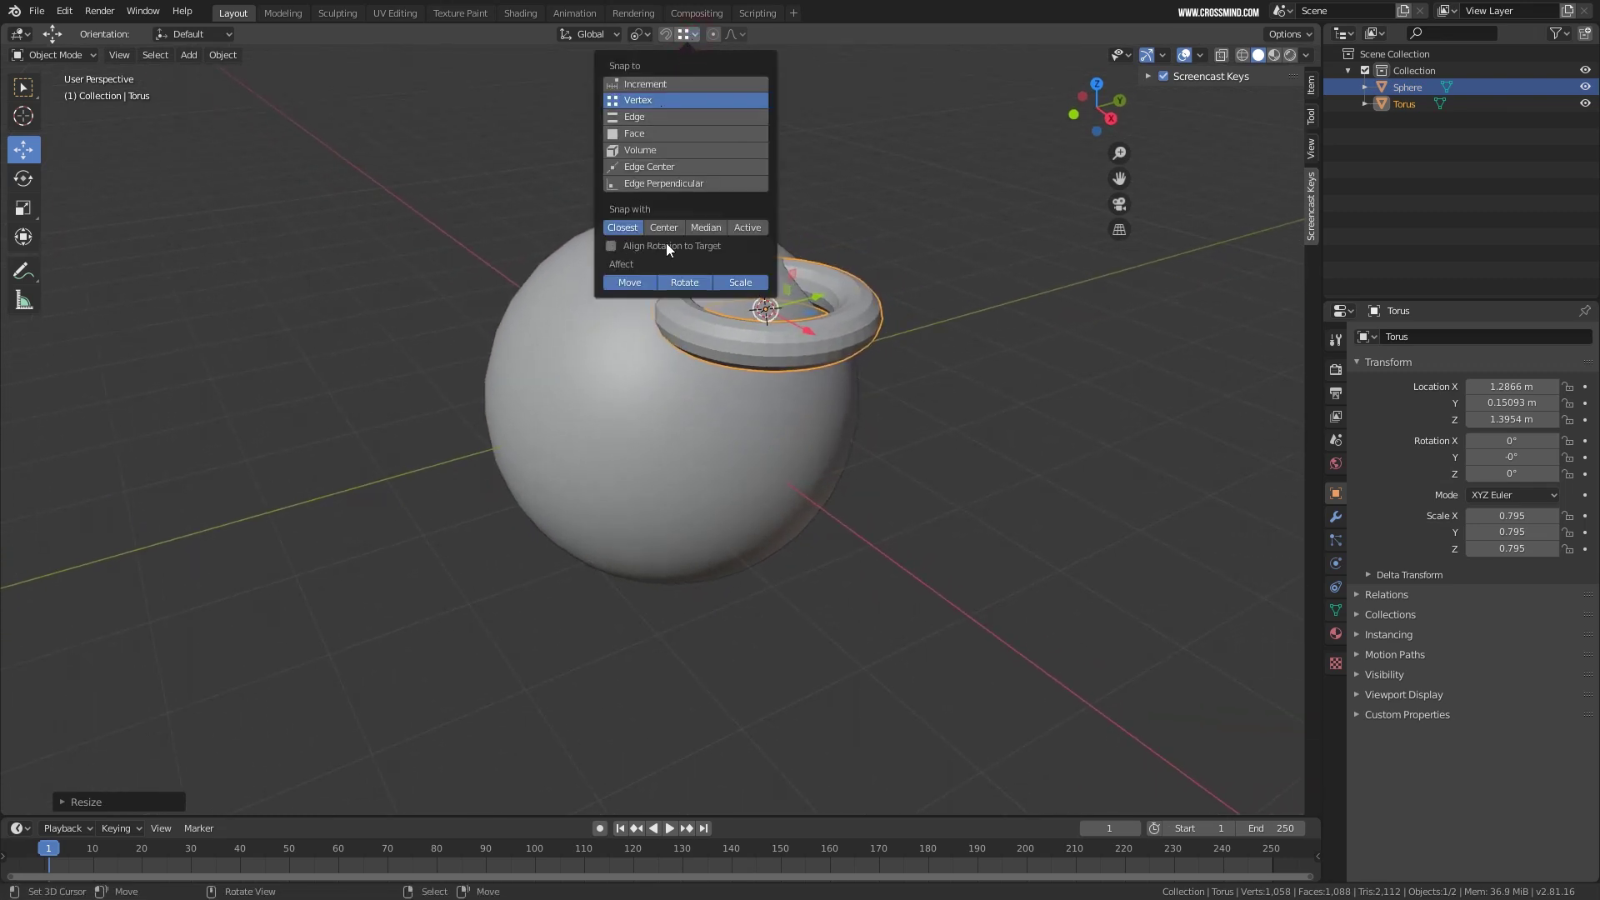
{"action": "left_click", "coordinate": [611, 245]}
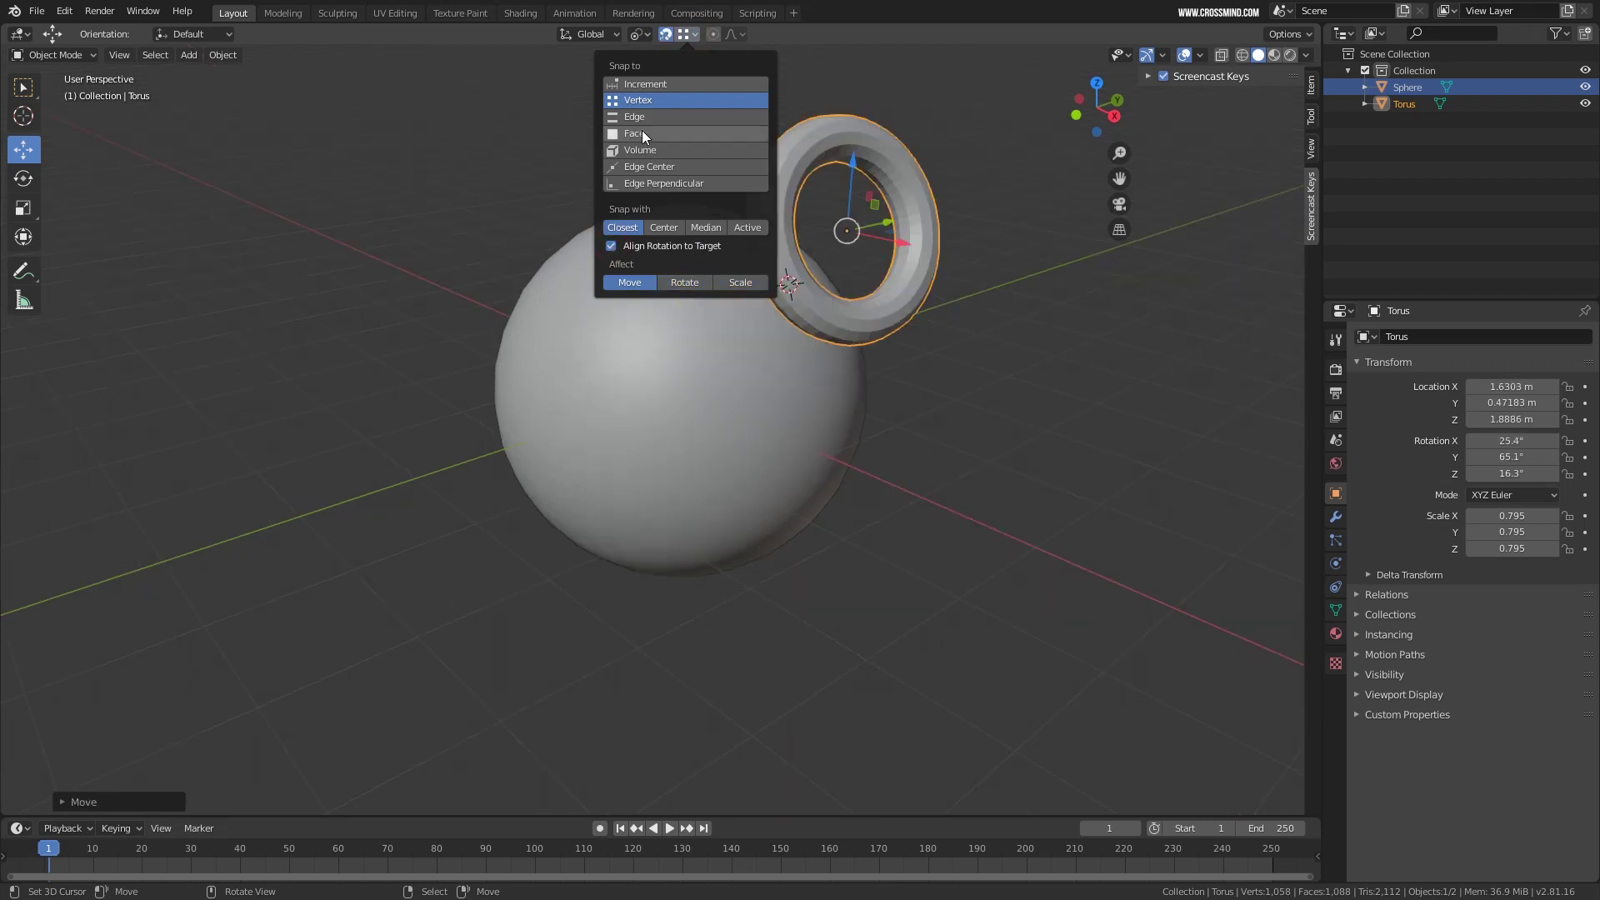
Set snapping to Face with Project Individual Elements enabled, and move the torus onto the sphere's front surface.
{"action": "left_click", "coordinate": [641, 131]}
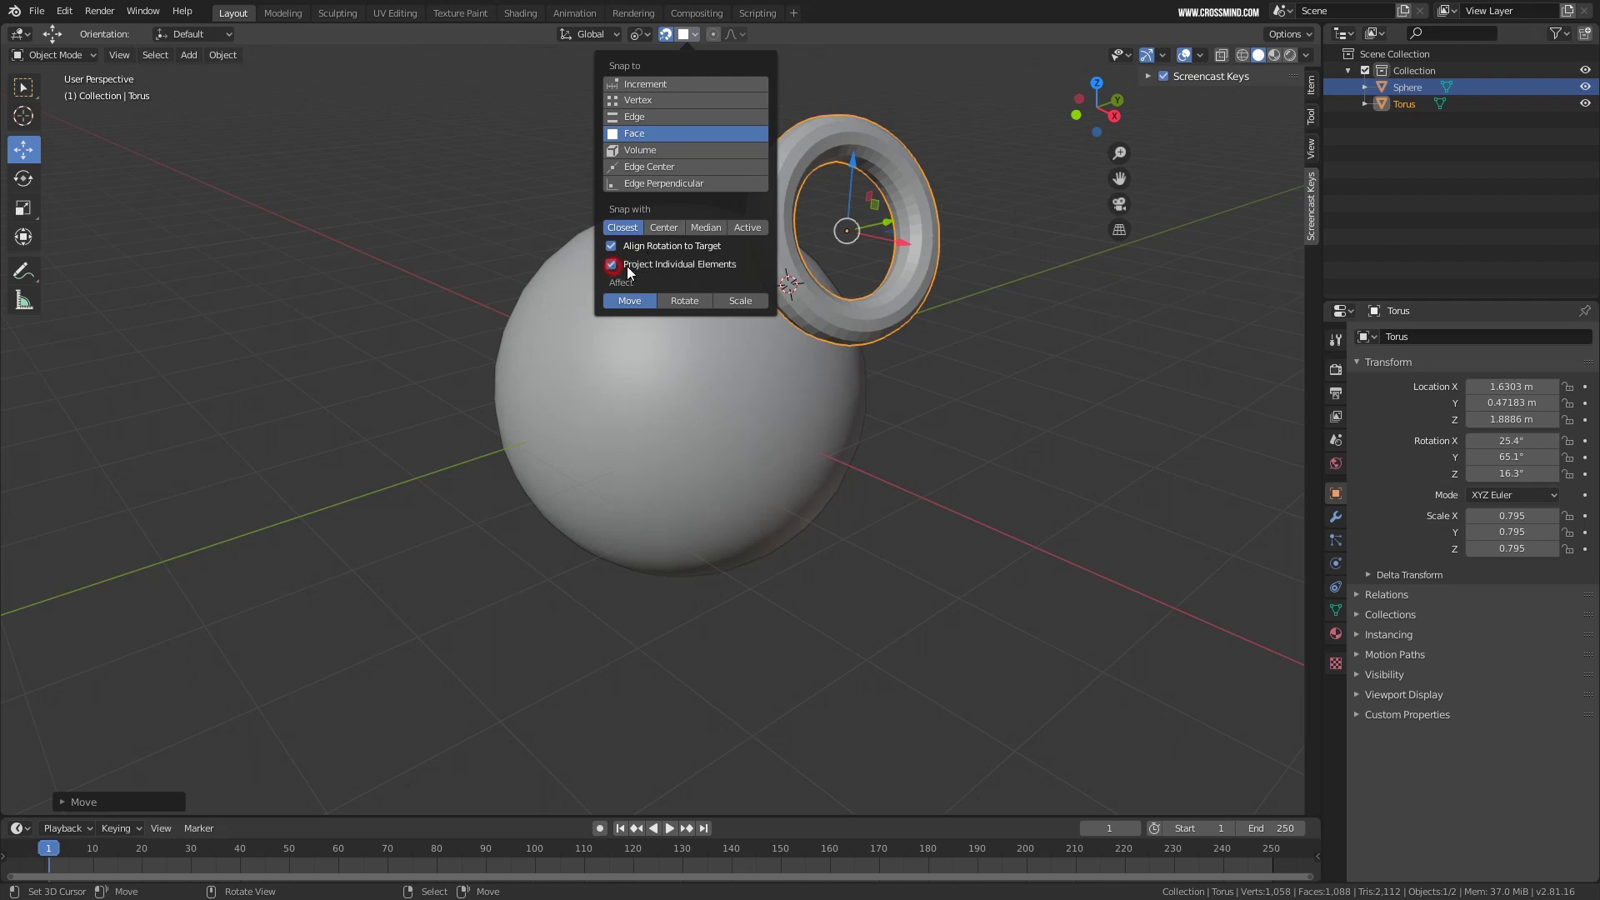
{"action": "key", "text": "g"}
{"action": "left_click", "coordinate": [733, 346]}
Shrink the torus to a scale of about 0.217 and place two duplicates of it across the sphere's upper surface.
{"action": "key", "text": "s"}
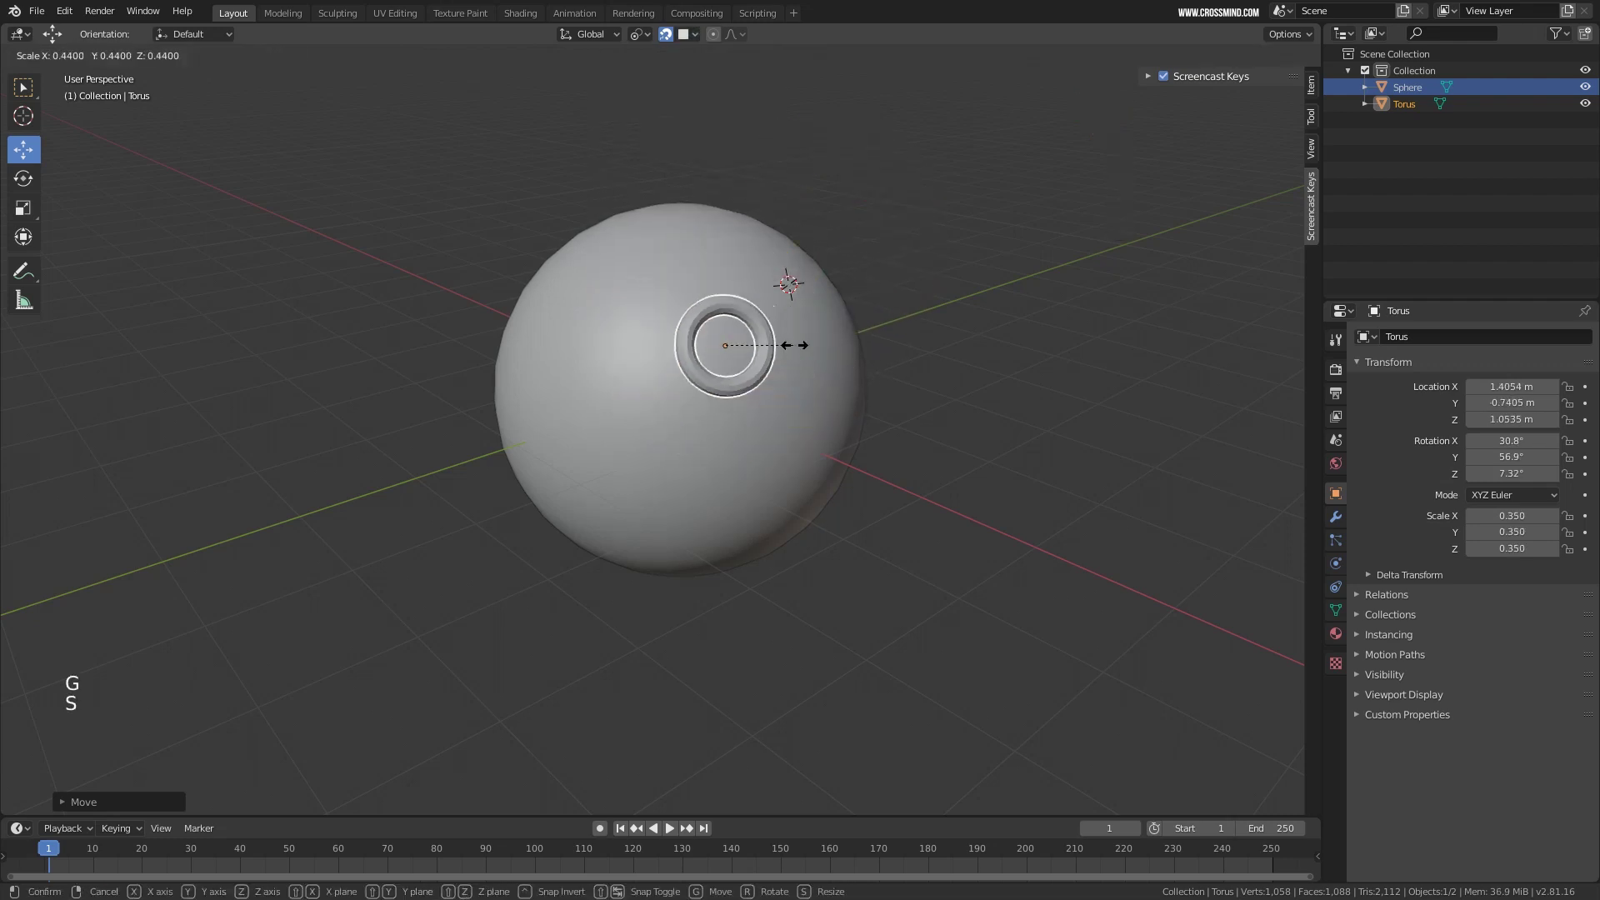
{"action": "left_click", "coordinate": [765, 338]}
{"action": "middle_click_drag", "start_coordinate": [765, 339], "coordinate": [676, 330], "text": "shift"}
{"action": "key", "text": "shift+d"}
{"action": "left_click", "coordinate": [677, 342]}
{"action": "key", "text": "s"}
{"action": "left_click", "coordinate": [760, 342]}
{"action": "key", "text": "shift+d"}
{"action": "left_click", "coordinate": [676, 333]}
{"action": "scroll", "coordinate": [677, 330], "scroll_direction": "up", "scroll_amount": 2}
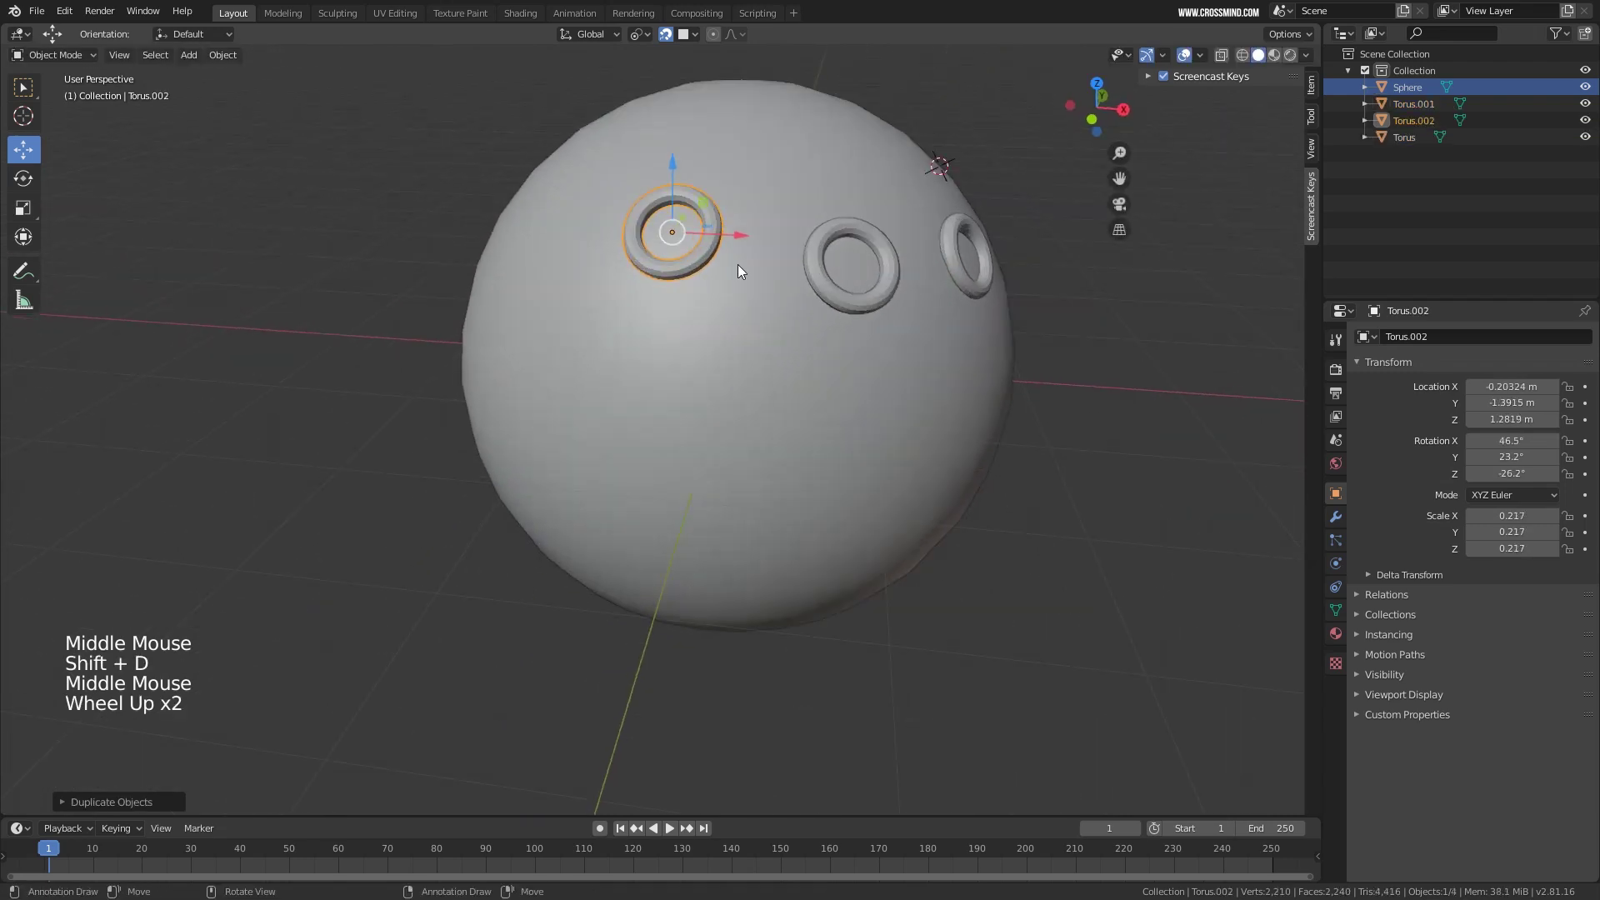
Place three more torus duplicates in a lower row around the front of the sphere.
{"action": "middle_click_drag", "start_coordinate": [738, 271], "coordinate": [756, 261]}
{"action": "key", "text": "shift+d"}
{"action": "left_click", "coordinate": [888, 394]}
{"action": "middle_click_drag", "start_coordinate": [888, 394], "coordinate": [935, 388]}
{"action": "middle_click_drag", "start_coordinate": [649, 425], "coordinate": [768, 303]}
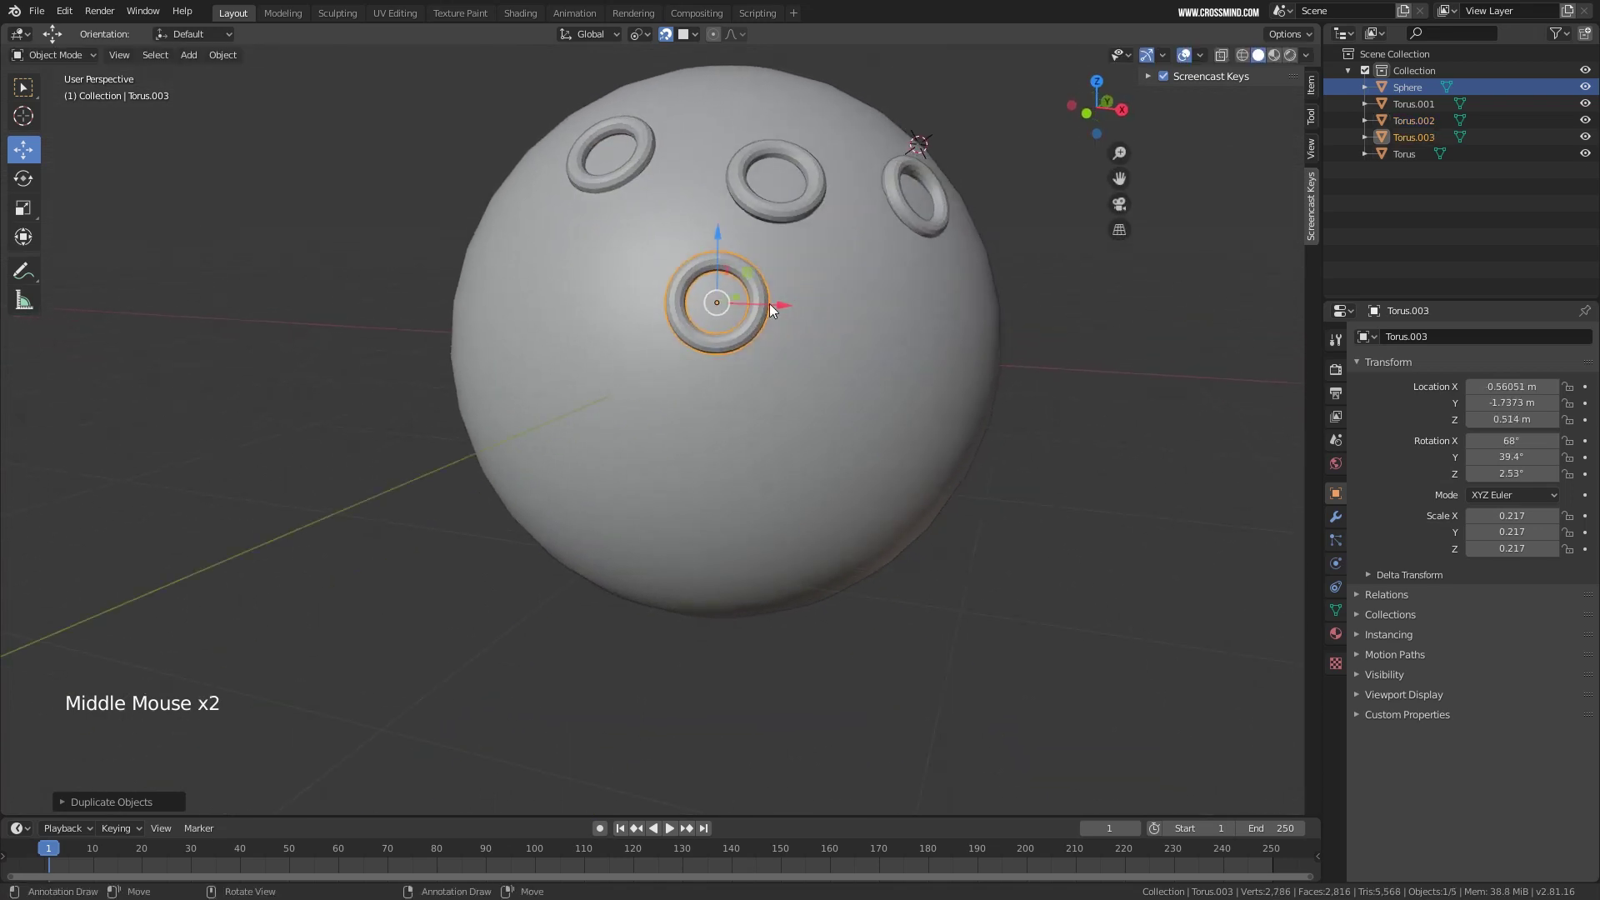
{"action": "key", "text": "shift+d"}
{"action": "left_click", "coordinate": [922, 372]}
{"action": "middle_click_drag", "start_coordinate": [922, 373], "coordinate": [825, 367]}
{"action": "key", "text": "shift+d"}
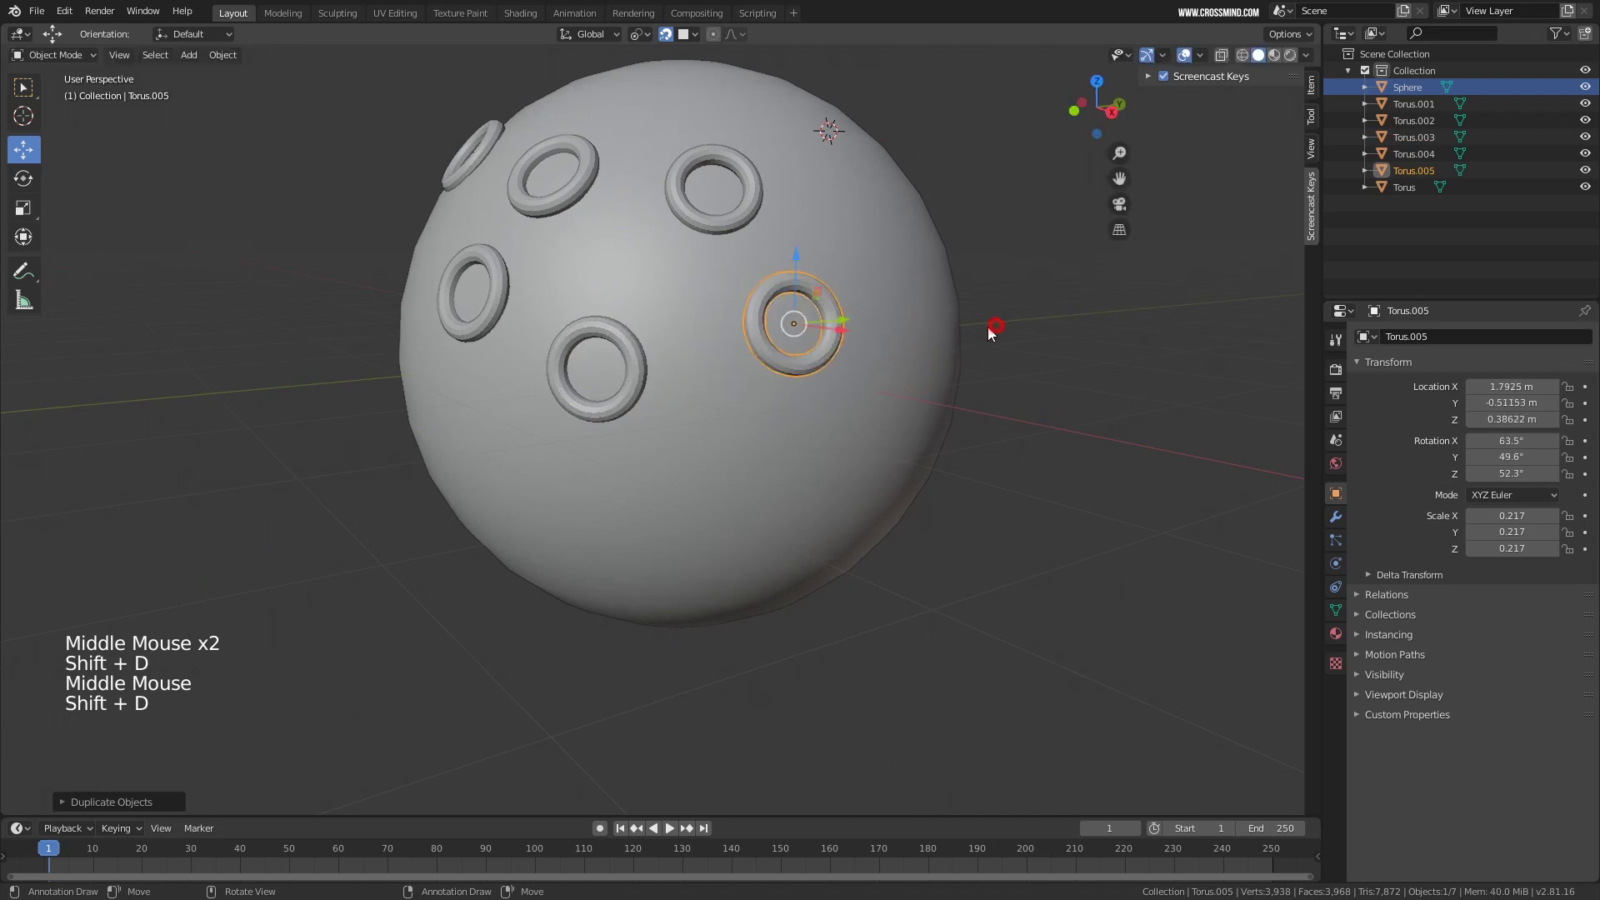
{"action": "left_click", "coordinate": [988, 326]}
Place two further torus duplicates, one on the sphere's side and one near its top.
{"action": "middle_click_drag", "start_coordinate": [987, 327], "coordinate": [921, 246]}
{"action": "key", "text": "shift+d"}
{"action": "left_click", "coordinate": [921, 245]}
{"action": "key", "text": "shift+d"}
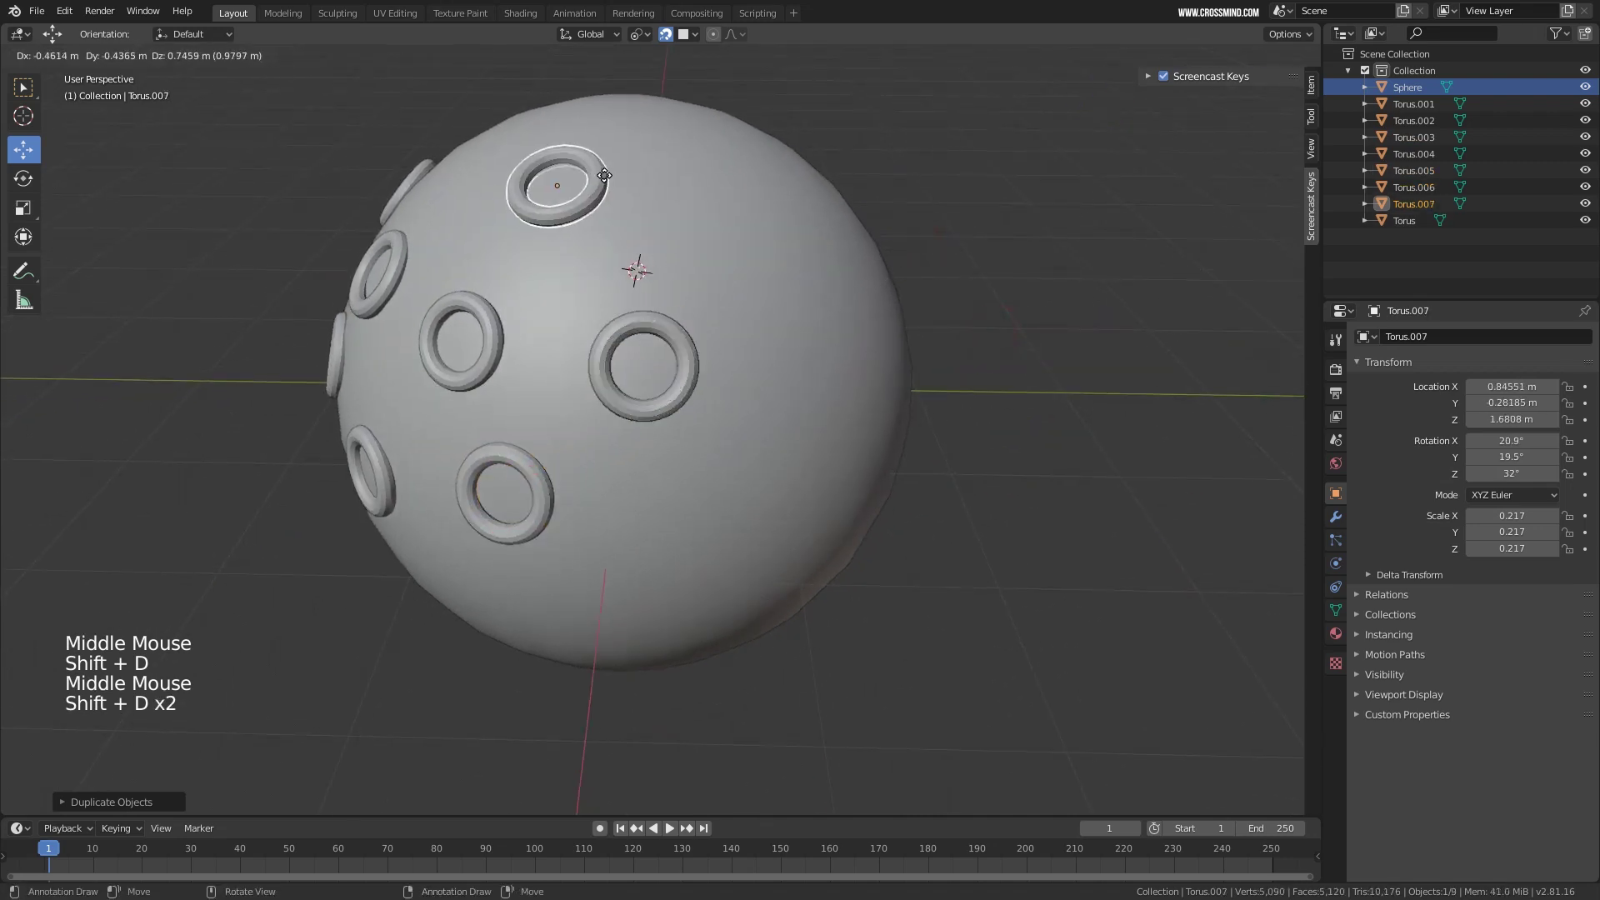
{"action": "left_click", "coordinate": [600, 169]}
Box-select the sphere together with all the tori.
{"action": "middle_click_drag", "start_coordinate": [600, 168], "coordinate": [760, 288]}
{"action": "scroll", "coordinate": [673, 239], "scroll_direction": "down", "scroll_amount": 2}
{"action": "key", "text": "b"}
{"action": "left_click_drag", "start_coordinate": [403, 137], "coordinate": [875, 399]}
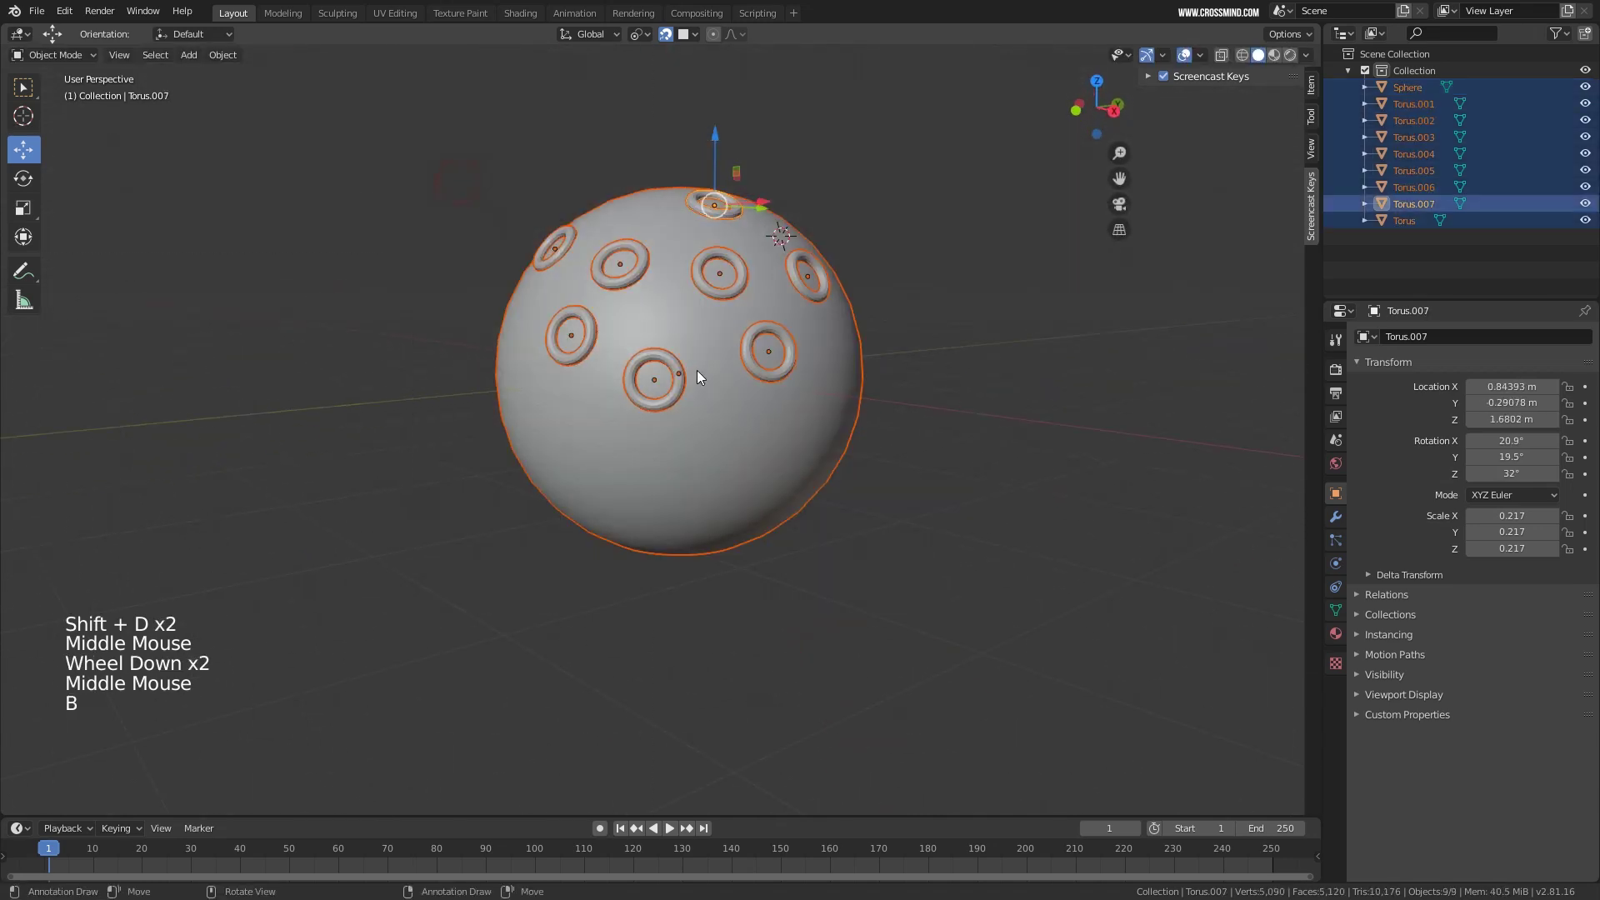
{"action": "middle_click_drag", "start_coordinate": [696, 370], "coordinate": [798, 386]}
Duplicate the lower front torus to the bare left side of the sphere and enlarge the copy to roughly double size.
{"action": "right_click", "coordinate": [779, 400]}
{"action": "key", "text": "shift+d"}
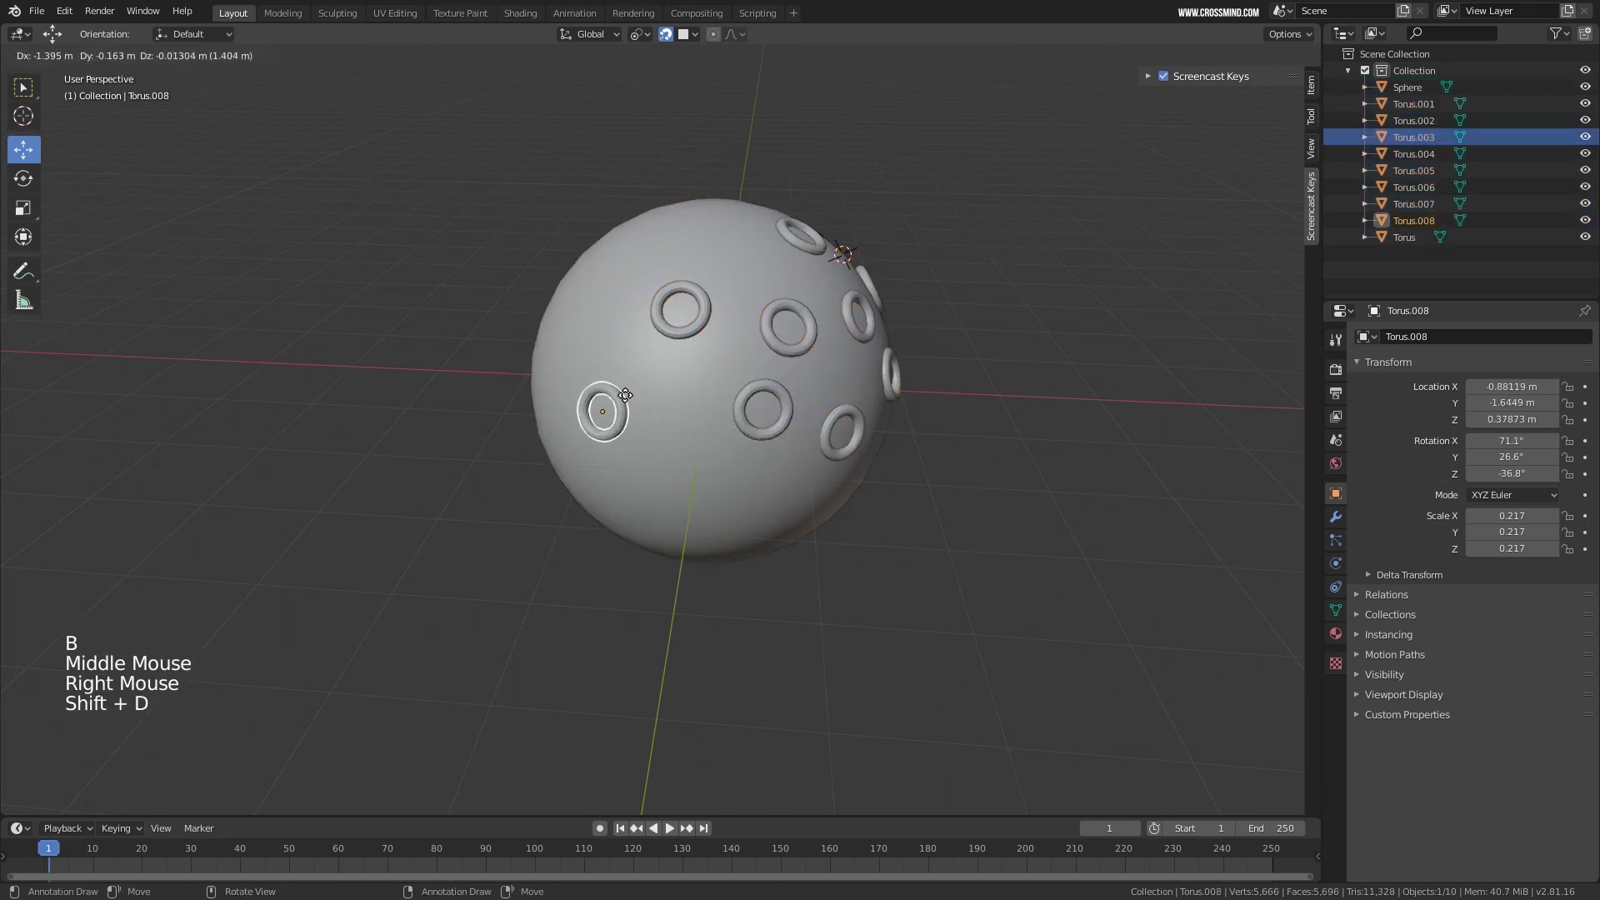
{"action": "key", "text": "s"}
{"action": "left_click", "coordinate": [660, 412]}
{"action": "middle_click_drag", "start_coordinate": [661, 413], "coordinate": [791, 418]}
Turn off snapping, add a torus at the 3D cursor on the sphere's lower surface, and scale it to about 0.512.
{"action": "right_click", "coordinate": [658, 327]}
{"action": "left_click", "coordinate": [798, 447]}
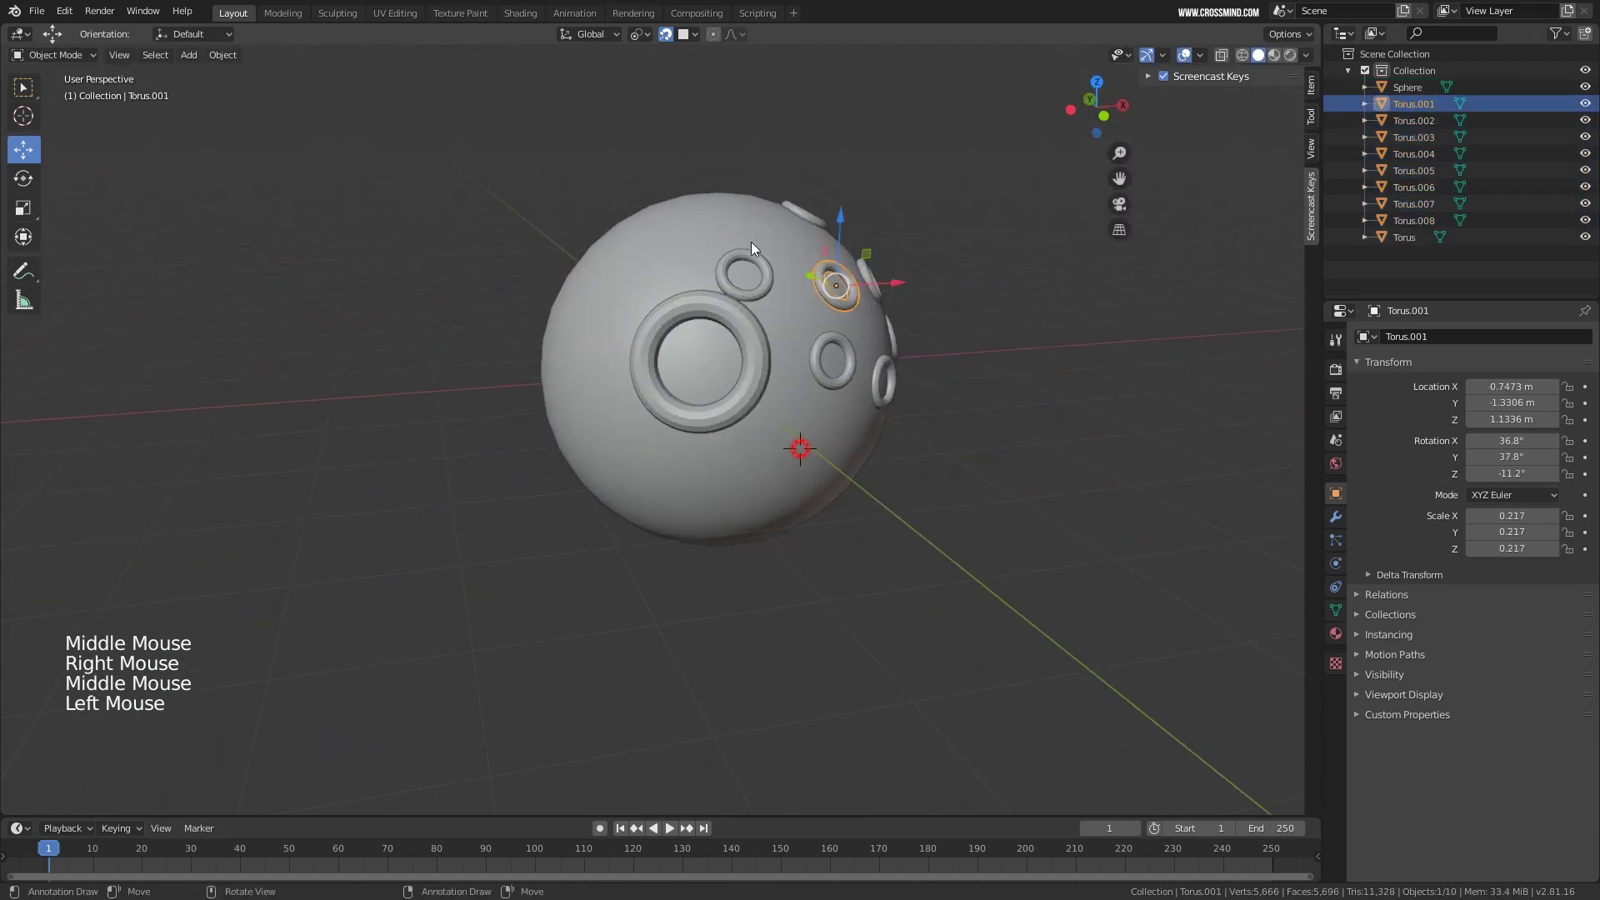
{"action": "left_click", "coordinate": [666, 34]}
{"action": "key", "text": "shift+a"}
{"action": "mouse_move", "coordinate": [750, 409]}
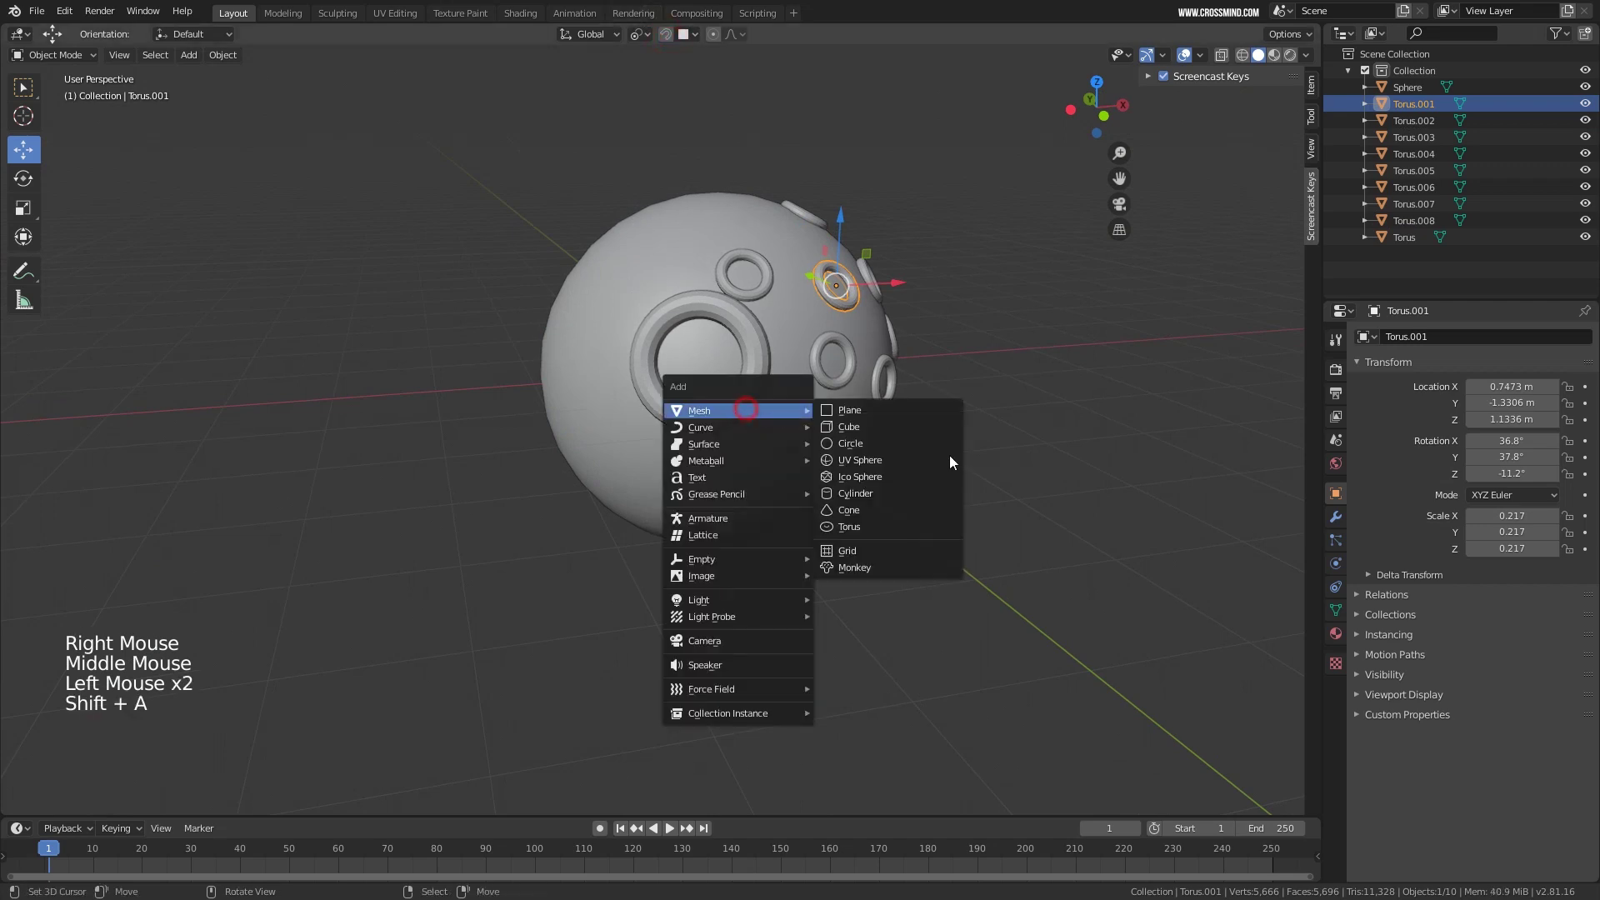
{"action": "left_click", "coordinate": [903, 530]}
{"action": "key", "text": "s"}
Try to align the new torus to the sphere by freely rotating and moving it, and delete it.
{"action": "key", "text": "r"}
{"action": "left_click", "coordinate": [829, 500]}
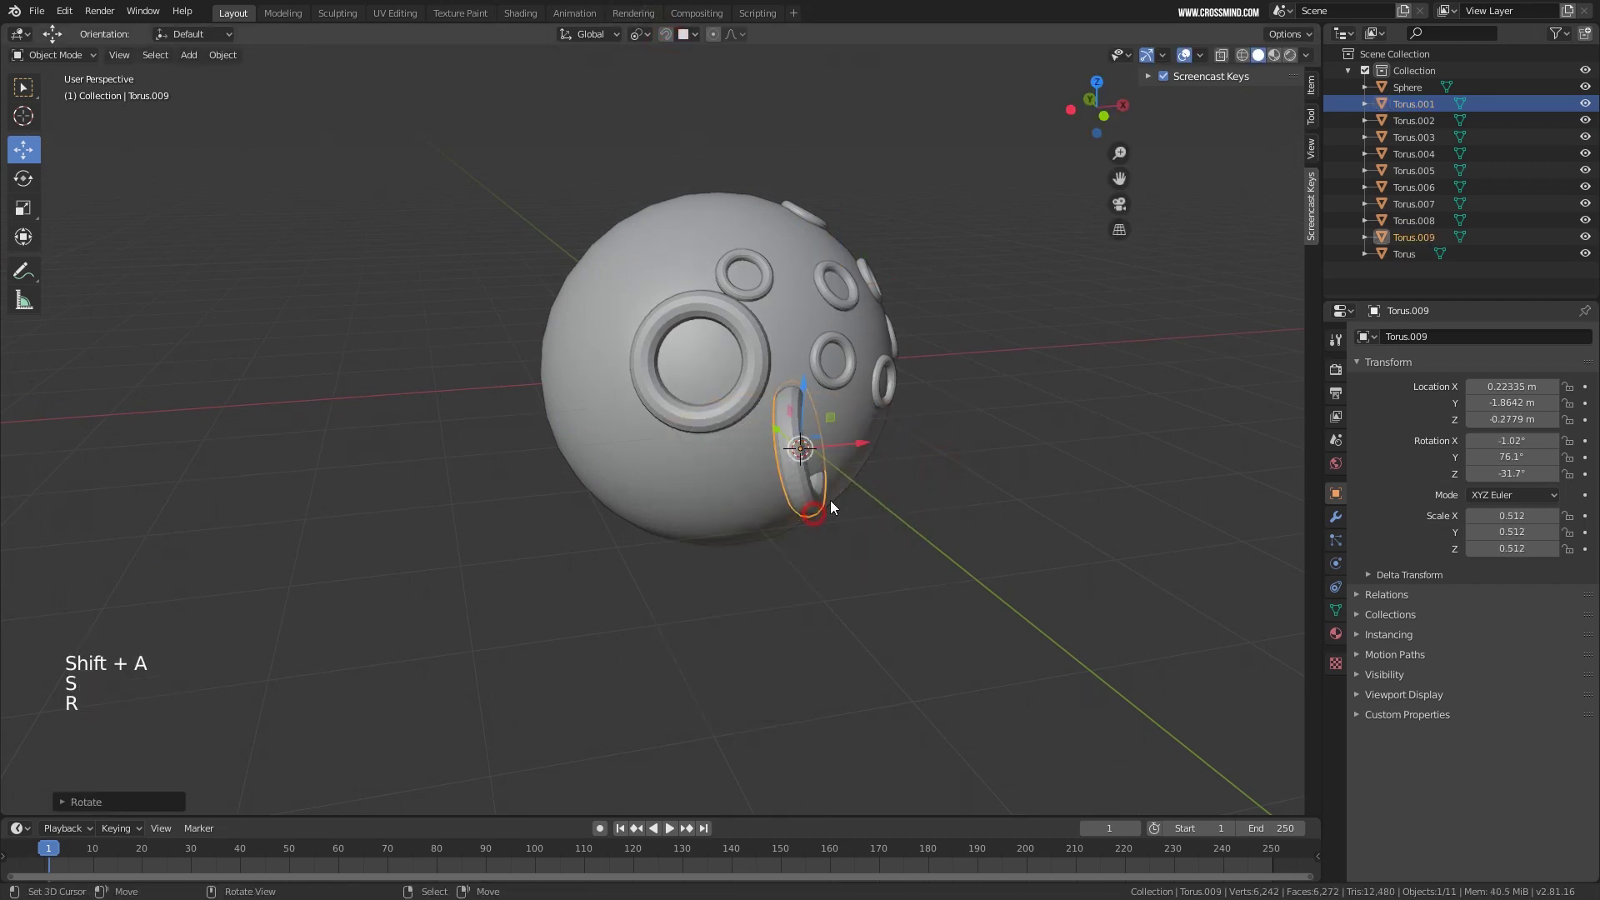
{"action": "middle_click_drag", "start_coordinate": [830, 500], "coordinate": [745, 324]}
{"action": "key", "text": "r"}
{"action": "key", "text": "r"}
{"action": "left_click", "coordinate": [904, 472]}
{"action": "key", "text": "g"}
{"action": "left_click", "coordinate": [816, 469]}
{"action": "key", "text": "Delete"}
Select a small torus on the sphere's upper front and turn snapping back on, showing its options.
{"action": "right_click", "coordinate": [758, 298]}
{"action": "right_click", "coordinate": [760, 301]}
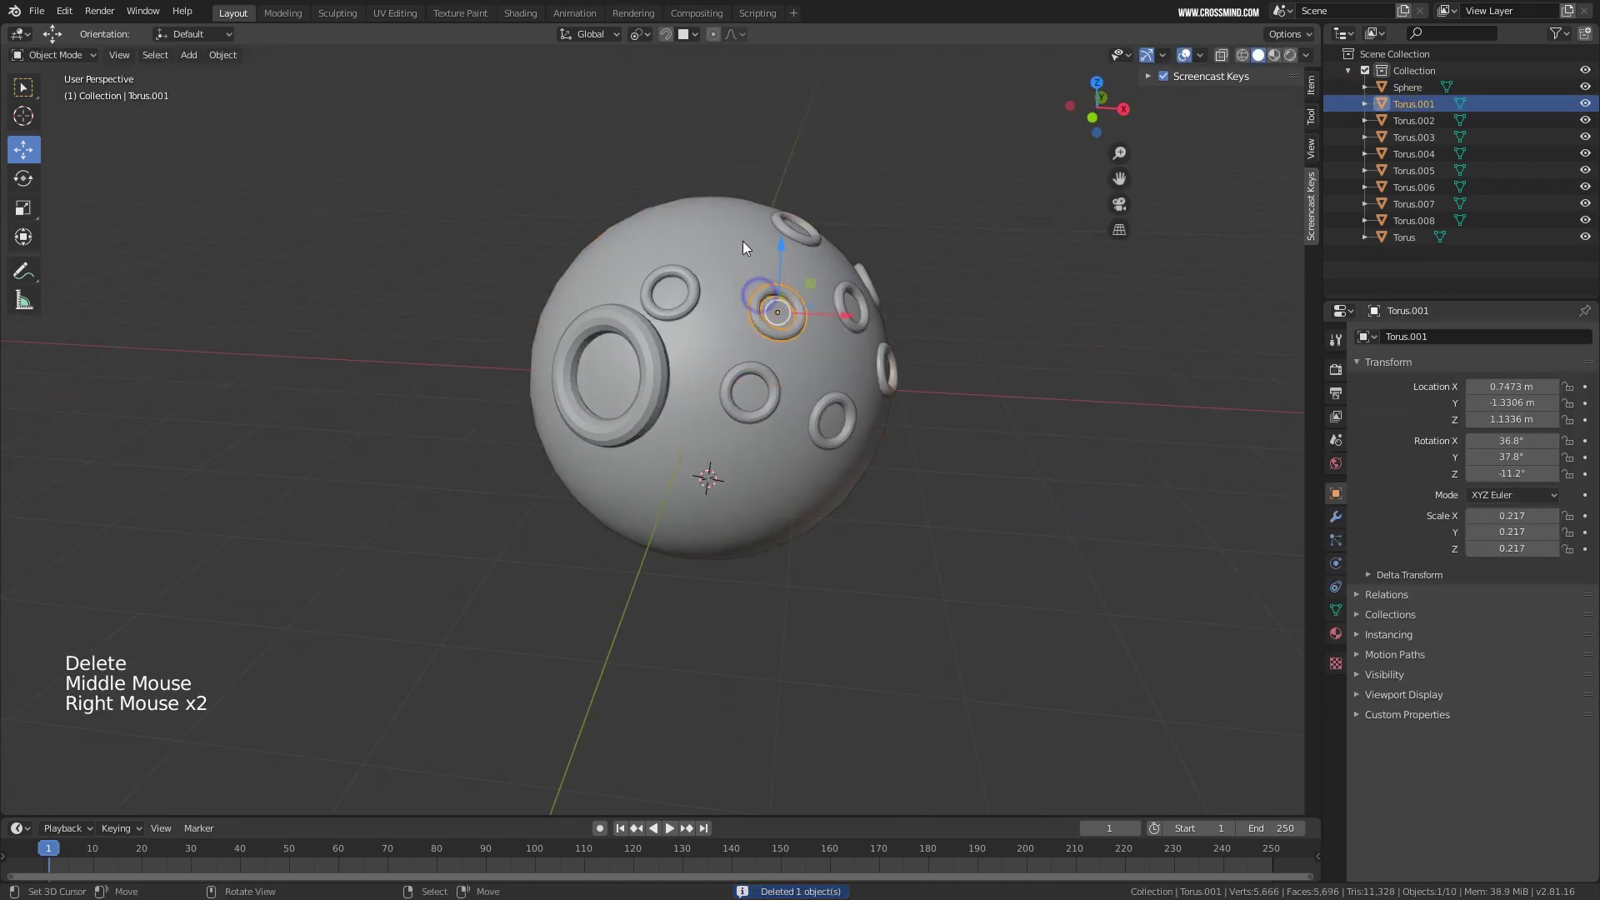
{"action": "left_click", "coordinate": [667, 33]}
{"action": "left_click", "coordinate": [695, 33]}
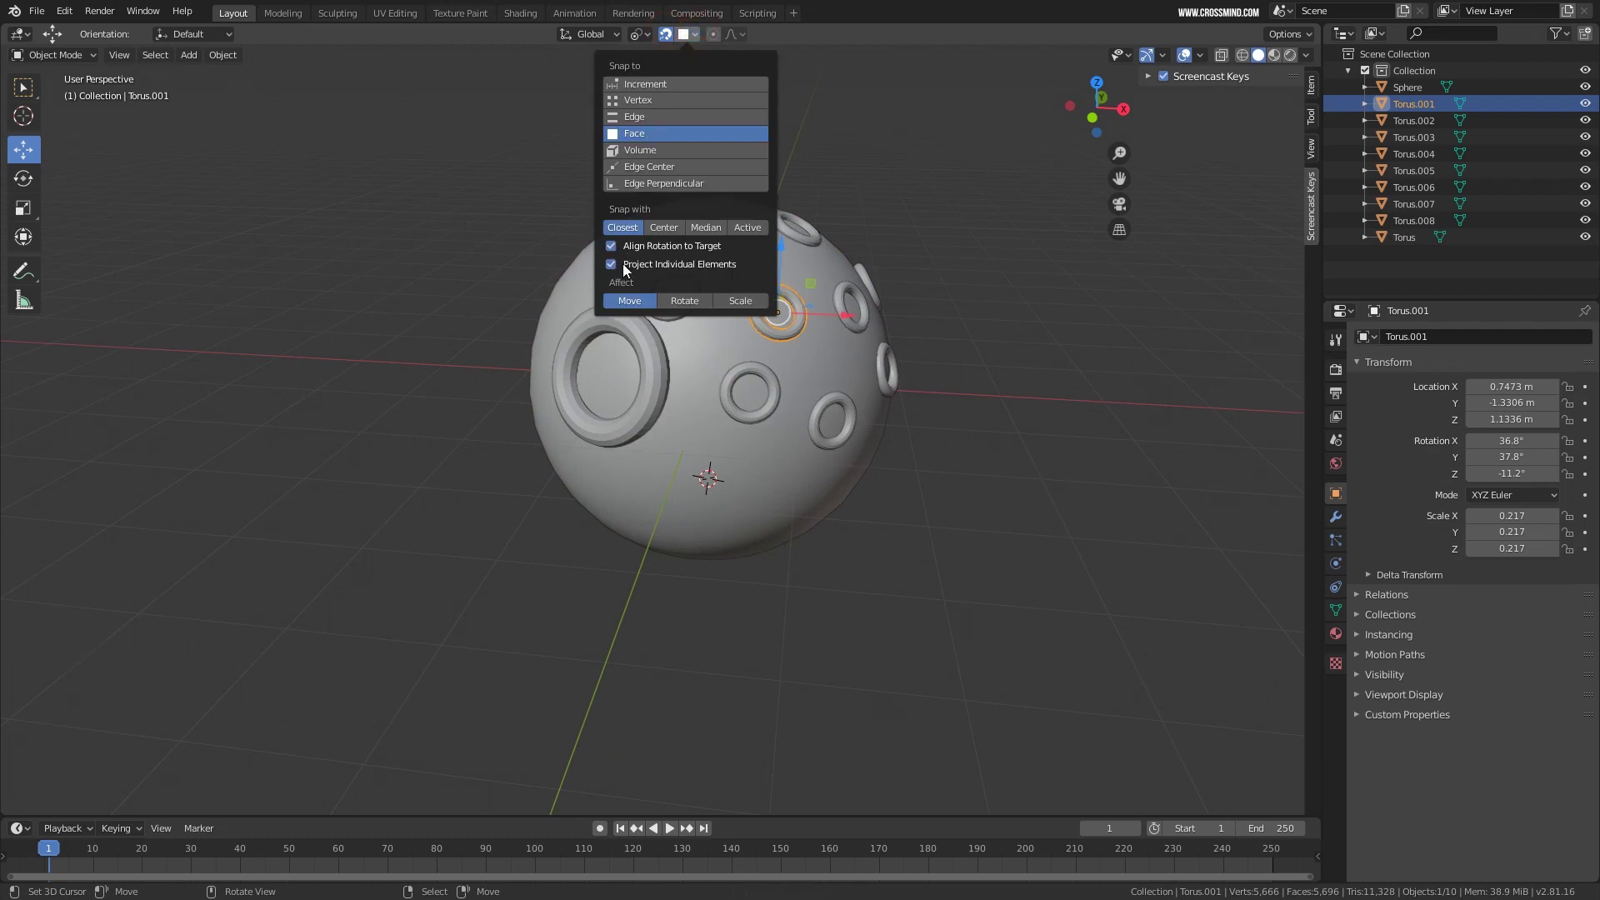
Duplicate the small torus near the top of the sphere and scale the copy to about 0.296.
{"action": "key", "text": "shift+d"}
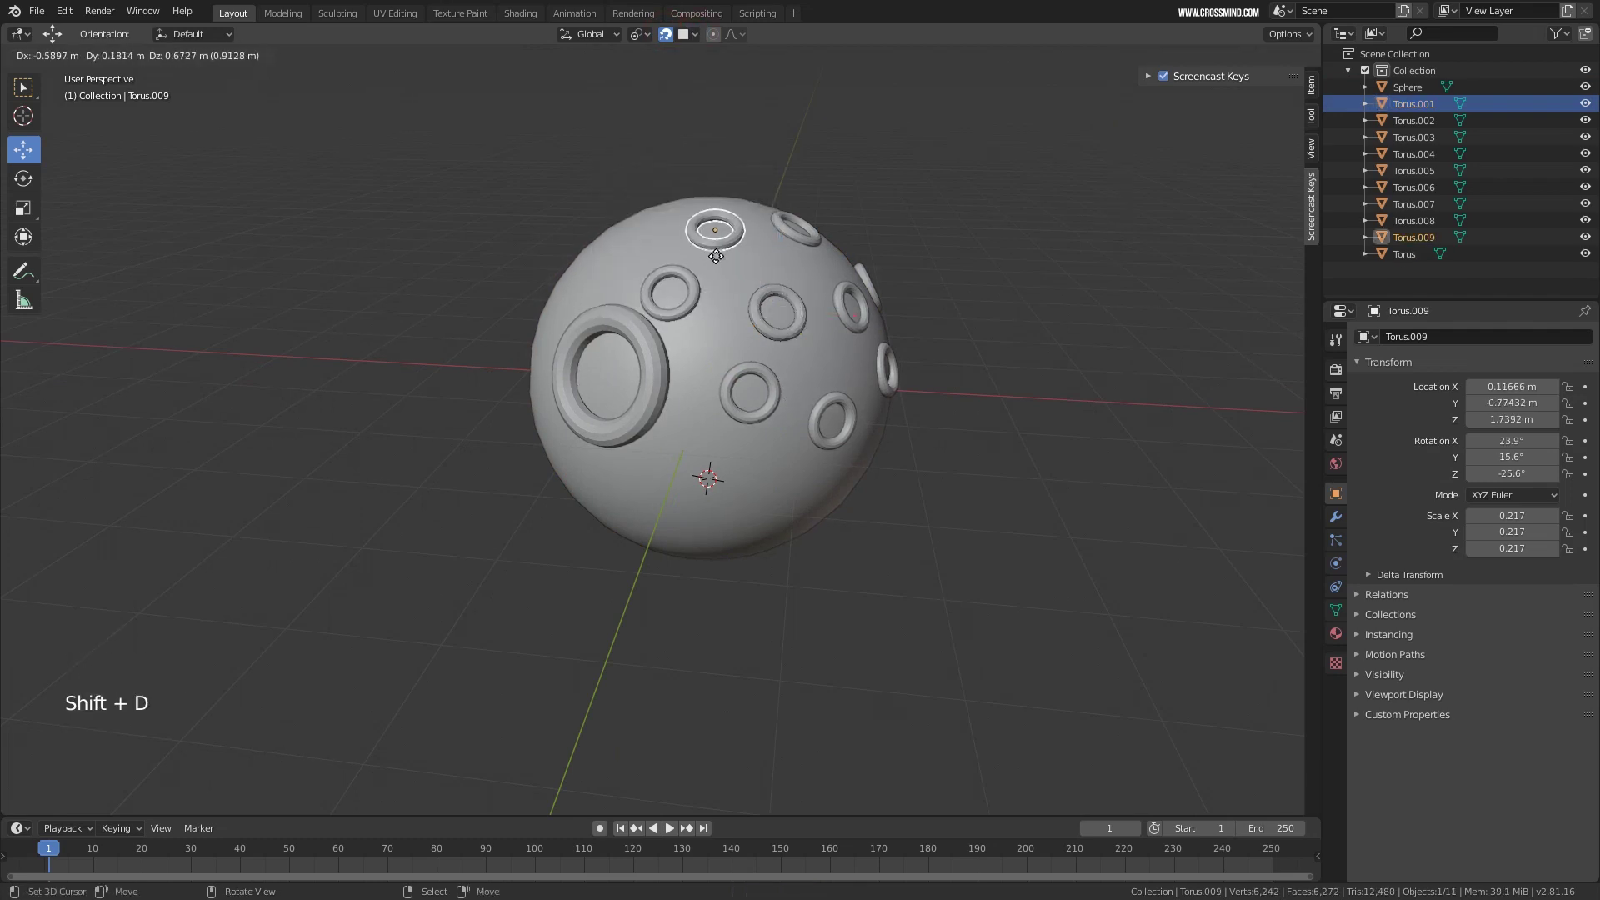
{"action": "middle_click_drag", "start_coordinate": [786, 382], "coordinate": [775, 286]}
{"action": "key", "text": "s"}
{"action": "left_click", "coordinate": [775, 286]}
Place two more torus duplicates on the sphere's bare left side, resizing the first before copying it again.
{"action": "key", "text": "shift+d"}
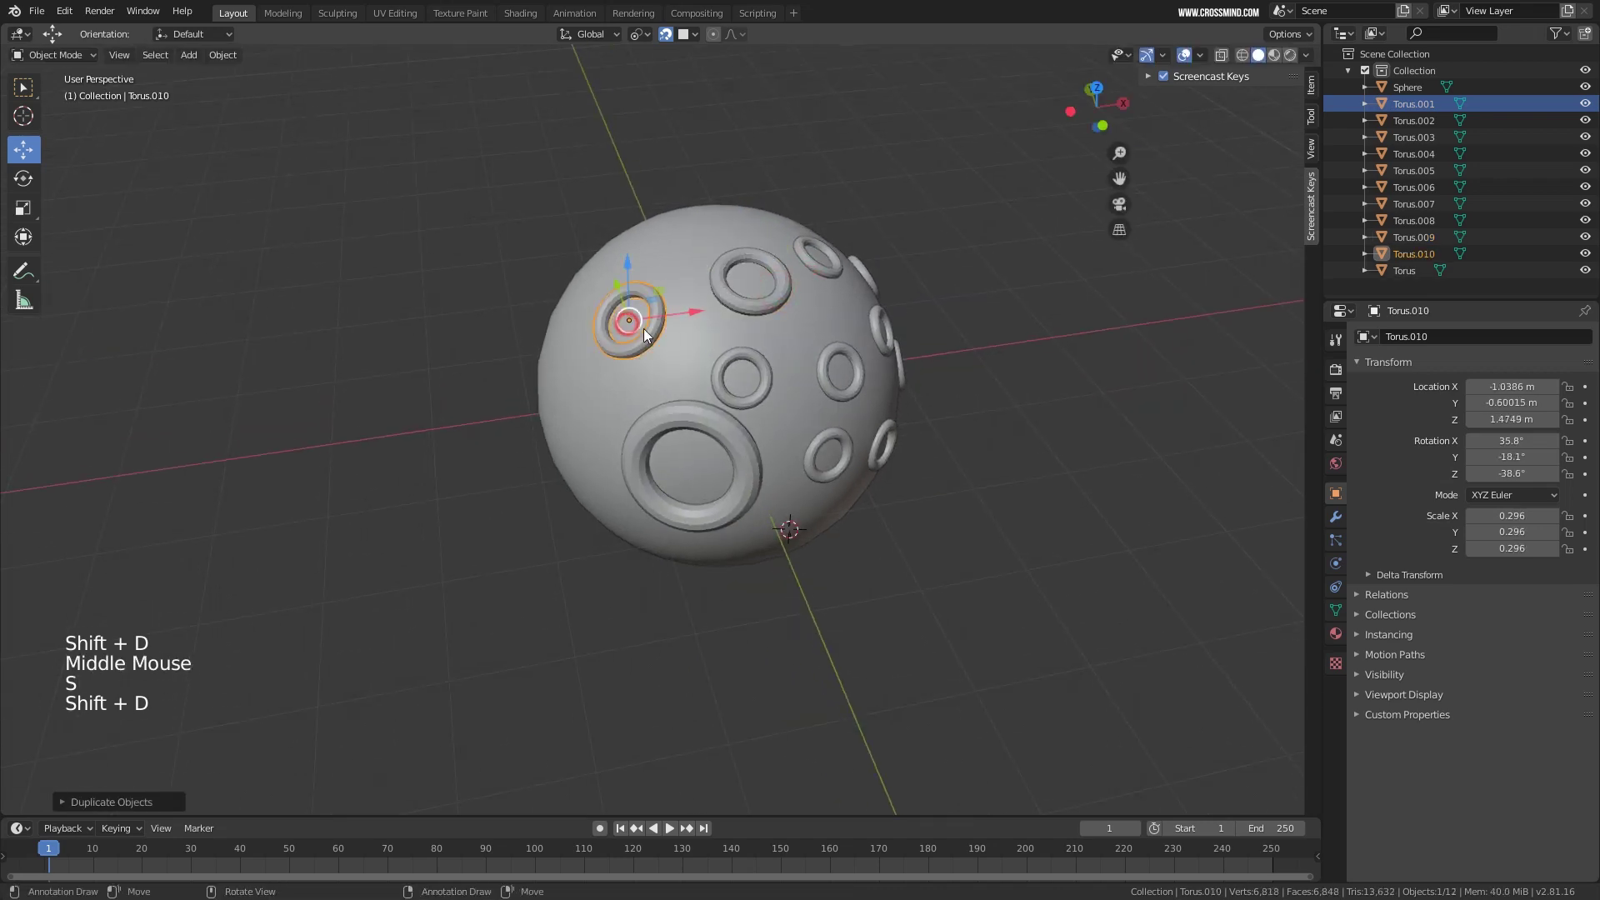
{"action": "left_click", "coordinate": [643, 329]}
{"action": "key", "text": "s"}
{"action": "left_click", "coordinate": [650, 333]}
{"action": "key", "text": "shift+d"}
{"action": "left_click", "coordinate": [557, 448]}
{"action": "middle_click_drag", "start_coordinate": [643, 417], "coordinate": [713, 383]}
{"action": "scroll", "coordinate": [713, 383], "scroll_direction": "down", "scroll_amount": 1}
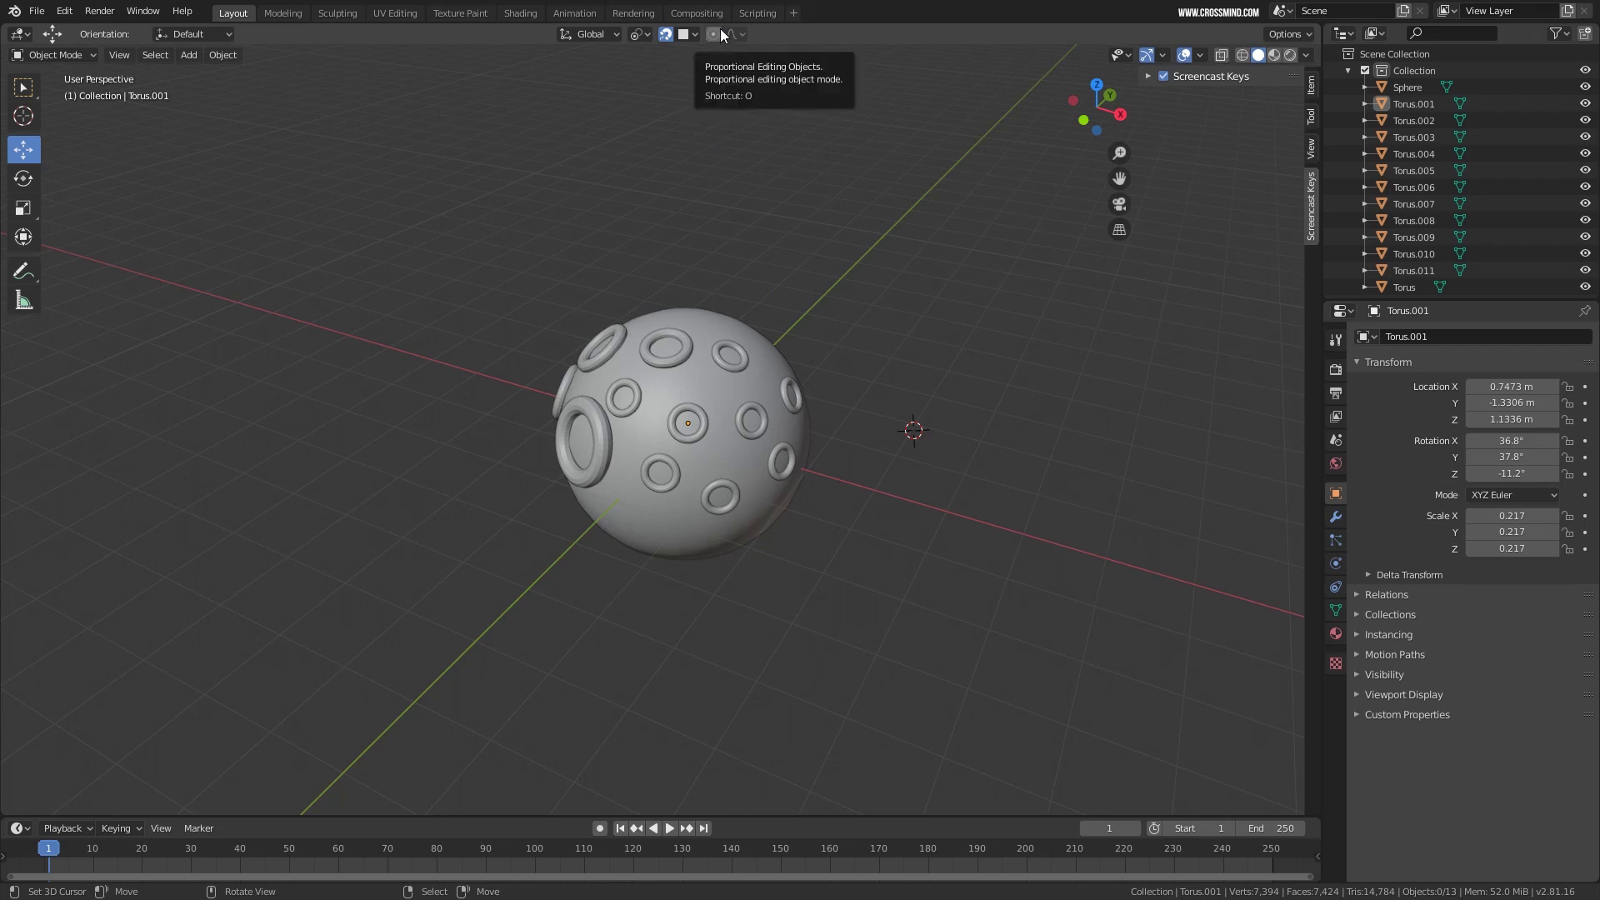
Box-select the sphere and all its tori and try moving them together.
{"action": "right_click", "coordinate": [729, 360]}
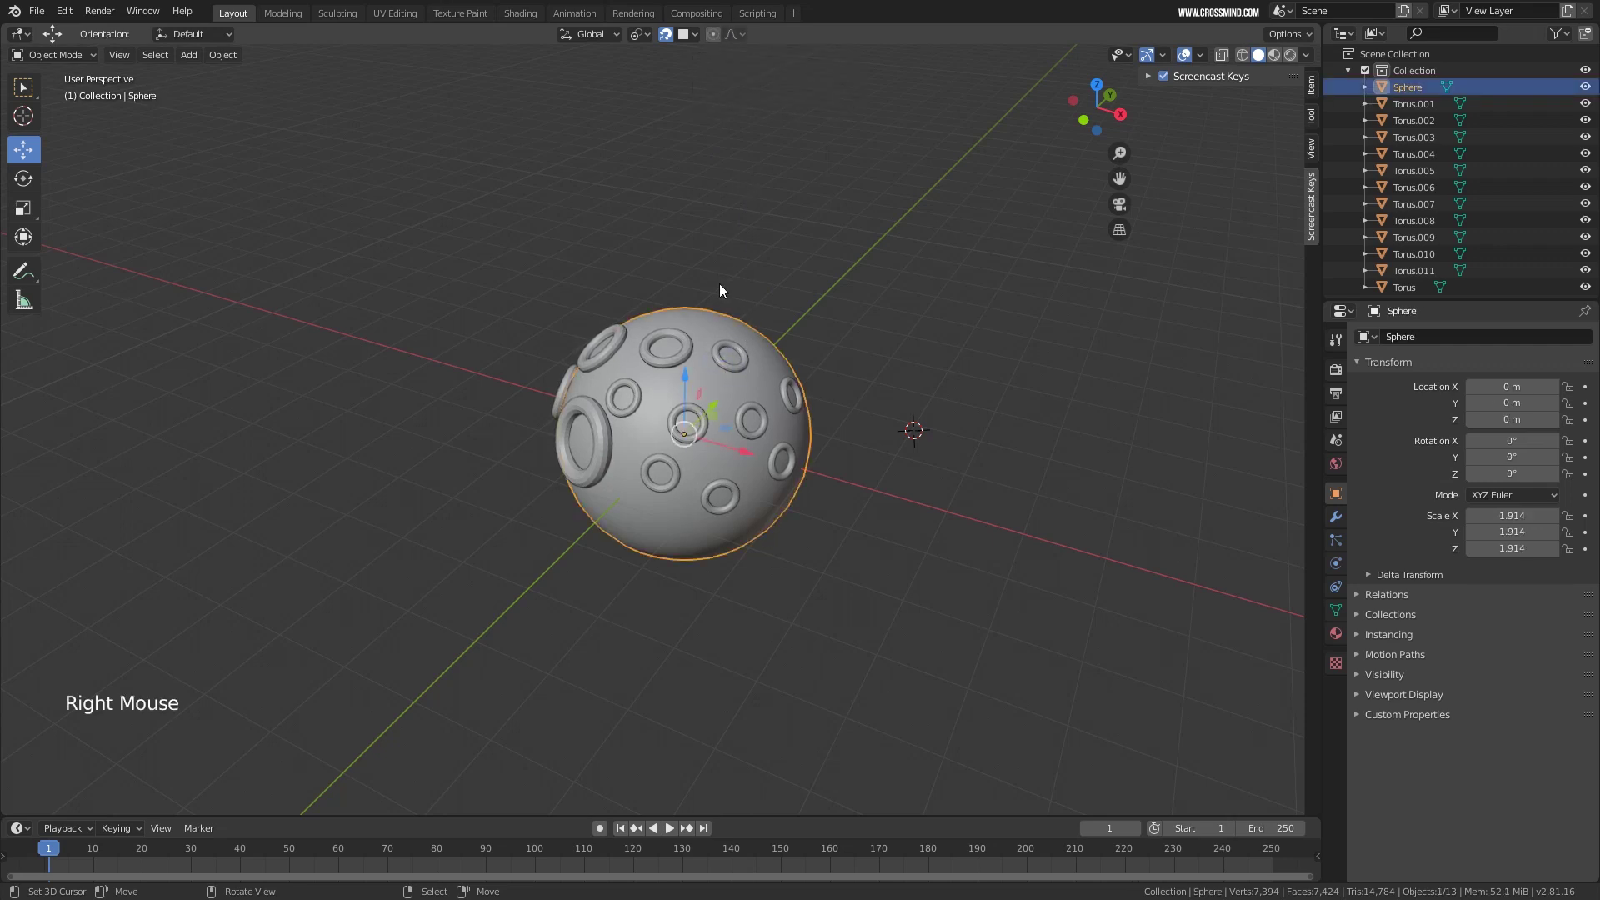
{"action": "middle_click_drag", "start_coordinate": [730, 387], "coordinate": [729, 403]}
{"action": "right_click", "coordinate": [732, 342]}
{"action": "key", "text": "b"}
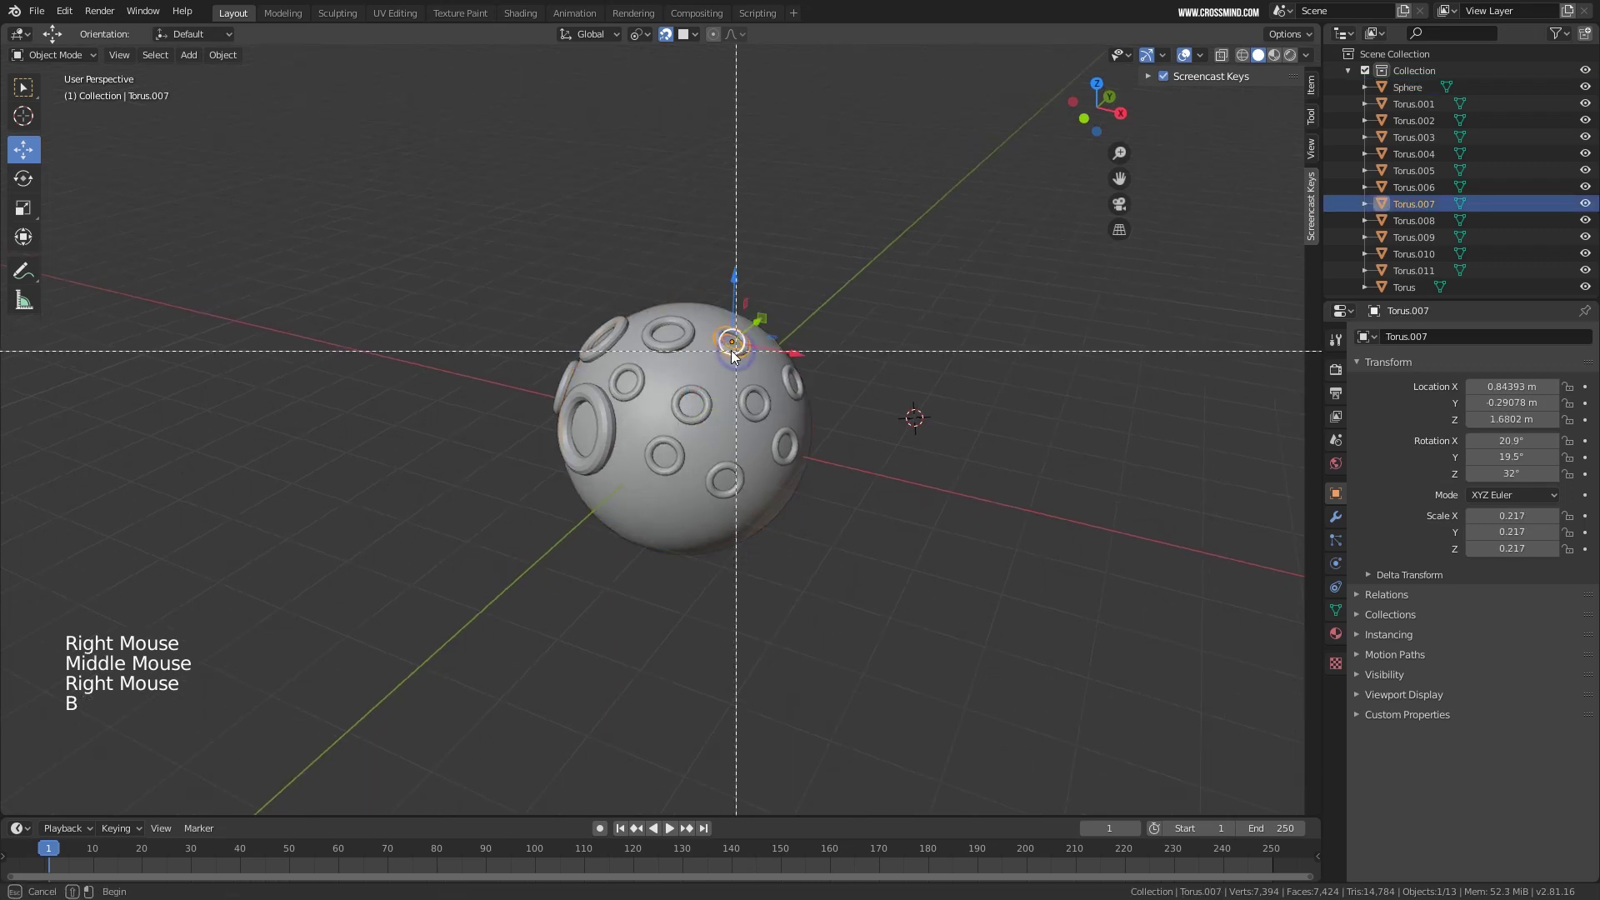
{"action": "left_click_drag", "start_coordinate": [468, 295], "coordinate": [846, 548]}
{"action": "key", "text": "g"}
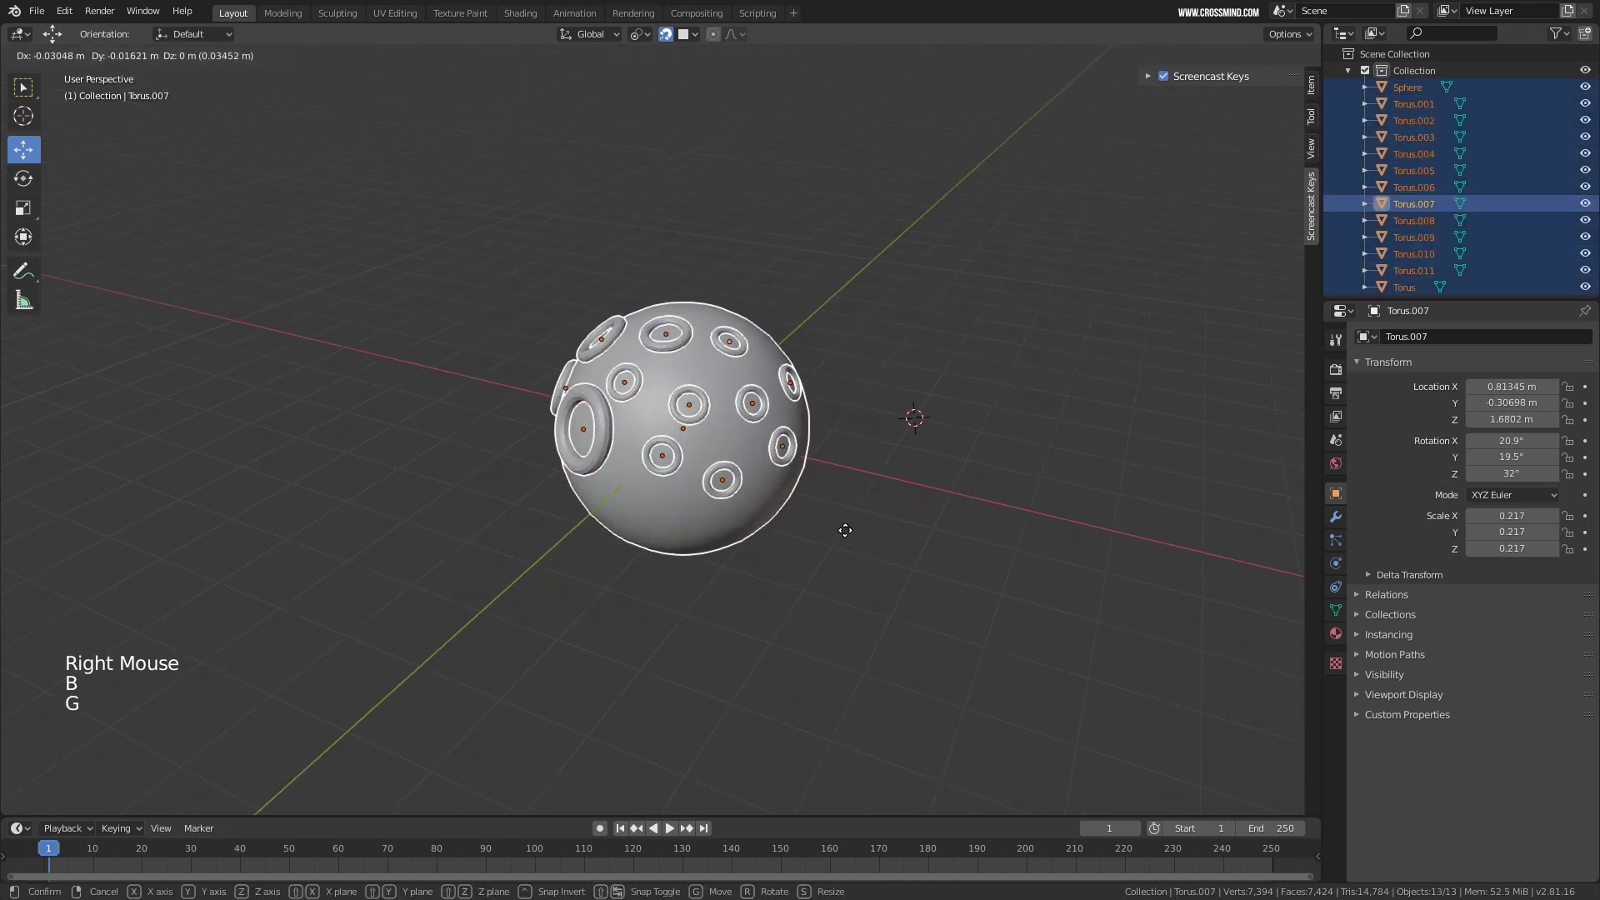
{"action": "right_click", "coordinate": [847, 526]}
Open the Object Types Visibility options to view the list of object types.
{"action": "middle_click_drag", "start_coordinate": [804, 345], "coordinate": [807, 347]}
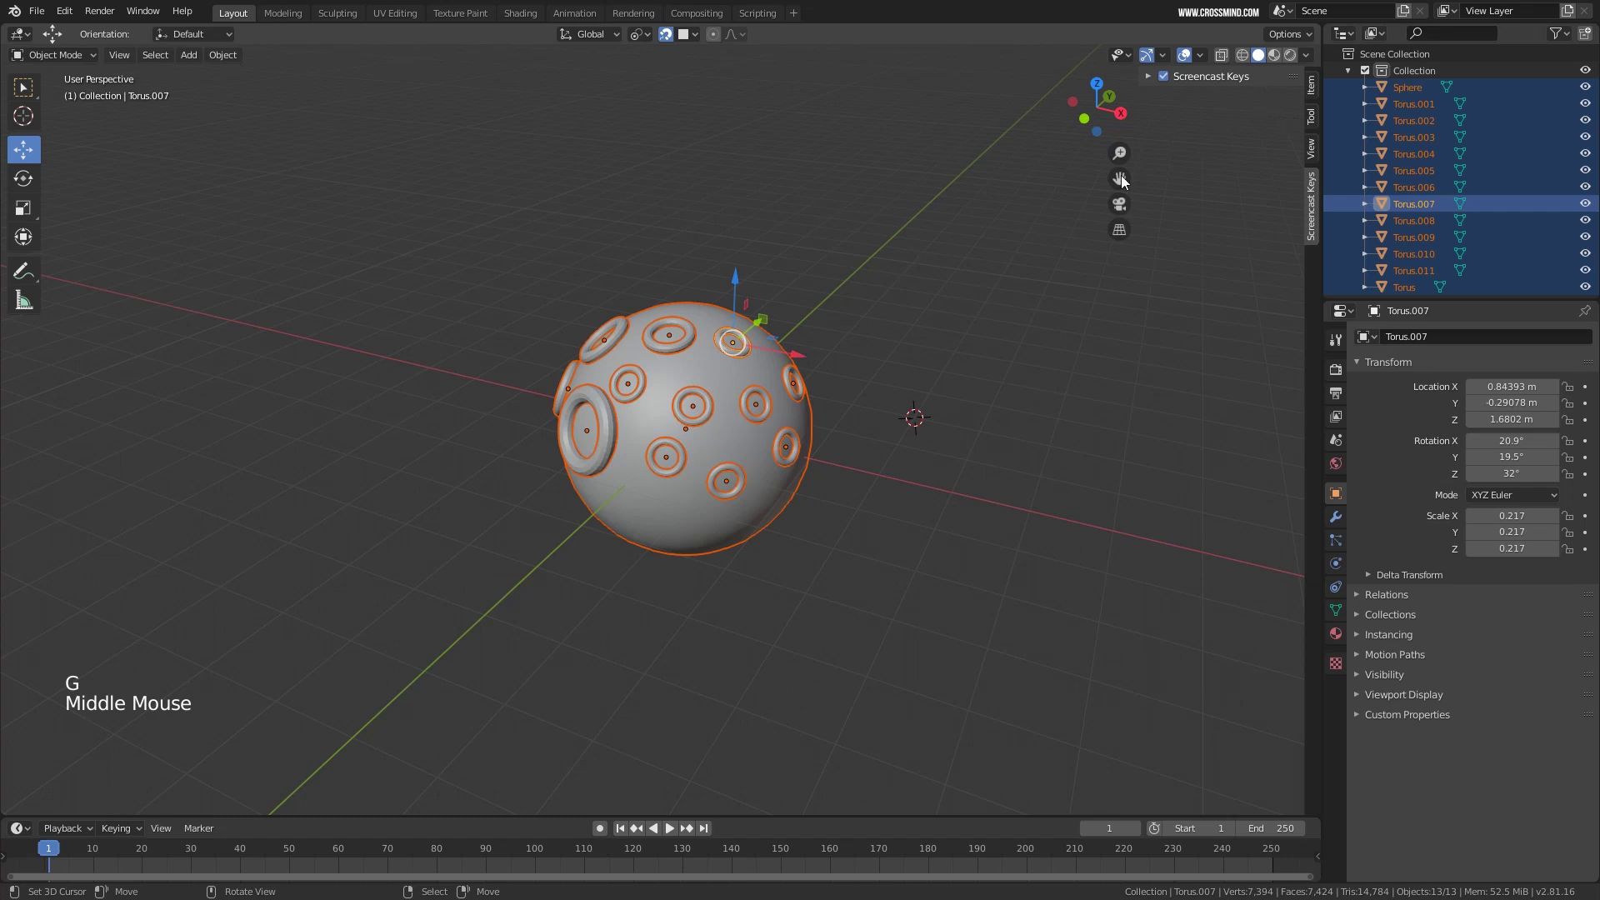
{"action": "middle_click_drag", "start_coordinate": [858, 293], "coordinate": [856, 302]}
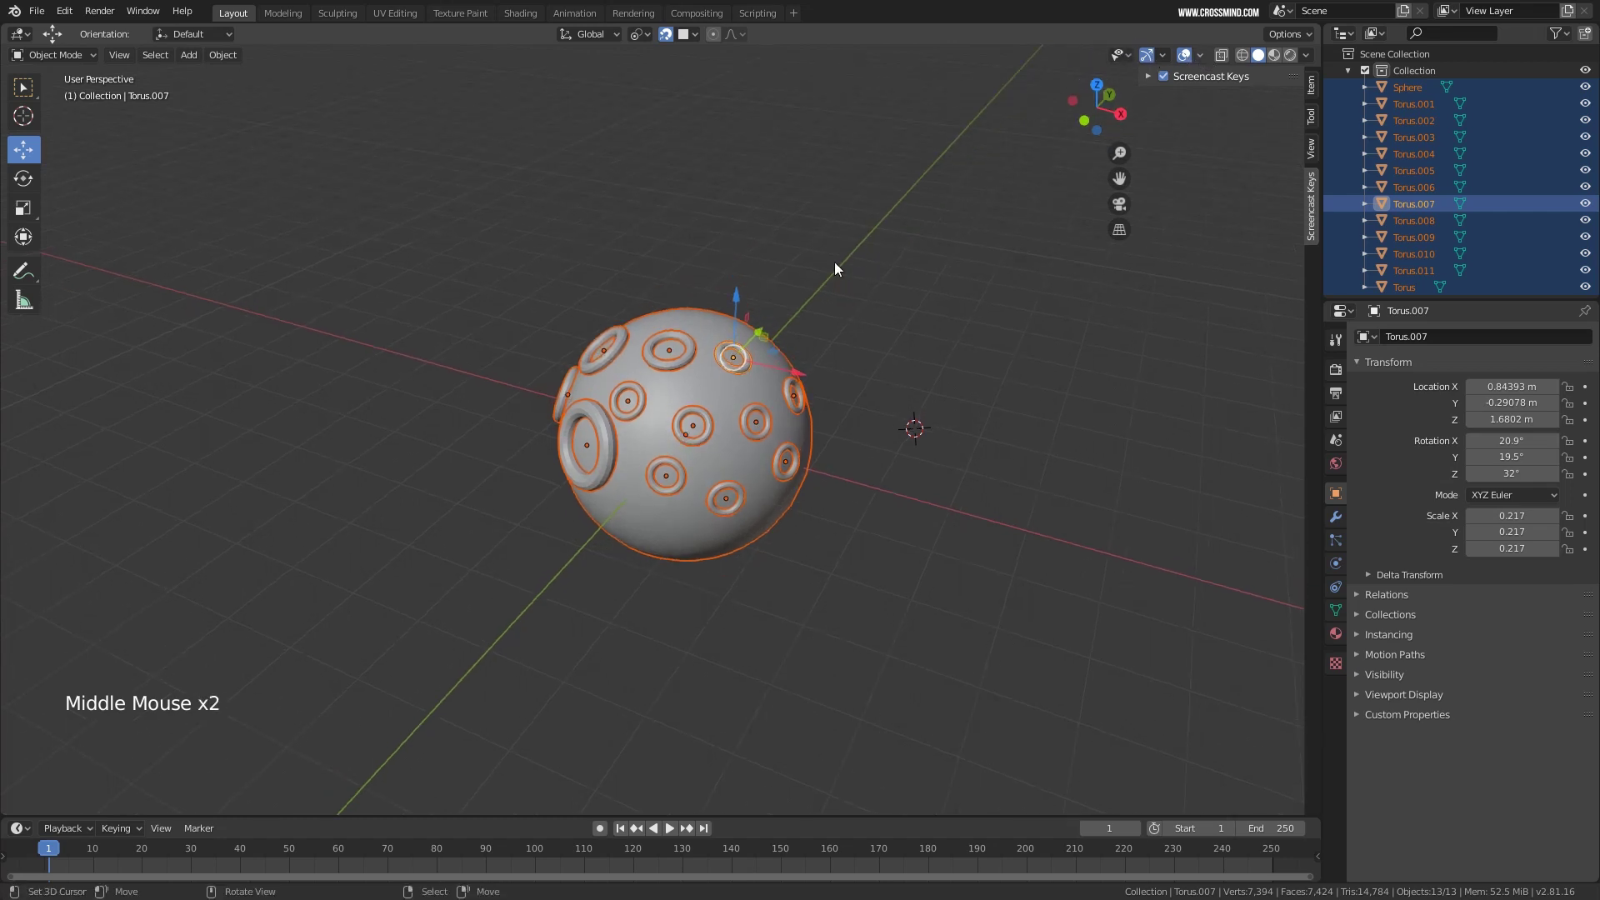
{"action": "scroll", "coordinate": [836, 267], "scroll_direction": "up", "scroll_amount": 2}
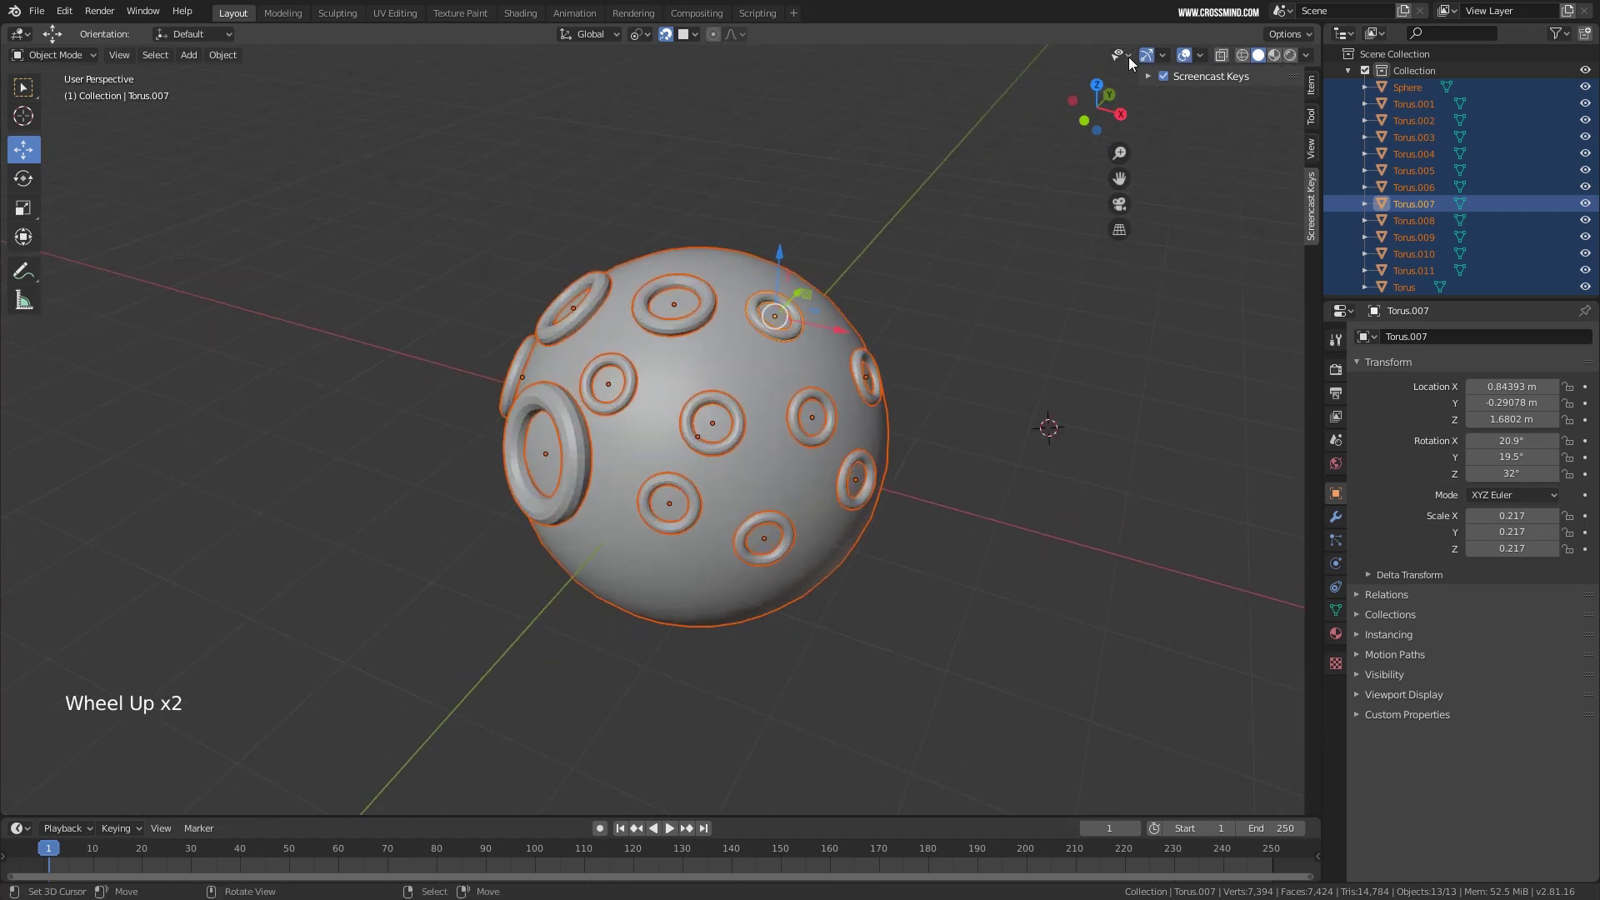
{"action": "left_click", "coordinate": [1128, 57]}
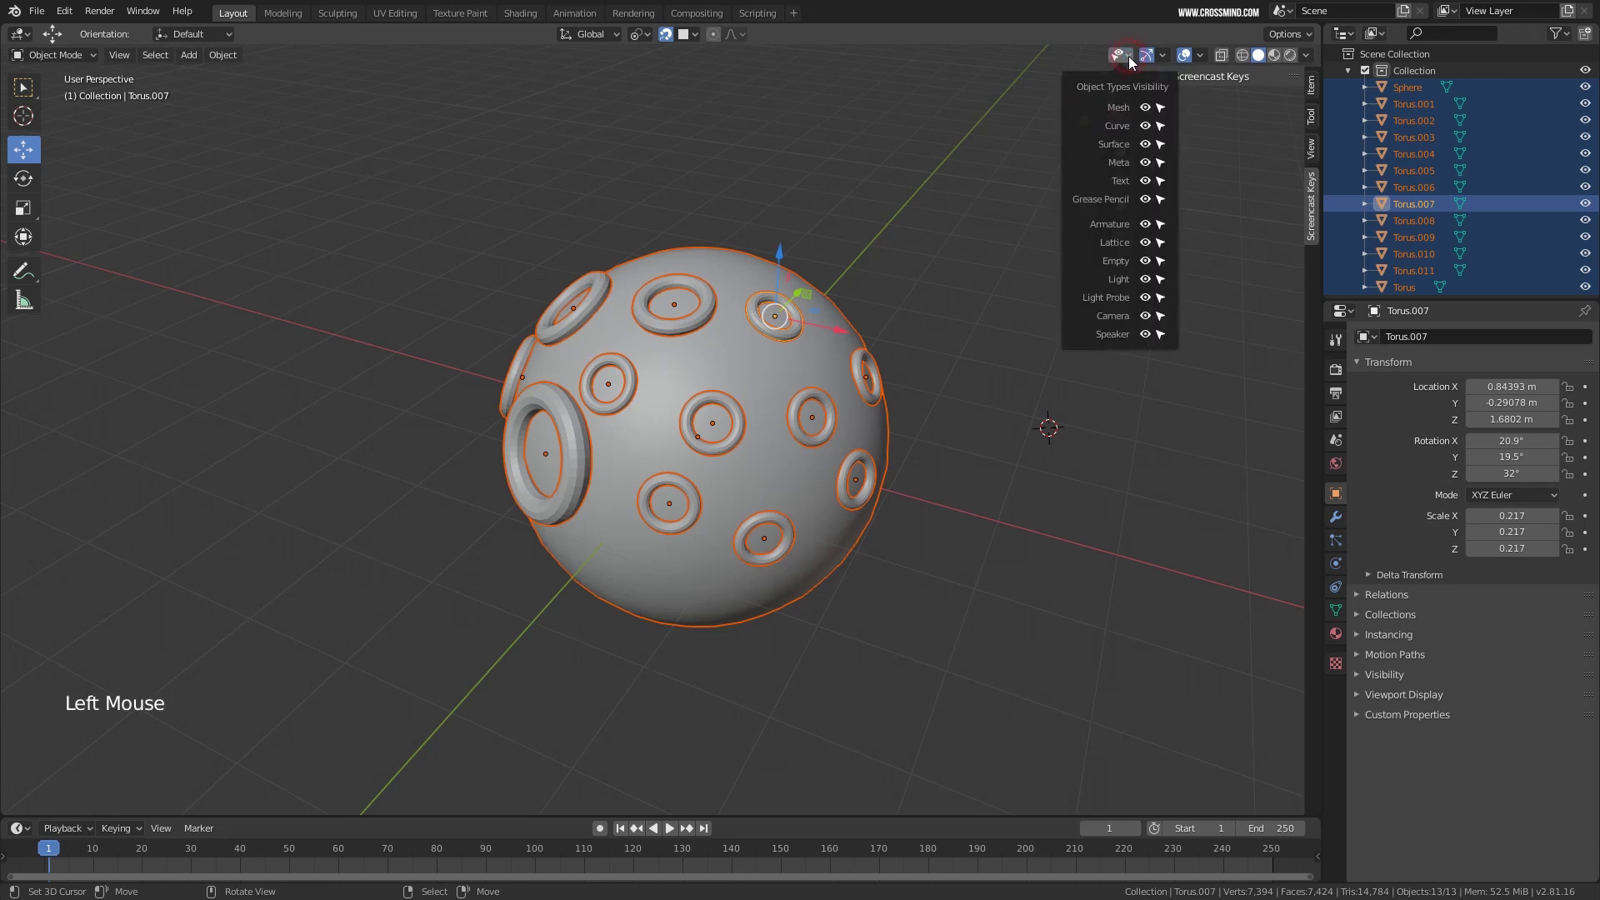
Add a camera and move it beside the sphere to about X -3.23, Y -2.81, Z 0.18 m.
{"action": "middle_click_drag", "start_coordinate": [937, 374], "coordinate": [825, 366], "text": "shift"}
{"action": "key", "text": "shift+a"}
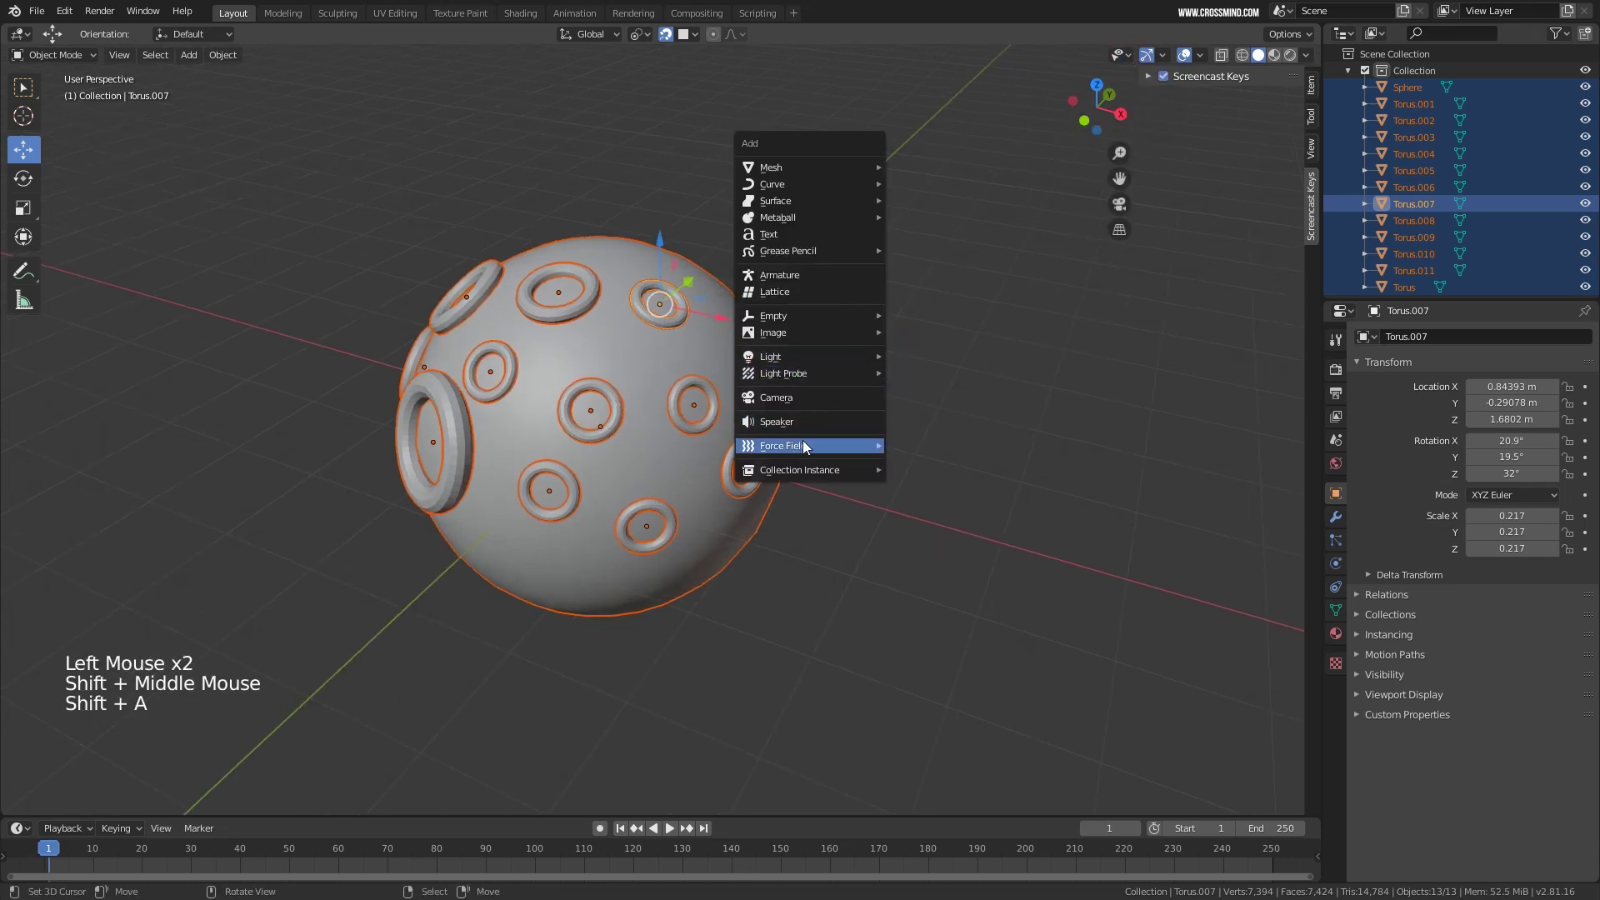
{"action": "left_click", "coordinate": [824, 398]}
{"action": "key", "text": "g"}
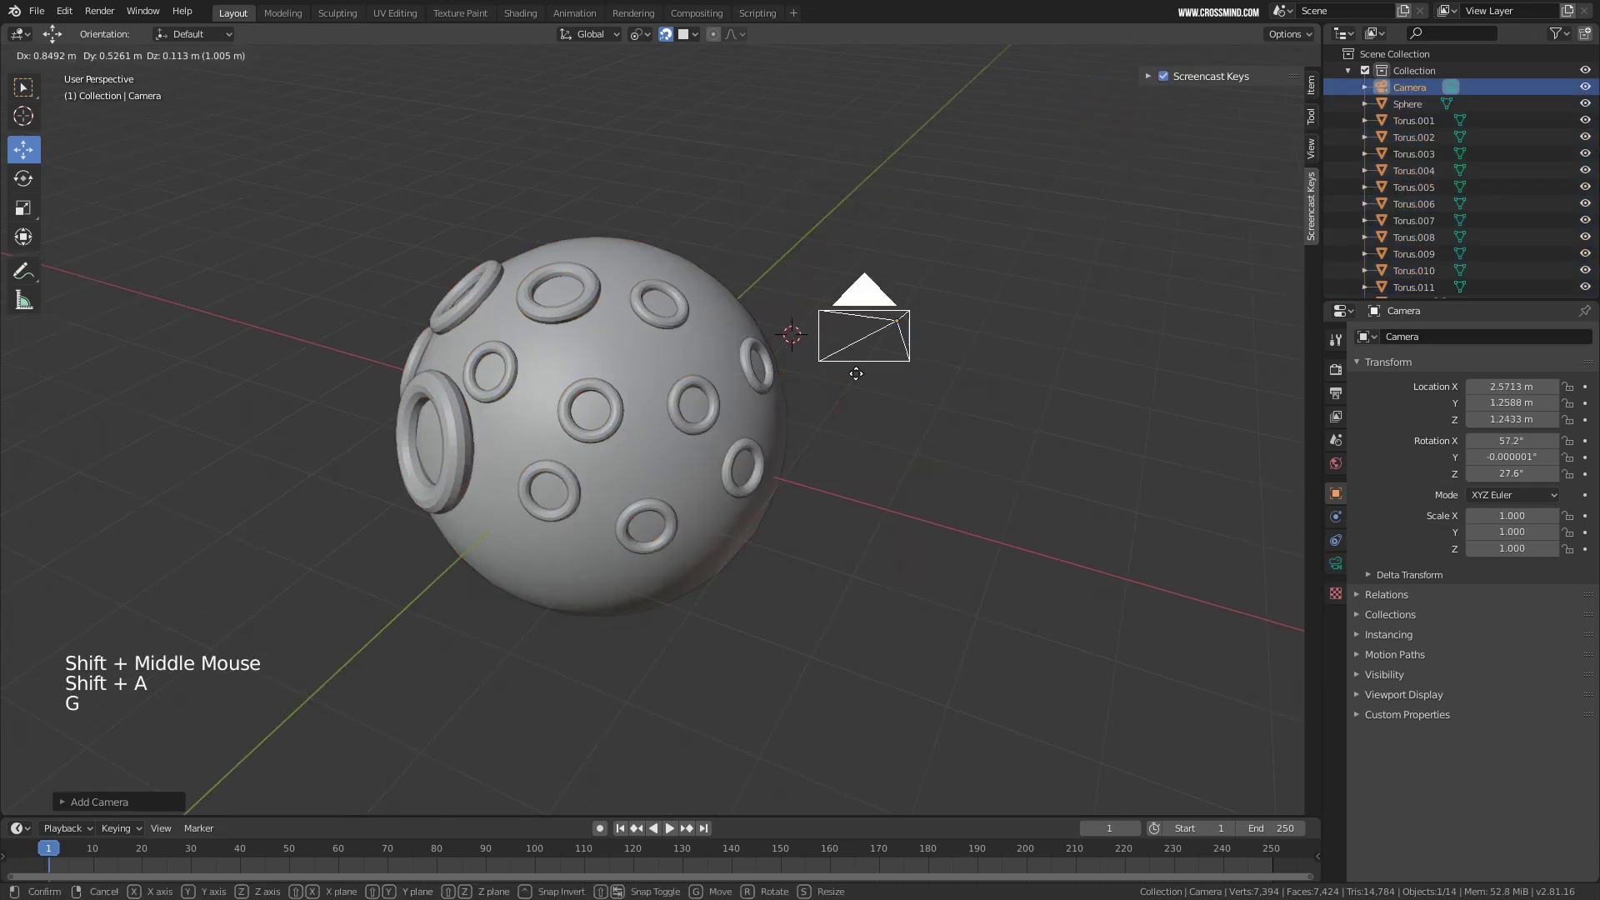
{"action": "left_click", "coordinate": [1067, 565]}
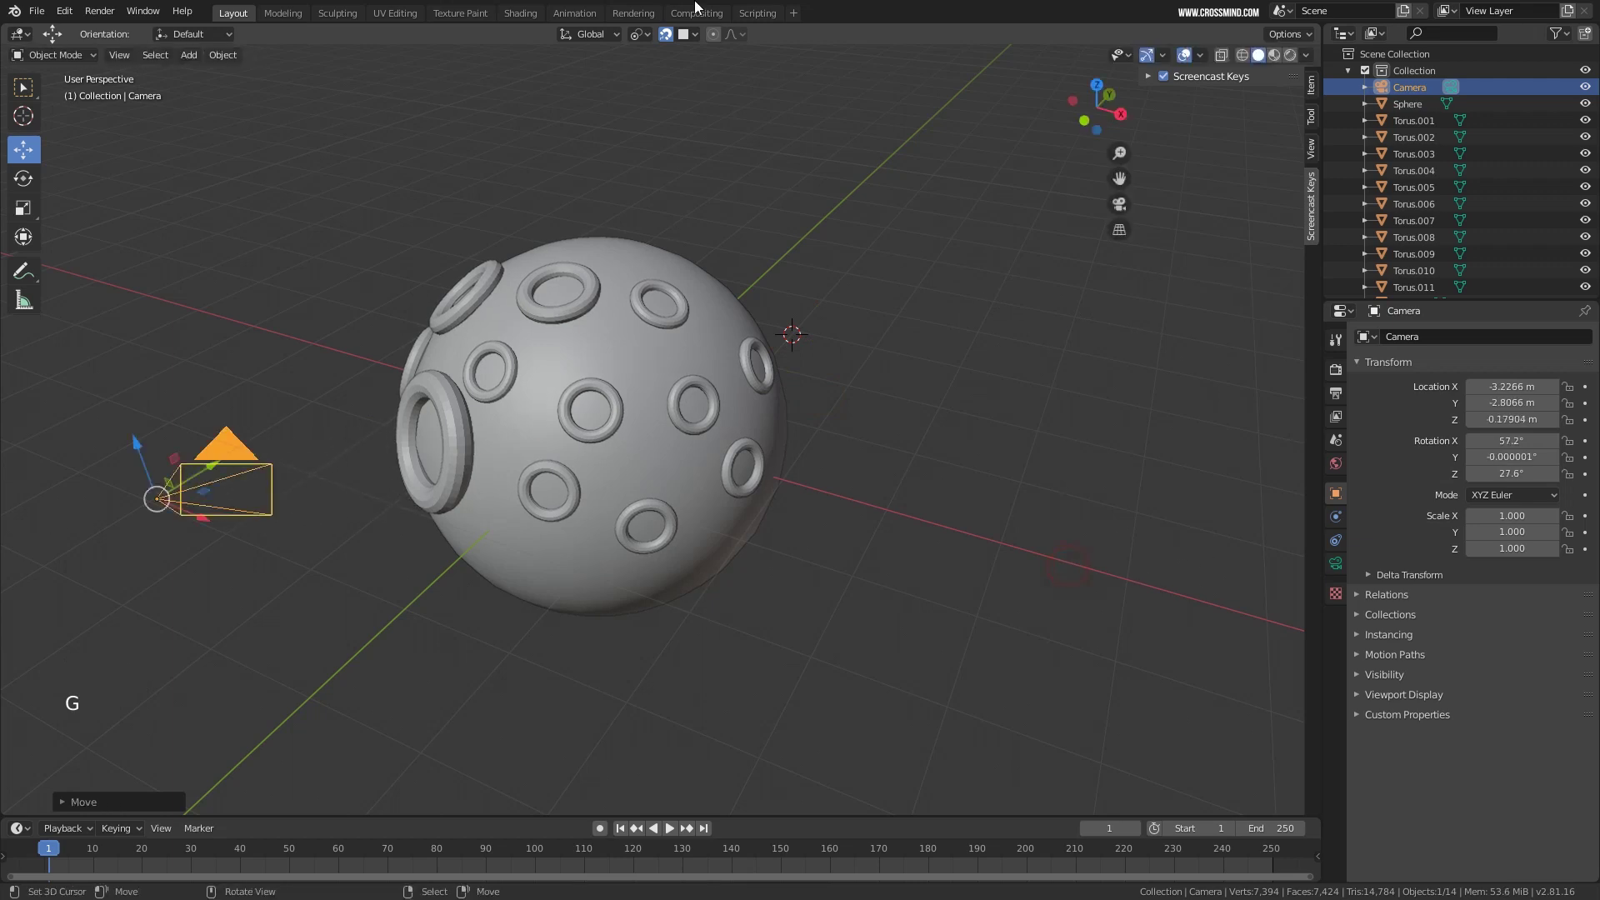
Turn off snapping, add a point light, and move it to about X 2.48, Y 1.33, Z 1.41 m.
{"action": "left_click", "coordinate": [664, 37]}
{"action": "scroll", "coordinate": [738, 272], "scroll_direction": "down", "scroll_amount": 1}
{"action": "middle_click_drag", "start_coordinate": [737, 271], "coordinate": [755, 275], "text": "shift"}
{"action": "key", "text": "shift+a"}
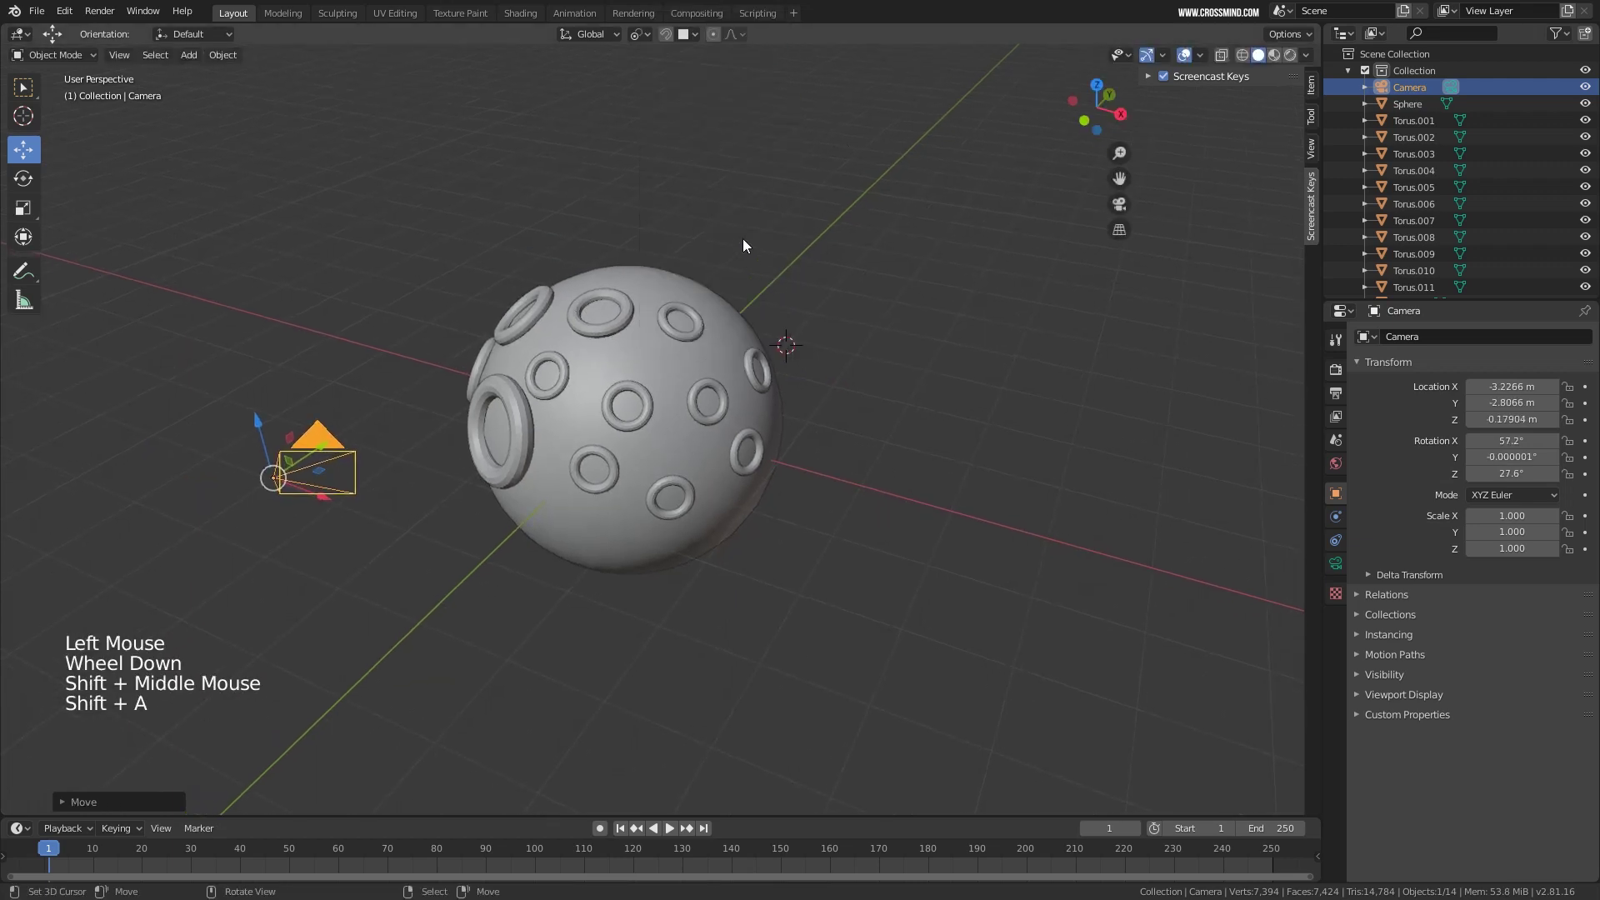
{"action": "key", "text": "shift+a"}
{"action": "mouse_move", "coordinate": [825, 234]}
{"action": "left_click", "coordinate": [932, 230]}
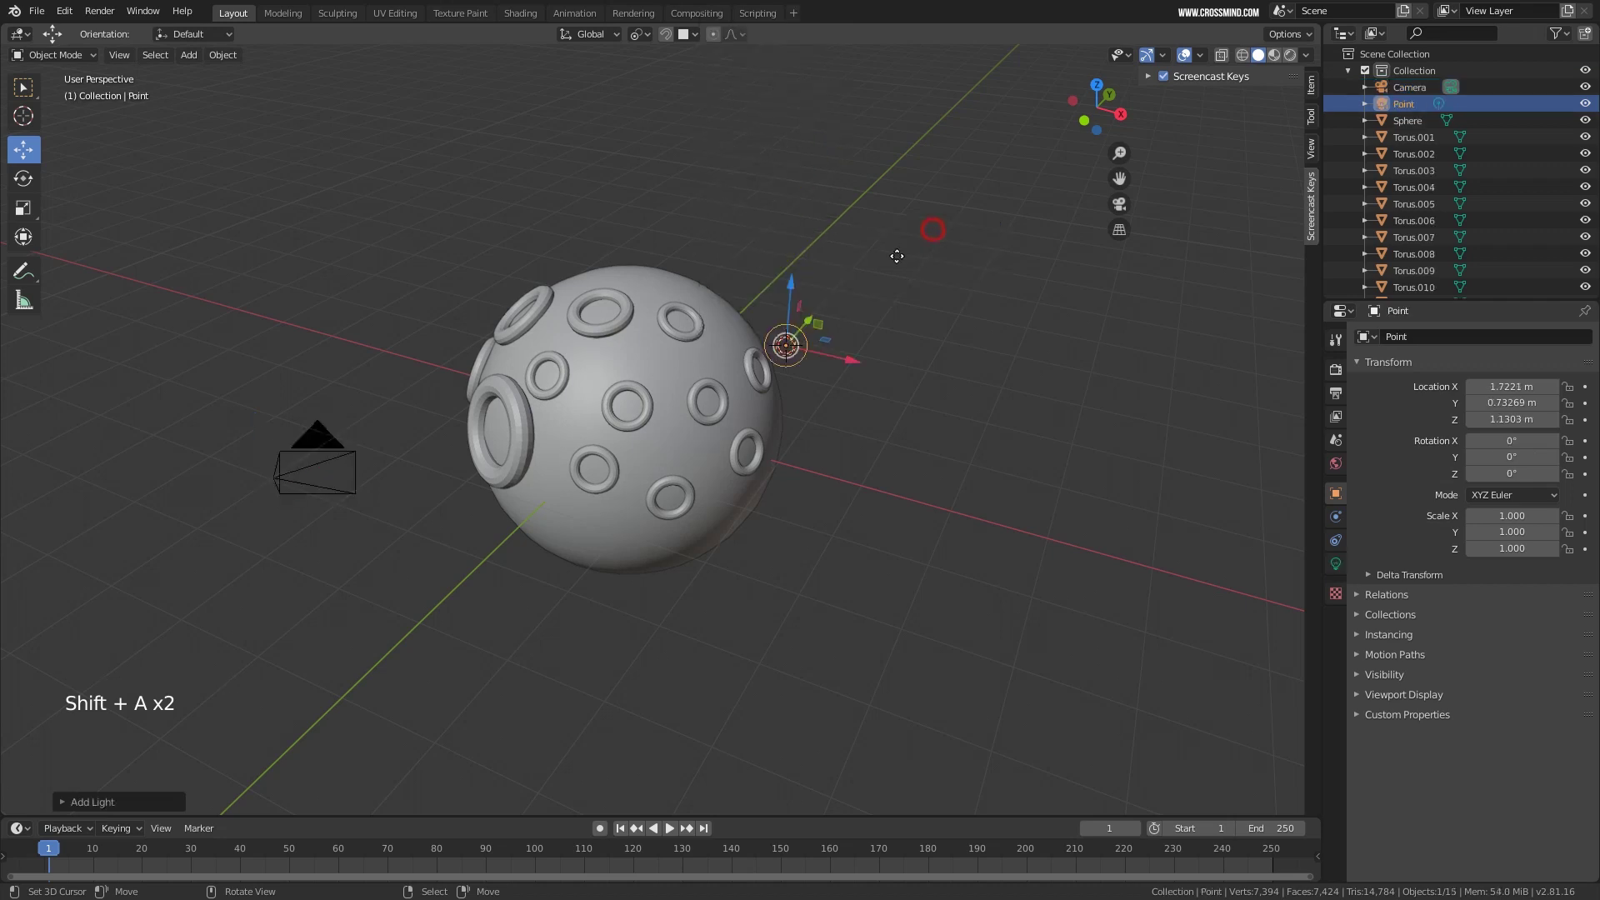
{"action": "key", "text": "g"}
{"action": "left_click", "coordinate": [999, 220]}
Duplicate the point light twice, to about X 3.55, Y 0.81, Z -0.08 m and X 0.38, Y 1.22, Z 2.76 m.
{"action": "key", "text": "shift+d"}
{"action": "left_click", "coordinate": [944, 469]}
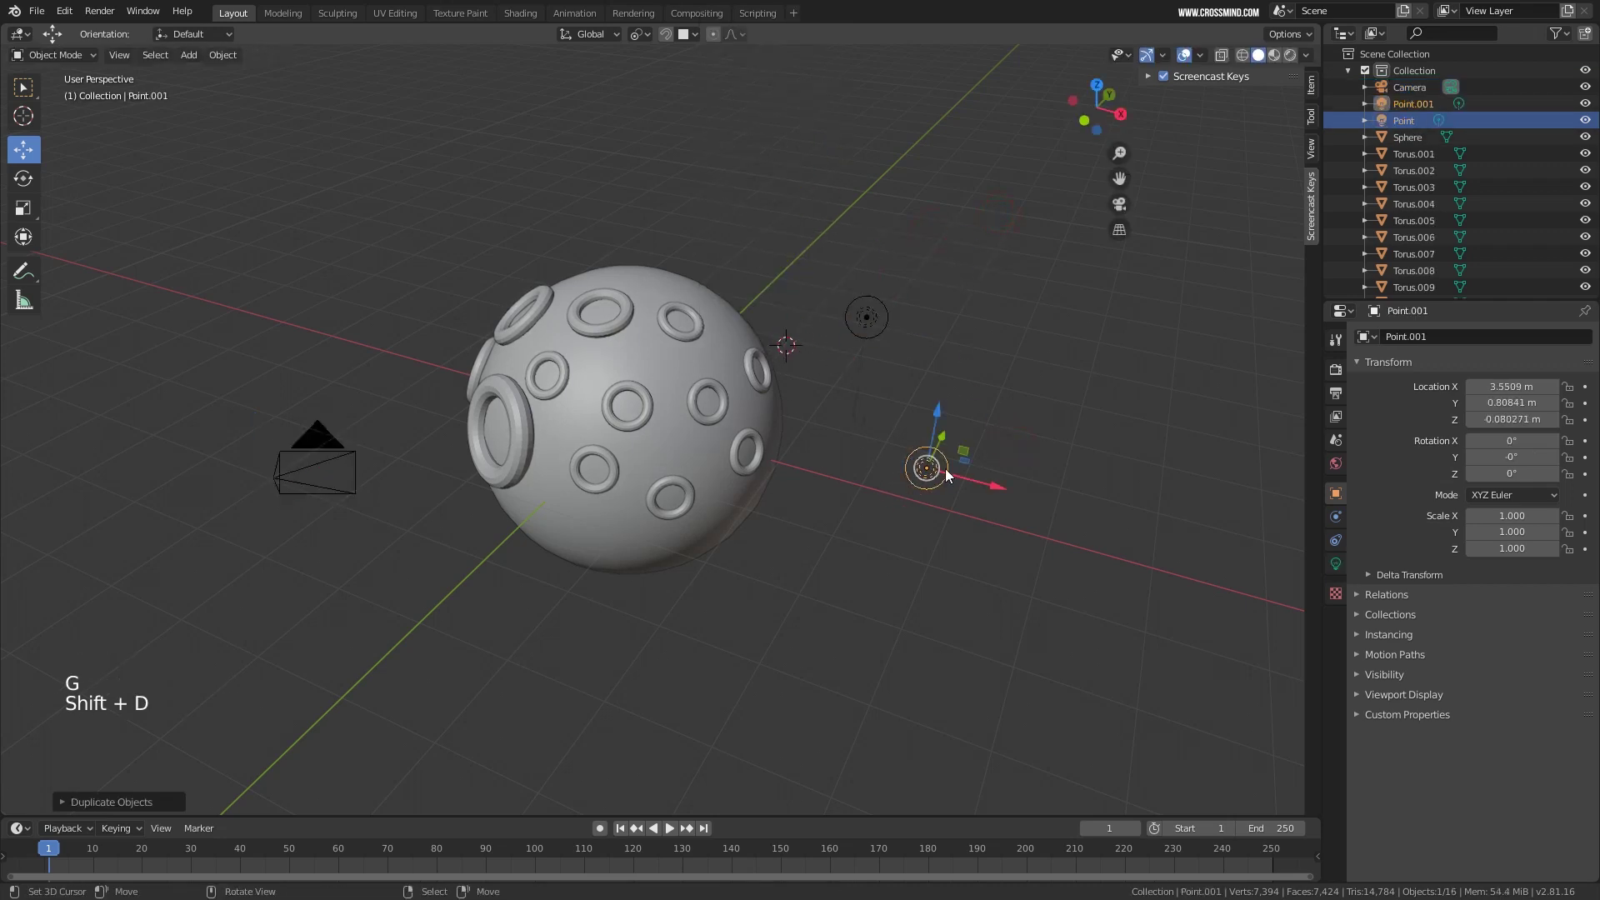
{"action": "key", "text": "shift+d"}
{"action": "left_click", "coordinate": [768, 267]}
Add a force field and move it to the upper left of the sphere.
{"action": "key", "text": "shift+a"}
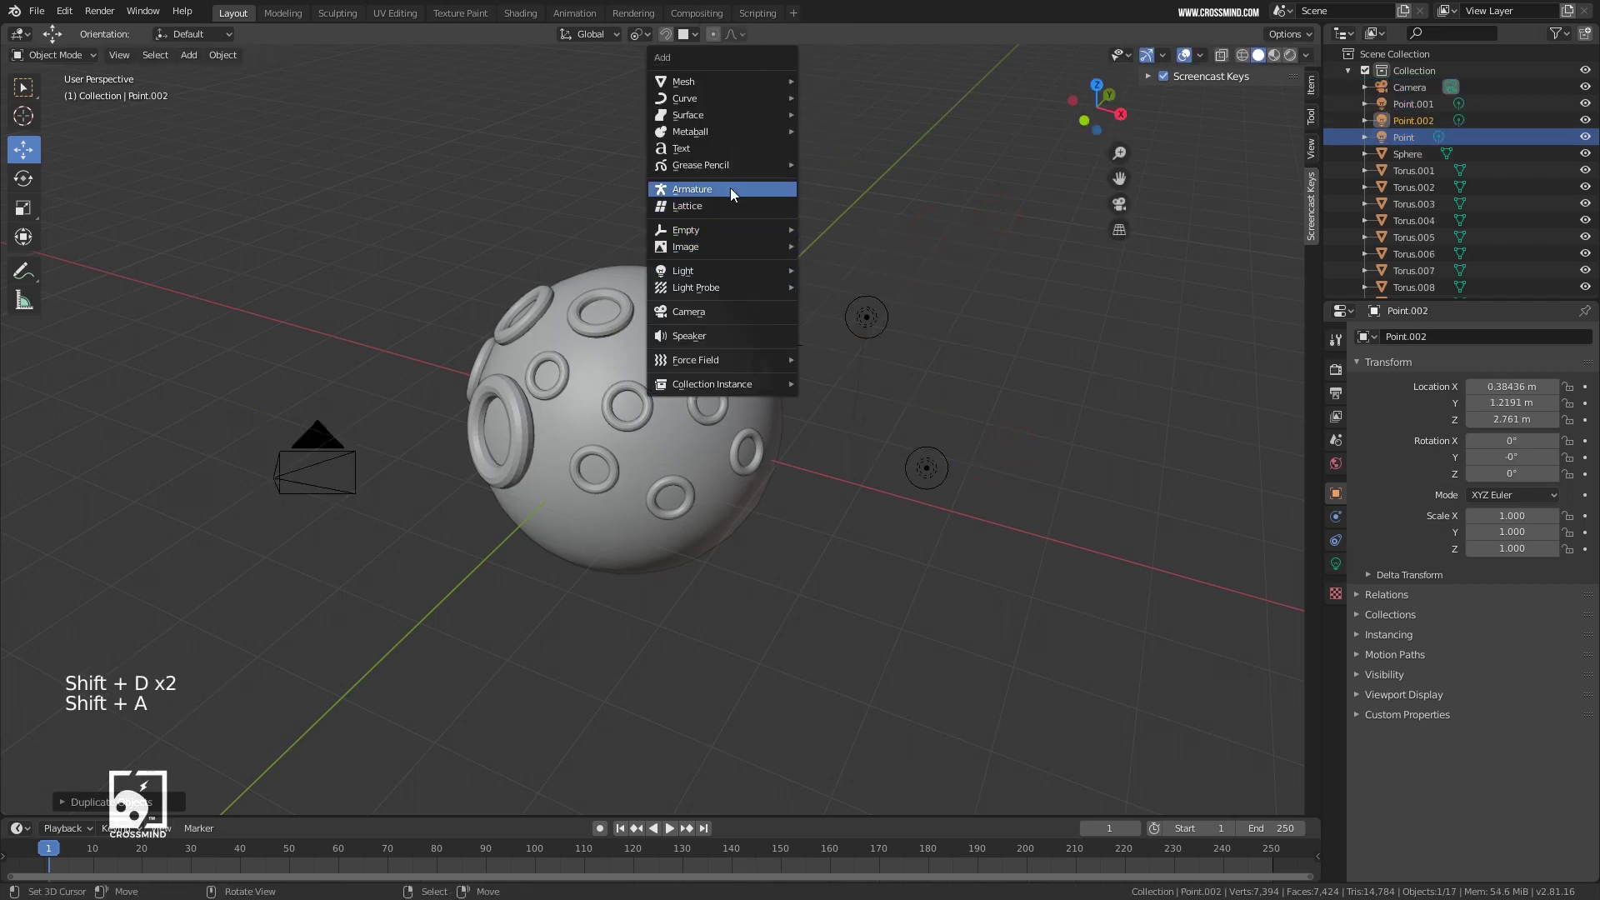
{"action": "mouse_move", "coordinate": [750, 360]}
{"action": "left_click", "coordinate": [862, 363]}
{"action": "key", "text": "g"}
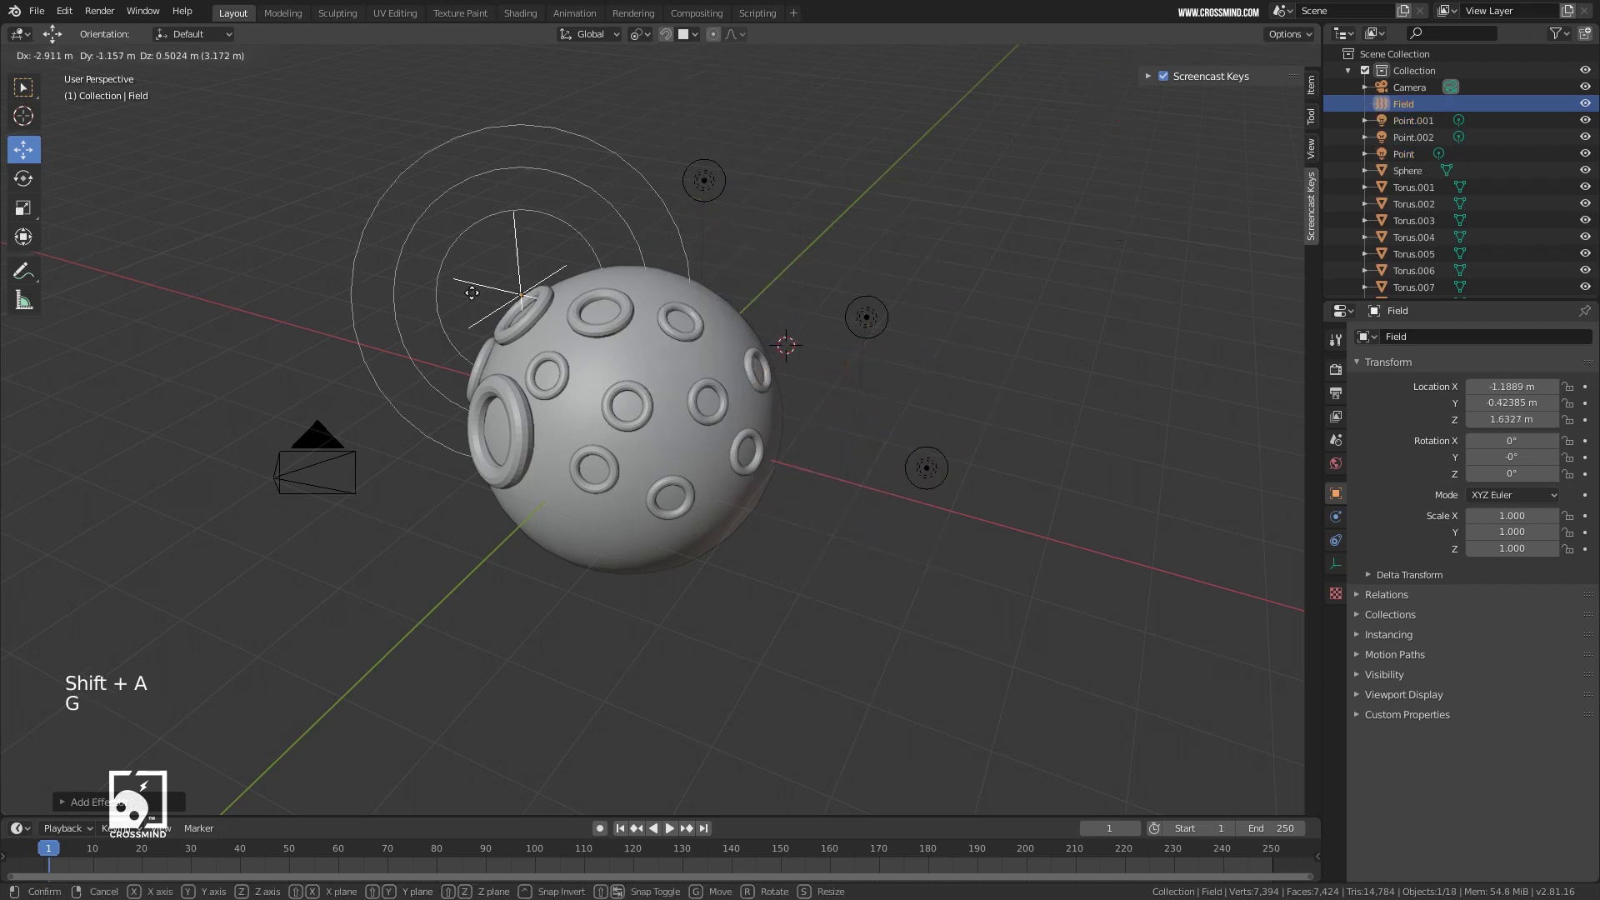
{"action": "left_click", "coordinate": [471, 292]}
Select the original point light beside the sphere and open the Object Types Visibility options.
{"action": "scroll", "coordinate": [583, 295], "scroll_direction": "down", "scroll_amount": 2}
{"action": "middle_click_drag", "start_coordinate": [617, 297], "coordinate": [832, 314], "text": "shift"}
{"action": "left_click", "coordinate": [956, 303]}
{"action": "right_click", "coordinate": [893, 378]}
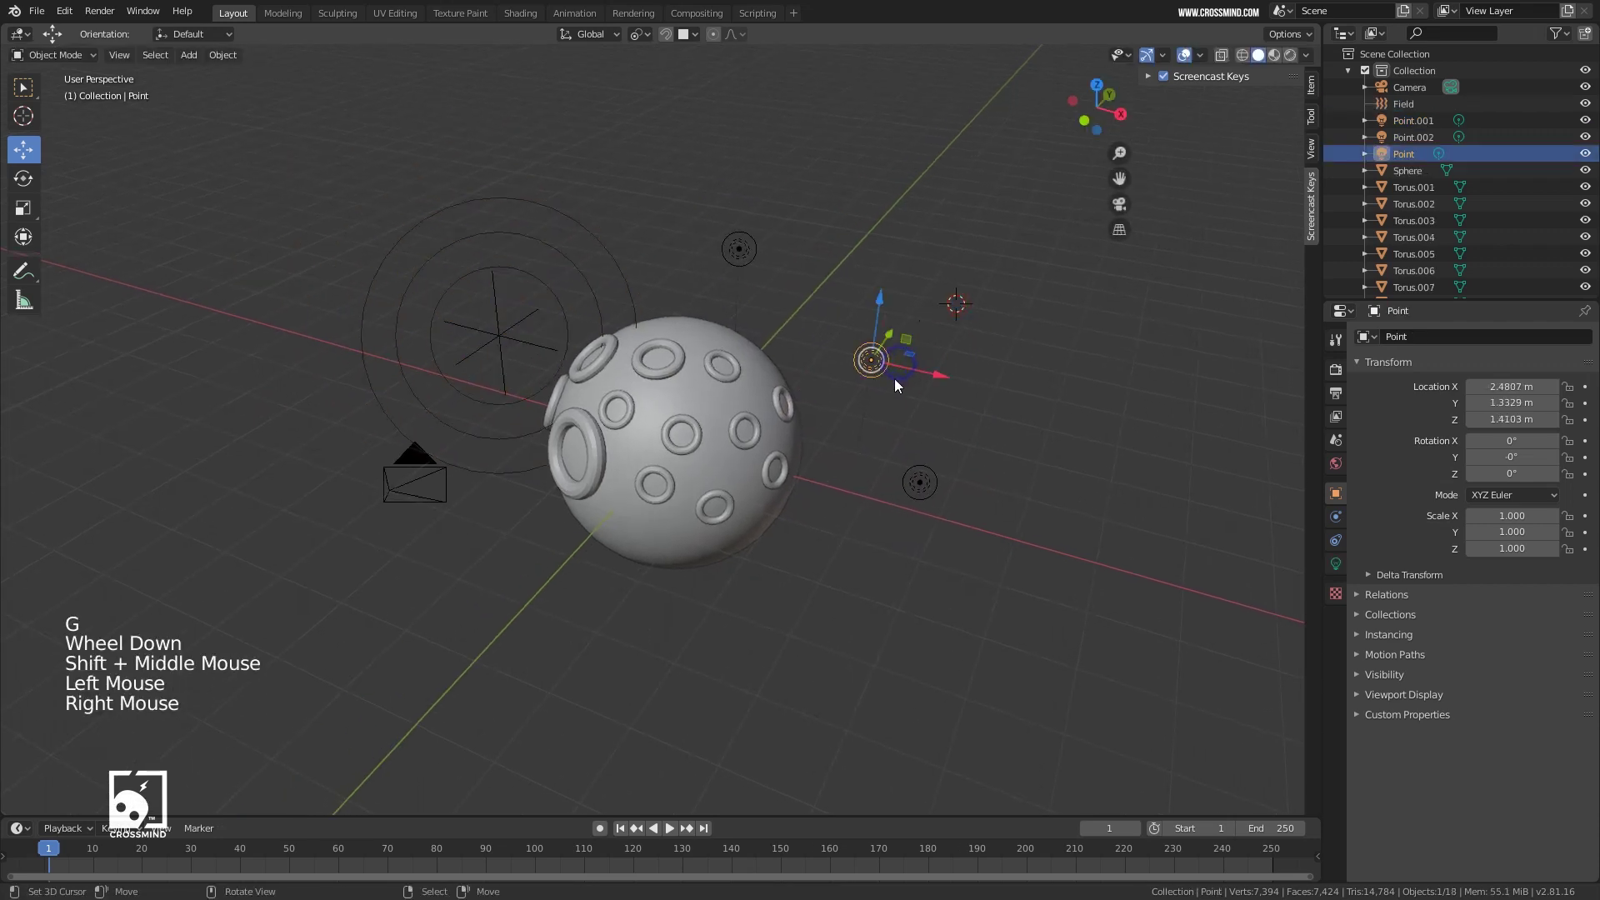
{"action": "scroll", "coordinate": [831, 387], "scroll_direction": "up", "scroll_amount": 2}
{"action": "mouse_move", "coordinate": [893, 380]}
{"action": "middle_mouse_down"}
{"action": "mouse_move", "coordinate": [833, 387]}
{"action": "mouse_move", "coordinate": [840, 398]}
{"action": "mouse_move", "coordinate": [906, 355]}
{"action": "middle_mouse_up"}
{"action": "right_click", "coordinate": [804, 397]}
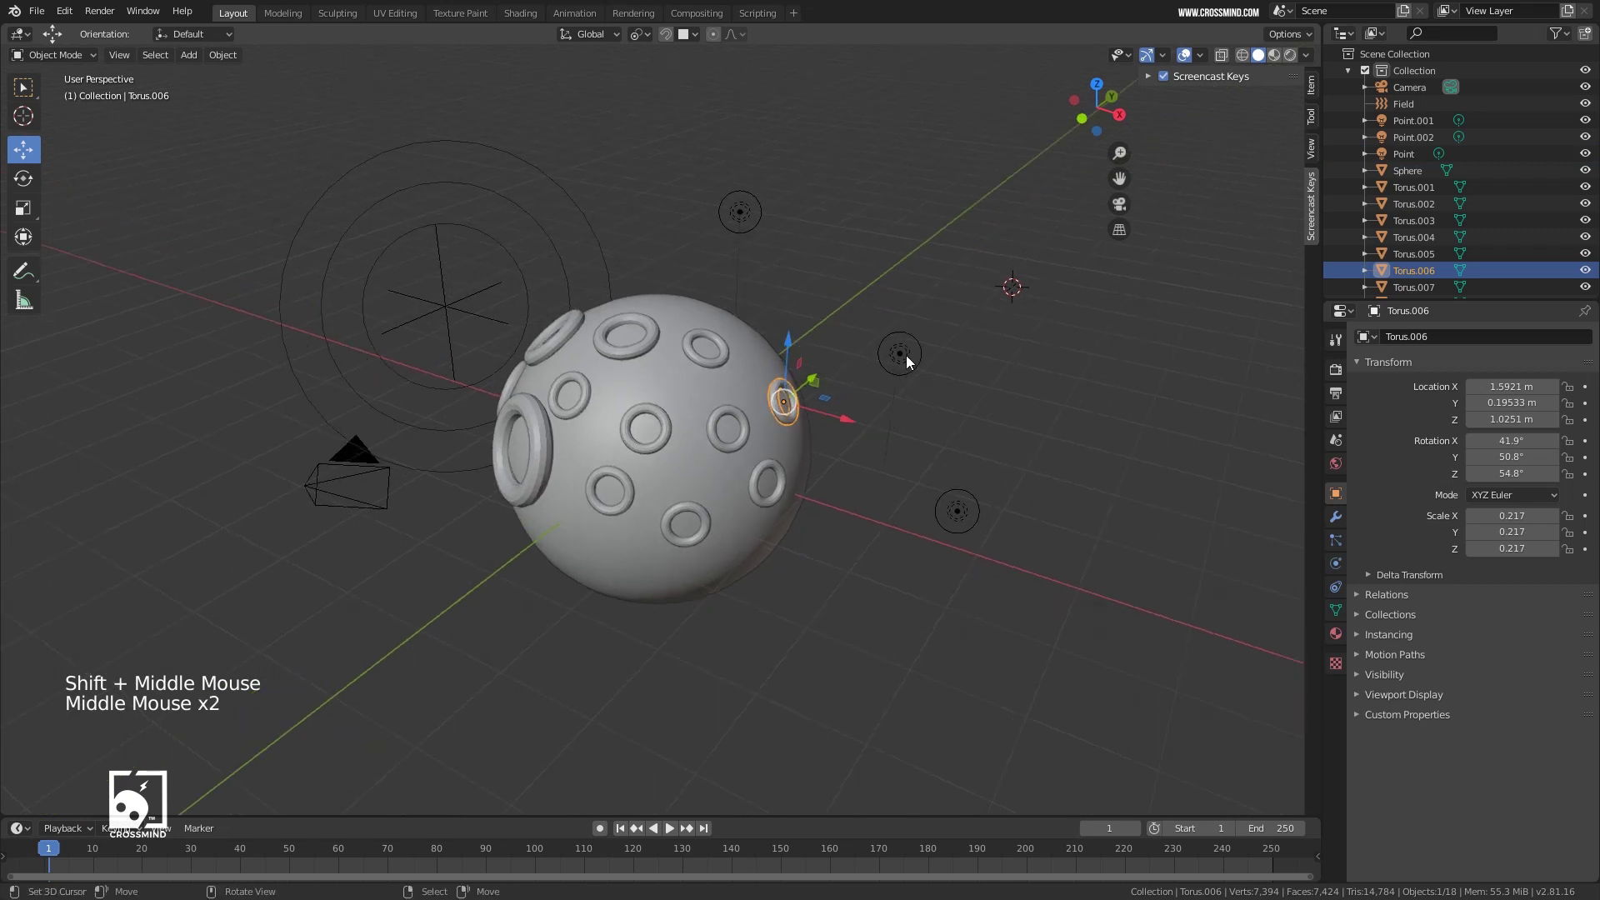
{"action": "right_click", "coordinate": [905, 355]}
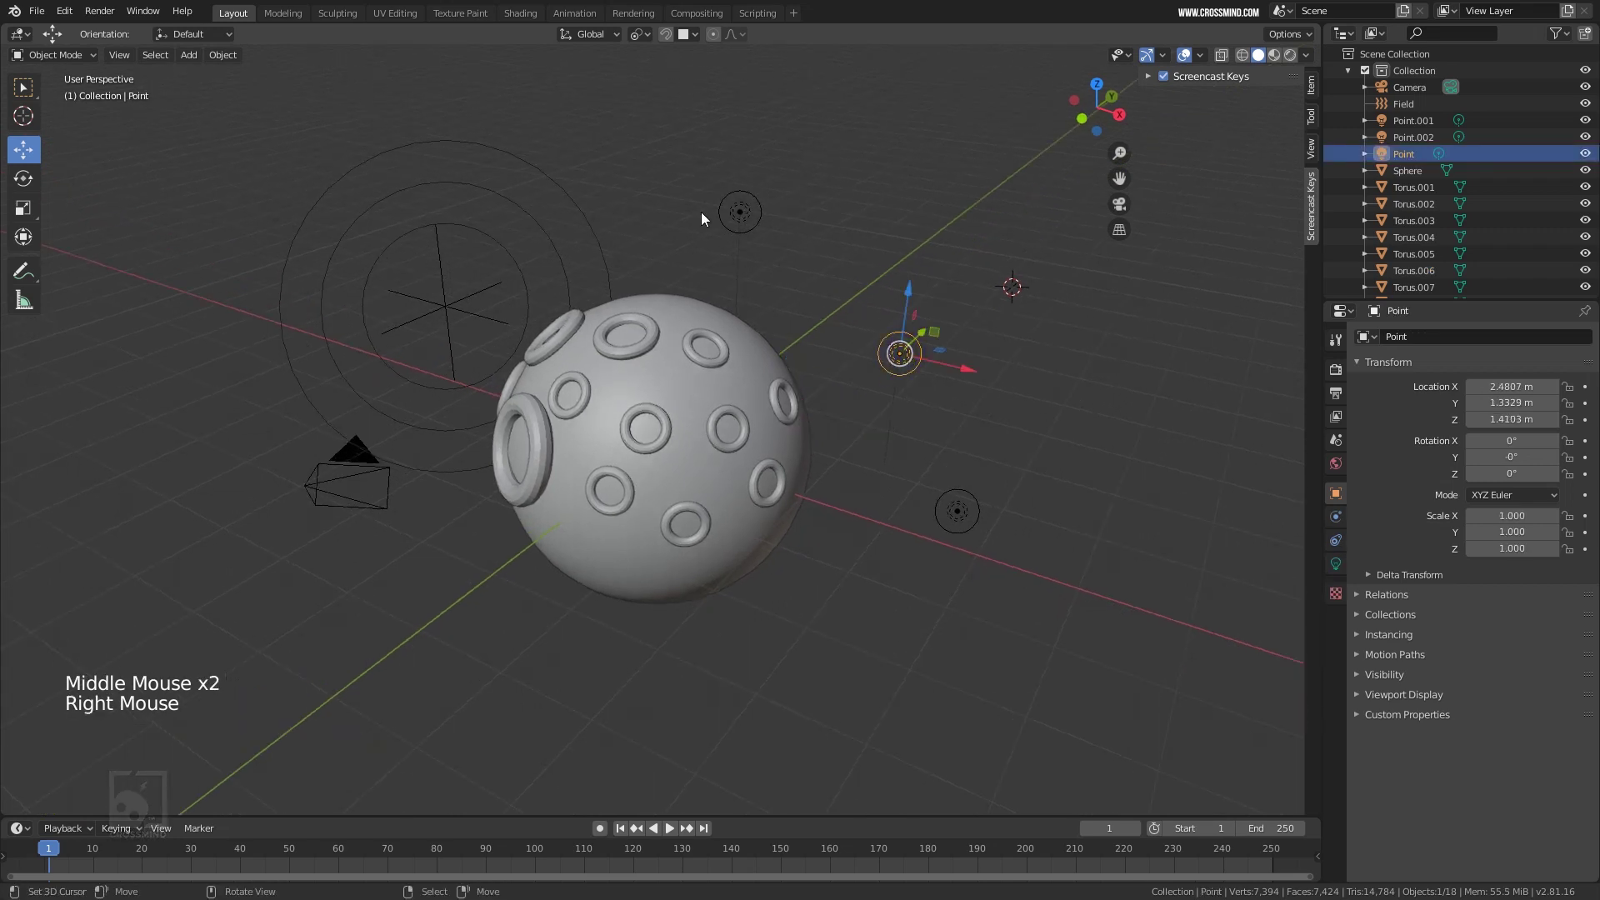
{"action": "left_click", "coordinate": [1123, 55]}
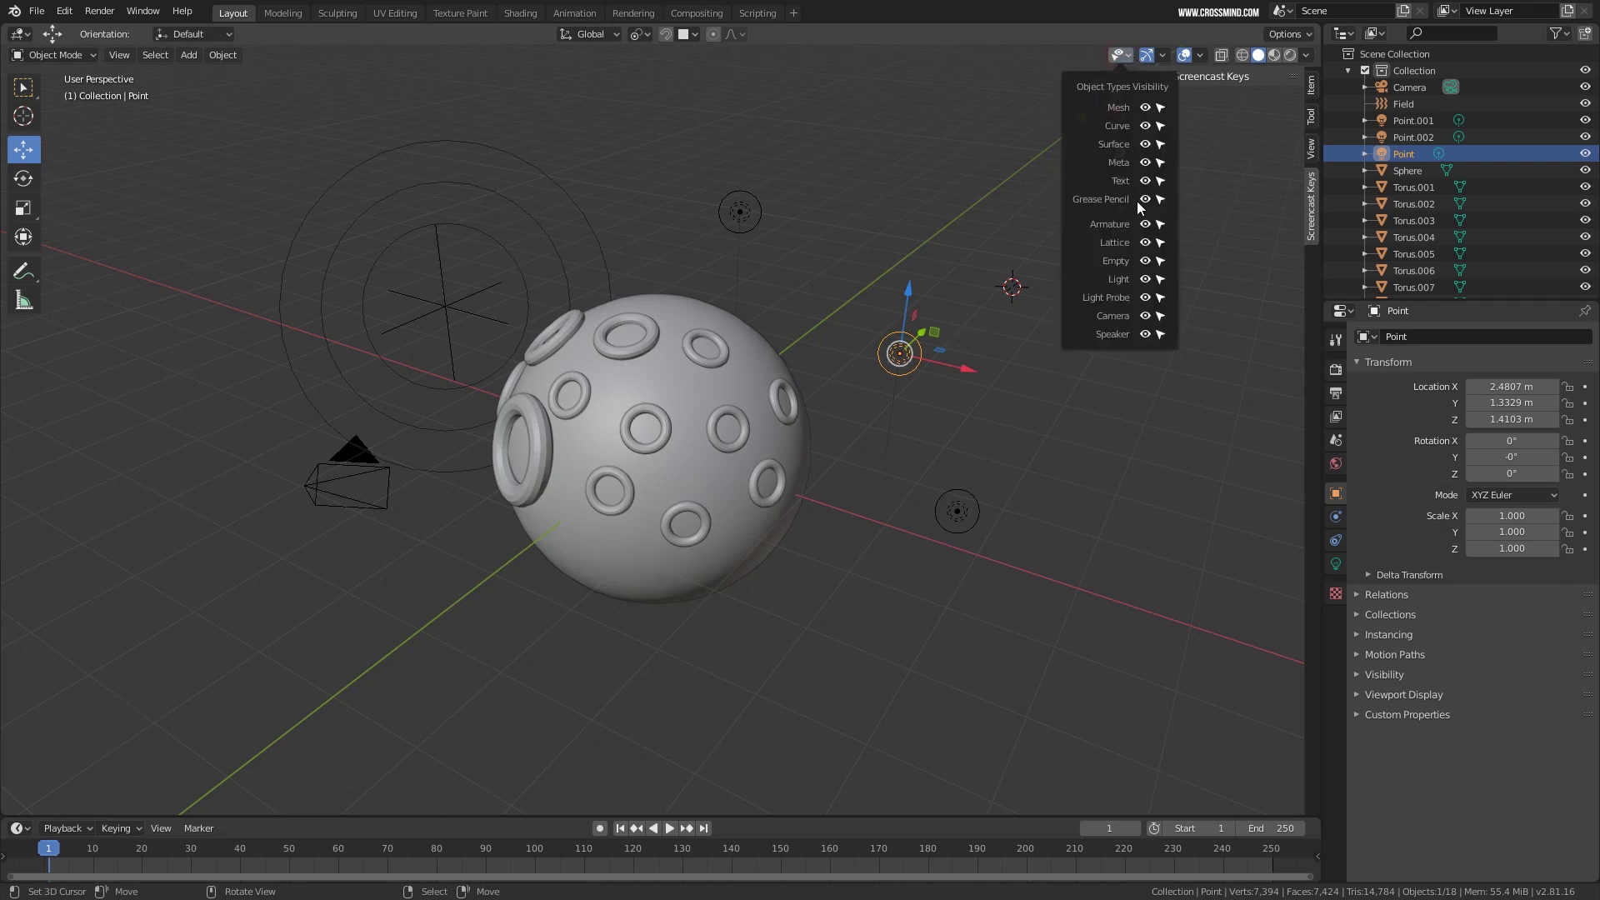
Hide all lights, cameras and empties in the viewport by object type, and inspect the remaining meshes.
{"action": "left_click", "coordinate": [1125, 61]}
{"action": "left_click", "coordinate": [1144, 297]}
{"action": "left_click", "coordinate": [1146, 281]}
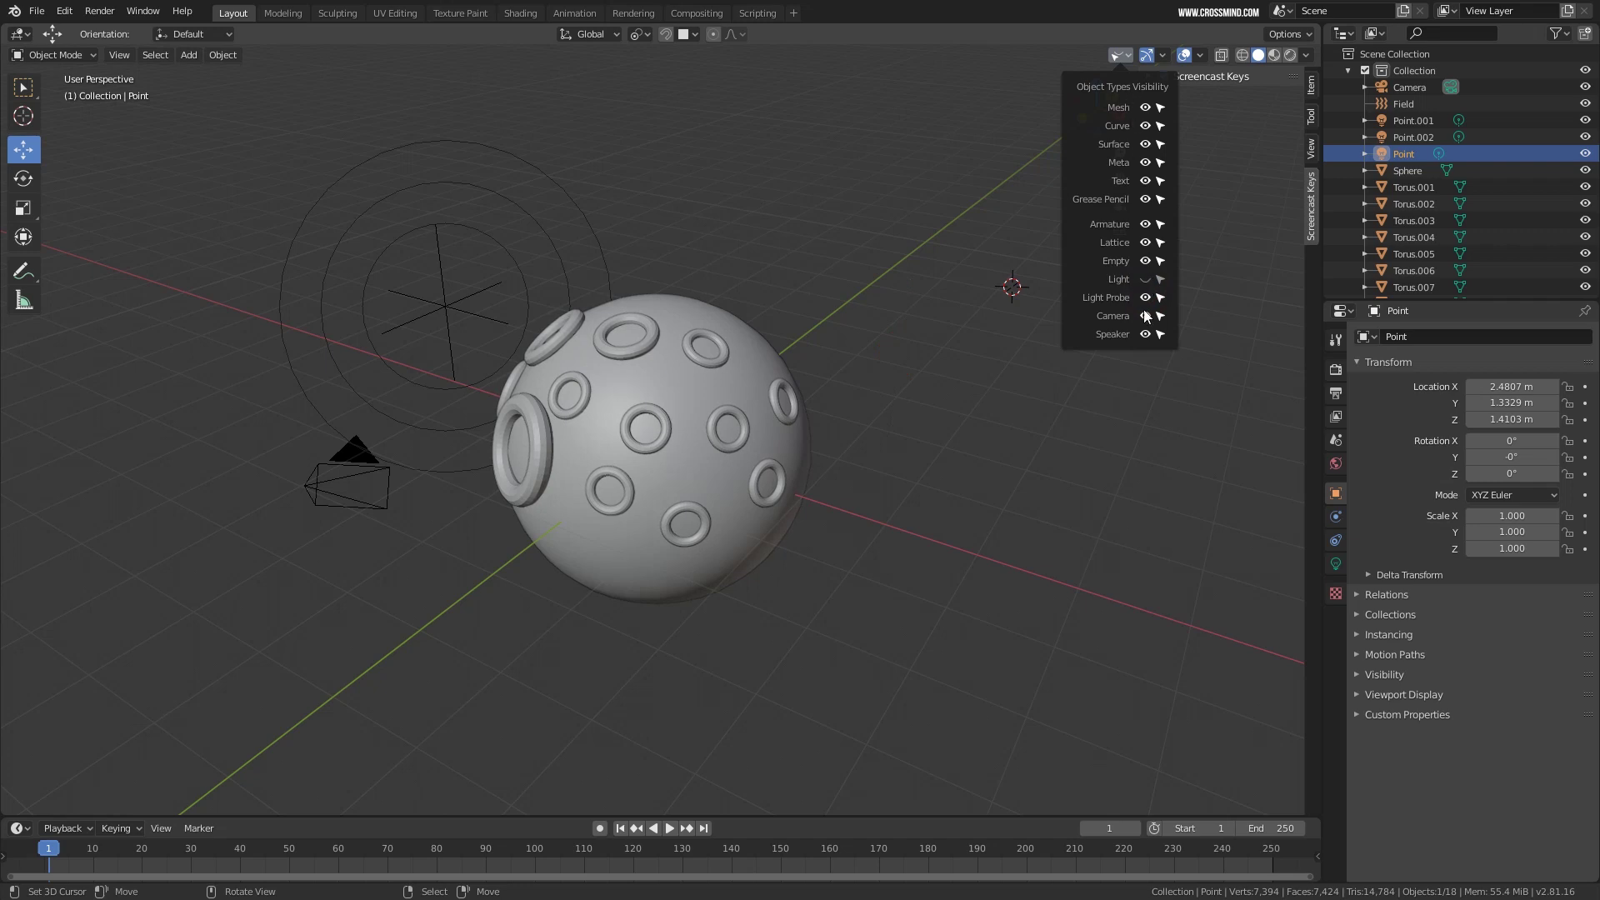
{"action": "left_click", "coordinate": [1145, 315]}
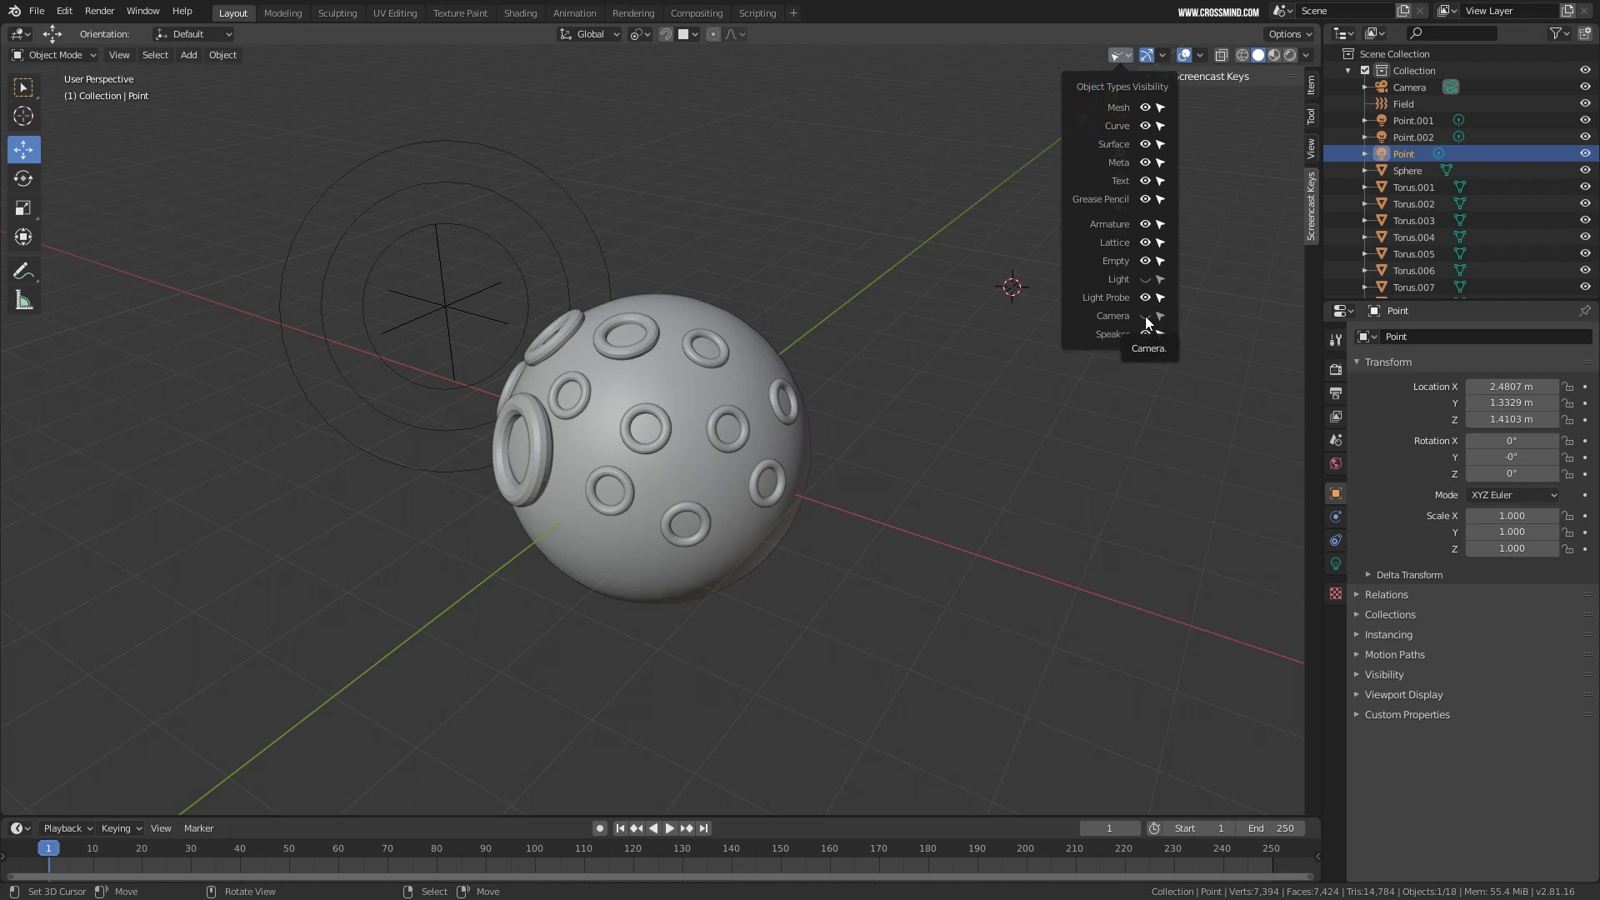
{"action": "left_click", "coordinate": [1145, 262]}
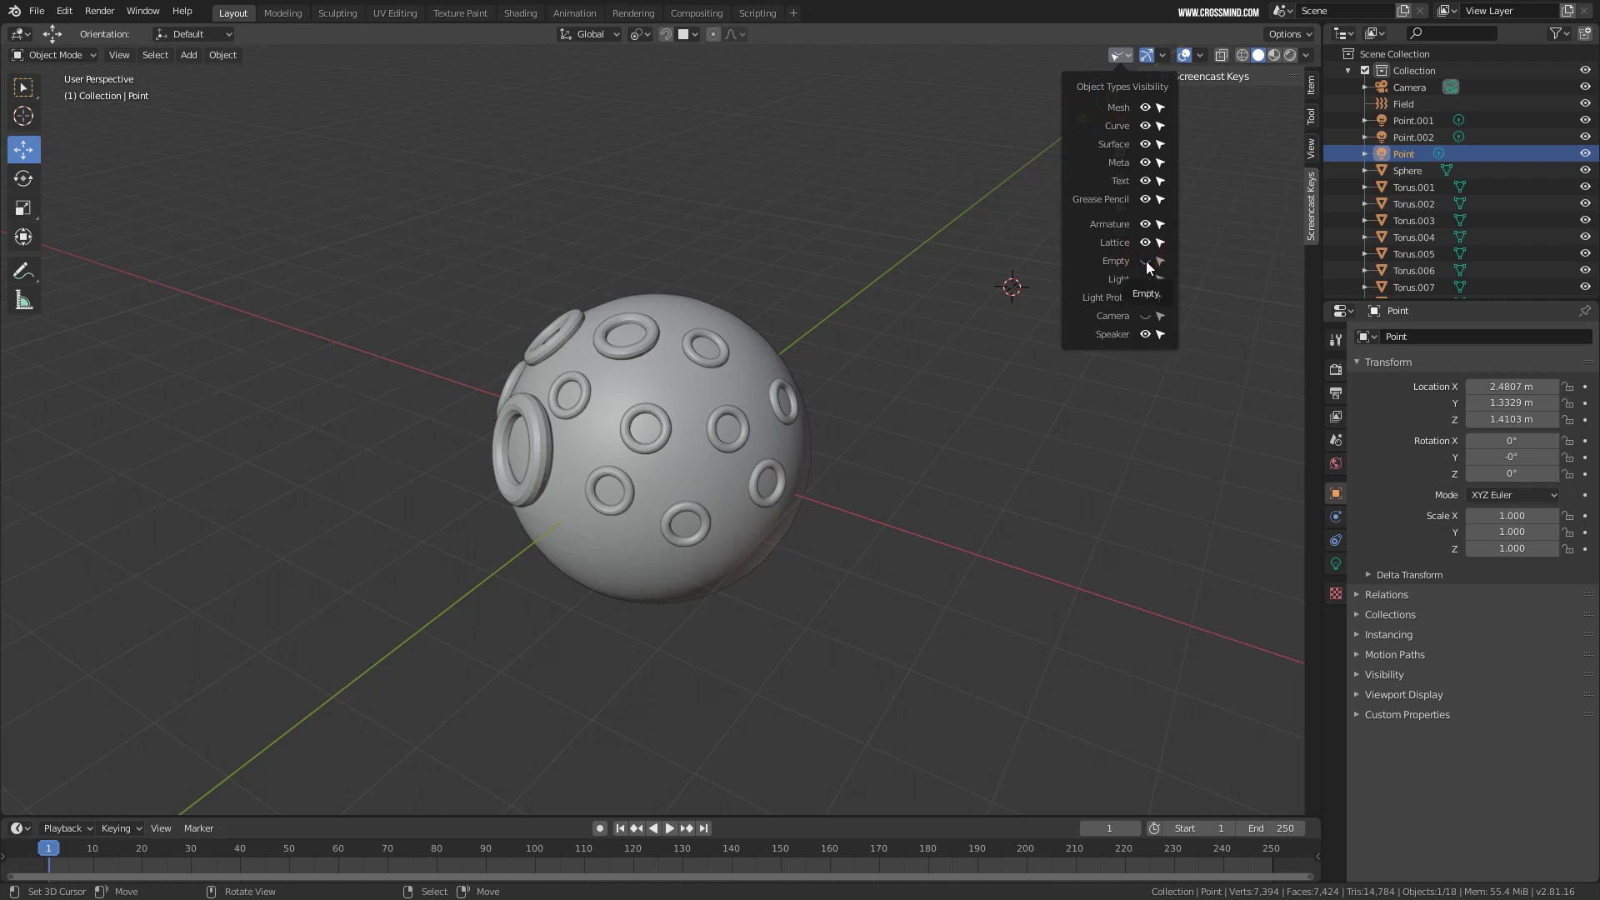
{"action": "middle_click_drag", "start_coordinate": [672, 397], "coordinate": [713, 308]}
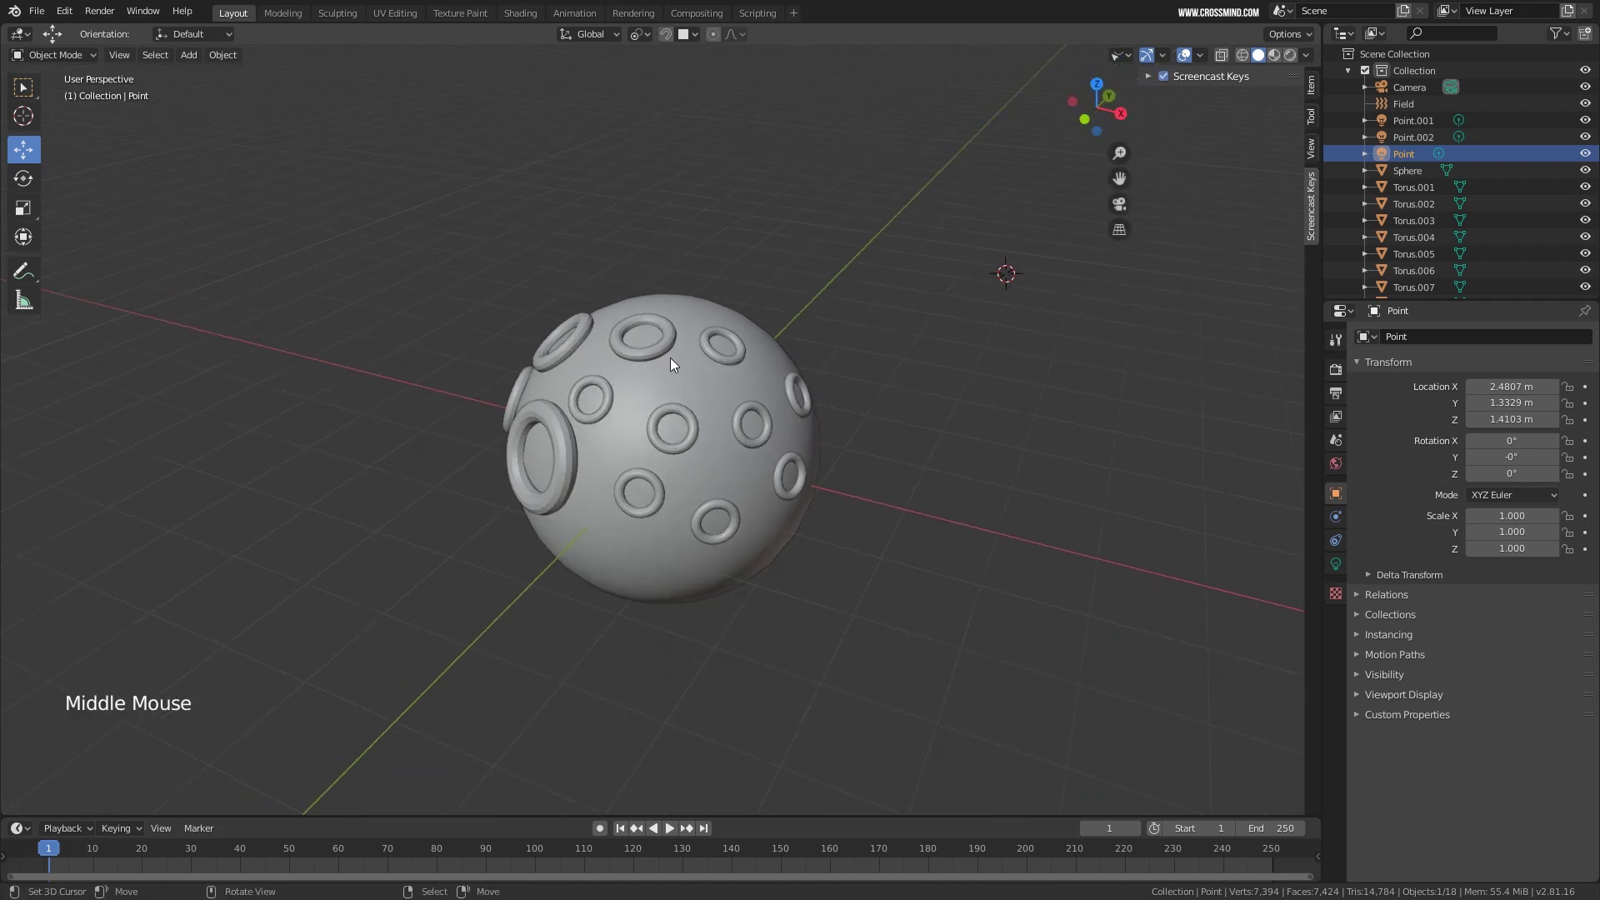
Restore the viewport visibility of the empty, light and camera object types.
{"action": "left_click", "coordinate": [1121, 55]}
{"action": "left_click_drag", "start_coordinate": [1145, 260], "coordinate": [1146, 280]}
{"action": "left_click", "coordinate": [1146, 316]}
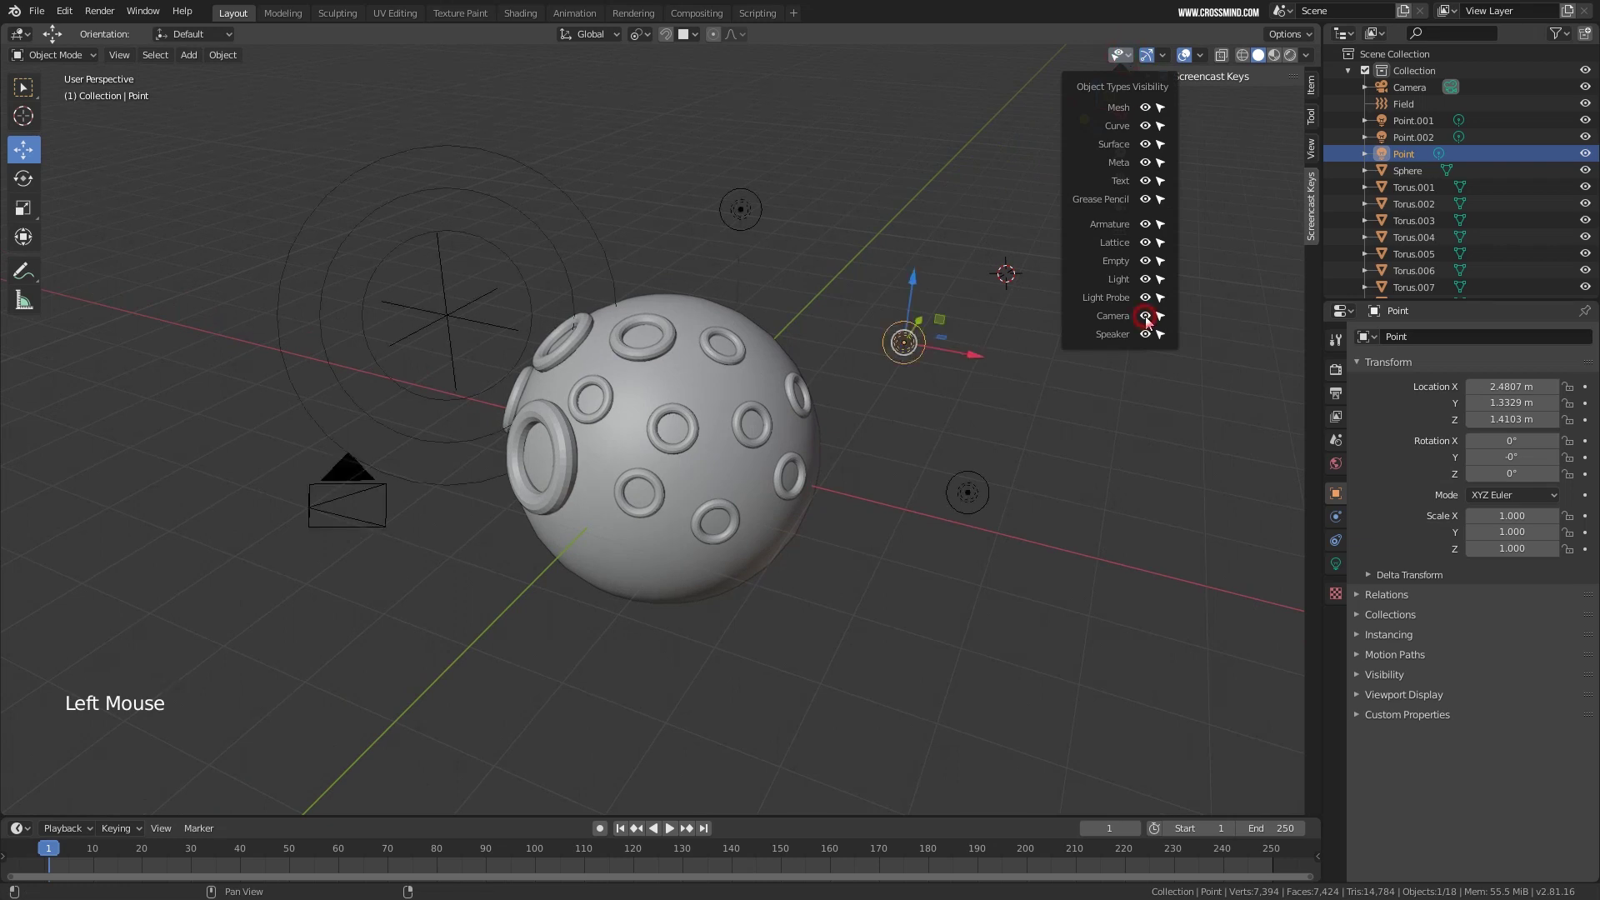
{"action": "middle_click_drag", "start_coordinate": [587, 415], "coordinate": [628, 398], "text": "shift"}
{"action": "middle_click_drag", "start_coordinate": [873, 421], "coordinate": [798, 443]}
Review the viewport gizmo options and toggle all gizmos off and on.
{"action": "left_click", "coordinate": [1162, 55]}
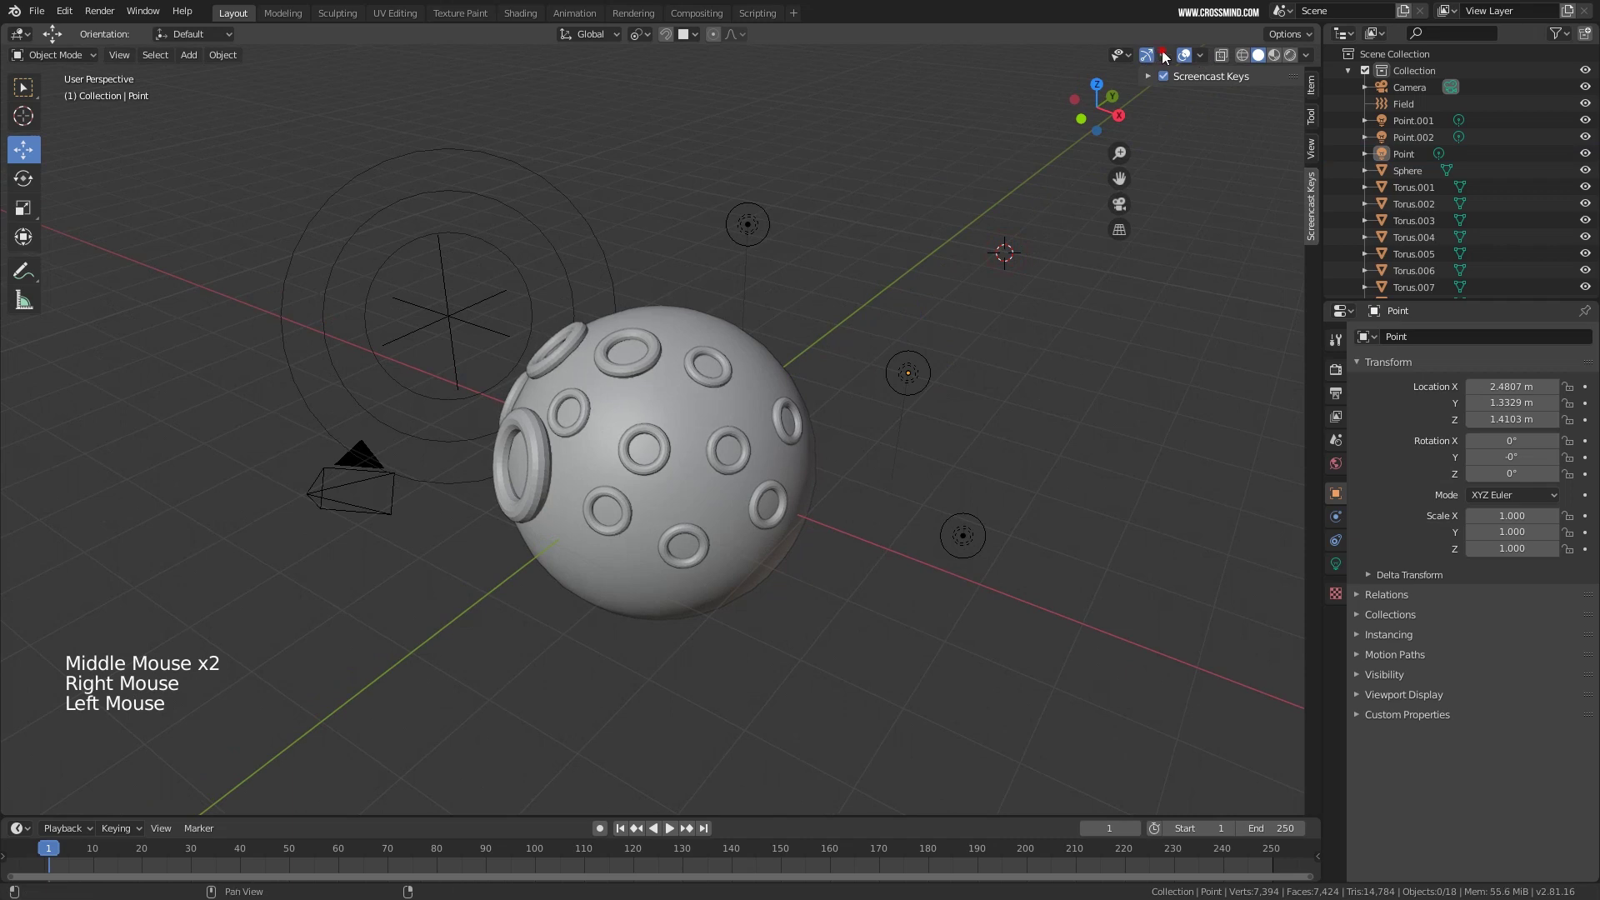
{"action": "left_click", "coordinate": [1164, 56]}
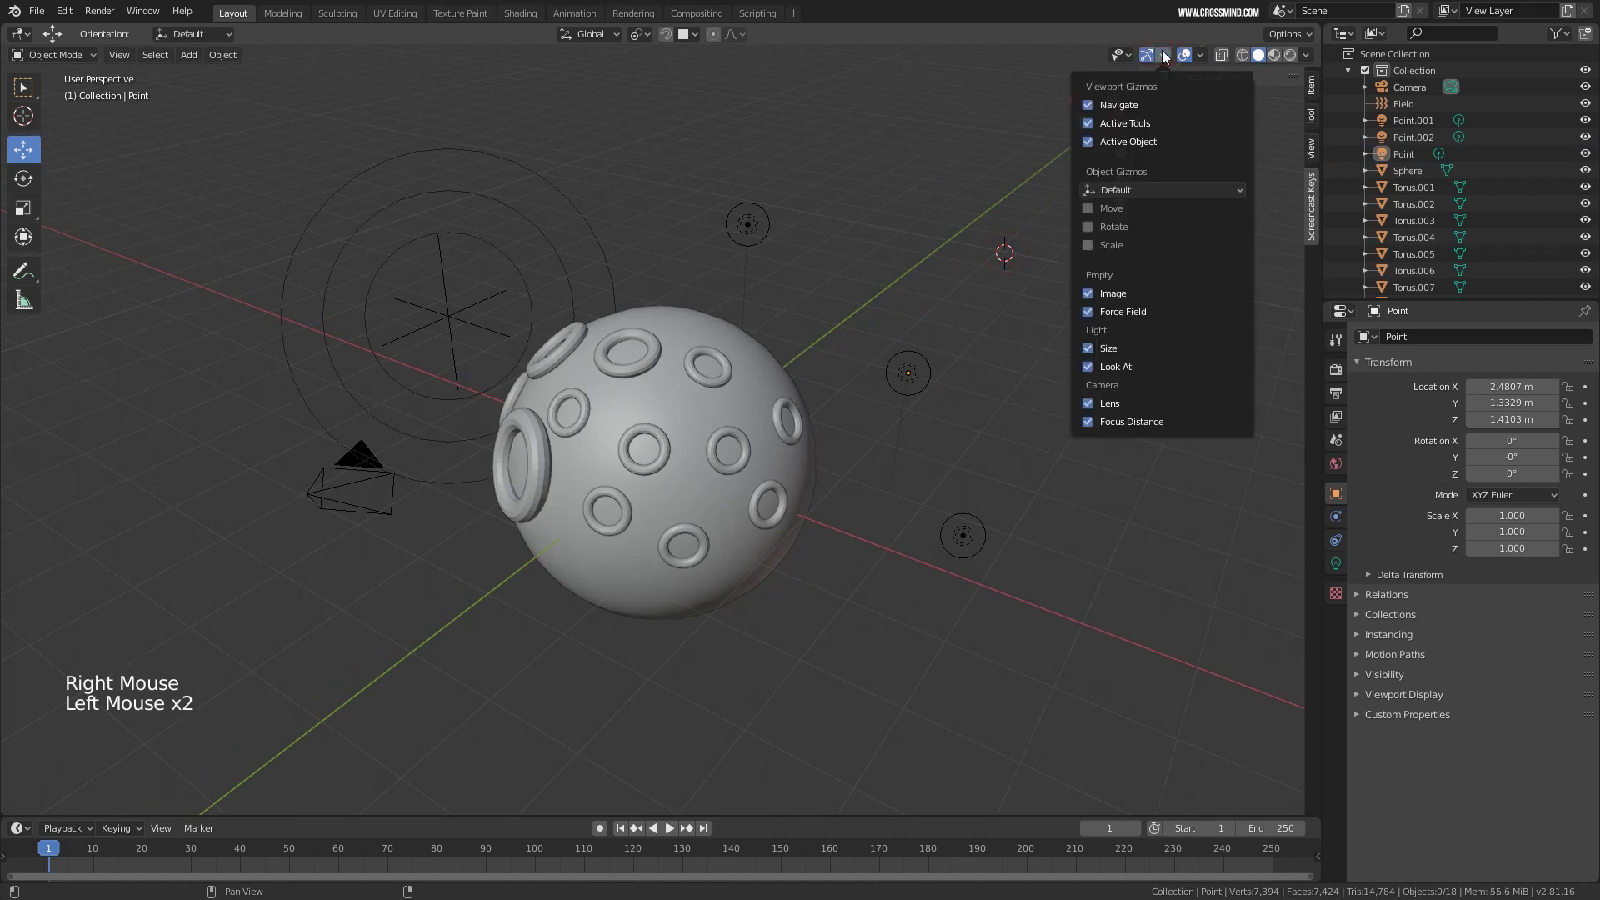
{"action": "left_click", "coordinate": [1150, 57]}
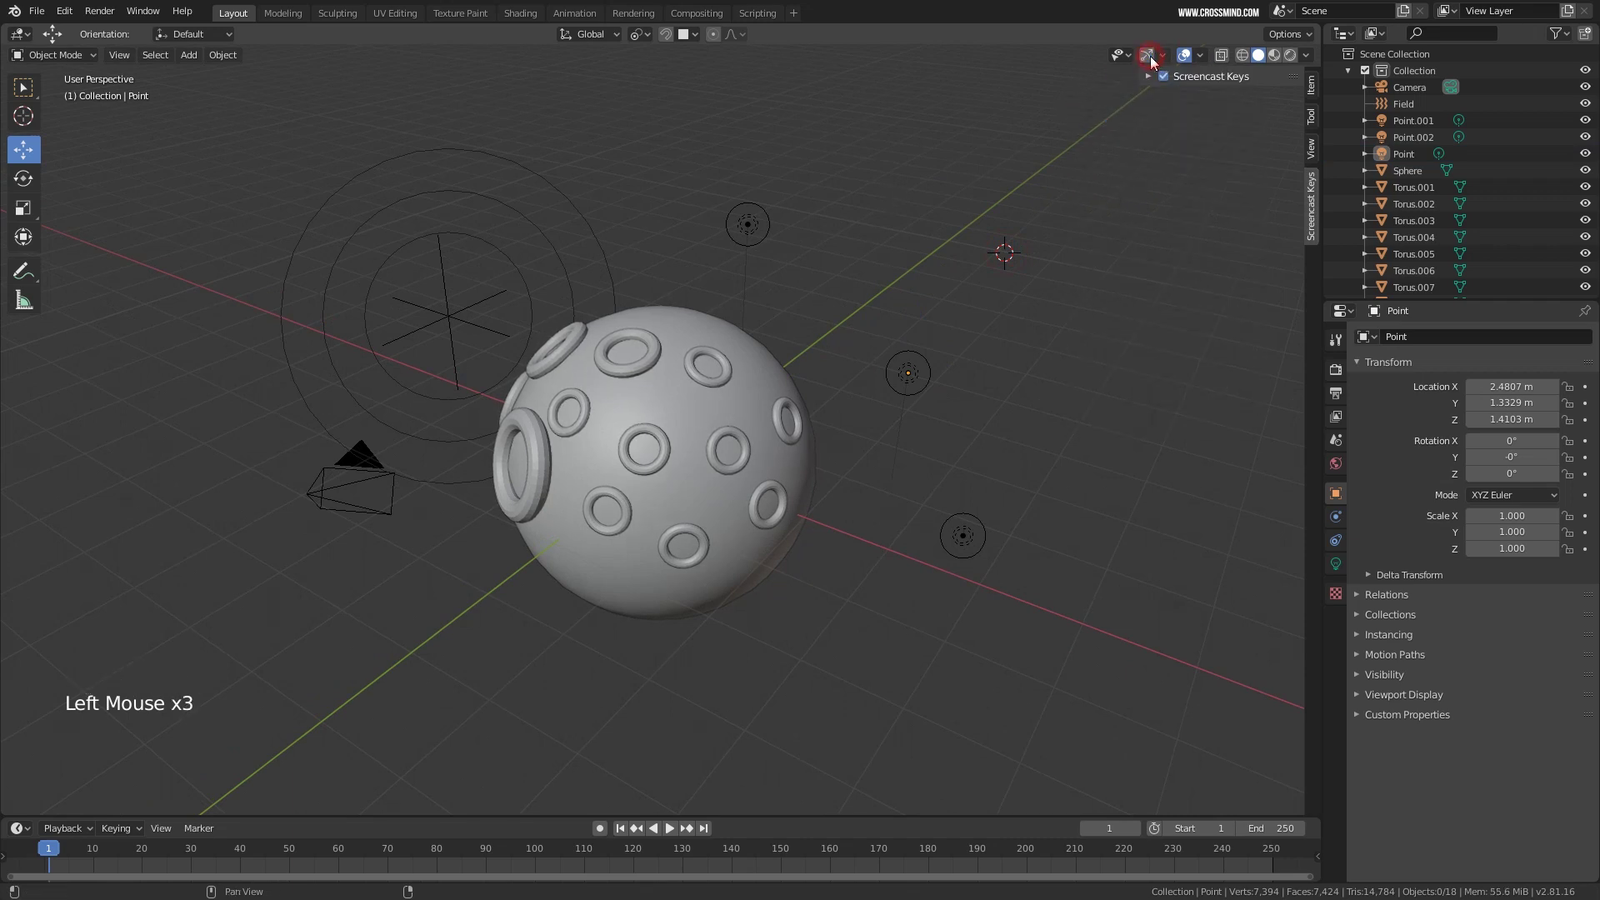
{"action": "left_click", "coordinate": [1150, 57]}
Select the sphere, toggle its gizmos off and on twice, and review the viewport gizmo options.
{"action": "right_click", "coordinate": [575, 392]}
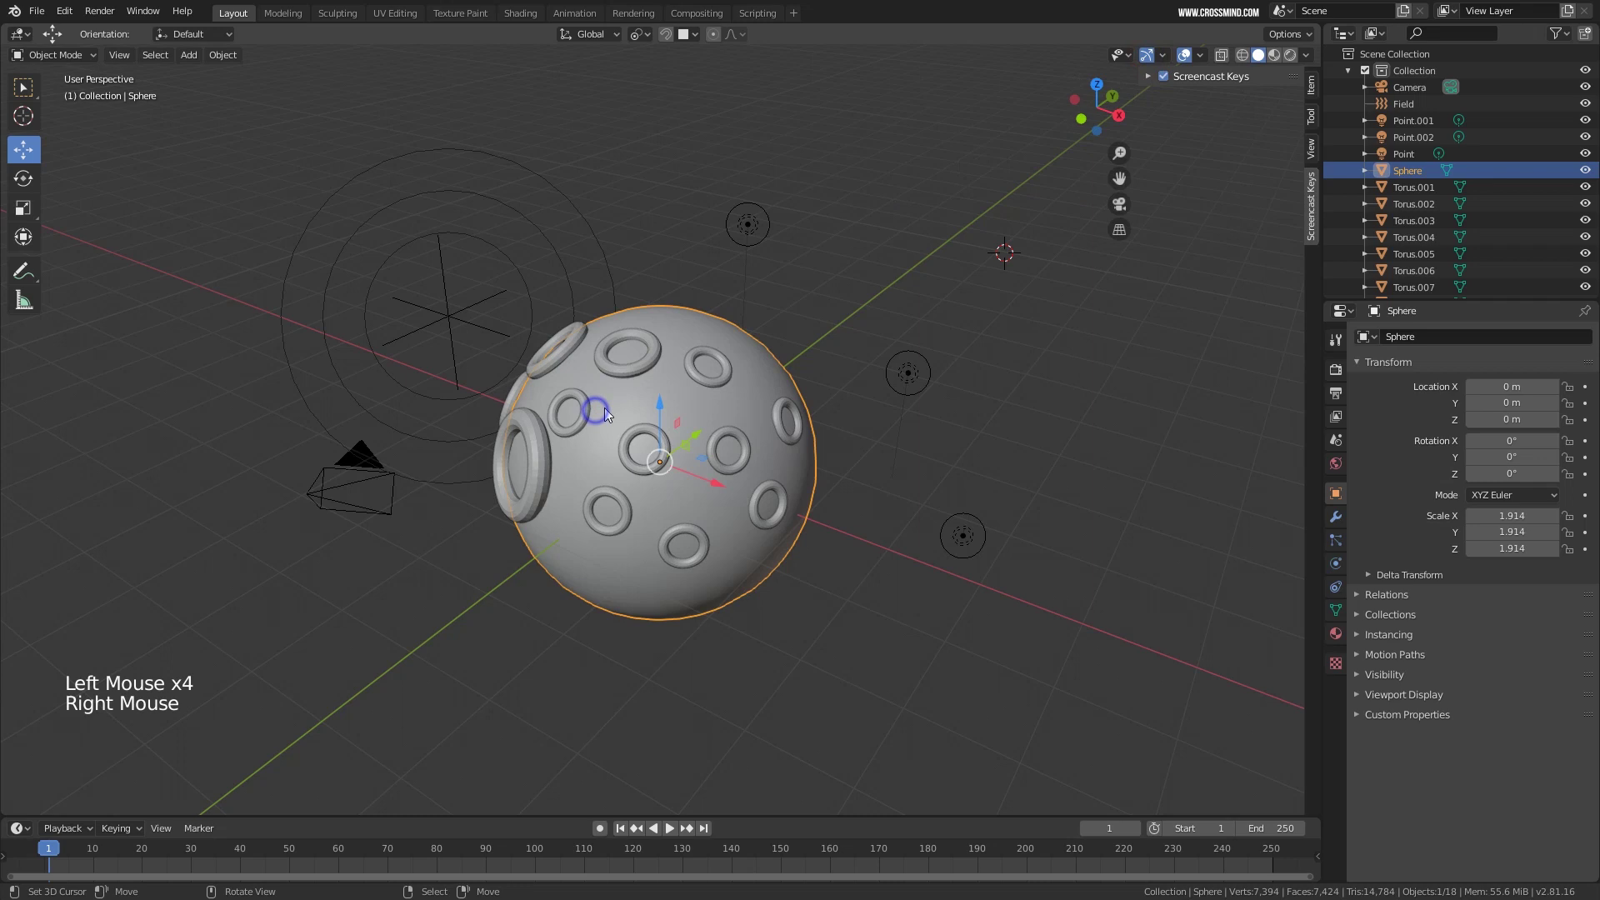
{"action": "left_click", "coordinate": [1147, 58]}
{"action": "left_click", "coordinate": [1146, 58]}
{"action": "left_click", "coordinate": [1147, 58]}
{"action": "left_click", "coordinate": [1146, 58]}
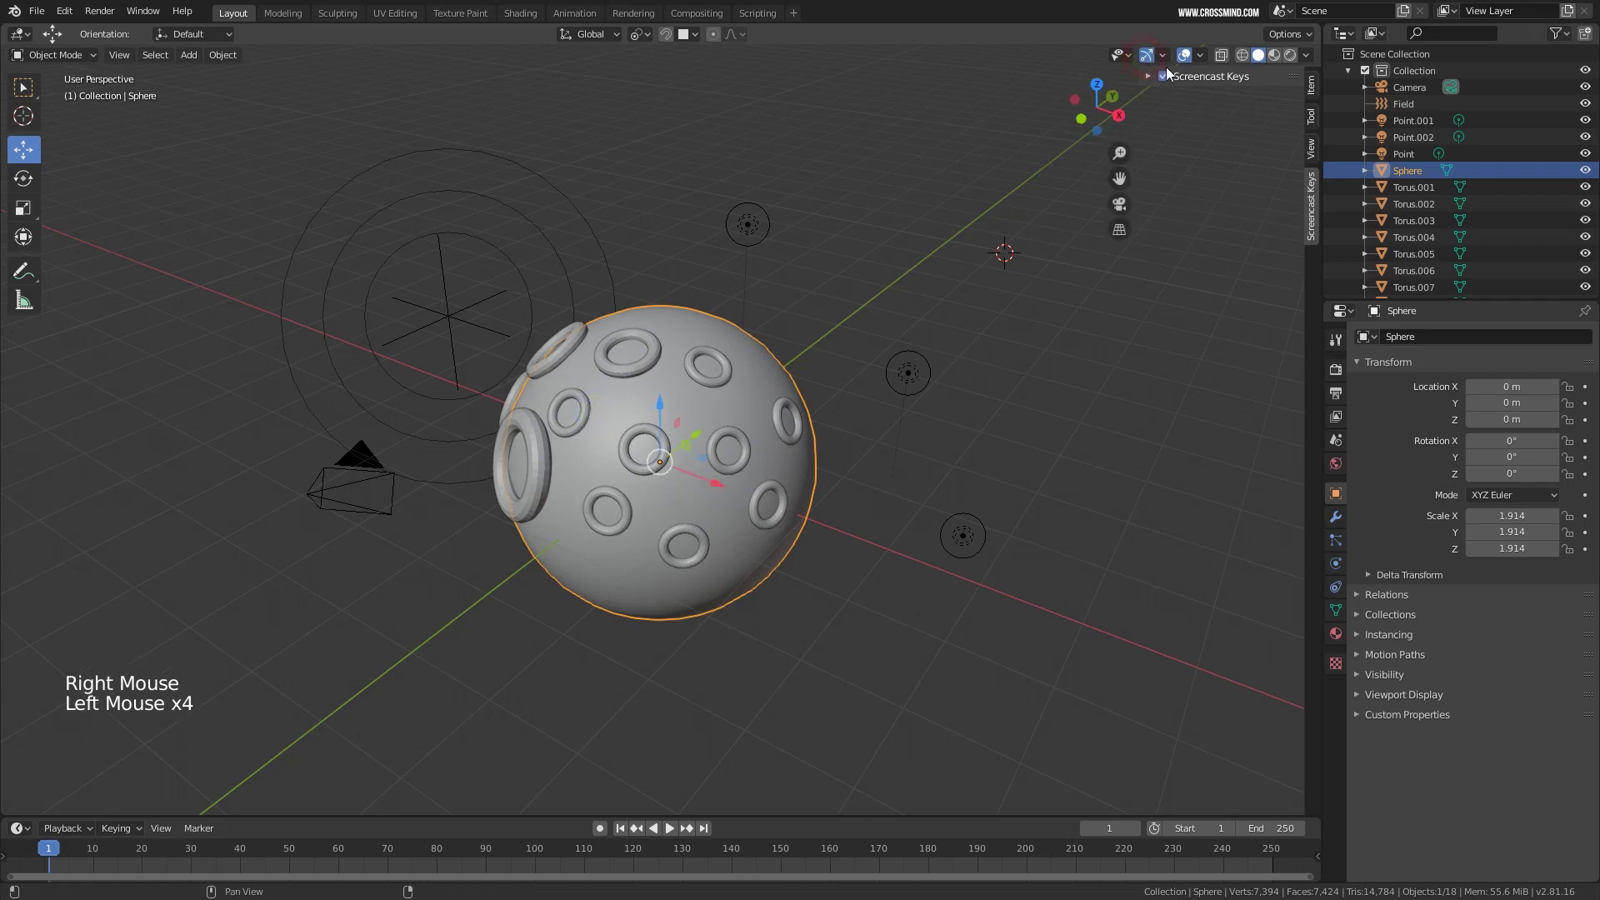
{"action": "left_click", "coordinate": [1163, 57]}
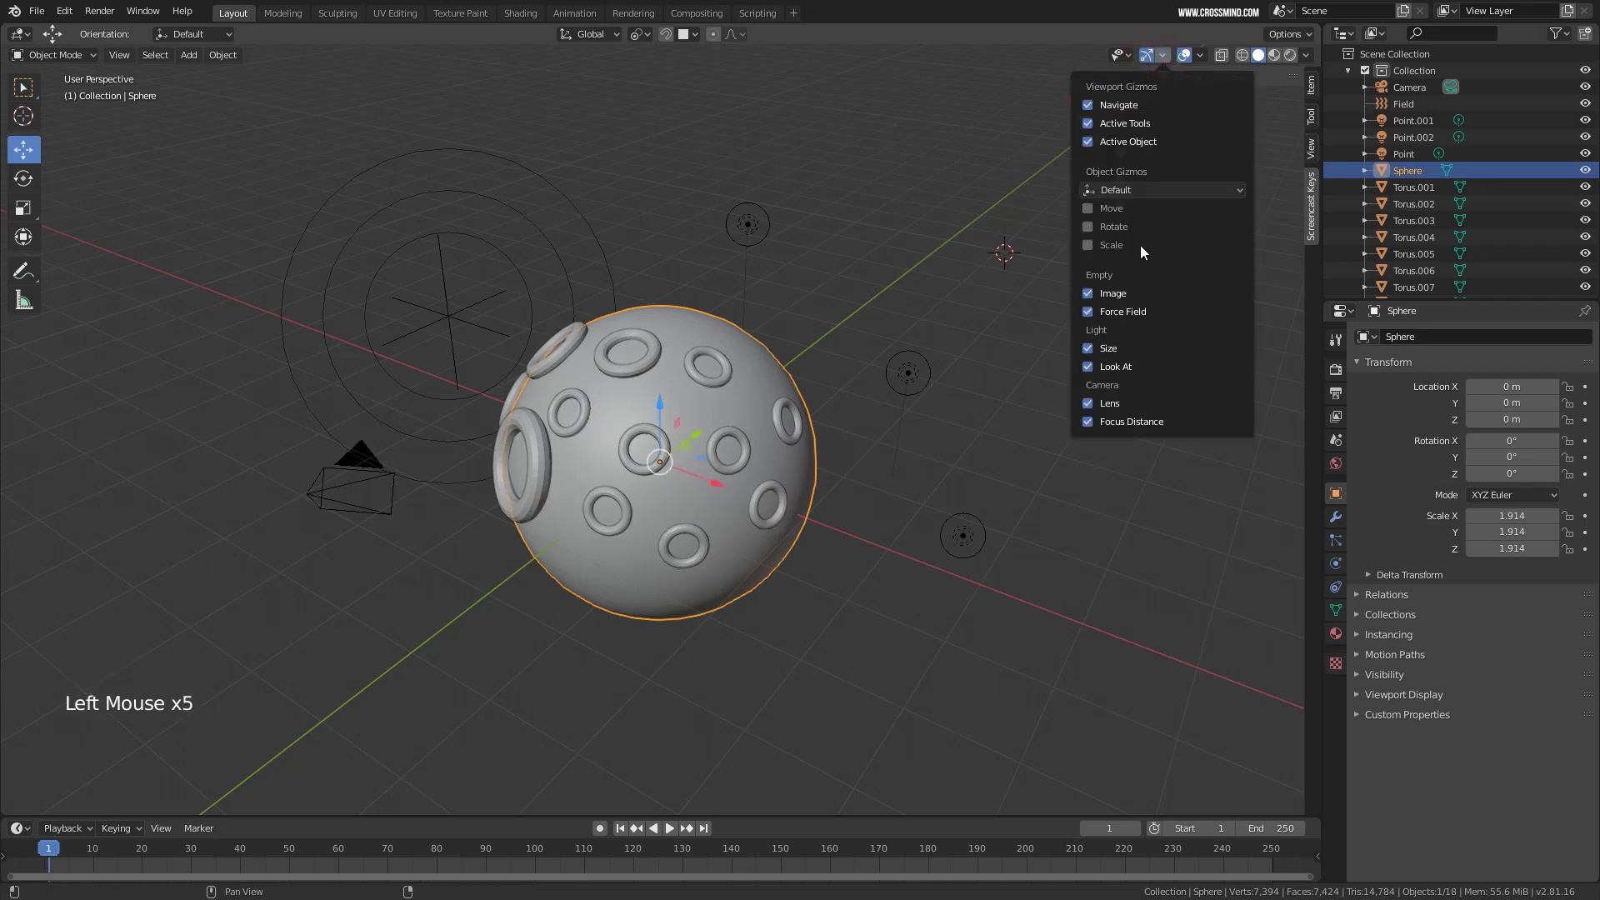
Select the original point light beside the sphere and turn off the viewport gizmos.
{"action": "right_click", "coordinate": [917, 380]}
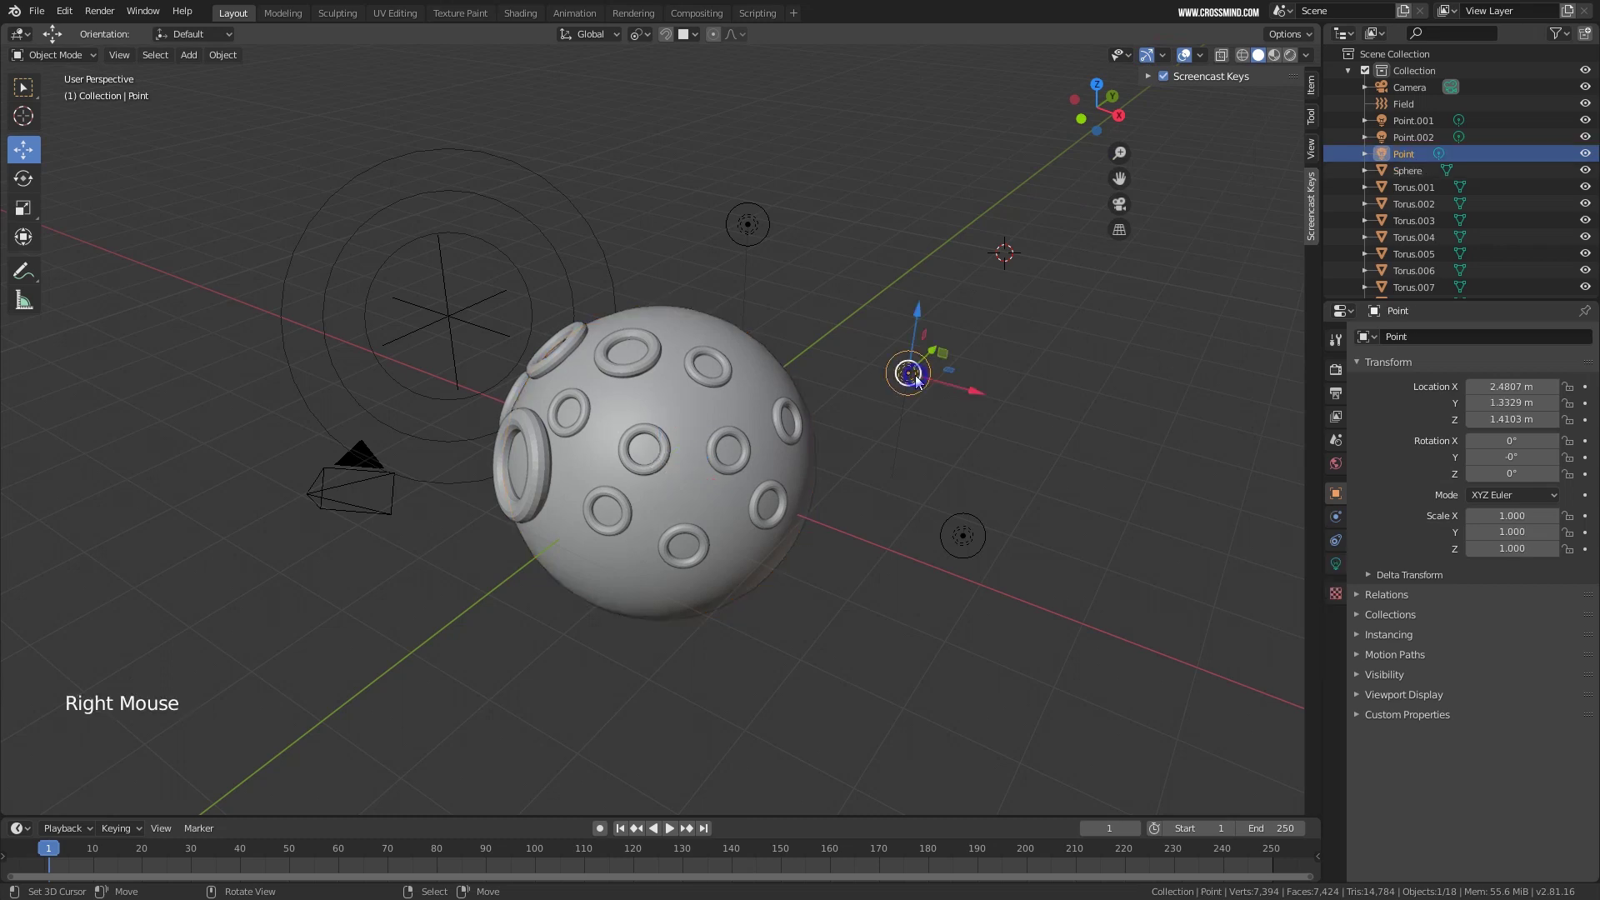
{"action": "left_click", "coordinate": [1146, 56]}
{"action": "left_click", "coordinate": [1147, 57]}
{"action": "left_click", "coordinate": [1146, 57]}
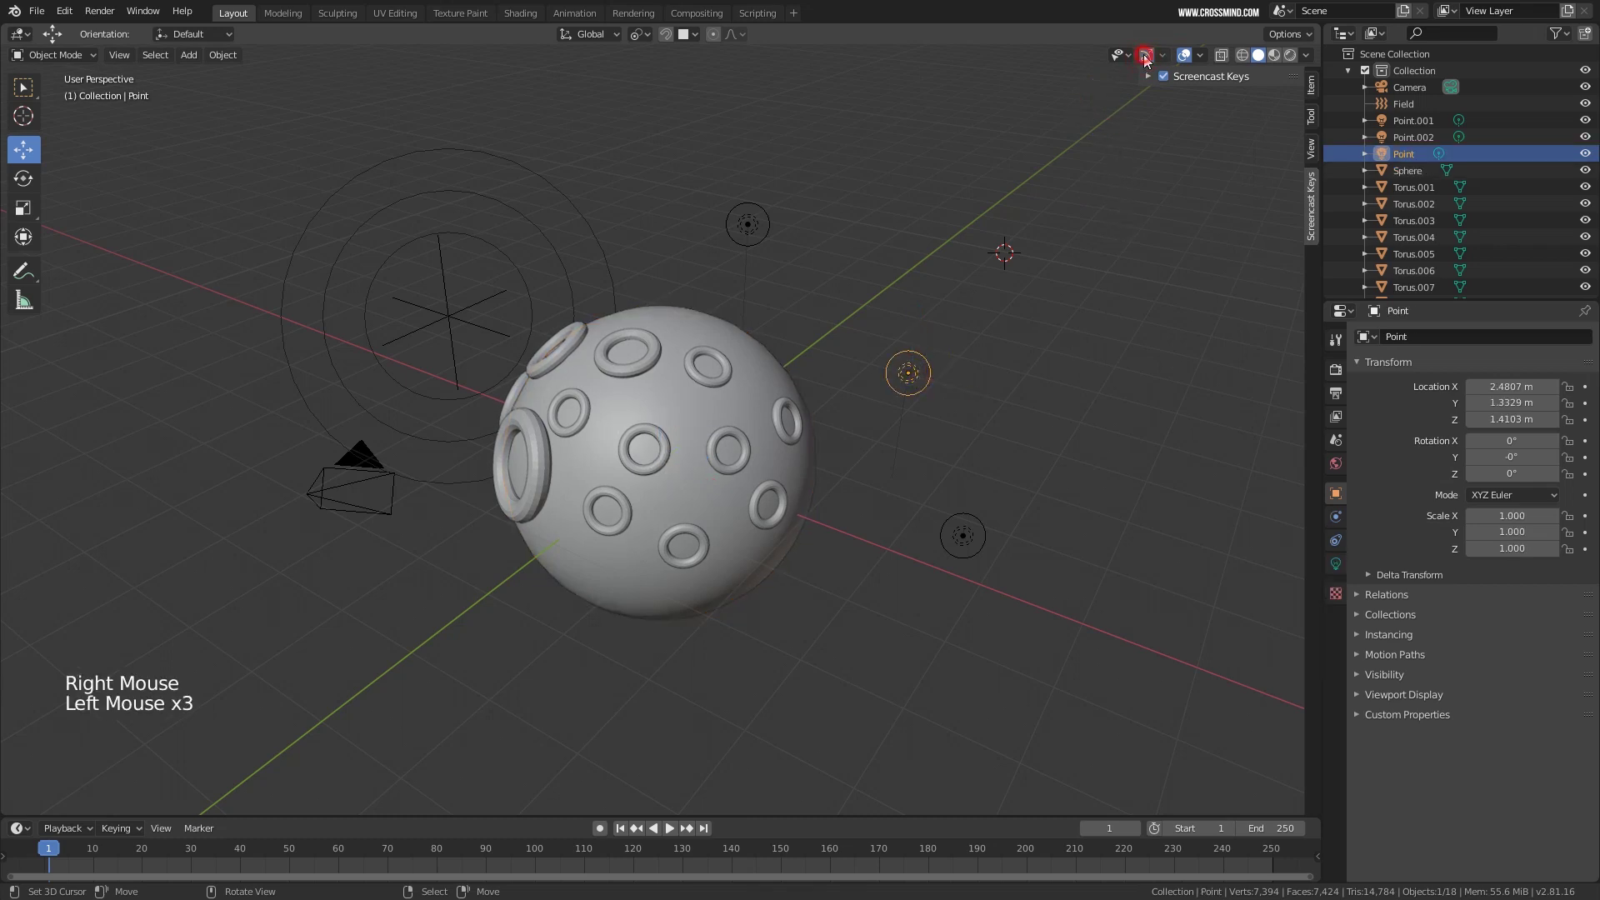
Select the small torus near the sphere's right edge and try rotating and moving it without gizmos, cancelling both.
{"action": "right_click", "coordinate": [769, 410]}
{"action": "middle_click_drag", "start_coordinate": [771, 397], "coordinate": [783, 395], "text": "shift"}
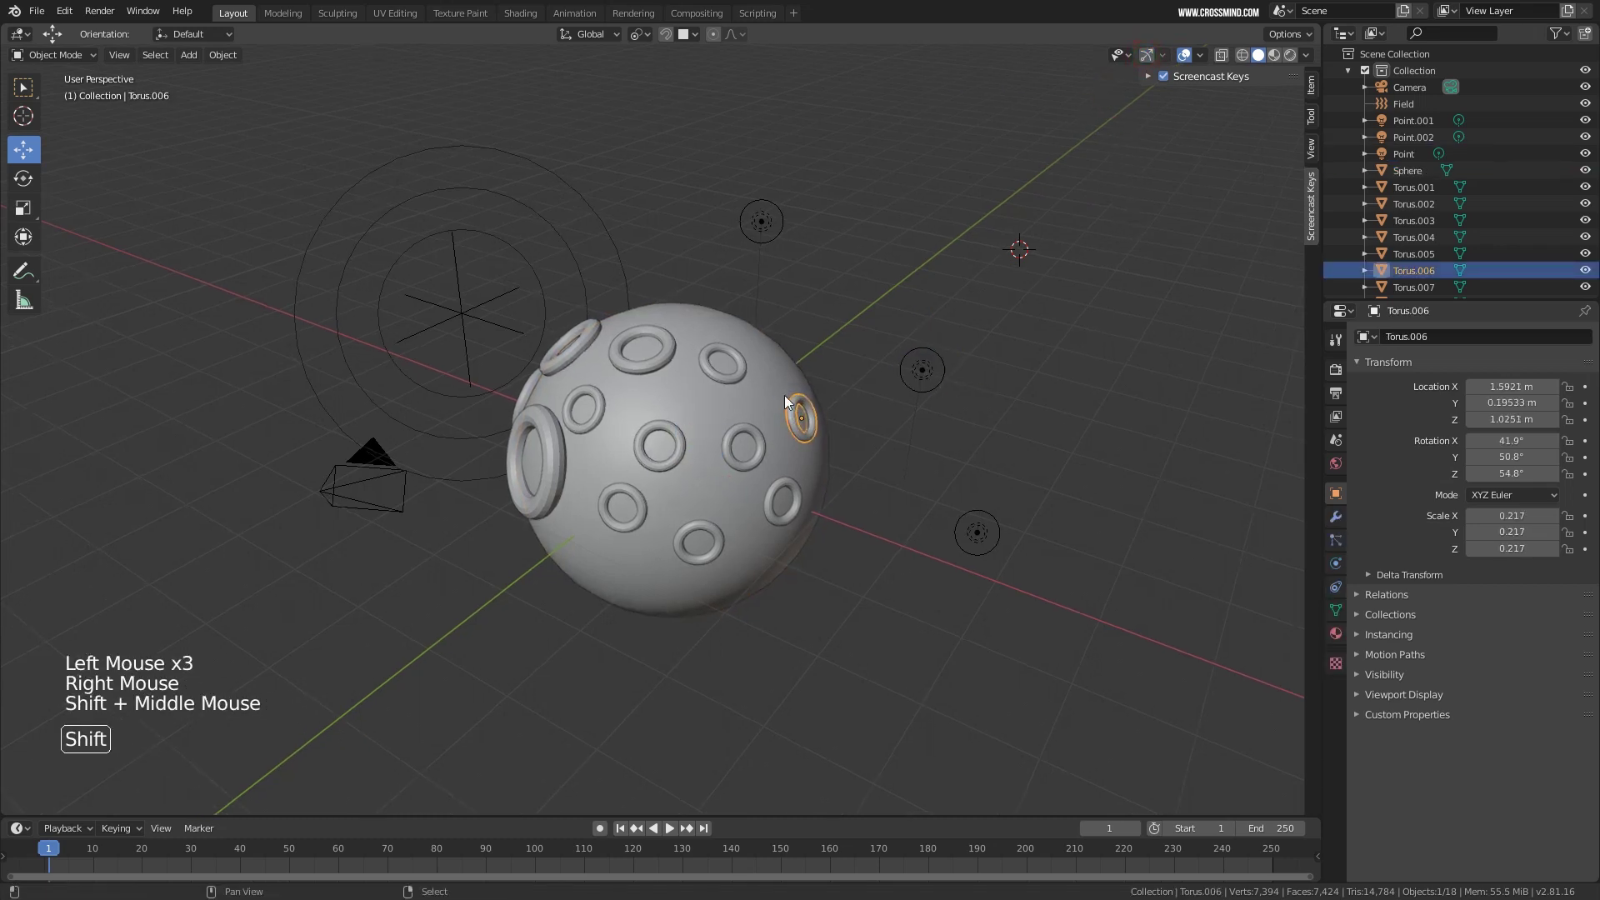
{"action": "right_click", "coordinate": [787, 402]}
{"action": "key", "text": "r"}
{"action": "right_click", "coordinate": [798, 410]}
{"action": "key", "text": "g"}
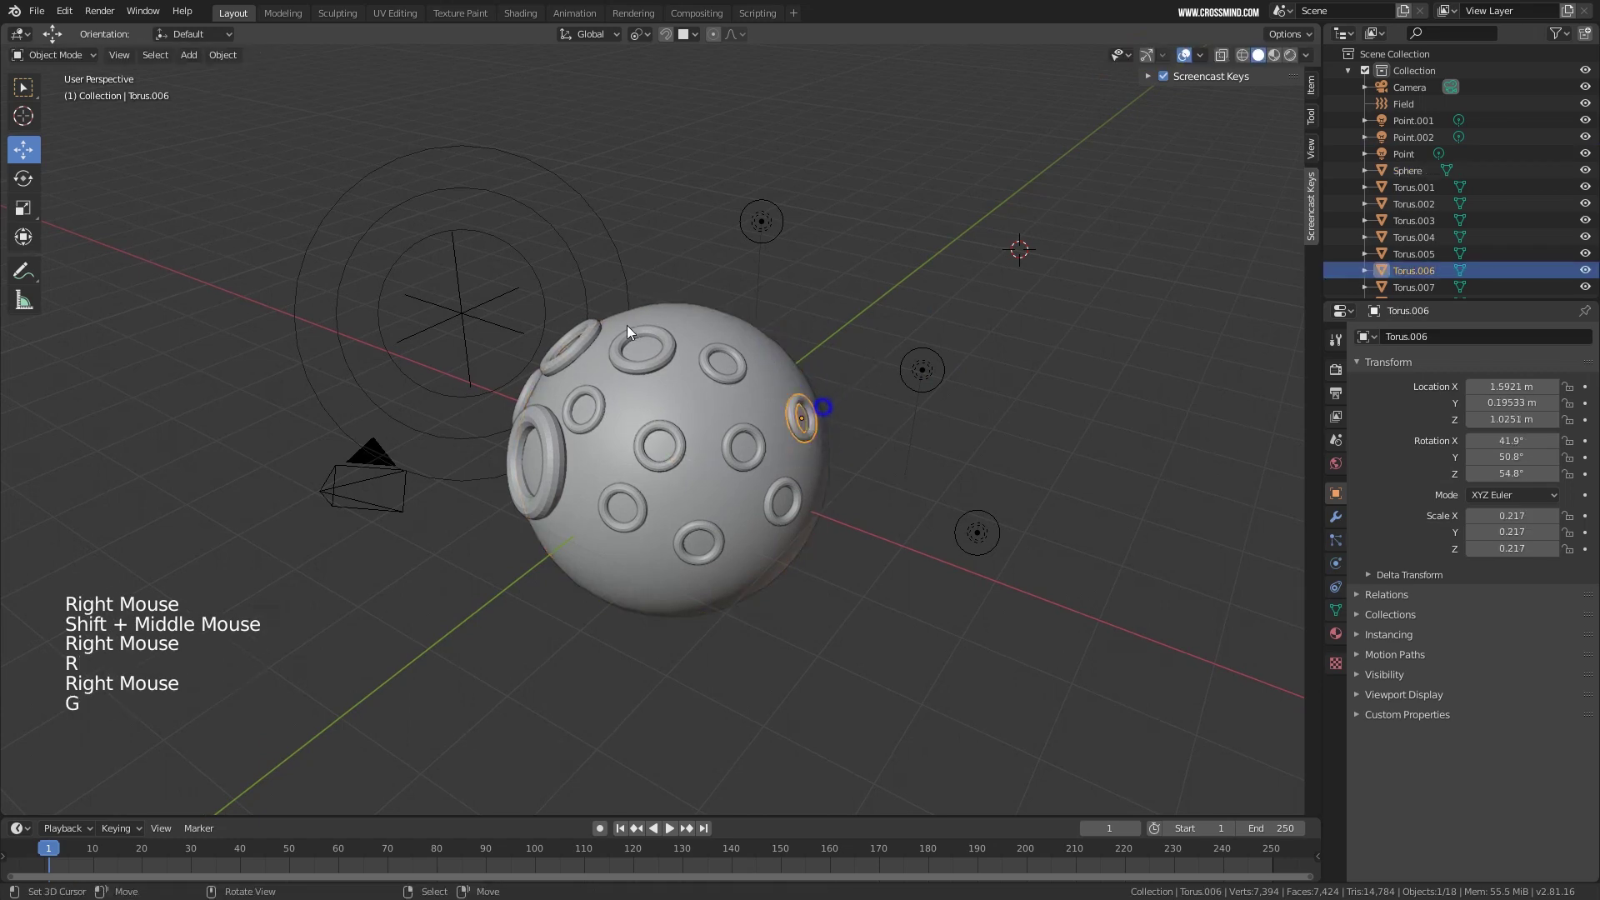
Show the gizmos for the selected torus, try moving it and cancel, and hide the gizmos again.
{"action": "left_click", "coordinate": [1146, 56]}
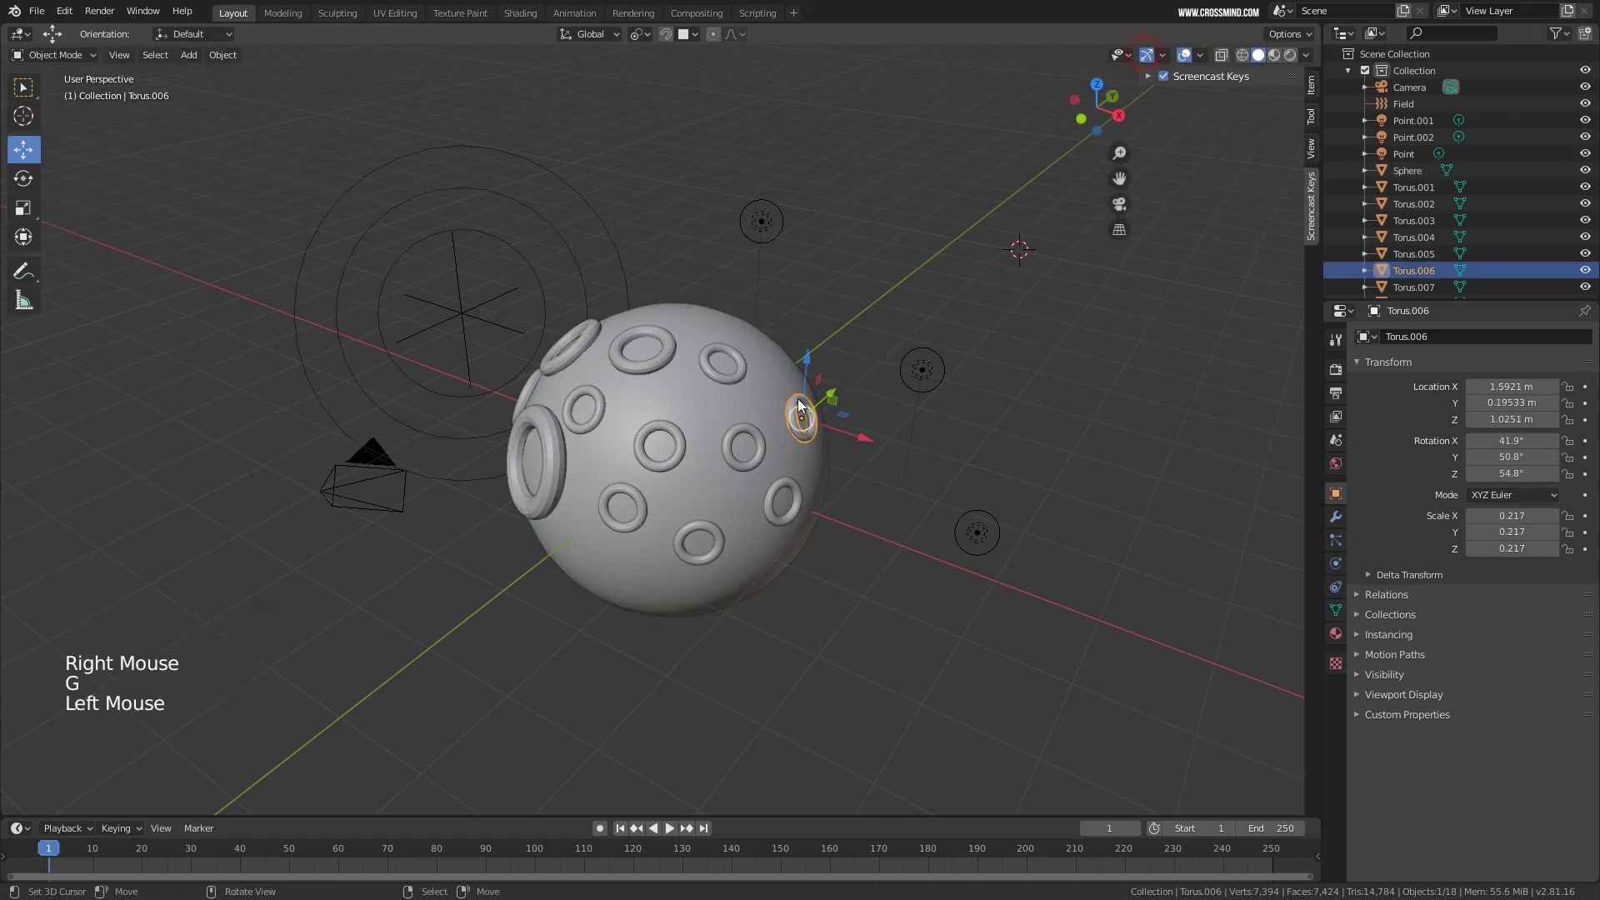
{"action": "middle_click_drag", "start_coordinate": [827, 420], "coordinate": [868, 390], "text": "shift"}
{"action": "key", "text": "g"}
{"action": "right_click", "coordinate": [871, 382]}
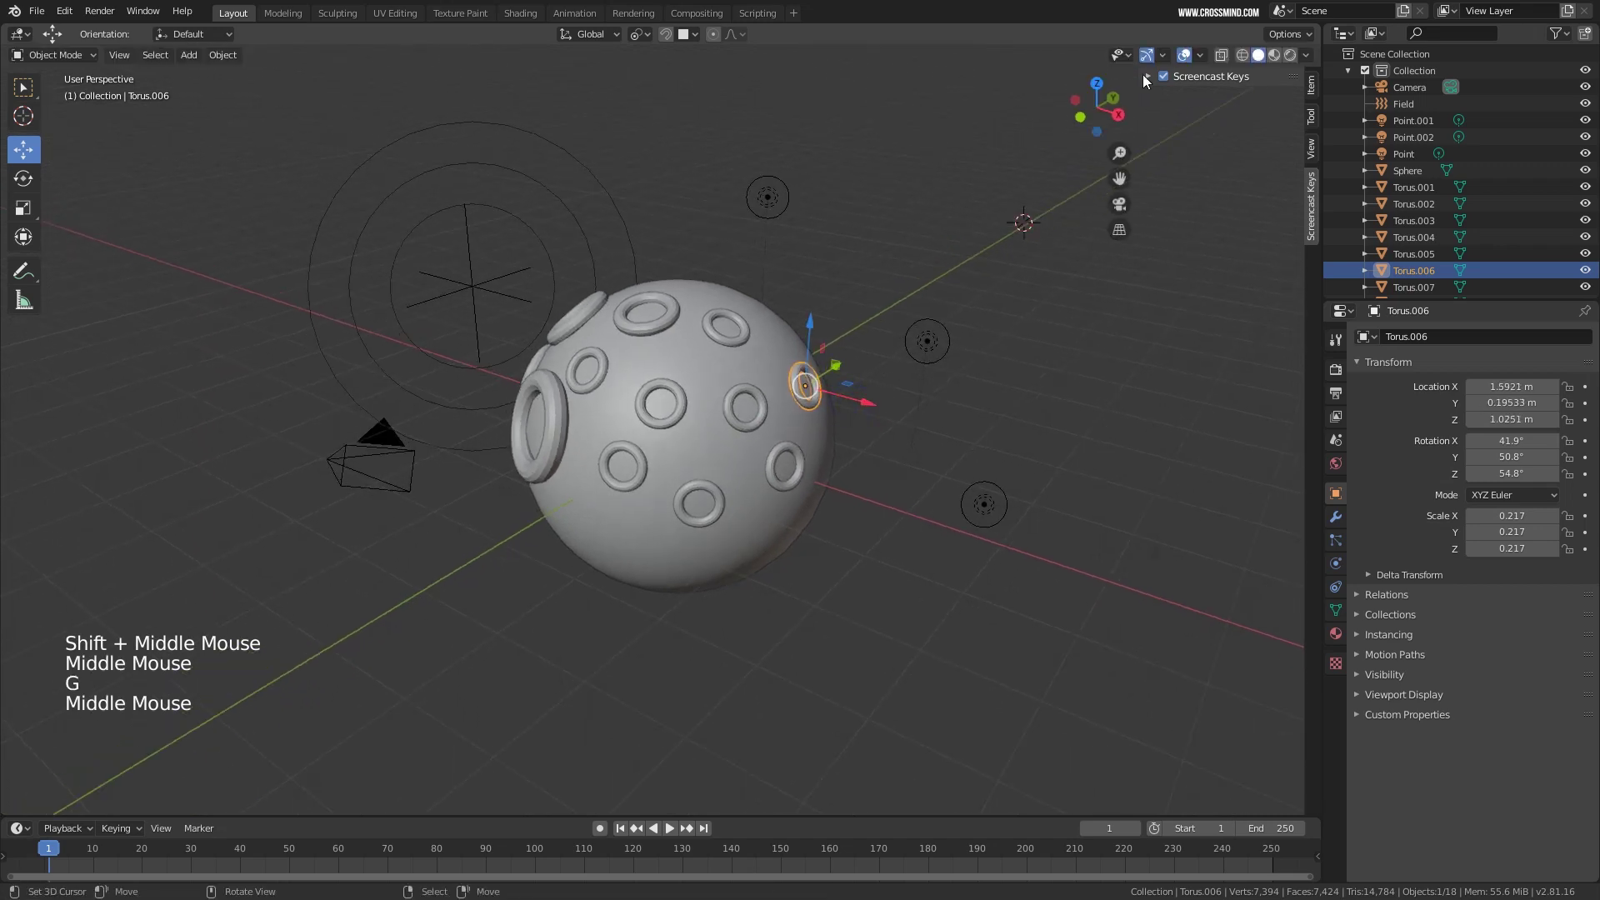
{"action": "left_click", "coordinate": [1146, 53]}
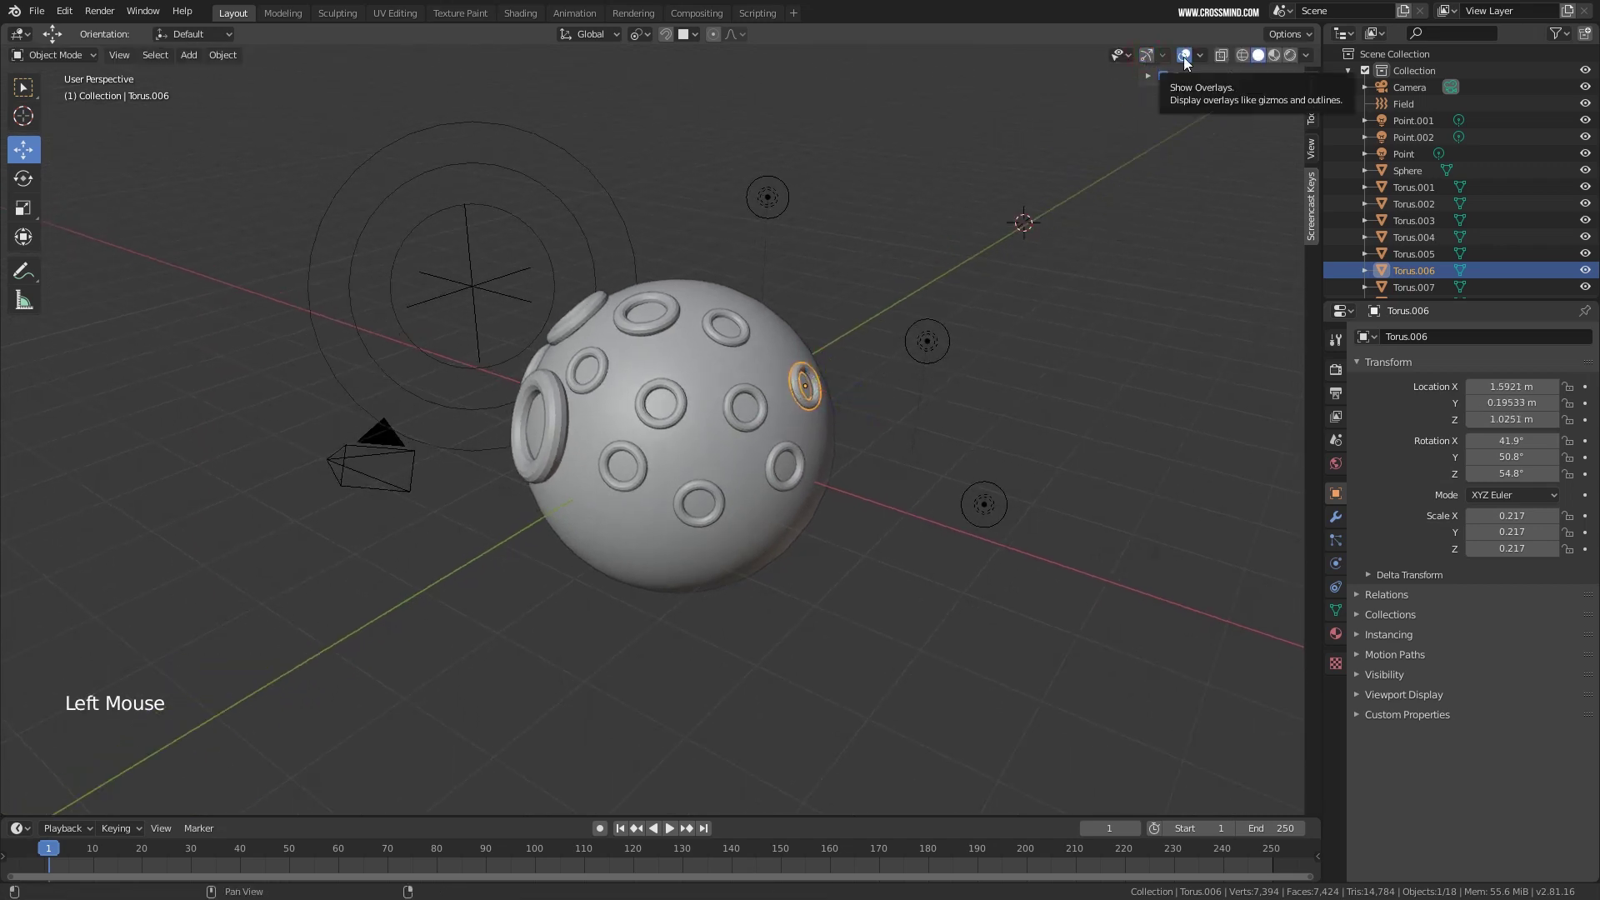
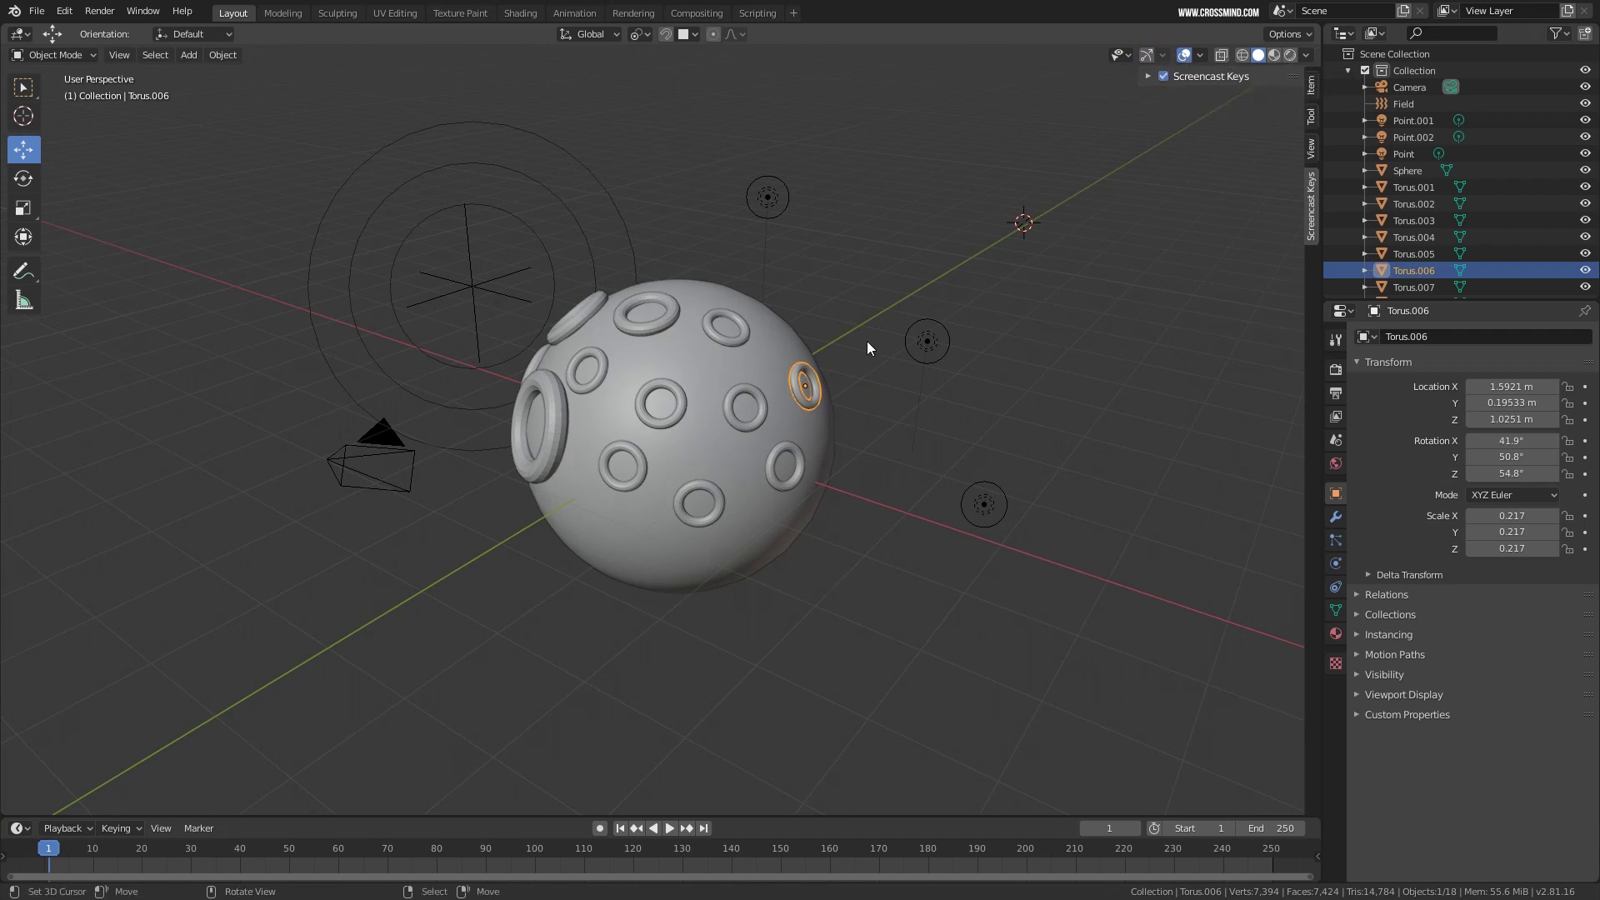
Select the force field and each of the three point lights in turn, ending on the force field.
{"action": "scroll", "coordinate": [875, 354], "scroll_direction": "down", "scroll_amount": 2}
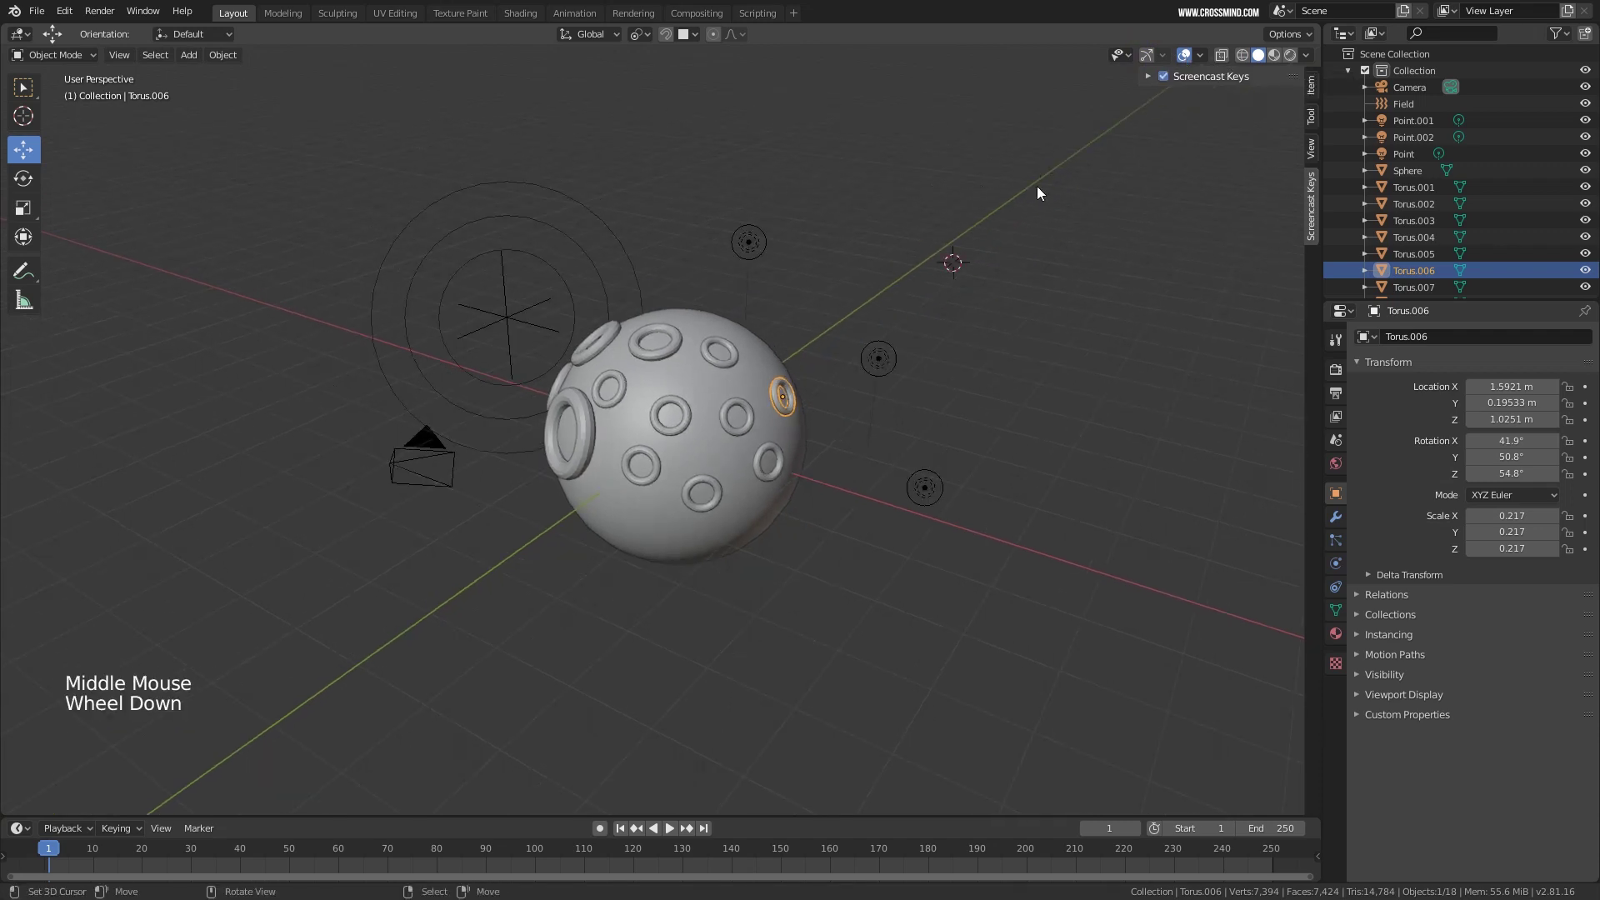
{"action": "middle_click_drag", "start_coordinate": [802, 589], "coordinate": [775, 567]}
{"action": "right_click", "coordinate": [479, 255]}
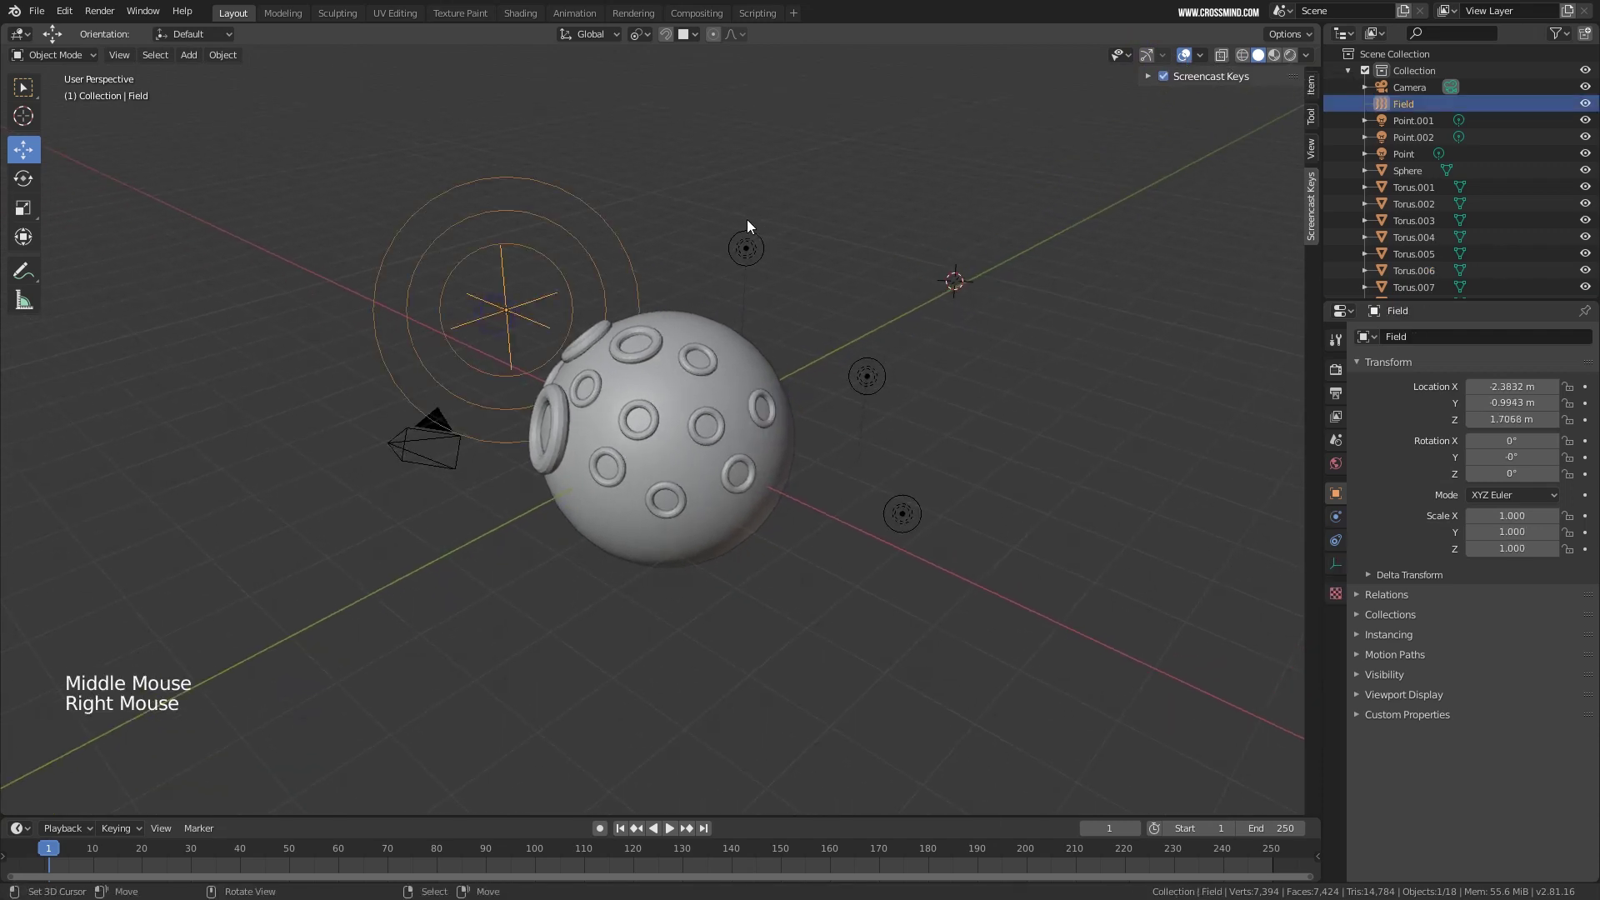
{"action": "right_click", "coordinate": [746, 237]}
{"action": "right_click", "coordinate": [867, 377]}
{"action": "right_click", "coordinate": [902, 517]}
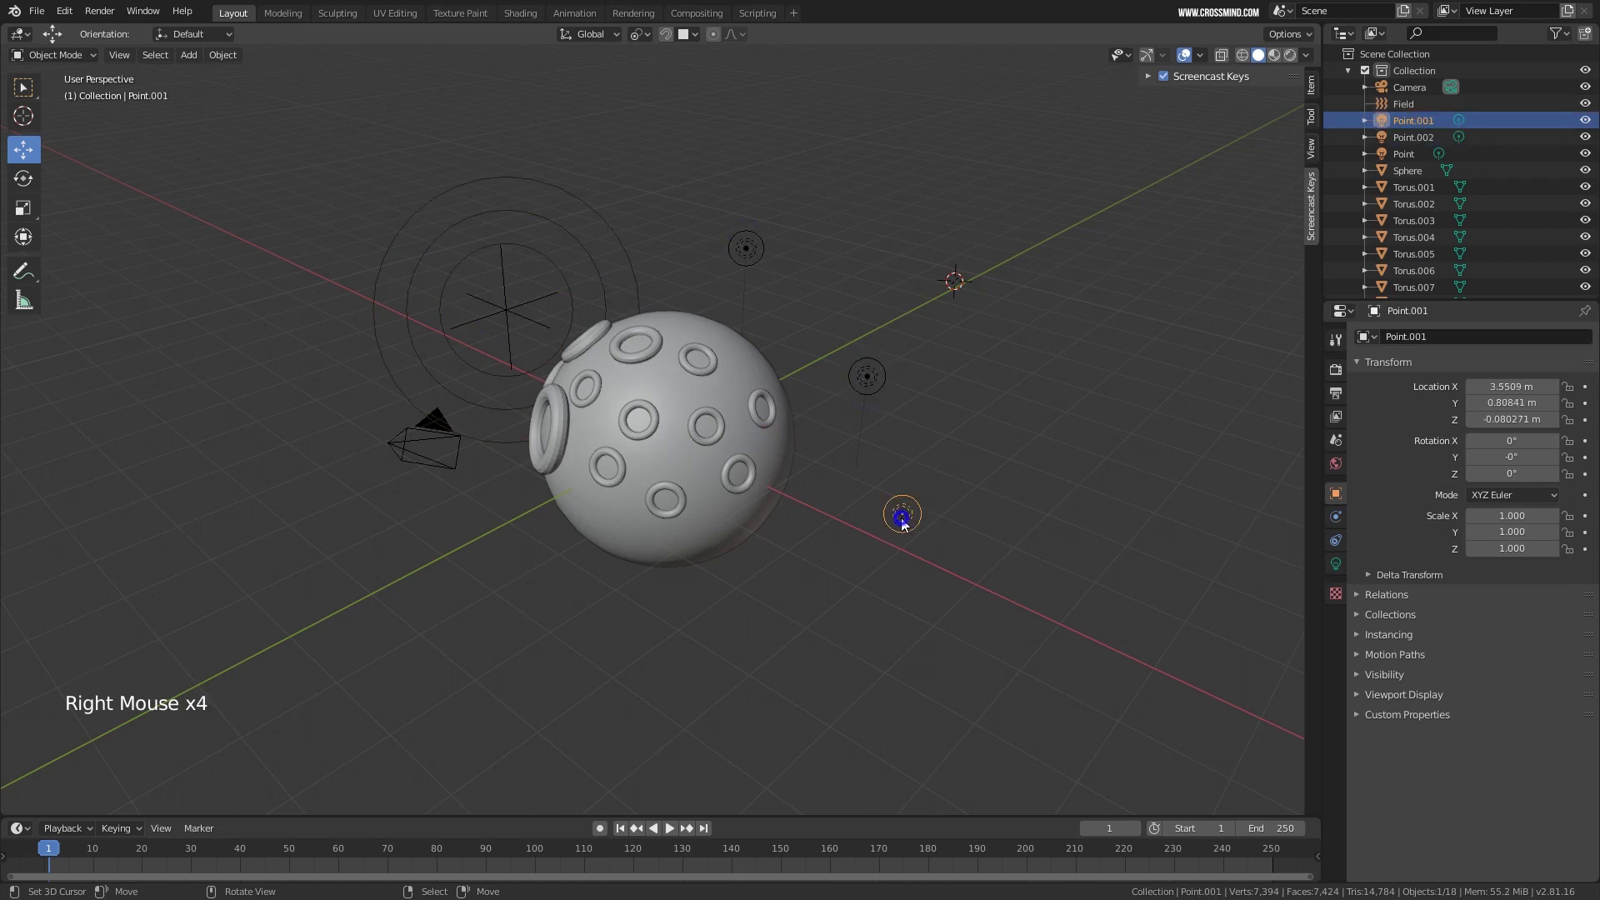
{"action": "right_click", "coordinate": [867, 393]}
{"action": "right_click", "coordinate": [746, 247]}
{"action": "right_click", "coordinate": [495, 308]}
{"action": "middle_click_drag", "start_coordinate": [537, 371], "coordinate": [567, 368]}
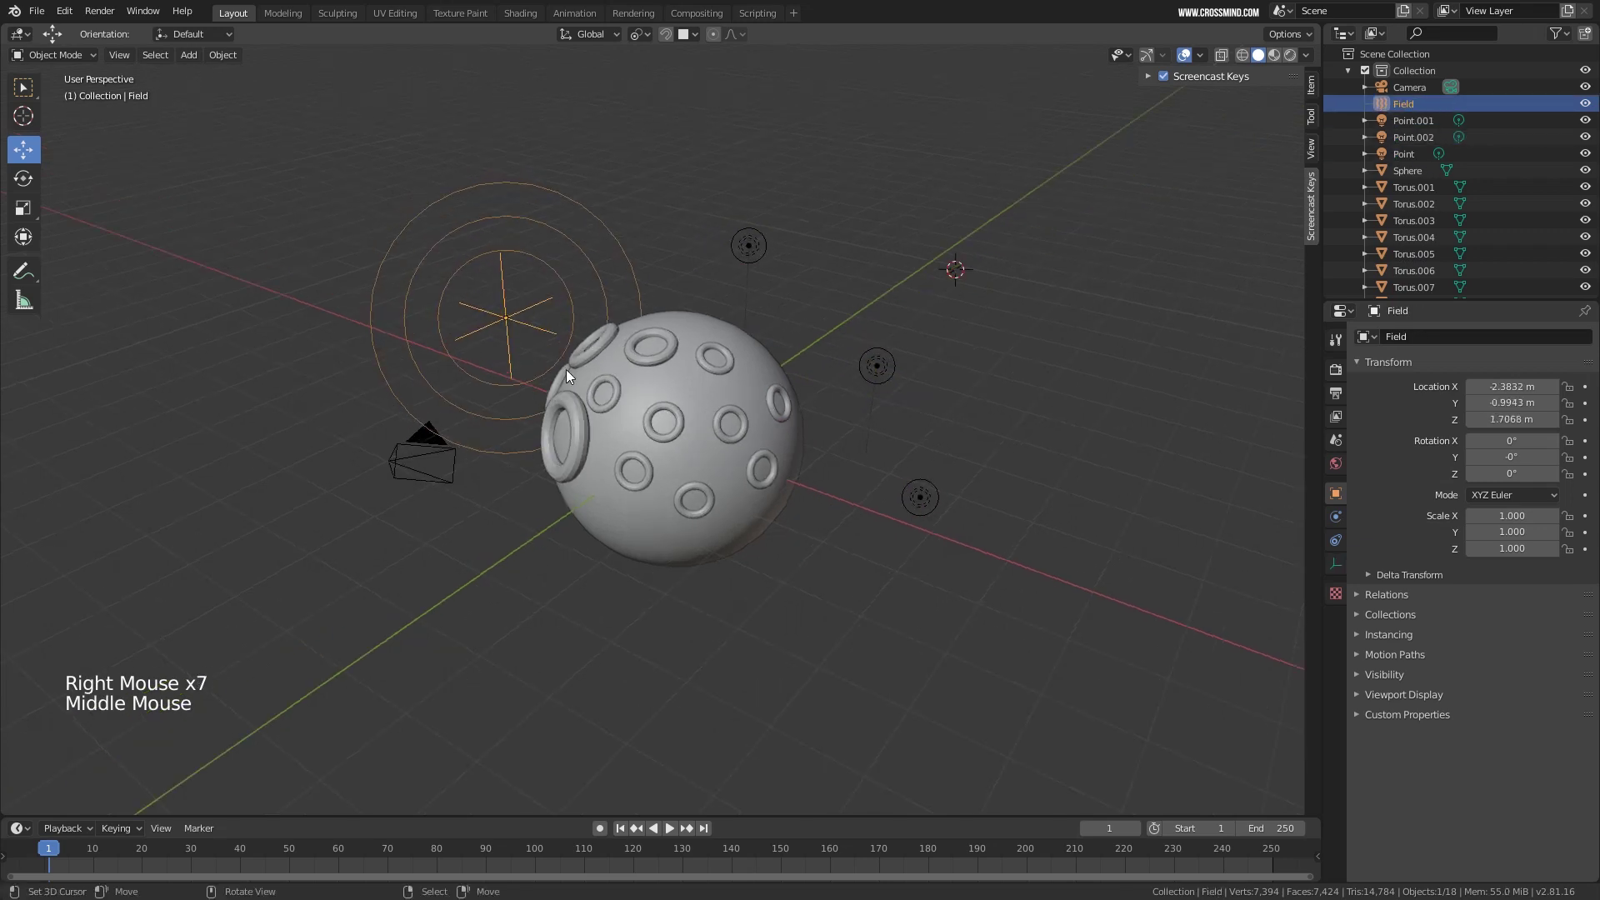
Select the sphere and each point light in turn, ending on the lowest light to the right of the sphere.
{"action": "middle_click_drag", "start_coordinate": [676, 334], "coordinate": [745, 353]}
{"action": "scroll", "coordinate": [762, 412], "scroll_direction": "up", "scroll_amount": 1}
{"action": "right_click", "coordinate": [762, 412]}
{"action": "scroll", "coordinate": [814, 450], "scroll_direction": "up", "scroll_amount": 1}
{"action": "right_click", "coordinate": [867, 384]}
{"action": "scroll", "coordinate": [677, 476], "scroll_direction": "down", "scroll_amount": 1}
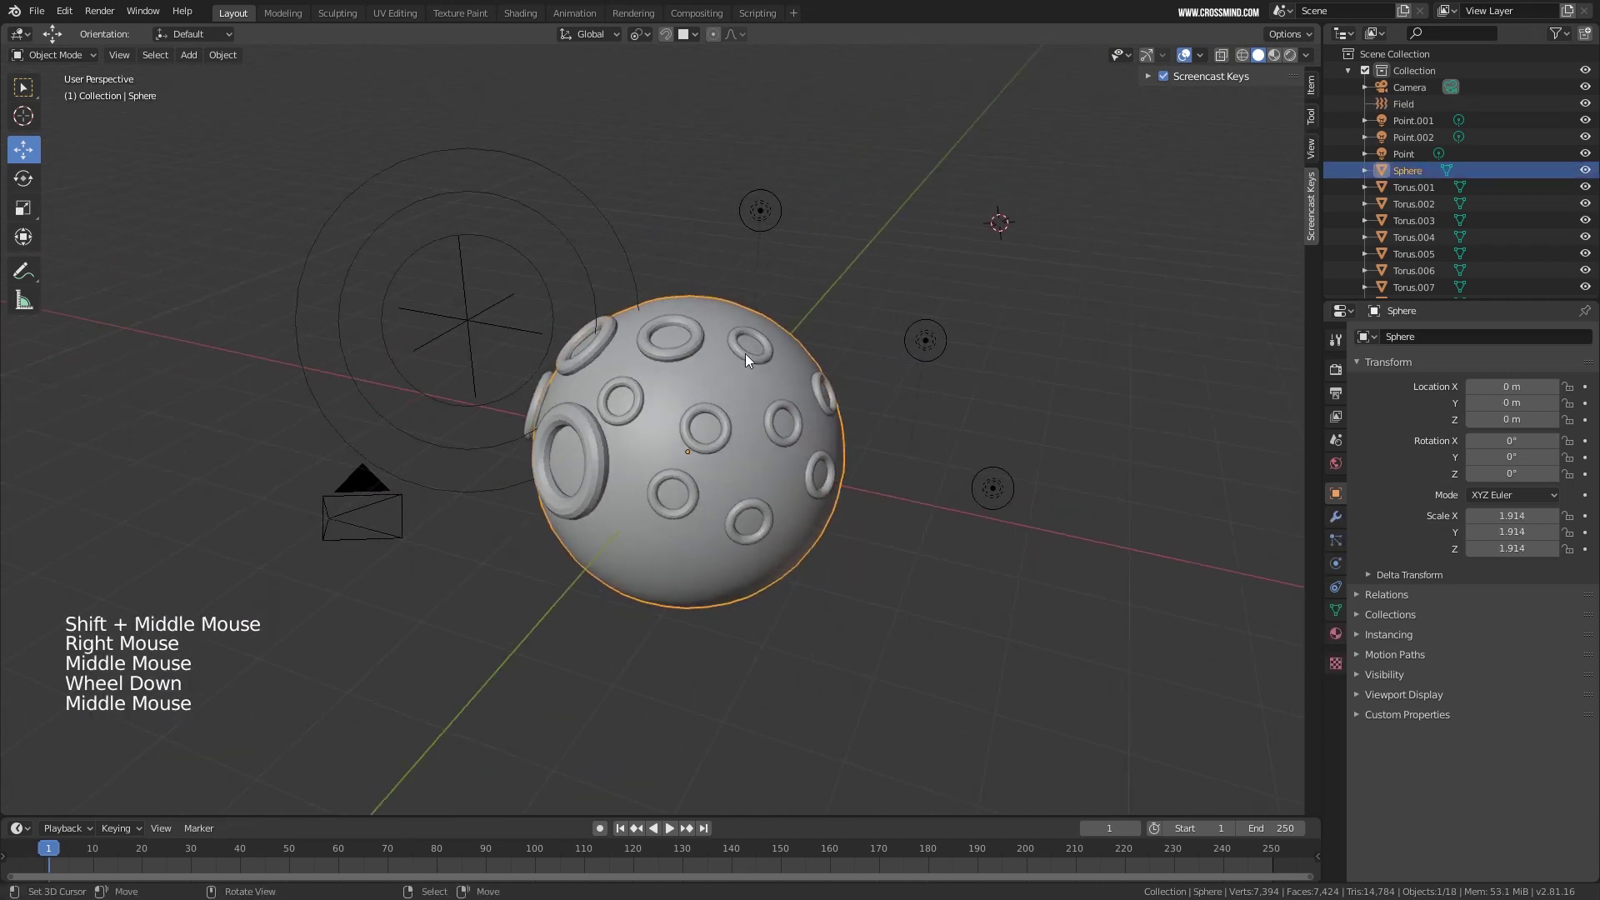
{"action": "right_click", "coordinate": [775, 218]}
{"action": "right_click", "coordinate": [927, 351]}
{"action": "right_click", "coordinate": [995, 489]}
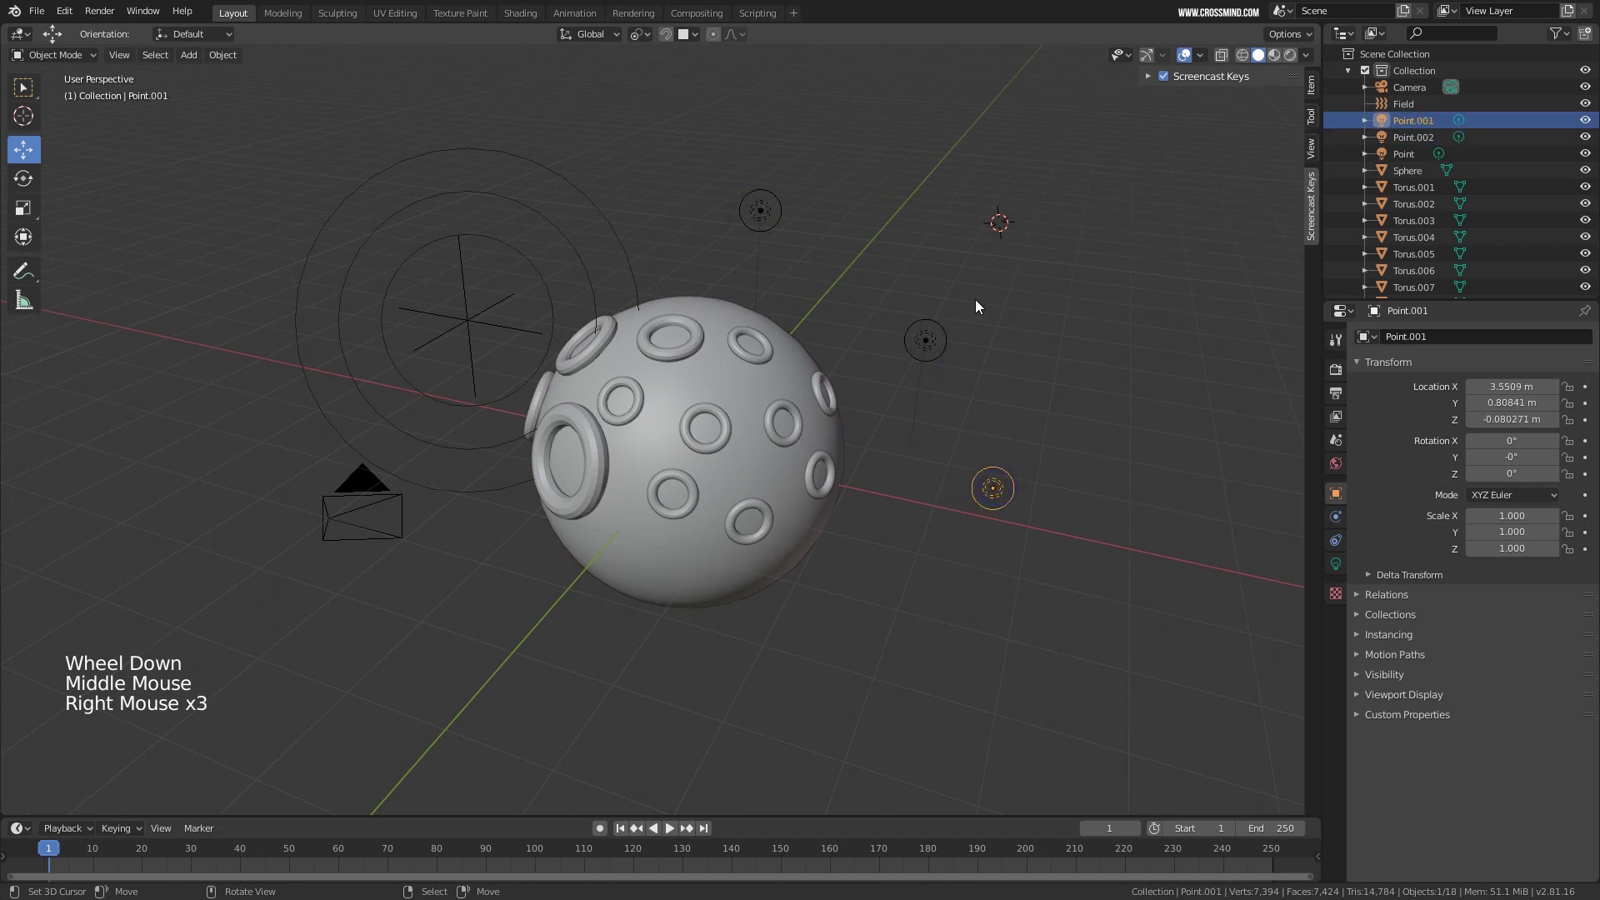
{"action": "right_click", "coordinate": [752, 213]}
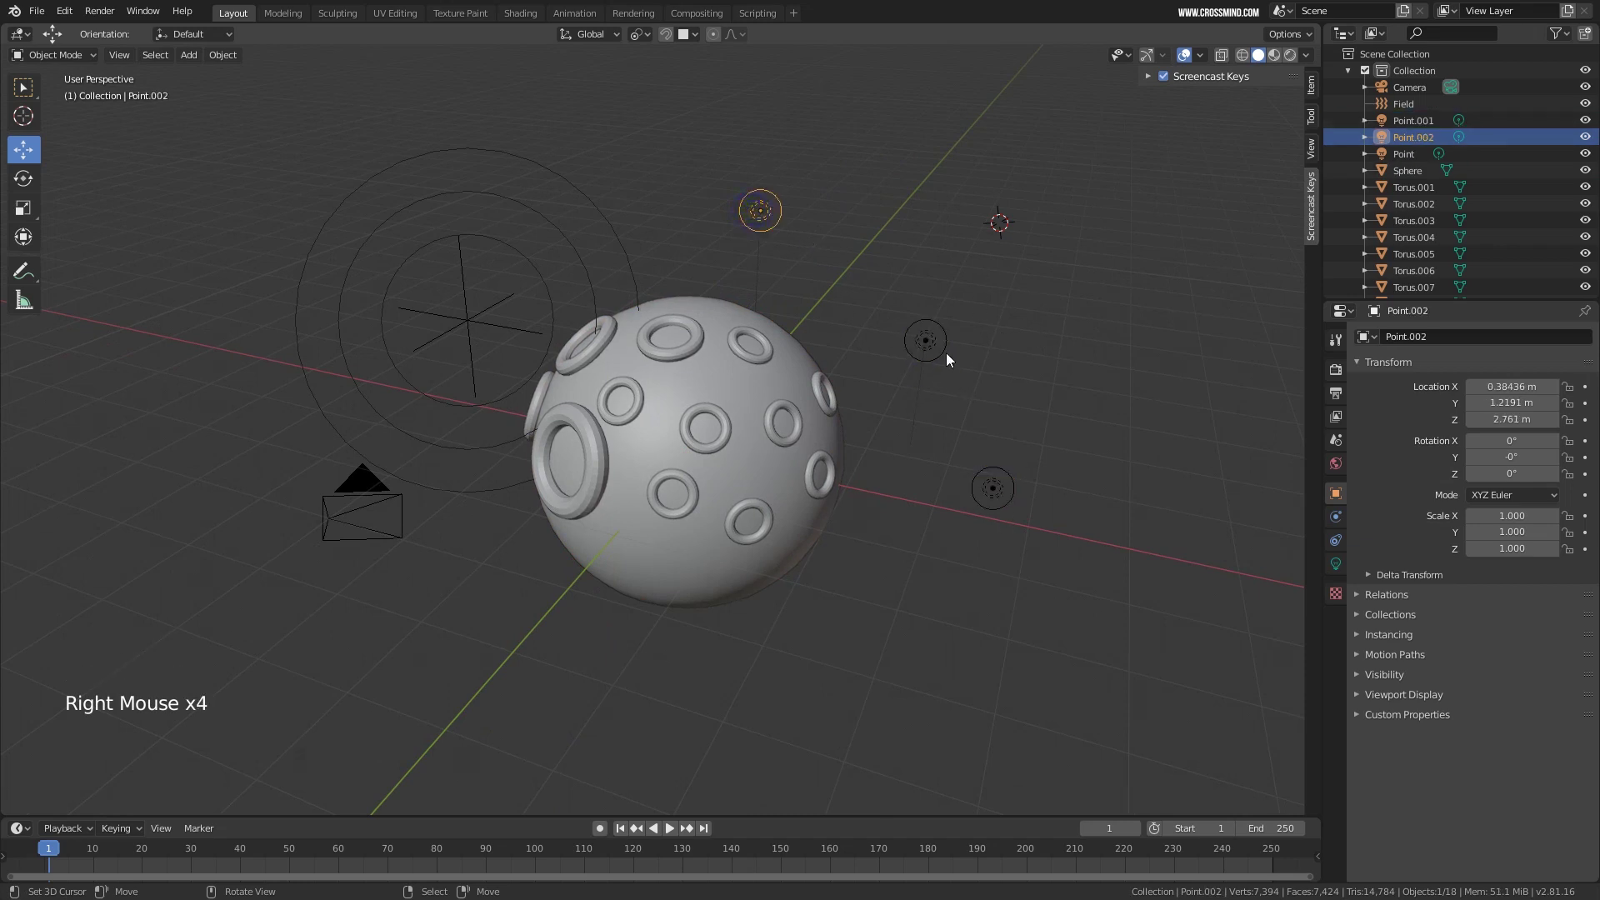
{"action": "right_click", "coordinate": [928, 346]}
{"action": "right_click", "coordinate": [993, 496]}
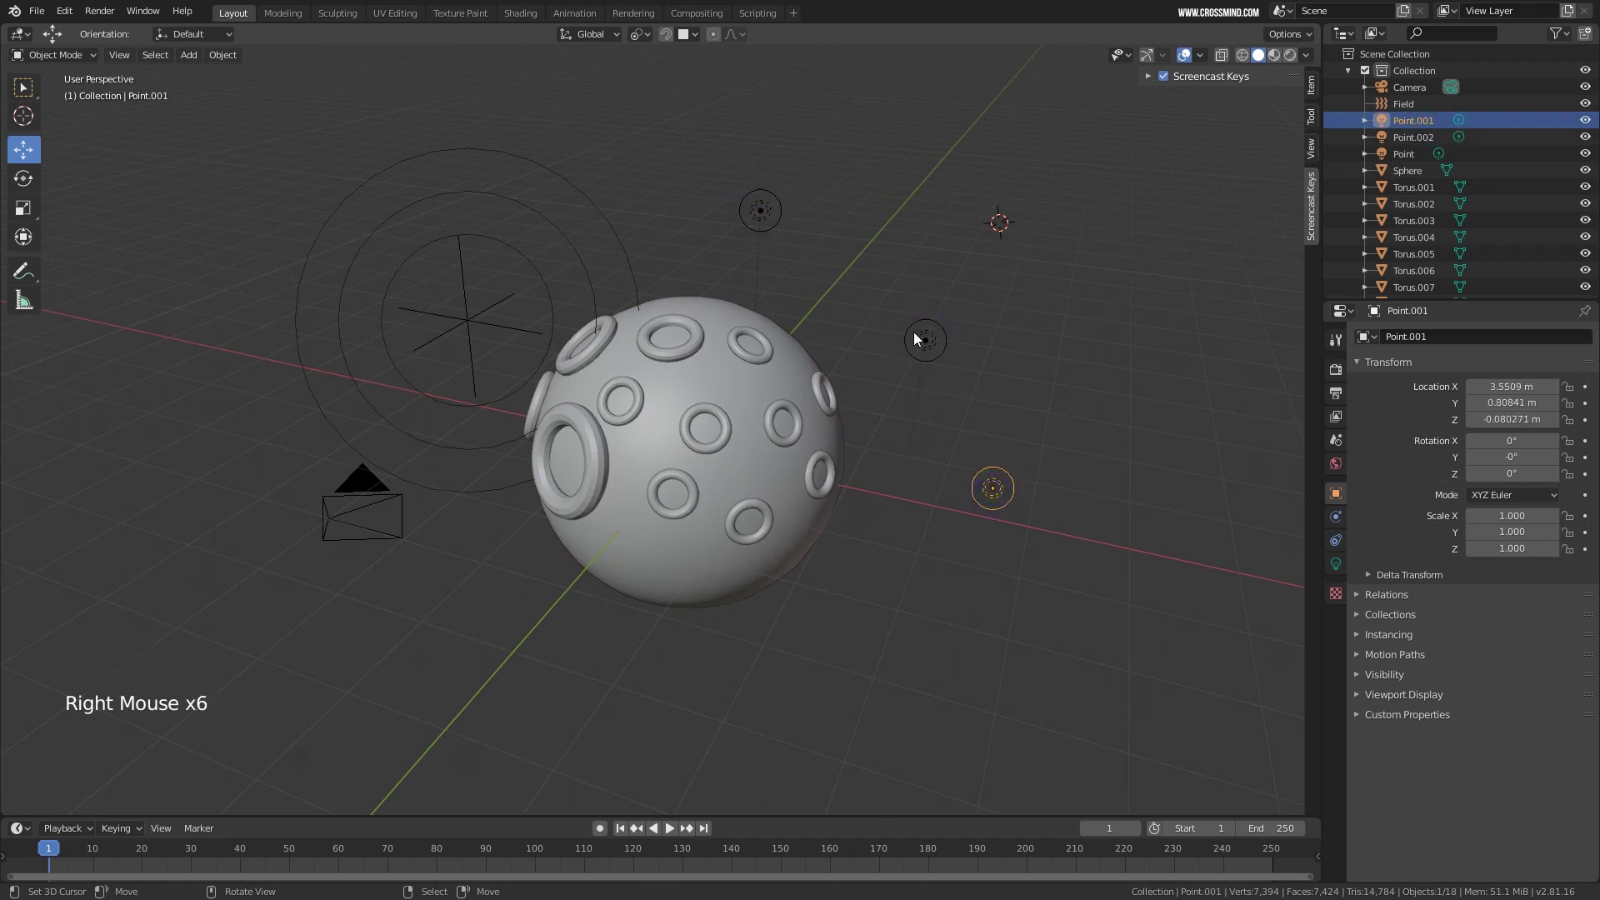
Toggle the viewport overlays off and on, and turn them off again to inspect the bare meshes.
{"action": "middle_click_drag", "start_coordinate": [1000, 491], "coordinate": [1049, 417]}
{"action": "left_click", "coordinate": [1184, 55]}
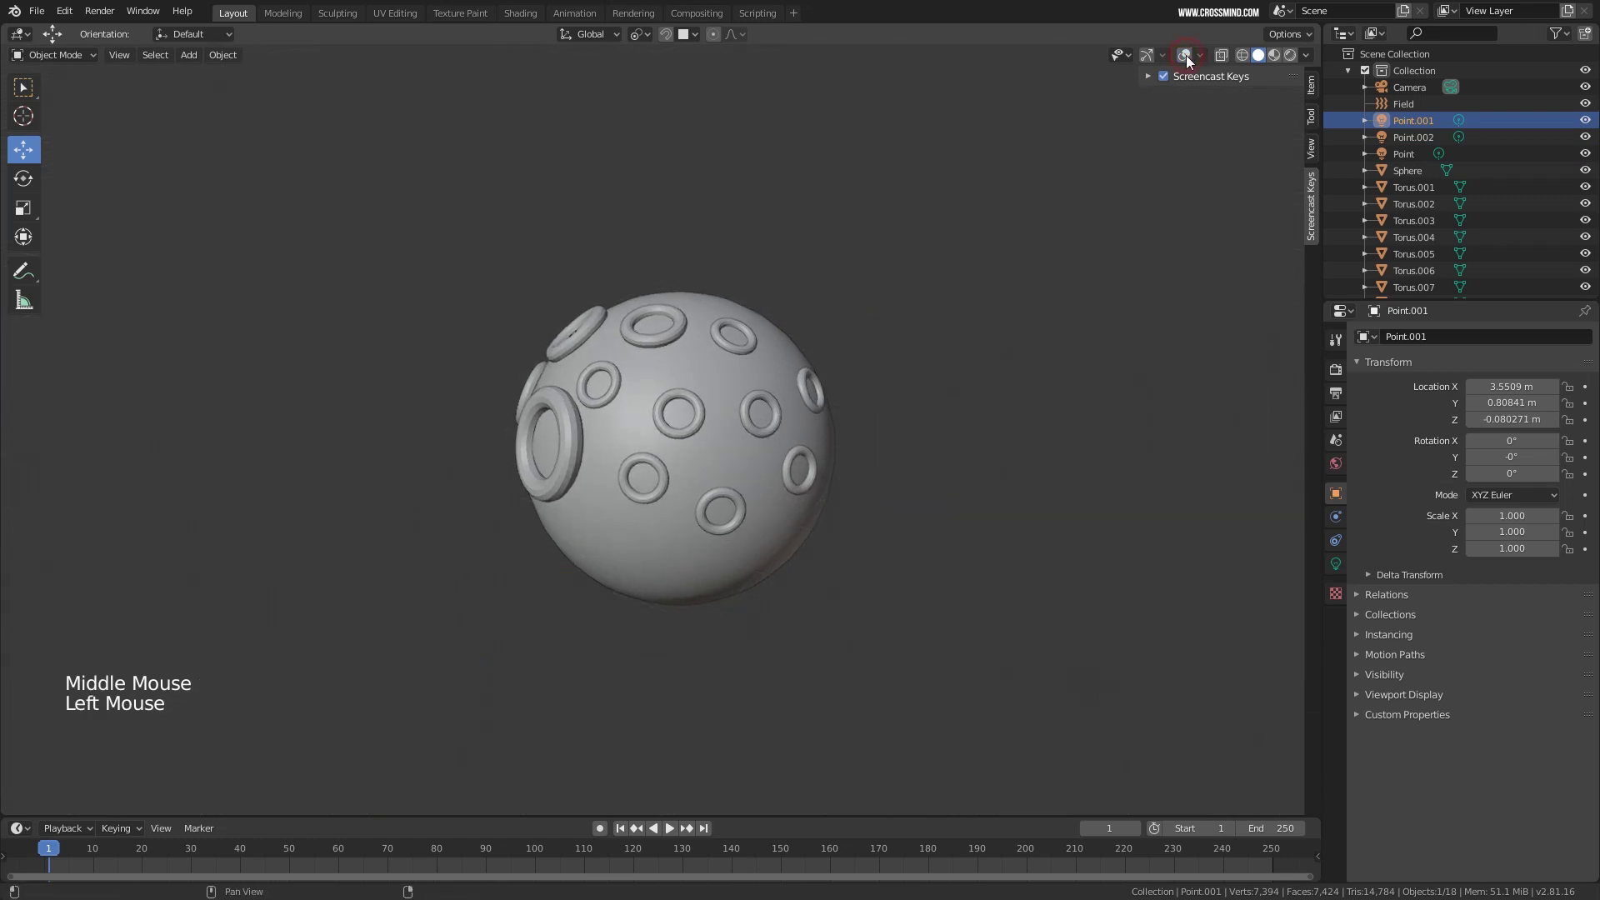
{"action": "left_click", "coordinate": [1184, 55]}
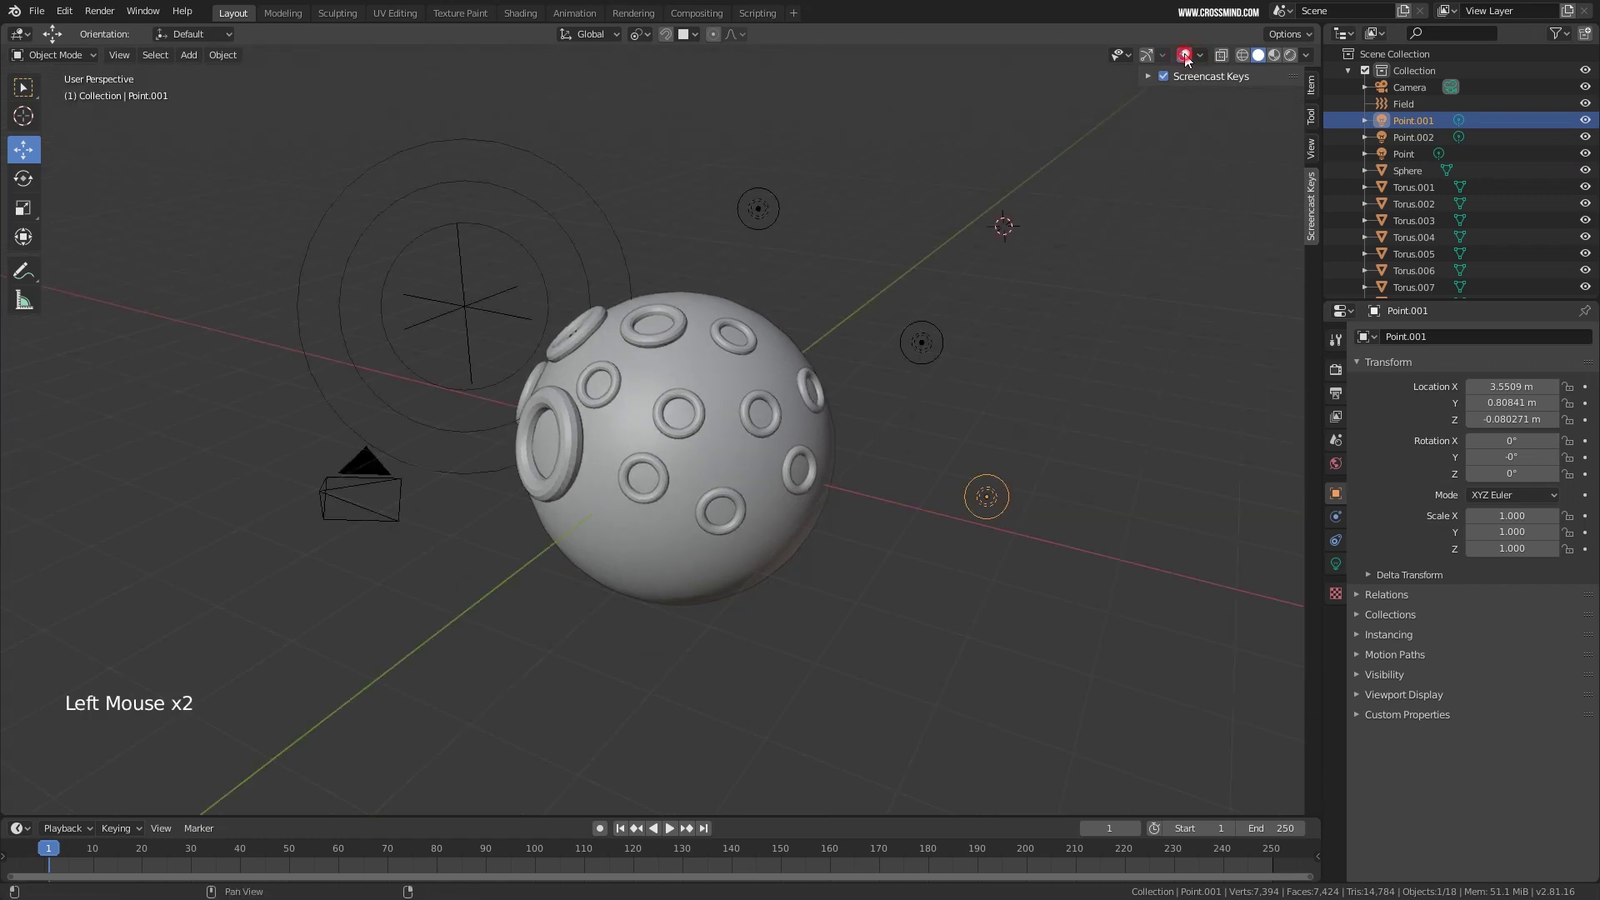
{"action": "left_click", "coordinate": [1184, 55]}
{"action": "middle_click_drag", "start_coordinate": [813, 493], "coordinate": [796, 236]}
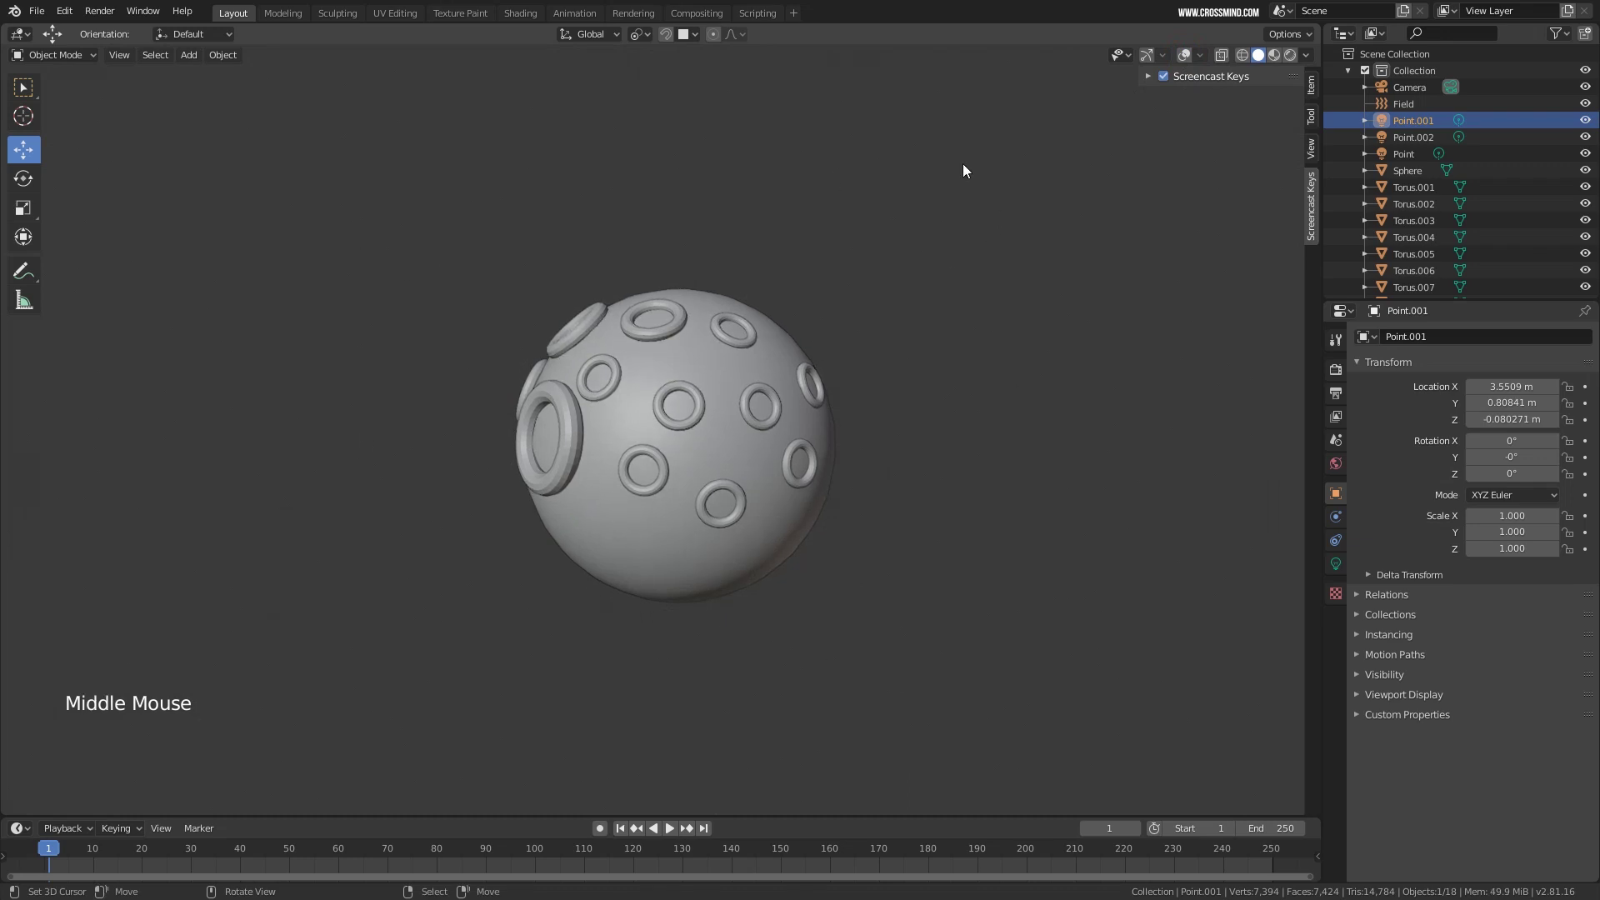
Turn the viewport overlays back on and enable the Wireframe overlay at 1.000.
{"action": "left_click", "coordinate": [1183, 55]}
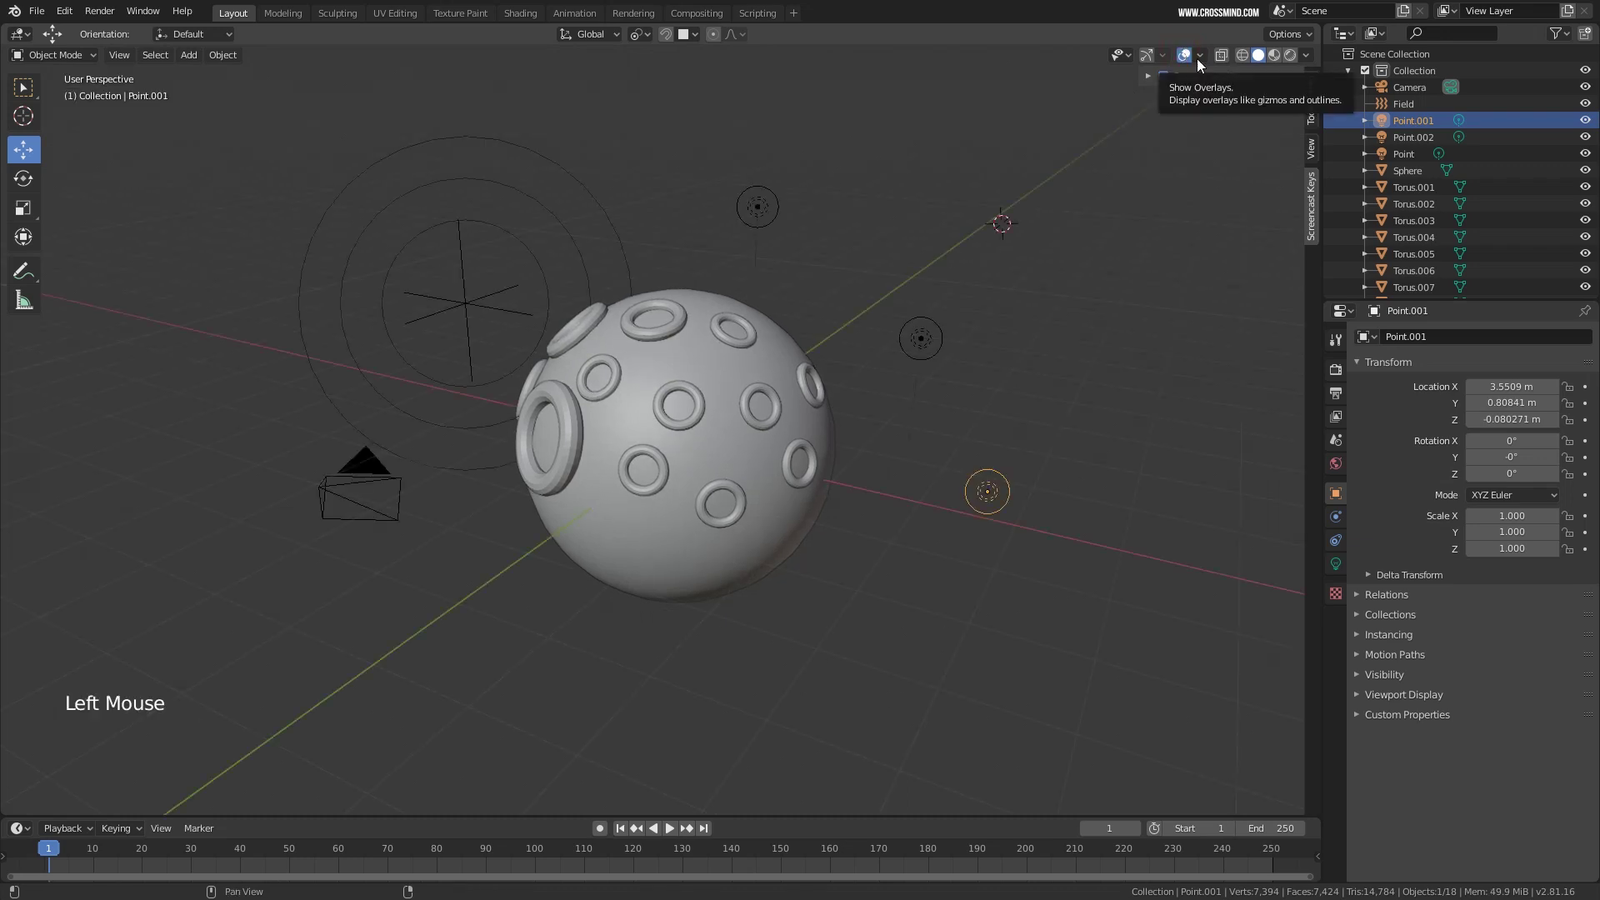
{"action": "left_click", "coordinate": [1200, 55]}
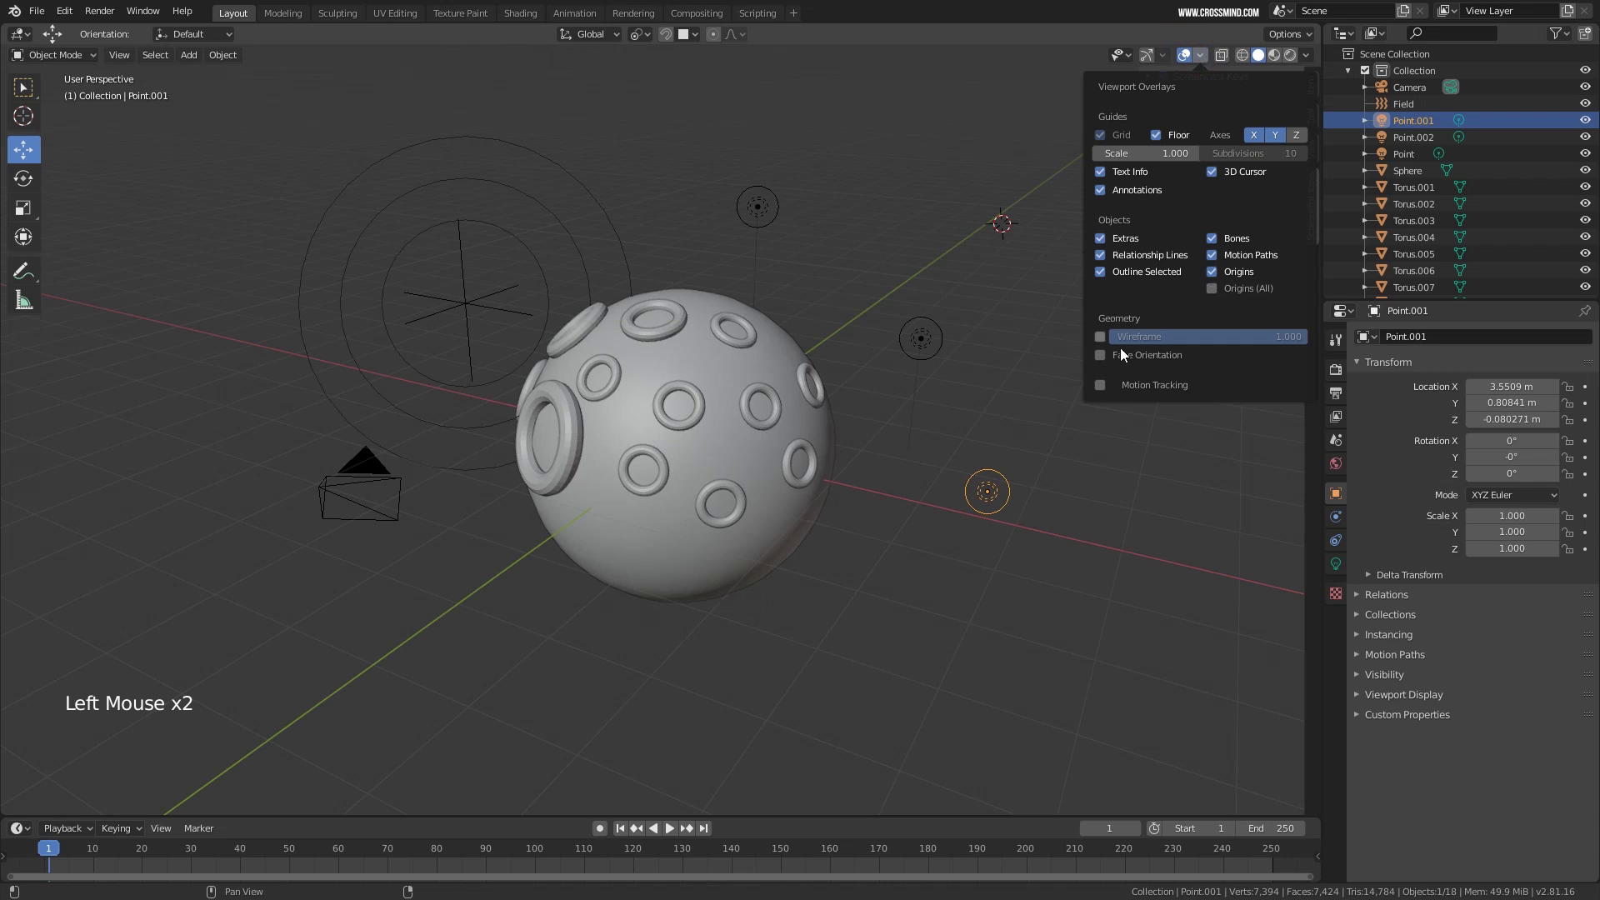
{"action": "left_click", "coordinate": [1101, 337]}
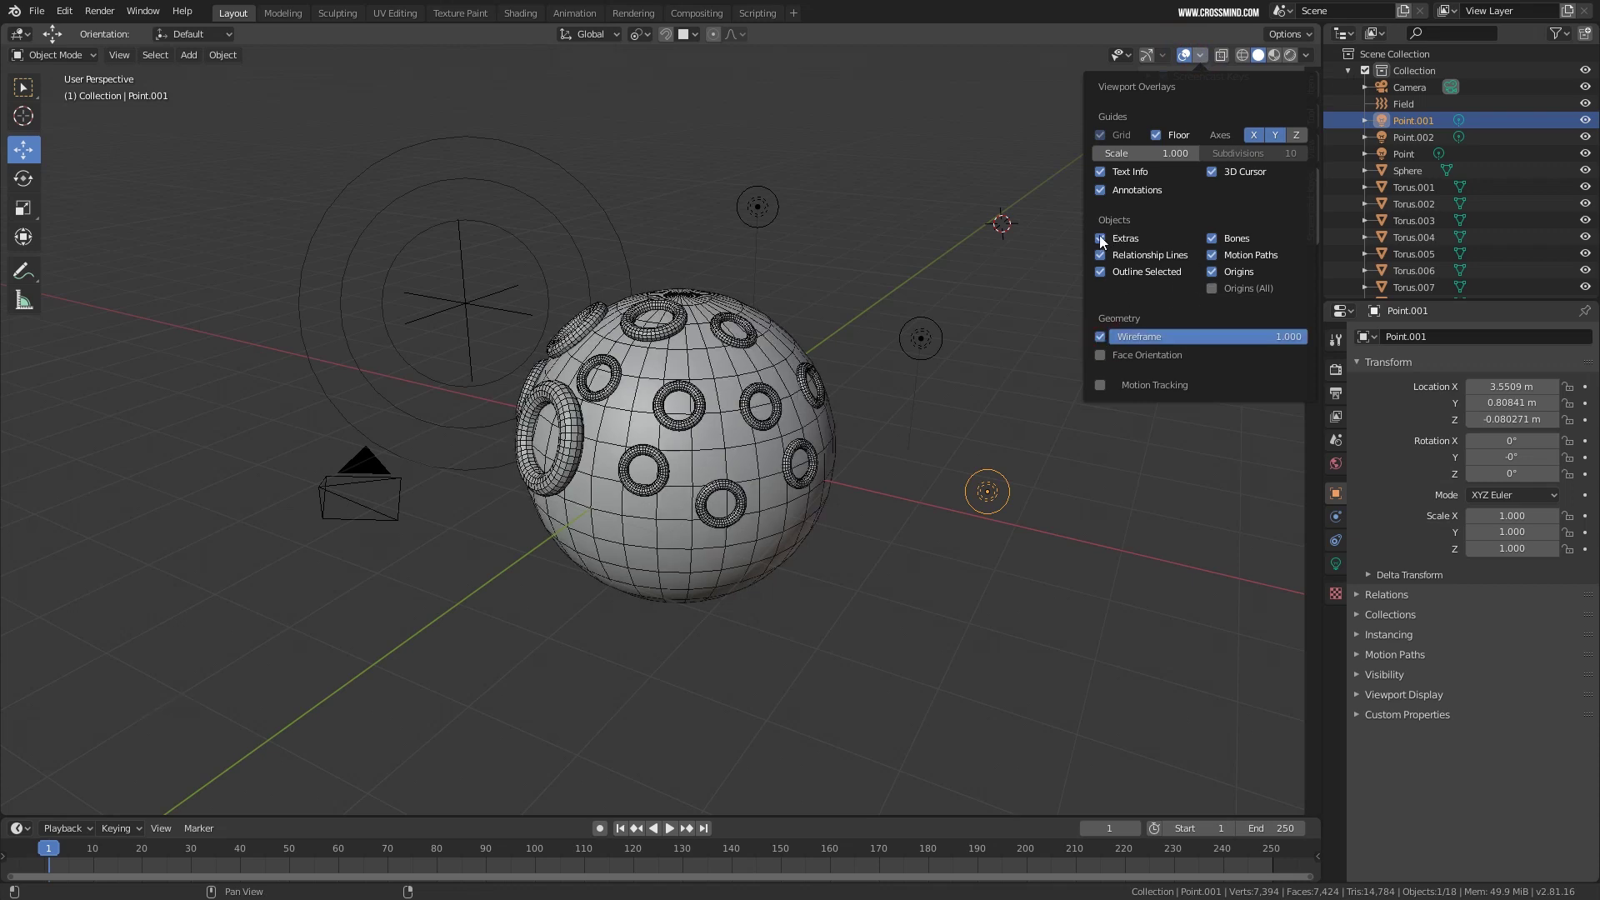
Toggle the 3D Cursor overlay off and on, and try the Grid and grid Scale settings.
{"action": "left_click", "coordinate": [1212, 171]}
{"action": "left_click", "coordinate": [1211, 171]}
{"action": "left_click", "coordinate": [1101, 135]}
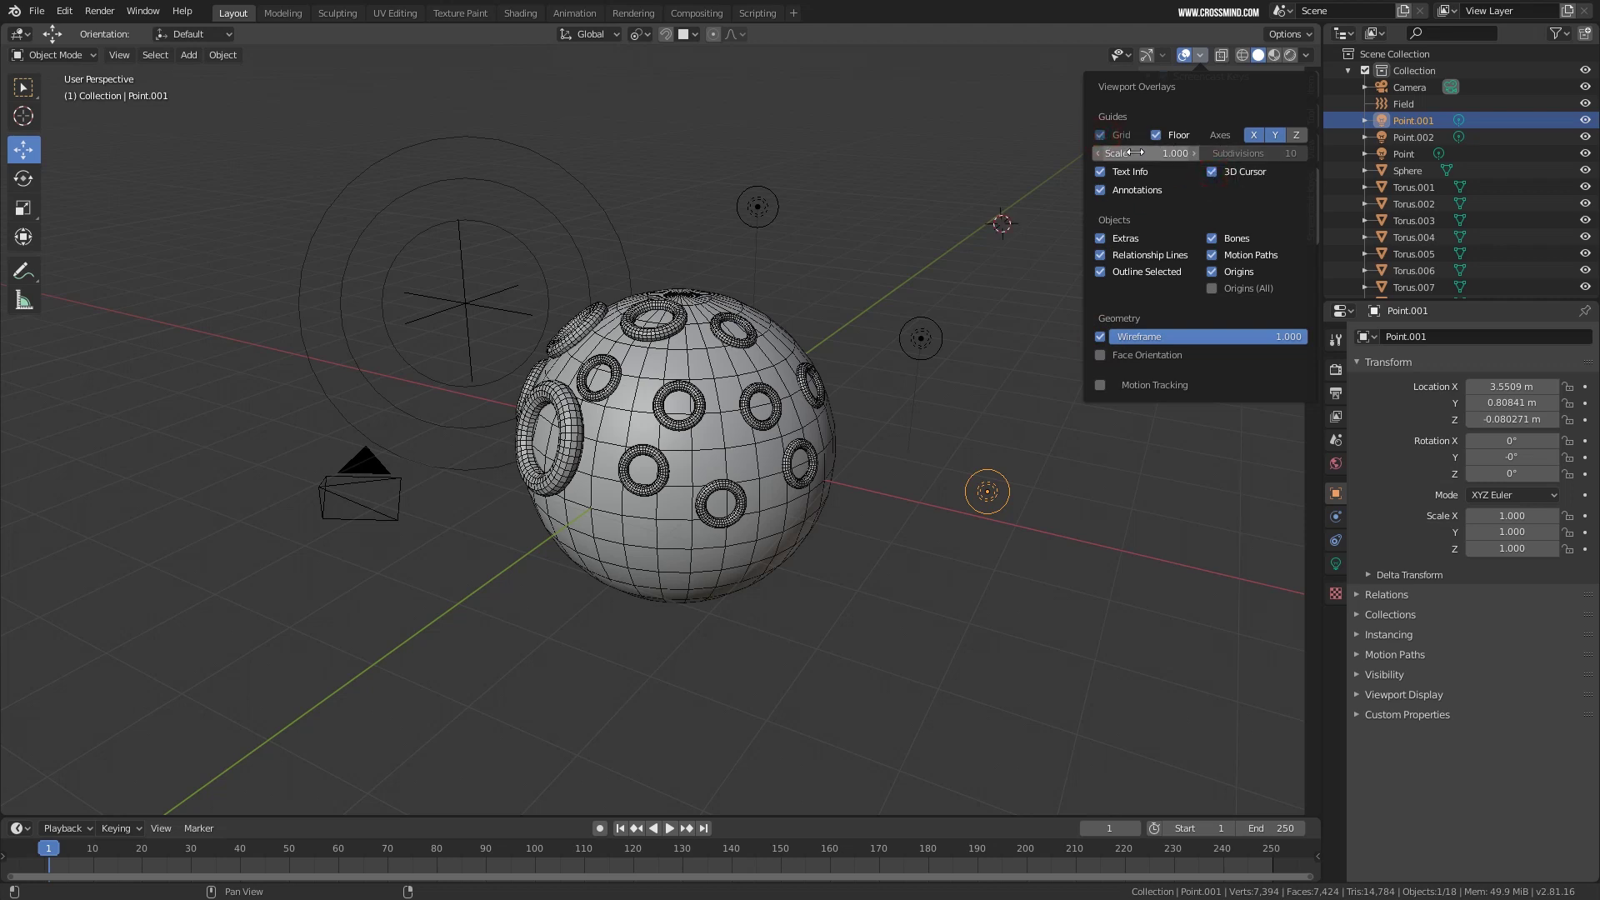
{"action": "left_click_drag", "start_coordinate": [1150, 154], "coordinate": [1143, 153]}
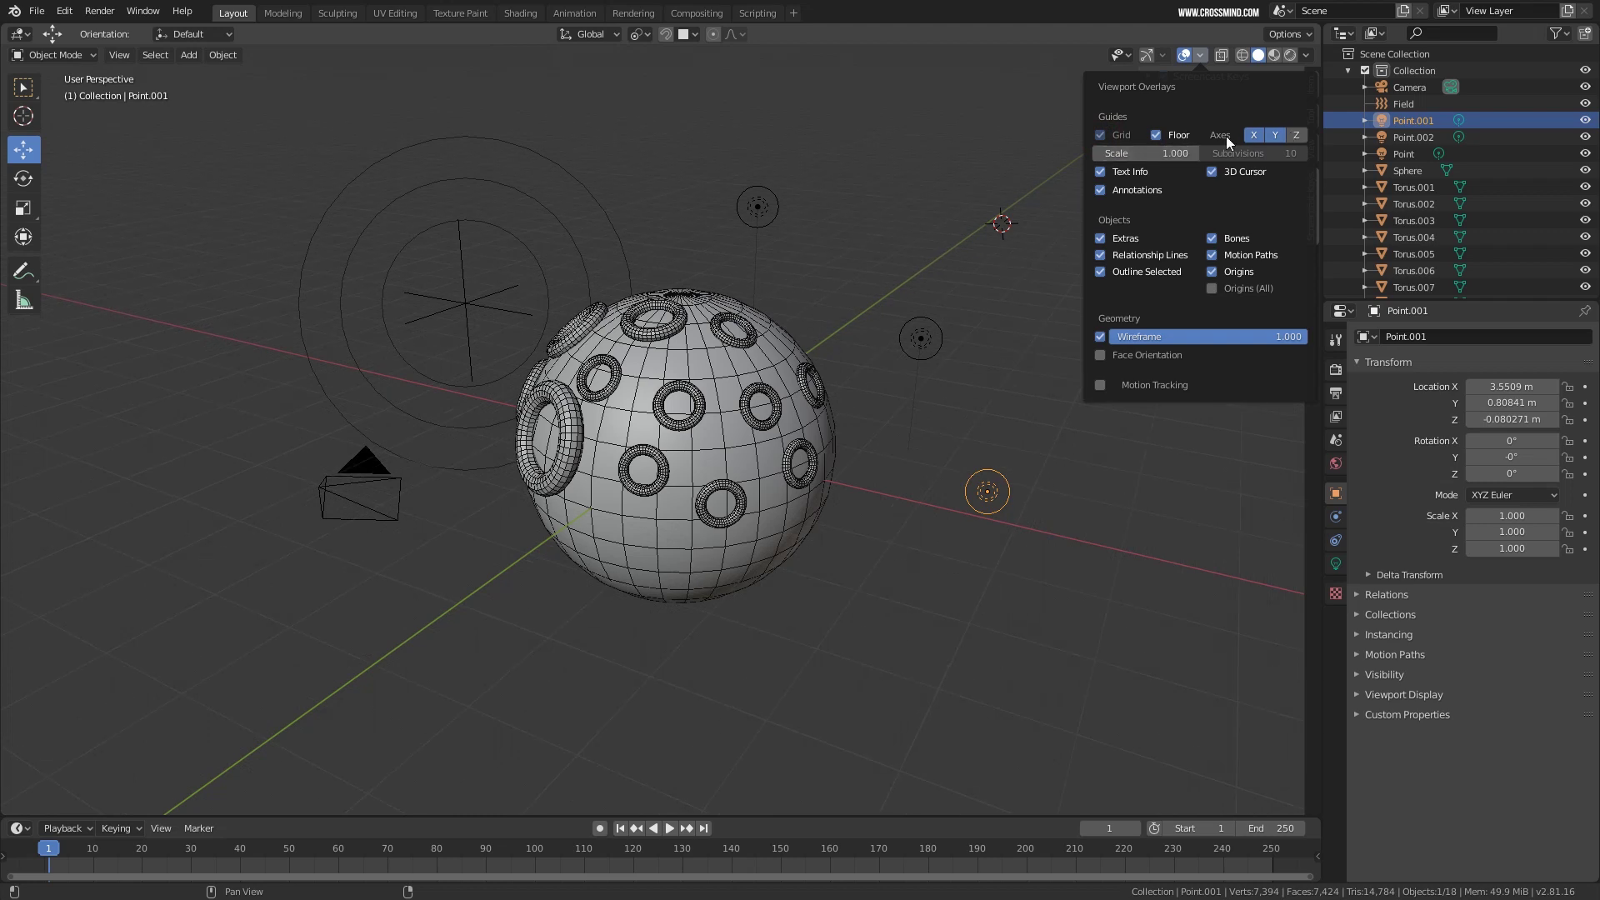
Select the sphere and bring up the viewport shading choices without changing the mode.
{"action": "middle_click_drag", "start_coordinate": [883, 375], "coordinate": [994, 310]}
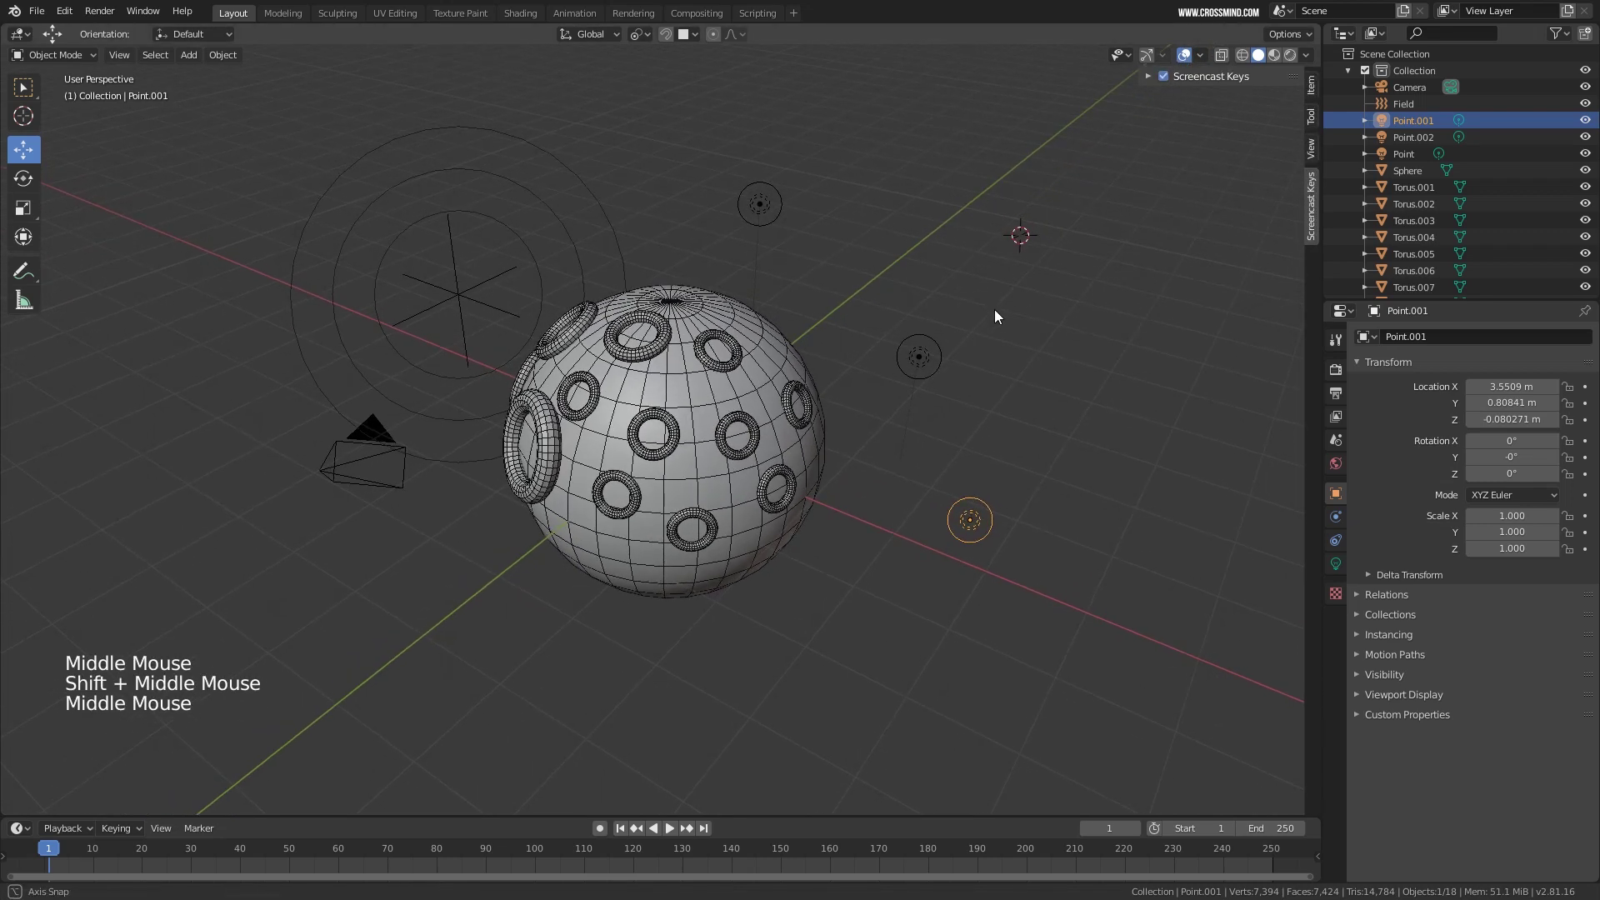
{"action": "scroll", "coordinate": [911, 316], "scroll_direction": "down", "scroll_amount": 2}
{"action": "left_click", "coordinate": [1037, 336]}
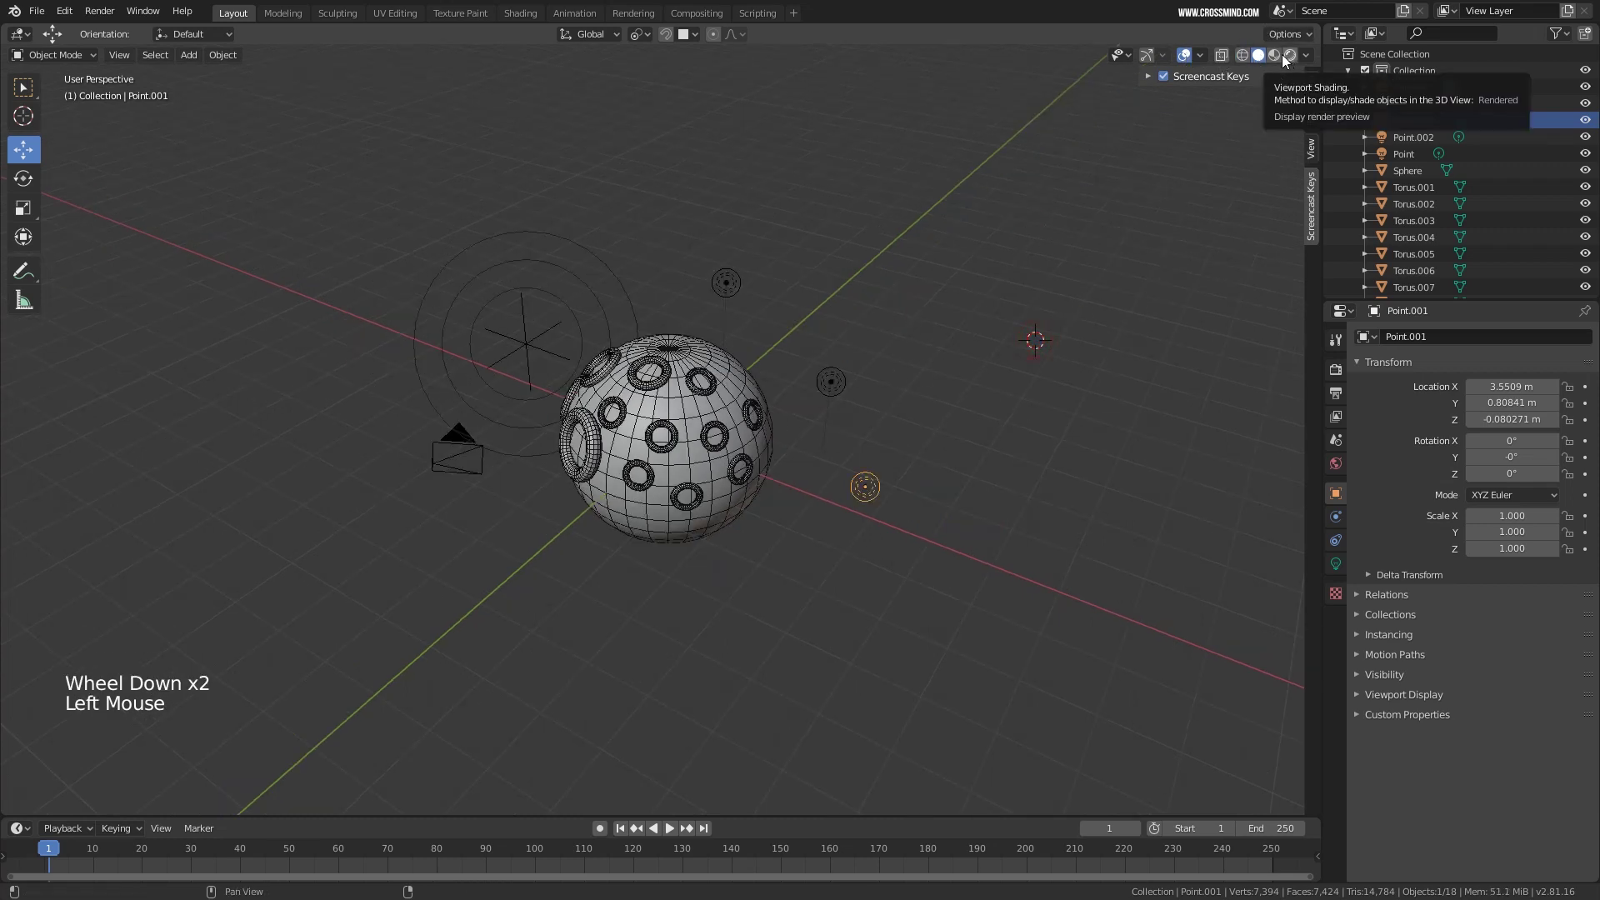
{"action": "mouse_move", "coordinate": [833, 384]}
{"action": "middle_mouse_down"}
{"action": "mouse_move", "coordinate": [704, 425]}
{"action": "mouse_move", "coordinate": [819, 408]}
{"action": "middle_mouse_up"}
{"action": "right_click", "coordinate": [700, 427]}
{"action": "scroll", "coordinate": [700, 427], "scroll_direction": "up", "scroll_amount": 2}
{"action": "key", "text": "z"}
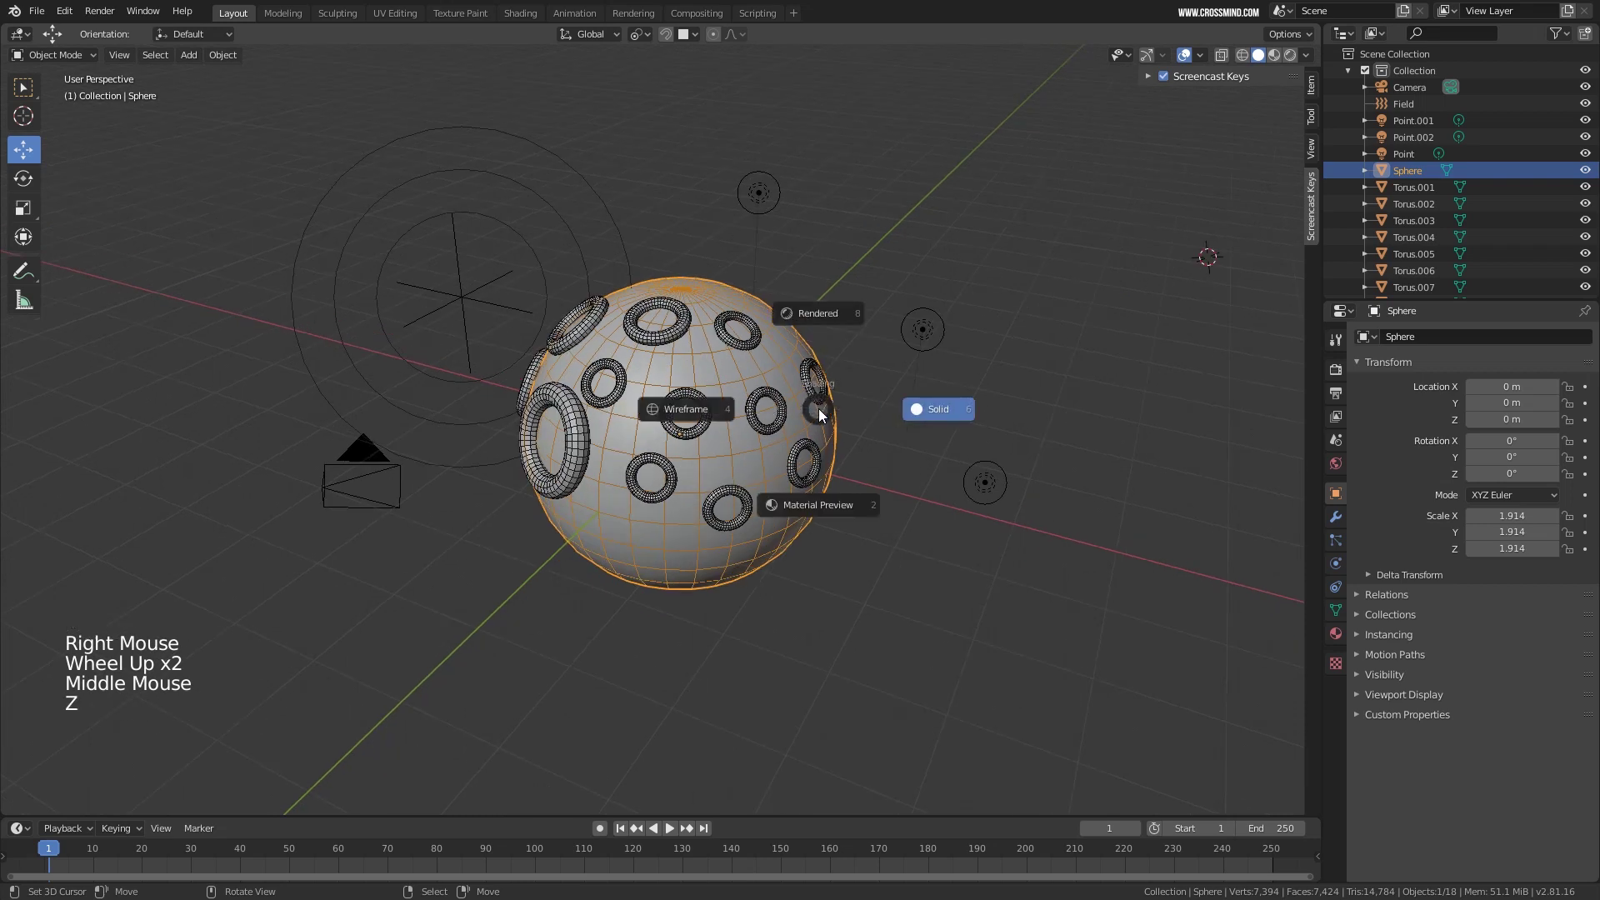
{"action": "middle_click", "coordinate": [1196, 260]}
{"action": "middle_click_drag", "start_coordinate": [1196, 260], "coordinate": [1217, 242]}
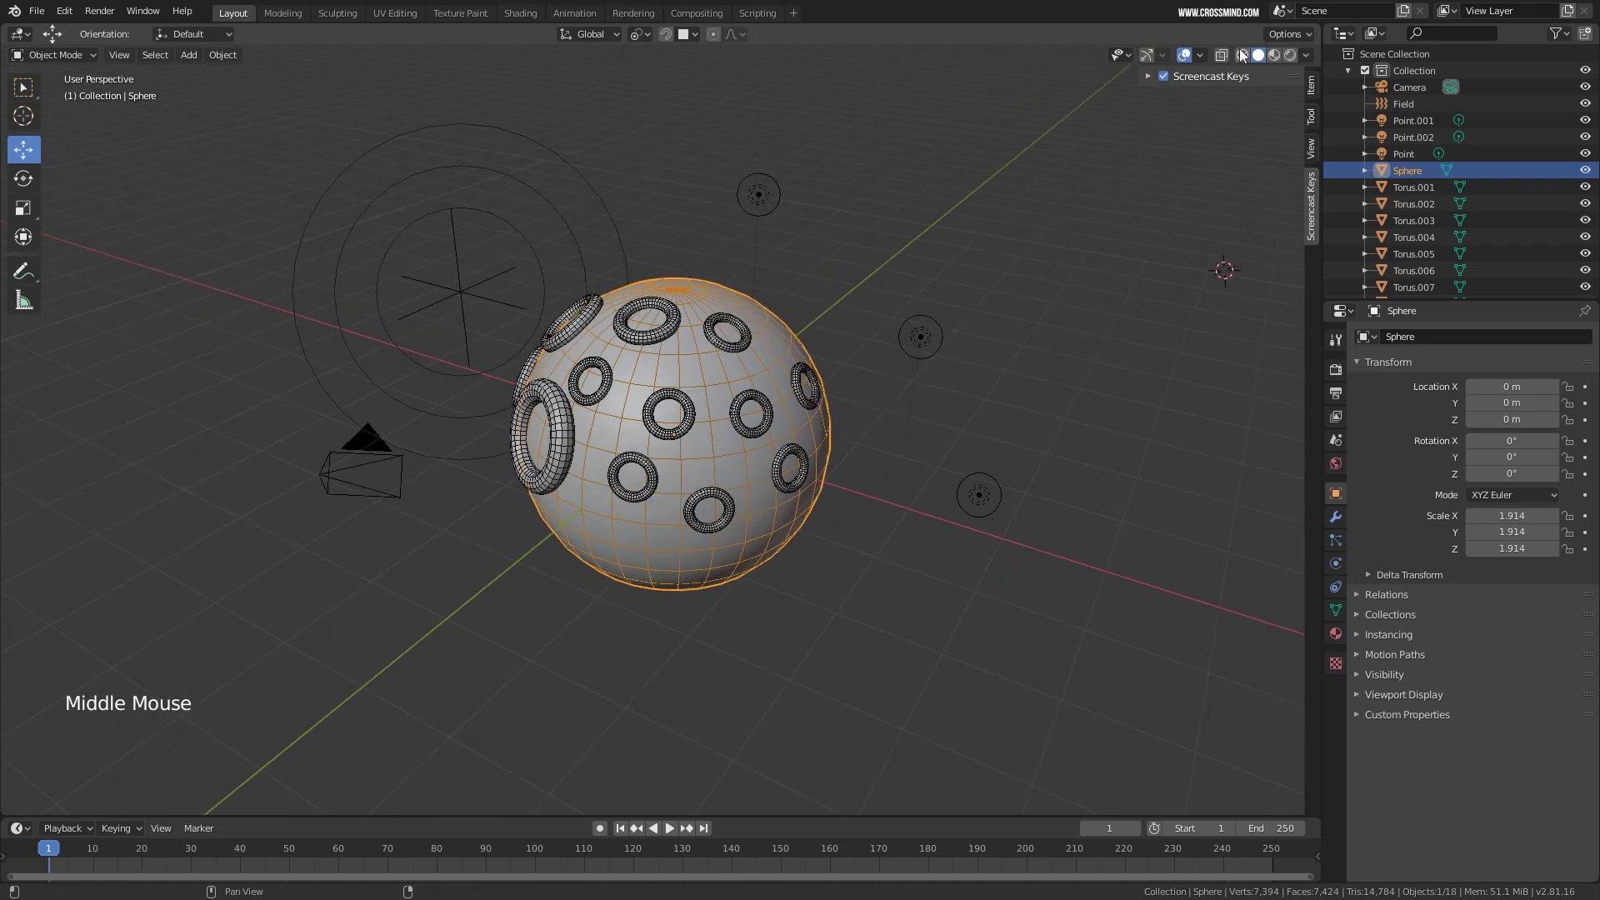
{"action": "middle_click_drag", "start_coordinate": [928, 366], "coordinate": [1012, 369]}
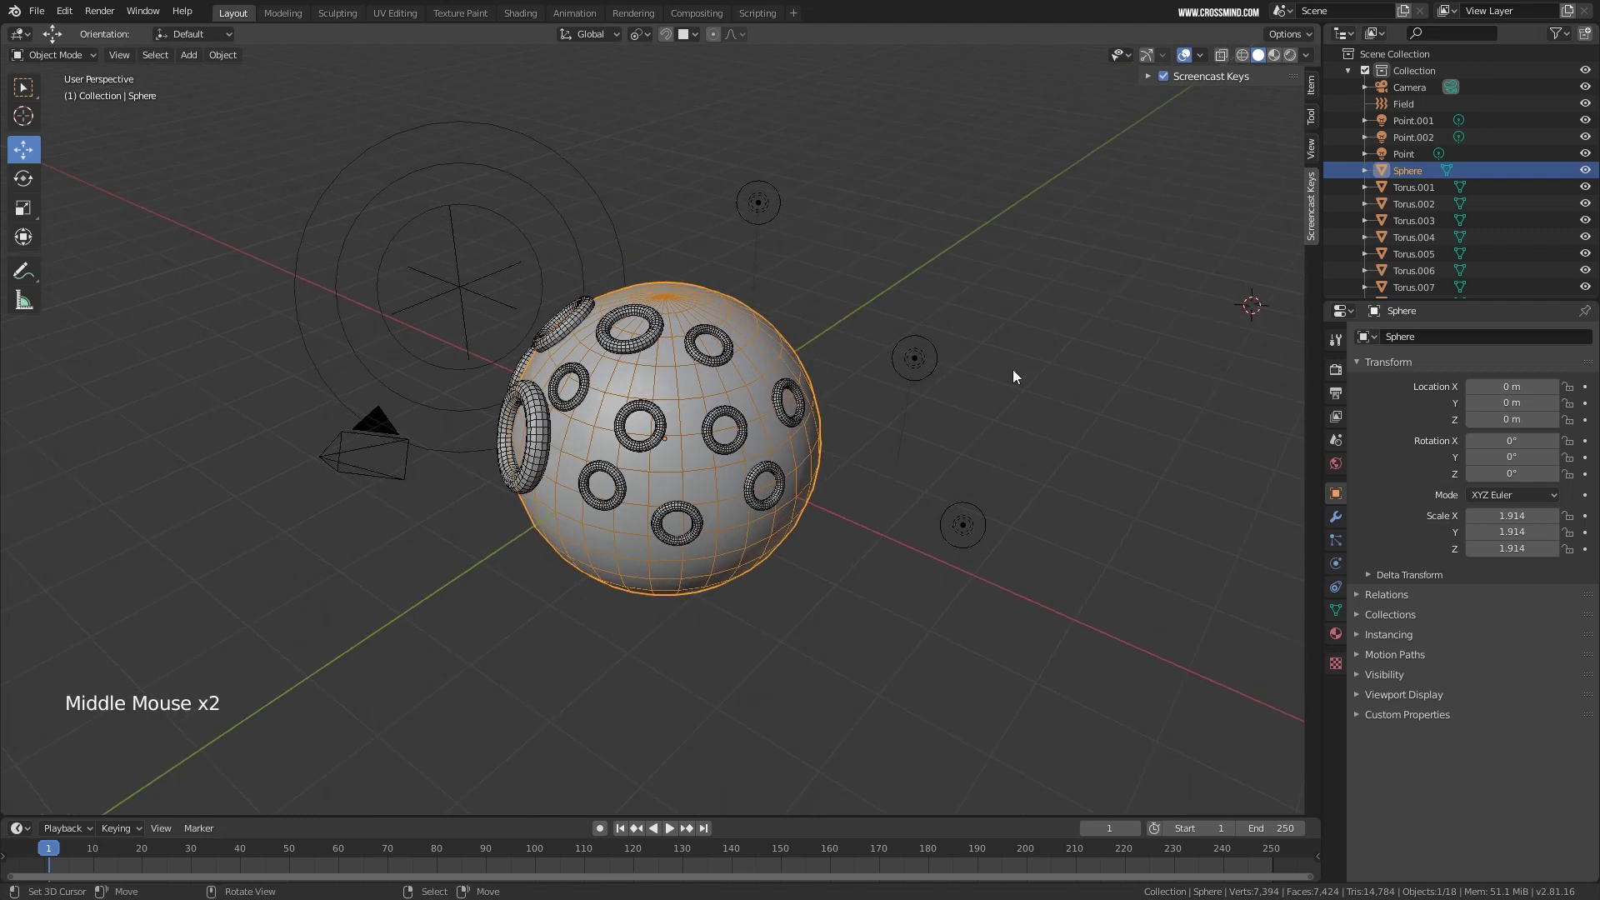
Preview the scene in Rendered shading and return to Solid shading.
{"action": "key", "text": "z"}
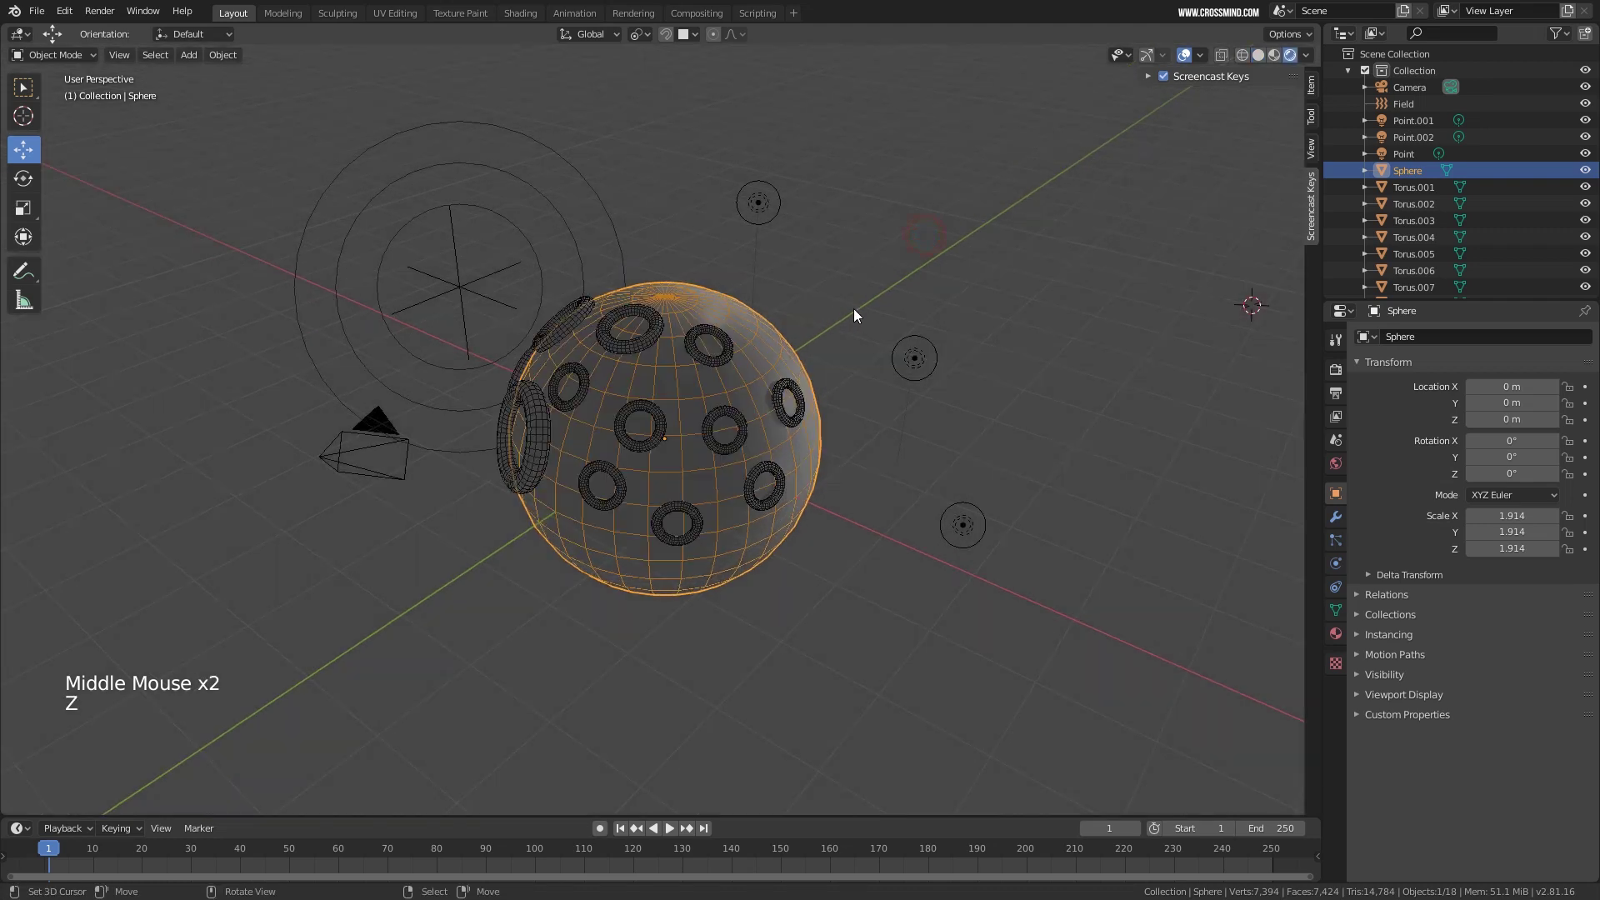
{"action": "right_click", "coordinate": [765, 382]}
{"action": "mouse_move", "coordinate": [857, 314]}
{"action": "middle_mouse_down"}
{"action": "mouse_move", "coordinate": [765, 382]}
{"action": "mouse_move", "coordinate": [797, 412]}
{"action": "middle_mouse_up"}
{"action": "key", "text": "z"}
{"action": "middle_click_drag", "start_coordinate": [938, 408], "coordinate": [748, 405]}
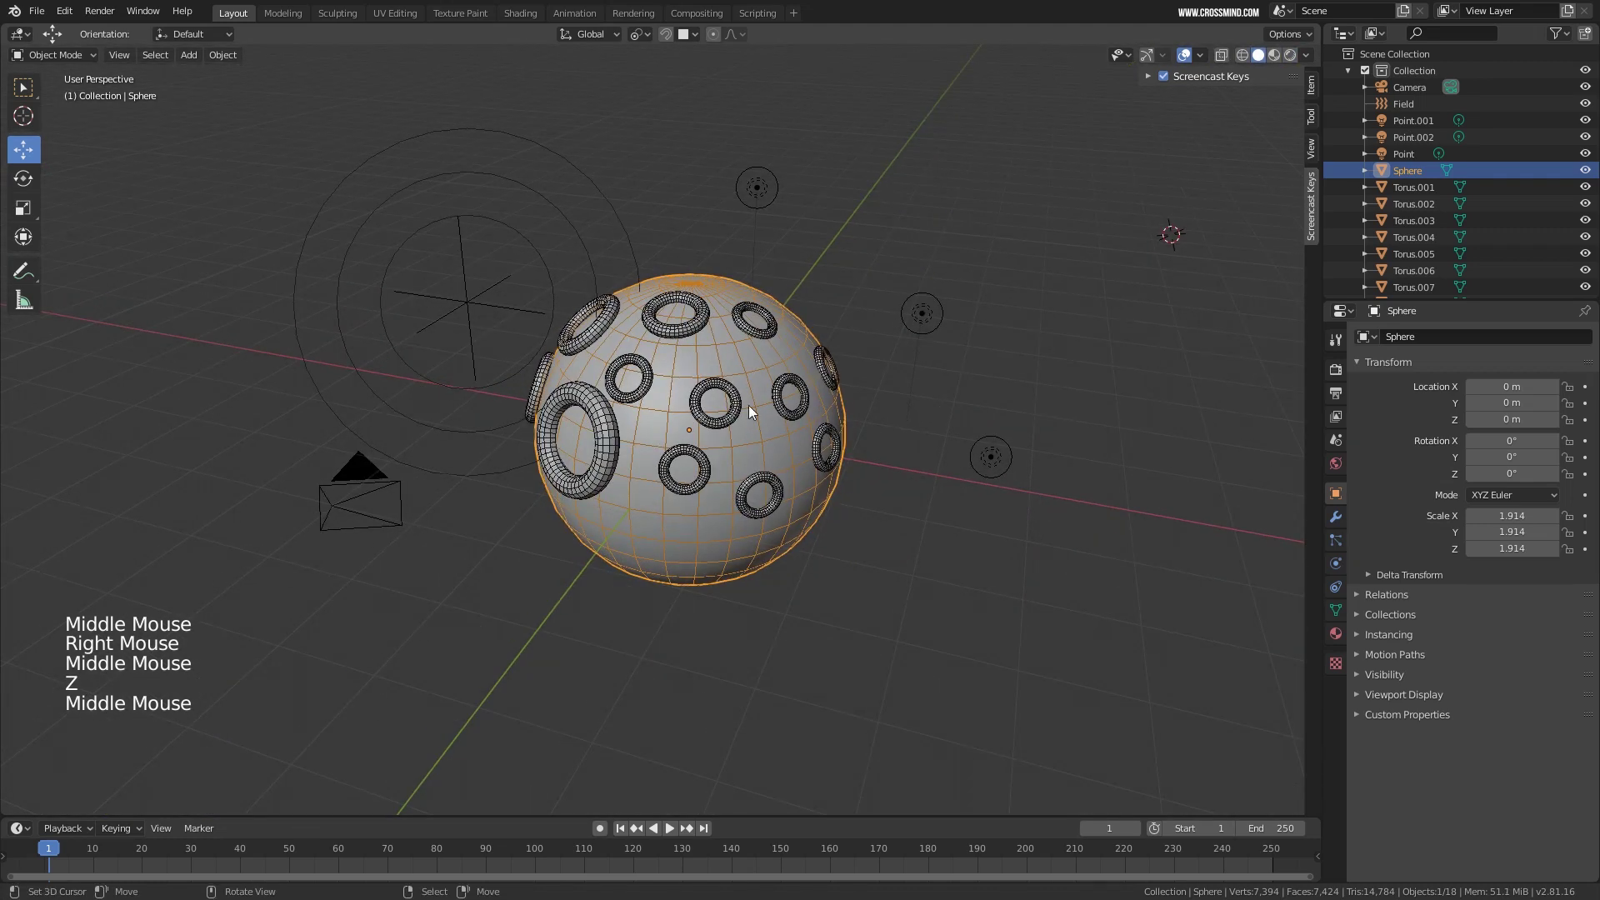
Turn off the Wireframe overlay in the viewport.
{"action": "left_click", "coordinate": [1200, 55]}
{"action": "left_click", "coordinate": [1100, 335]}
{"action": "mouse_move", "coordinate": [1026, 364]}
{"action": "middle_mouse_down"}
{"action": "mouse_move", "coordinate": [979, 373]}
{"action": "mouse_move", "coordinate": [1076, 352]}
{"action": "middle_mouse_up"}
Switch the viewport to Wireframe shading and back to Solid.
{"action": "key", "text": "z"}
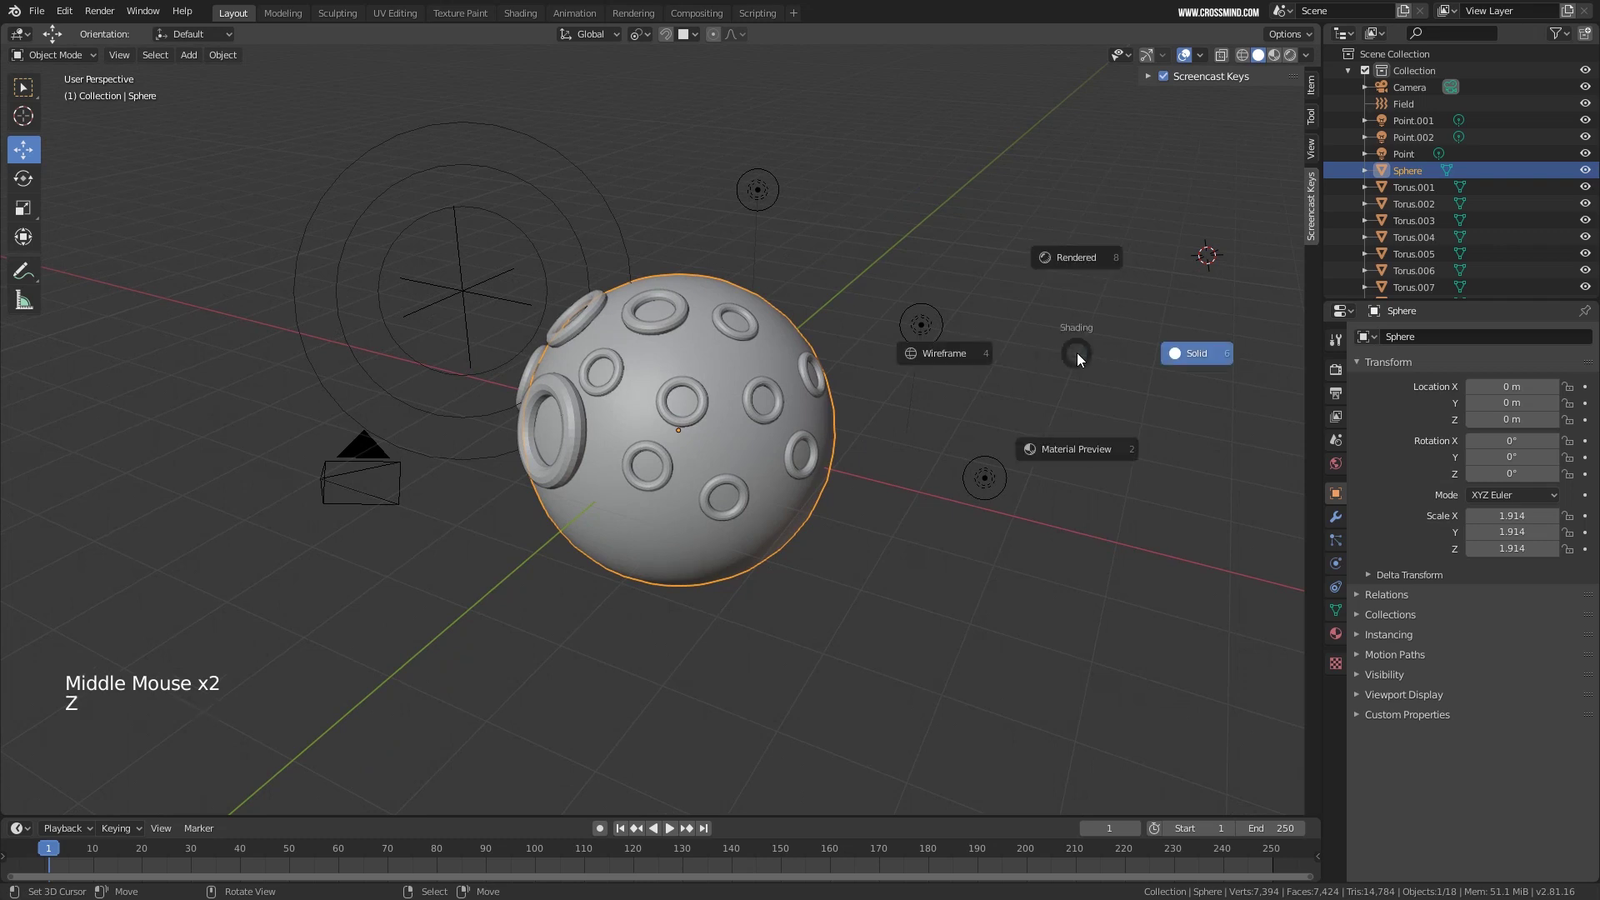
{"action": "left_click", "coordinate": [945, 355]}
{"action": "middle_click_drag", "start_coordinate": [939, 372], "coordinate": [910, 367]}
{"action": "key", "text": "z"}
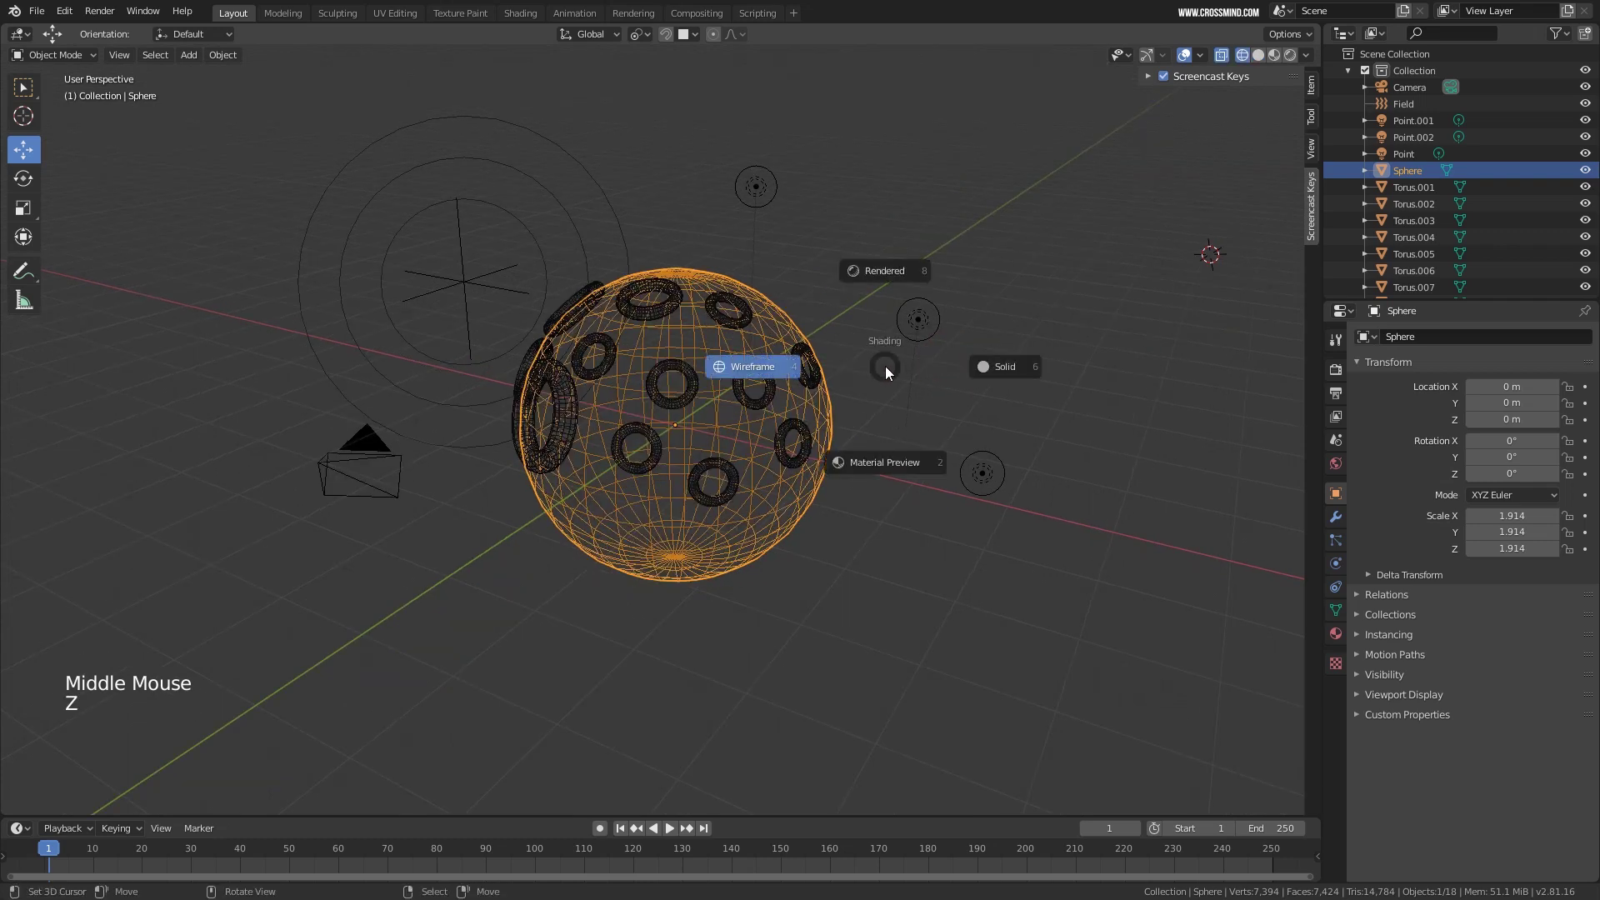
{"action": "left_click", "coordinate": [1025, 366]}
Switch the viewport to Material Preview shading with the sphere selected.
{"action": "key", "text": "z"}
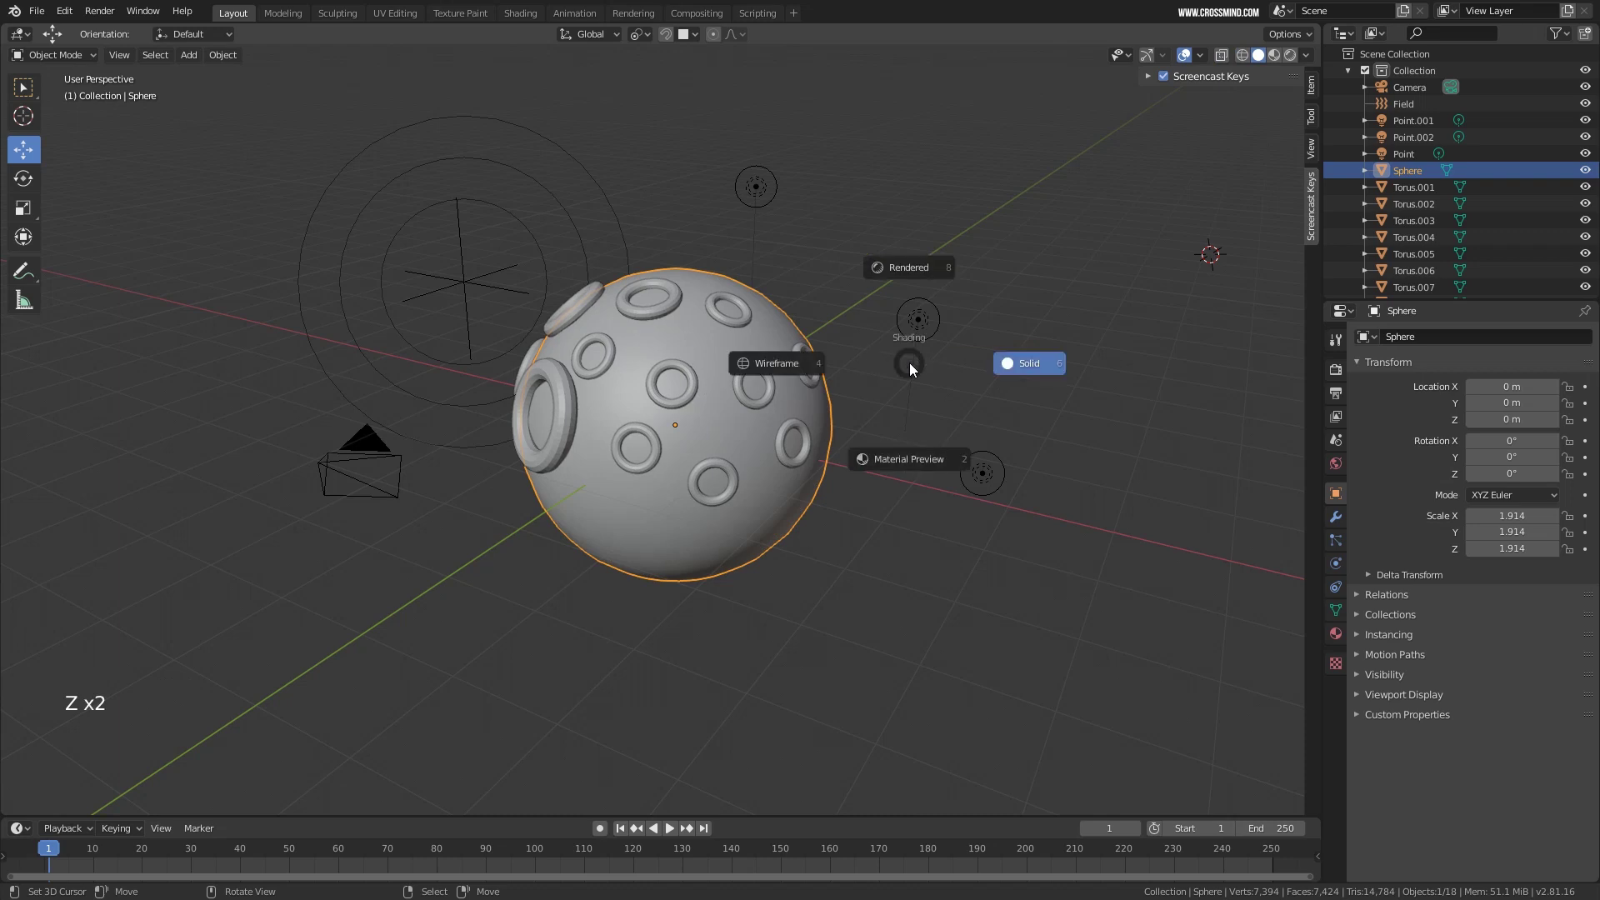
{"action": "left_click", "coordinate": [892, 460]}
{"action": "right_click", "coordinate": [713, 408]}
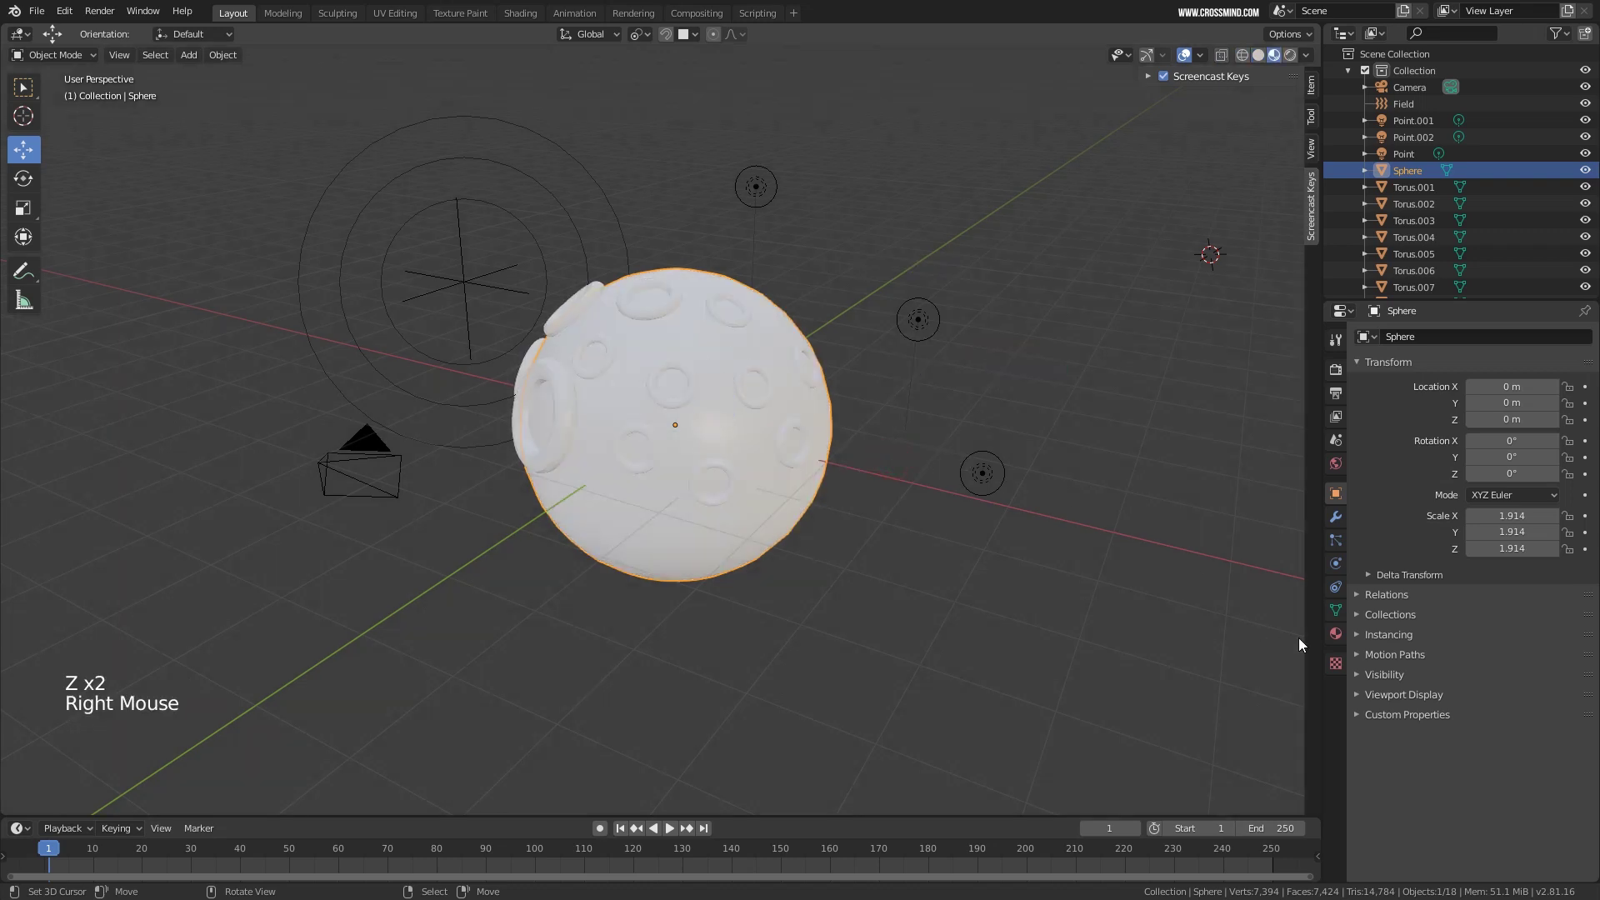
Set the Base Color of the sphere's Material.001 to red.
{"action": "left_click", "coordinate": [1336, 634]}
{"action": "left_click", "coordinate": [1492, 409]}
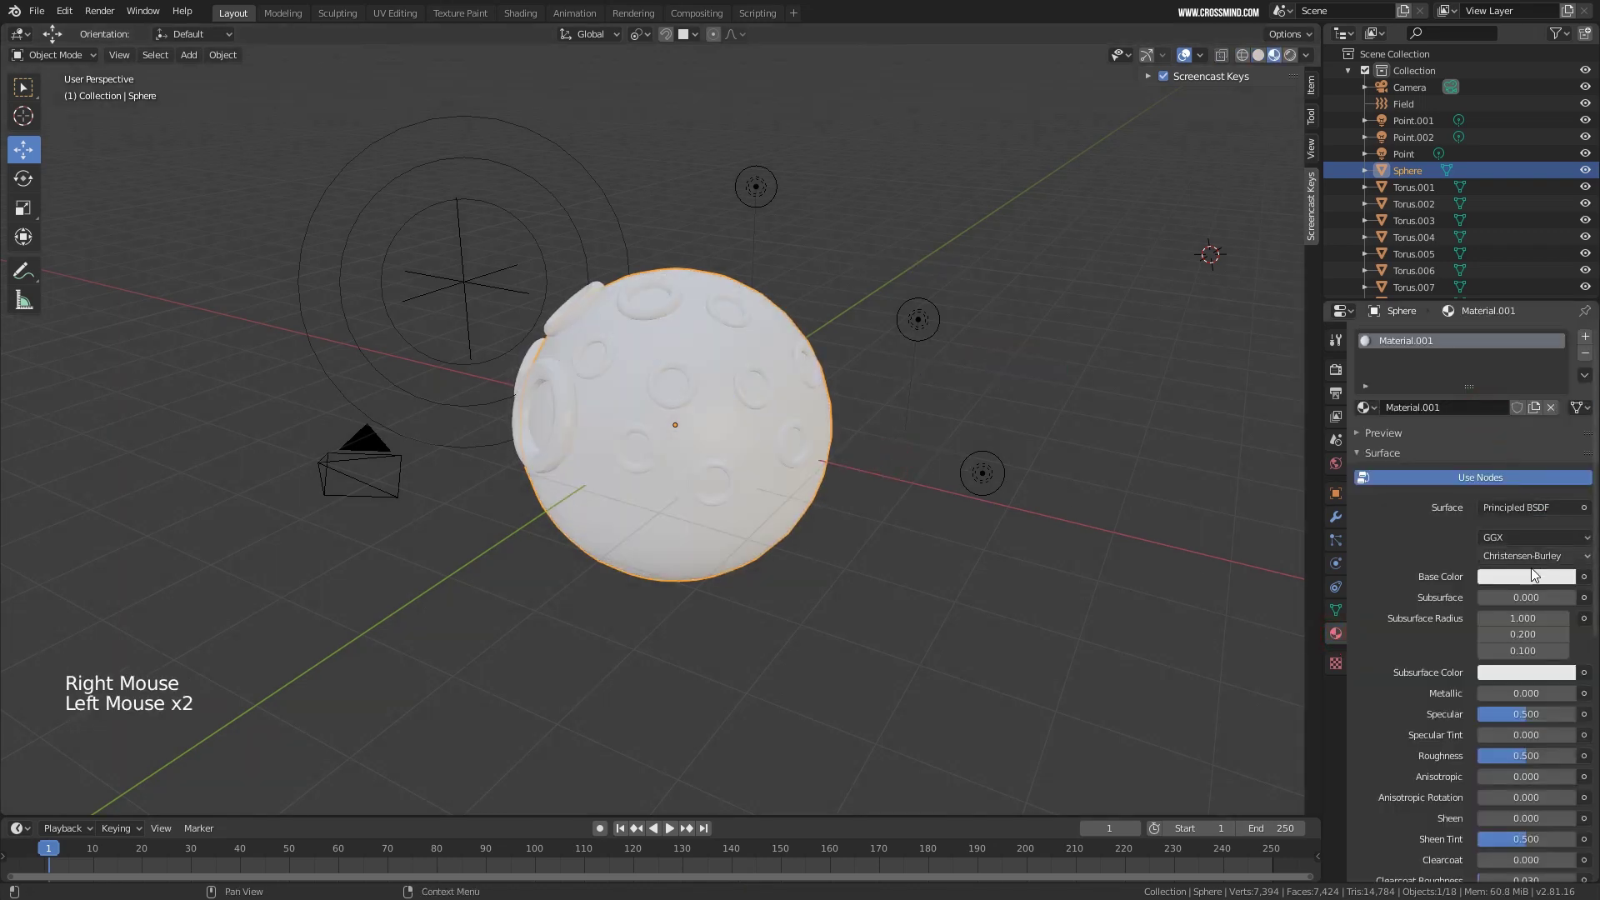
{"action": "left_click", "coordinate": [1530, 578]}
{"action": "left_click", "coordinate": [1525, 578]}
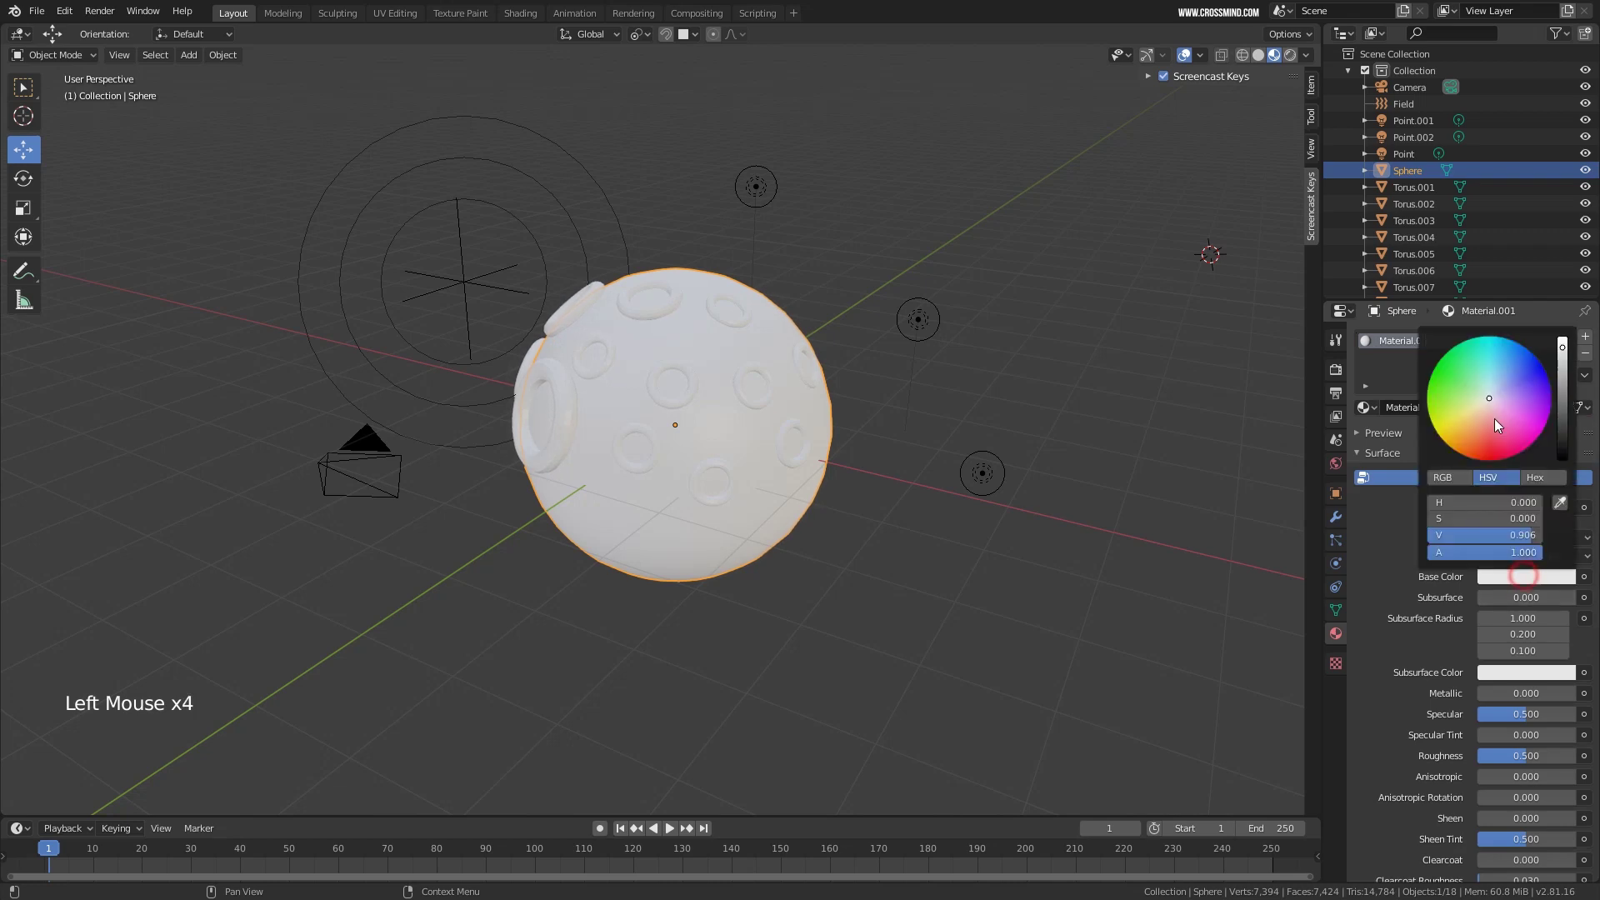
{"action": "left_click", "coordinate": [1541, 404]}
Switch the viewport to Rendered shading and select the point light above the sphere.
{"action": "mouse_move", "coordinate": [928, 500]}
{"action": "middle_mouse_down"}
{"action": "mouse_move", "coordinate": [858, 410]}
{"action": "mouse_move", "coordinate": [760, 385]}
{"action": "mouse_move", "coordinate": [792, 399]}
{"action": "mouse_move", "coordinate": [708, 400]}
{"action": "middle_mouse_up"}
{"action": "key", "text": "z"}
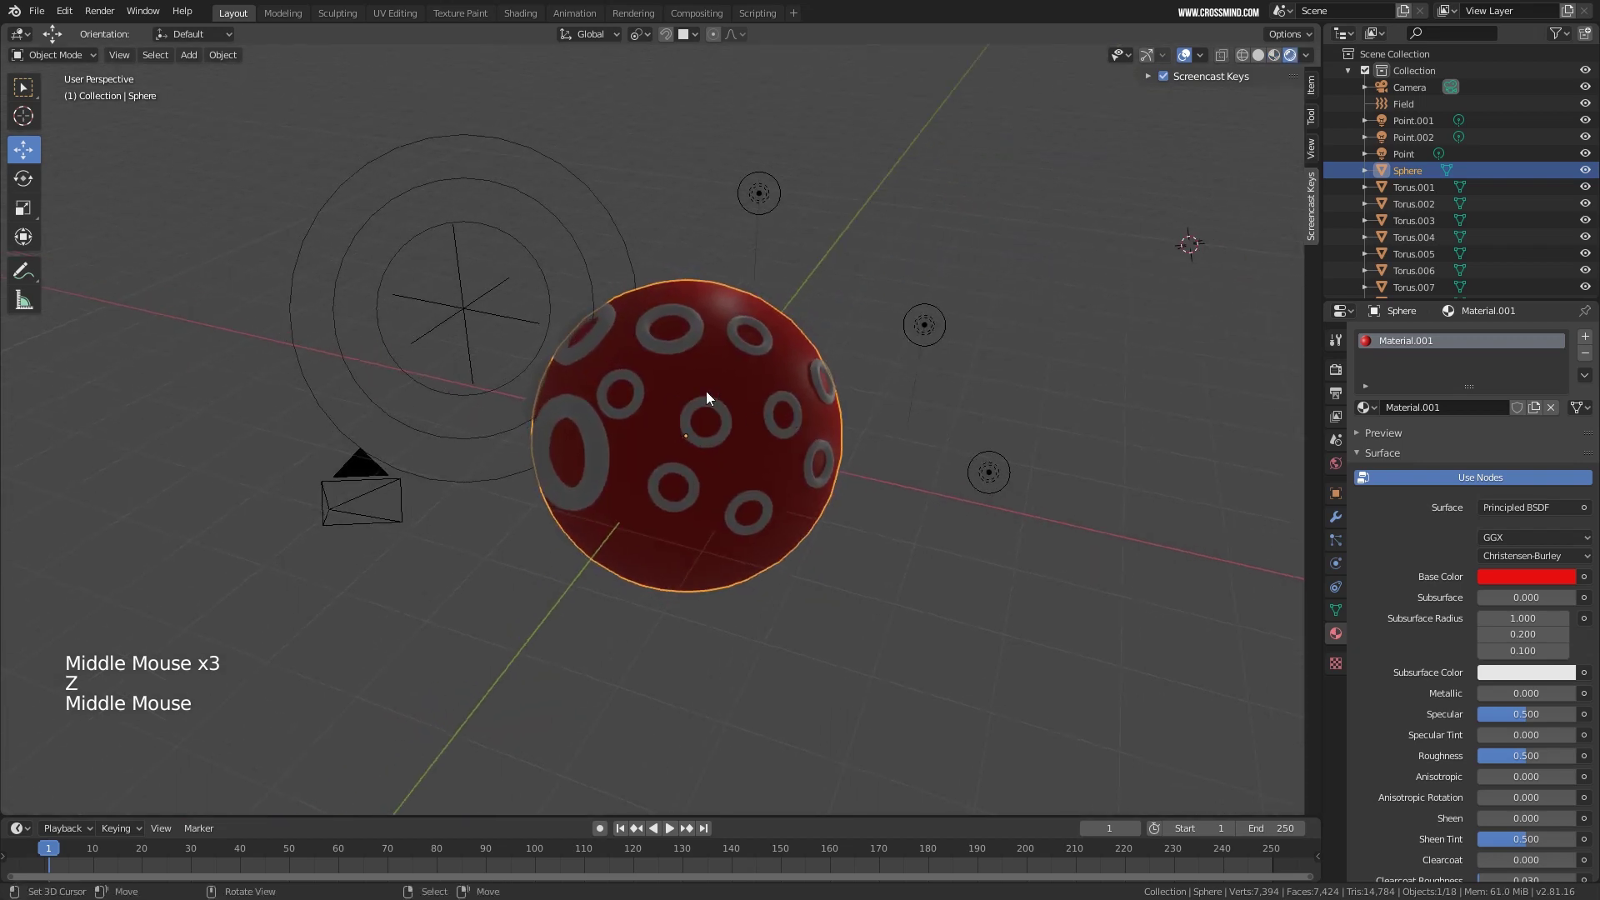
{"action": "right_click", "coordinate": [759, 192]}
{"action": "middle_click", "coordinate": [832, 340]}
{"action": "middle_click_drag", "start_coordinate": [832, 333], "coordinate": [842, 367]}
{"action": "key", "text": "g"}
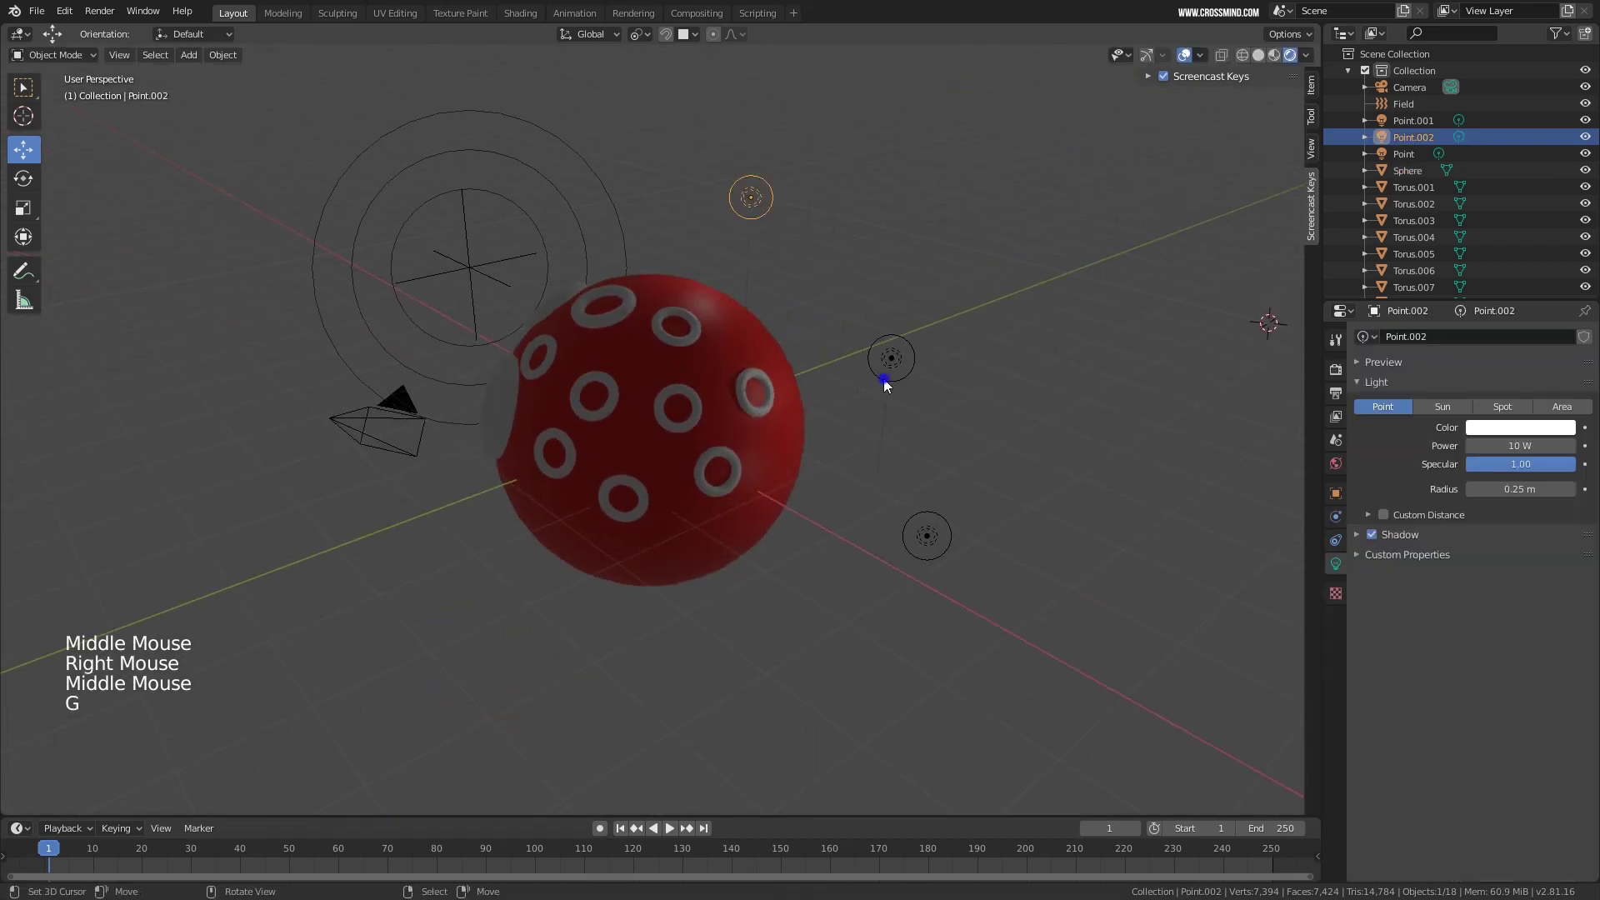
Select the two point lights beside the sphere in turn, and end on the upper light.
{"action": "right_click", "coordinate": [889, 361]}
{"action": "key", "text": "g"}
{"action": "right_click", "coordinate": [909, 513]}
{"action": "key", "text": "g"}
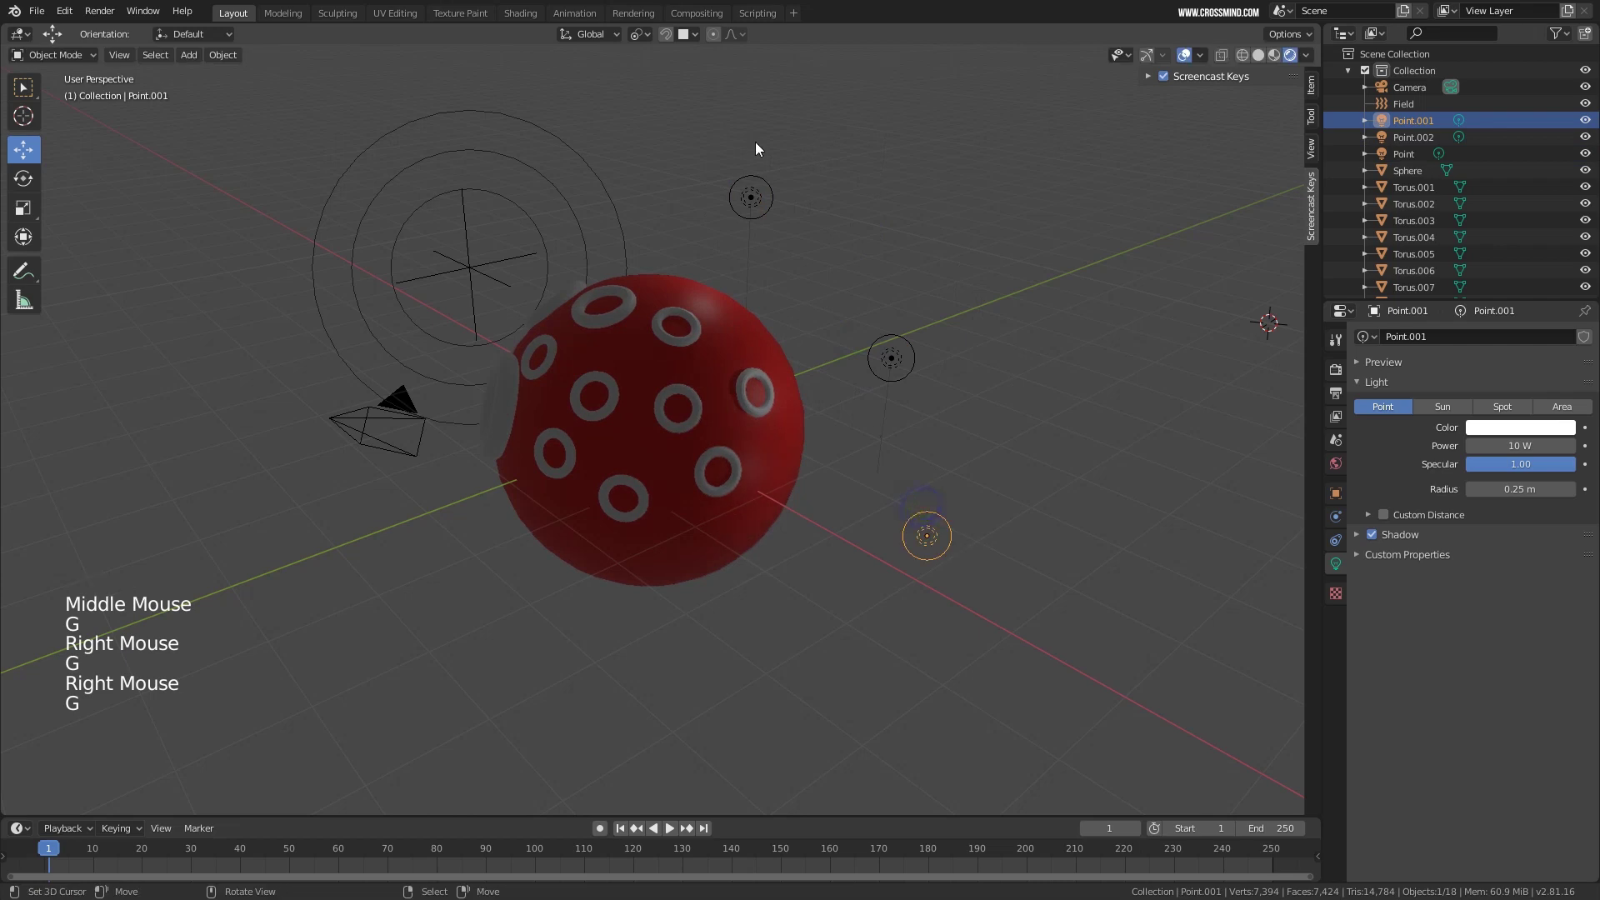
{"action": "right_click", "coordinate": [750, 197]}
{"action": "key", "text": "g"}
{"action": "middle_click_drag", "start_coordinate": [702, 380], "coordinate": [732, 392]}
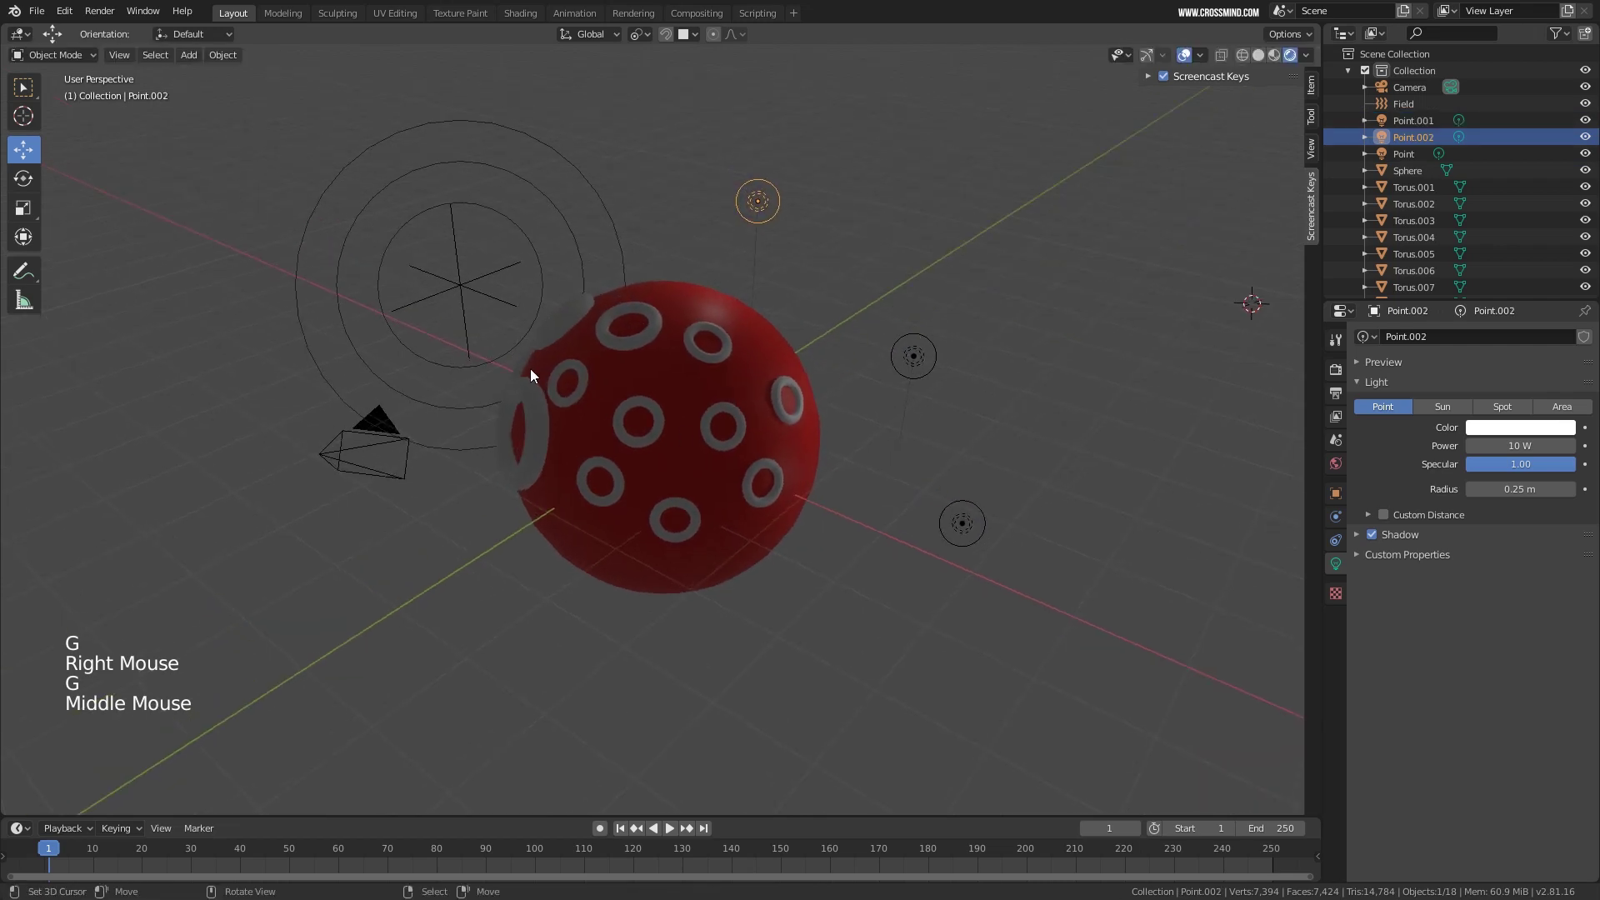
Try to box-select the sphere and its surrounding objects.
{"action": "scroll", "coordinate": [417, 235], "scroll_direction": "down", "scroll_amount": 3}
{"action": "key", "text": "b"}
{"action": "left_click_drag", "start_coordinate": [364, 200], "coordinate": [1006, 738]}
{"action": "scroll", "coordinate": [742, 493], "scroll_direction": "up", "scroll_amount": 2}
{"action": "right_click", "coordinate": [889, 282]}
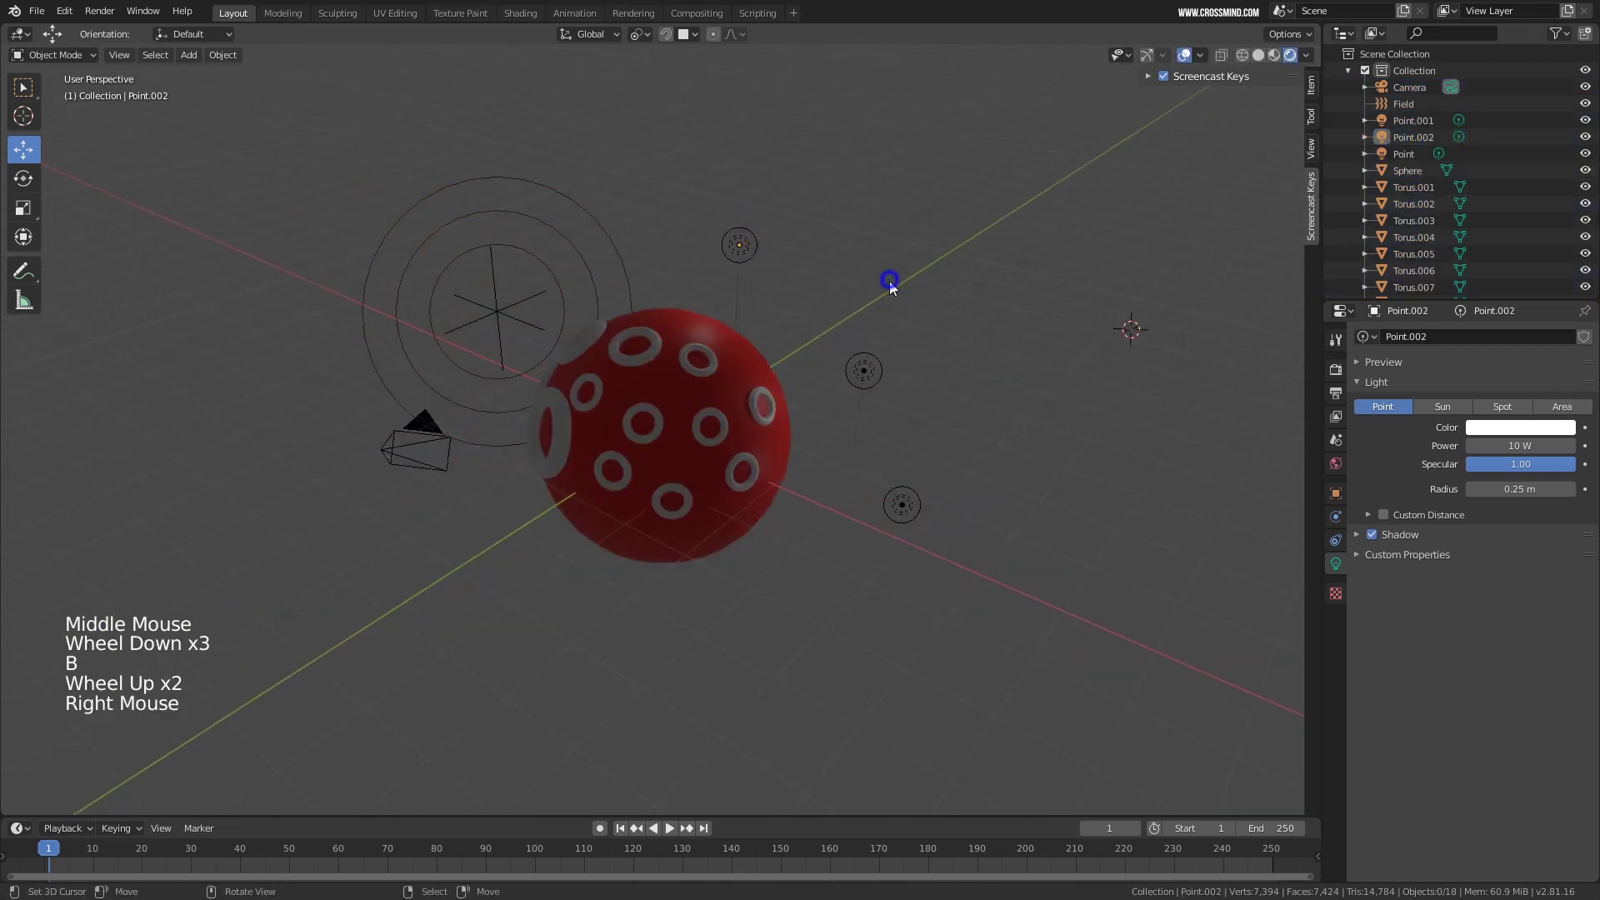
{"action": "scroll", "coordinate": [889, 282], "scroll_direction": "up", "scroll_amount": 1}
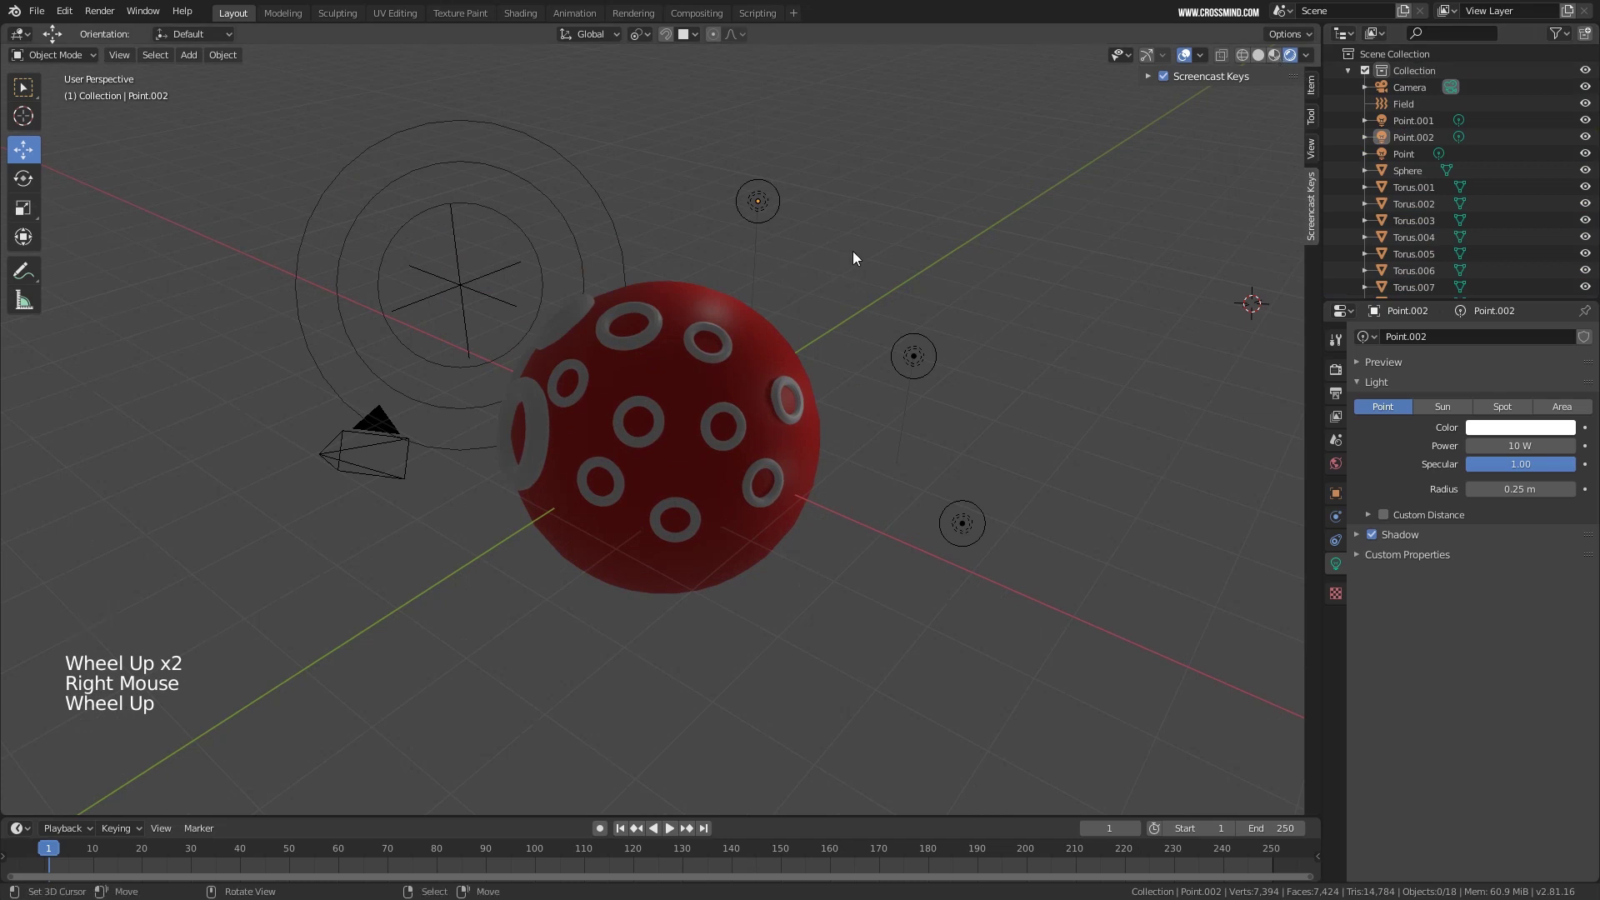
Switch to Material Preview with the sphere selected, enable Scene Lights, and toggle Scene World on and off.
{"action": "right_click", "coordinate": [785, 322]}
{"action": "left_click", "coordinate": [1274, 55]}
{"action": "left_click", "coordinate": [1306, 55]}
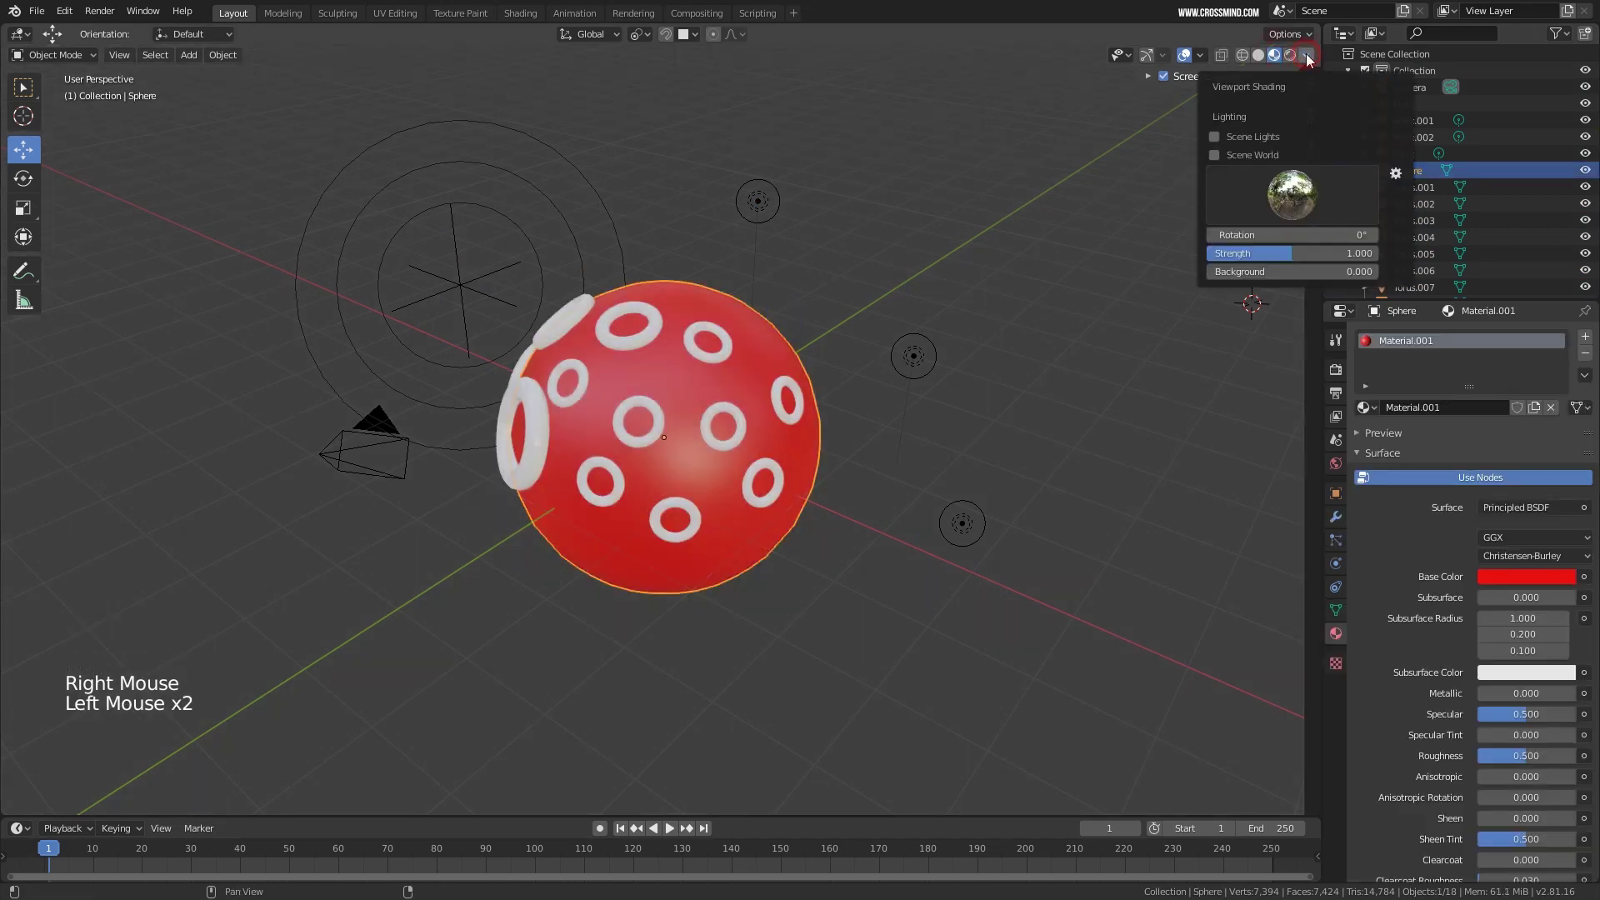
{"action": "left_click", "coordinate": [1216, 137]}
{"action": "left_click", "coordinate": [1217, 156]}
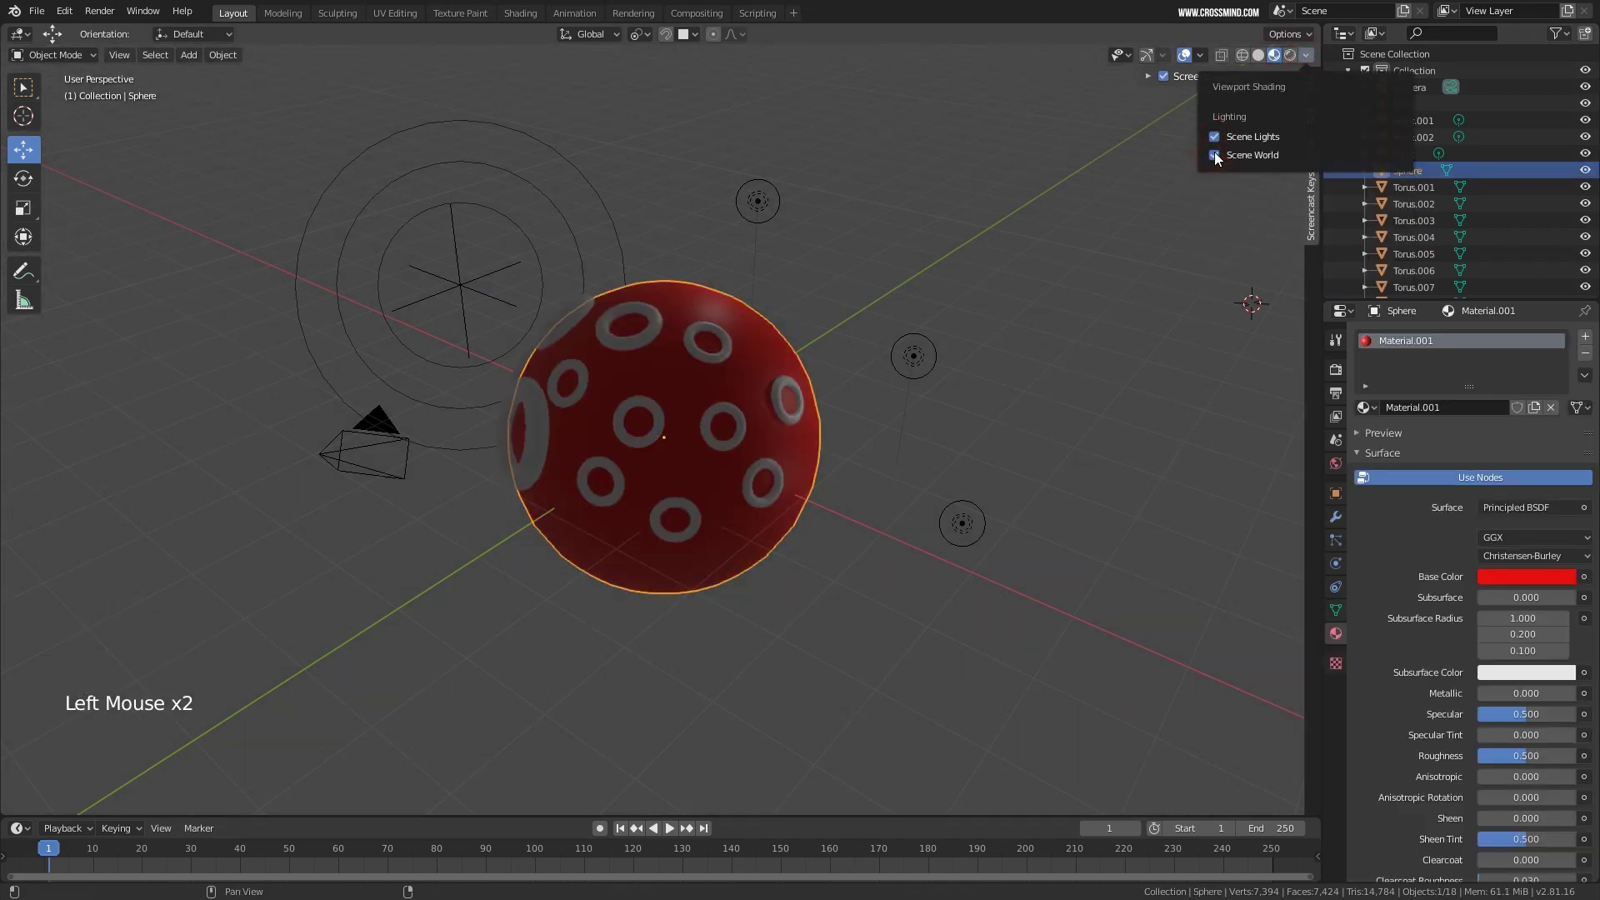
{"action": "left_click", "coordinate": [1215, 156]}
{"action": "left_click", "coordinate": [1231, 218]}
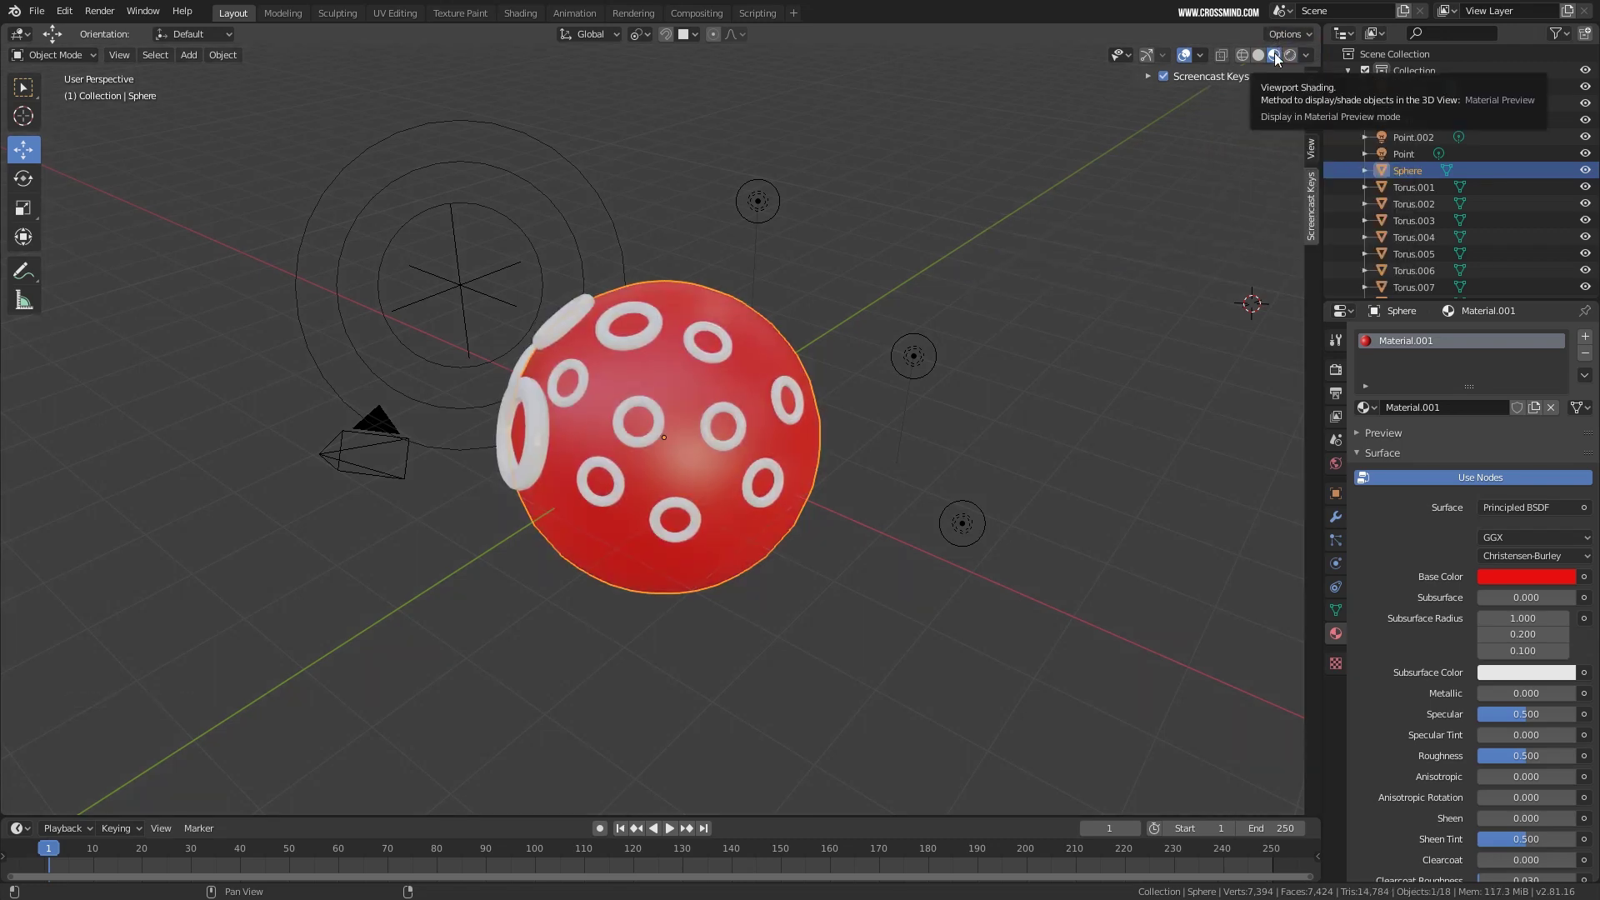
Try several HDRI environments for the Material Preview lighting, ending on the last one offered.
{"action": "left_click", "coordinate": [1279, 198]}
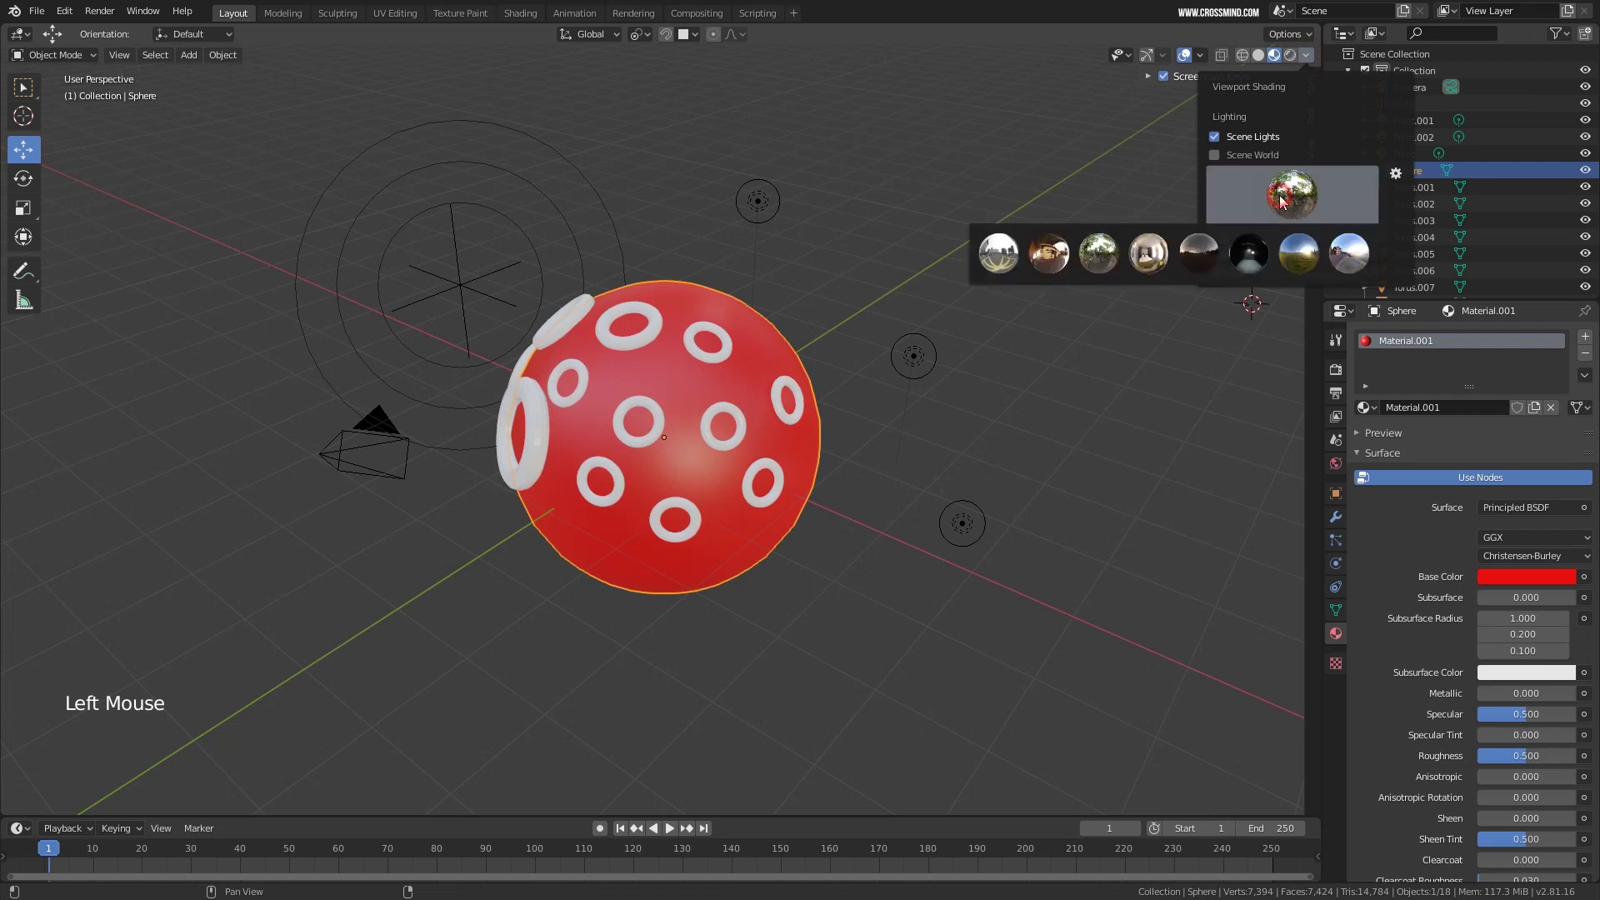
{"action": "left_click", "coordinate": [1150, 253]}
{"action": "left_click", "coordinate": [1273, 177]}
{"action": "left_click", "coordinate": [1052, 253]}
{"action": "left_click", "coordinate": [1293, 195]}
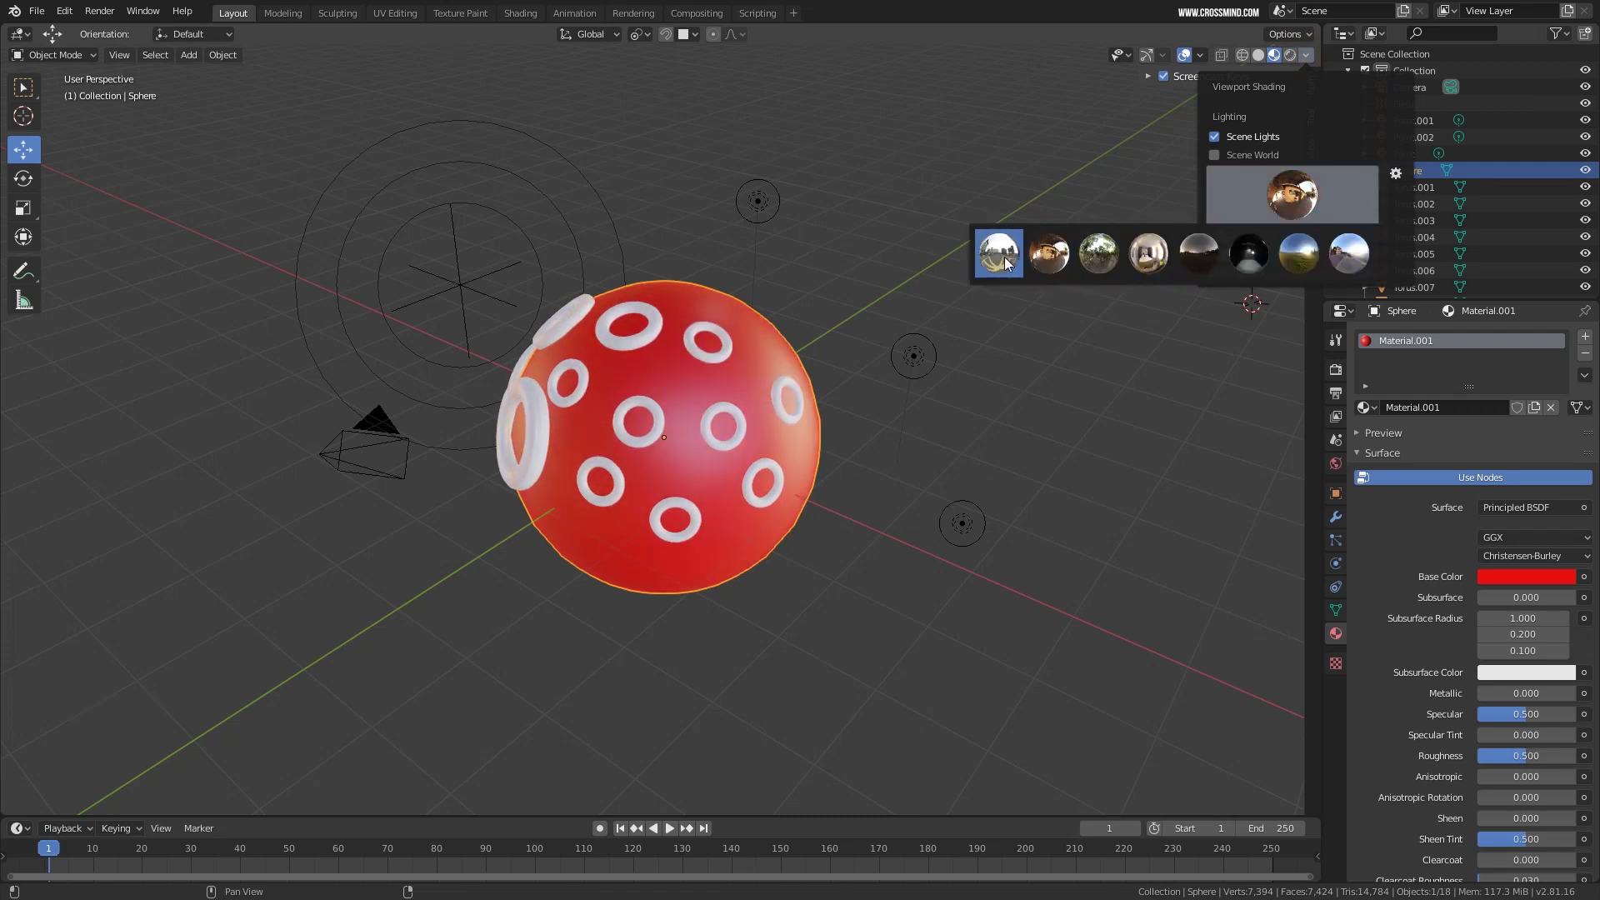
{"action": "left_click", "coordinate": [1091, 255]}
{"action": "left_click", "coordinate": [1283, 199]}
{"action": "left_click", "coordinate": [1299, 255]}
{"action": "left_click", "coordinate": [1311, 195]}
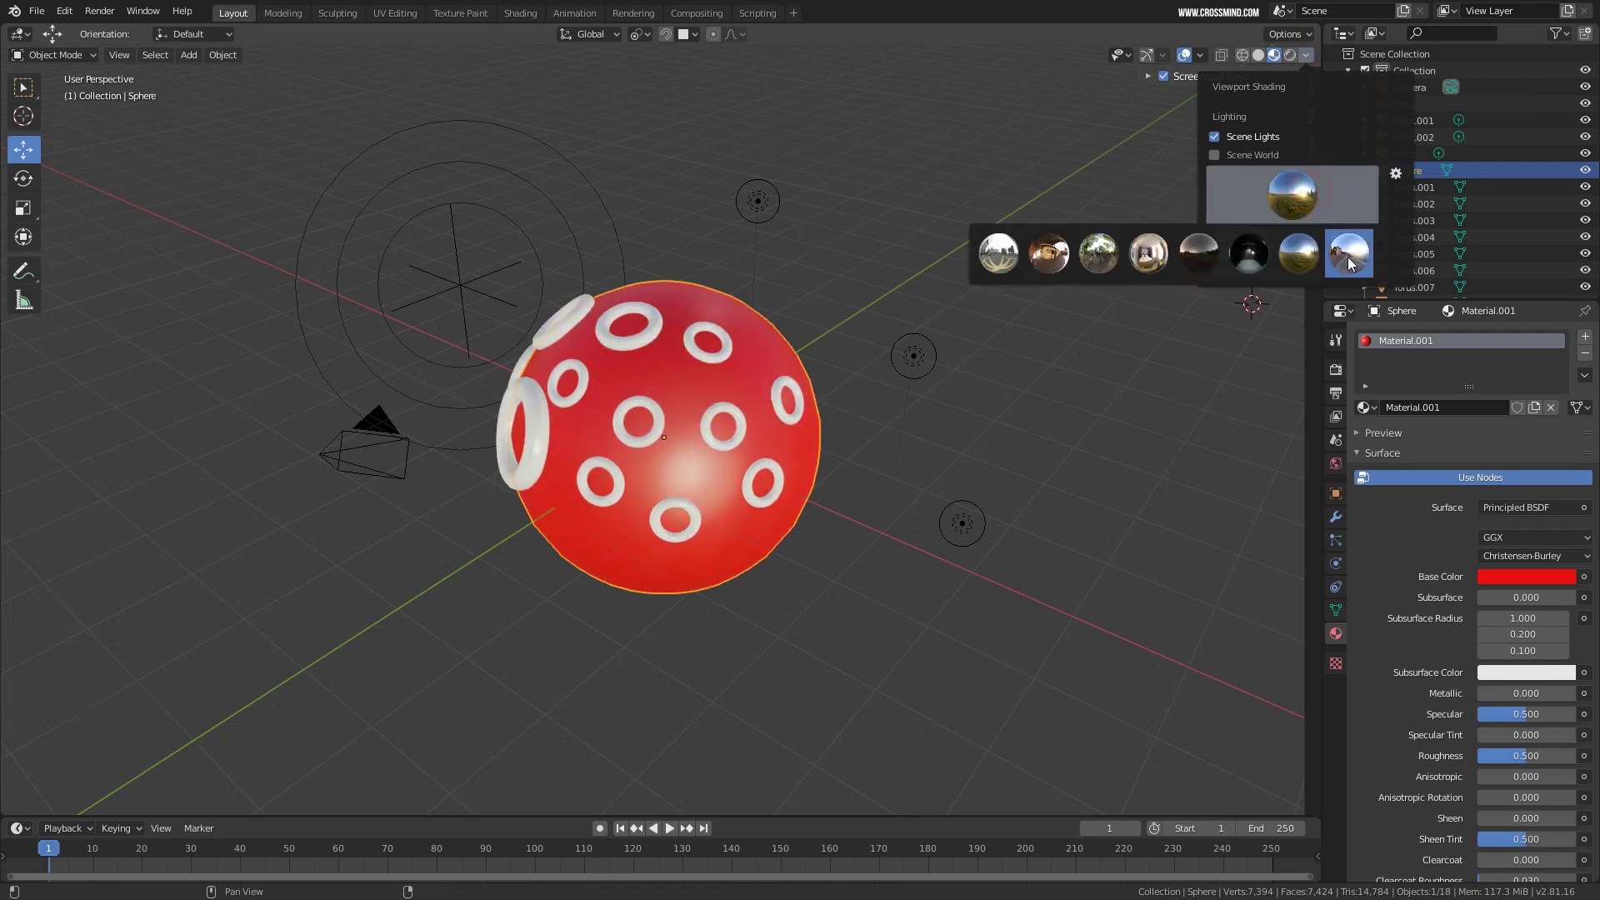
{"action": "left_click", "coordinate": [1205, 253]}
{"action": "mouse_move", "coordinate": [897, 439]}
{"action": "middle_mouse_down"}
{"action": "mouse_move", "coordinate": [901, 415]}
{"action": "mouse_move", "coordinate": [952, 410]}
{"action": "middle_mouse_up"}
{"action": "scroll", "coordinate": [946, 430], "scroll_direction": "up", "scroll_amount": 2}
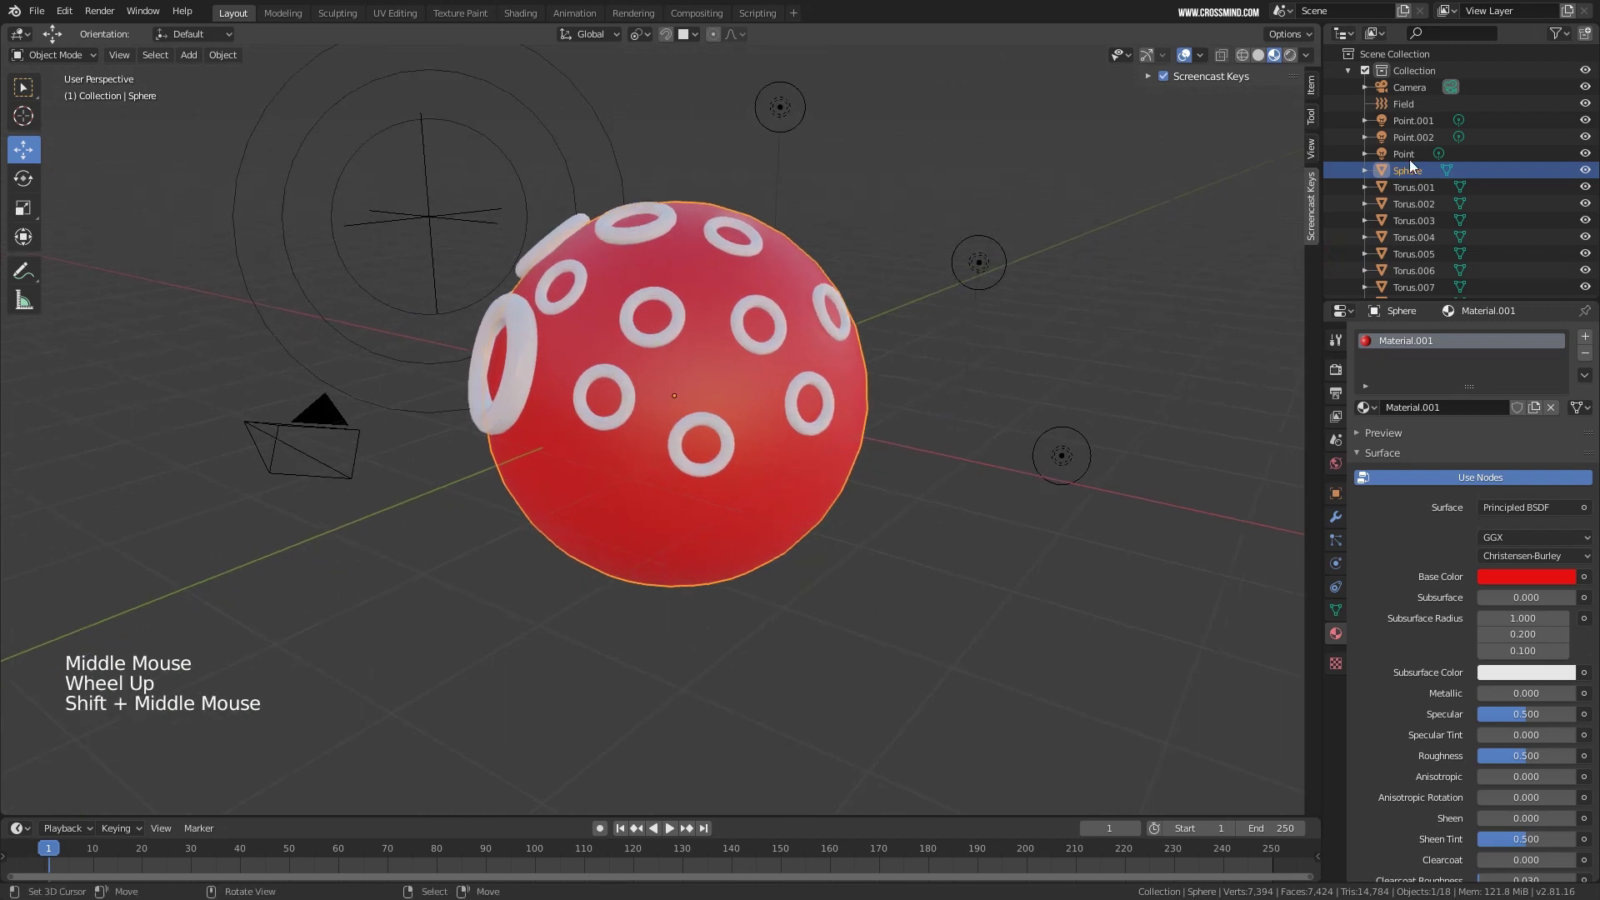
Try the Strength and Rotation settings of the preview environment.
{"action": "left_click", "coordinate": [1306, 55]}
{"action": "left_click", "coordinate": [1292, 195]}
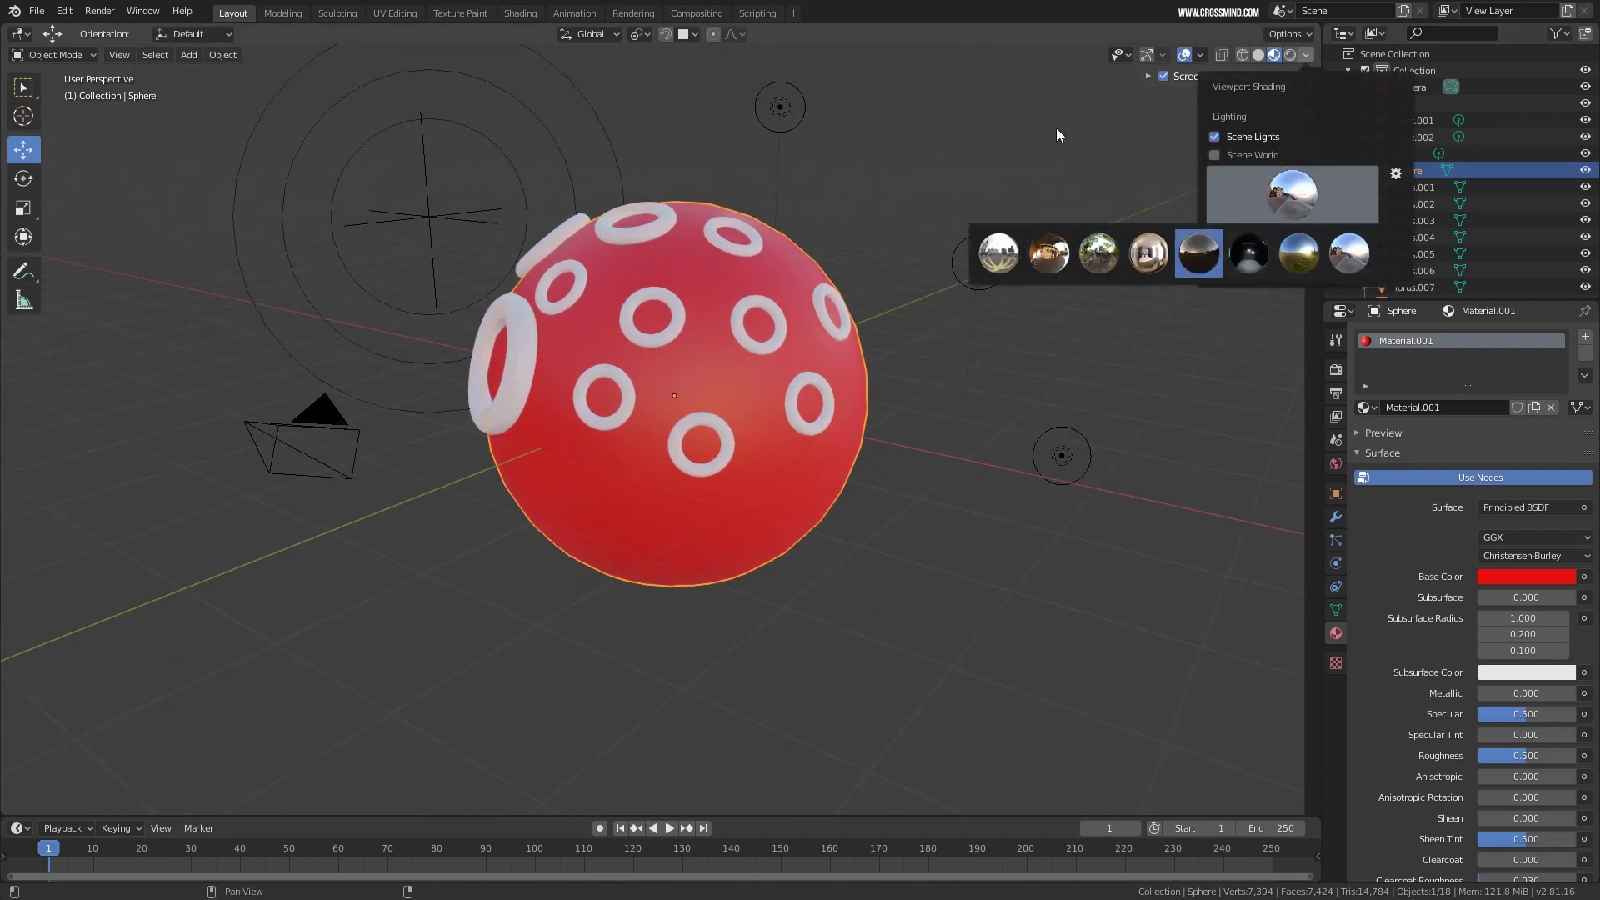
{"action": "left_click", "coordinate": [1305, 55]}
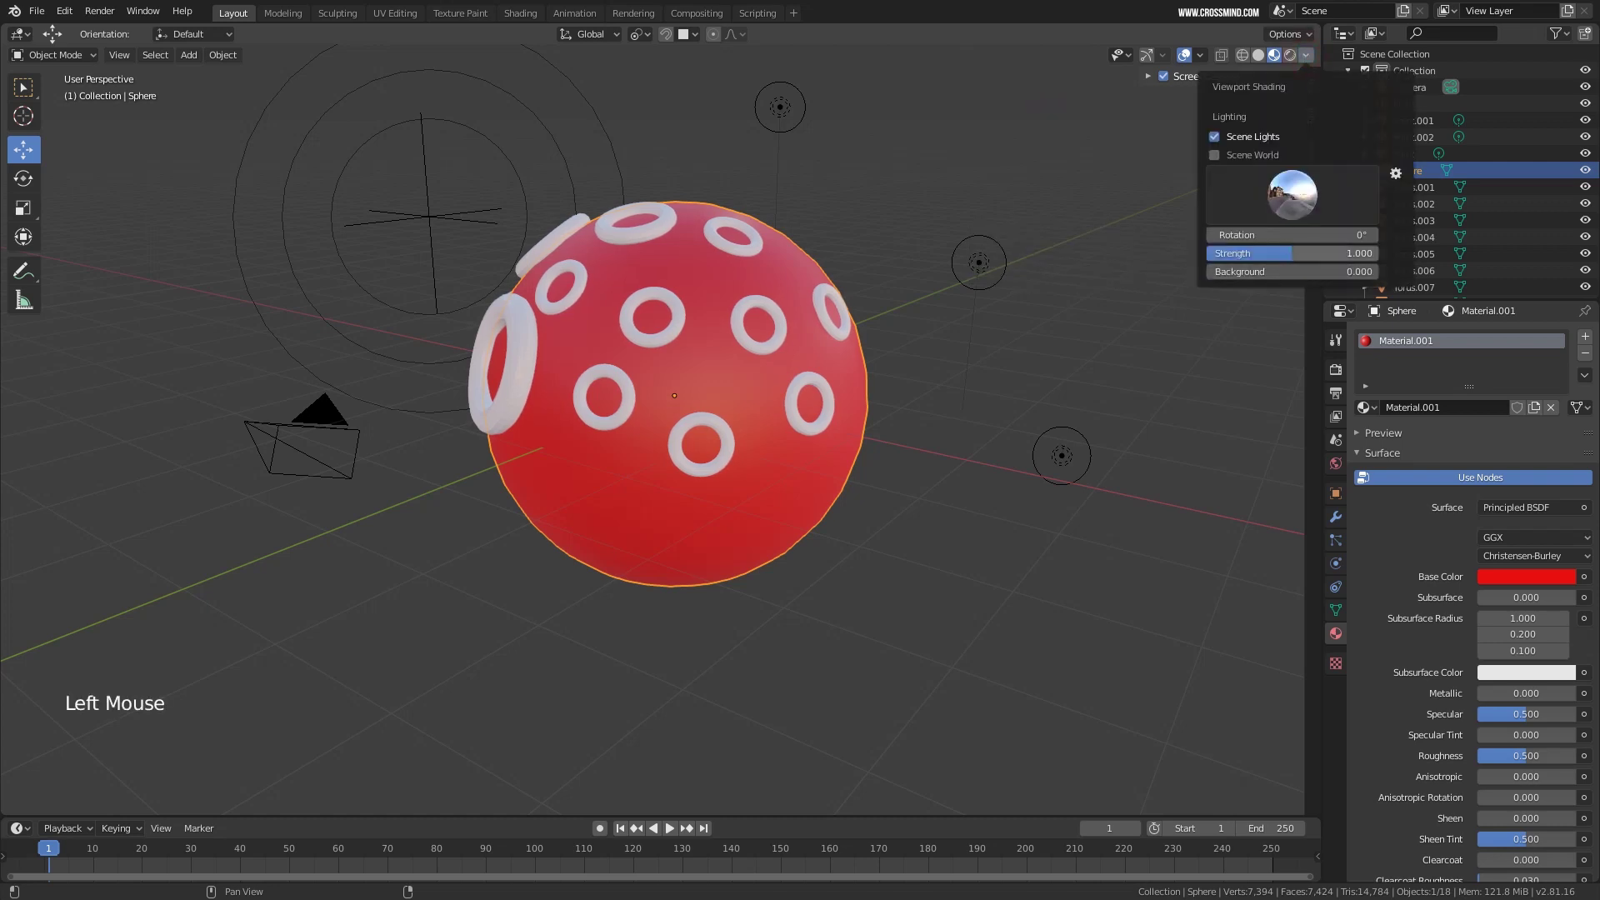
{"action": "mouse_move", "coordinate": [1288, 253]}
{"action": "left_mouse_down"}
{"action": "mouse_move", "coordinate": [1333, 254]}
{"action": "mouse_move", "coordinate": [1297, 253]}
{"action": "left_mouse_up"}
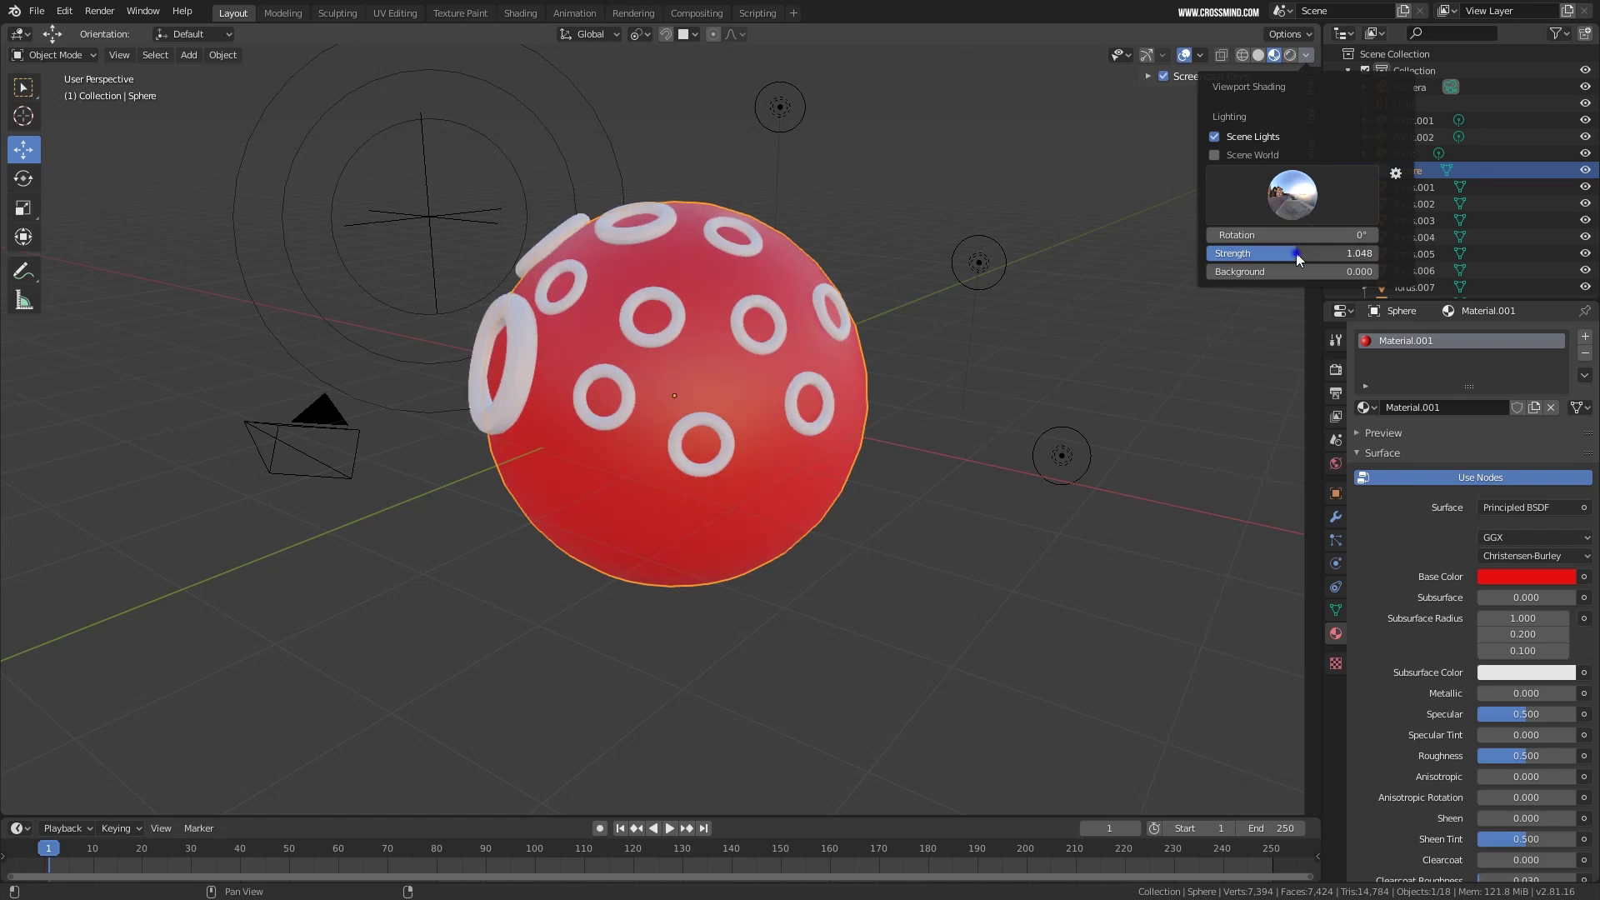
{"action": "middle_click_drag", "start_coordinate": [1297, 253], "coordinate": [1292, 60]}
{"action": "left_click", "coordinate": [1305, 55]}
{"action": "mouse_move", "coordinate": [1269, 235]}
{"action": "left_mouse_down"}
{"action": "mouse_move", "coordinate": [1317, 235]}
{"action": "mouse_move", "coordinate": [1269, 235]}
{"action": "left_mouse_up"}
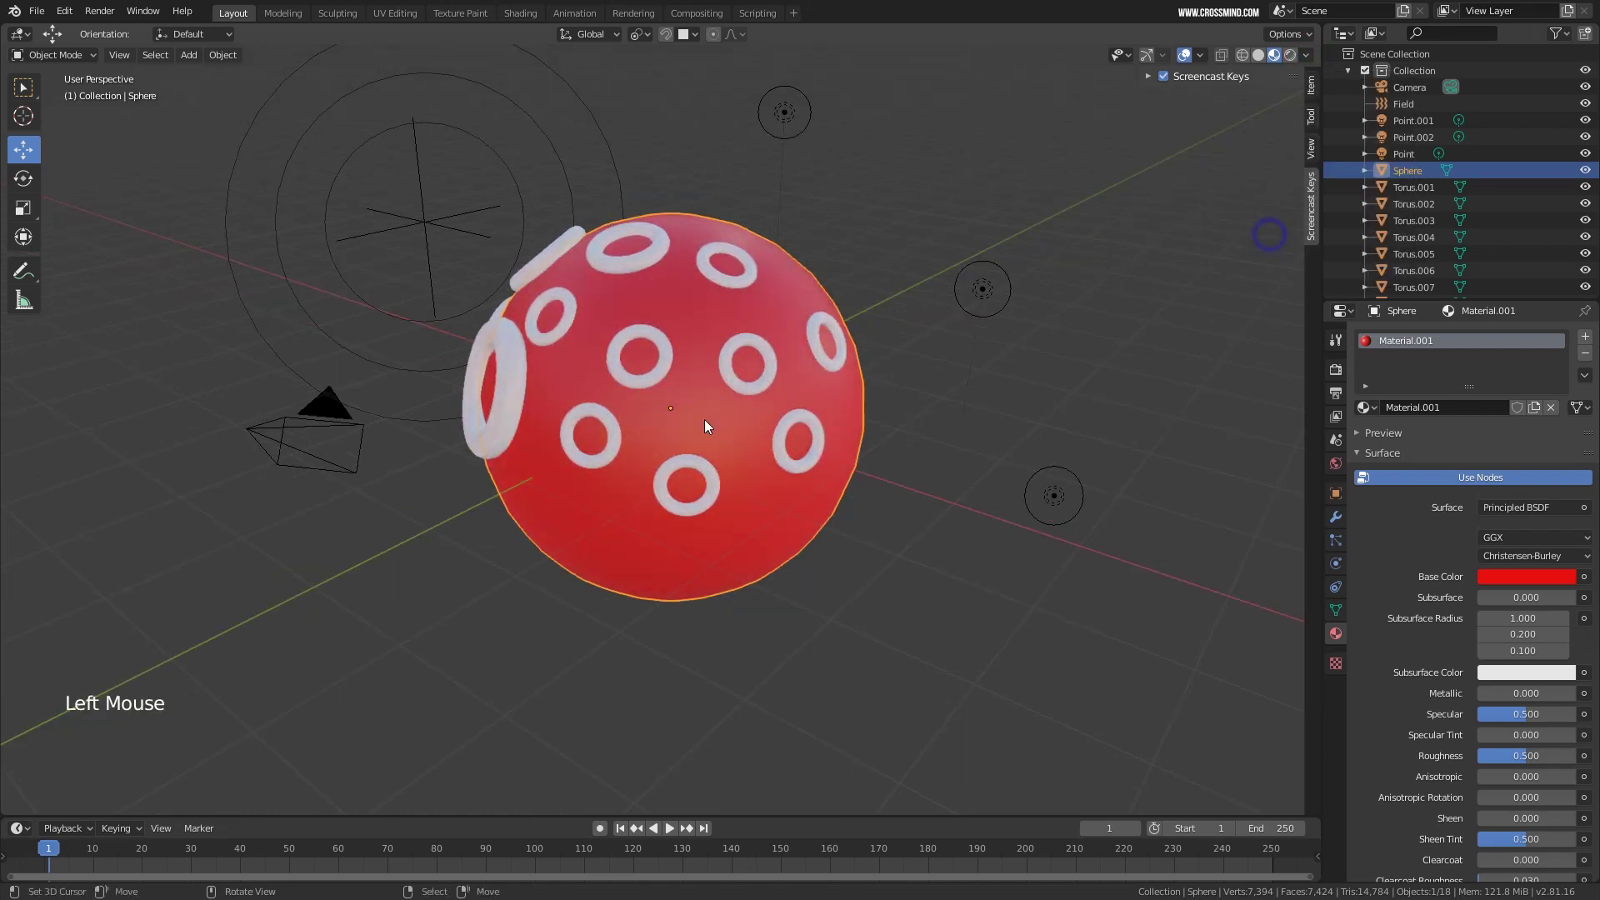
Set the Roughness of the sphere's red material to 0.000.
{"action": "right_click", "coordinate": [814, 379]}
{"action": "middle_click_drag", "start_coordinate": [814, 379], "coordinate": [826, 373]}
{"action": "scroll", "coordinate": [1468, 630], "scroll_direction": "down", "scroll_amount": 3}
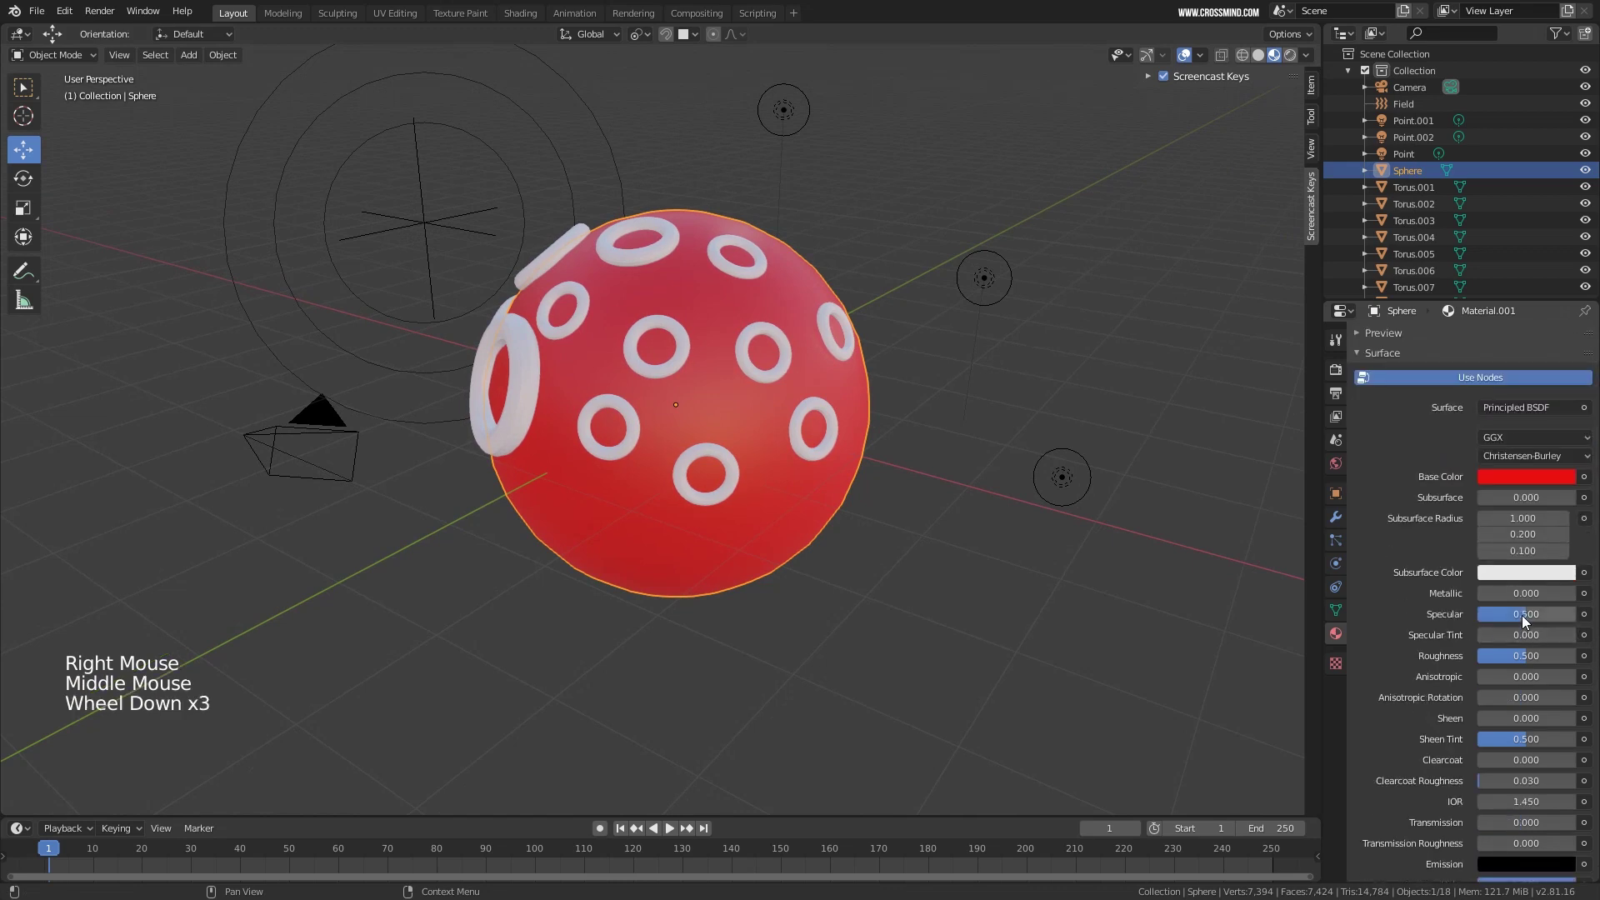
{"action": "left_click_drag", "start_coordinate": [1502, 662], "coordinate": [1479, 659]}
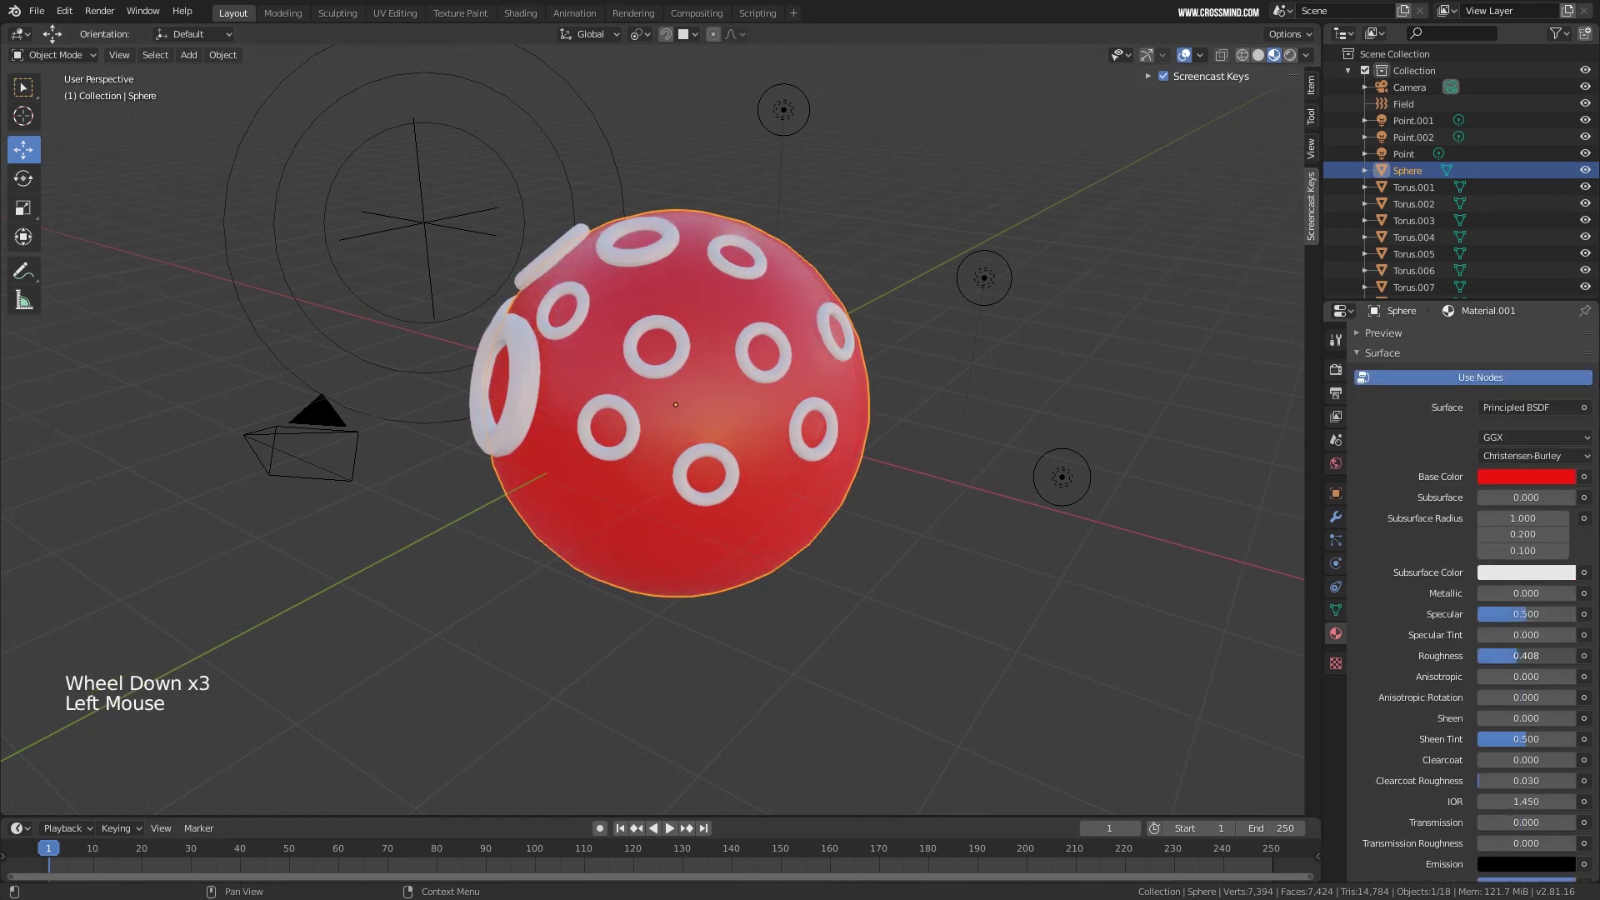
{"action": "mouse_move", "coordinate": [998, 504]}
{"action": "middle_mouse_down"}
{"action": "mouse_move", "coordinate": [836, 440]}
{"action": "mouse_move", "coordinate": [843, 400]}
{"action": "middle_mouse_up"}
Box-select the tori, add the sphere as the active object, and link its red material to them.
{"action": "right_click", "coordinate": [813, 421]}
{"action": "key", "text": "b"}
{"action": "left_click_drag", "start_coordinate": [536, 231], "coordinate": [420, 172]}
{"action": "left_click_drag", "start_coordinate": [626, 318], "coordinate": [953, 492]}
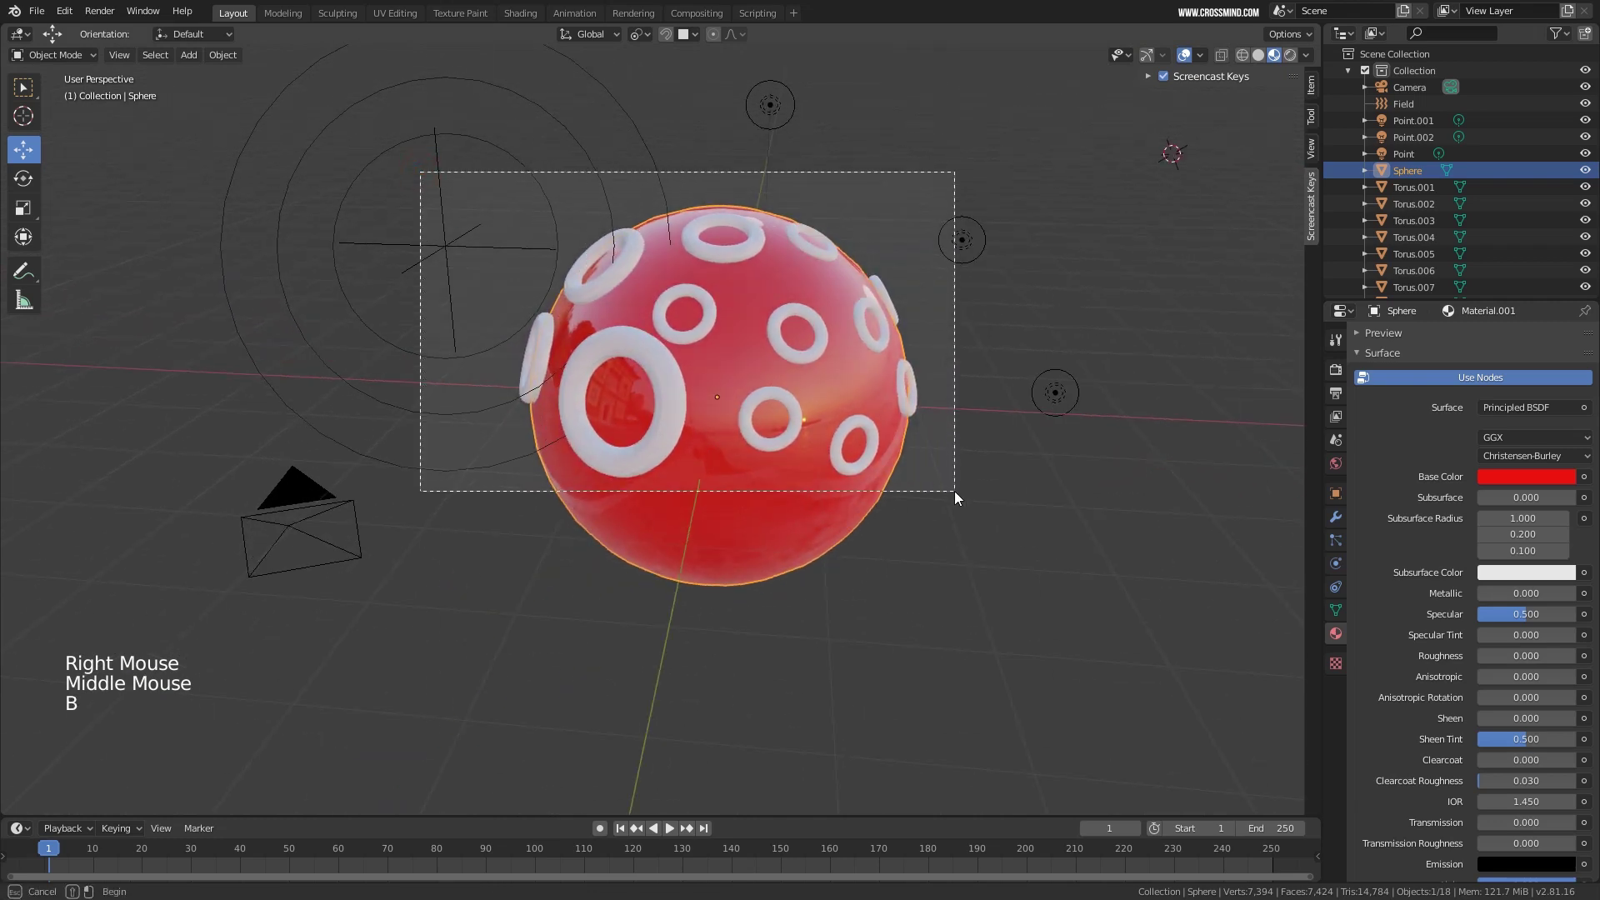
{"action": "right_click", "coordinate": [813, 528], "text": "shift"}
{"action": "key", "text": "b"}
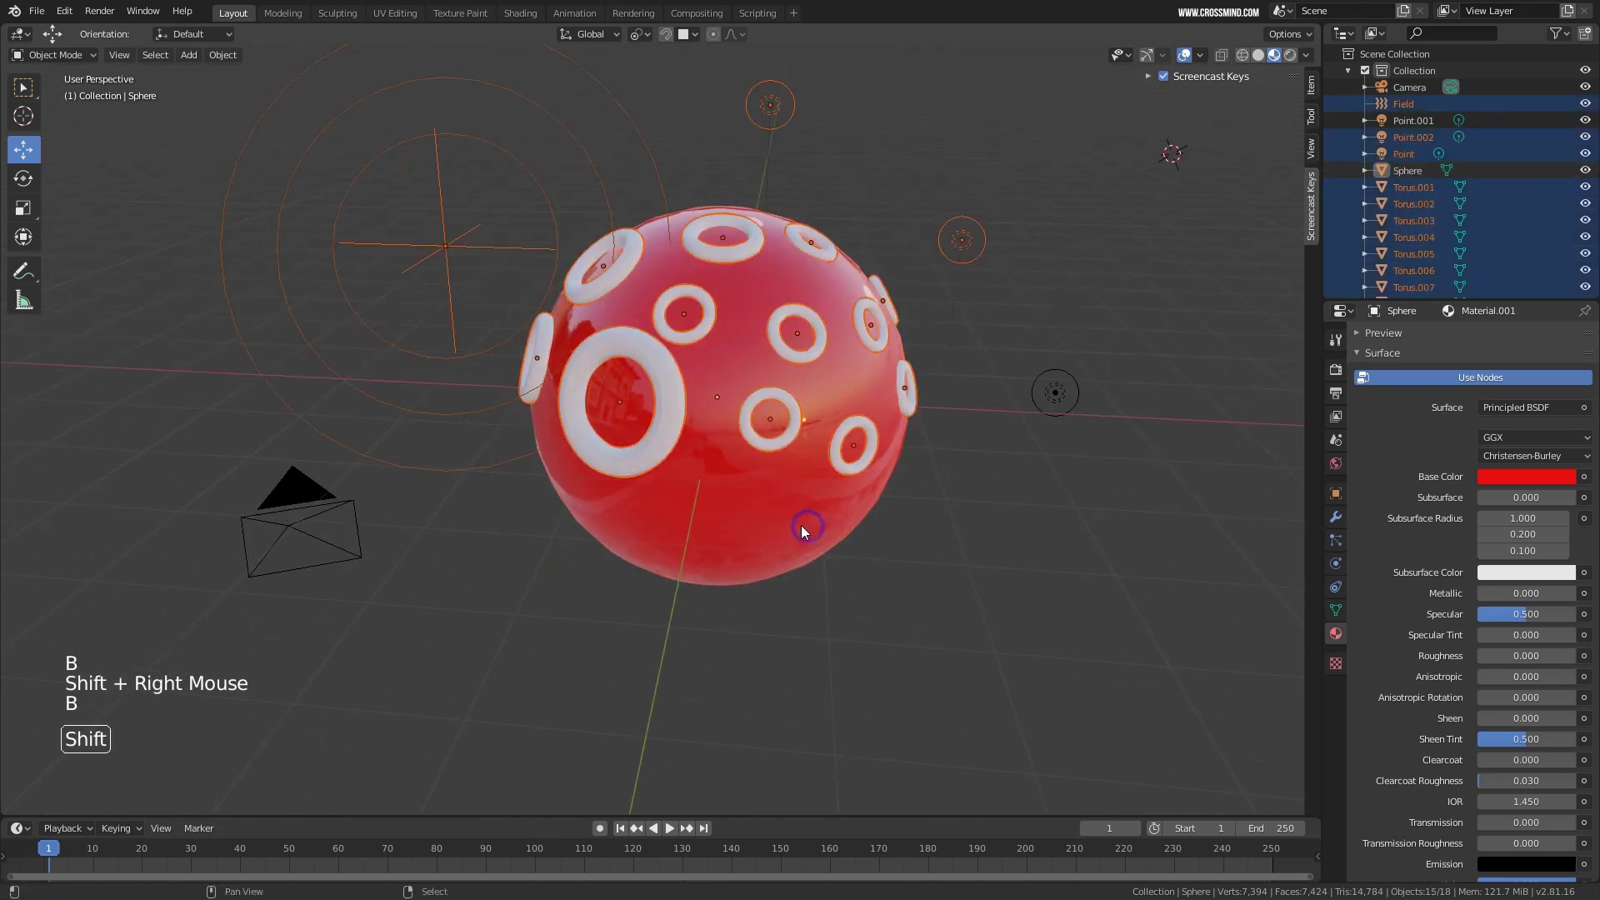
{"action": "right_click", "coordinate": [800, 525], "text": "shift"}
{"action": "key", "text": "ctrl+l"}
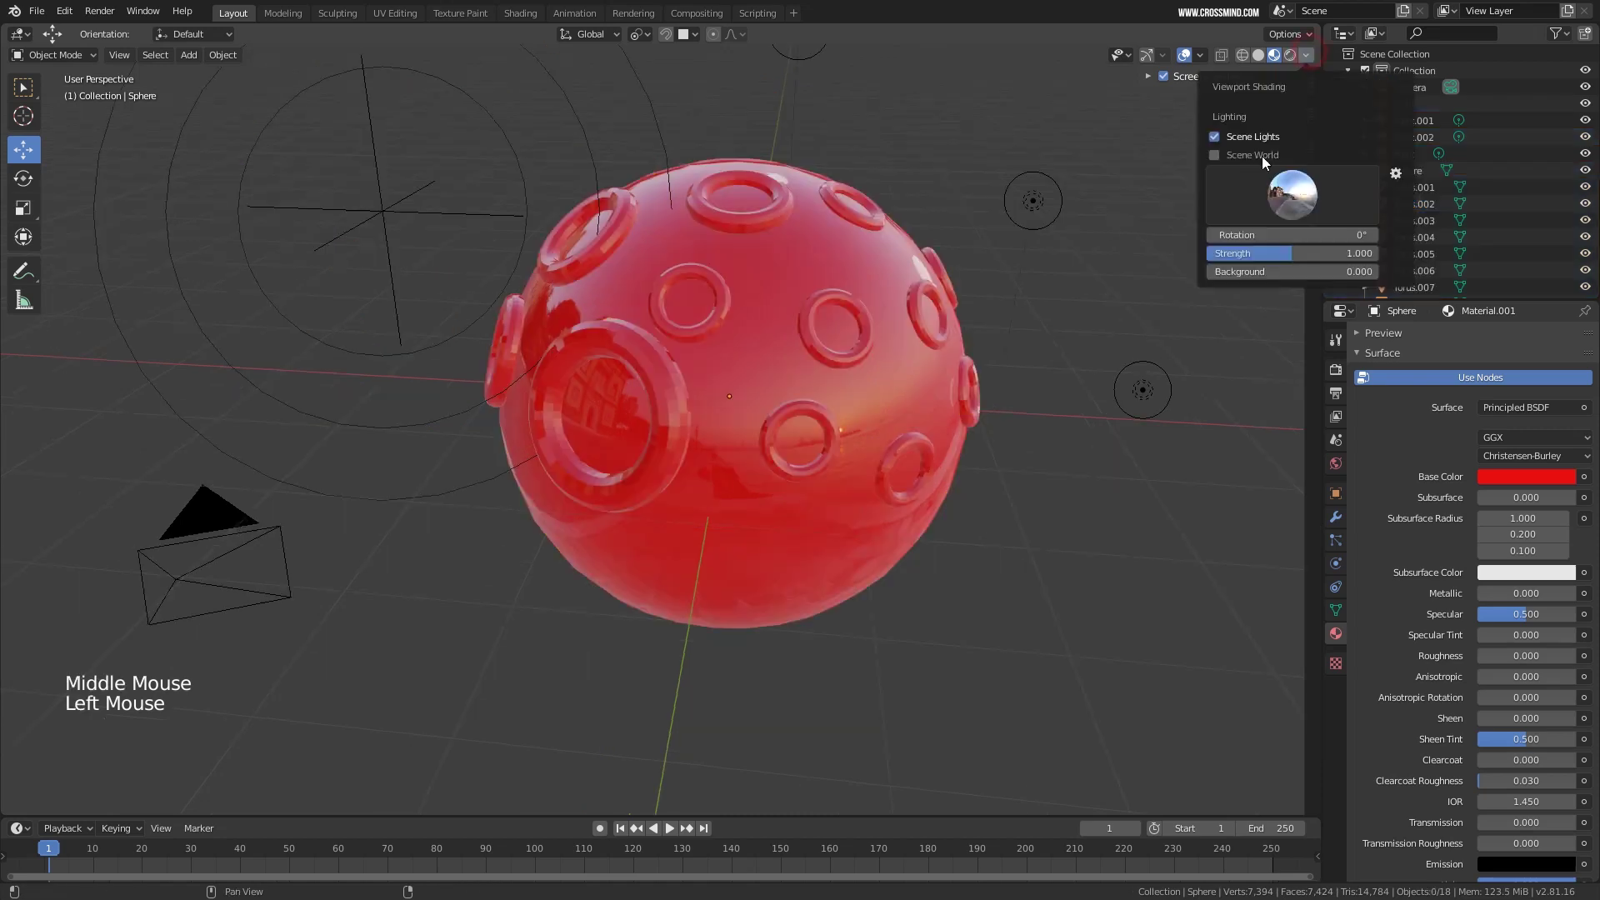
Try the interior HDRI as the preview environment and switch to the forest one, checking the sphere's reflections.
{"action": "left_click", "coordinate": [1241, 208]}
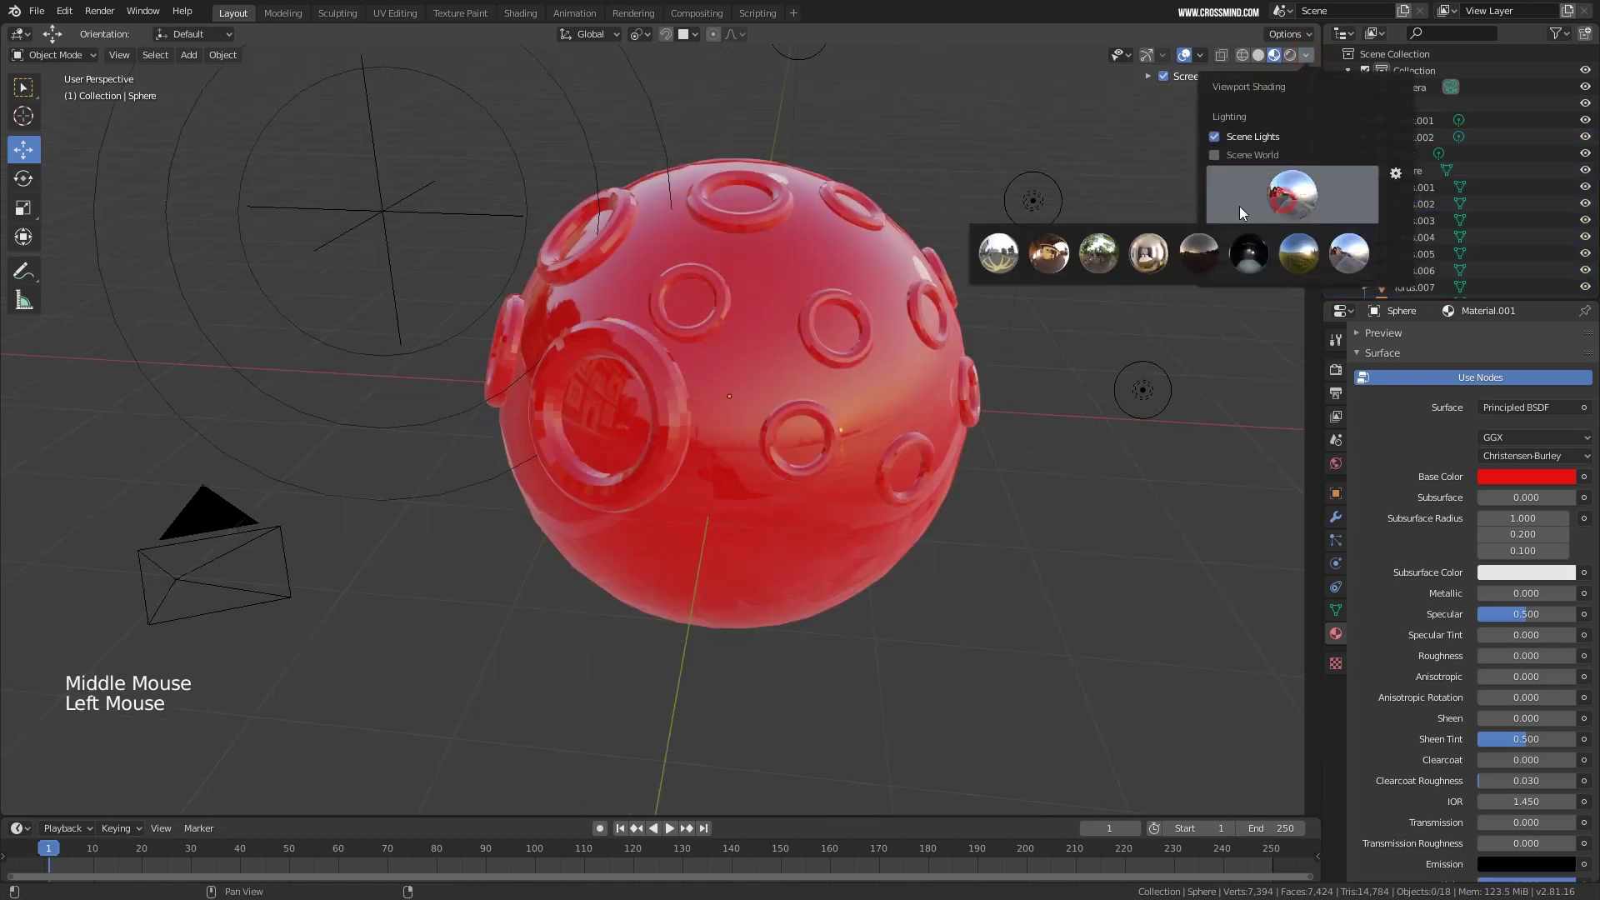
{"action": "left_click", "coordinate": [1154, 254]}
{"action": "left_click", "coordinate": [1278, 178]}
{"action": "left_click", "coordinate": [1099, 253]}
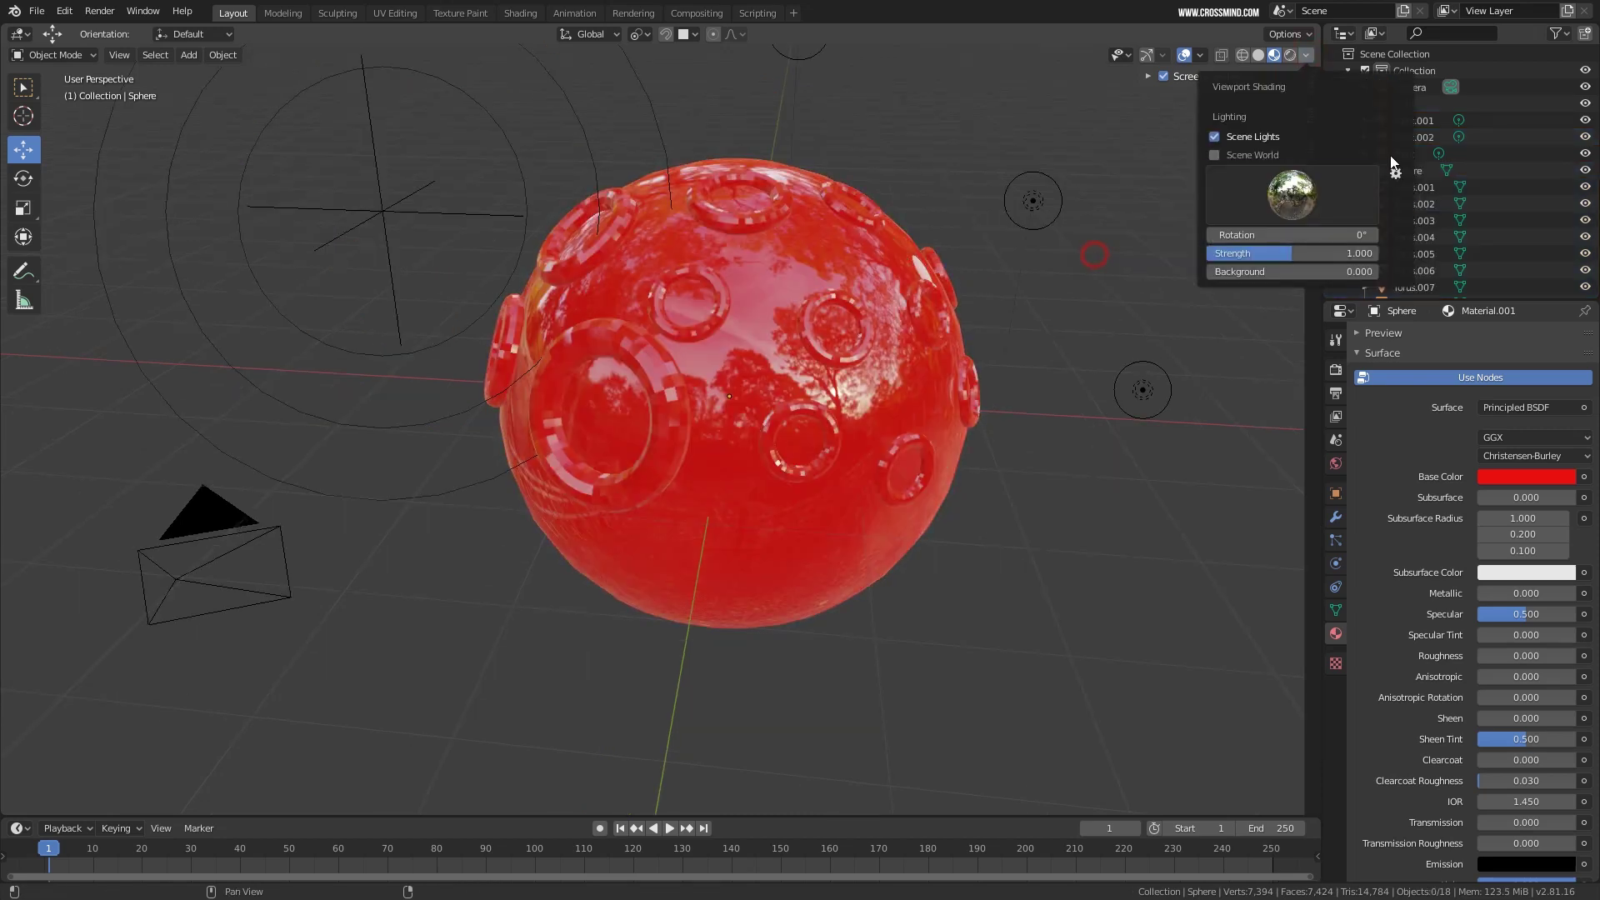
{"action": "mouse_move", "coordinate": [1291, 252]}
{"action": "left_mouse_down"}
{"action": "mouse_move", "coordinate": [1217, 252]}
{"action": "mouse_move", "coordinate": [1316, 252]}
{"action": "mouse_move", "coordinate": [1295, 252]}
{"action": "left_mouse_up"}
{"action": "middle_click_drag", "start_coordinate": [1112, 292], "coordinate": [961, 325]}
{"action": "scroll", "coordinate": [962, 324], "scroll_direction": "down", "scroll_amount": 3}
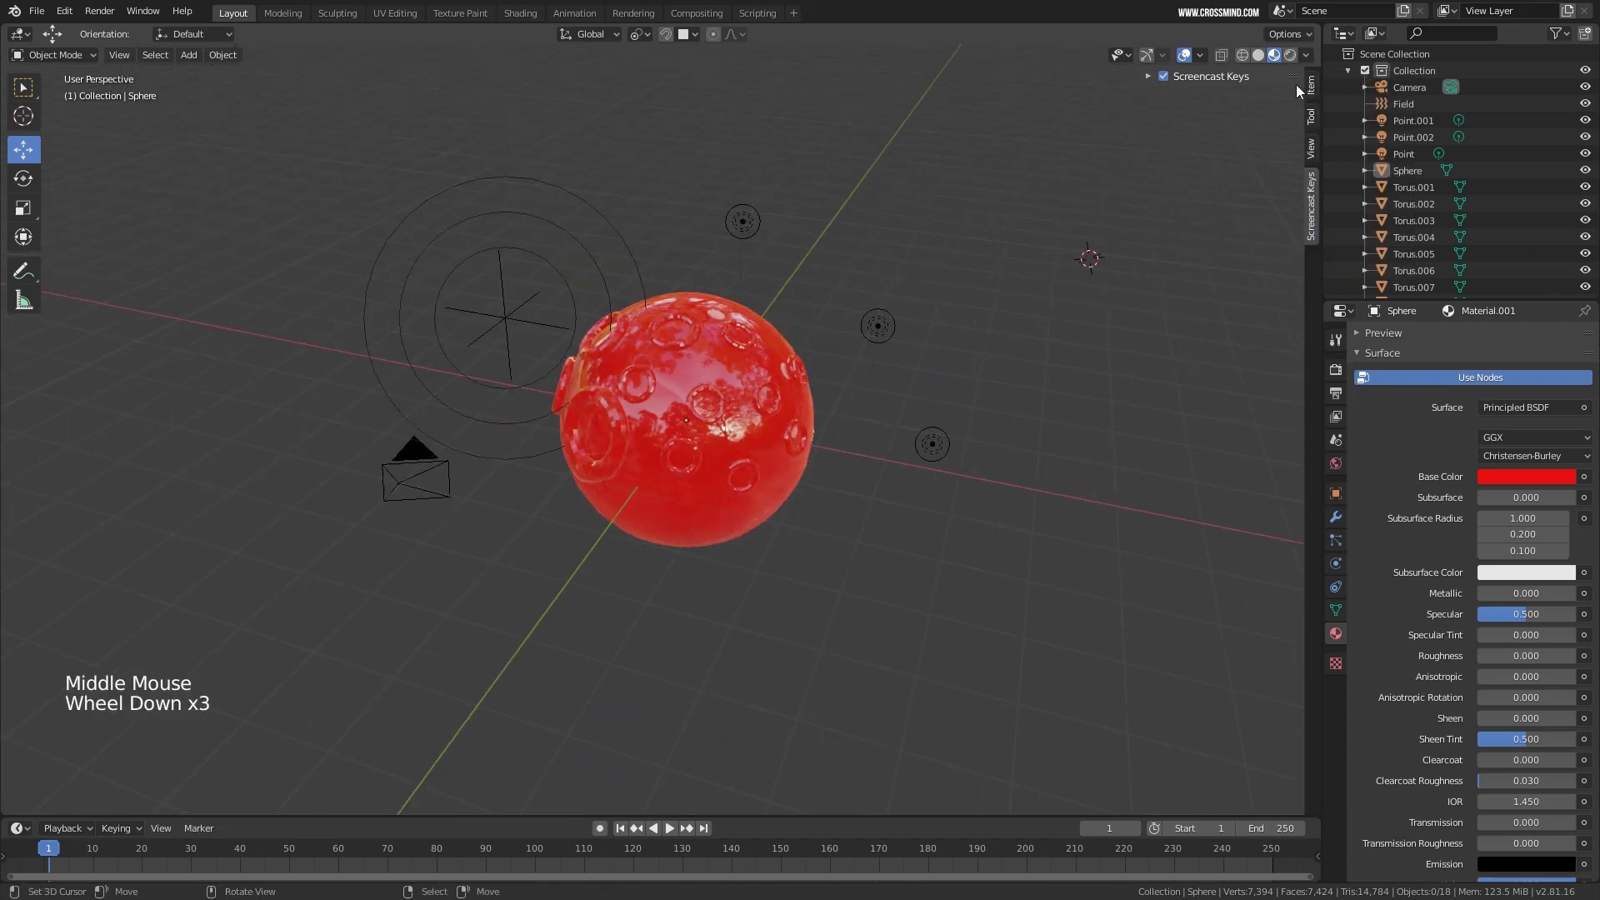
Enable Scene World together with Scene Lights for the Material Preview lighting and inspect the sphere.
{"action": "left_click", "coordinate": [1305, 55]}
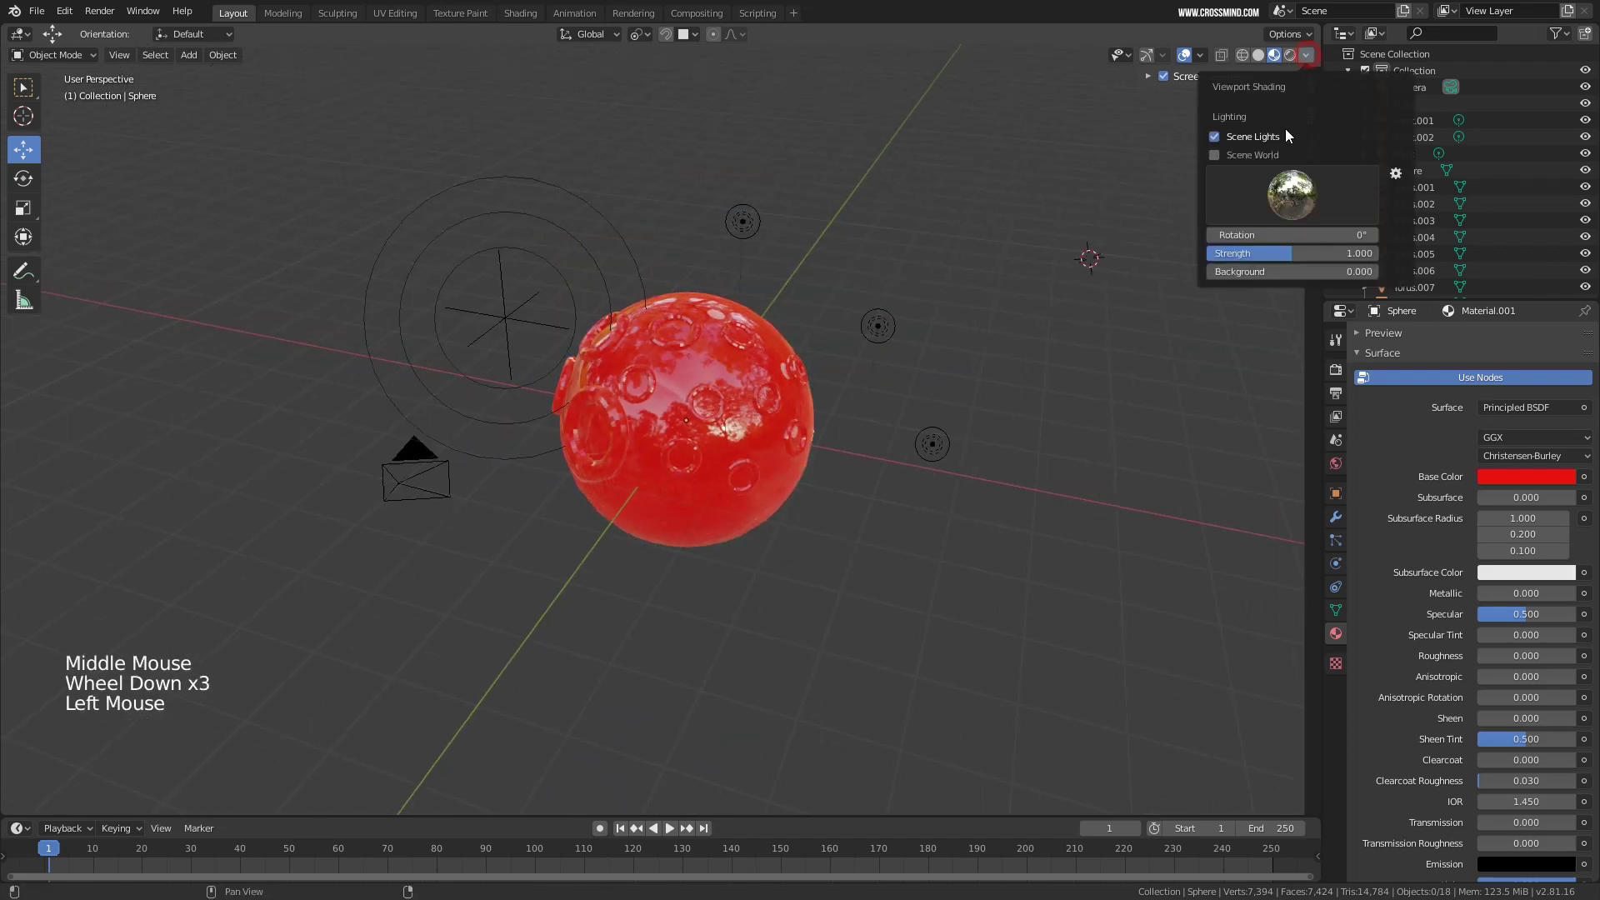
{"action": "left_click", "coordinate": [1214, 136]}
{"action": "left_click", "coordinate": [1214, 155]}
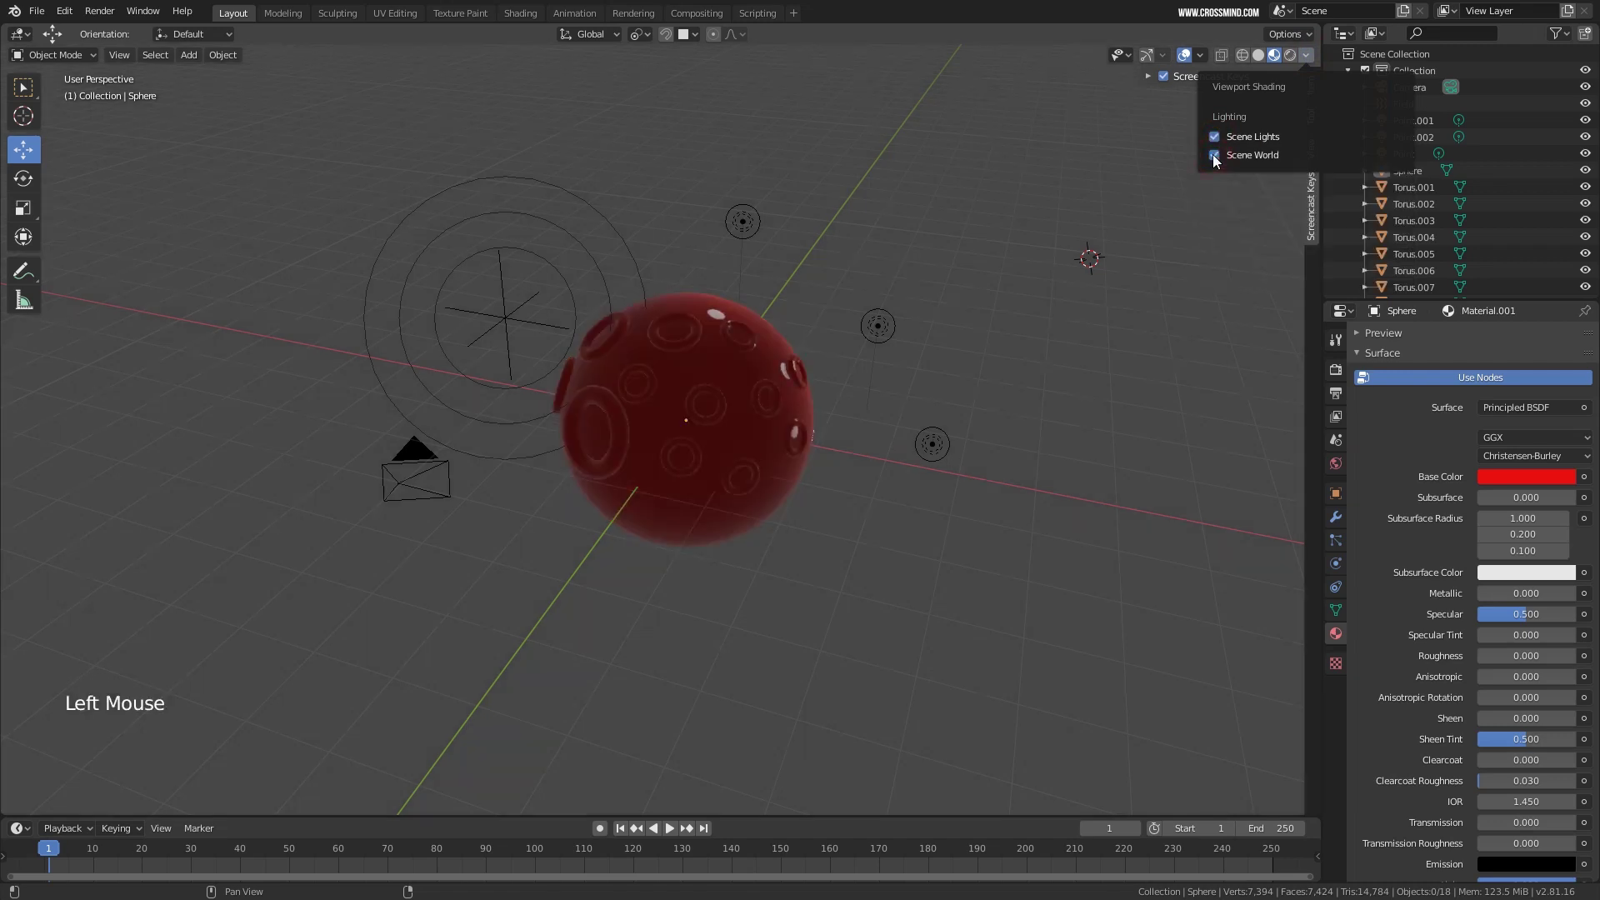
{"action": "scroll", "coordinate": [1066, 206], "scroll_direction": "up", "scroll_amount": 2}
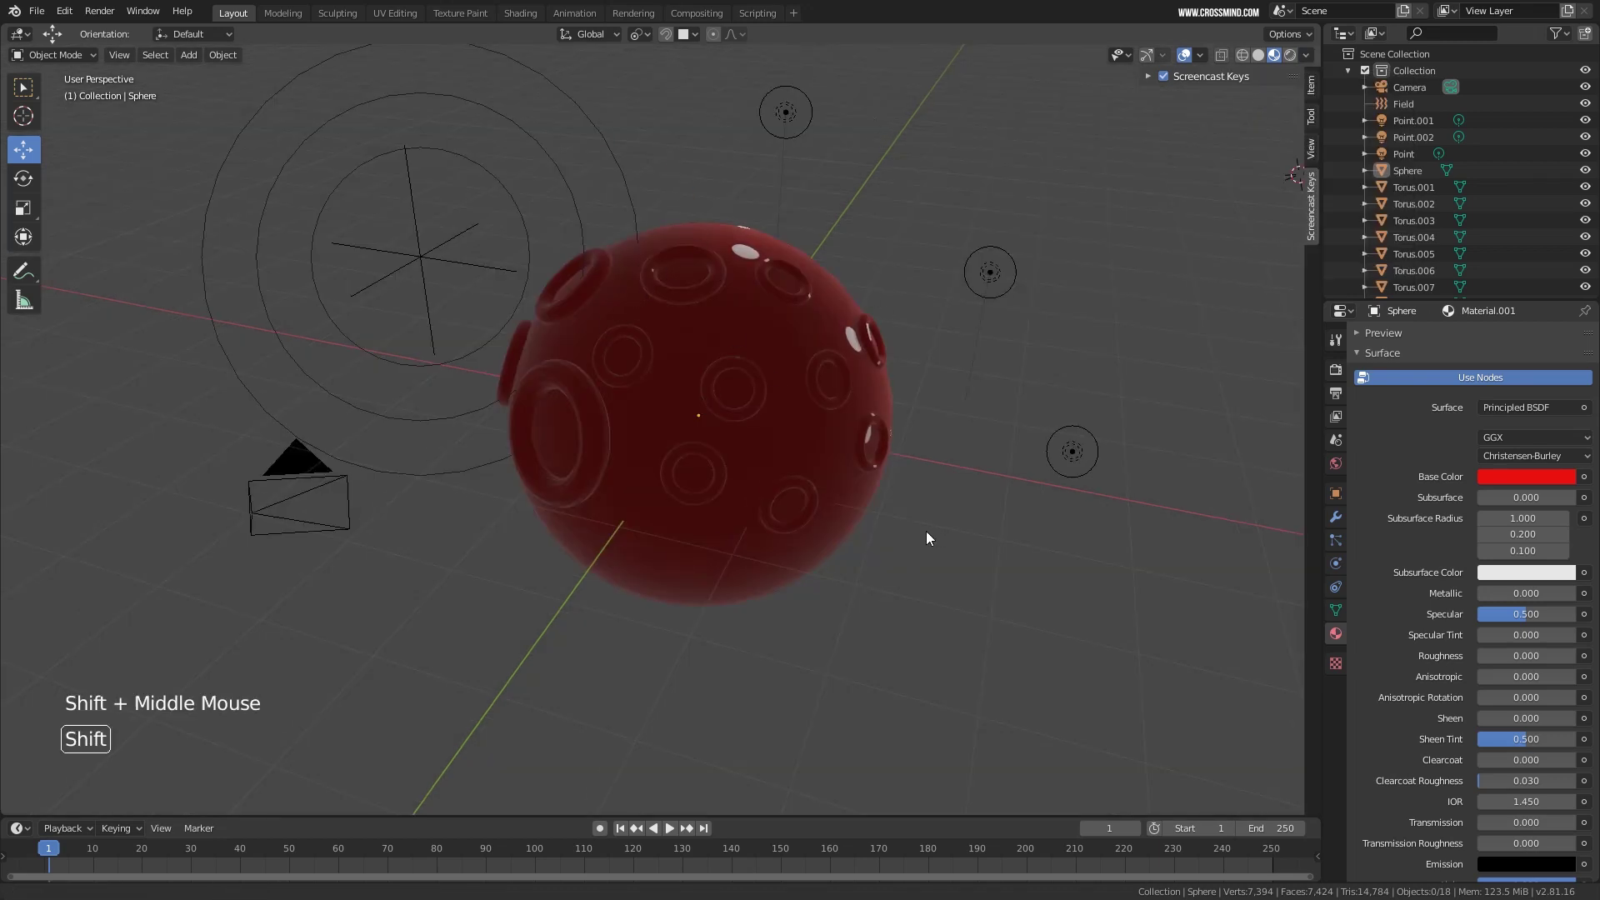
{"action": "middle_click_drag", "start_coordinate": [873, 127], "coordinate": [863, 142], "text": "shift"}
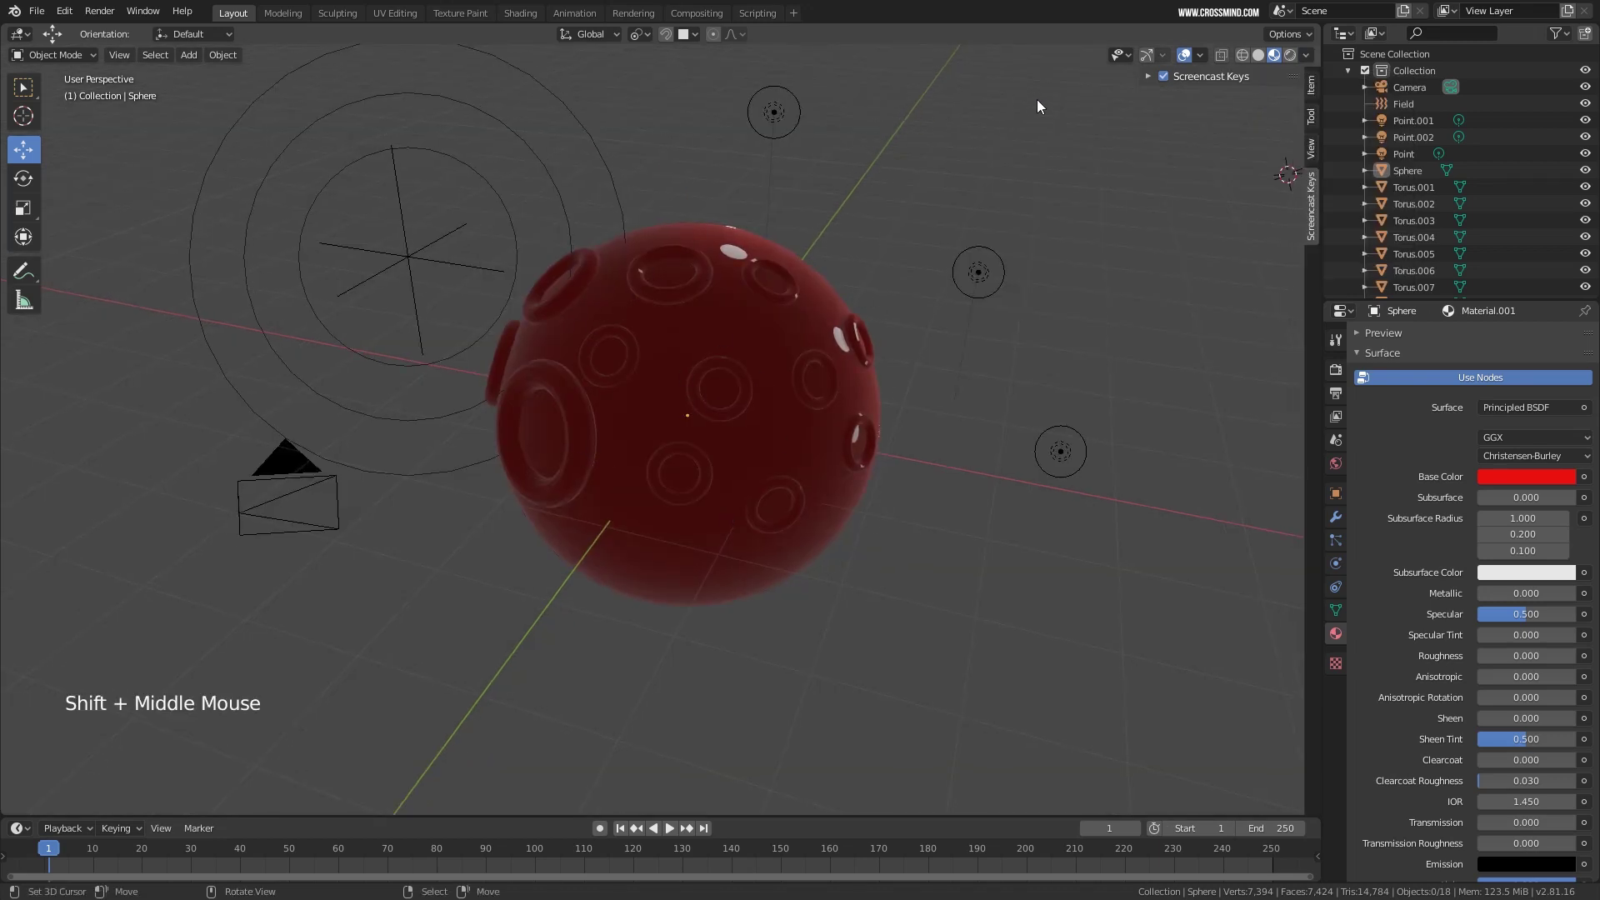
{"action": "scroll", "coordinate": [943, 317], "scroll_direction": "down", "scroll_amount": 2}
{"action": "left_click", "coordinate": [1305, 55]}
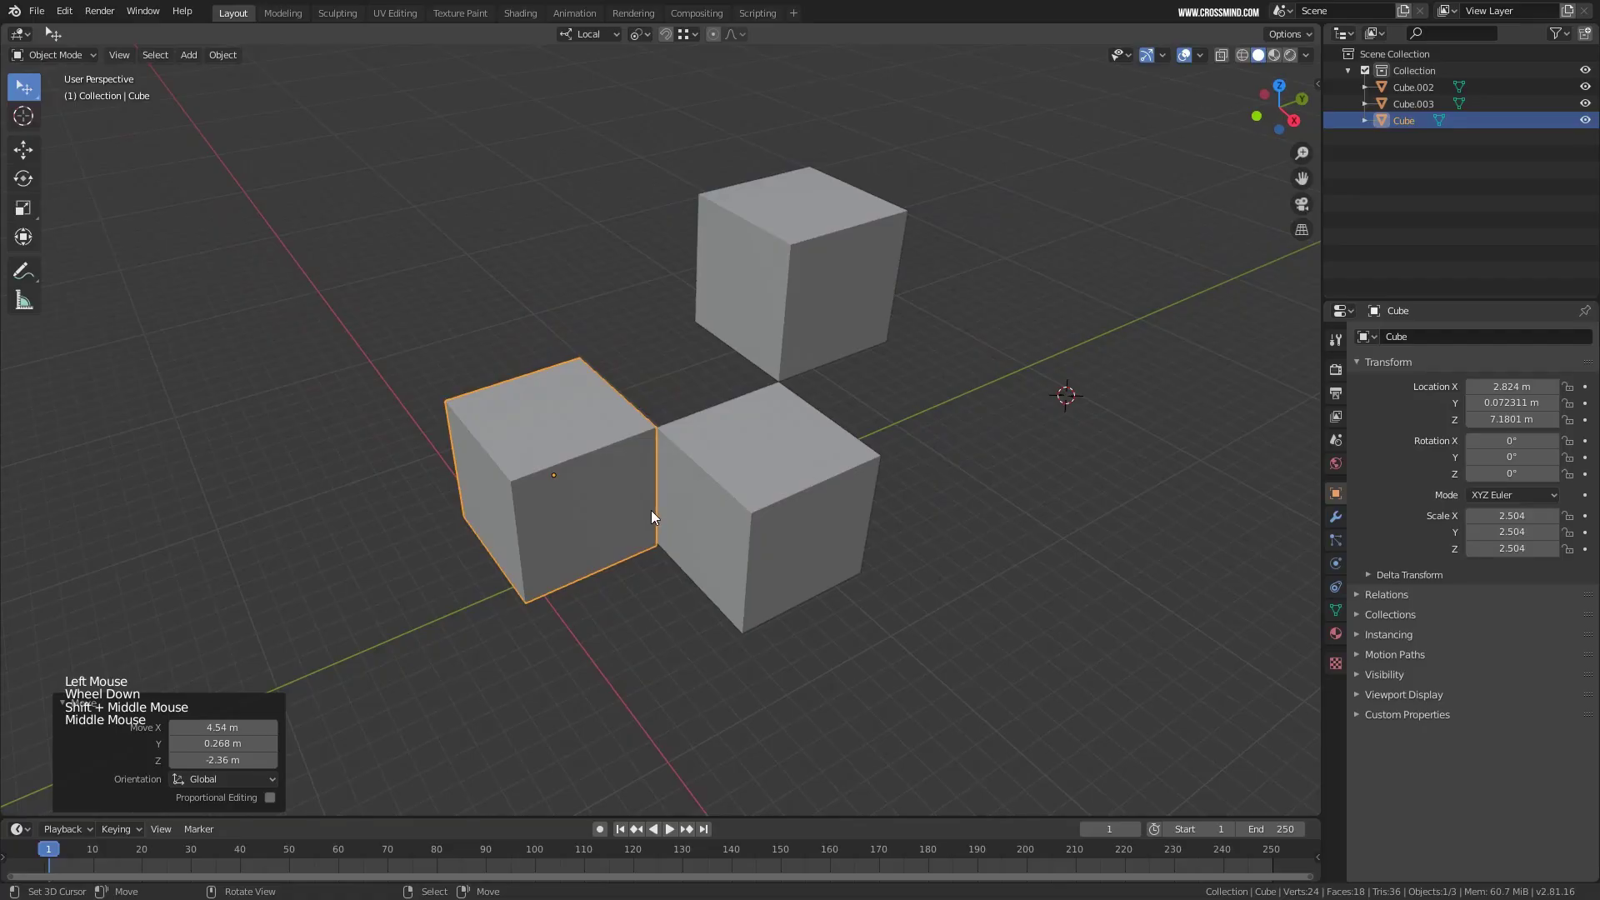
Select all three cubes together and each one individually, ending with the upper cube.
{"action": "middle_click_drag", "start_coordinate": [651, 510], "coordinate": [698, 483]}
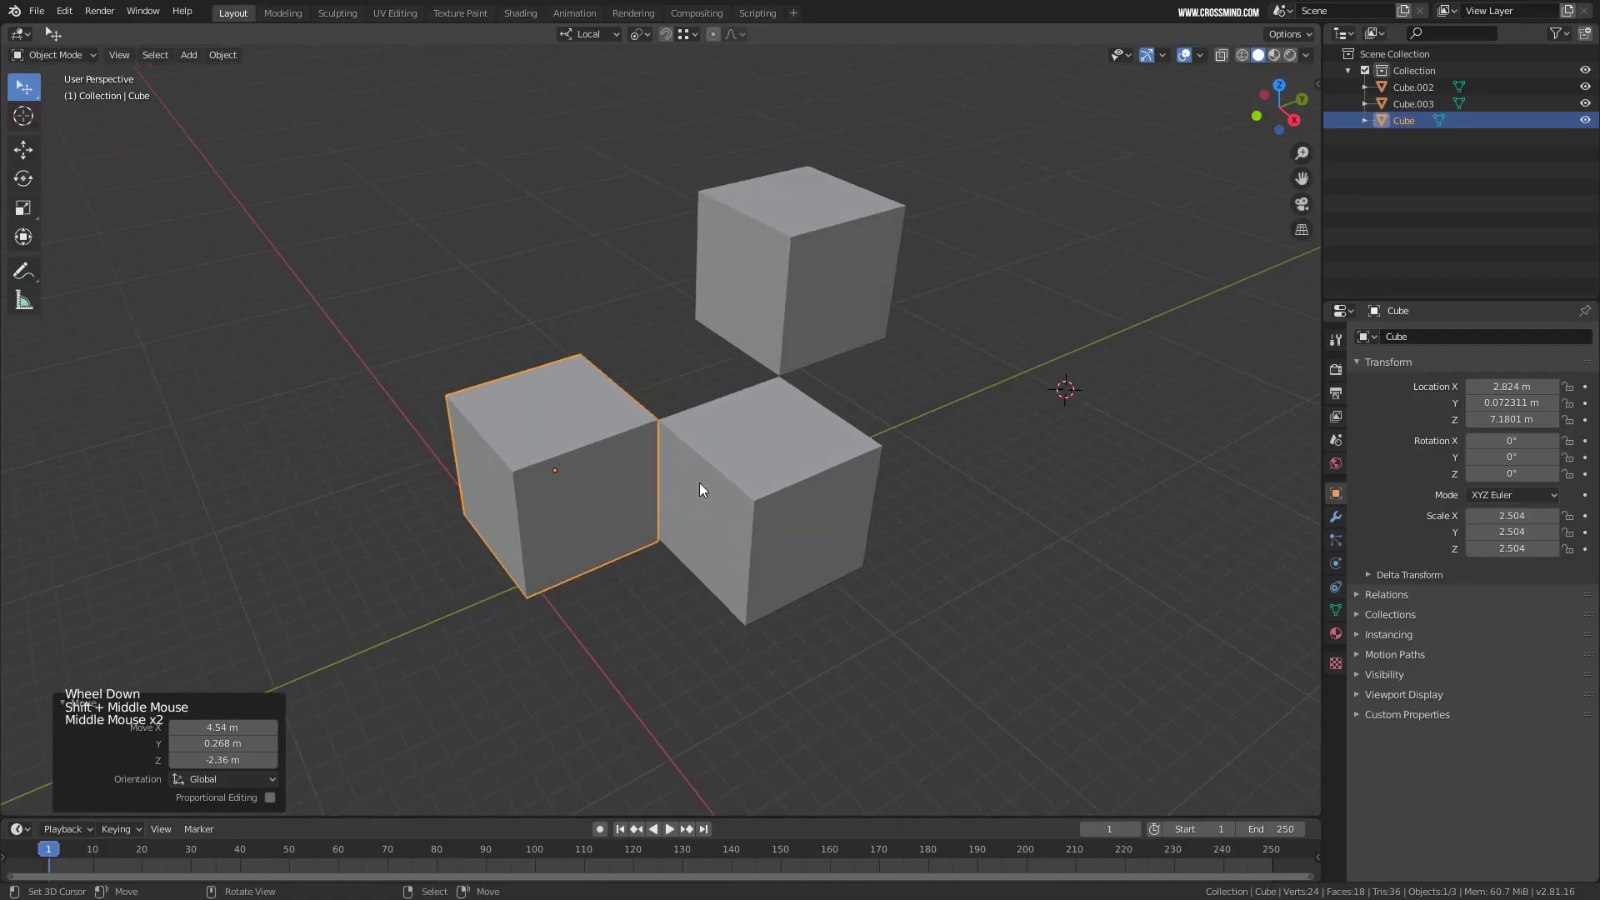
{"action": "right_click", "coordinate": [698, 489]}
{"action": "right_click", "coordinate": [553, 472]}
{"action": "right_click", "coordinate": [747, 472], "text": "shift"}
{"action": "right_click", "coordinate": [814, 267], "text": "shift"}
{"action": "middle_click_drag", "start_coordinate": [798, 441], "coordinate": [818, 404], "text": "shift"}
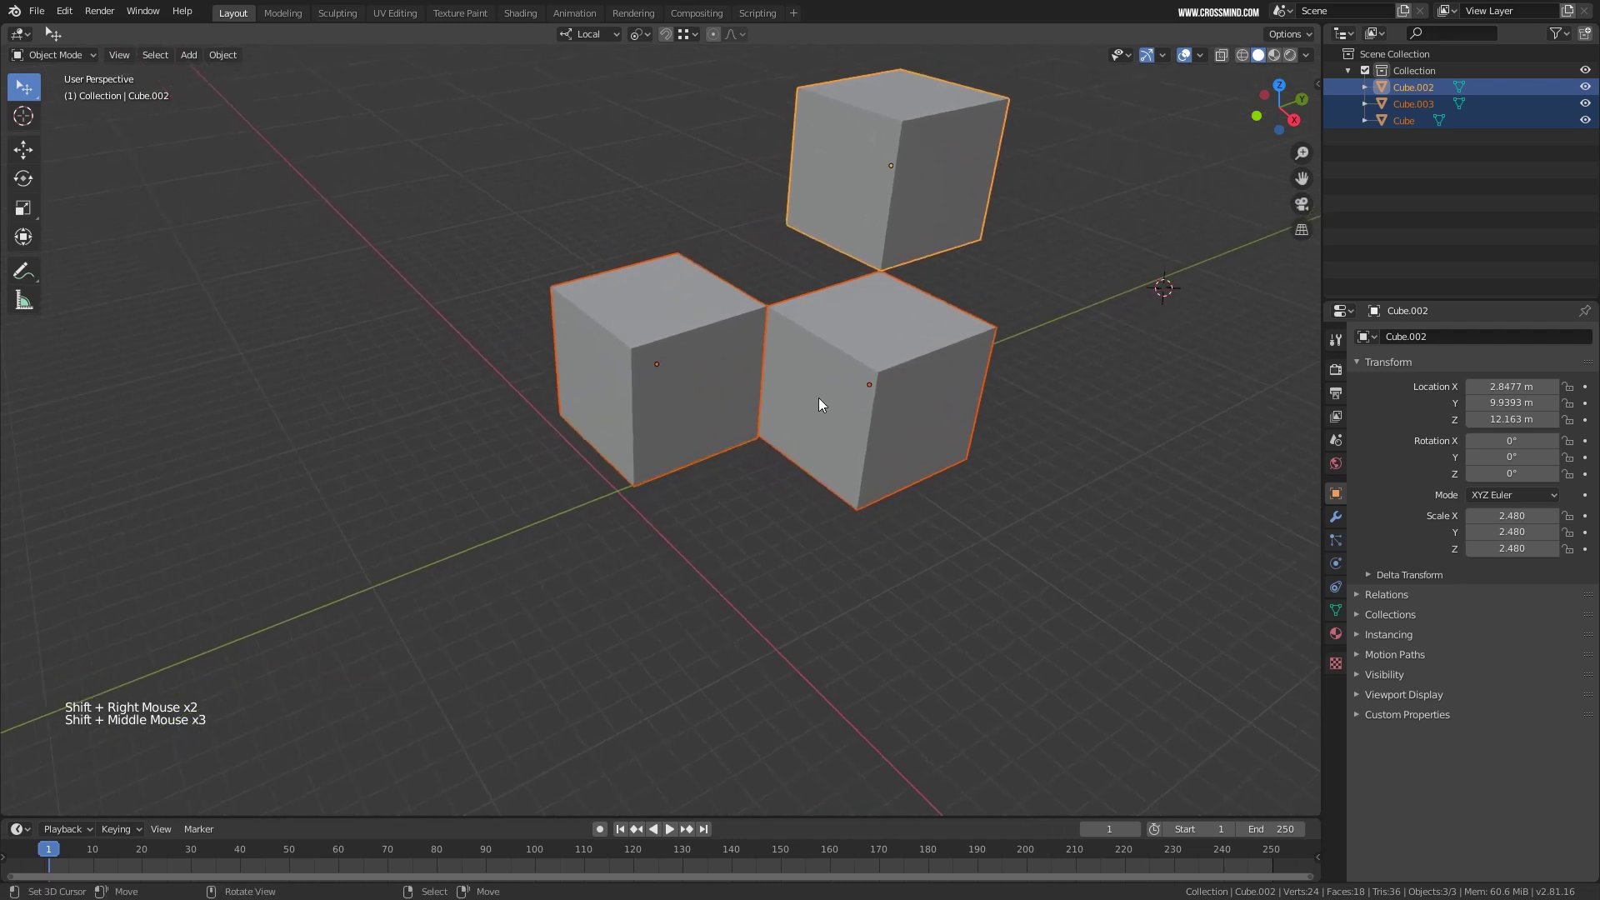
{"action": "right_click", "coordinate": [833, 387]}
{"action": "right_click", "coordinate": [642, 371]}
{"action": "right_click", "coordinate": [921, 153]}
{"action": "middle_click_drag", "start_coordinate": [896, 291], "coordinate": [859, 303], "text": "shift"}
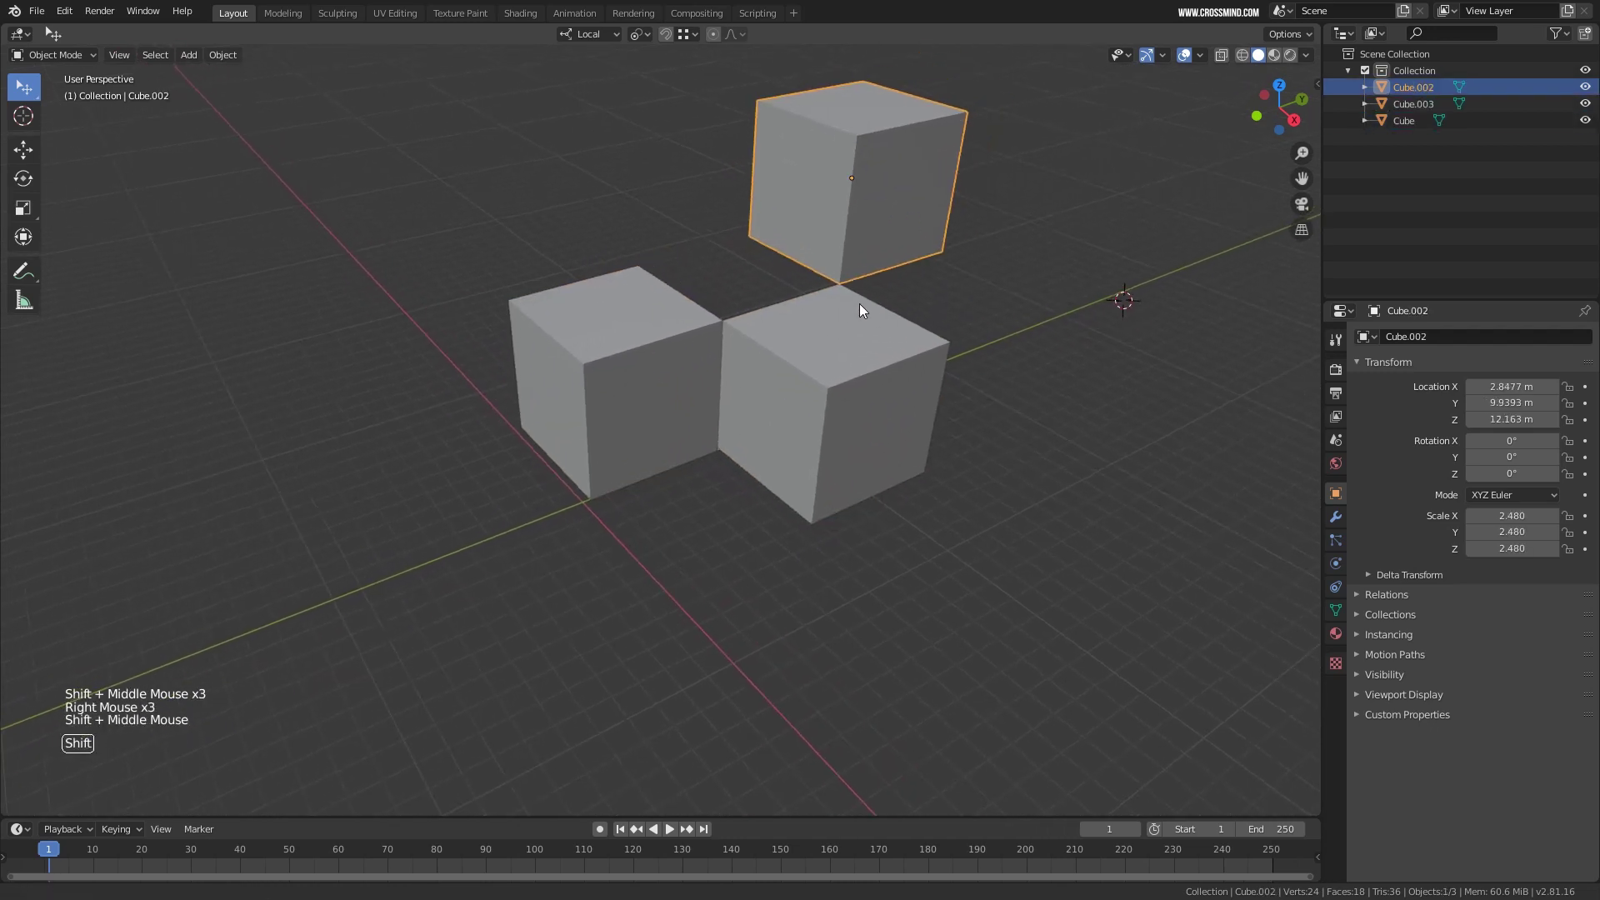
Select the leftmost cube and set the transform orientation to Global.
{"action": "right_click", "coordinate": [674, 365]}
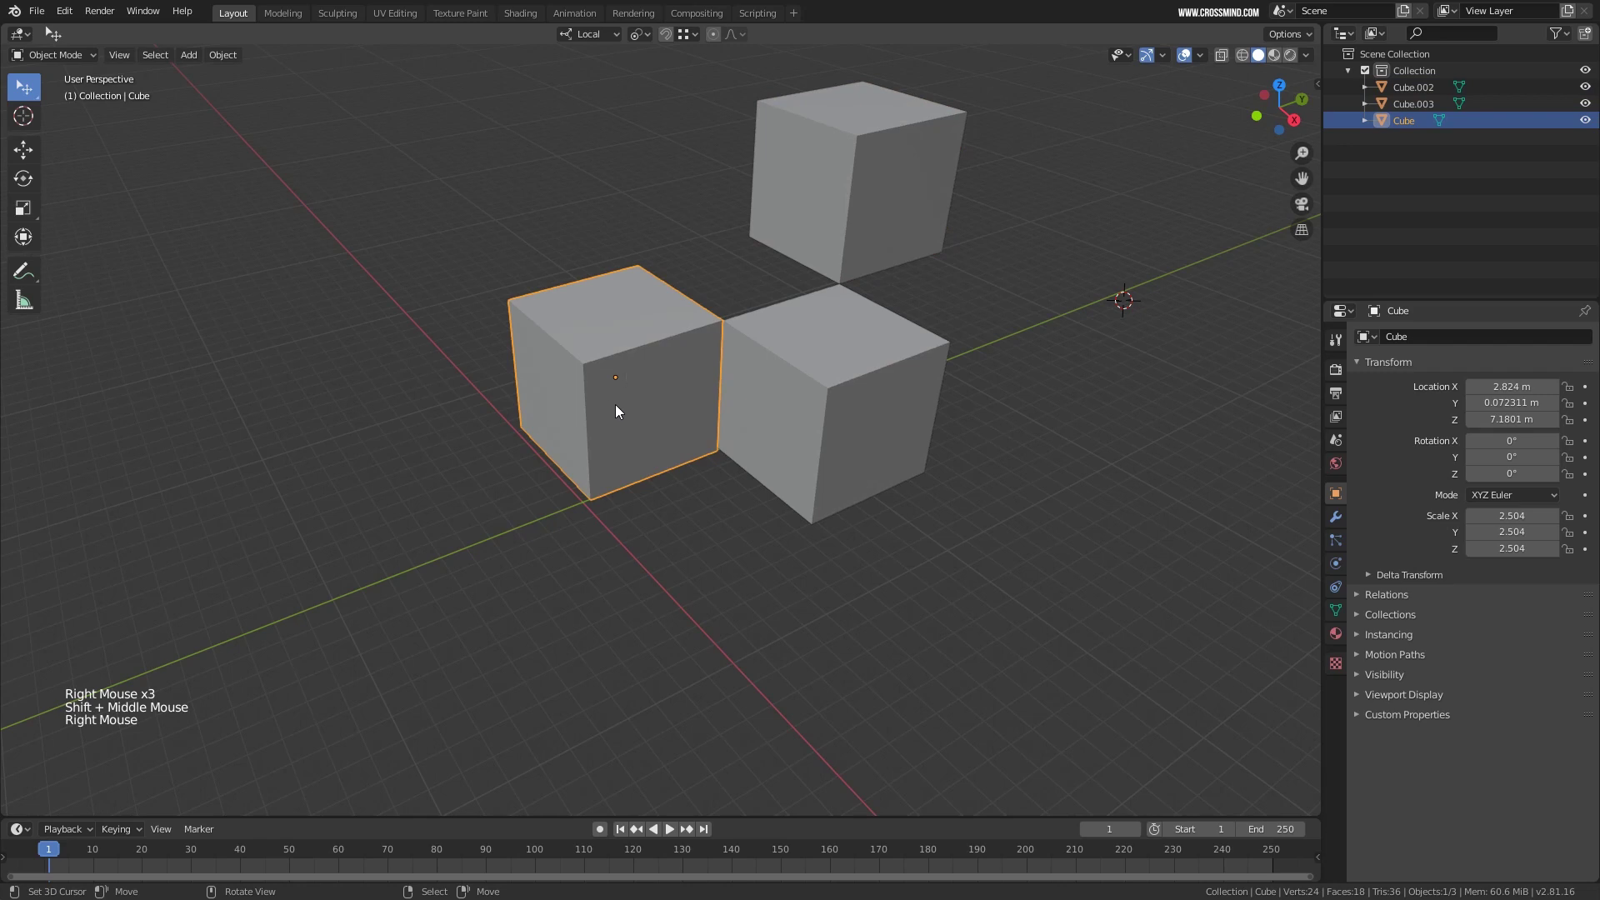
{"action": "mouse_move", "coordinate": [615, 409]}
{"action": "middle_mouse_down"}
{"action": "mouse_move", "coordinate": [607, 368]}
{"action": "mouse_move", "coordinate": [658, 370]}
{"action": "mouse_move", "coordinate": [572, 328]}
{"action": "mouse_move", "coordinate": [624, 393]}
{"action": "middle_mouse_up"}
{"action": "left_click", "coordinate": [560, 304]}
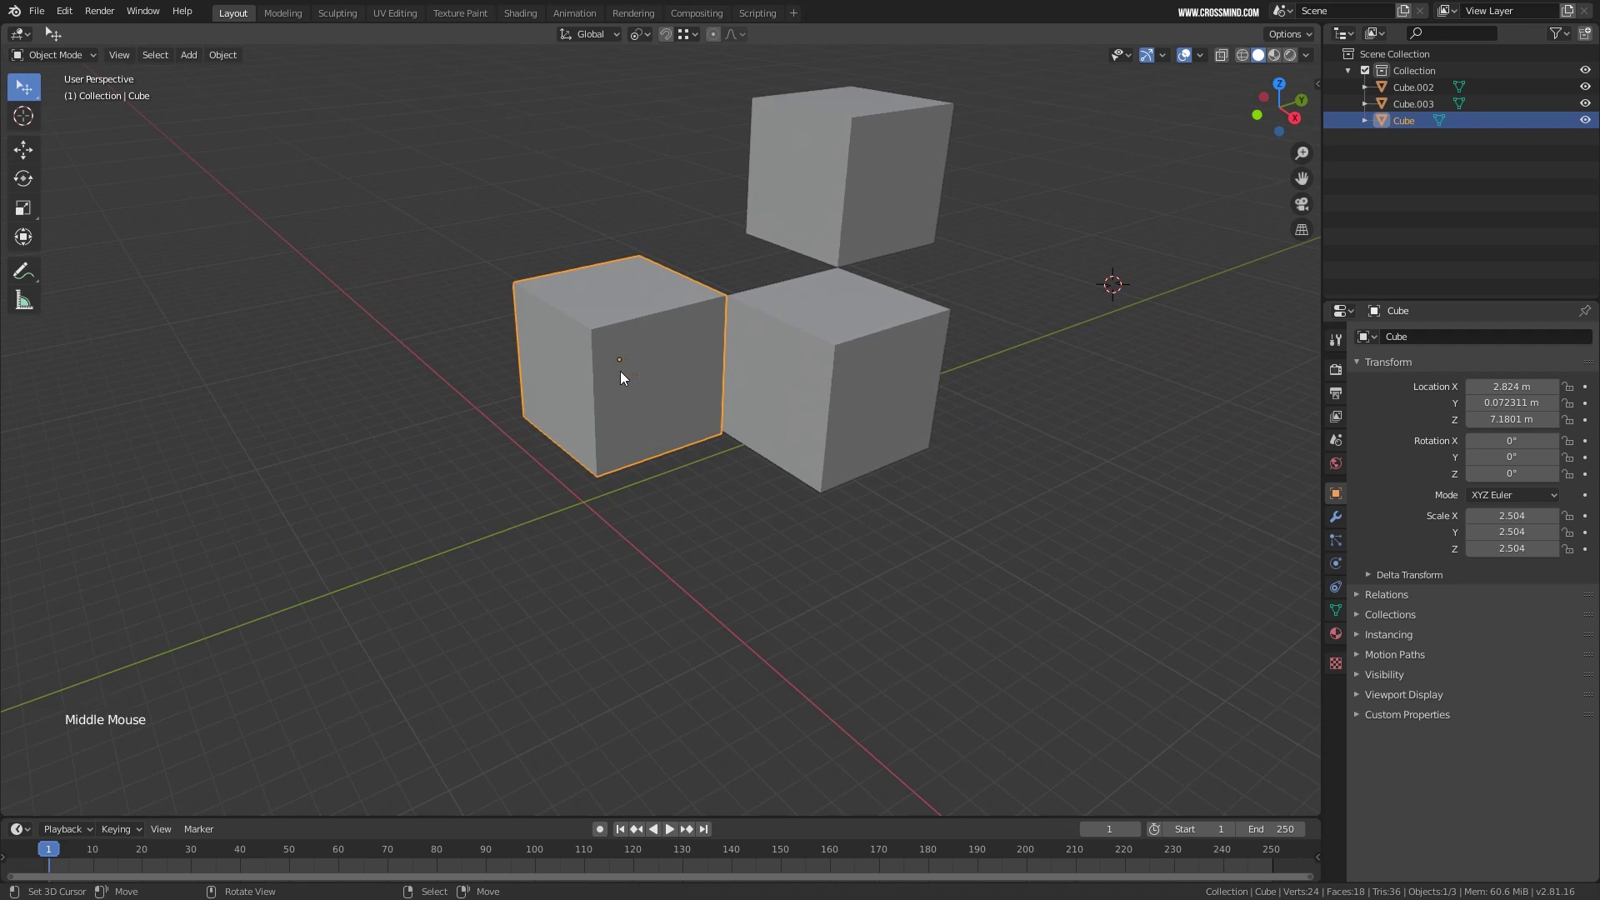
Select all three cubes and delete them from the scene.
{"action": "middle_click_drag", "start_coordinate": [882, 367], "coordinate": [875, 364]}
{"action": "right_click", "coordinate": [875, 364]}
{"action": "right_click", "coordinate": [690, 371], "text": "shift"}
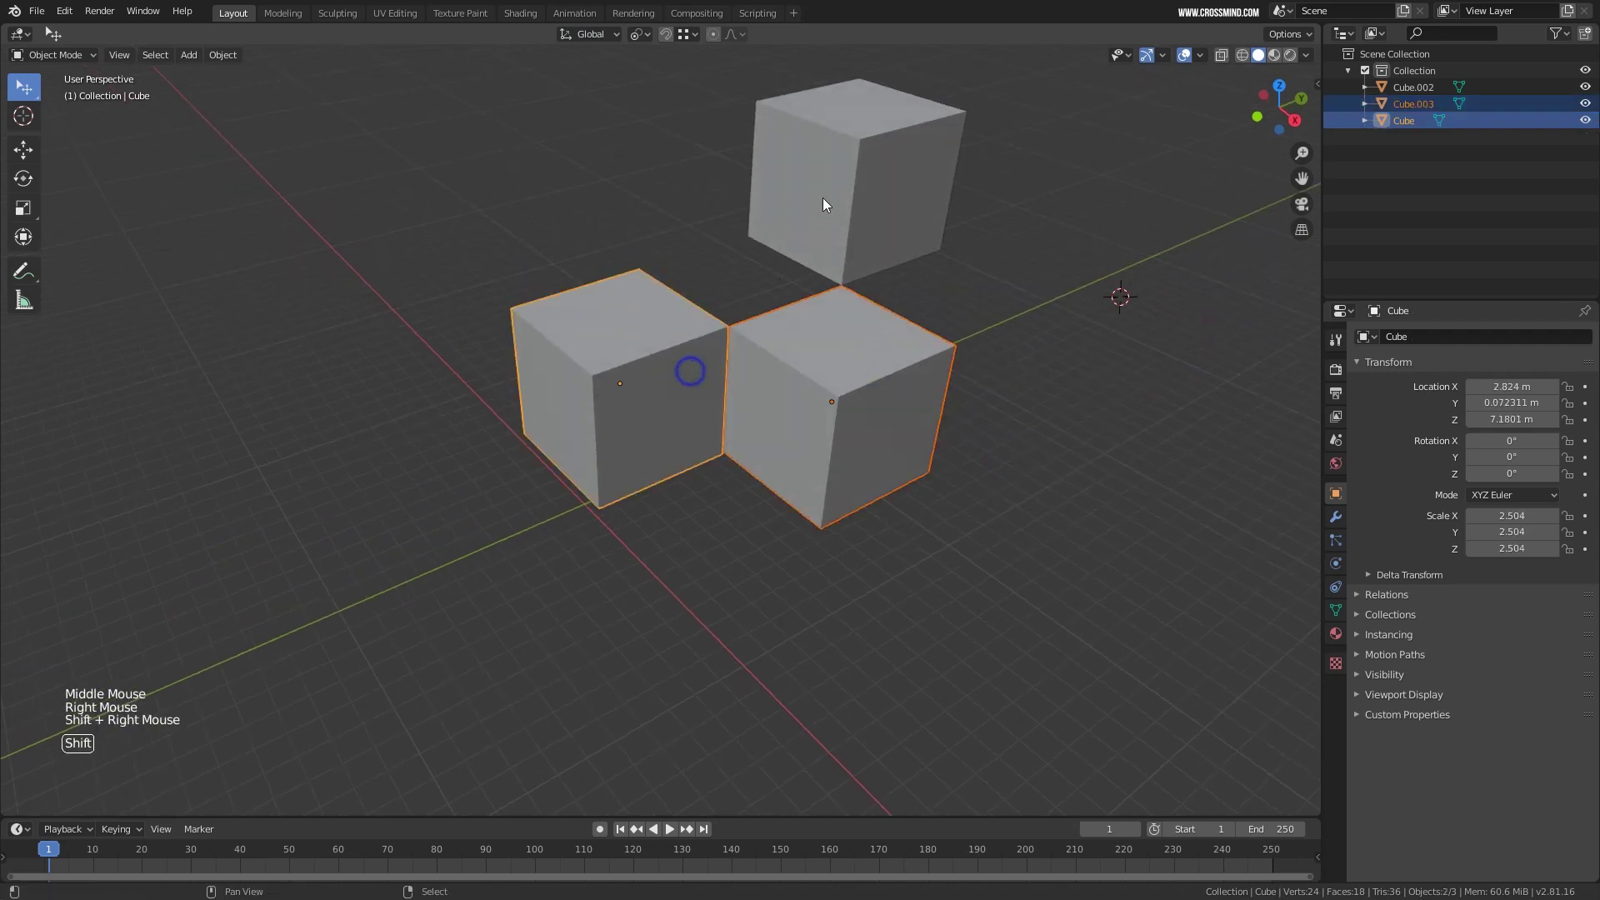
{"action": "right_click", "coordinate": [834, 187], "text": "shift"}
{"action": "key", "text": "Delete"}
{"action": "middle_click_drag", "start_coordinate": [835, 192], "coordinate": [711, 396], "text": "shift"}
Move the 3D cursor to the world origin and add a cube there.
{"action": "key", "text": "shift+s"}
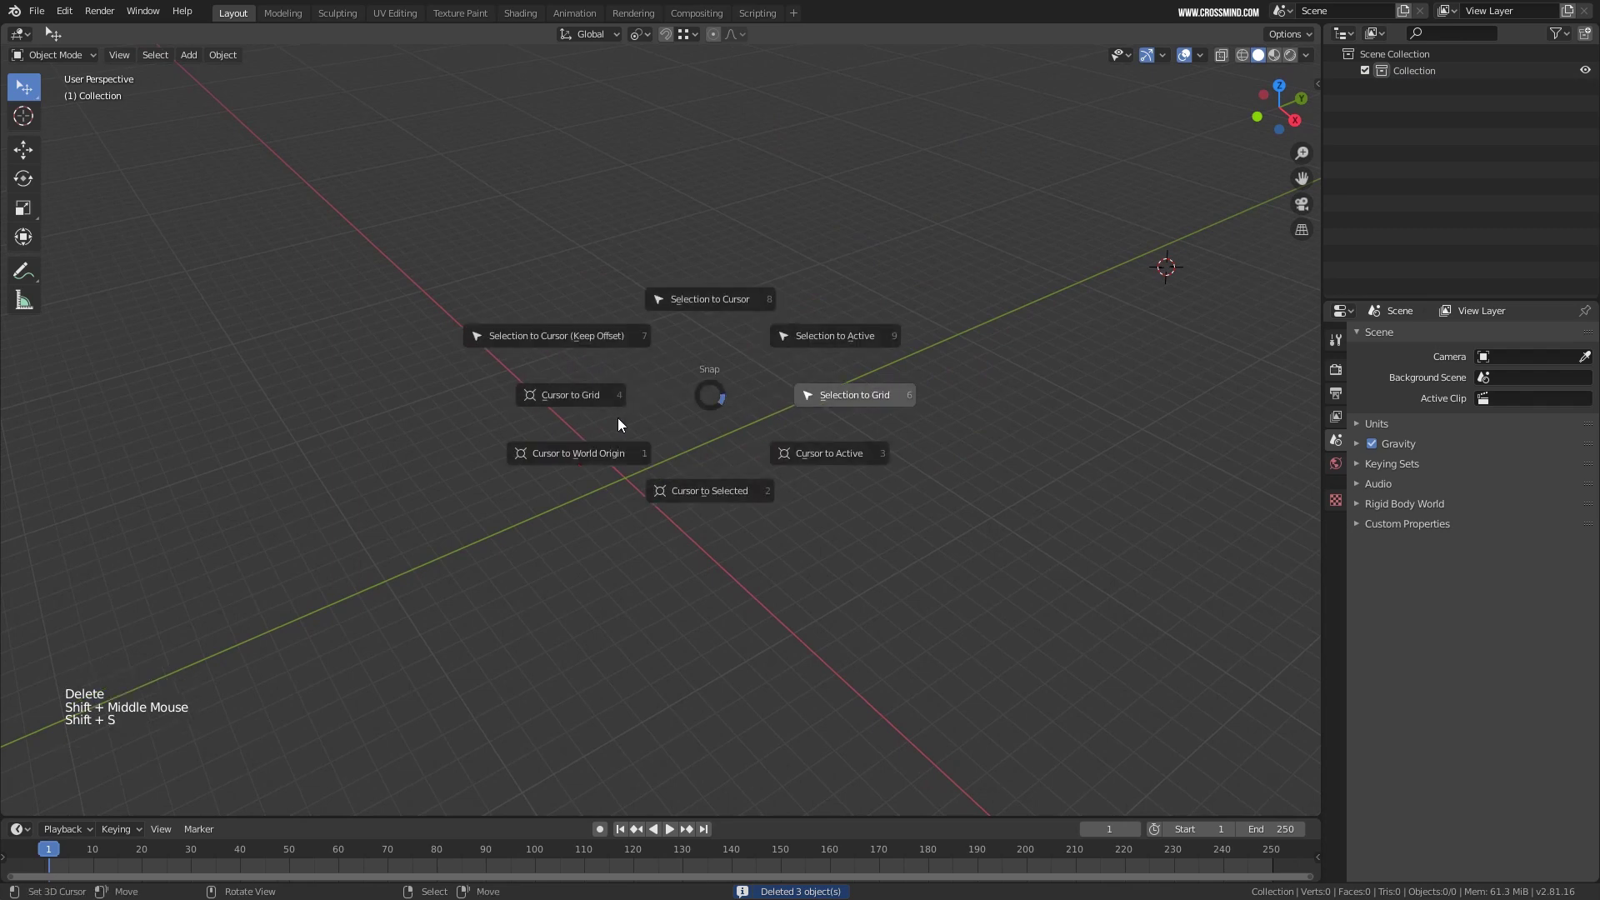
{"action": "left_click", "coordinate": [578, 455]}
{"action": "middle_click_drag", "start_coordinate": [666, 491], "coordinate": [772, 448], "text": "shift"}
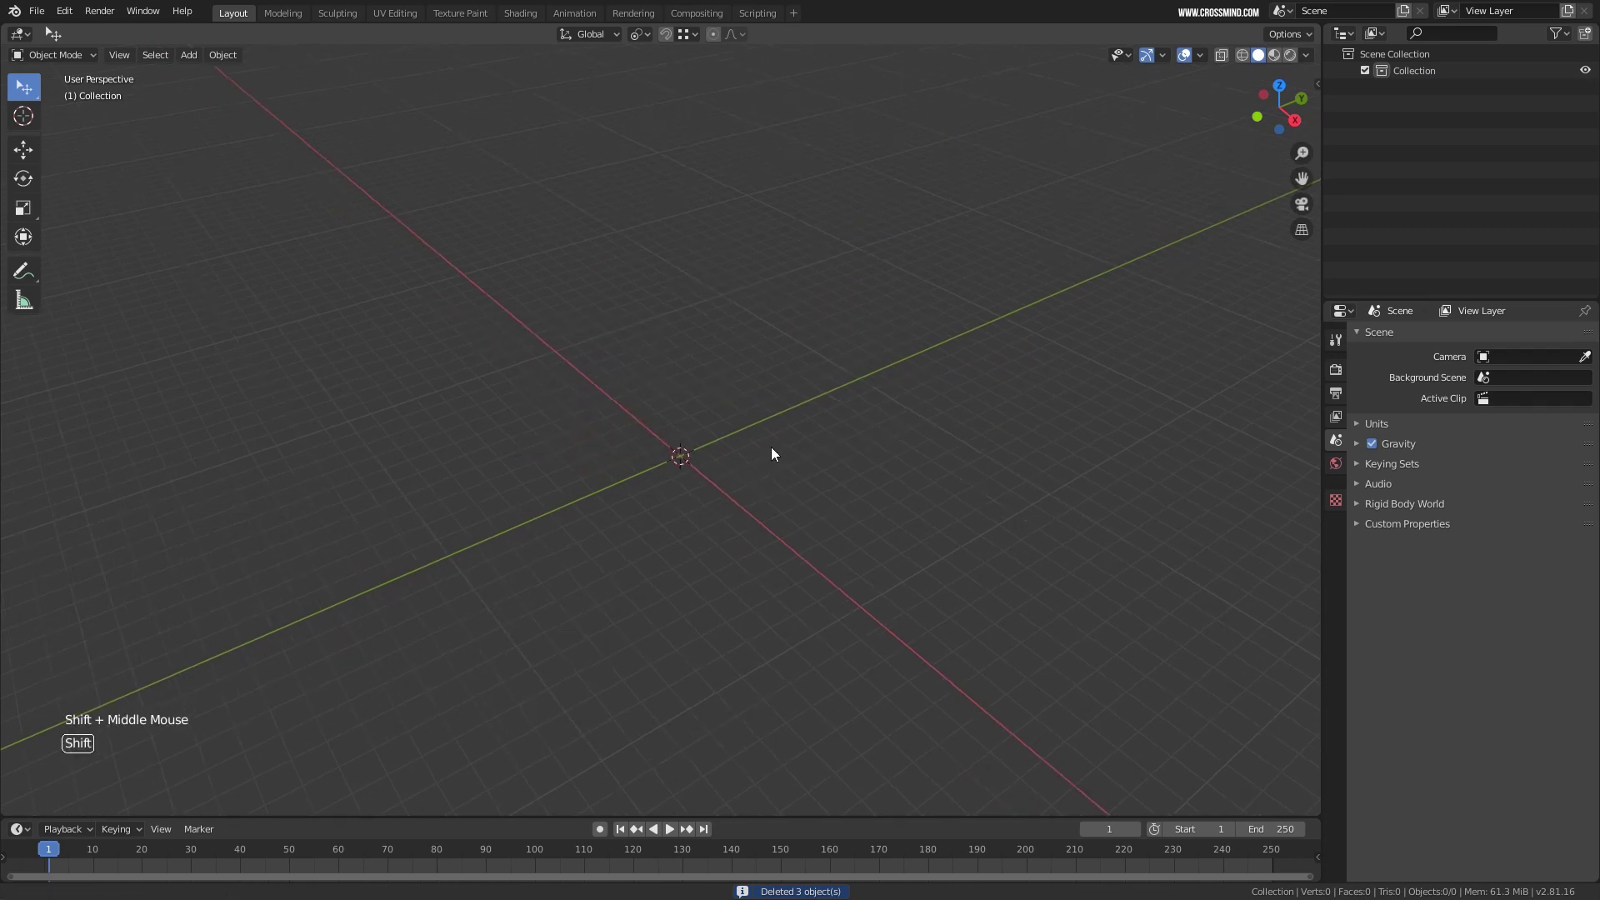
{"action": "key", "text": "shift+a"}
{"action": "mouse_move", "coordinate": [726, 446]}
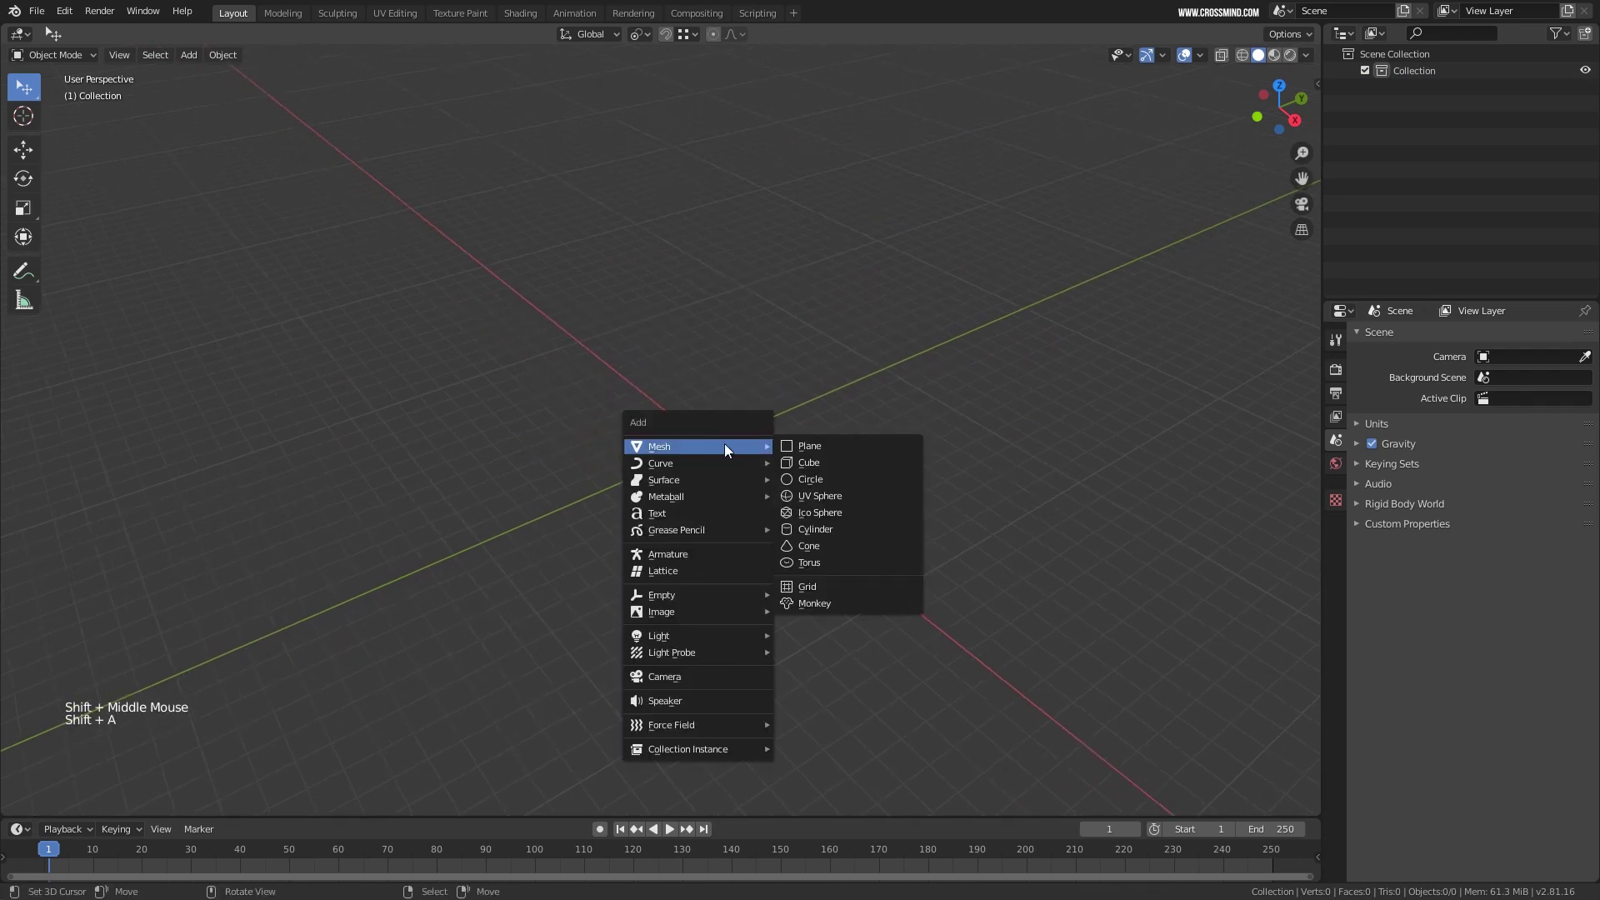
{"action": "left_click", "coordinate": [821, 463]}
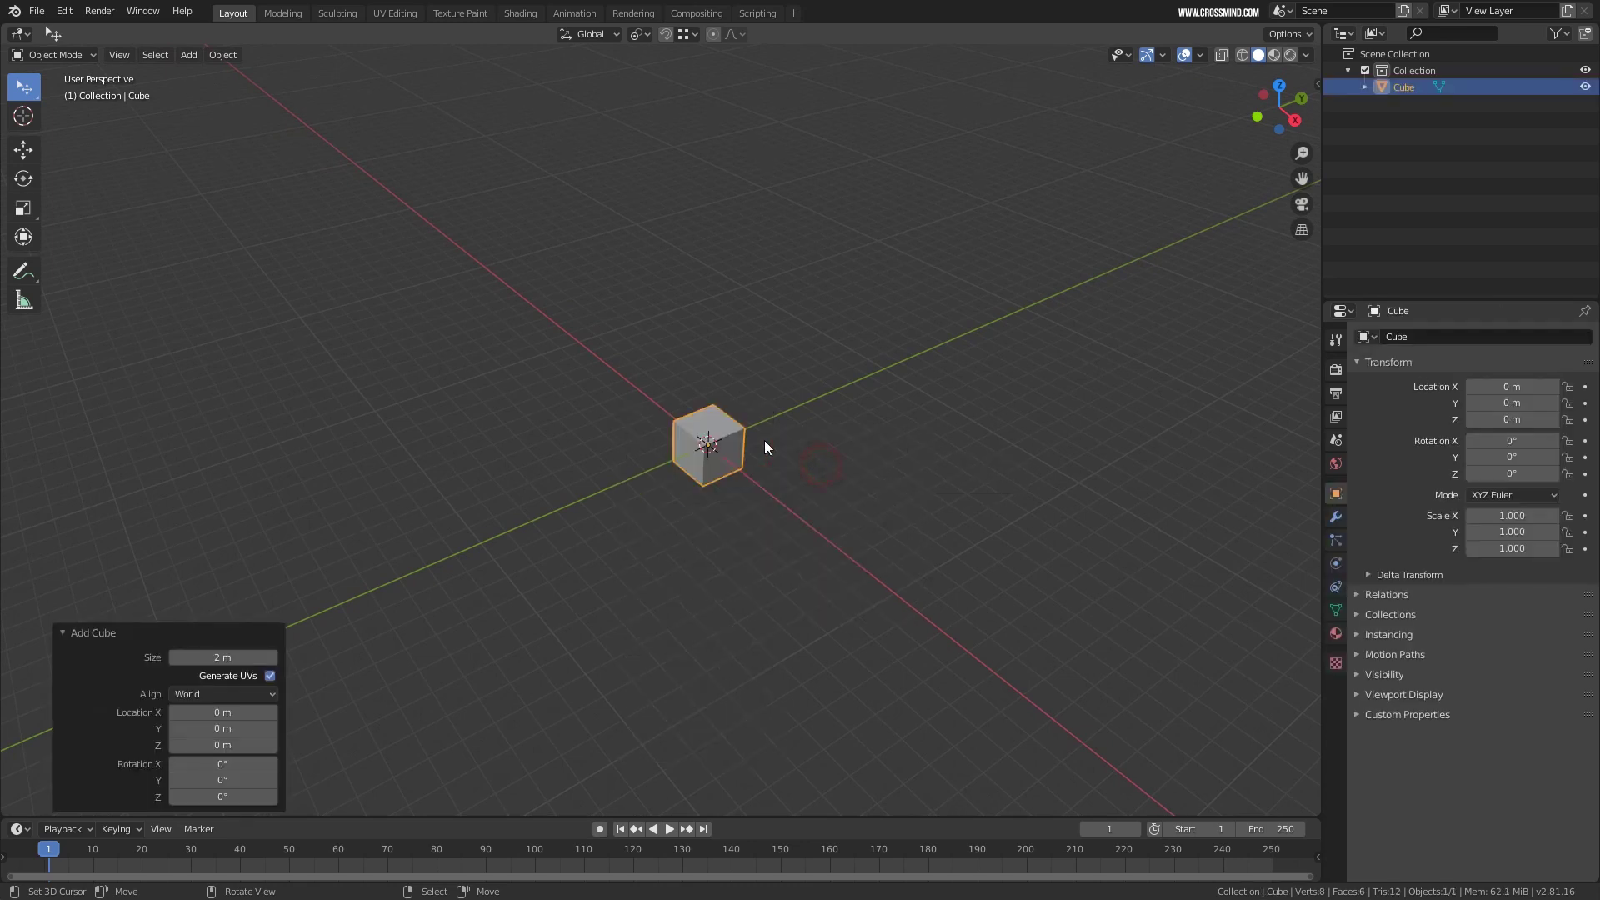
Flatten the cube along X to a scale of about 0.27.
{"action": "scroll", "coordinate": [763, 441], "scroll_direction": "up", "scroll_amount": 4}
{"action": "middle_click_drag", "start_coordinate": [832, 488], "coordinate": [757, 461], "text": "shift"}
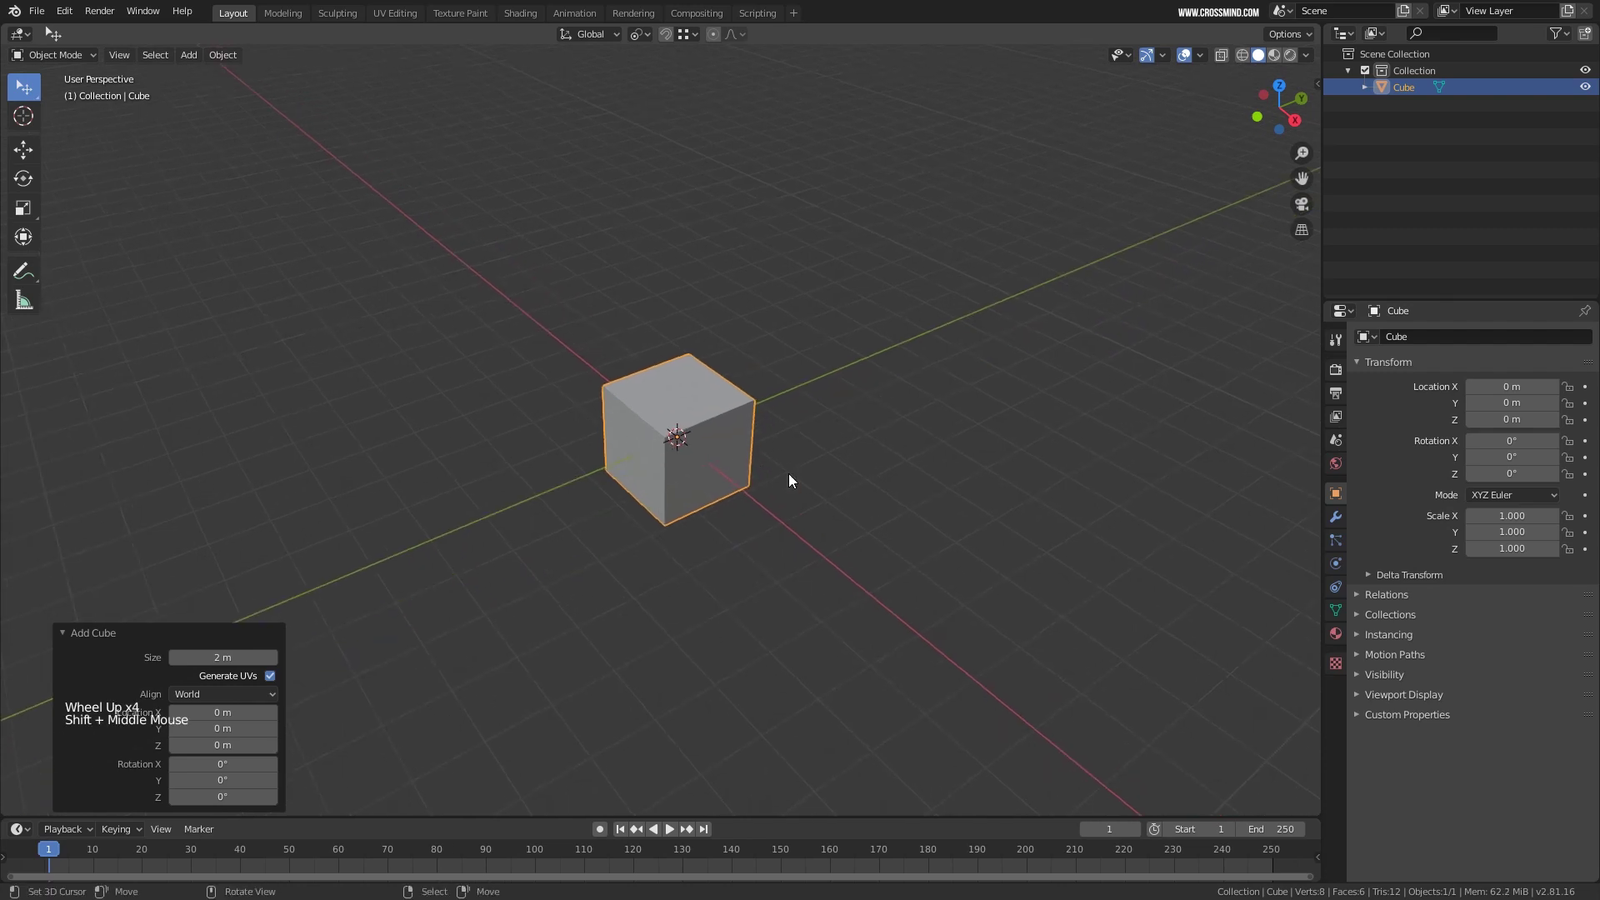
{"action": "key", "text": "s"}
{"action": "key", "text": "x"}
{"action": "left_click", "coordinate": [709, 443]}
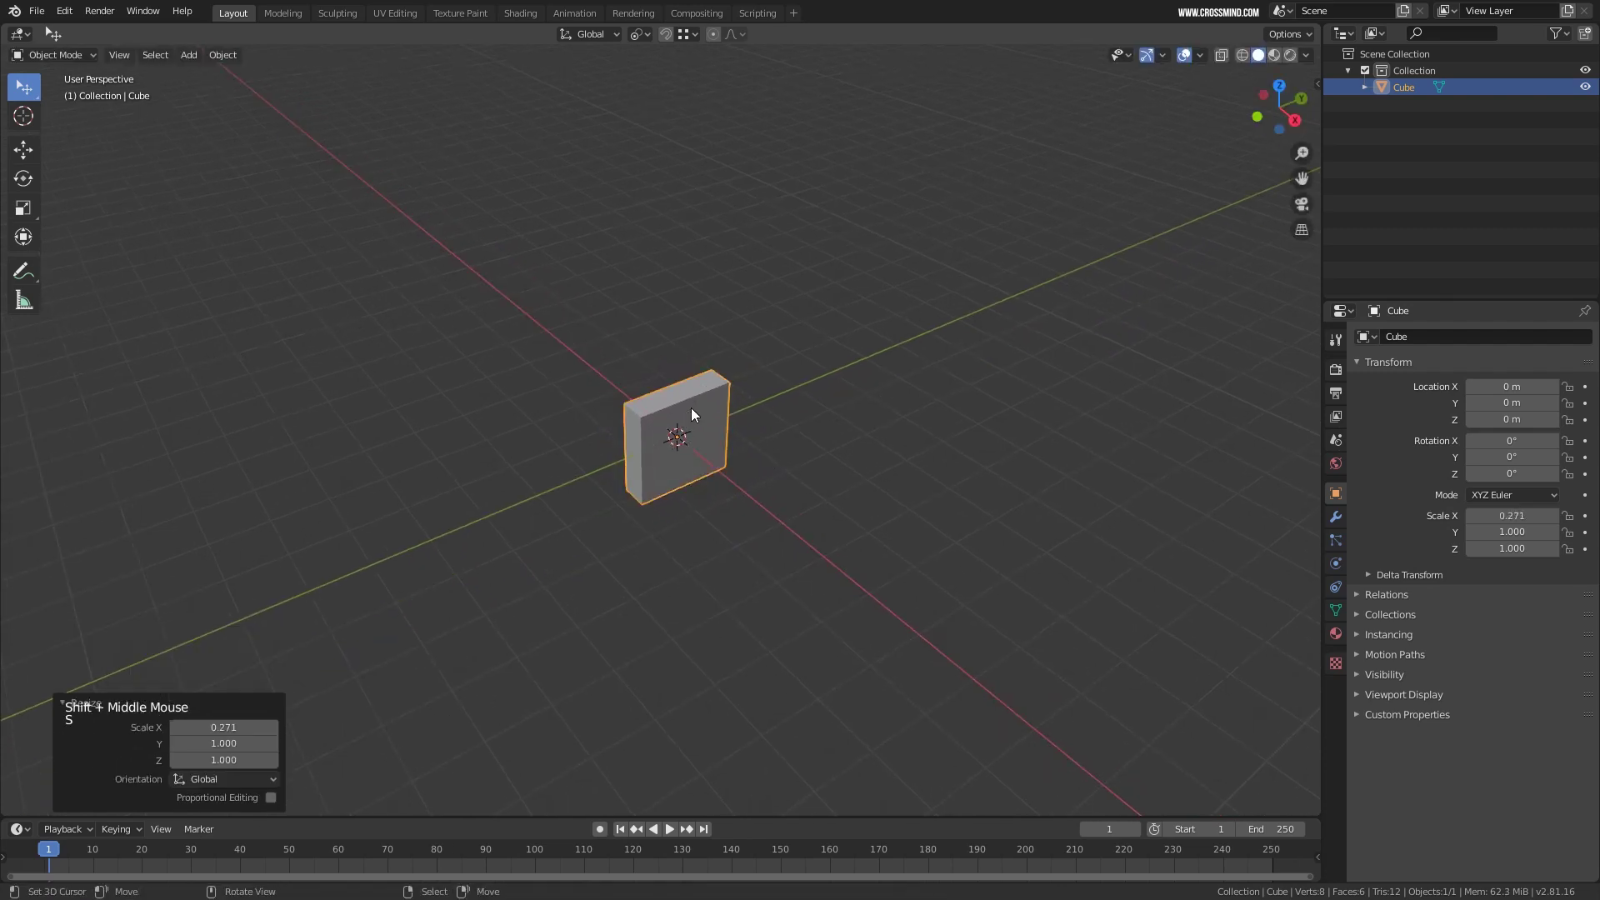
Scale the slab up uniformly to about 3.68 in Y and Z, and thin it along X to about 0.51.
{"action": "key", "text": "s"}
{"action": "right_click", "coordinate": [897, 423]}
{"action": "key", "text": "s"}
{"action": "key", "text": "x"}
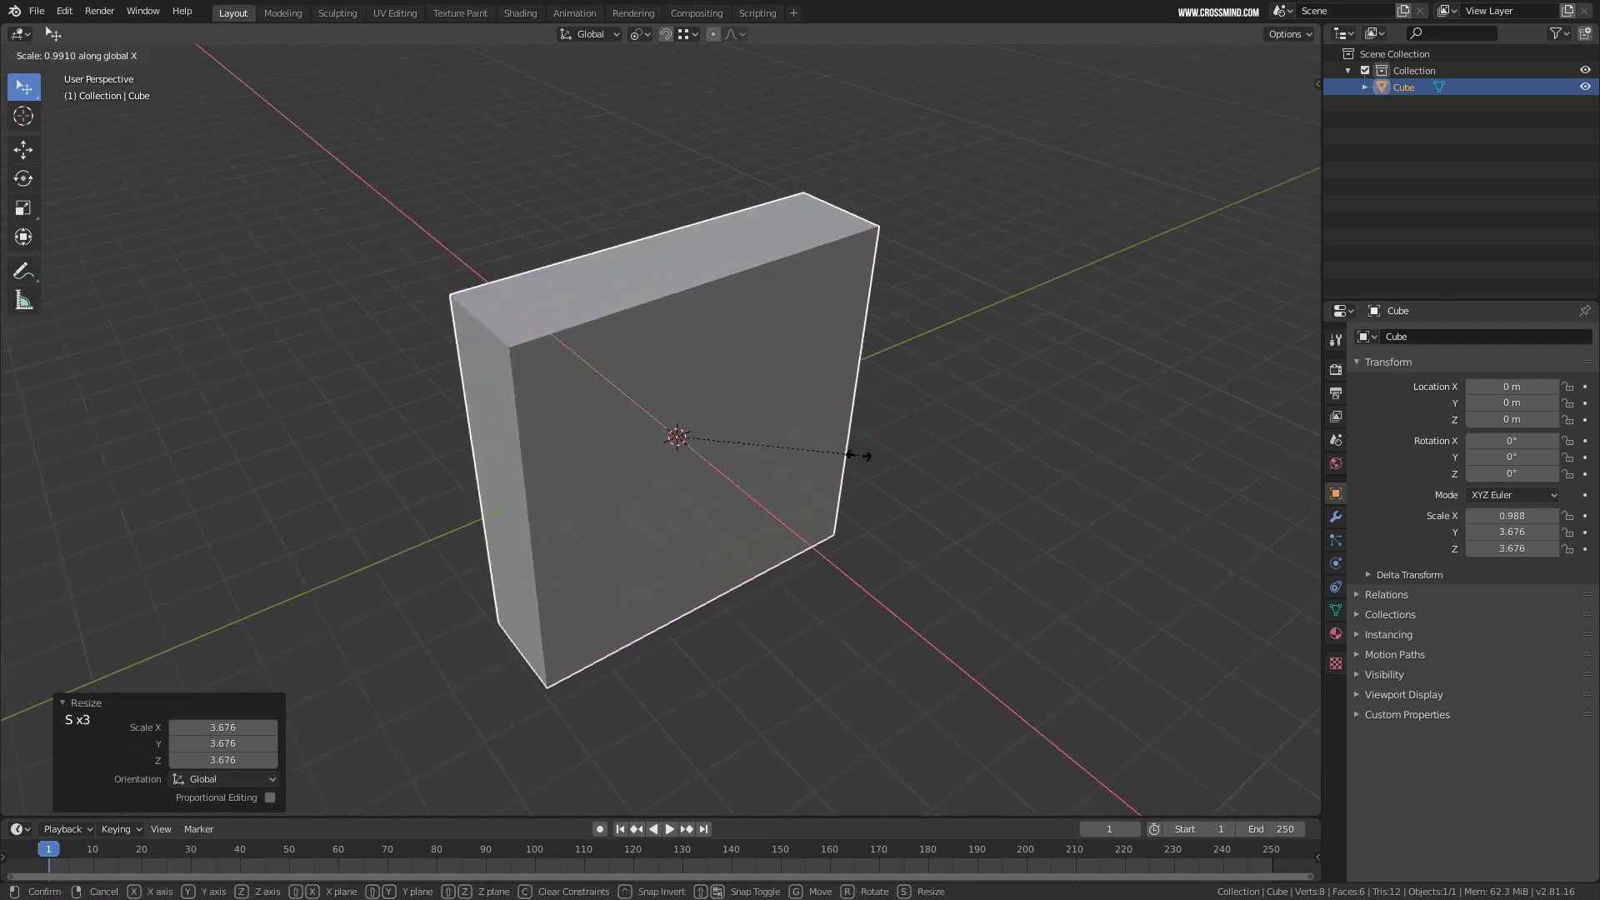
{"action": "left_click", "coordinate": [768, 413]}
Narrow the slab along Y to a scale of about 3.01 and collapse the Resize settings.
{"action": "key", "text": "s"}
{"action": "key", "text": "y"}
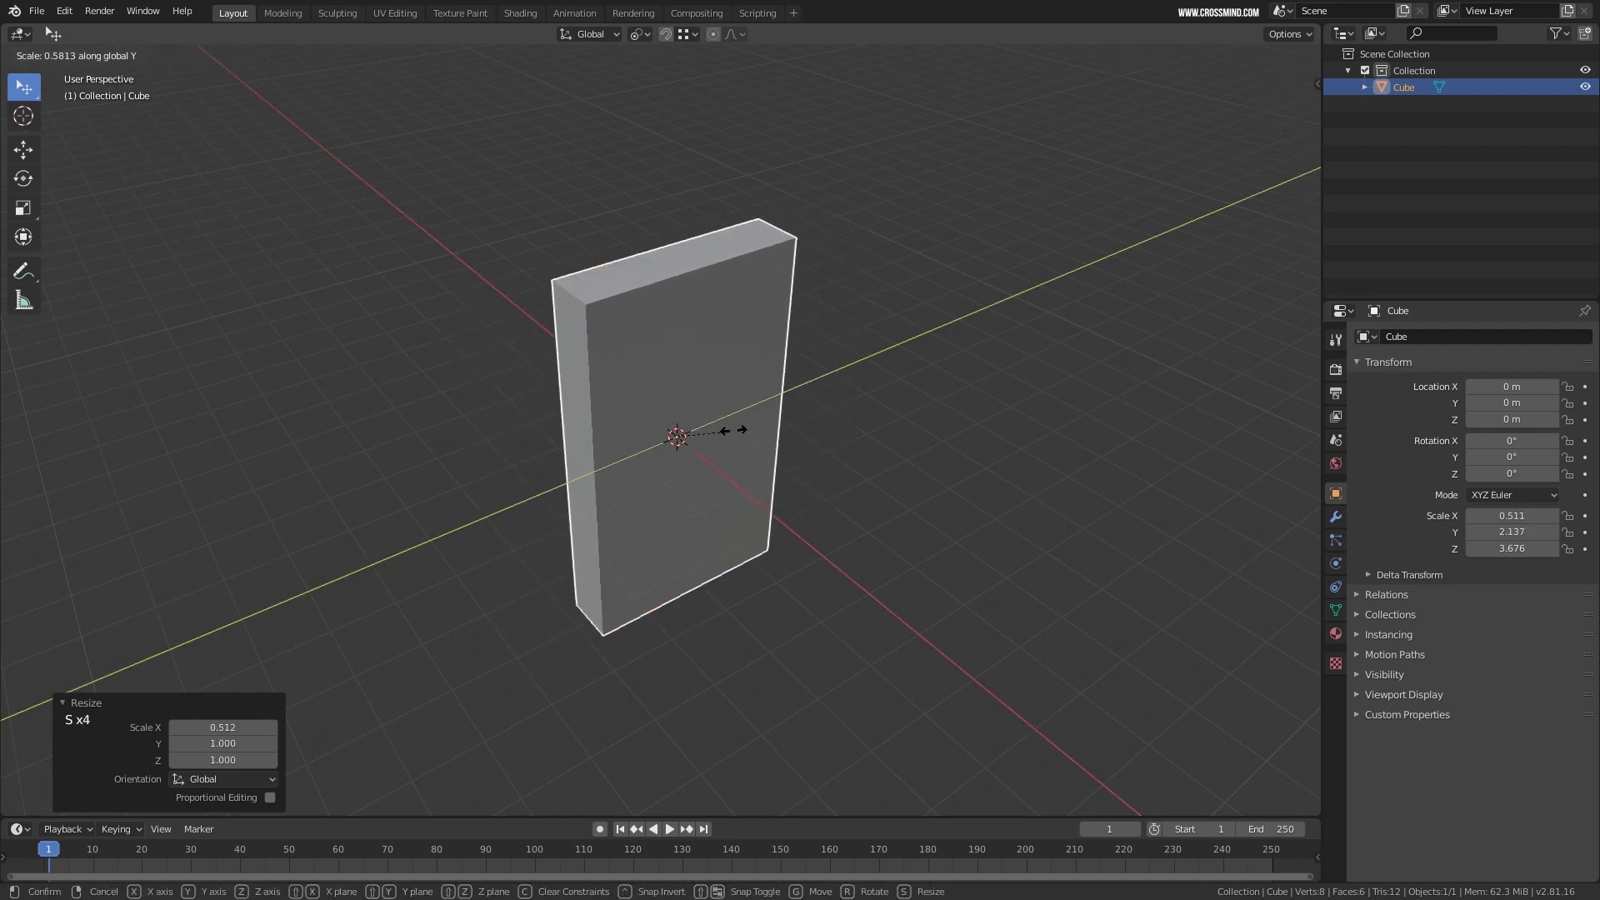
{"action": "left_click", "coordinate": [750, 421]}
{"action": "middle_click_drag", "start_coordinate": [749, 422], "coordinate": [738, 455], "text": "shift"}
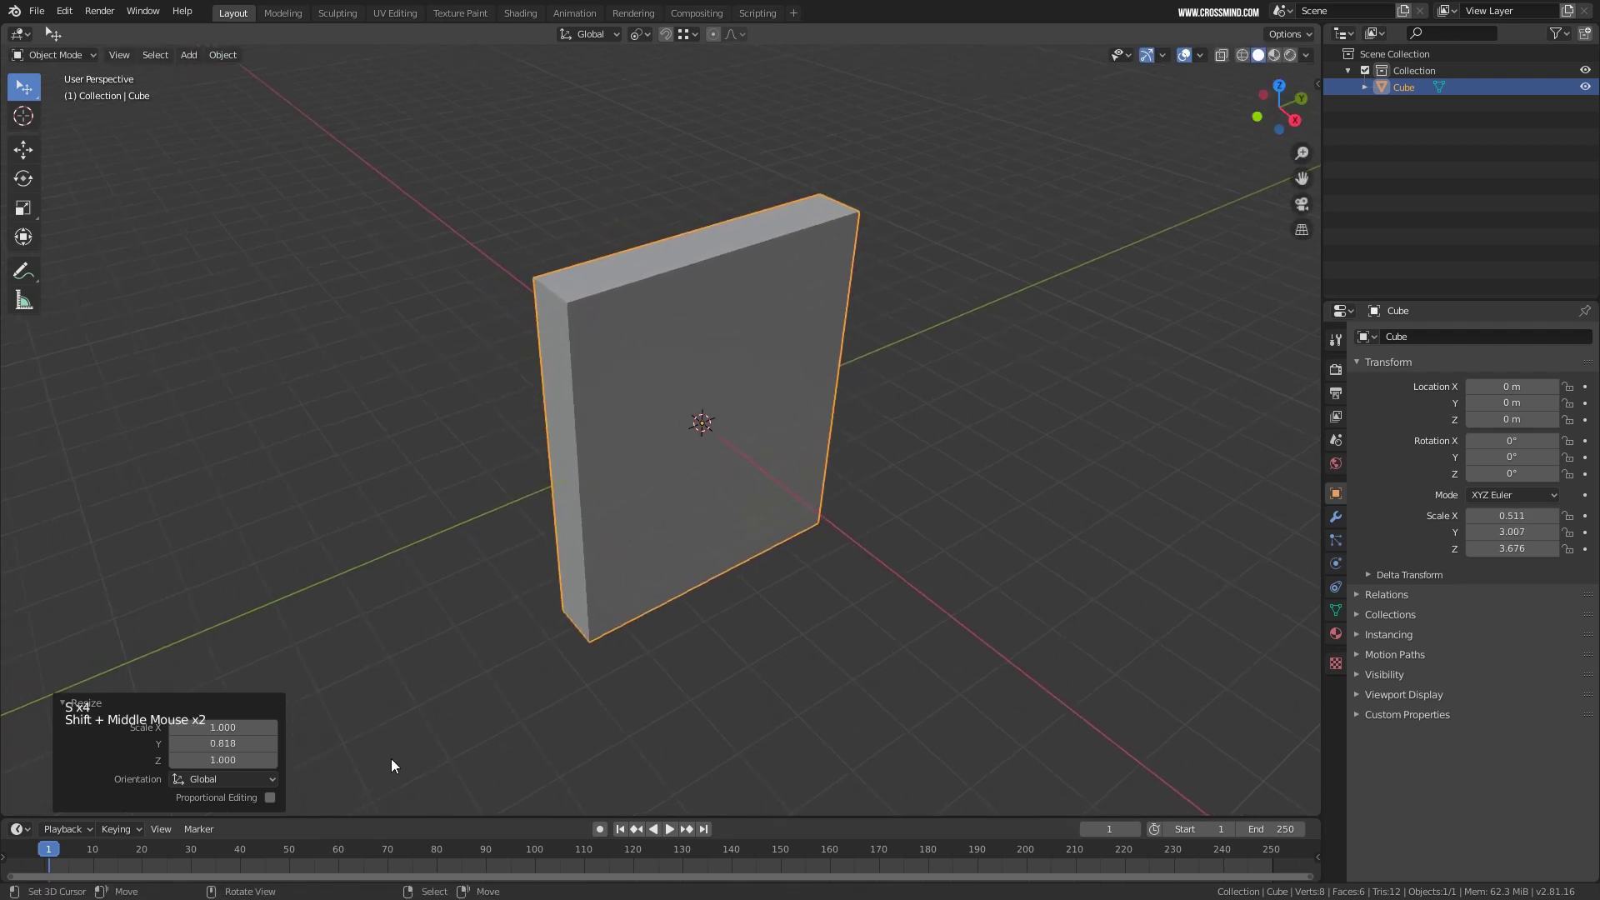
{"action": "left_click", "coordinate": [76, 702]}
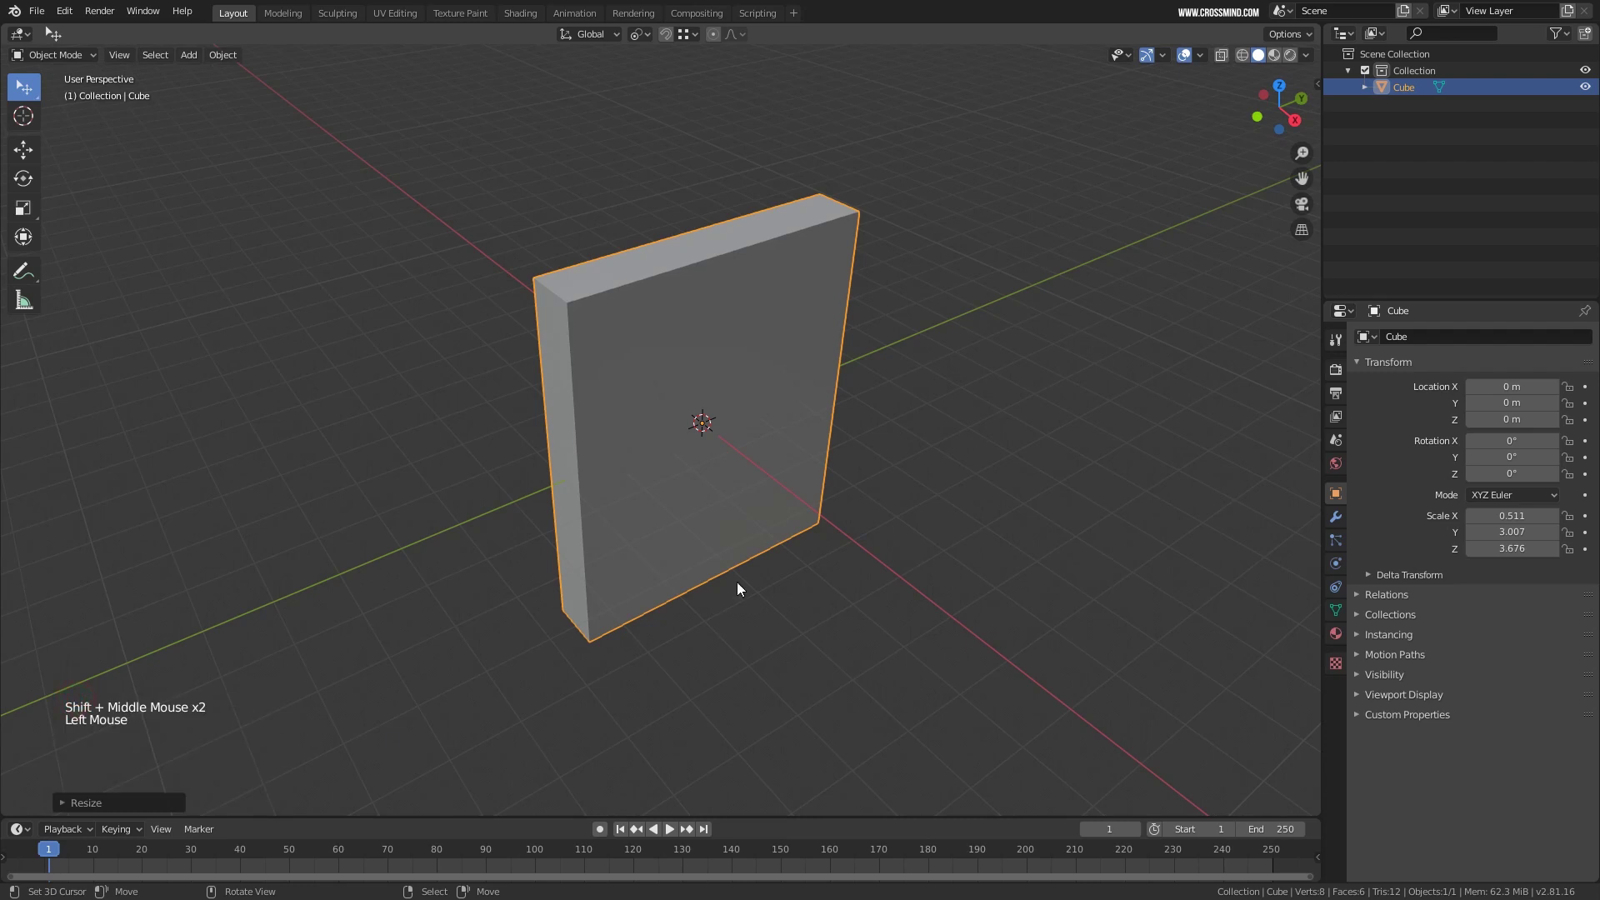
Thin the slab along X to a scale of about 0.31 and narrow it along Y to about 2.47.
{"action": "middle_click_drag", "start_coordinate": [737, 581], "coordinate": [723, 421], "text": "shift"}
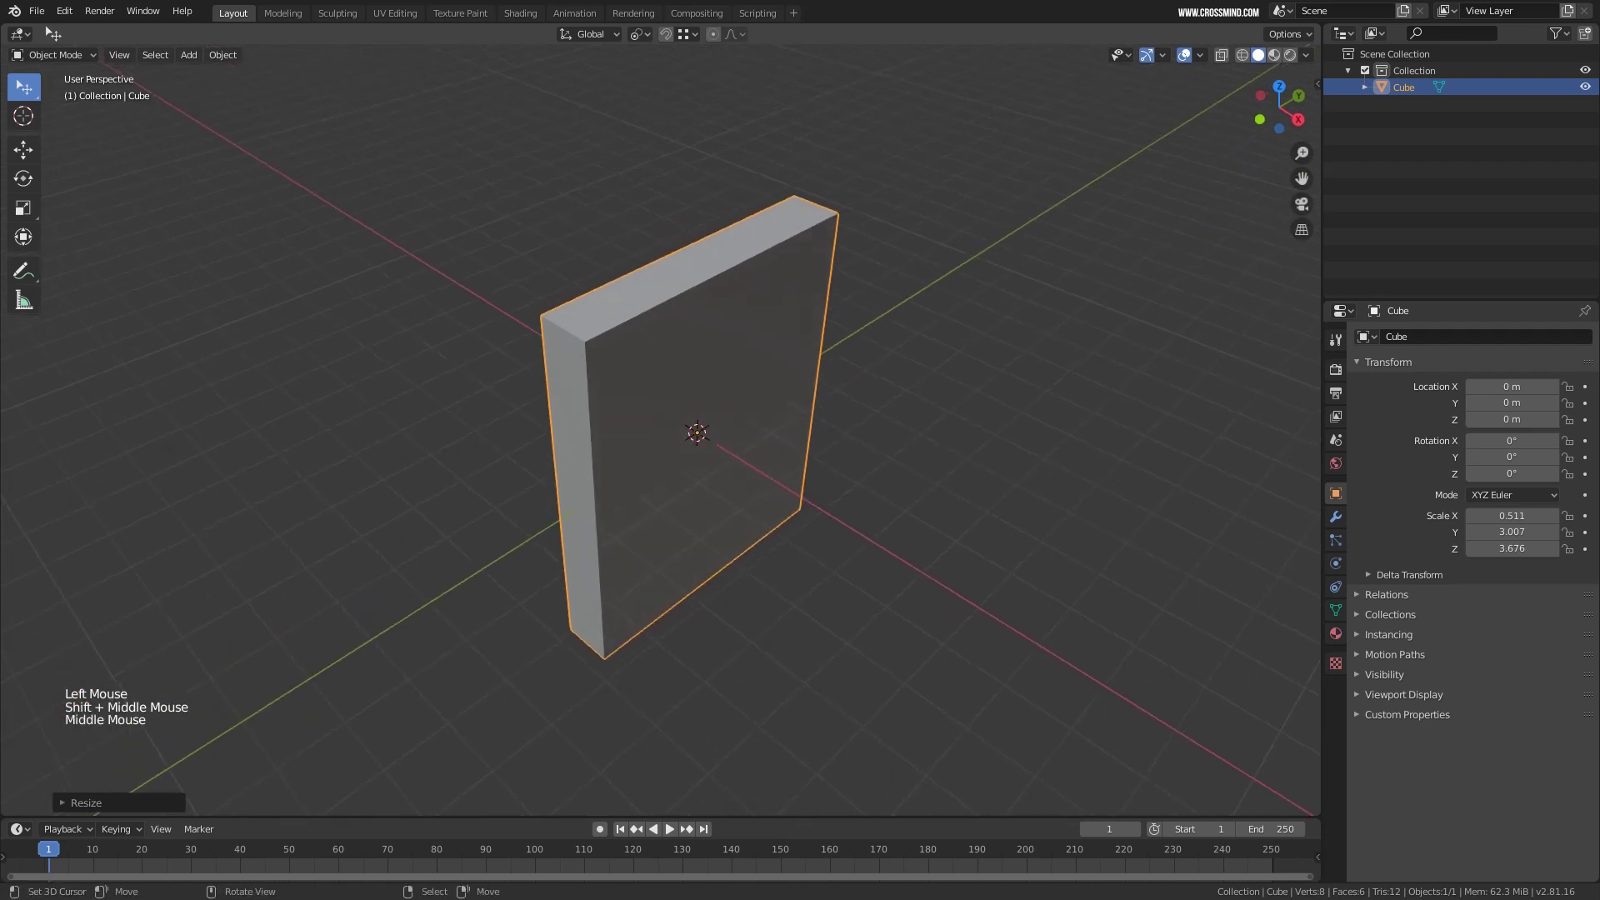
{"action": "key", "text": "s"}
{"action": "key", "text": "x"}
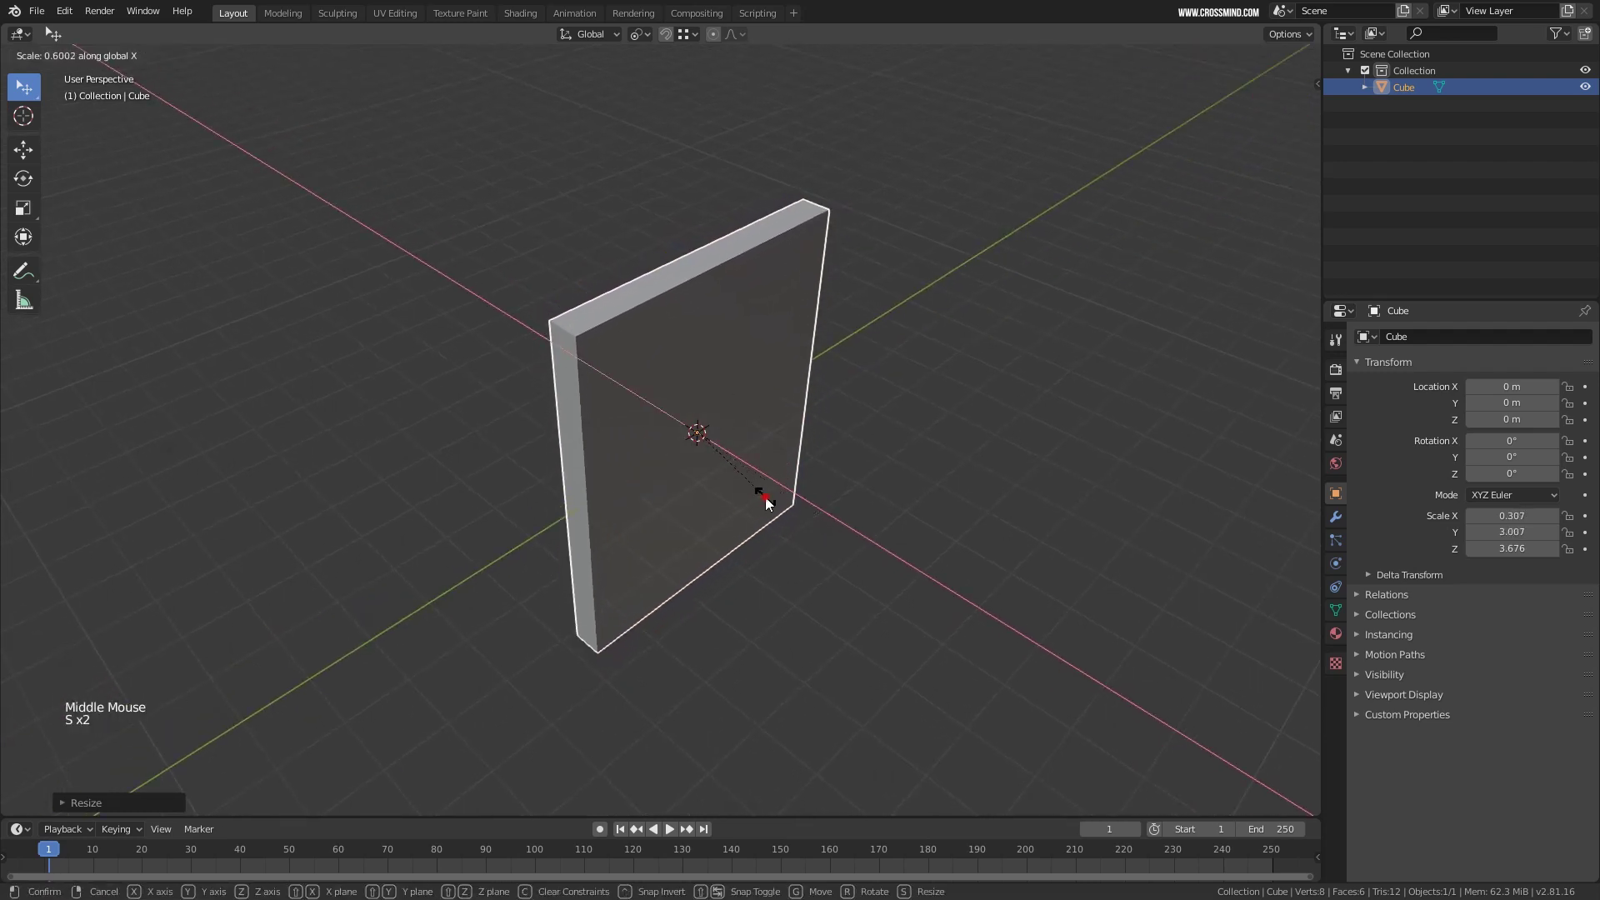
{"action": "left_click", "coordinate": [766, 498]}
{"action": "key", "text": "s"}
{"action": "key", "text": "y"}
{"action": "left_click", "coordinate": [719, 505]}
Duplicate the slab and place the copy beside it, about 5 m along Y.
{"action": "middle_click_drag", "start_coordinate": [784, 522], "coordinate": [682, 509]}
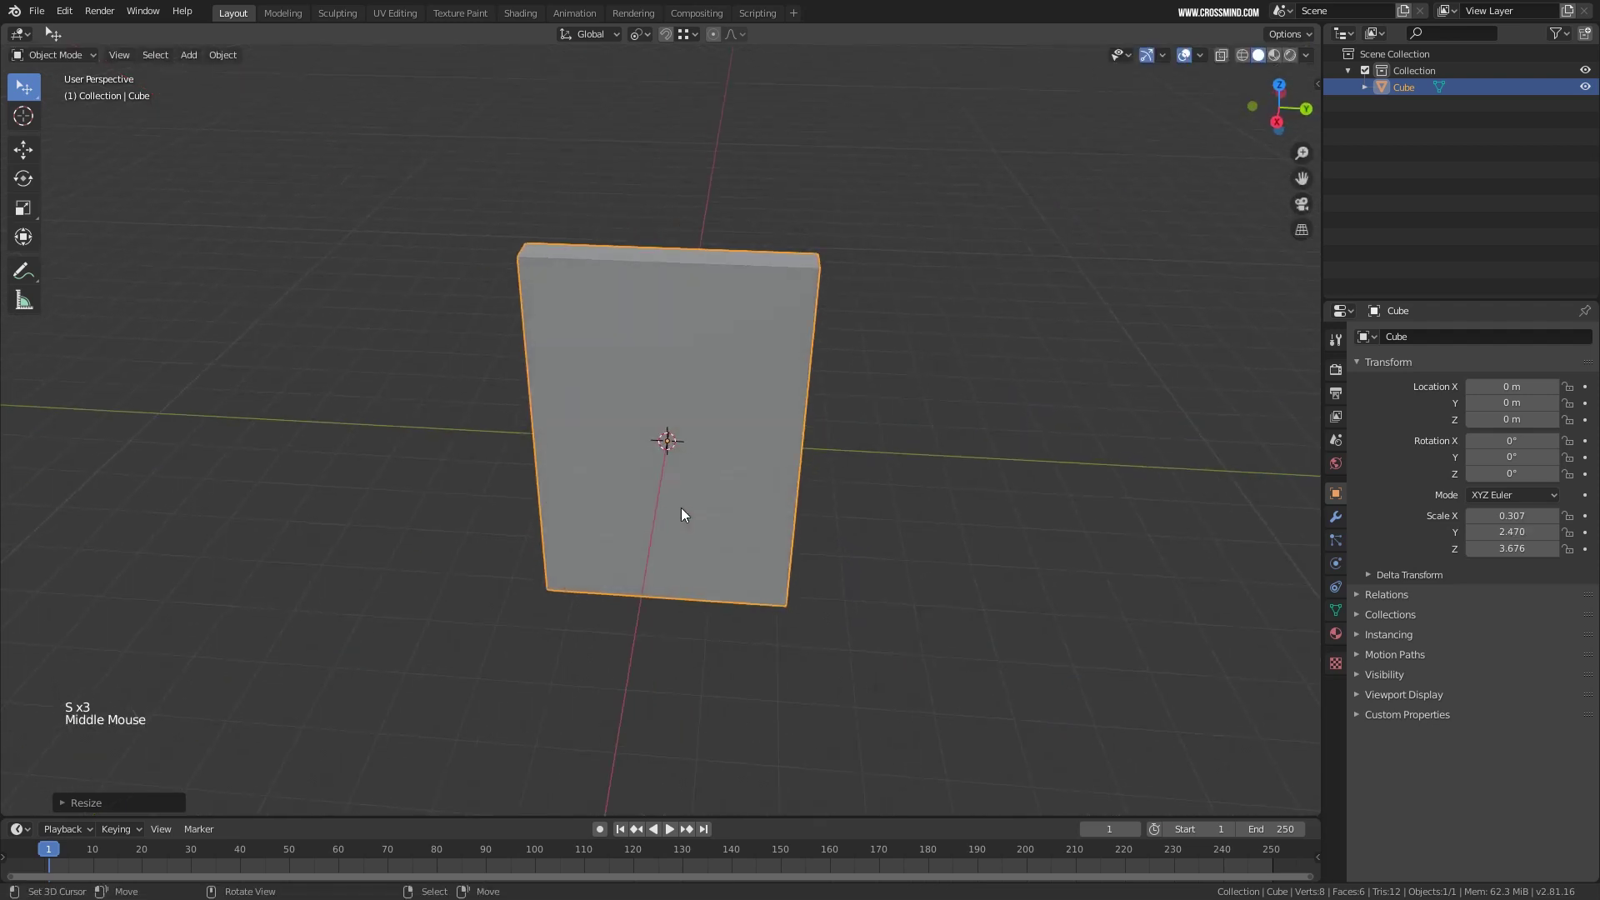
{"action": "key", "text": "shift+d"}
{"action": "key", "text": "y"}
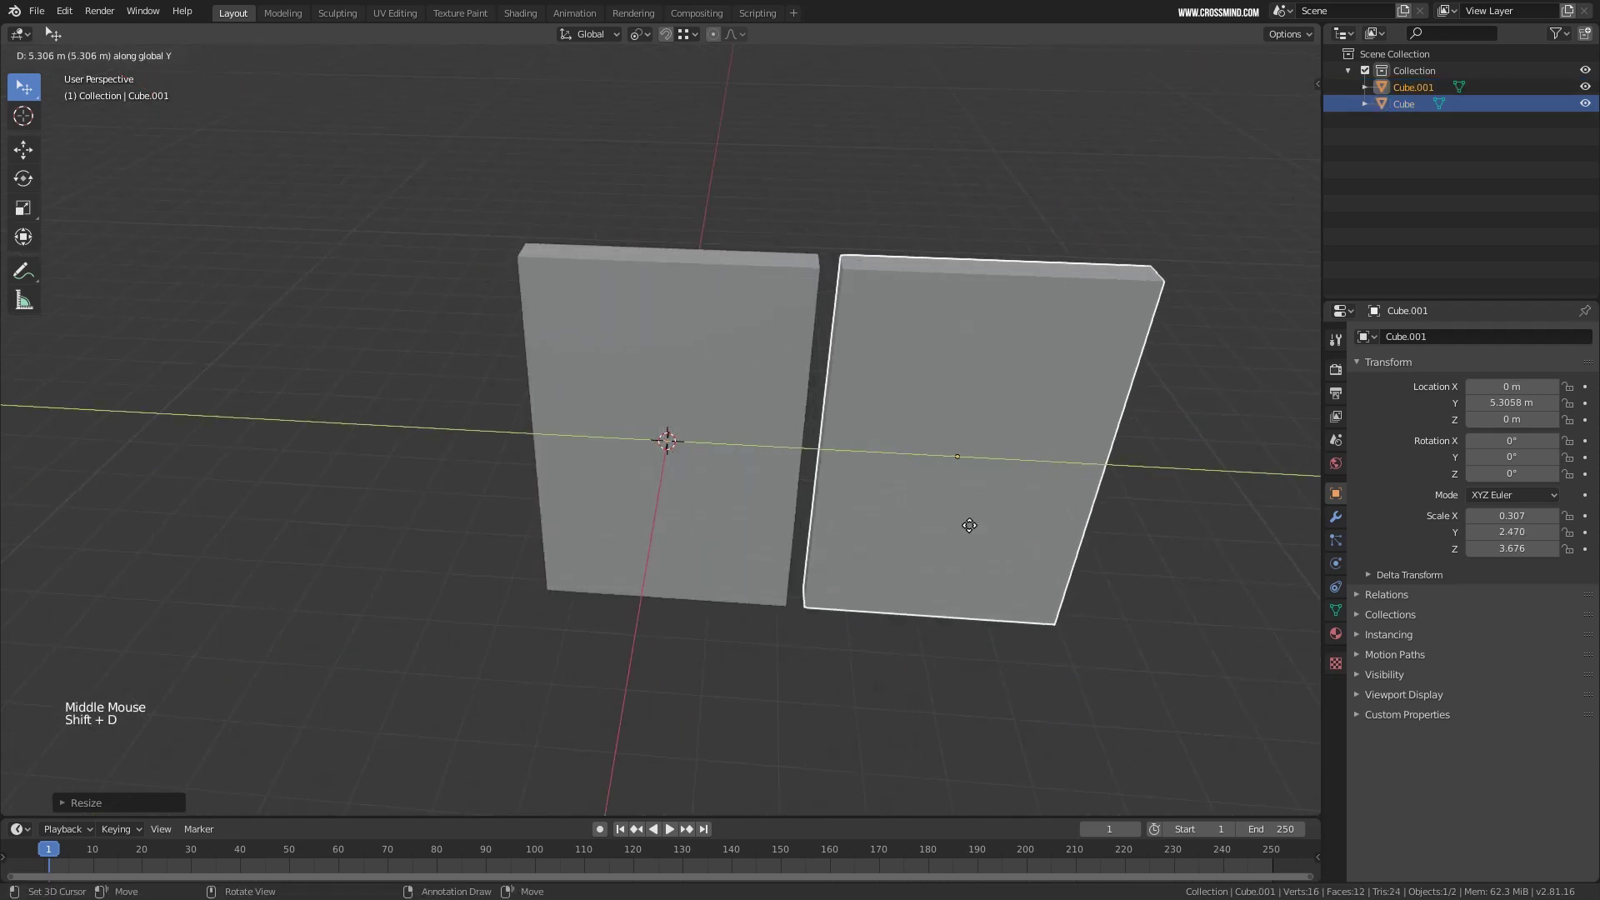
{"action": "left_click", "coordinate": [954, 525]}
Select both slabs and move them together so that their shared edge sits near the world origin.
{"action": "right_click", "coordinate": [576, 419], "text": "shift"}
{"action": "key", "text": "g"}
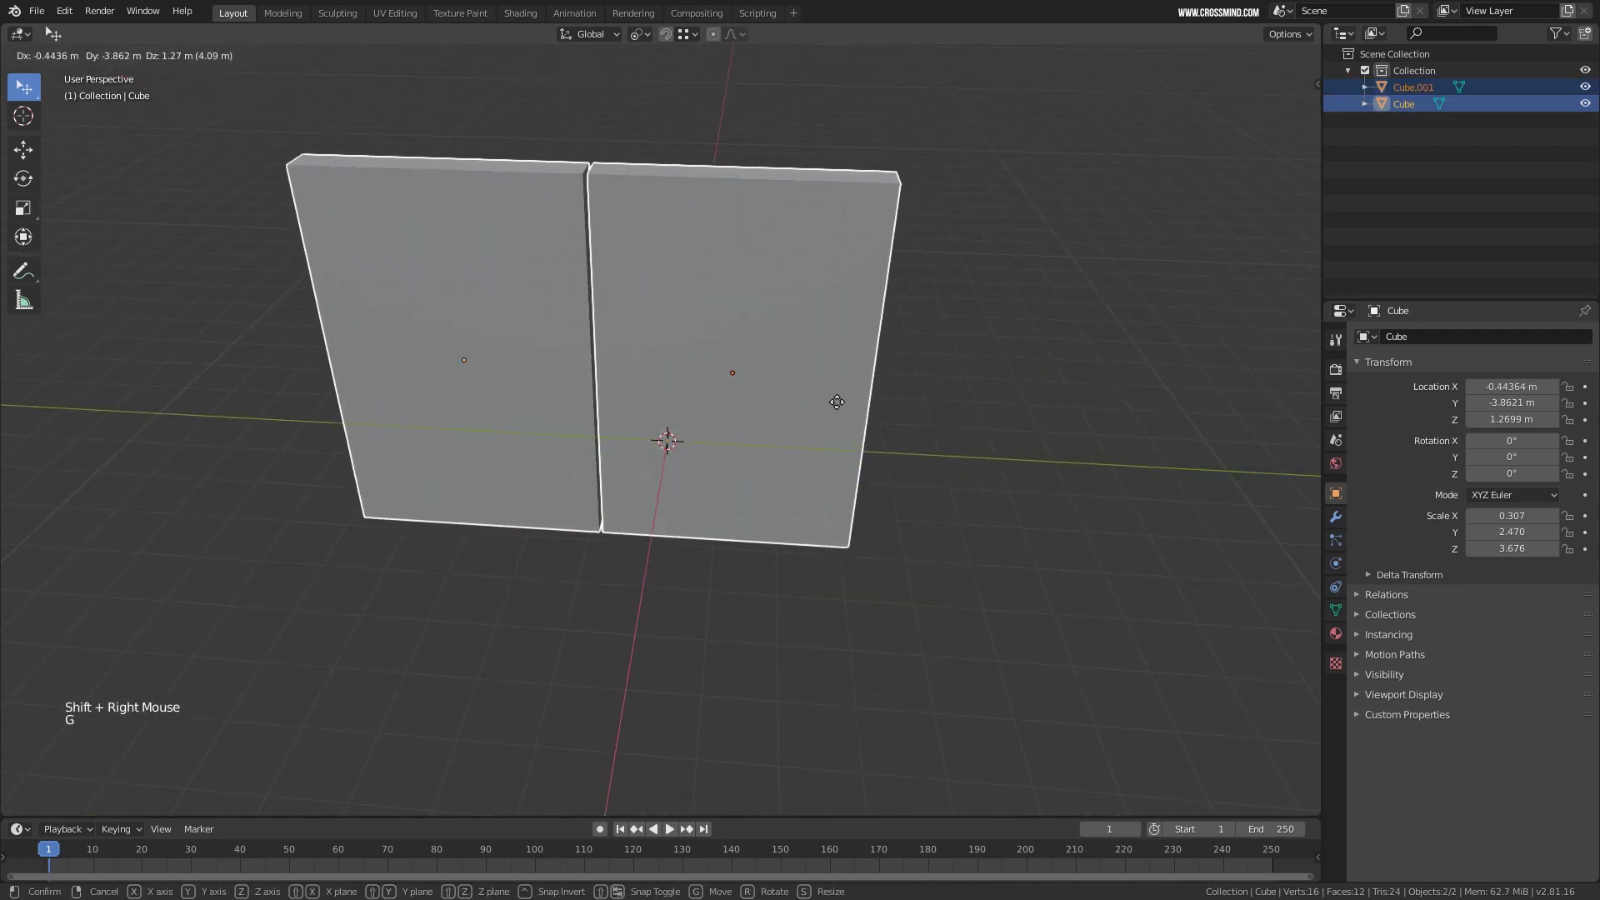
{"action": "left_click", "coordinate": [864, 405]}
{"action": "mouse_move", "coordinate": [751, 436]}
{"action": "middle_mouse_down"}
{"action": "mouse_move", "coordinate": [912, 451]}
{"action": "mouse_move", "coordinate": [764, 425]}
{"action": "middle_mouse_up"}
{"action": "key", "text": "g"}
{"action": "left_click", "coordinate": [880, 445]}
{"action": "key", "text": "z"}
{"action": "left_click", "coordinate": [744, 313]}
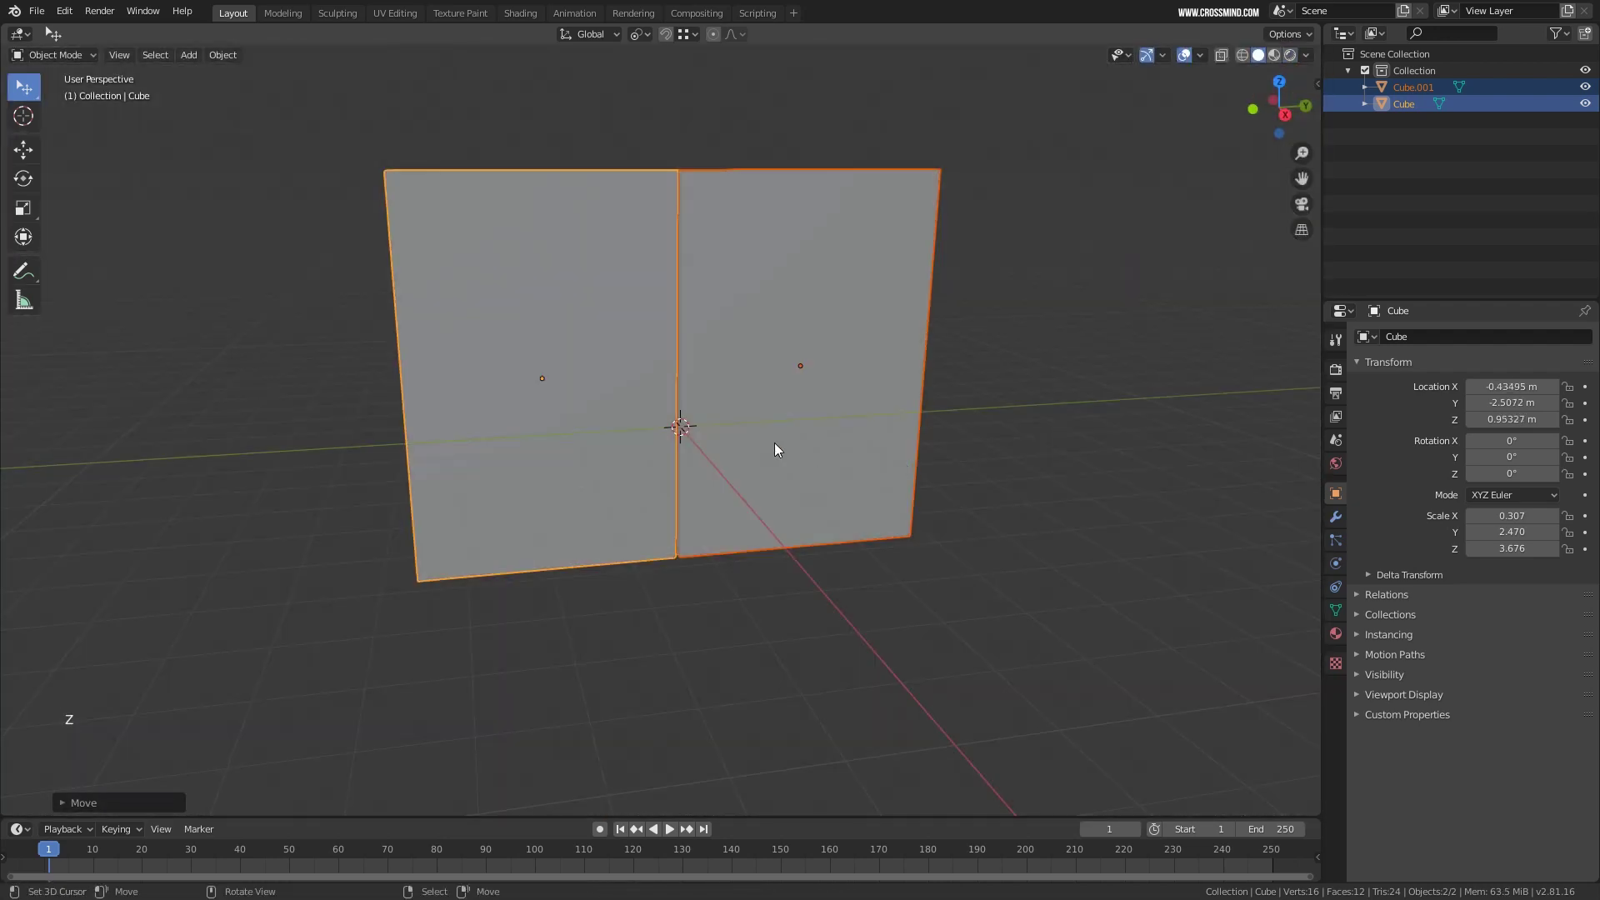
Raise both slabs along Z so that they stand on the ground grid.
{"action": "key", "text": "g"}
{"action": "key", "text": "z"}
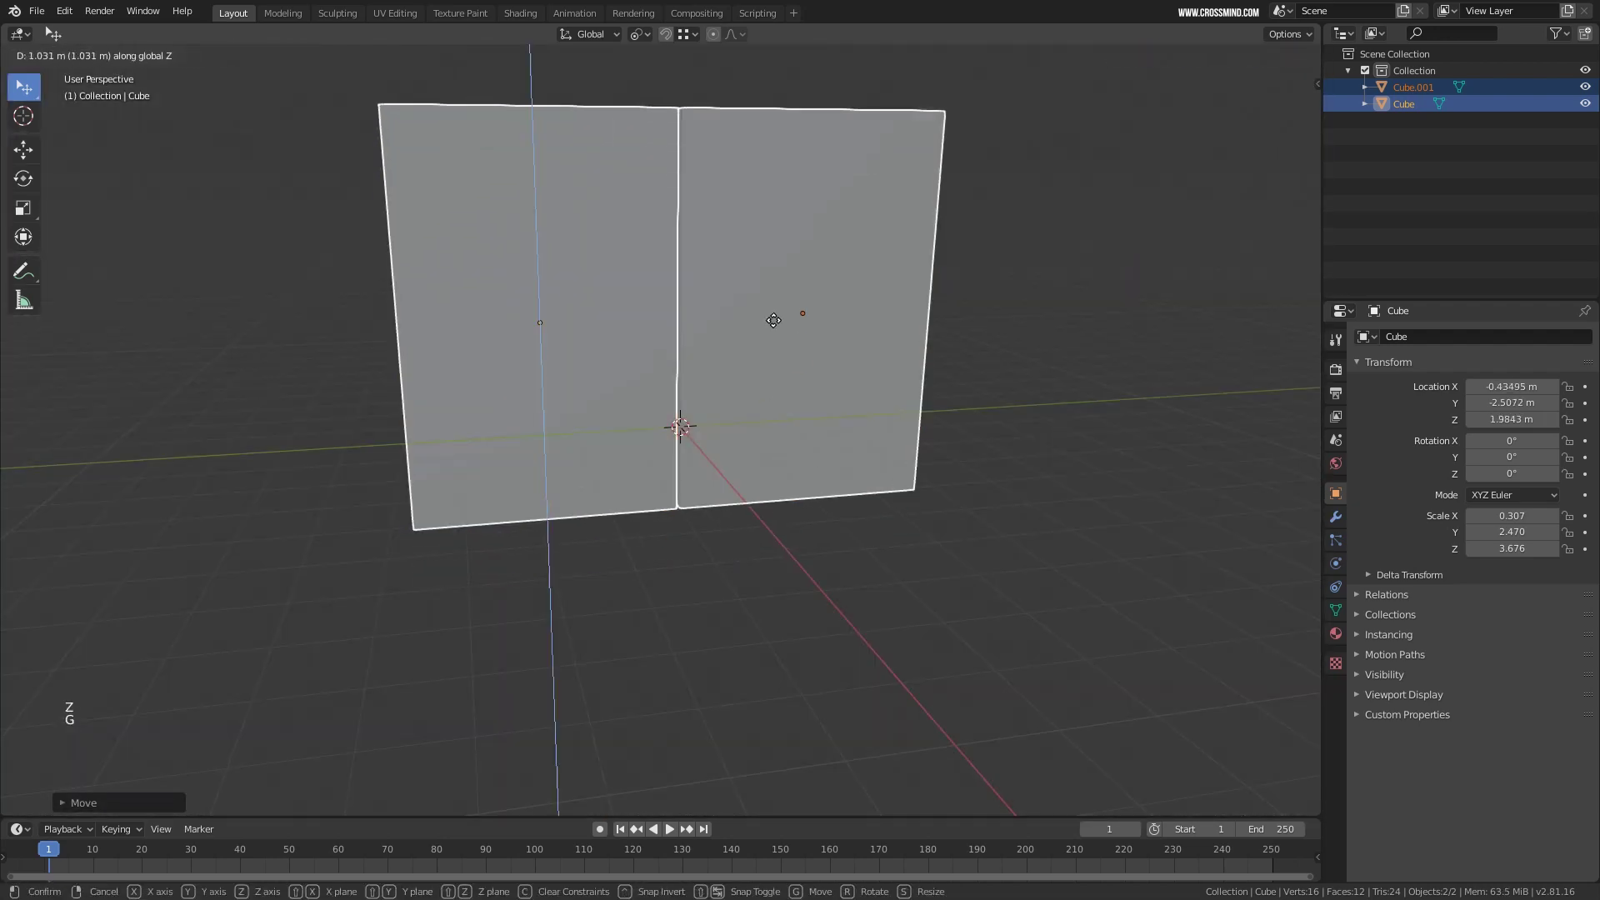
{"action": "left_click", "coordinate": [768, 293]}
Select each slab in turn, ending with the duplicate on the positive Y side.
{"action": "middle_click_drag", "start_coordinate": [768, 298], "coordinate": [760, 338]}
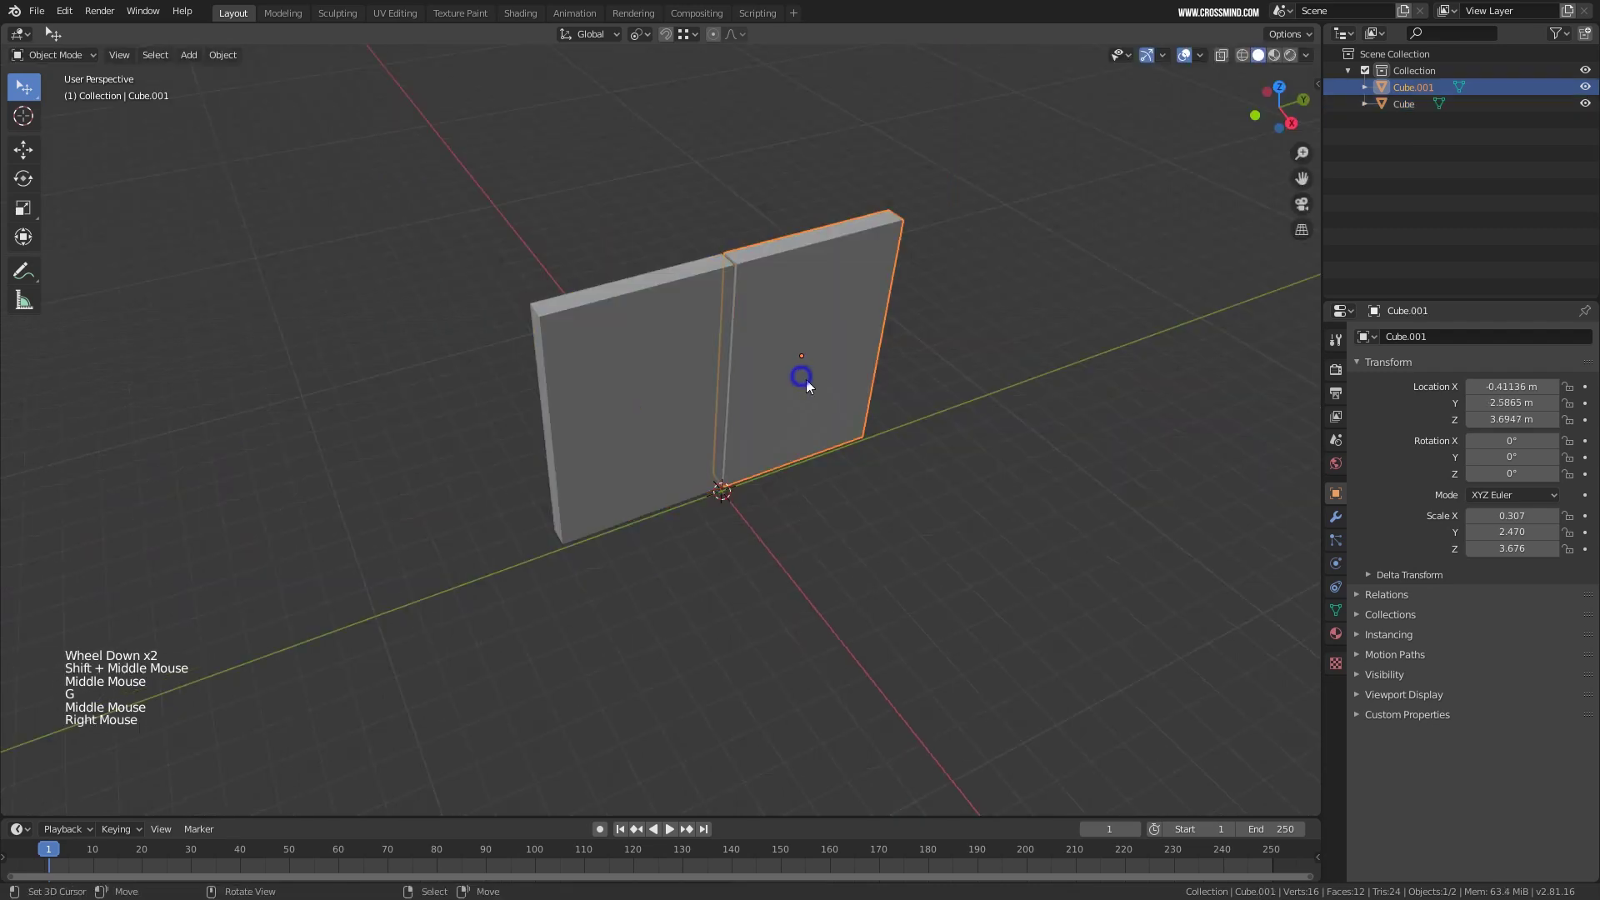
{"action": "middle_click_drag", "start_coordinate": [806, 385], "coordinate": [603, 411], "text": "shift"}
{"action": "right_click", "coordinate": [602, 411]}
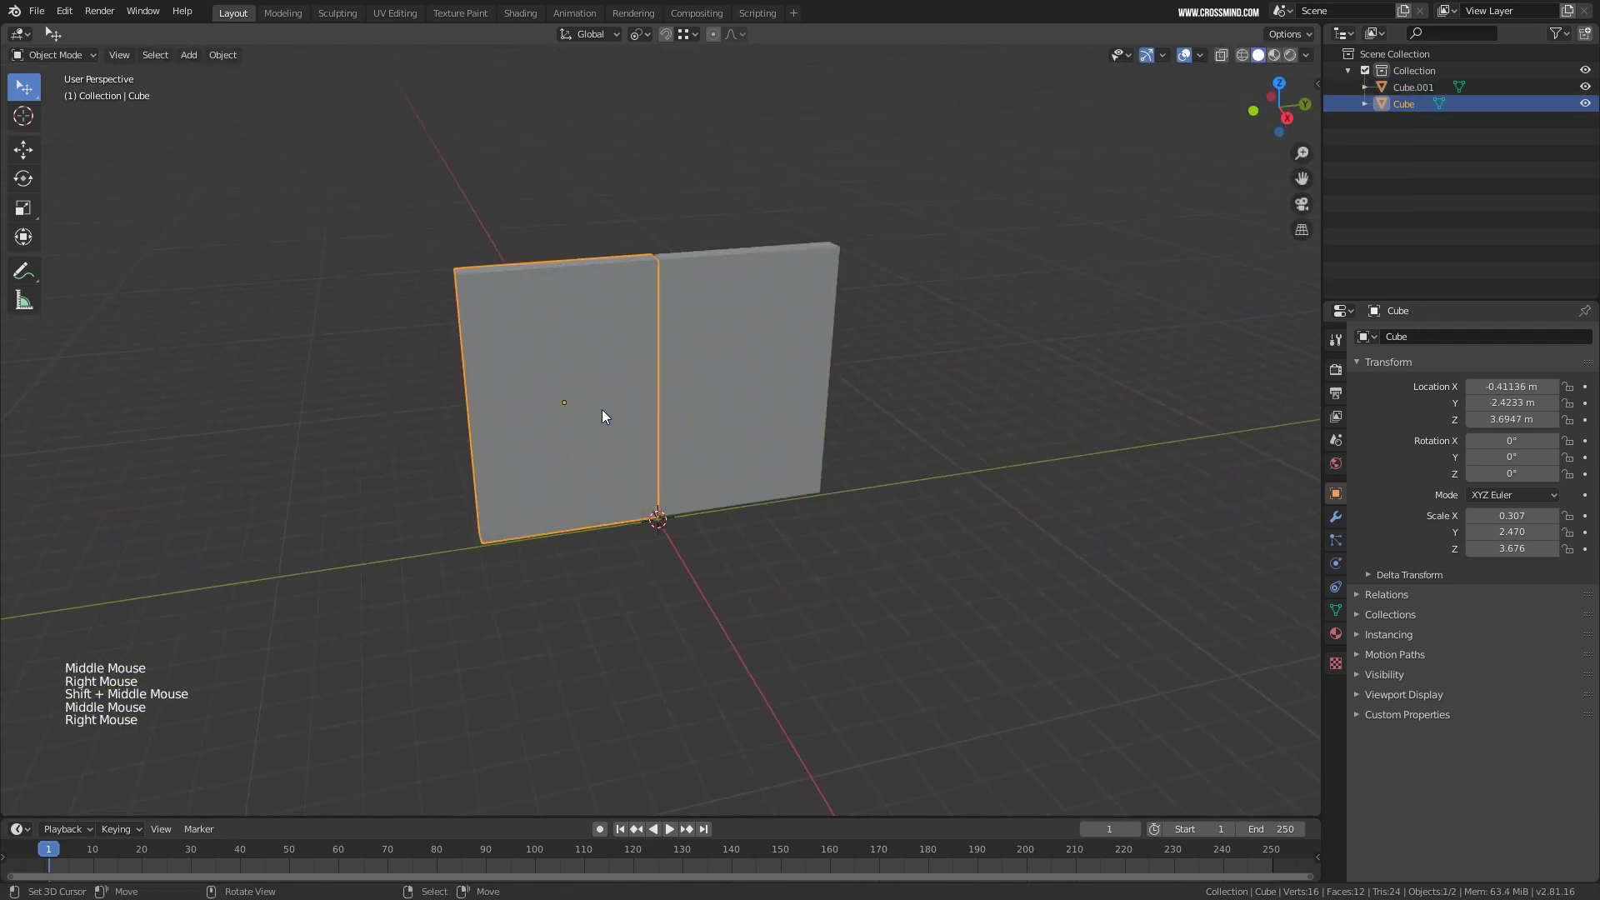
{"action": "middle_click_drag", "start_coordinate": [736, 425], "coordinate": [641, 475]}
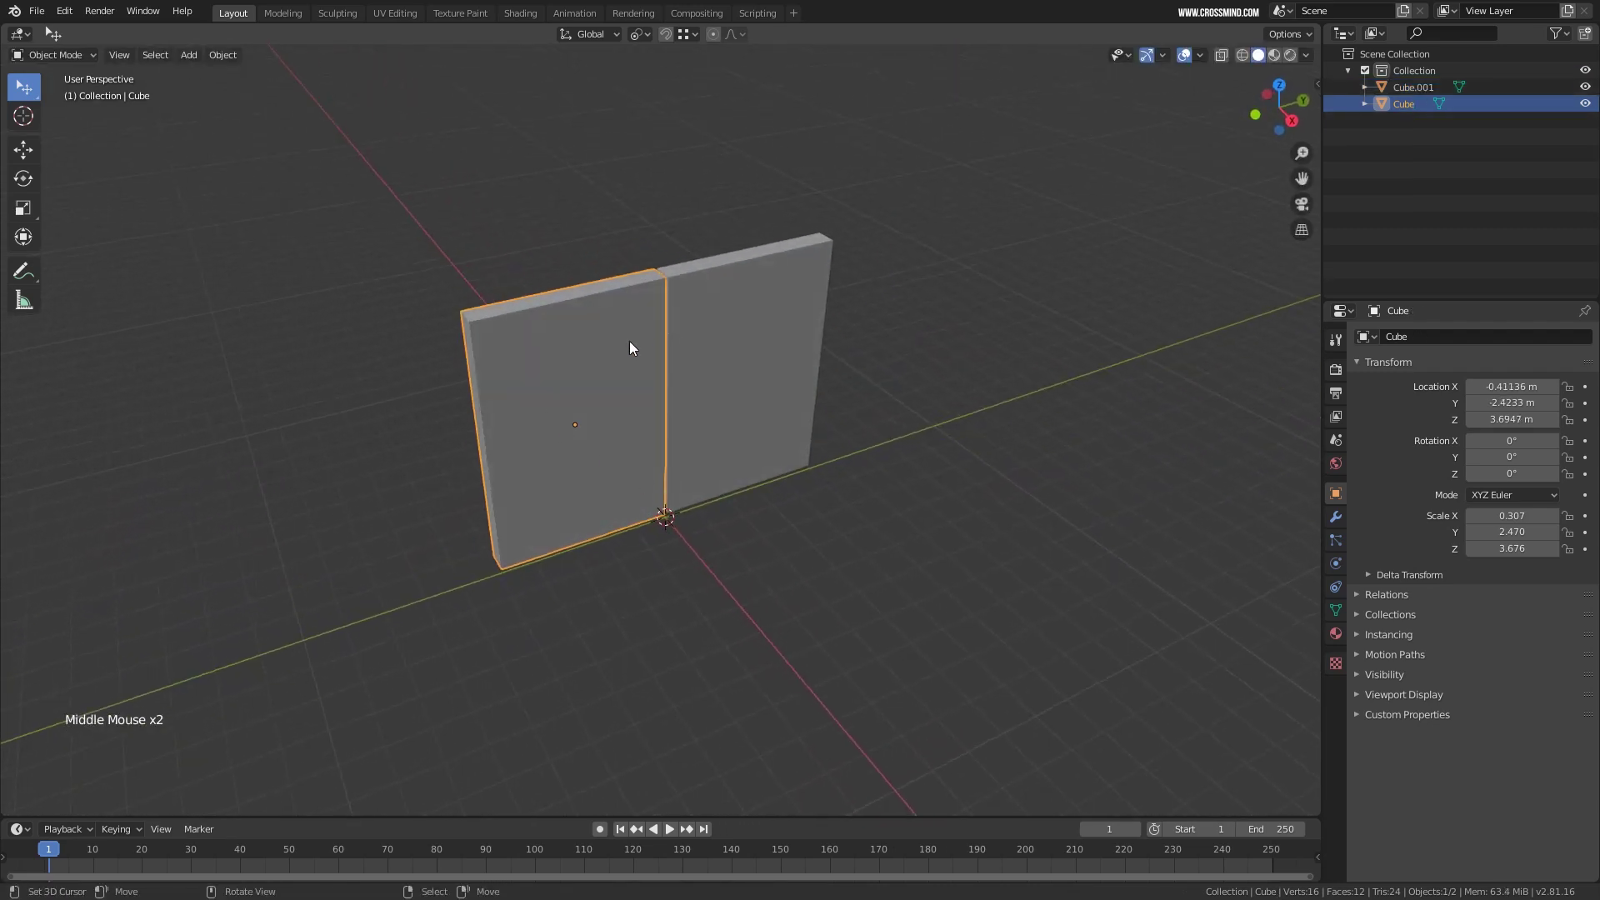
{"action": "right_click", "coordinate": [748, 342]}
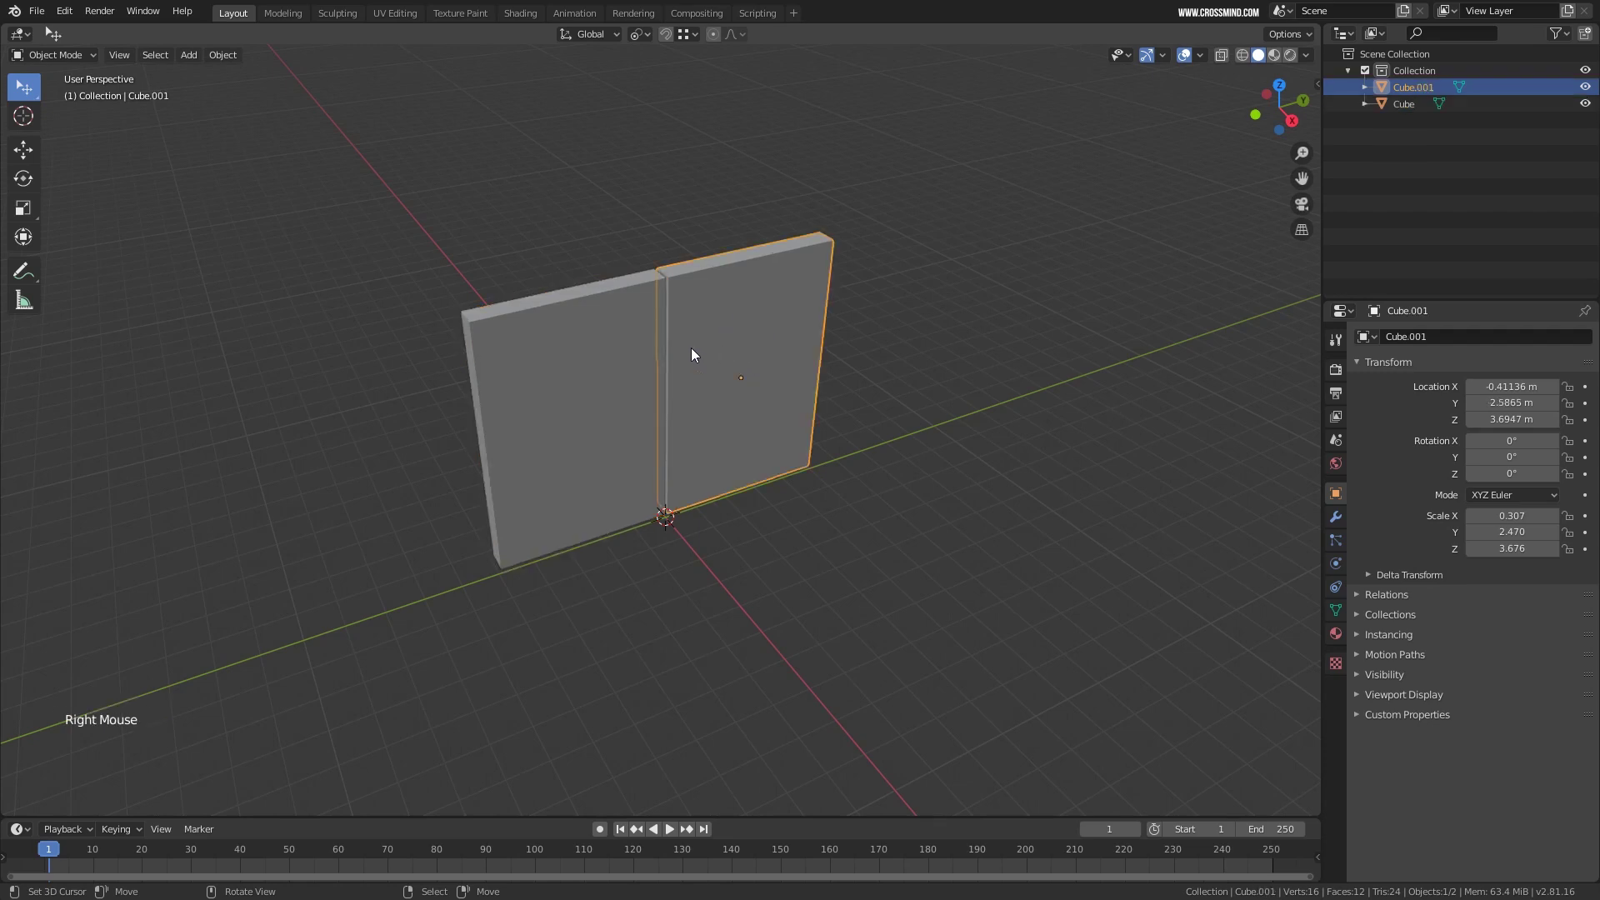
Examine the two slabs by selecting each one alternately, ending with the slab on the negative Y side.
{"action": "middle_click_drag", "start_coordinate": [456, 398], "coordinate": [450, 311]}
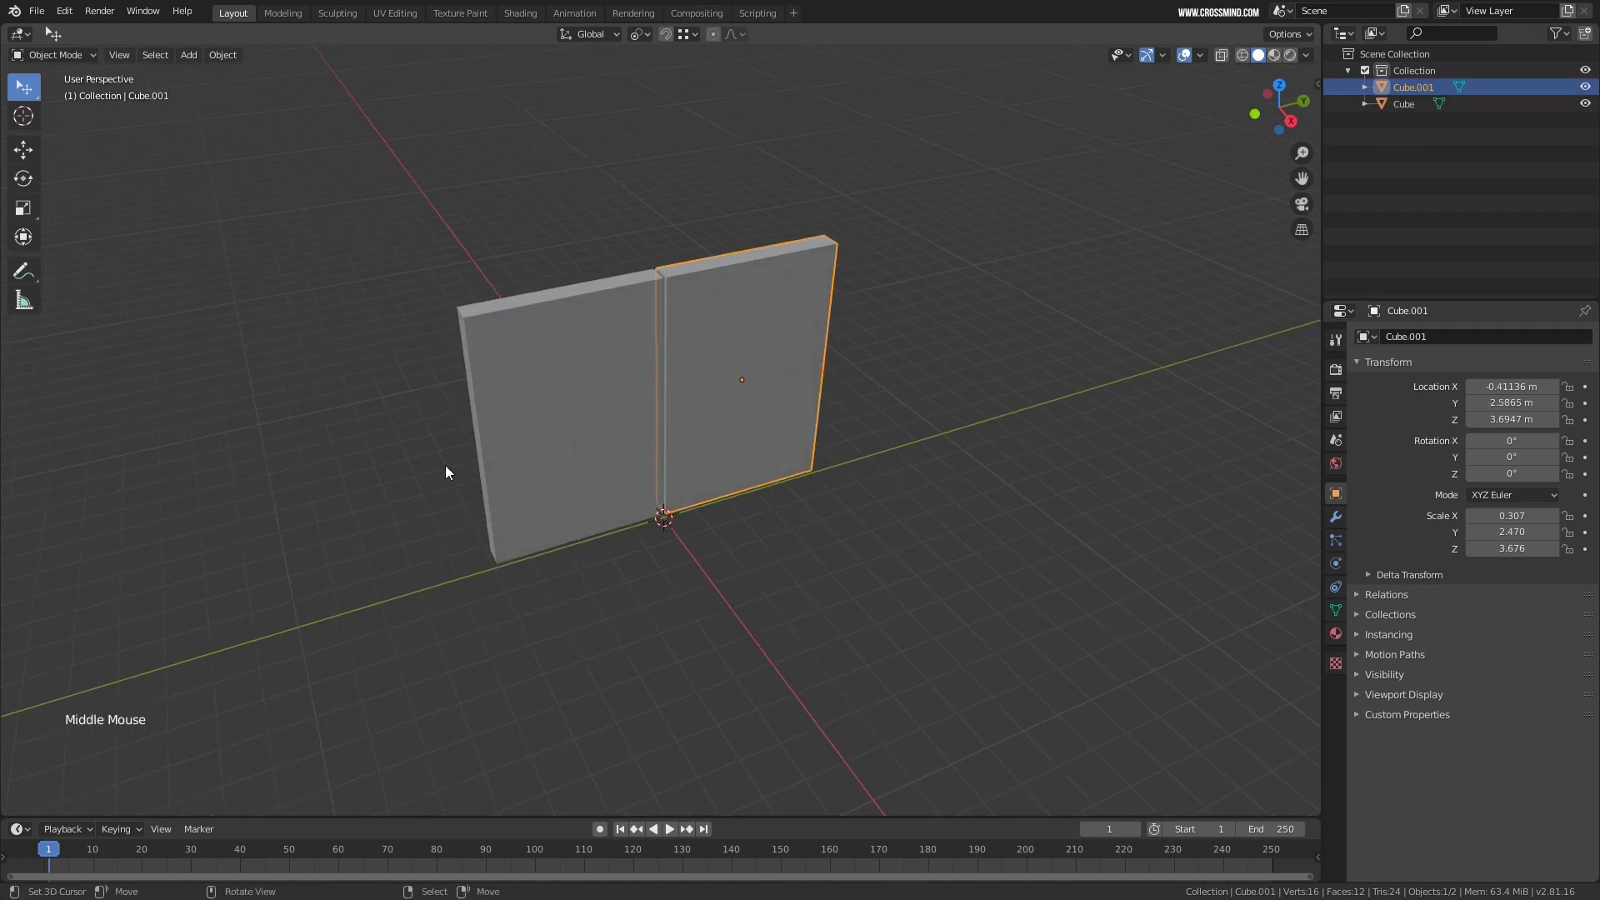
{"action": "middle_click_drag", "start_coordinate": [469, 455], "coordinate": [471, 453]}
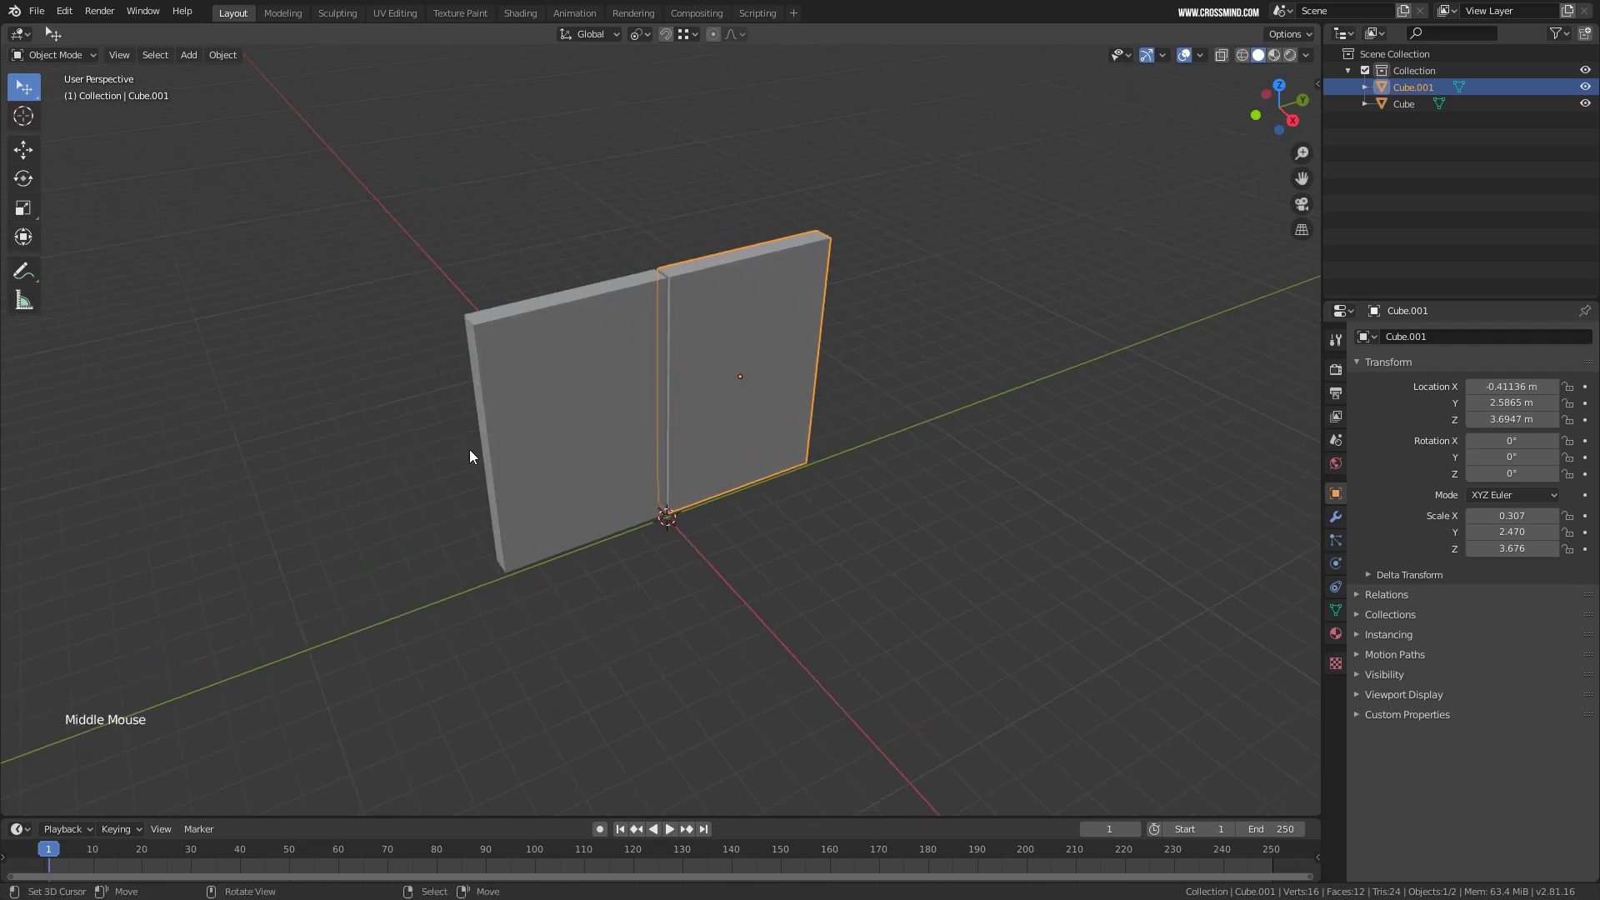
{"action": "right_click", "coordinate": [466, 369]}
{"action": "right_click", "coordinate": [750, 346]}
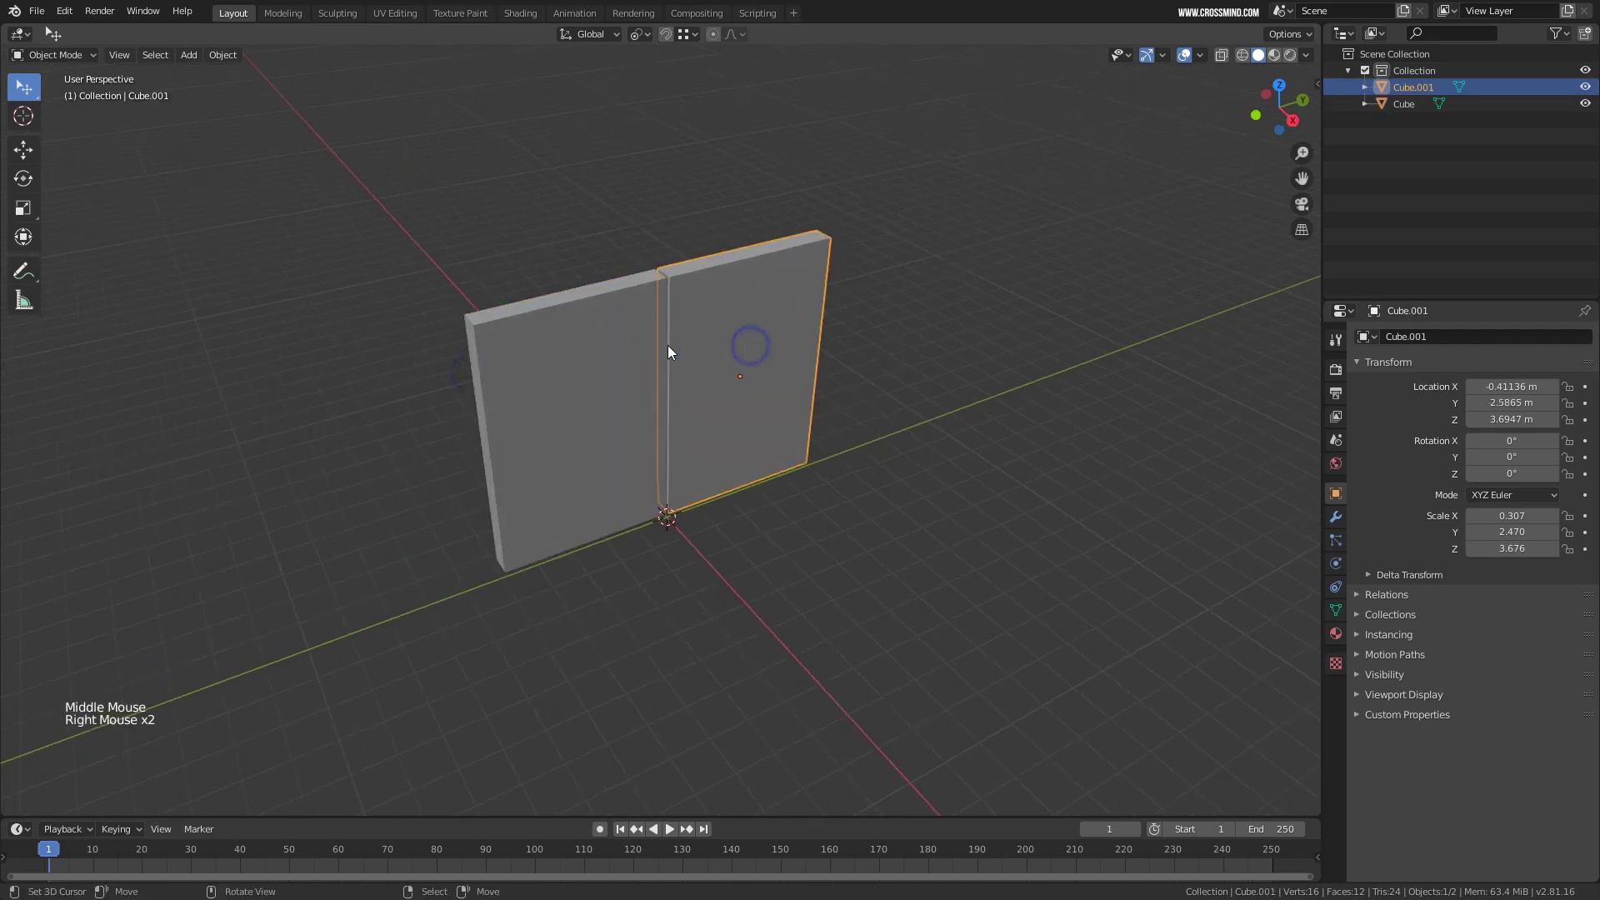
{"action": "right_click", "coordinate": [535, 372]}
{"action": "right_click", "coordinate": [757, 353]}
{"action": "middle_click_drag", "start_coordinate": [756, 353], "coordinate": [625, 386]}
{"action": "right_click", "coordinate": [580, 348]}
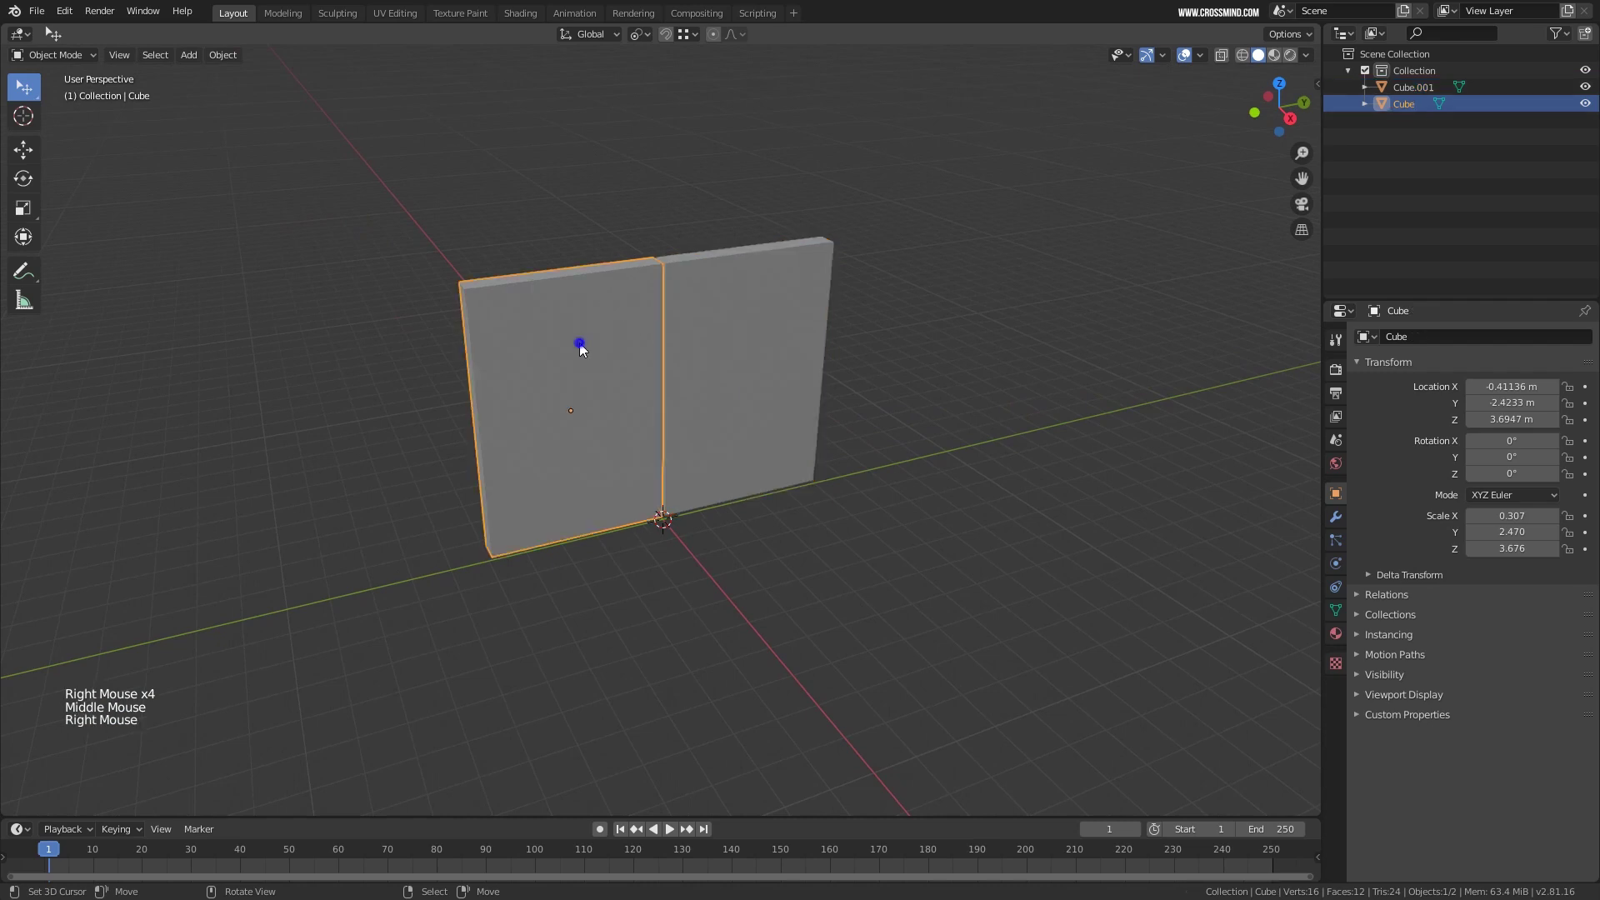
{"action": "right_click", "coordinate": [745, 325]}
{"action": "middle_click_drag", "start_coordinate": [788, 389], "coordinate": [756, 397]}
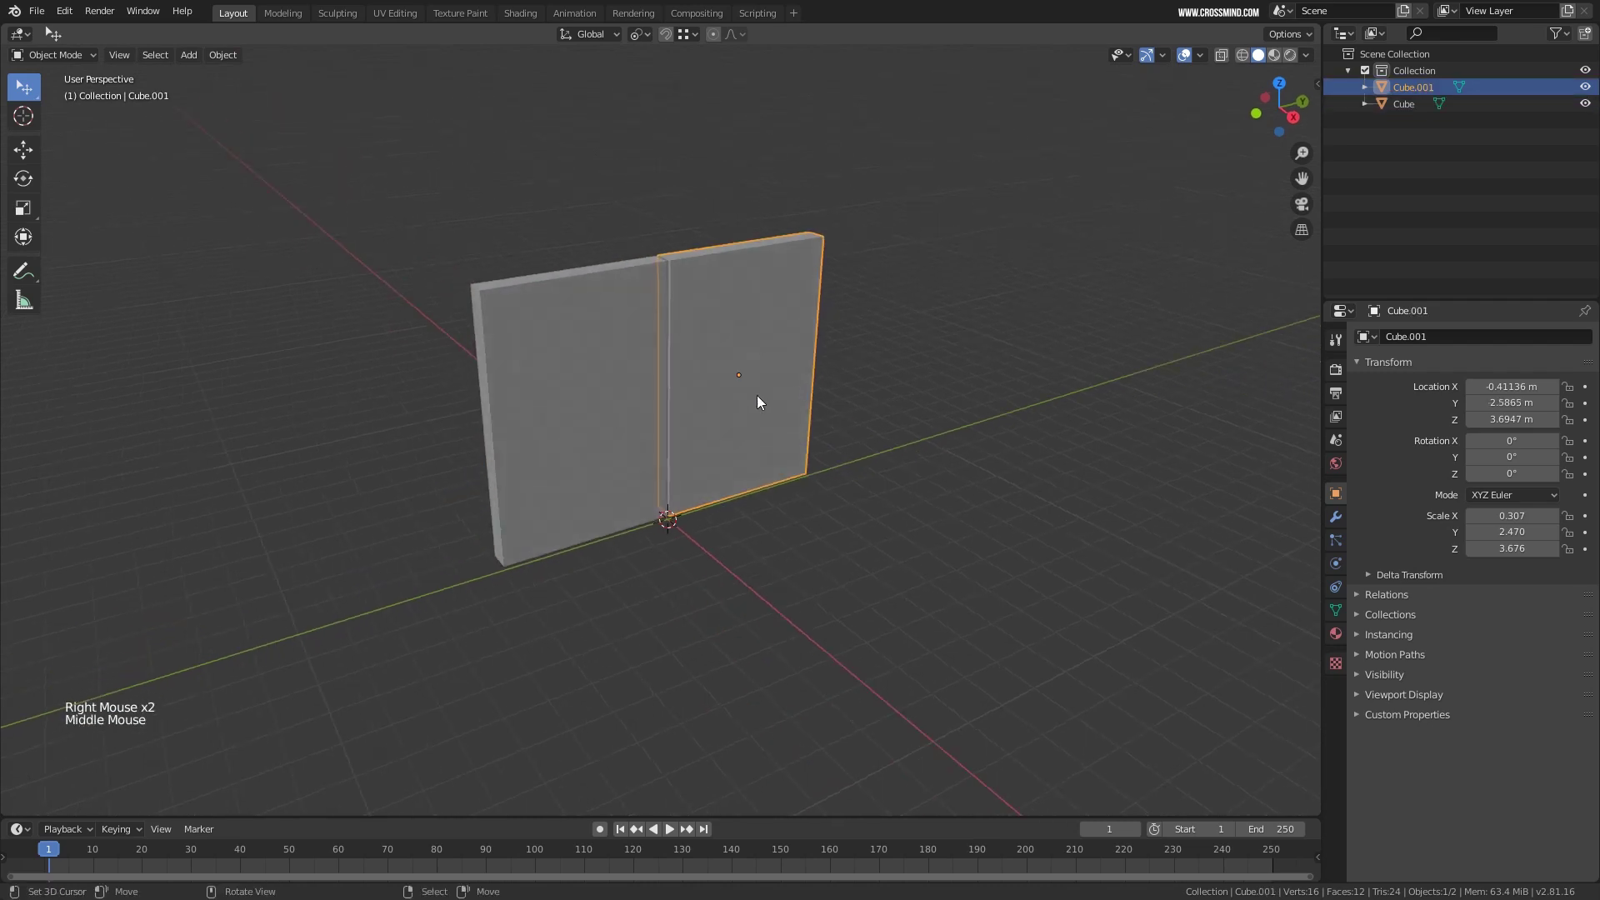
{"action": "right_click", "coordinate": [508, 455]}
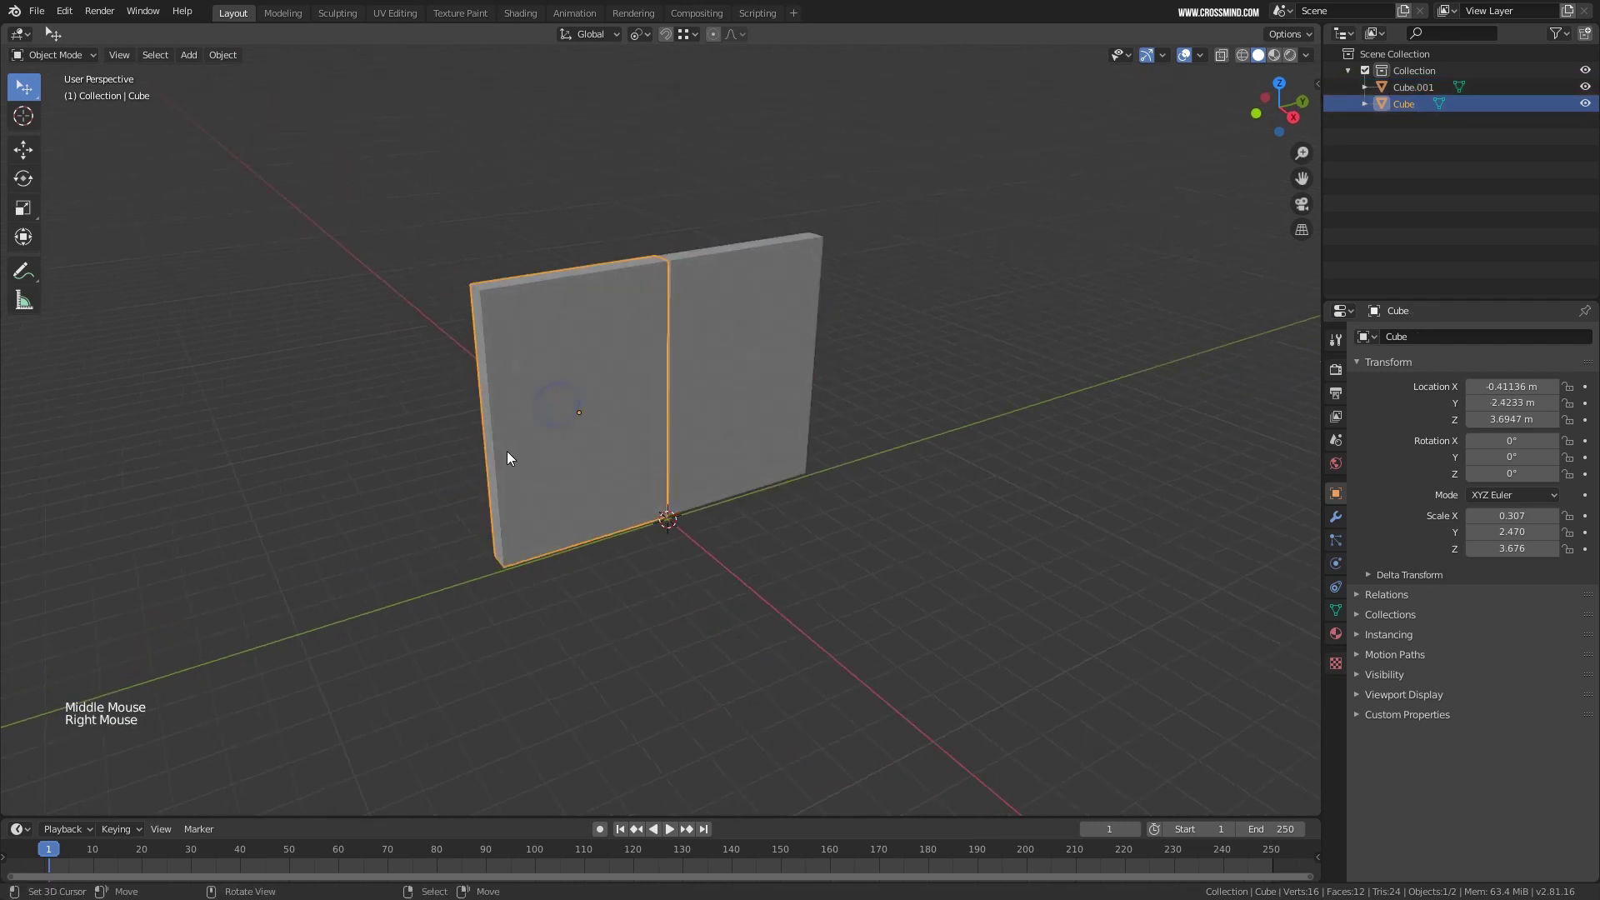
{"action": "mouse_move", "coordinate": [507, 453]}
{"action": "middle_mouse_down"}
{"action": "mouse_move", "coordinate": [489, 454]}
{"action": "mouse_move", "coordinate": [492, 435]}
{"action": "middle_mouse_up"}
{"action": "scroll", "coordinate": [492, 449], "scroll_direction": "up", "scroll_amount": 1}
{"action": "scroll", "coordinate": [511, 450], "scroll_direction": "up", "scroll_amount": 1}
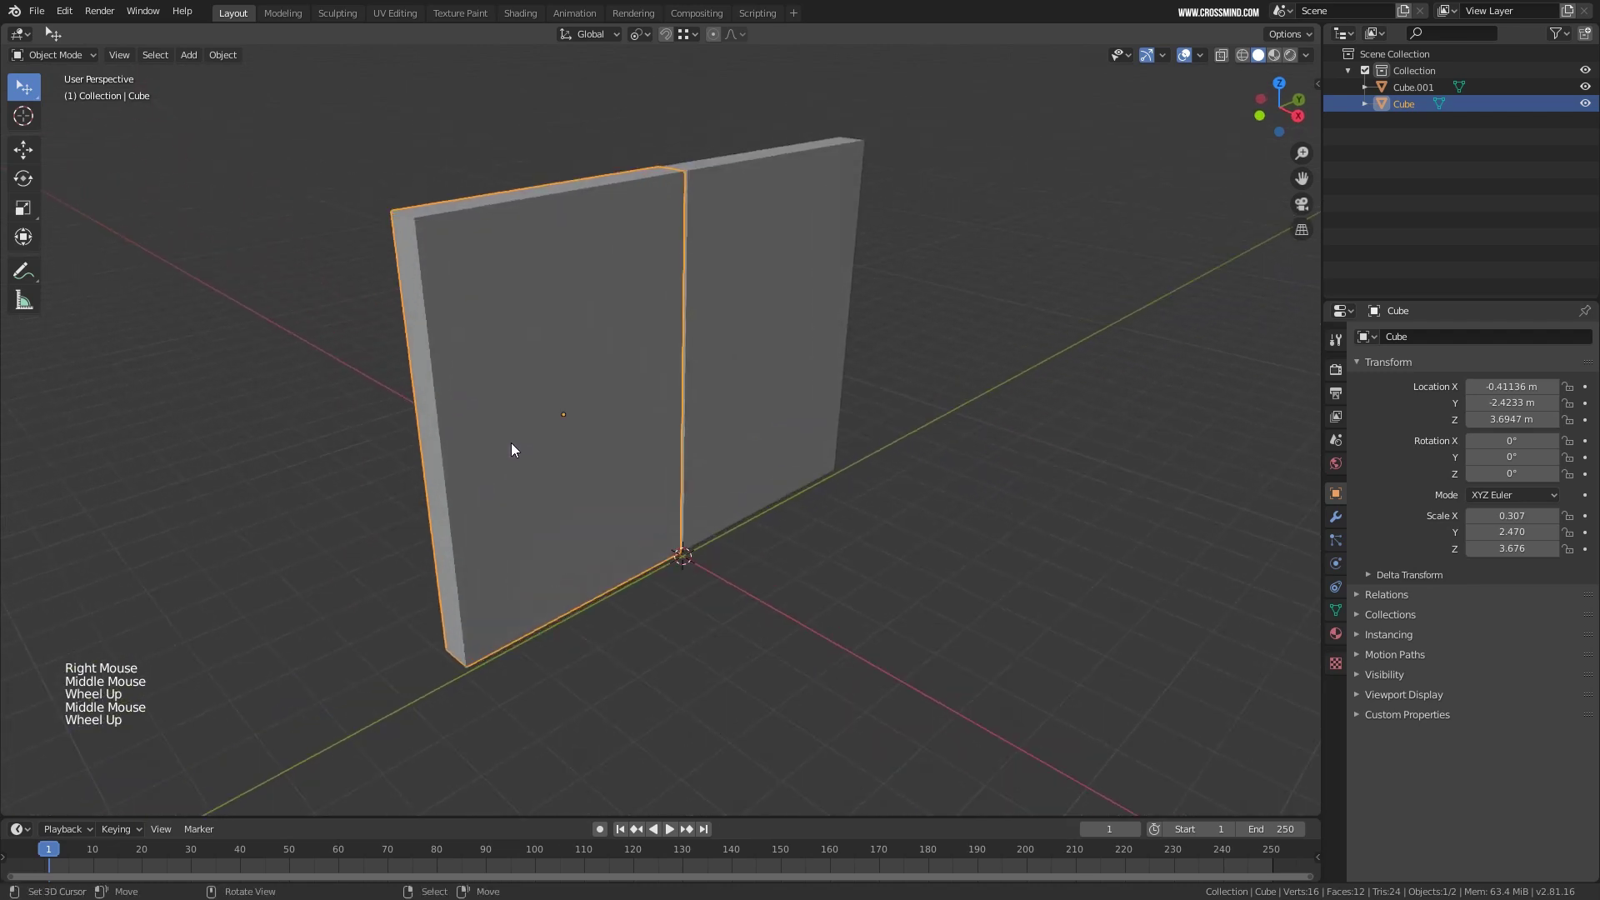
Place the 3D cursor on the outer edge of the negative-Y slab, and after that on the outer edge of the positive-Y slab.
{"action": "left_click", "coordinate": [429, 448]}
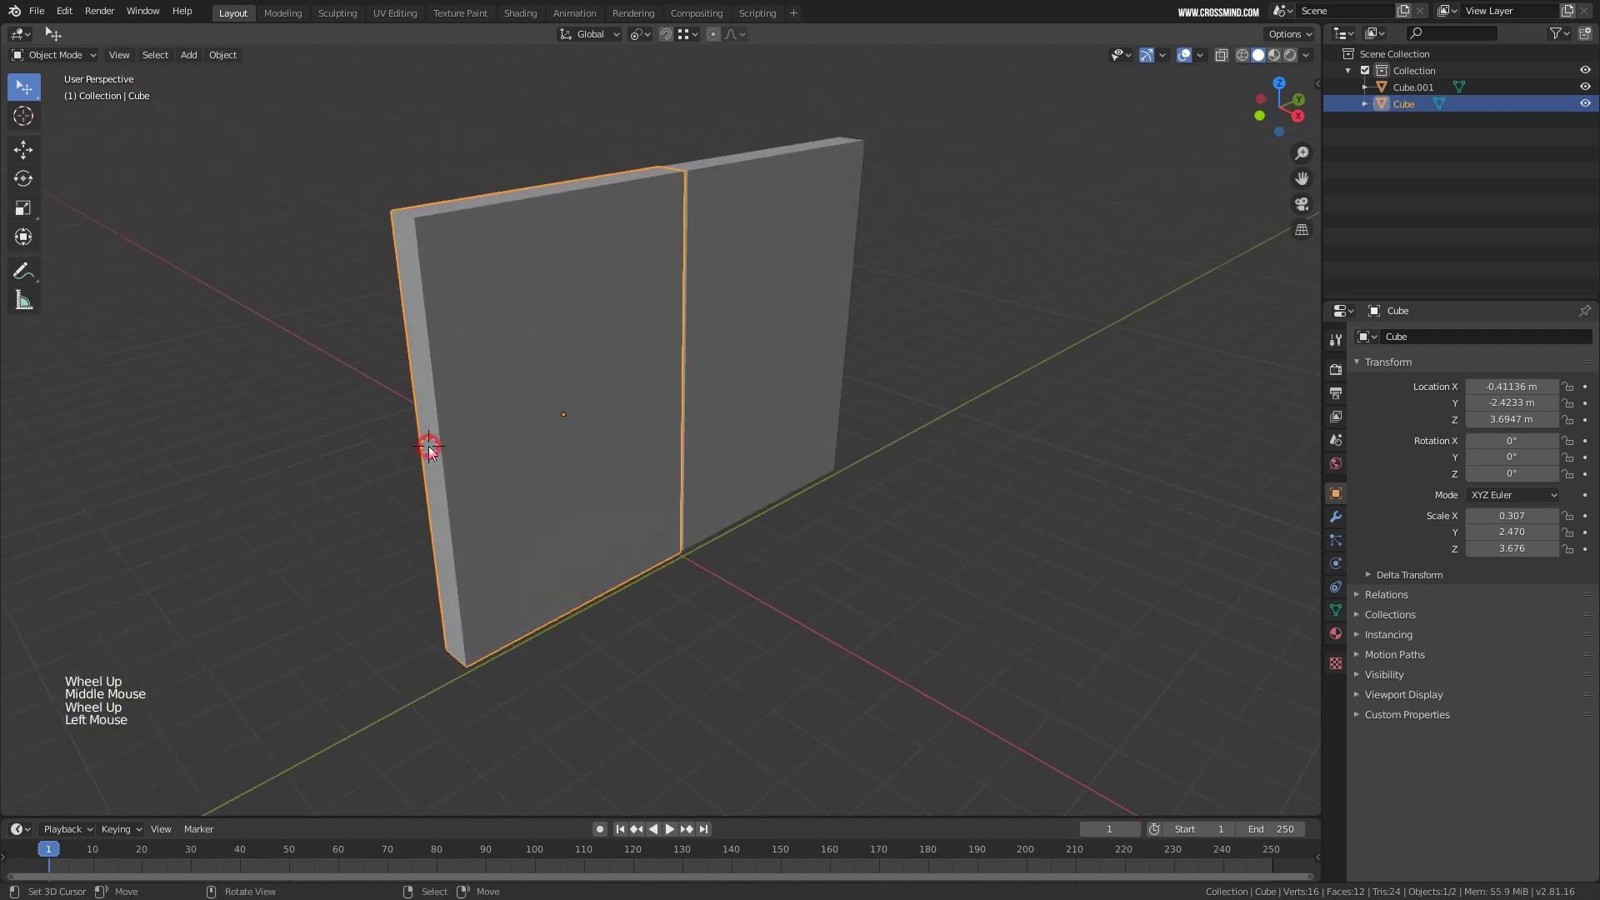
{"action": "middle_click_drag", "start_coordinate": [423, 438], "coordinate": [729, 392]}
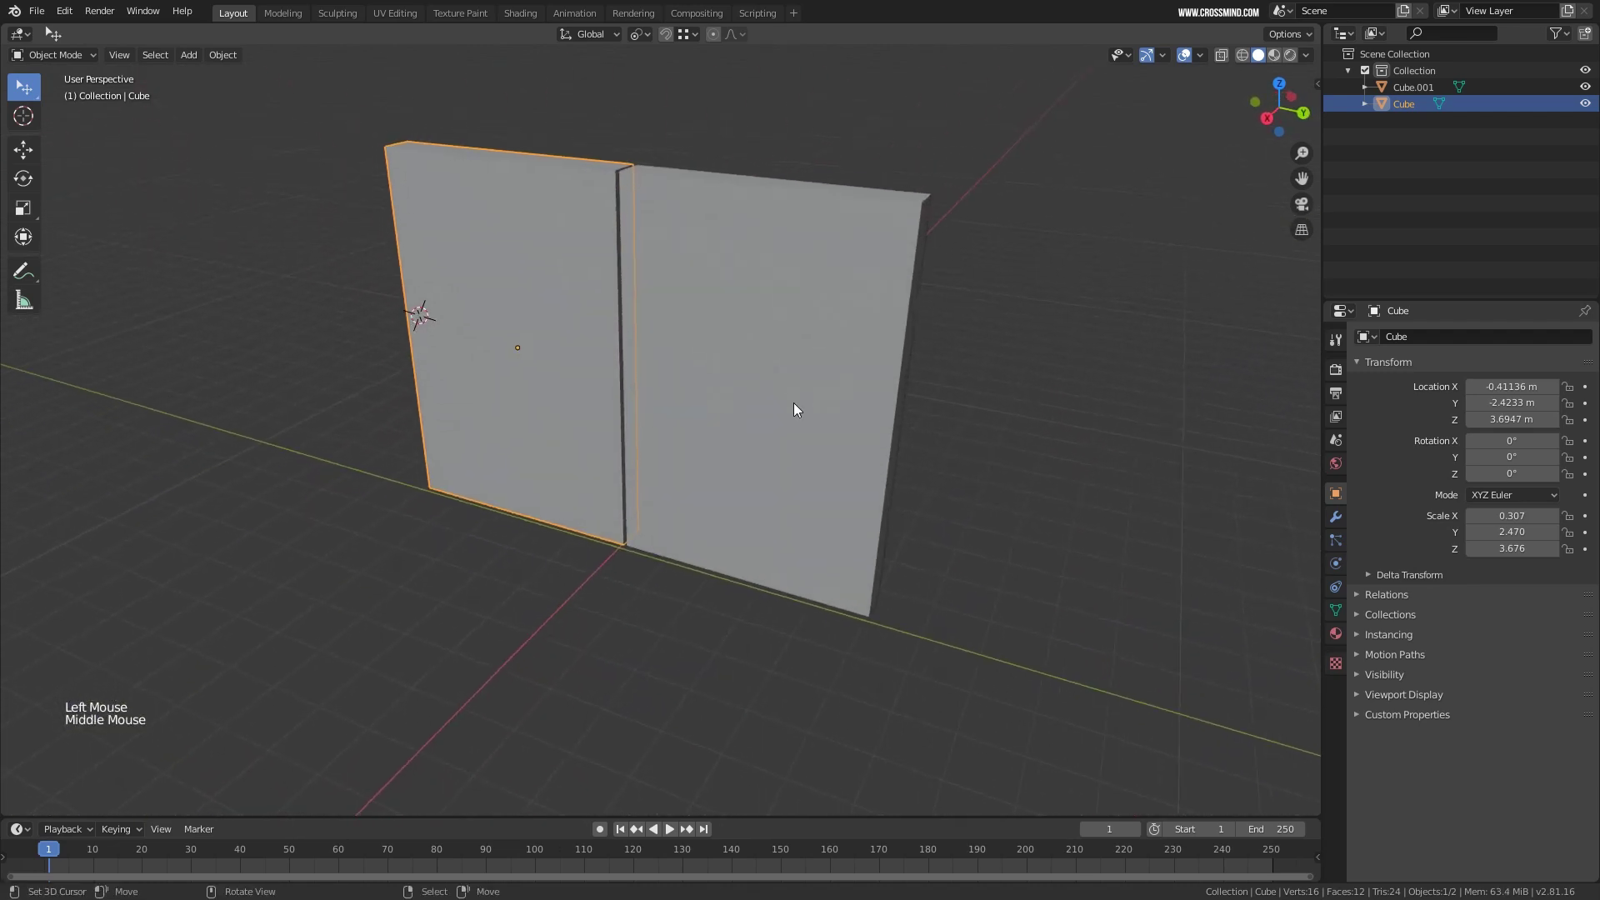
{"action": "right_click", "coordinate": [788, 418]}
{"action": "left_click", "coordinate": [900, 423]}
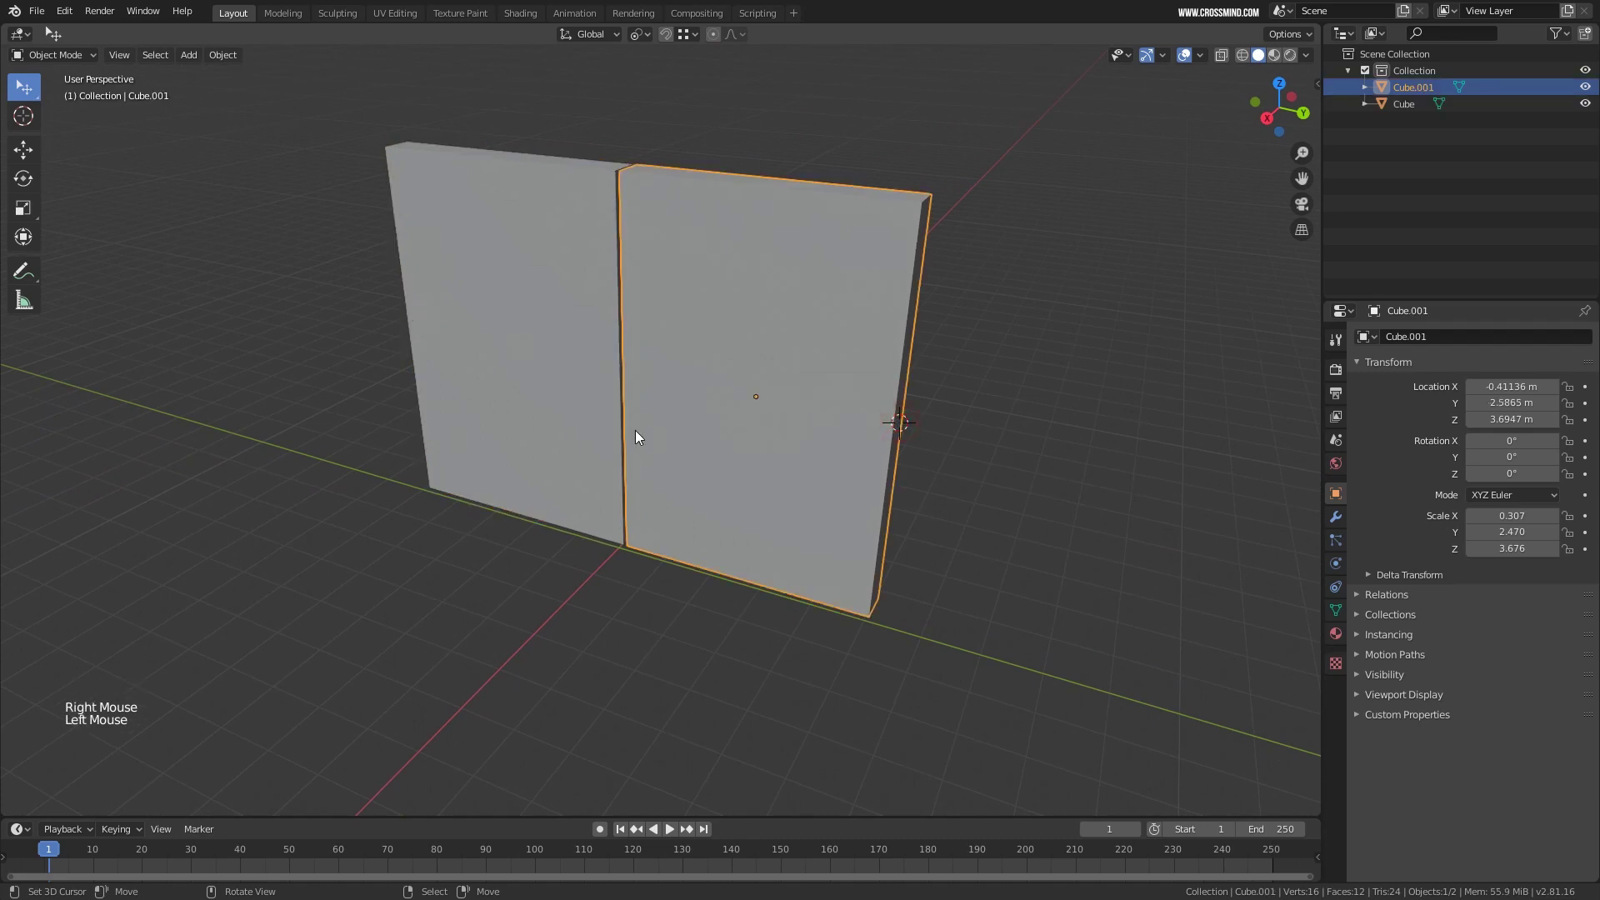
{"action": "middle_click_drag", "start_coordinate": [635, 430], "coordinate": [804, 393]}
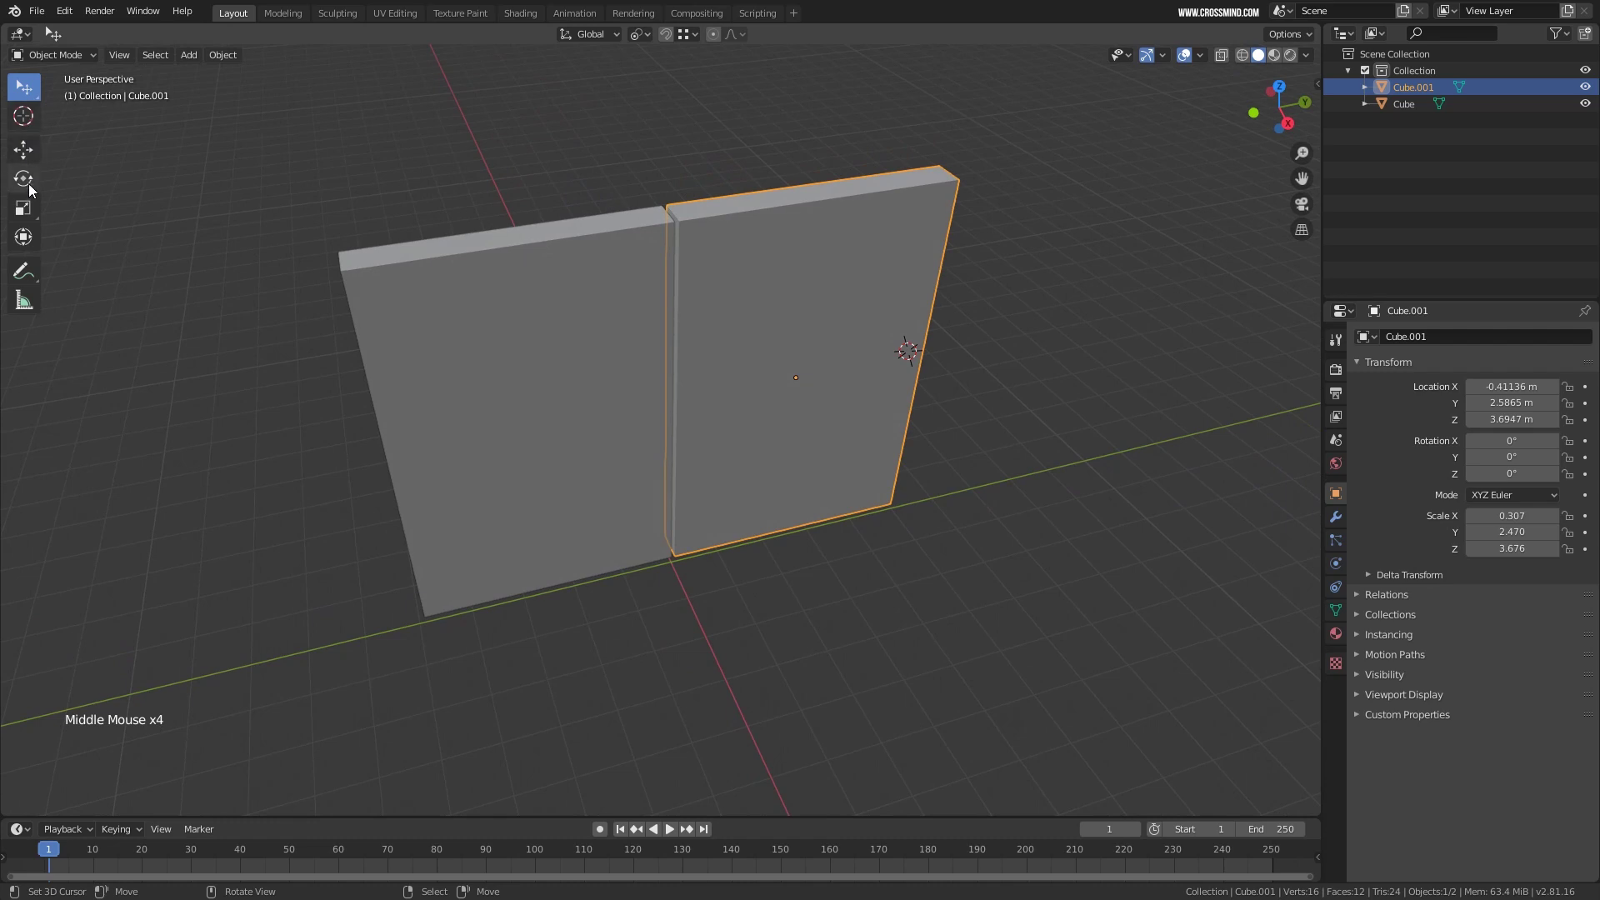
Try rotating each slab around its own centre with the Rotate tool, and undo the rotations.
{"action": "left_click", "coordinate": [24, 178]}
{"action": "left_click_drag", "start_coordinate": [782, 411], "coordinate": [813, 425]}
{"action": "right_click", "coordinate": [825, 404]}
{"action": "right_click", "coordinate": [587, 424]}
{"action": "left_click_drag", "start_coordinate": [496, 461], "coordinate": [548, 468]}
{"action": "key", "text": "ctrl+z"}
{"action": "key", "text": "ctrl+z"}
{"action": "key", "text": "ctrl+z"}
{"action": "key", "text": "ctrl+z"}
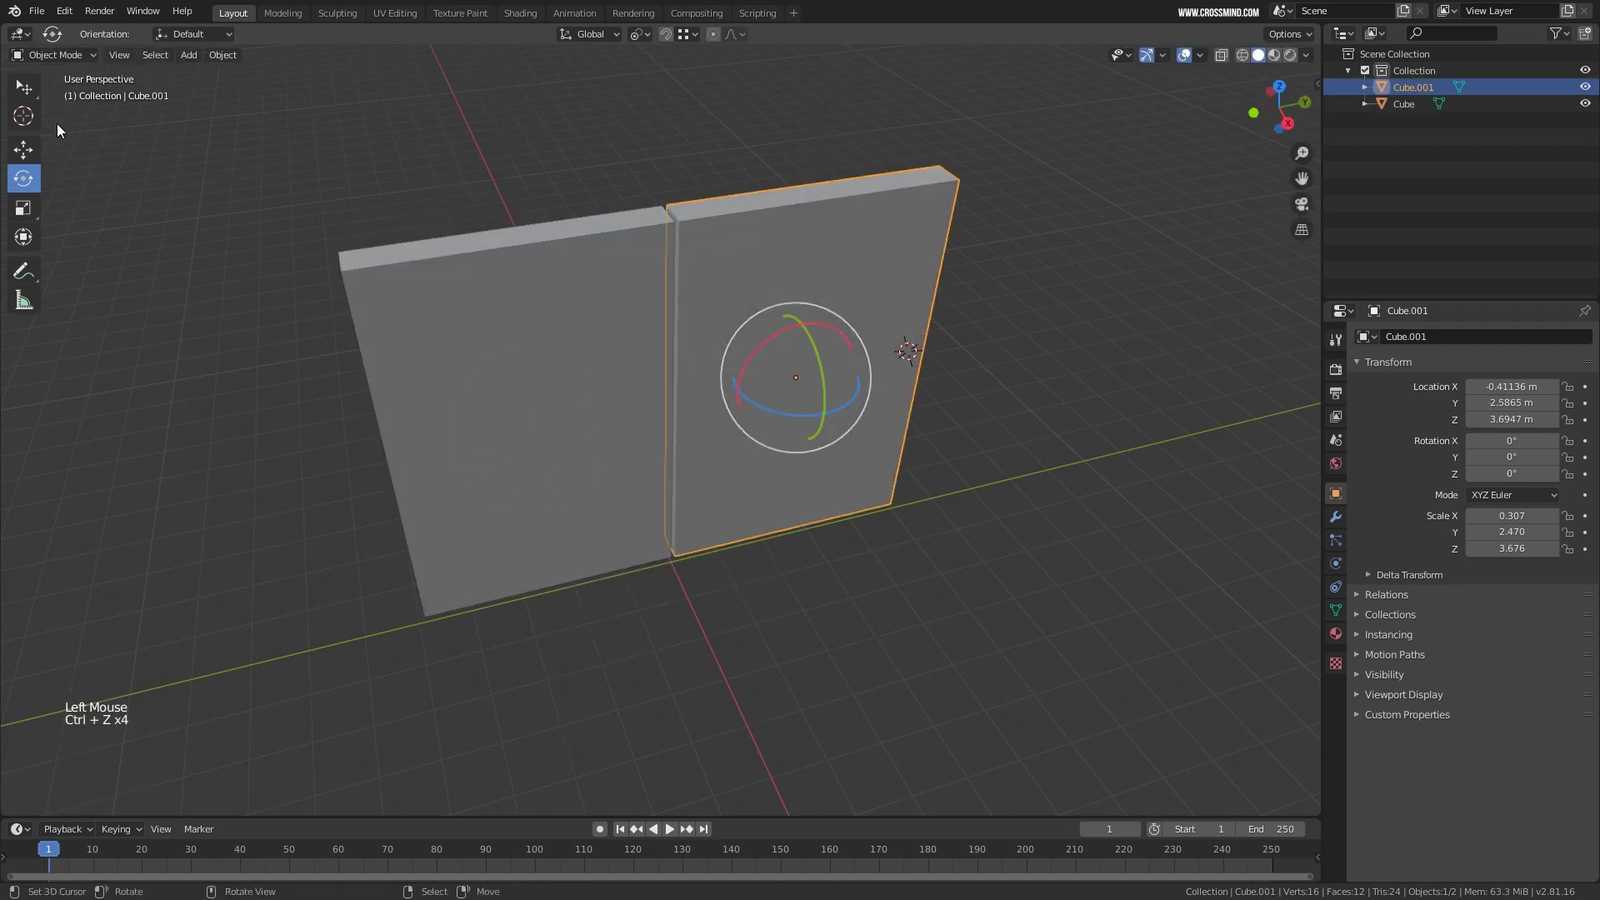
Place the 3D cursor on the outer end face of the positive-Y slab, about halfway up.
{"action": "middle_click_drag", "start_coordinate": [442, 372], "coordinate": [490, 350]}
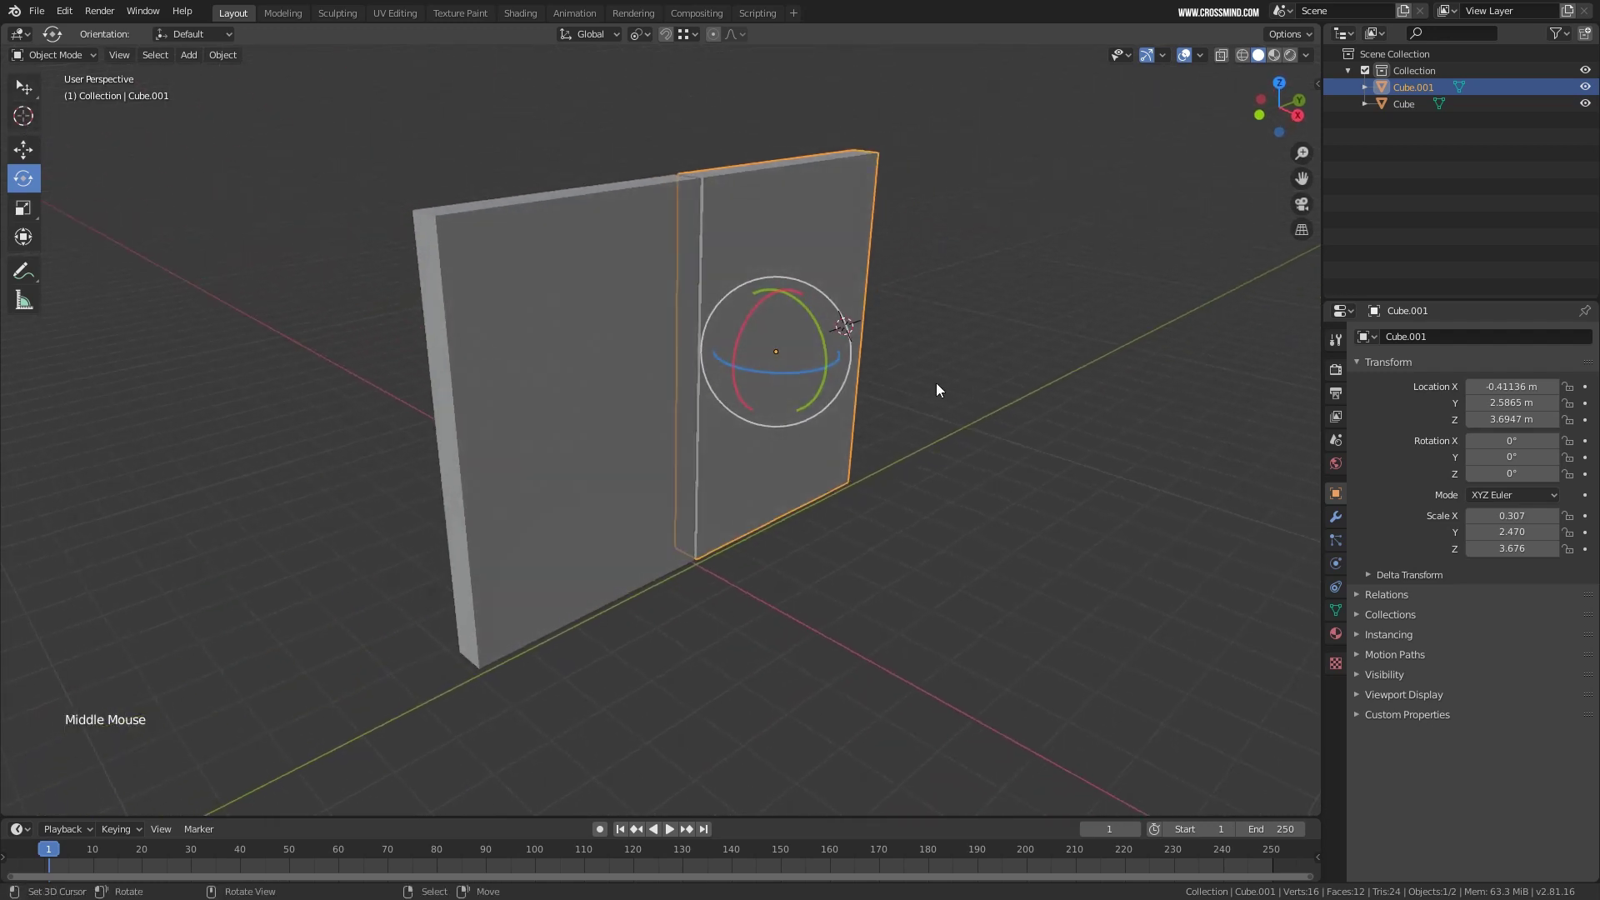
{"action": "middle_click_drag", "start_coordinate": [939, 386], "coordinate": [756, 442]}
{"action": "right_click", "coordinate": [777, 453]}
{"action": "scroll", "coordinate": [876, 442], "scroll_direction": "up", "scroll_amount": 2}
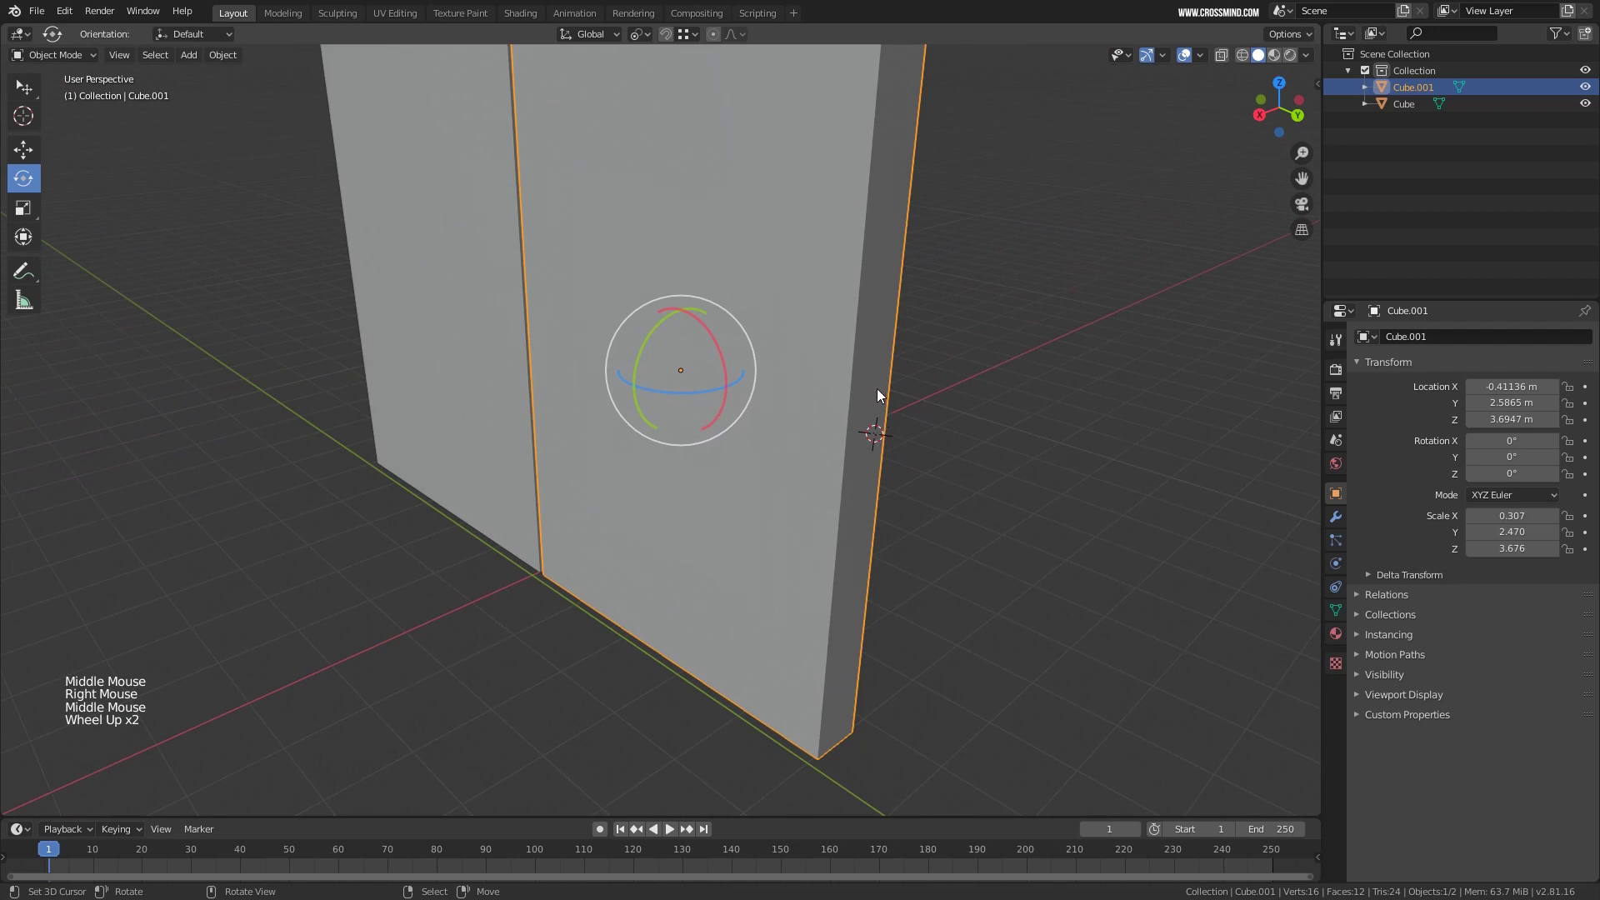
{"action": "left_click", "coordinate": [876, 396]}
{"action": "left_click", "coordinate": [873, 397]}
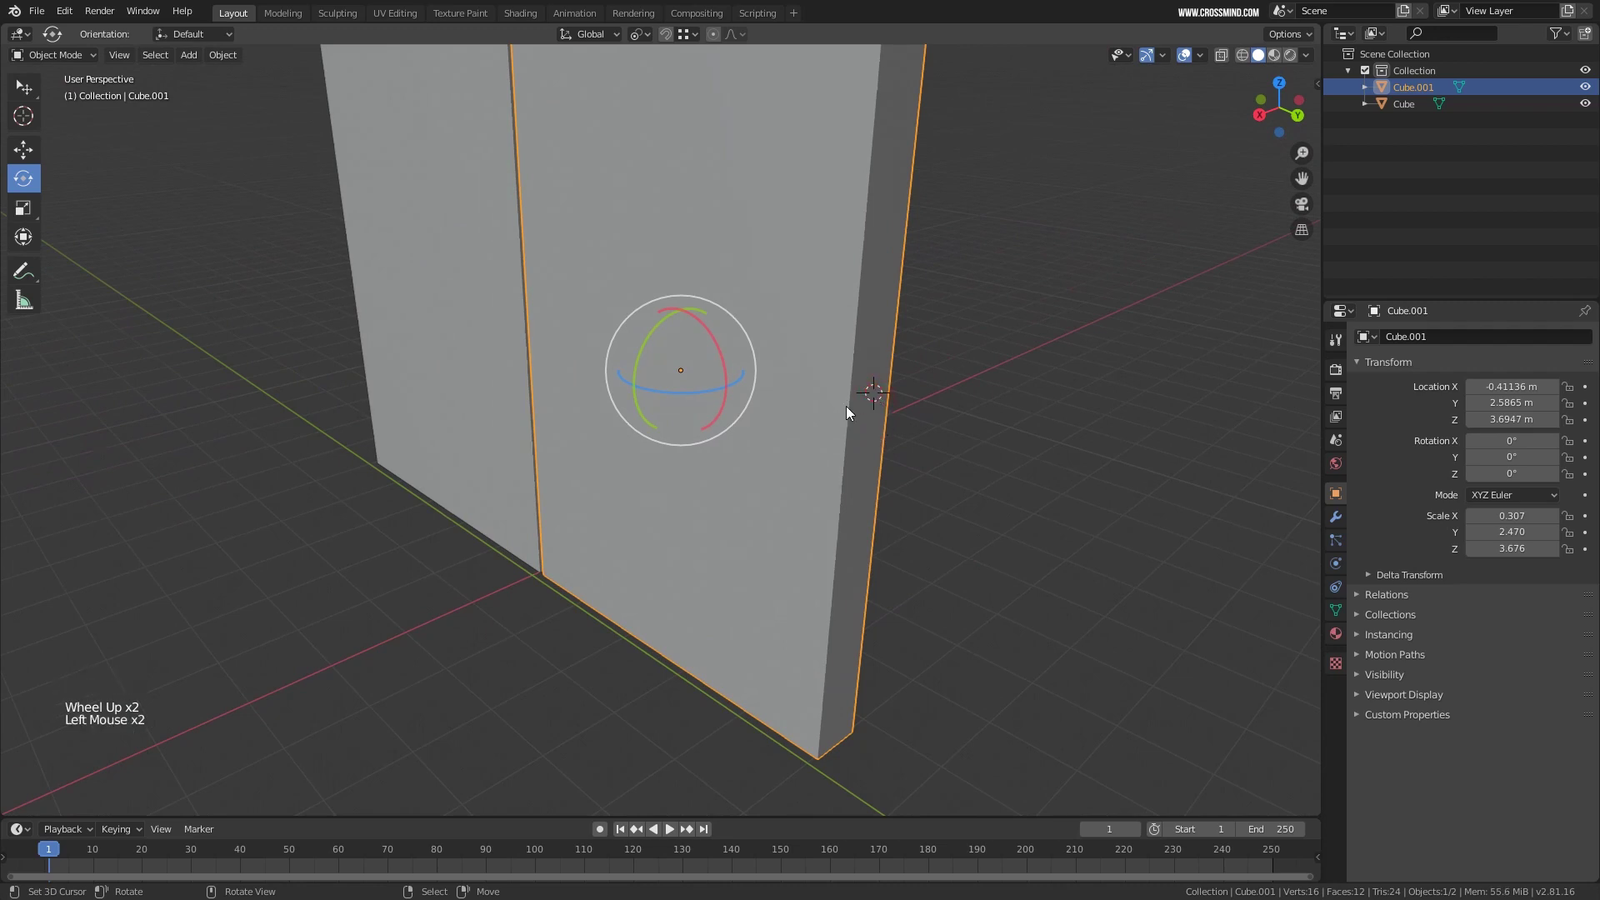
{"action": "middle_click_drag", "start_coordinate": [847, 407], "coordinate": [815, 424]}
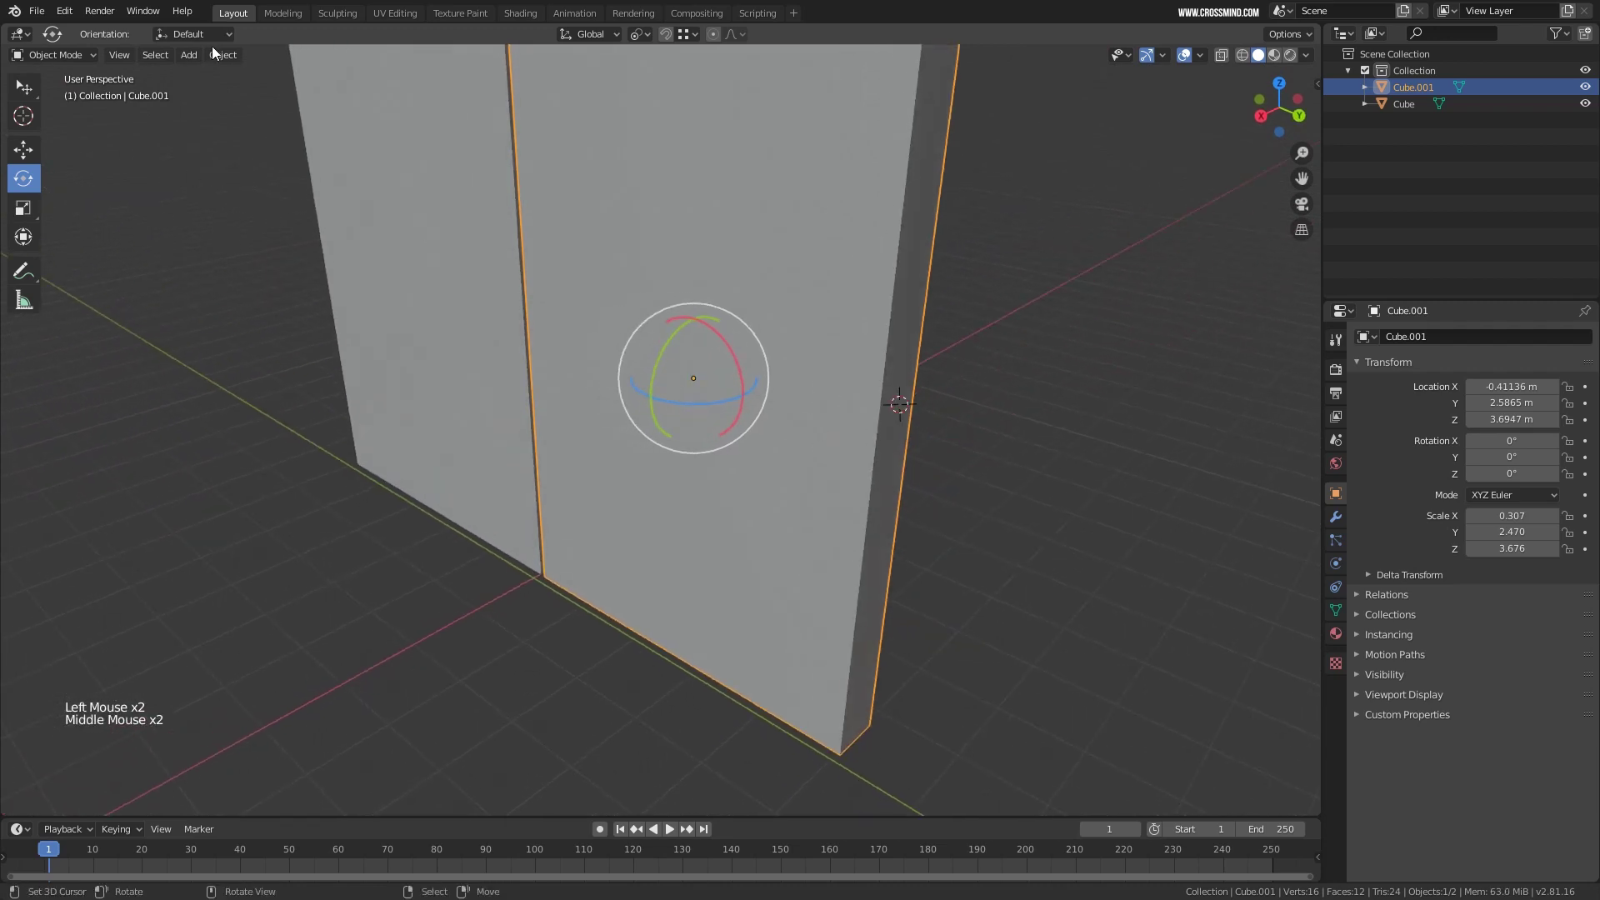
Set the origin of the positive-Y slab to the 3D cursor.
{"action": "left_click", "coordinate": [23, 87]}
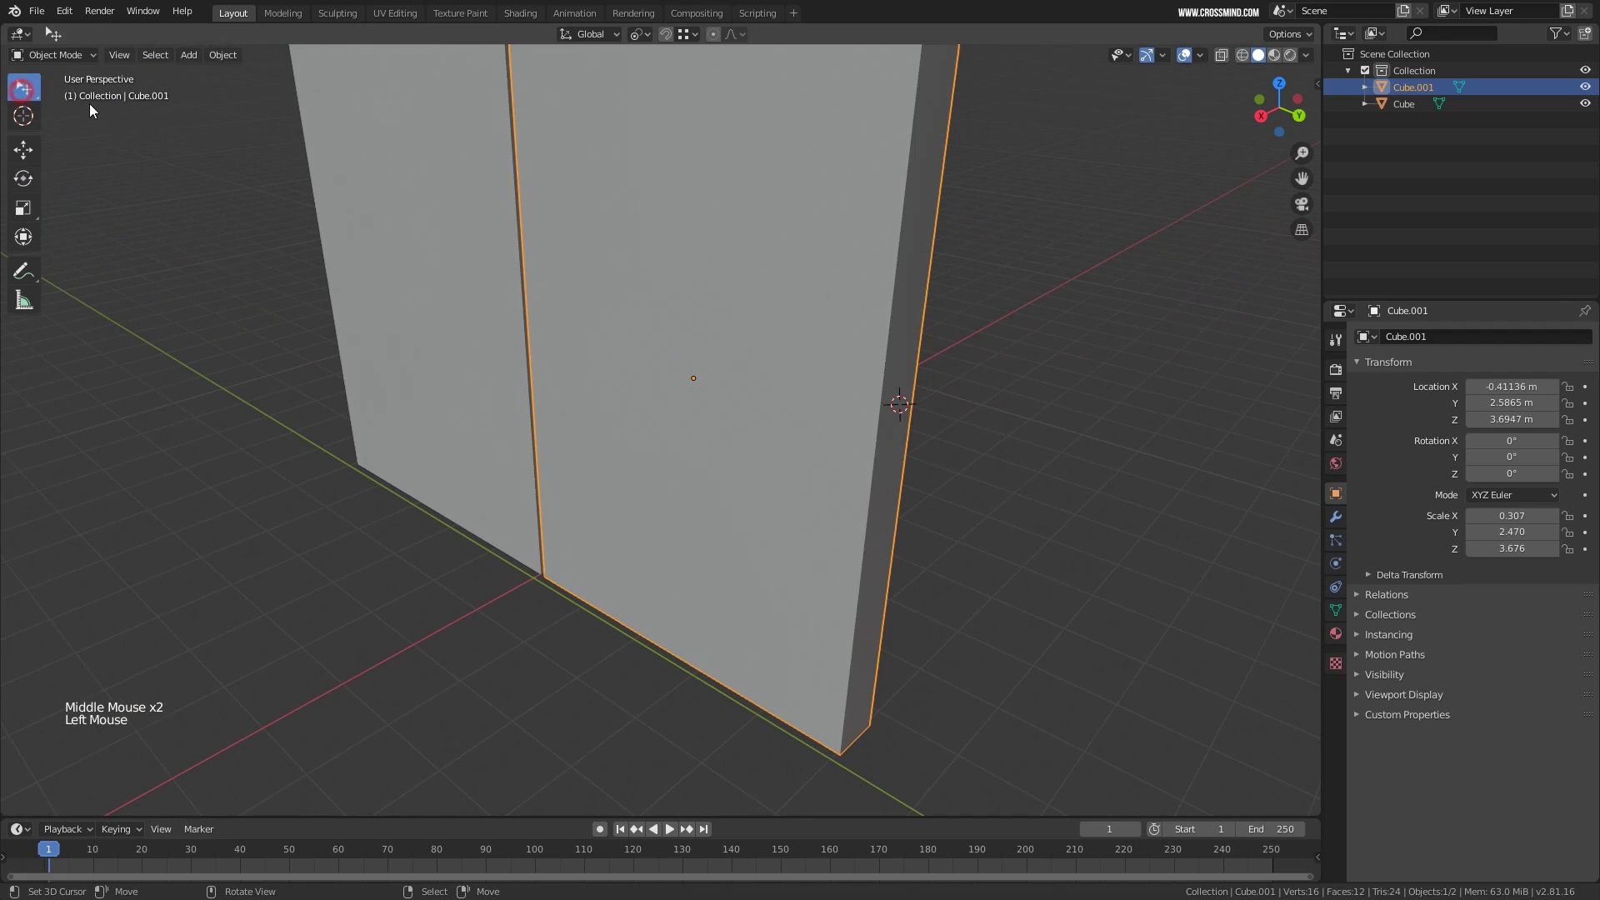
{"action": "left_click", "coordinate": [223, 55]}
{"action": "left_click", "coordinate": [282, 90]}
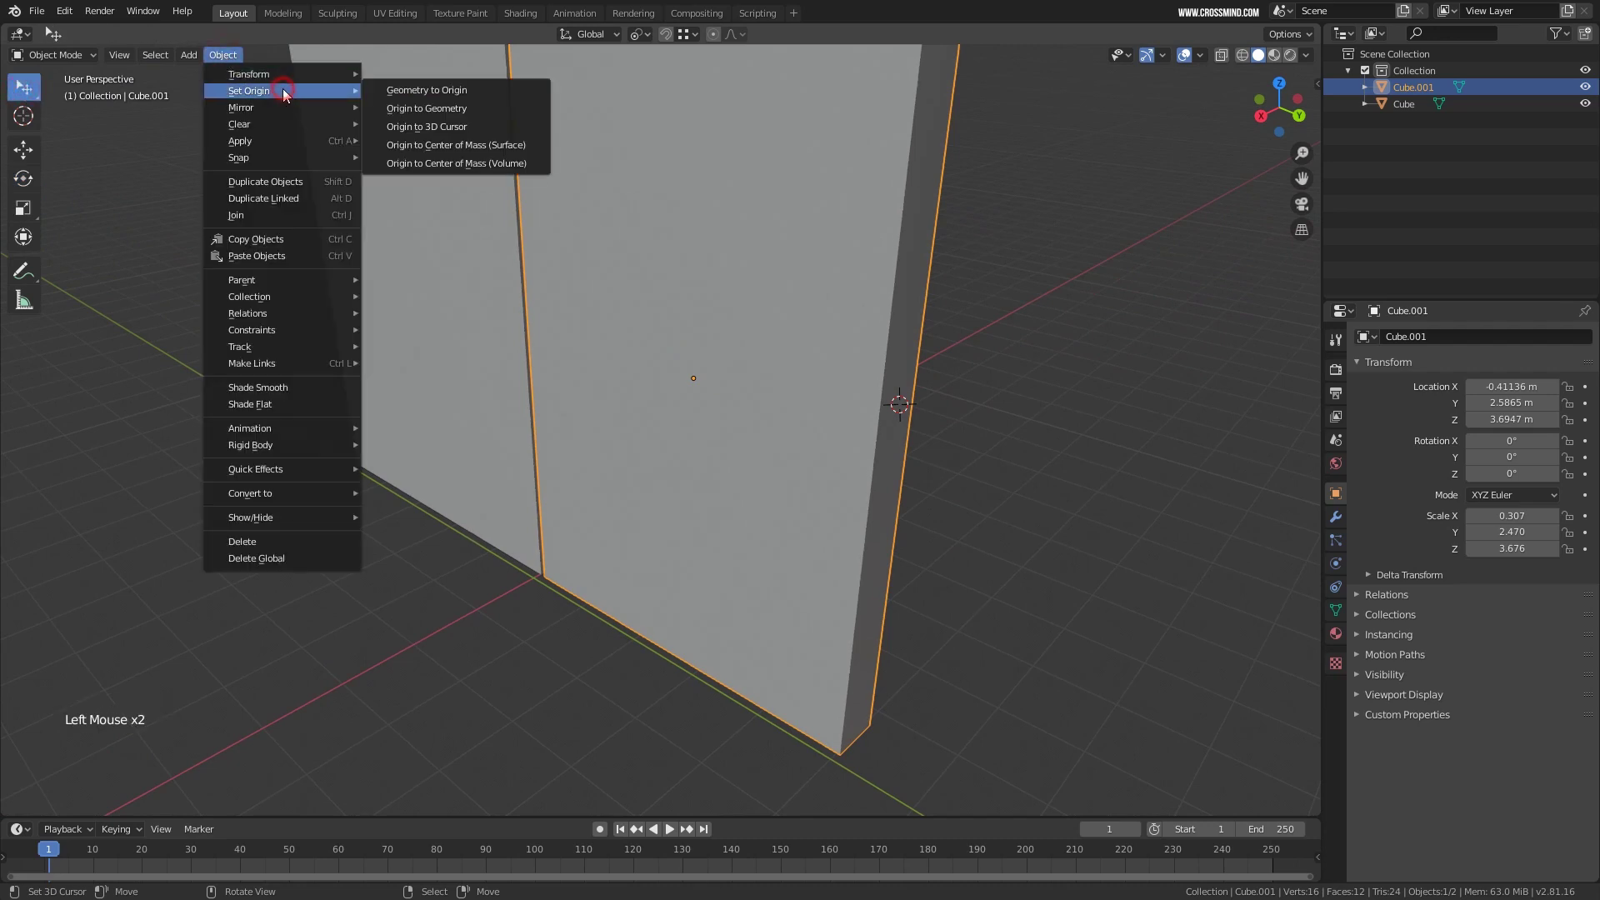
{"action": "left_click", "coordinate": [444, 127]}
Select the negative-Y slab and place the 3D cursor about halfway up its outer end face.
{"action": "scroll", "coordinate": [463, 403], "scroll_direction": "down", "scroll_amount": 2}
{"action": "middle_click_drag", "start_coordinate": [434, 392], "coordinate": [395, 481]}
{"action": "right_click", "coordinate": [467, 414]}
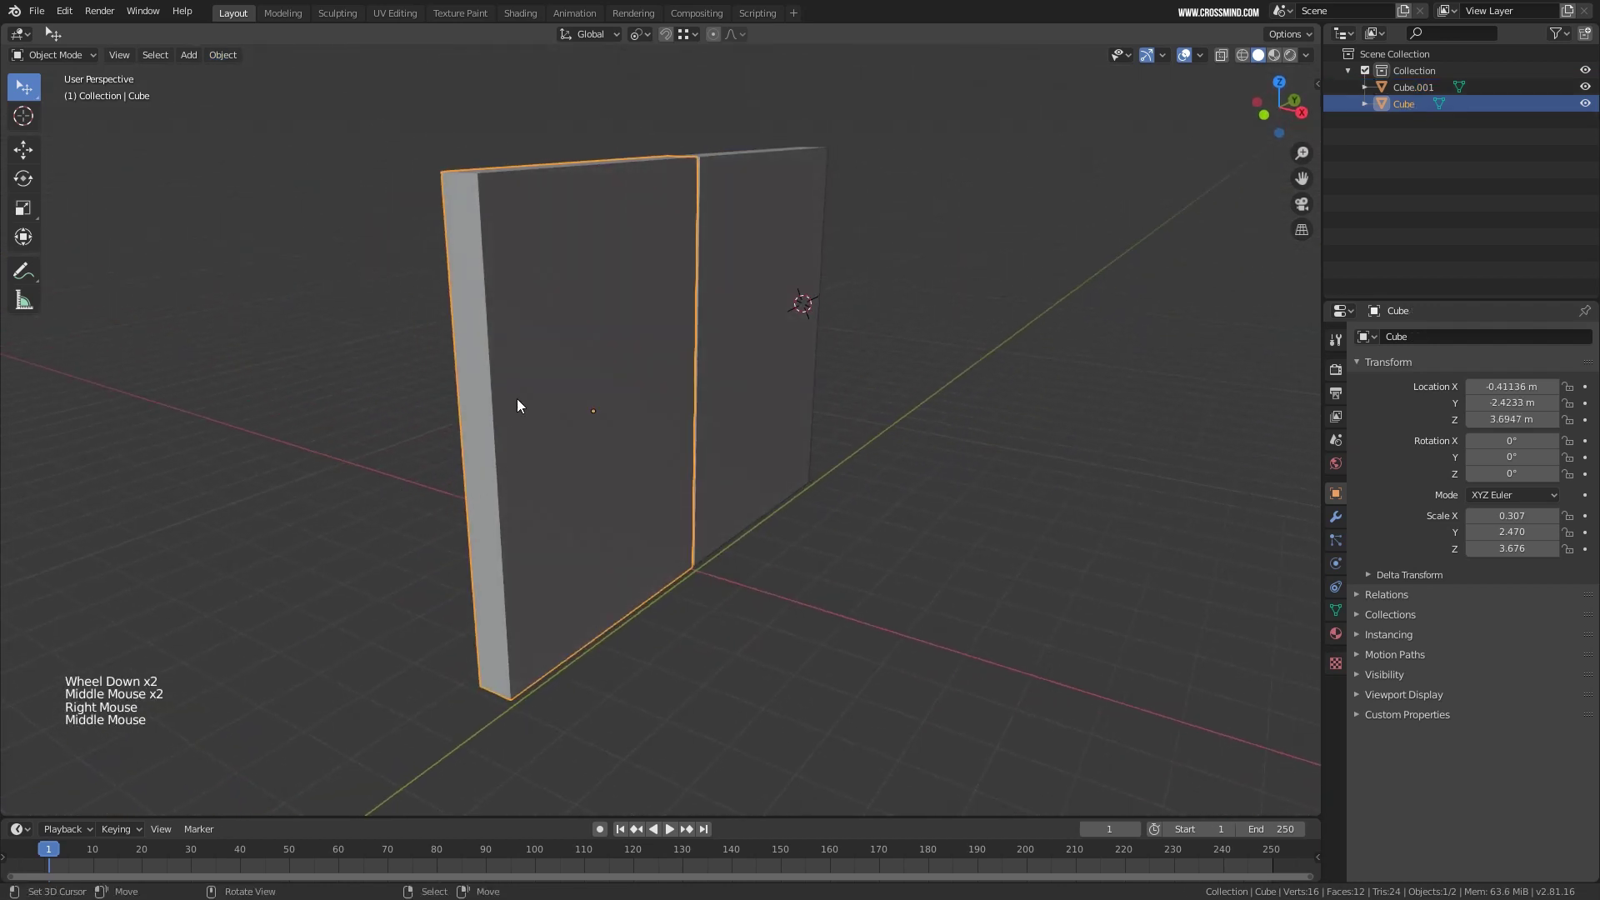
{"action": "left_click", "coordinate": [476, 450]}
{"action": "middle_click_drag", "start_coordinate": [542, 493], "coordinate": [519, 487]}
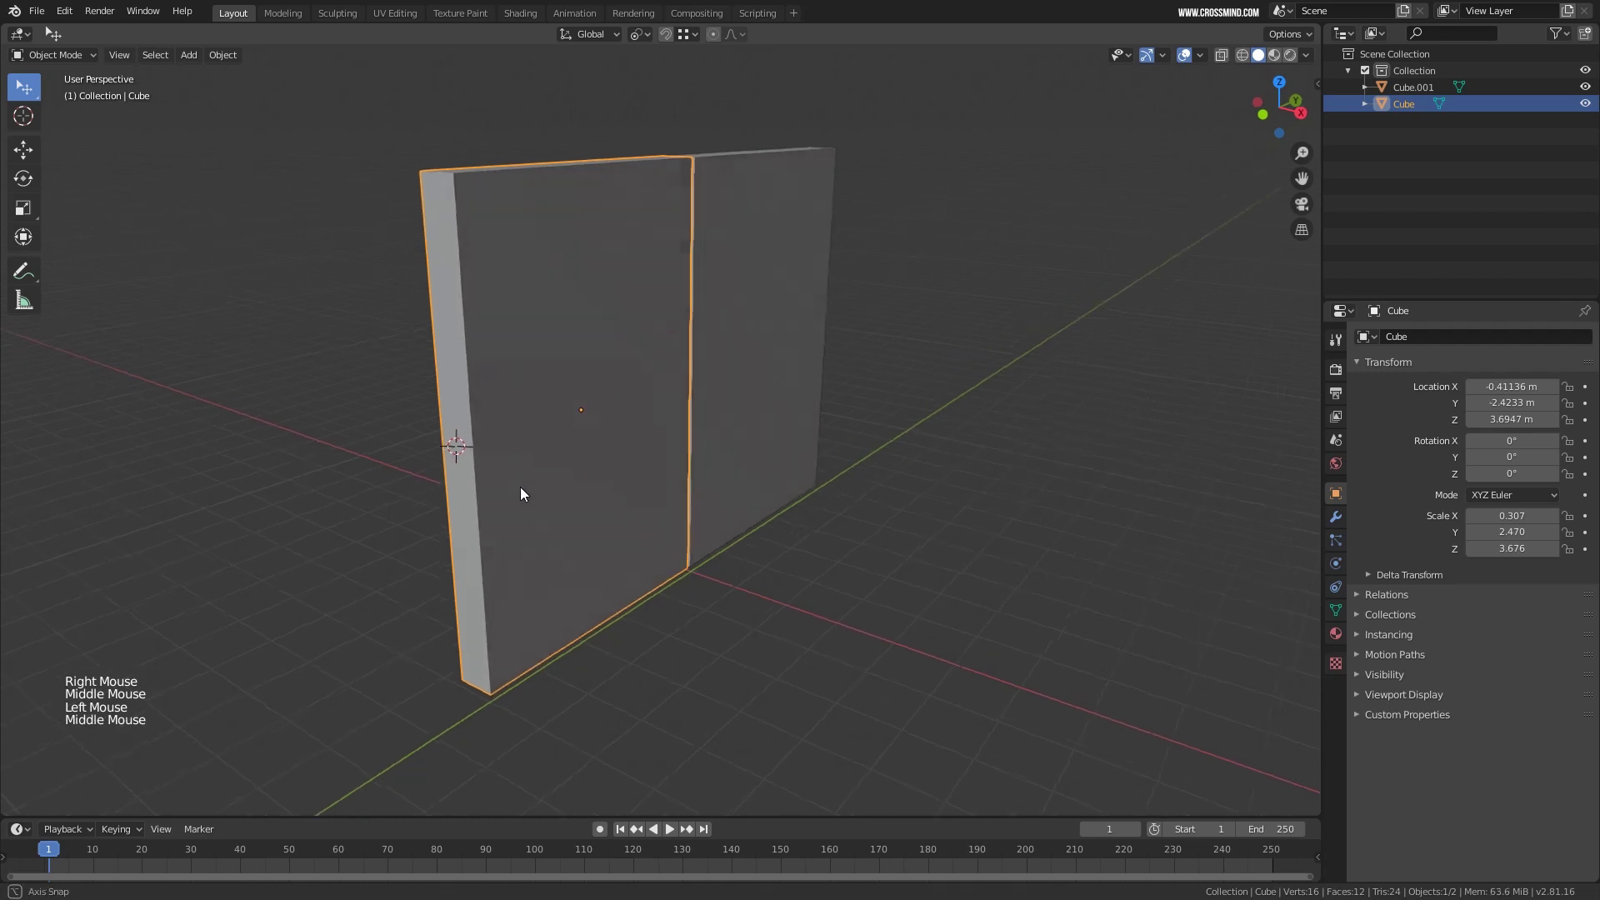
Set the origin of the negative-Y slab to the 3D cursor.
{"action": "left_click", "coordinate": [223, 55]}
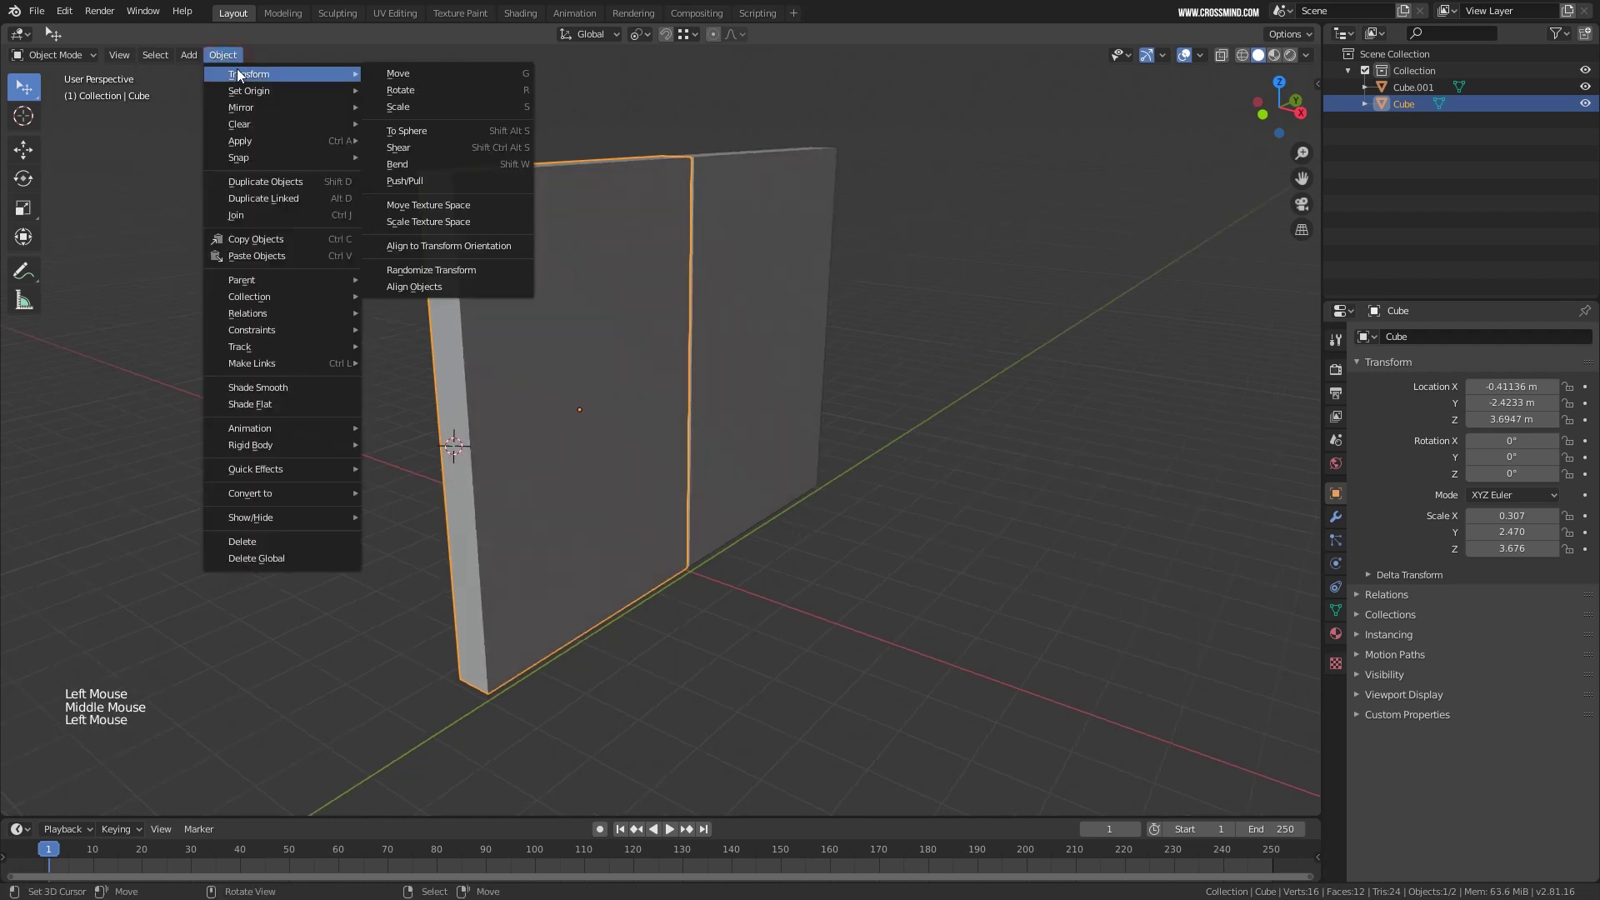
{"action": "mouse_move", "coordinate": [240, 89]}
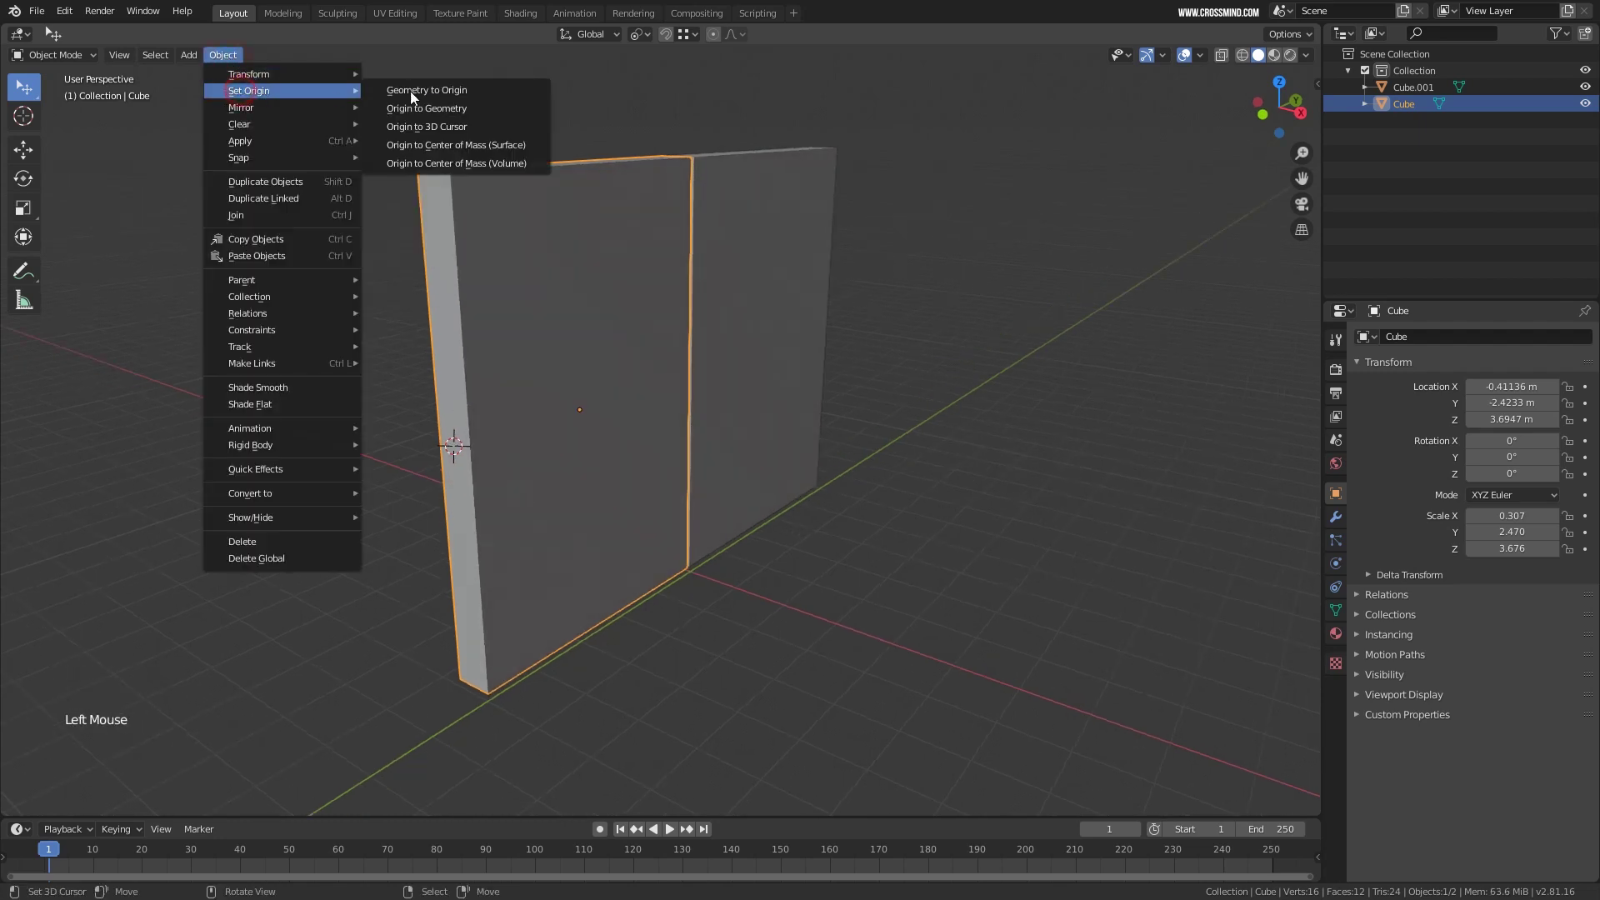
{"action": "left_click", "coordinate": [451, 126]}
Select both slabs and set the transform orientation to Local and the pivot point to Individual Origins.
{"action": "right_click", "coordinate": [671, 404]}
{"action": "middle_click_drag", "start_coordinate": [451, 126], "coordinate": [450, 233]}
{"action": "right_click", "coordinate": [491, 417], "text": "shift"}
{"action": "left_click", "coordinate": [589, 35]}
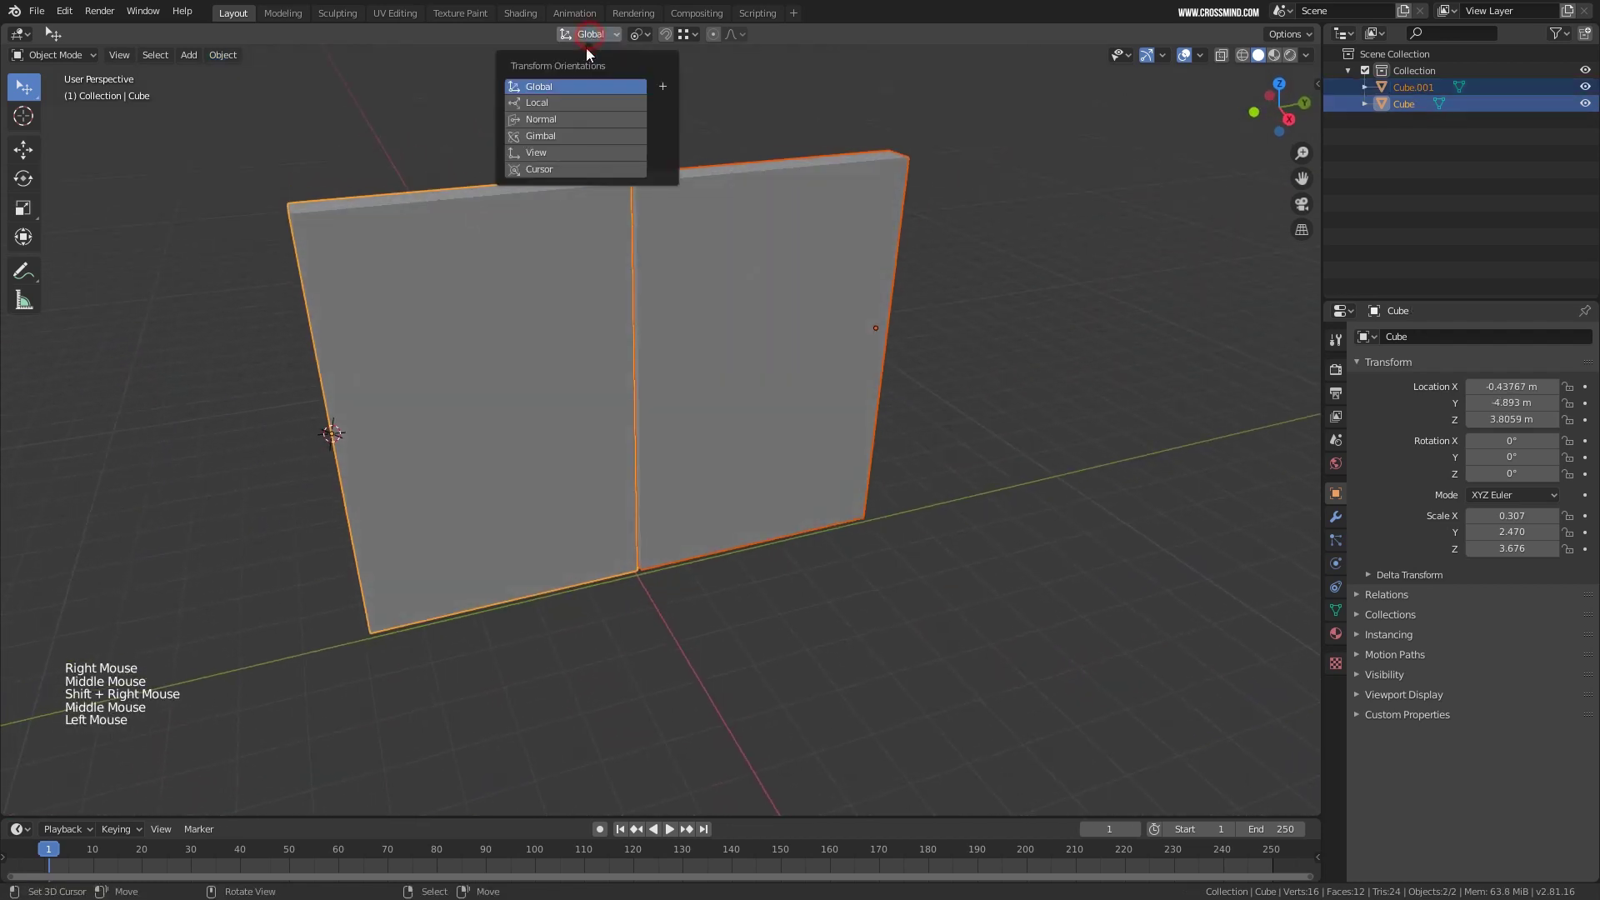
{"action": "left_click", "coordinate": [557, 102]}
{"action": "left_click", "coordinate": [640, 34]}
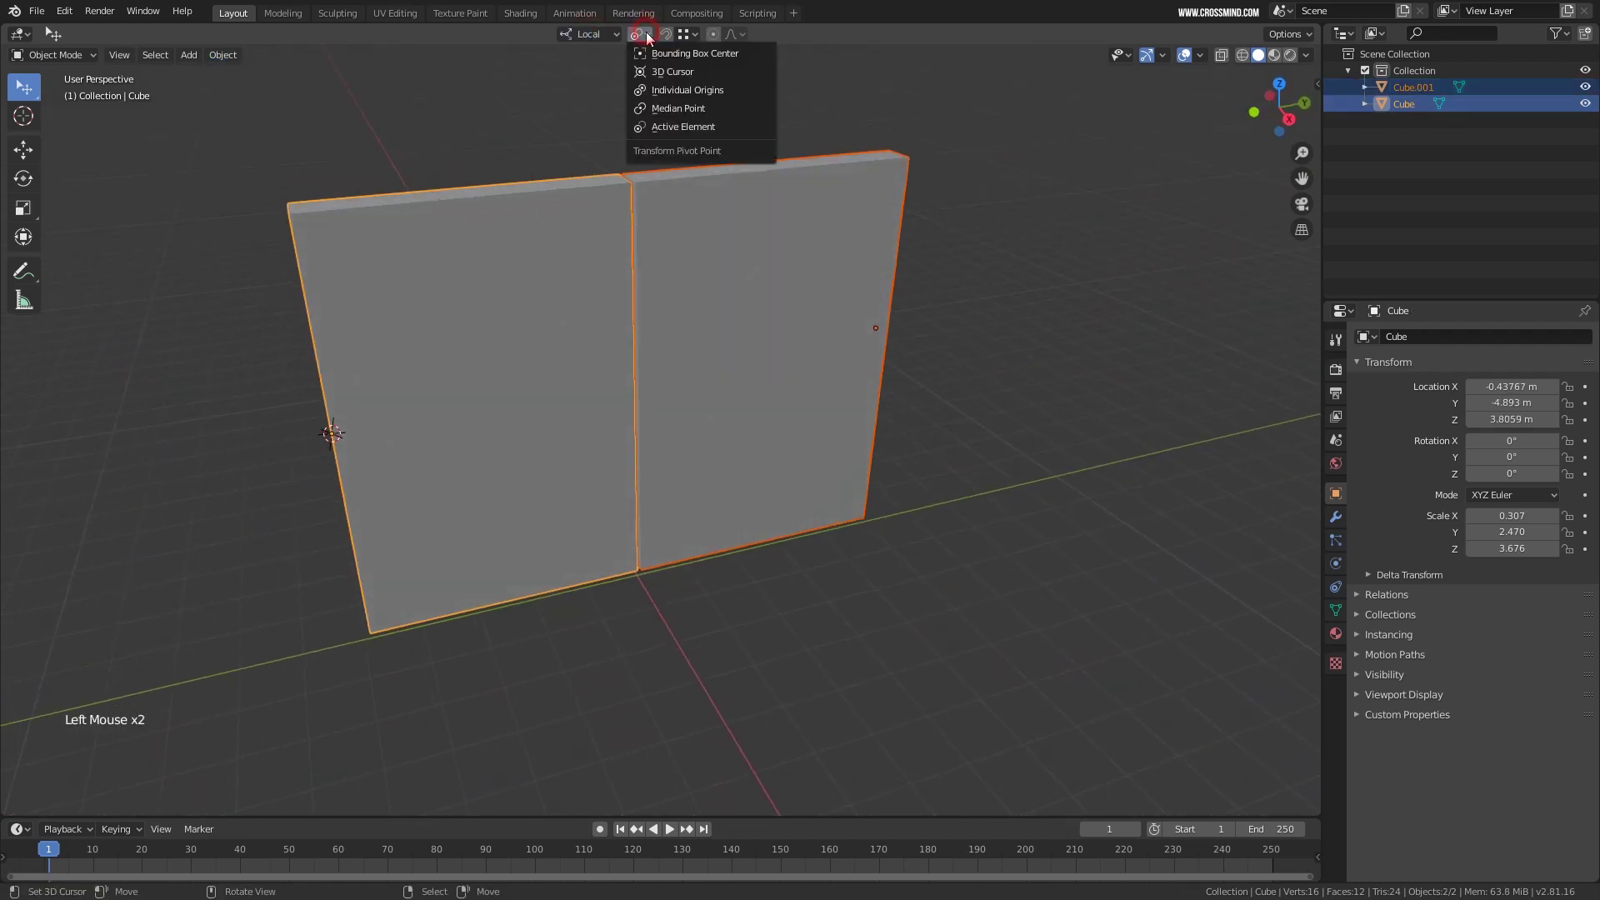
{"action": "left_click", "coordinate": [690, 92]}
Swing the negative-Y slab open around its outer edge, rotating it to about -37.8° on Z.
{"action": "left_click", "coordinate": [27, 181]}
{"action": "mouse_move", "coordinate": [625, 397]}
{"action": "left_mouse_down"}
{"action": "mouse_move", "coordinate": [660, 401]}
{"action": "mouse_move", "coordinate": [623, 382]}
{"action": "mouse_move", "coordinate": [621, 410]}
{"action": "mouse_move", "coordinate": [646, 397]}
{"action": "left_mouse_up"}
{"action": "middle_click", "coordinate": [645, 418]}
{"action": "right_click", "coordinate": [647, 397]}
{"action": "left_click_drag", "start_coordinate": [385, 520], "coordinate": [578, 480]}
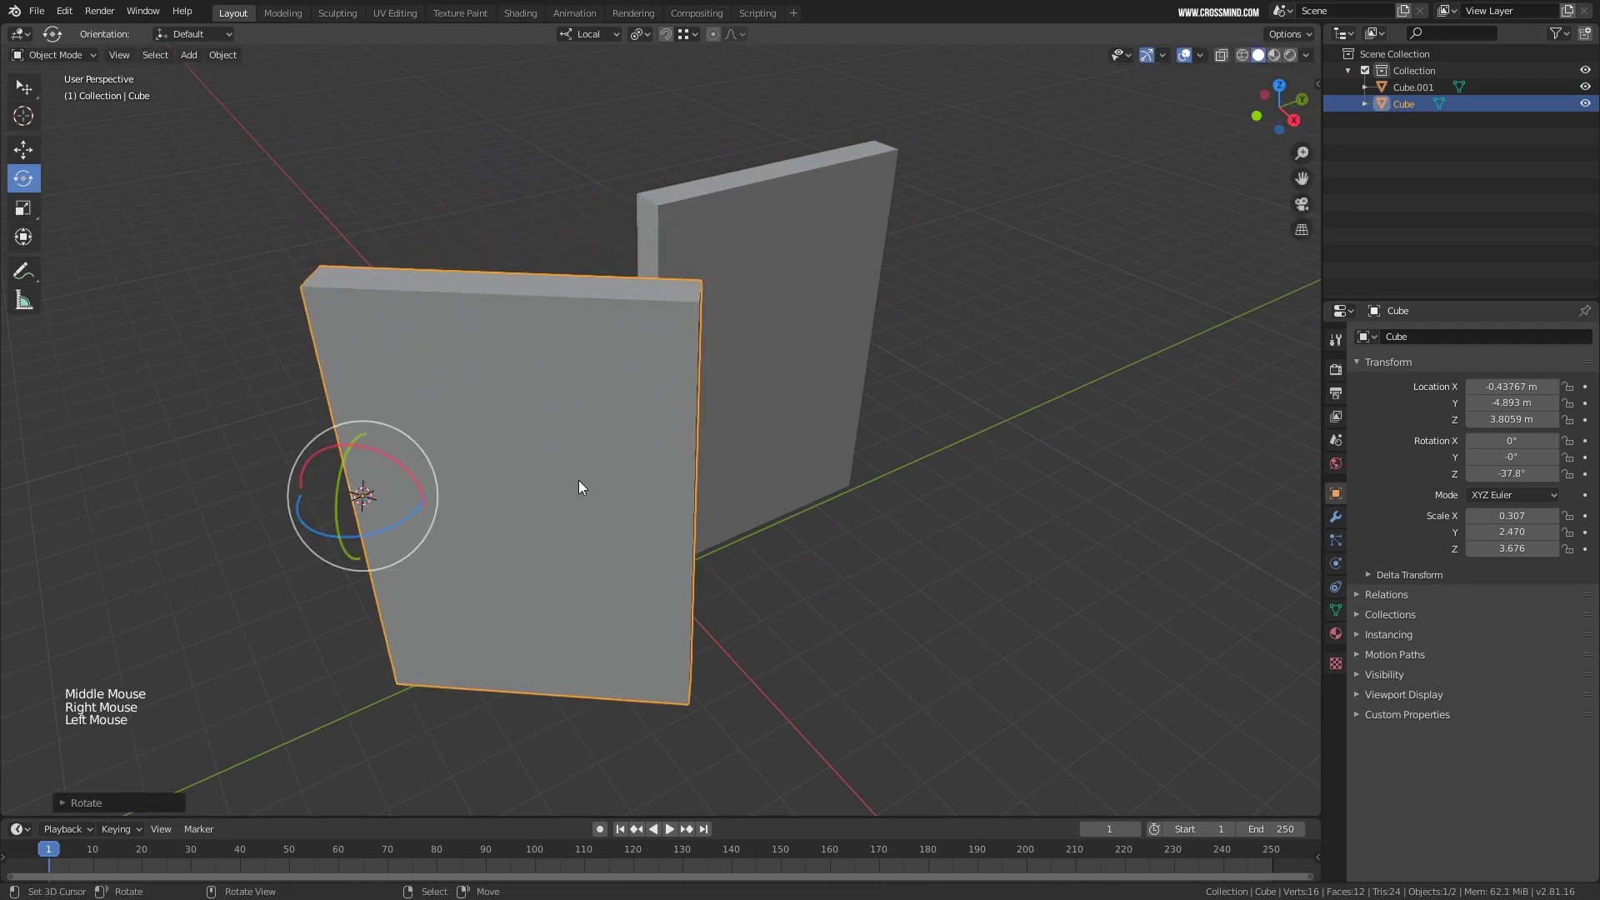
Swing the positive-Y slab open around its outer edge, rotating it to about 55.1° on Z.
{"action": "right_click", "coordinate": [727, 463]}
{"action": "left_click_drag", "start_coordinate": [850, 337], "coordinate": [860, 346]}
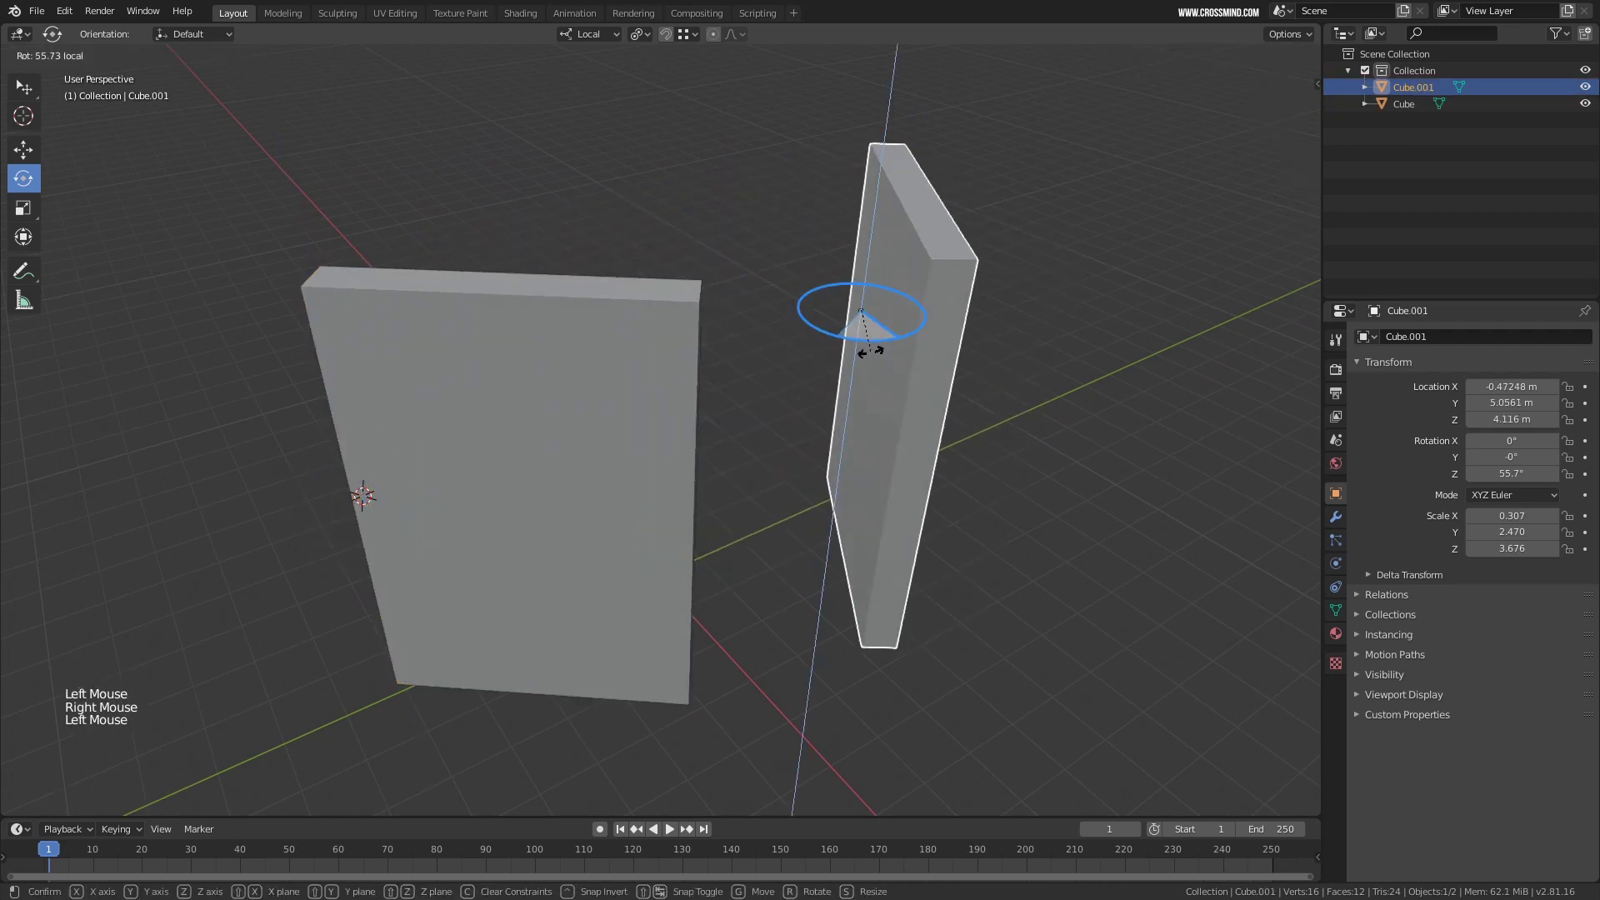
{"action": "middle_click_drag", "start_coordinate": [860, 347], "coordinate": [1006, 330]}
{"action": "middle_click_drag", "start_coordinate": [303, 515], "coordinate": [517, 515]}
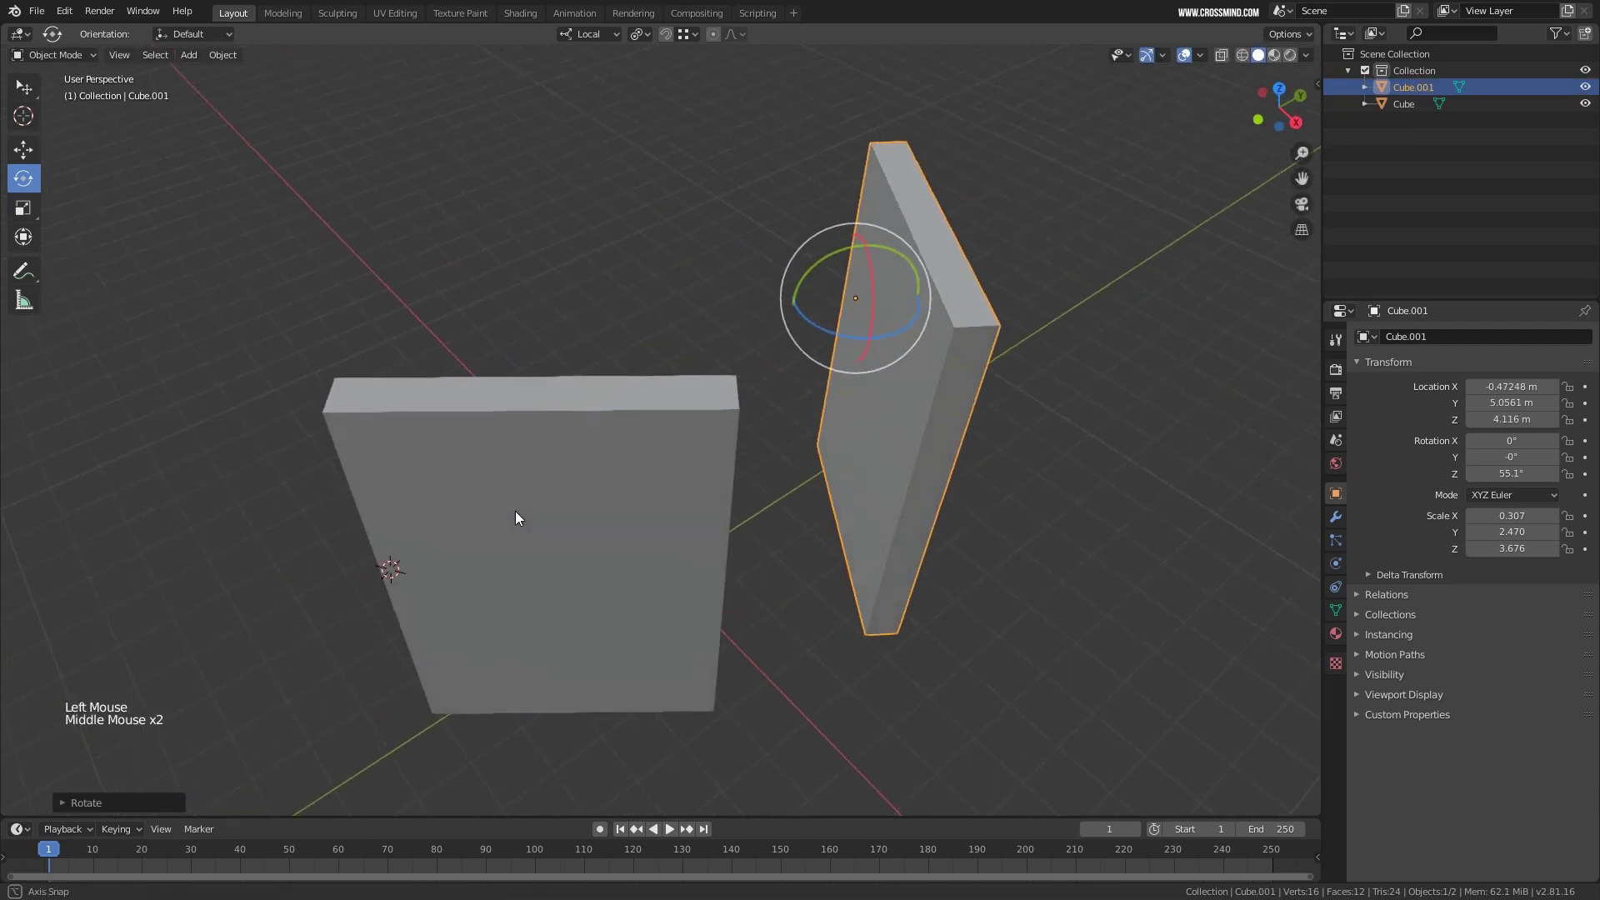
Rotate both slabs back to the closed position one by one, the negative-Y slab to about -1.26° on Z.
{"action": "right_click", "coordinate": [517, 516]}
{"action": "mouse_move", "coordinate": [467, 583]}
{"action": "left_mouse_down"}
{"action": "mouse_move", "coordinate": [440, 563]}
{"action": "mouse_move", "coordinate": [452, 573]}
{"action": "left_mouse_up"}
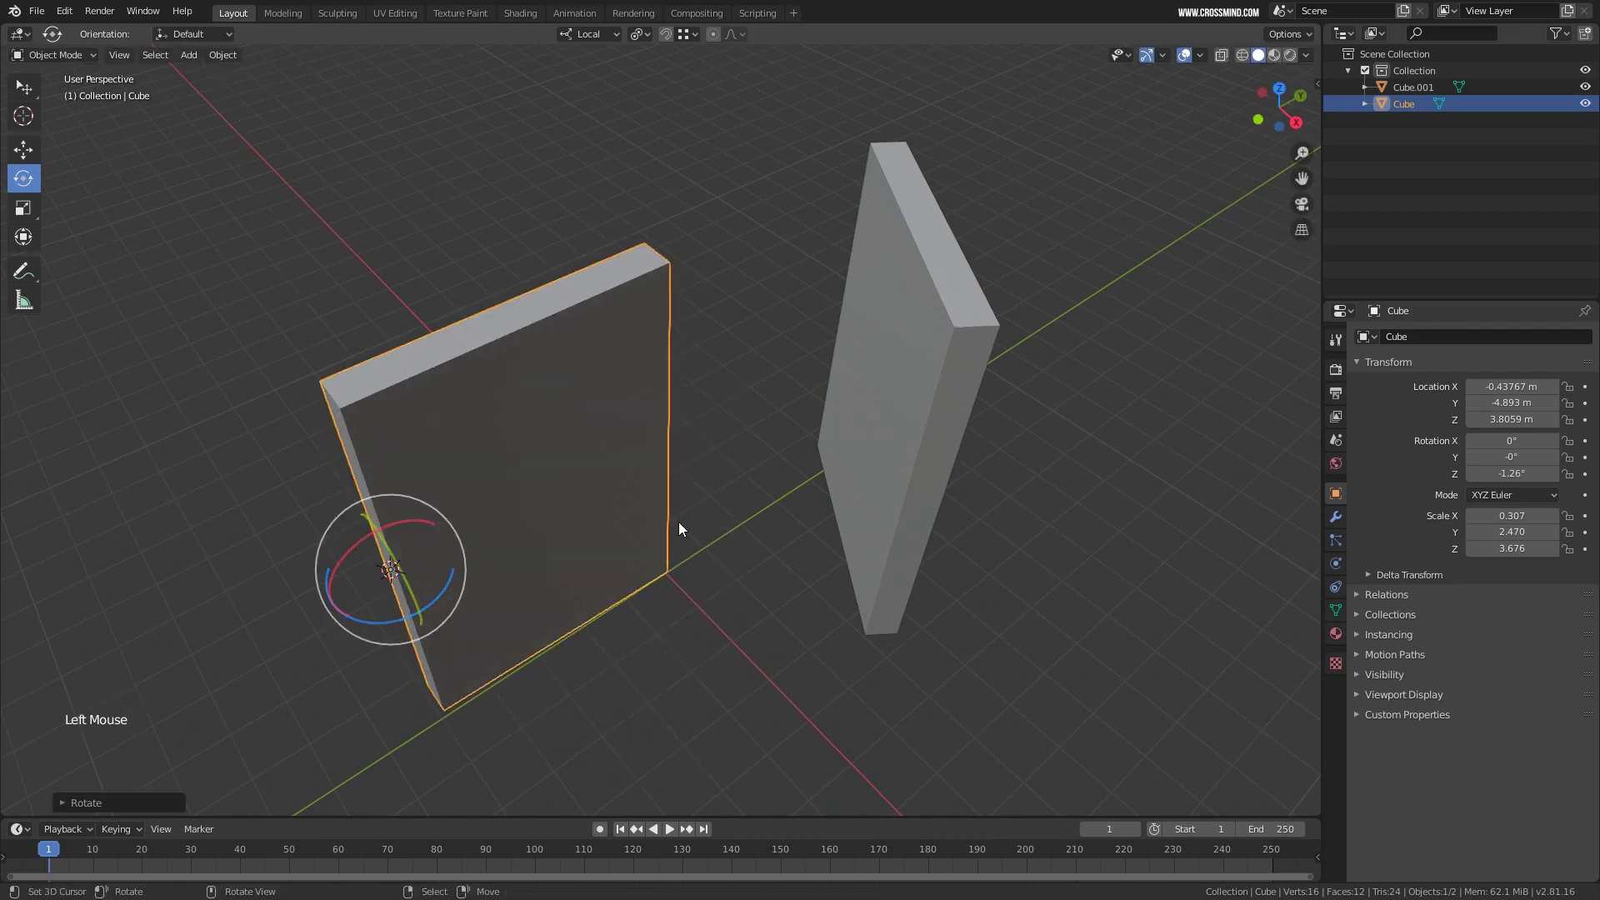
{"action": "right_click", "coordinate": [838, 321]}
{"action": "left_click_drag", "start_coordinate": [837, 322], "coordinate": [658, 394]}
Box-select both slabs and rotate them together around their individual origins, returning them to nearly closed.
{"action": "middle_click_drag", "start_coordinate": [658, 394], "coordinate": [774, 357]}
{"action": "middle_click_drag", "start_coordinate": [662, 399], "coordinate": [725, 432]}
{"action": "right_click", "coordinate": [609, 383]}
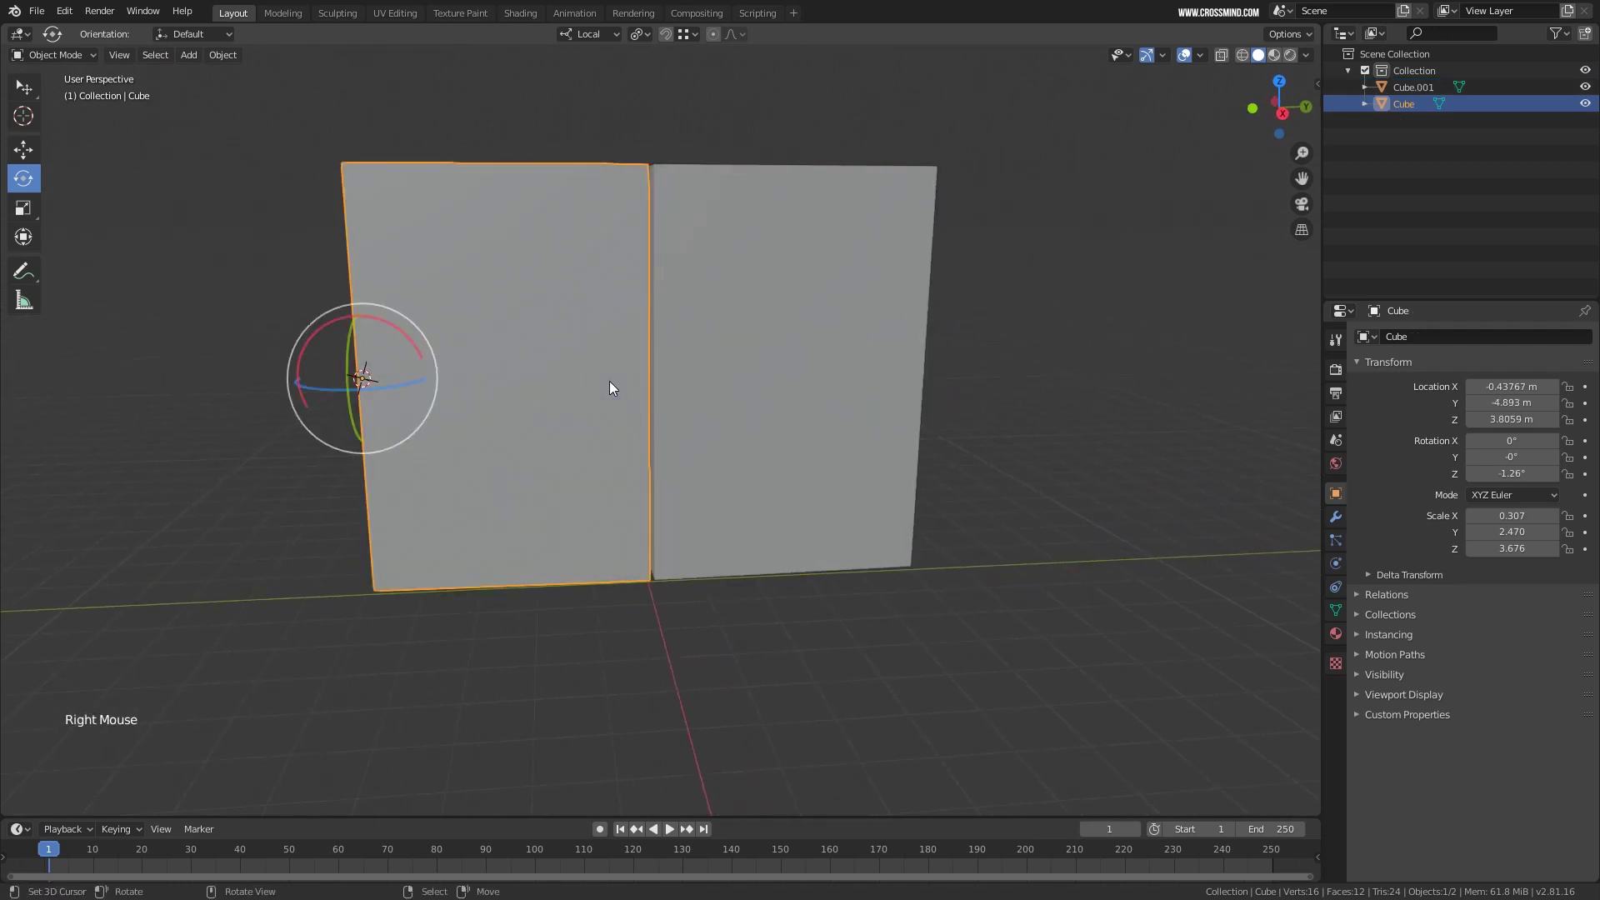
{"action": "middle_click_drag", "start_coordinate": [721, 264], "coordinate": [733, 439], "text": "shift"}
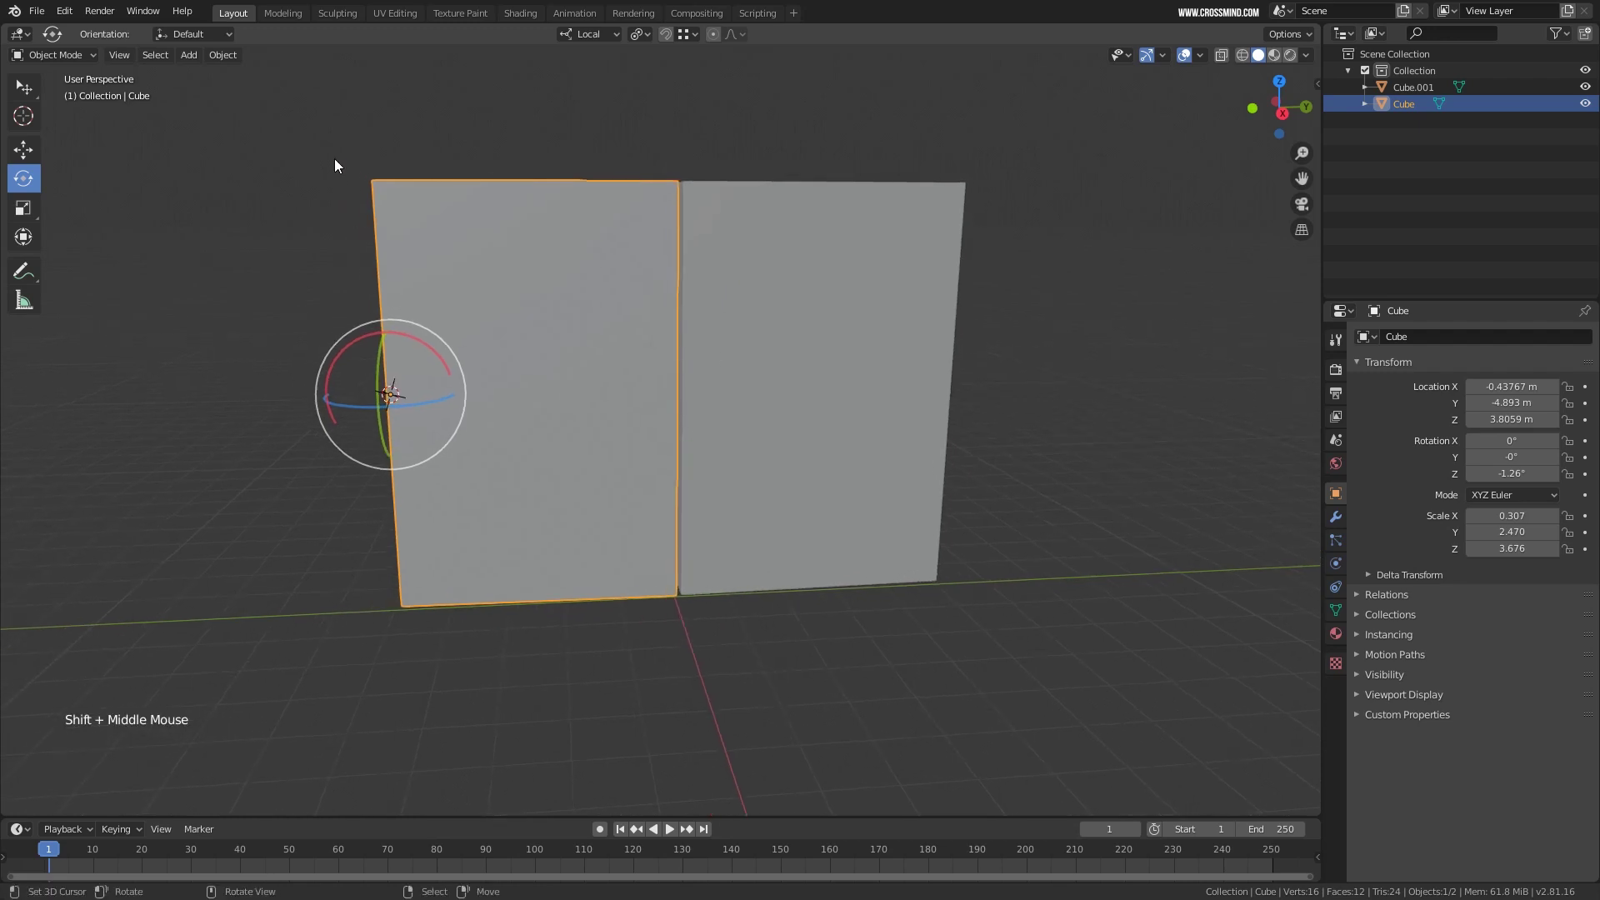
{"action": "key", "text": "b"}
{"action": "left_click_drag", "start_coordinate": [275, 136], "coordinate": [964, 592]}
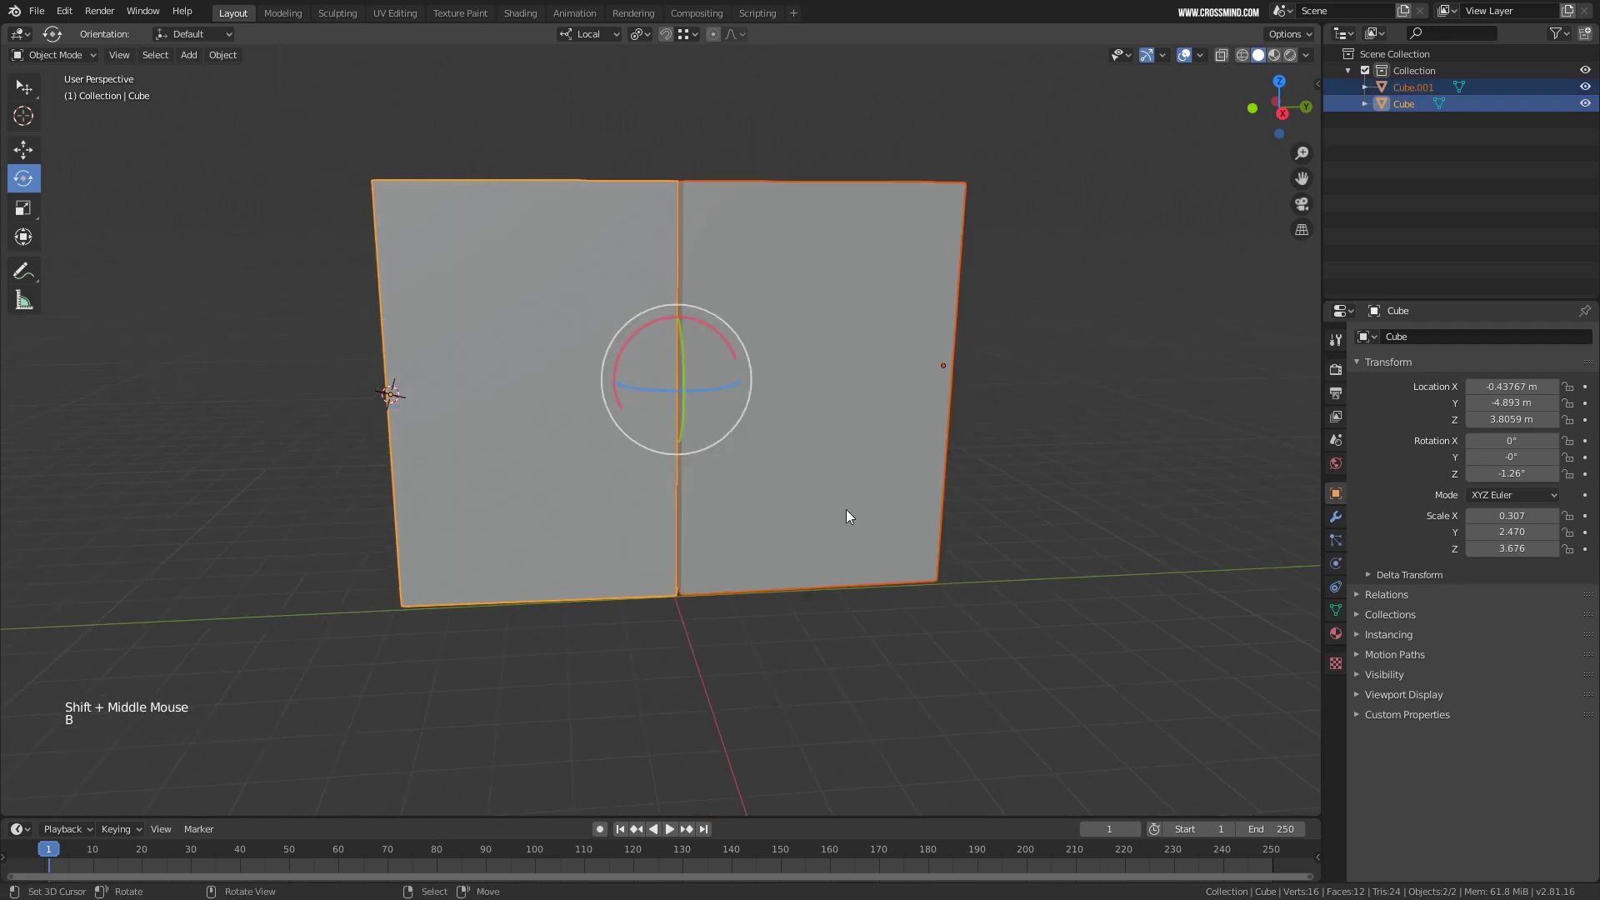
{"action": "middle_click_drag", "start_coordinate": [846, 509], "coordinate": [736, 556]}
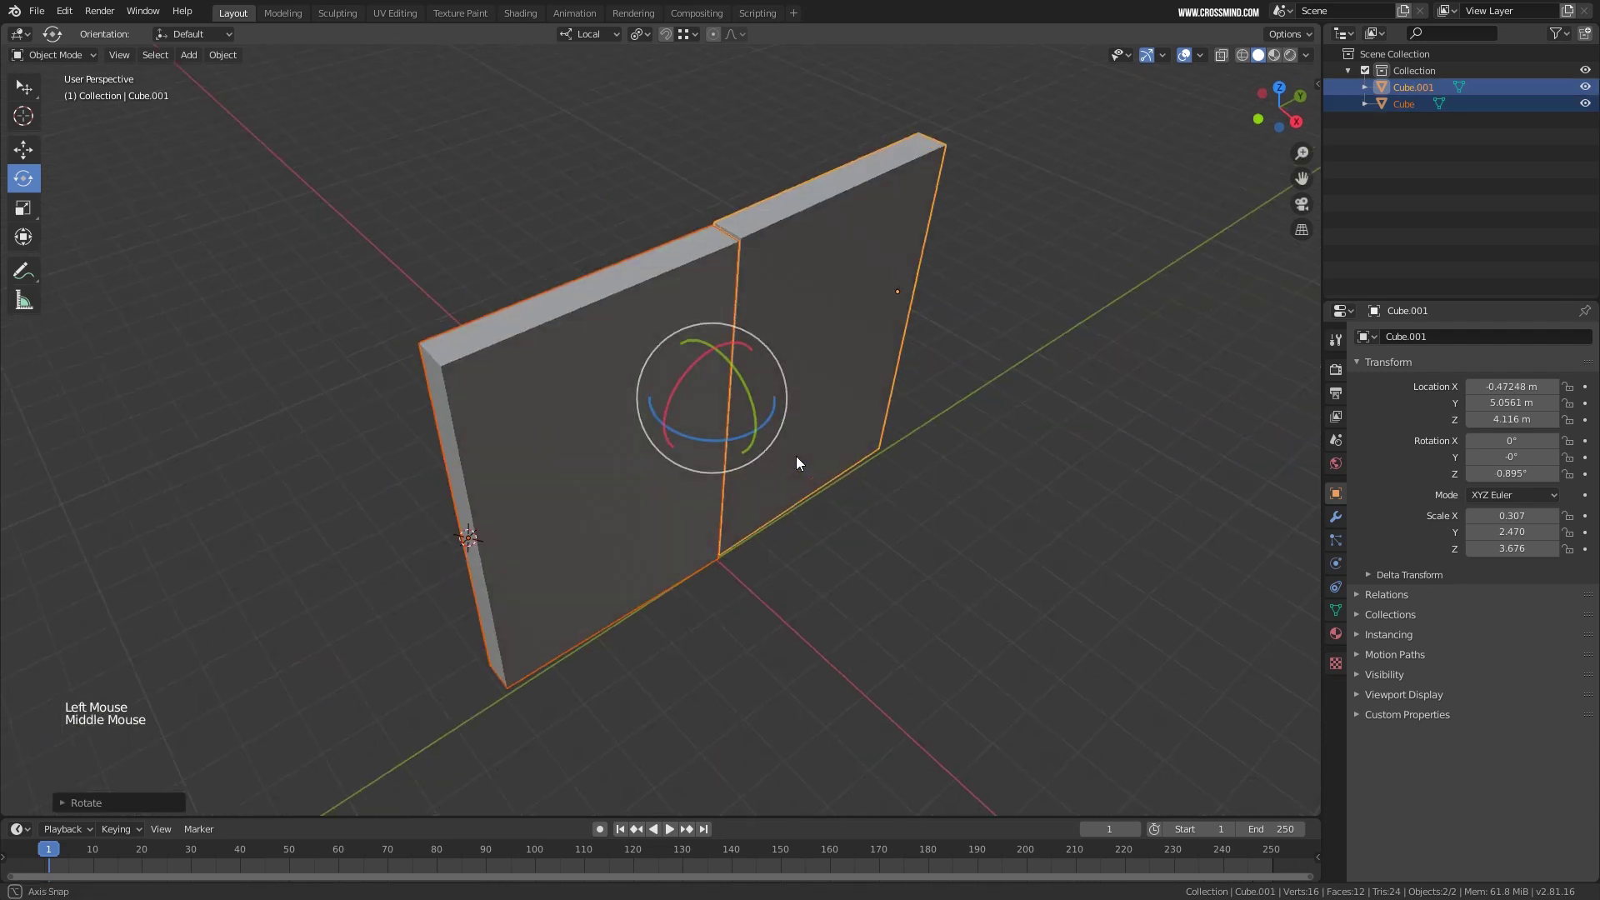
{"action": "middle_click_drag", "start_coordinate": [797, 456], "coordinate": [759, 420]}
Set the negative-Y slab's origin to its Center of Mass (Volume).
{"action": "right_click", "coordinate": [515, 321]}
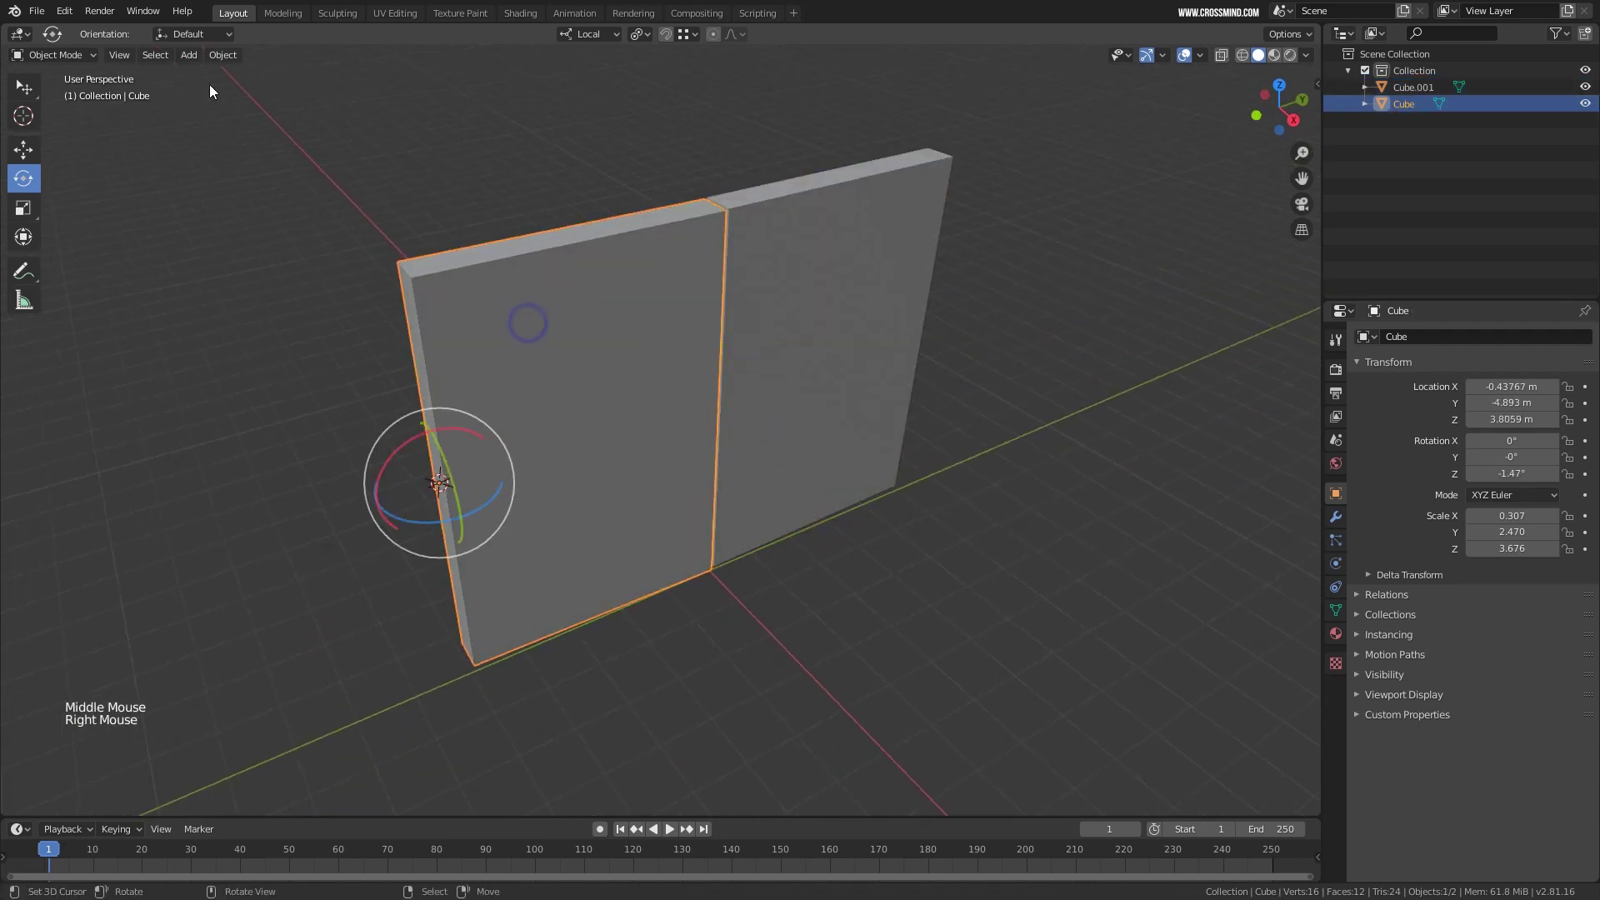
{"action": "left_click", "coordinate": [222, 54]}
{"action": "mouse_move", "coordinate": [271, 91]}
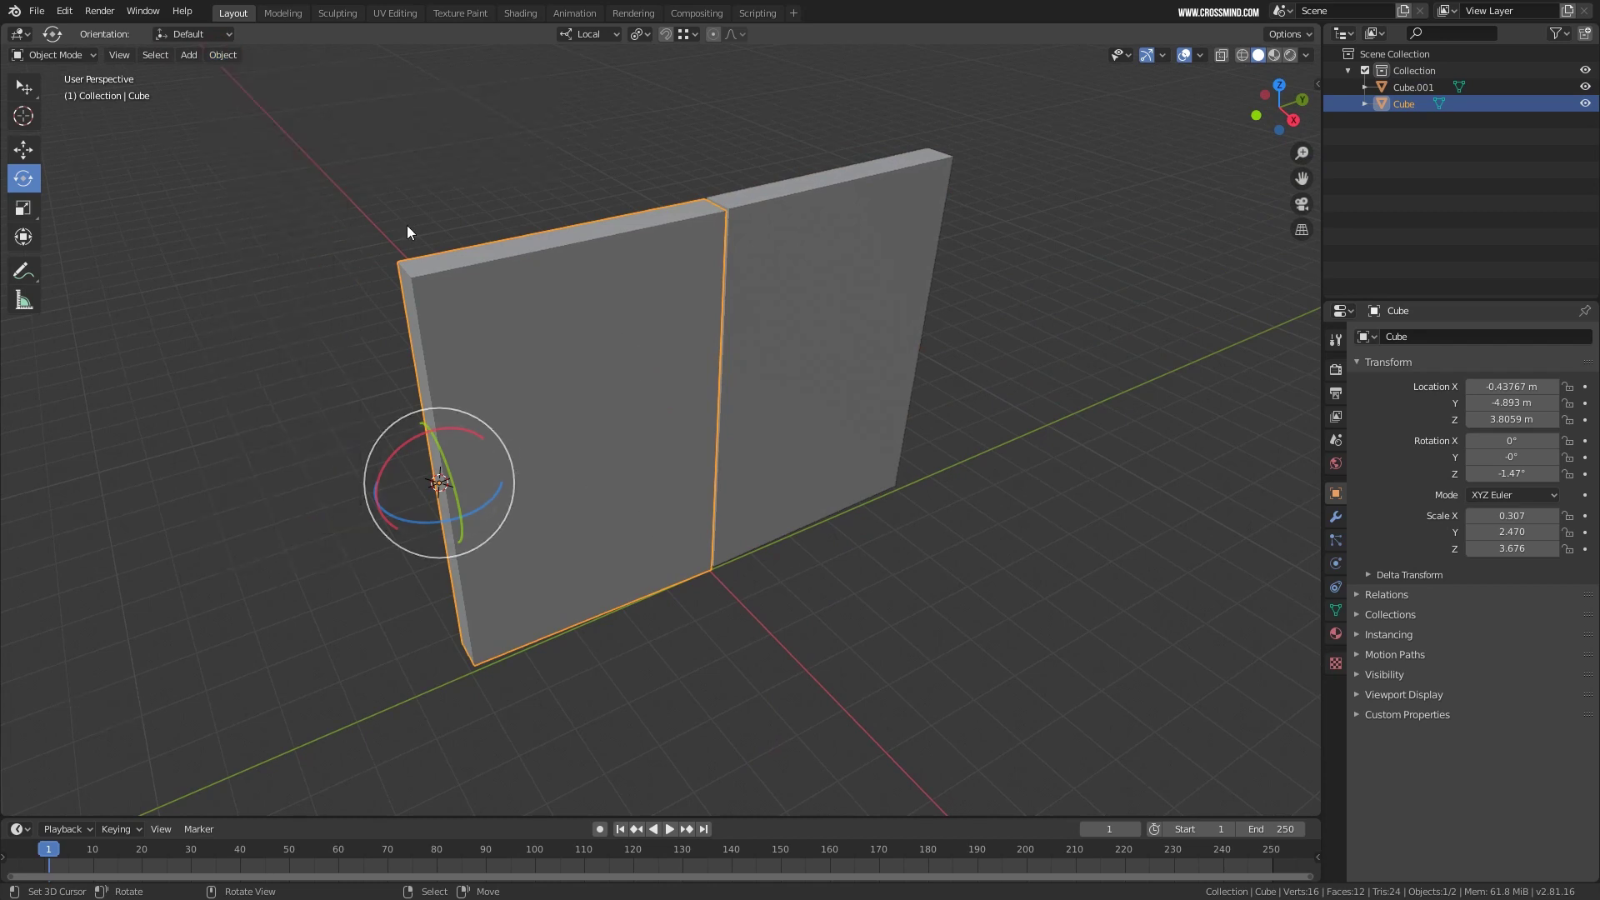
{"action": "left_click", "coordinate": [222, 54]}
{"action": "mouse_move", "coordinate": [287, 92]}
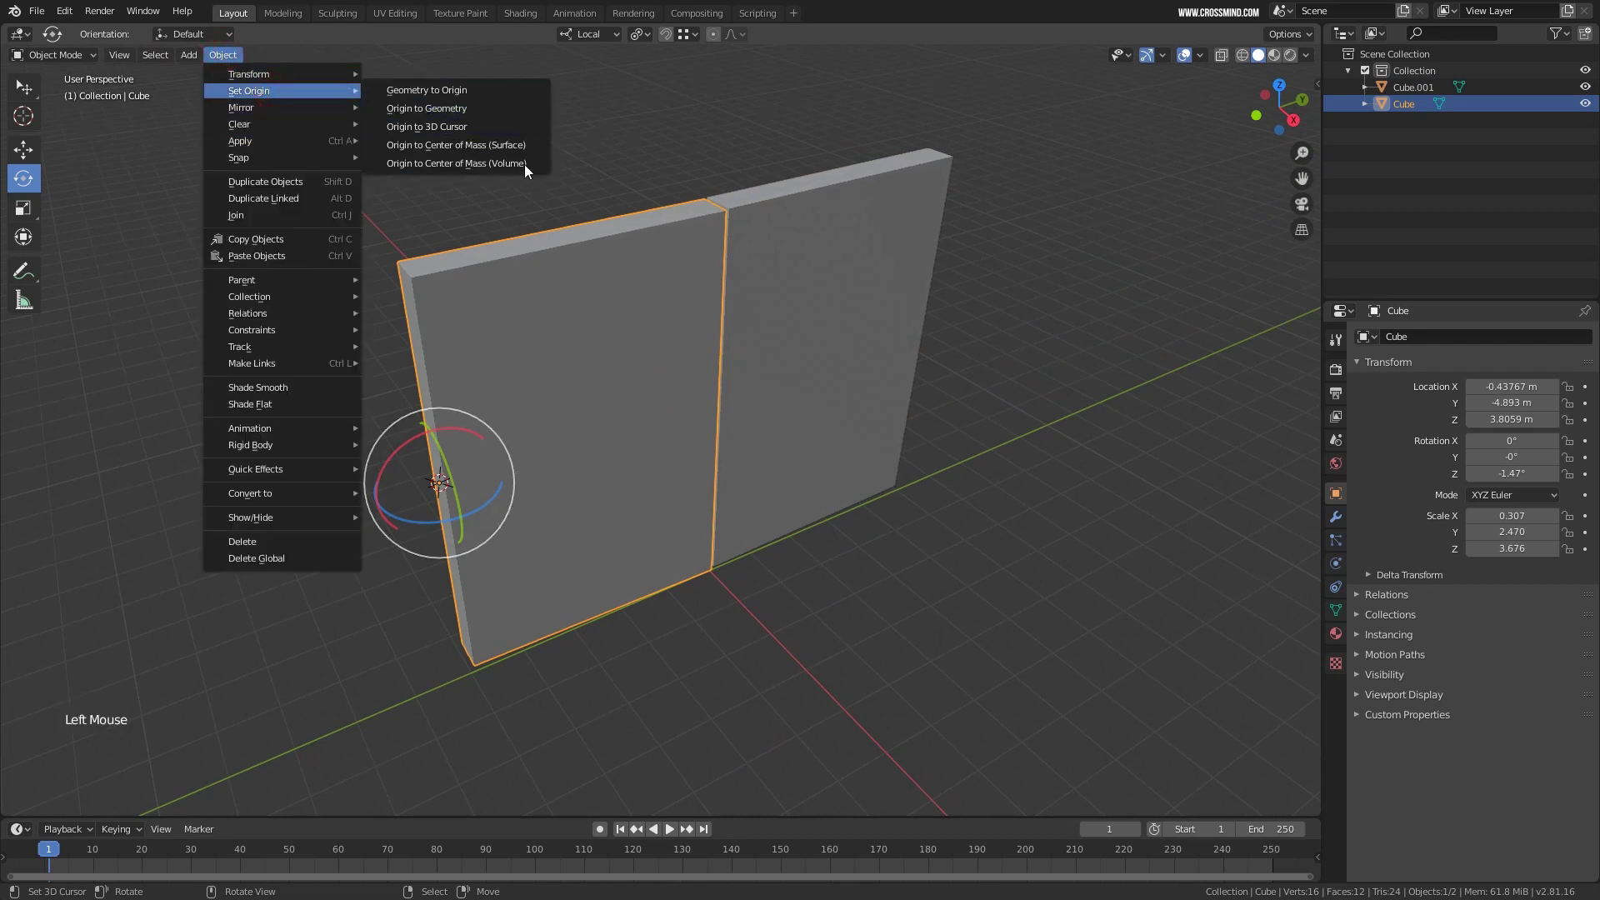
{"action": "left_click", "coordinate": [489, 163]}
Set the positive-Y slab's origin to its Center of Mass (Volume).
{"action": "right_click", "coordinate": [696, 282]}
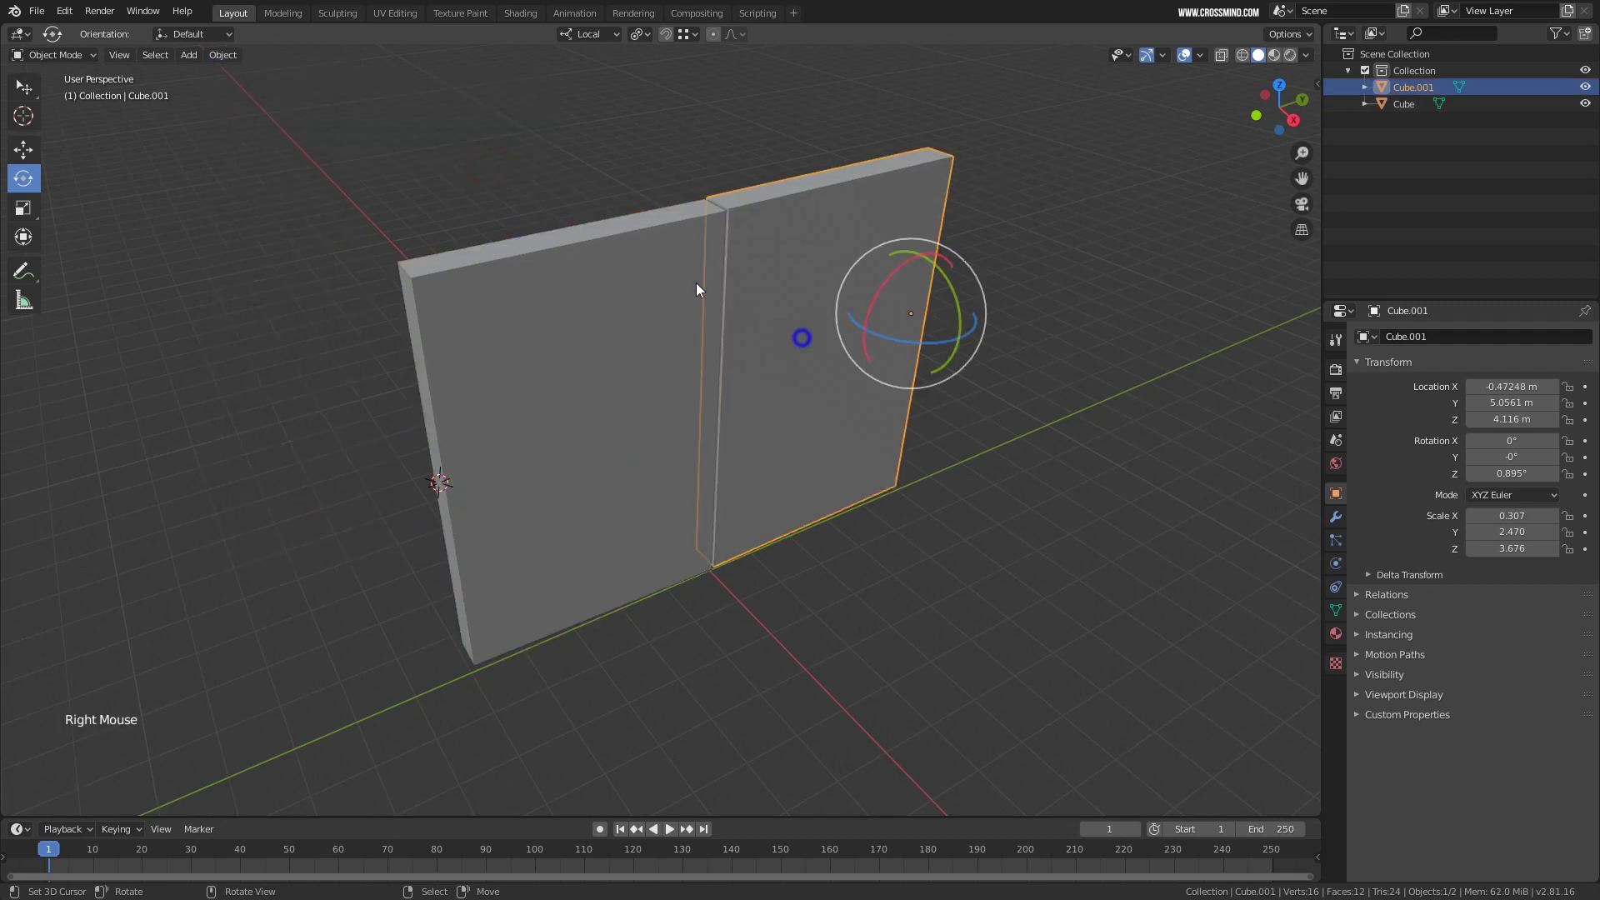
{"action": "left_click", "coordinate": [214, 55]}
{"action": "mouse_move", "coordinate": [268, 91]}
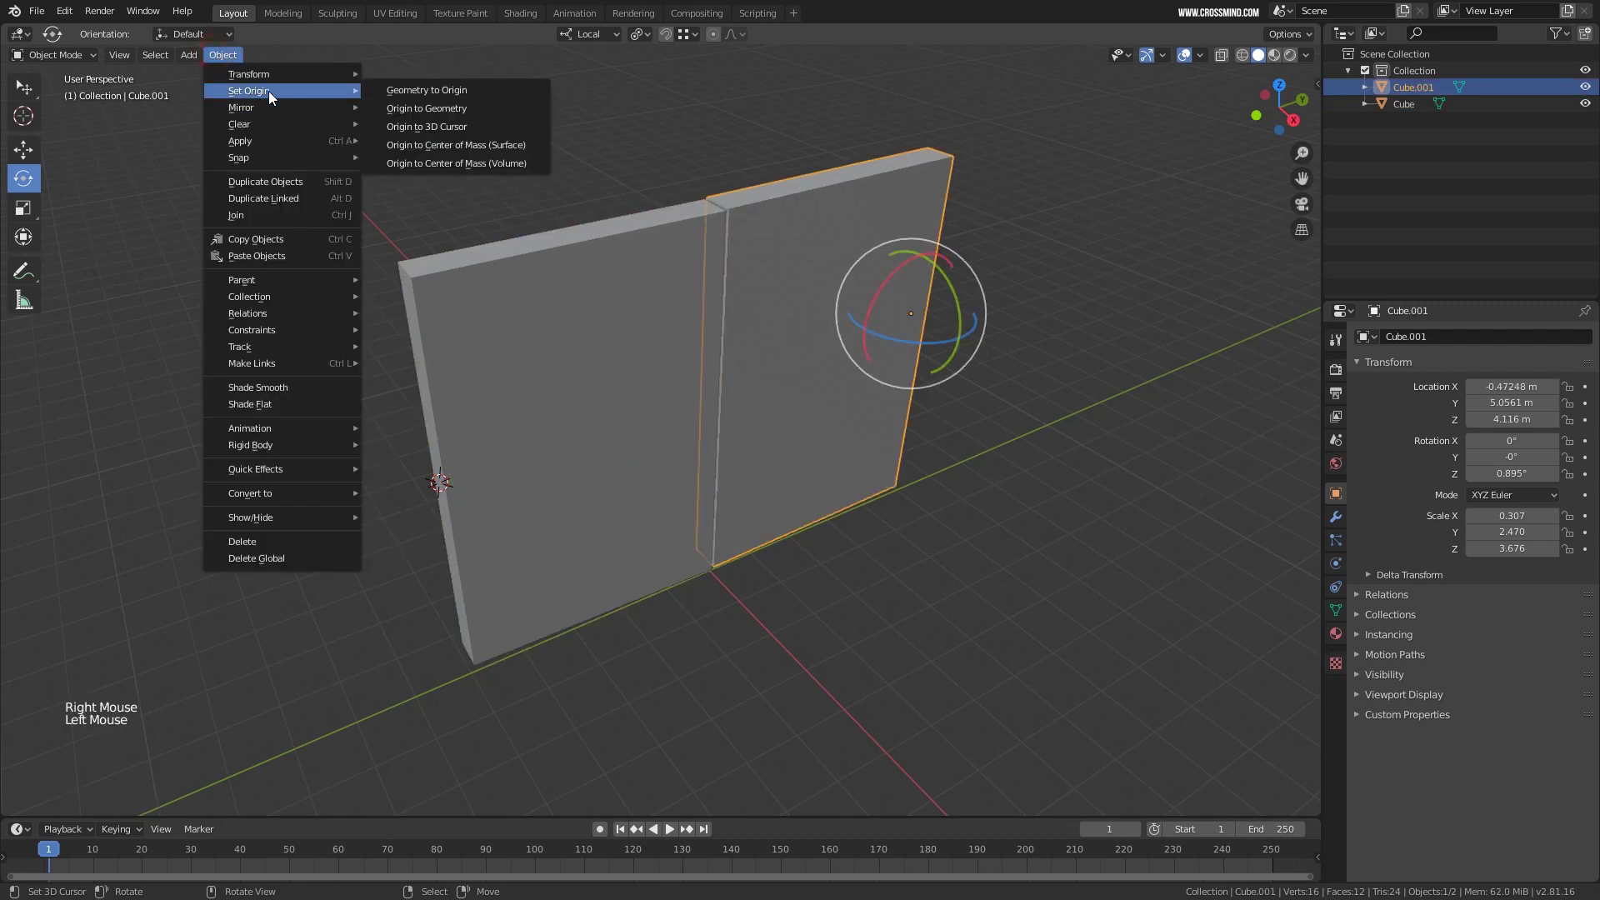
{"action": "left_click", "coordinate": [507, 164]}
In Edit Mode, select the positive-Y slab's upper outer vertex on its positive-X face and snap the 3D cursor to it.
{"action": "middle_click_drag", "start_coordinate": [720, 339], "coordinate": [857, 432]}
{"action": "scroll", "coordinate": [822, 461], "scroll_direction": "up", "scroll_amount": 2}
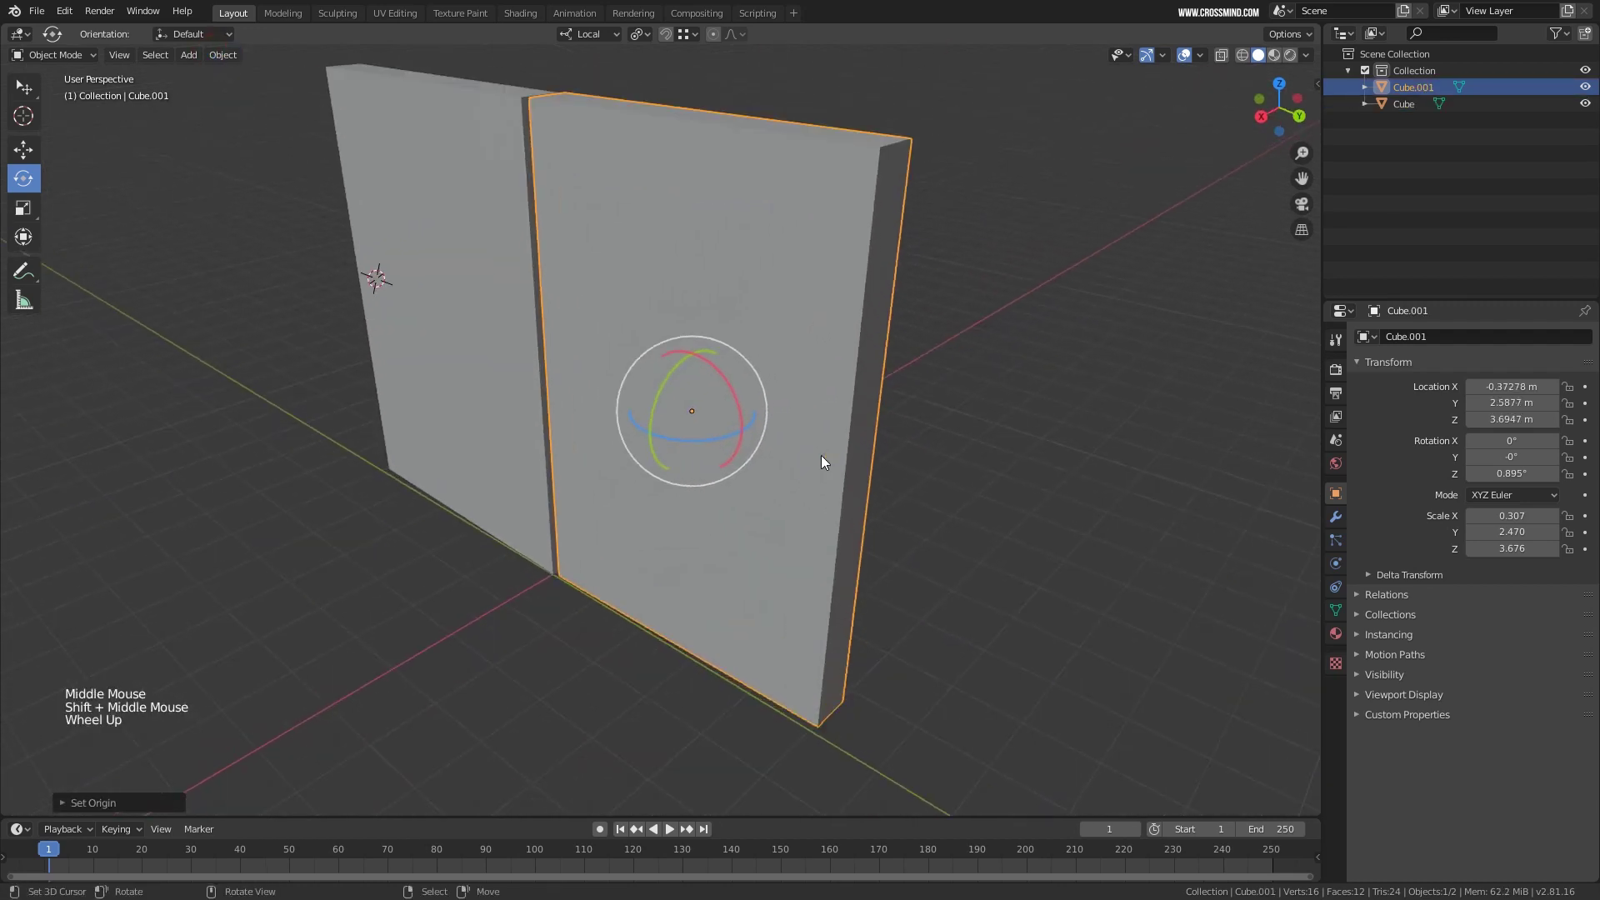
{"action": "middle_click_drag", "start_coordinate": [779, 398], "coordinate": [796, 405]}
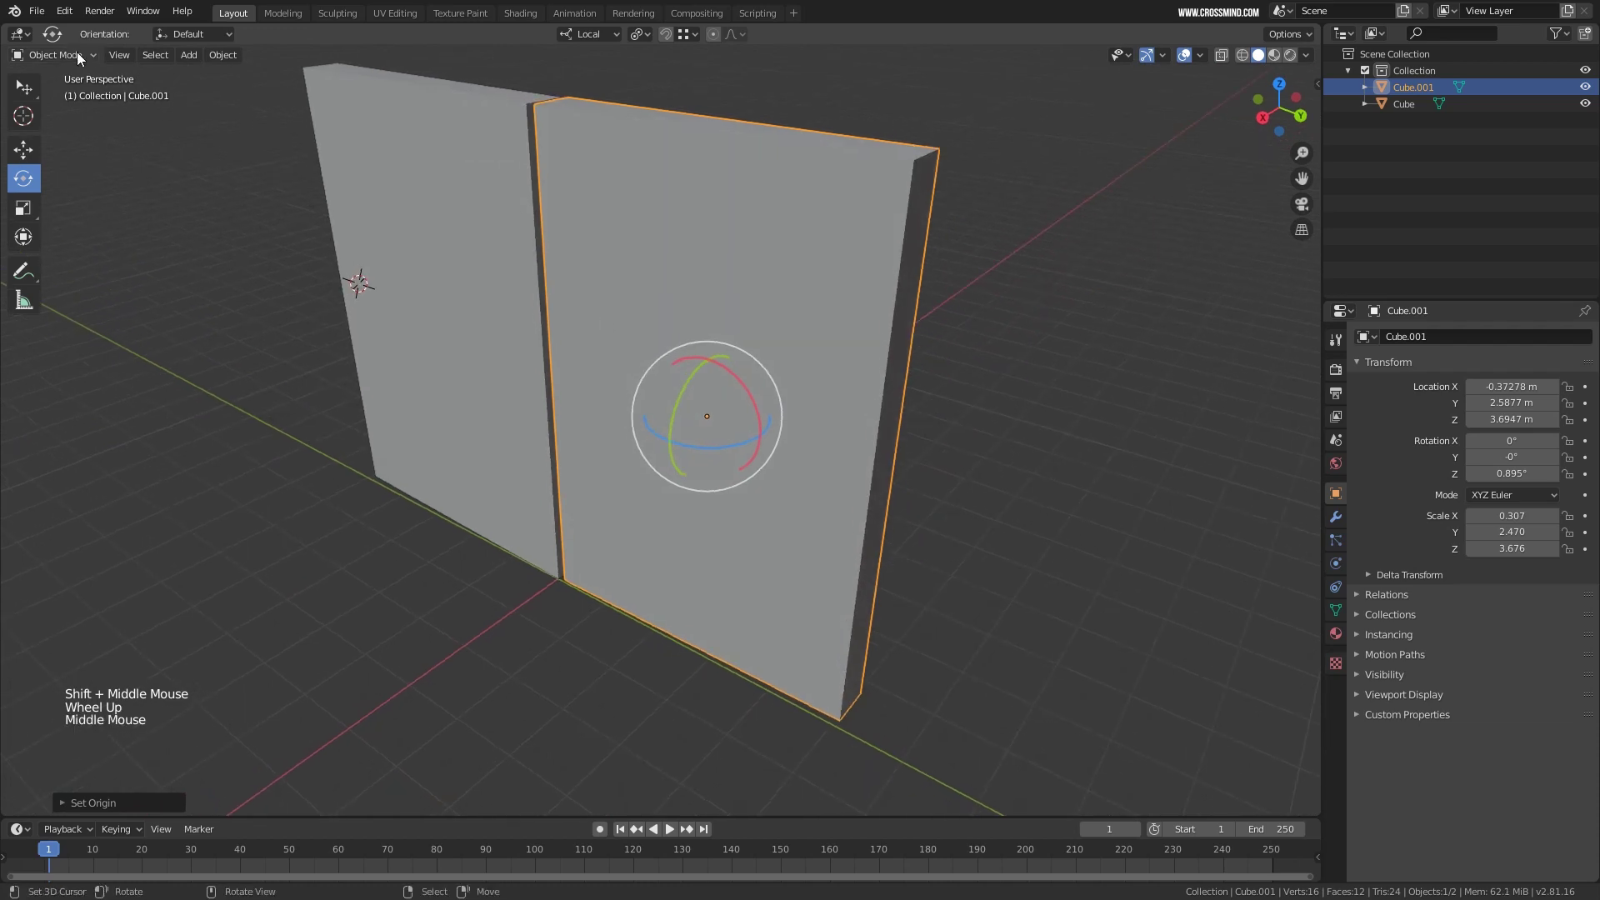
{"action": "left_click", "coordinate": [51, 55]}
{"action": "left_click", "coordinate": [52, 92]}
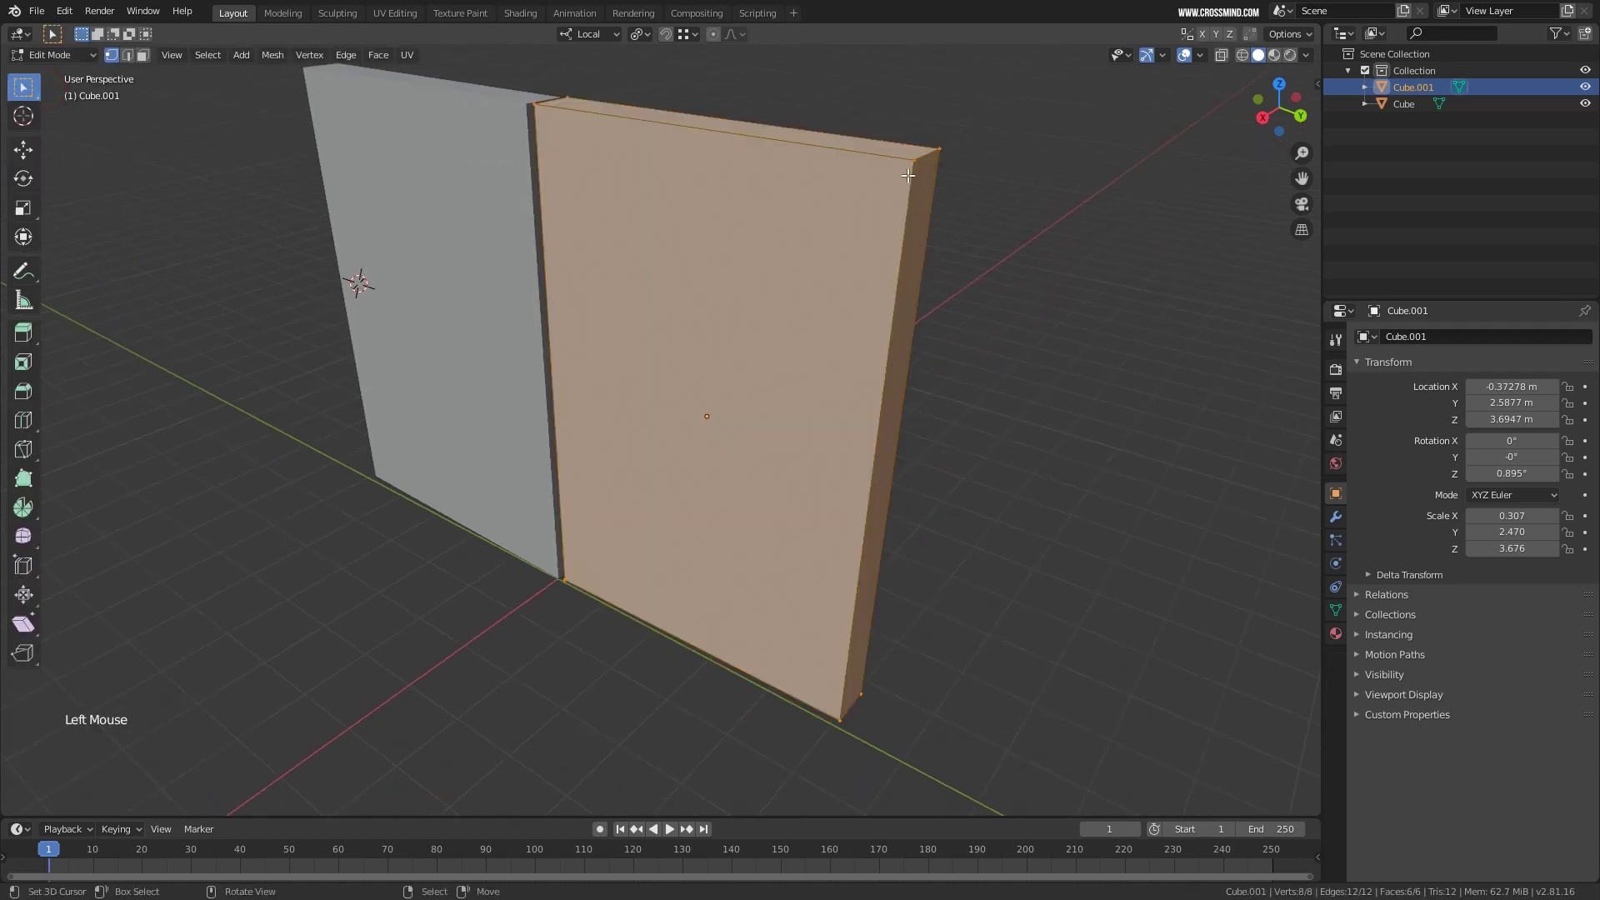
{"action": "right_click", "coordinate": [913, 159]}
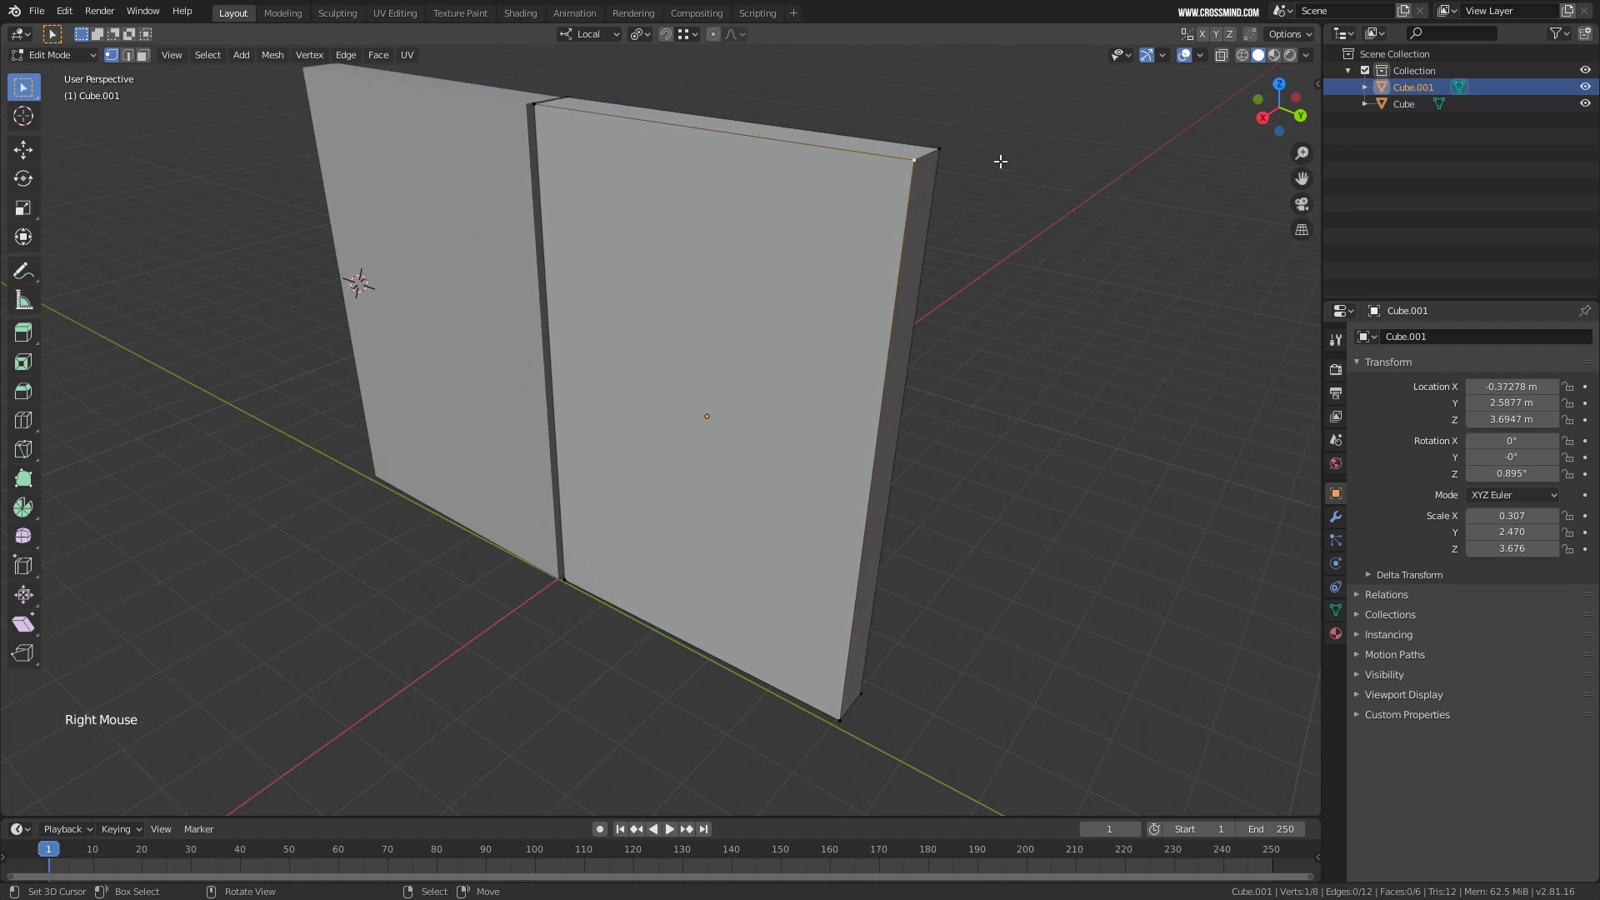
{"action": "middle_click_drag", "start_coordinate": [658, 208], "coordinate": [696, 270], "text": "shift"}
{"action": "key", "text": "shift+s"}
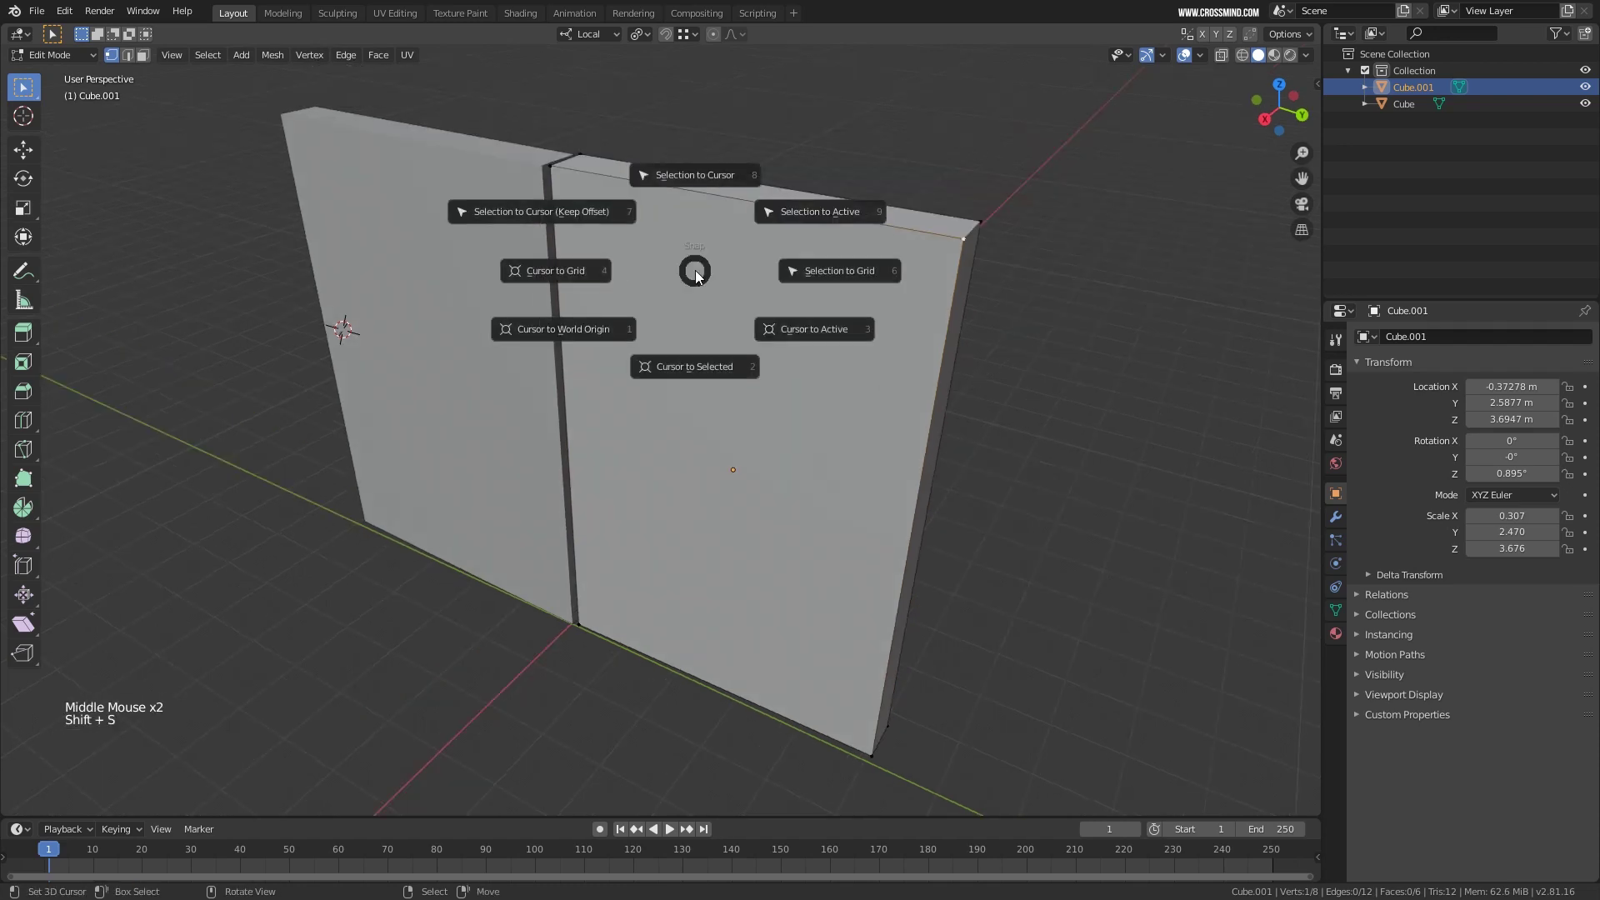
{"action": "left_click", "coordinate": [708, 370]}
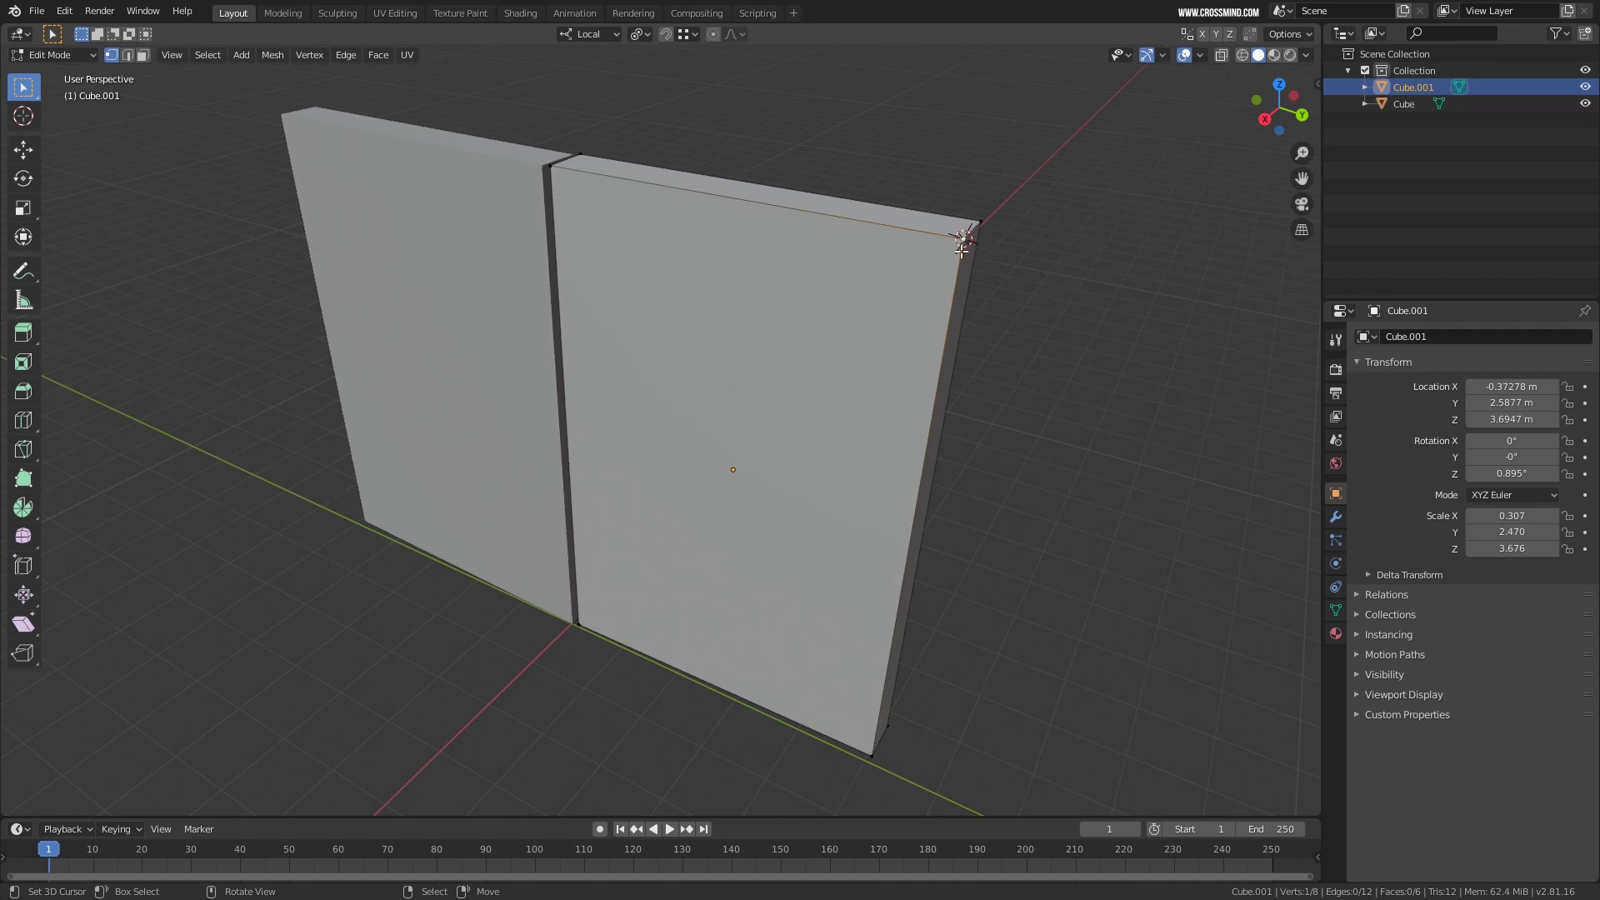
Return to Object Mode and set the positive-Y slab's origin to the 3D cursor.
{"action": "scroll", "coordinate": [964, 257], "scroll_direction": "up", "scroll_amount": 1}
{"action": "middle_click_drag", "start_coordinate": [964, 257], "coordinate": [1017, 293], "text": "shift"}
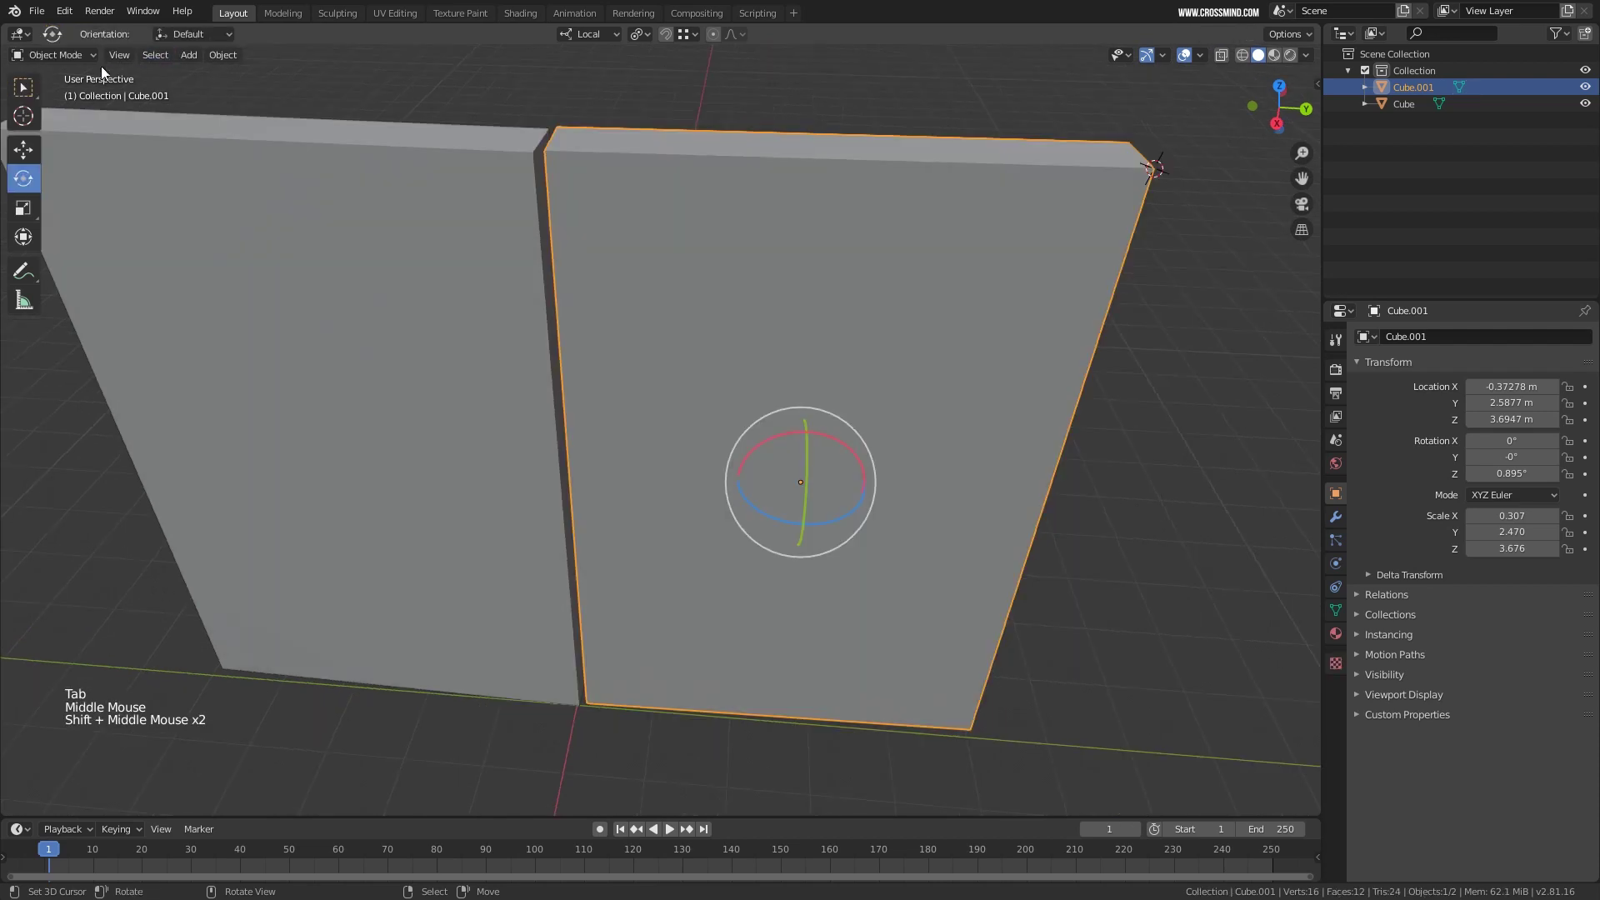
{"action": "left_click", "coordinate": [73, 55]}
{"action": "left_click", "coordinate": [70, 77]}
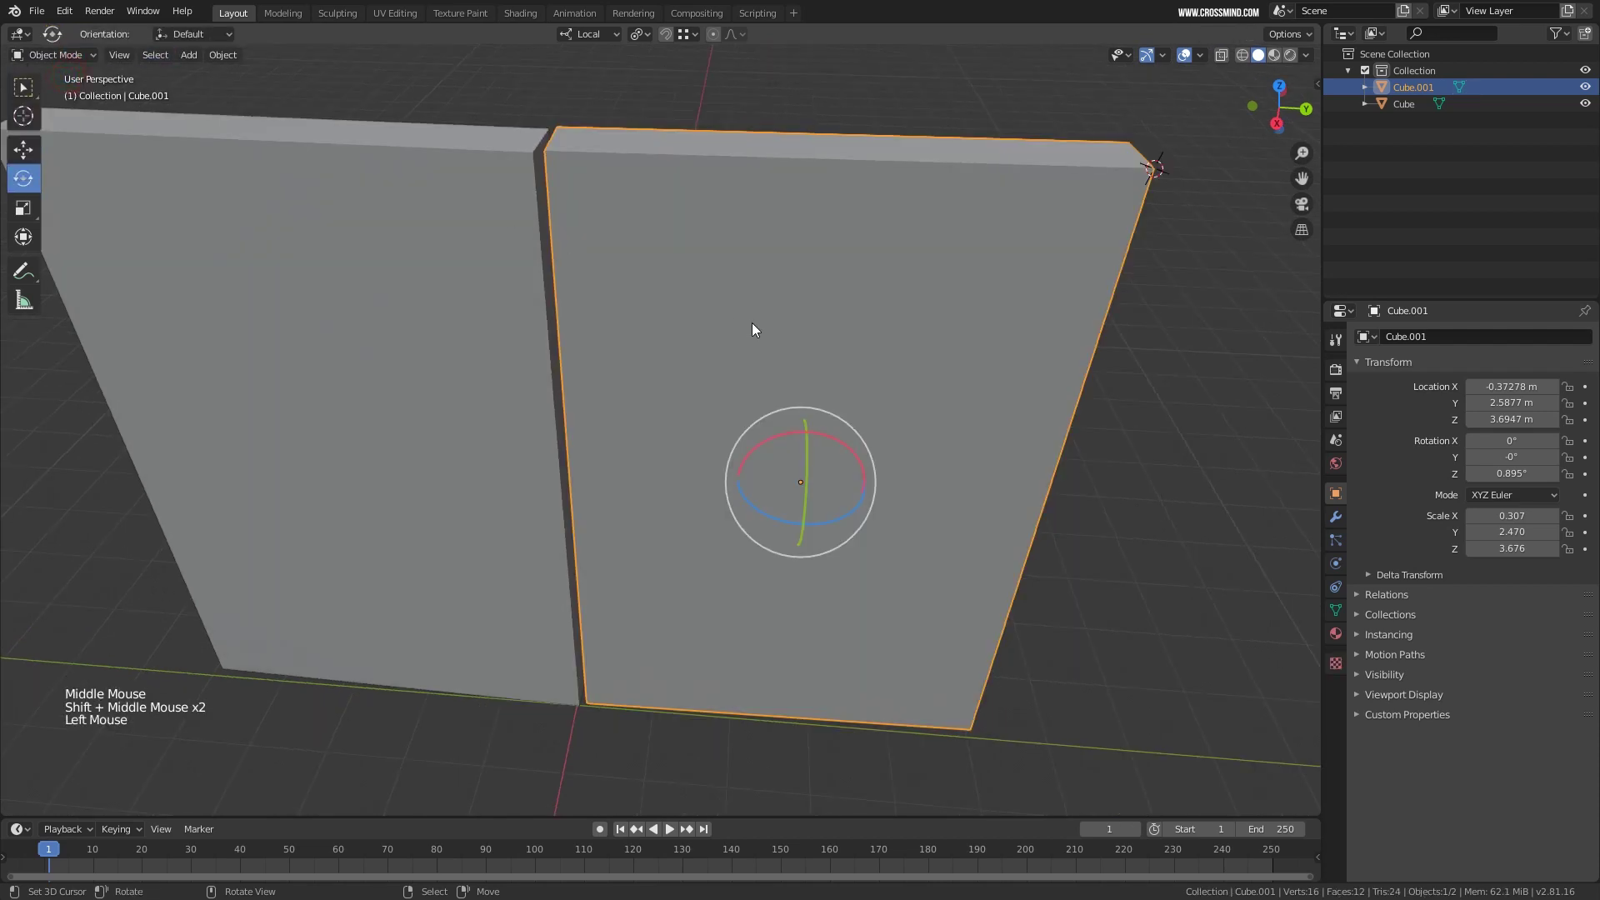
{"action": "scroll", "coordinate": [752, 322], "scroll_direction": "down", "scroll_amount": 1}
{"action": "left_click", "coordinate": [222, 54]}
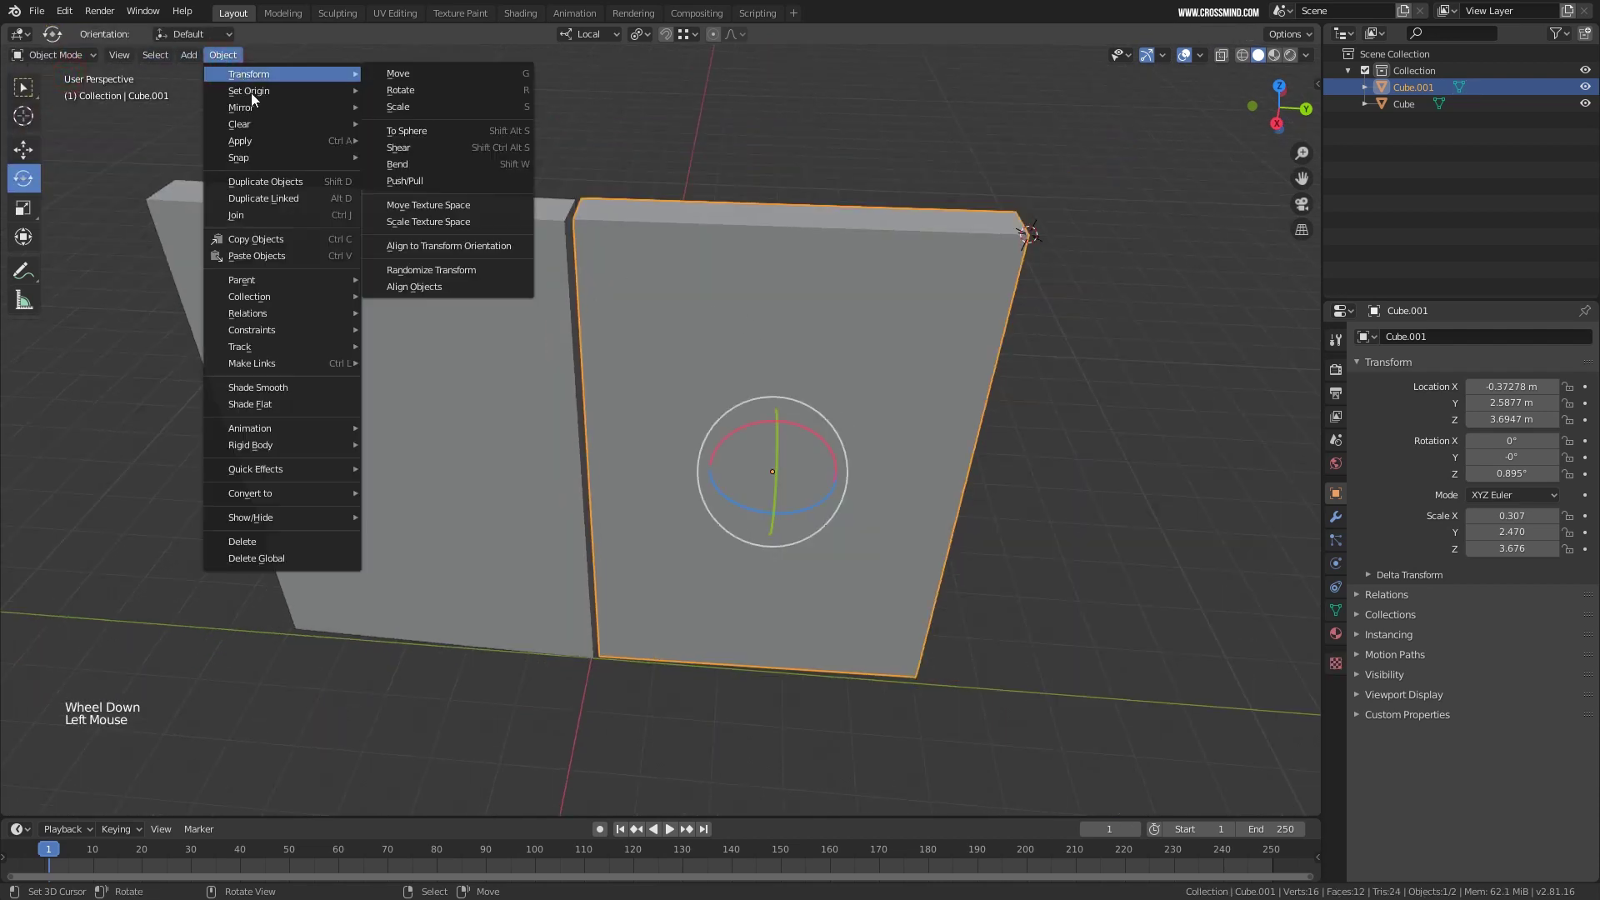
{"action": "mouse_move", "coordinate": [252, 92]}
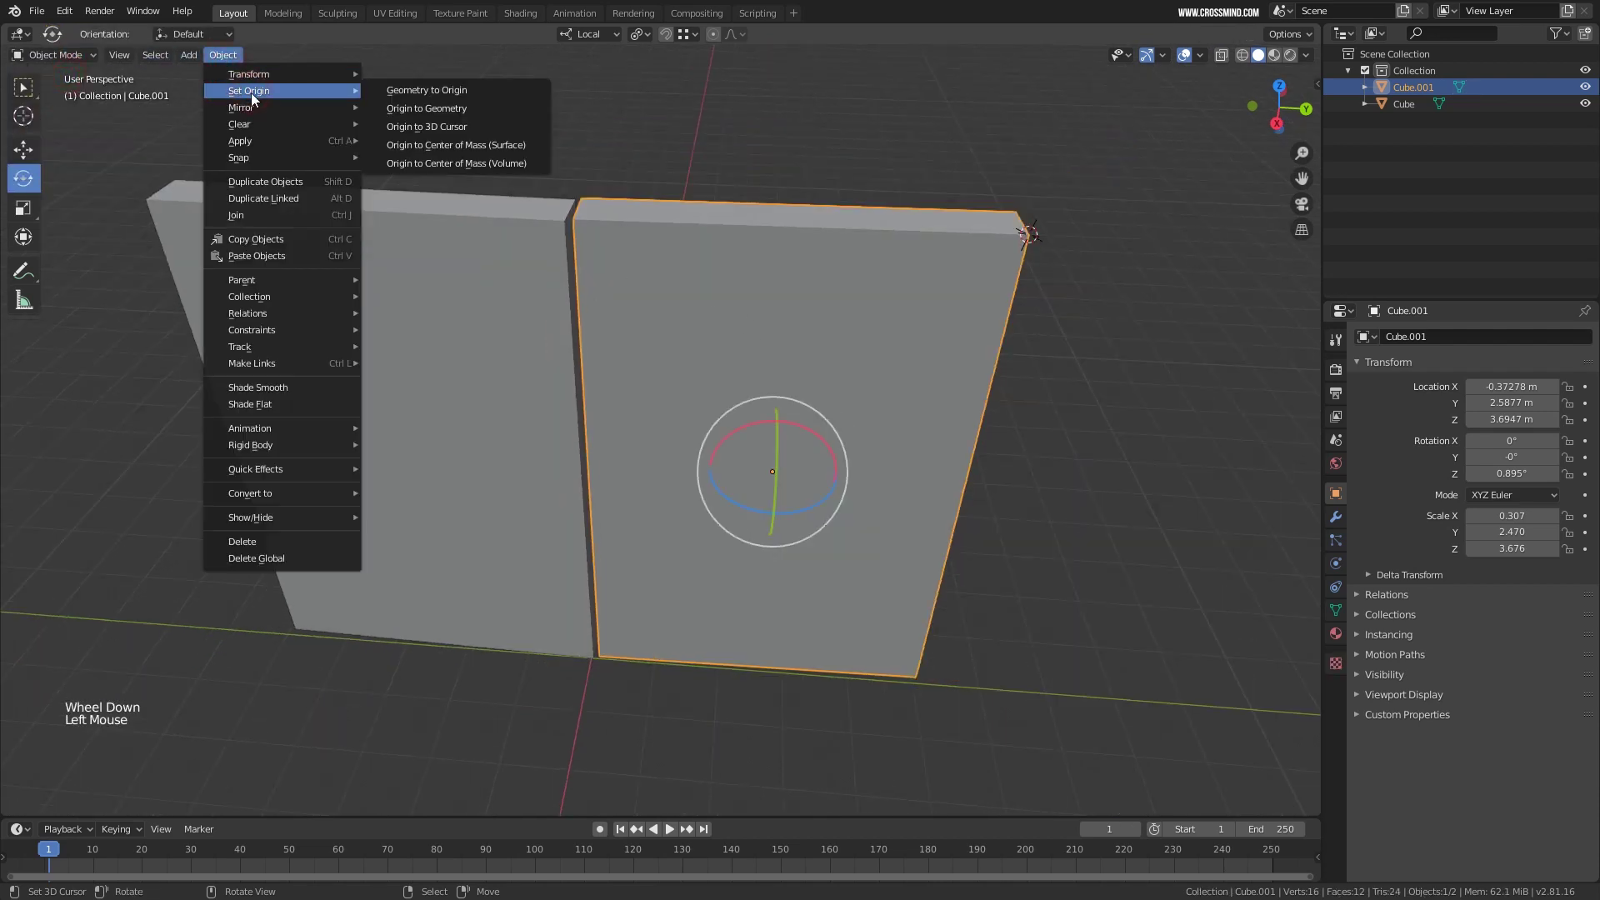
{"action": "left_click", "coordinate": [477, 126]}
Examine the origin's placement at the positive-Y slab's upper outer corner from close up and from a distance.
{"action": "middle_click_drag", "start_coordinate": [961, 325], "coordinate": [842, 427]}
{"action": "scroll", "coordinate": [805, 385], "scroll_direction": "up", "scroll_amount": 2}
{"action": "scroll", "coordinate": [842, 430], "scroll_direction": "up", "scroll_amount": 1}
{"action": "scroll", "coordinate": [953, 425], "scroll_direction": "up", "scroll_amount": 1}
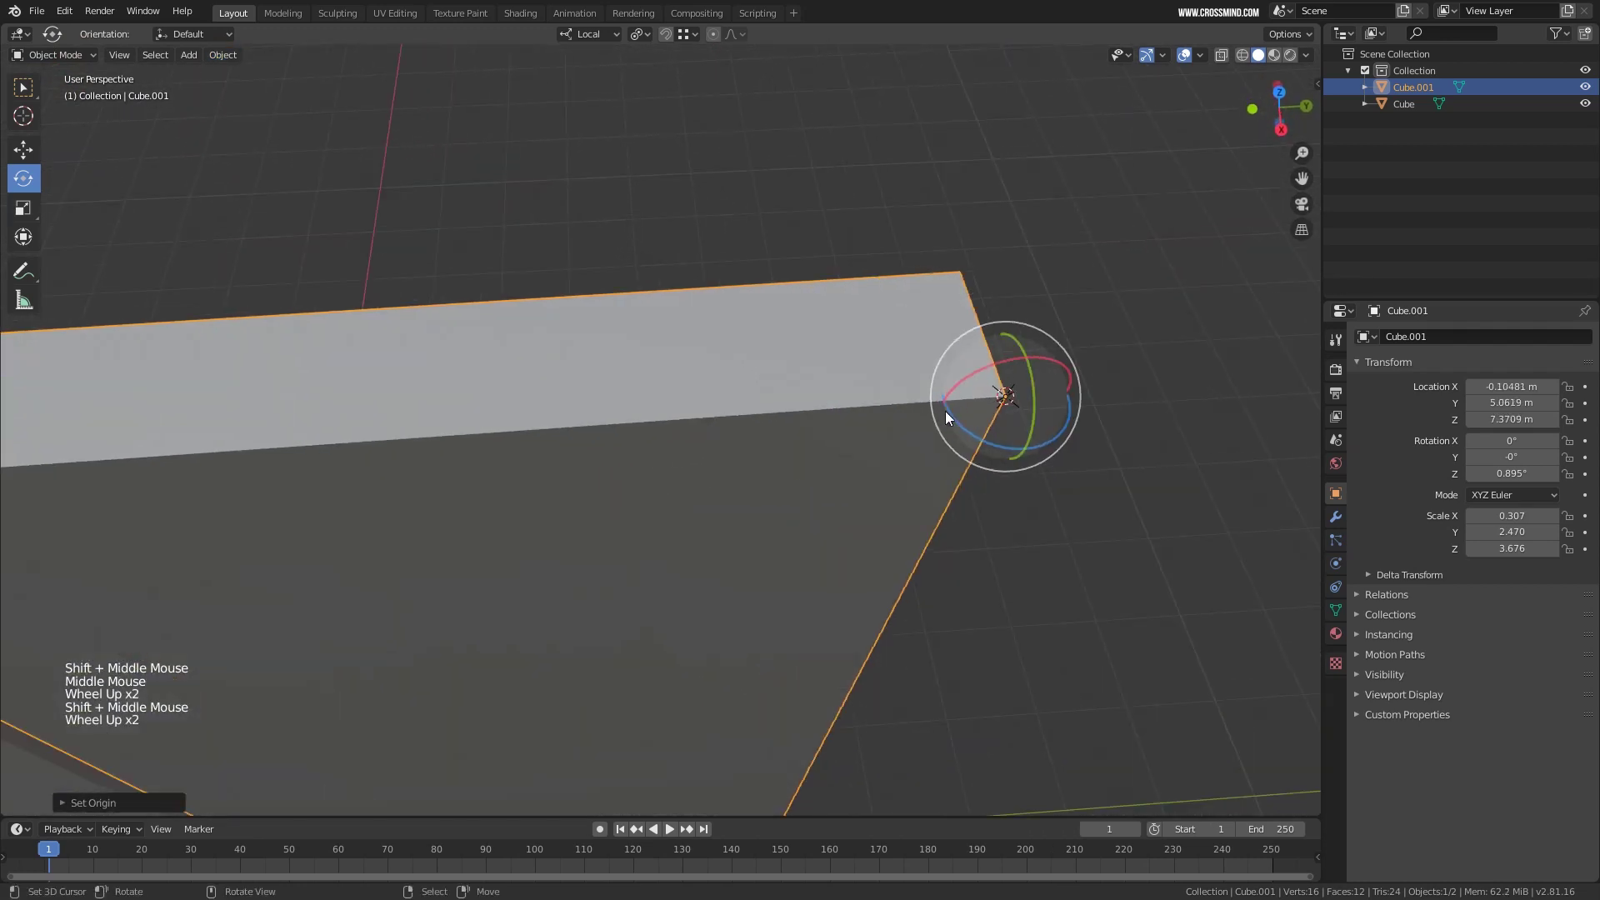
{"action": "middle_click_drag", "start_coordinate": [945, 412], "coordinate": [1052, 353], "text": "shift"}
{"action": "scroll", "coordinate": [1051, 353], "scroll_direction": "up", "scroll_amount": 1}
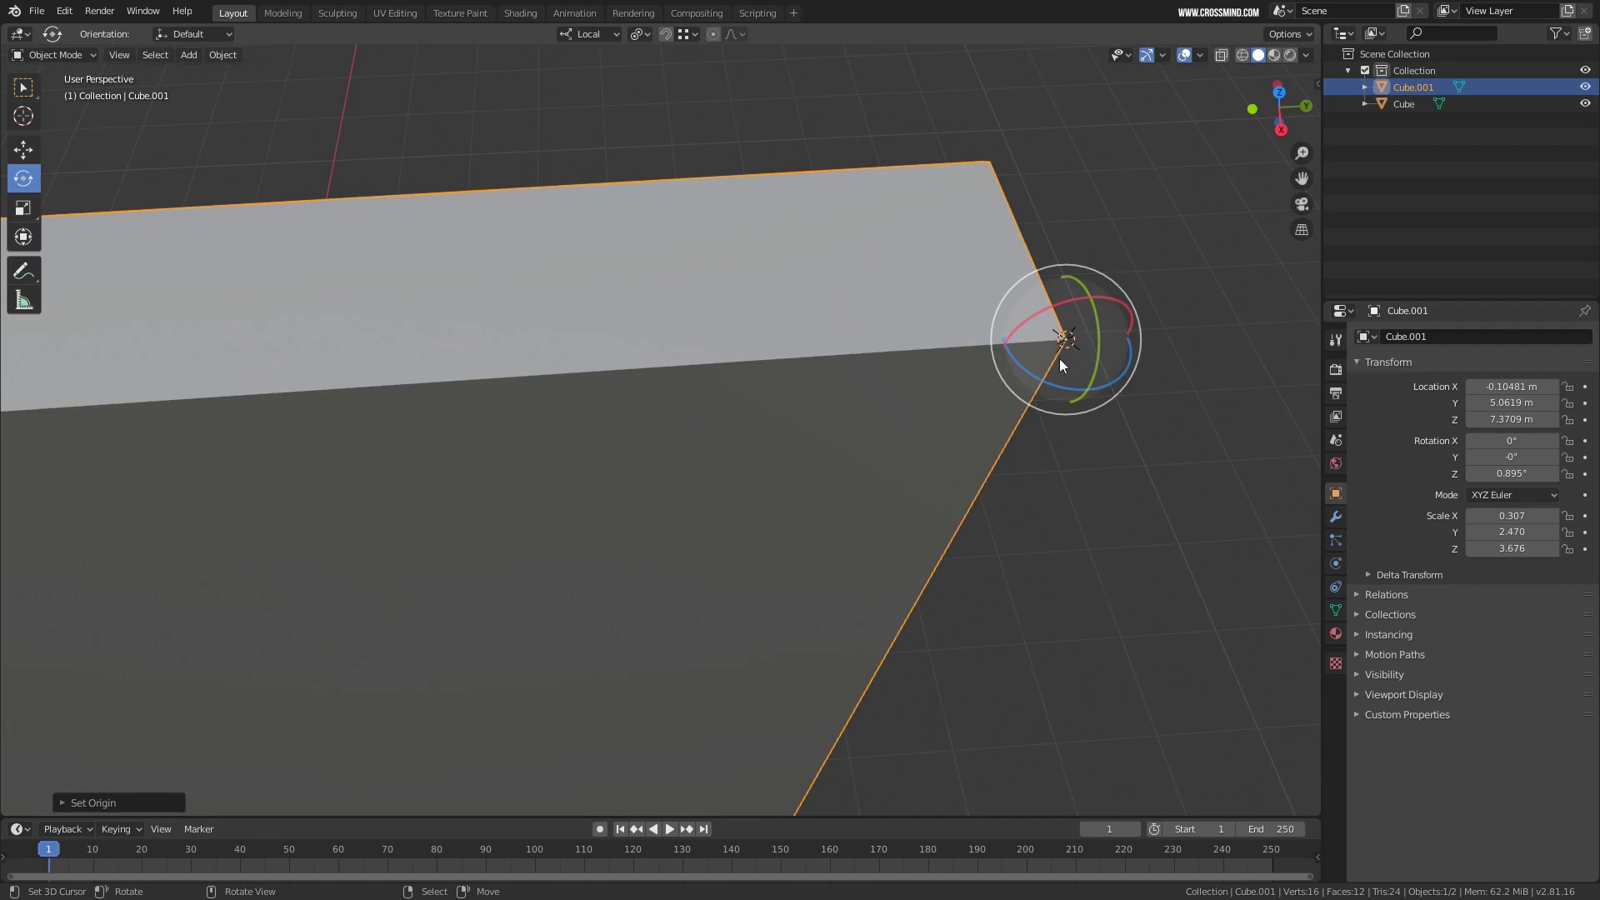
{"action": "scroll", "coordinate": [1060, 364], "scroll_direction": "down", "scroll_amount": 4}
{"action": "middle_click_drag", "start_coordinate": [839, 425], "coordinate": [825, 400], "text": "shift"}
{"action": "middle_click_drag", "start_coordinate": [825, 400], "coordinate": [736, 472]}
{"action": "scroll", "coordinate": [647, 431], "scroll_direction": "down", "scroll_amount": 1}
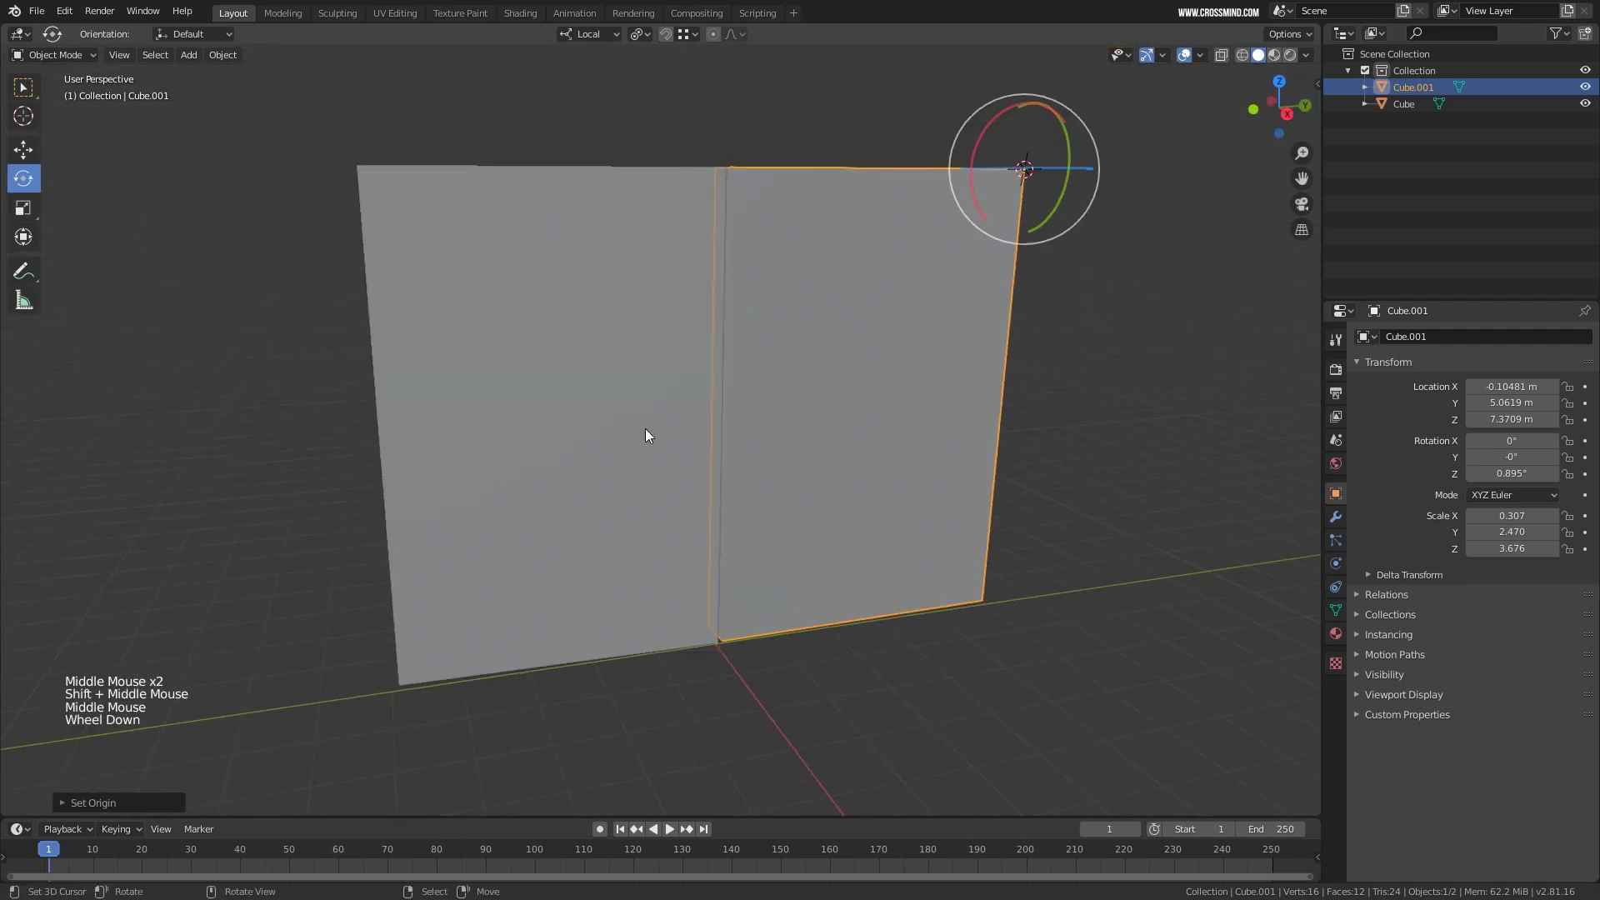
{"action": "middle_click_drag", "start_coordinate": [915, 212], "coordinate": [926, 207]}
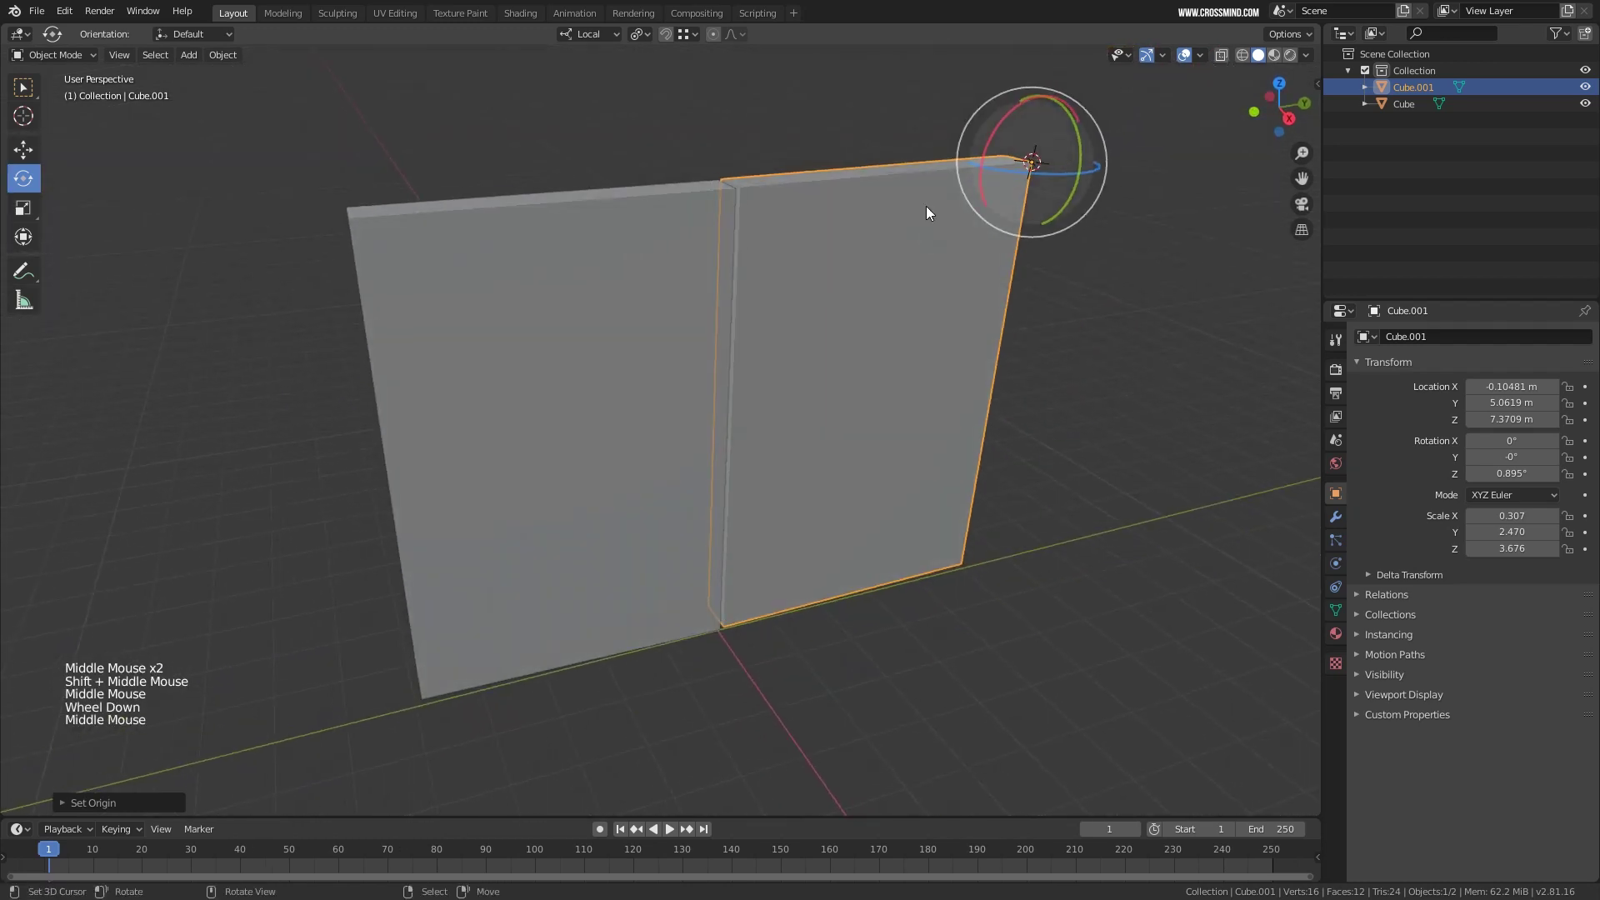
{"action": "right_click", "coordinate": [533, 262]}
{"action": "right_click", "coordinate": [837, 263]}
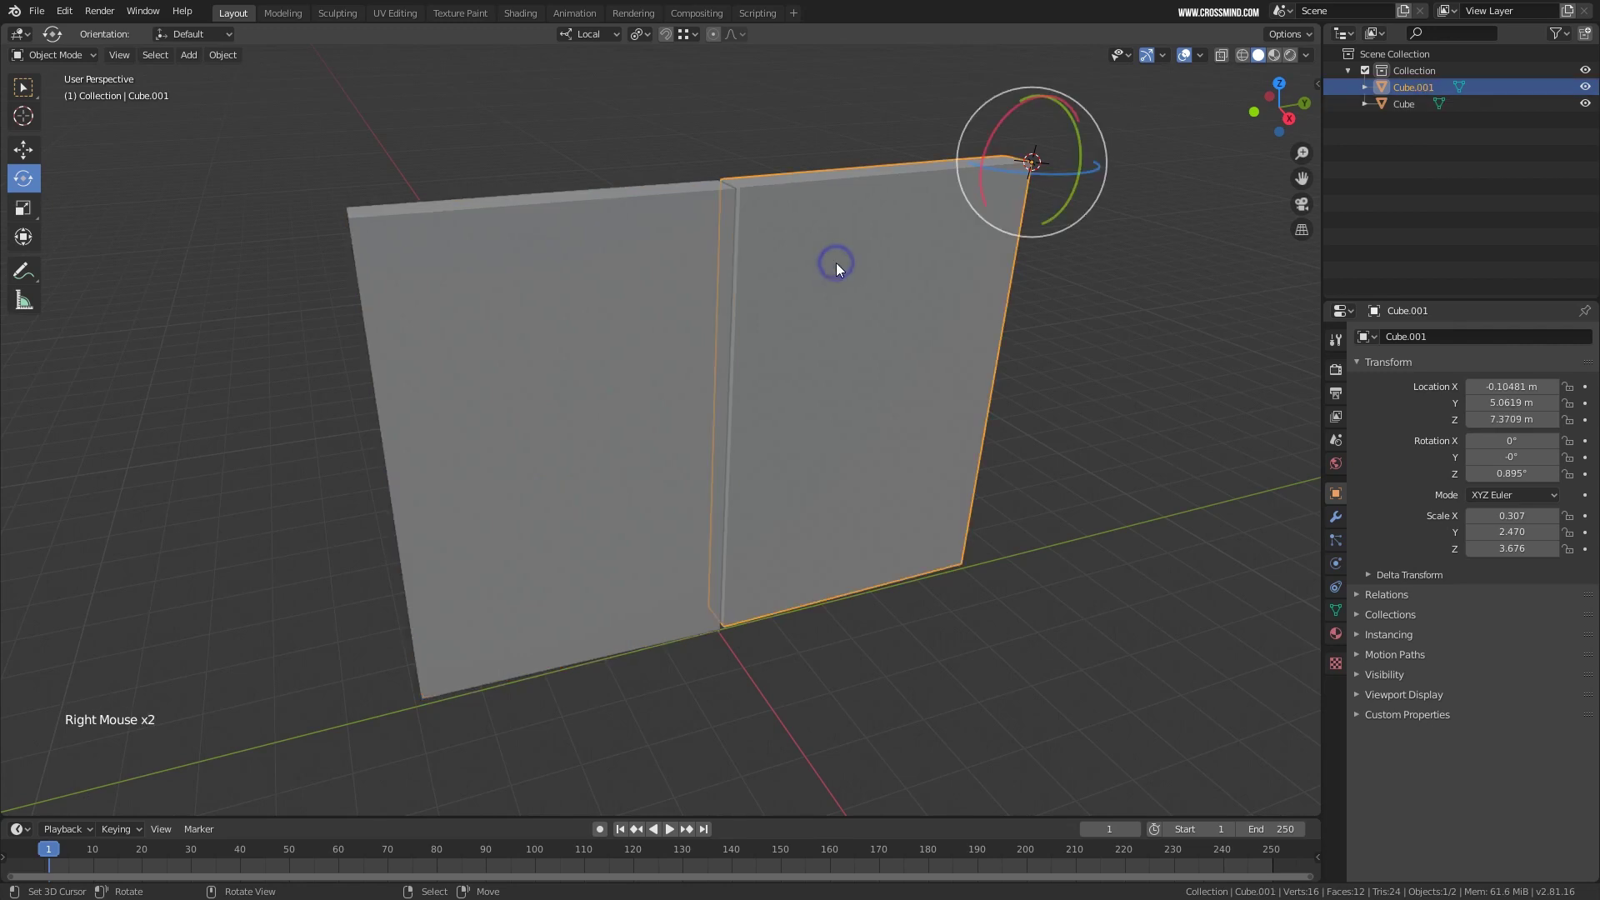
{"action": "scroll", "coordinate": [817, 276], "scroll_direction": "down", "scroll_amount": 1}
{"action": "middle_click_drag", "start_coordinate": [837, 263], "coordinate": [893, 339], "text": "shift"}
{"action": "right_click", "coordinate": [821, 366]}
{"action": "right_click", "coordinate": [843, 372]}
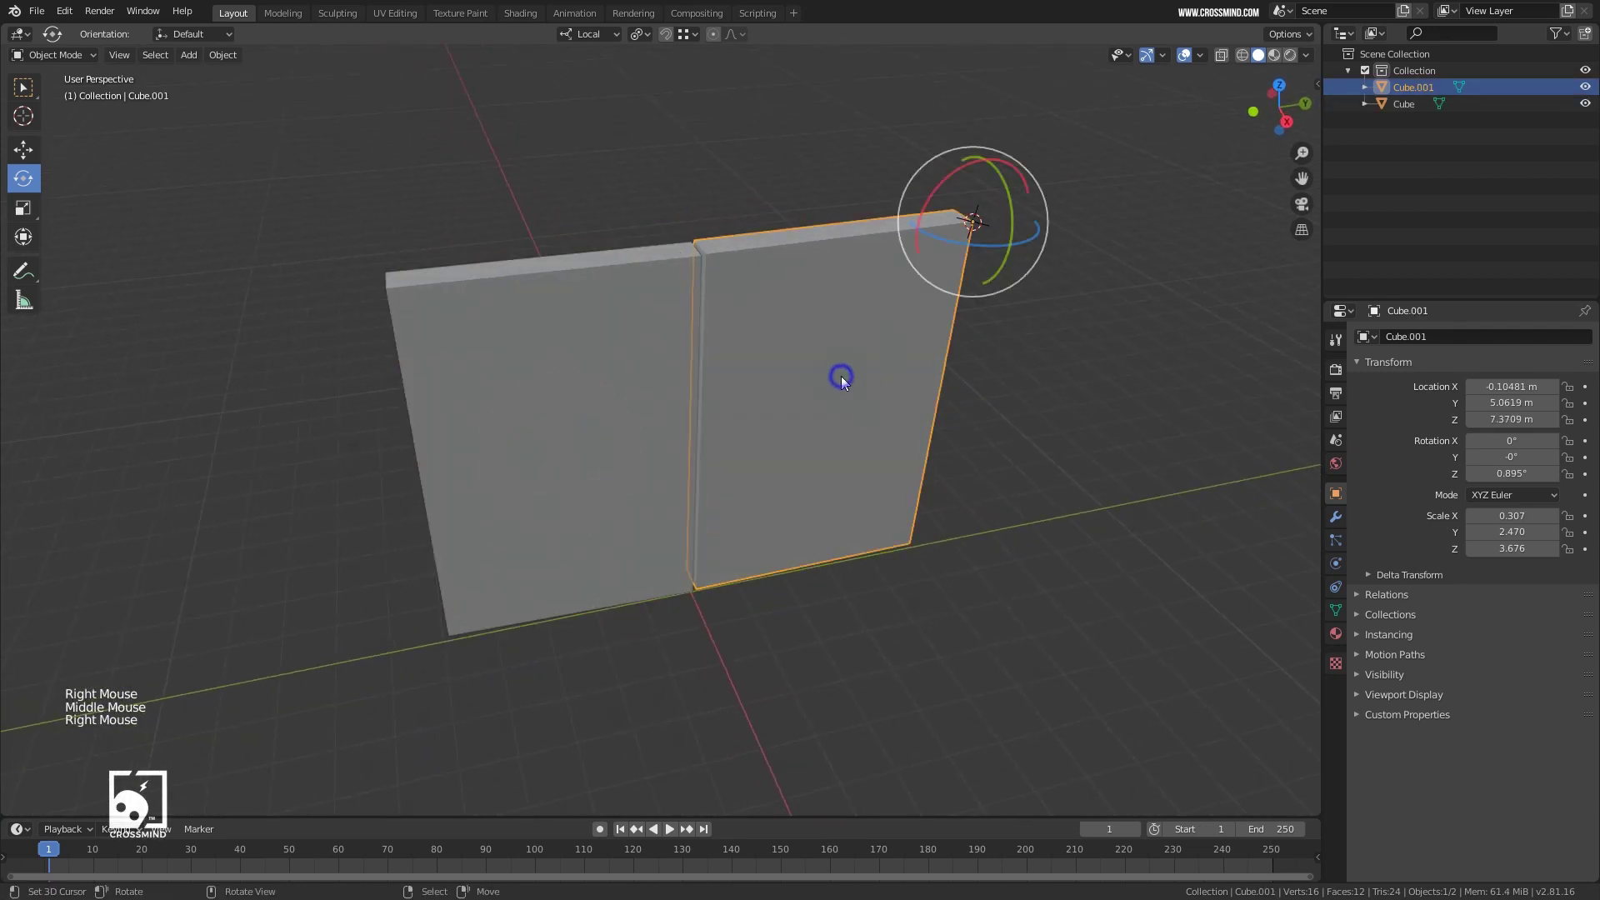
Select the negative-Y slab and limit transforms to affect only Origins, with the Move tool active.
{"action": "right_click", "coordinate": [517, 283]}
{"action": "left_click", "coordinate": [223, 54]}
{"action": "mouse_move", "coordinate": [255, 90]}
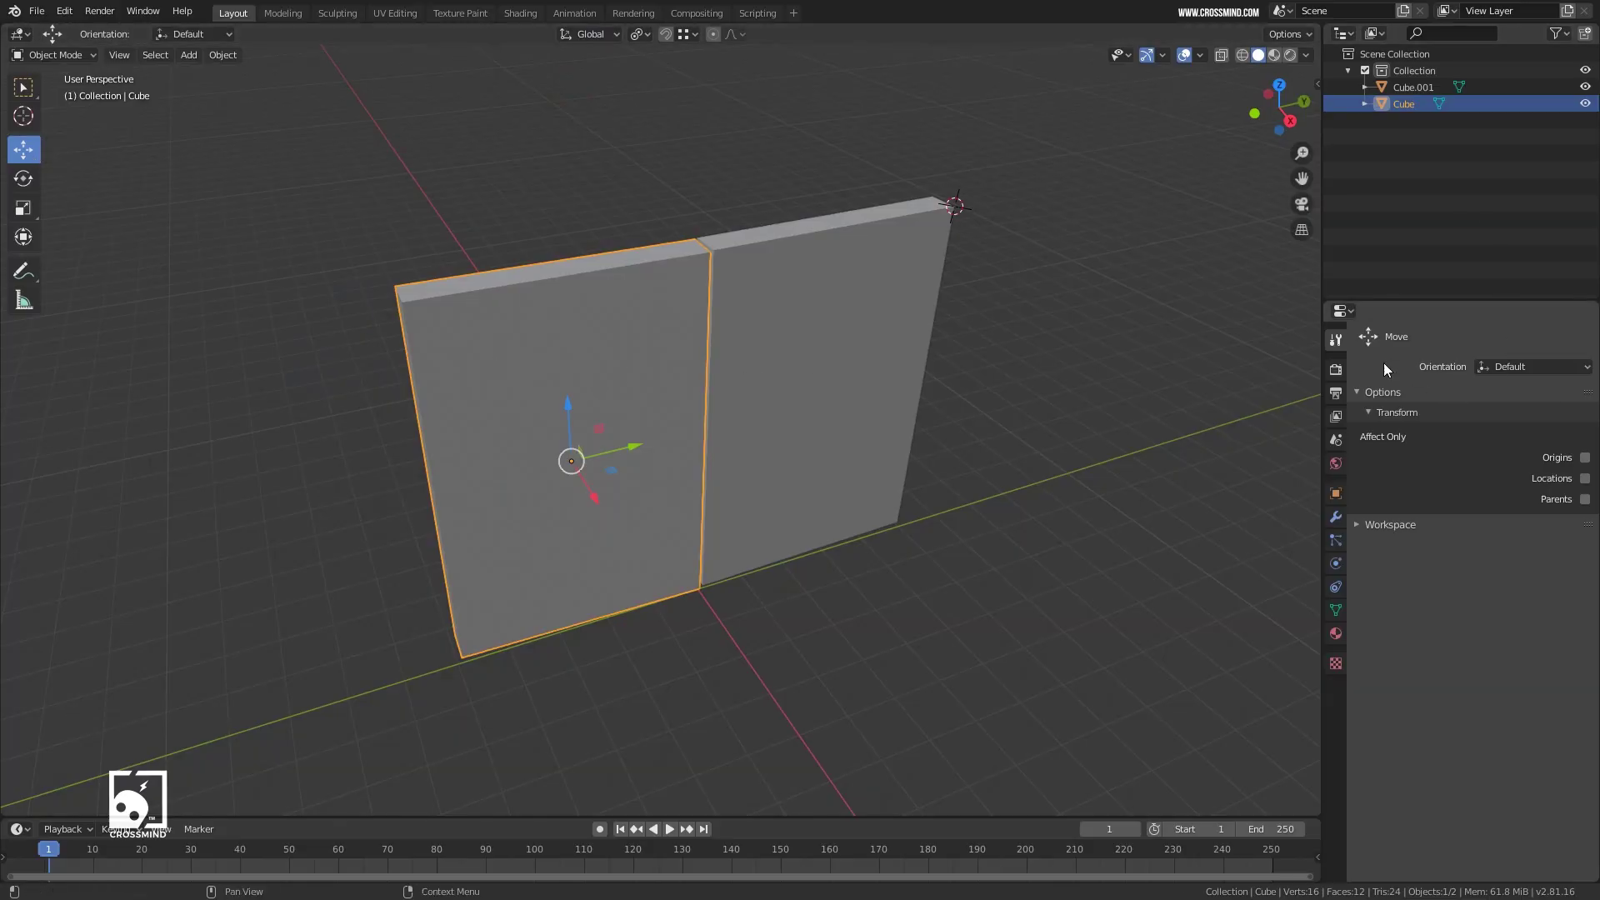
{"action": "middle_click_drag", "start_coordinate": [593, 500], "coordinate": [601, 468]}
{"action": "middle_click_drag", "start_coordinate": [755, 485], "coordinate": [742, 478]}
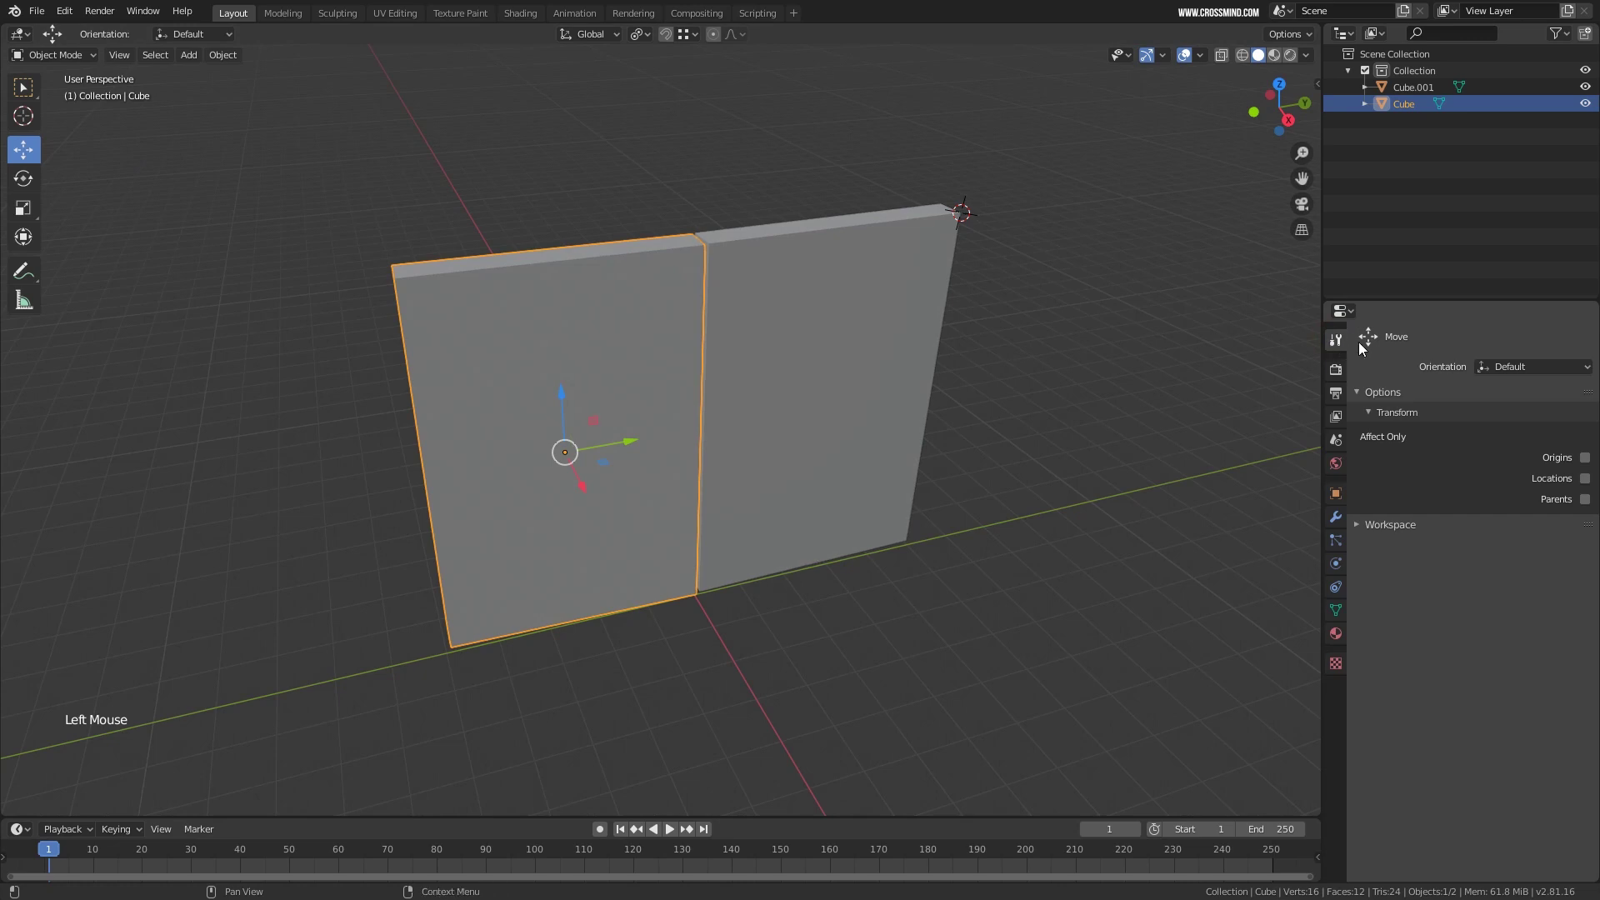
{"action": "left_click", "coordinate": [1585, 458]}
Move the negative-Y slab's origin freely to a point outside the slab on its negative-X side and turn off origin-only transforms.
{"action": "middle_click_drag", "start_coordinate": [683, 479], "coordinate": [704, 473]}
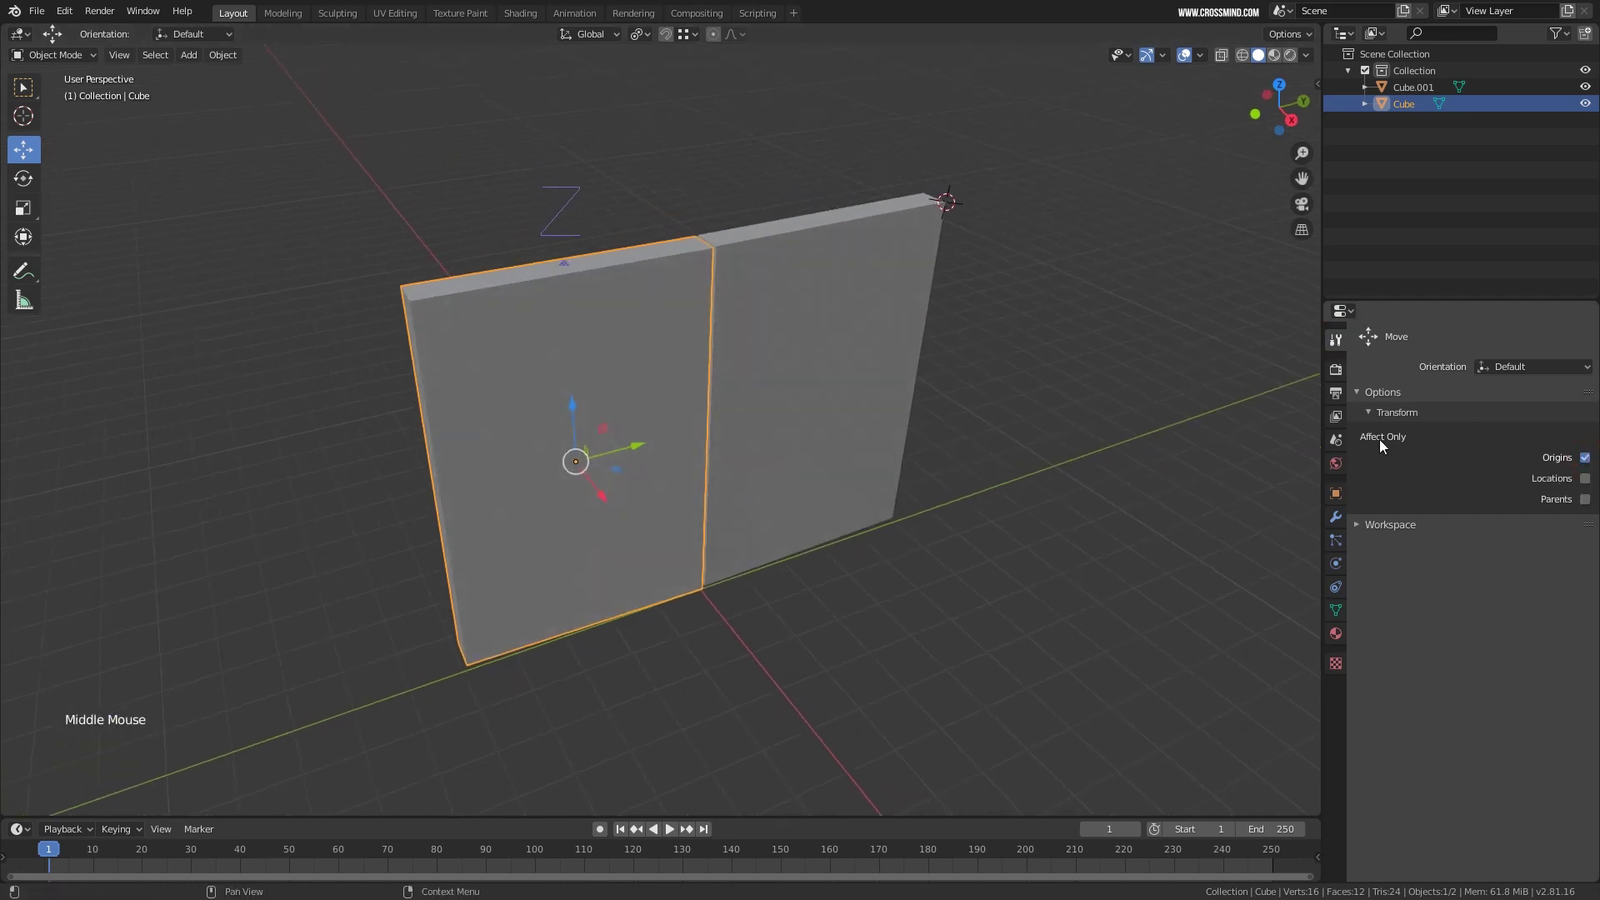
{"action": "middle_click_drag", "start_coordinate": [617, 508], "coordinate": [627, 453]}
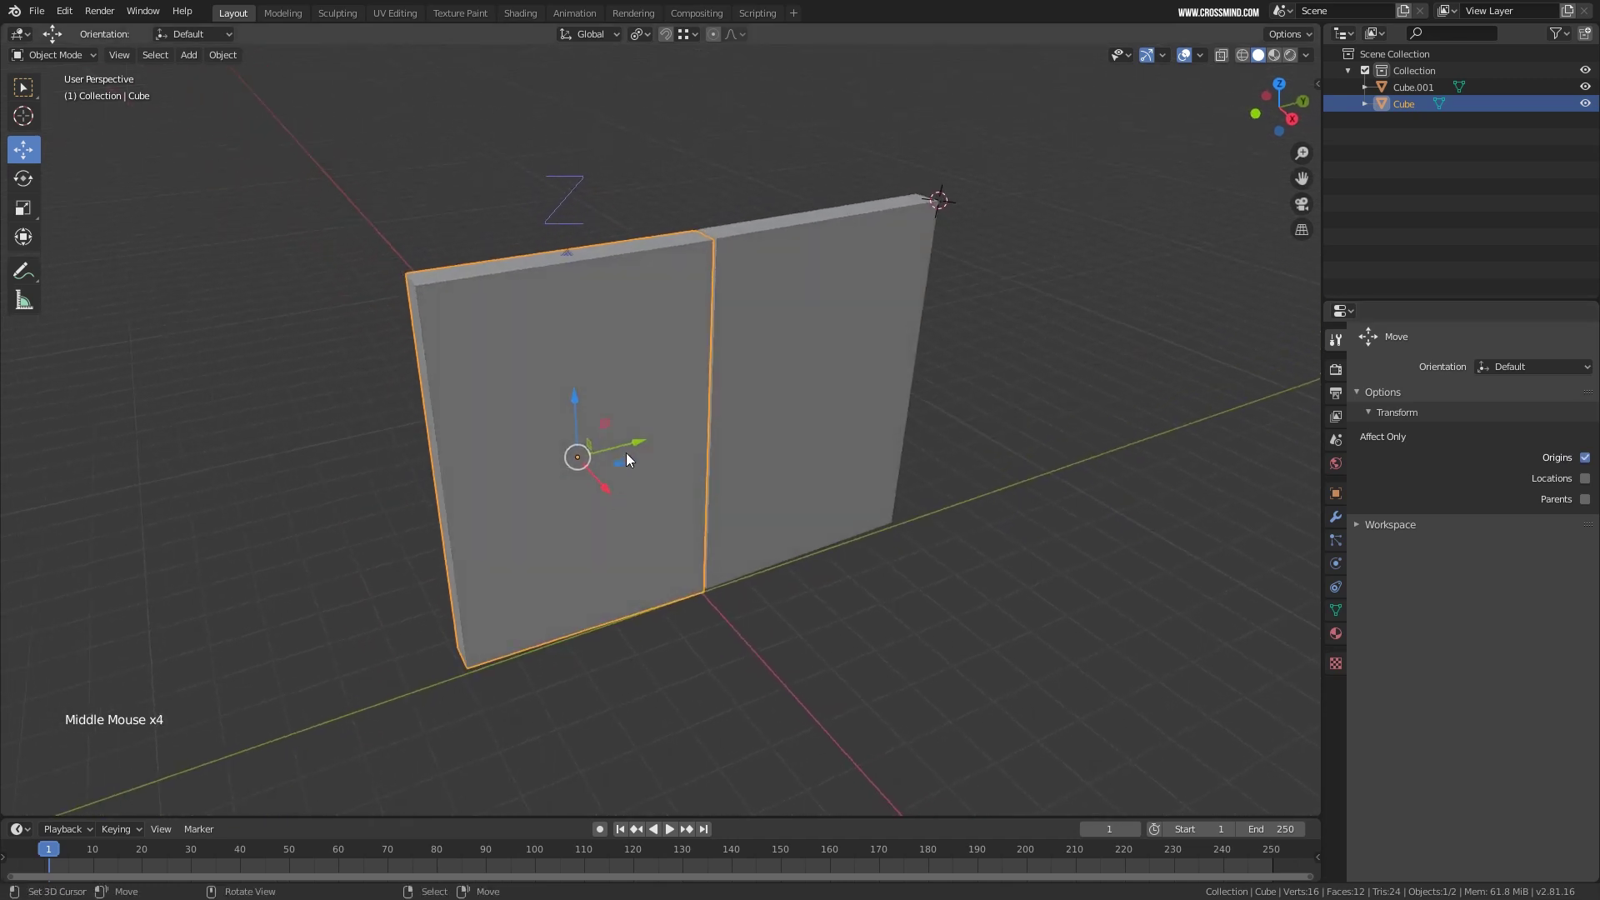
{"action": "left_click_drag", "start_coordinate": [628, 440], "coordinate": [434, 471]}
{"action": "middle_click_drag", "start_coordinate": [433, 471], "coordinate": [437, 445]}
{"action": "mouse_move", "coordinate": [497, 450]}
{"action": "left_mouse_down"}
{"action": "mouse_move", "coordinate": [567, 438]}
{"action": "mouse_move", "coordinate": [477, 458]}
{"action": "left_mouse_up"}
{"action": "middle_click_drag", "start_coordinate": [478, 440], "coordinate": [499, 399]}
{"action": "key", "text": "g"}
{"action": "left_click", "coordinate": [509, 385]}
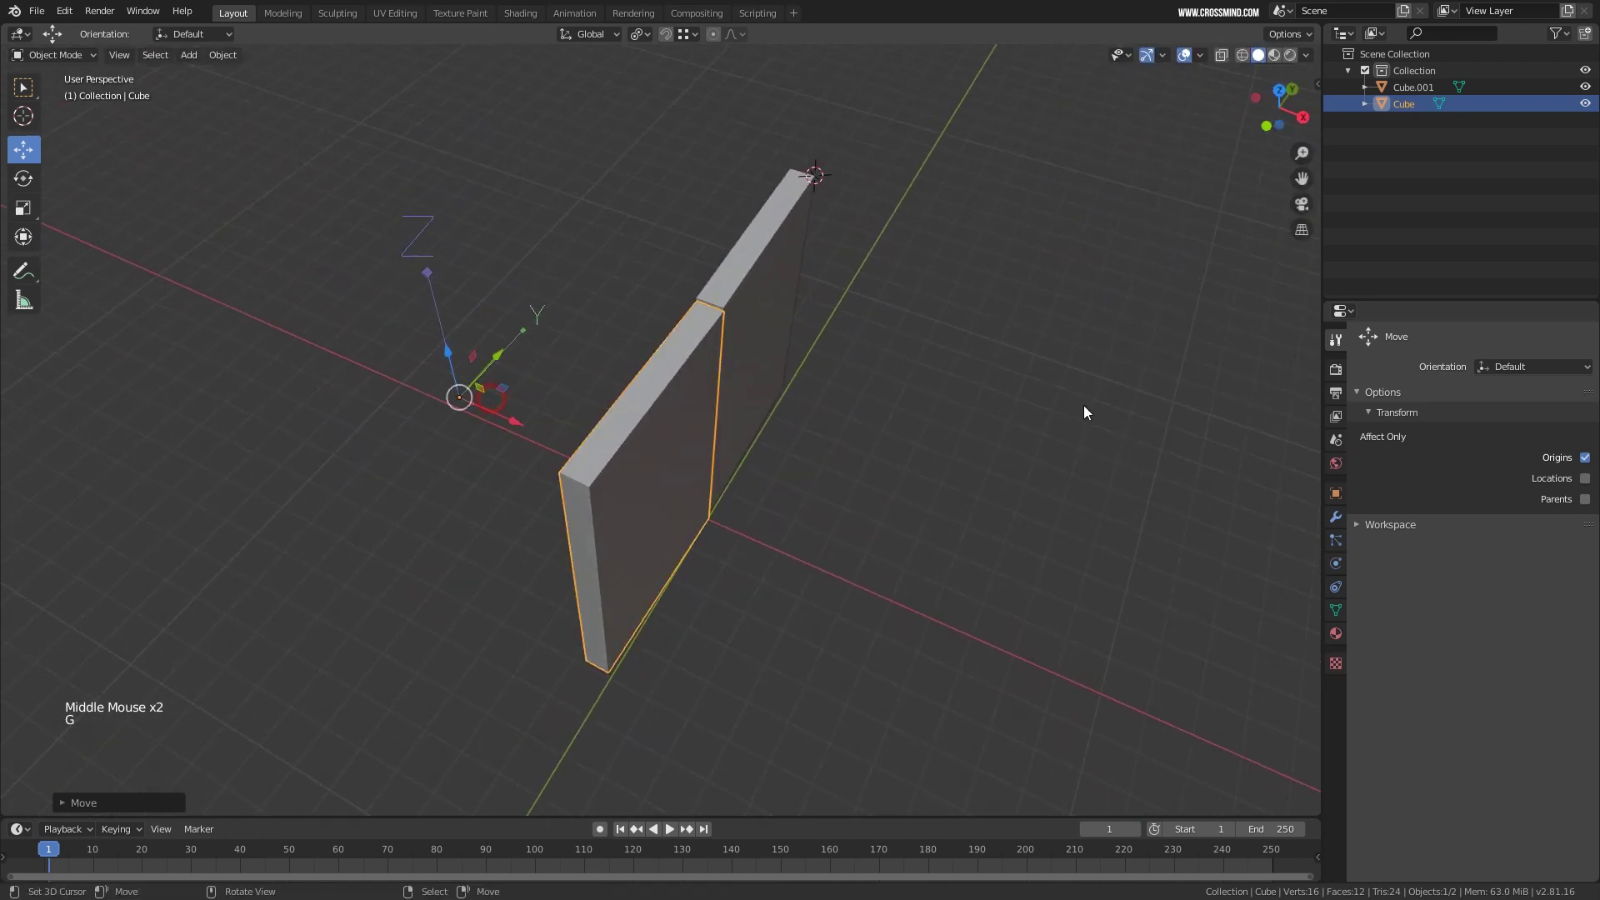
{"action": "left_click", "coordinate": [1585, 458]}
Try rotating the negative-Y slab around its displaced origin.
{"action": "middle_click_drag", "start_coordinate": [633, 396], "coordinate": [683, 400]}
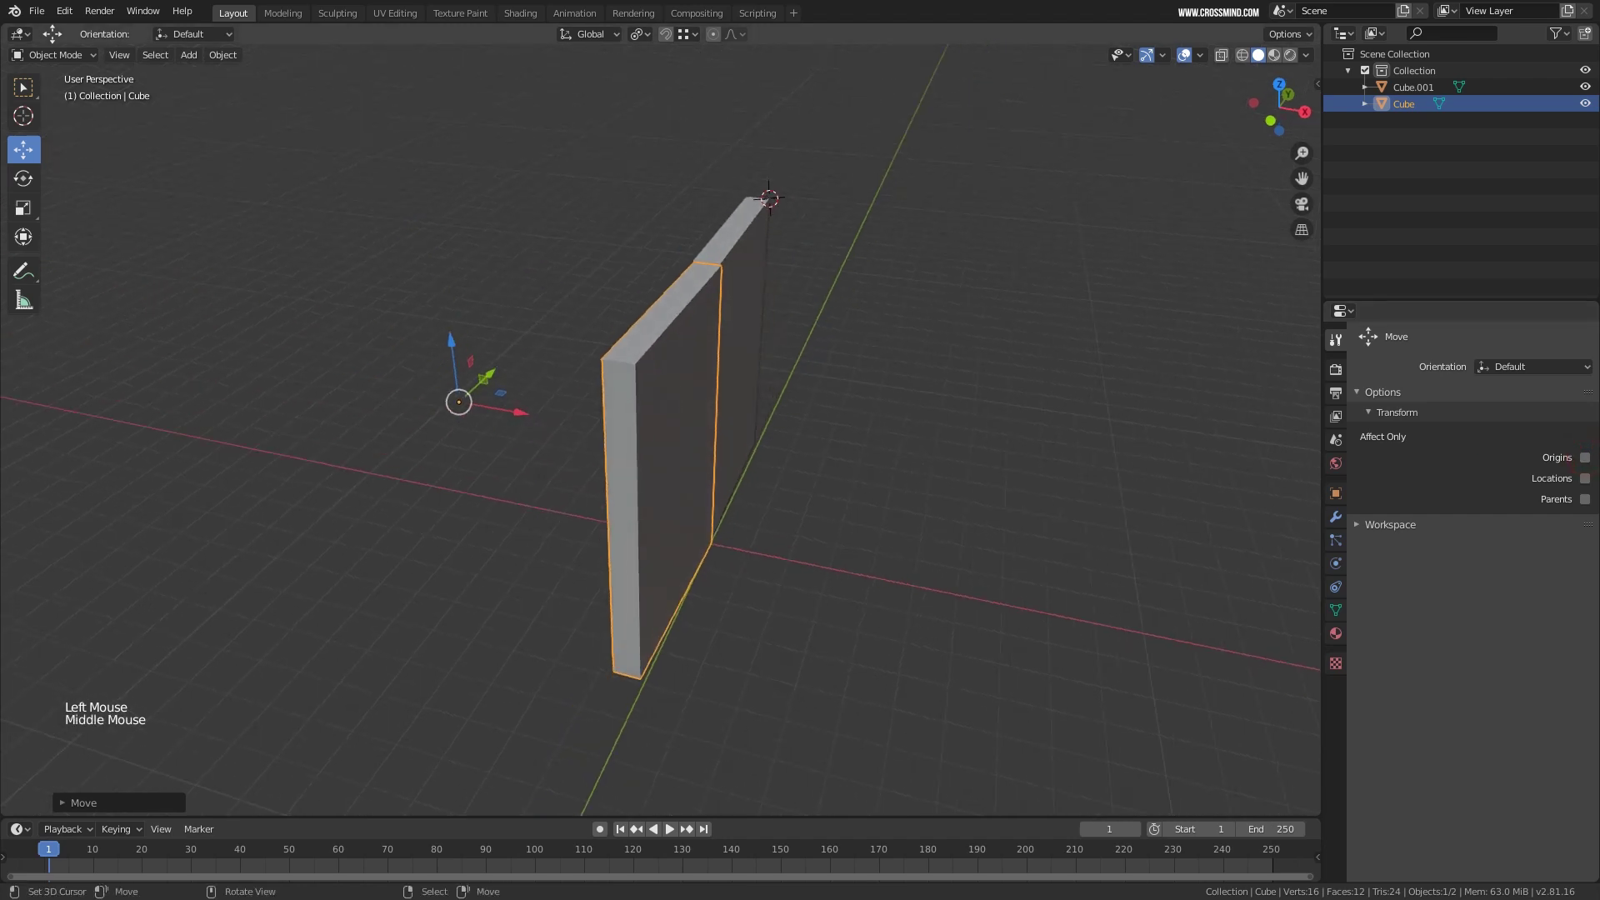
{"action": "key", "text": "r"}
{"action": "right_click", "coordinate": [689, 457]}
{"action": "middle_click_drag", "start_coordinate": [465, 411], "coordinate": [527, 449]}
{"action": "mouse_move", "coordinate": [675, 458]}
{"action": "middle_mouse_down", "text": "shift"}
{"action": "mouse_move", "coordinate": [720, 448]}
{"action": "mouse_move", "coordinate": [701, 458]}
{"action": "middle_mouse_up", "text": "shift"}
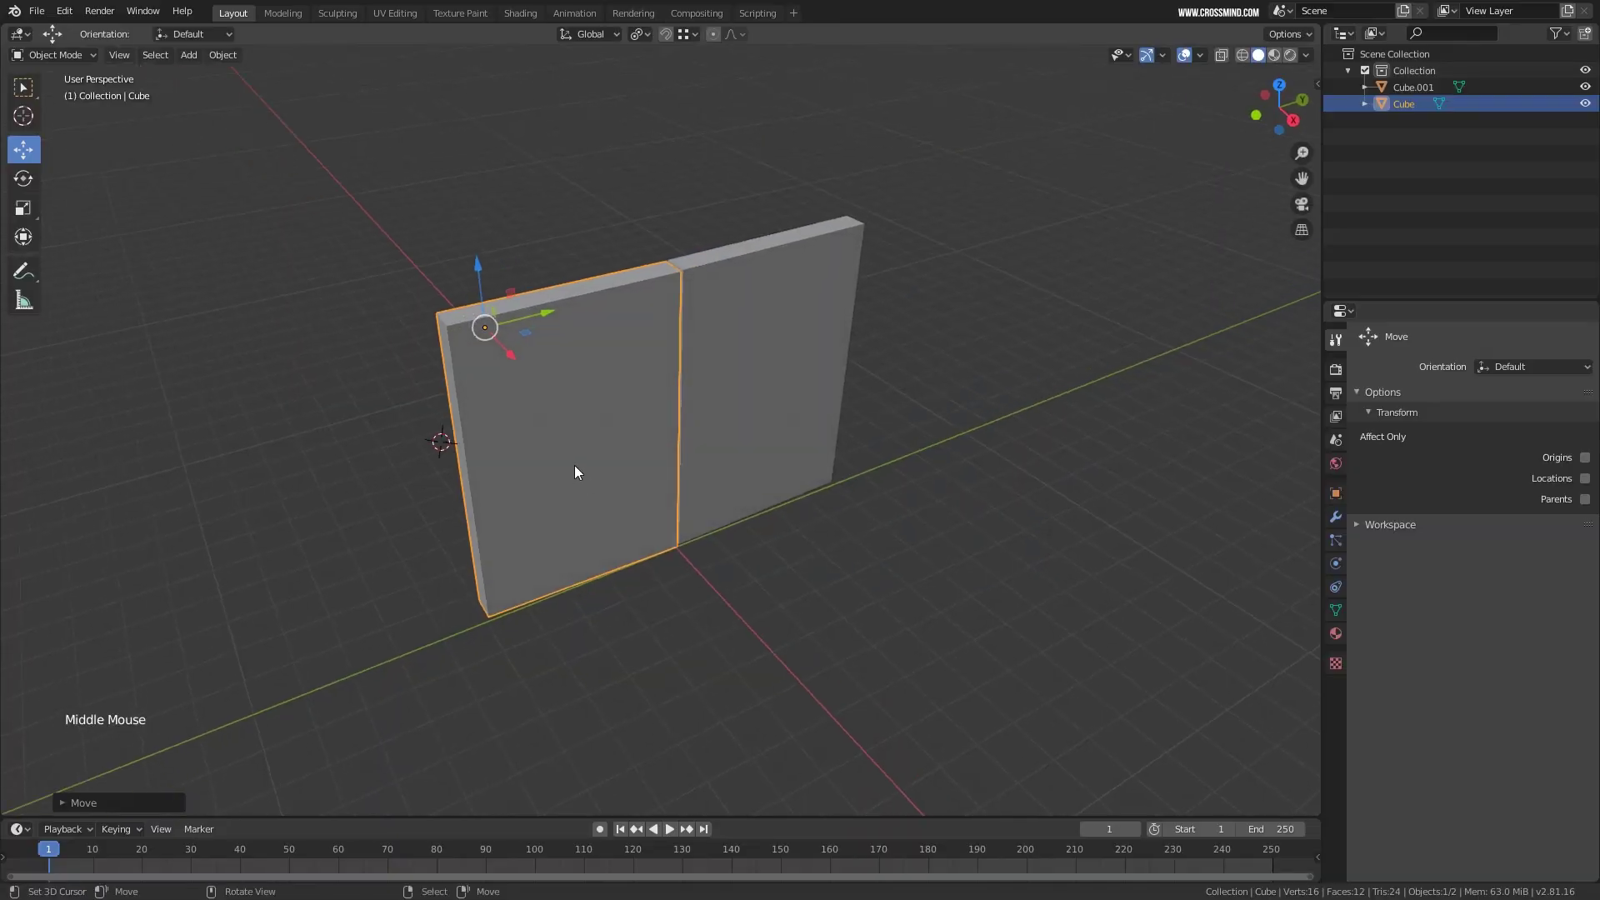
{"action": "middle_click_drag", "start_coordinate": [482, 462], "coordinate": [677, 455], "text": "shift"}
Start a new General file.
{"action": "left_click", "coordinate": [36, 11]}
{"action": "mouse_move", "coordinate": [75, 29]}
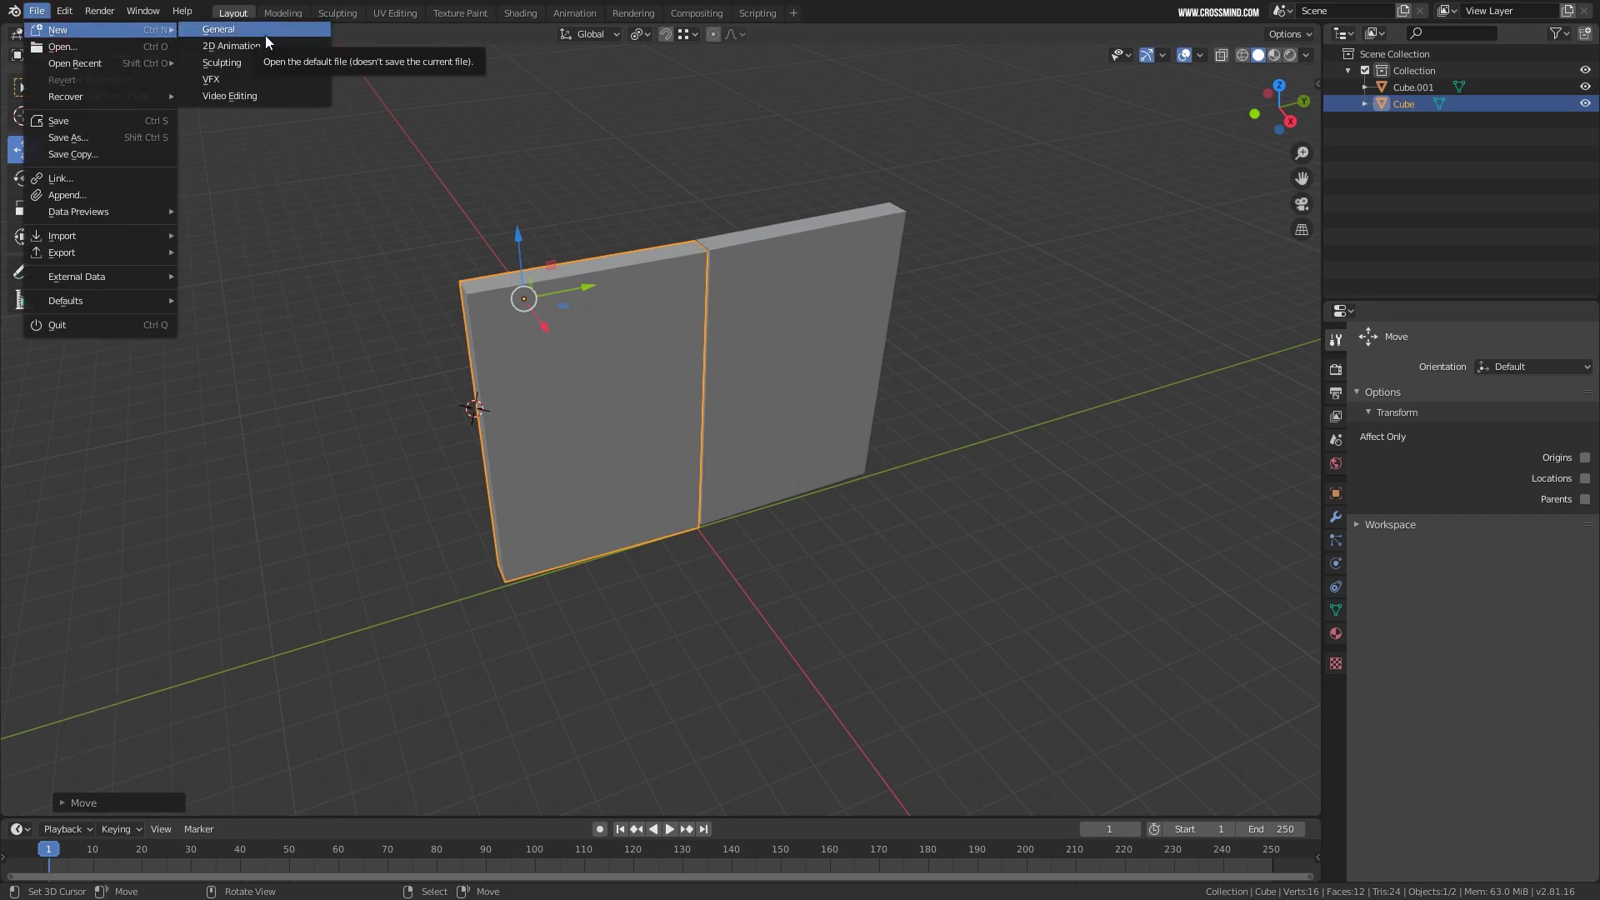
{"action": "left_click", "coordinate": [265, 32]}
{"action": "left_click", "coordinate": [848, 477]}
{"action": "middle_click_drag", "start_coordinate": [848, 481], "coordinate": [707, 466]}
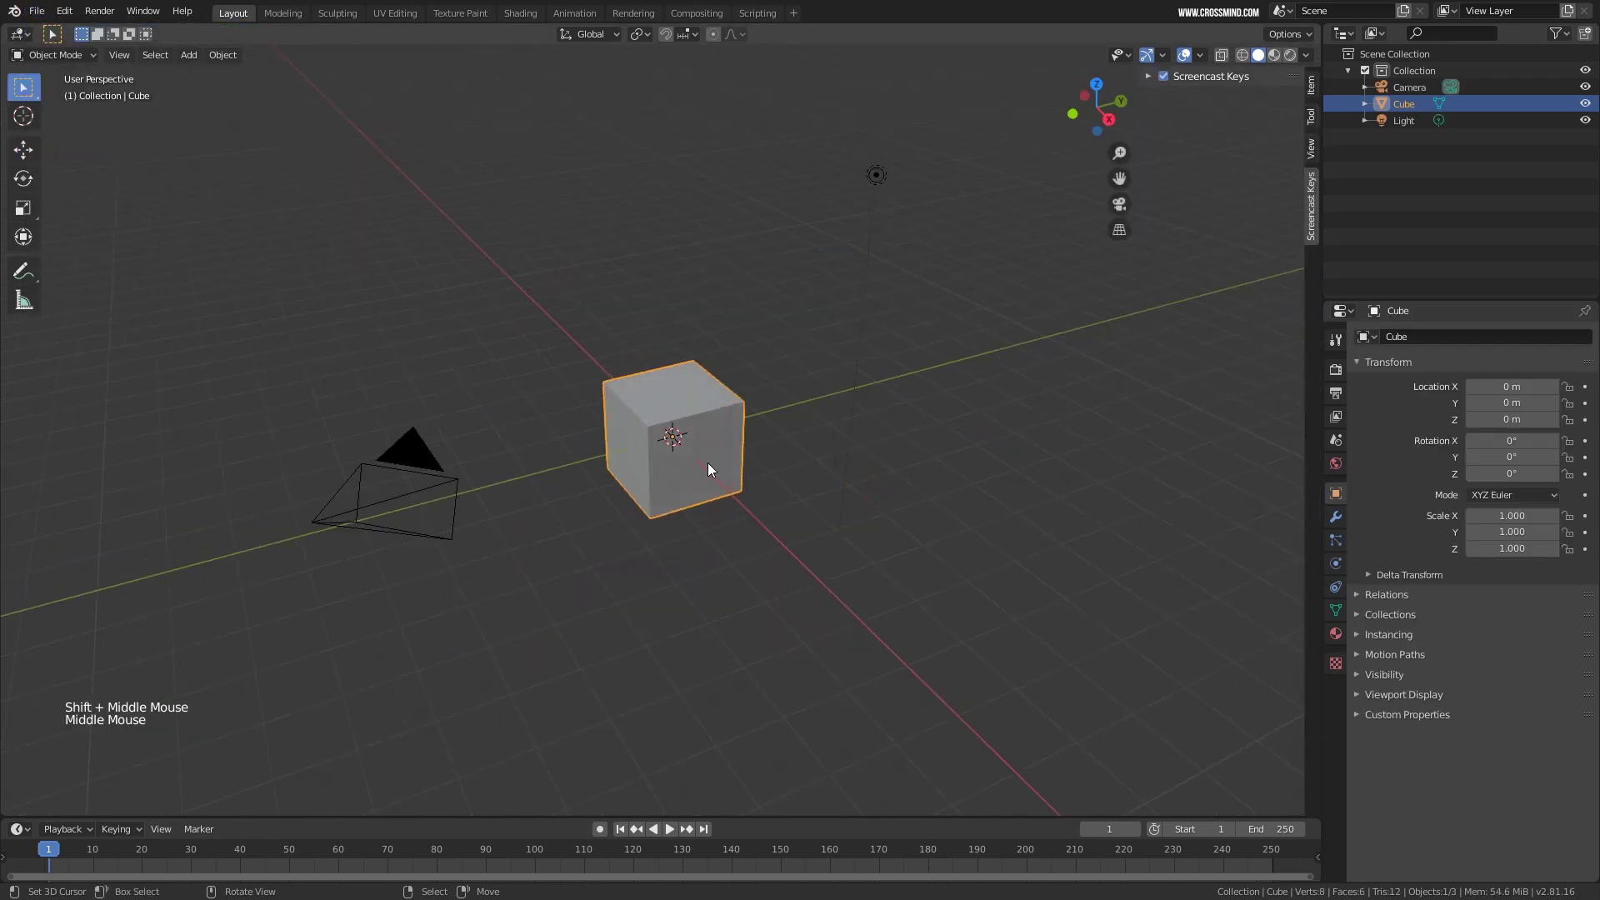
Delete all the default objects and add a new cube mesh at the world origin.
{"action": "key", "text": "a"}
{"action": "key", "text": "Delete"}
{"action": "key", "text": "shift+a"}
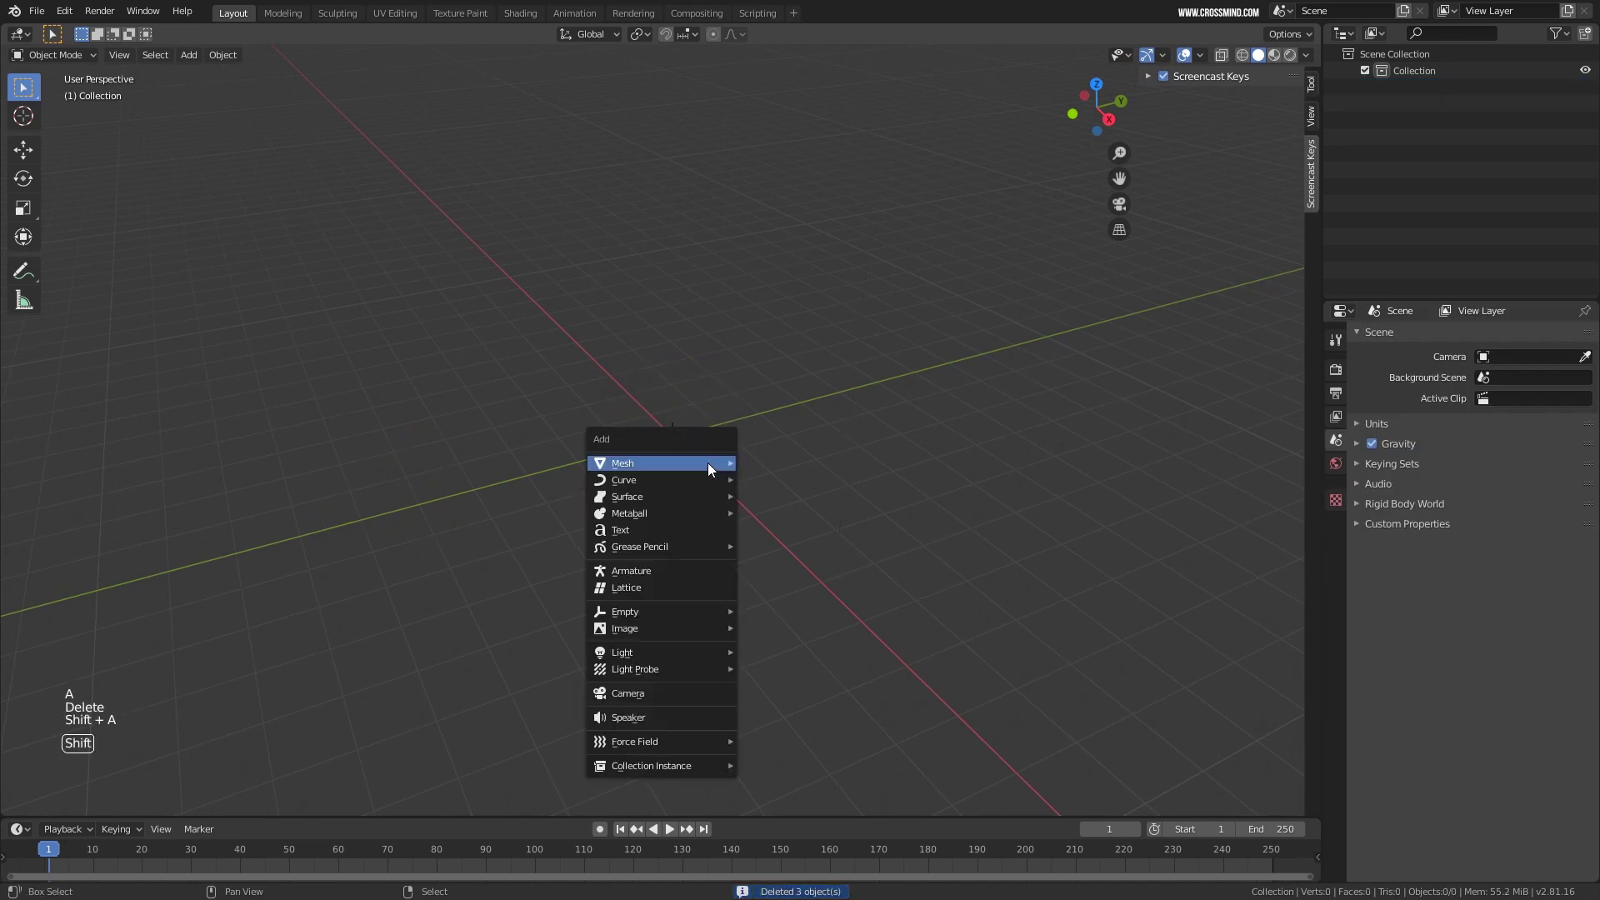
{"action": "mouse_move", "coordinate": [707, 463]}
{"action": "left_click", "coordinate": [797, 481]}
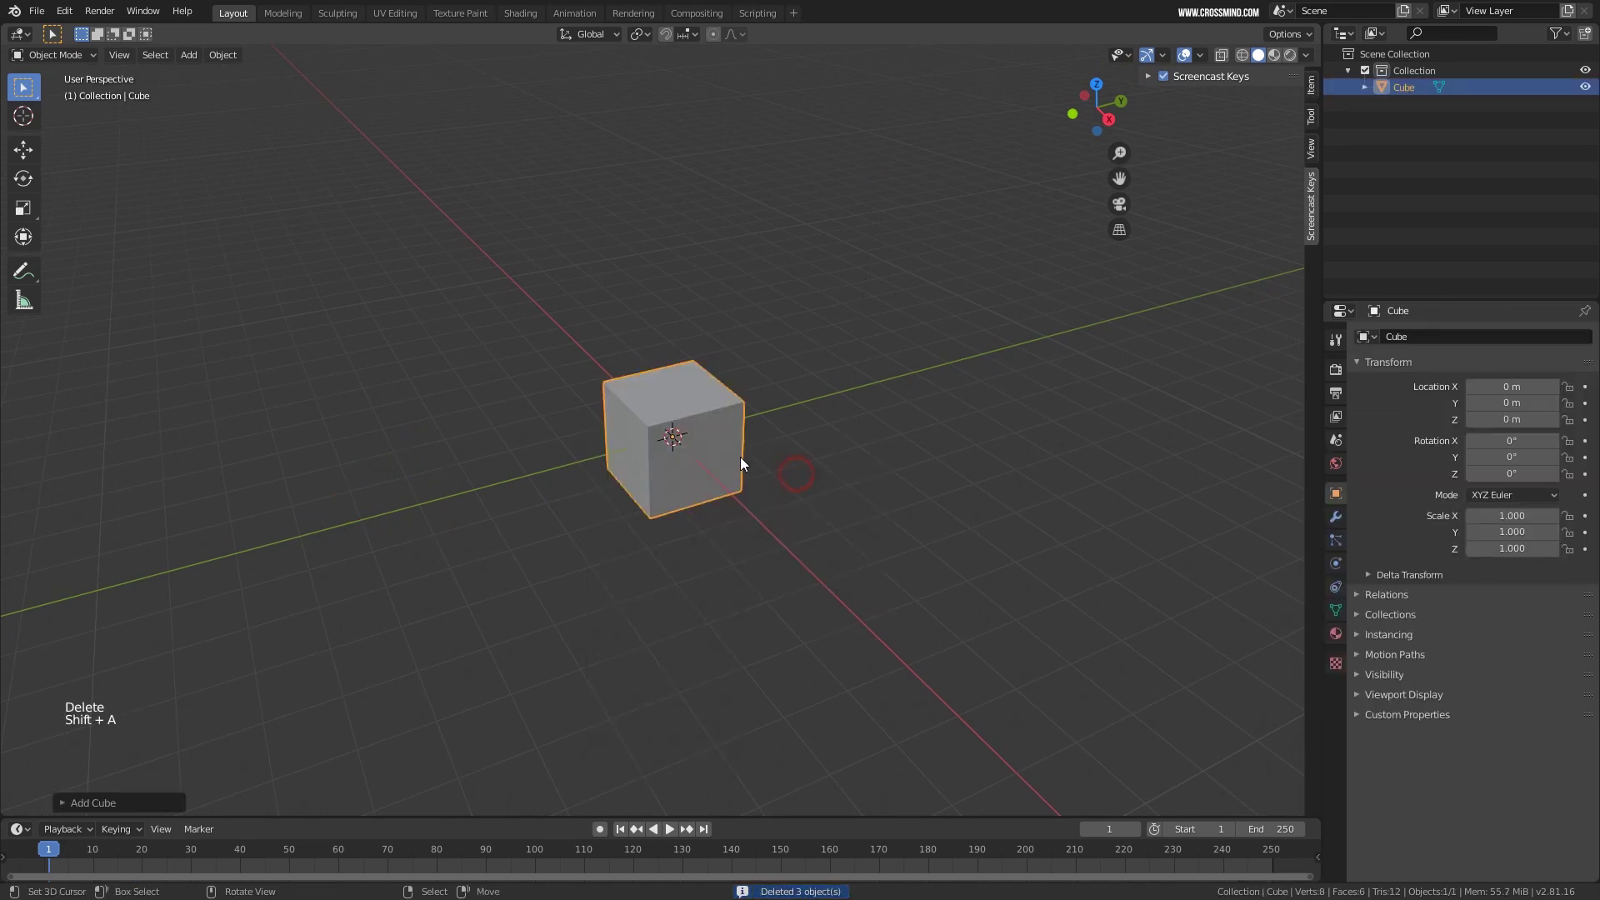
Scale the new cube up uniformly to about 3.95.
{"action": "scroll", "coordinate": [749, 464], "scroll_direction": "up", "scroll_amount": 2}
{"action": "key", "text": "s"}
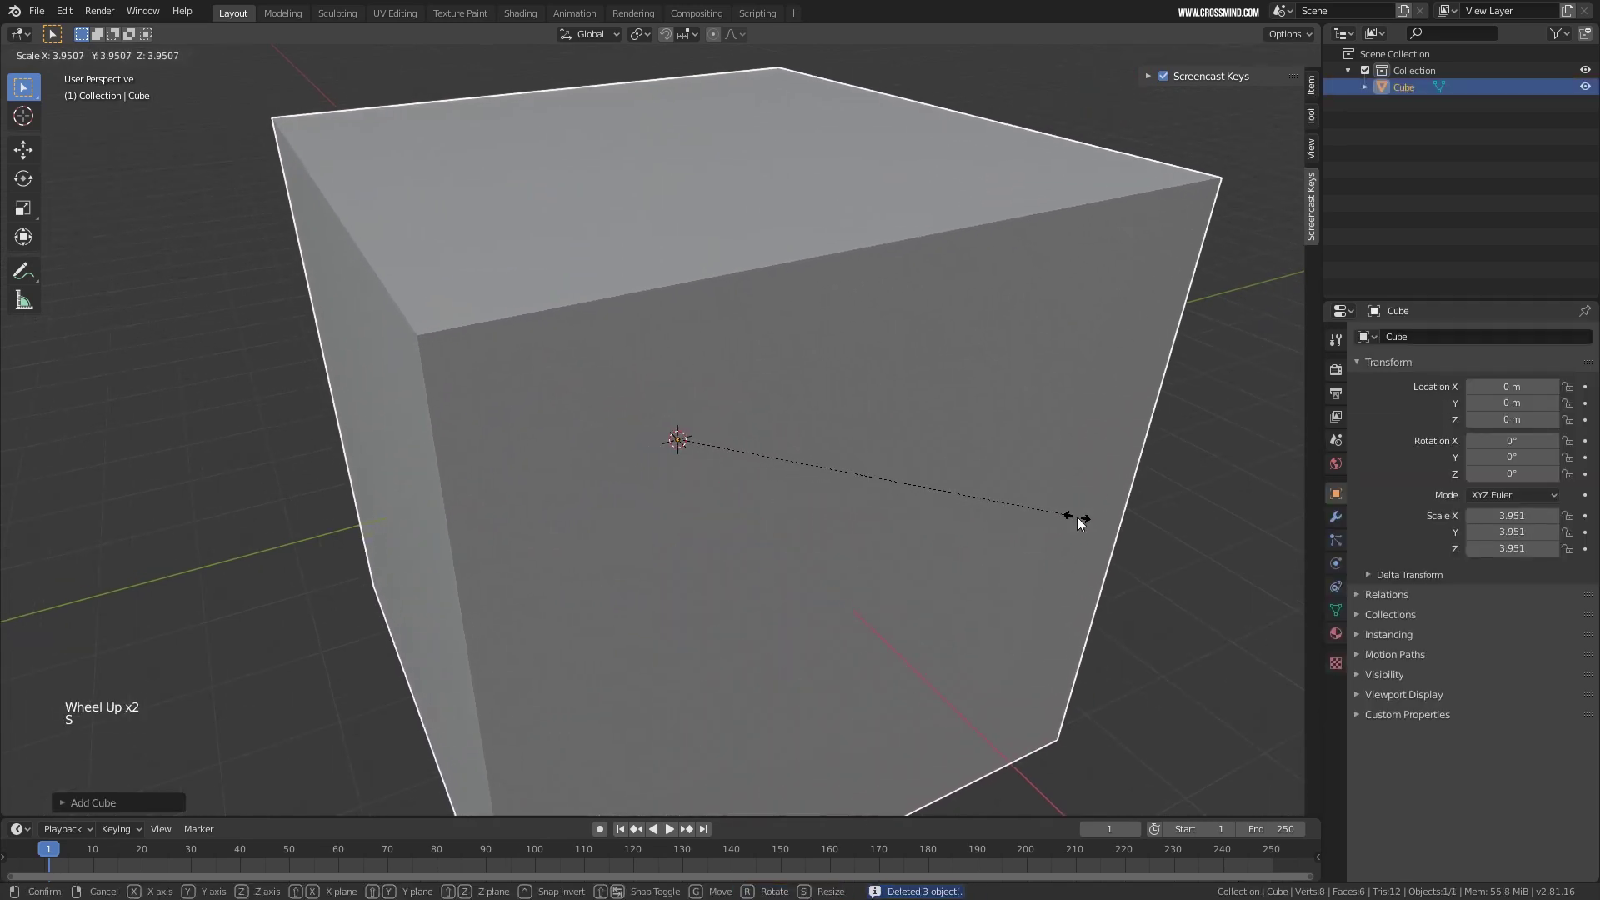
{"action": "left_click", "coordinate": [1075, 518]}
{"action": "scroll", "coordinate": [968, 466], "scroll_direction": "down", "scroll_amount": 2}
Flatten the cube along the Z axis into a thin slab with a Z scale of about 0.117.
{"action": "key", "text": "s"}
{"action": "key", "text": "z"}
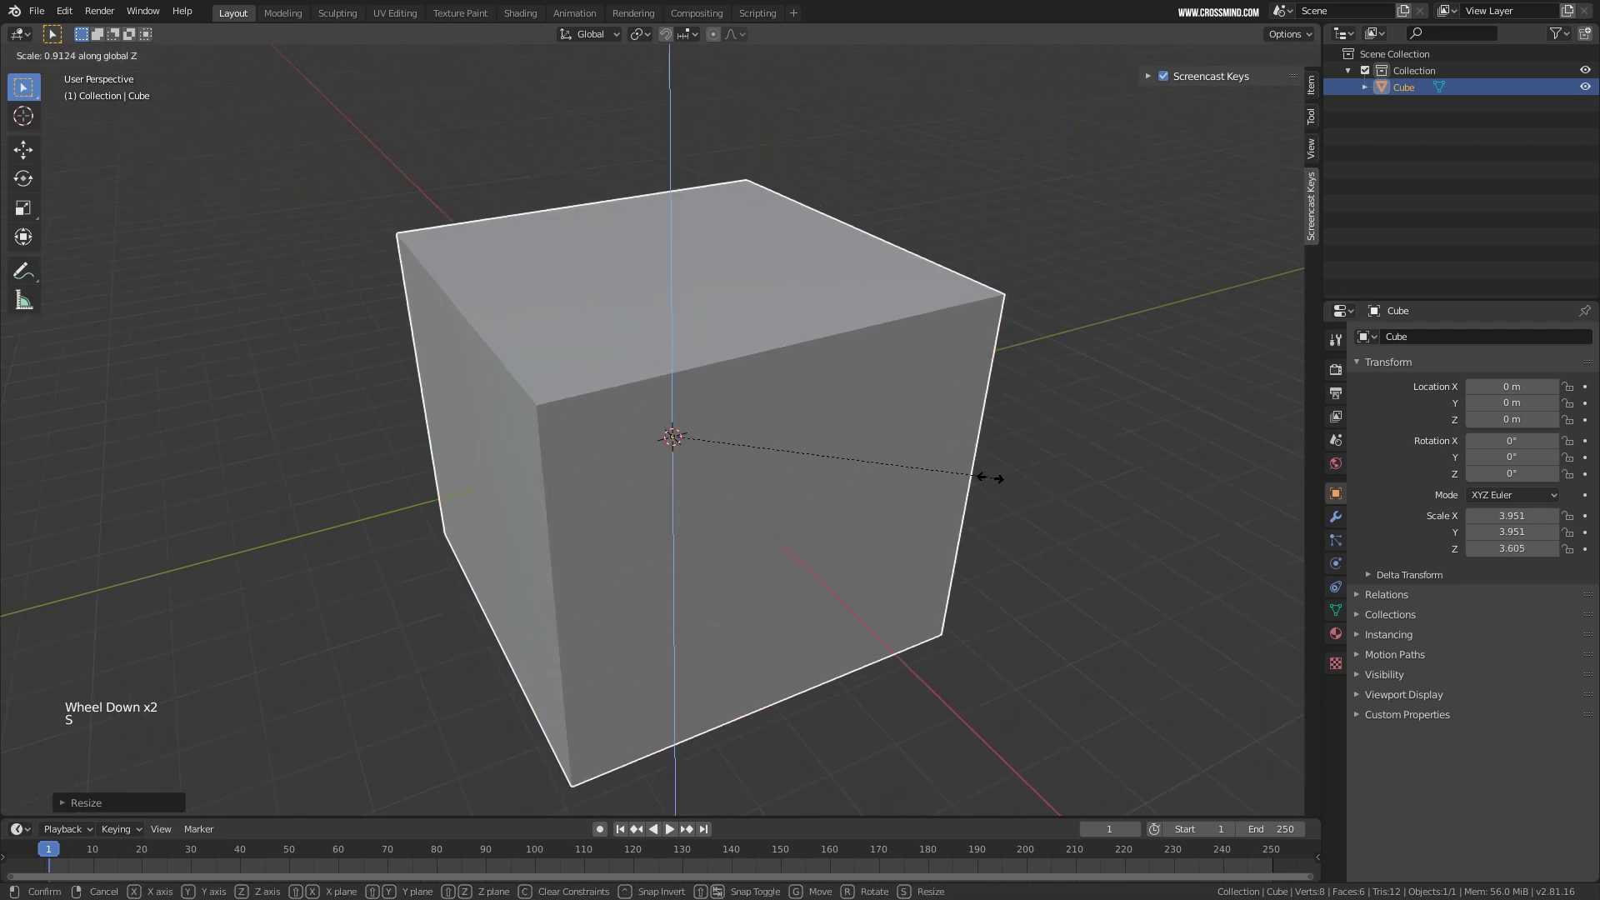
{"action": "right_click", "coordinate": [700, 542]}
{"action": "key", "text": "s"}
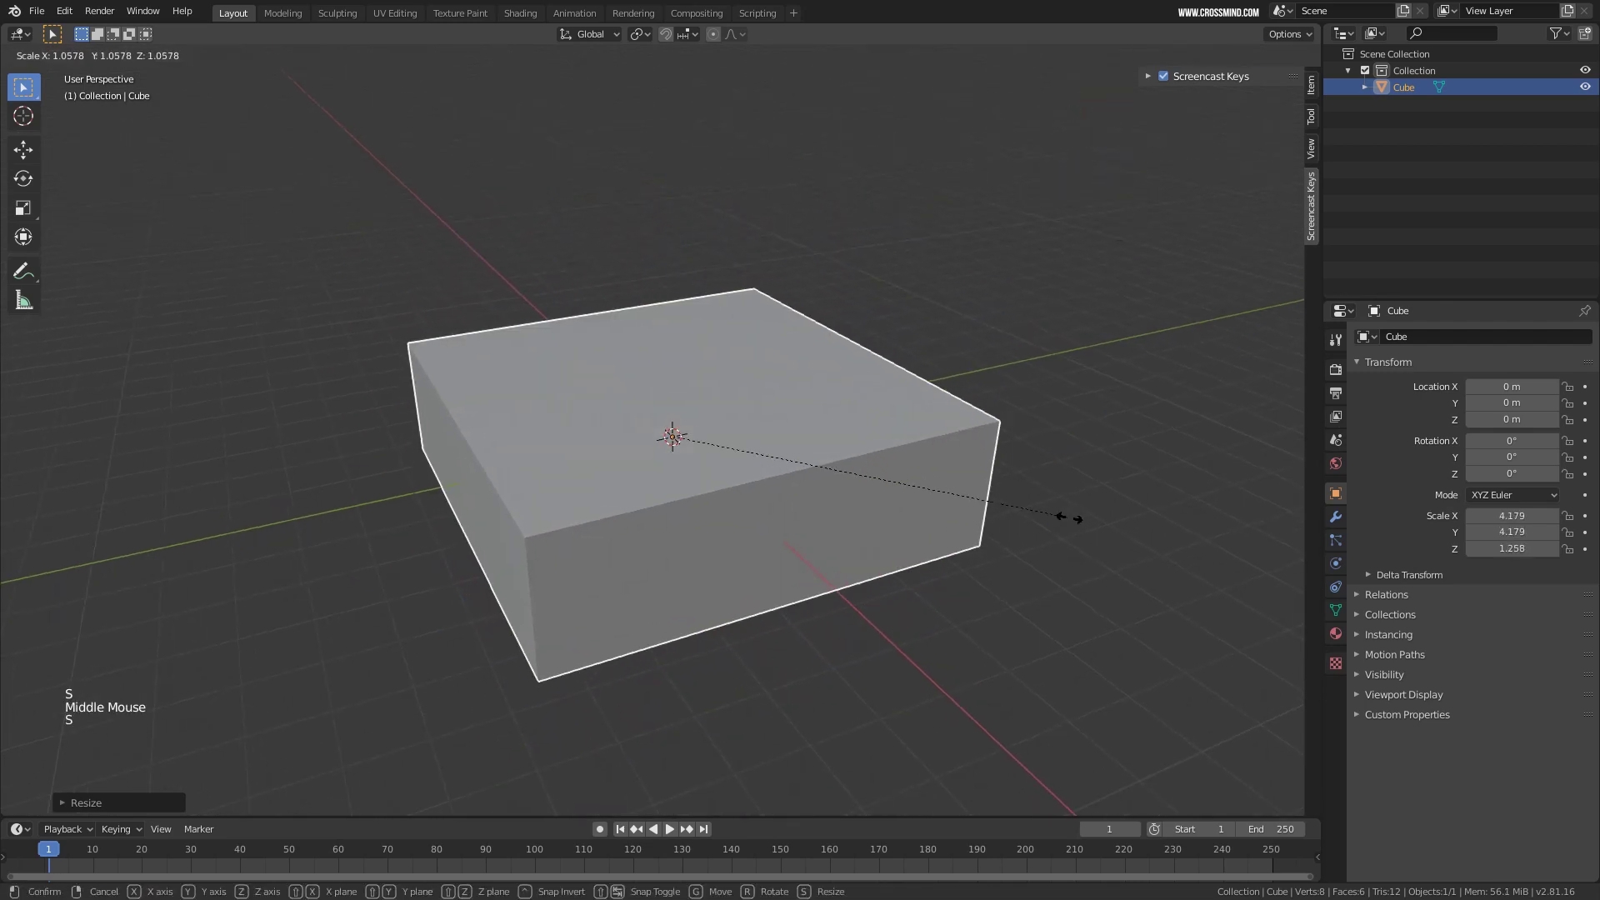
{"action": "middle_click", "coordinate": [1000, 517]}
{"action": "left_click", "coordinate": [793, 508]}
{"action": "scroll", "coordinate": [1135, 544], "scroll_direction": "up", "scroll_amount": 1}
{"action": "key", "text": "s"}
{"action": "key", "text": "z"}
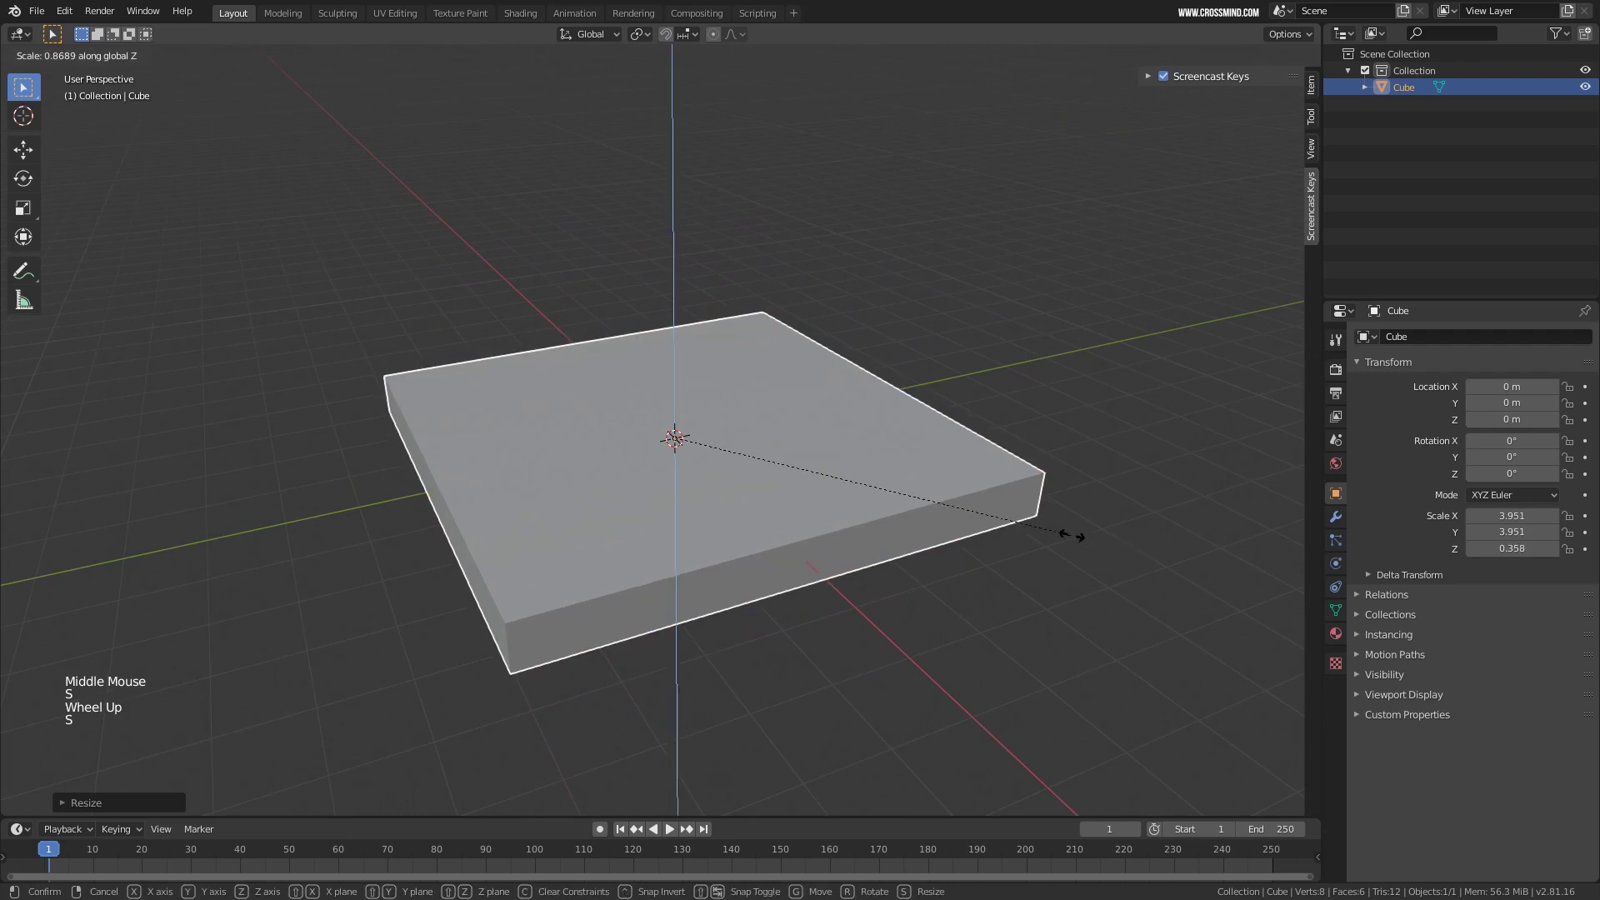
{"action": "left_click", "coordinate": [801, 498]}
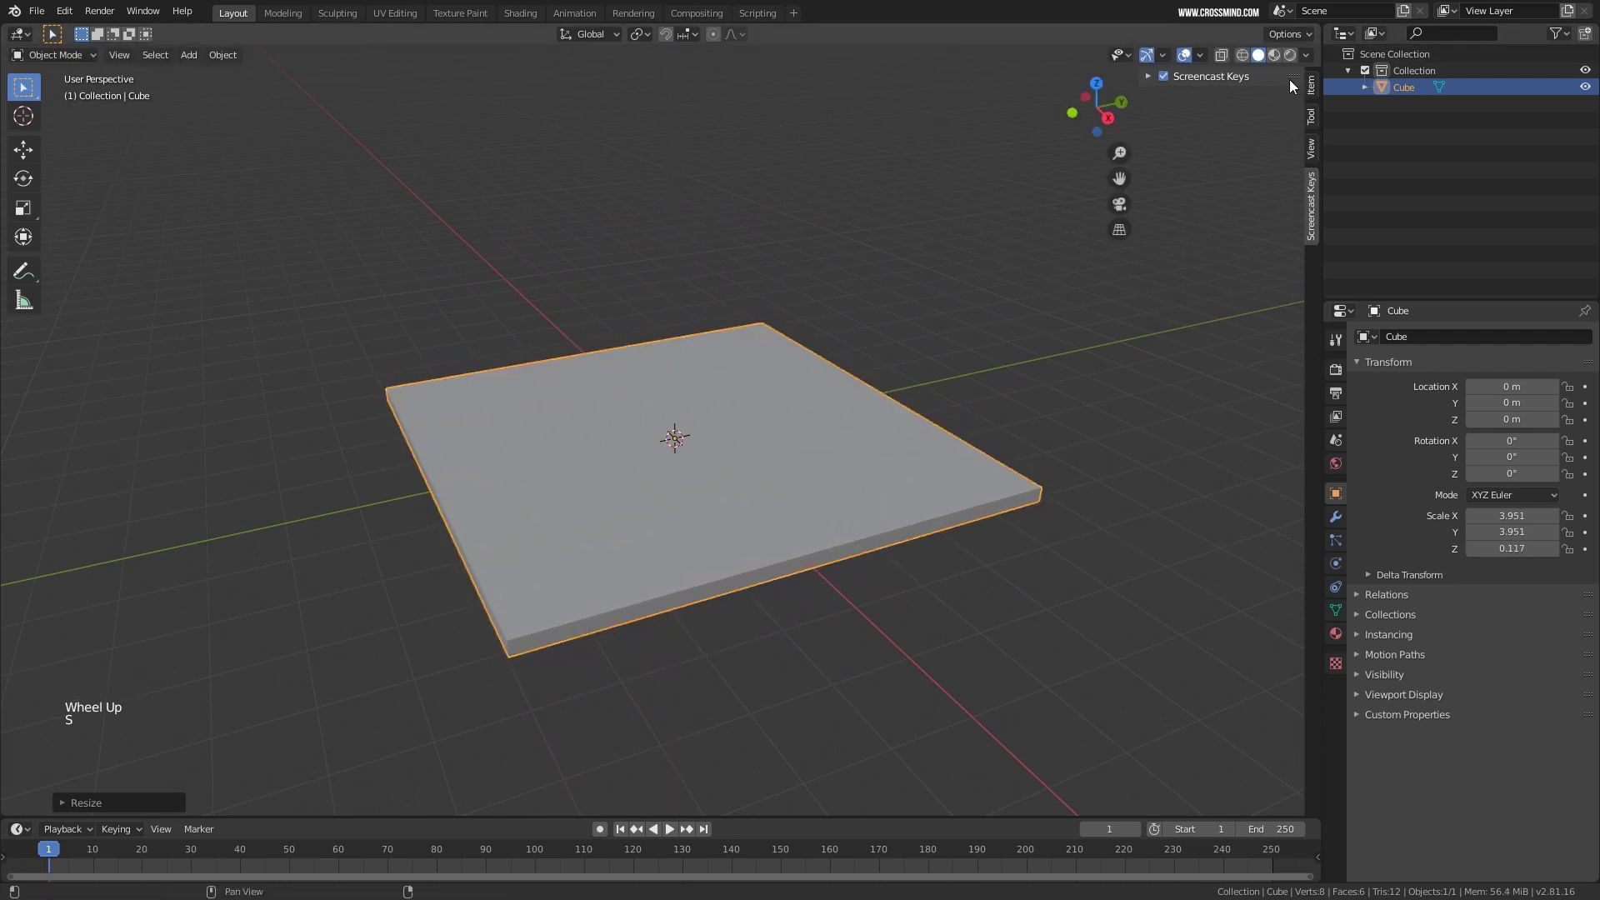
Show the slab's transform values and narrow it along the X axis to a scale of about 2.263.
{"action": "left_click", "coordinate": [1309, 90]}
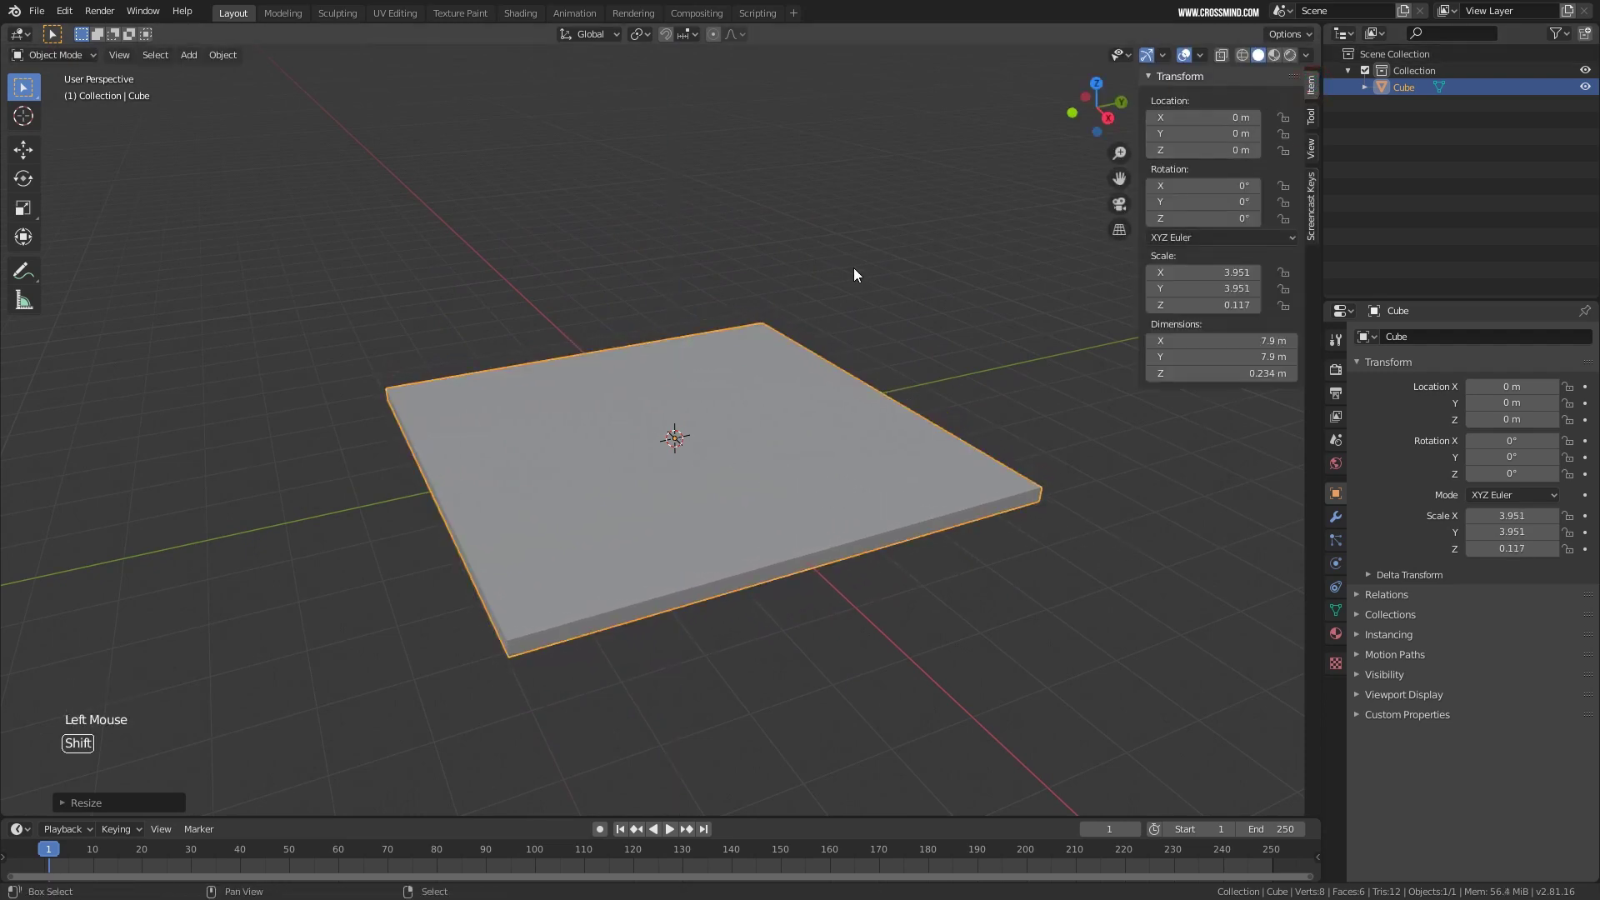
{"action": "middle_click_drag", "start_coordinate": [853, 272], "coordinate": [958, 466], "text": "shift"}
{"action": "key", "text": "s"}
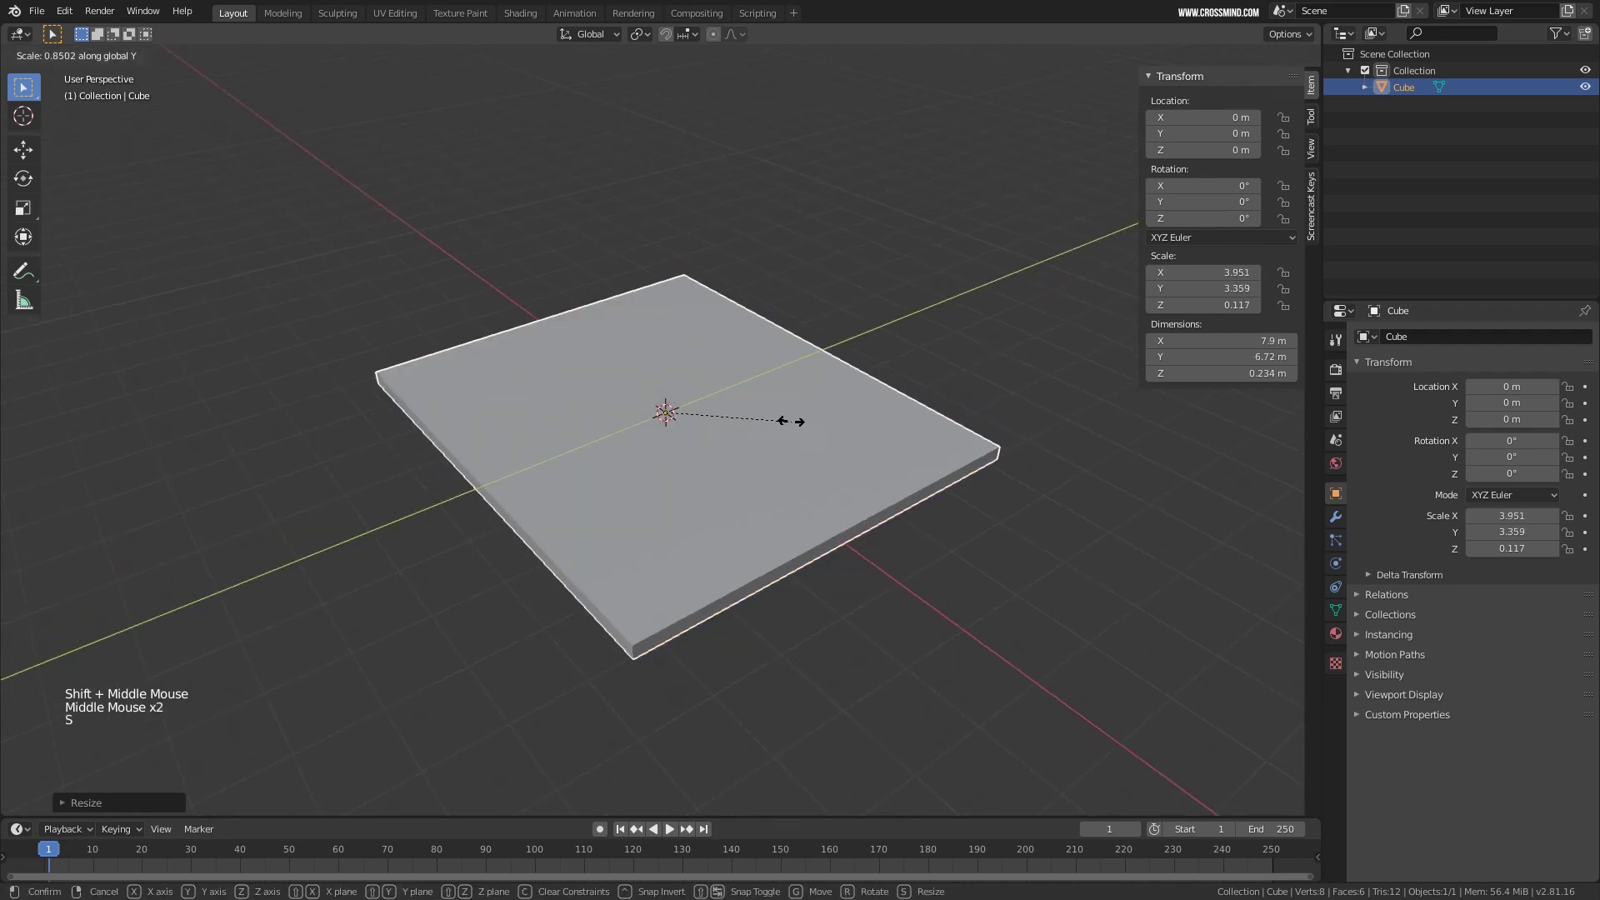
{"action": "key", "text": "s"}
{"action": "key", "text": "x"}
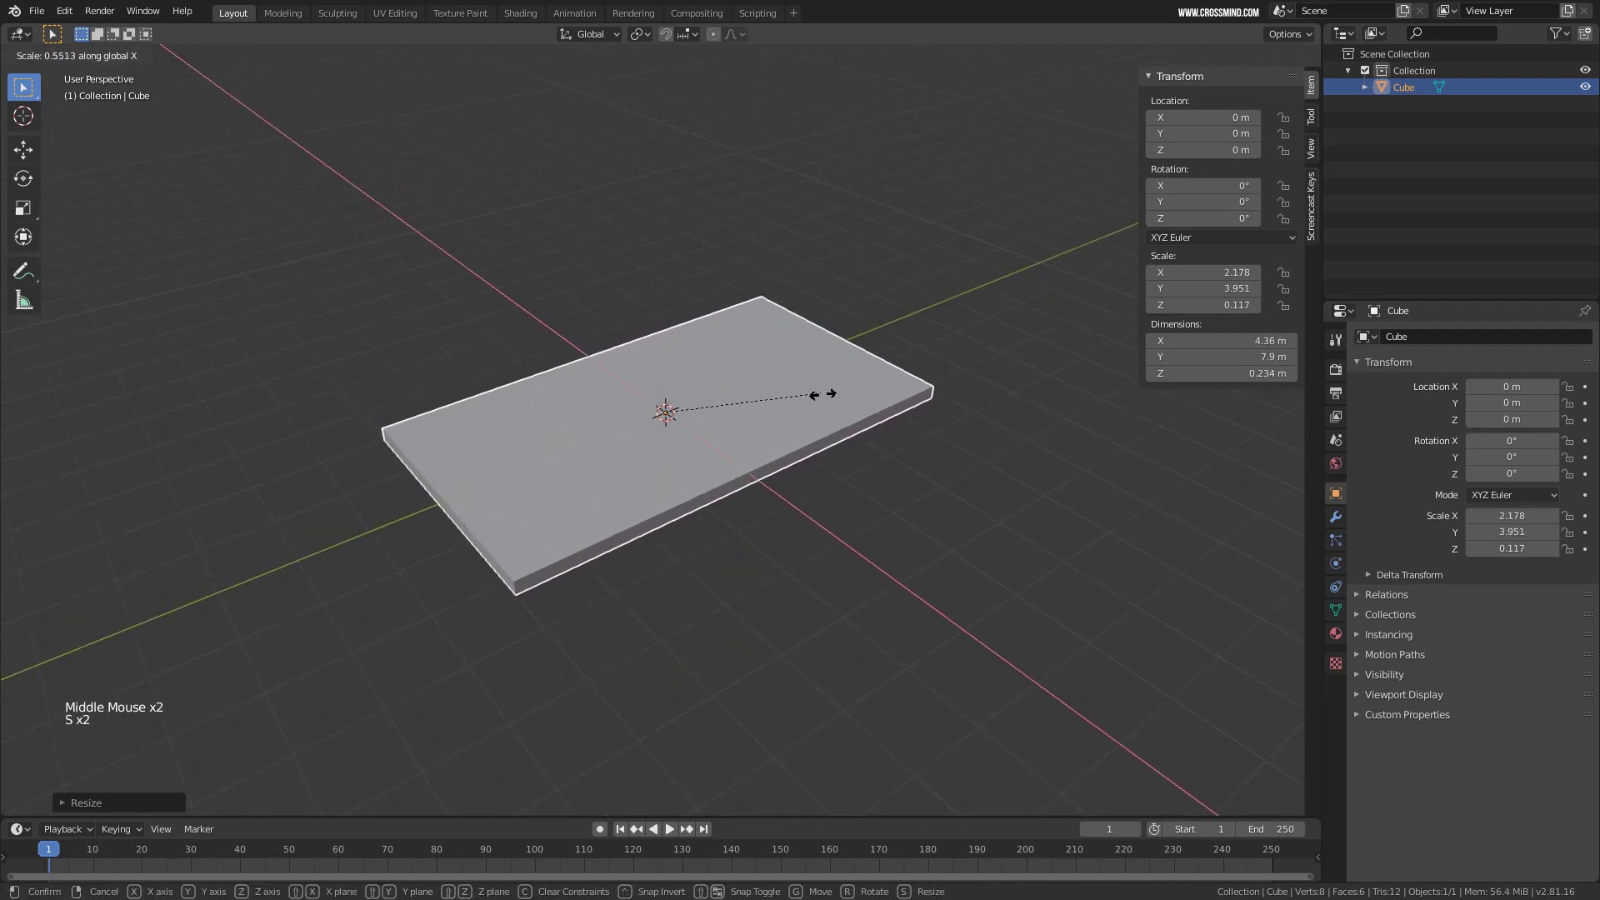
{"action": "left_click", "coordinate": [829, 398]}
{"action": "middle_click_drag", "start_coordinate": [829, 398], "coordinate": [850, 385], "text": "shift"}
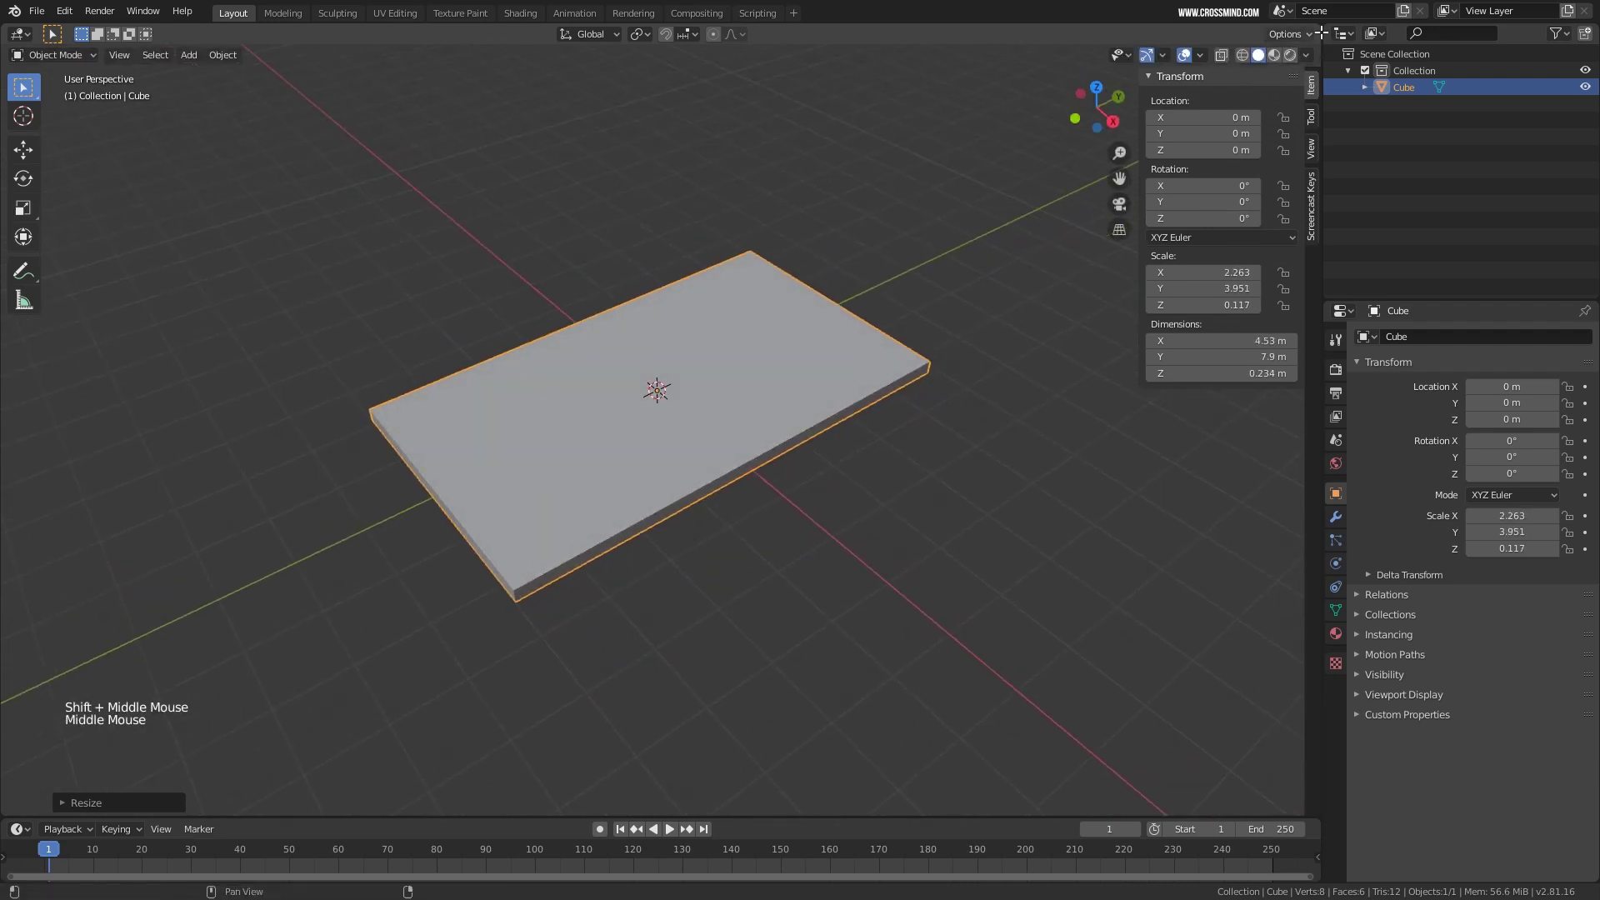
Split the 3D viewport into two side-by-side views and hide the transform sidebar.
{"action": "left_click_drag", "start_coordinate": [1321, 33], "coordinate": [697, 102]}
{"action": "key", "text": "n"}
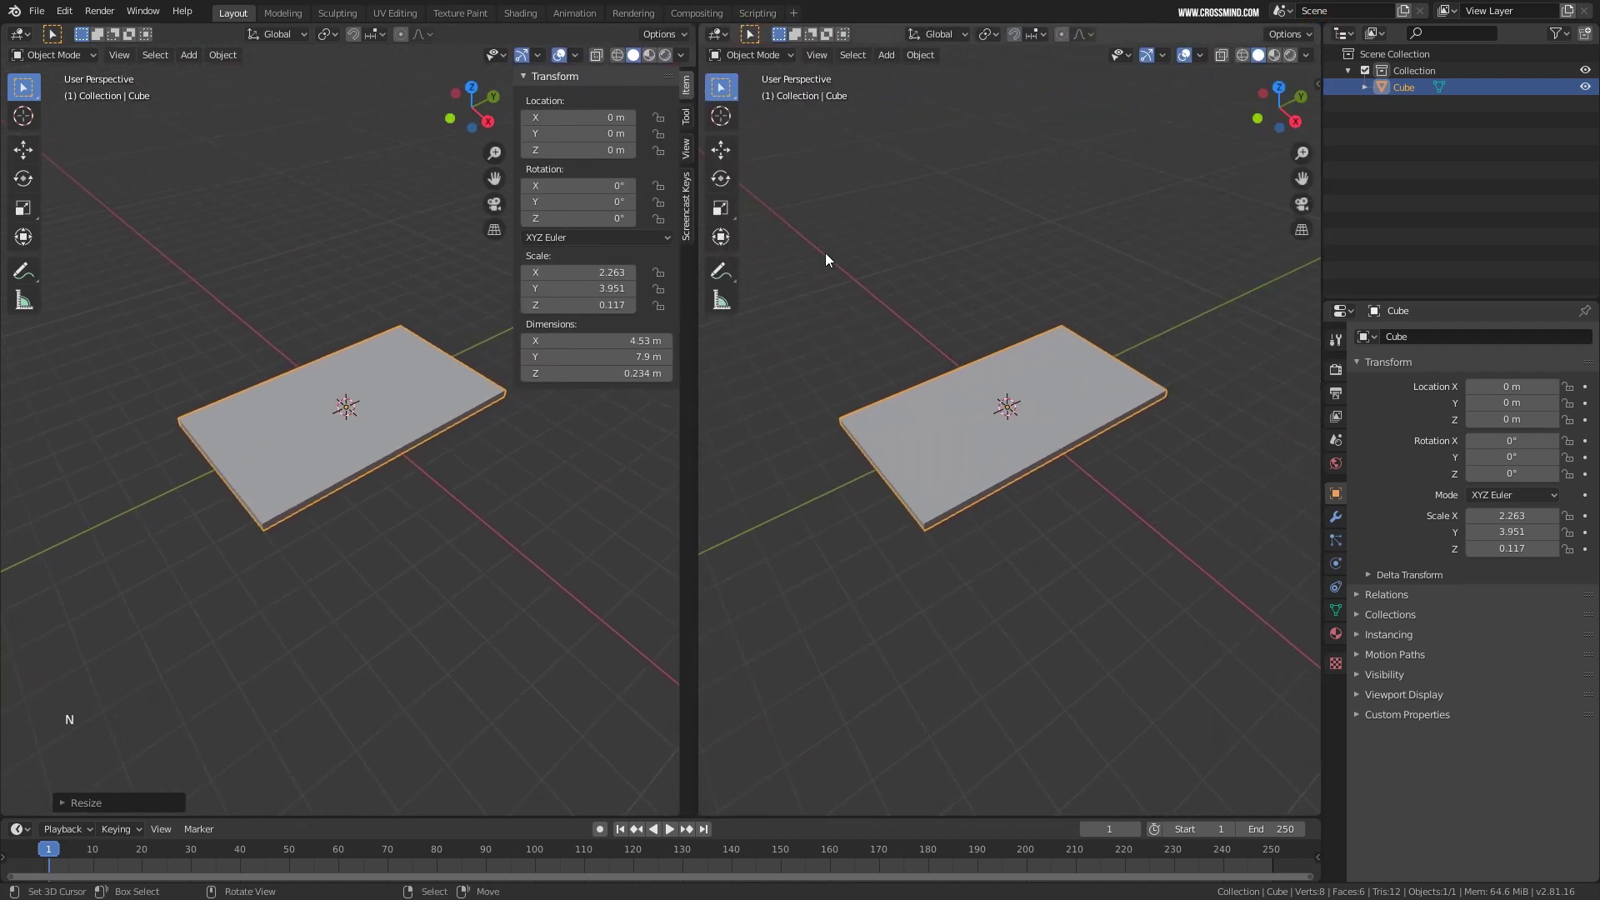
{"action": "key", "text": "n"}
{"action": "key", "text": "n"}
{"action": "key", "text": "n"}
{"action": "left_click_drag", "start_coordinate": [698, 34], "coordinate": [687, 28]}
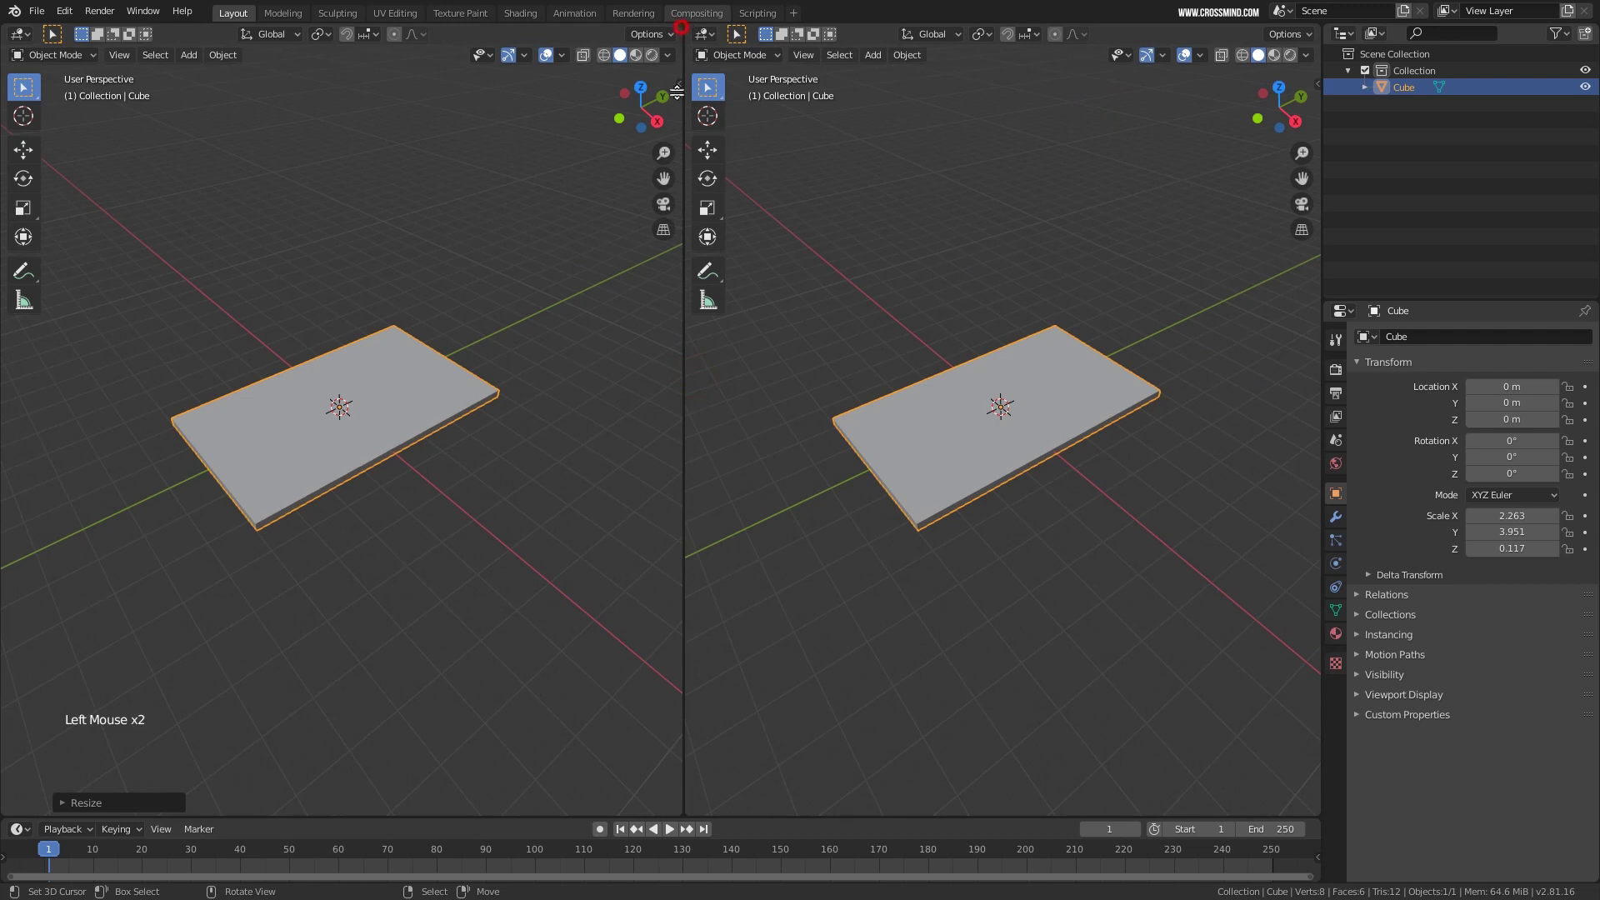
Divide one of the viewports into two stacked views, the upper in Front Orthographic and the lower in Top Orthographic.
{"action": "left_click_drag", "start_coordinate": [677, 90], "coordinate": [662, 392]}
{"action": "middle_click_drag", "start_coordinate": [658, 350], "coordinate": [518, 305]}
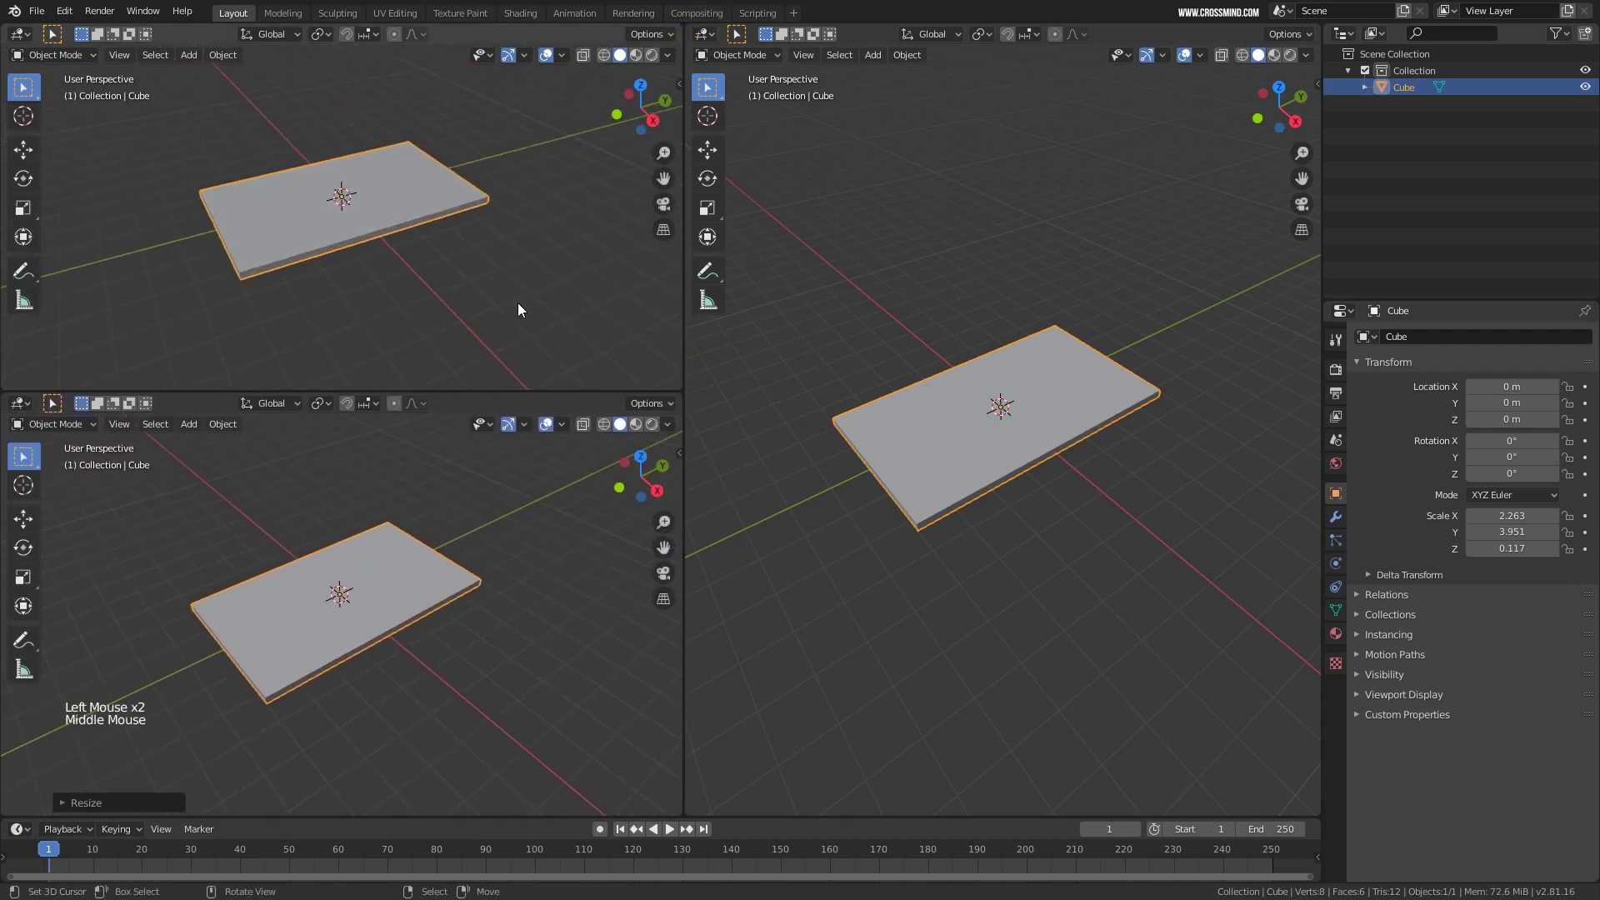
{"action": "key", "text": "KP_1"}
{"action": "middle_click_drag", "start_coordinate": [370, 218], "coordinate": [371, 248], "text": "shift"}
{"action": "middle_click_drag", "start_coordinate": [432, 577], "coordinate": [427, 588]}
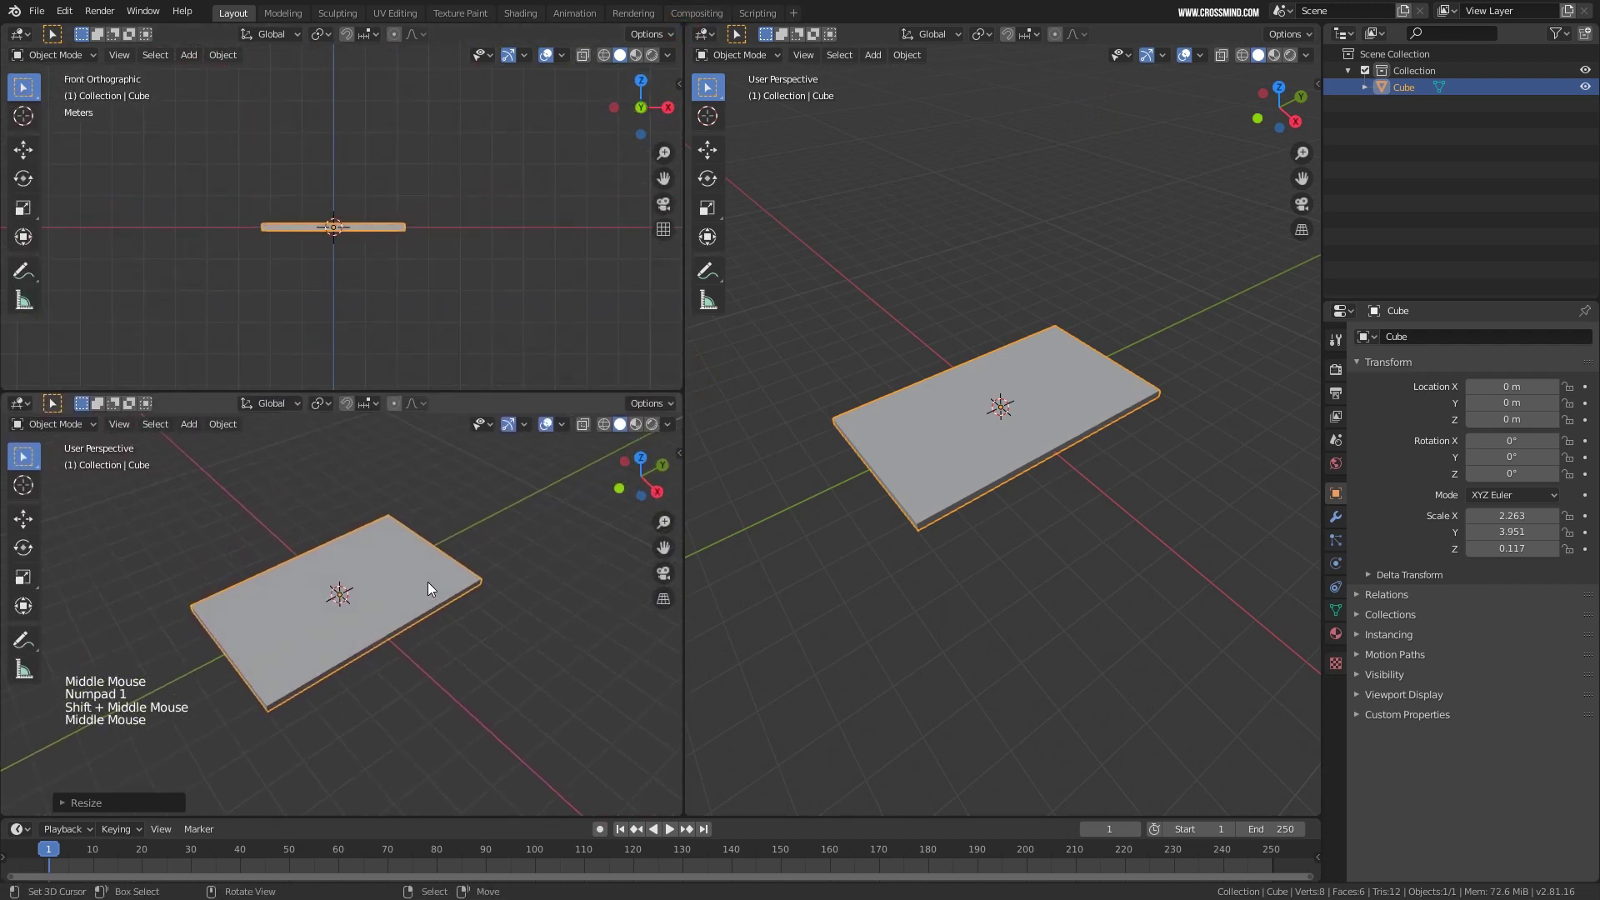
{"action": "key", "text": "KP_7"}
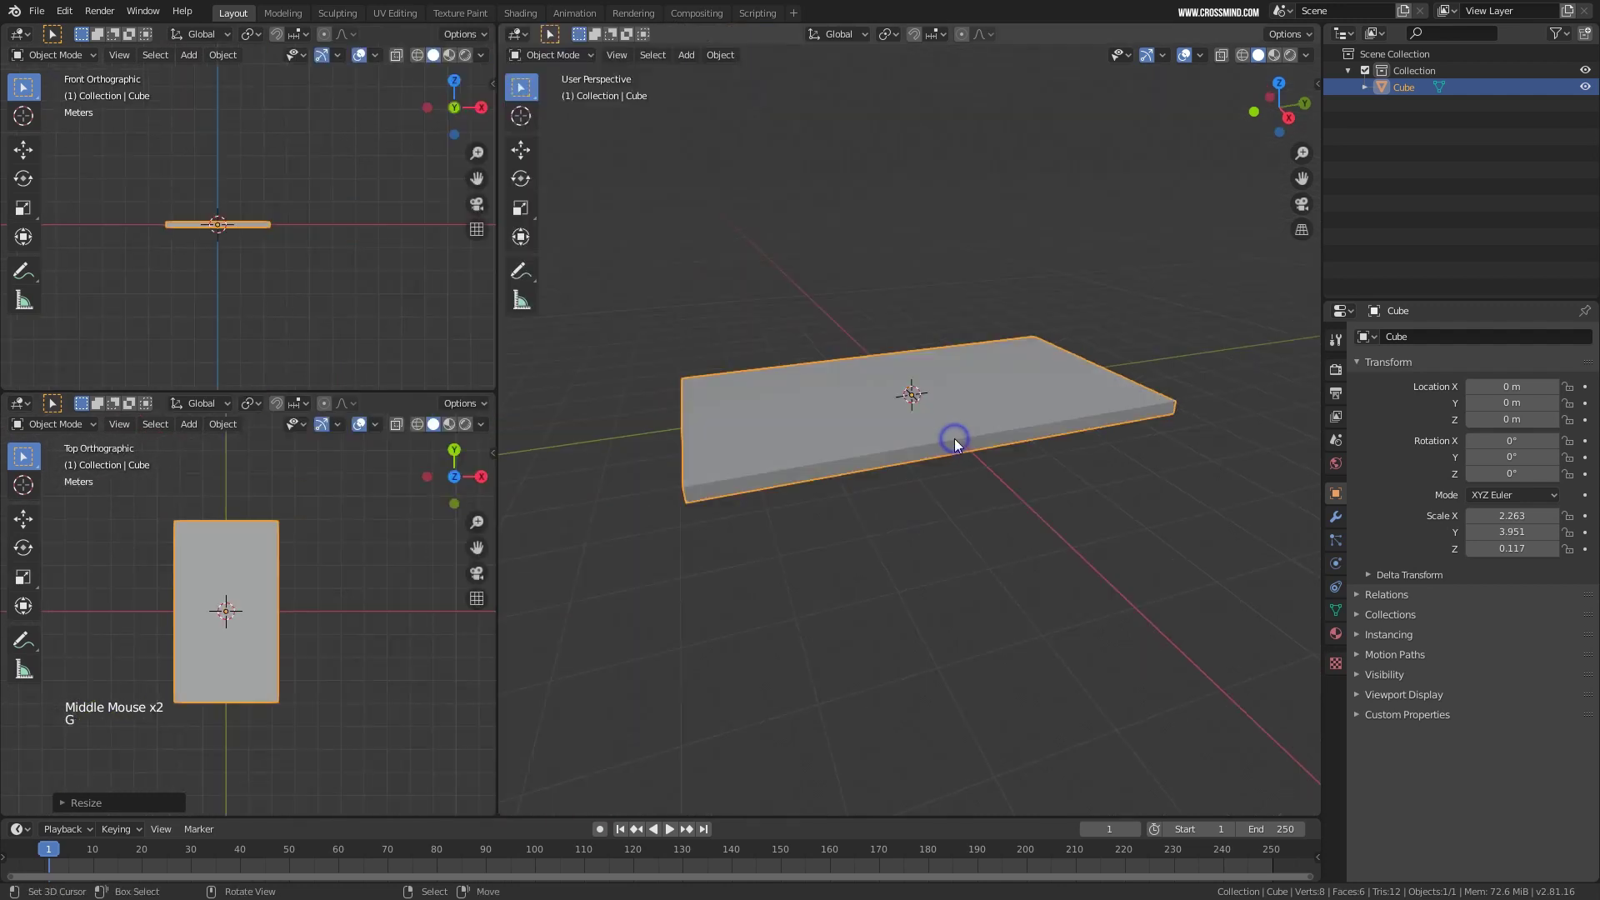
Raise the slab along the Z axis to a height of about 3.79 m.
{"action": "key", "text": "g"}
{"action": "key", "text": "z"}
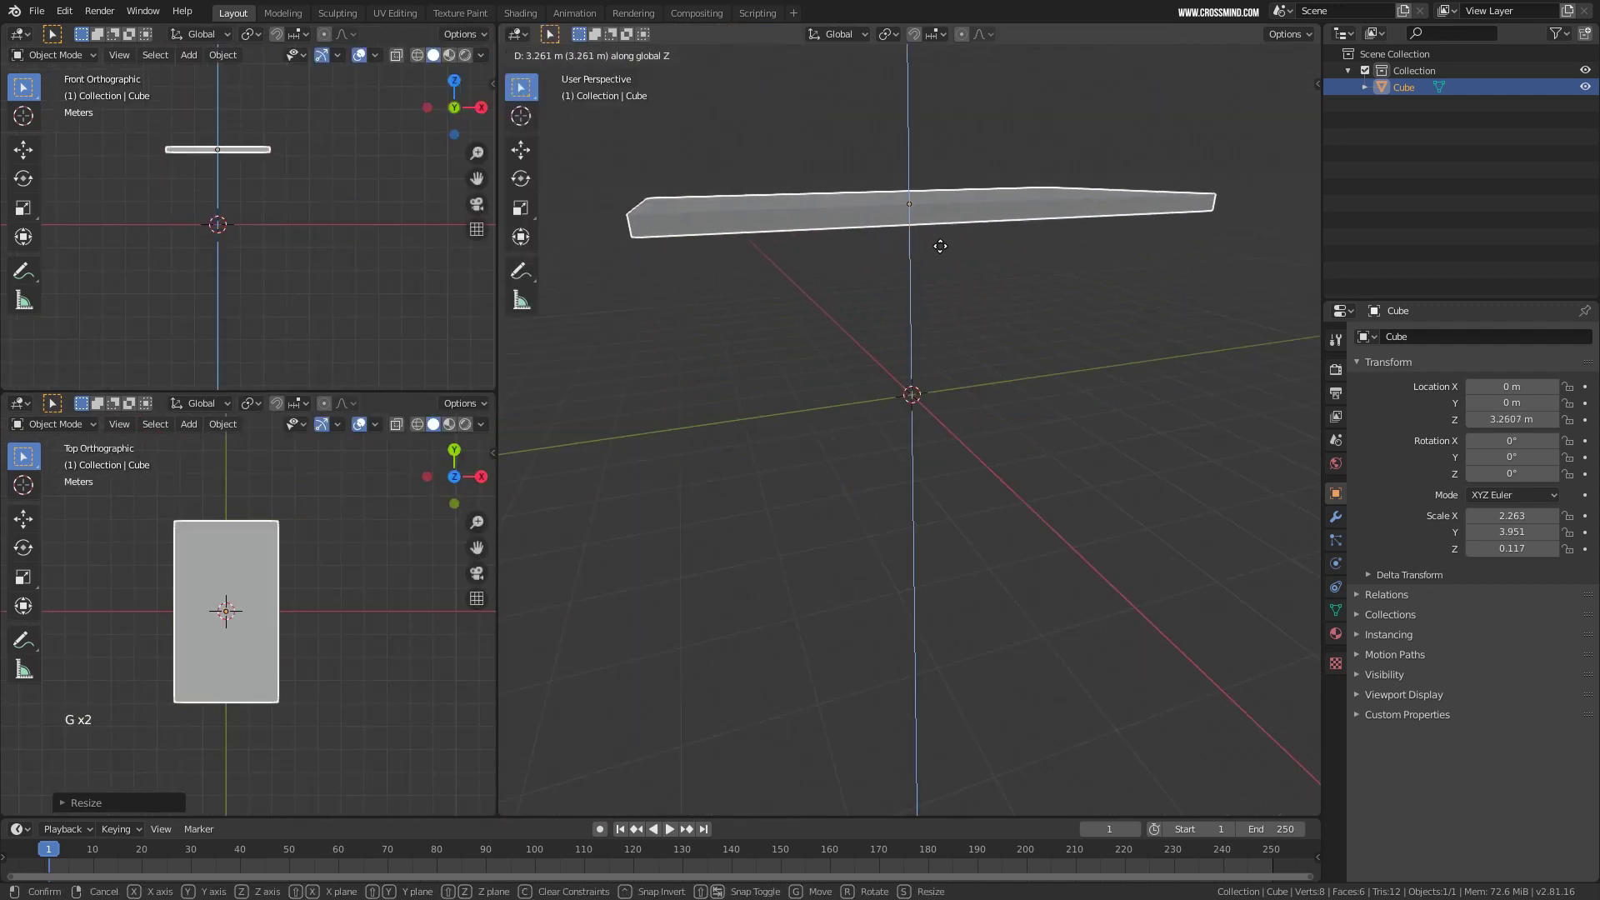
{"action": "left_click", "coordinate": [940, 241]}
{"action": "scroll", "coordinate": [947, 333], "scroll_direction": "down", "scroll_amount": 2}
{"action": "middle_click_drag", "start_coordinate": [948, 332], "coordinate": [965, 353], "text": "shift"}
{"action": "key", "text": "g"}
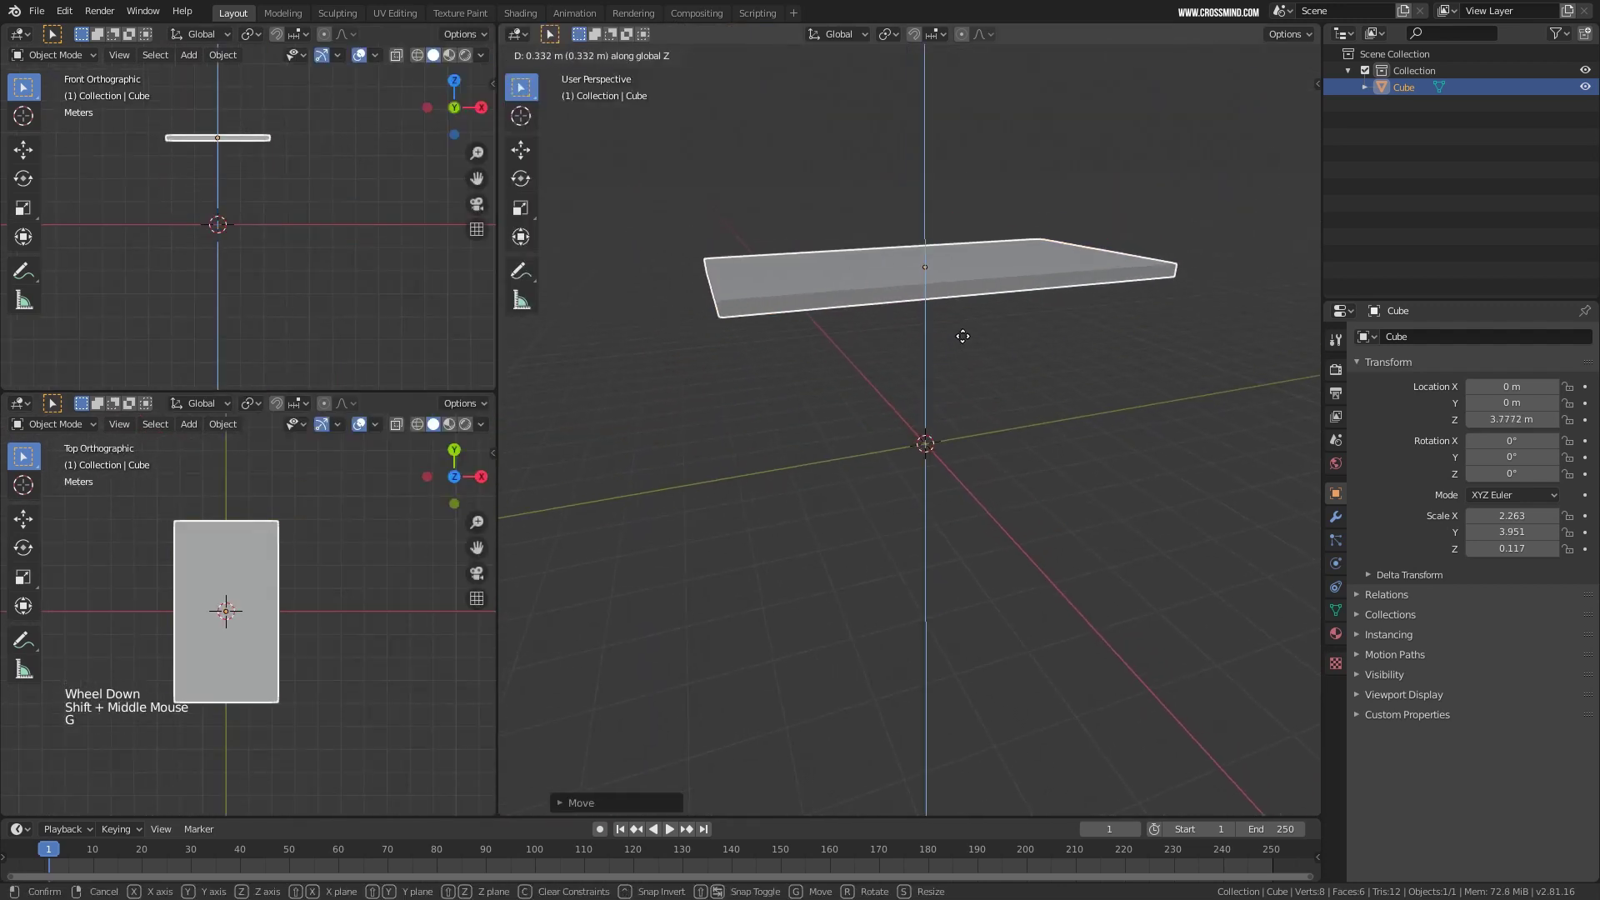
{"action": "left_click", "coordinate": [917, 275]}
Place the 3D cursor on the slab's underside near its positive-X, negative-Y corner and add a cube mesh there.
{"action": "middle_click_drag", "start_coordinate": [916, 275], "coordinate": [903, 366]}
{"action": "scroll", "coordinate": [907, 368], "scroll_direction": "up", "scroll_amount": 2}
{"action": "scroll", "coordinate": [859, 351], "scroll_direction": "up", "scroll_amount": 1}
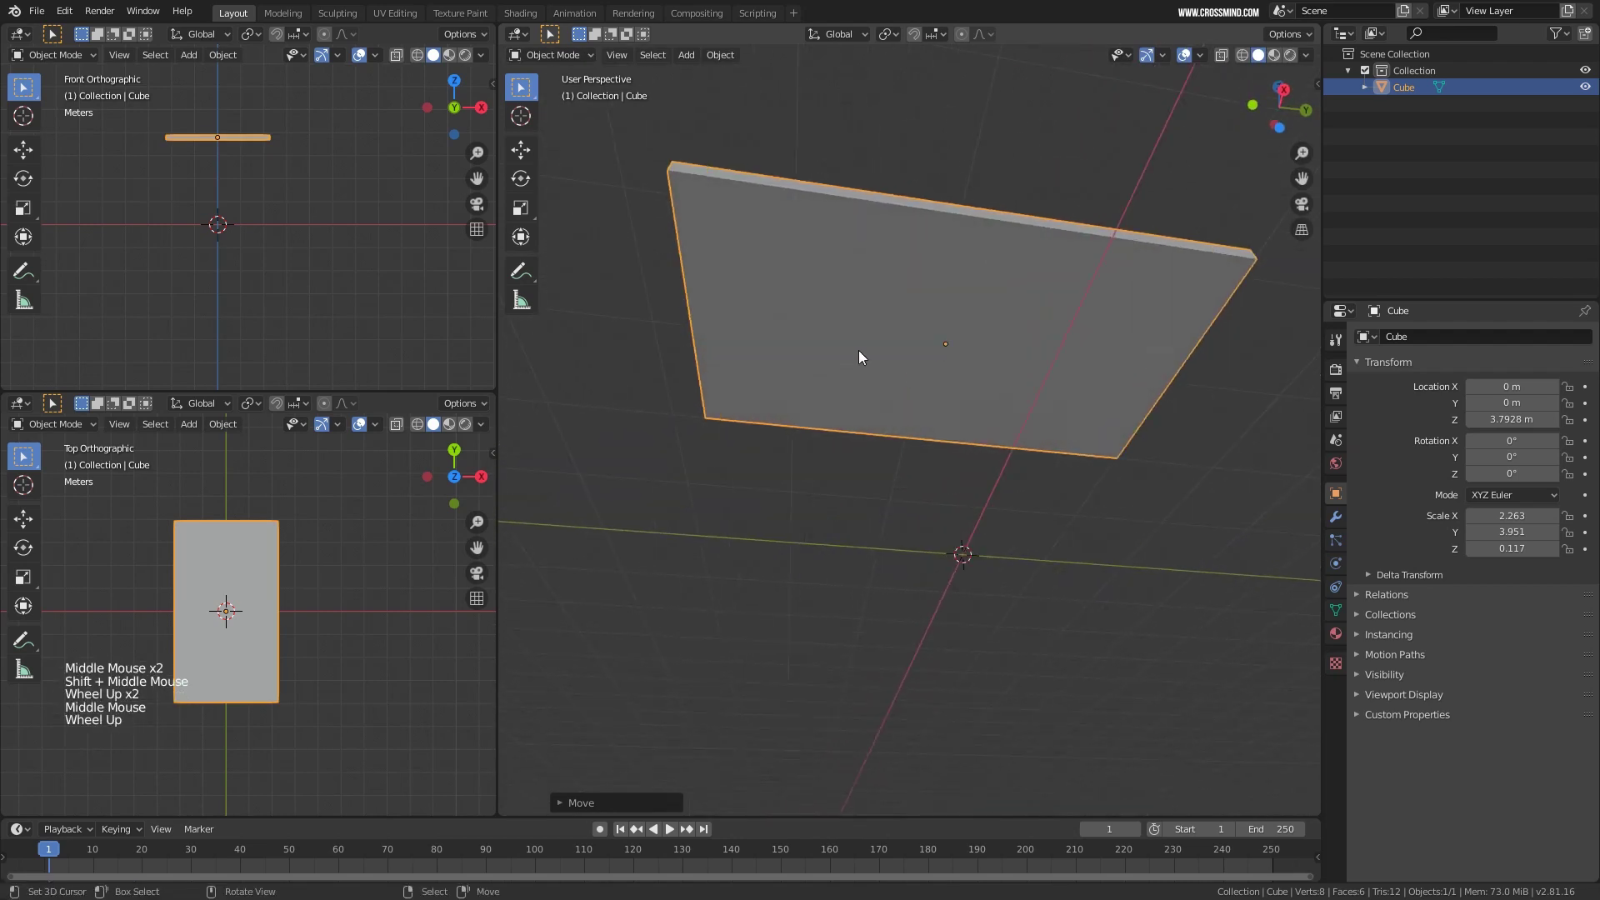
{"action": "left_click", "coordinate": [687, 189]}
{"action": "middle_click_drag", "start_coordinate": [687, 189], "coordinate": [676, 225]}
{"action": "left_click", "coordinate": [1248, 237]}
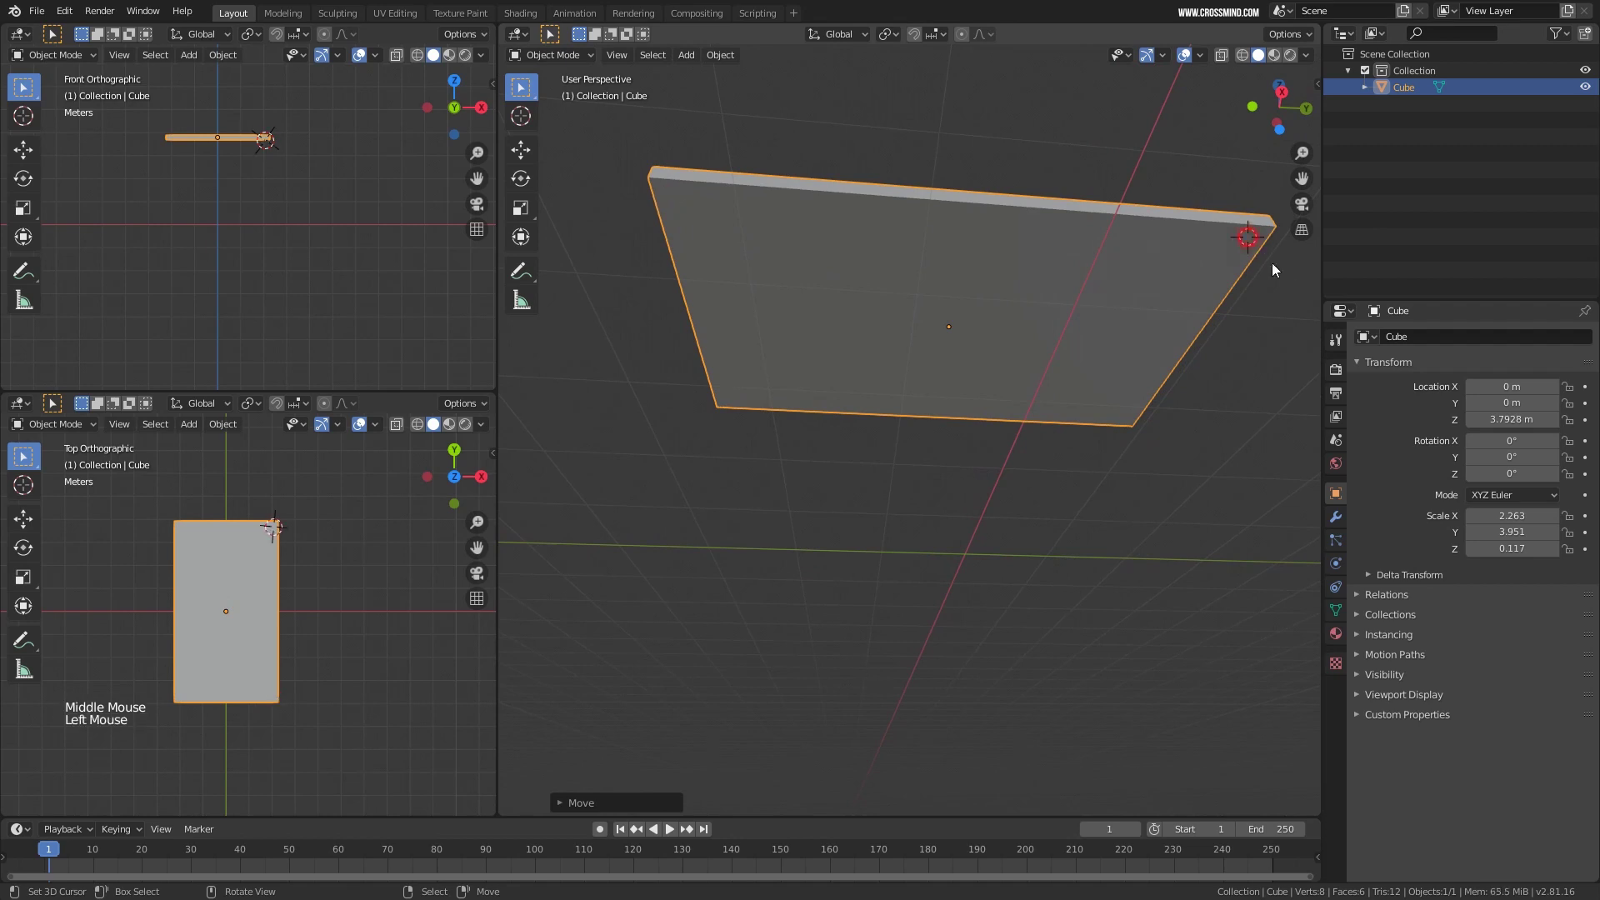
{"action": "key", "text": "shift+a"}
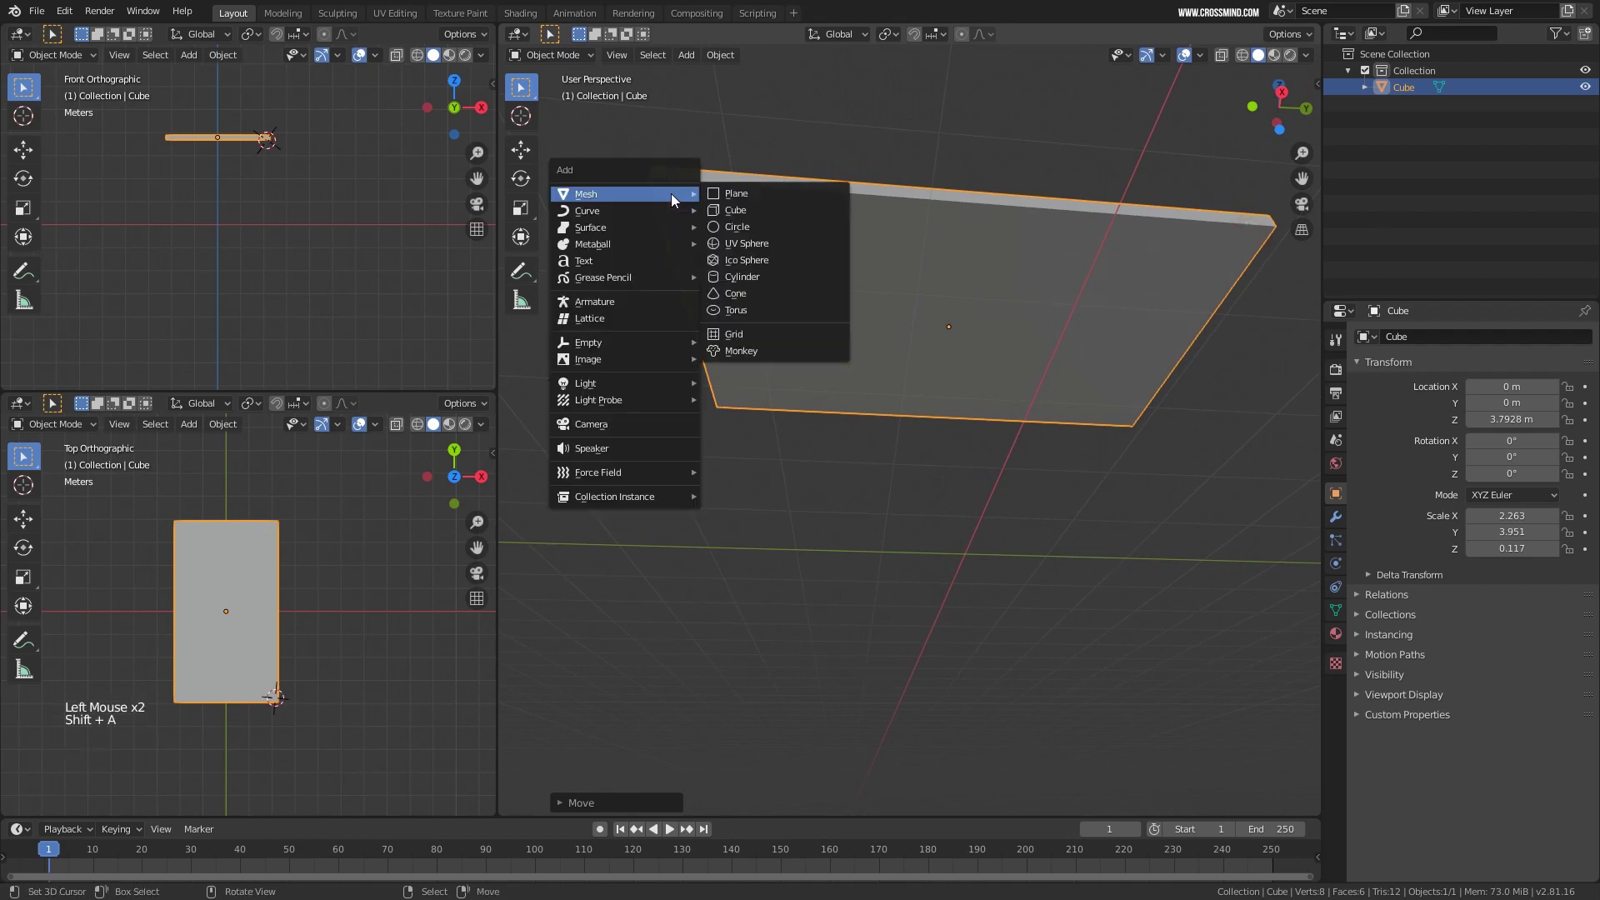
{"action": "left_click", "coordinate": [734, 205]}
{"action": "middle_click_drag", "start_coordinate": [756, 223], "coordinate": [768, 210]}
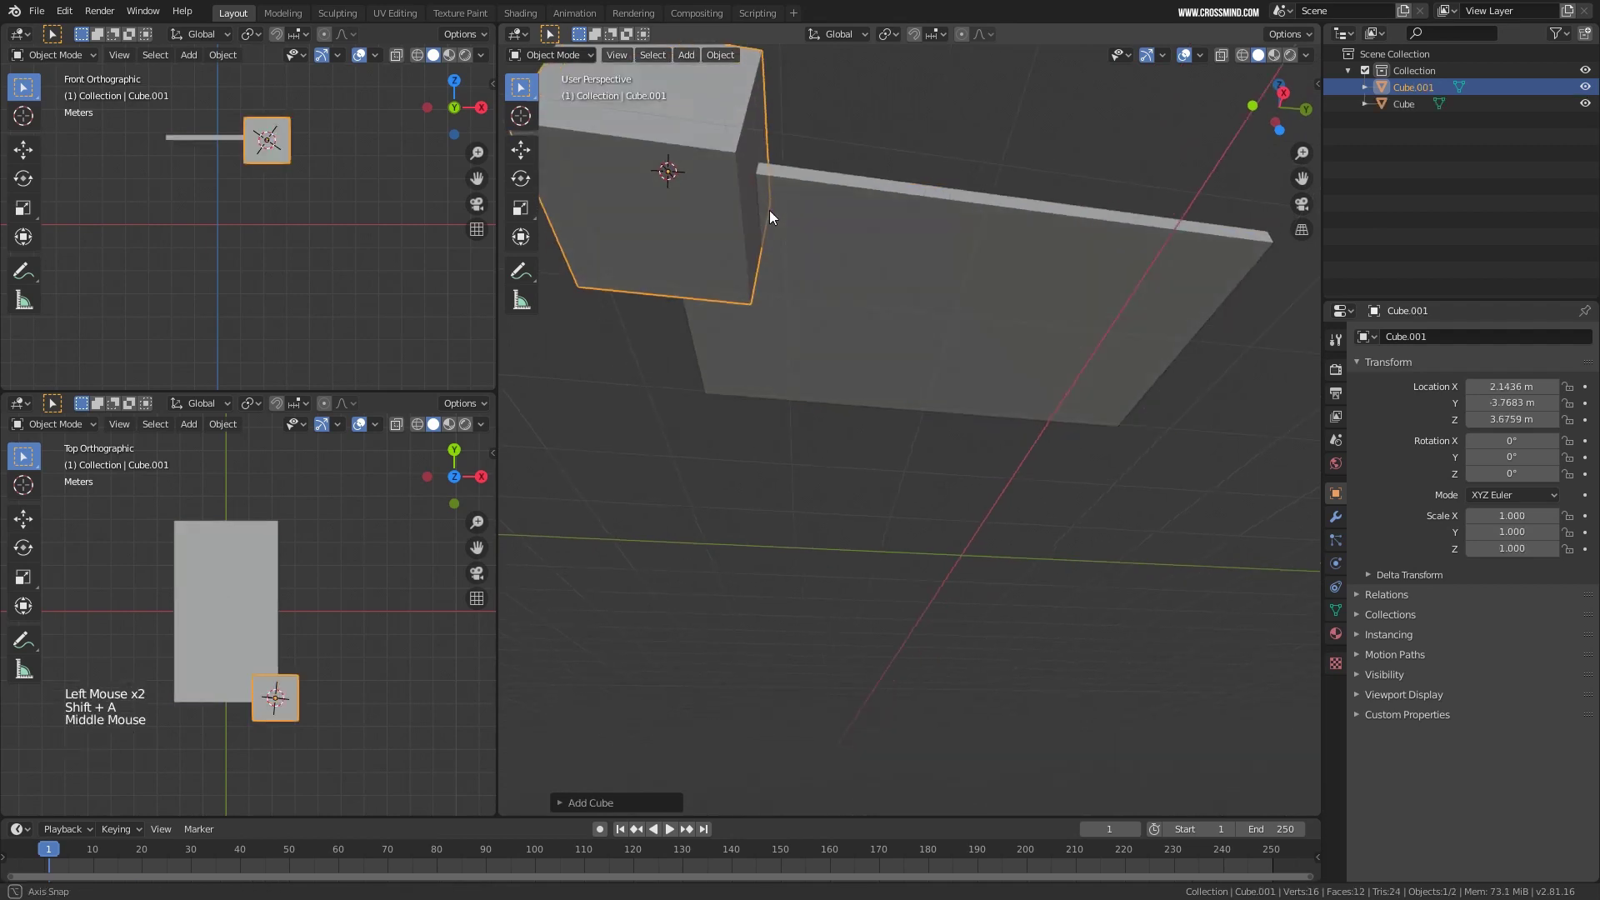
Shrink the new cube to a scale of about 0.19 and stretch it along Z to about 2.07.
{"action": "key", "text": "s"}
{"action": "left_click", "coordinate": [748, 190]}
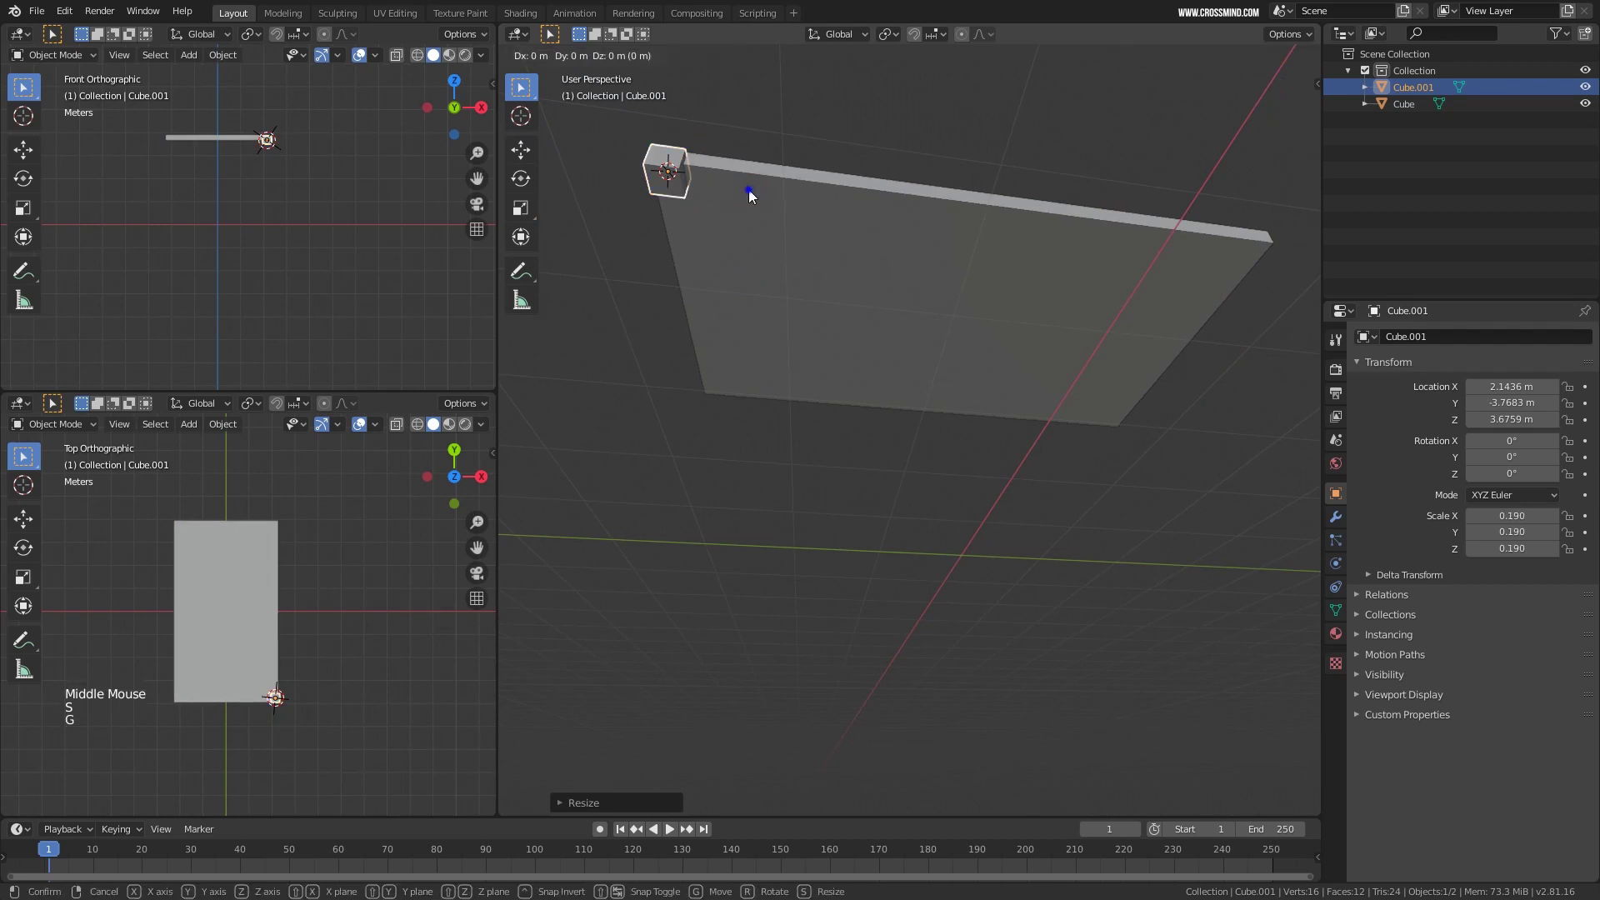
{"action": "key", "text": "s"}
{"action": "key", "text": "z"}
{"action": "left_click", "coordinate": [770, 253]}
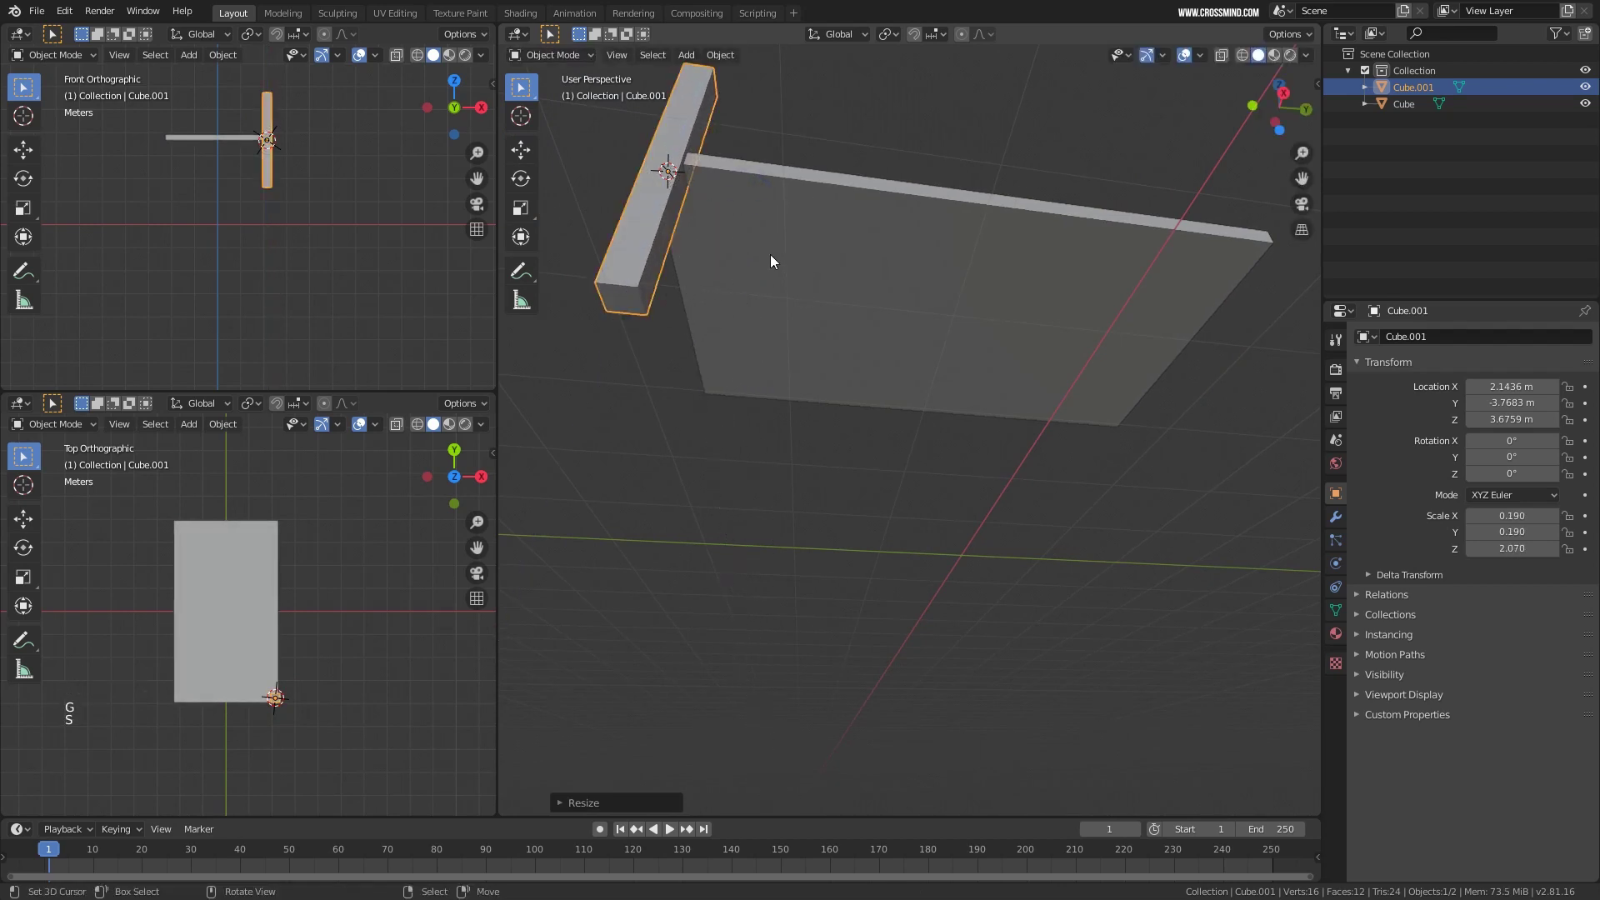
Scale the post down uniformly to about 0.146 in X and Y and 1.59 in Z.
{"action": "scroll", "coordinate": [827, 370], "scroll_direction": "down", "scroll_amount": 2}
{"action": "middle_click_drag", "start_coordinate": [769, 254], "coordinate": [942, 375]}
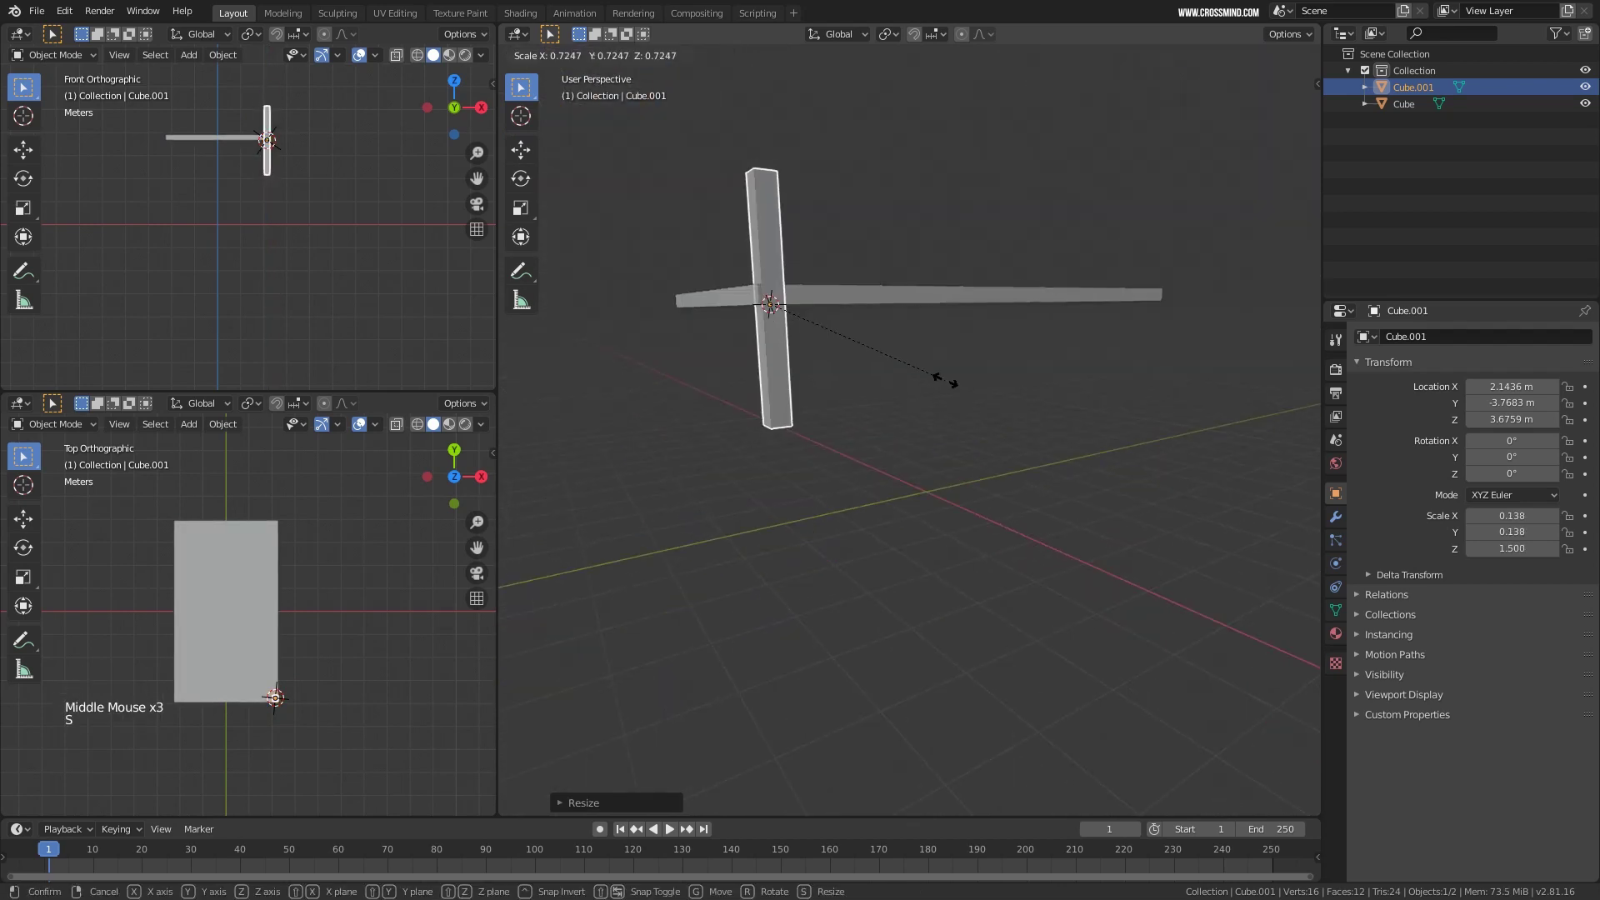
{"action": "key", "text": "s"}
{"action": "left_click", "coordinate": [957, 385]}
{"action": "middle_click_drag", "start_coordinate": [824, 325], "coordinate": [825, 330]}
Lower the leg along Z to about 2.11 m and enlarge it uniformly to a Z scale of about 1.756.
{"action": "key", "text": "g"}
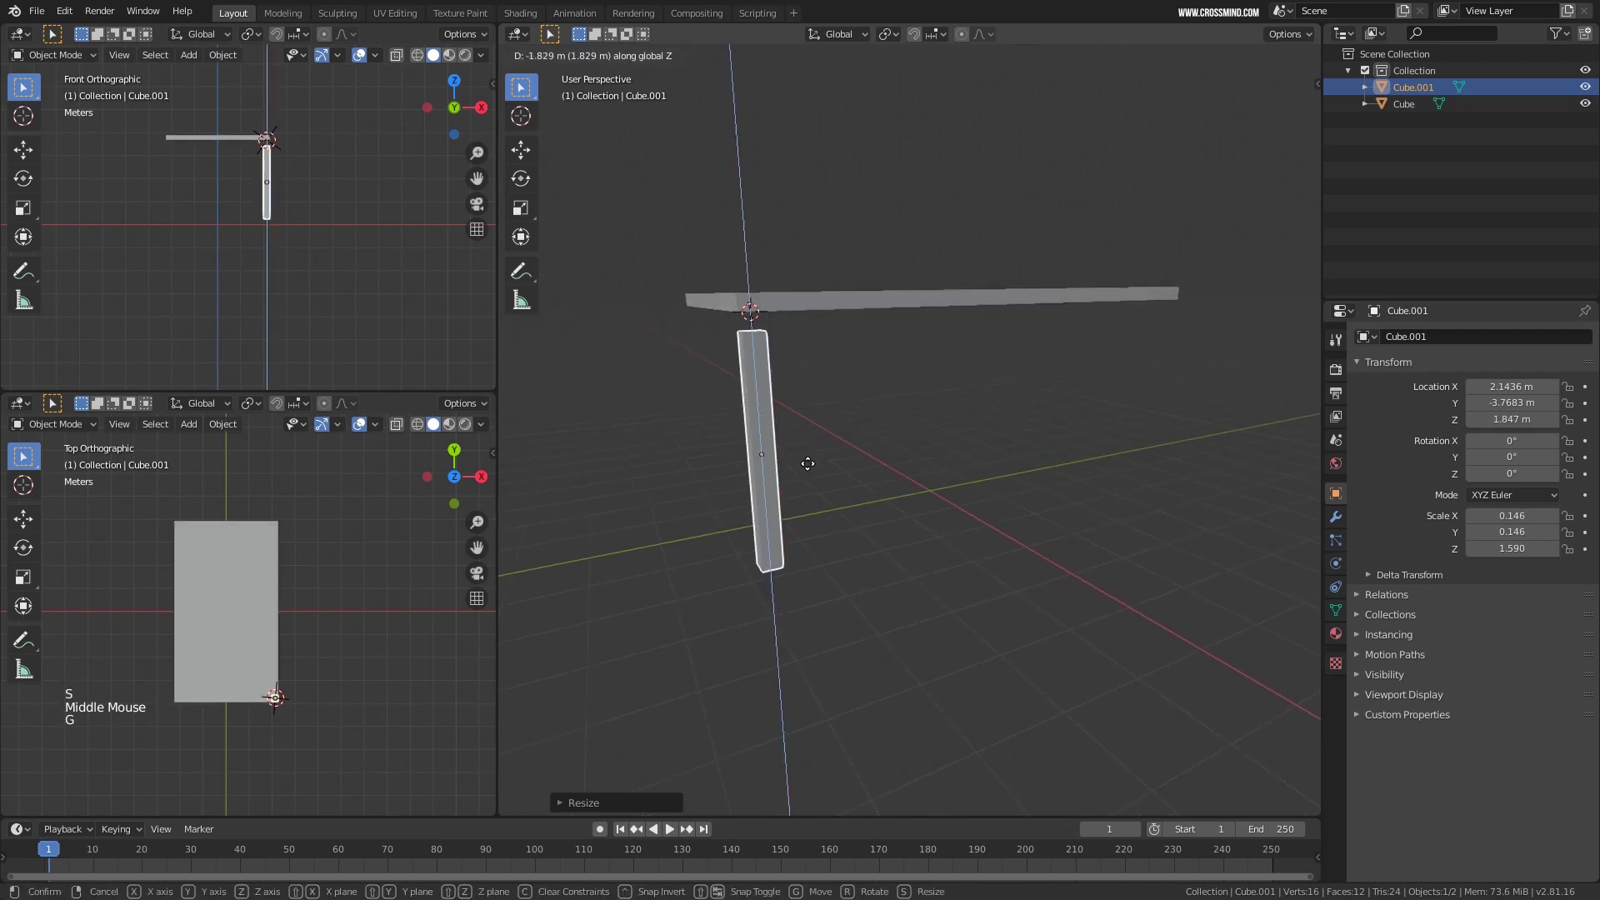
{"action": "left_click", "coordinate": [806, 444]}
{"action": "key", "text": "s"}
{"action": "left_click", "coordinate": [836, 442]}
{"action": "middle_click_drag", "start_coordinate": [836, 442], "coordinate": [857, 426], "text": "shift"}
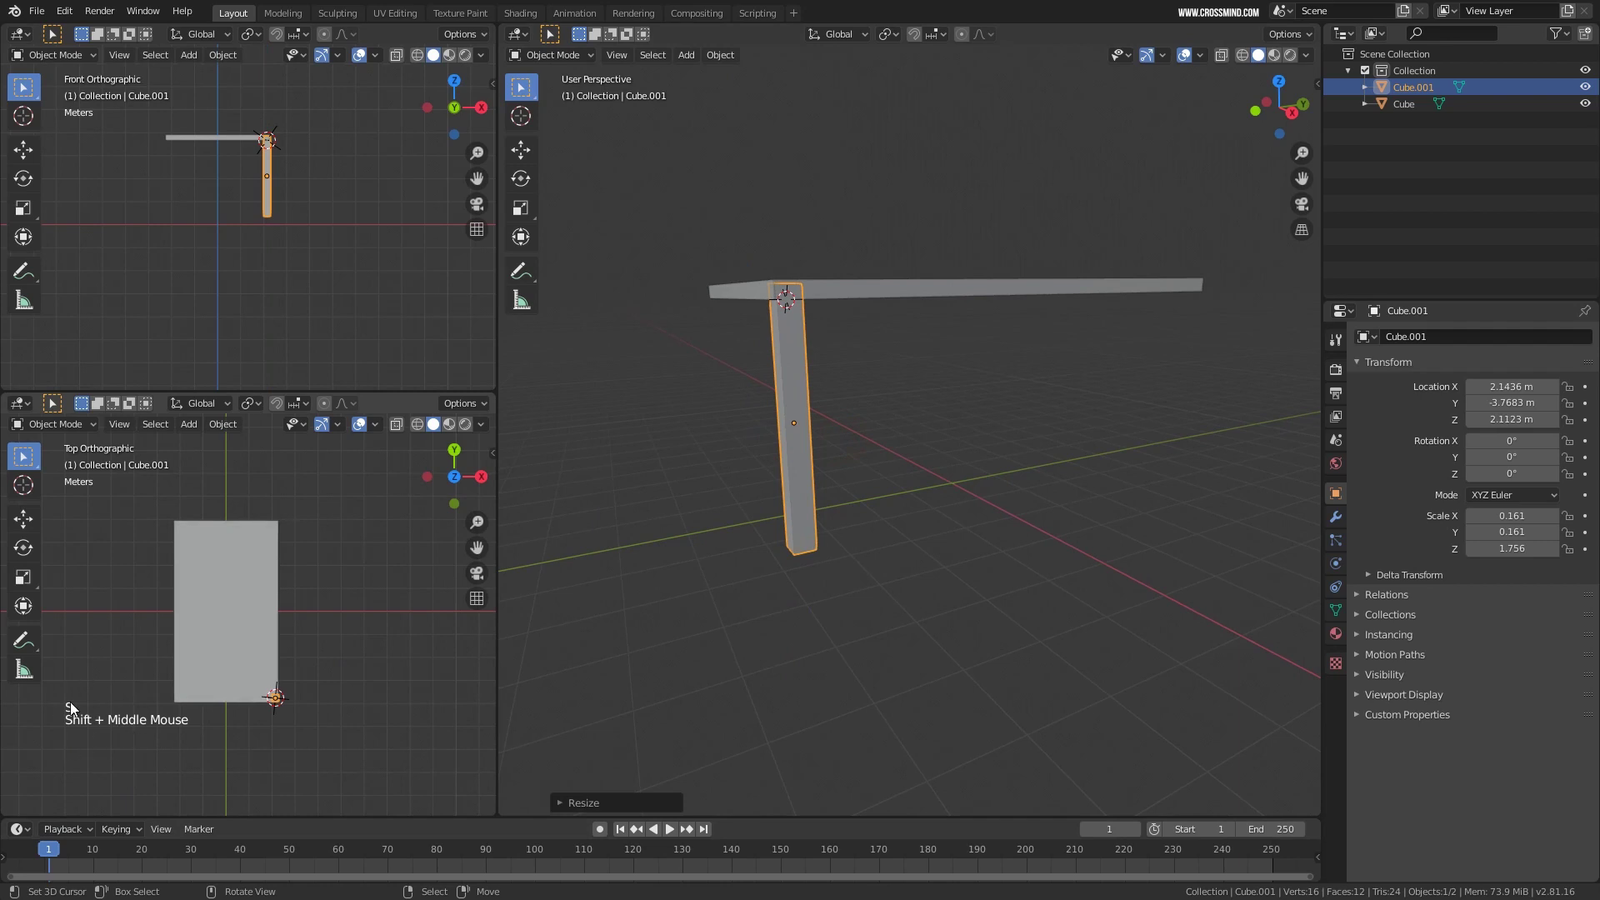
Move the leg with temporary snapping under the slab's corner, to about X 2.222, Y -3.878, Z 1.923 m.
{"action": "middle_click_drag", "start_coordinate": [703, 392], "coordinate": [732, 436]}
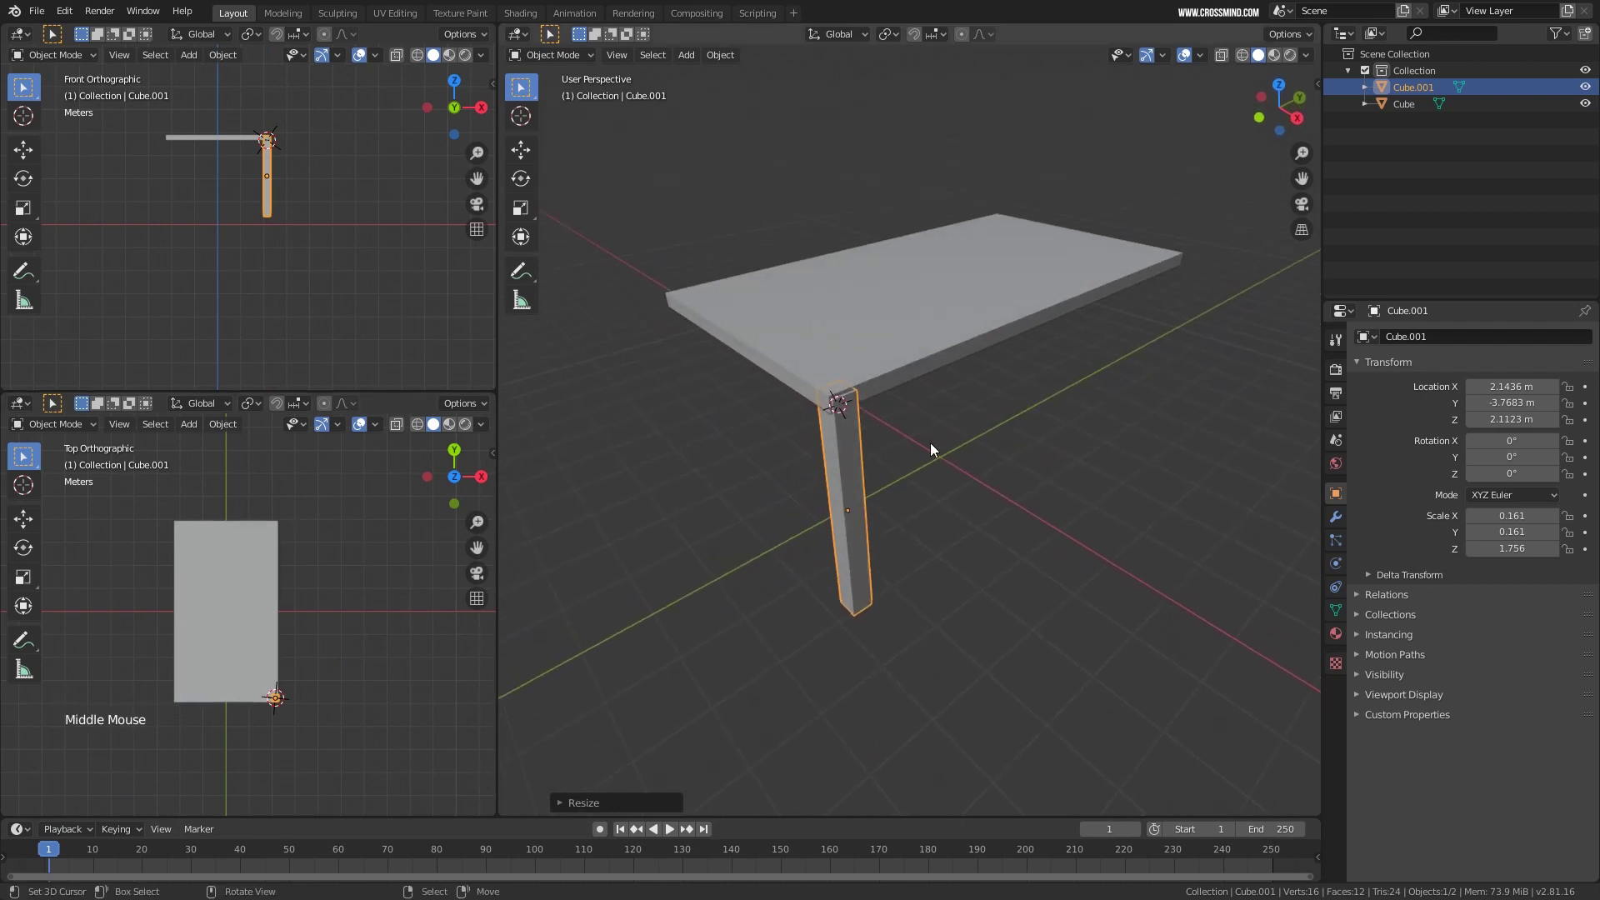
{"action": "middle_click_drag", "start_coordinate": [930, 443], "coordinate": [960, 400]}
{"action": "scroll", "coordinate": [808, 418], "scroll_direction": "up", "scroll_amount": 2}
{"action": "scroll", "coordinate": [1073, 345], "scroll_direction": "up", "scroll_amount": 1}
{"action": "middle_click_drag", "start_coordinate": [1074, 345], "coordinate": [1026, 368], "text": "shift"}
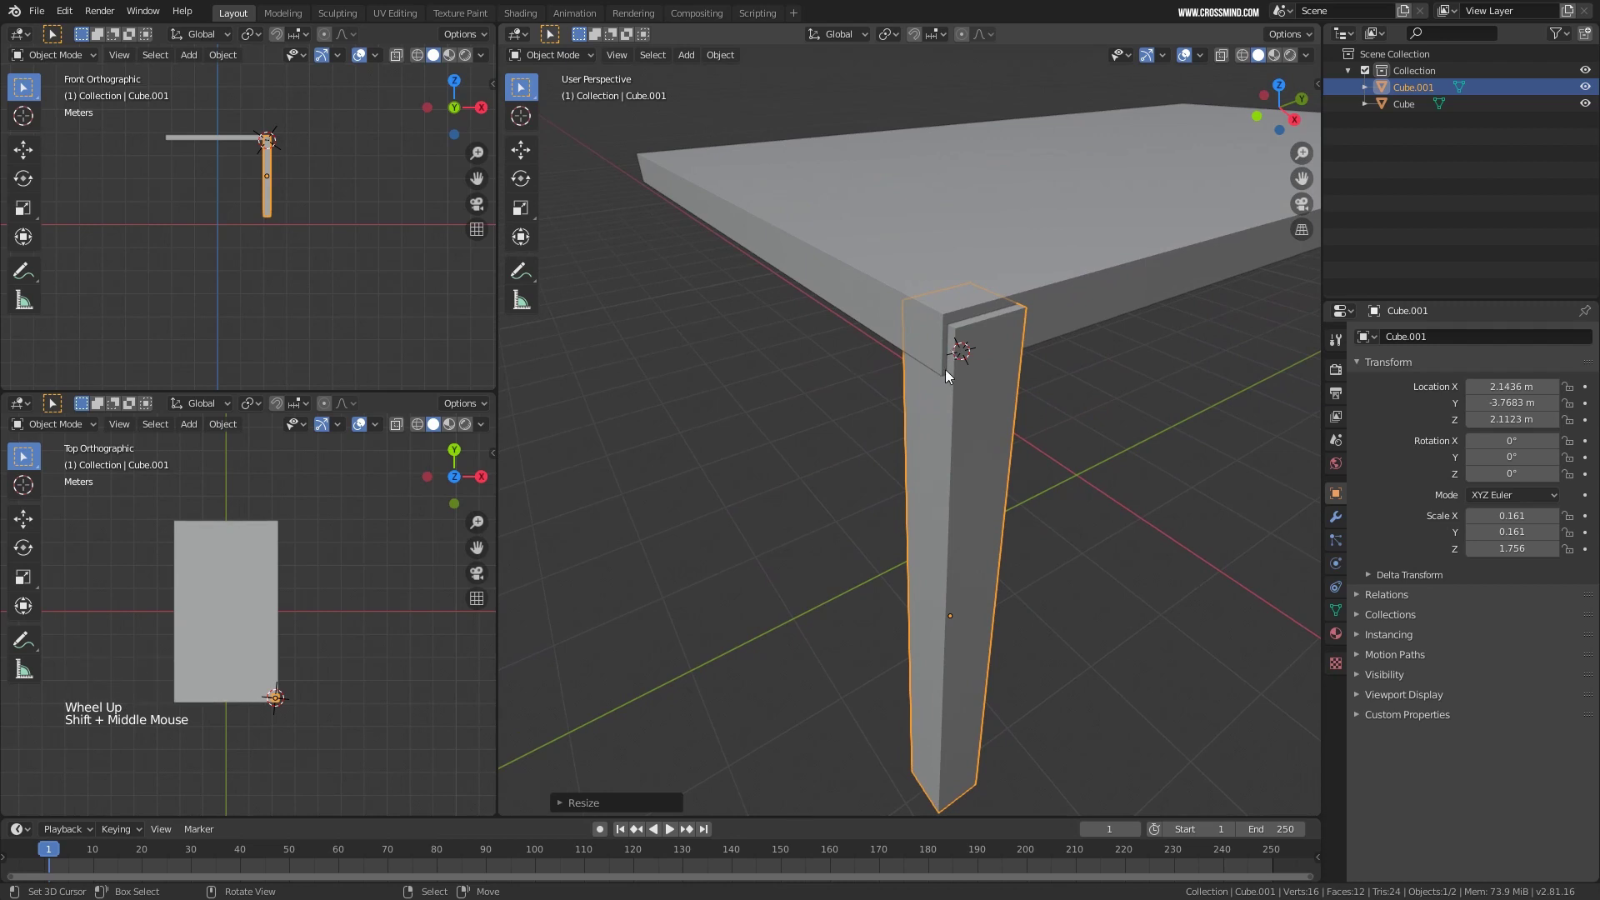
{"action": "key", "text": "g"}
{"action": "key", "text": "ctrl"}
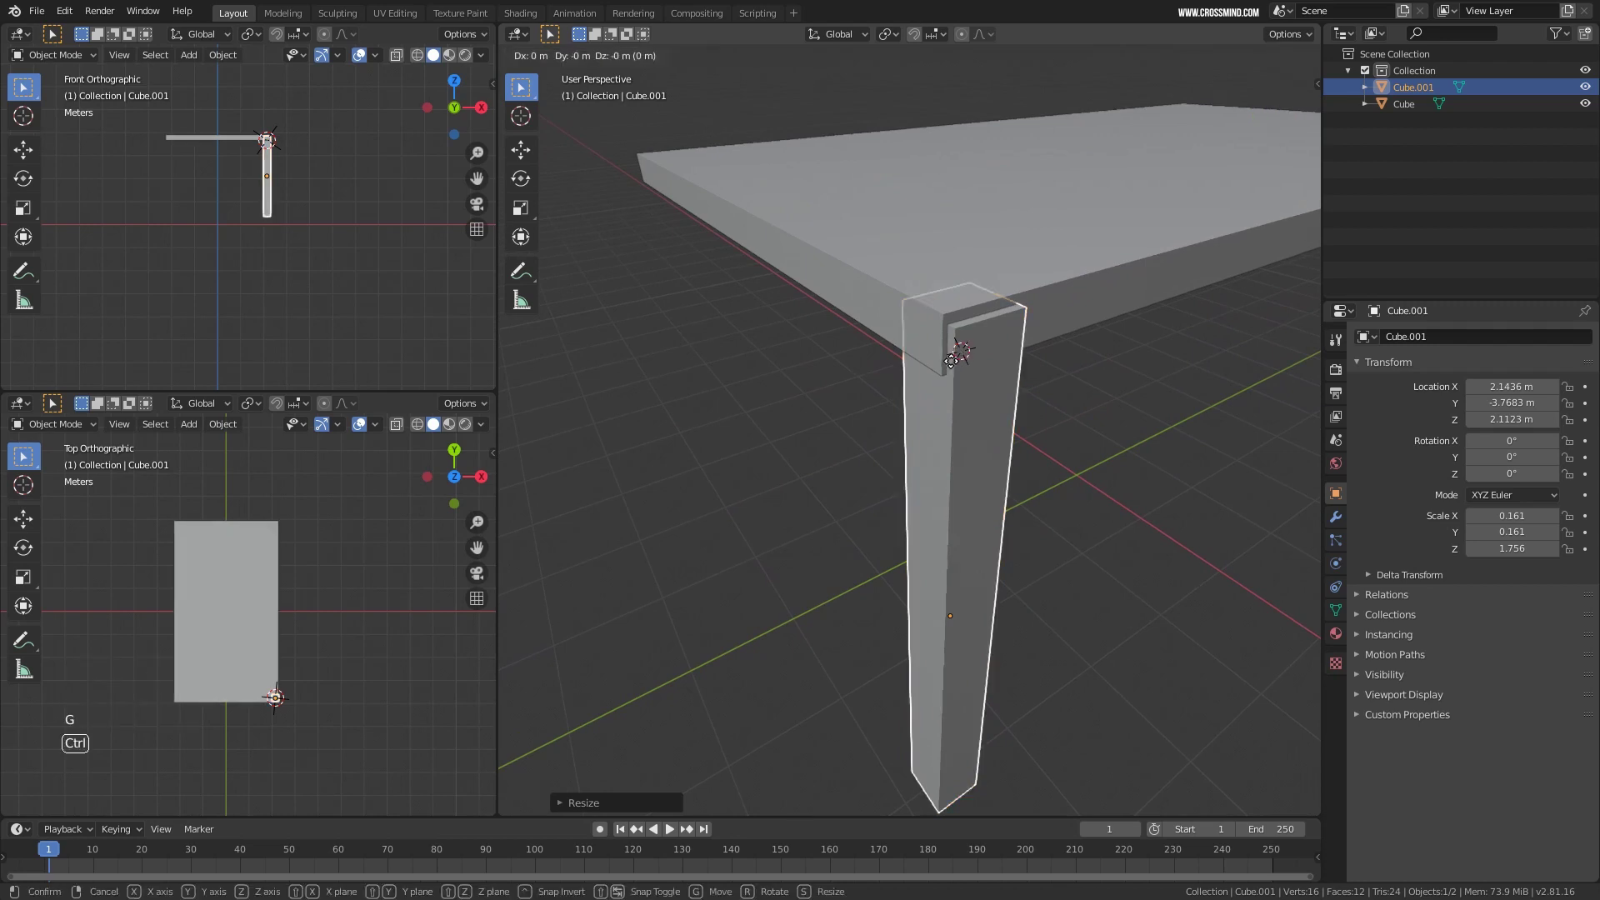
{"action": "middle_click_drag", "start_coordinate": [934, 393], "coordinate": [883, 383]}
{"action": "middle_click_drag", "start_coordinate": [883, 383], "coordinate": [866, 392], "text": "shift"}
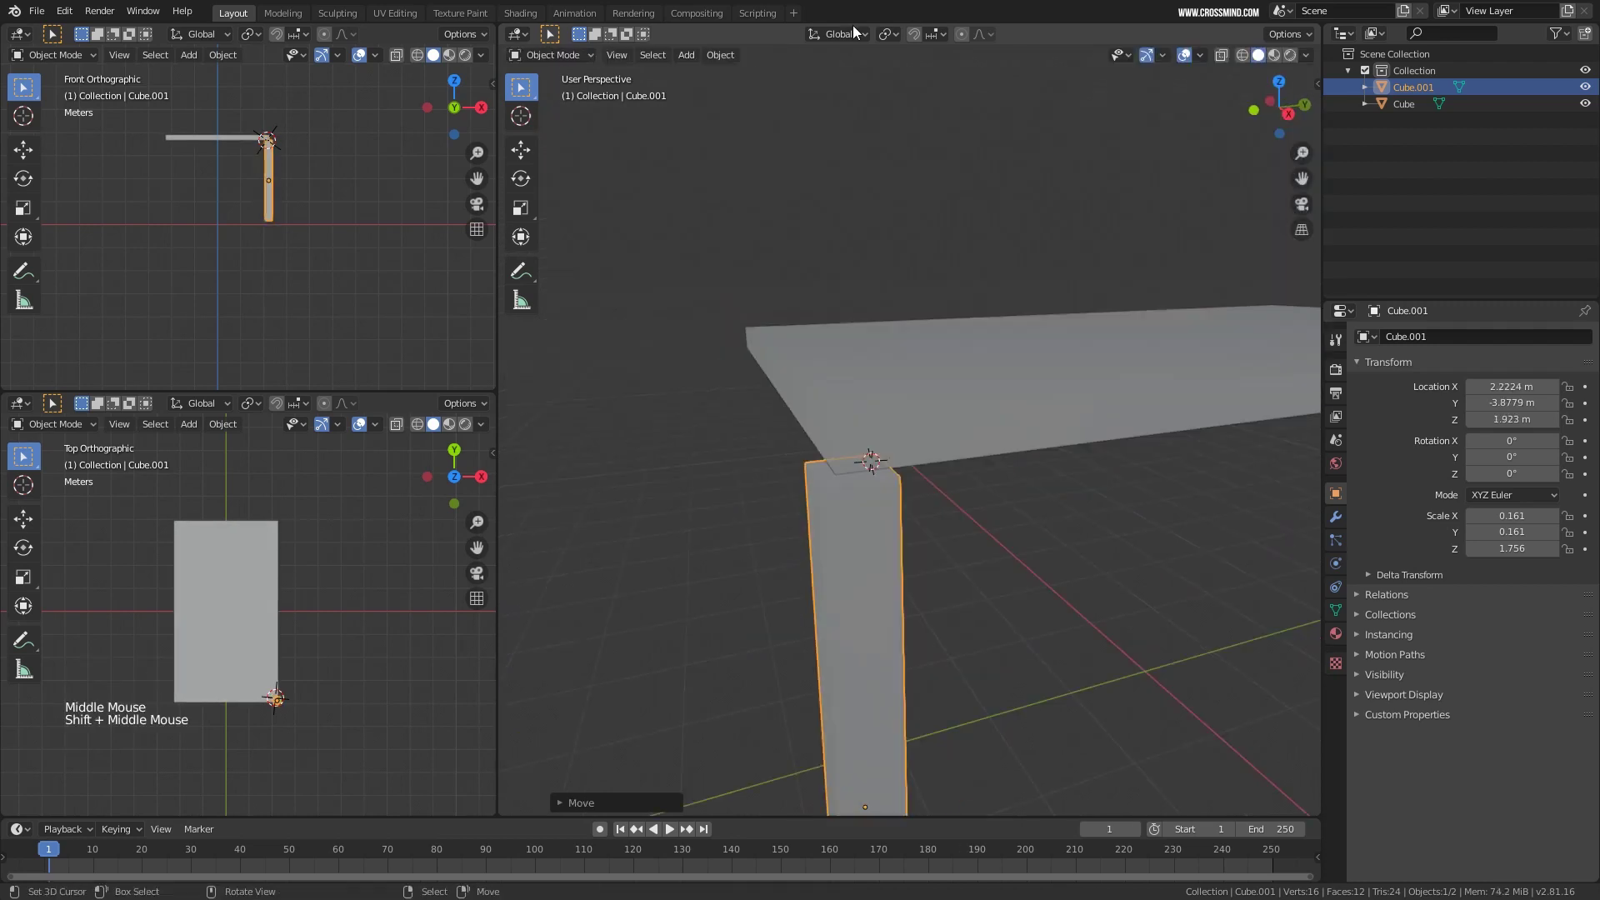
Change the snapping target to Vertex and snap the leg's top corner to the slab's lower corner.
{"action": "left_click", "coordinate": [939, 38]}
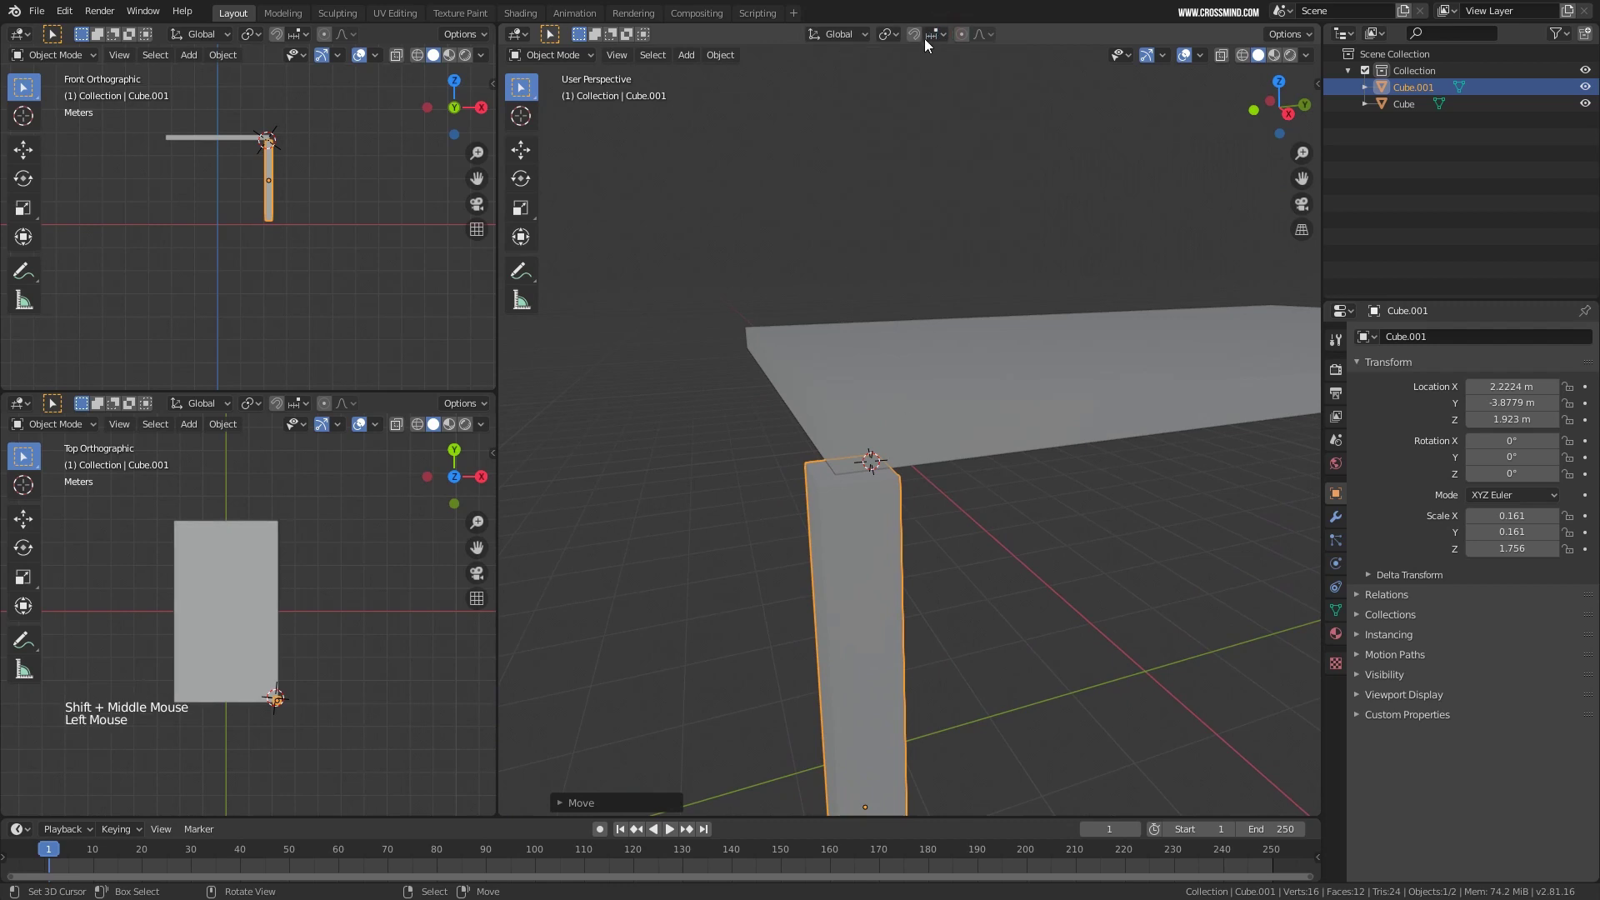
{"action": "left_click", "coordinate": [940, 40]}
{"action": "left_click", "coordinate": [886, 99]}
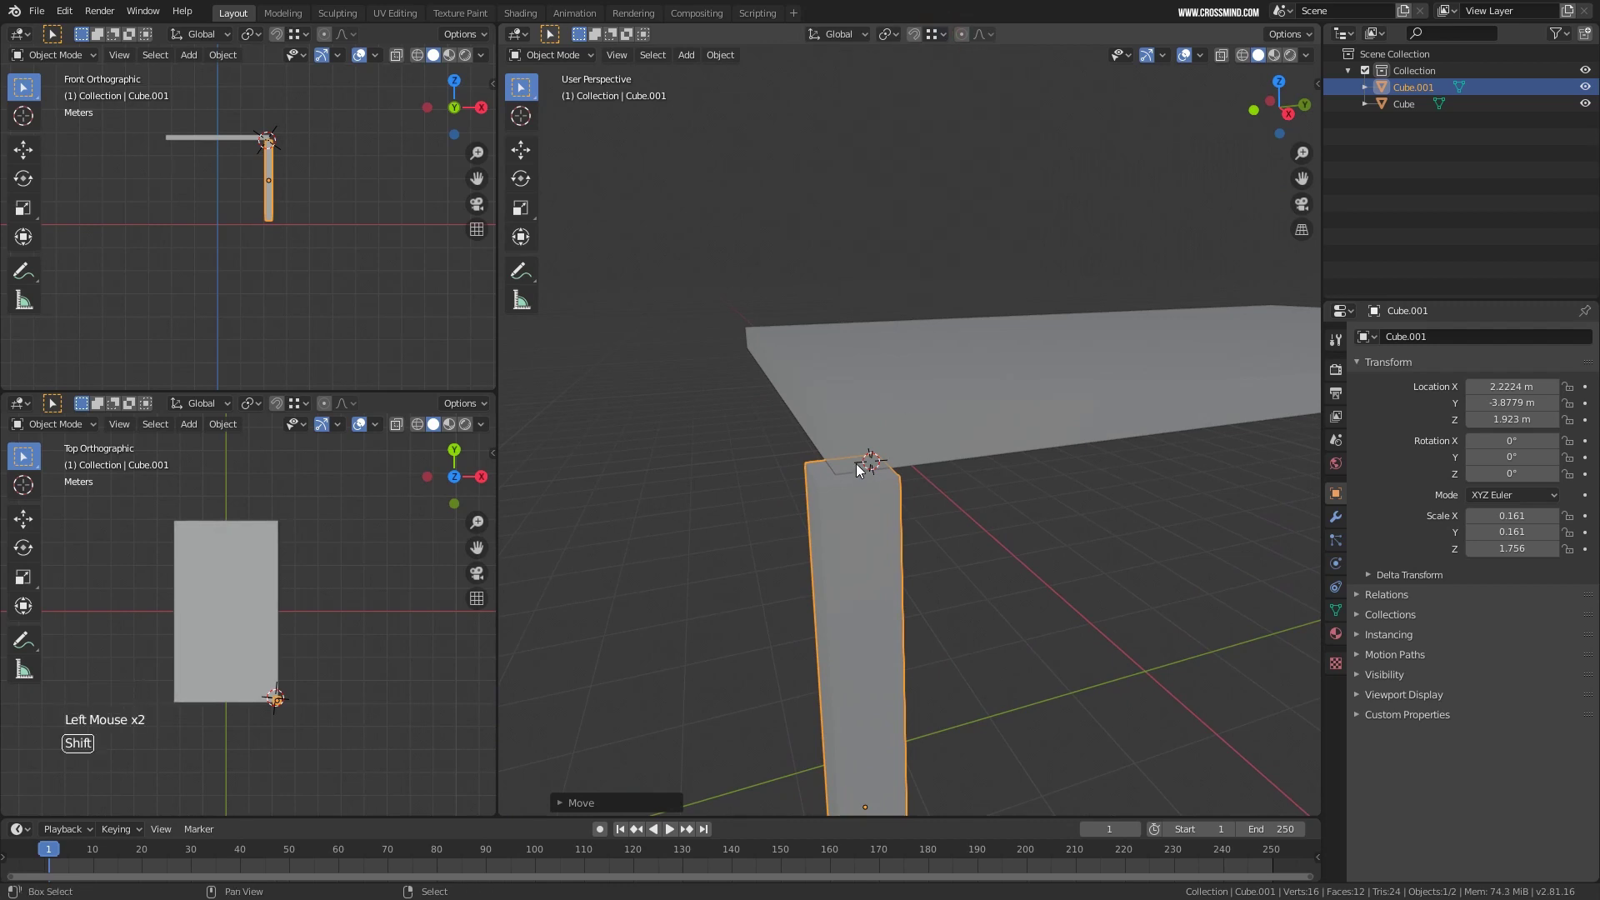
{"action": "middle_click_drag", "start_coordinate": [871, 450], "coordinate": [862, 409], "text": "shift"}
{"action": "key", "text": "g"}
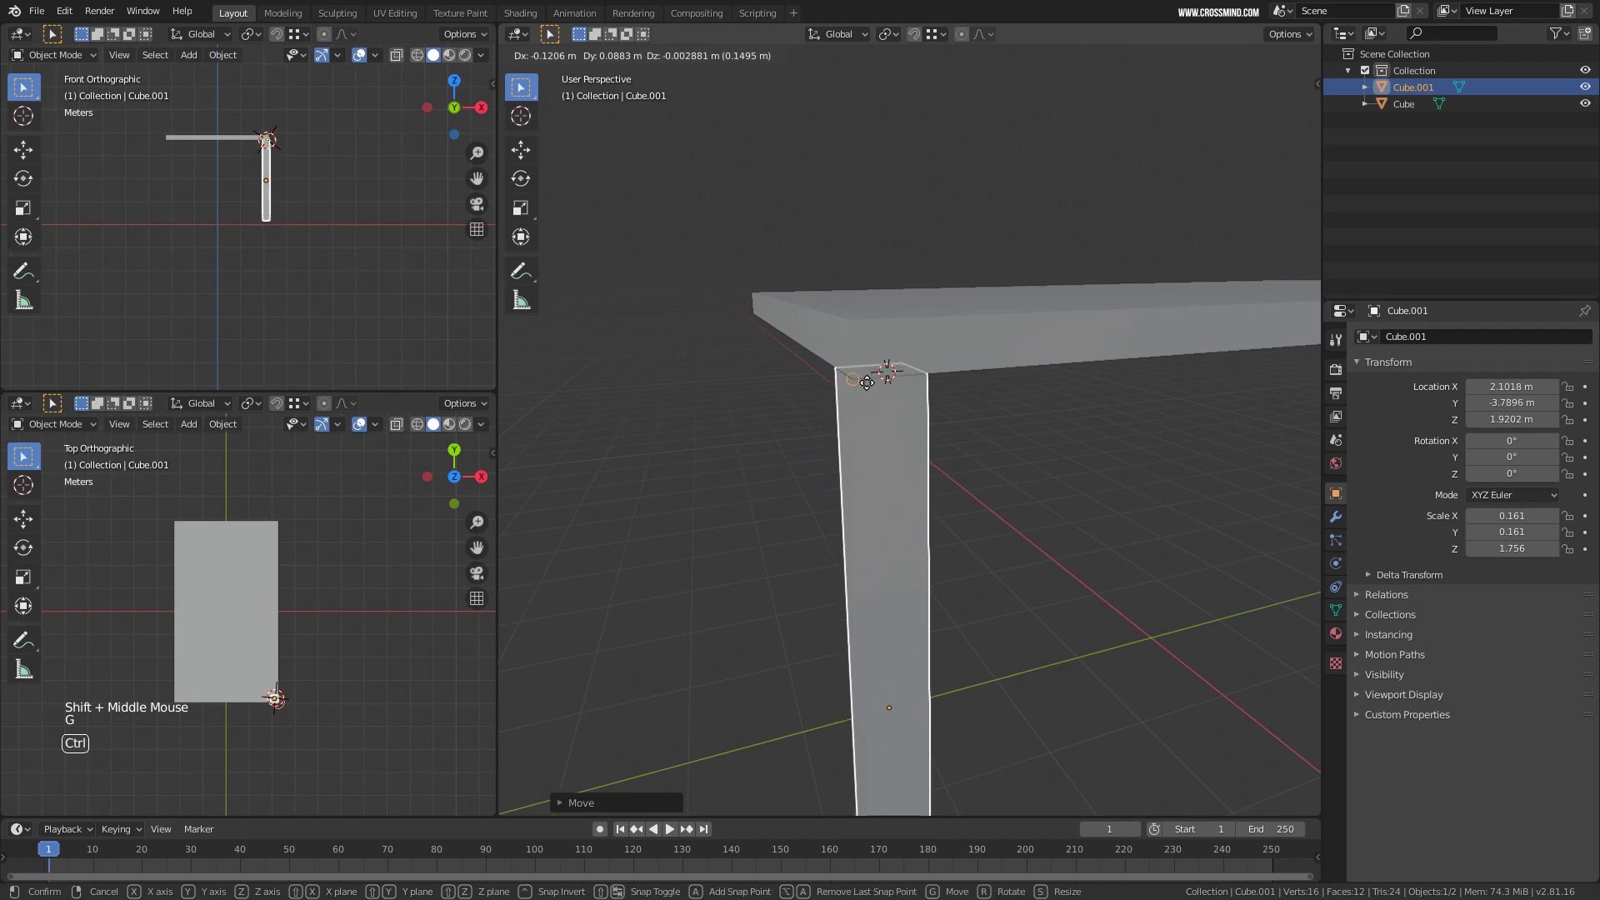
{"action": "left_click", "coordinate": [865, 383]}
{"action": "middle_click_drag", "start_coordinate": [867, 402], "coordinate": [907, 384]}
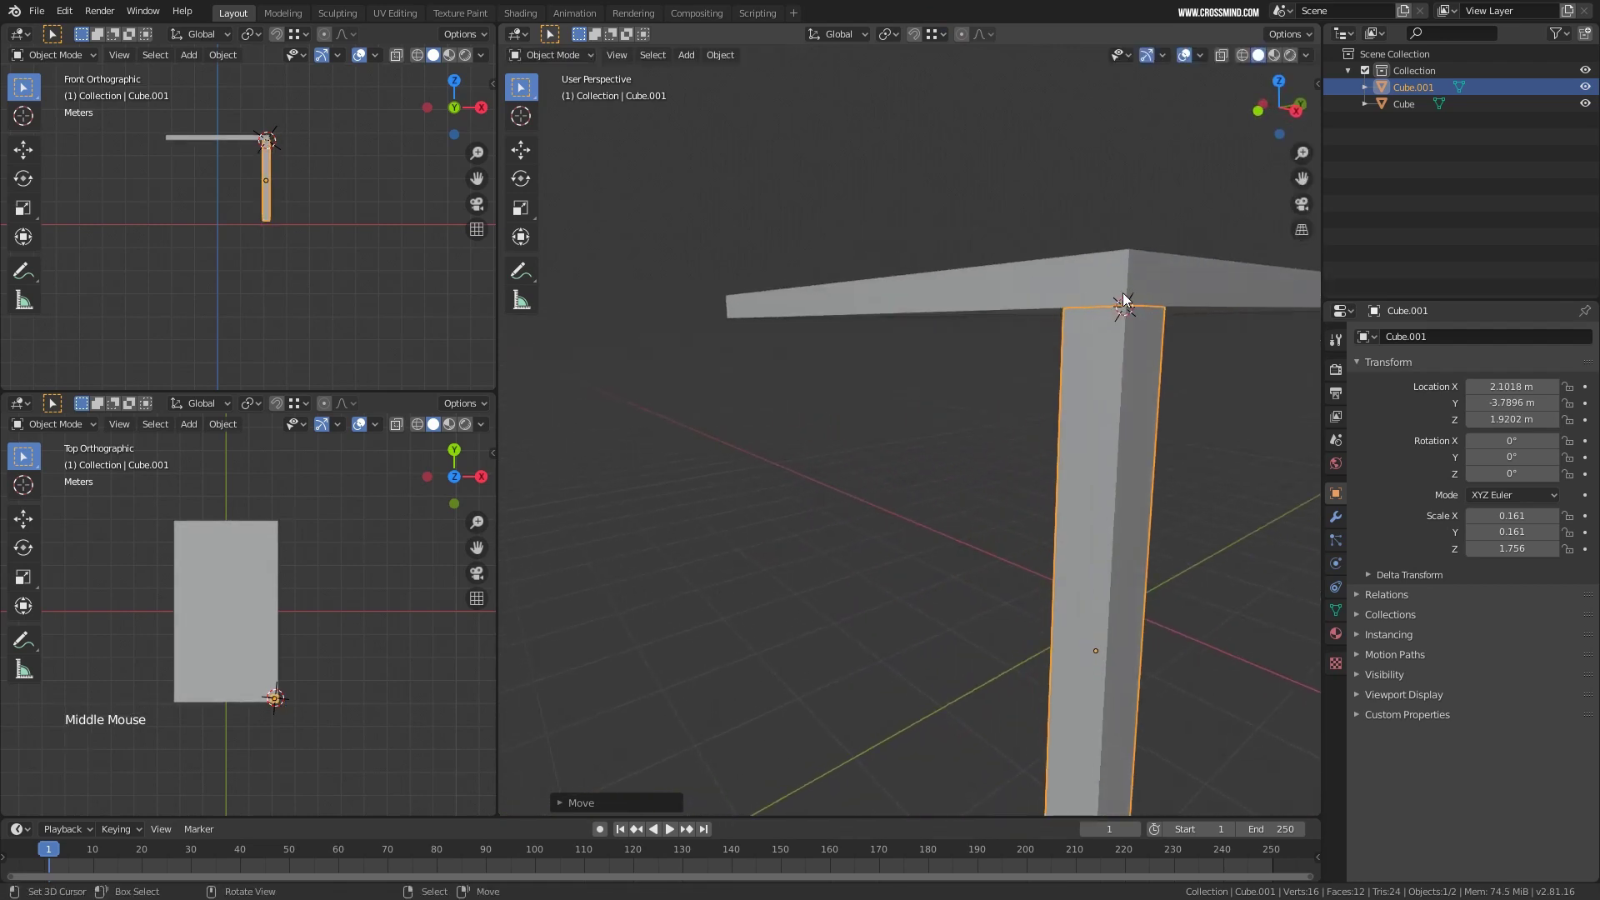
Duplicate the leg along the Y axis to the slab's positive-Y end, at about Y 3.55 m.
{"action": "scroll", "coordinate": [1129, 321], "scroll_direction": "down", "scroll_amount": 2, "text": "shift"}
{"action": "middle_click_drag", "start_coordinate": [1129, 325], "coordinate": [788, 370], "text": "shift"}
{"action": "scroll", "coordinate": [935, 293], "scroll_direction": "down", "scroll_amount": 2}
{"action": "key", "text": "shift+d"}
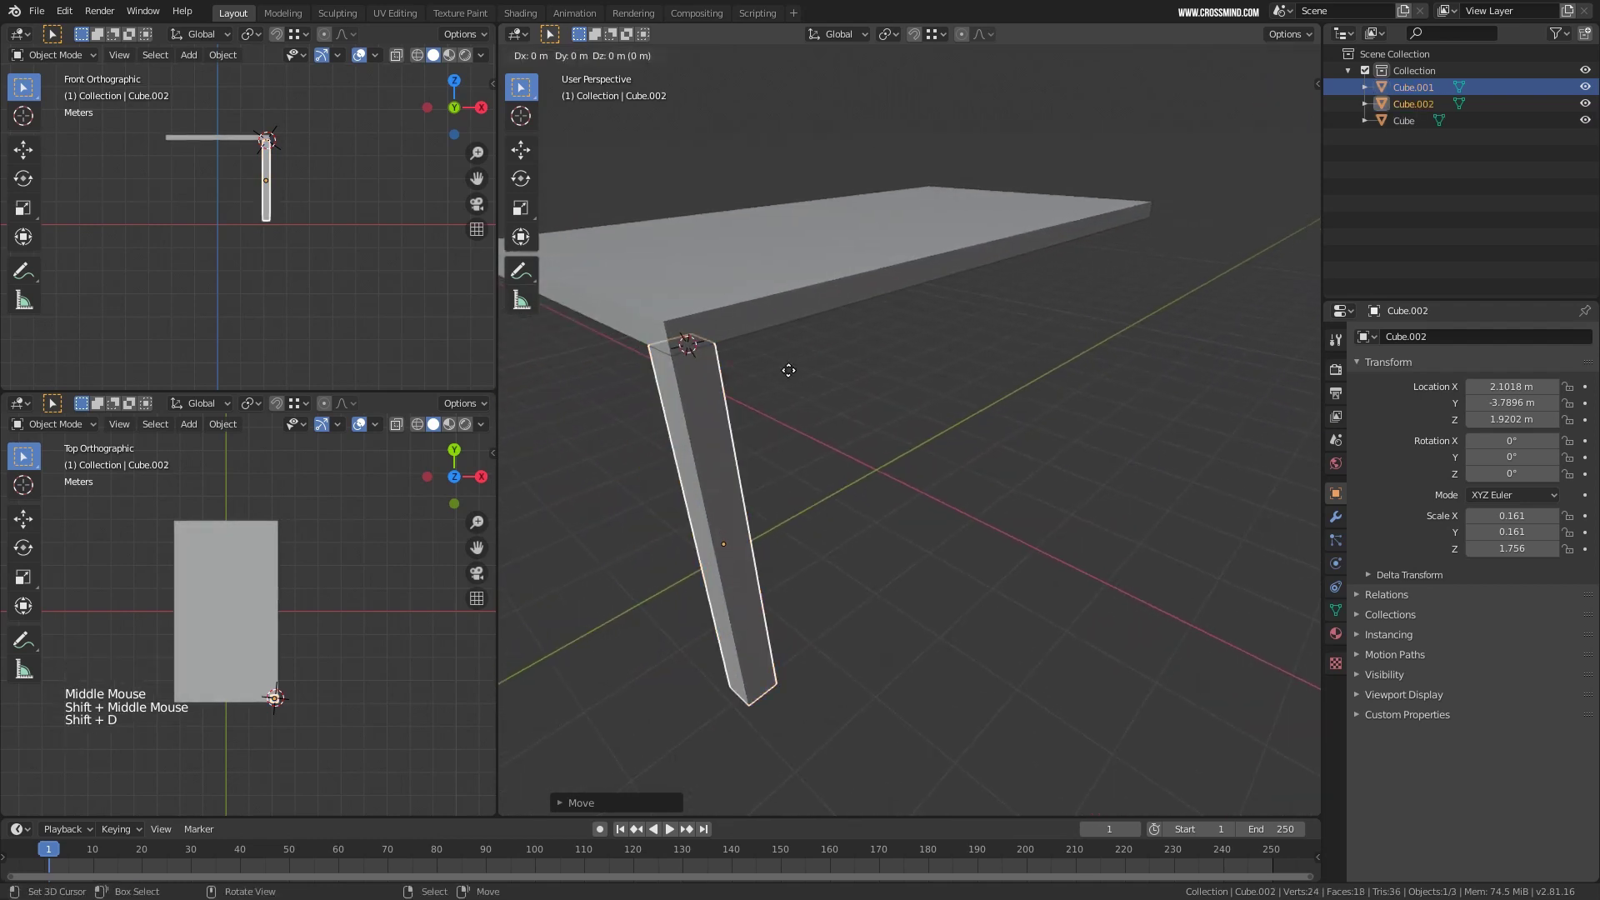
{"action": "key", "text": "y"}
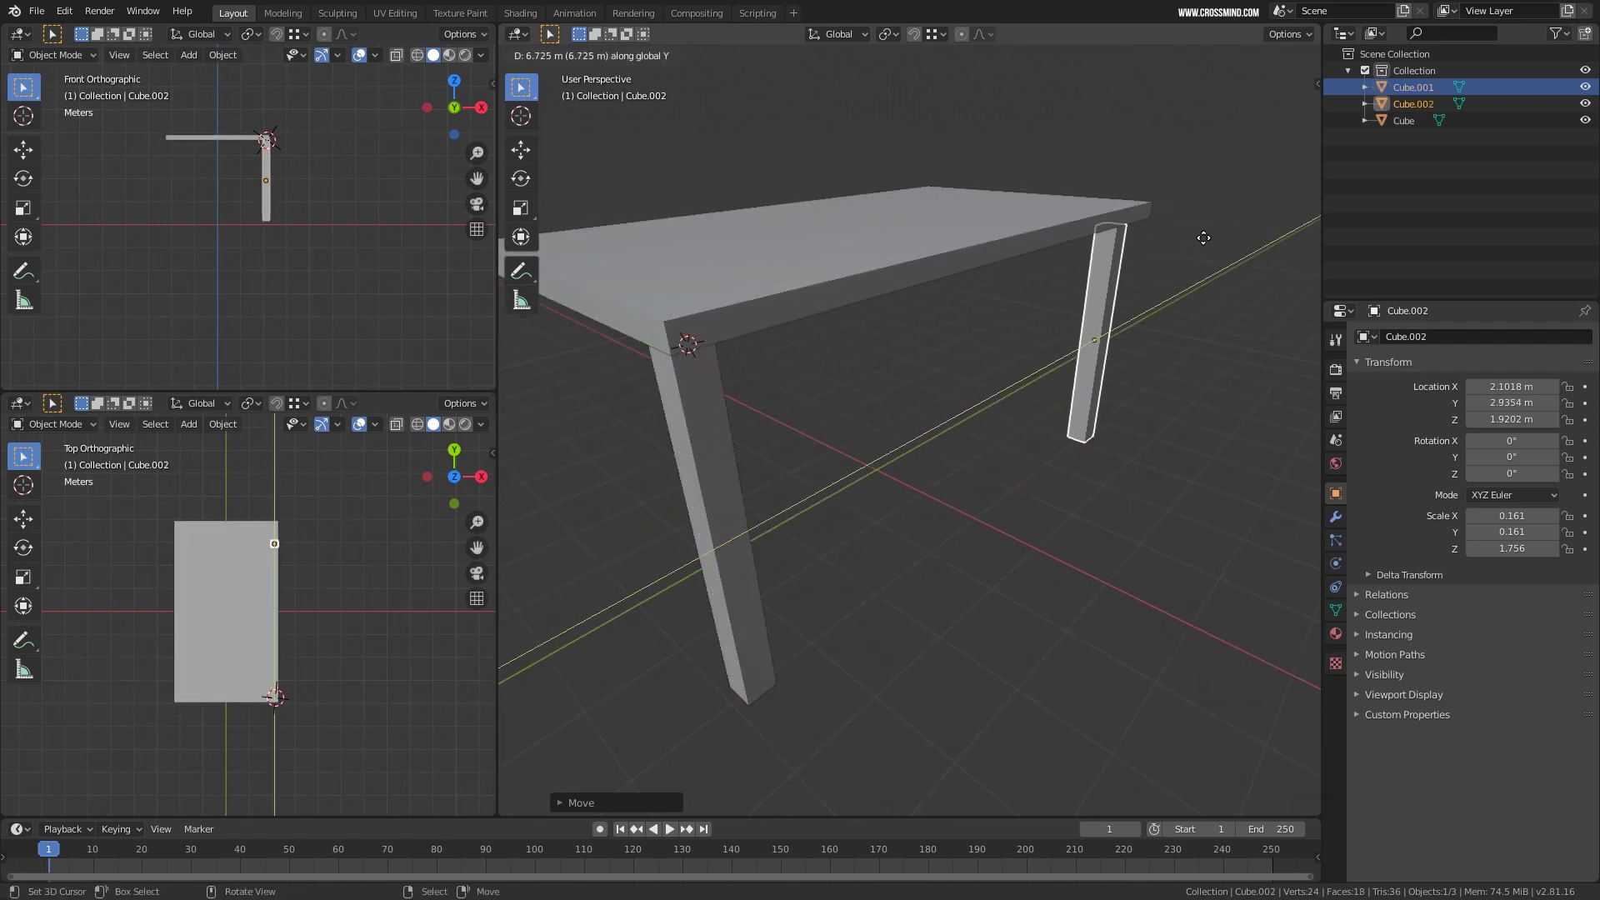
{"action": "left_click", "coordinate": [1203, 237]}
Try to snap the duplicated leg to the slab's lower corner while constrained to the Z axis.
{"action": "middle_click_drag", "start_coordinate": [1214, 232], "coordinate": [812, 299]}
{"action": "scroll", "coordinate": [730, 313], "scroll_direction": "up", "scroll_amount": 2}
{"action": "key", "text": "g"}
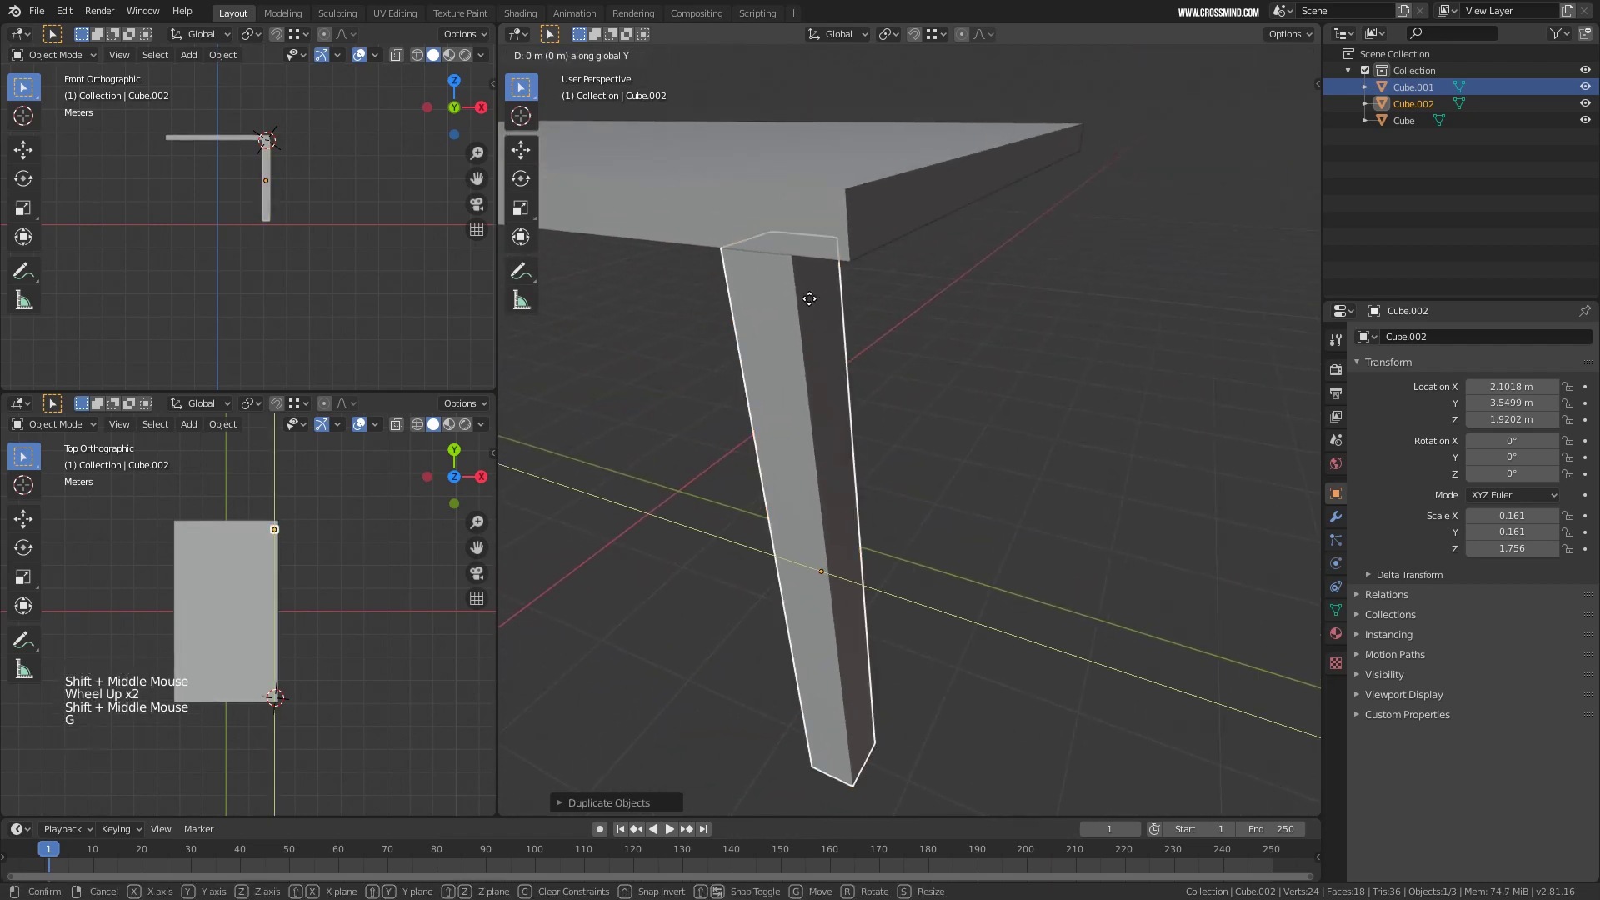
{"action": "key", "text": "z"}
{"action": "key", "text": "ctrl"}
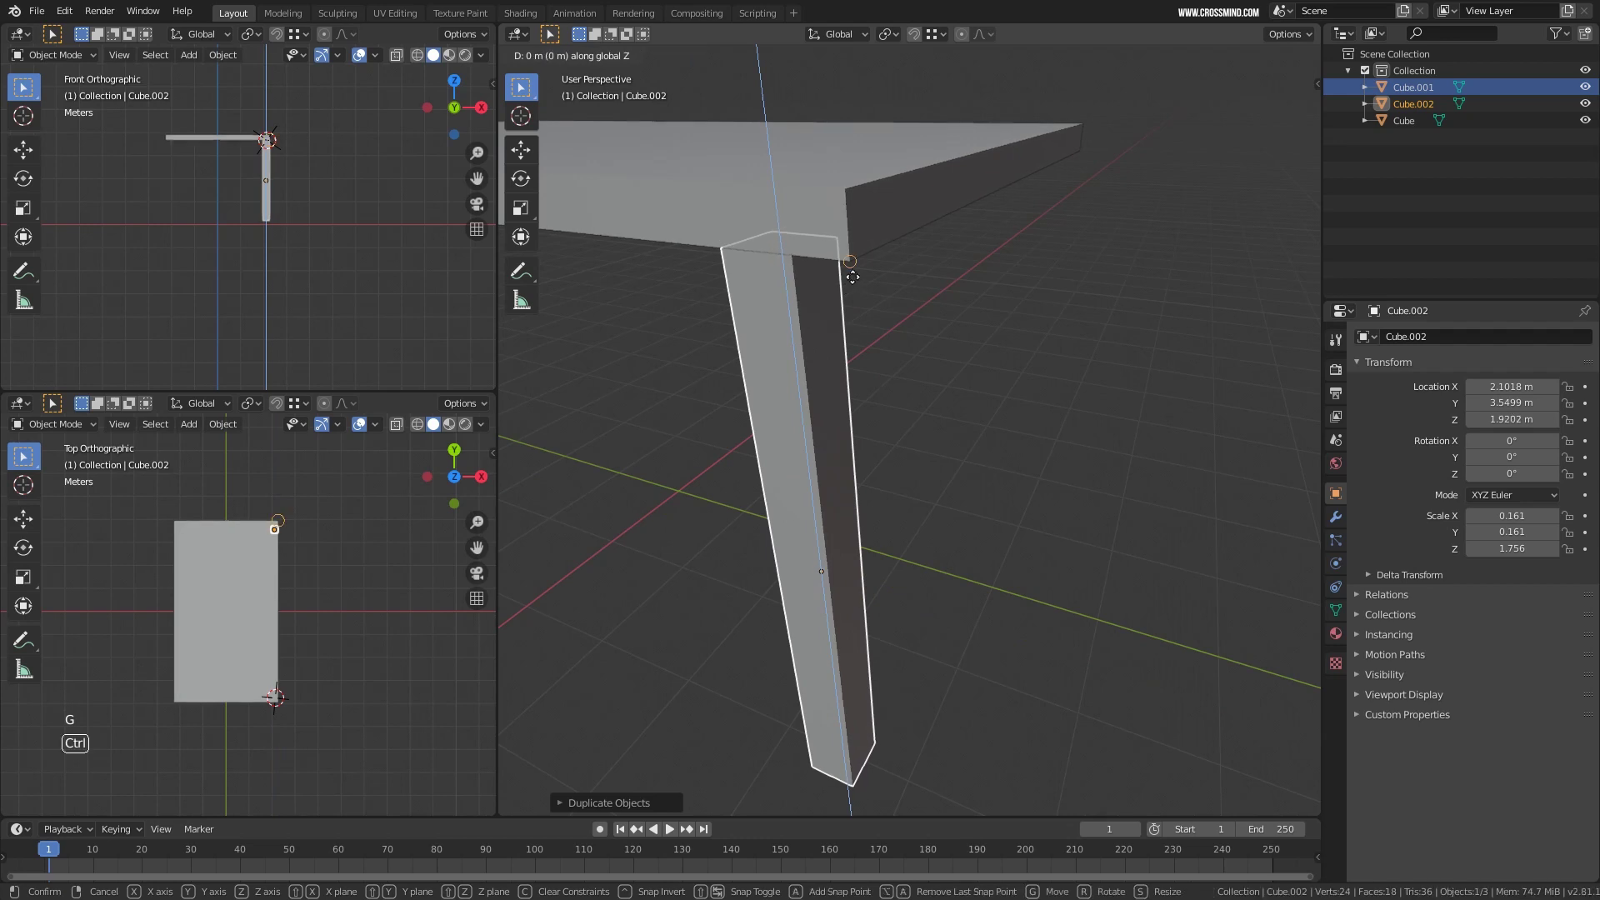
{"action": "left_click", "coordinate": [849, 277]}
Vertex-snap the duplicated leg's top corner to the slab's positive-Y lower corner, at about Y 3.79 m.
{"action": "middle_click_drag", "start_coordinate": [833, 284], "coordinate": [863, 314]}
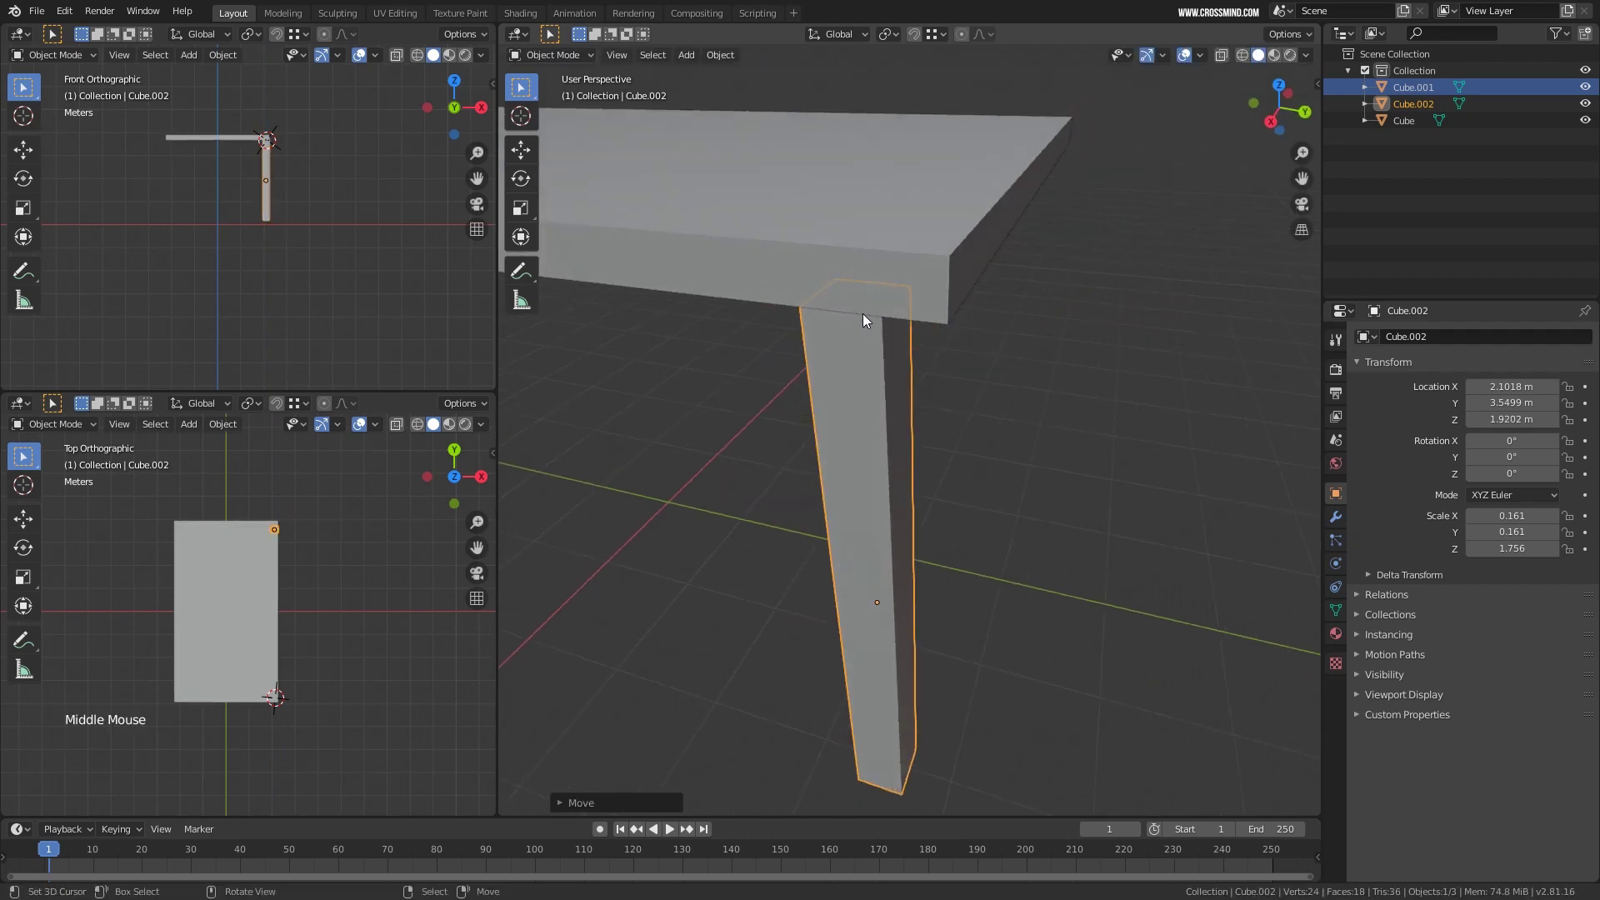
{"action": "key", "text": "g"}
{"action": "left_click", "coordinate": [968, 329]}
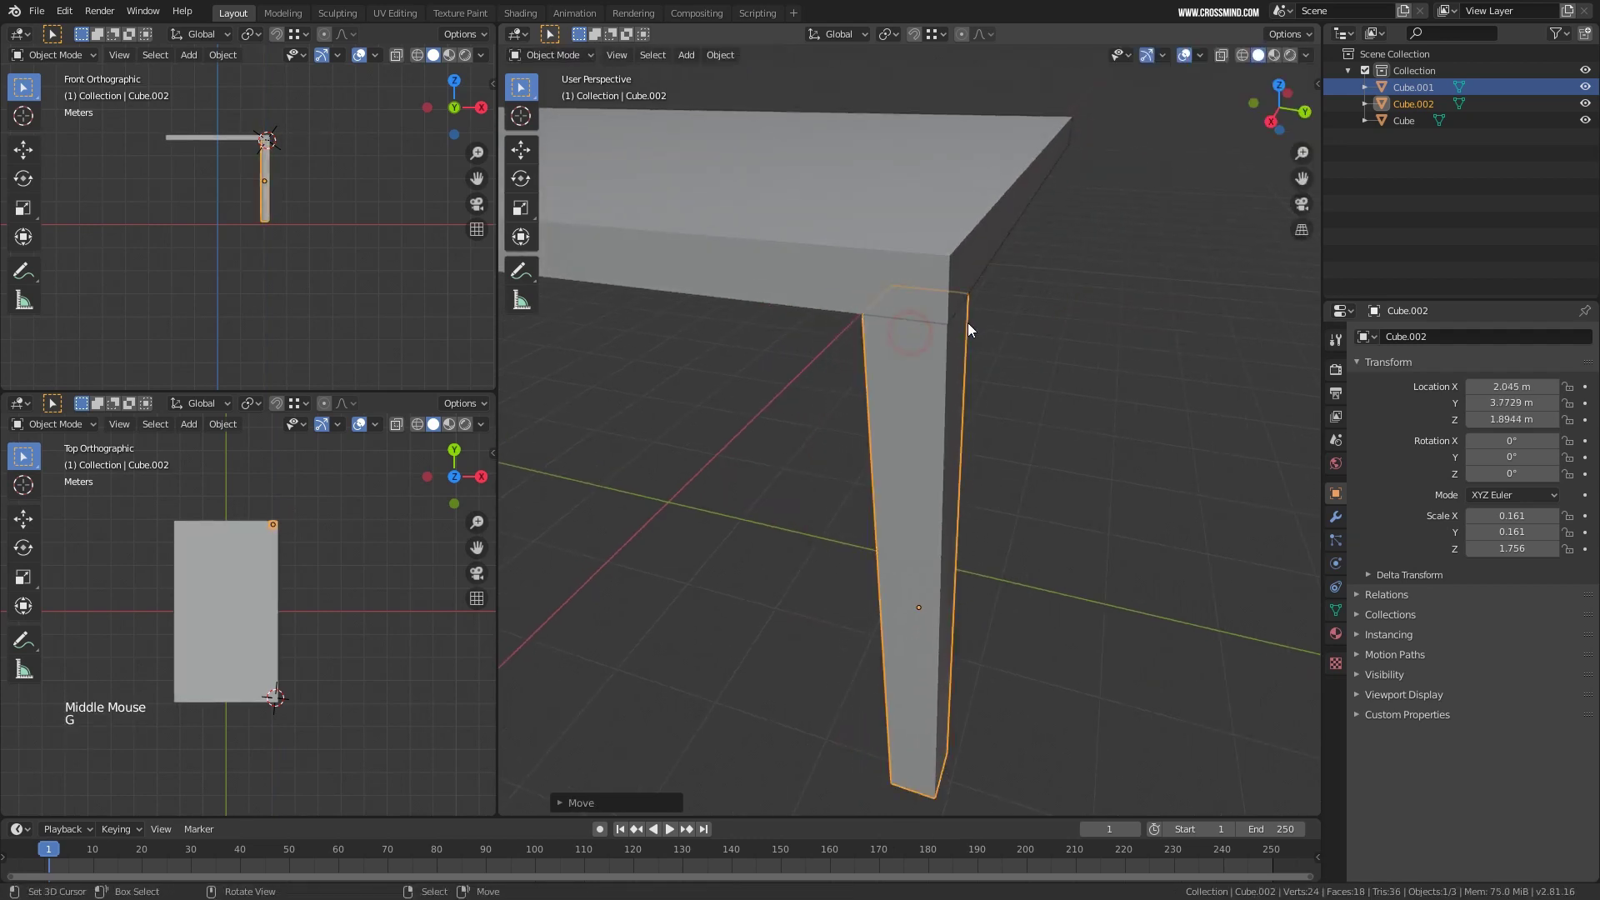
{"action": "key", "text": "g"}
{"action": "left_click", "coordinate": [950, 336]}
{"action": "scroll", "coordinate": [950, 337], "scroll_direction": "down", "scroll_amount": 1}
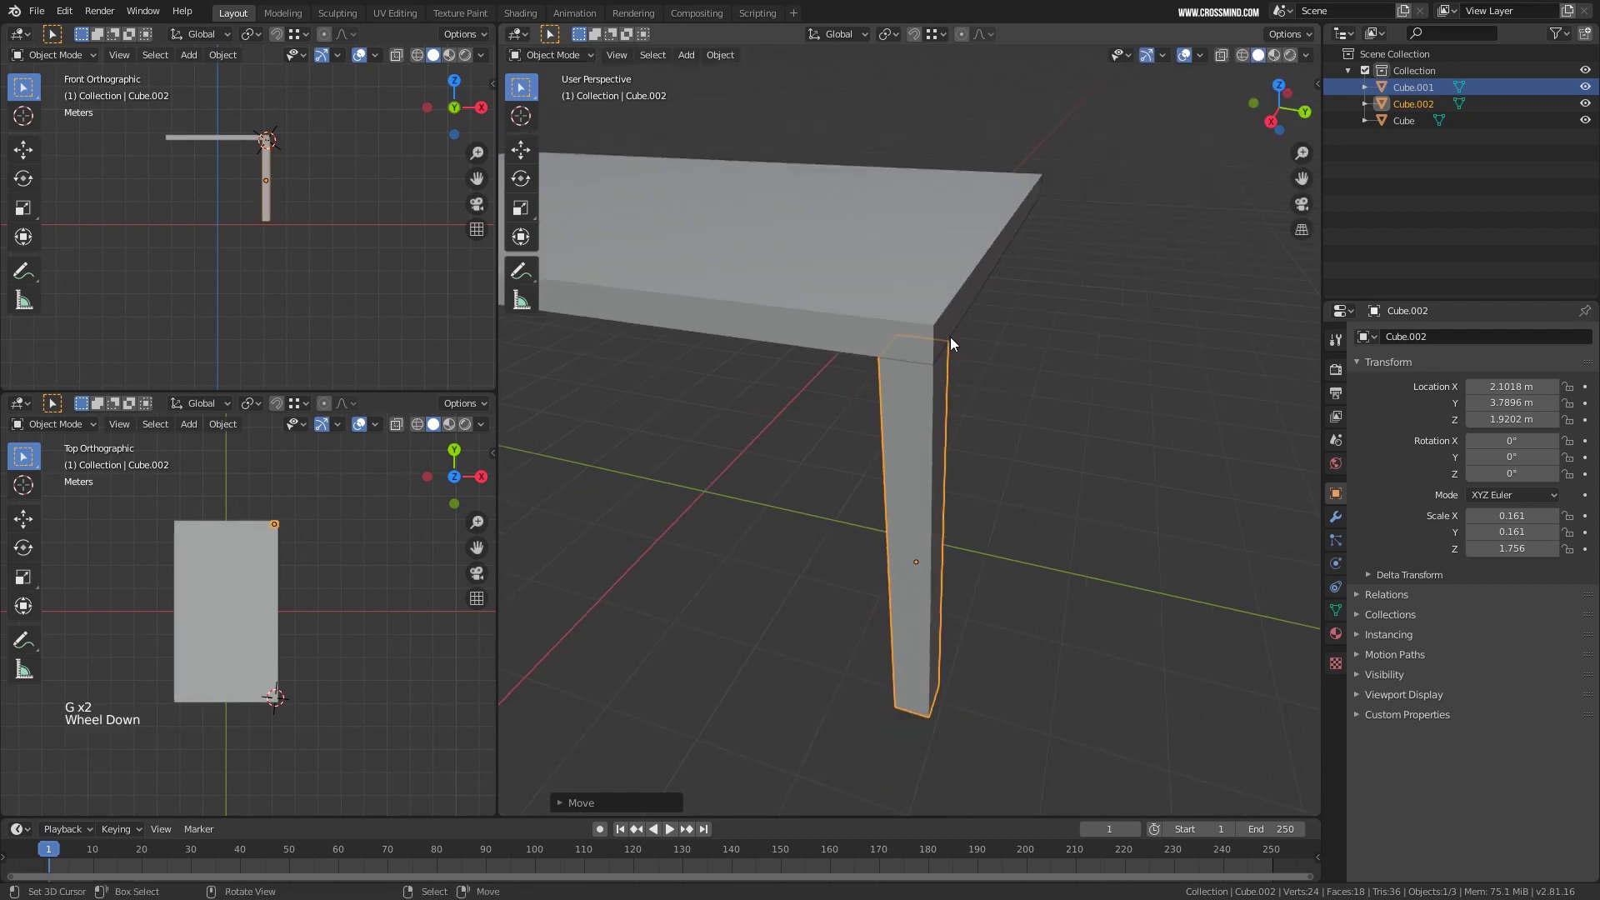
Duplicate both legs together along the X axis to the slab's opposite side, at about X -2.13 m.
{"action": "middle_click_drag", "start_coordinate": [950, 337], "coordinate": [666, 341]}
{"action": "scroll", "coordinate": [801, 361], "scroll_direction": "down", "scroll_amount": 1}
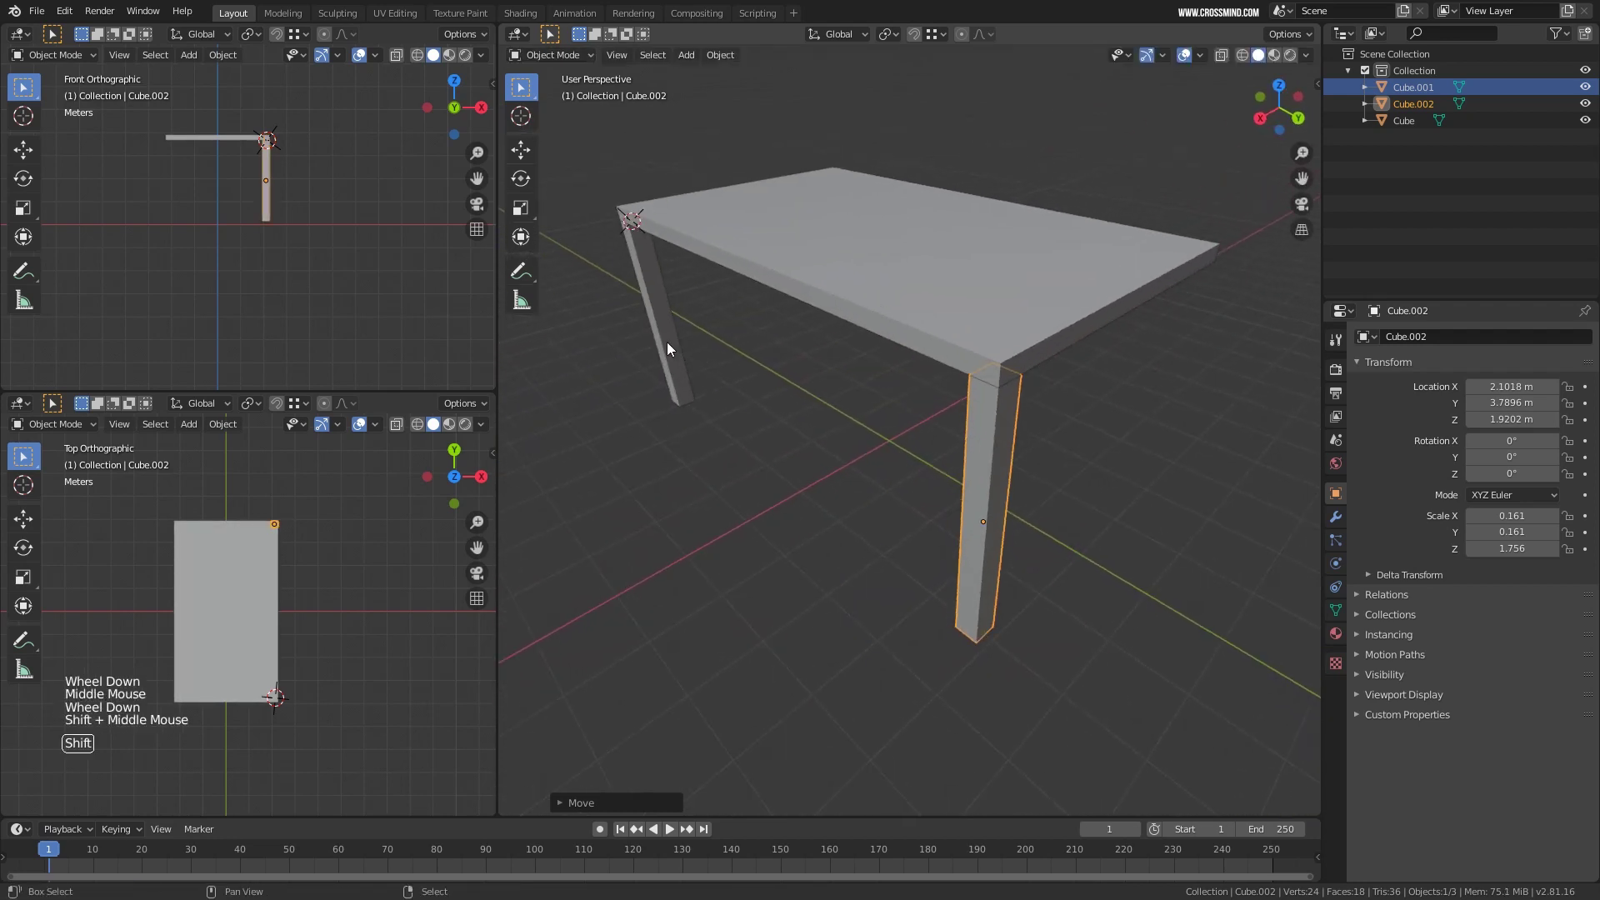
{"action": "right_click", "coordinate": [666, 348], "text": "shift"}
{"action": "middle_click_drag", "start_coordinate": [786, 363], "coordinate": [802, 373]}
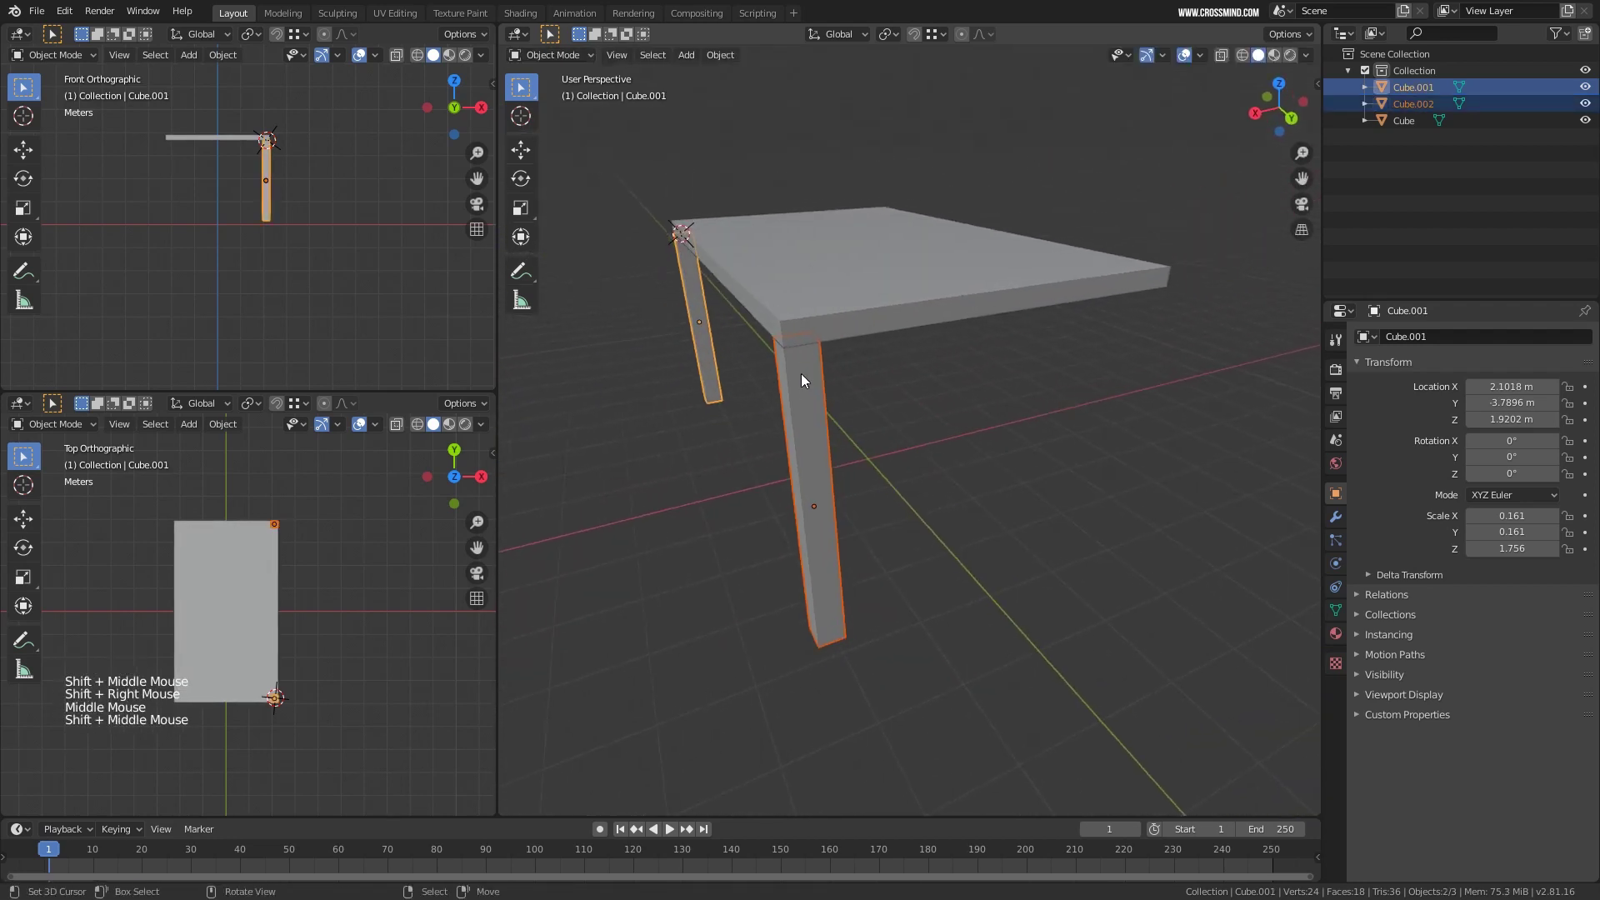
{"action": "key", "text": "shift+d"}
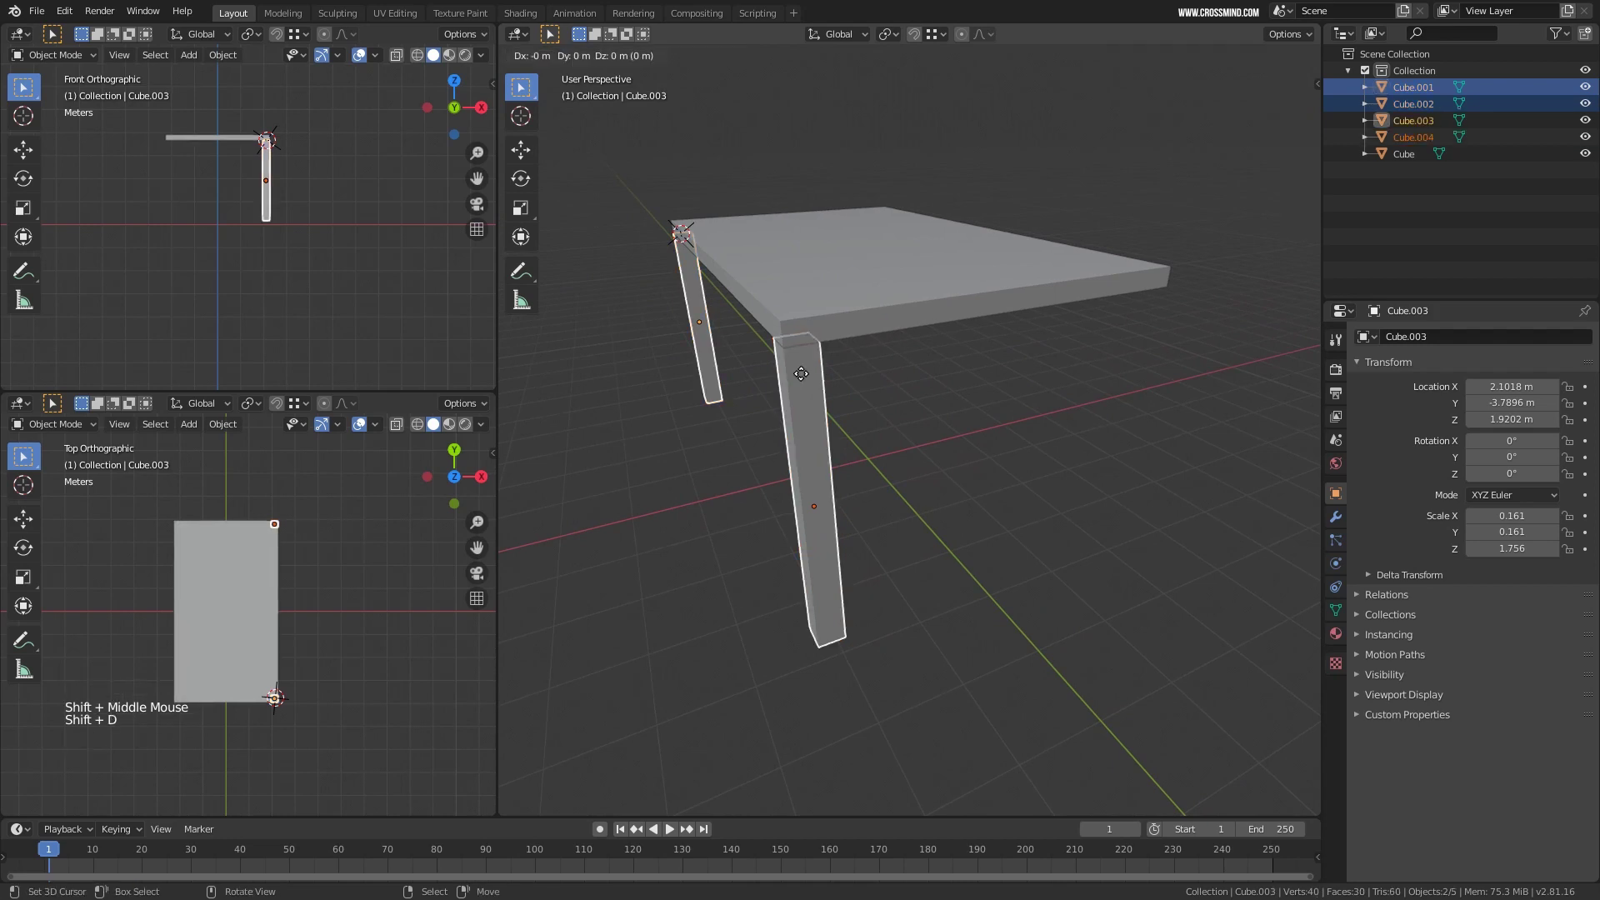
{"action": "key", "text": "x"}
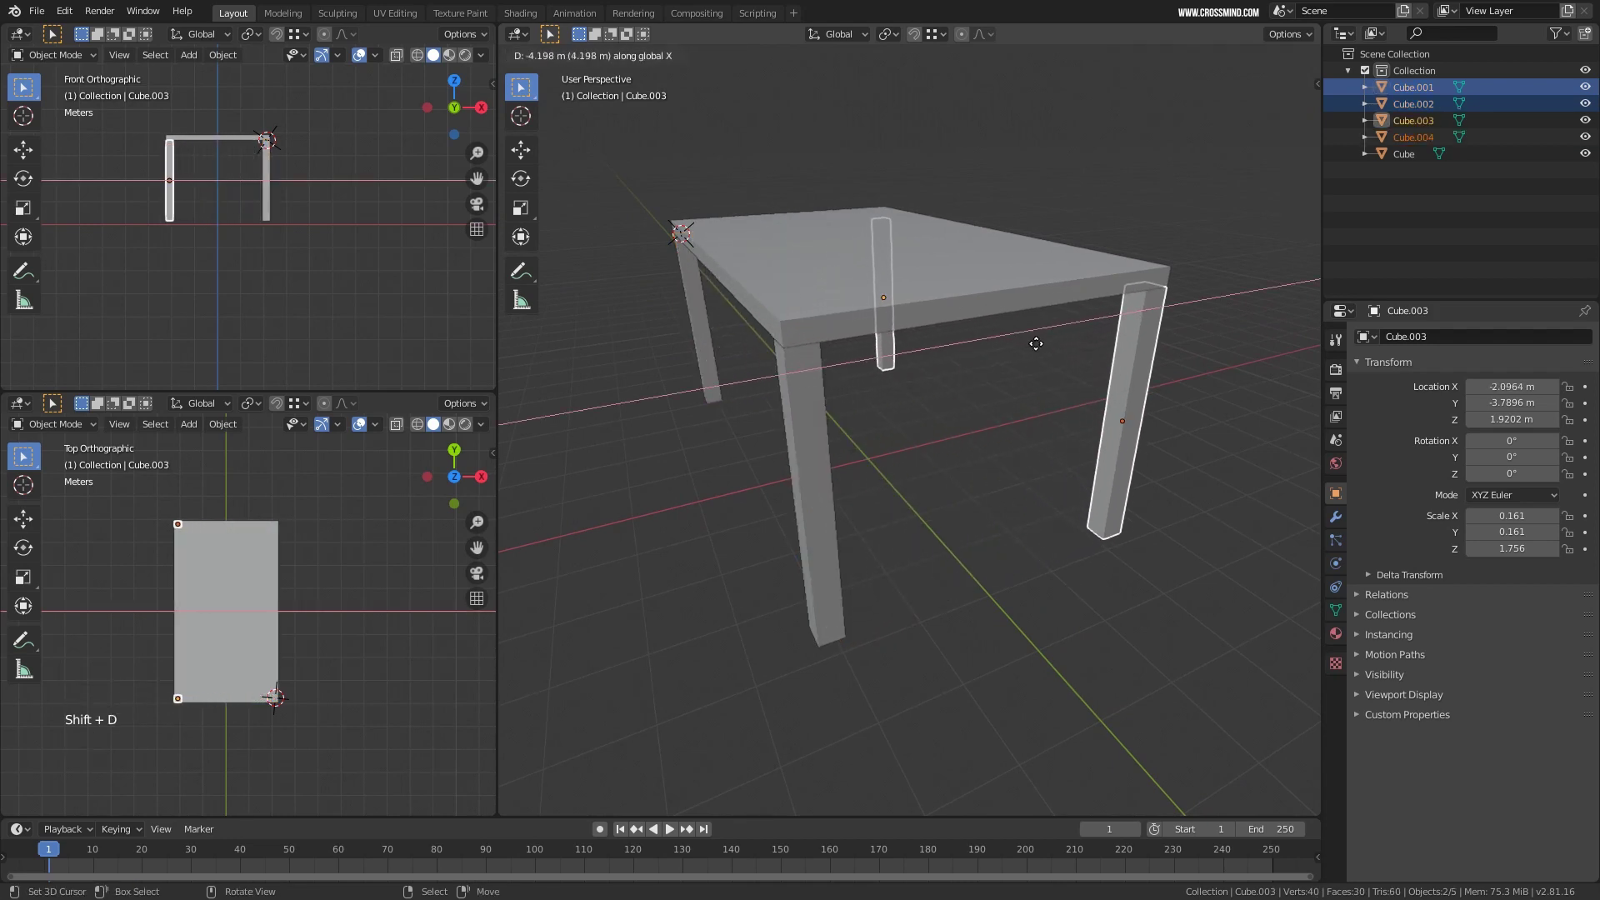
{"action": "left_click", "coordinate": [1036, 344]}
Snap the duplicated leg pair to the vertex of the slab's lower corner, at about X -2.10 m.
{"action": "middle_click_drag", "start_coordinate": [1035, 346], "coordinate": [796, 354], "text": "shift"}
{"action": "scroll", "coordinate": [868, 386], "scroll_direction": "up", "scroll_amount": 2}
{"action": "scroll", "coordinate": [795, 354], "scroll_direction": "up", "scroll_amount": 1}
{"action": "middle_click_drag", "start_coordinate": [795, 354], "coordinate": [849, 325], "text": "shift"}
{"action": "scroll", "coordinate": [850, 325], "scroll_direction": "up", "scroll_amount": 2}
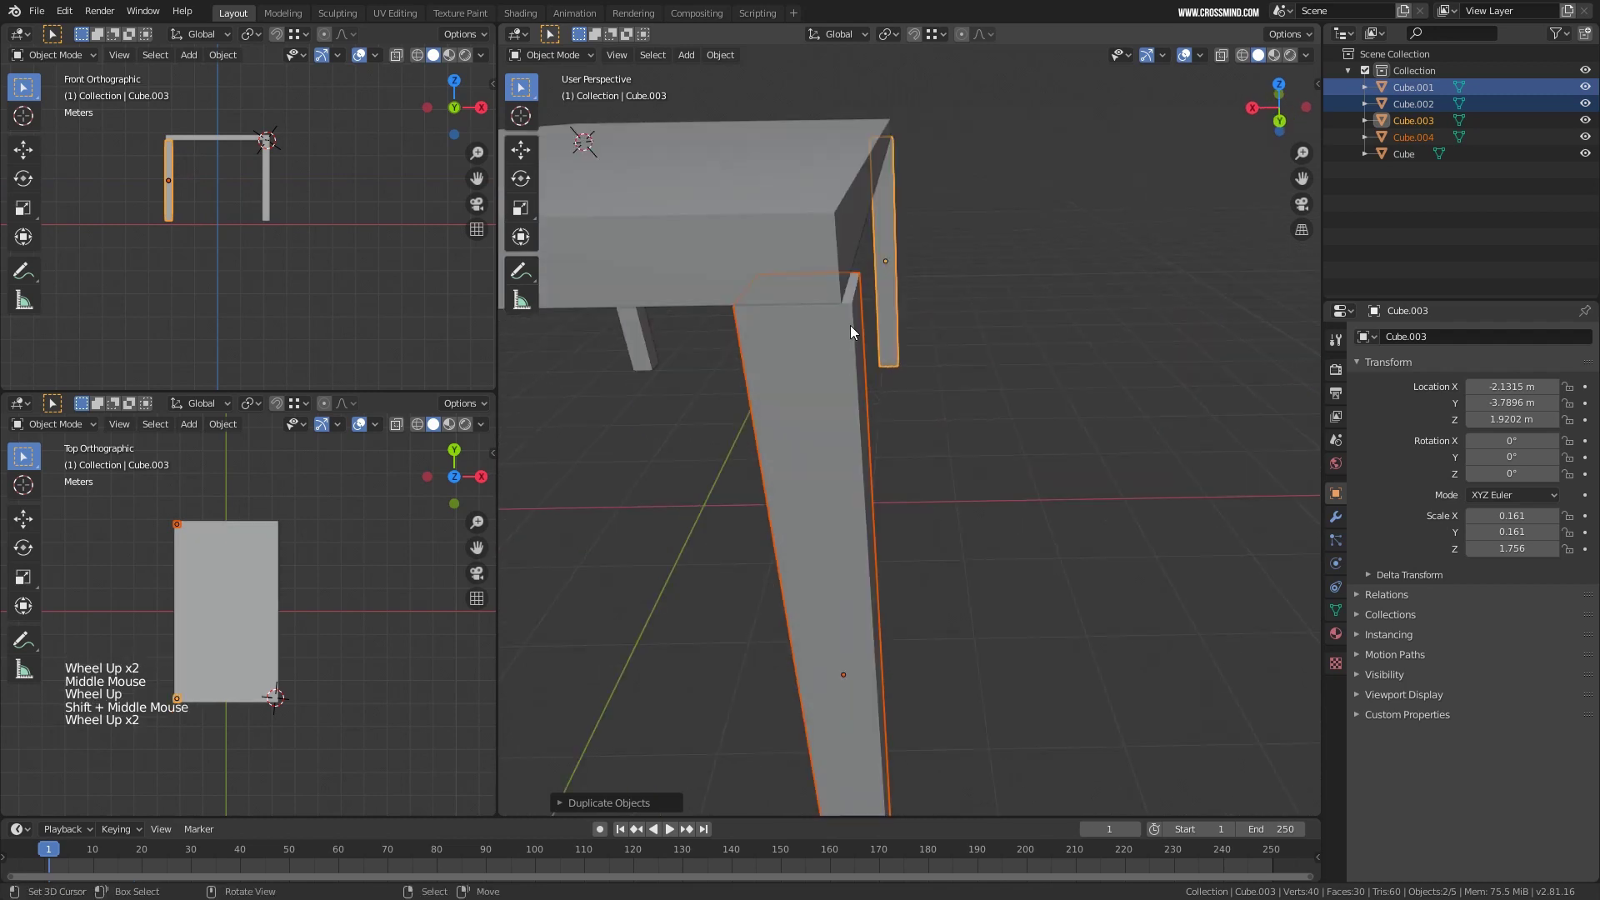
{"action": "key", "text": "g"}
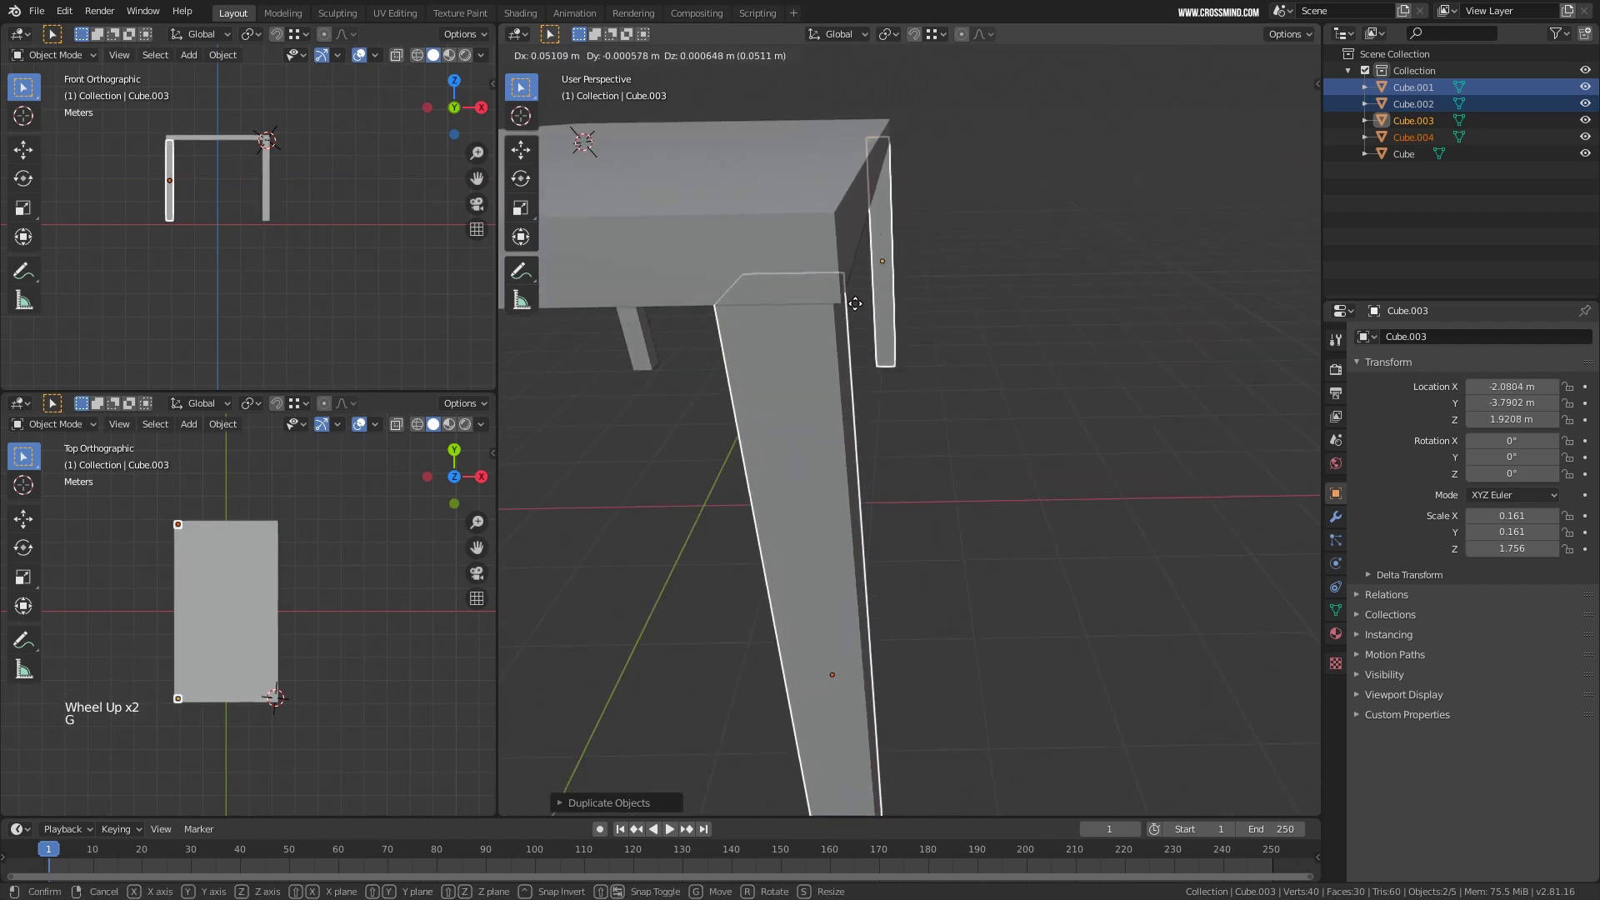
{"action": "left_click", "coordinate": [847, 306], "text": "ctrl"}
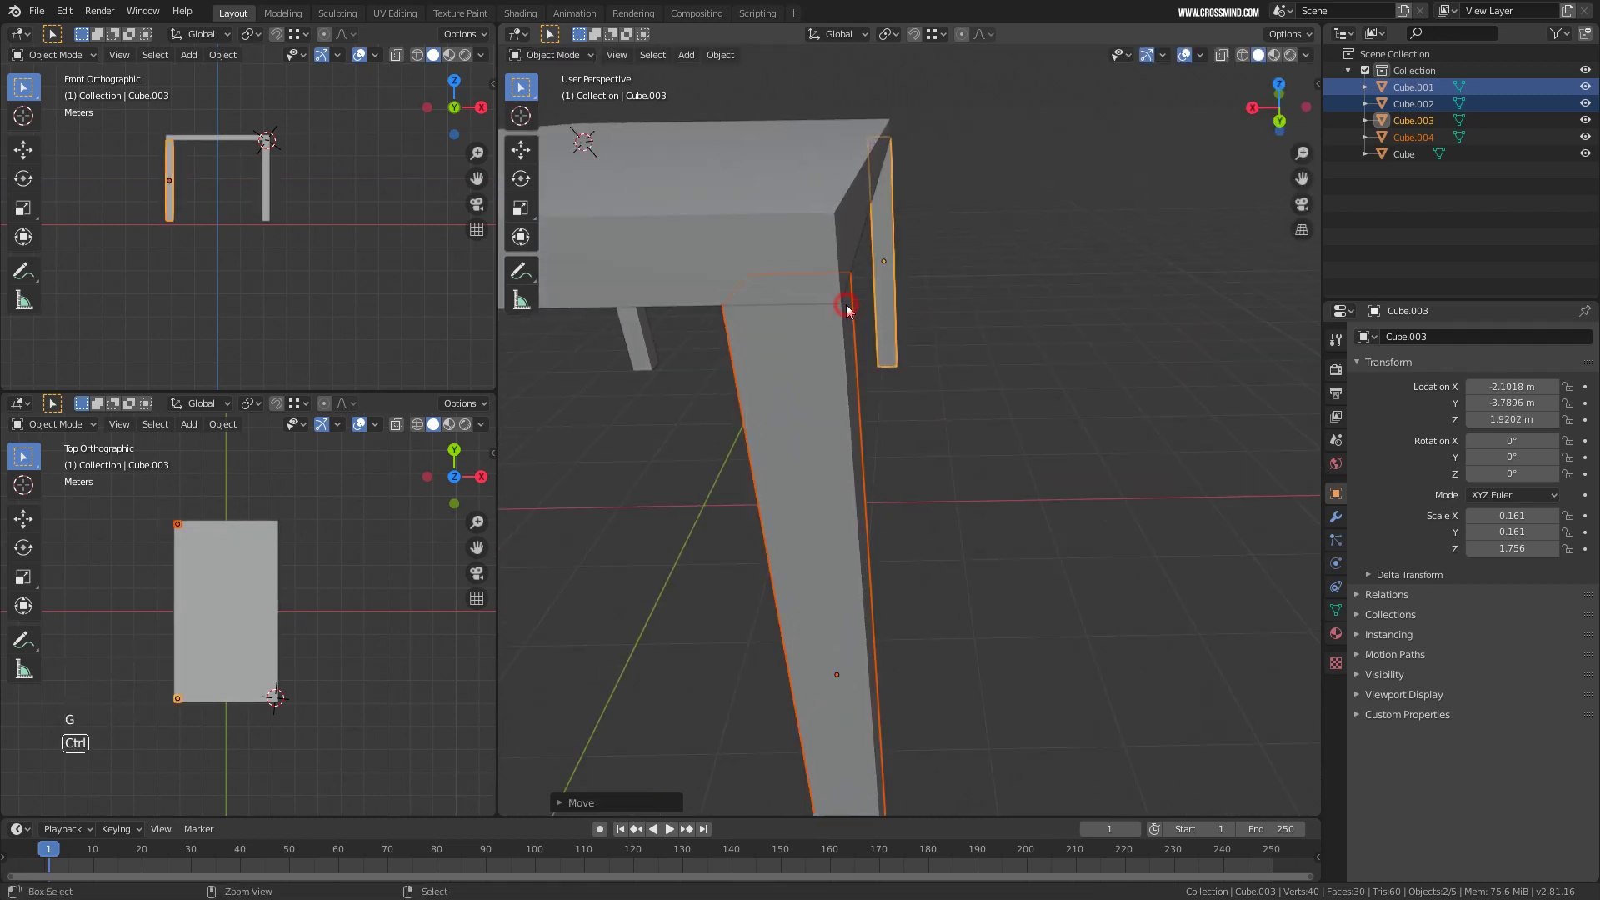
Examine how the four legs line up with the tabletop corners in the top, front and perspective views.
{"action": "scroll", "coordinate": [843, 313], "scroll_direction": "down", "scroll_amount": 1}
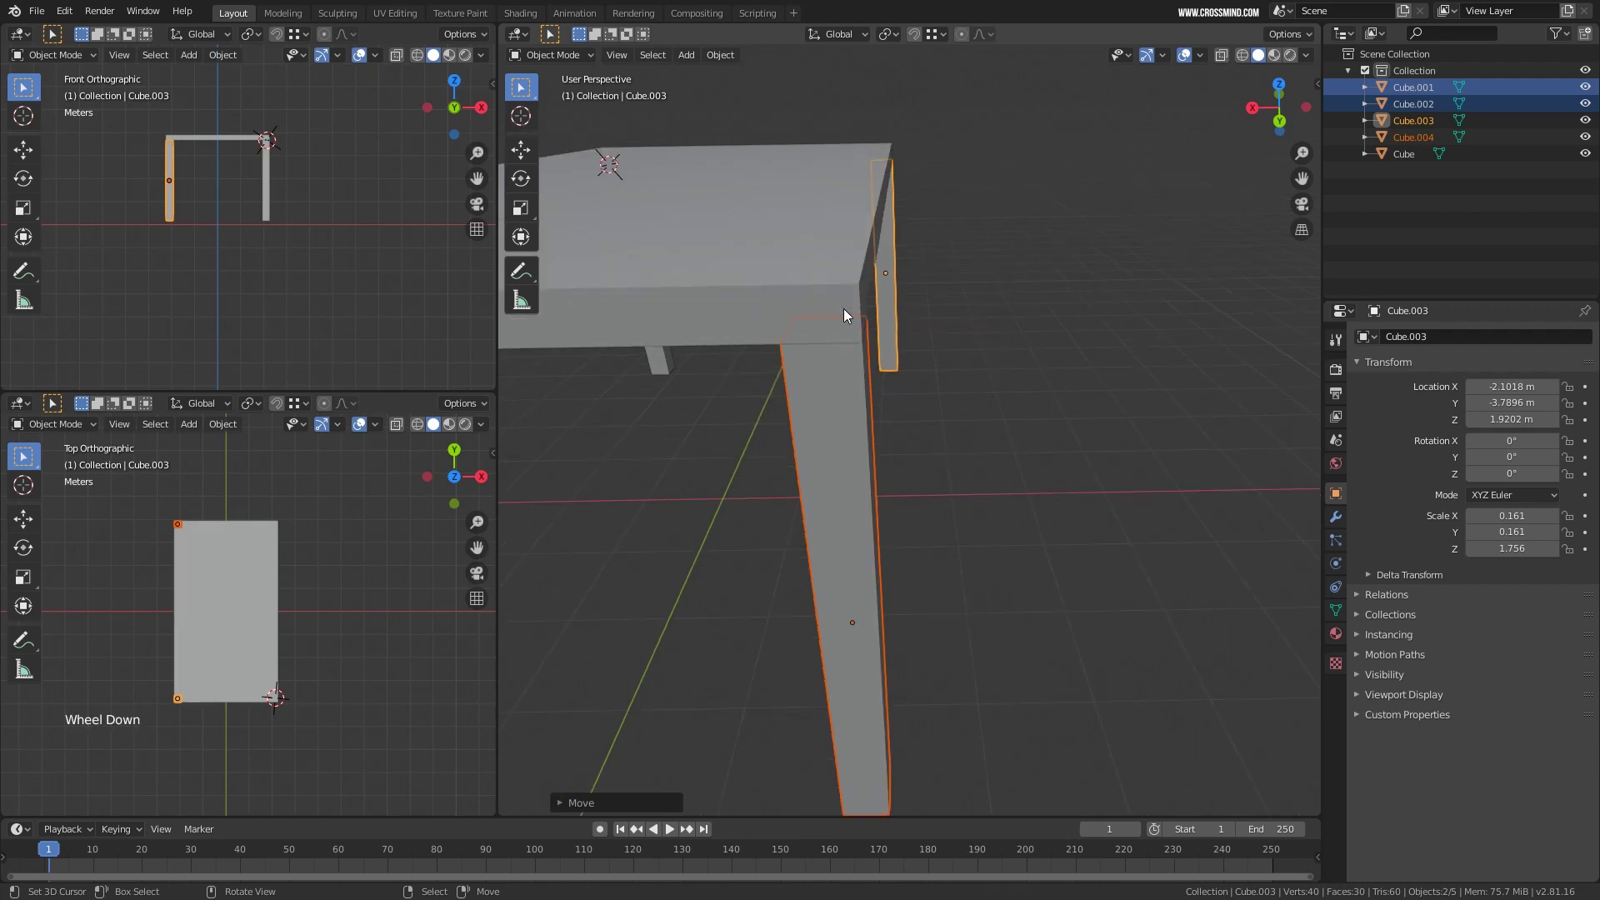
{"action": "scroll", "coordinate": [892, 382], "scroll_direction": "down", "scroll_amount": 3}
{"action": "middle_click_drag", "start_coordinate": [843, 310], "coordinate": [937, 383], "text": "shift"}
{"action": "scroll", "coordinate": [851, 425], "scroll_direction": "down", "scroll_amount": 2}
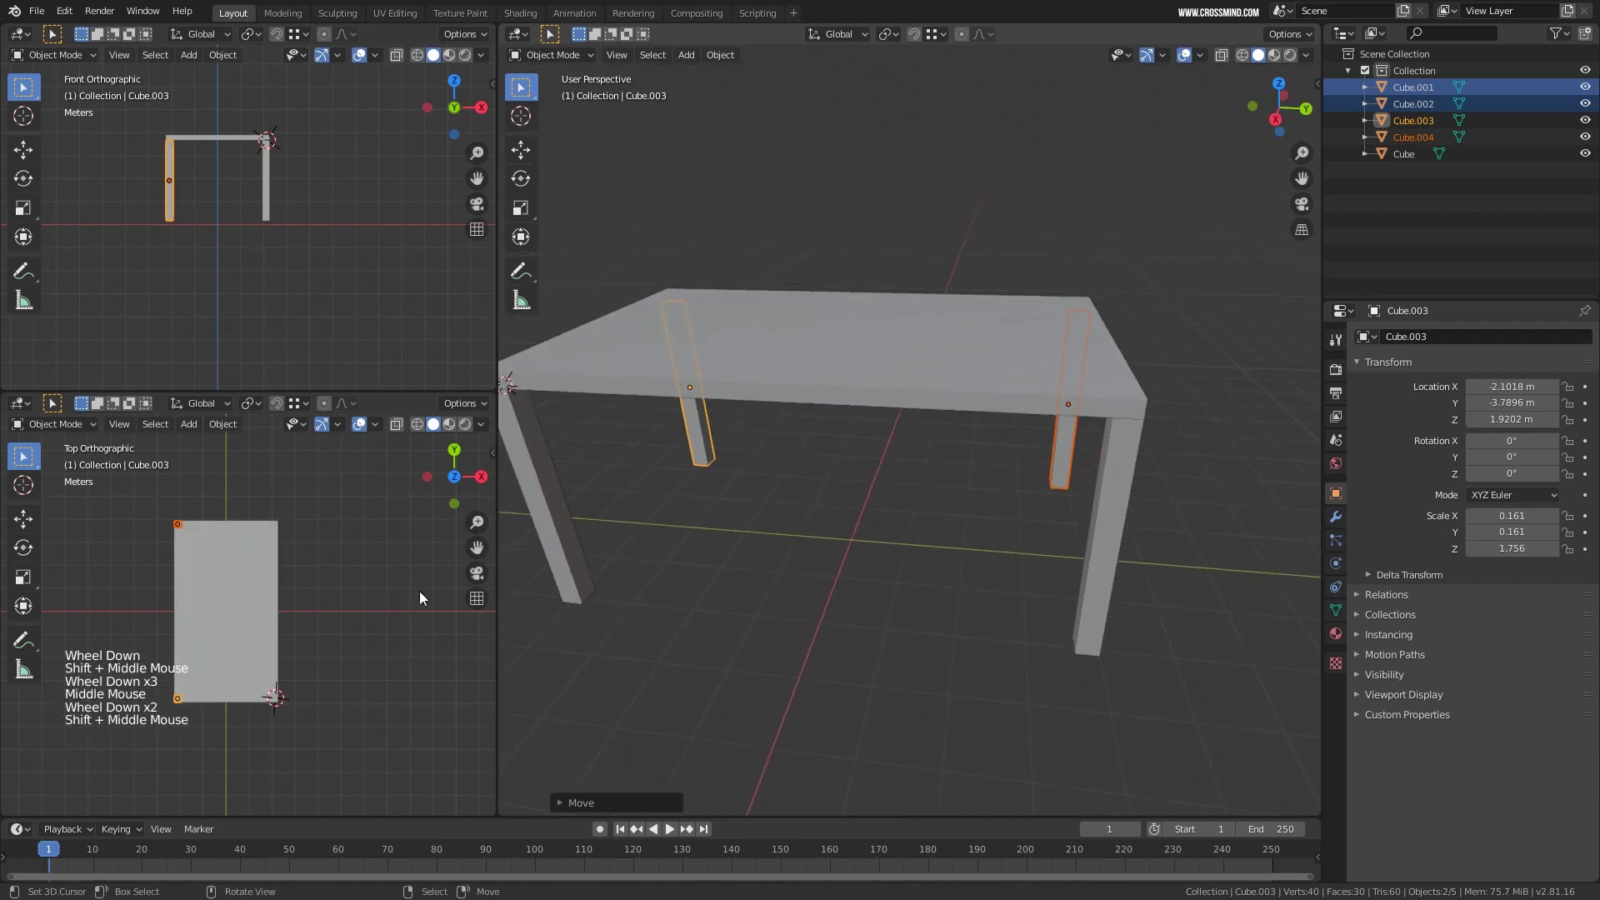
{"action": "scroll", "coordinate": [258, 583], "scroll_direction": "up", "scroll_amount": 2}
{"action": "mouse_move", "coordinate": [258, 583]}
{"action": "middle_mouse_down", "text": "shift"}
{"action": "mouse_move", "coordinate": [306, 582]}
{"action": "mouse_move", "coordinate": [268, 592]}
{"action": "middle_mouse_up", "text": "shift"}
{"action": "scroll", "coordinate": [287, 564], "scroll_direction": "up", "scroll_amount": 1}
{"action": "scroll", "coordinate": [287, 563], "scroll_direction": "down", "scroll_amount": 1}
{"action": "scroll", "coordinate": [216, 183], "scroll_direction": "up", "scroll_amount": 1}
{"action": "middle_click_drag", "start_coordinate": [216, 184], "coordinate": [281, 212], "text": "shift"}
{"action": "scroll", "coordinate": [225, 158], "scroll_direction": "up", "scroll_amount": 1}
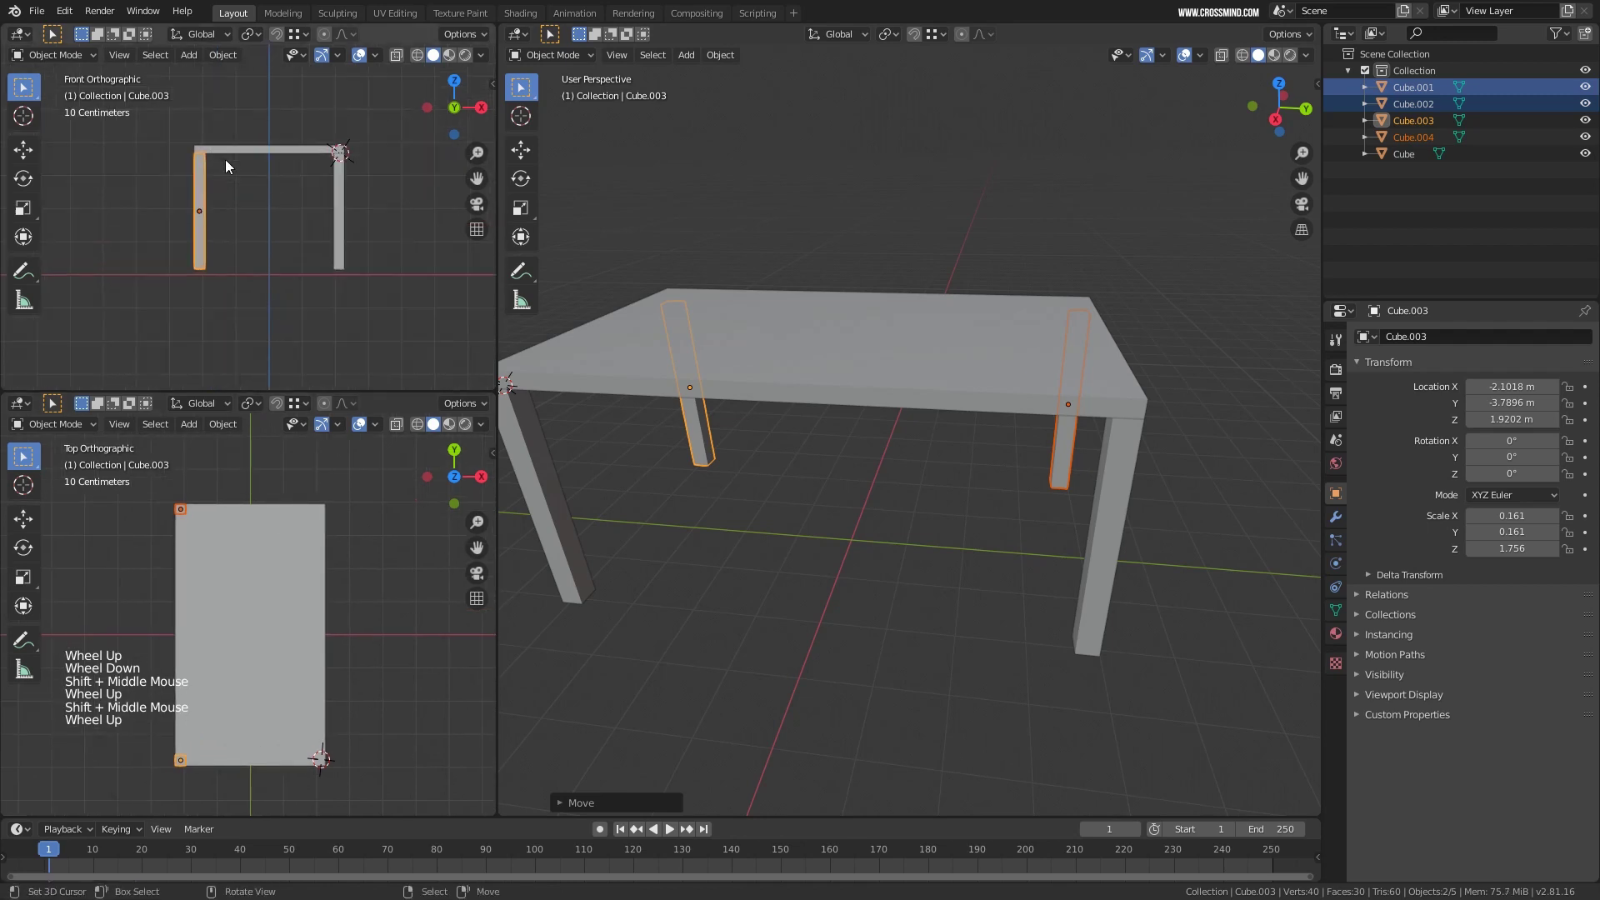
{"action": "scroll", "coordinate": [783, 454], "scroll_direction": "down", "scroll_amount": 1}
{"action": "middle_click_drag", "start_coordinate": [781, 453], "coordinate": [938, 396]}
{"action": "right_click", "coordinate": [937, 396]}
{"action": "scroll", "coordinate": [988, 477], "scroll_direction": "down", "scroll_amount": 1}
{"action": "middle_click_drag", "start_coordinate": [988, 477], "coordinate": [940, 350]}
{"action": "scroll", "coordinate": [1001, 479], "scroll_direction": "up", "scroll_amount": 1}
{"action": "scroll", "coordinate": [908, 353], "scroll_direction": "up", "scroll_amount": 1}
Duplicate the tabletop upward along Z to about 4.03 m and enlarge the copy uniformly by about 1.045.
{"action": "right_click", "coordinate": [933, 257]}
{"action": "middle_click_drag", "start_coordinate": [935, 261], "coordinate": [912, 328]}
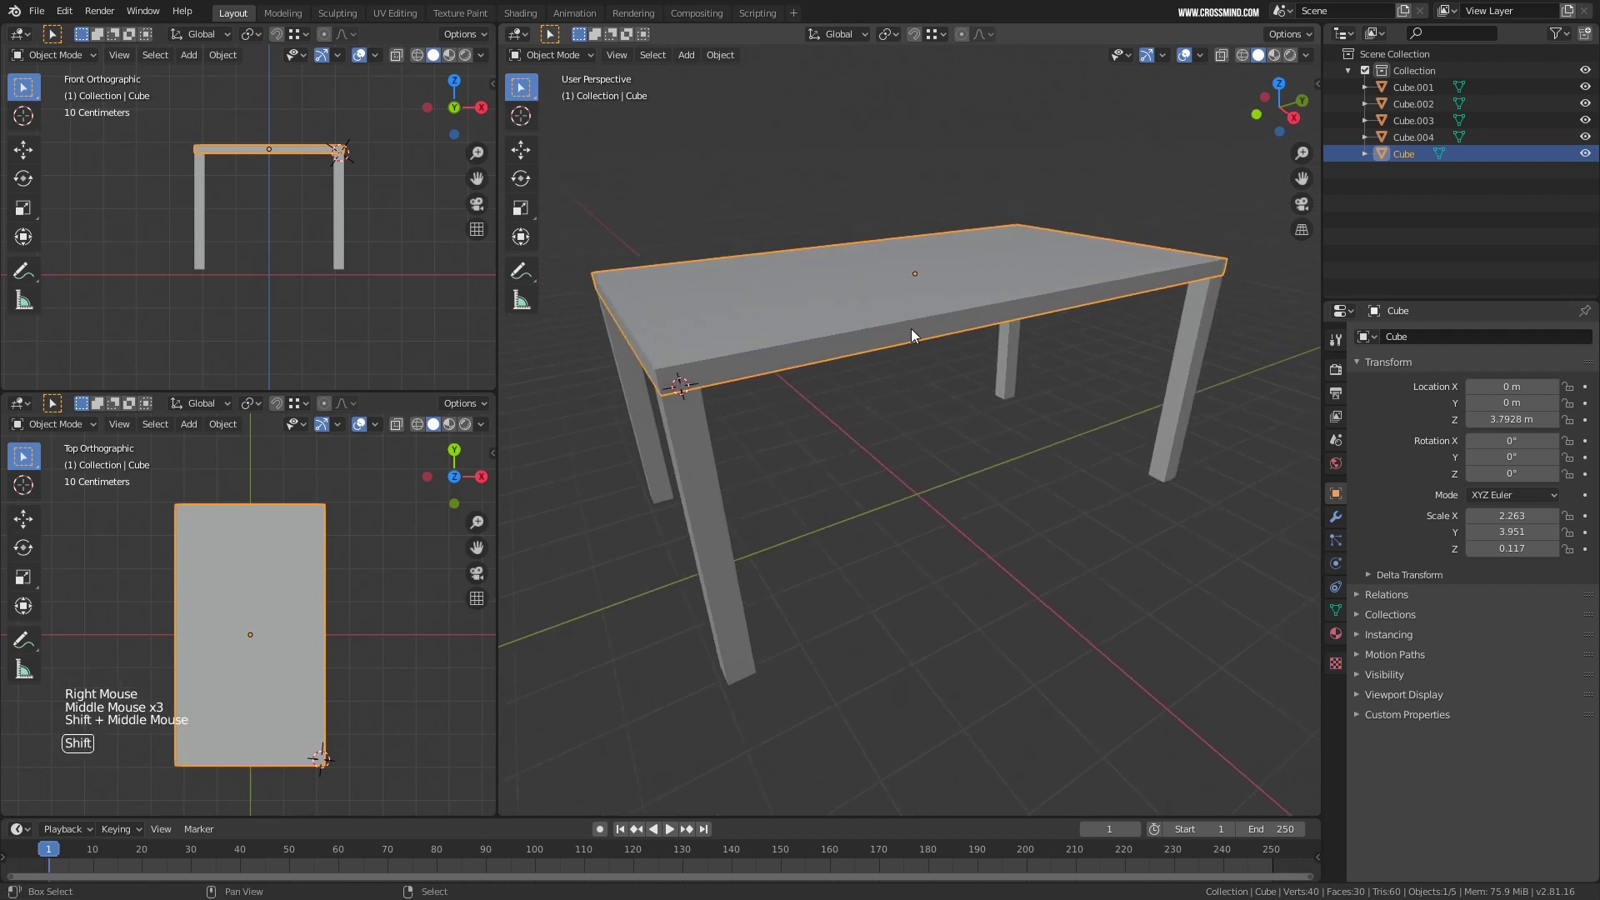
{"action": "key", "text": "shift+d"}
{"action": "key", "text": "z"}
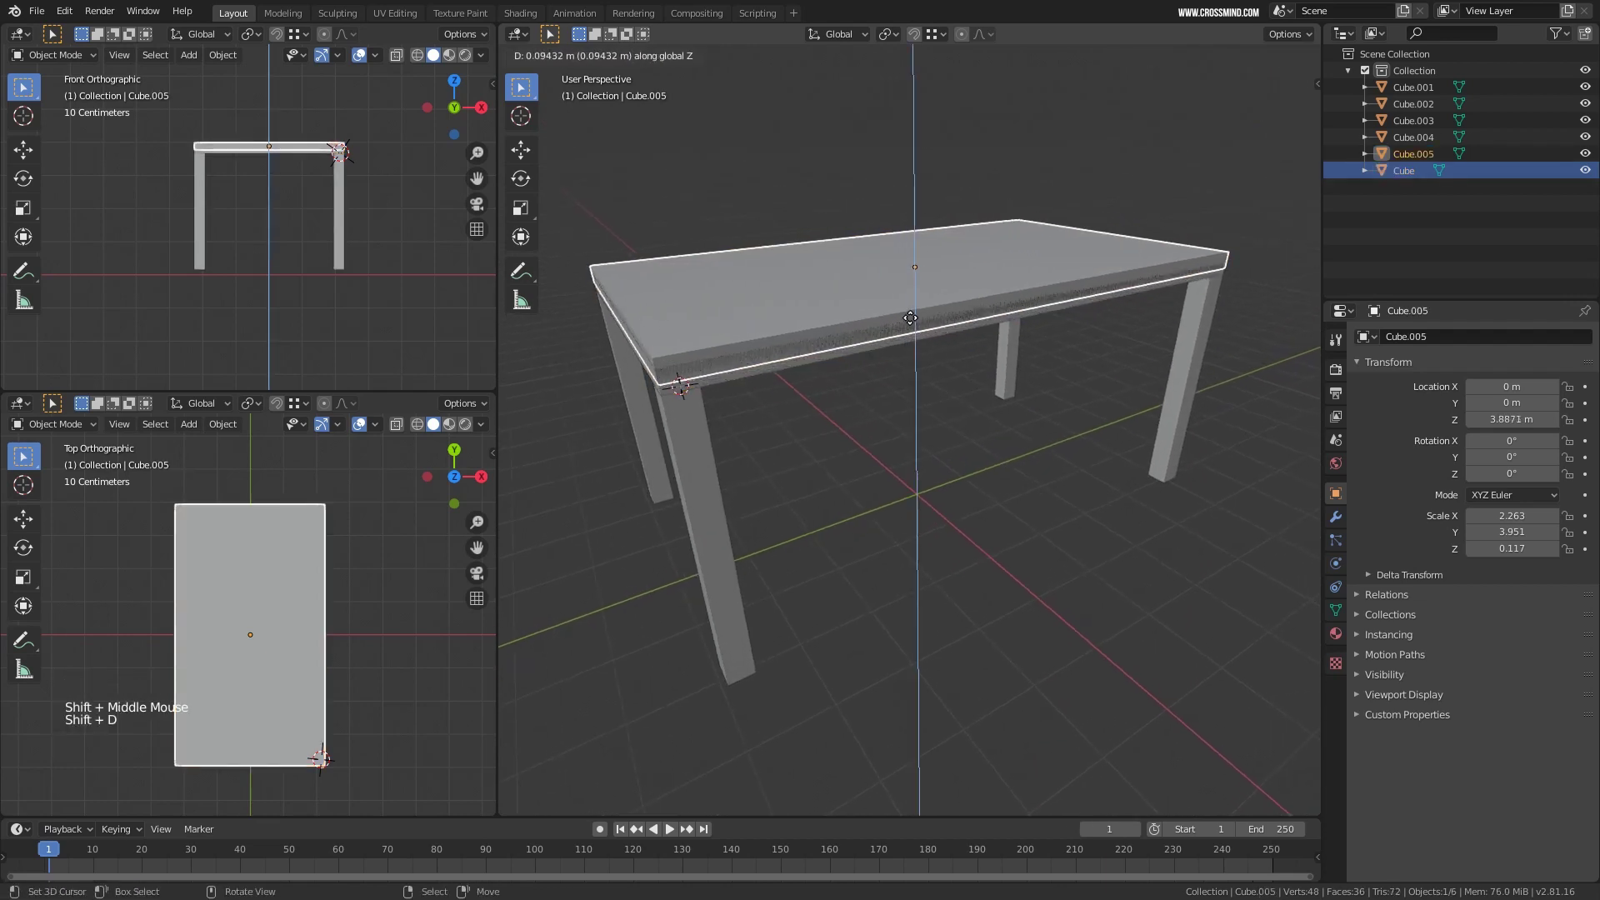
{"action": "left_click", "coordinate": [1011, 332]}
{"action": "key", "text": "s"}
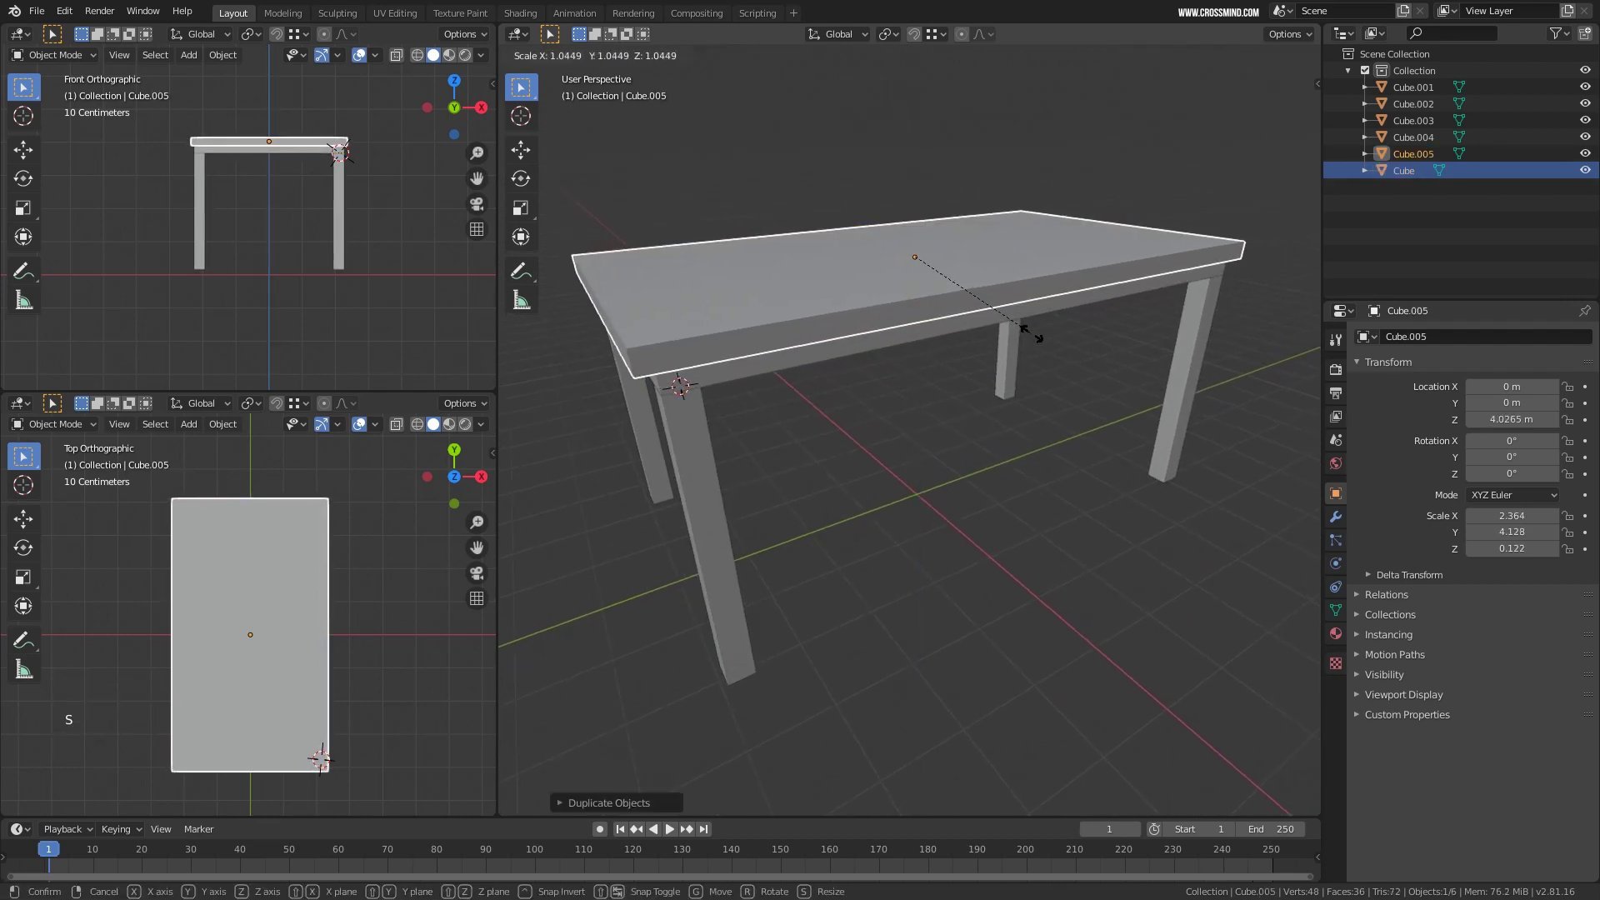
{"action": "left_click", "coordinate": [1034, 333]}
Select all four legs and duplicate them downward along Z to about Z -0.297 m.
{"action": "middle_click_drag", "start_coordinate": [1033, 333], "coordinate": [708, 448]}
{"action": "scroll", "coordinate": [772, 491], "scroll_direction": "down", "scroll_amount": 2}
{"action": "right_click", "coordinate": [775, 500]}
{"action": "right_click", "coordinate": [700, 442], "text": "shift"}
{"action": "right_click", "coordinate": [1000, 387], "text": "shift"}
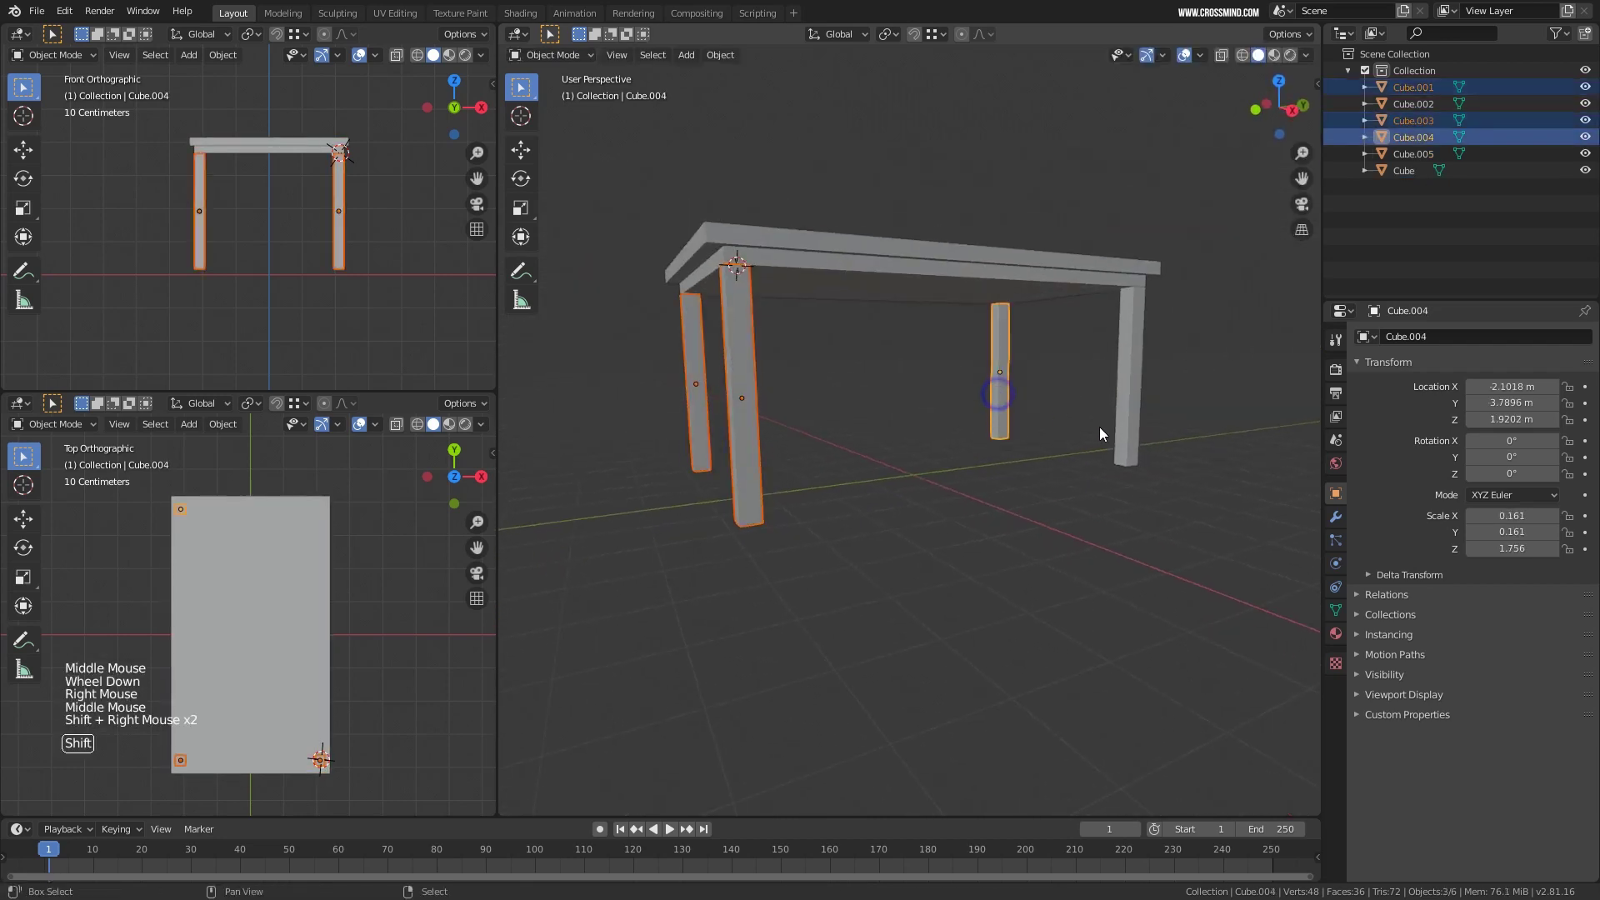
{"action": "right_click", "coordinate": [1126, 392], "text": "shift"}
{"action": "middle_click_drag", "start_coordinate": [1095, 425], "coordinate": [1049, 403]}
{"action": "key", "text": "shift+d"}
{"action": "key", "text": "z"}
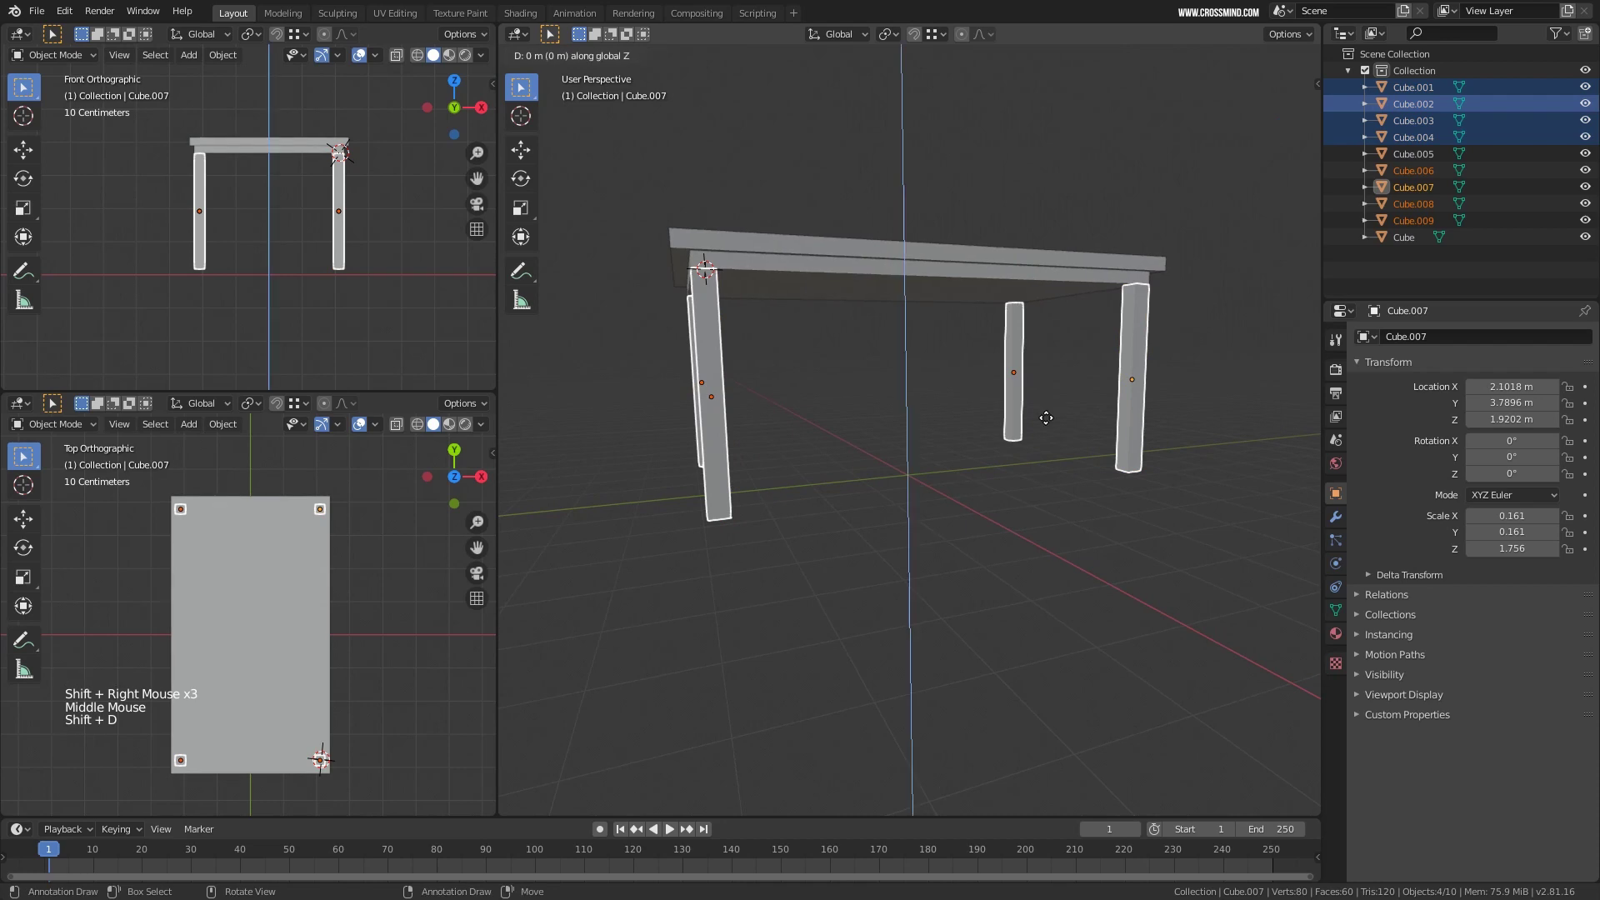
{"action": "left_click", "coordinate": [1162, 444]}
Shorten the four leg copies along Z into small feet with a Z scale of about 0.195.
{"action": "key", "text": "s"}
{"action": "key", "text": "z"}
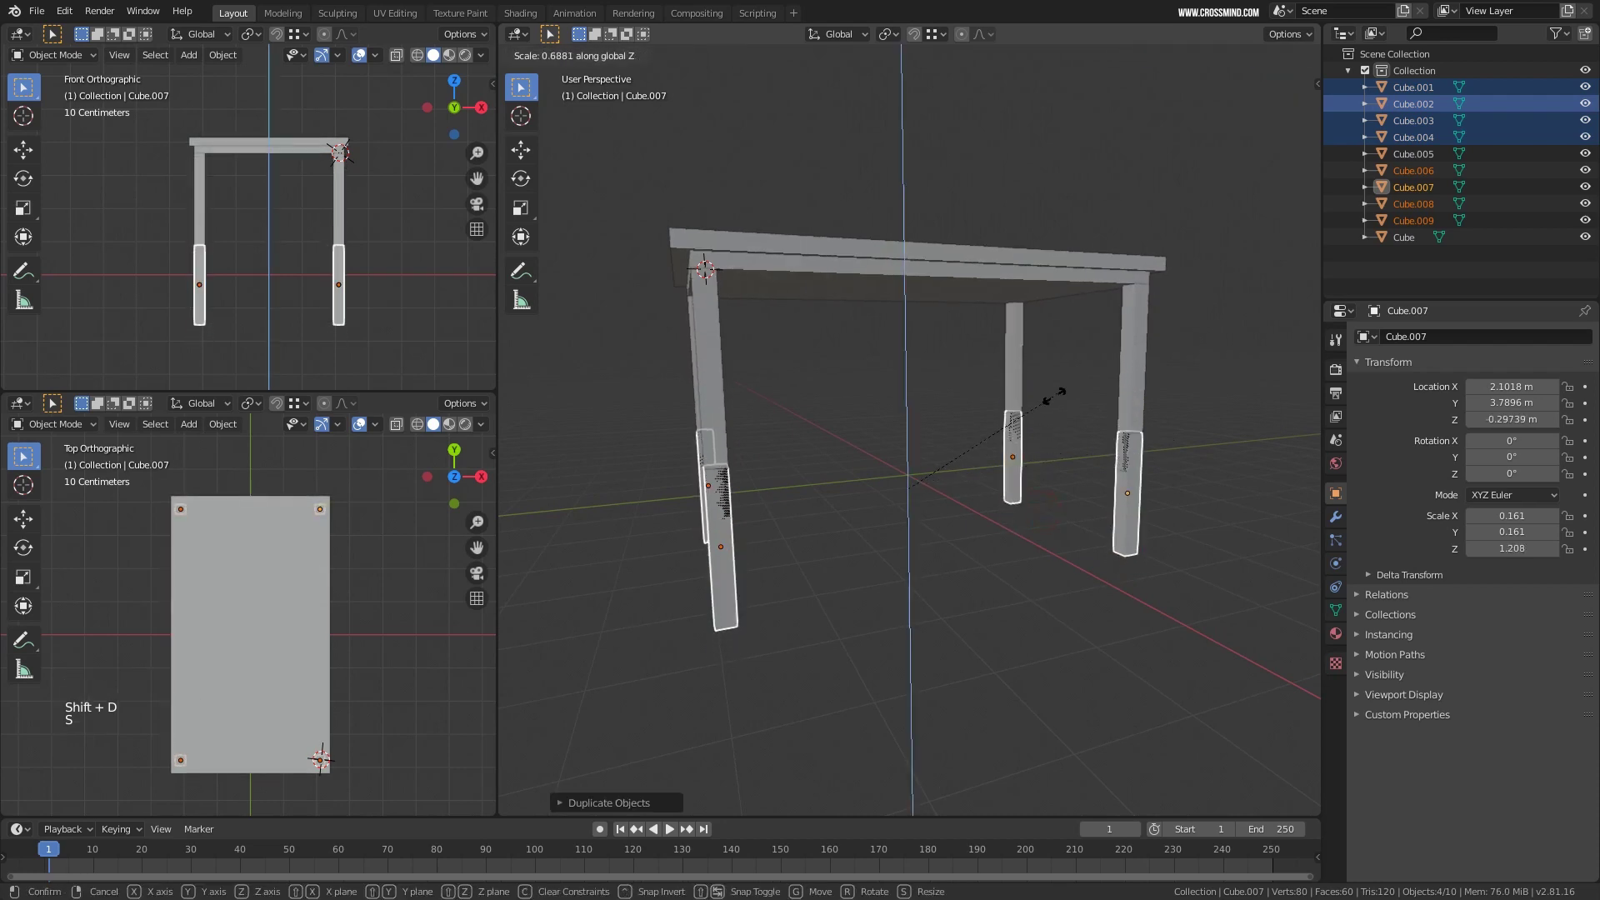
{"action": "left_click", "coordinate": [925, 526]}
{"action": "scroll", "coordinate": [999, 496], "scroll_direction": "up", "scroll_amount": 2}
{"action": "middle_click_drag", "start_coordinate": [1000, 496], "coordinate": [1048, 496]}
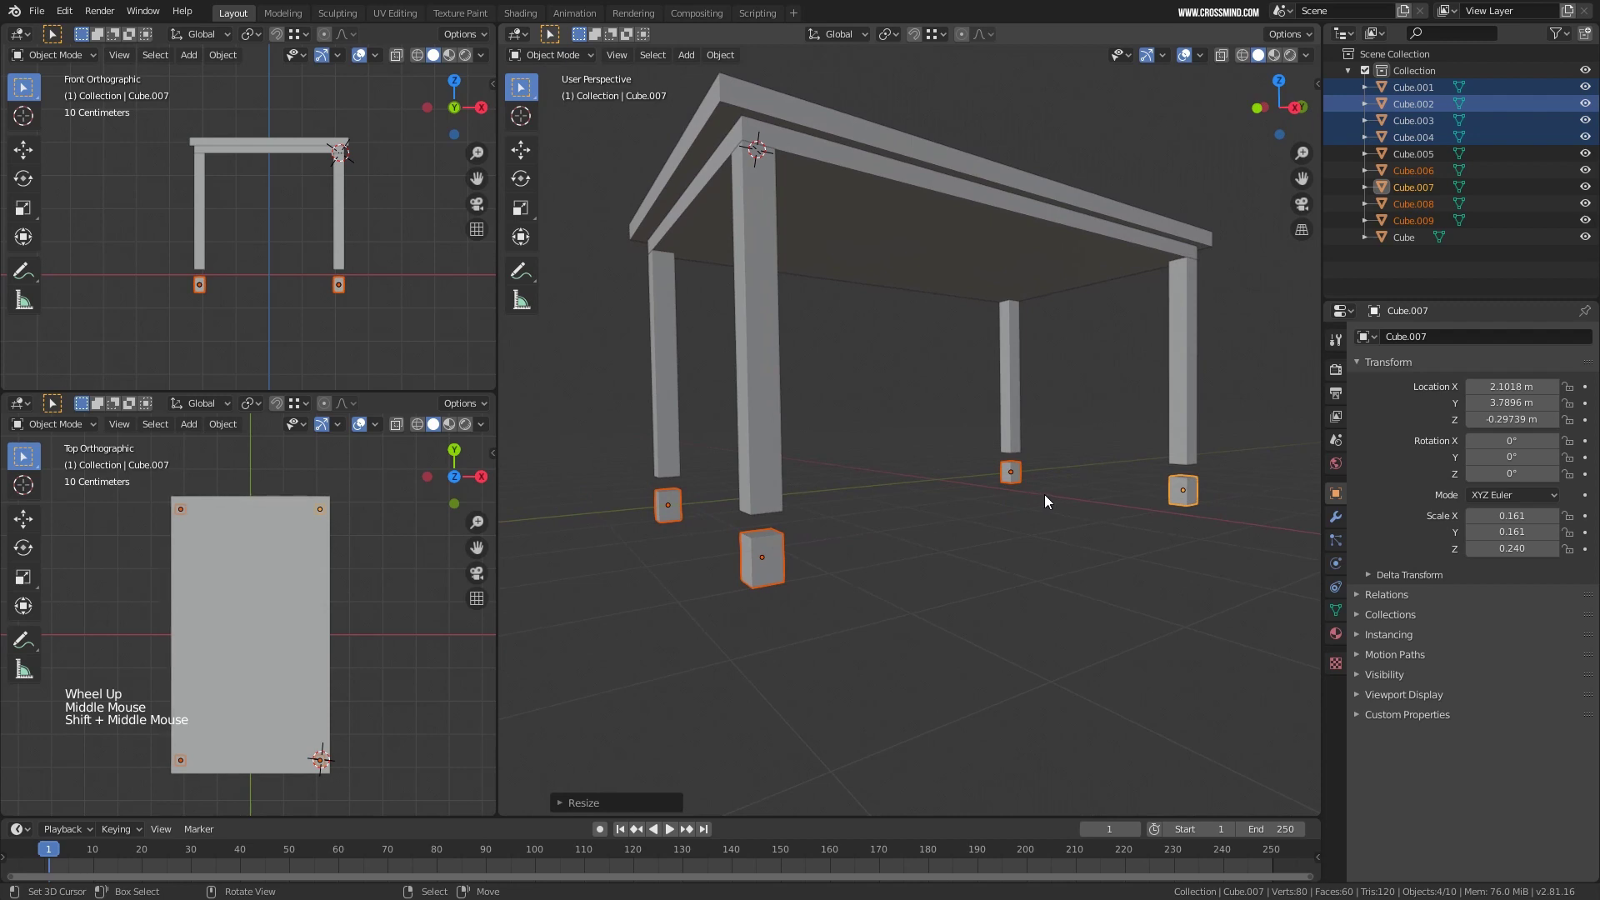
{"action": "key", "text": "s"}
{"action": "key", "text": "z"}
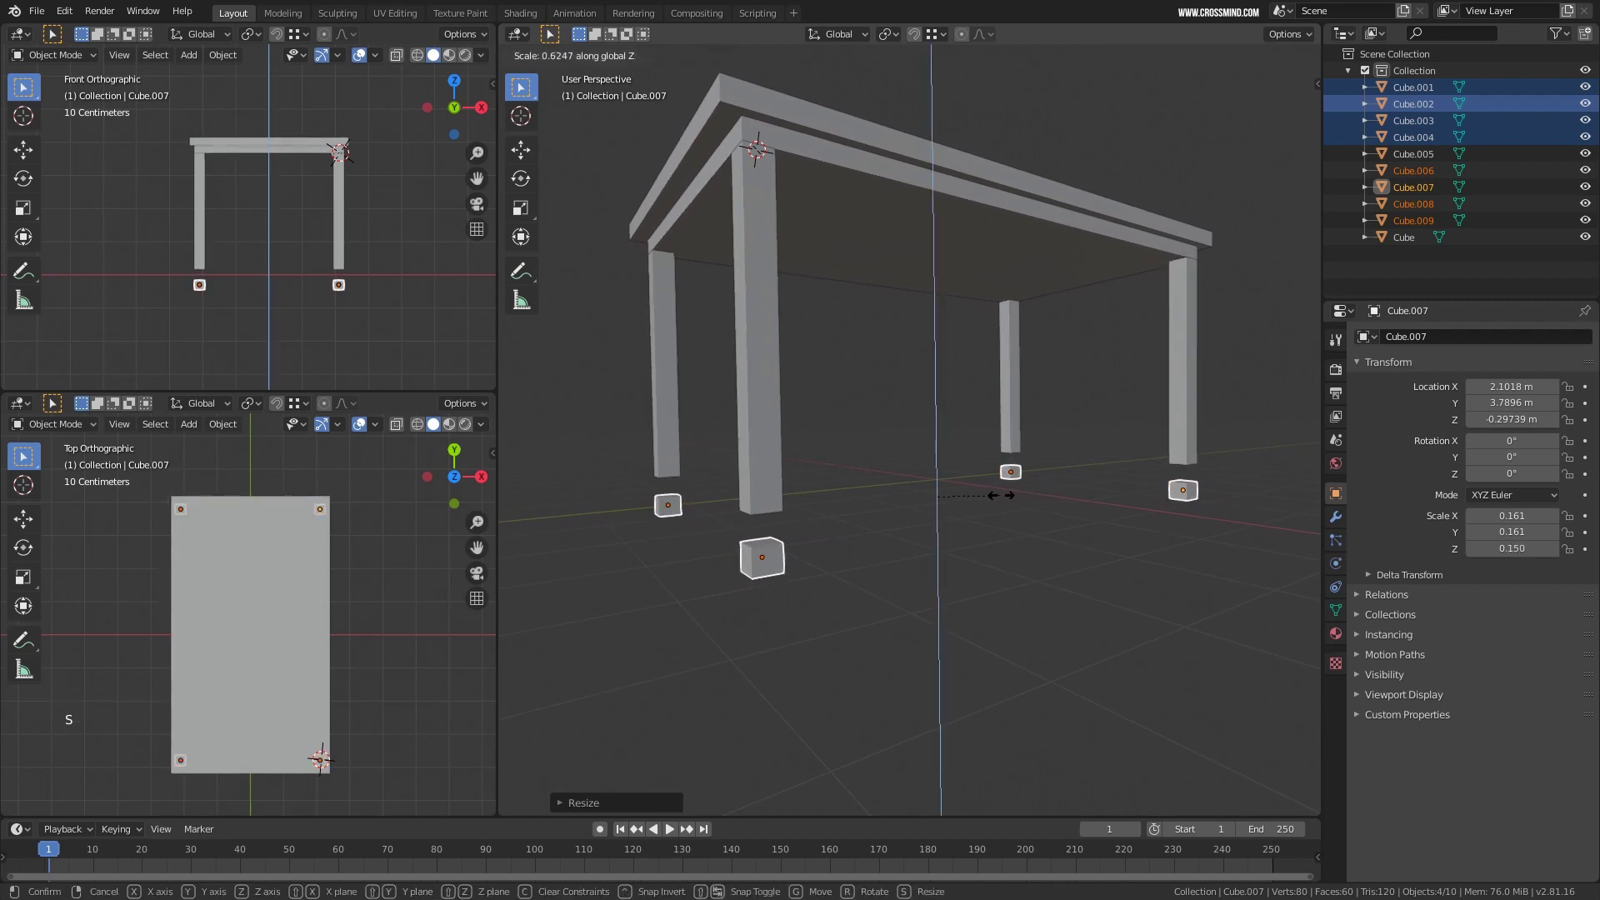
{"action": "left_click", "coordinate": [1025, 494]}
Set the pivot to Individual Origins and shrink the four feet uniformly to about 0.097 in X and Y.
{"action": "left_click", "coordinate": [888, 35]}
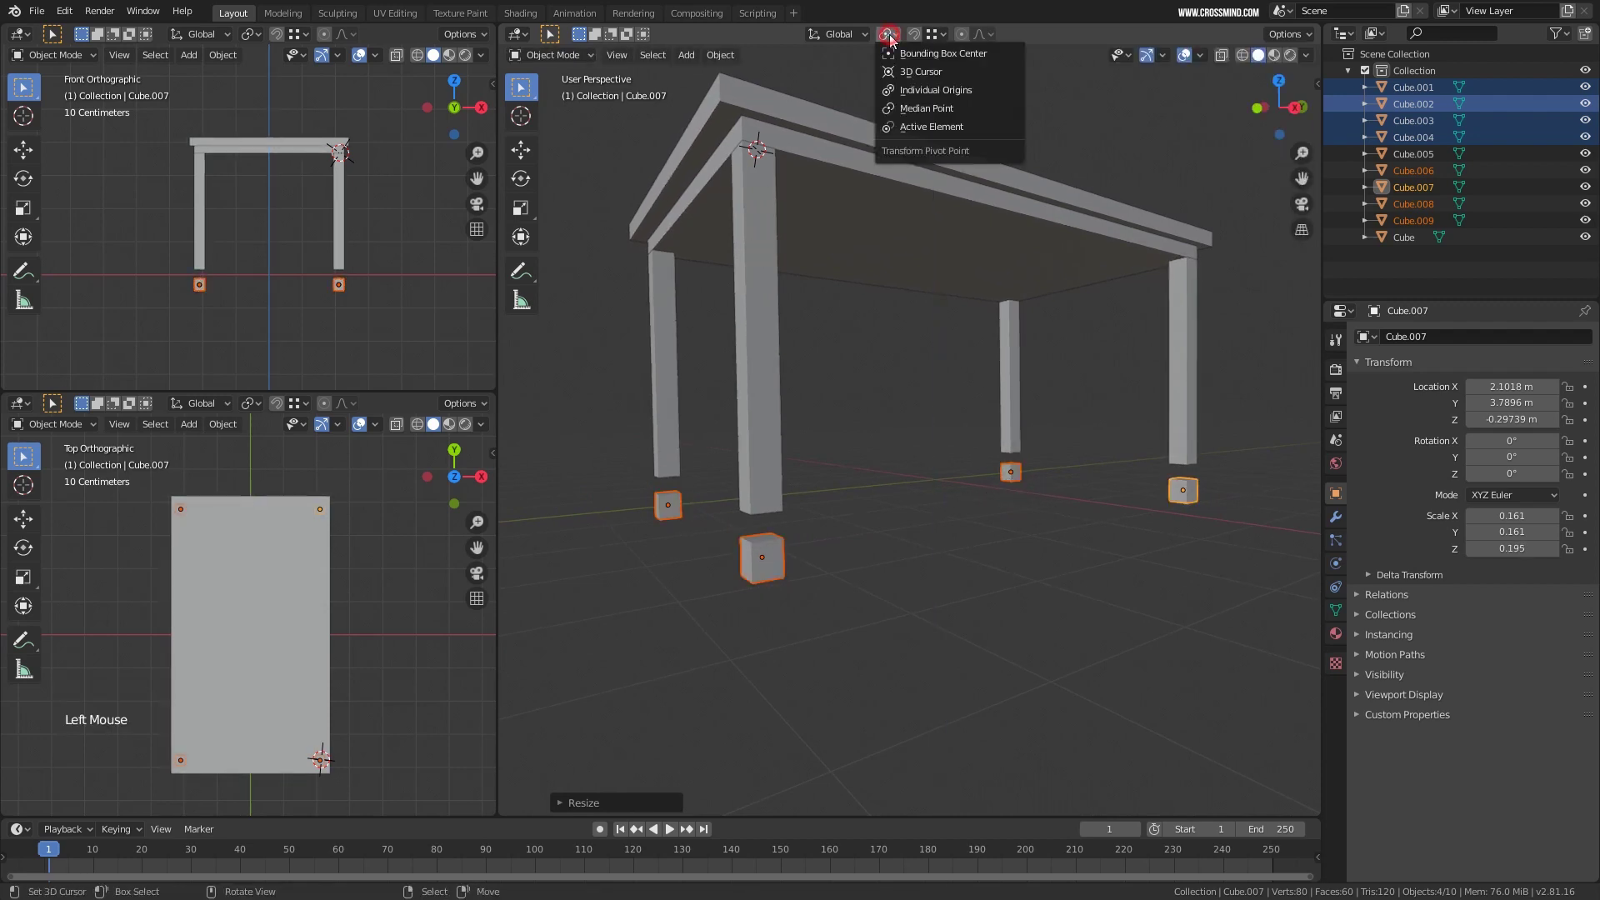
{"action": "left_click", "coordinate": [923, 89]}
{"action": "key", "text": "s"}
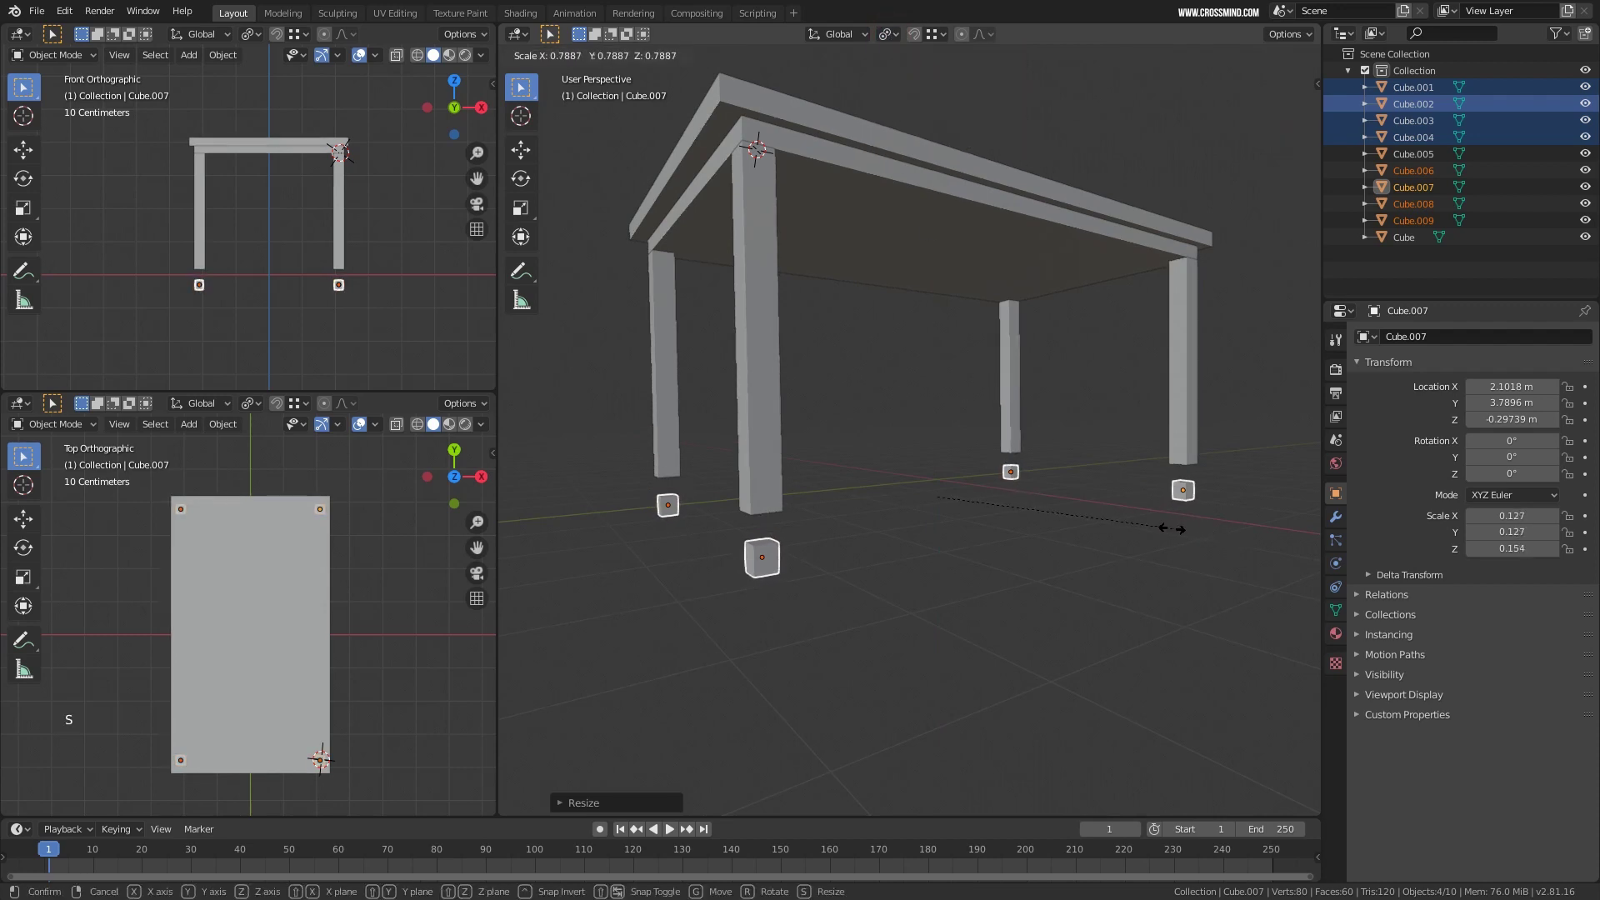
{"action": "left_click", "coordinate": [1119, 528]}
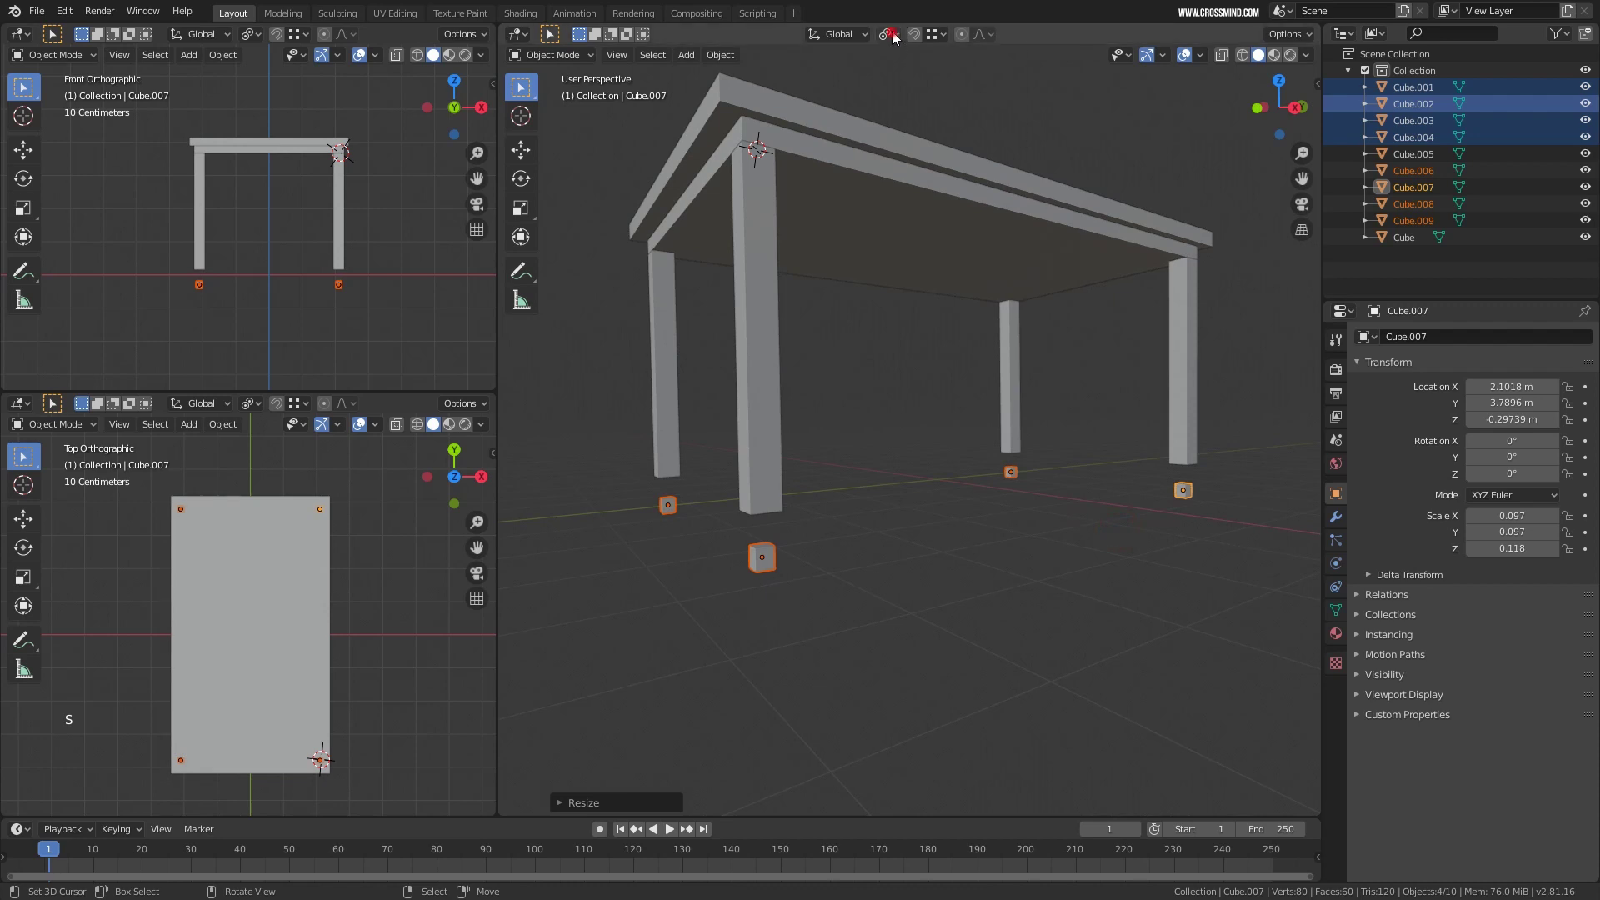
Set the pivot to Median Point and raise the feet along Z to about 0.08 m.
{"action": "left_click", "coordinate": [893, 38]}
{"action": "left_click", "coordinate": [911, 106]}
{"action": "key", "text": "g"}
{"action": "key", "text": "z"}
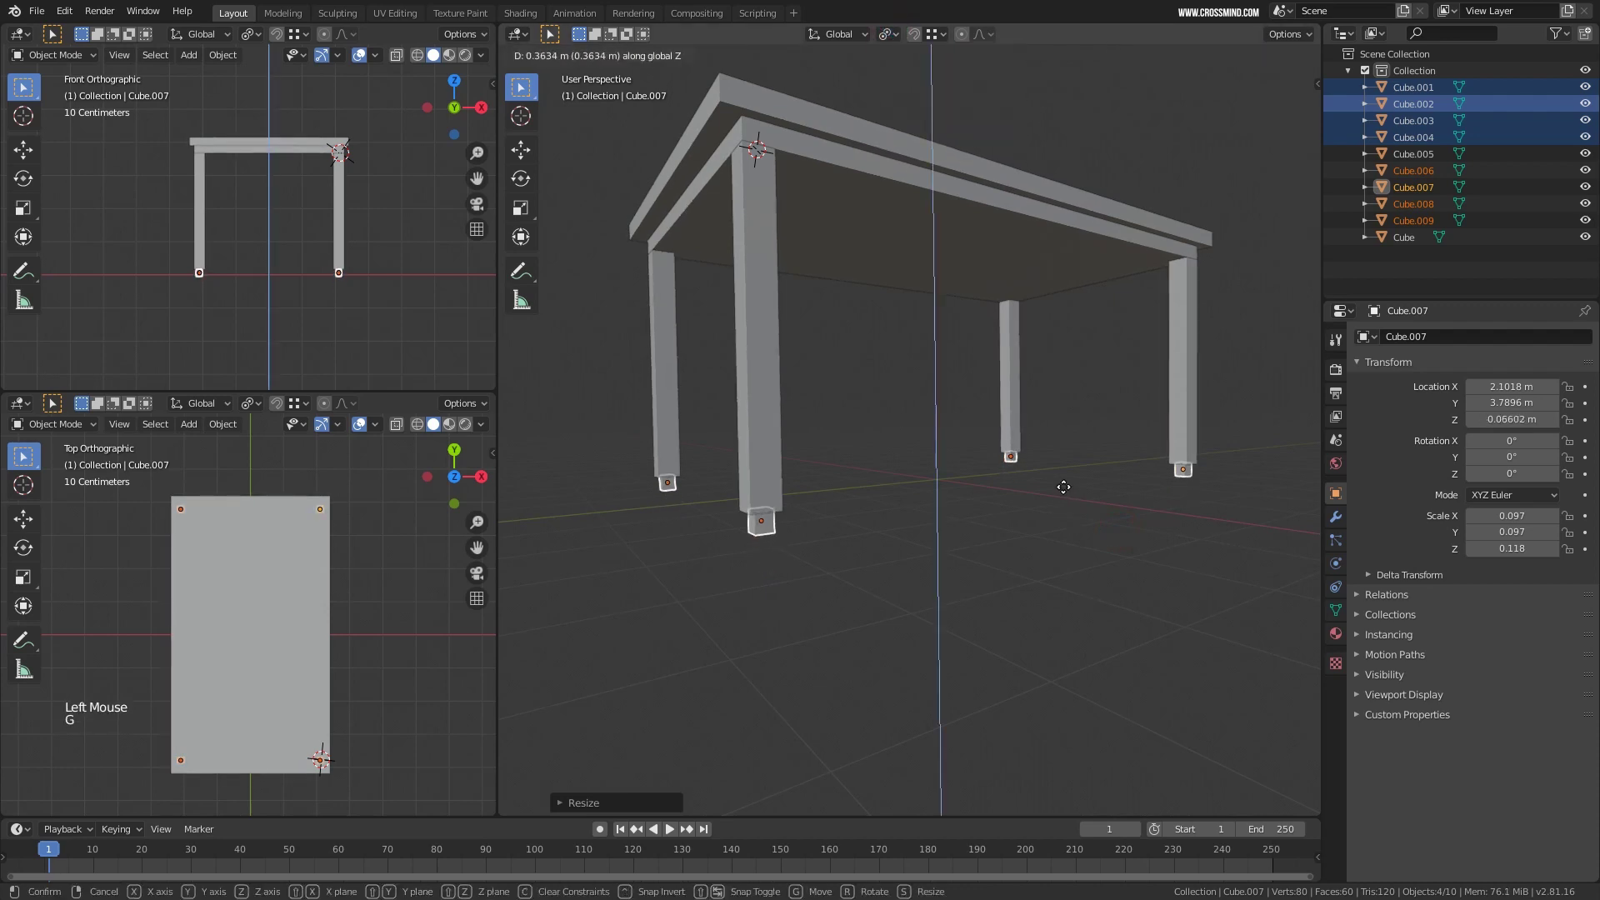
{"action": "middle_click", "coordinate": [1061, 489]}
{"action": "scroll", "coordinate": [1048, 453], "scroll_direction": "up", "scroll_amount": 2}
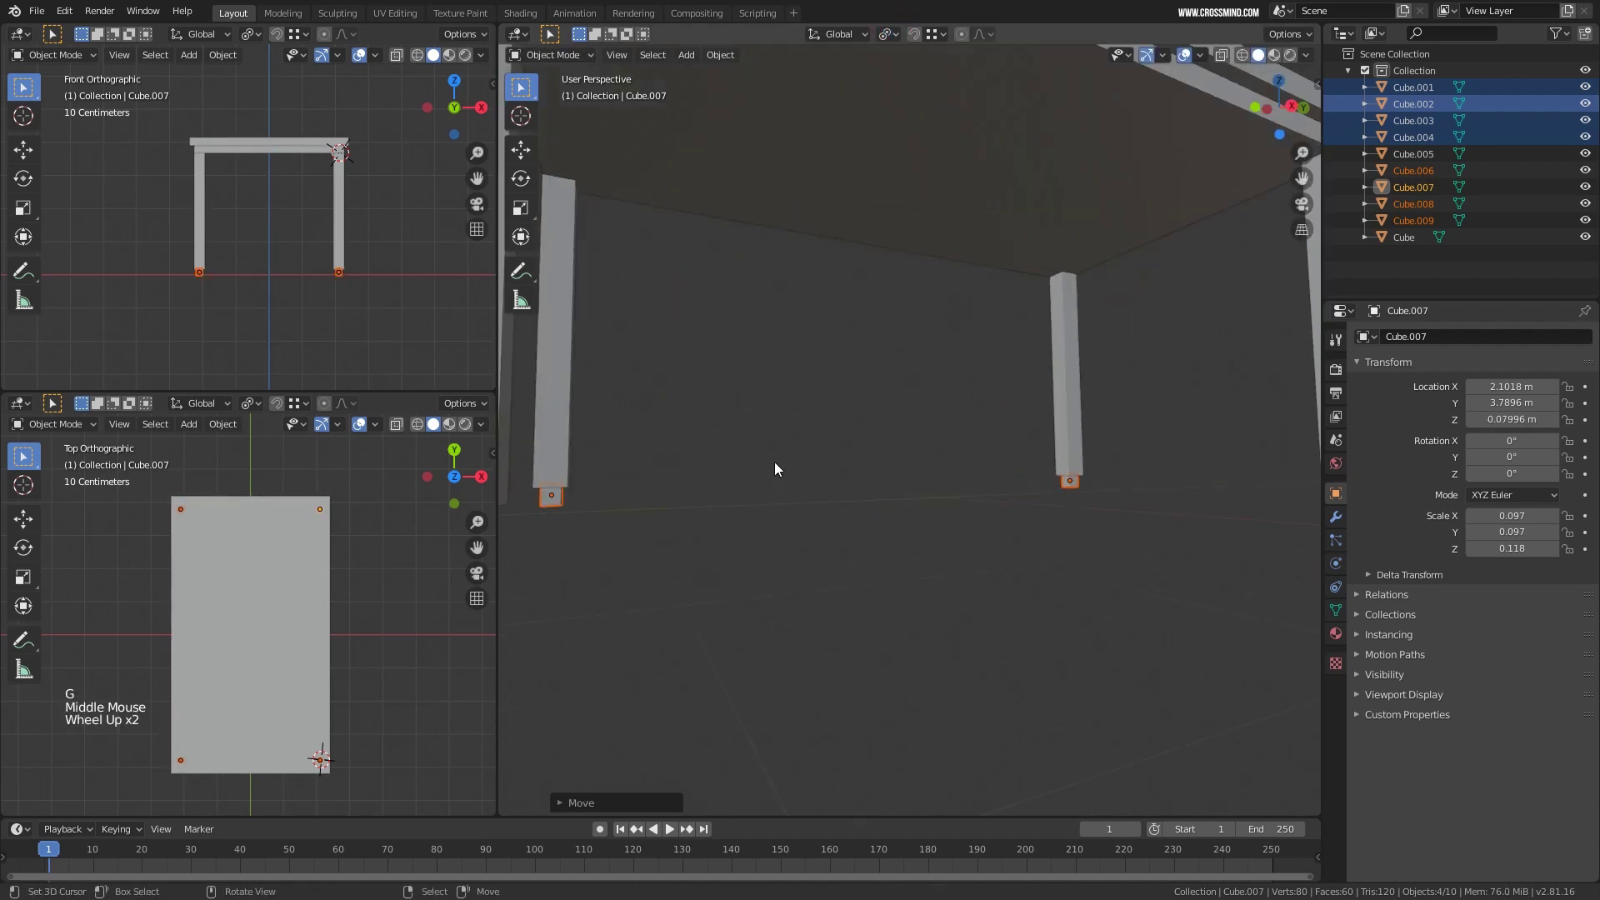
Change the snapping target to Face and turn snapping on.
{"action": "middle_click_drag", "start_coordinate": [774, 462], "coordinate": [950, 580], "text": "shift"}
{"action": "scroll", "coordinate": [977, 427], "scroll_direction": "up", "scroll_amount": 1}
{"action": "middle_click_drag", "start_coordinate": [987, 493], "coordinate": [941, 385]}
{"action": "middle_click_drag", "start_coordinate": [892, 43], "coordinate": [882, 106], "text": "shift"}
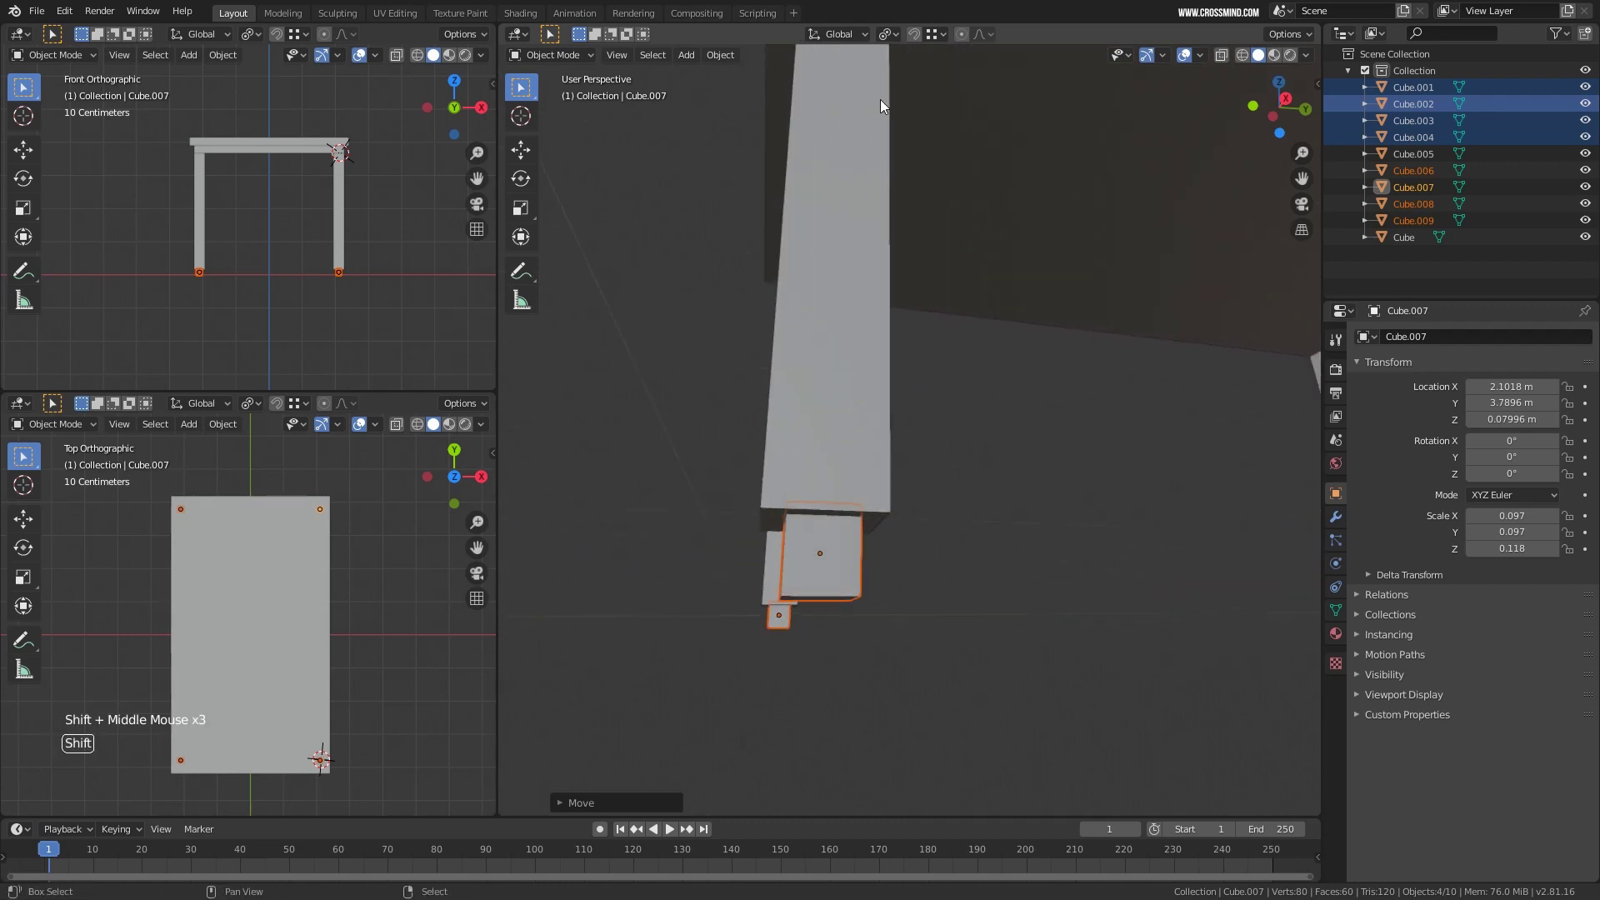
{"action": "left_click", "coordinate": [942, 35]}
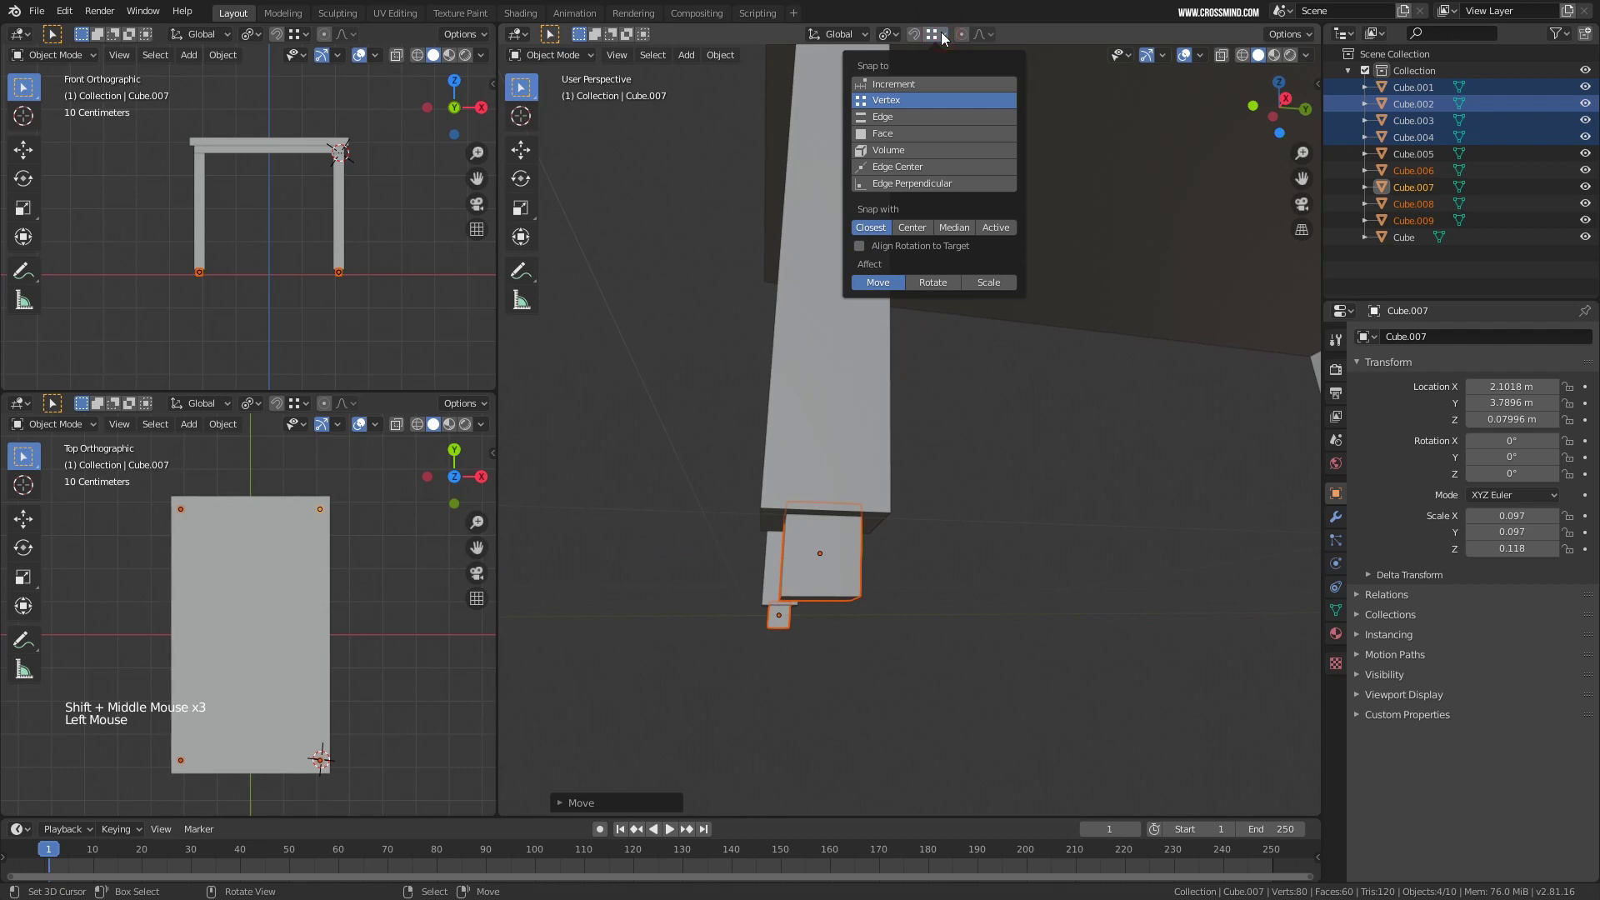
{"action": "left_click", "coordinate": [885, 133]}
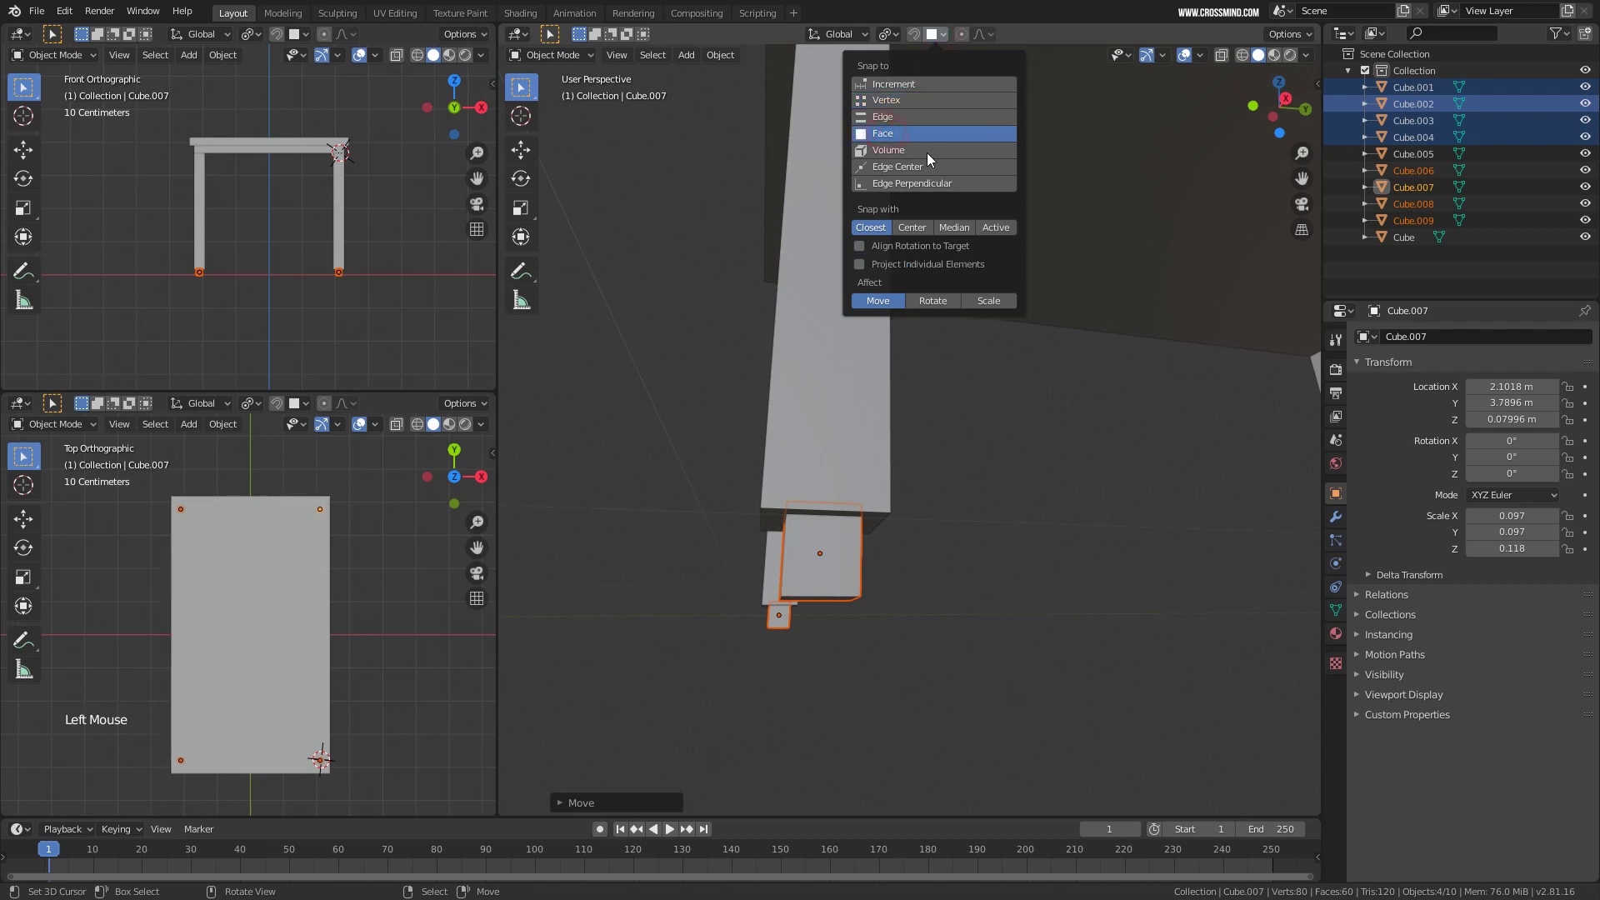
{"action": "left_click", "coordinate": [913, 34]}
Face-snap the feet along Z onto the undersides of the legs, at about Z 0.047 m.
{"action": "middle_click_drag", "start_coordinate": [912, 152], "coordinate": [873, 420]}
{"action": "key", "text": "g"}
{"action": "key", "text": "z"}
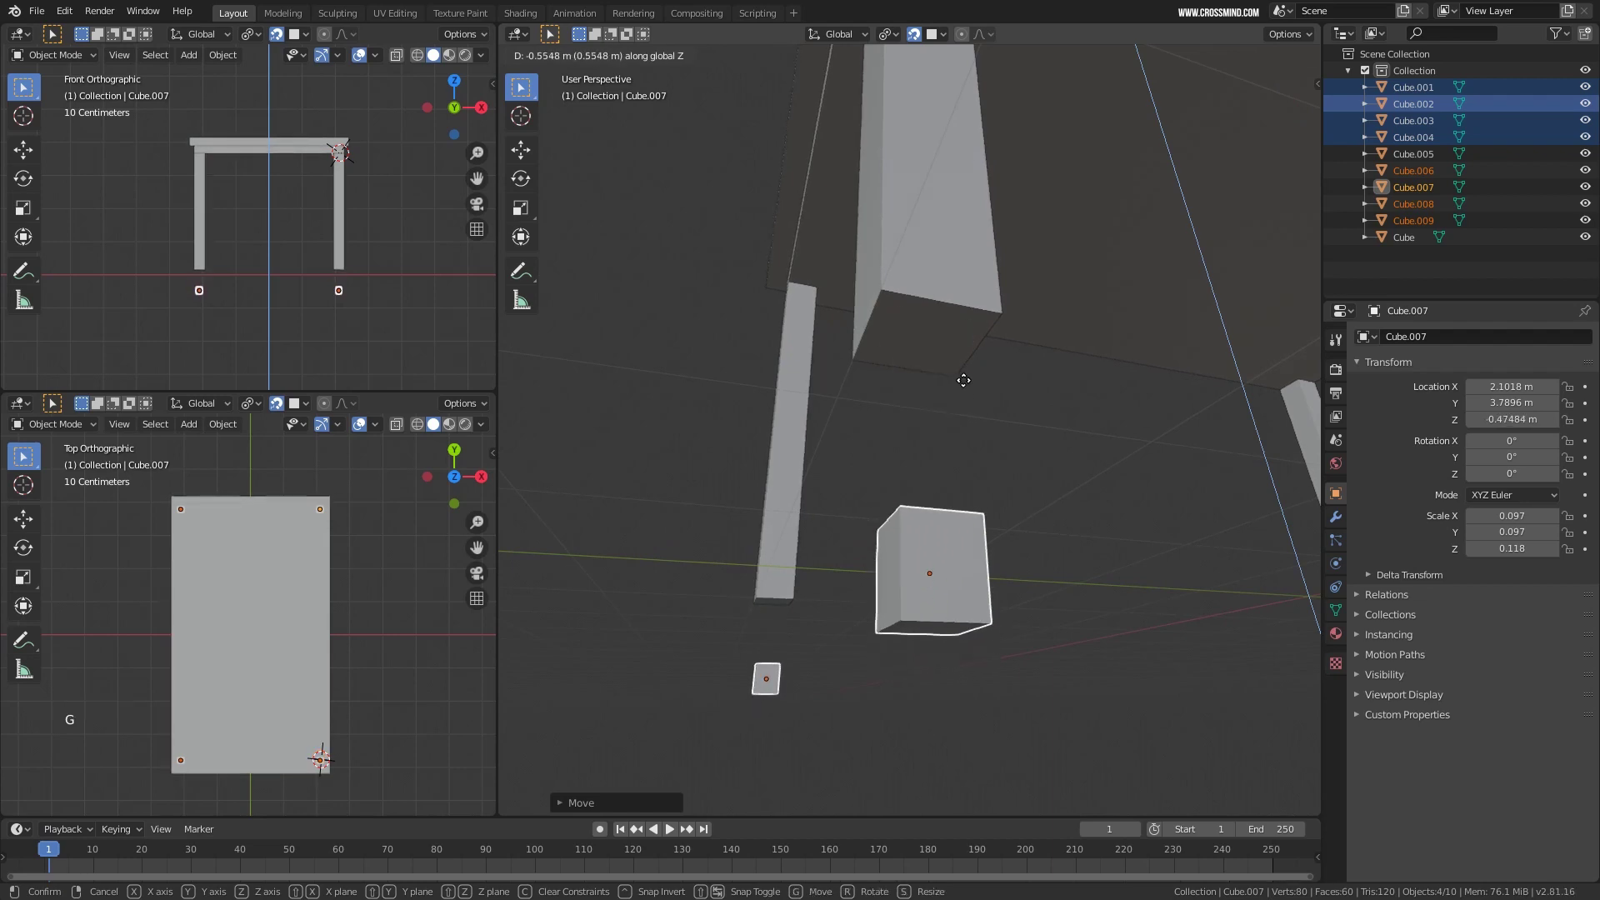
{"action": "left_click", "coordinate": [949, 347]}
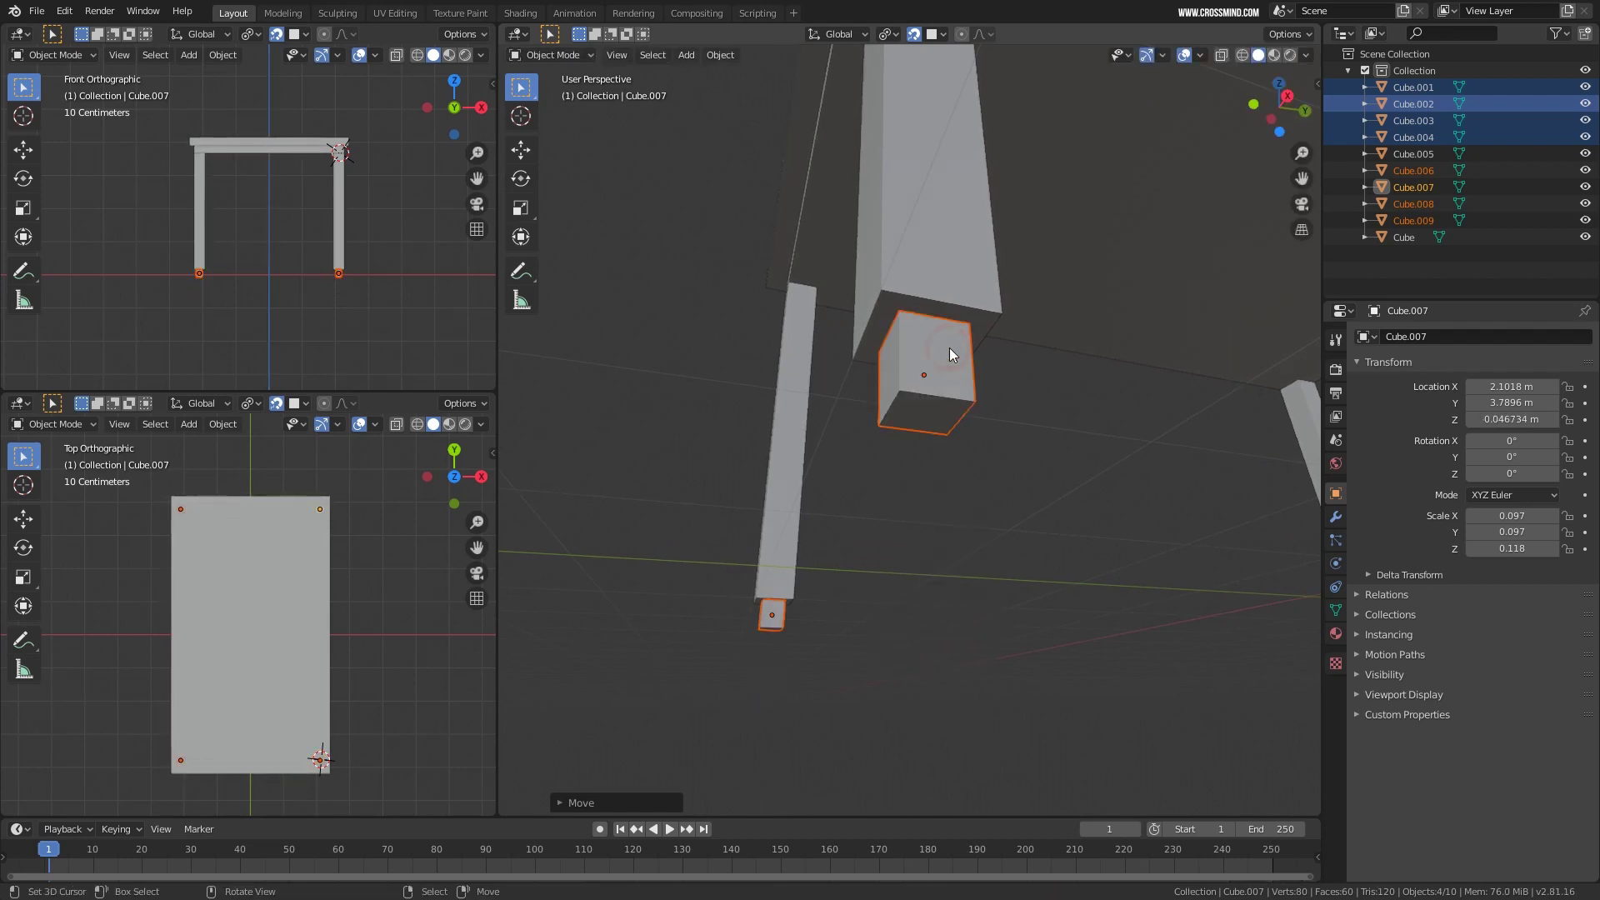
{"action": "middle_click_drag", "start_coordinate": [949, 347], "coordinate": [875, 208]}
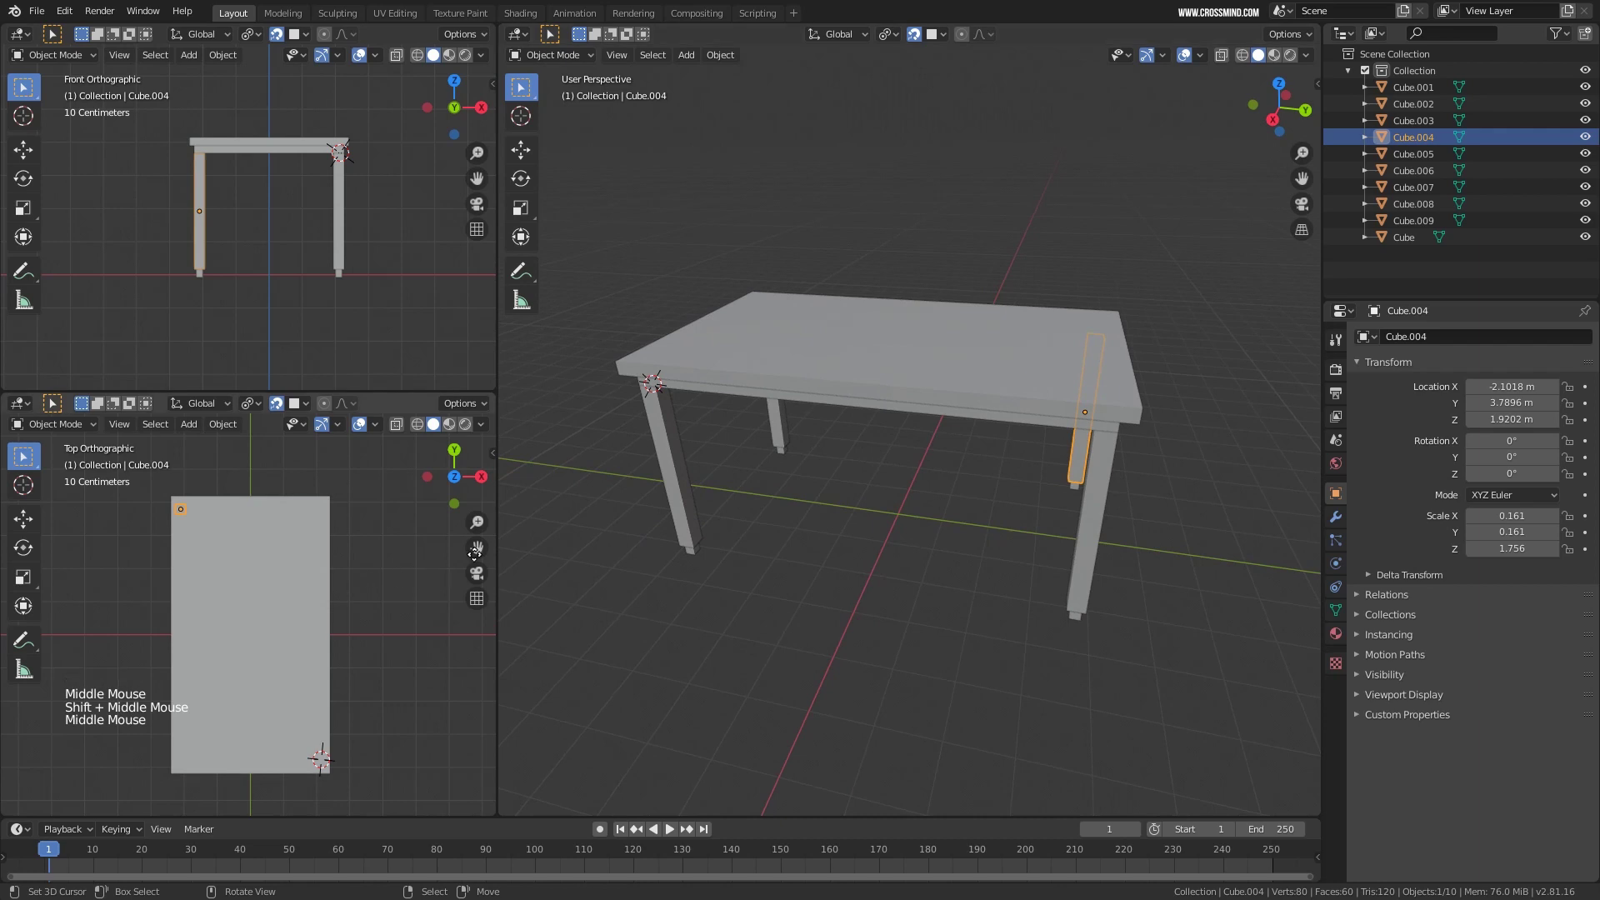
{"action": "middle_click_drag", "start_coordinate": [983, 450], "coordinate": [1031, 424]}
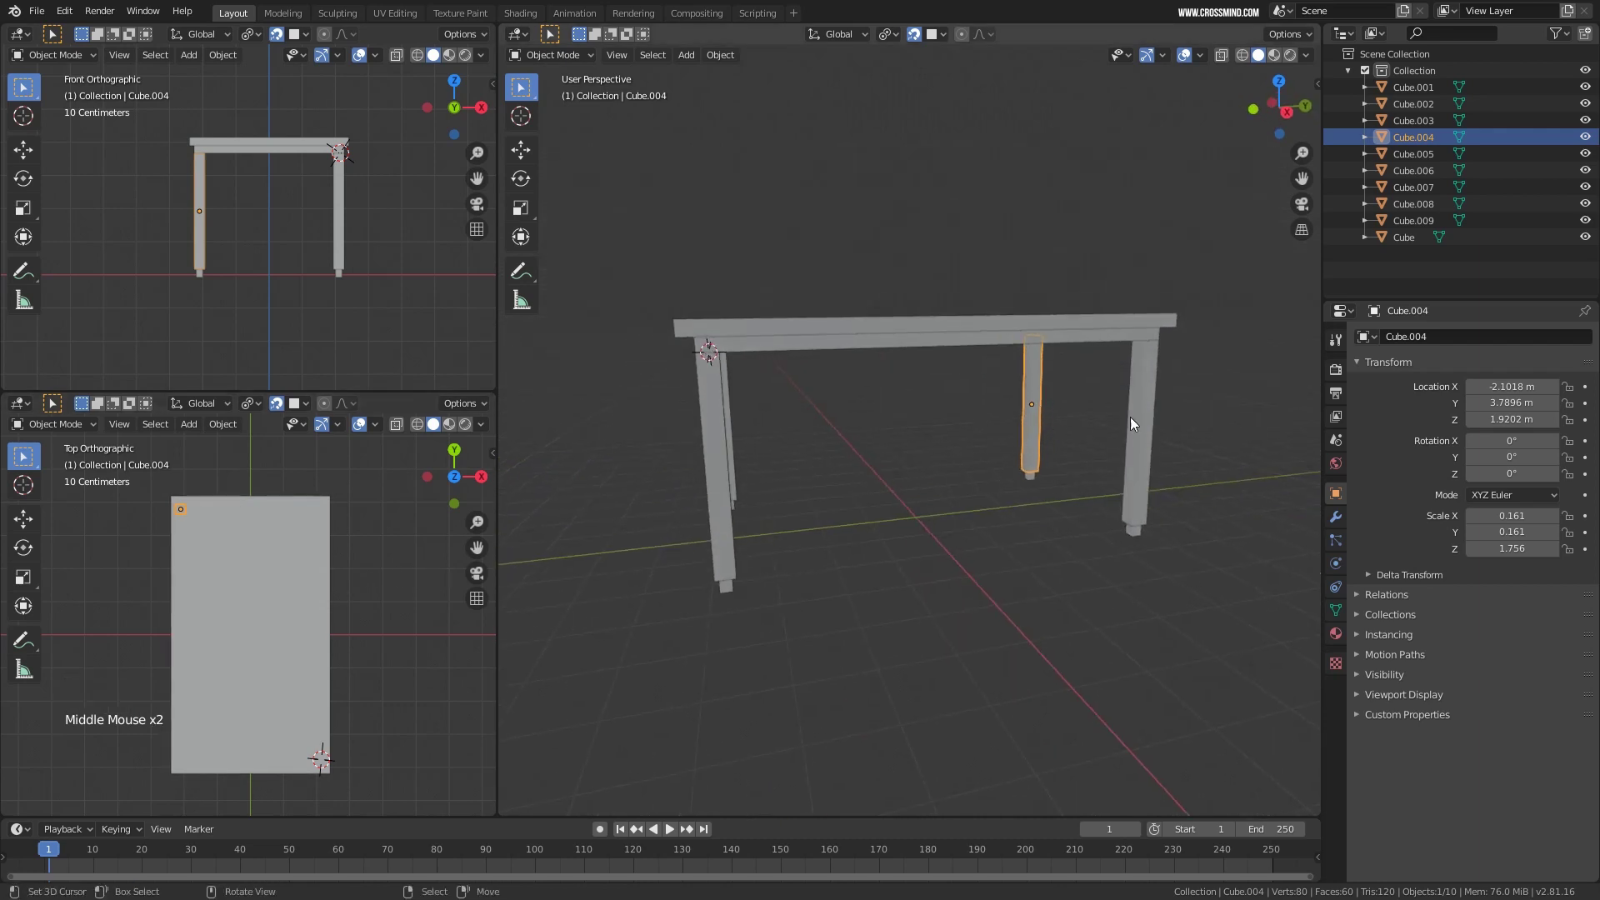
Examine the finished table's top, legs and feet in perspective and from the front.
{"action": "middle_click_drag", "start_coordinate": [1130, 417], "coordinate": [1027, 439]}
{"action": "scroll", "coordinate": [343, 282], "scroll_direction": "up", "scroll_amount": 2}
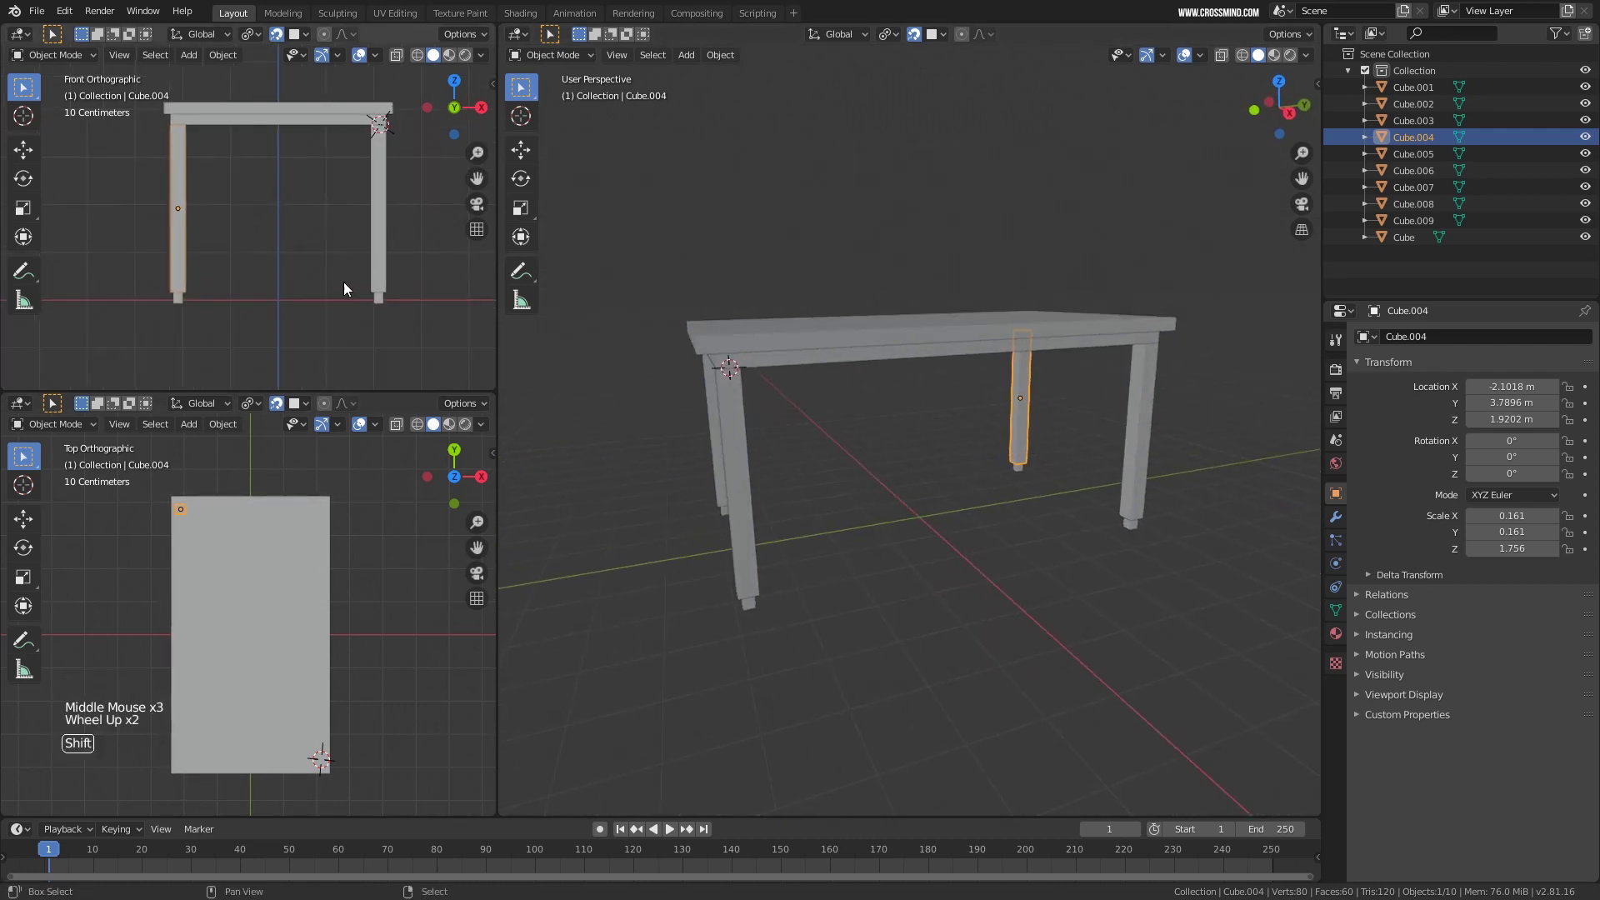
{"action": "middle_click_drag", "start_coordinate": [343, 282], "coordinate": [351, 302], "text": "shift"}
{"action": "scroll", "coordinate": [343, 300], "scroll_direction": "up", "scroll_amount": 2}
{"action": "middle_click_drag", "start_coordinate": [352, 235], "coordinate": [331, 228], "text": "shift"}
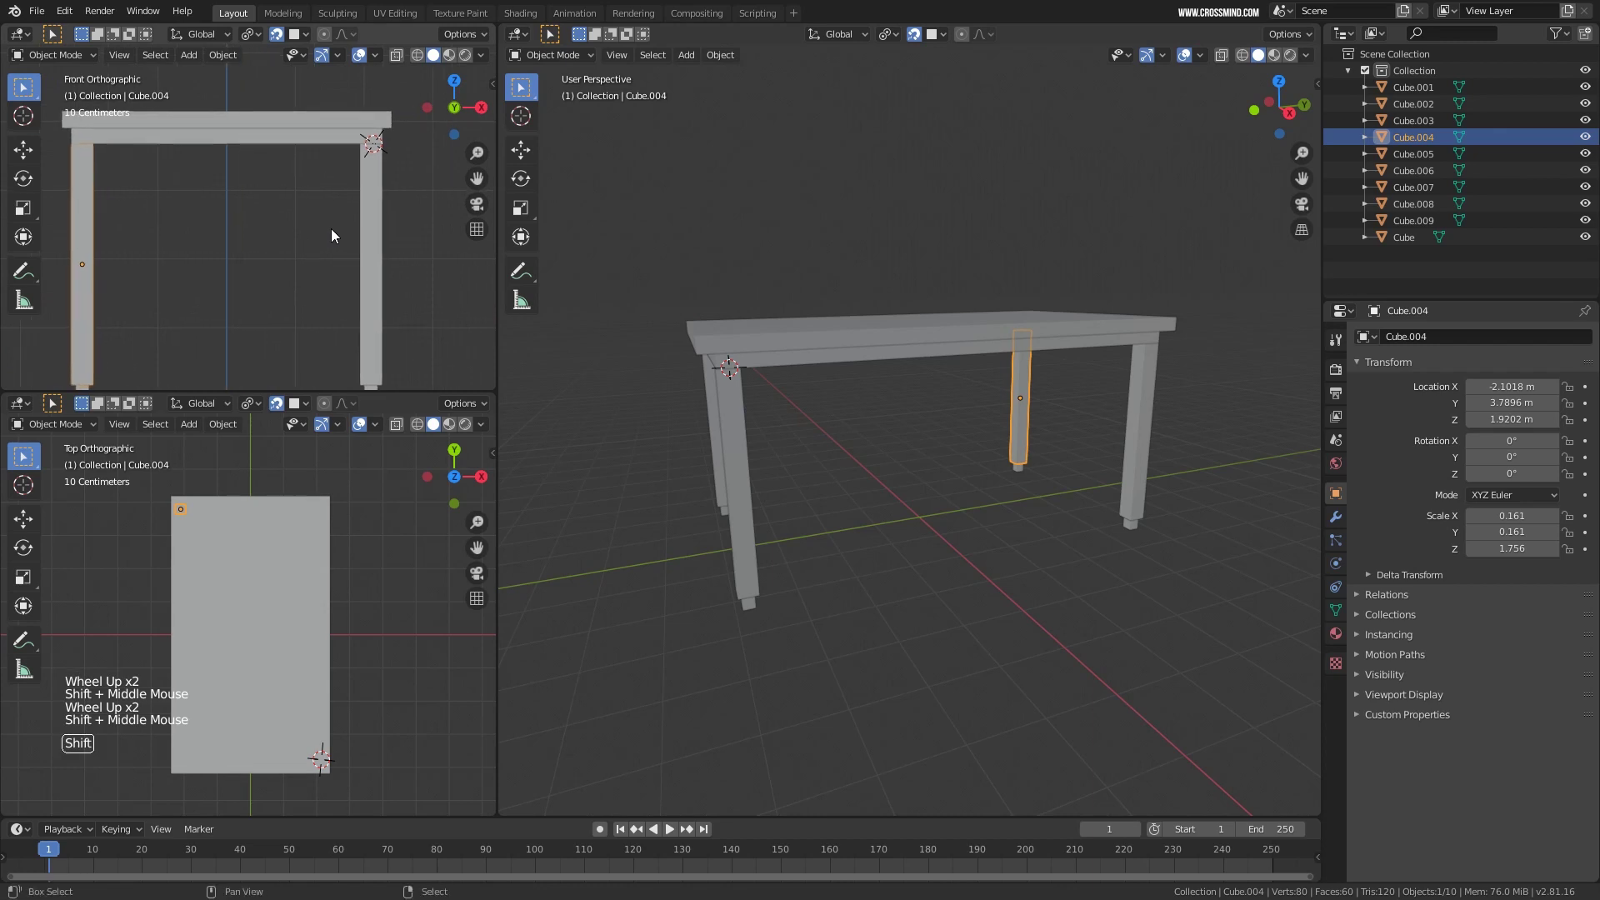
{"action": "middle_click_drag", "start_coordinate": [926, 316], "coordinate": [896, 408]}
{"action": "middle_click_drag", "start_coordinate": [387, 190], "coordinate": [363, 193], "text": "shift"}
{"action": "scroll", "coordinate": [388, 178], "scroll_direction": "up", "scroll_amount": 2}
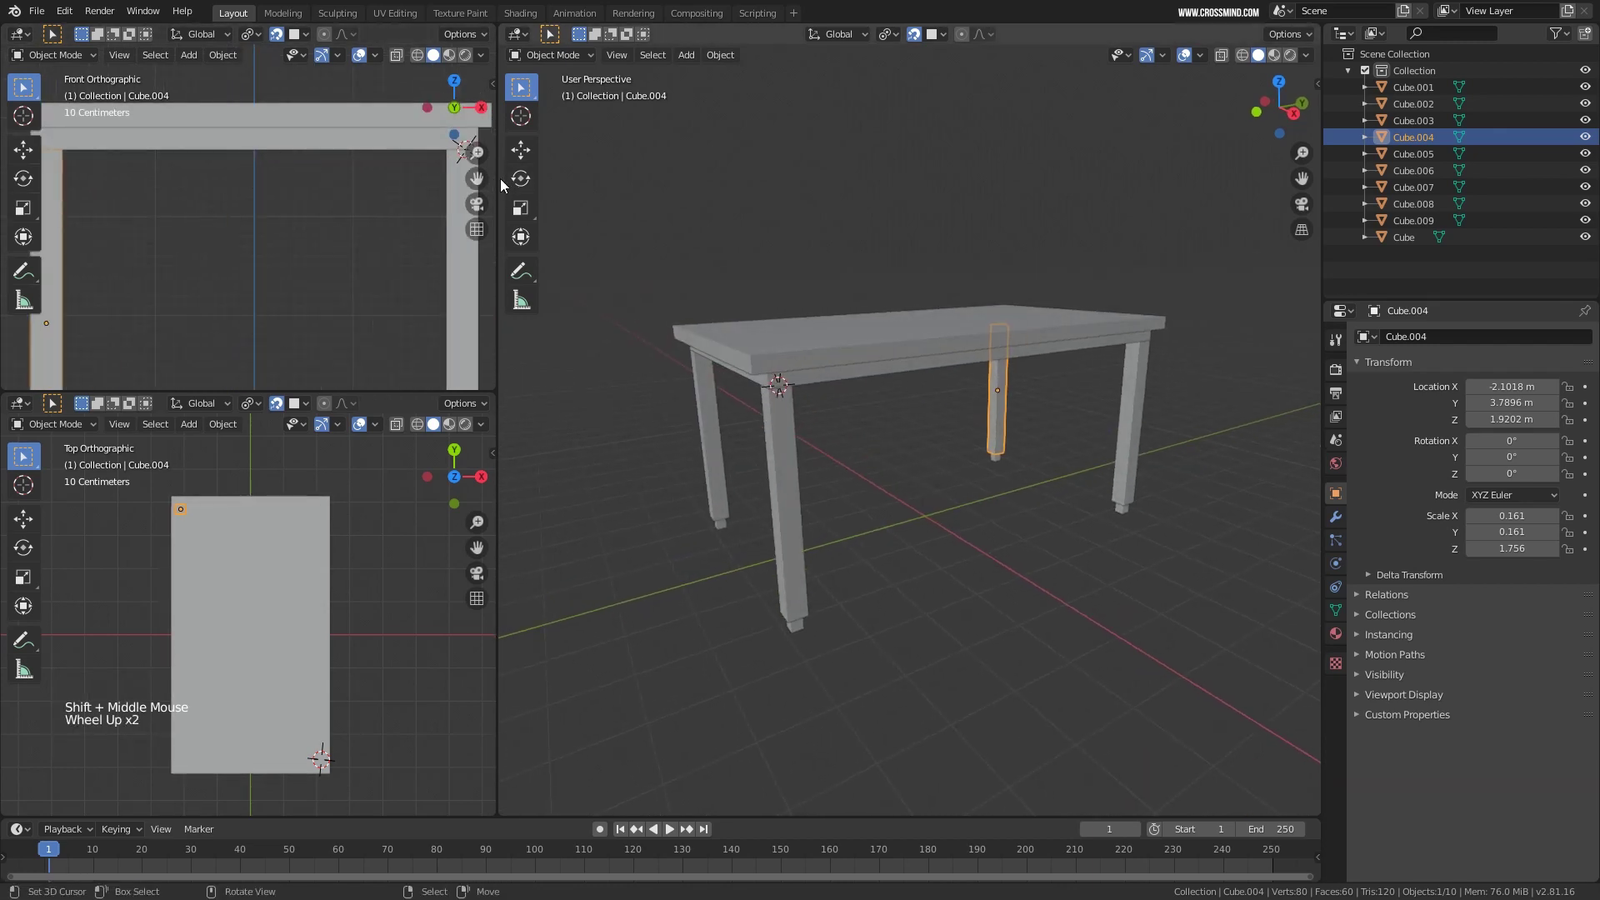
Widen the front and top viewports and reframe the whole table in them.
{"action": "left_click_drag", "start_coordinate": [498, 178], "coordinate": [687, 195]}
{"action": "scroll", "coordinate": [501, 205], "scroll_direction": "down", "scroll_amount": 3}
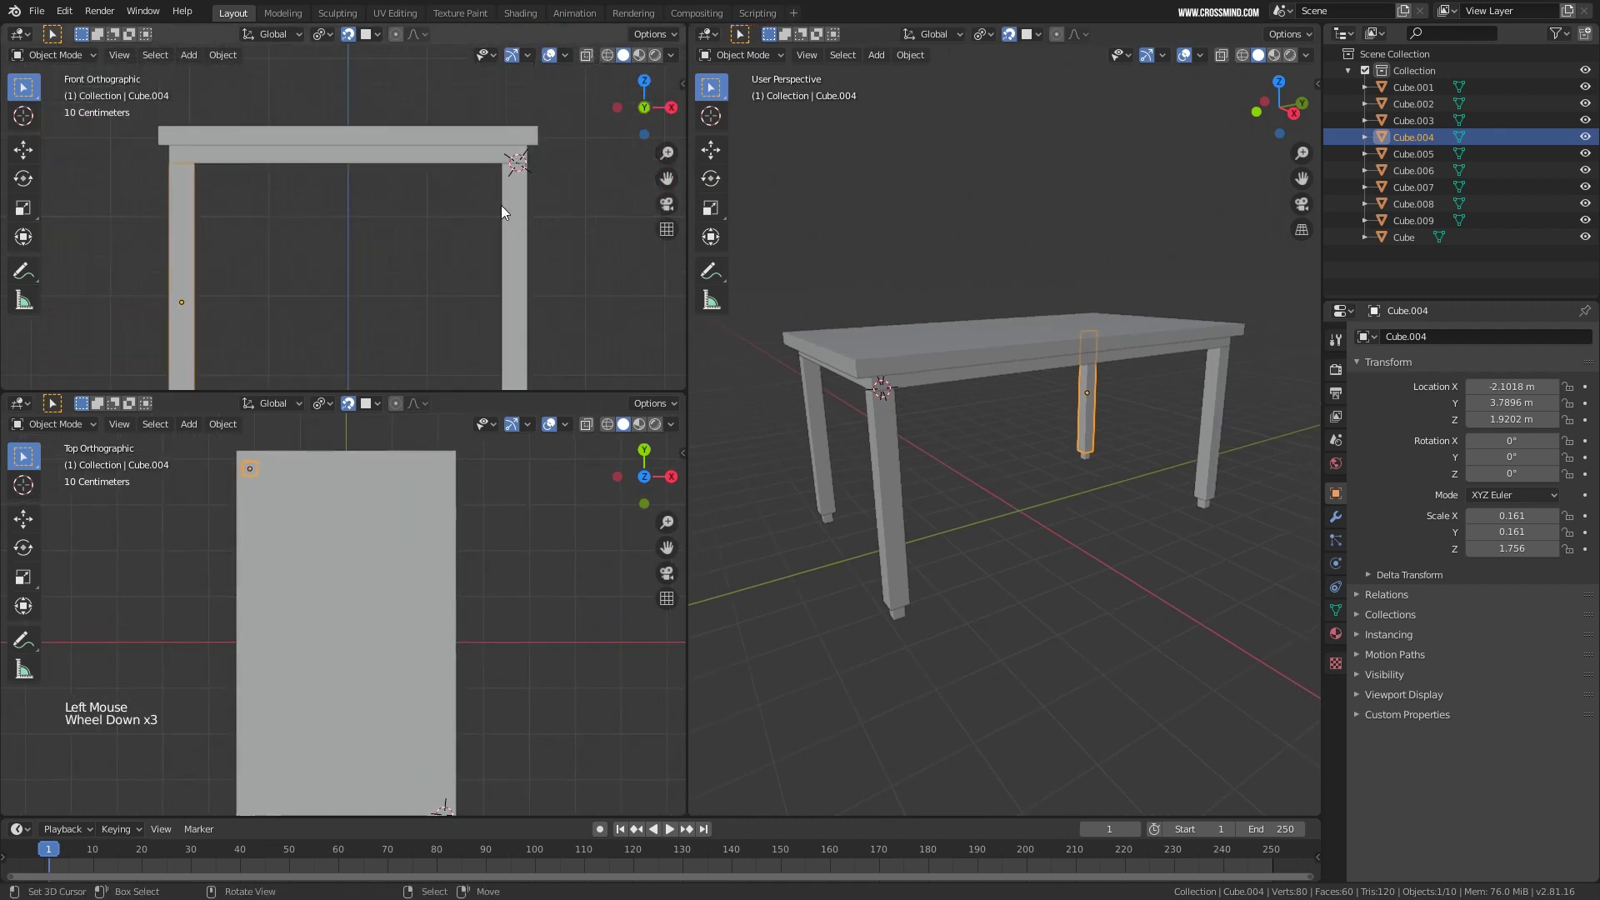
{"action": "middle_click_drag", "start_coordinate": [501, 205], "coordinate": [501, 172], "text": "shift"}
{"action": "scroll", "coordinate": [507, 528], "scroll_direction": "down", "scroll_amount": 3}
{"action": "middle_click_drag", "start_coordinate": [506, 528], "coordinate": [477, 532], "text": "shift"}
{"action": "scroll", "coordinate": [500, 216], "scroll_direction": "down", "scroll_amount": 1}
{"action": "scroll", "coordinate": [500, 217], "scroll_direction": "down", "scroll_amount": 1, "text": "shift"}
{"action": "middle_click_drag", "start_coordinate": [500, 216], "coordinate": [501, 222], "text": "shift"}
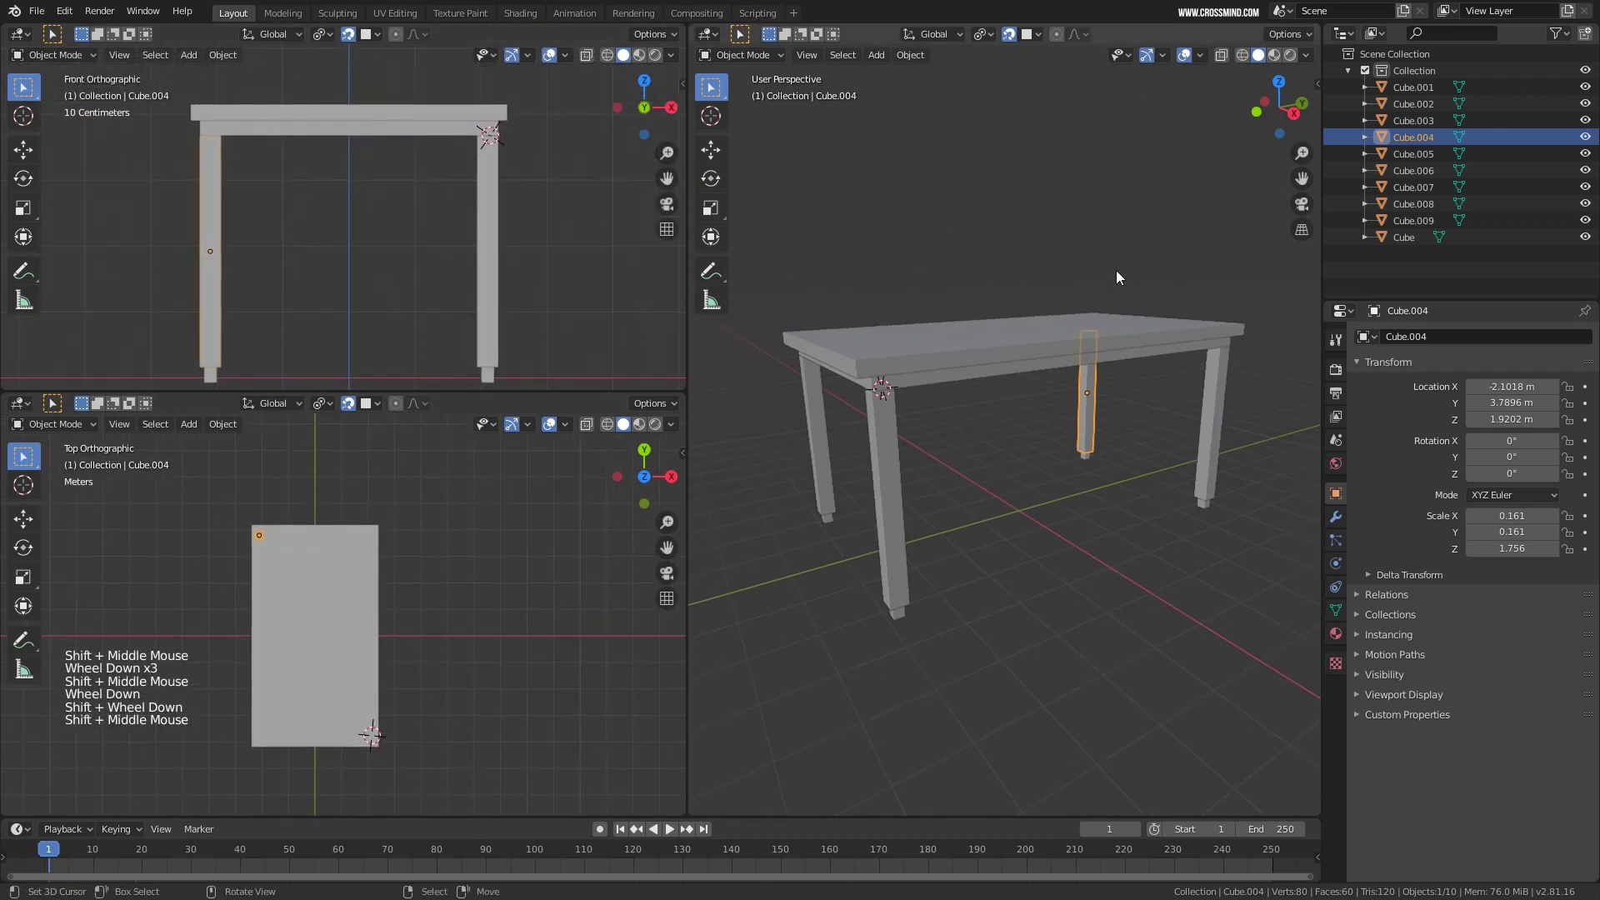
{"action": "middle_click_drag", "start_coordinate": [1037, 327], "coordinate": [1025, 320], "text": "shift"}
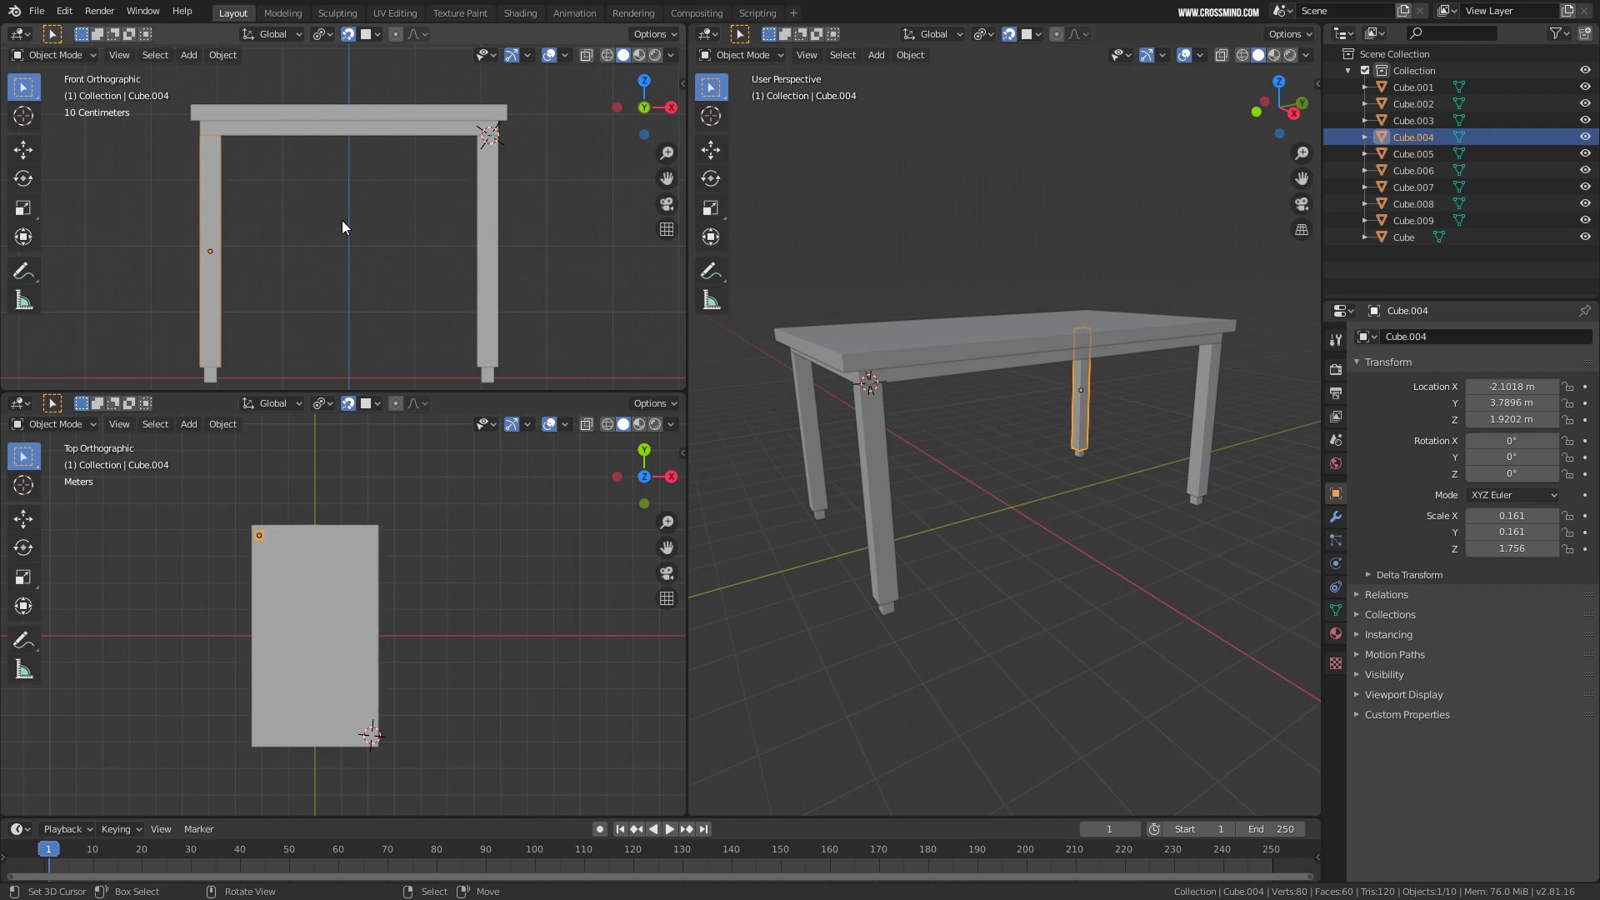
Maximize individual editor areas, including the front view and the outliner, restoring the full layout after each one.
{"action": "key", "text": "ctrl+space"}
{"action": "scroll", "coordinate": [638, 362], "scroll_direction": "down", "scroll_amount": 1}
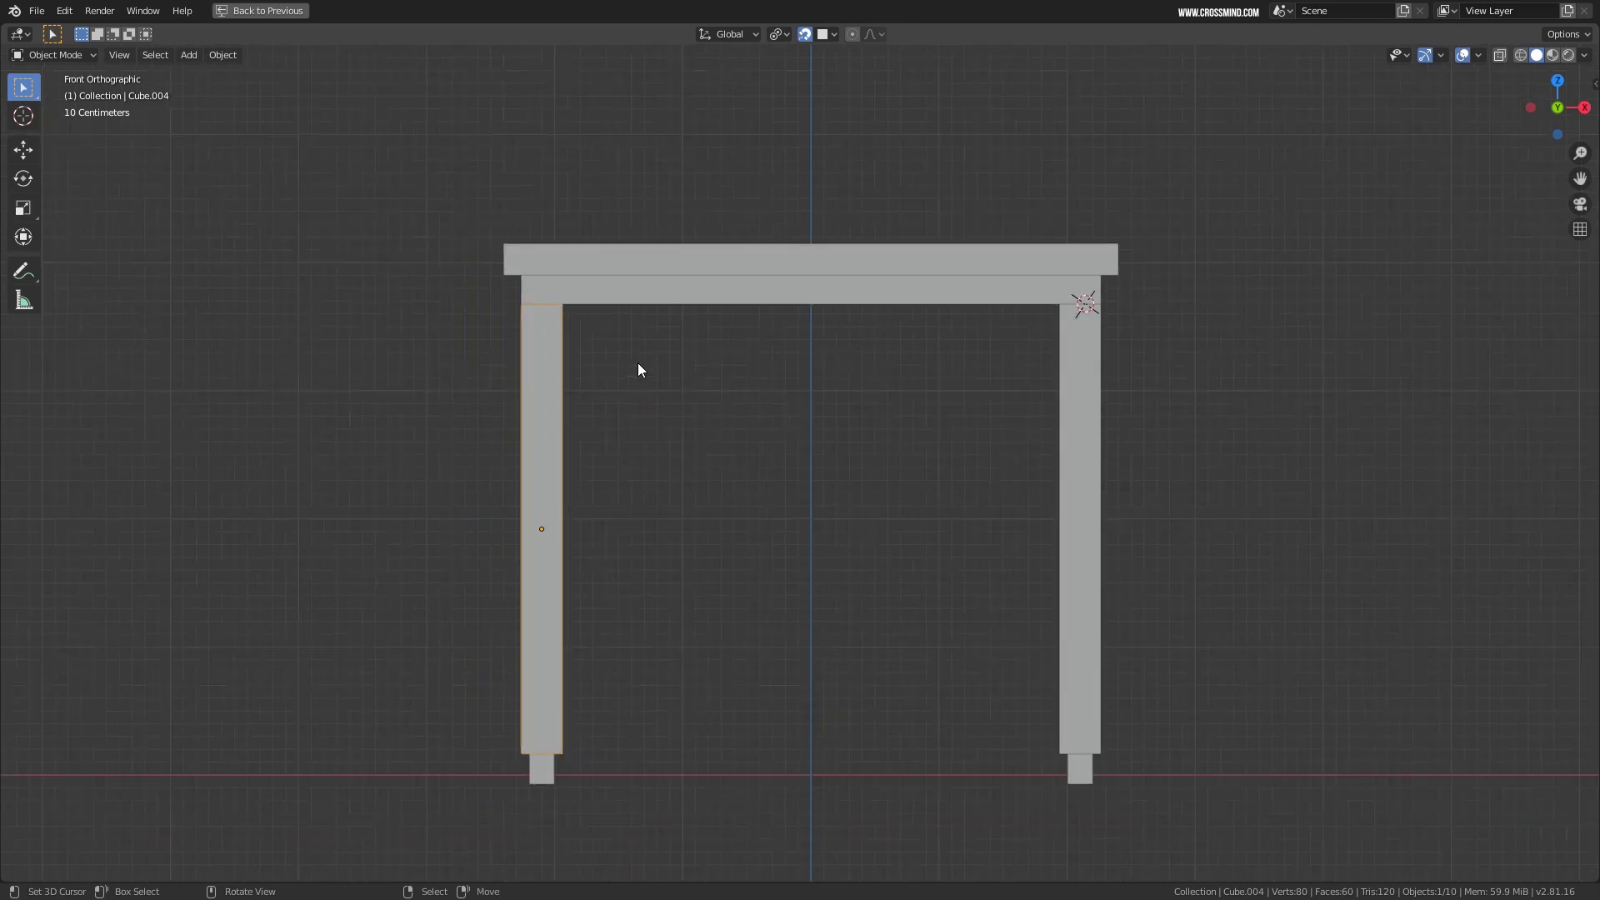
{"action": "middle_click_drag", "start_coordinate": [765, 398], "coordinate": [733, 342], "text": "shift"}
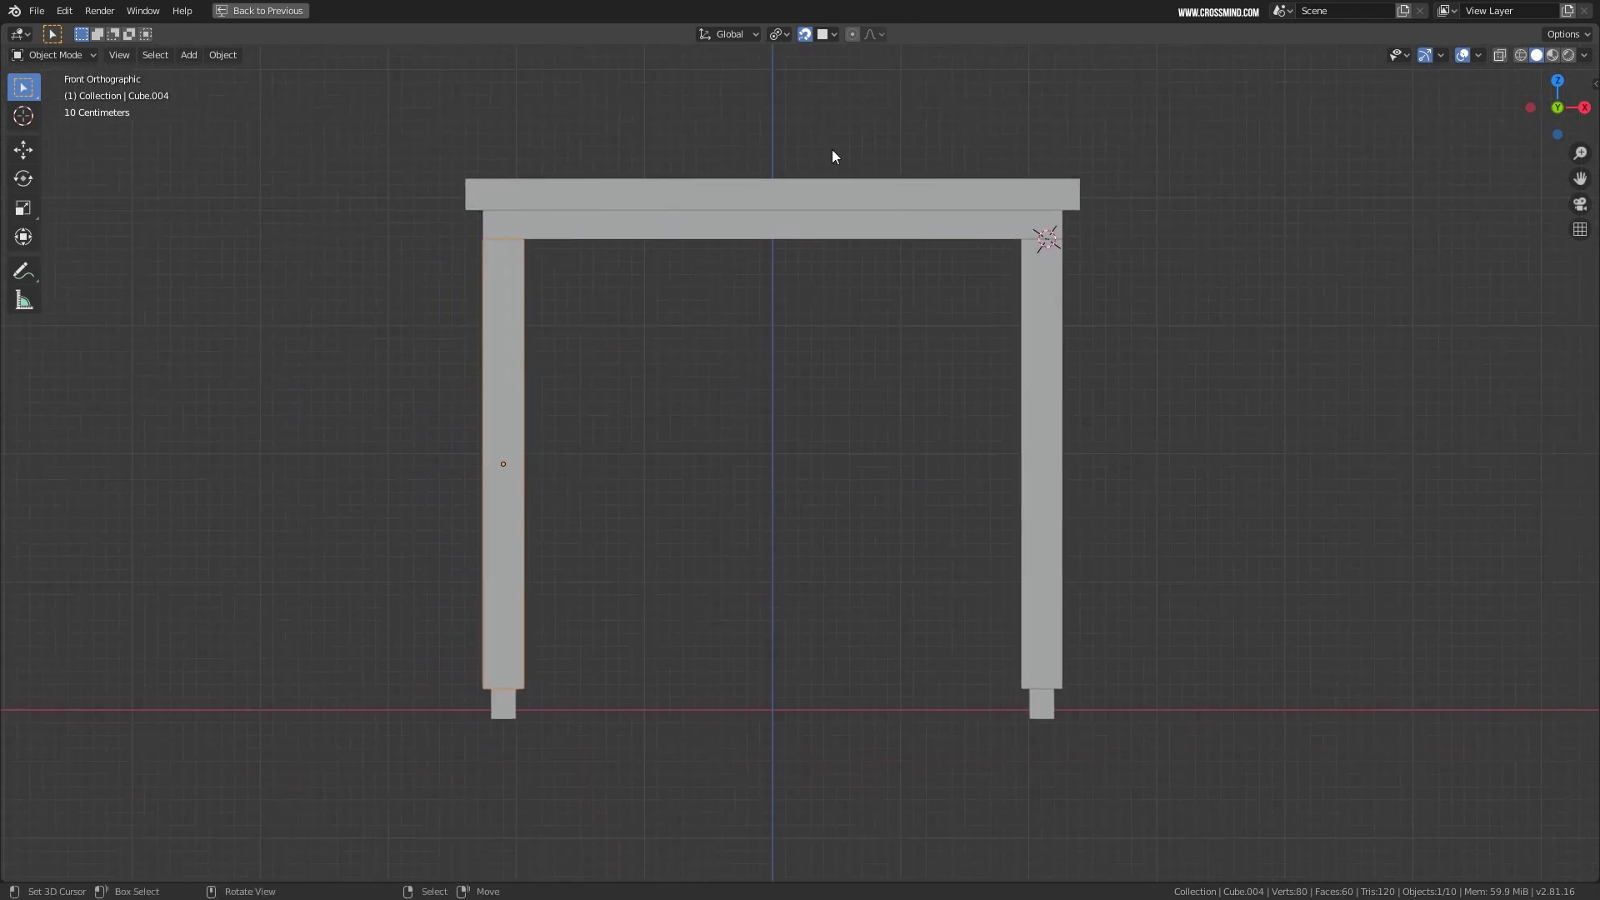
{"action": "key", "text": "ctrl+space"}
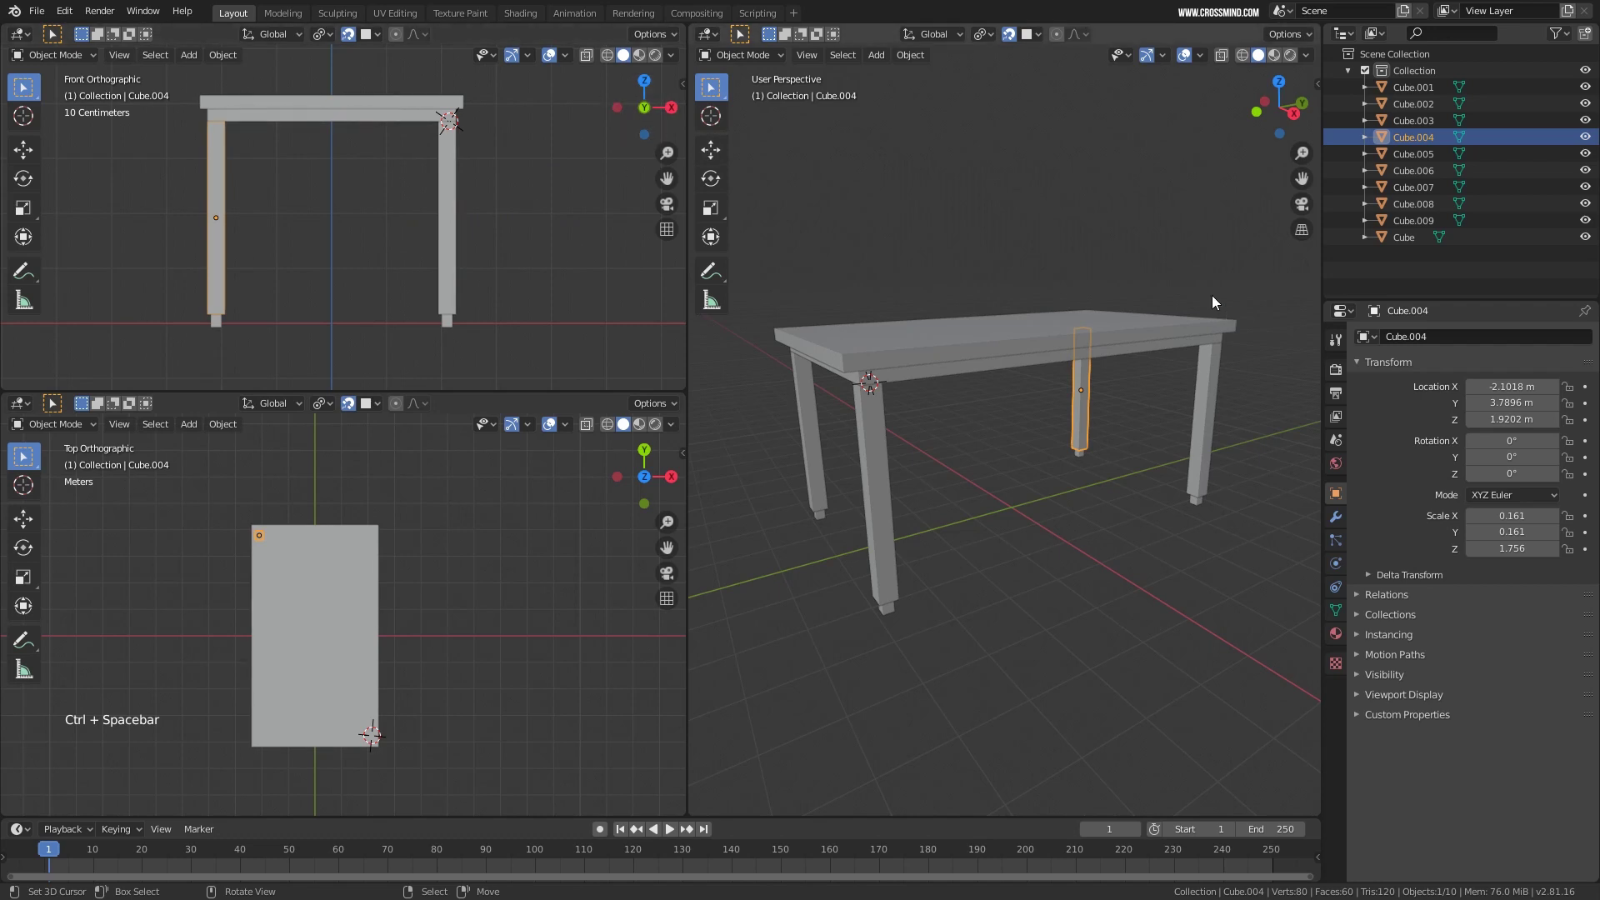
{"action": "middle_click_drag", "start_coordinate": [951, 317], "coordinate": [957, 338]}
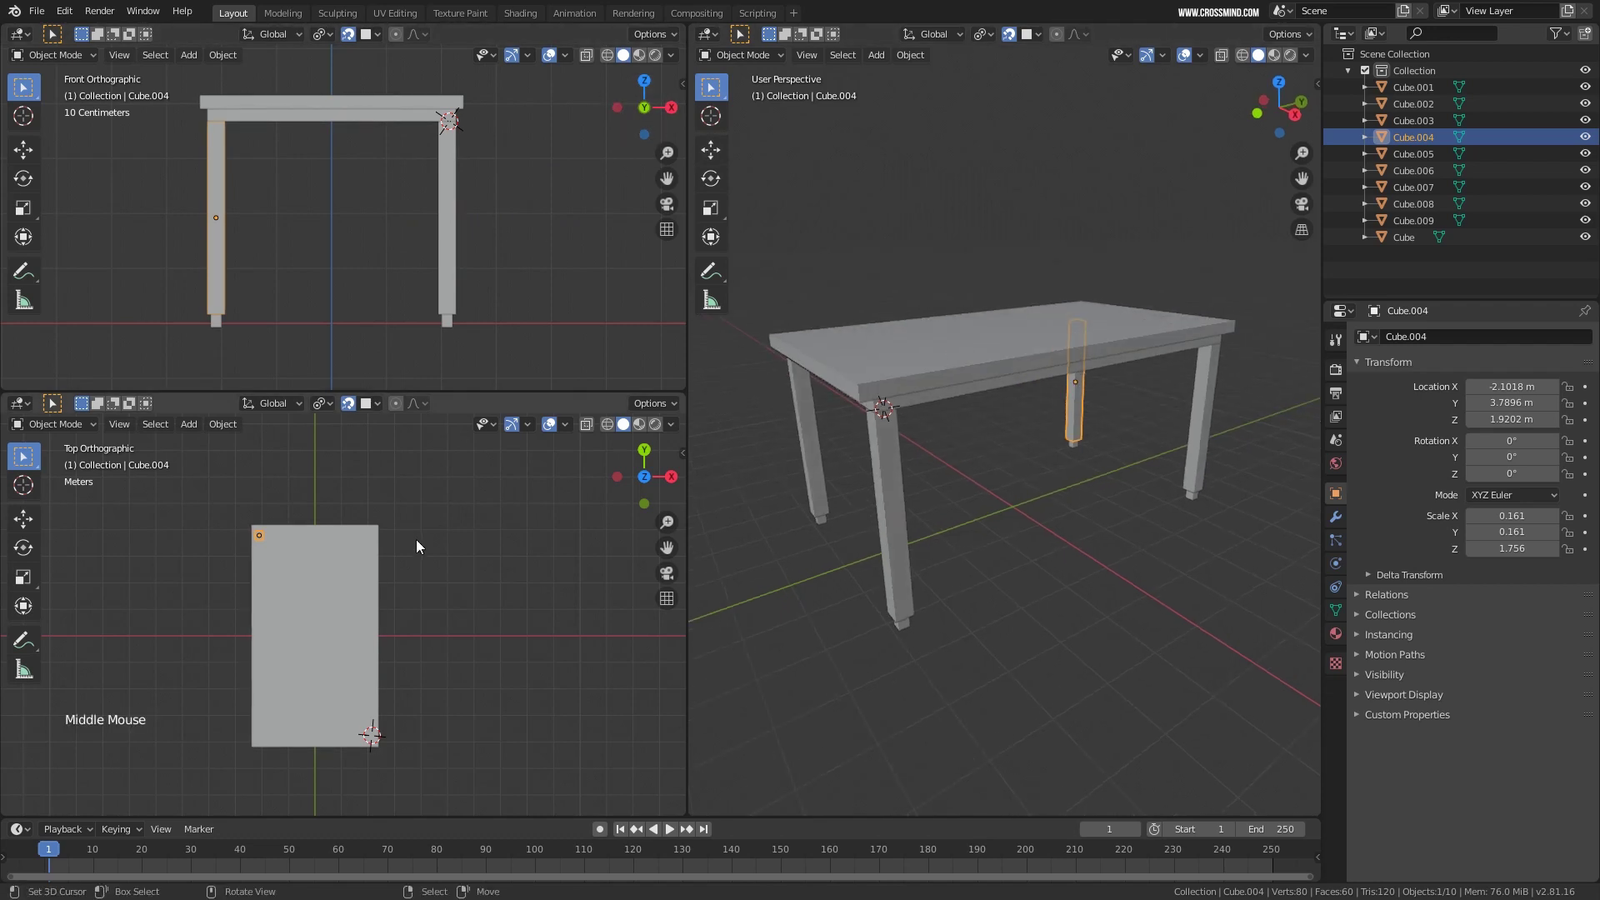
{"action": "key", "text": "ctrl+space"}
{"action": "key", "text": "ctrl+space"}
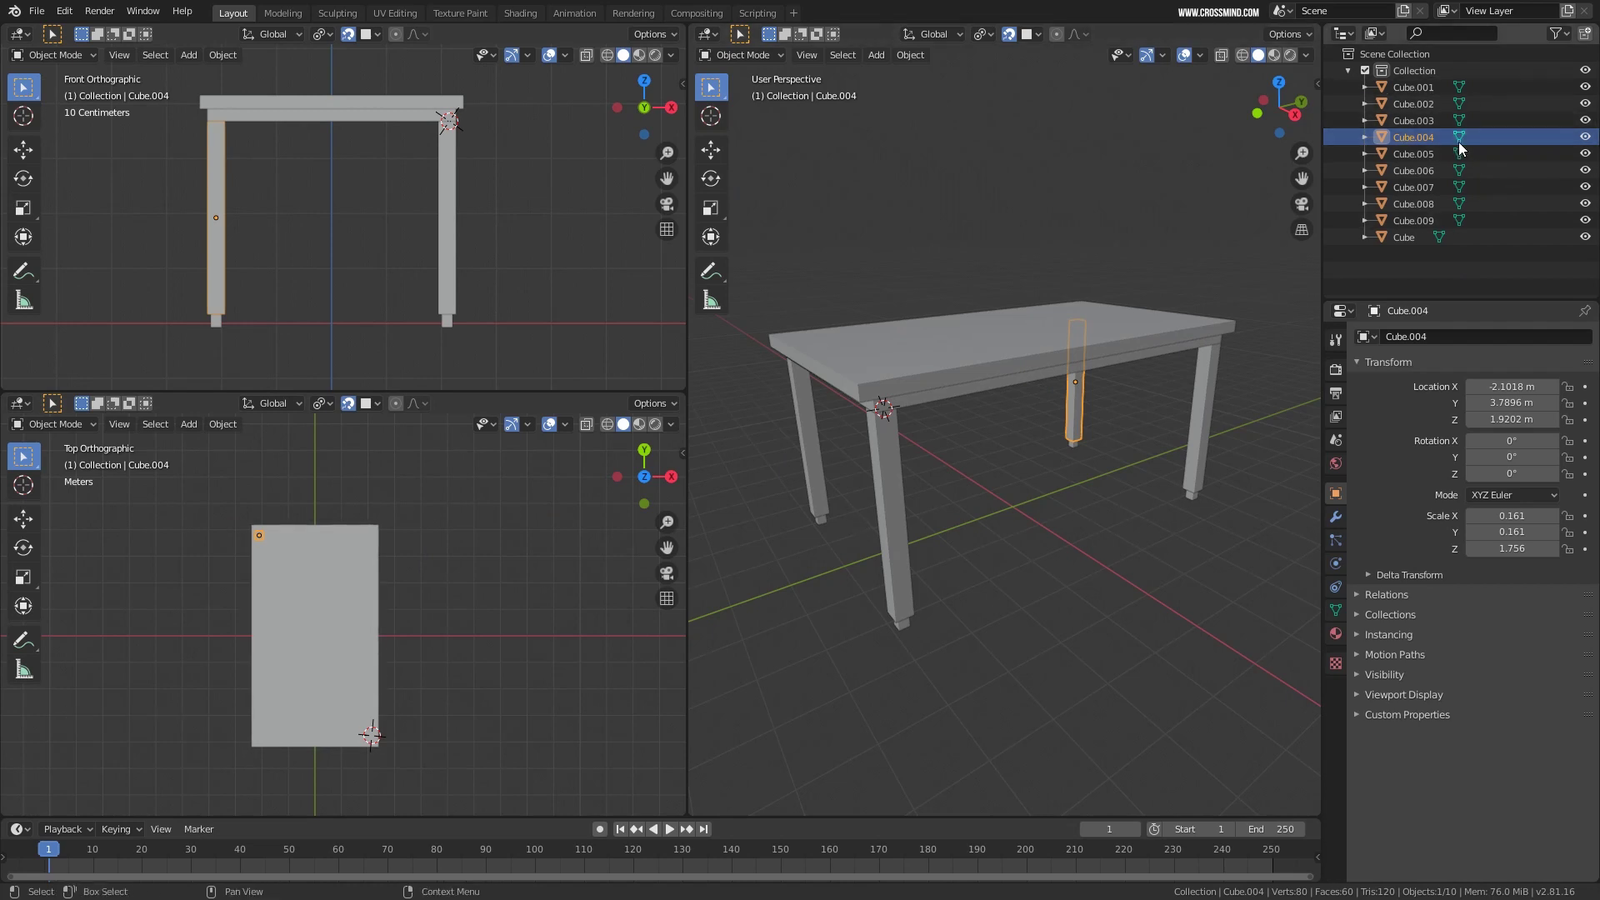
{"action": "key", "text": "ctrl+space"}
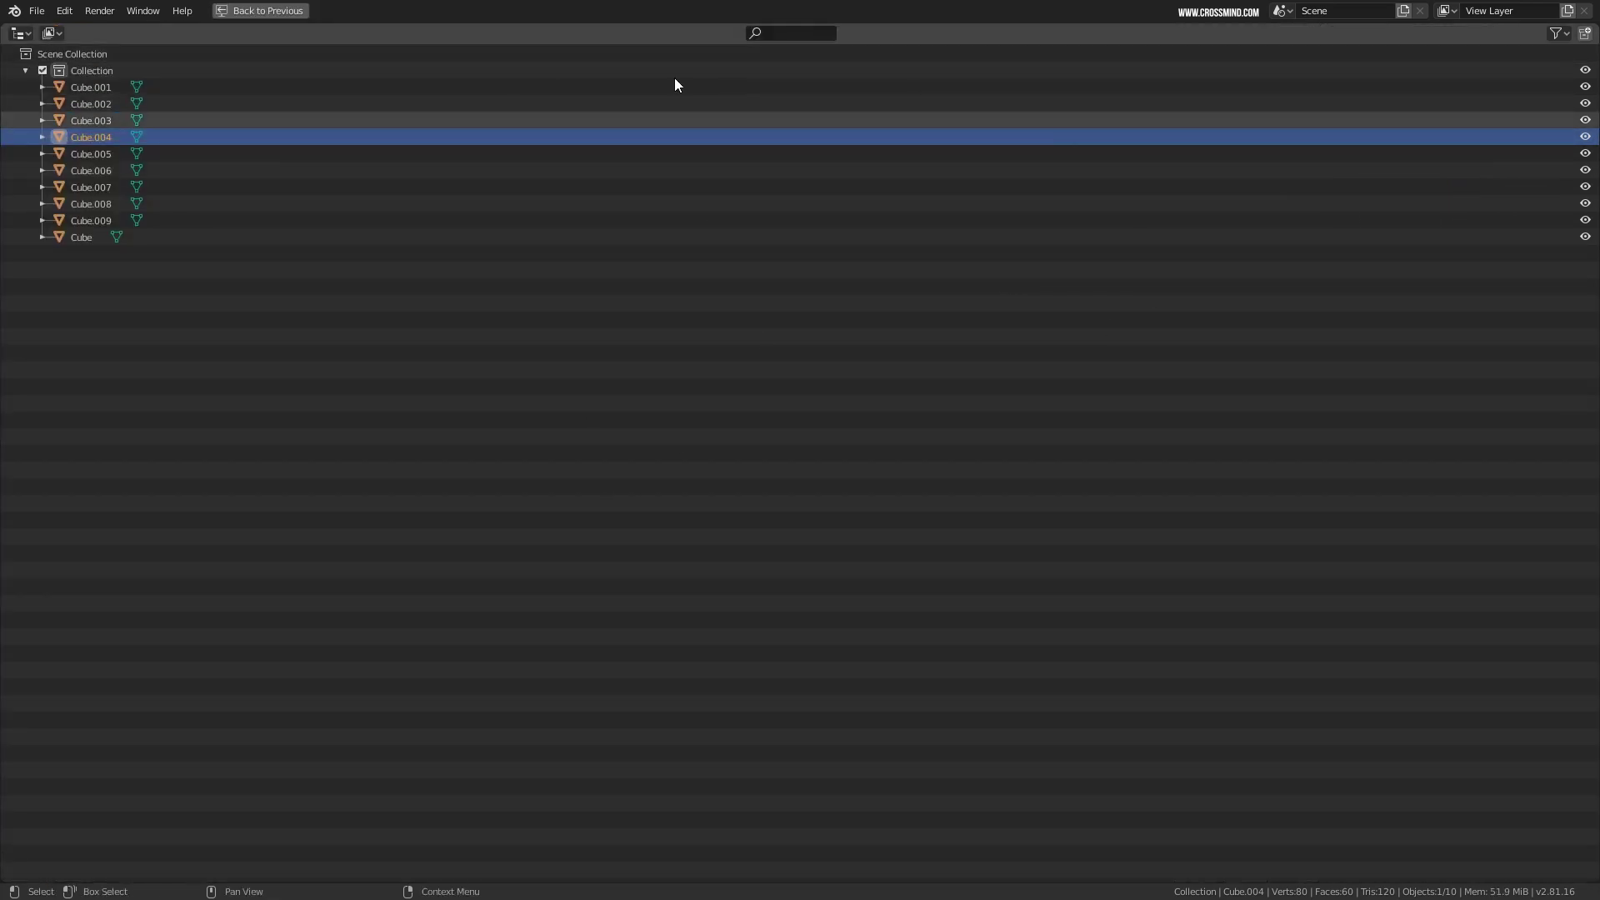
{"action": "key", "text": "ctrl+space"}
{"action": "key", "text": "ctrl+space"}
{"action": "key", "text": "ctrl+space"}
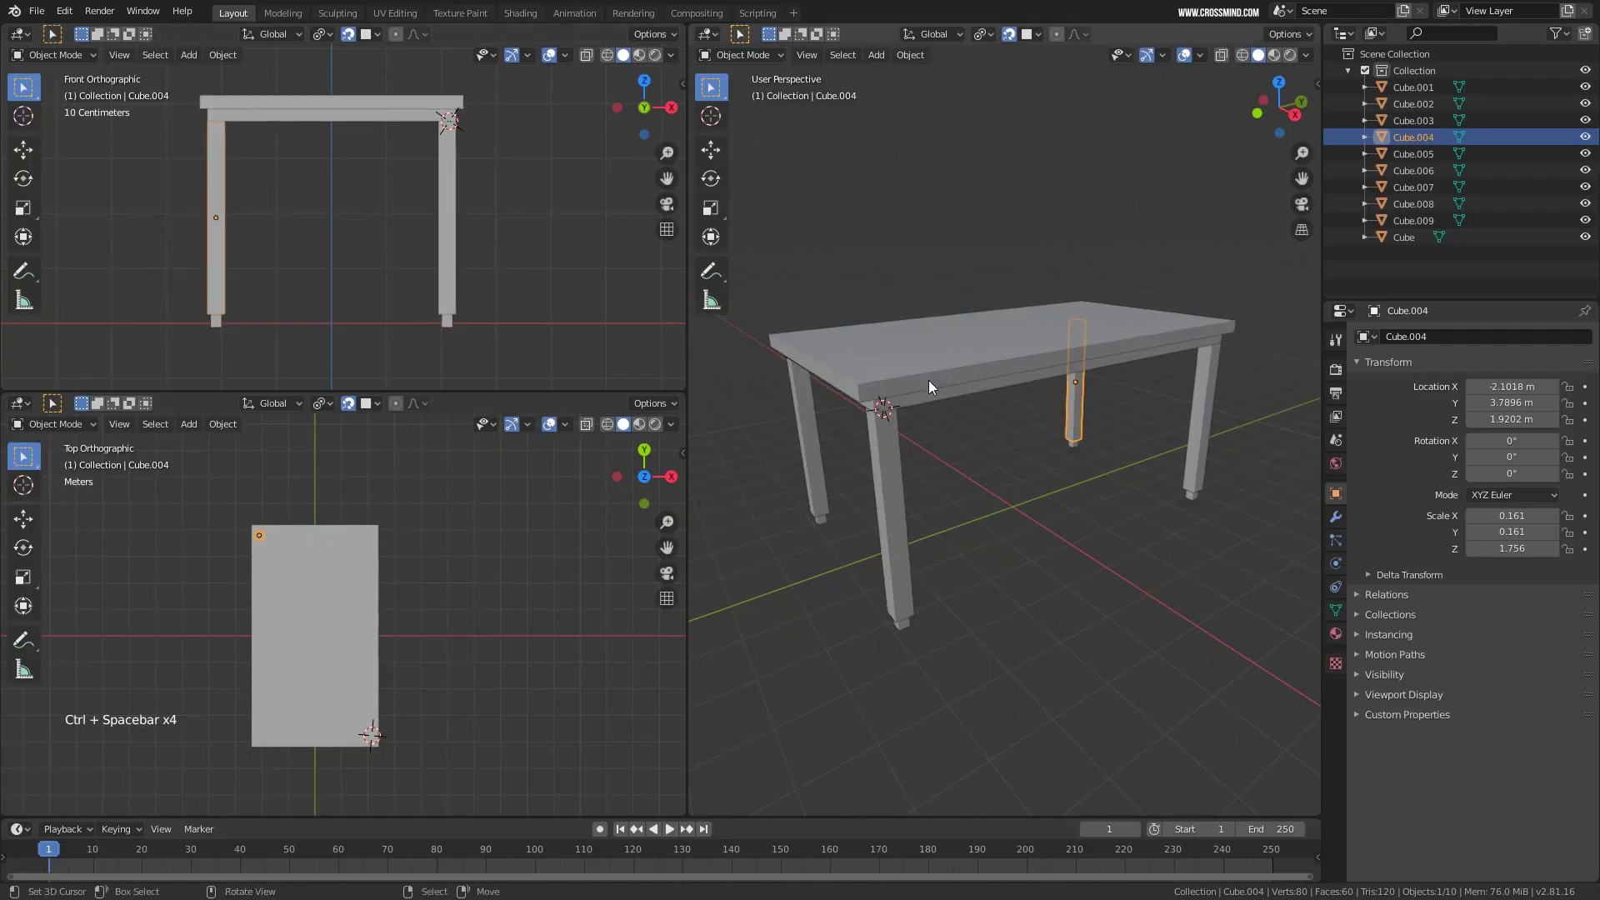
Box-select all the parts of the table in the perspective view.
{"action": "middle_click_drag", "start_coordinate": [928, 380], "coordinate": [987, 392]}
{"action": "middle_click_drag", "start_coordinate": [987, 392], "coordinate": [972, 458]}
{"action": "scroll", "coordinate": [972, 458], "scroll_direction": "down", "scroll_amount": 1}
{"action": "key", "text": "b"}
{"action": "left_click_drag", "start_coordinate": [1233, 275], "coordinate": [797, 597]}
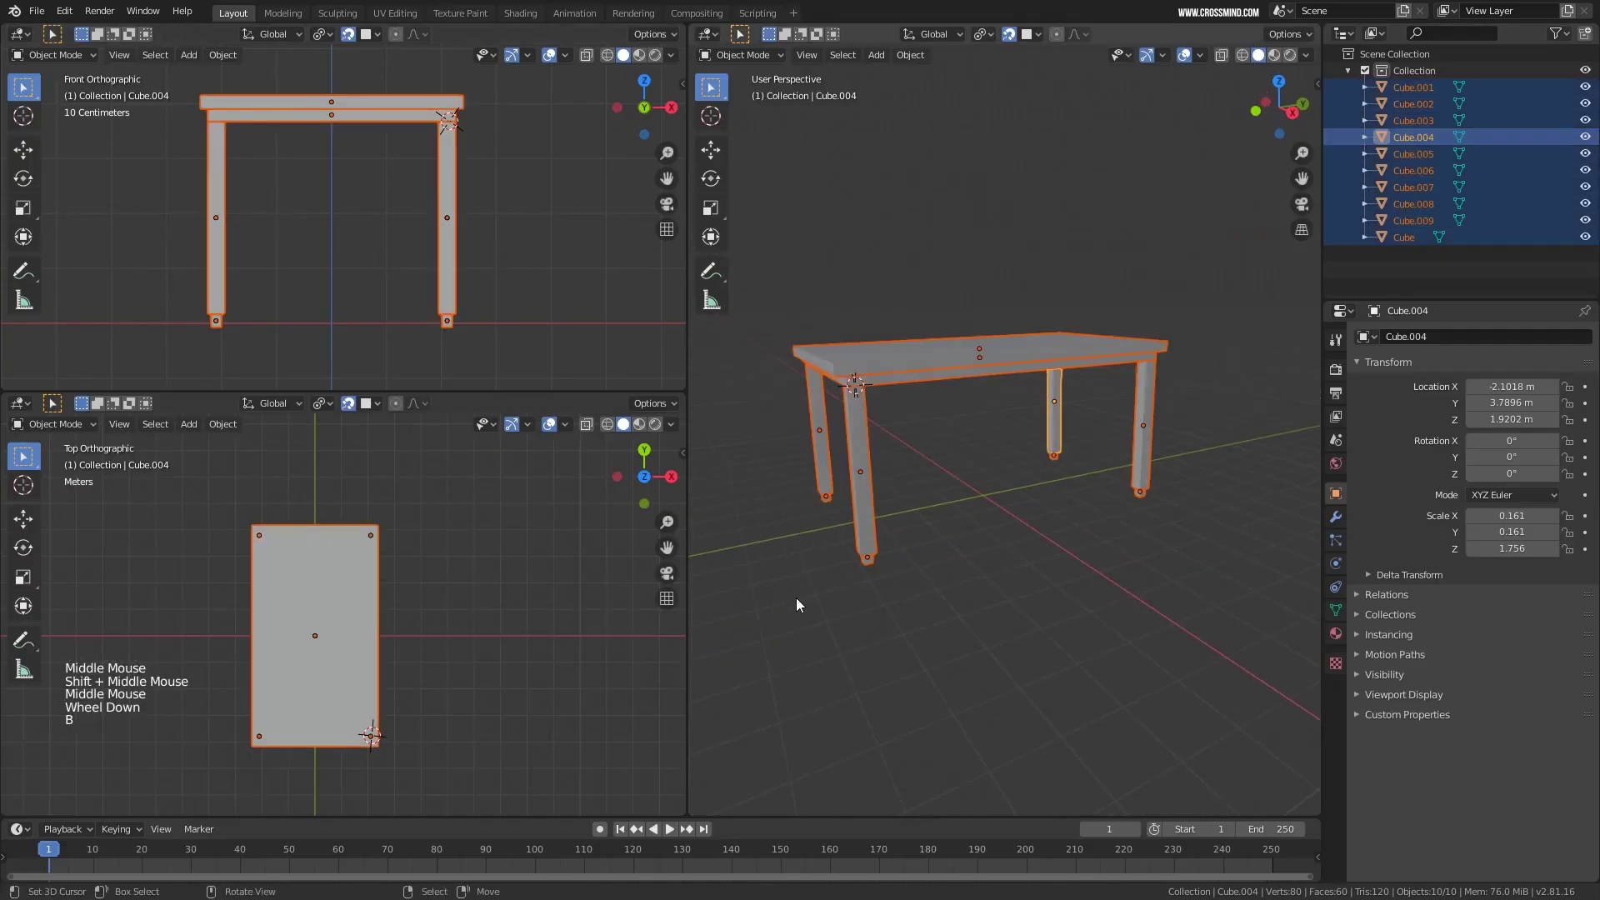
{"action": "middle_click_drag", "start_coordinate": [796, 597], "coordinate": [942, 538], "text": "shift"}
{"action": "scroll", "coordinate": [998, 459], "scroll_direction": "up", "scroll_amount": 2}
{"action": "middle_click_drag", "start_coordinate": [998, 458], "coordinate": [1056, 357]}
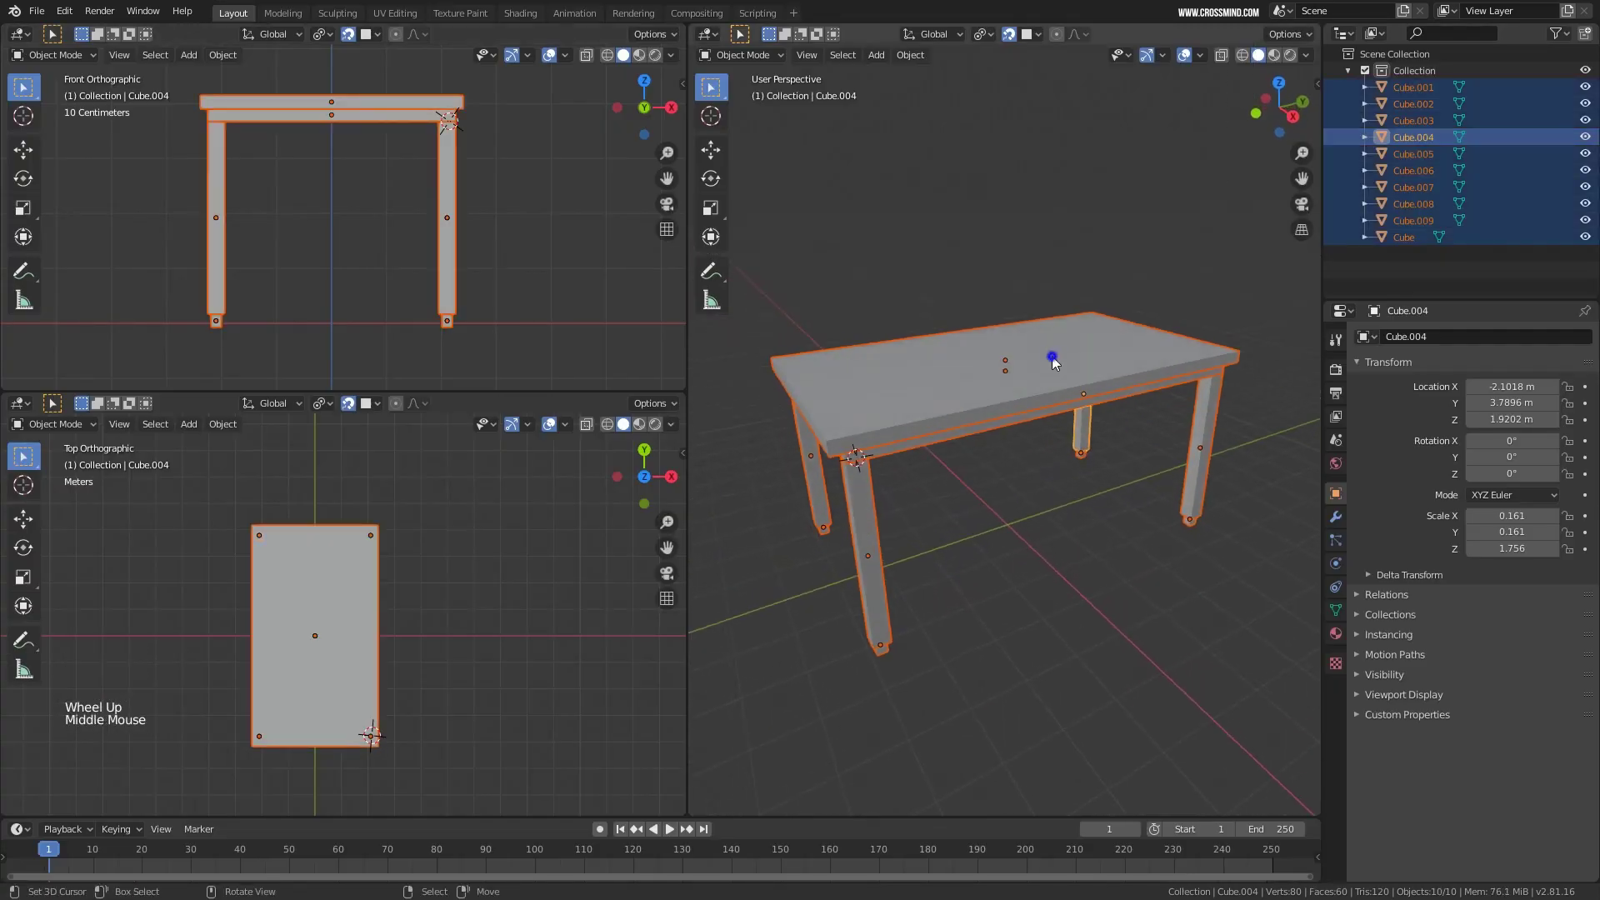
Select individual table parts, including the back leg in the perspective view.
{"action": "right_click", "coordinate": [1035, 421]}
{"action": "right_click", "coordinate": [1033, 427]}
{"action": "middle_click_drag", "start_coordinate": [1032, 431], "coordinate": [1091, 418]}
{"action": "right_click", "coordinate": [1092, 419]}
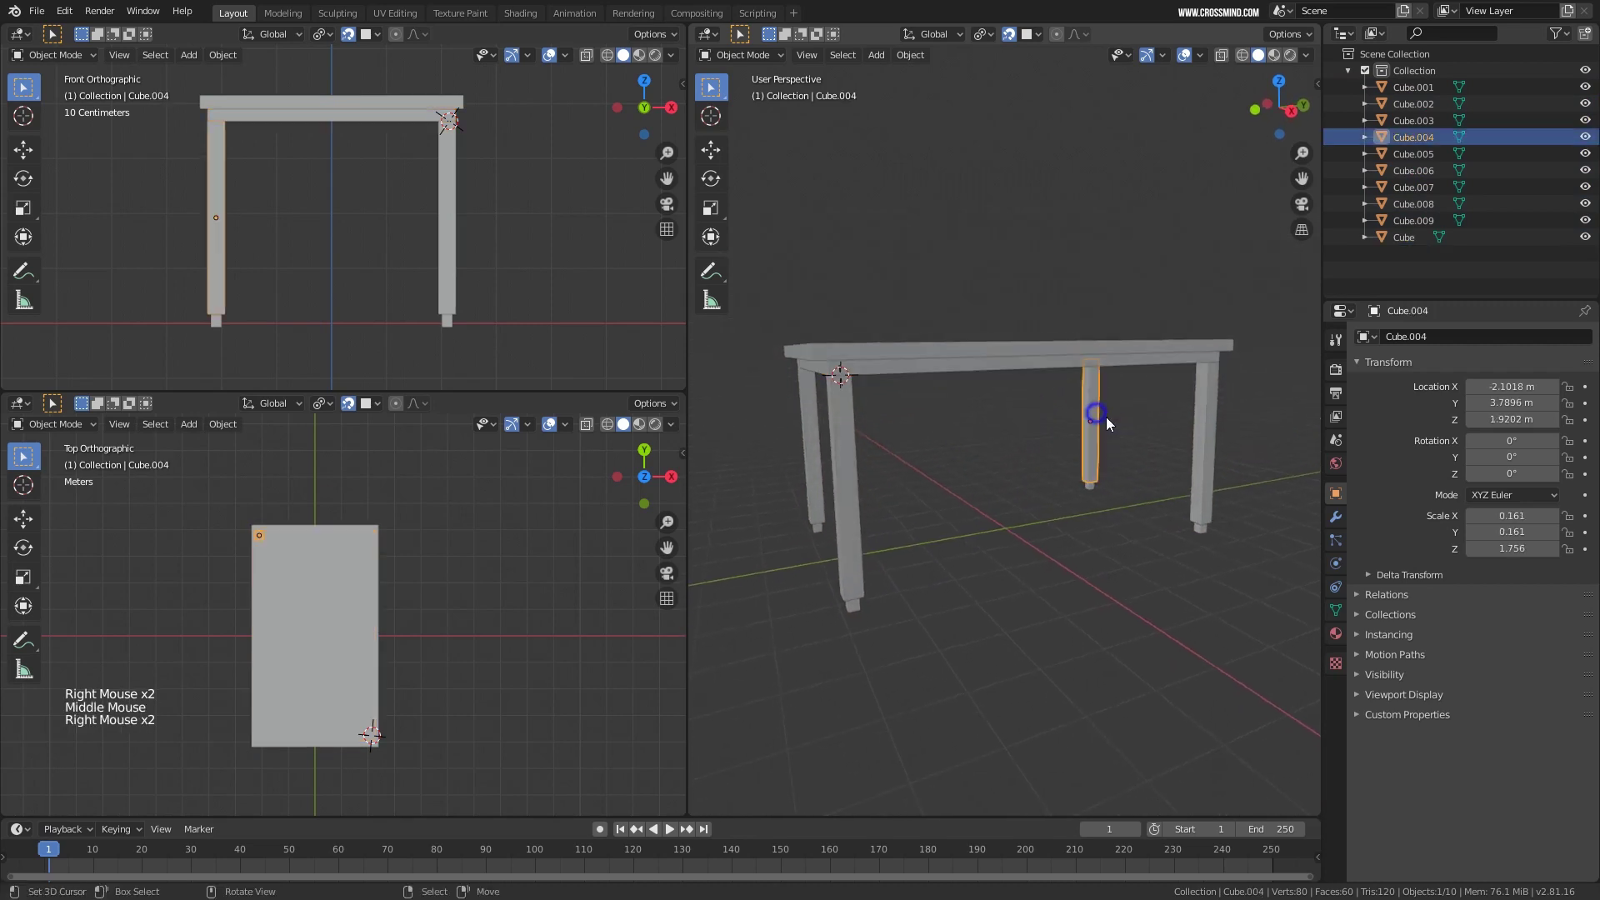
Make the foot at the positive X and Y corner active, box-select all table parts and join them into one object.
{"action": "right_click", "coordinate": [1209, 434]}
{"action": "right_click", "coordinate": [1191, 531]}
{"action": "key", "text": "b"}
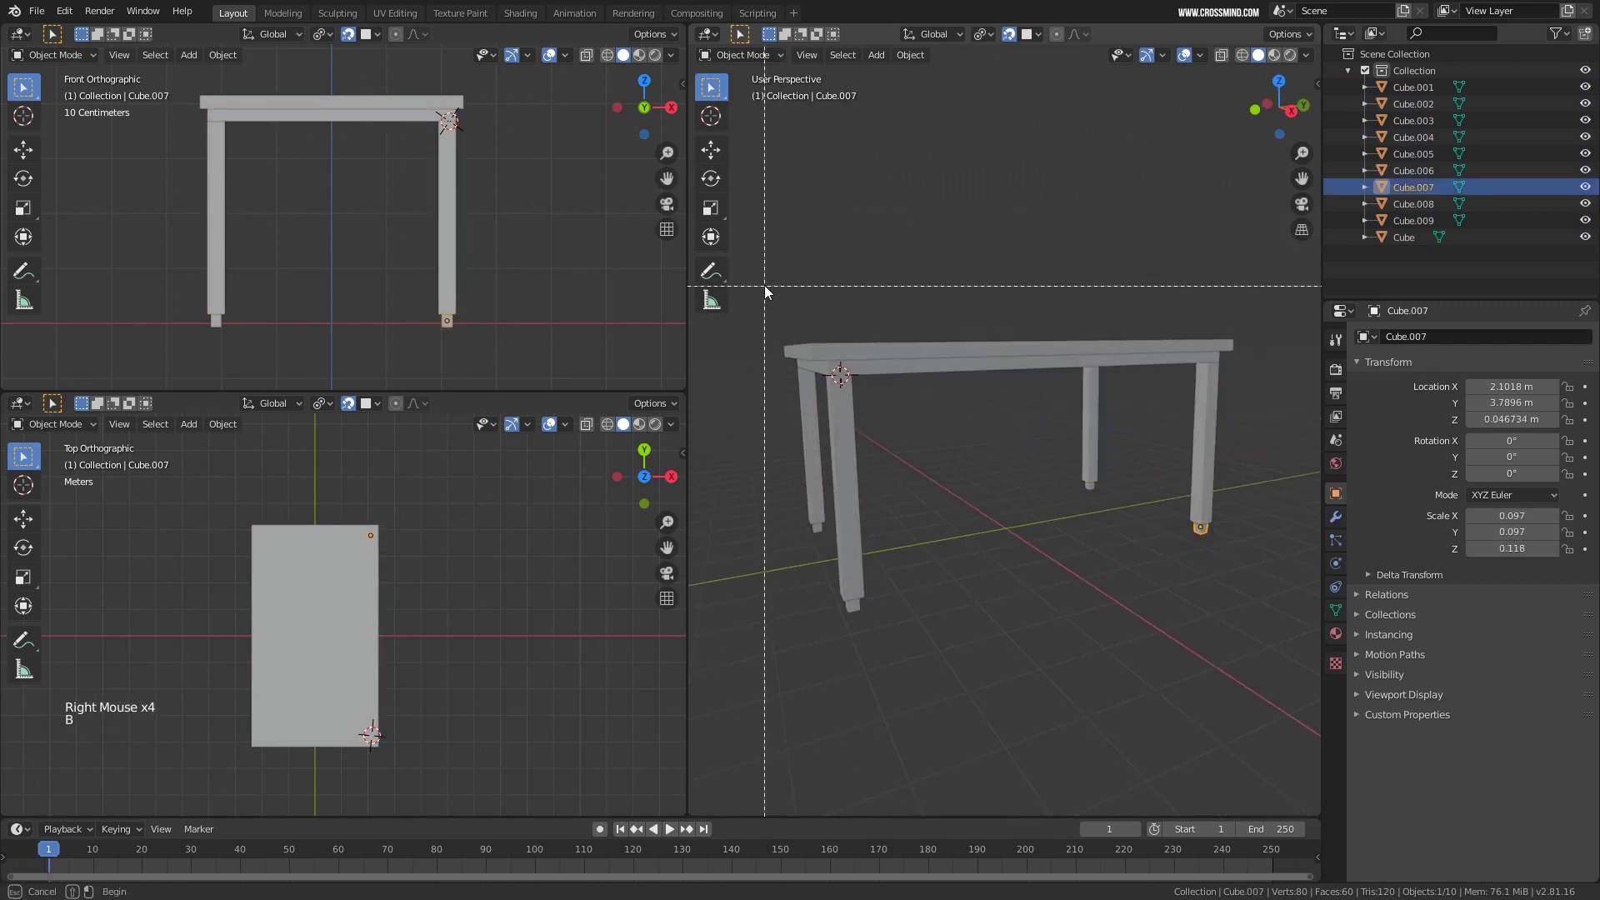
{"action": "left_click_drag", "start_coordinate": [763, 285], "coordinate": [1266, 692]}
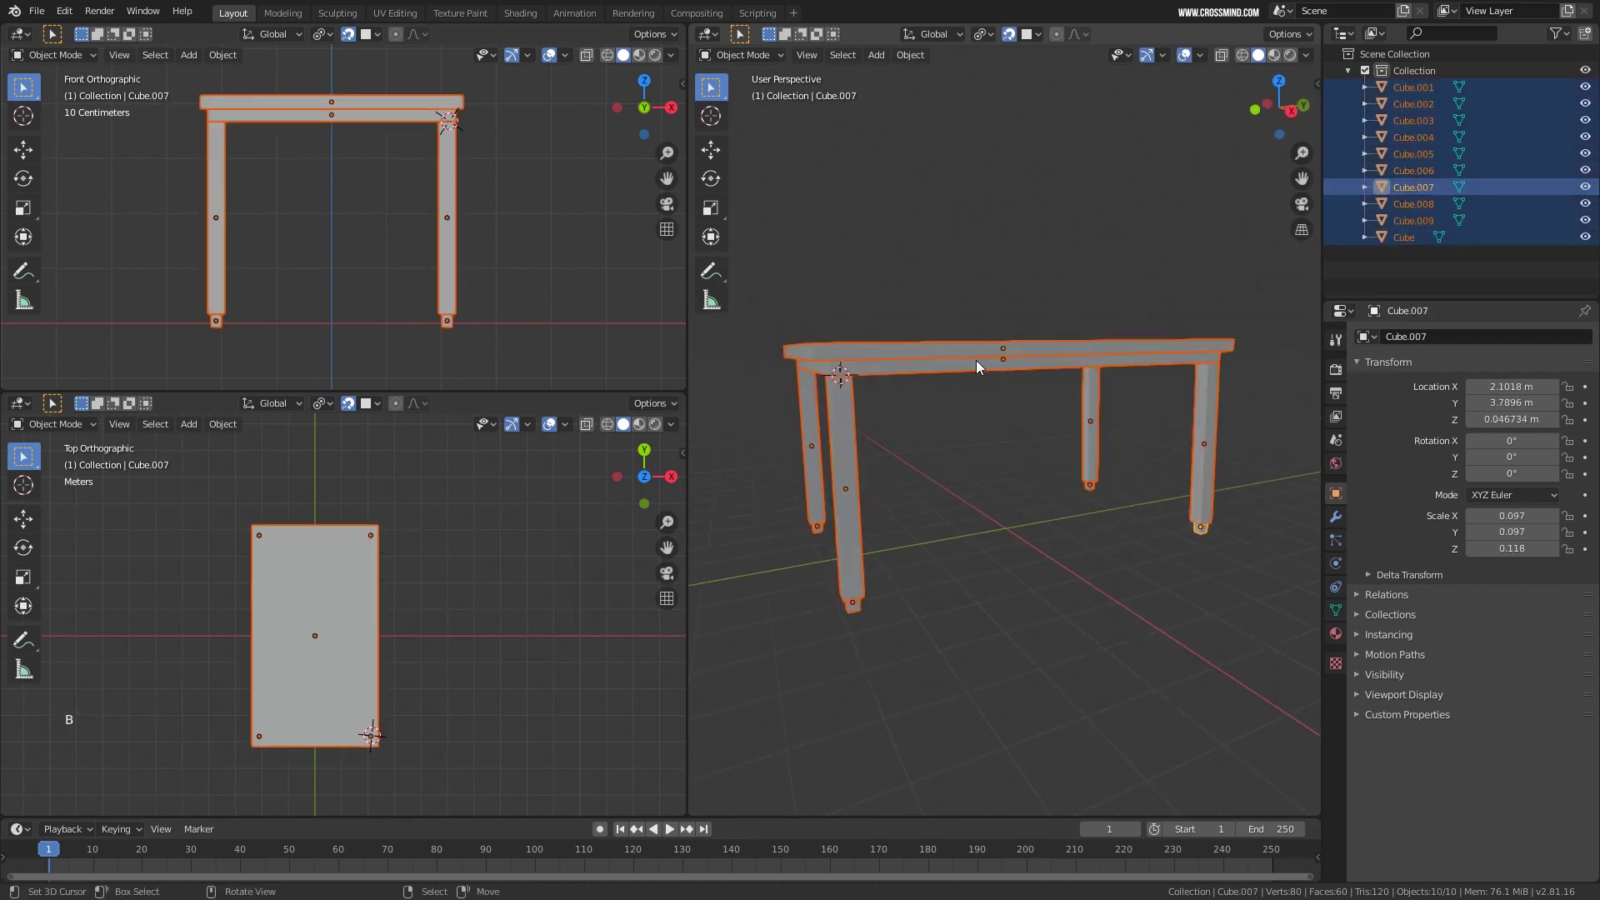
{"action": "key", "text": "ctrl+j"}
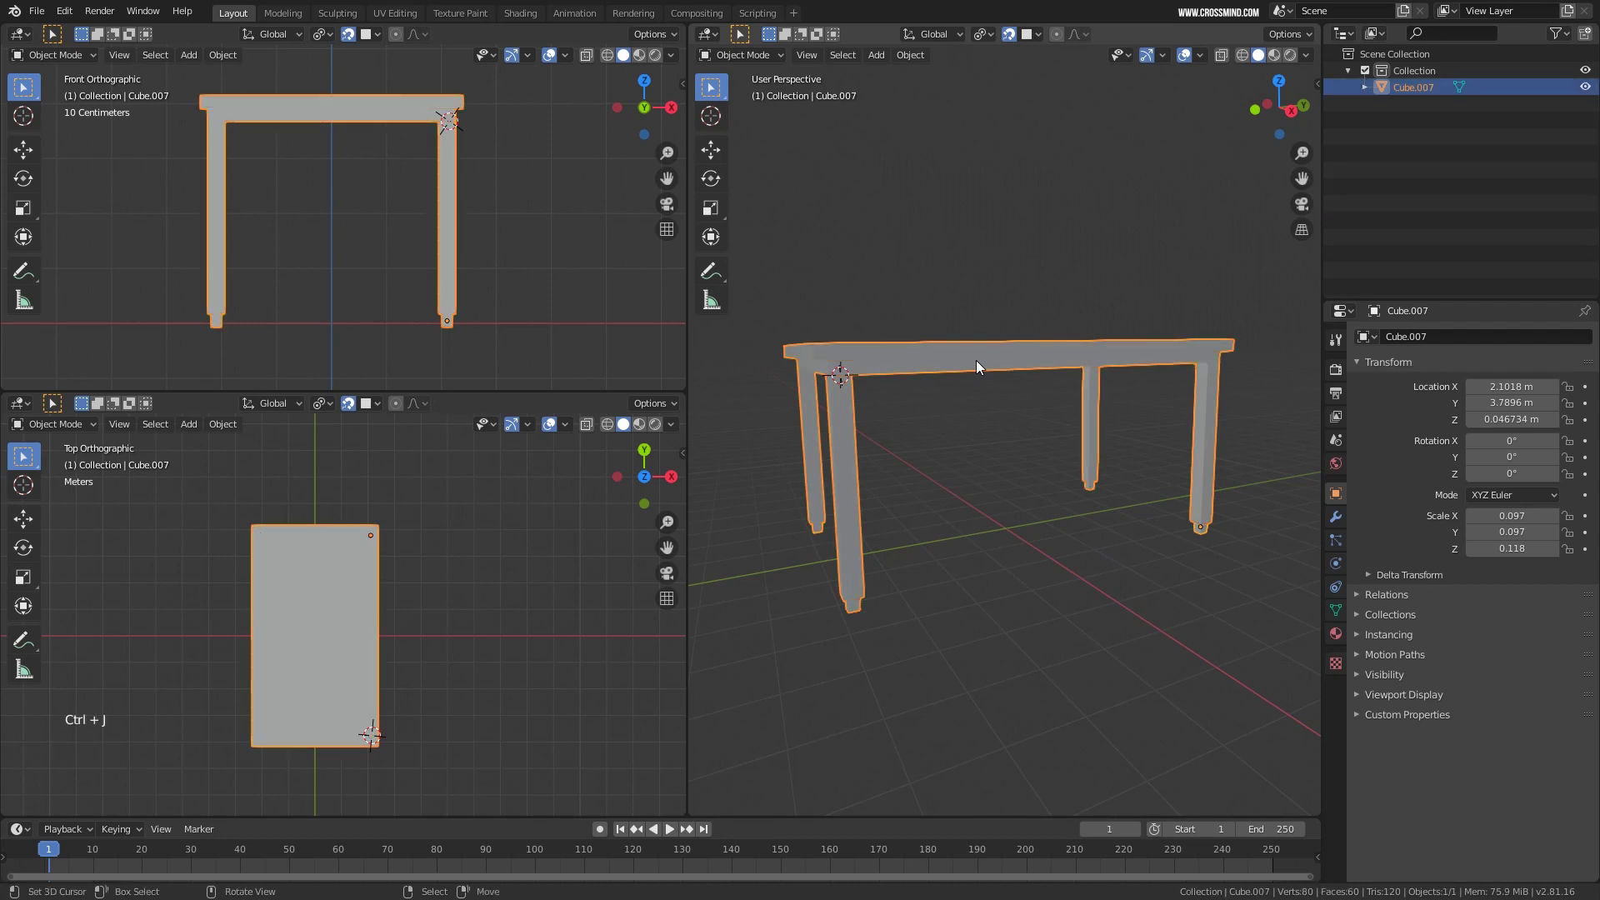
{"action": "middle_click_drag", "start_coordinate": [976, 360], "coordinate": [1089, 275]}
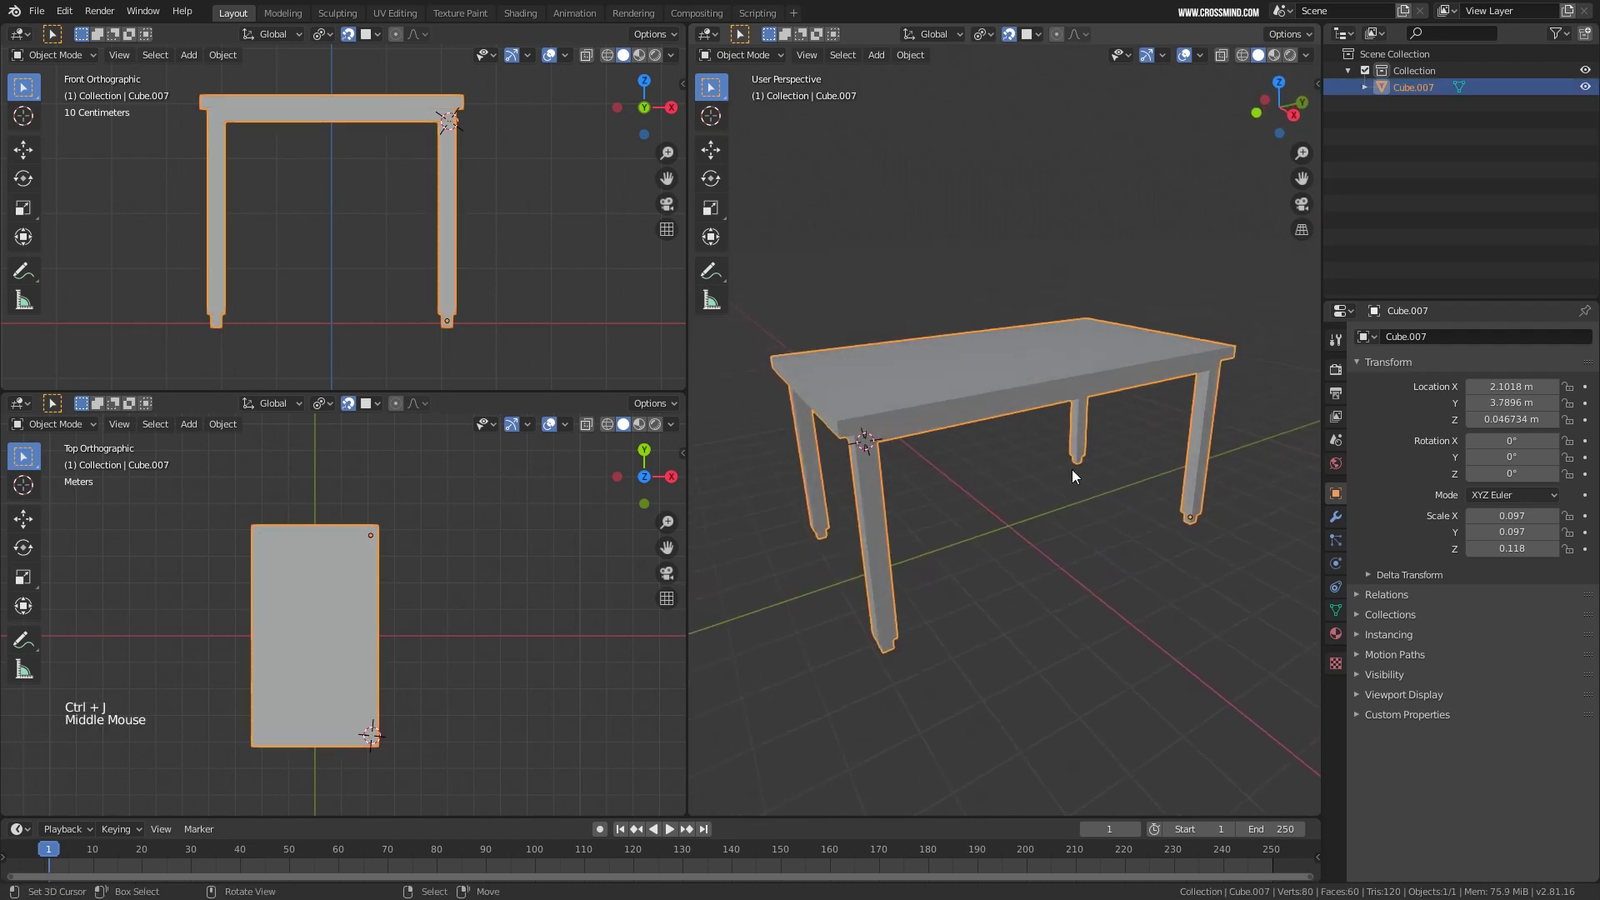
{"action": "middle_click_drag", "start_coordinate": [1067, 402], "coordinate": [1014, 367]}
{"action": "right_click", "coordinate": [1014, 367]}
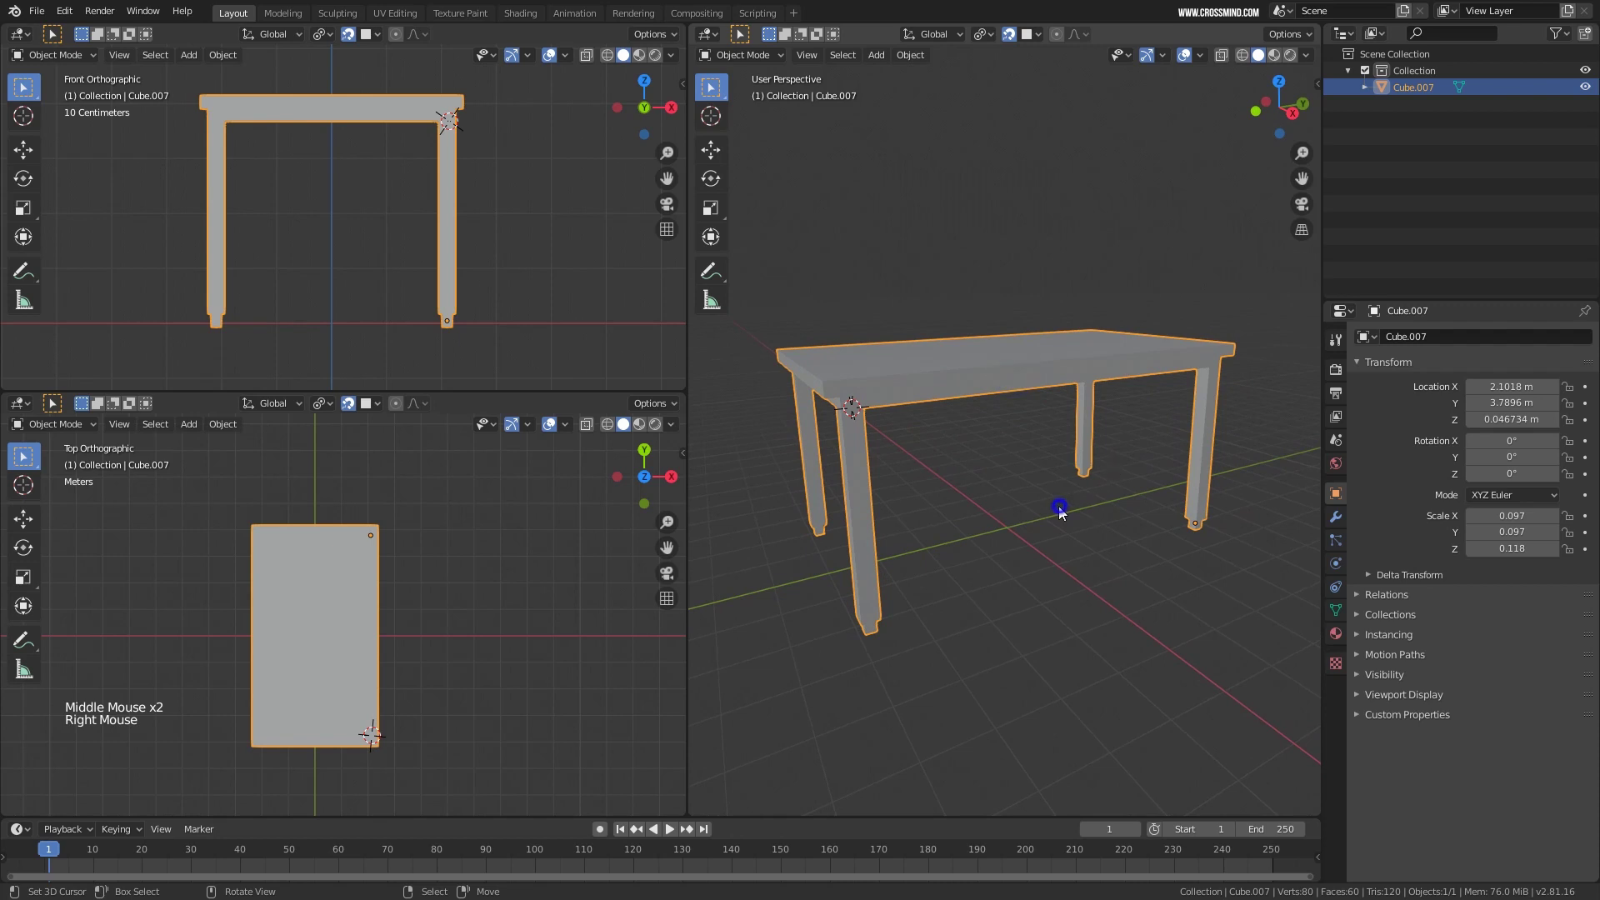
Raise the joined table along Z to about 0.12 m so its feet rest on the ground line.
{"action": "middle_click_drag", "start_coordinate": [1060, 512], "coordinate": [967, 474]}
{"action": "scroll", "coordinate": [336, 317], "scroll_direction": "up", "scroll_amount": 2}
{"action": "middle_click_drag", "start_coordinate": [317, 325], "coordinate": [375, 268], "text": "shift"}
{"action": "scroll", "coordinate": [337, 318], "scroll_direction": "up", "scroll_amount": 1}
{"action": "scroll", "coordinate": [338, 327], "scroll_direction": "up", "scroll_amount": 1}
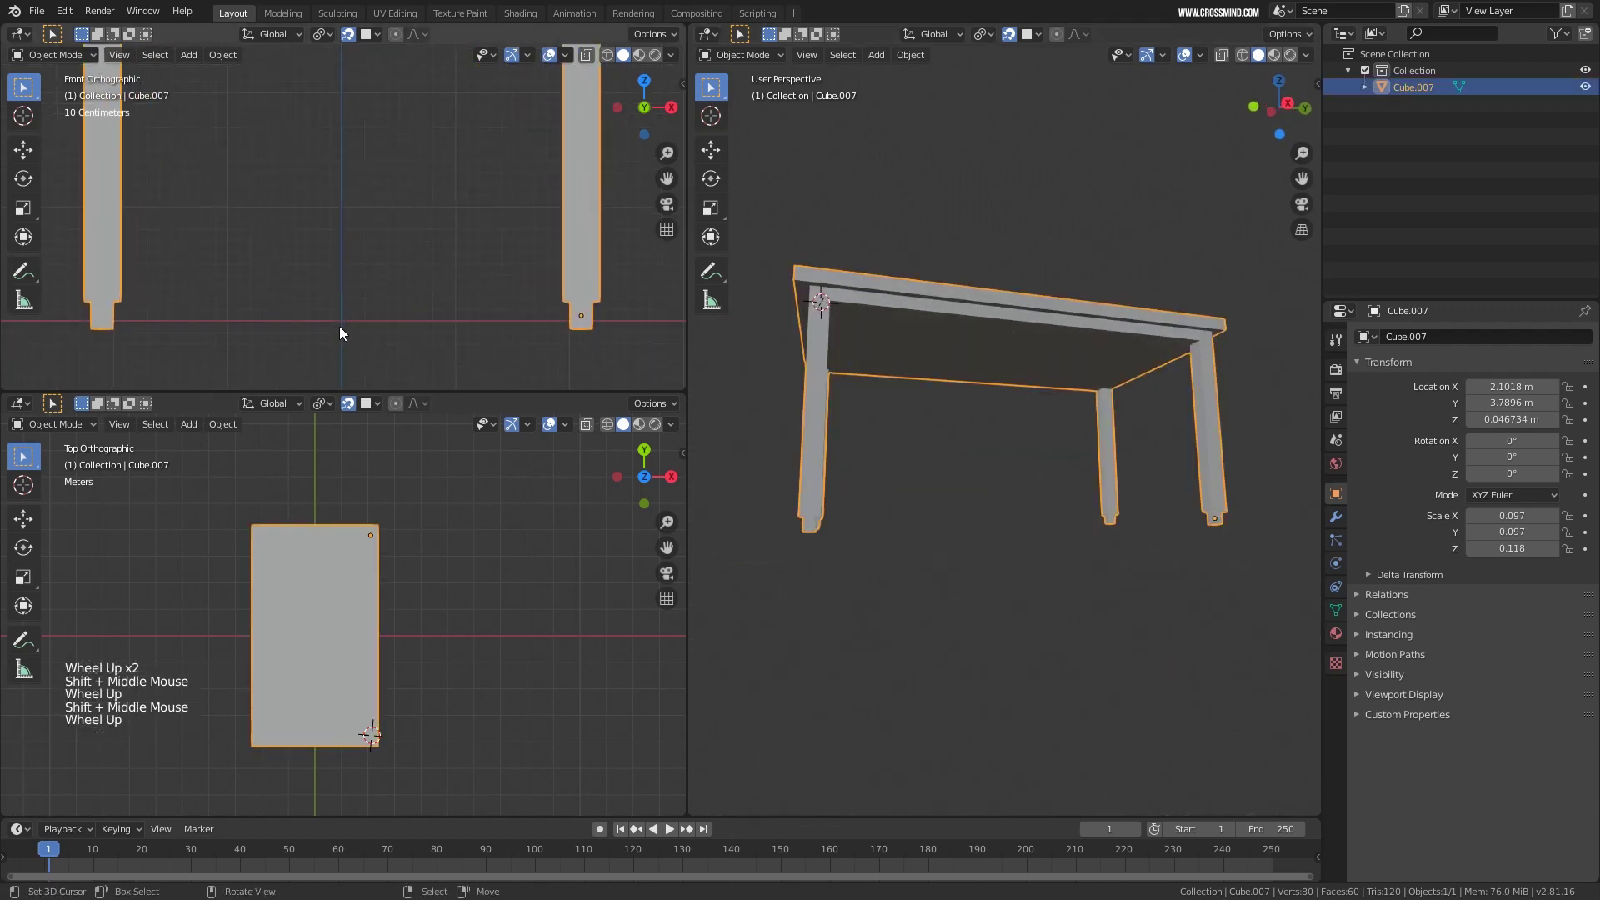
{"action": "key", "text": "g"}
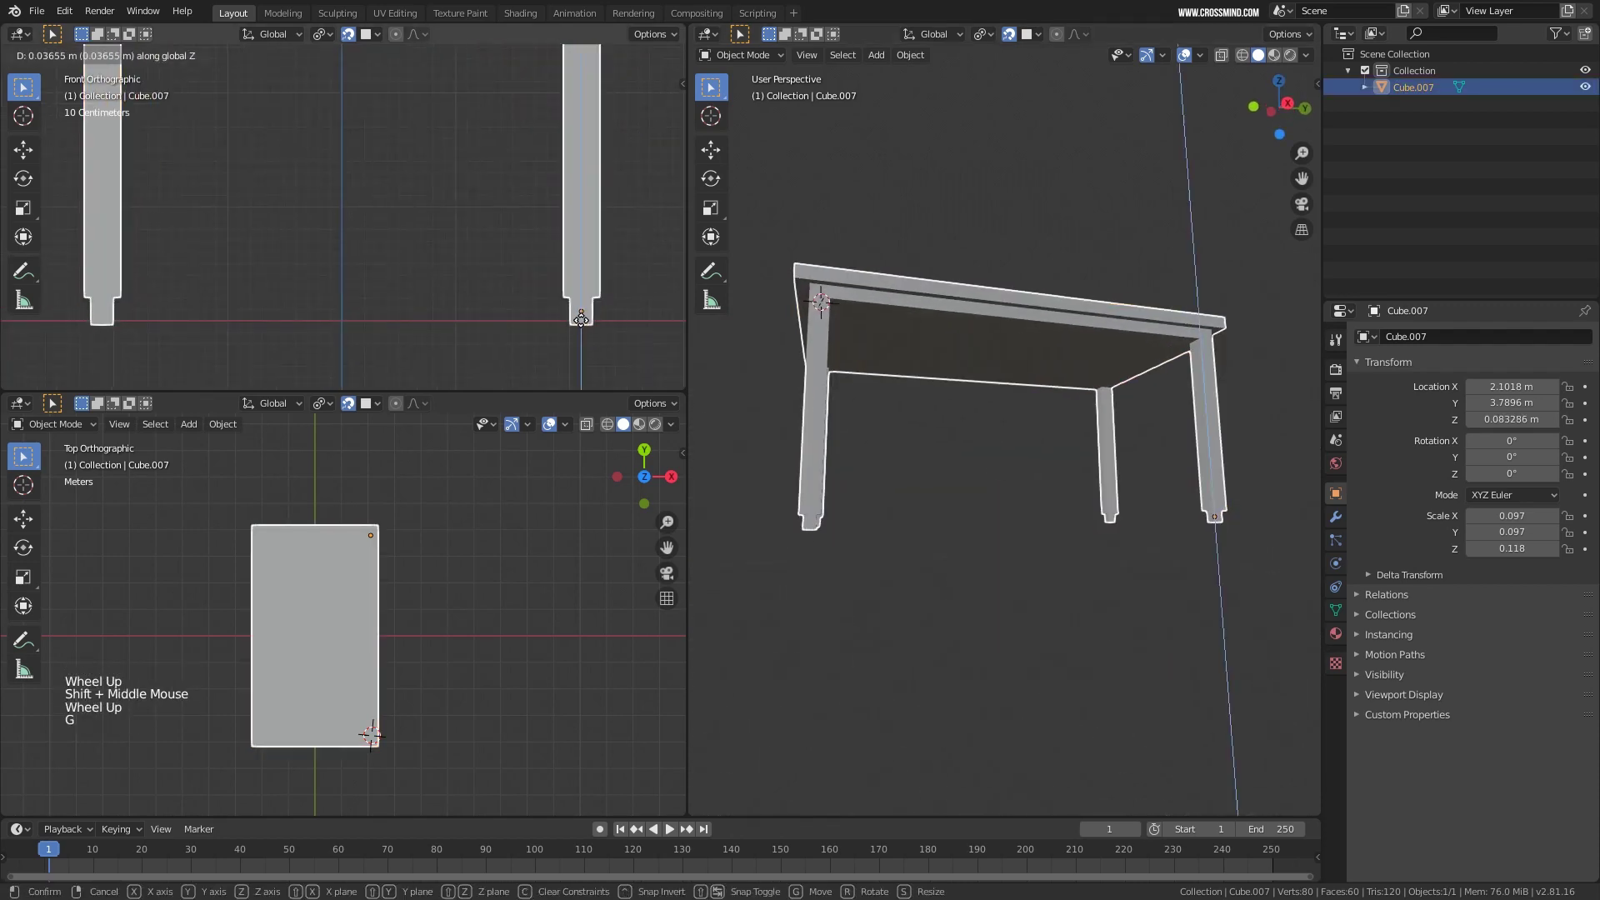
{"action": "scroll", "coordinate": [583, 325], "scroll_direction": "up", "scroll_amount": 3}
{"action": "left_click", "coordinate": [585, 328]}
{"action": "middle_click_drag", "start_coordinate": [584, 328], "coordinate": [508, 307], "text": "shift"}
{"action": "scroll", "coordinate": [508, 308], "scroll_direction": "down", "scroll_amount": 8}
Try clearing the joined table's location, and undo it.
{"action": "middle_click_drag", "start_coordinate": [1042, 500], "coordinate": [979, 418]}
{"action": "right_click", "coordinate": [1065, 404]}
{"action": "mouse_move", "coordinate": [1032, 466]}
{"action": "middle_mouse_down"}
{"action": "mouse_move", "coordinate": [1103, 473]}
{"action": "mouse_move", "coordinate": [1201, 517]}
{"action": "mouse_move", "coordinate": [1103, 512]}
{"action": "mouse_move", "coordinate": [1118, 521]}
{"action": "mouse_move", "coordinate": [1023, 536]}
{"action": "mouse_move", "coordinate": [1012, 518]}
{"action": "mouse_move", "coordinate": [1031, 426]}
{"action": "mouse_move", "coordinate": [1025, 450]}
{"action": "middle_mouse_up"}
{"action": "scroll", "coordinate": [1023, 536], "scroll_direction": "down", "scroll_amount": 1}
{"action": "key", "text": "alt+g"}
{"action": "key", "text": "ctrl+z"}
{"action": "middle_click_drag", "start_coordinate": [1024, 450], "coordinate": [1037, 470]}
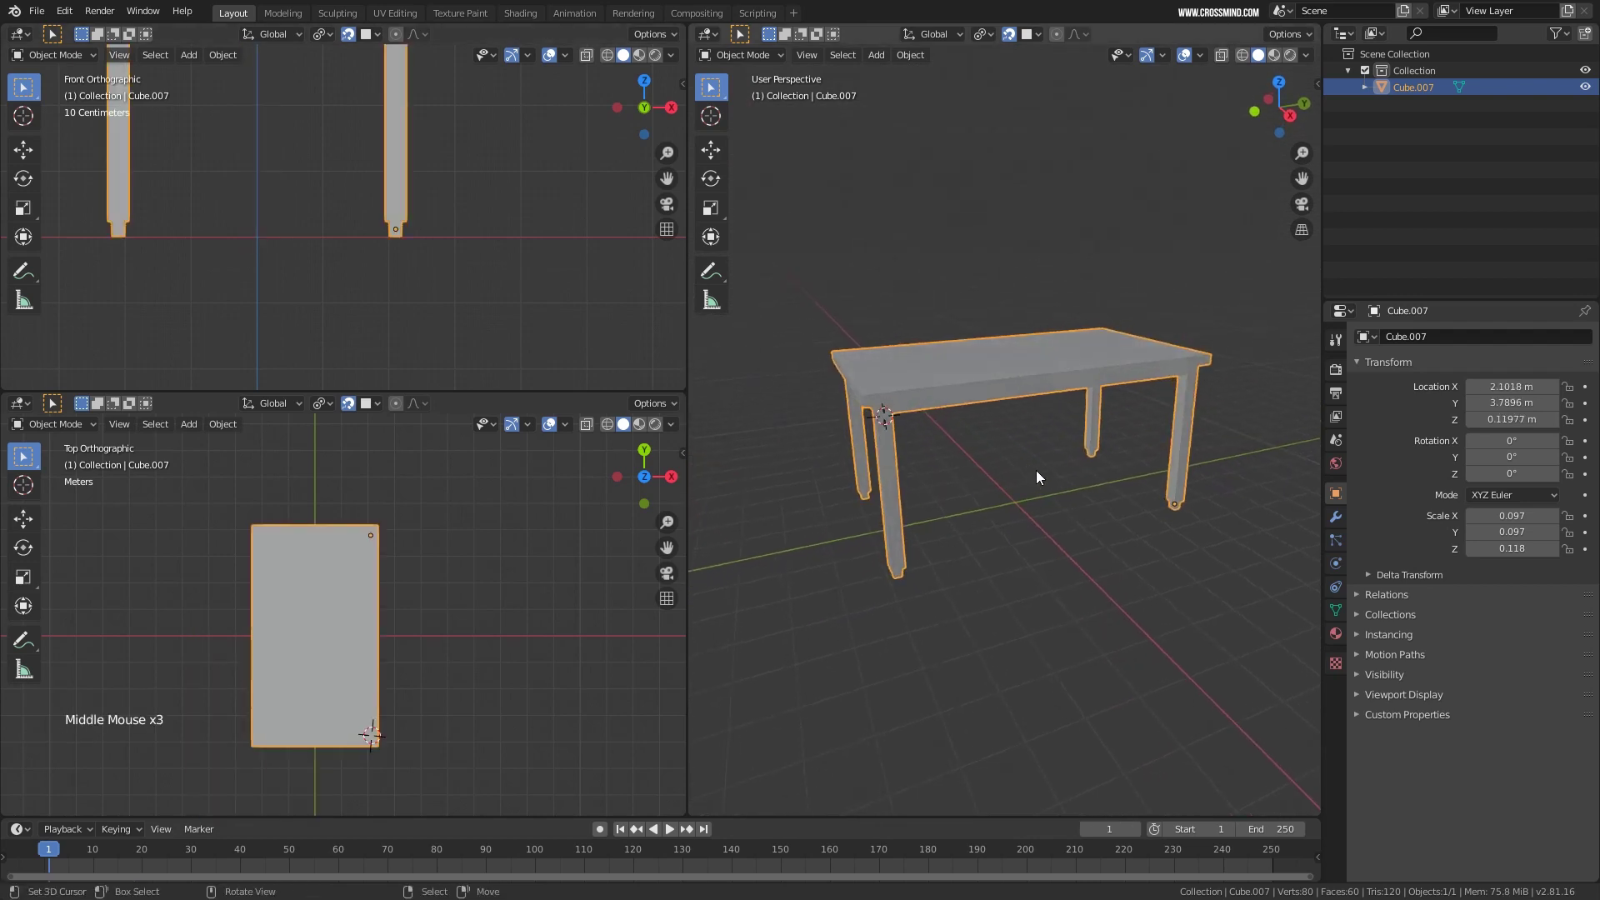
Snap the 3D cursor to the world origin and set the table's origin to the 3D cursor.
{"action": "key", "text": "shift+s"}
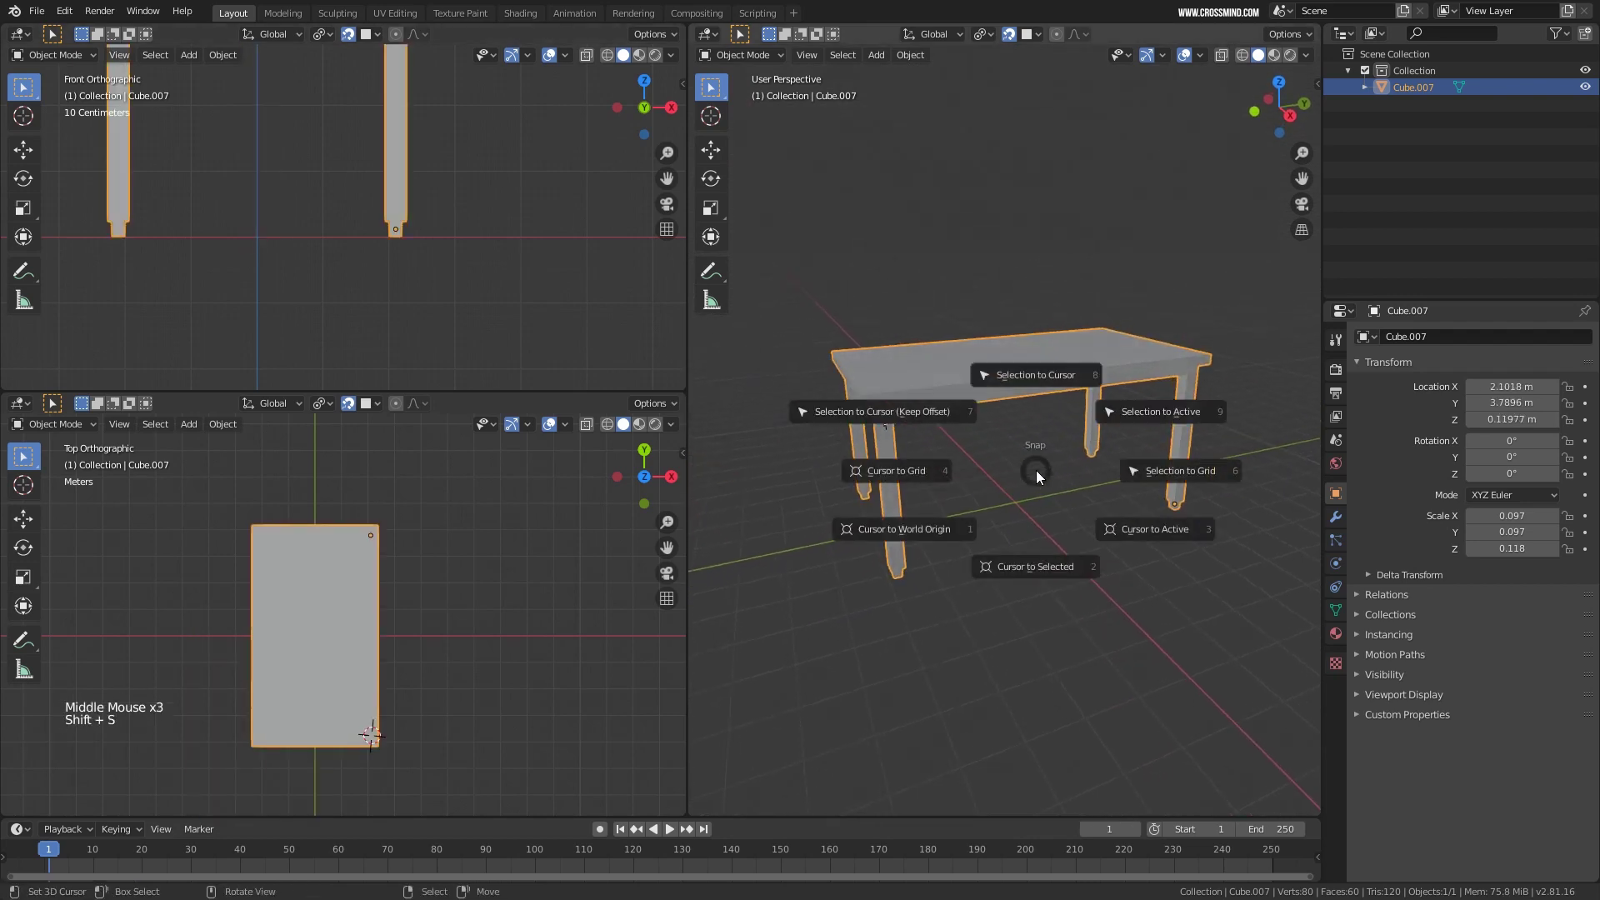
{"action": "left_click", "coordinate": [938, 535]}
{"action": "left_click", "coordinate": [910, 54]}
{"action": "mouse_move", "coordinate": [958, 90]}
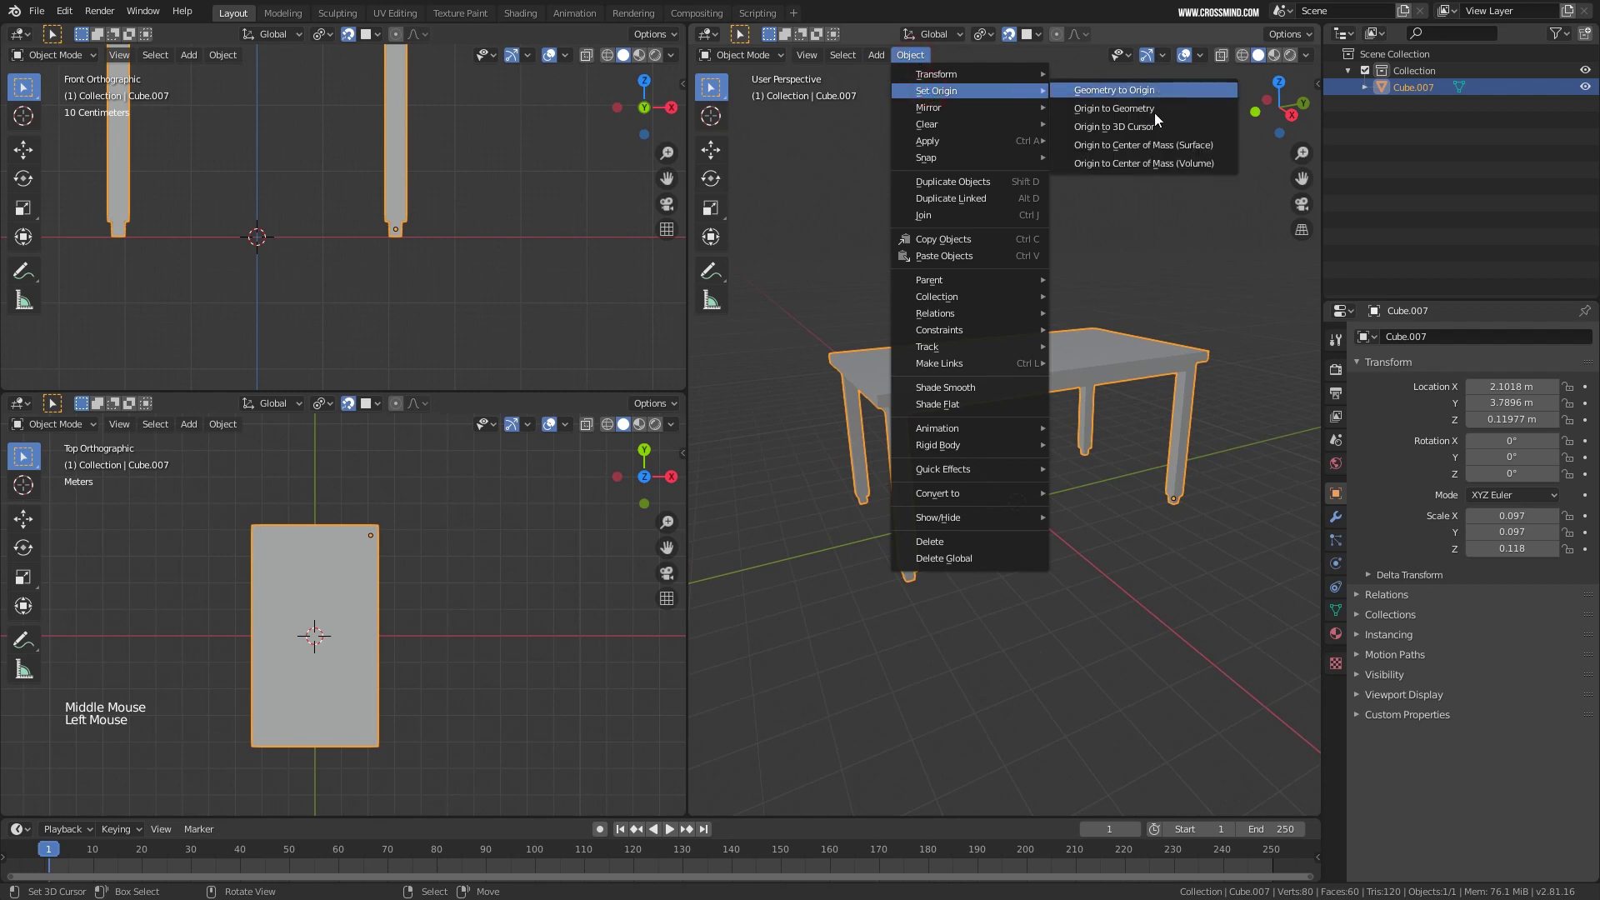
{"action": "left_click", "coordinate": [1150, 127]}
{"action": "middle_click_drag", "start_coordinate": [1150, 130], "coordinate": [1042, 467]}
Try a rotation about the new origin and cancel it, and clear the table's location and rotation.
{"action": "key", "text": "r"}
{"action": "key", "text": "Escape"}
{"action": "key", "text": "alt+g"}
{"action": "key", "text": "alt+r"}
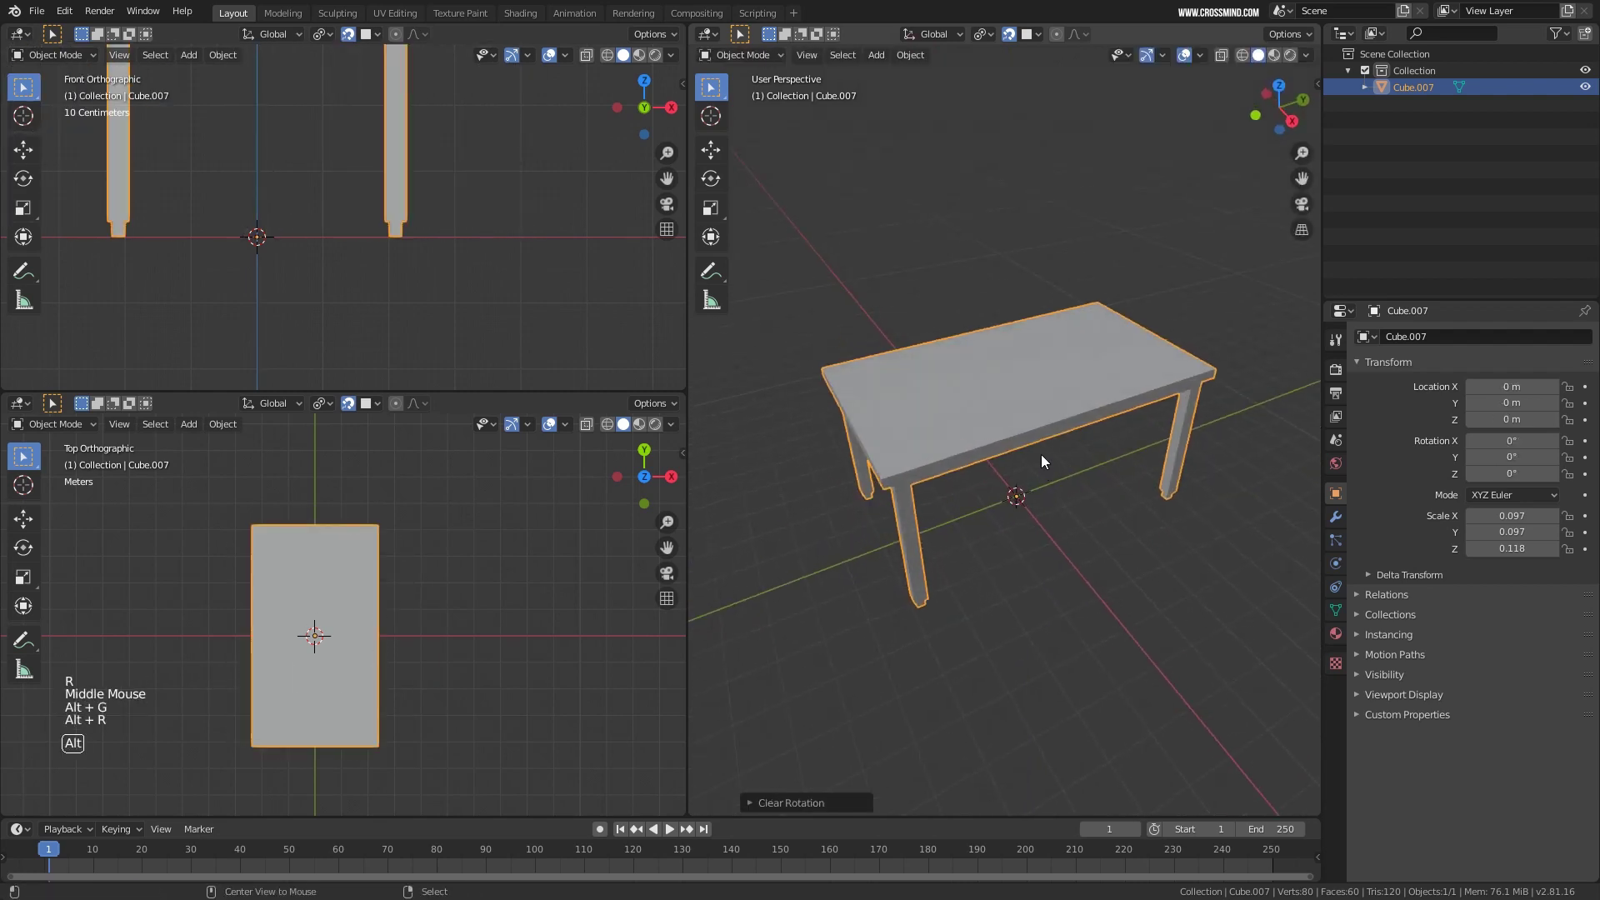
Try clearing the table's scale twice, undoing it each time.
{"action": "key", "text": "alt+s"}
{"action": "scroll", "coordinate": [1032, 453], "scroll_direction": "down", "scroll_amount": 4}
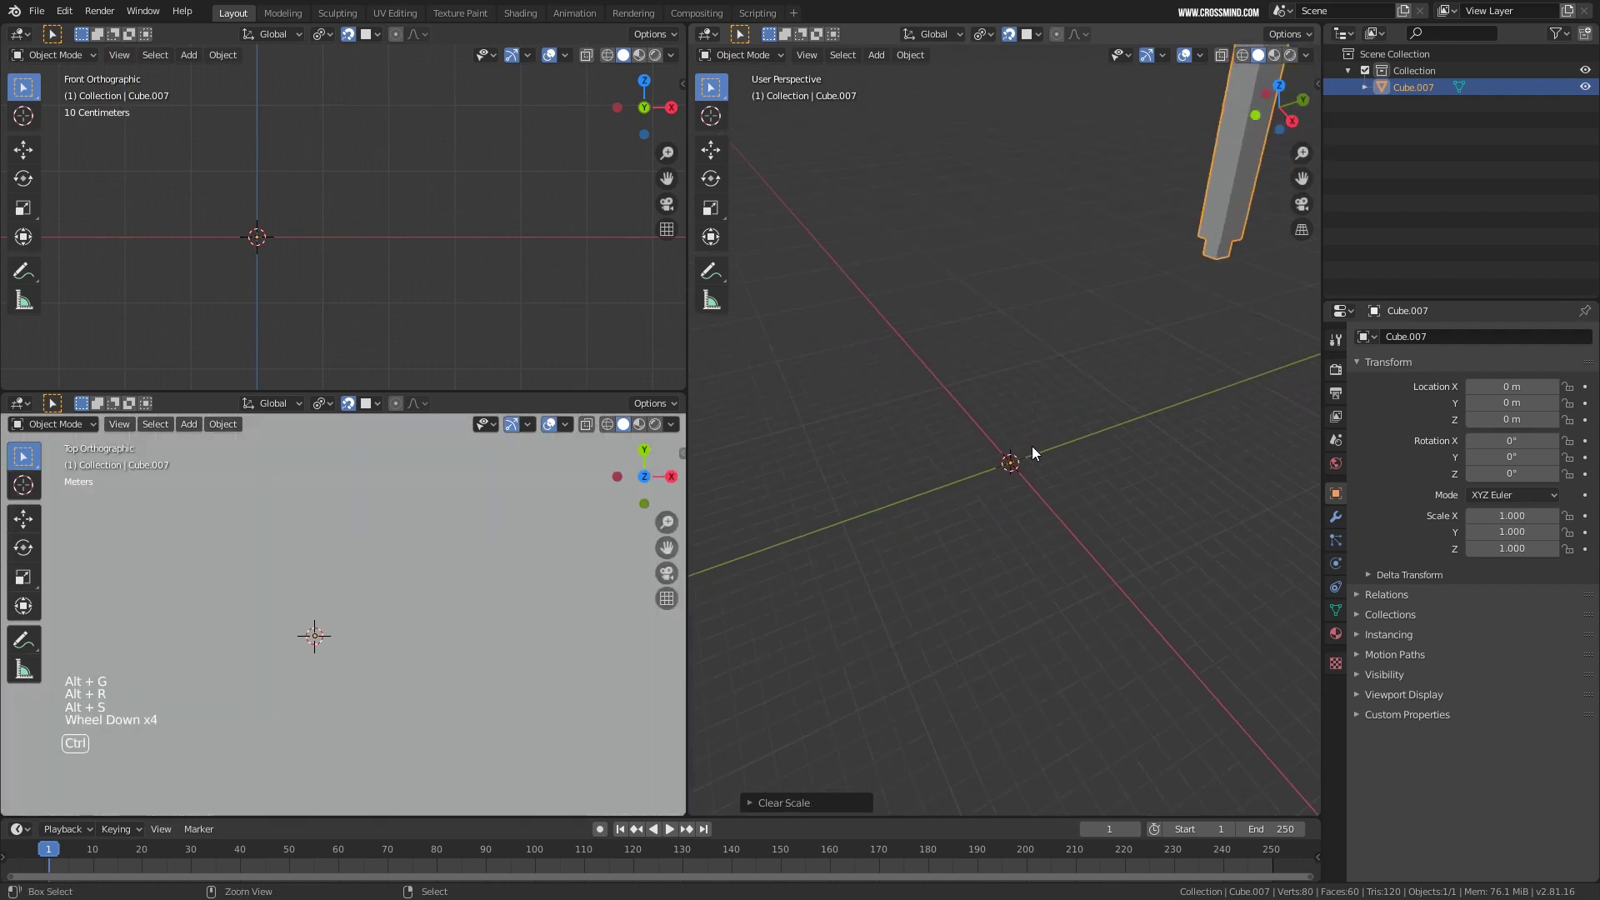
{"action": "key", "text": "ctrl+z"}
{"action": "scroll", "coordinate": [1032, 450], "scroll_direction": "down", "scroll_amount": 3}
{"action": "key", "text": "alt+s"}
{"action": "scroll", "coordinate": [1041, 437], "scroll_direction": "down", "scroll_amount": 7}
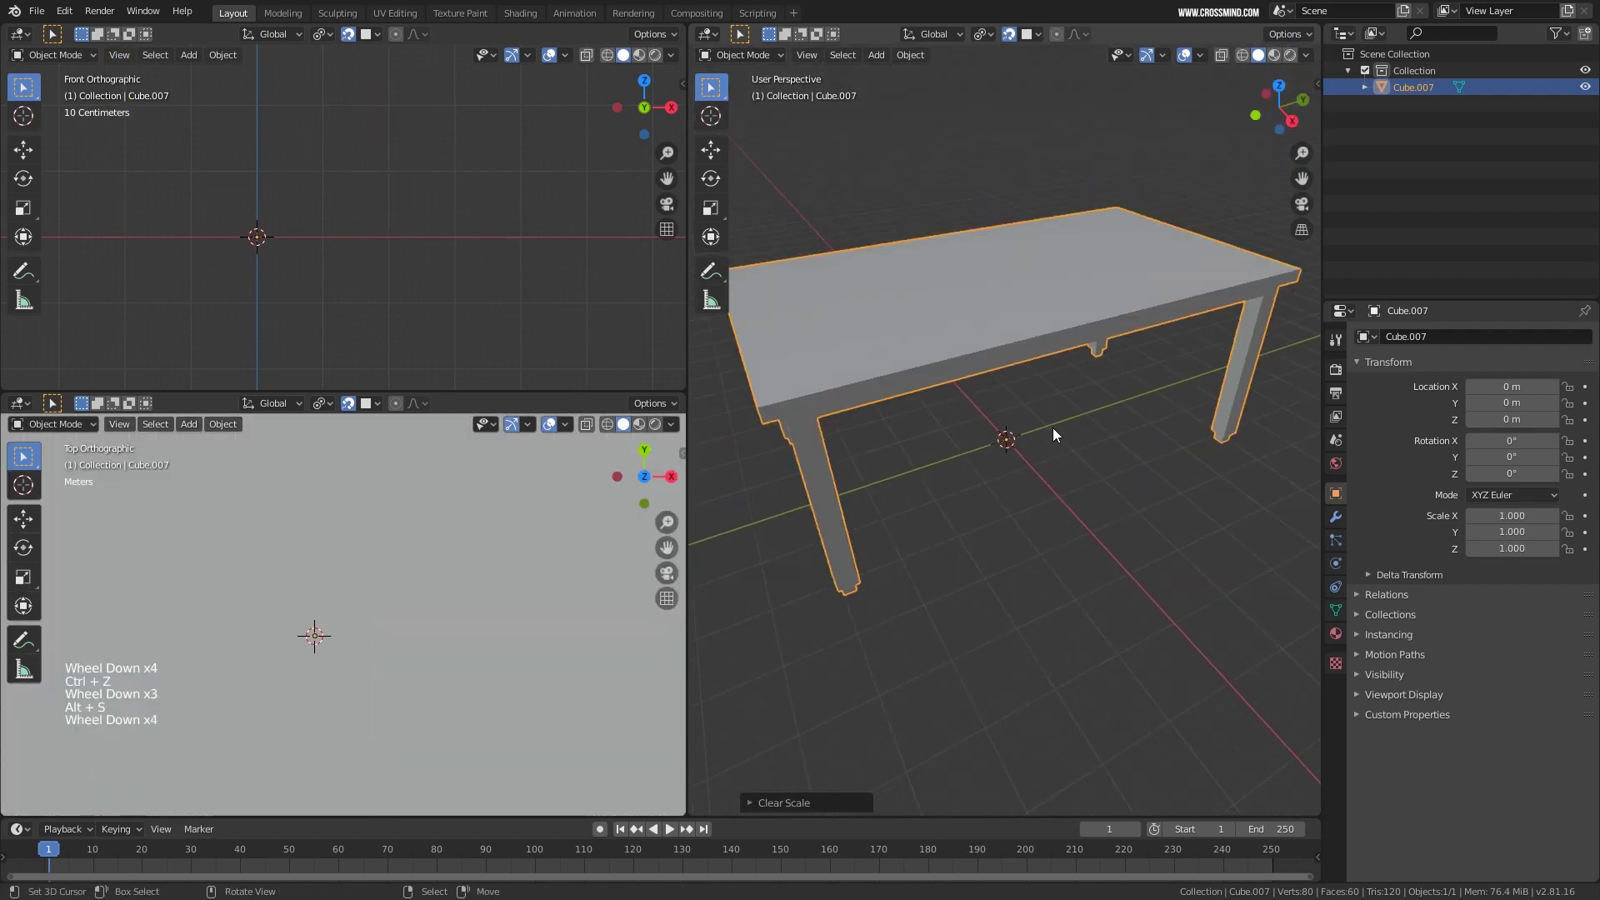
{"action": "key", "text": "ctrl+z"}
{"action": "scroll", "coordinate": [1053, 428], "scroll_direction": "up", "scroll_amount": 6}
{"action": "scroll", "coordinate": [1037, 429], "scroll_direction": "up", "scroll_amount": 5}
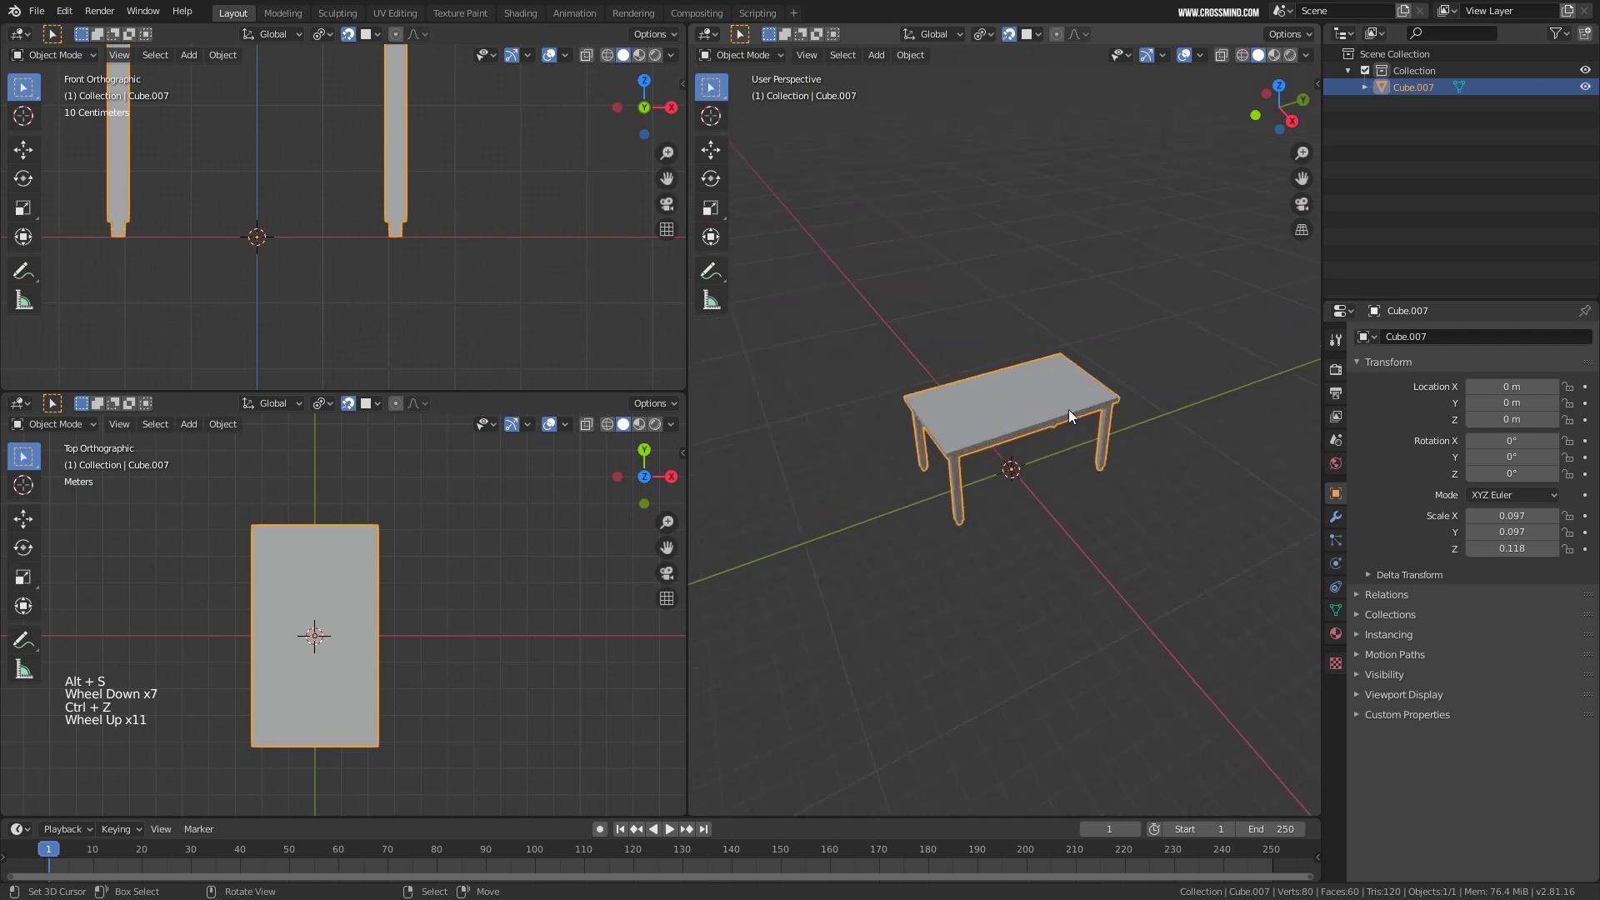
Apply the table's scale so it becomes 1.000 at the present size, and clear the scale as a check.
{"action": "key", "text": "ctrl+a"}
{"action": "left_click", "coordinate": [1006, 393]}
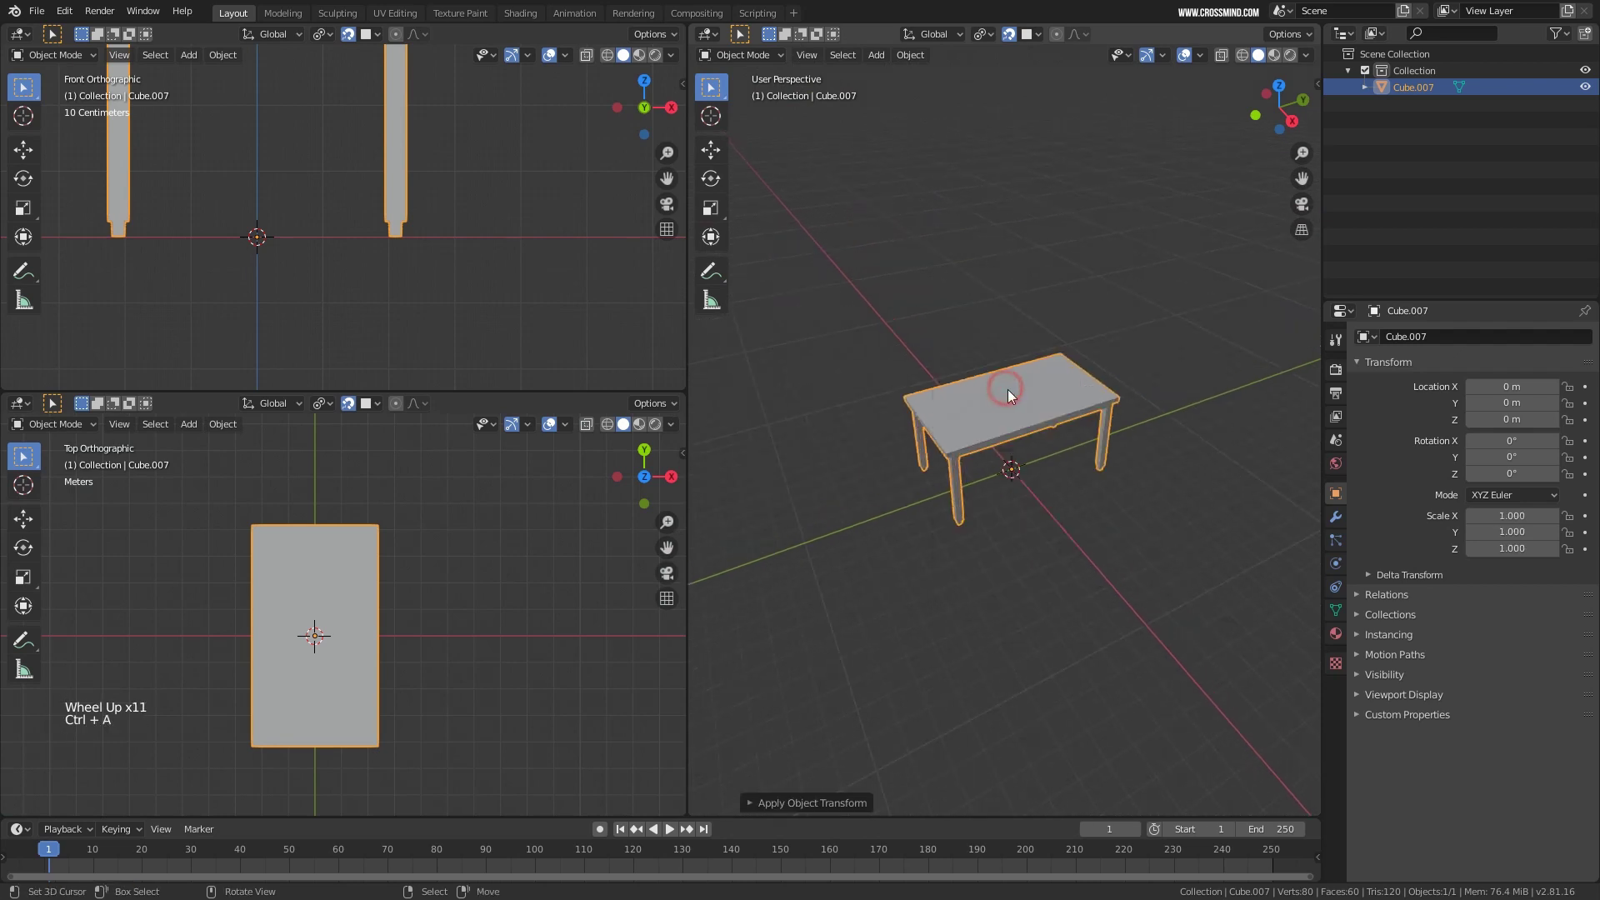
{"action": "scroll", "coordinate": [1027, 443], "scroll_direction": "up", "scroll_amount": 2}
{"action": "key", "text": "alt+s"}
{"action": "middle_click_drag", "start_coordinate": [1041, 422], "coordinate": [1023, 386]}
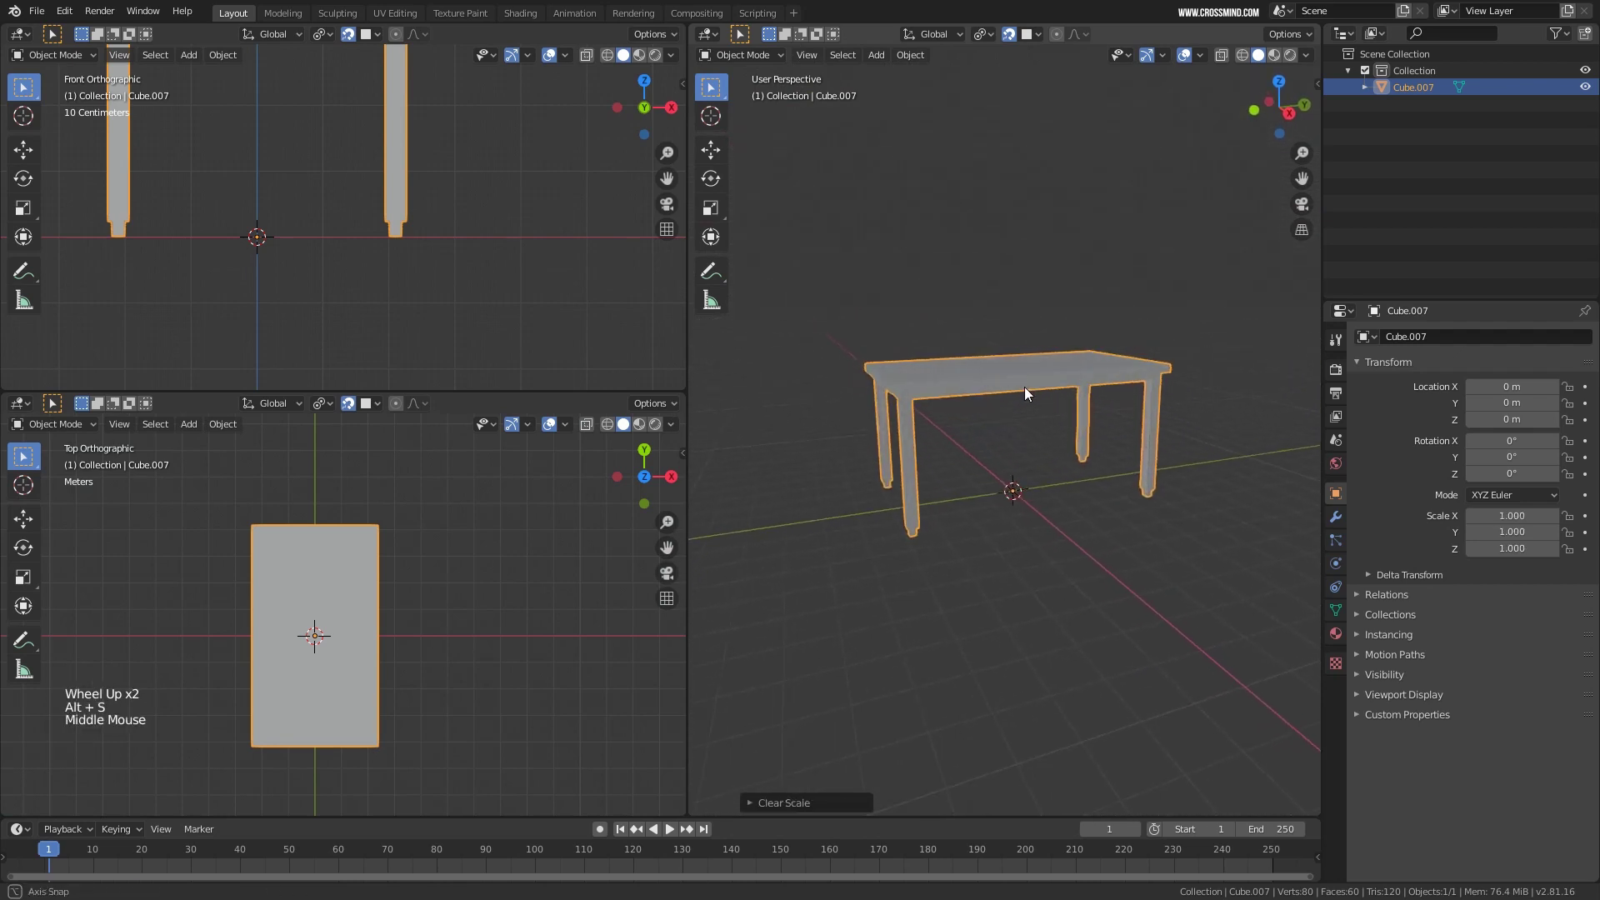
Enlarge the perspective viewport and display the table's transform values and dimensions in it.
{"action": "left_click_drag", "start_coordinate": [688, 367], "coordinate": [388, 366]}
{"action": "middle_click_drag", "start_coordinate": [980, 367], "coordinate": [986, 376]}
{"action": "key", "text": "n"}
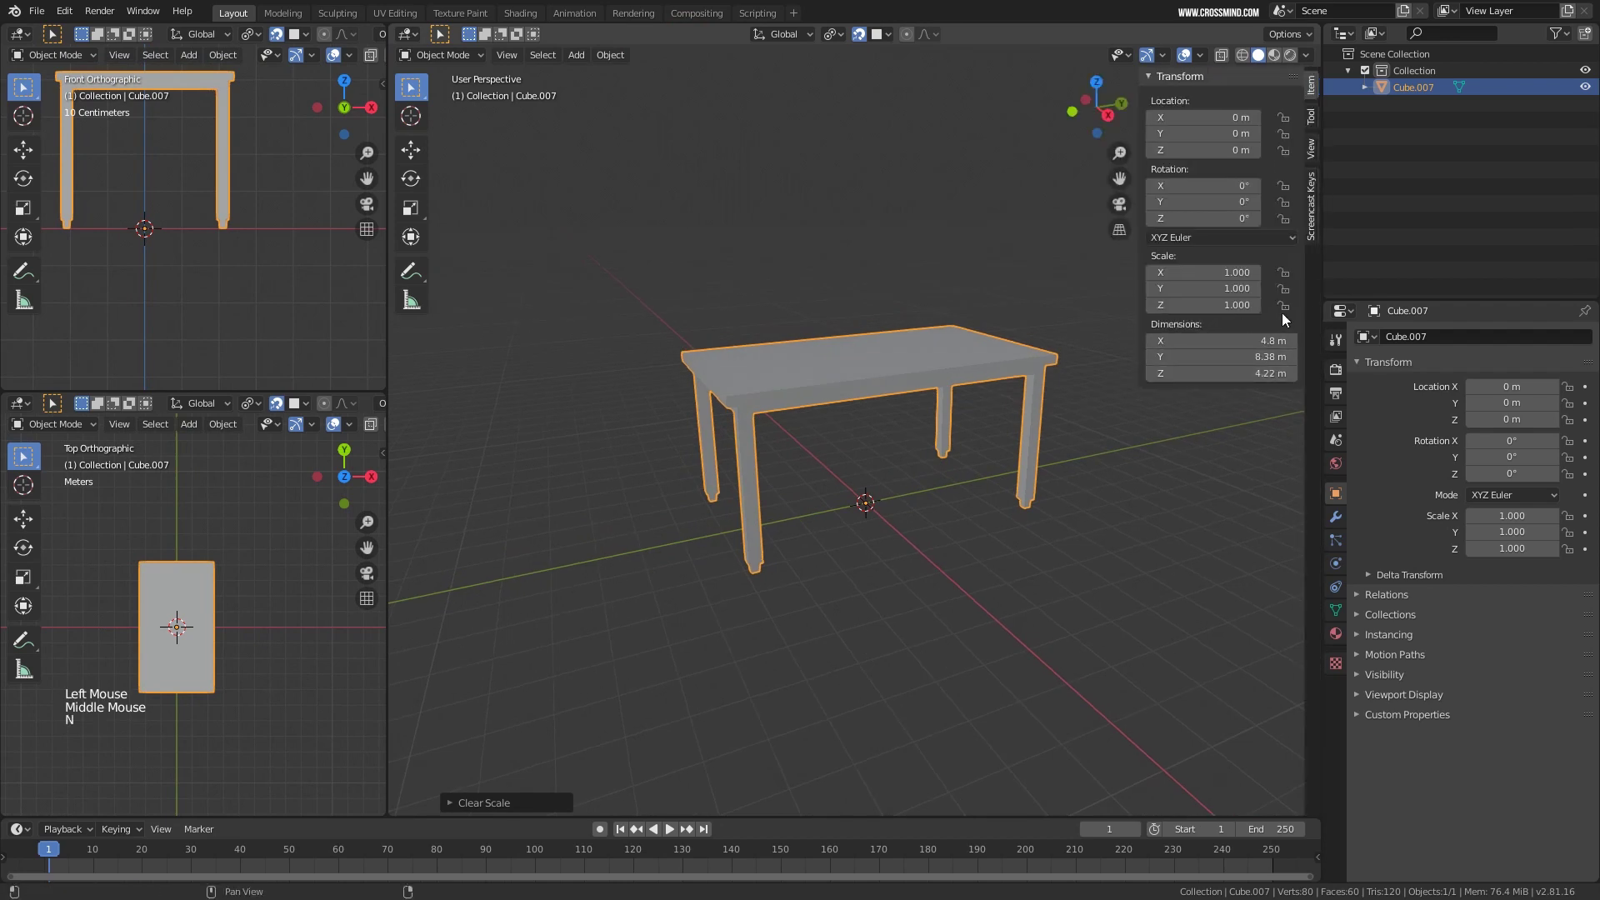
Scale the whole table down uniformly to a scale of about 0.58.
{"action": "middle_click_drag", "start_coordinate": [917, 434], "coordinate": [778, 448]}
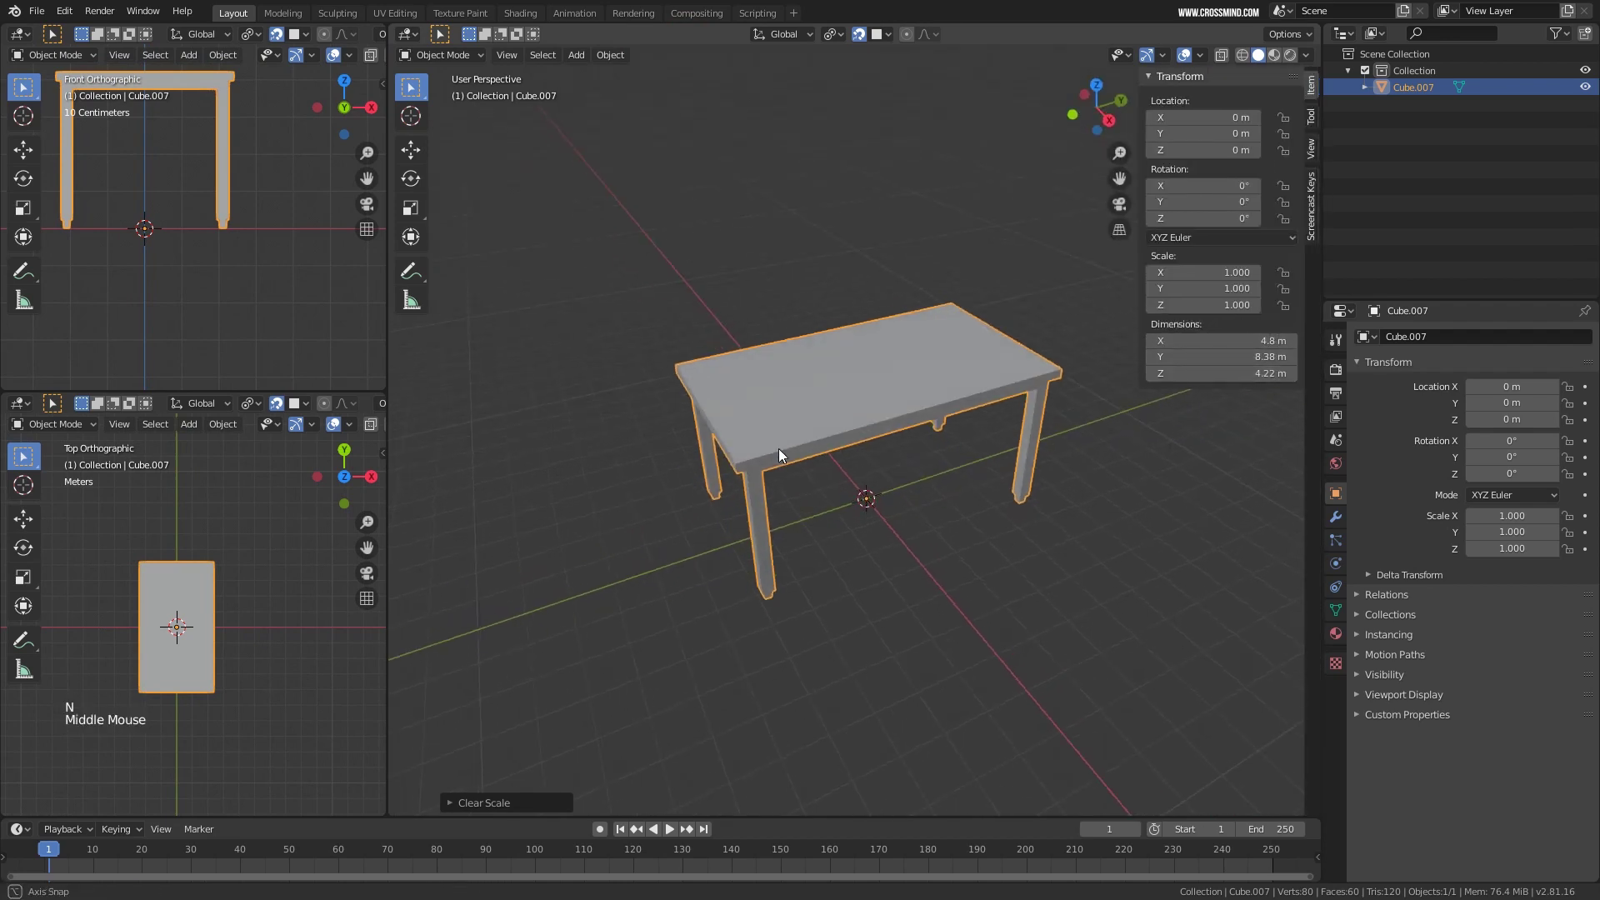
{"action": "scroll", "coordinate": [778, 449], "scroll_direction": "up", "scroll_amount": 2}
{"action": "middle_click_drag", "start_coordinate": [926, 453], "coordinate": [1153, 468]}
{"action": "key", "text": "s"}
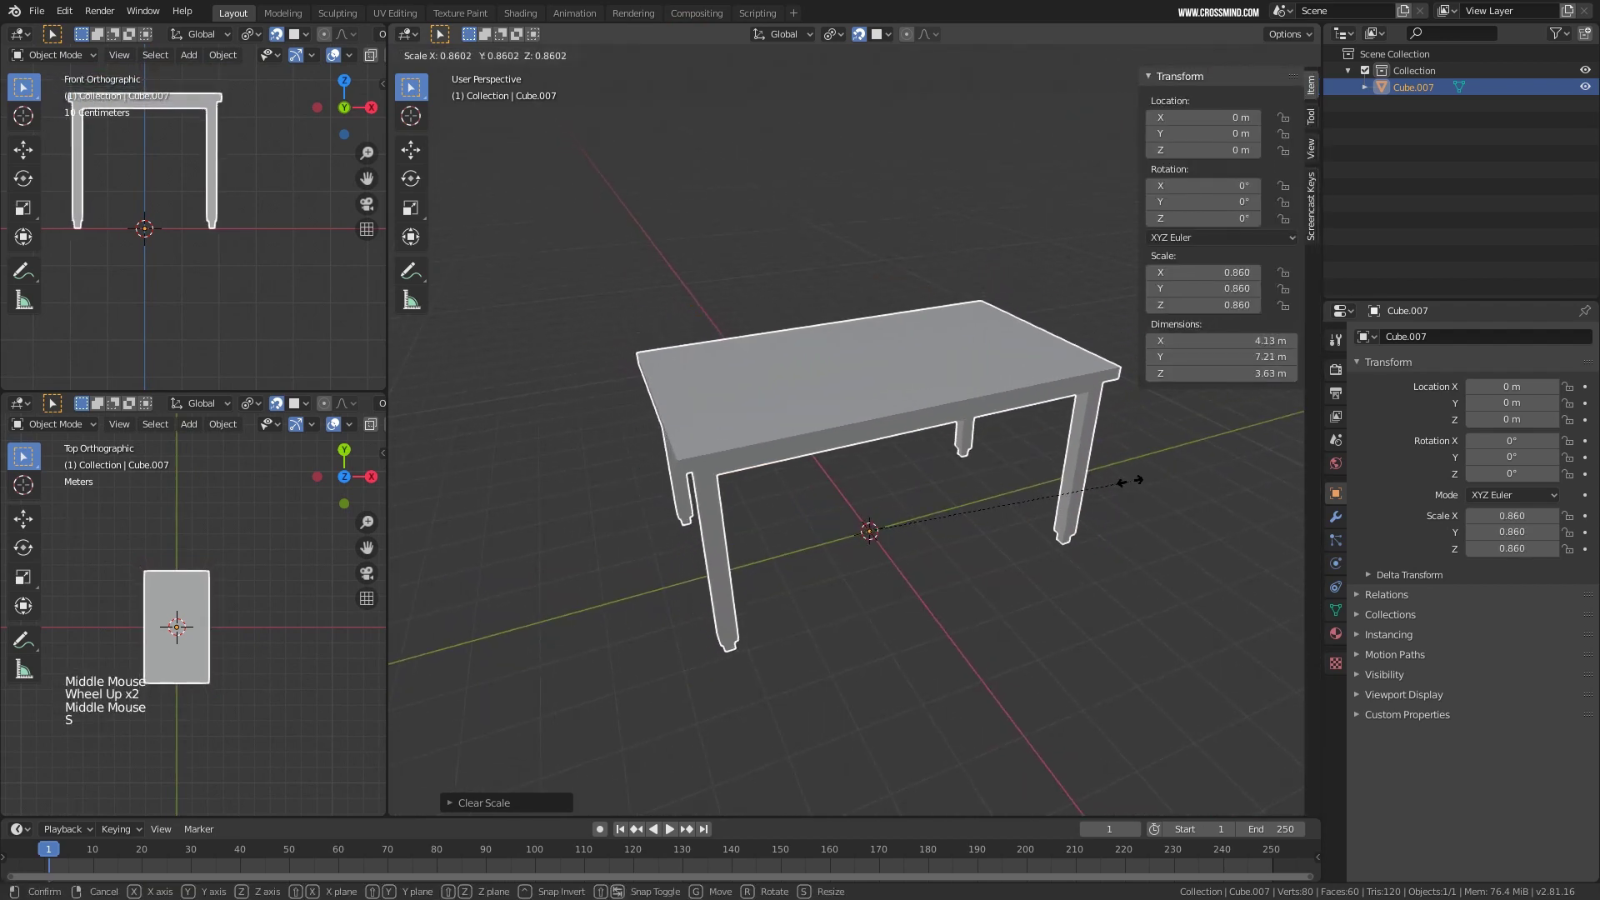
{"action": "left_click", "coordinate": [1052, 472]}
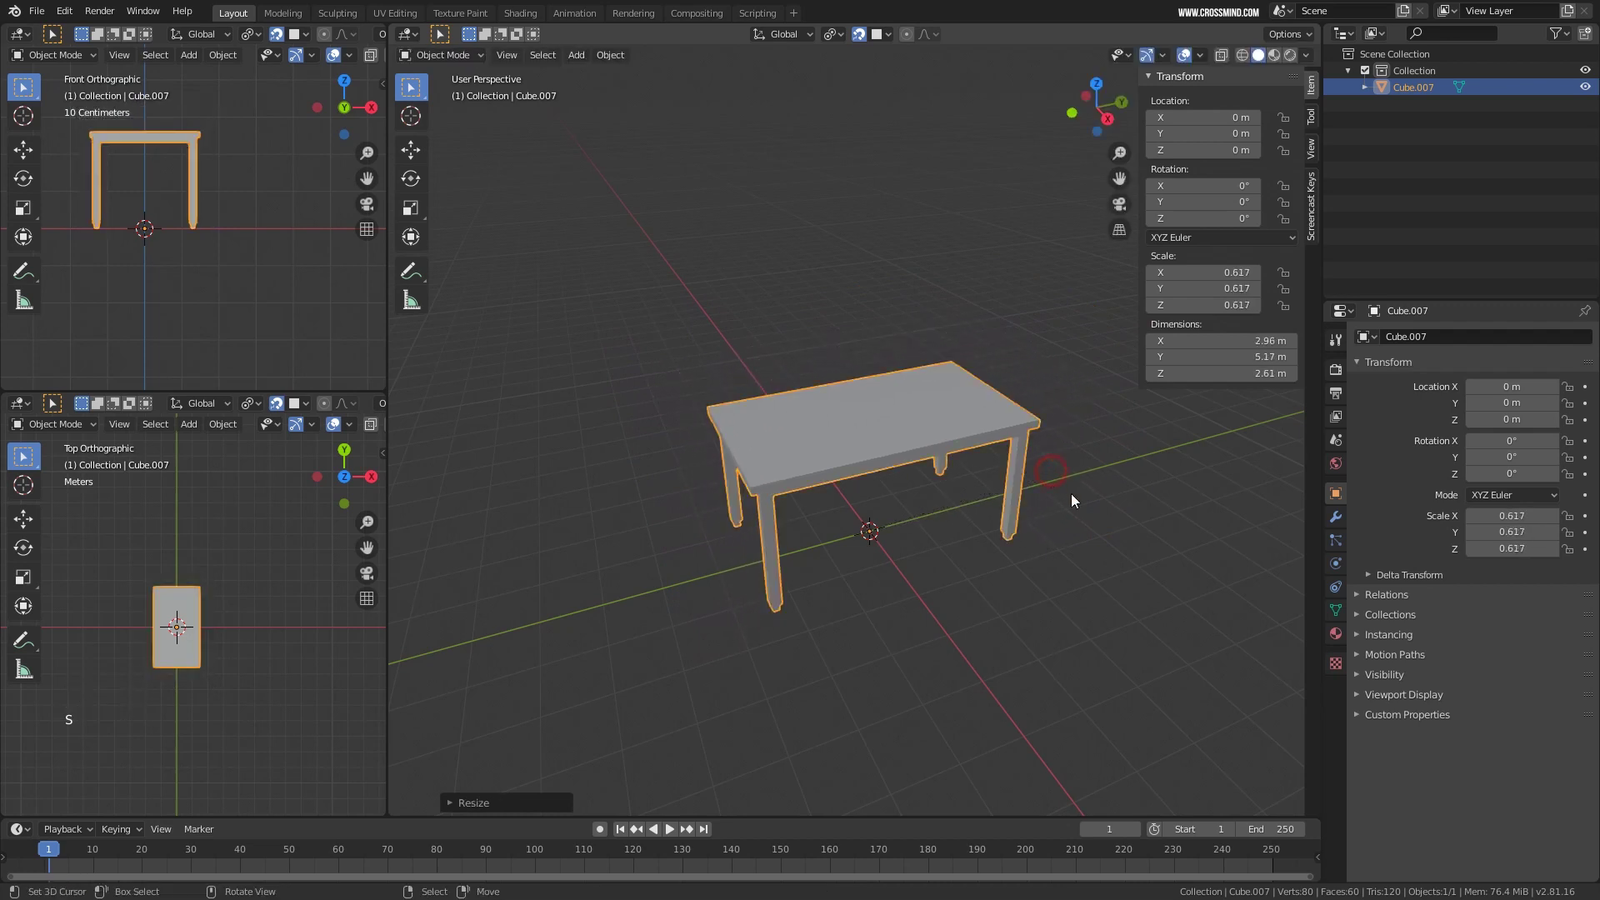
{"action": "middle_click_drag", "start_coordinate": [989, 518], "coordinate": [999, 478]}
{"action": "scroll", "coordinate": [1016, 492], "scroll_direction": "up", "scroll_amount": 1}
{"action": "middle_click_drag", "start_coordinate": [1081, 540], "coordinate": [1085, 518], "text": "shift"}
{"action": "key", "text": "s"}
{"action": "left_click", "coordinate": [1070, 507]}
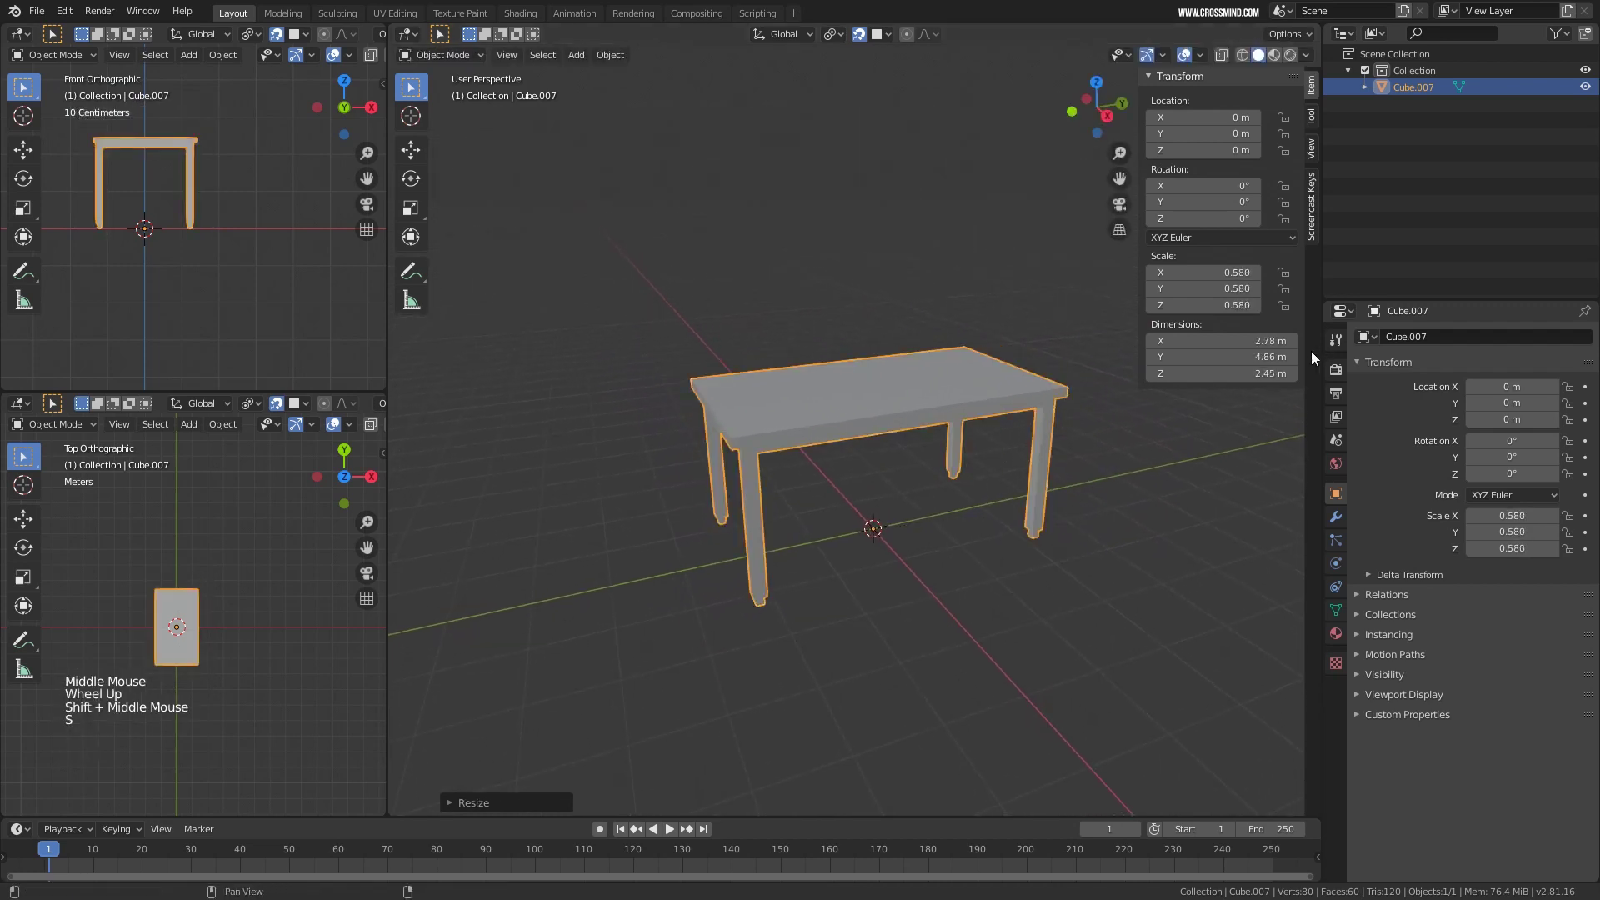
Try a Y dimension of 4.5 m for the table and undo it.
{"action": "left_click", "coordinate": [1258, 358]}
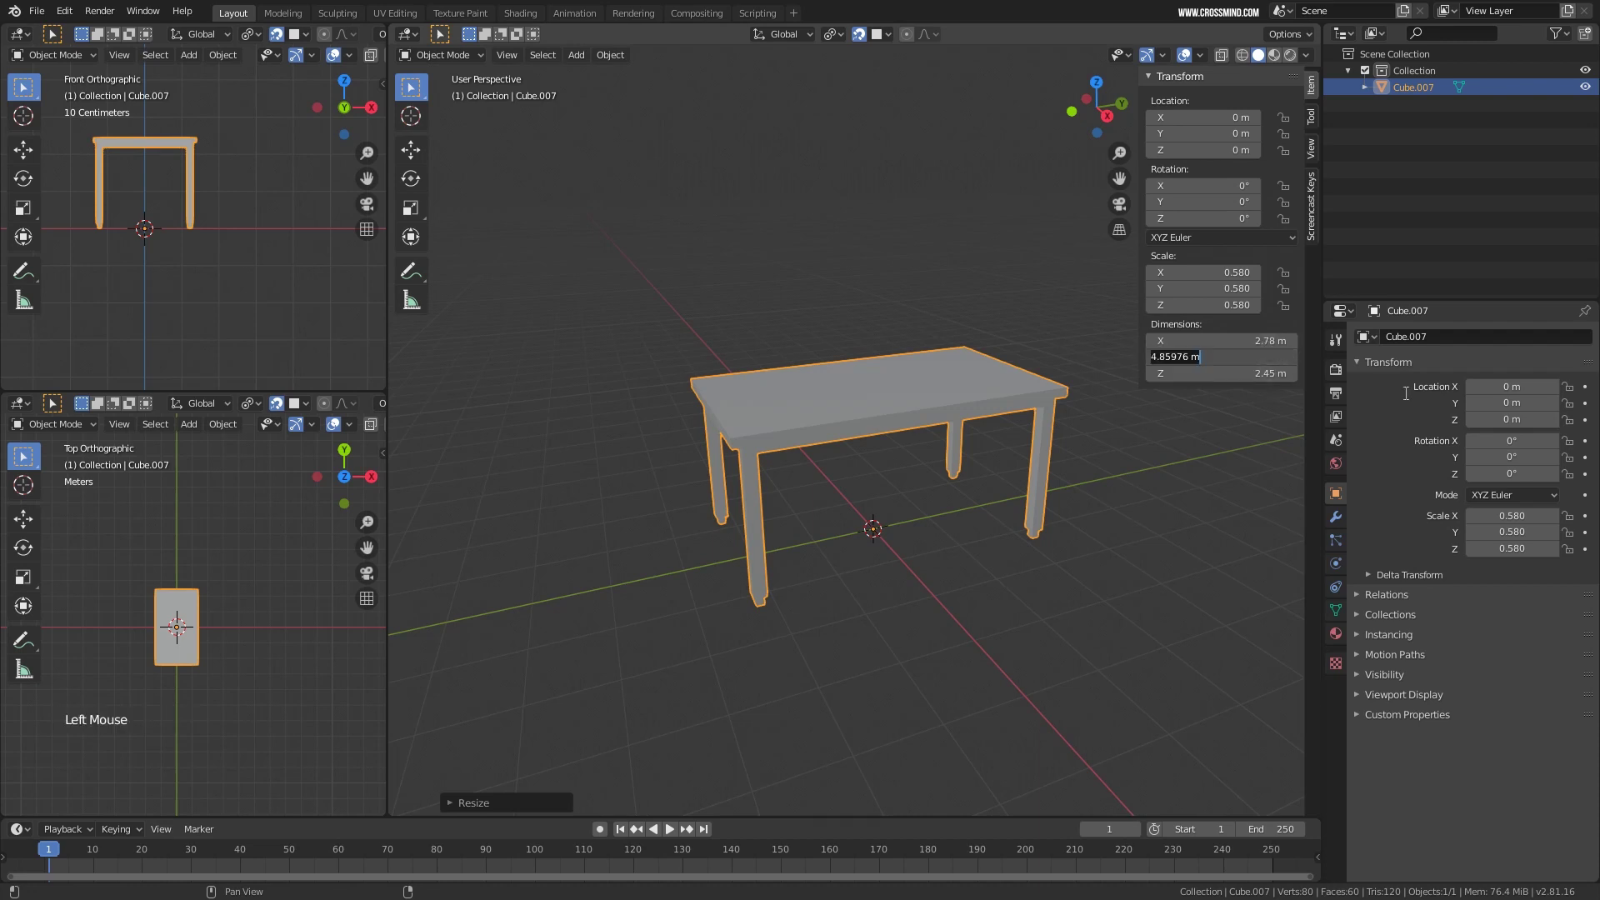
{"action": "type", "text": "4.5"}
{"action": "key", "text": "Return"}
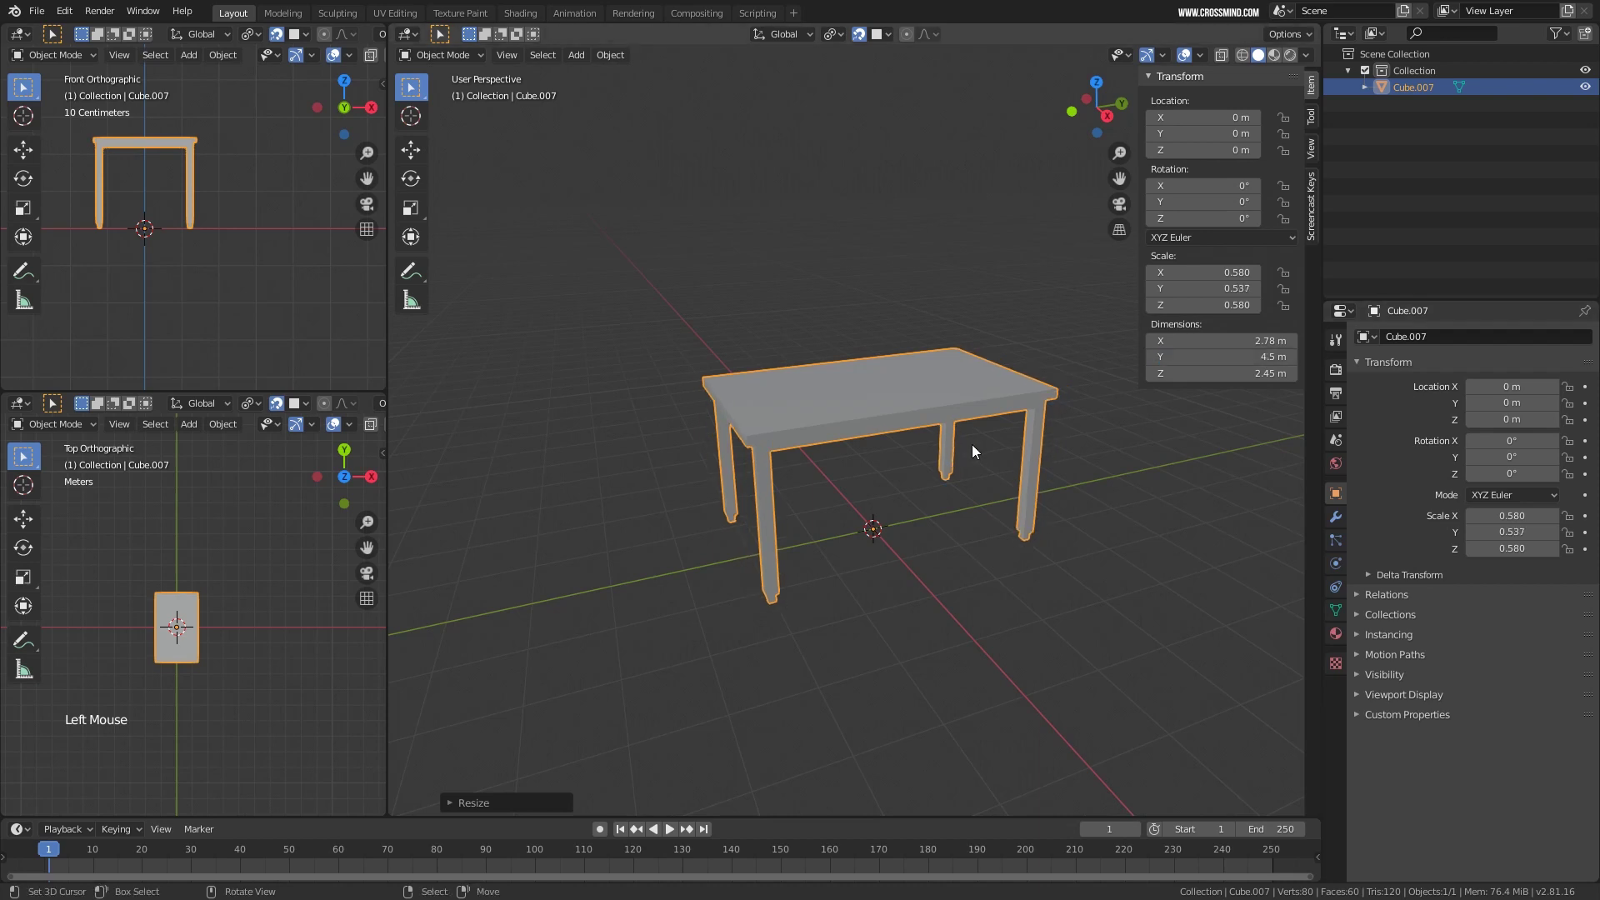
{"action": "key", "text": "ctrl+z"}
{"action": "left_click", "coordinate": [1216, 339]}
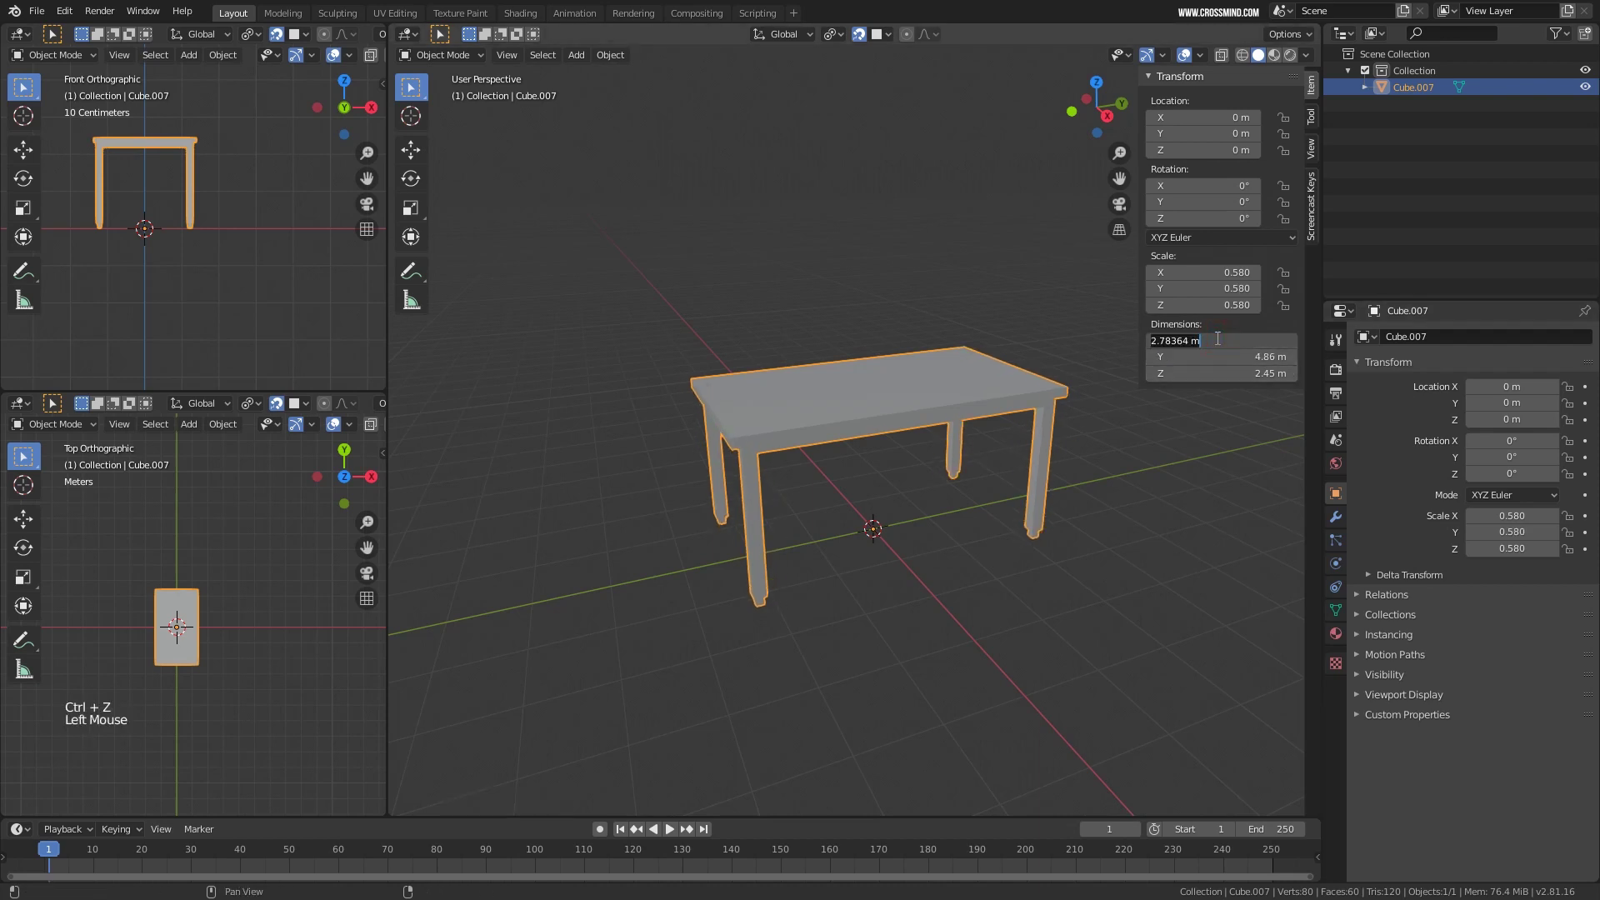
Try a Z location of 1 m for the table and set it back to 0 m.
{"action": "left_click", "coordinate": [1214, 147]}
{"action": "type", "text": "1"}
{"action": "key", "text": "Return"}
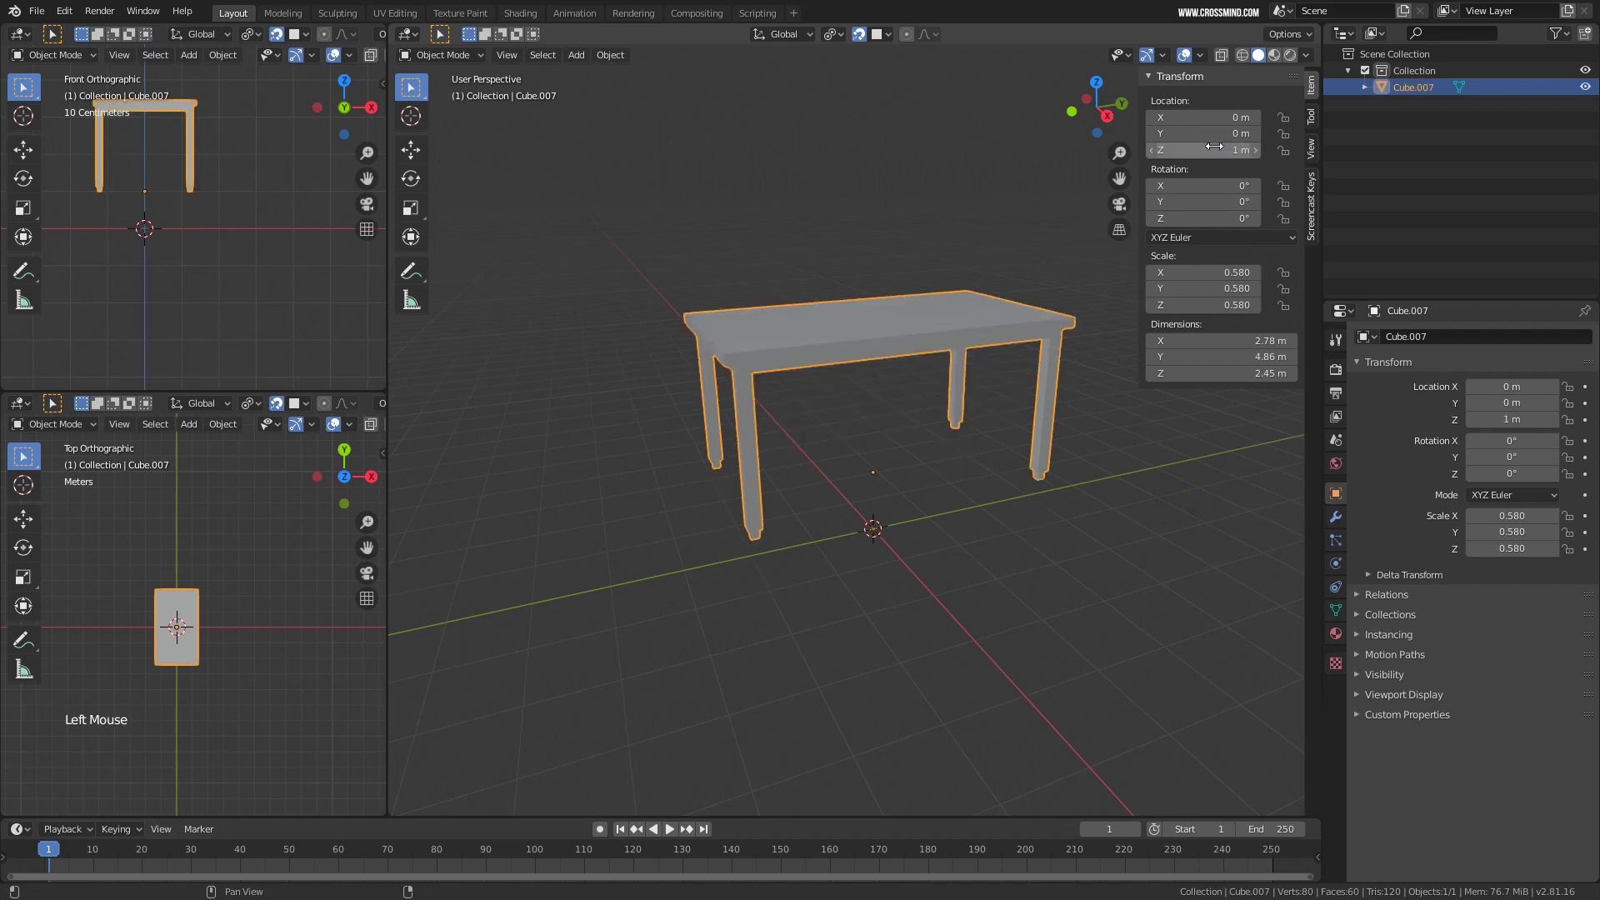
{"action": "double_click", "coordinate": [1214, 147]}
{"action": "type", "text": "0"}
{"action": "key", "text": "Return"}
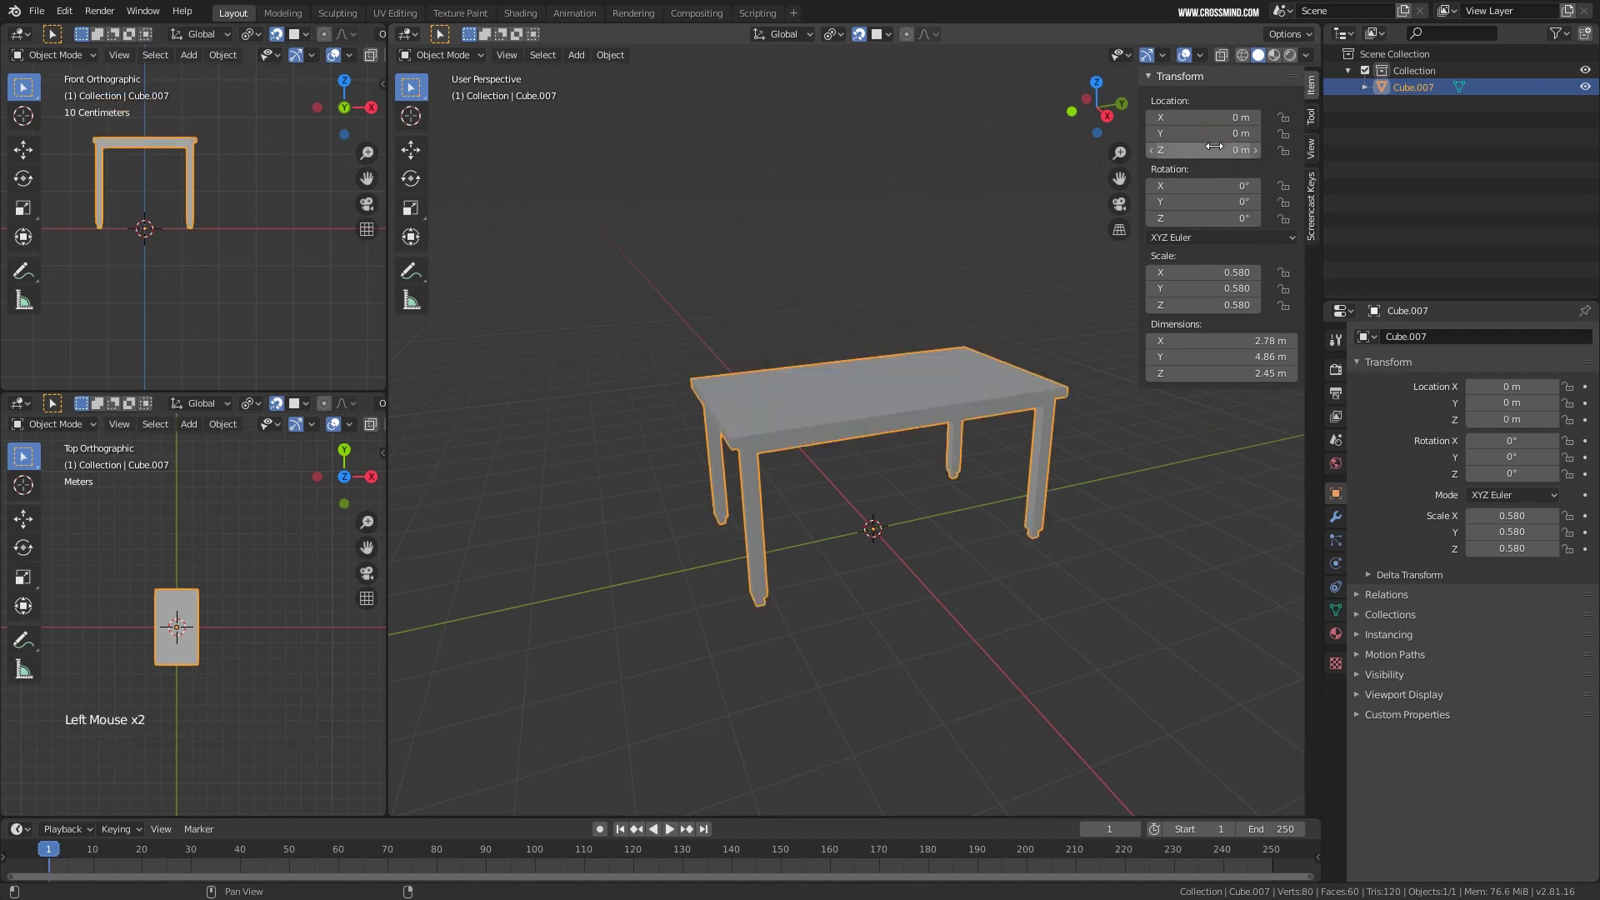
Hide the transform values and merge the front, top and perspective viewports into one large perspective view.
{"action": "middle_click_drag", "start_coordinate": [927, 479], "coordinate": [926, 479]}
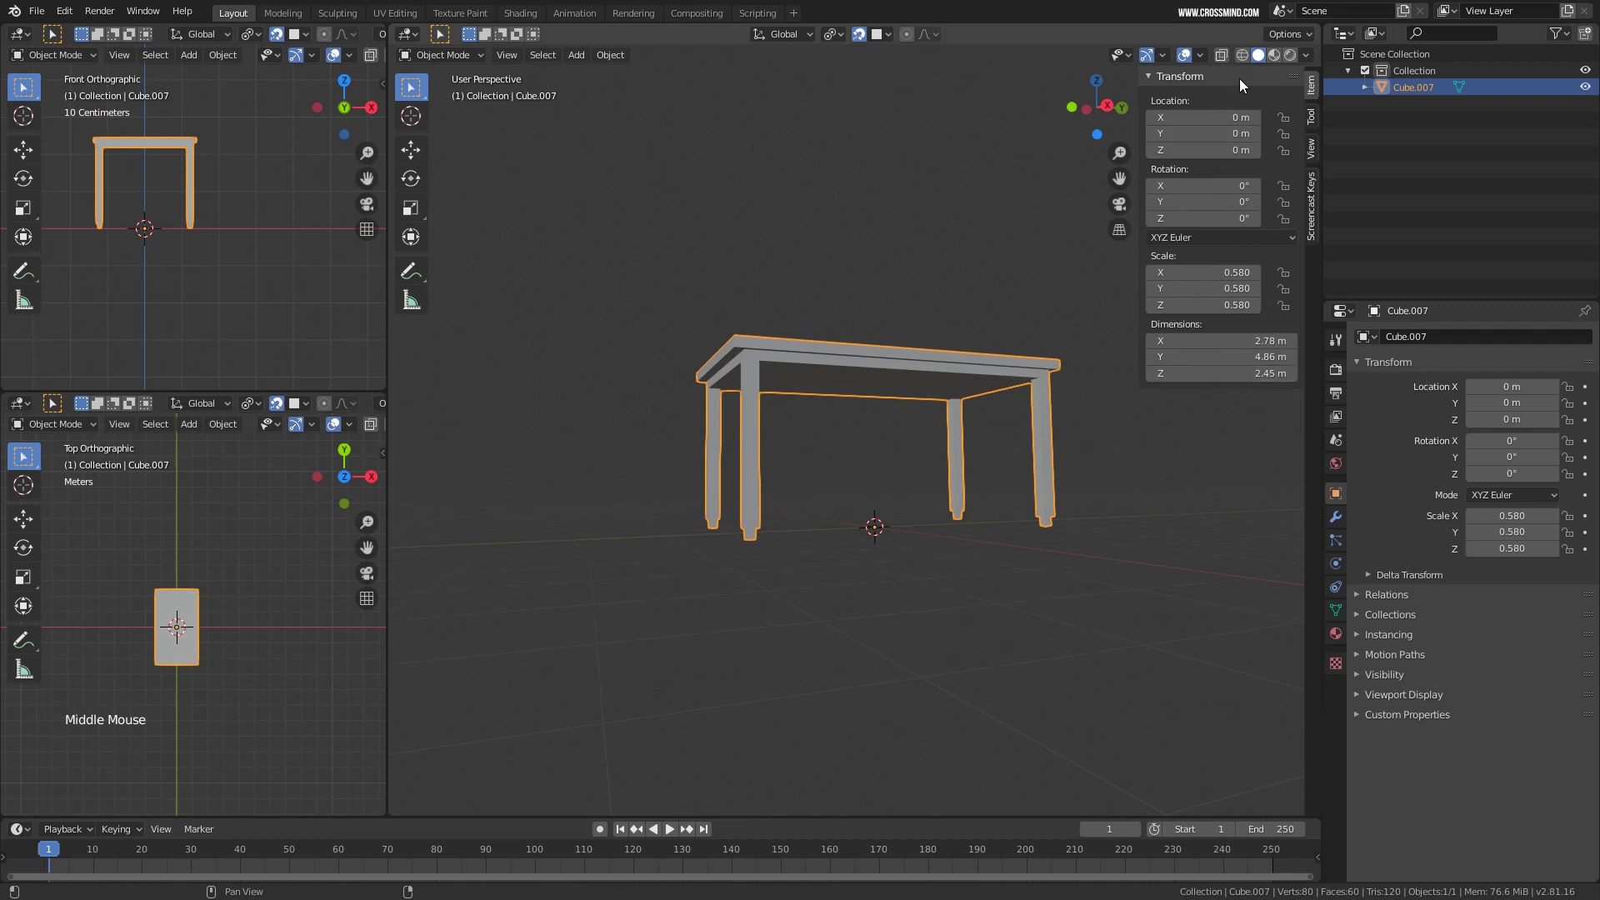
{"action": "key", "text": "n"}
{"action": "scroll", "coordinate": [963, 371], "scroll_direction": "up", "scroll_amount": 2}
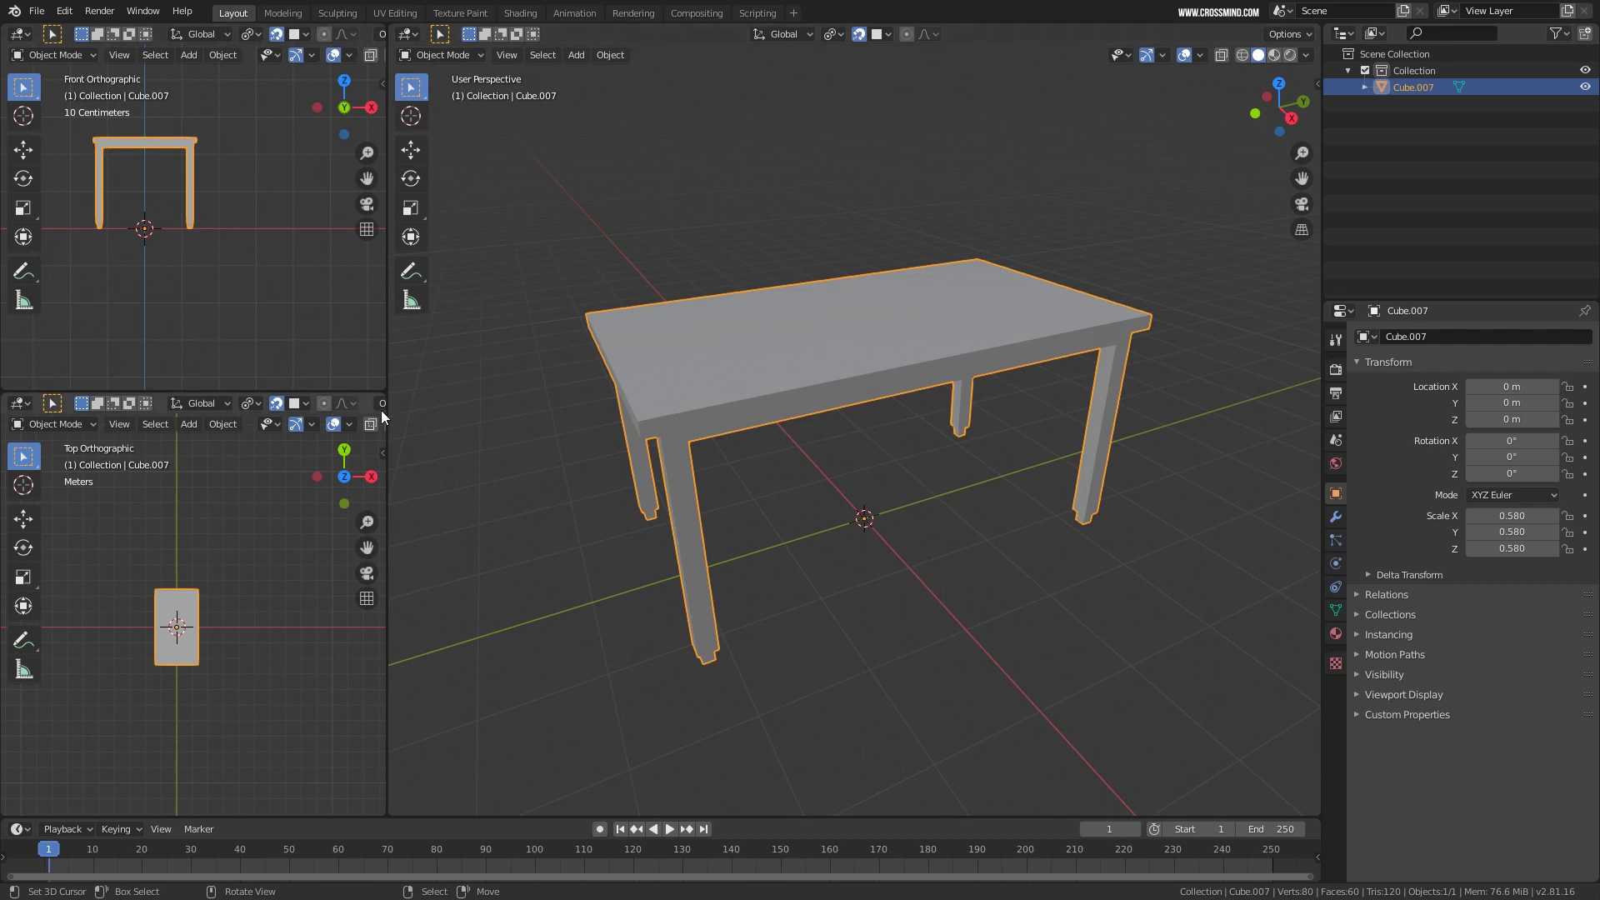
{"action": "left_click_drag", "start_coordinate": [383, 390], "coordinate": [373, 472]}
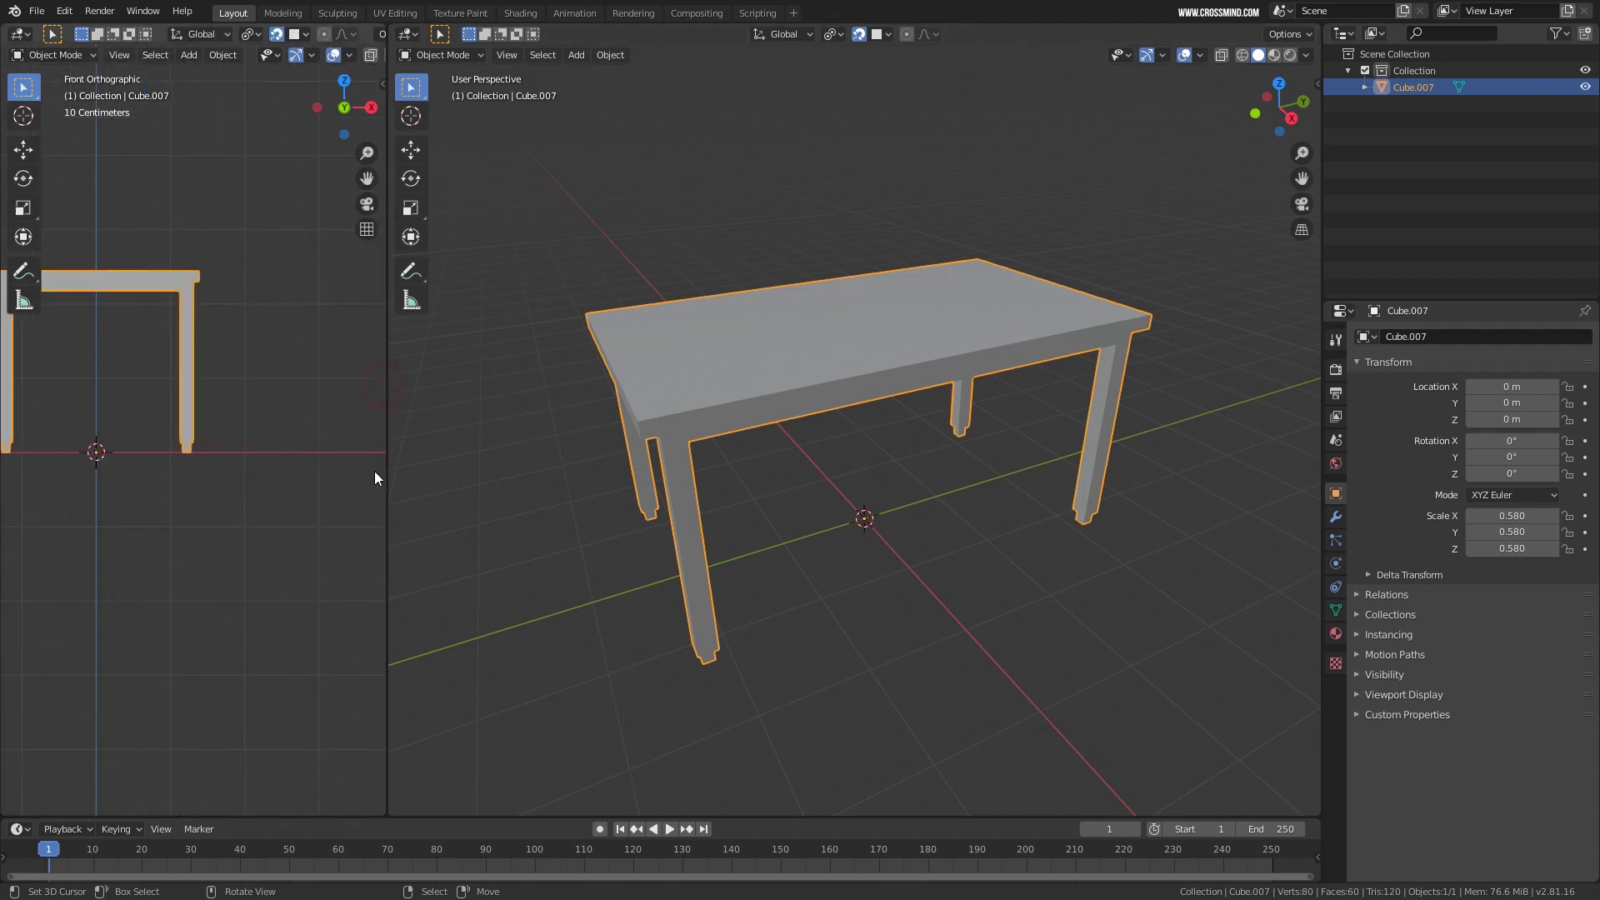
{"action": "right_click", "coordinate": [383, 422]}
{"action": "left_click", "coordinate": [392, 416]}
{"action": "middle_click_drag", "start_coordinate": [765, 367], "coordinate": [518, 336]}
{"action": "middle_click_drag", "start_coordinate": [1007, 272], "coordinate": [957, 280]}
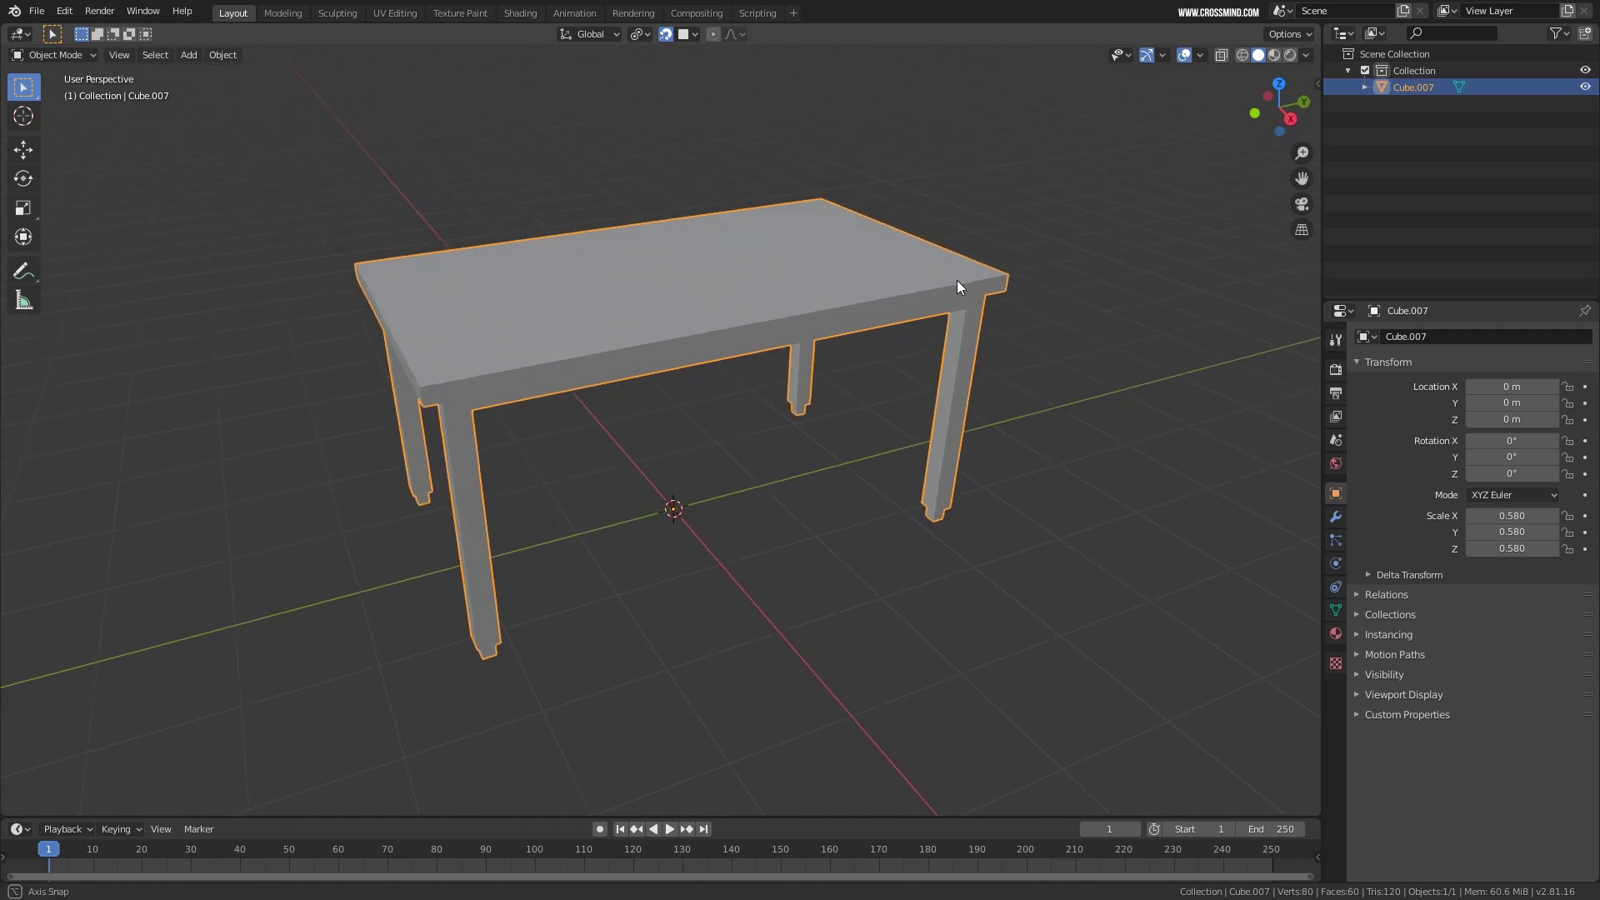
Inspect the table in Wireframe shading and switch the viewport to Material Preview.
{"action": "key", "text": "z"}
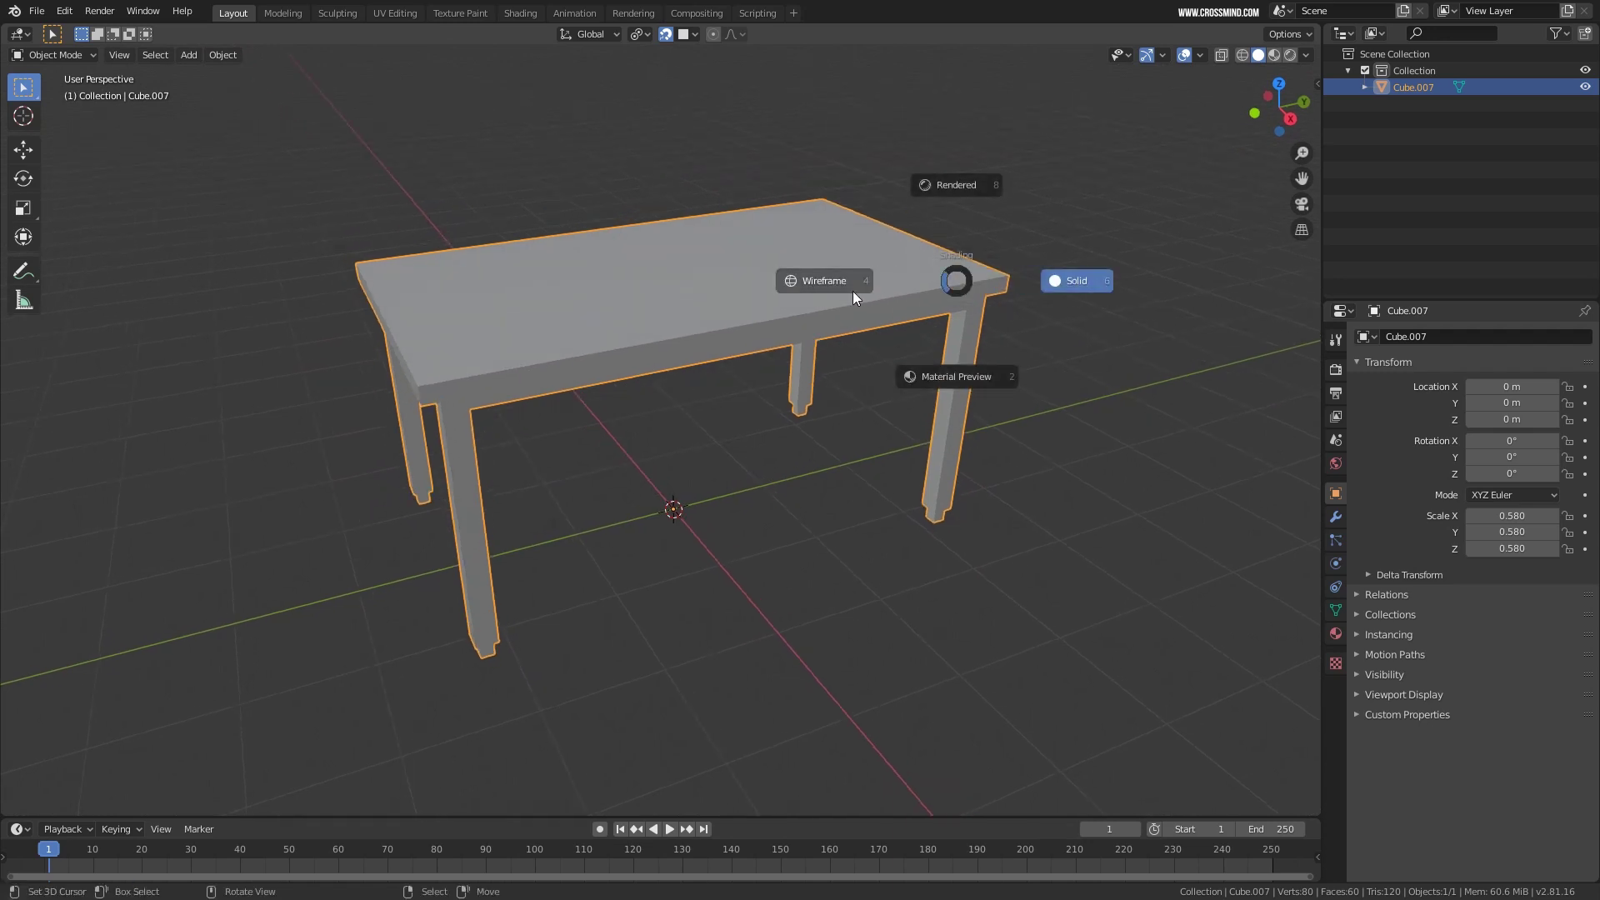
{"action": "left_click", "coordinate": [823, 285]}
{"action": "mouse_move", "coordinate": [805, 305]}
{"action": "middle_mouse_down"}
{"action": "mouse_move", "coordinate": [790, 368]}
{"action": "mouse_move", "coordinate": [600, 378]}
{"action": "mouse_move", "coordinate": [603, 335]}
{"action": "mouse_move", "coordinate": [813, 393]}
{"action": "mouse_move", "coordinate": [732, 343]}
{"action": "middle_mouse_up"}
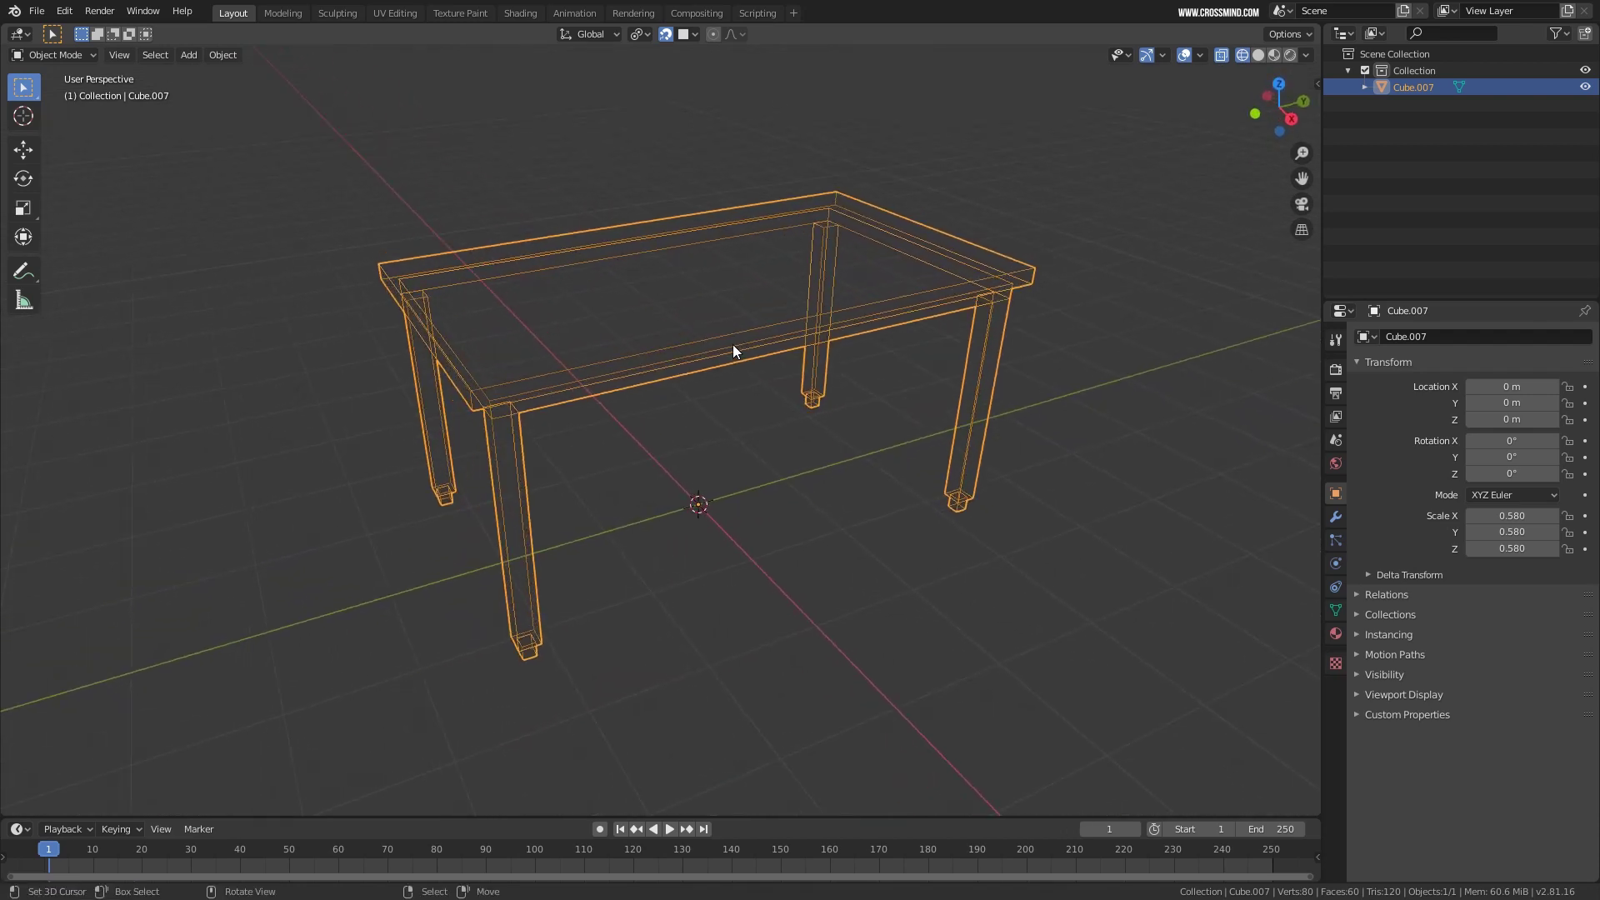
{"action": "key", "text": "z"}
{"action": "key", "text": "z"}
{"action": "left_click", "coordinate": [728, 437]}
{"action": "middle_click_drag", "start_coordinate": [727, 438], "coordinate": [763, 351]}
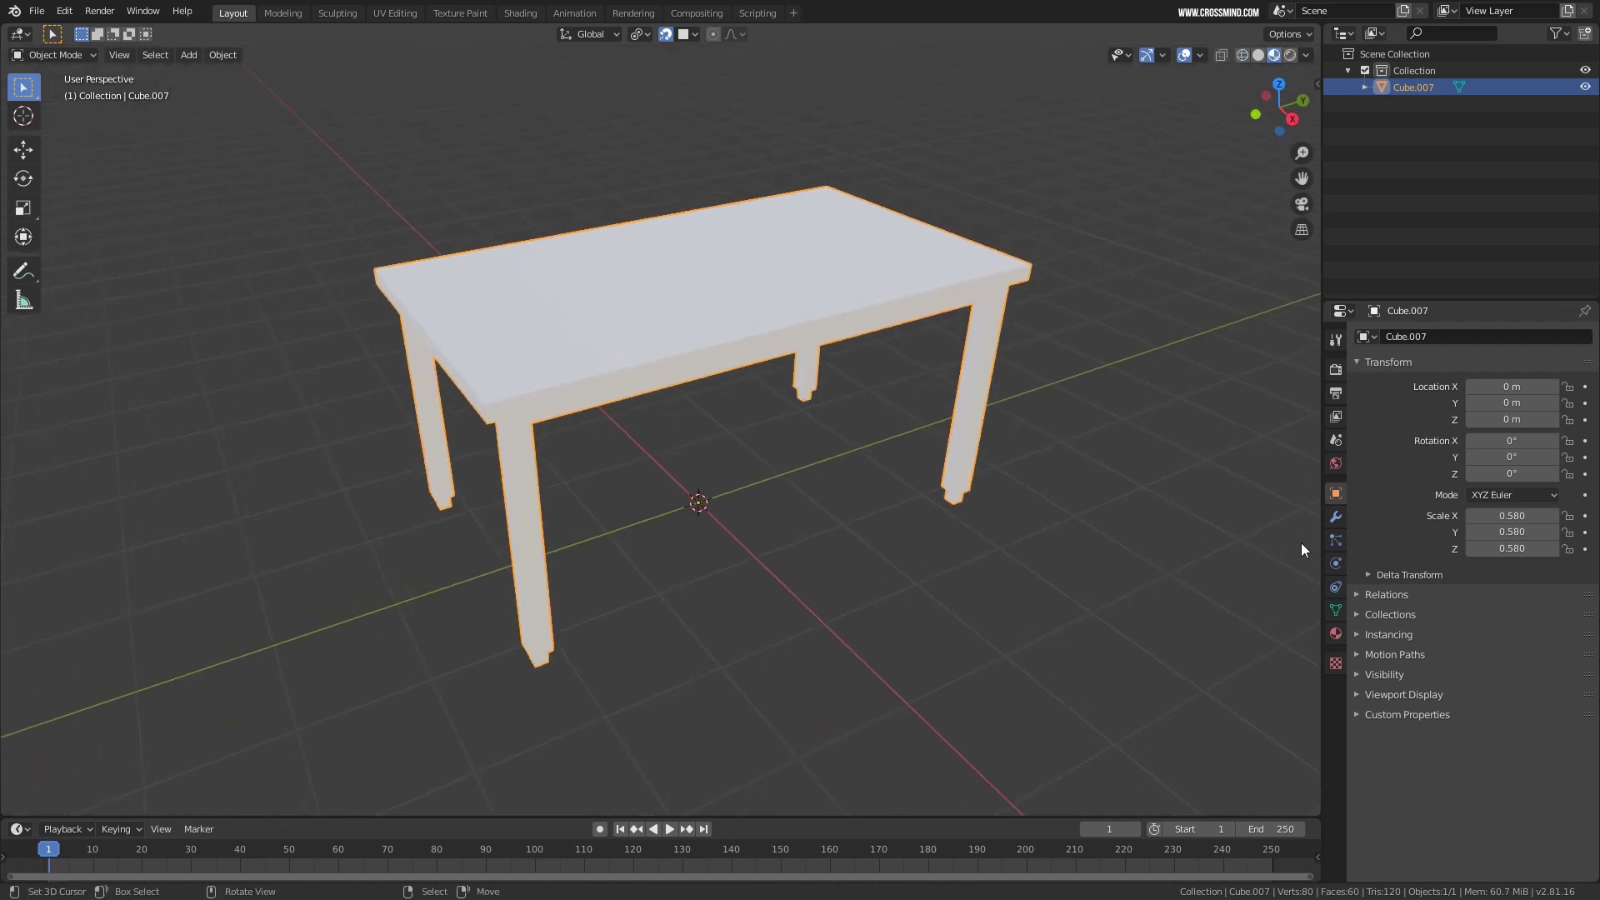
Create a new material for the table and set its base color to red (H 0.004, S 1.000, V 0.906).
{"action": "left_click", "coordinate": [1336, 633]}
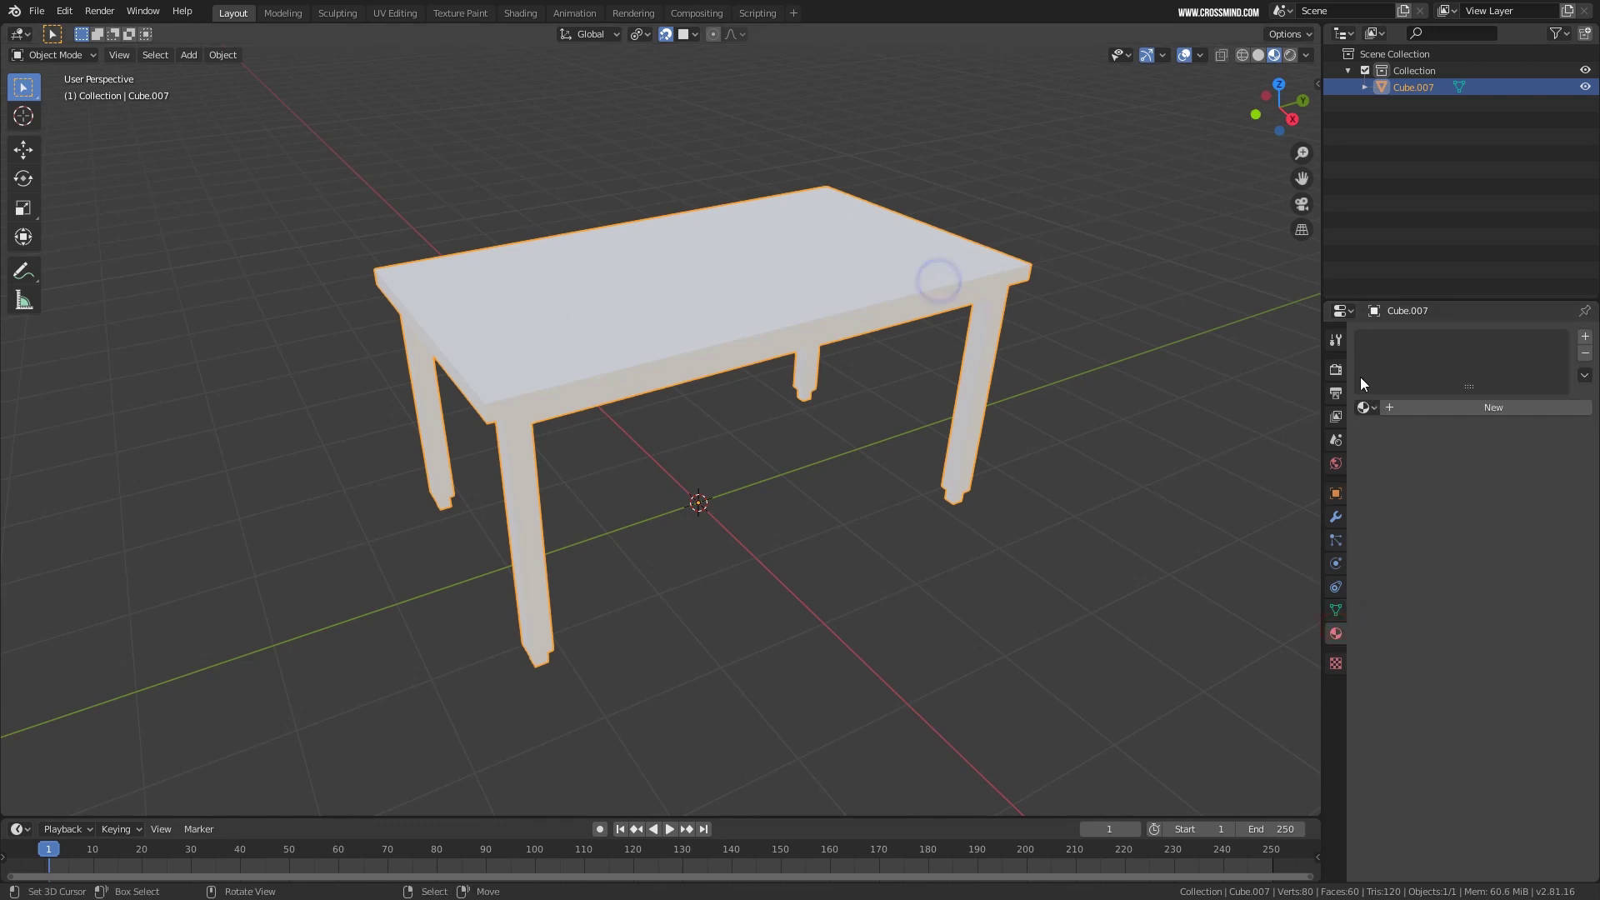
{"action": "left_click", "coordinate": [1467, 410]}
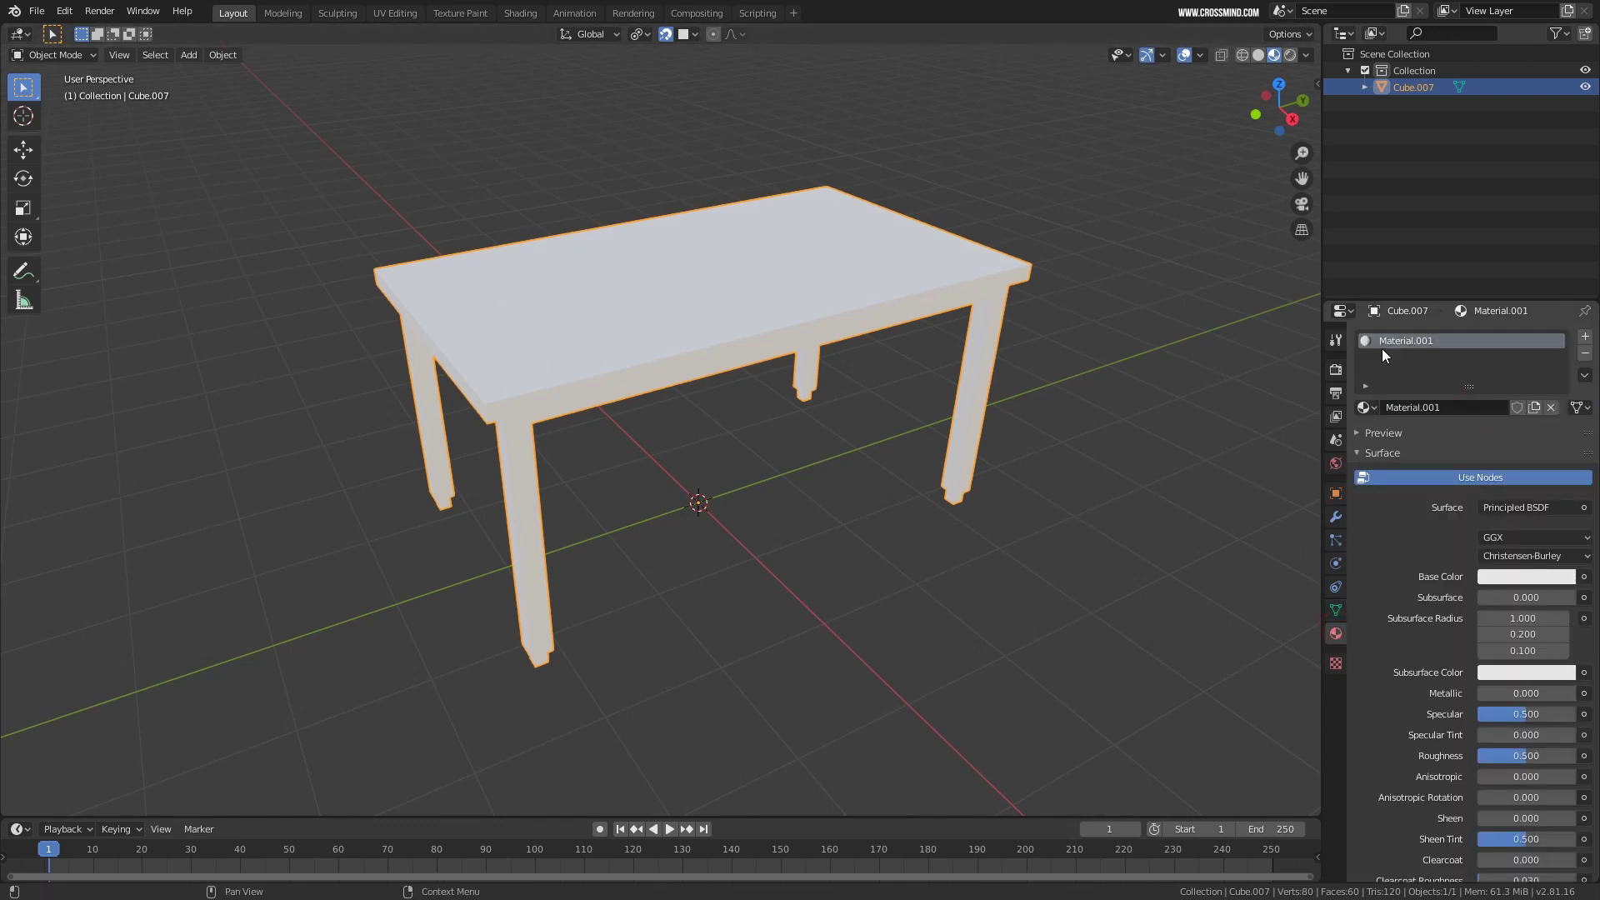
{"action": "left_click", "coordinate": [1548, 578]}
{"action": "left_click", "coordinate": [1484, 460]}
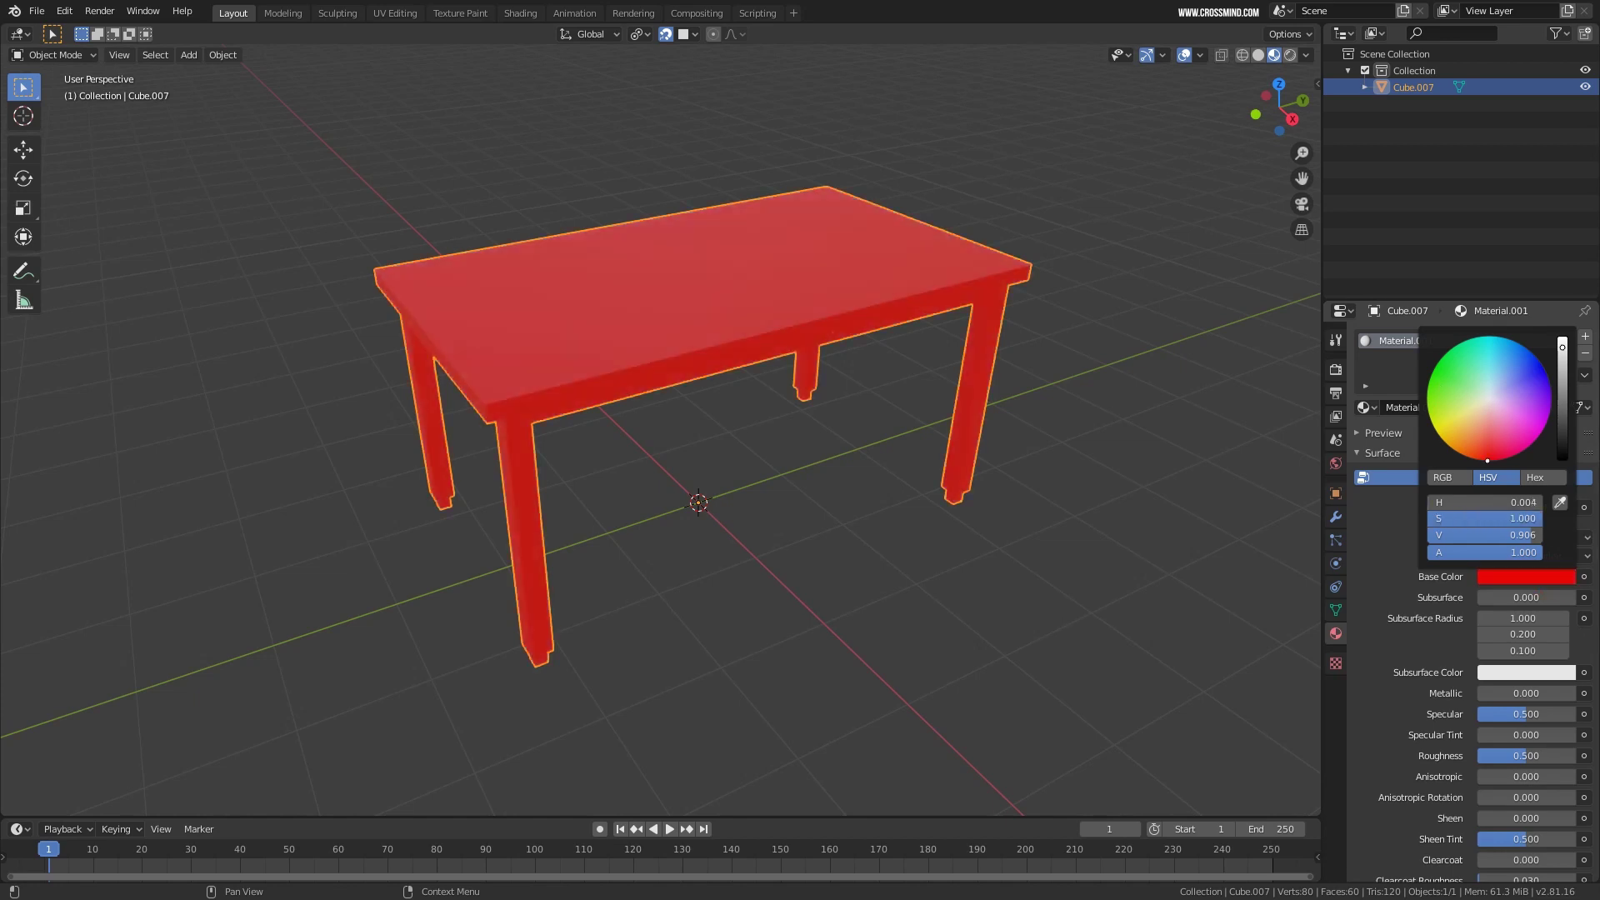
Compare the red table in Solid and Material Preview shading and switch the viewport to Rendered.
{"action": "mouse_move", "coordinate": [850, 473]}
{"action": "middle_mouse_down"}
{"action": "mouse_move", "coordinate": [836, 437]}
{"action": "mouse_move", "coordinate": [908, 378]}
{"action": "middle_mouse_up"}
{"action": "key", "text": "z"}
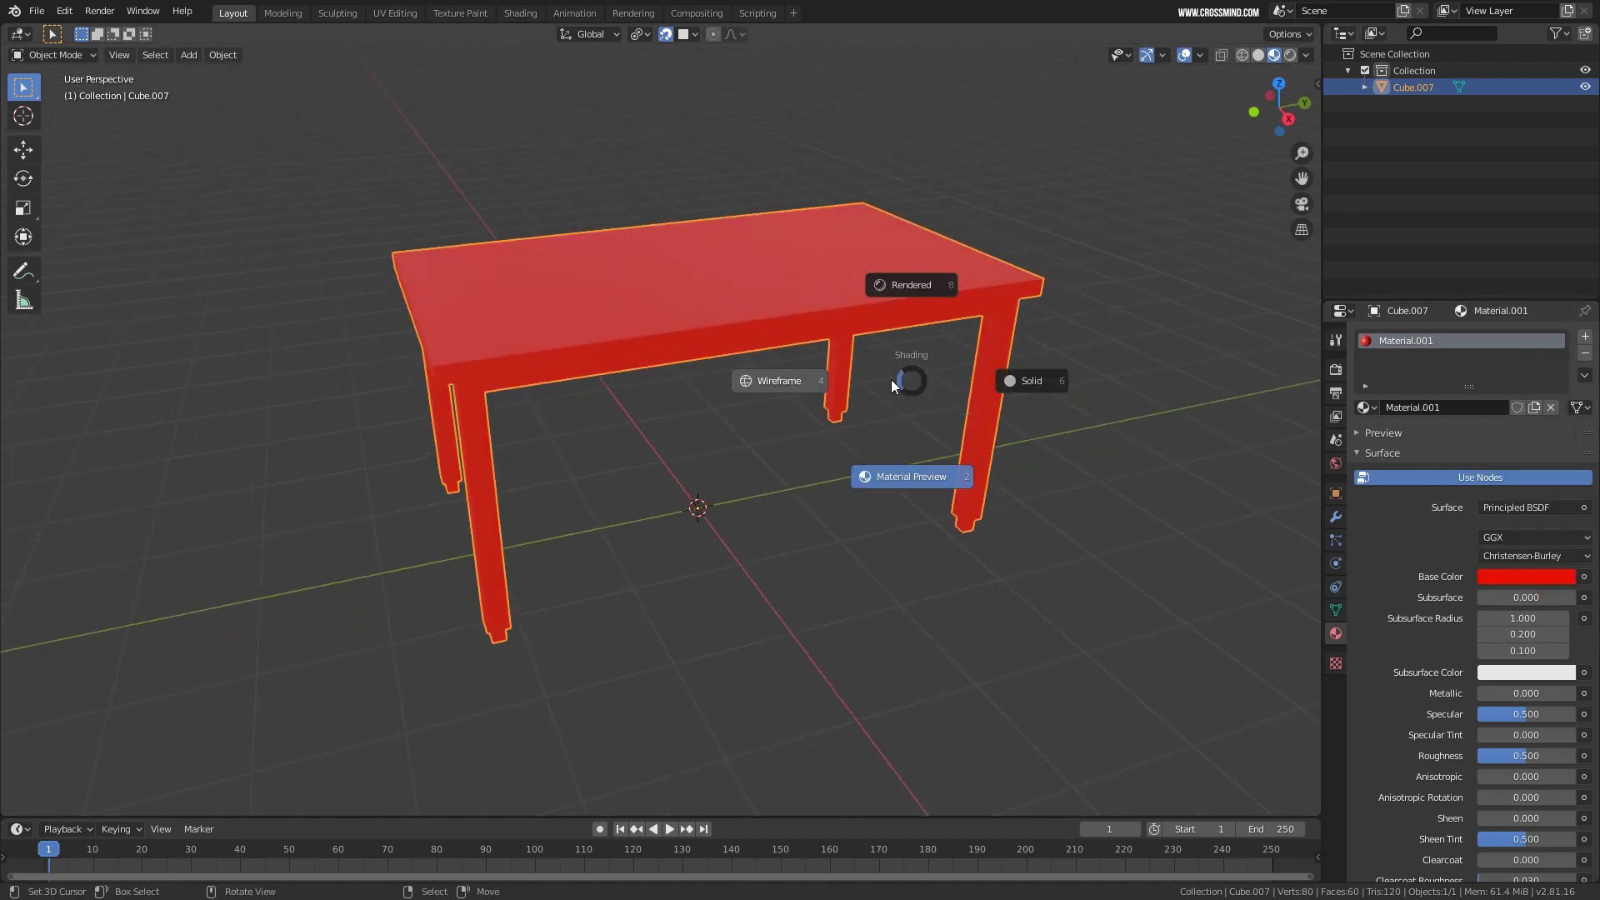
{"action": "left_click", "coordinate": [1020, 390]}
{"action": "key", "text": "z"}
{"action": "left_click", "coordinate": [970, 475]}
{"action": "middle_click_drag", "start_coordinate": [971, 476], "coordinate": [876, 391]}
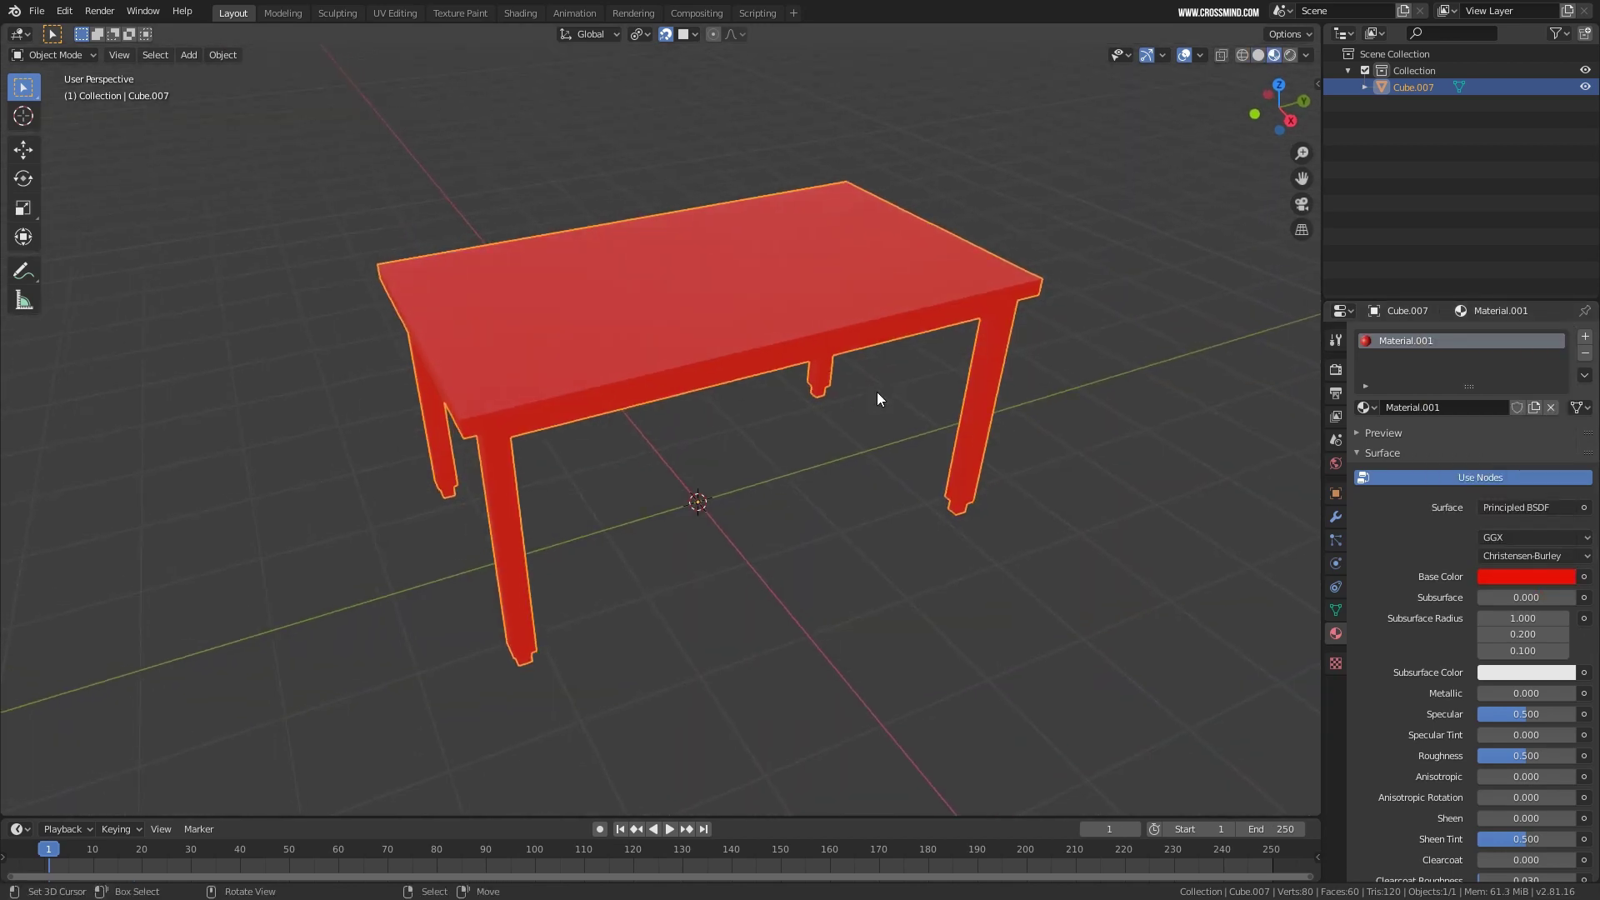
{"action": "key", "text": "z"}
{"action": "left_click", "coordinate": [887, 307]}
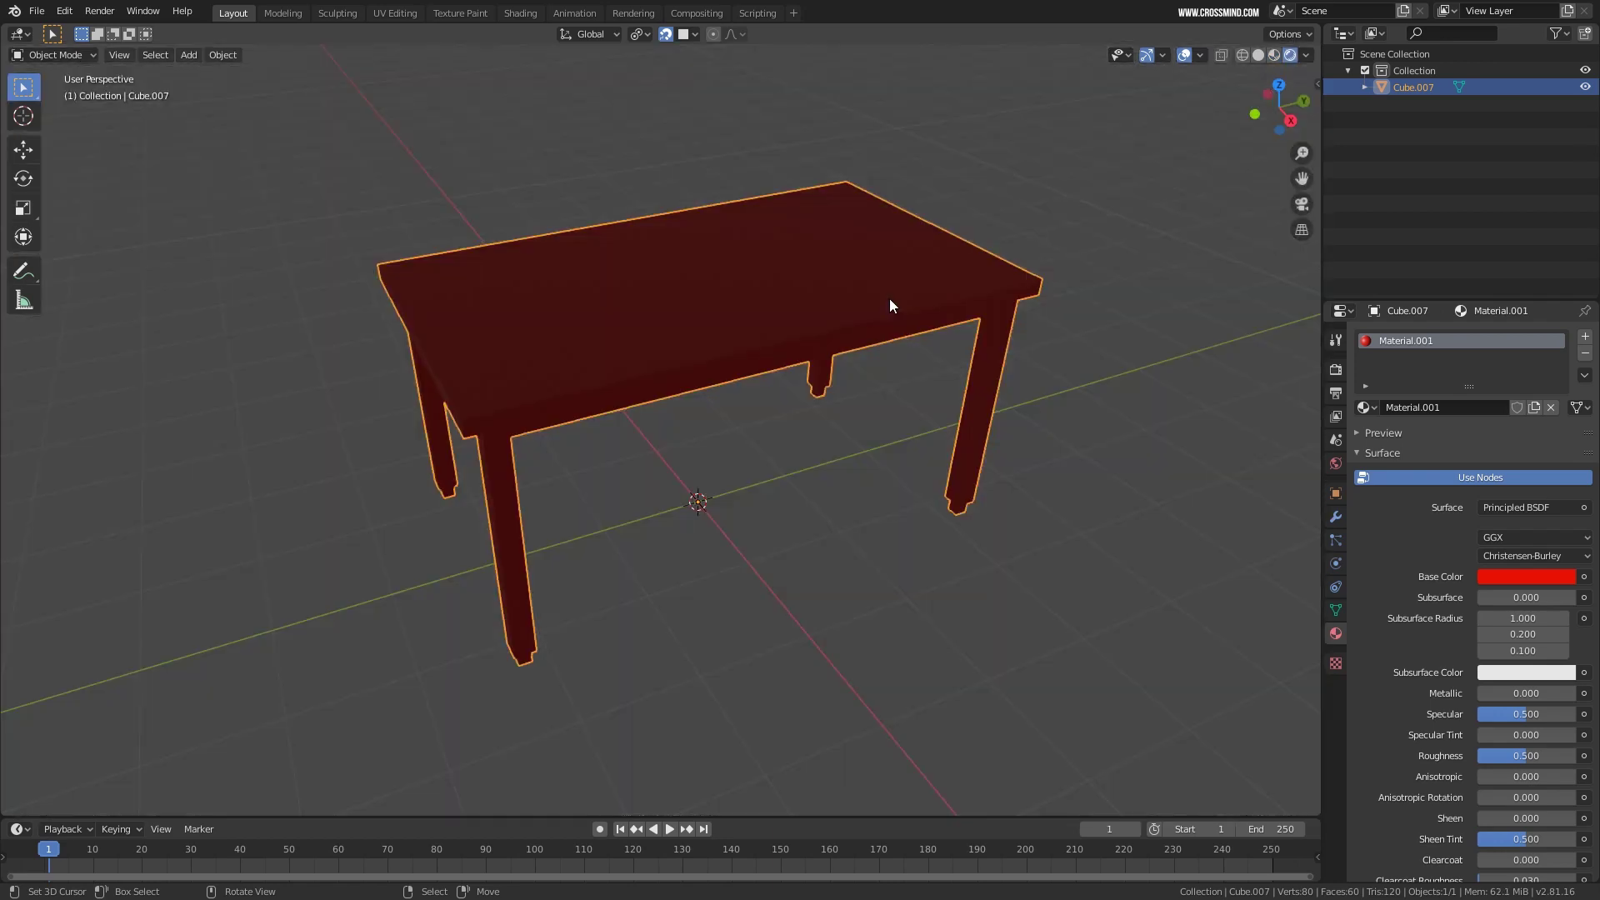
Add a point light to the scene and place it above the table.
{"action": "scroll", "coordinate": [876, 337], "scroll_direction": "down", "scroll_amount": 3}
{"action": "mouse_move", "coordinate": [877, 337]}
{"action": "middle_mouse_down"}
{"action": "mouse_move", "coordinate": [889, 300]}
{"action": "mouse_move", "coordinate": [853, 348]}
{"action": "middle_mouse_up"}
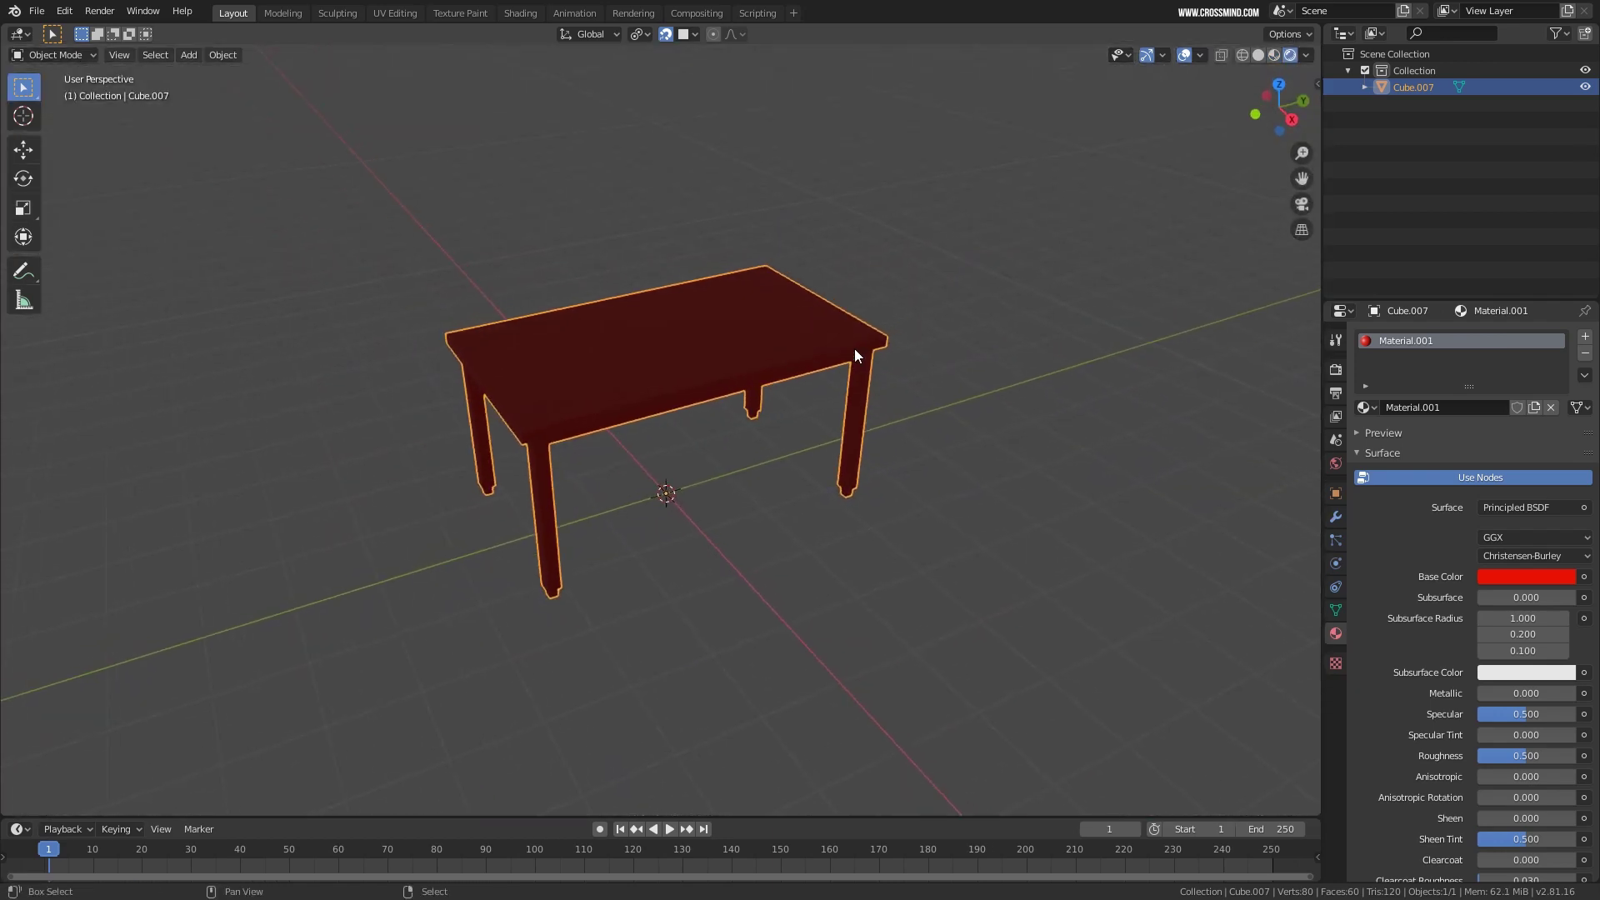
{"action": "key", "text": "shift+a"}
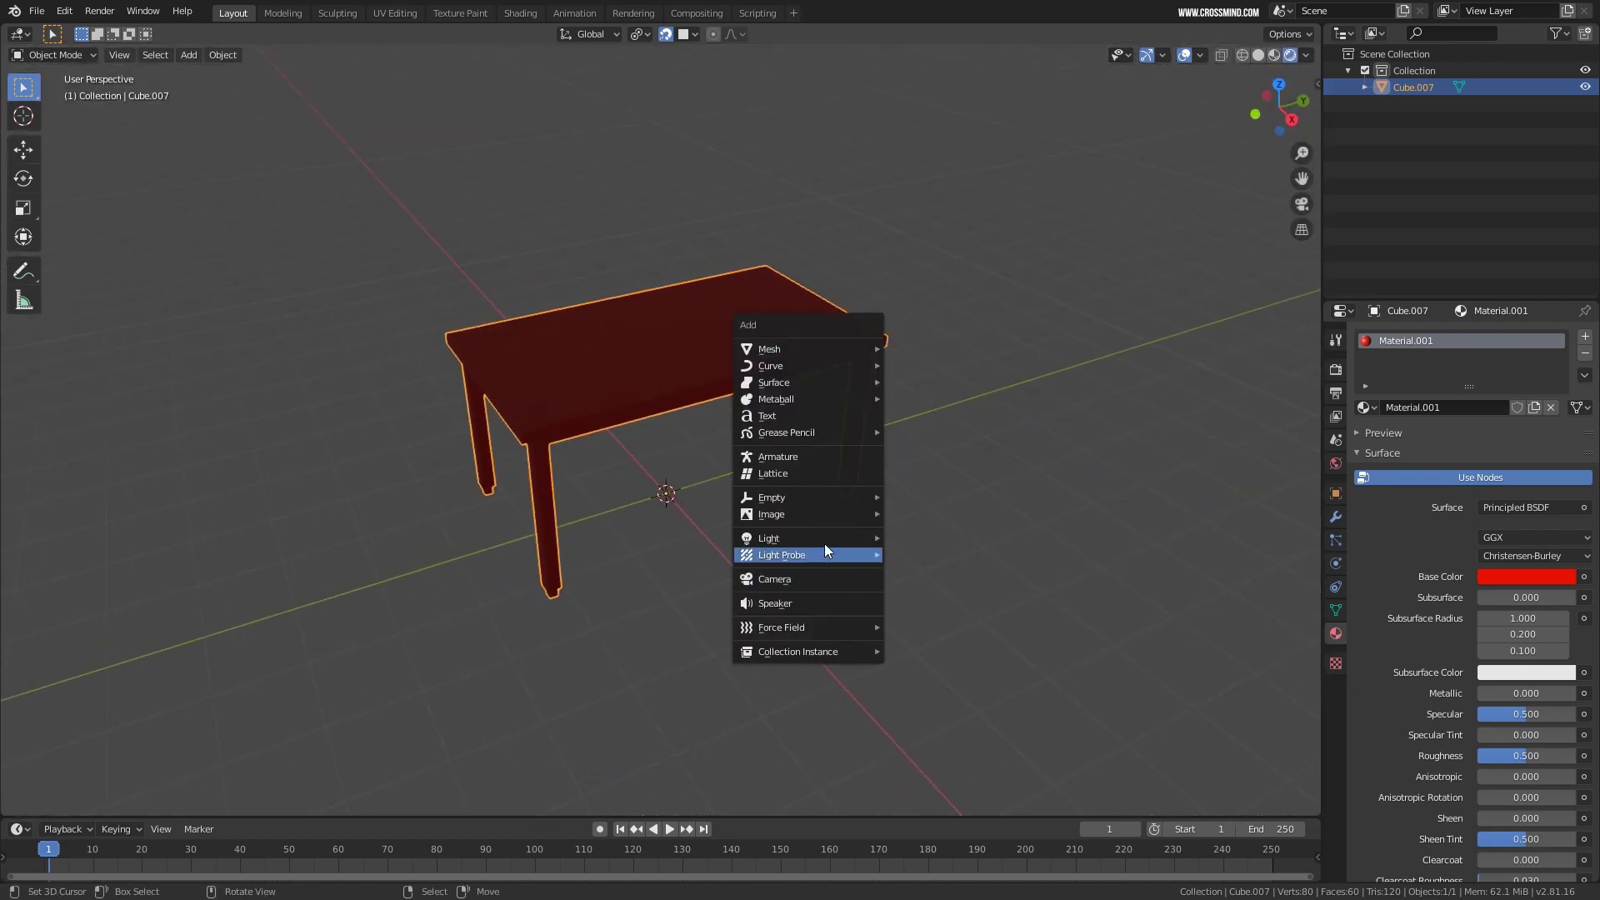
{"action": "mouse_move", "coordinate": [826, 538]}
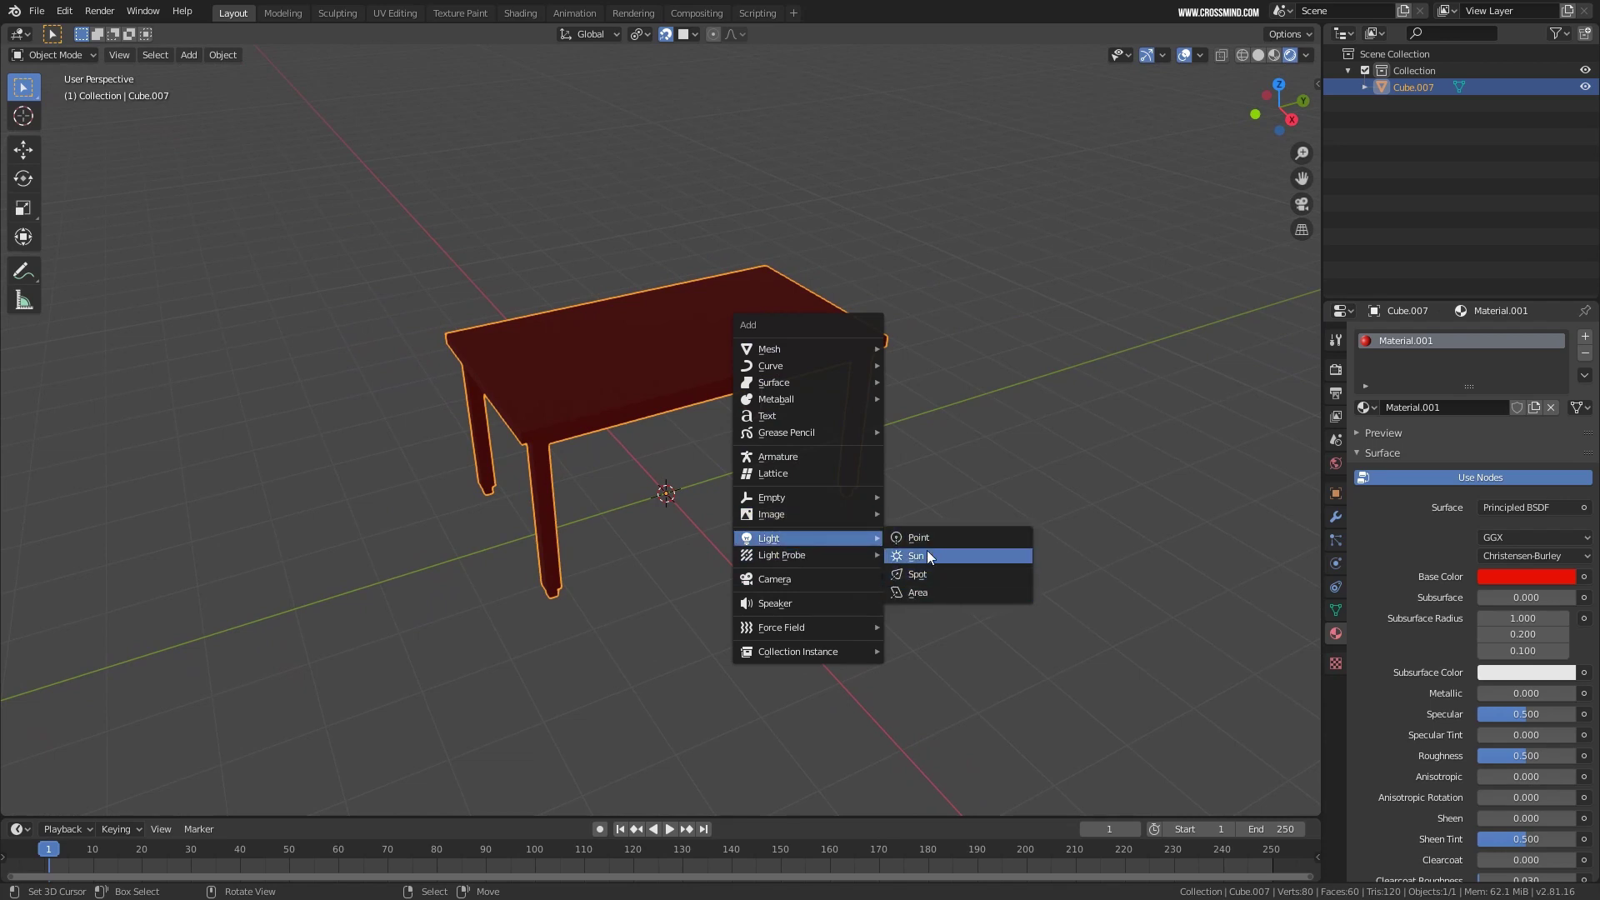
{"action": "left_click", "coordinate": [921, 539]}
{"action": "key", "text": "g"}
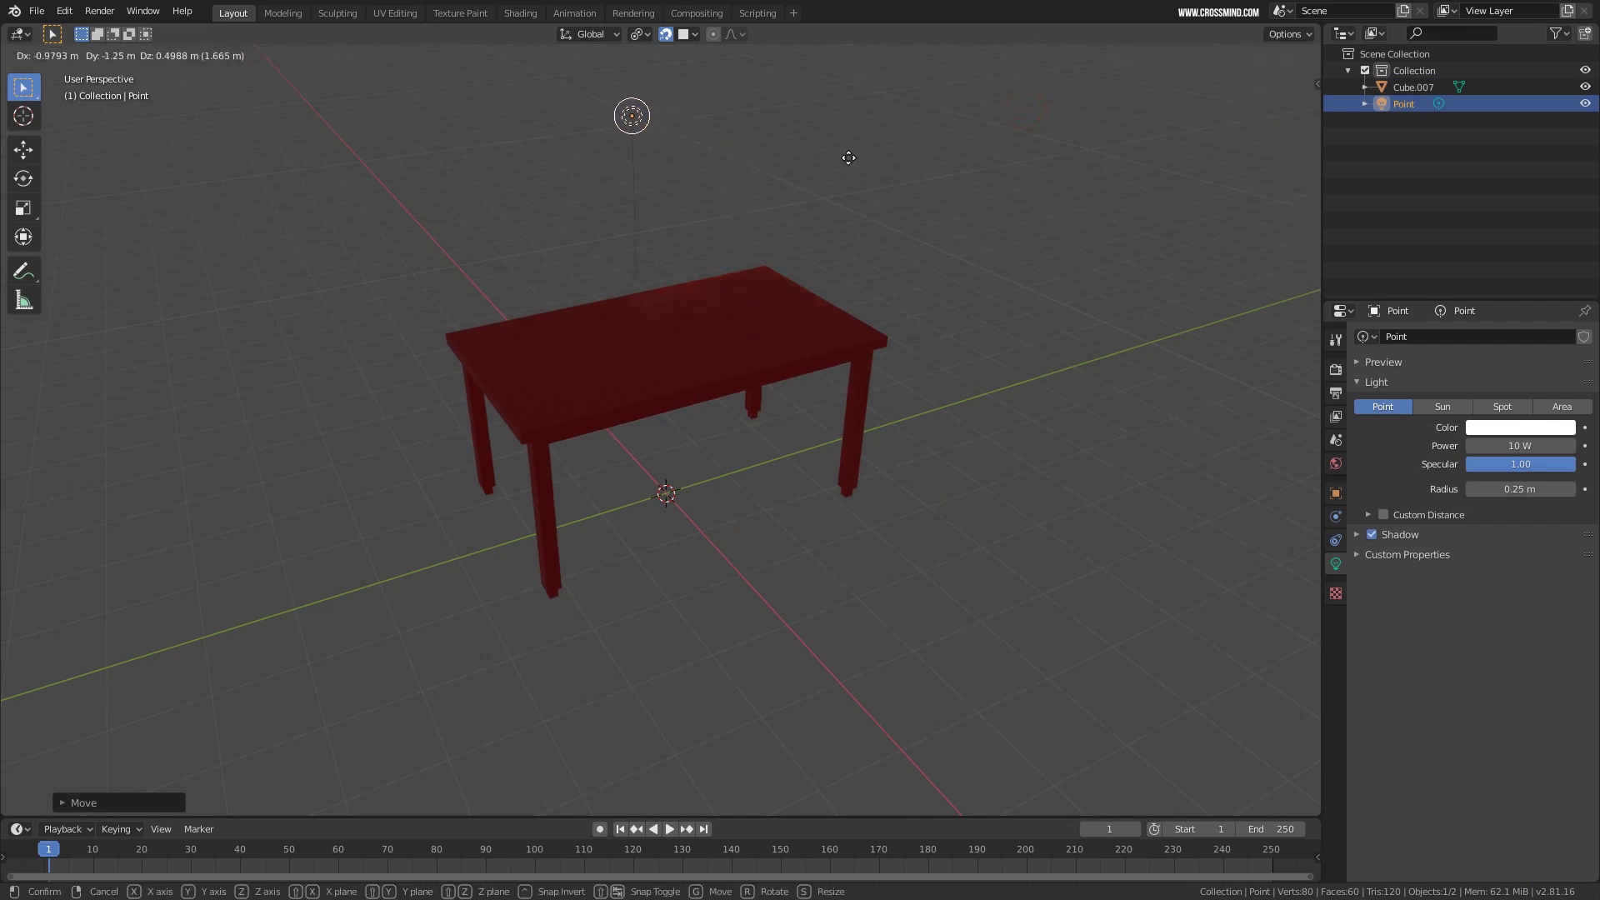
{"action": "left_click", "coordinate": [842, 158]}
Raise the point light's power to 134.9 W and adjust its position above the table.
{"action": "left_click_drag", "start_coordinate": [1515, 445], "coordinate": [1562, 445]}
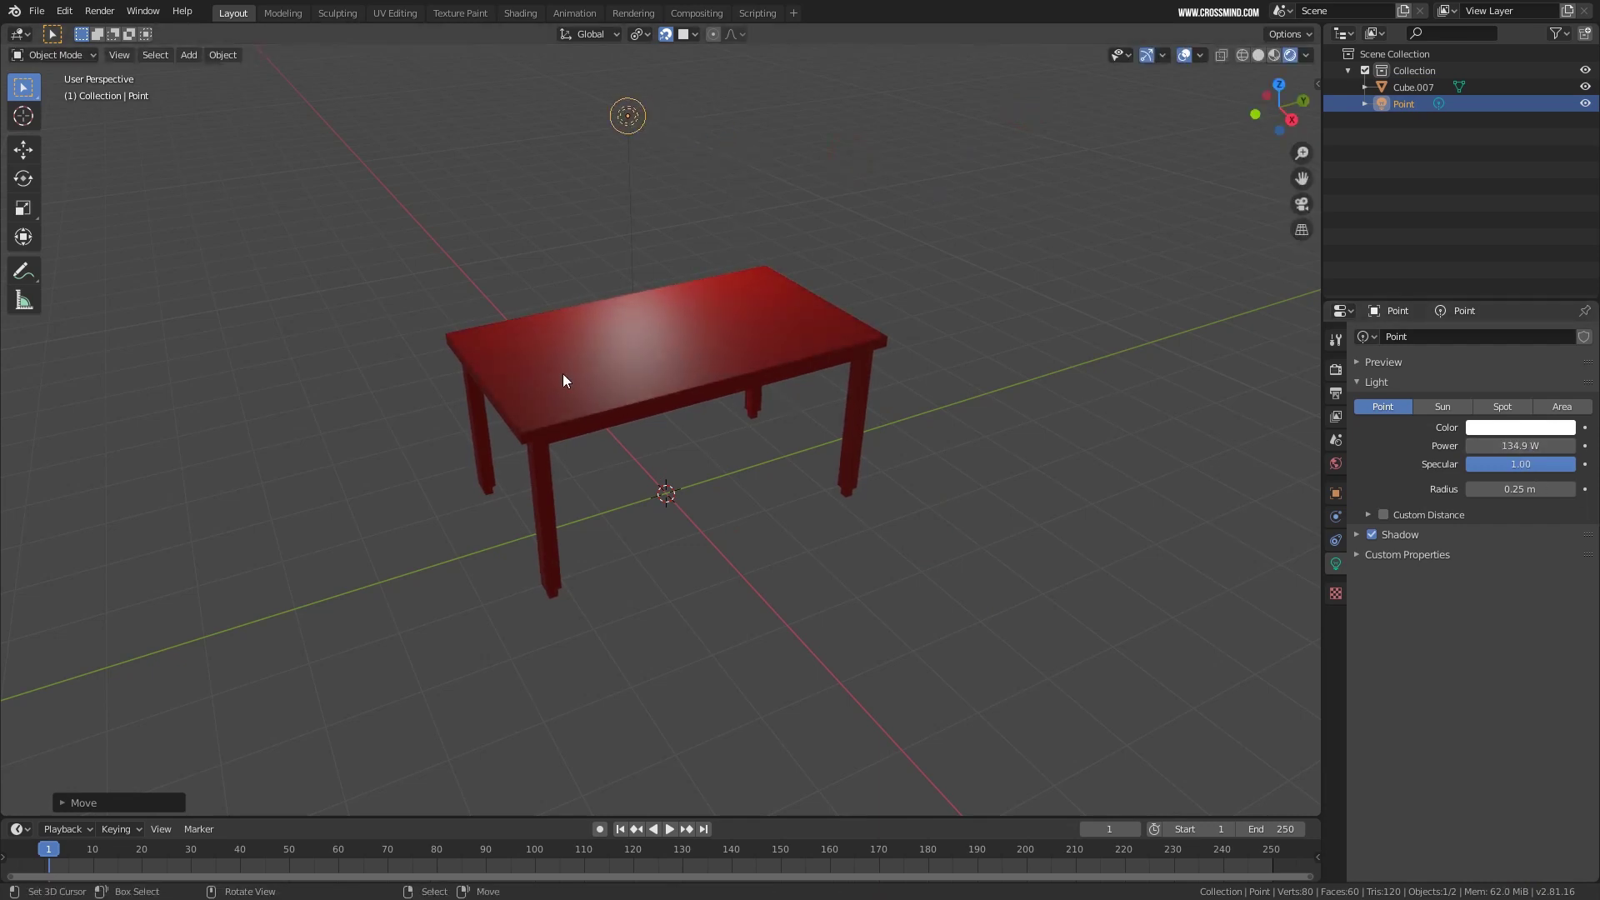
{"action": "middle_click_drag", "start_coordinate": [563, 373], "coordinate": [605, 343]}
{"action": "key", "text": "g"}
{"action": "key", "text": "Return"}
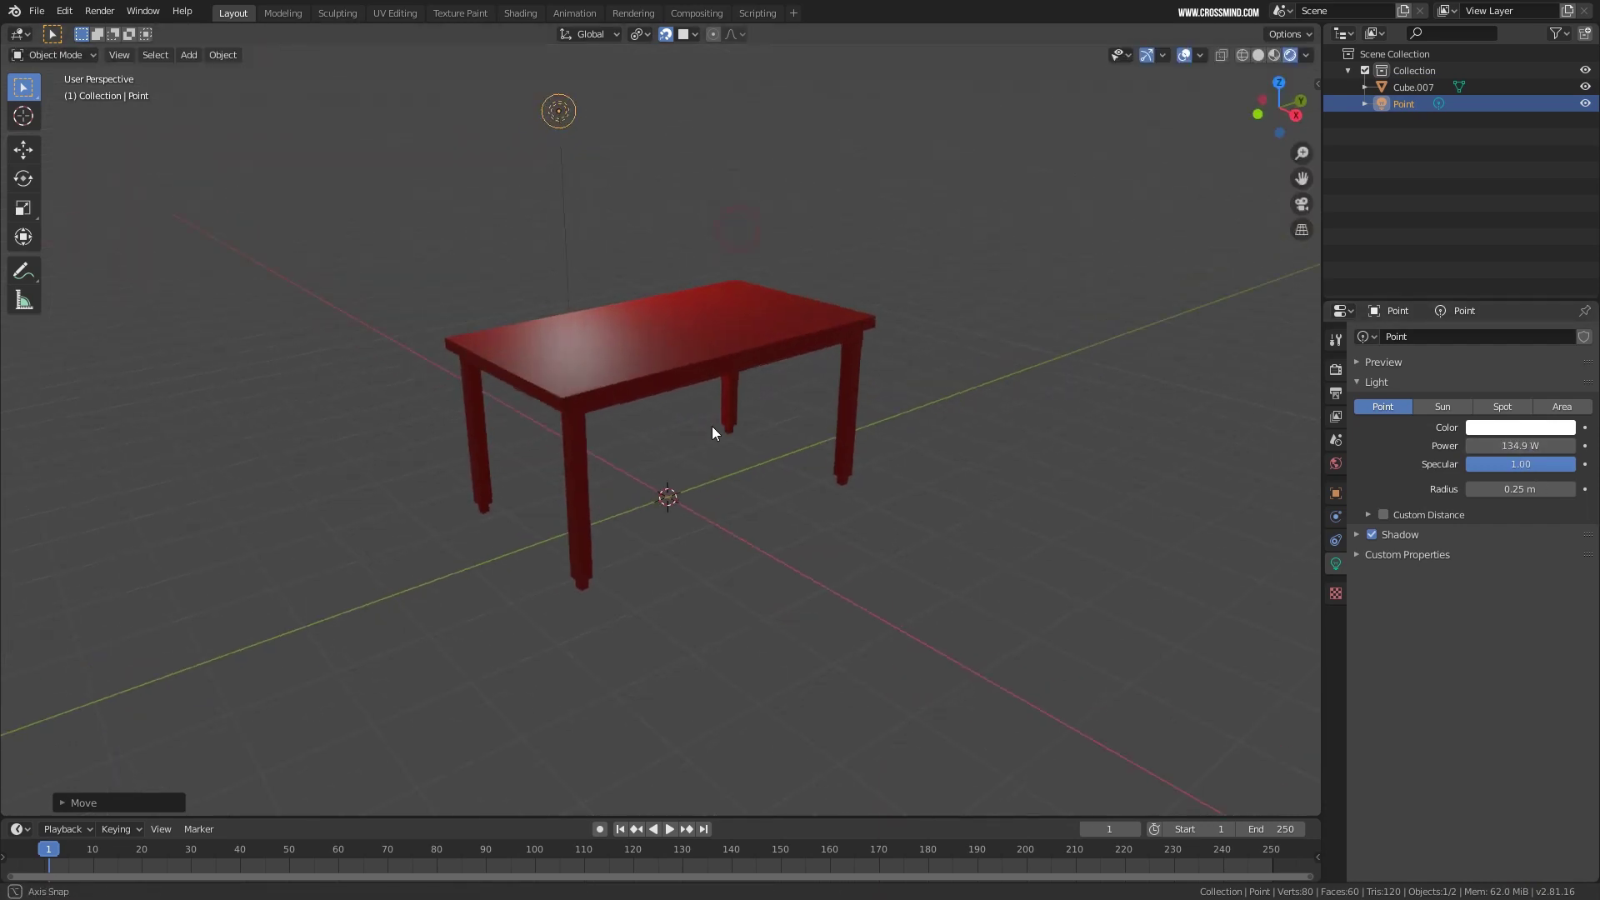
Compare the lit table in Wireframe, Solid, Material Preview and Rendered shading, ending in Rendered.
{"action": "key", "text": "z"}
{"action": "key", "text": "4"}
{"action": "key", "text": "z"}
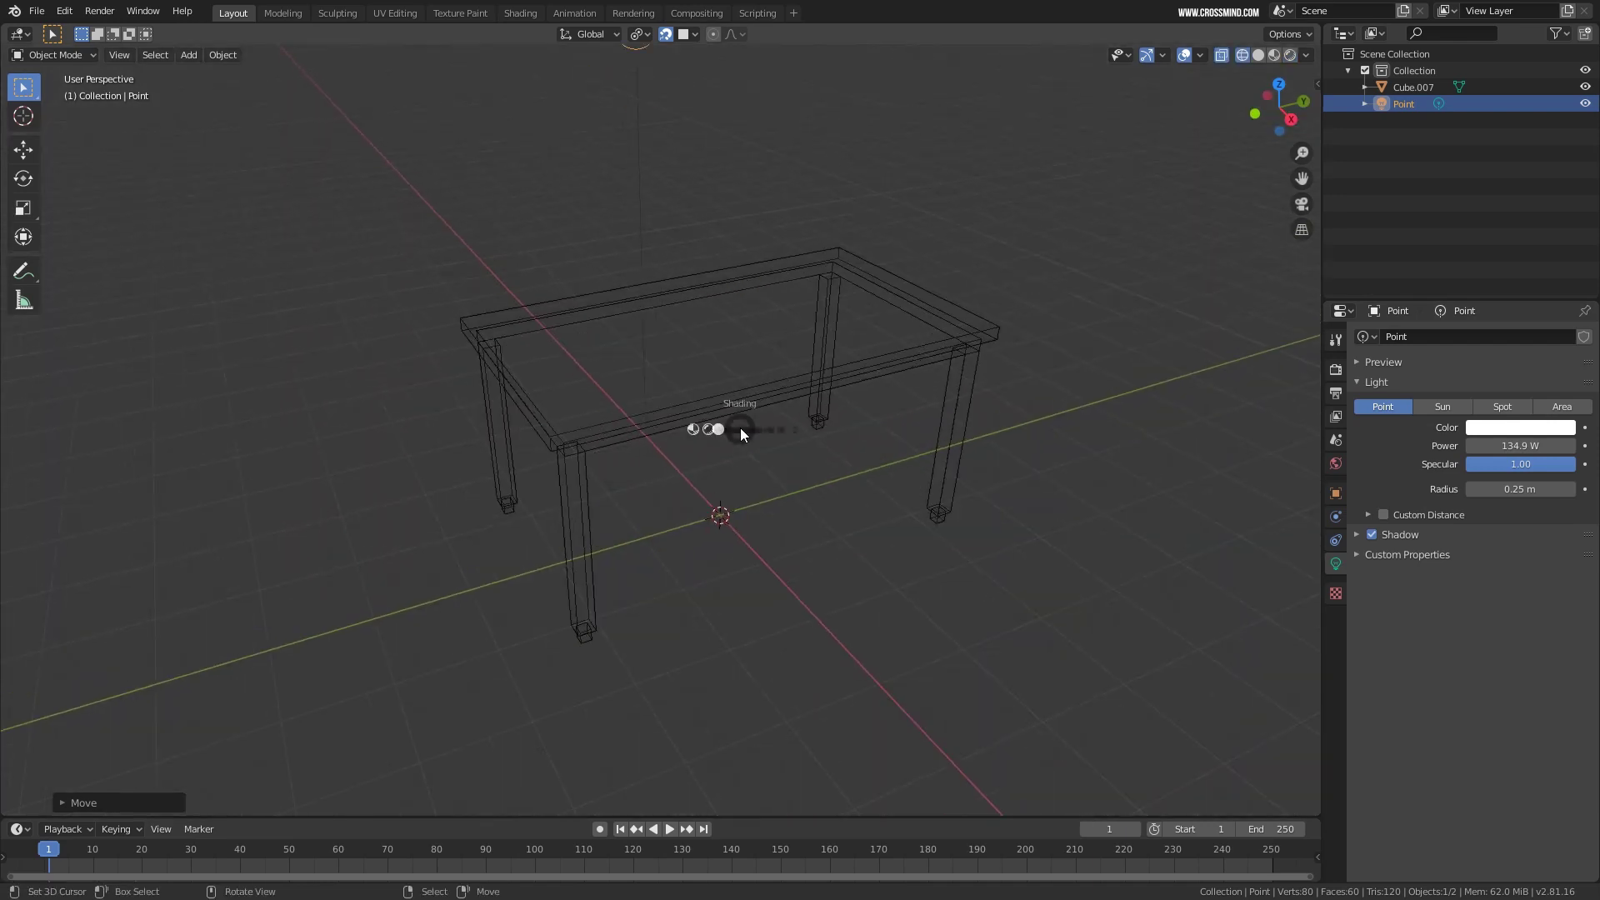
{"action": "left_click", "coordinate": [851, 425]}
{"action": "key", "text": "z"}
{"action": "left_click", "coordinate": [827, 495]}
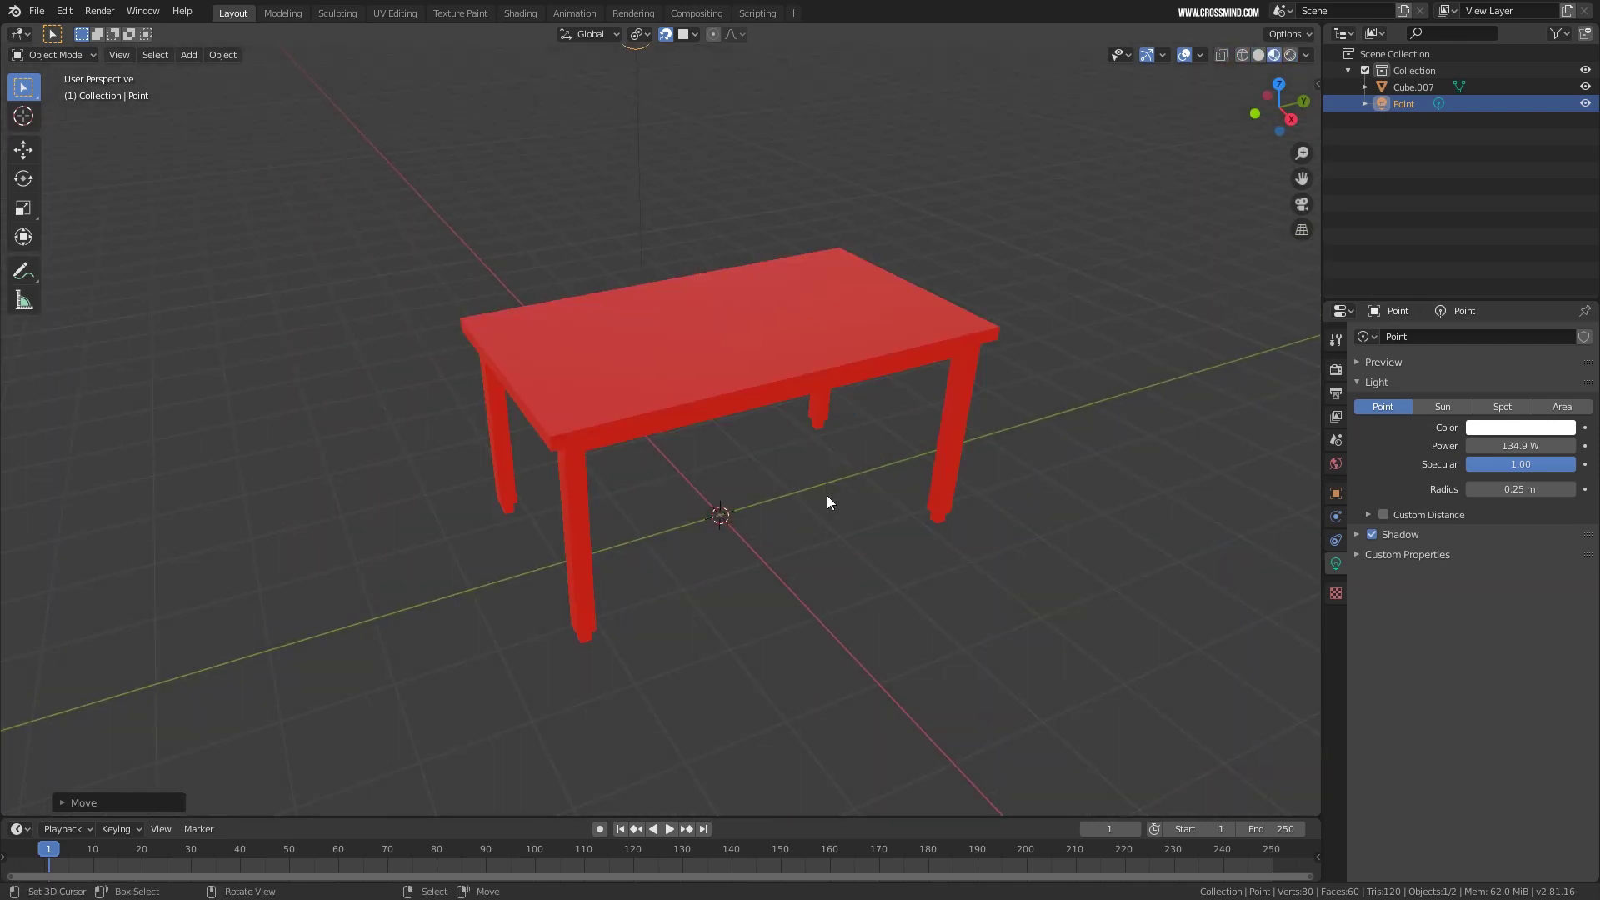
{"action": "key", "text": "z"}
{"action": "left_click", "coordinate": [840, 402]}
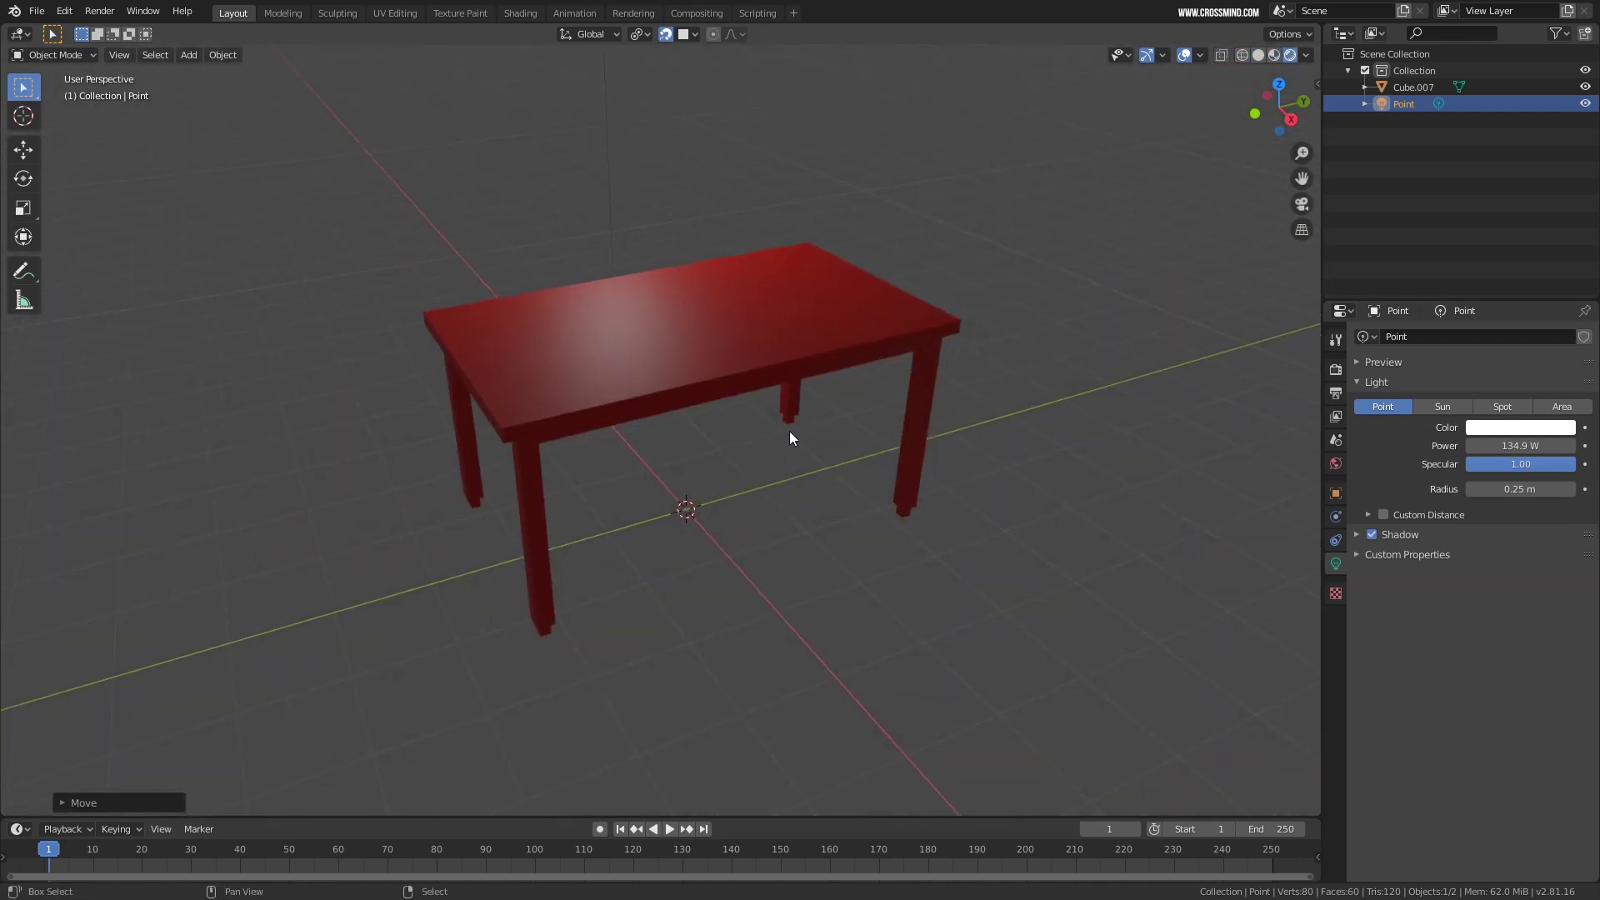
Add a plane beneath the table and enlarge it into a floor extending beyond the legs.
{"action": "key", "text": "shift+a"}
{"action": "left_click", "coordinate": [747, 241]}
{"action": "left_click", "coordinate": [863, 242]}
{"action": "key", "text": "s"}
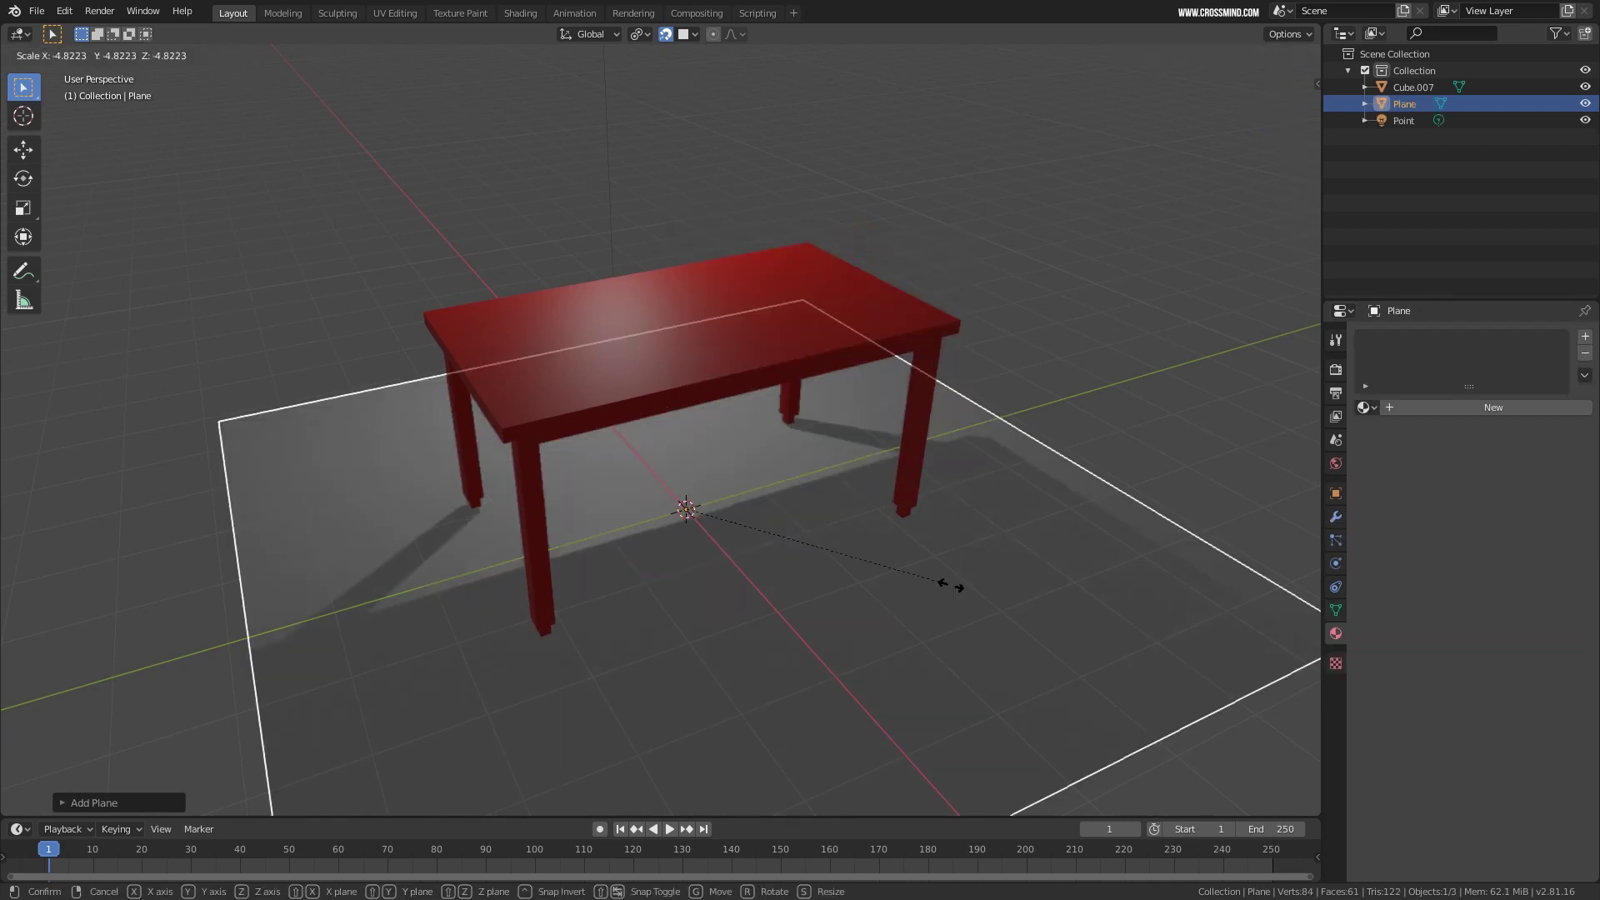
{"action": "left_click", "coordinate": [890, 581]}
{"action": "middle_click_drag", "start_coordinate": [890, 581], "coordinate": [903, 575]}
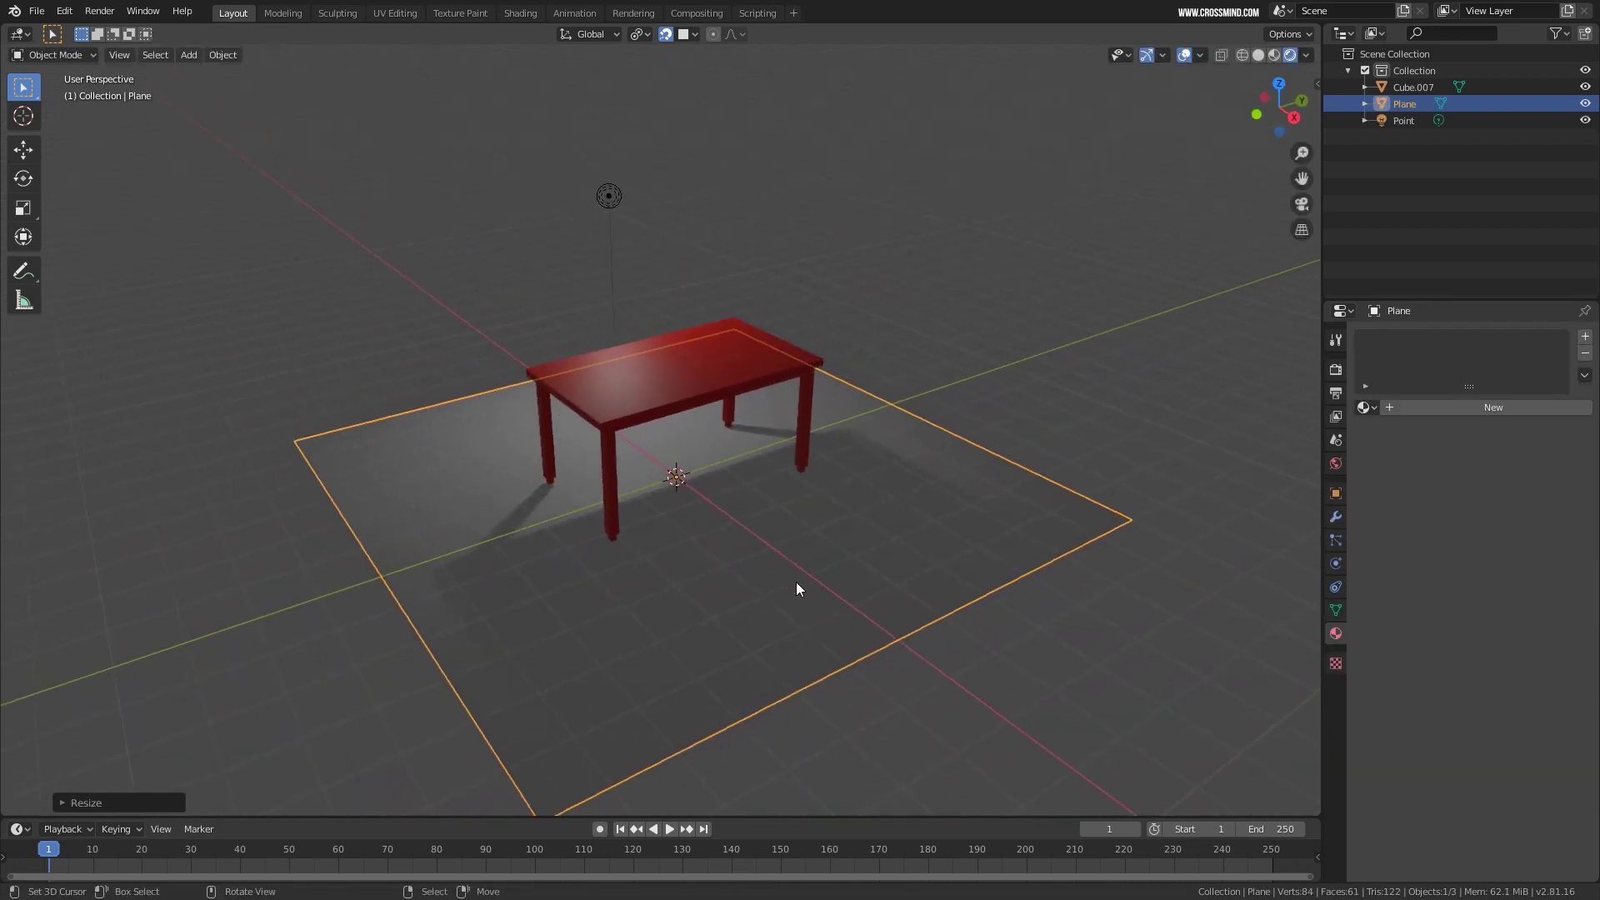
{"action": "scroll", "coordinate": [791, 550], "scroll_direction": "up", "scroll_amount": 2}
{"action": "left_click", "coordinate": [1143, 212]}
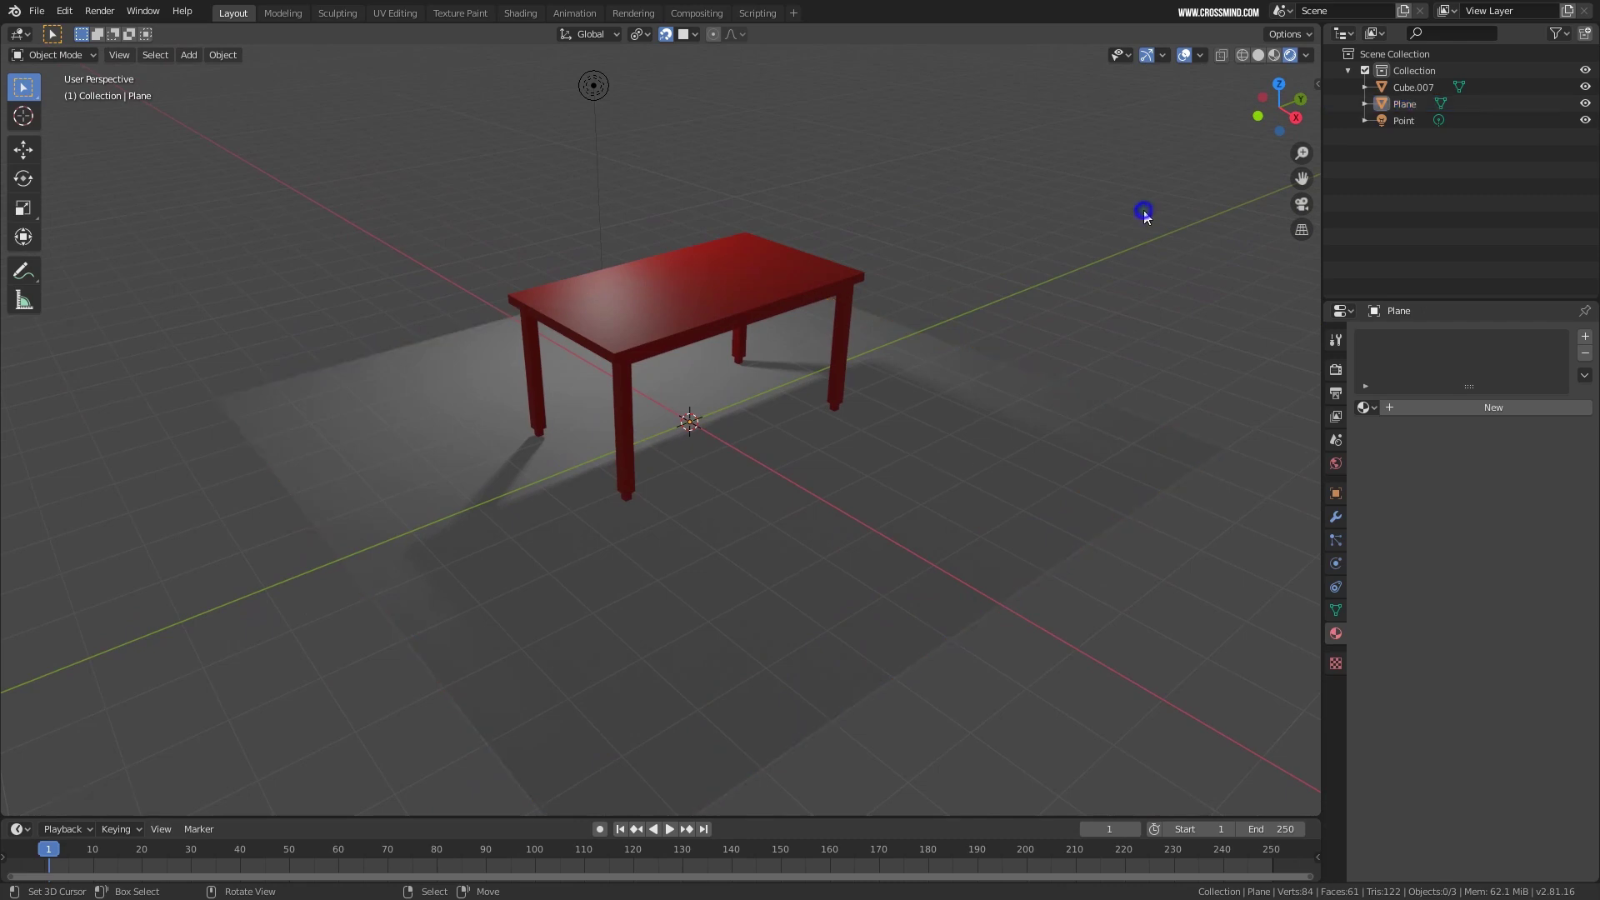
{"action": "middle_click_drag", "start_coordinate": [1145, 215], "coordinate": [772, 464]}
{"action": "left_click", "coordinate": [794, 350]}
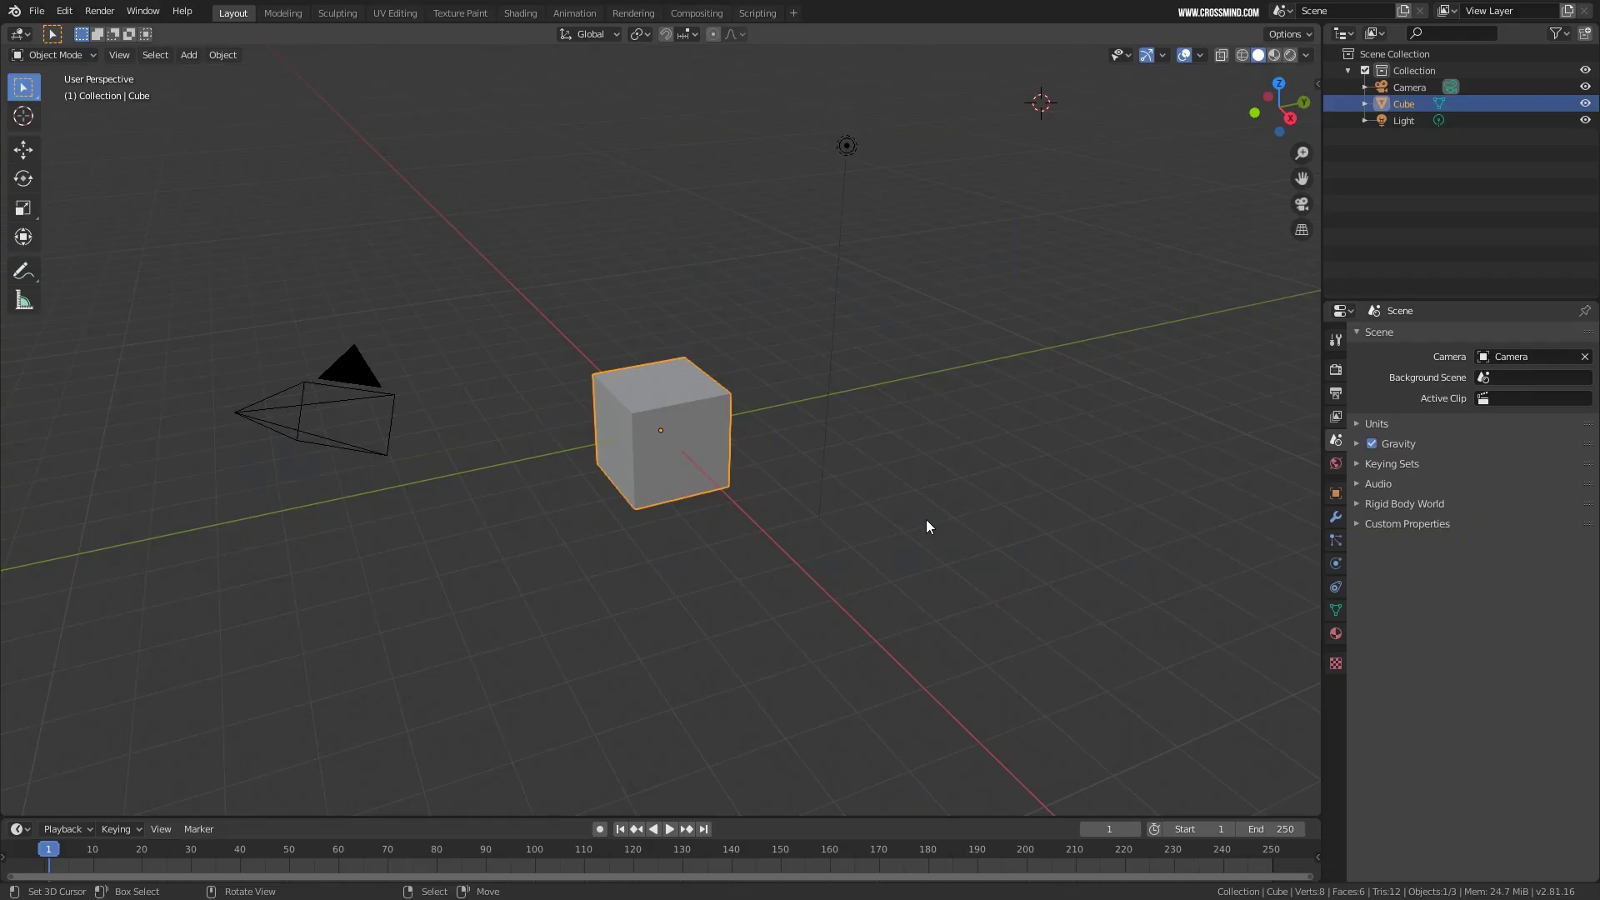
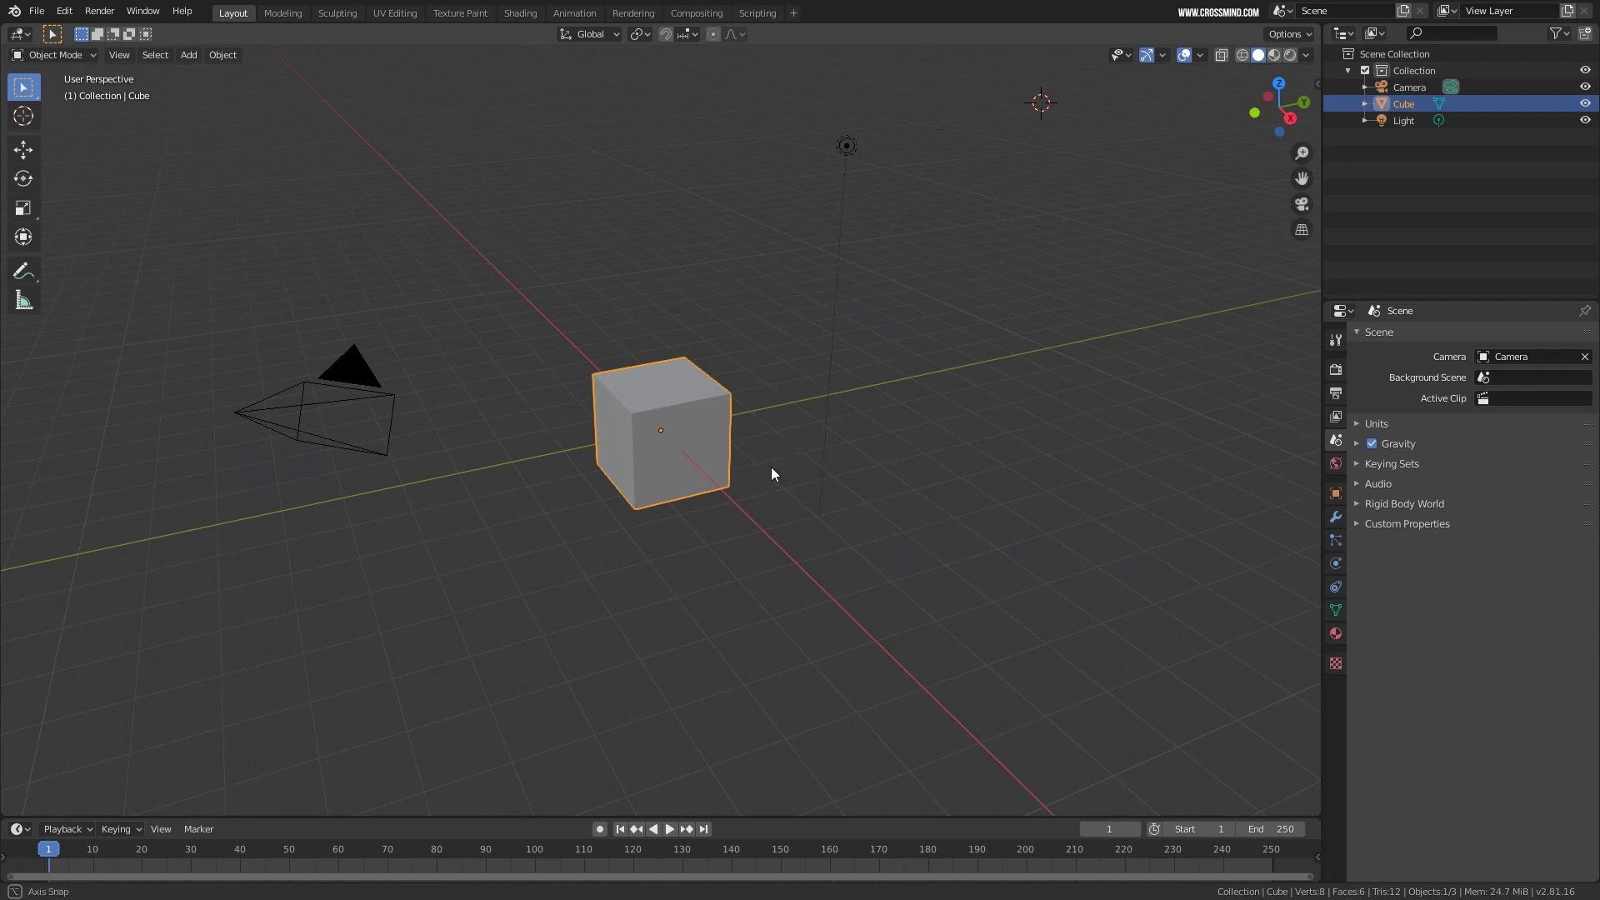
{"action": "middle_click_drag", "start_coordinate": [771, 467], "coordinate": [772, 477]}
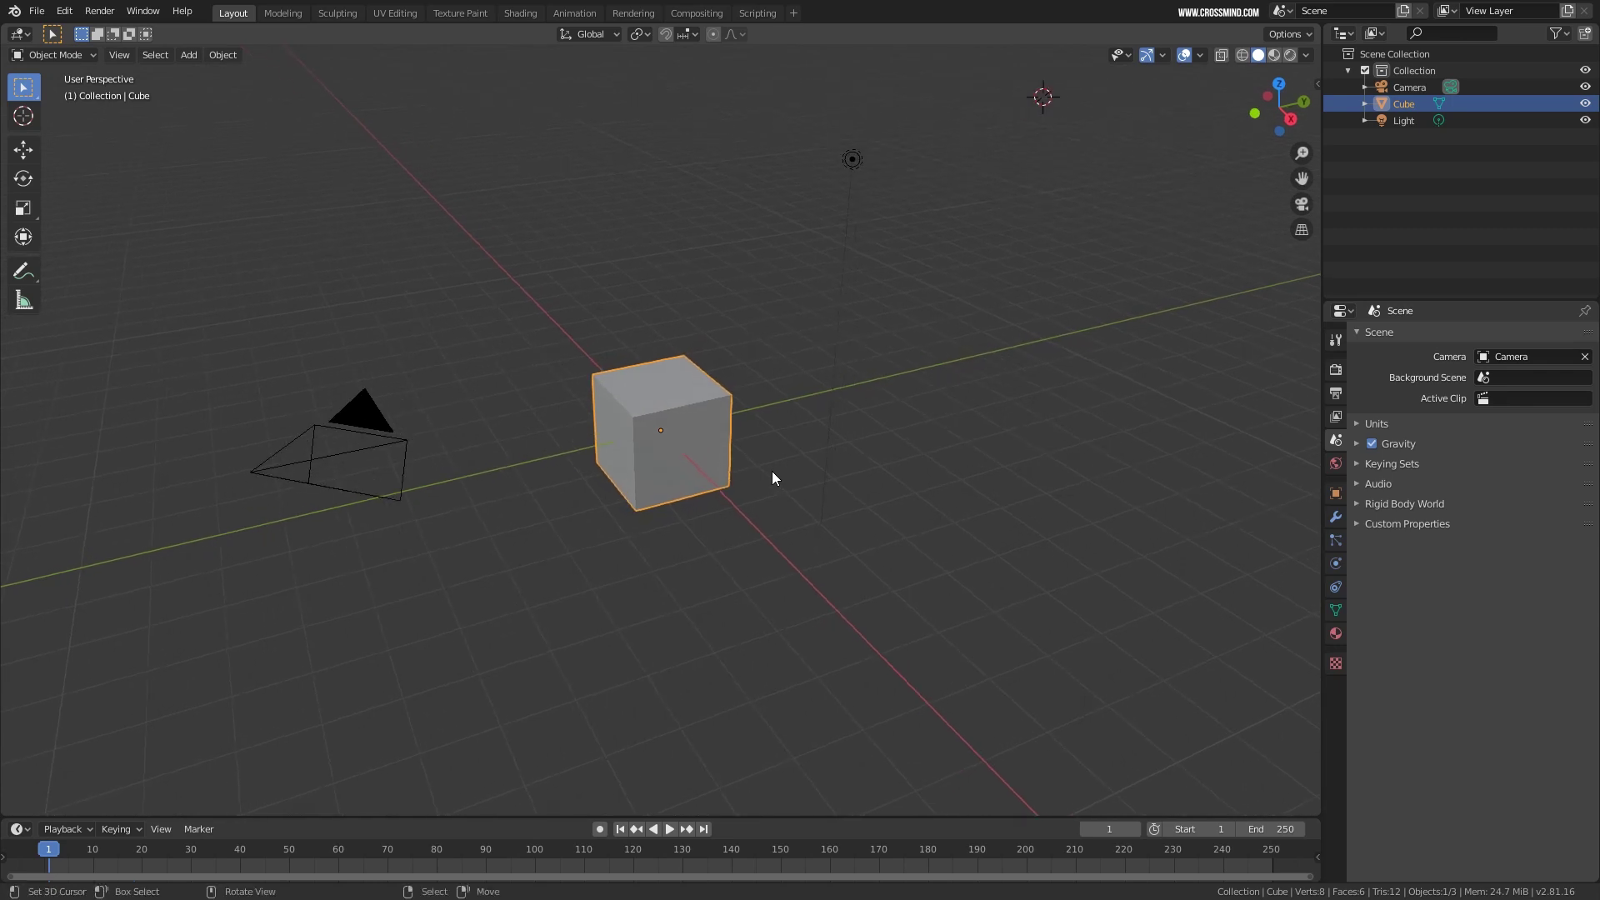
{"action": "middle_click_drag", "start_coordinate": [771, 472], "coordinate": [1292, 439]}
Open the scene's unit settings and look through the length unit options, leaving Meters selected.
{"action": "left_click", "coordinate": [1336, 392]}
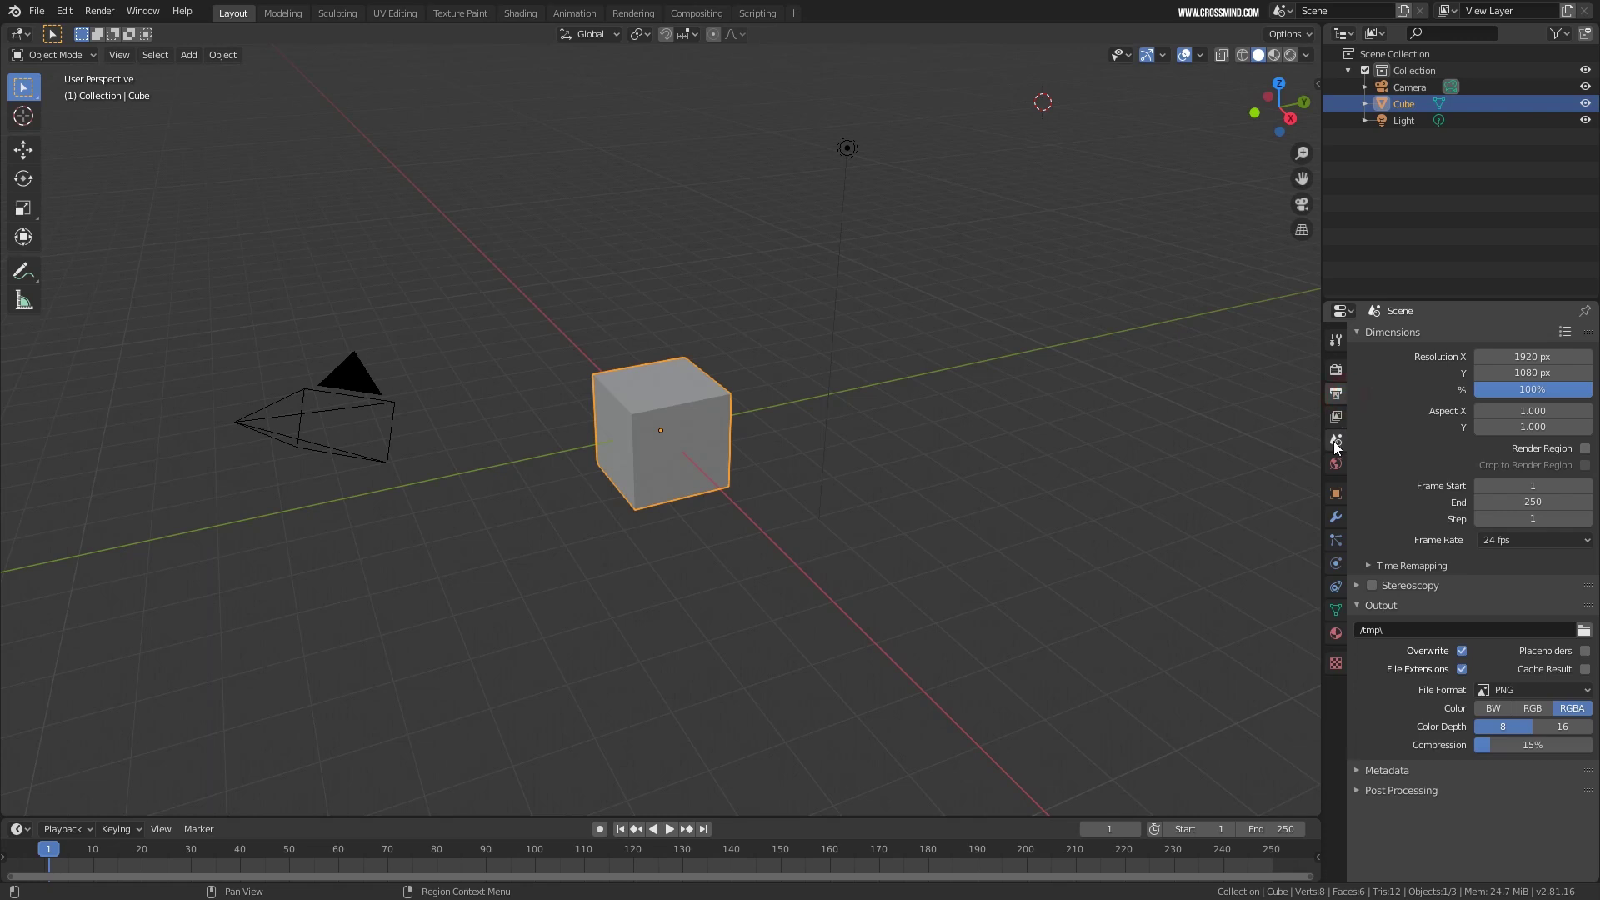
{"action": "left_click", "coordinate": [1336, 441]}
{"action": "key", "text": "n"}
{"action": "key", "text": "n"}
{"action": "key", "text": "n"}
{"action": "key", "text": "n"}
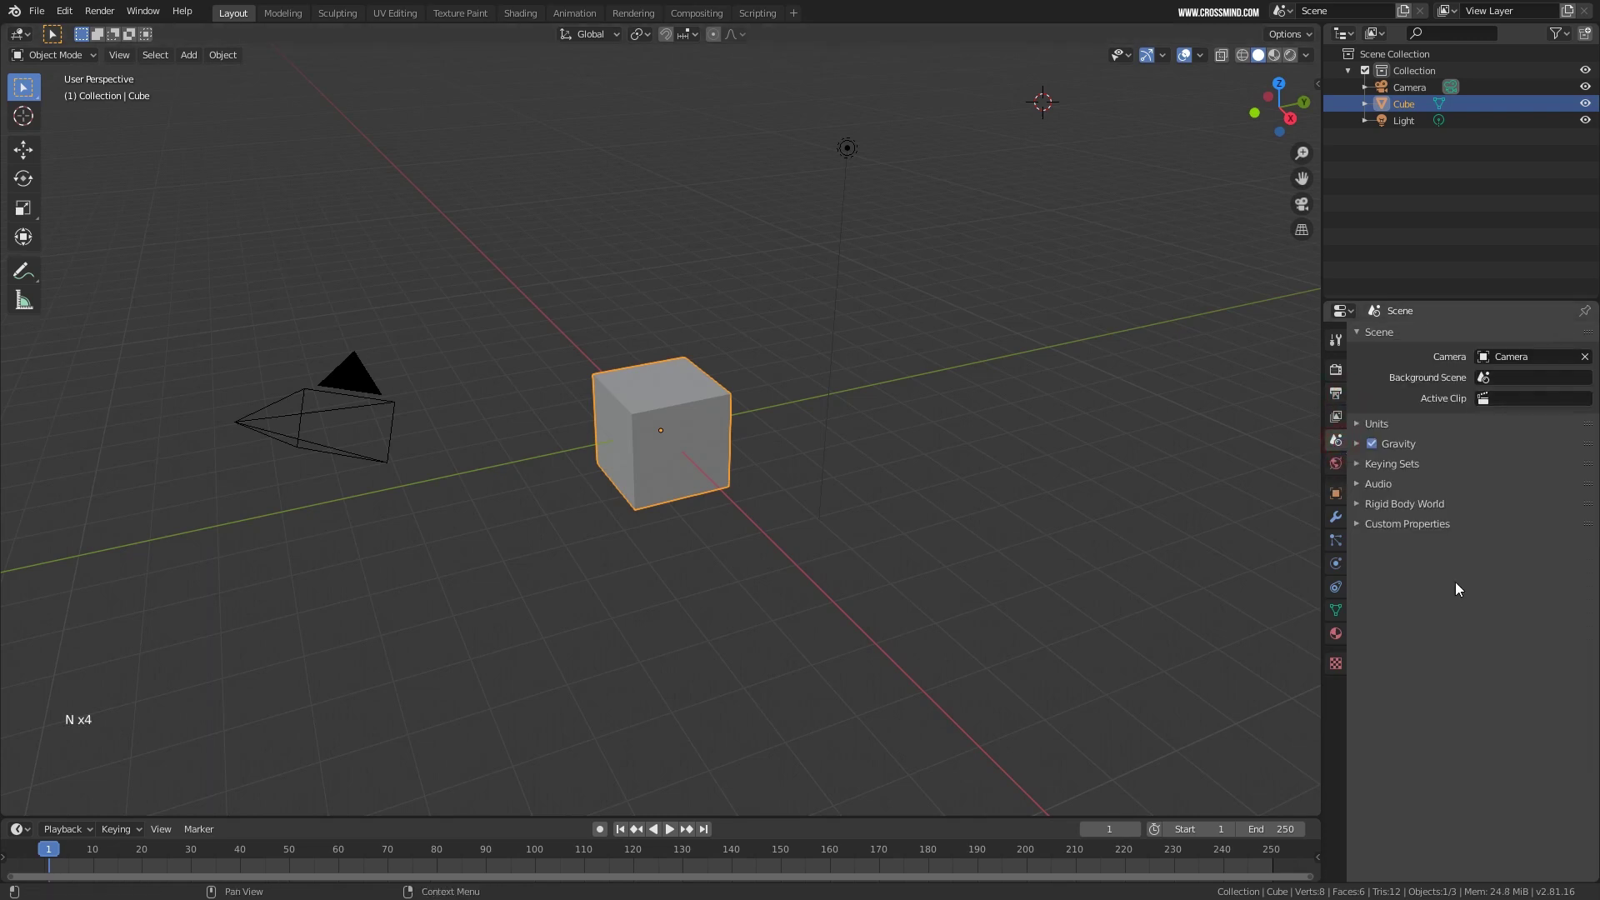
{"action": "left_click", "coordinate": [1373, 425]}
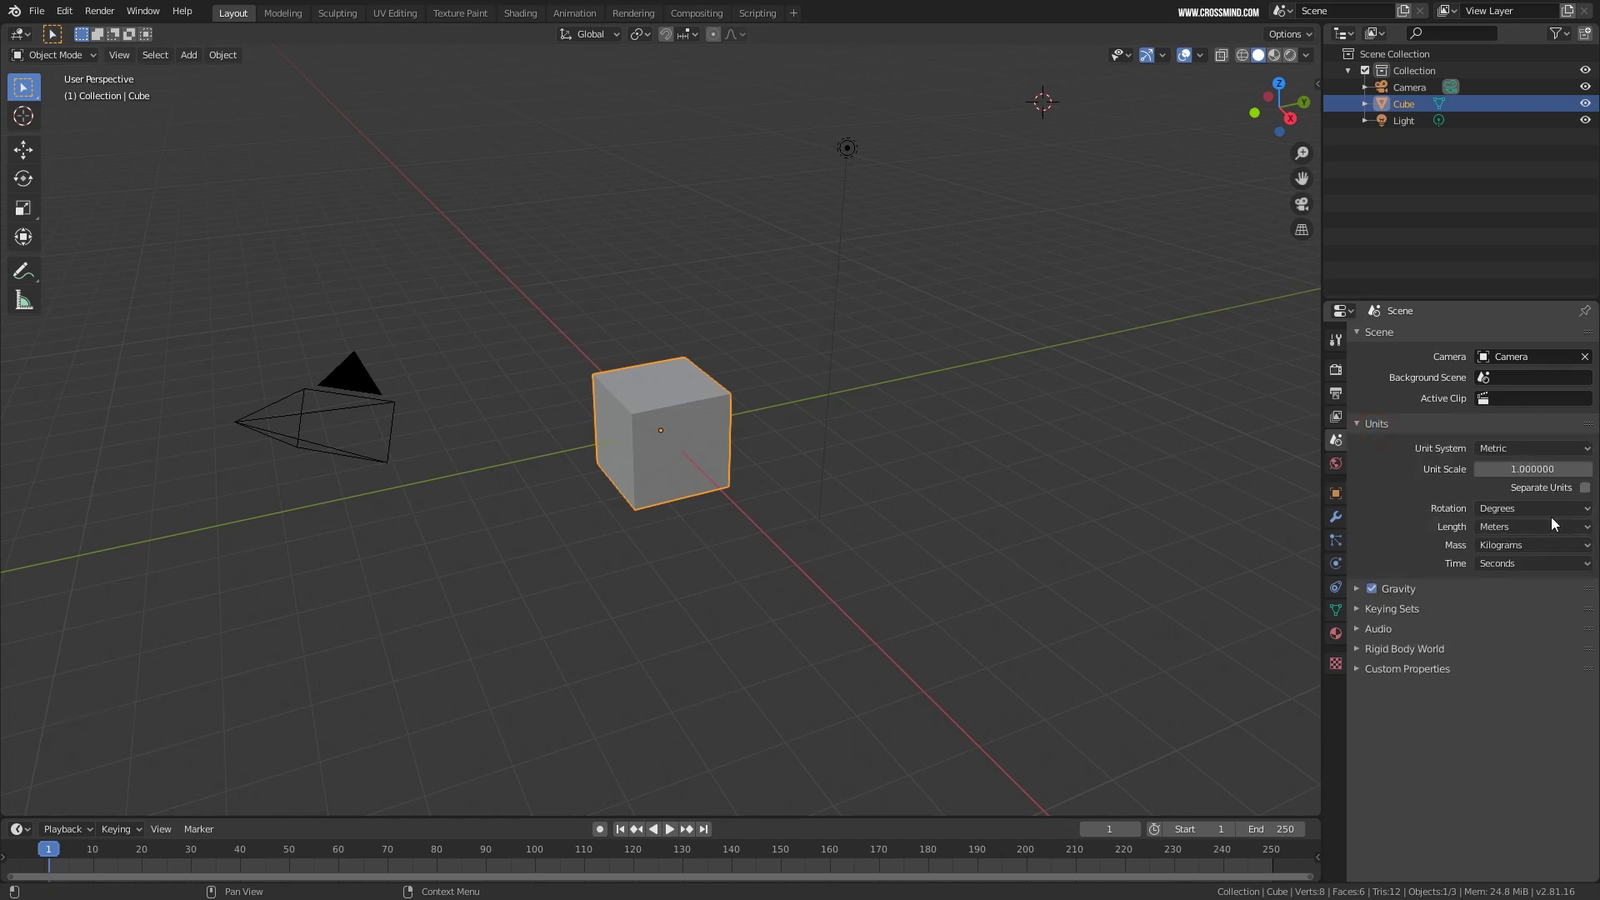
{"action": "left_click", "coordinate": [1517, 528]}
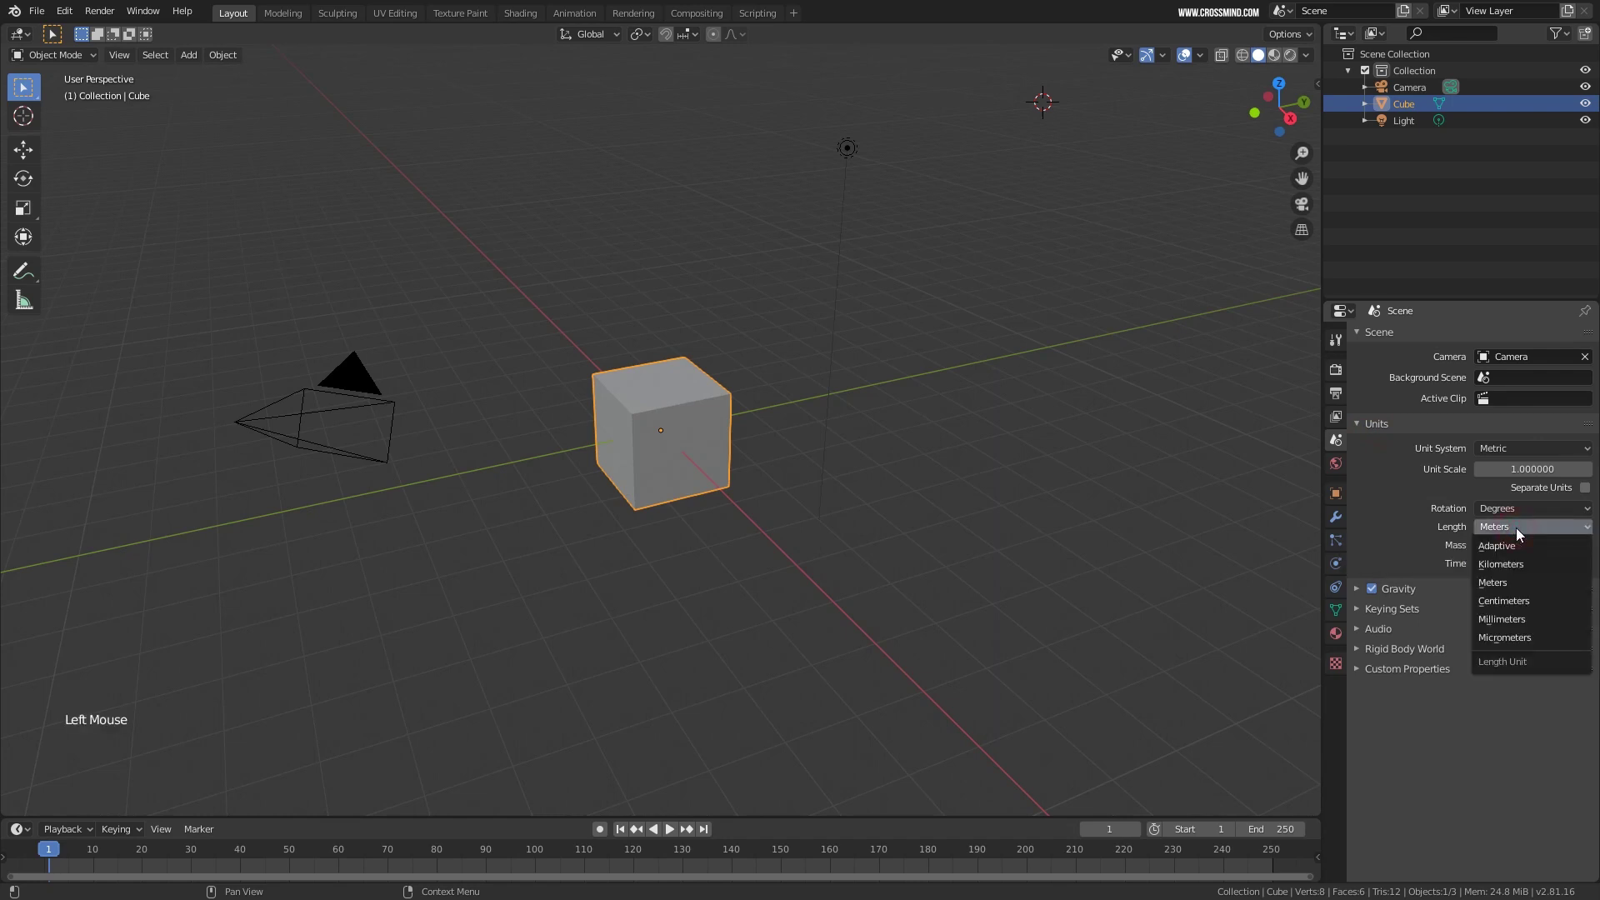
{"action": "left_click", "coordinate": [1516, 528]}
Show the object transform values beside the viewport and delete the default cube.
{"action": "middle_click_drag", "start_coordinate": [1078, 271], "coordinate": [1108, 233]}
{"action": "left_click", "coordinate": [1317, 84]}
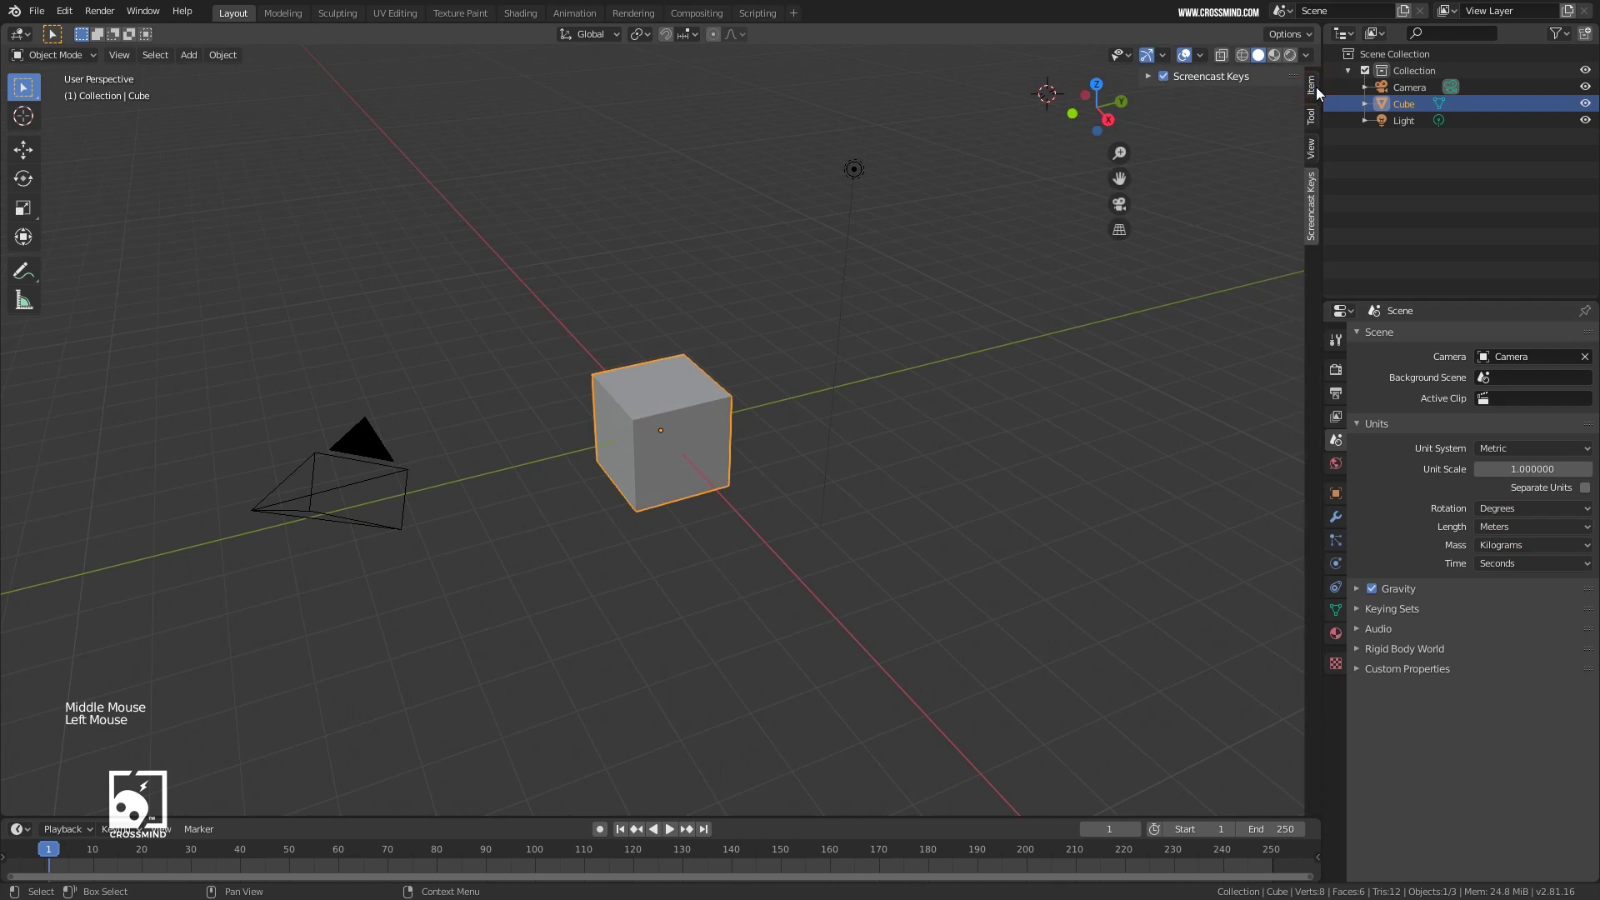
{"action": "key", "text": "n"}
{"action": "key", "text": "n"}
{"action": "key", "text": "n"}
{"action": "left_click", "coordinate": [1311, 84]}
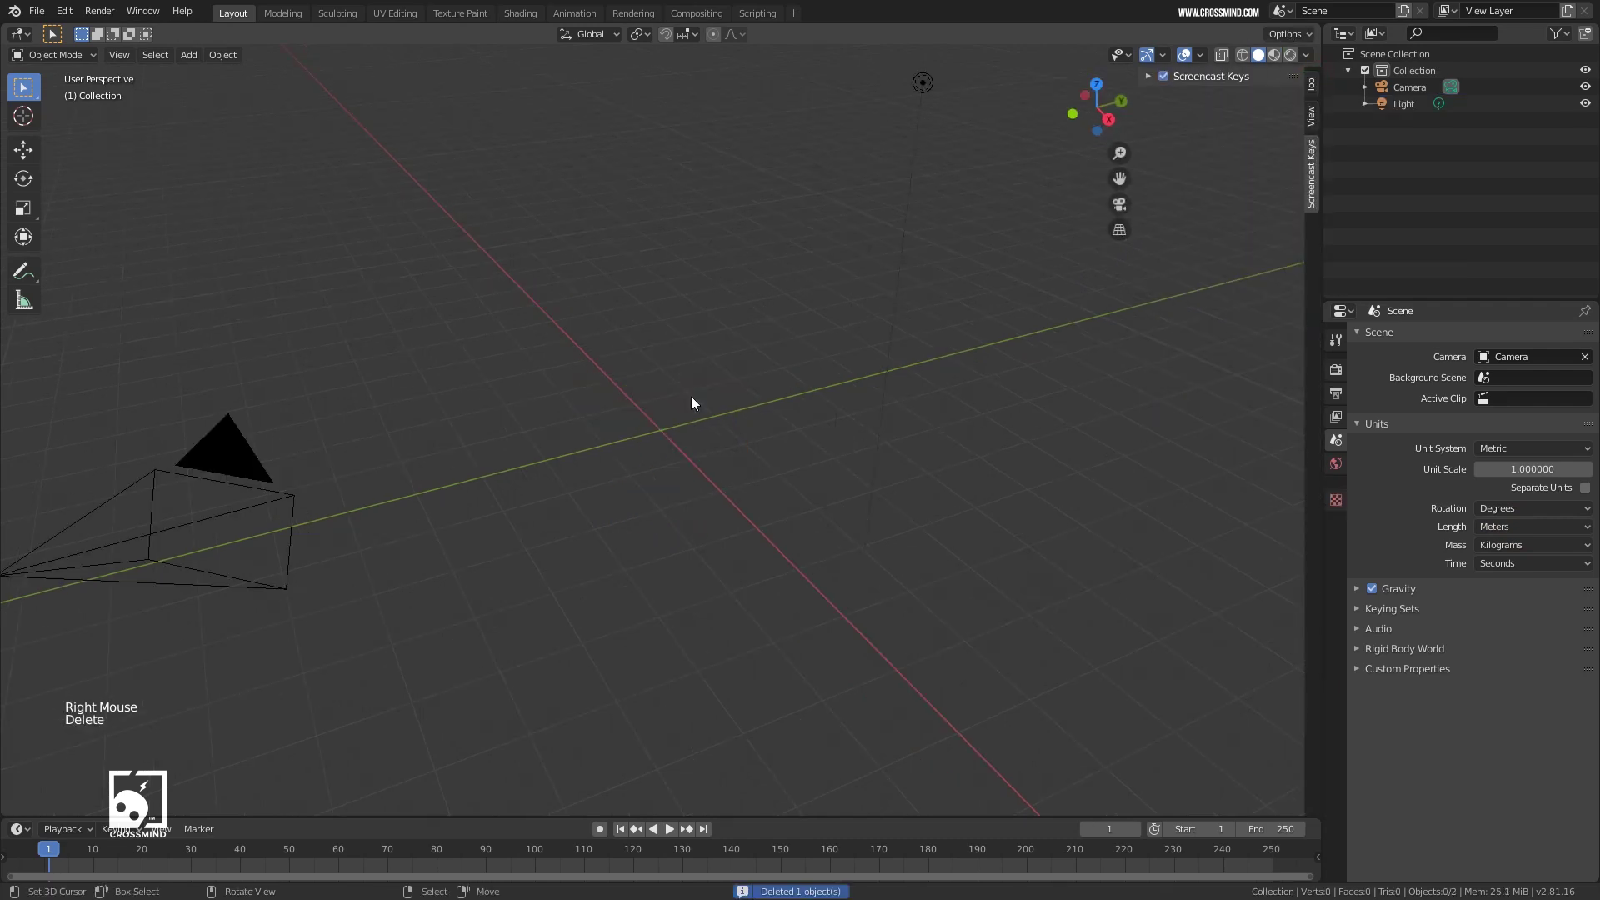
Add a new cube mesh to the scene.
{"action": "key", "text": "shift+a"}
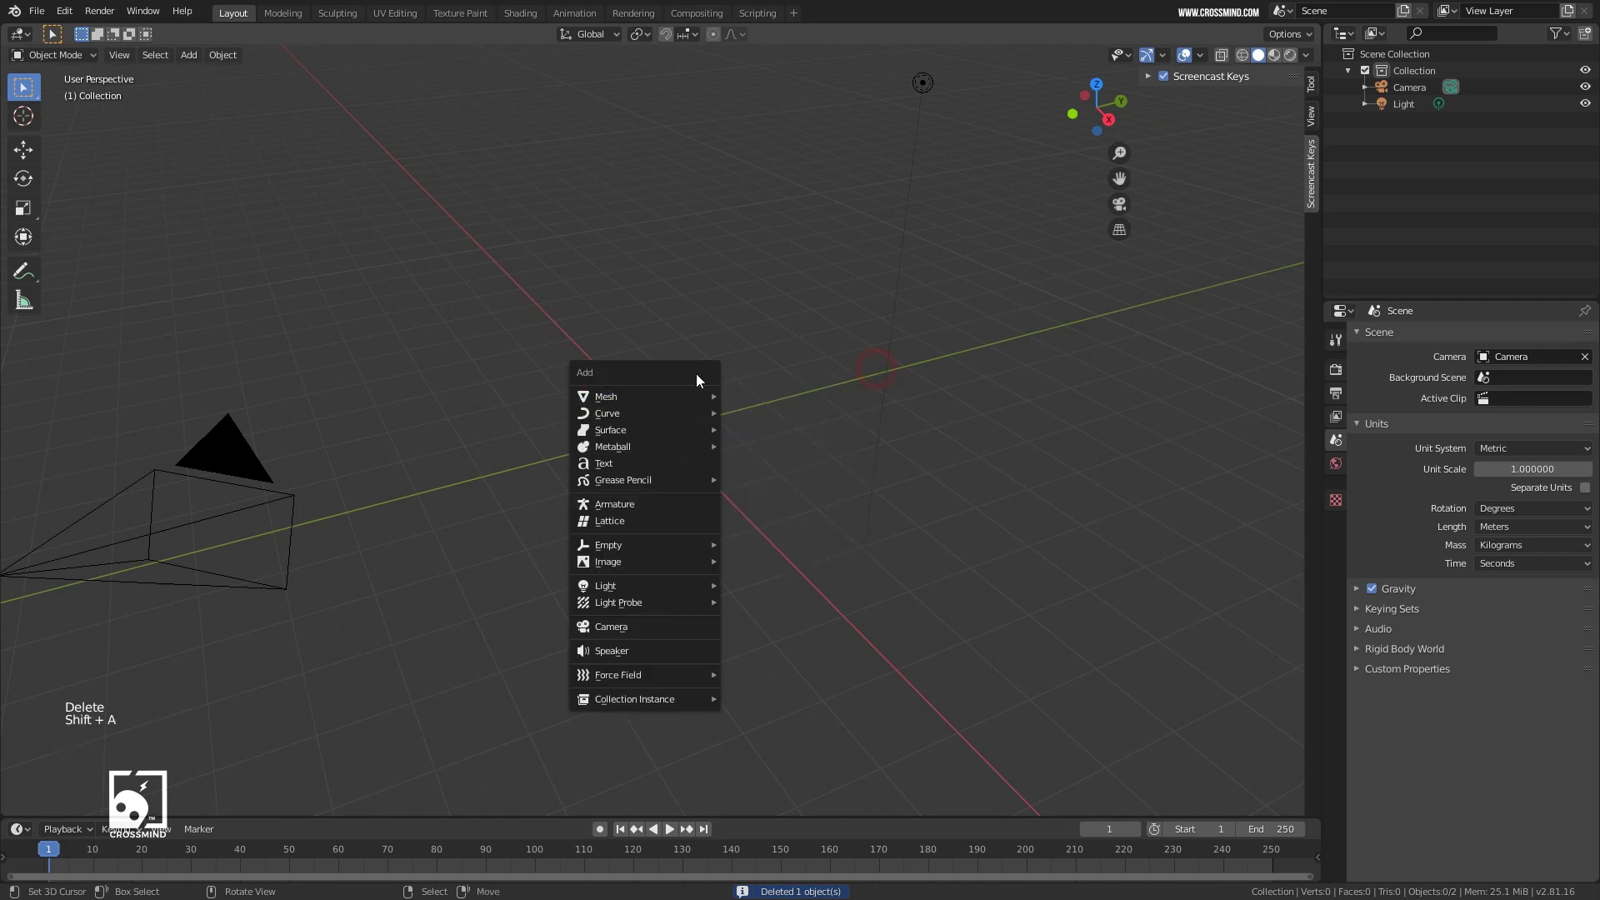
{"action": "left_click", "coordinate": [697, 373]}
{"action": "key", "text": "shift+a"}
{"action": "left_click", "coordinate": [783, 447]}
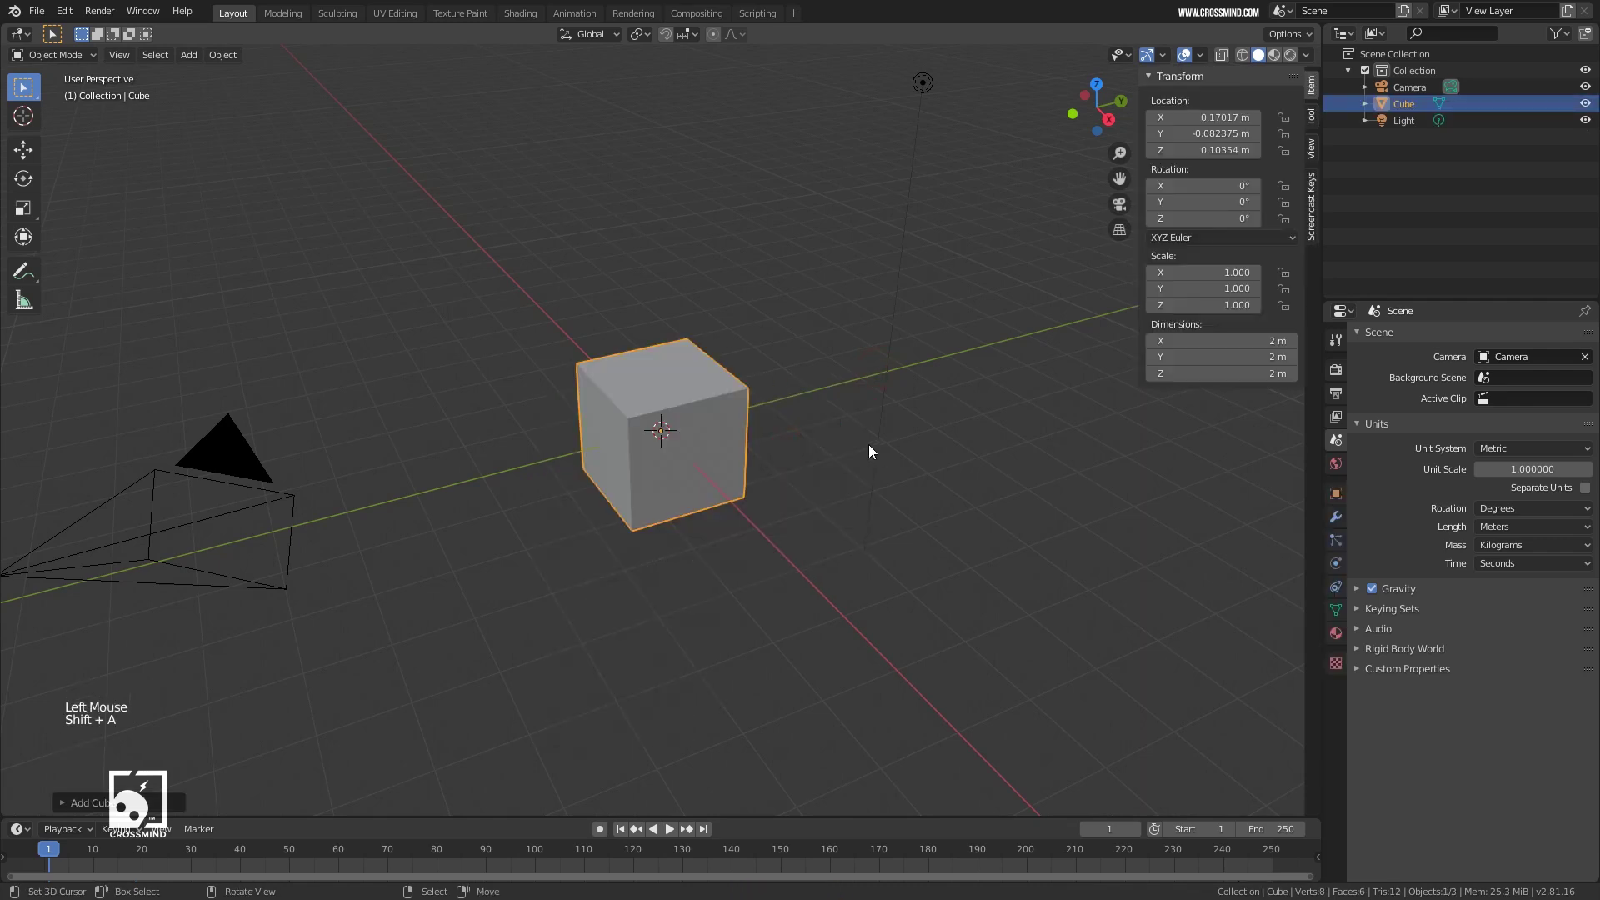
Scale the new cube up by a factor of about 2.09 and reset its location to the world origin.
{"action": "key", "text": "s"}
{"action": "left_click", "coordinate": [965, 524]}
{"action": "middle_click_drag", "start_coordinate": [792, 431], "coordinate": [770, 482]}
{"action": "key", "text": "alt+g"}
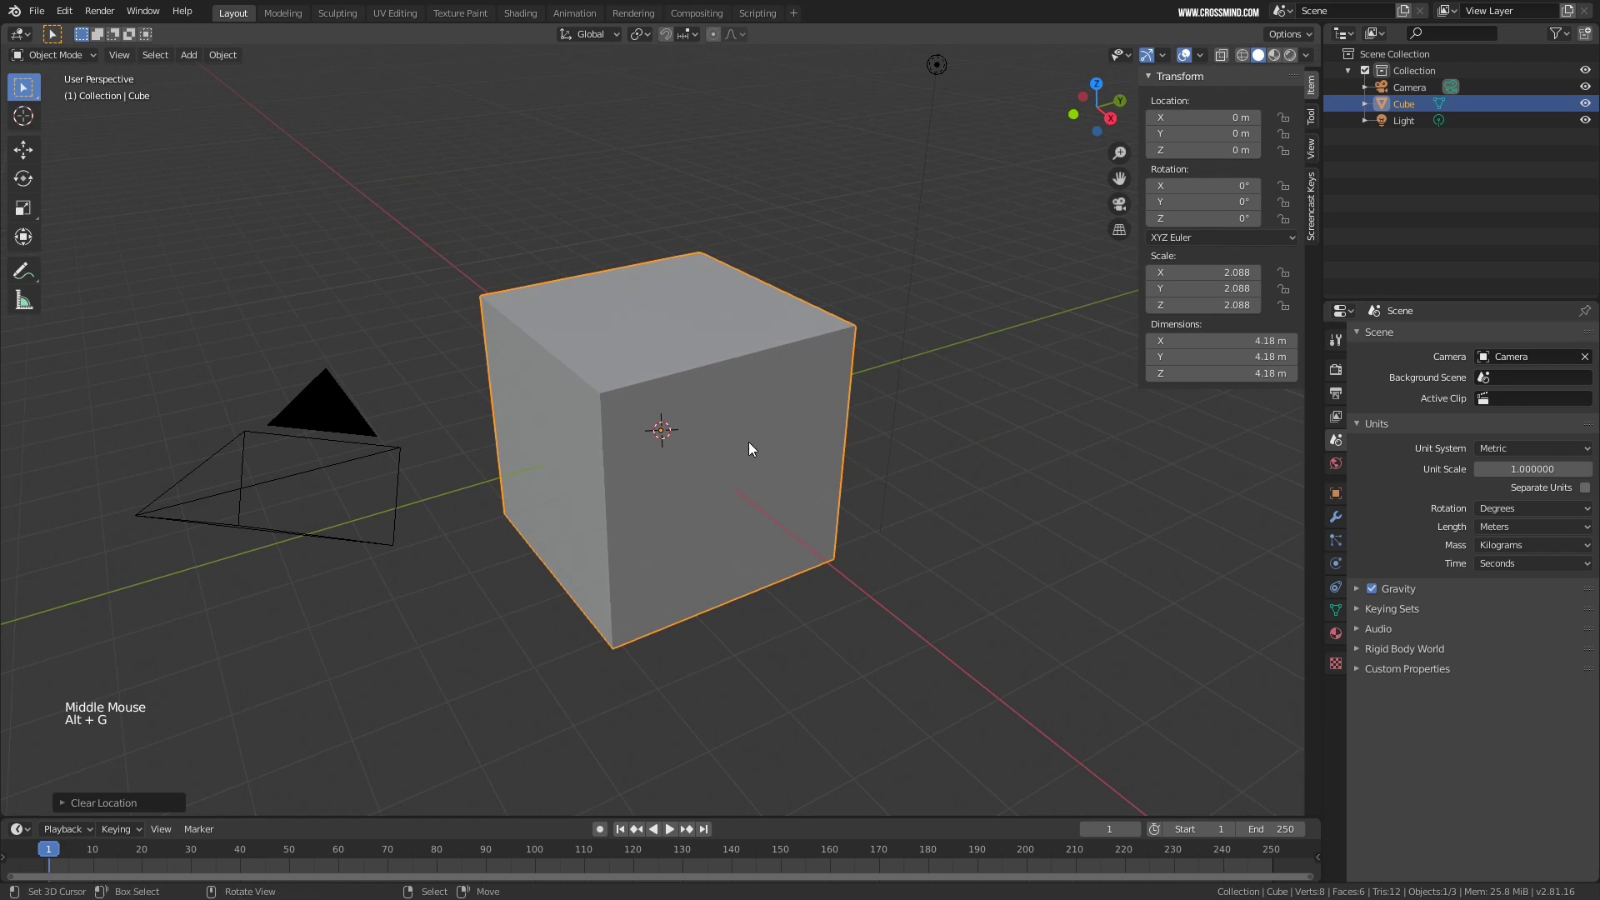
{"action": "middle_click_drag", "start_coordinate": [748, 442], "coordinate": [633, 429]}
{"action": "middle_click_drag", "start_coordinate": [800, 412], "coordinate": [847, 432]}
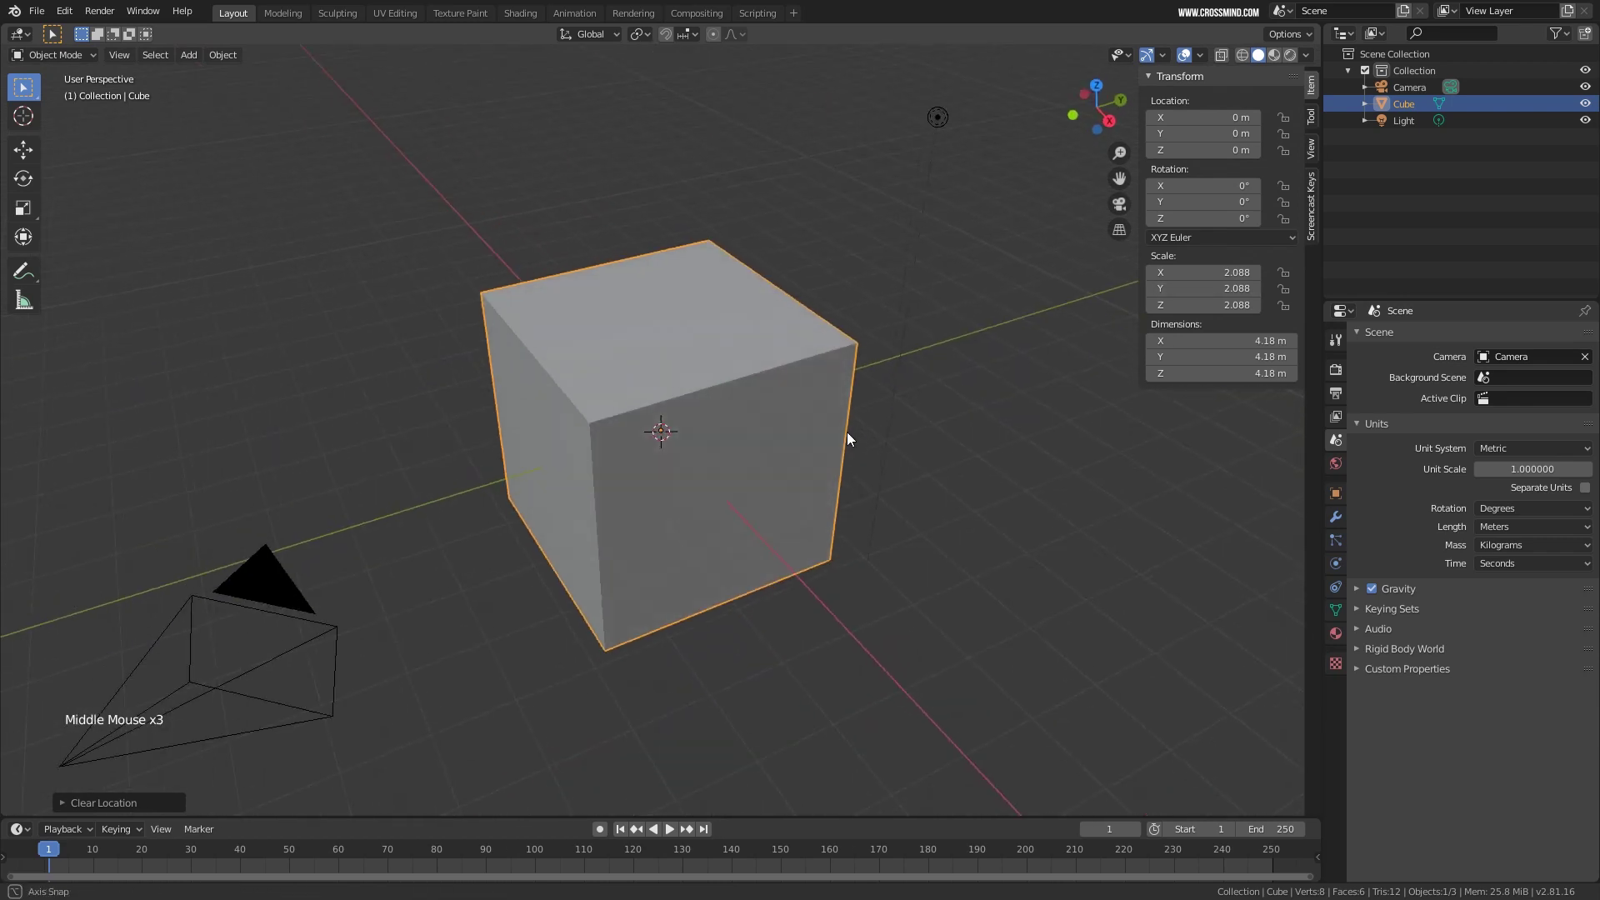
Set the cube's scale to 10 on X, 10 on Y and 40 on Z.
{"action": "left_click", "coordinate": [1193, 271]}
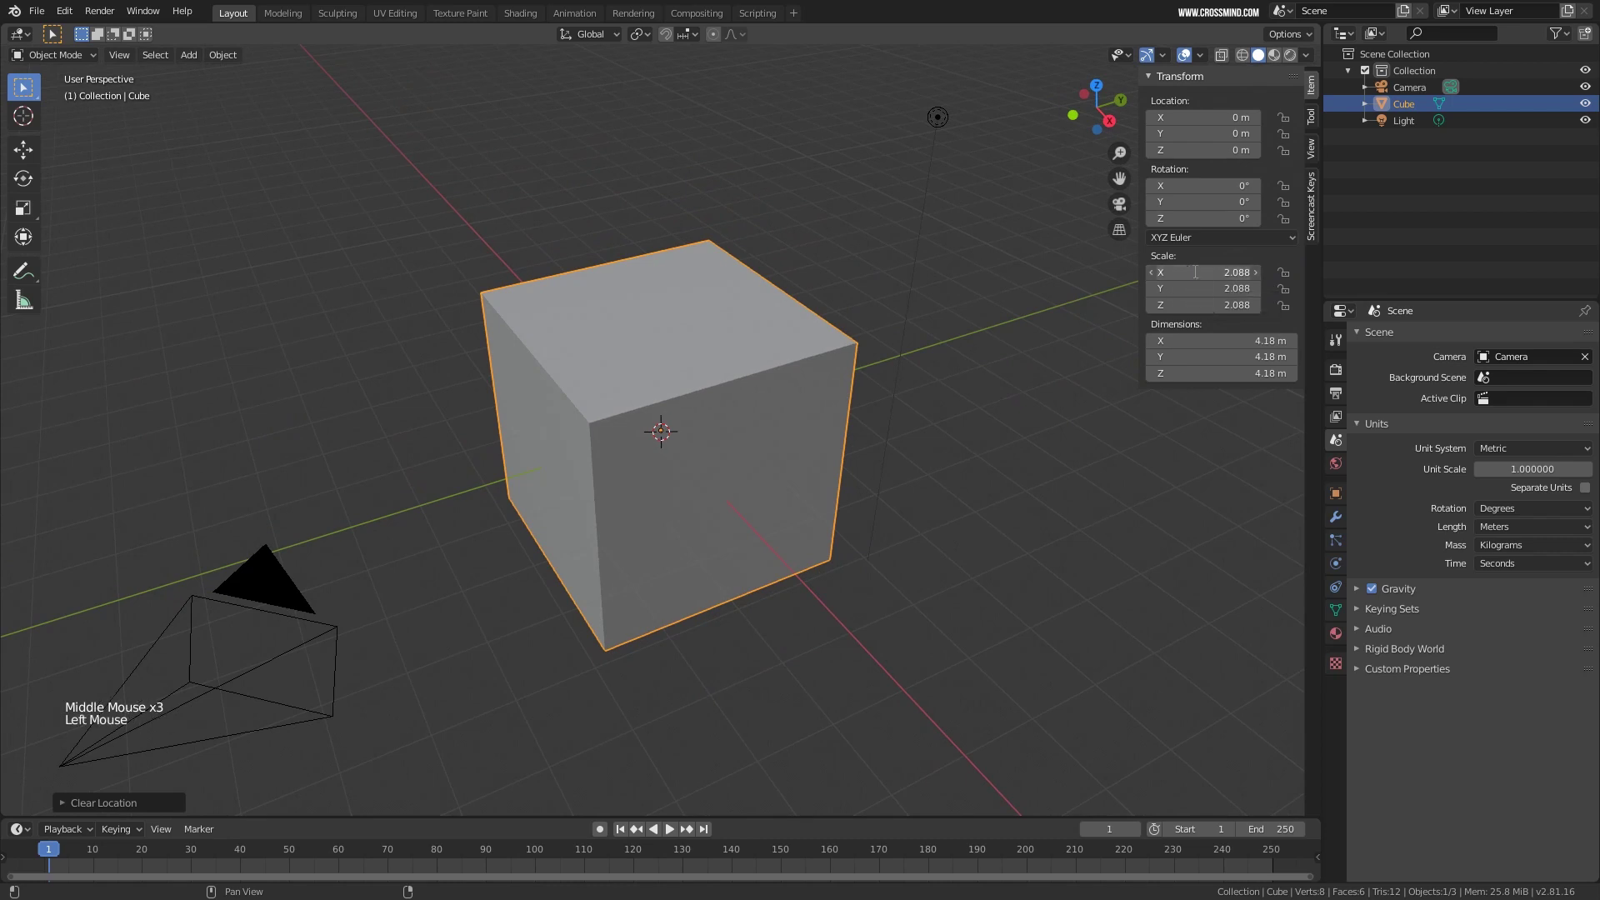
{"action": "type", "text": "10"}
{"action": "key", "text": "Tab"}
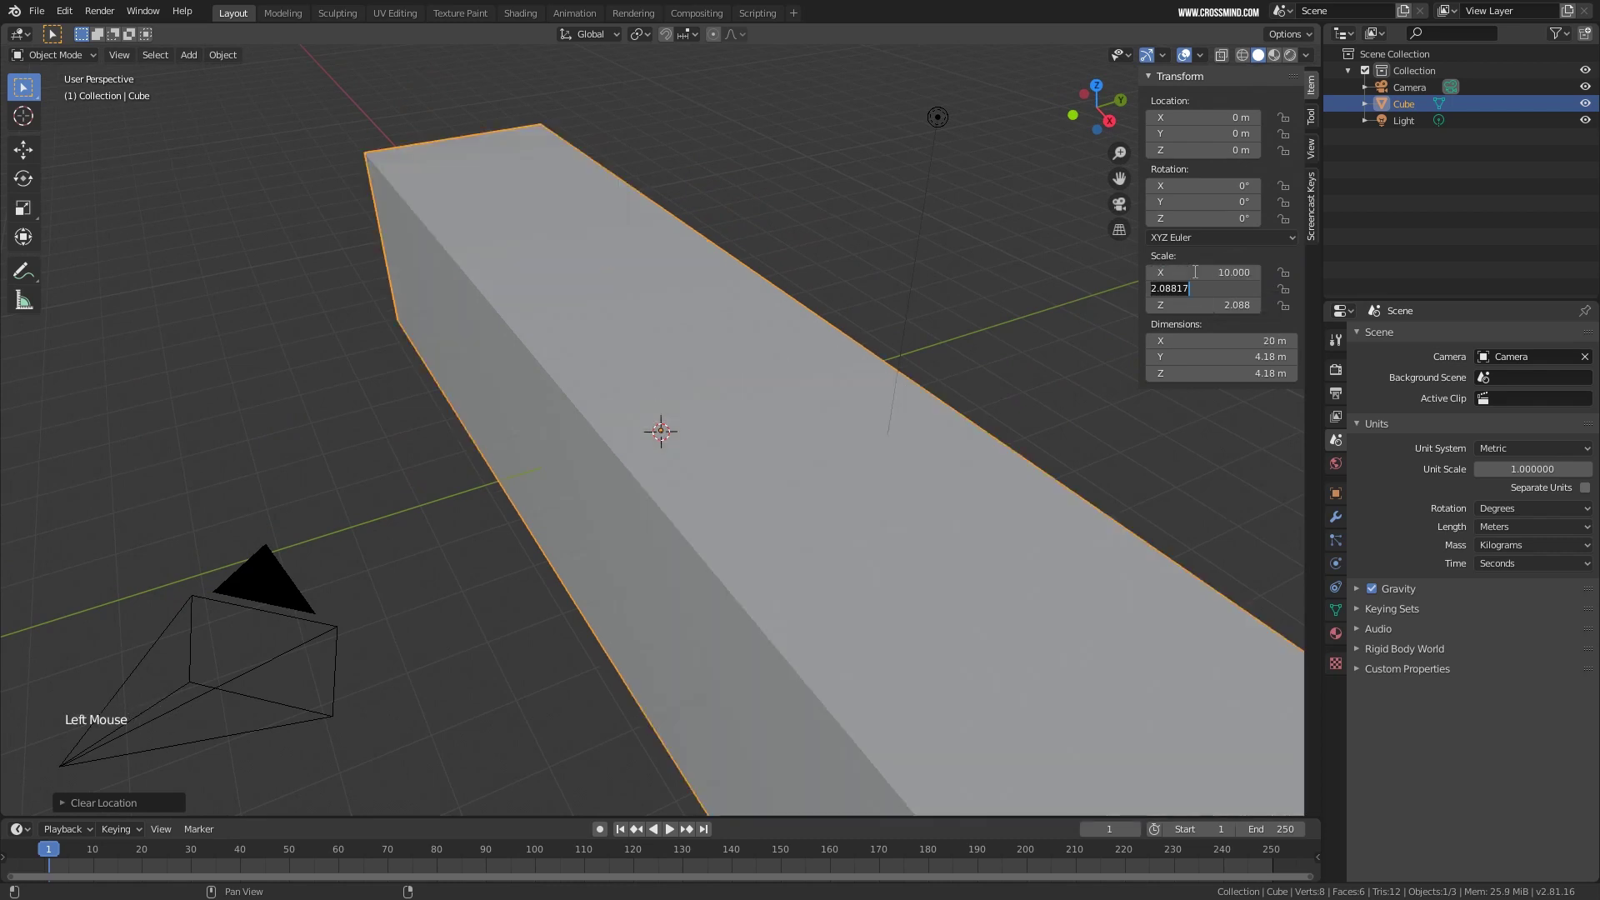
{"action": "type", "text": "10"}
{"action": "key", "text": "Tab"}
{"action": "type", "text": "40"}
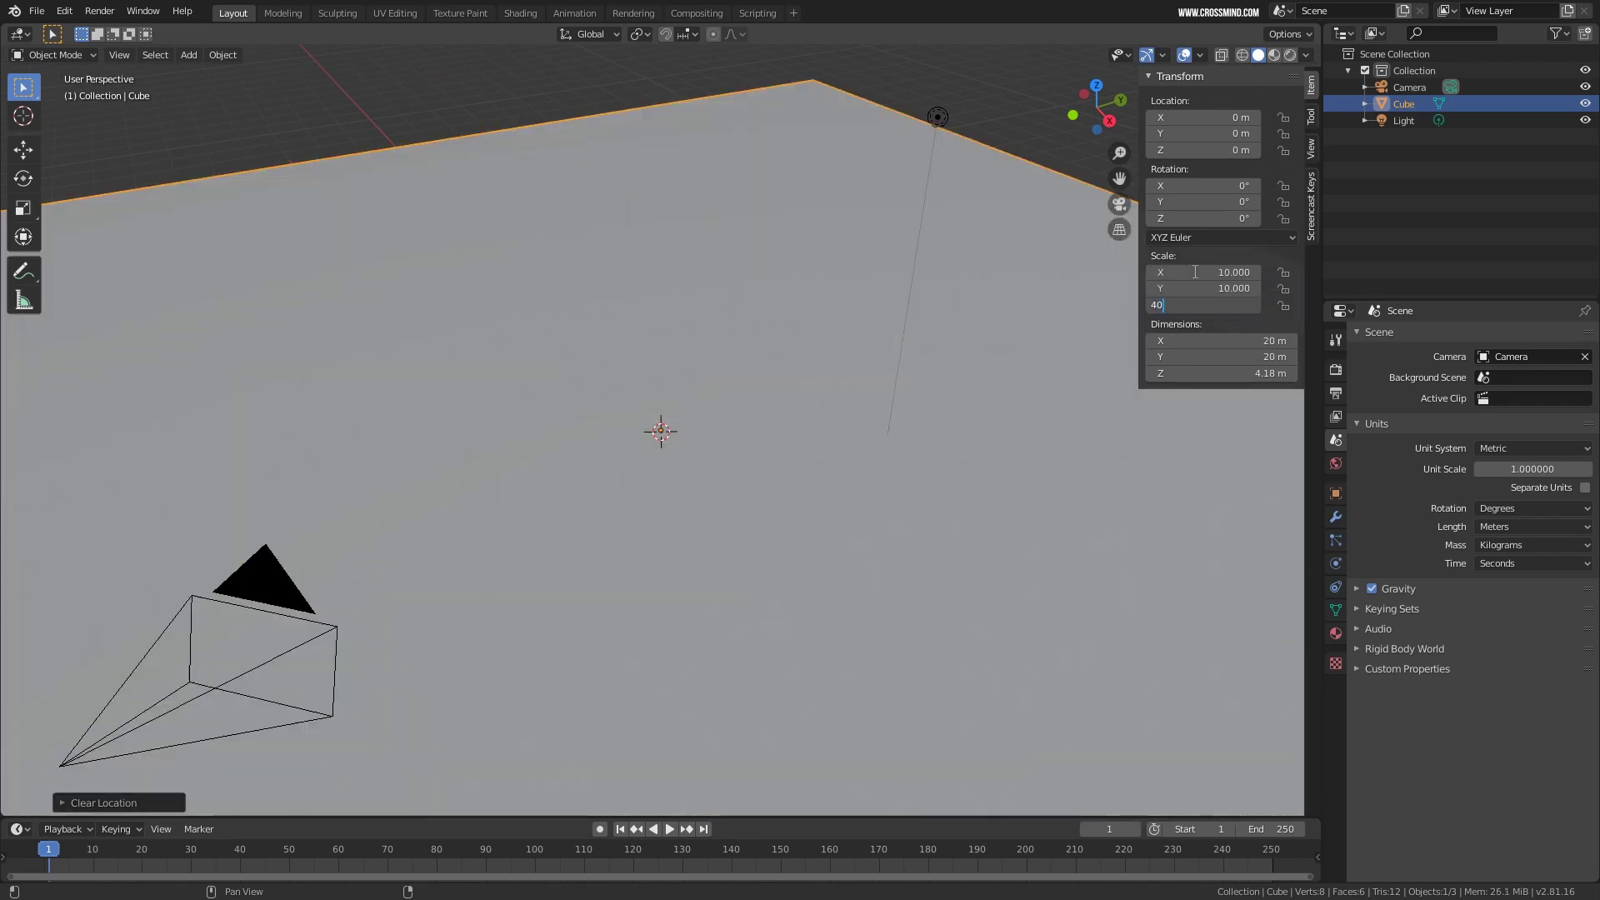
{"action": "key", "text": "Return"}
Set the cube's Z scale to 20.
{"action": "scroll", "coordinate": [818, 372], "scroll_direction": "down", "scroll_amount": 10}
{"action": "scroll", "coordinate": [765, 400], "scroll_direction": "down", "scroll_amount": 5}
{"action": "middle_click_drag", "start_coordinate": [765, 400], "coordinate": [745, 402]}
{"action": "left_click", "coordinate": [1228, 313]}
{"action": "type", "text": "20"}
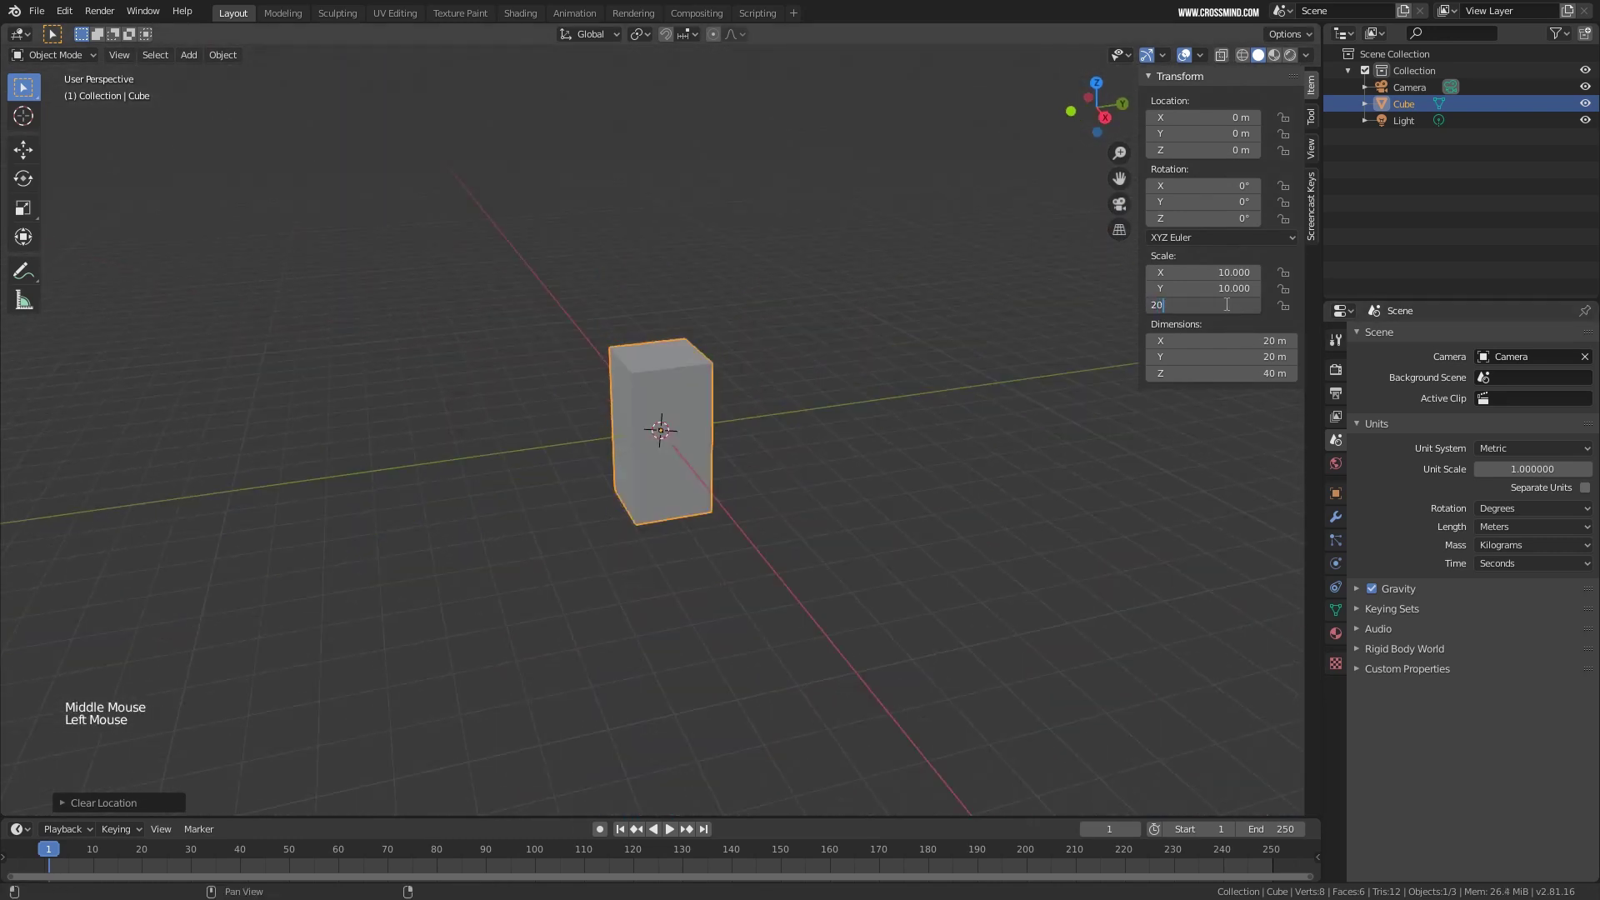
{"action": "type", "text": "m"}
{"action": "key", "text": "Return"}
Move the tall block up along the Z axis by about 17.3 m.
{"action": "middle_click_drag", "start_coordinate": [992, 292], "coordinate": [783, 445]}
{"action": "scroll", "coordinate": [869, 407], "scroll_direction": "up", "scroll_amount": 4}
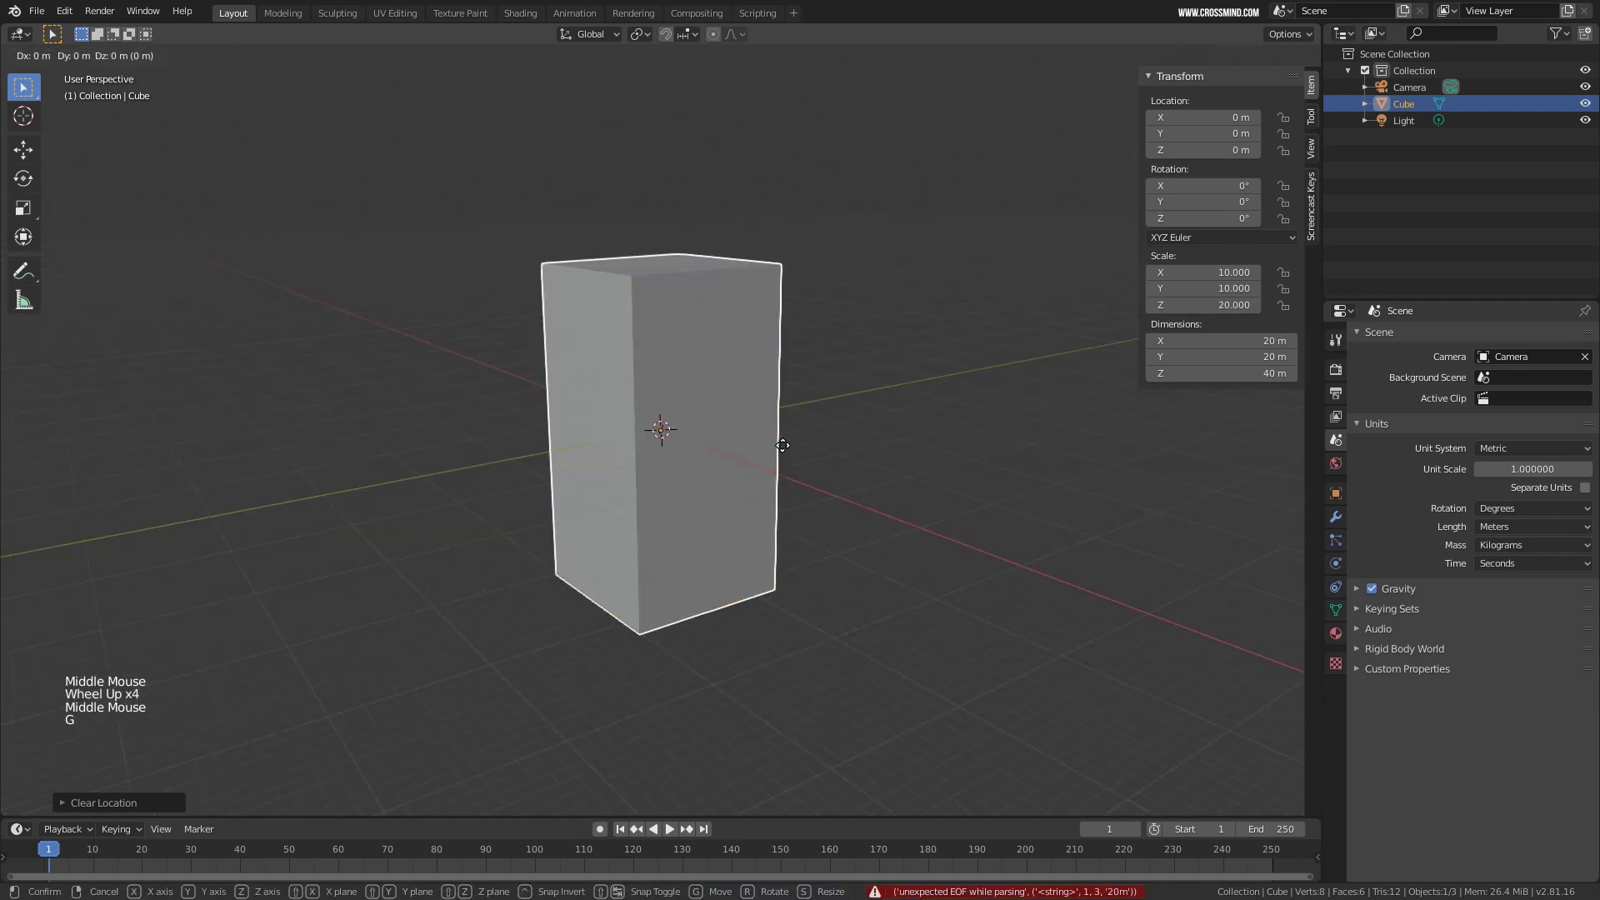
{"action": "key", "text": "g"}
{"action": "key", "text": "z"}
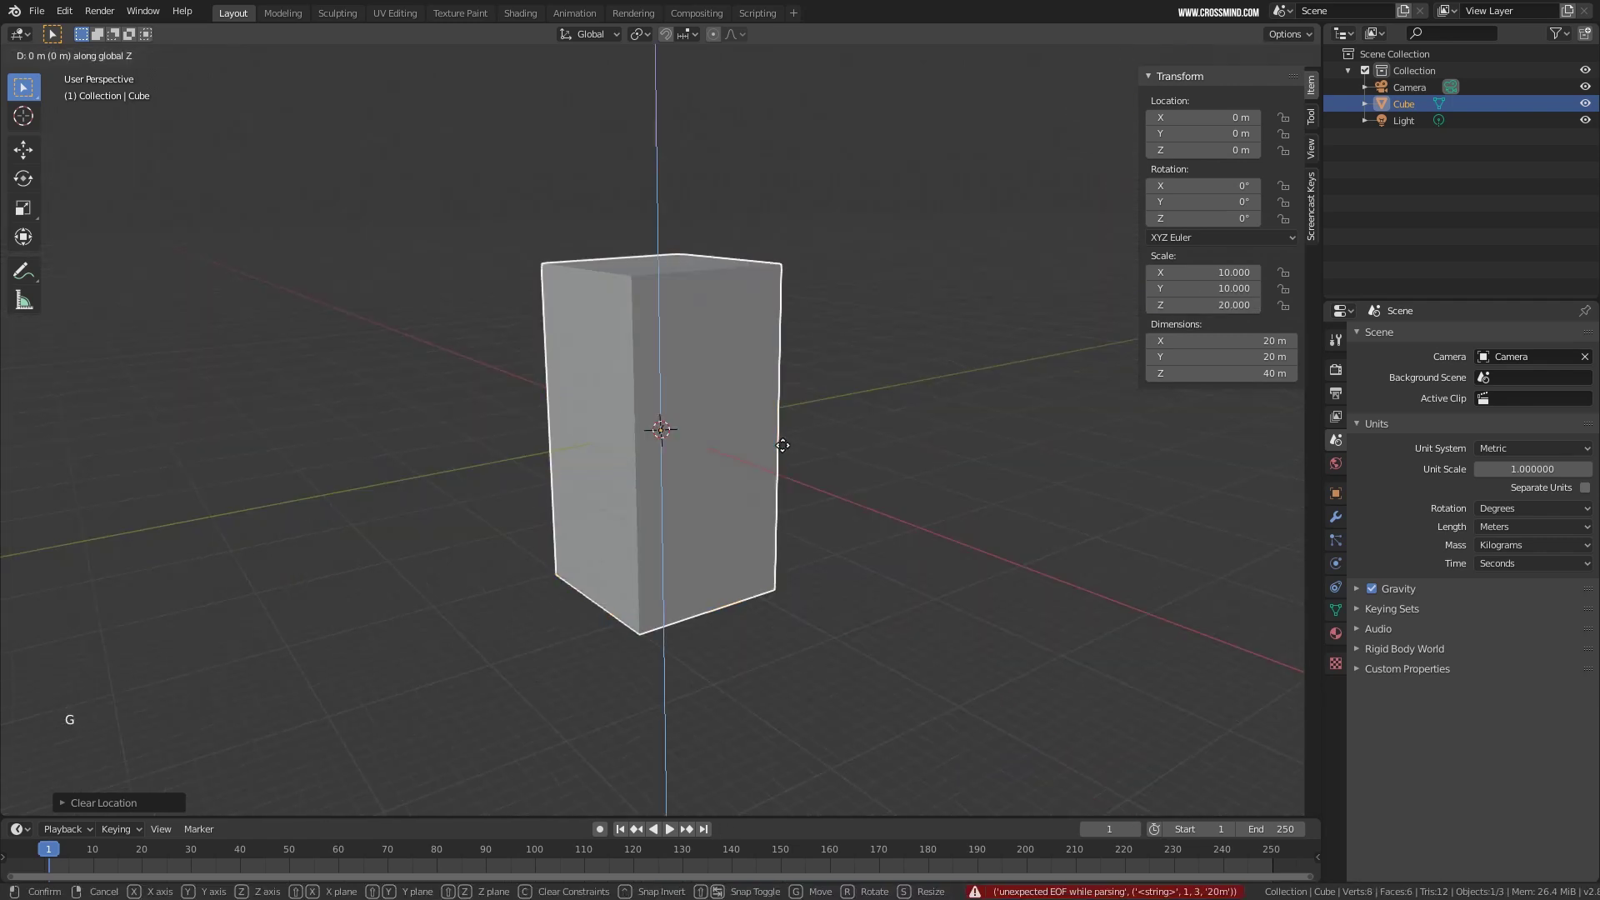
{"action": "left_click", "coordinate": [781, 300]}
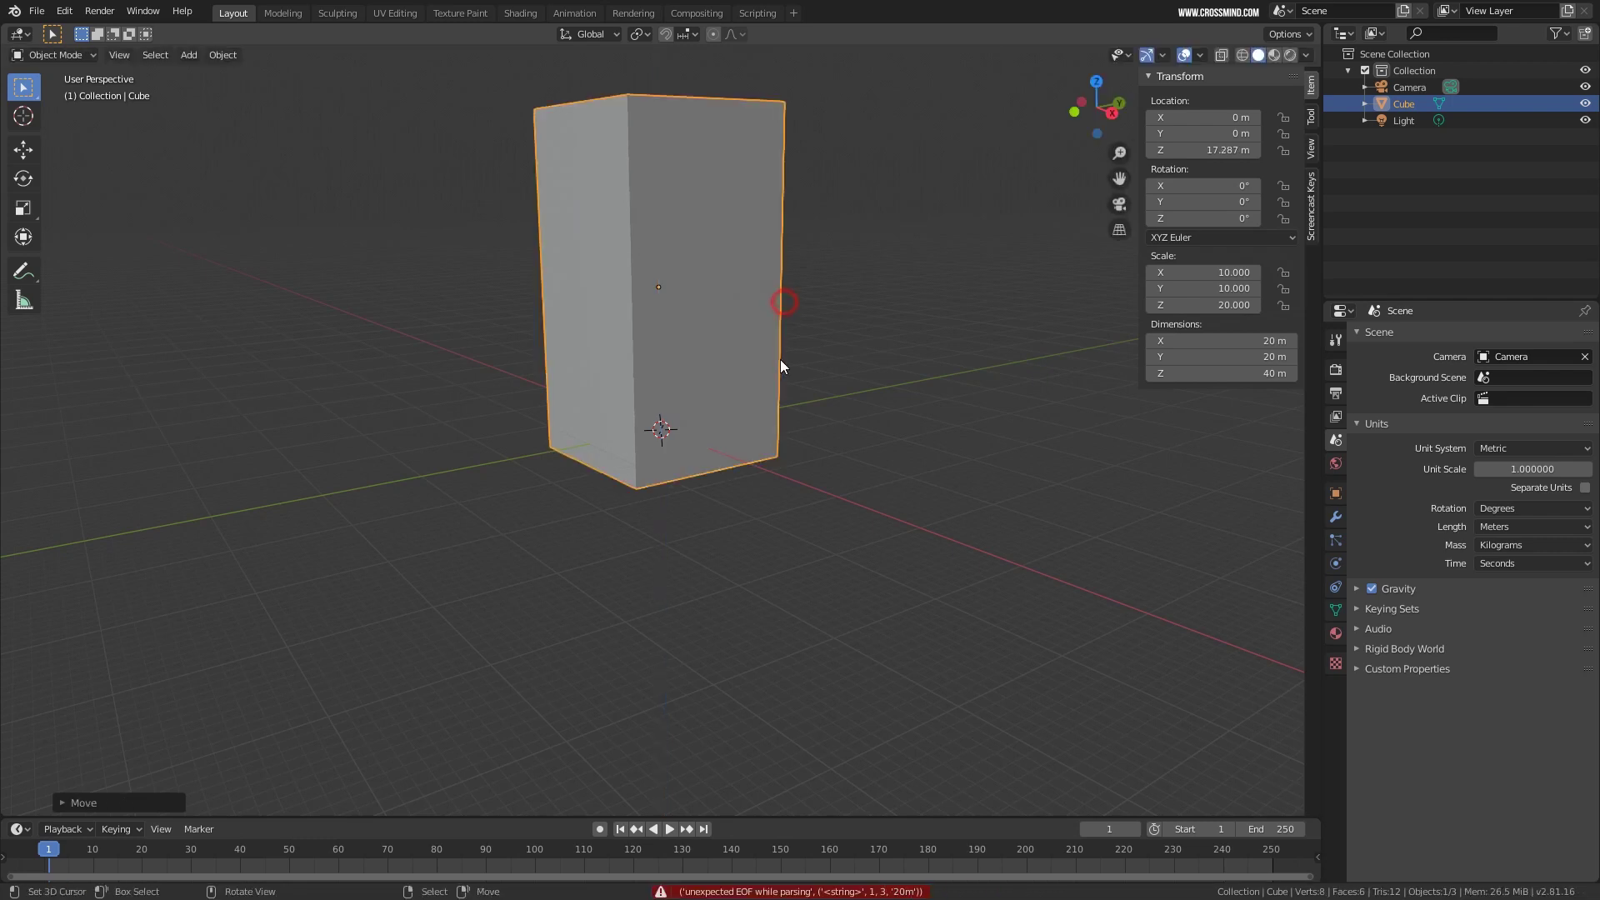
In front view, raise the block along Z to about 20.05 m so its base sits on the ground line.
{"action": "middle_click_drag", "start_coordinate": [780, 365], "coordinate": [721, 598]}
{"action": "key", "text": "KP_1"}
{"action": "scroll", "coordinate": [722, 598], "scroll_direction": "up", "scroll_amount": 1}
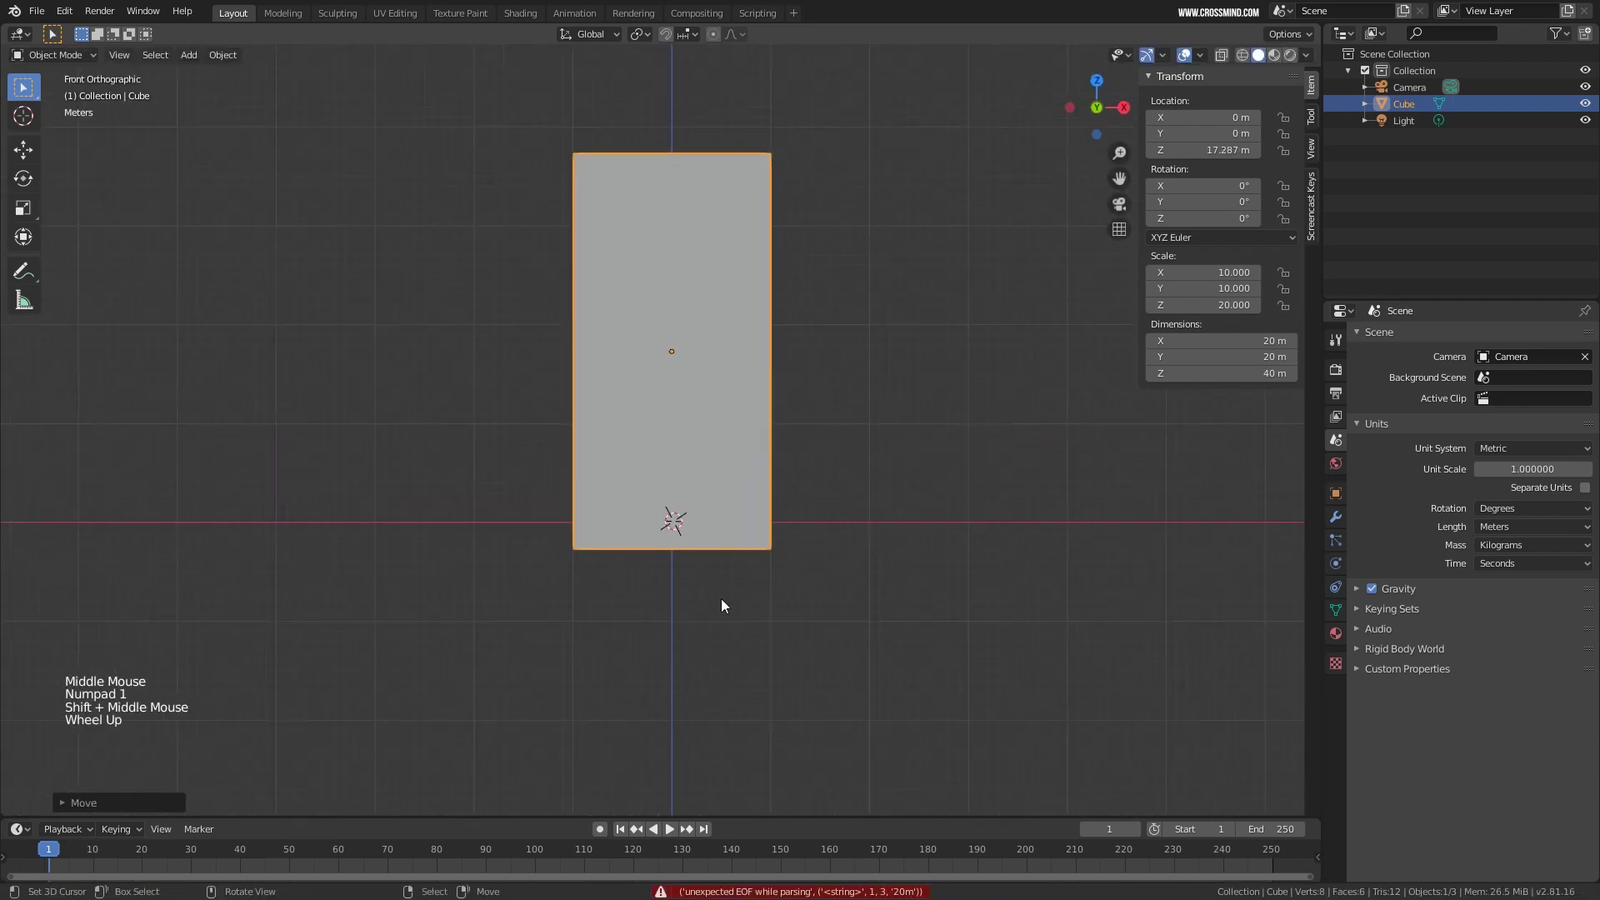
{"action": "scroll", "coordinate": [722, 600], "scroll_direction": "up", "scroll_amount": 1}
{"action": "key", "text": "g"}
{"action": "key", "text": "z"}
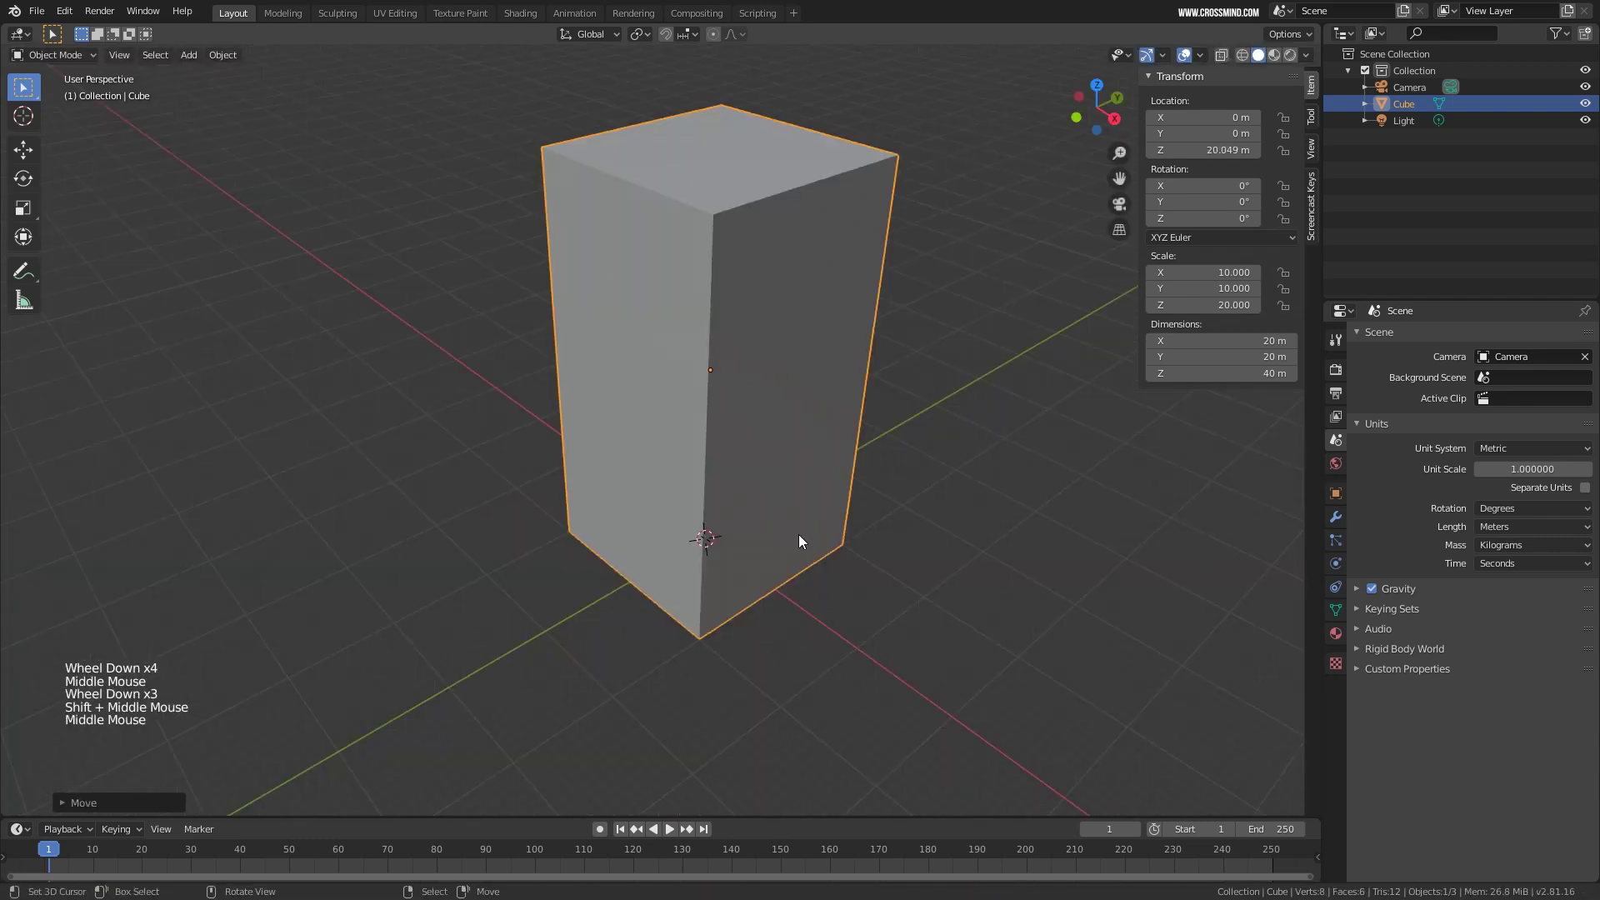
Duplicate the tall block and keep the copy at the original's position.
{"action": "key", "text": "shift+d"}
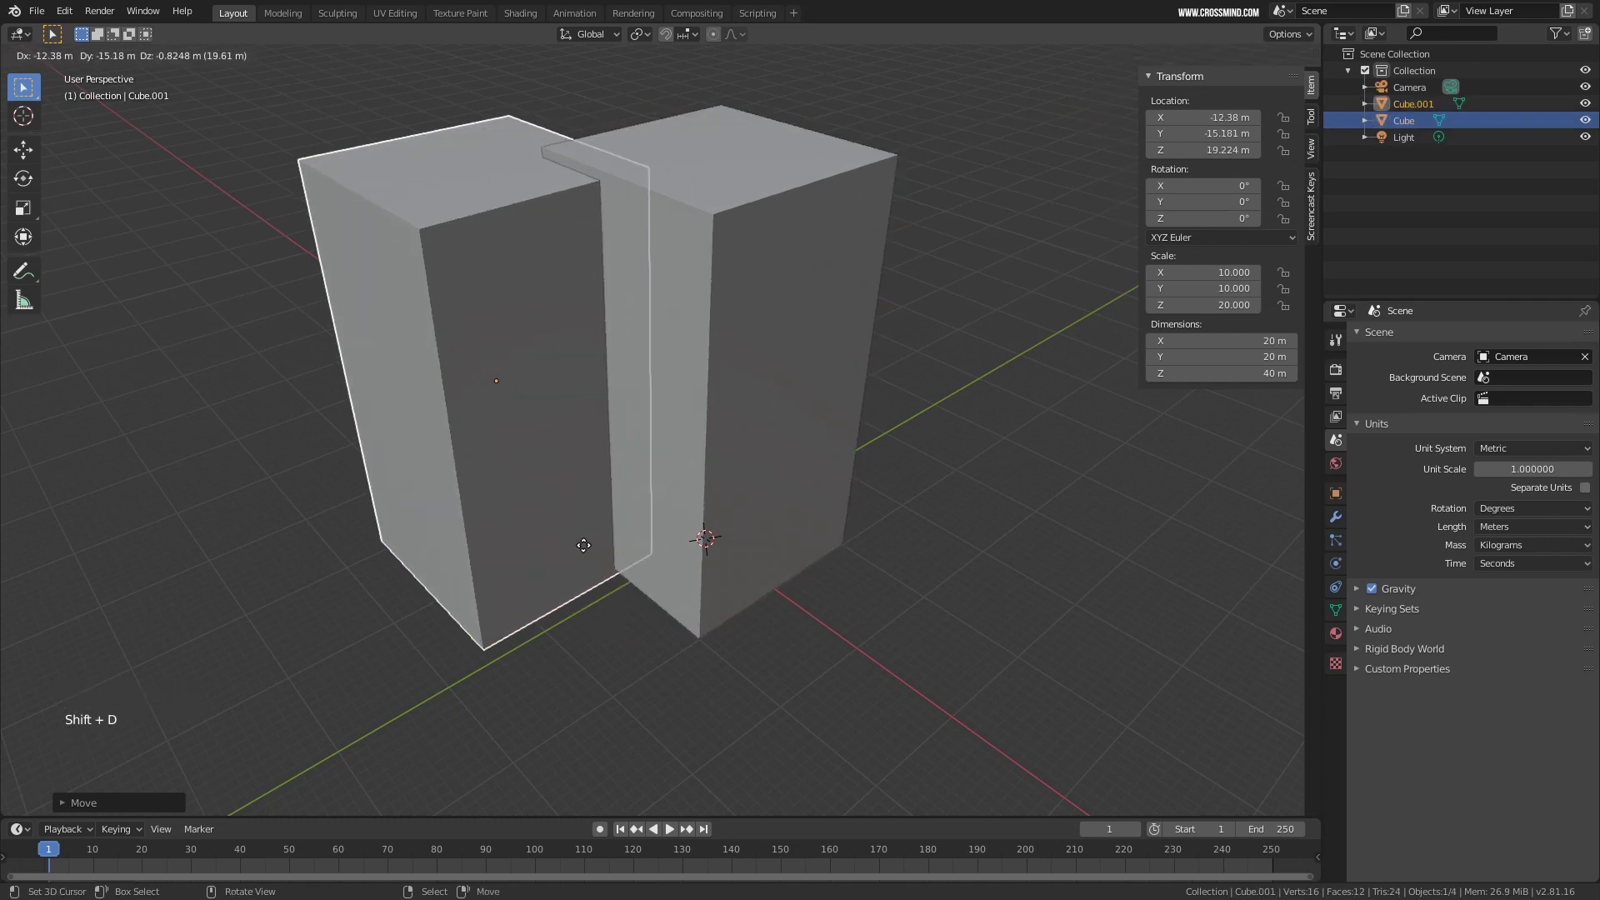
{"action": "right_click", "coordinate": [554, 552]}
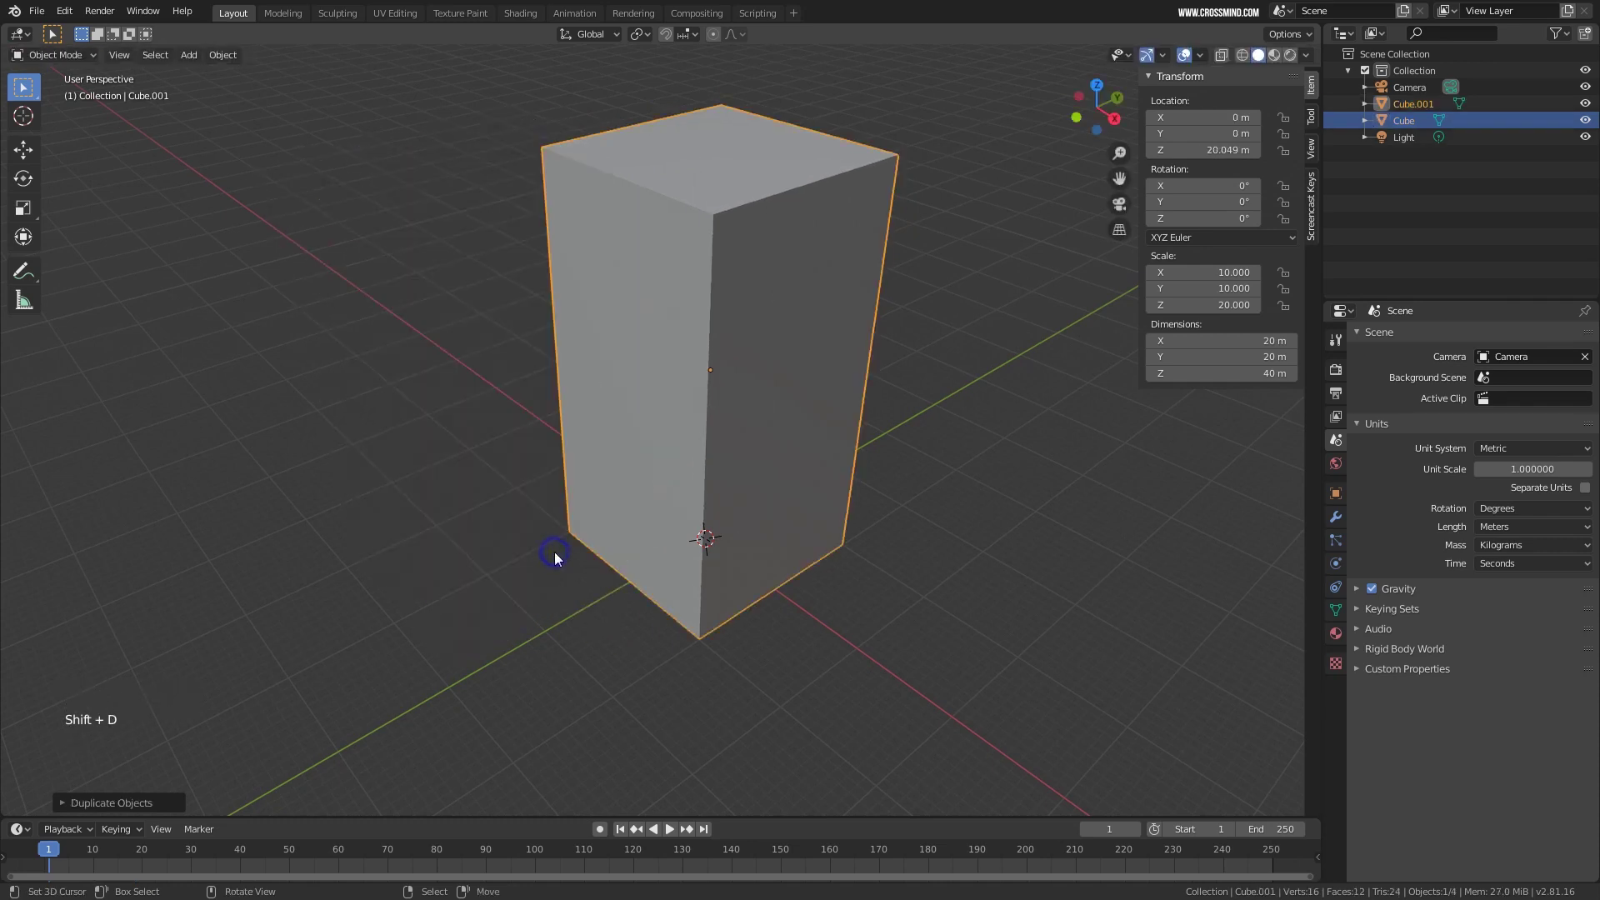
{"action": "middle_click_drag", "start_coordinate": [553, 551], "coordinate": [882, 512], "text": "shift"}
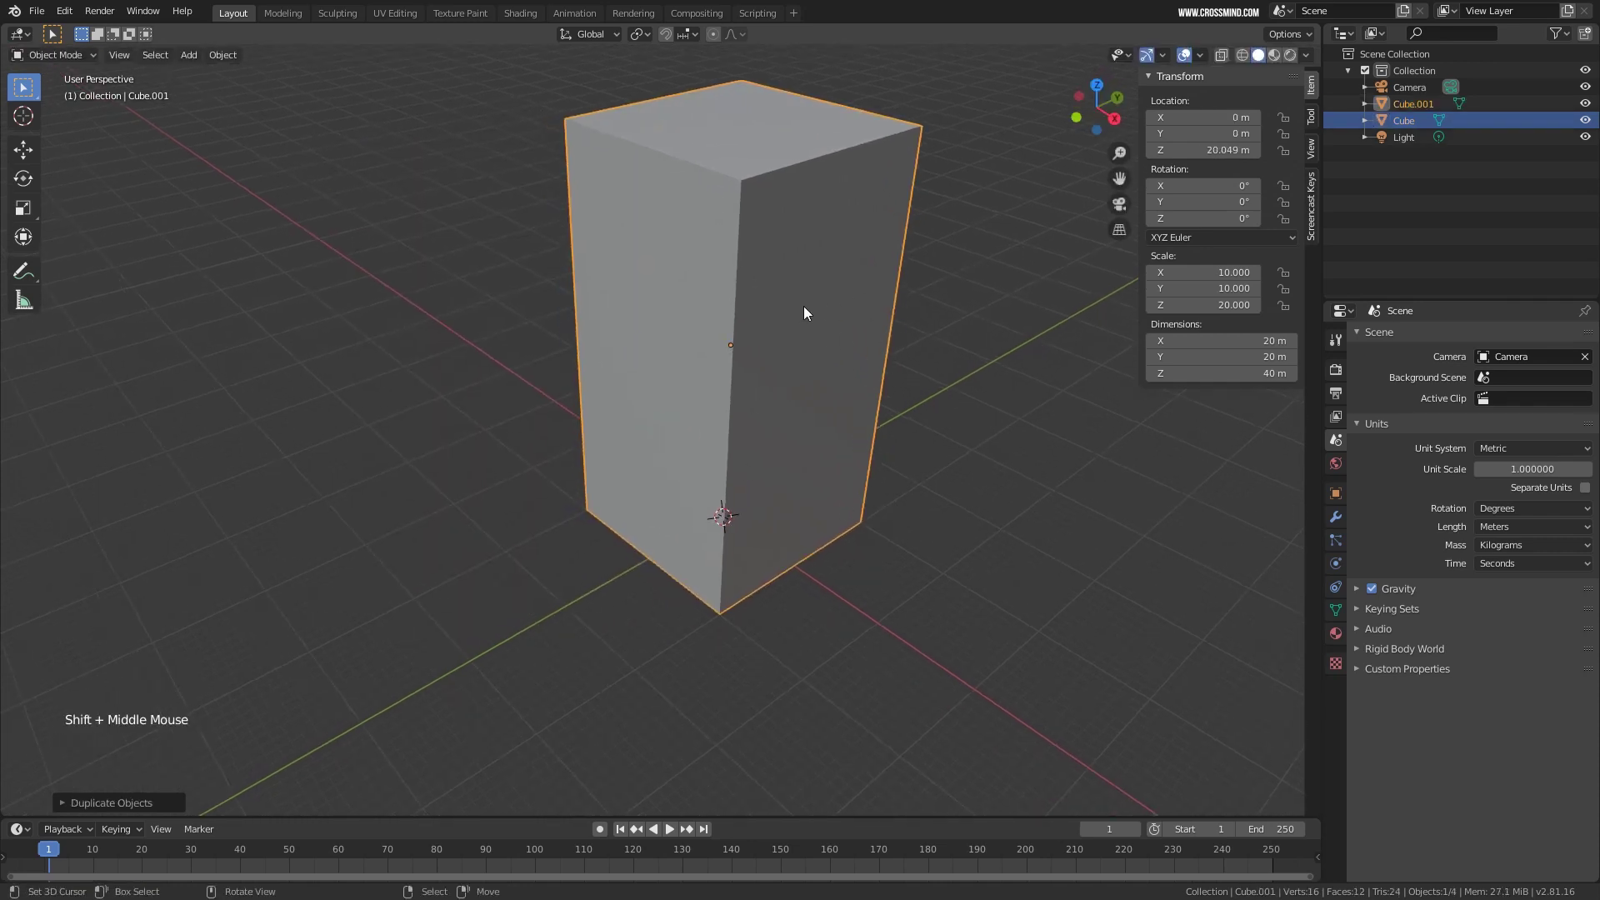
{"action": "key", "text": "g"}
{"action": "right_click", "coordinate": [803, 275]}
{"action": "middle_click_drag", "start_coordinate": [786, 321], "coordinate": [892, 371]}
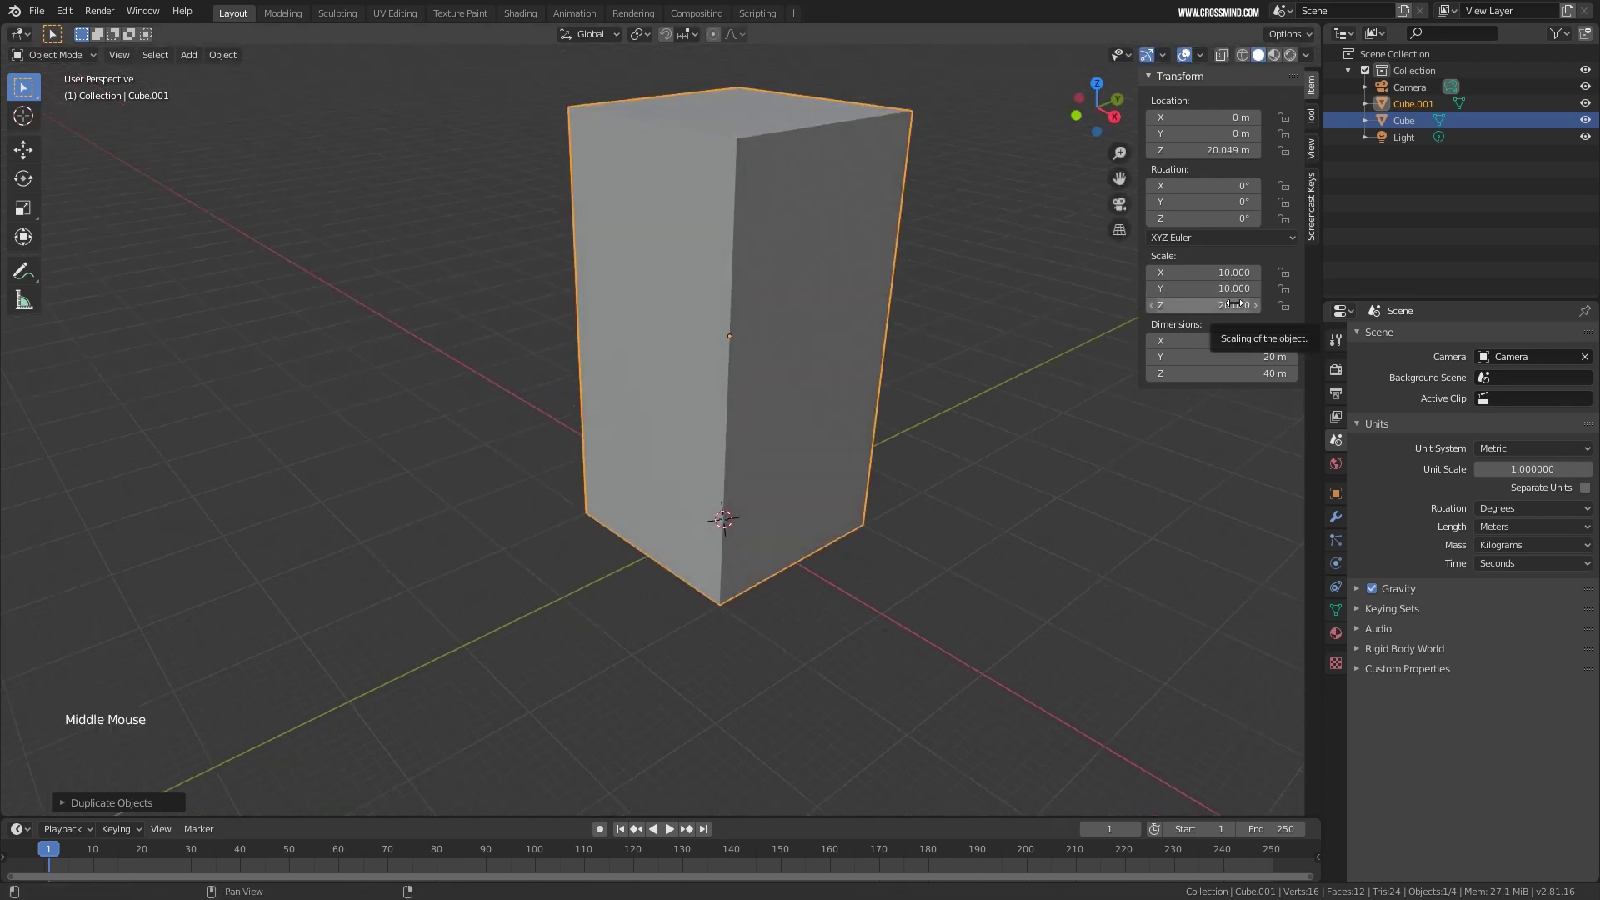
Switch to wireframe shading and set the duplicate's Z scale to 0.2 to flatten it into a thin slab.
{"action": "left_click", "coordinate": [1234, 304]}
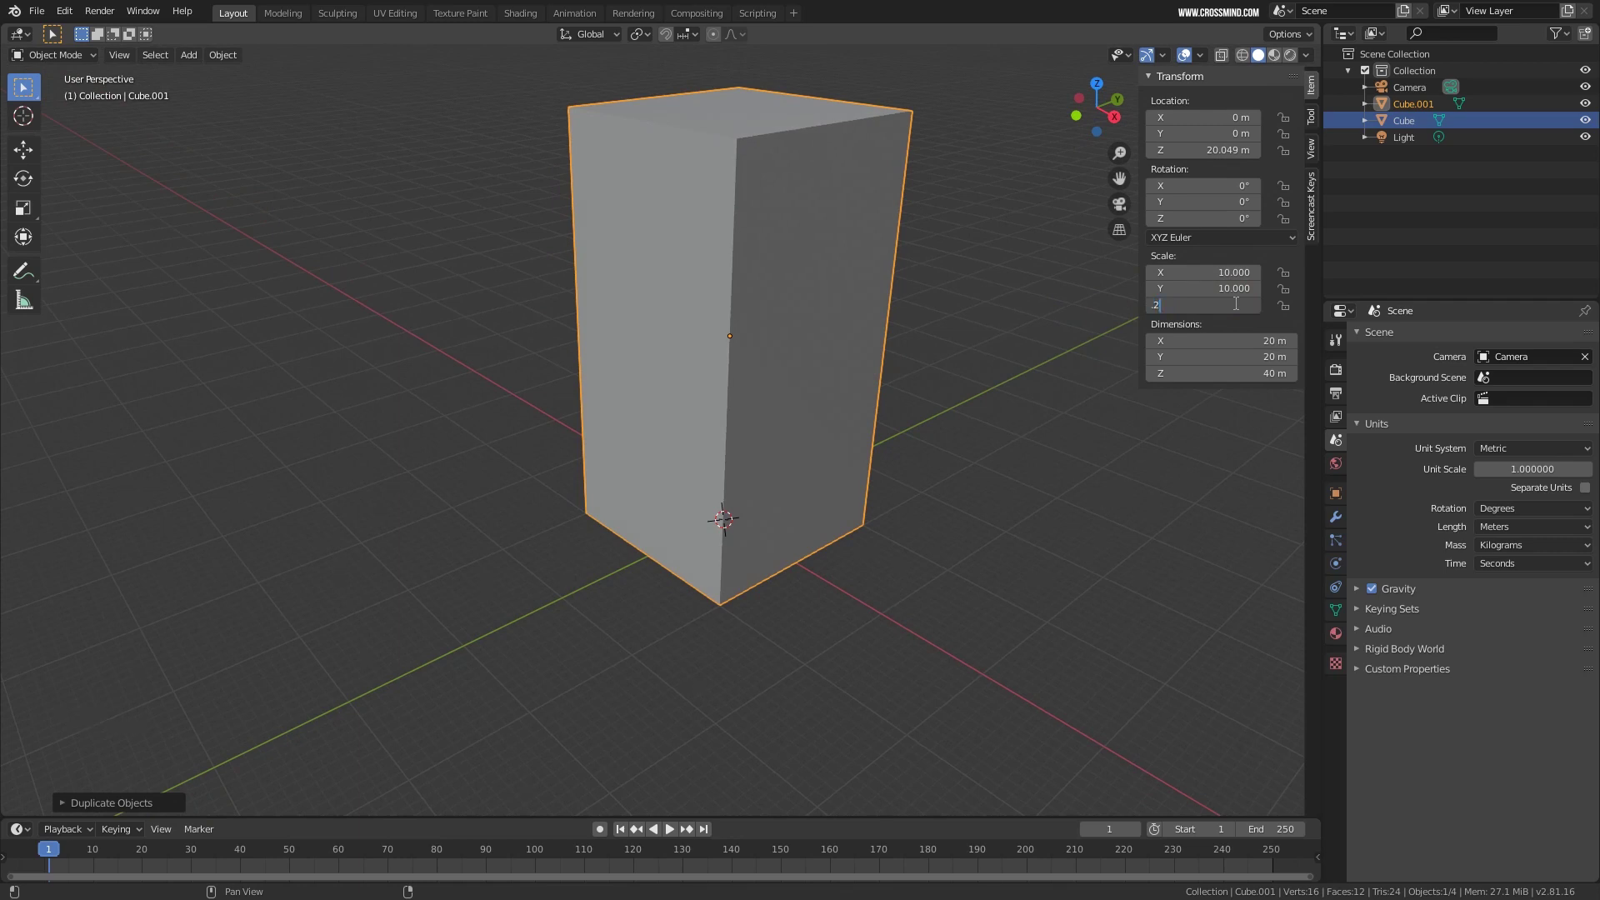
{"action": "middle_click_drag", "start_coordinate": [933, 483], "coordinate": [917, 488]}
{"action": "key", "text": "z"}
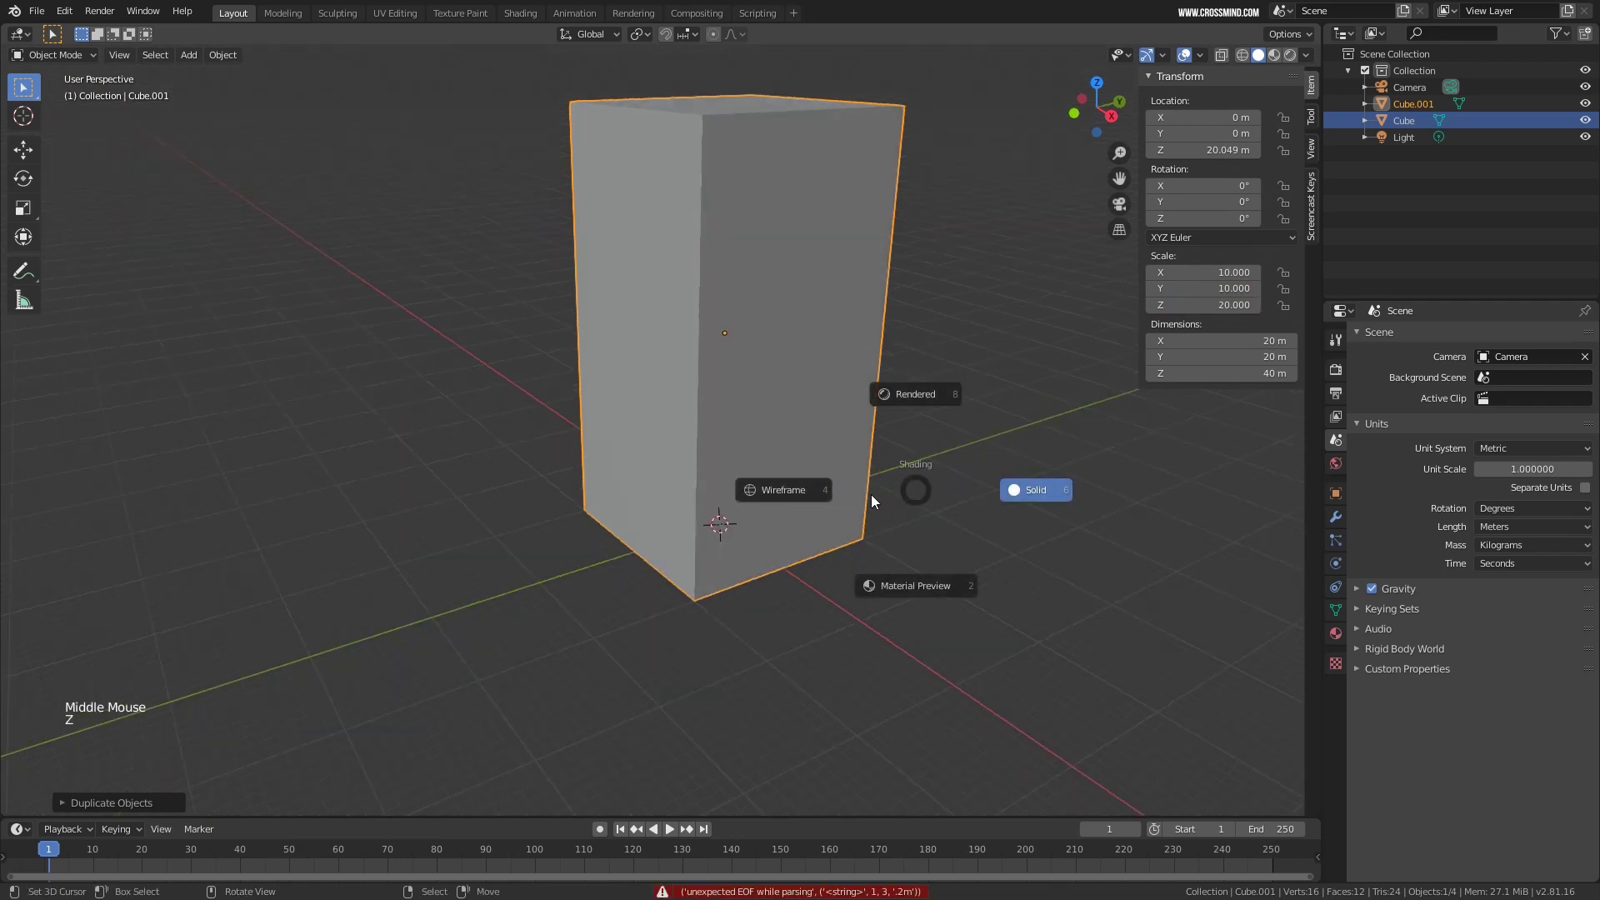
{"action": "middle_click_drag", "start_coordinate": [823, 504], "coordinate": [833, 500]}
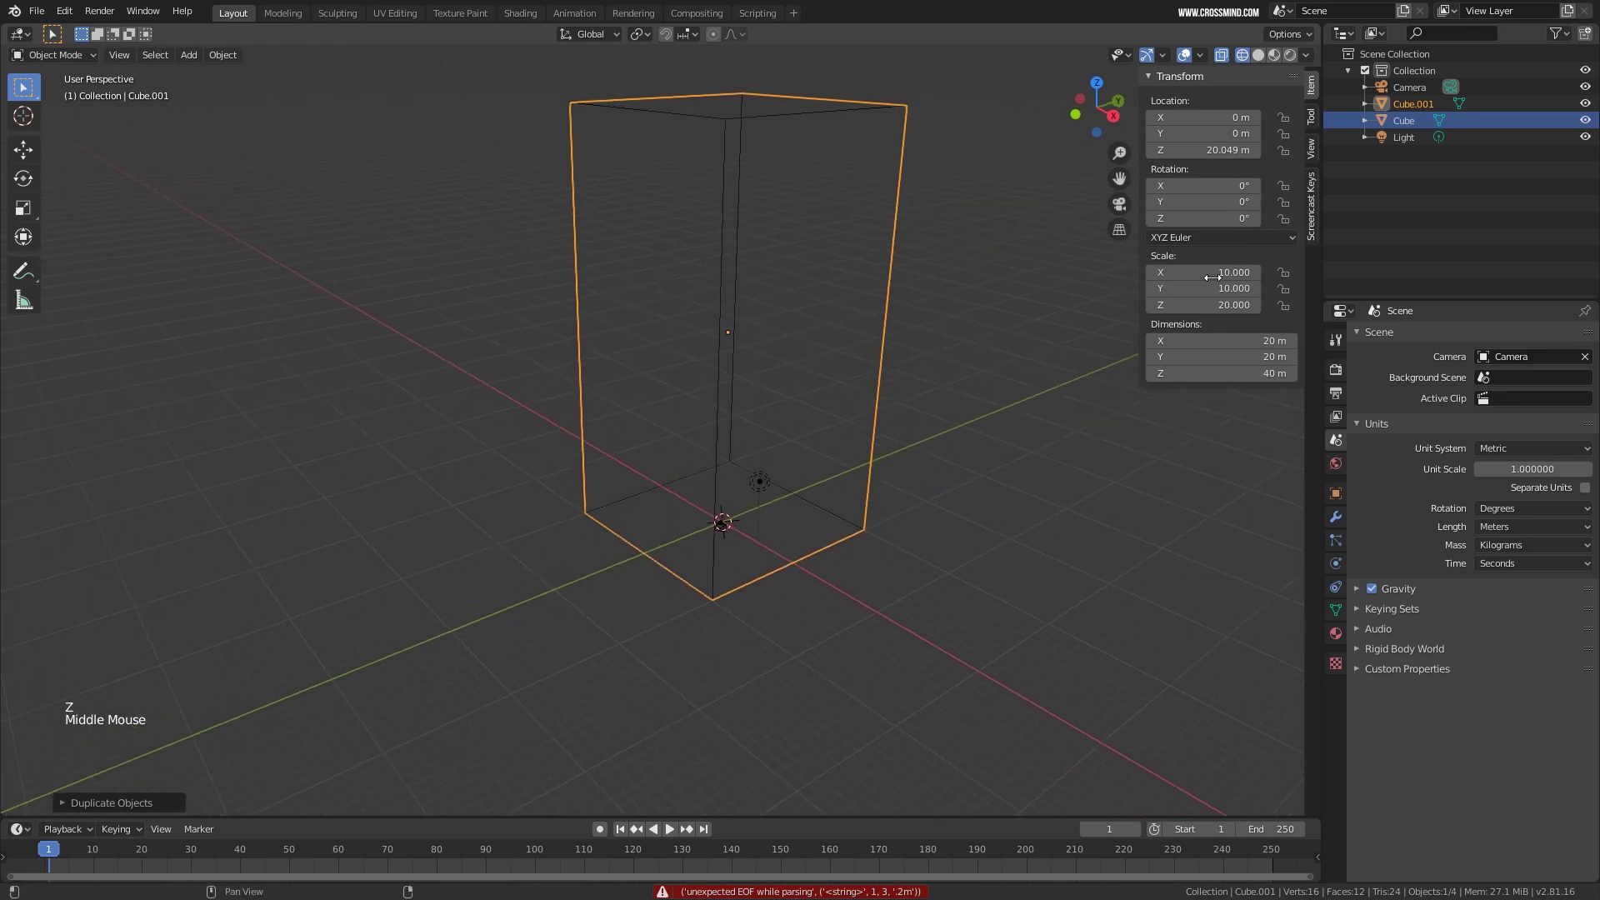
{"action": "left_click", "coordinate": [1233, 306]}
{"action": "type", "text": ".2"}
{"action": "key", "text": "Return"}
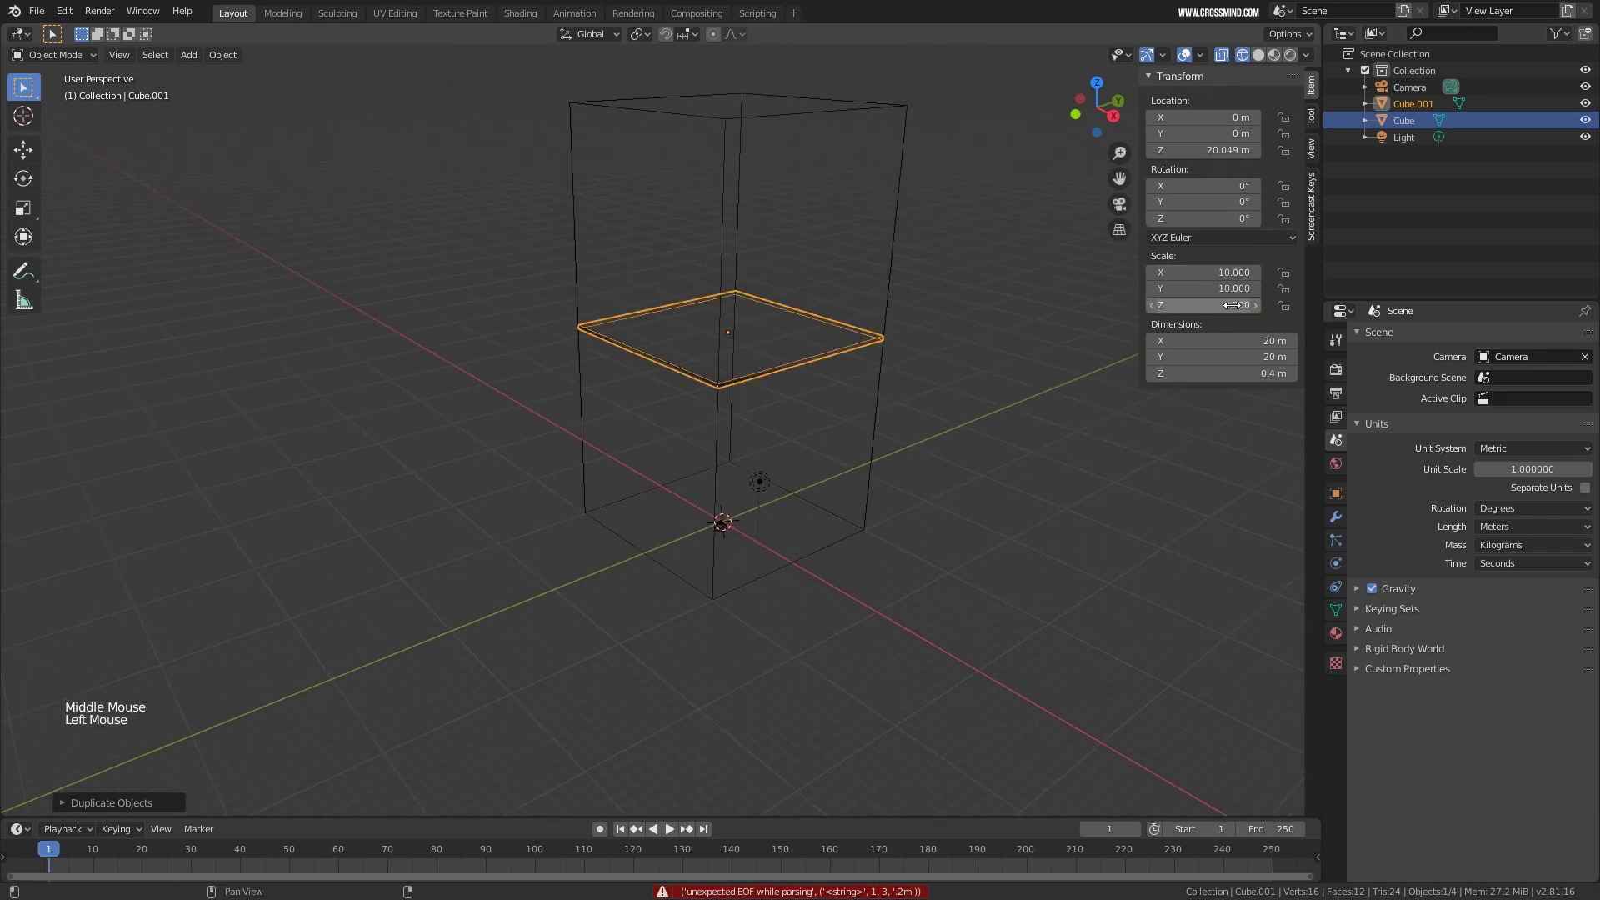
Set the thin slab's scale to 30 on X and 40 on Y.
{"action": "middle_click_drag", "start_coordinate": [747, 352], "coordinate": [812, 326]}
{"action": "scroll", "coordinate": [732, 337], "scroll_direction": "up", "scroll_amount": 2}
{"action": "left_click", "coordinate": [1221, 273]}
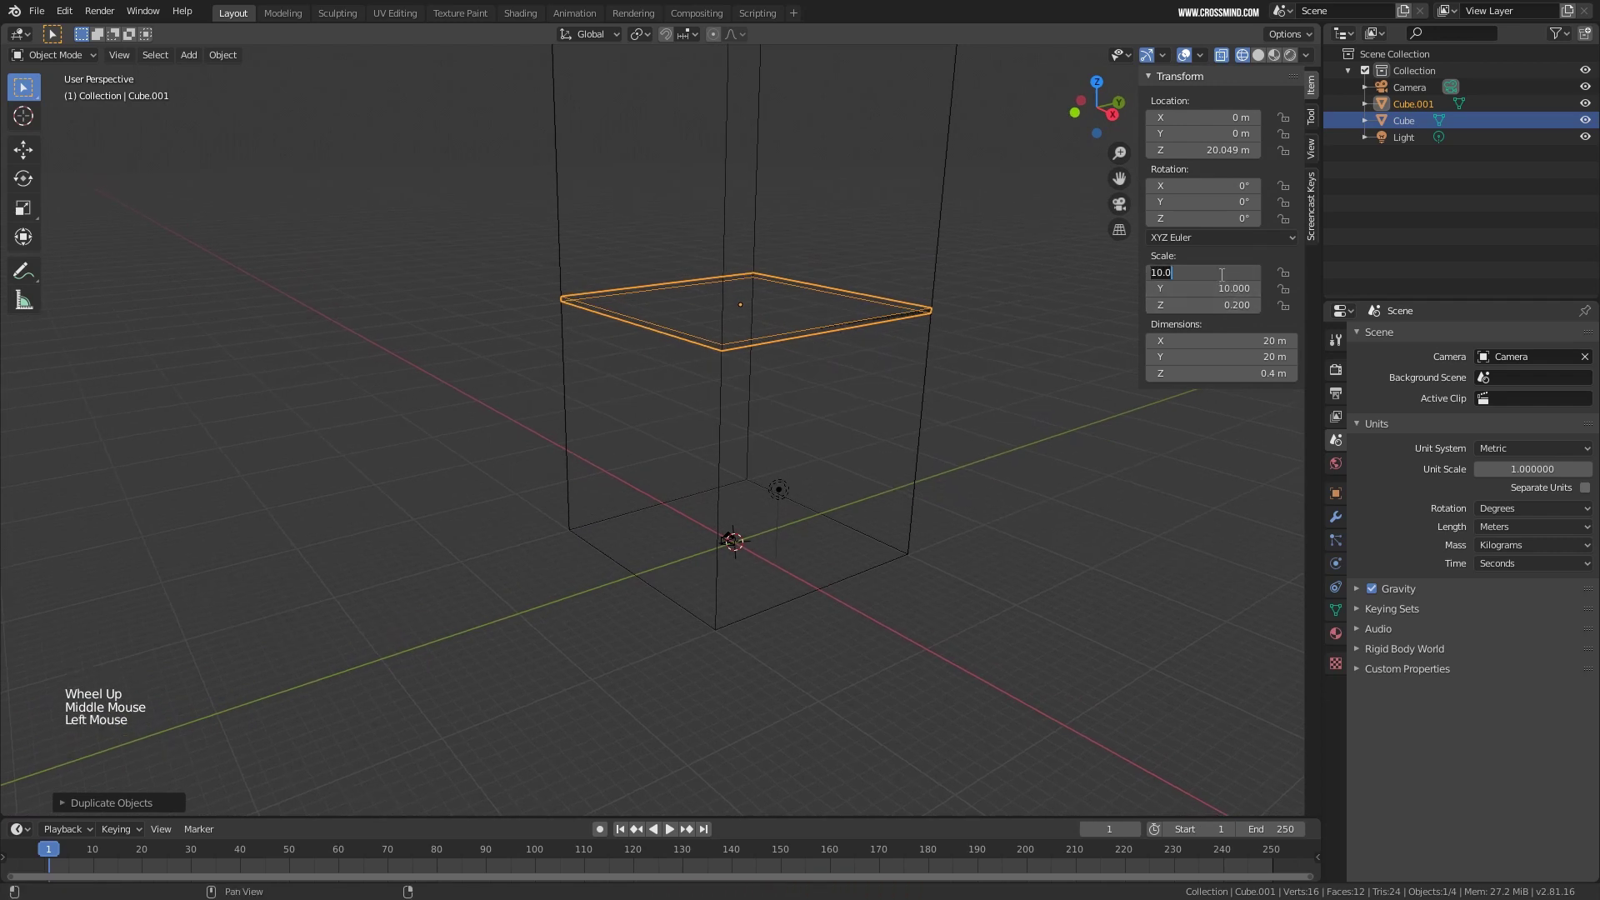
{"action": "type", "text": "30"}
{"action": "key", "text": "Tab"}
{"action": "type", "text": "40"}
{"action": "key", "text": "Return"}
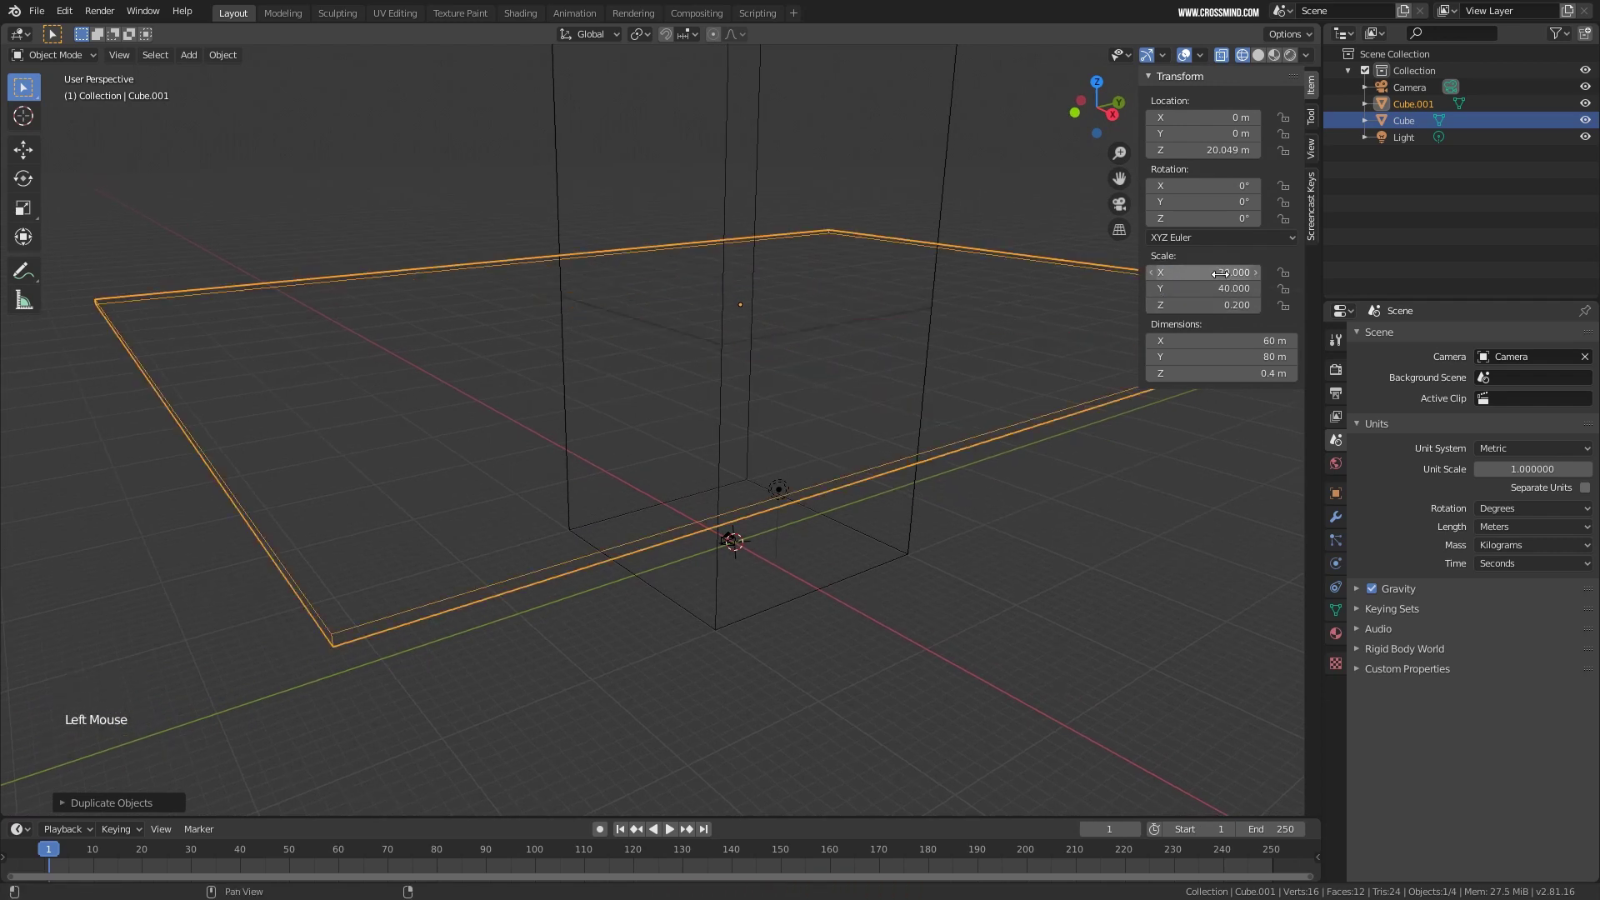
Return to solid shading and set the slab's X scale to 20.
{"action": "scroll", "coordinate": [832, 383], "scroll_direction": "down", "scroll_amount": 4}
{"action": "key", "text": "z"}
{"action": "middle_click_drag", "start_coordinate": [832, 385], "coordinate": [842, 358]}
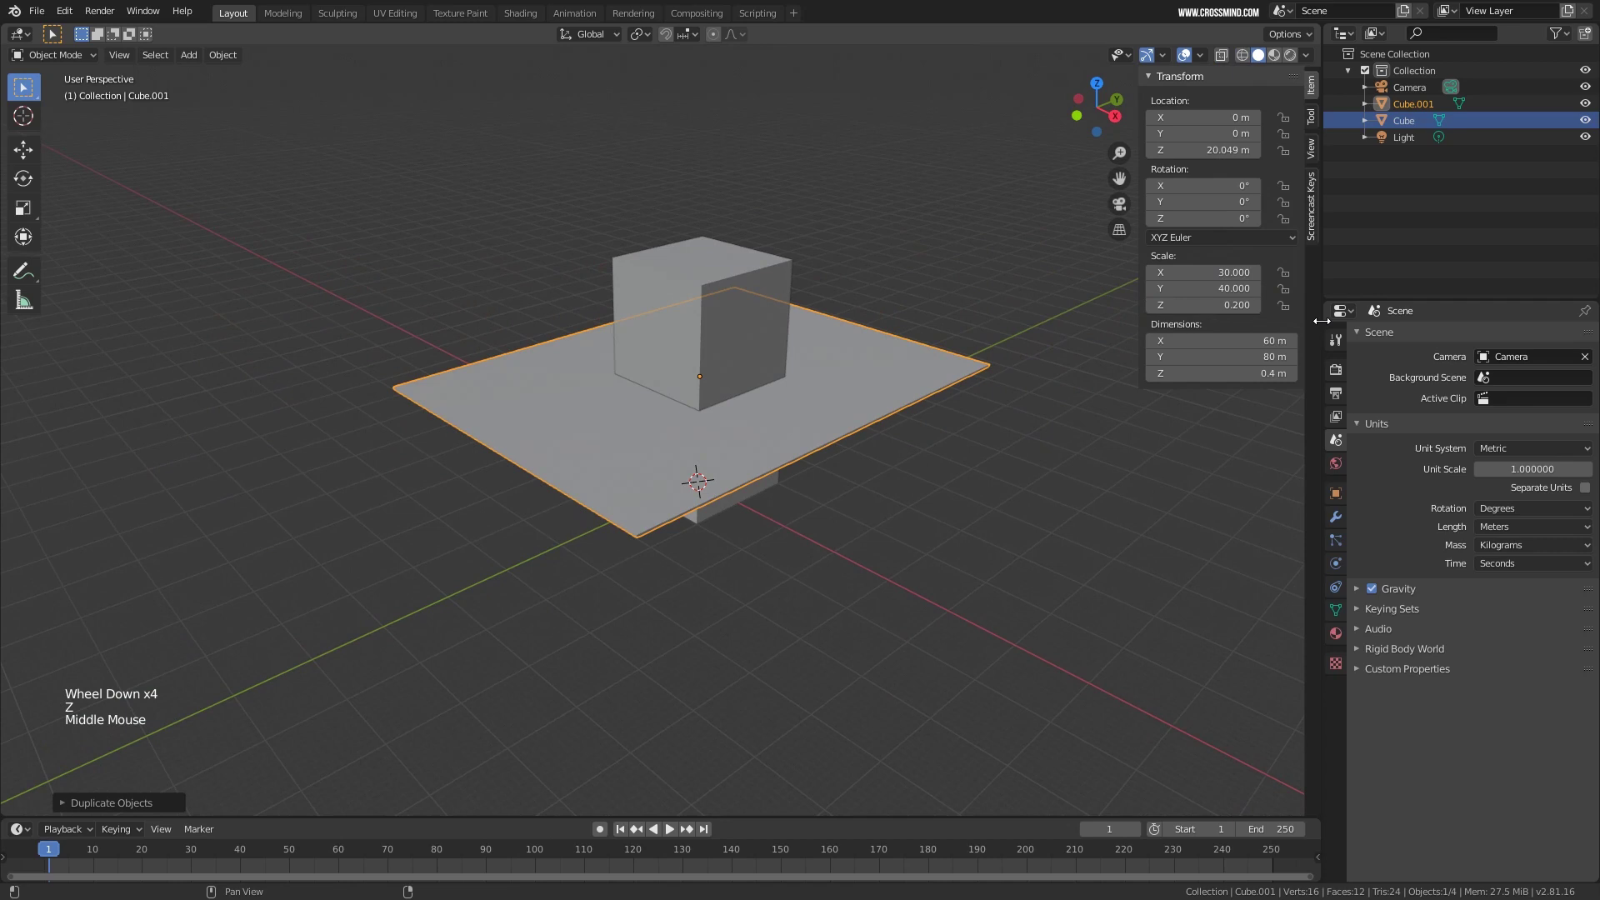
{"action": "left_click", "coordinate": [1226, 272]}
{"action": "type", "text": "20"}
{"action": "key", "text": "Return"}
{"action": "middle_click_drag", "start_coordinate": [950, 372], "coordinate": [938, 387]}
{"action": "scroll", "coordinate": [870, 438], "scroll_direction": "up", "scroll_amount": 2}
{"action": "middle_click_drag", "start_coordinate": [869, 439], "coordinate": [850, 371]}
{"action": "scroll", "coordinate": [850, 372], "scroll_direction": "up", "scroll_amount": 2}
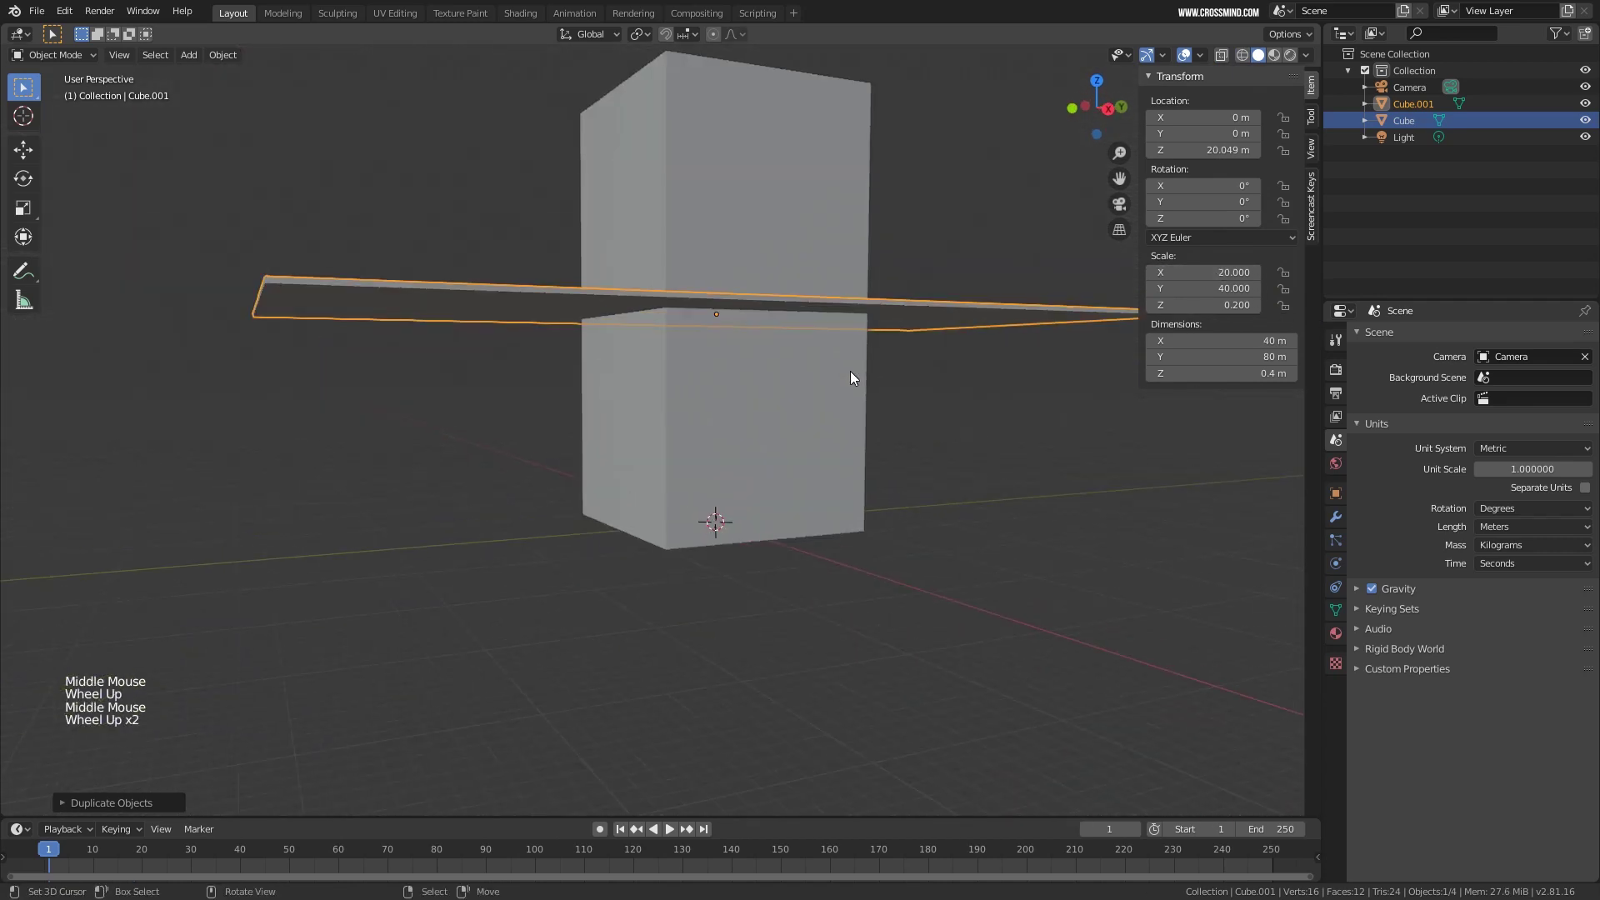
Lower the thin slab along Z to the foot of the tall block, at a Z location of about 0.25 m.
{"action": "key", "text": "g"}
{"action": "key", "text": "z"}
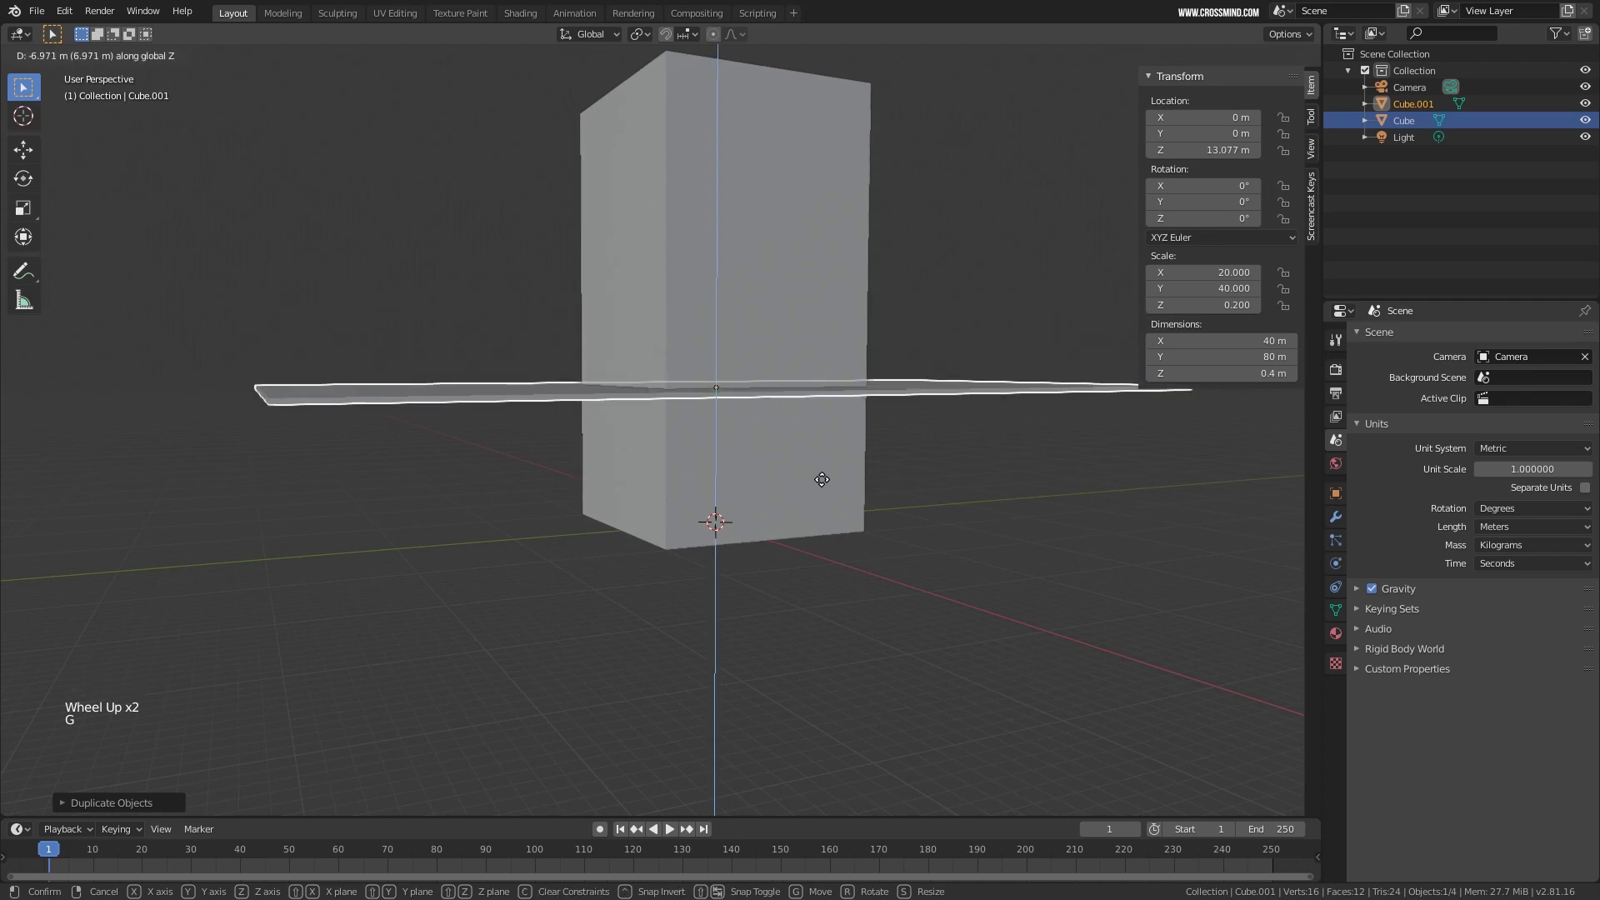
{"action": "left_click", "coordinate": [823, 561]}
{"action": "key", "text": "KP_1"}
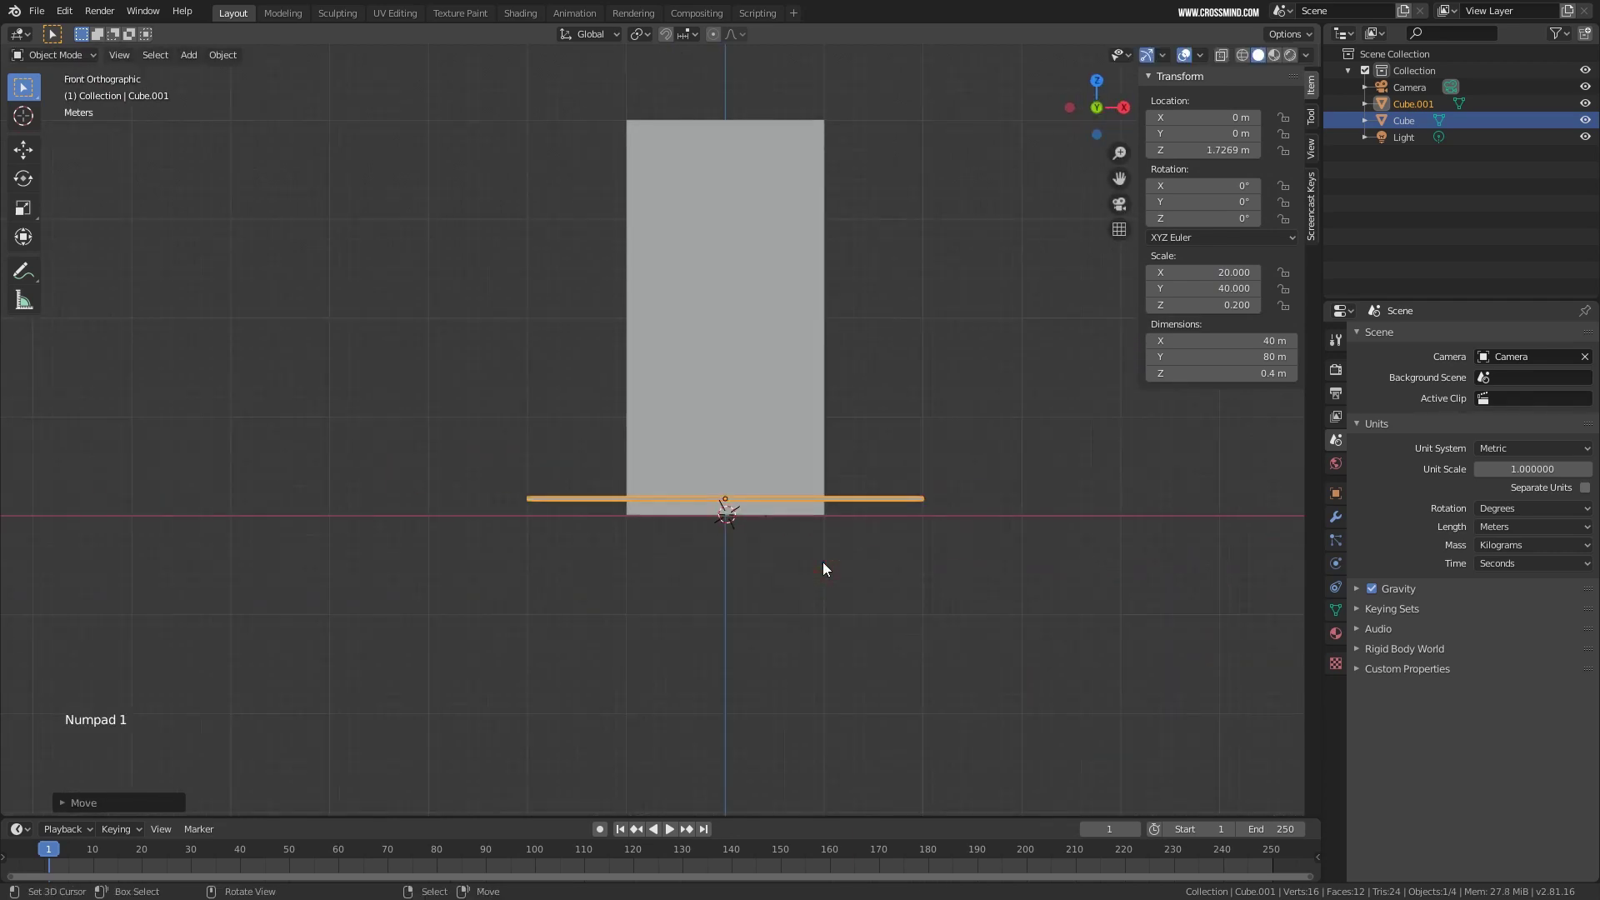
{"action": "scroll", "coordinate": [823, 562], "scroll_direction": "up", "scroll_amount": 5}
{"action": "middle_click_drag", "start_coordinate": [825, 561], "coordinate": [768, 475], "text": "shift"}
{"action": "scroll", "coordinate": [768, 475], "scroll_direction": "up", "scroll_amount": 2}
{"action": "key", "text": "g"}
{"action": "key", "text": "z"}
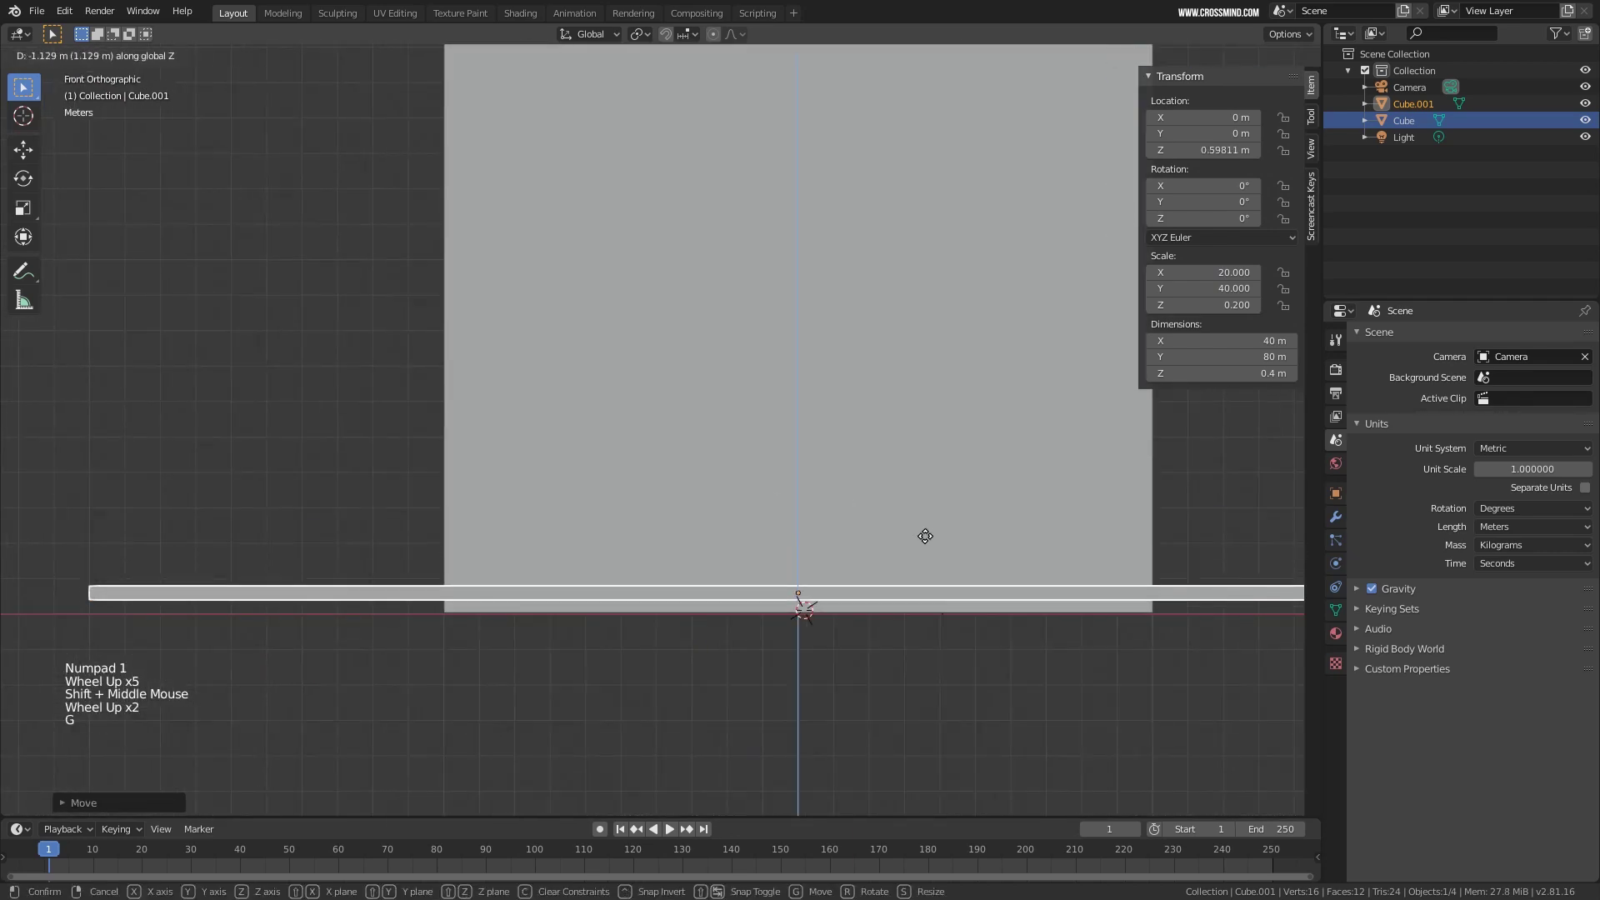
{"action": "left_click", "coordinate": [926, 544]}
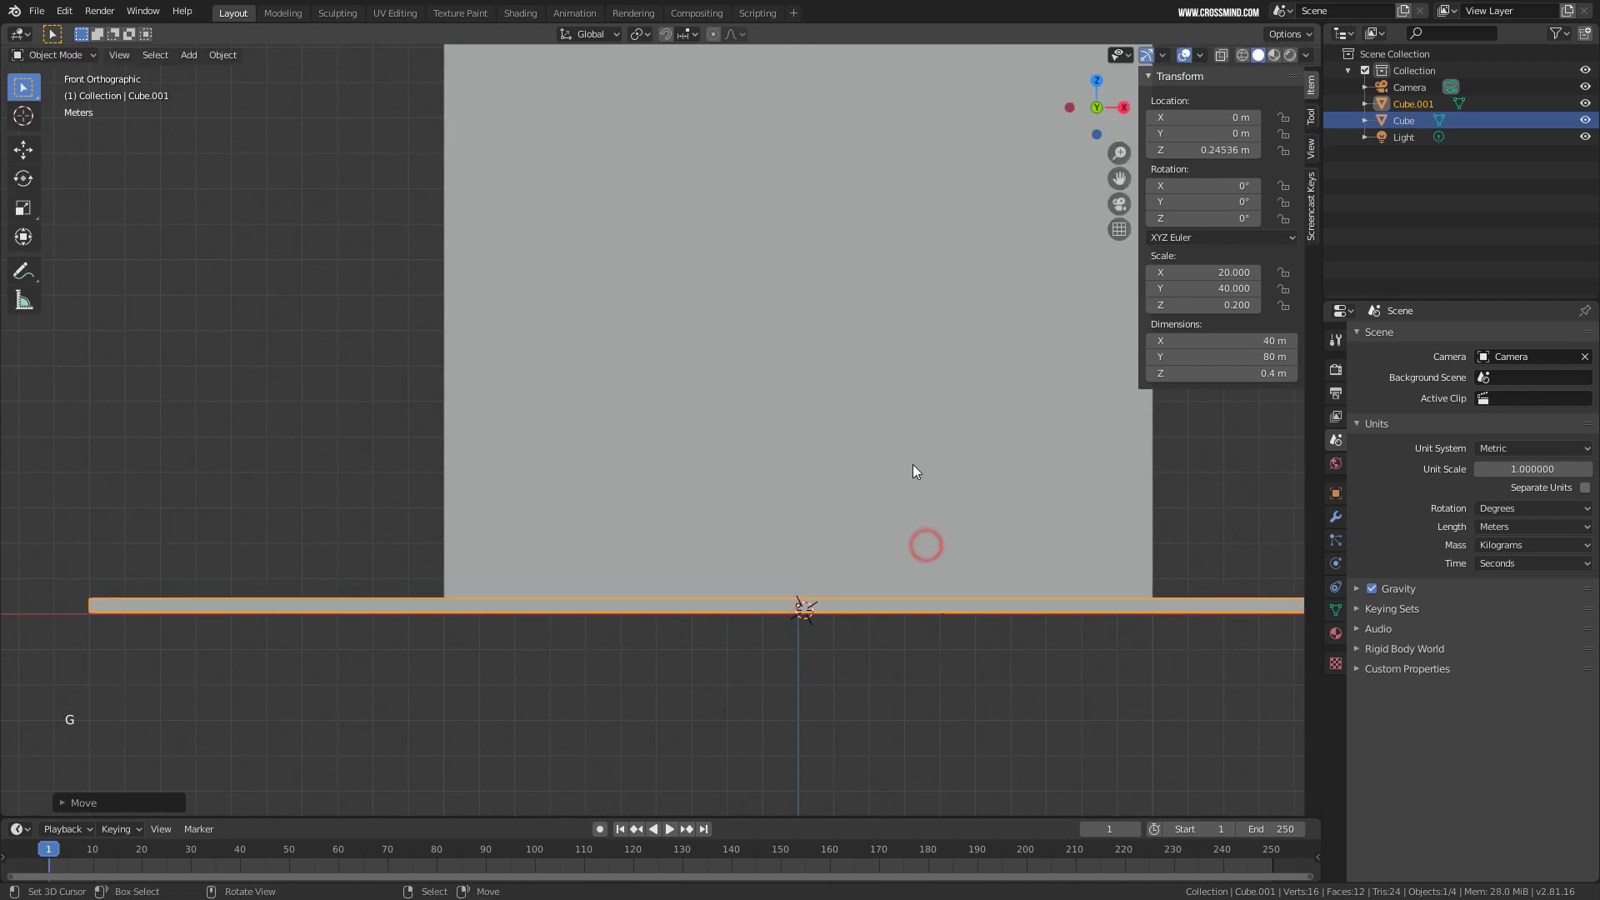
Raise the tall block along Z by about 0.45 m so its base rests on the slab.
{"action": "right_click", "coordinate": [913, 463]}
{"action": "key", "text": "g"}
{"action": "key", "text": "z"}
{"action": "left_click", "coordinate": [913, 465]}
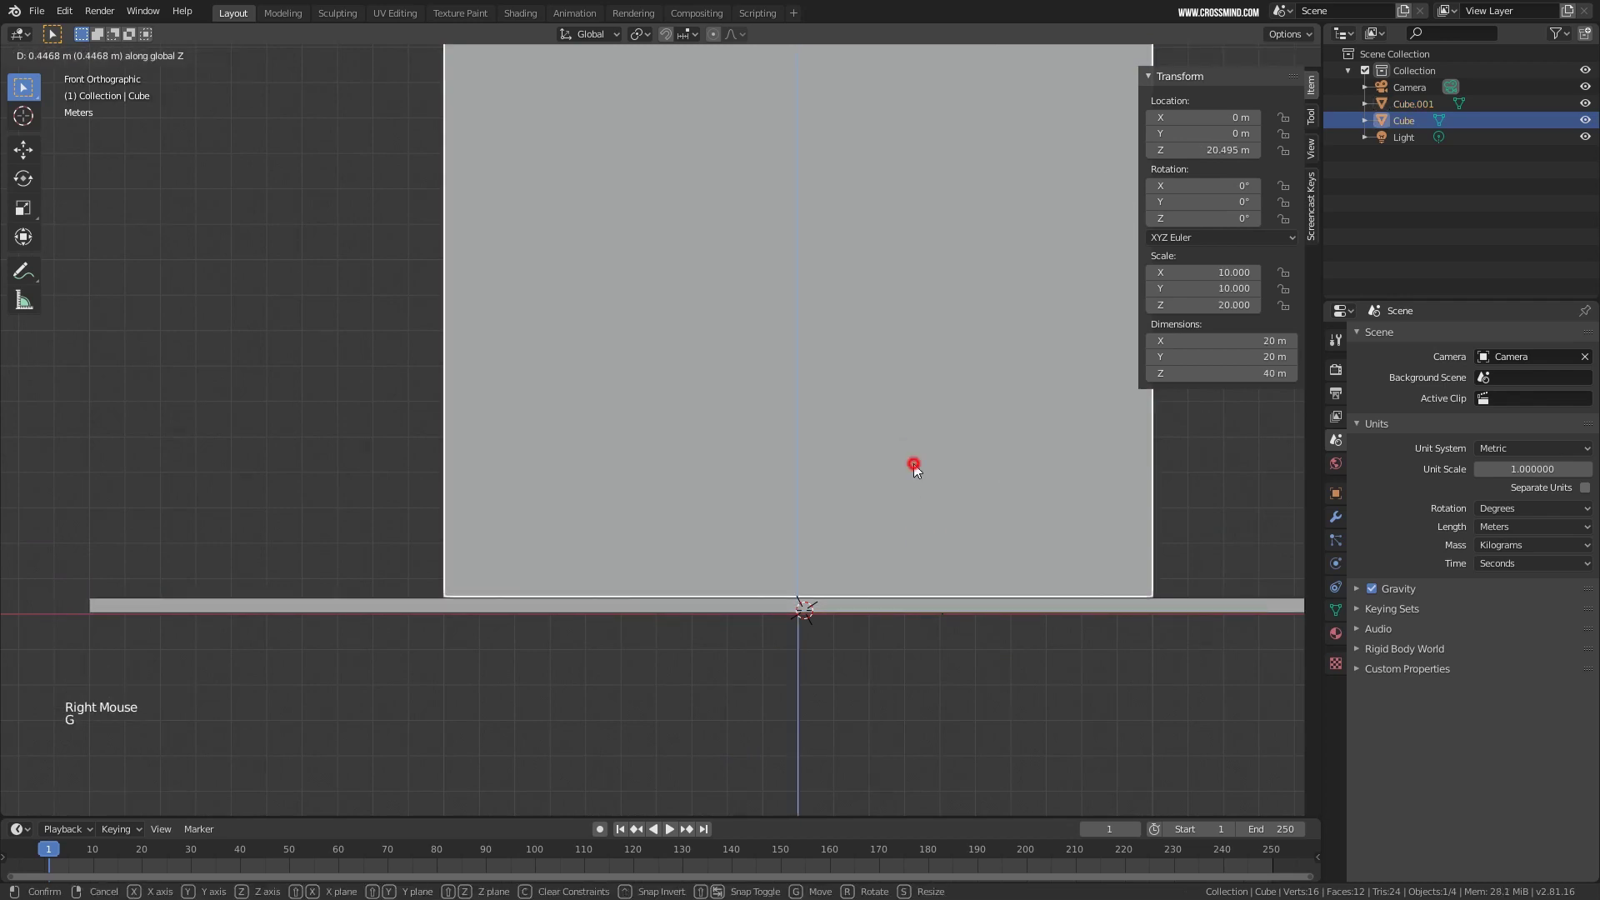
{"action": "scroll", "coordinate": [914, 464], "scroll_direction": "down", "scroll_amount": 4}
{"action": "middle_click_drag", "start_coordinate": [913, 463], "coordinate": [912, 430]}
{"action": "key", "text": "KP_1"}
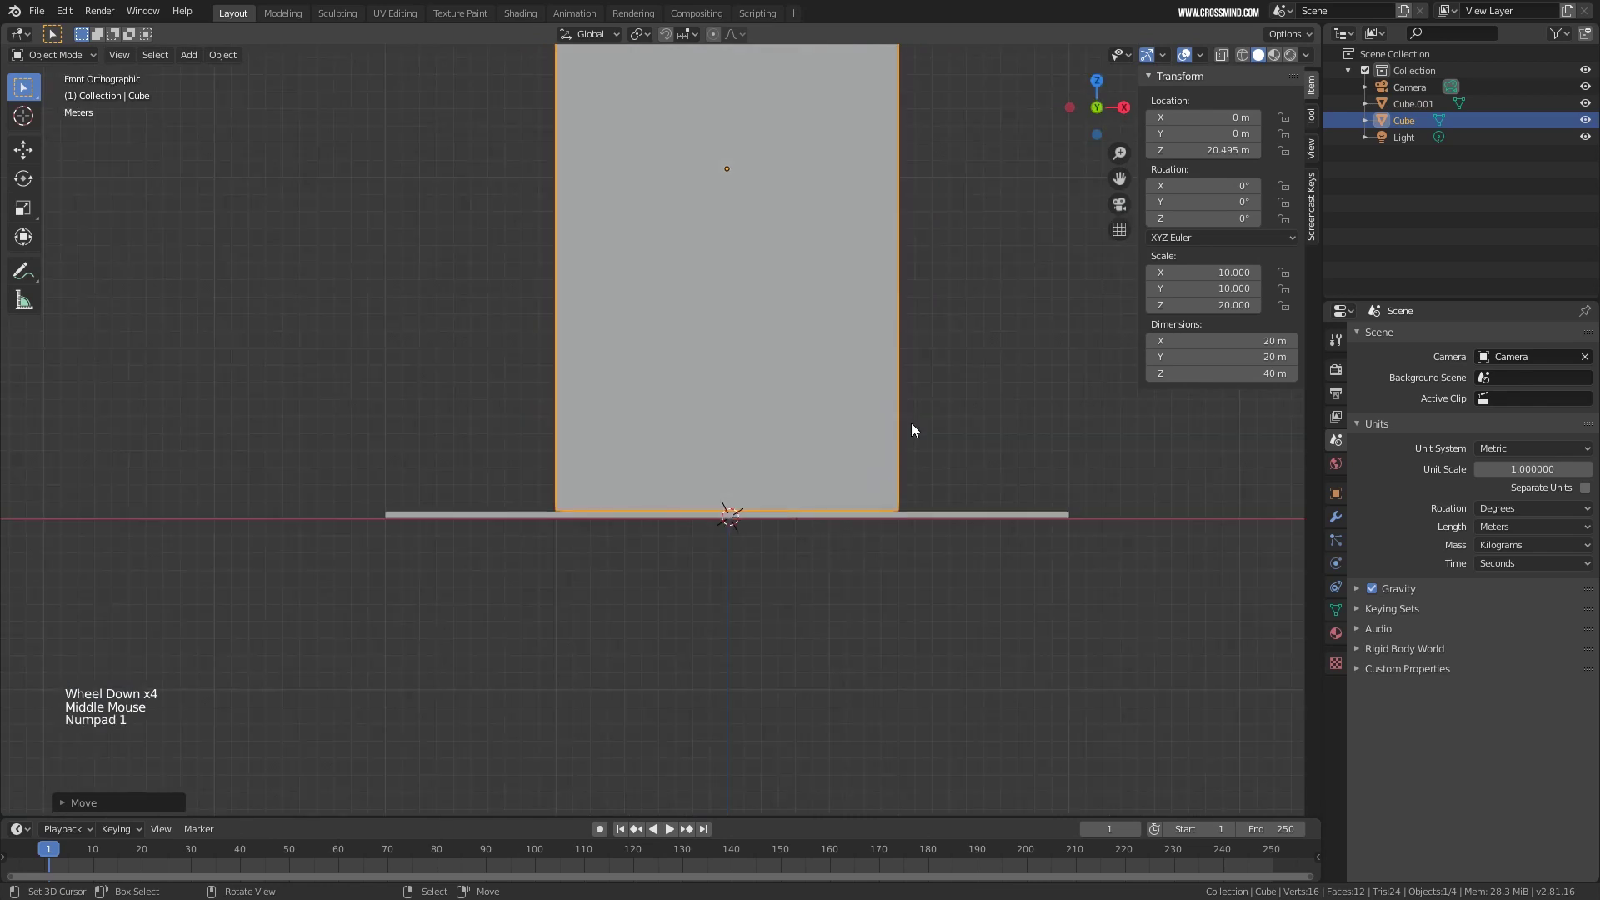
Duplicate the thin slab and place the copy along Z just above the original, at about 0.65 m.
{"action": "middle_click_drag", "start_coordinate": [839, 527], "coordinate": [778, 541], "text": "shift"}
{"action": "scroll", "coordinate": [963, 575], "scroll_direction": "up", "scroll_amount": 3}
{"action": "right_click", "coordinate": [1043, 605]}
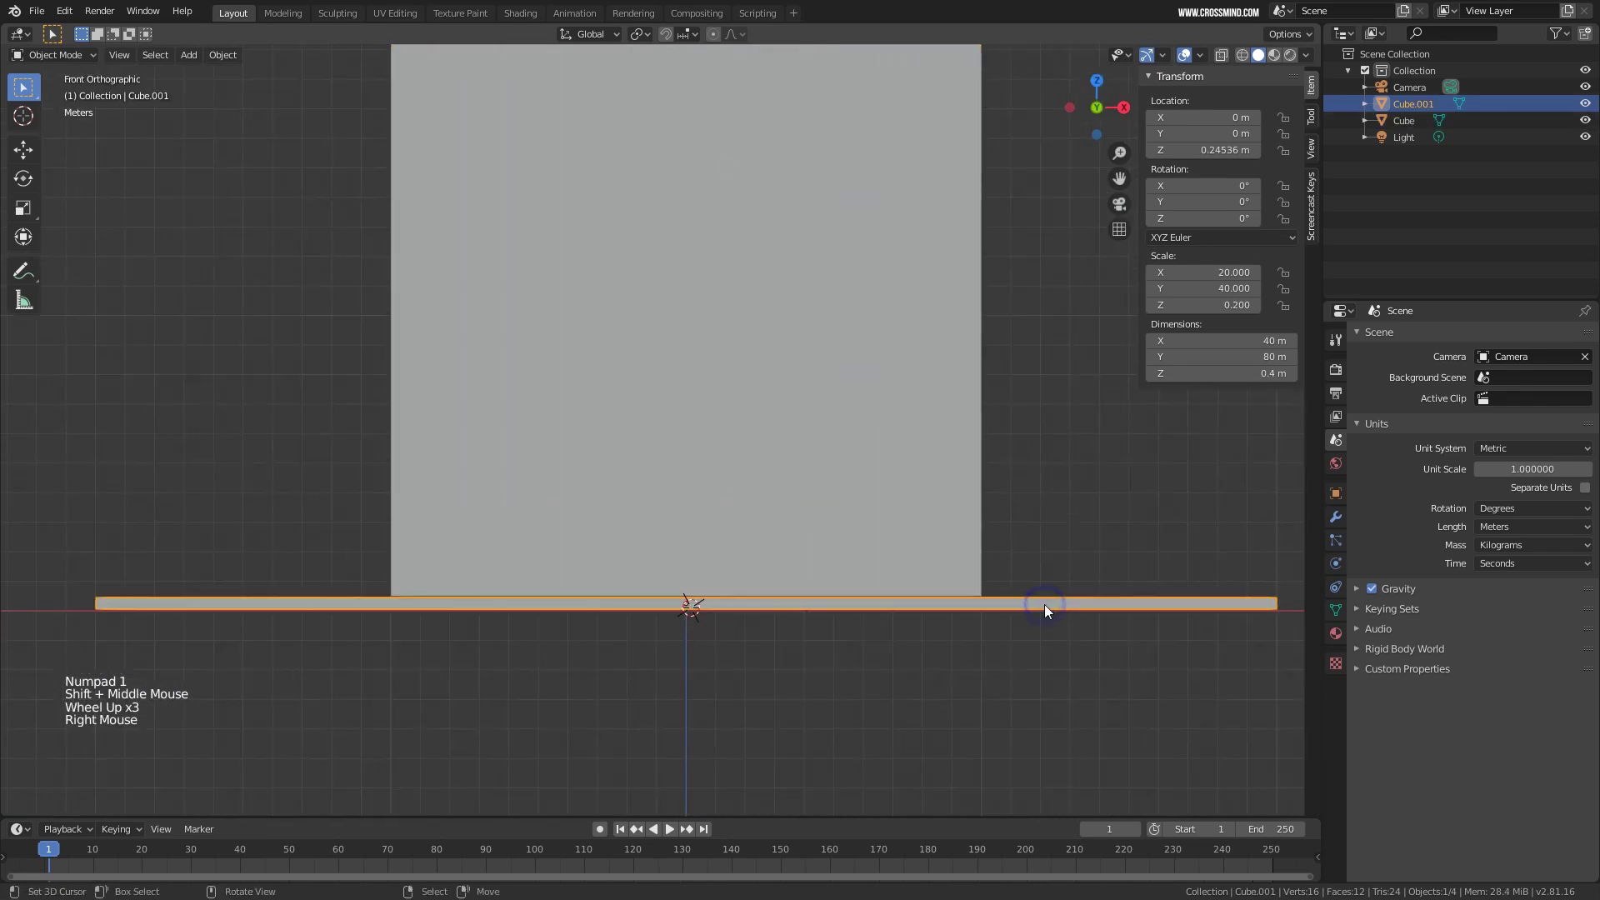
{"action": "key", "text": "shift+d"}
{"action": "key", "text": "z"}
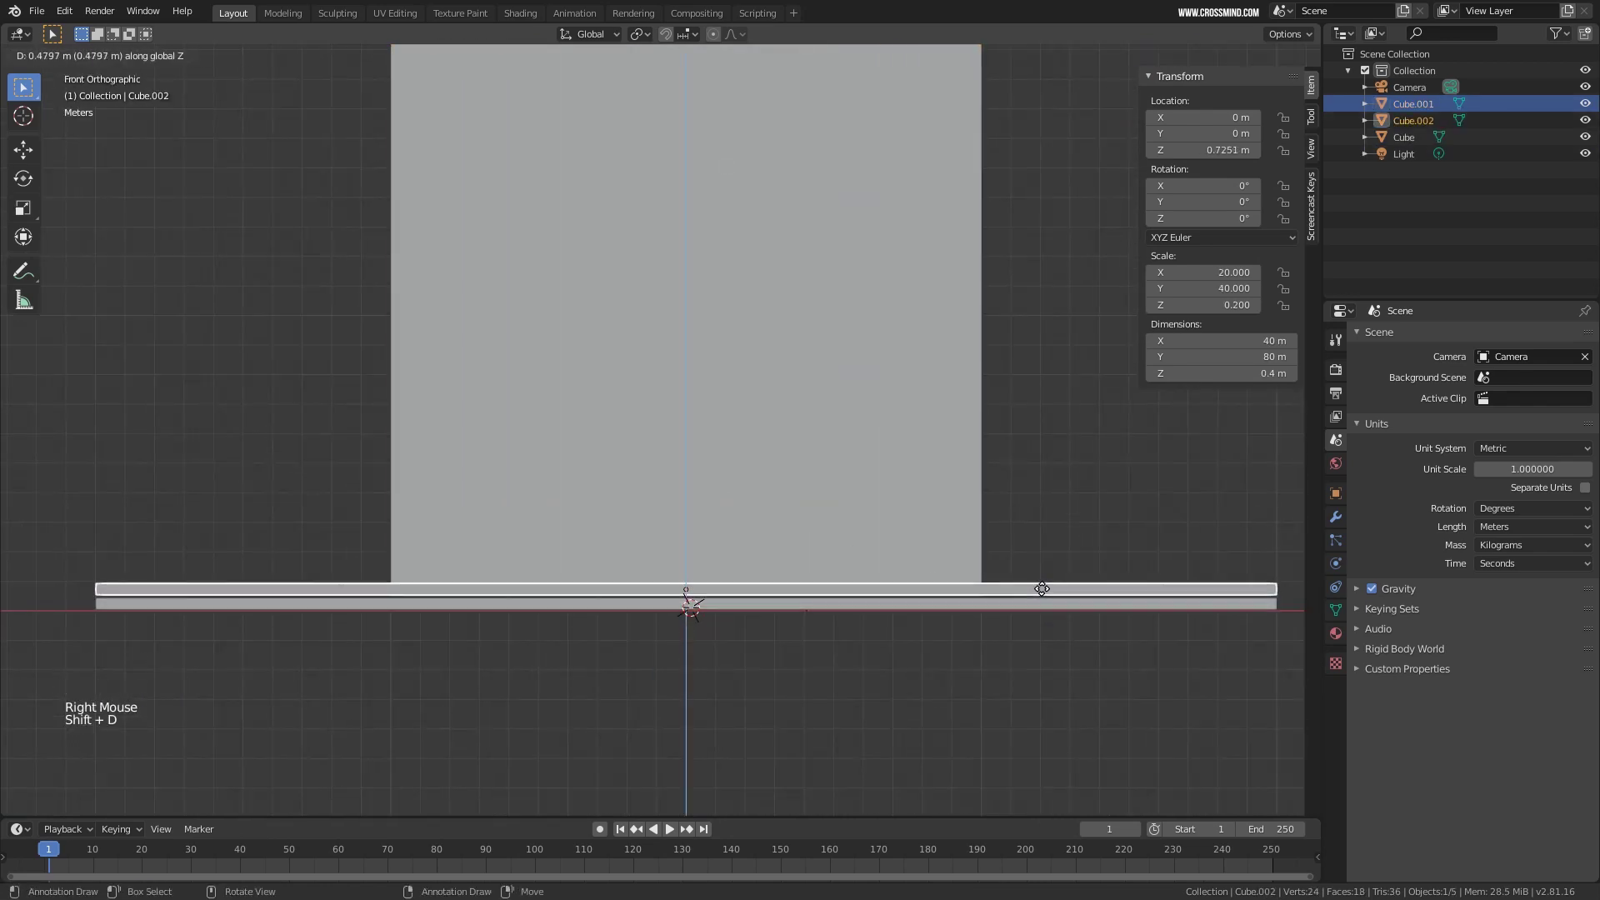
{"action": "left_click", "coordinate": [1040, 588]}
{"action": "middle_click_drag", "start_coordinate": [961, 518], "coordinate": [816, 456], "text": "shift"}
{"action": "scroll", "coordinate": [816, 457], "scroll_direction": "up", "scroll_amount": 4}
{"action": "scroll", "coordinate": [992, 407], "scroll_direction": "up", "scroll_amount": 3}
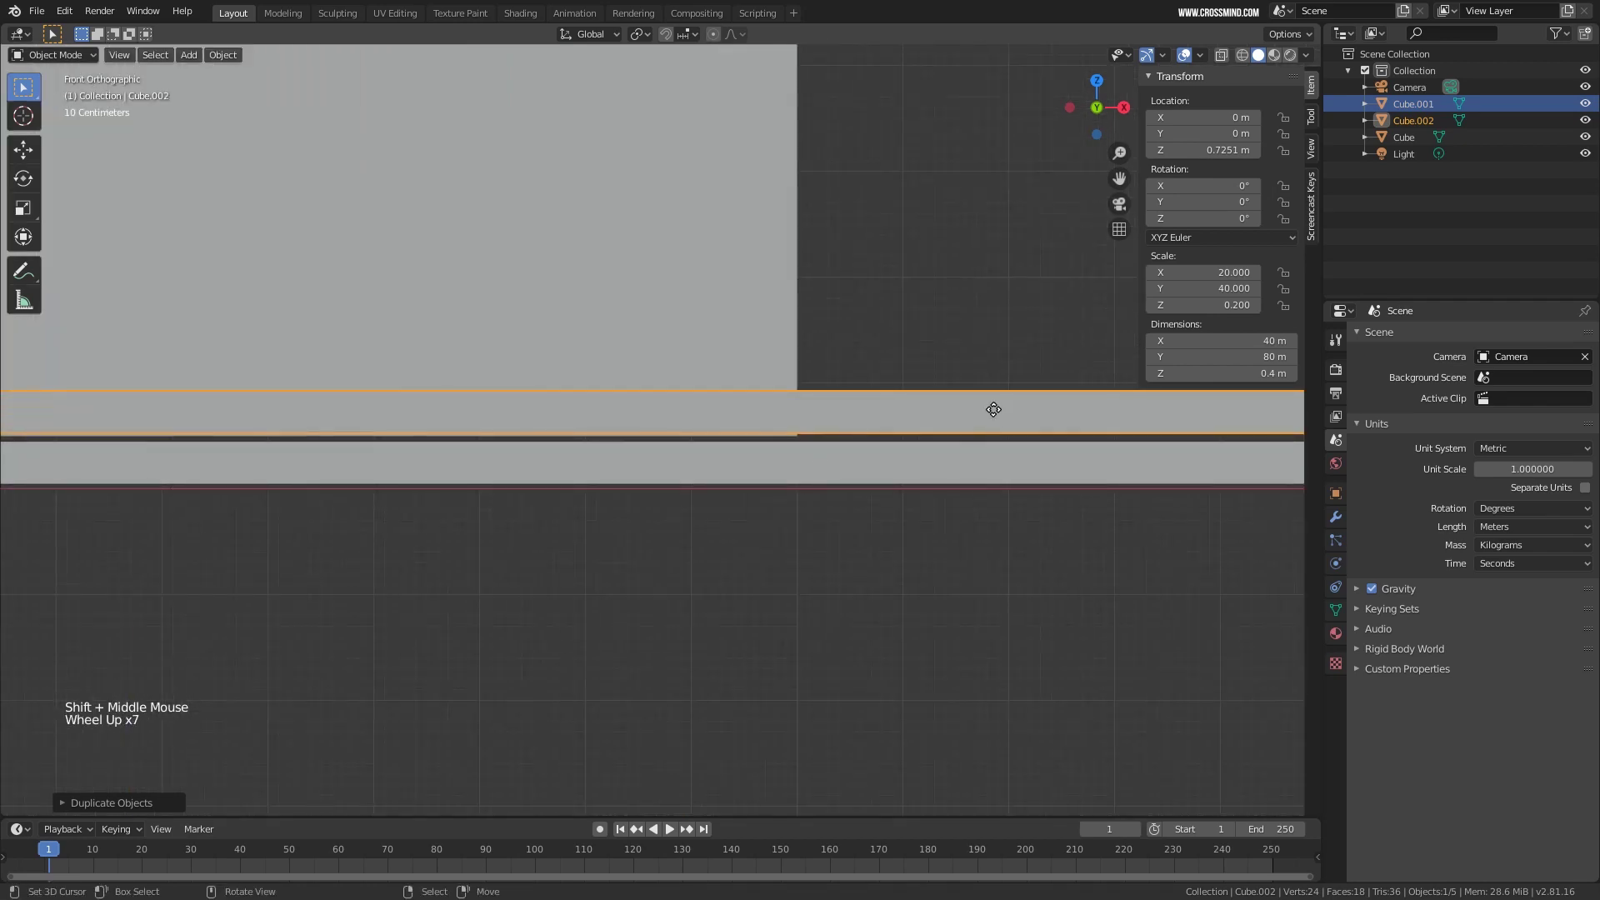
{"action": "key", "text": "g"}
{"action": "left_click", "coordinate": [992, 417]}
Set the snap target to Vertex and lower the upper slab along Z onto the top edge of the lower slab.
{"action": "scroll", "coordinate": [962, 447], "scroll_direction": "down", "scroll_amount": 5}
{"action": "scroll", "coordinate": [913, 472], "scroll_direction": "down", "scroll_amount": 3}
{"action": "middle_click_drag", "start_coordinate": [962, 447], "coordinate": [892, 412]}
{"action": "left_click", "coordinate": [688, 33]}
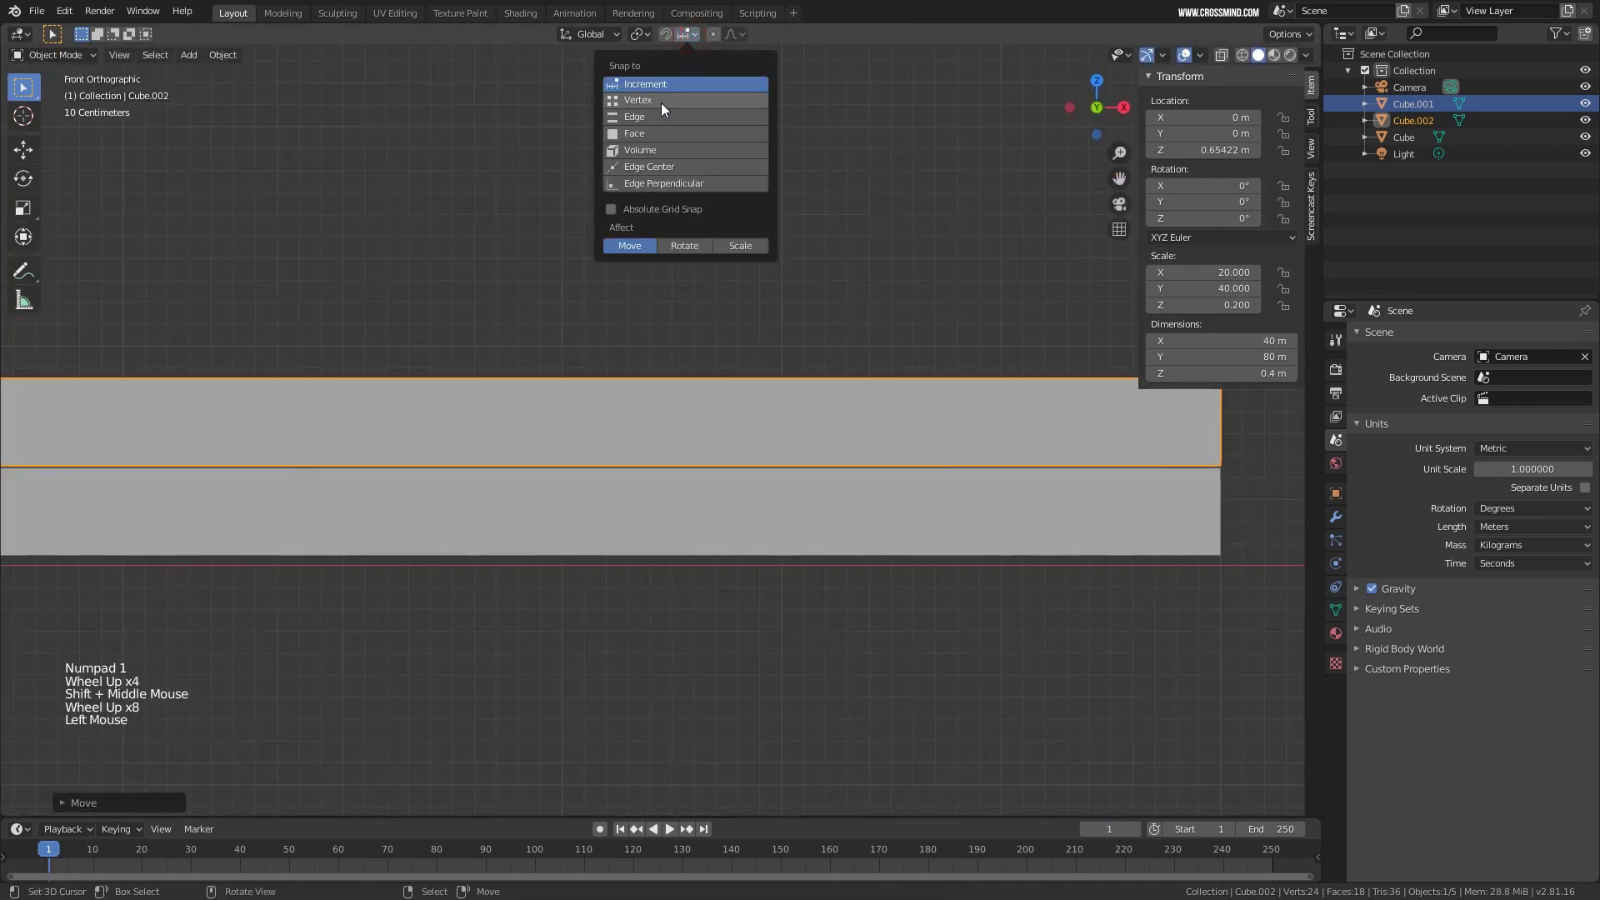
{"action": "left_click", "coordinate": [664, 101]}
{"action": "middle_click_drag", "start_coordinate": [1049, 389], "coordinate": [791, 423], "text": "shift"}
{"action": "scroll", "coordinate": [974, 484], "scroll_direction": "up", "scroll_amount": 2}
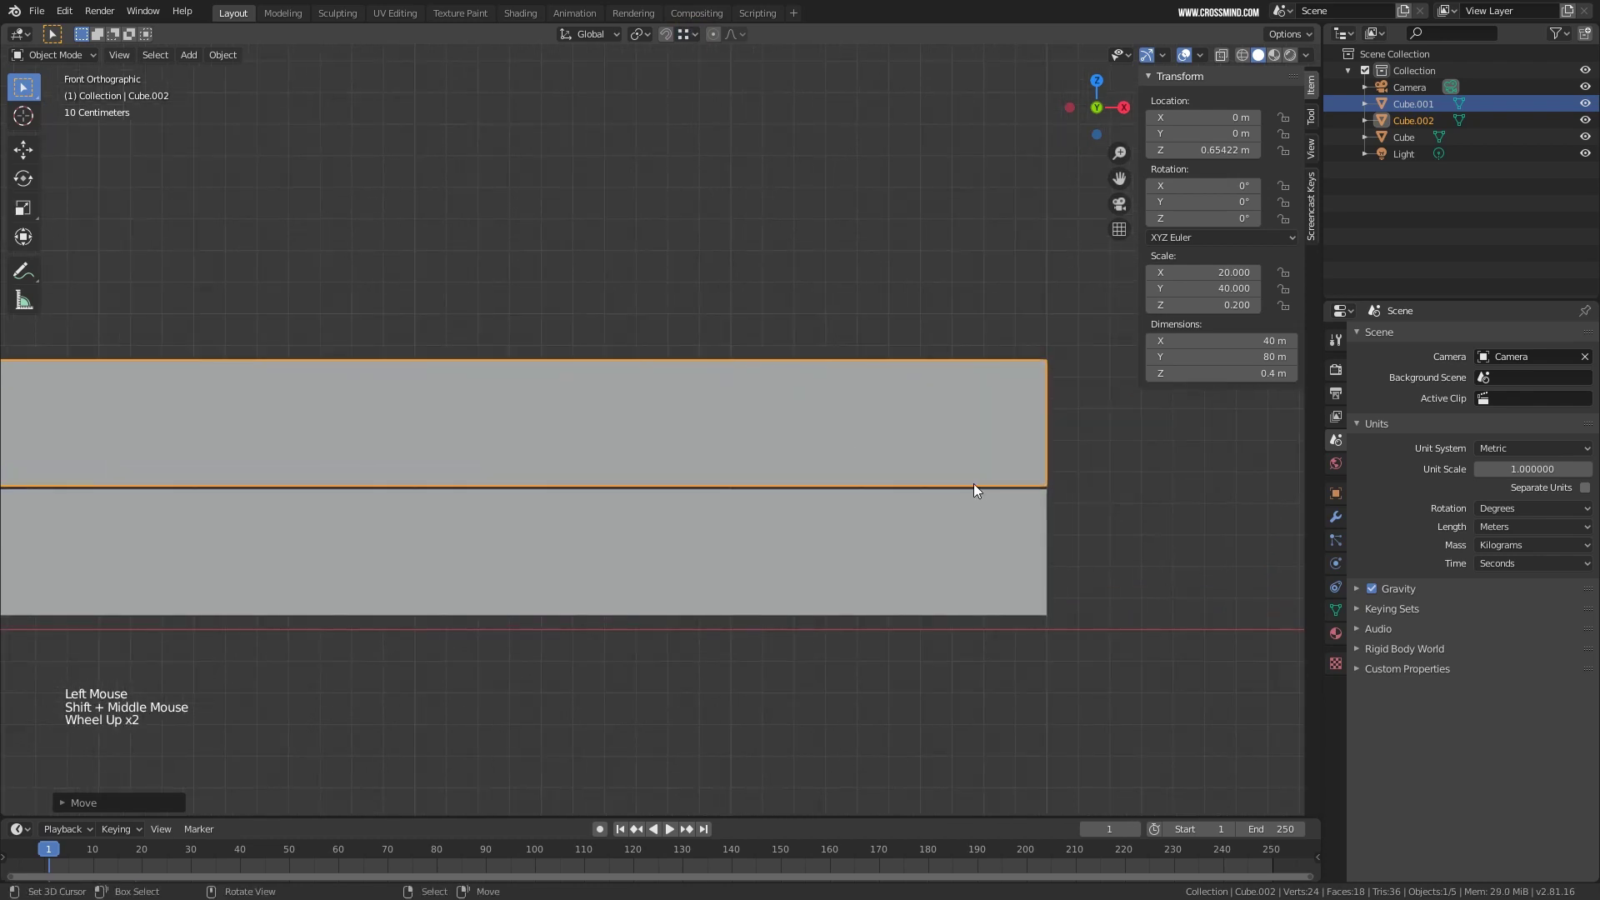
{"action": "key", "text": "g"}
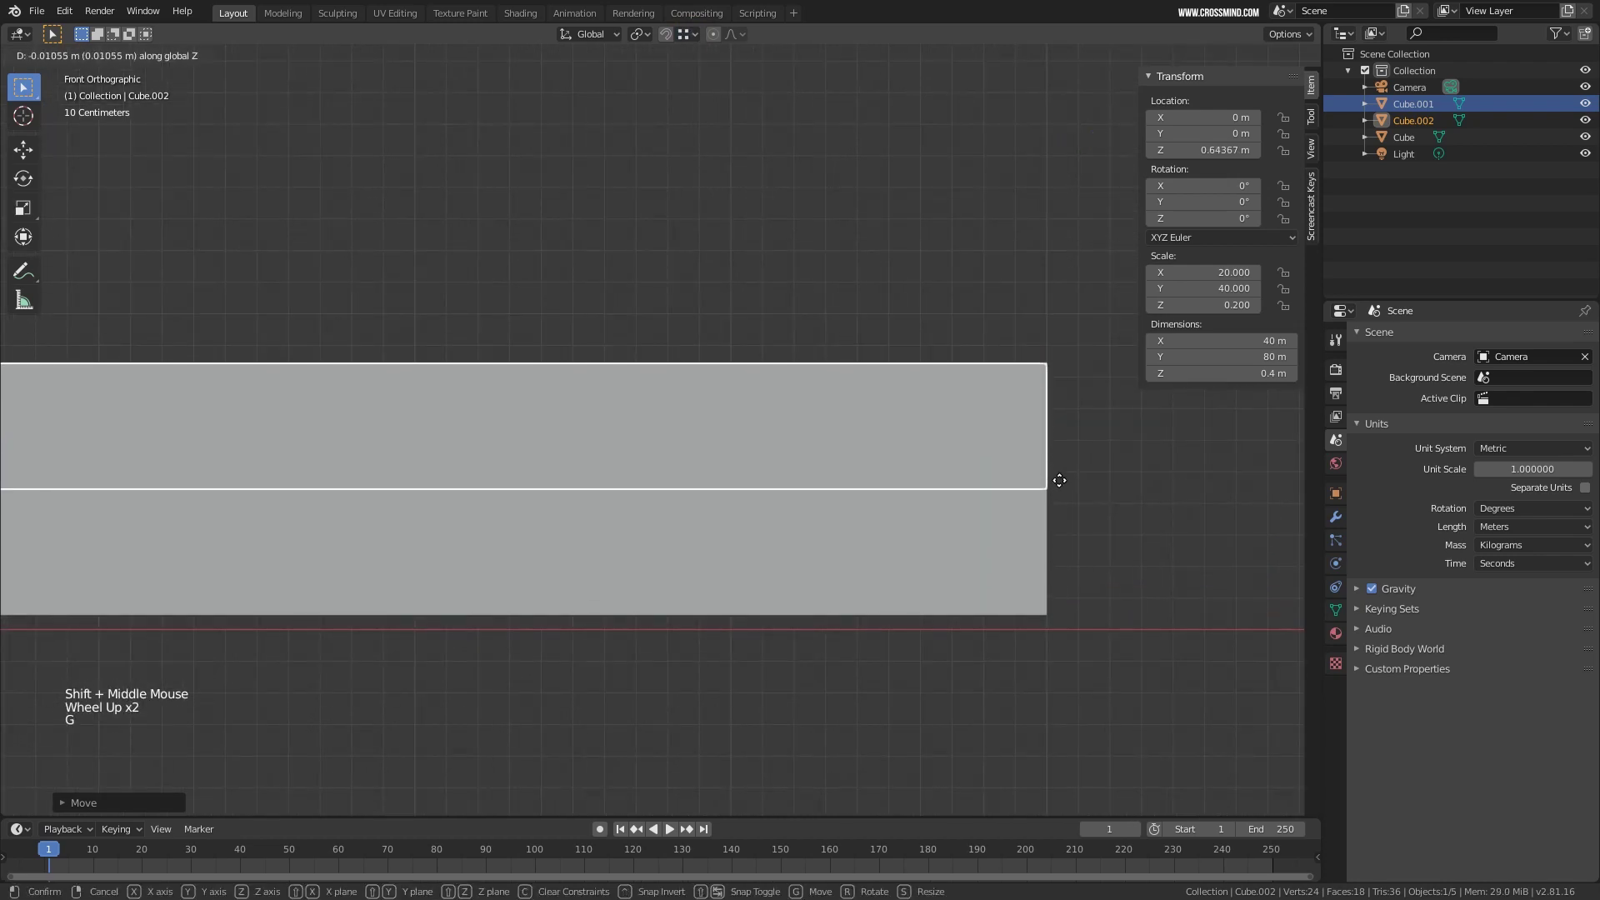
{"action": "left_click", "coordinate": [1054, 484]}
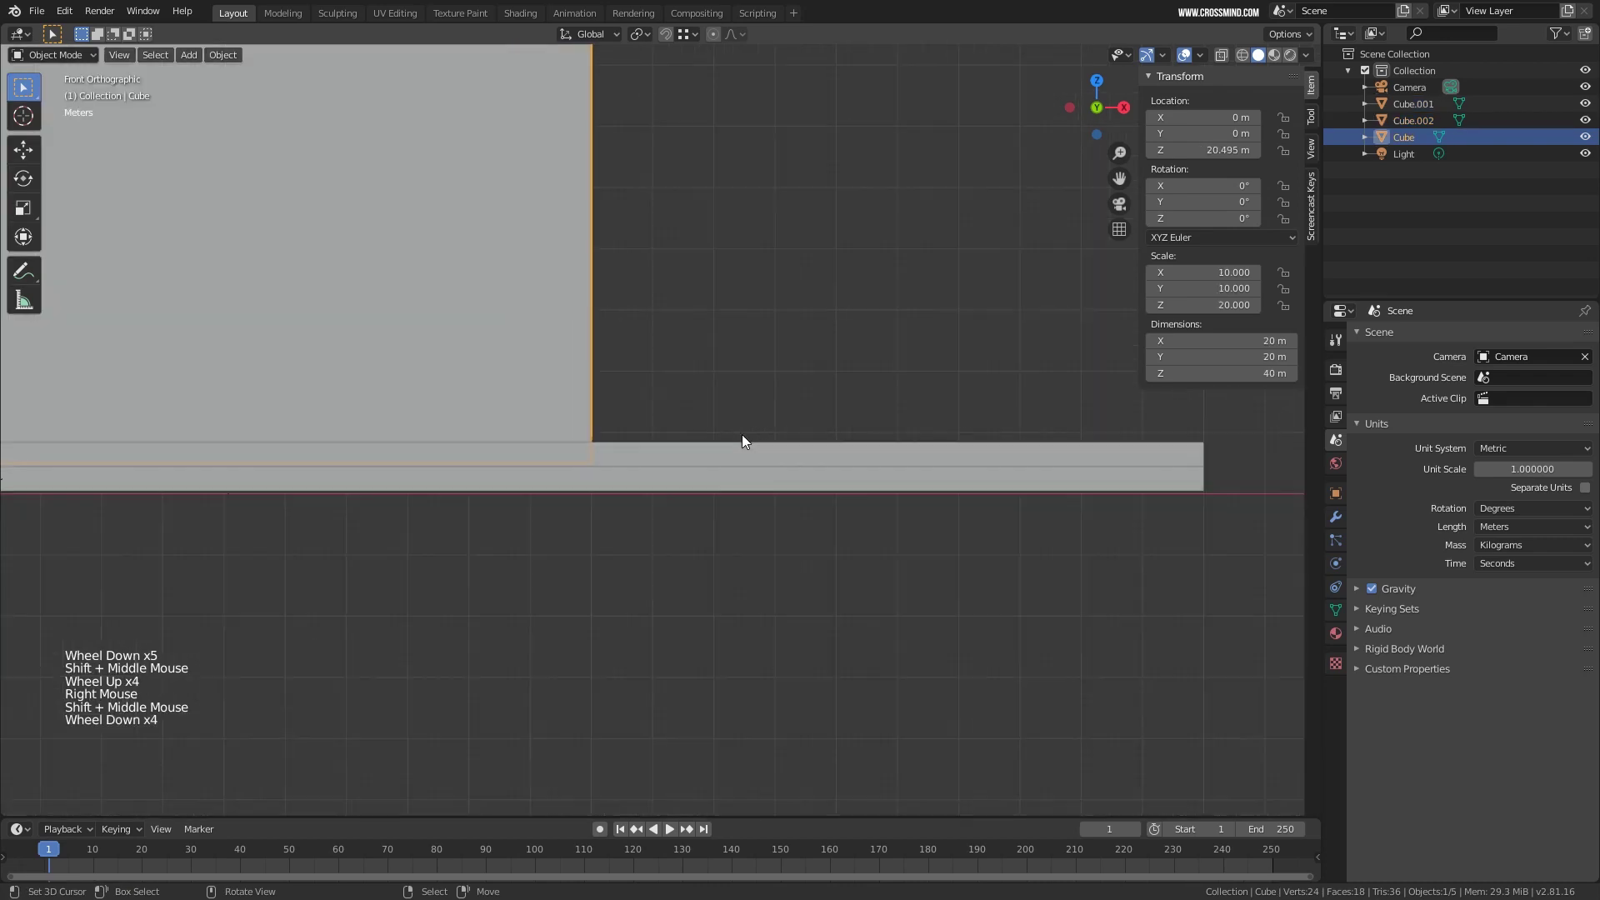
Set the snap target to Face and raise the tall block along Z onto the upper slab's top surface.
{"action": "scroll", "coordinate": [583, 409], "scroll_direction": "up", "scroll_amount": 2}
{"action": "middle_click_drag", "start_coordinate": [583, 409], "coordinate": [709, 421], "text": "shift"}
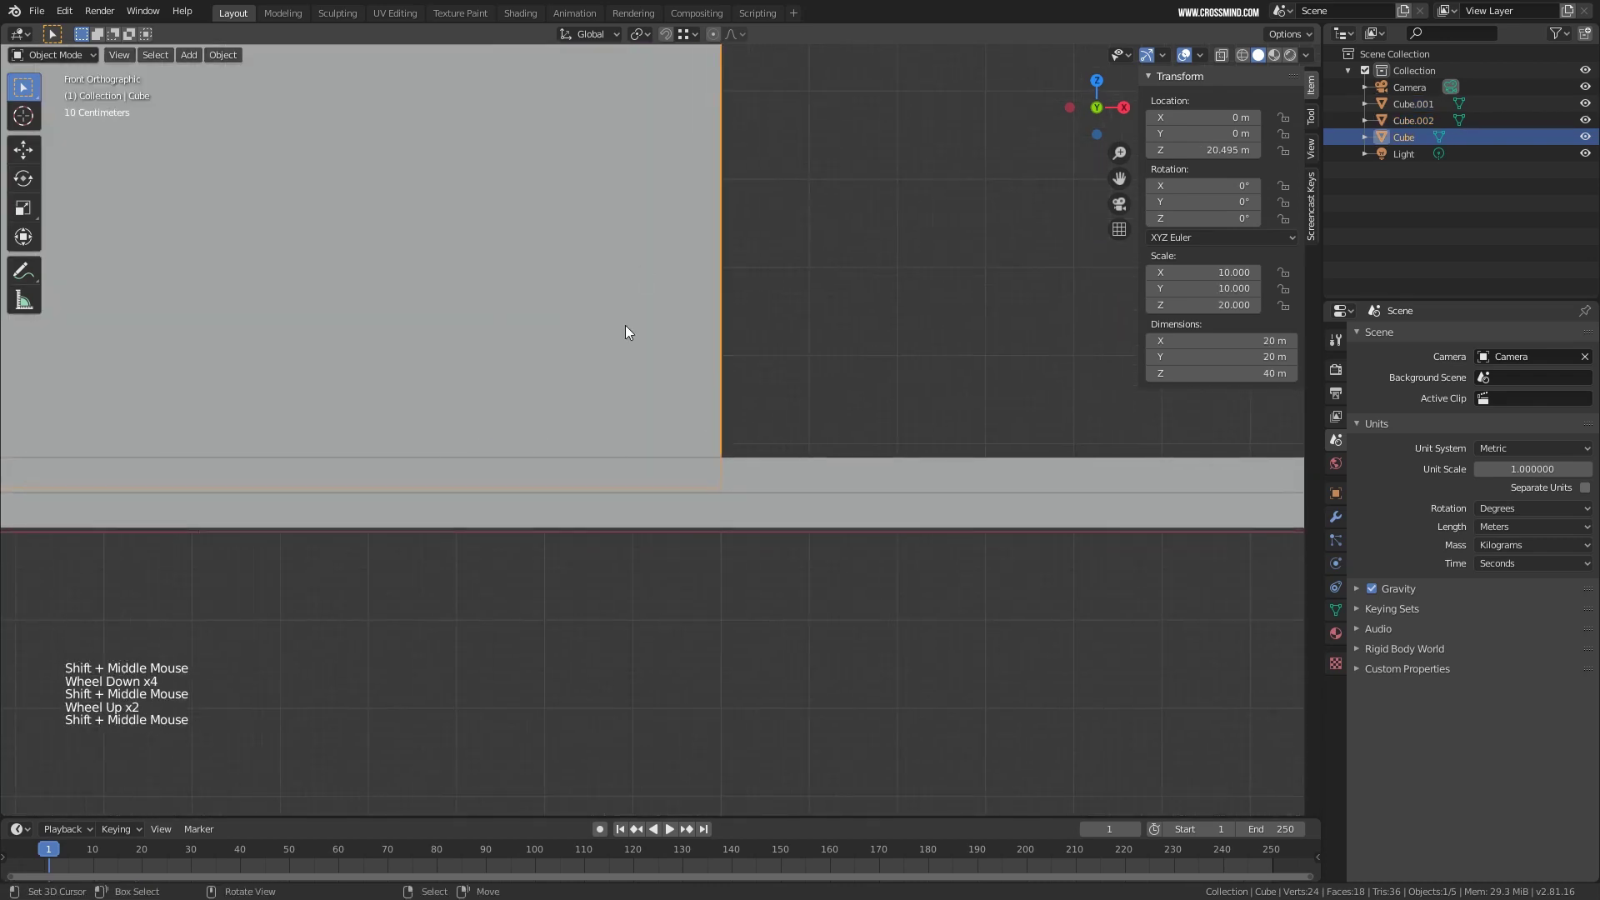
{"action": "left_click", "coordinate": [686, 34]}
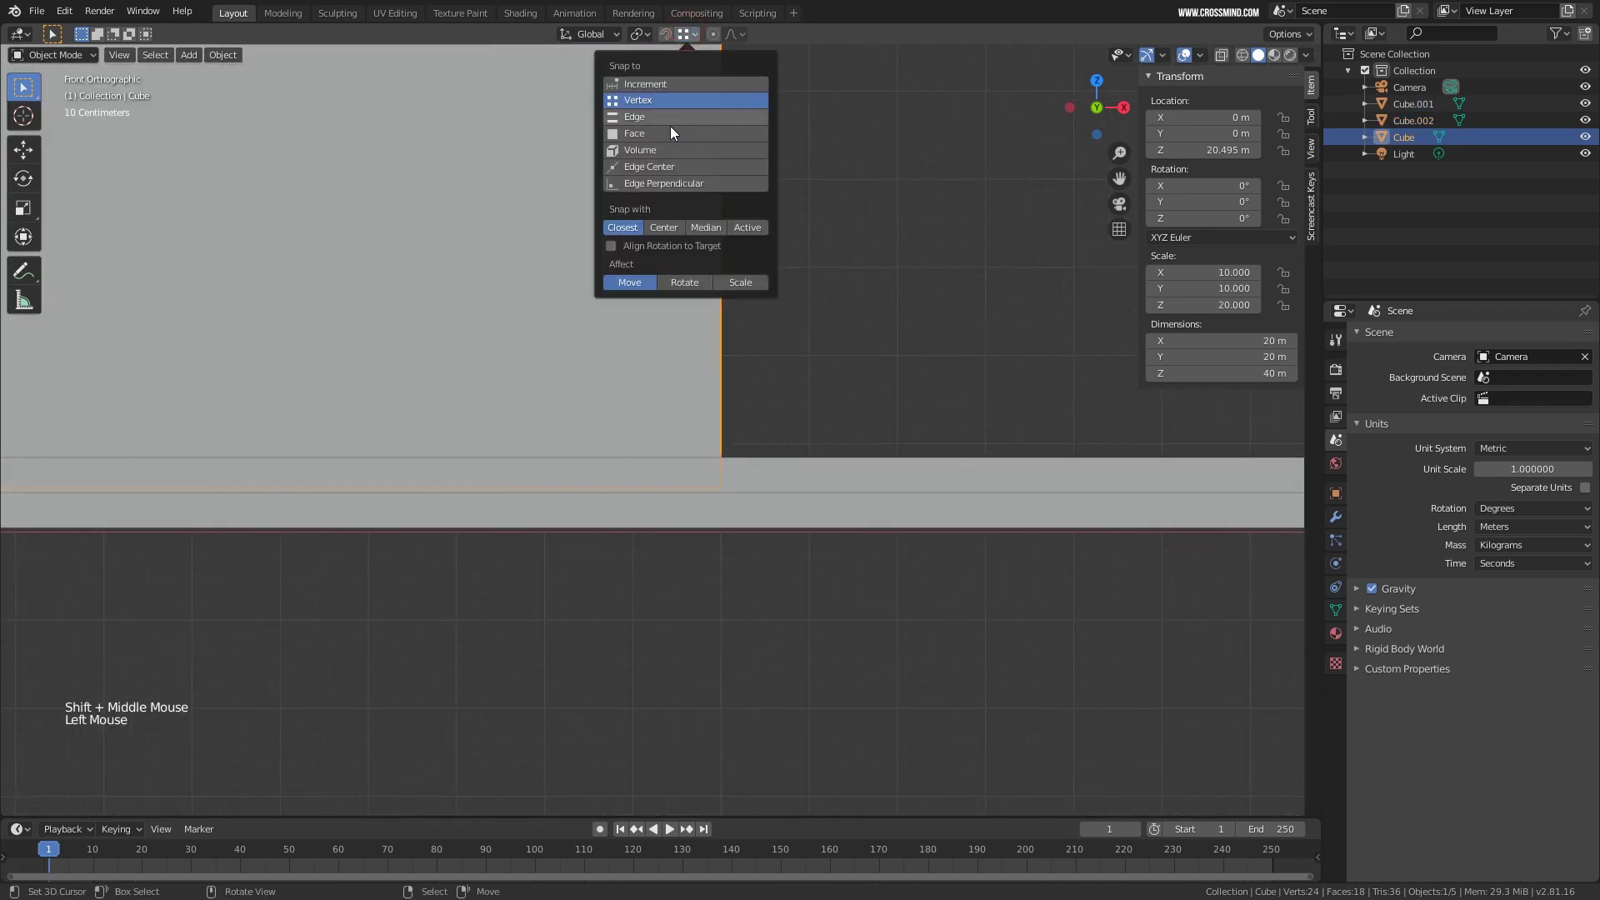
{"action": "left_click", "coordinate": [642, 132]}
{"action": "middle_click_drag", "start_coordinate": [714, 216], "coordinate": [719, 249], "text": "shift"}
{"action": "scroll", "coordinate": [777, 577], "scroll_direction": "up", "scroll_amount": 3}
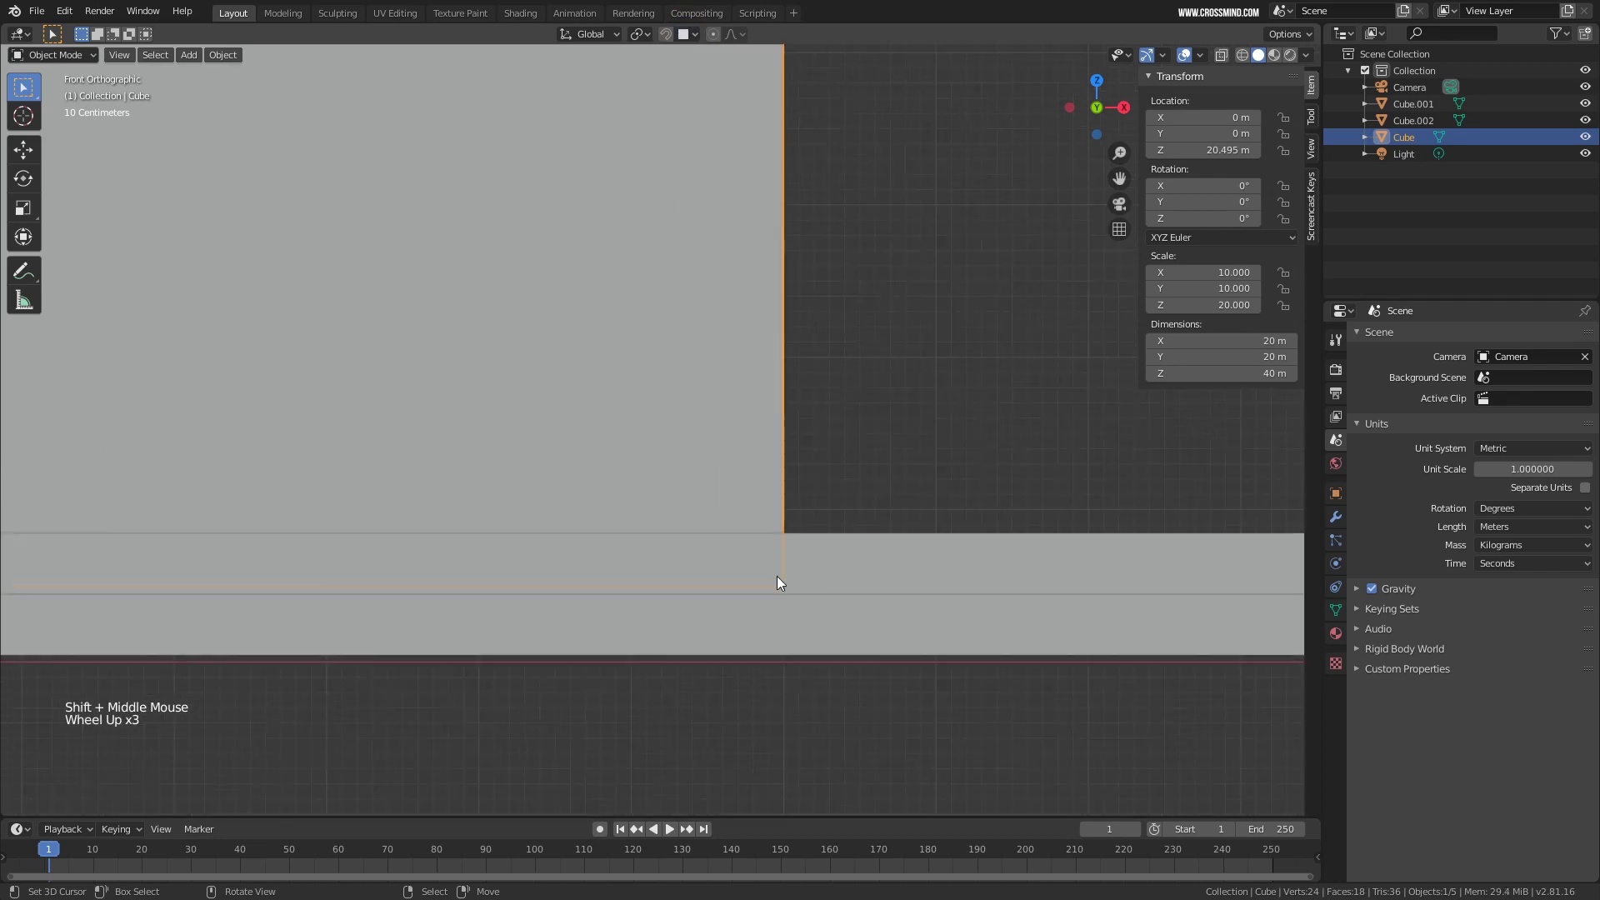
{"action": "key", "text": "g"}
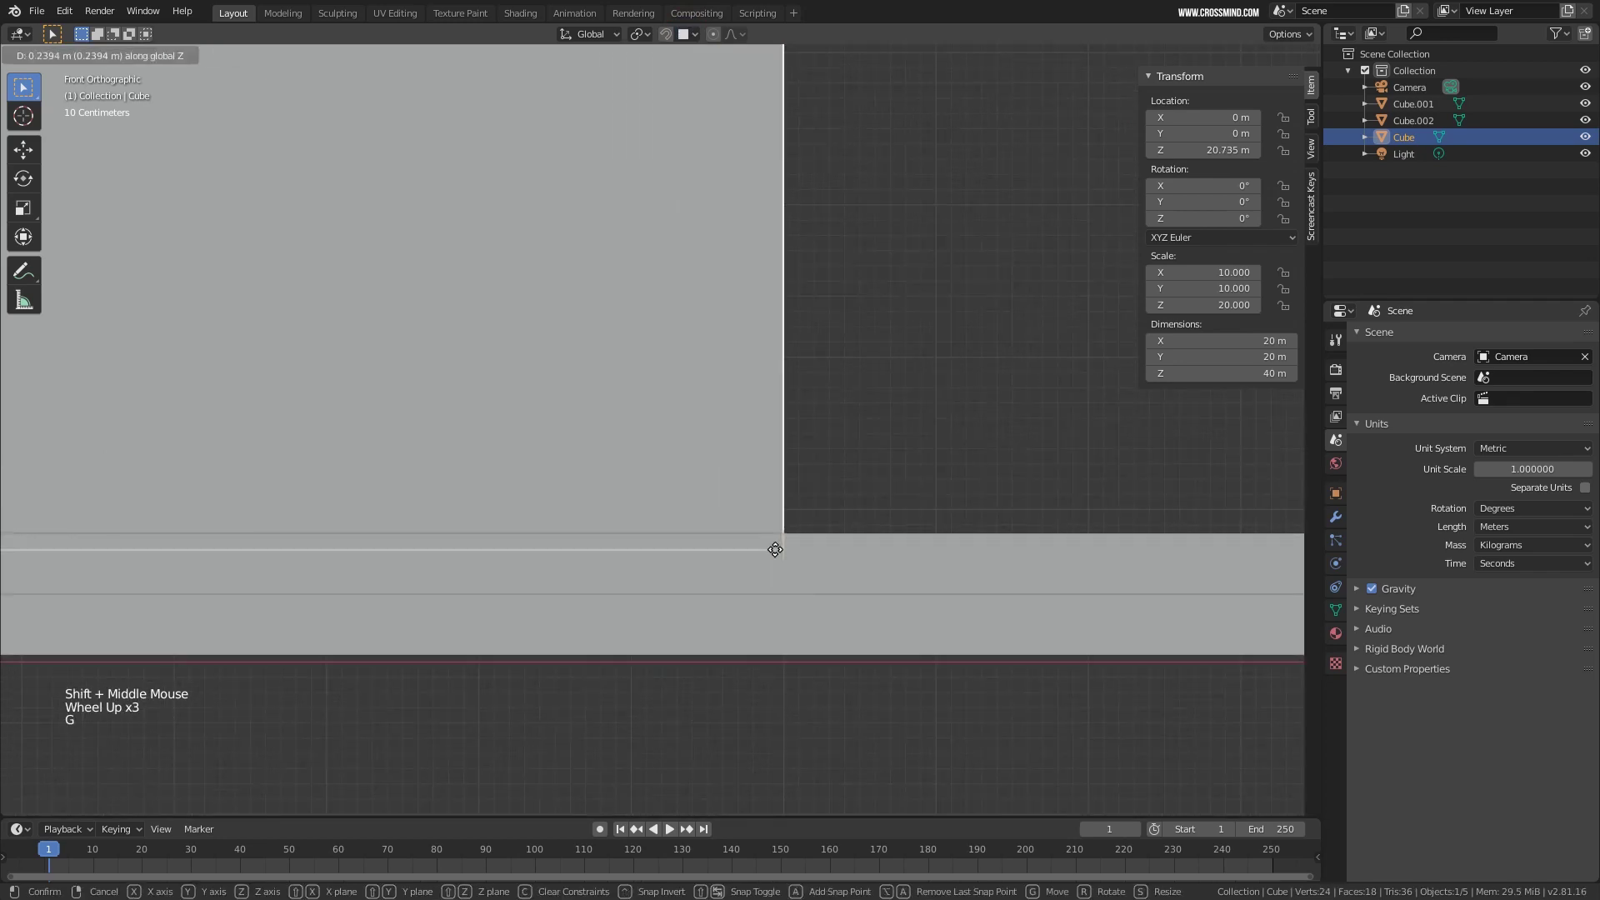
{"action": "key", "text": "ctrl"}
{"action": "left_click", "coordinate": [778, 512]}
Refine the tall block's height in perspective view by snapping its base along Z to the upper slab's top face.
{"action": "middle_click_drag", "start_coordinate": [777, 512], "coordinate": [750, 537]}
{"action": "scroll", "coordinate": [778, 578], "scroll_direction": "down", "scroll_amount": 7}
{"action": "scroll", "coordinate": [750, 537], "scroll_direction": "up", "scroll_amount": 2}
{"action": "key", "text": "g"}
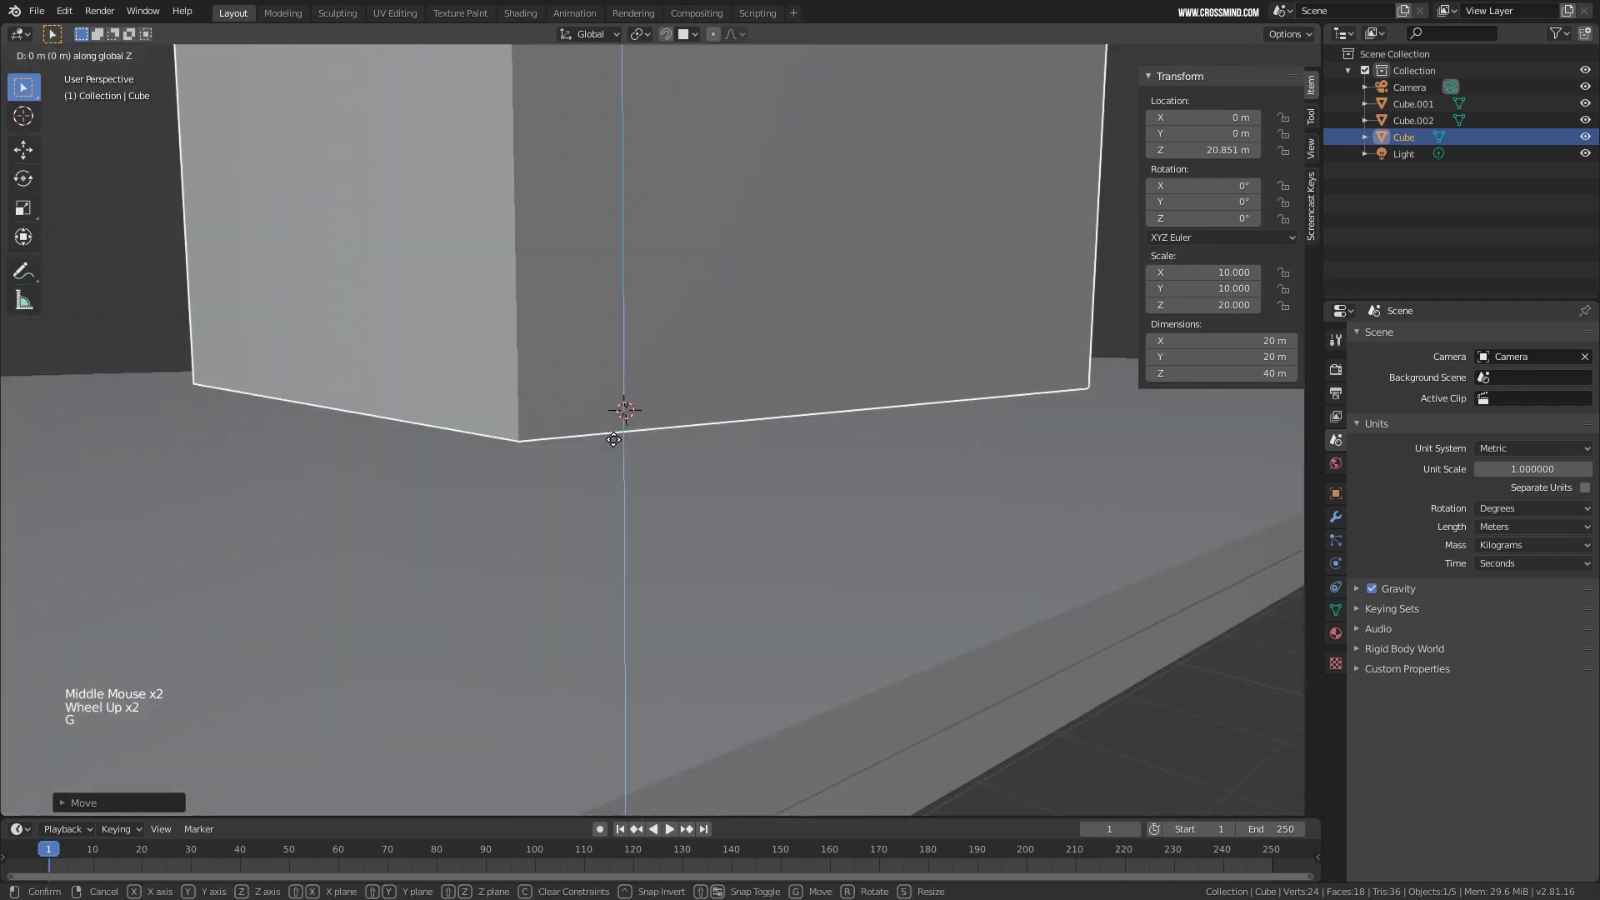
{"action": "key", "text": "ctrl"}
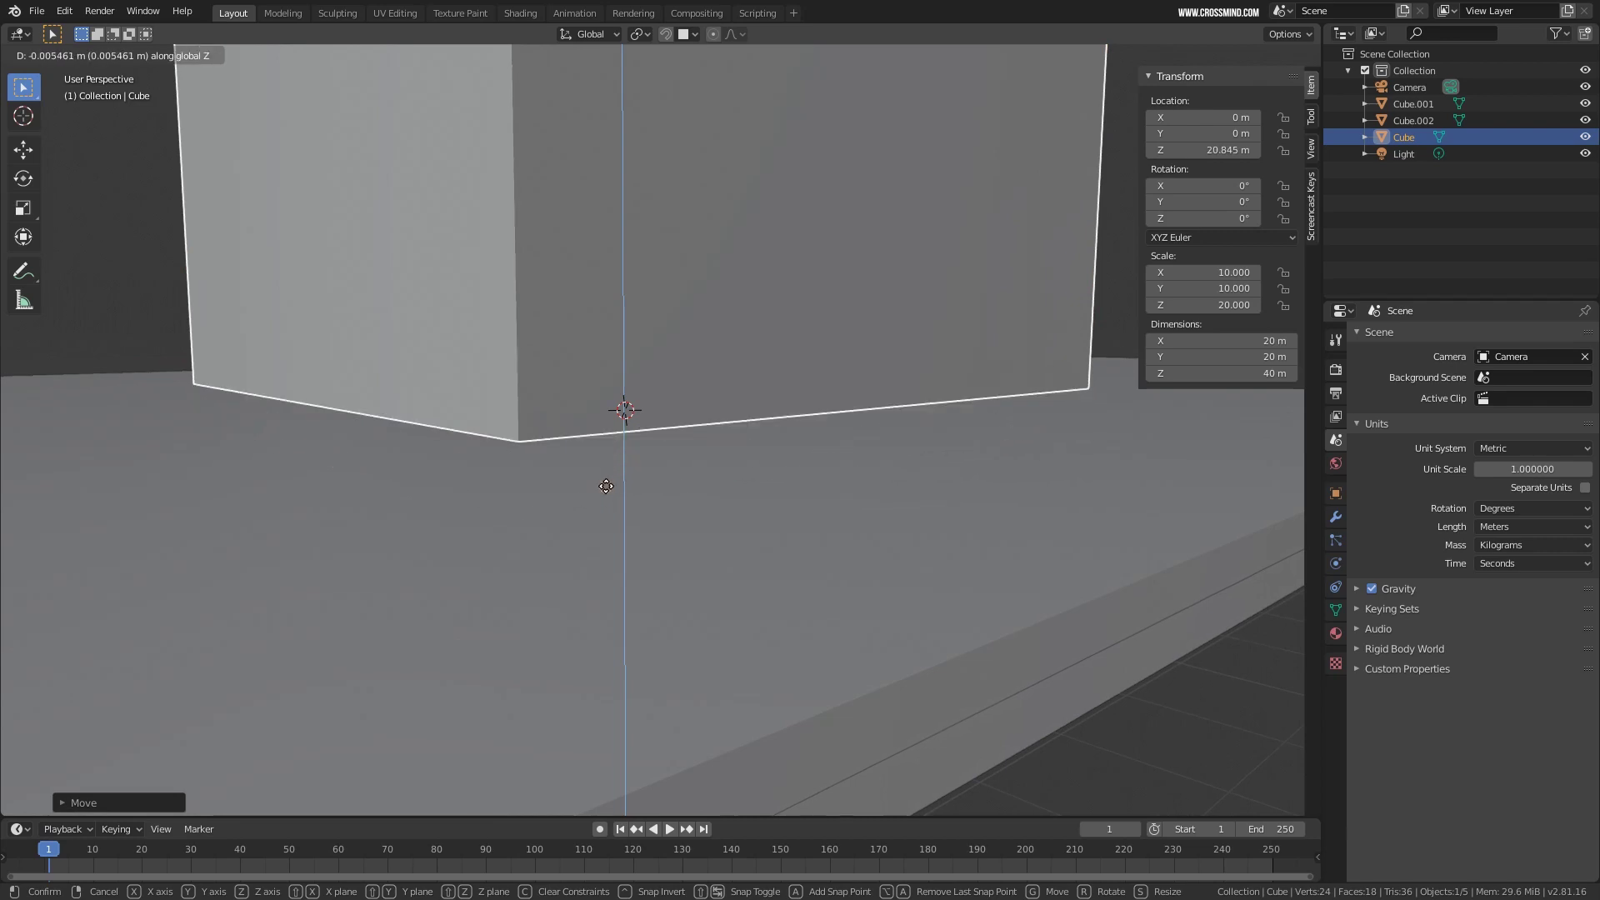
{"action": "left_click", "coordinate": [599, 457]}
{"action": "scroll", "coordinate": [600, 458], "scroll_direction": "down", "scroll_amount": 6}
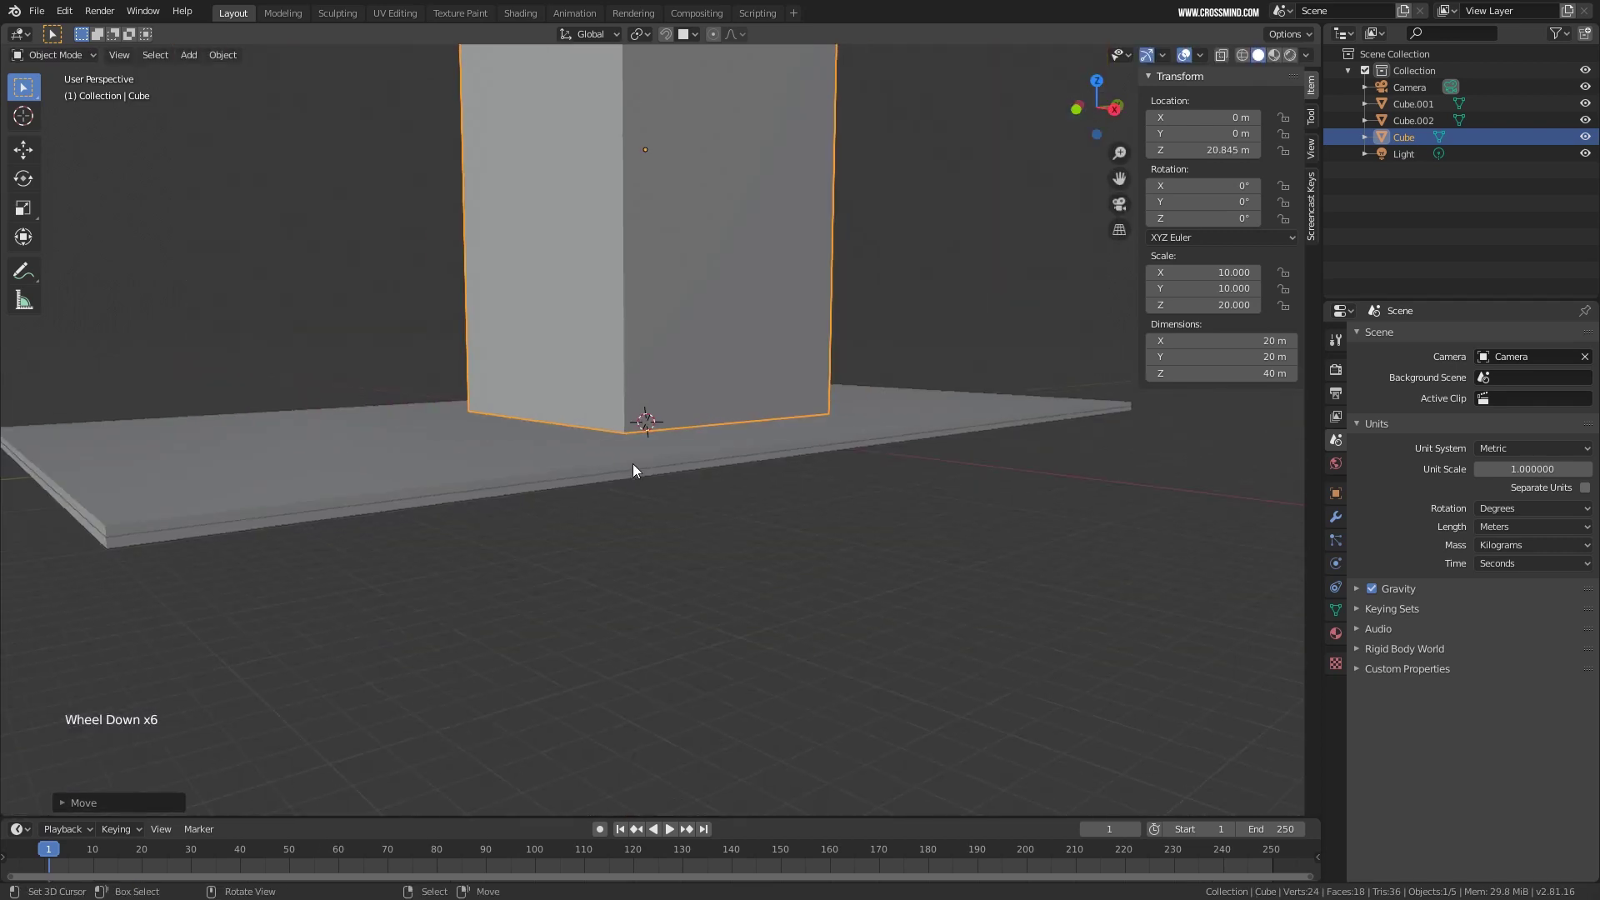
Examine the edges of the two stacked slabs and the base of the tall block up close.
{"action": "scroll", "coordinate": [634, 466], "scroll_direction": "up", "scroll_amount": 1}
{"action": "right_click", "coordinate": [646, 468]}
{"action": "middle_click_drag", "start_coordinate": [646, 469], "coordinate": [700, 476]}
{"action": "scroll", "coordinate": [821, 482], "scroll_direction": "up", "scroll_amount": 3}
{"action": "middle_click_drag", "start_coordinate": [708, 476], "coordinate": [792, 504]}
{"action": "right_click", "coordinate": [825, 482]}
{"action": "scroll", "coordinate": [800, 468], "scroll_direction": "down", "scroll_amount": 2}
Select the upper slab and set its Y dimension to 40 m.
{"action": "right_click", "coordinate": [786, 440]}
{"action": "scroll", "coordinate": [853, 467], "scroll_direction": "down", "scroll_amount": 2}
{"action": "scroll", "coordinate": [758, 531], "scroll_direction": "up", "scroll_amount": 2}
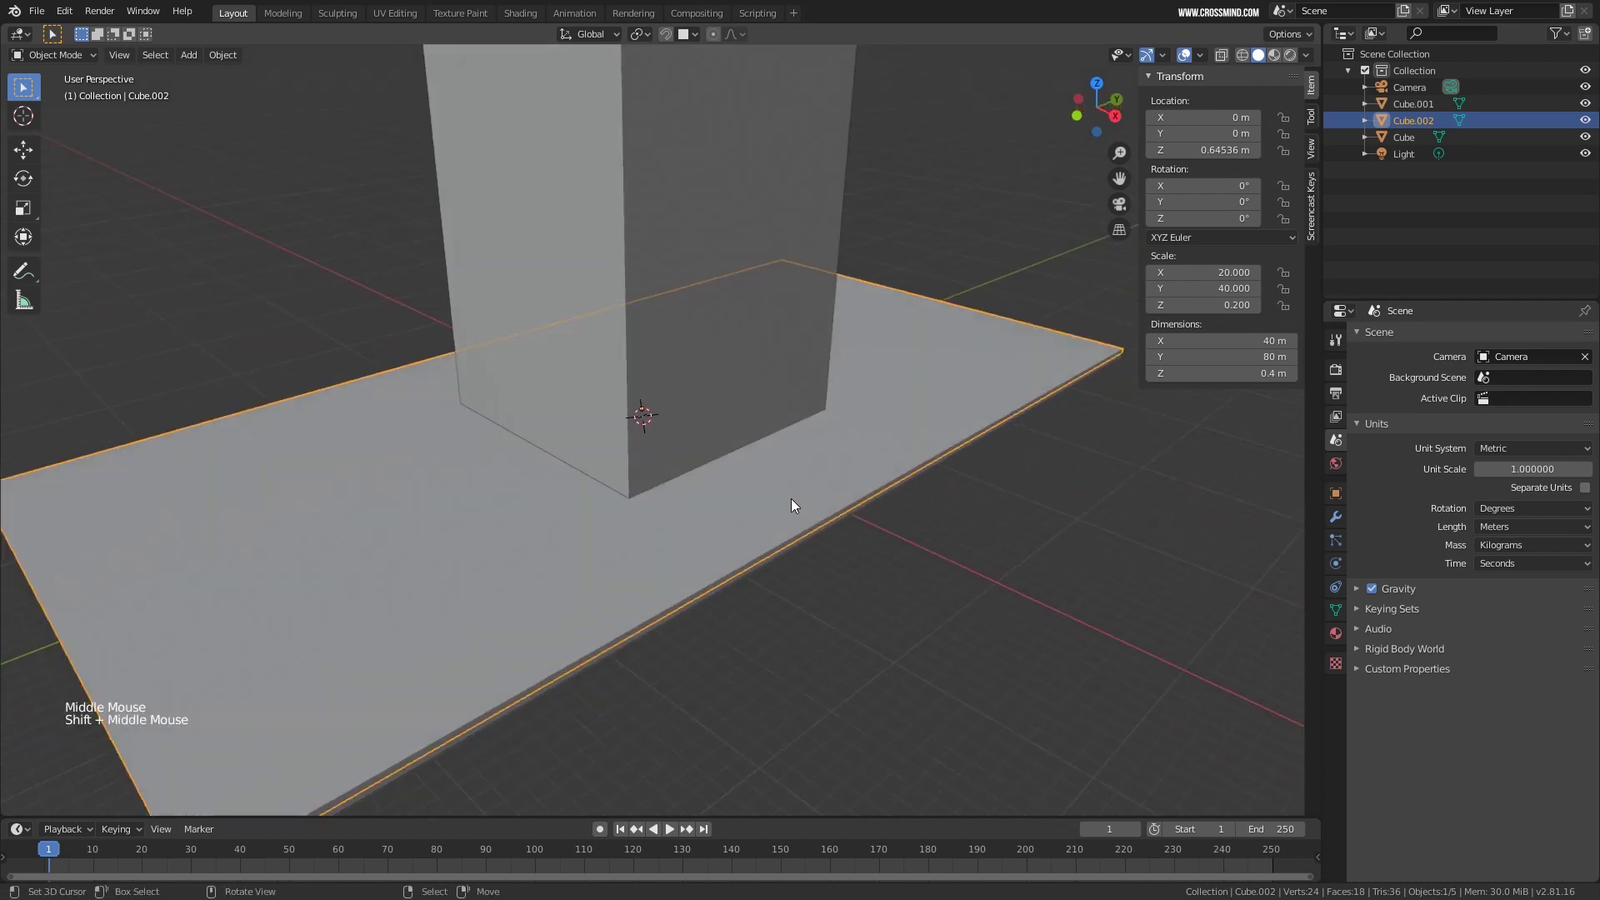
{"action": "middle_click_drag", "start_coordinate": [1013, 470], "coordinate": [696, 488]}
{"action": "scroll", "coordinate": [696, 488], "scroll_direction": "down", "scroll_amount": 2}
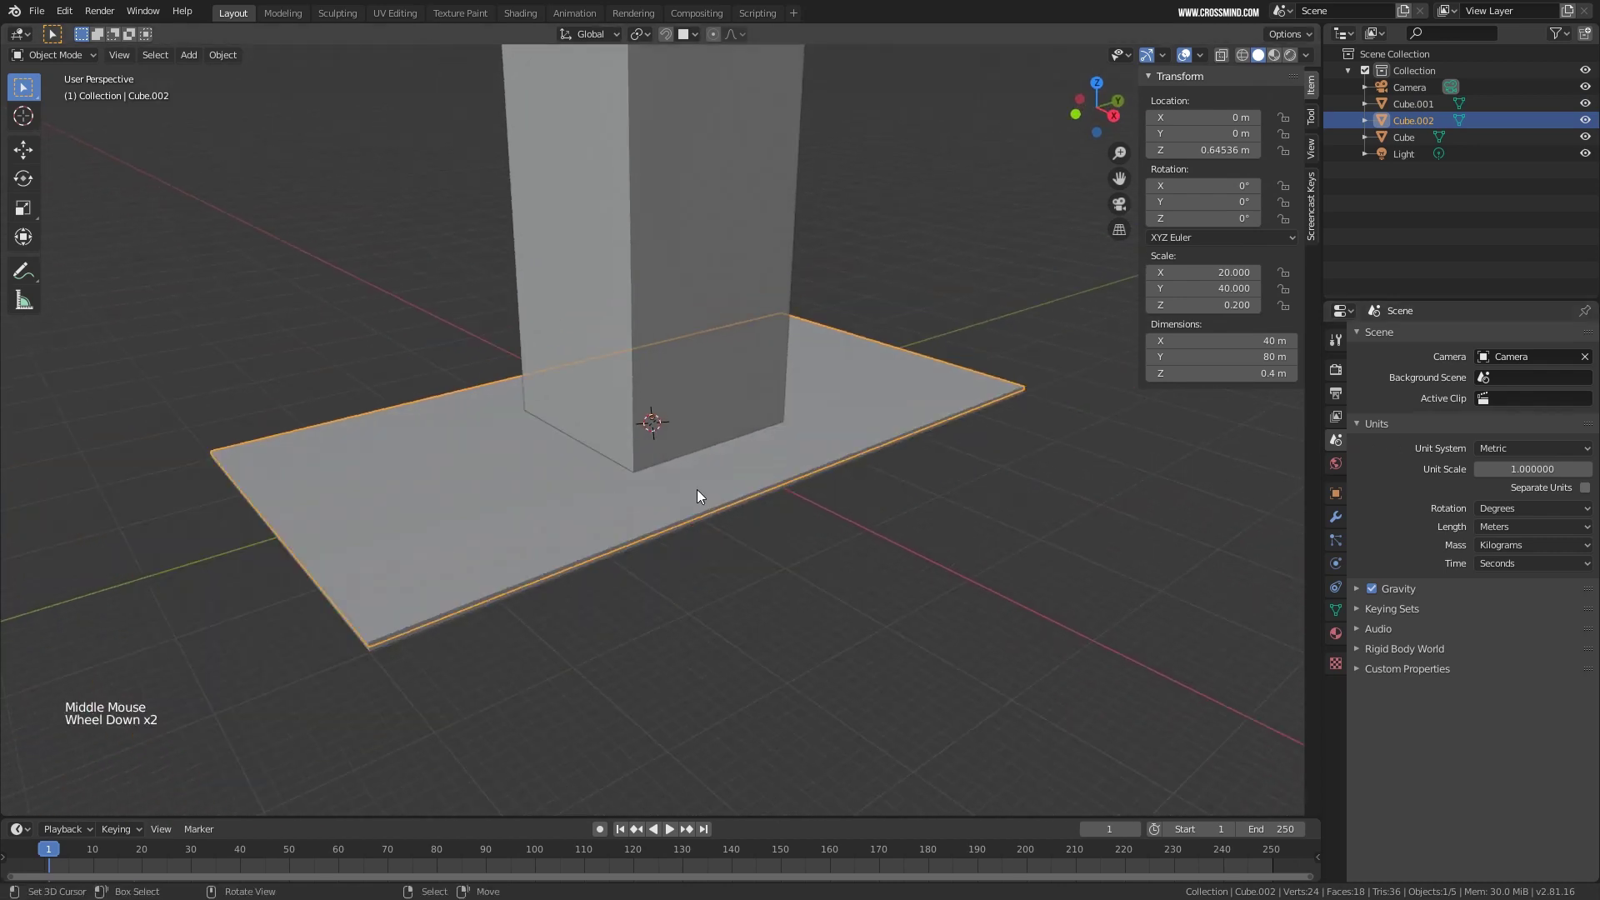
{"action": "middle_click_drag", "start_coordinate": [812, 455], "coordinate": [796, 453]}
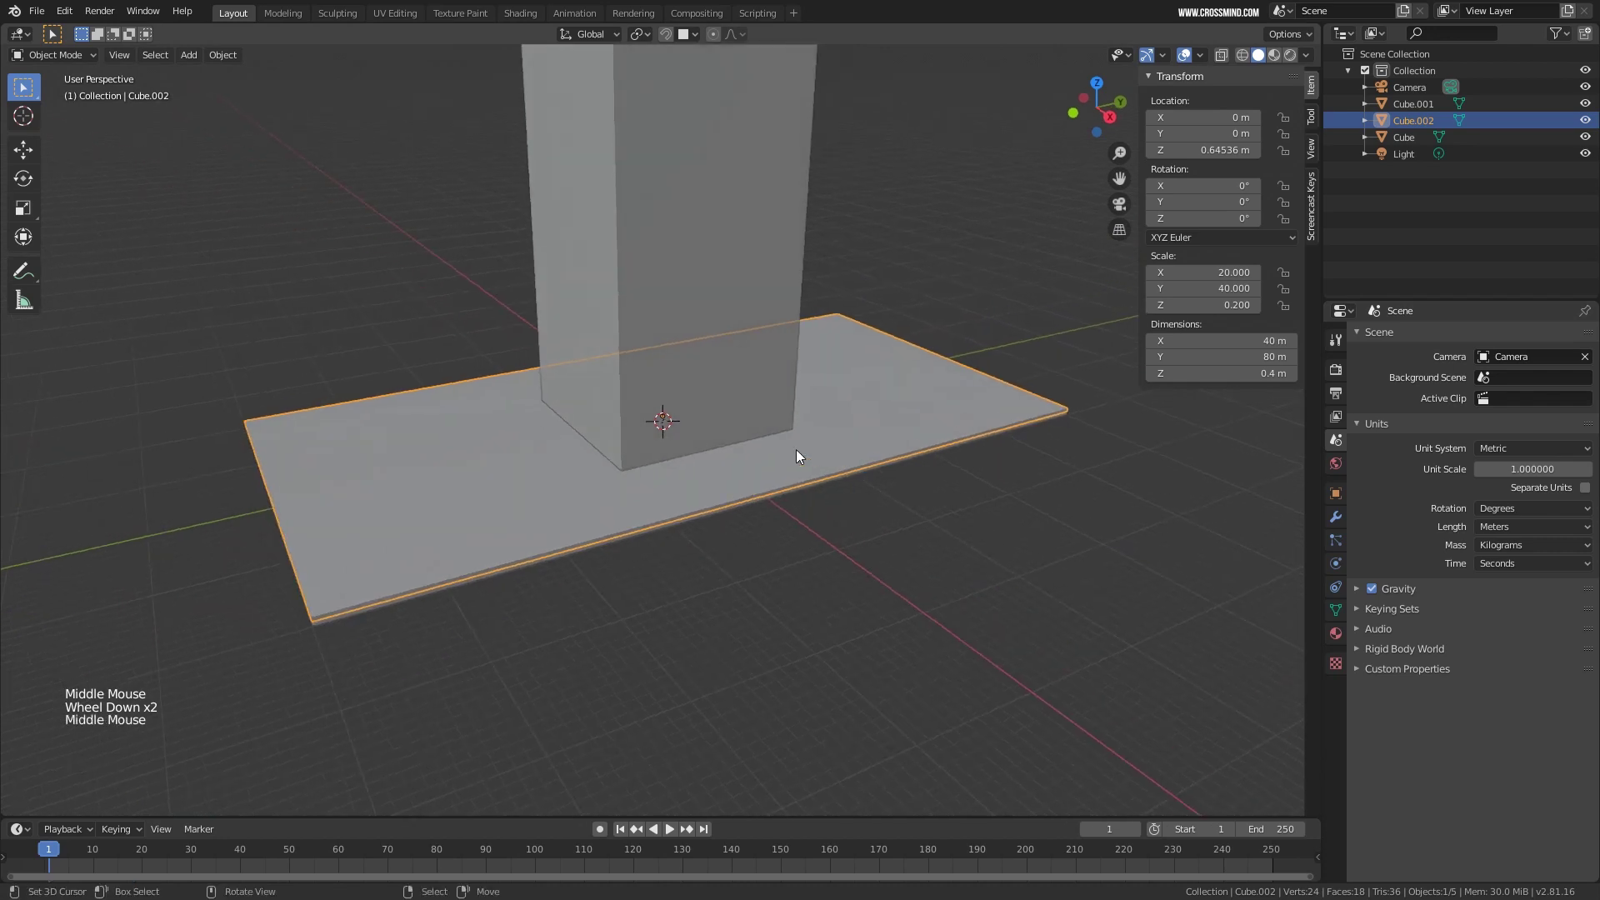
{"action": "left_click", "coordinate": [1256, 357]}
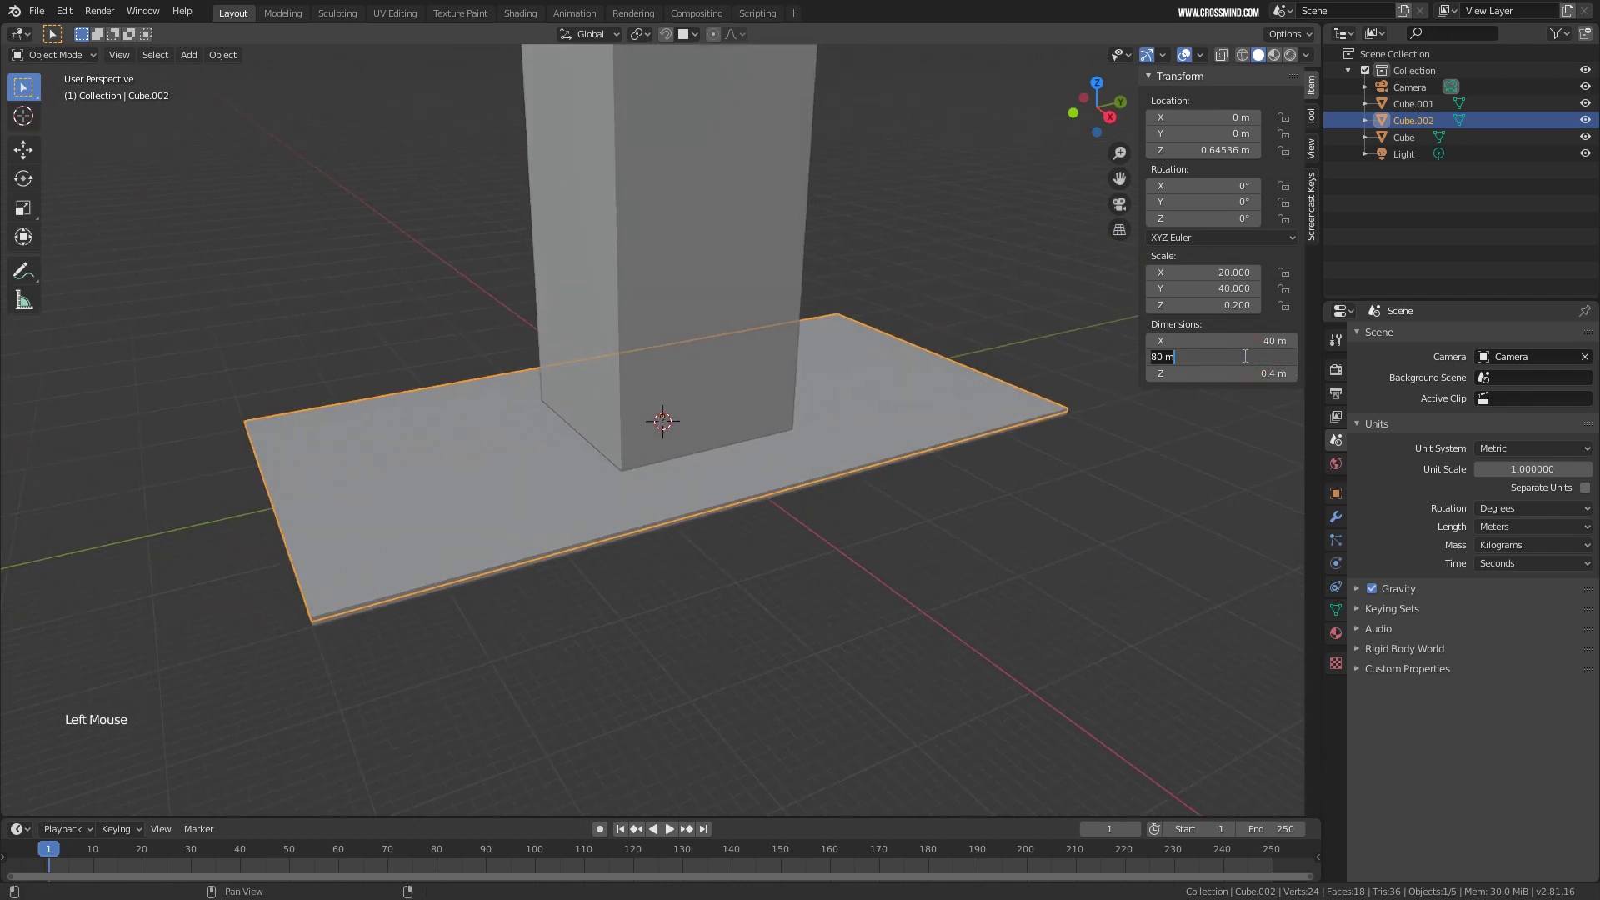
{"action": "middle_click_drag", "start_coordinate": [1083, 433], "coordinate": [1099, 429]}
{"action": "middle_click_drag", "start_coordinate": [1100, 430], "coordinate": [1117, 441], "text": "shift"}
{"action": "left_click", "coordinate": [1253, 360]}
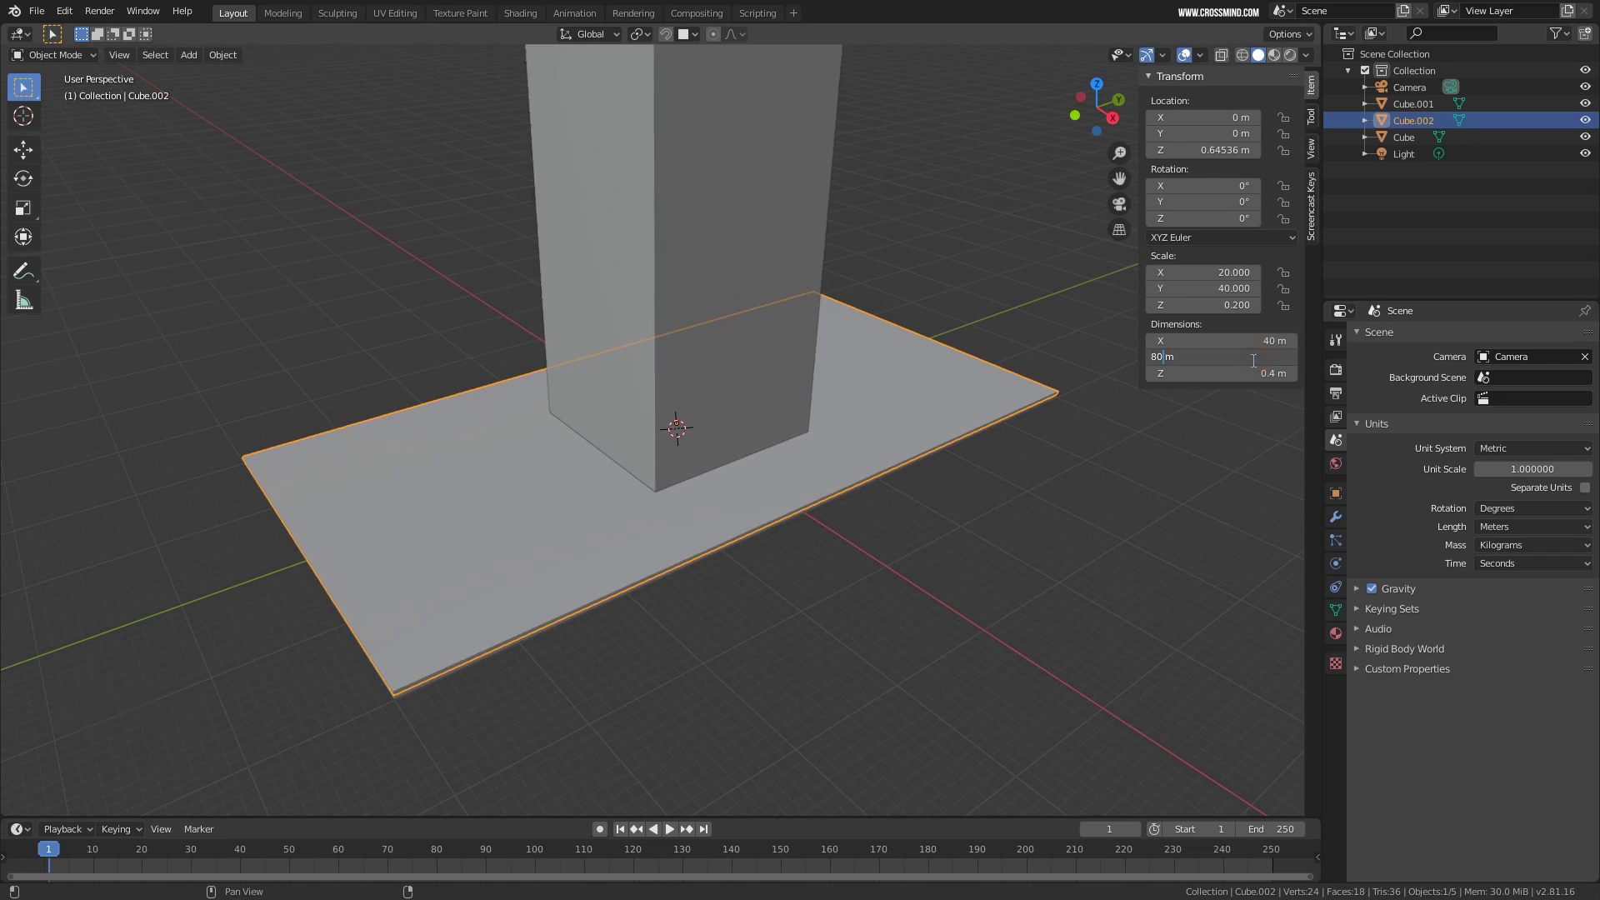
{"action": "key", "text": "Return"}
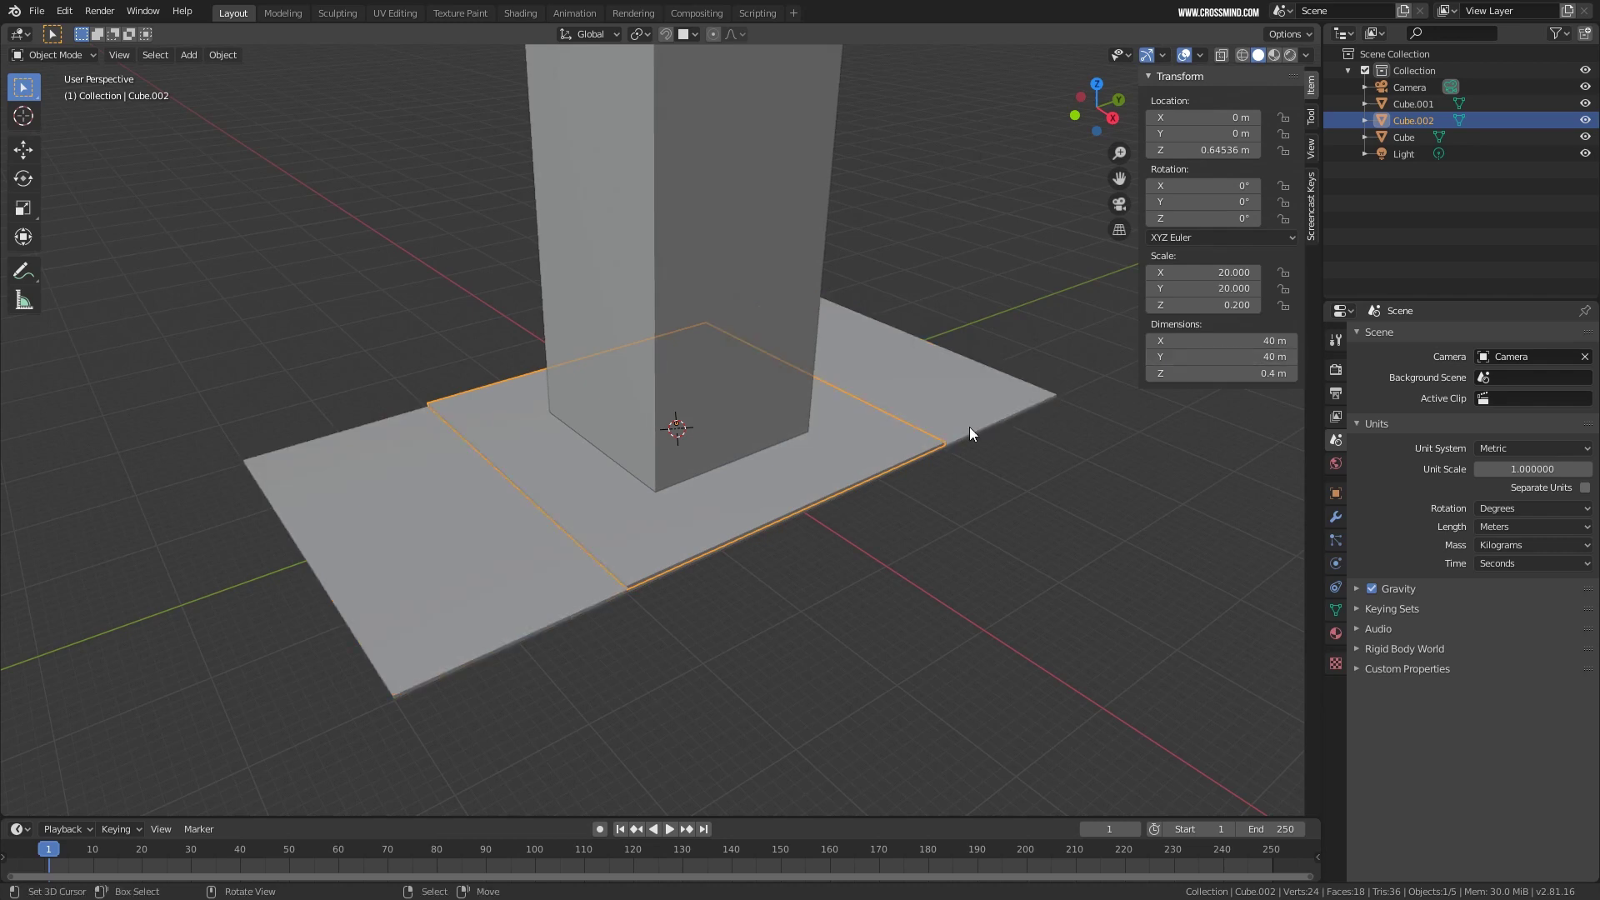
Set the snap target to Vertex and move the shortened upper slab along positive Y to the lower slab's end corner.
{"action": "middle_click_drag", "start_coordinate": [968, 427], "coordinate": [676, 468]}
{"action": "scroll", "coordinate": [676, 468], "scroll_direction": "up", "scroll_amount": 2}
{"action": "middle_click_drag", "start_coordinate": [1006, 427], "coordinate": [911, 420], "text": "shift"}
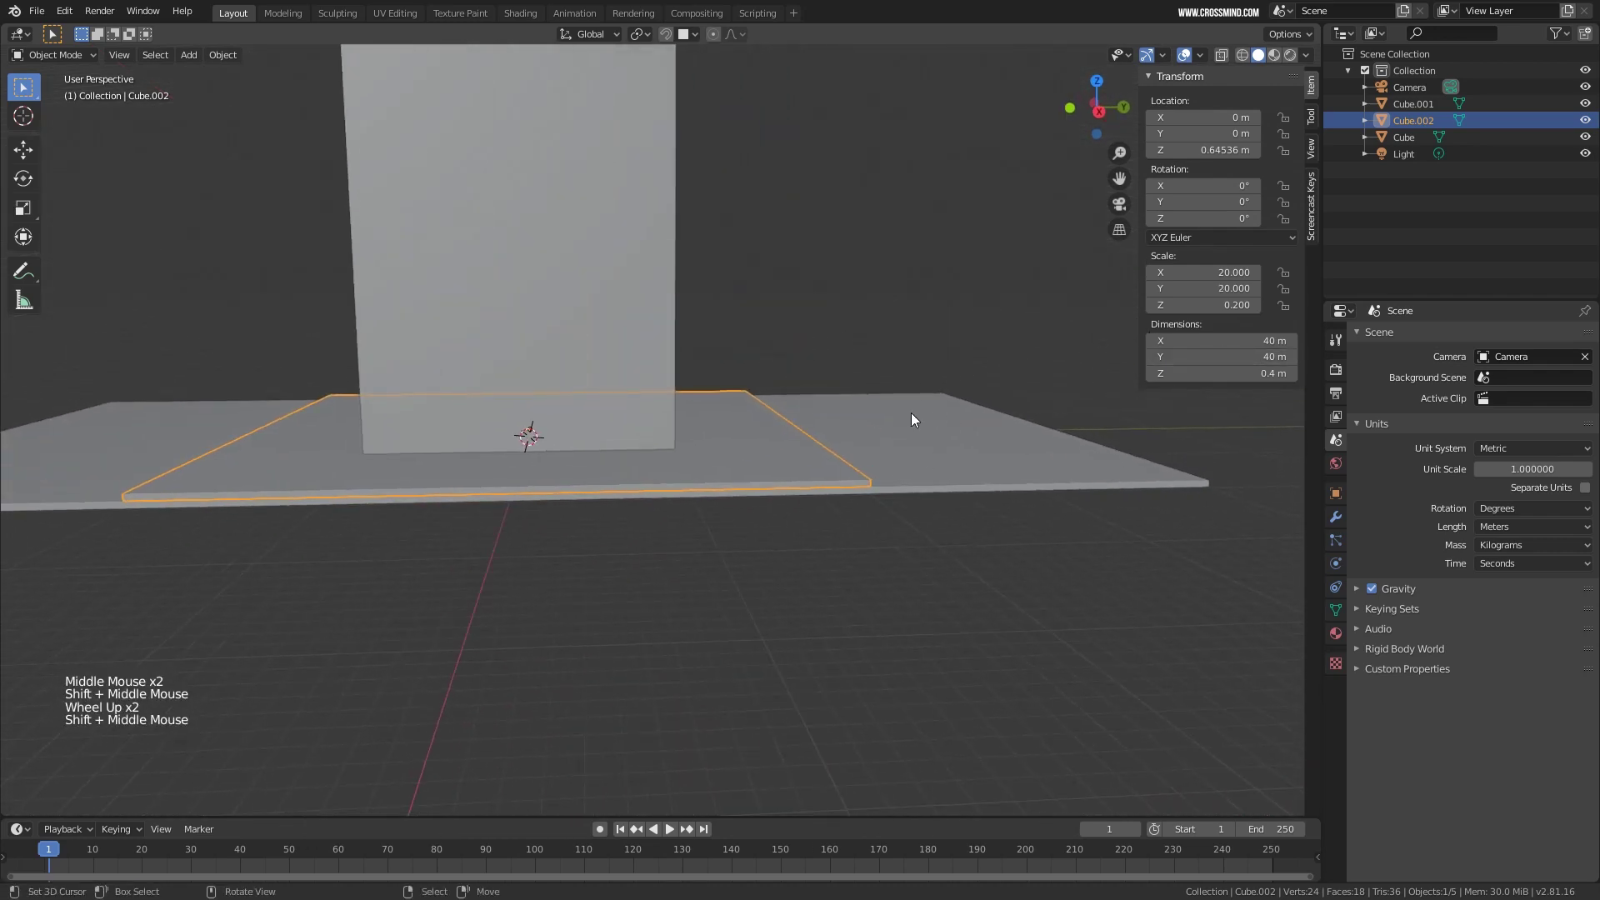
{"action": "middle_click_drag", "start_coordinate": [958, 495], "coordinate": [790, 449]}
{"action": "scroll", "coordinate": [790, 448], "scroll_direction": "up", "scroll_amount": 3}
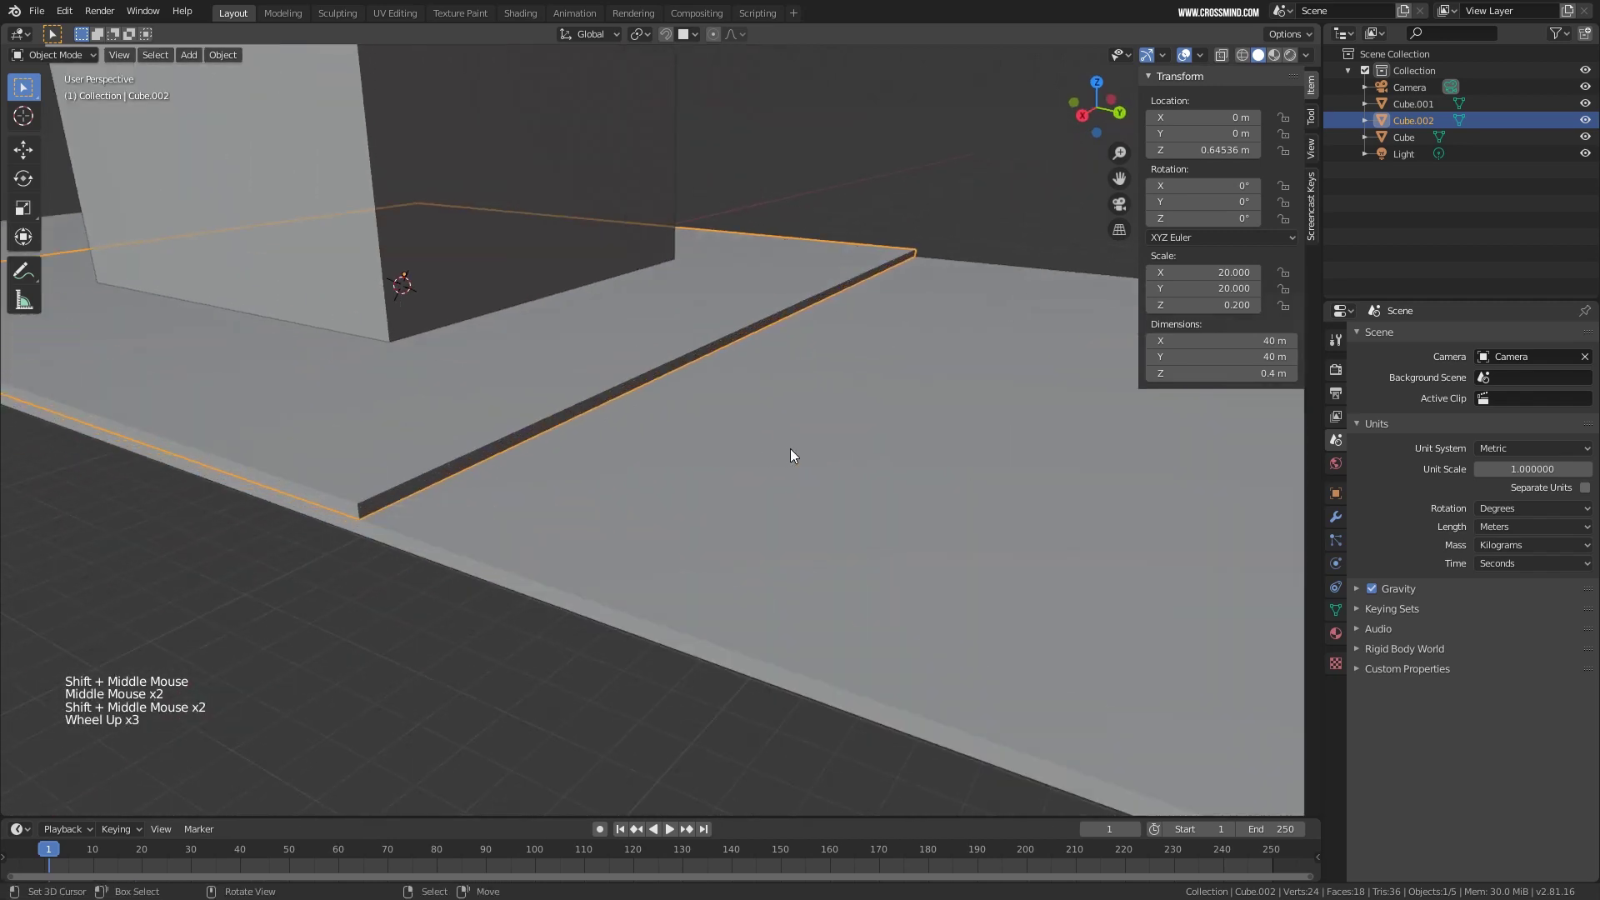
{"action": "left_click", "coordinate": [690, 35]}
{"action": "left_click", "coordinate": [640, 100]}
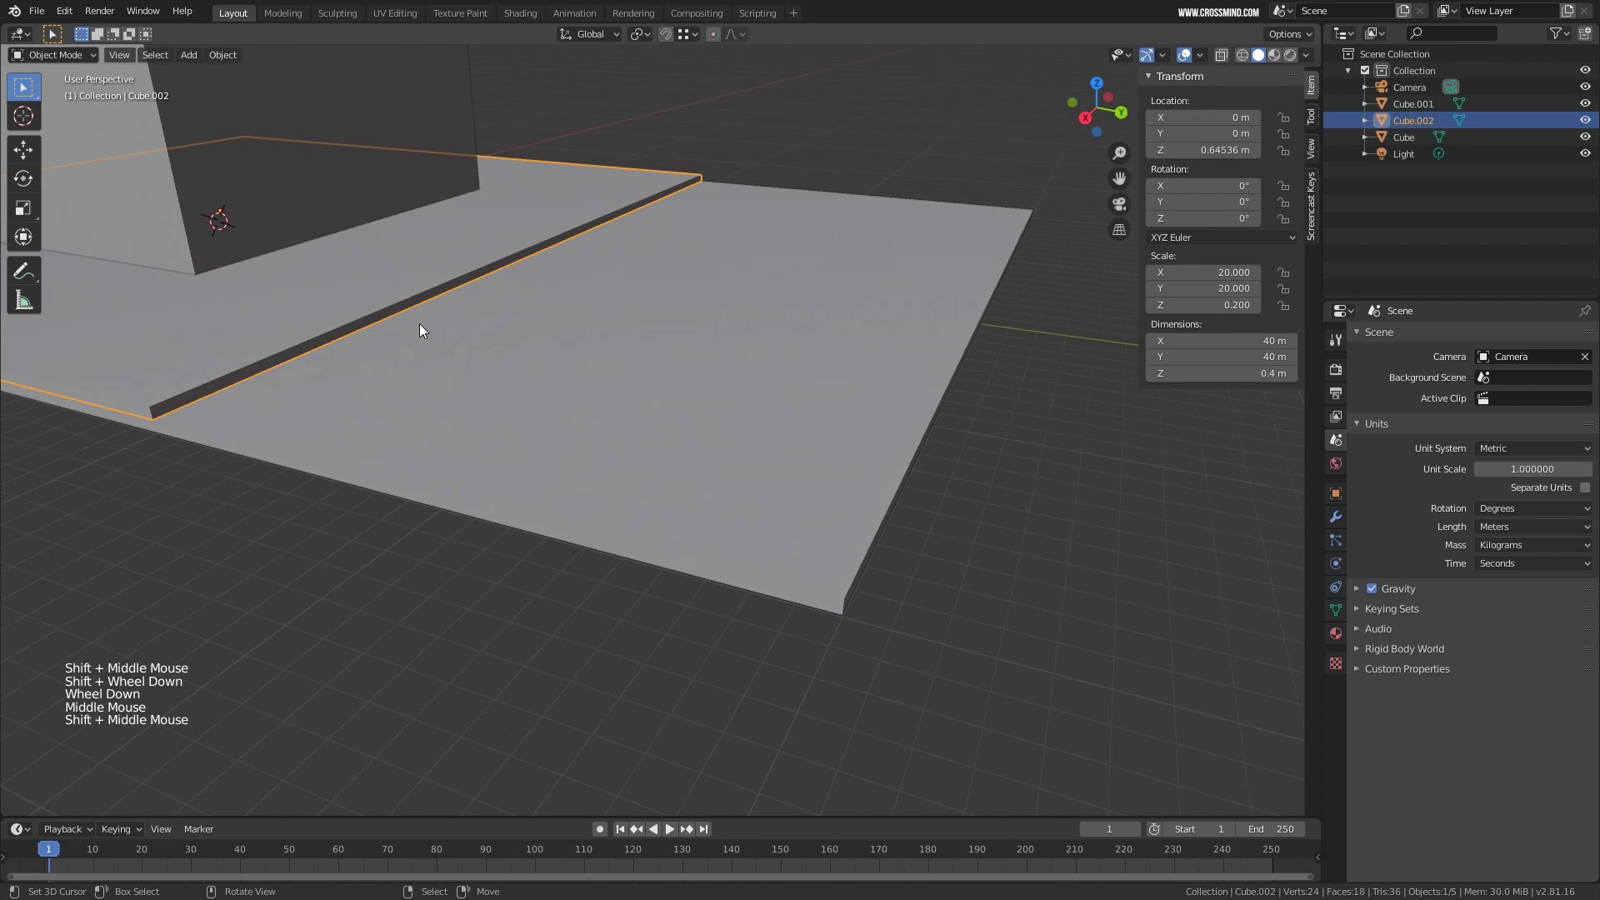
{"action": "key", "text": "g"}
{"action": "key", "text": "g"}
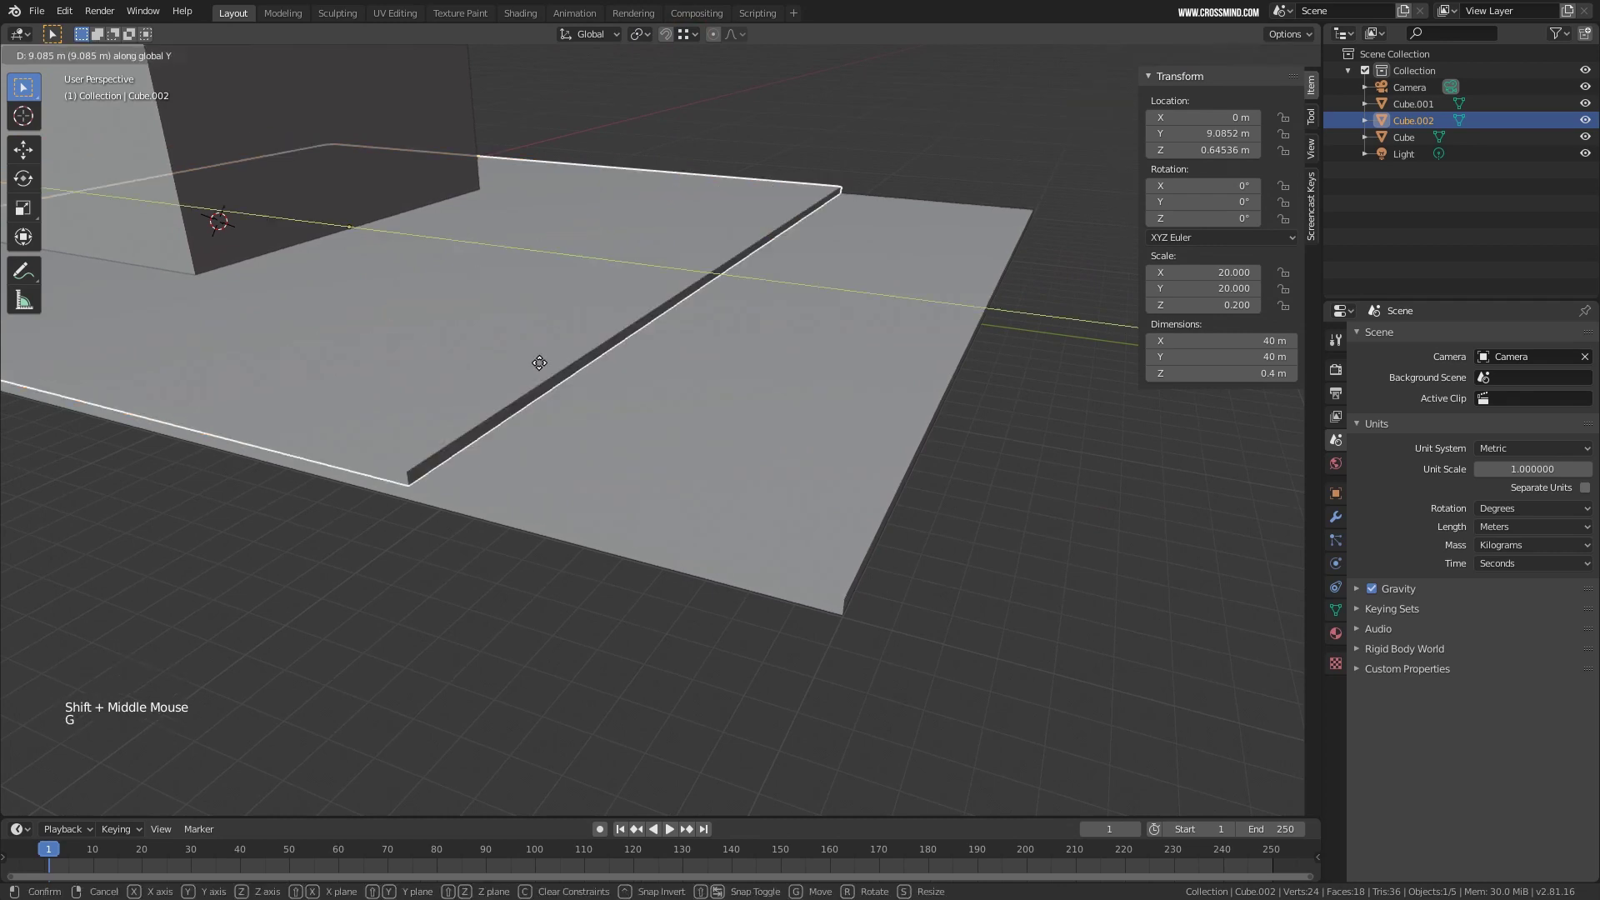
{"action": "key", "text": "ctrl"}
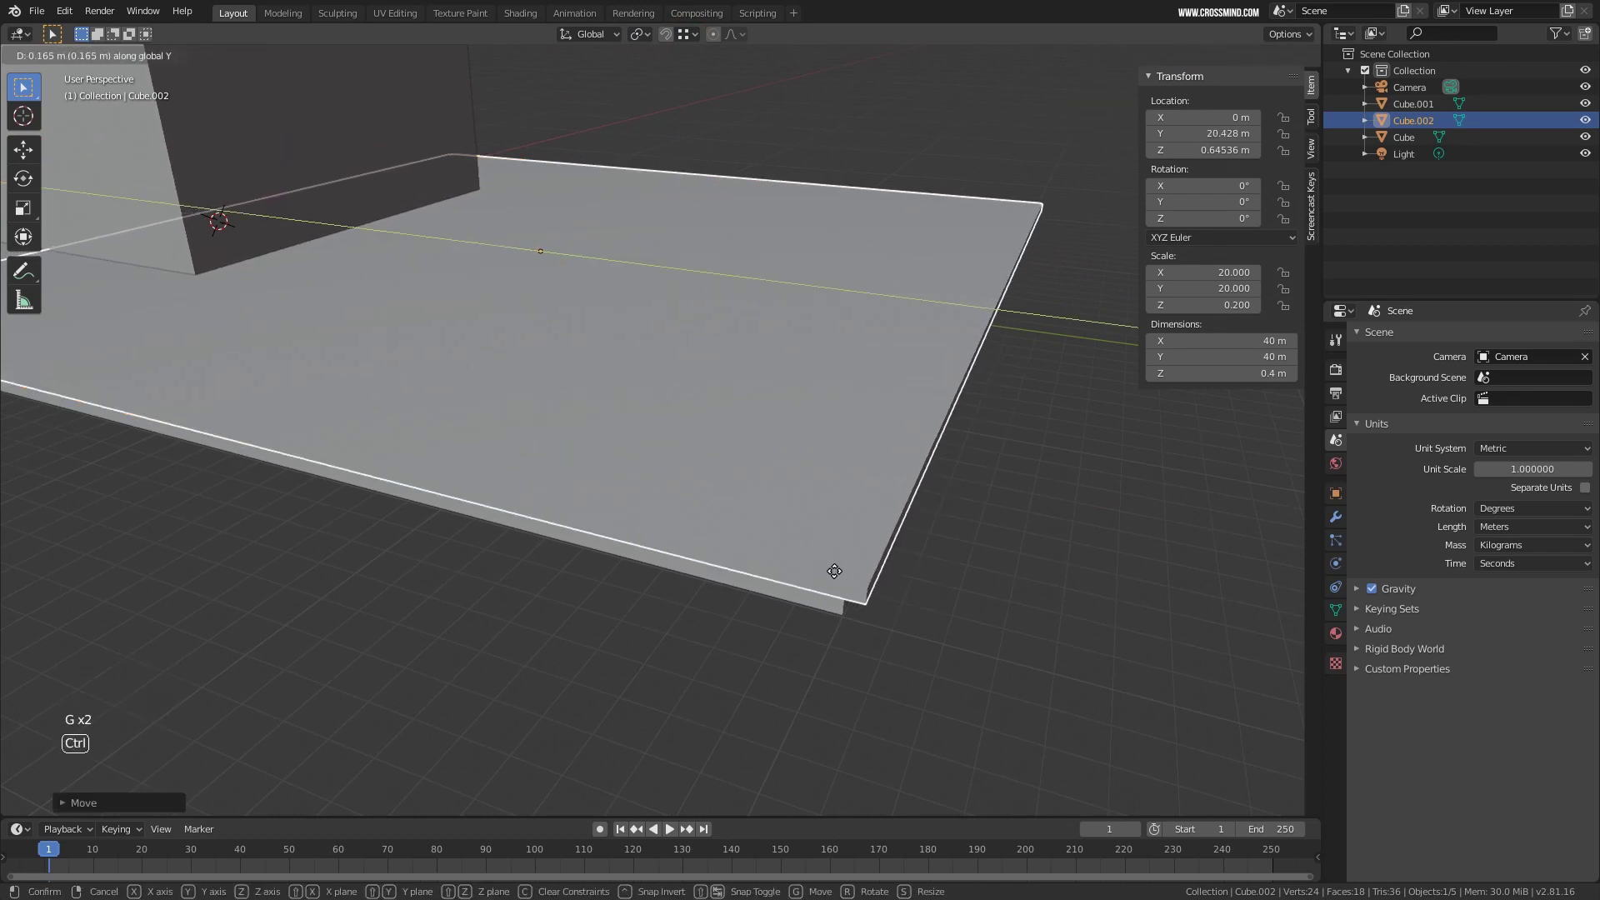
{"action": "left_click", "coordinate": [838, 597]}
Duplicate the upper slab and move the copy along negative Y to a Y location of about -10.4 m.
{"action": "scroll", "coordinate": [862, 563], "scroll_direction": "down", "scroll_amount": 2}
{"action": "middle_click_drag", "start_coordinate": [861, 563], "coordinate": [677, 427], "text": "shift"}
{"action": "key", "text": "shift+d"}
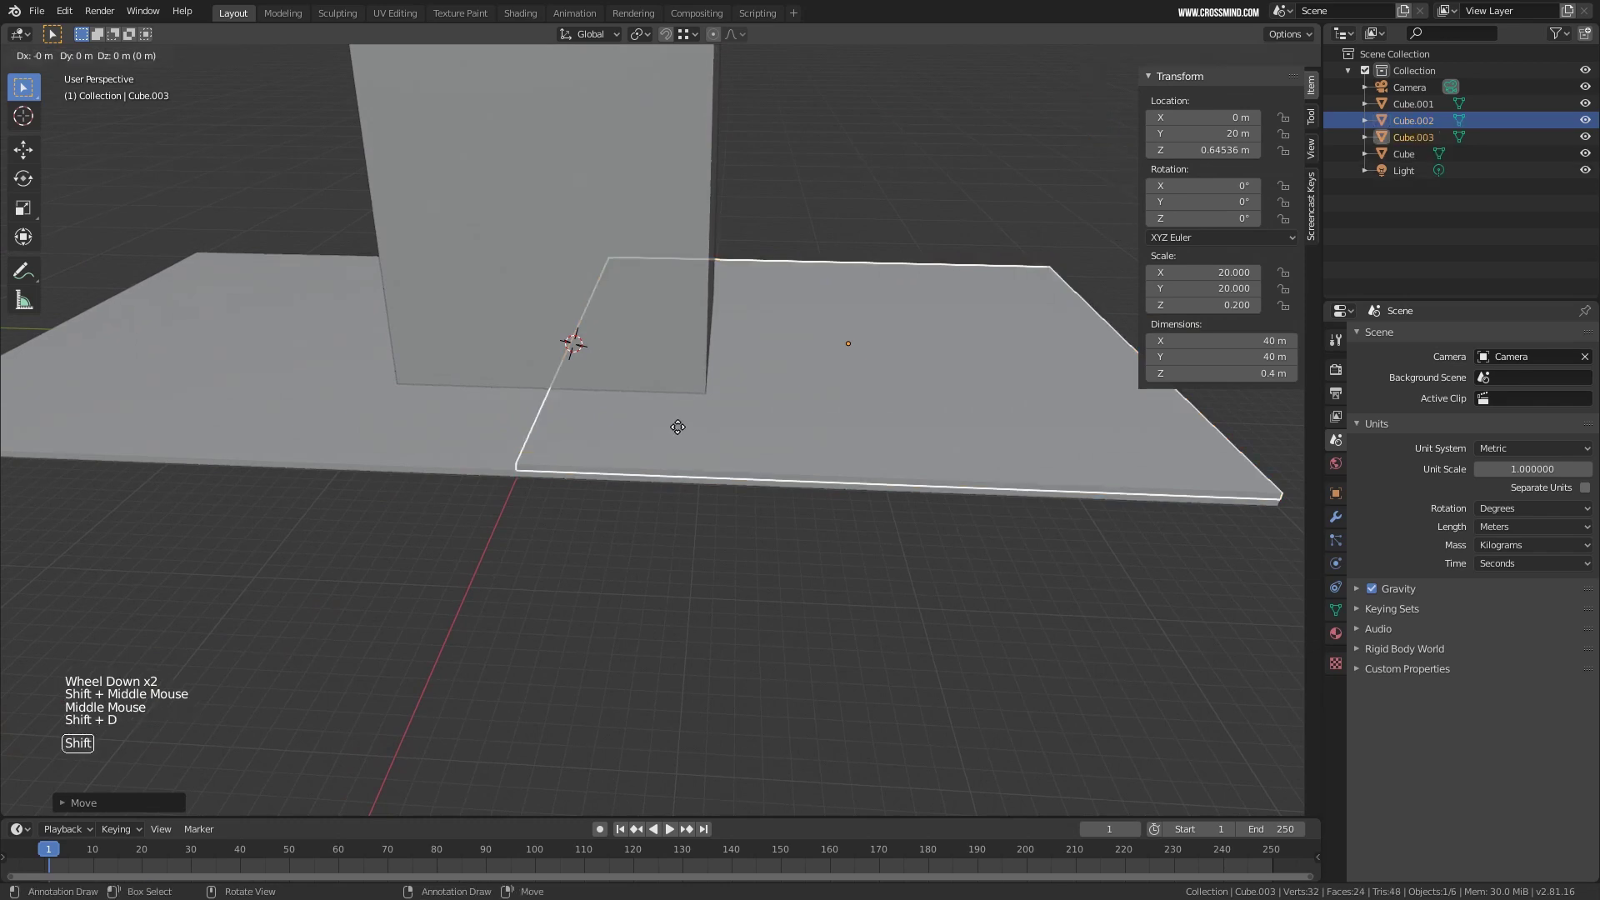
{"action": "key", "text": "y"}
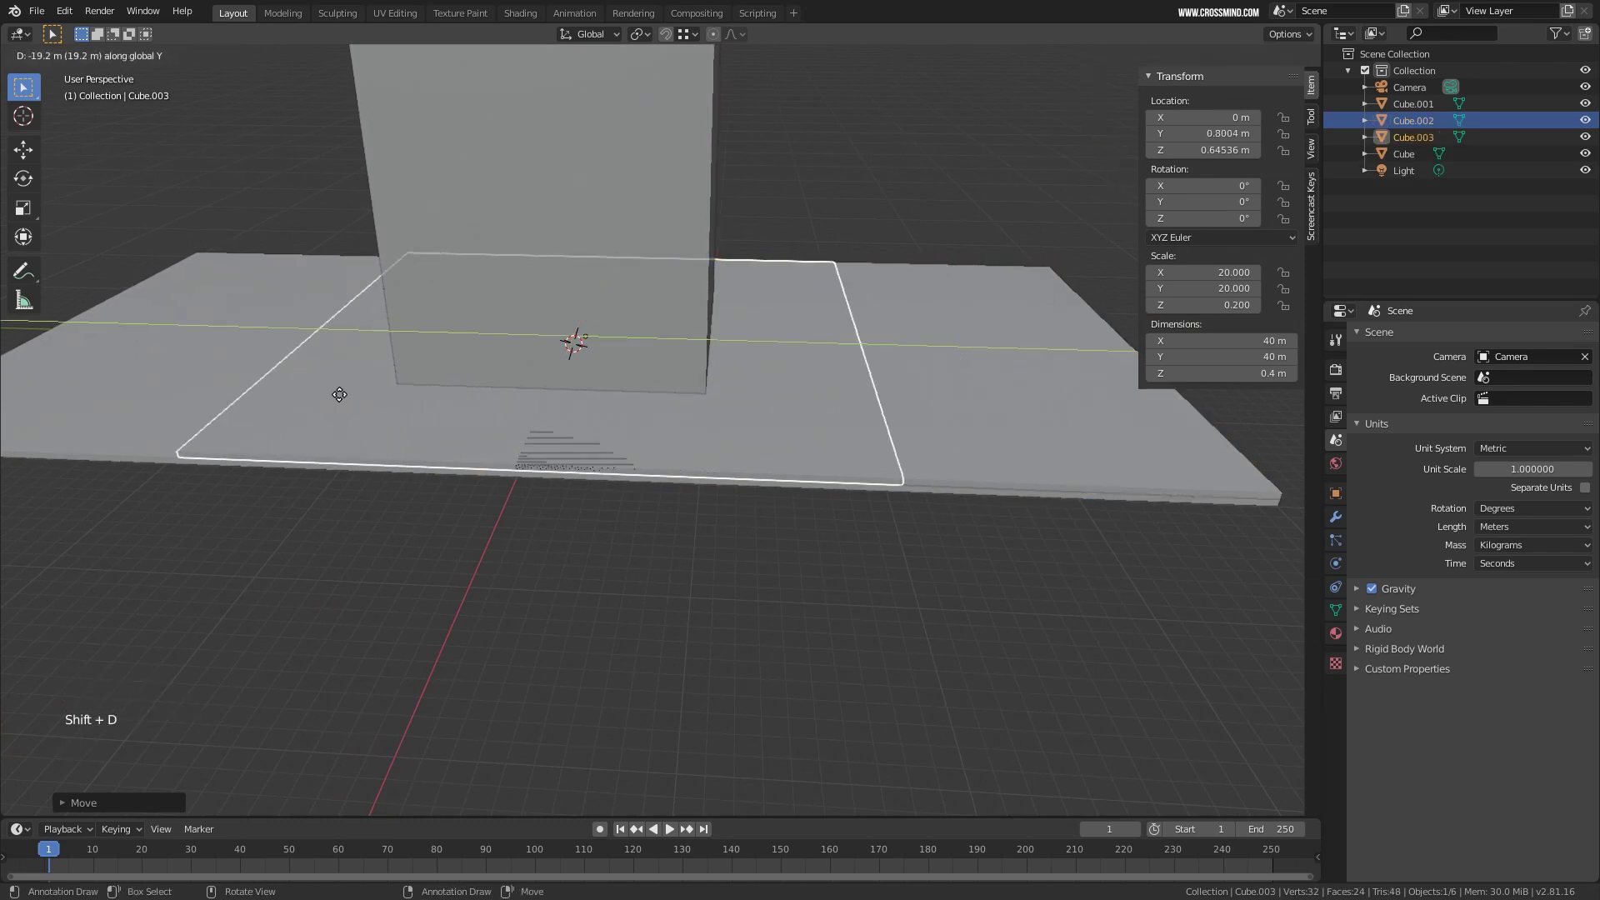
{"action": "left_click", "coordinate": [265, 382]}
Move the duplicated upper slab along negative Y, snapping it to the lower slab's end corner at Y -20 m.
{"action": "scroll", "coordinate": [636, 458], "scroll_direction": "down", "scroll_amount": 1, "text": "shift"}
{"action": "middle_click_drag", "start_coordinate": [279, 383], "coordinate": [731, 460], "text": "shift"}
{"action": "scroll", "coordinate": [695, 526], "scroll_direction": "up", "scroll_amount": 2}
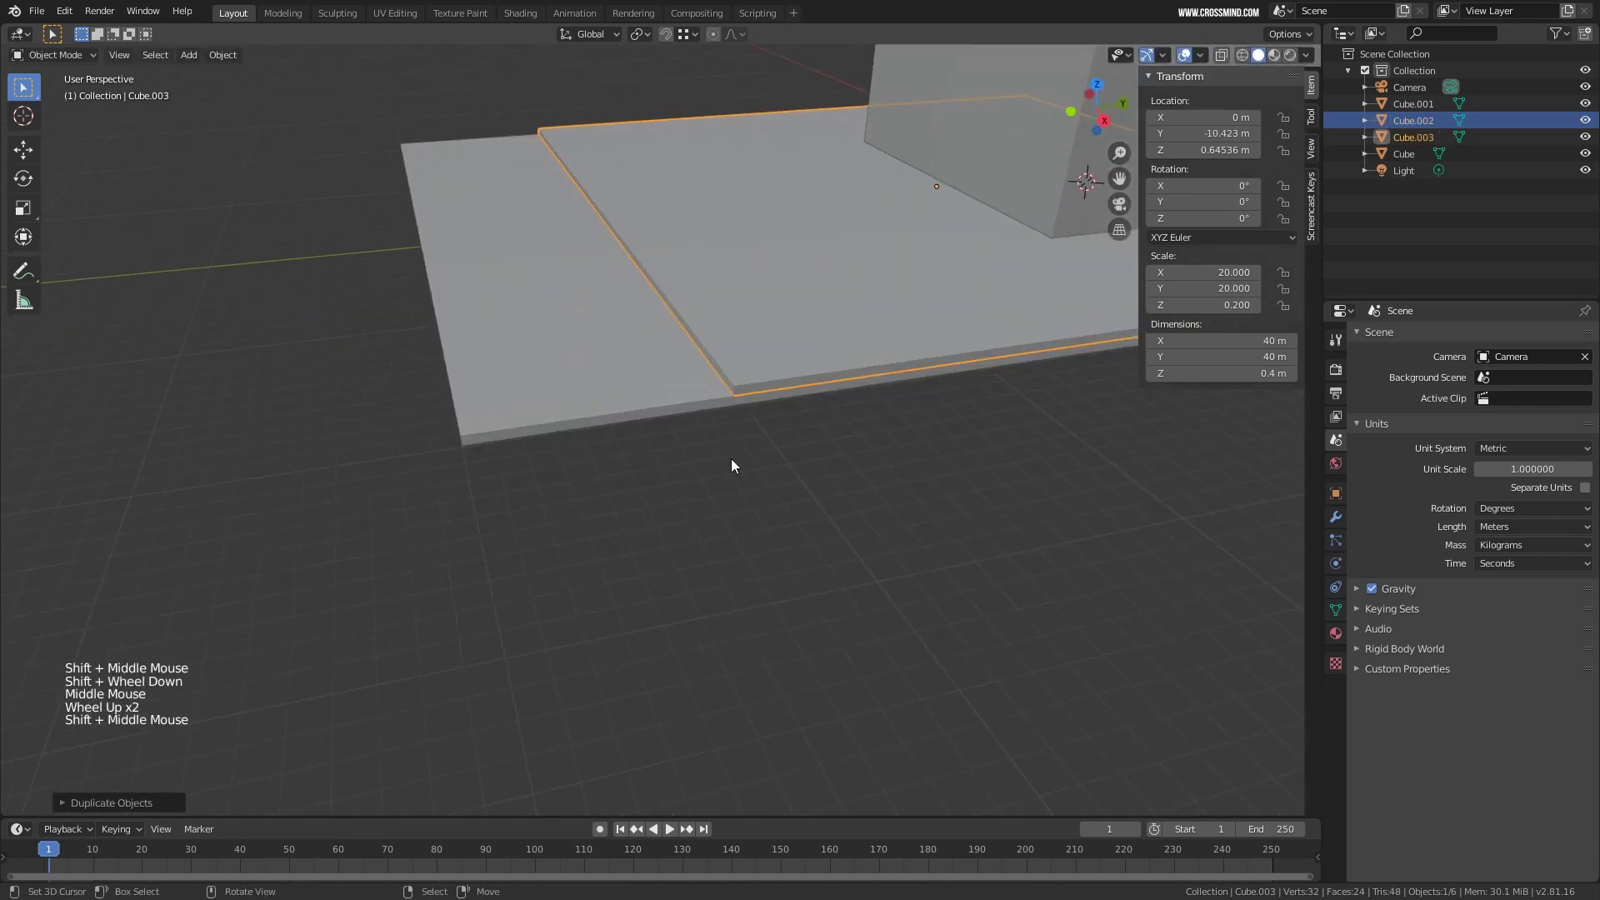
{"action": "scroll", "coordinate": [767, 363], "scroll_direction": "up", "scroll_amount": 1}
{"action": "key", "text": "g"}
{"action": "key", "text": "y"}
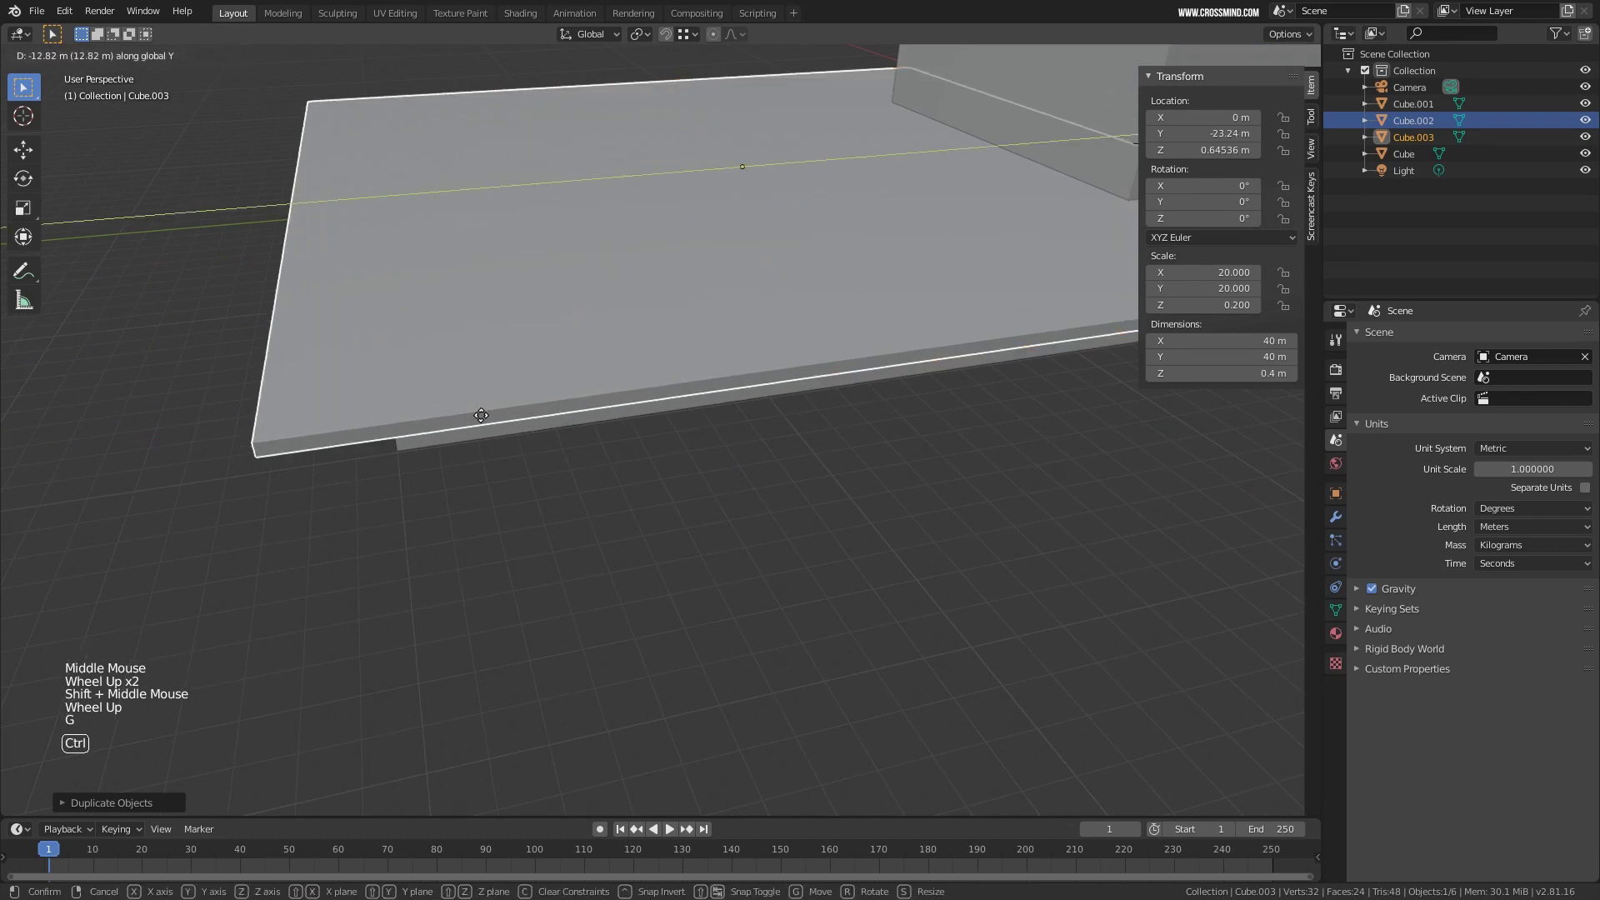
{"action": "left_click", "coordinate": [407, 435]}
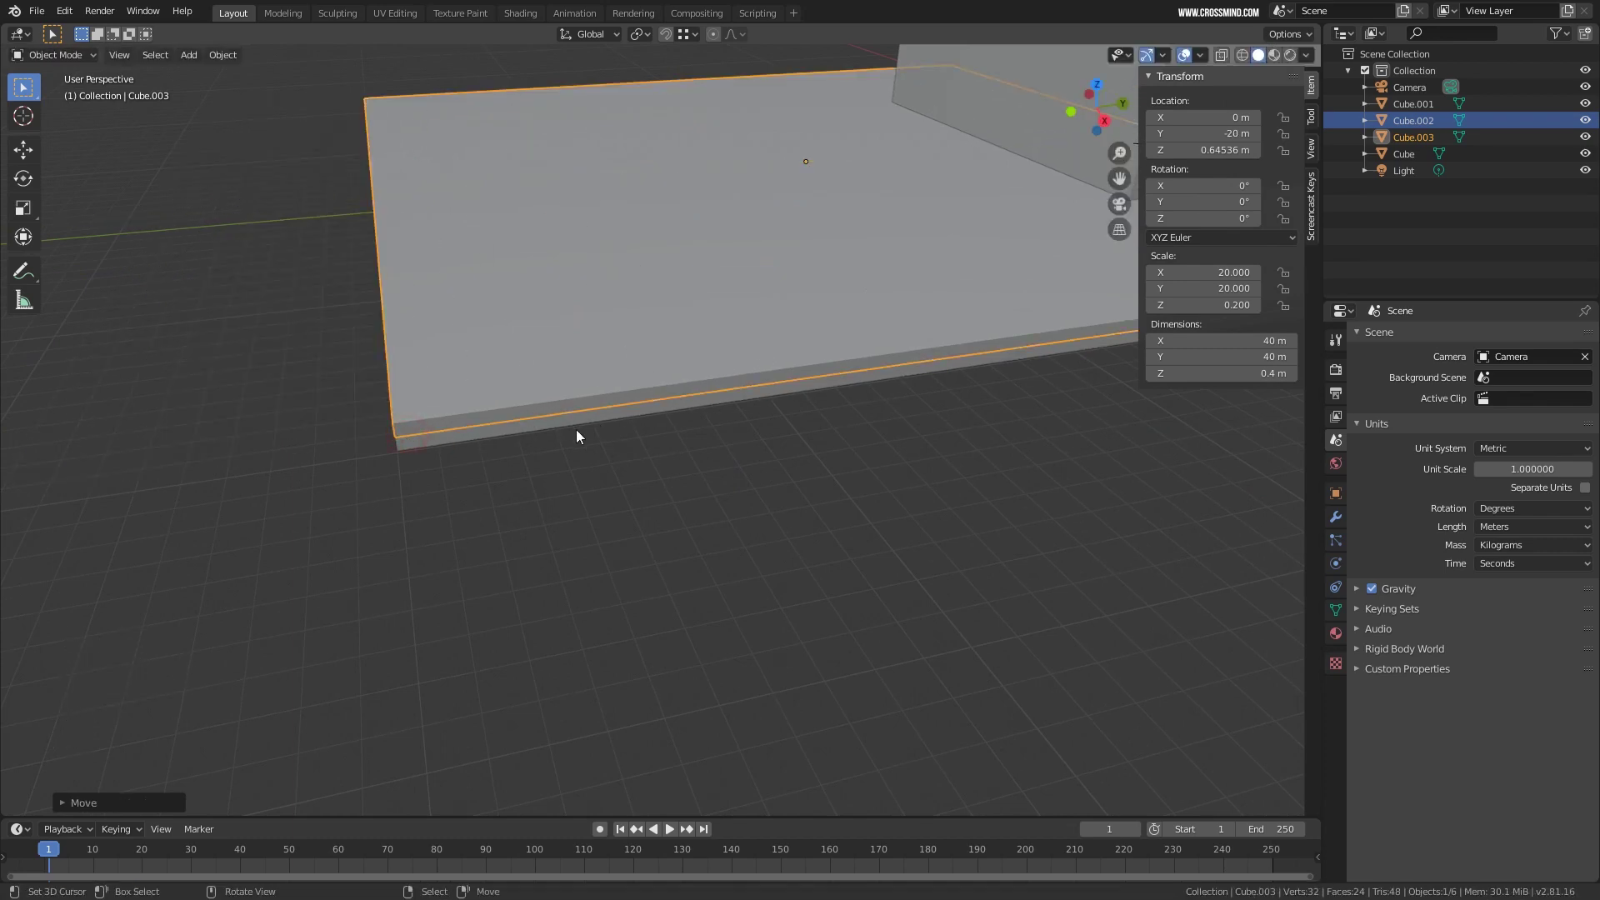
Examine how the two upper slabs meet on the lower slab, selecting a slab and the tall block in turn.
{"action": "scroll", "coordinate": [592, 437], "scroll_direction": "down", "scroll_amount": 2}
{"action": "middle_click_drag", "start_coordinate": [577, 428], "coordinate": [905, 500]}
{"action": "scroll", "coordinate": [892, 493], "scroll_direction": "up", "scroll_amount": 1}
{"action": "left_click", "coordinate": [892, 494]}
{"action": "middle_click_drag", "start_coordinate": [905, 500], "coordinate": [886, 588]}
{"action": "right_click", "coordinate": [887, 587]}
{"action": "right_click", "coordinate": [763, 626]}
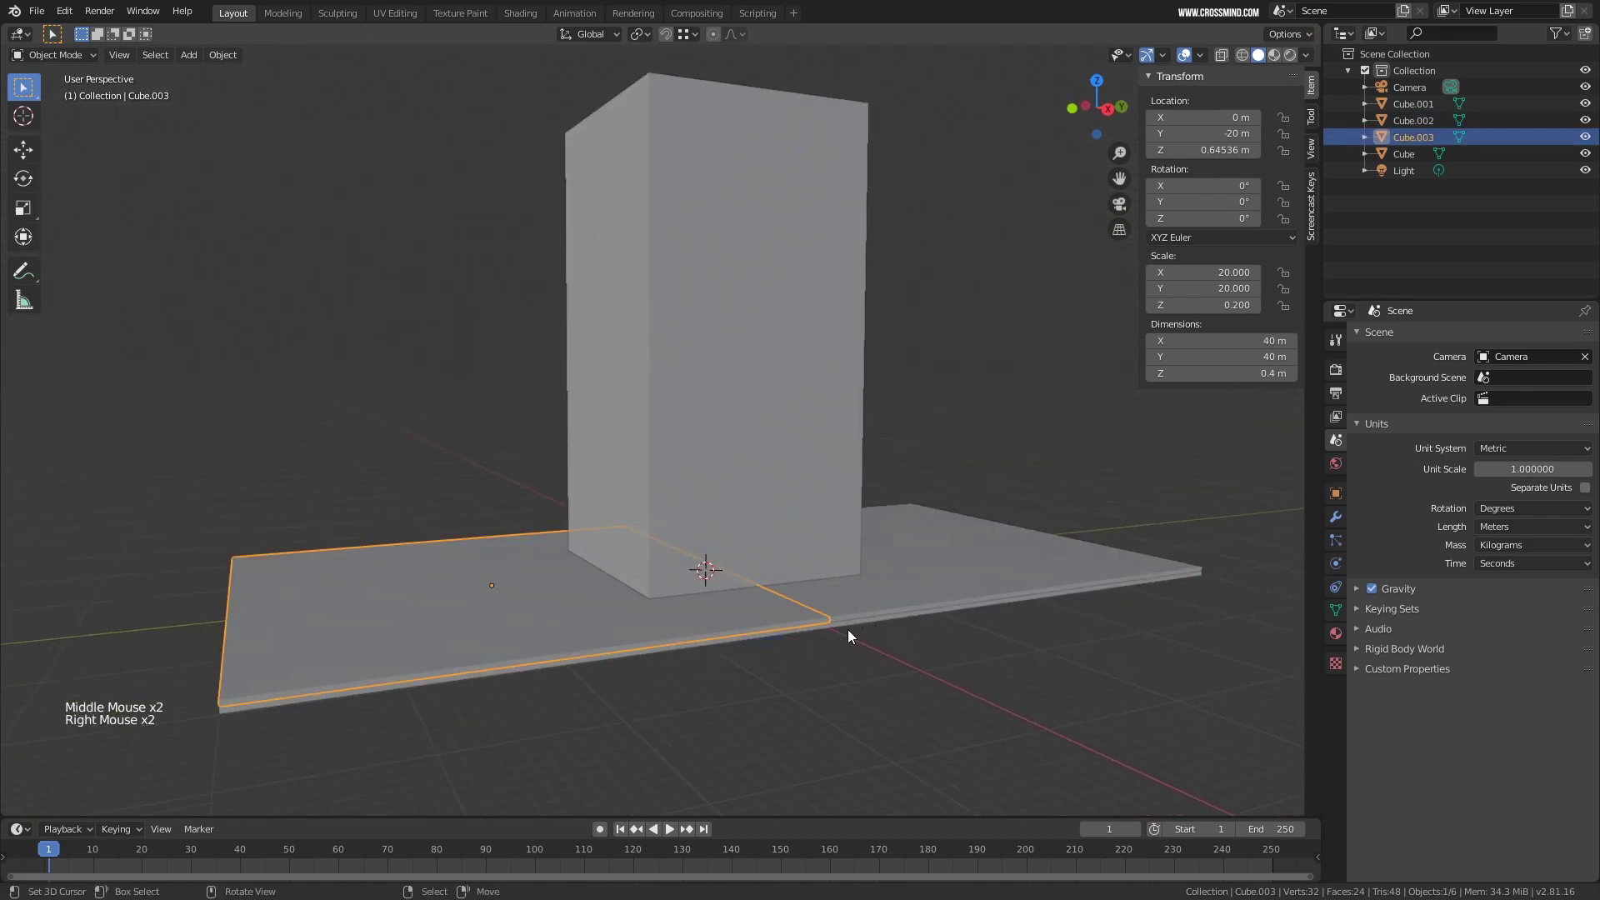
{"action": "right_click", "coordinate": [843, 626]}
{"action": "right_click", "coordinate": [798, 398]}
{"action": "middle_click_drag", "start_coordinate": [798, 399], "coordinate": [593, 297]}
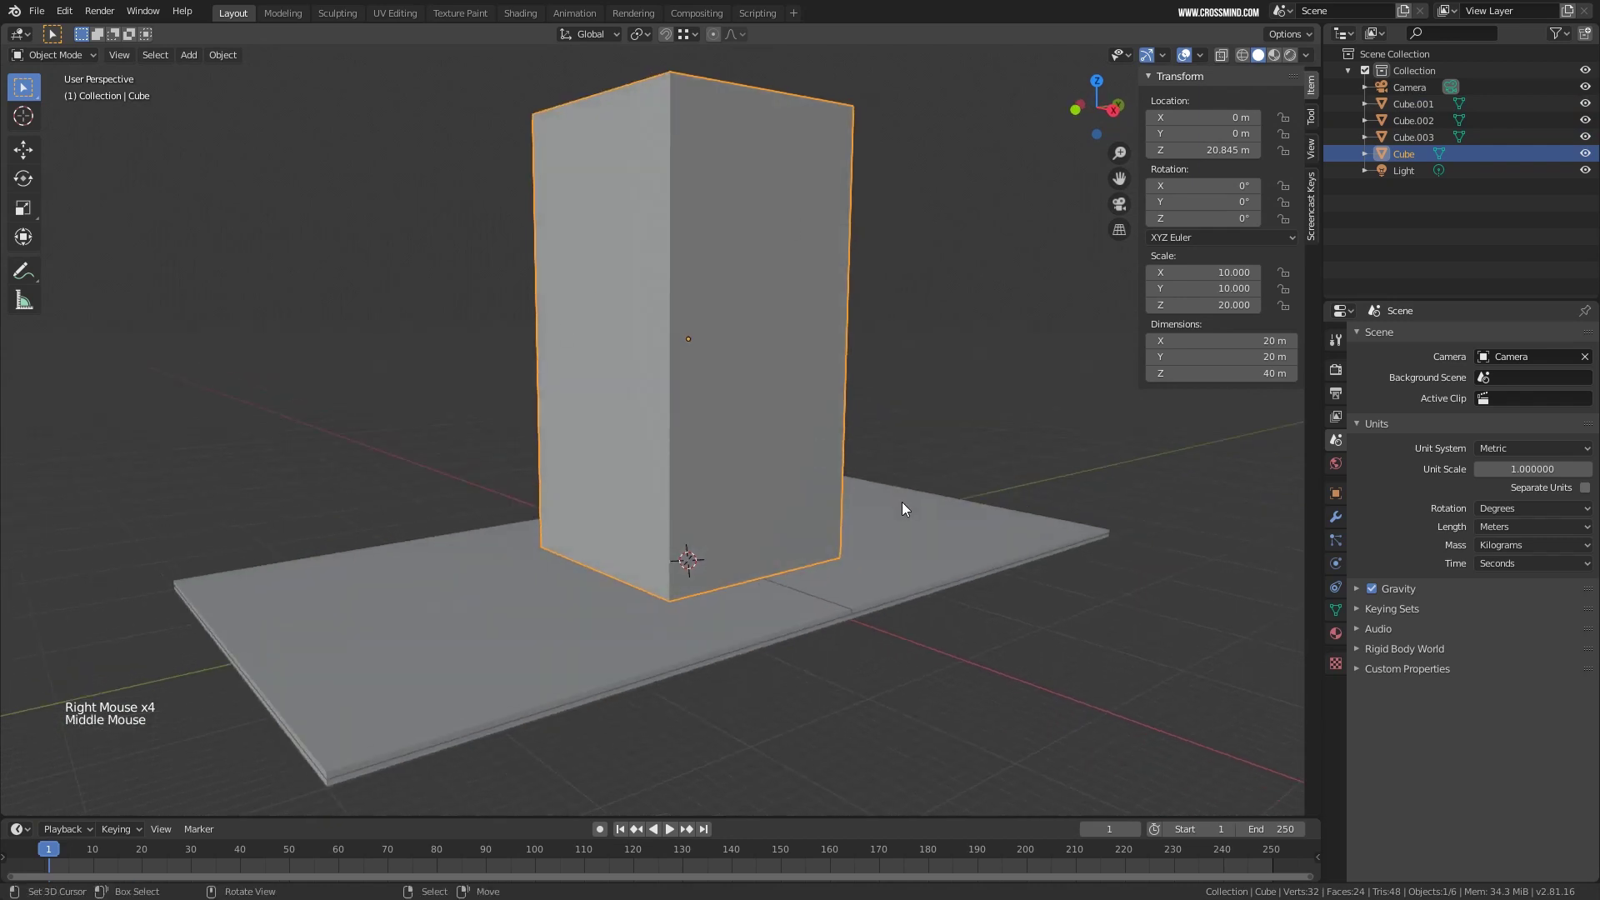
Set the solid viewport shading colour to Random so each object gets its own colour.
{"action": "left_click", "coordinate": [1308, 55]}
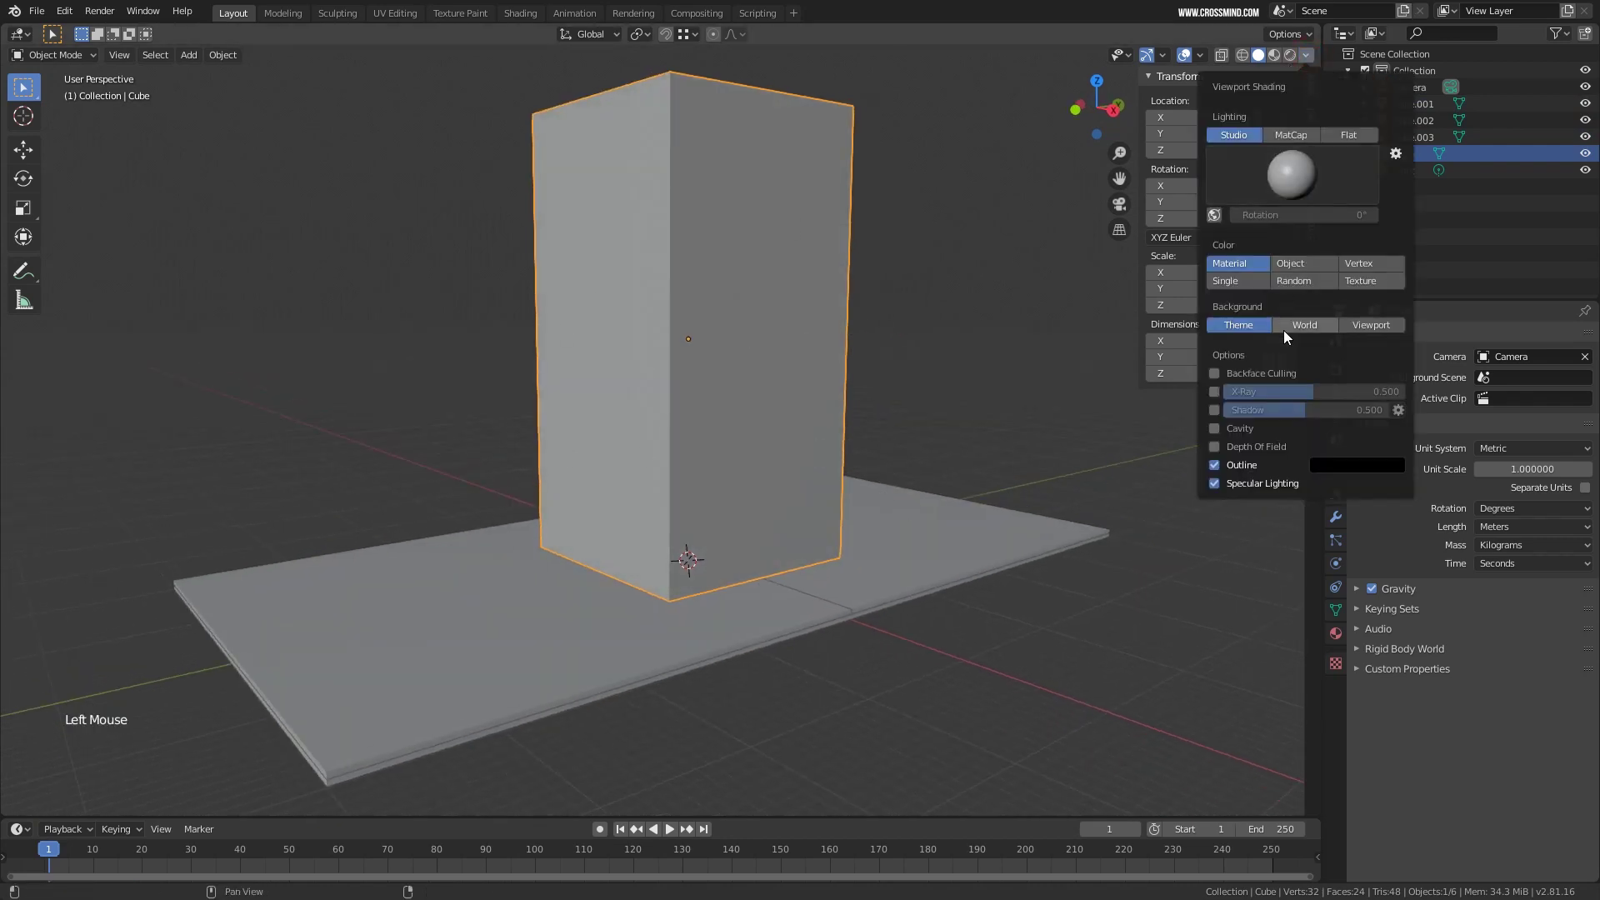
{"action": "left_click", "coordinate": [1306, 280]}
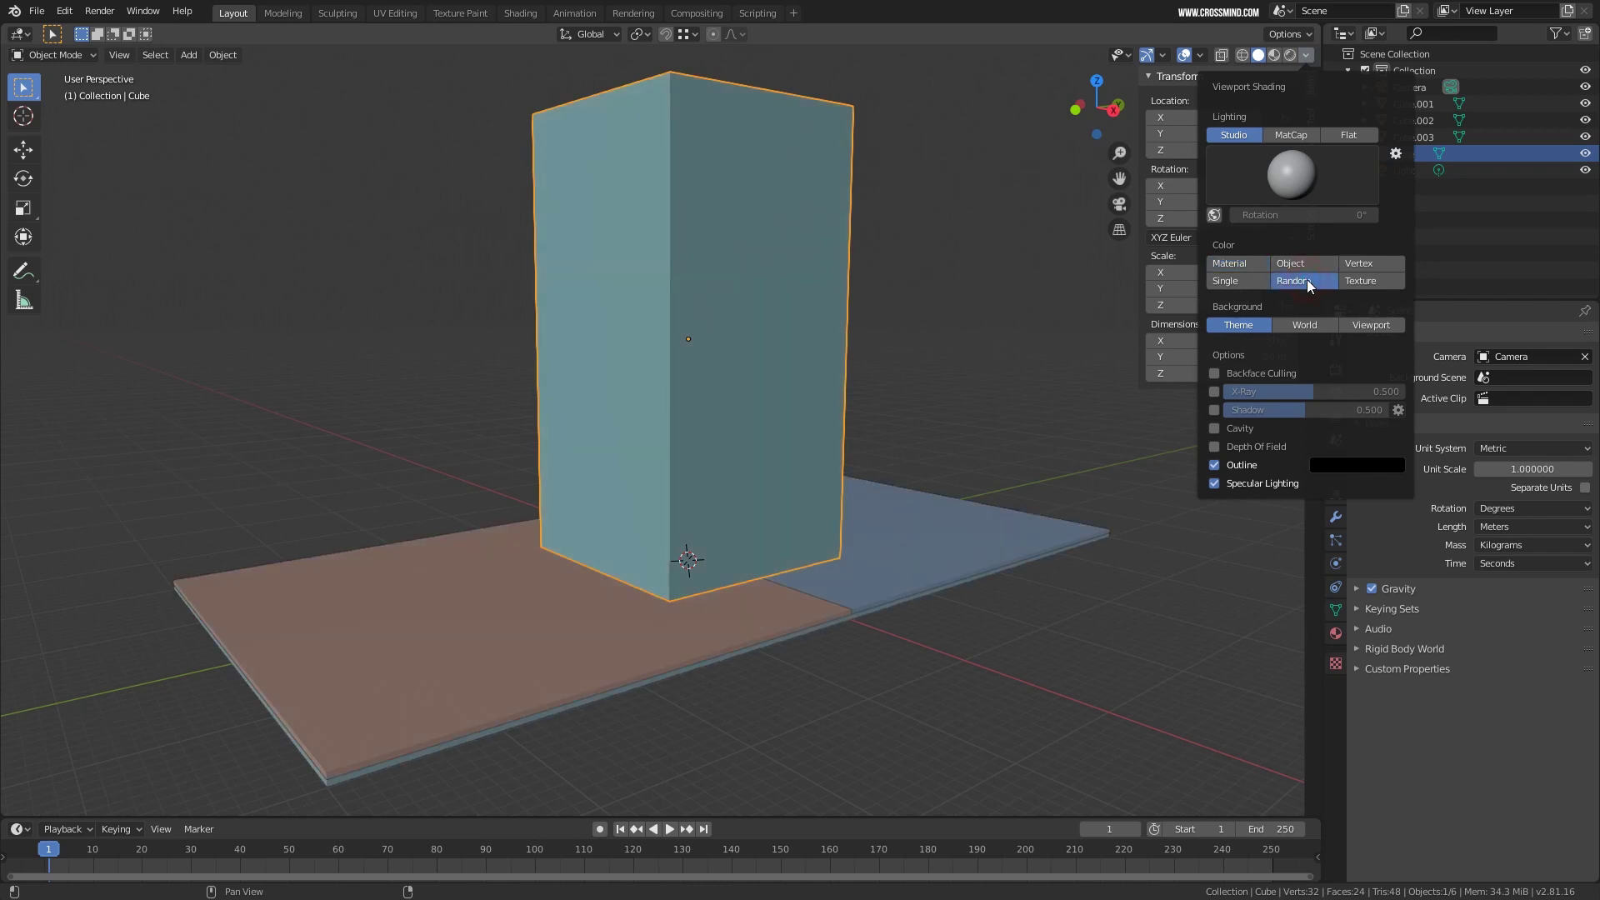
{"action": "mouse_move", "coordinate": [987, 484]}
{"action": "middle_mouse_down"}
{"action": "mouse_move", "coordinate": [808, 558]}
{"action": "mouse_move", "coordinate": [922, 501]}
{"action": "mouse_move", "coordinate": [835, 525]}
{"action": "mouse_move", "coordinate": [897, 586]}
{"action": "mouse_move", "coordinate": [793, 507]}
{"action": "middle_mouse_up"}
Switch to the right orthographic view and box-select everything except the tall block.
{"action": "scroll", "coordinate": [843, 542], "scroll_direction": "down", "scroll_amount": 1}
{"action": "key", "text": "KP_3"}
{"action": "key", "text": "KP_3"}
{"action": "scroll", "coordinate": [729, 583], "scroll_direction": "up", "scroll_amount": 2}
{"action": "key", "text": "b"}
{"action": "left_click_drag", "start_coordinate": [509, 658], "coordinate": [943, 426]}
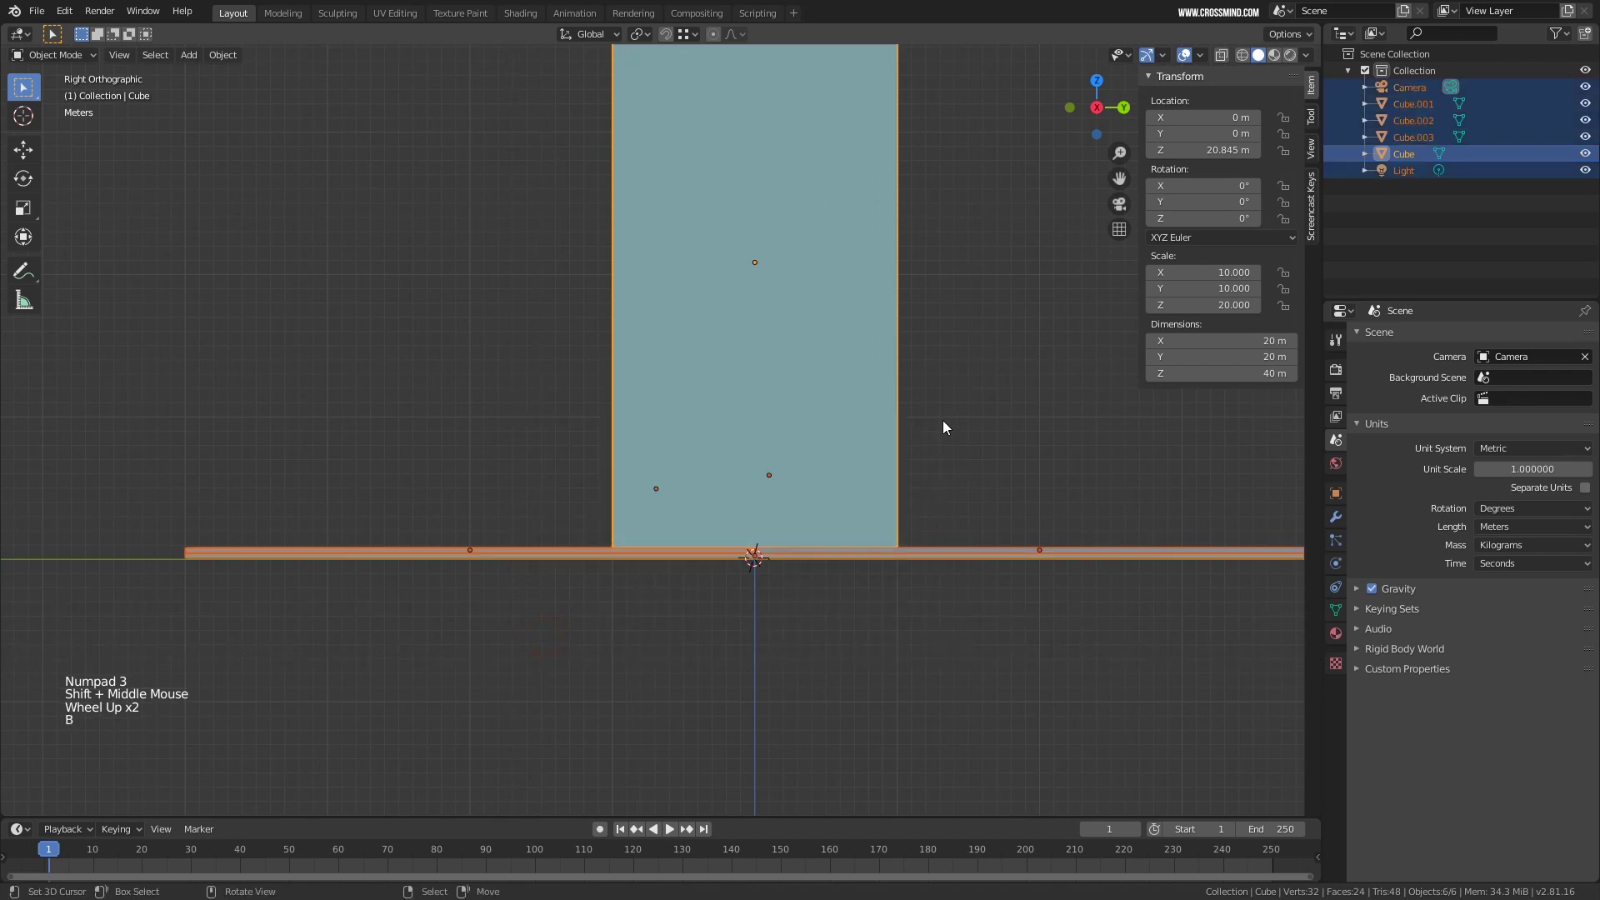
{"action": "key", "text": "b"}
{"action": "middle_click_drag", "start_coordinate": [916, 269], "coordinate": [722, 340]}
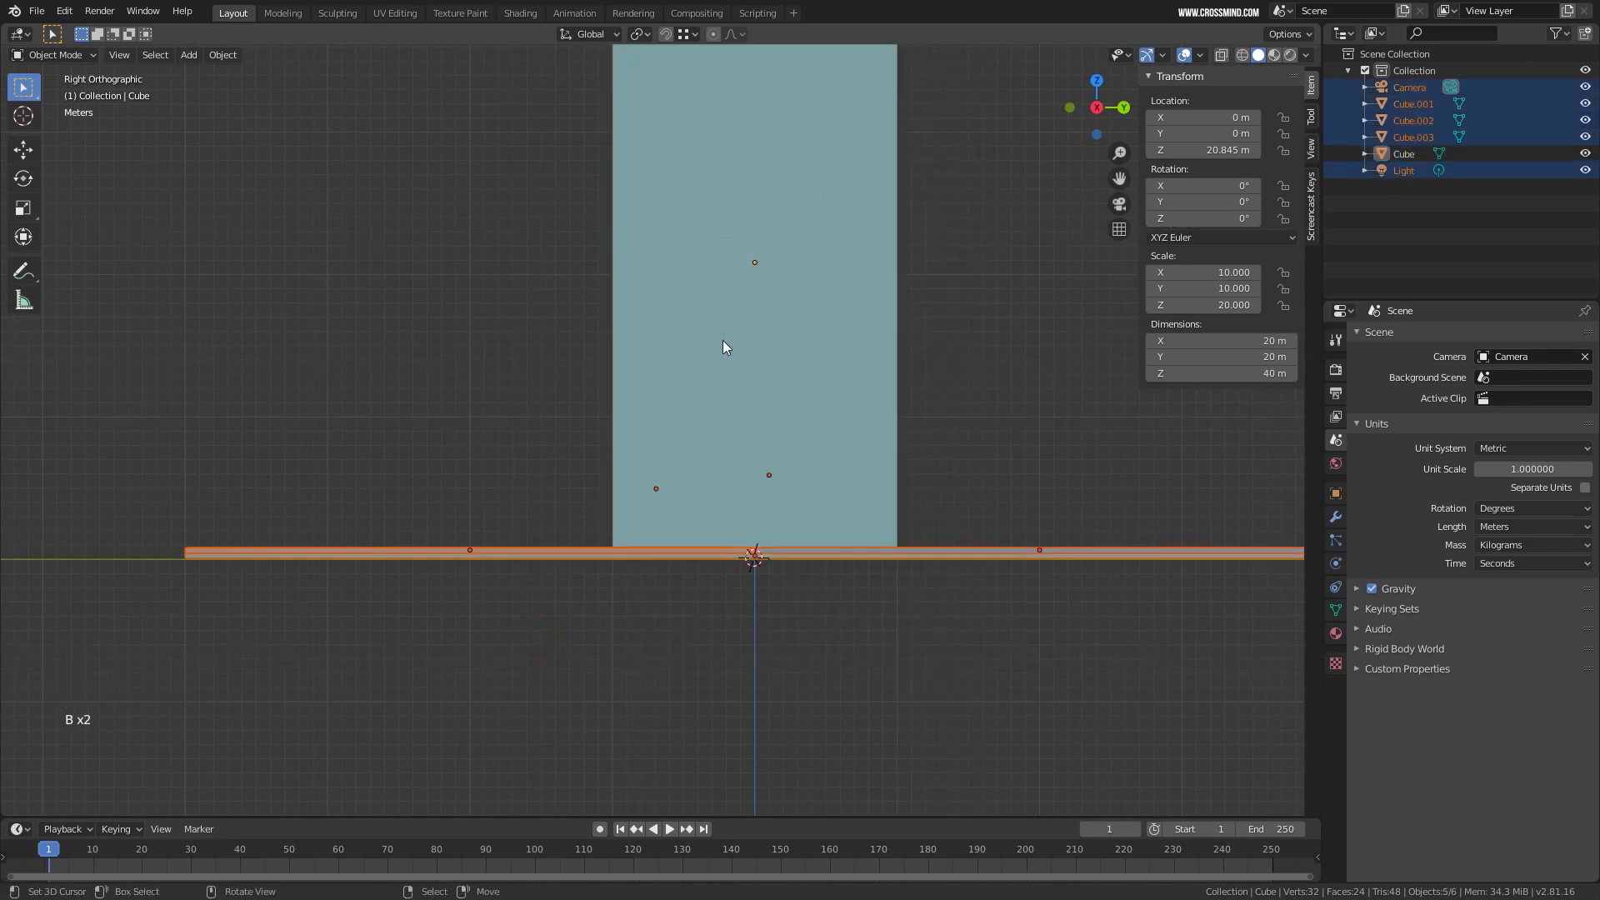
{"action": "middle_click_drag", "start_coordinate": [884, 472], "coordinate": [896, 523], "text": "shift"}
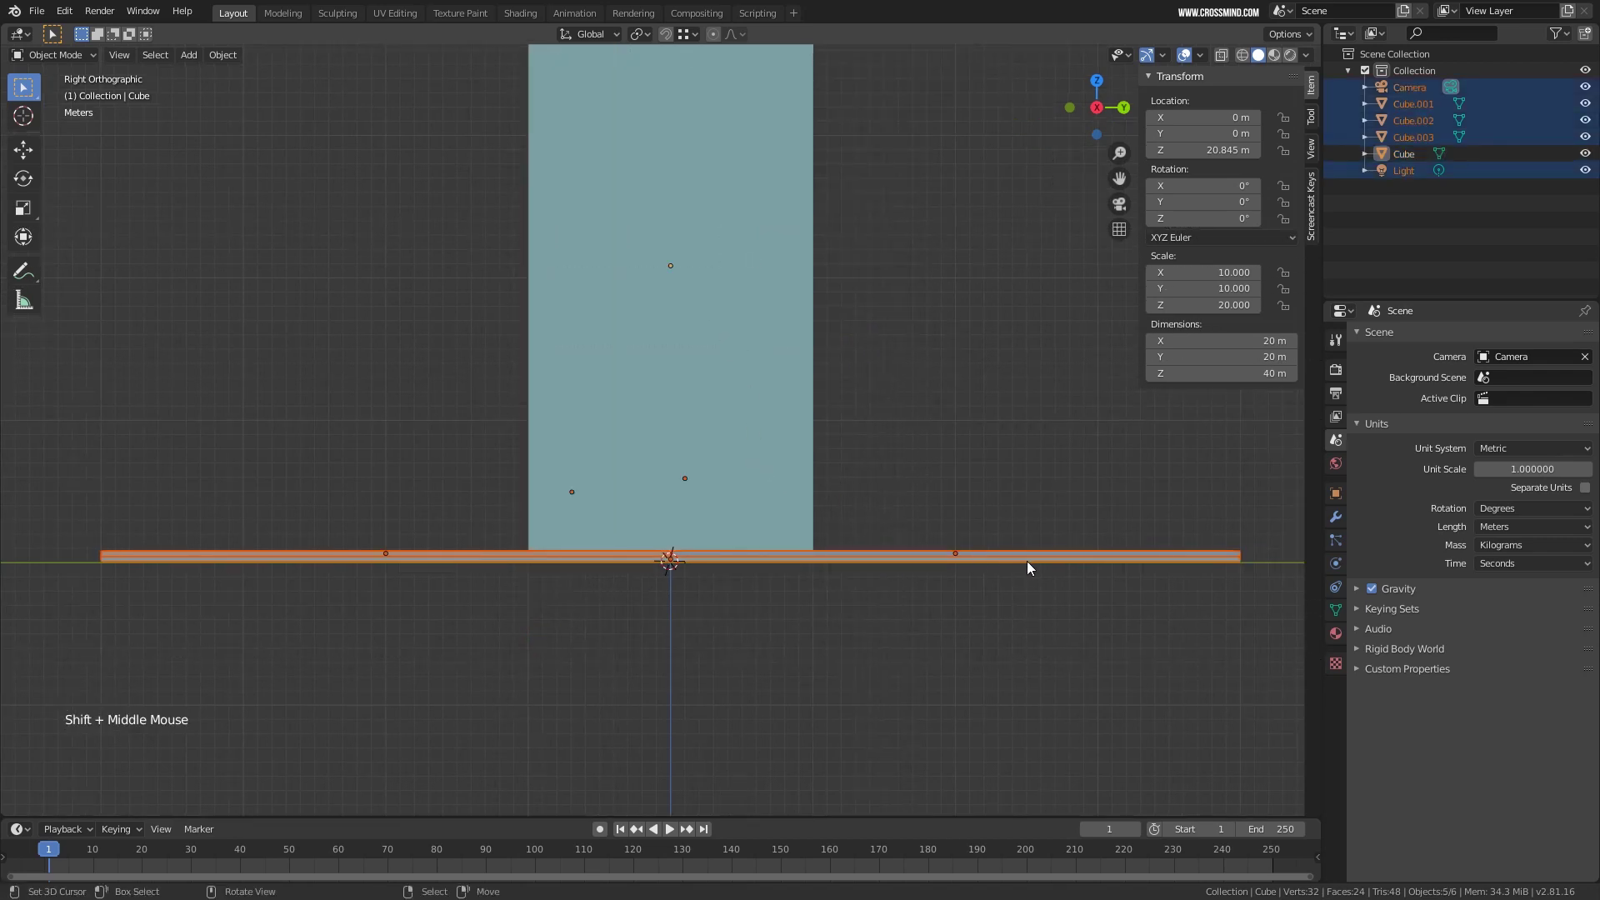
Move the selected slabs, camera and light along negative Y until one upper slab lies beneath the tall block.
{"action": "key", "text": "g"}
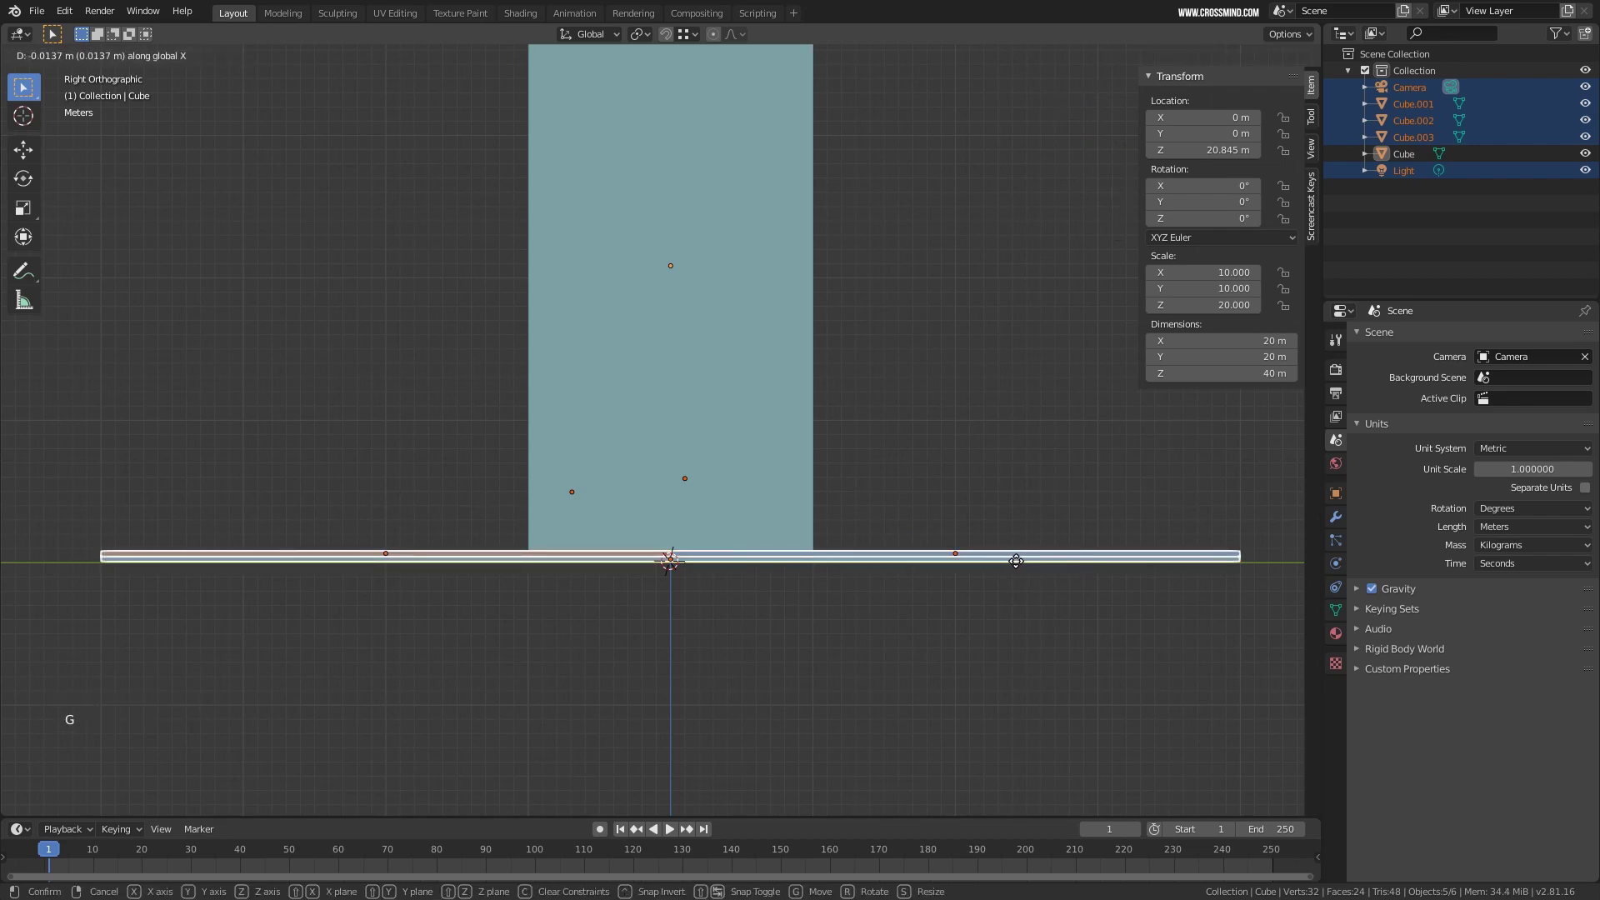
{"action": "key", "text": "y"}
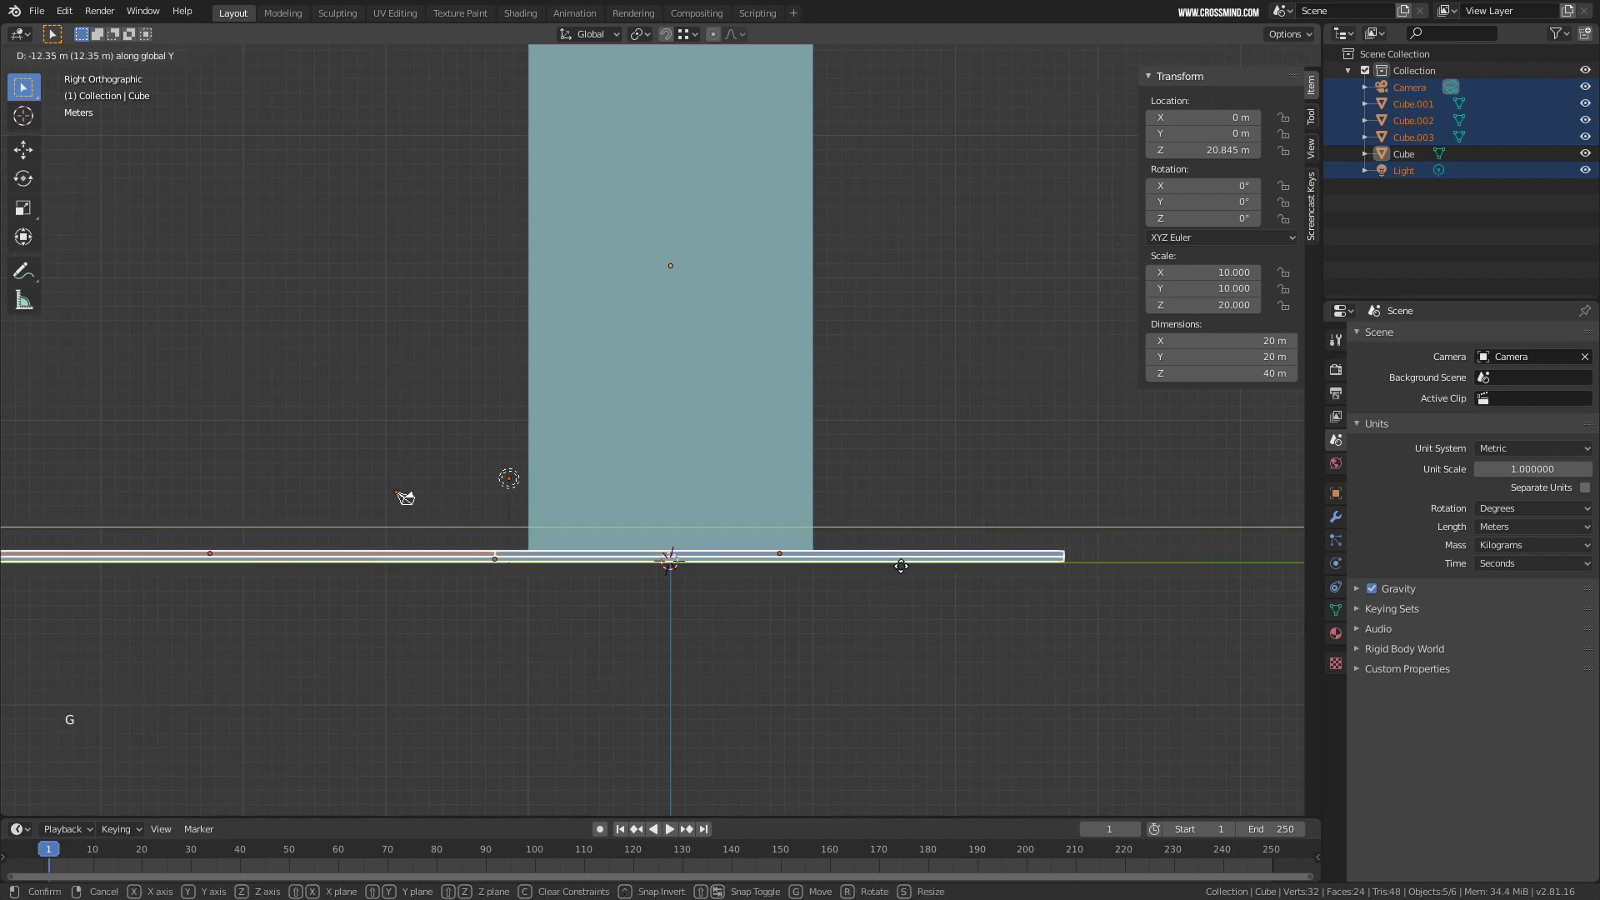
{"action": "left_click", "coordinate": [789, 560]}
{"action": "middle_click_drag", "start_coordinate": [558, 533], "coordinate": [708, 533], "text": "shift"}
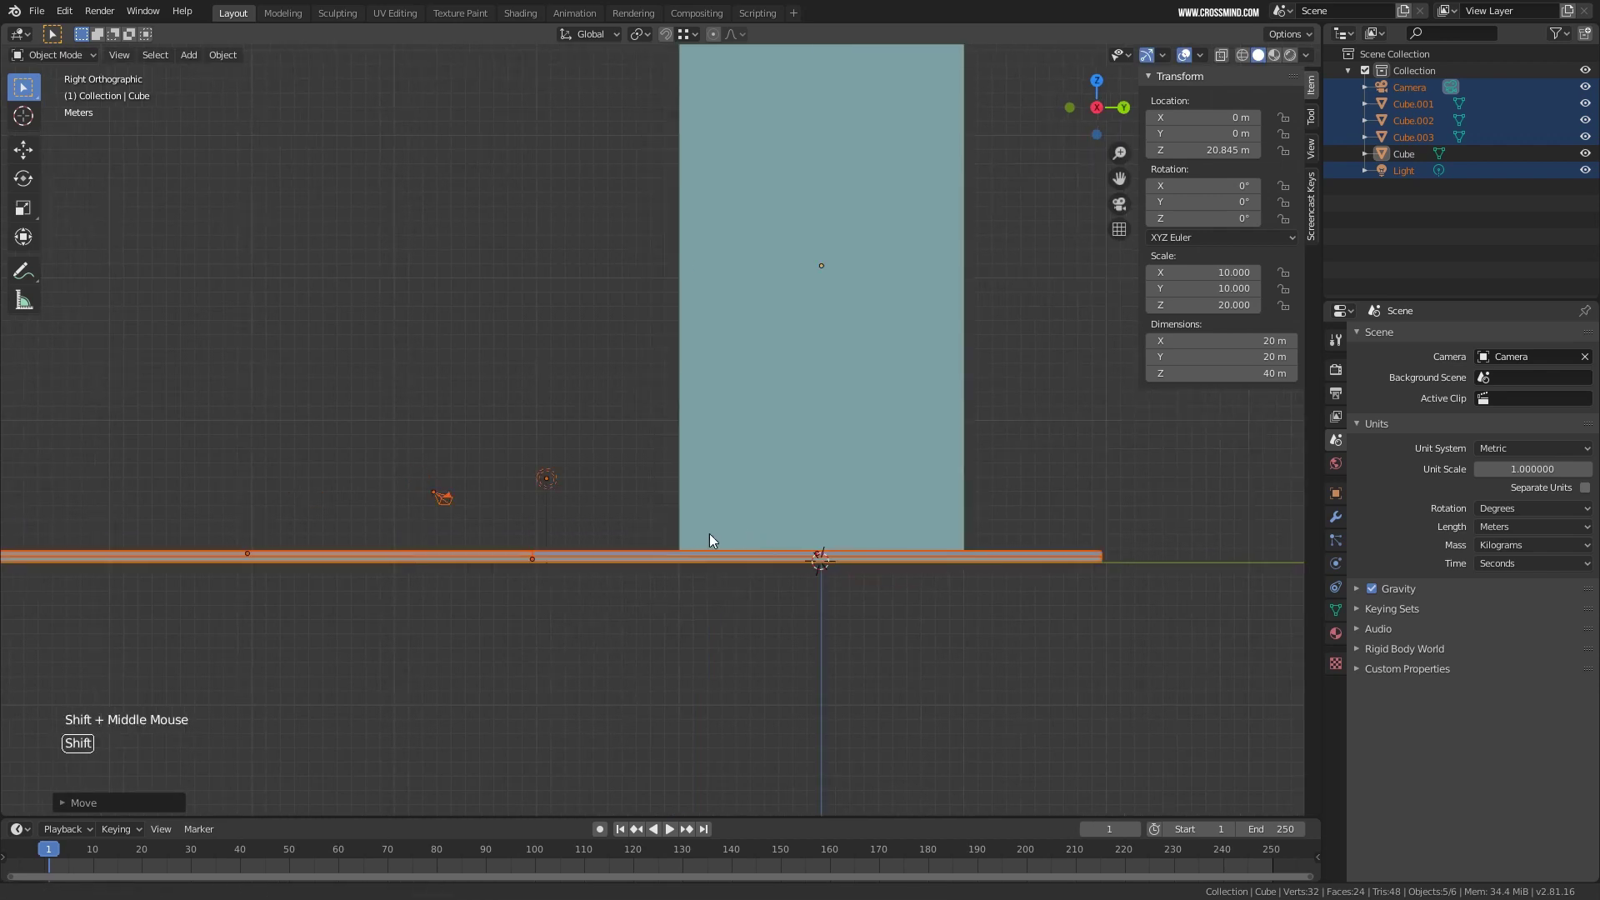
Delete the camera and the light from the scene.
{"action": "right_click", "coordinate": [434, 498]}
{"action": "key", "text": "Delete"}
{"action": "right_click", "coordinate": [543, 481]}
{"action": "key", "text": "Delete"}
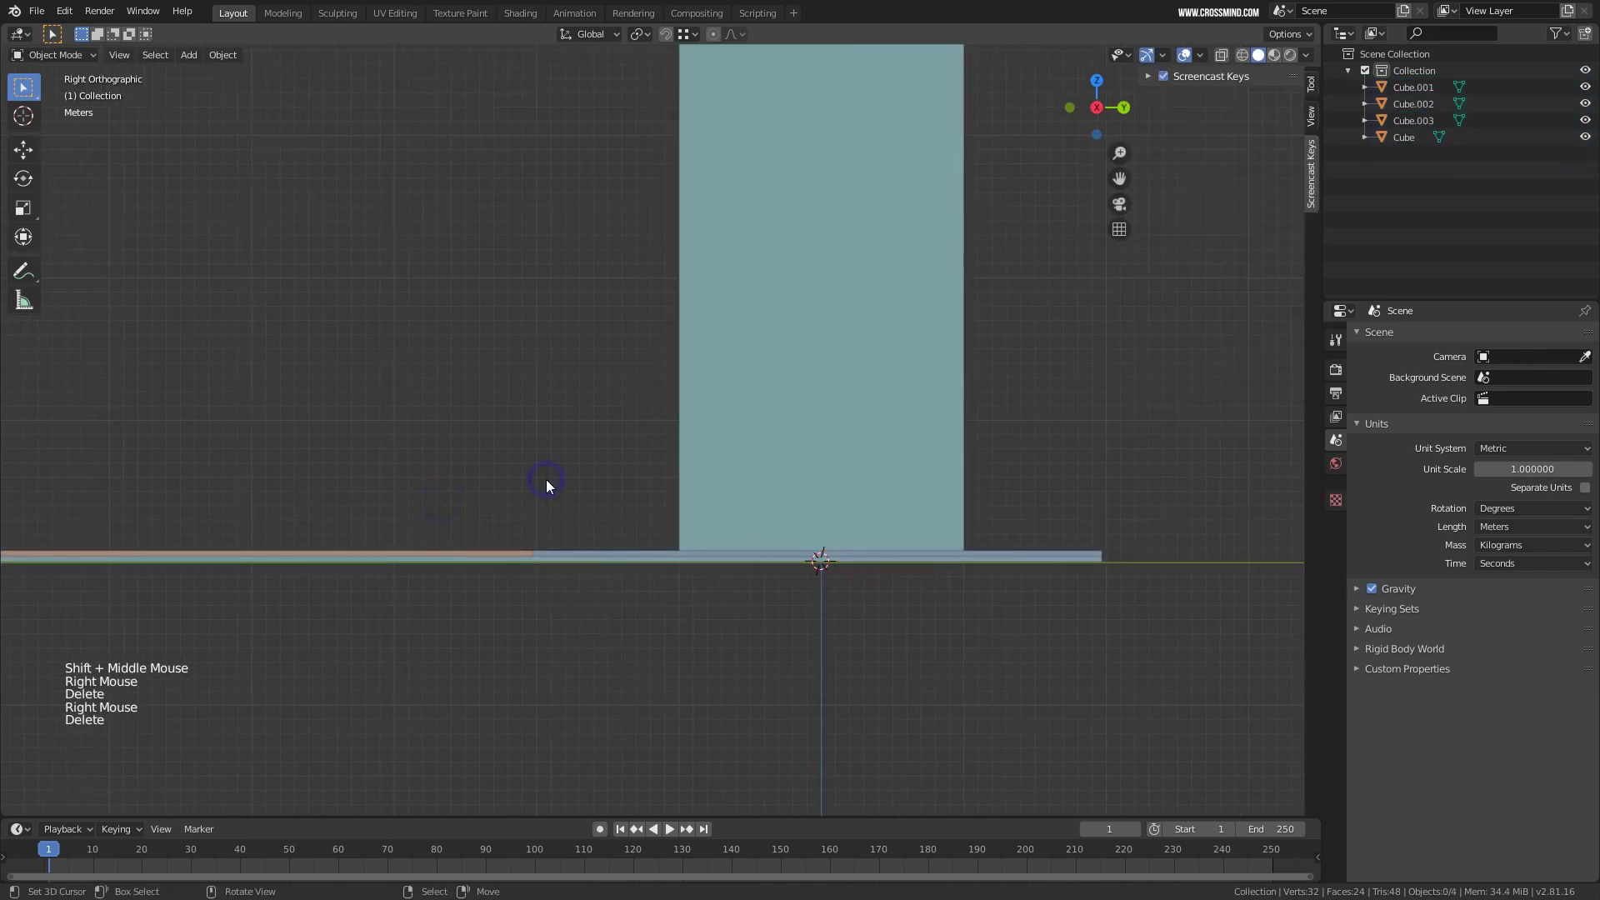
Box-select the three slabs and adjust their position so the tall block stands centrally on the blue slab.
{"action": "key", "text": "b"}
{"action": "key", "text": "b"}
{"action": "scroll", "coordinate": [994, 536], "scroll_direction": "down", "scroll_amount": 1}
{"action": "key", "text": "g"}
{"action": "left_click", "coordinate": [994, 535]}
{"action": "scroll", "coordinate": [796, 572], "scroll_direction": "down", "scroll_amount": 2}
{"action": "middle_click_drag", "start_coordinate": [713, 502], "coordinate": [678, 497]}
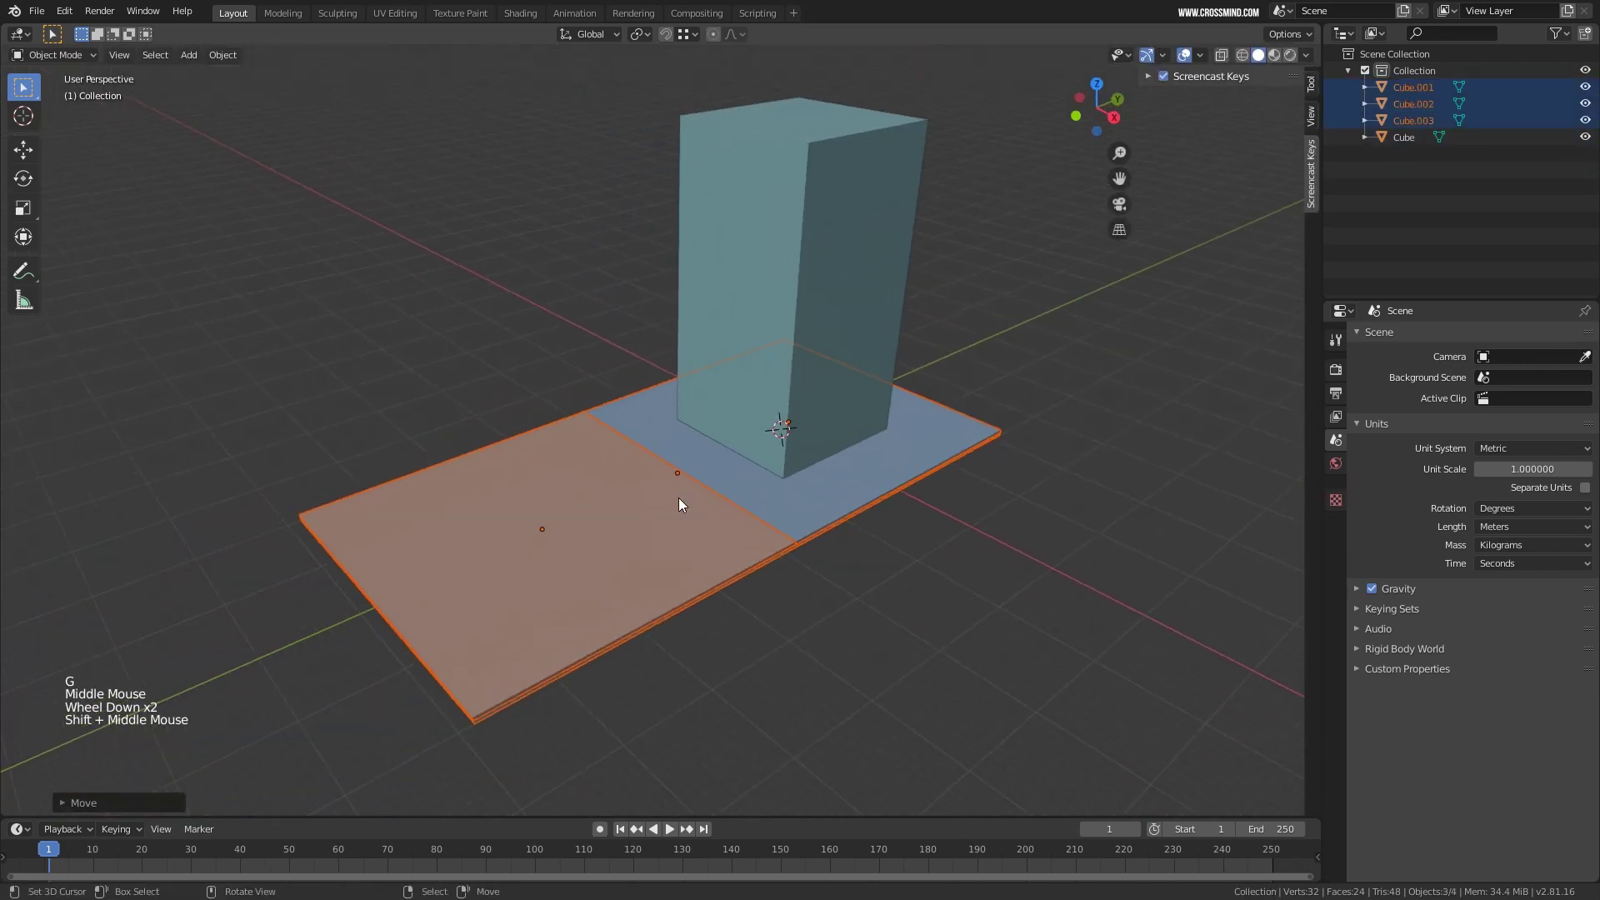
Duplicate the tall block in place and set the copy's Z dimension to 15 m.
{"action": "middle_click_drag", "start_coordinate": [877, 495], "coordinate": [902, 348]}
{"action": "right_click", "coordinate": [898, 353]}
{"action": "key", "text": "shift+d"}
{"action": "right_click", "coordinate": [896, 354]}
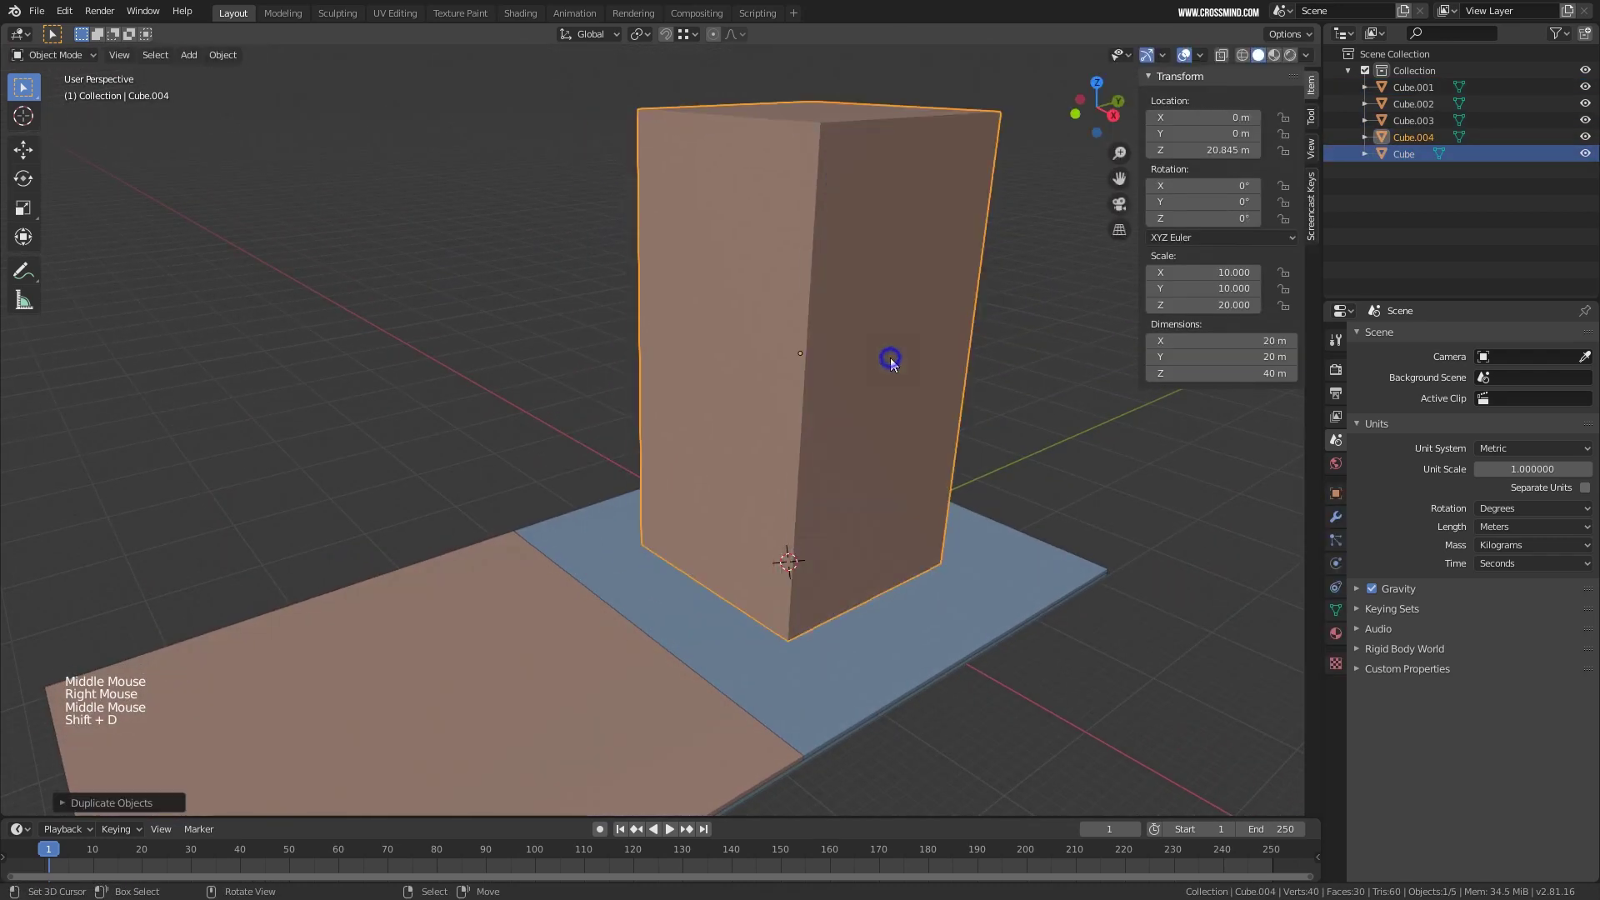
{"action": "left_click", "coordinate": [1252, 372]}
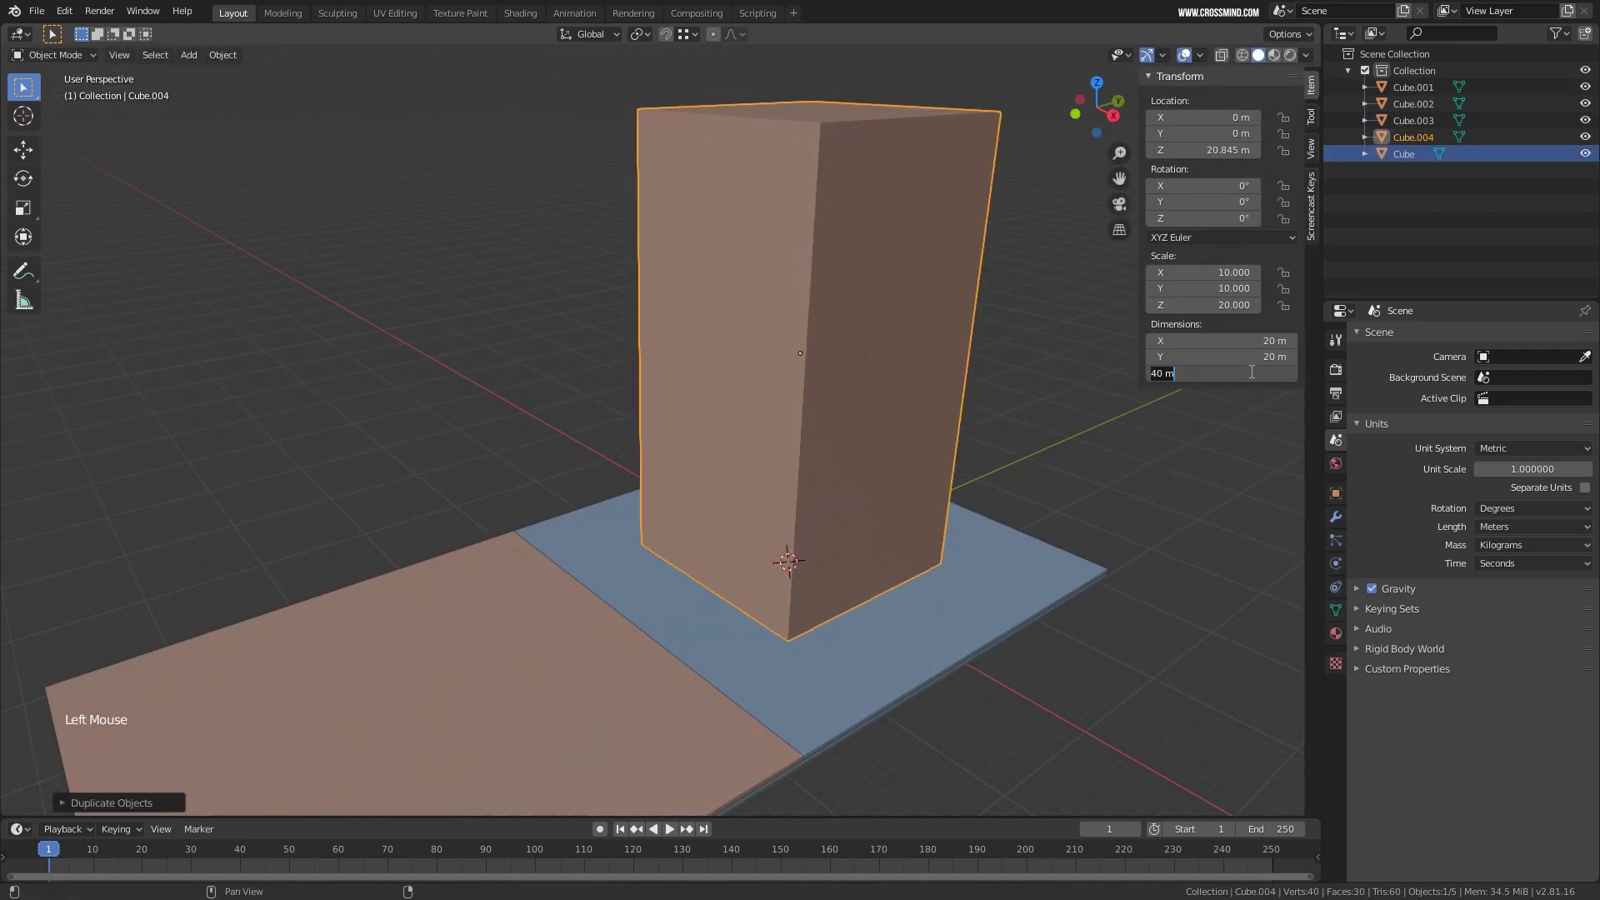
{"action": "type", "text": "15"}
{"action": "key", "text": "Return"}
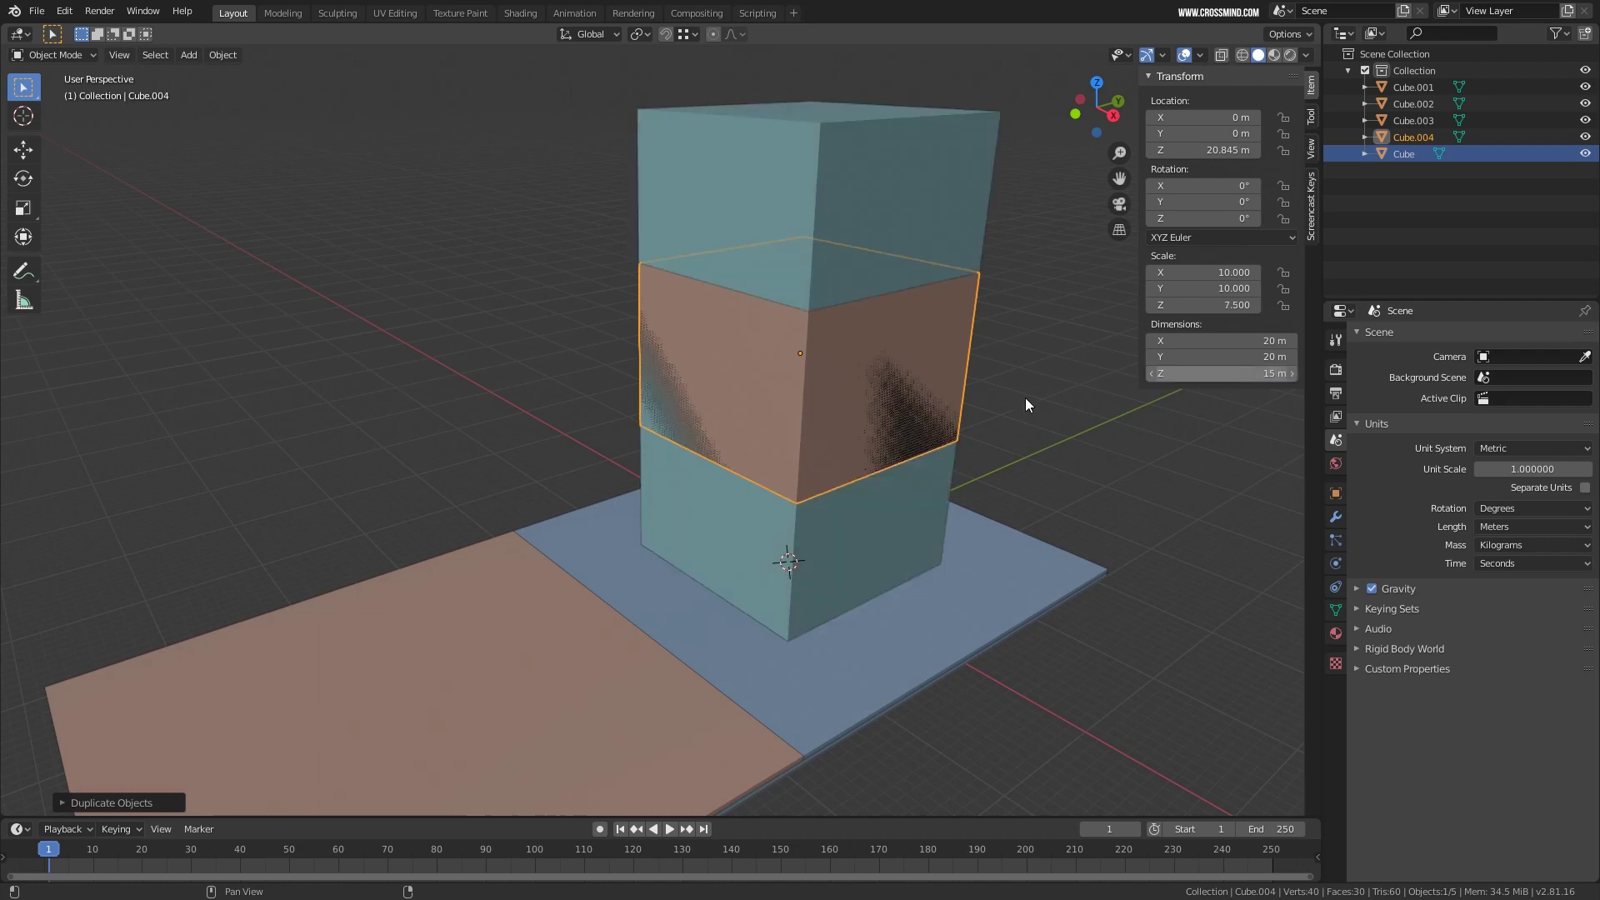
Move the 15 m high copy down along Z to a Z location of about 8.36 m, at the tower's foot.
{"action": "middle_click_drag", "start_coordinate": [1027, 399], "coordinate": [963, 378]}
{"action": "key", "text": "g"}
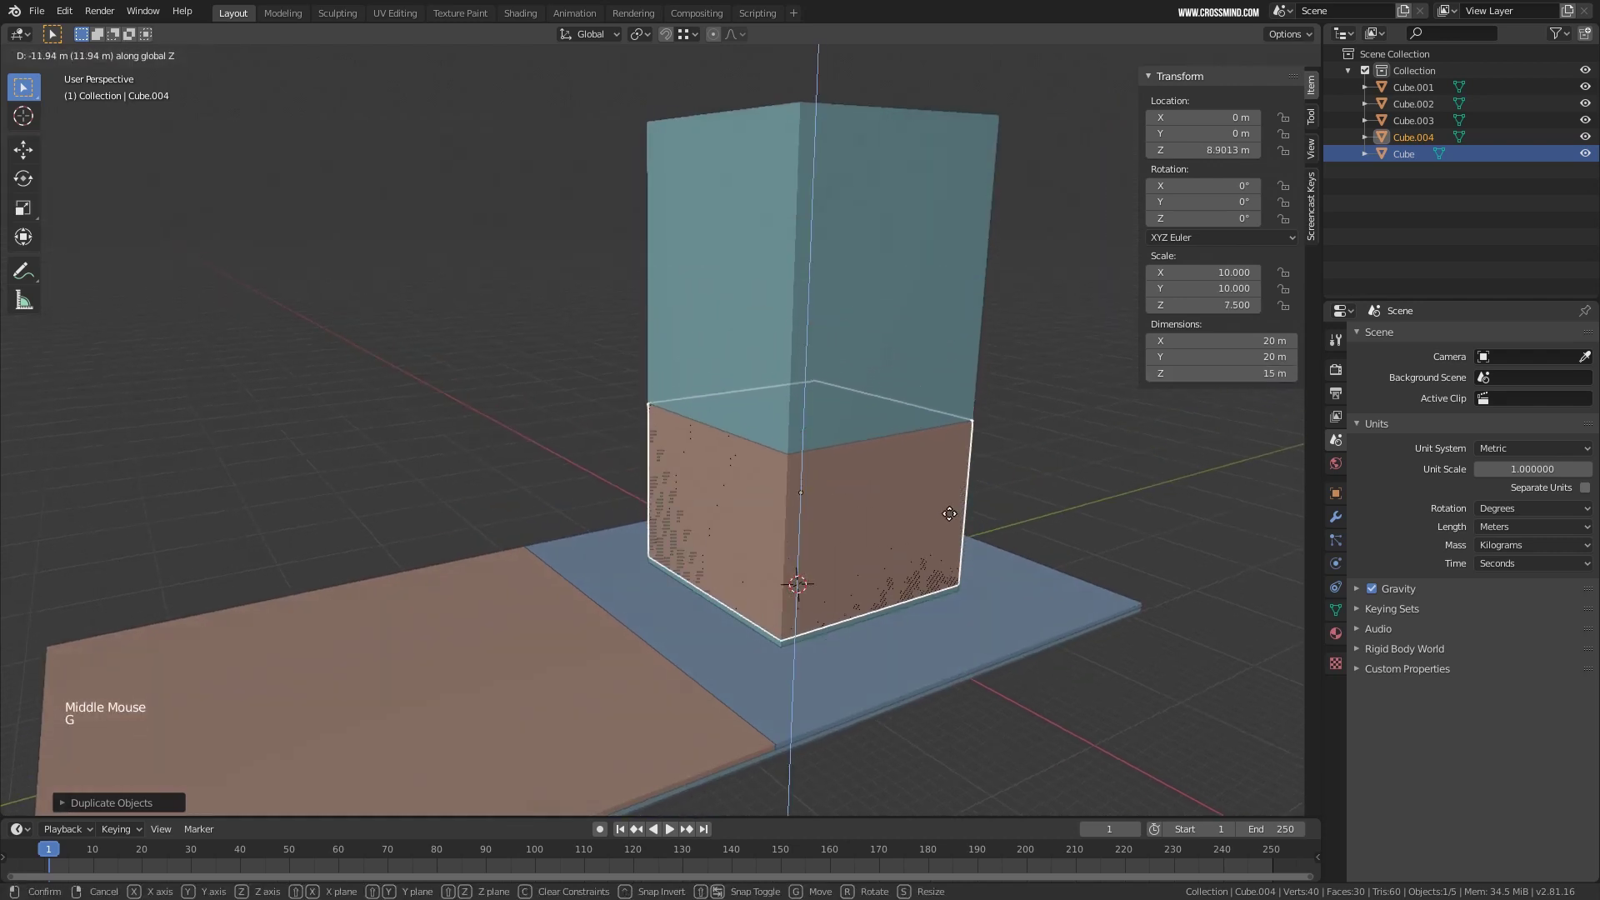
{"action": "left_click", "coordinate": [970, 525]}
Scale the lower copy up uniformly by about 1.007 so it slightly encloses the tall block.
{"action": "scroll", "coordinate": [970, 525], "scroll_direction": "up", "scroll_amount": 2}
{"action": "middle_click_drag", "start_coordinate": [969, 525], "coordinate": [968, 438], "text": "shift"}
{"action": "scroll", "coordinate": [969, 438], "scroll_direction": "up", "scroll_amount": 2}
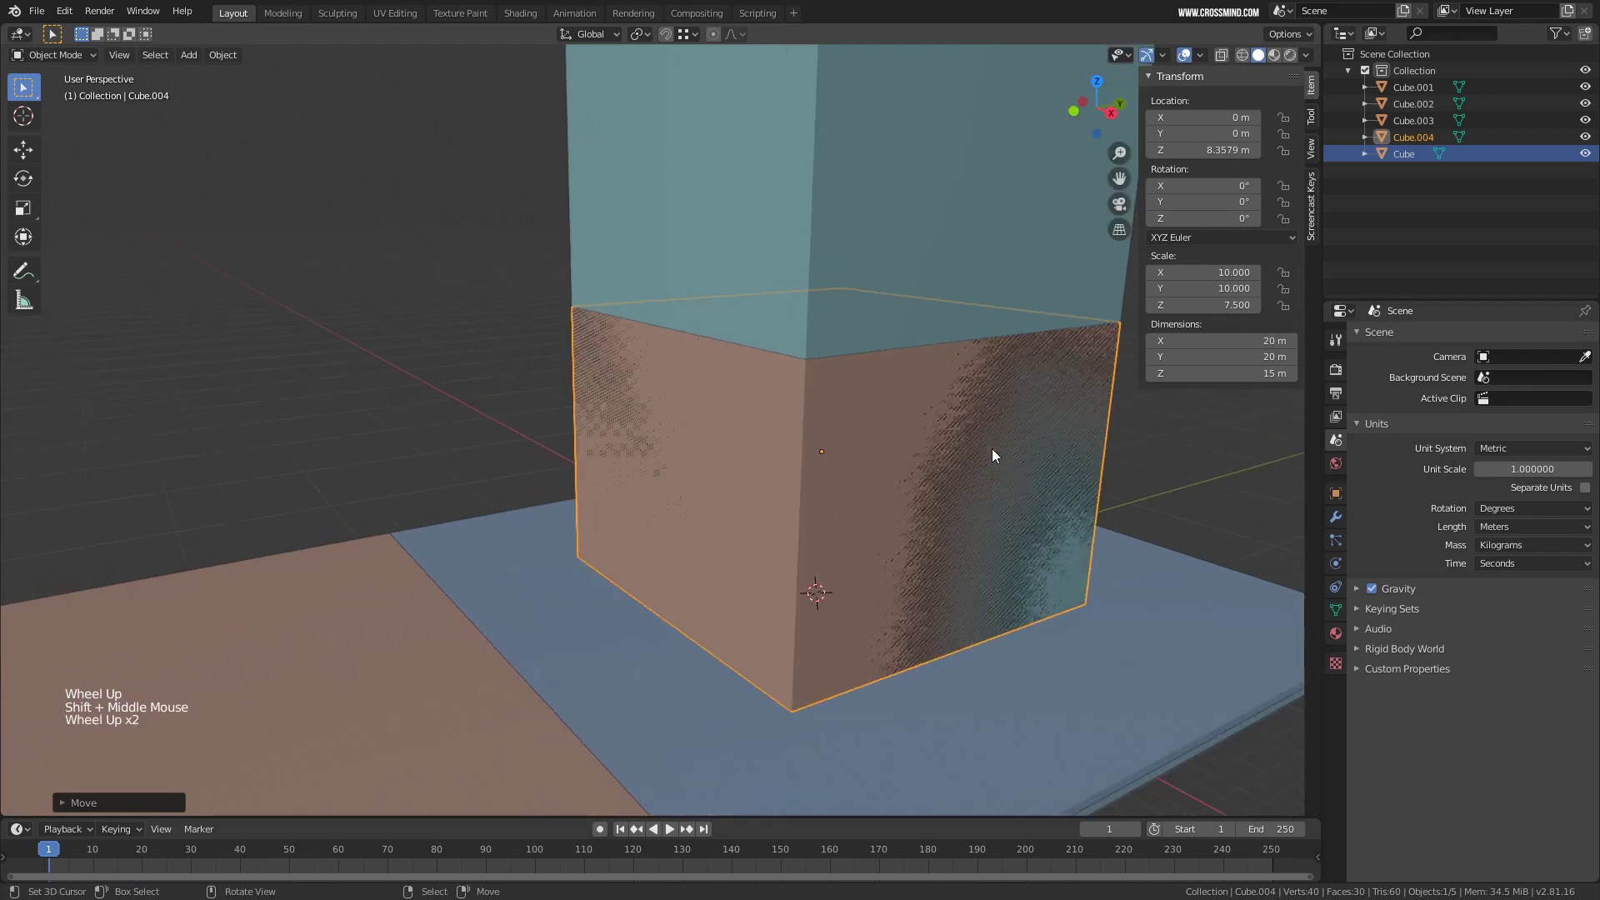
{"action": "key", "text": "s"}
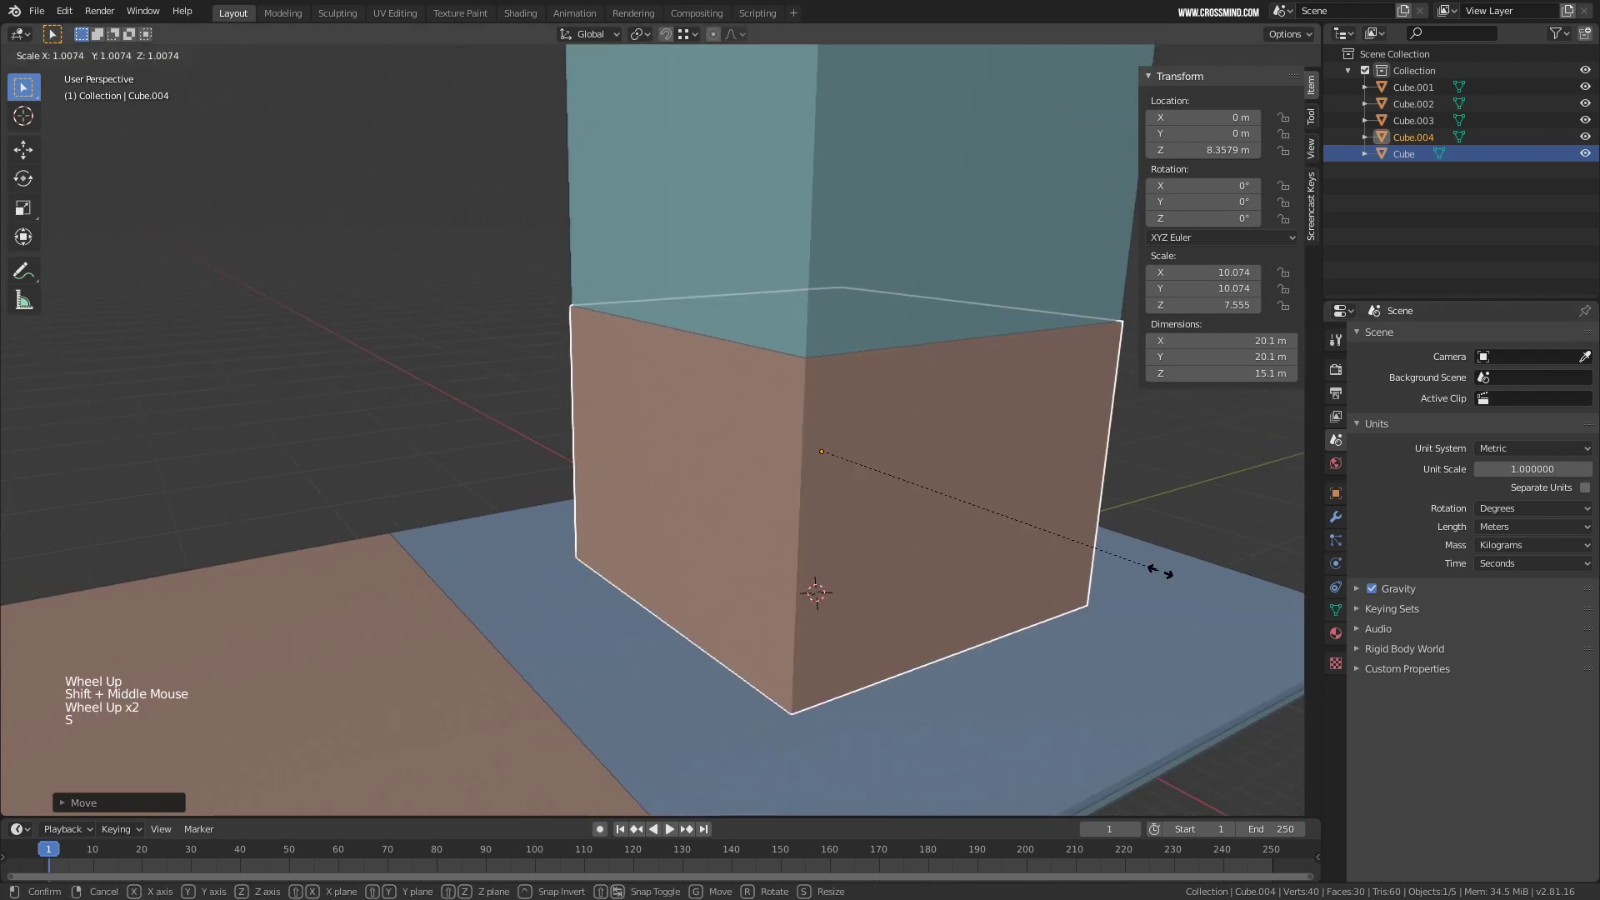
{"action": "middle_click", "coordinate": [1154, 565]}
Select the tall block, duplicate it and move the copy up along Z to a Z location of about 36.5 m.
{"action": "scroll", "coordinate": [938, 531], "scroll_direction": "down", "scroll_amount": 4}
{"action": "middle_click_drag", "start_coordinate": [938, 531], "coordinate": [900, 558]}
{"action": "scroll", "coordinate": [900, 550], "scroll_direction": "up", "scroll_amount": 1}
{"action": "middle_click_drag", "start_coordinate": [842, 525], "coordinate": [725, 488], "text": "shift"}
{"action": "scroll", "coordinate": [800, 468], "scroll_direction": "down", "scroll_amount": 3}
{"action": "right_click", "coordinate": [750, 433]}
{"action": "scroll", "coordinate": [724, 488], "scroll_direction": "up", "scroll_amount": 2}
{"action": "middle_click_drag", "start_coordinate": [741, 420], "coordinate": [704, 462]}
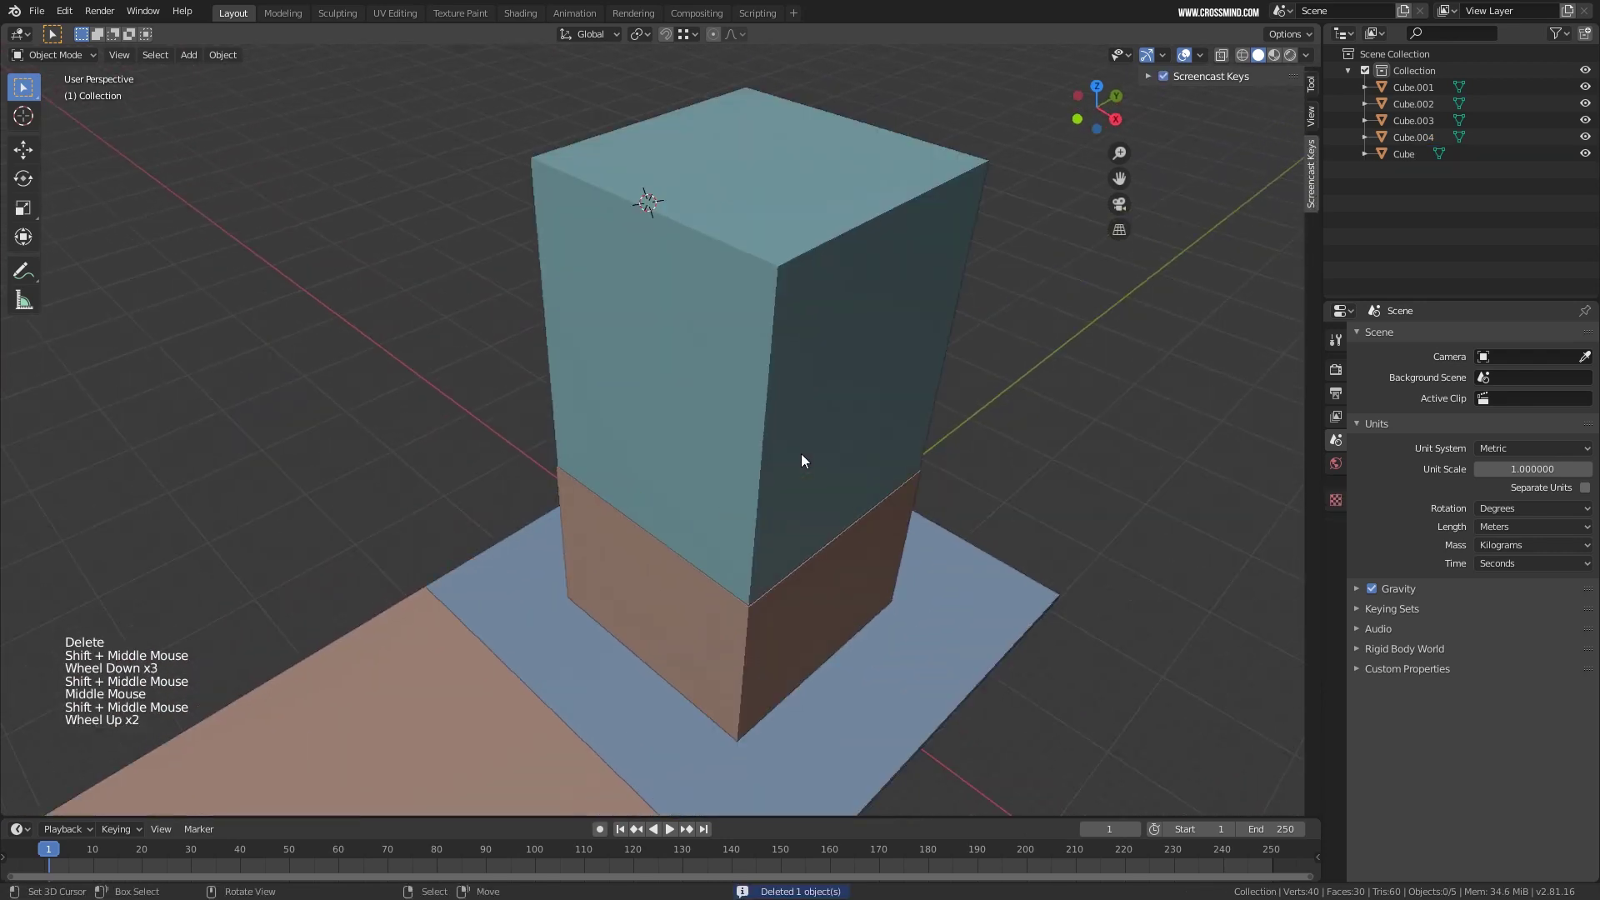
{"action": "right_click", "coordinate": [808, 325]}
{"action": "mouse_move", "coordinate": [812, 354]}
{"action": "middle_mouse_down"}
{"action": "mouse_move", "coordinate": [838, 430]}
{"action": "mouse_move", "coordinate": [834, 354]}
{"action": "middle_mouse_up"}
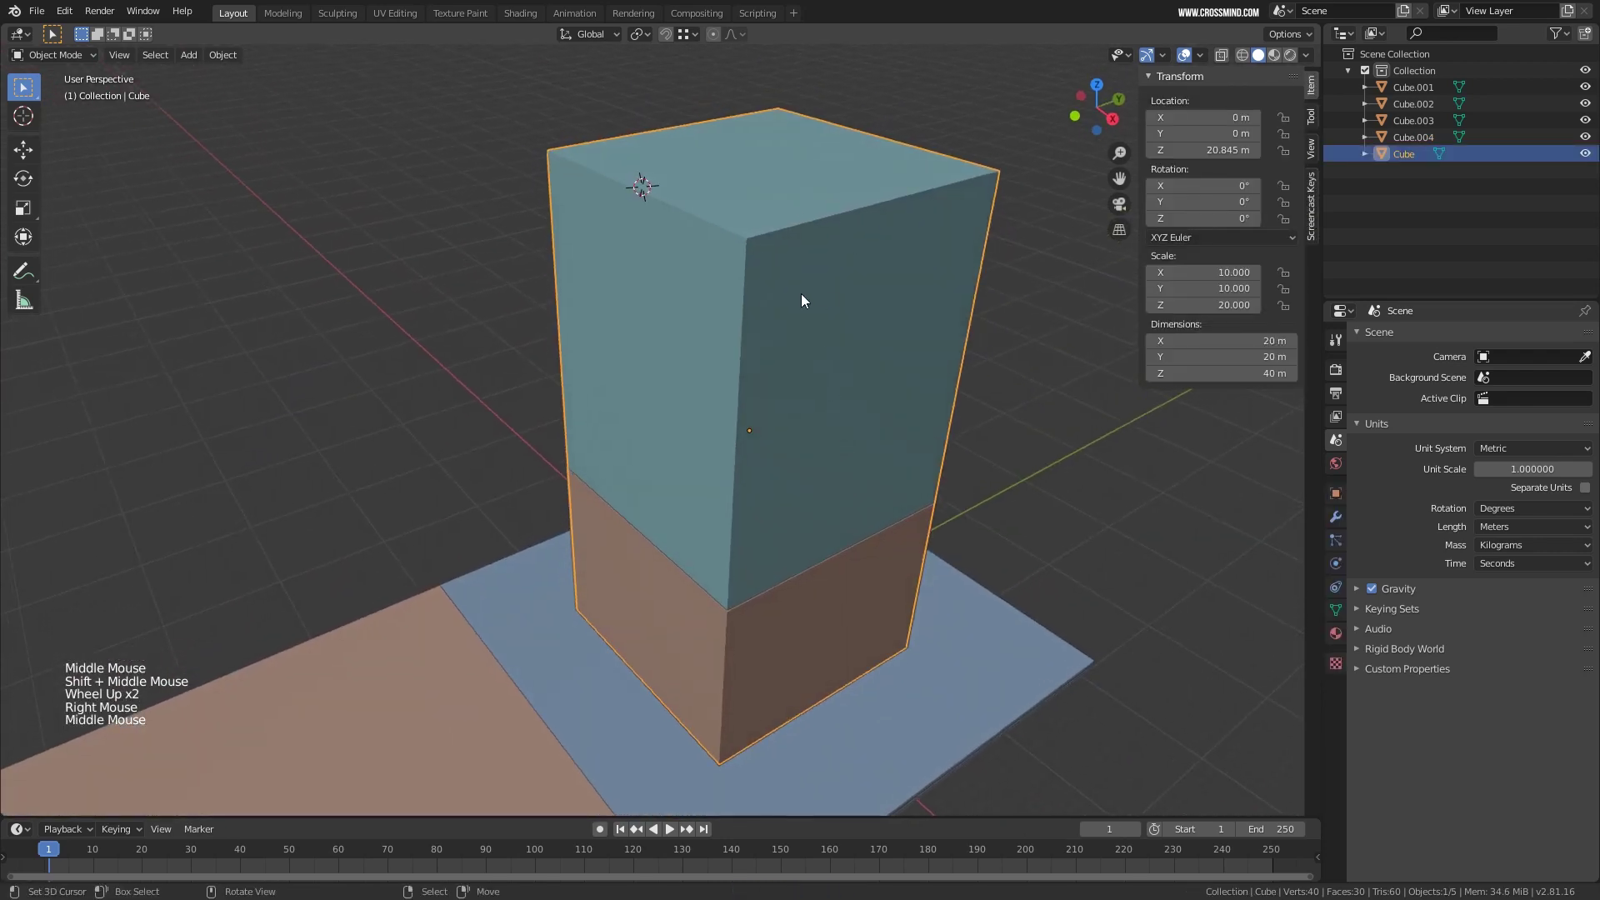
{"action": "key", "text": "shift+d"}
{"action": "key", "text": "z"}
{"action": "left_click", "coordinate": [862, 257]}
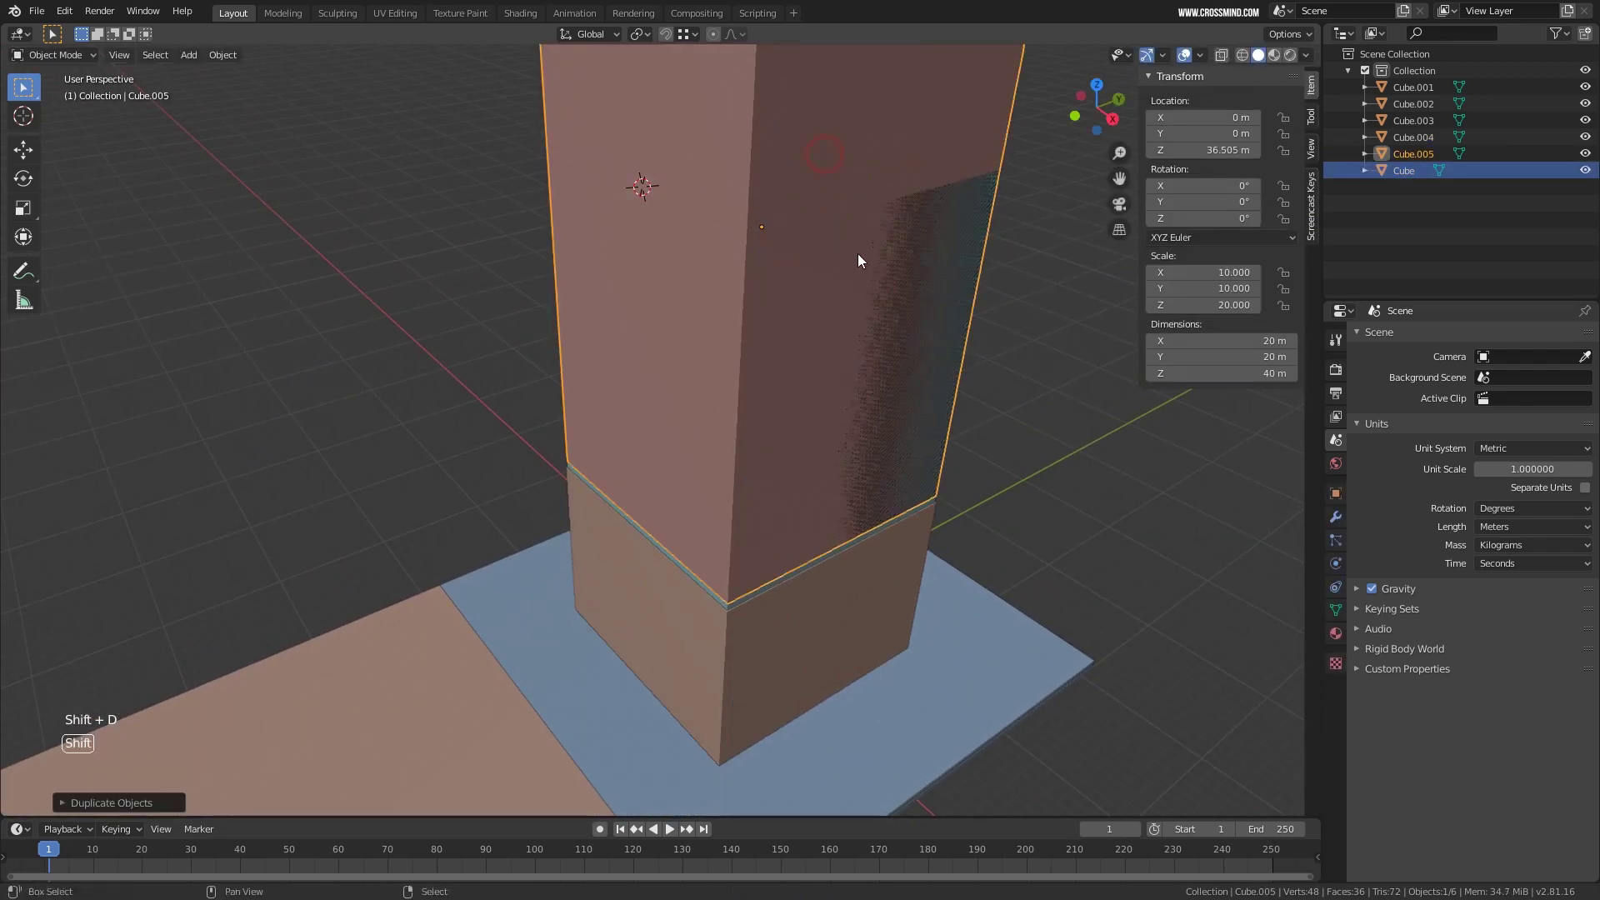
Set the upper copy's Y and Z dimensions to 0.5 m each, making it a thin bar.
{"action": "middle_click_drag", "start_coordinate": [861, 257], "coordinate": [867, 329], "text": "shift"}
{"action": "scroll", "coordinate": [949, 380], "scroll_direction": "down", "scroll_amount": 2}
{"action": "middle_click_drag", "start_coordinate": [949, 378], "coordinate": [854, 465]}
{"action": "scroll", "coordinate": [858, 363], "scroll_direction": "up", "scroll_amount": 1}
{"action": "left_click", "coordinate": [1216, 341]}
{"action": "scroll", "coordinate": [855, 464], "scroll_direction": "up", "scroll_amount": 1}
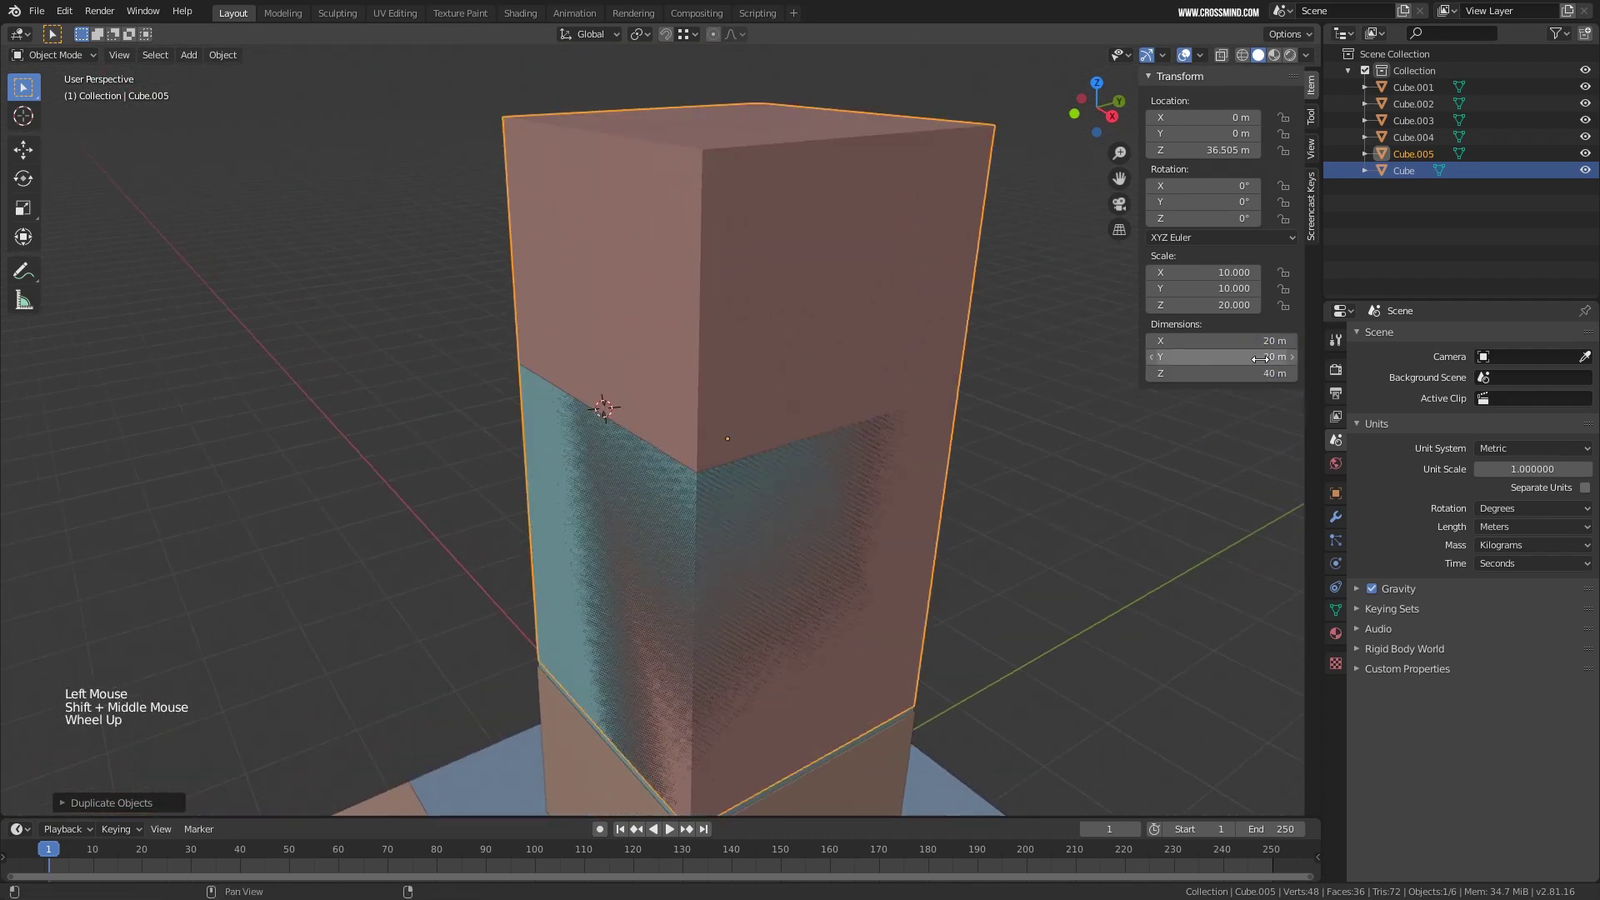
{"action": "mouse_move", "coordinate": [1275, 375]}
{"action": "left_mouse_down"}
{"action": "mouse_move", "coordinate": [1233, 375]}
{"action": "mouse_move", "coordinate": [1250, 357]}
{"action": "left_mouse_up"}
{"action": "left_click", "coordinate": [1273, 356]}
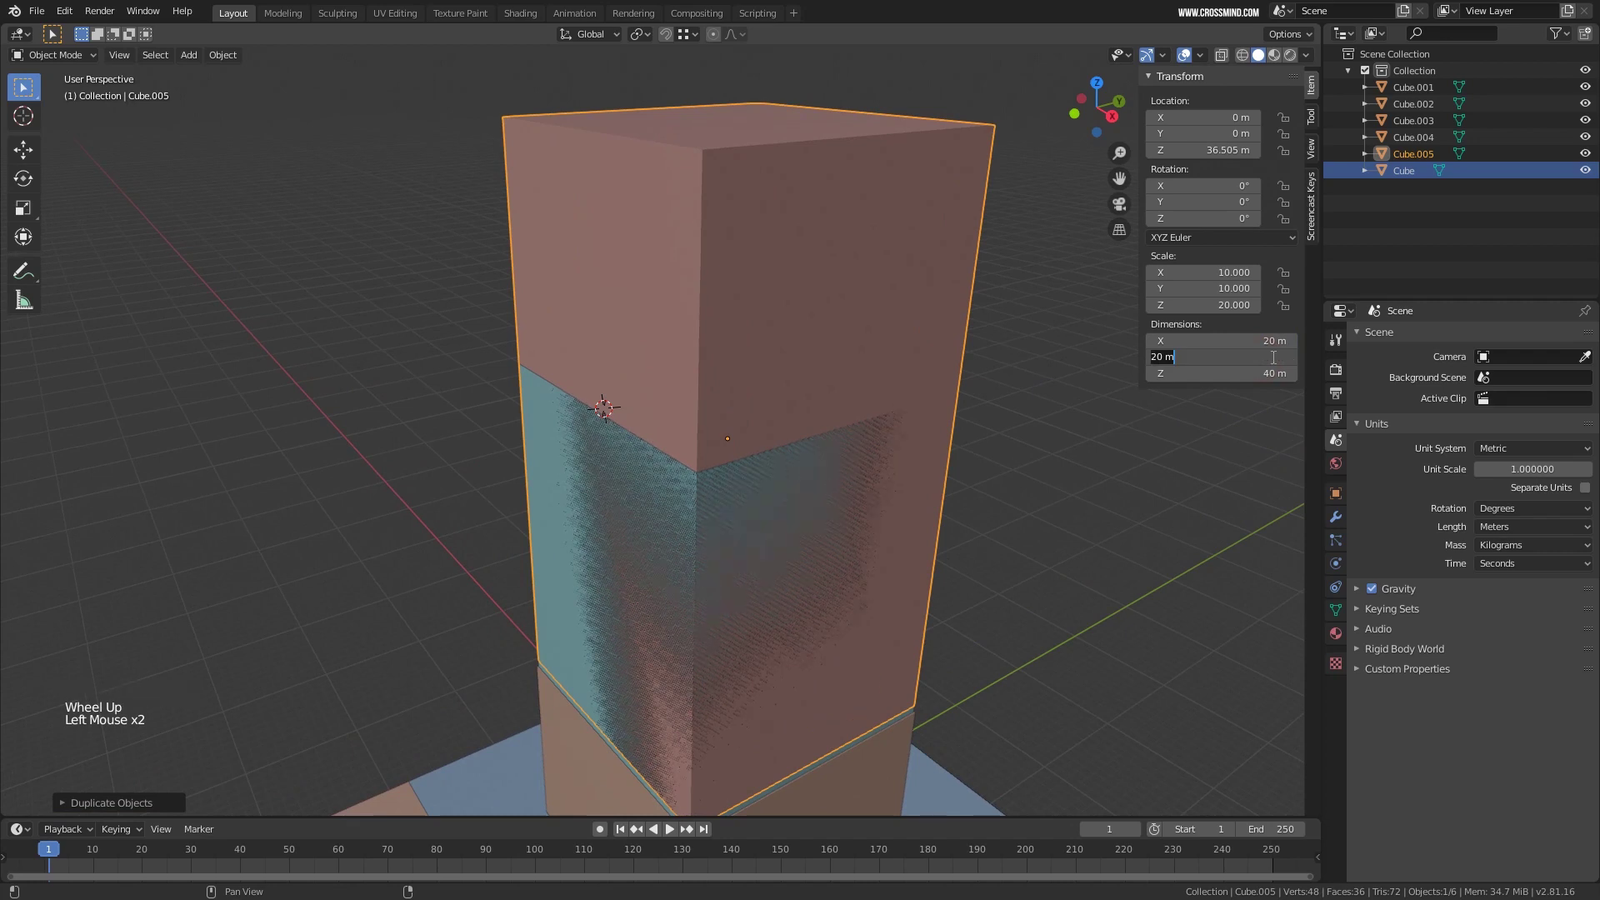
{"action": "type", "text": ".5"}
{"action": "key", "text": "Tab"}
{"action": "type", "text": ".5"}
{"action": "key", "text": "Return"}
Move the thin bar up along Z to a Z location of about 41.18 m, above the tower's top face.
{"action": "middle_click_drag", "start_coordinate": [1166, 333], "coordinate": [1036, 338]}
{"action": "key", "text": "g"}
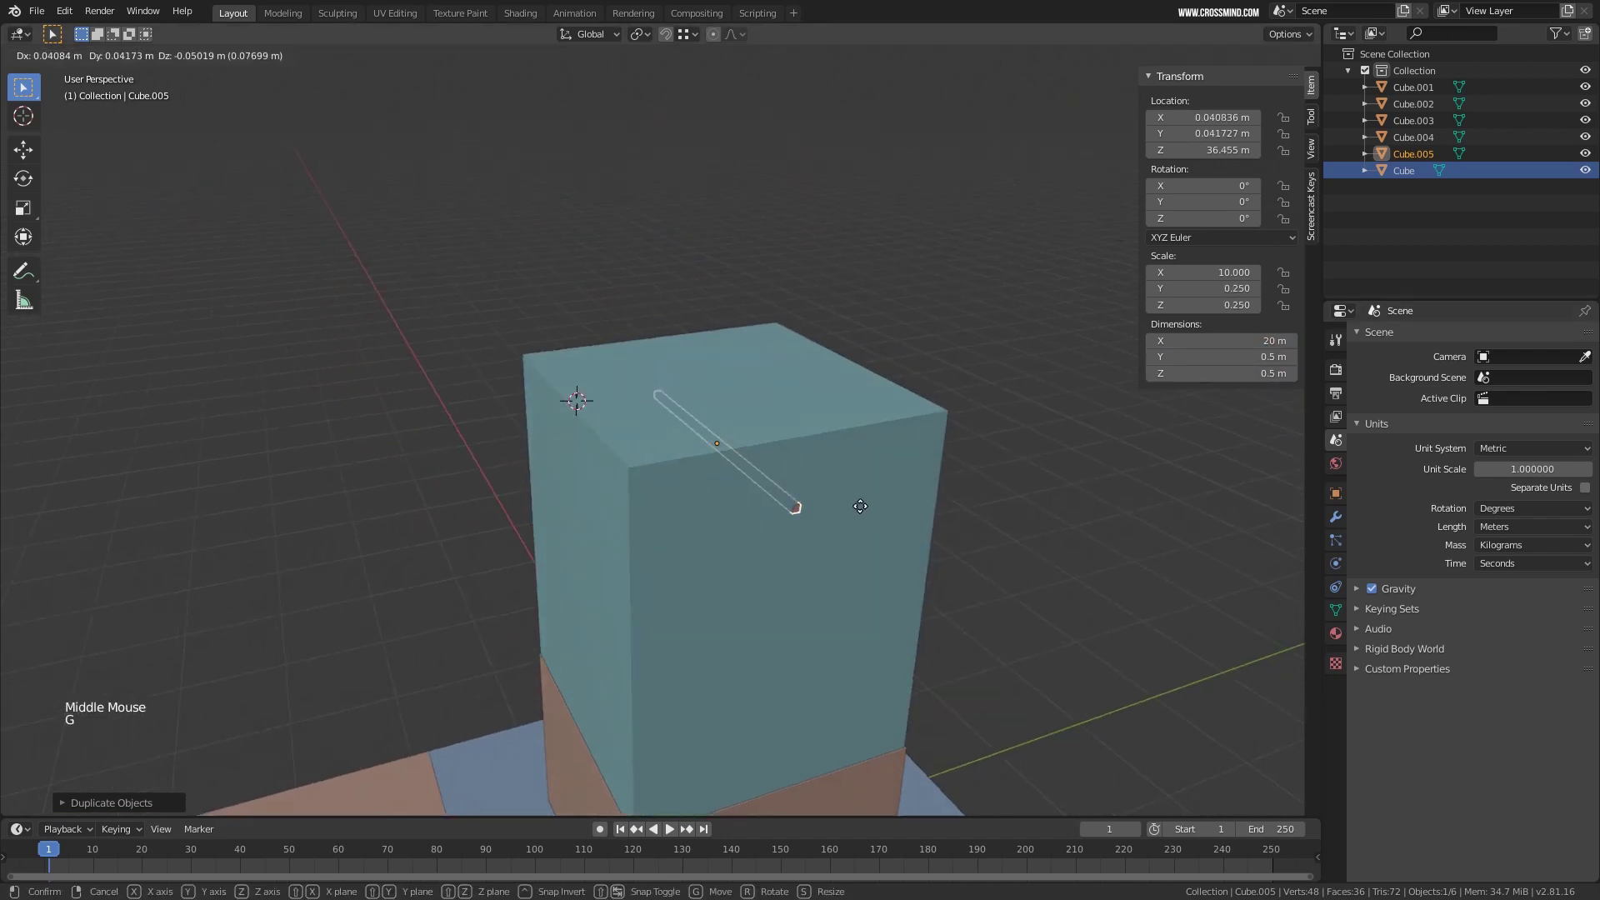
{"action": "key", "text": "z"}
{"action": "left_click", "coordinate": [857, 436]}
Set the roof bar's Y and Z dimensions to 1 m each.
{"action": "scroll", "coordinate": [813, 425], "scroll_direction": "up", "scroll_amount": 3}
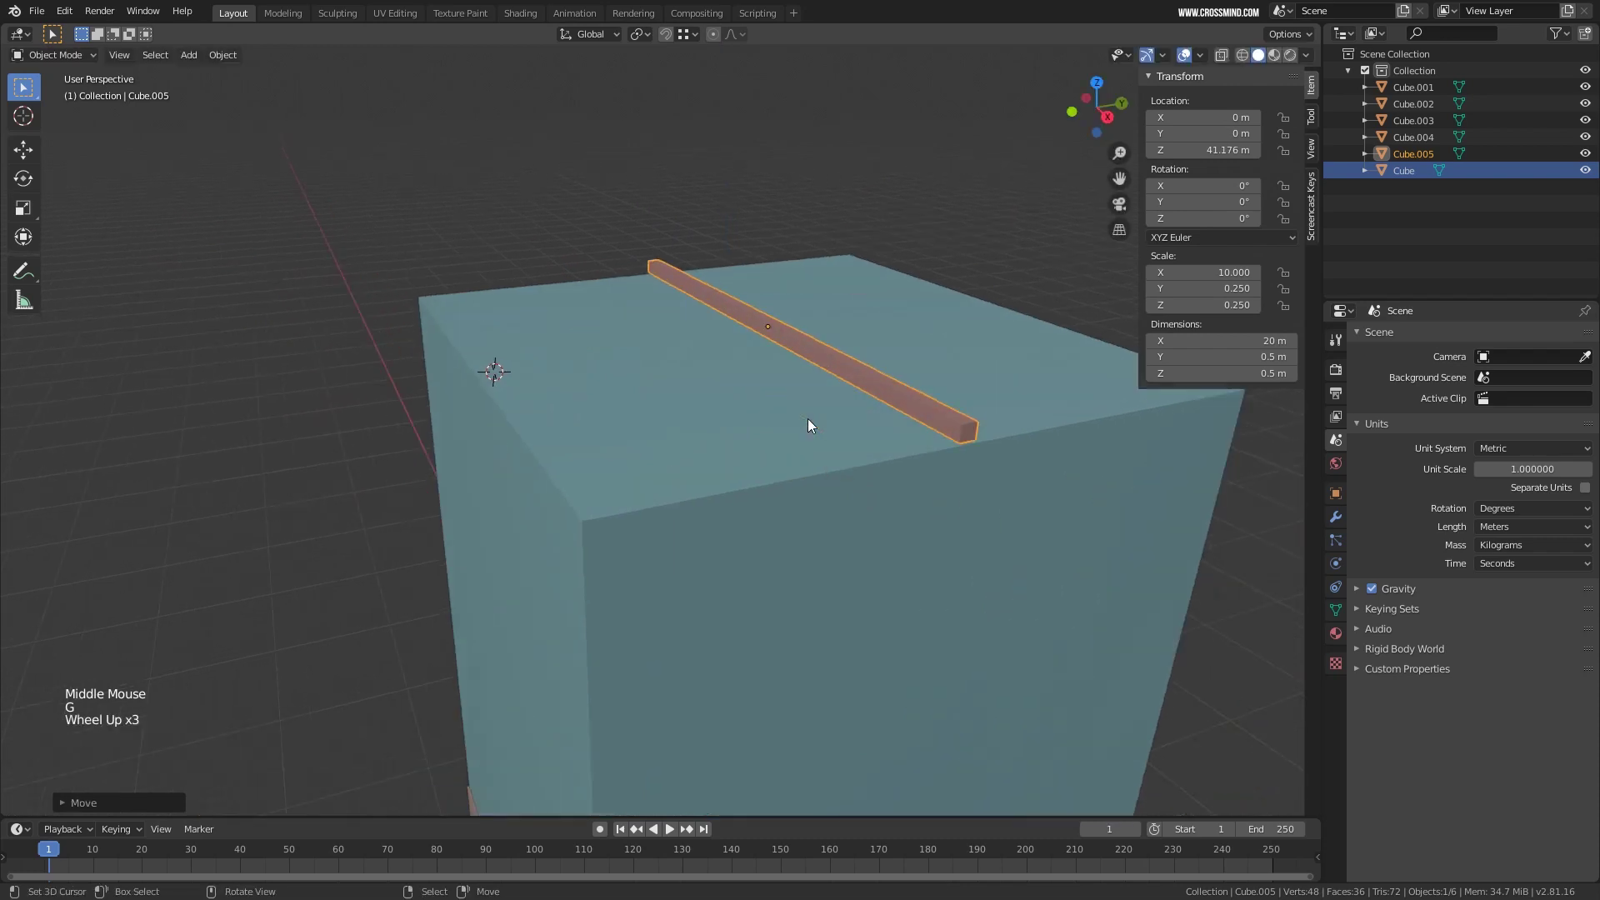
{"action": "middle_click_drag", "start_coordinate": [807, 419], "coordinate": [983, 433], "text": "shift"}
{"action": "left_click", "coordinate": [1249, 363]}
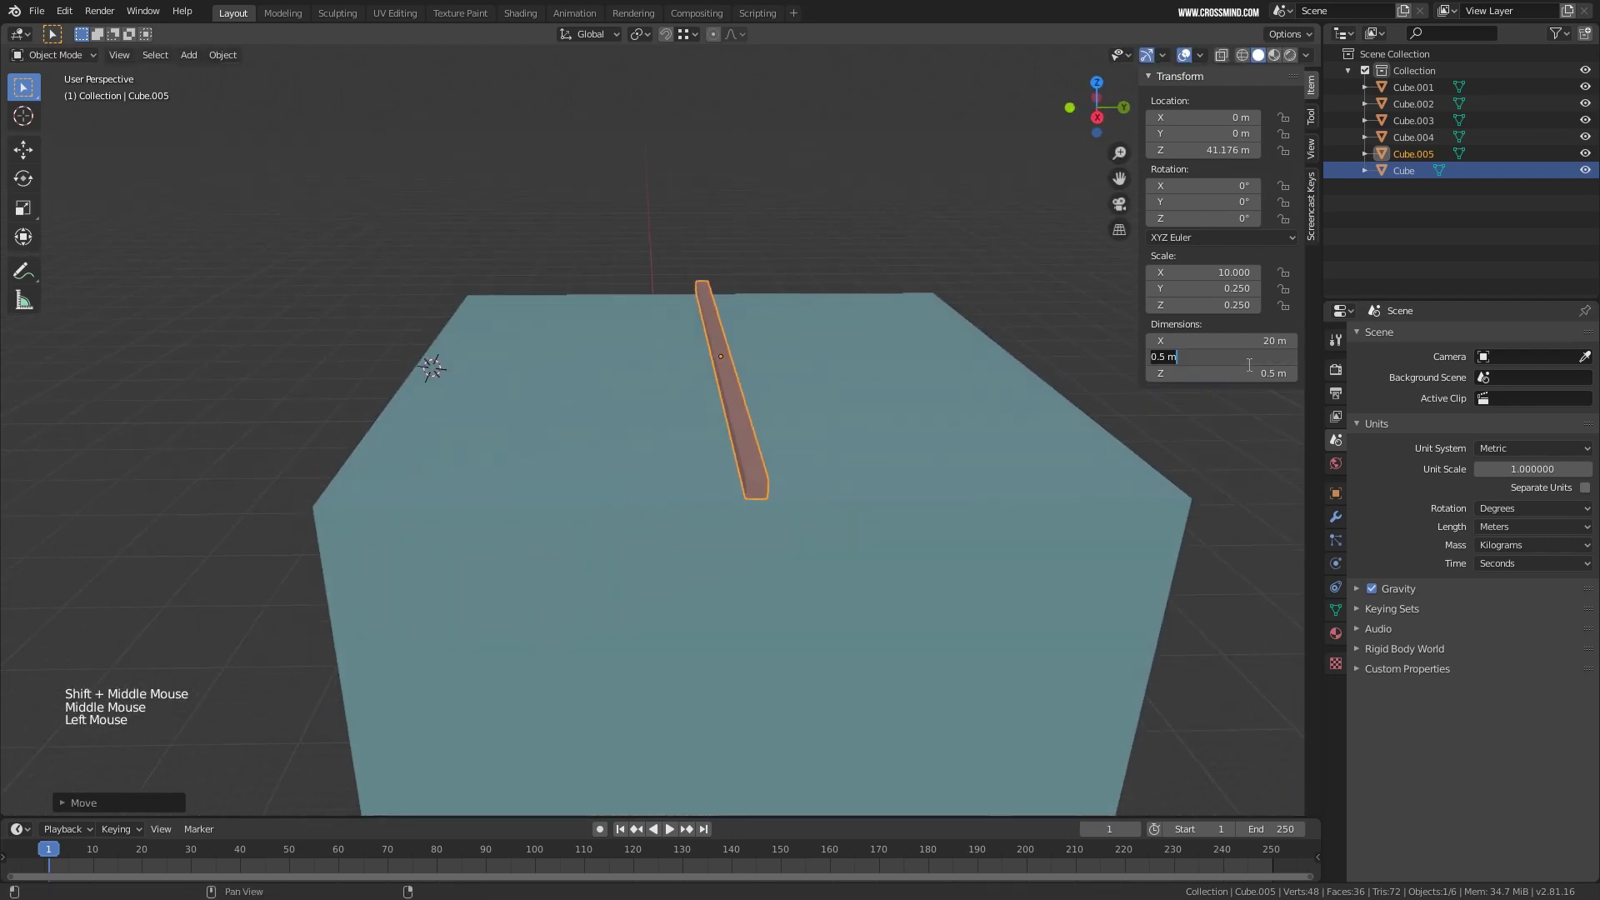
{"action": "type", "text": "1"}
{"action": "key", "text": "Tab"}
{"action": "type", "text": "1"}
{"action": "key", "text": "Return"}
Move the bar to the tower roof's negative Y edge, snapping it to the corner vertex at Y -9.5 m.
{"action": "mouse_move", "coordinate": [888, 454]}
{"action": "middle_mouse_down"}
{"action": "mouse_move", "coordinate": [906, 466]}
{"action": "mouse_move", "coordinate": [892, 453]}
{"action": "mouse_move", "coordinate": [881, 470]}
{"action": "middle_mouse_up"}
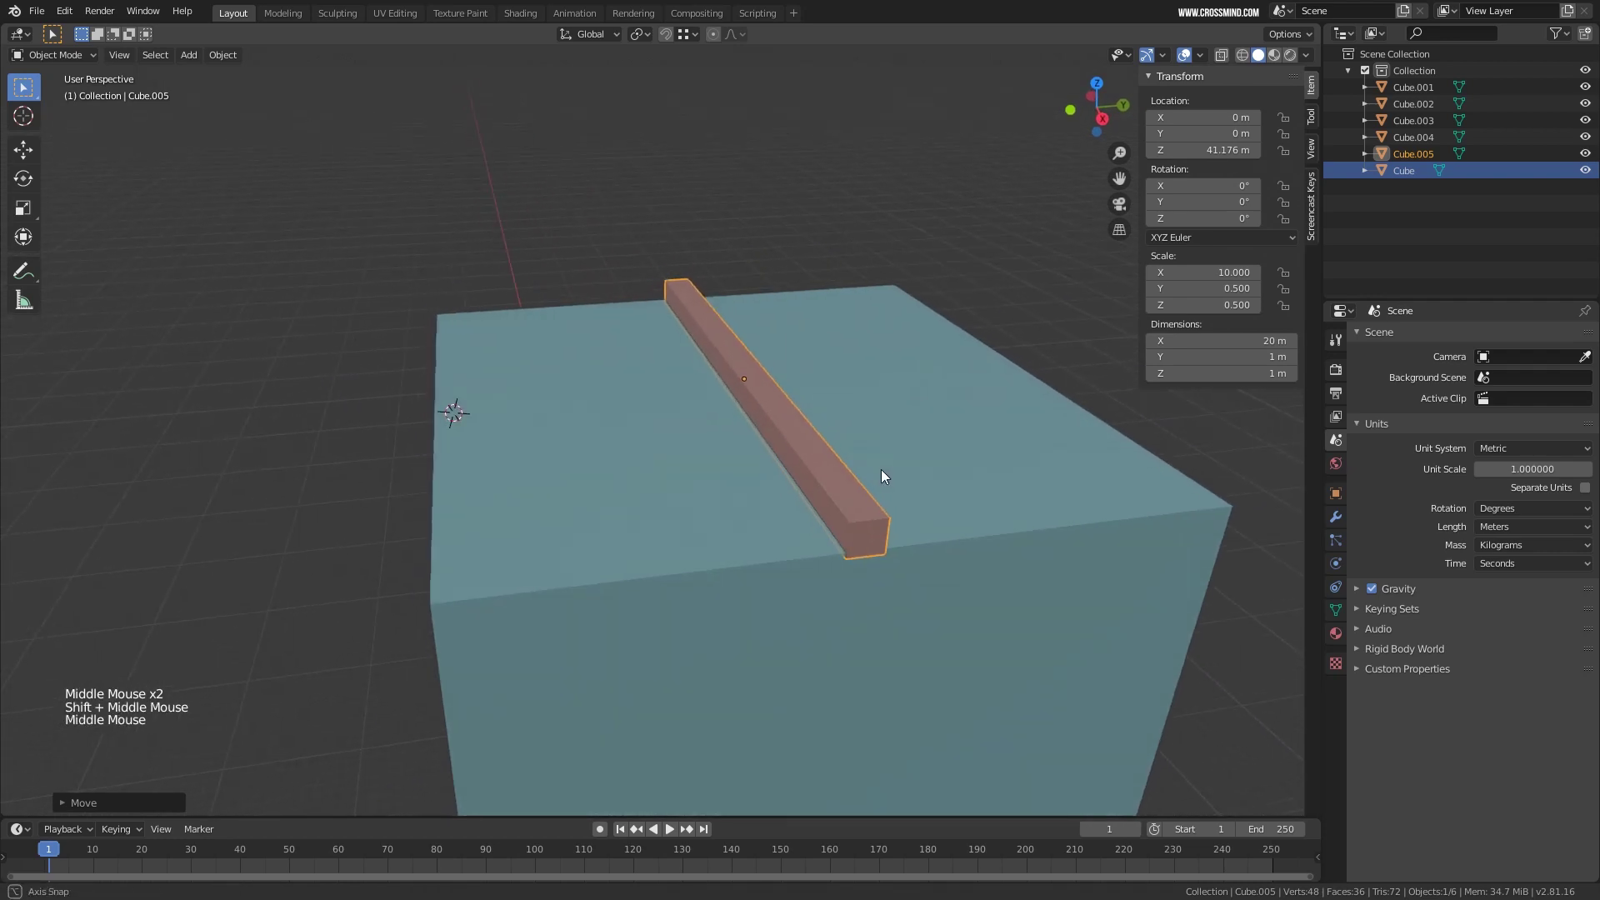
{"action": "scroll", "coordinate": [817, 564], "scroll_direction": "up", "scroll_amount": 2}
{"action": "middle_click_drag", "start_coordinate": [817, 564], "coordinate": [850, 466], "text": "shift"}
{"action": "middle_click_drag", "start_coordinate": [850, 466], "coordinate": [879, 350]}
{"action": "key", "text": "g"}
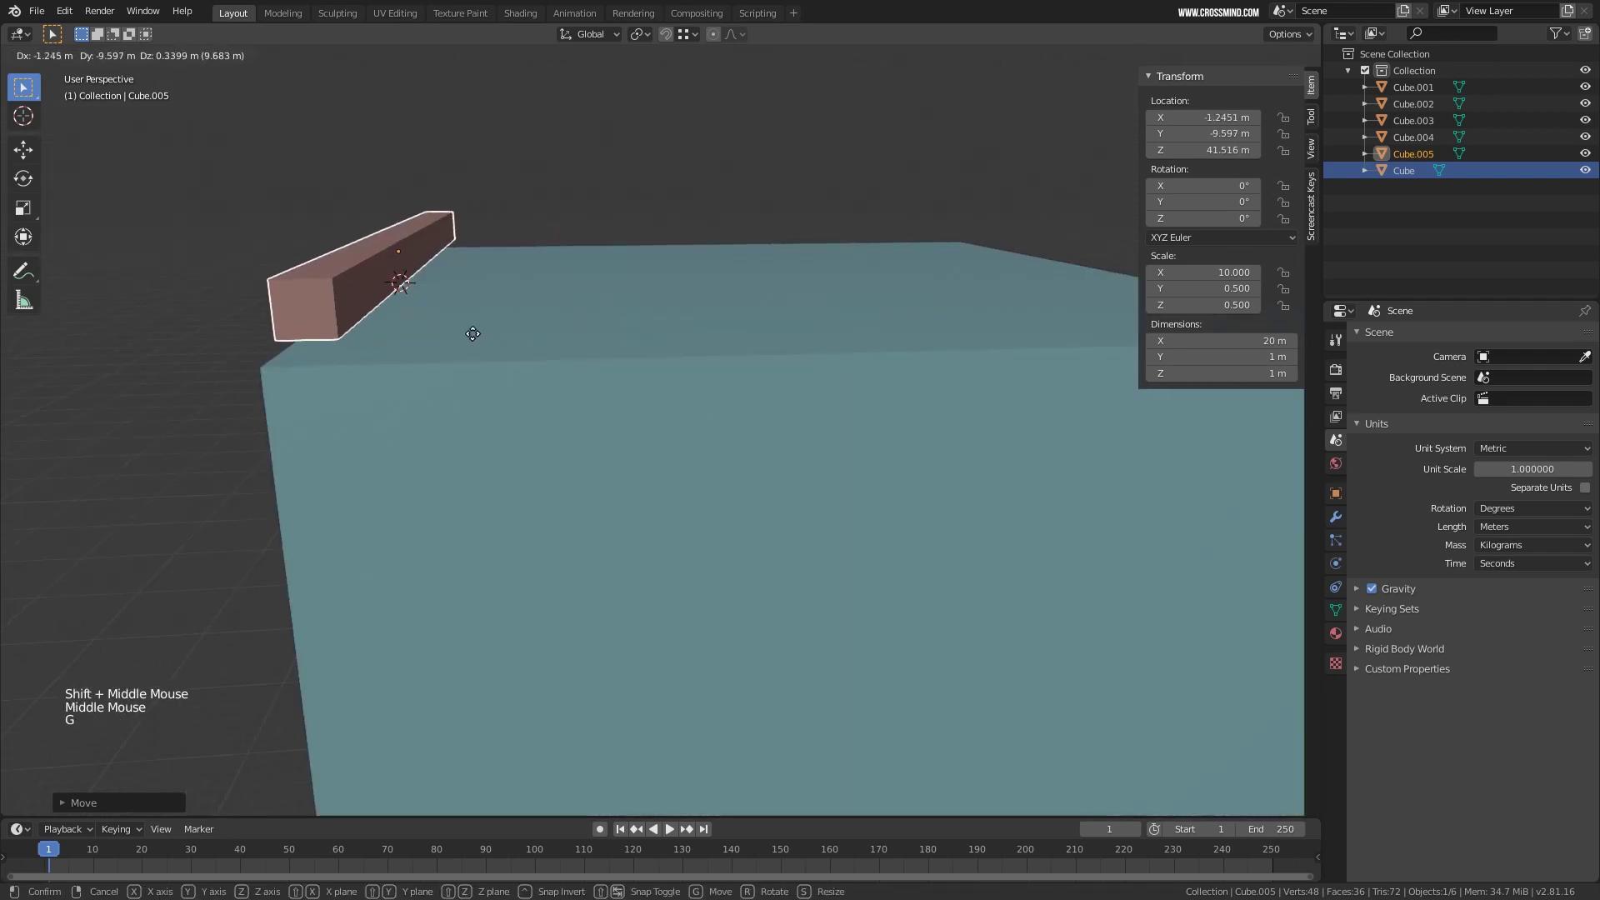
{"action": "key", "text": "ctrl"}
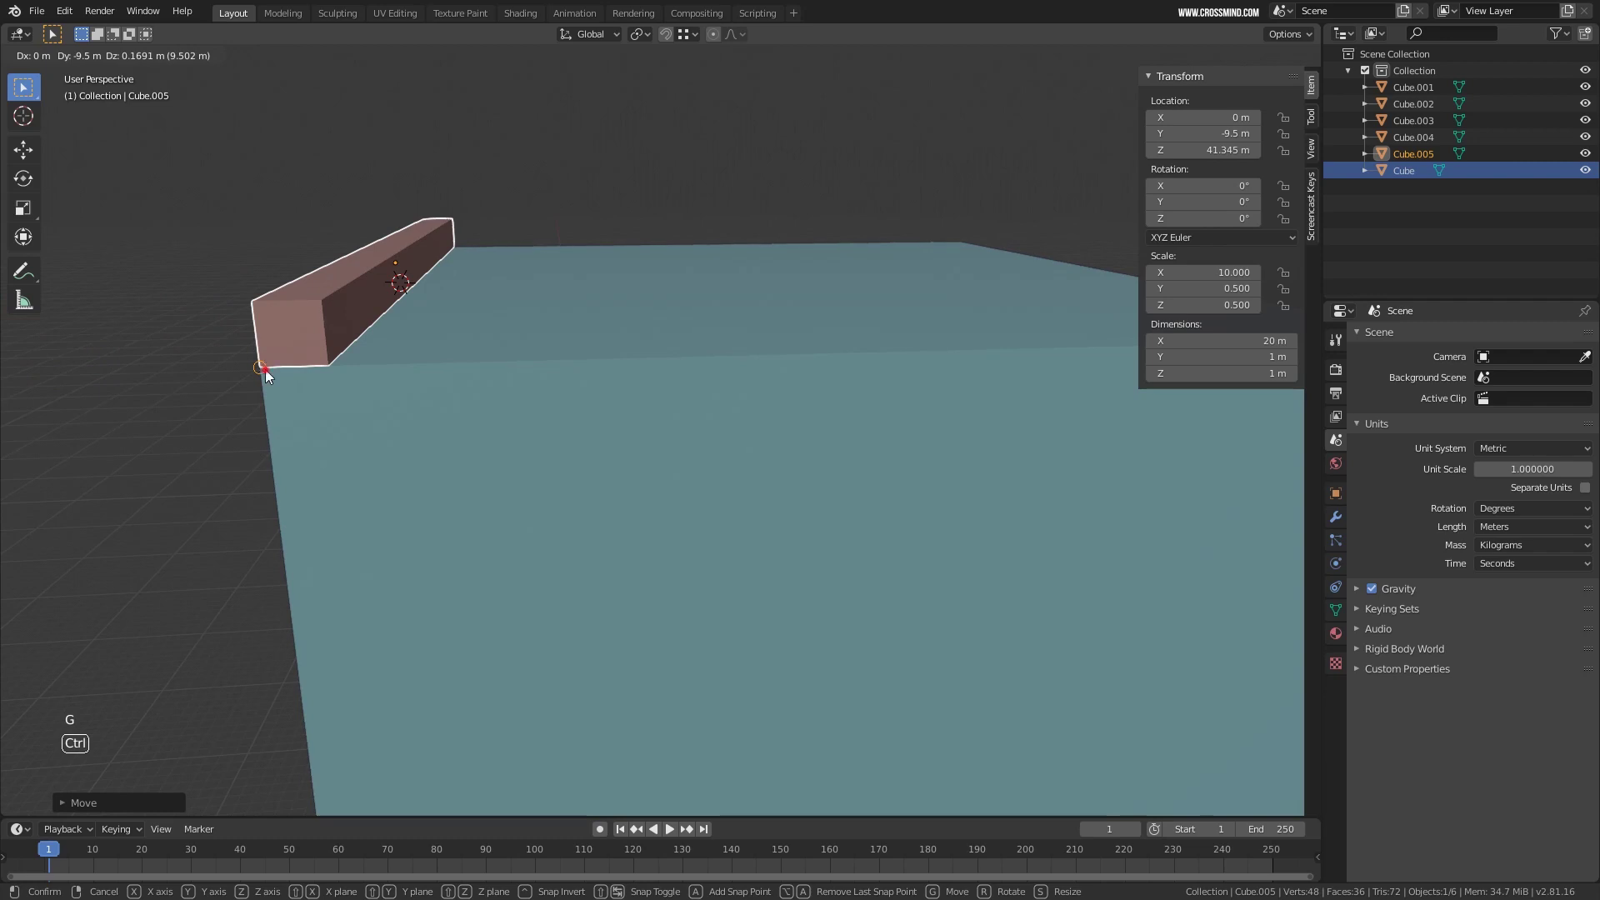
{"action": "left_click", "coordinate": [265, 370]}
Duplicate the edge bar and snap the copy to the opposite roof corner at Y 9.5 m.
{"action": "scroll", "coordinate": [508, 360], "scroll_direction": "down", "scroll_amount": 3}
{"action": "middle_click_drag", "start_coordinate": [508, 360], "coordinate": [538, 422], "text": "shift"}
{"action": "scroll", "coordinate": [532, 422], "scroll_direction": "up", "scroll_amount": 1}
{"action": "key", "text": "shift+d"}
{"action": "key", "text": "ctrl"}
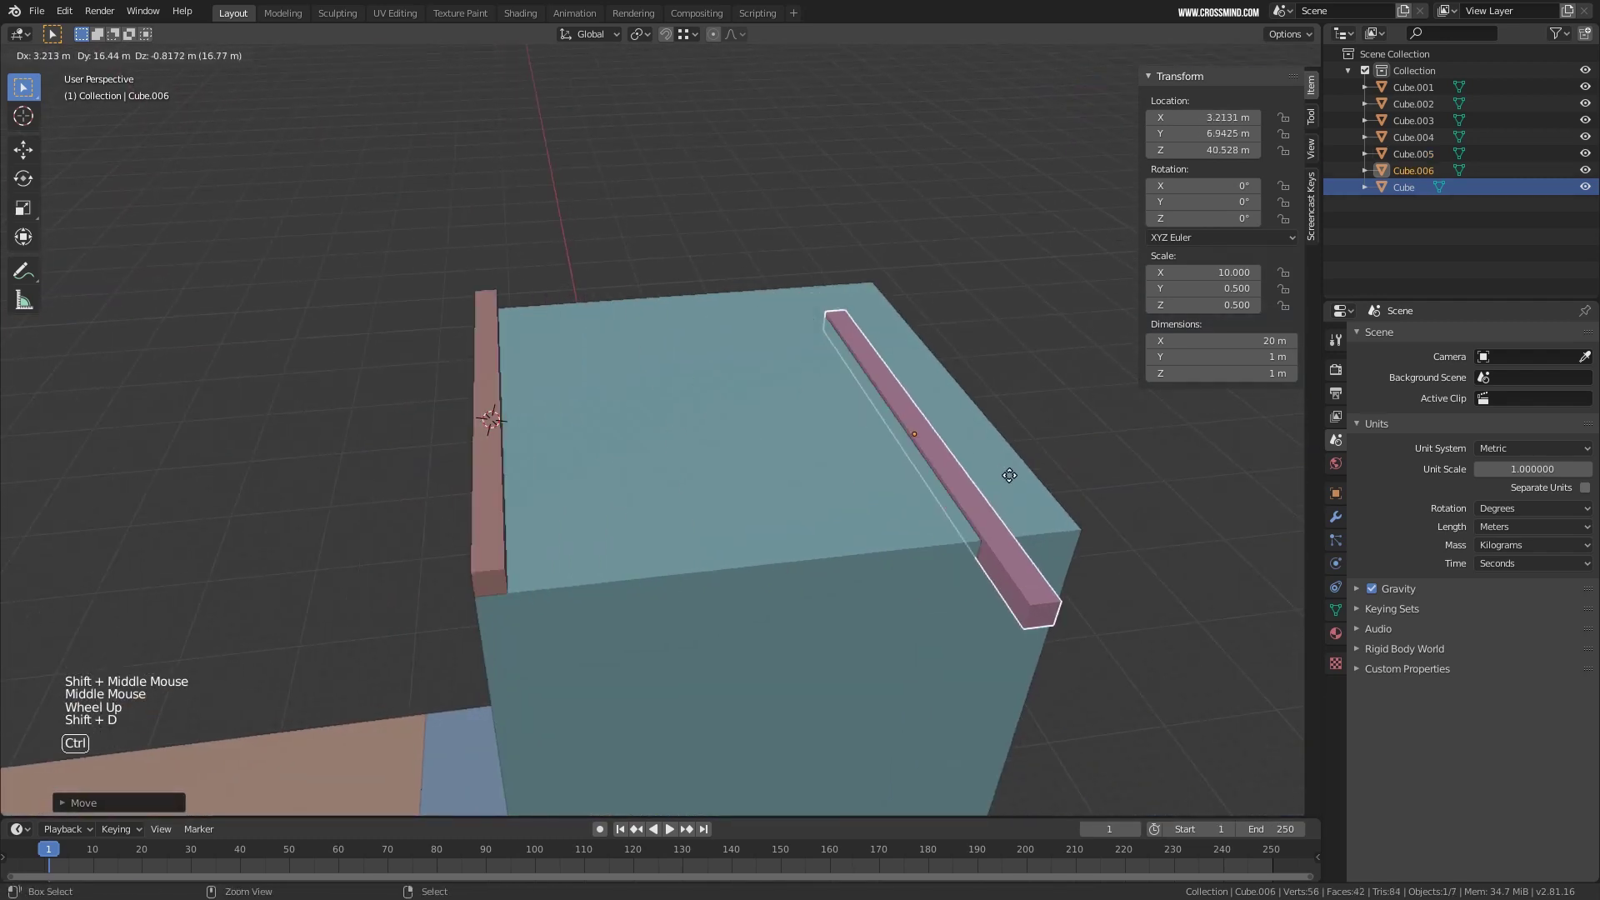
{"action": "left_click", "coordinate": [1075, 525]}
{"action": "scroll", "coordinate": [712, 436], "scroll_direction": "down", "scroll_amount": 1}
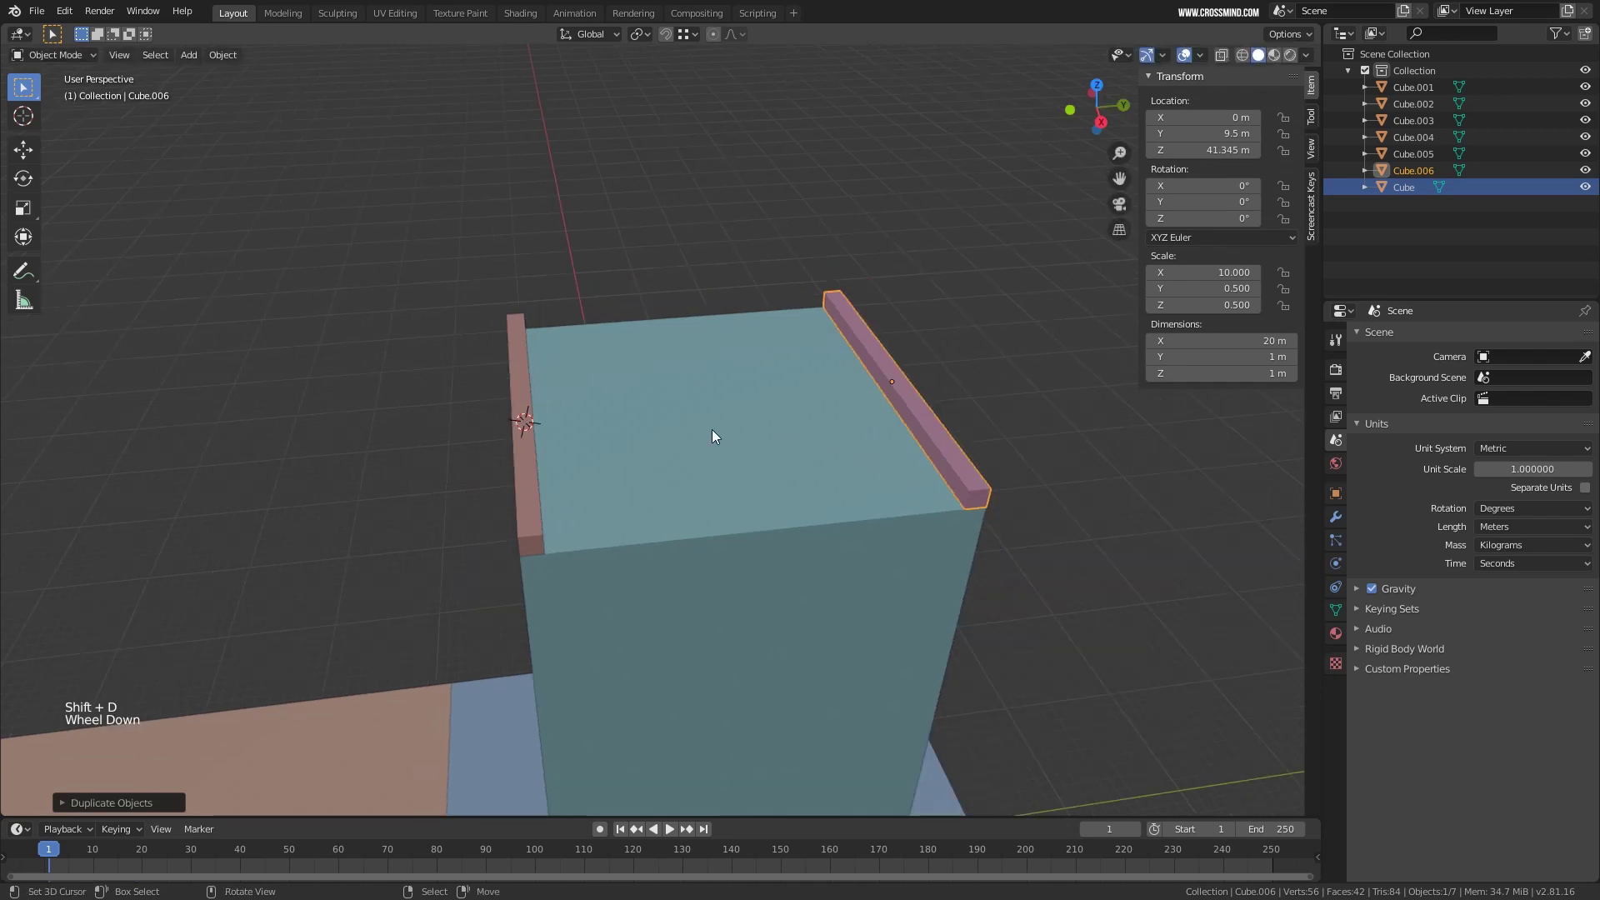
{"action": "middle_click_drag", "start_coordinate": [712, 429], "coordinate": [523, 453]}
{"action": "scroll", "coordinate": [725, 469], "scroll_direction": "up", "scroll_amount": 1}
{"action": "mouse_move", "coordinate": [725, 469]}
{"action": "middle_mouse_down", "text": "shift"}
{"action": "mouse_move", "coordinate": [732, 436]}
{"action": "mouse_move", "coordinate": [712, 450]}
{"action": "middle_mouse_up", "text": "shift"}
{"action": "key", "text": "r"}
{"action": "type", "text": "z"}
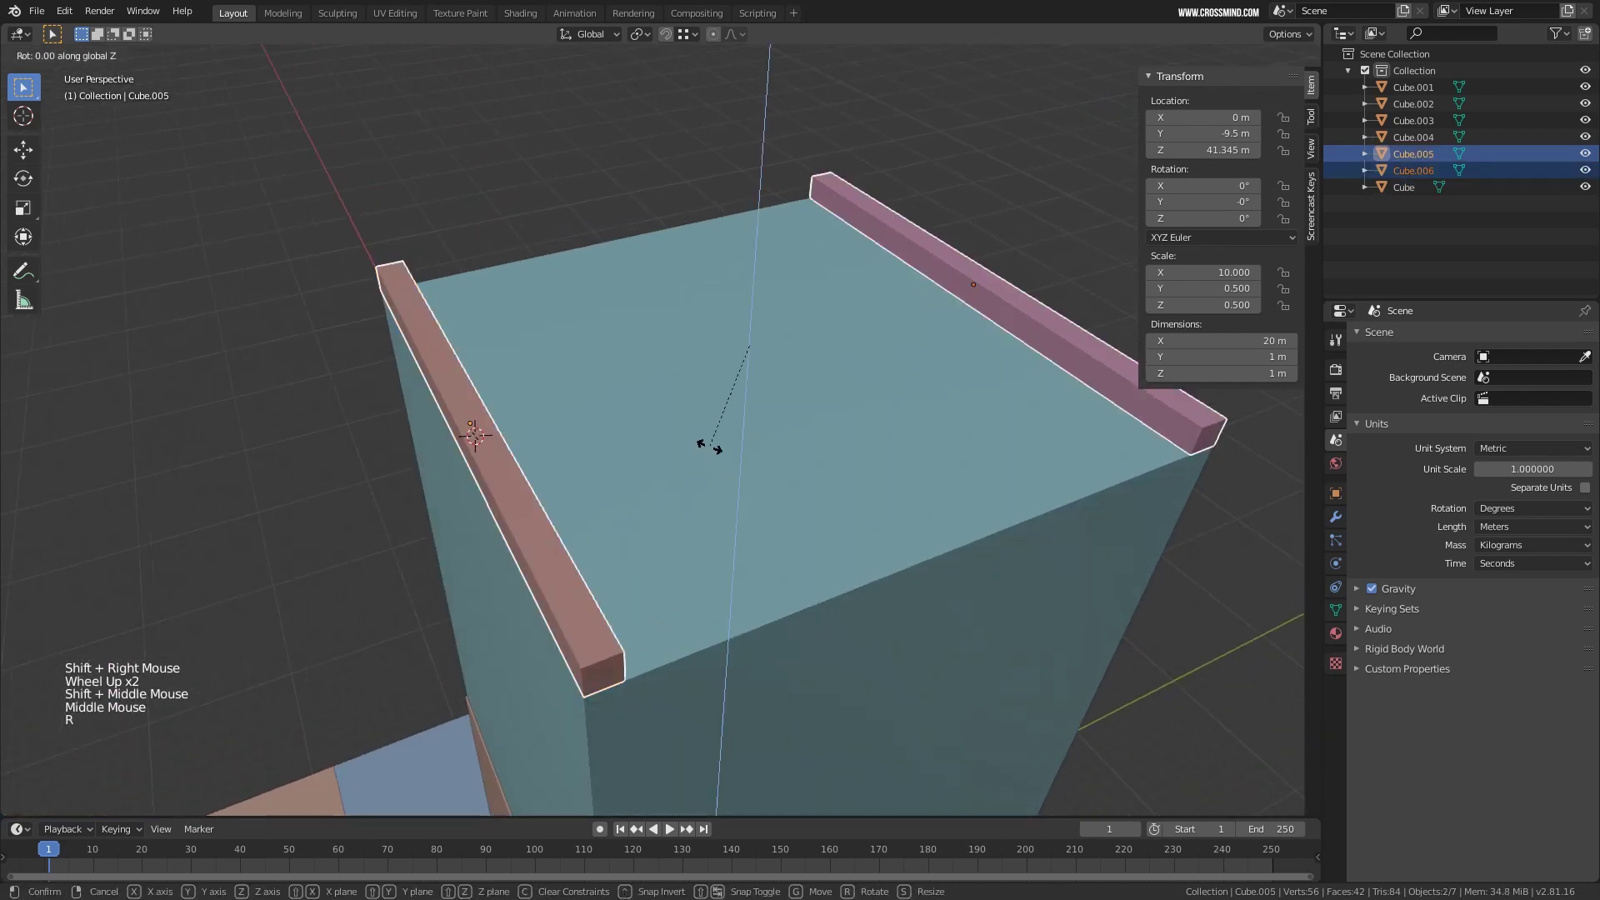
{"action": "type", "text": "90"}
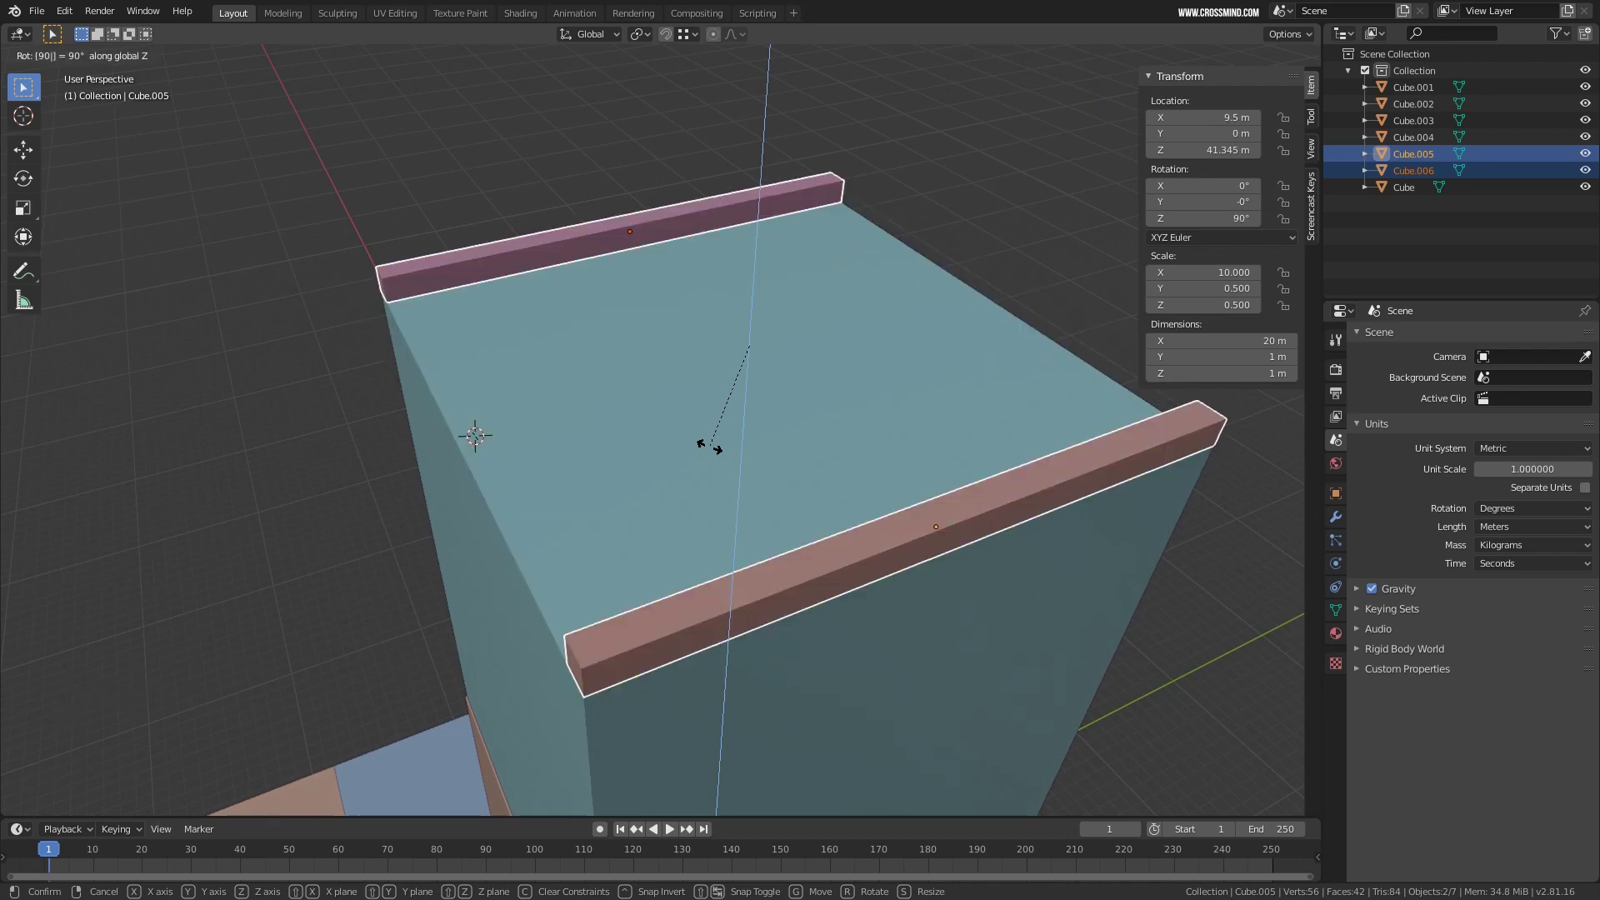
{"action": "key", "text": "Escape"}
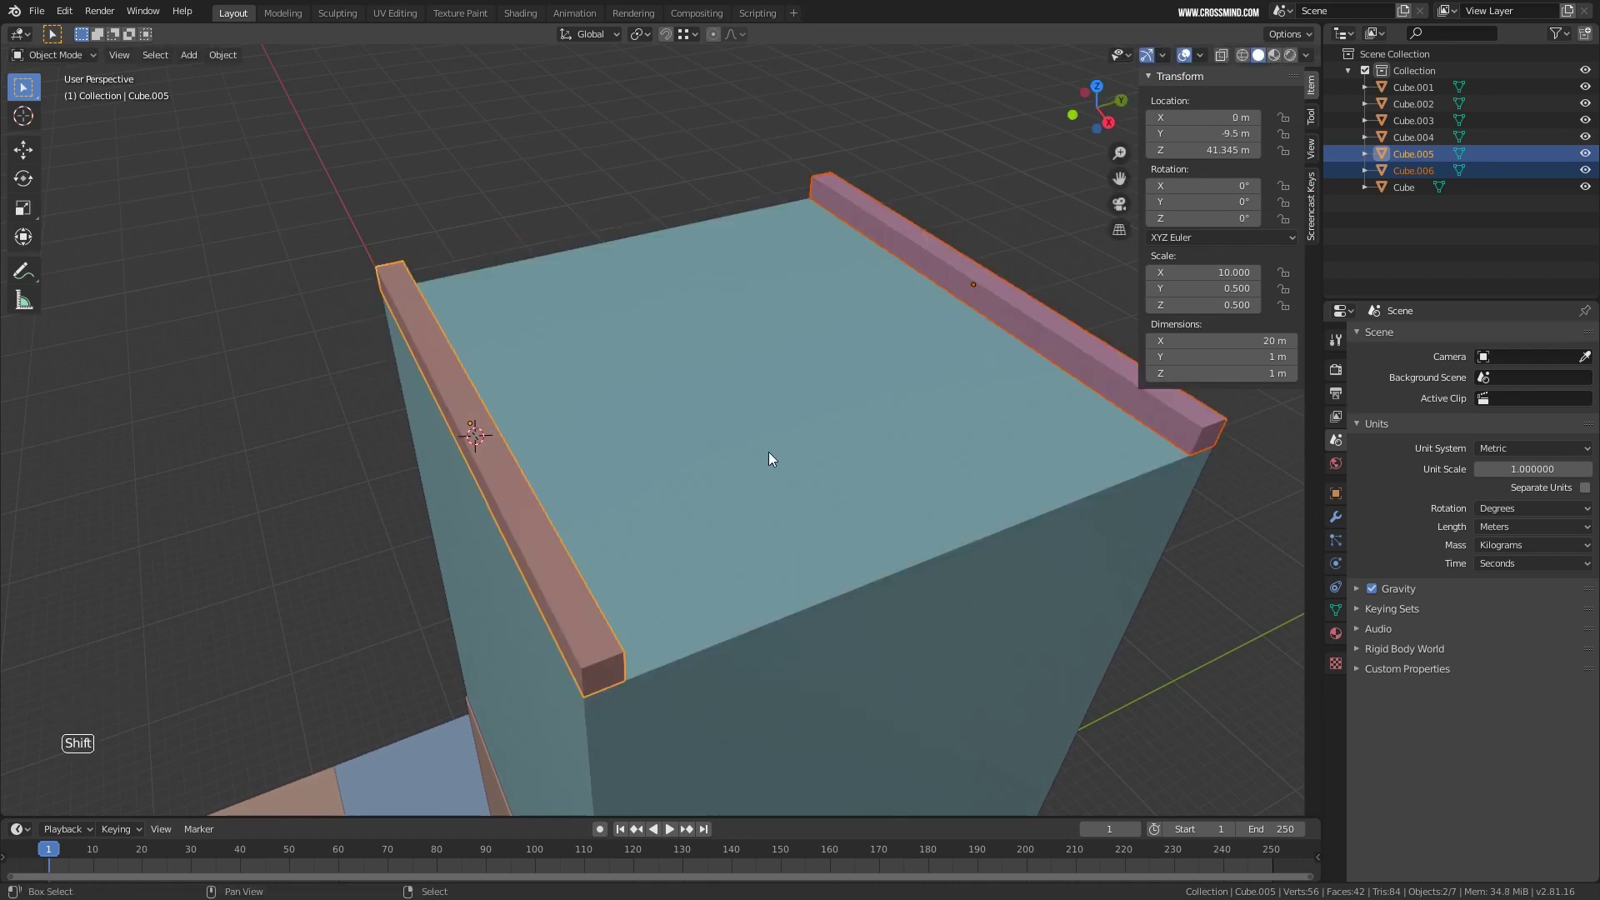
Duplicate both roof-edge bars in place and rotate the copies 90° about the Z axis to close the parapet.
{"action": "key", "text": "shift+d"}
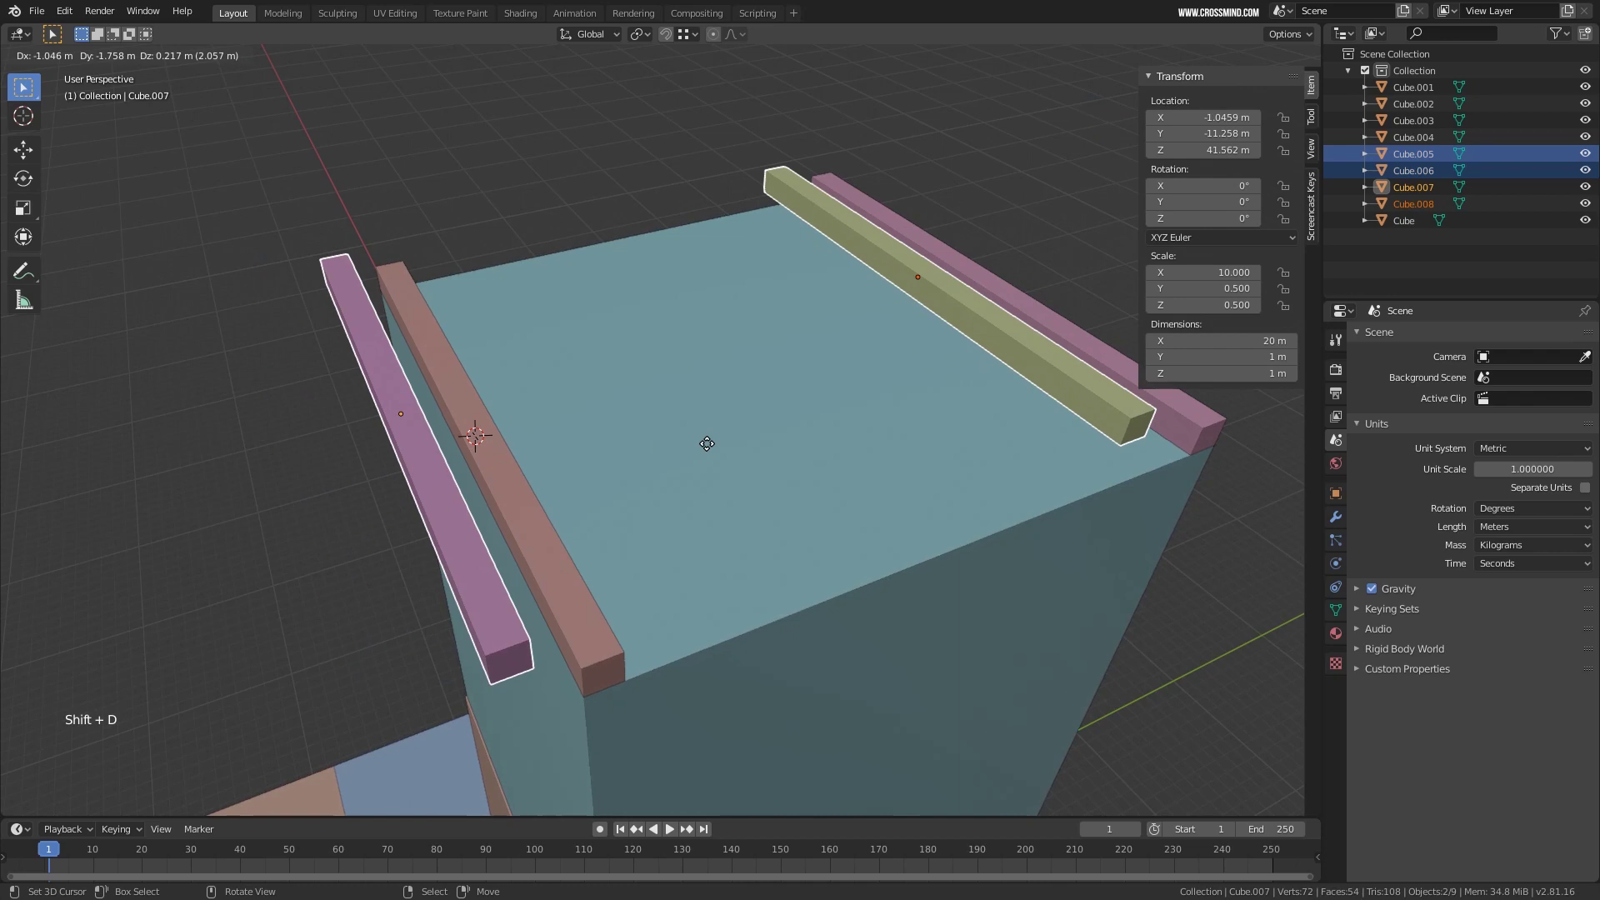
{"action": "middle_click_drag", "start_coordinate": [706, 444], "coordinate": [836, 453]}
{"action": "key", "text": "r"}
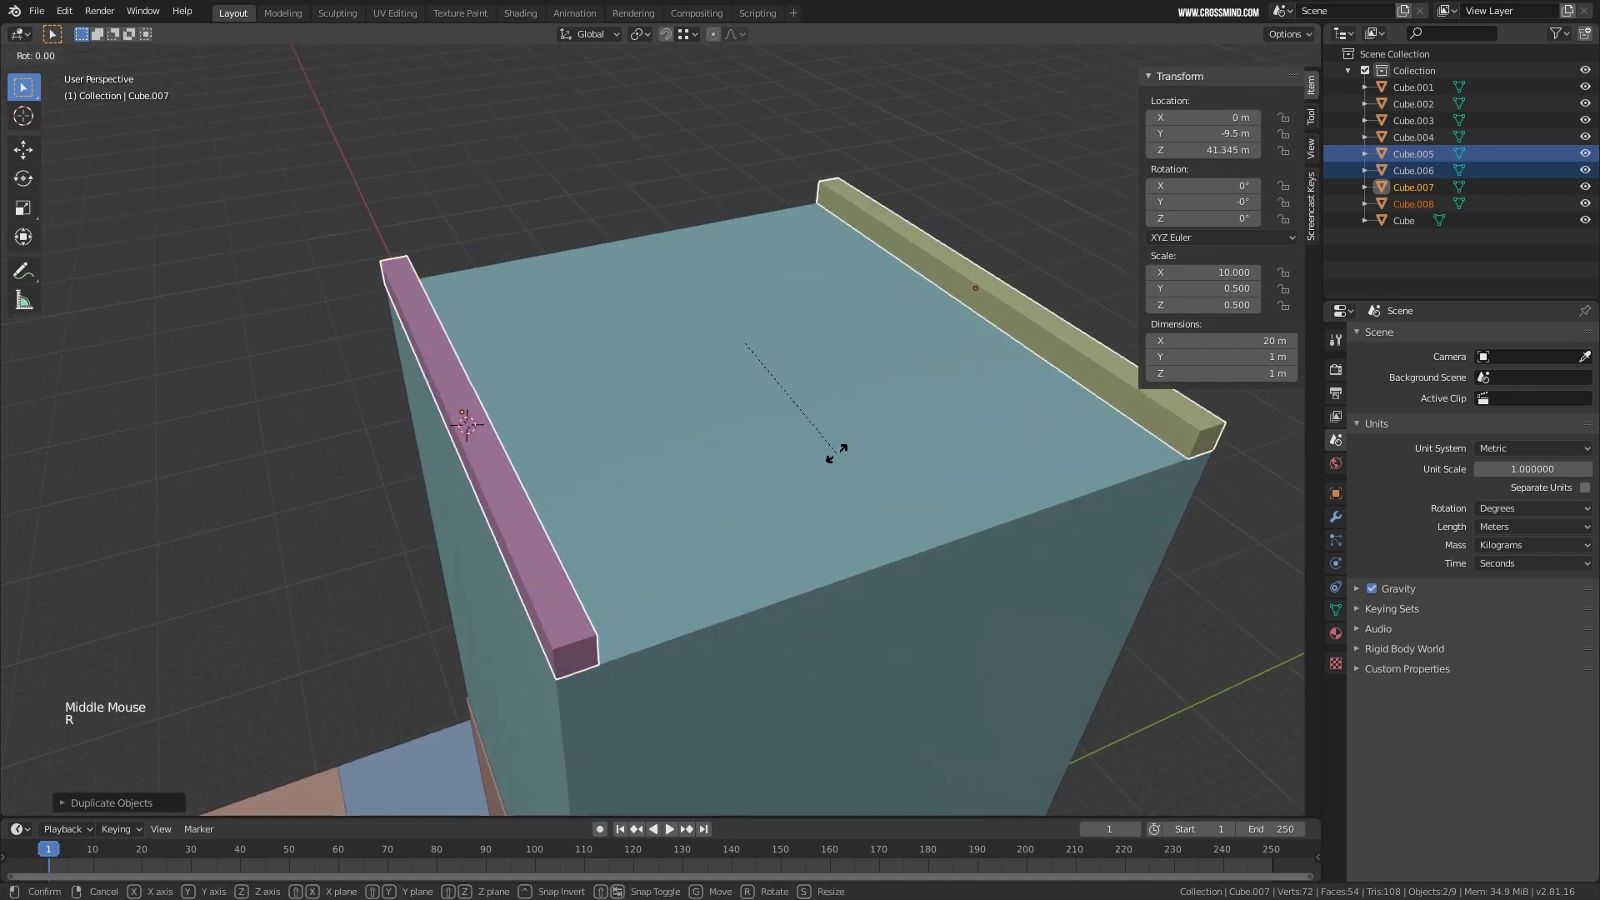
{"action": "type", "text": "z"}
{"action": "type", "text": "90"}
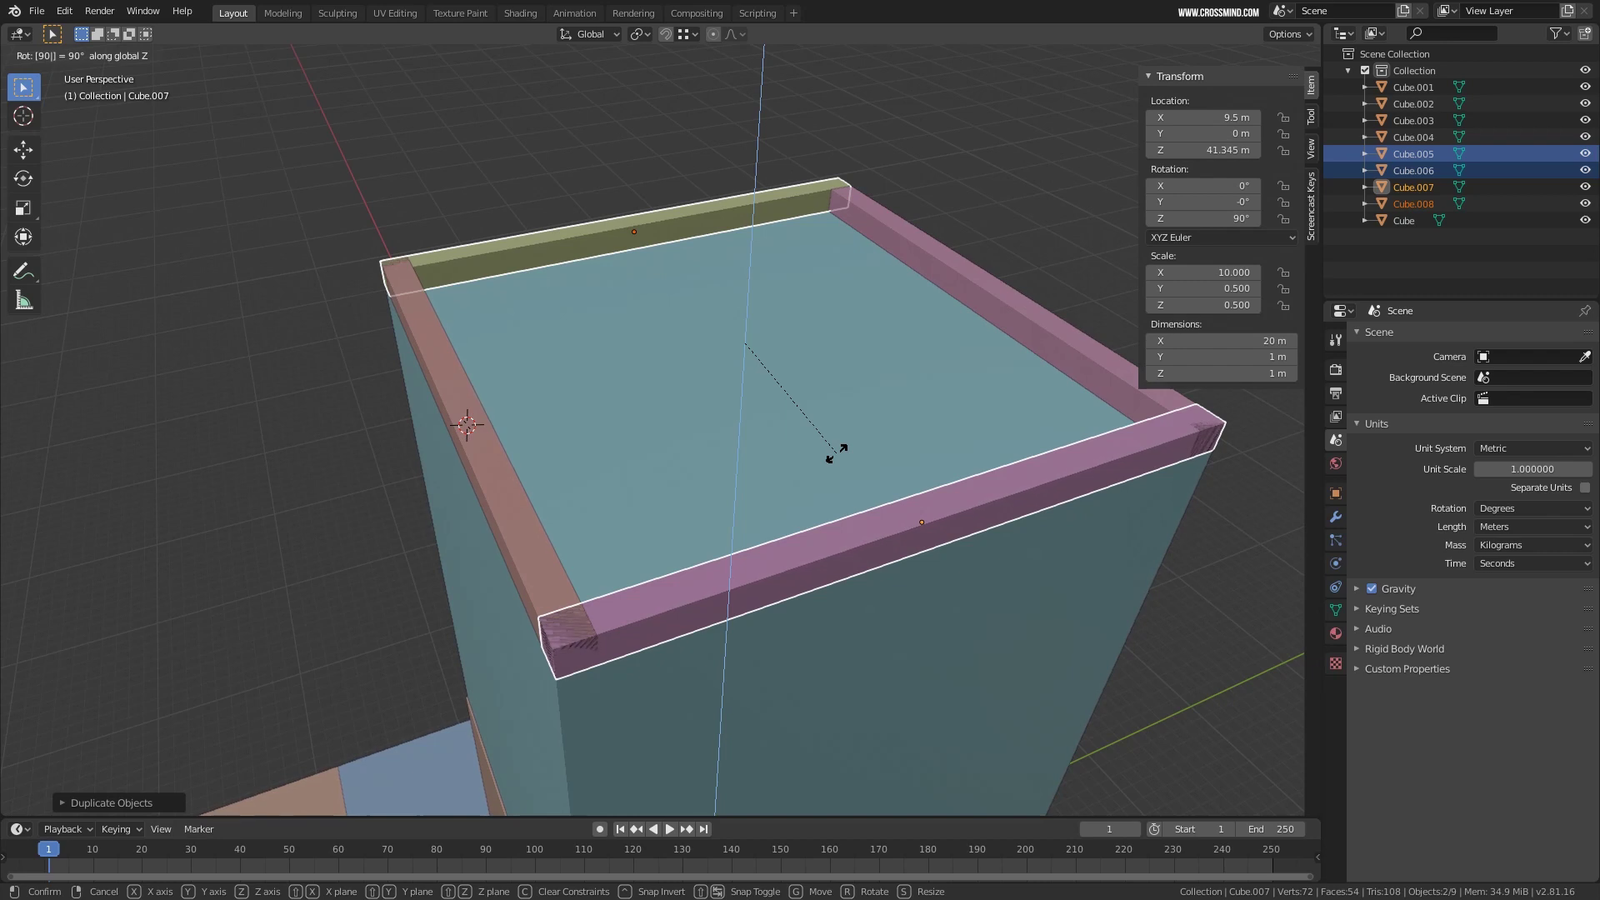
{"action": "key", "text": "Return"}
Duplicate the upper tower block and scale the copy down uniformly to about 18.2 m in X and Y.
{"action": "scroll", "coordinate": [474, 507], "scroll_direction": "down", "scroll_amount": 2}
{"action": "middle_click_drag", "start_coordinate": [475, 506], "coordinate": [561, 296]}
{"action": "middle_click_drag", "start_coordinate": [789, 456], "coordinate": [823, 511], "text": "shift"}
{"action": "right_click", "coordinate": [798, 294]}
{"action": "key", "text": "shift+d"}
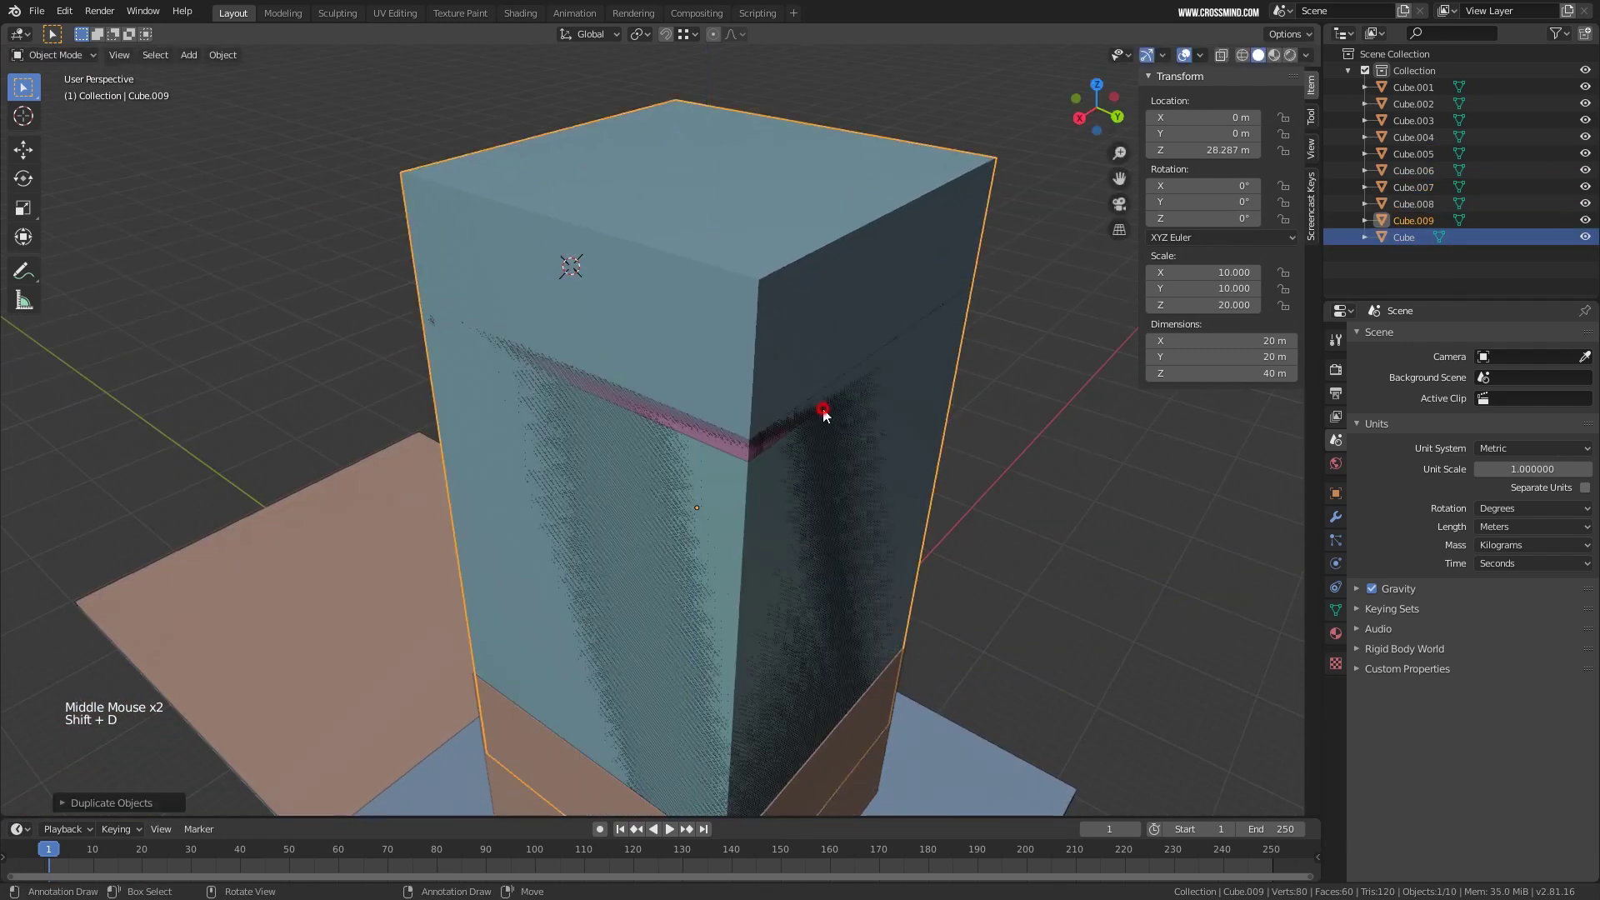
{"action": "key", "text": "s"}
{"action": "left_click", "coordinate": [1009, 471]}
{"action": "key", "text": "s"}
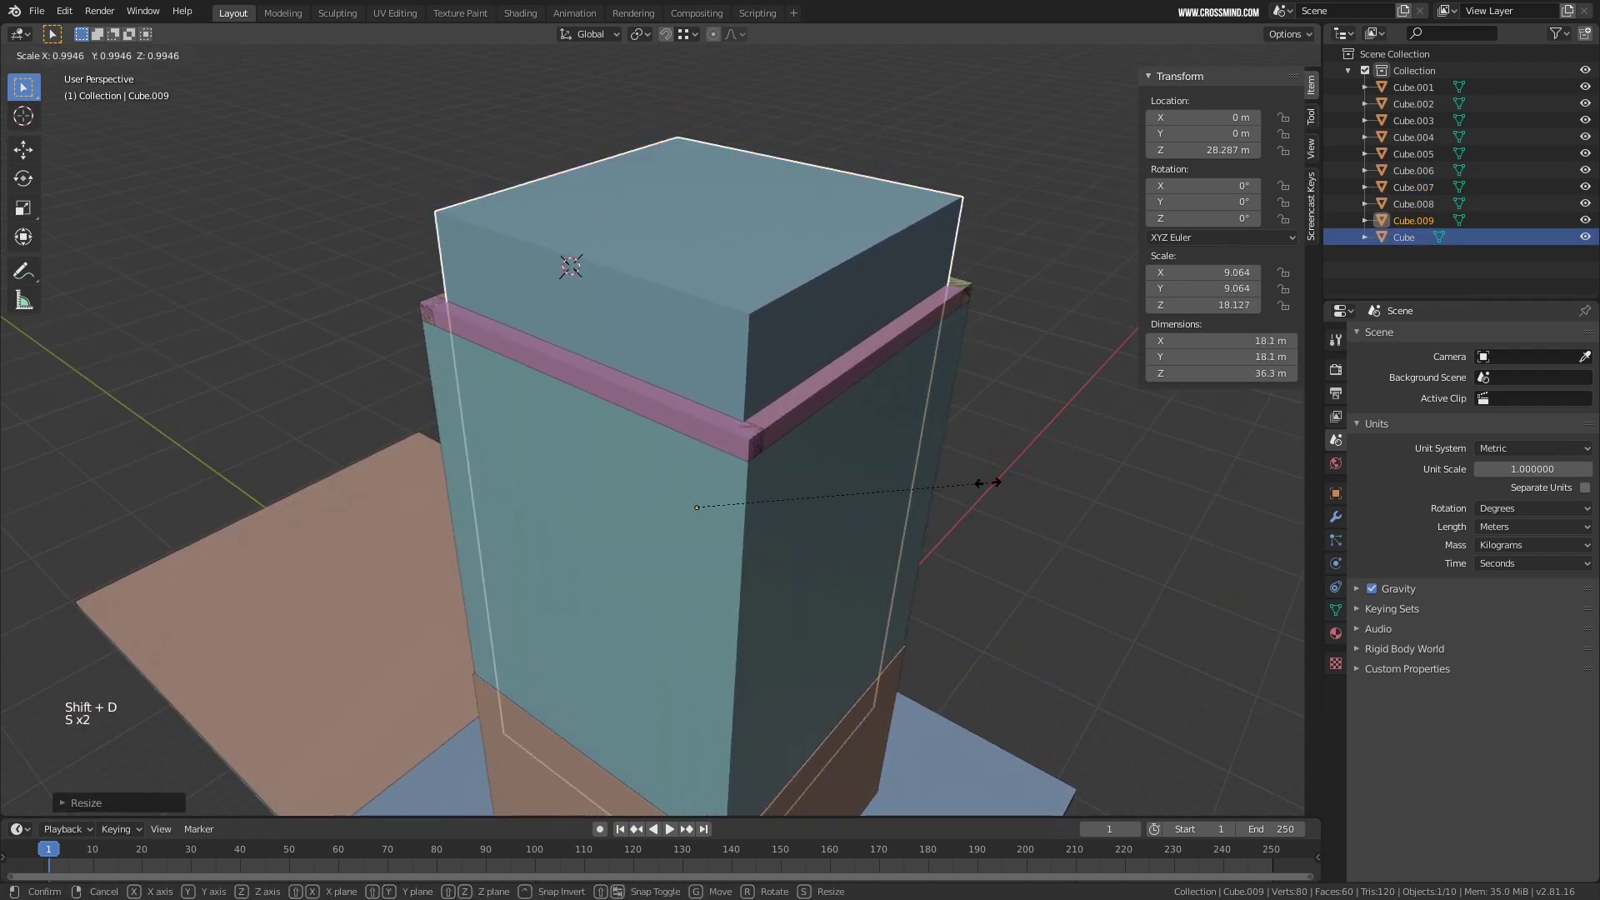
{"action": "left_click", "coordinate": [967, 472]}
Set the scaled copy's Z dimension to 1 m and raise it along Z to about 40.71 m, inside the parapet.
{"action": "type", "text": "1"}
{"action": "key", "text": "Return"}
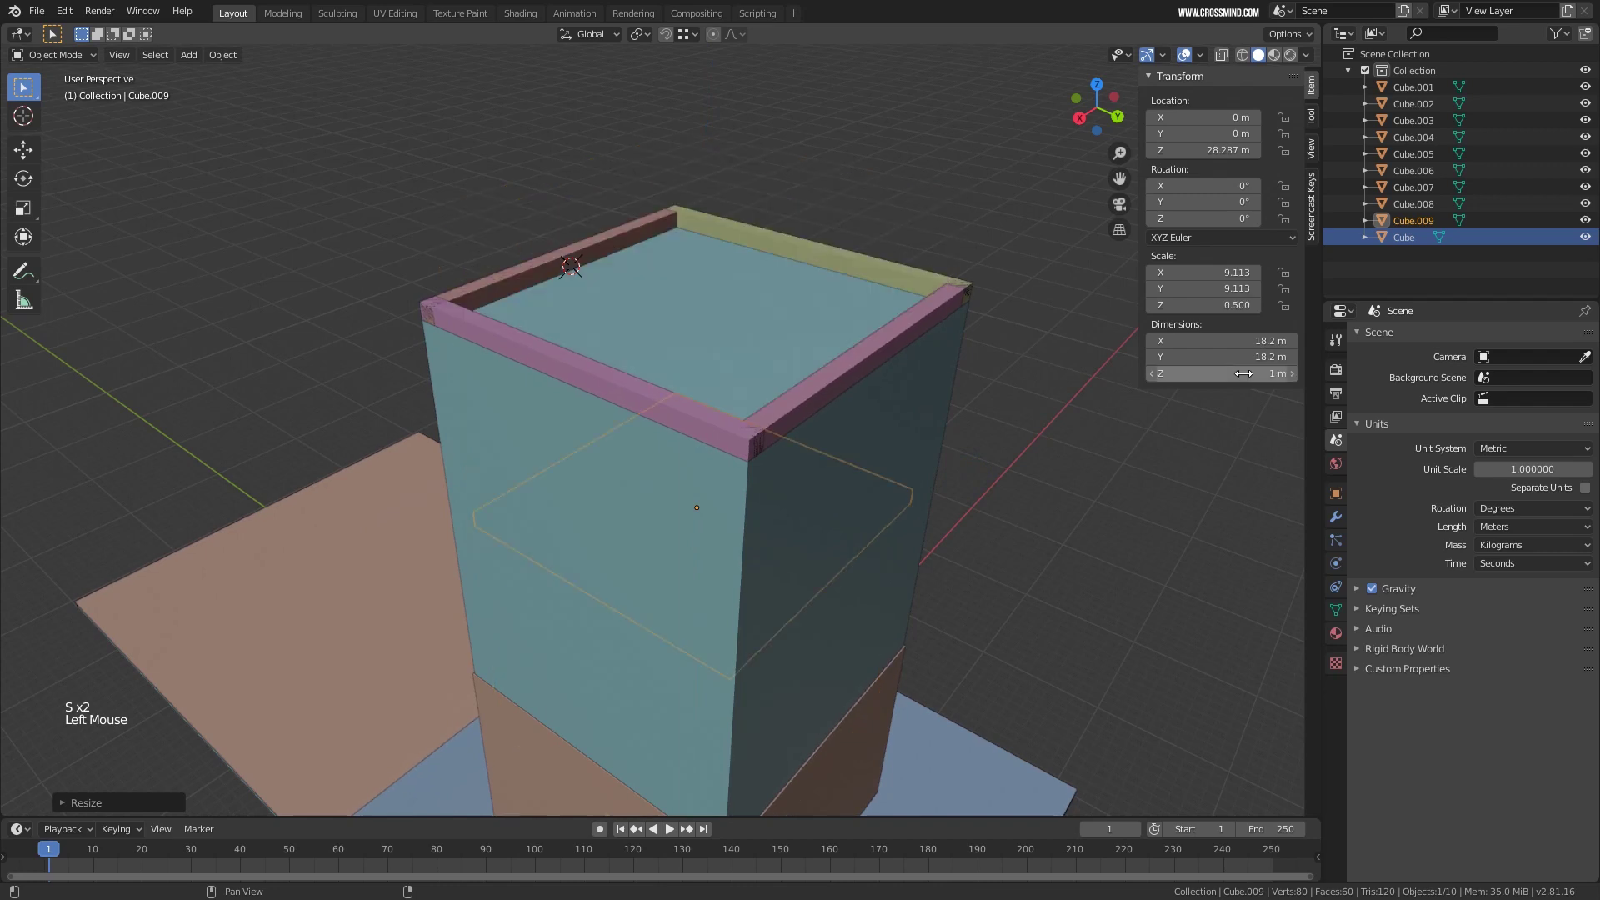
{"action": "key", "text": "g"}
{"action": "key", "text": "z"}
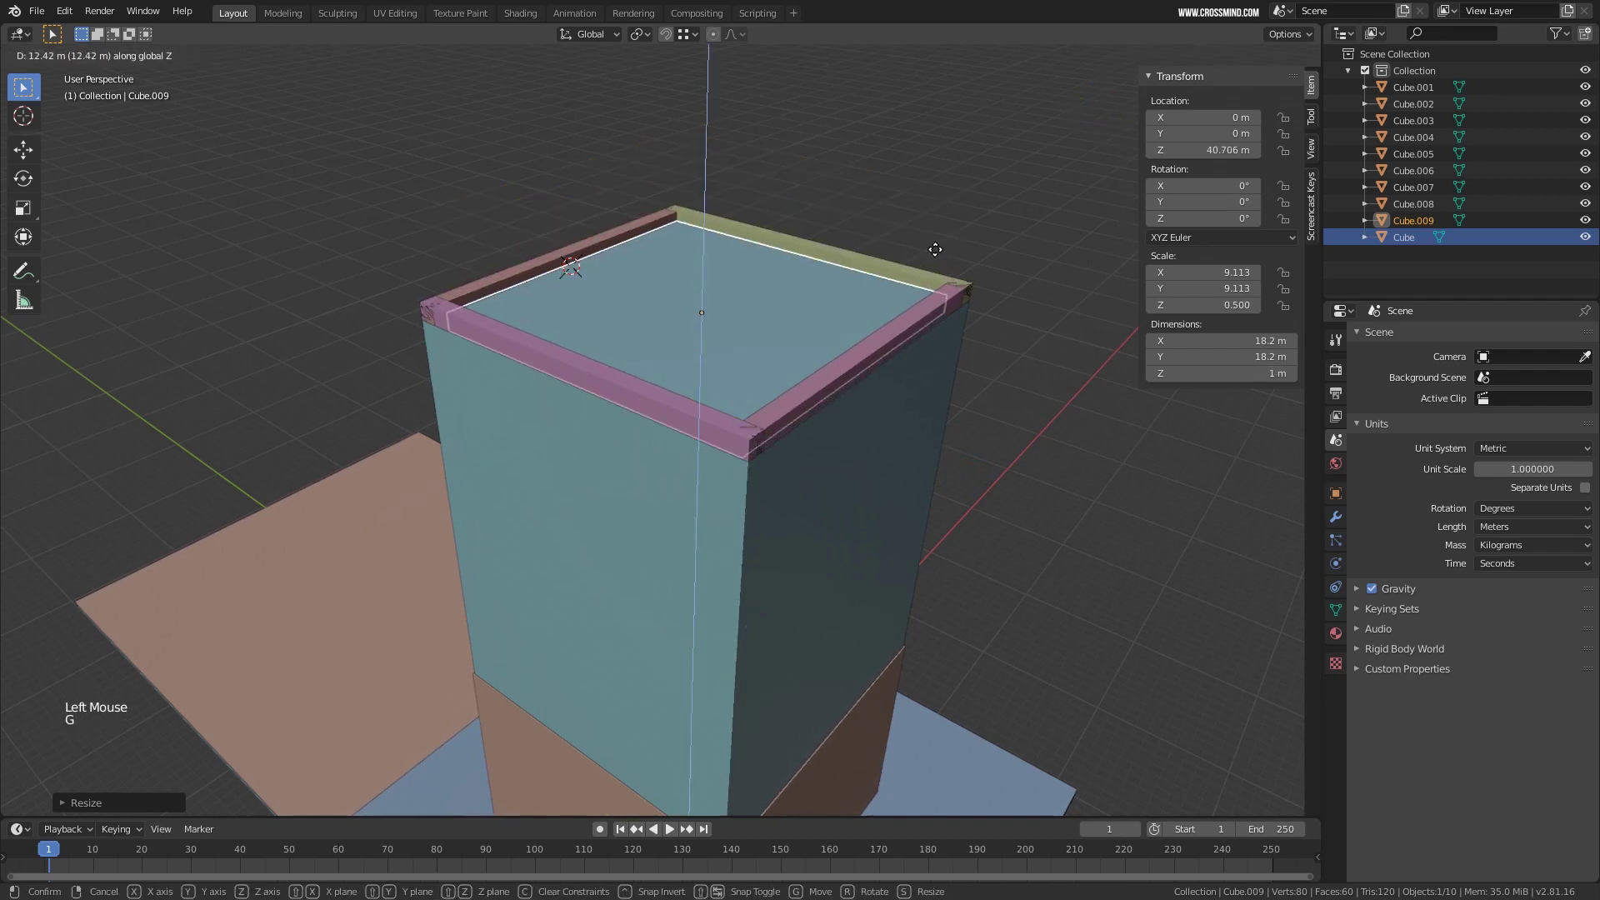
{"action": "left_click", "coordinate": [936, 252]}
{"action": "middle_click_drag", "start_coordinate": [922, 339], "coordinate": [900, 328]}
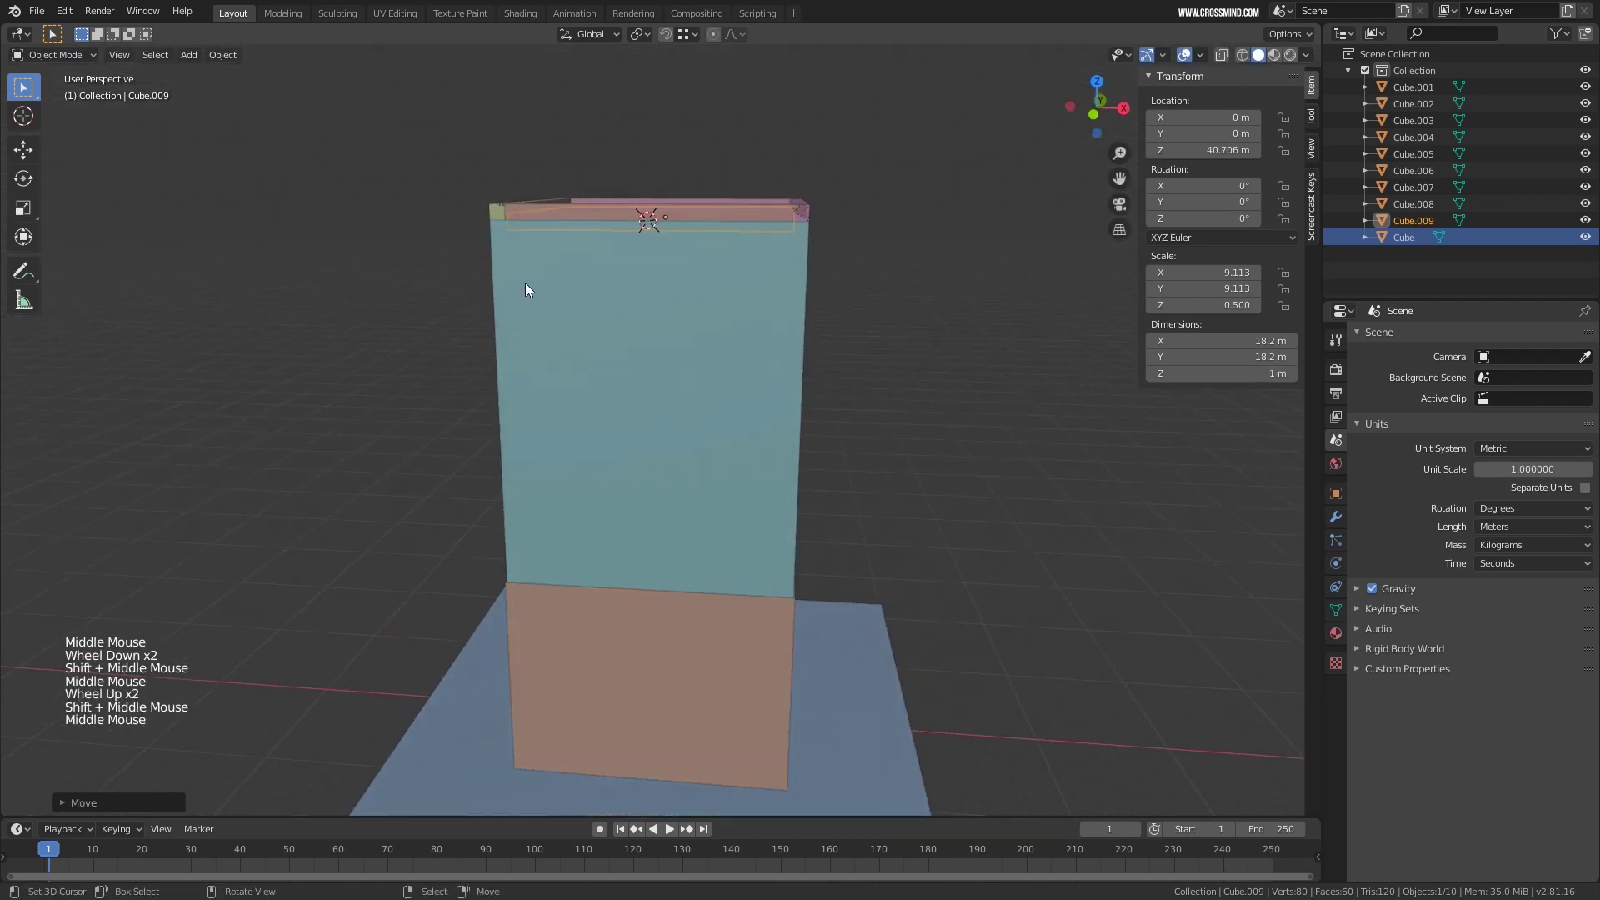
{"action": "middle_click_drag", "start_coordinate": [579, 285], "coordinate": [591, 294]}
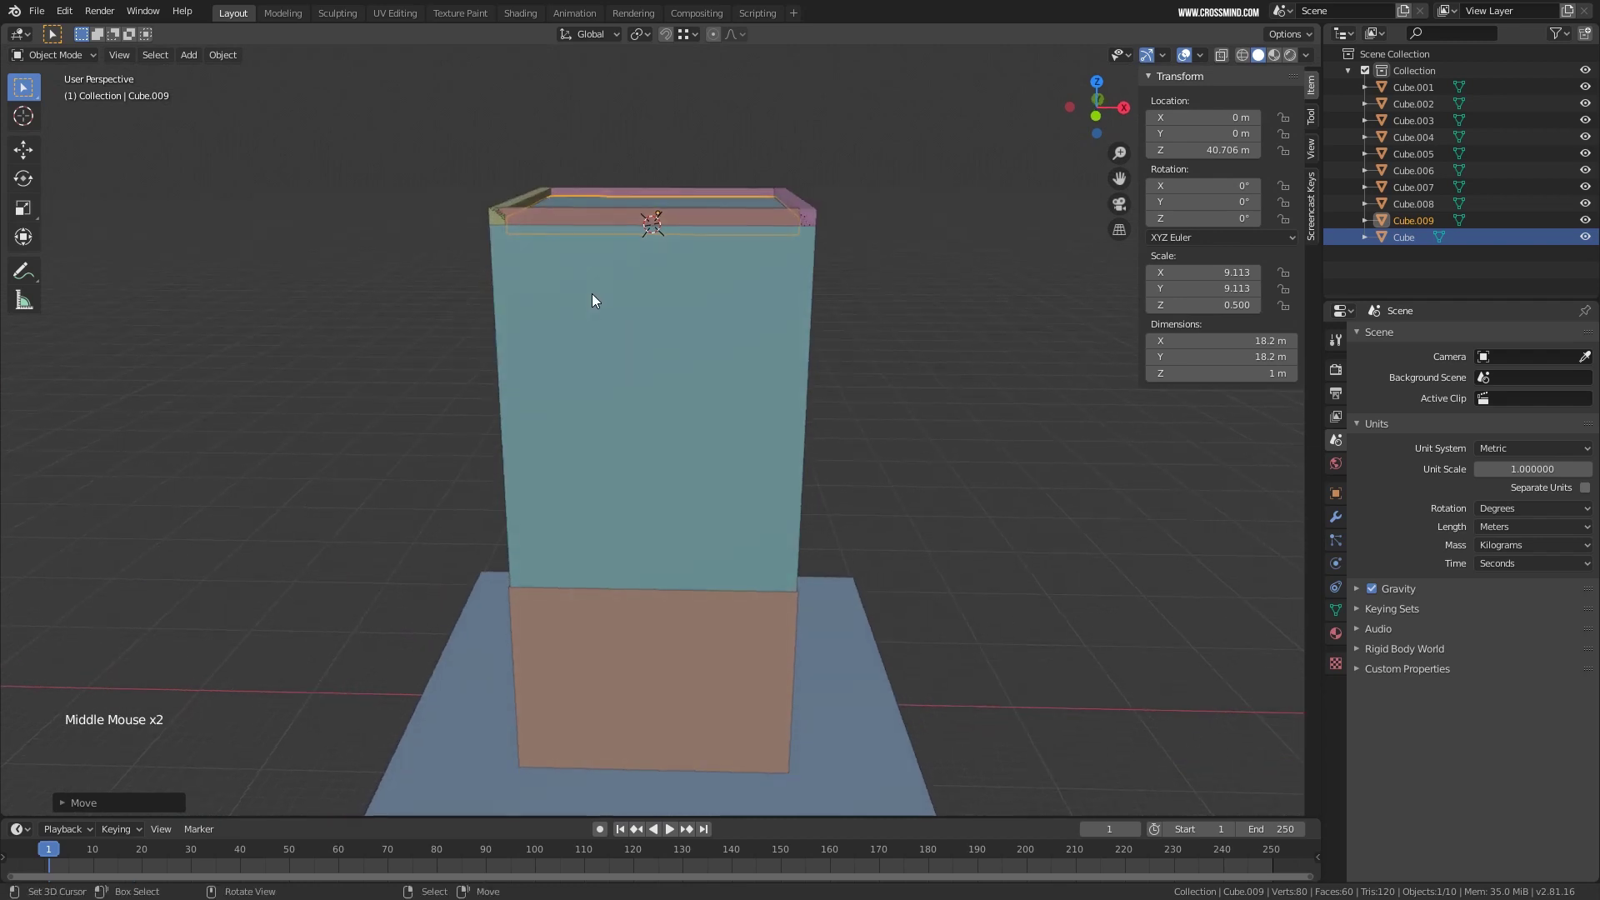
{"action": "scroll", "coordinate": [592, 293], "scroll_direction": "up", "scroll_amount": 2}
{"action": "middle_click_drag", "start_coordinate": [532, 372], "coordinate": [491, 385]}
{"action": "right_click", "coordinate": [600, 400]}
{"action": "middle_click_drag", "start_coordinate": [784, 427], "coordinate": [867, 432]}
{"action": "middle_click_drag", "start_coordinate": [609, 414], "coordinate": [717, 358], "text": "shift"}
{"action": "key", "text": "shift+d"}
{"action": "key", "text": "Delete"}
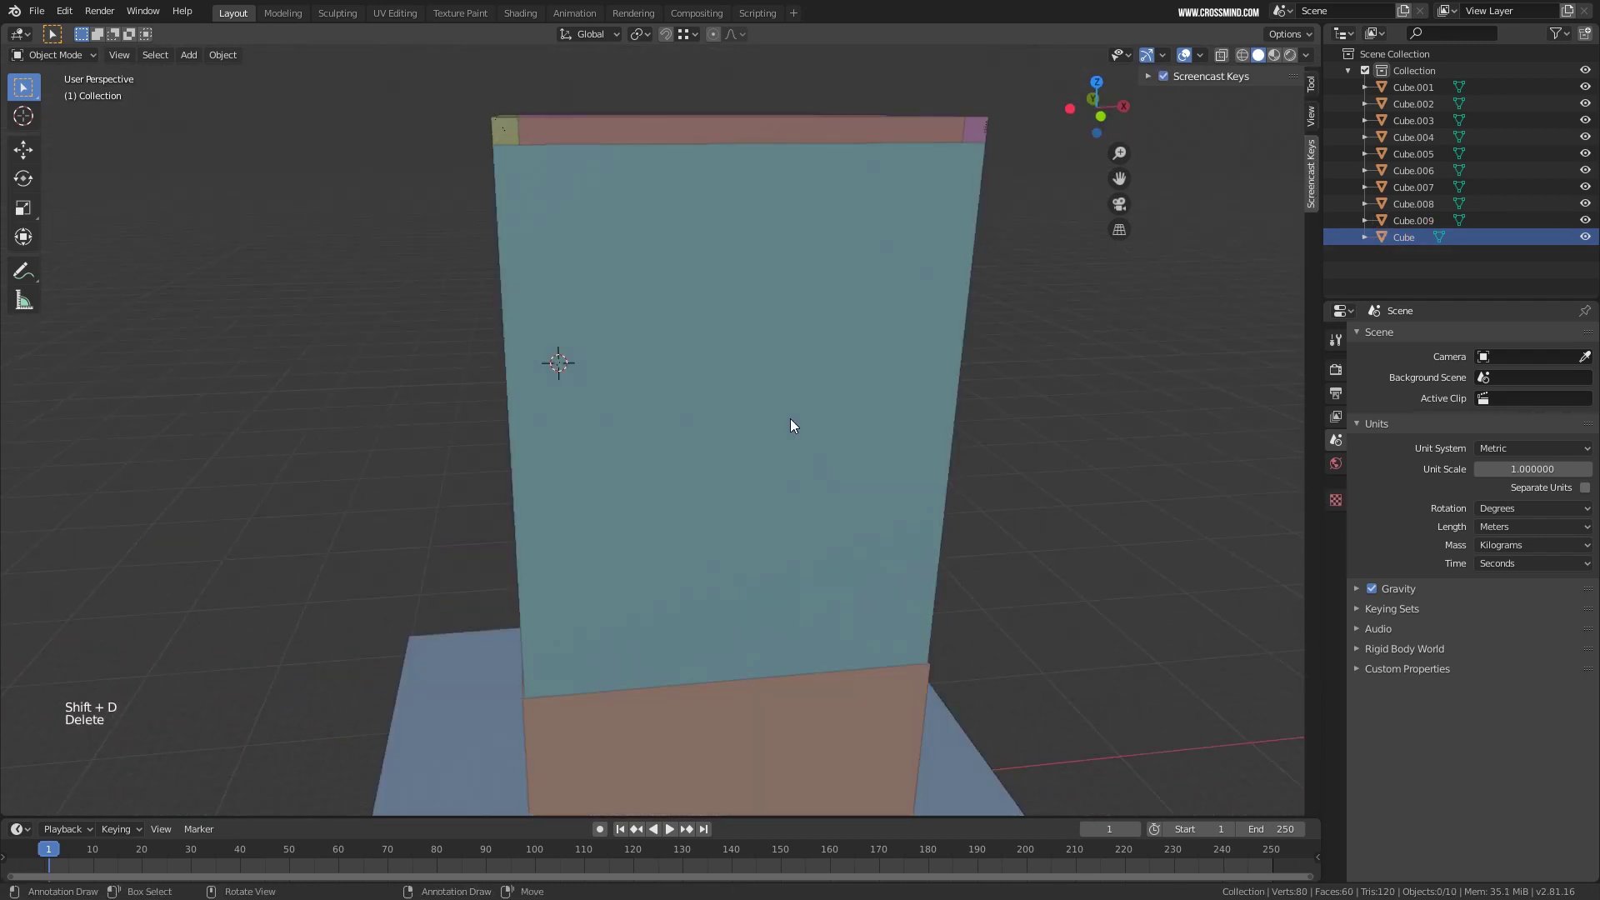
Place the 3D cursor on the tower's front wall, close to its negative X edge in the upper half.
{"action": "middle_click_drag", "start_coordinate": [542, 388], "coordinate": [566, 358]}
{"action": "scroll", "coordinate": [567, 358], "scroll_direction": "up", "scroll_amount": 2}
{"action": "left_click", "coordinate": [503, 330]}
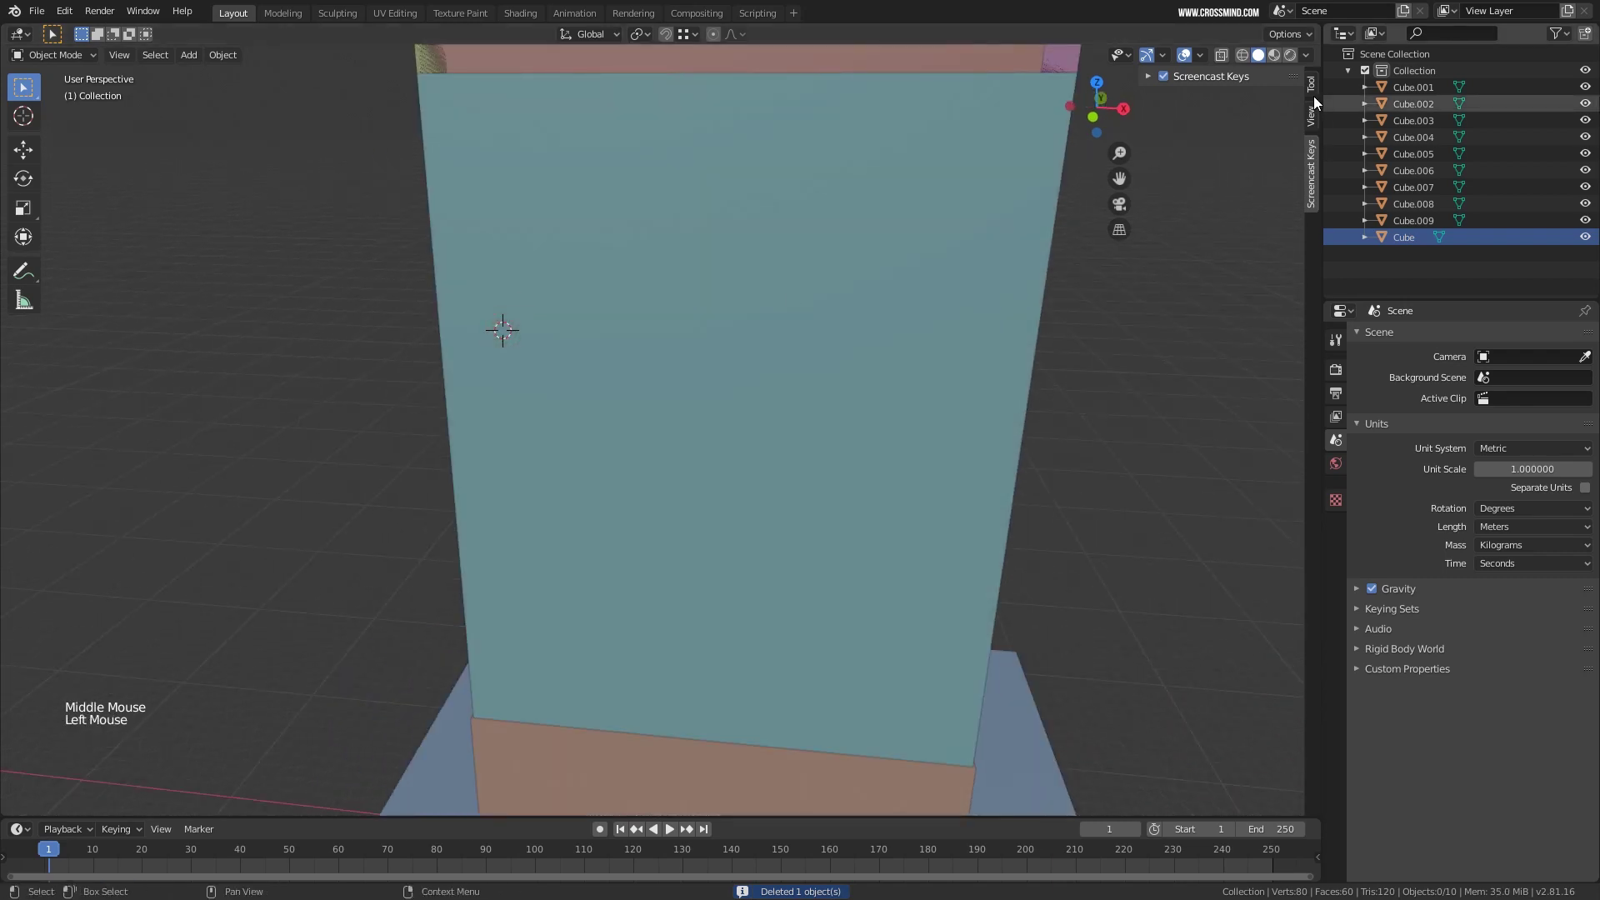
Enable Cavity and Shadow in the viewport shading options.
{"action": "left_click", "coordinate": [1307, 55]}
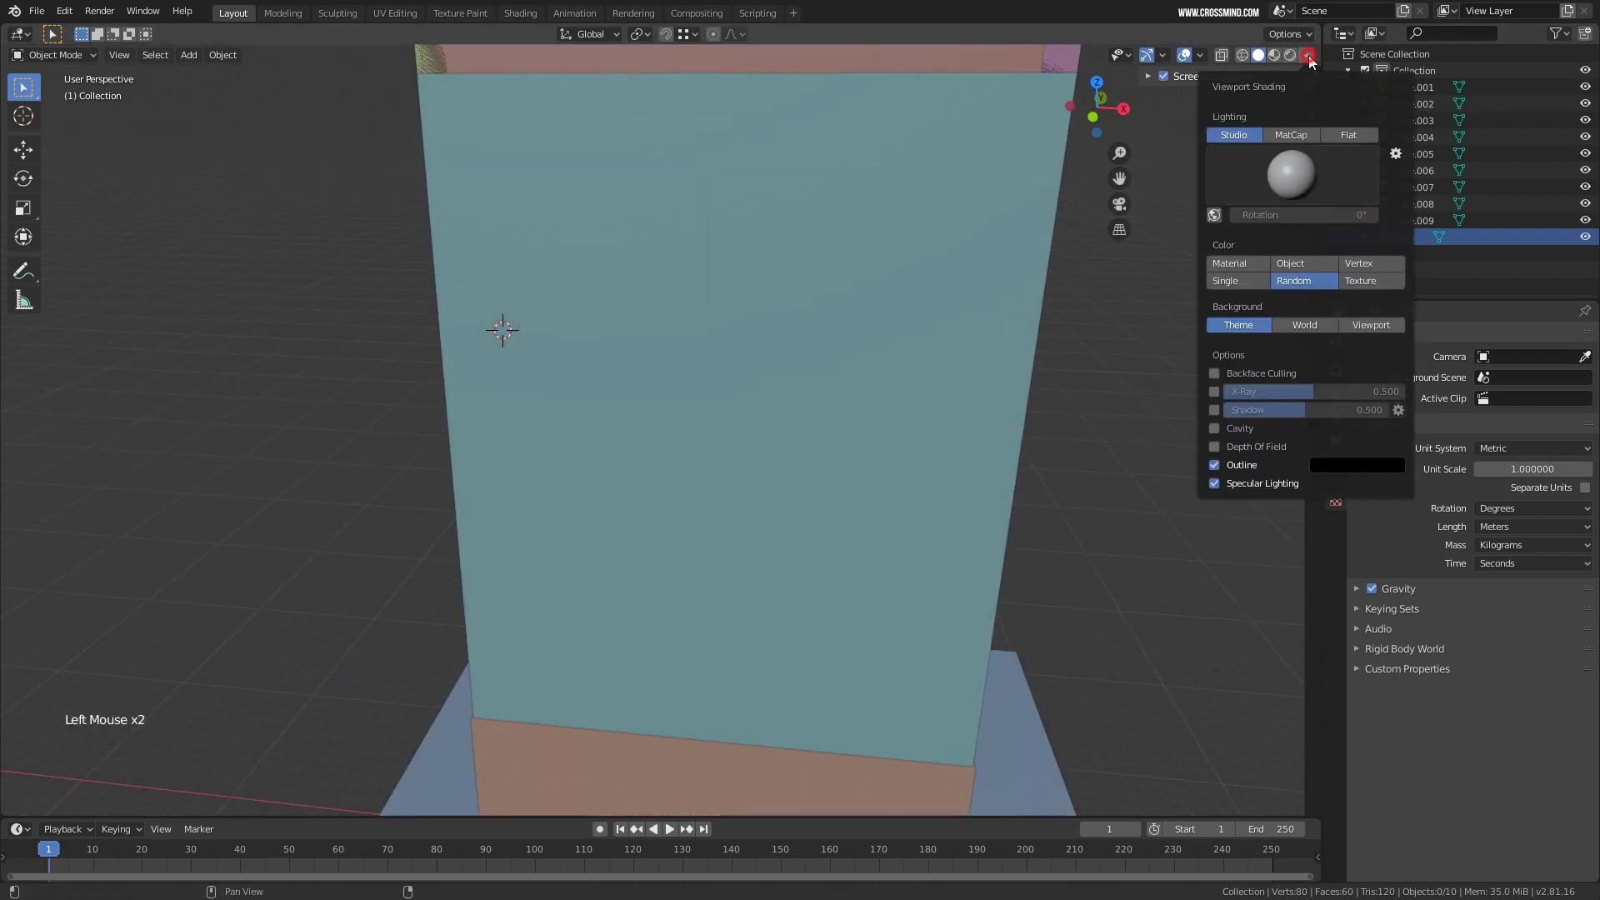
{"action": "left_click", "coordinate": [1214, 428]}
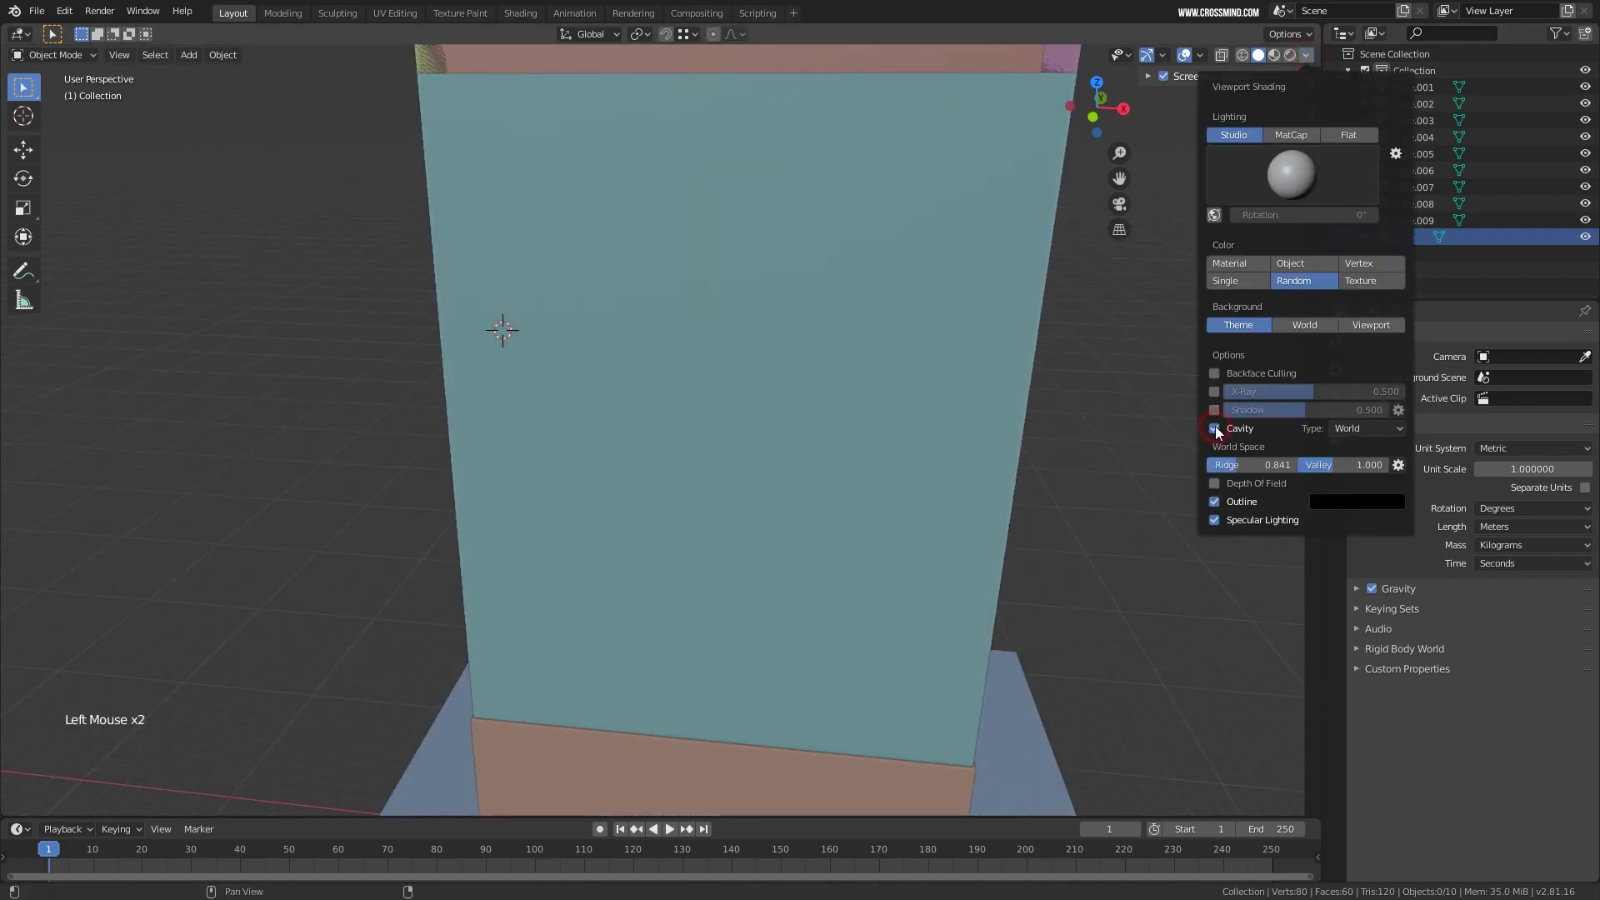
{"action": "left_click", "coordinate": [1403, 429]}
{"action": "left_click", "coordinate": [1215, 410]}
In front view, add a cube at the 3D cursor and stretch it along Z to about 11.7 m tall.
{"action": "mouse_move", "coordinate": [871, 417]}
{"action": "middle_mouse_down"}
{"action": "mouse_move", "coordinate": [837, 432]}
{"action": "mouse_move", "coordinate": [861, 439]}
{"action": "mouse_move", "coordinate": [622, 222]}
{"action": "mouse_move", "coordinate": [551, 356]}
{"action": "mouse_move", "coordinate": [561, 328]}
{"action": "middle_mouse_up"}
{"action": "scroll", "coordinate": [838, 432], "scroll_direction": "down", "scroll_amount": 2}
{"action": "scroll", "coordinate": [547, 356], "scroll_direction": "up", "scroll_amount": 1}
{"action": "key", "text": "KP_1"}
{"action": "scroll", "coordinate": [562, 328], "scroll_direction": "down", "scroll_amount": 1}
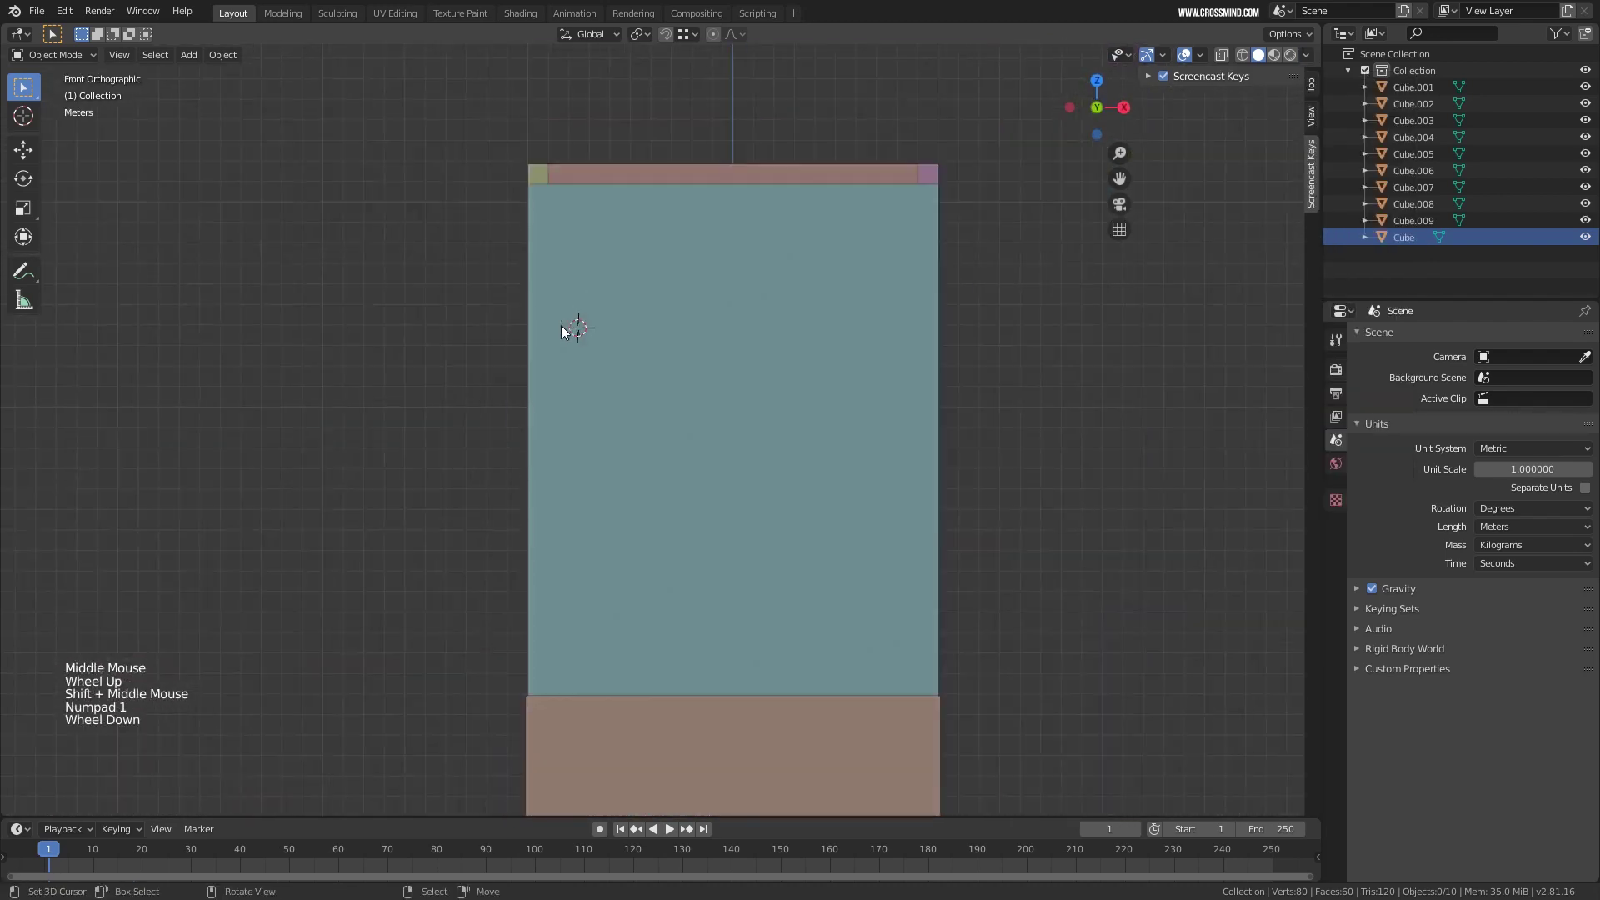
{"action": "scroll", "coordinate": [562, 329], "scroll_direction": "up", "scroll_amount": 3}
{"action": "key", "text": "shift+a"}
{"action": "left_click", "coordinate": [560, 335]}
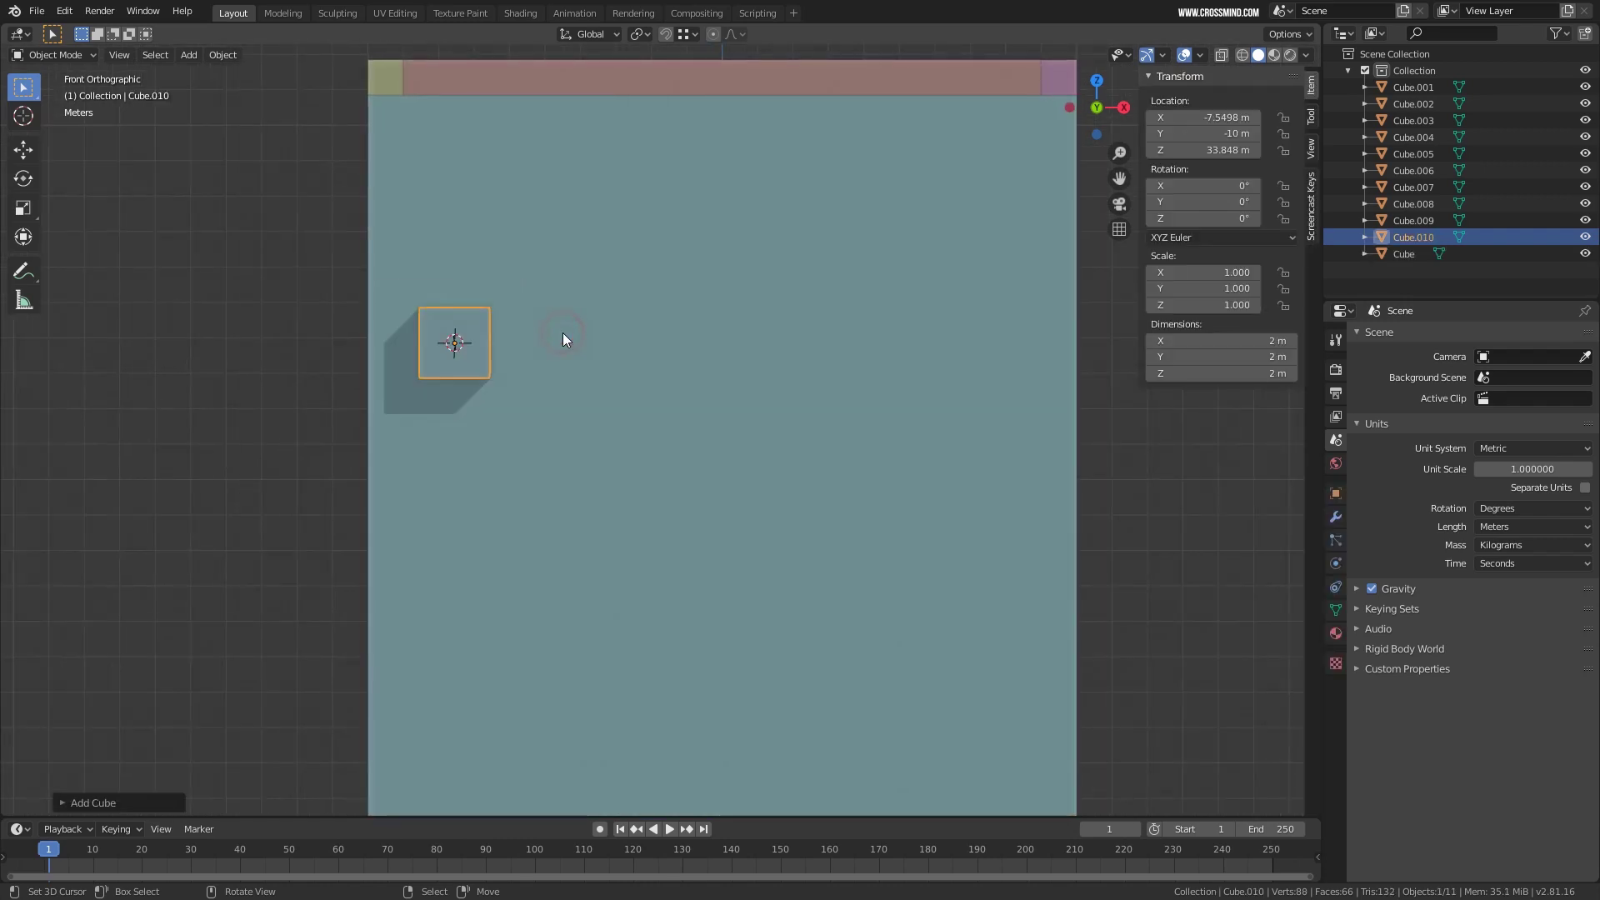
{"action": "key", "text": "s"}
{"action": "key", "text": "z"}
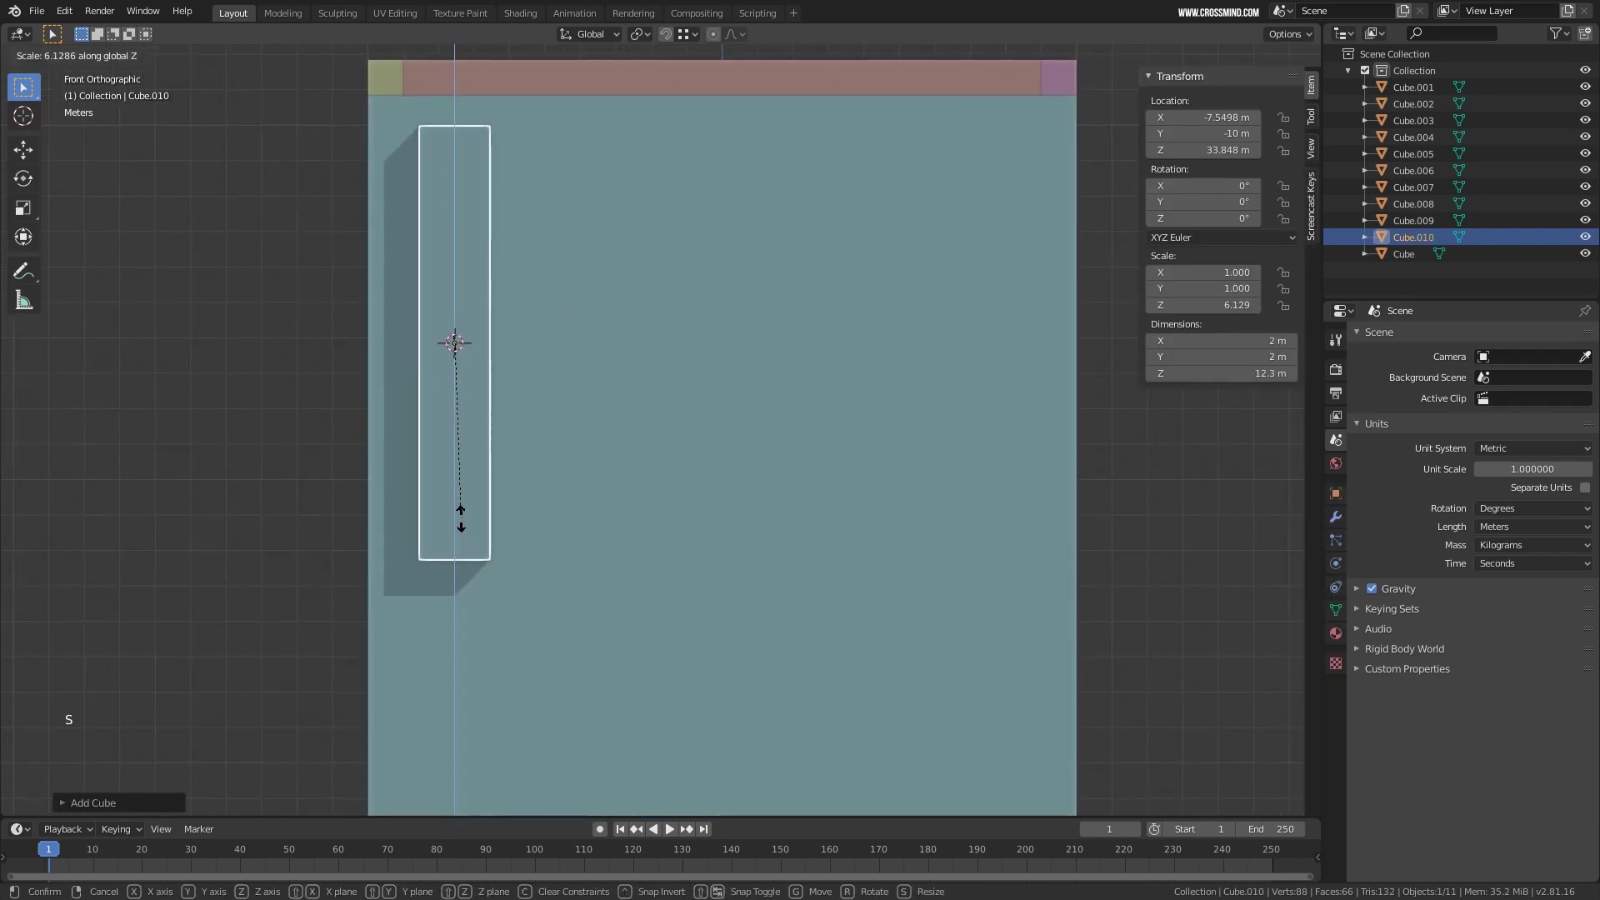
{"action": "left_click", "coordinate": [460, 510]}
Scale the upright bar to about 0.69 m thick and about 7.87 m tall, using uniform and Z-only scaling.
{"action": "scroll", "coordinate": [553, 446], "scroll_direction": "down", "scroll_amount": 3}
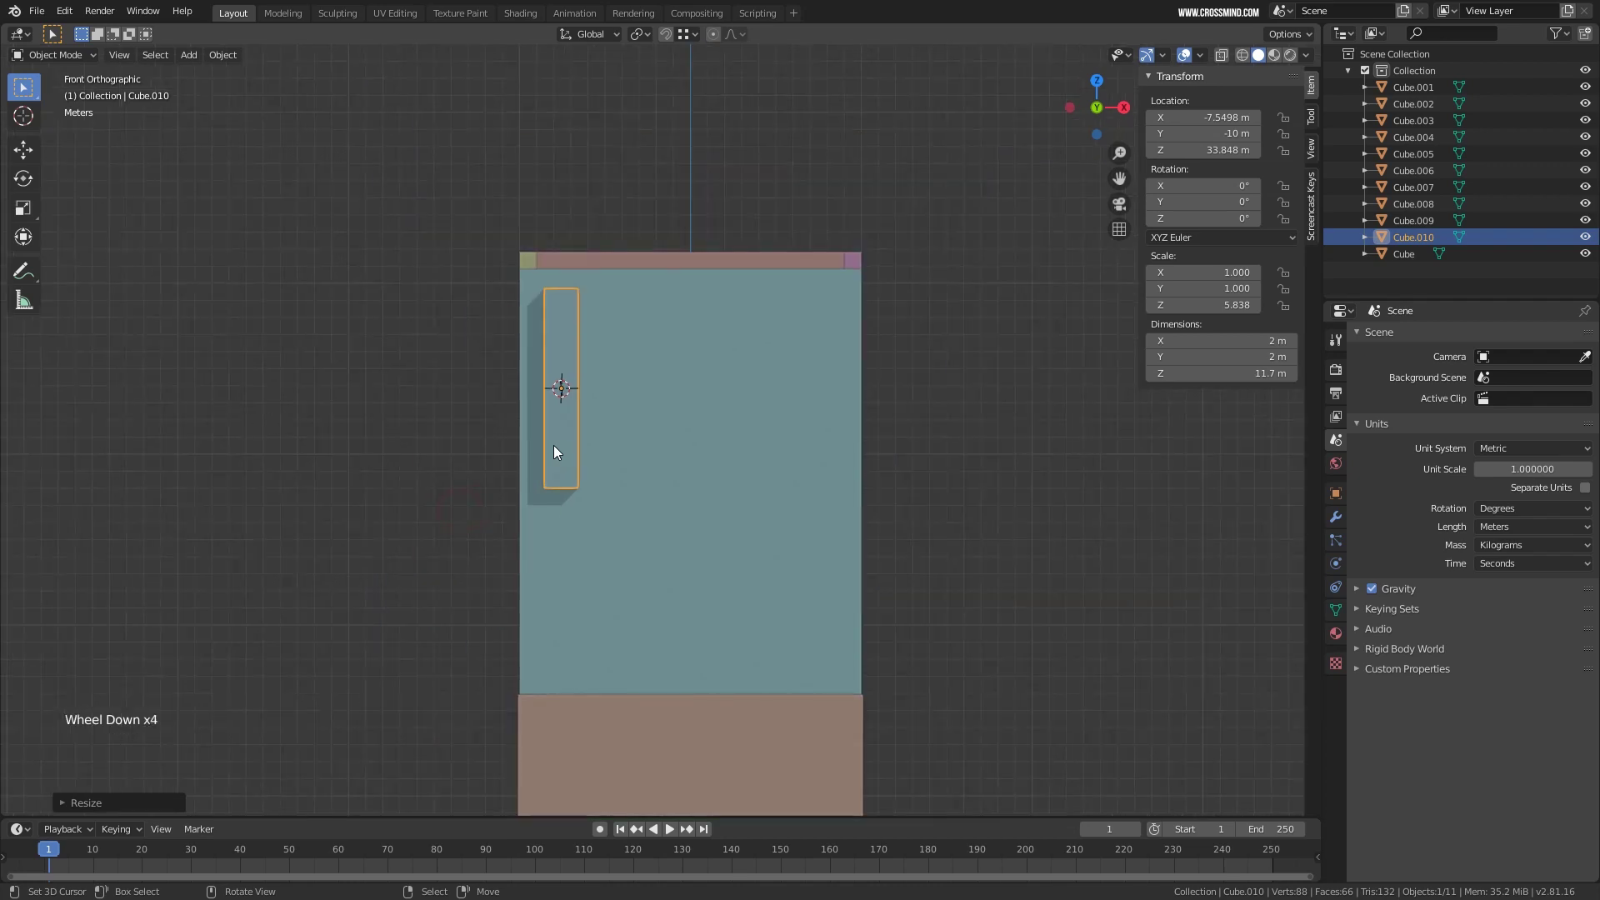
{"action": "key", "text": "s"}
{"action": "left_click", "coordinate": [627, 385]}
{"action": "scroll", "coordinate": [748, 408], "scroll_direction": "up", "scroll_amount": 1}
{"action": "key", "text": "s"}
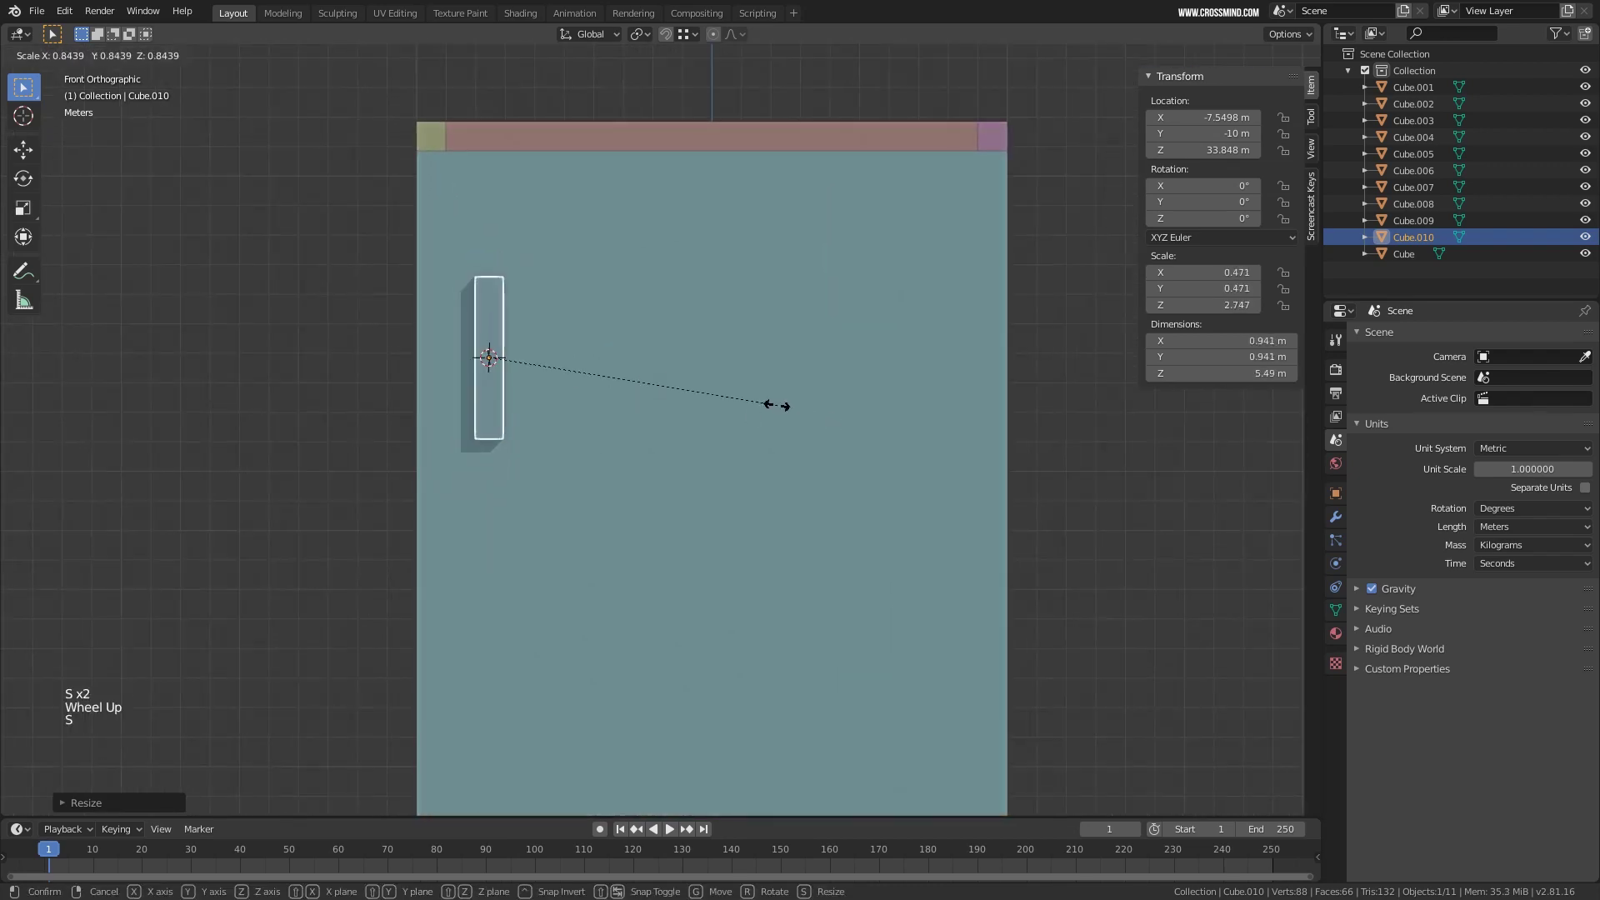
{"action": "key", "text": "z"}
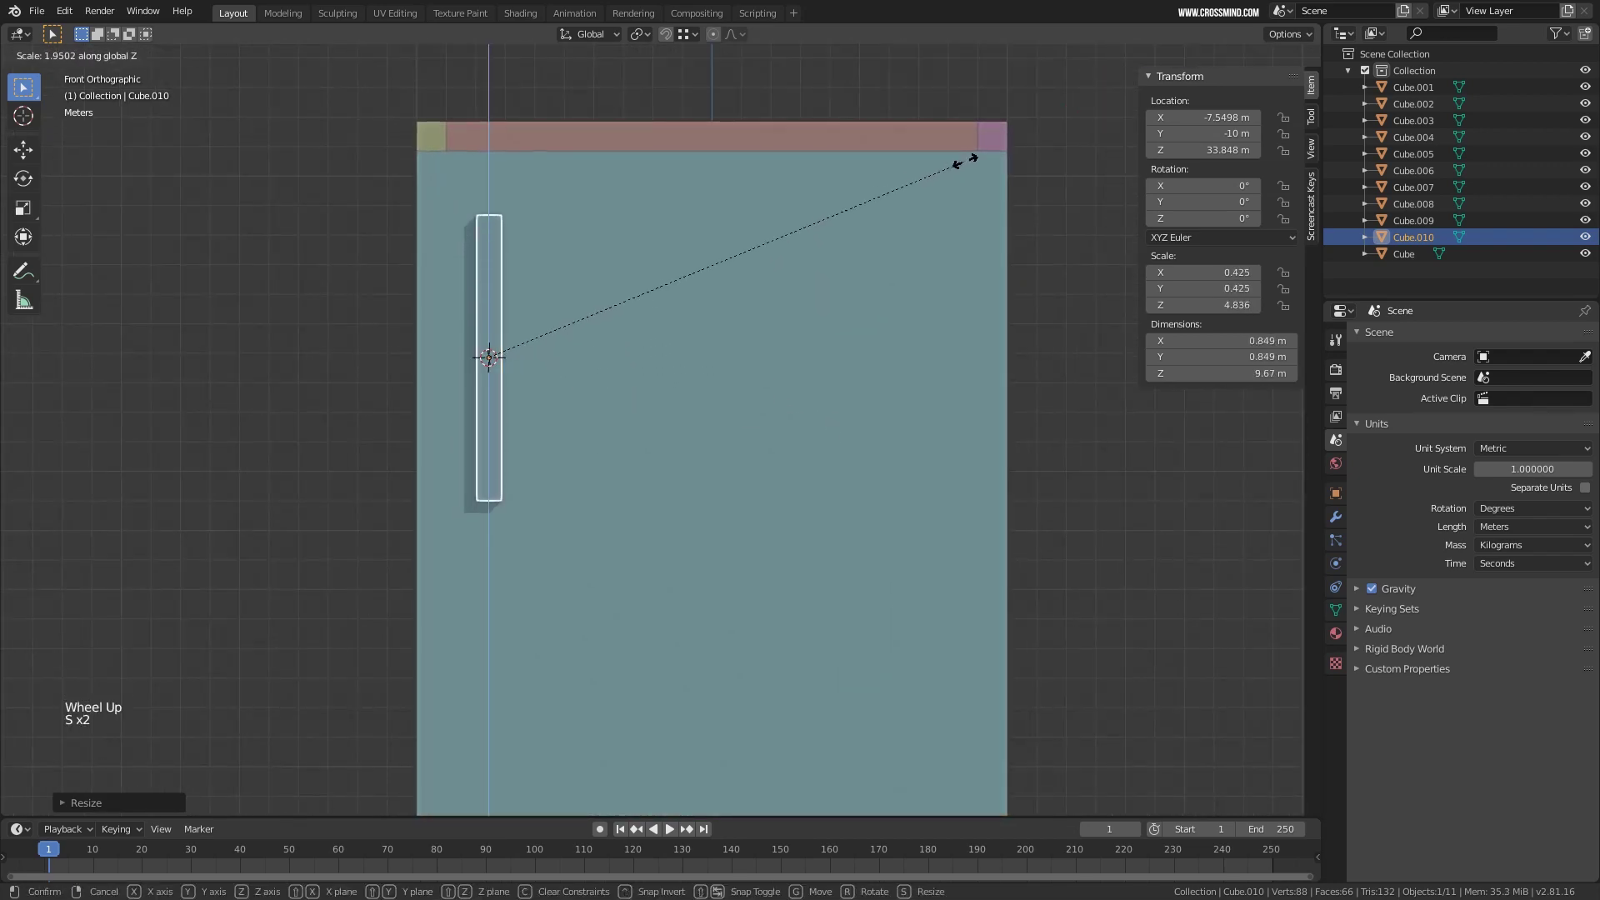
{"action": "left_click", "coordinate": [964, 160]}
{"action": "scroll", "coordinate": [856, 330], "scroll_direction": "down", "scroll_amount": 3}
{"action": "middle_click_drag", "start_coordinate": [866, 335], "coordinate": [865, 297], "text": "shift"}
{"action": "key", "text": "s"}
{"action": "left_click", "coordinate": [842, 313]}
Duplicate the upright bar along X, placing the copy at about X -3.74 m.
{"action": "scroll", "coordinate": [596, 332], "scroll_direction": "up", "scroll_amount": 4}
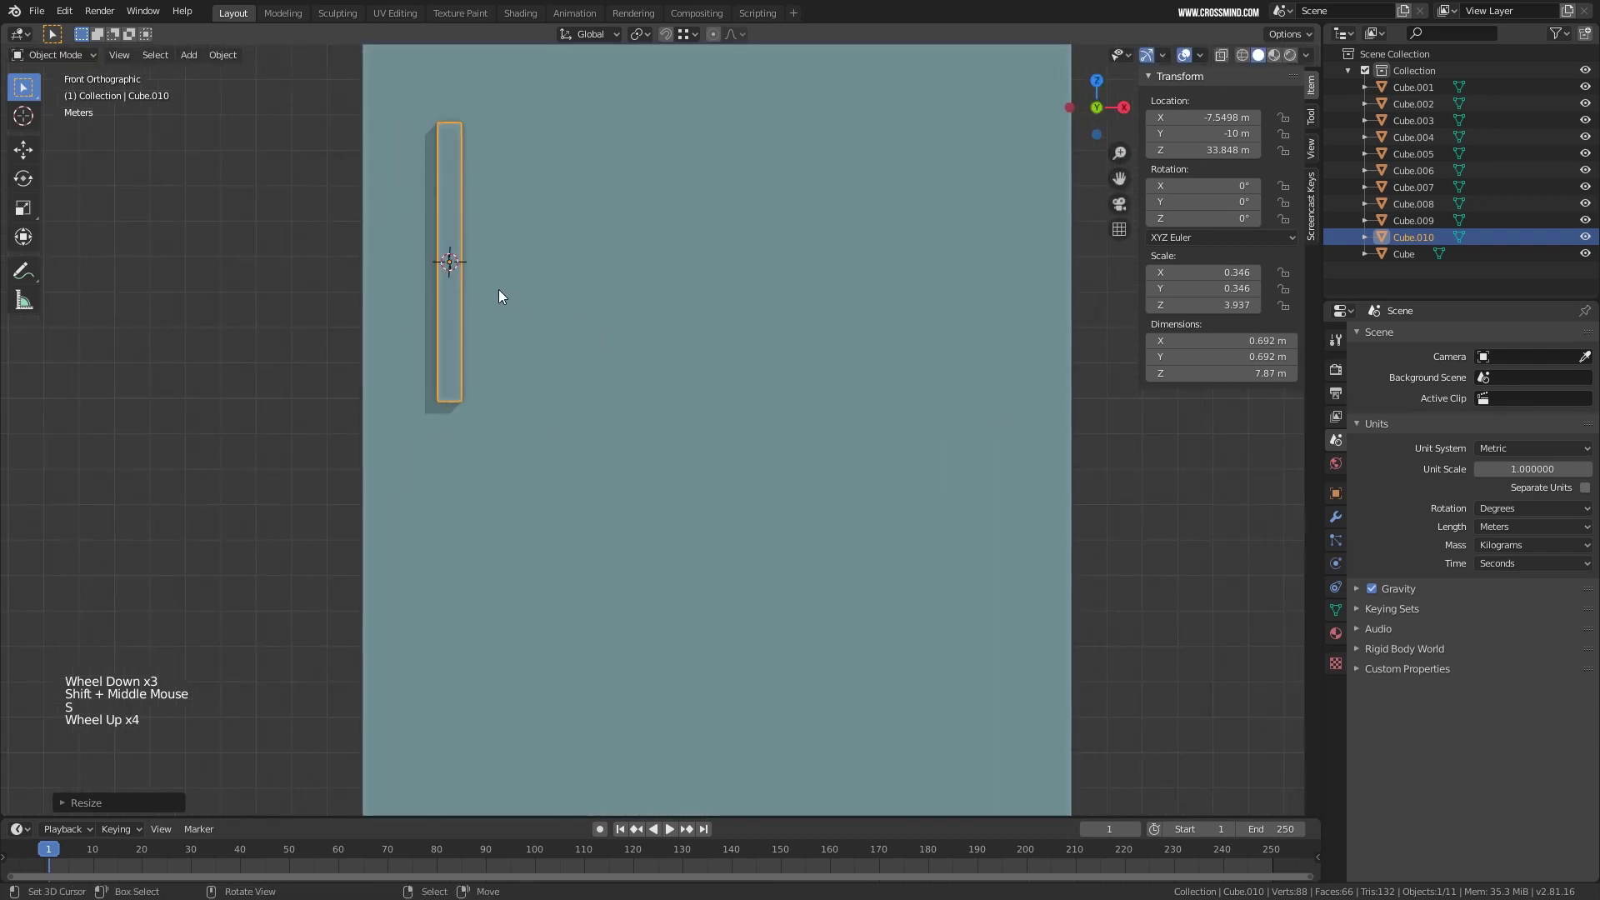
{"action": "key", "text": "shift+d"}
{"action": "key", "text": "x"}
{"action": "left_click", "coordinate": [631, 290]}
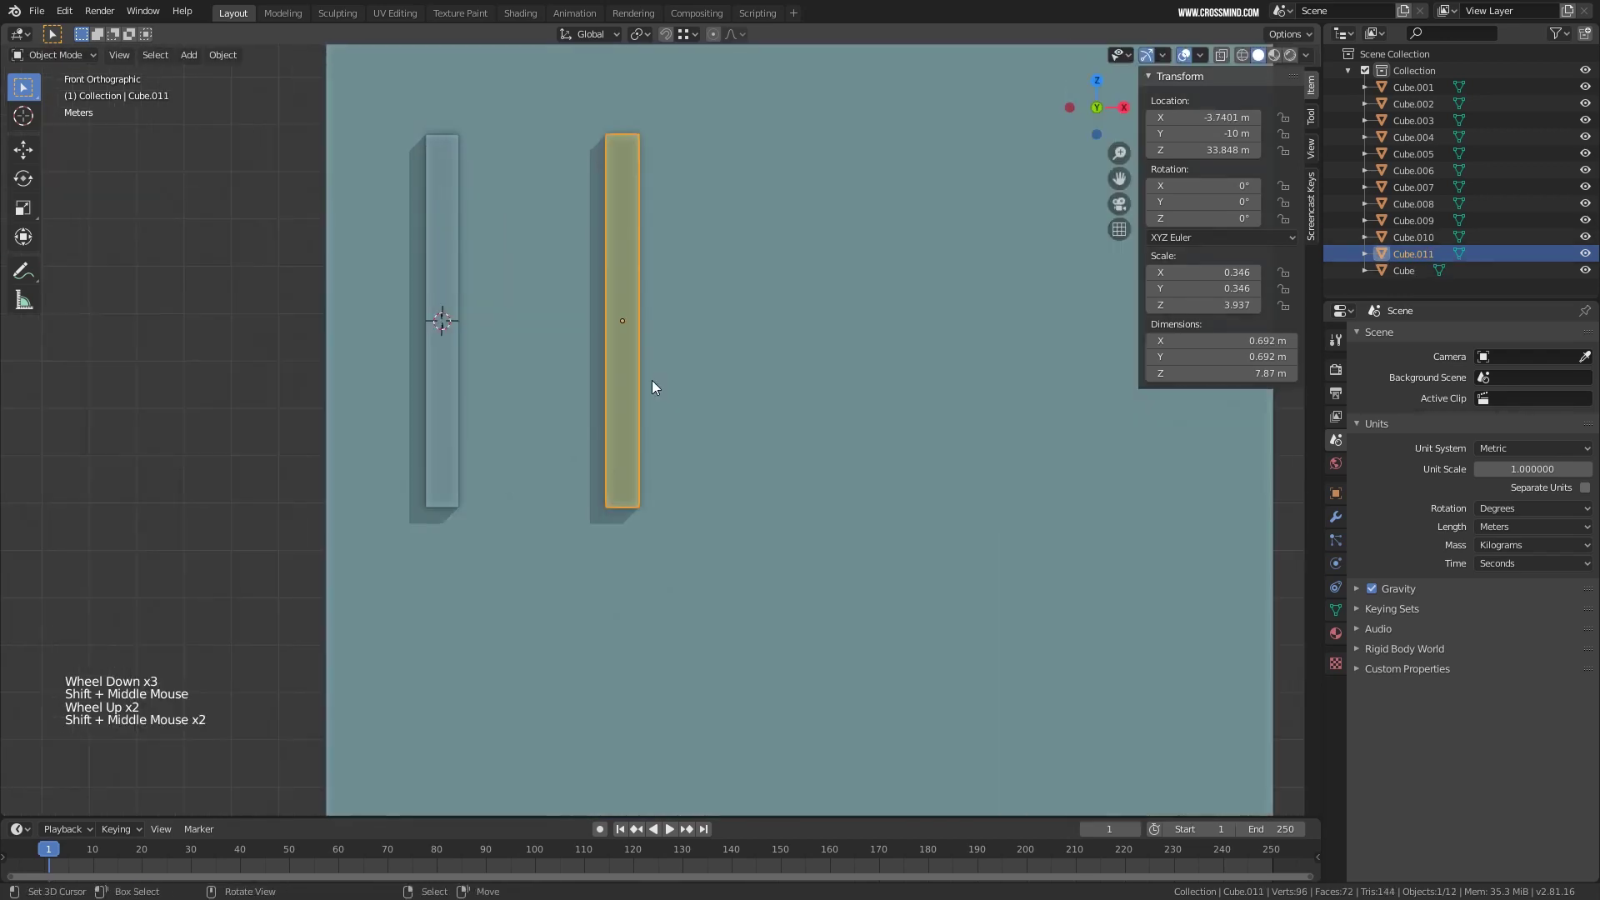
Duplicate the second upright and place the copy between the two bars at about X -5.64 m, Z 33.85 m.
{"action": "middle_click_drag", "start_coordinate": [637, 313], "coordinate": [633, 291], "text": "shift"}
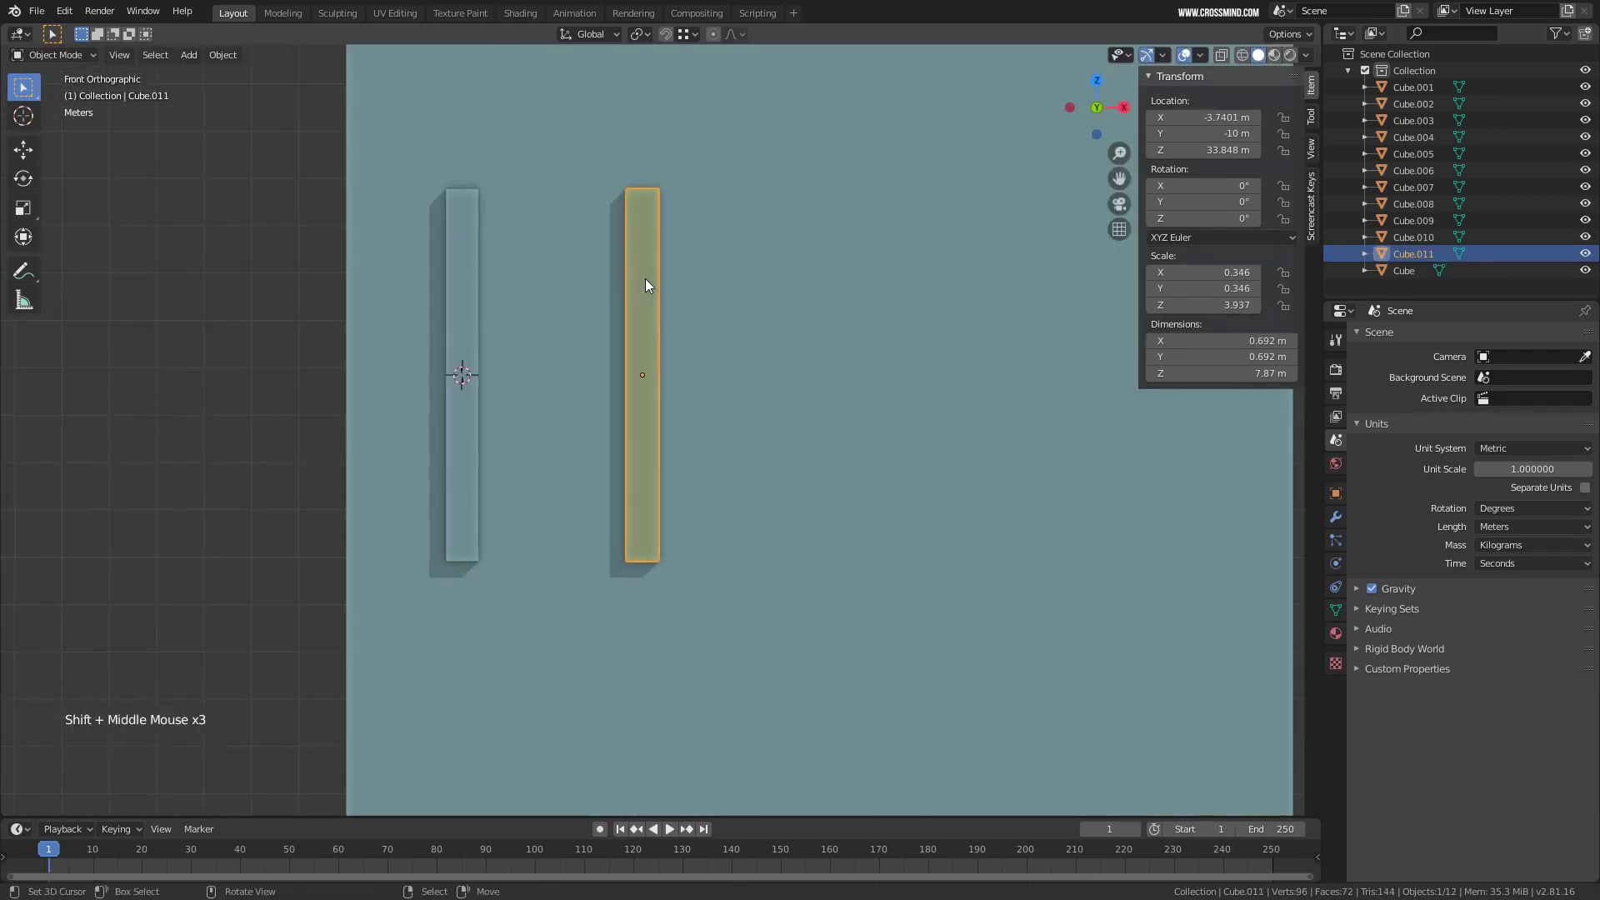
{"action": "key", "text": "shift+d"}
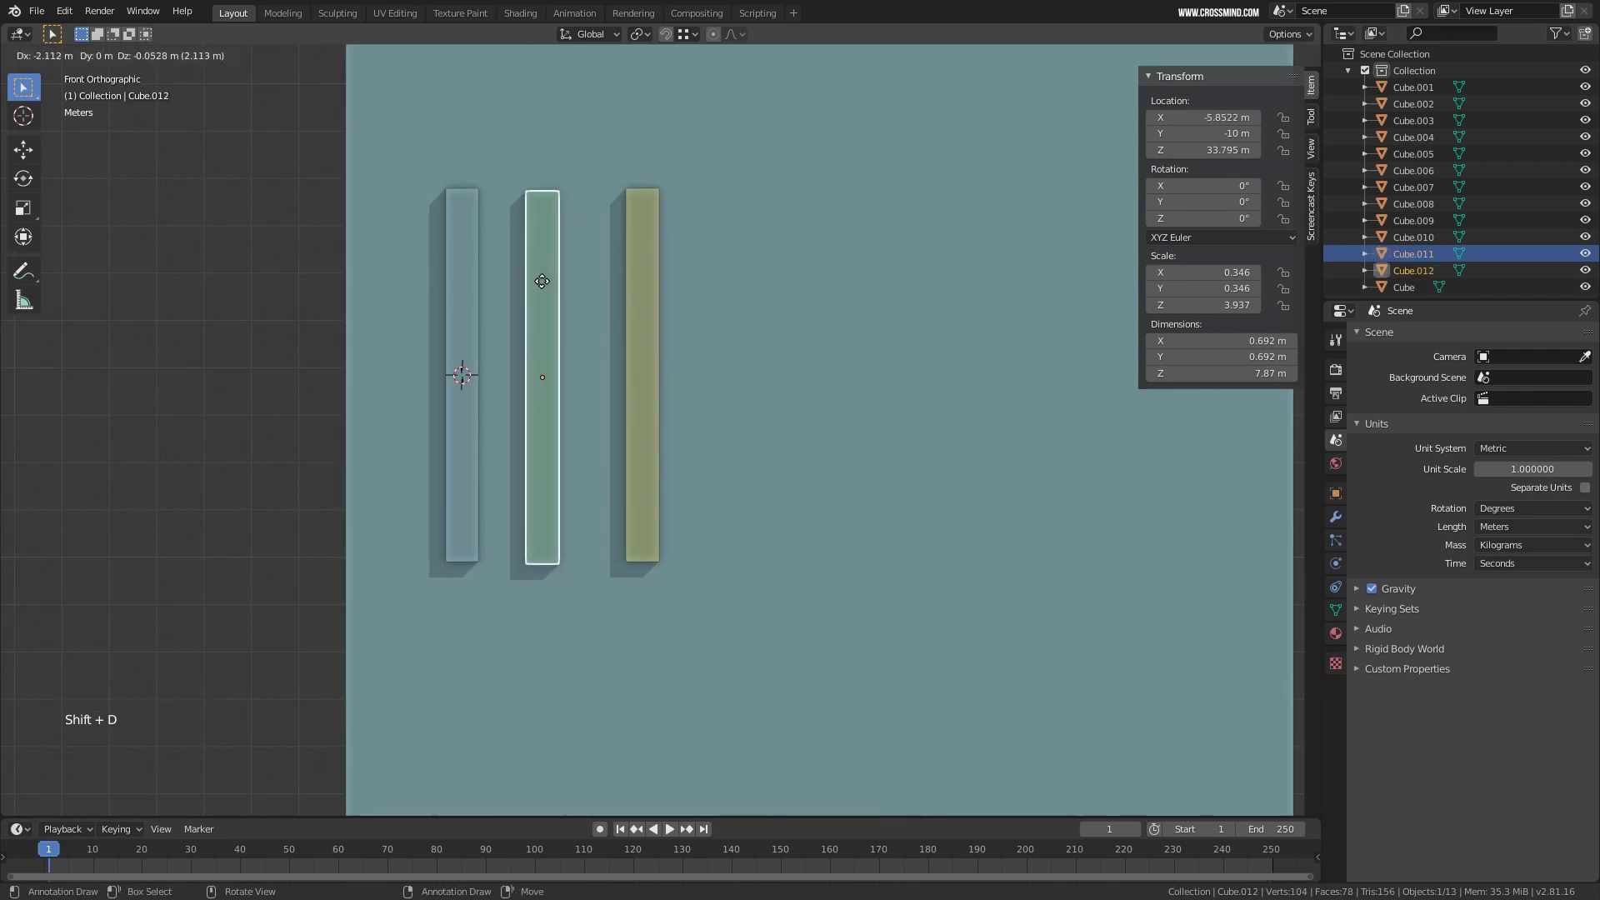
{"action": "left_click", "coordinate": [642, 299]}
{"action": "right_click", "coordinate": [643, 299]}
{"action": "key", "text": "g"}
{"action": "right_click", "coordinate": [530, 307]}
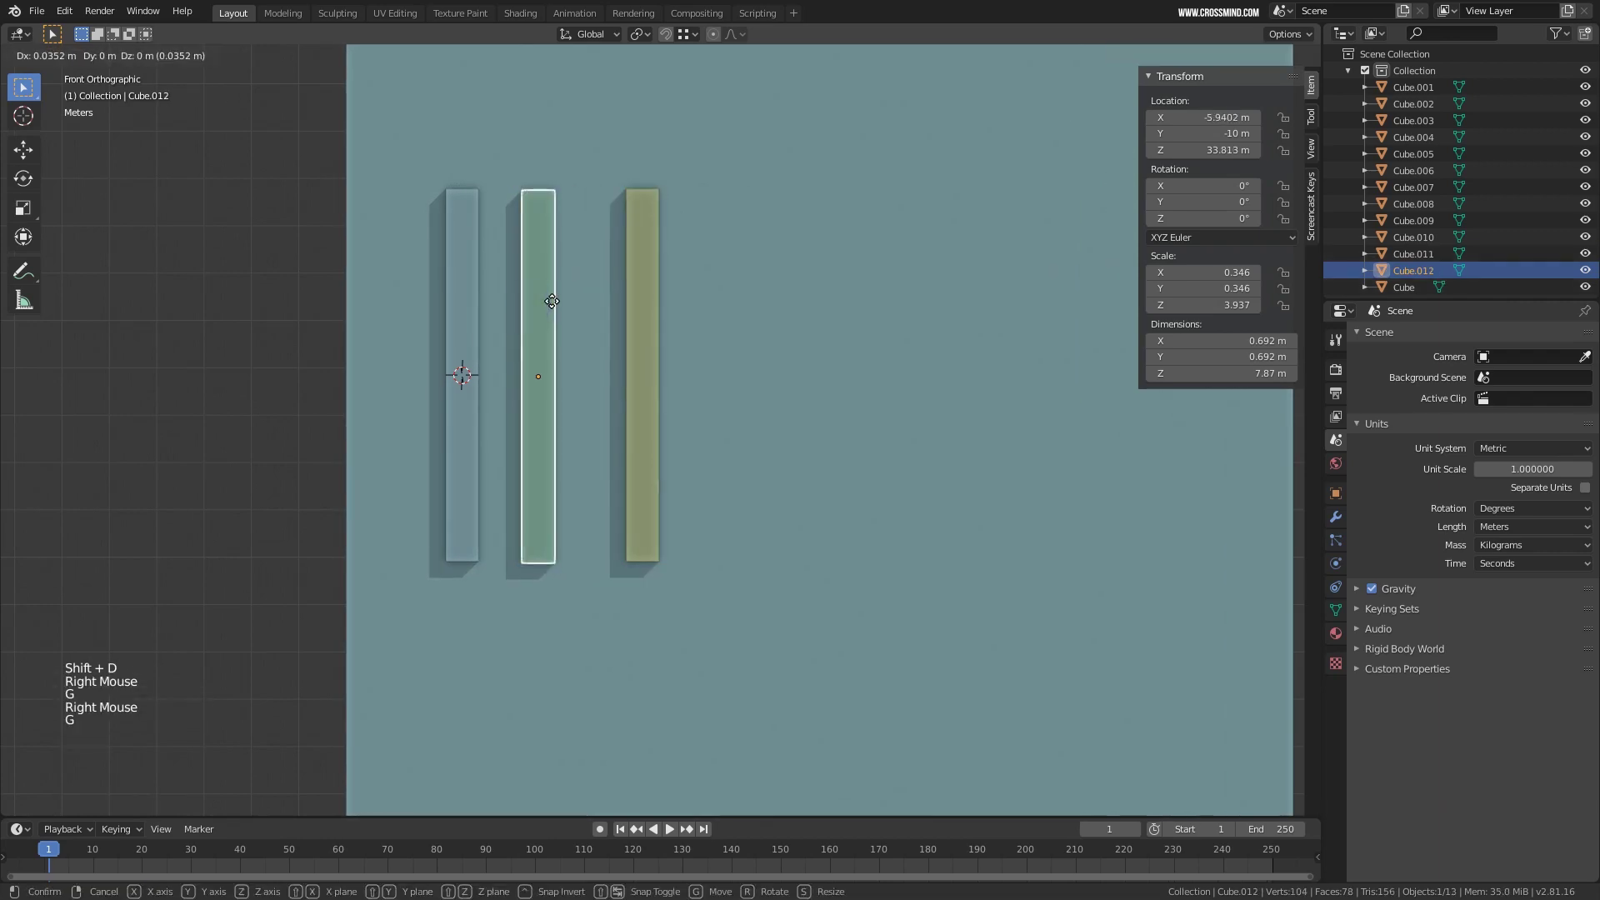
{"action": "key", "text": "g"}
{"action": "left_click", "coordinate": [560, 297]}
Rotate the middle bar 90° to horizontal and move it onto the tops of the uprights, at about Z 38.13 m.
{"action": "type", "text": "r90"}
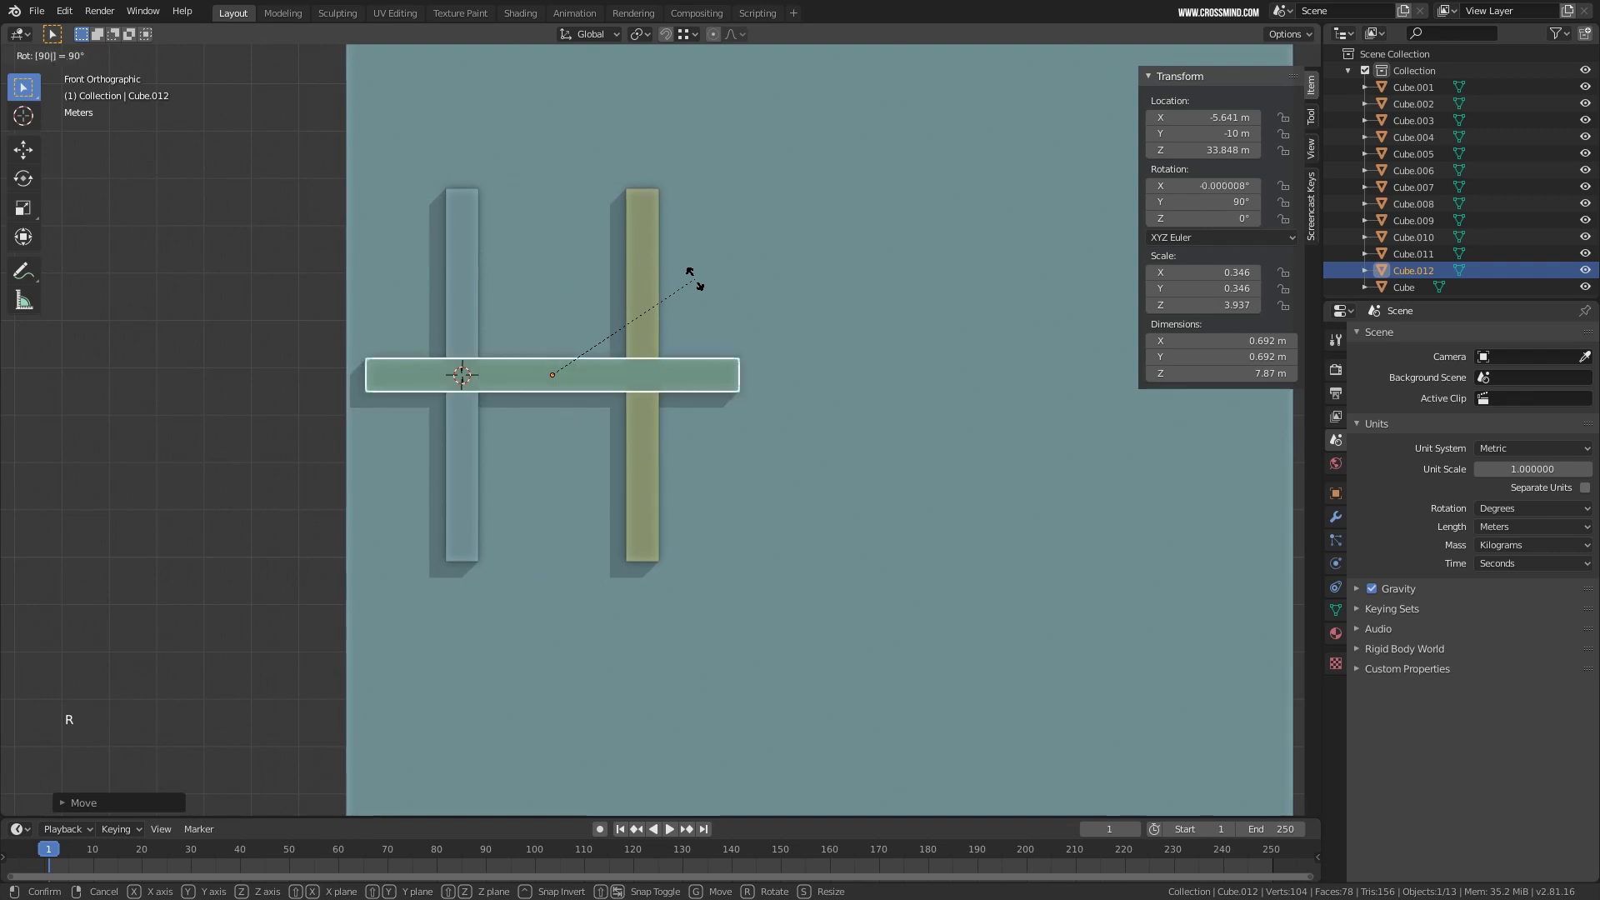
{"action": "key", "text": "Return"}
{"action": "key", "text": "g"}
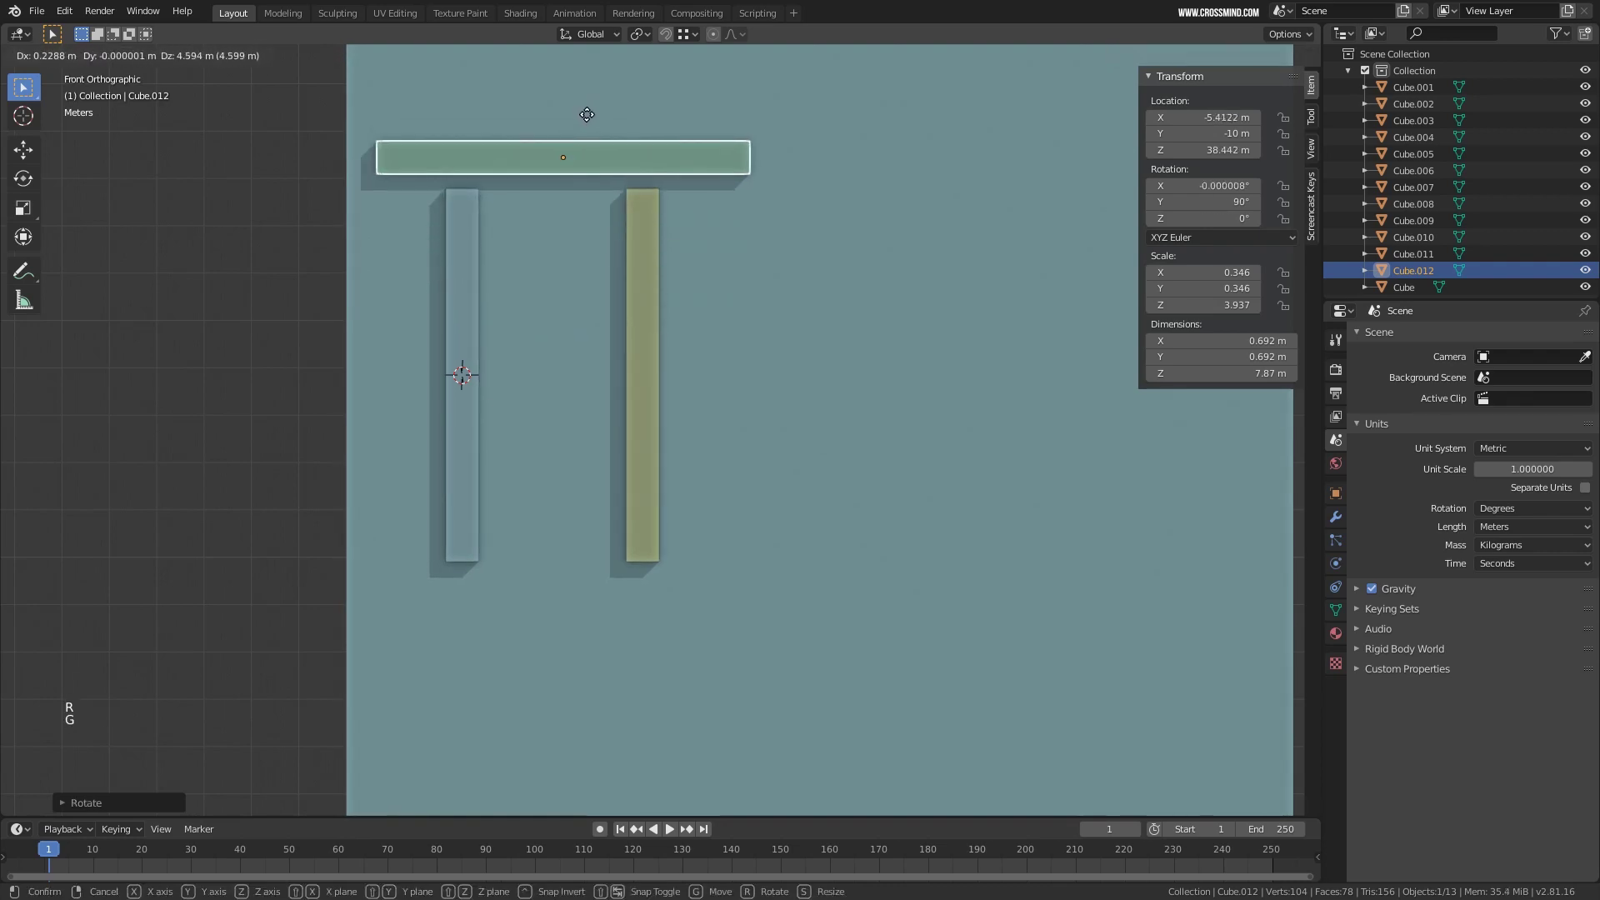
{"action": "left_click", "coordinate": [583, 126]}
Shorten the horizontal crossbar along X to about 4.86 m.
{"action": "middle_click_drag", "start_coordinate": [588, 129], "coordinate": [593, 327], "text": "shift"}
{"action": "scroll", "coordinate": [594, 327], "scroll_direction": "up", "scroll_amount": 4}
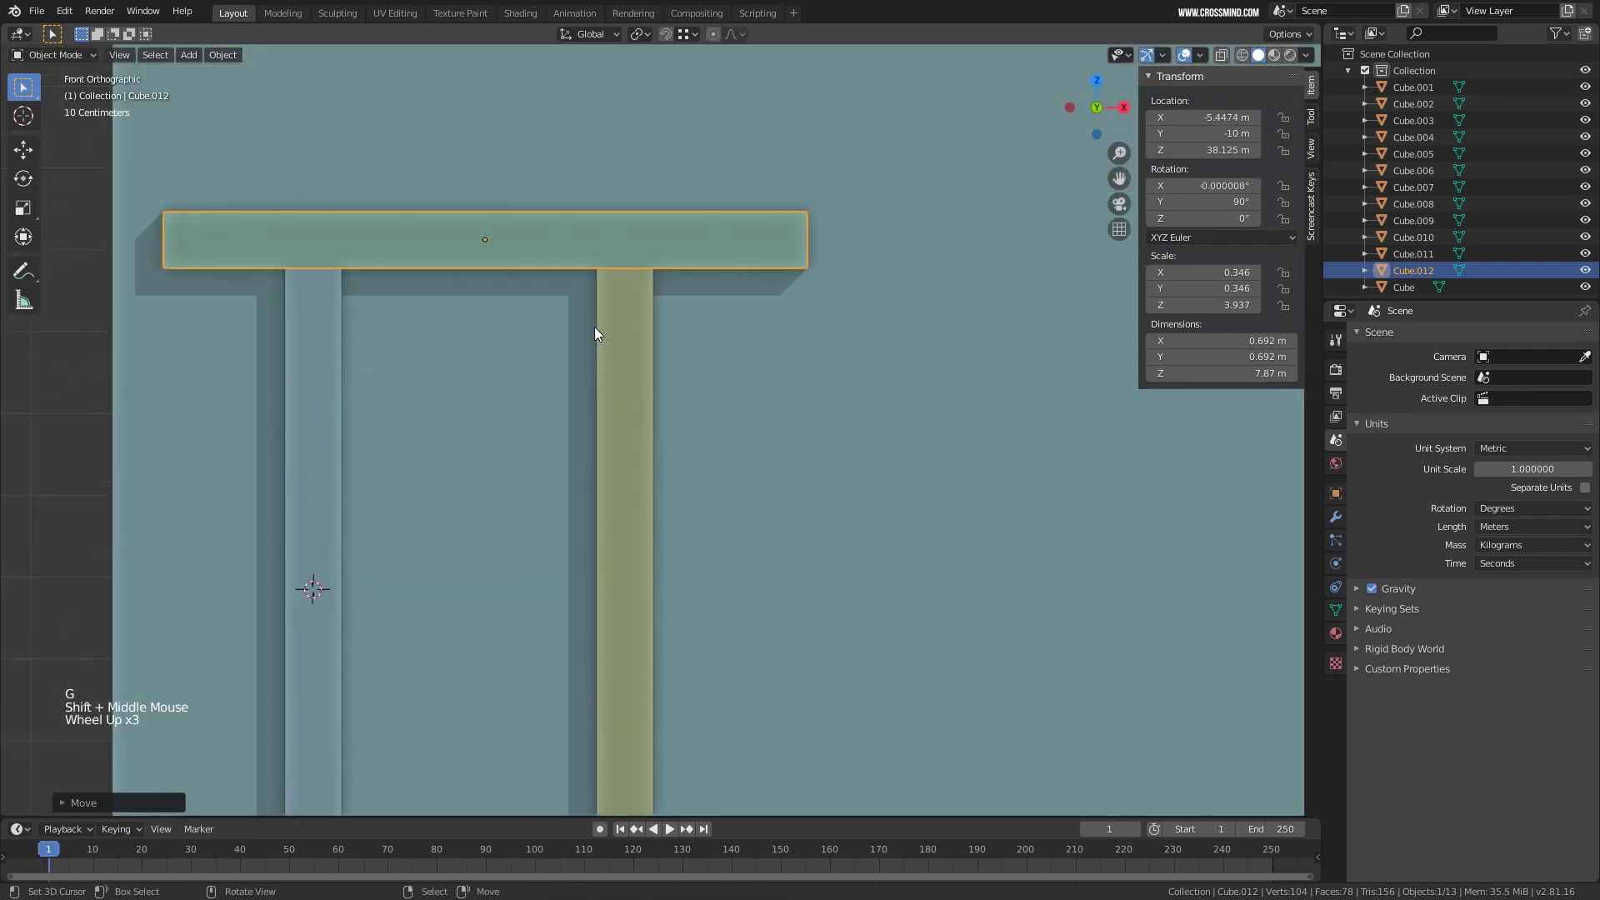
{"action": "key", "text": "s"}
{"action": "key", "text": "x"}
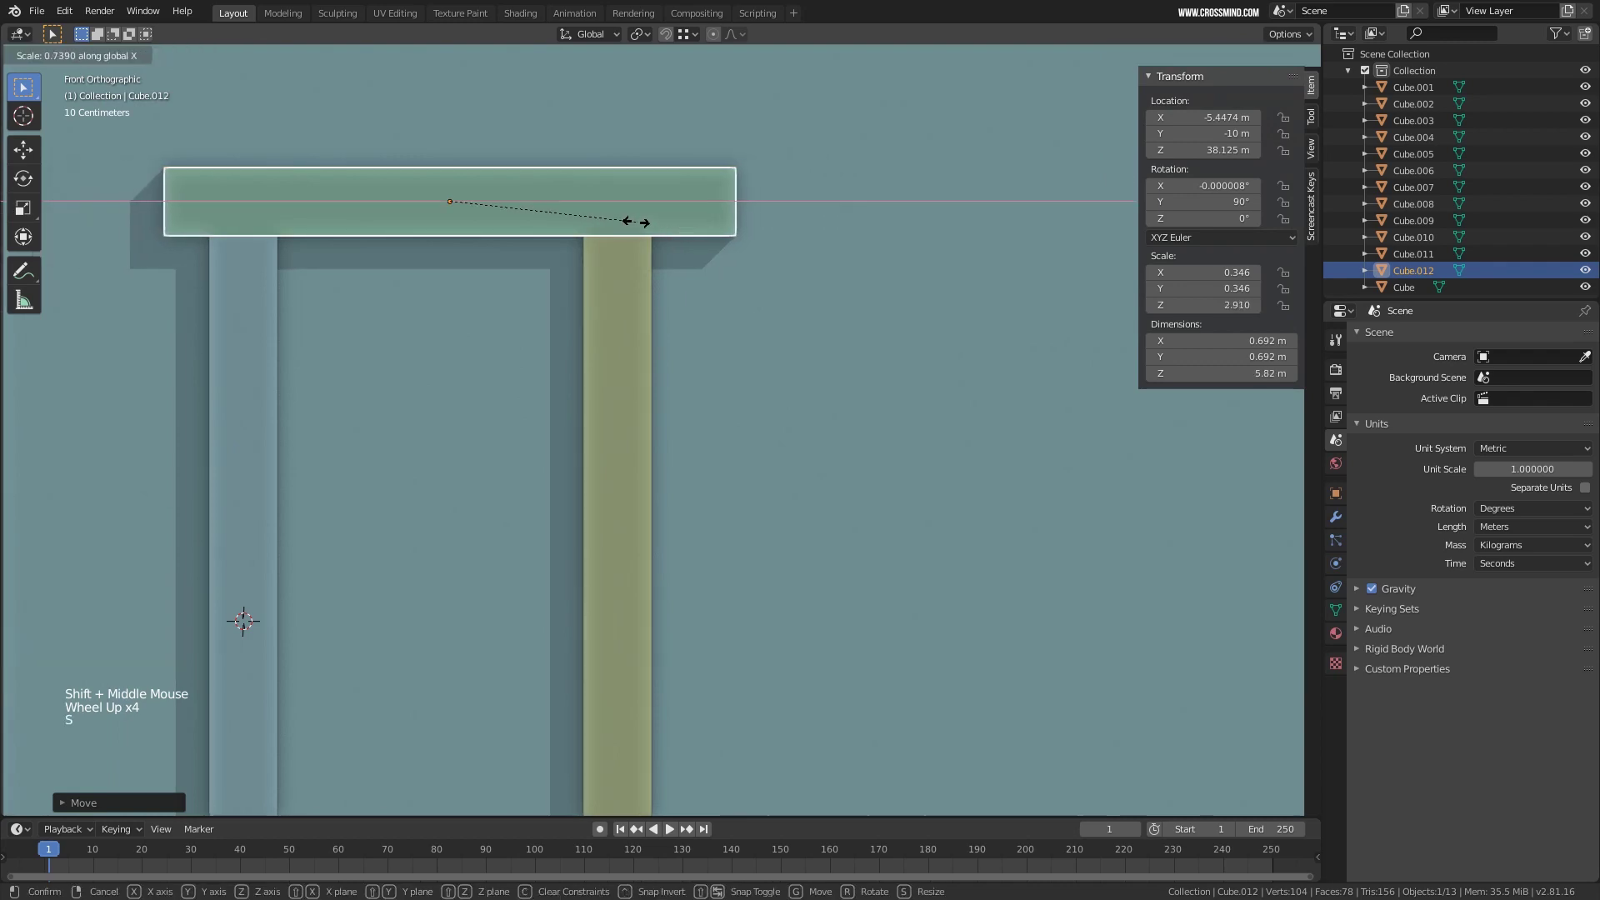
{"action": "left_click", "coordinate": [605, 220]}
Shorten the horizontal crossbar along X to about 4.58 m and move it along X to about -5.60 m.
{"action": "middle_click_drag", "start_coordinate": [566, 206], "coordinate": [652, 290], "text": "shift"}
{"action": "scroll", "coordinate": [652, 290], "scroll_direction": "up", "scroll_amount": 2}
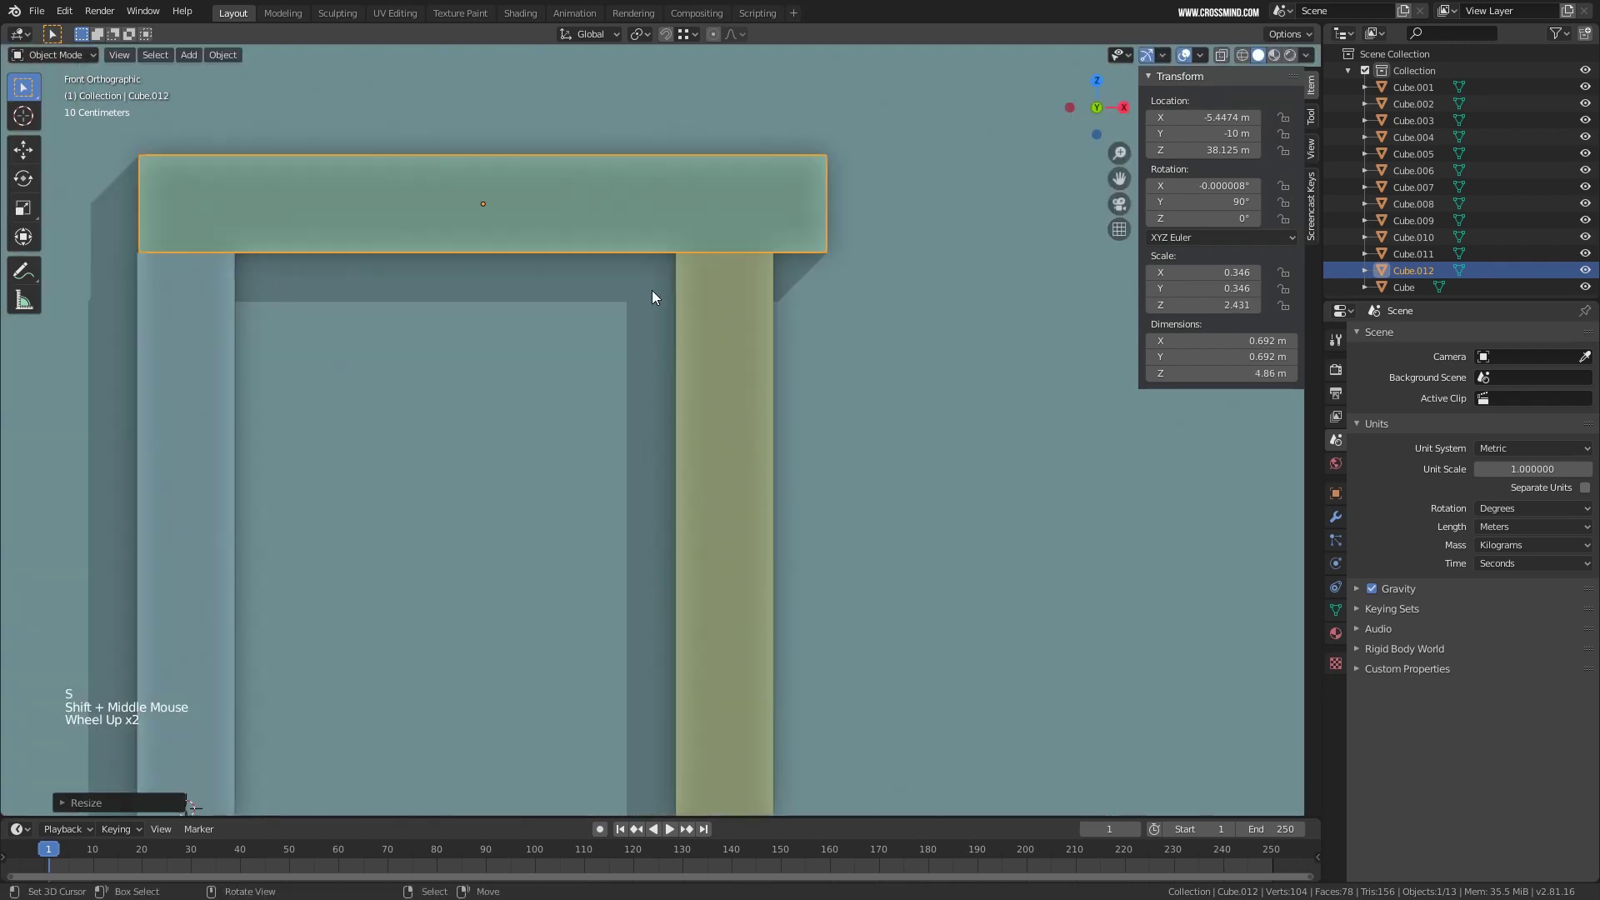
{"action": "key", "text": "s"}
{"action": "key", "text": "x"}
{"action": "left_click", "coordinate": [789, 243]}
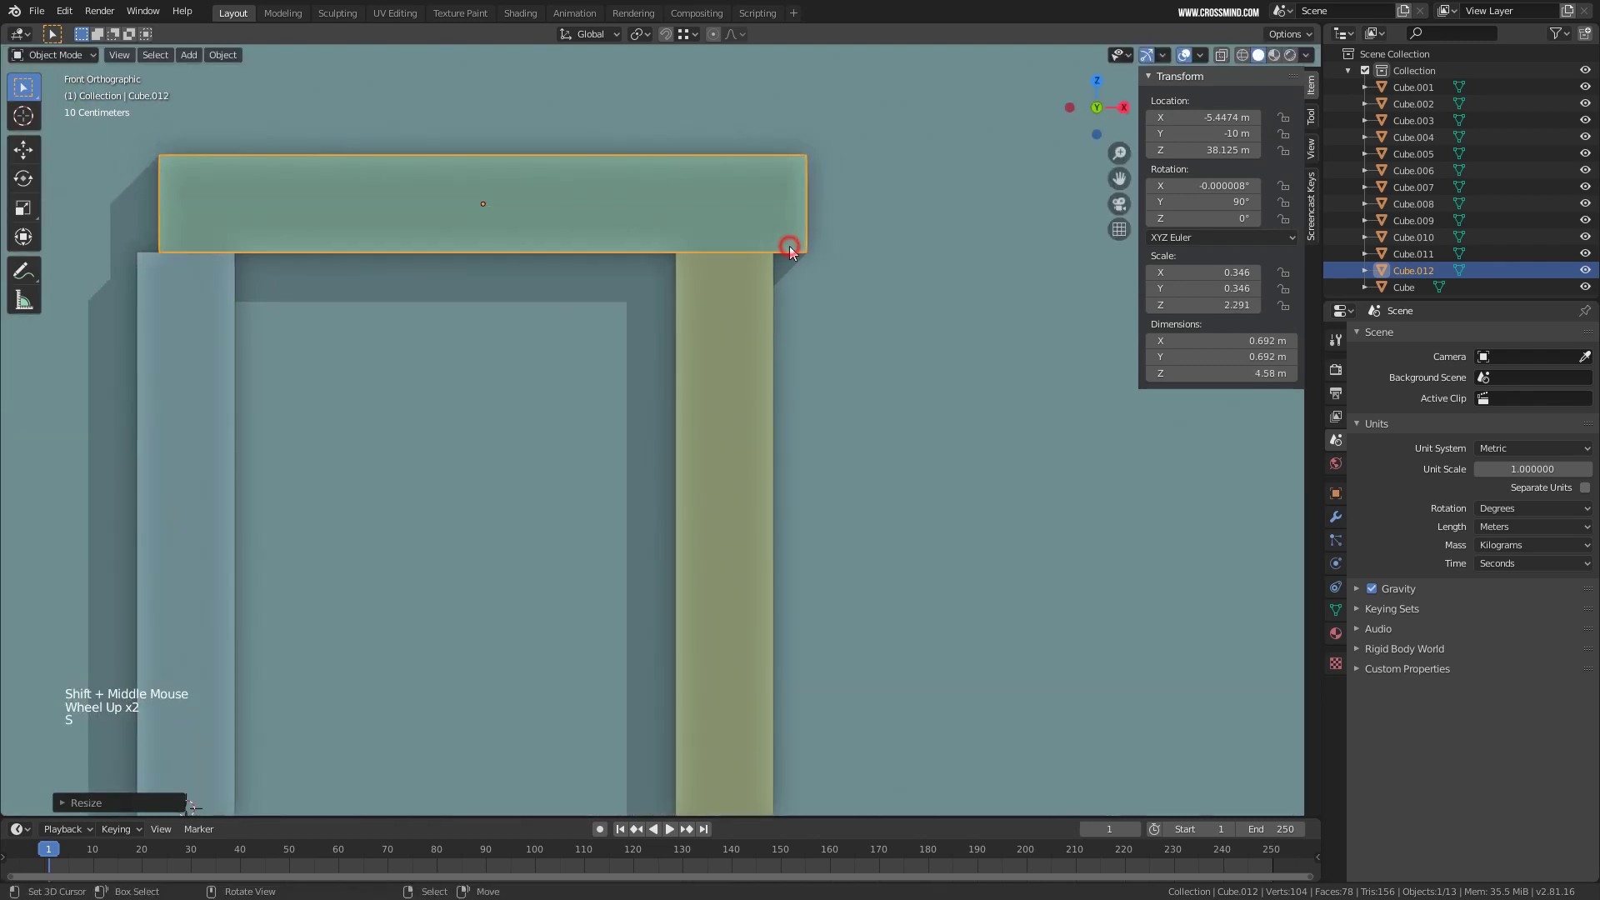
{"action": "key", "text": "g"}
{"action": "key", "text": "x"}
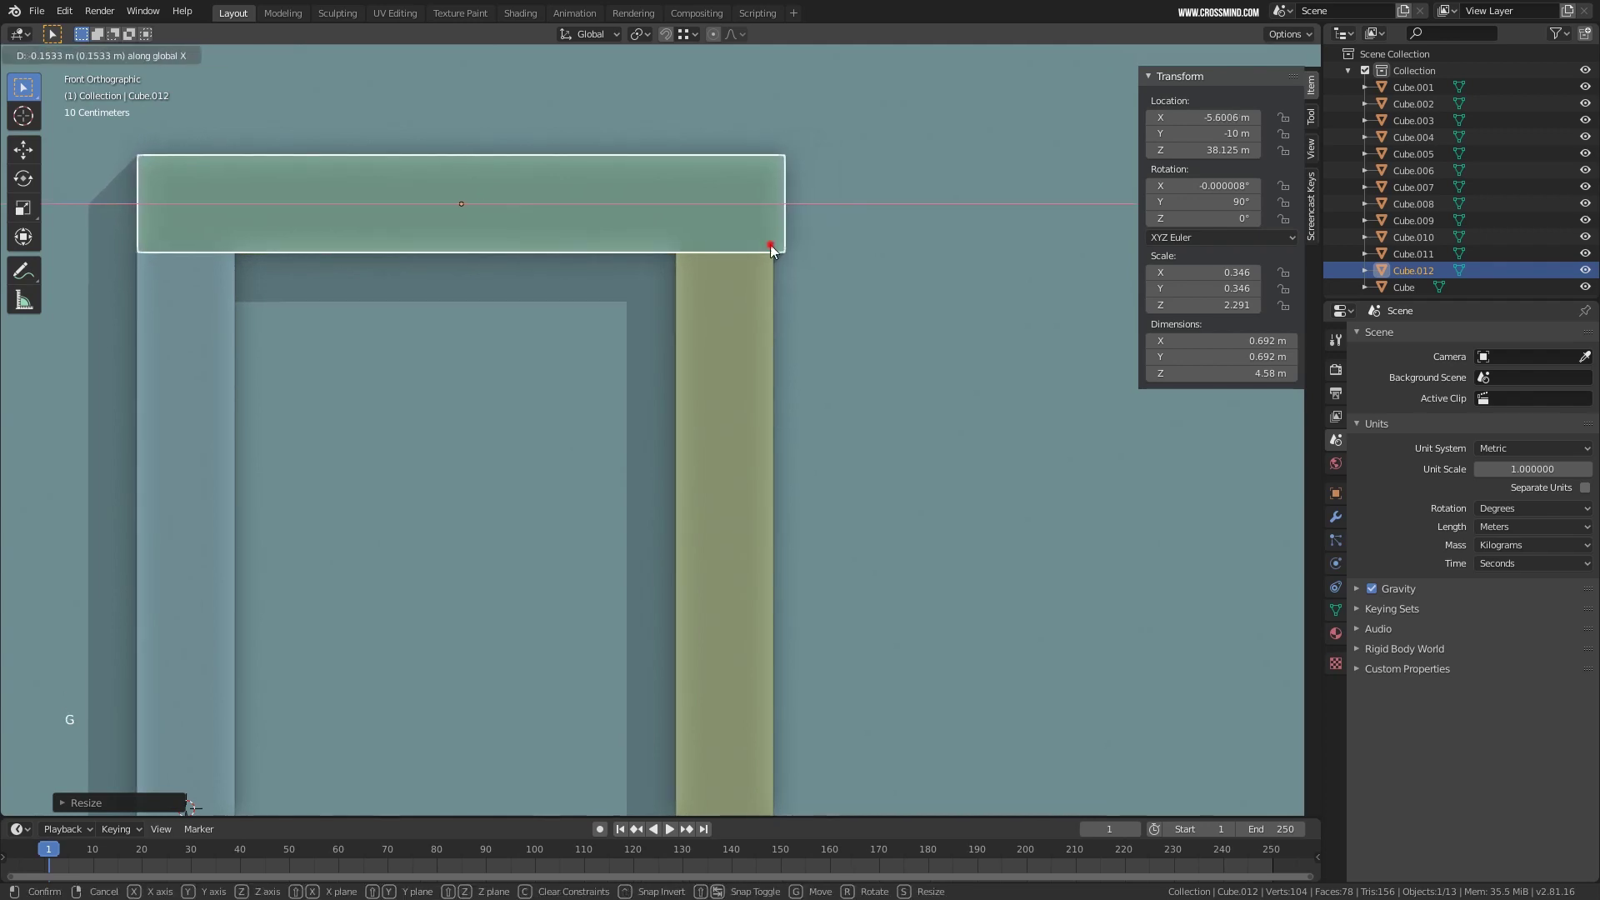
{"action": "left_click", "coordinate": [775, 245]}
Shorten the crossbar along X to about 4.48 m and shift it along X to about -5.66 m.
{"action": "middle_click_drag", "start_coordinate": [779, 243], "coordinate": [857, 332], "text": "shift"}
{"action": "scroll", "coordinate": [969, 199], "scroll_direction": "up", "scroll_amount": 2}
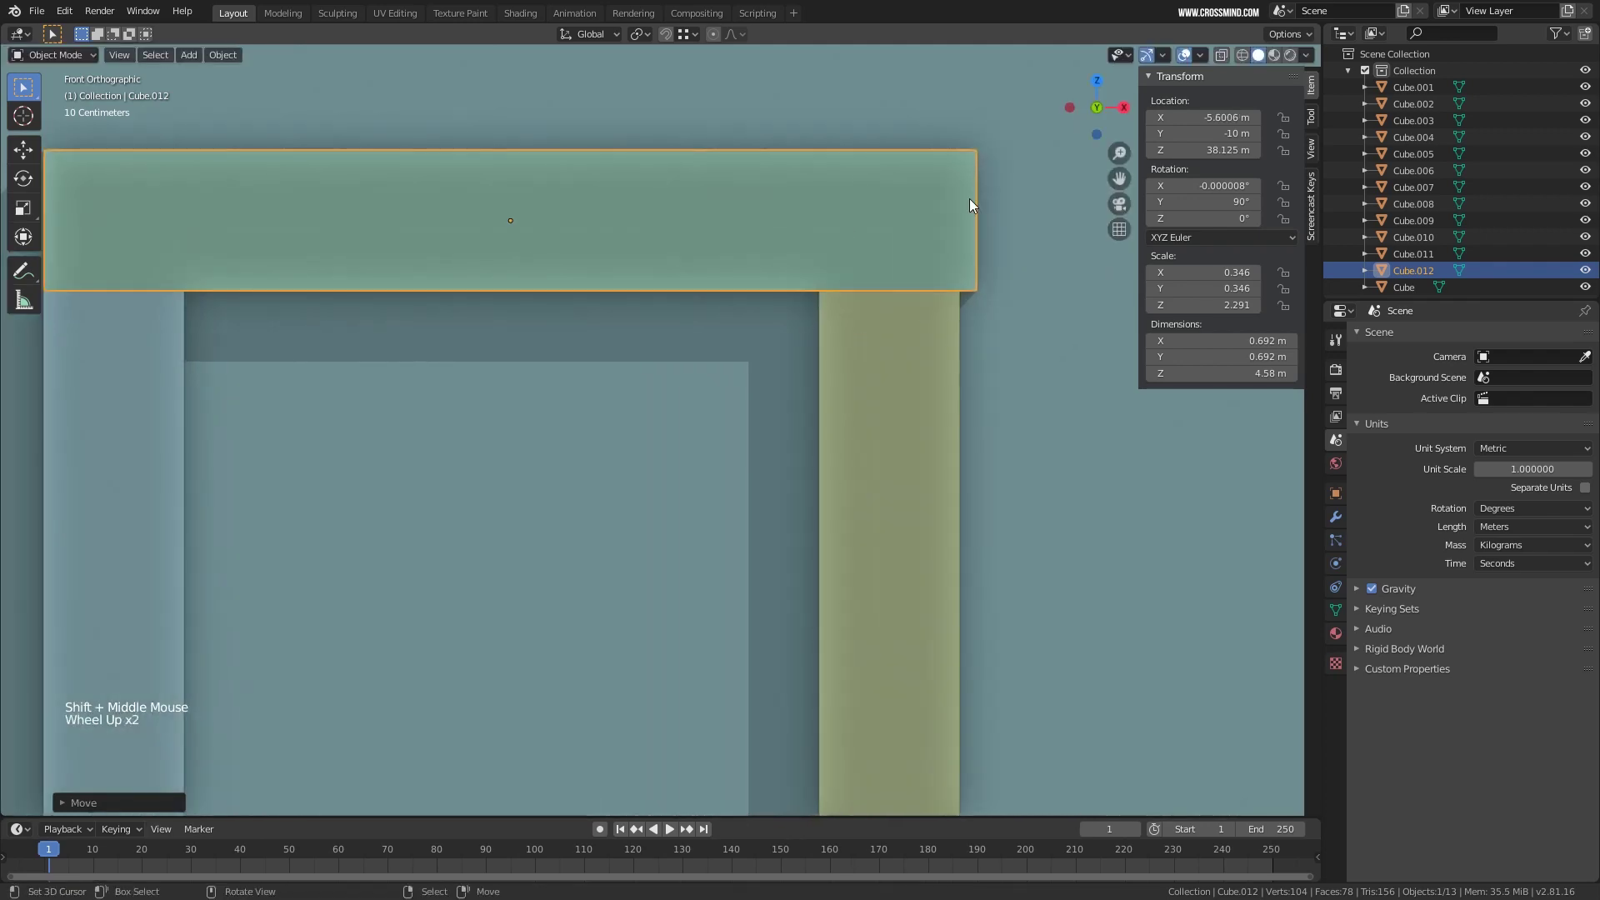
{"action": "key", "text": "s"}
{"action": "key", "text": "x"}
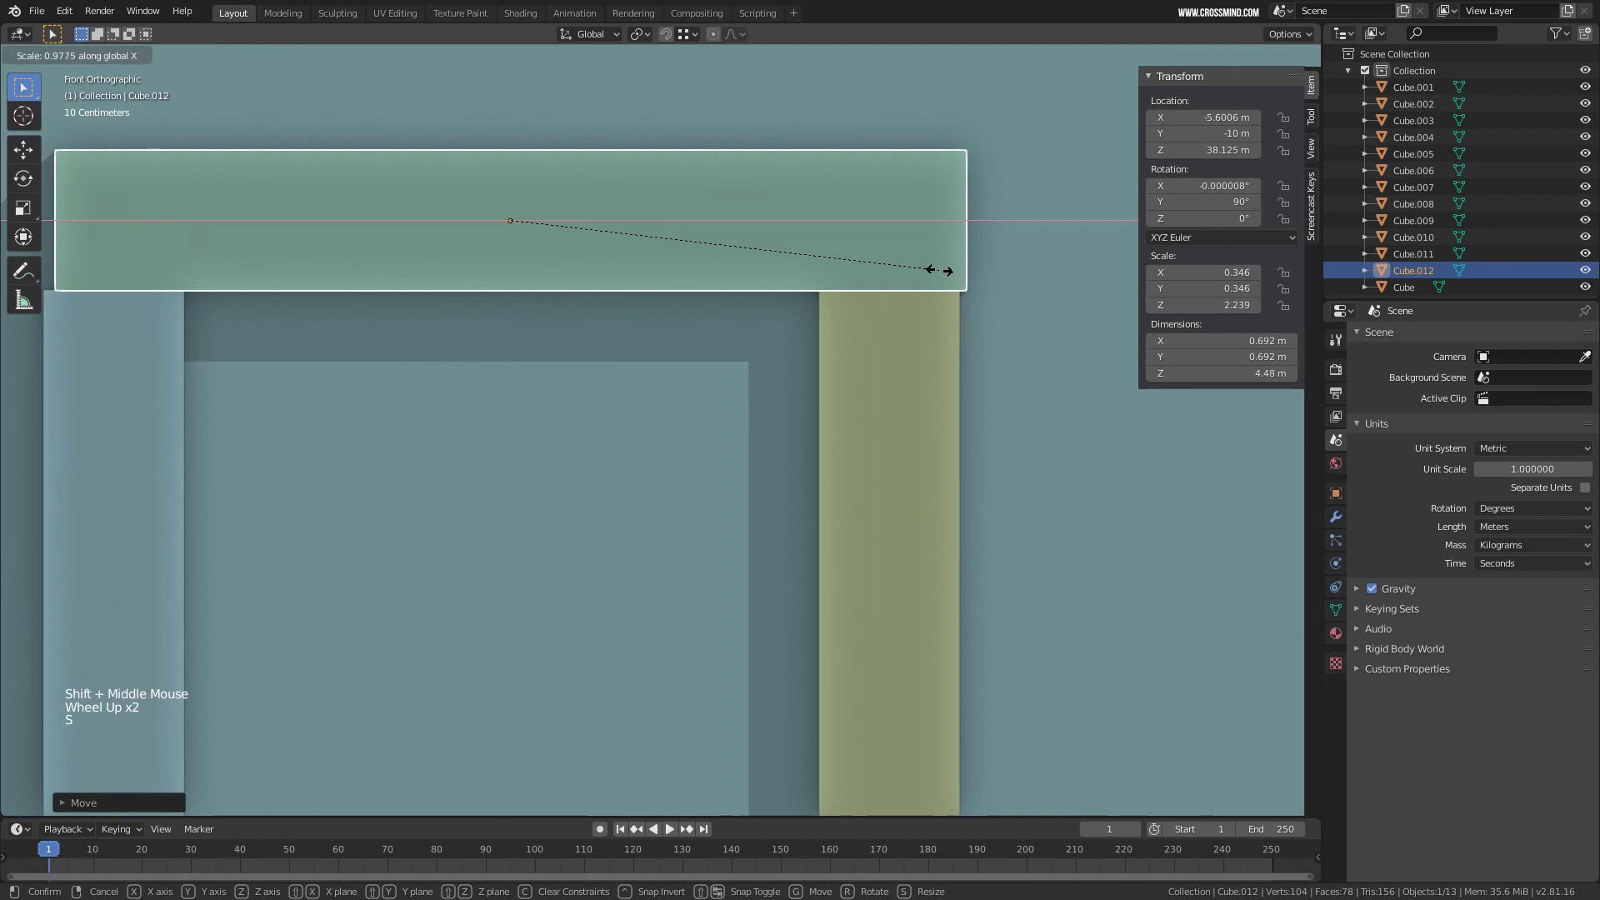
{"action": "left_click", "coordinate": [949, 271]}
{"action": "middle_click_drag", "start_coordinate": [937, 290], "coordinate": [996, 292], "text": "shift"}
{"action": "key", "text": "g"}
{"action": "key", "text": "x"}
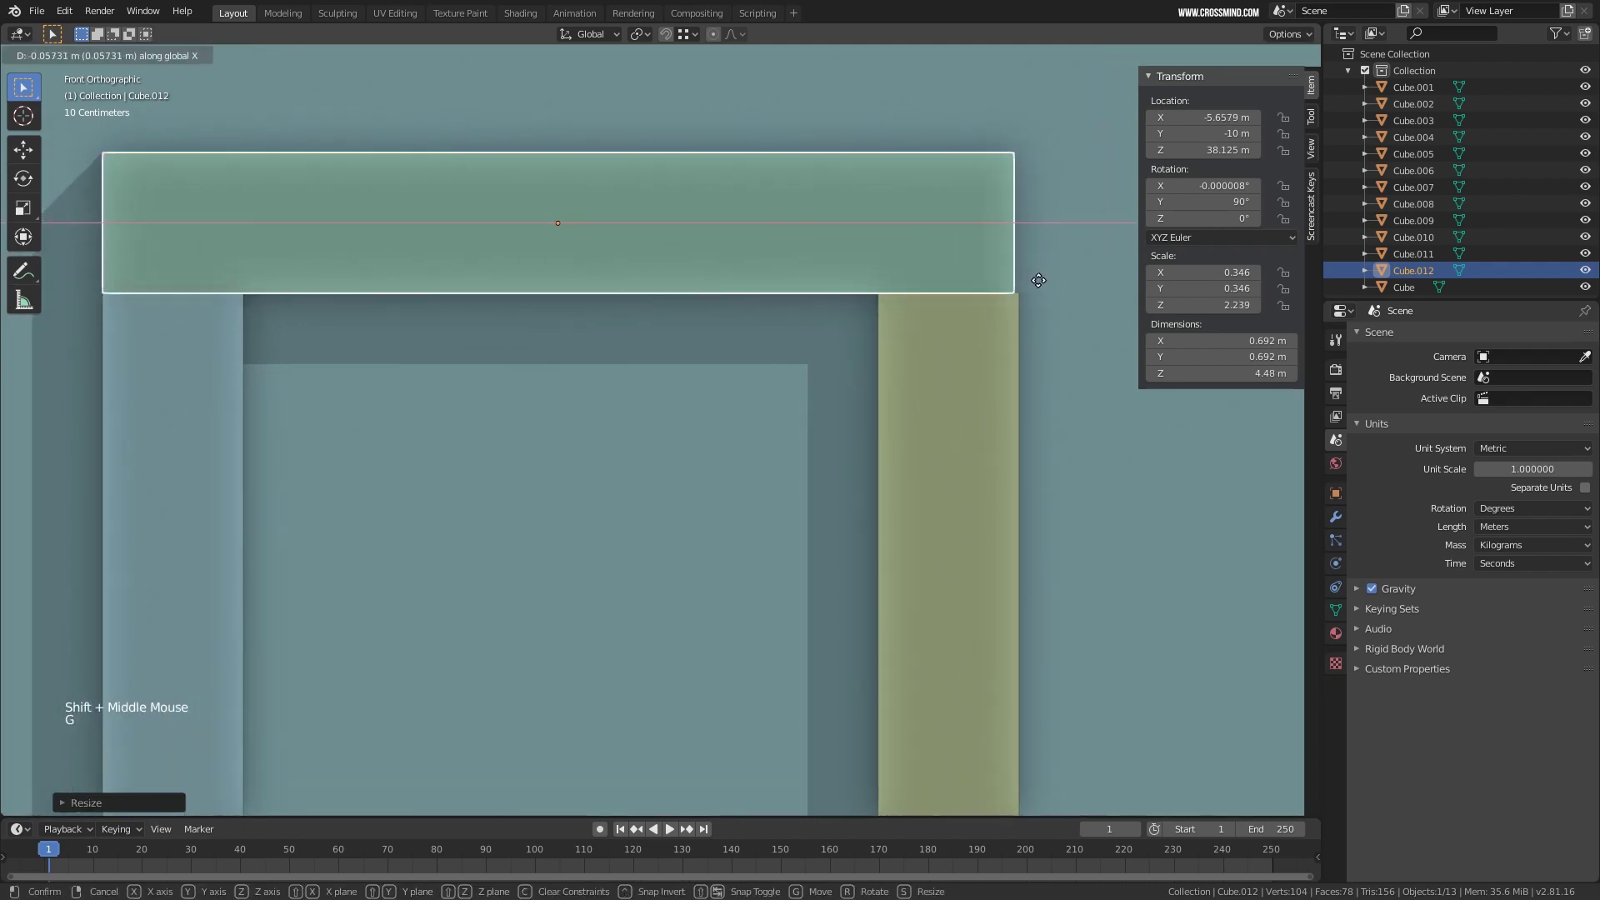
{"action": "left_click", "coordinate": [1038, 280]}
Nudge the crossbar along X to about -5.65 m and enlarge it slightly to about 4.49 m long.
{"action": "key", "text": "g"}
{"action": "key", "text": "x"}
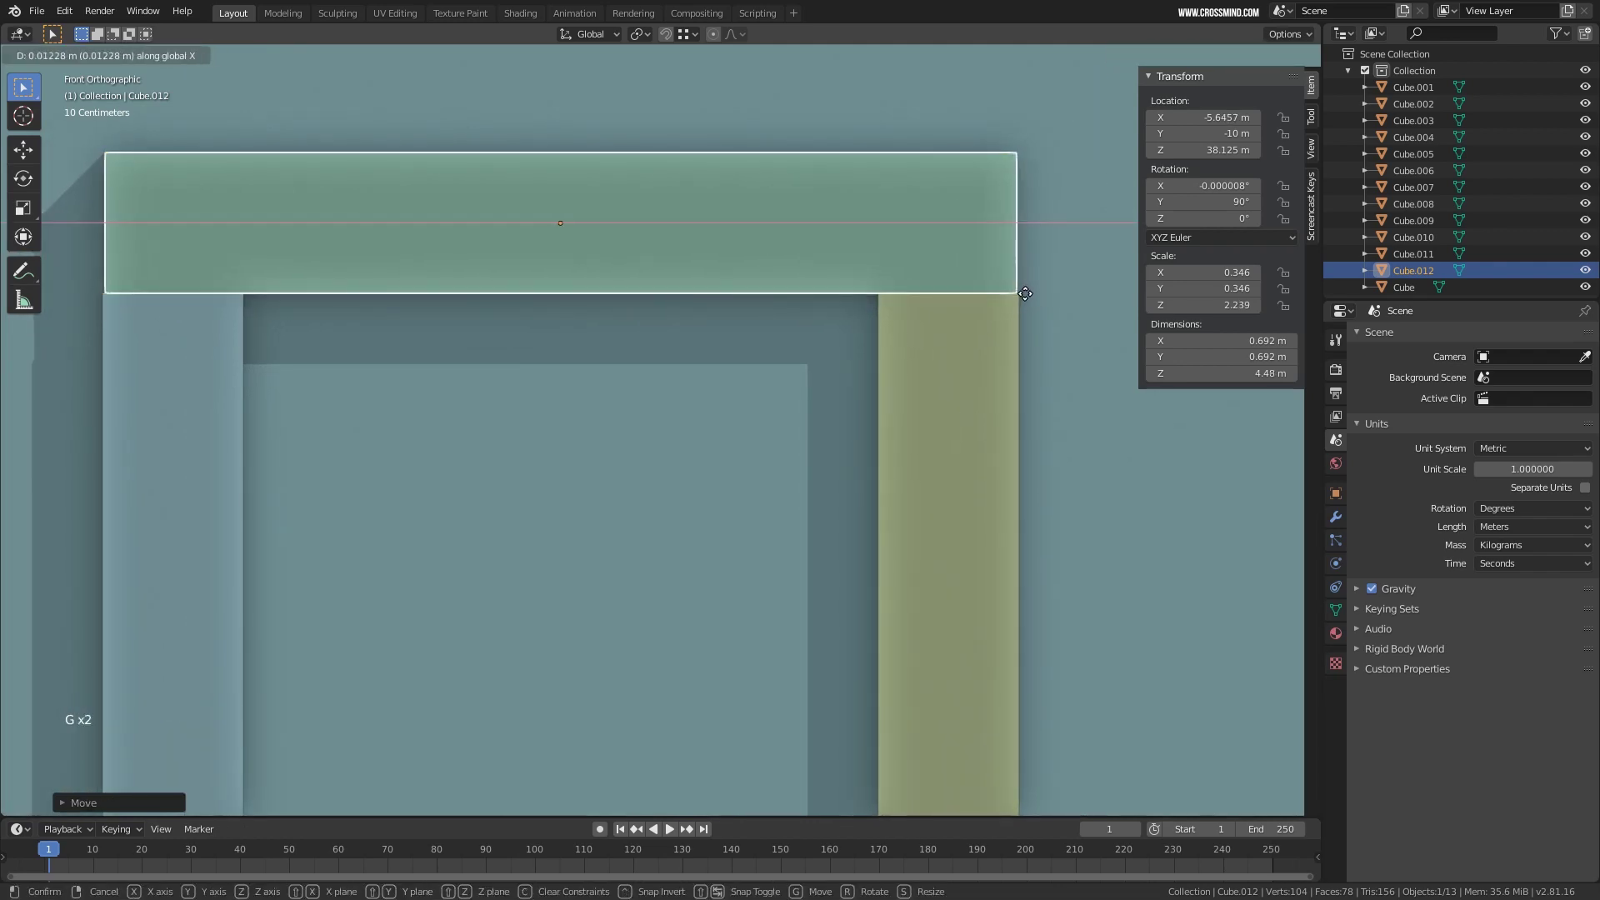
{"action": "key", "text": "s"}
{"action": "left_click", "coordinate": [1024, 297]}
{"action": "scroll", "coordinate": [1020, 301], "scroll_direction": "down", "scroll_amount": 4}
{"action": "middle_click_drag", "start_coordinate": [1020, 301], "coordinate": [857, 116], "text": "shift"}
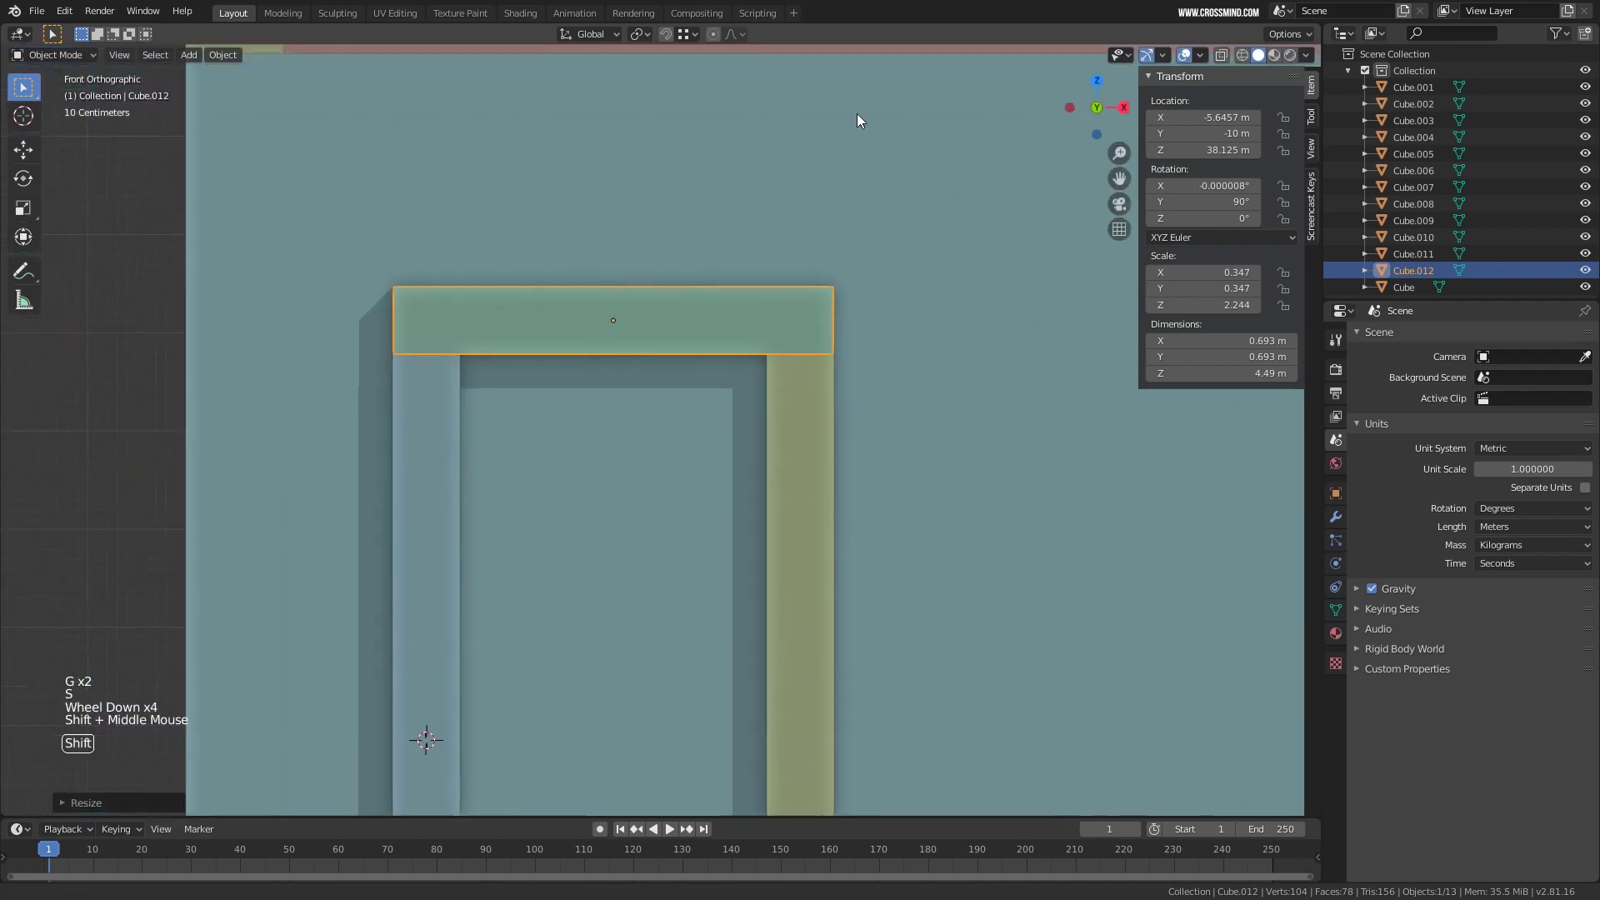
Duplicate the top crossbar down Z to the feet of the uprights at about Z 29.56 m and enlarge the copy to about 4.5 m long.
{"action": "scroll", "coordinate": [846, 154], "scroll_direction": "down", "scroll_amount": 3}
{"action": "middle_click_drag", "start_coordinate": [691, 250], "coordinate": [692, 222], "text": "shift"}
{"action": "key", "text": "shift+d"}
{"action": "key", "text": "z"}
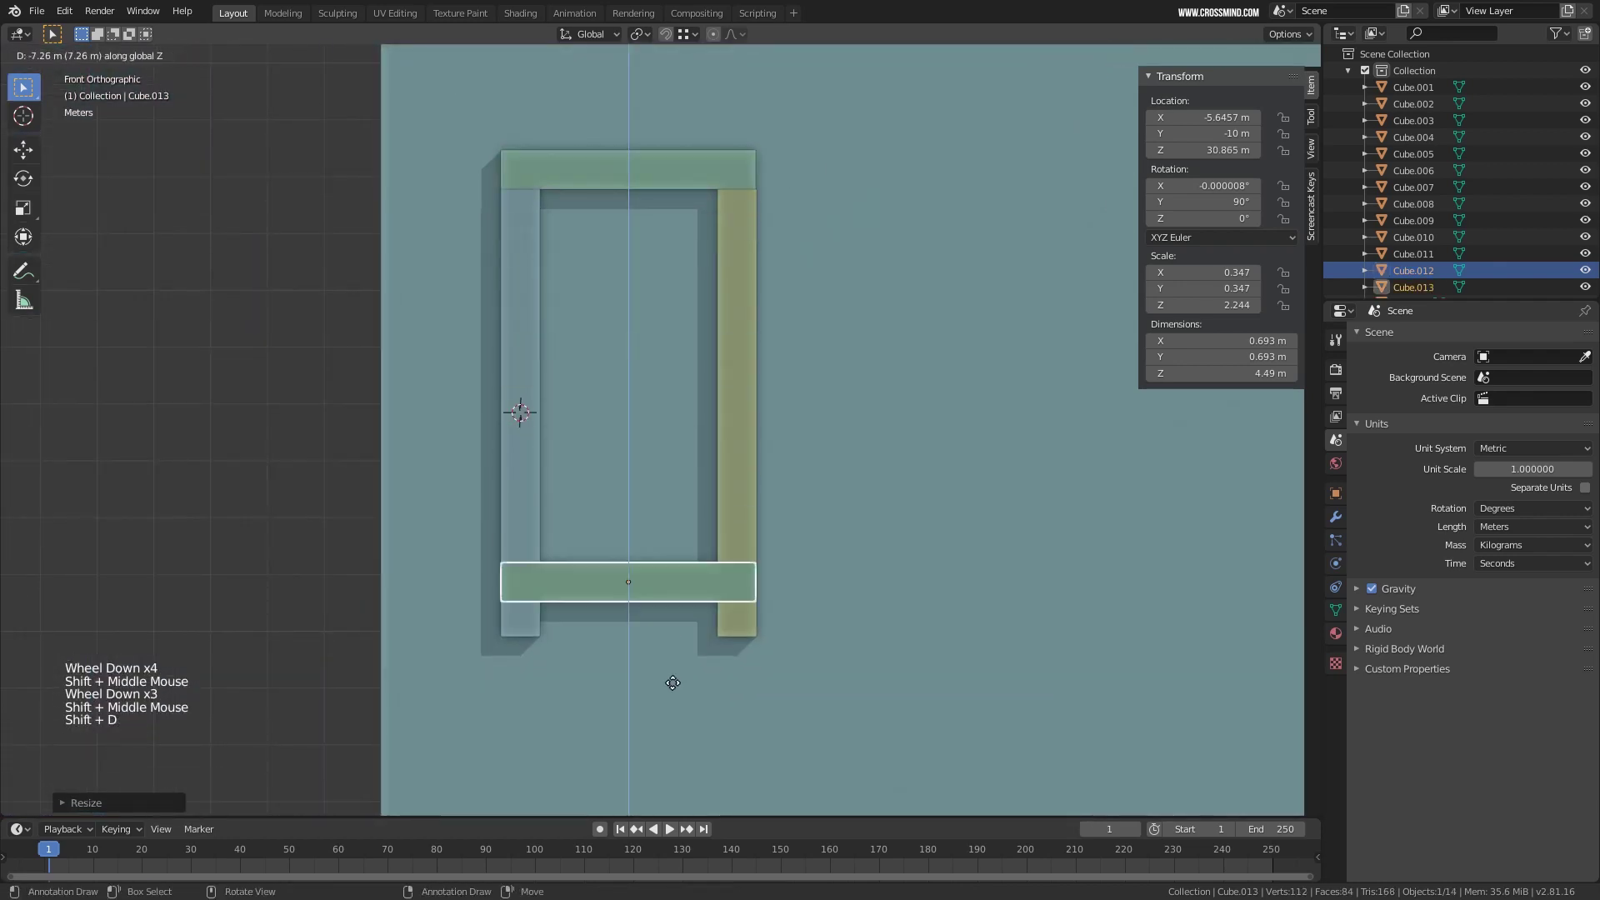
{"action": "key", "text": "g"}
{"action": "left_click", "coordinate": [673, 704]}
{"action": "scroll", "coordinate": [758, 447], "scroll_direction": "down", "scroll_amount": 5}
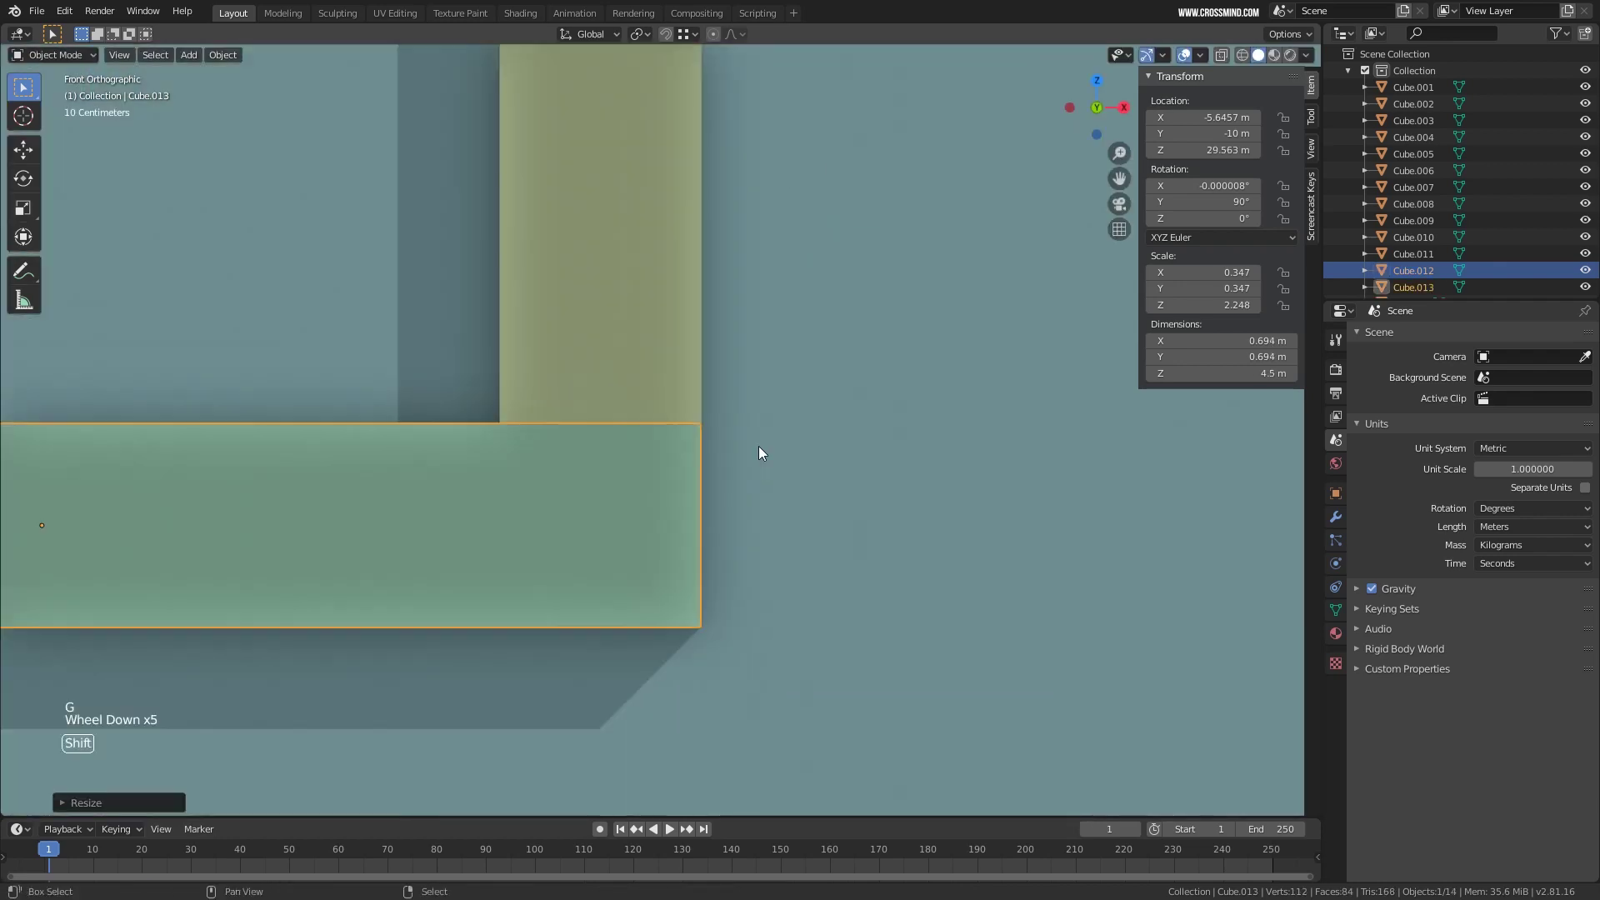
{"action": "middle_click_drag", "start_coordinate": [758, 447], "coordinate": [773, 553], "text": "shift"}
{"action": "key", "text": "s"}
{"action": "right_click", "coordinate": [753, 431]}
{"action": "scroll", "coordinate": [753, 431], "scroll_direction": "down", "scroll_amount": 7}
{"action": "scroll", "coordinate": [707, 438], "scroll_direction": "down", "scroll_amount": 2}
{"action": "scroll", "coordinate": [706, 438], "scroll_direction": "down", "scroll_amount": 2}
{"action": "middle_click_drag", "start_coordinate": [707, 275], "coordinate": [695, 387], "text": "shift"}
{"action": "scroll", "coordinate": [692, 377], "scroll_direction": "up", "scroll_amount": 2}
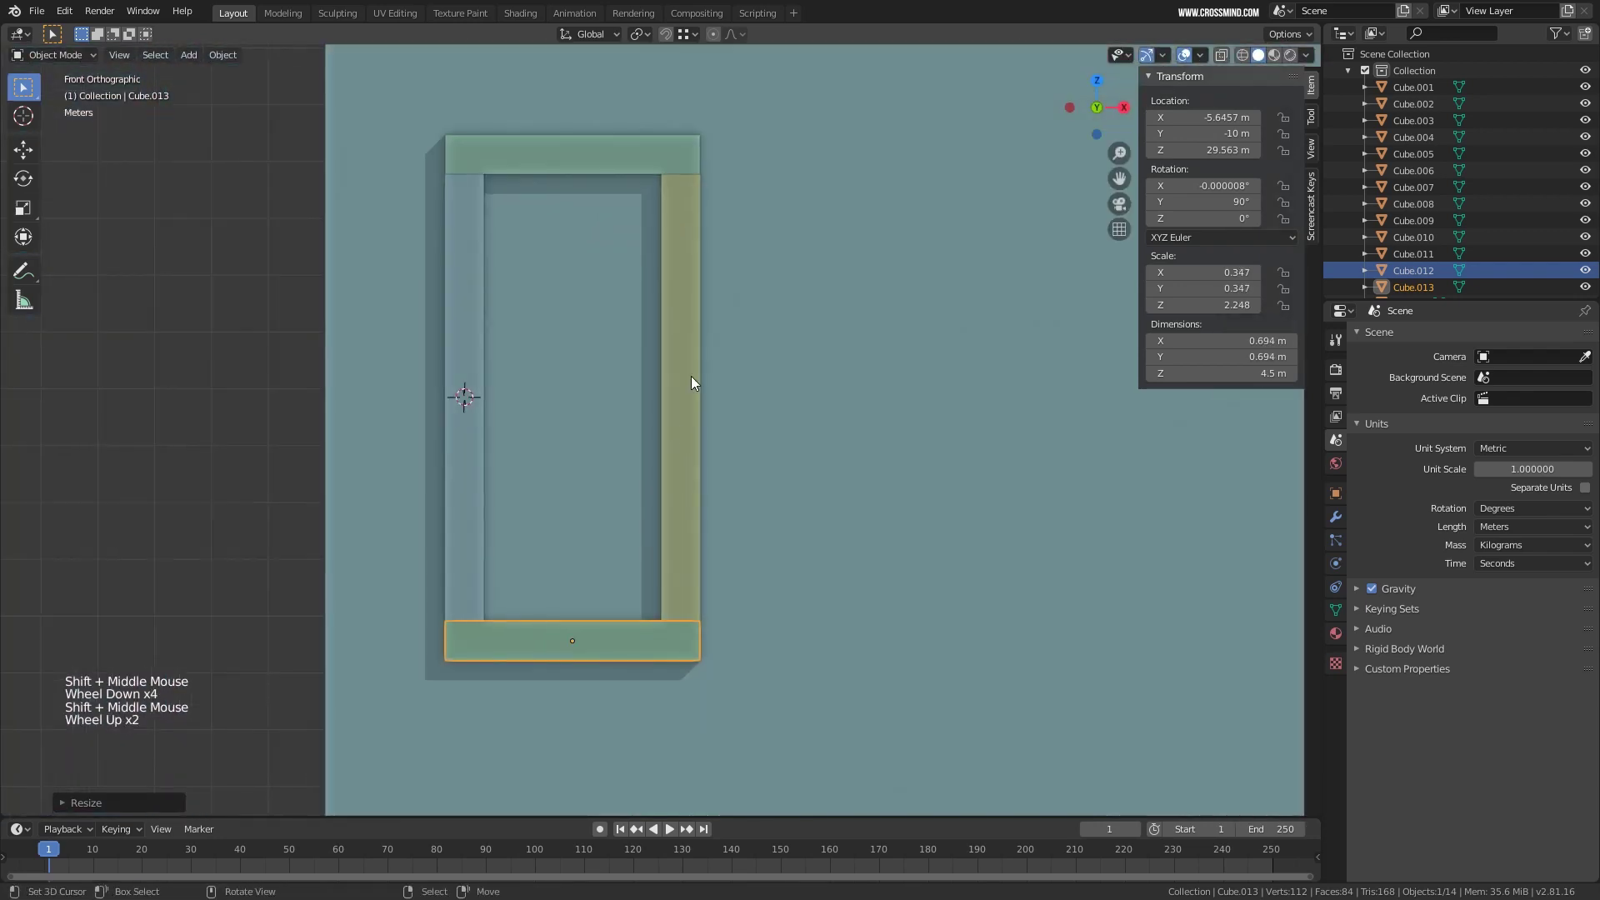
{"action": "right_click", "coordinate": [690, 361]}
{"action": "key", "text": "s"}
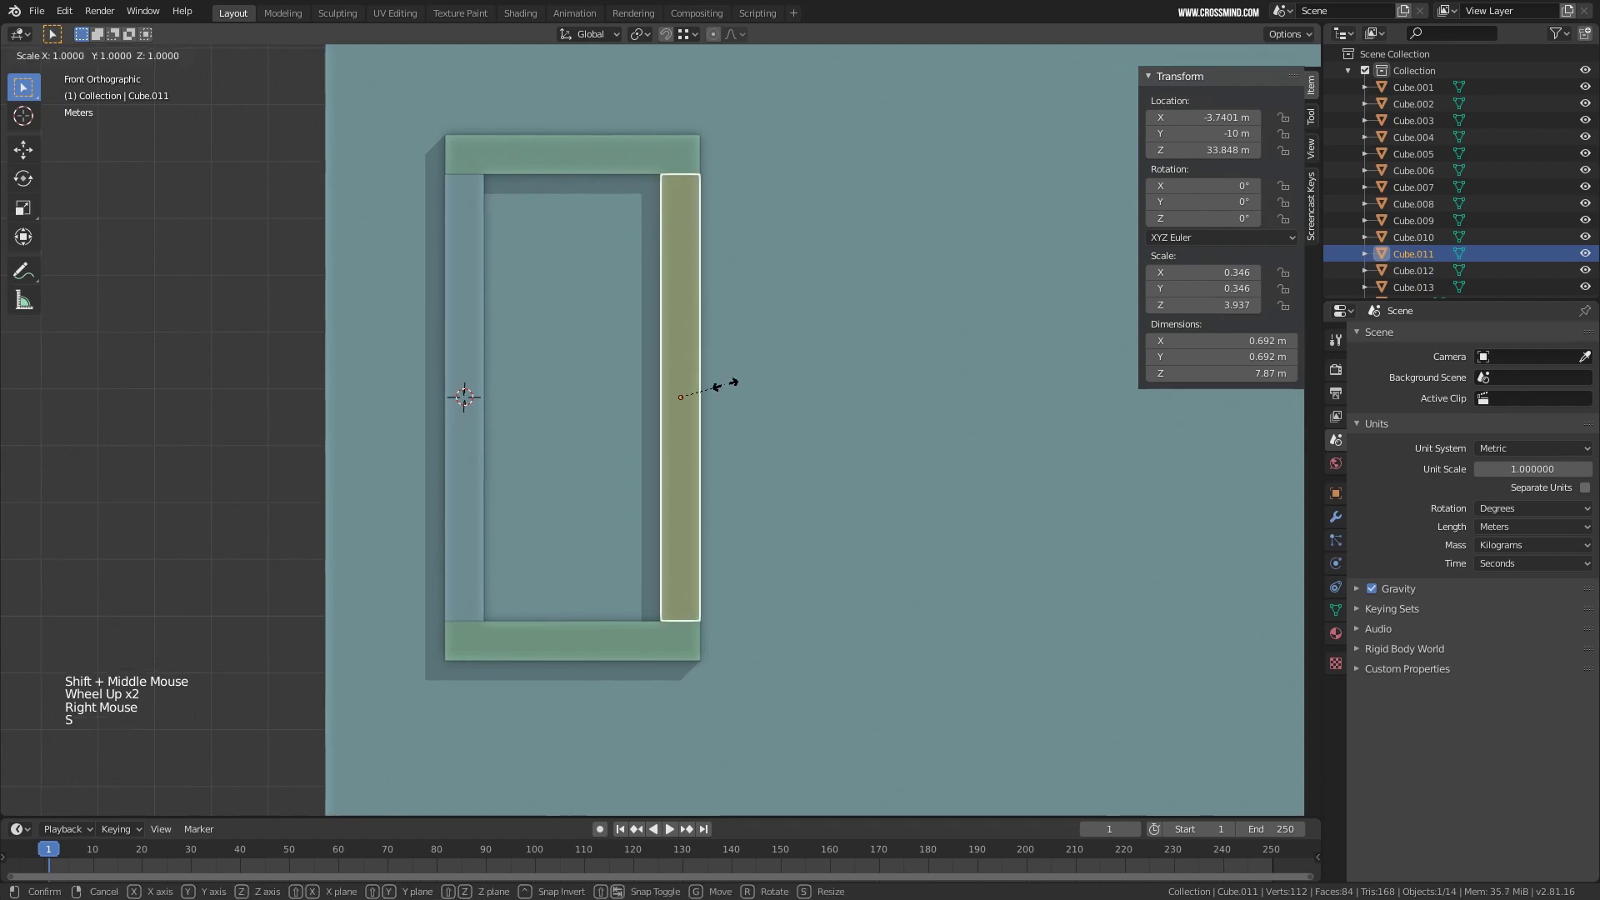
{"action": "key", "text": "x"}
{"action": "right_click", "coordinate": [730, 385]}
{"action": "key", "text": "g"}
{"action": "right_click", "coordinate": [700, 397]}
Duplicate the yellow upright into the frame opening at about X -5.53 m and scale the copy down to about 0.18 m thick.
{"action": "key", "text": "shift+d"}
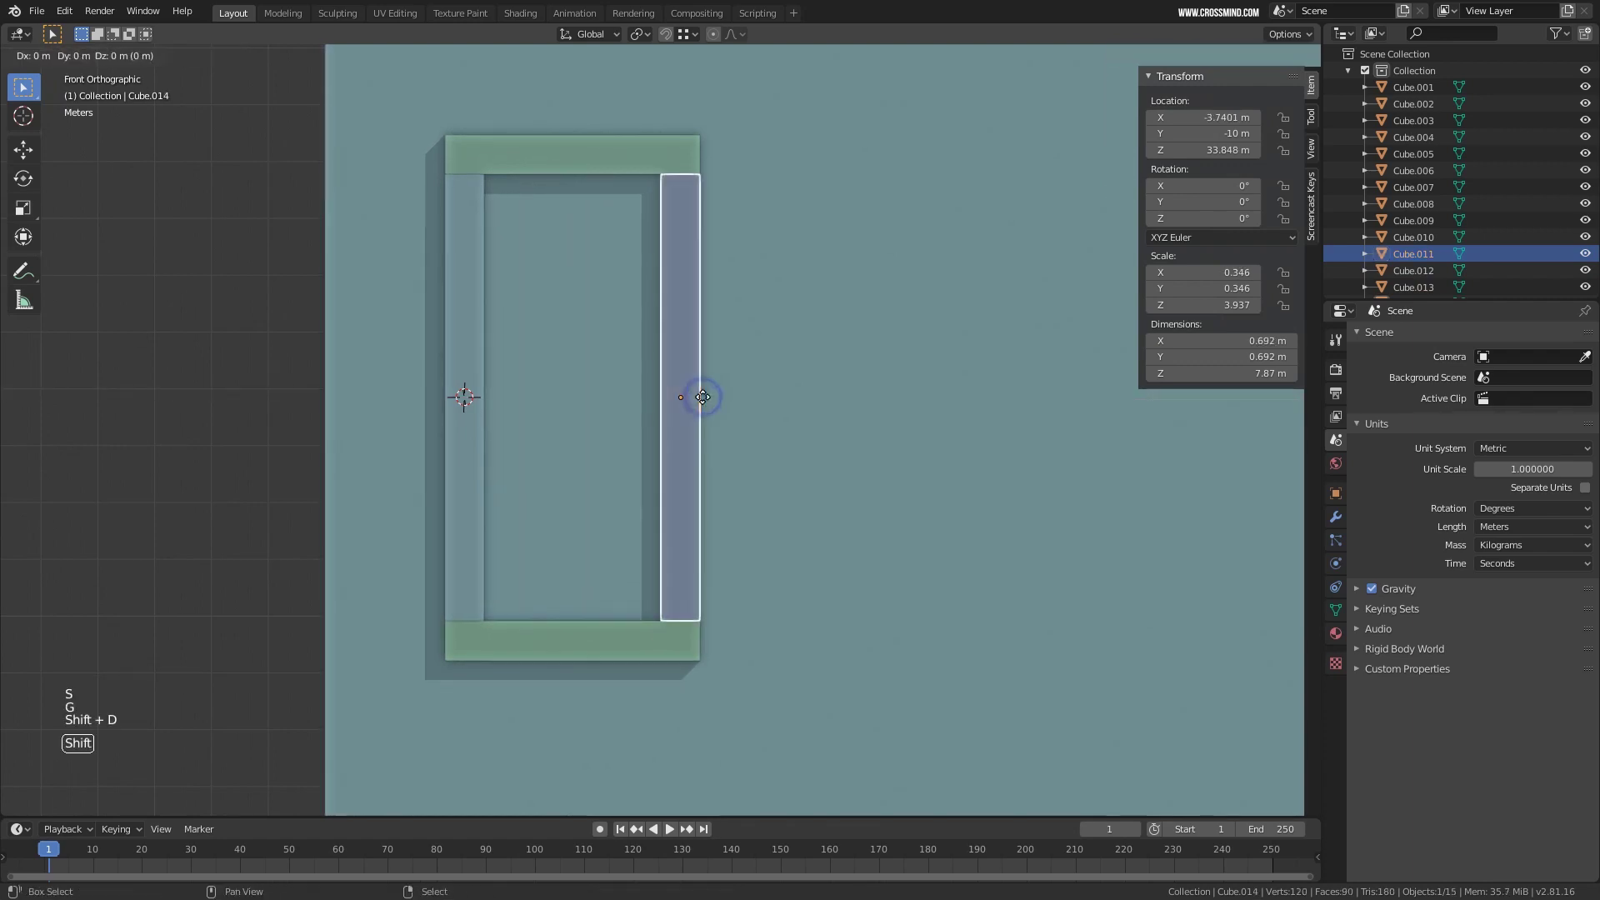
{"action": "left_click", "coordinate": [599, 398]}
{"action": "key", "text": "s"}
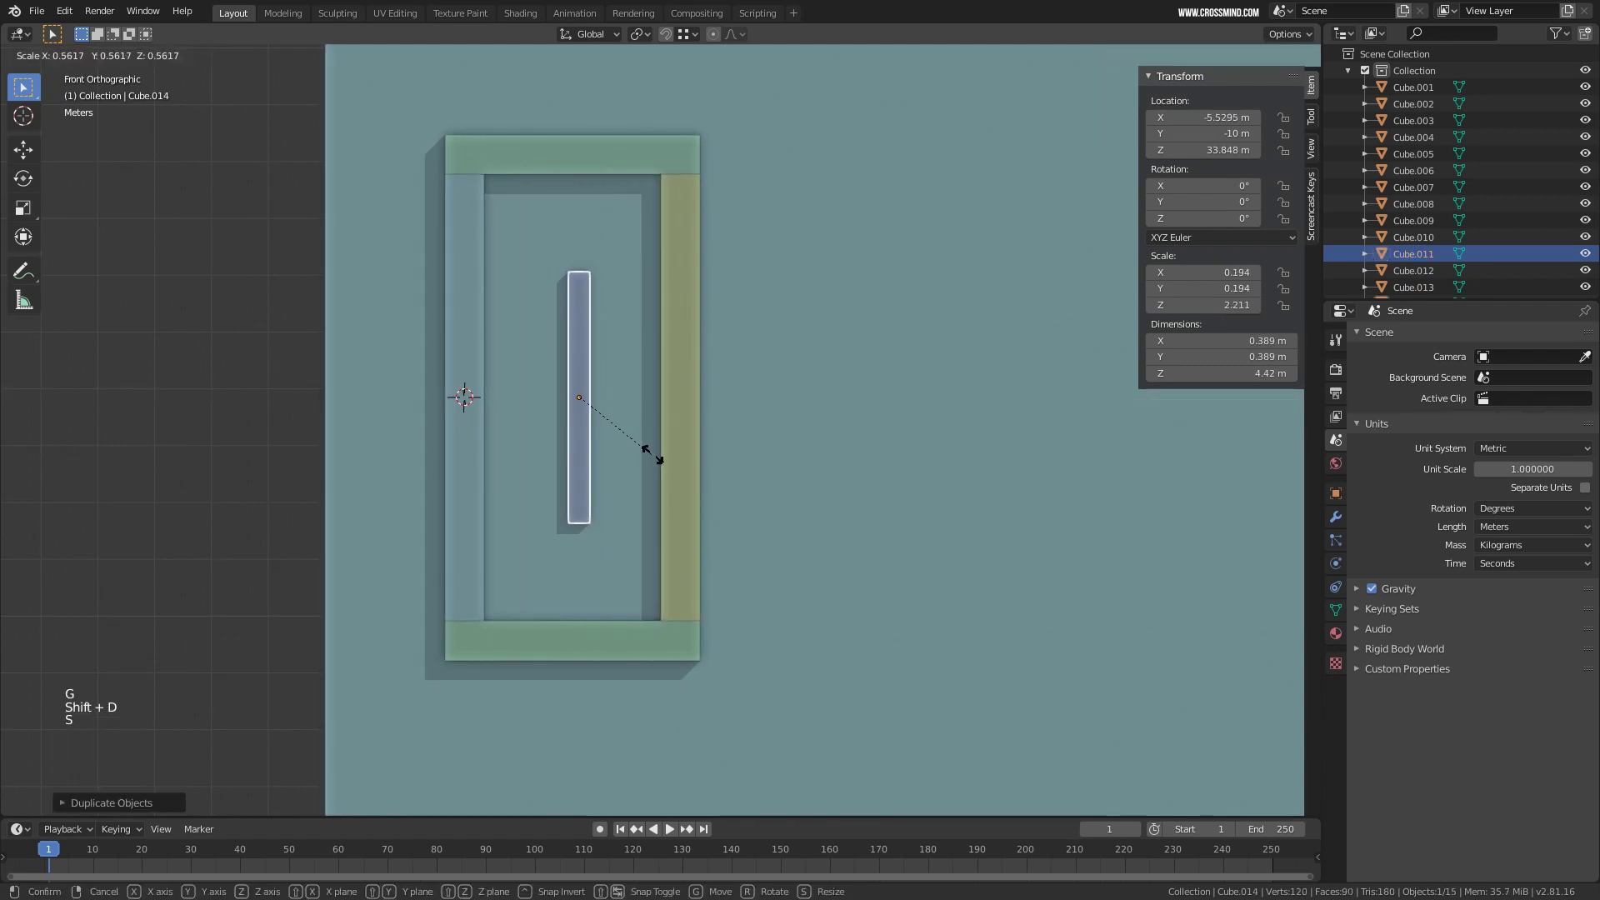
{"action": "left_click", "coordinate": [607, 431]}
{"action": "key", "text": "s"}
{"action": "key", "text": "x"}
{"action": "right_click", "coordinate": [631, 488]}
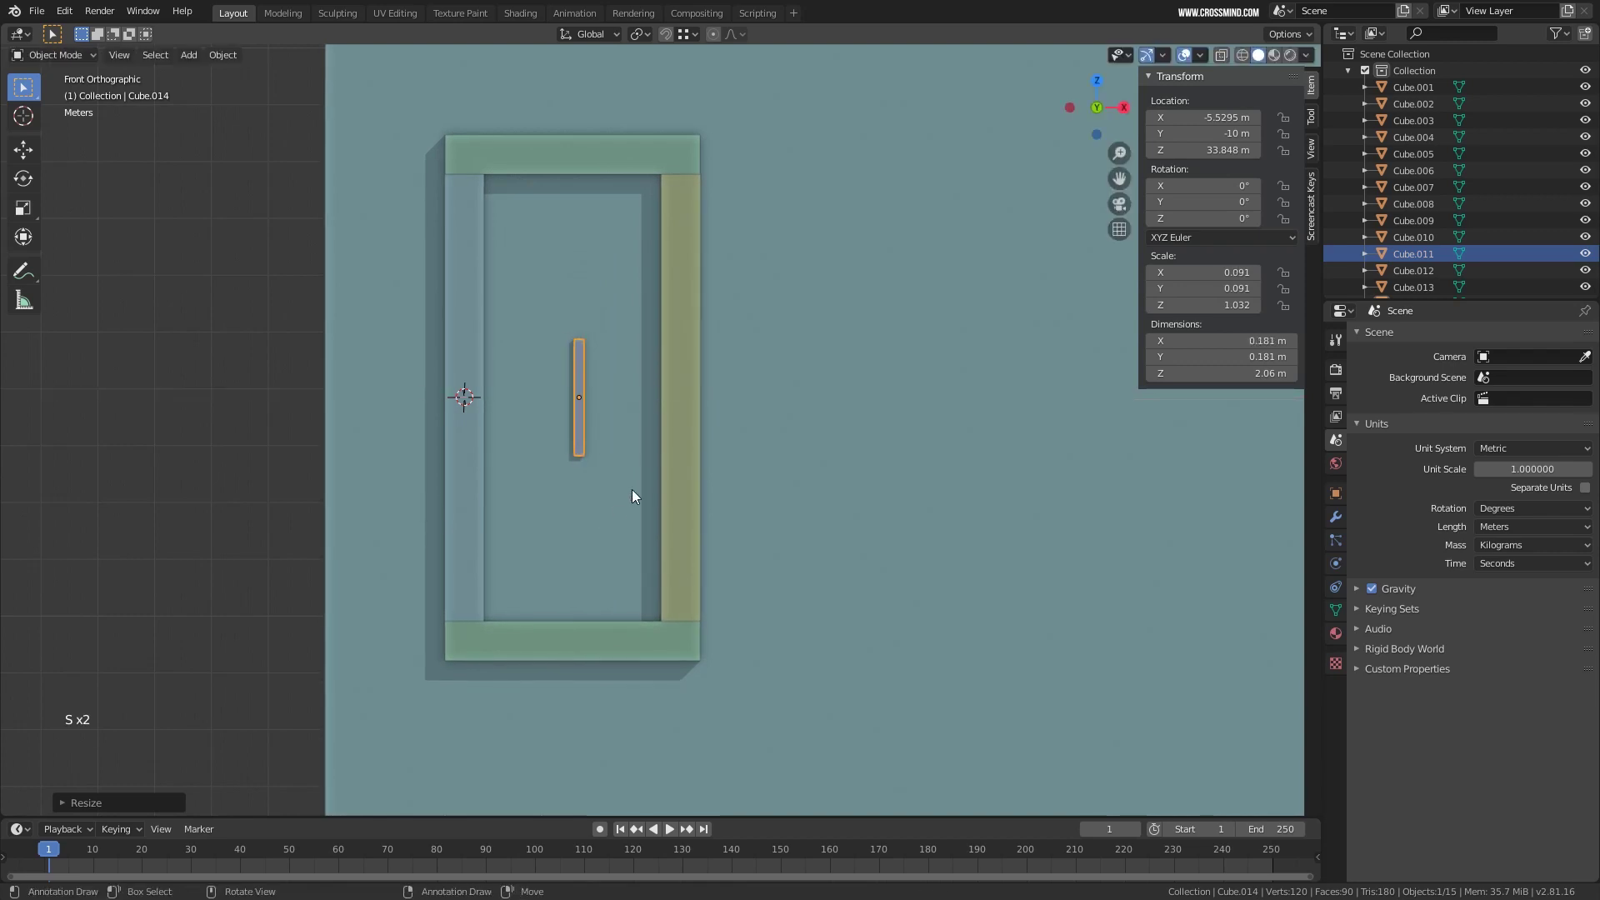
Stretch the thin bar along Z to about 8.32 m and move it to about X -5.75 m, Z 33.82 m in the frame.
{"action": "key", "text": "s"}
{"action": "key", "text": "z"}
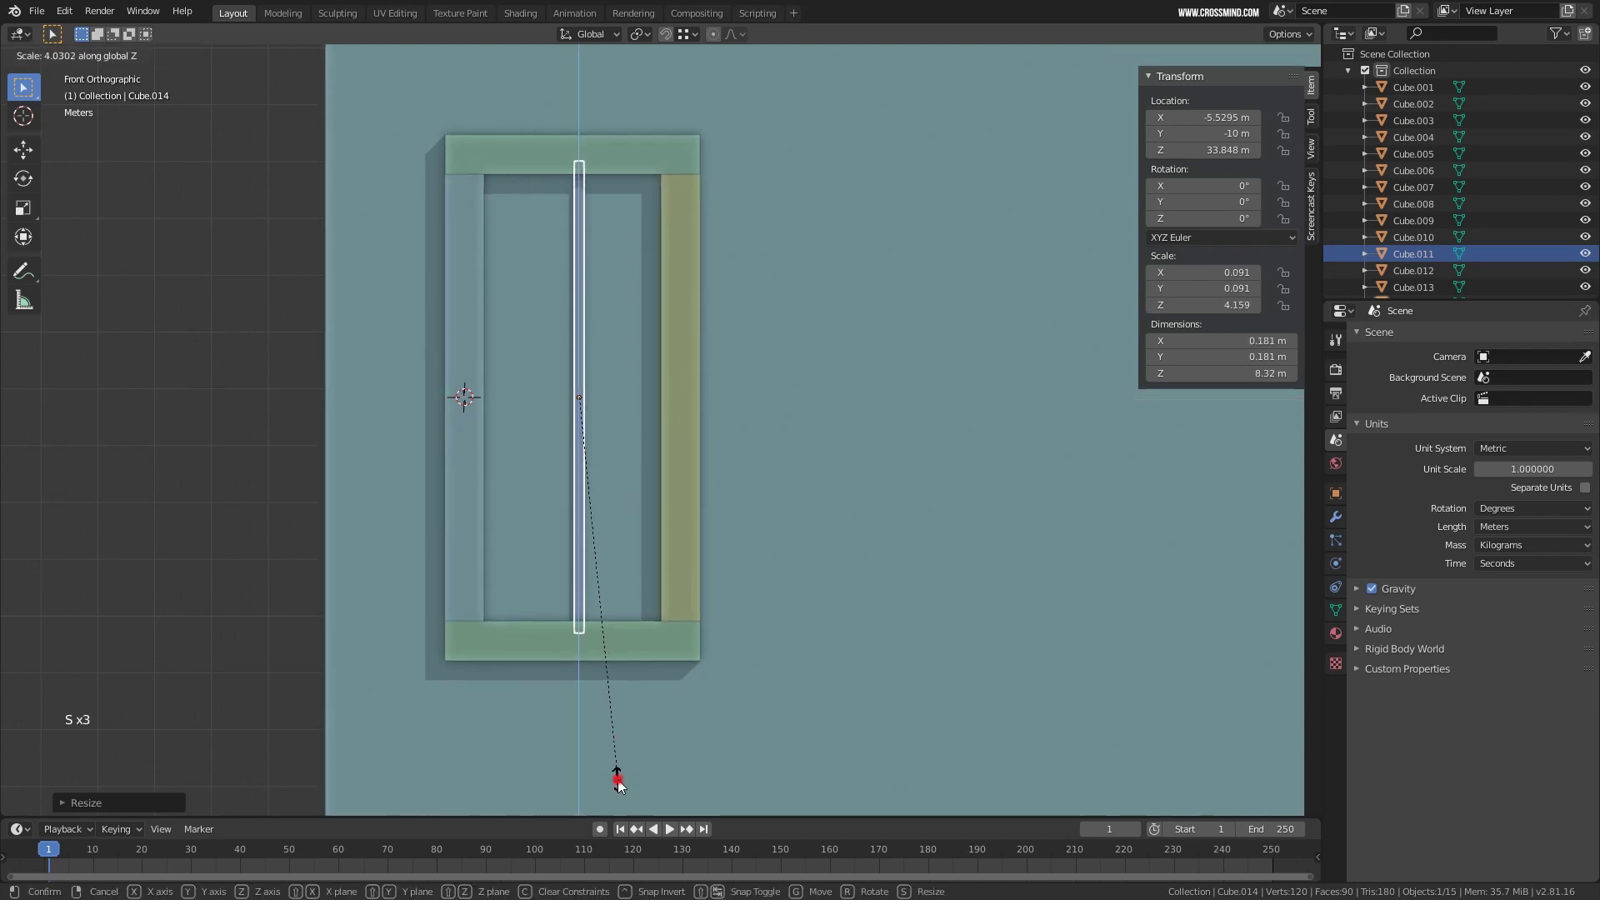
{"action": "left_click", "coordinate": [615, 778]}
{"action": "key", "text": "g"}
{"action": "left_click", "coordinate": [636, 434]}
{"action": "mouse_move", "coordinate": [650, 452]}
{"action": "middle_mouse_down"}
{"action": "mouse_move", "coordinate": [599, 455]}
{"action": "mouse_move", "coordinate": [633, 458]}
{"action": "middle_mouse_up"}
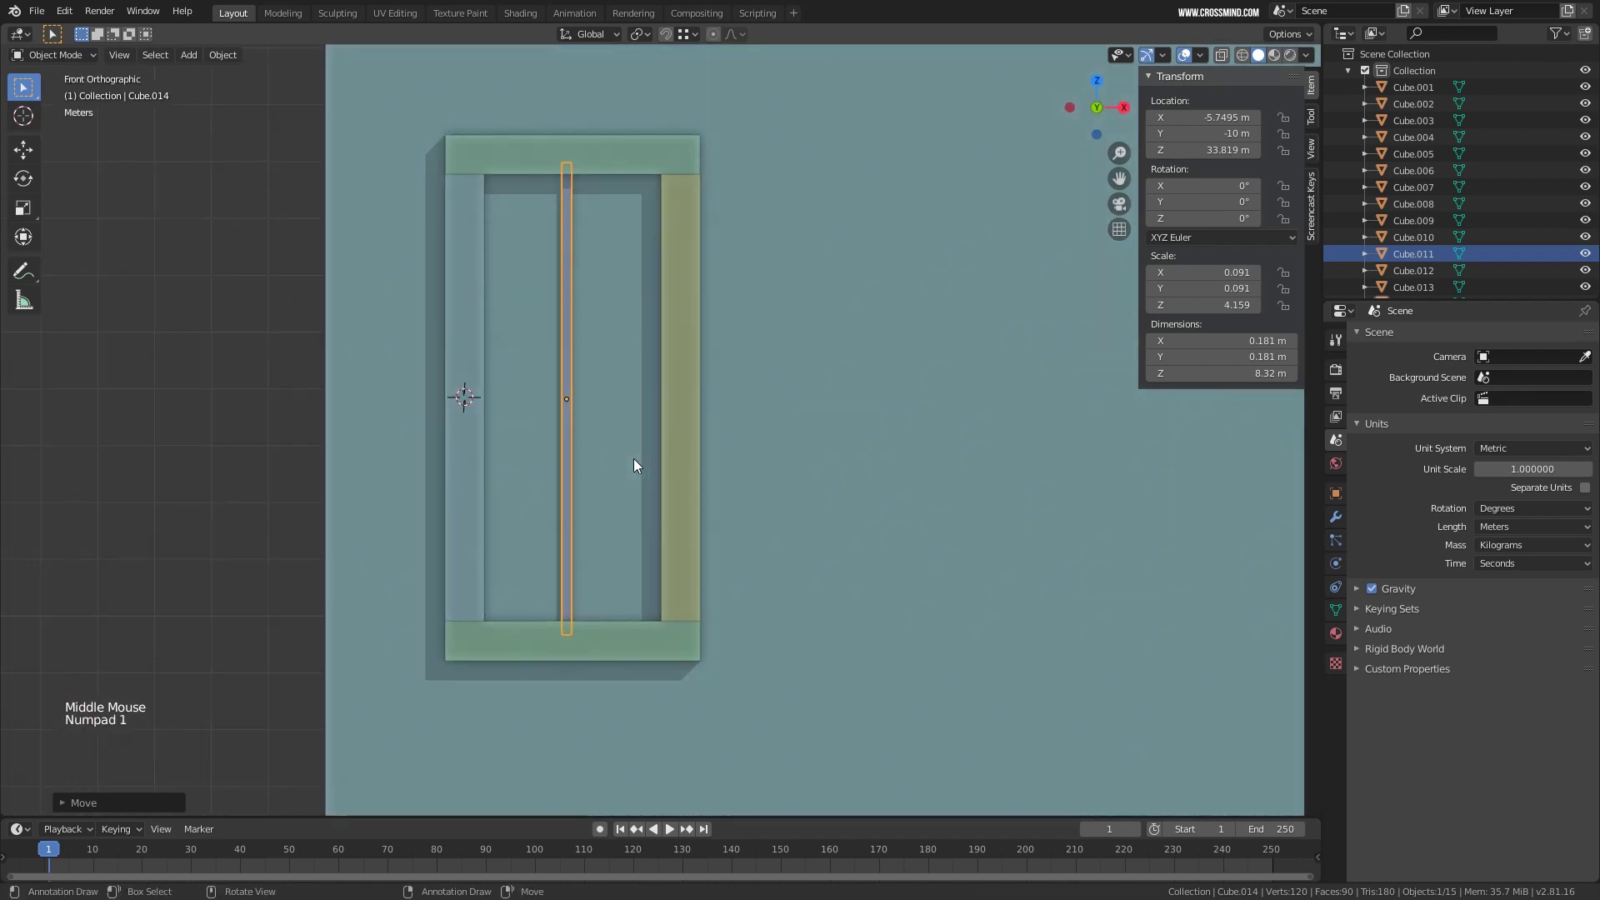
{"action": "key", "text": "KP_1"}
Duplicate the thin vertical bar, place the copy at about X -5.54 m, Z 33.97 m, and rotate it 90° to horizontal.
{"action": "key", "text": "shift+d"}
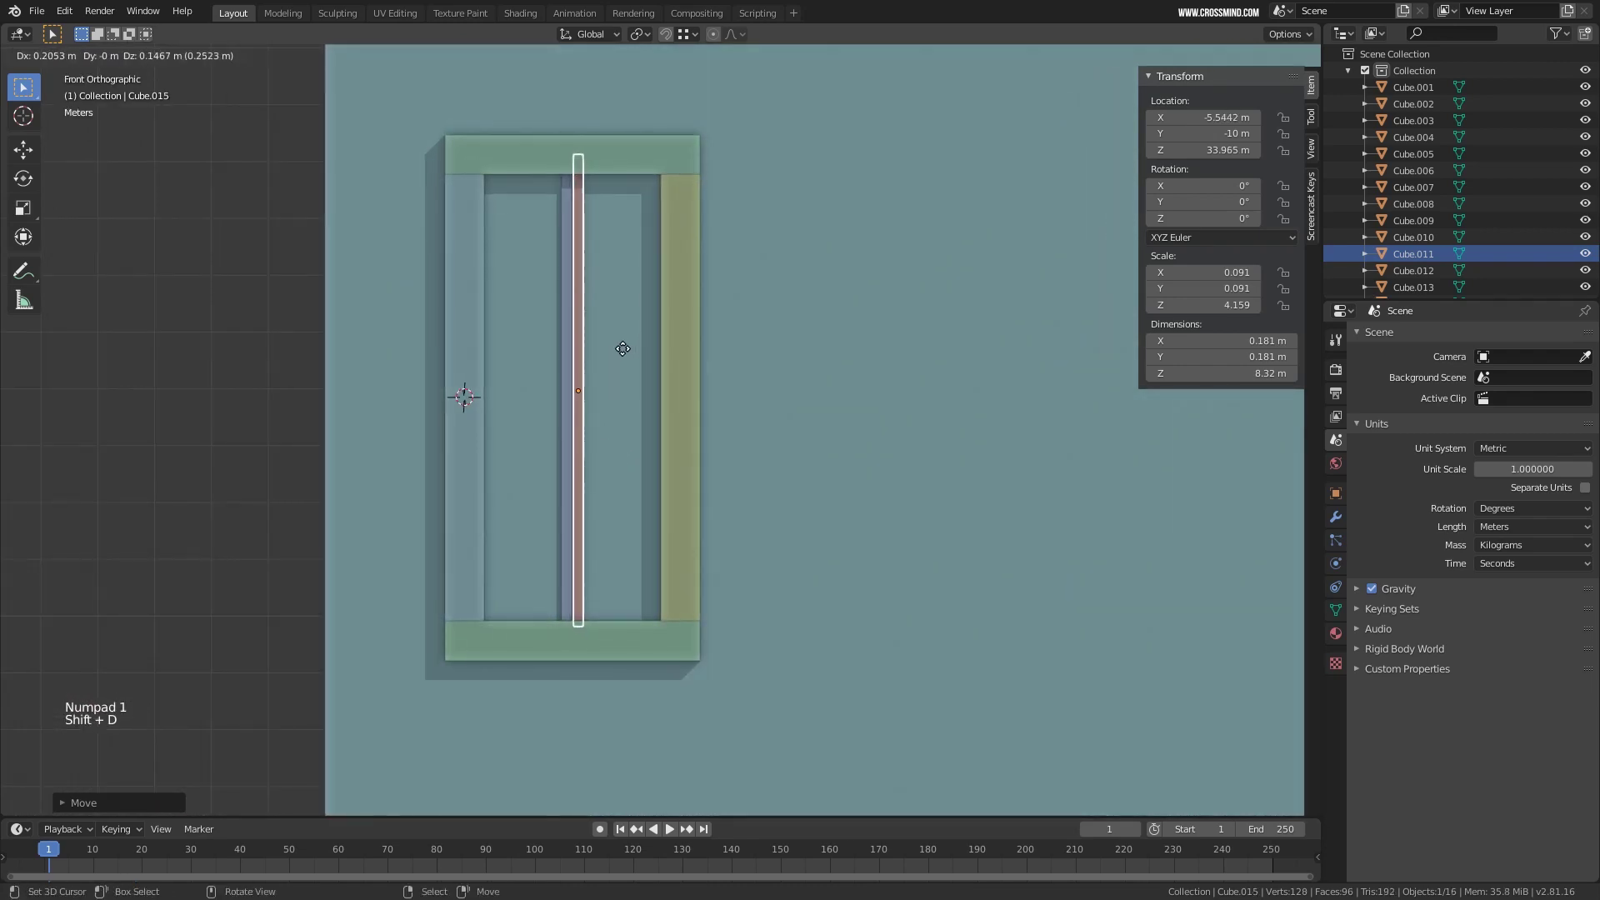
{"action": "left_click", "coordinate": [622, 349]}
{"action": "type", "text": "r"}
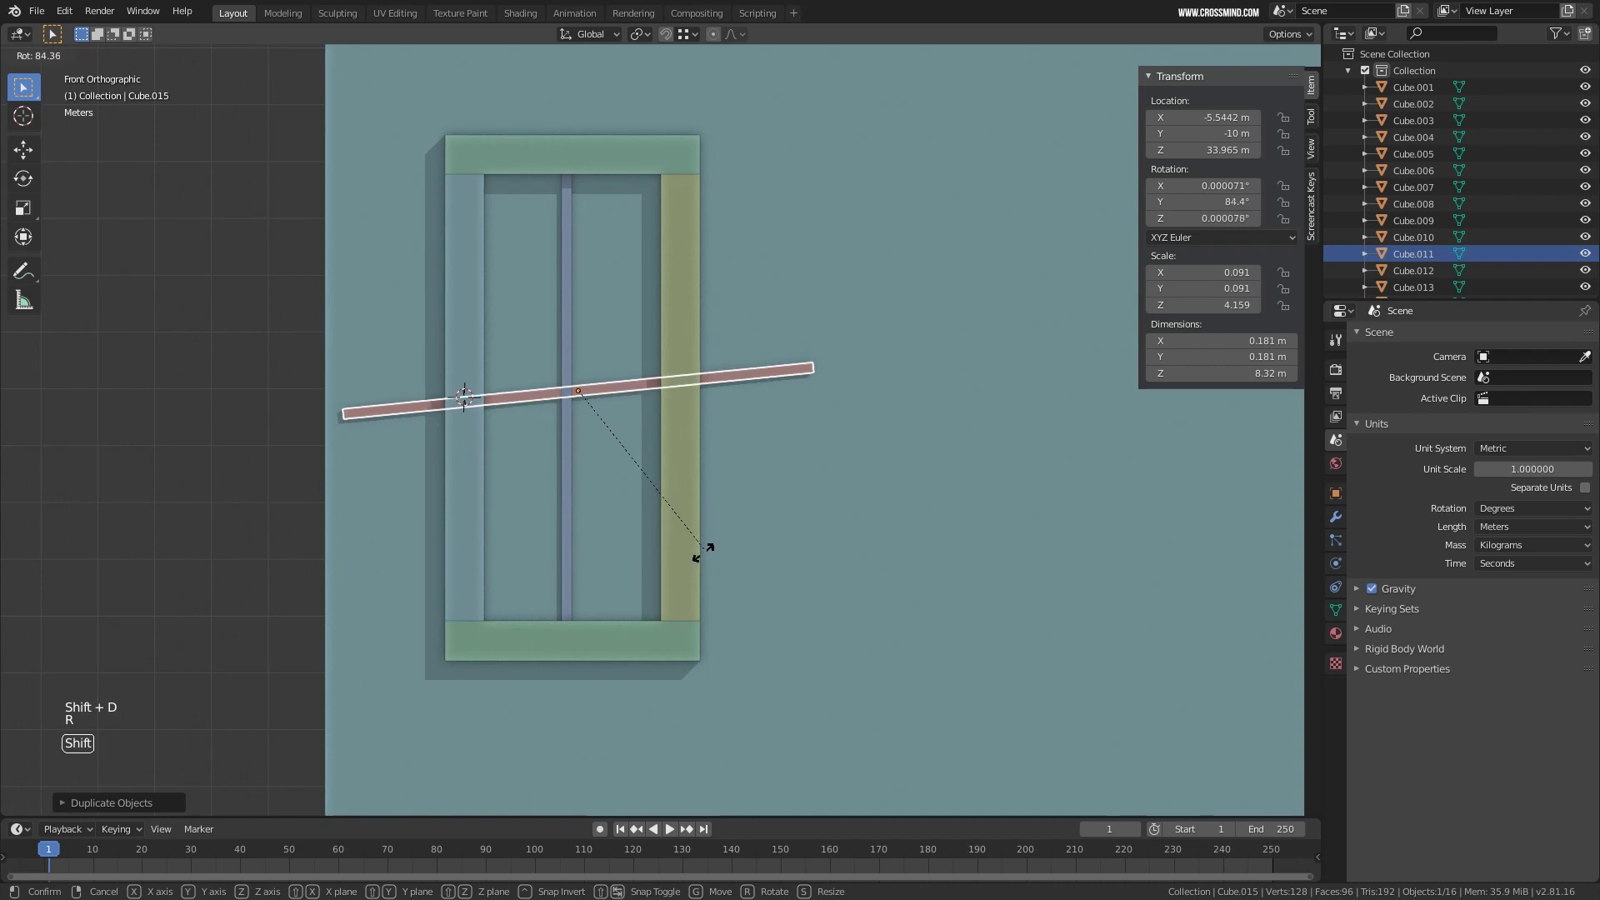
{"action": "type", "text": "90"}
{"action": "key", "text": "Return"}
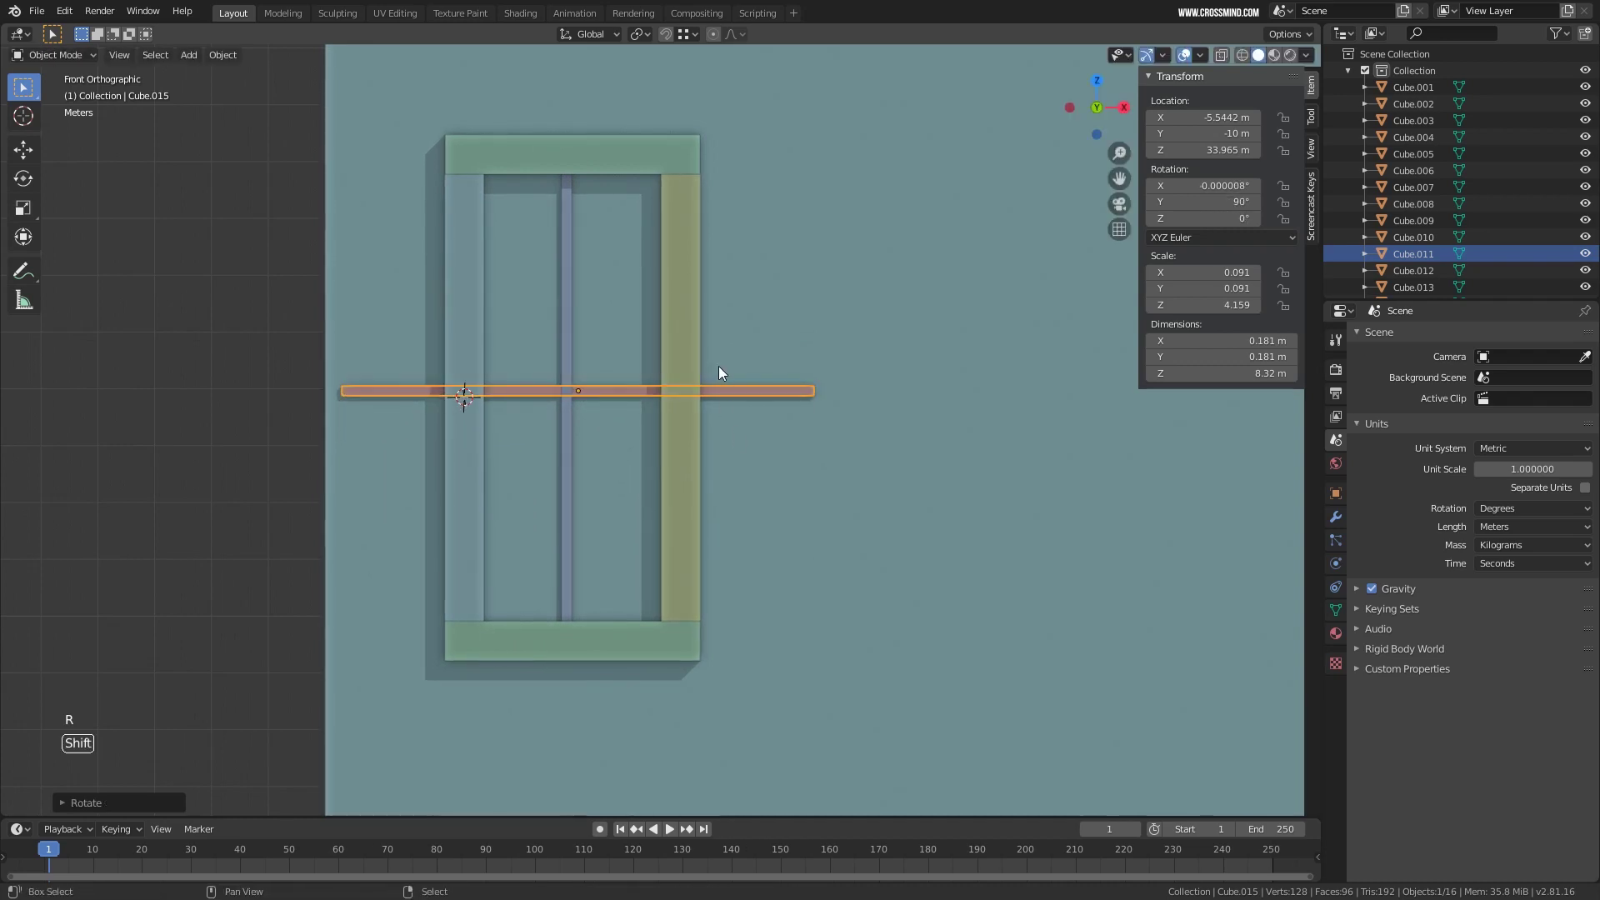
Shorten the thin horizontal bar along X to about 4.01 m and place it across the upper opening at about X -5.74 m, Z 35.99 m.
{"action": "scroll", "coordinate": [741, 408], "scroll_direction": "up", "scroll_amount": 2}
{"action": "middle_click_drag", "start_coordinate": [719, 367], "coordinate": [767, 400], "text": "shift"}
{"action": "key", "text": "g"}
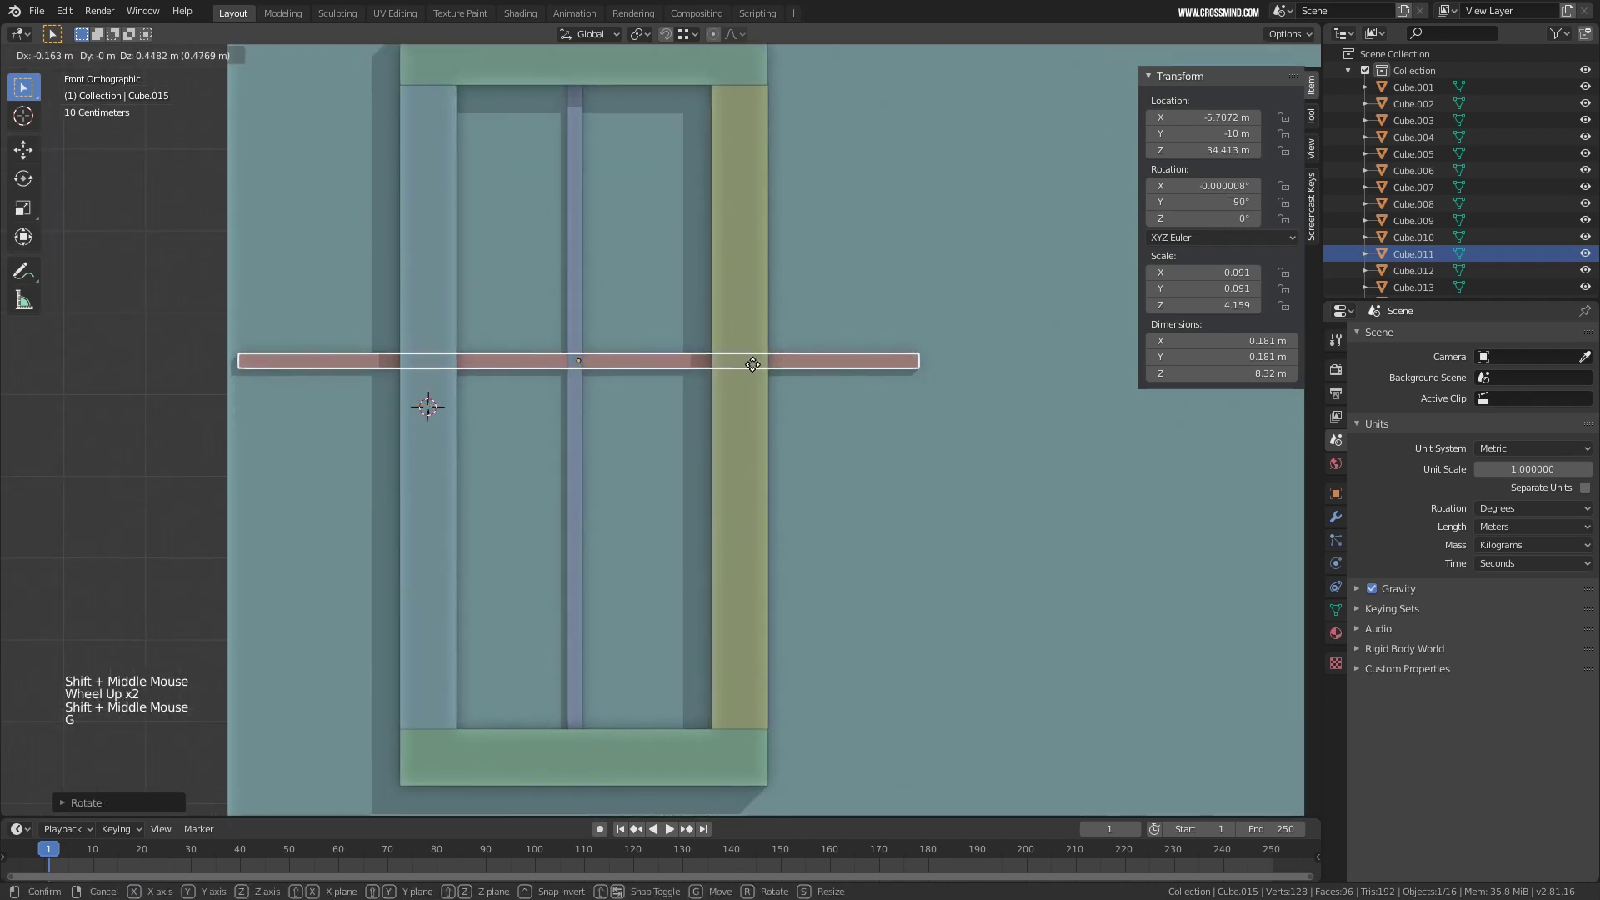
{"action": "key", "text": "s"}
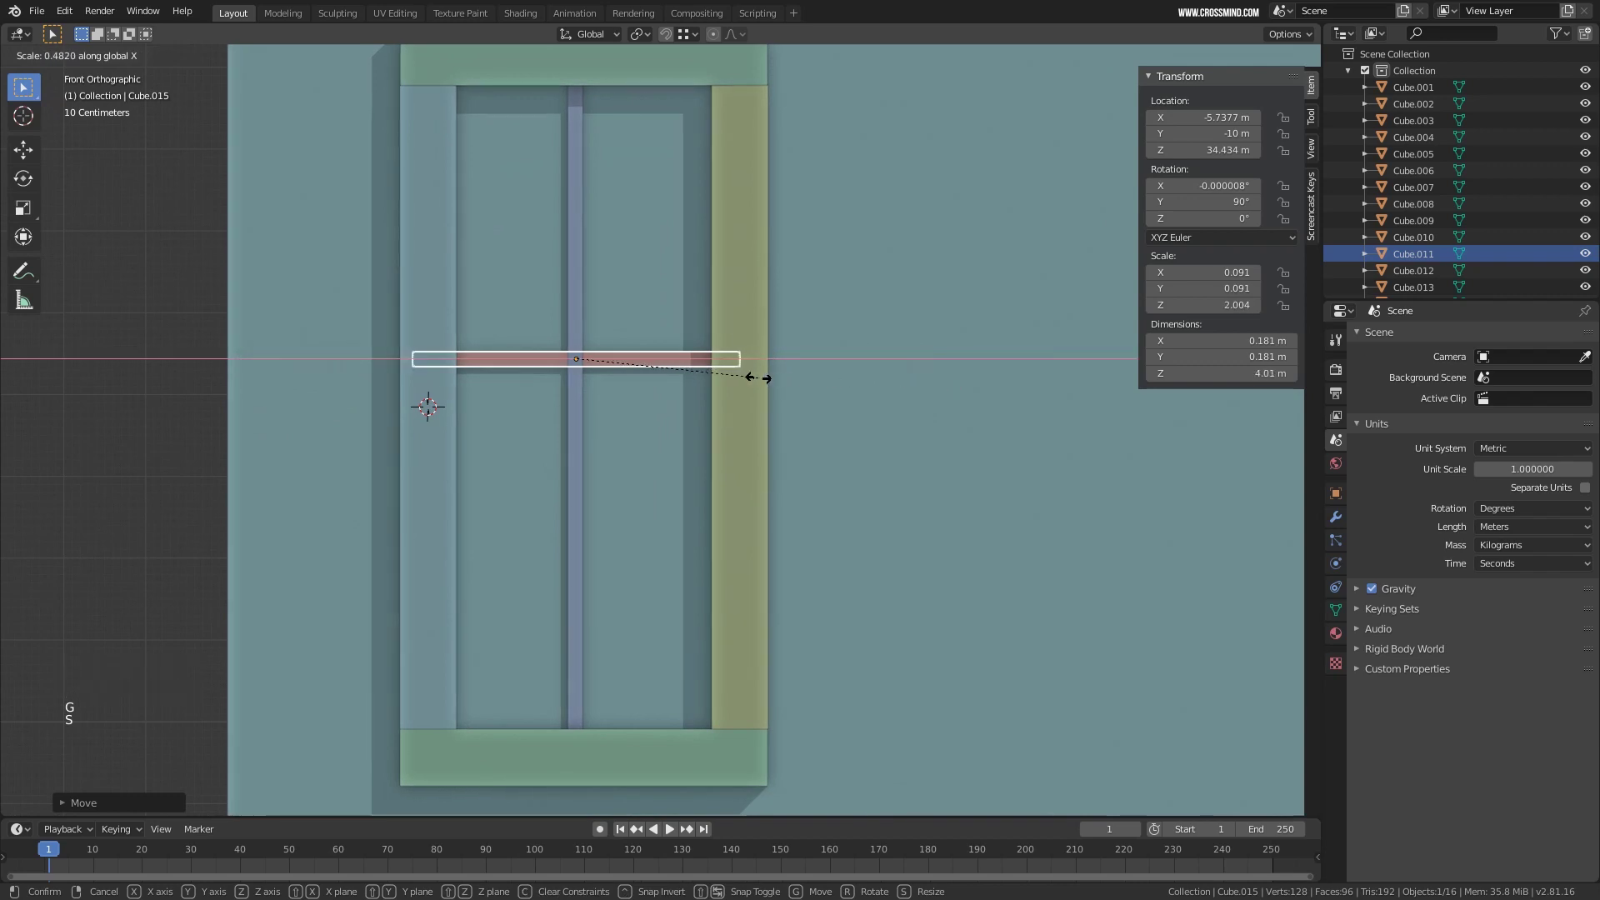
{"action": "left_click", "coordinate": [748, 377]}
{"action": "key", "text": "g"}
{"action": "key", "text": "z"}
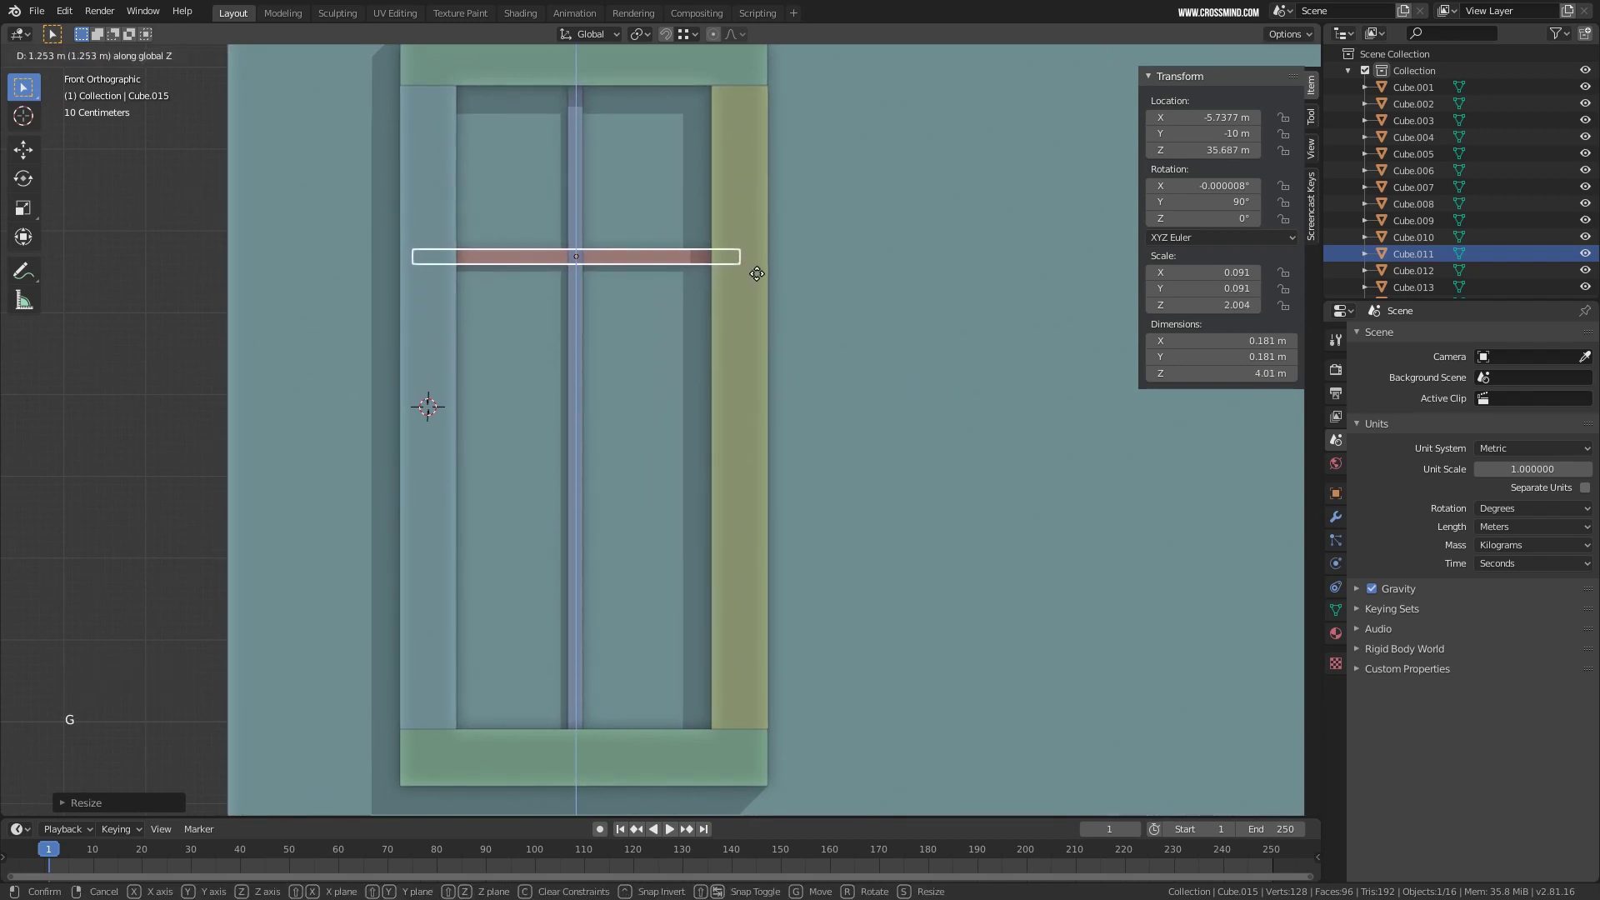
{"action": "left_click", "coordinate": [756, 248]}
Duplicate the thin horizontal bar twice down the window, placing the copies at about Z 33.99 m and Z 31.75 m.
{"action": "key", "text": "shift+d"}
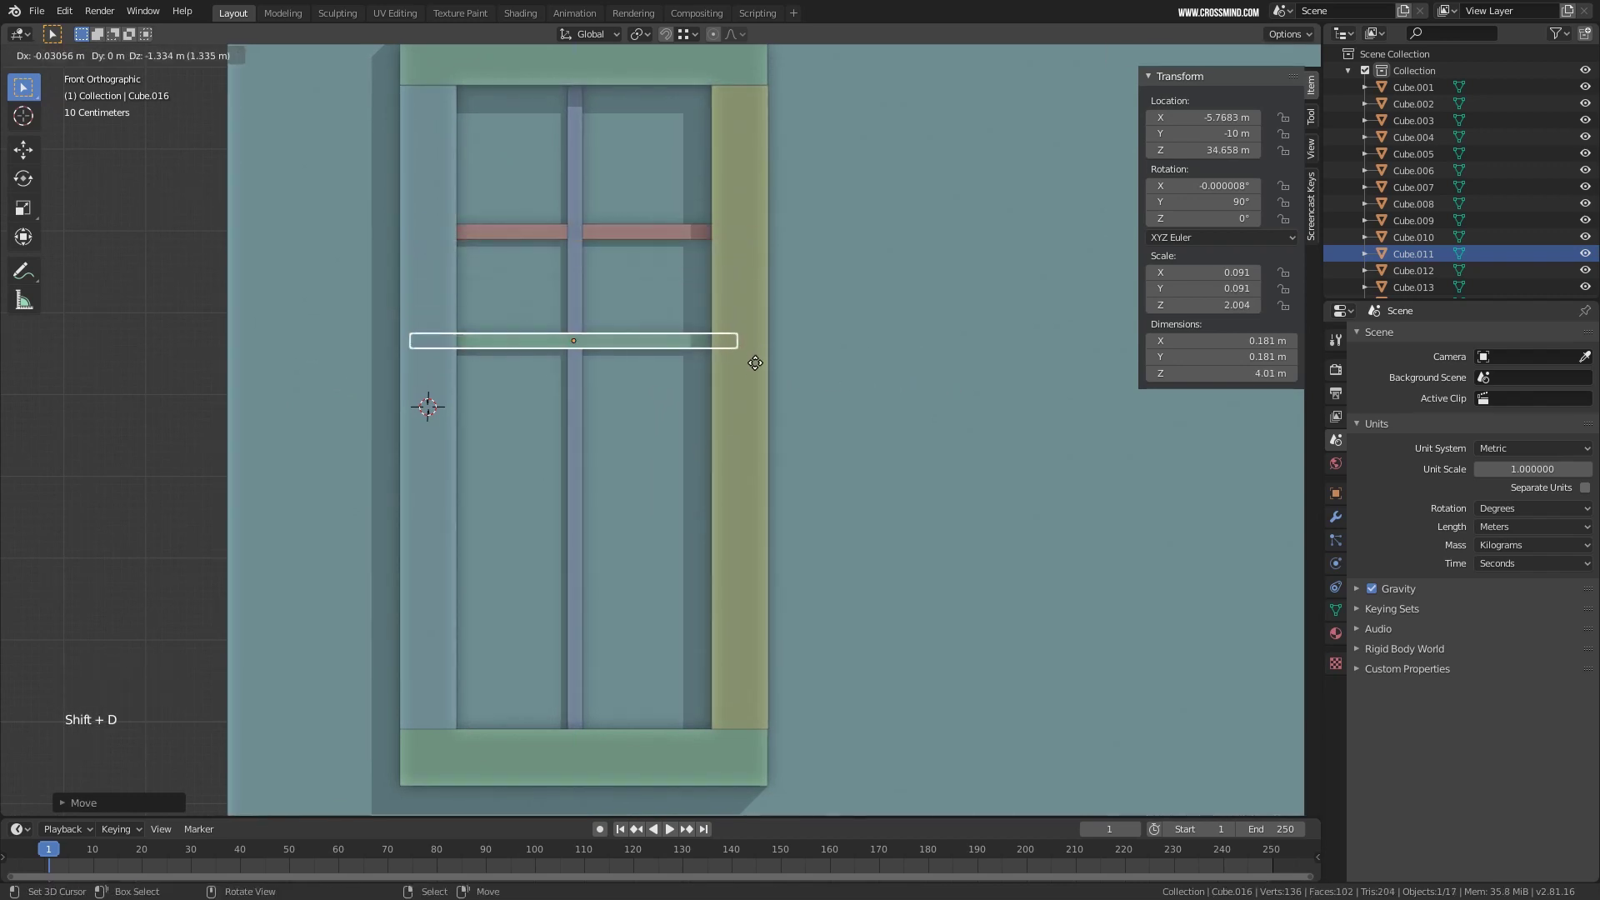
{"action": "left_click", "coordinate": [759, 486]}
{"action": "key", "text": "shift+d"}
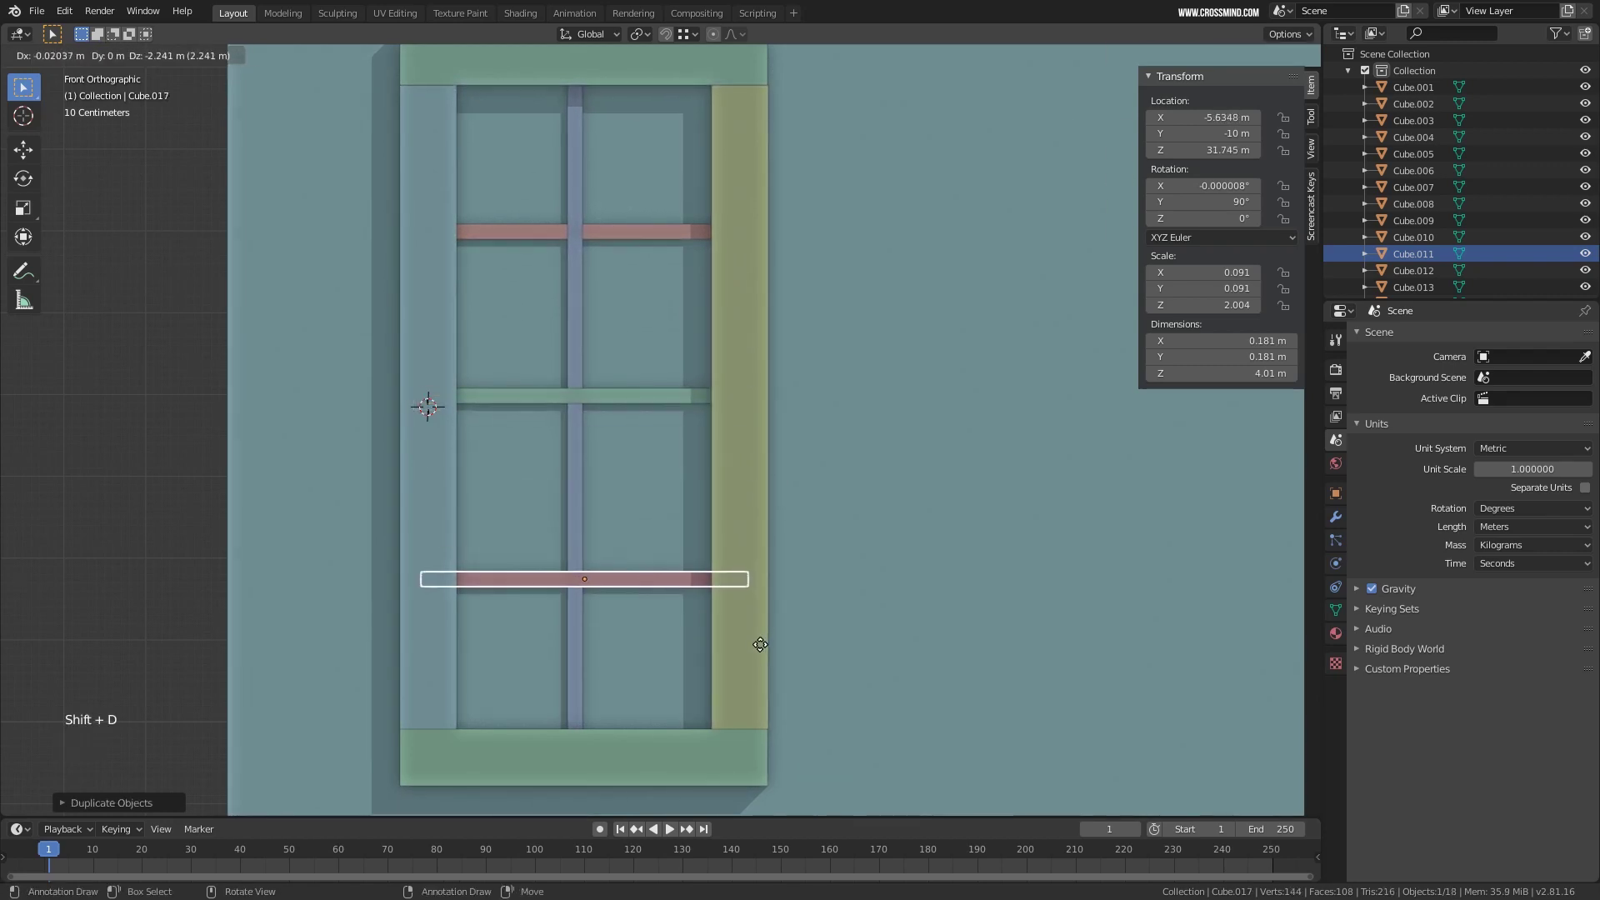
{"action": "left_click", "coordinate": [760, 644]}
Select the two thick uprights and the top and bottom crossbars and join them into one frame object.
{"action": "scroll", "coordinate": [733, 517], "scroll_direction": "down", "scroll_amount": 2}
{"action": "middle_click_drag", "start_coordinate": [733, 517], "coordinate": [688, 537]}
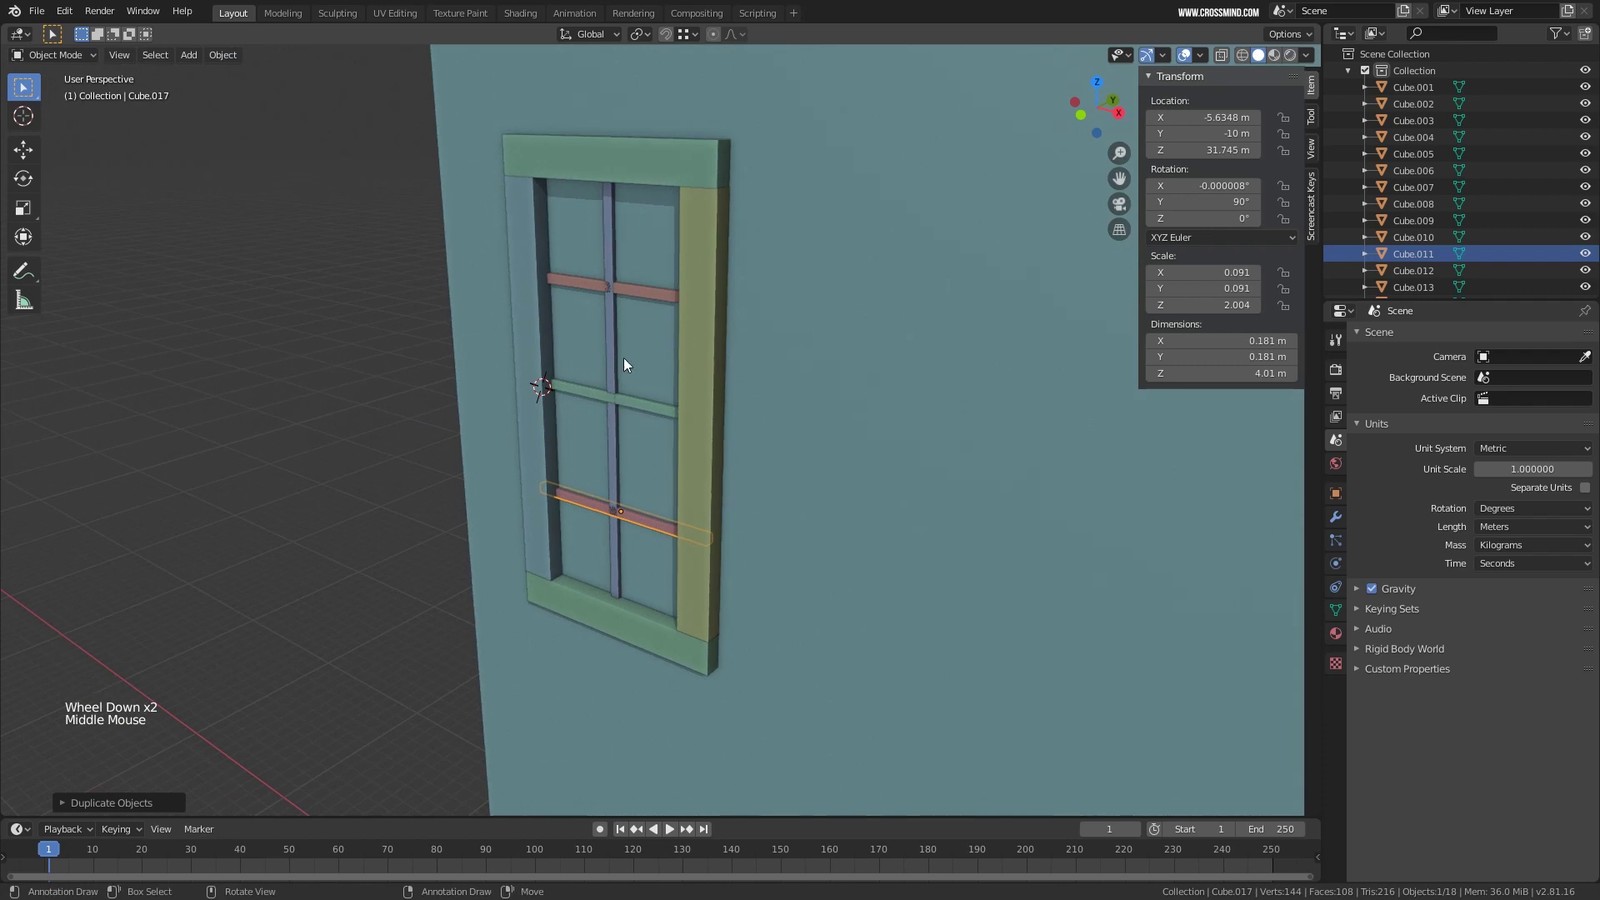
{"action": "right_click", "coordinate": [704, 400]}
{"action": "right_click", "coordinate": [592, 188], "text": "shift"}
{"action": "right_click", "coordinate": [513, 240]}
{"action": "right_click", "coordinate": [553, 172], "text": "shift"}
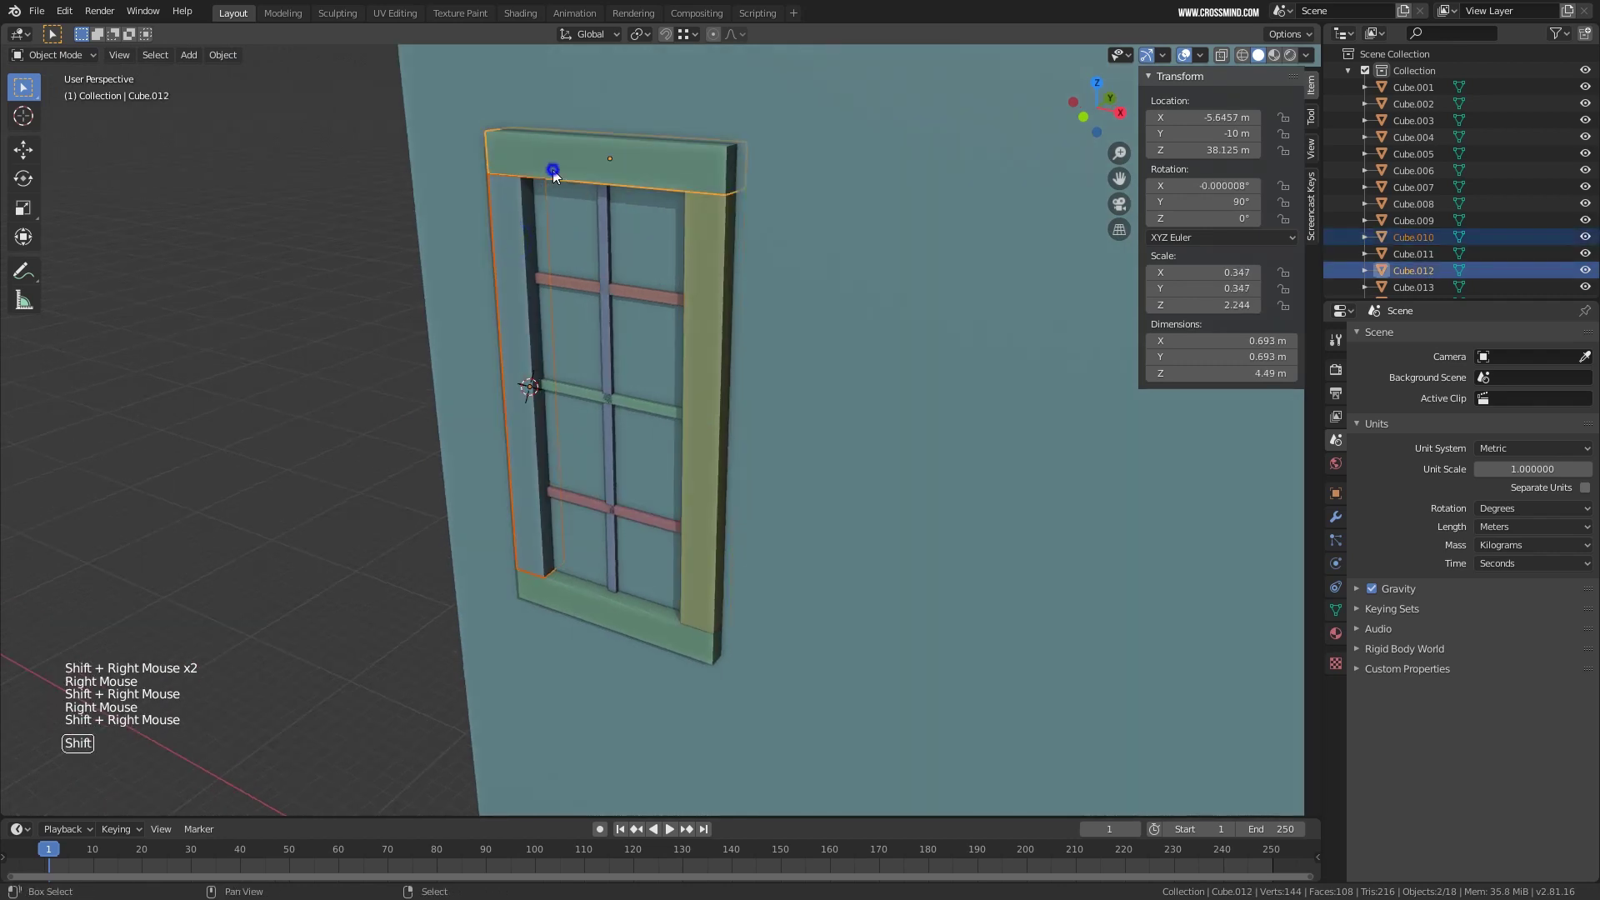
{"action": "right_click", "coordinate": [710, 270], "text": "shift"}
{"action": "right_click", "coordinate": [658, 642], "text": "shift"}
{"action": "key", "text": "ctrl+j"}
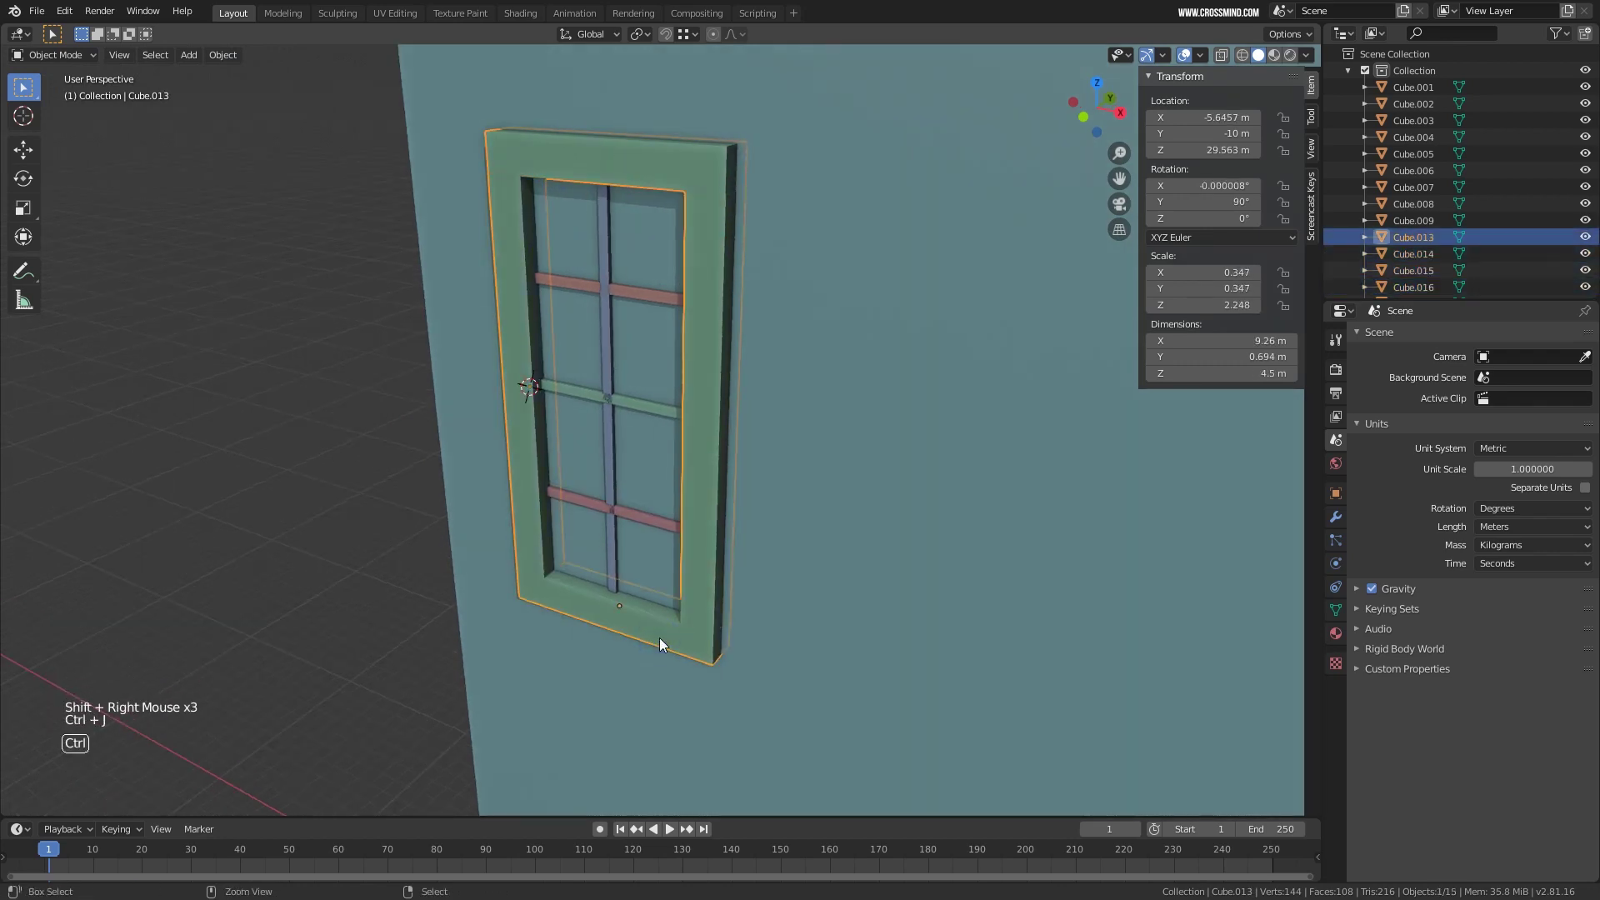
Select the thin vertical bar and the three thin horizontal bars and join them into one grid object.
{"action": "middle_click_drag", "start_coordinate": [672, 593], "coordinate": [625, 297]}
{"action": "right_click", "coordinate": [626, 295]}
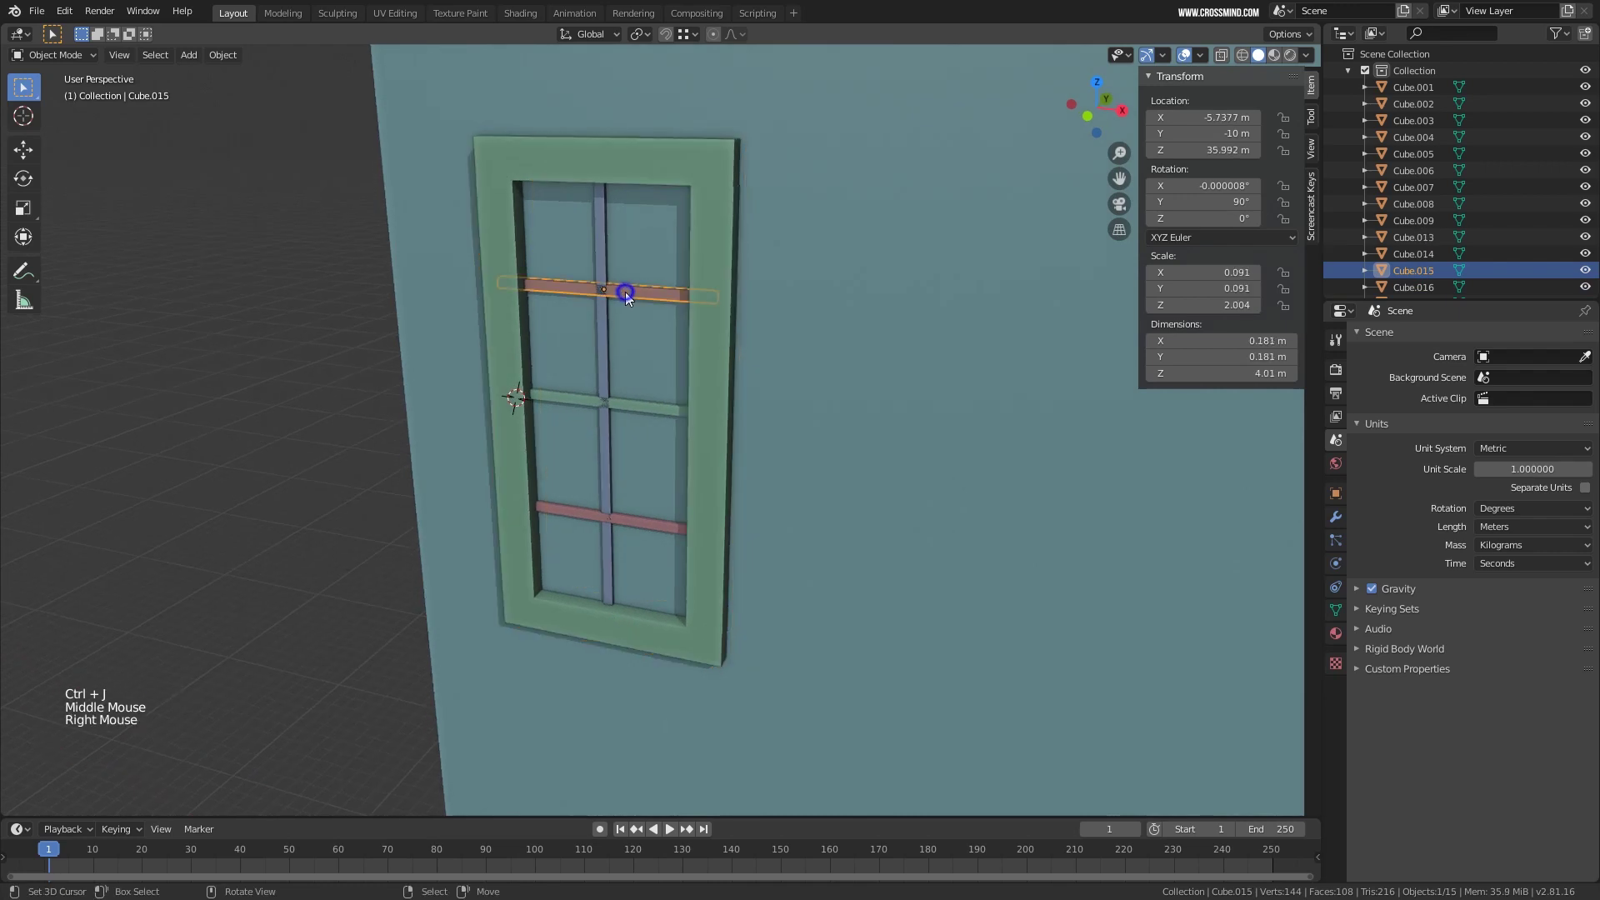
{"action": "right_click", "coordinate": [596, 258], "text": "shift"}
{"action": "right_click", "coordinate": [627, 407], "text": "shift"}
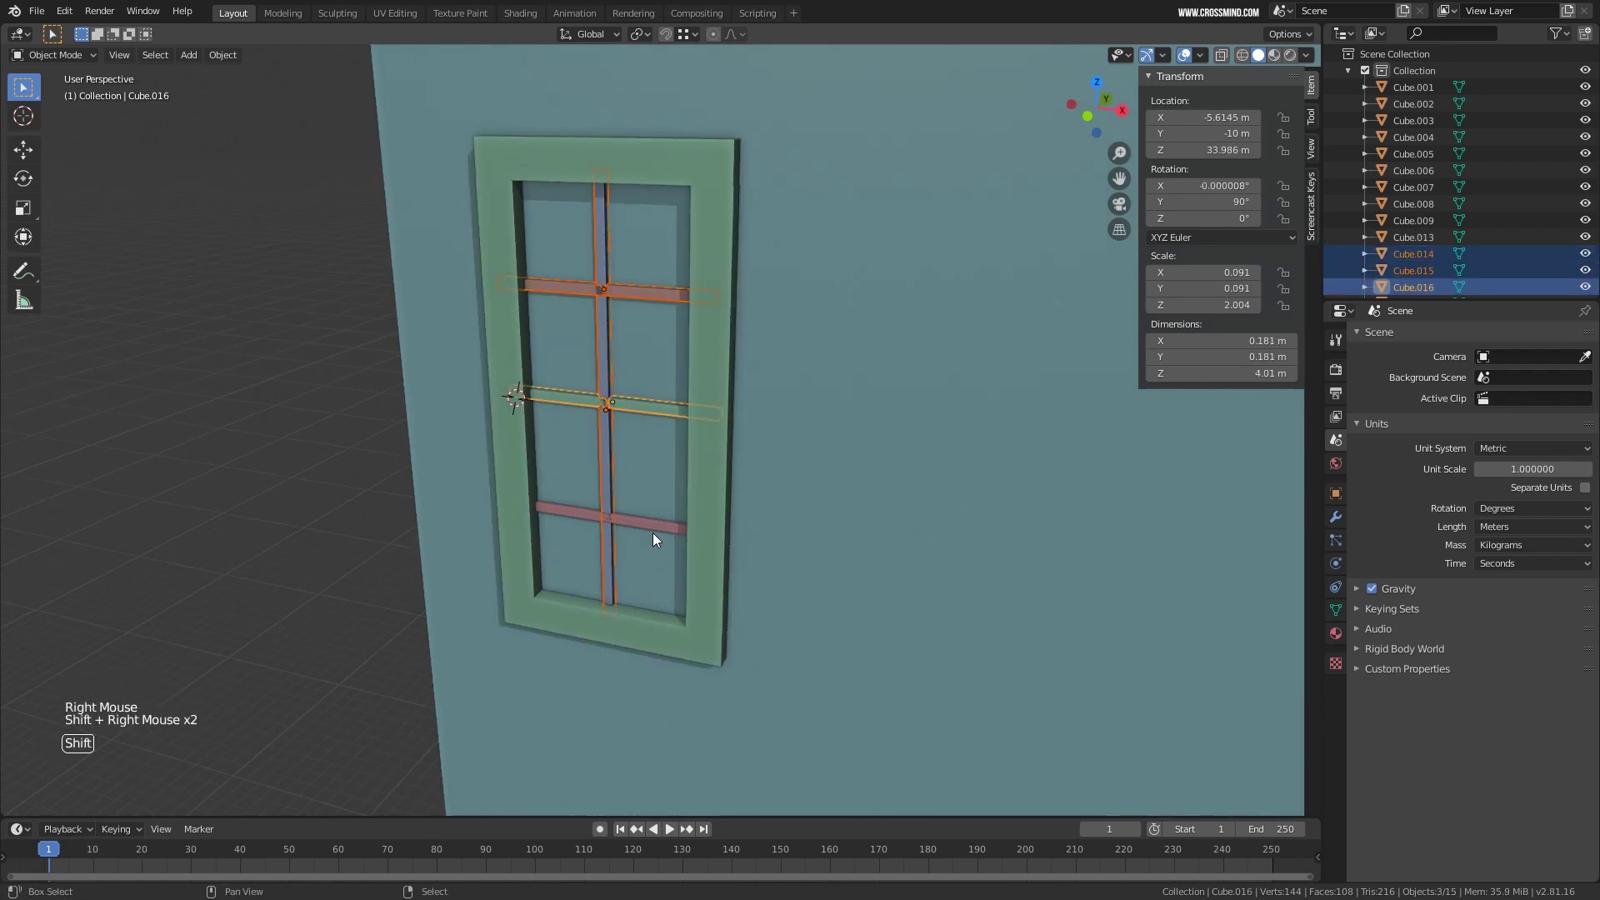
{"action": "right_click", "coordinate": [653, 526], "text": "shift"}
{"action": "middle_click_drag", "start_coordinate": [669, 527], "coordinate": [712, 472]}
{"action": "scroll", "coordinate": [658, 518], "scroll_direction": "up", "scroll_amount": 1}
{"action": "key", "text": "ctrl+j"}
{"action": "scroll", "coordinate": [712, 472], "scroll_direction": "down", "scroll_amount": 2}
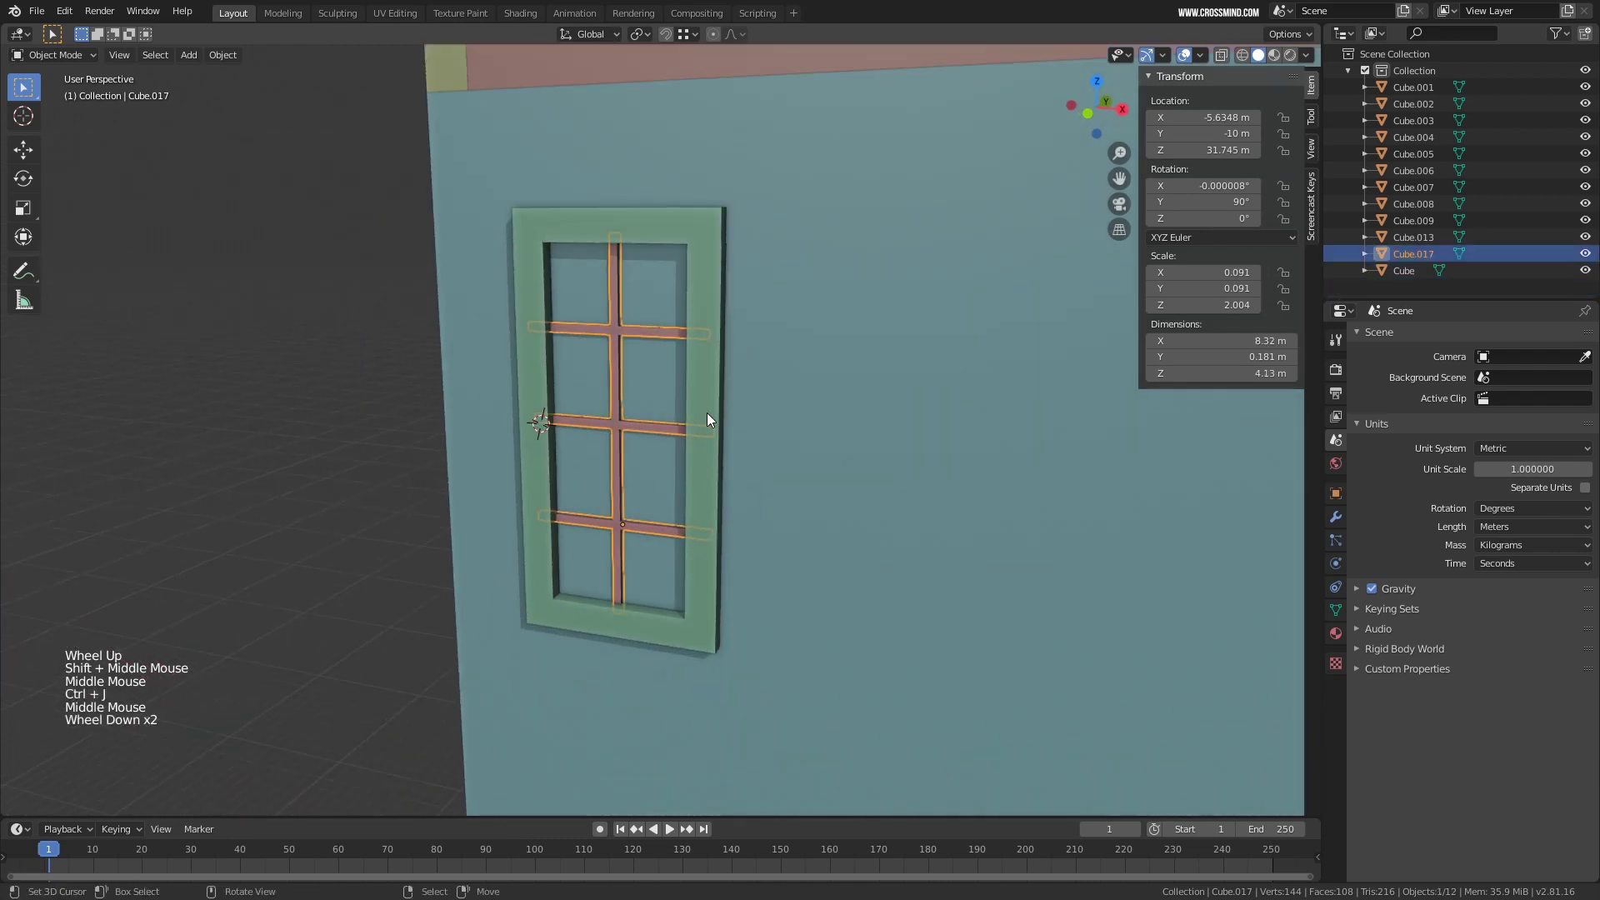
Move the joined grid of thin bars along X to about -5.53 m within the frame.
{"action": "right_click", "coordinate": [709, 394], "text": "shift"}
{"action": "right_click_drag", "start_coordinate": [662, 423], "coordinate": [662, 415]}
{"action": "scroll", "coordinate": [663, 415], "scroll_direction": "down", "scroll_amount": 1}
{"action": "middle_click_drag", "start_coordinate": [663, 415], "coordinate": [604, 384]}
{"action": "scroll", "coordinate": [663, 413], "scroll_direction": "up", "scroll_amount": 2}
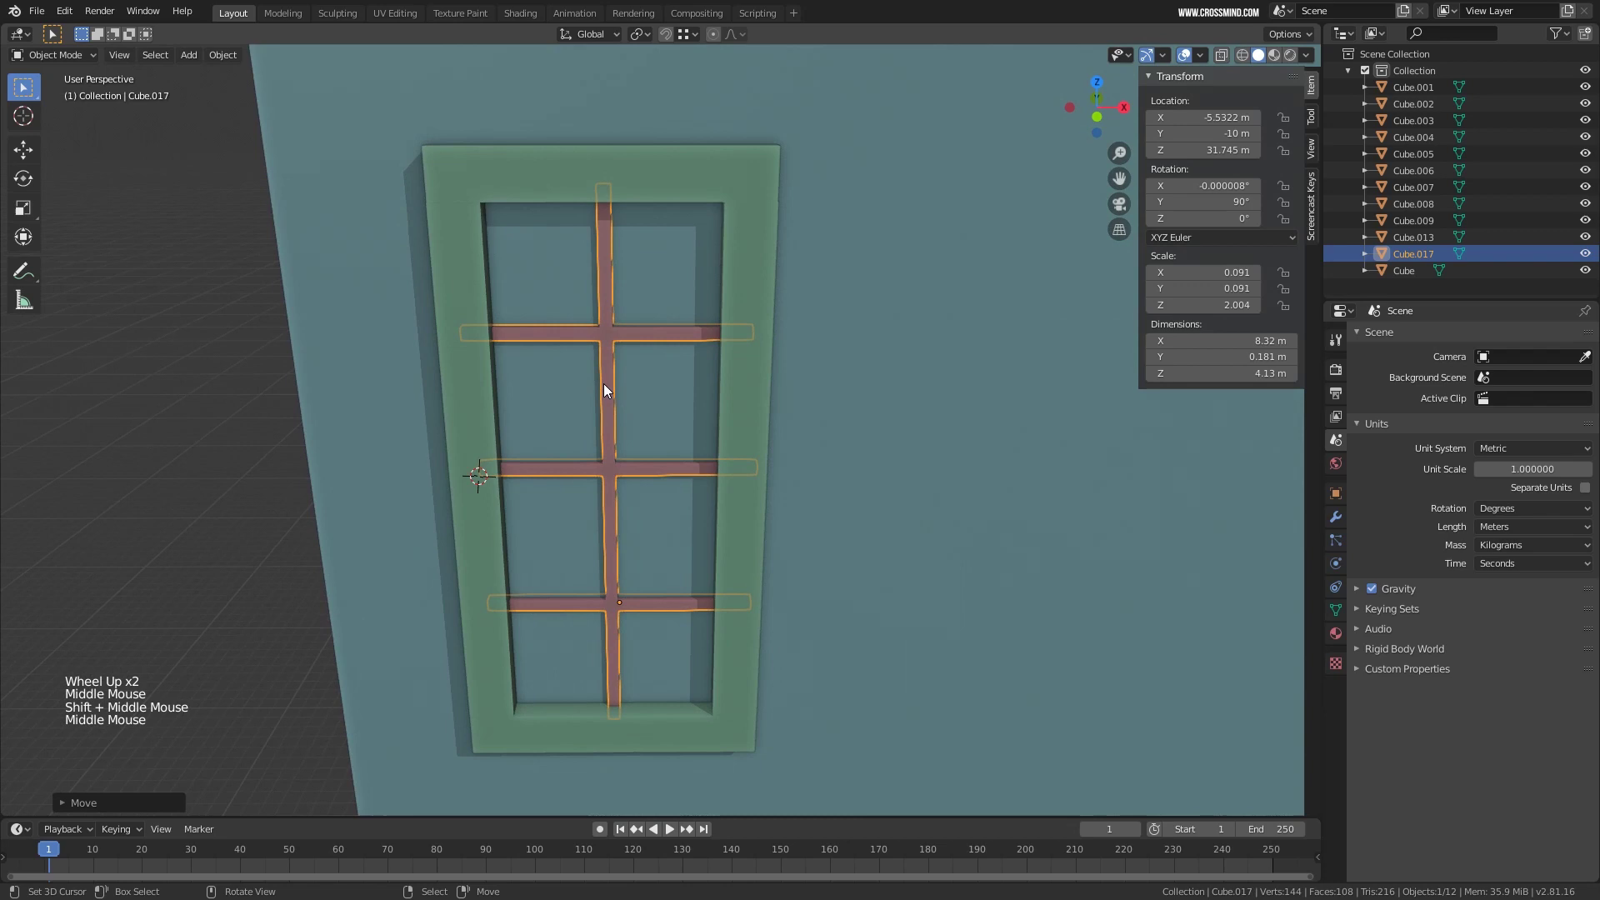
Align the glazing-bar grid to the window frame by centres on X, Y and Z with Align Objects, relative to the active frame.
{"action": "right_click", "coordinate": [606, 335]}
{"action": "right_click", "coordinate": [738, 232], "text": "shift"}
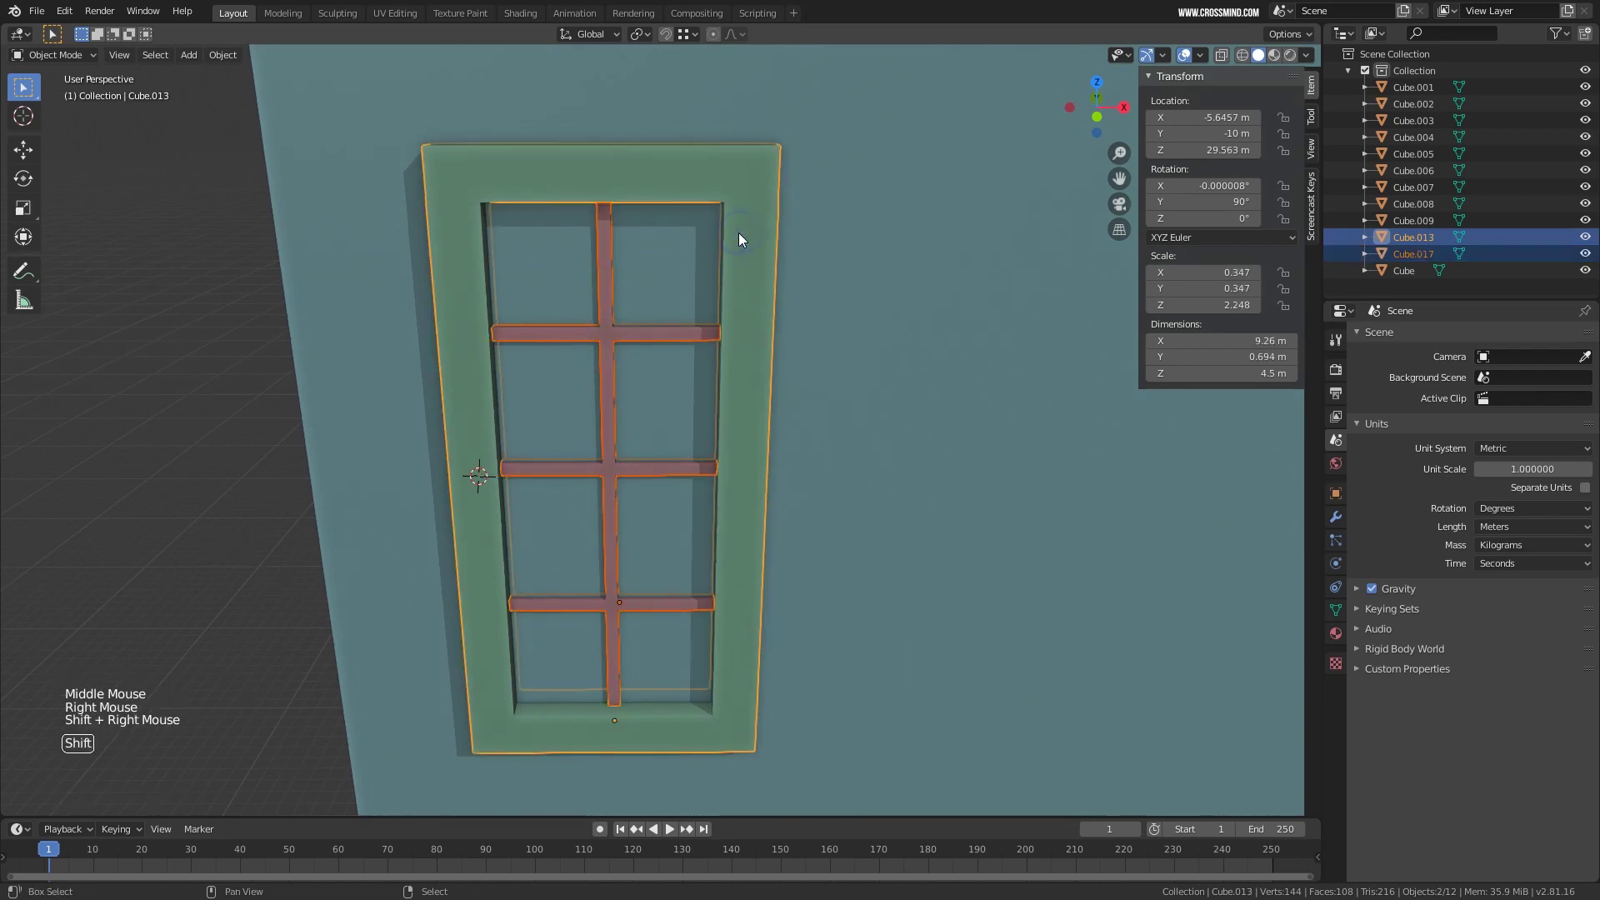
{"action": "middle_click_drag", "start_coordinate": [733, 282], "coordinate": [737, 301]}
{"action": "key", "text": "space"}
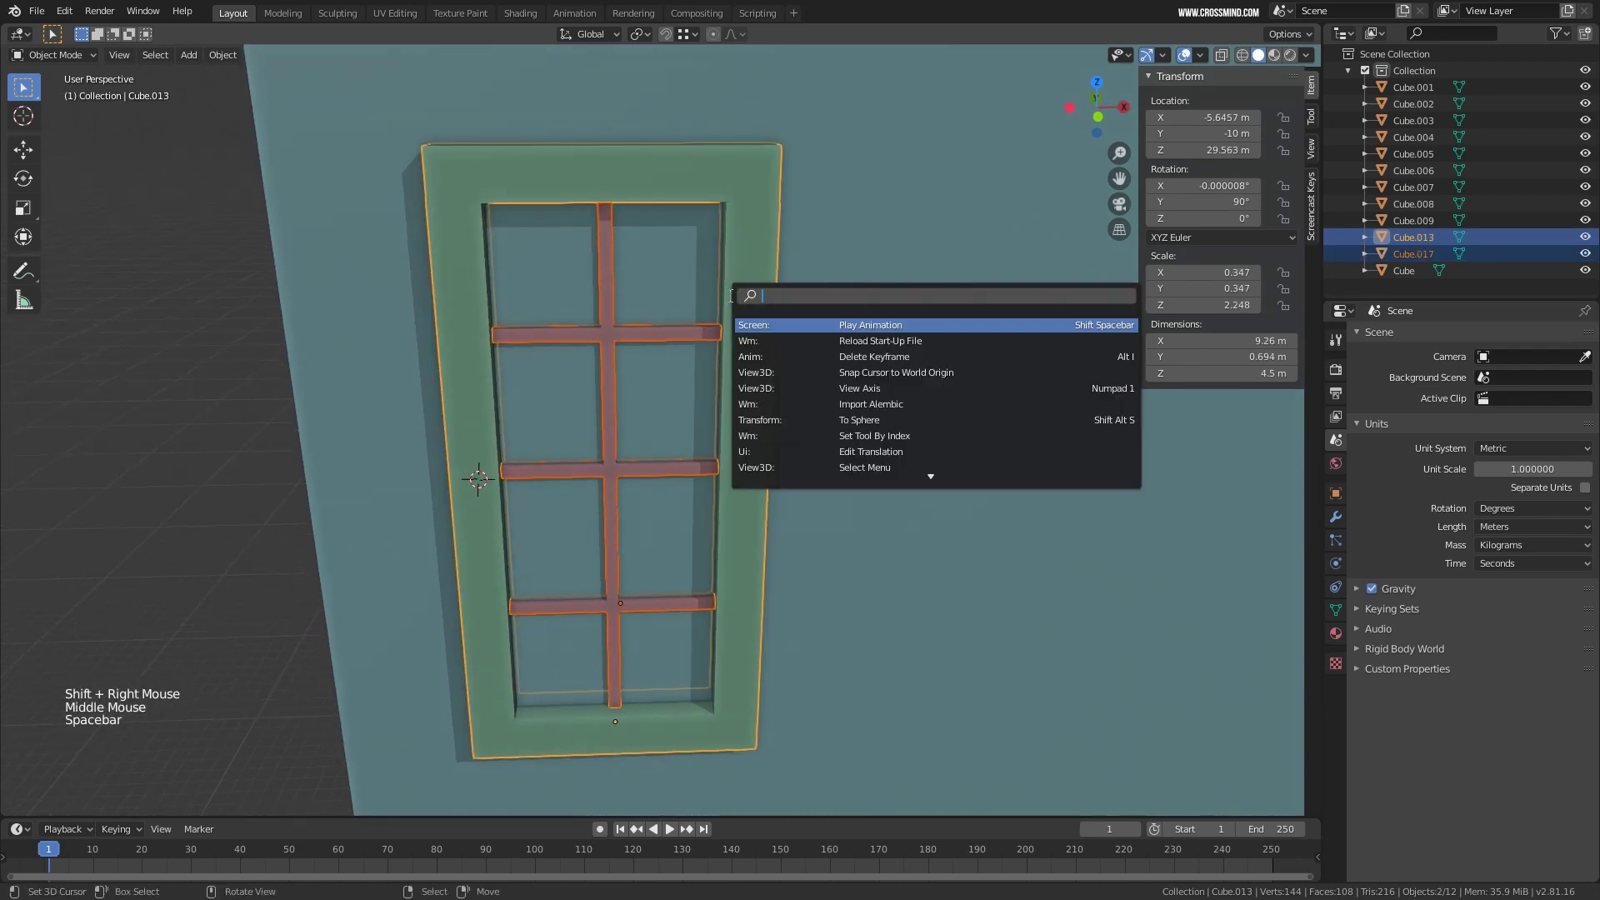
{"action": "type", "text": "align"}
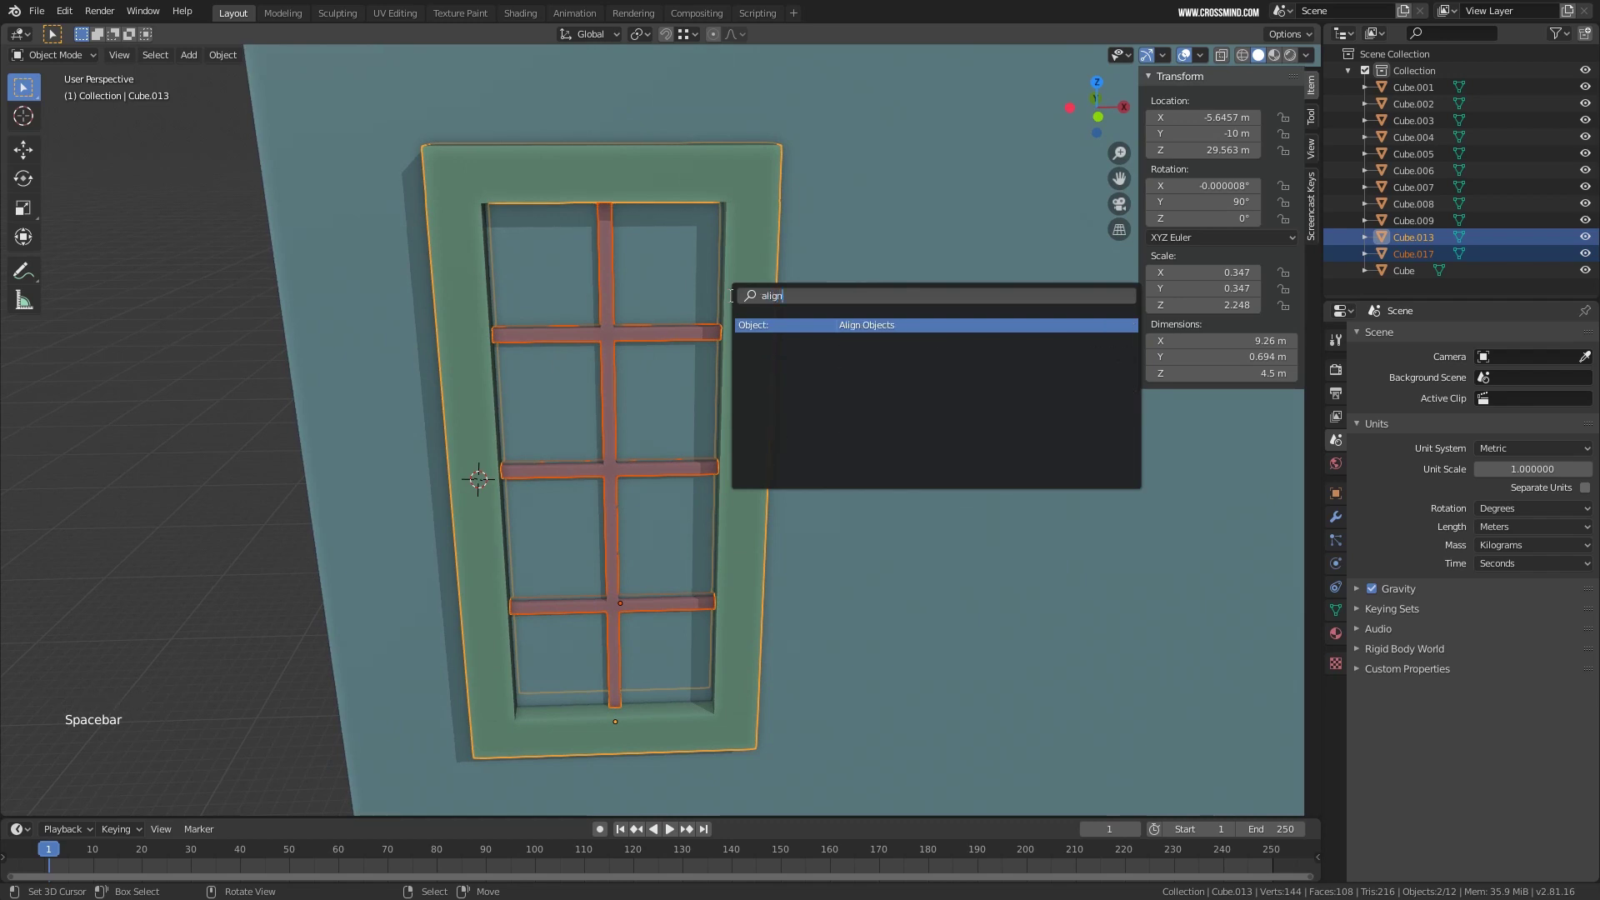
{"action": "left_click", "coordinate": [862, 325]}
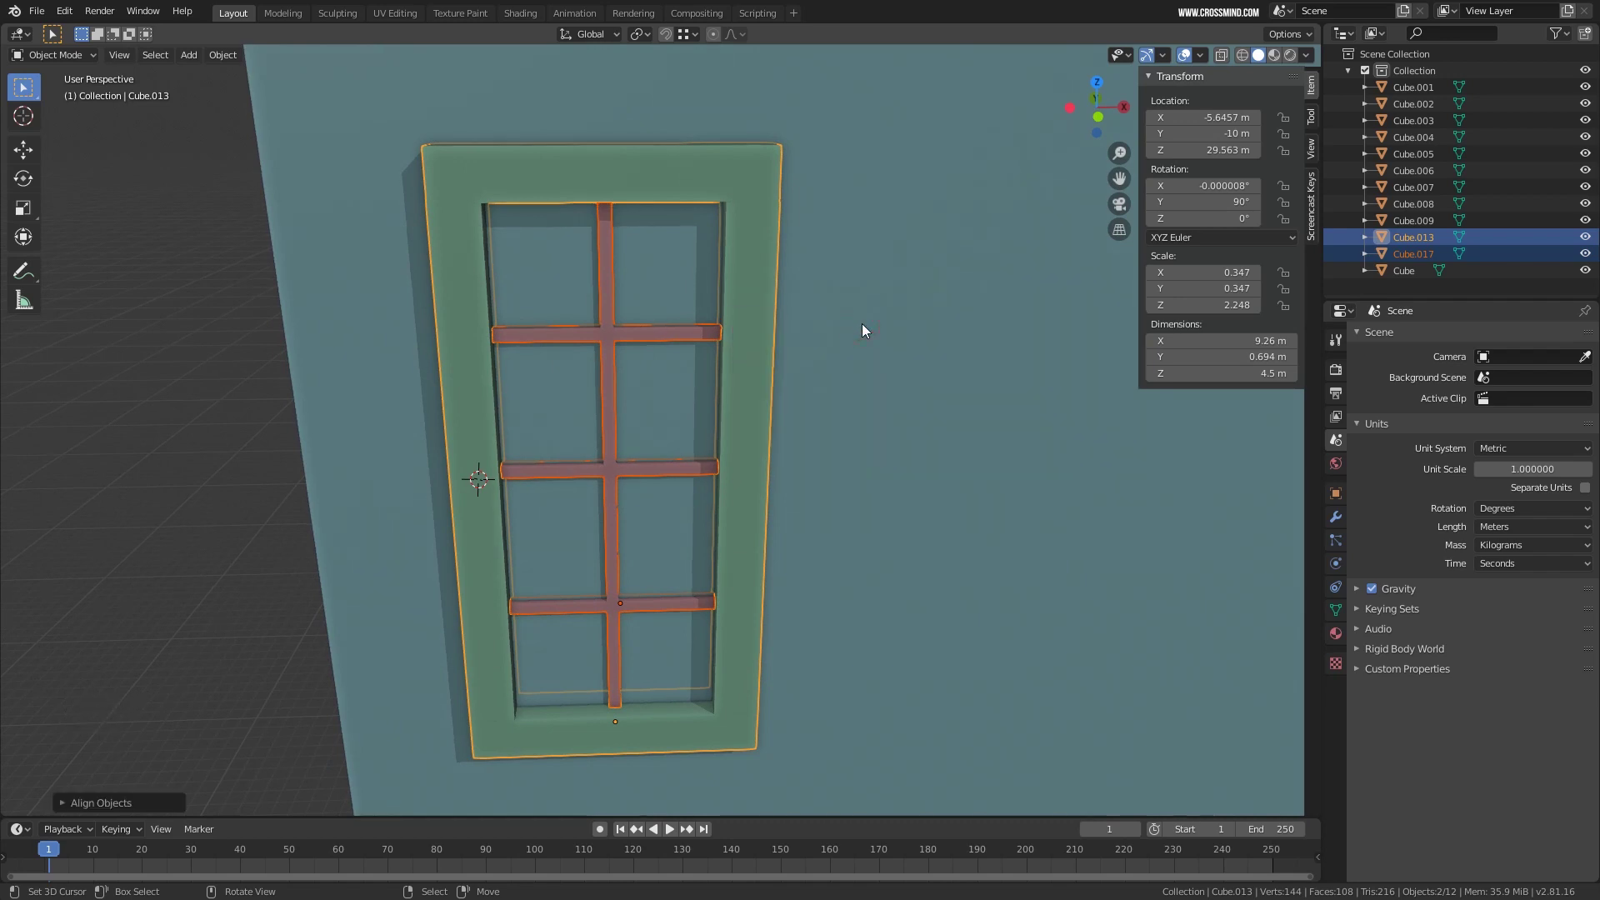
{"action": "left_click", "coordinate": [60, 802]}
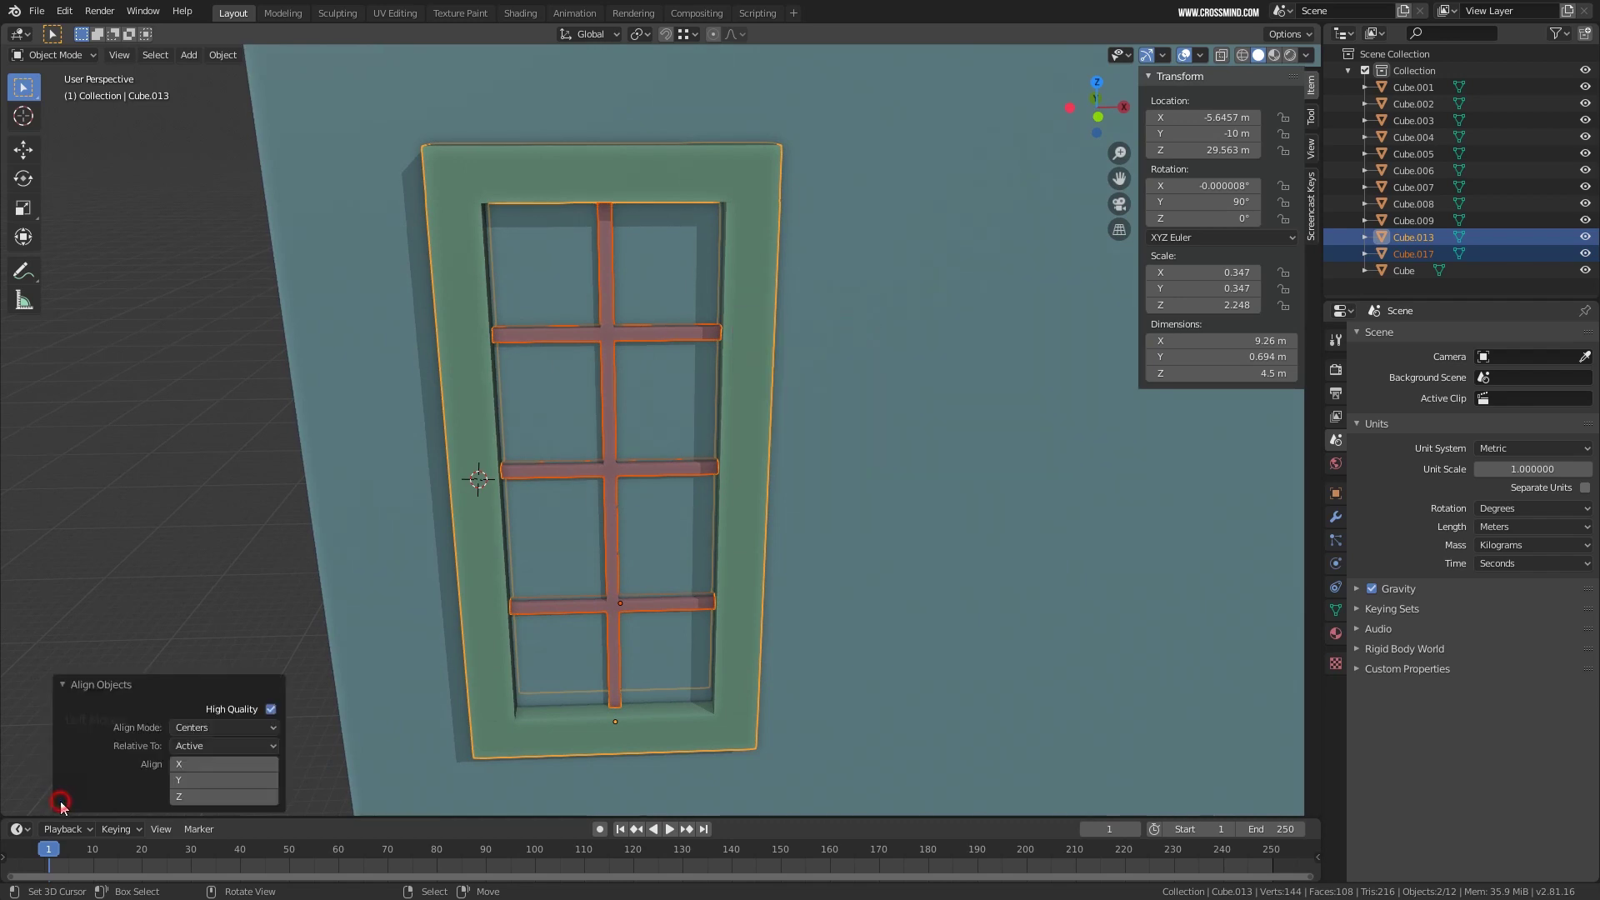
{"action": "left_click", "coordinate": [183, 764]}
{"action": "left_click", "coordinate": [189, 777]}
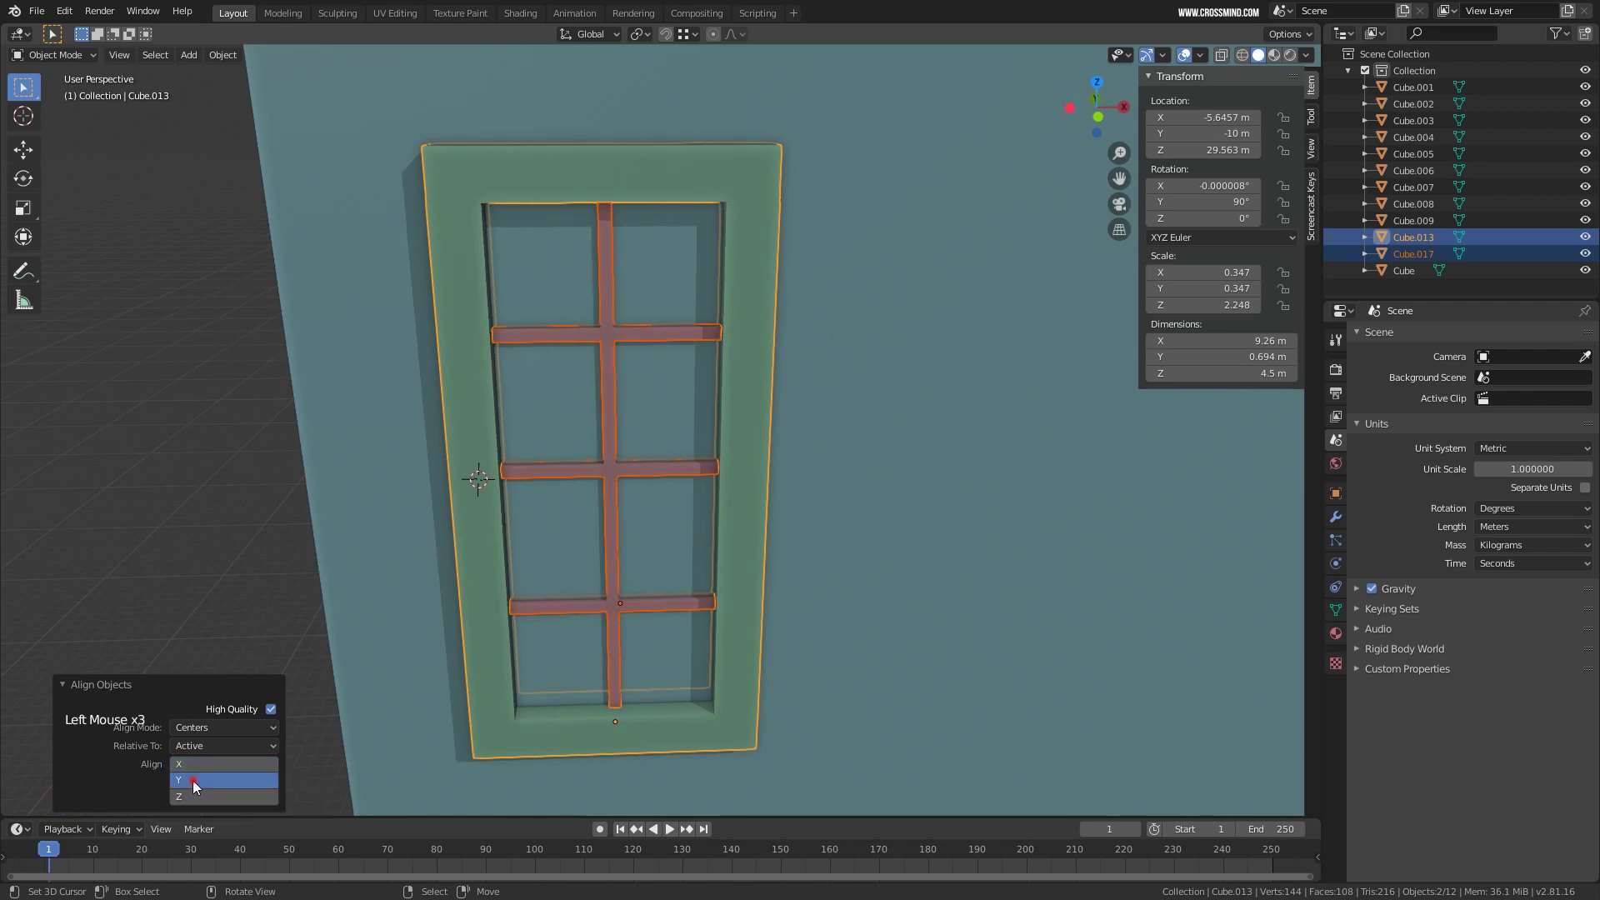
{"action": "left_click", "coordinate": [192, 794]}
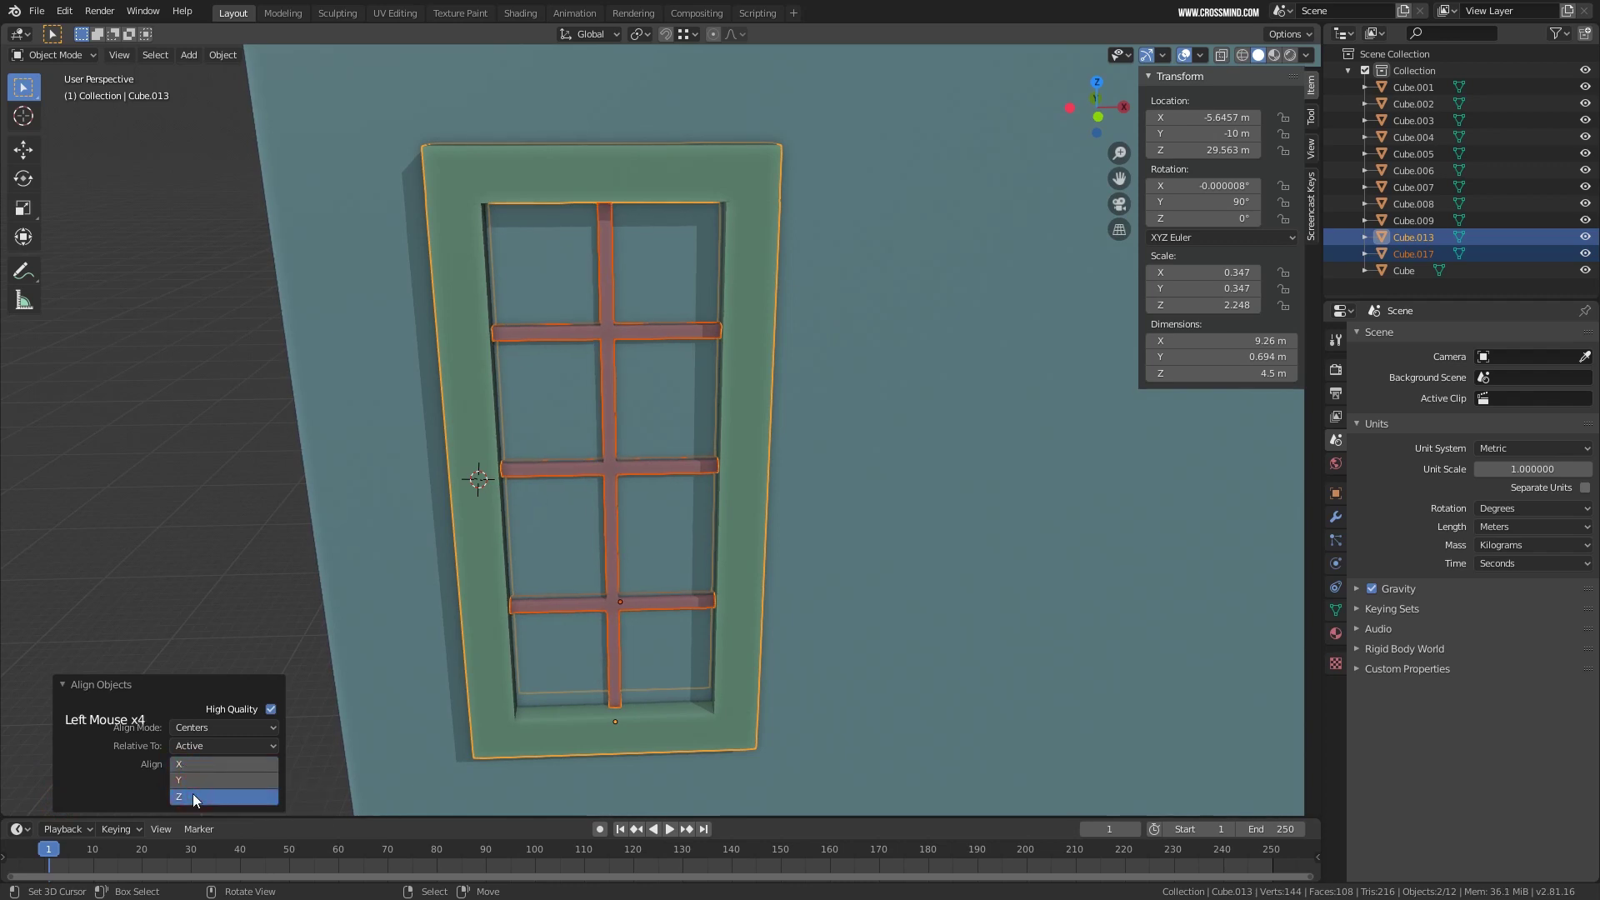
{"action": "left_click", "coordinate": [188, 782], "text": "shift"}
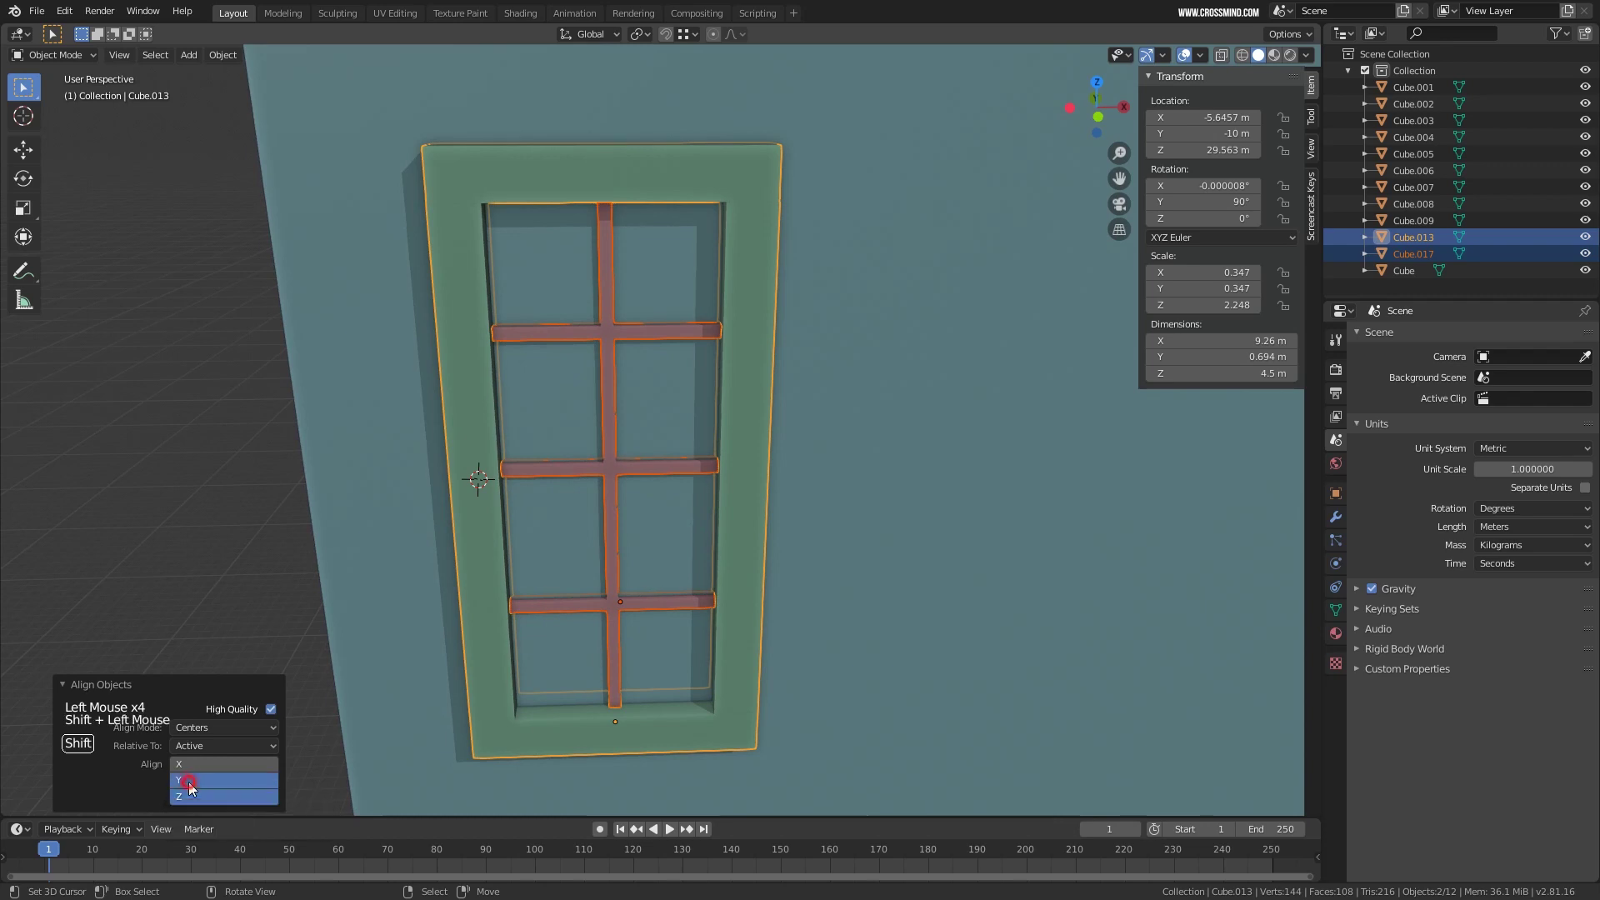
{"action": "left_click", "coordinate": [186, 765], "text": "shift"}
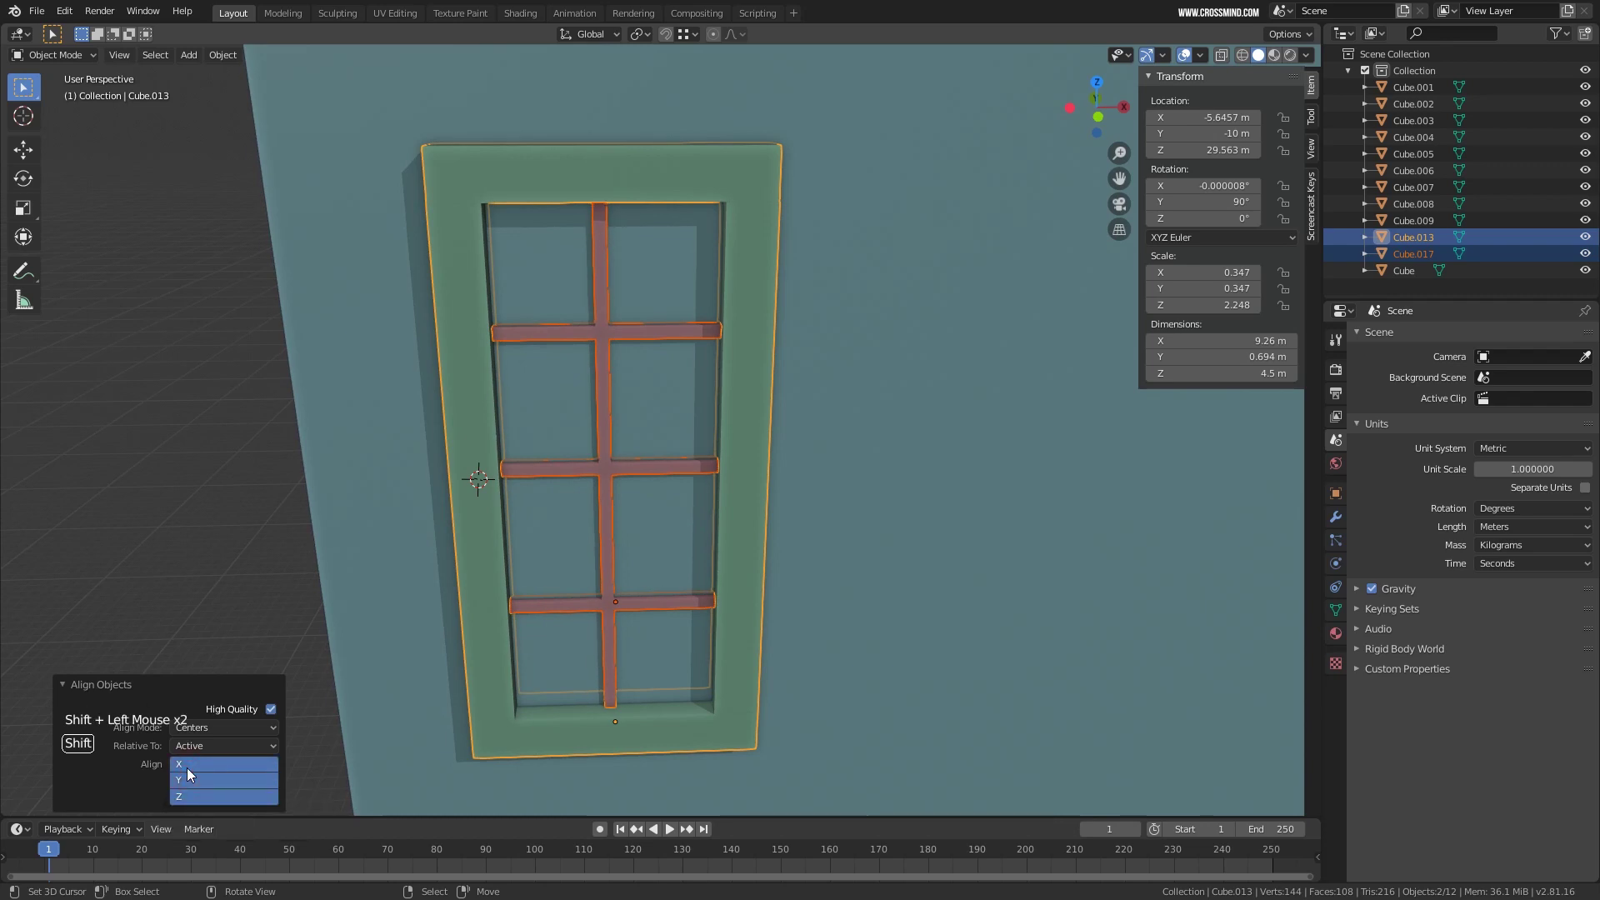
Add a 2 m plane over the window in front view and rotate it 90° about the X axis.
{"action": "left_click", "coordinate": [634, 327]}
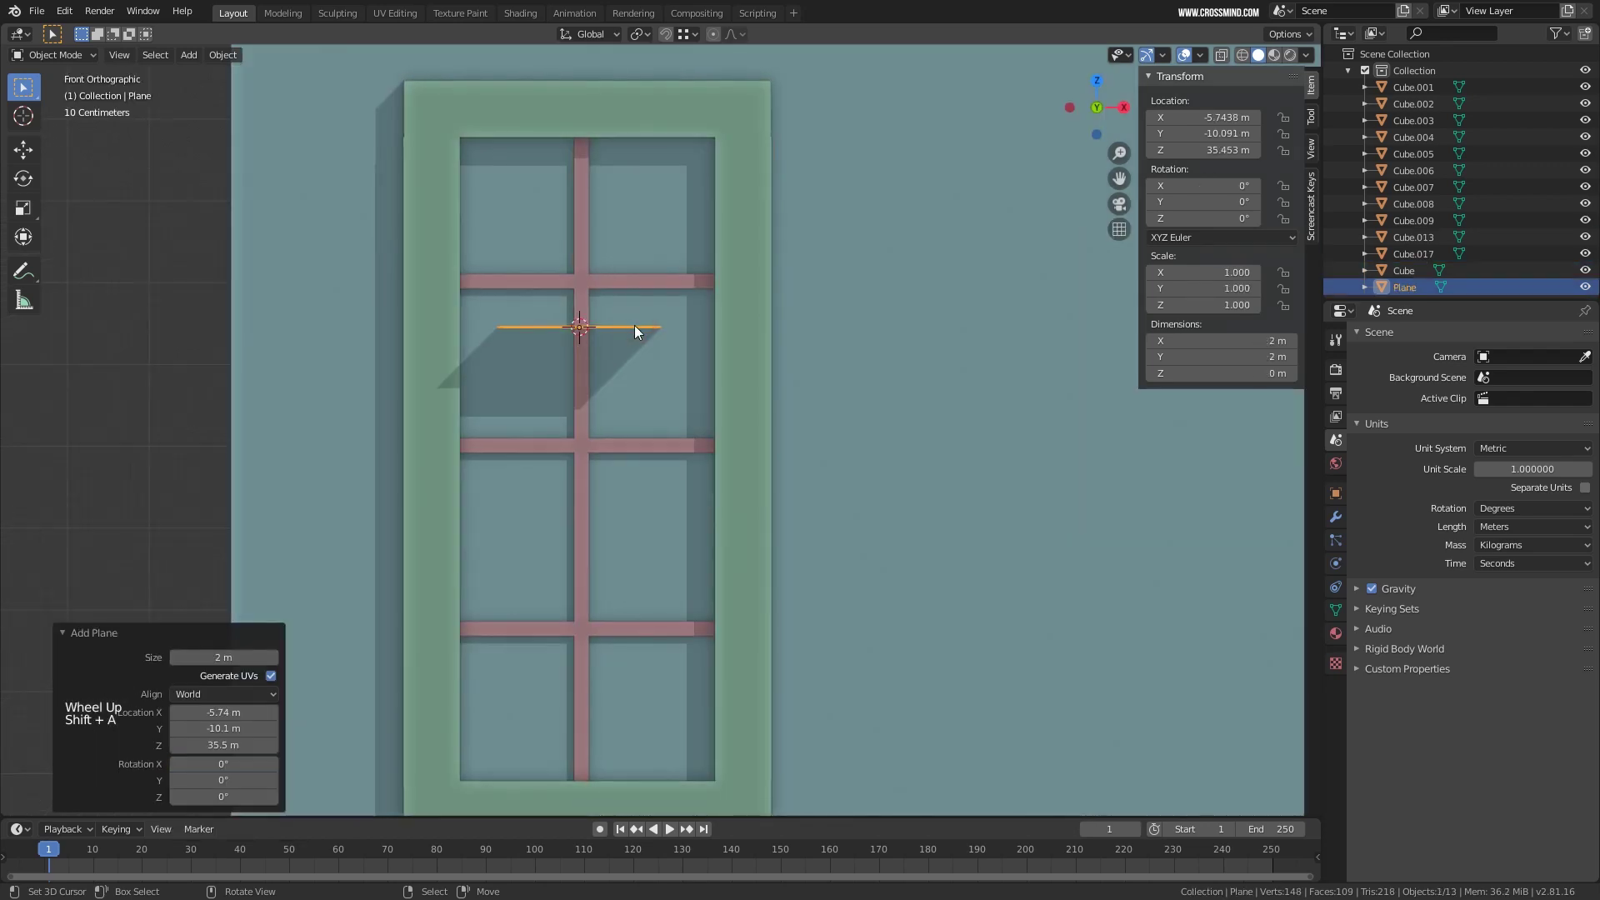
{"action": "type", "text": "r"}
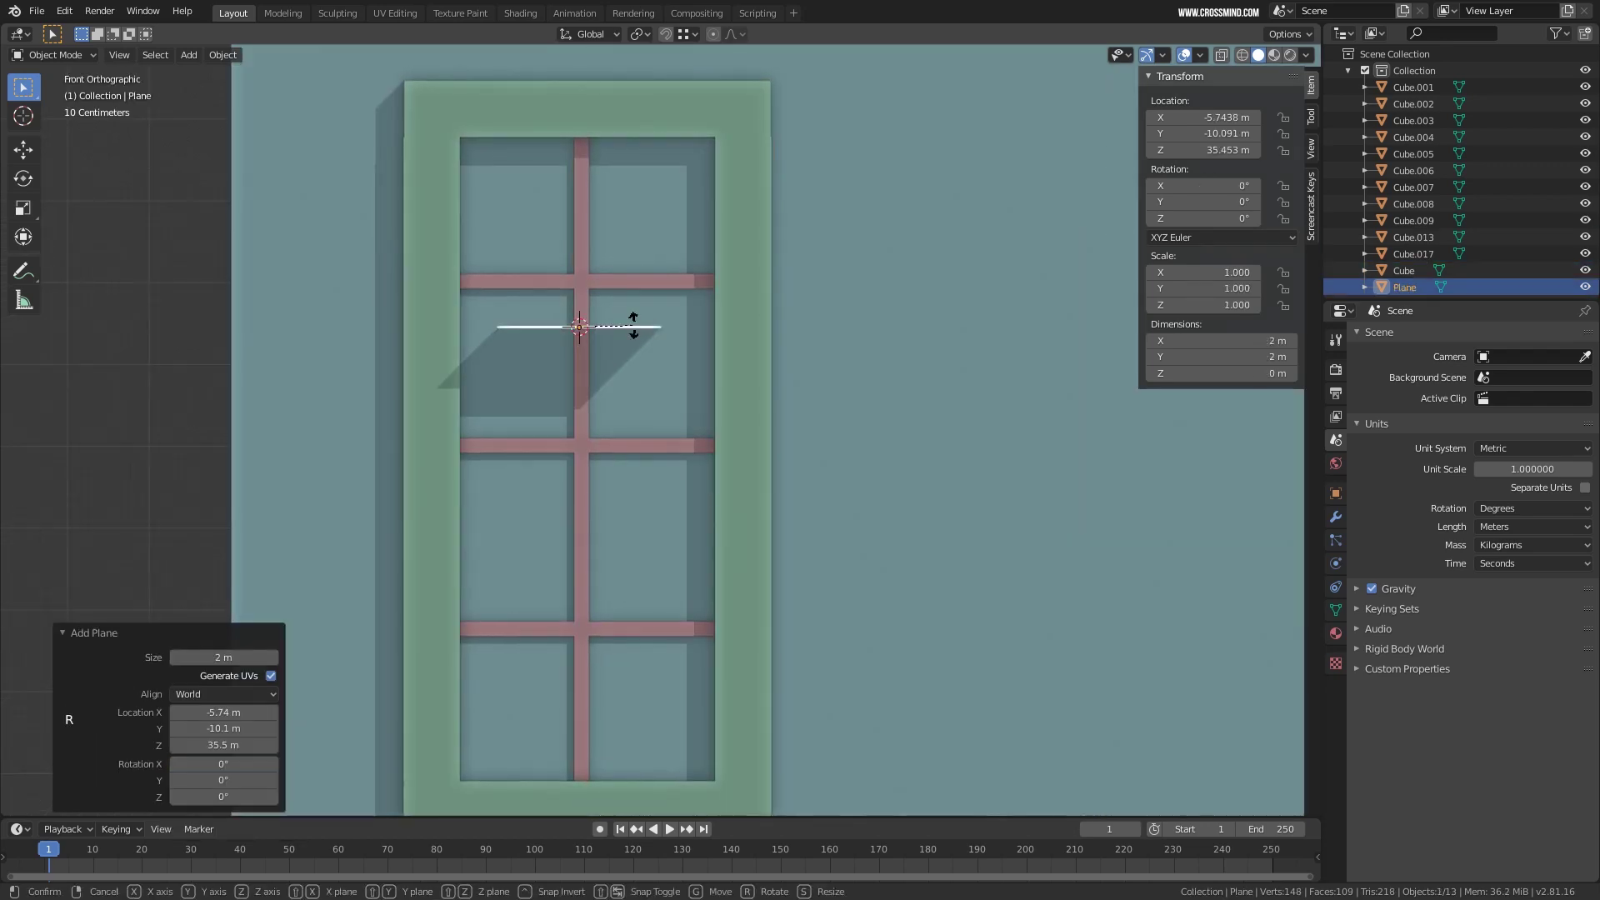
{"action": "type", "text": "90x"}
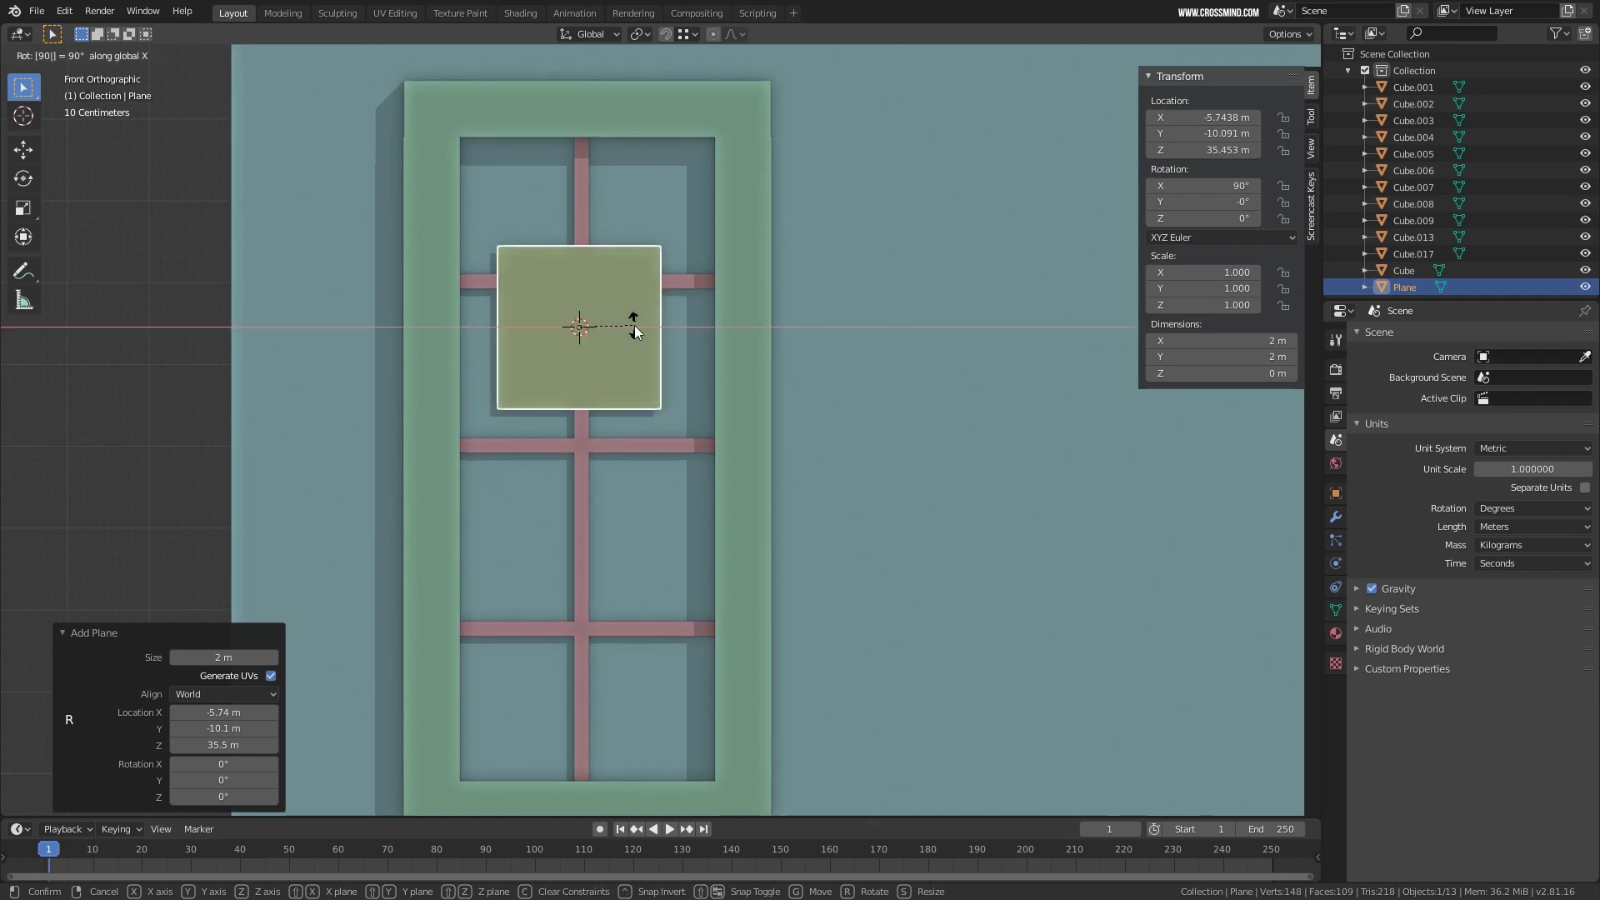
{"action": "key", "text": "Return"}
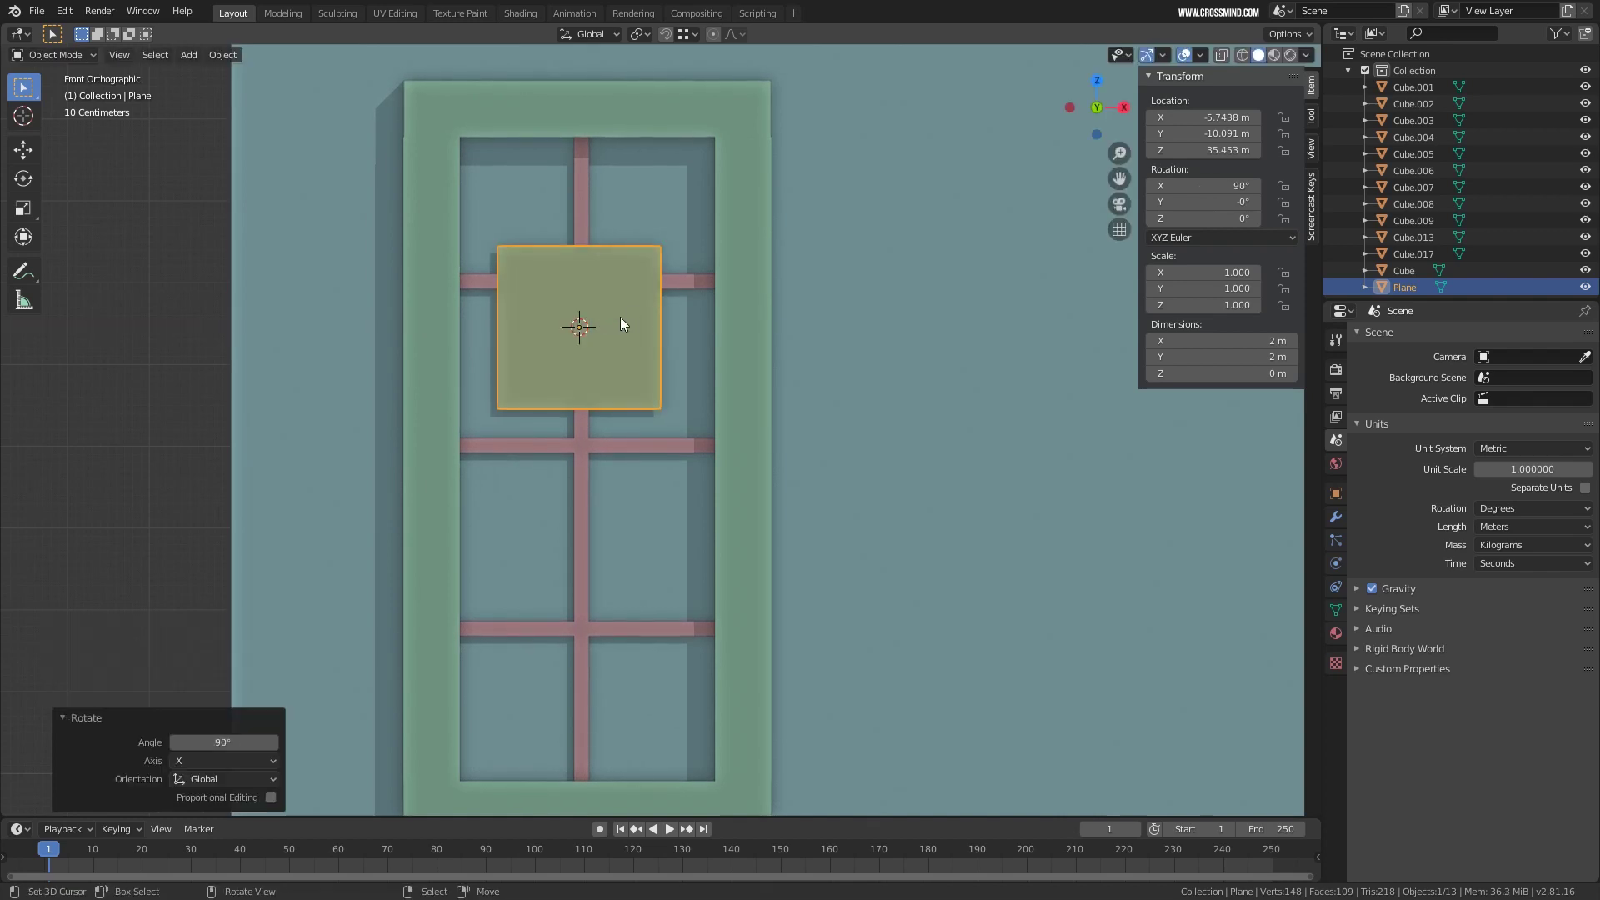
Scale the plane to about 3.36 m wide and move it along X to about -5.66 m within the frame.
{"action": "key", "text": "s"}
{"action": "left_click", "coordinate": [710, 464]}
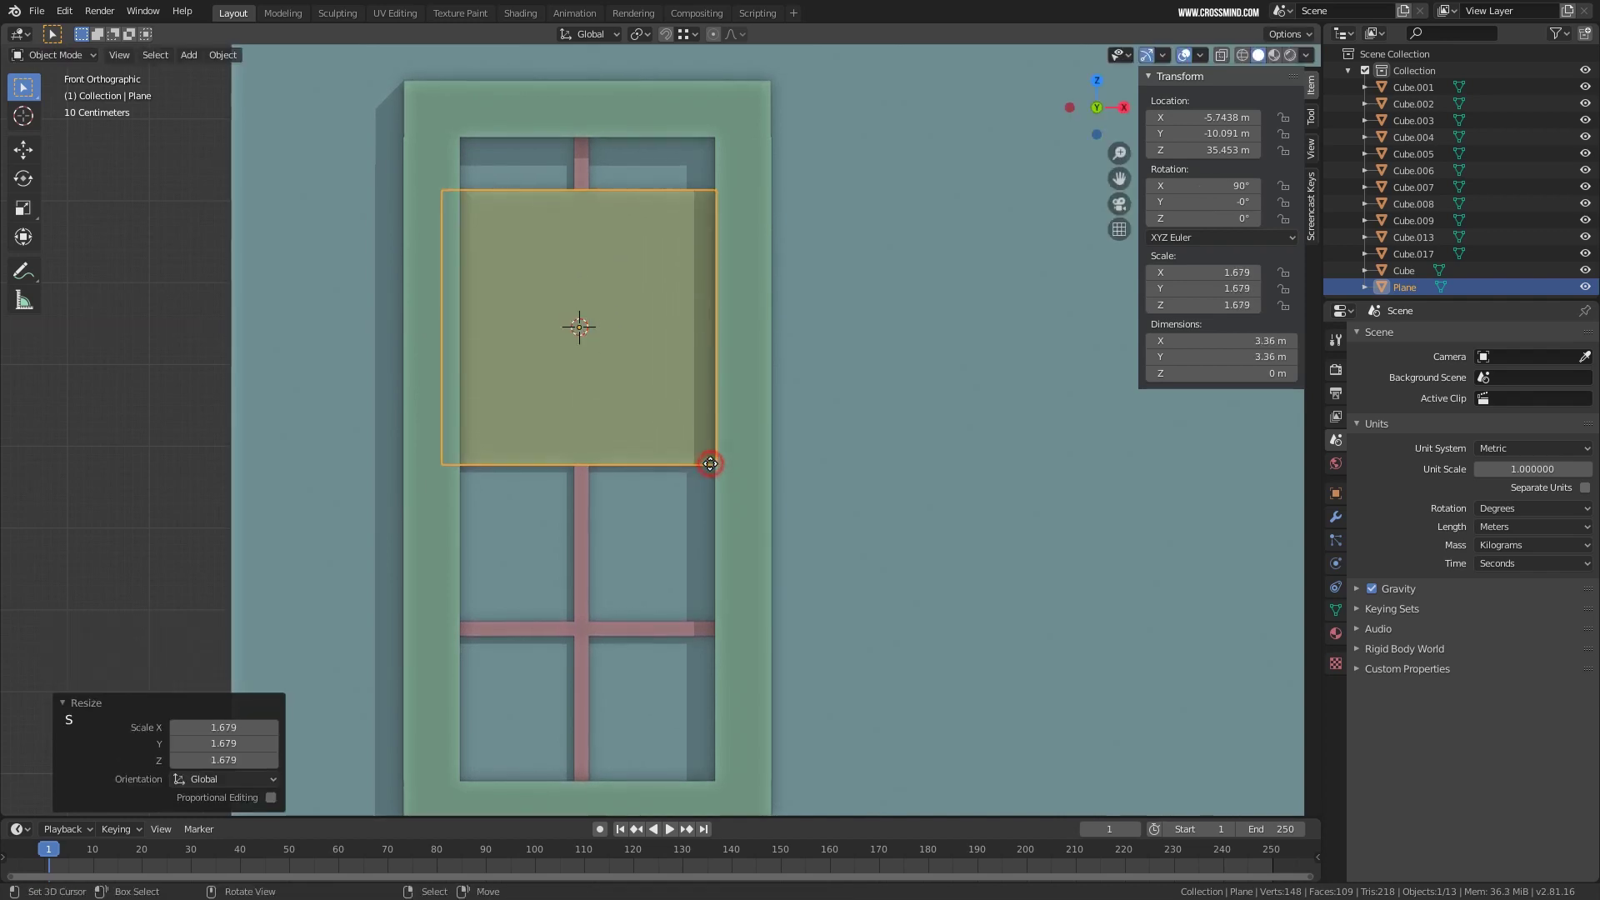
{"action": "key", "text": "g"}
{"action": "left_click", "coordinate": [717, 463]}
Stretch the plane vertically to about 8.52 m and move it to about Z 33.72 m so it fills the frame opening.
{"action": "key", "text": "s"}
{"action": "key", "text": "x"}
{"action": "key", "text": "z"}
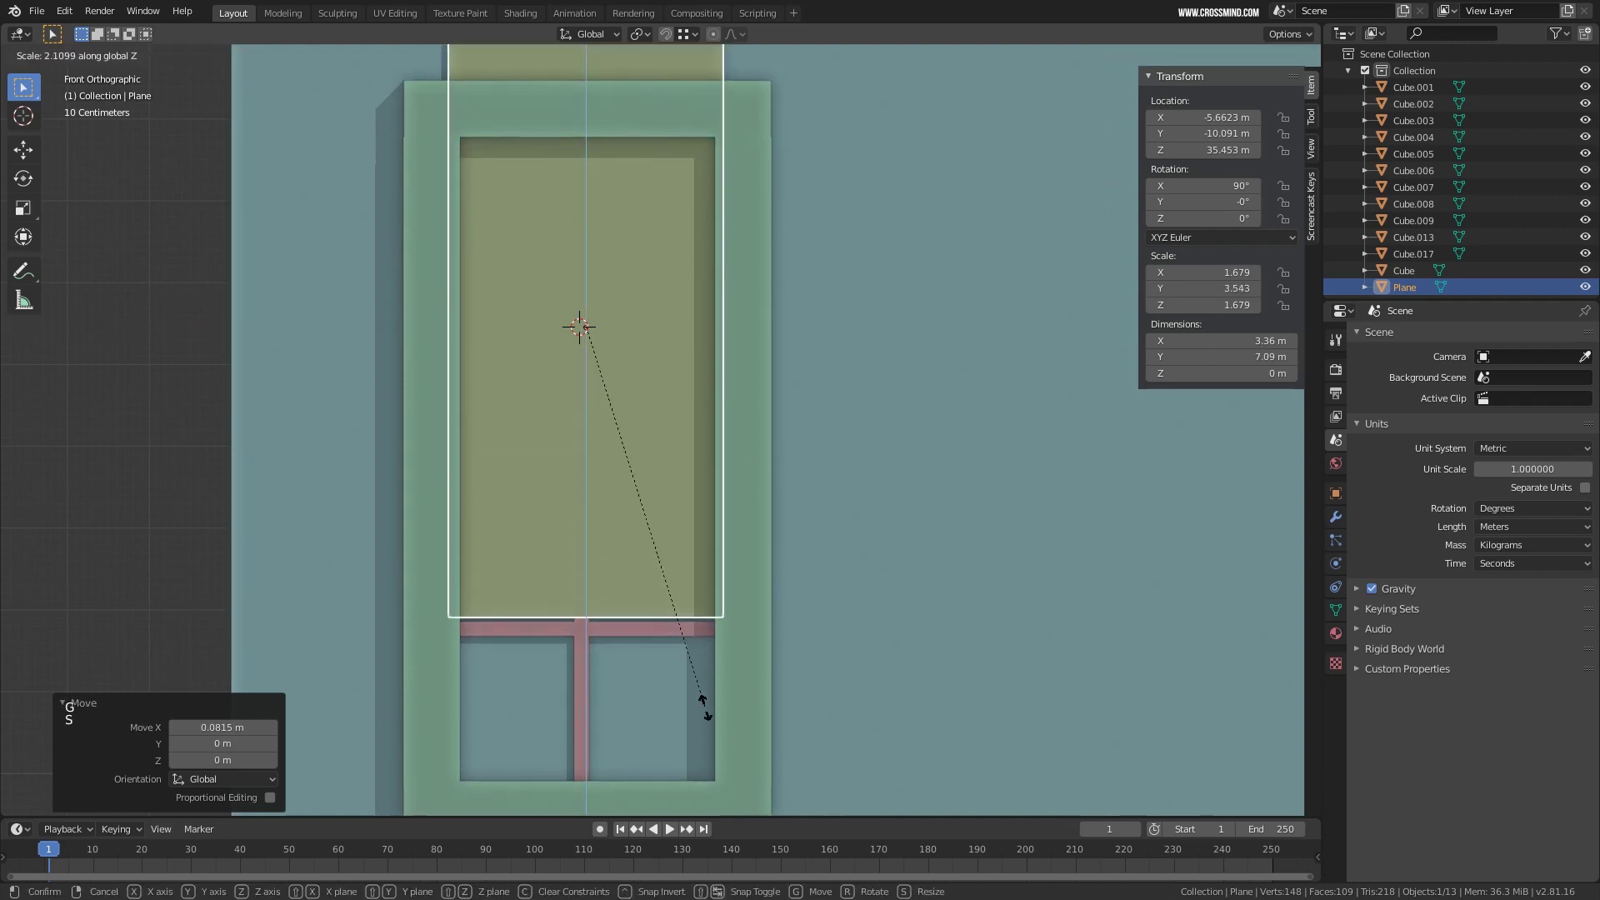
{"action": "left_click", "coordinate": [706, 712]}
{"action": "key", "text": "g"}
{"action": "key", "text": "z"}
{"action": "left_click", "coordinate": [649, 534]}
{"action": "key", "text": "s"}
{"action": "key", "text": "z"}
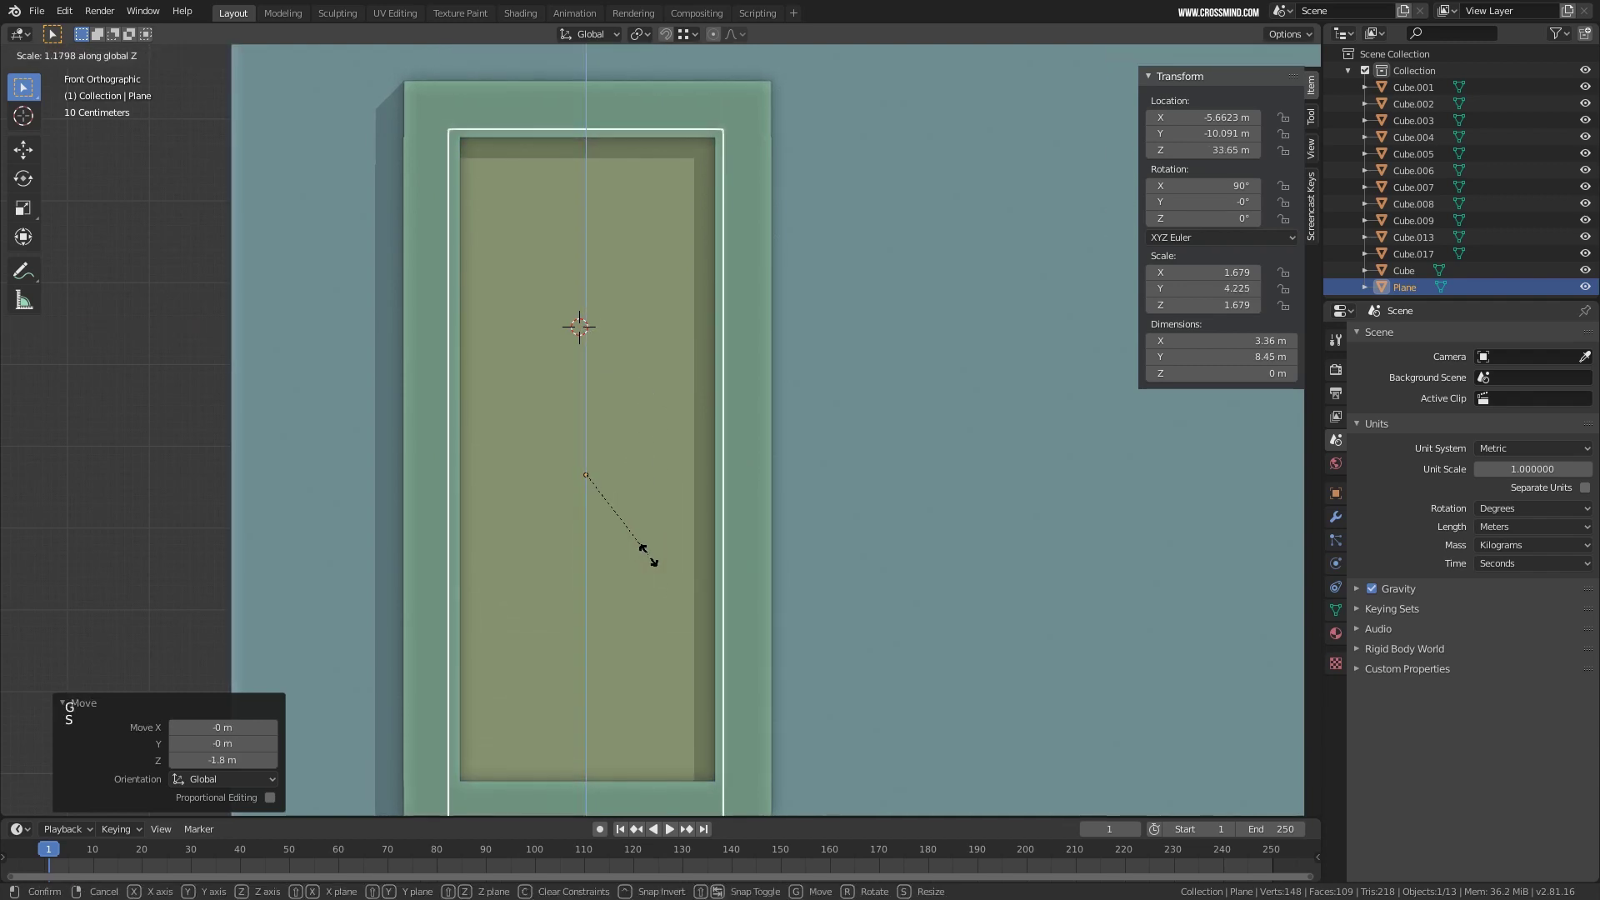
{"action": "left_click", "coordinate": [646, 547]}
Push the plane back along Y to about -10.044 m so it sits behind the glazing bars.
{"action": "mouse_move", "coordinate": [663, 534]}
{"action": "middle_mouse_down"}
{"action": "mouse_move", "coordinate": [593, 553]}
{"action": "mouse_move", "coordinate": [687, 520]}
{"action": "middle_mouse_up"}
{"action": "key", "text": "g"}
{"action": "key", "text": "y"}
{"action": "left_click", "coordinate": [594, 549]}
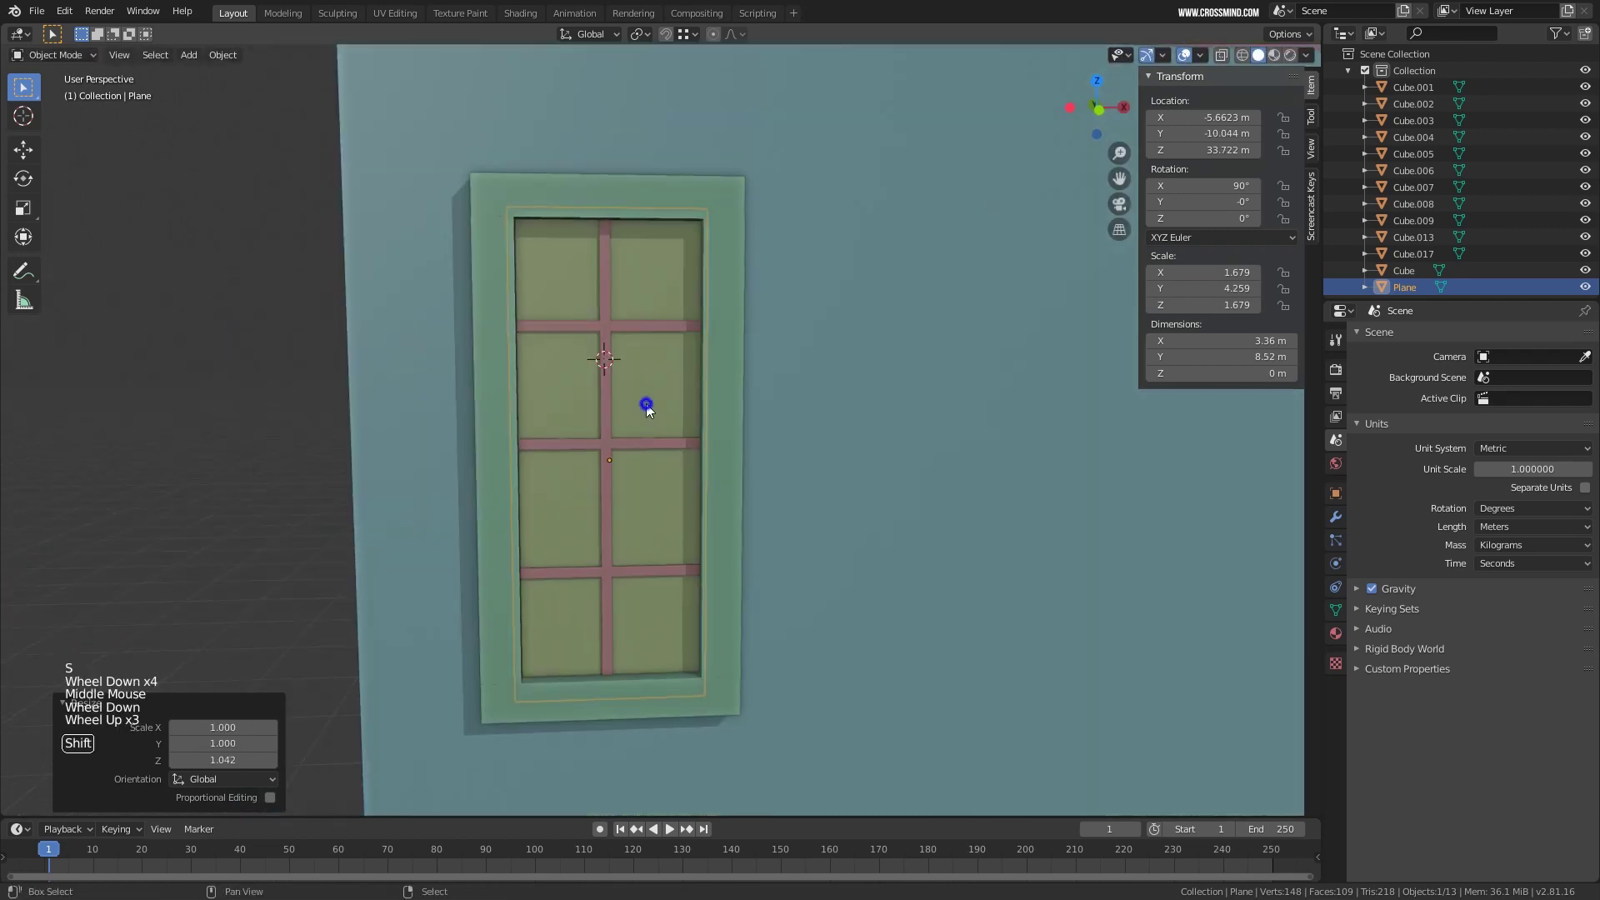
Select the pane, glazing bars and frame and move the whole window about 0.84 m along X and -0.23 m along Z.
{"action": "right_click", "coordinate": [622, 398], "text": "shift"}
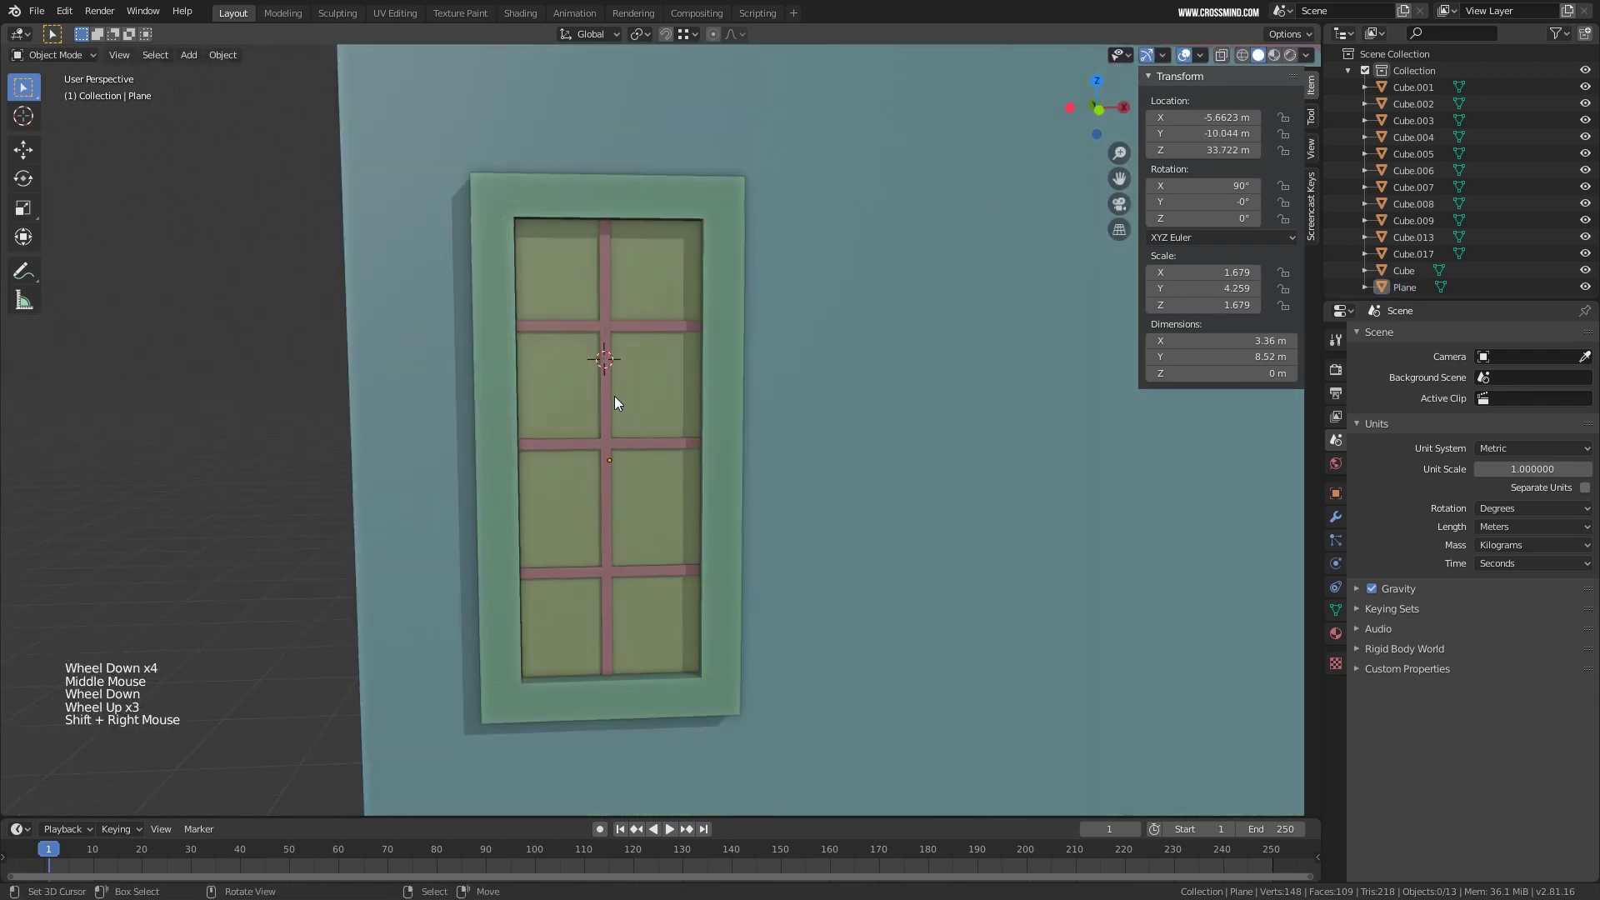
{"action": "right_click", "coordinate": [620, 394]}
{"action": "right_click", "coordinate": [646, 368], "text": "shift"}
{"action": "right_click", "coordinate": [723, 235], "text": "shift"}
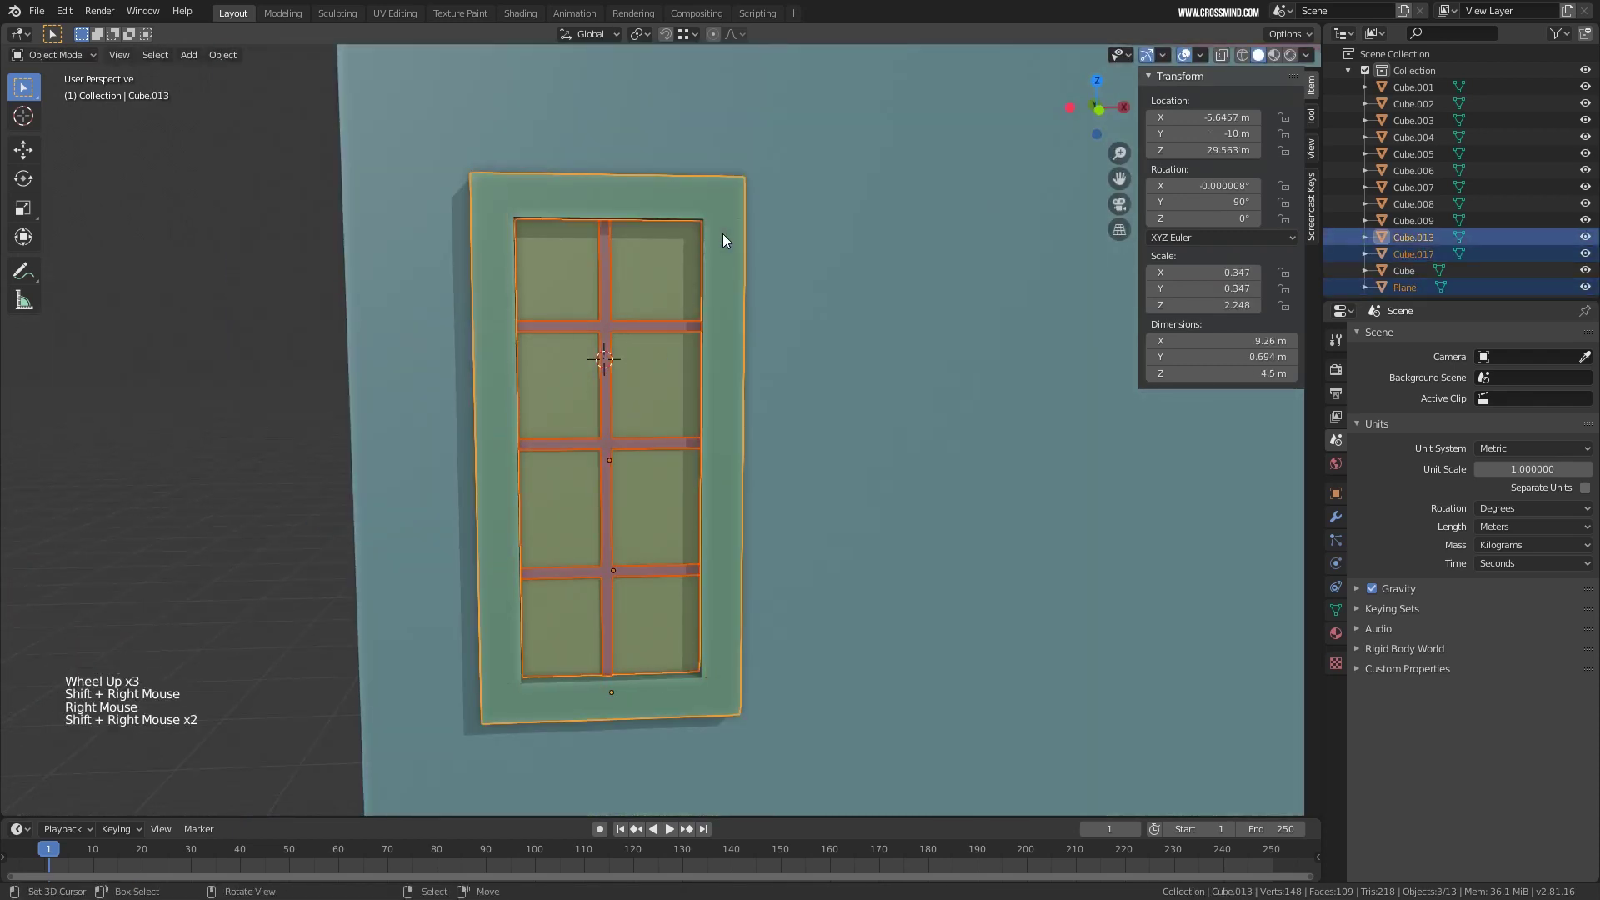
{"action": "key", "text": "KP_1"}
{"action": "scroll", "coordinate": [692, 293], "scroll_direction": "down", "scroll_amount": 3}
{"action": "middle_click_drag", "start_coordinate": [667, 299], "coordinate": [598, 313], "text": "shift"}
{"action": "key", "text": "g"}
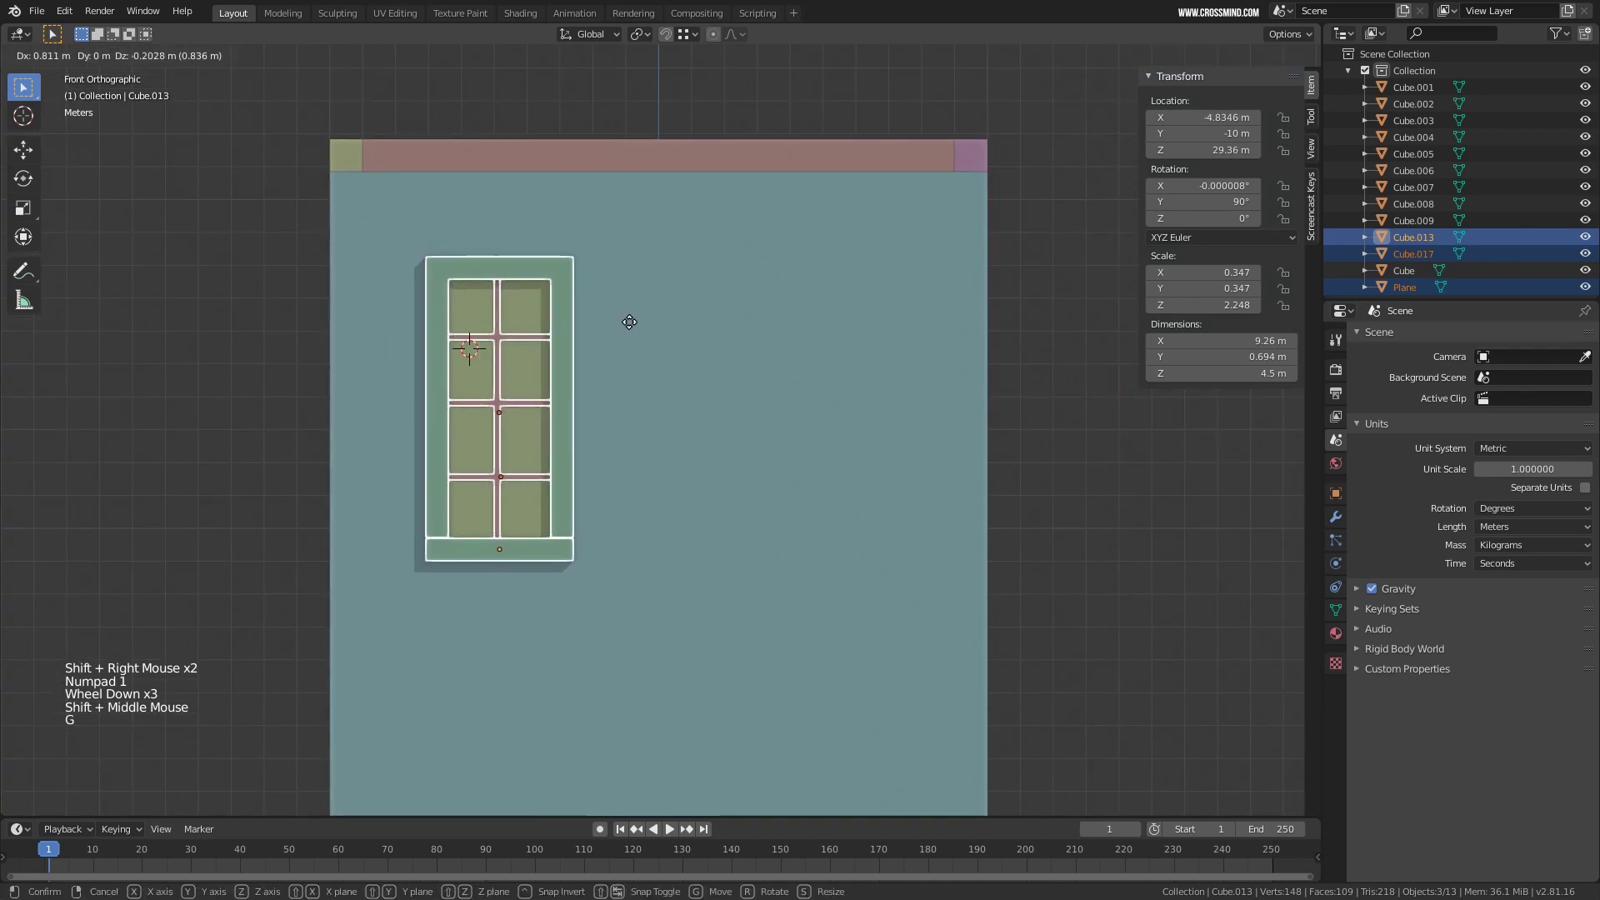
{"action": "left_click", "coordinate": [629, 322]}
Duplicate the complete window about 9.71 m along X to the other side of the front wall.
{"action": "key", "text": "shift+d"}
{"action": "key", "text": "x"}
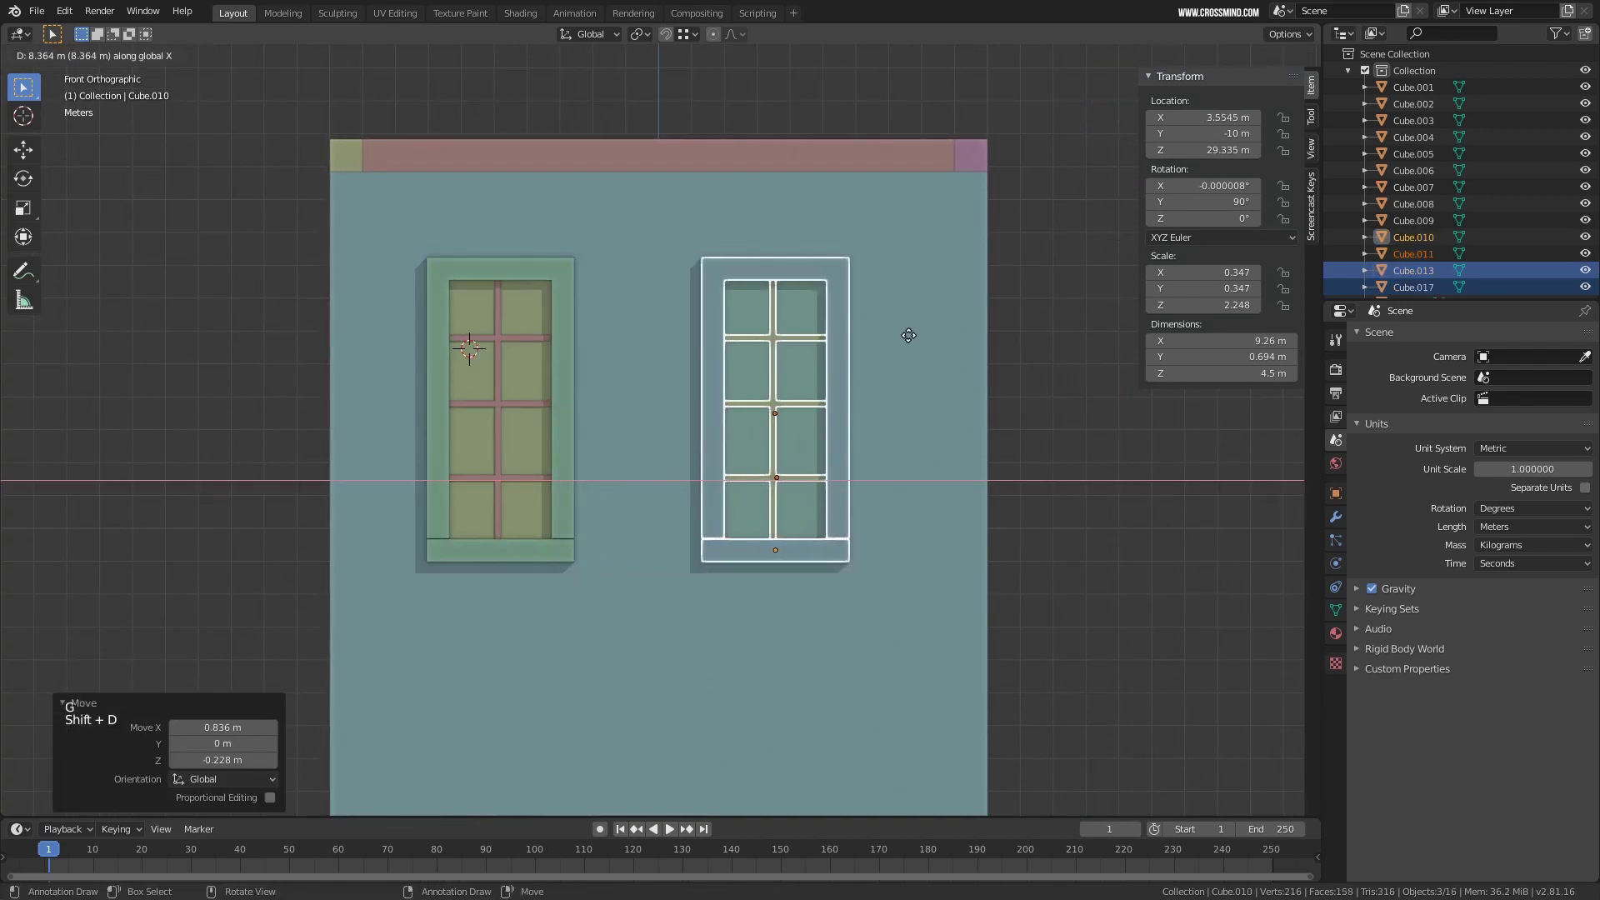
{"action": "left_click", "coordinate": [948, 337]}
{"action": "middle_click_drag", "start_coordinate": [693, 316], "coordinate": [683, 297], "text": "shift"}
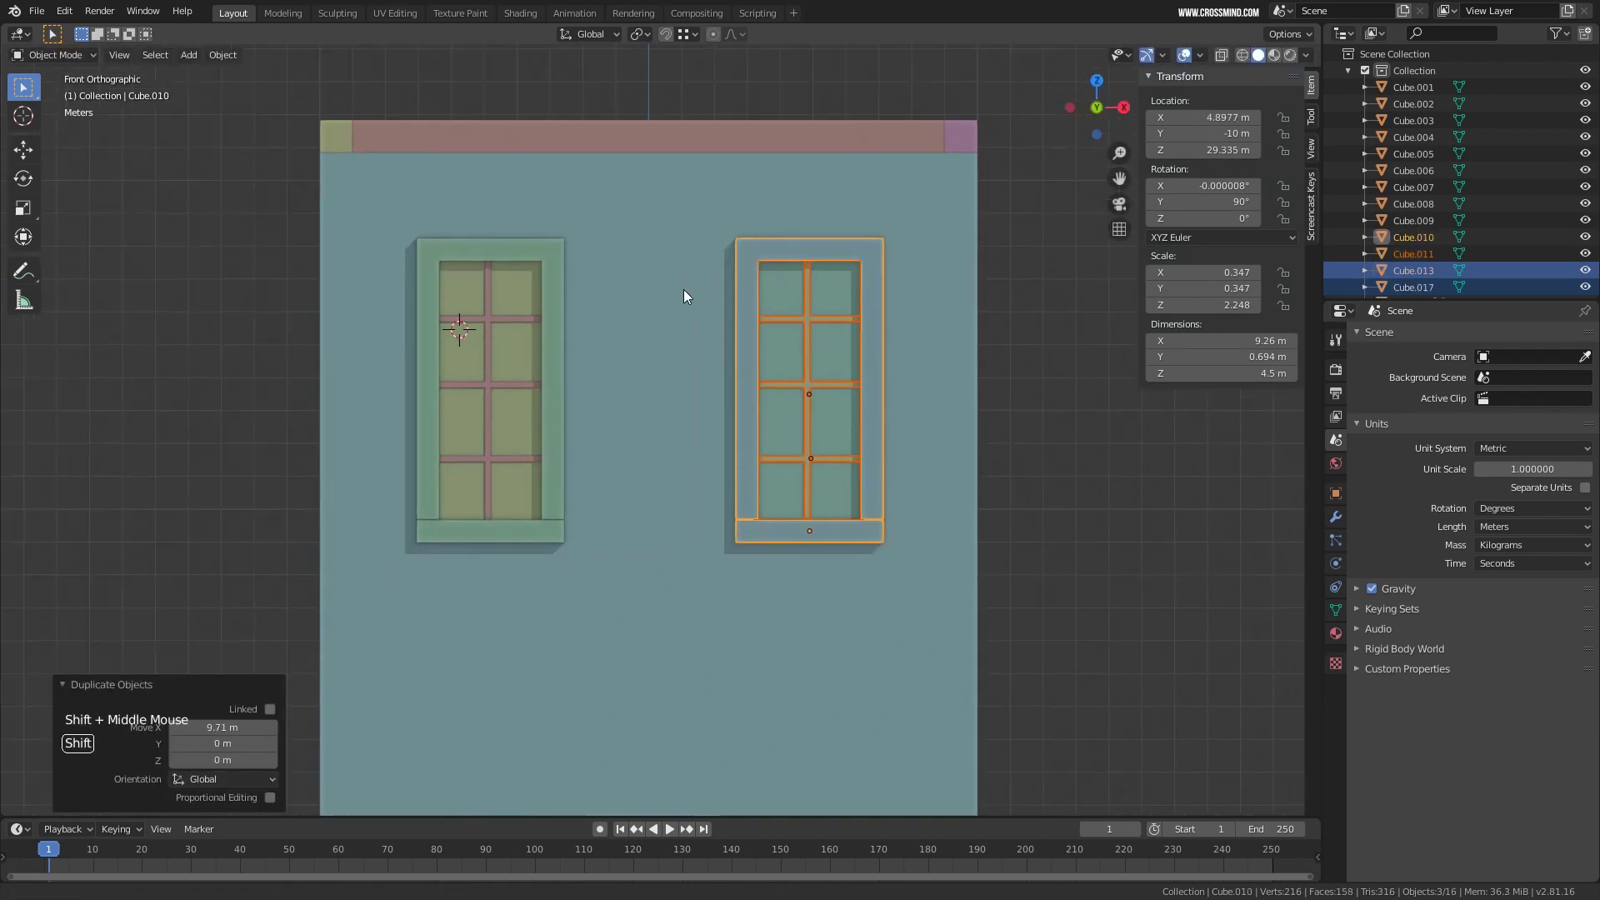
Add the original window's bars, pane and frame to the selection and duplicate both windows about 12.4 m down along Z.
{"action": "scroll", "coordinate": [684, 297], "scroll_direction": "down", "scroll_amount": 3}
{"action": "scroll", "coordinate": [628, 334], "scroll_direction": "up", "scroll_amount": 4}
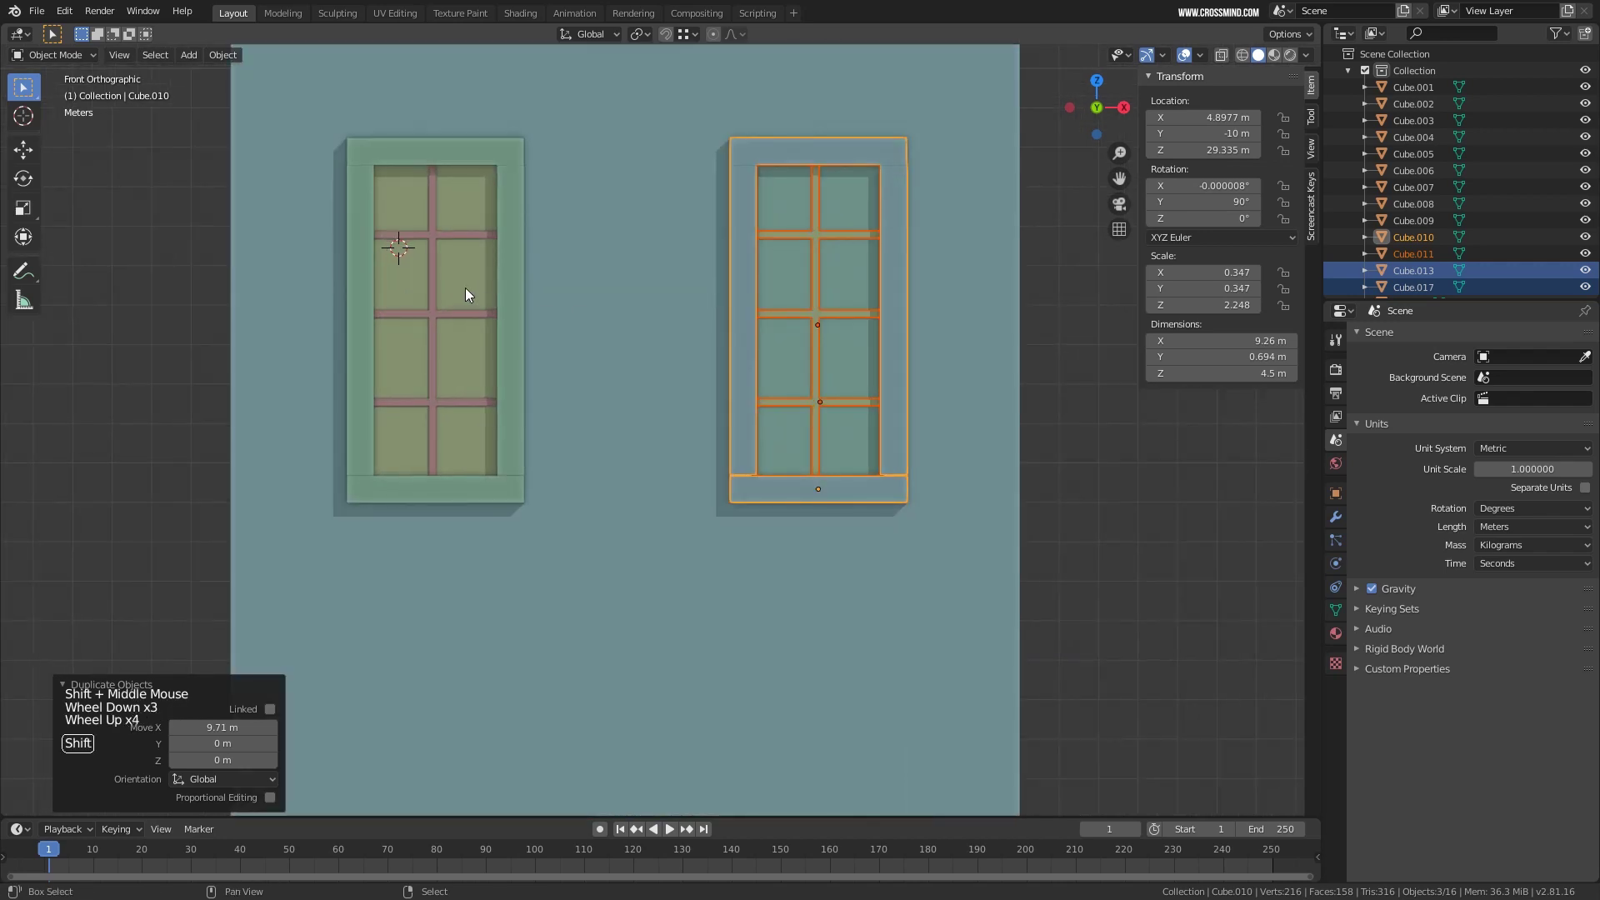
{"action": "right_click", "coordinate": [428, 257], "text": "shift"}
{"action": "right_click", "coordinate": [457, 258], "text": "shift"}
{"action": "right_click", "coordinate": [516, 191], "text": "shift"}
{"action": "scroll", "coordinate": [581, 312], "scroll_direction": "down", "scroll_amount": 2}
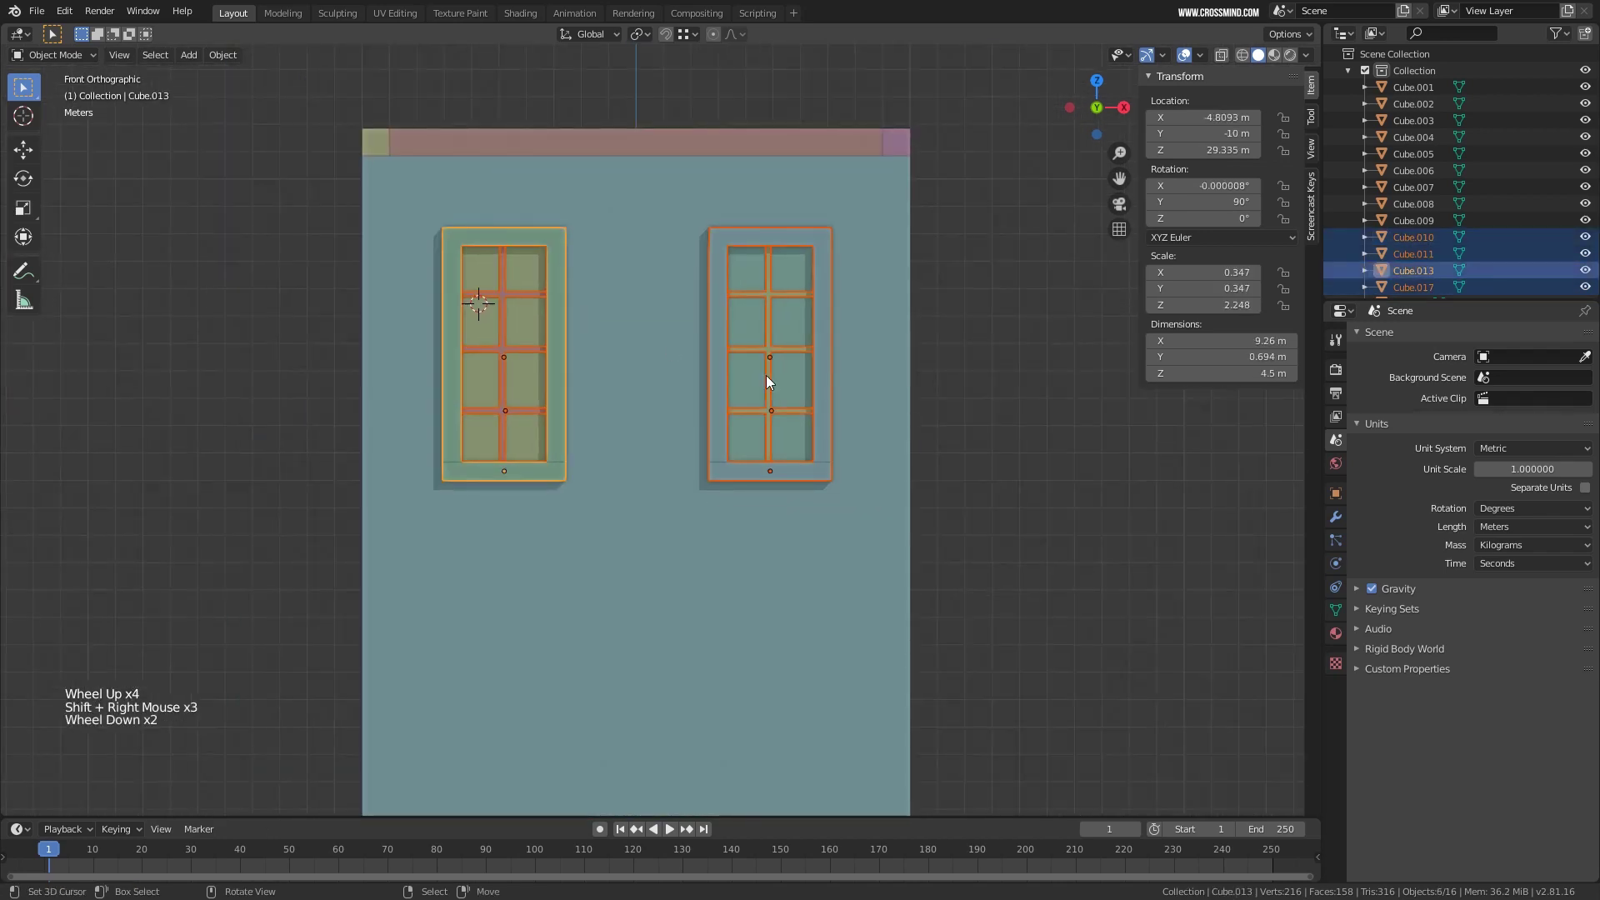
{"action": "middle_click_drag", "start_coordinate": [782, 333], "coordinate": [747, 380], "text": "shift"}
{"action": "key", "text": "shift+d"}
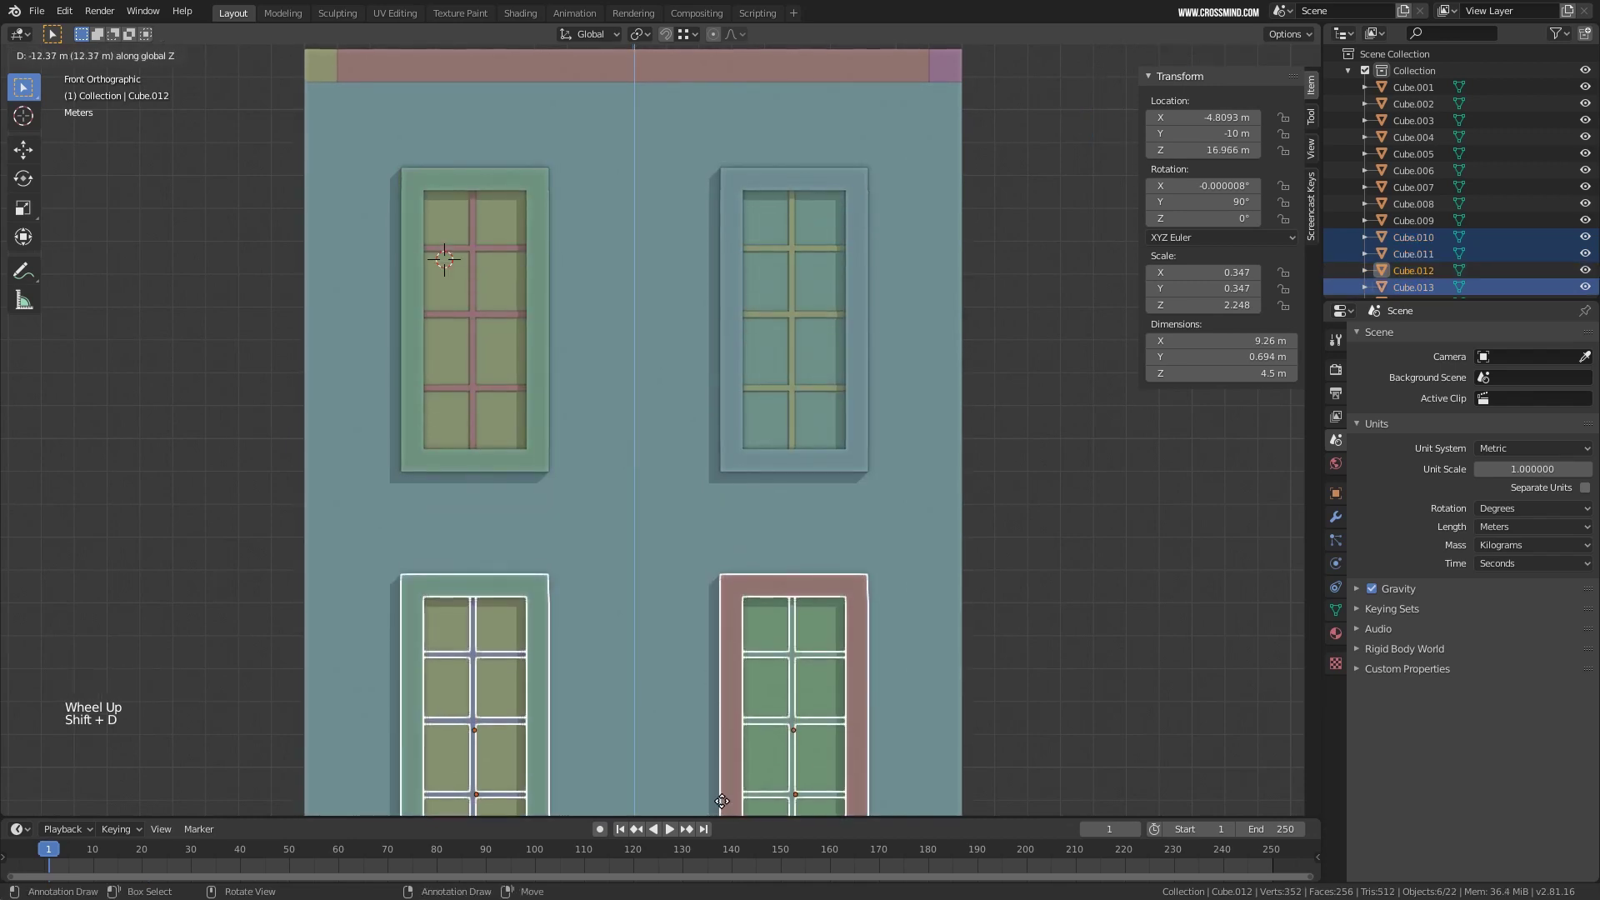
{"action": "left_click", "coordinate": [722, 801]}
Raise the lower pair of windows about 0.77 m along Z, clear of the brown base block.
{"action": "scroll", "coordinate": [778, 663], "scroll_direction": "down", "scroll_amount": 4}
{"action": "middle_click_drag", "start_coordinate": [778, 663], "coordinate": [792, 527], "text": "shift"}
{"action": "scroll", "coordinate": [793, 526], "scroll_direction": "up", "scroll_amount": 2}
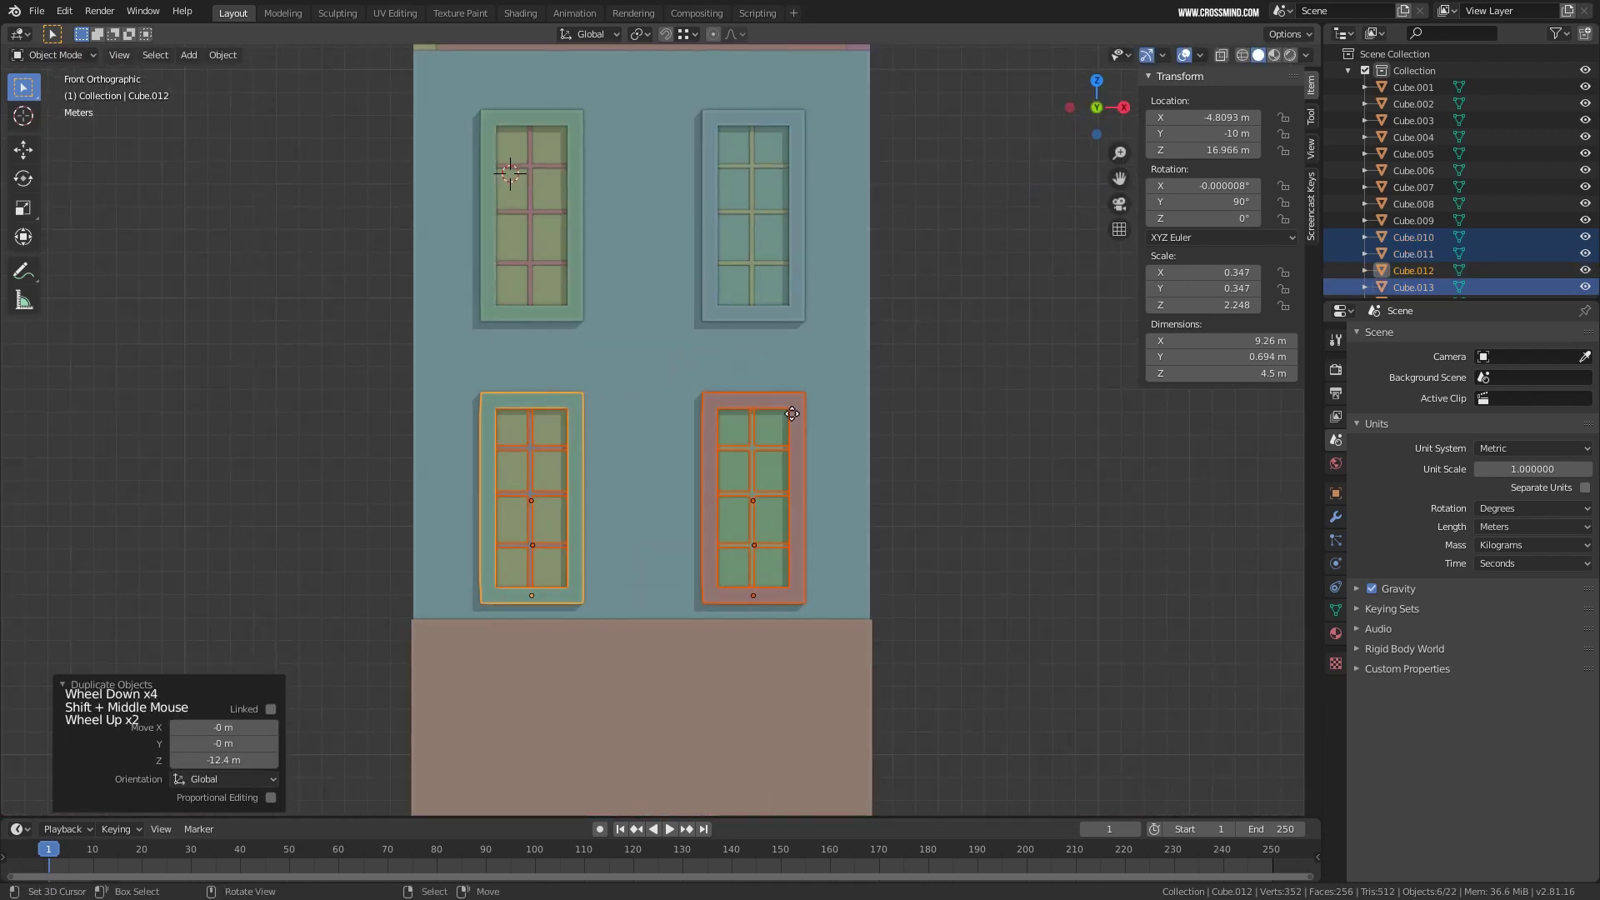
{"action": "key", "text": "g"}
{"action": "left_click", "coordinate": [795, 397]}
{"action": "scroll", "coordinate": [748, 433], "scroll_direction": "down", "scroll_amount": 4}
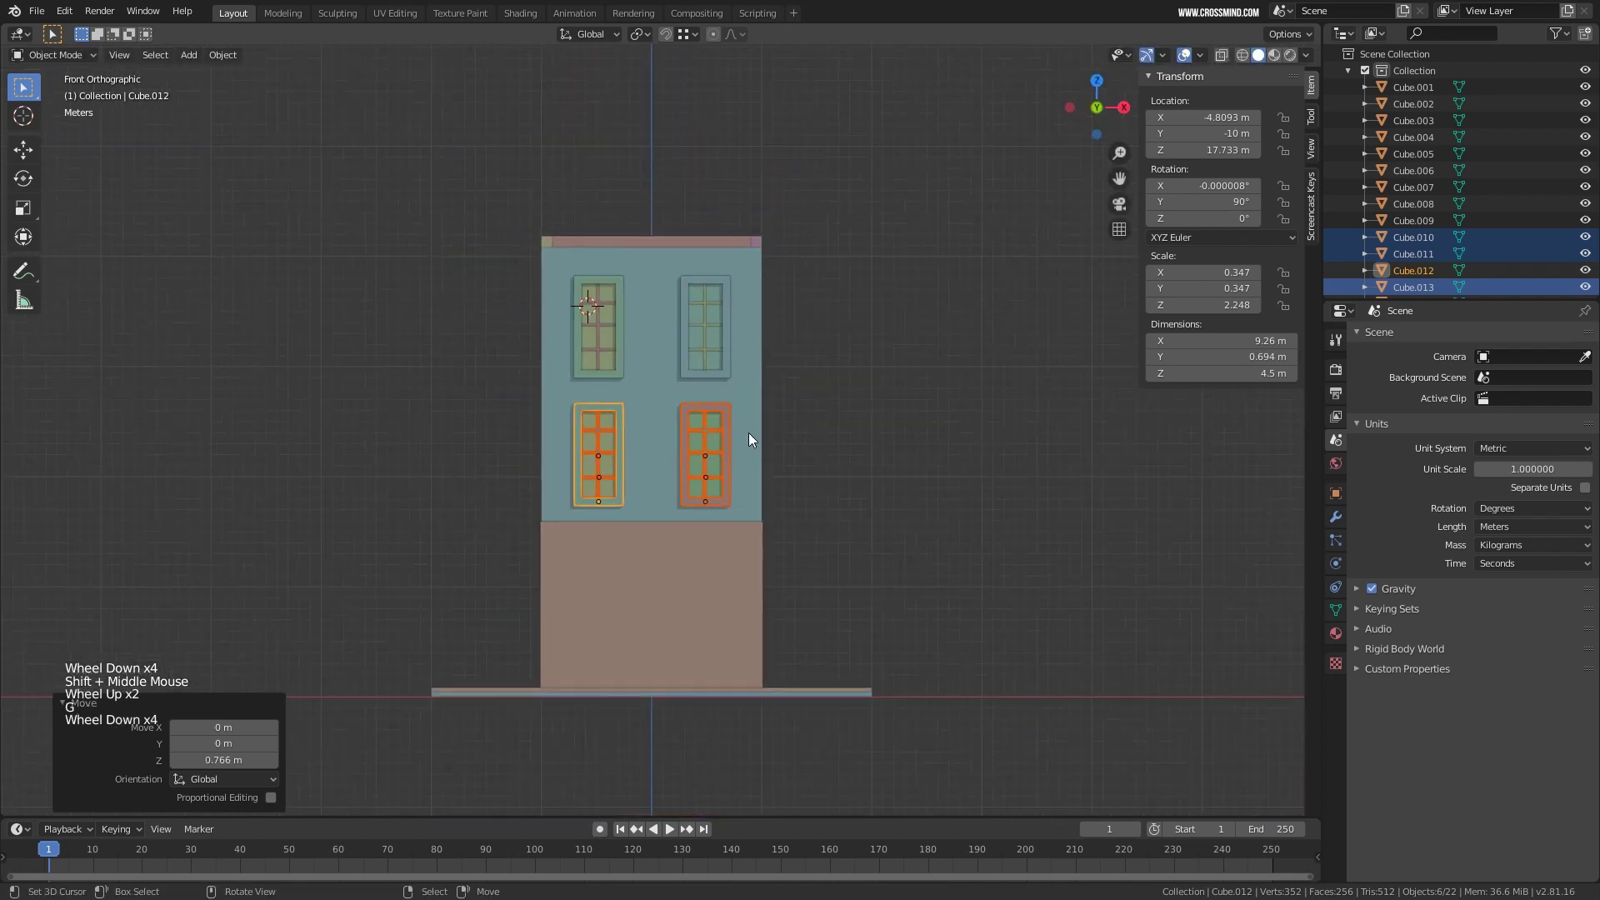
Replace the random object colours in the viewport shading, trying the Material and Object colour modes.
{"action": "mouse_move", "coordinate": [748, 432]}
{"action": "middle_mouse_down"}
{"action": "mouse_move", "coordinate": [694, 444]}
{"action": "mouse_move", "coordinate": [728, 443]}
{"action": "middle_mouse_up"}
{"action": "scroll", "coordinate": [687, 359], "scroll_direction": "up", "scroll_amount": 2}
{"action": "middle_click_drag", "start_coordinate": [687, 359], "coordinate": [717, 336]}
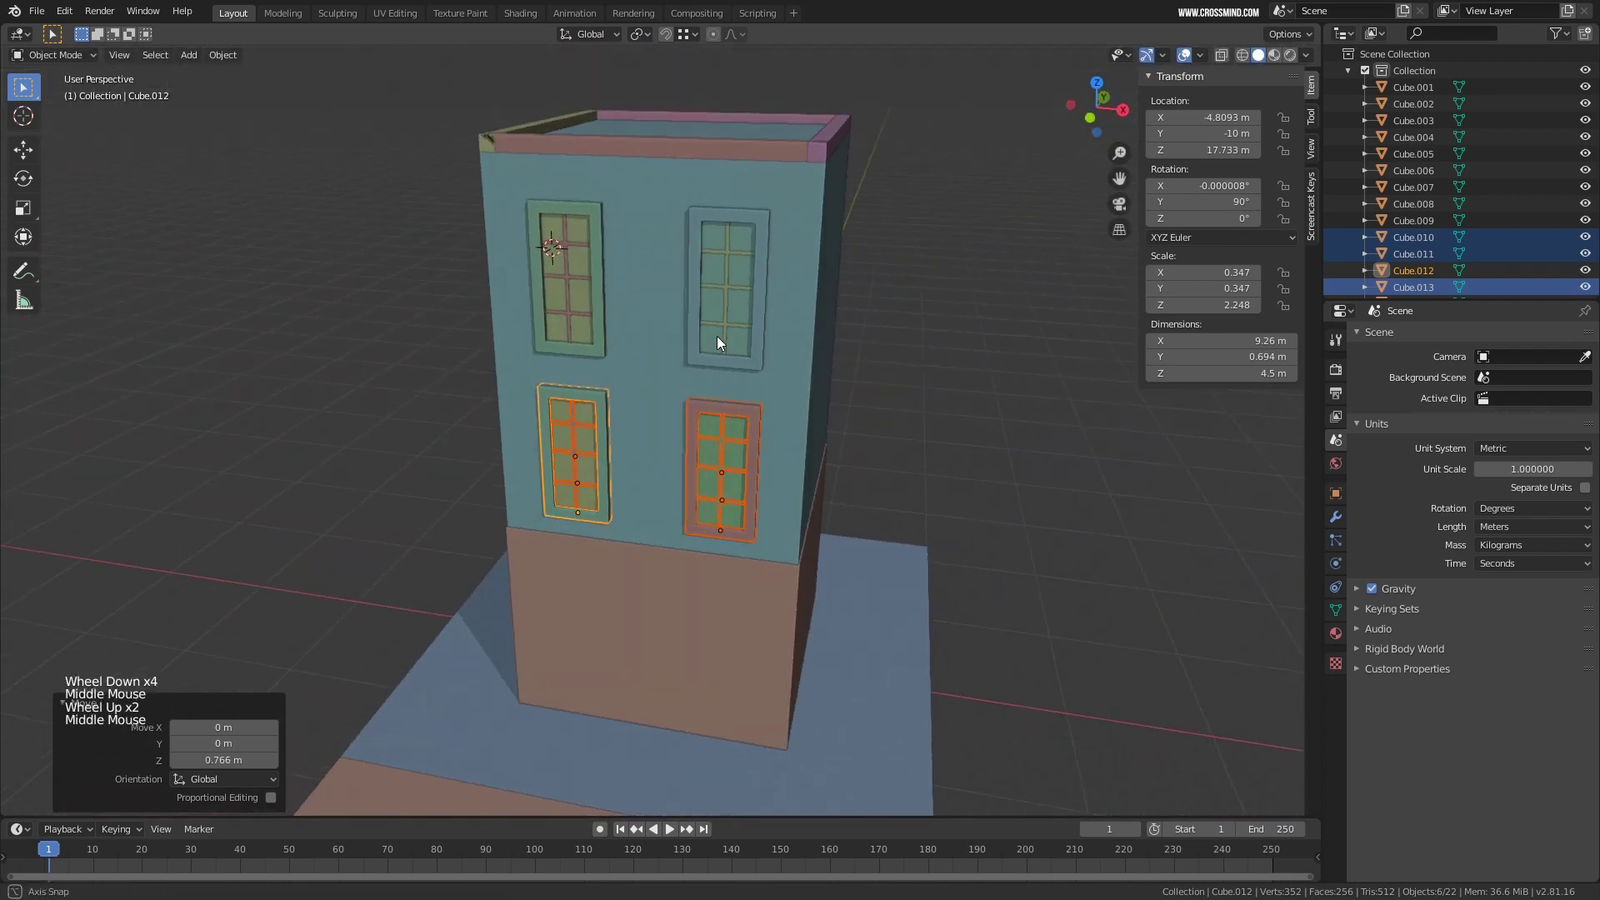
{"action": "key", "text": "KP_1"}
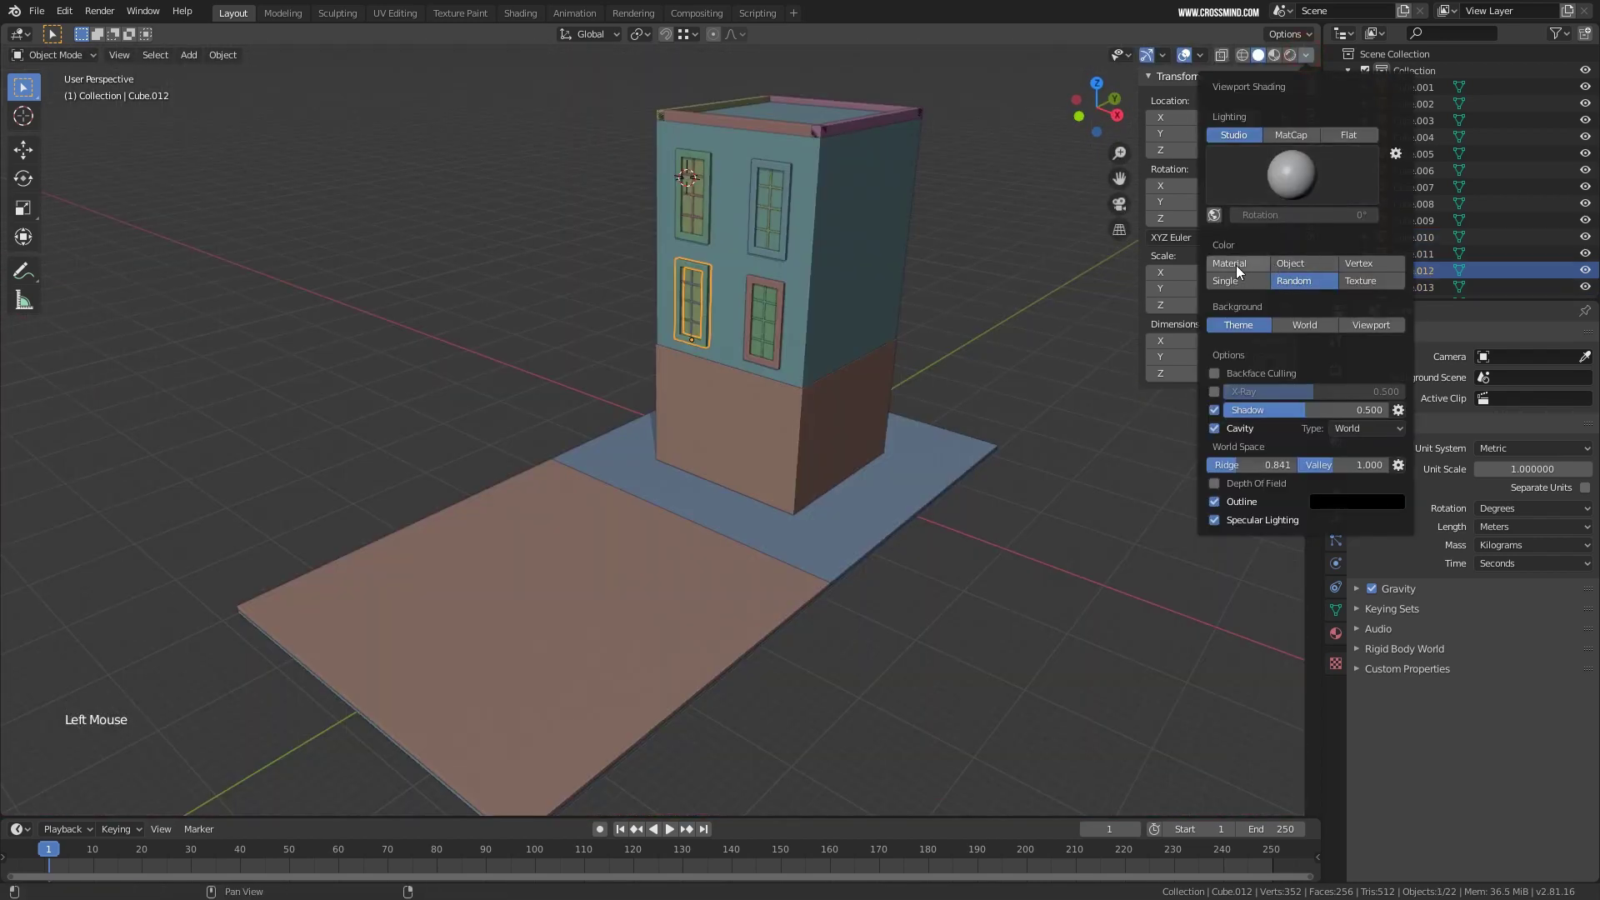
{"action": "left_click", "coordinate": [1238, 265]}
{"action": "left_click", "coordinate": [1281, 264]}
{"action": "left_click", "coordinate": [1254, 265]}
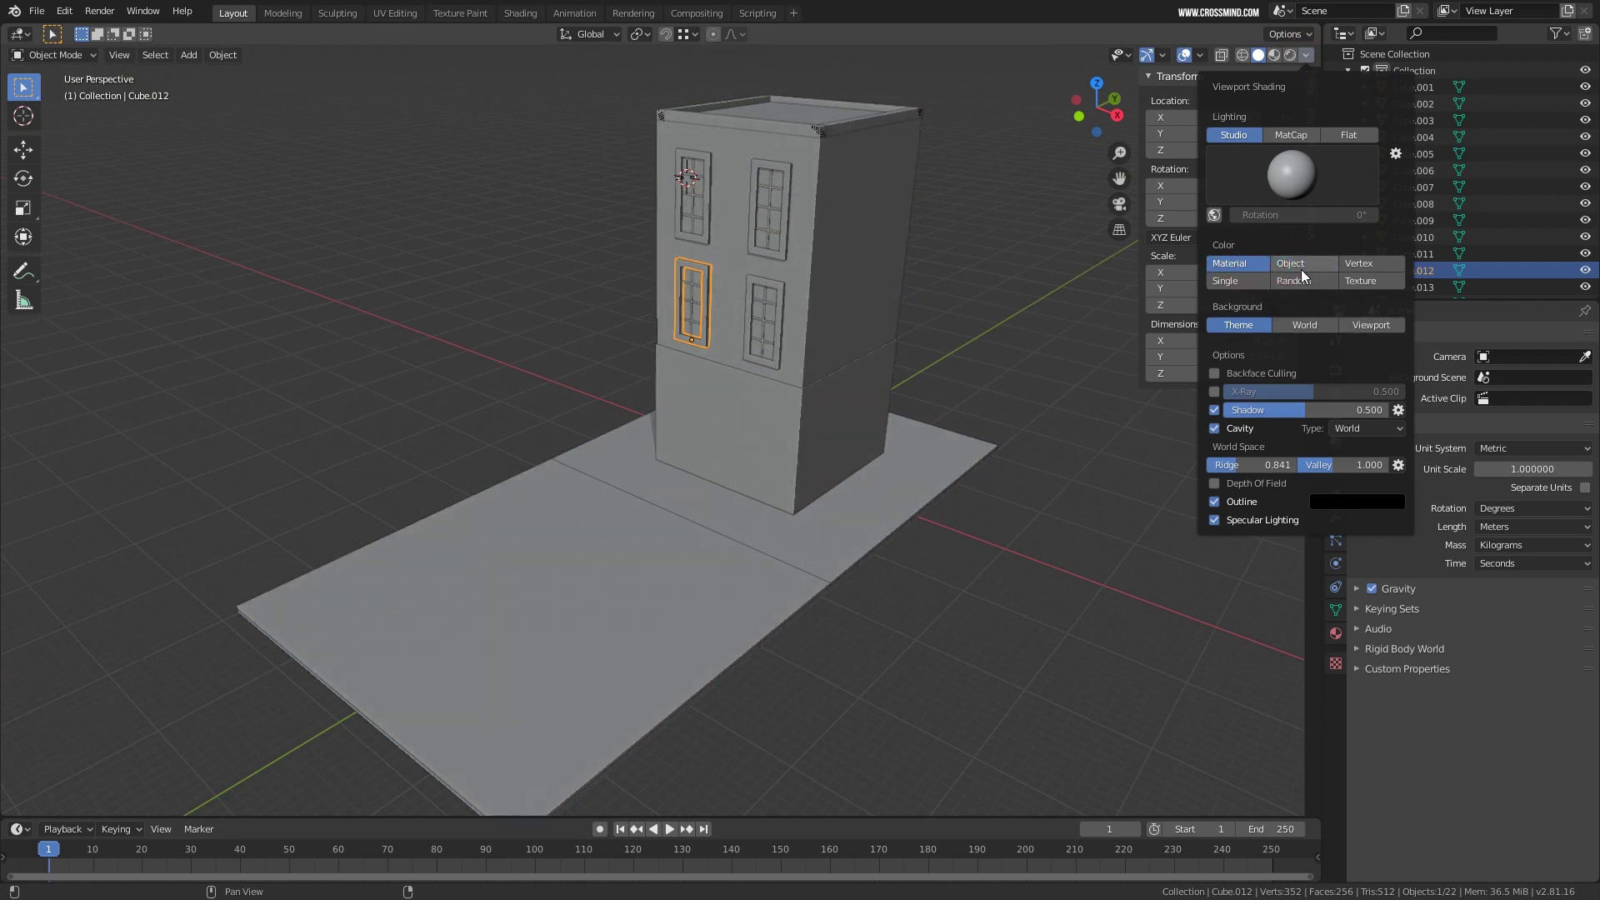
{"action": "left_click", "coordinate": [1301, 268]}
Deselect everything and examine the windows, tower base and ground slab from several sides.
{"action": "mouse_move", "coordinate": [979, 336]}
{"action": "middle_mouse_down"}
{"action": "mouse_move", "coordinate": [1011, 335]}
{"action": "mouse_move", "coordinate": [703, 292]}
{"action": "middle_mouse_up"}
{"action": "scroll", "coordinate": [714, 370], "scroll_direction": "up", "scroll_amount": 3}
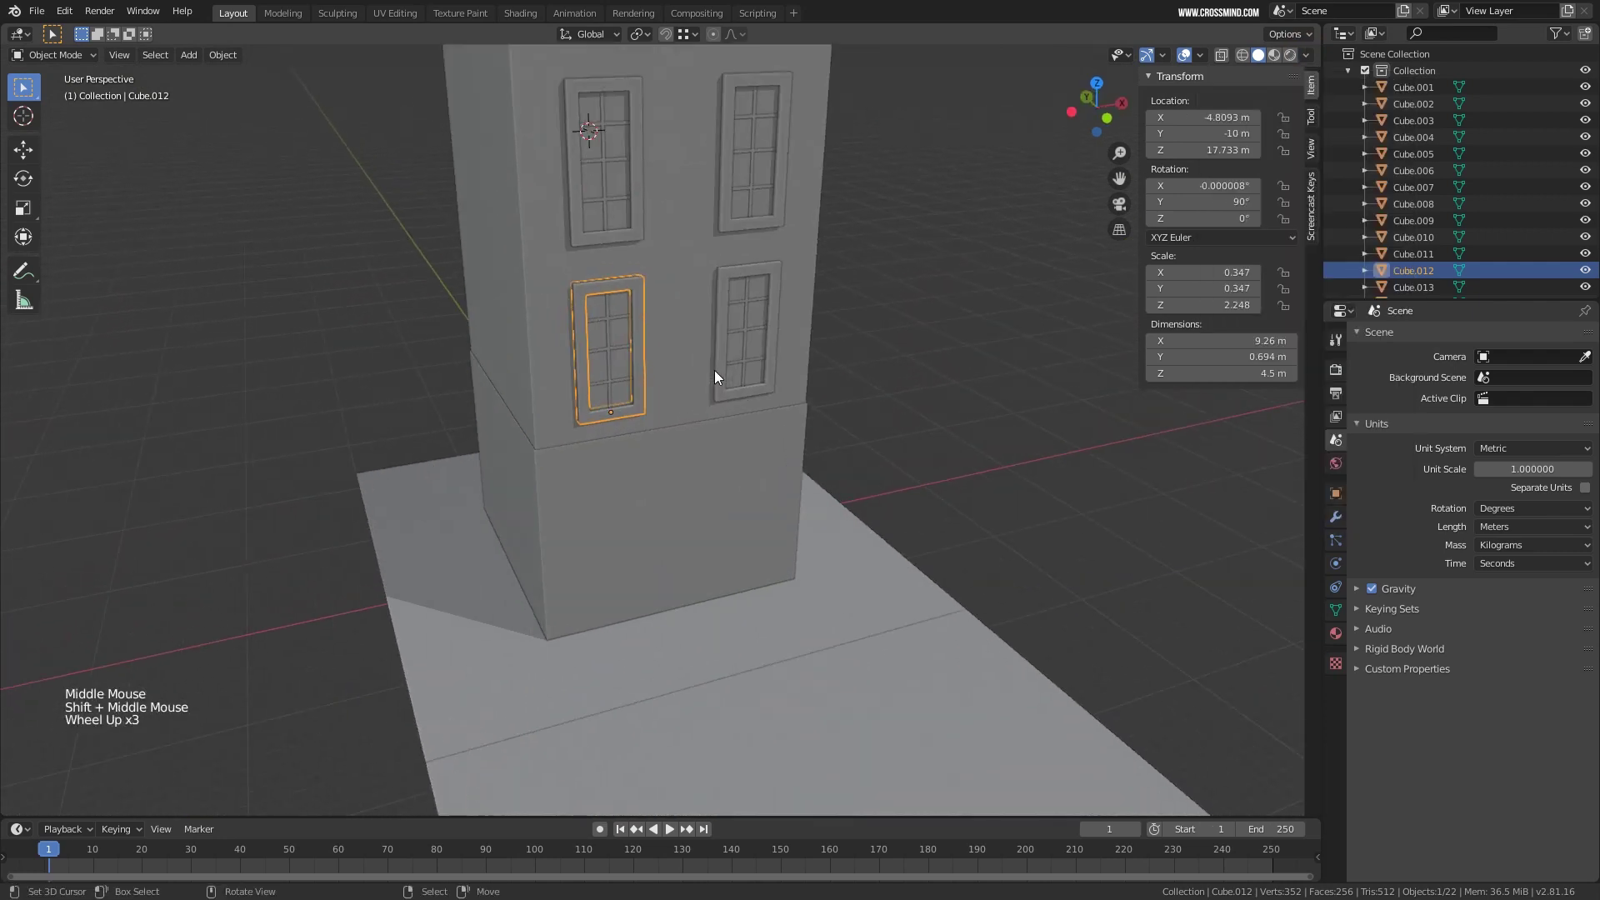
{"action": "middle_click_drag", "start_coordinate": [713, 370], "coordinate": [799, 347]}
{"action": "key", "text": "a"}
{"action": "key", "text": "a"}
{"action": "key", "text": "a"}
{"action": "scroll", "coordinate": [893, 387], "scroll_direction": "down", "scroll_amount": 3}
{"action": "middle_click_drag", "start_coordinate": [950, 378], "coordinate": [889, 399]}
{"action": "middle_click_drag", "start_coordinate": [888, 399], "coordinate": [873, 397]}
{"action": "scroll", "coordinate": [856, 395], "scroll_direction": "up", "scroll_amount": 2}
{"action": "middle_click_drag", "start_coordinate": [873, 396], "coordinate": [790, 366]}
{"action": "scroll", "coordinate": [790, 367], "scroll_direction": "down", "scroll_amount": 2}
{"action": "middle_click_drag", "start_coordinate": [788, 370], "coordinate": [784, 348], "text": "shift"}
{"action": "middle_click_drag", "start_coordinate": [758, 446], "coordinate": [718, 491]}
{"action": "scroll", "coordinate": [754, 504], "scroll_direction": "up", "scroll_amount": 1}
{"action": "scroll", "coordinate": [772, 425], "scroll_direction": "down", "scroll_amount": 1}
{"action": "scroll", "coordinate": [765, 460], "scroll_direction": "down", "scroll_amount": 1}
{"action": "middle_click_drag", "start_coordinate": [719, 491], "coordinate": [675, 542]}
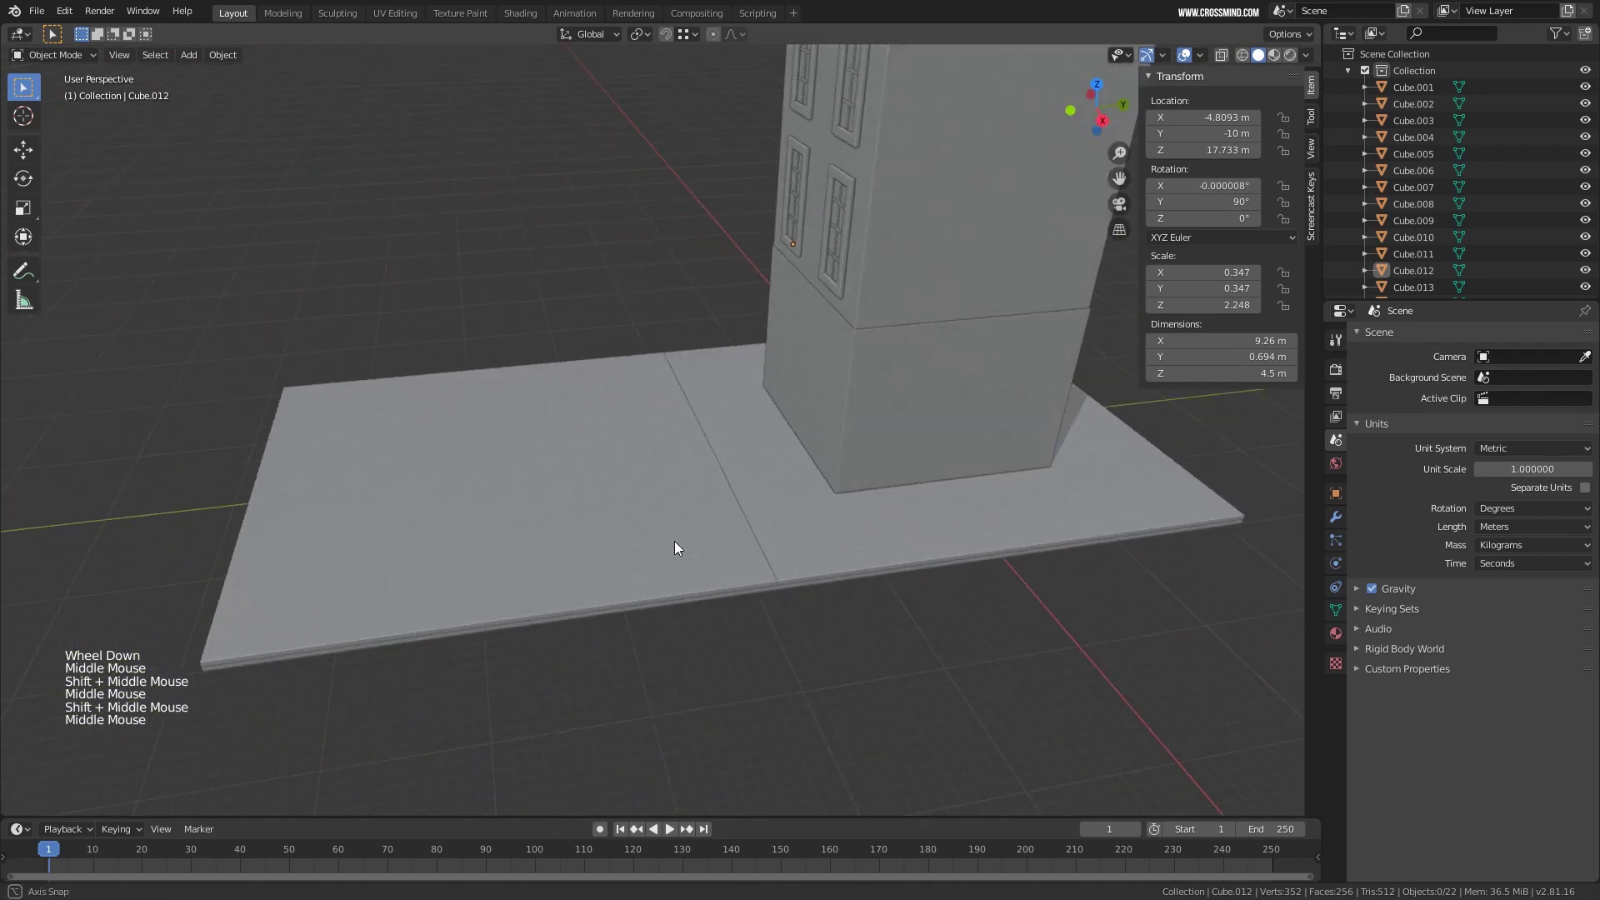
Place the 3D cursor on the ground slab in front of the tower and add a cube there.
{"action": "right_click", "coordinate": [793, 512]}
{"action": "scroll", "coordinate": [768, 493], "scroll_direction": "up", "scroll_amount": 4}
{"action": "middle_click_drag", "start_coordinate": [768, 493], "coordinate": [647, 237]}
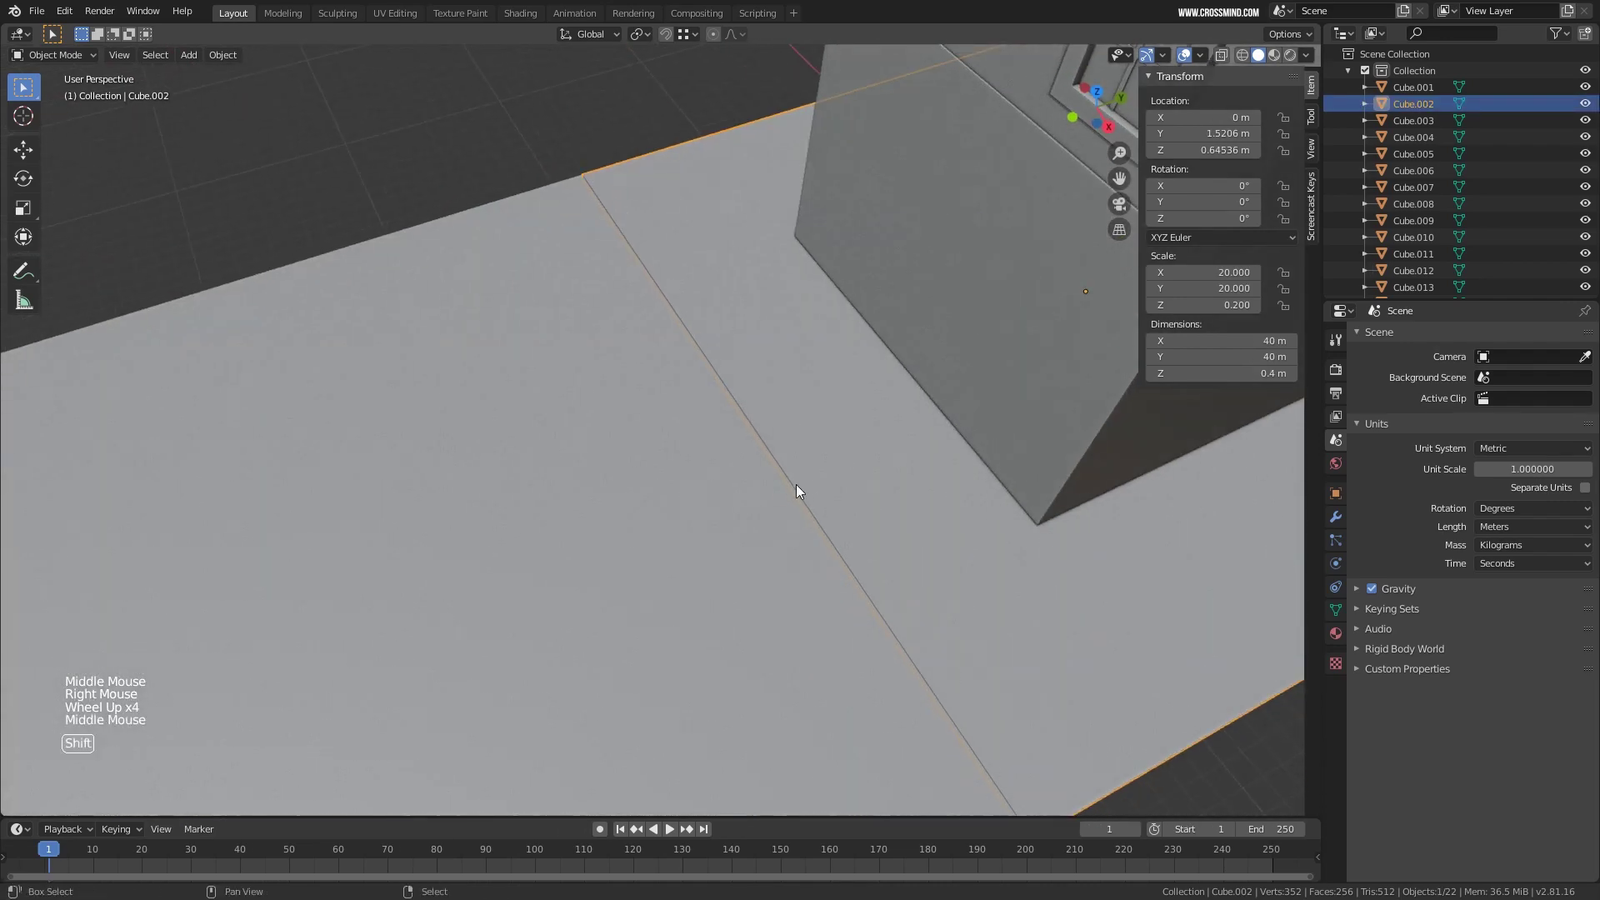
{"action": "middle_click_drag", "start_coordinate": [797, 490], "coordinate": [740, 519], "text": "shift"}
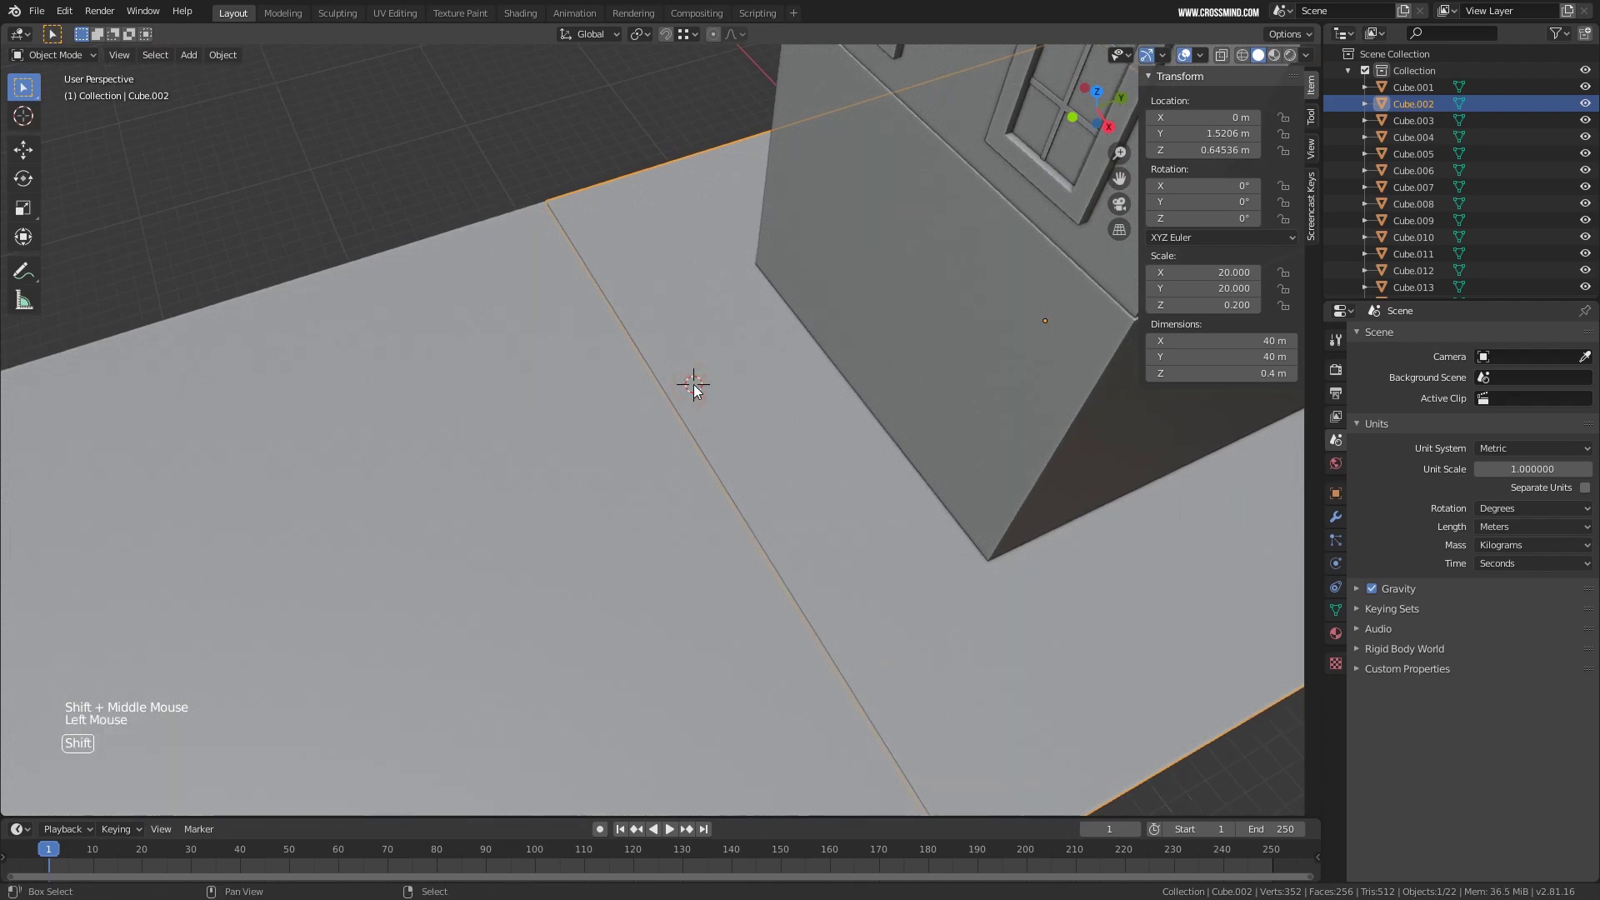
{"action": "key", "text": "shift+a"}
{"action": "mouse_move", "coordinate": [693, 384]}
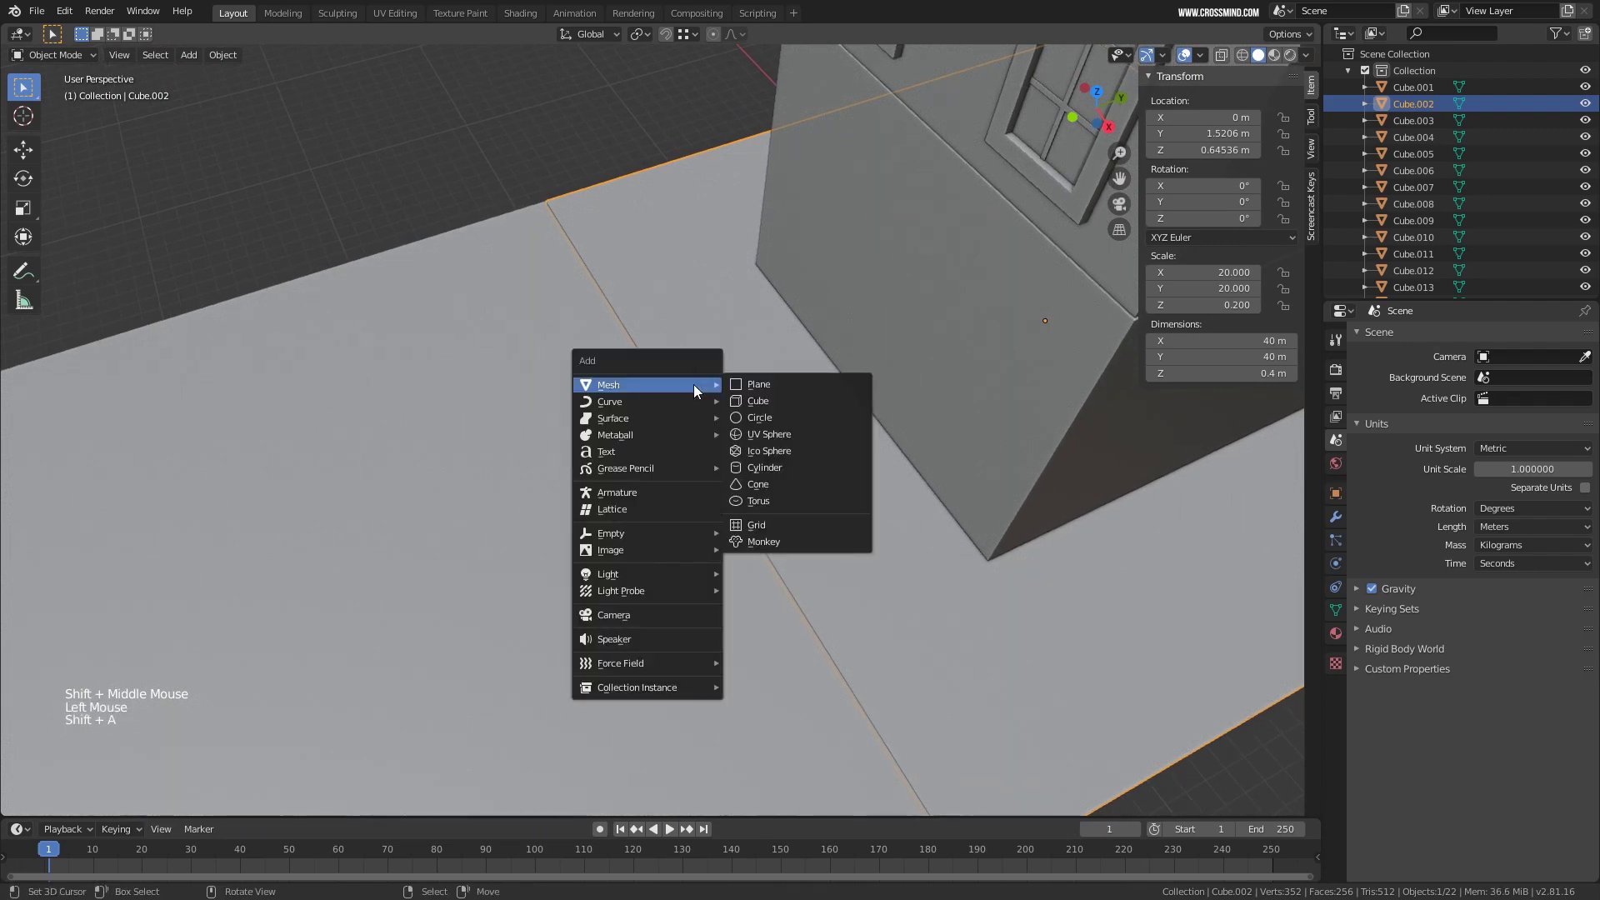
{"action": "left_click", "coordinate": [777, 401]}
Set the new cube's X, Y and Z dimensions to 0.5 m and raise it about 0.63 m along Z.
{"action": "scroll", "coordinate": [753, 460], "scroll_direction": "up", "scroll_amount": 3}
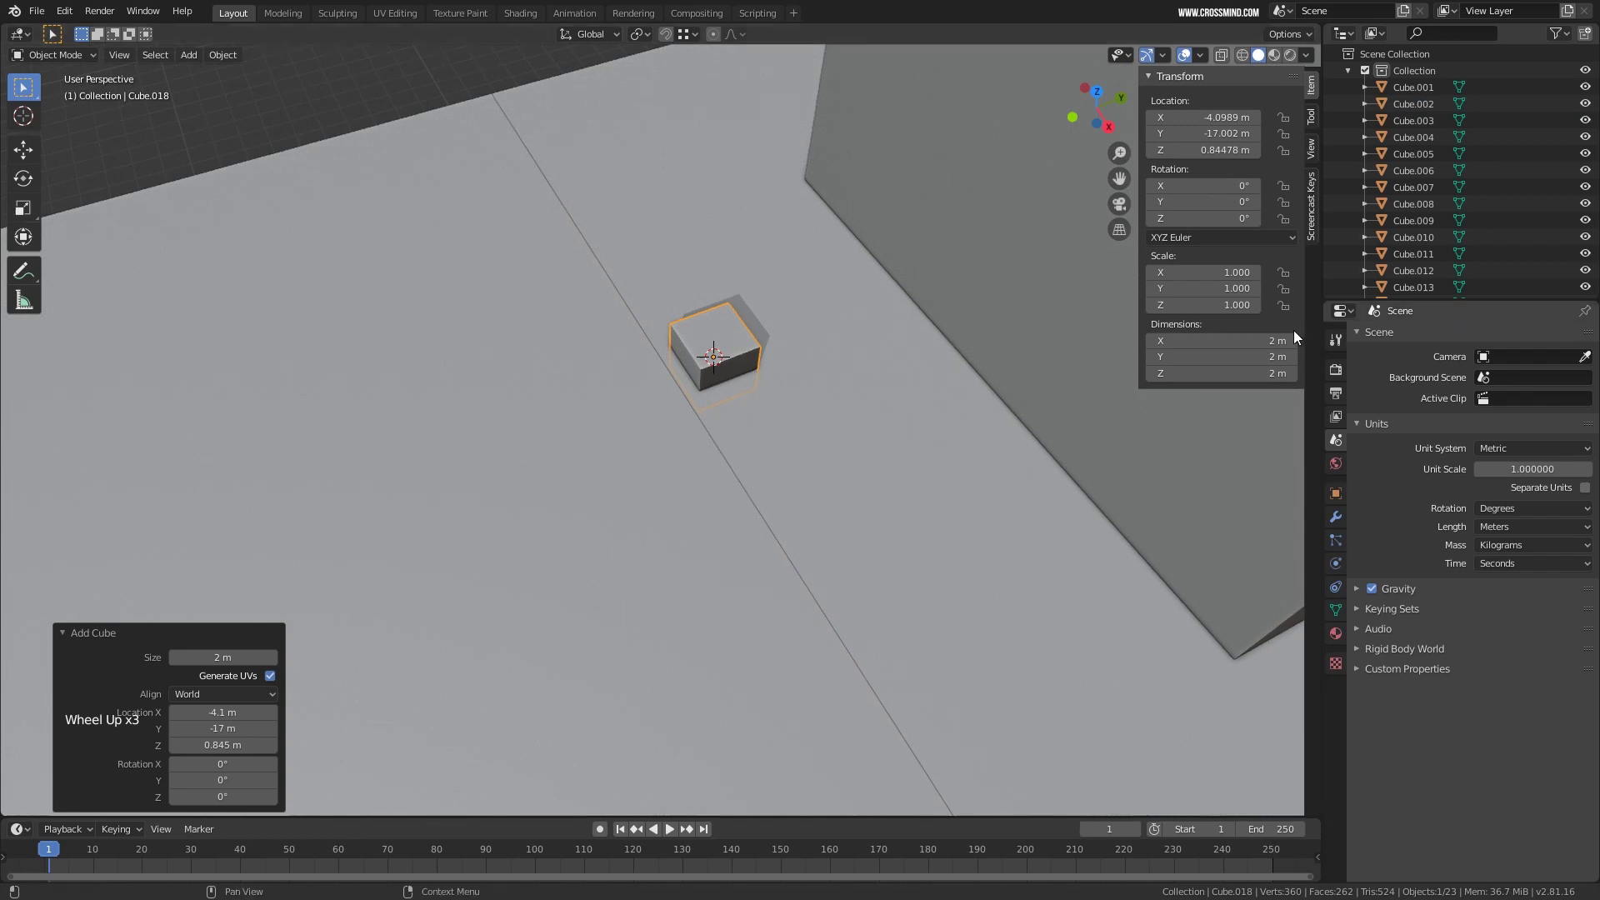
{"action": "type", "text": "0.5"}
{"action": "key", "text": "Tab"}
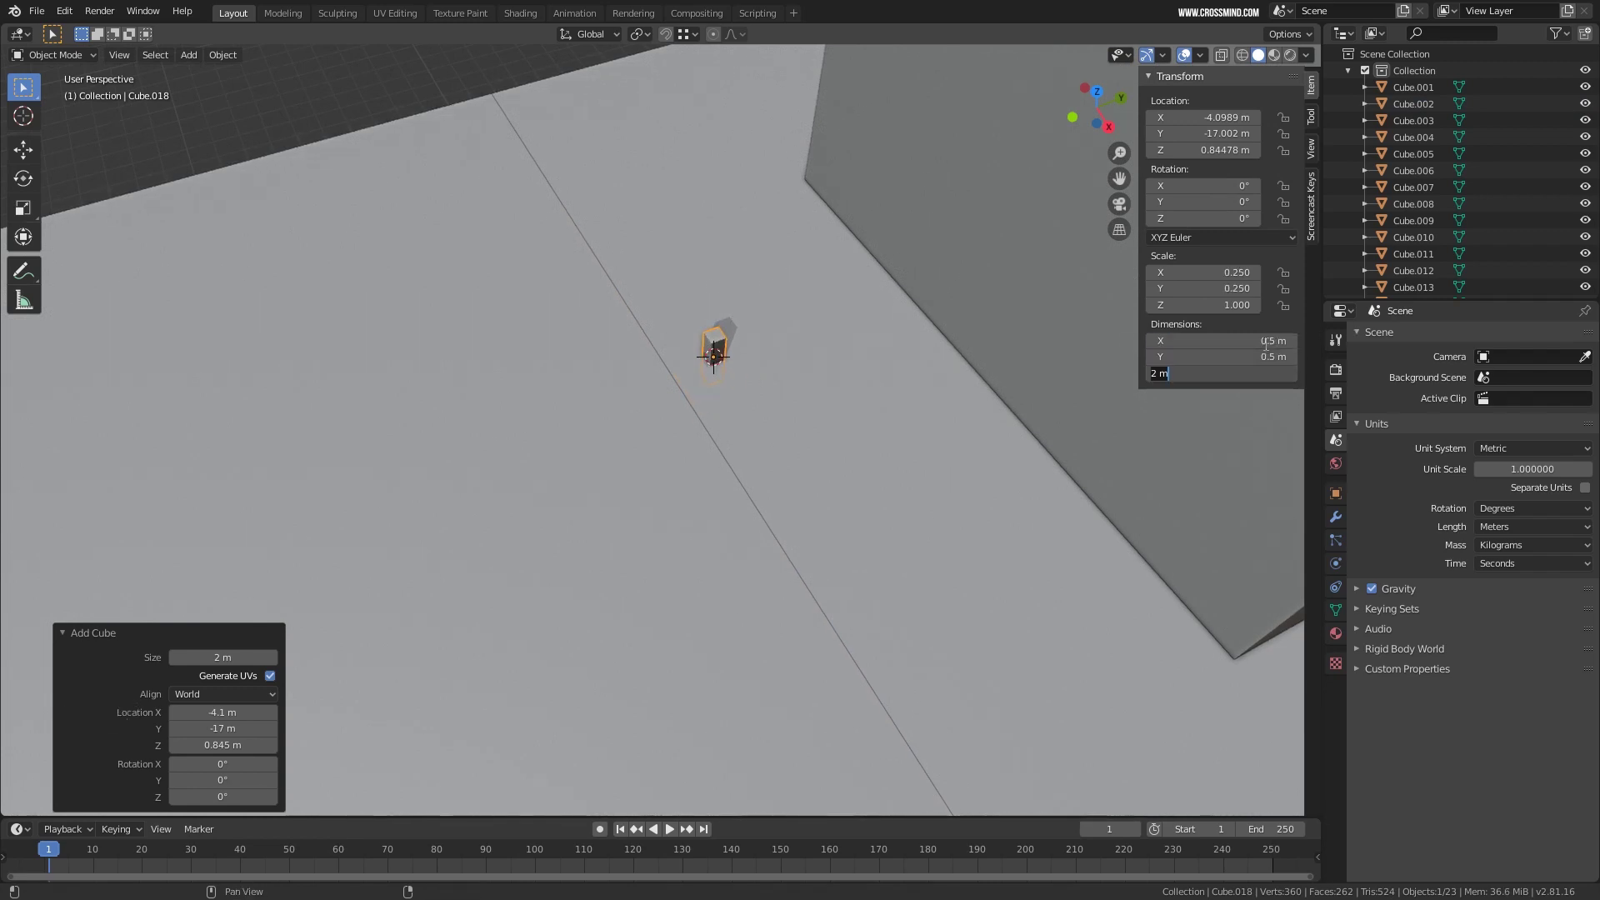
{"action": "middle_click_drag", "start_coordinate": [655, 378], "coordinate": [696, 314]}
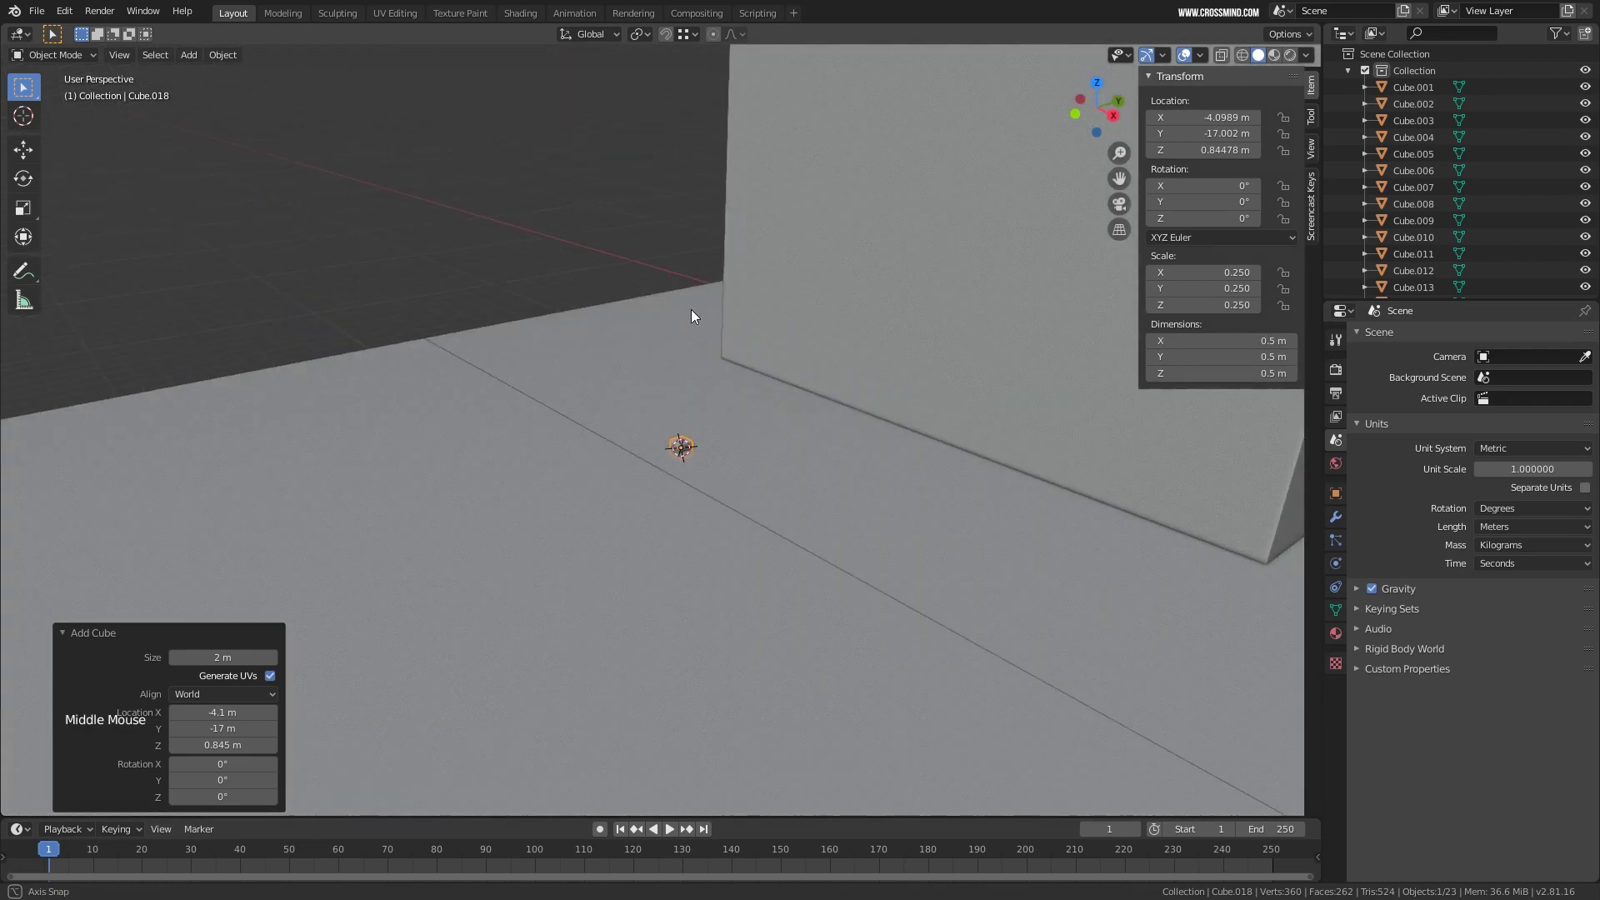
{"action": "scroll", "coordinate": [696, 314], "scroll_direction": "up", "scroll_amount": 4}
{"action": "key", "text": "g"}
{"action": "key", "text": "z"}
{"action": "left_click", "coordinate": [724, 457]}
{"action": "middle_click_drag", "start_coordinate": [769, 439], "coordinate": [733, 420]}
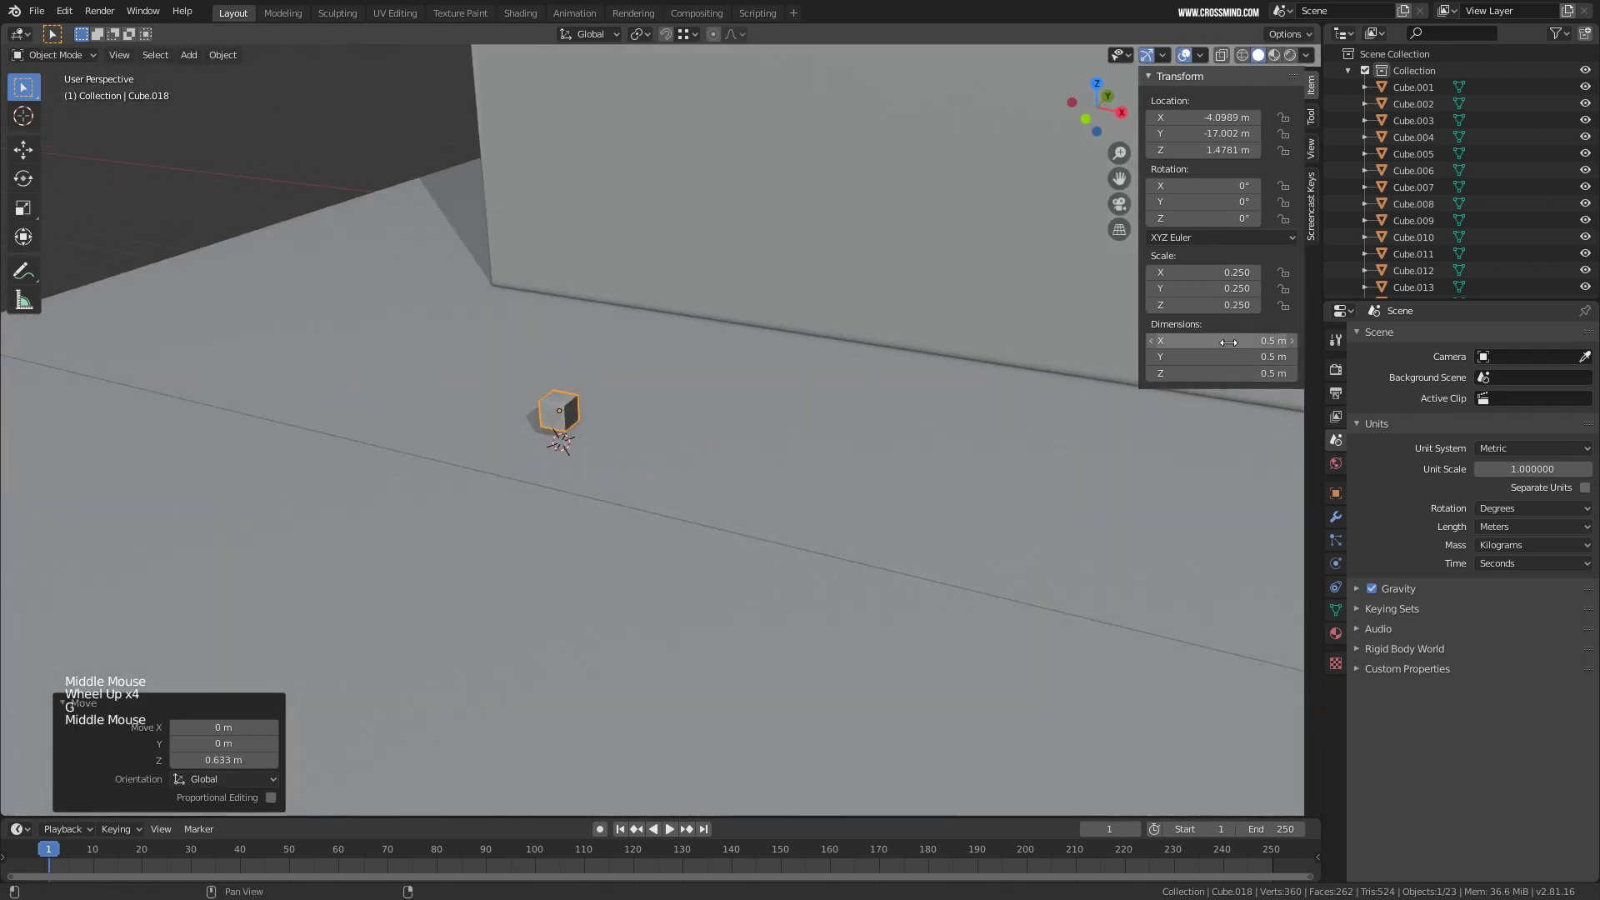
Try an X dimension of 20 m for the small cube and check the bar from the side.
{"action": "left_click_drag", "start_coordinate": [1221, 340], "coordinate": [1291, 340]}
{"action": "key", "text": "ctrl+z"}
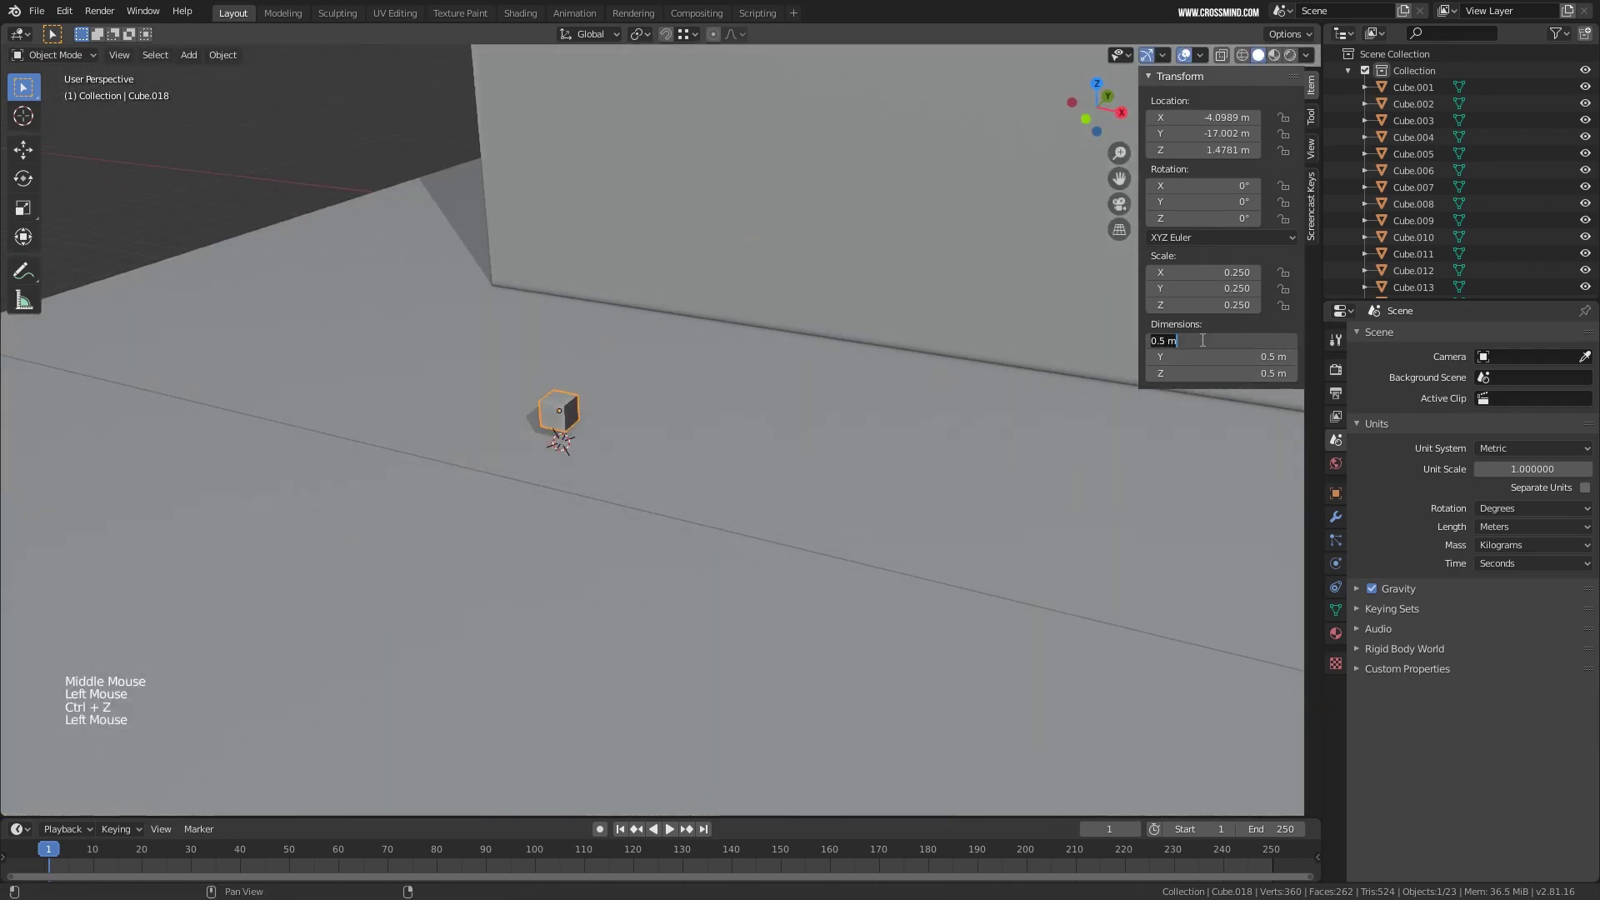
{"action": "key", "text": "Return"}
{"action": "scroll", "coordinate": [466, 438], "scroll_direction": "down", "scroll_amount": 5}
{"action": "middle_click_drag", "start_coordinate": [467, 439], "coordinate": [717, 417]}
{"action": "left_click", "coordinate": [1231, 339]}
{"action": "key", "text": "KP_3"}
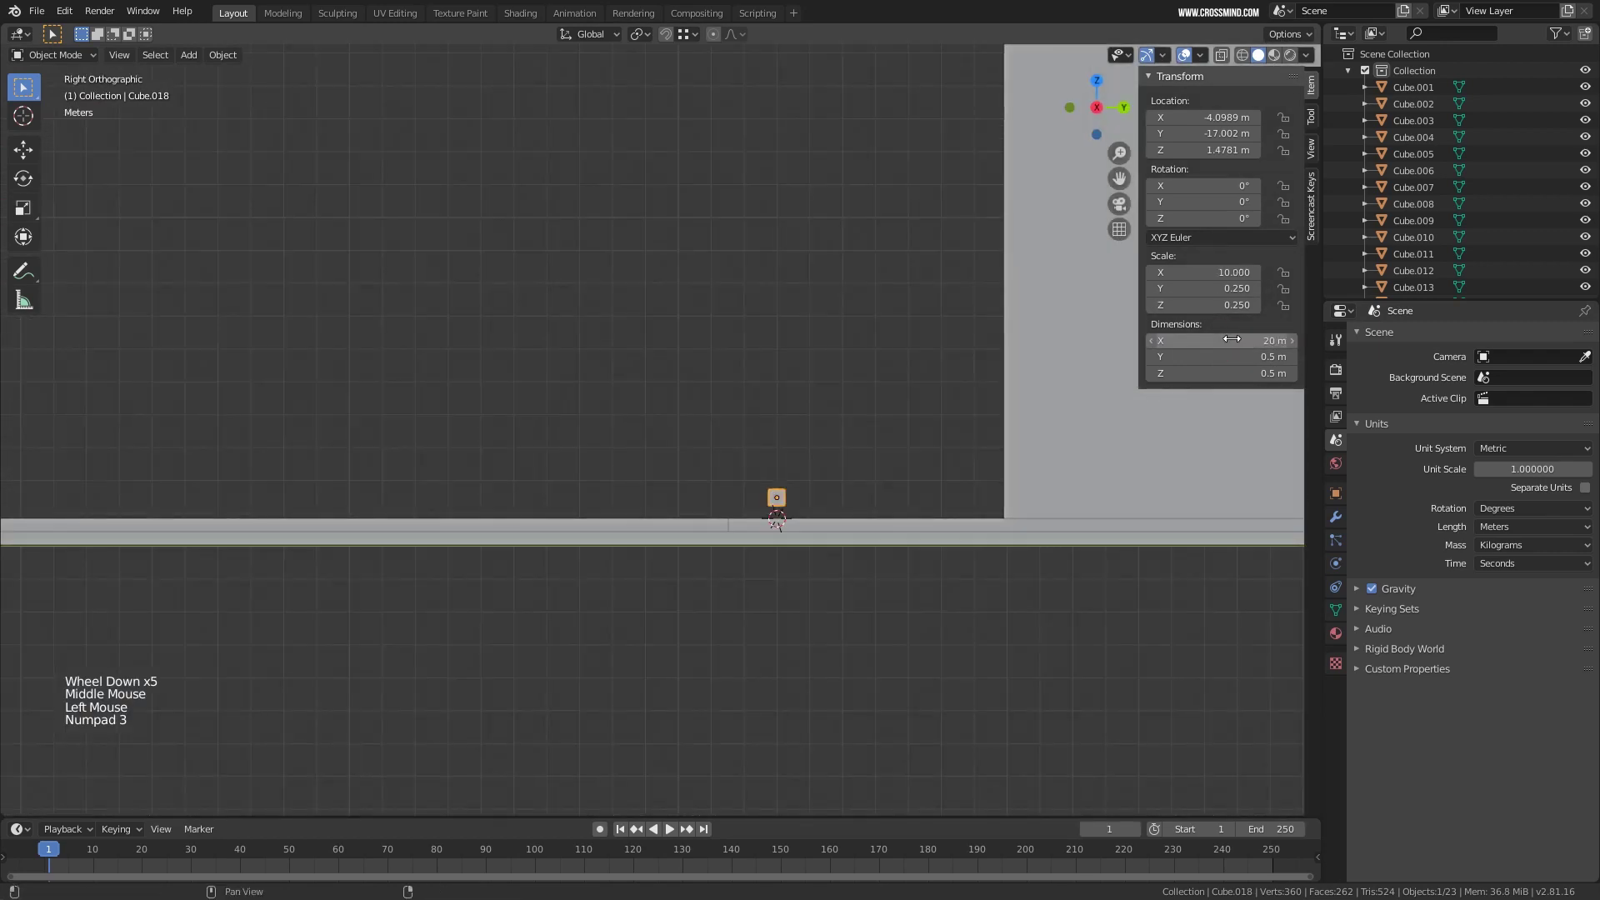
{"action": "middle_click_drag", "start_coordinate": [833, 500], "coordinate": [953, 495]}
Set the bar's X dimension to 30 m.
{"action": "left_click", "coordinate": [1272, 343]}
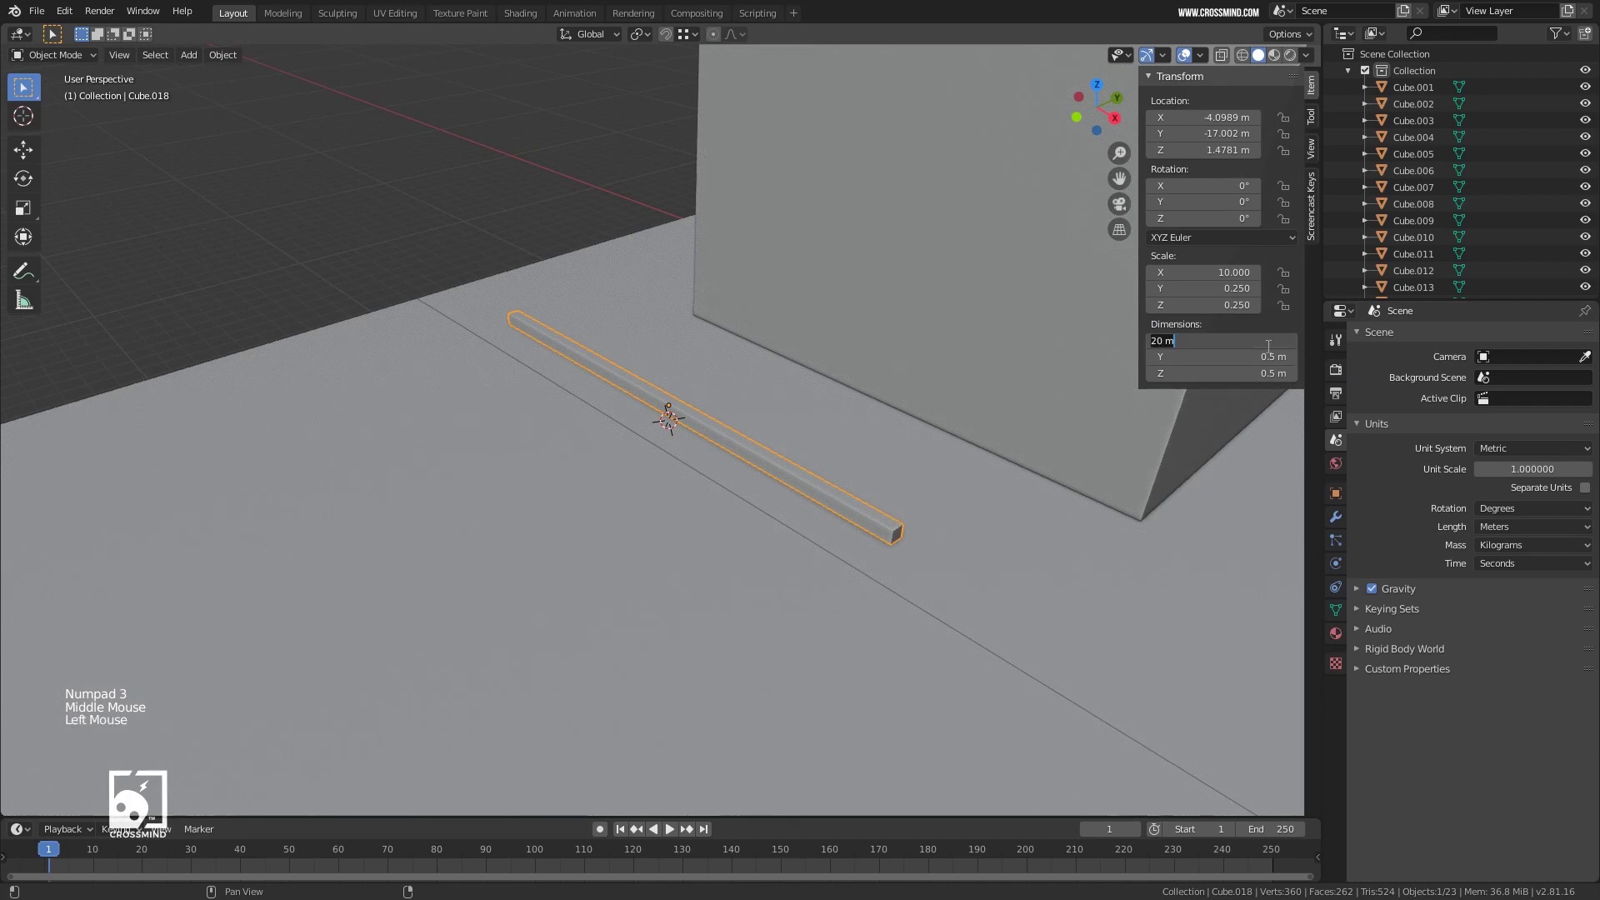
{"action": "key", "text": "Return"}
{"action": "scroll", "coordinate": [735, 458], "scroll_direction": "up", "scroll_amount": 2}
{"action": "middle_click_drag", "start_coordinate": [684, 466], "coordinate": [735, 457]}
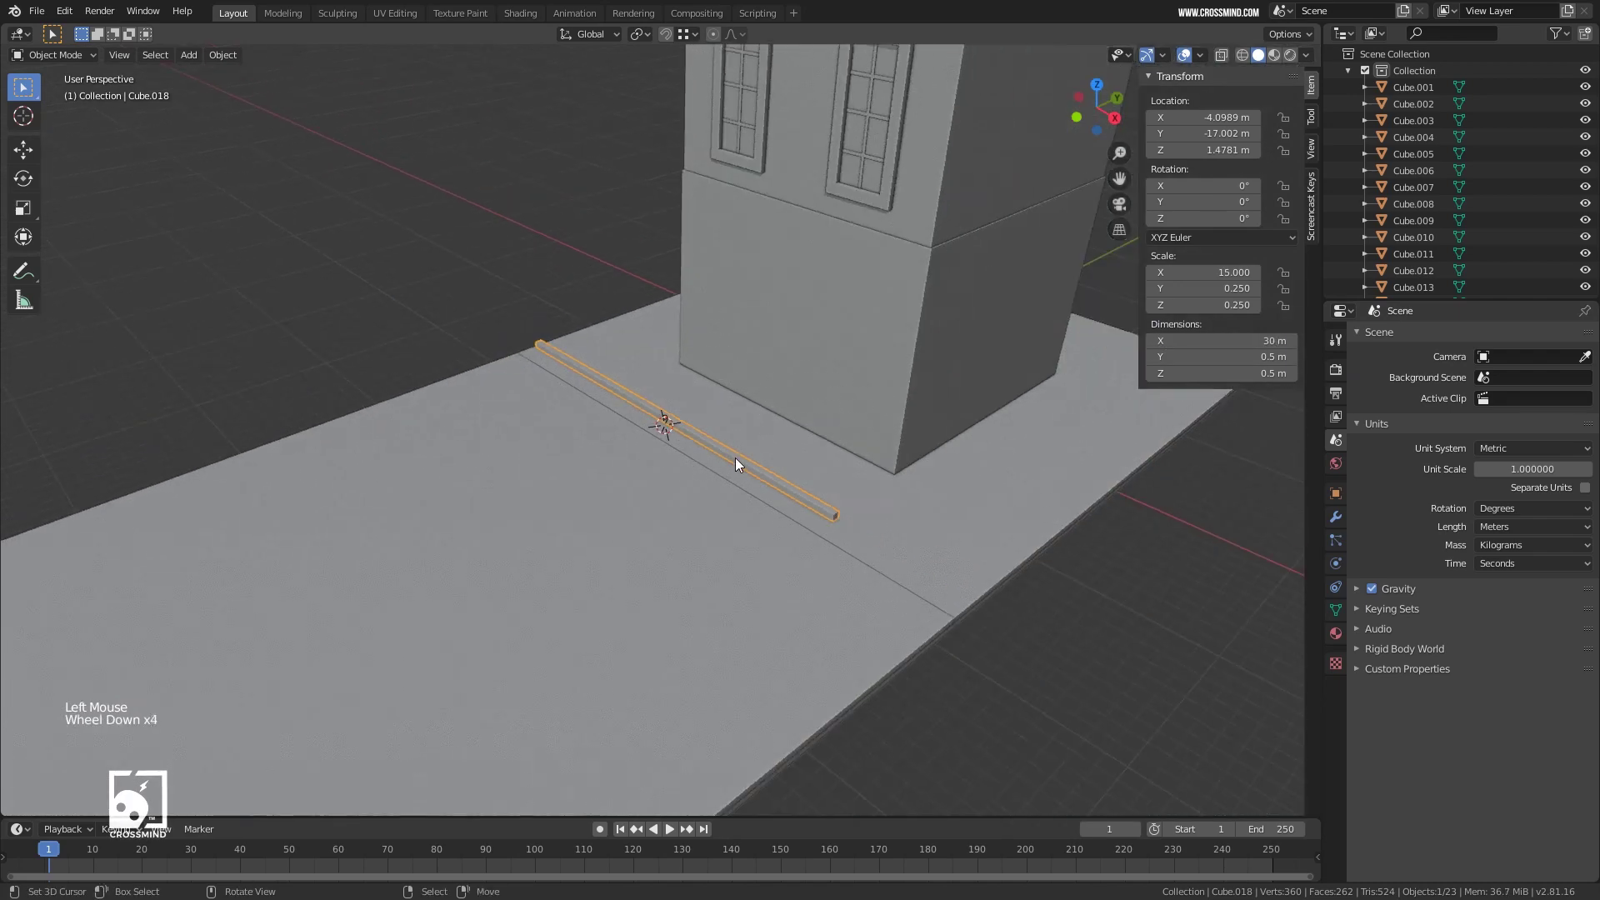
In the front view, raise the 30 m bar about 1.52 m along Z as a fence rail.
{"action": "key", "text": "KP_1"}
{"action": "scroll", "coordinate": [717, 473], "scroll_direction": "up", "scroll_amount": 3}
{"action": "key", "text": "g"}
{"action": "key", "text": "z"}
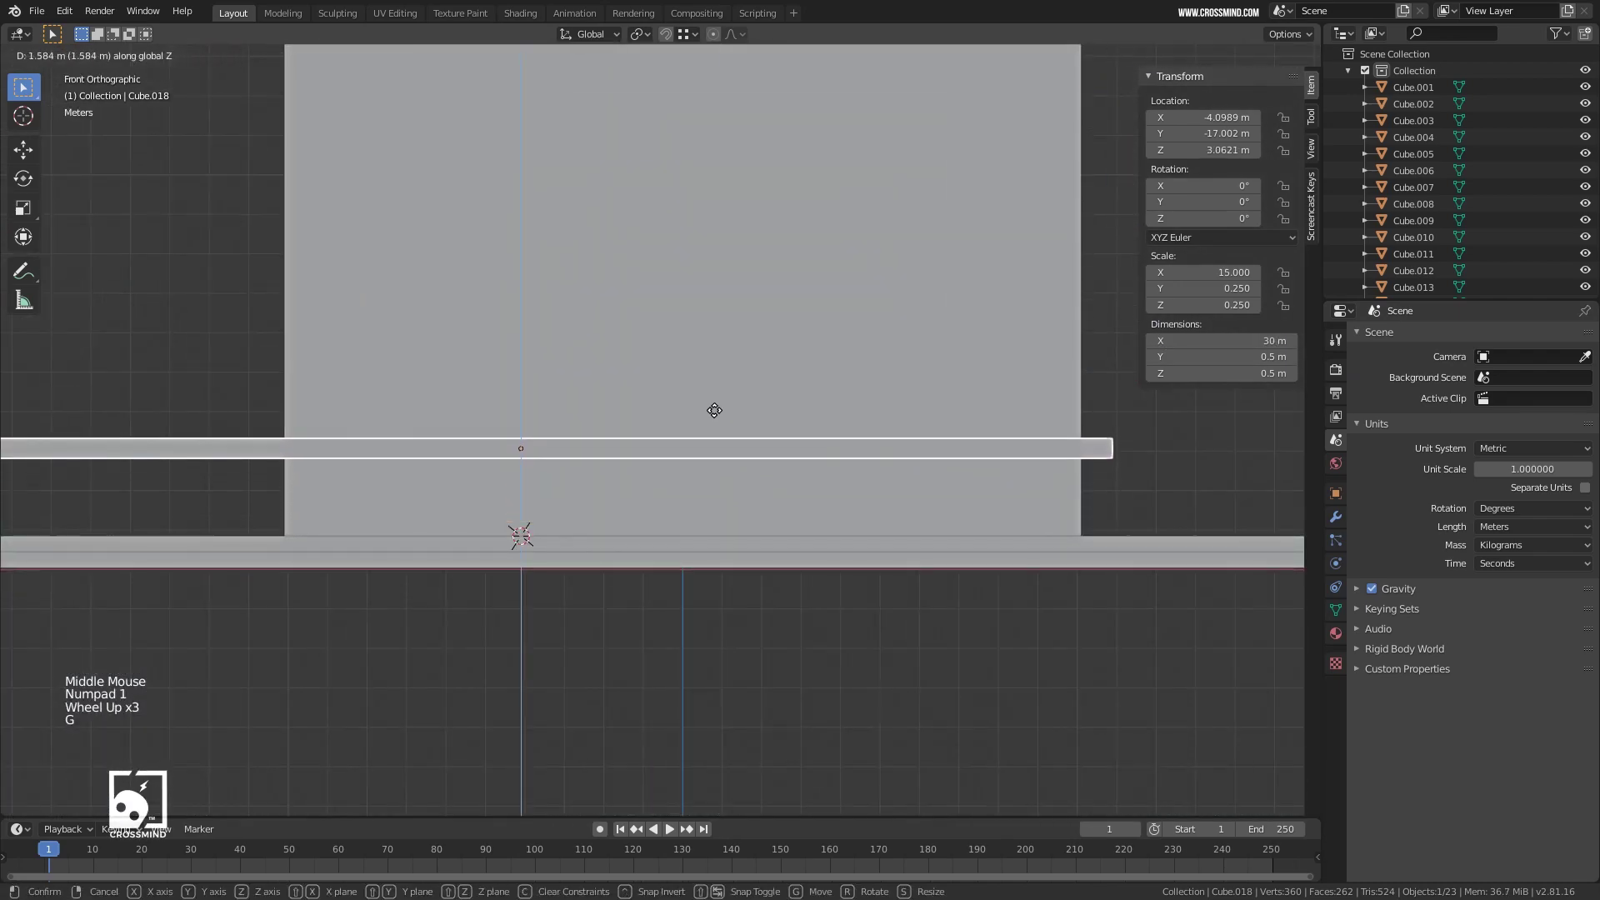
{"action": "left_click", "coordinate": [718, 411]}
{"action": "scroll", "coordinate": [721, 443], "scroll_direction": "down", "scroll_amount": 3}
{"action": "middle_click_drag", "start_coordinate": [782, 438], "coordinate": [712, 472], "text": "shift"}
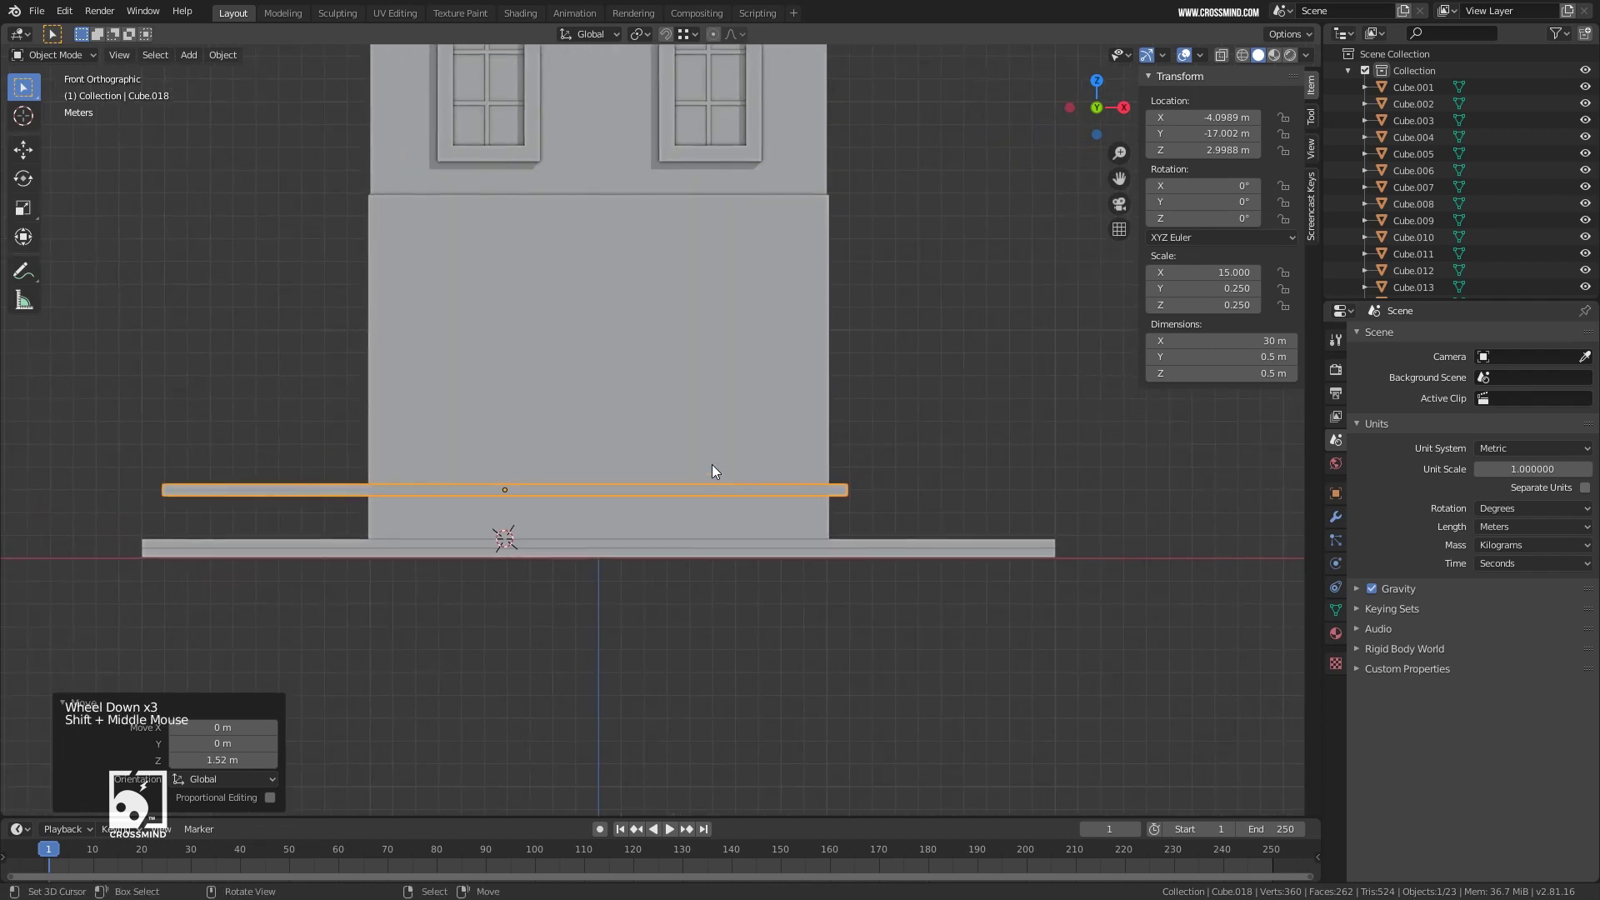
Align the rail's center with the tower's base block on the X axis only, using Align Objects.
{"action": "left_click", "coordinate": [724, 359], "text": "shift"}
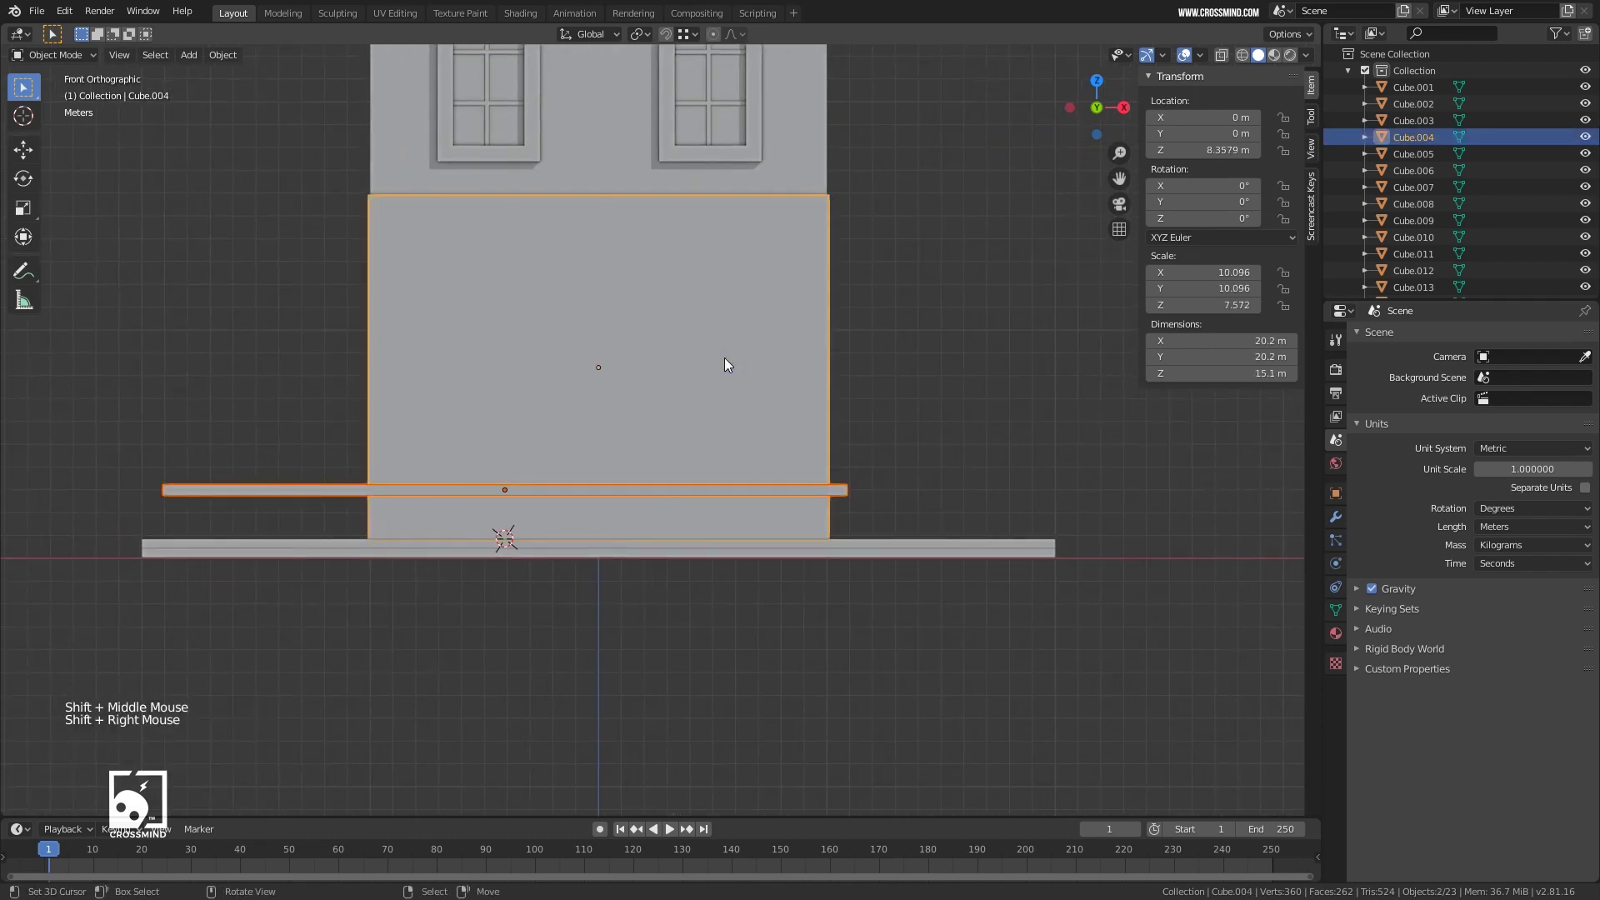
{"action": "key", "text": "space"}
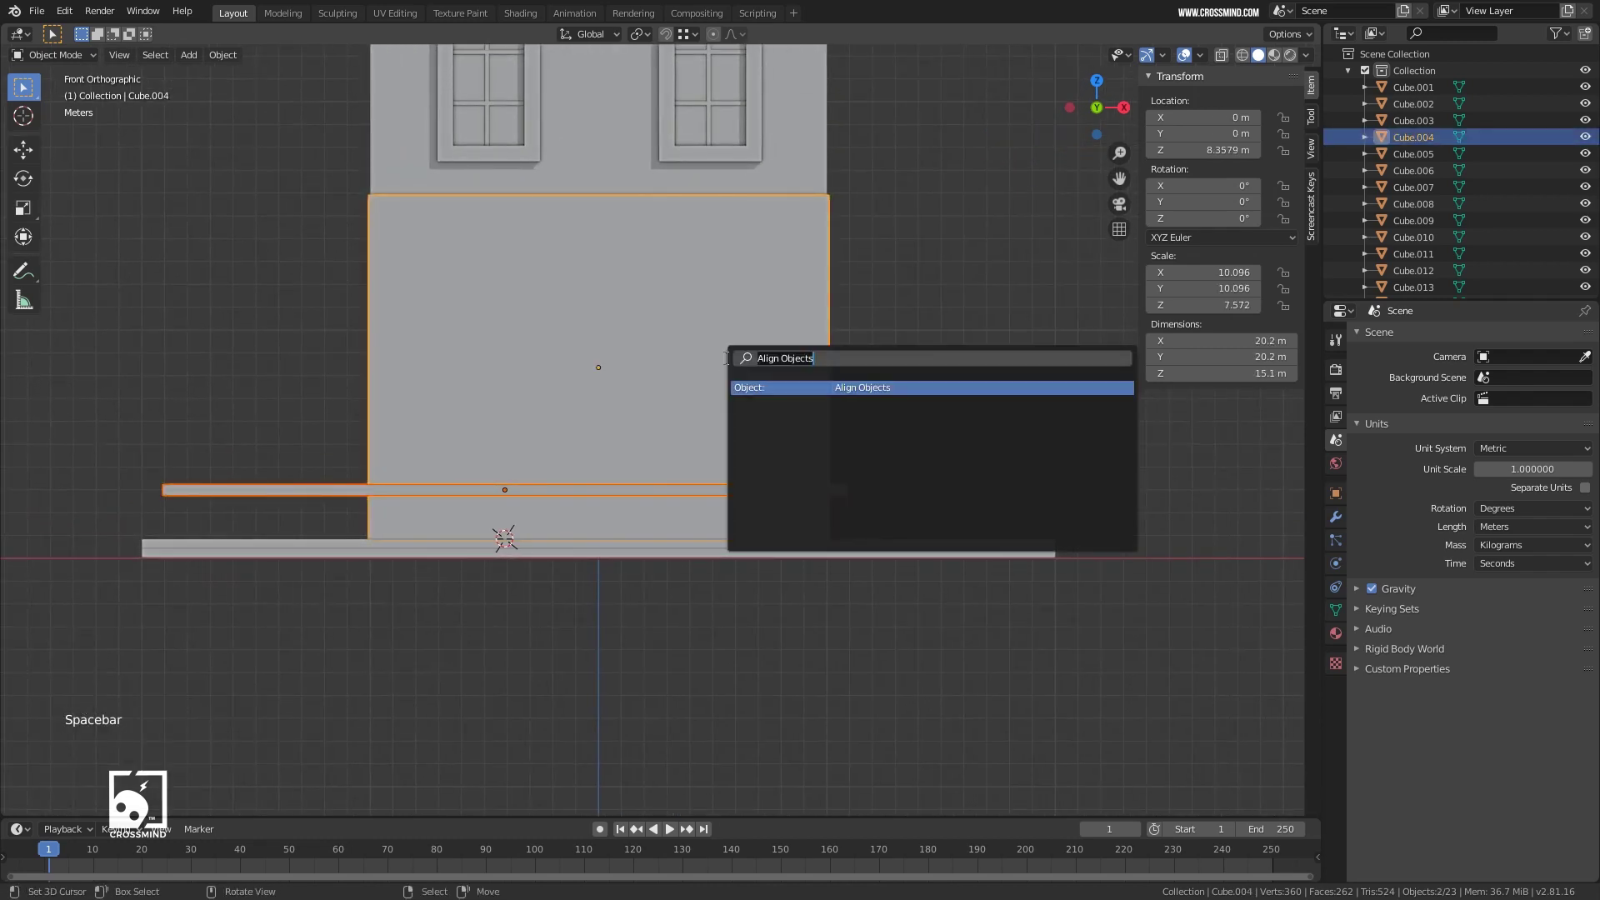
{"action": "key", "text": "Return"}
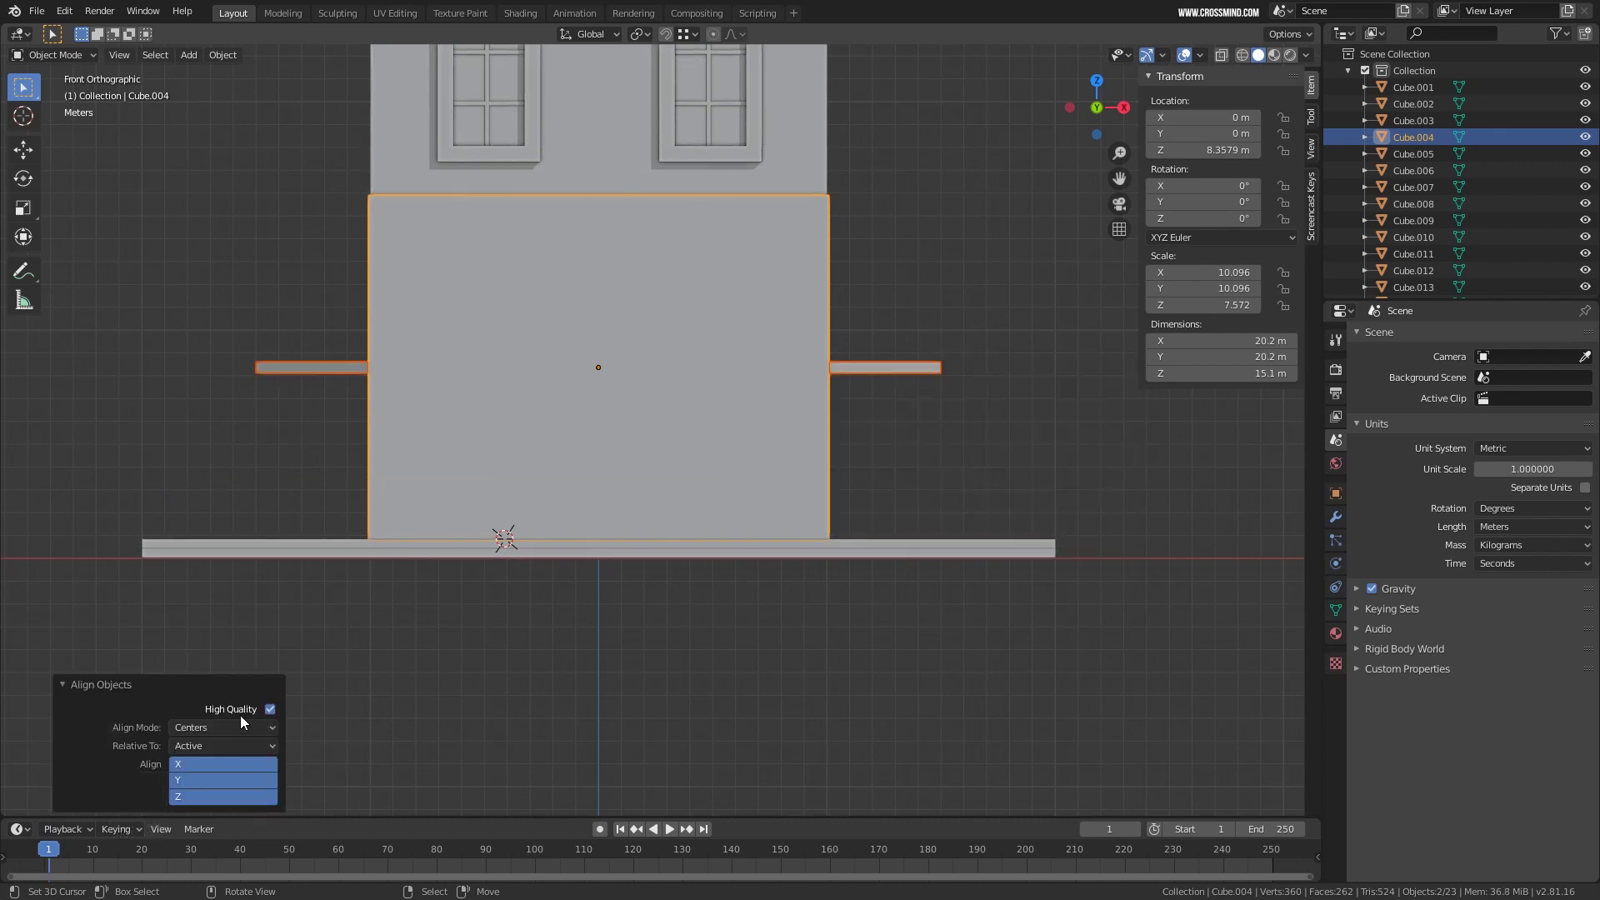
{"action": "left_click", "coordinate": [229, 765]}
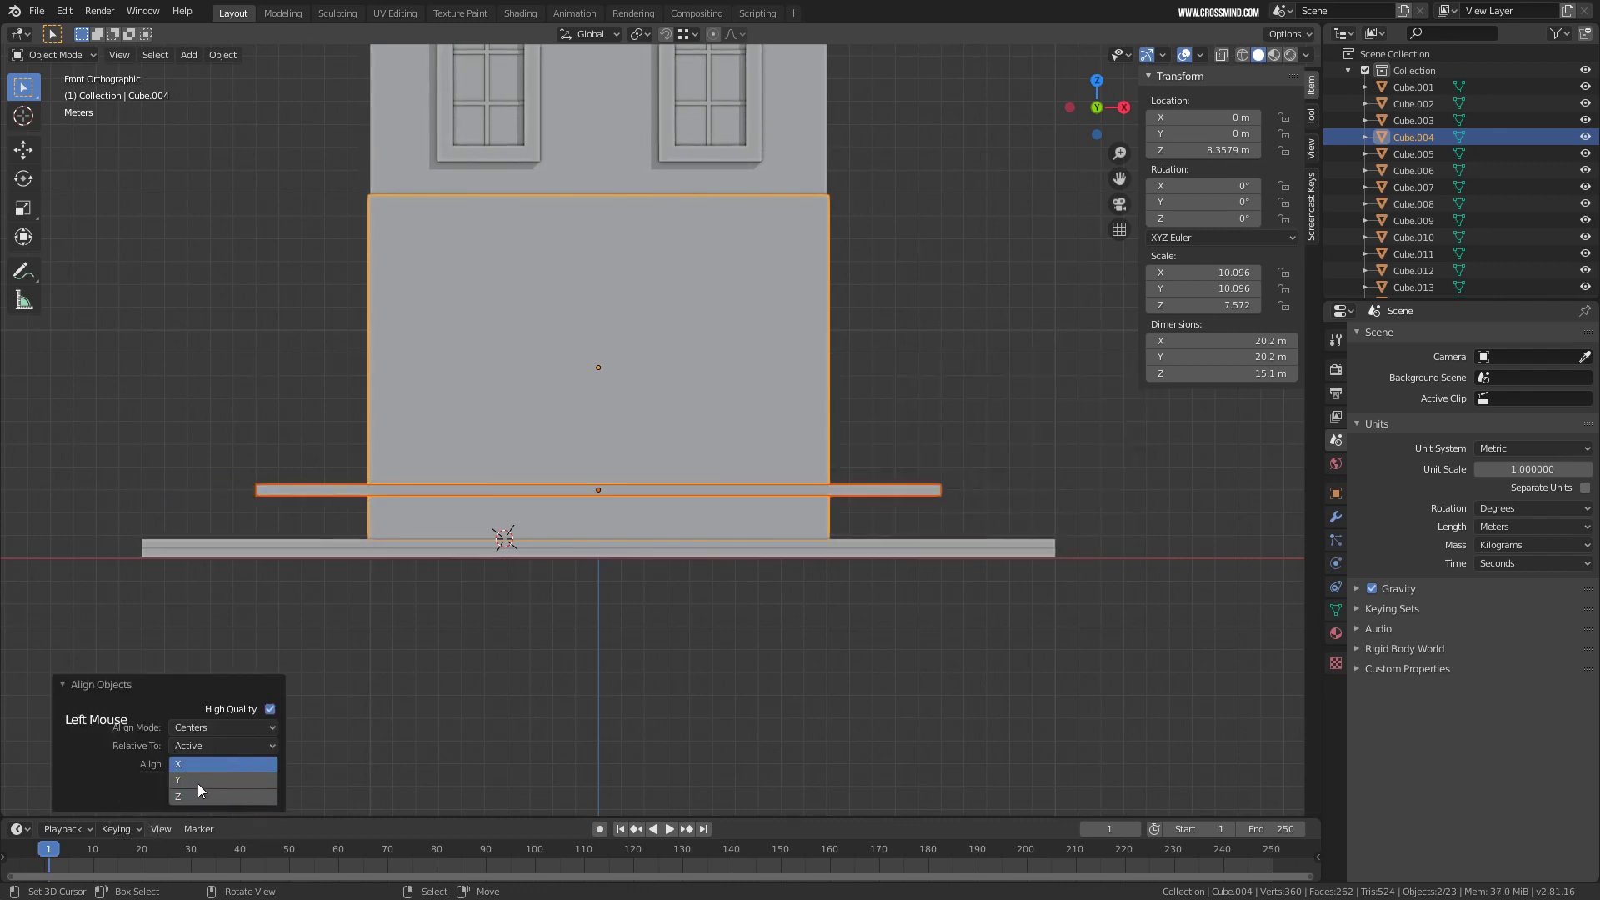
{"action": "left_click", "coordinate": [971, 379]}
Duplicate the rail in place and rotate the copy 90° around Y to stand upright.
{"action": "middle_click_drag", "start_coordinate": [921, 424], "coordinate": [757, 483]}
{"action": "scroll", "coordinate": [718, 486], "scroll_direction": "up", "scroll_amount": 2}
{"action": "right_click", "coordinate": [740, 494]}
{"action": "key", "text": "shift+d"}
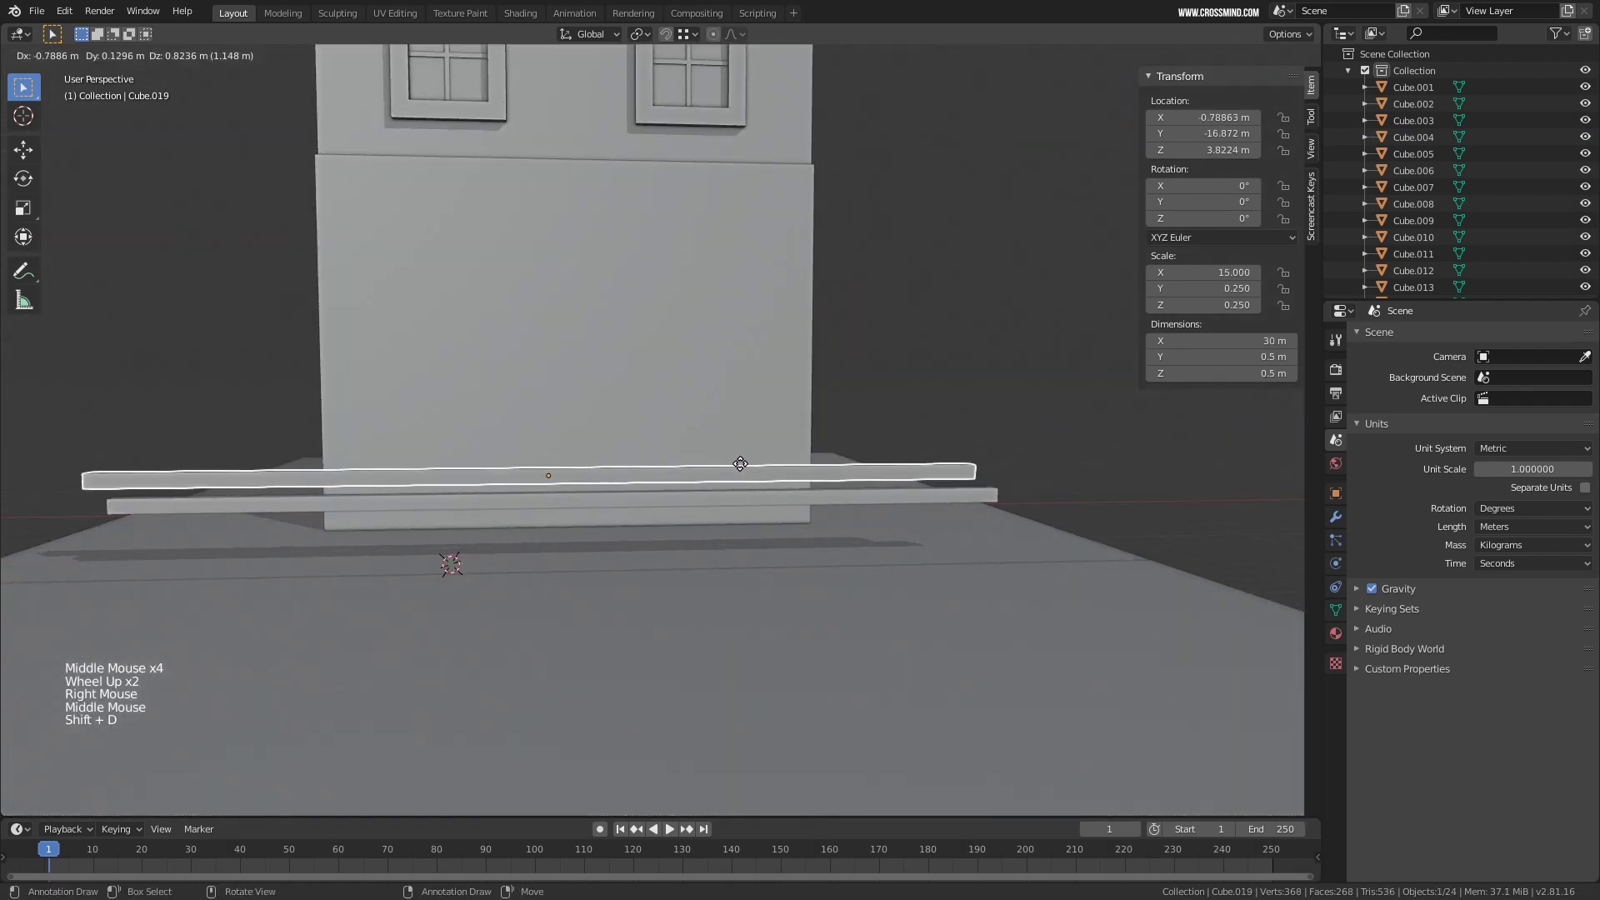
{"action": "right_click", "coordinate": [739, 463]}
{"action": "type", "text": "rx"}
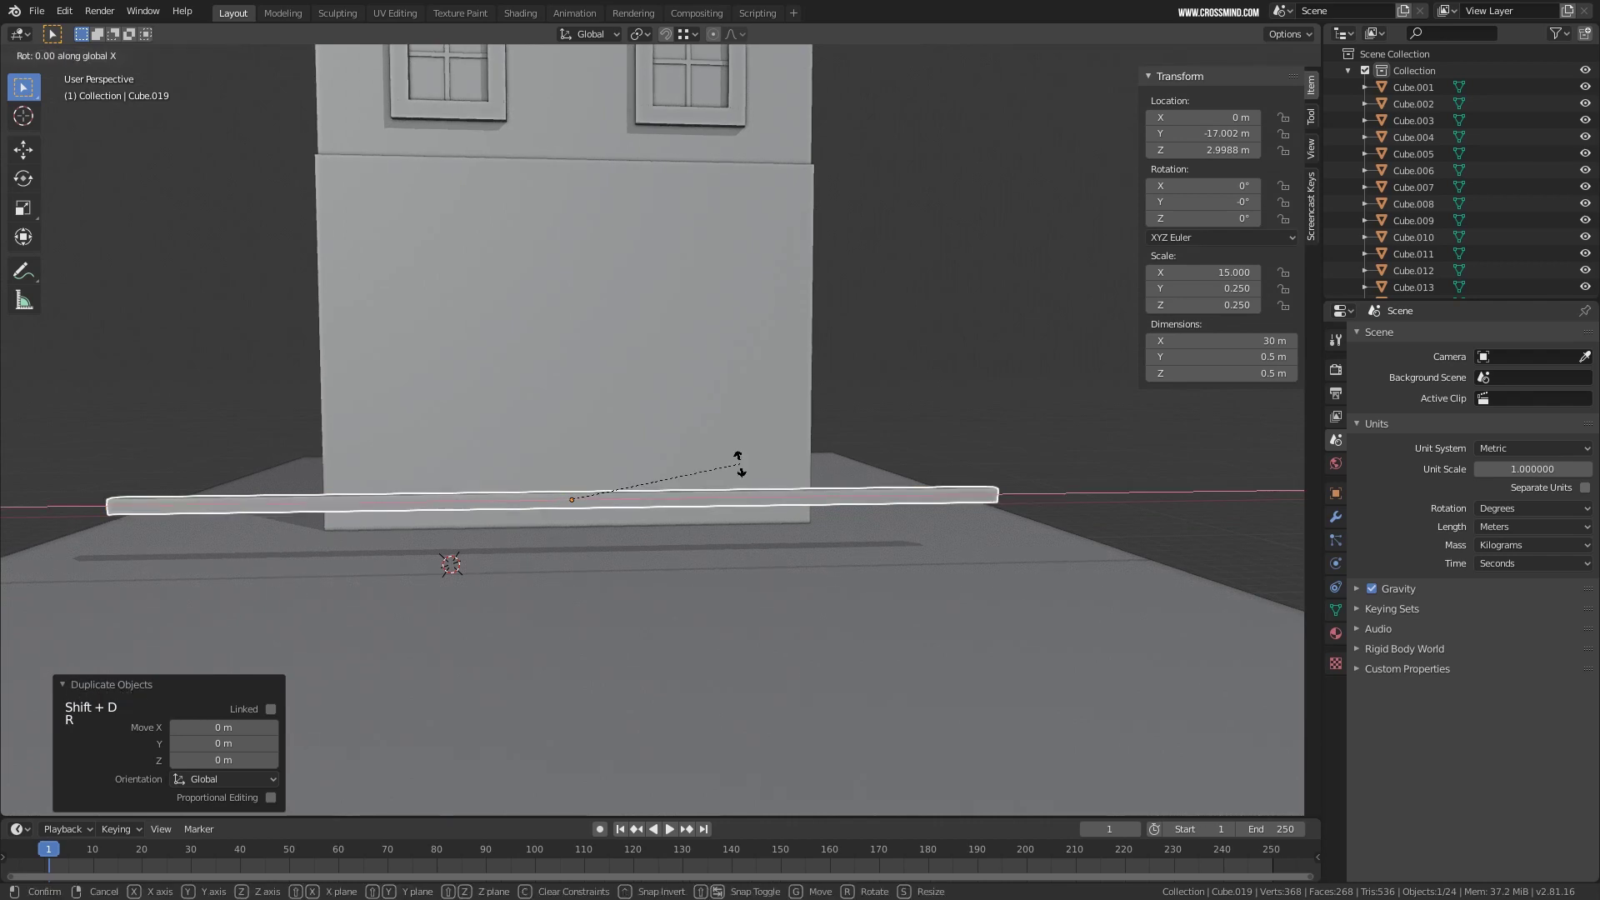
{"action": "type", "text": "90y"}
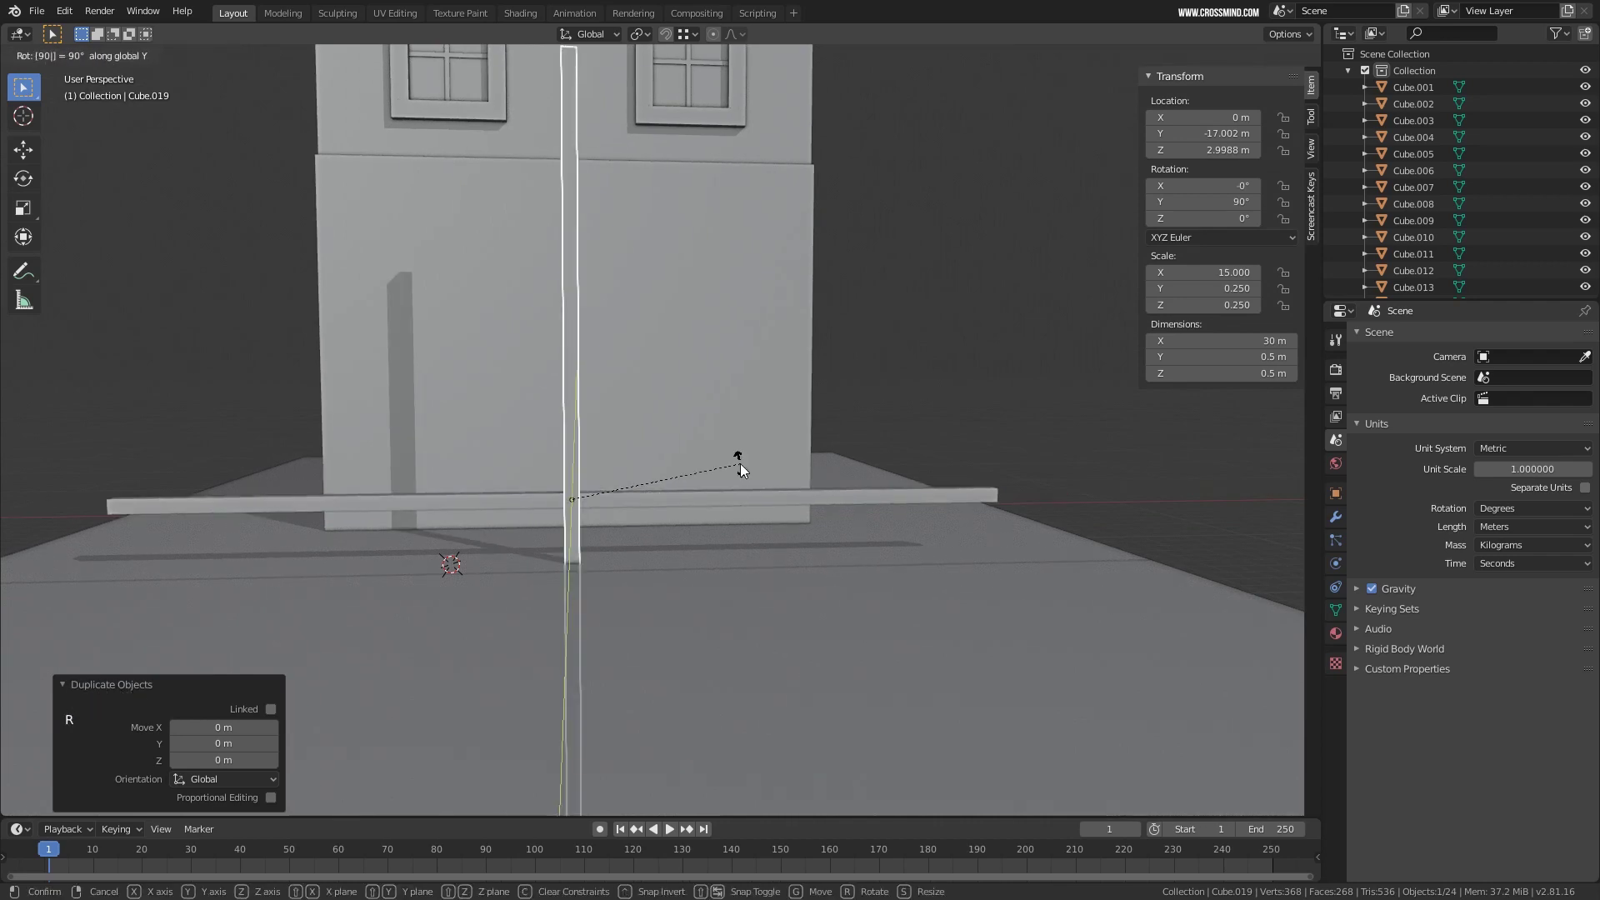
{"action": "left_click", "coordinate": [742, 462]}
Set the upright copy's X dimension to 2 m and lower it about 0.93 m along Z.
{"action": "scroll", "coordinate": [748, 457], "scroll_direction": "down", "scroll_amount": 3}
{"action": "left_click", "coordinate": [1250, 341]}
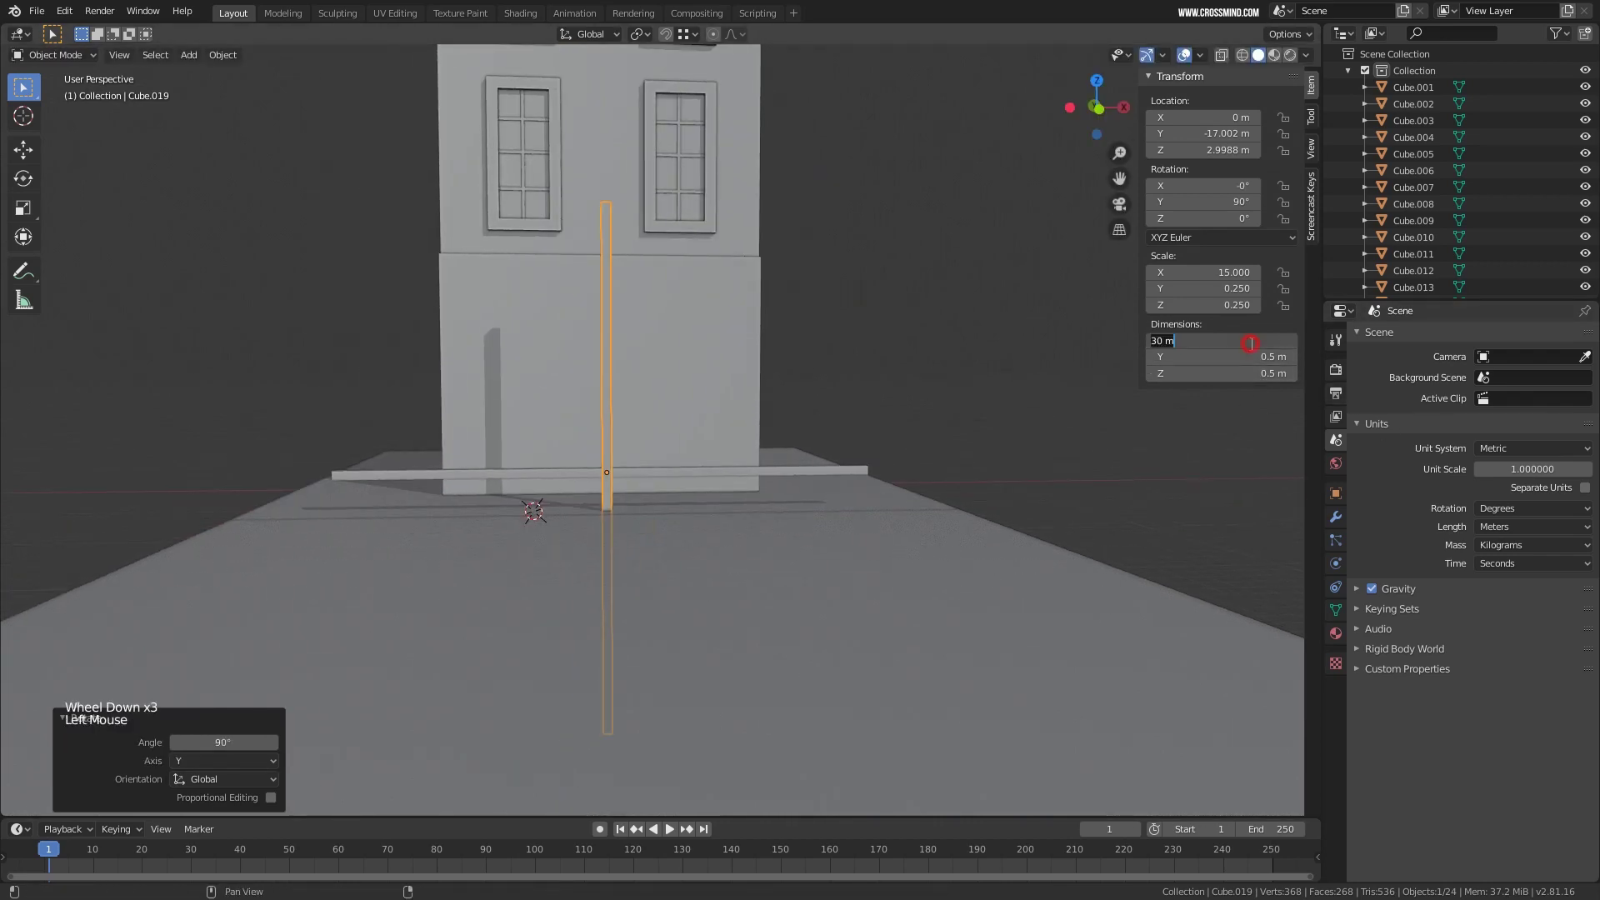
{"action": "key", "text": "Return"}
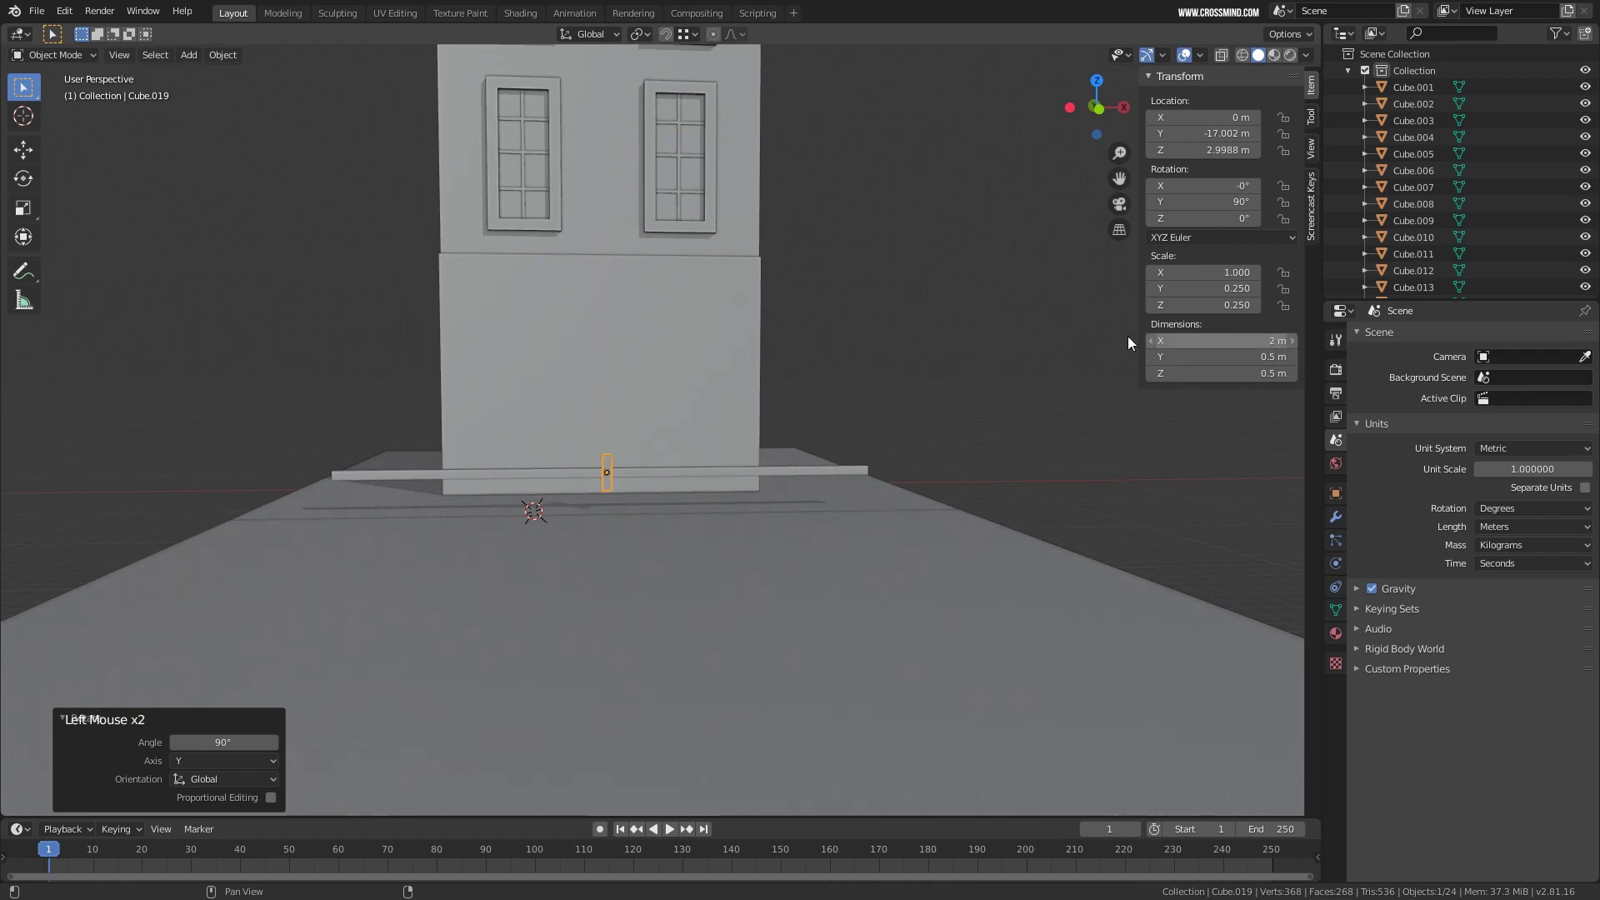
{"action": "middle_click_drag", "start_coordinate": [583, 466], "coordinate": [701, 455]}
{"action": "scroll", "coordinate": [583, 500], "scroll_direction": "up", "scroll_amount": 6}
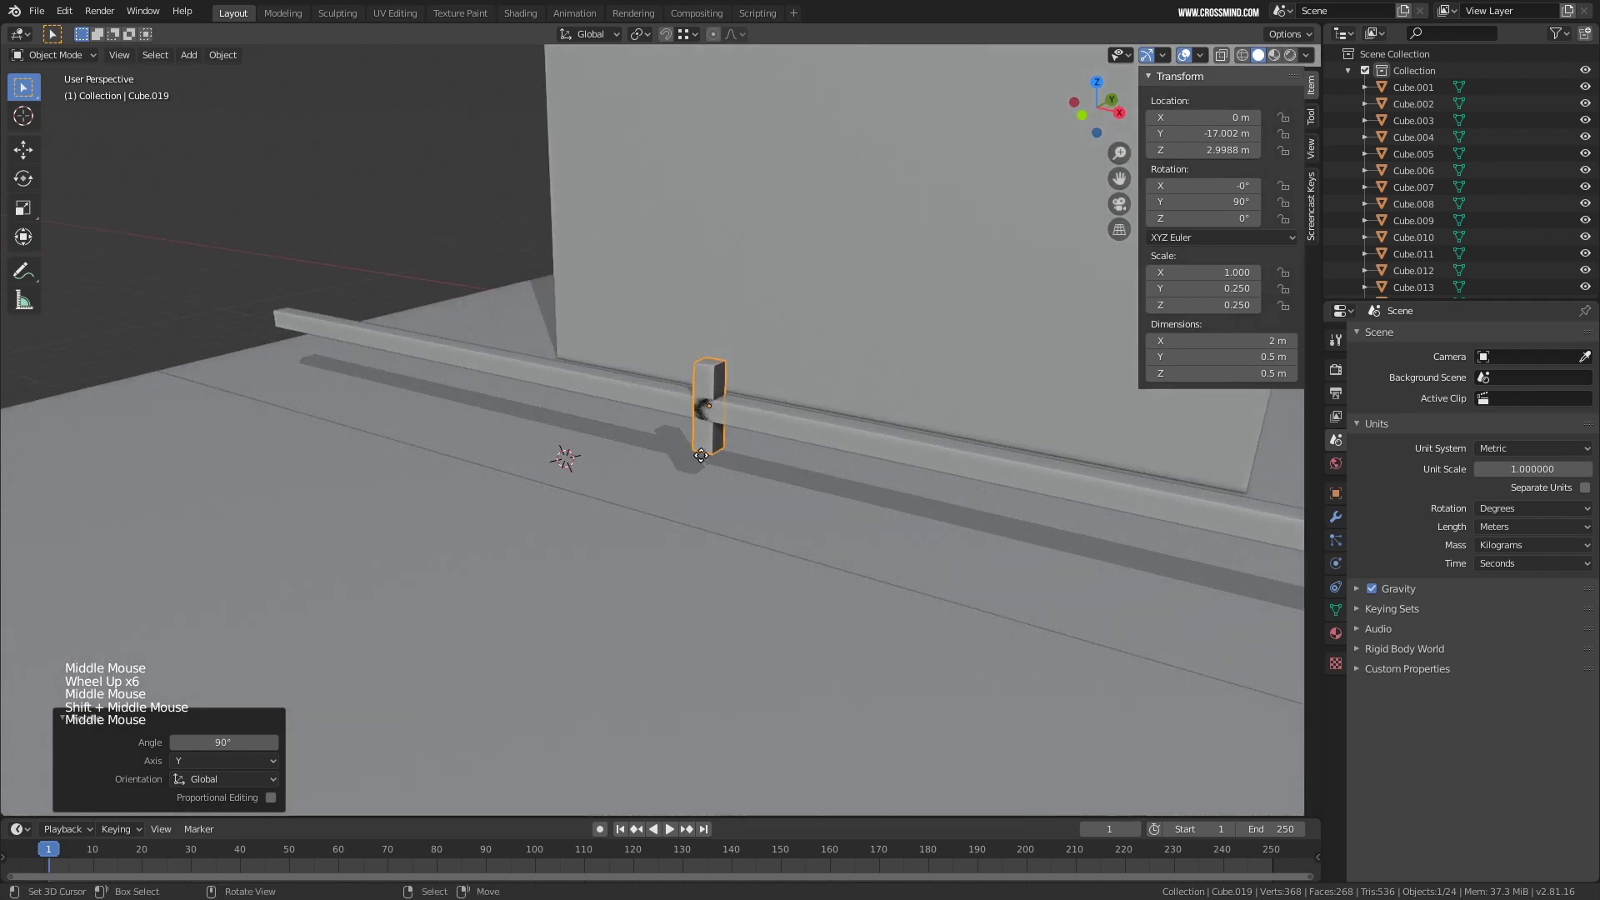
{"action": "key", "text": "g"}
{"action": "key", "text": "z"}
{"action": "left_click", "coordinate": [705, 498]}
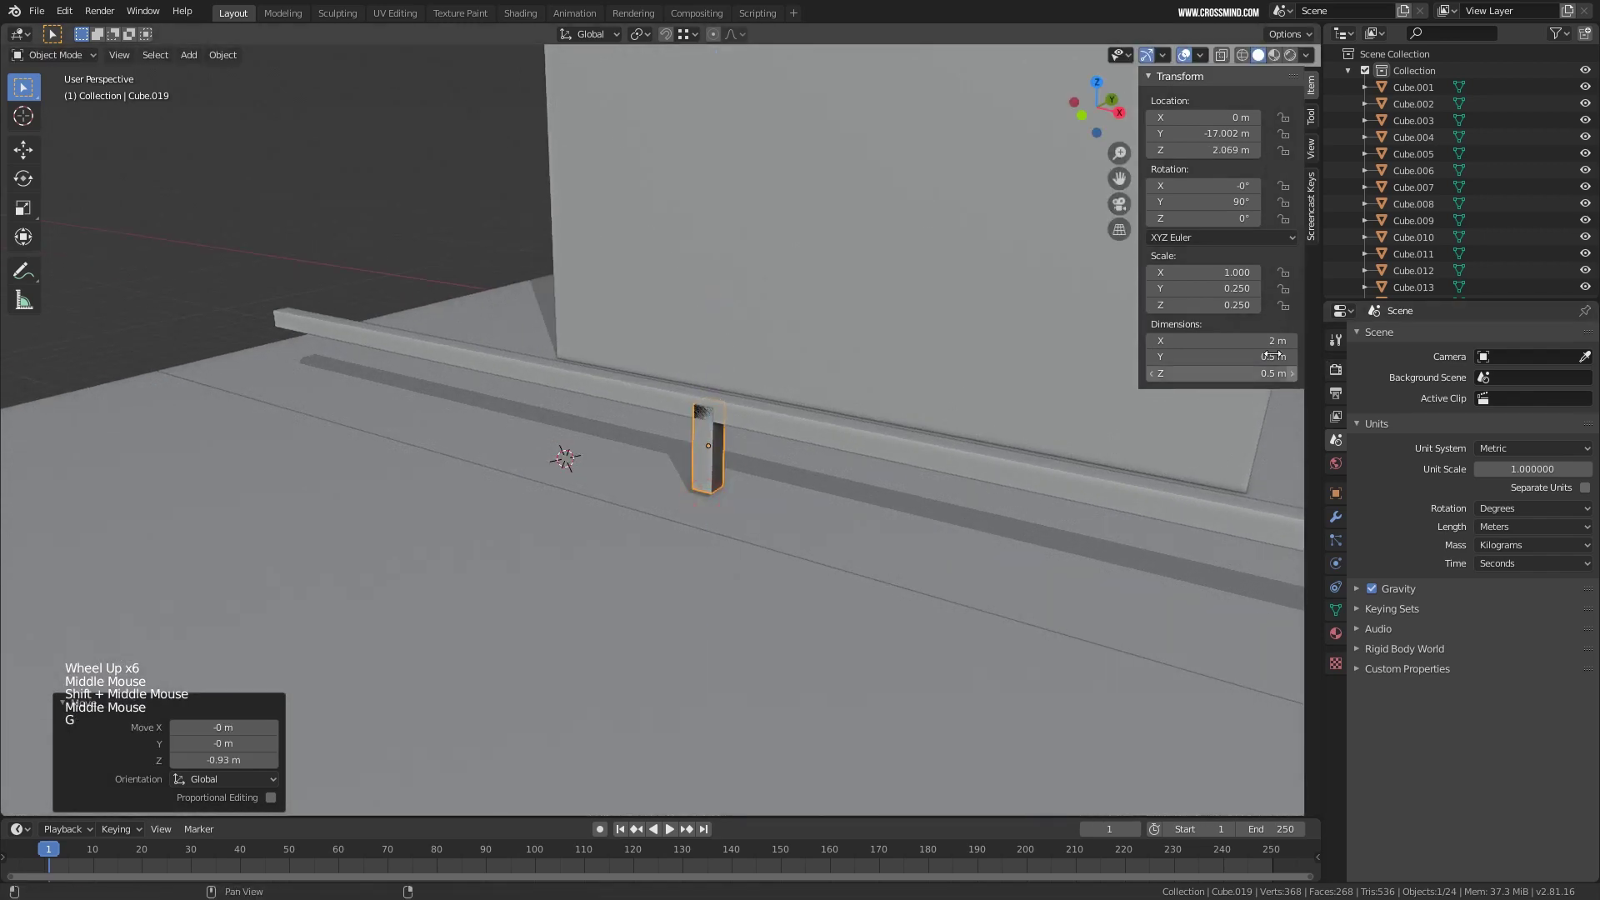
Set the post's X dimension to 3 m and raise it about 0.3 m along Z.
{"action": "left_click", "coordinate": [1265, 342]}
{"action": "type", "text": "3"}
{"action": "key", "text": "Return"}
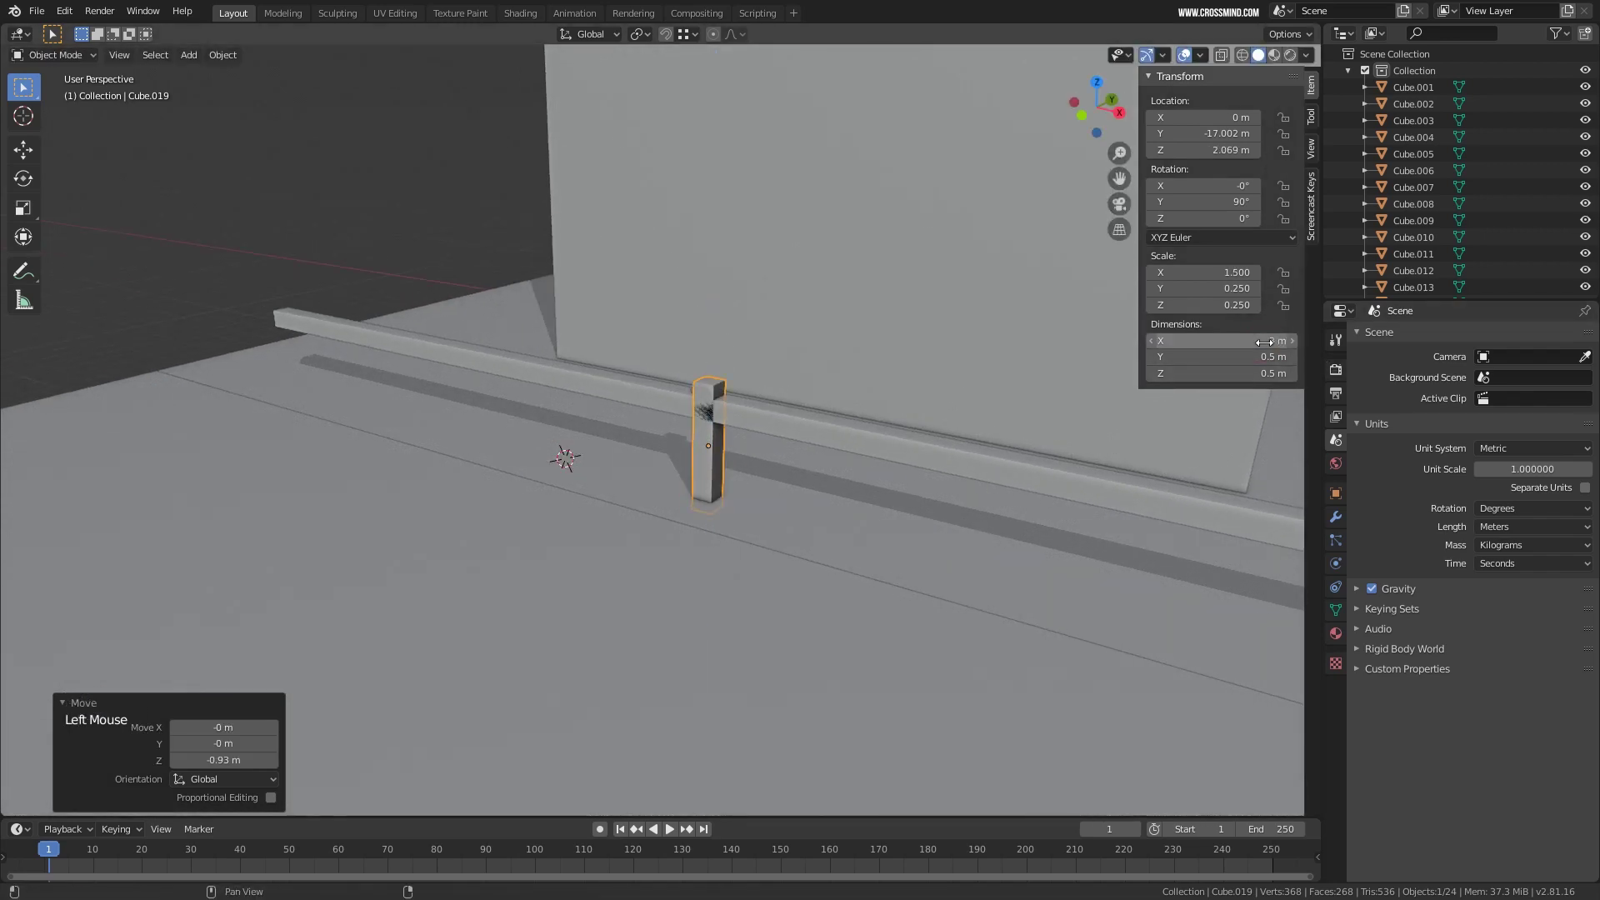
{"action": "key", "text": "g"}
{"action": "key", "text": "z"}
{"action": "left_click", "coordinate": [806, 406]}
{"action": "scroll", "coordinate": [683, 125], "scroll_direction": "up", "scroll_amount": 3}
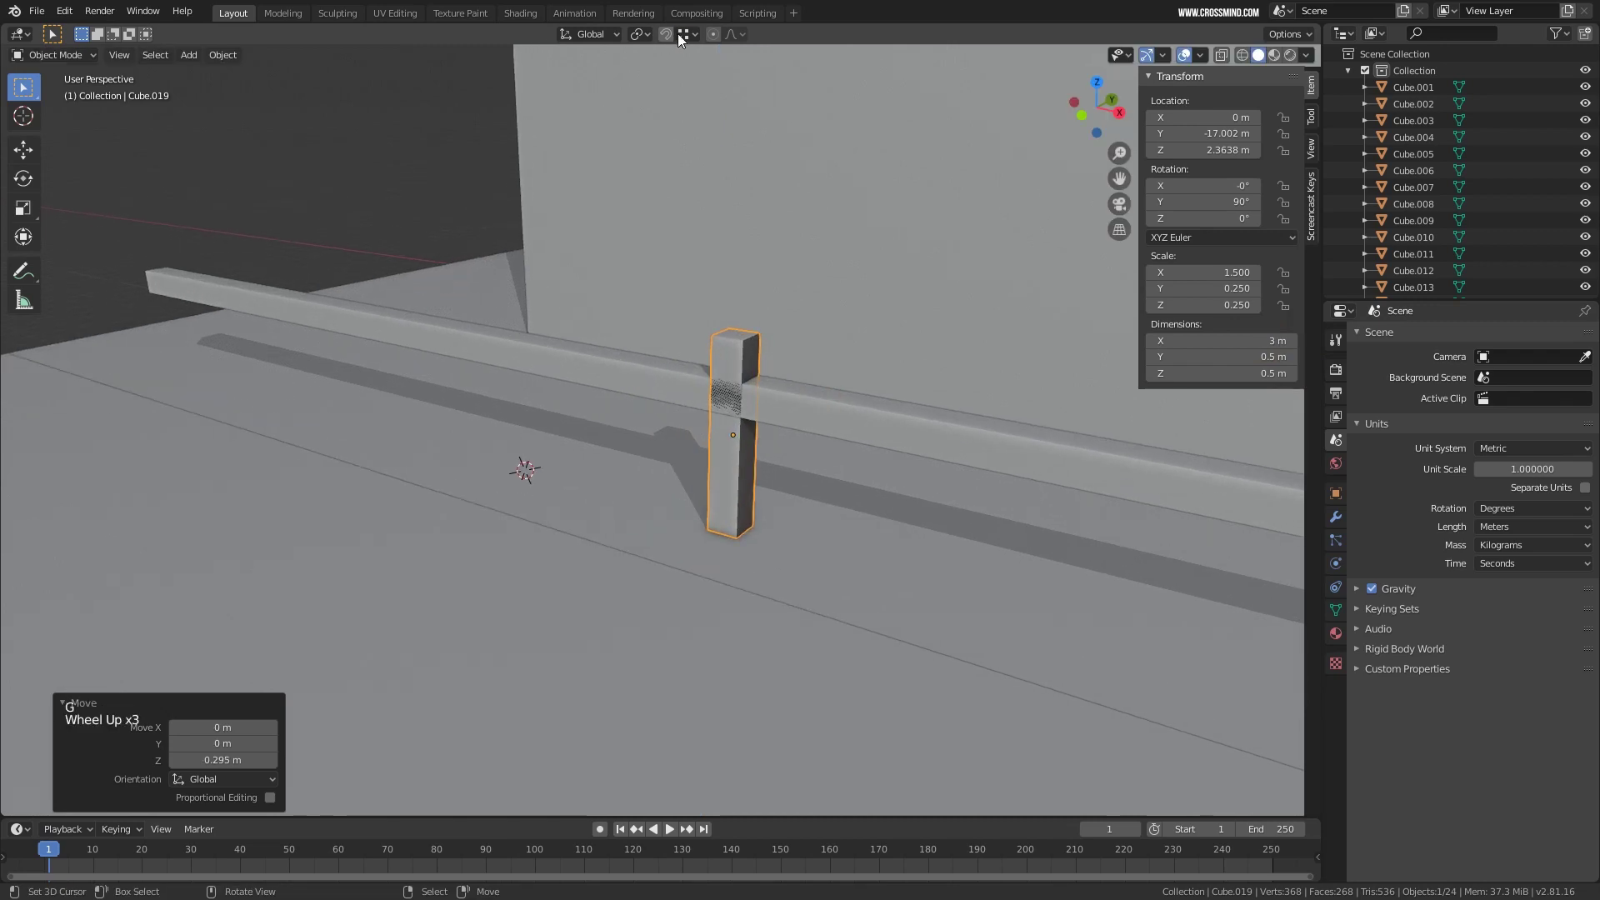
Set the snap target to Face and lower the post about 0.02 m along Z onto the slab.
{"action": "left_click", "coordinate": [681, 38]}
{"action": "left_click", "coordinate": [659, 136]}
{"action": "scroll", "coordinate": [747, 544], "scroll_direction": "up", "scroll_amount": 2}
{"action": "key", "text": "g"}
{"action": "key", "text": "z"}
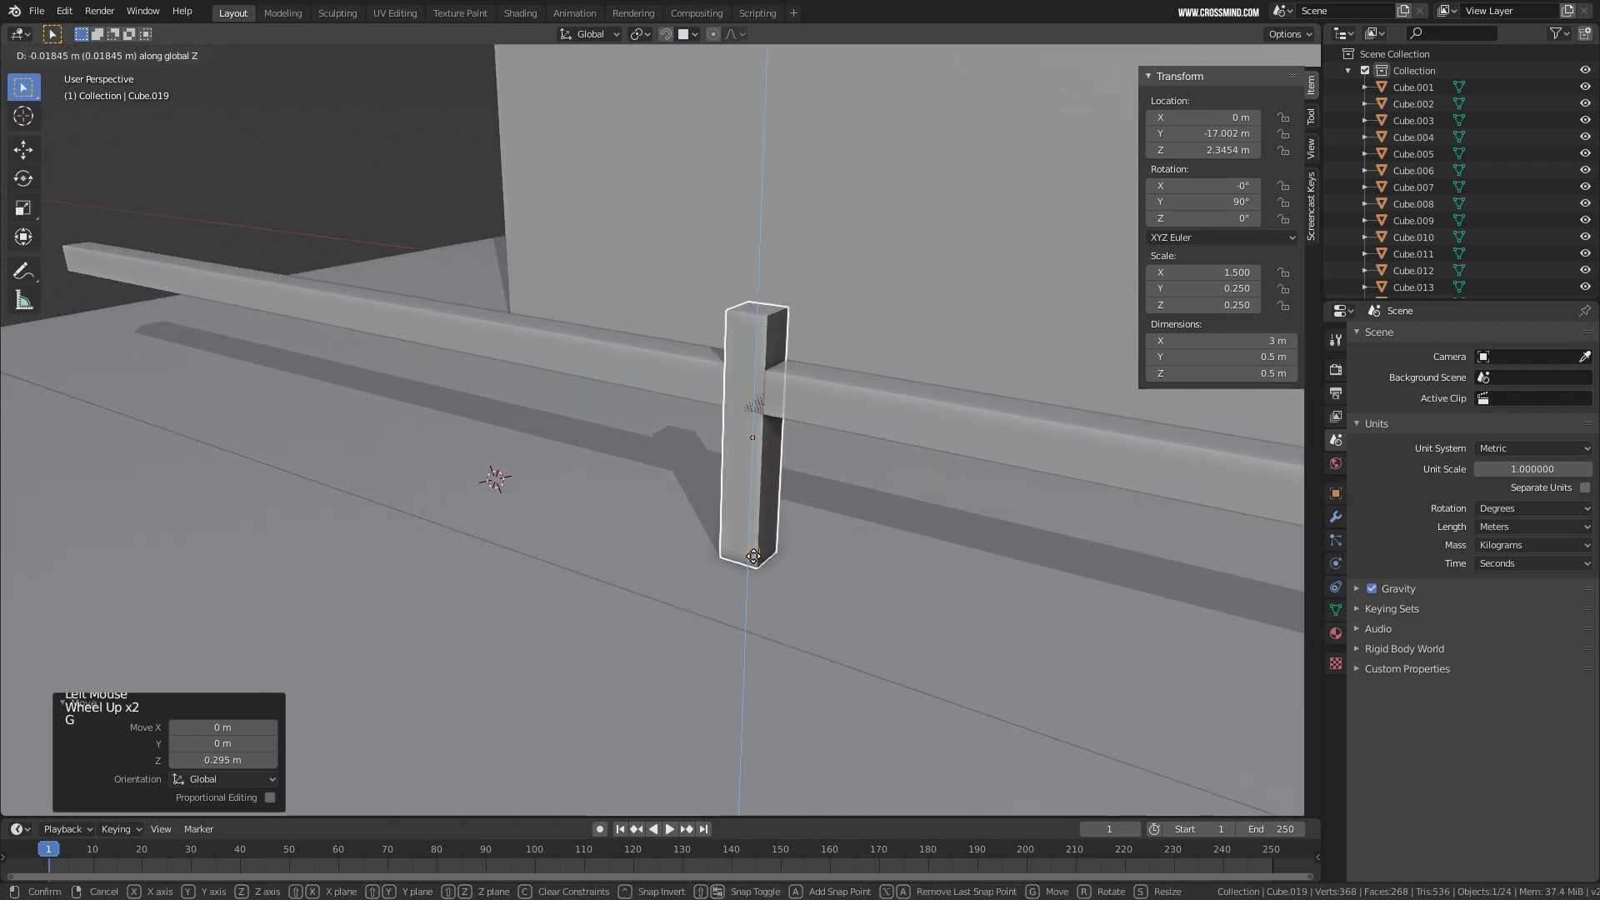
{"action": "left_click", "coordinate": [756, 569]}
{"action": "middle_click_drag", "start_coordinate": [785, 552], "coordinate": [862, 543]}
{"action": "scroll", "coordinate": [863, 542], "scroll_direction": "down", "scroll_amount": 3}
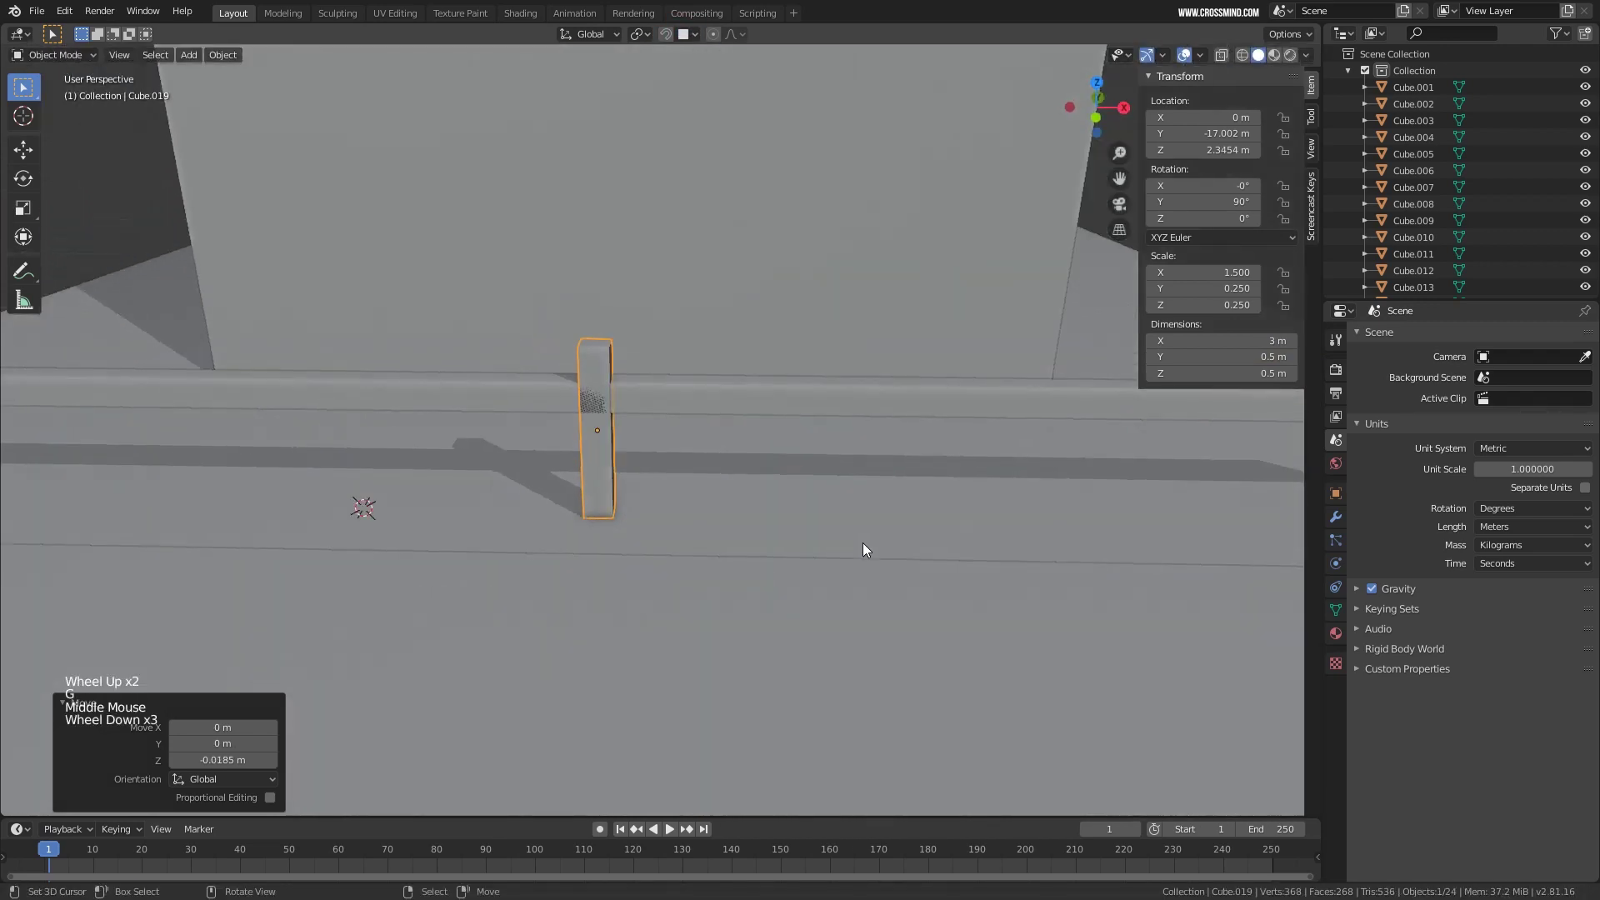
In the front view, move the post about 13.9 m in the negative X direction, near the rail's end.
{"action": "key", "text": "KP_1"}
{"action": "scroll", "coordinate": [633, 500], "scroll_direction": "down", "scroll_amount": 7}
{"action": "scroll", "coordinate": [645, 494], "scroll_direction": "up", "scroll_amount": 4}
{"action": "middle_click_drag", "start_coordinate": [633, 500], "coordinate": [655, 497], "text": "shift"}
{"action": "scroll", "coordinate": [645, 493], "scroll_direction": "down", "scroll_amount": 3}
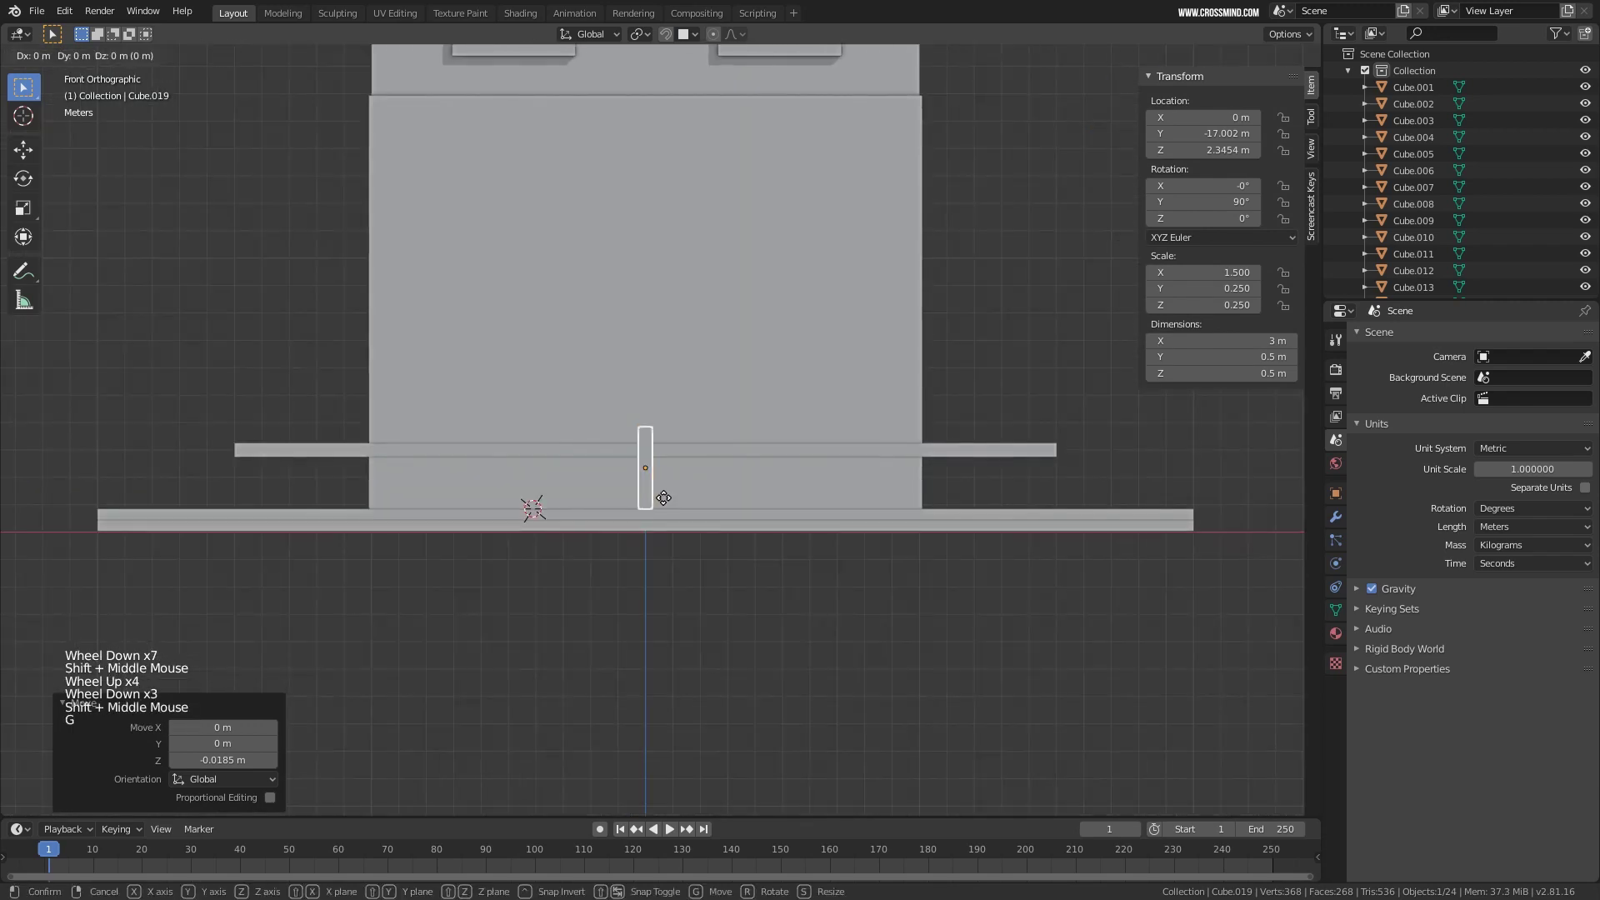
{"action": "key", "text": "g"}
{"action": "left_click", "coordinate": [282, 497]}
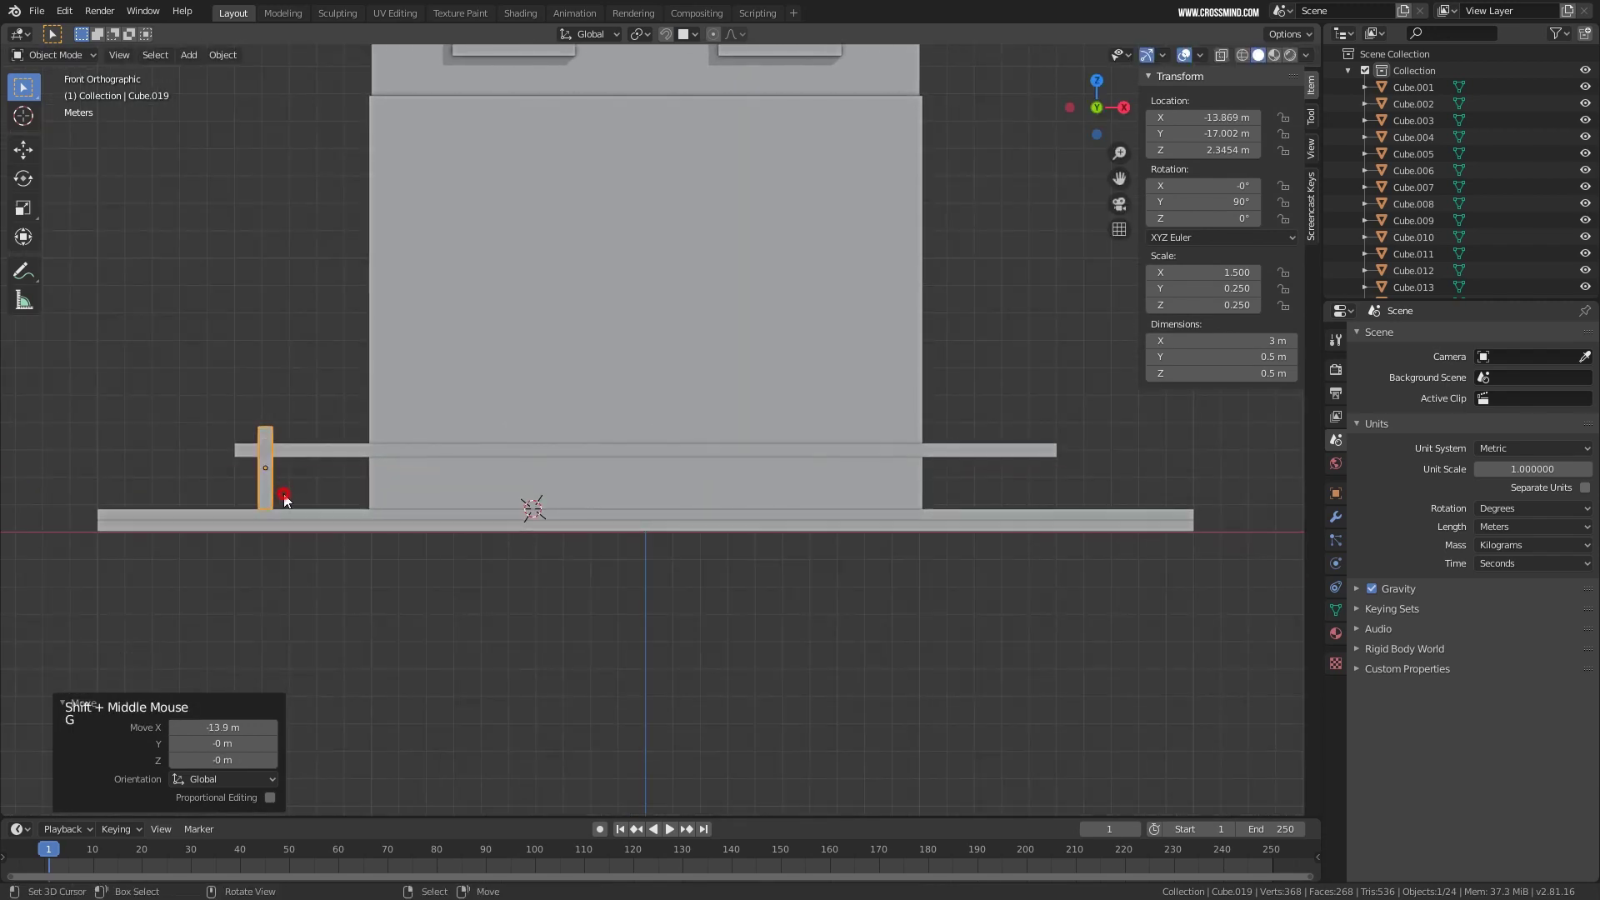
Duplicate the post a short distance along X and fine-tune the spacing of the copy.
{"action": "key", "text": "shift+d"}
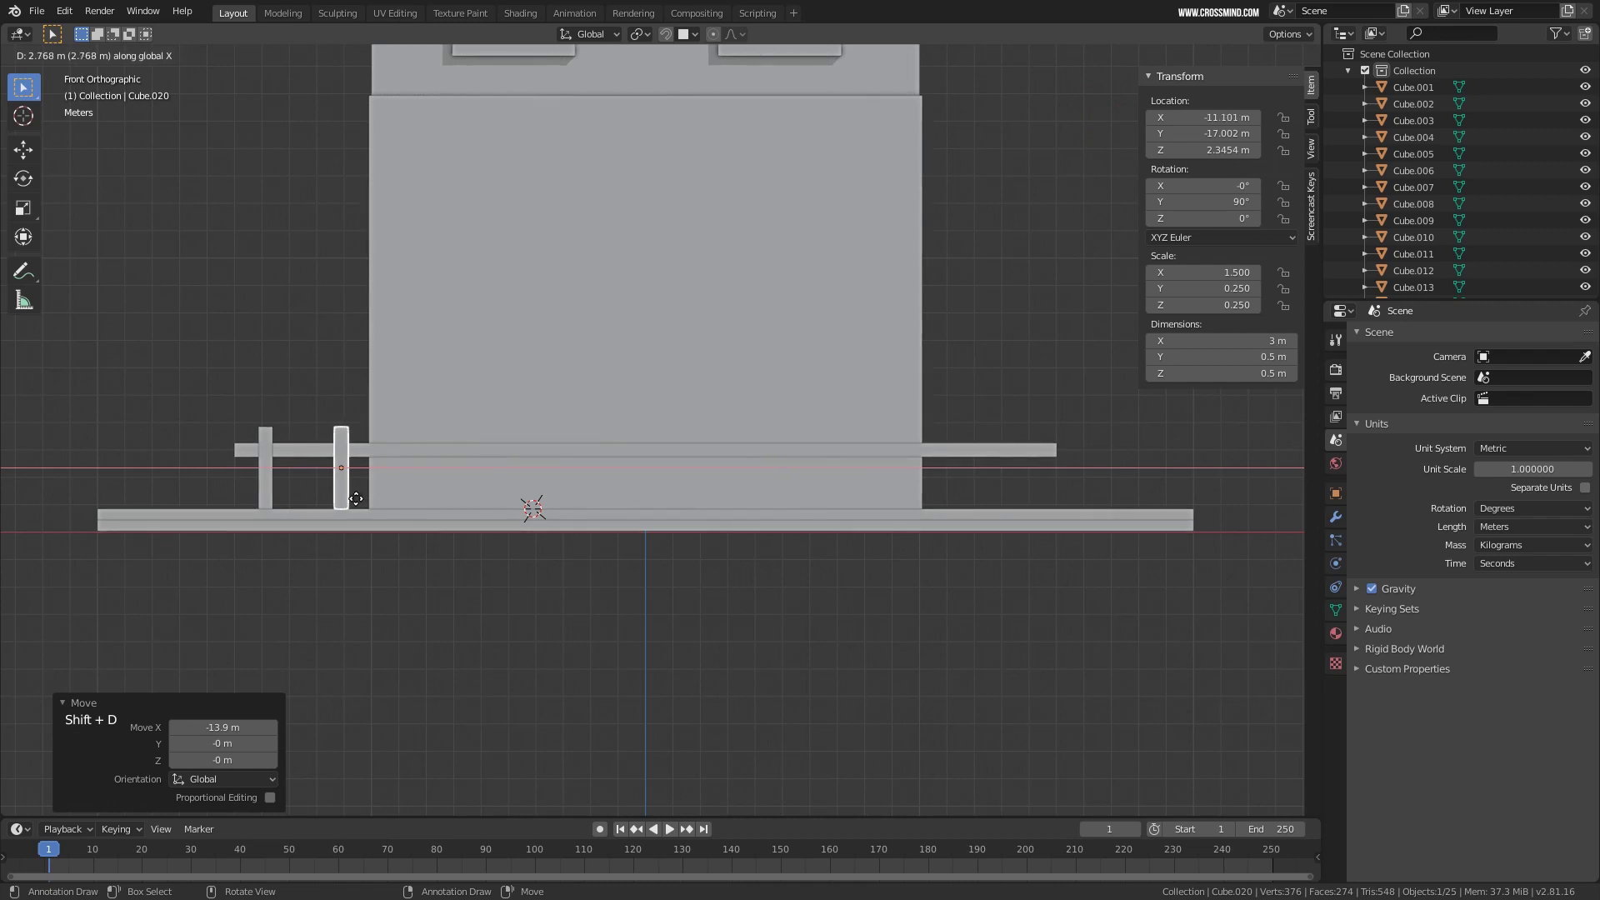
{"action": "left_click", "coordinate": [335, 495]}
{"action": "key", "text": "g"}
{"action": "left_click", "coordinate": [331, 496]}
Select both posts, duplicate them about 5.4 m along X and adjust the copies to even spacing.
{"action": "right_click", "coordinate": [268, 486], "text": "shift"}
{"action": "key", "text": "shift+d"}
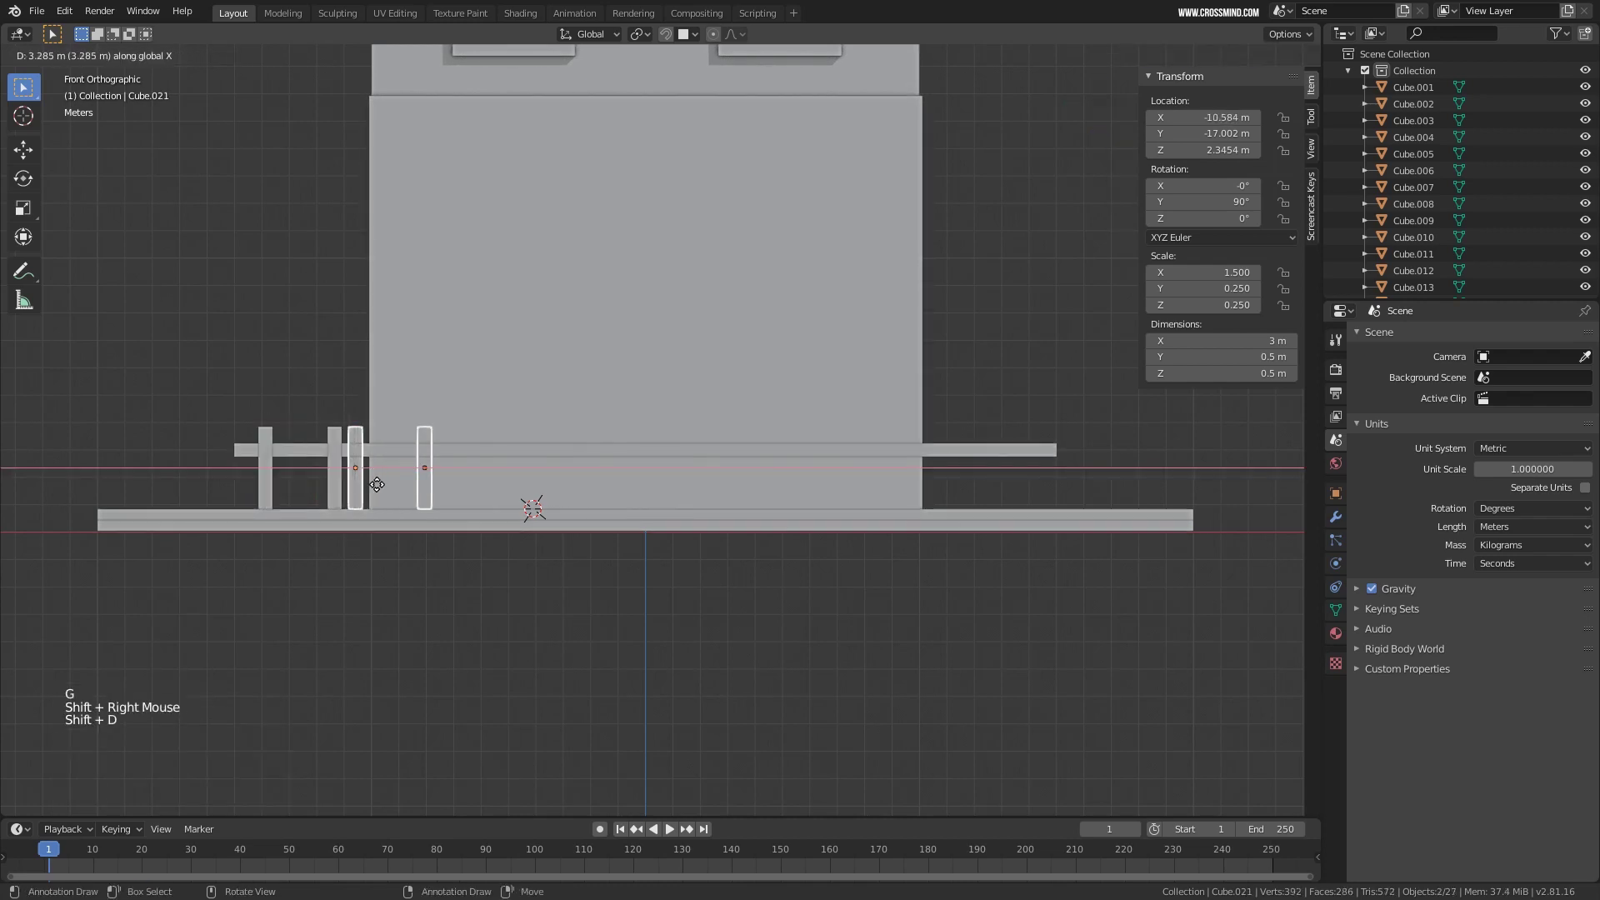
{"action": "left_click", "coordinate": [423, 483]}
{"action": "key", "text": "g"}
{"action": "left_click", "coordinate": [422, 483]}
Duplicate the newest pair of posts about 5.4 m further along X on the rail.
{"action": "middle_click_drag", "start_coordinate": [422, 483], "coordinate": [453, 458]}
{"action": "scroll", "coordinate": [507, 497], "scroll_direction": "up", "scroll_amount": 1}
{"action": "scroll", "coordinate": [384, 462], "scroll_direction": "up", "scroll_amount": 1}
{"action": "key", "text": "shift+d"}
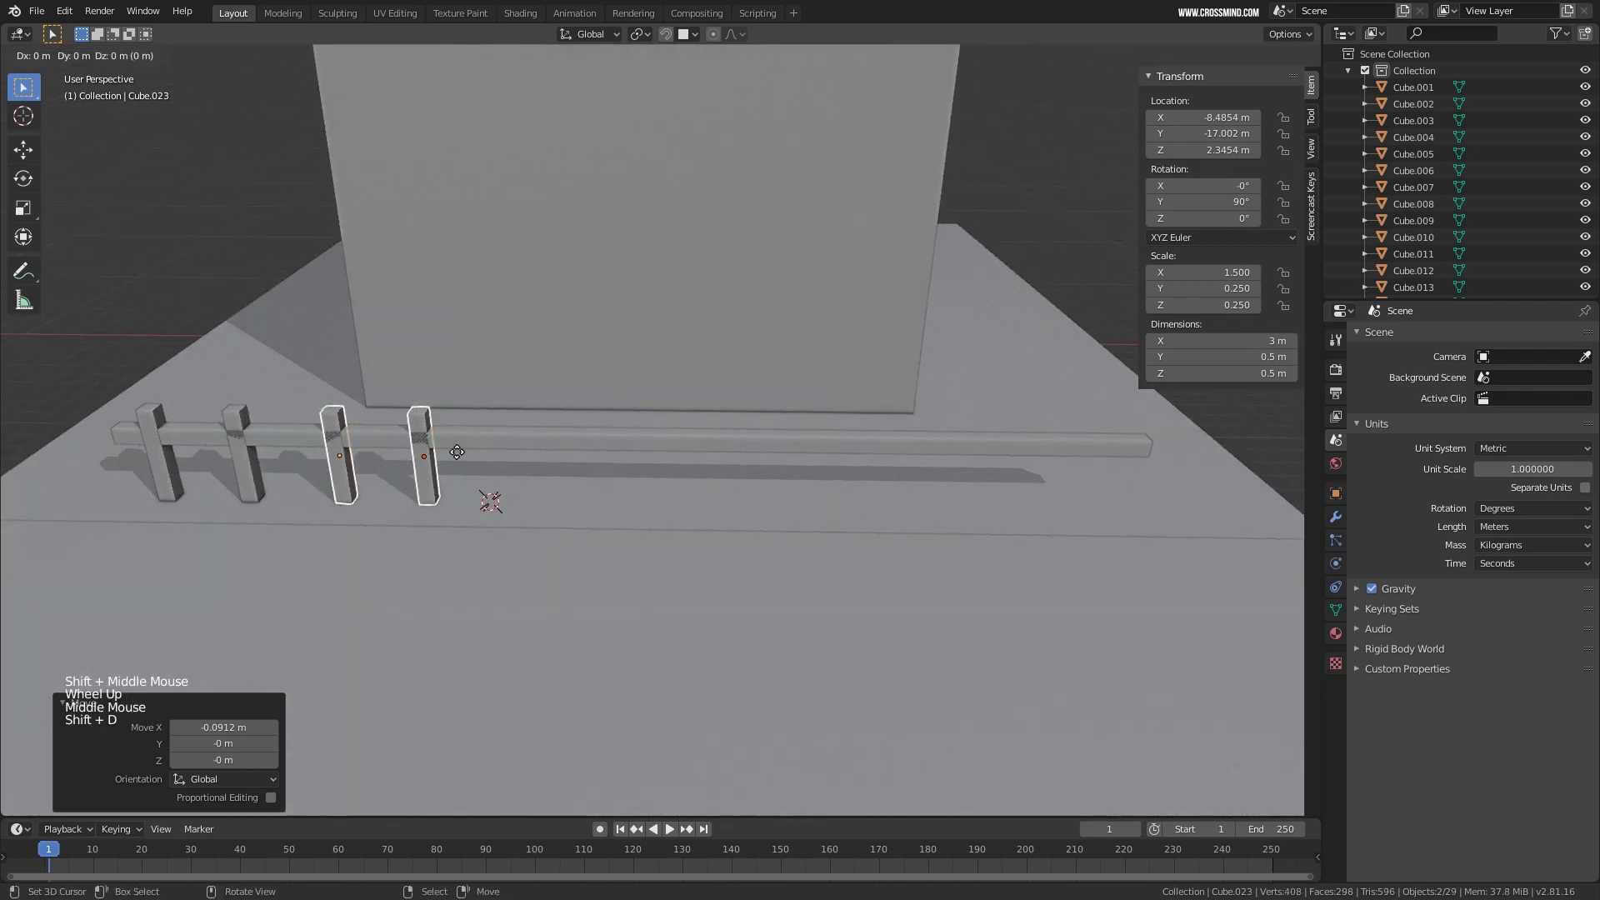
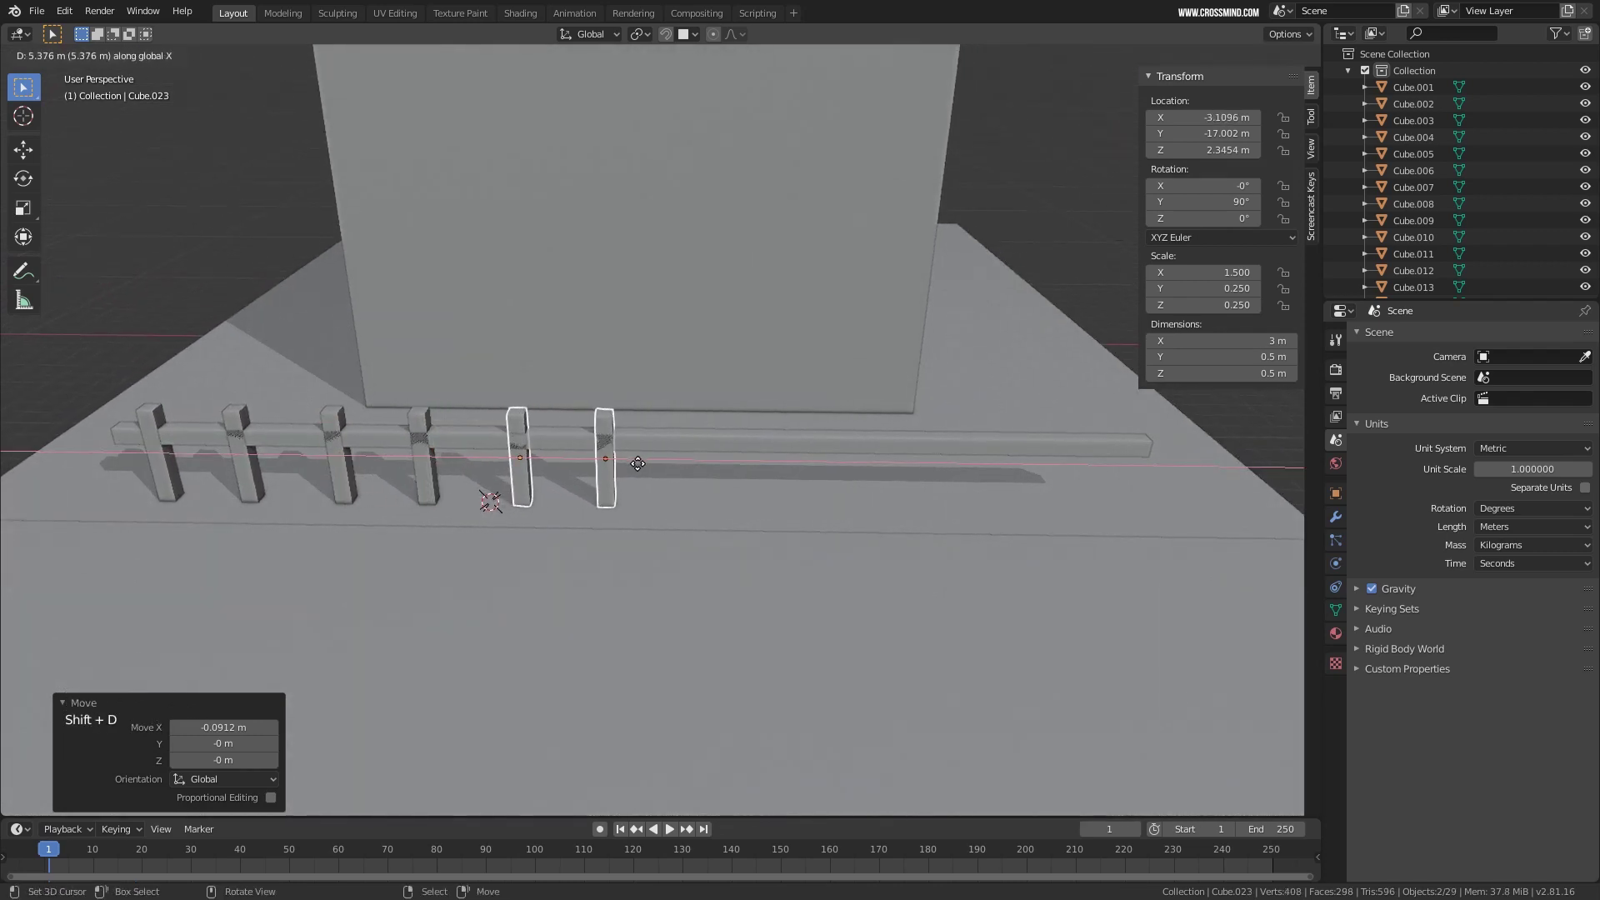
{"action": "left_click", "coordinate": [638, 463]}
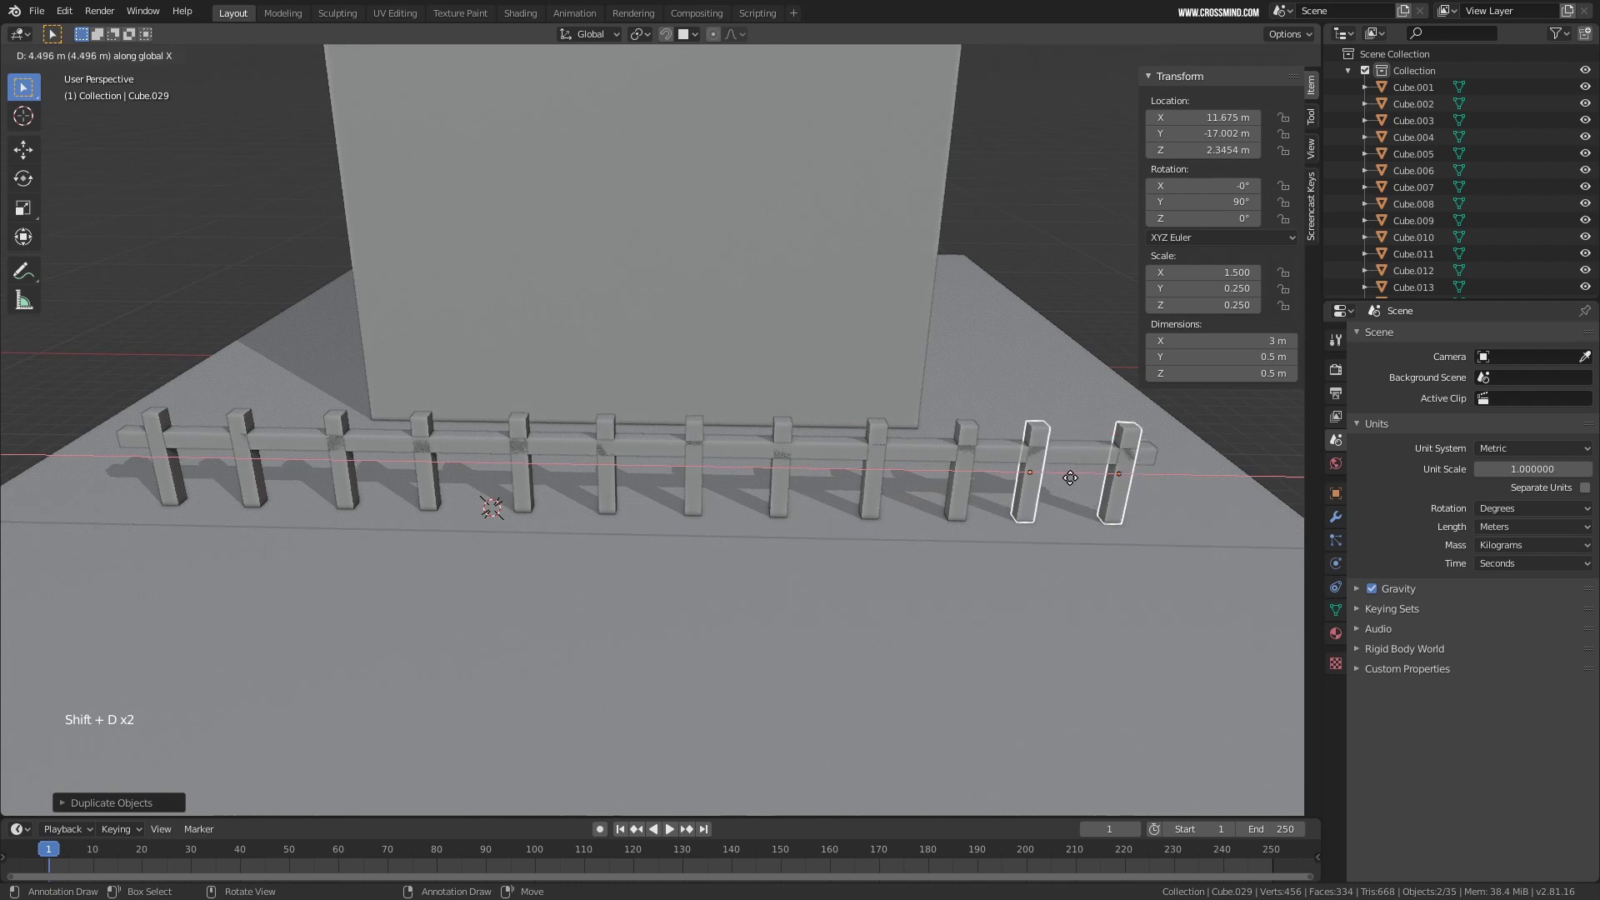
Place the duplicated pair of posts near the rail's end and shift it about 0.6 m further along X for even spacing.
{"action": "left_click", "coordinate": [1072, 479]}
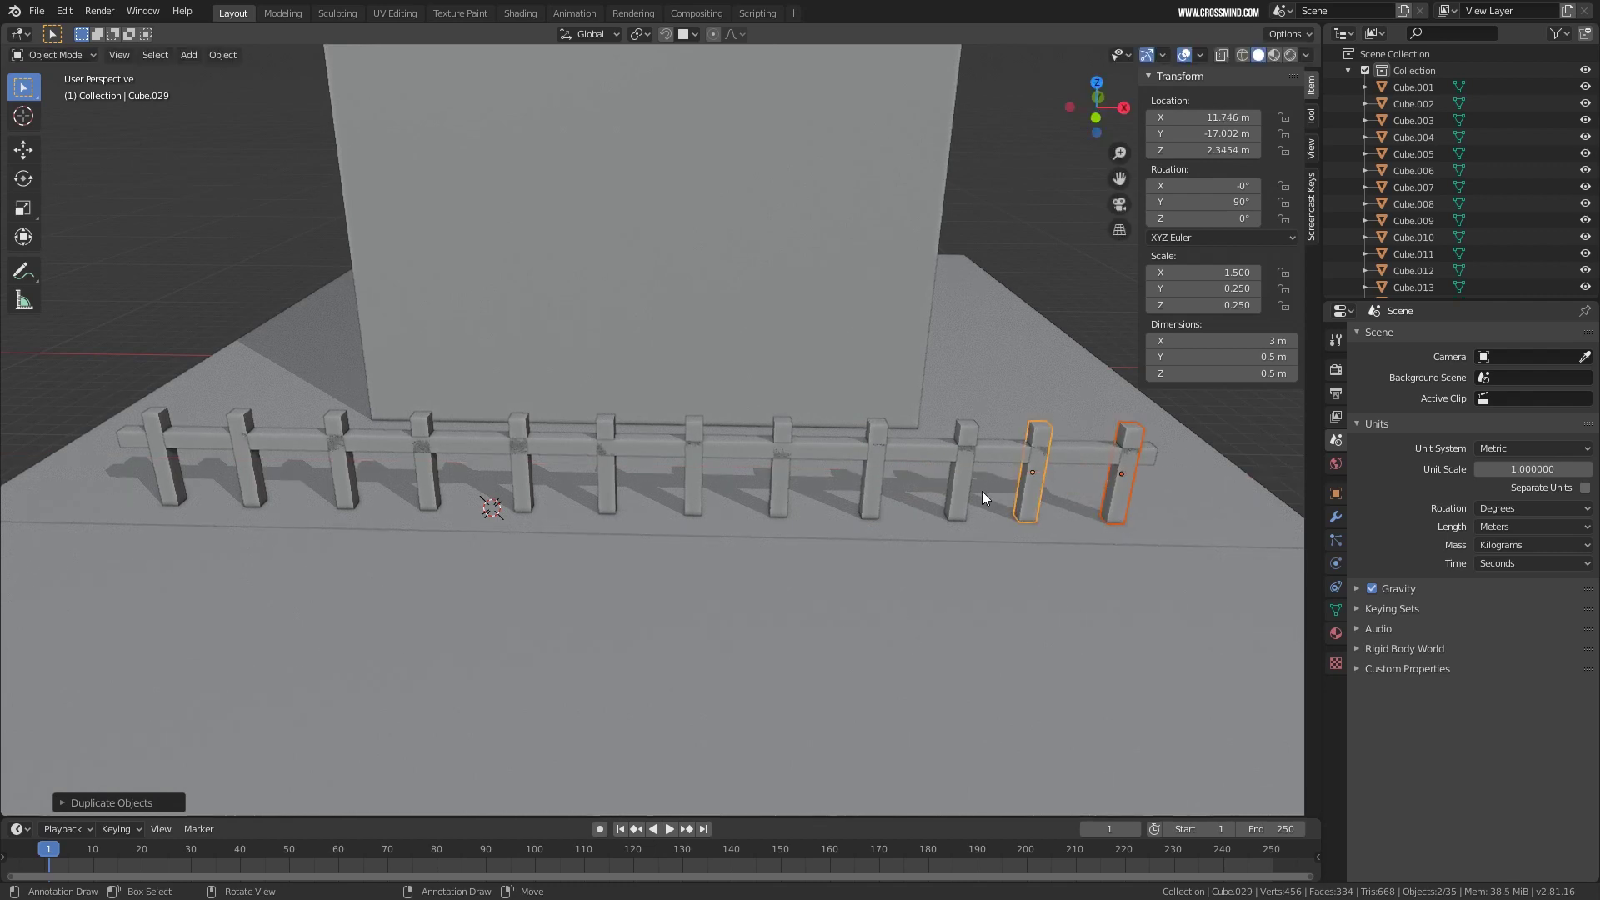
{"action": "key", "text": "g"}
{"action": "key", "text": "x"}
{"action": "left_click", "coordinate": [1114, 482]}
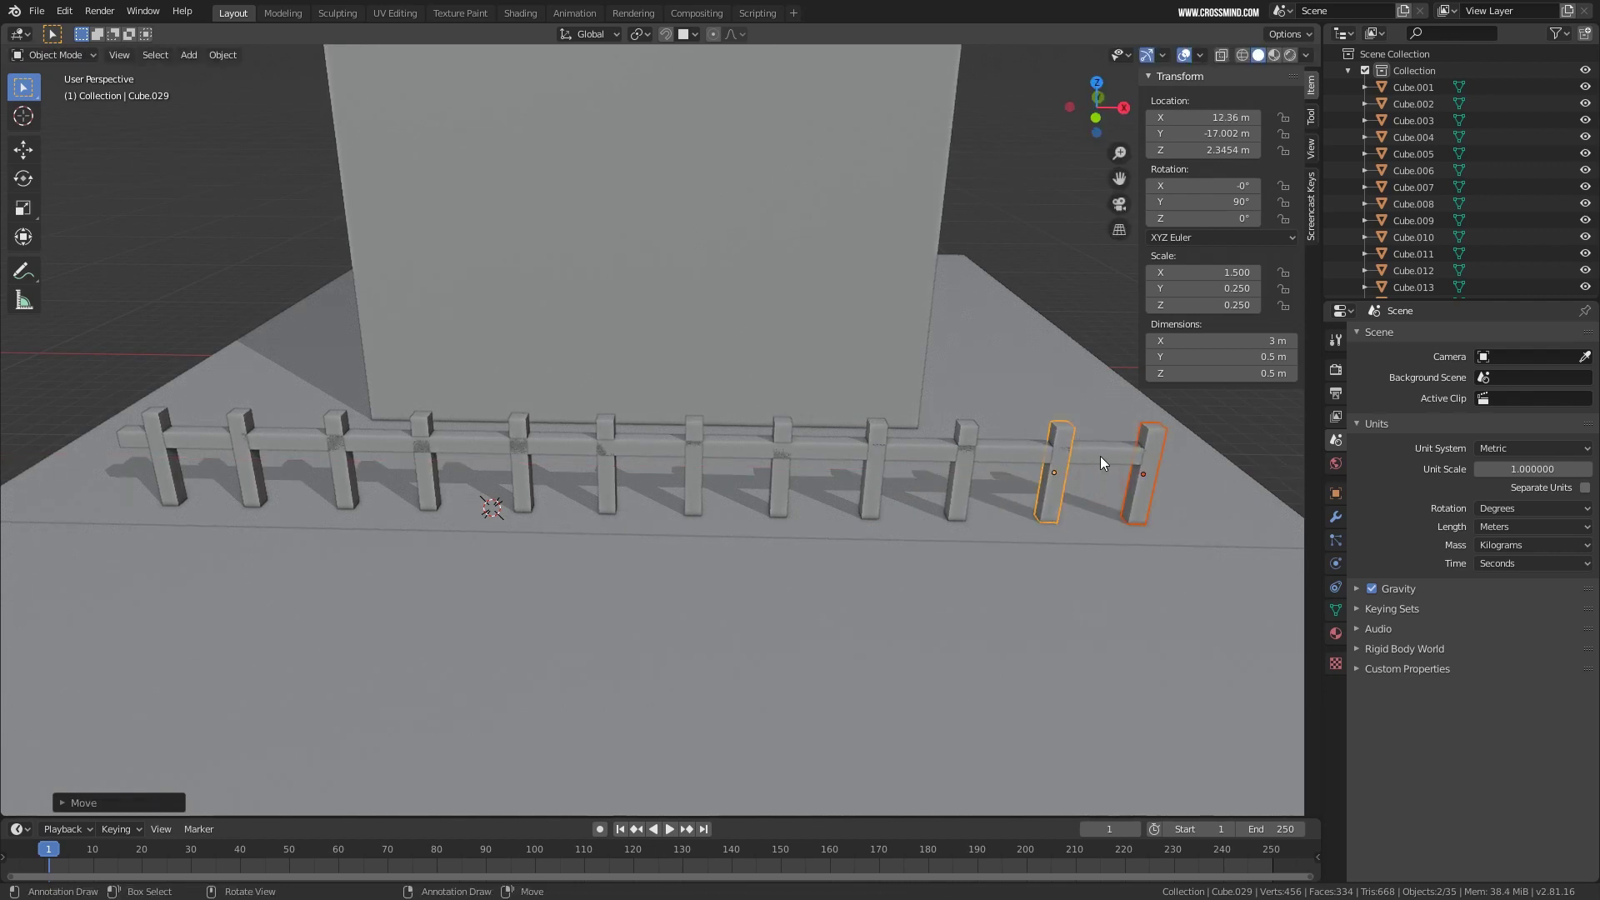
Set the fence rail's X dimension to 31 m.
{"action": "right_click", "coordinate": [1100, 454]}
{"action": "left_click", "coordinate": [1245, 340]}
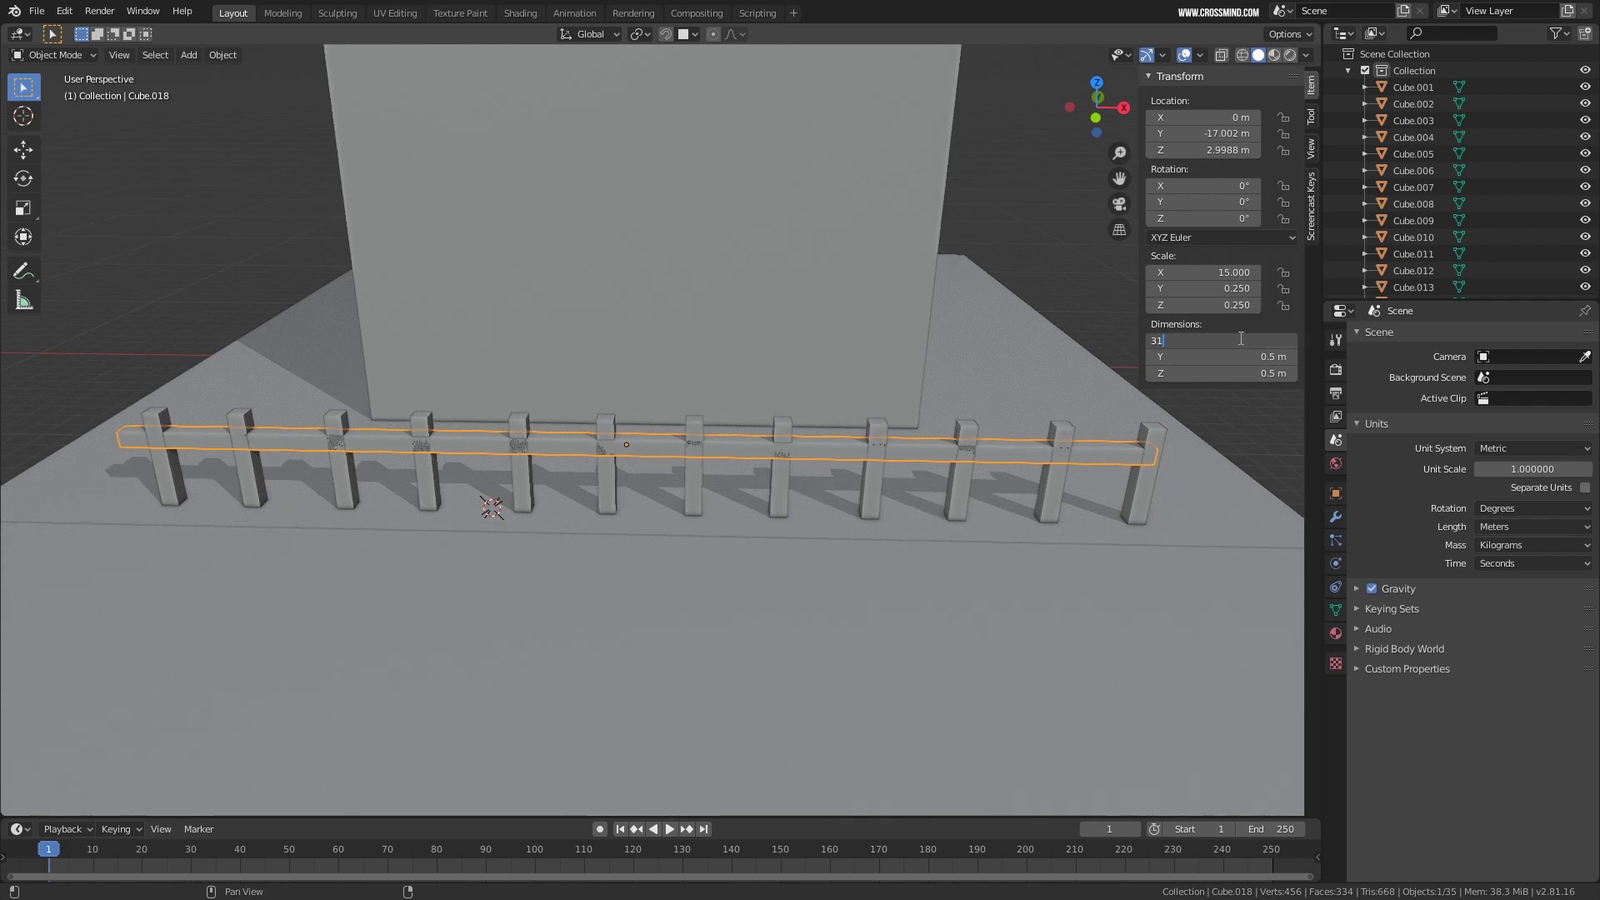
{"action": "key", "text": "Return"}
{"action": "scroll", "coordinate": [763, 466], "scroll_direction": "down", "scroll_amount": 2}
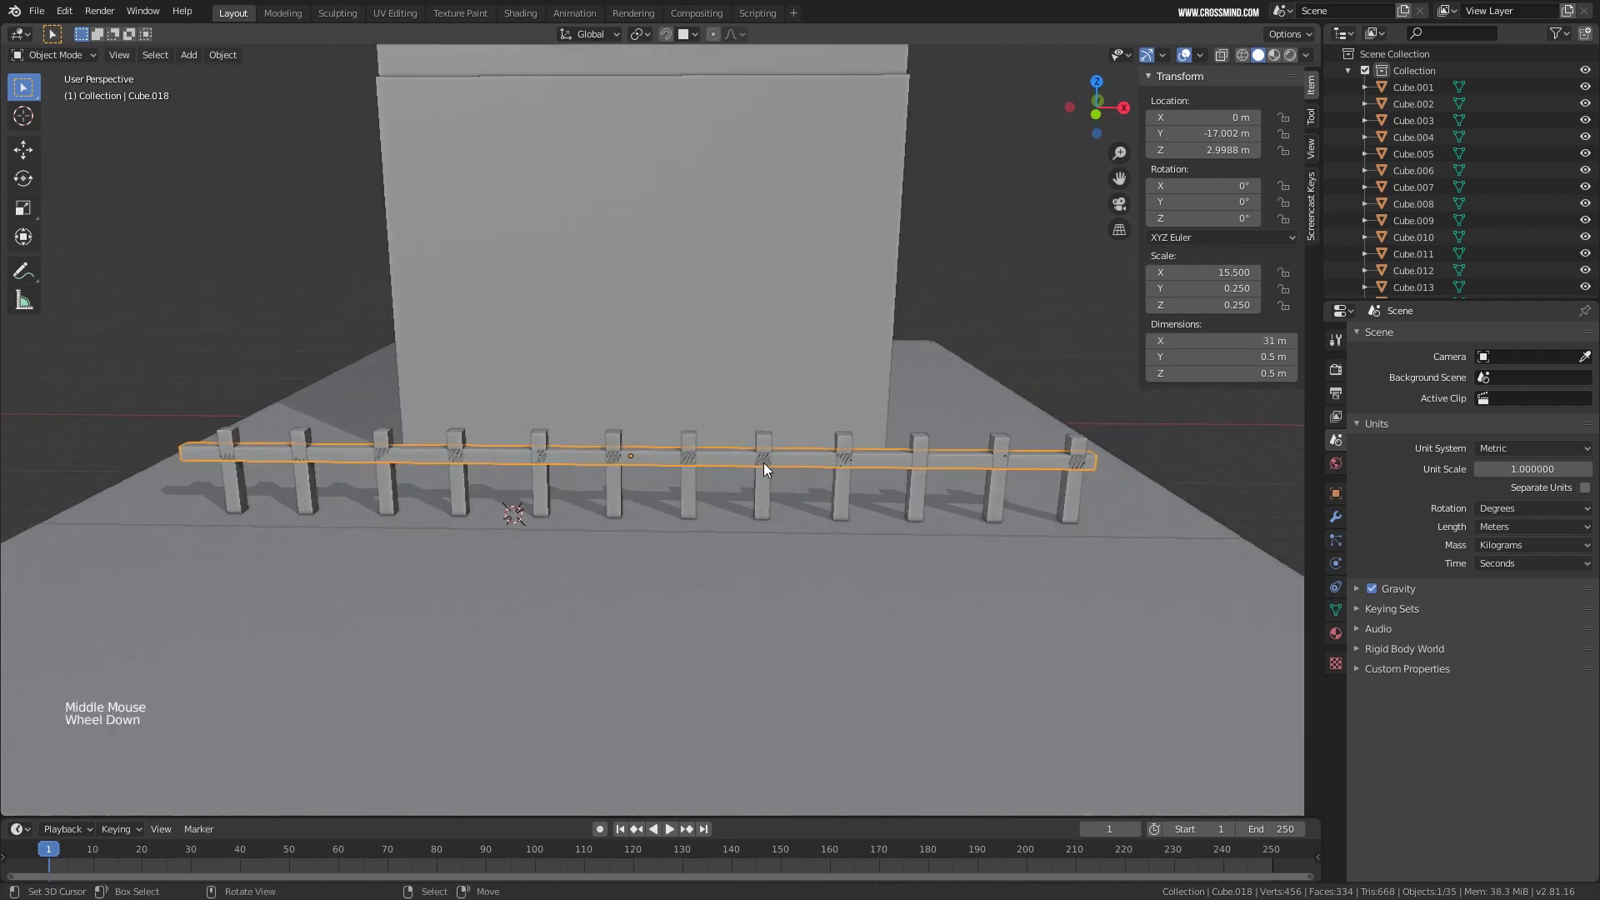
Select all twelve fence posts without the rail and join them into one object.
{"action": "key", "text": "KP_1"}
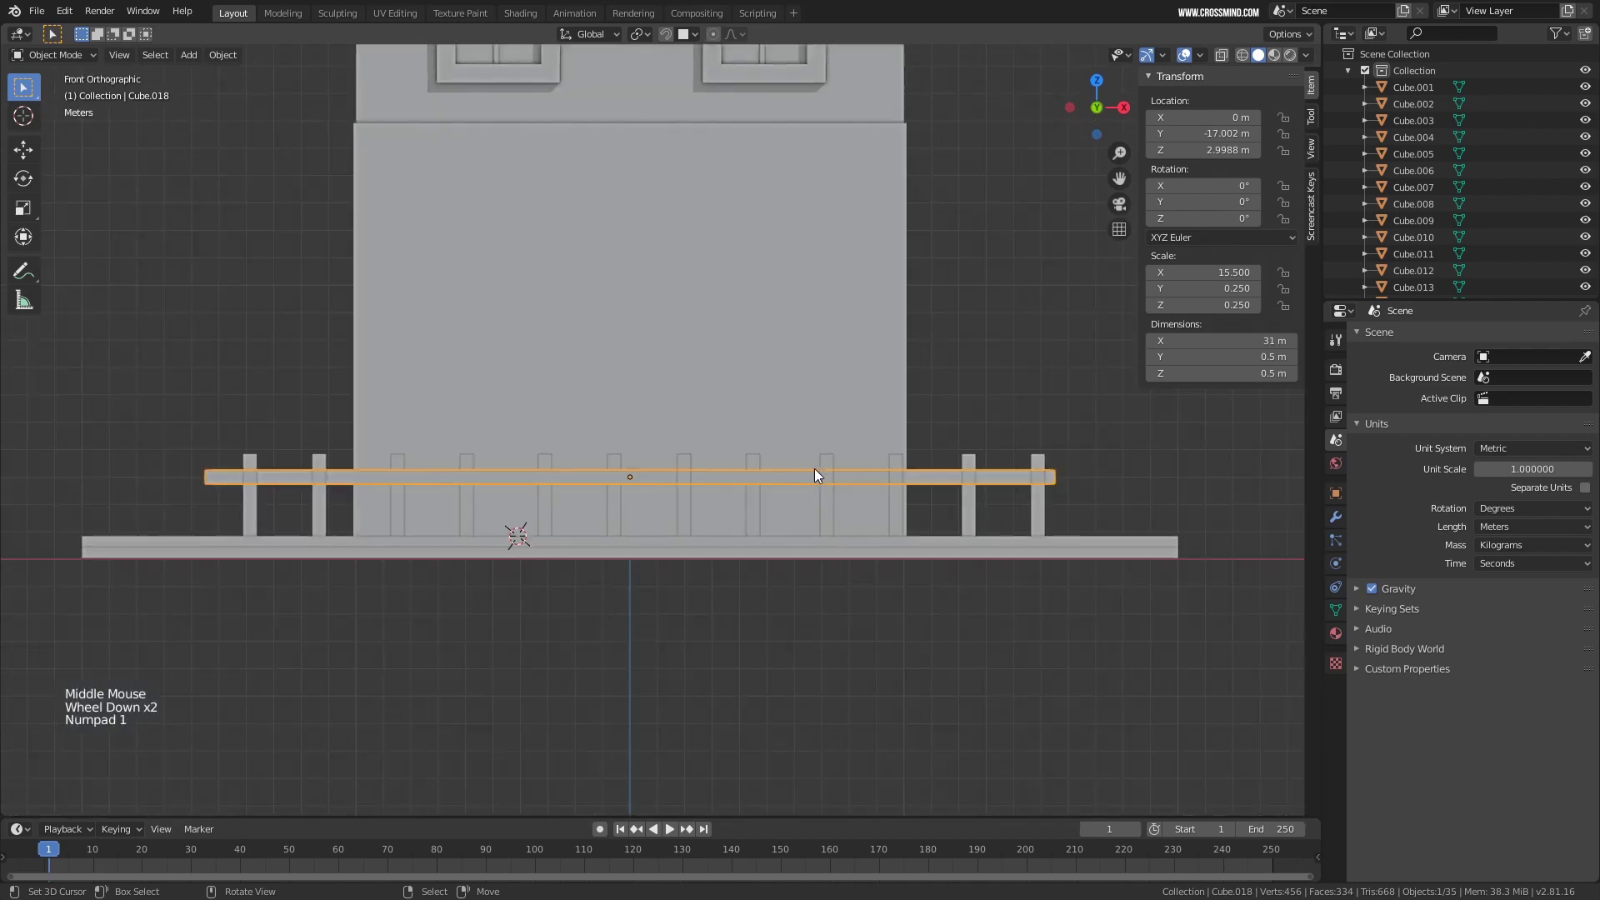
{"action": "right_click", "coordinate": [1040, 517]}
{"action": "middle_click_drag", "start_coordinate": [1040, 516], "coordinate": [843, 503]}
{"action": "key", "text": "b"}
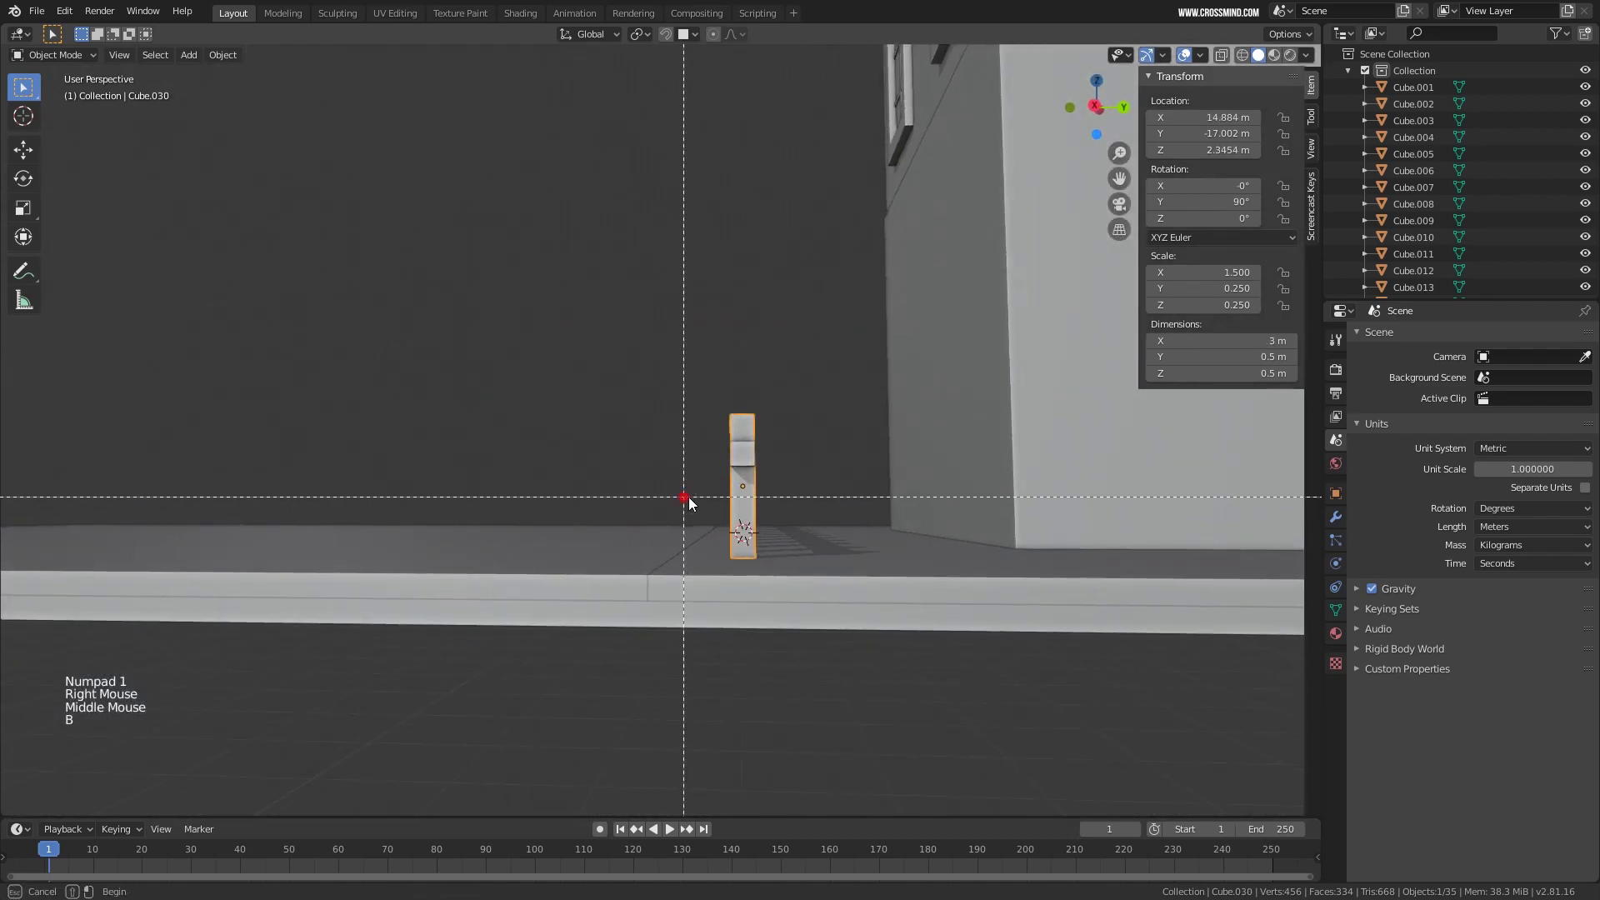
{"action": "left_click_drag", "start_coordinate": [689, 500], "coordinate": [782, 505]}
{"action": "middle_click_drag", "start_coordinate": [783, 505], "coordinate": [897, 475]}
{"action": "key", "text": "KP_1"}
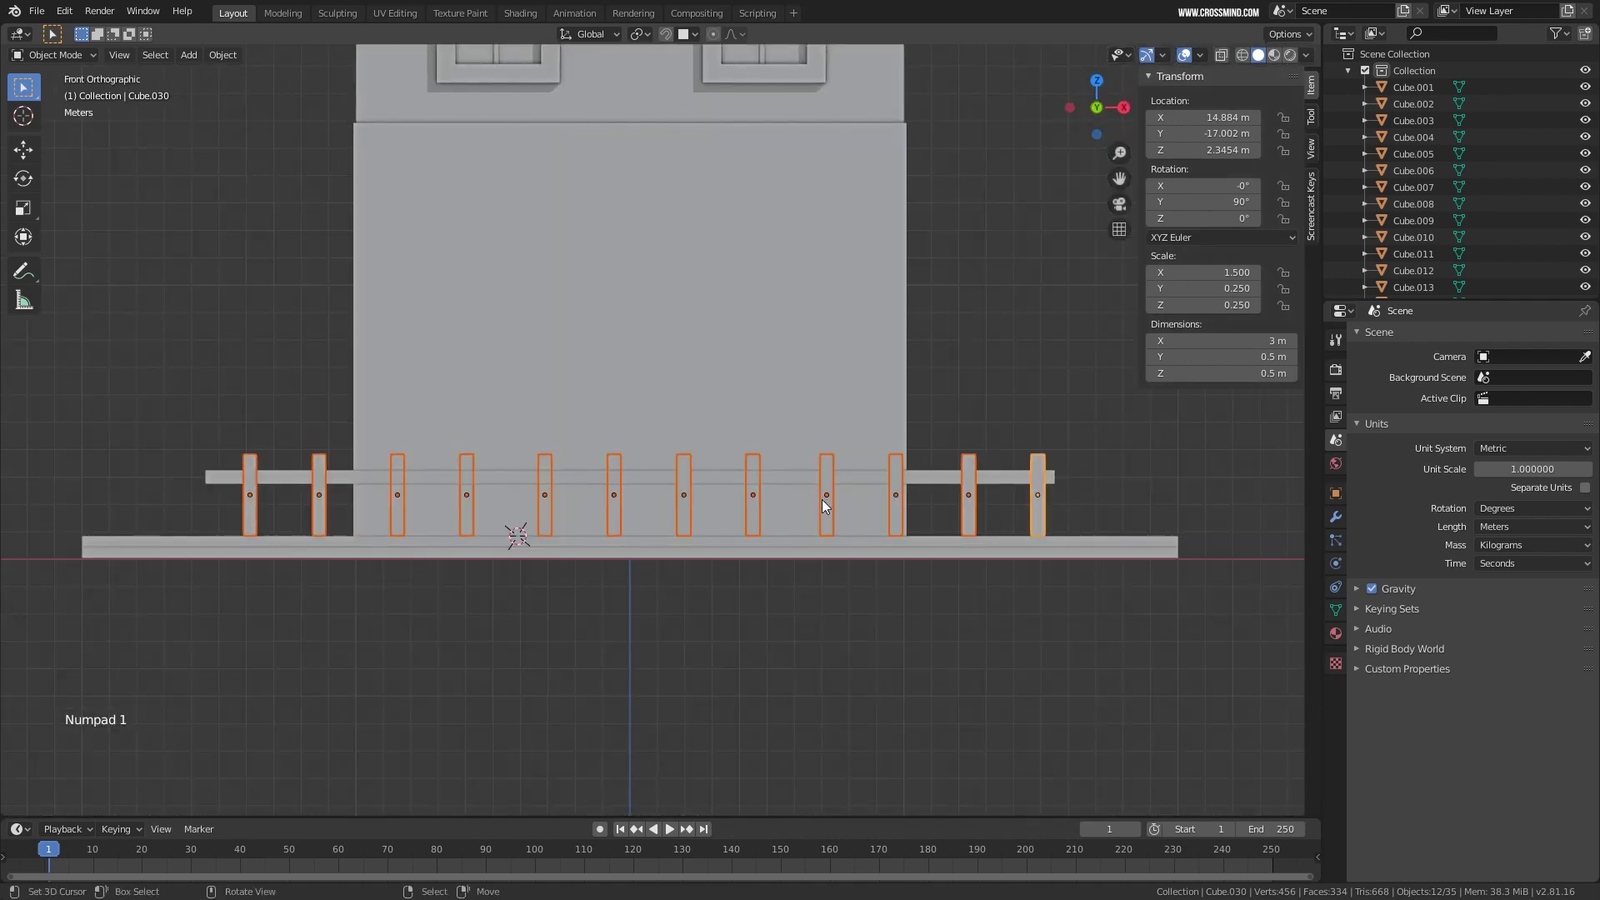
{"action": "key", "text": "ctrl+j"}
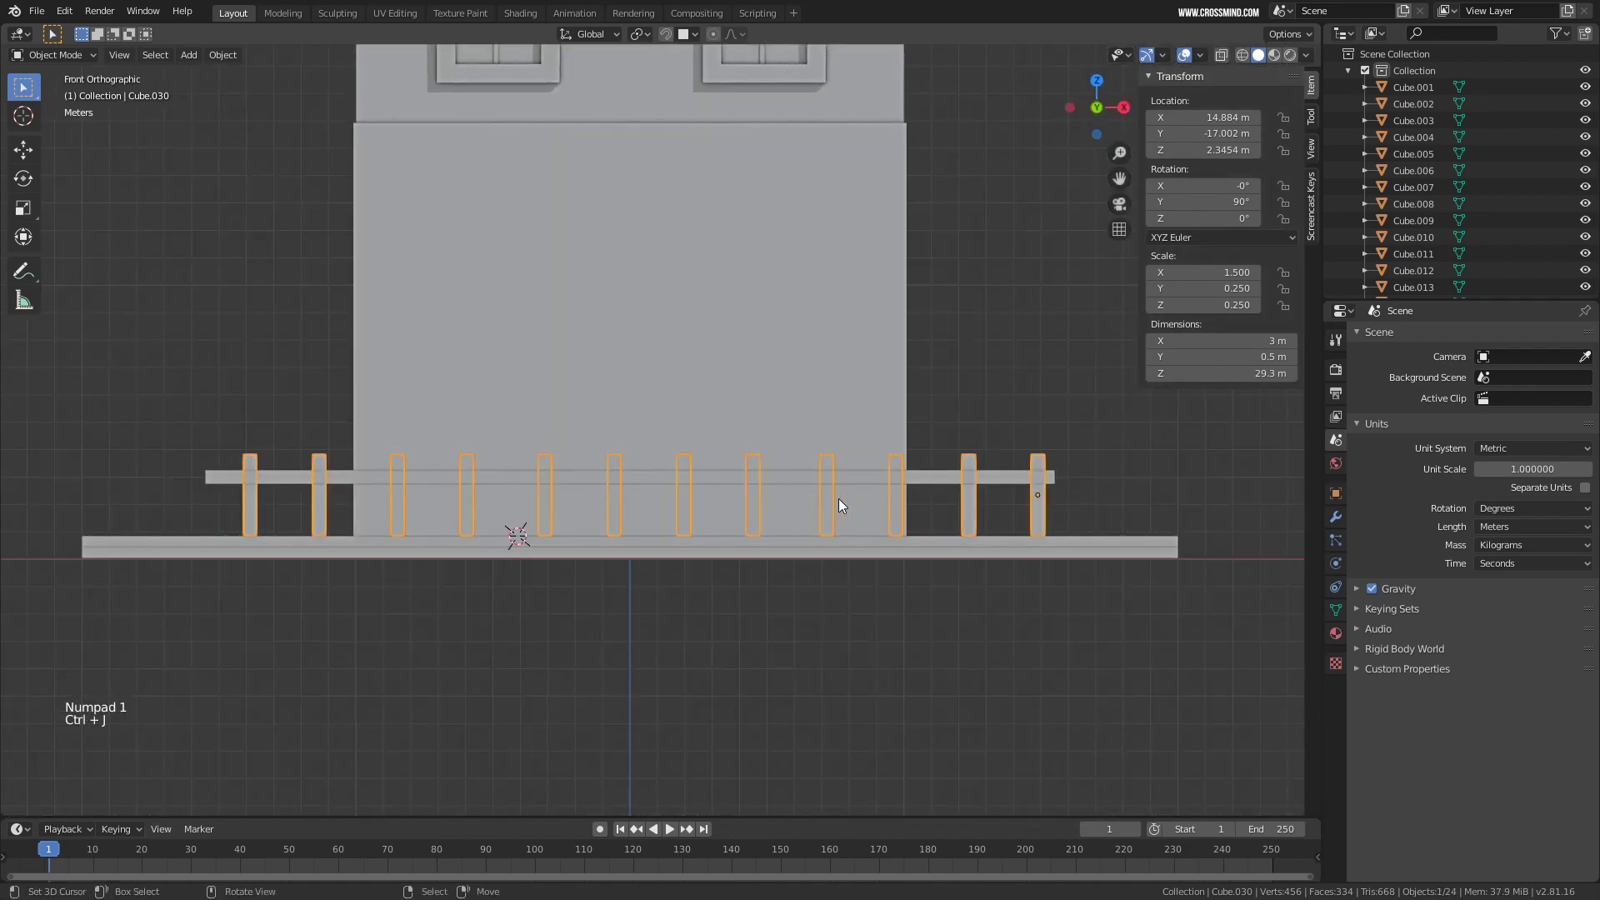
Align the joined posts with the rail using Align Objects so they are centred along X.
{"action": "right_click", "coordinate": [793, 478], "text": "shift"}
{"action": "key", "text": "space"}
{"action": "key", "text": "Return"}
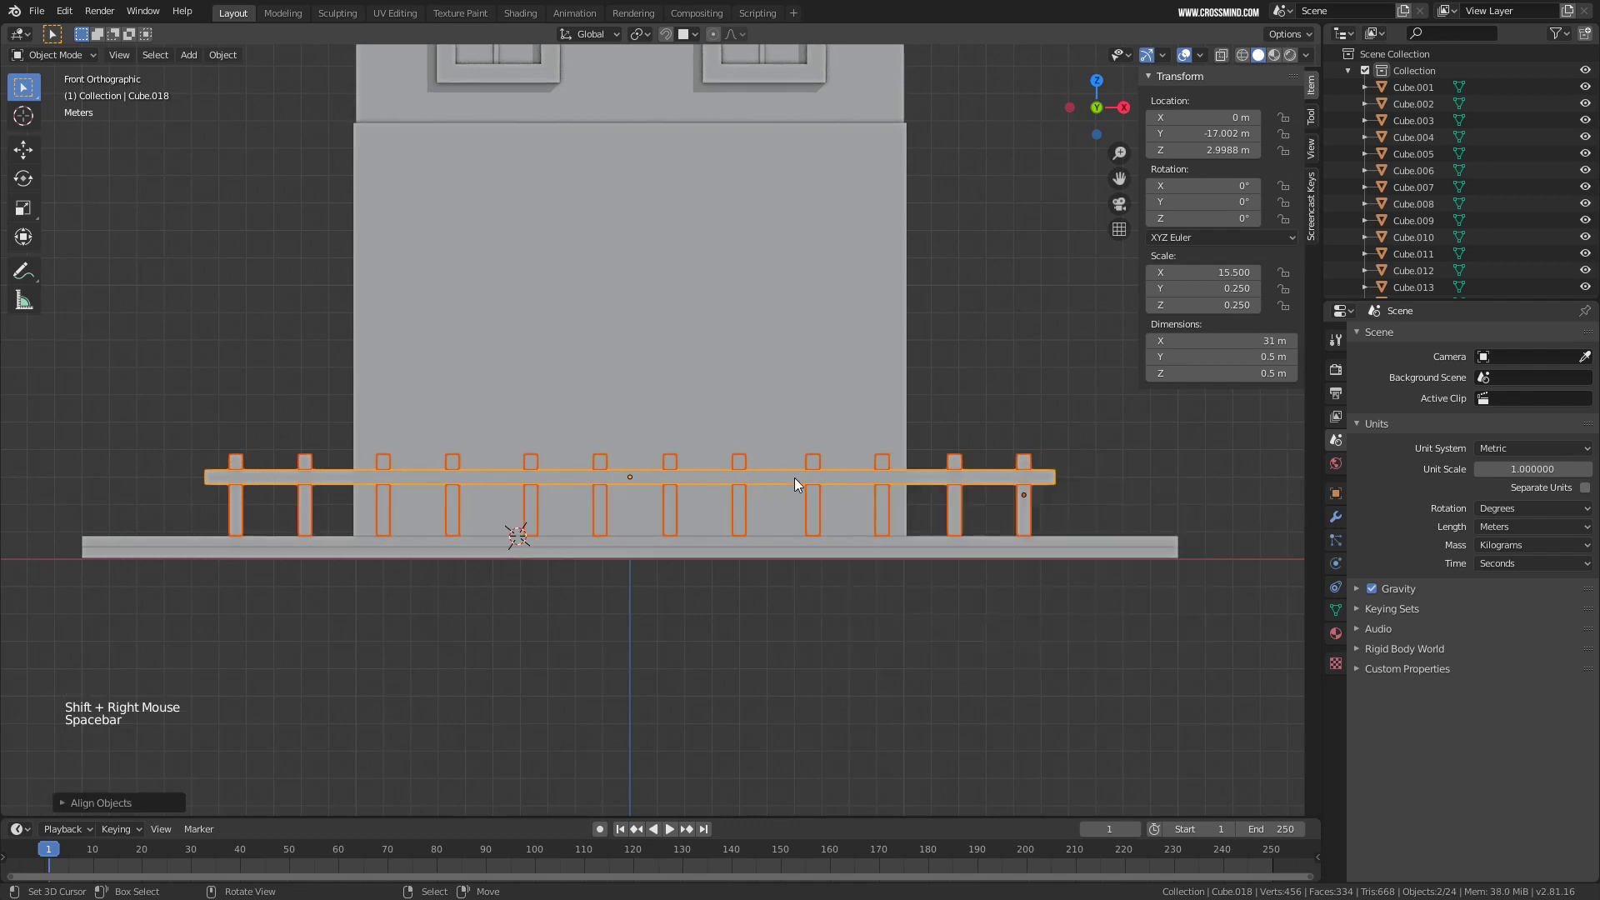
{"action": "middle_click_drag", "start_coordinate": [800, 481], "coordinate": [918, 497]}
{"action": "scroll", "coordinate": [912, 497], "scroll_direction": "down", "scroll_amount": 2}
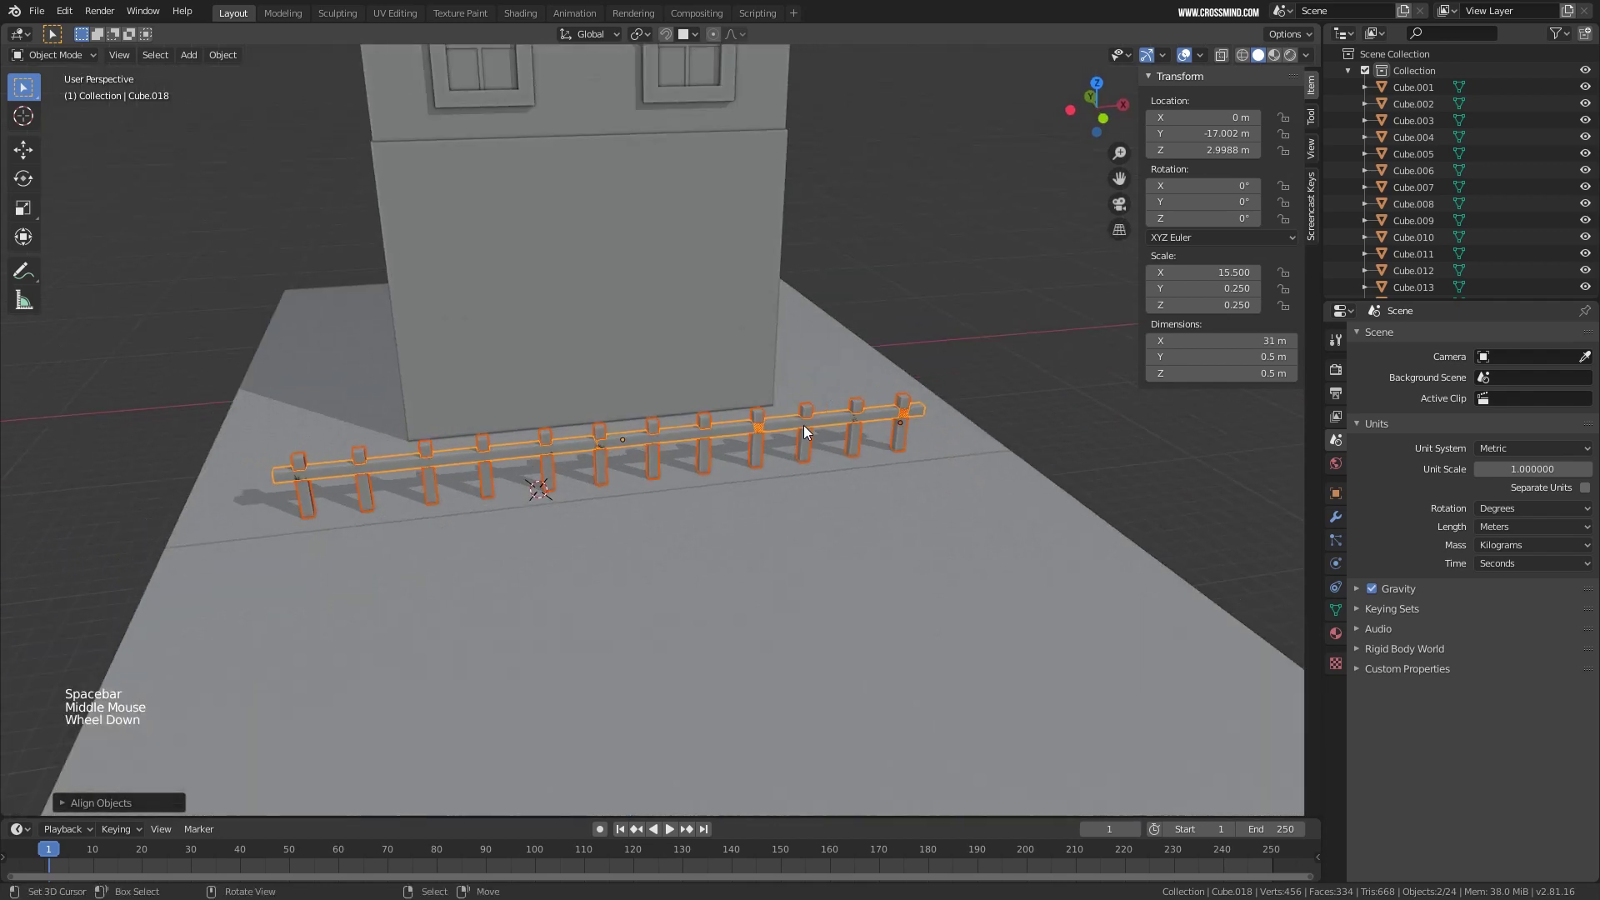
Join the posts and the rail into a single fence object.
{"action": "middle_click_drag", "start_coordinate": [803, 425], "coordinate": [794, 460]}
{"action": "scroll", "coordinate": [783, 446], "scroll_direction": "down", "scroll_amount": 2}
{"action": "mouse_move", "coordinate": [793, 460]}
{"action": "middle_mouse_down"}
{"action": "mouse_move", "coordinate": [803, 473]}
{"action": "mouse_move", "coordinate": [998, 447]}
{"action": "mouse_move", "coordinate": [888, 460]}
{"action": "mouse_move", "coordinate": [816, 518]}
{"action": "mouse_move", "coordinate": [827, 500]}
{"action": "mouse_move", "coordinate": [807, 488]}
{"action": "middle_mouse_up"}
{"action": "scroll", "coordinate": [803, 481], "scroll_direction": "up", "scroll_amount": 2}
{"action": "key", "text": "b"}
{"action": "key", "text": "ctrl+j"}
{"action": "scroll", "coordinate": [817, 519], "scroll_direction": "down", "scroll_amount": 1}
{"action": "scroll", "coordinate": [817, 518], "scroll_direction": "down", "scroll_amount": 4}
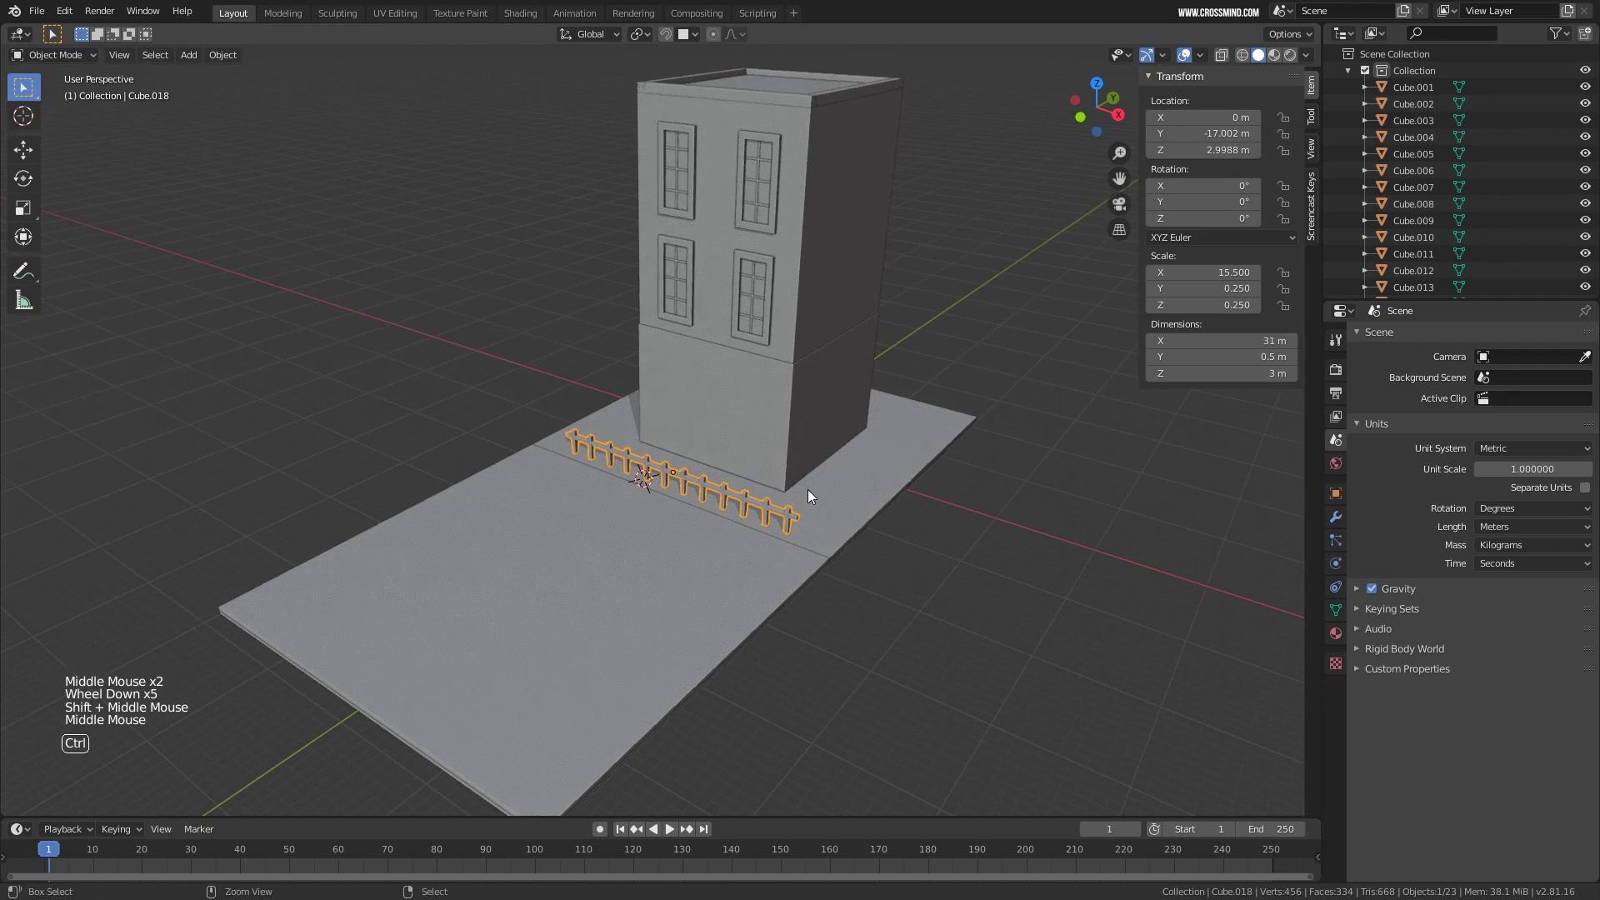
Save the project as Day 1 Building.blend in the INTRODUCTION TO BLENDER 2.81 BASICS folder.
{"action": "key", "text": "ctrl+s"}
{"action": "left_click", "coordinate": [678, 710]}
{"action": "key", "text": "BackSpace"}
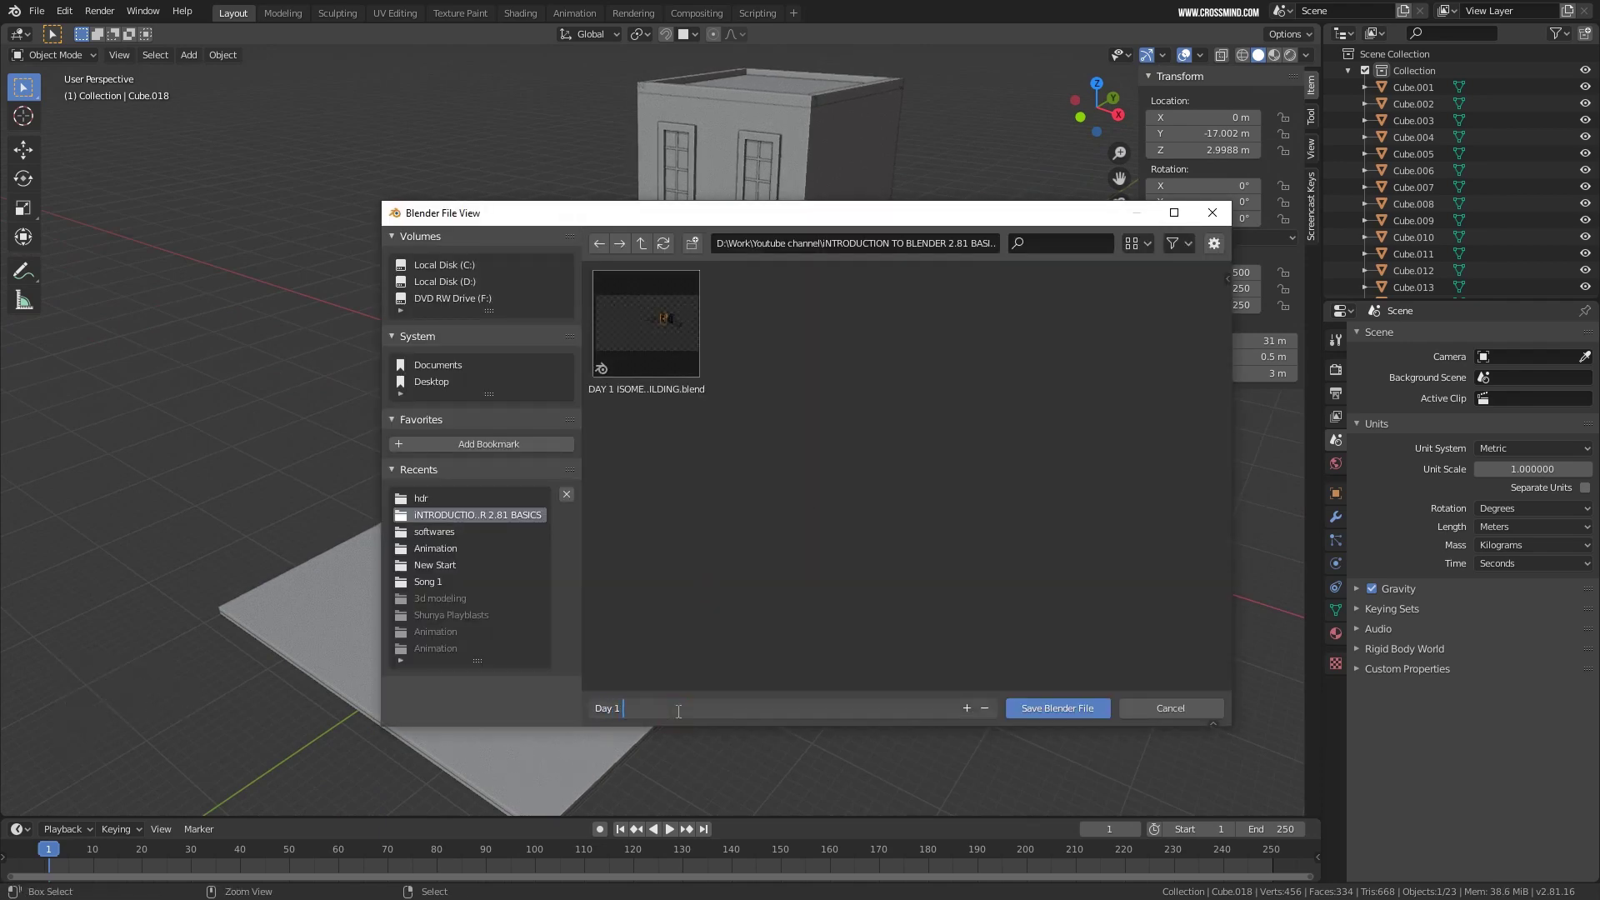
{"action": "left_click", "coordinate": [968, 546]}
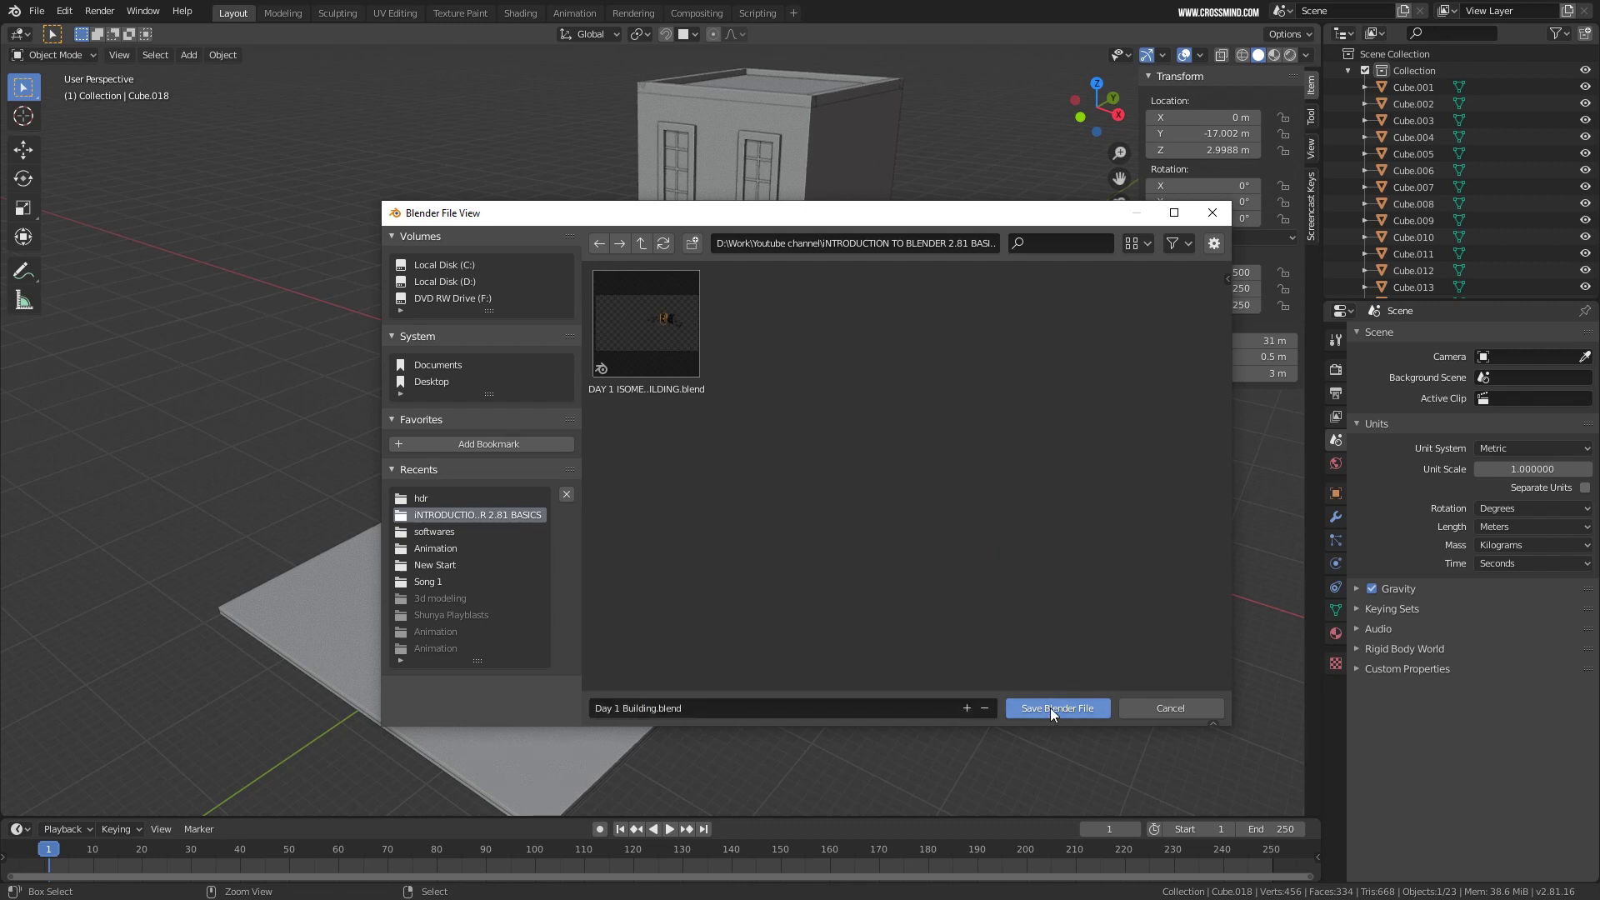
{"action": "left_click", "coordinate": [1050, 707]}
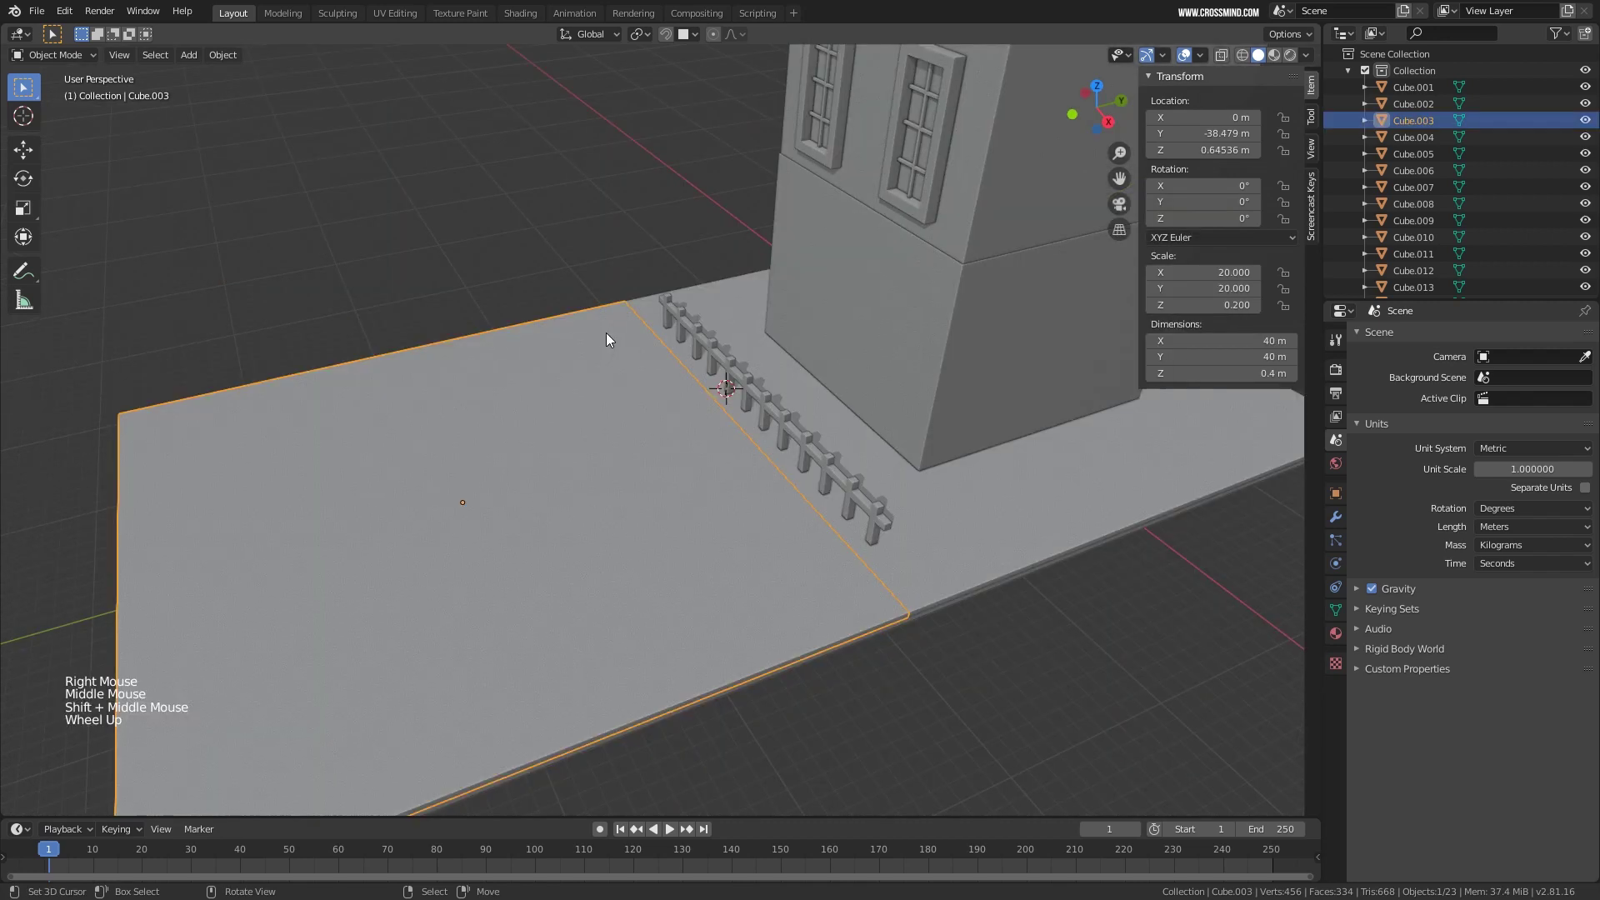
{"action": "middle_click_drag", "start_coordinate": [607, 332], "coordinate": [708, 541]}
{"action": "scroll", "coordinate": [722, 517], "scroll_direction": "up", "scroll_amount": 2}
{"action": "key", "text": "shift+d"}
{"action": "key", "text": "z"}
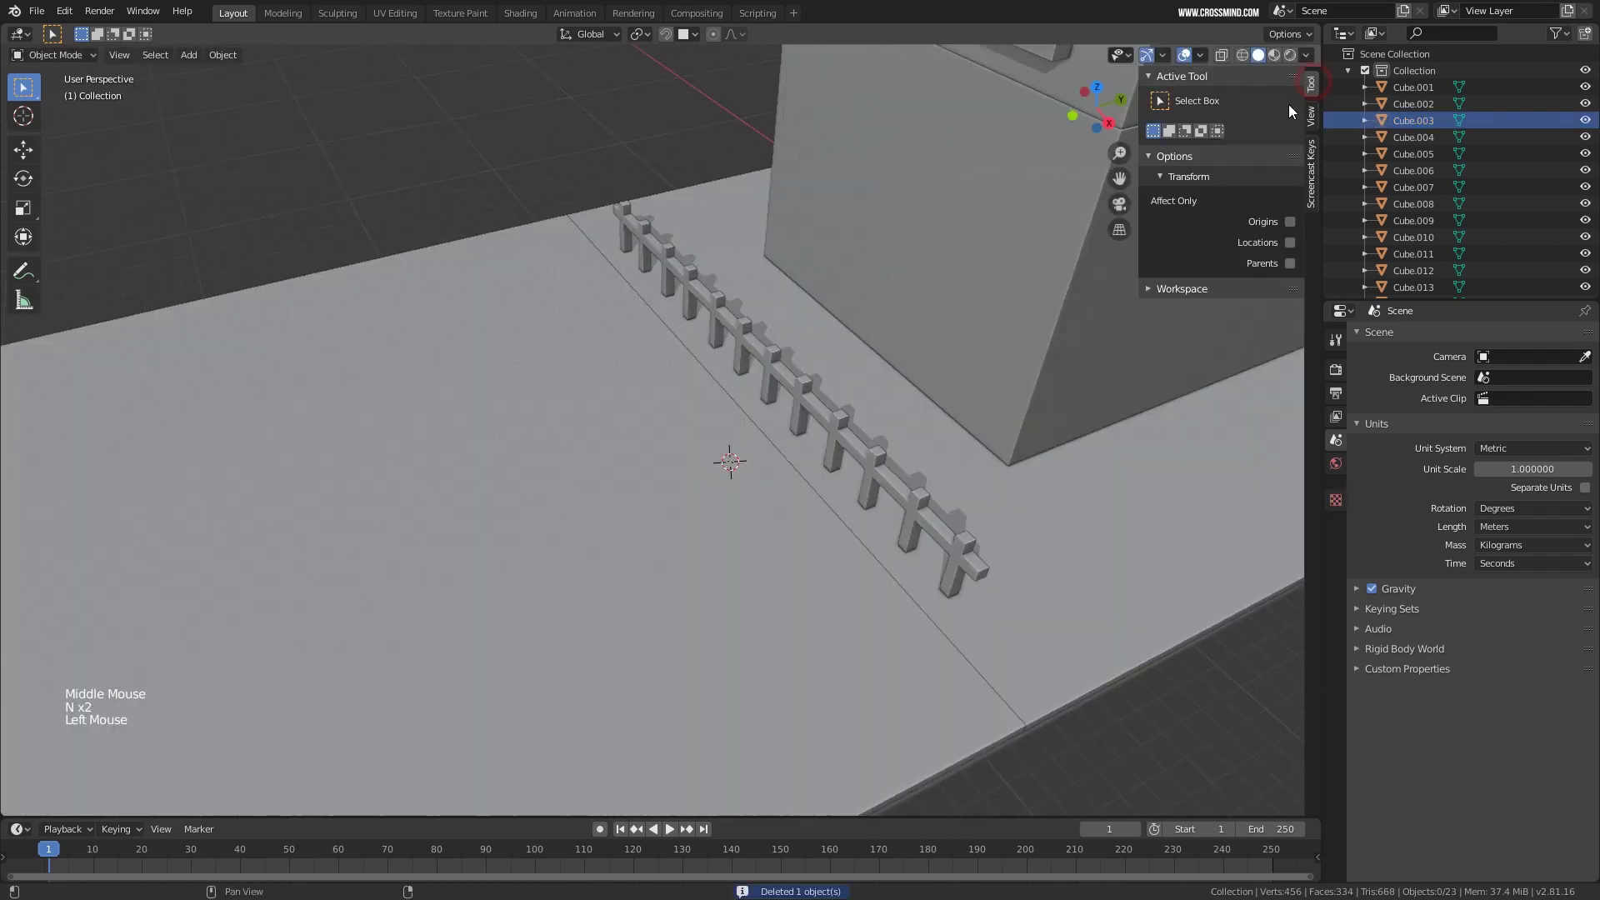
Add a cube on the front ground slab beside the fence and show its transform values.
{"action": "middle_click_drag", "start_coordinate": [861, 389], "coordinate": [850, 478], "text": "shift"}
{"action": "key", "text": "shift+a"}
{"action": "left_click", "coordinate": [828, 441]}
{"action": "left_click", "coordinate": [1312, 85]}
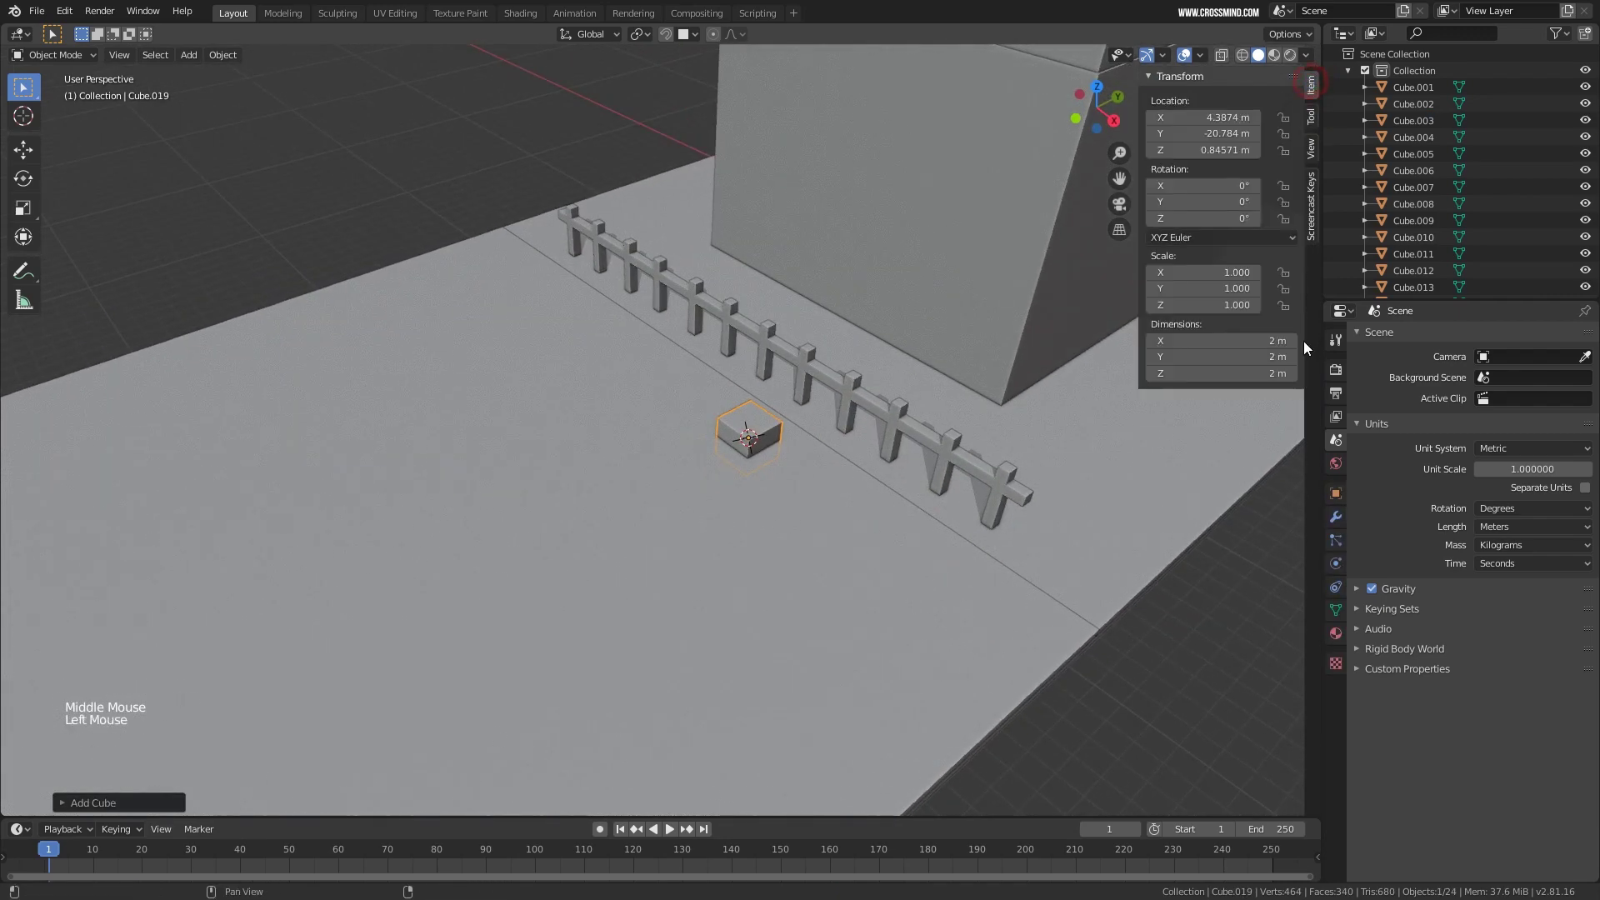
{"action": "mouse_move", "coordinate": [1264, 378]}
{"action": "left_mouse_down"}
{"action": "mouse_move", "coordinate": [1283, 377]}
{"action": "mouse_move", "coordinate": [1260, 367]}
{"action": "left_mouse_up"}
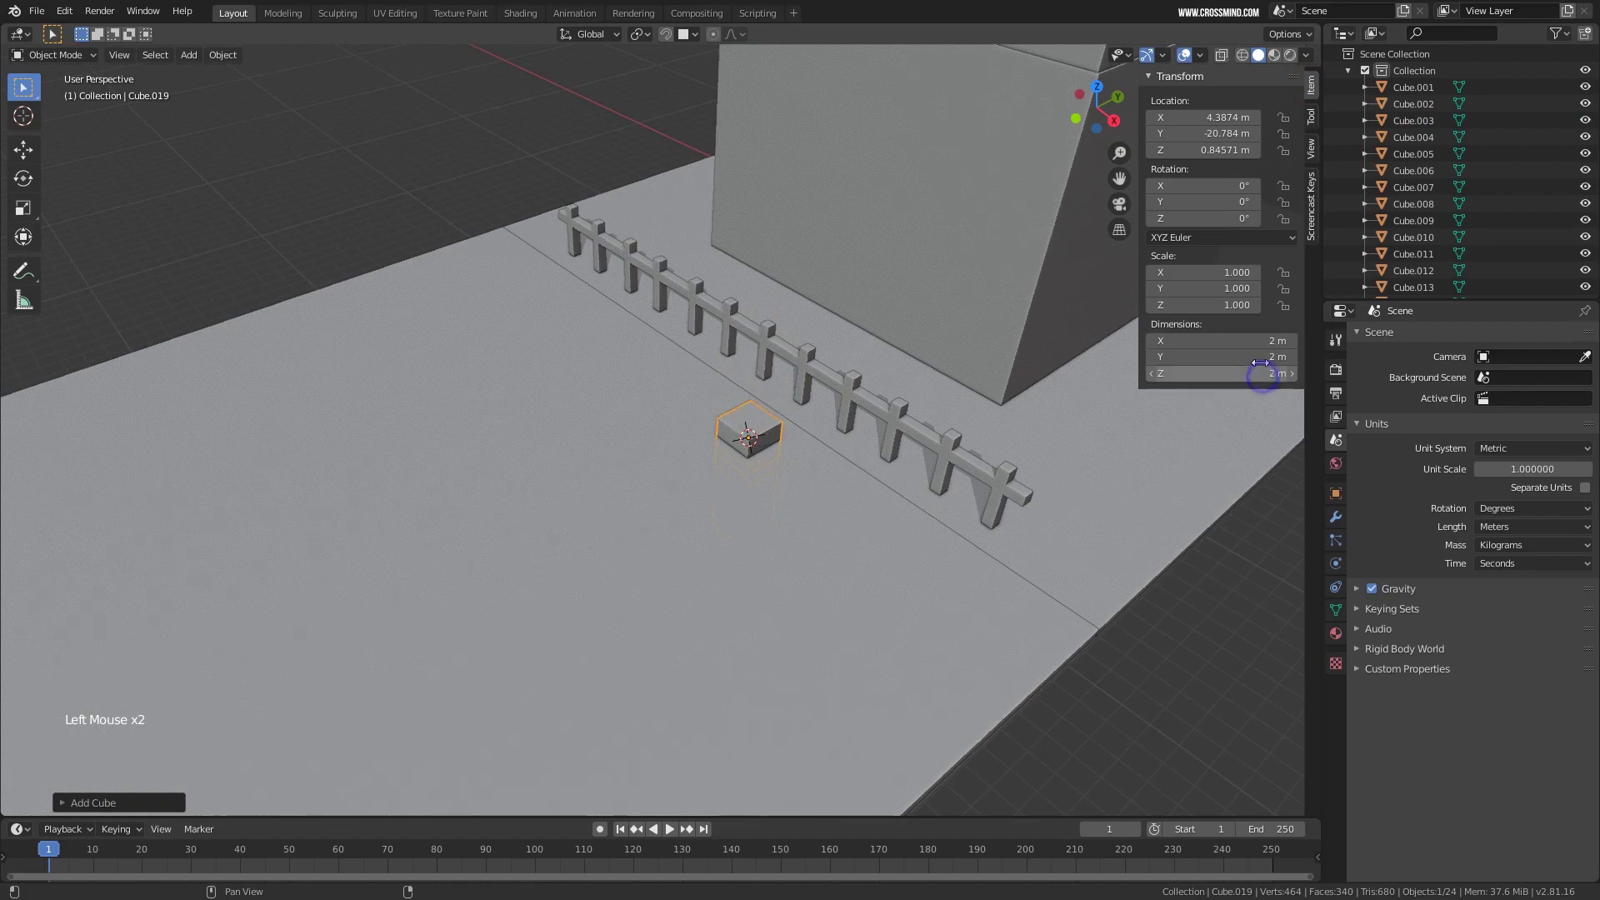
{"action": "left_click", "coordinate": [1260, 357]}
{"action": "type", "text": "30"}
{"action": "key", "text": "Return"}
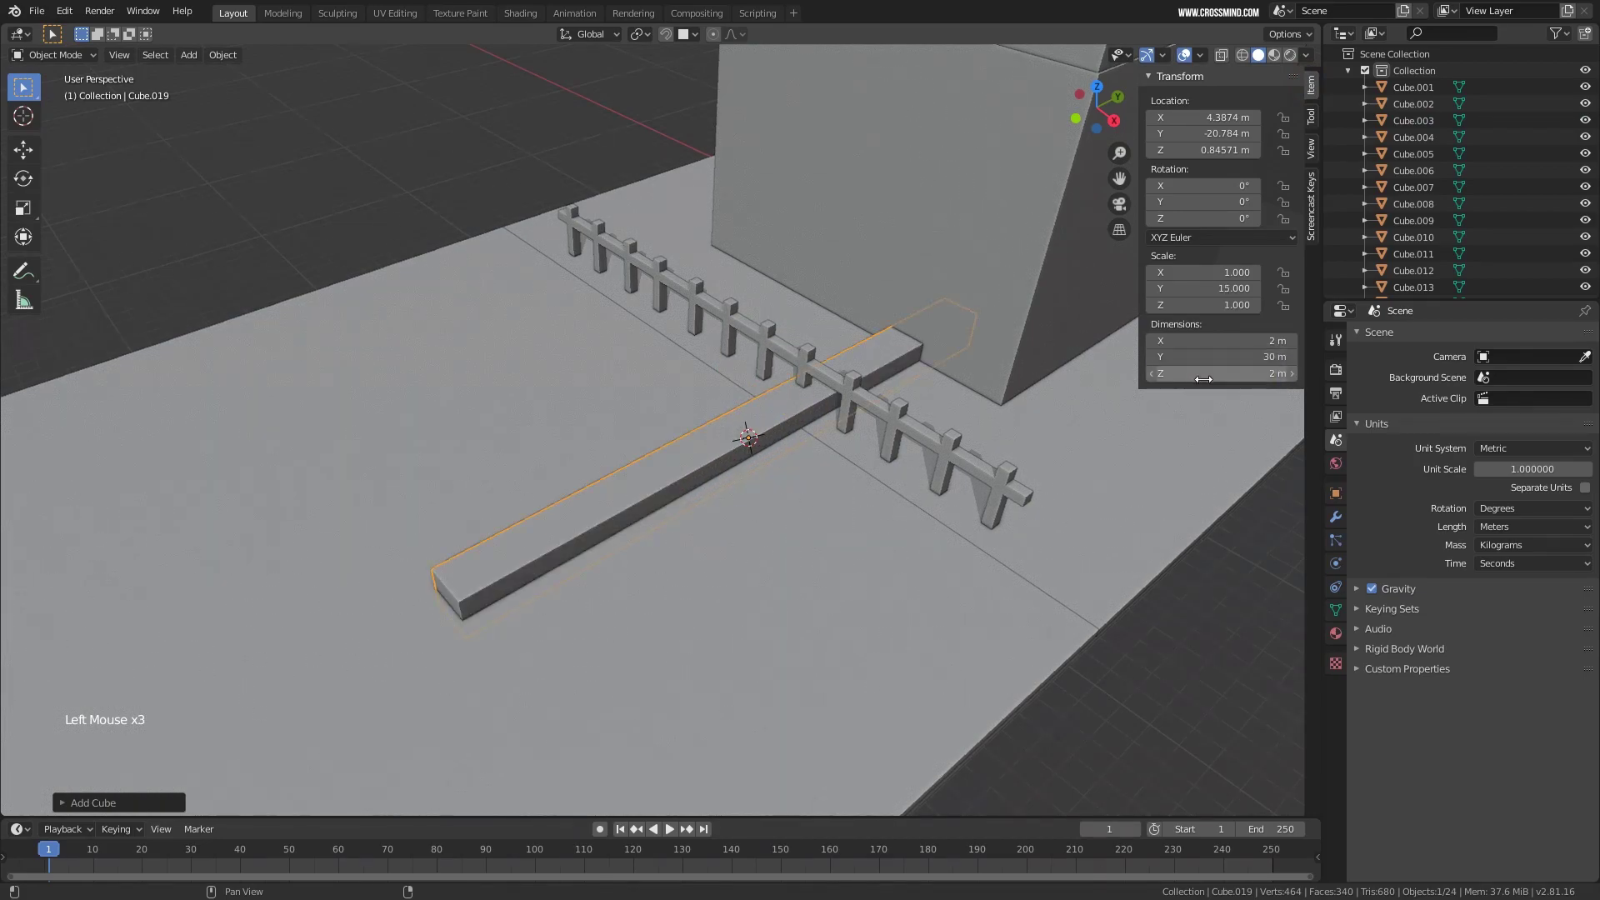
{"action": "key", "text": "ctrl+z"}
Set the new cube's X dimension to 30 m so it runs parallel to the fence.
{"action": "left_click", "coordinate": [1260, 341]}
{"action": "type", "text": "30"}
{"action": "key", "text": "Return"}
{"action": "scroll", "coordinate": [851, 479], "scroll_direction": "down", "scroll_amount": 2}
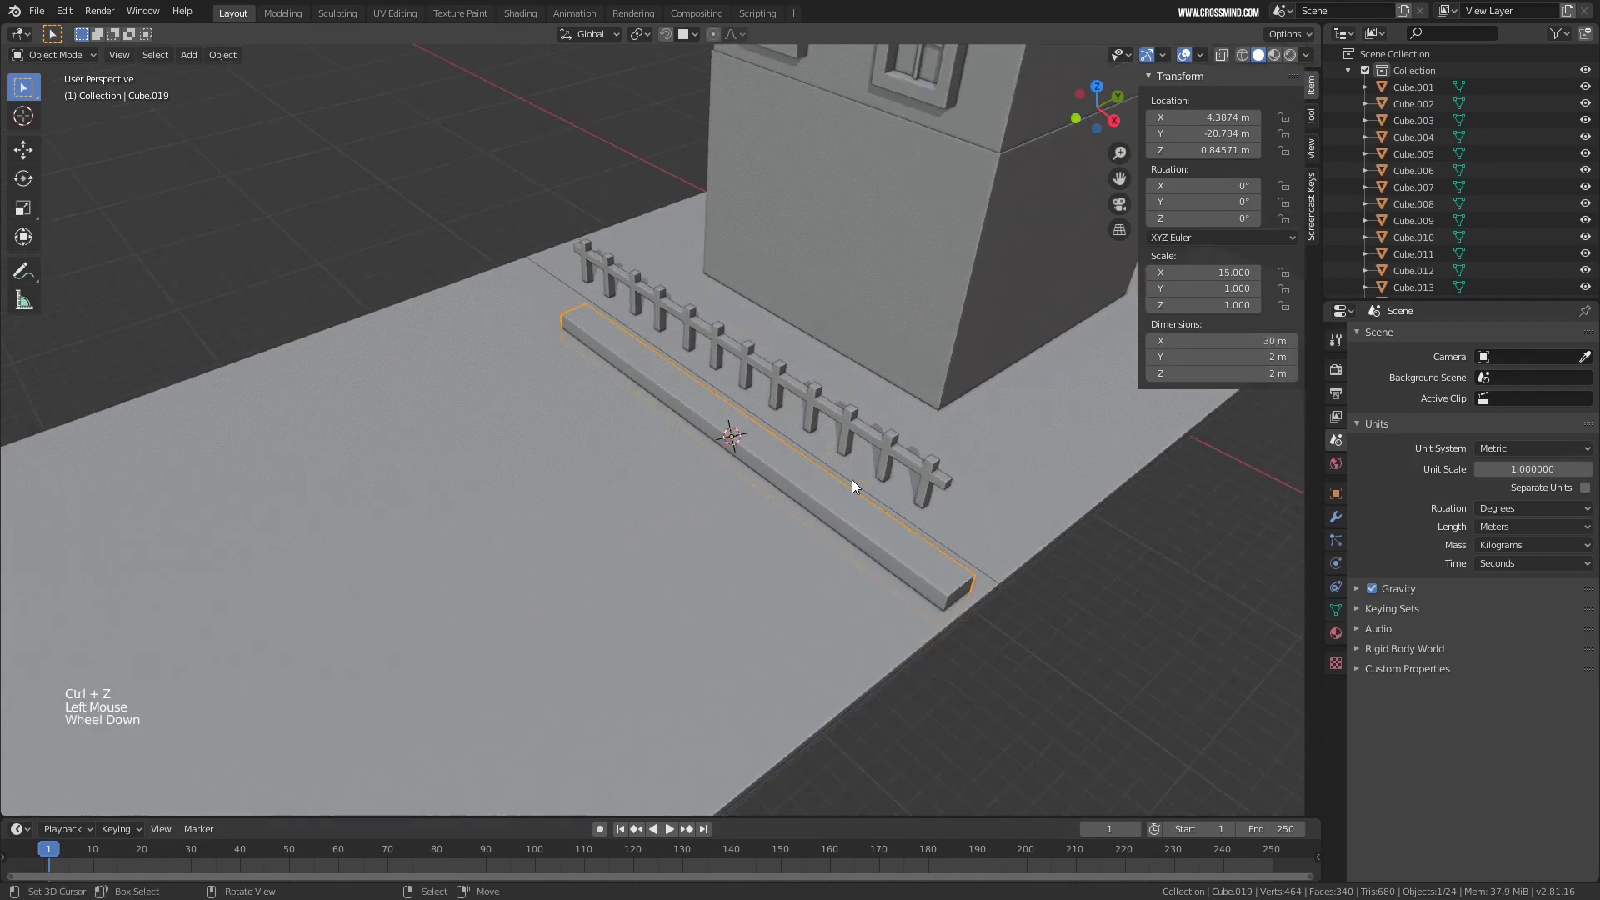
{"action": "middle_click_drag", "start_coordinate": [851, 478], "coordinate": [838, 488]}
Set the beam's X dimension to 40 m to match the ground slab's width.
{"action": "left_click", "coordinate": [1254, 341]}
{"action": "type", "text": "4"}
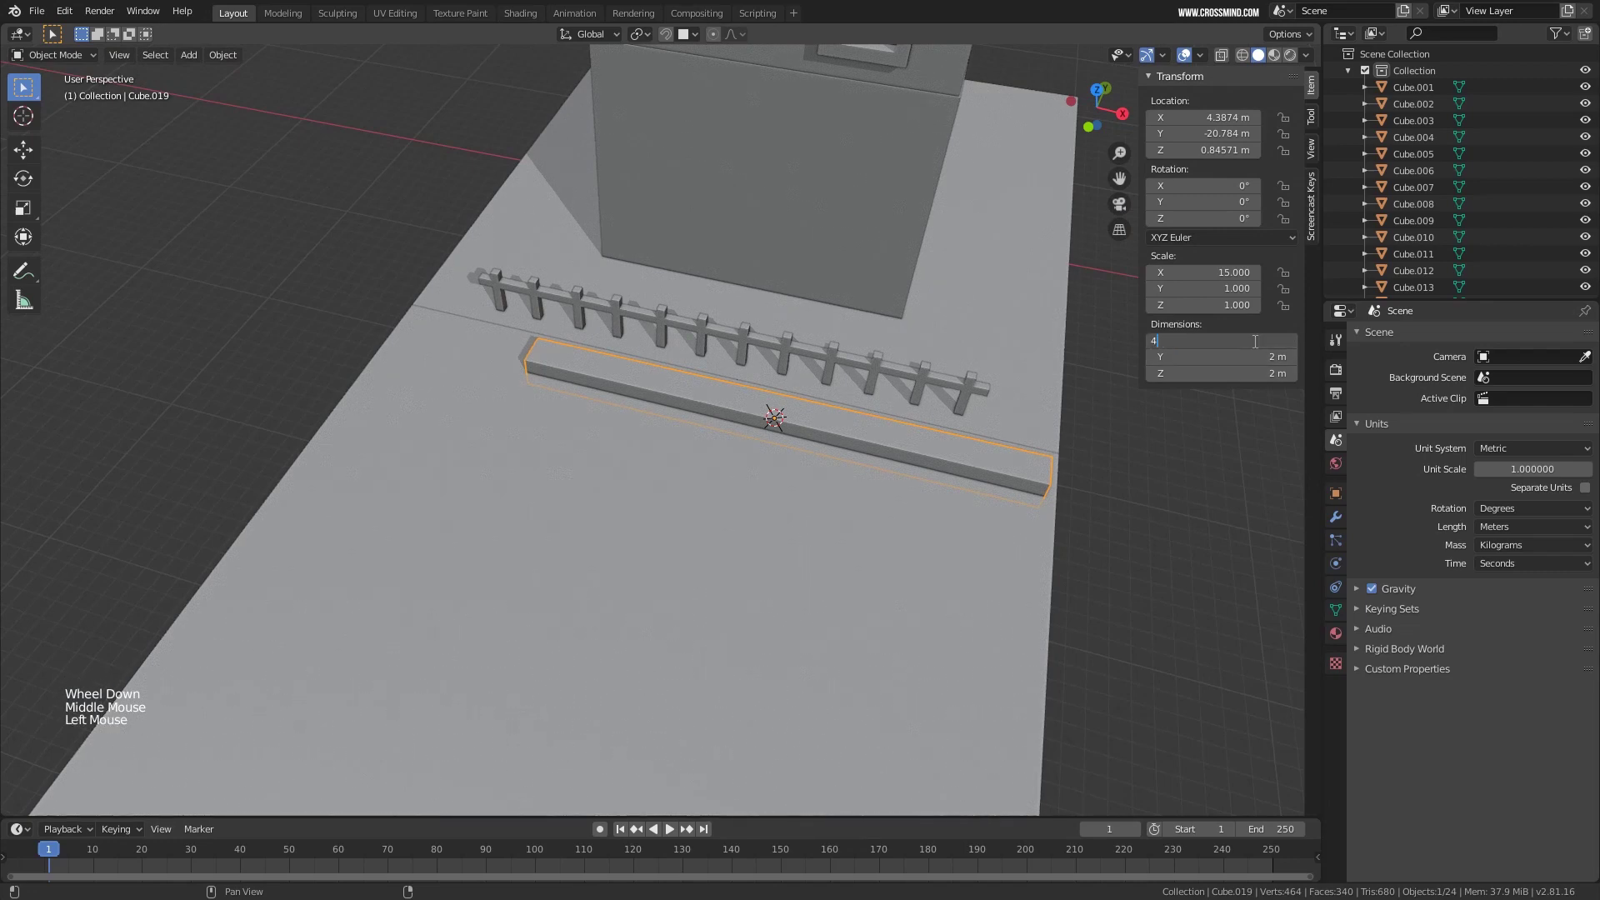
{"action": "type", "text": "0"}
{"action": "key", "text": "Return"}
Align the beam with the front ground slab along X using Align Objects.
{"action": "middle_click_drag", "start_coordinate": [1041, 467], "coordinate": [996, 431]}
{"action": "right_click", "coordinate": [956, 478], "text": "shift"}
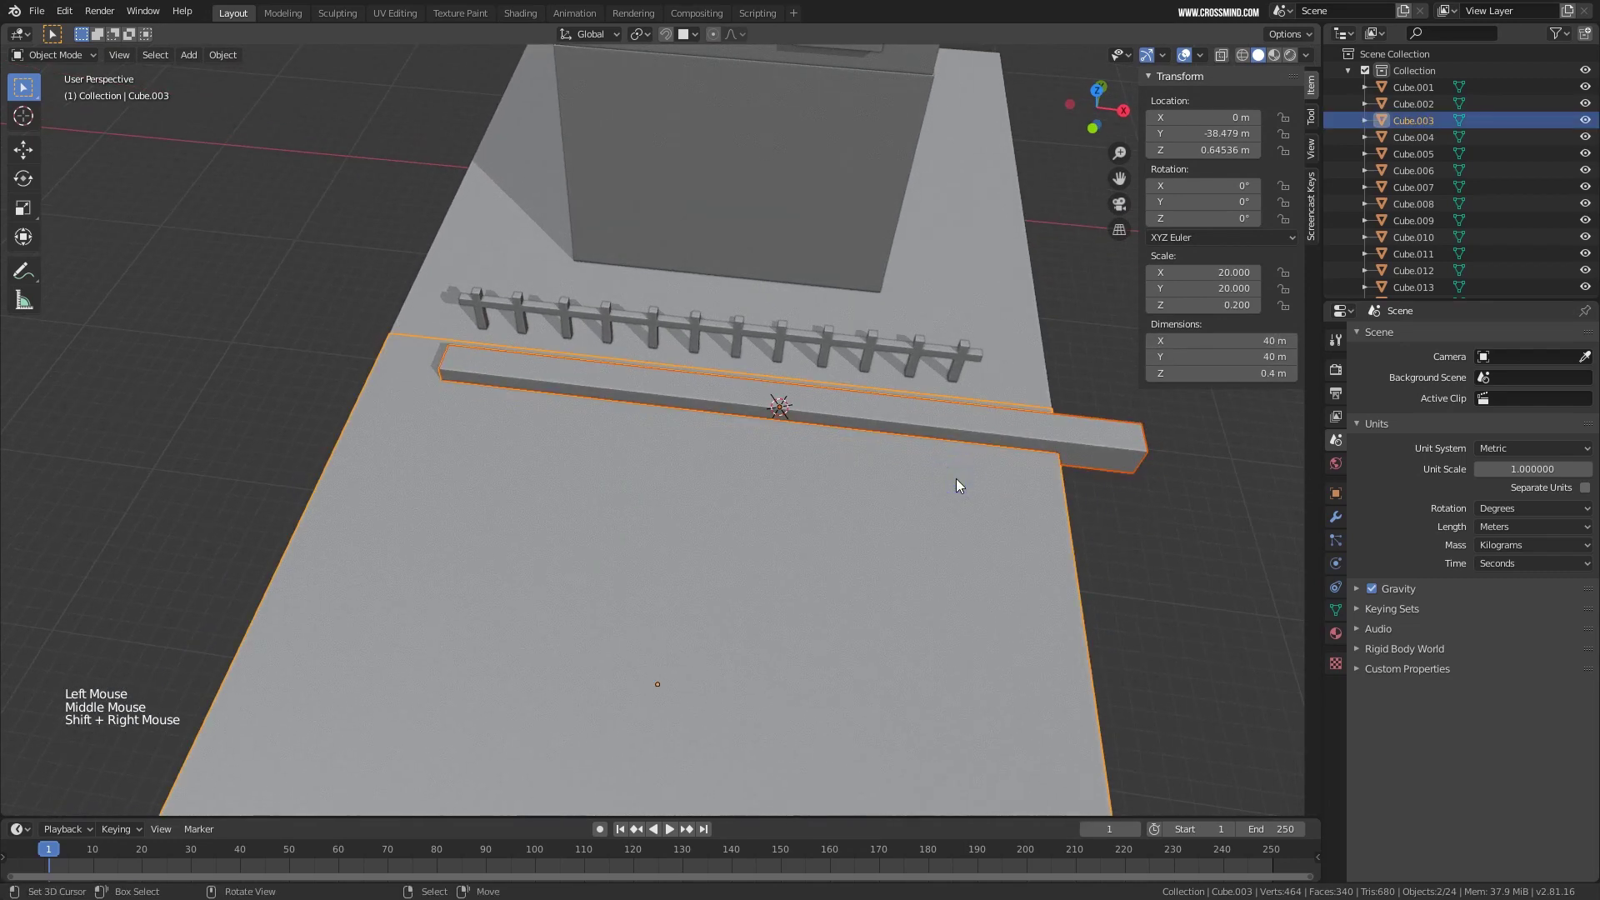
{"action": "key", "text": "space"}
{"action": "left_click", "coordinate": [1088, 508]}
Raise the beam about 1 m along Z, snapping its underside to the top of the ground slab.
{"action": "middle_click_drag", "start_coordinate": [883, 516], "coordinate": [850, 450]}
{"action": "right_click", "coordinate": [836, 453]}
{"action": "middle_click_drag", "start_coordinate": [850, 450], "coordinate": [900, 500]}
{"action": "scroll", "coordinate": [919, 537], "scroll_direction": "up", "scroll_amount": 2}
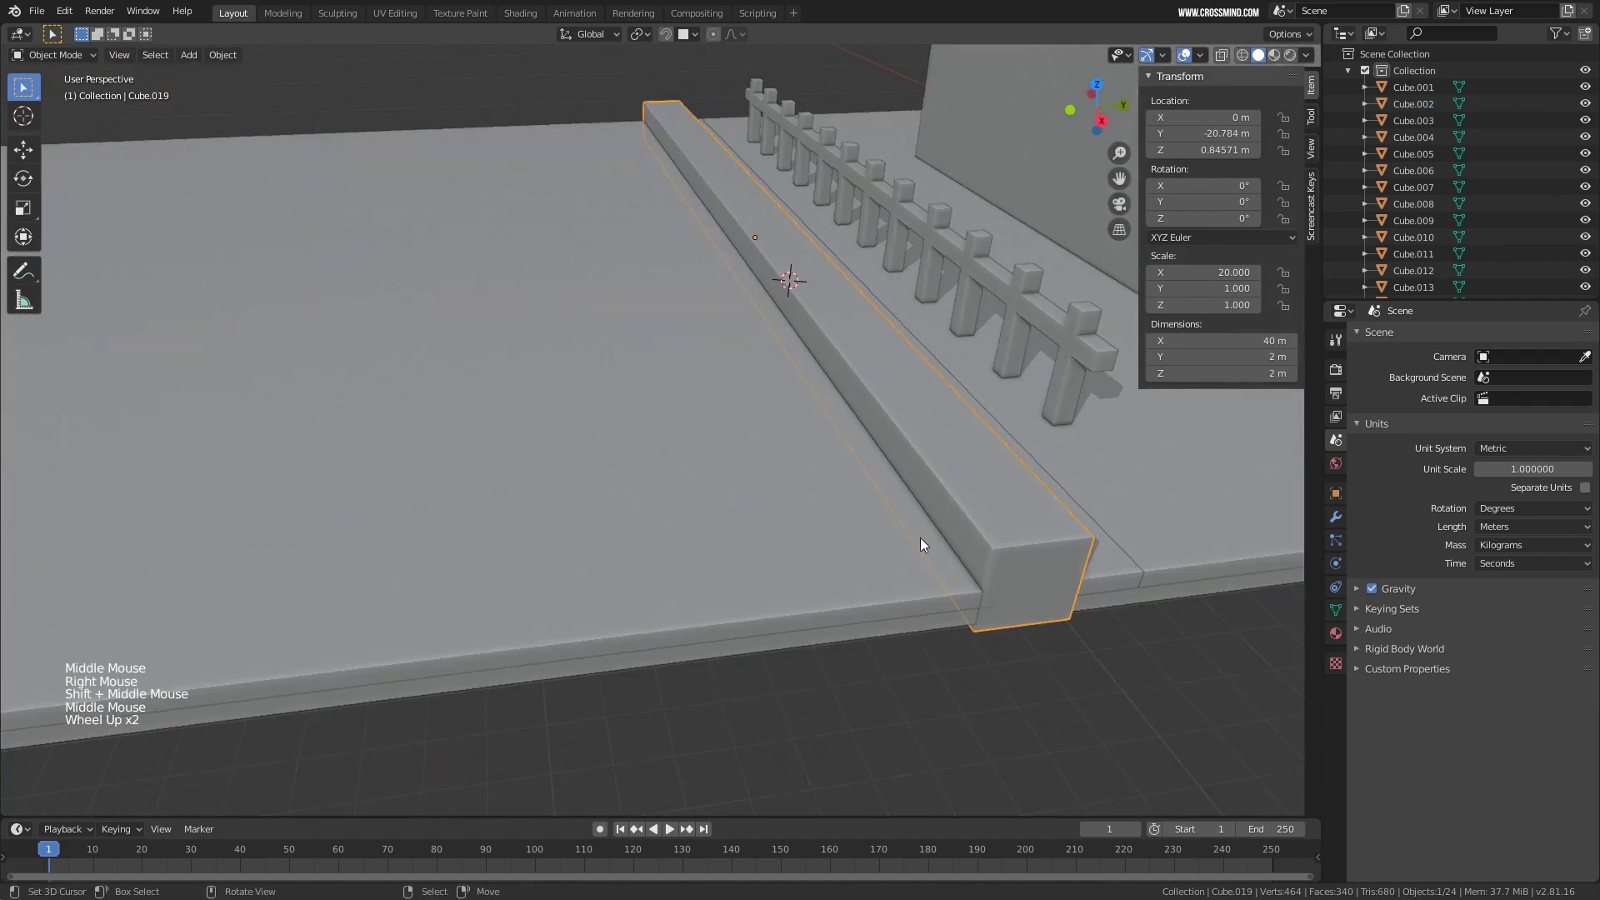
{"action": "key", "text": "g"}
{"action": "key", "text": "z"}
{"action": "key", "text": "ctrl"}
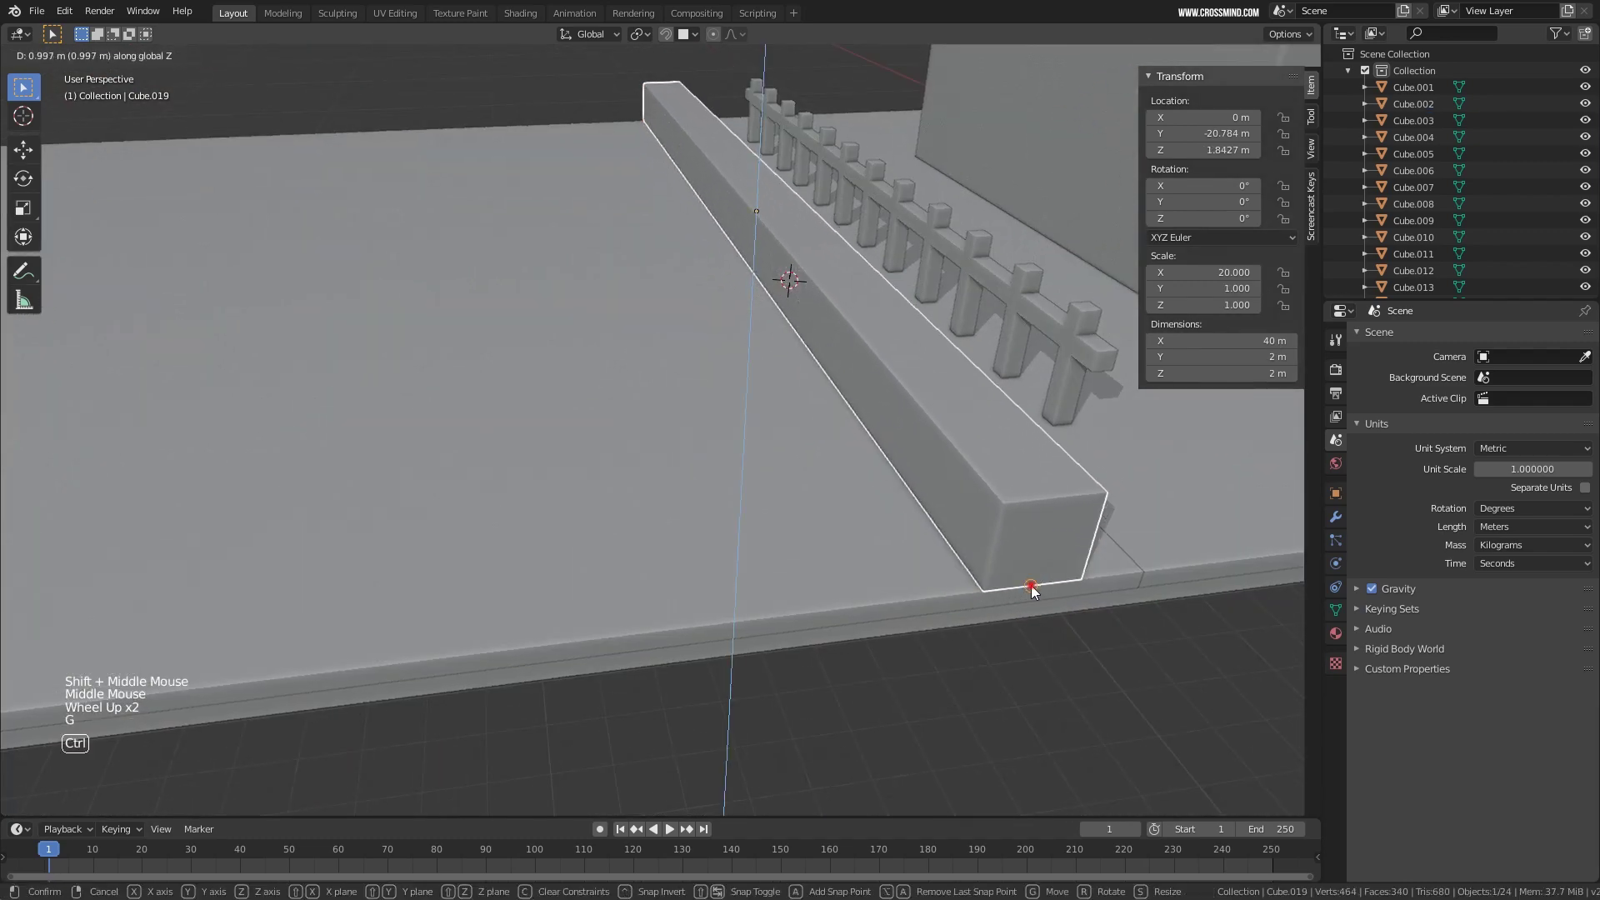
{"action": "left_click", "coordinate": [1031, 585], "text": "ctrl"}
Duplicate the beam about 35.9 m in the negative Y direction, near the slab's far edge.
{"action": "scroll", "coordinate": [1031, 585], "scroll_direction": "down", "scroll_amount": 2}
{"action": "middle_click_drag", "start_coordinate": [1031, 585], "coordinate": [951, 383]}
{"action": "key", "text": "shift+d"}
{"action": "key", "text": "y"}
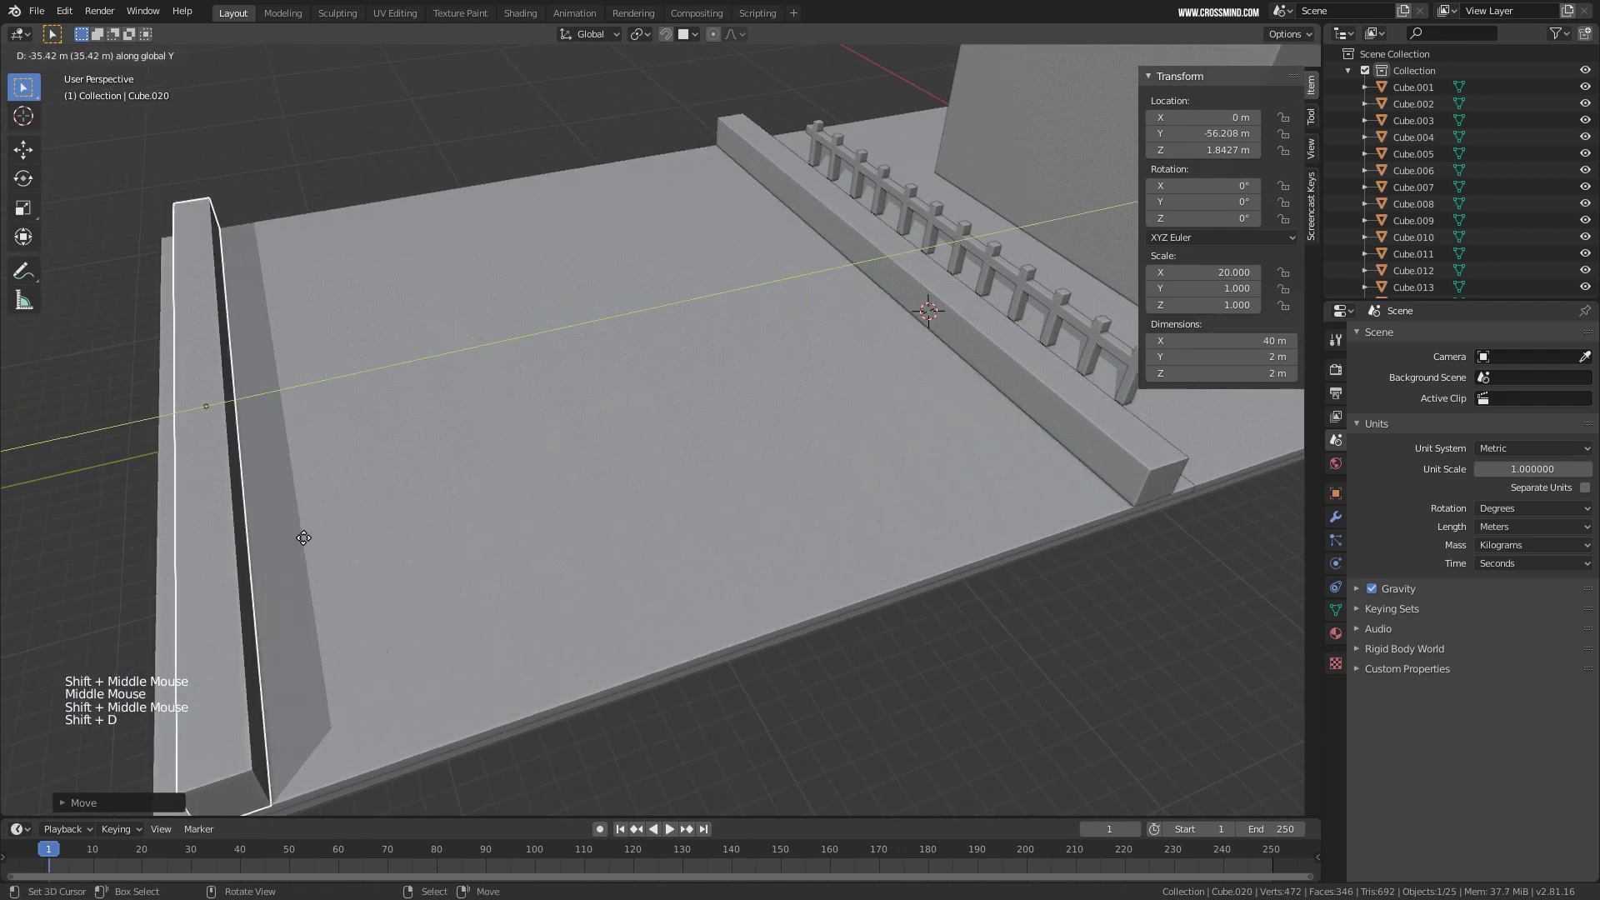
{"action": "key", "text": "ctrl"}
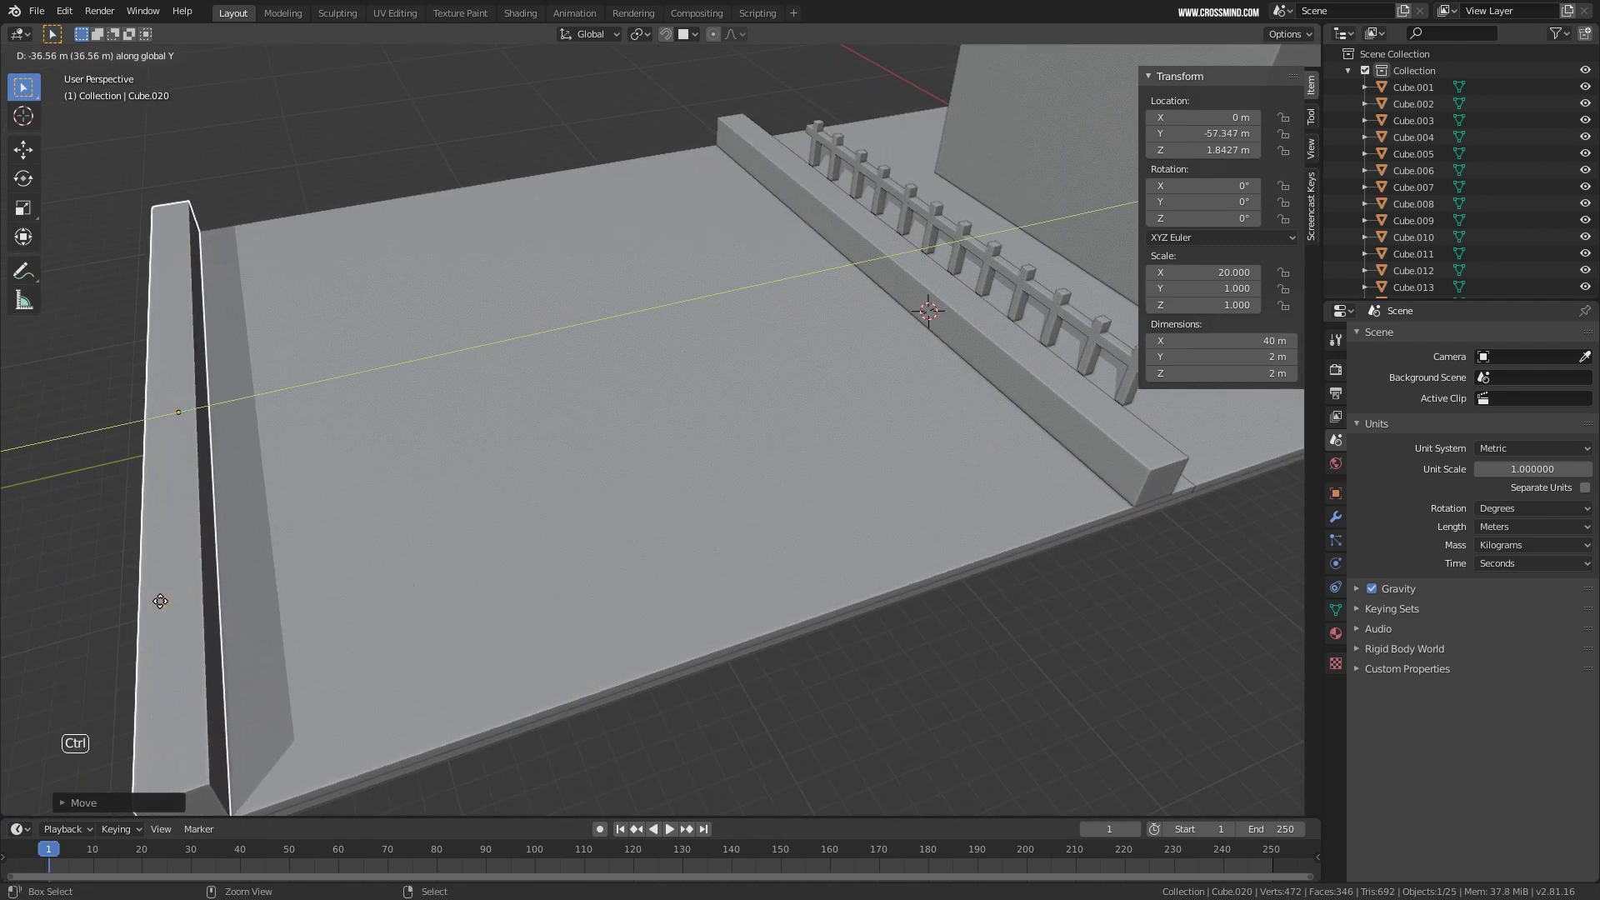
{"action": "left_click", "coordinate": [179, 600], "text": "ctrl"}
Move the copied beam about 0.8 m further in the negative Y direction, snapping it flush with the slab's edge.
{"action": "middle_click_drag", "start_coordinate": [178, 600], "coordinate": [577, 410], "text": "shift"}
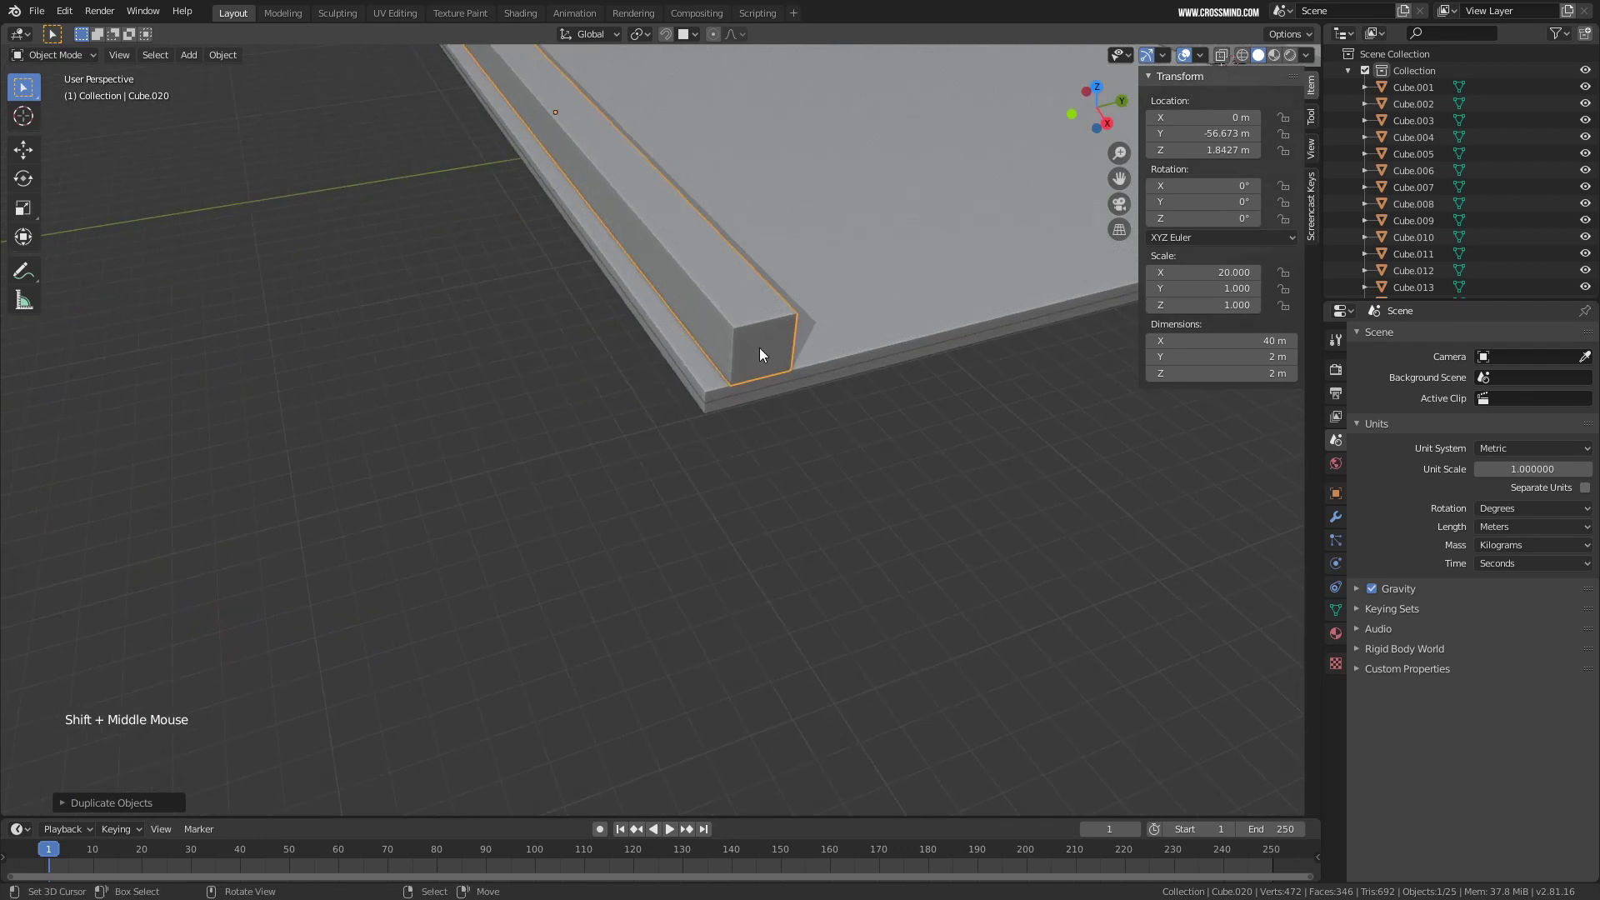
{"action": "key", "text": "g"}
{"action": "key", "text": "ctrl"}
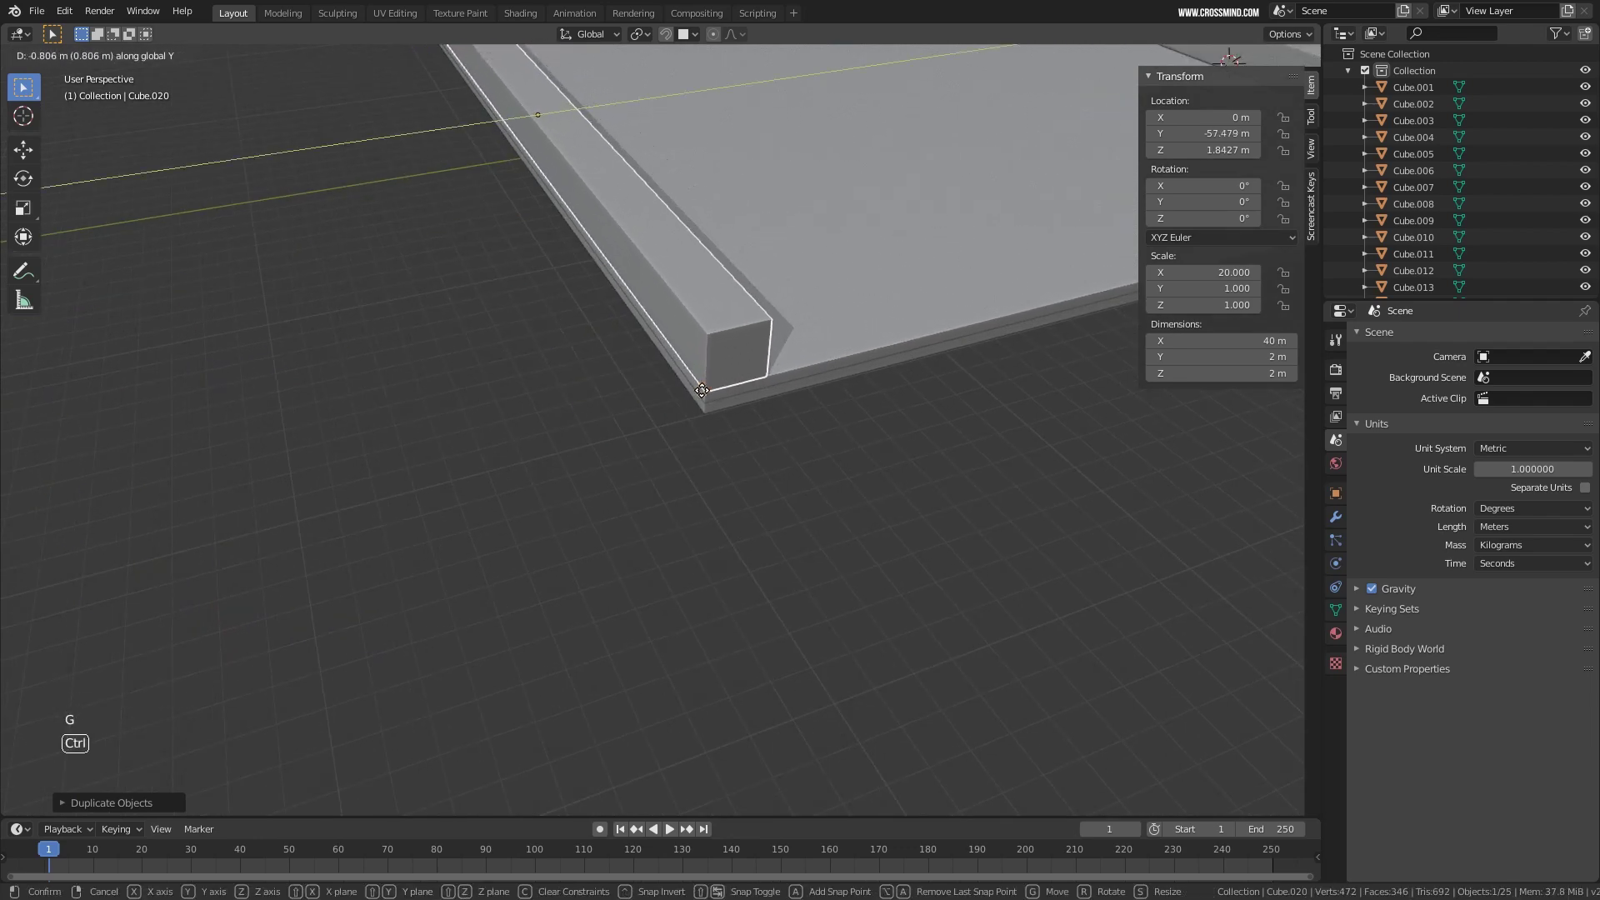
{"action": "left_click", "coordinate": [702, 387], "text": "ctrl"}
Duplicate the outer beam about 18.8 m along Y to the middle of the front ground slab.
{"action": "scroll", "coordinate": [824, 353], "scroll_direction": "down", "scroll_amount": 2}
{"action": "middle_click_drag", "start_coordinate": [813, 372], "coordinate": [628, 488]}
{"action": "scroll", "coordinate": [688, 438], "scroll_direction": "up", "scroll_amount": 1}
{"action": "middle_click_drag", "start_coordinate": [752, 412], "coordinate": [690, 404]}
{"action": "right_click", "coordinate": [272, 468]}
{"action": "middle_click_drag", "start_coordinate": [432, 491], "coordinate": [428, 450]}
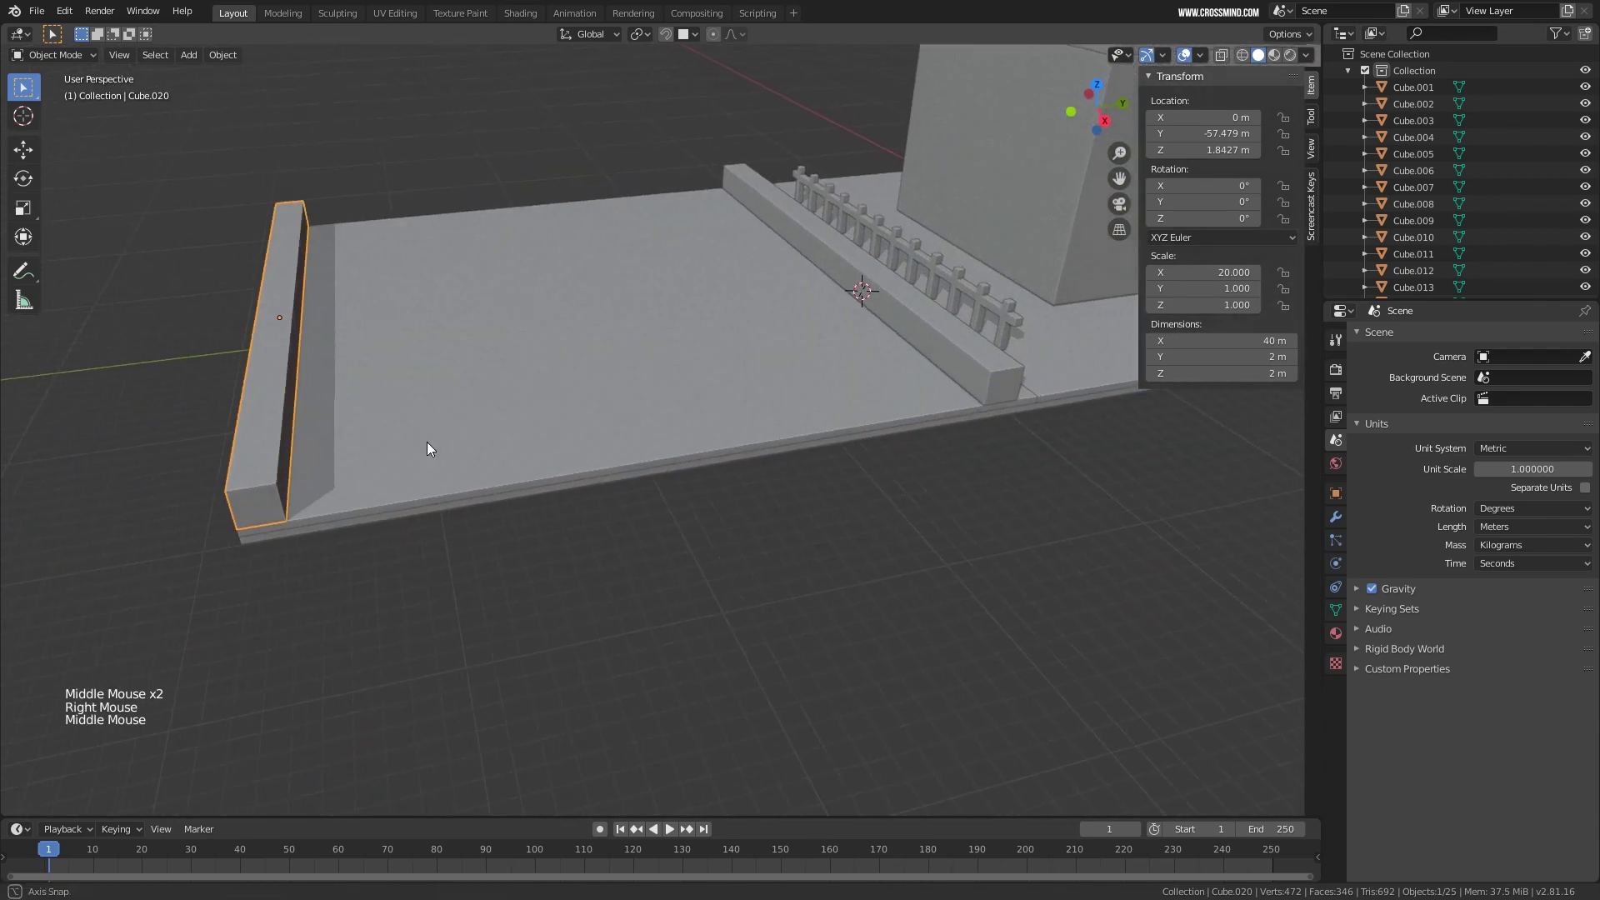
{"action": "key", "text": "shift+d"}
{"action": "key", "text": "x"}
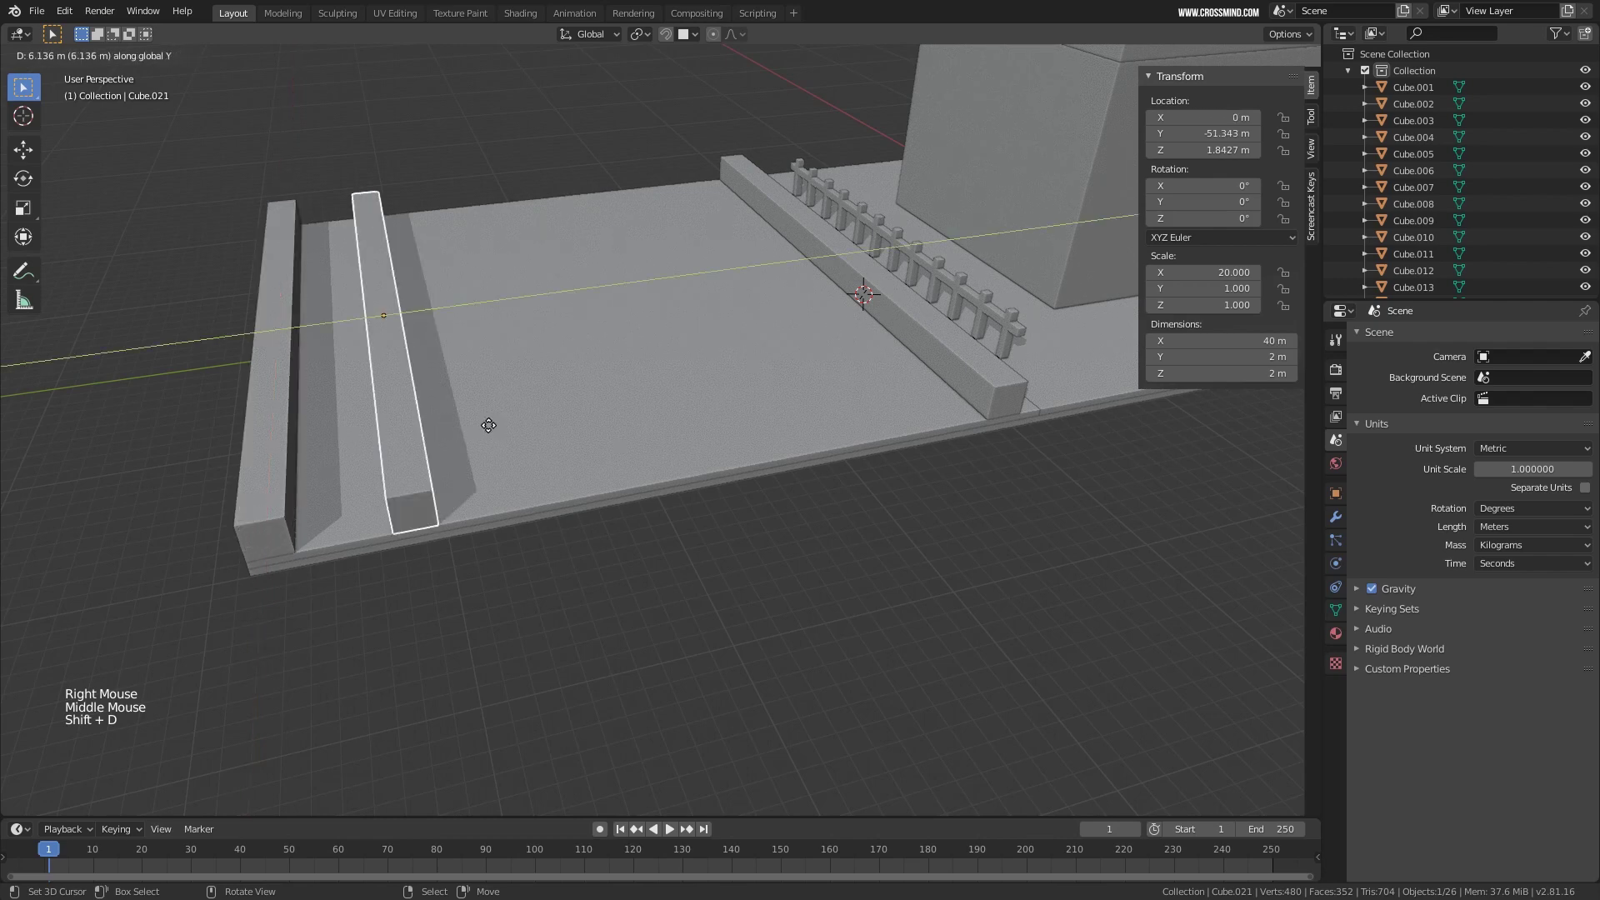
{"action": "left_click", "coordinate": [637, 400]}
Flatten and shorten the middle beam by setting its Z dimension to 0.2 m and its X dimension to 10 m.
{"action": "middle_click_drag", "start_coordinate": [607, 376], "coordinate": [858, 509]}
{"action": "left_click", "coordinate": [1274, 375]}
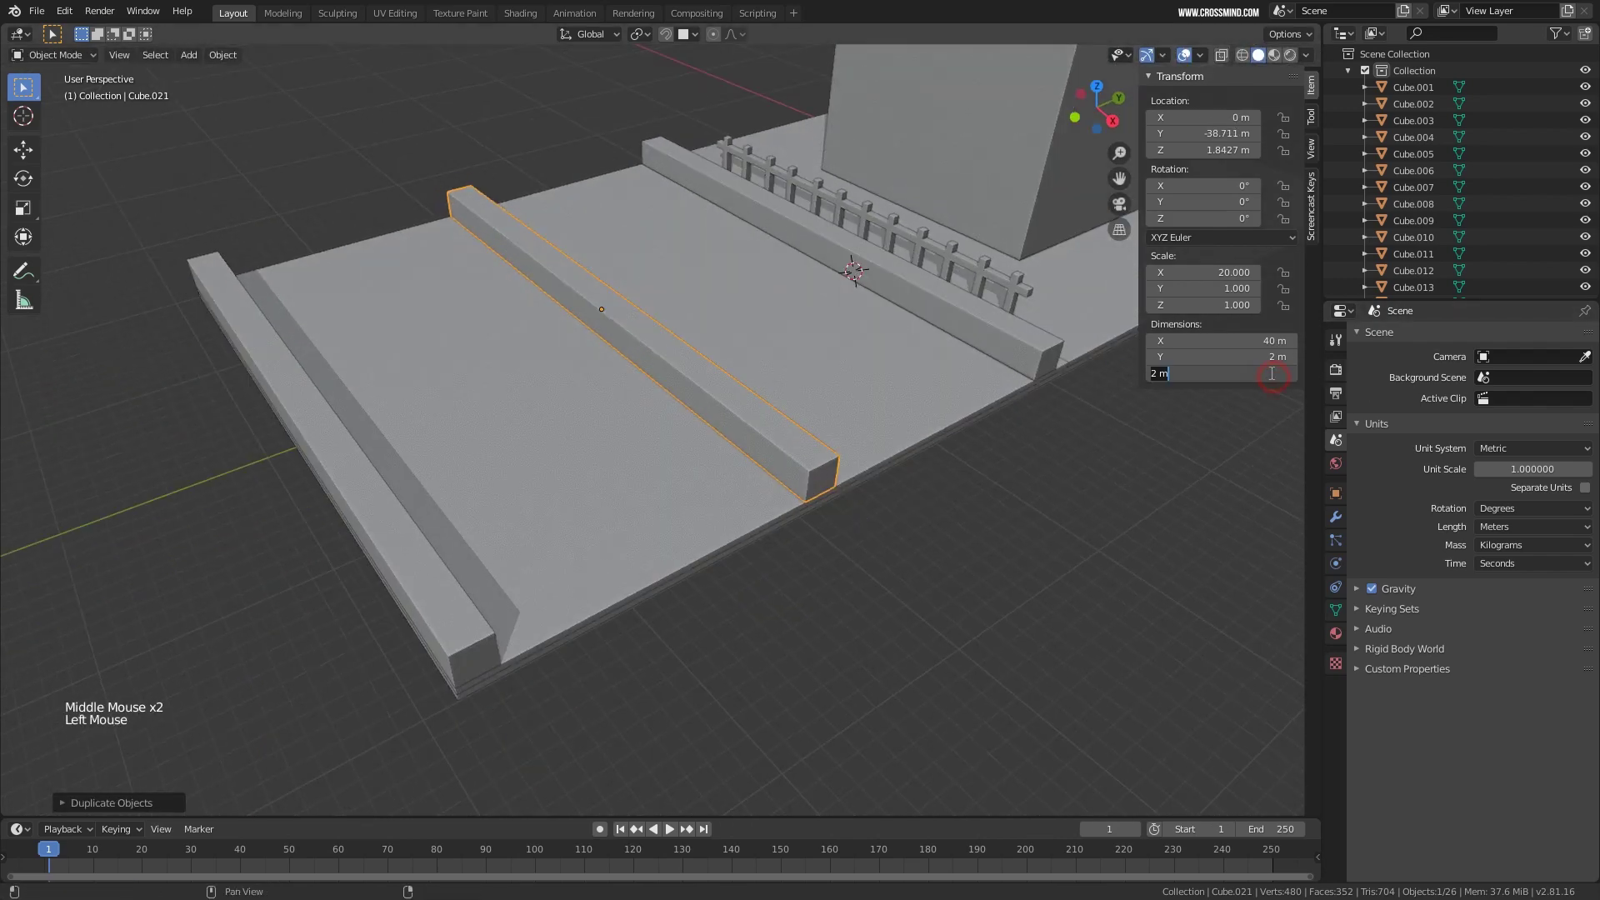
{"action": "type", "text": "0.2"}
{"action": "key", "text": "Return"}
{"action": "middle_click_drag", "start_coordinate": [936, 360], "coordinate": [780, 364]}
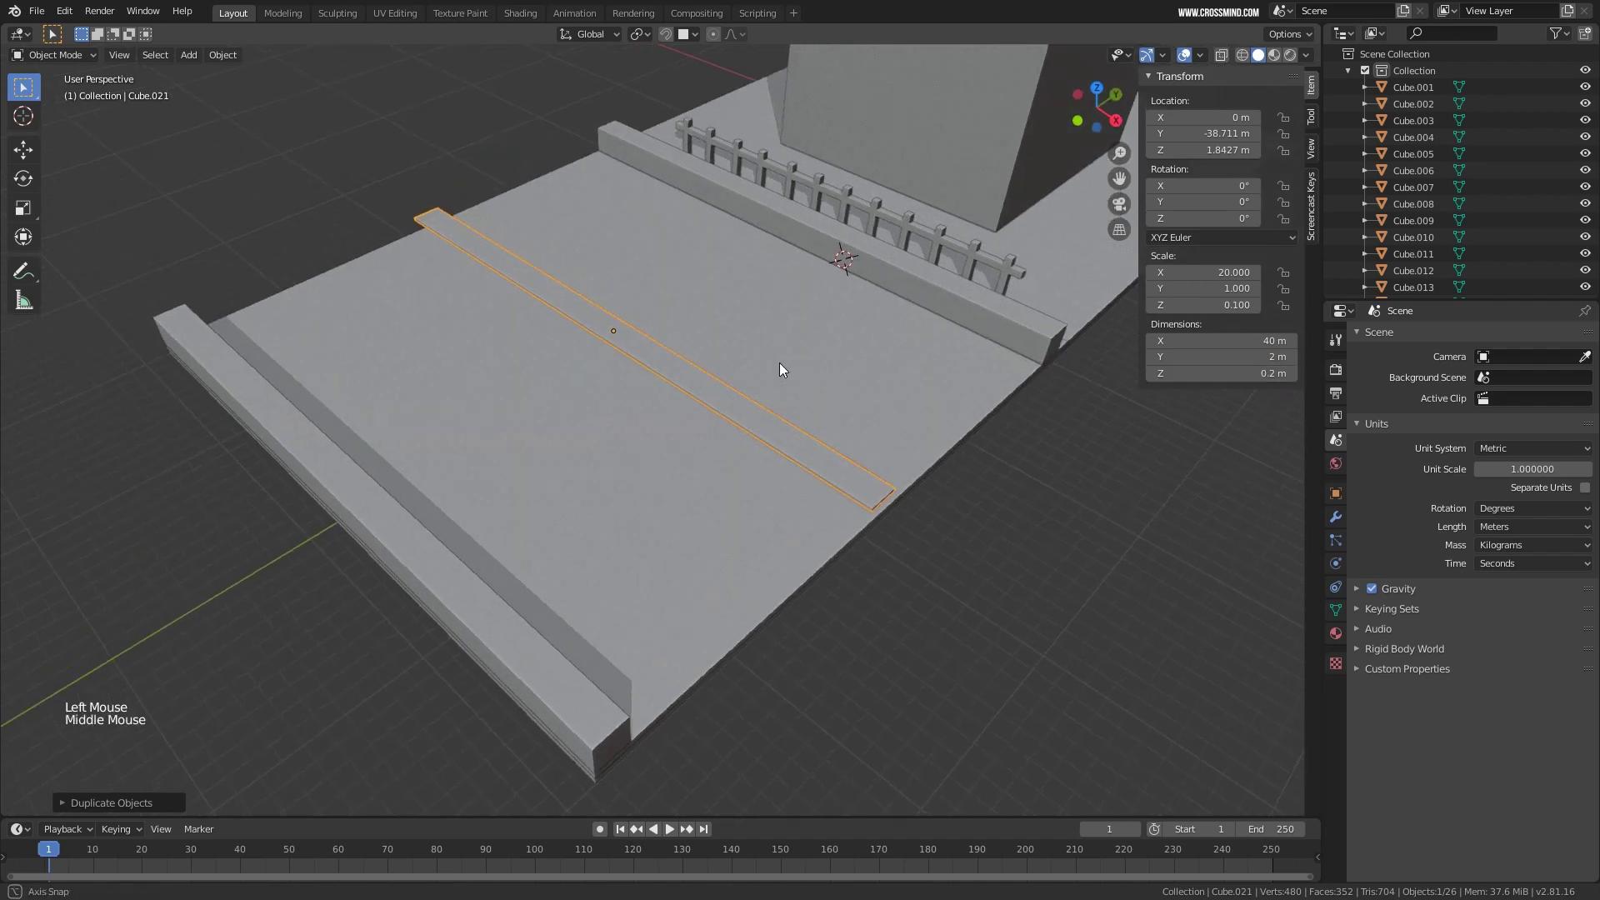
{"action": "left_click", "coordinate": [1264, 343]}
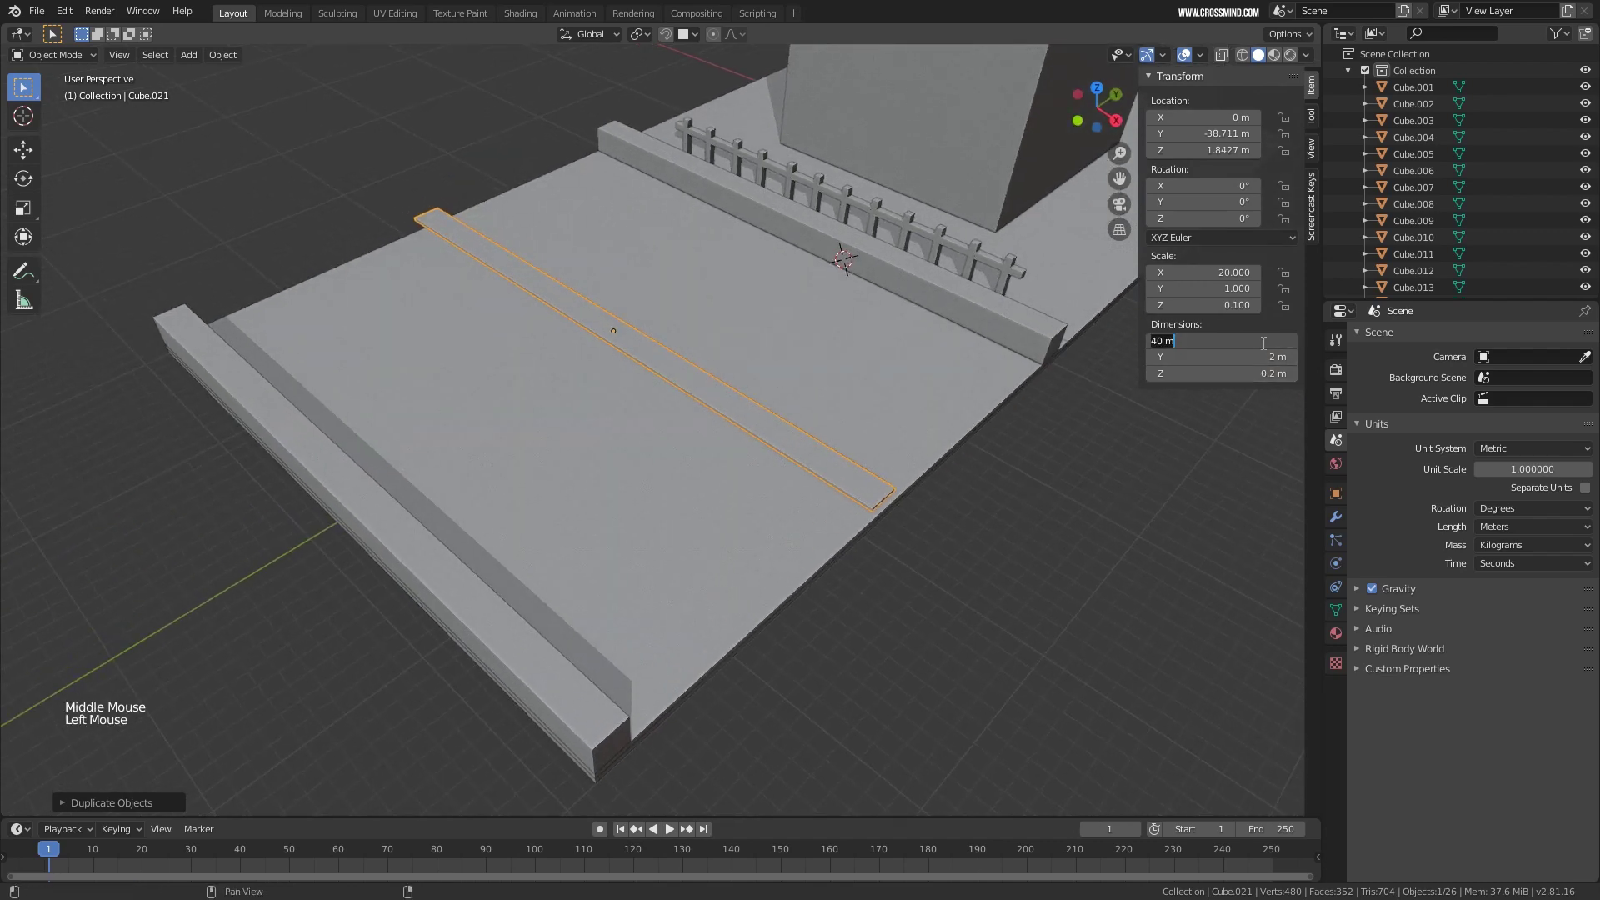
Lower the flat strip about 0.9 m along Z so it rests on the ground slab's surface.
{"action": "middle_click_drag", "start_coordinate": [775, 392], "coordinate": [812, 400]}
{"action": "scroll", "coordinate": [681, 398], "scroll_direction": "up", "scroll_amount": 2}
{"action": "middle_click_drag", "start_coordinate": [682, 398], "coordinate": [632, 322]}
{"action": "scroll", "coordinate": [598, 306], "scroll_direction": "up", "scroll_amount": 1}
{"action": "key", "text": "g"}
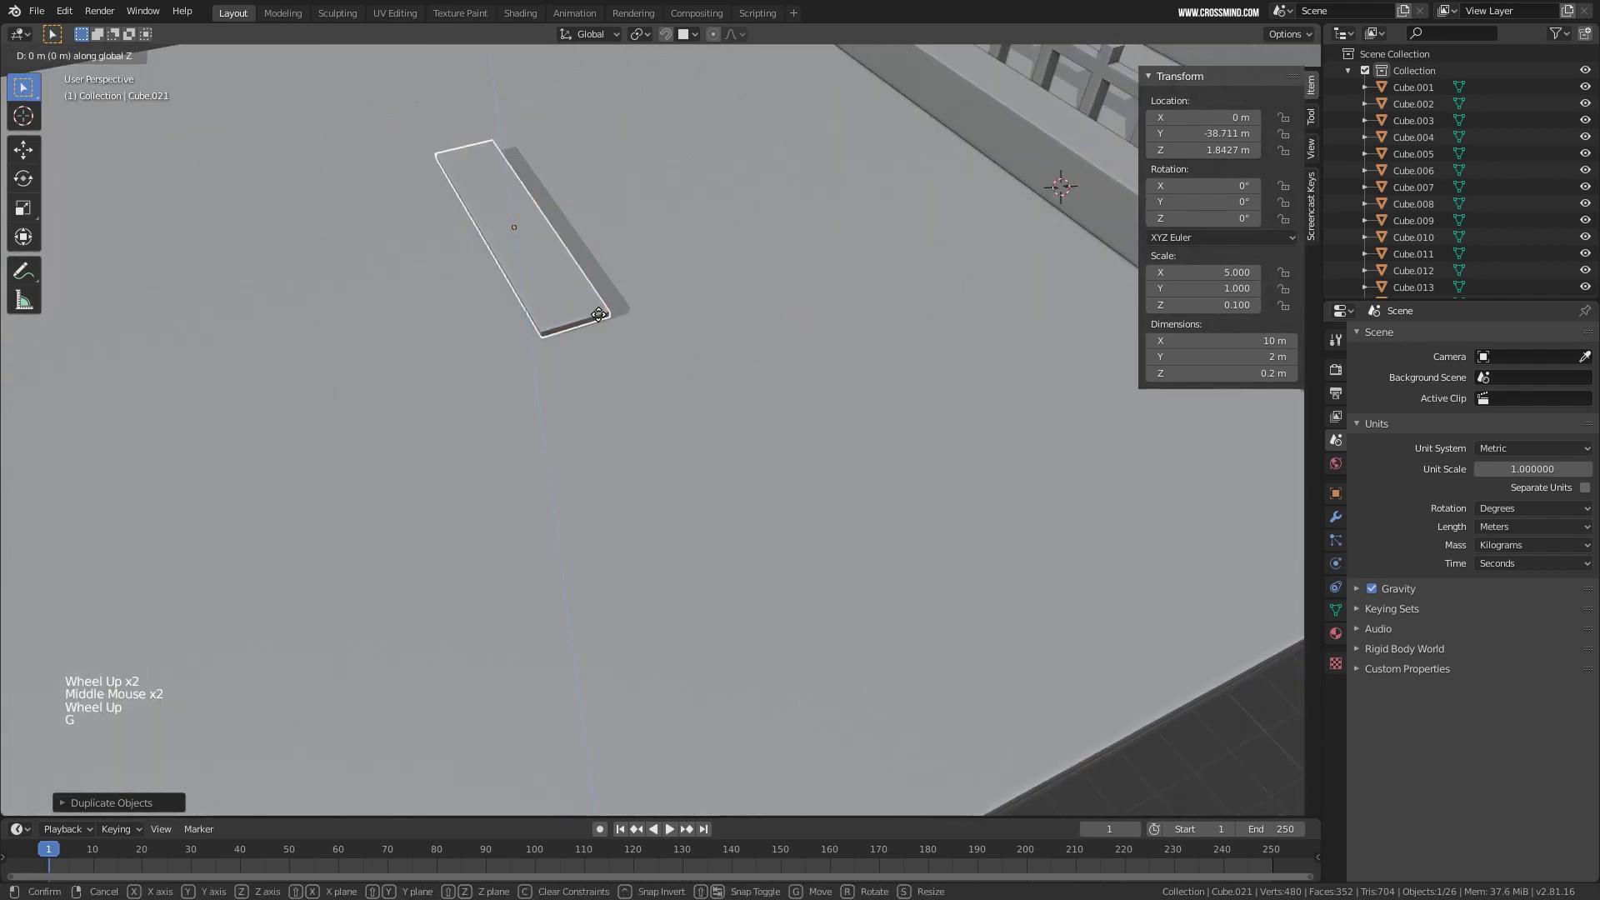
{"action": "left_click", "coordinate": [593, 342]}
Move the flat strip about 11.2 m in the negative X direction along the middle of the slab.
{"action": "scroll", "coordinate": [593, 342], "scroll_direction": "down", "scroll_amount": 3}
{"action": "middle_click_drag", "start_coordinate": [635, 362], "coordinate": [657, 377]}
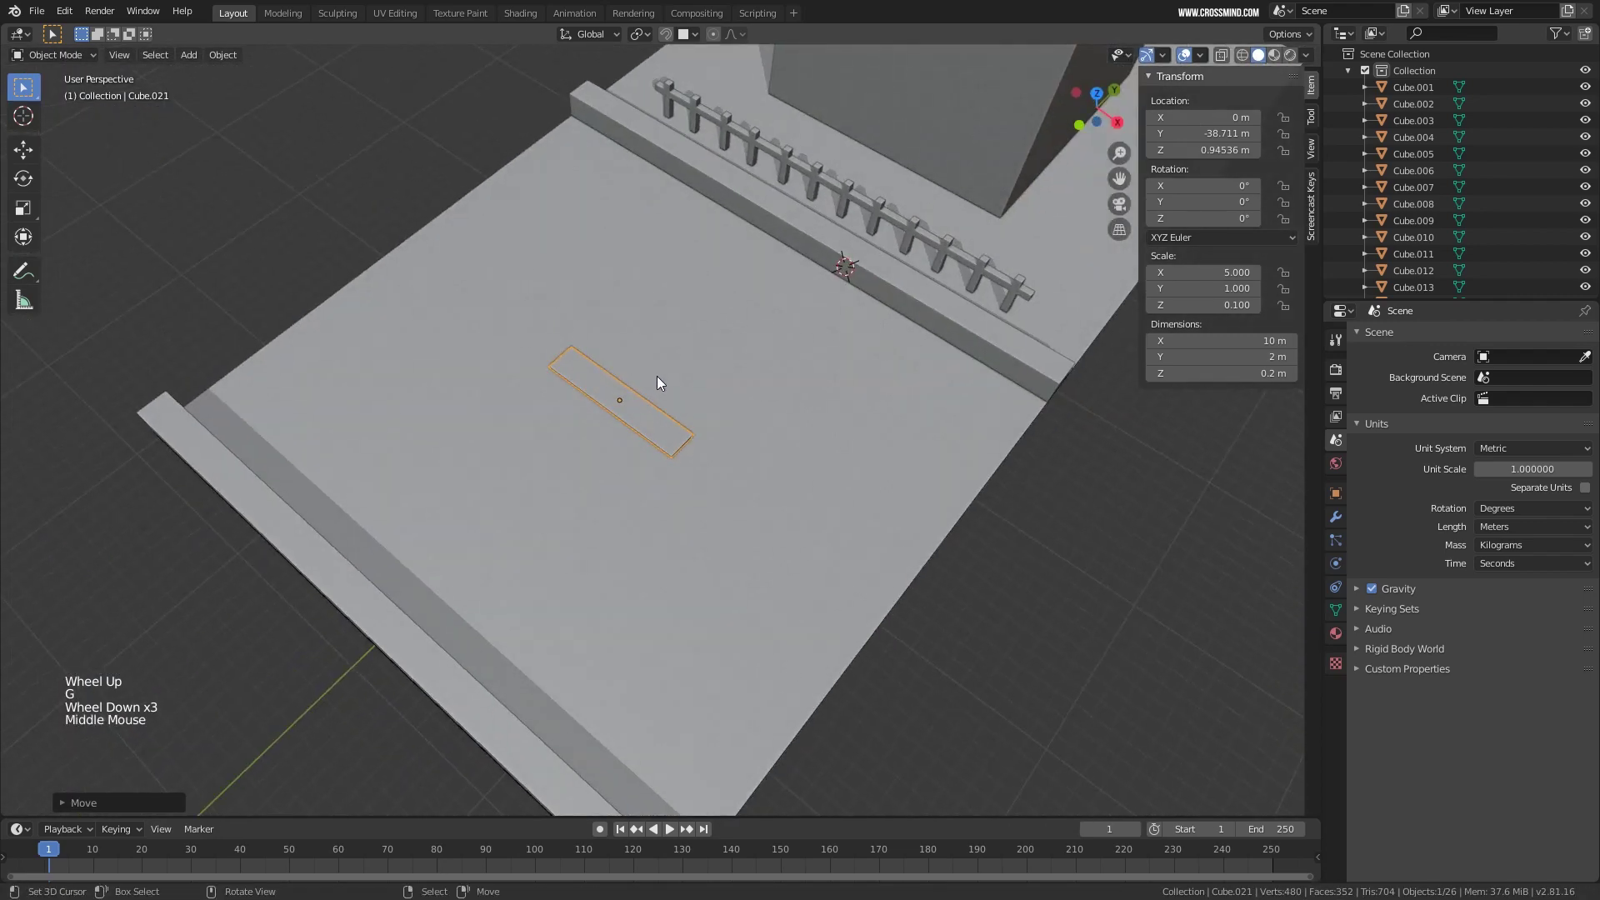
{"action": "key", "text": "g"}
{"action": "key", "text": "x"}
{"action": "left_click", "coordinate": [510, 313]}
Duplicate the flat strip twice along X, spacing the copies about 13 m apart along the slab's centre line.
{"action": "key", "text": "shift+d"}
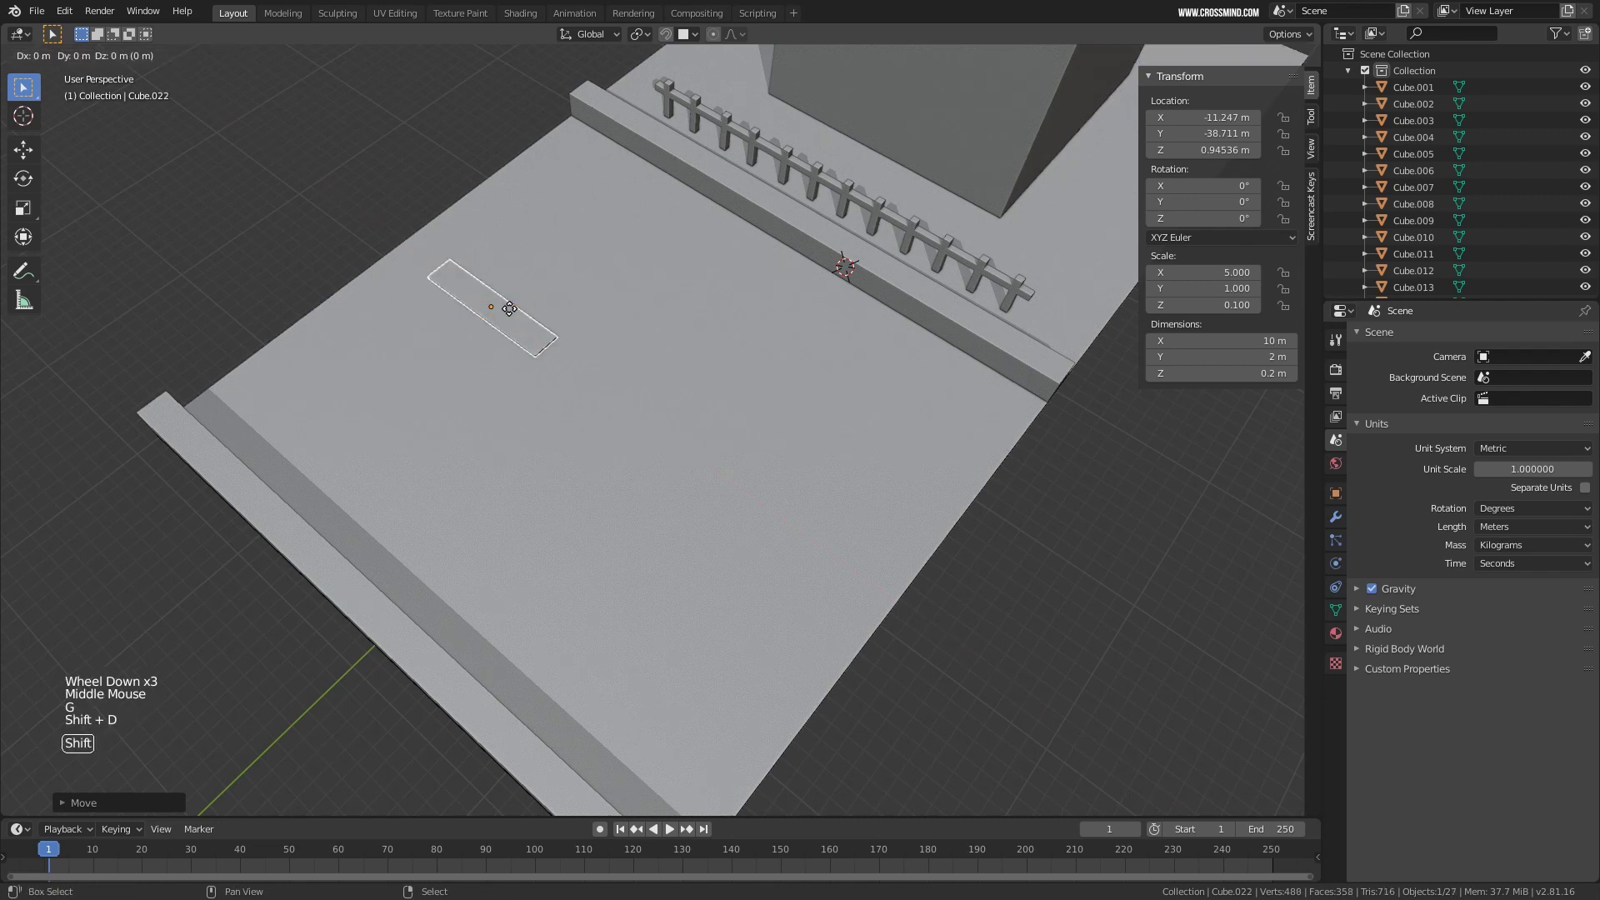
{"action": "left_click", "coordinate": [654, 421]}
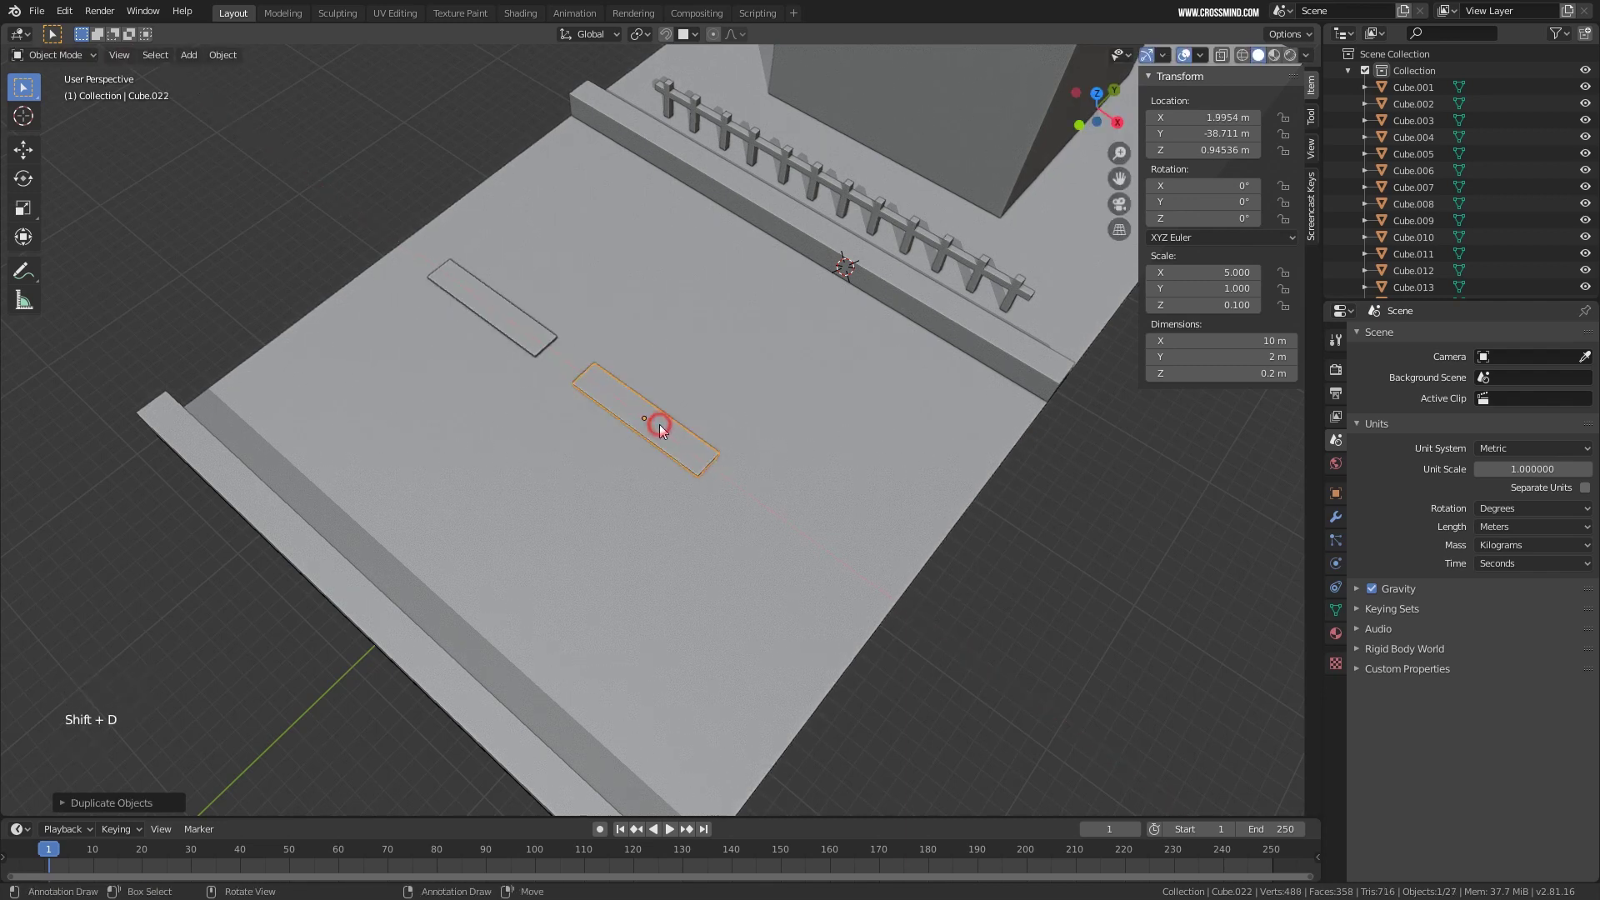
{"action": "key", "text": "shift+d"}
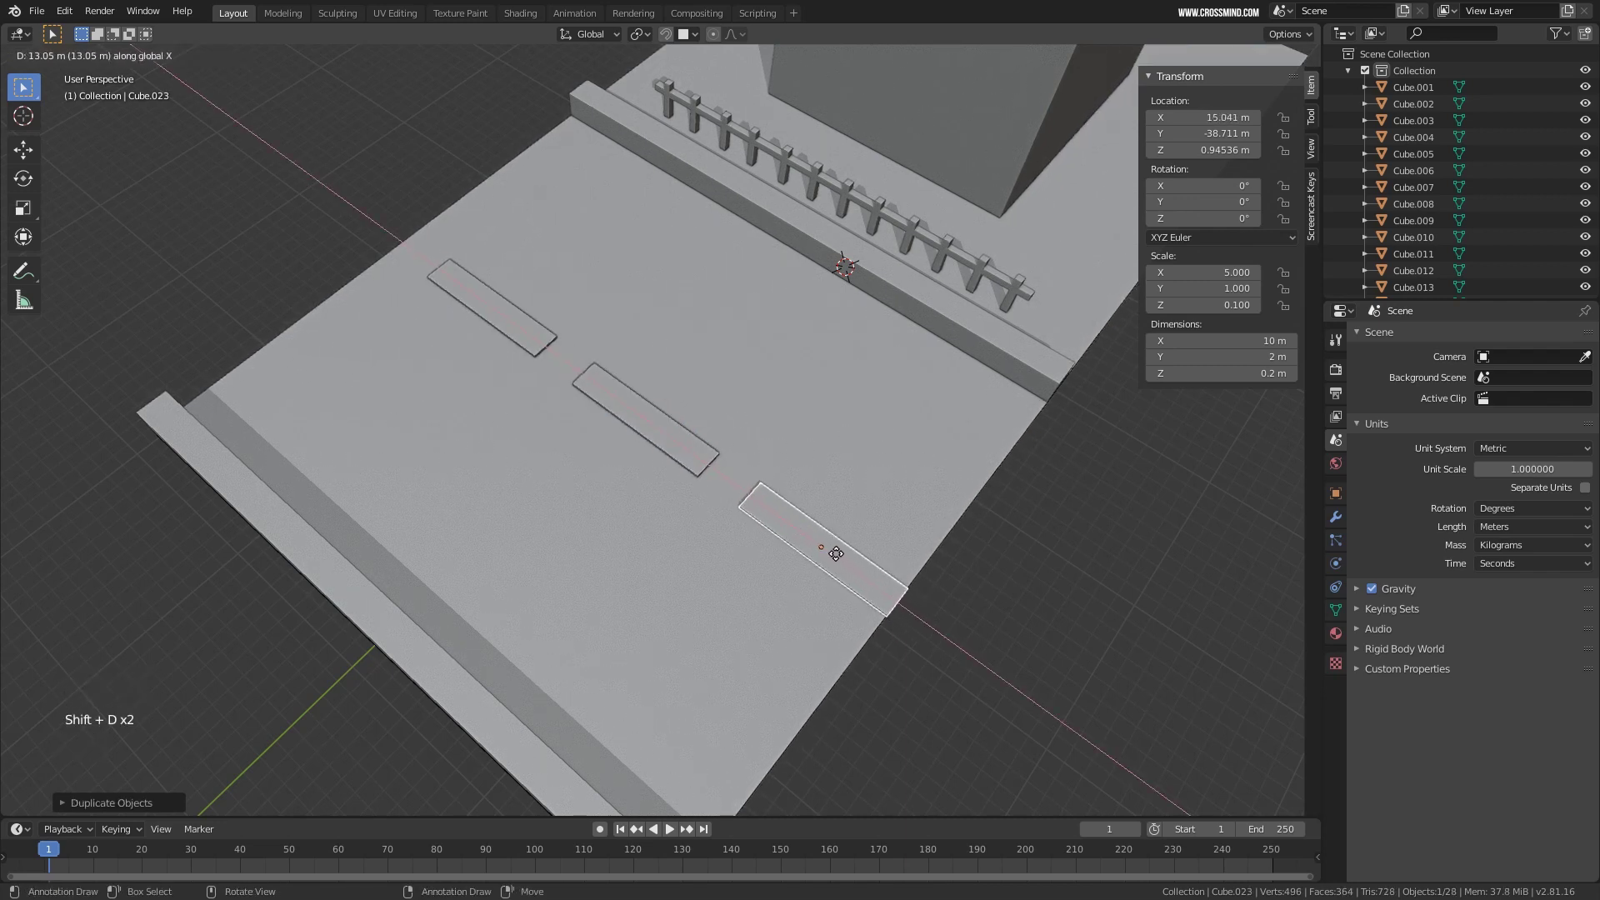
{"action": "left_click", "coordinate": [844, 558]}
Move the three flat strips about 1.9 m in the negative X direction and join them into one object.
{"action": "key", "text": "g"}
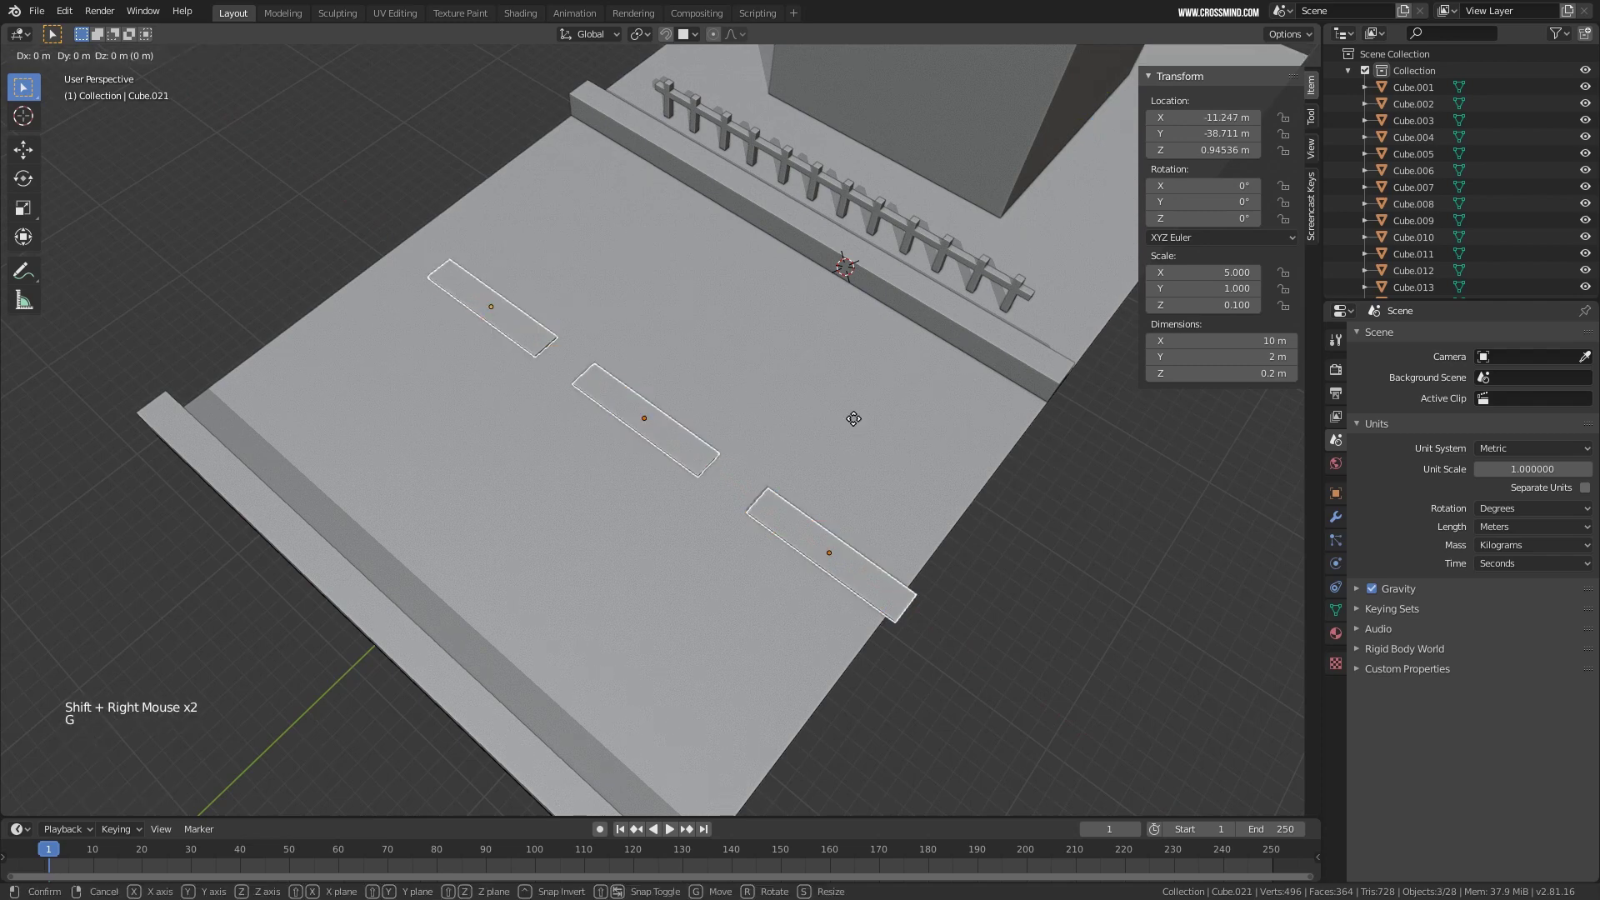
{"action": "key", "text": "x"}
{"action": "left_click", "coordinate": [816, 420]}
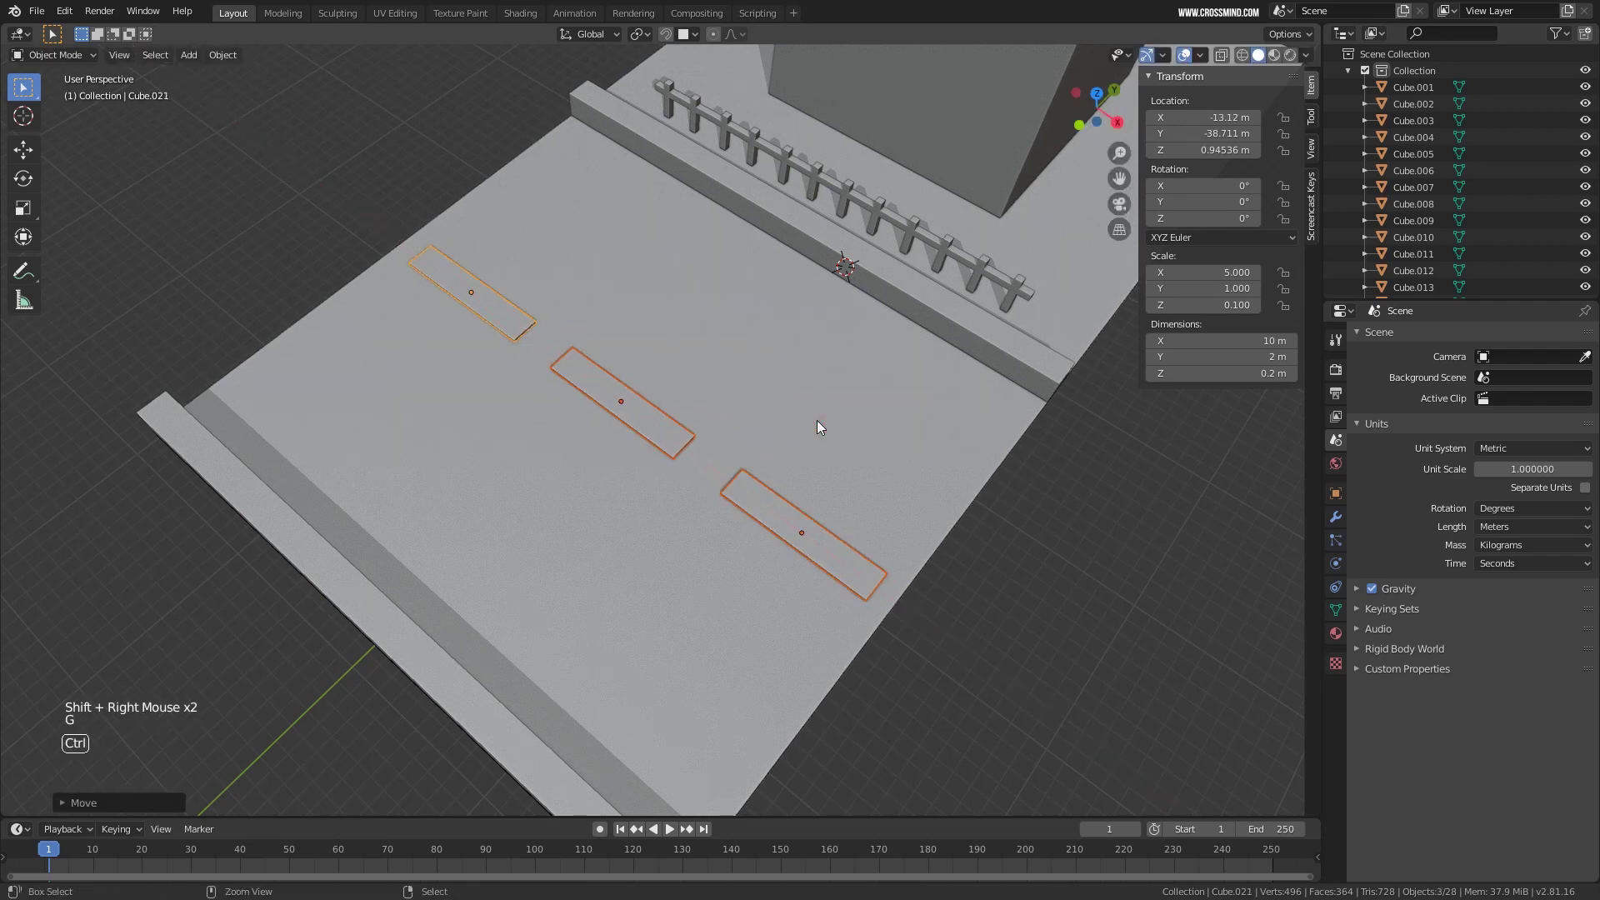
{"action": "key", "text": "ctrl+j"}
Select the tower block and place the 3D cursor on the plain wall beside the windowed front.
{"action": "middle_click_drag", "start_coordinate": [856, 555], "coordinate": [797, 514]}
{"action": "scroll", "coordinate": [798, 514], "scroll_direction": "down", "scroll_amount": 3}
{"action": "middle_click_drag", "start_coordinate": [788, 438], "coordinate": [727, 538], "text": "shift"}
{"action": "scroll", "coordinate": [726, 539], "scroll_direction": "up", "scroll_amount": 1}
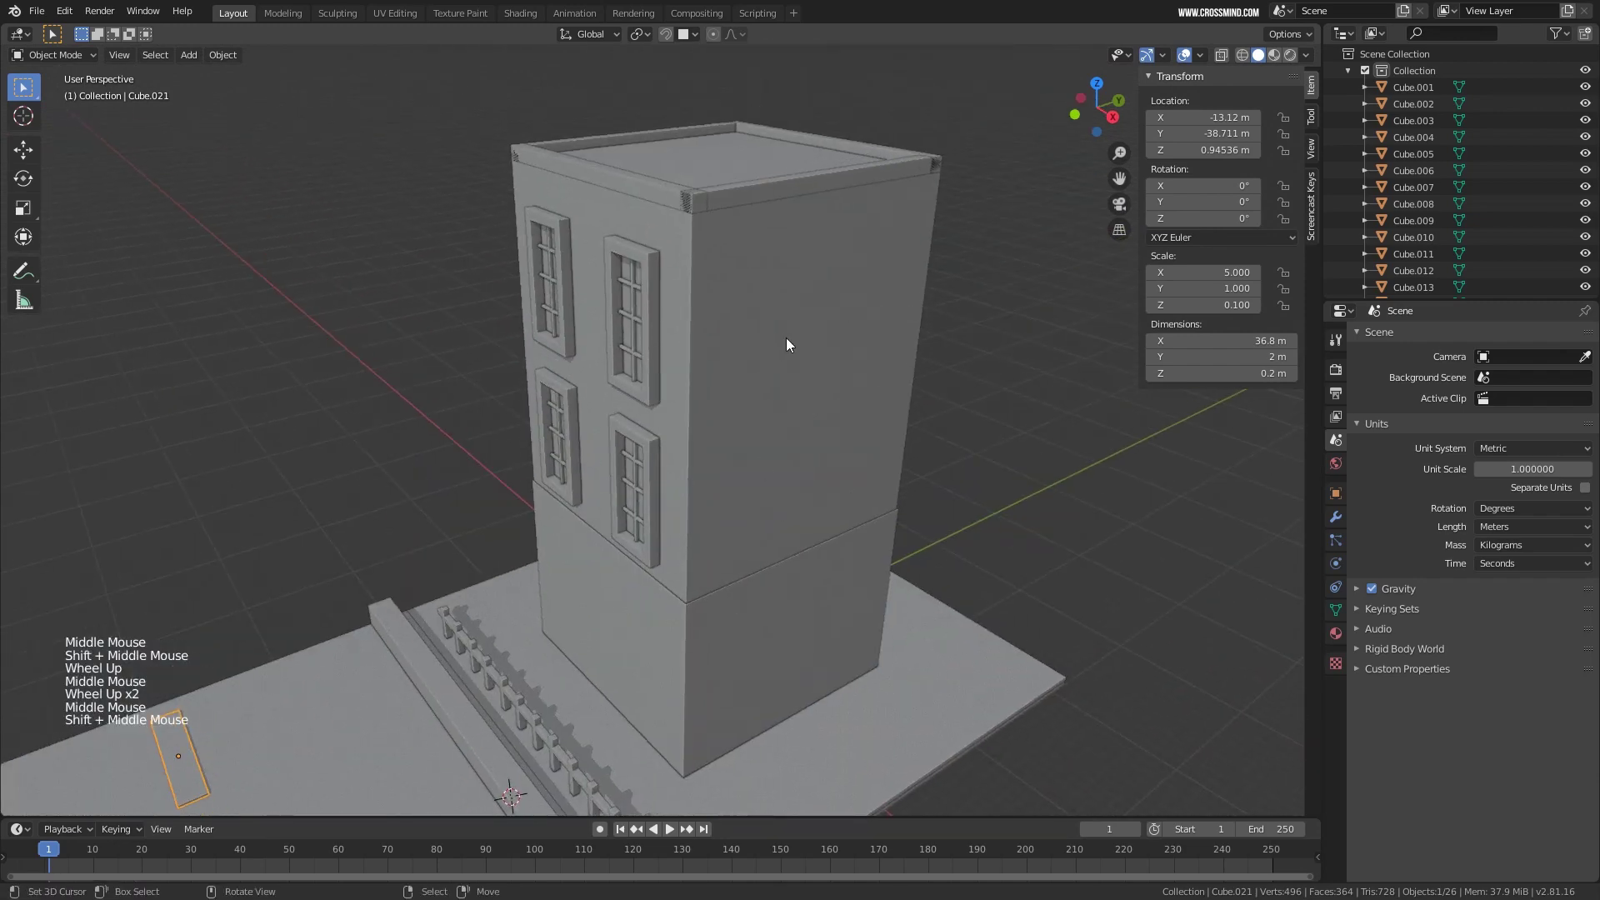
{"action": "right_click", "coordinate": [789, 339]}
{"action": "middle_click_drag", "start_coordinate": [786, 337], "coordinate": [697, 413]}
{"action": "scroll", "coordinate": [717, 390], "scroll_direction": "up", "scroll_amount": 1}
{"action": "key", "text": "g"}
{"action": "right_click", "coordinate": [723, 416]}
{"action": "middle_click_drag", "start_coordinate": [627, 278], "coordinate": [664, 317]}
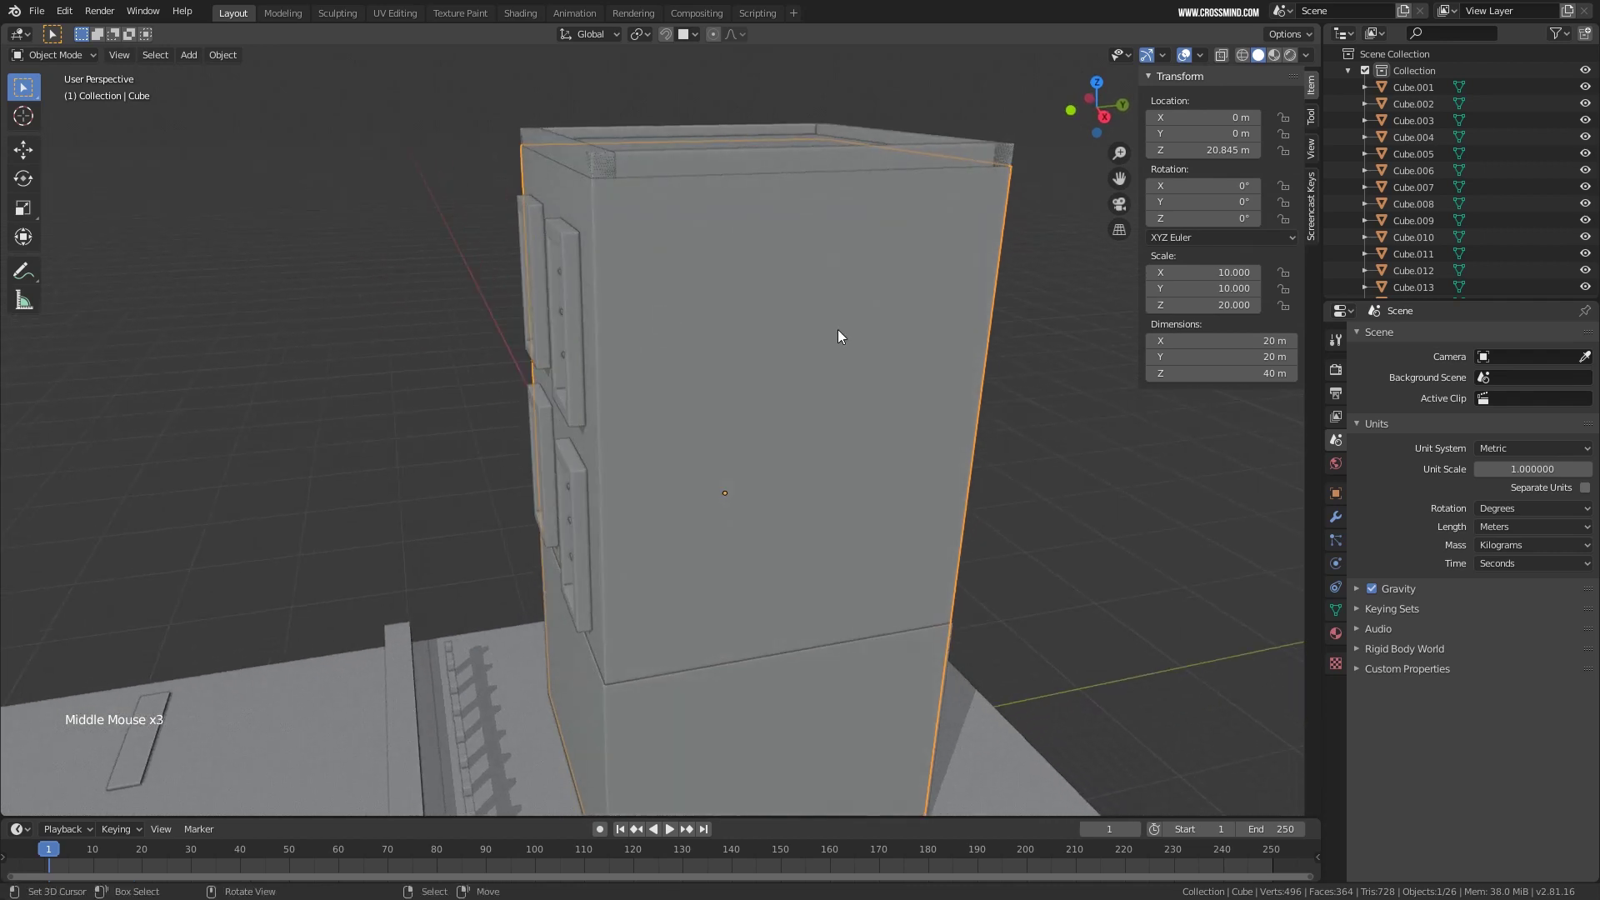
{"action": "middle_click_drag", "start_coordinate": [926, 361], "coordinate": [808, 290]}
{"action": "left_click", "coordinate": [838, 361]}
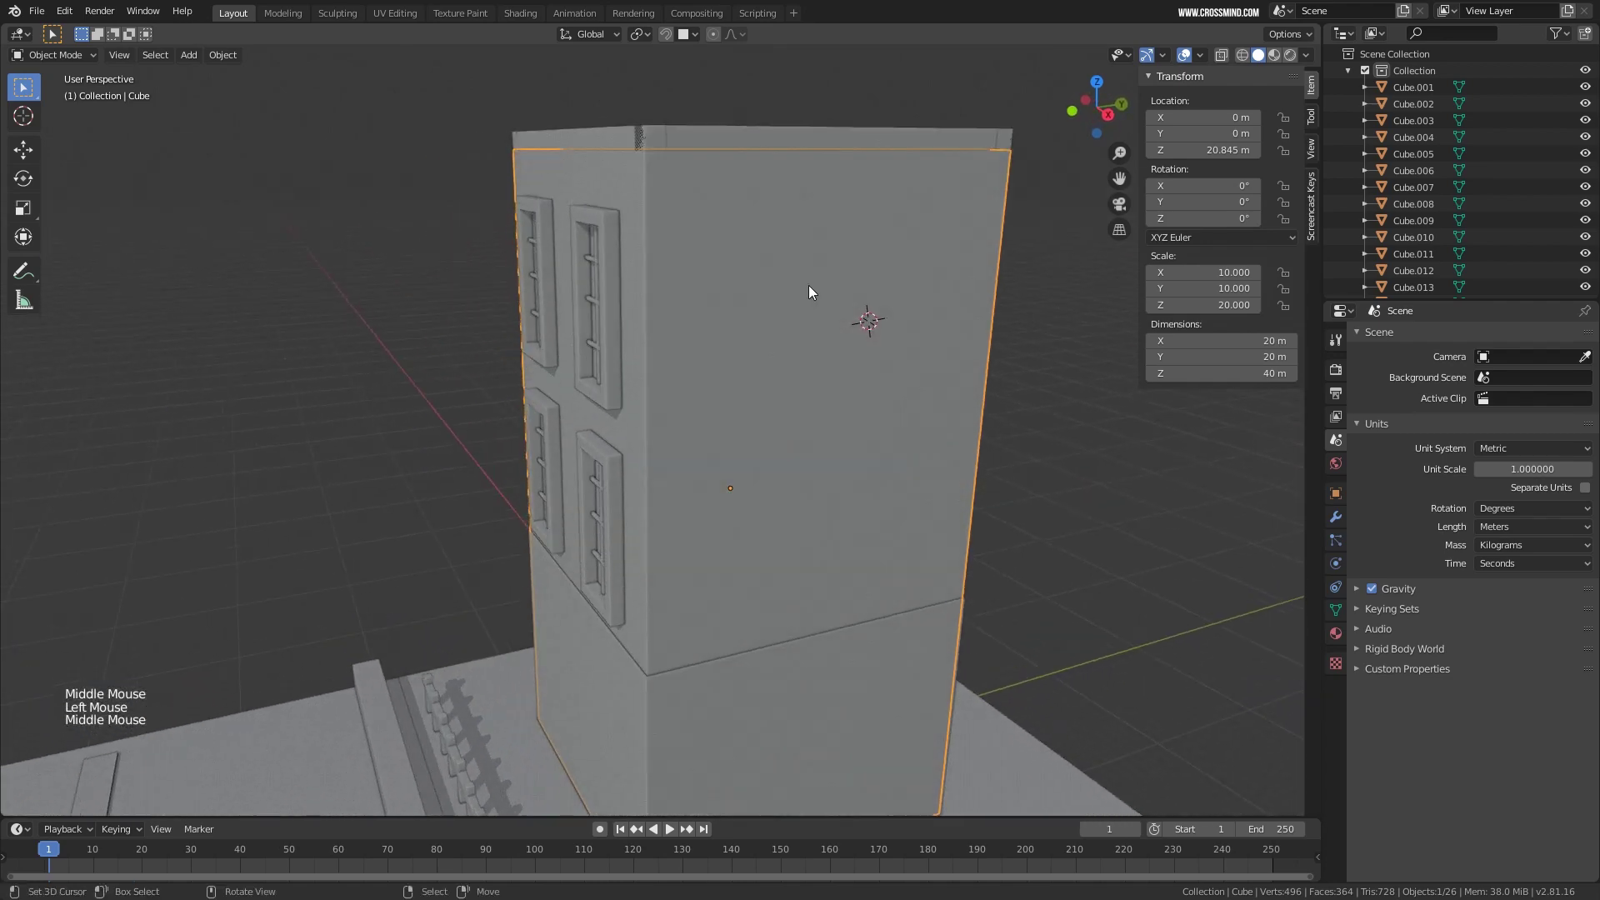
Set the transform pivot point to 3D Cursor and the transform orientation to Local.
{"action": "left_click", "coordinate": [647, 37]}
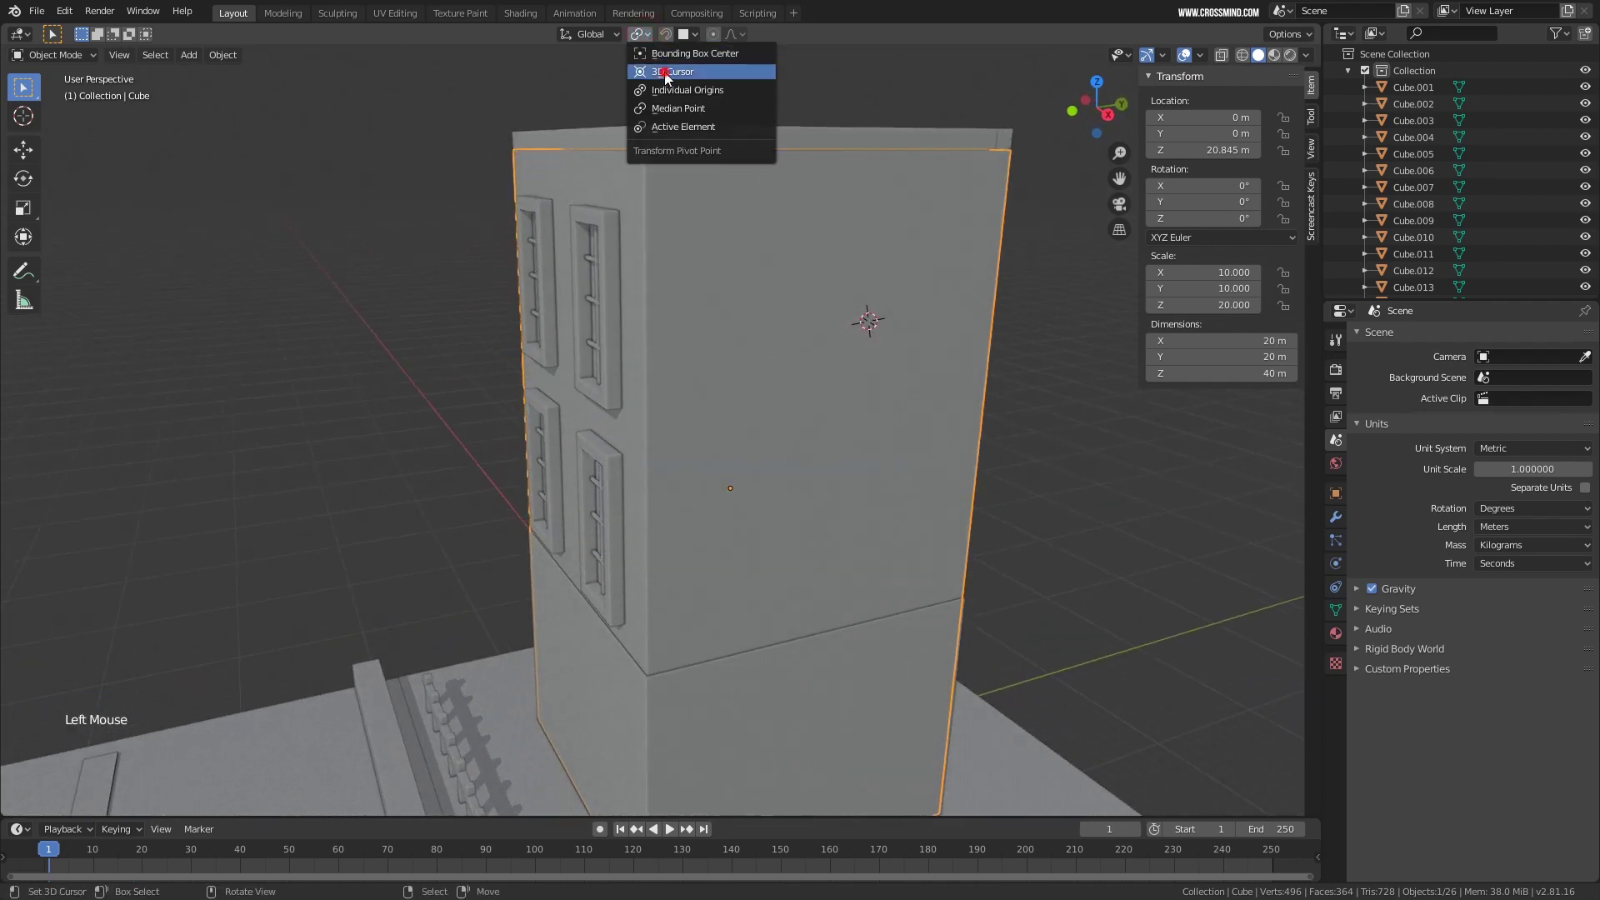
{"action": "left_click", "coordinate": [665, 77]}
{"action": "middle_click_drag", "start_coordinate": [1237, 445], "coordinate": [992, 433]}
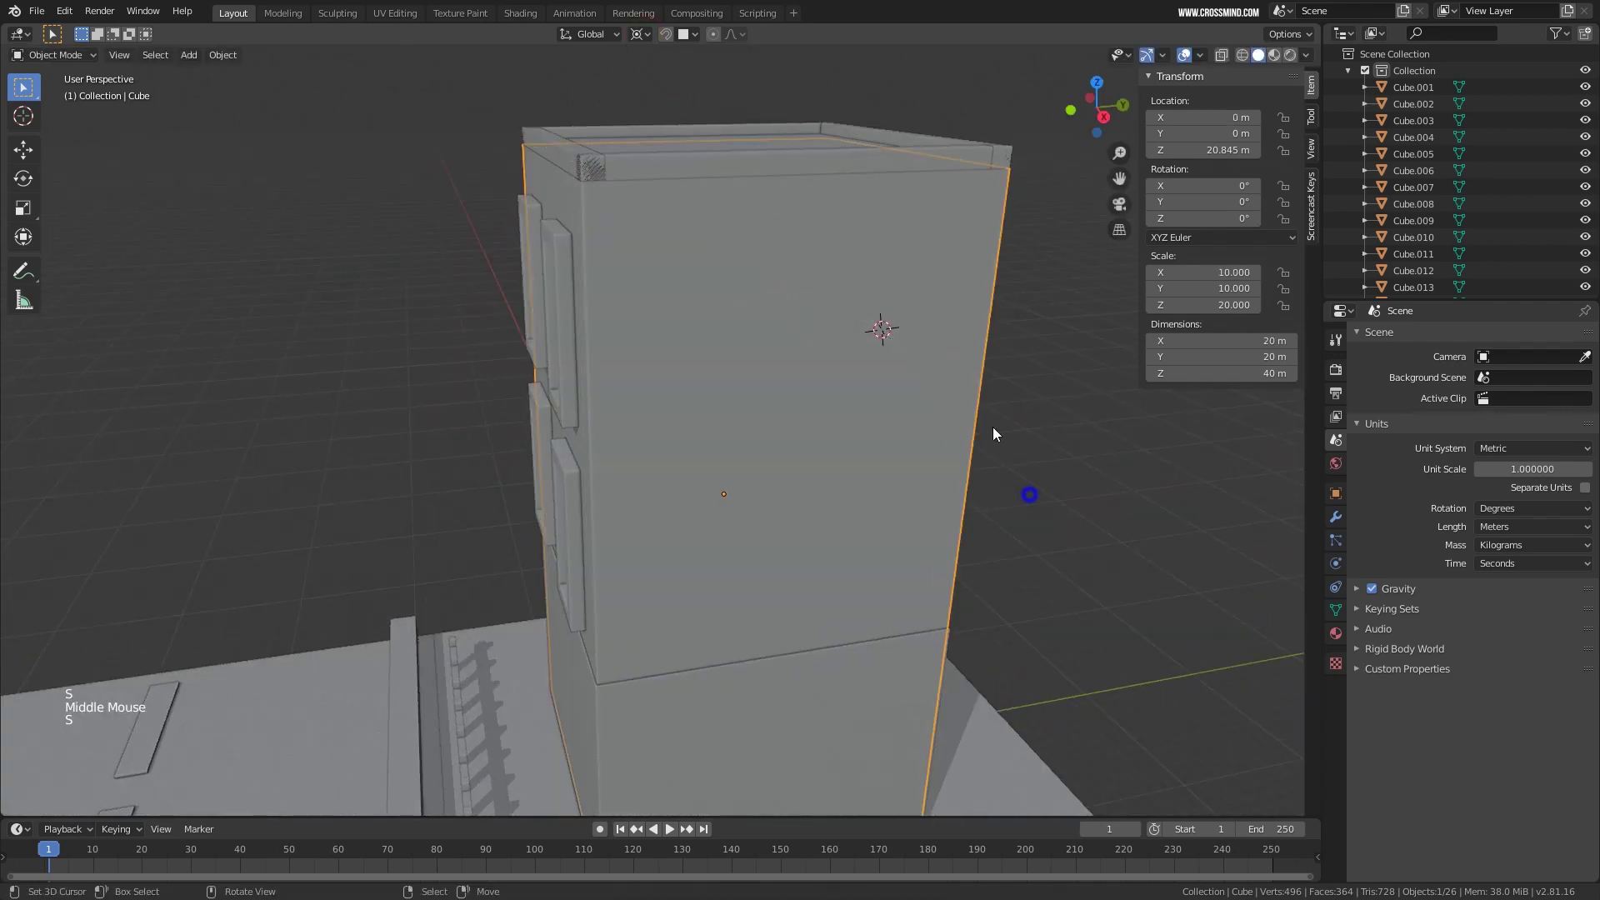
{"action": "left_click", "coordinate": [617, 35]}
{"action": "left_click", "coordinate": [567, 102]}
{"action": "left_click", "coordinate": [640, 34]}
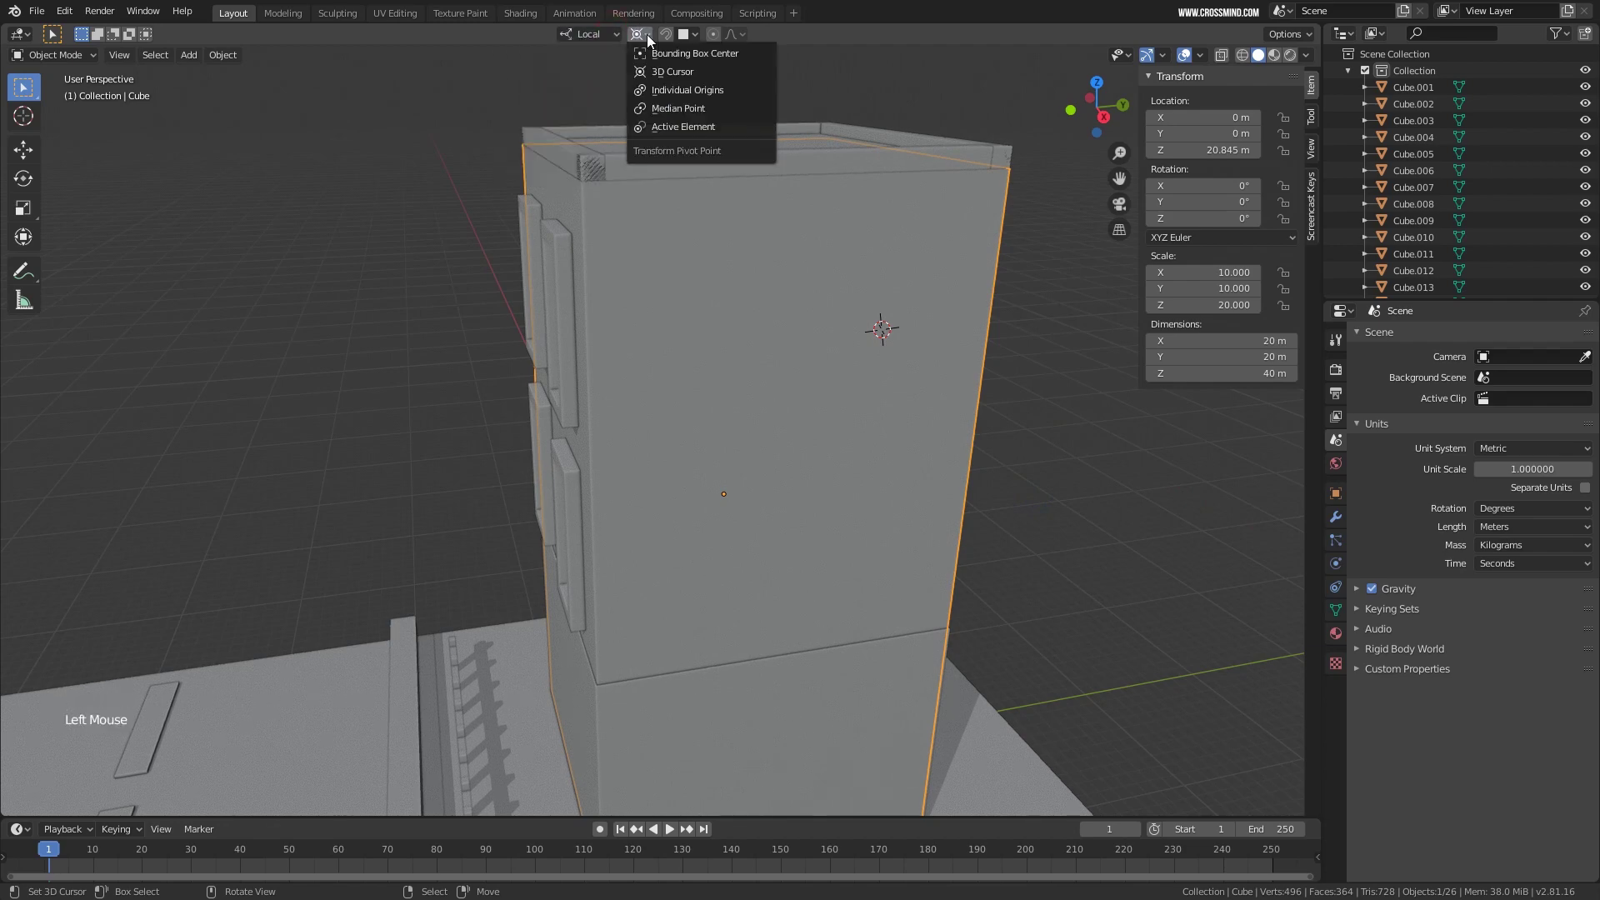
{"action": "left_click", "coordinate": [664, 73]}
Place the 3D cursor on the tower's rear wall and try scaling the tower along its local Y axis.
{"action": "middle_click_drag", "start_coordinate": [922, 363], "coordinate": [718, 388]}
{"action": "left_click", "coordinate": [717, 408]}
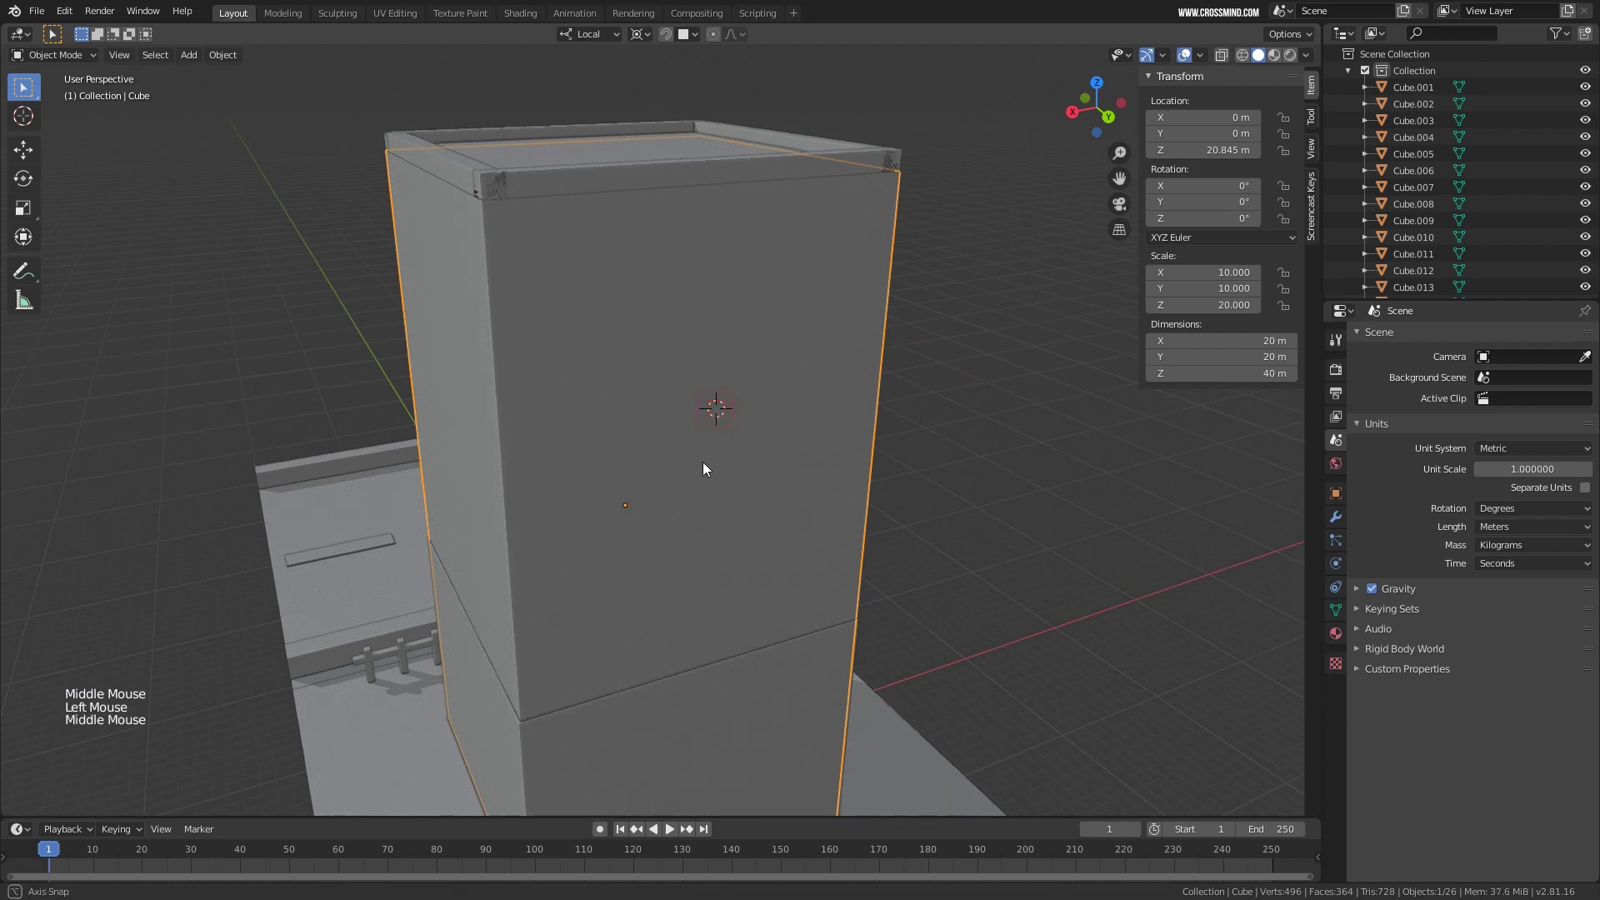
{"action": "middle_click_drag", "start_coordinate": [703, 462], "coordinate": [863, 461]}
{"action": "key", "text": "s"}
{"action": "key", "text": "y"}
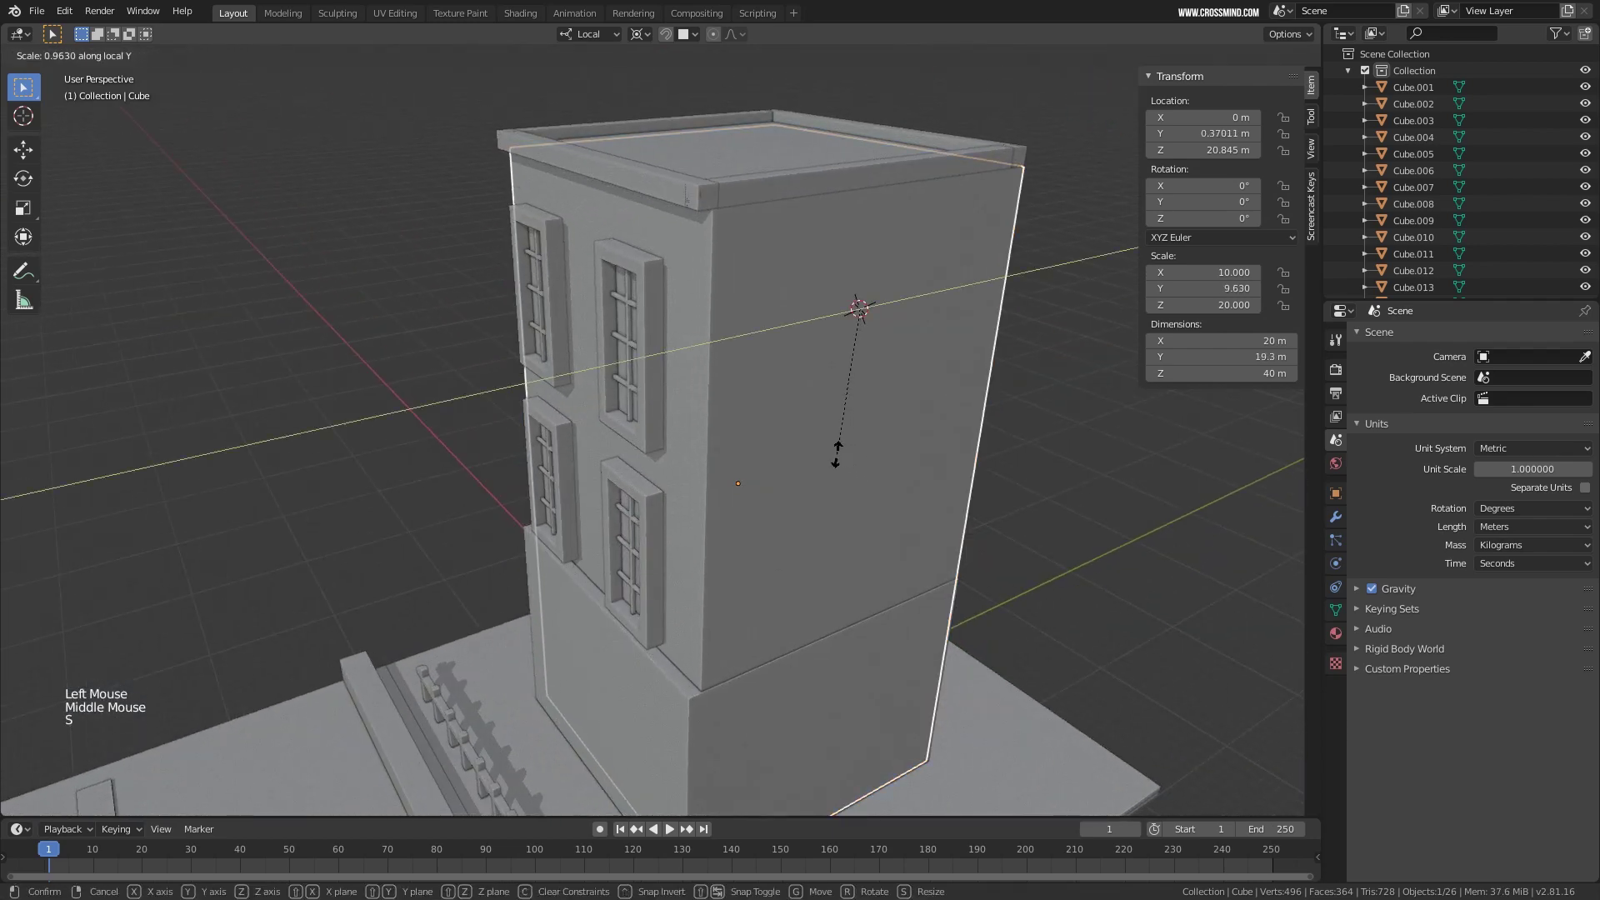
{"action": "key", "text": "Escape"}
Scale the tower block along local Y from the rear wall to a depth of about 19.1 m.
{"action": "middle_click_drag", "start_coordinate": [893, 428], "coordinate": [831, 429]}
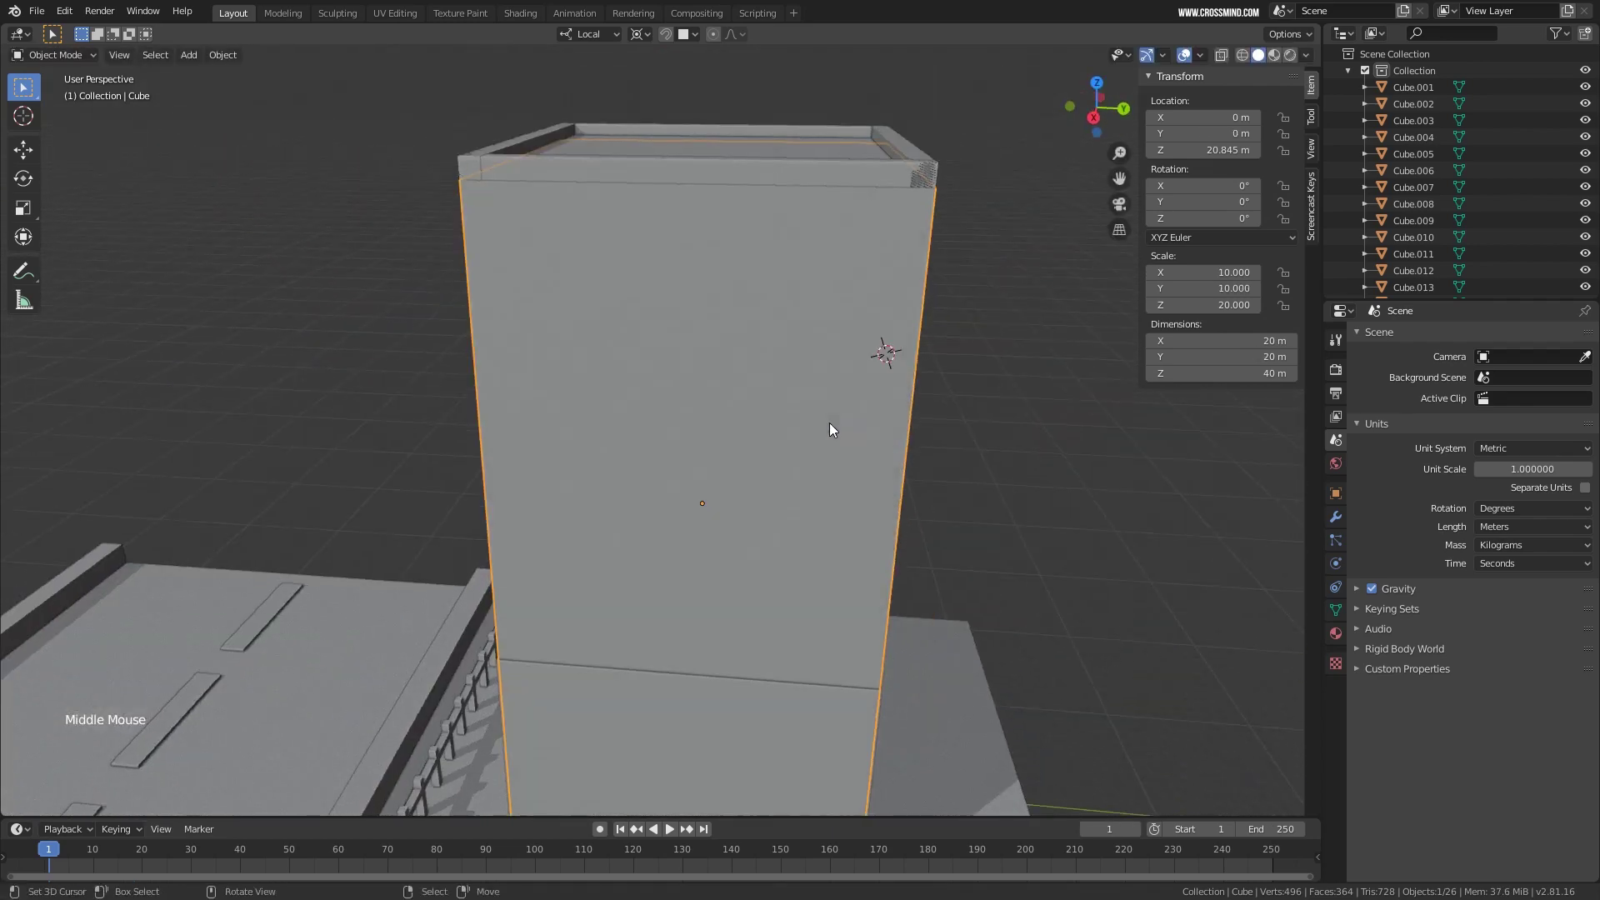
{"action": "middle_click_drag", "start_coordinate": [941, 304], "coordinate": [902, 398]}
{"action": "key", "text": "s"}
{"action": "key", "text": "s"}
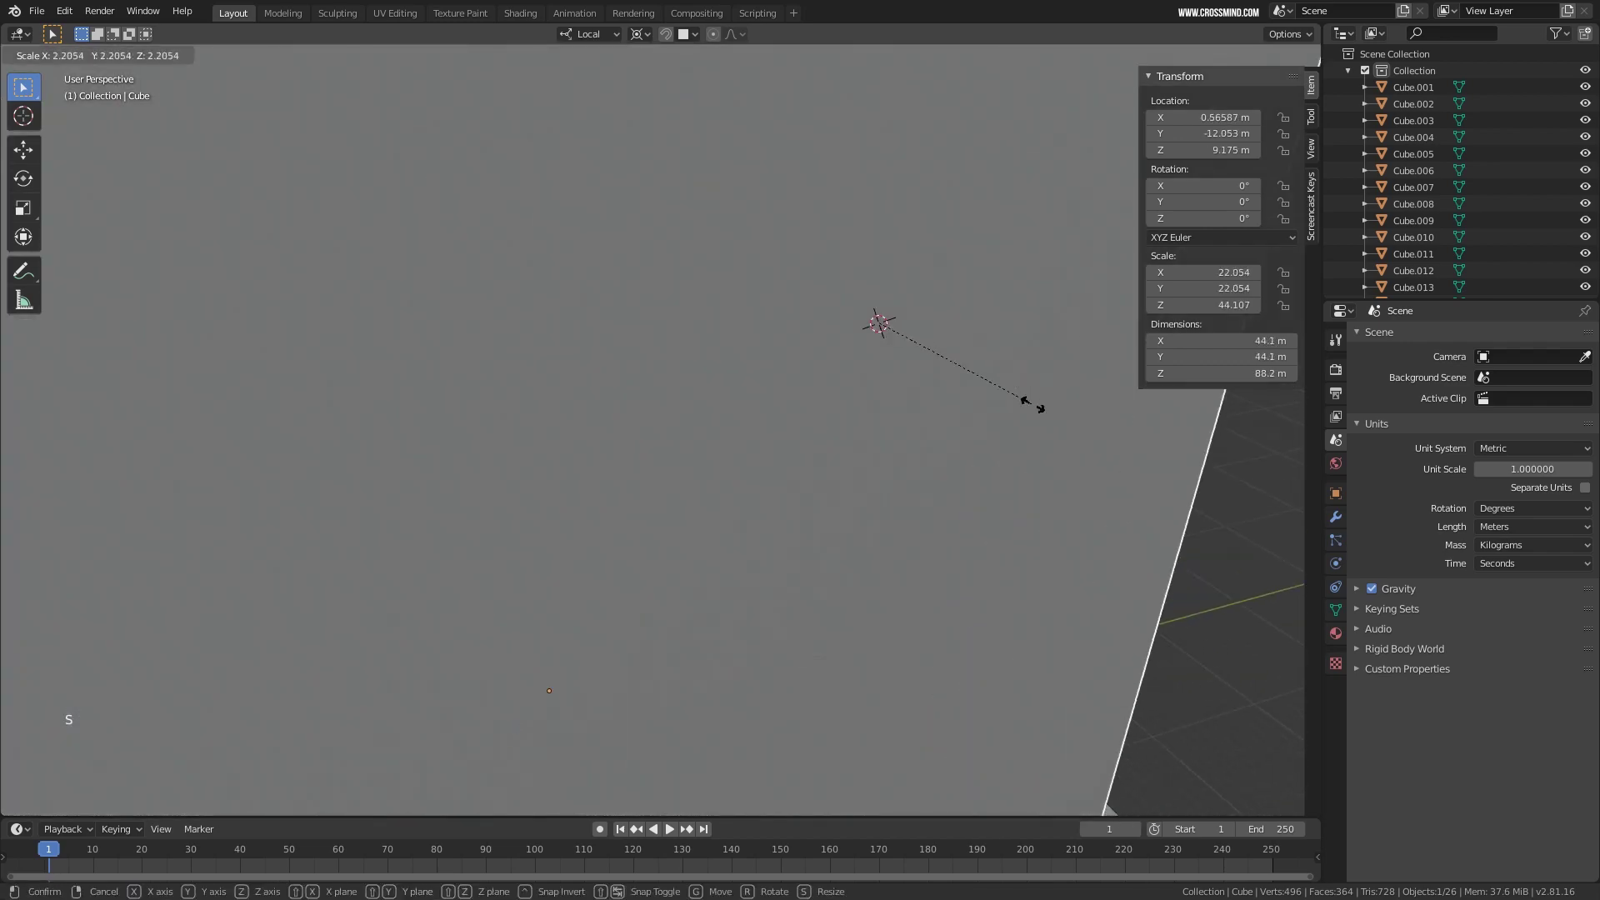
{"action": "key", "text": "s"}
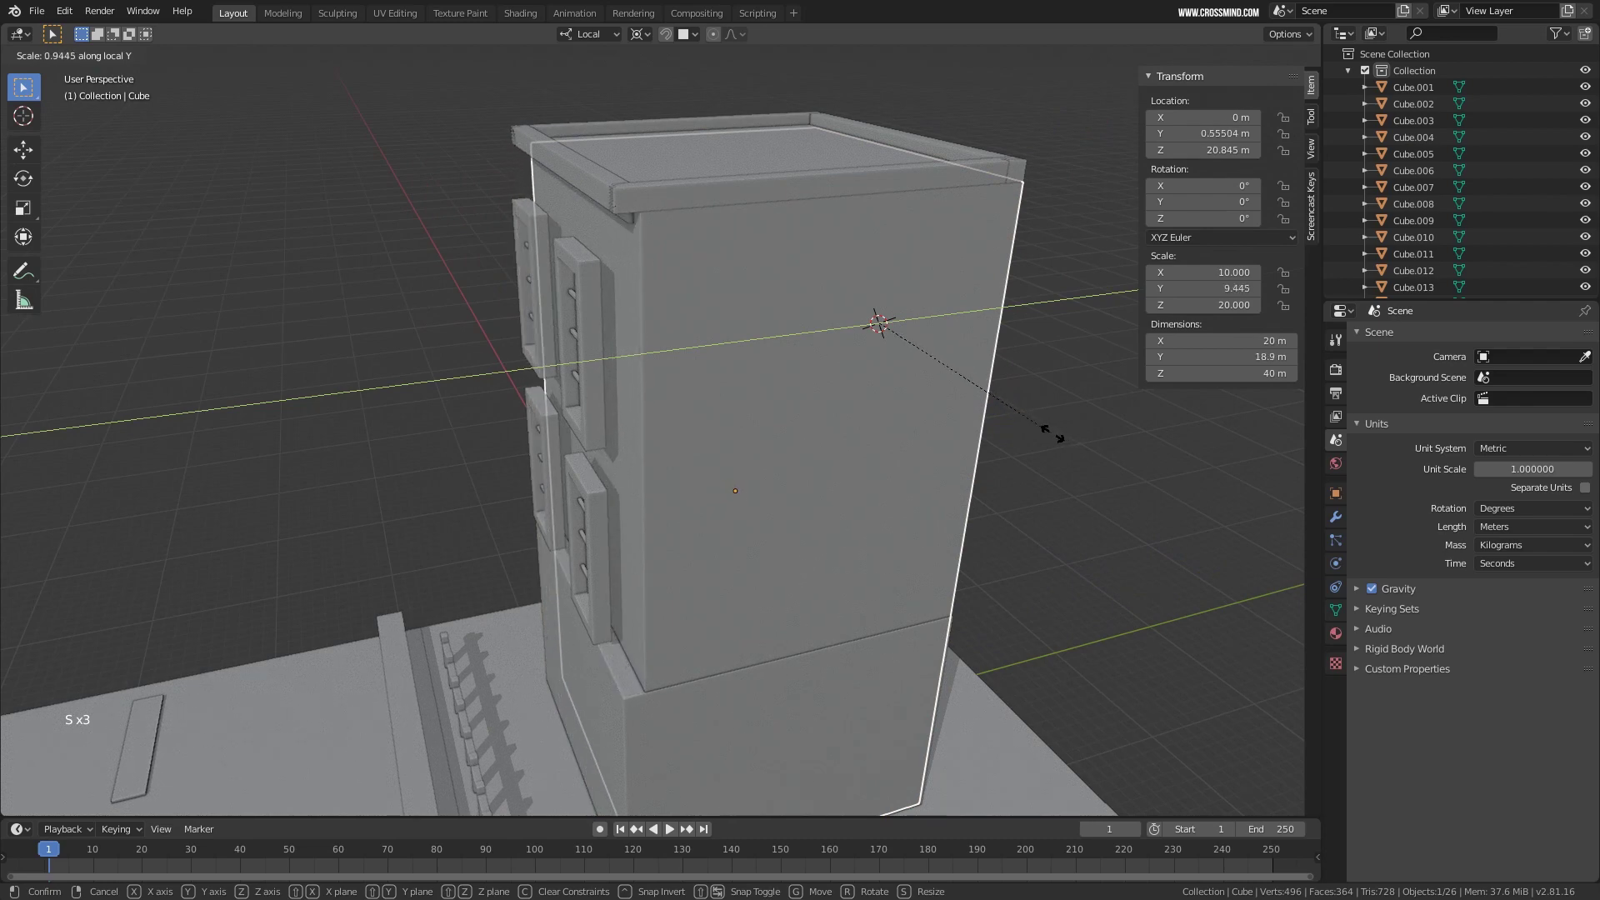
{"action": "left_click", "coordinate": [1054, 435]}
{"action": "middle_click_drag", "start_coordinate": [1053, 434], "coordinate": [1003, 422]}
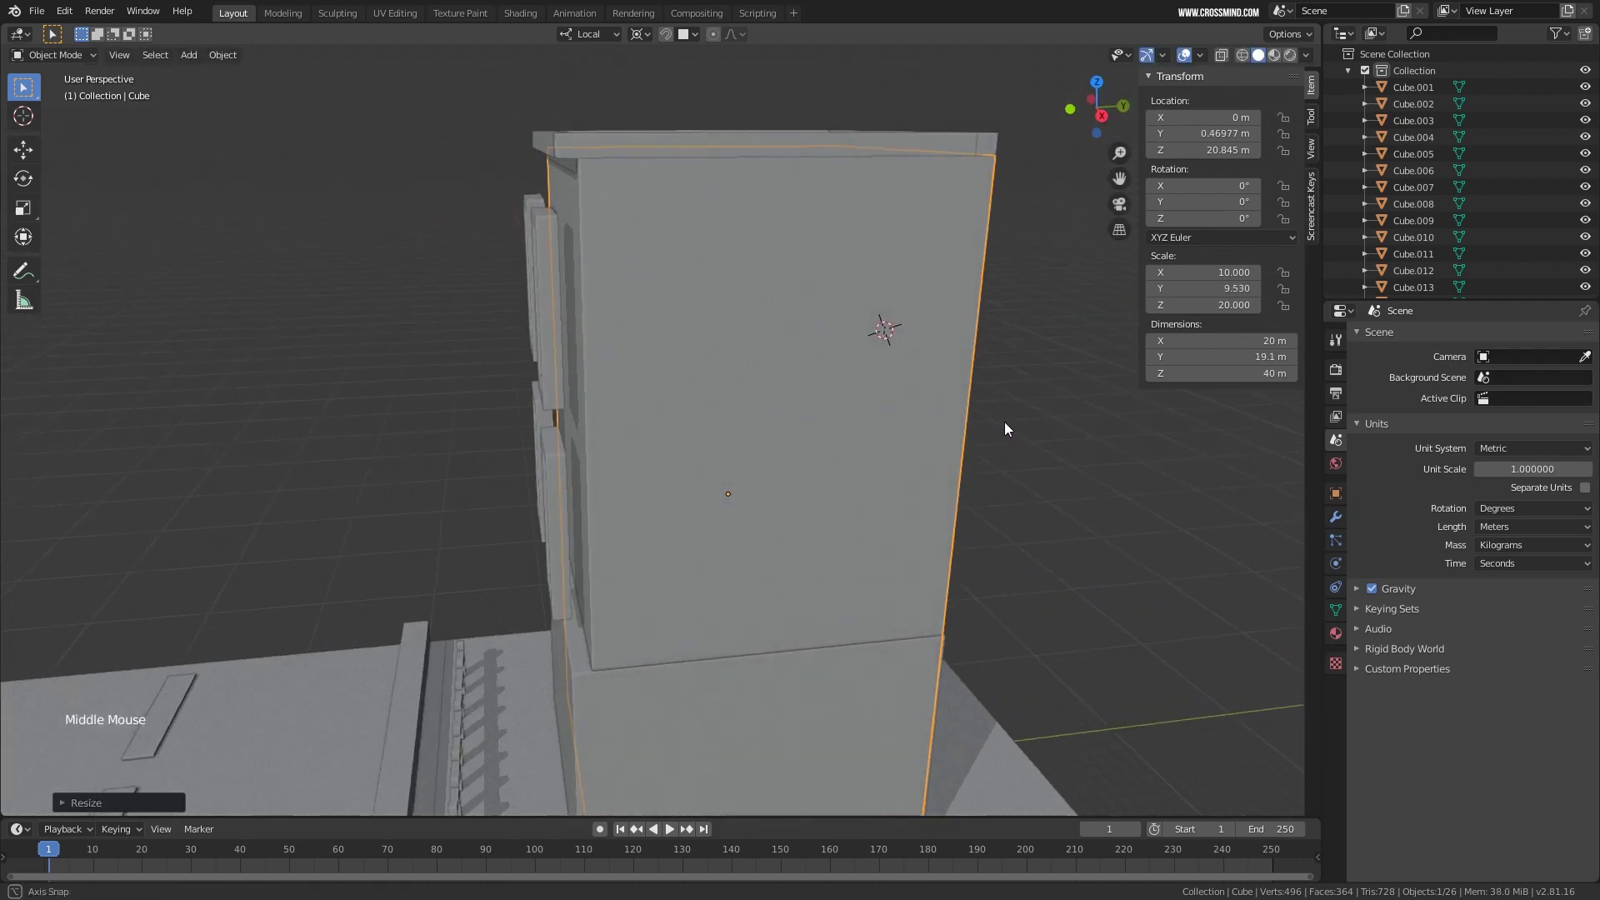
Duplicate the tower block about 0.8 m in negative local Y and set the copy's Y dimension to 1 m.
{"action": "key", "text": "shift+d"}
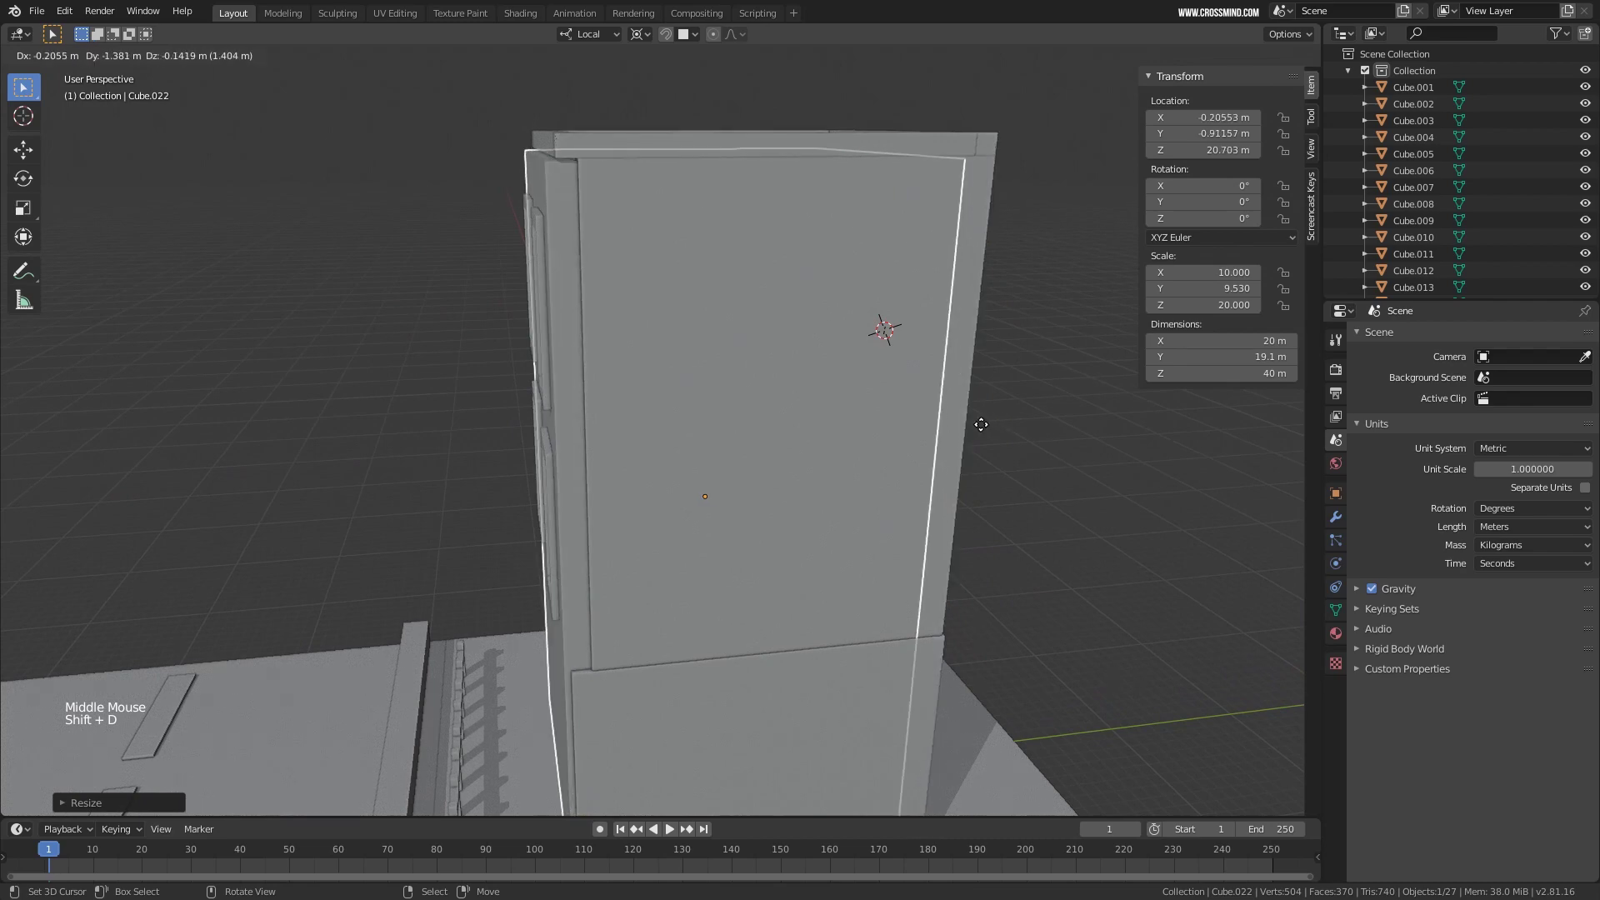
{"action": "key", "text": "y"}
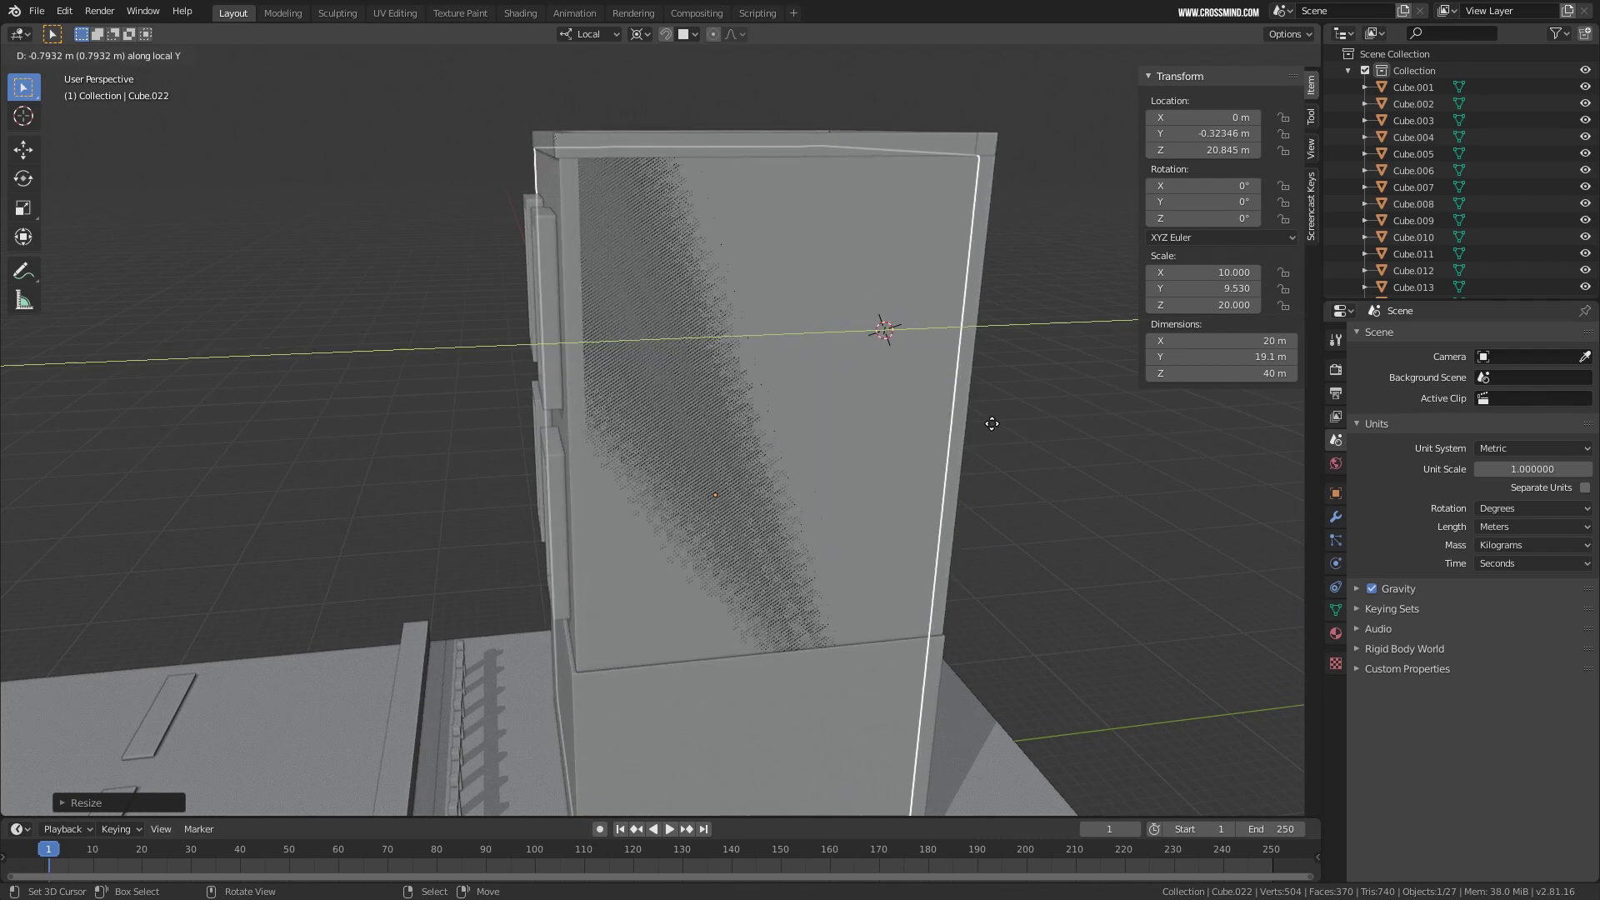
{"action": "left_click", "coordinate": [992, 423]}
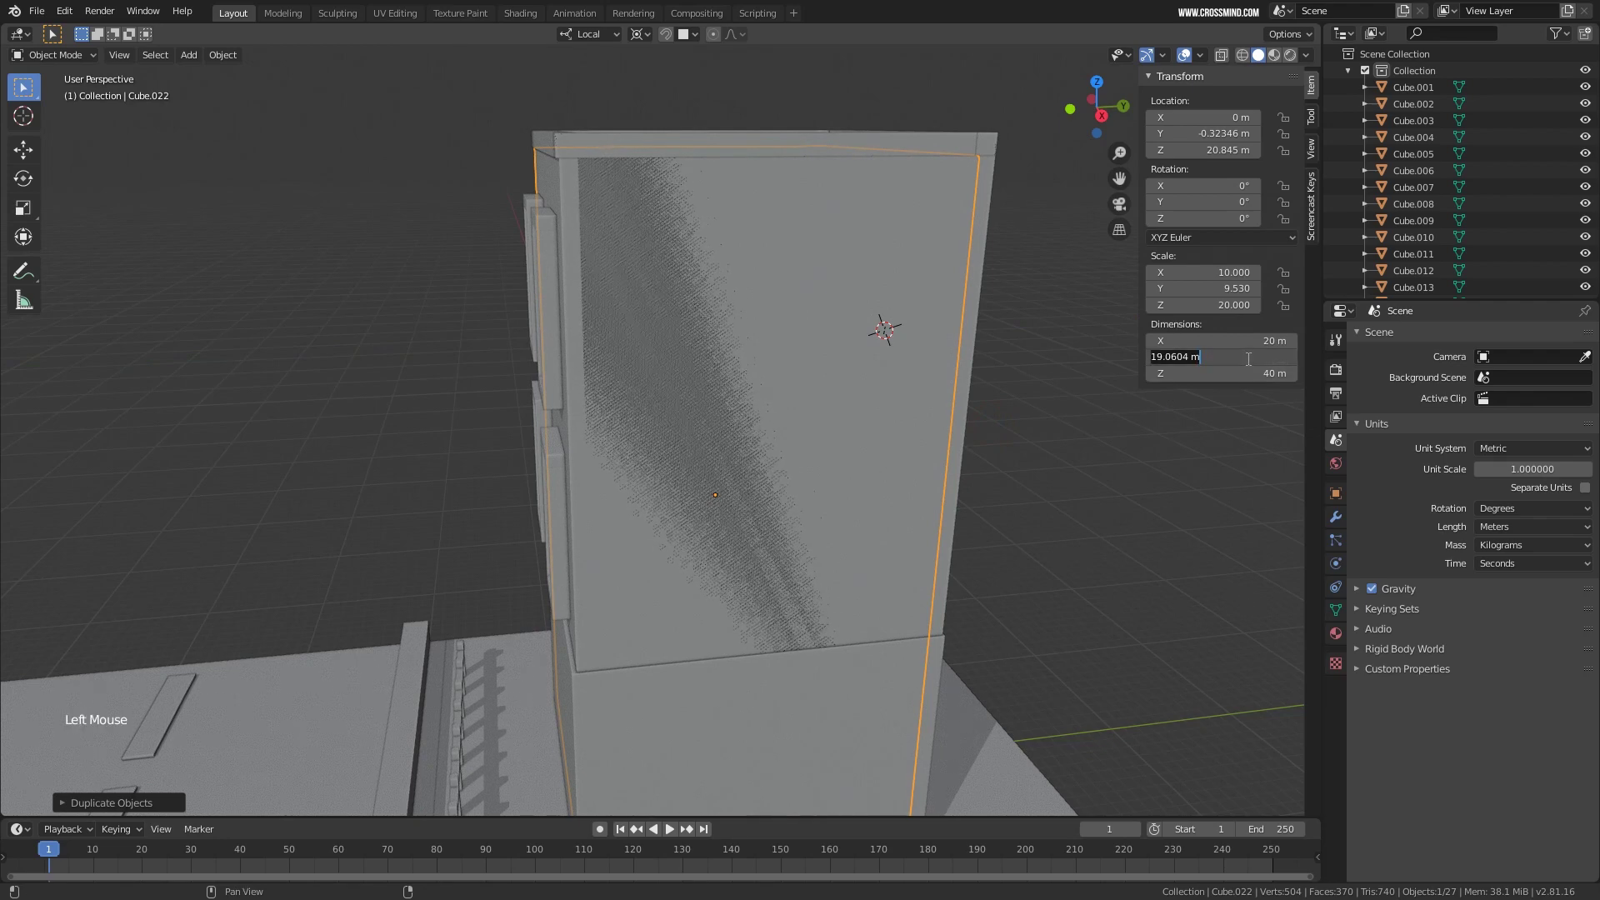
{"action": "type", "text": "1"}
{"action": "key", "text": "Return"}
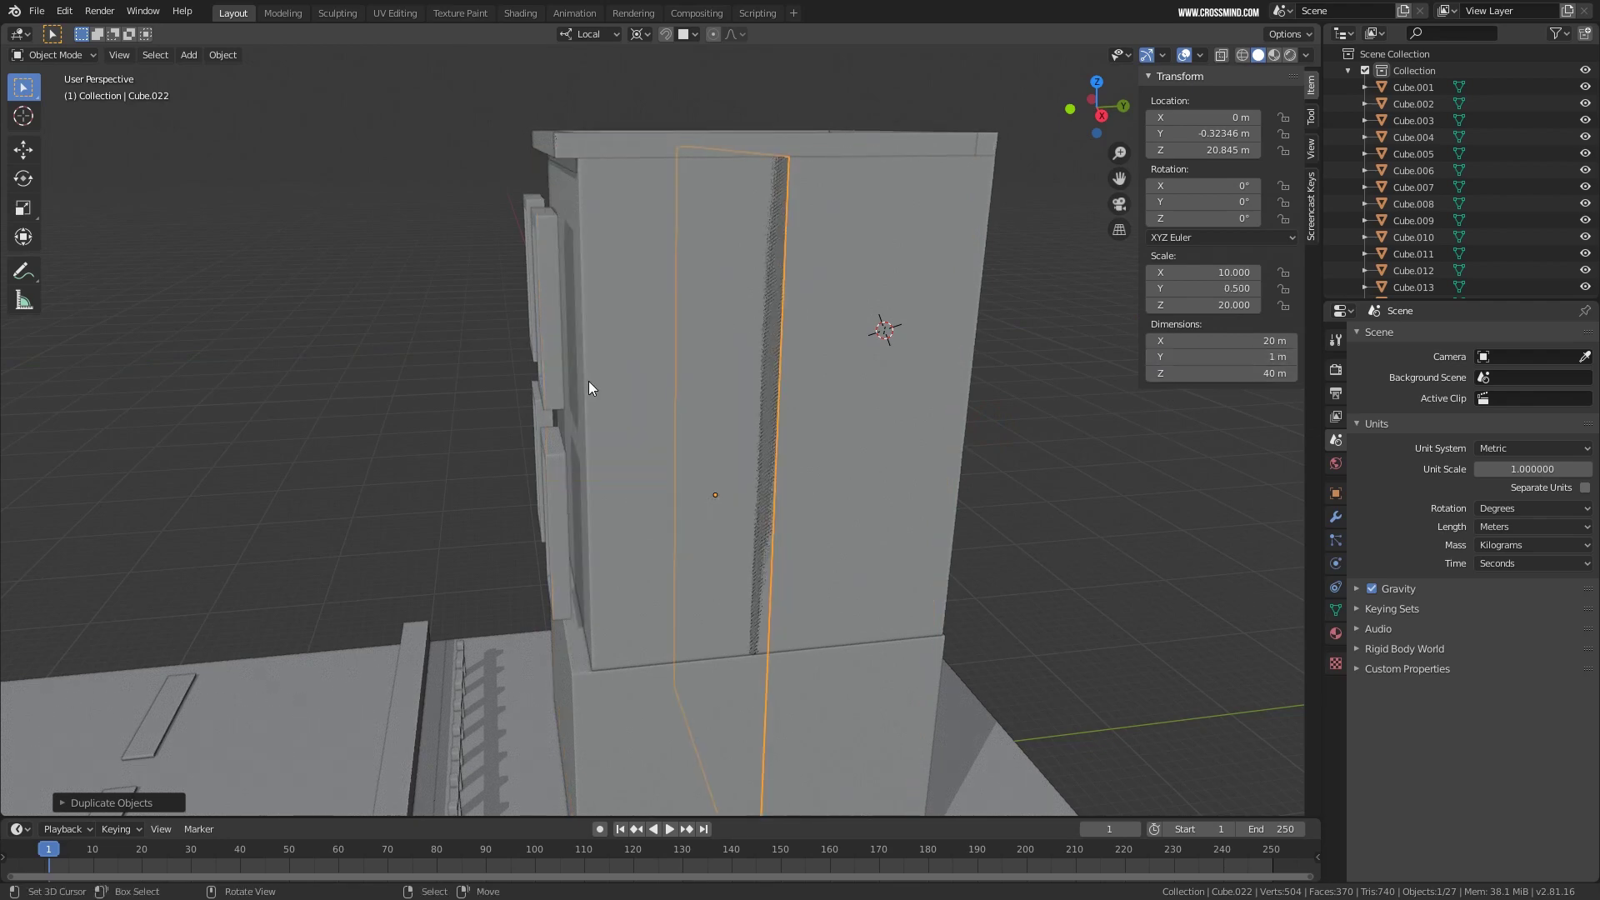
Move the 1 m thick wall panel about 9.2 m in negative local Y to the tower's windowed front.
{"action": "middle_click_drag", "start_coordinate": [588, 381], "coordinate": [698, 356]}
{"action": "key", "text": "g"}
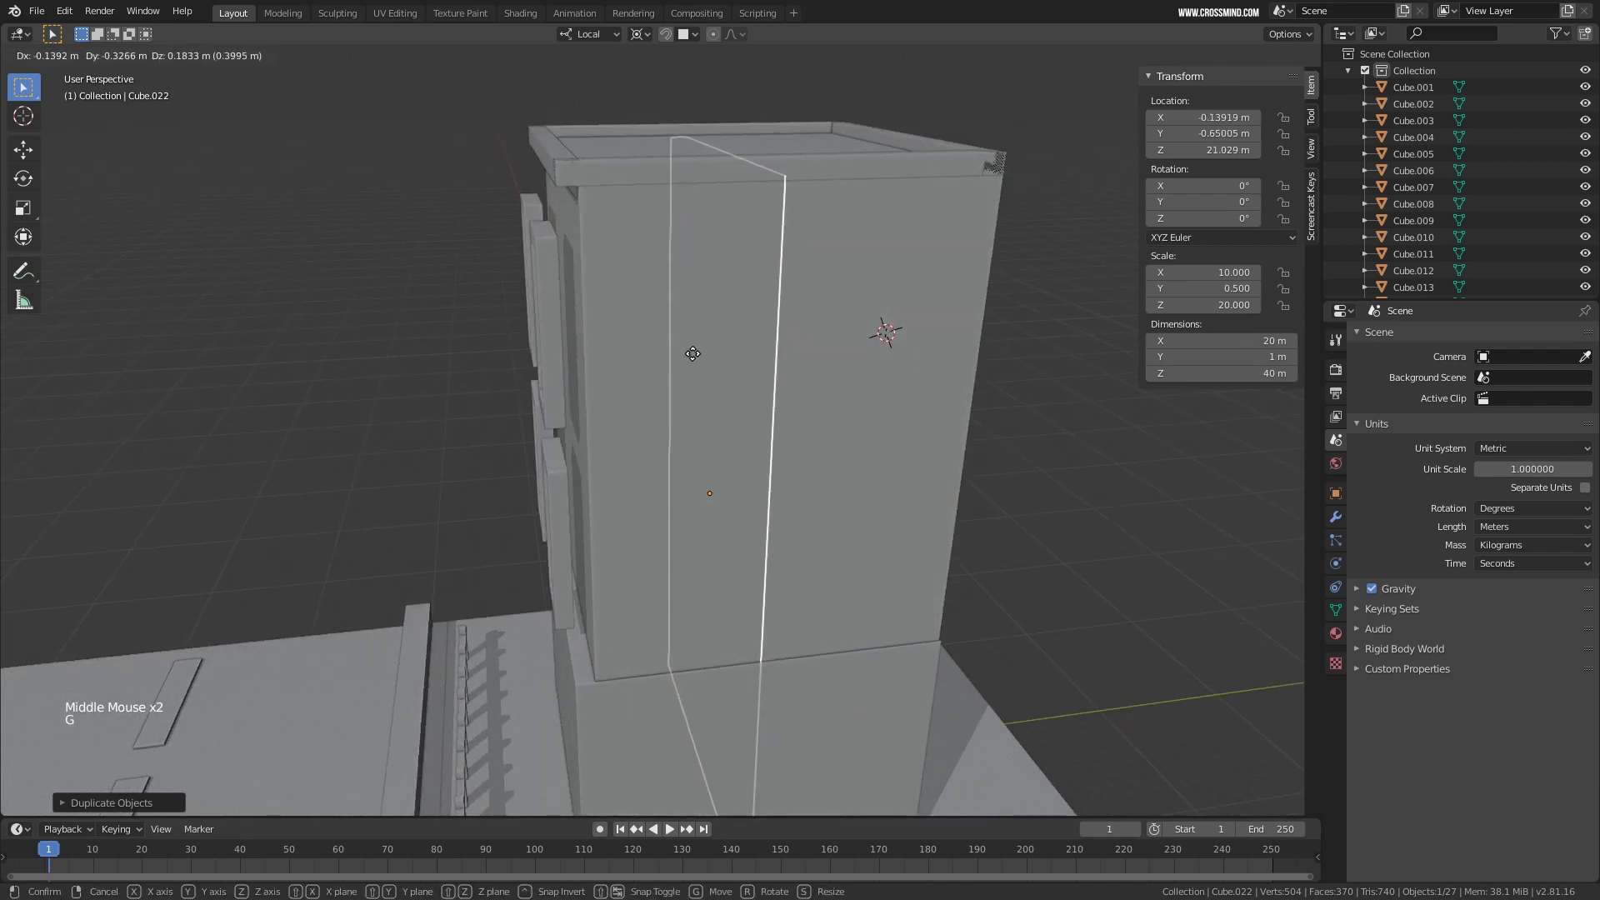
{"action": "key", "text": "y"}
{"action": "key", "text": "y"}
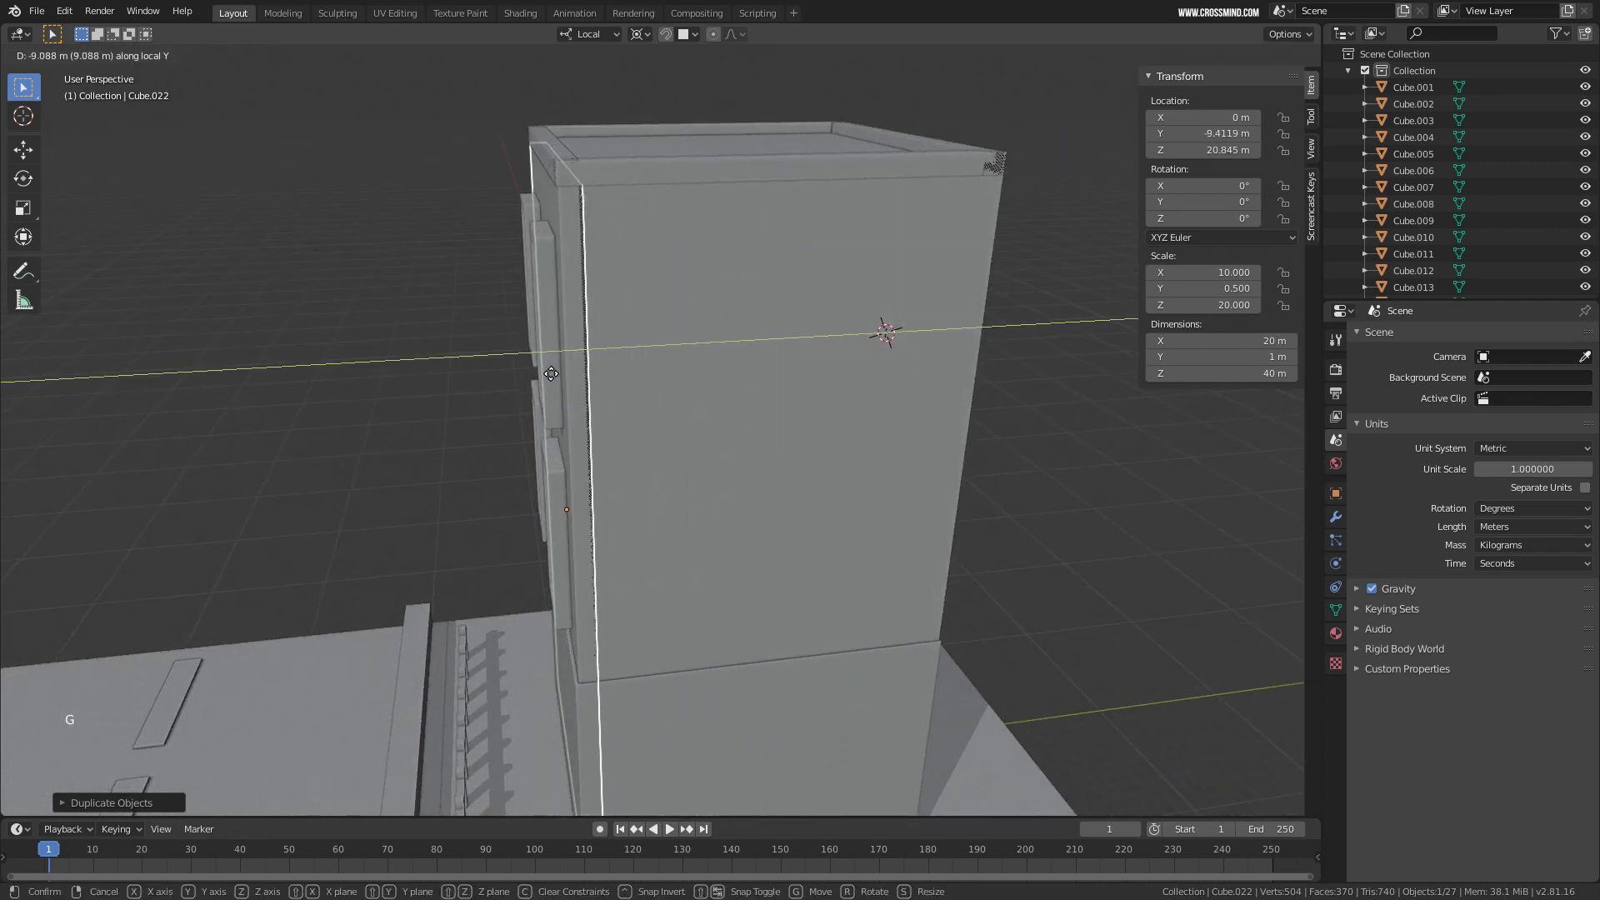
{"action": "left_click", "coordinate": [551, 374]}
{"action": "scroll", "coordinate": [593, 336], "scroll_direction": "up", "scroll_amount": 2}
{"action": "middle_click_drag", "start_coordinate": [592, 336], "coordinate": [596, 297]}
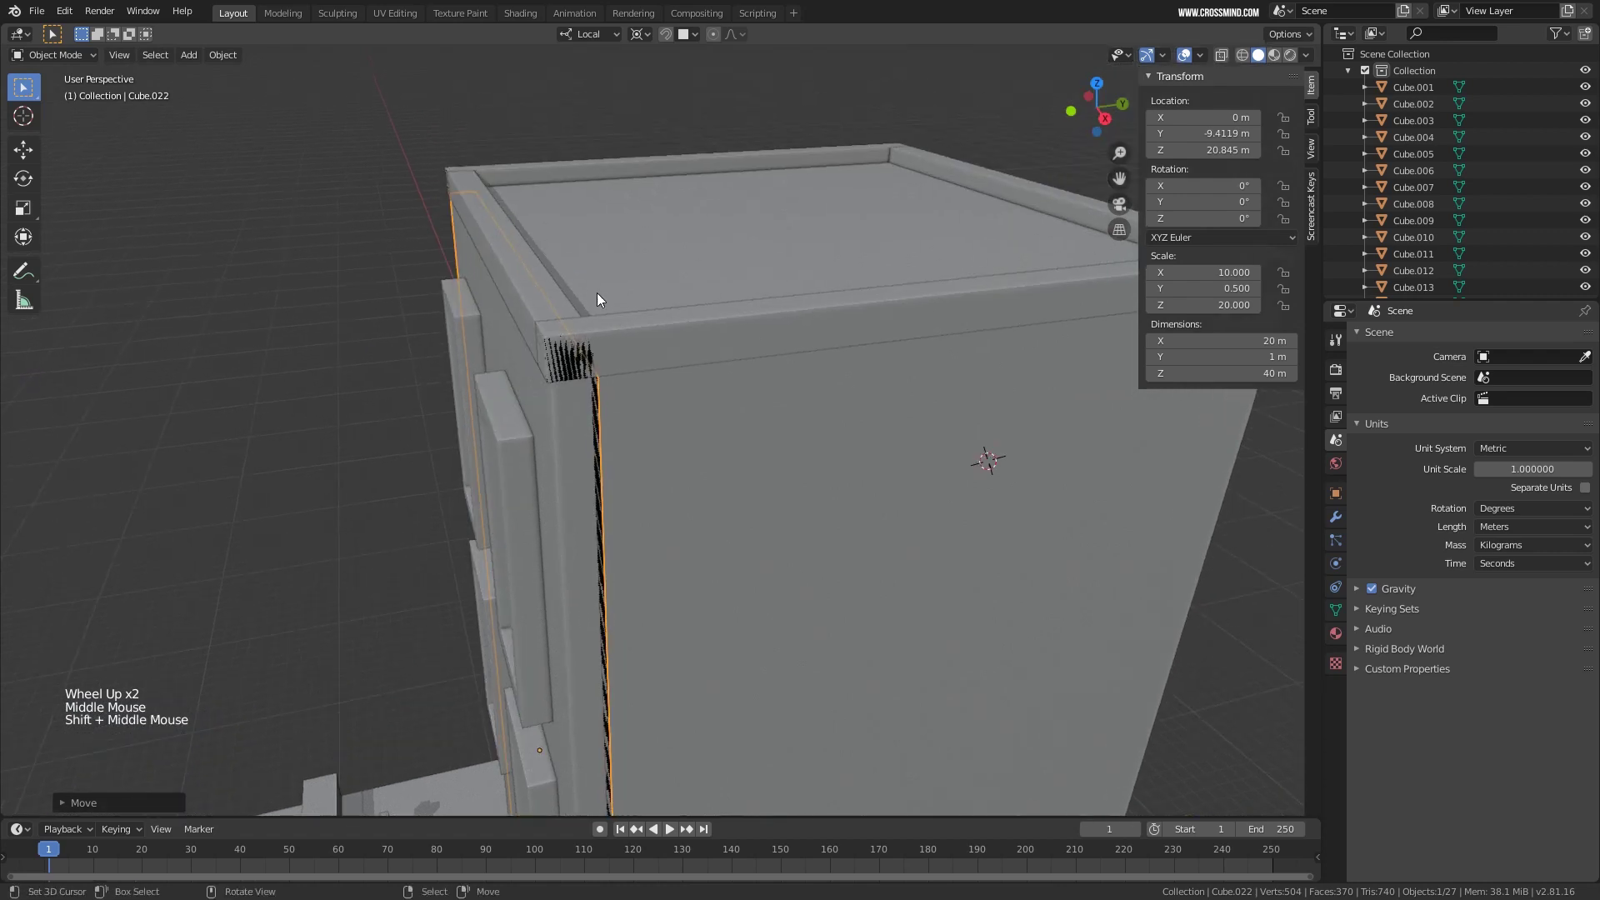
{"action": "scroll", "coordinate": [583, 333], "scroll_direction": "up", "scroll_amount": 1}
{"action": "key", "text": "g"}
{"action": "left_click", "coordinate": [551, 391], "text": "ctrl"}
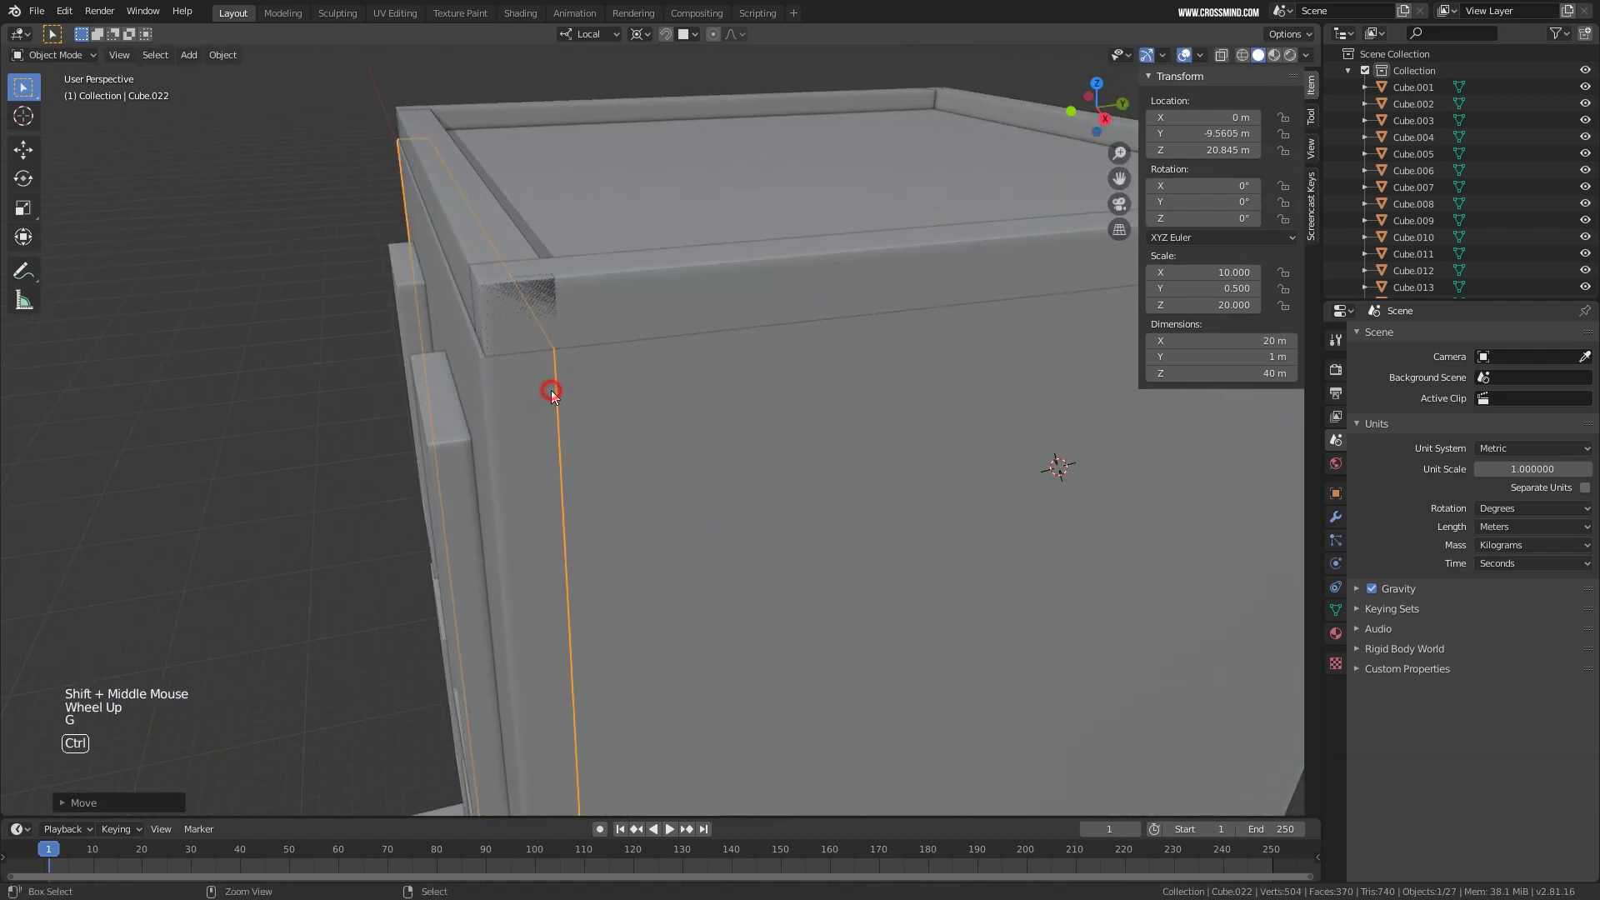
Set the transform pivot point to Bounding Box Center and try scaling the front wall panel.
{"action": "scroll", "coordinate": [573, 402], "scroll_direction": "down", "scroll_amount": 2}
{"action": "middle_click_drag", "start_coordinate": [573, 401], "coordinate": [654, 64]}
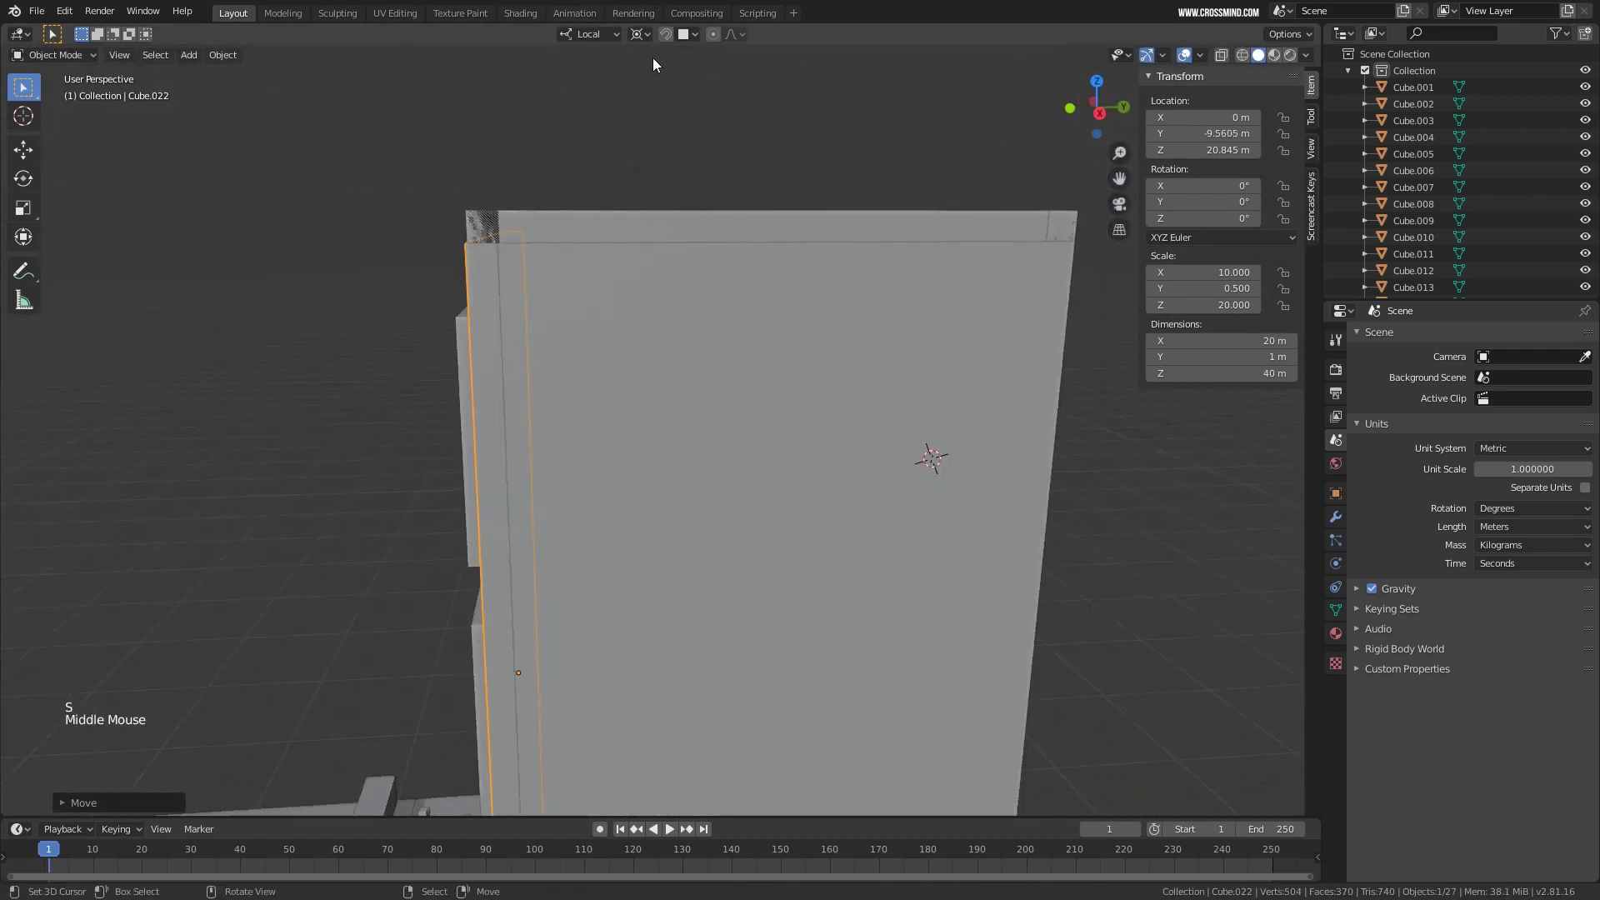
{"action": "left_click", "coordinate": [649, 34]}
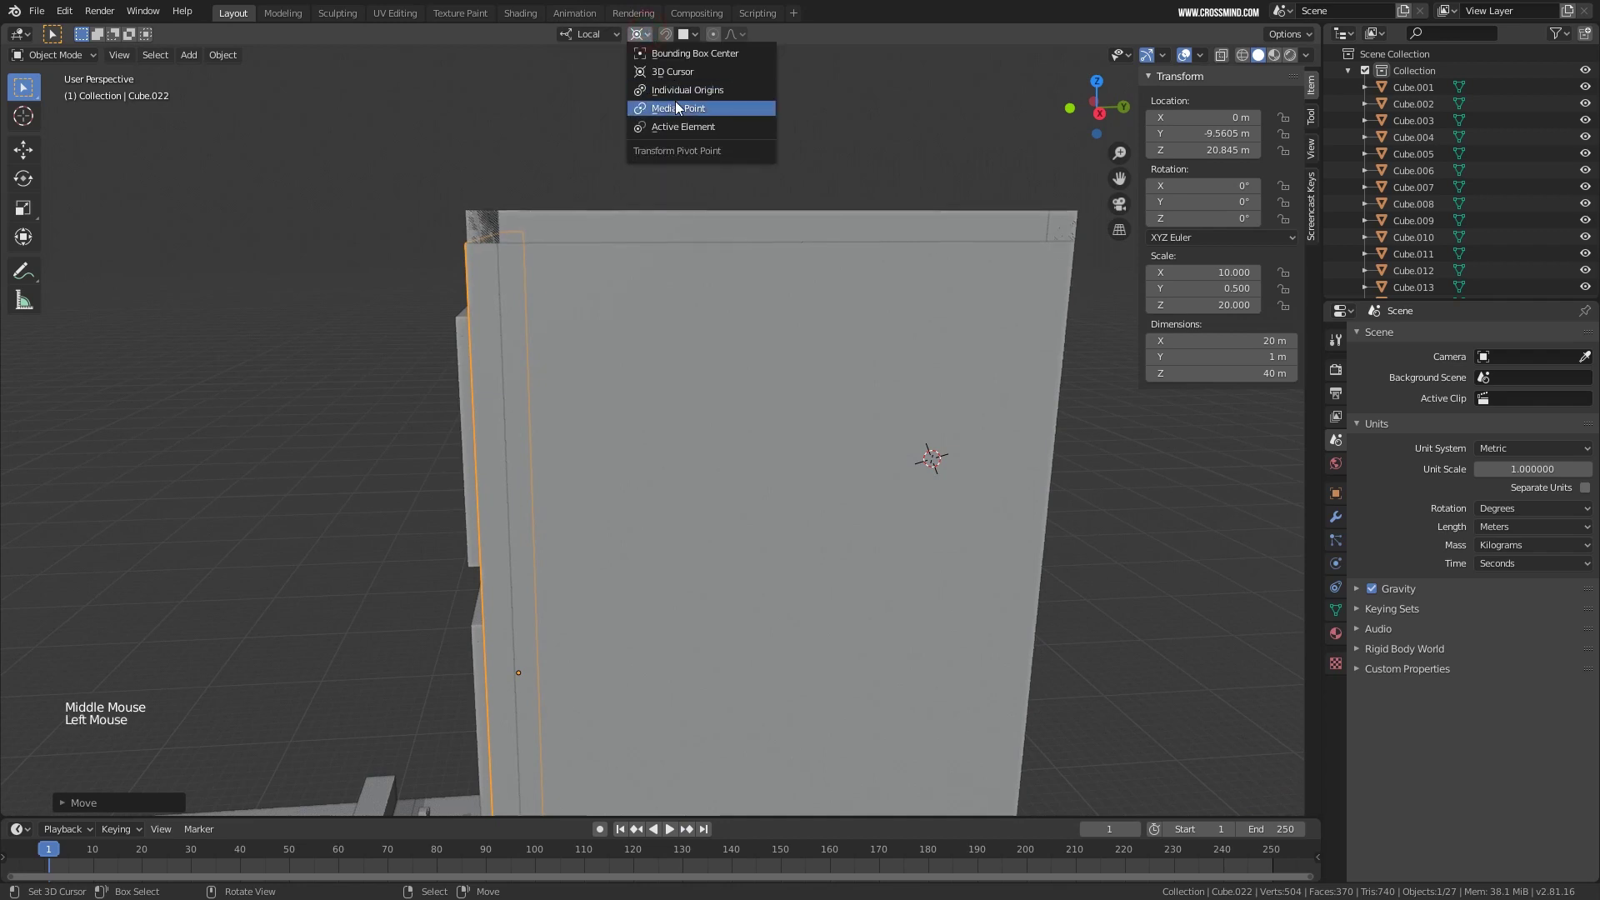
{"action": "left_click", "coordinate": [696, 54]}
{"action": "middle_click_drag", "start_coordinate": [606, 332], "coordinate": [875, 339]}
{"action": "key", "text": "s"}
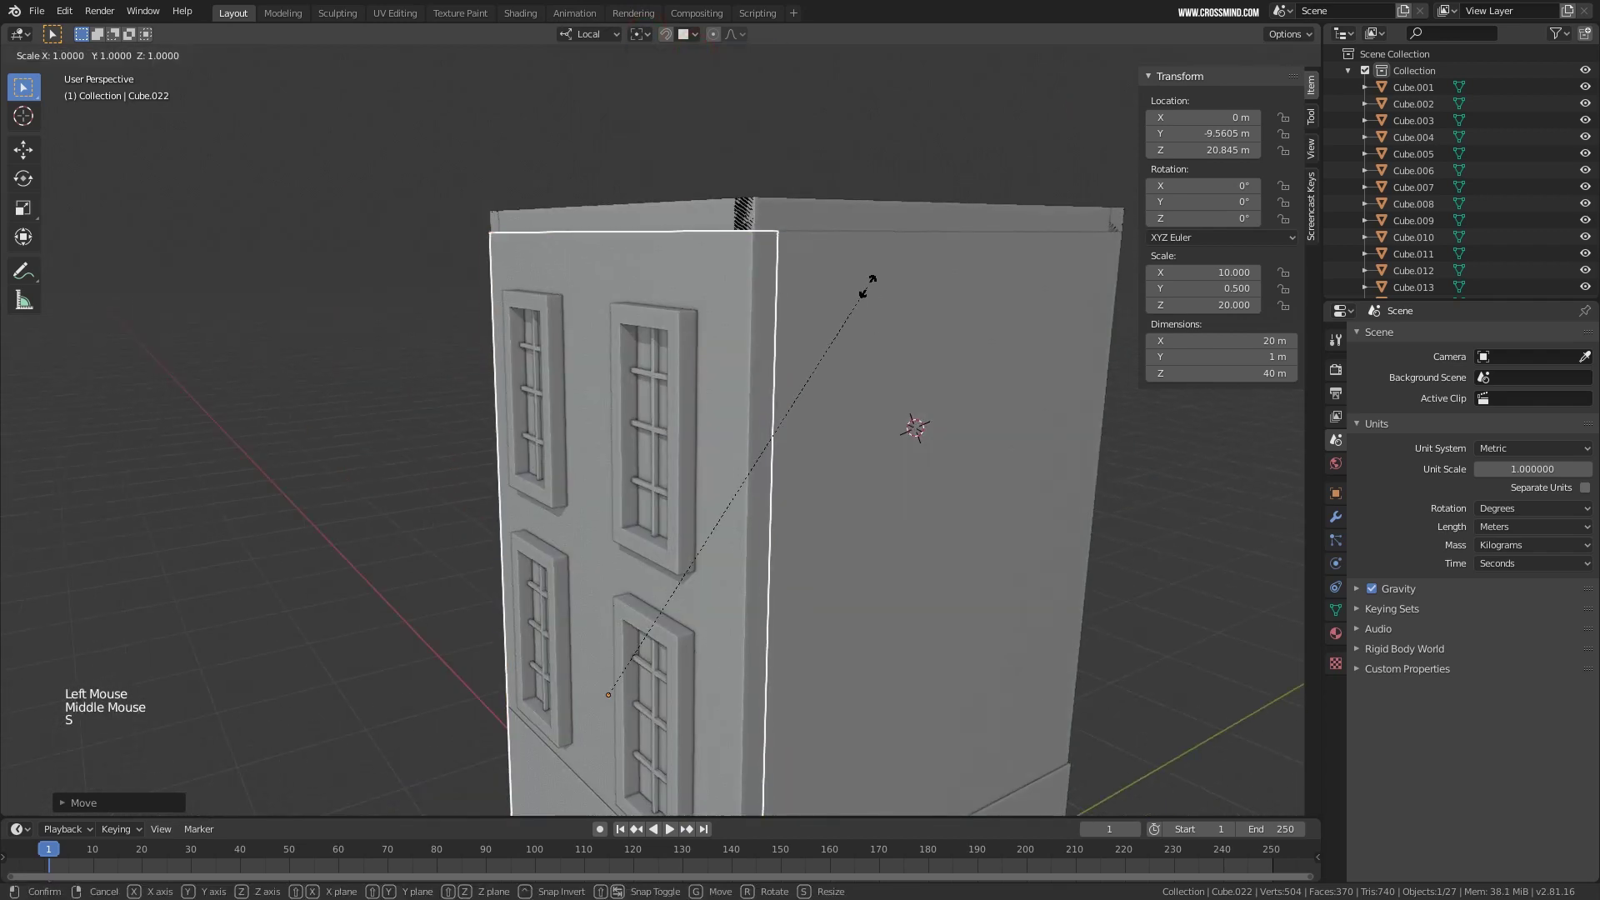
Join the four parapet beams on the roof into one object and scale it up by about 1.015.
{"action": "right_click", "coordinate": [739, 230]}
{"action": "middle_click_drag", "start_coordinate": [869, 283], "coordinate": [495, 242]}
{"action": "right_click", "coordinate": [536, 236], "text": "shift"}
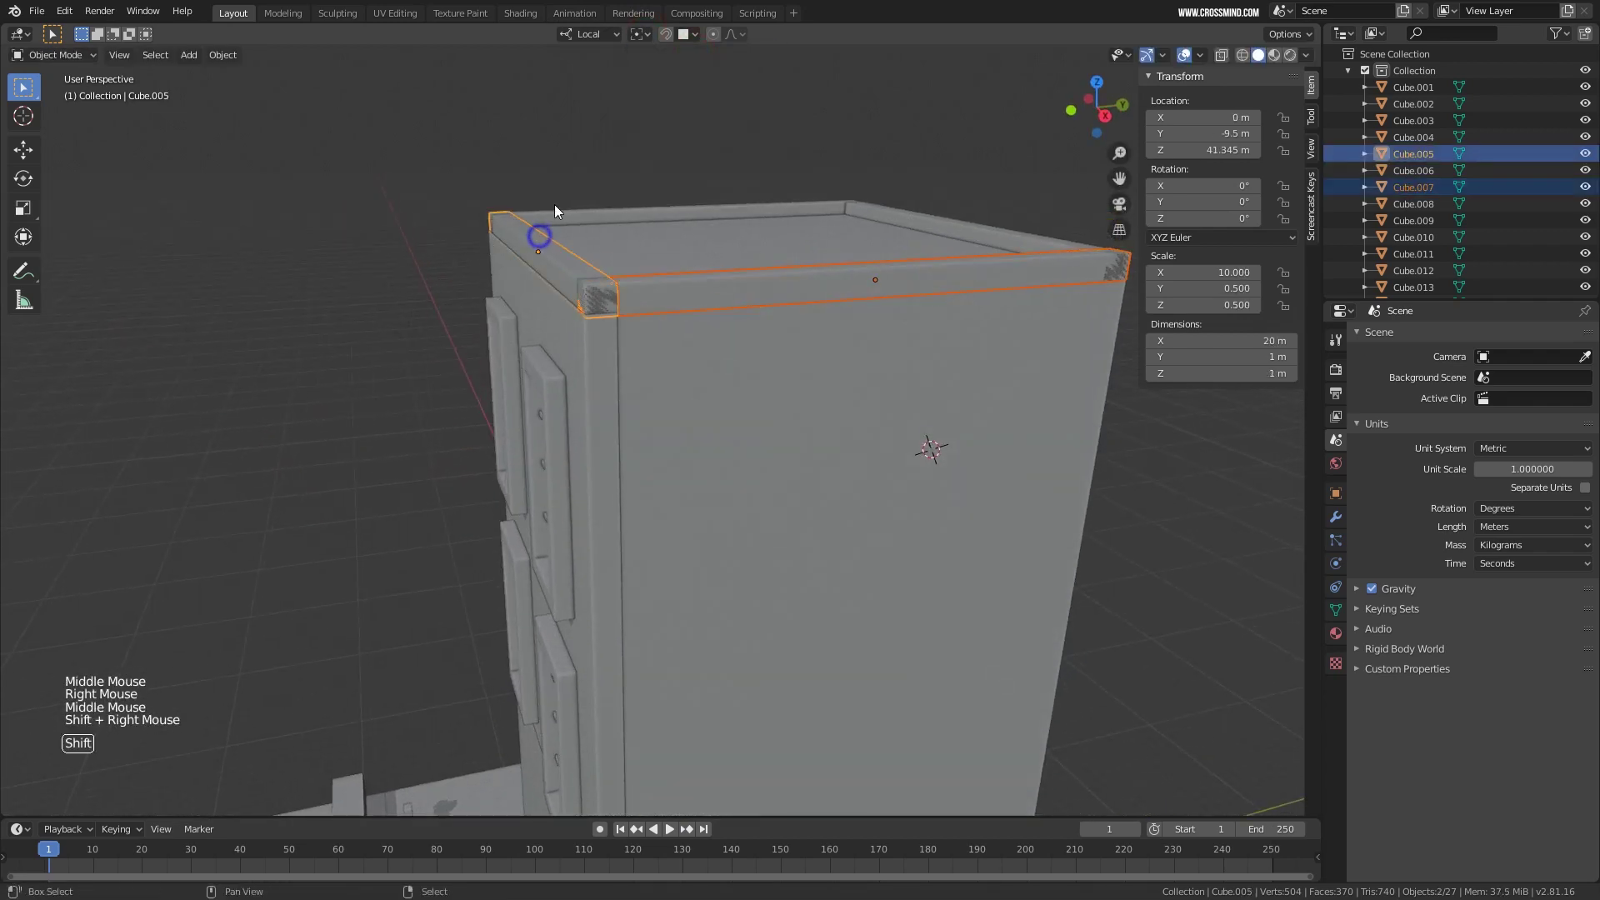
{"action": "right_click", "coordinate": [560, 202], "text": "shift"}
{"action": "right_click", "coordinate": [915, 216], "text": "shift"}
{"action": "key", "text": "ctrl+j"}
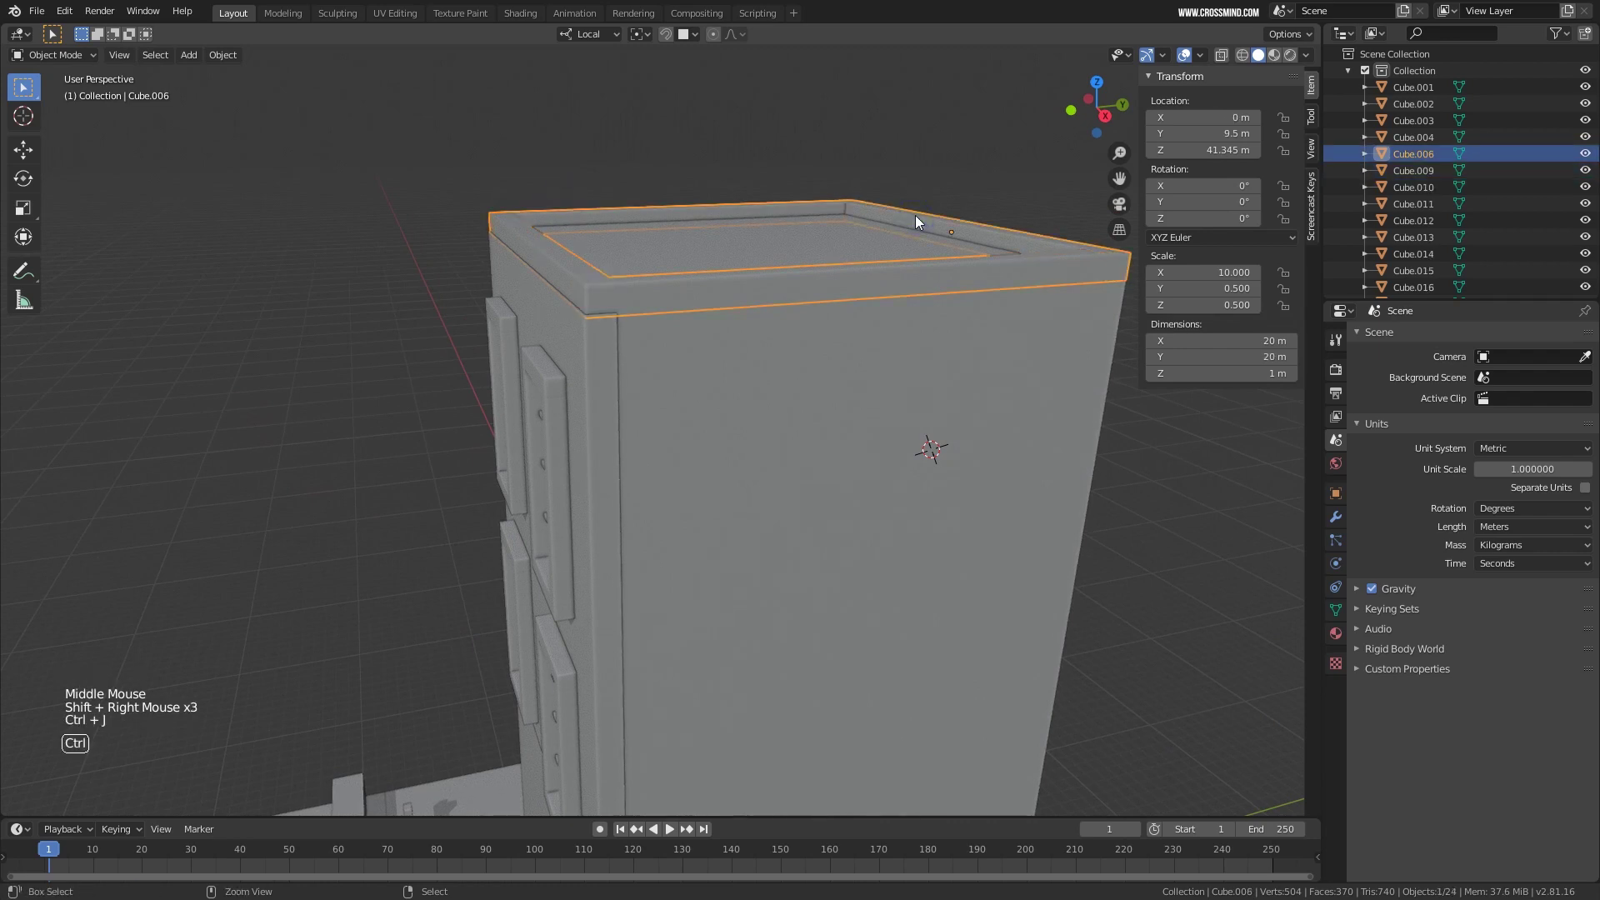
{"action": "key", "text": "s"}
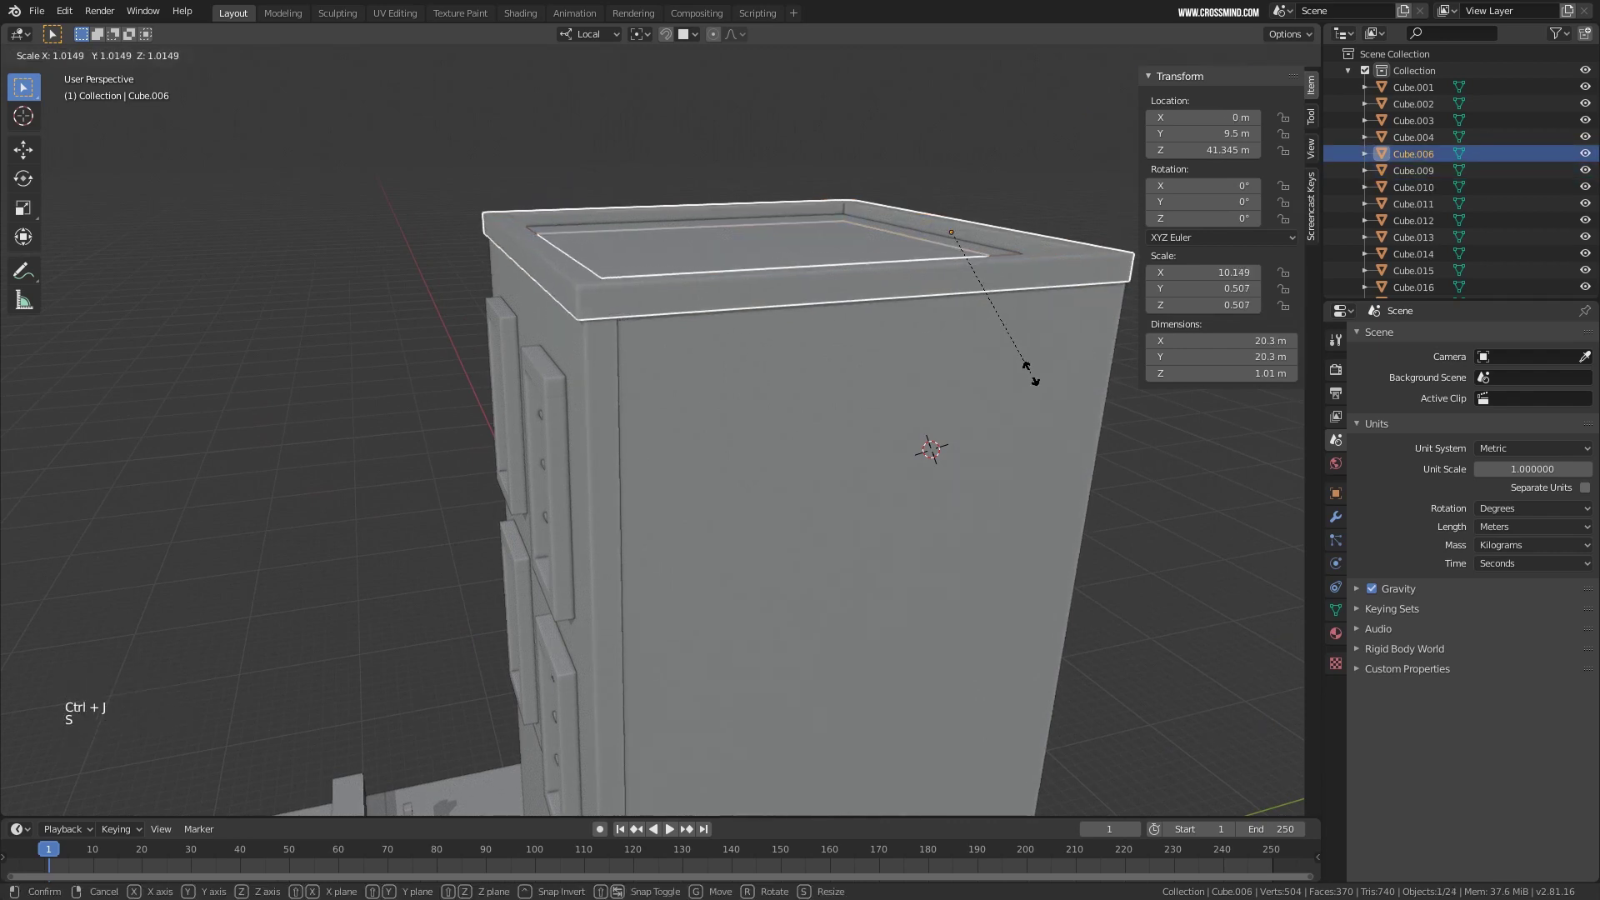
{"action": "left_click", "coordinate": [1032, 373]}
Duplicate the parapet frame about 39.7 m down along Z to the foot of the tower.
{"action": "middle_click_drag", "start_coordinate": [1031, 374], "coordinate": [906, 398]}
{"action": "scroll", "coordinate": [950, 350], "scroll_direction": "down", "scroll_amount": 3}
{"action": "key", "text": "shift+d"}
{"action": "key", "text": "z"}
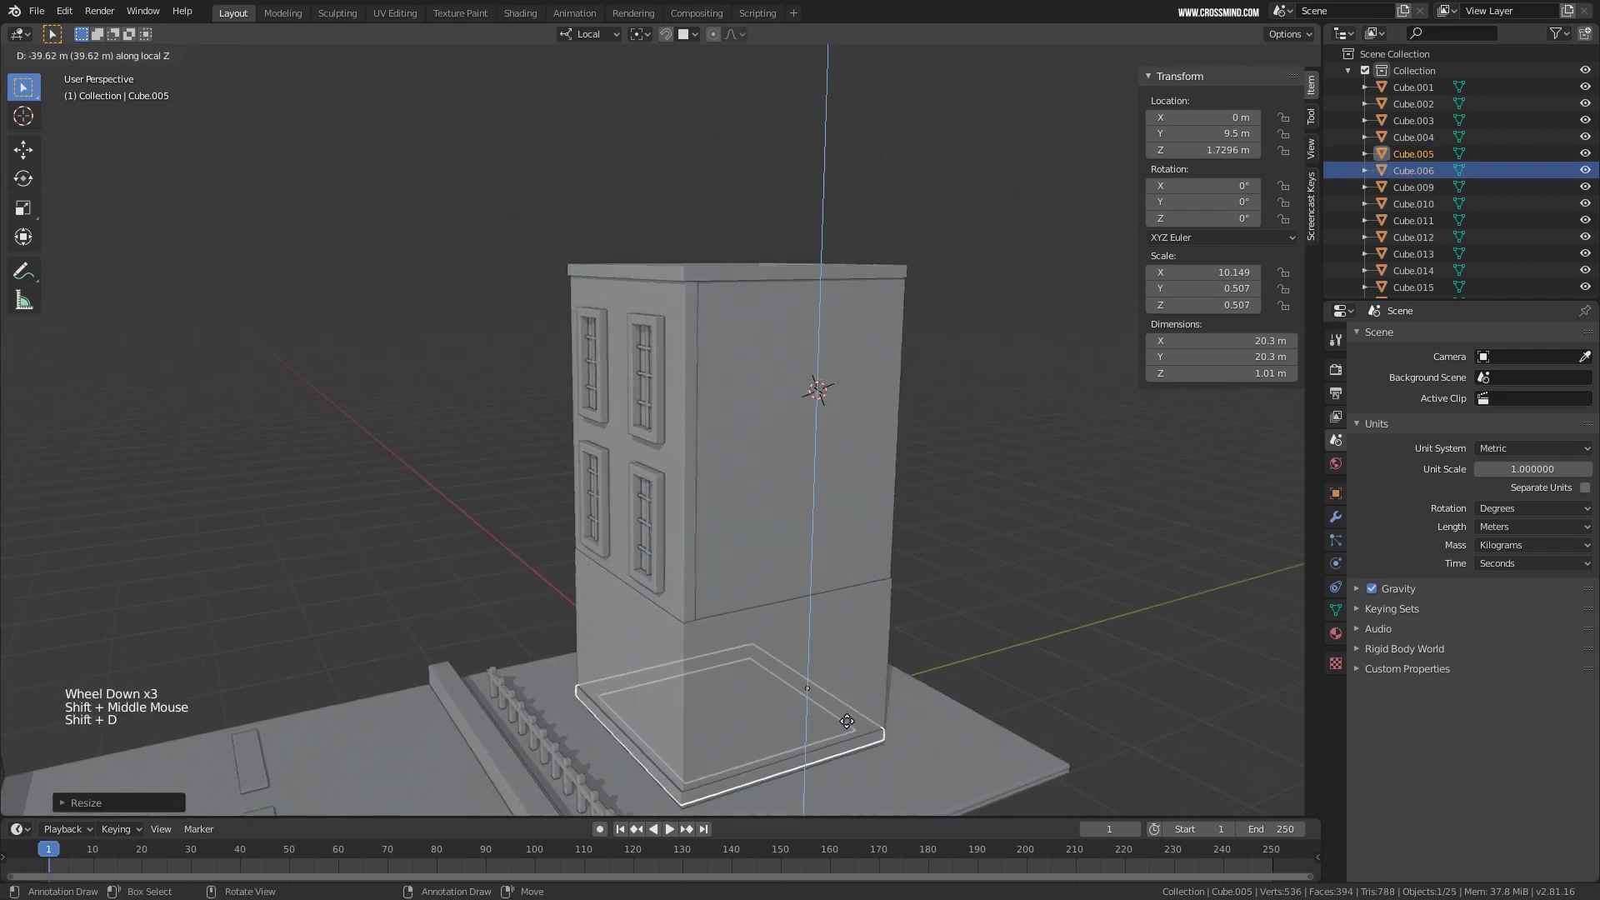
{"action": "left_click", "coordinate": [832, 529]}
Lower the duplicated frame about 0.3 m along Z so it sits on the ground slab, and deselect everything.
{"action": "middle_click_drag", "start_coordinate": [833, 529], "coordinate": [860, 438], "text": "shift"}
{"action": "scroll", "coordinate": [775, 478], "scroll_direction": "up", "scroll_amount": 2}
{"action": "scroll", "coordinate": [884, 448], "scroll_direction": "up", "scroll_amount": 2}
{"action": "scroll", "coordinate": [860, 438], "scroll_direction": "up", "scroll_amount": 1}
{"action": "key", "text": "g"}
{"action": "key", "text": "z"}
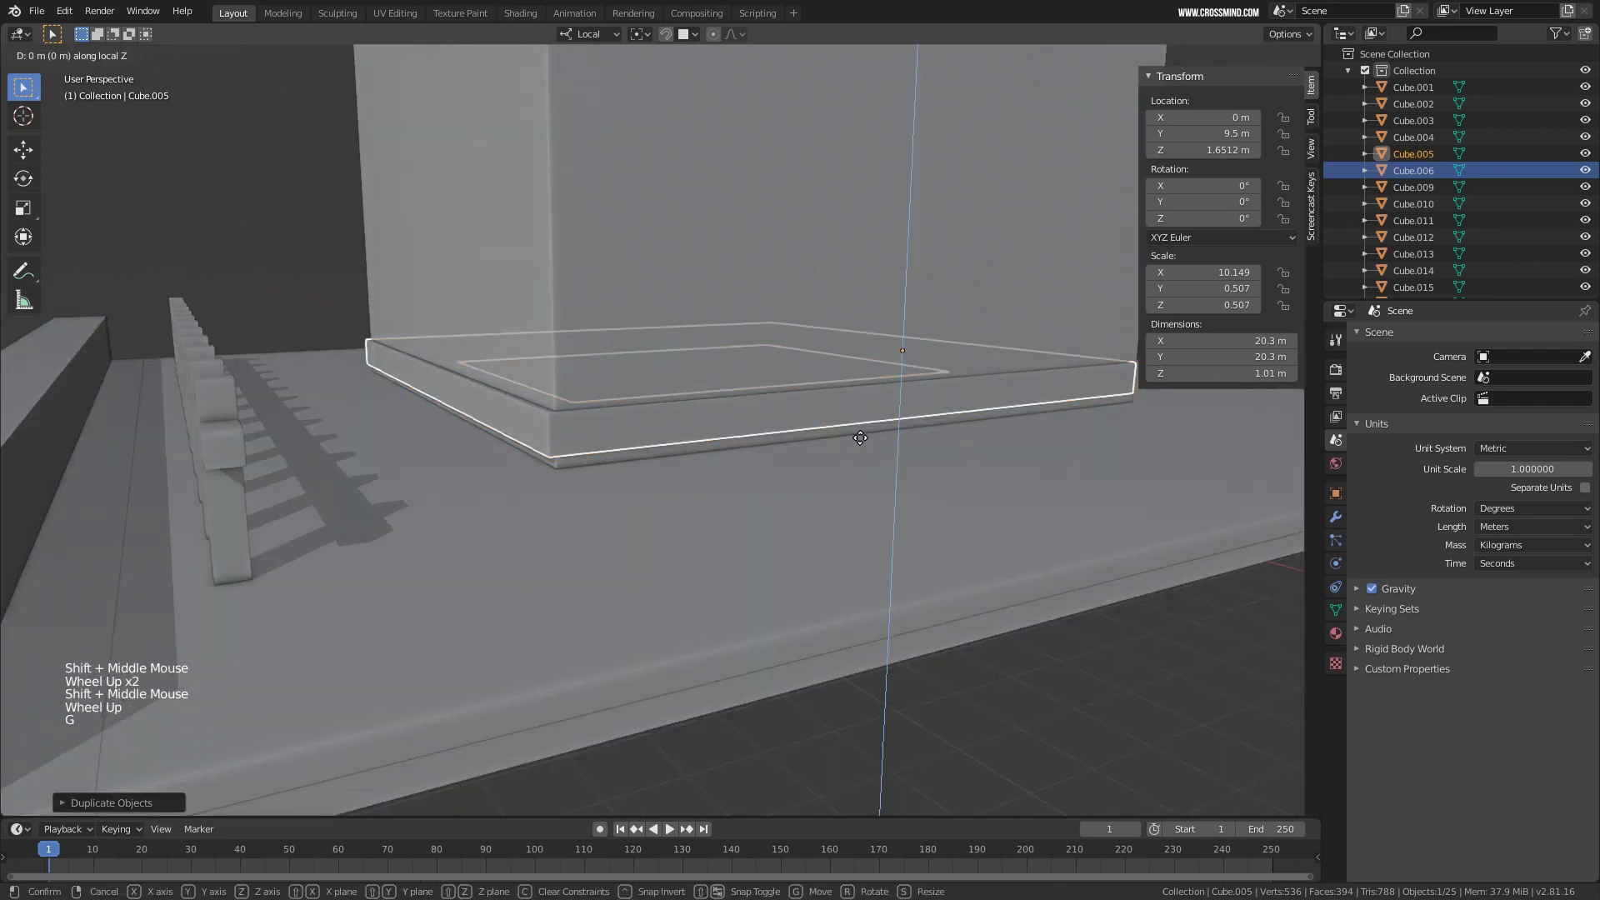
{"action": "scroll", "coordinate": [861, 446], "scroll_direction": "down", "scroll_amount": 2}
{"action": "left_click", "coordinate": [863, 442]}
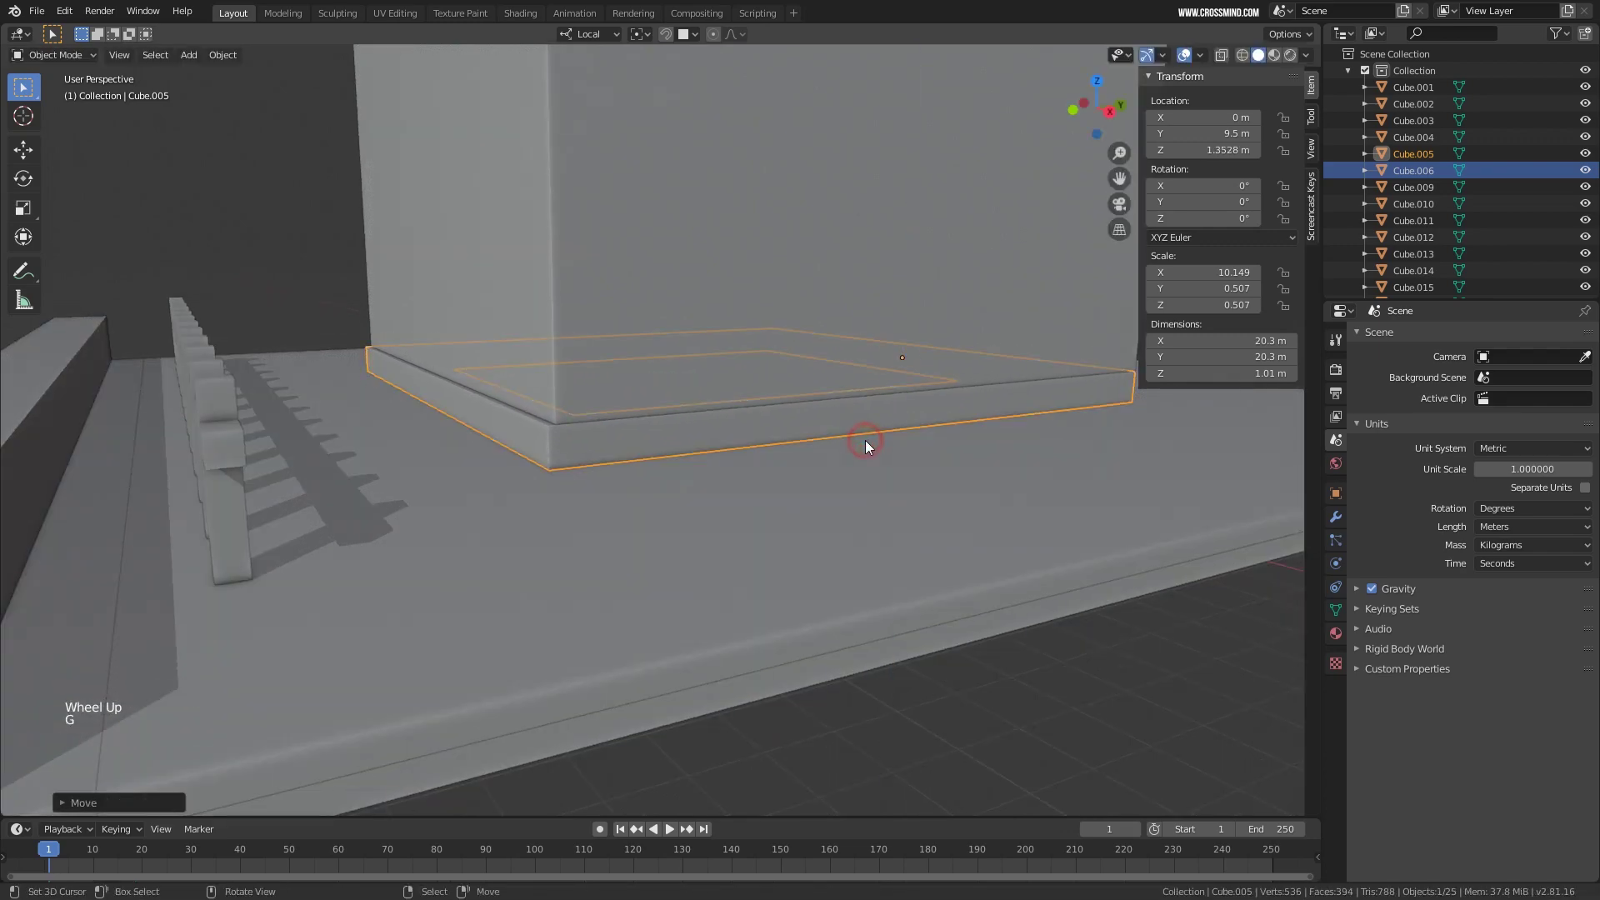
{"action": "scroll", "coordinate": [864, 440], "scroll_direction": "down", "scroll_amount": 2}
{"action": "middle_click_drag", "start_coordinate": [865, 440], "coordinate": [781, 487], "text": "shift"}
{"action": "key", "text": "alt+a"}
{"action": "middle_click_drag", "start_coordinate": [782, 487], "coordinate": [790, 428], "text": "shift"}
{"action": "scroll", "coordinate": [789, 427], "scroll_direction": "up", "scroll_amount": 2}
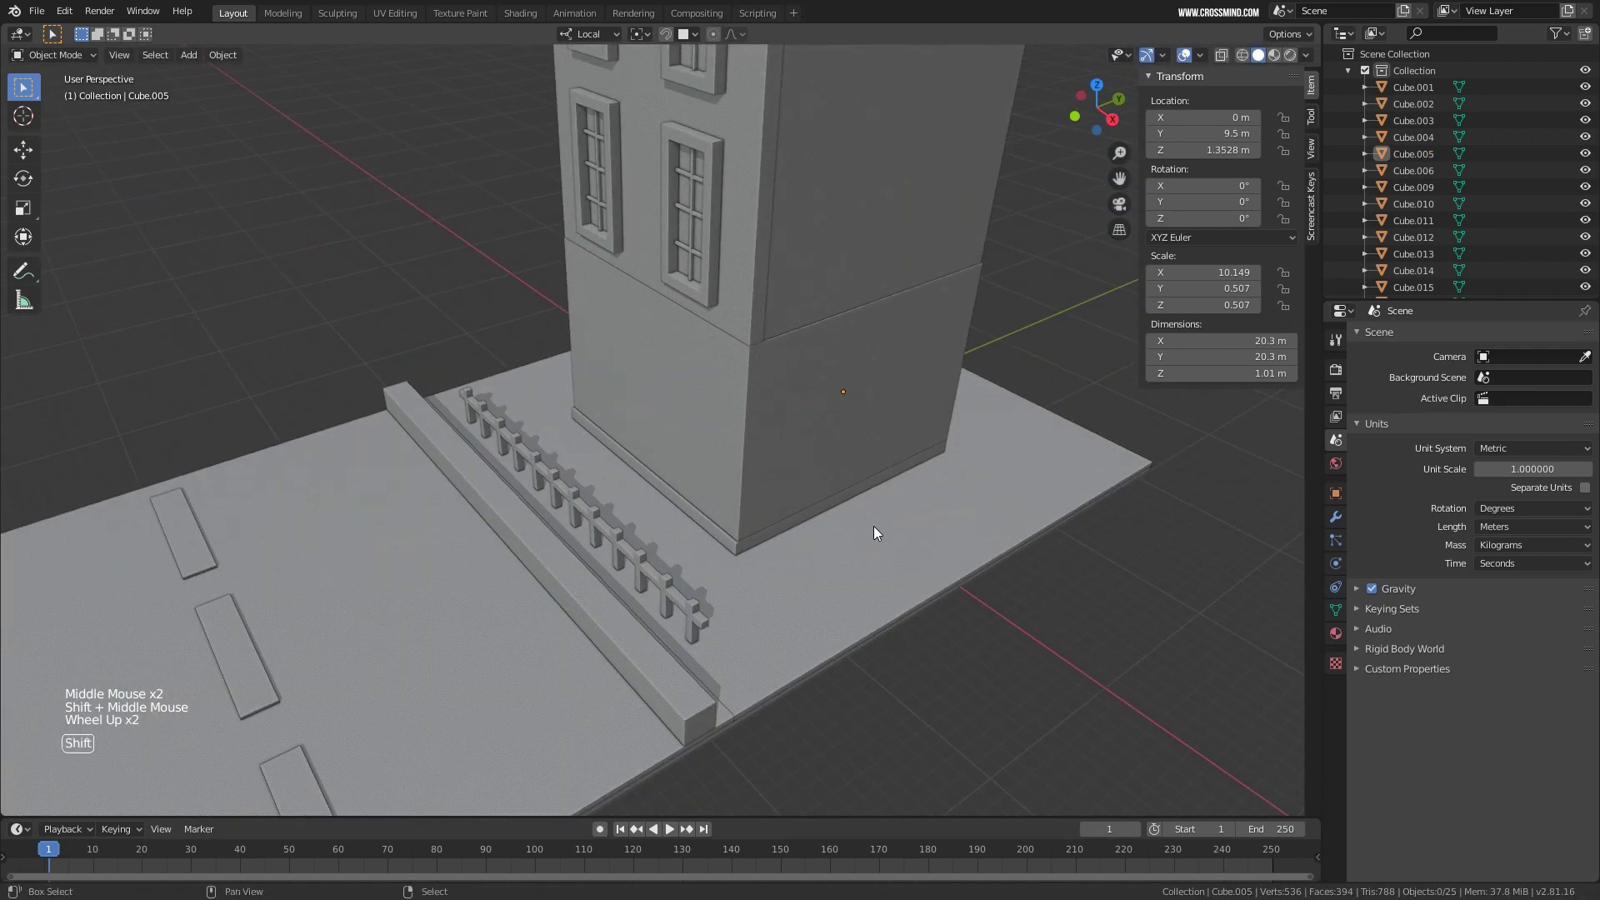
Add a cube on the slab beside the tower, raise it about 4.6 m and scale it along Z to 8 m tall.
{"action": "middle_click_drag", "start_coordinate": [873, 527], "coordinate": [892, 472], "text": "shift"}
{"action": "scroll", "coordinate": [892, 472], "scroll_direction": "up", "scroll_amount": 2}
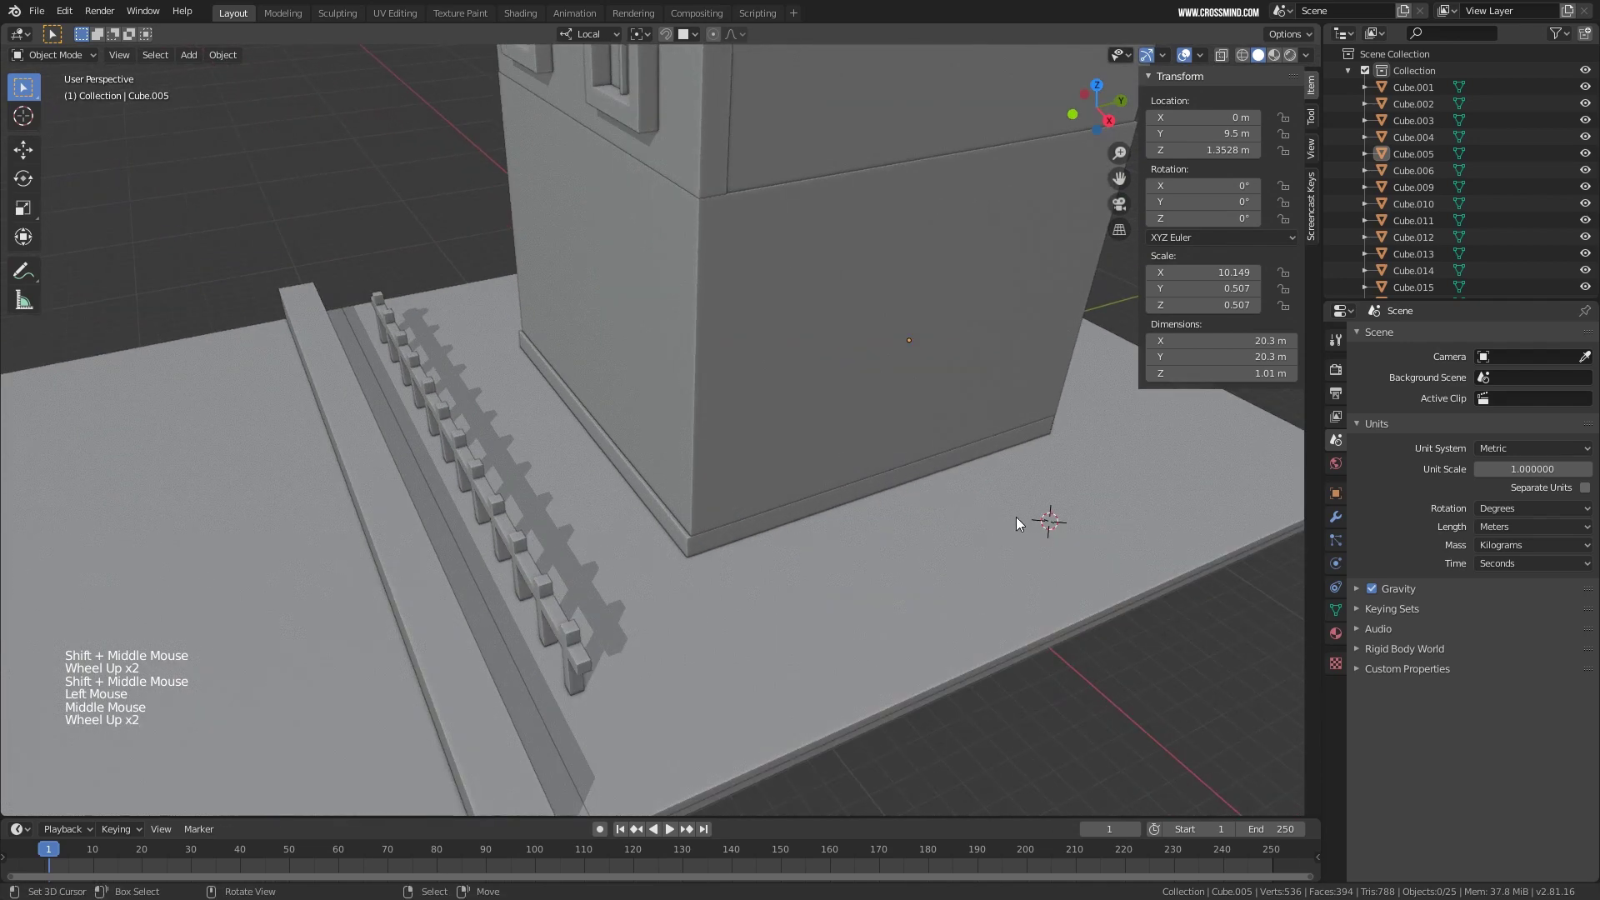
{"action": "middle_click_drag", "start_coordinate": [1075, 551], "coordinate": [935, 532]}
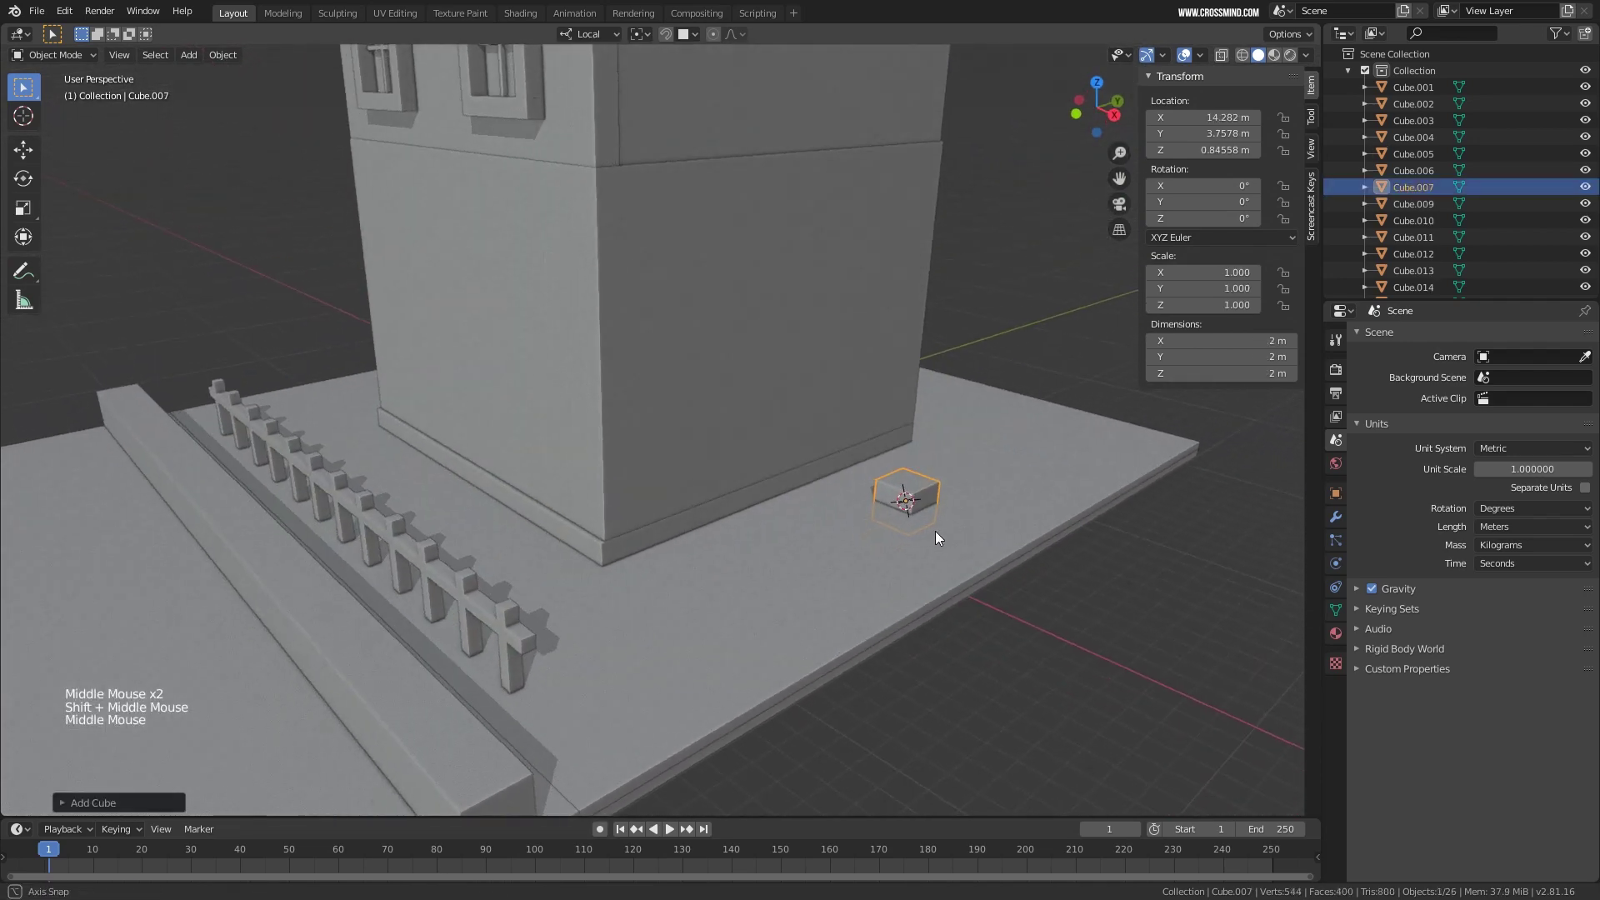
{"action": "scroll", "coordinate": [935, 531], "scroll_direction": "up", "scroll_amount": 2}
{"action": "key", "text": "g"}
{"action": "middle_click", "coordinate": [1052, 395]}
{"action": "key", "text": "s"}
{"action": "middle_click_drag", "start_coordinate": [1041, 412], "coordinate": [1062, 305]}
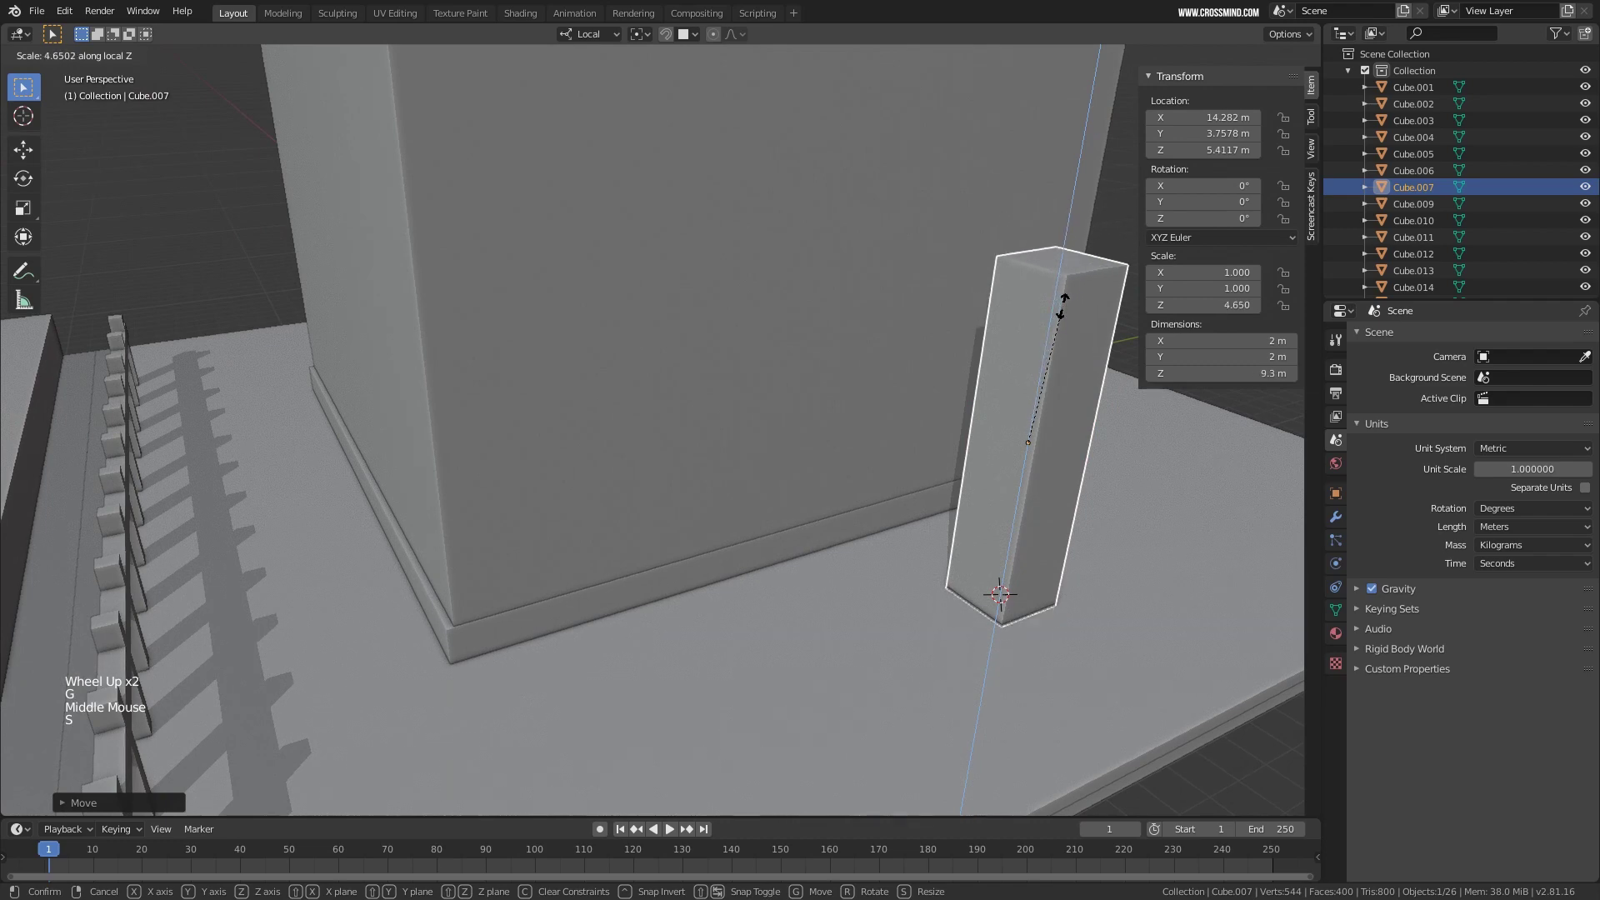
{"action": "left_click", "coordinate": [1060, 324]}
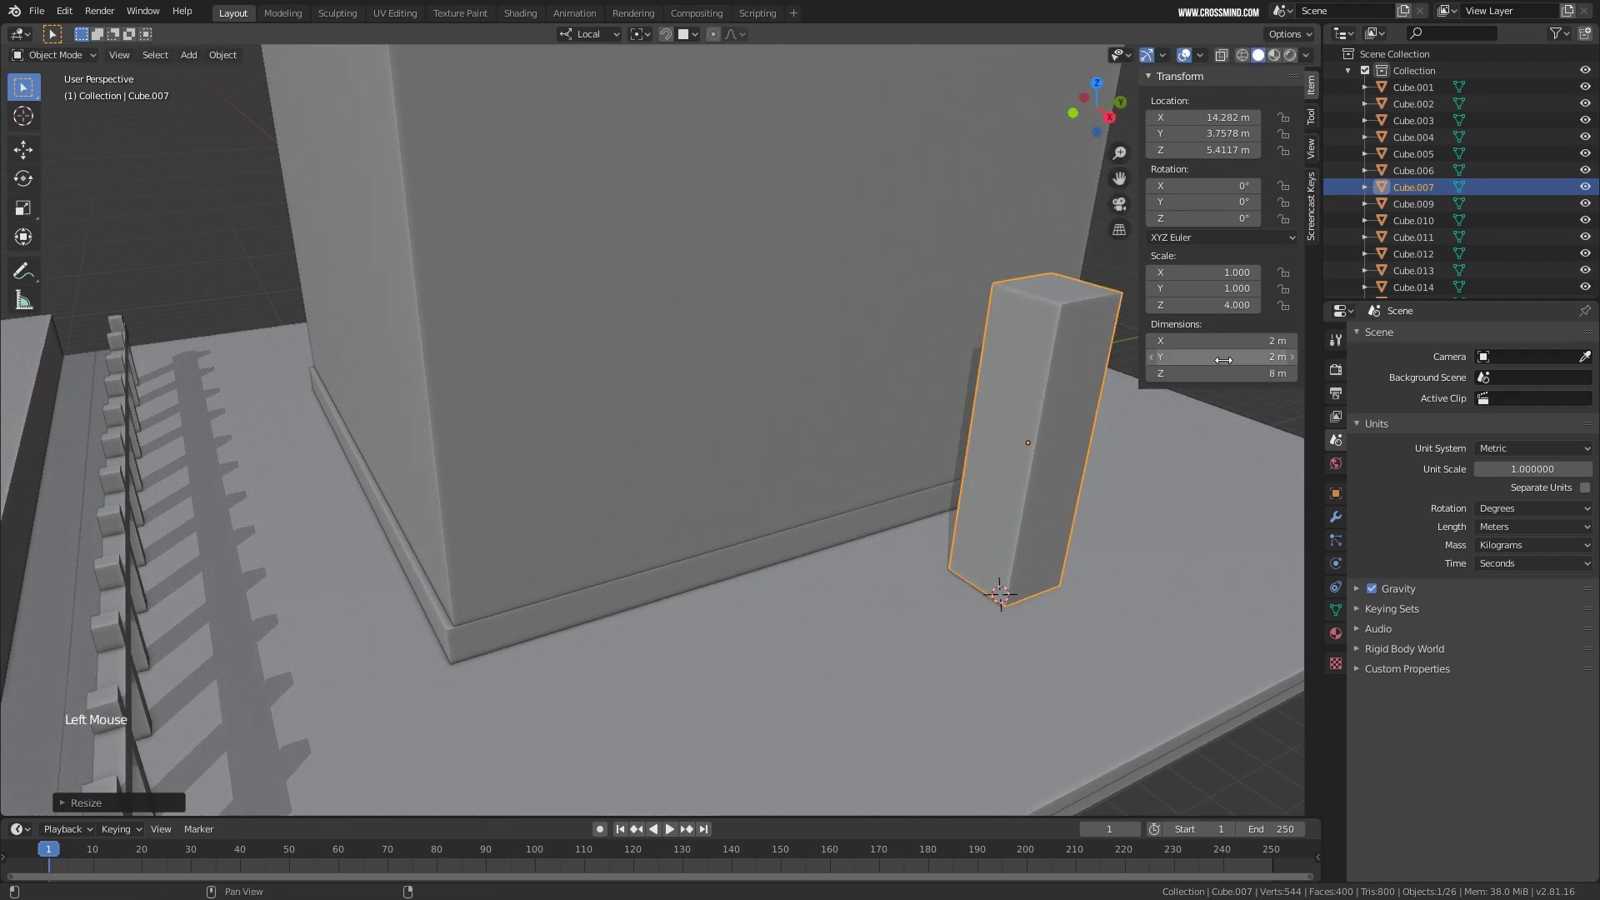
Try scaling the block uniformly by 5, and undo the resize.
{"action": "scroll", "coordinate": [1058, 408], "scroll_direction": "down", "scroll_amount": 3}
{"action": "middle_click_drag", "start_coordinate": [1065, 413], "coordinate": [969, 423]}
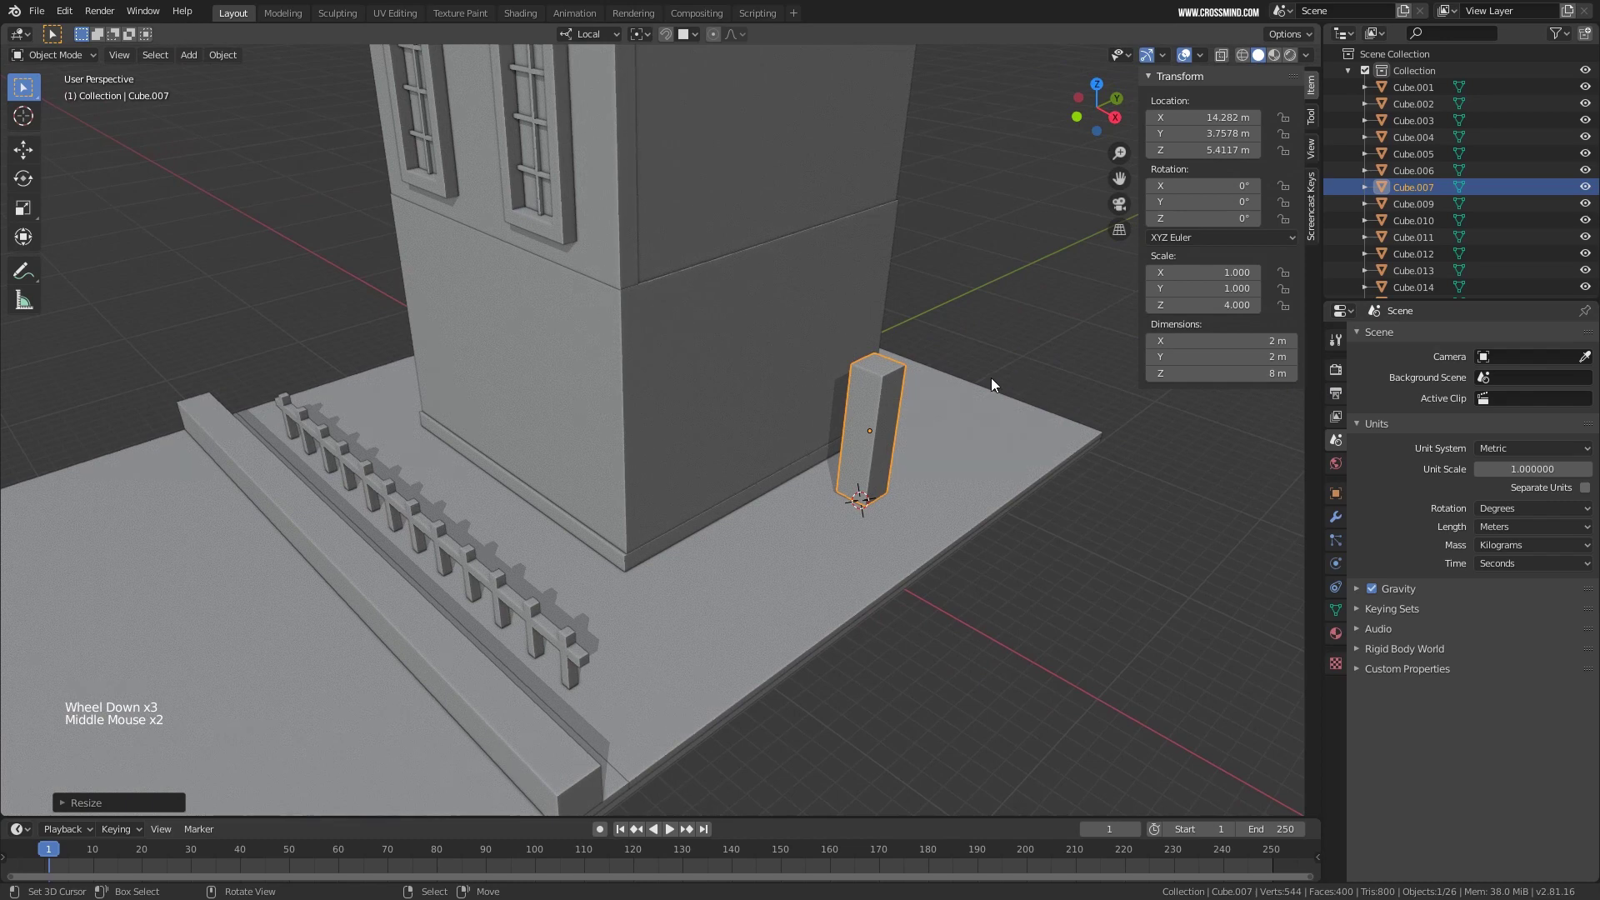
{"action": "key", "text": "s"}
{"action": "left_click", "coordinate": [975, 384]}
{"action": "scroll", "coordinate": [972, 387], "scroll_direction": "down", "scroll_amount": 4}
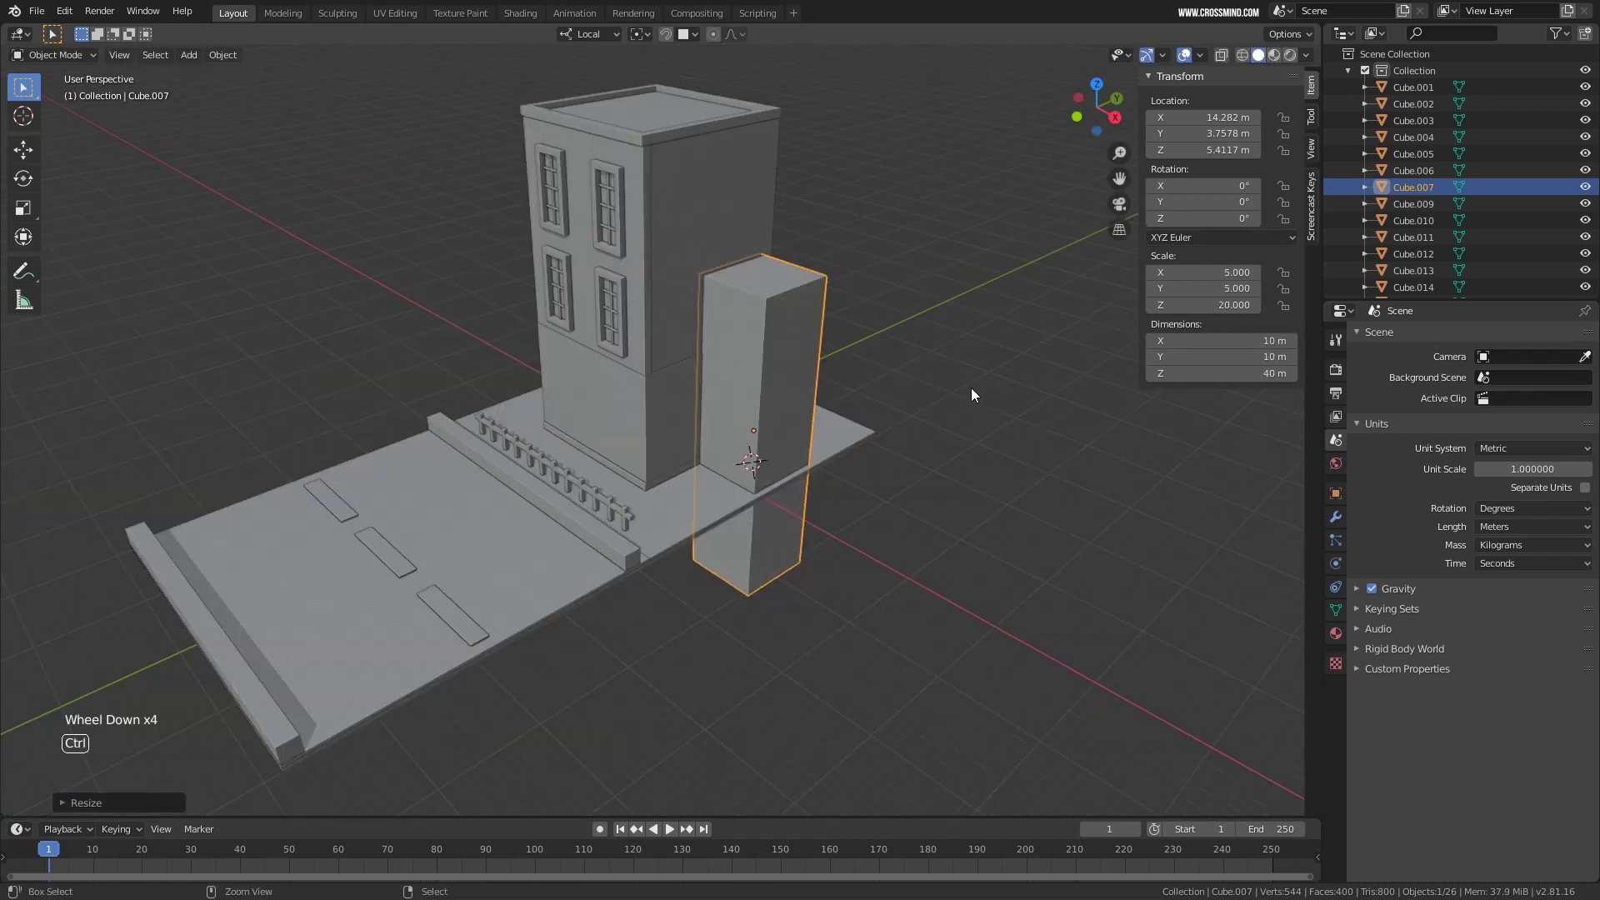
{"action": "key", "text": "ctrl+z"}
Scale the block uniformly to 4 x 4 x 16 m and raise it about 6.4 m along Z above the slab.
{"action": "scroll", "coordinate": [893, 405], "scroll_direction": "up", "scroll_amount": 1}
{"action": "key", "text": "s"}
{"action": "left_click", "coordinate": [893, 405]}
{"action": "scroll", "coordinate": [895, 407], "scroll_direction": "up", "scroll_amount": 3}
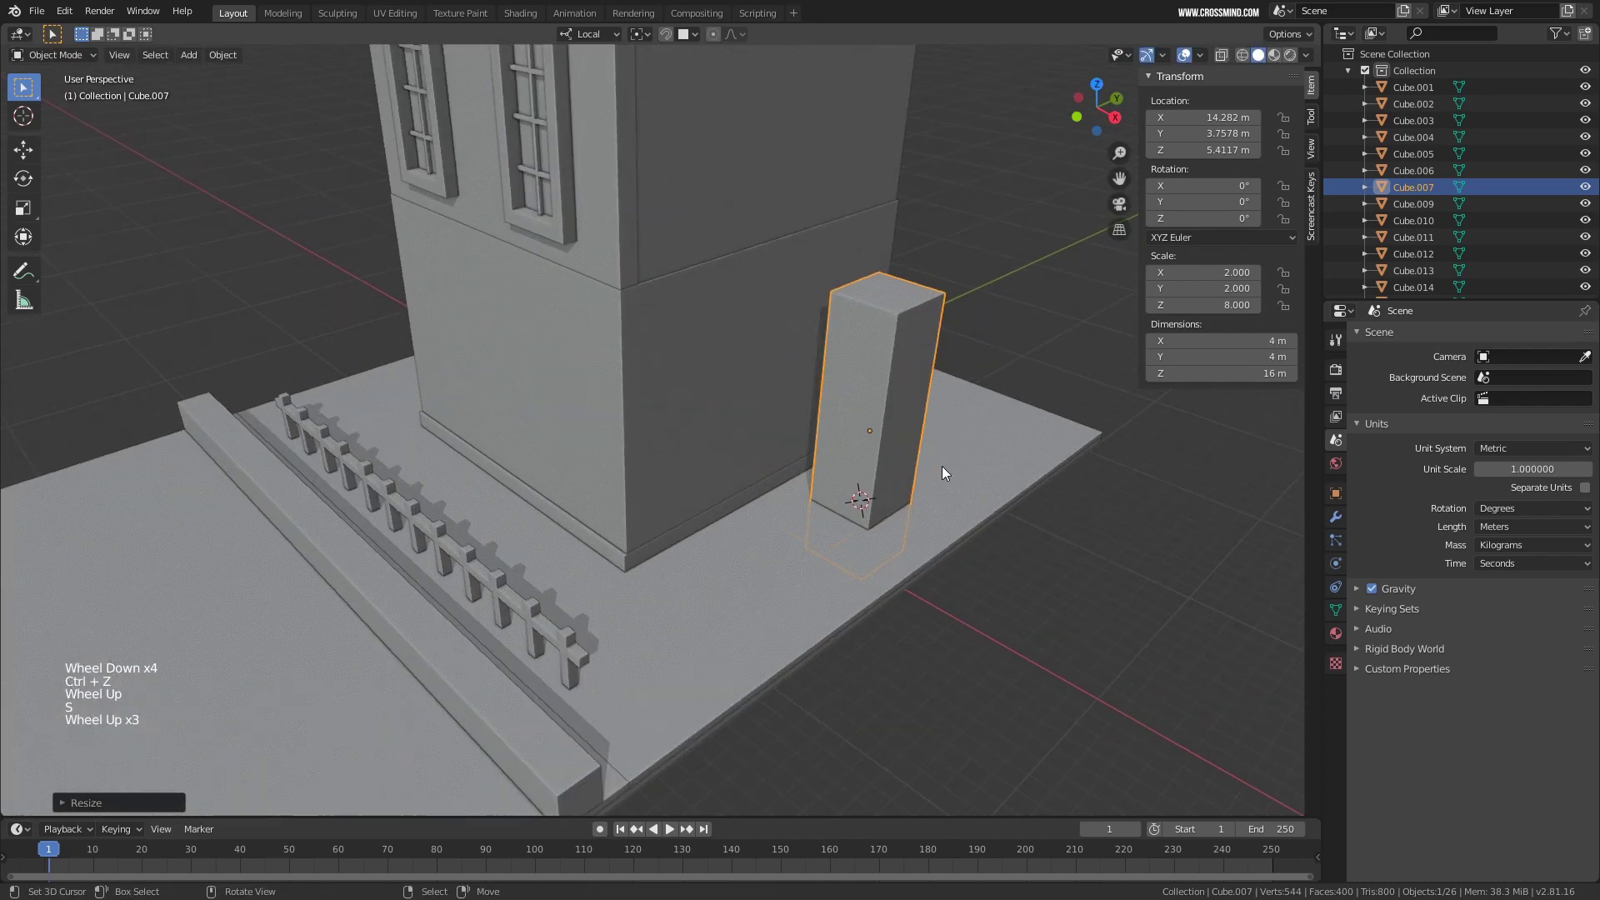
{"action": "key", "text": "g"}
{"action": "key", "text": "z"}
{"action": "left_click", "coordinate": [937, 360]}
{"action": "mouse_move", "coordinate": [937, 360]}
{"action": "middle_mouse_down"}
{"action": "mouse_move", "coordinate": [922, 382]}
{"action": "mouse_move", "coordinate": [897, 358]}
{"action": "mouse_move", "coordinate": [929, 378]}
{"action": "middle_mouse_up"}
Duplicate the tree block, scale the copy down to about 1.33 x 1.33 x 5.31 m and place it underneath as a trunk.
{"action": "key", "text": "shift+d"}
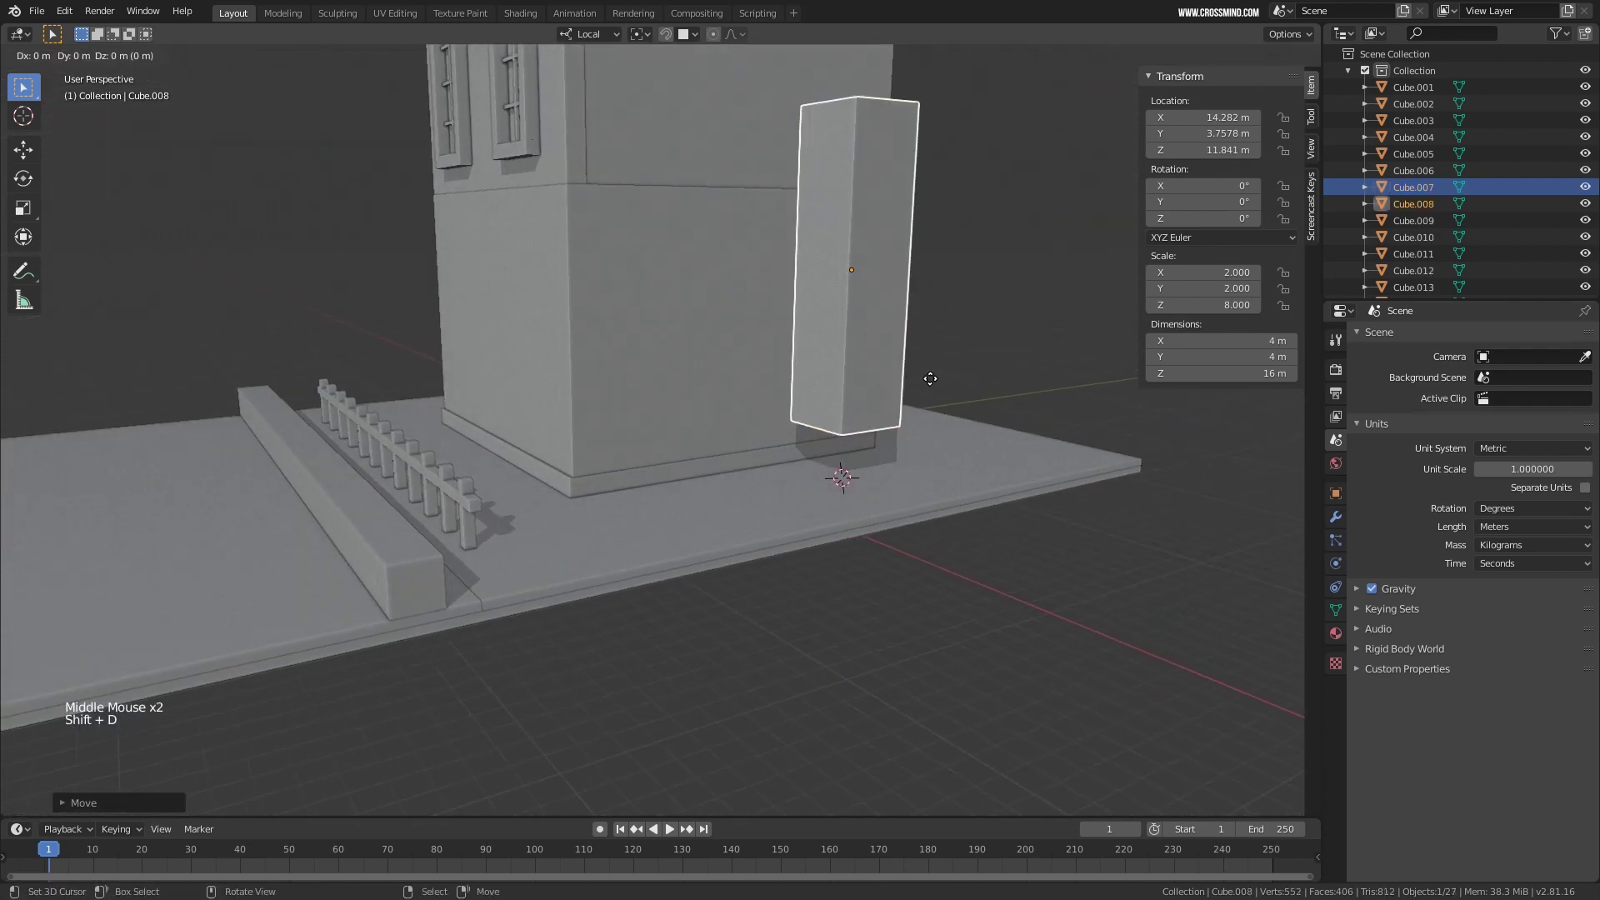
{"action": "left_click", "coordinate": [897, 476], "text": "ctrl"}
{"action": "middle_click_drag", "start_coordinate": [897, 477], "coordinate": [975, 380]}
{"action": "key", "text": "s"}
{"action": "key", "text": "s"}
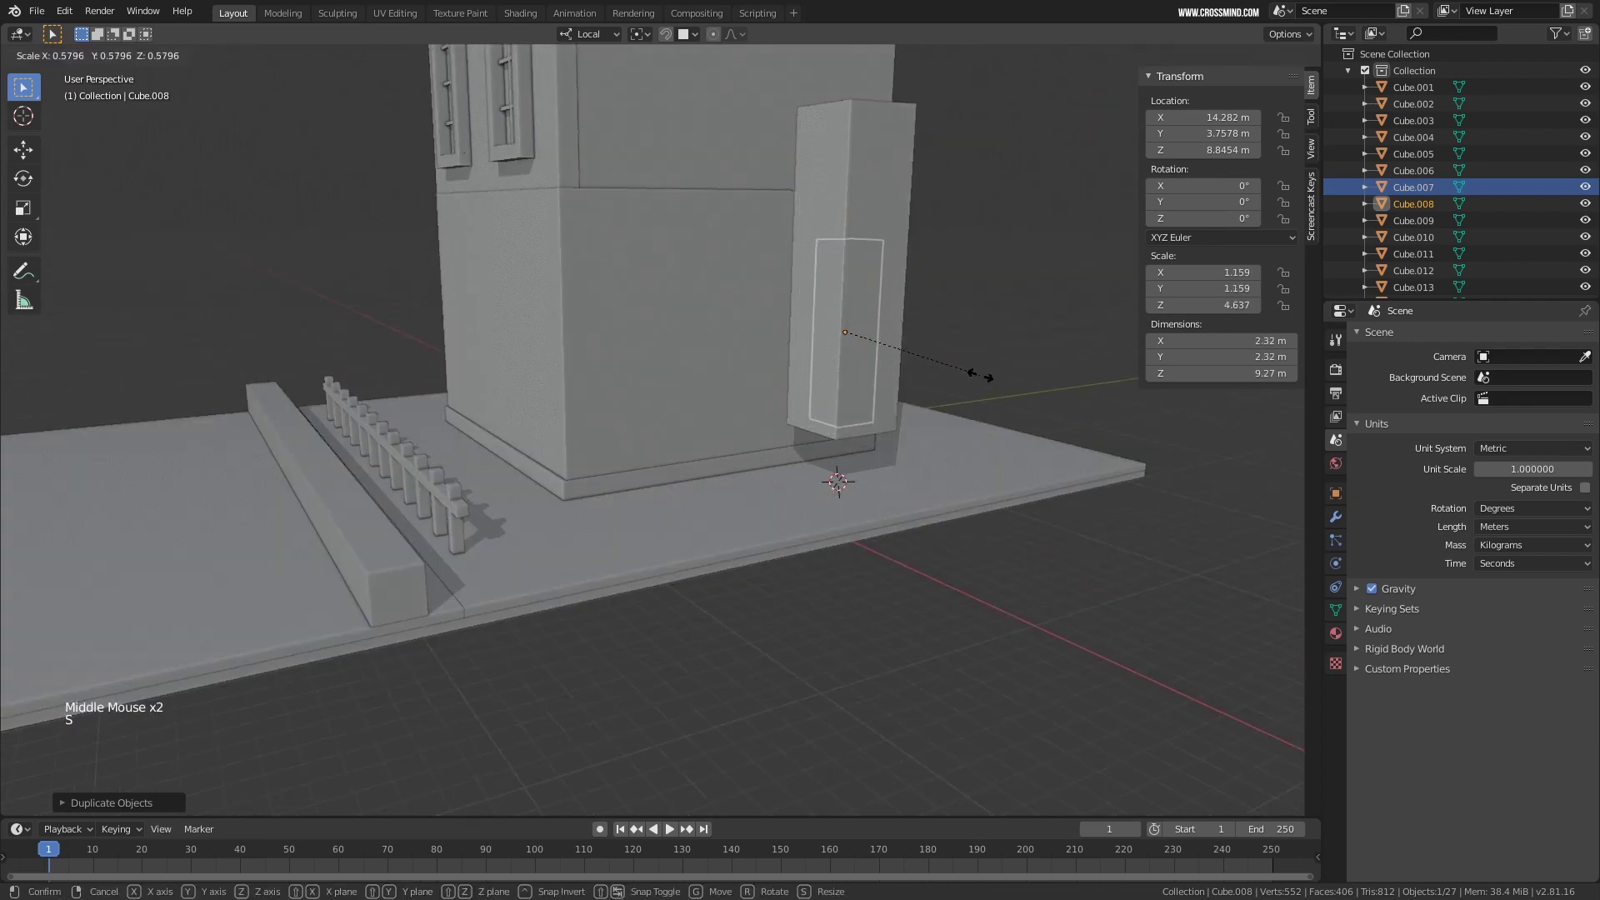
{"action": "left_click", "coordinate": [923, 349]}
{"action": "key", "text": "g"}
{"action": "left_click", "coordinate": [875, 473]}
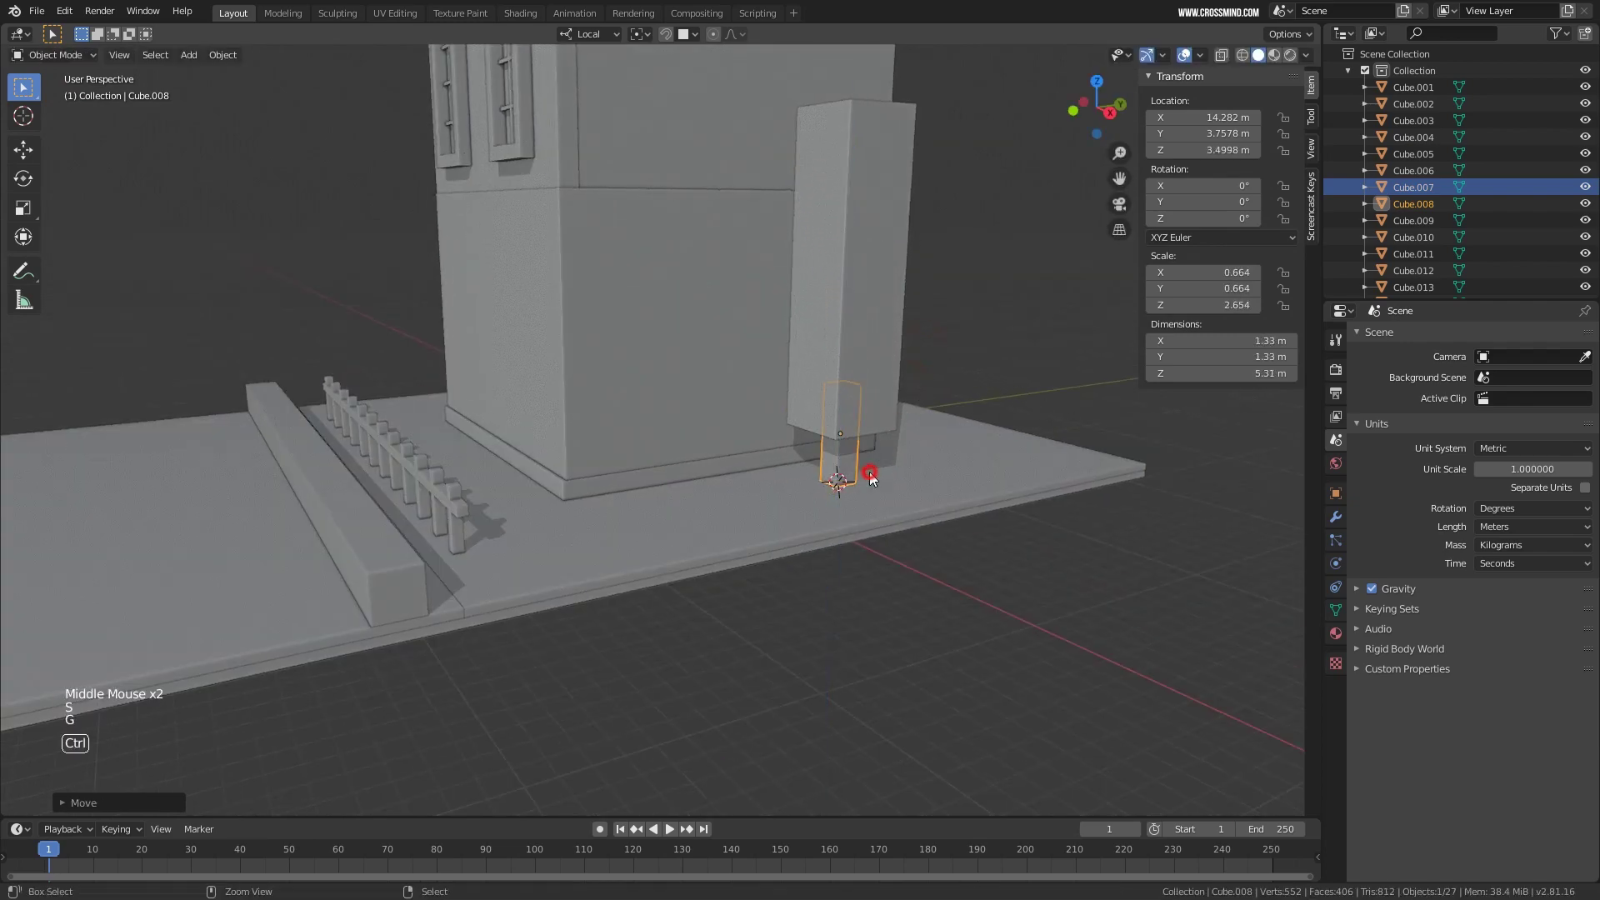
{"action": "middle_click_drag", "start_coordinate": [875, 474], "coordinate": [958, 444]}
{"action": "scroll", "coordinate": [889, 452], "scroll_direction": "up", "scroll_amount": 3}
{"action": "key", "text": "g"}
{"action": "key", "text": "z"}
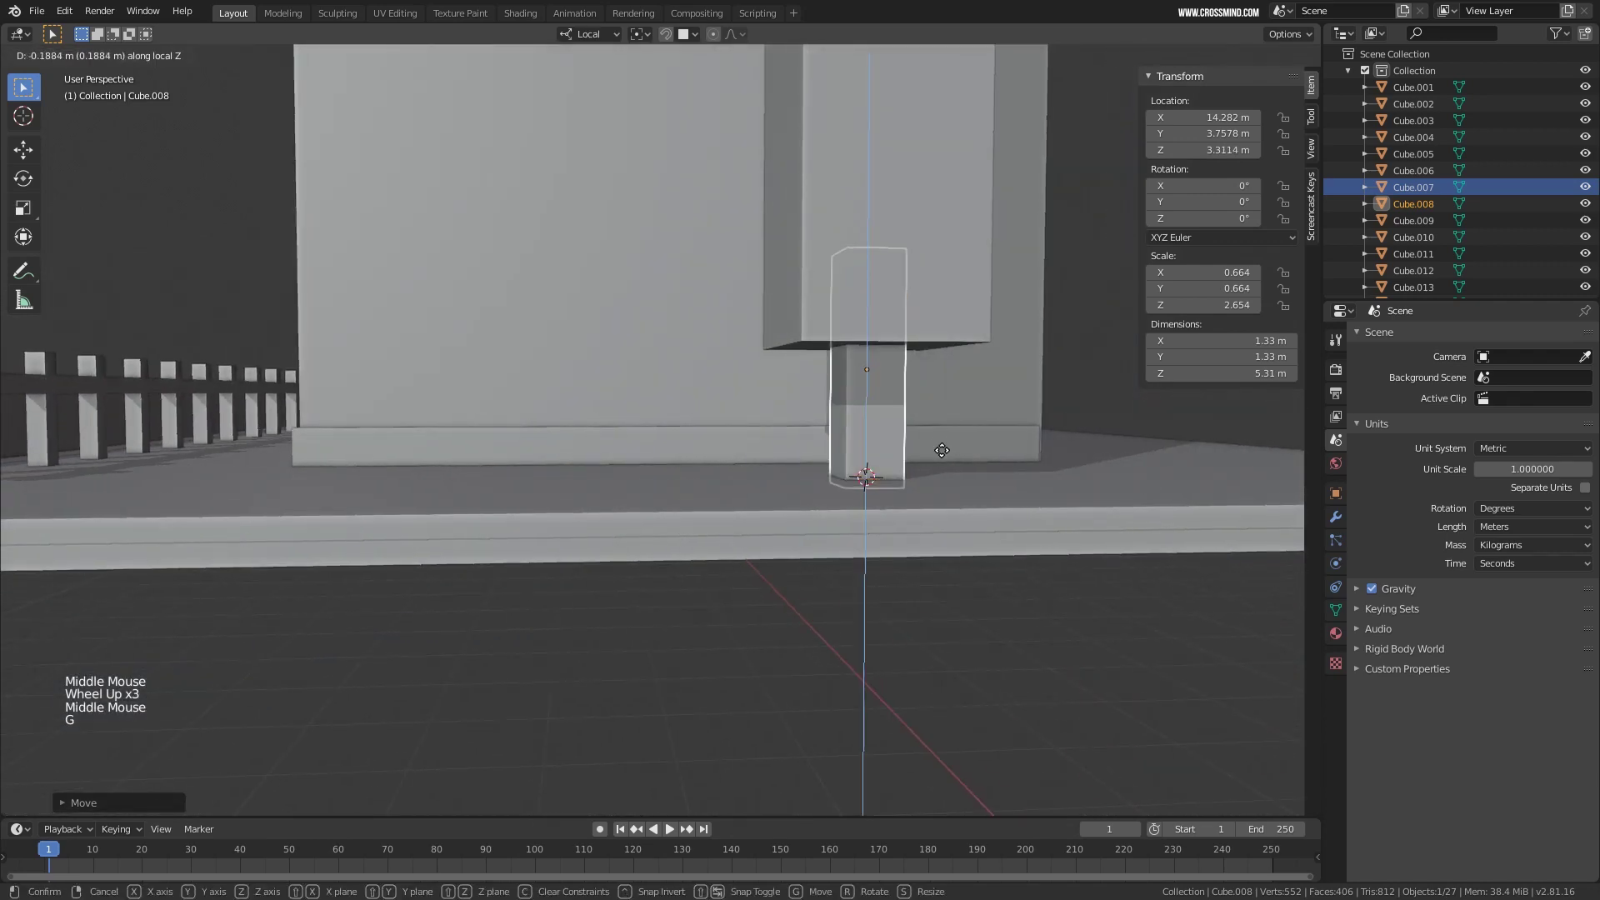
{"action": "right_click", "coordinate": [930, 433]}
Shorten the trunk along Z to about 3.1 m and lower it about 1.1 m so it stands on the slab.
{"action": "key", "text": "s"}
{"action": "key", "text": "z"}
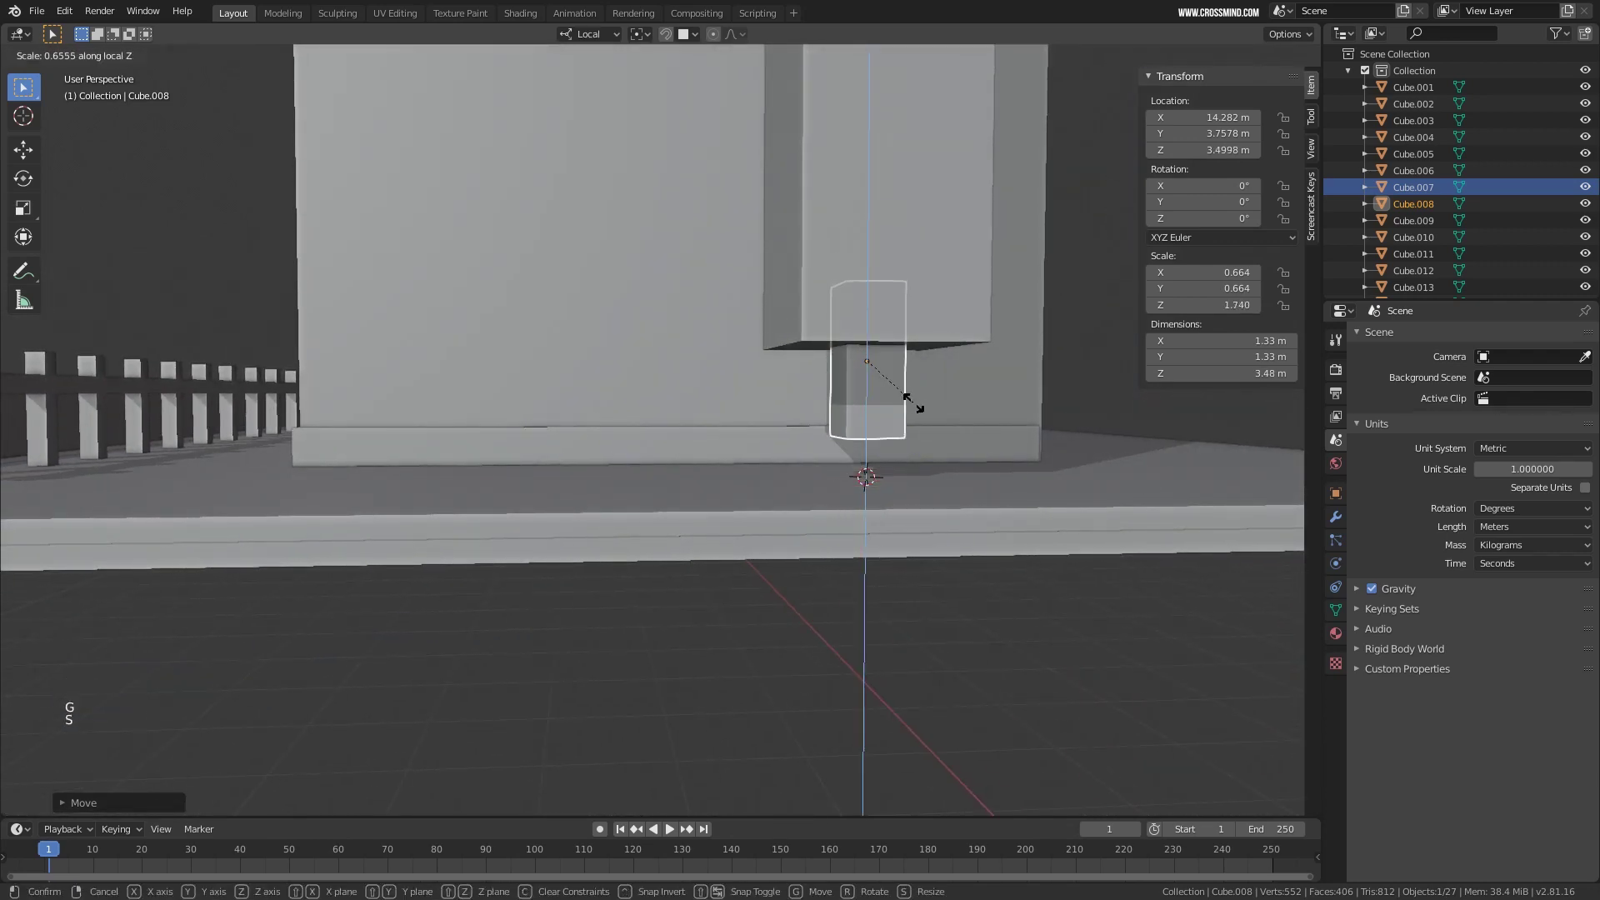
{"action": "left_click", "coordinate": [911, 400]}
{"action": "key", "text": "g"}
{"action": "key", "text": "z"}
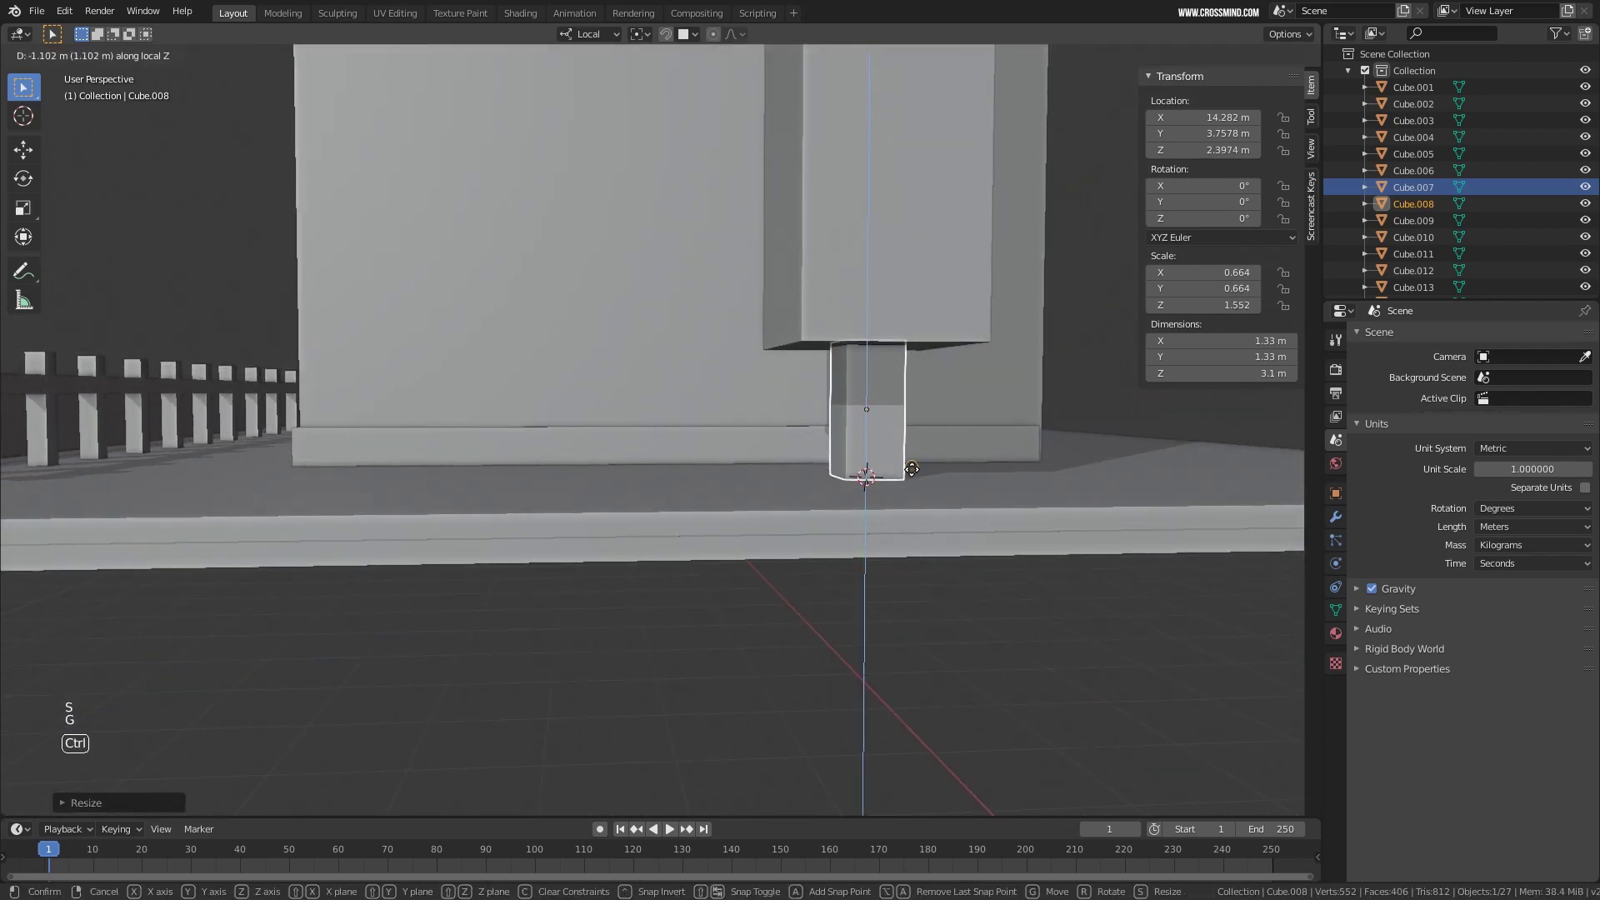
{"action": "left_click", "coordinate": [914, 450]}
Select the tree's crown and trunk together and duplicate them about 31.4 m along X to the opposite side of the tower.
{"action": "scroll", "coordinate": [858, 415], "scroll_direction": "down", "scroll_amount": 4}
{"action": "middle_click_drag", "start_coordinate": [858, 415], "coordinate": [871, 429]}
{"action": "middle_click_drag", "start_coordinate": [871, 429], "coordinate": [881, 443], "text": "shift"}
{"action": "middle_click_drag", "start_coordinate": [882, 443], "coordinate": [933, 430]}
{"action": "right_click", "coordinate": [899, 370], "text": "shift"}
{"action": "key", "text": "shift+d"}
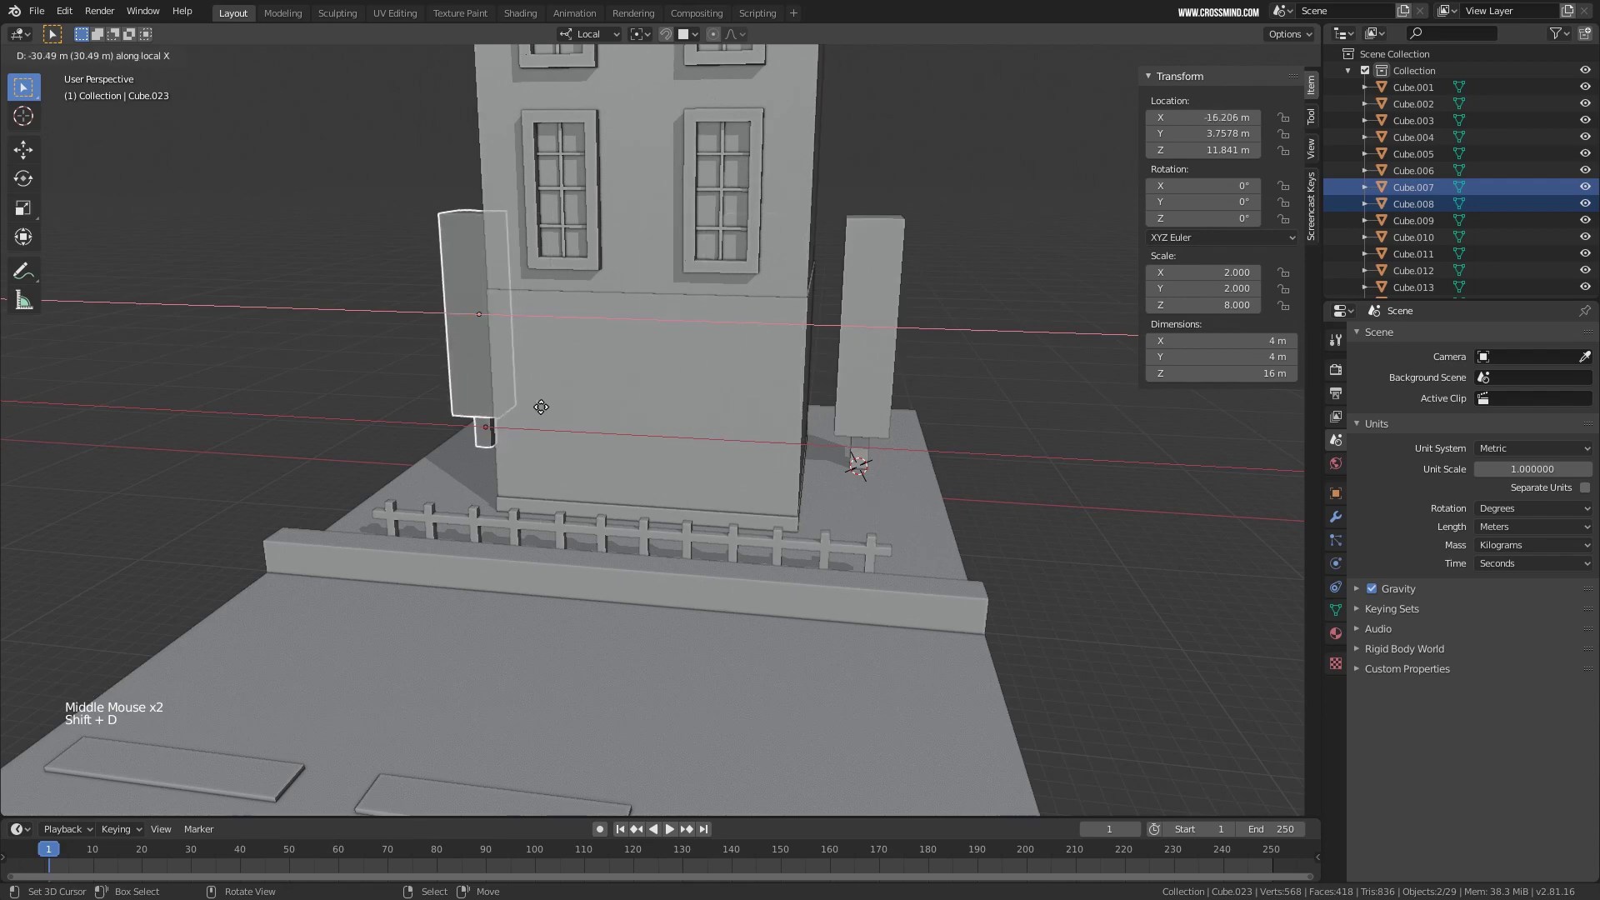
{"action": "left_click", "coordinate": [543, 411]}
Duplicate the new tree forward along Y to the end of the curb in front of the fence.
{"action": "middle_click_drag", "start_coordinate": [542, 411], "coordinate": [623, 382]}
{"action": "scroll", "coordinate": [607, 411], "scroll_direction": "down", "scroll_amount": 2}
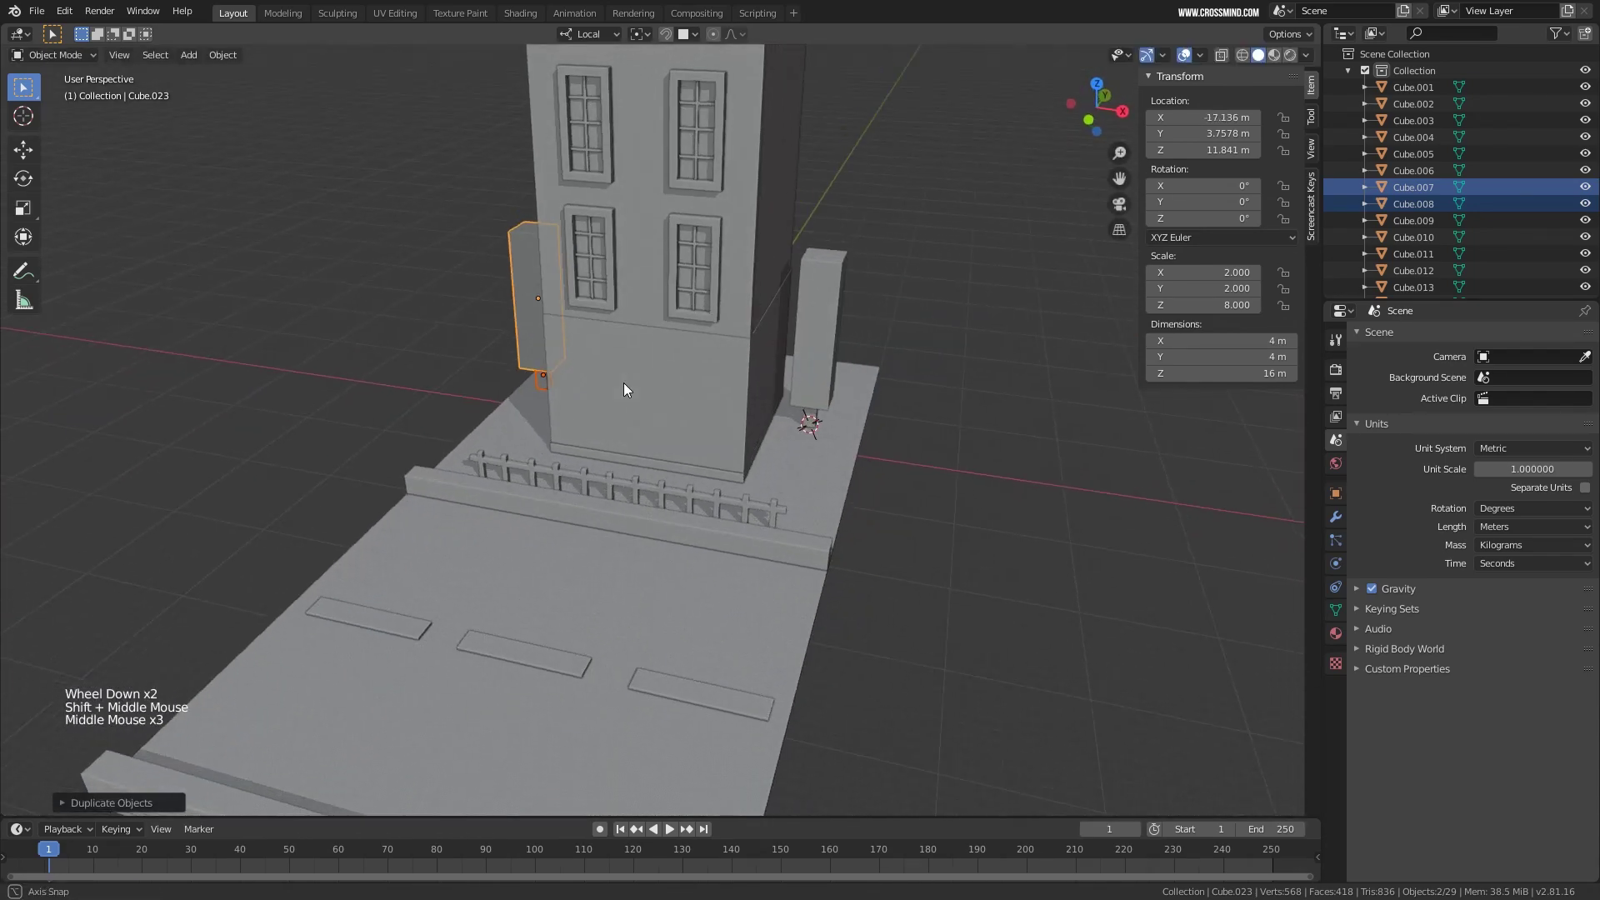
{"action": "key", "text": "shift+d"}
{"action": "key", "text": "y"}
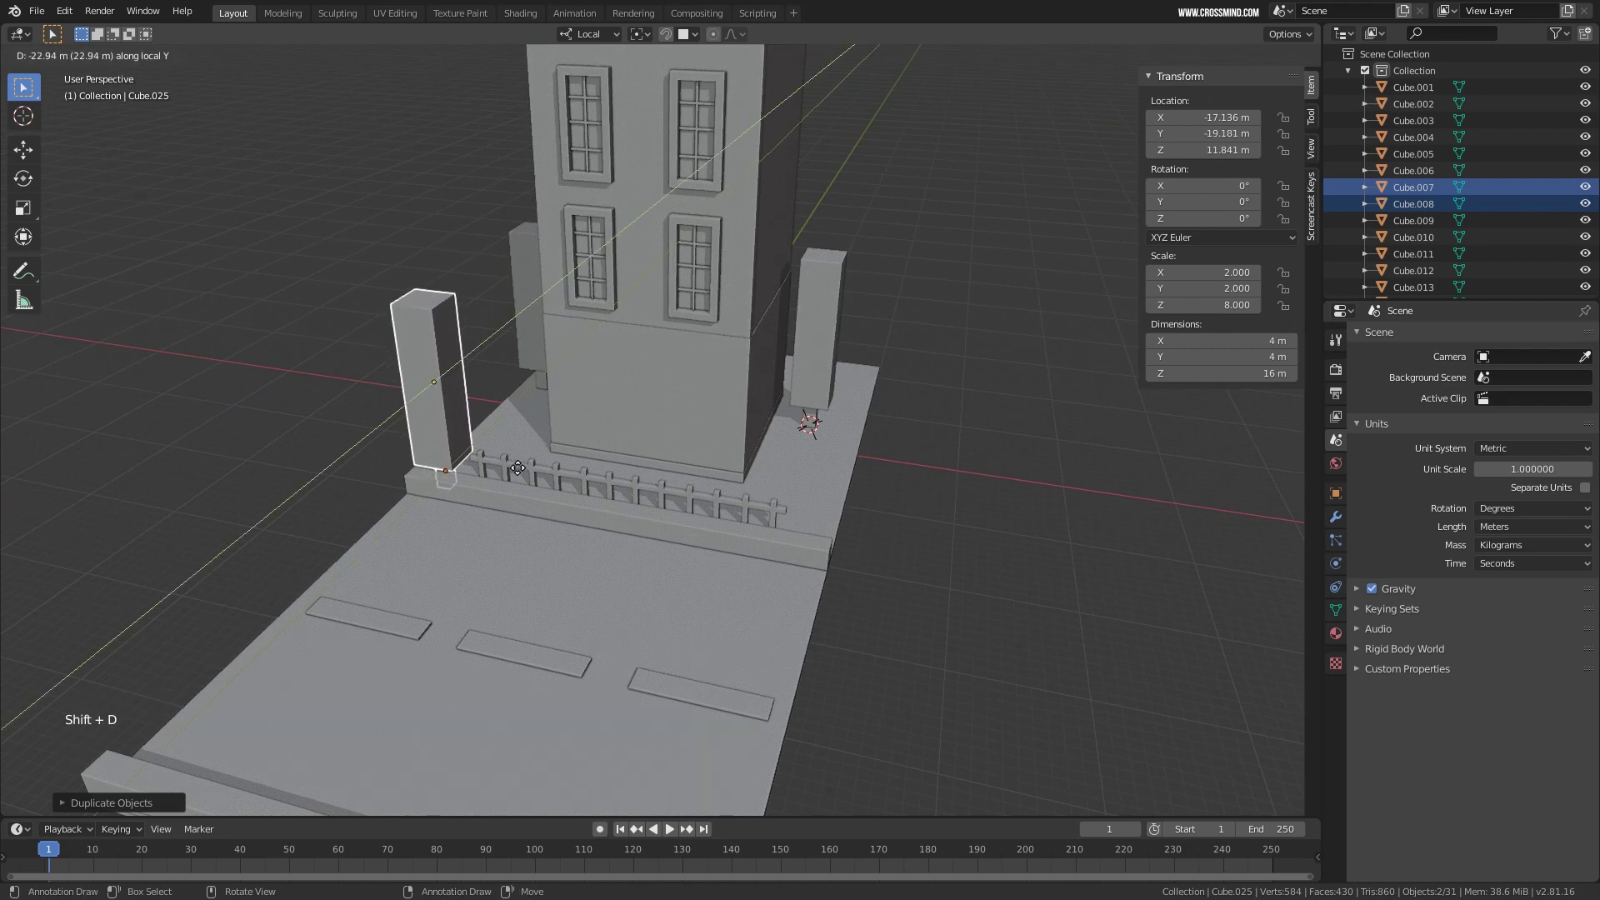
{"action": "left_click", "coordinate": [500, 475]}
Scale the front tree down to about 0.58 of its size, position it by the curb's end and select only its crown.
{"action": "scroll", "coordinate": [432, 453], "scroll_direction": "up", "scroll_amount": 2}
{"action": "middle_click_drag", "start_coordinate": [432, 453], "coordinate": [960, 573], "text": "shift"}
{"action": "key", "text": "s"}
{"action": "left_click", "coordinate": [707, 536]}
{"action": "right_click", "coordinate": [729, 469]}
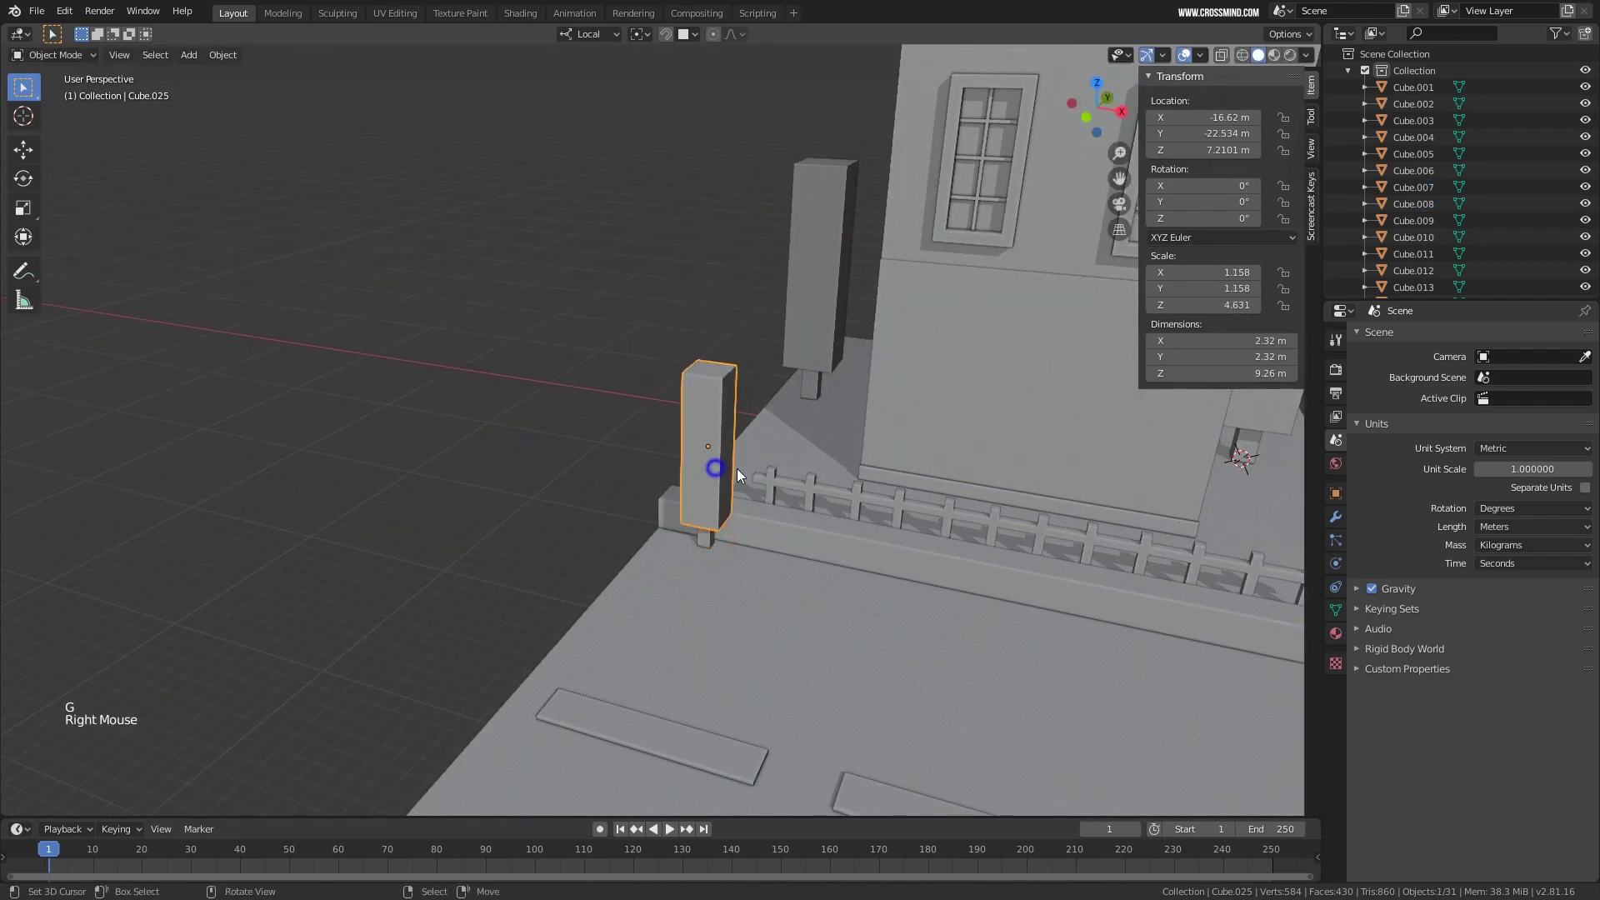
Shorten the small tree's crown along Z to about 6 m and lower it onto its trunk.
{"action": "middle_click_drag", "start_coordinate": [729, 469], "coordinate": [734, 453]}
{"action": "scroll", "coordinate": [734, 453], "scroll_direction": "up", "scroll_amount": 2}
{"action": "key", "text": "s"}
{"action": "key", "text": "z"}
{"action": "left_click", "coordinate": [673, 407]}
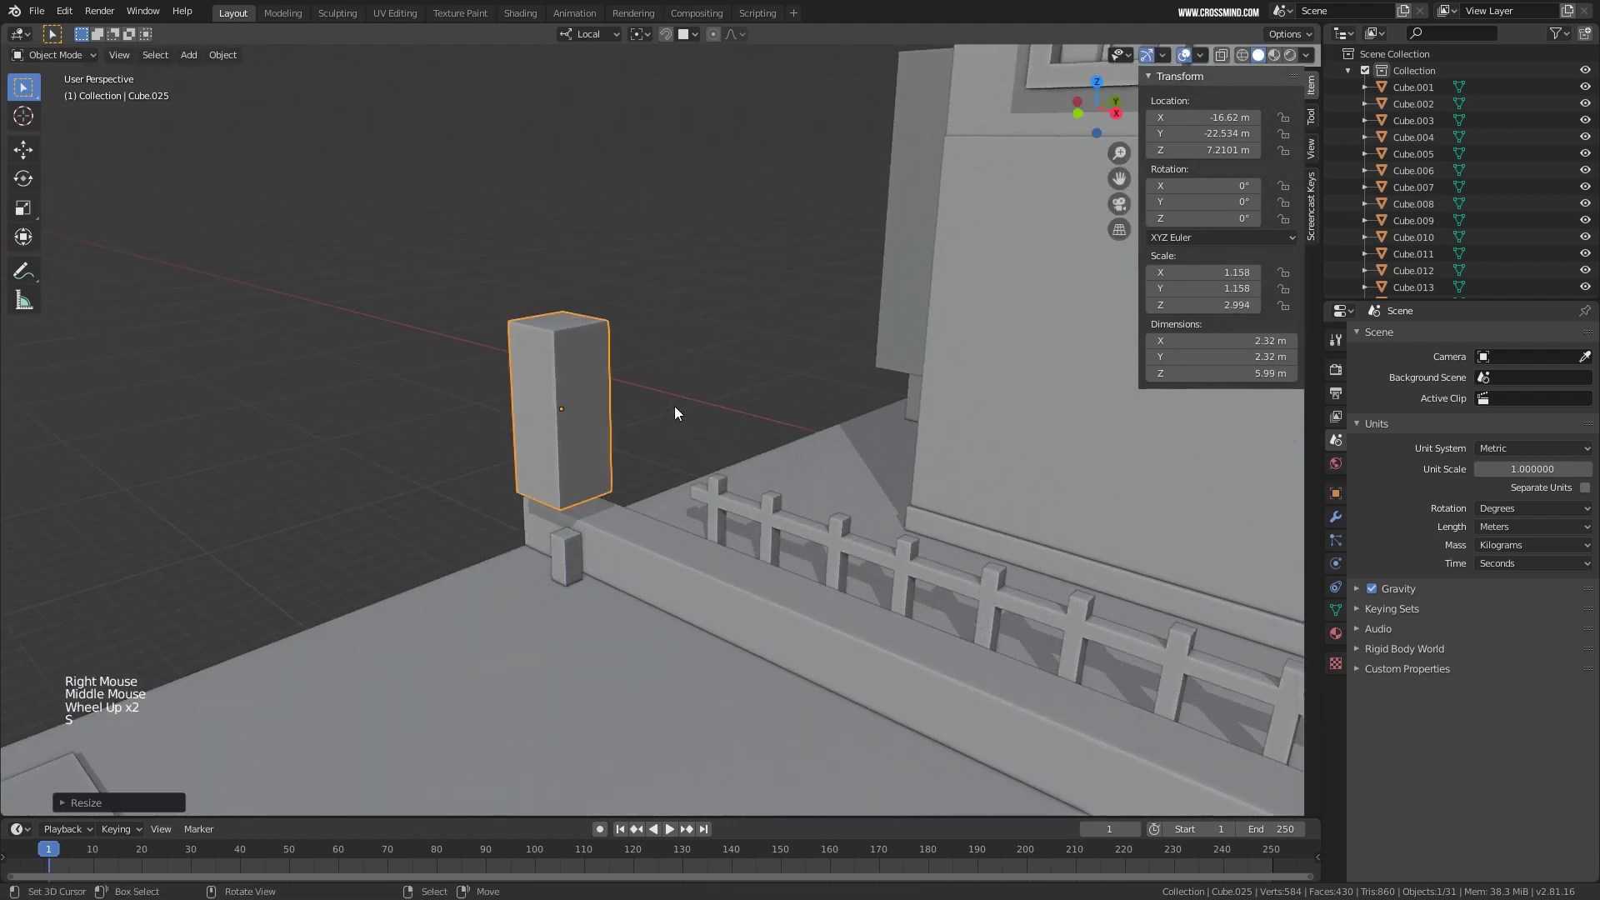
{"action": "key", "text": "g"}
{"action": "key", "text": "z"}
{"action": "key", "text": "z"}
{"action": "left_click", "coordinate": [676, 450]}
Select the small tree's crown and trunk and duplicate them about 7.6 m along X beside the curb.
{"action": "scroll", "coordinate": [637, 498], "scroll_direction": "down", "scroll_amount": 2}
{"action": "middle_click_drag", "start_coordinate": [638, 499], "coordinate": [817, 533]}
{"action": "right_click", "coordinate": [940, 579], "text": "shift"}
{"action": "middle_click_drag", "start_coordinate": [817, 533], "coordinate": [659, 476]}
{"action": "scroll", "coordinate": [620, 452], "scroll_direction": "down", "scroll_amount": 3}
{"action": "scroll", "coordinate": [659, 477], "scroll_direction": "up", "scroll_amount": 1}
{"action": "key", "text": "shift+d"}
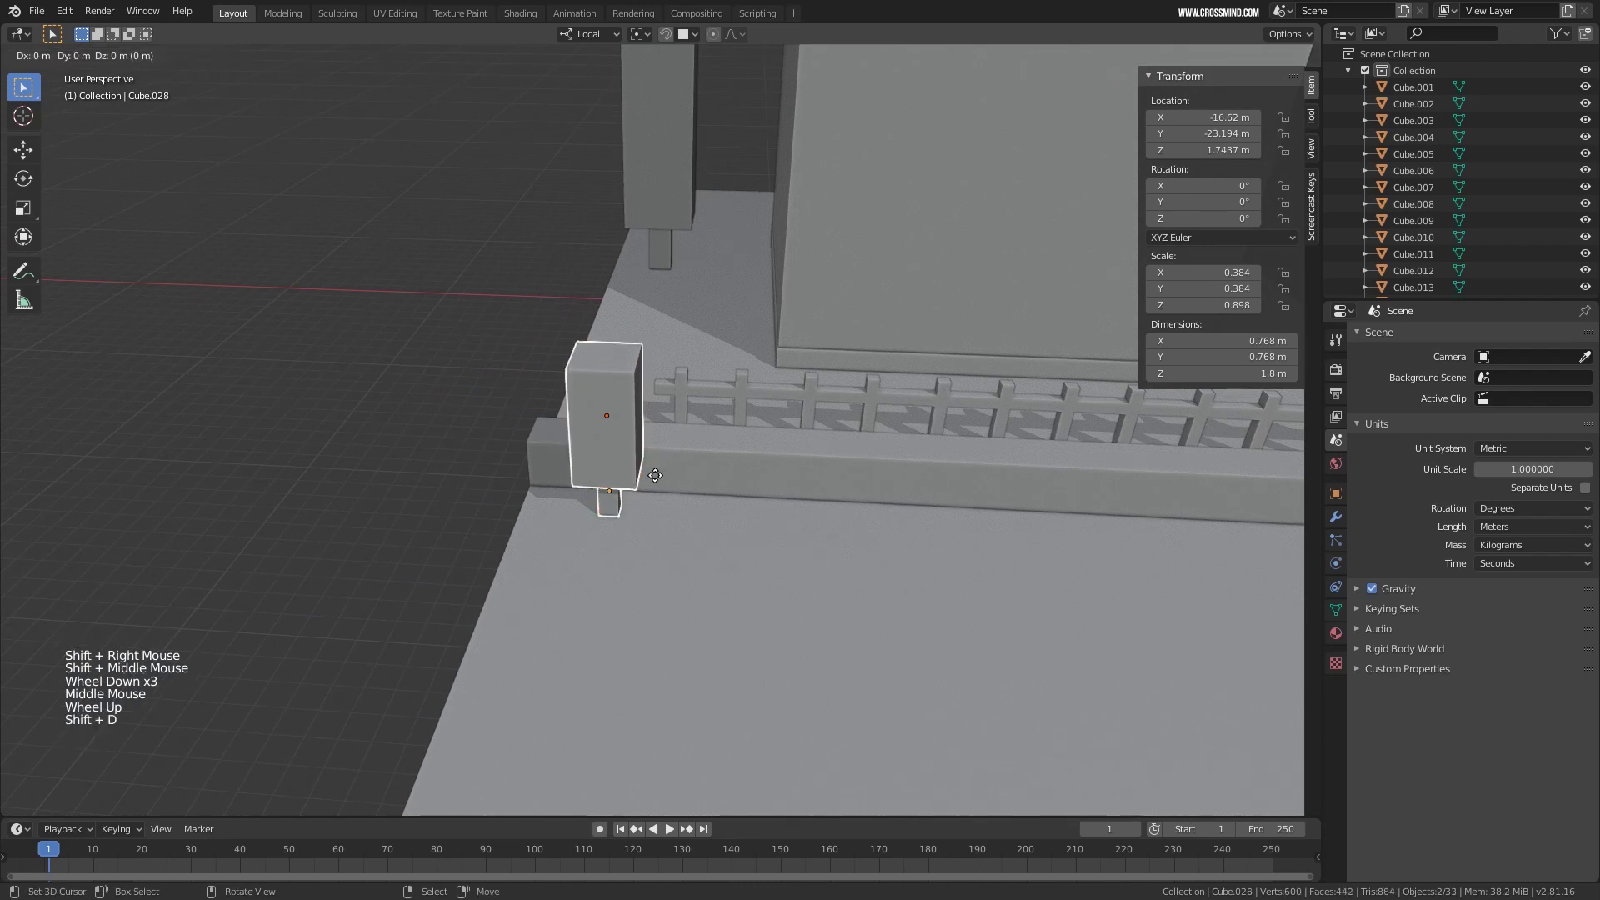
{"action": "key", "text": "x"}
{"action": "key", "text": "x"}
{"action": "left_click", "coordinate": [866, 502]}
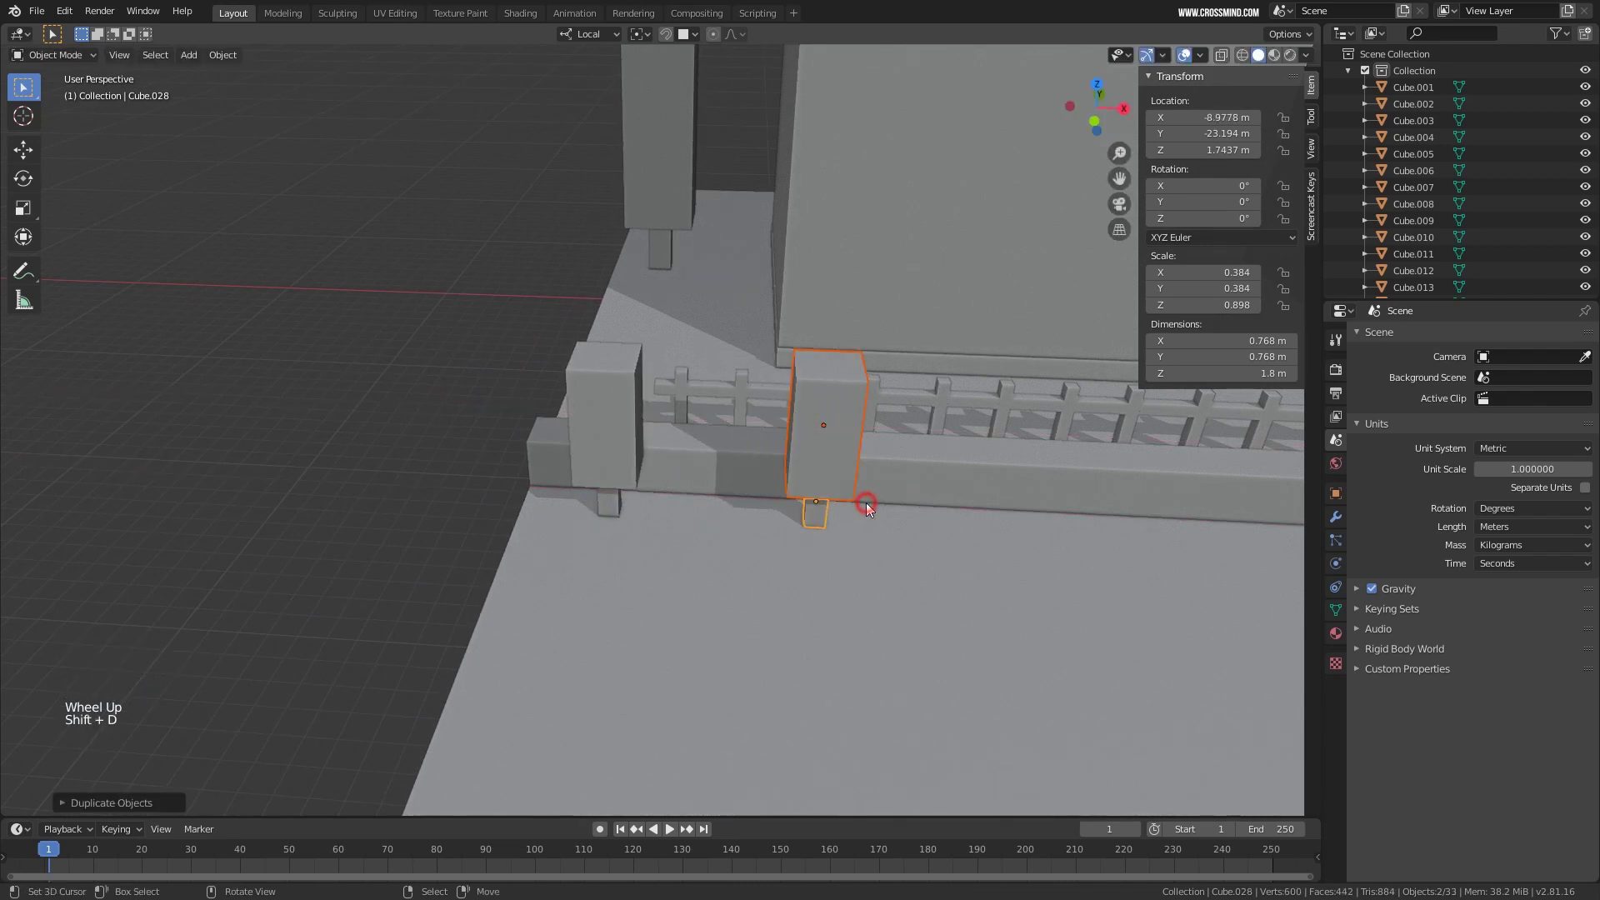
Duplicate the small tree three more times along X to form an evenly spaced row of five along the curb.
{"action": "scroll", "coordinate": [866, 502], "scroll_direction": "down", "scroll_amount": 3}
{"action": "middle_click_drag", "start_coordinate": [867, 503], "coordinate": [647, 468], "text": "shift"}
{"action": "key", "text": "shift+d"}
{"action": "key", "text": "x"}
{"action": "key", "text": "x"}
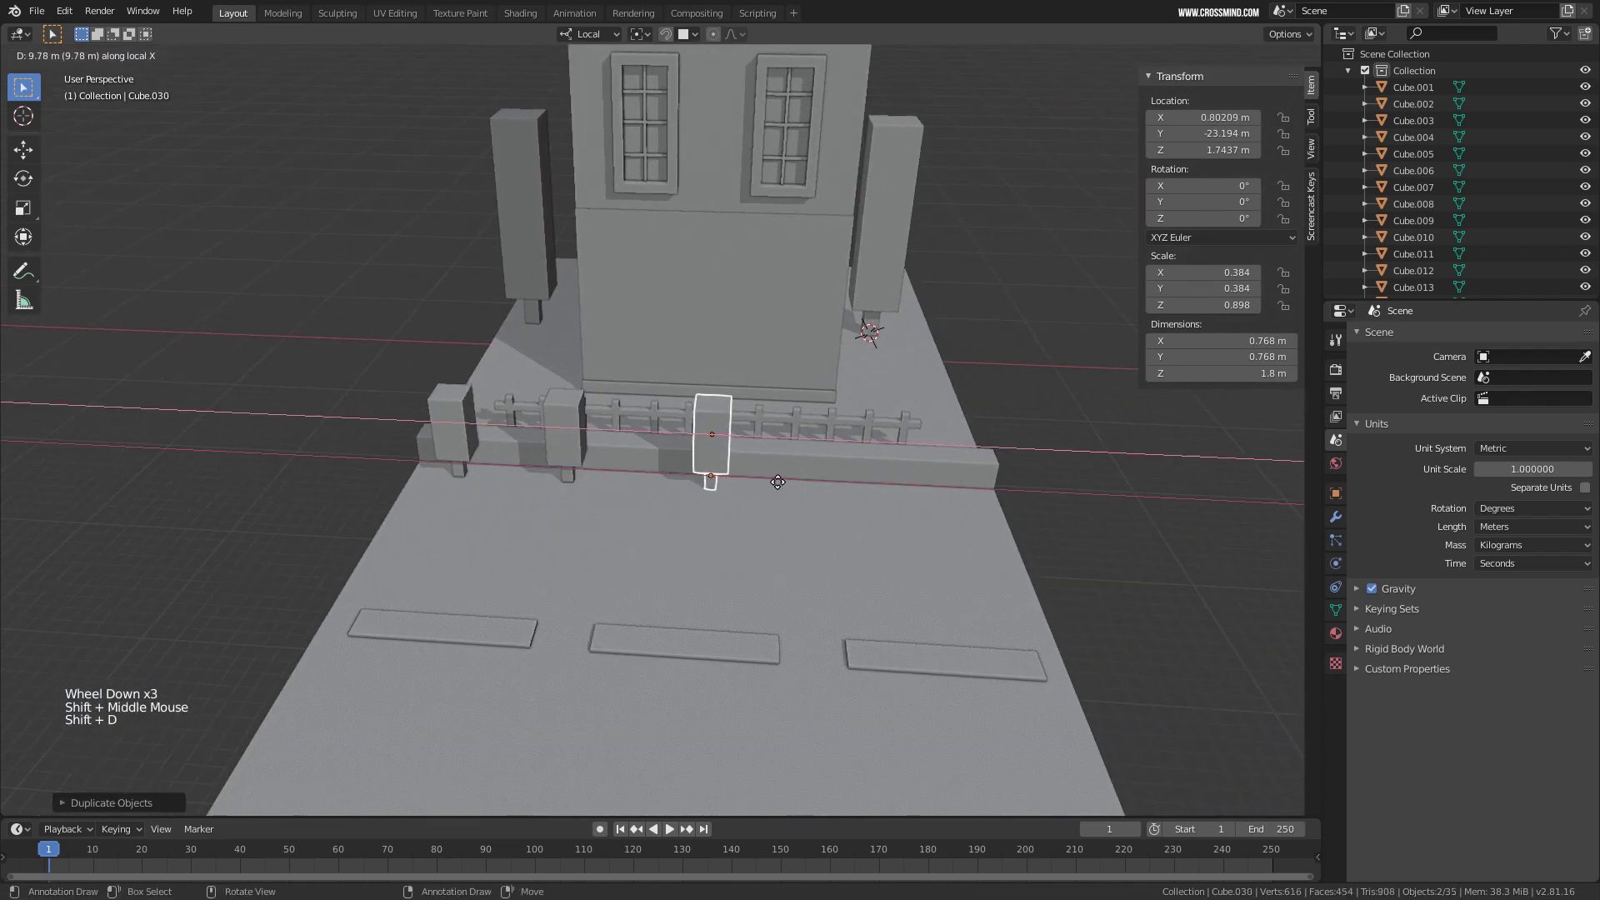
{"action": "left_click", "coordinate": [761, 483]}
{"action": "middle_click_drag", "start_coordinate": [991, 517], "coordinate": [785, 477]}
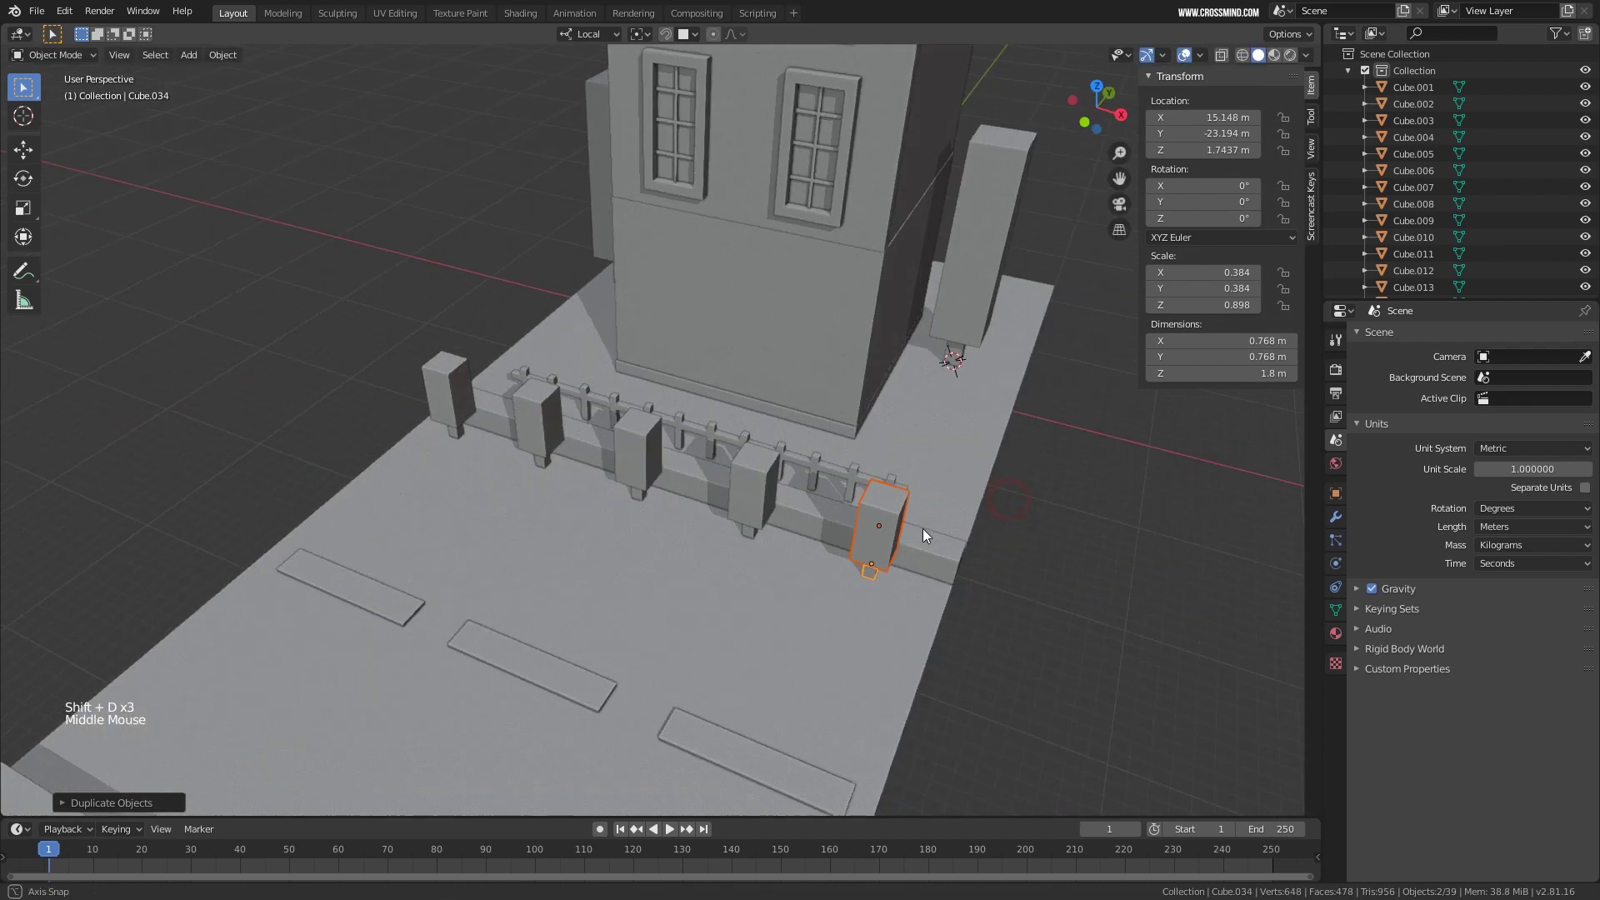
Select the whole row of small trees in the right side view and move it about 34 m along Y over the outer curb.
{"action": "scroll", "coordinate": [858, 522], "scroll_direction": "down", "scroll_amount": 4}
{"action": "key", "text": "KP_1"}
{"action": "key", "text": "KP_3"}
{"action": "scroll", "coordinate": [573, 431], "scroll_direction": "up", "scroll_amount": 5}
{"action": "scroll", "coordinate": [572, 432], "scroll_direction": "up", "scroll_amount": 2}
{"action": "key", "text": "b"}
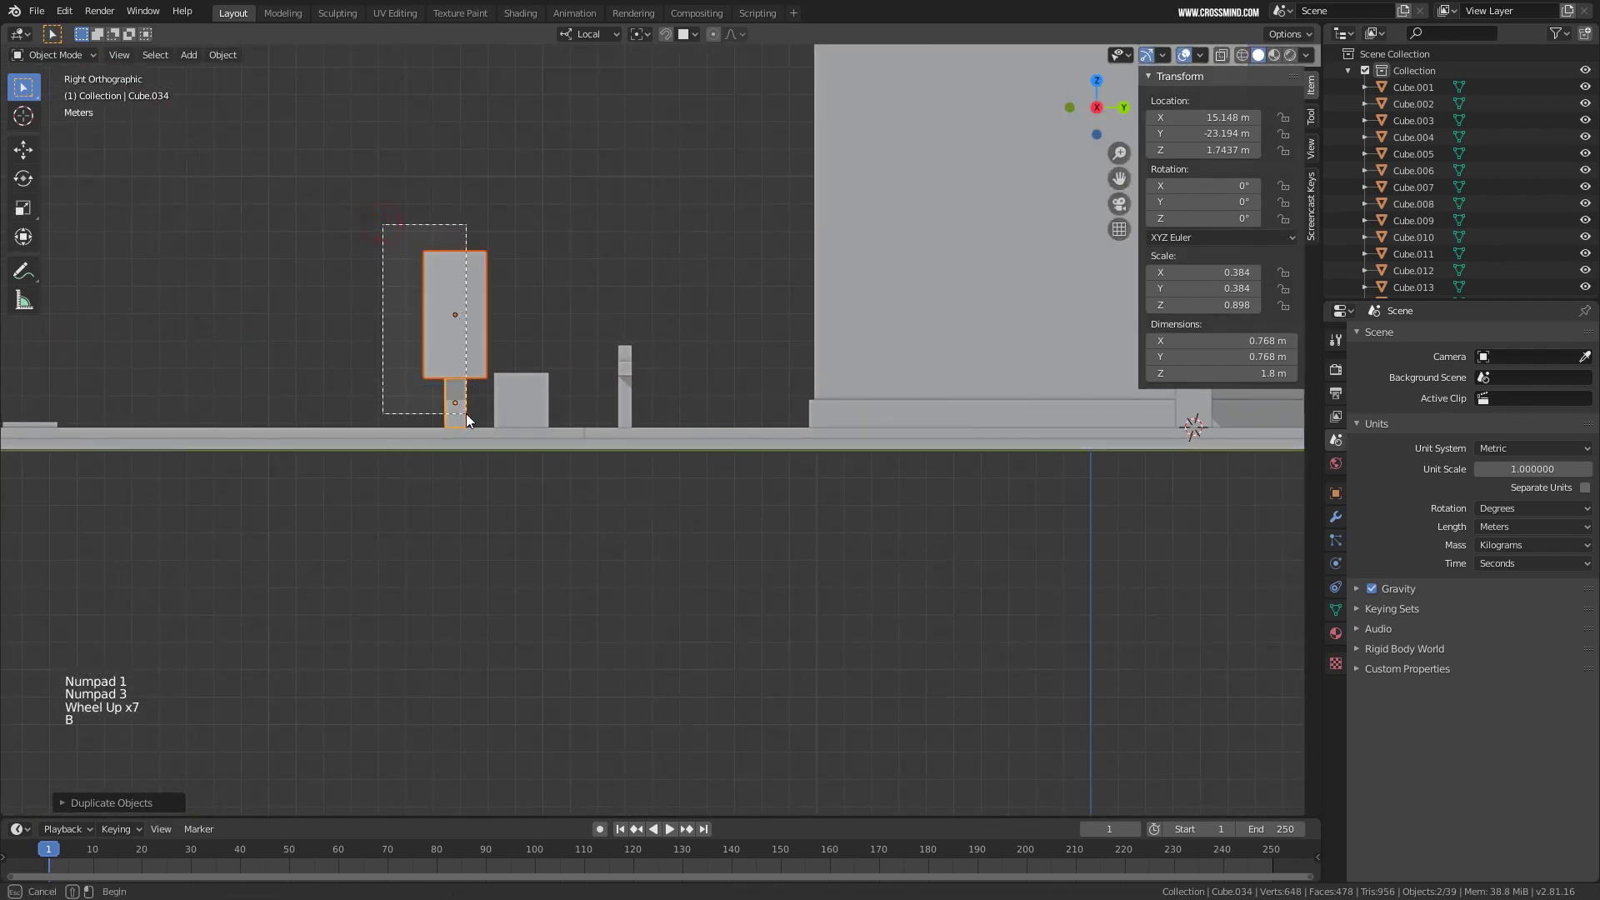
{"action": "left_click_drag", "start_coordinate": [466, 413], "coordinate": [467, 413]}
{"action": "middle_click_drag", "start_coordinate": [743, 436], "coordinate": [1032, 462], "text": "shift"}
{"action": "scroll", "coordinate": [1032, 462], "scroll_direction": "down", "scroll_amount": 3}
{"action": "key", "text": "g"}
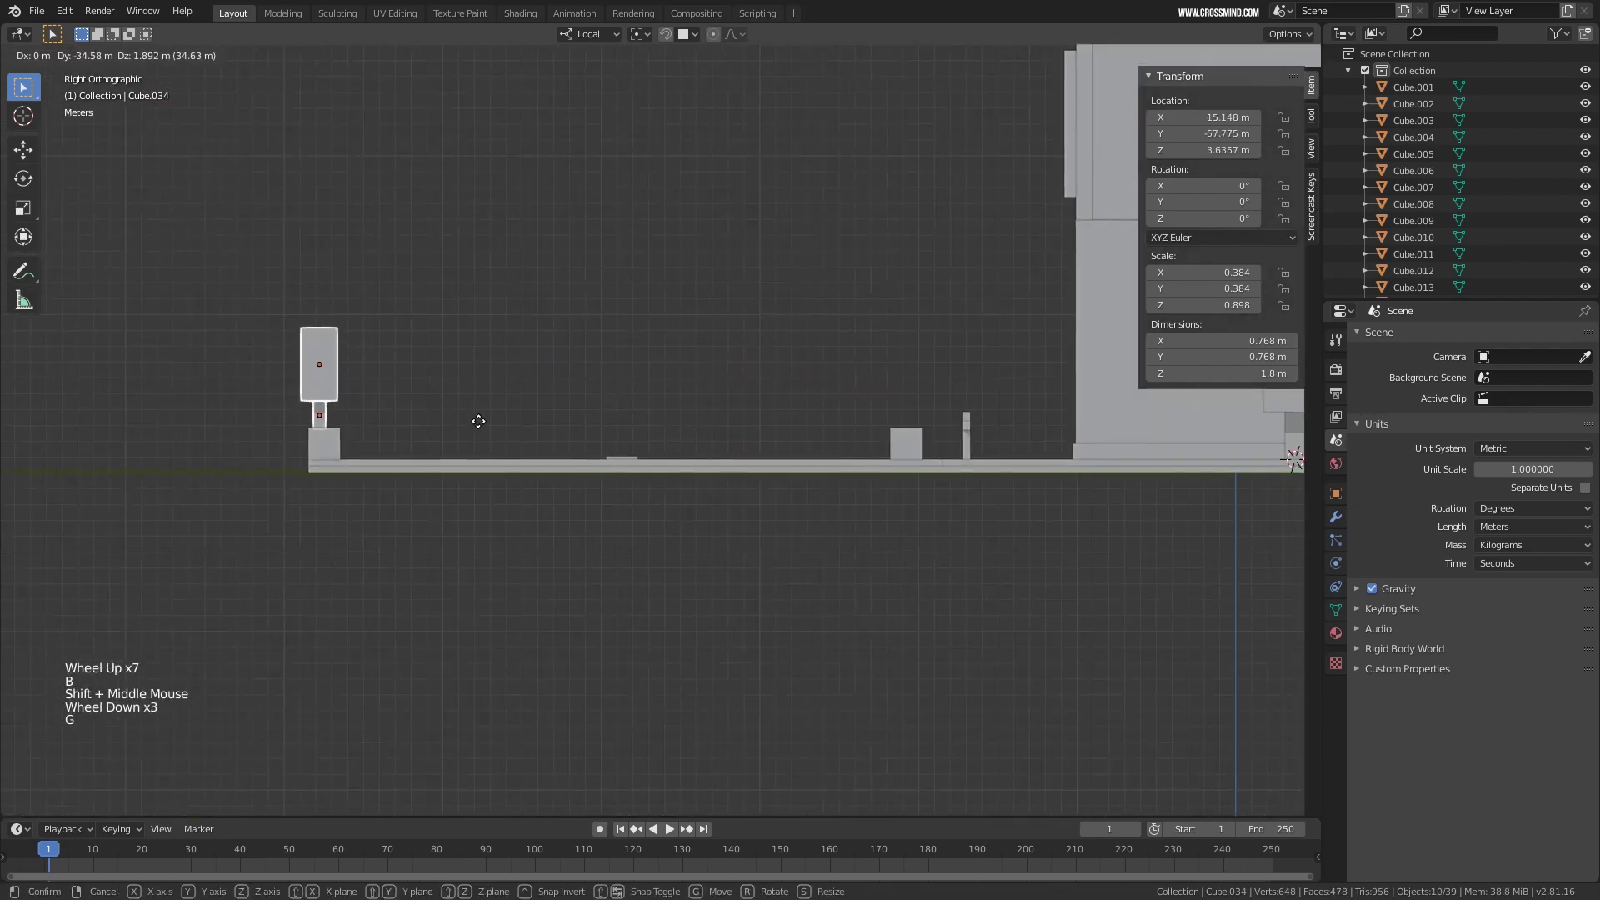
{"action": "left_click", "coordinate": [484, 423]}
Move the tree row about 2.8 m outward beyond the outer curb and lower it to slab level.
{"action": "scroll", "coordinate": [829, 497], "scroll_direction": "down", "scroll_amount": 2}
{"action": "middle_click_drag", "start_coordinate": [814, 486], "coordinate": [783, 428]}
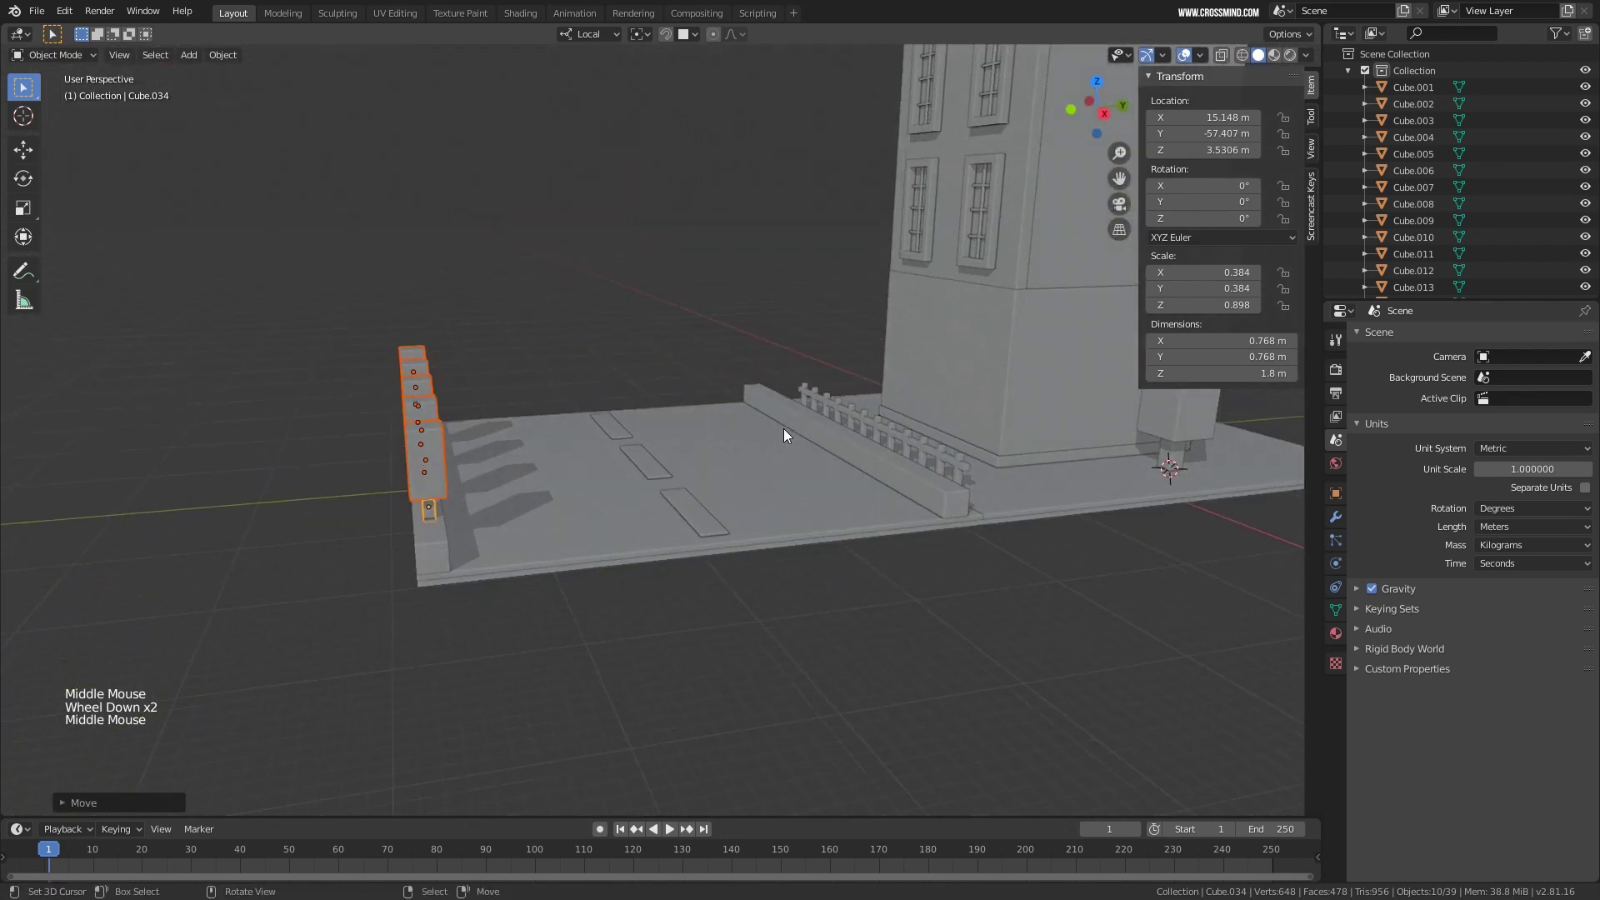
{"action": "key", "text": "KP_1"}
{"action": "key", "text": "KP_3"}
{"action": "scroll", "coordinate": [658, 406], "scroll_direction": "up", "scroll_amount": 4}
{"action": "middle_click_drag", "start_coordinate": [430, 407], "coordinate": [528, 467], "text": "shift"}
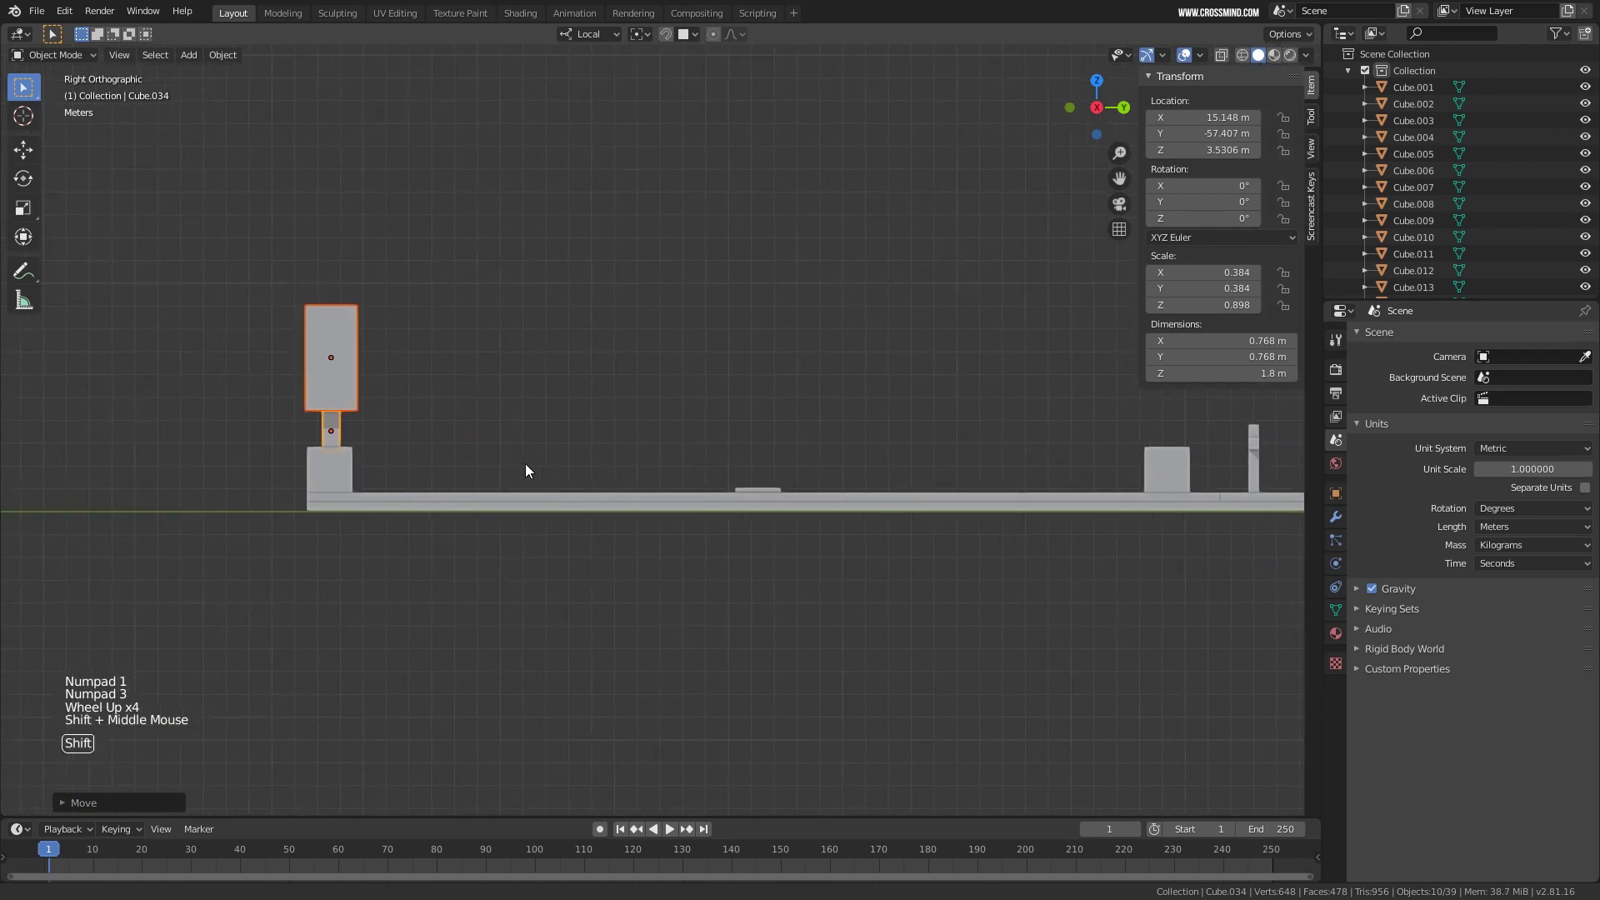
{"action": "key", "text": "g"}
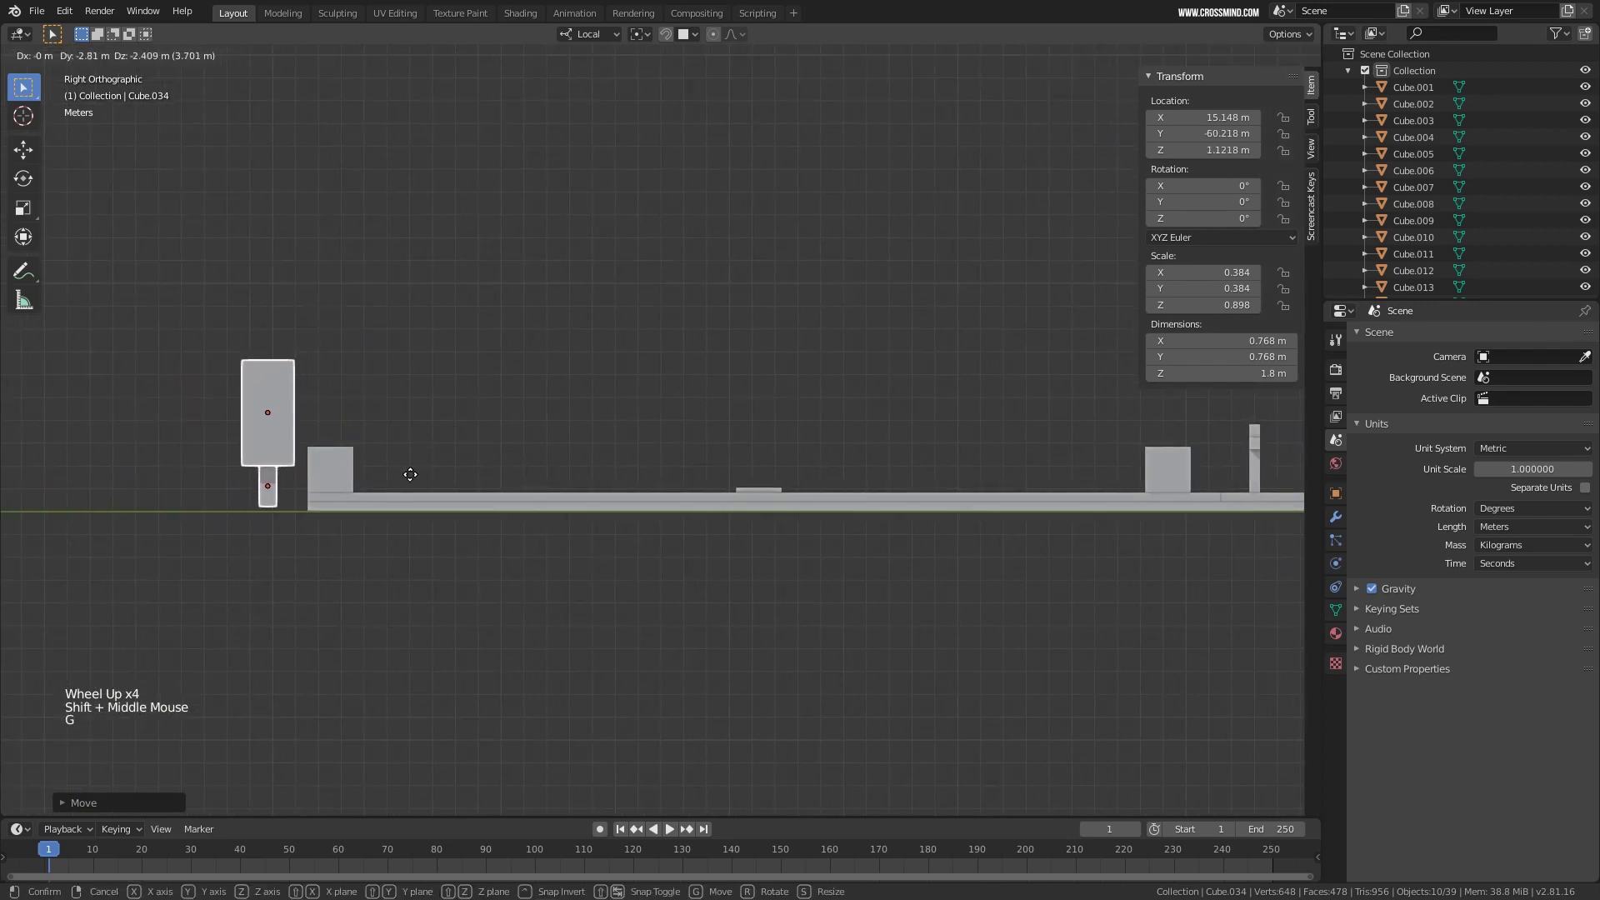
{"action": "left_click", "coordinate": [408, 479]}
Select the ground slab and try setting its Y dimension to 82 m.
{"action": "left_click", "coordinate": [389, 503]}
{"action": "middle_click_drag", "start_coordinate": [390, 503], "coordinate": [1005, 498]}
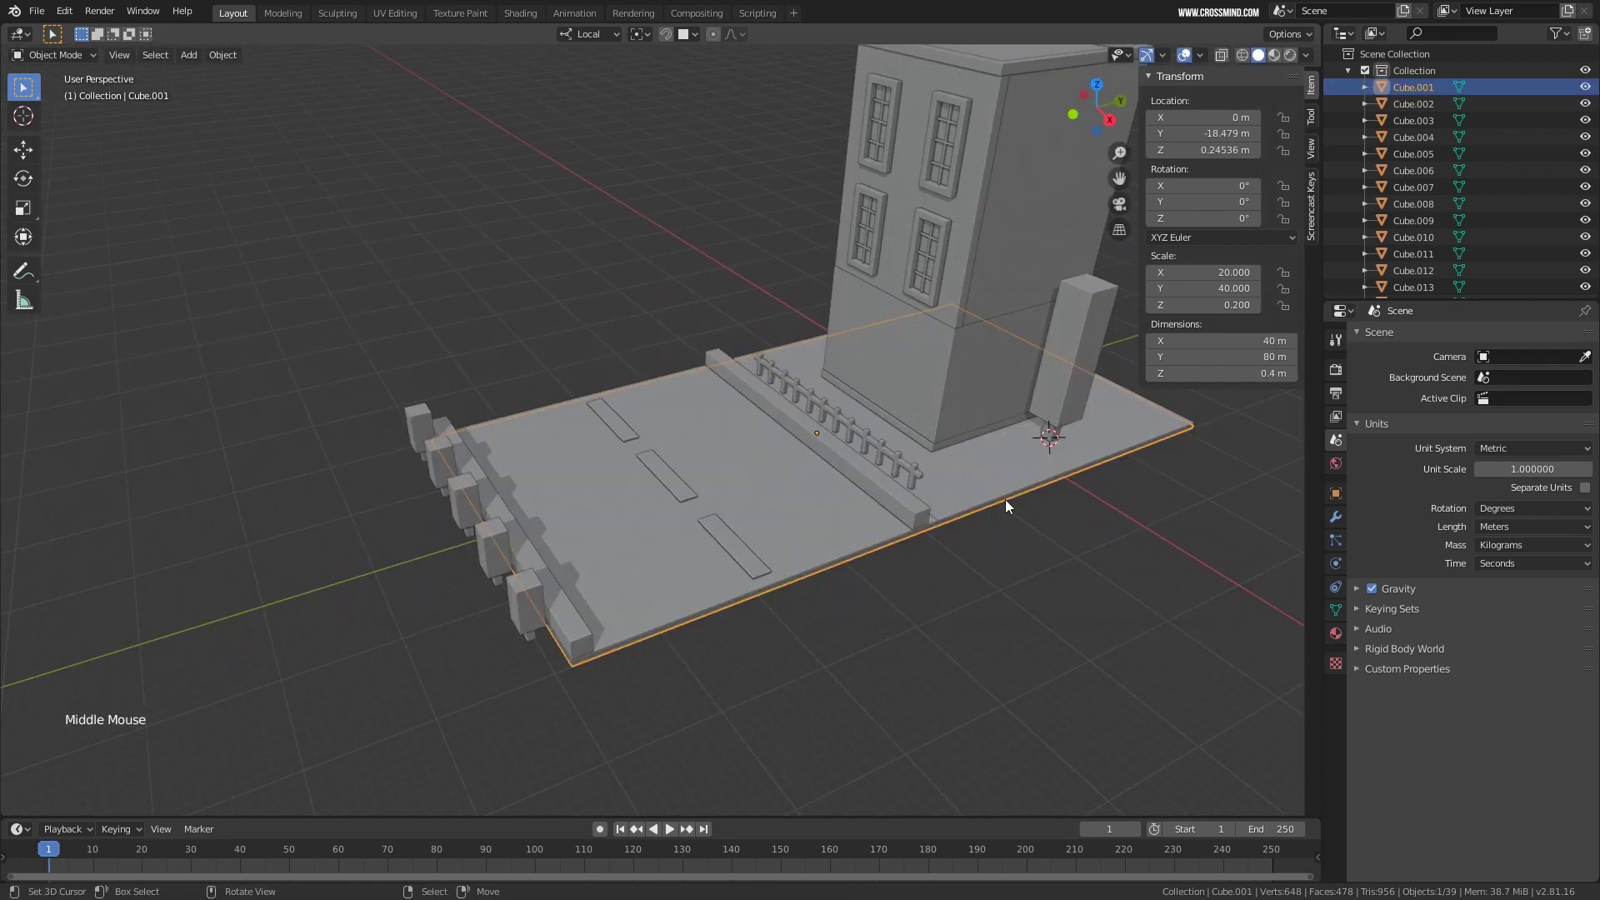
{"action": "middle_click_drag", "start_coordinate": [1086, 428], "coordinate": [858, 467]}
{"action": "middle_click_drag", "start_coordinate": [858, 467], "coordinate": [1200, 412], "text": "shift"}
{"action": "scroll", "coordinate": [1171, 468], "scroll_direction": "down", "scroll_amount": 2}
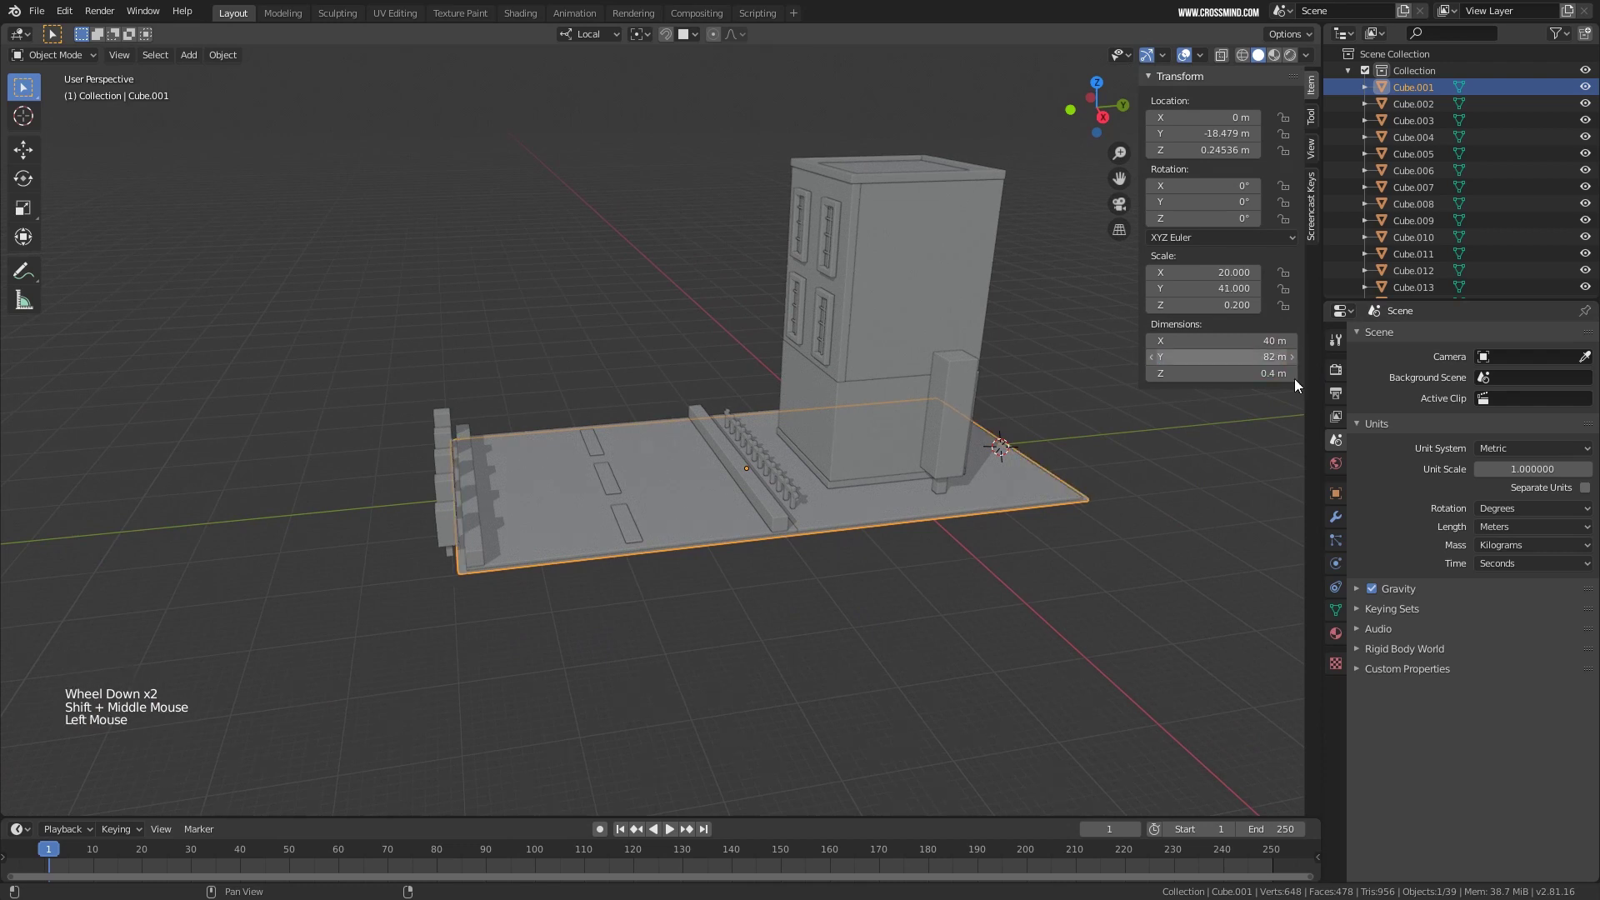
Set the pivot point to 3D Cursor and stretch the slab along Y to about 84.7 m so it extends under the tree row.
{"action": "middle_click_drag", "start_coordinate": [1100, 438], "coordinate": [1028, 470]}
{"action": "scroll", "coordinate": [972, 496], "scroll_direction": "up", "scroll_amount": 1}
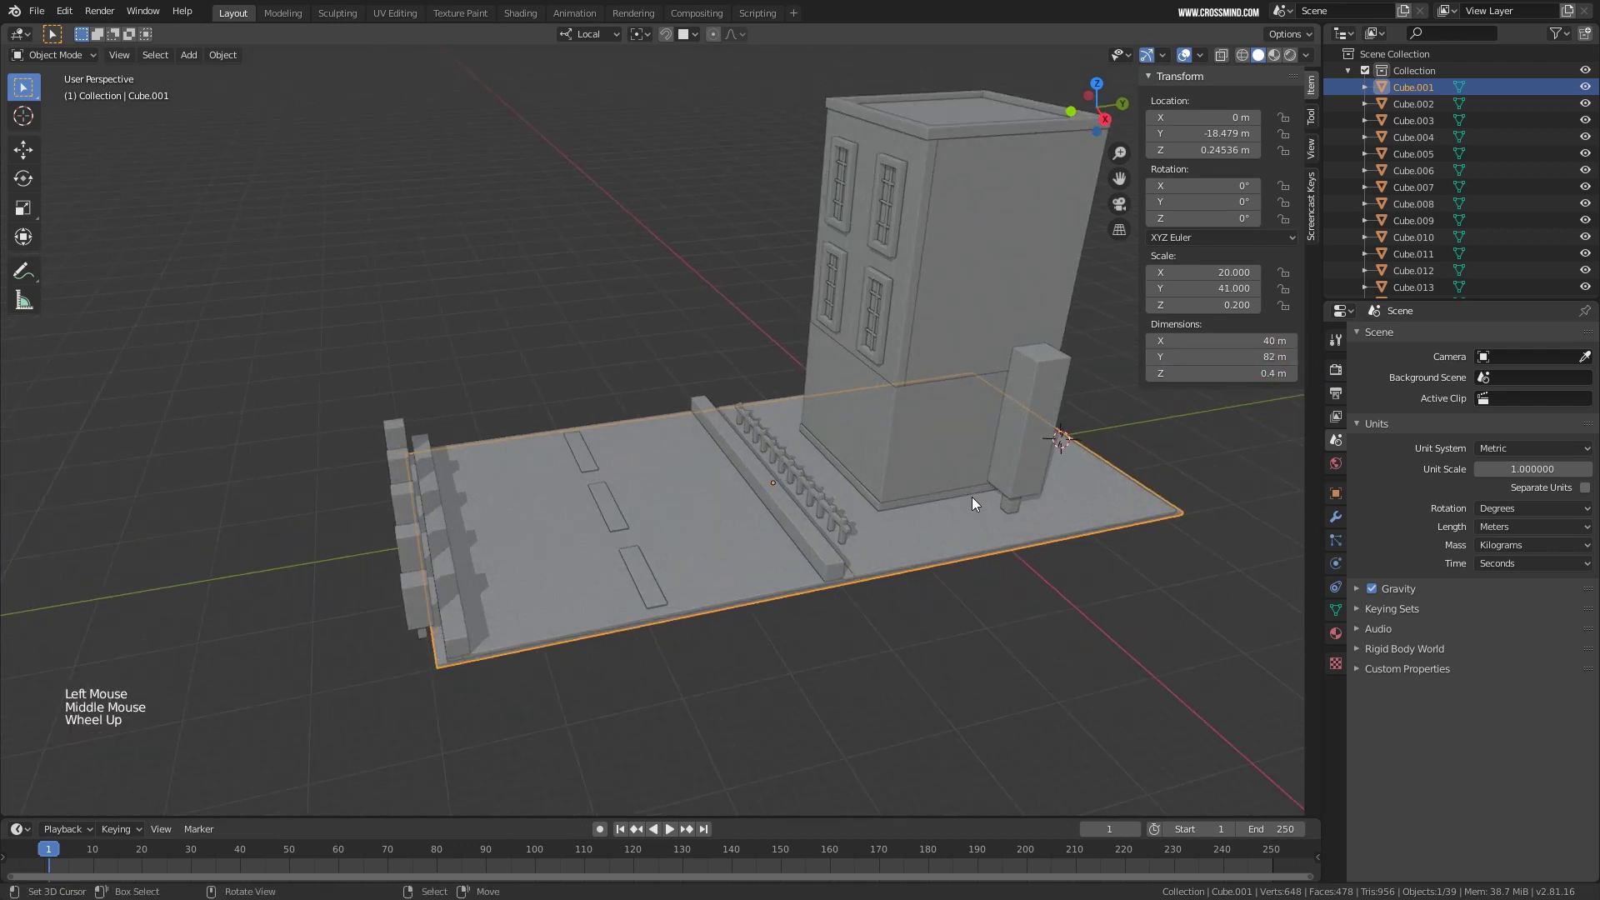
{"action": "left_click", "coordinate": [642, 34]}
{"action": "left_click", "coordinate": [660, 77]}
{"action": "key", "text": "s"}
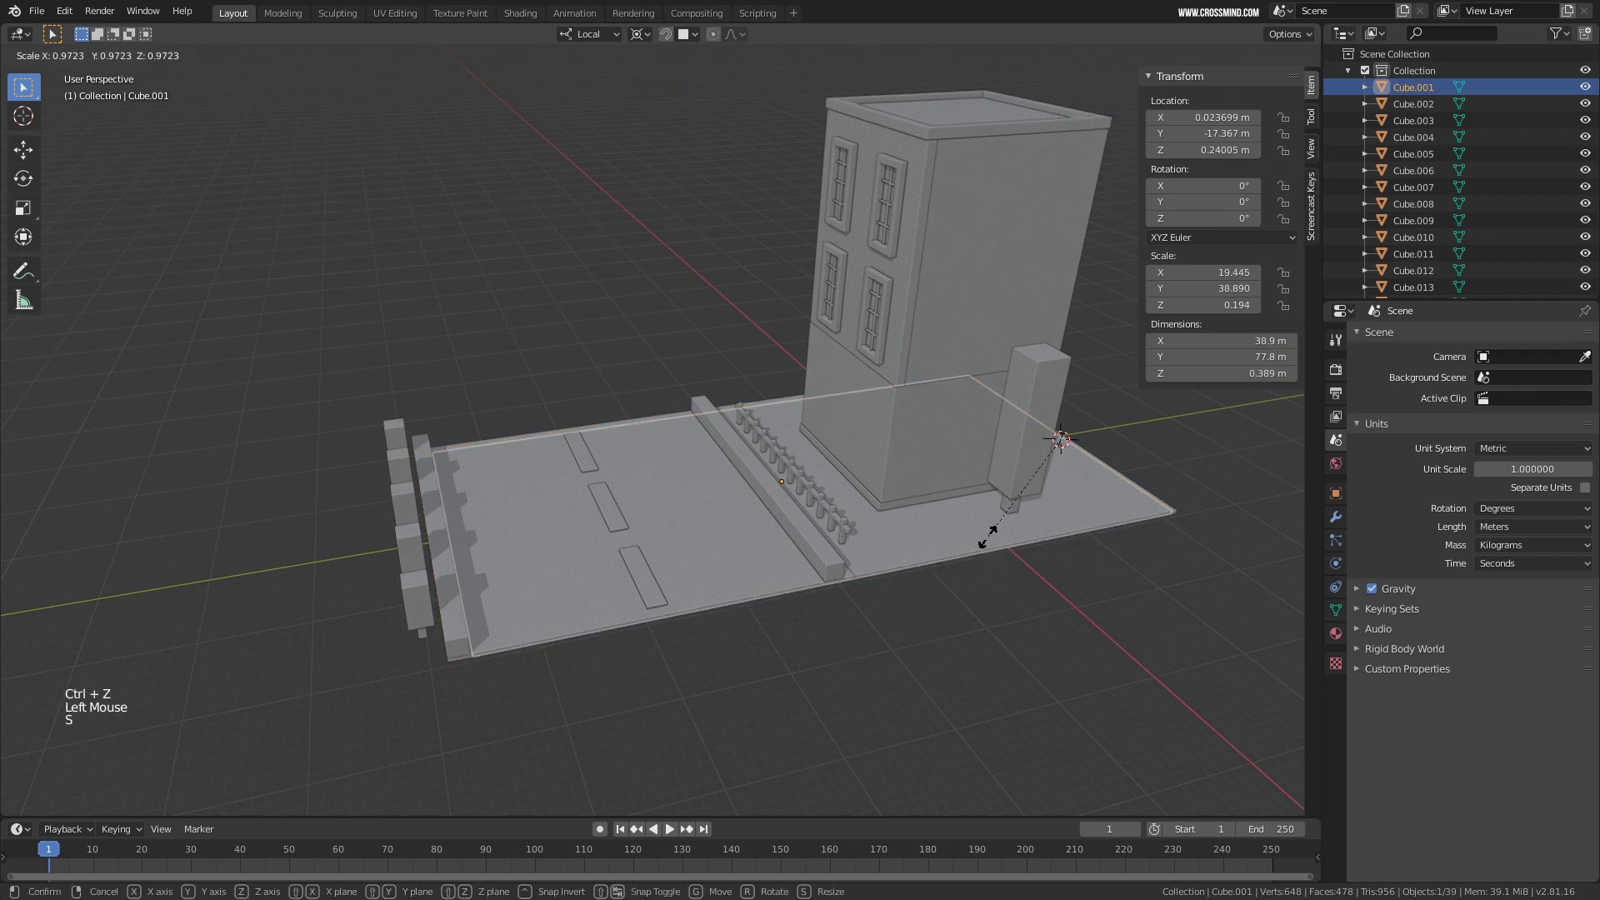
{"action": "key", "text": "y"}
{"action": "key", "text": "y"}
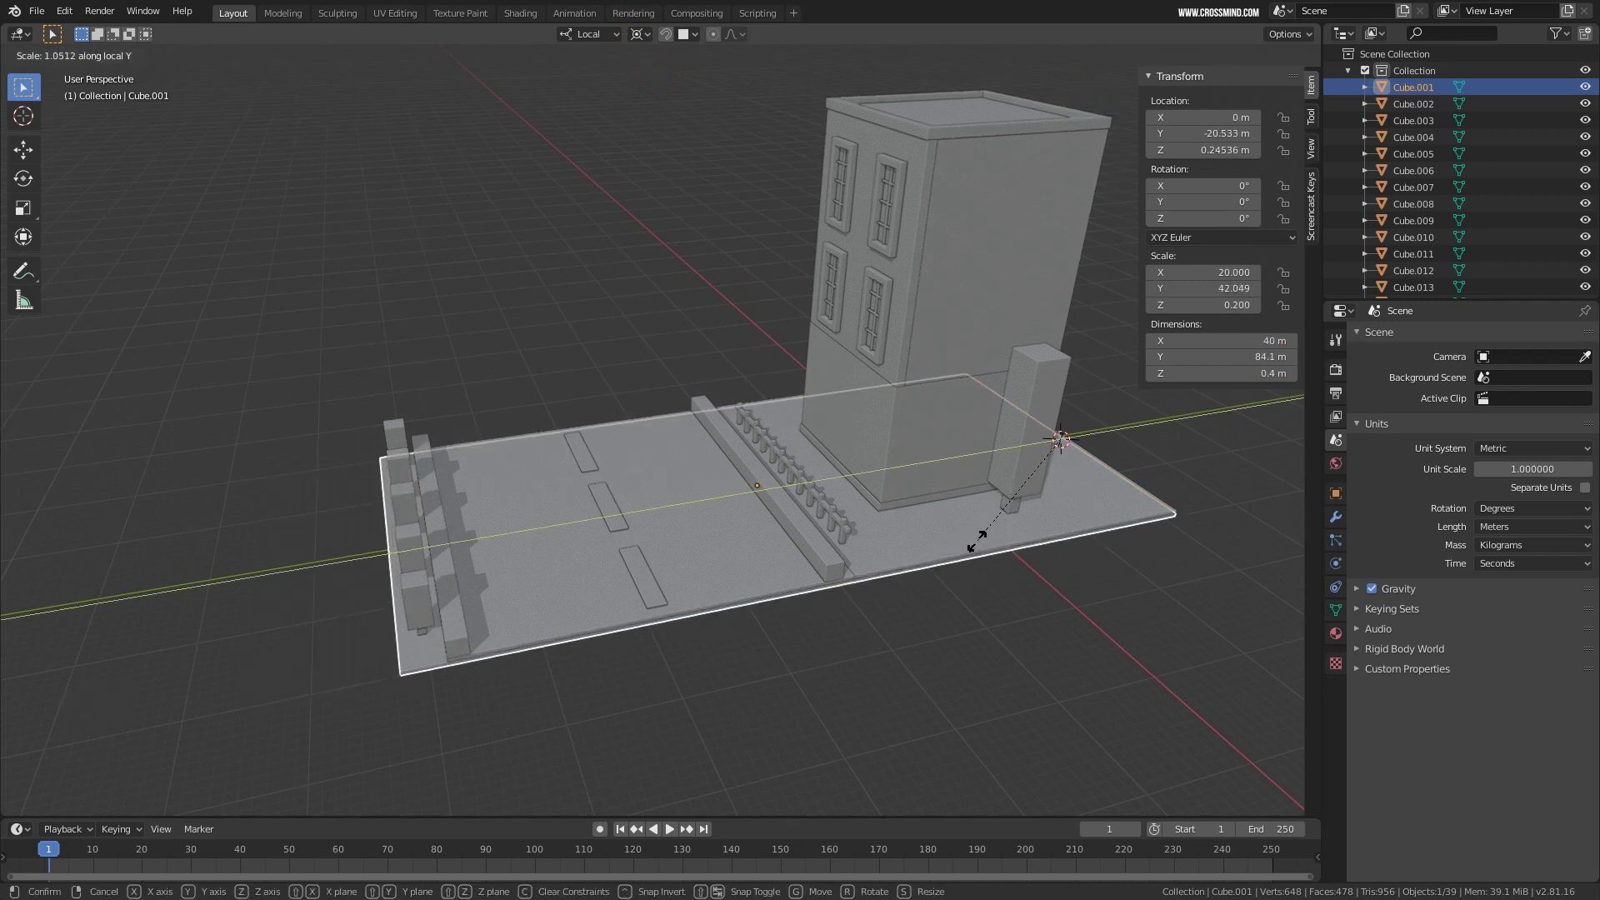
{"action": "left_click", "coordinate": [975, 542]}
Examine the lengthened slab, tree row and tower from several angles.
{"action": "middle_click_drag", "start_coordinate": [973, 540], "coordinate": [871, 449]}
{"action": "scroll", "coordinate": [871, 450], "scroll_direction": "down", "scroll_amount": 1}
{"action": "mouse_move", "coordinate": [870, 449]}
{"action": "middle_mouse_down"}
{"action": "mouse_move", "coordinate": [862, 394]}
{"action": "mouse_move", "coordinate": [844, 454]}
{"action": "middle_mouse_up"}
{"action": "mouse_move", "coordinate": [843, 454]}
{"action": "middle_mouse_down", "text": "shift"}
{"action": "mouse_move", "coordinate": [986, 367]}
{"action": "mouse_move", "coordinate": [951, 373]}
{"action": "mouse_move", "coordinate": [842, 483]}
{"action": "mouse_move", "coordinate": [791, 473]}
{"action": "mouse_move", "coordinate": [854, 490]}
{"action": "mouse_move", "coordinate": [778, 503]}
{"action": "mouse_move", "coordinate": [829, 471]}
{"action": "middle_mouse_up", "text": "shift"}
{"action": "scroll", "coordinate": [842, 482], "scroll_direction": "up", "scroll_amount": 1}
{"action": "scroll", "coordinate": [854, 490], "scroll_direction": "up", "scroll_amount": 1}
{"action": "scroll", "coordinate": [778, 502], "scroll_direction": "up", "scroll_amount": 1}
{"action": "scroll", "coordinate": [778, 503], "scroll_direction": "down", "scroll_amount": 3}
{"action": "middle_click_drag", "start_coordinate": [829, 471], "coordinate": [732, 340]}
{"action": "scroll", "coordinate": [821, 463], "scroll_direction": "up", "scroll_amount": 1}
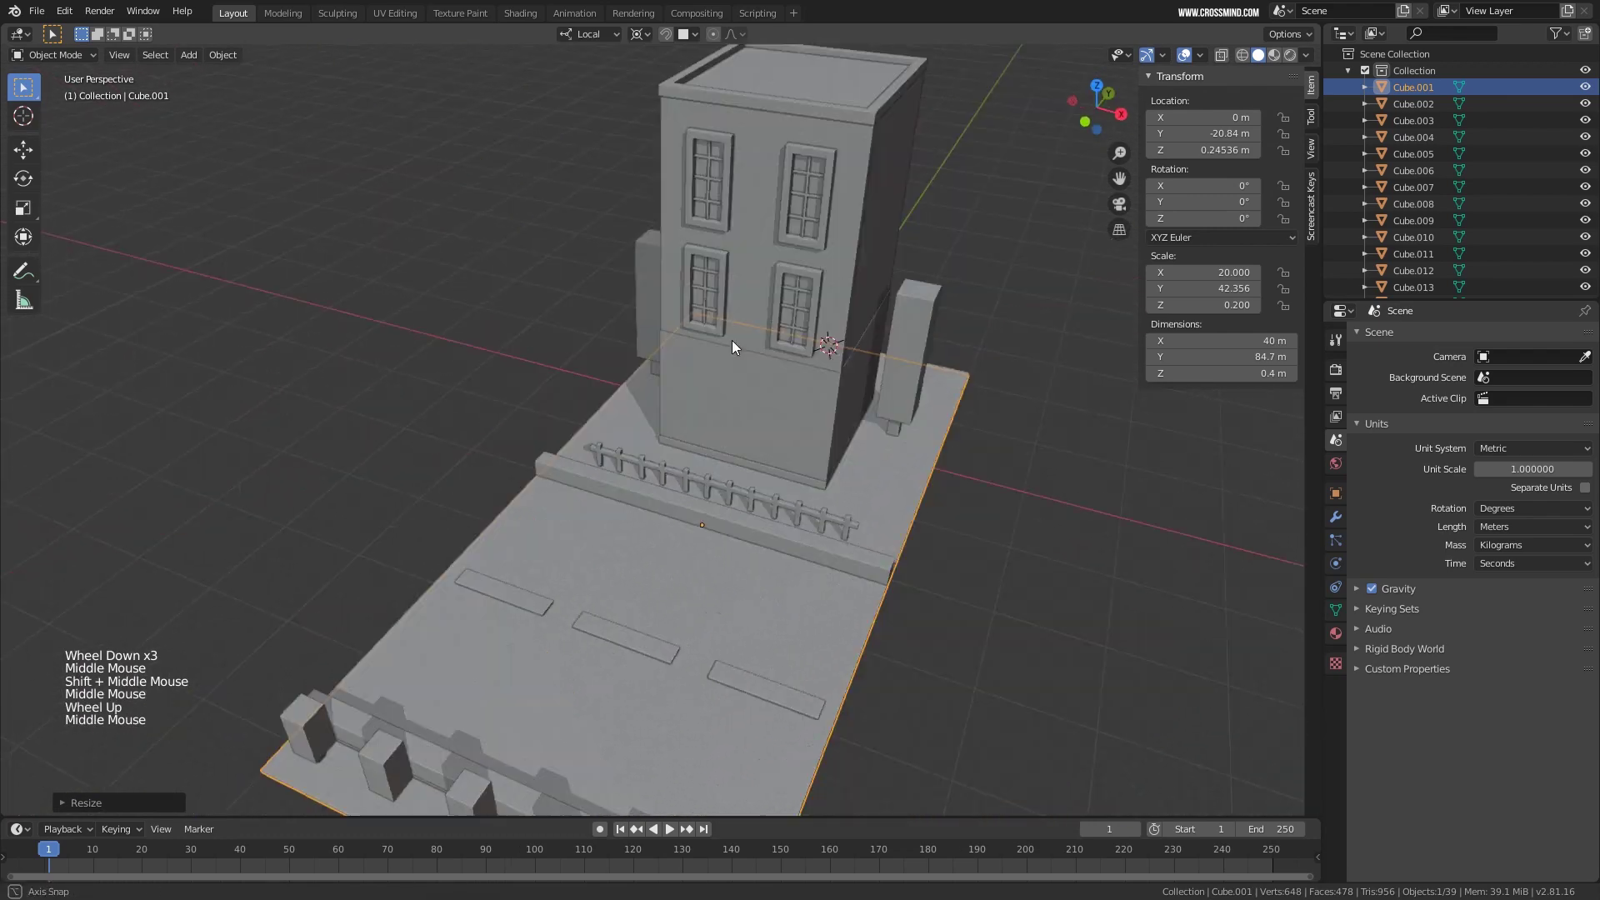
Duplicate the lower right window frame straight down about 16 m to the ground floor and thin its depth to about 0.39 m.
{"action": "scroll", "coordinate": [732, 340], "scroll_direction": "up", "scroll_amount": 2}
{"action": "middle_click_drag", "start_coordinate": [746, 403], "coordinate": [972, 145], "text": "shift"}
{"action": "scroll", "coordinate": [751, 433], "scroll_direction": "up", "scroll_amount": 5}
{"action": "left_click", "coordinate": [895, 493]}
{"action": "key", "text": "shift+d"}
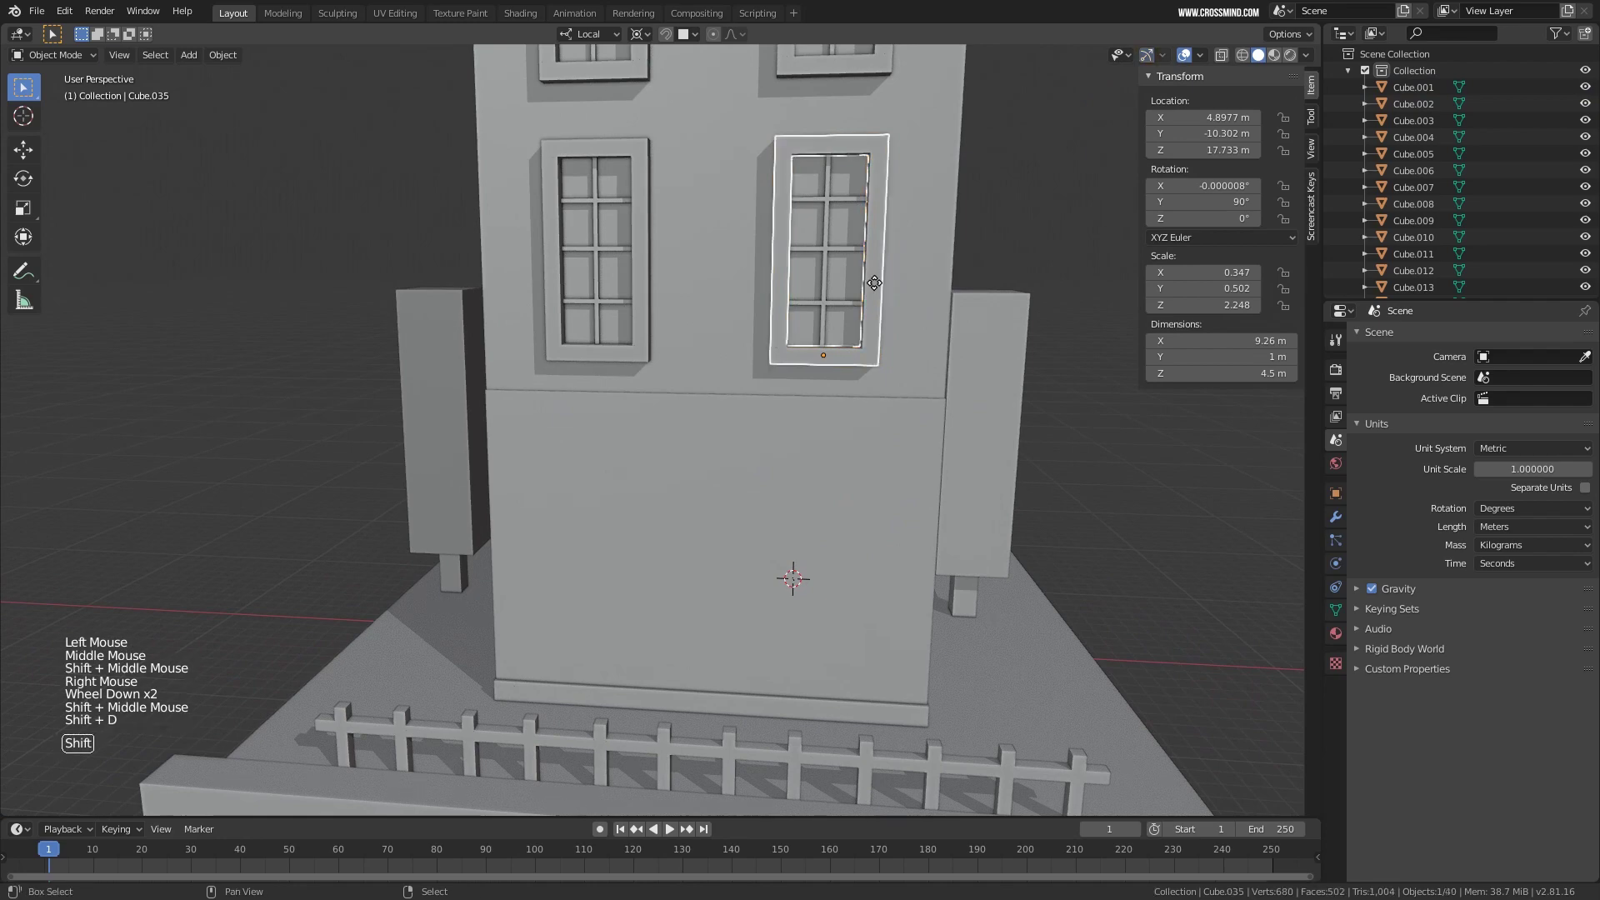
{"action": "key", "text": "z"}
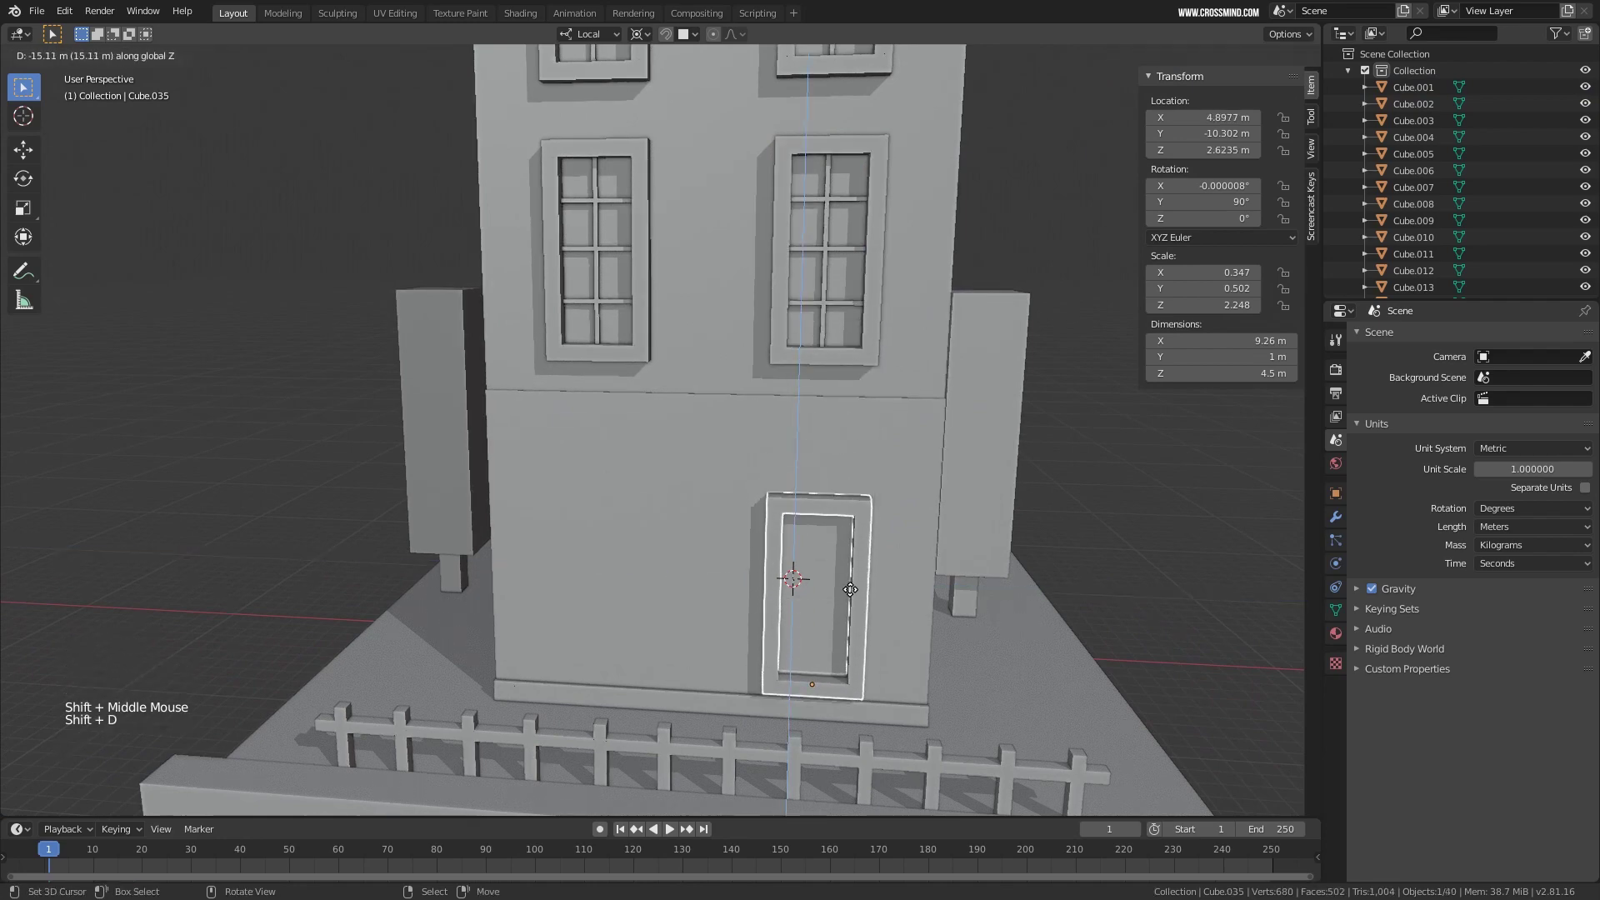
{"action": "left_click", "coordinate": [847, 602]}
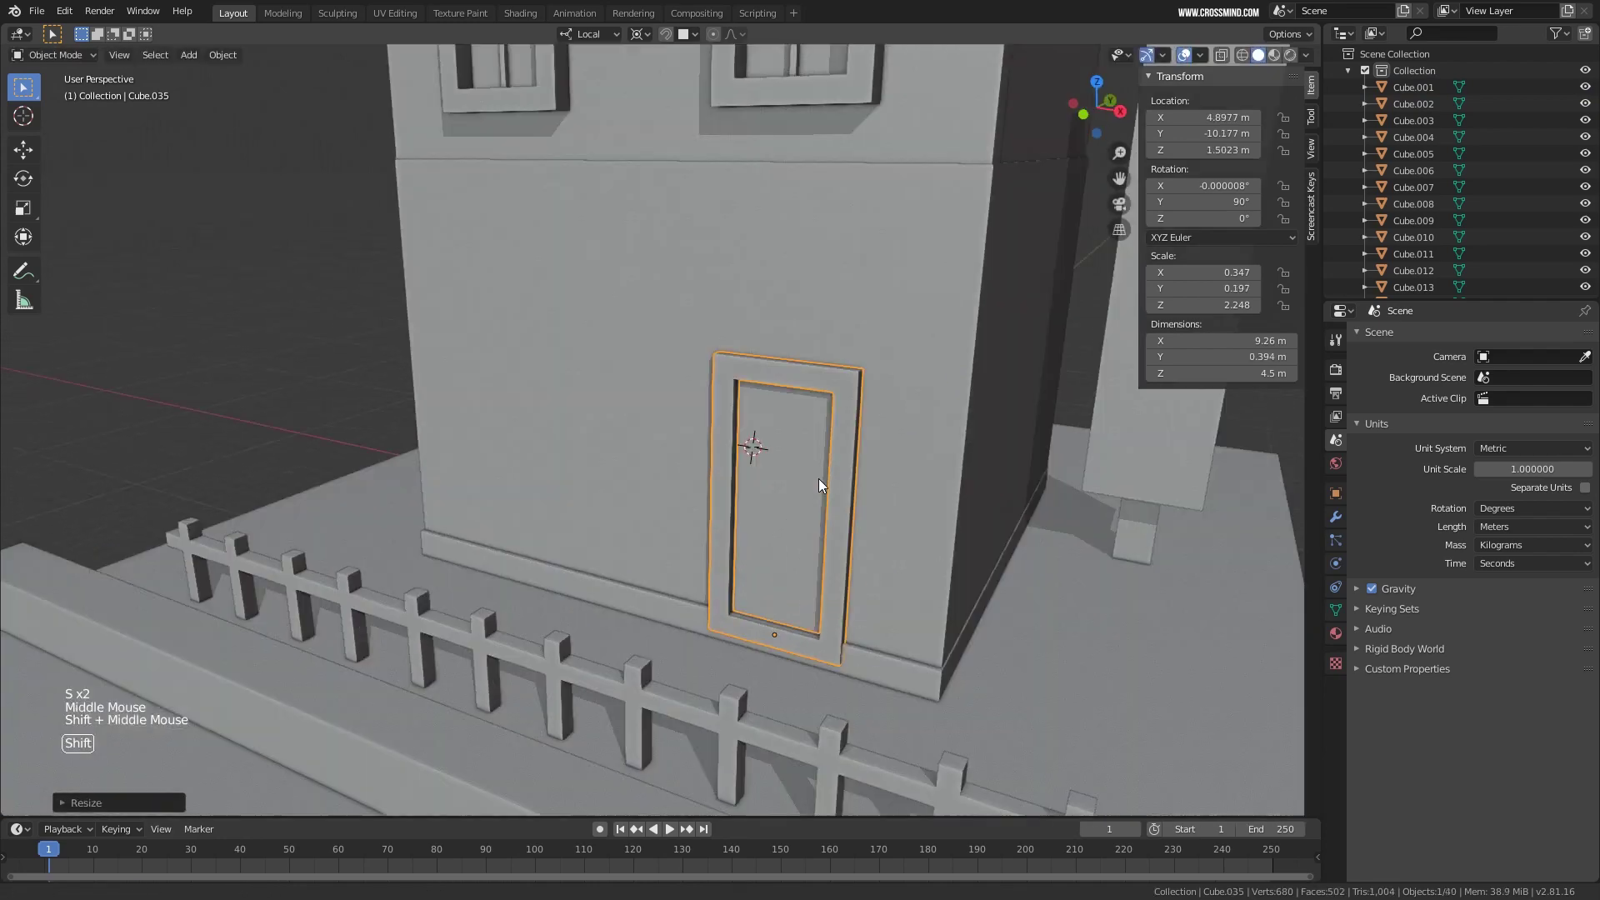
Separate the ground-floor door frame by loose parts.
{"action": "scroll", "coordinate": [818, 479], "scroll_direction": "up", "scroll_amount": 2}
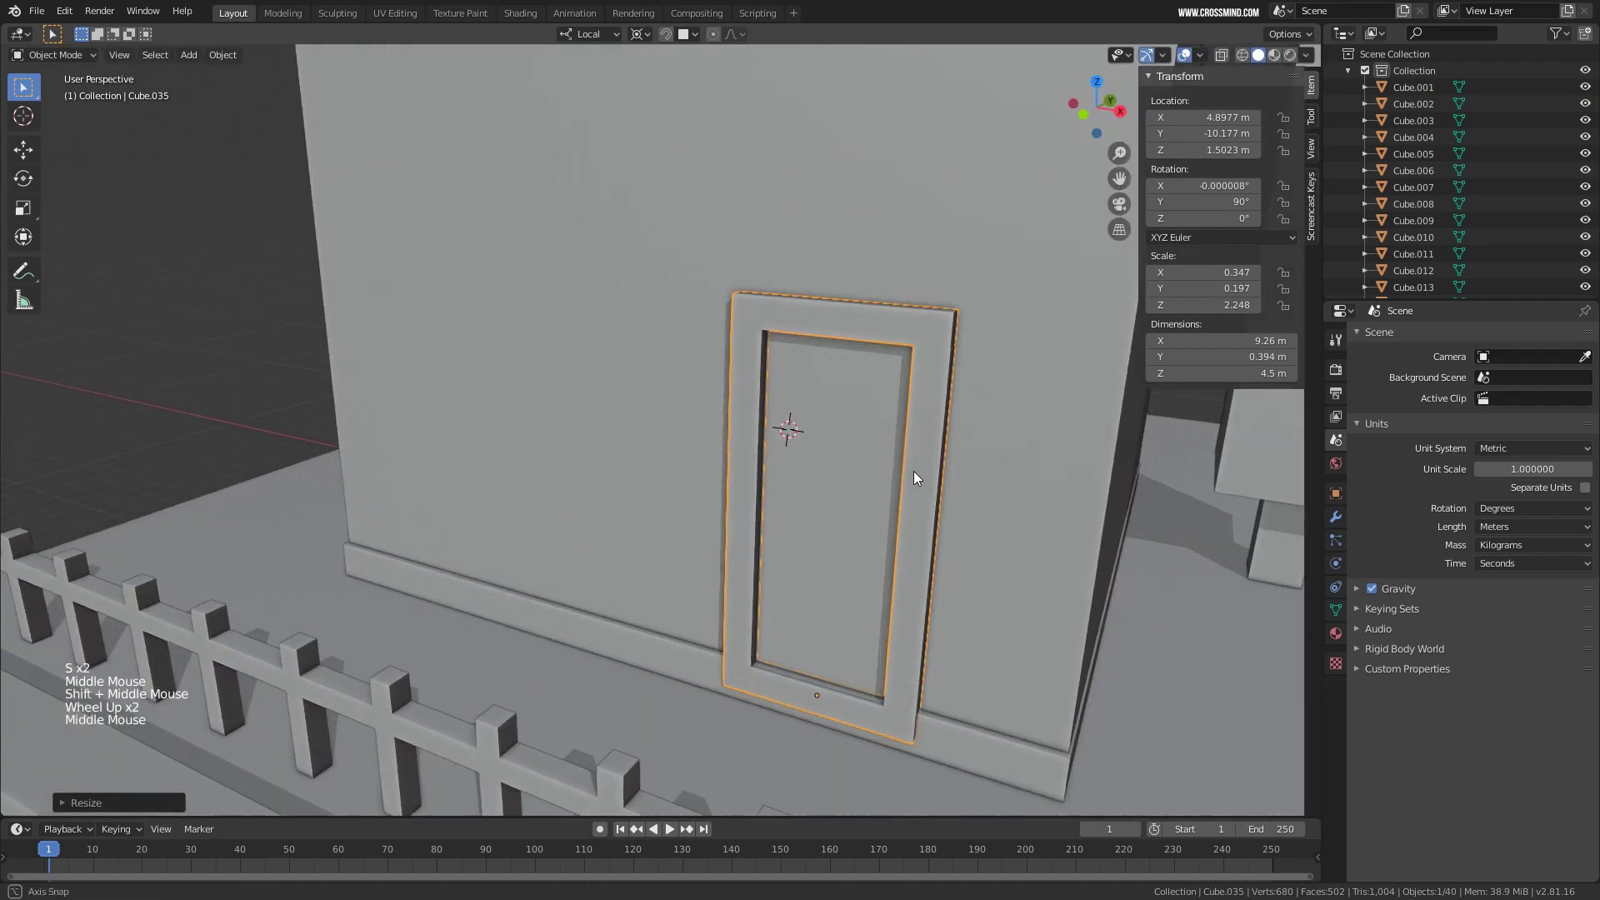
{"action": "middle_click_drag", "start_coordinate": [913, 471], "coordinate": [833, 574]}
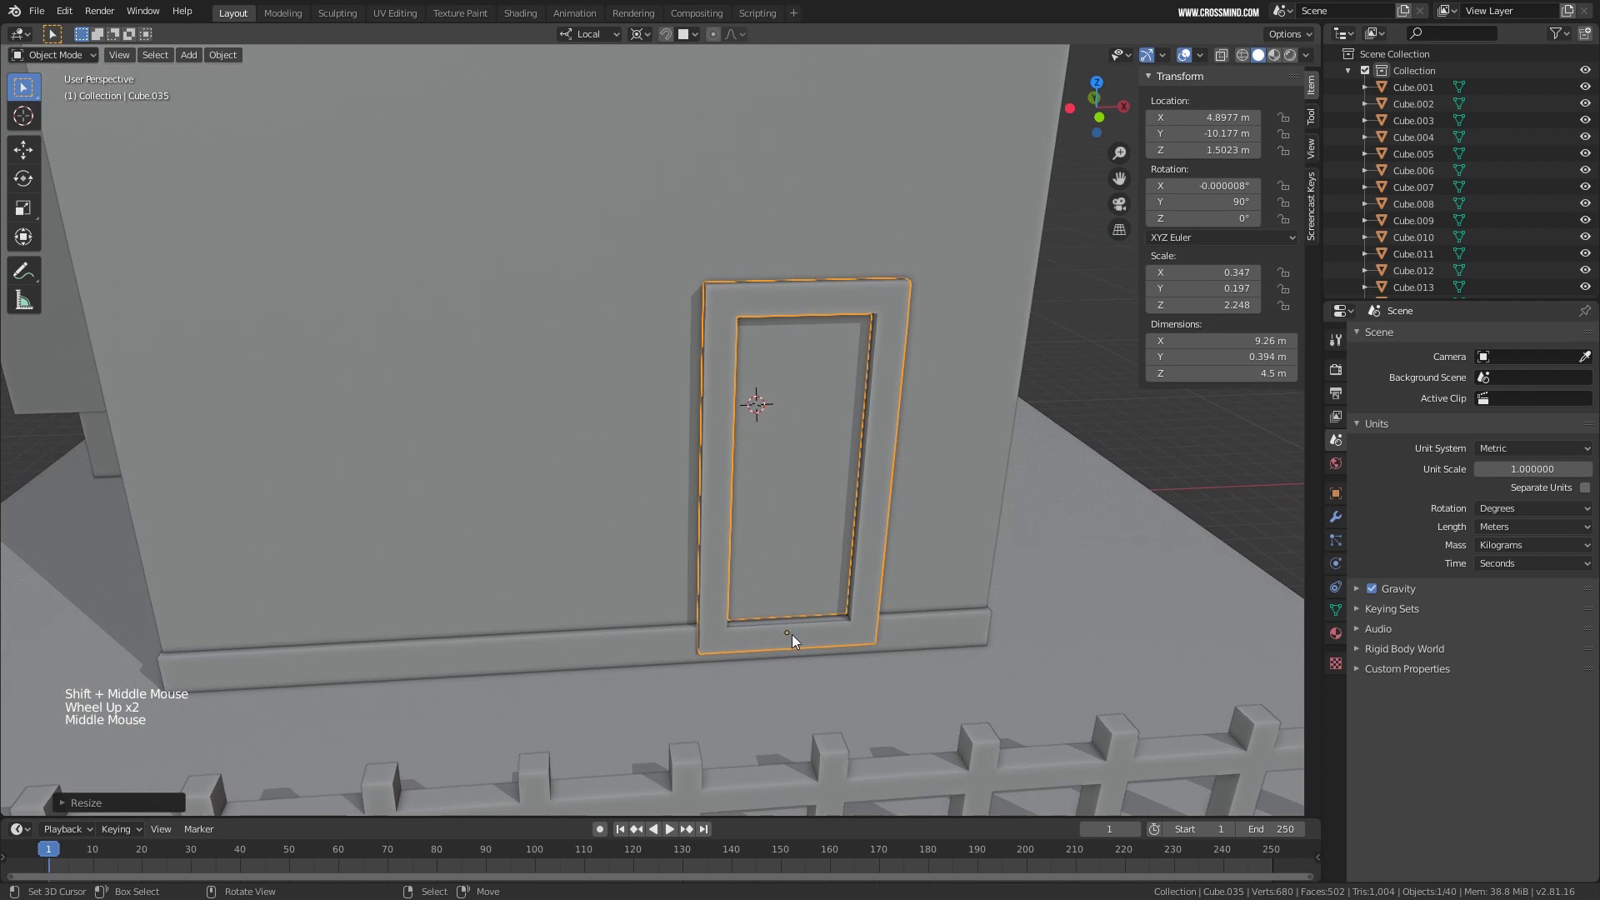
{"action": "key", "text": "space"}
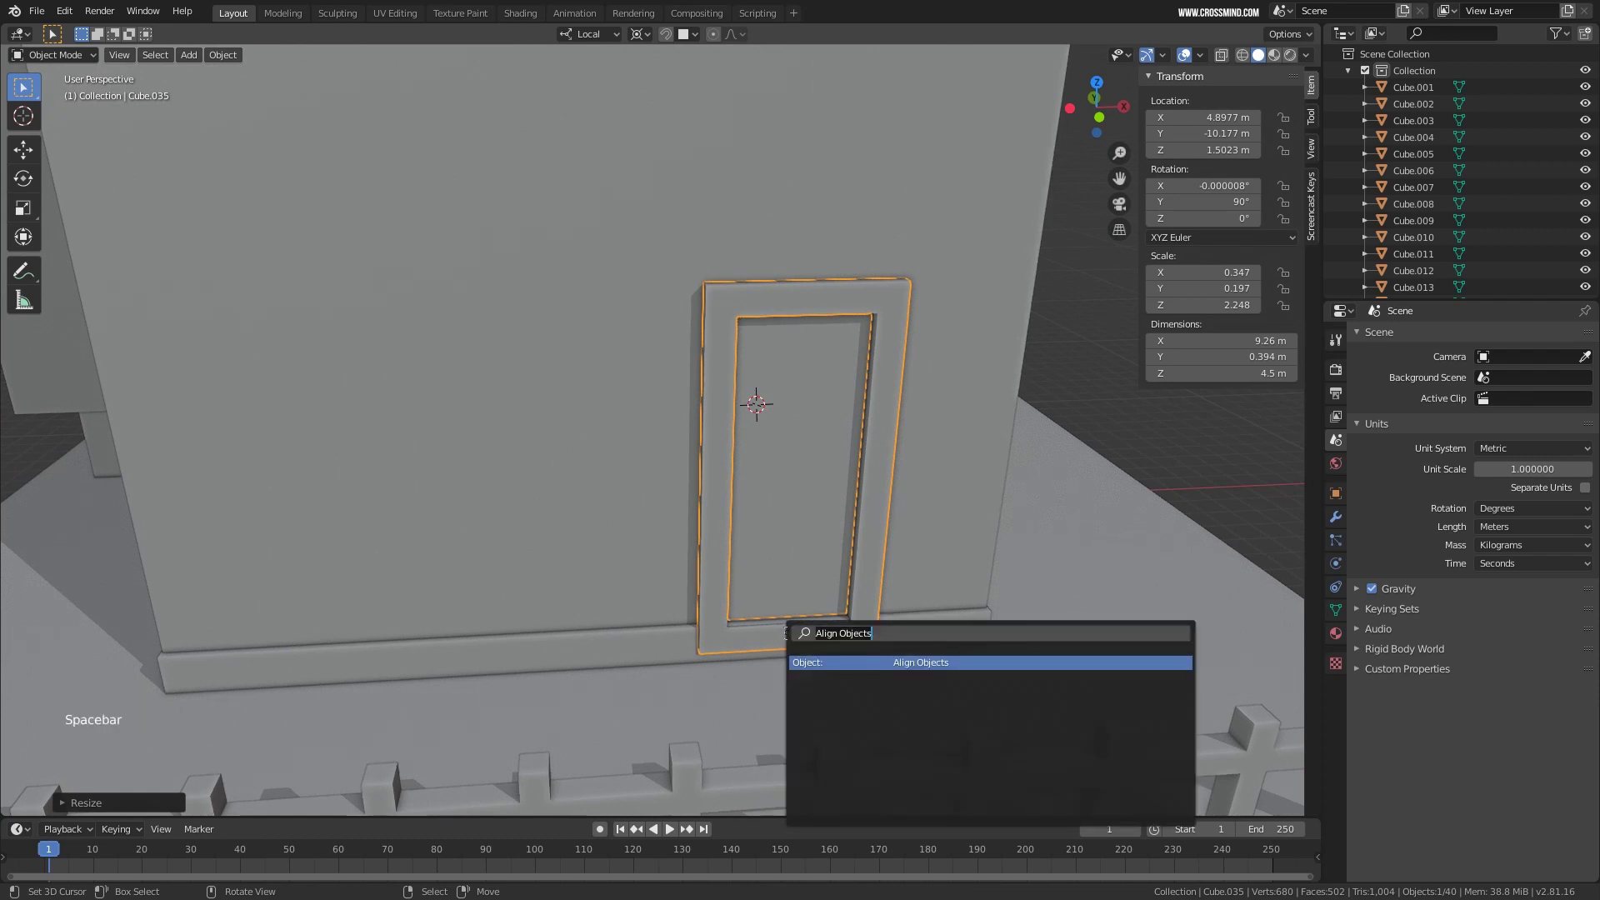
{"action": "type", "text": "sep"}
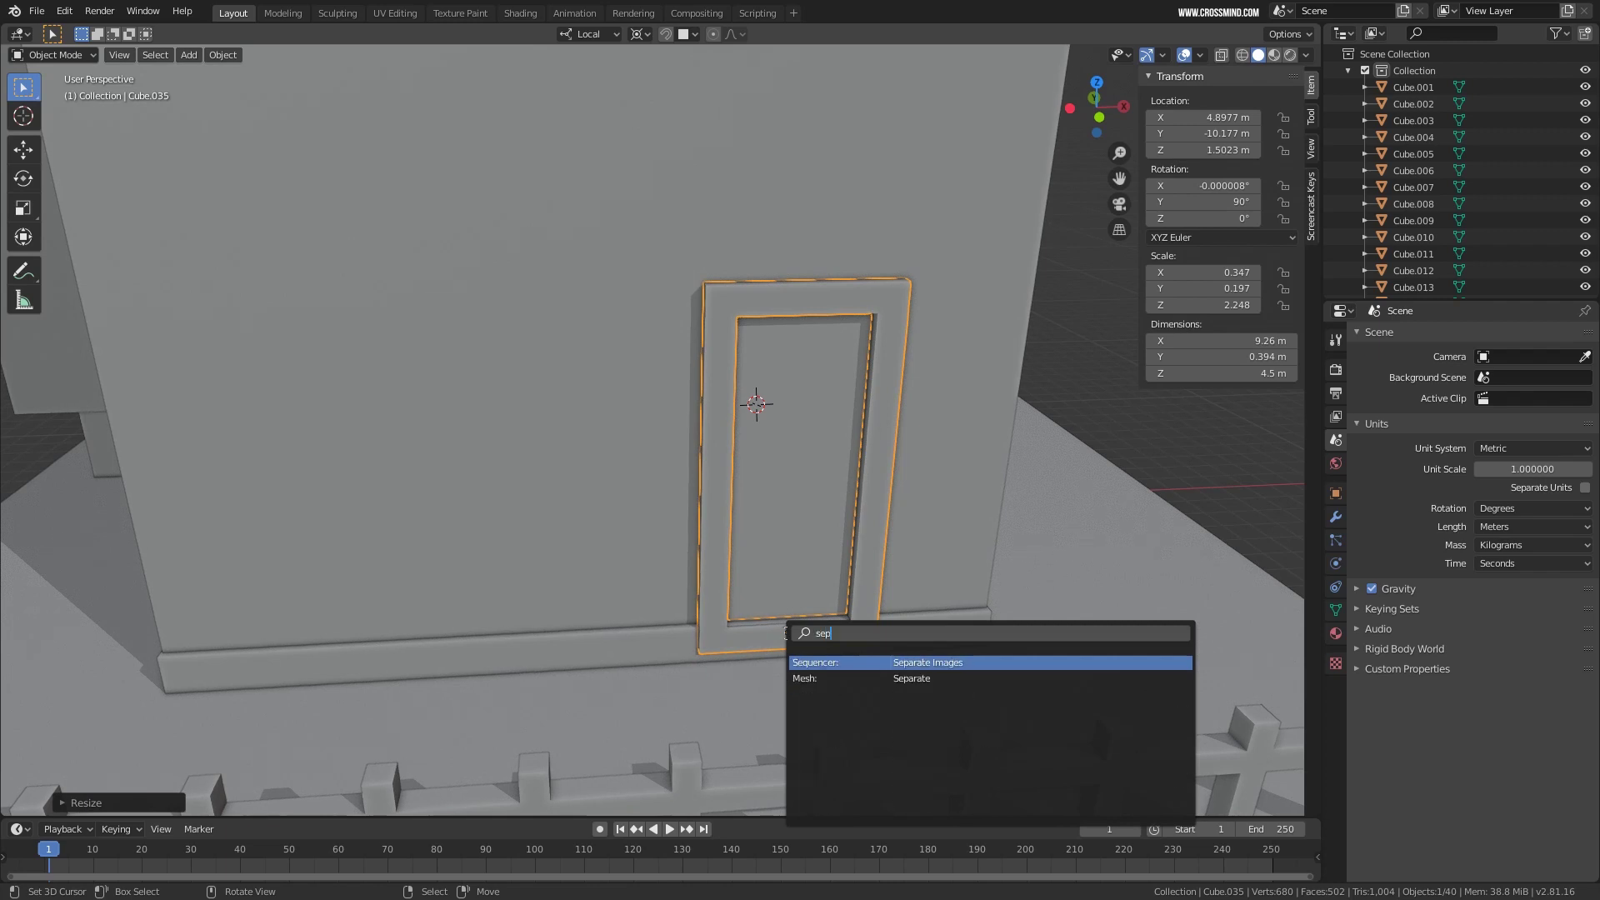
{"action": "left_click", "coordinate": [916, 678]}
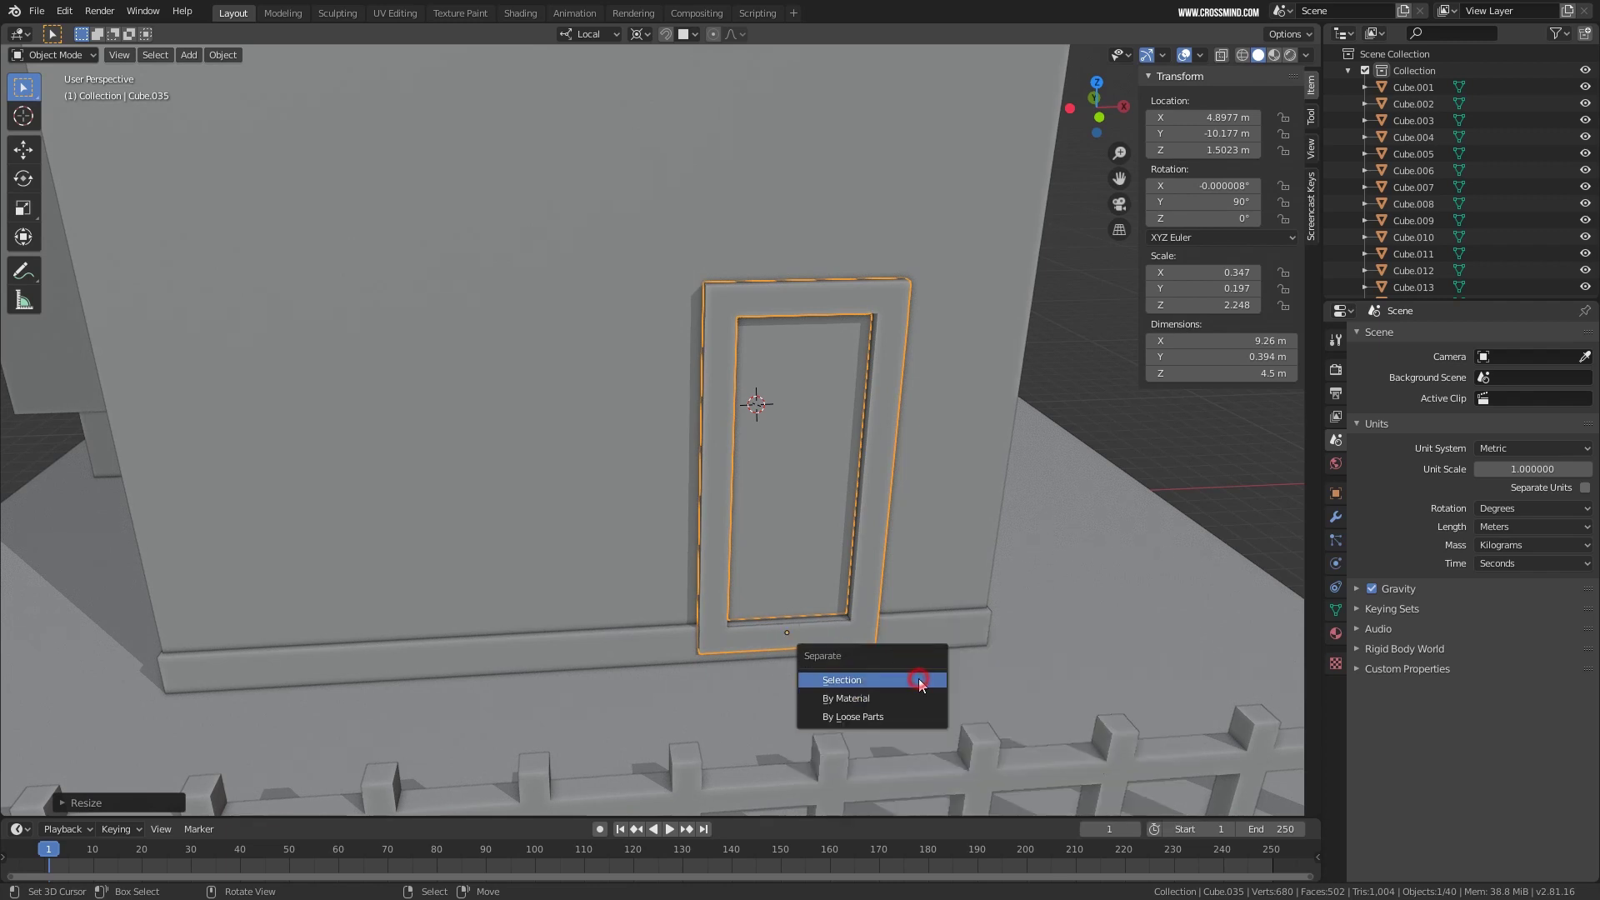
{"action": "left_click", "coordinate": [865, 717]}
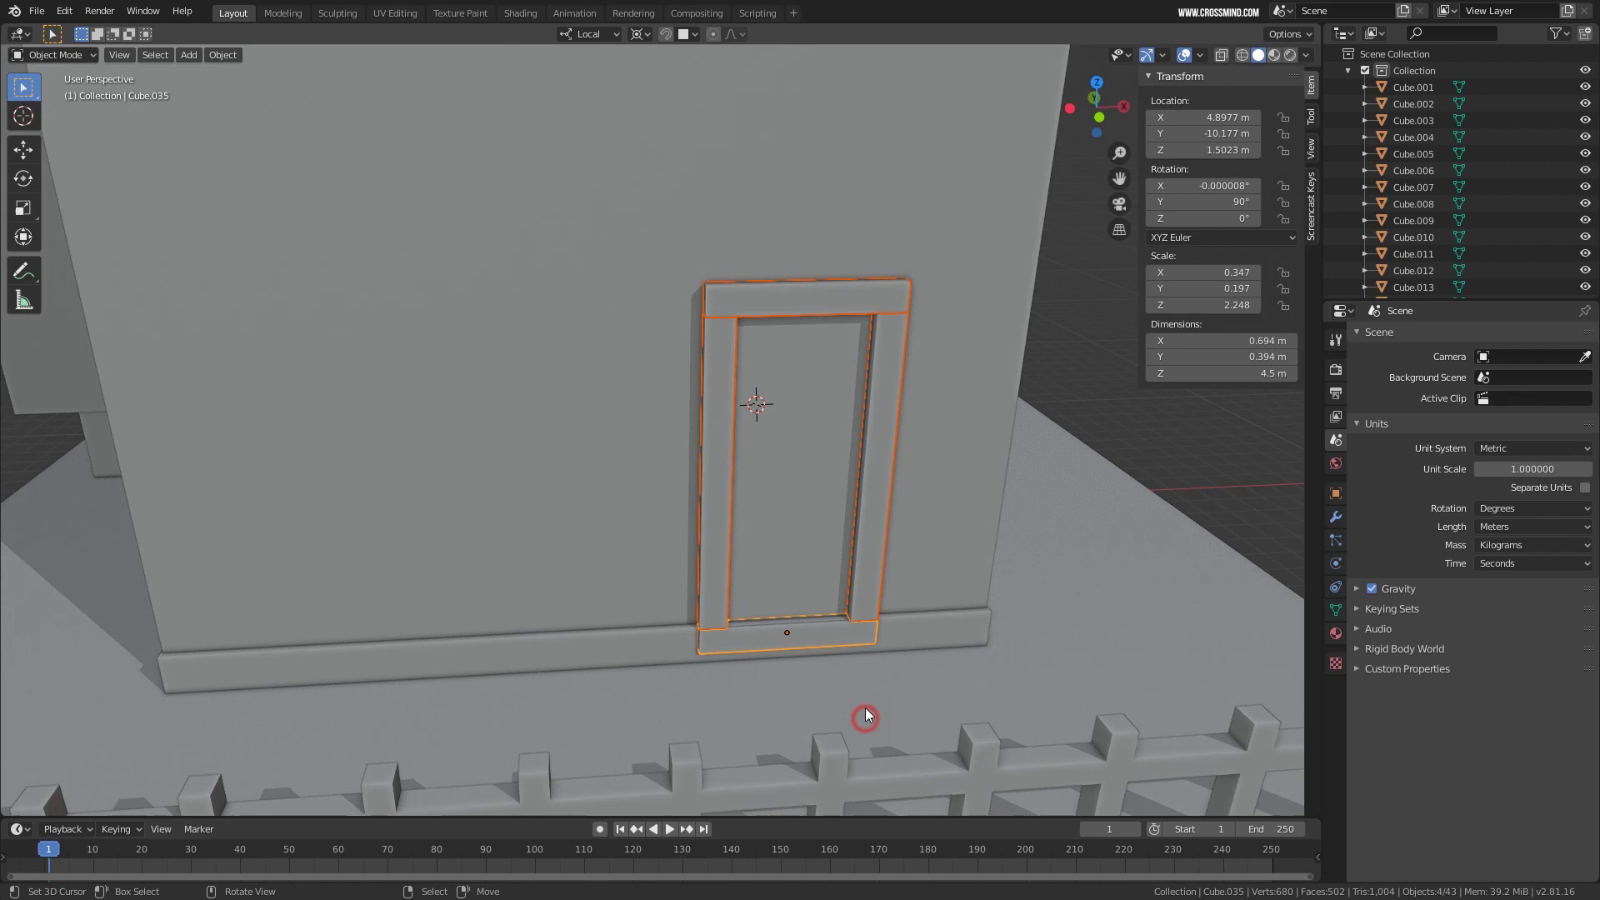
Delete the bottom rail of the separated door frame.
{"action": "right_click", "coordinate": [865, 562]}
{"action": "middle_click_drag", "start_coordinate": [865, 562], "coordinate": [785, 626]}
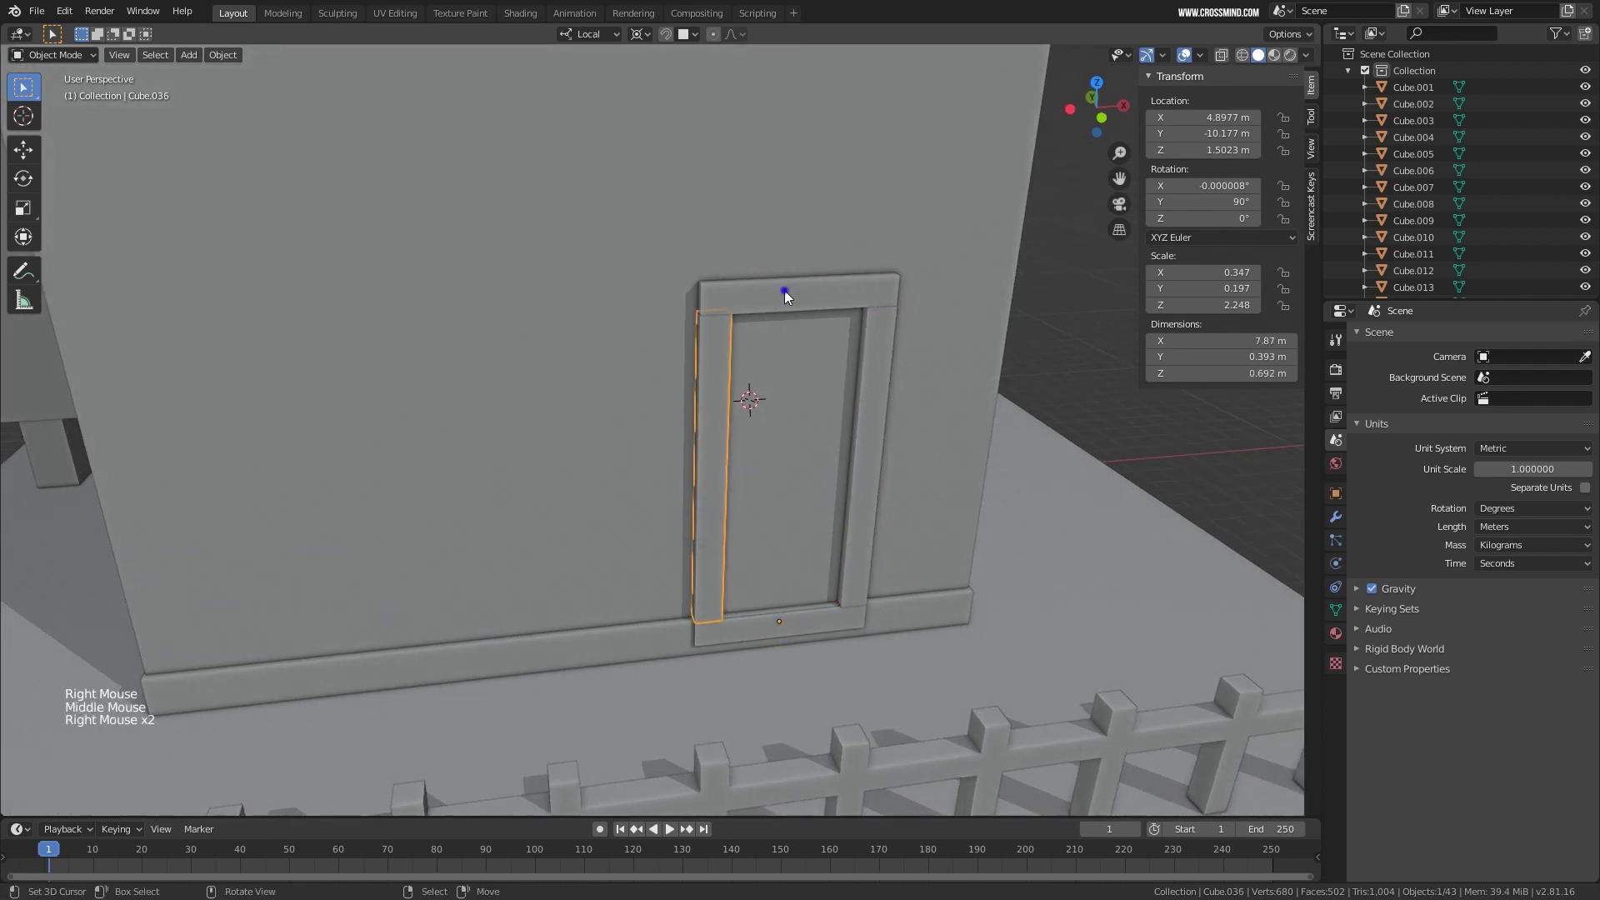
{"action": "key", "text": "Delete"}
Select the lintel and both posts of the door frame and scale them up to about 1.1 times.
{"action": "right_click", "coordinate": [855, 521]}
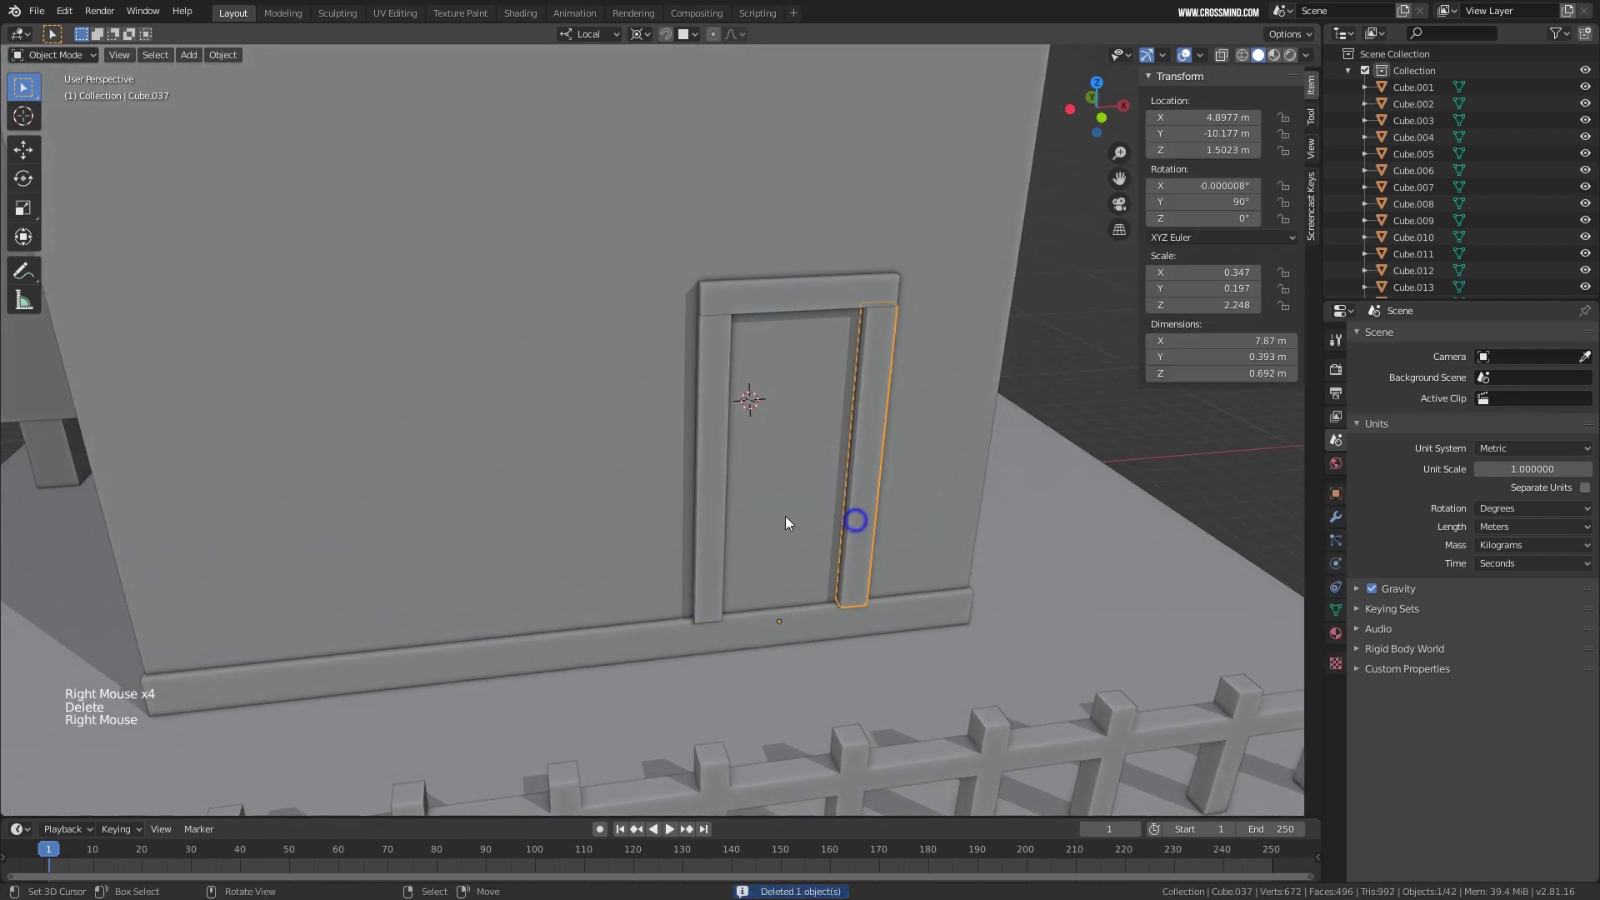
{"action": "right_click", "coordinate": [871, 399], "text": "shift"}
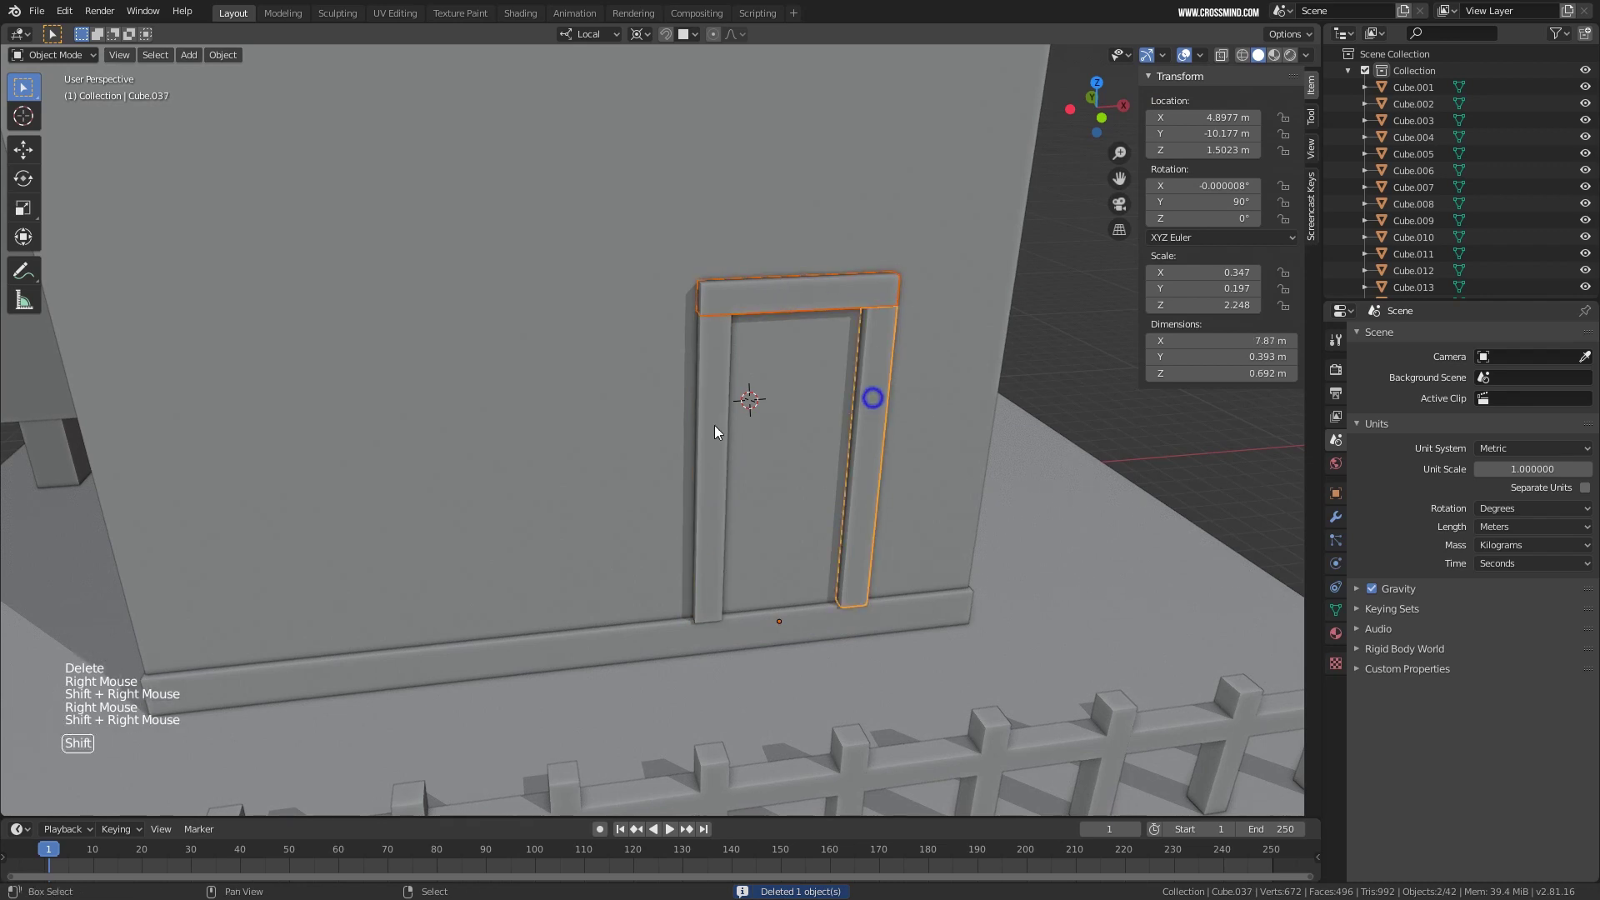
{"action": "key", "text": "s"}
{"action": "left_click", "coordinate": [983, 511]}
Set the transform orientation to Global and lower the three door frame pieces about 0.5 m.
{"action": "middle_click_drag", "start_coordinate": [982, 511], "coordinate": [892, 516]}
{"action": "key", "text": "g"}
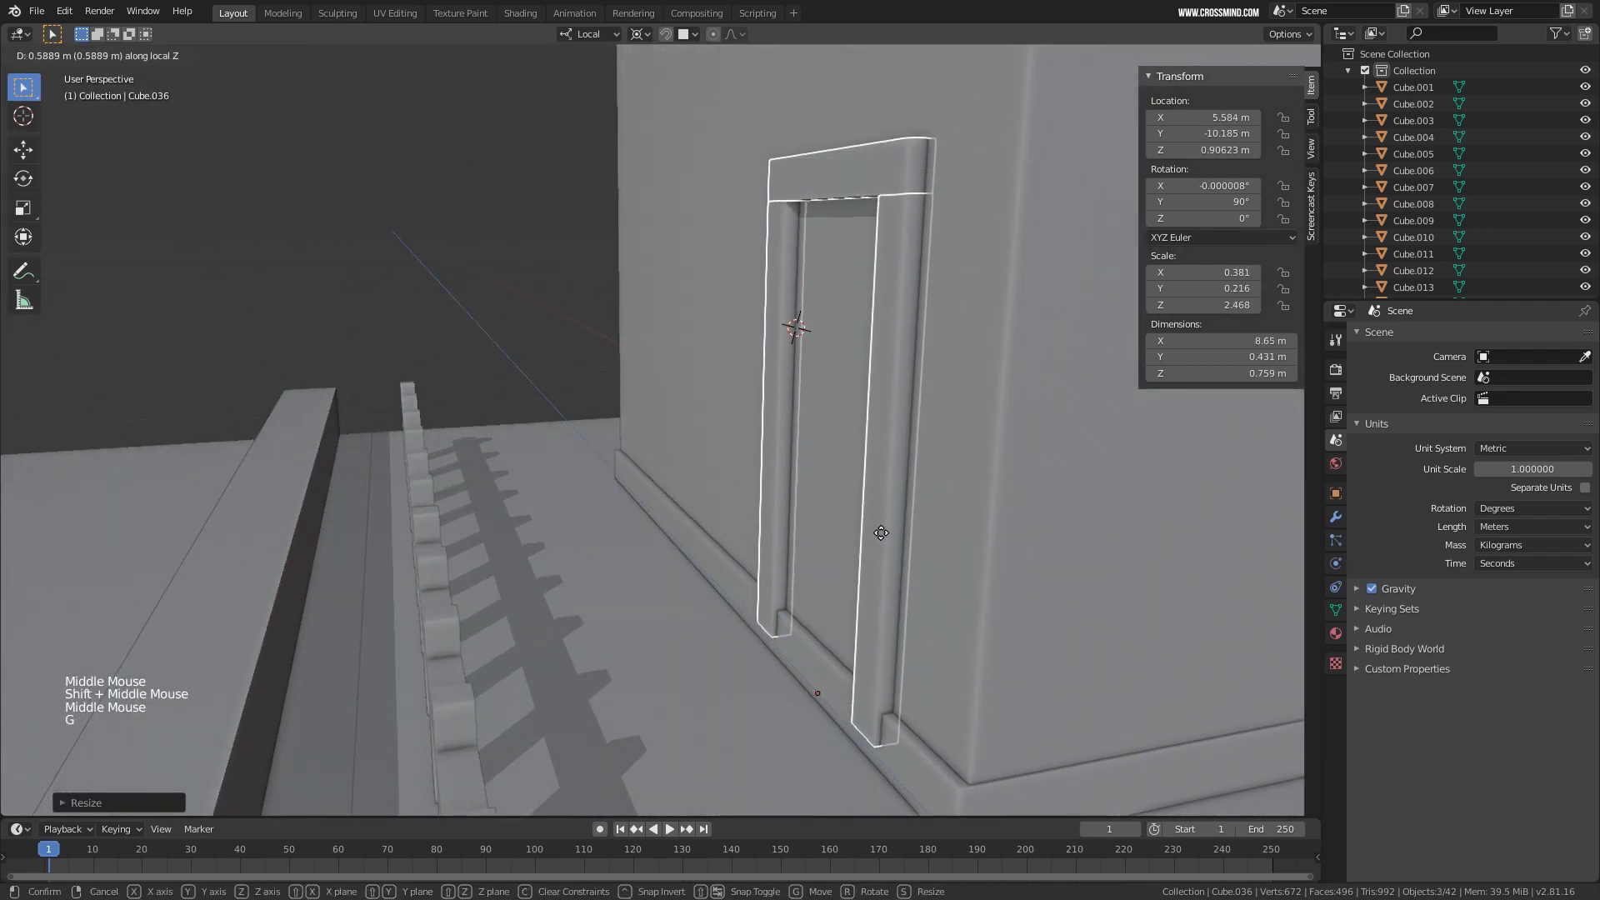
{"action": "right_click", "coordinate": [877, 547]}
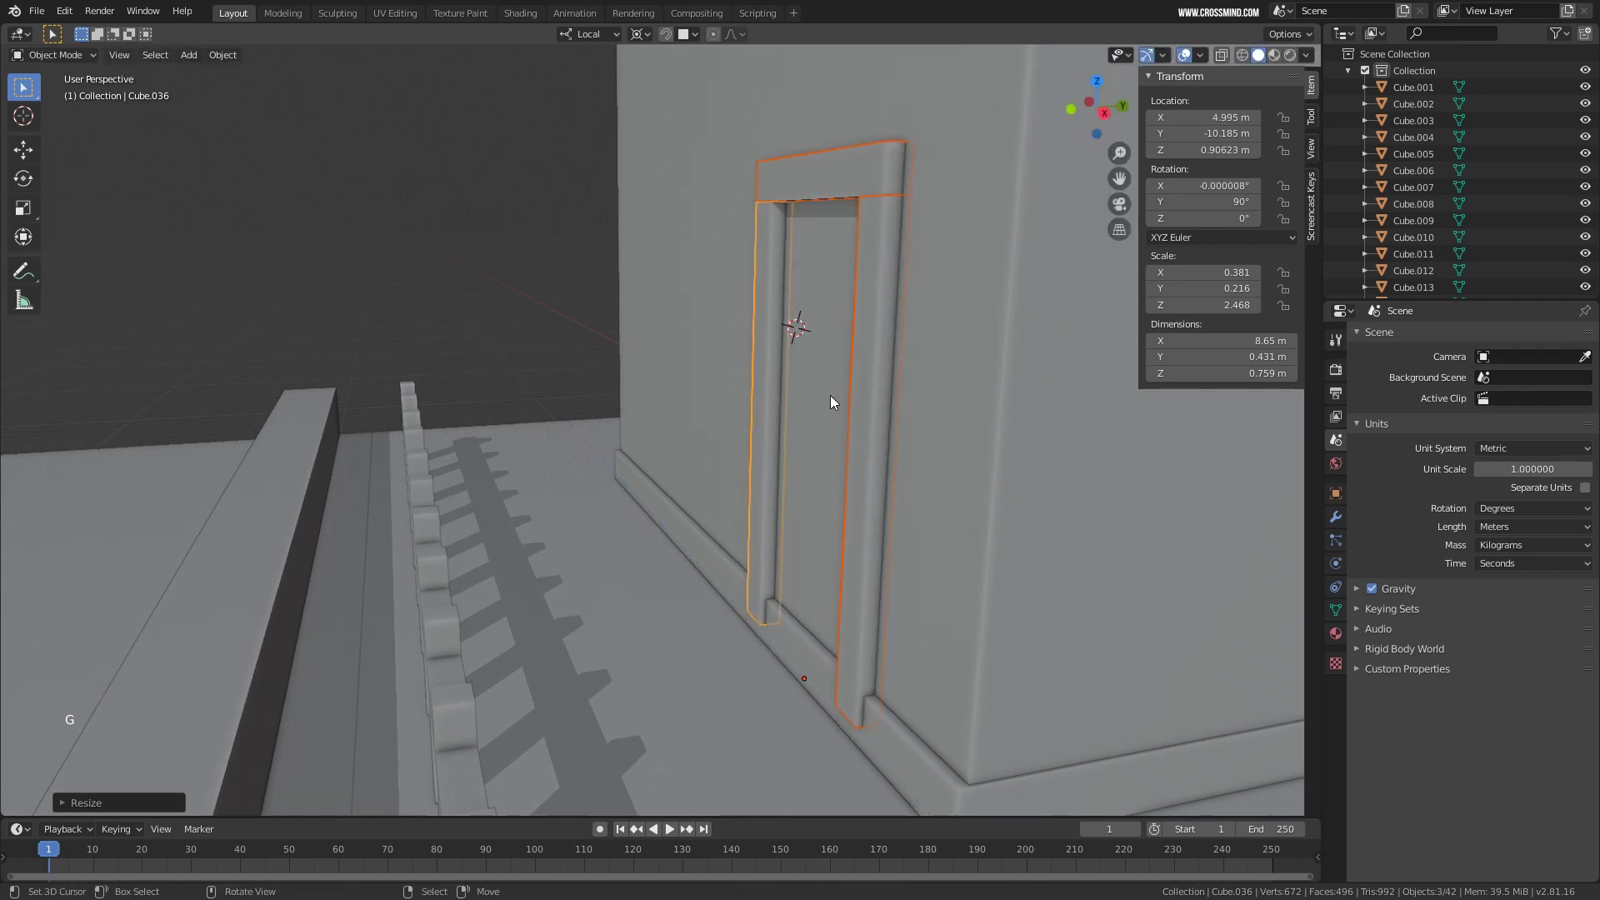
{"action": "left_click", "coordinate": [588, 34]}
{"action": "middle_click_drag", "start_coordinate": [800, 333], "coordinate": [828, 283]}
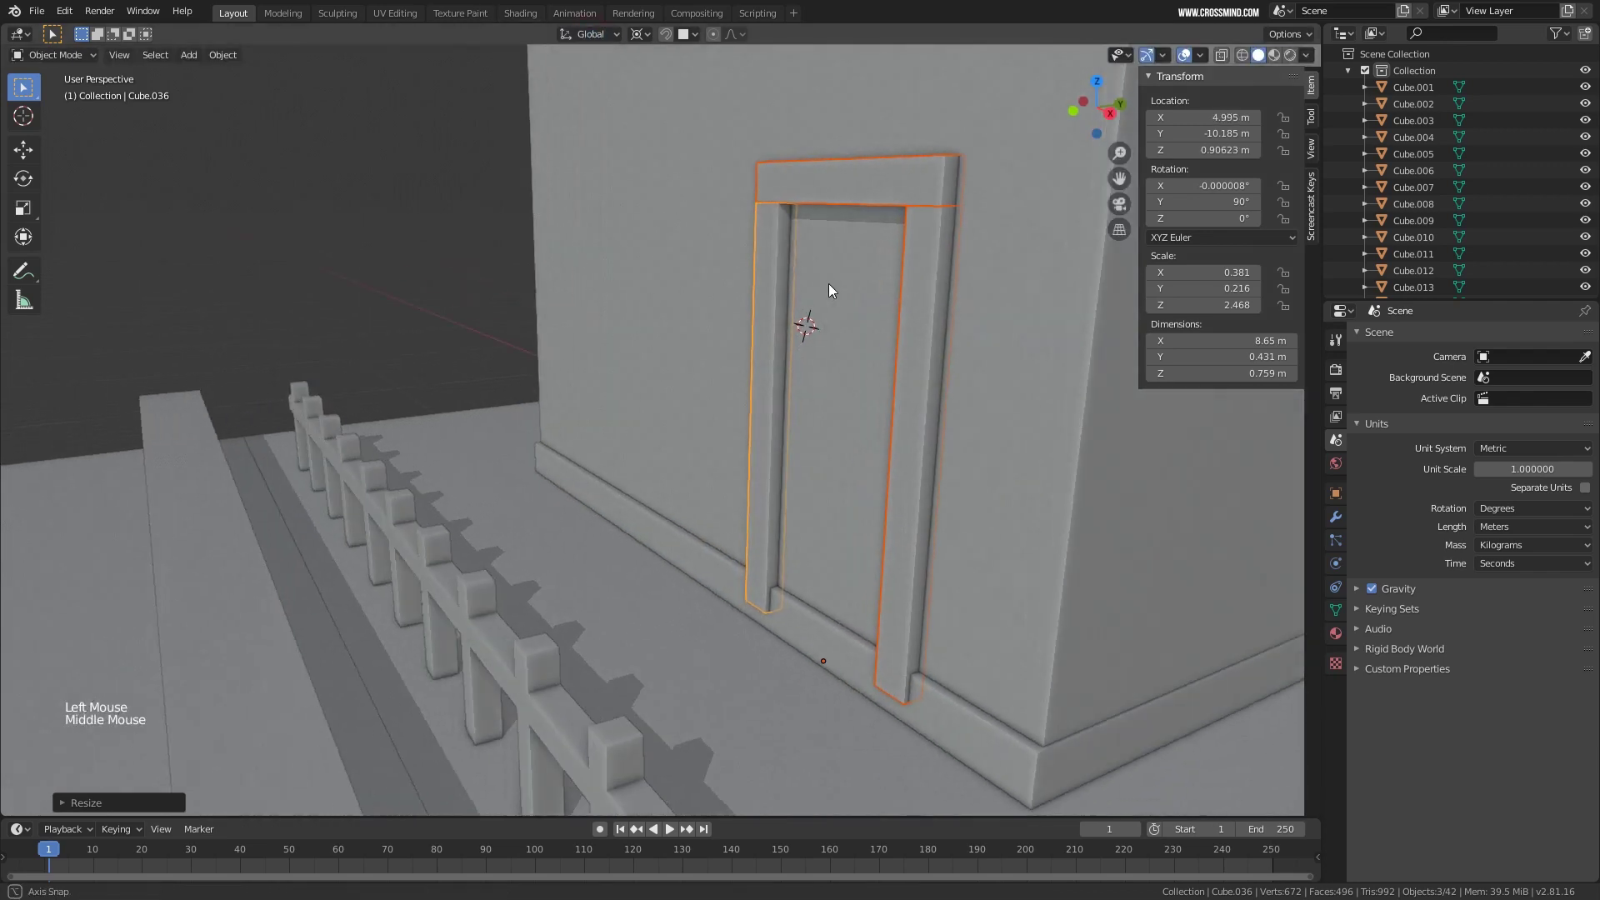
{"action": "key", "text": "g"}
{"action": "key", "text": "z"}
{"action": "left_click", "coordinate": [825, 309]}
Duplicate the left door post about 1.8 m along X into the door opening.
{"action": "scroll", "coordinate": [800, 334], "scroll_direction": "down", "scroll_amount": 4}
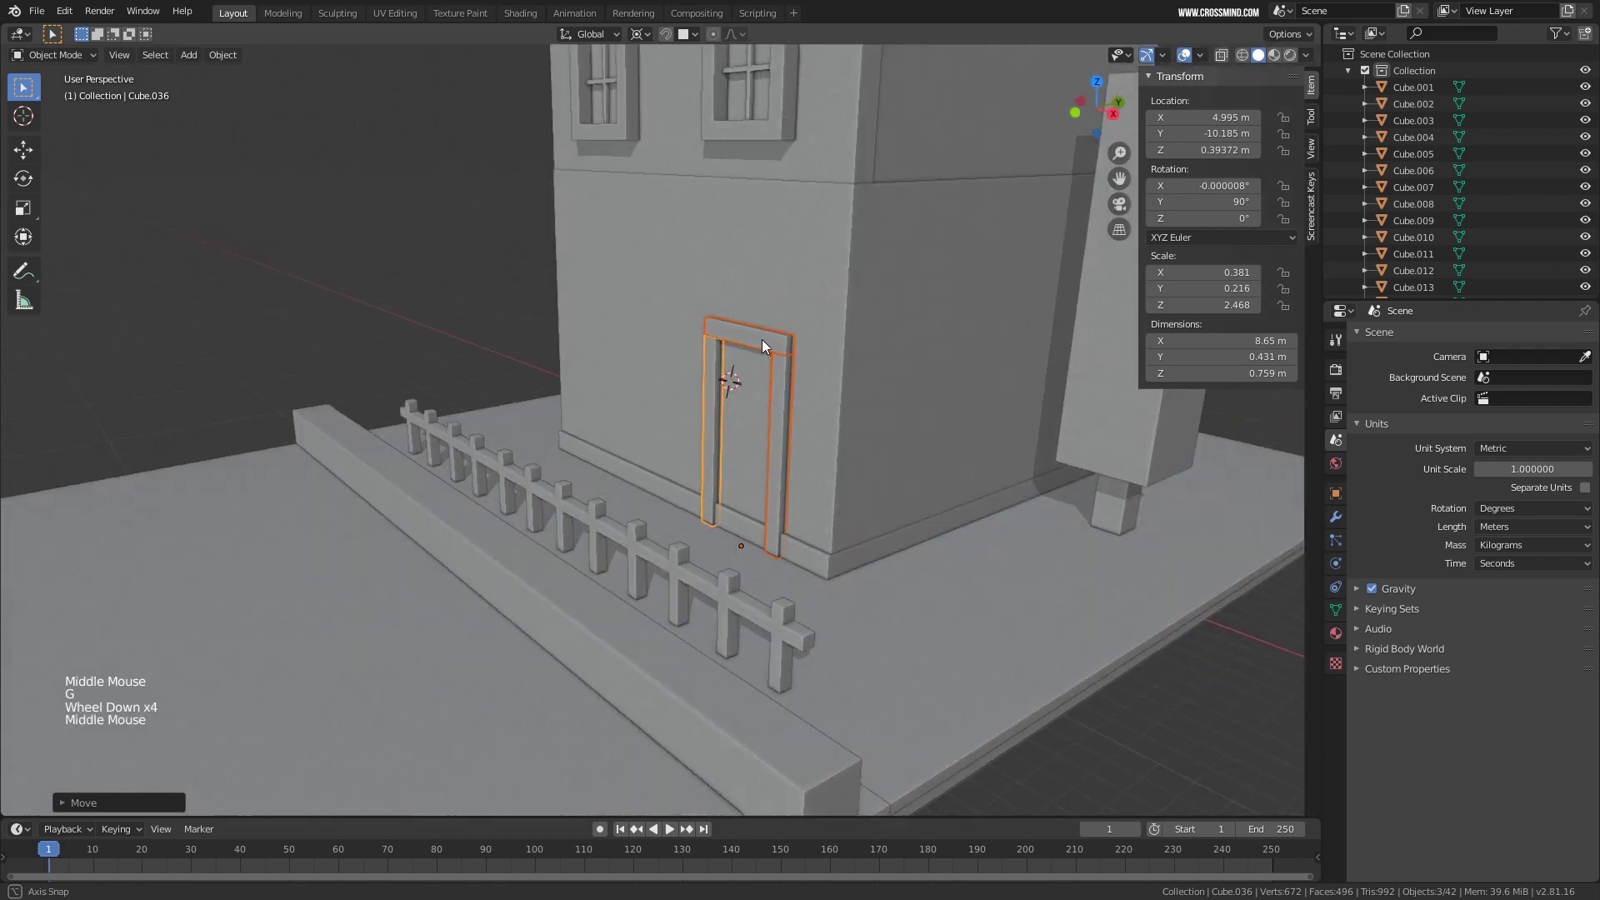
{"action": "middle_click_drag", "start_coordinate": [761, 338], "coordinate": [598, 368]}
{"action": "scroll", "coordinate": [771, 368], "scroll_direction": "up", "scroll_amount": 2}
{"action": "scroll", "coordinate": [798, 363], "scroll_direction": "up", "scroll_amount": 2}
{"action": "right_click", "coordinate": [597, 296]}
{"action": "key", "text": "shift+d"}
{"action": "key", "text": "x"}
{"action": "left_click", "coordinate": [733, 372]}
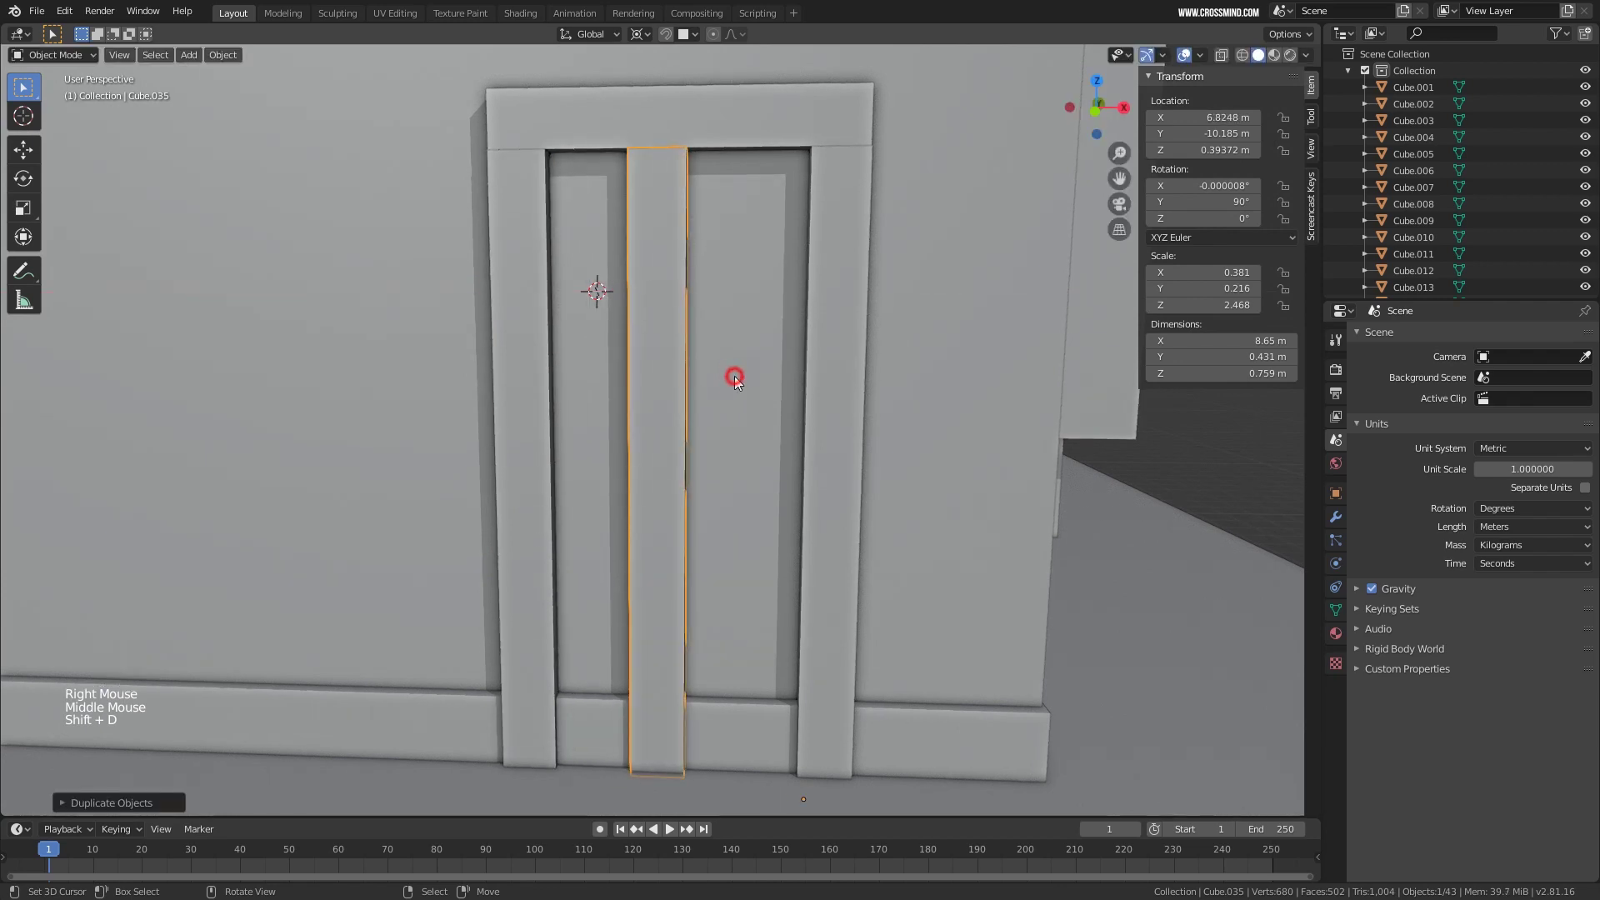
Change the pivot point and try scaling the copied door post.
{"action": "key", "text": "s"}
{"action": "key", "text": "x"}
{"action": "left_click", "coordinate": [1014, 378]}
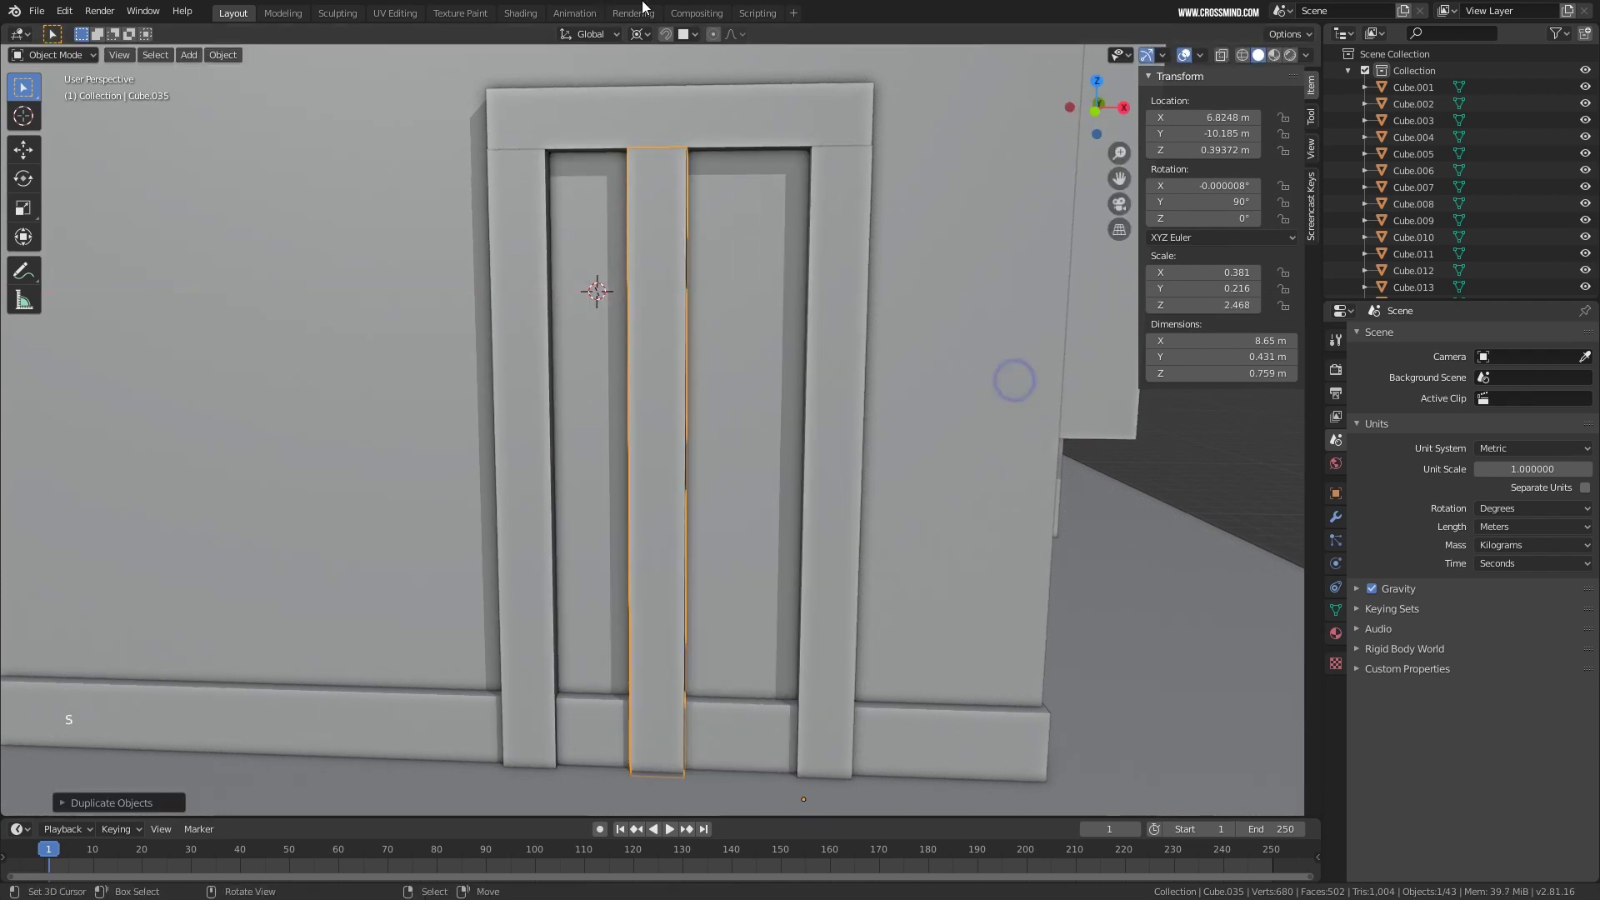
{"action": "left_click", "coordinate": [640, 34]}
{"action": "left_click", "coordinate": [655, 71]}
{"action": "key", "text": "s"}
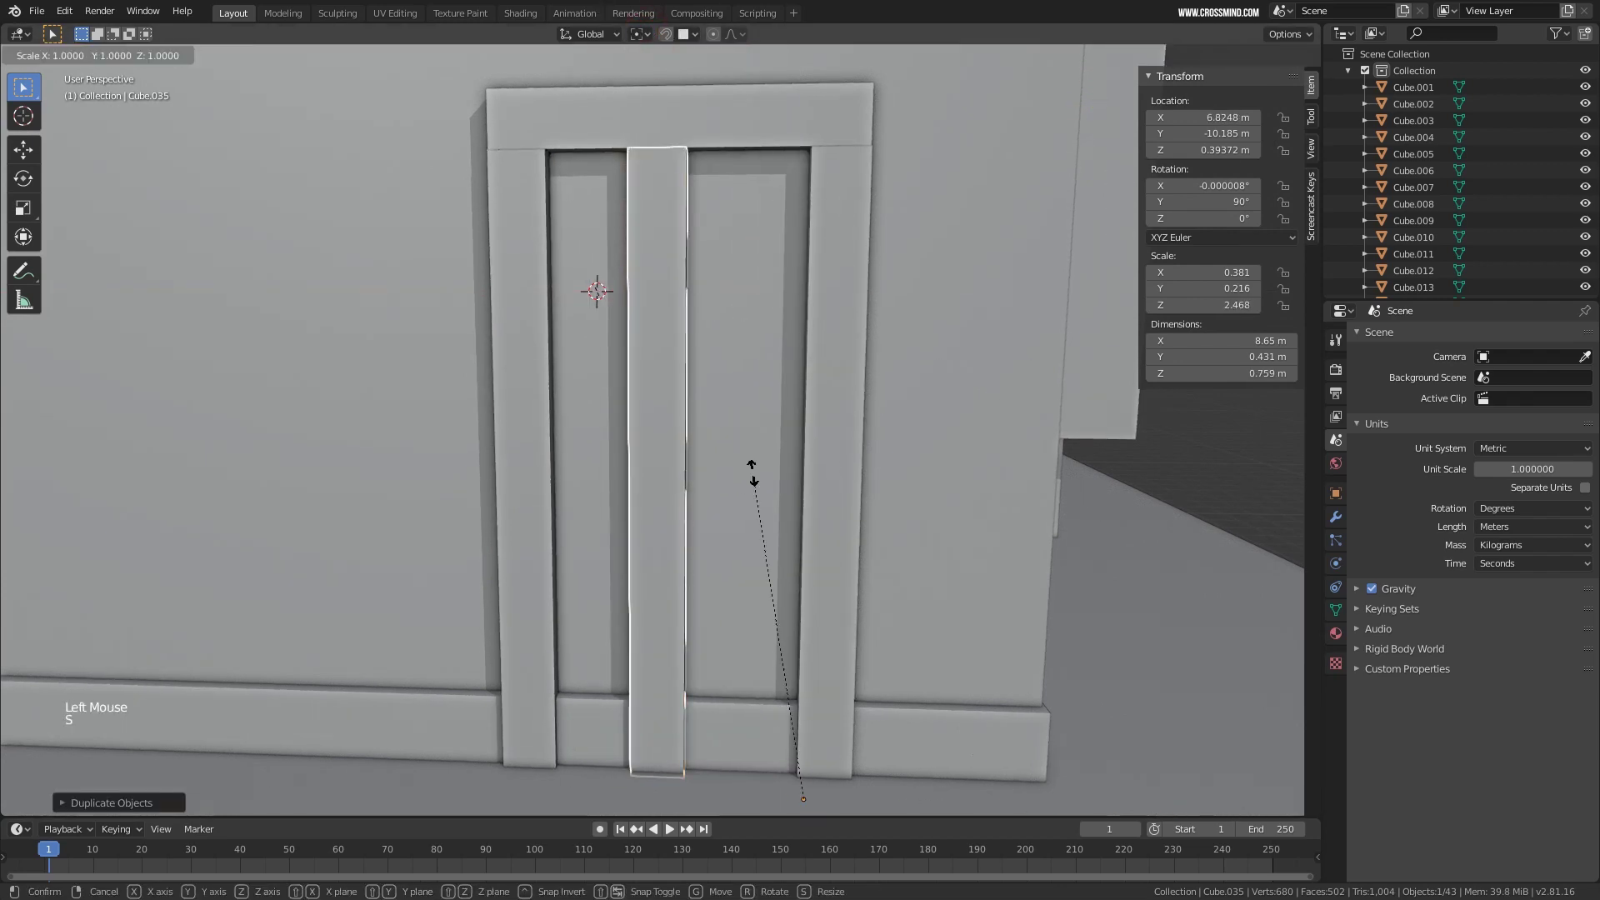
{"action": "right_click", "coordinate": [745, 454]}
Set the copied post's origin to its geometry.
{"action": "scroll", "coordinate": [711, 286], "scroll_direction": "up", "scroll_amount": 2}
{"action": "middle_click_drag", "start_coordinate": [693, 368], "coordinate": [718, 300]}
{"action": "middle_click_drag", "start_coordinate": [718, 300], "coordinate": [667, 300], "text": "shift"}
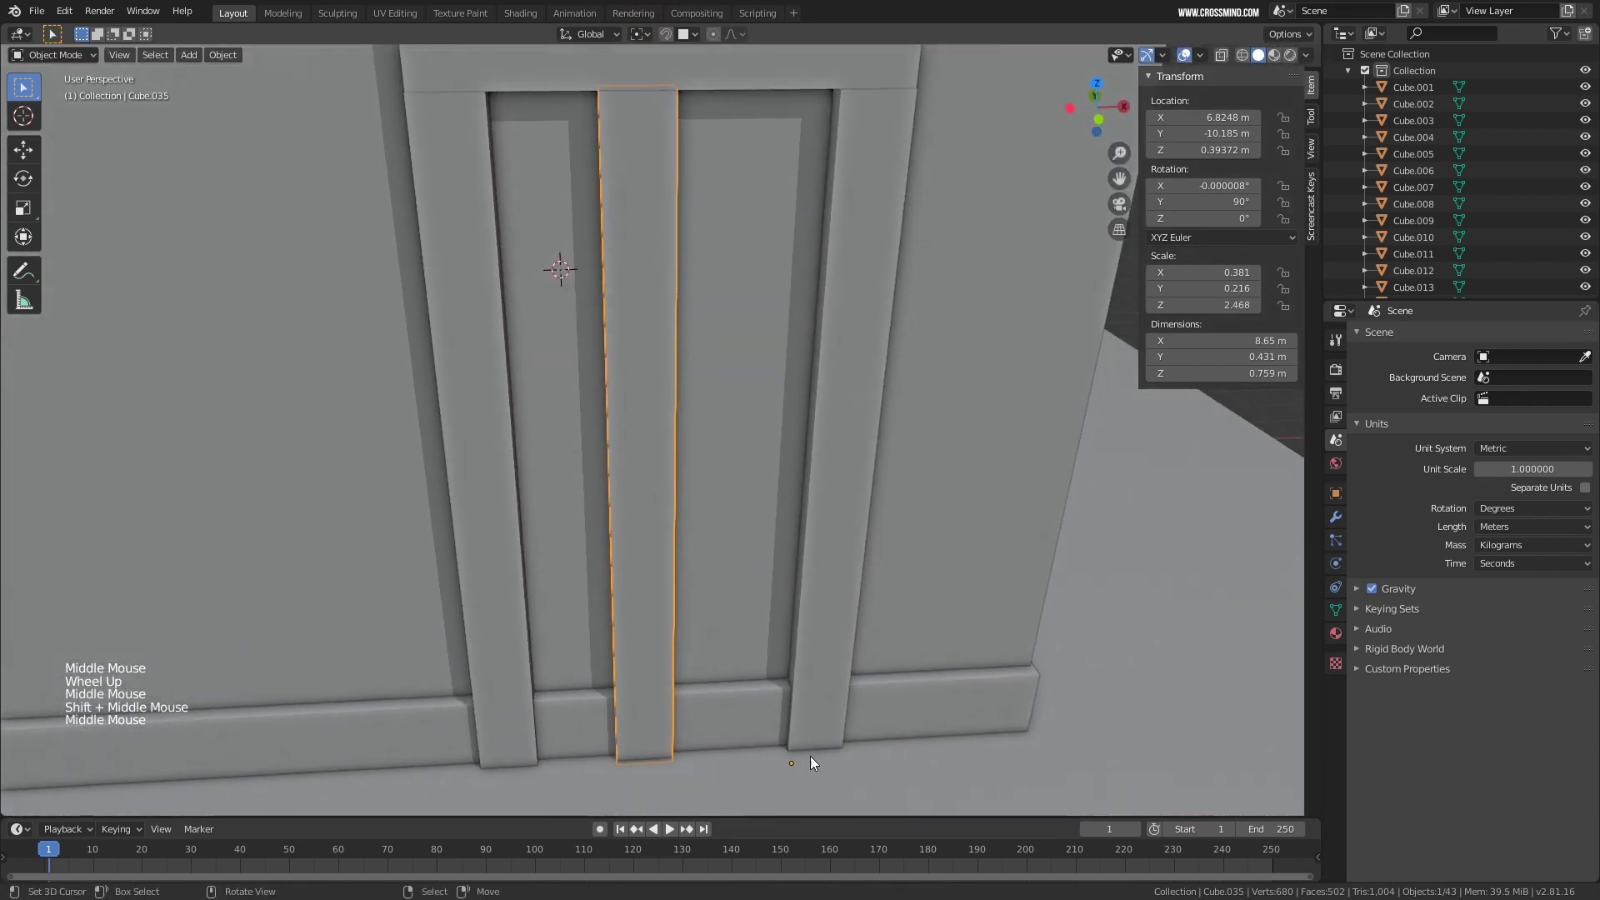
{"action": "left_click", "coordinate": [222, 54]}
{"action": "mouse_move", "coordinate": [269, 88]}
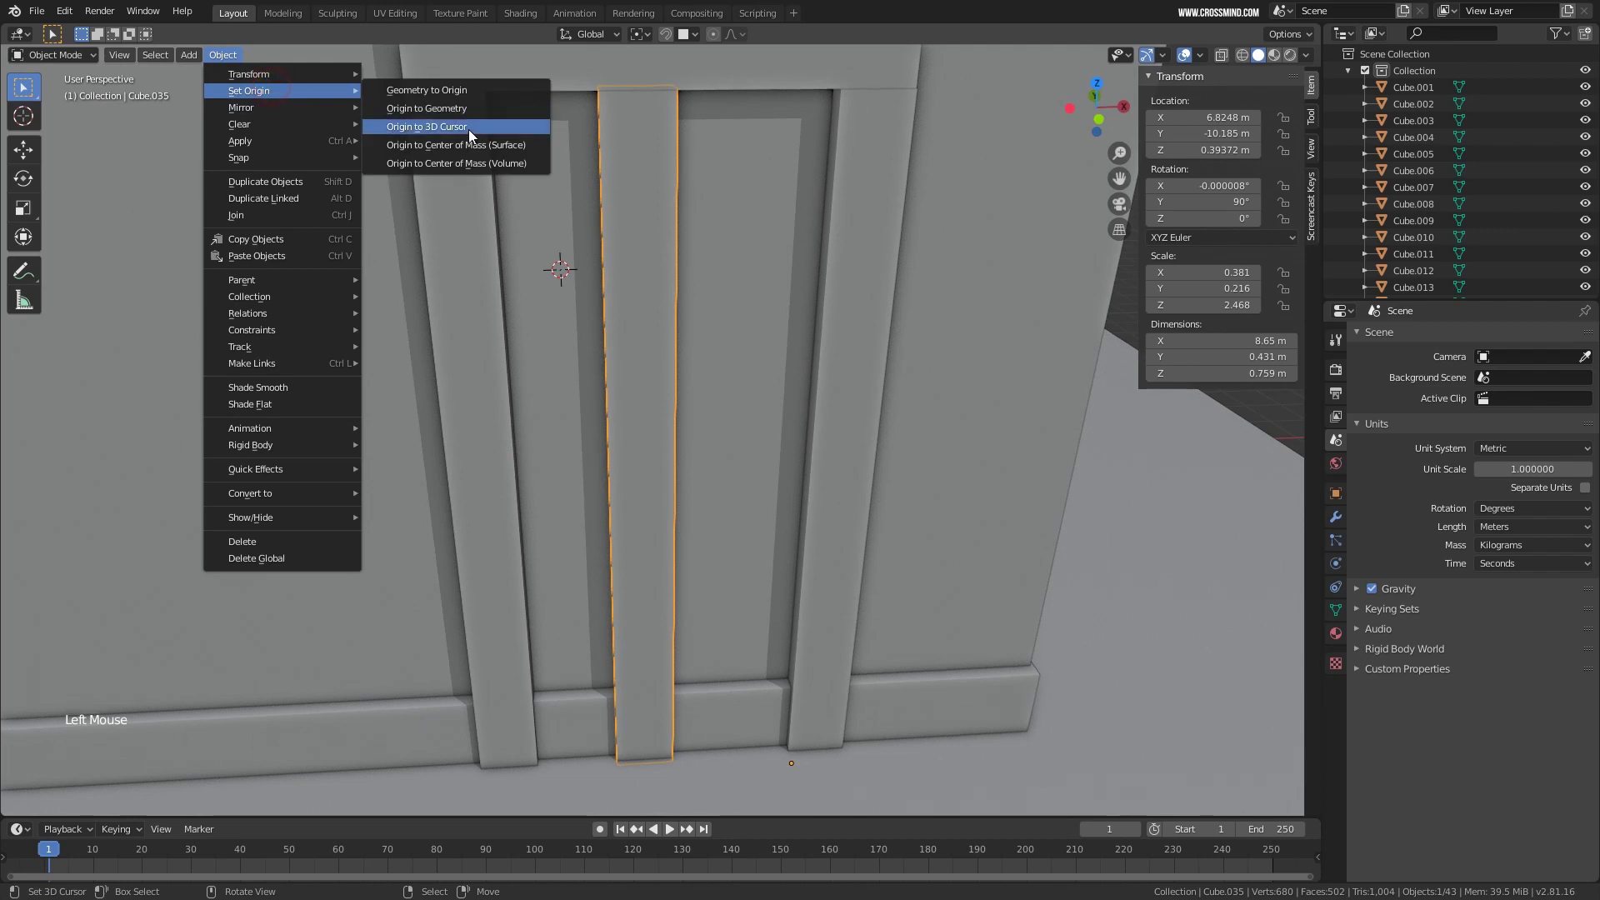
{"action": "left_click", "coordinate": [462, 110]}
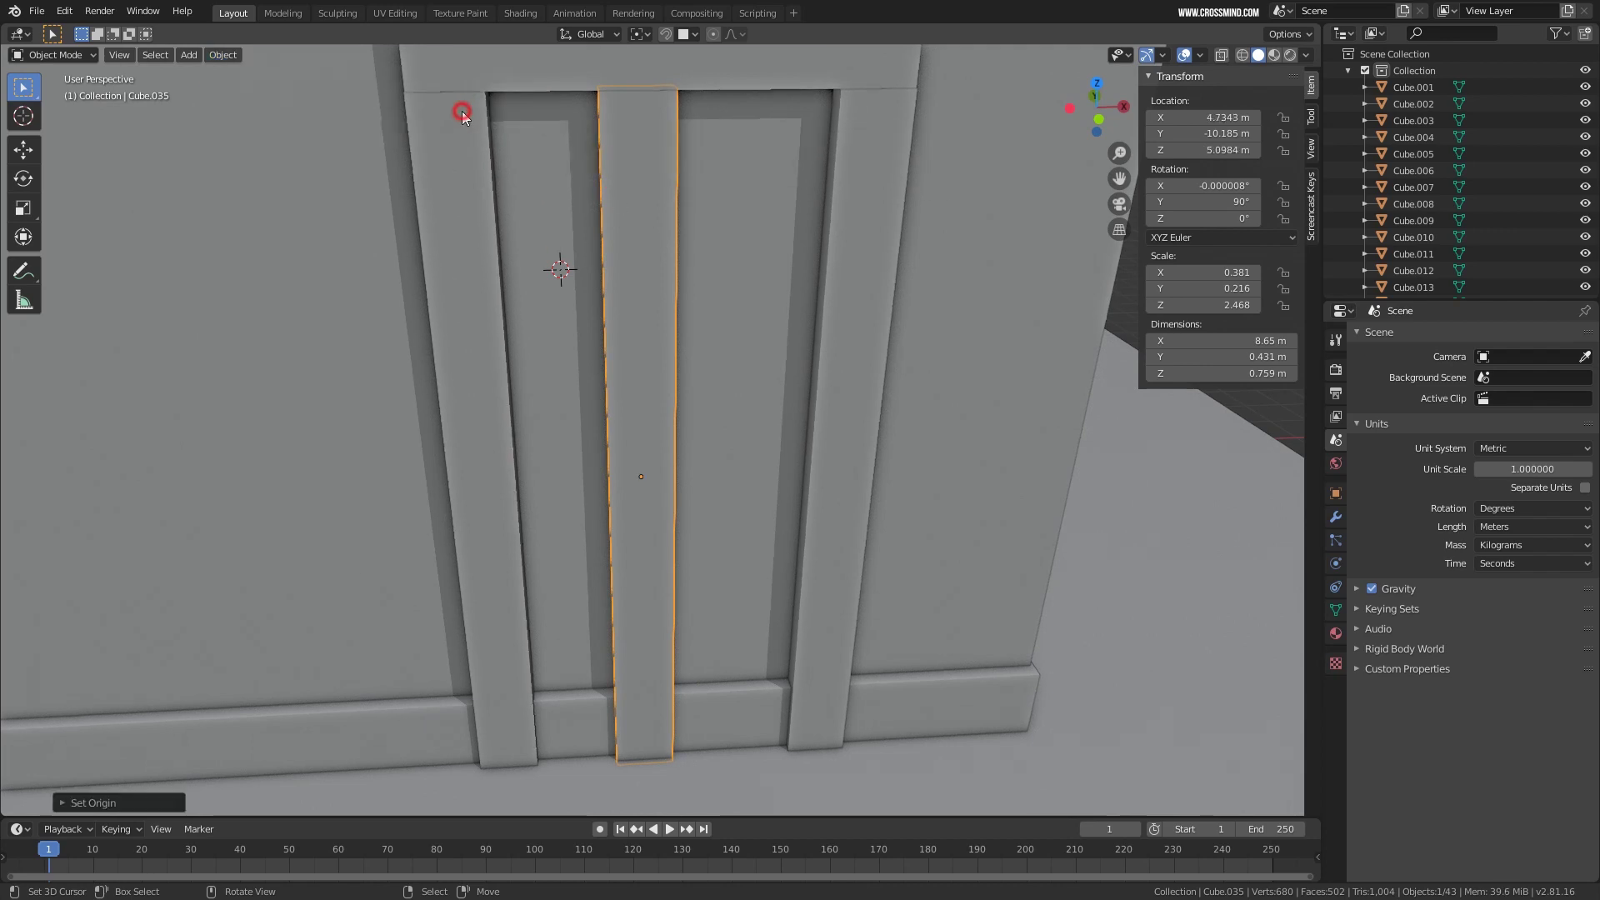
Widen the copied post along X to about 3.48 m to form the door panel.
{"action": "middle_click_drag", "start_coordinate": [796, 349], "coordinate": [658, 483]}
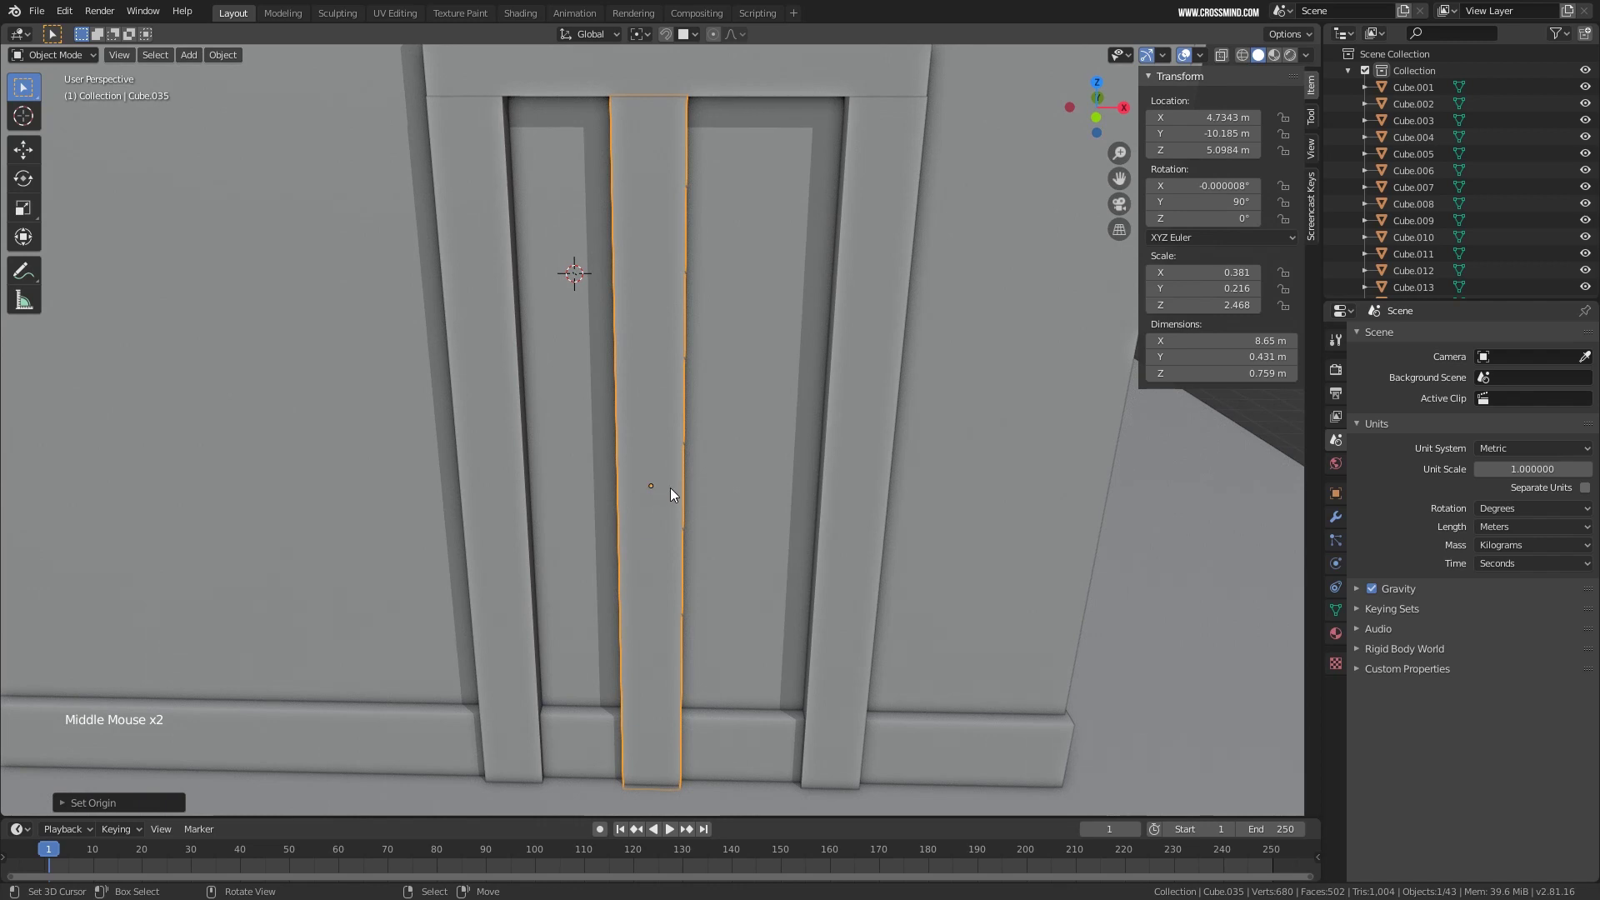
{"action": "key", "text": "s"}
{"action": "key", "text": "x"}
{"action": "left_click", "coordinate": [950, 460]}
Shift the door panel along X to fit between the posts and recess it about 0.15 m along Y.
{"action": "key", "text": "g"}
{"action": "key", "text": "x"}
{"action": "mouse_move", "coordinate": [782, 459]}
{"action": "middle_mouse_down"}
{"action": "mouse_move", "coordinate": [713, 482]}
{"action": "mouse_move", "coordinate": [791, 477]}
{"action": "mouse_move", "coordinate": [775, 475]}
{"action": "middle_mouse_up"}
{"action": "left_click", "coordinate": [800, 446]}
{"action": "key", "text": "g"}
{"action": "key", "text": "y"}
{"action": "left_click", "coordinate": [717, 477]}
{"action": "scroll", "coordinate": [732, 473], "scroll_direction": "down", "scroll_amount": 2}
Add a cube on the door panel's surface near the right post.
{"action": "scroll", "coordinate": [748, 475], "scroll_direction": "up", "scroll_amount": 2}
{"action": "scroll", "coordinate": [782, 491], "scroll_direction": "up", "scroll_amount": 2}
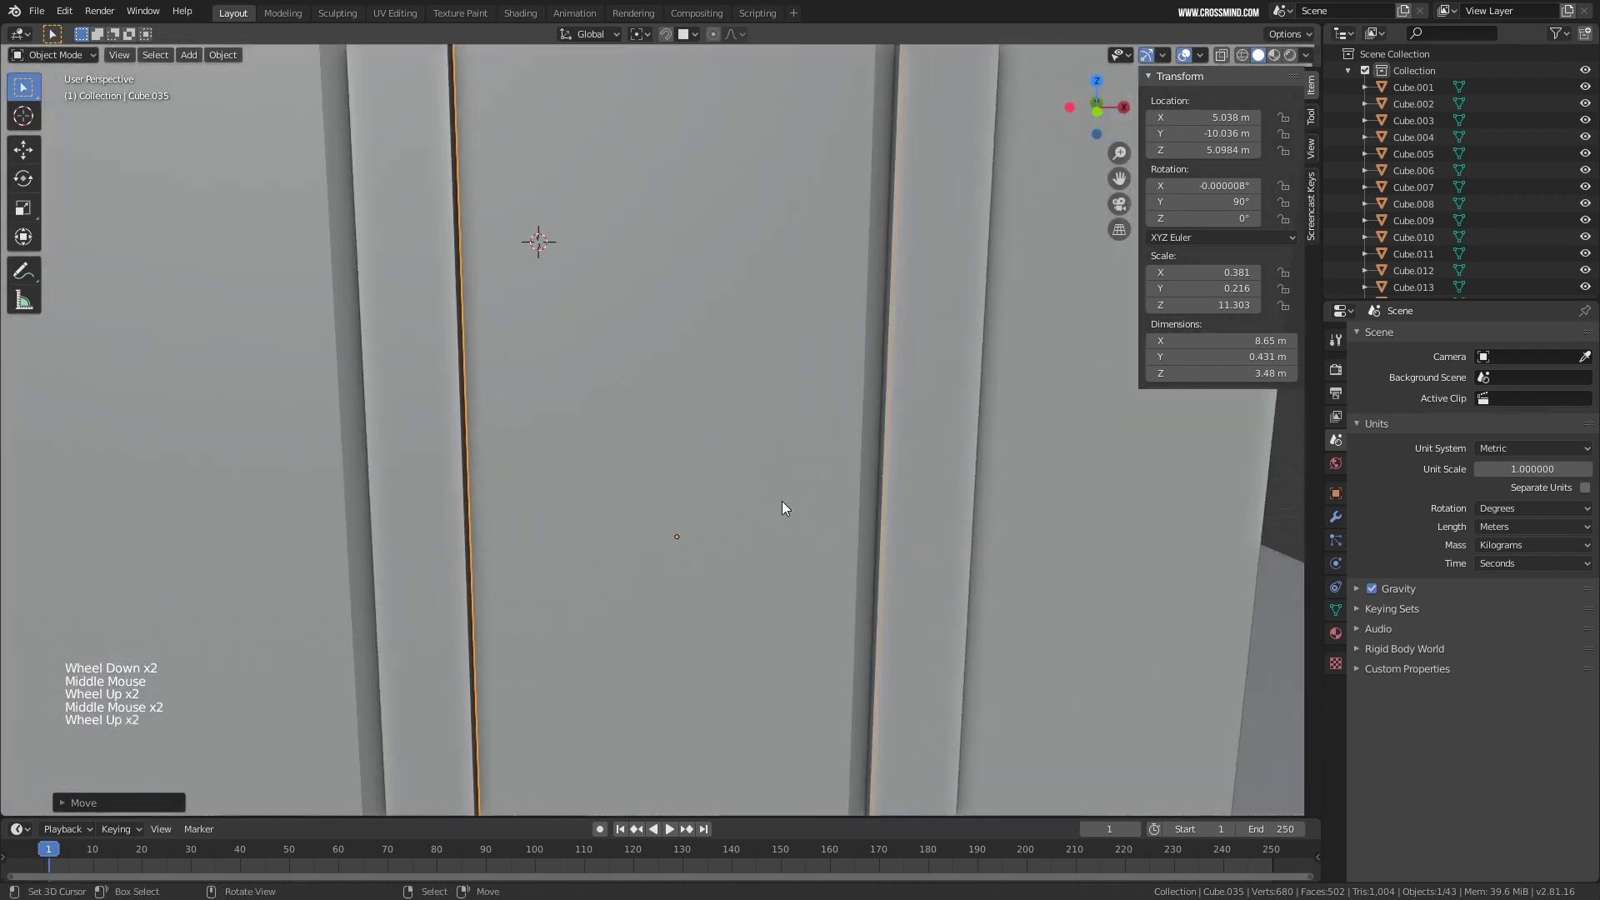
{"action": "left_click", "coordinate": [834, 521]}
{"action": "key", "text": "shift+a"}
{"action": "mouse_move", "coordinate": [833, 521]}
{"action": "left_click", "coordinate": [899, 534]}
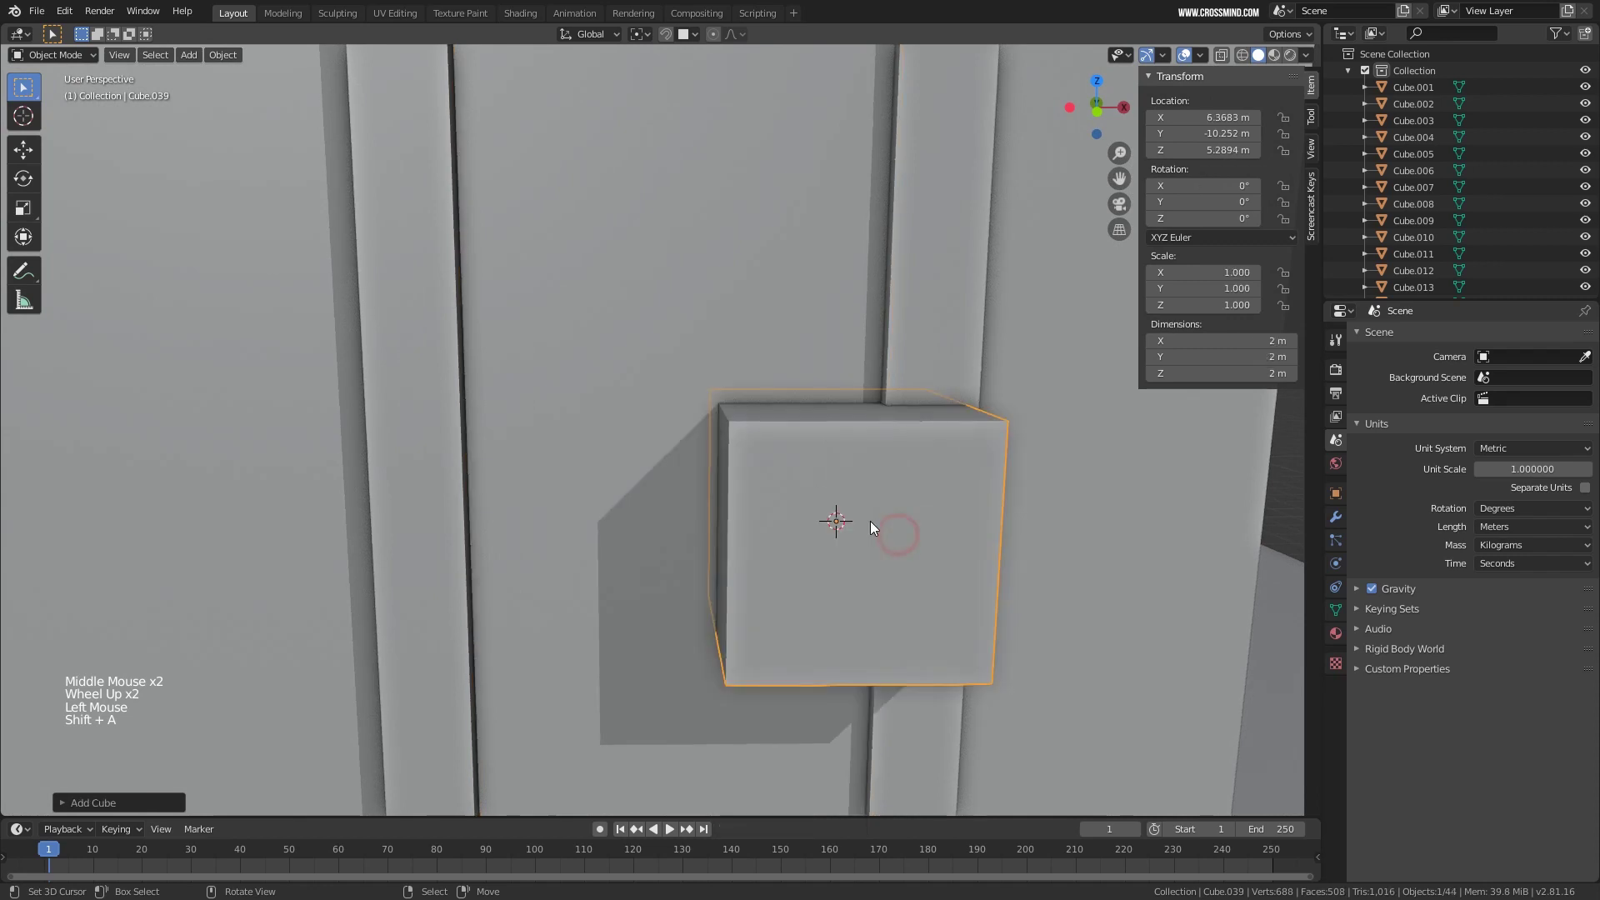
Scale the cube into a slim vertical door handle of about 0.15 × 0.15 × 0.86 m.
{"action": "key", "text": "s"}
{"action": "key", "text": "s"}
{"action": "key", "text": "z"}
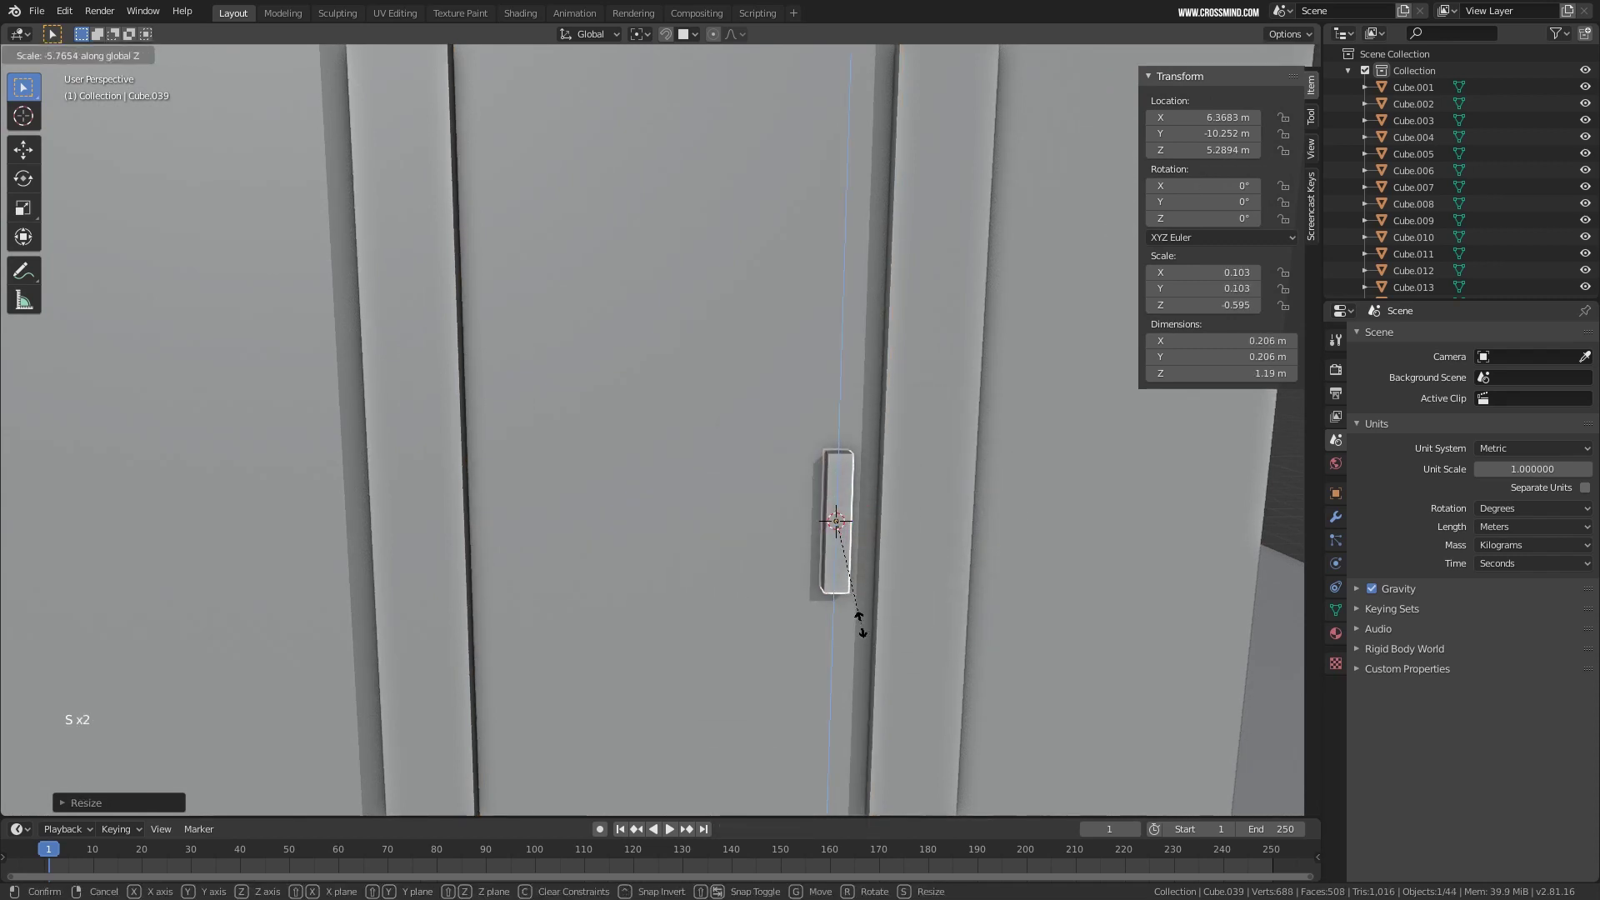
{"action": "left_click", "coordinate": [860, 623]}
{"action": "middle_click_drag", "start_coordinate": [861, 623], "coordinate": [680, 493]}
{"action": "key", "text": "s"}
{"action": "left_click", "coordinate": [971, 547]}
Duplicate the lower left window frame straight down about 13.4 m onto the ground-floor wall beside the door.
{"action": "scroll", "coordinate": [966, 545], "scroll_direction": "down", "scroll_amount": 2}
{"action": "scroll", "coordinate": [876, 562], "scroll_direction": "down", "scroll_amount": 3}
{"action": "scroll", "coordinate": [805, 533], "scroll_direction": "down", "scroll_amount": 1}
{"action": "middle_click_drag", "start_coordinate": [772, 511], "coordinate": [757, 558]}
{"action": "scroll", "coordinate": [746, 498], "scroll_direction": "down", "scroll_amount": 2}
{"action": "scroll", "coordinate": [757, 557], "scroll_direction": "up", "scroll_amount": 1}
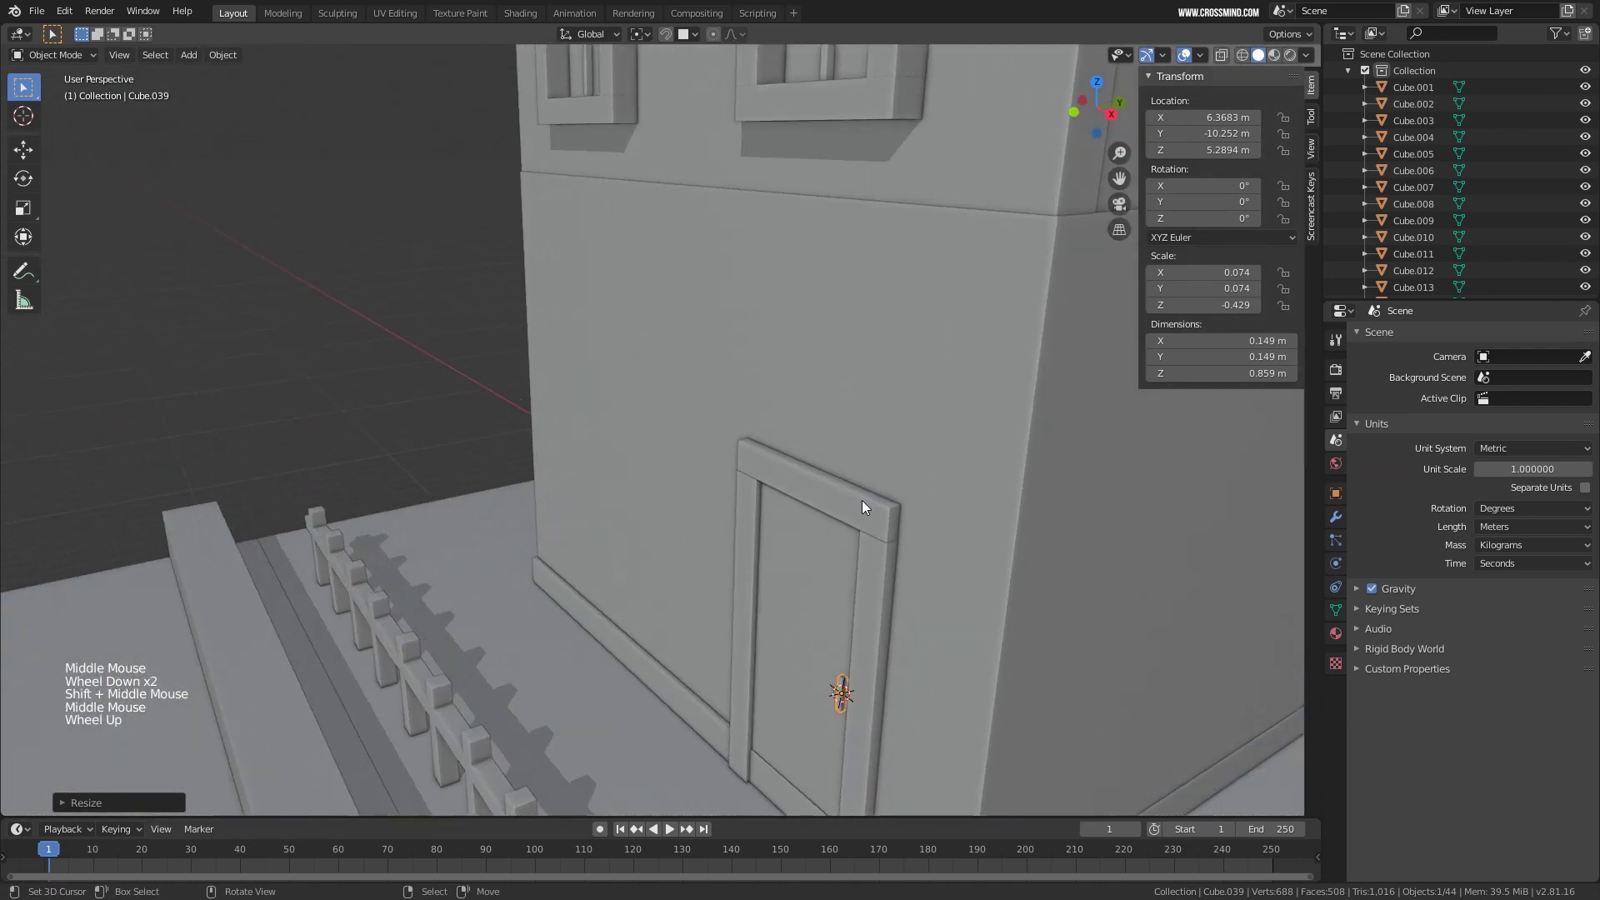
{"action": "right_click", "coordinate": [785, 502]}
{"action": "middle_click_drag", "start_coordinate": [785, 502], "coordinate": [641, 150]}
{"action": "right_click", "coordinate": [655, 428]}
{"action": "right_click", "coordinate": [642, 150]}
{"action": "scroll", "coordinate": [642, 150], "scroll_direction": "down", "scroll_amount": 1}
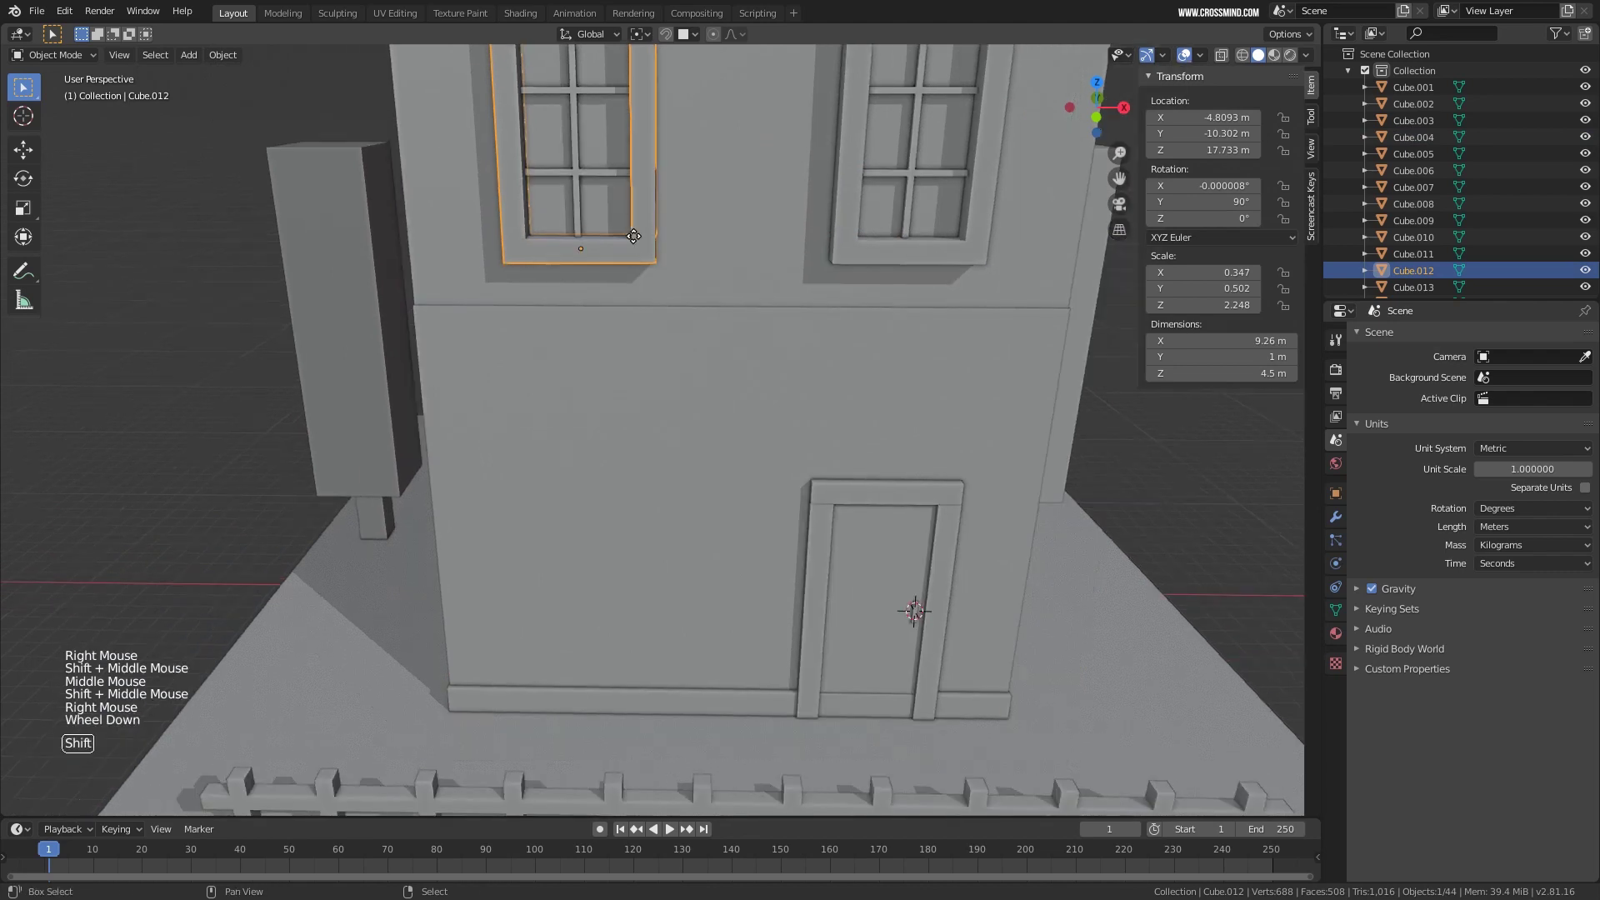
{"action": "key", "text": "shift+d"}
{"action": "key", "text": "z"}
{"action": "left_click", "coordinate": [637, 620]}
Shorten the copied window frame to about 7.7 m high and lower it about 1.5 m, level with the door frame's top.
{"action": "key", "text": "s"}
{"action": "key", "text": "z"}
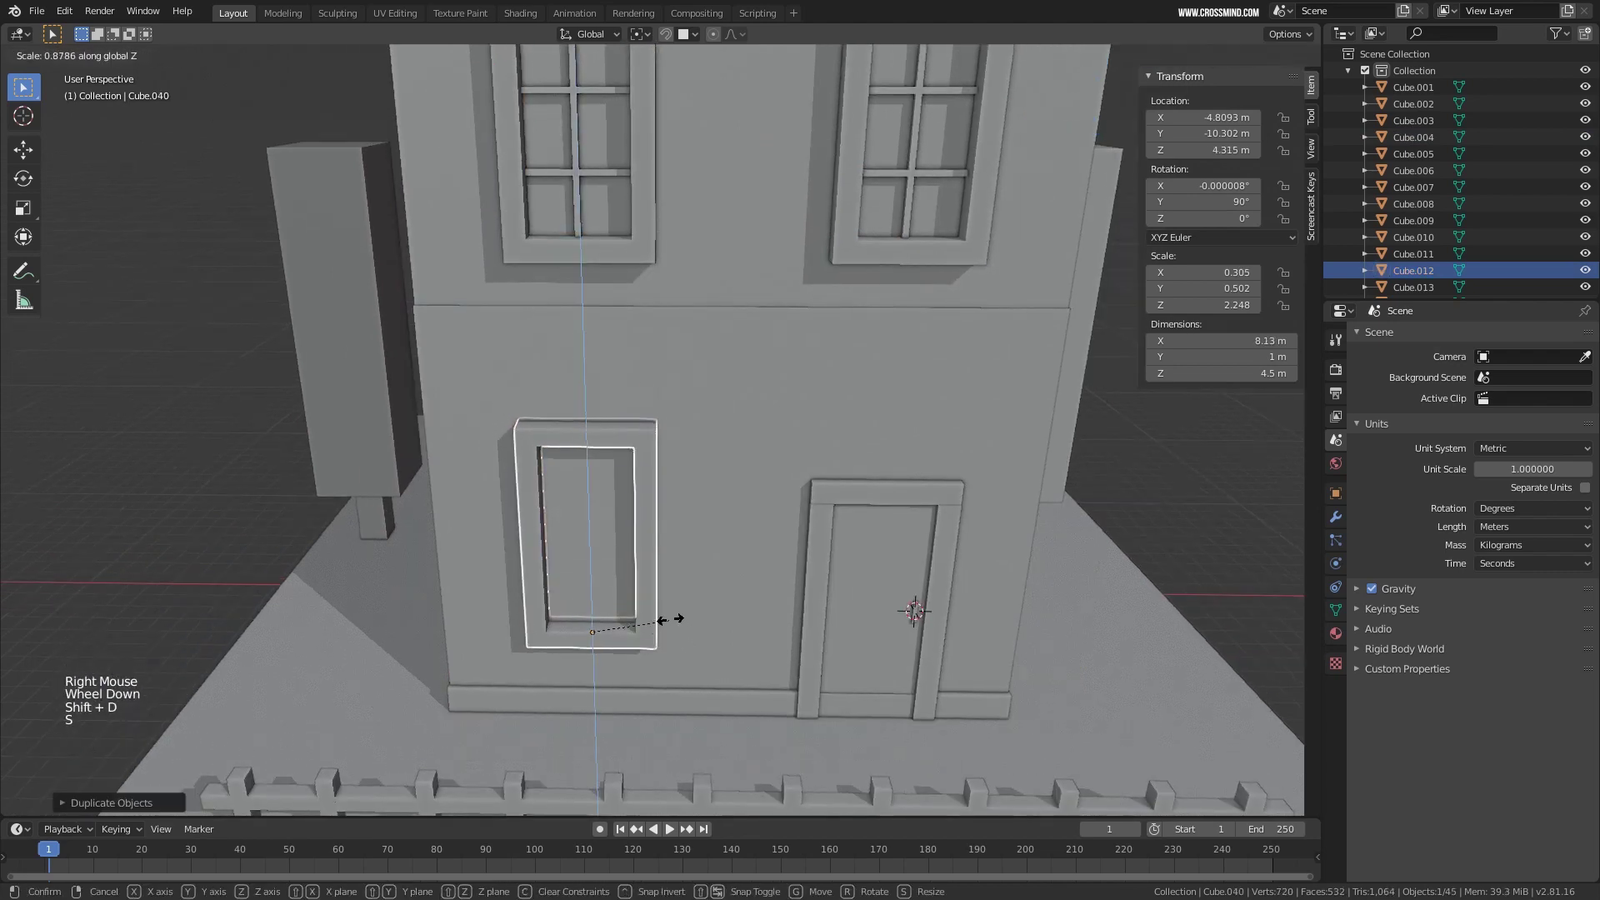
{"action": "left_click", "coordinate": [642, 549]}
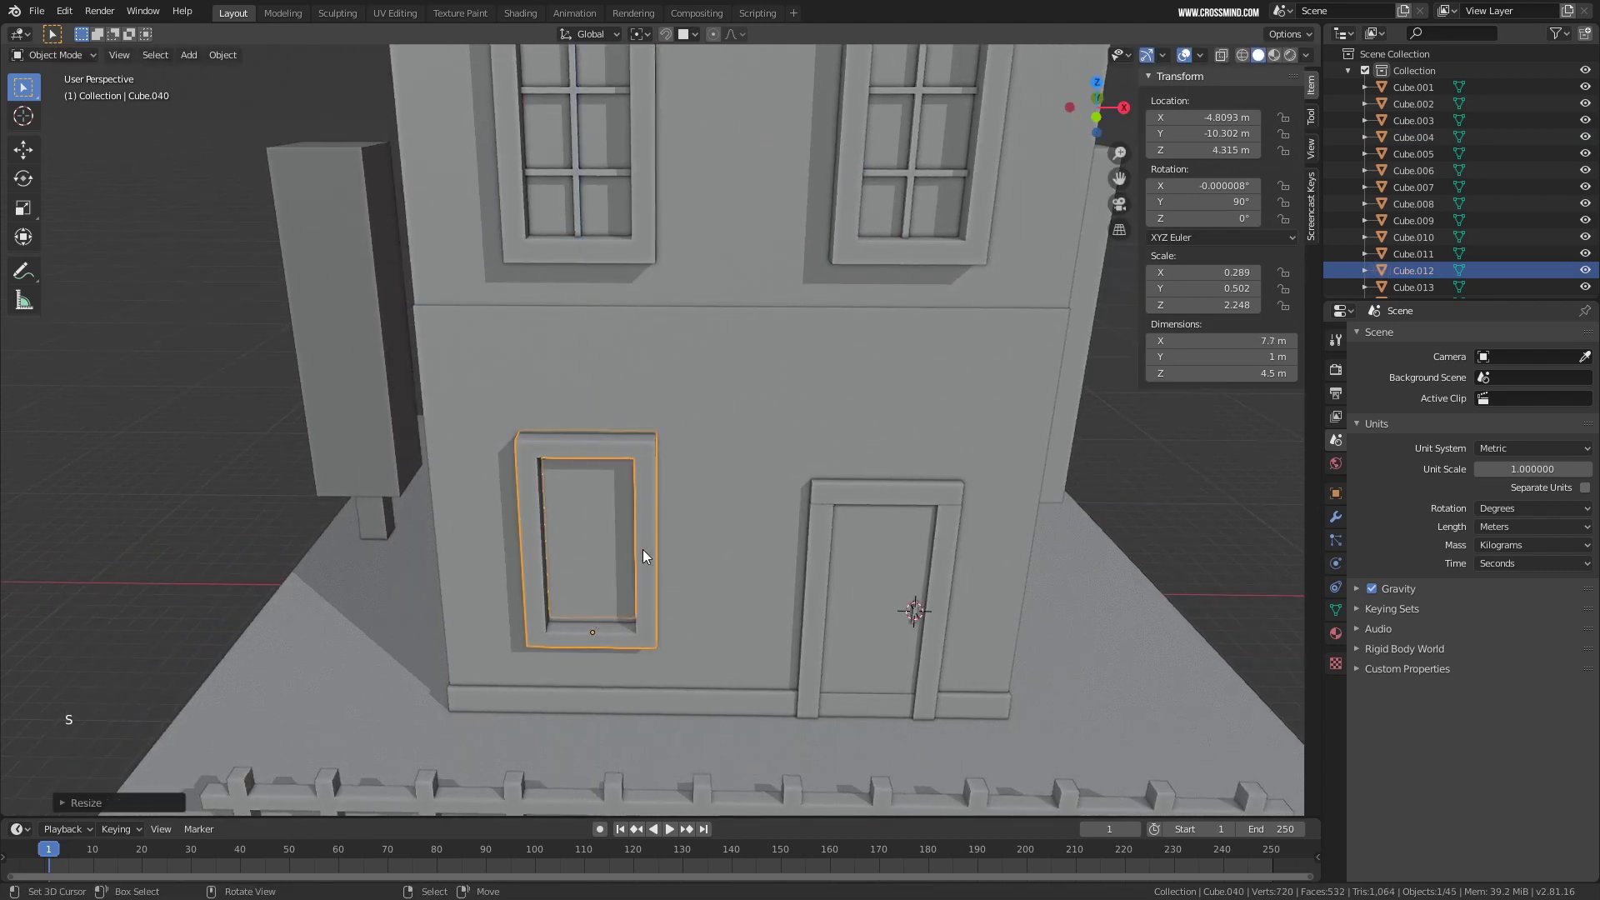
{"action": "key", "text": "KP_1"}
{"action": "middle_click_drag", "start_coordinate": [642, 548], "coordinate": [633, 438], "text": "shift"}
{"action": "key", "text": "g"}
{"action": "key", "text": "z"}
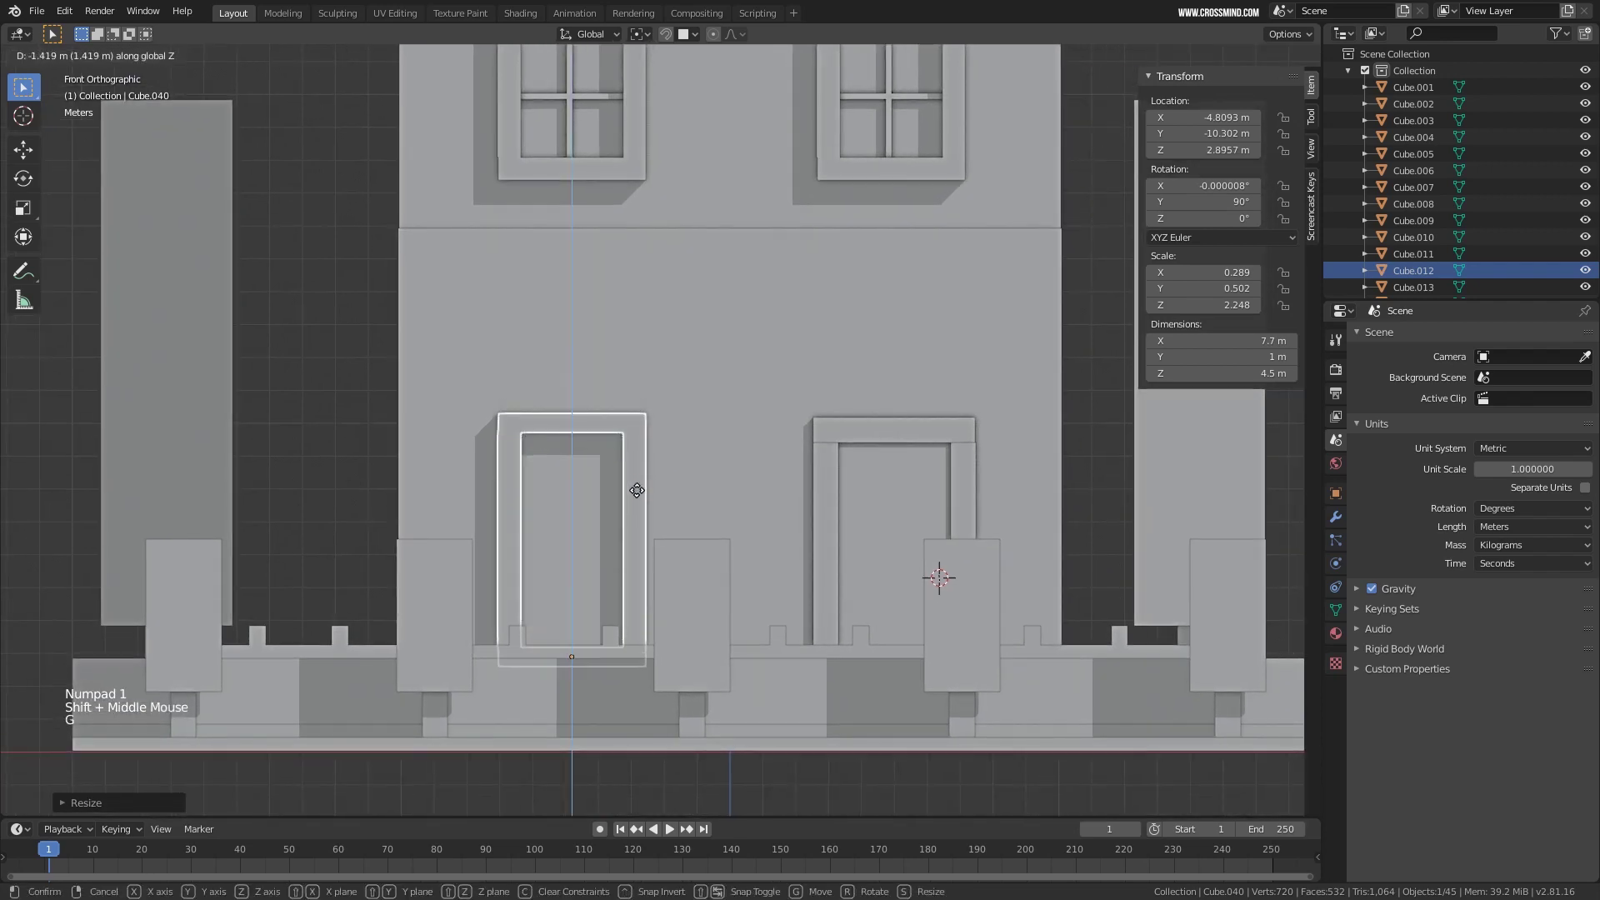
{"action": "left_click", "coordinate": [637, 490]}
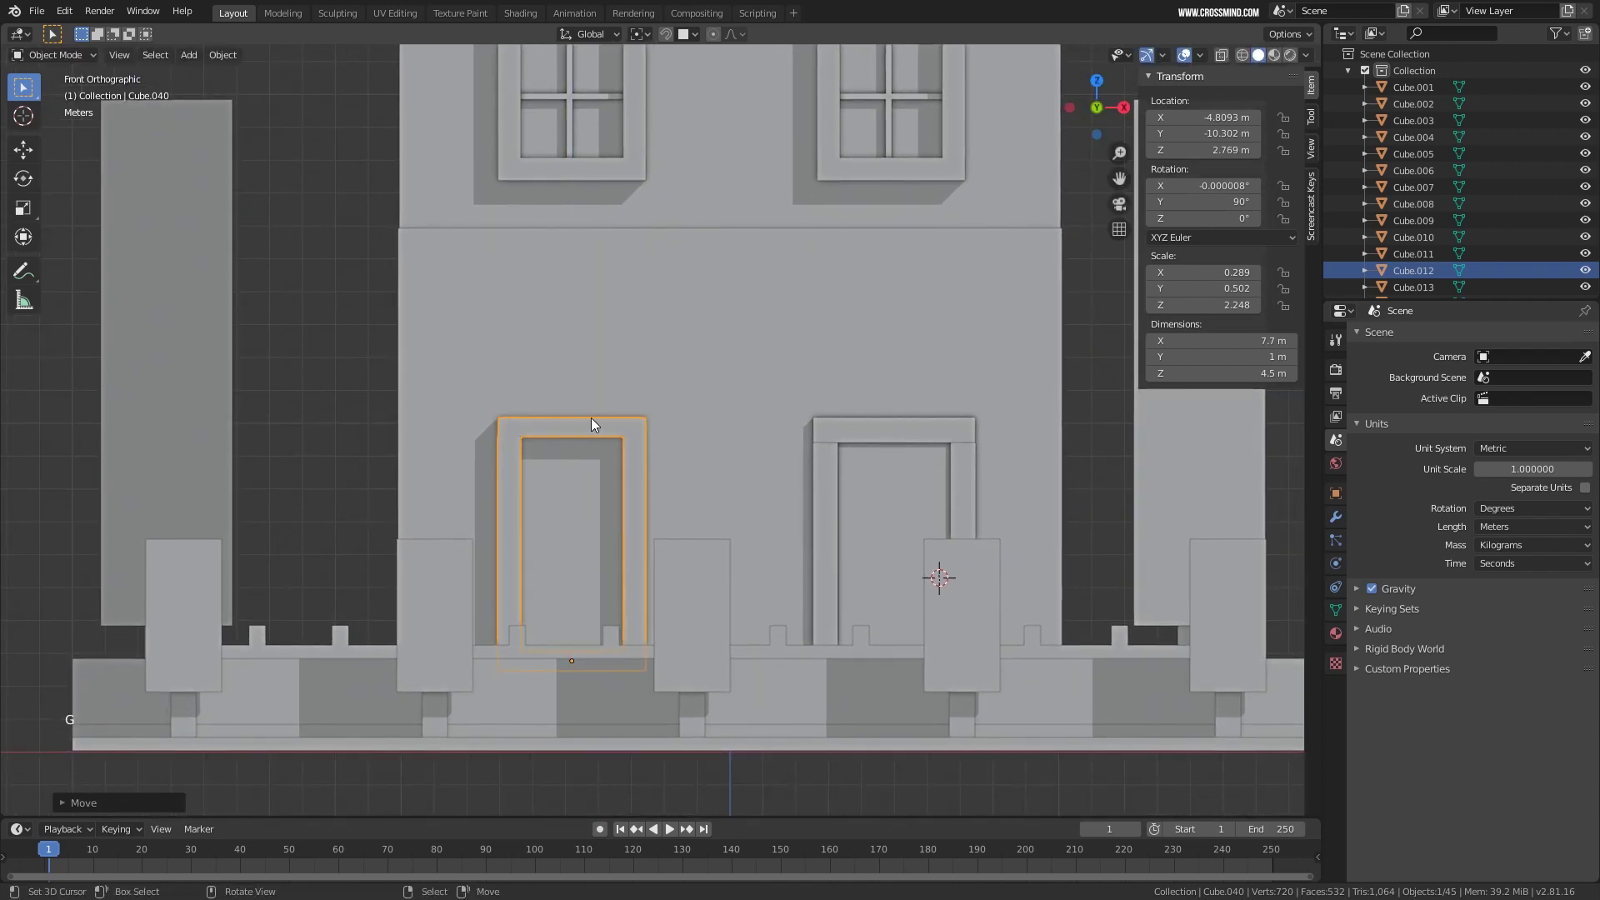
Shorten the ground-floor window frame to about 6.3 m high, raise it about 1.6 m and sink it about 0.3 m into the wall.
{"action": "scroll", "coordinate": [674, 464], "scroll_direction": "down", "scroll_amount": 3}
{"action": "middle_click_drag", "start_coordinate": [674, 464], "coordinate": [647, 505]}
{"action": "key", "text": "s"}
{"action": "key", "text": "z"}
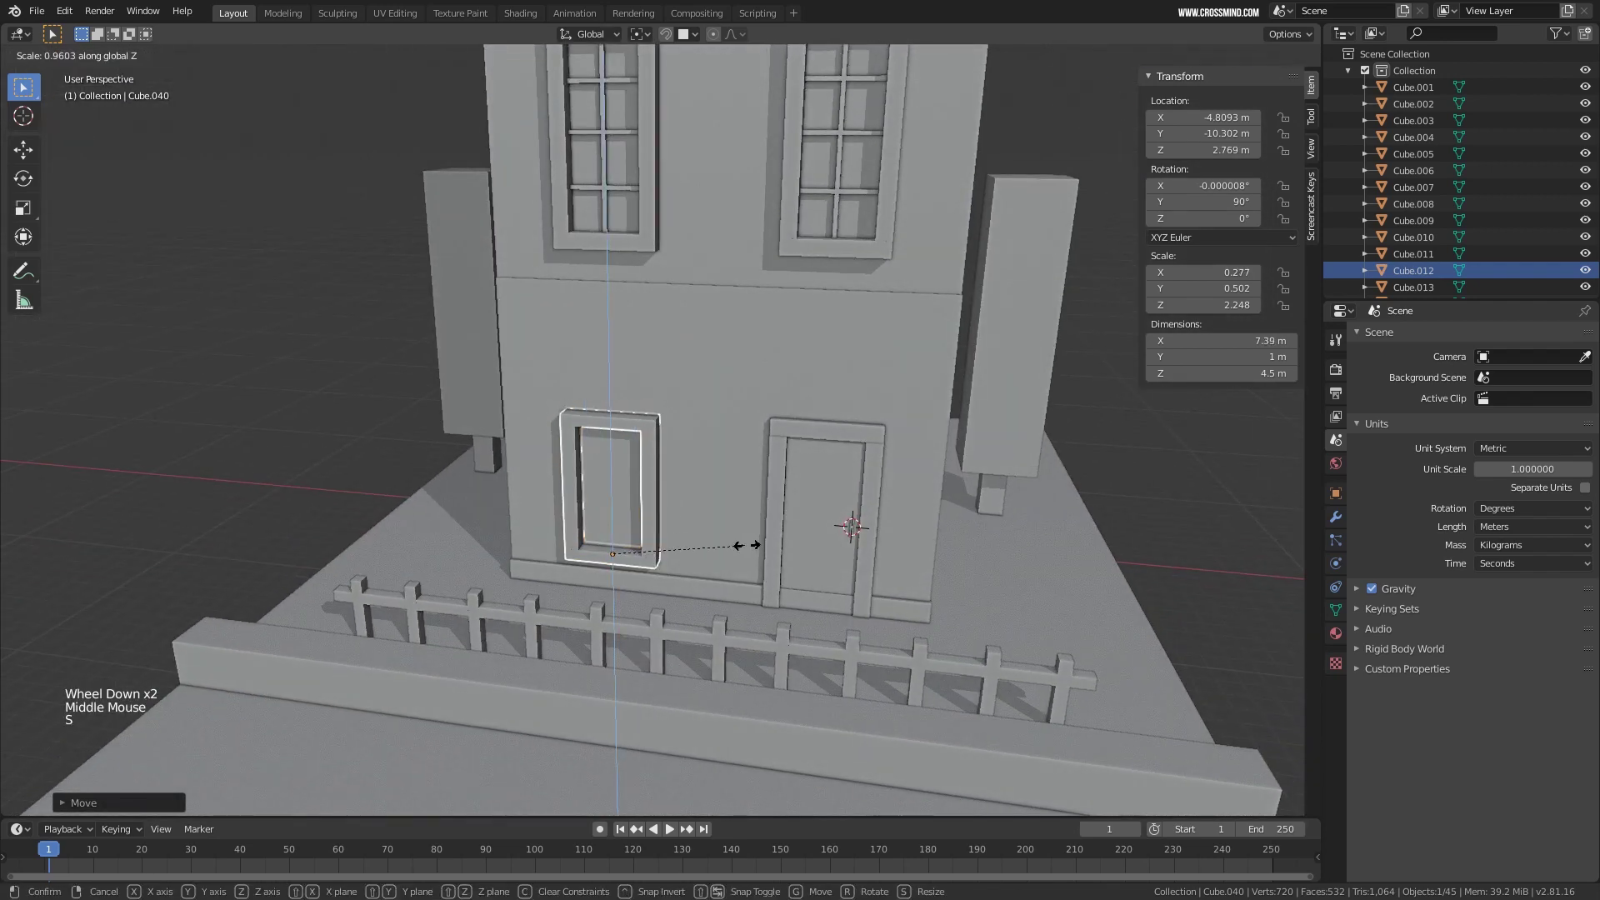
{"action": "left_click", "coordinate": [568, 467]}
{"action": "key", "text": "KP_1"}
{"action": "key", "text": "g"}
{"action": "key", "text": "z"}
{"action": "left_click", "coordinate": [569, 467]}
Place the 3D cursor on the upper part of the tower's blank side wall and add a cube there.
{"action": "mouse_move", "coordinate": [568, 467]}
{"action": "middle_mouse_down"}
{"action": "mouse_move", "coordinate": [635, 506]}
{"action": "mouse_move", "coordinate": [580, 450]}
{"action": "middle_mouse_up"}
{"action": "scroll", "coordinate": [635, 507], "scroll_direction": "up", "scroll_amount": 3}
{"action": "scroll", "coordinate": [623, 510], "scroll_direction": "up", "scroll_amount": 2}
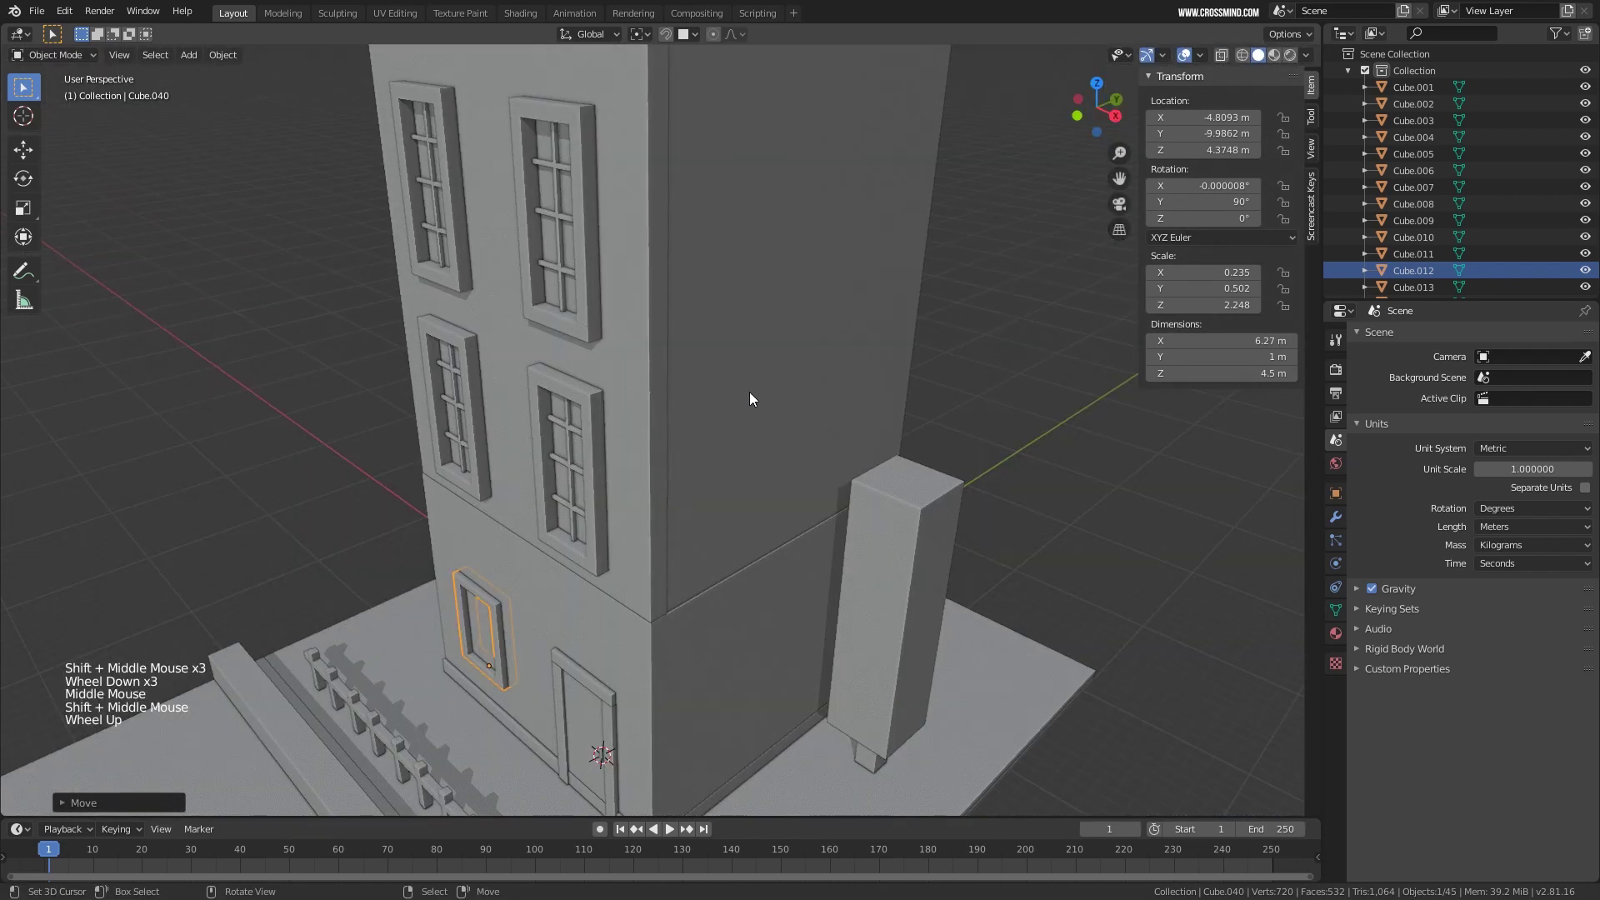
{"action": "middle_click_drag", "start_coordinate": [748, 392], "coordinate": [710, 336]}
{"action": "left_click", "coordinate": [708, 337]}
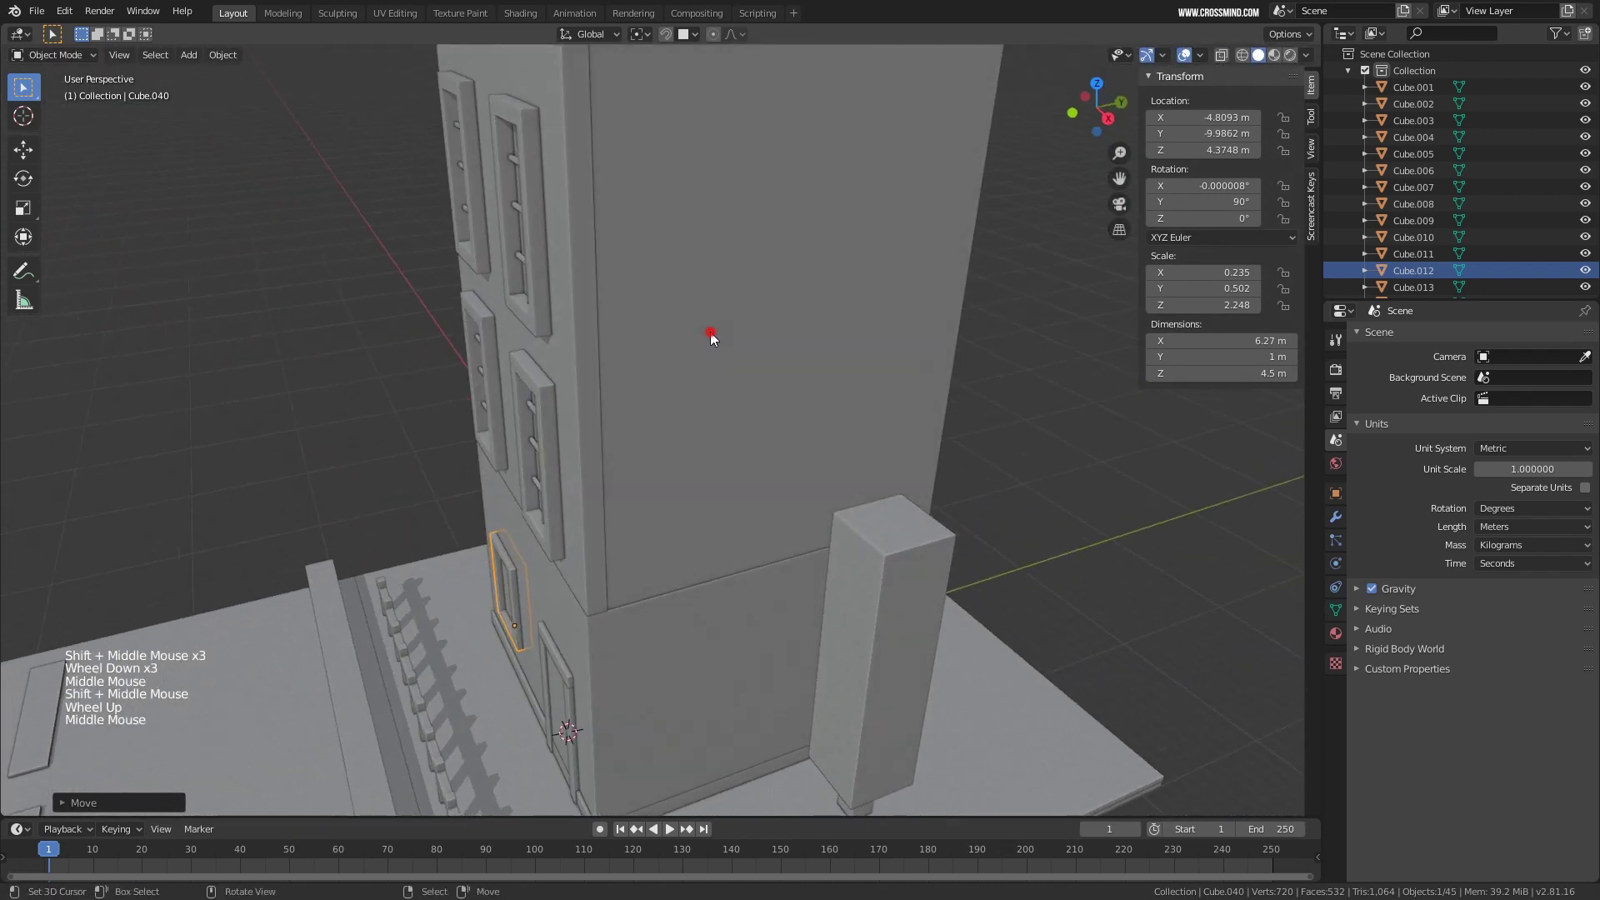
{"action": "scroll", "coordinate": [707, 336], "scroll_direction": "up", "scroll_amount": 1}
{"action": "scroll", "coordinate": [707, 337], "scroll_direction": "up", "scroll_amount": 1}
{"action": "key", "text": "shift+a"}
{"action": "mouse_move", "coordinate": [673, 251]}
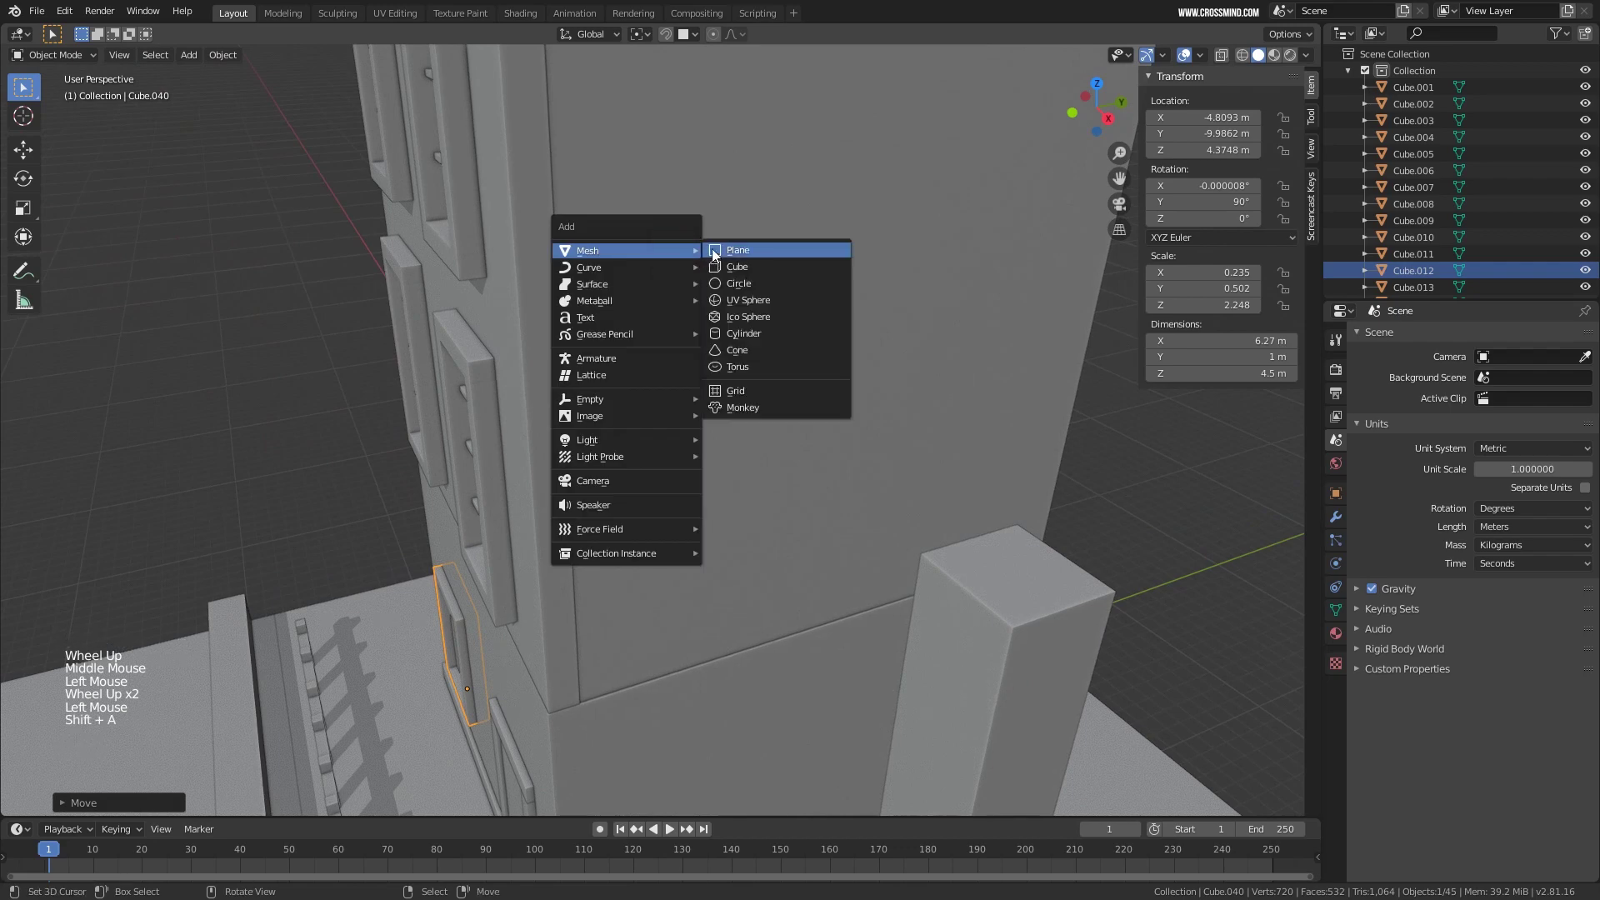
{"action": "left_click", "coordinate": [738, 268]}
Scale the cube into a small brick of about 0.49 × 1.46 × 0.86 m and shift it about 0.2 m out from the wall.
{"action": "key", "text": "s"}
{"action": "key", "text": "y"}
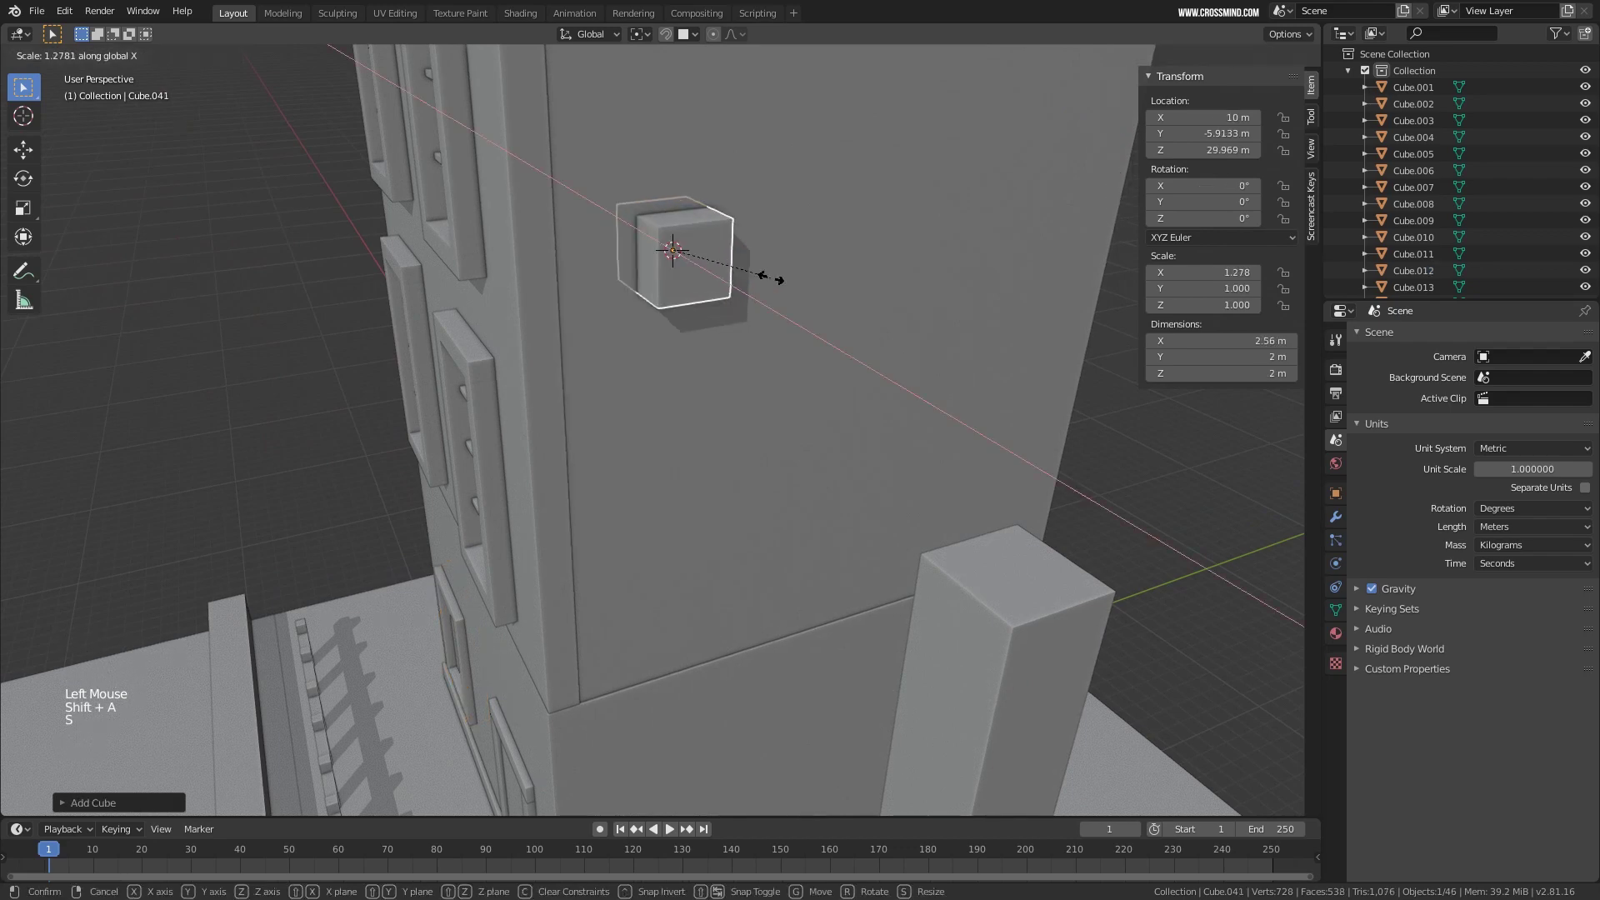
{"action": "left_click", "coordinate": [800, 269]}
{"action": "key", "text": "s"}
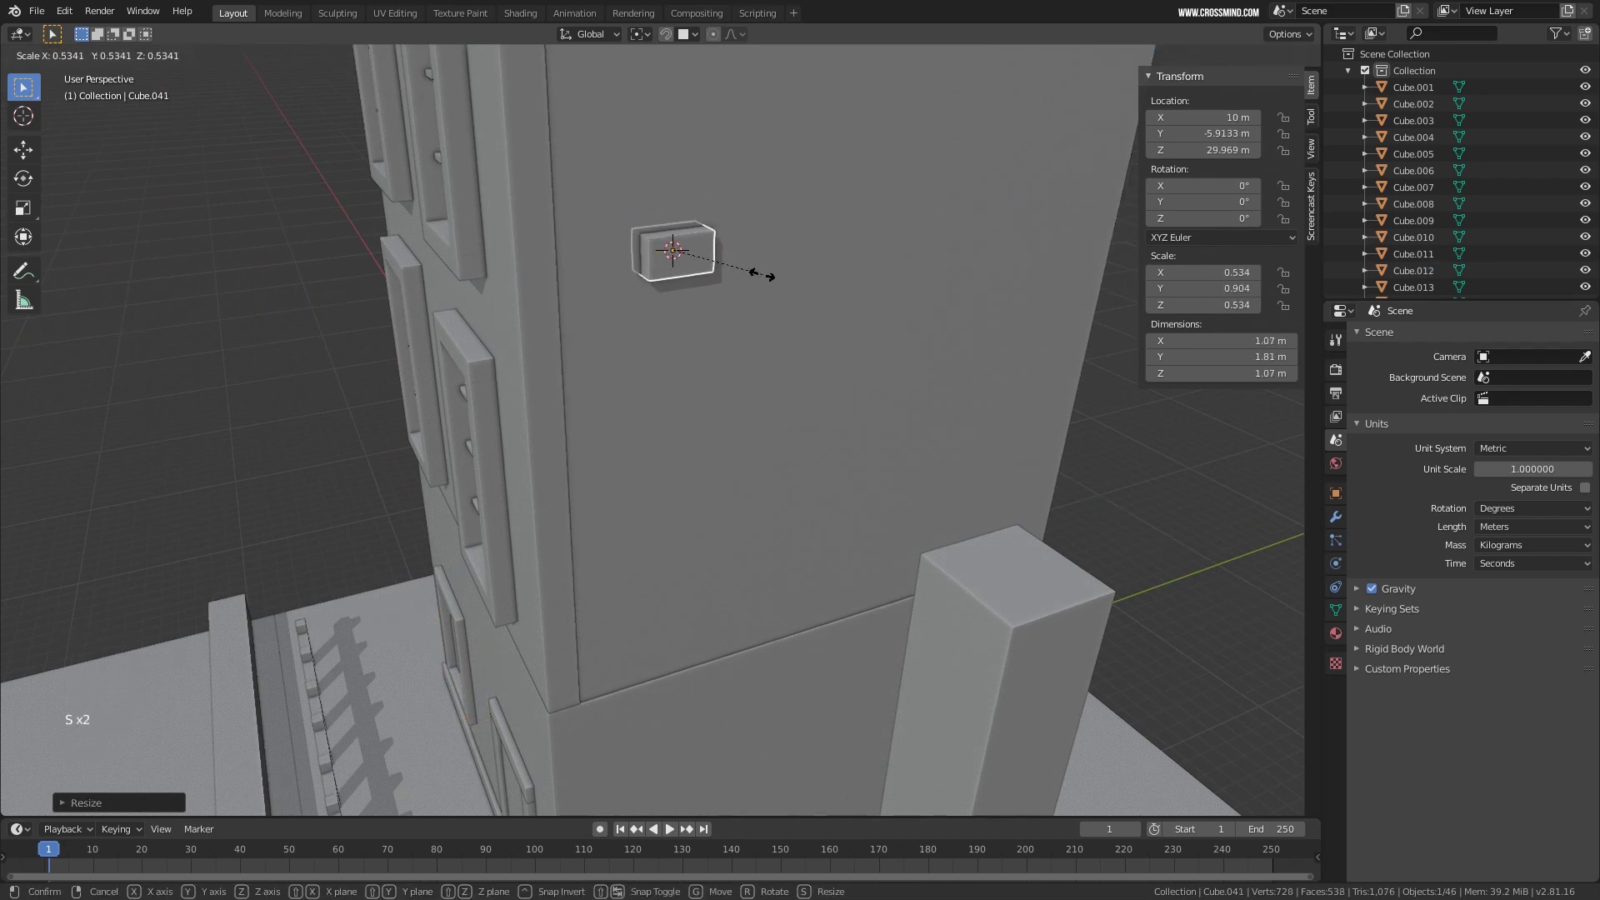
{"action": "left_click", "coordinate": [750, 262]}
{"action": "middle_click_drag", "start_coordinate": [750, 263], "coordinate": [773, 298]}
{"action": "key", "text": "s"}
Move the brick about 0.2 m along X into the side wall so only a thin part protrudes.
{"action": "scroll", "coordinate": [907, 320], "scroll_direction": "down", "scroll_amount": 3}
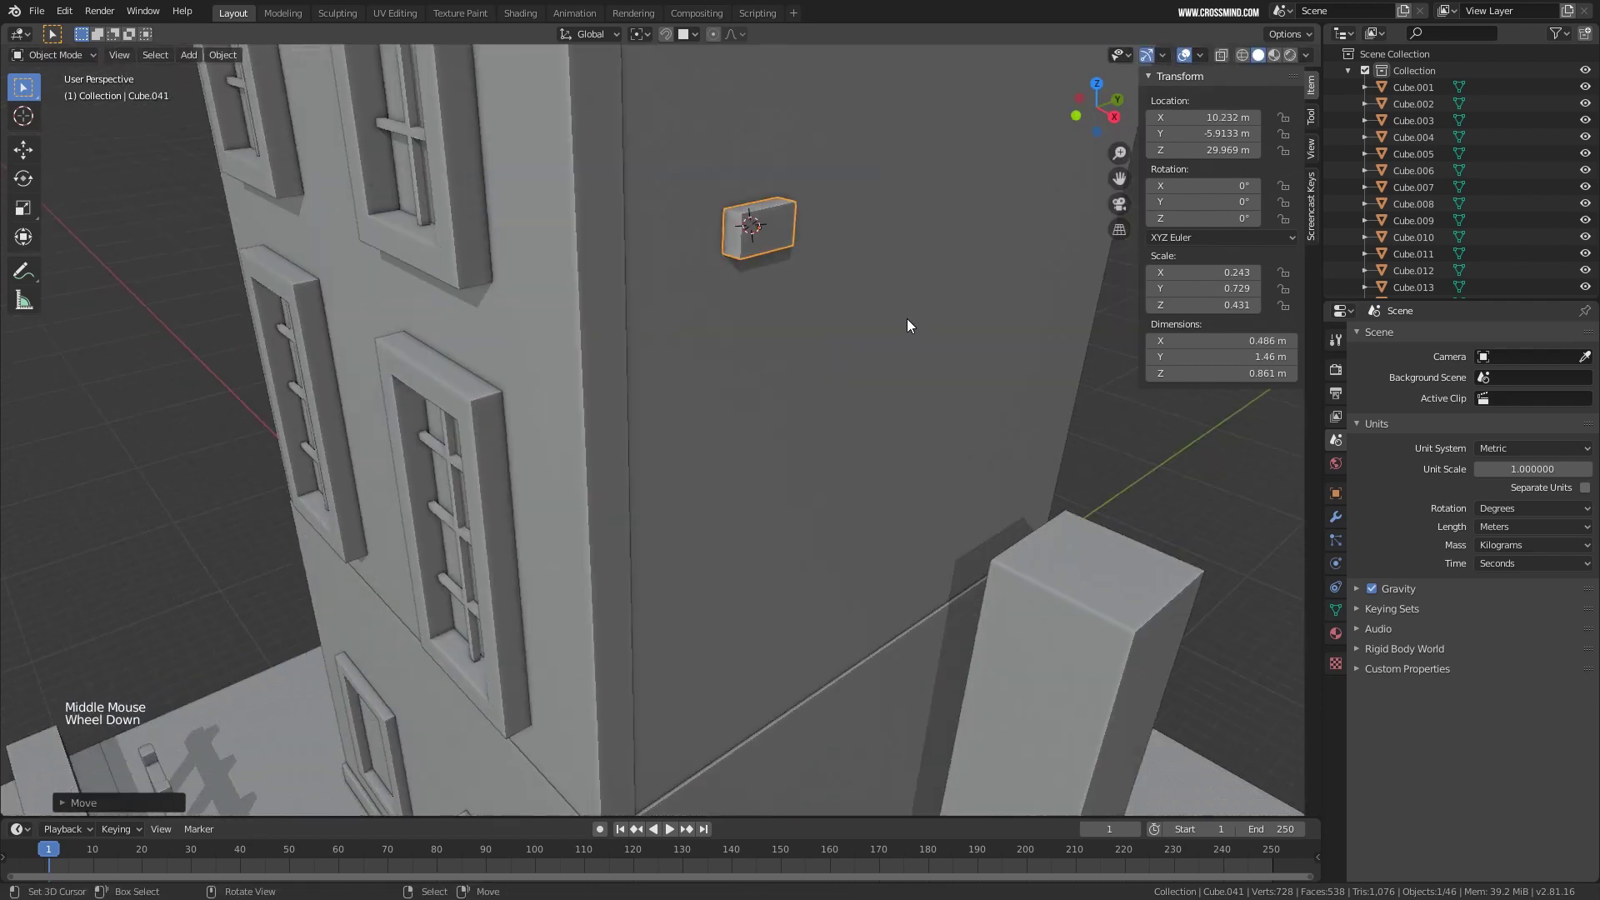
{"action": "middle_click_drag", "start_coordinate": [814, 302], "coordinate": [836, 357], "text": "shift"}
{"action": "scroll", "coordinate": [870, 371], "scroll_direction": "up", "scroll_amount": 2}
{"action": "key", "text": "g"}
{"action": "key", "text": "x"}
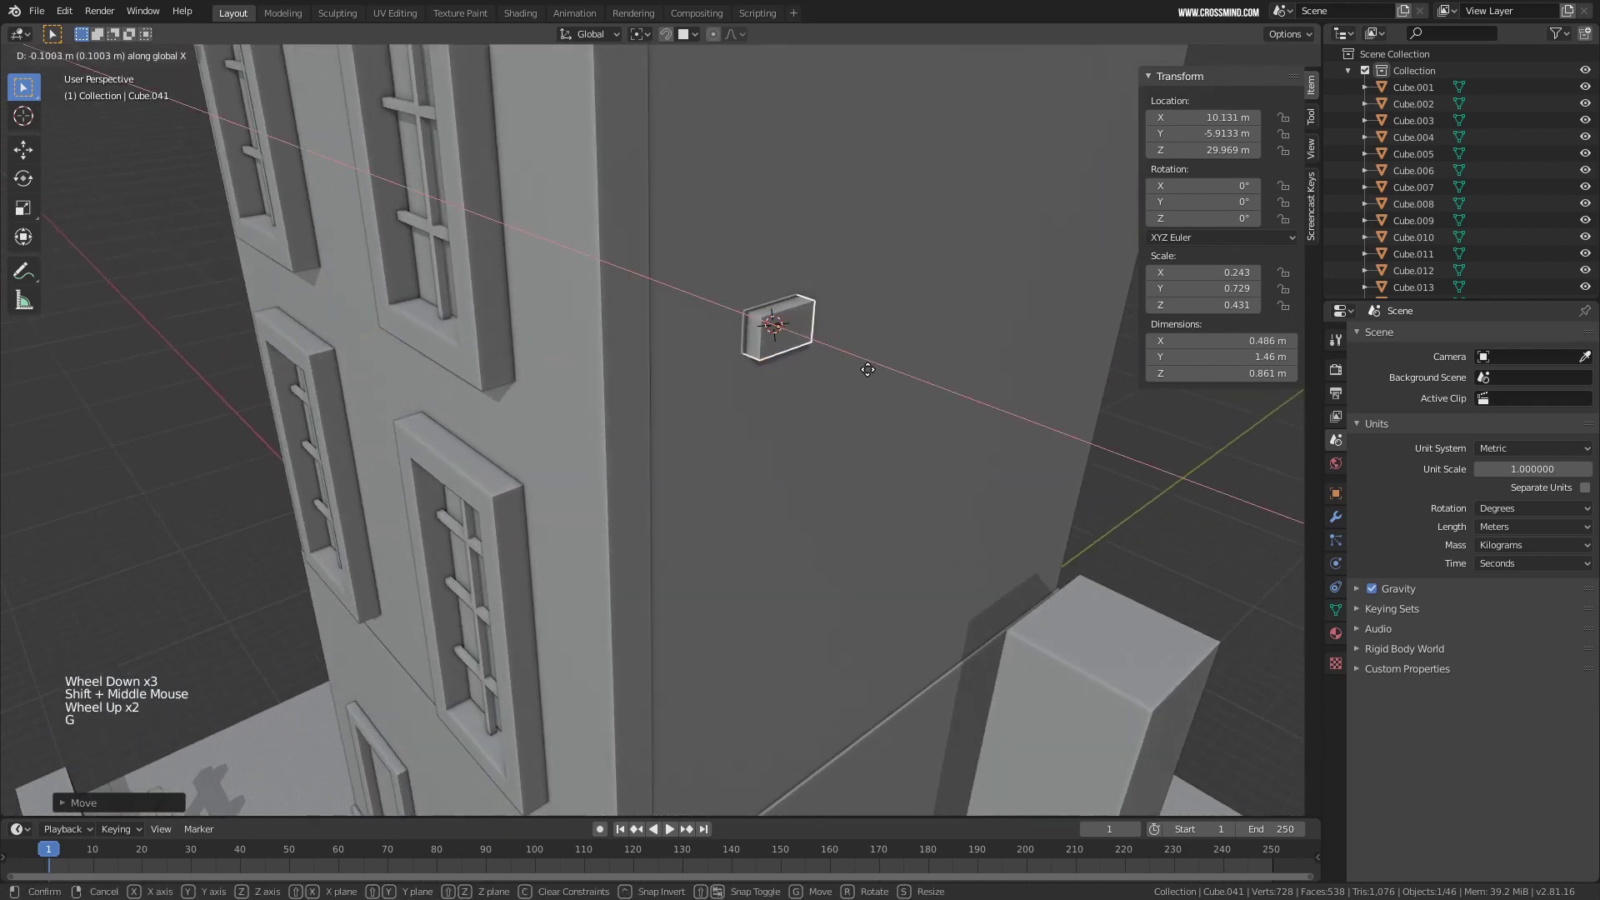
{"action": "left_click", "coordinate": [865, 375]}
{"action": "scroll", "coordinate": [828, 267], "scroll_direction": "down", "scroll_amount": 4}
{"action": "middle_click_drag", "start_coordinate": [718, 366], "coordinate": [412, 87]}
{"action": "scroll", "coordinate": [412, 87], "scroll_direction": "up", "scroll_amount": 2}
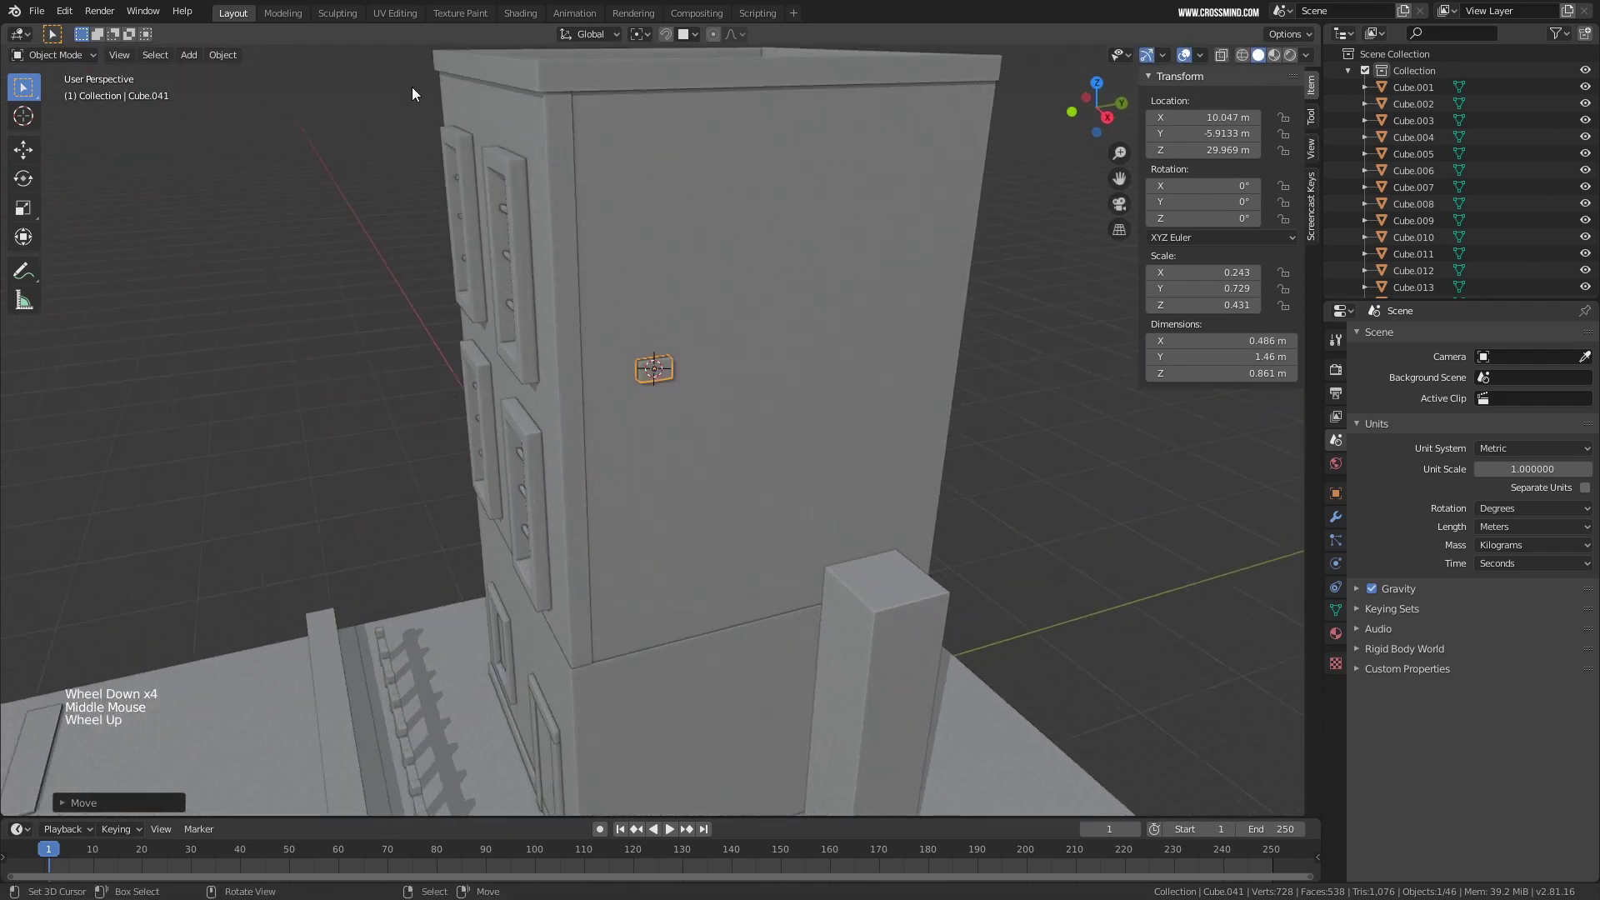
Scale the small brick on the building's side wall along Y to about 1.79 m.
{"action": "key", "text": "s"}
{"action": "key", "text": "y"}
{"action": "left_click", "coordinate": [648, 331]}
Duplicate the brick into a staggered cluster of three high on the side wall, plus a single one lower towards the rear.
{"action": "scroll", "coordinate": [665, 408], "scroll_direction": "up", "scroll_amount": 2}
{"action": "middle_click_drag", "start_coordinate": [652, 337], "coordinate": [636, 467], "text": "shift"}
{"action": "key", "text": "KP_1"}
{"action": "key", "text": "KP_3"}
{"action": "middle_click_drag", "start_coordinate": [545, 436], "coordinate": [538, 452], "text": "shift"}
{"action": "key", "text": "shift+d"}
{"action": "left_click", "coordinate": [709, 318]}
{"action": "key", "text": "shift+d"}
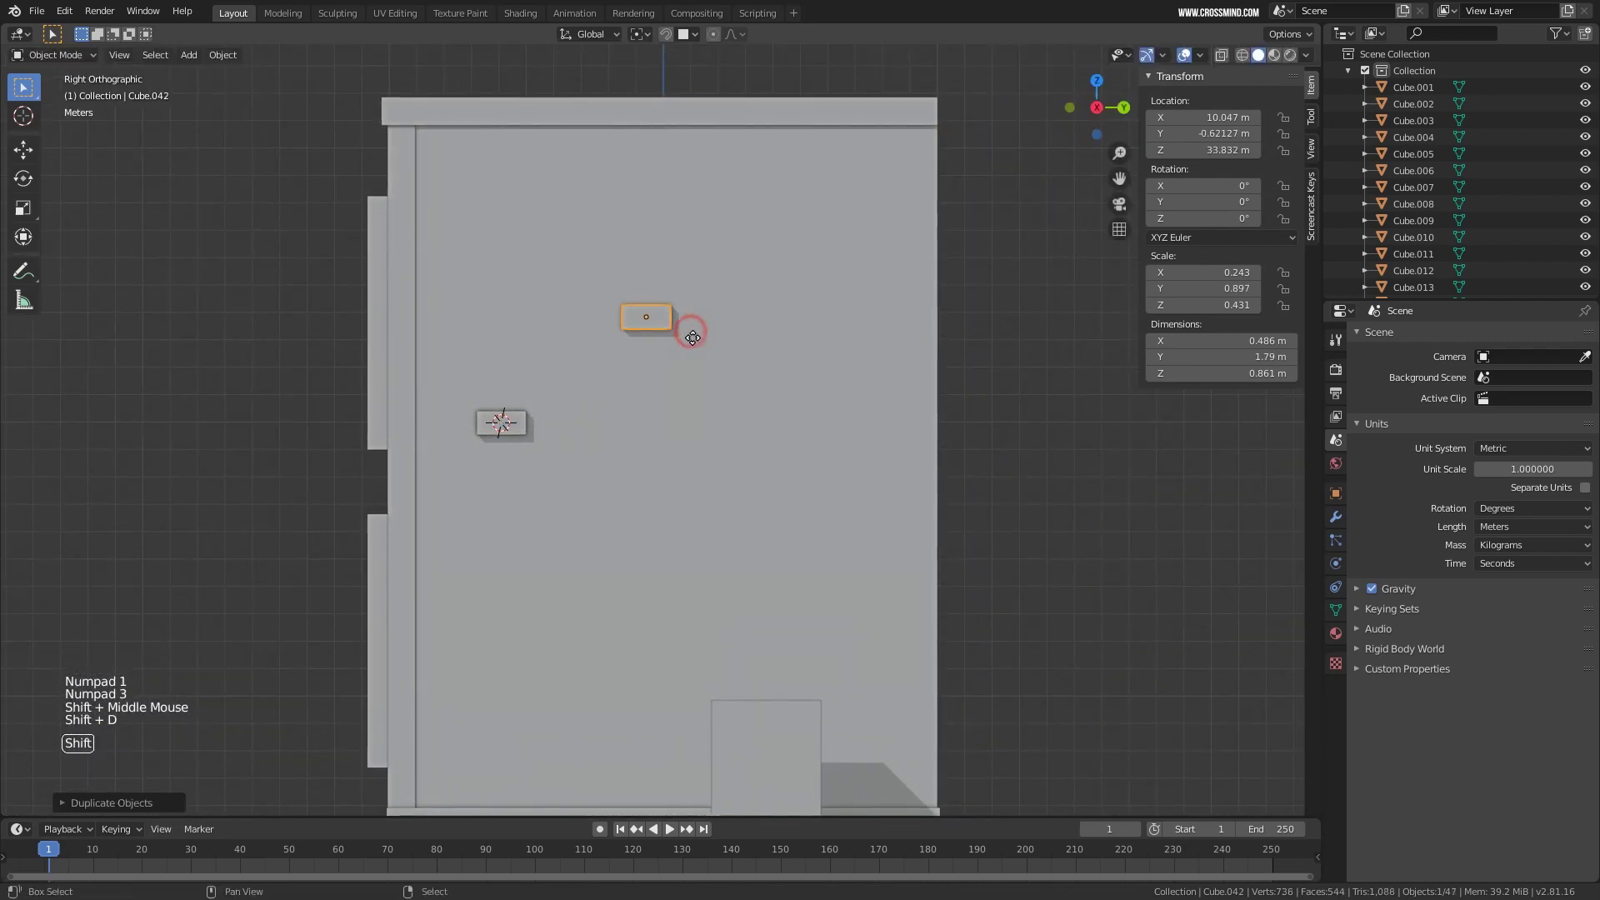
{"action": "left_click", "coordinate": [715, 349]}
{"action": "key", "text": "shift+d"}
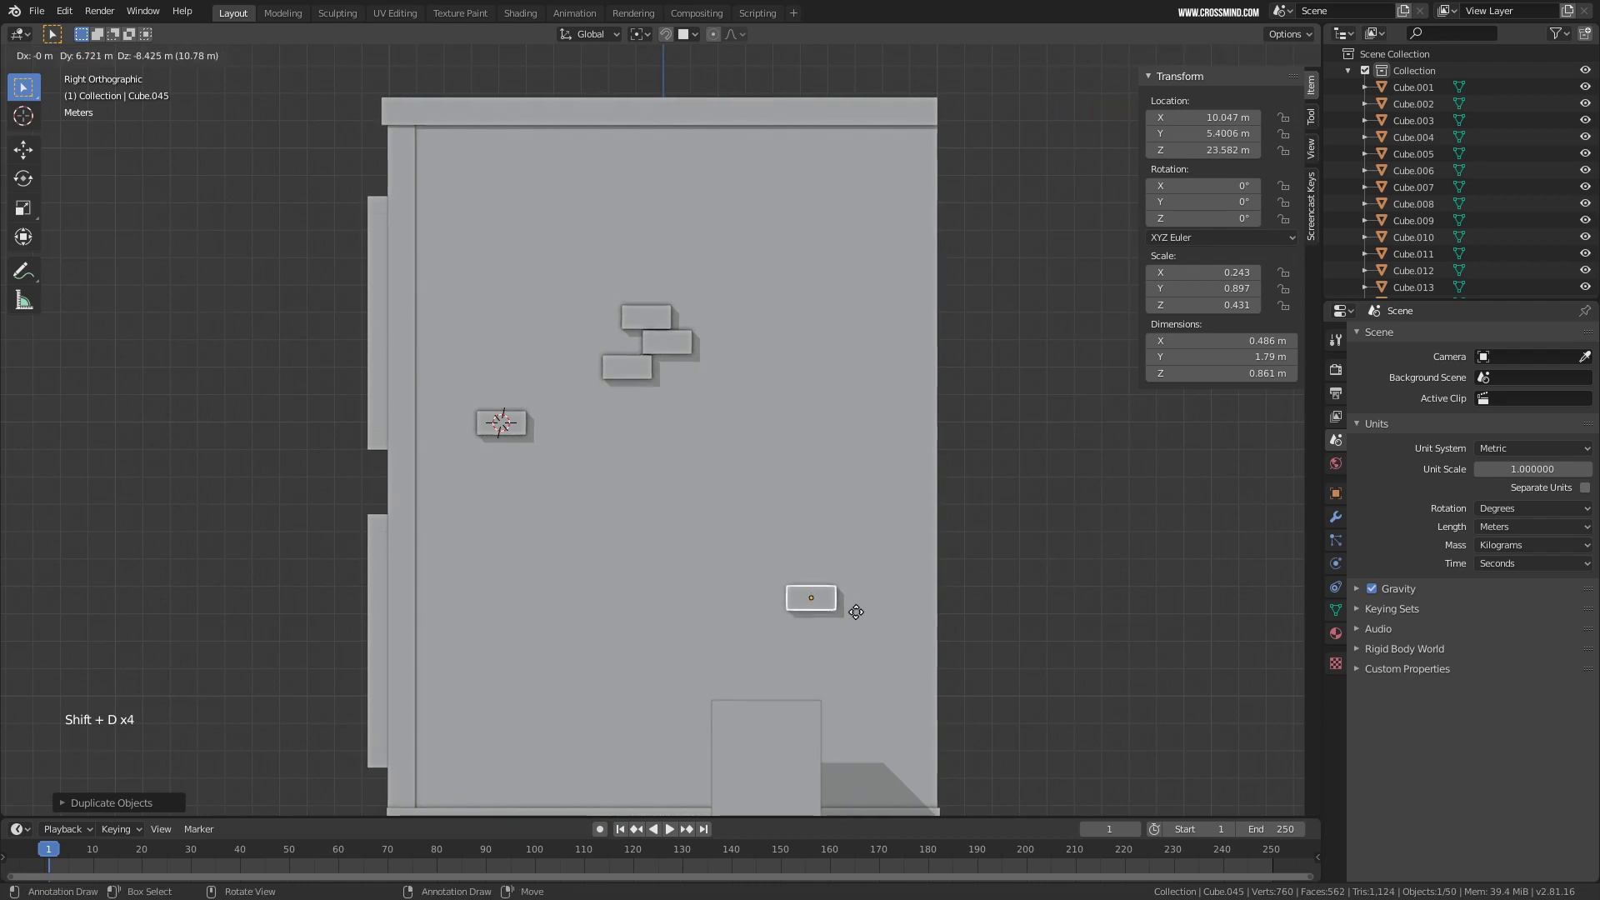
{"action": "left_click", "coordinate": [856, 612]}
Duplicate the brick into a staggered cluster of three just above the ground-floor ledge, near the side wall's front edge.
{"action": "middle_click_drag", "start_coordinate": [735, 644], "coordinate": [766, 538], "text": "shift"}
{"action": "key", "text": "shift+d"}
{"action": "left_click", "coordinate": [596, 583]}
{"action": "key", "text": "shift+d"}
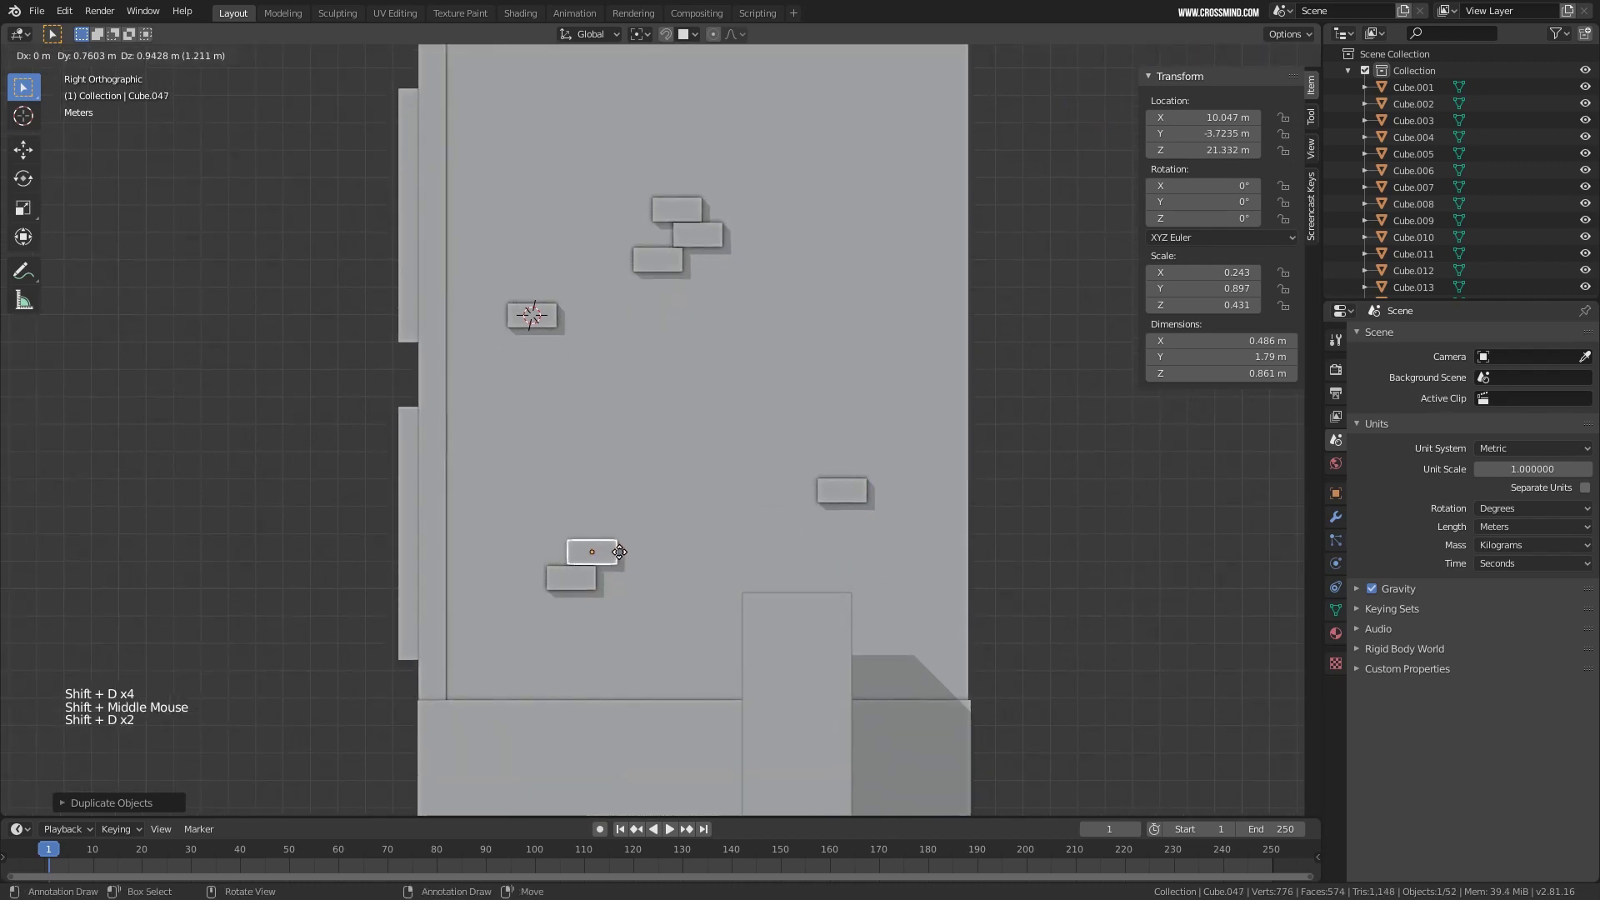
{"action": "left_click", "coordinate": [644, 614]}
Place further brick copies on the ground-floor part of the side wall: a staggered pair and two separate bricks.
{"action": "key", "text": "shift+d"}
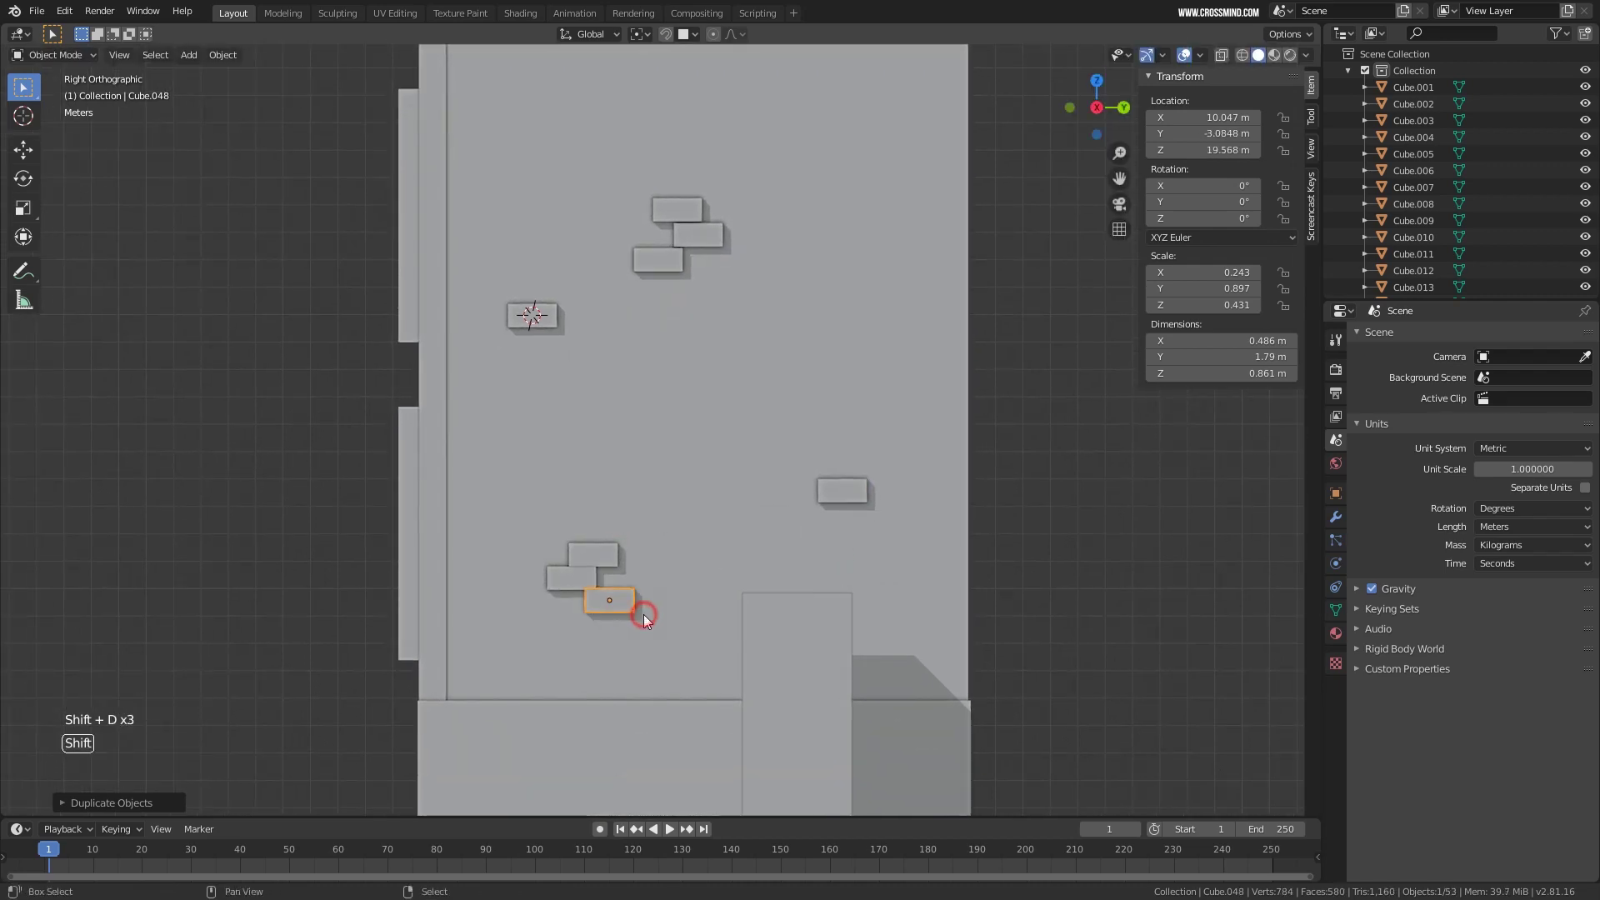
{"action": "left_click", "coordinate": [542, 812]}
{"action": "middle_click_drag", "start_coordinate": [541, 813], "coordinate": [571, 501], "text": "shift"}
{"action": "key", "text": "shift+d"}
{"action": "left_click", "coordinate": [592, 548]}
{"action": "key", "text": "shift+d"}
{"action": "right_click", "coordinate": [776, 598]}
Duplicate the original side-wall brick in front of the facade and rotate the copy 90° about Z.
{"action": "middle_click_drag", "start_coordinate": [775, 598], "coordinate": [744, 324]}
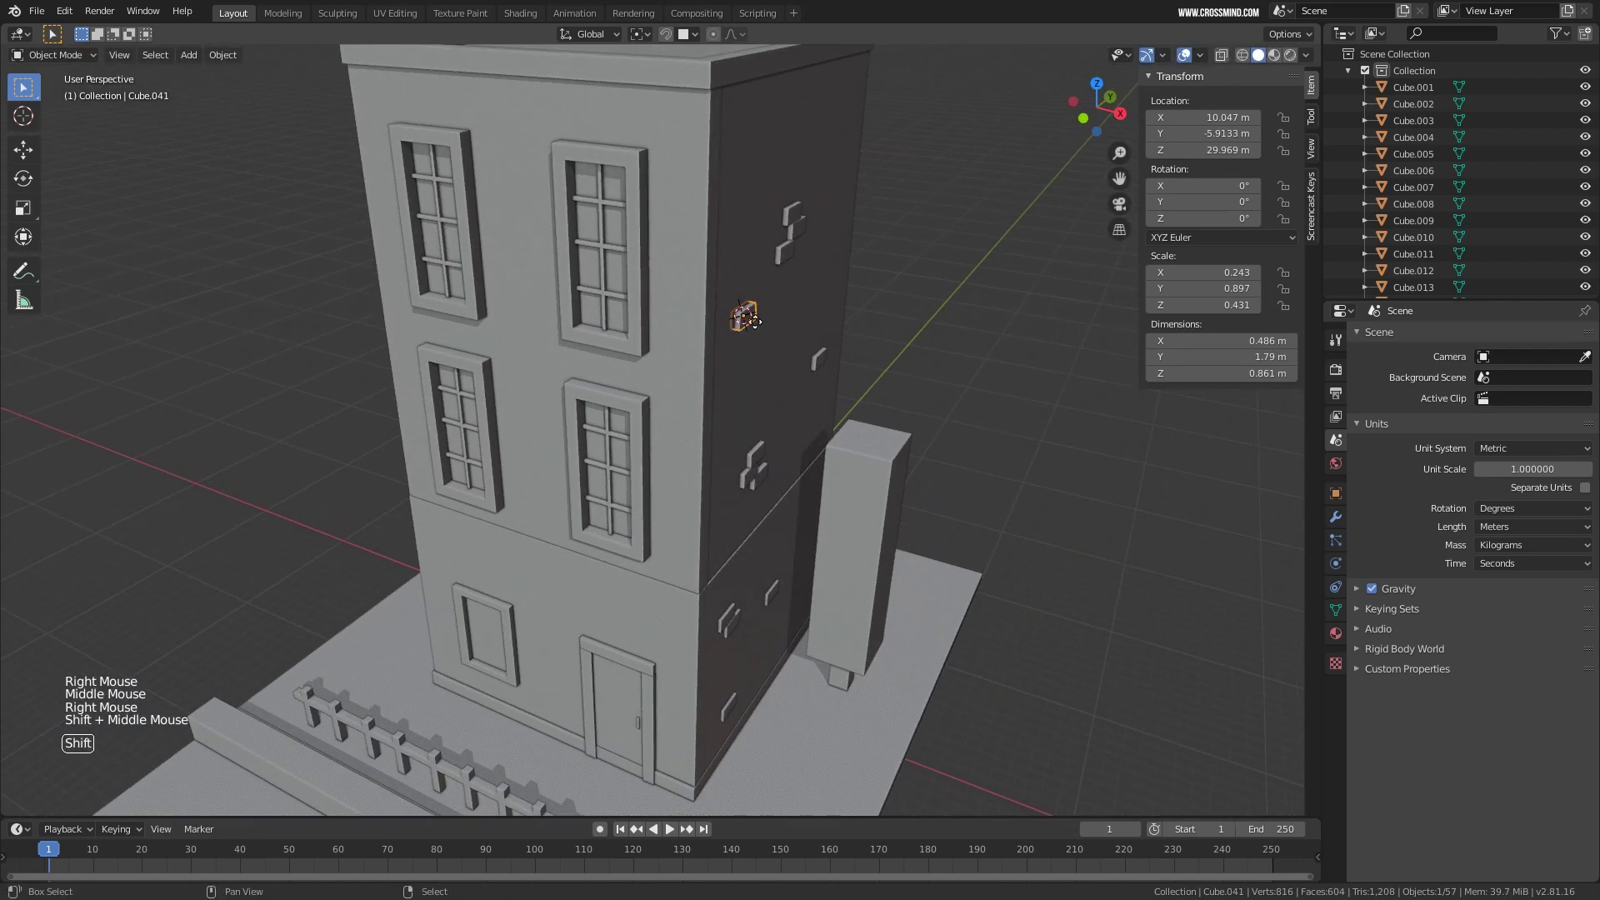
{"action": "key", "text": "shift+d"}
{"action": "left_click", "coordinate": [563, 377]}
{"action": "scroll", "coordinate": [556, 367], "scroll_direction": "up", "scroll_amount": 2}
{"action": "key", "text": "r"}
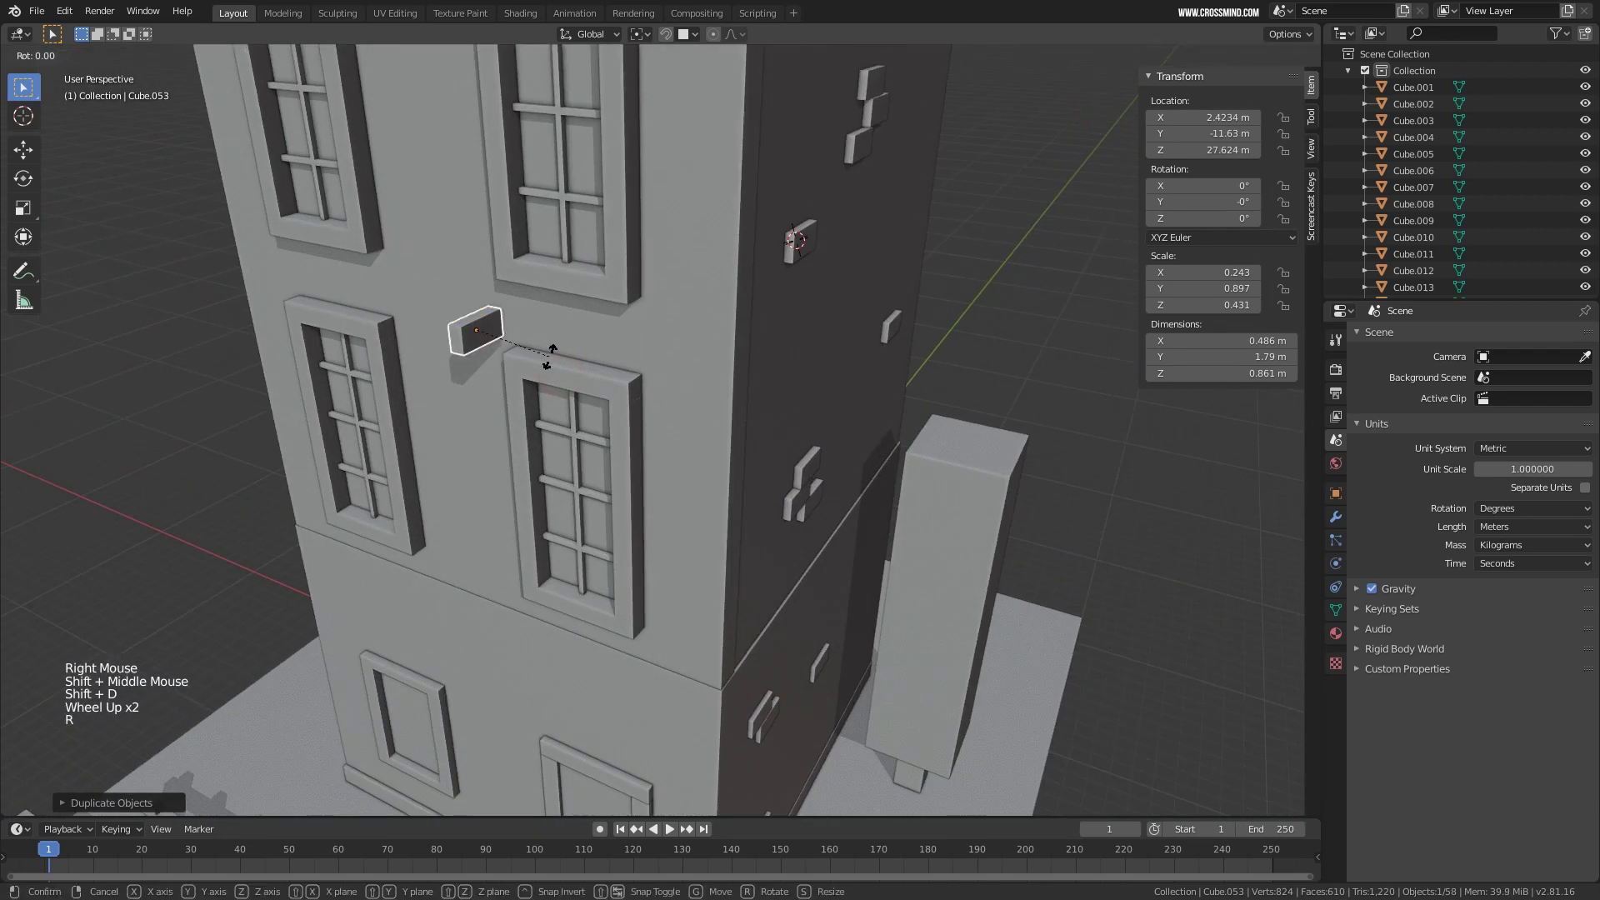
{"action": "left_click", "coordinate": [550, 357]}
{"action": "scroll", "coordinate": [549, 356], "scroll_direction": "up", "scroll_amount": 3}
{"action": "middle_click_drag", "start_coordinate": [503, 337], "coordinate": [546, 323]}
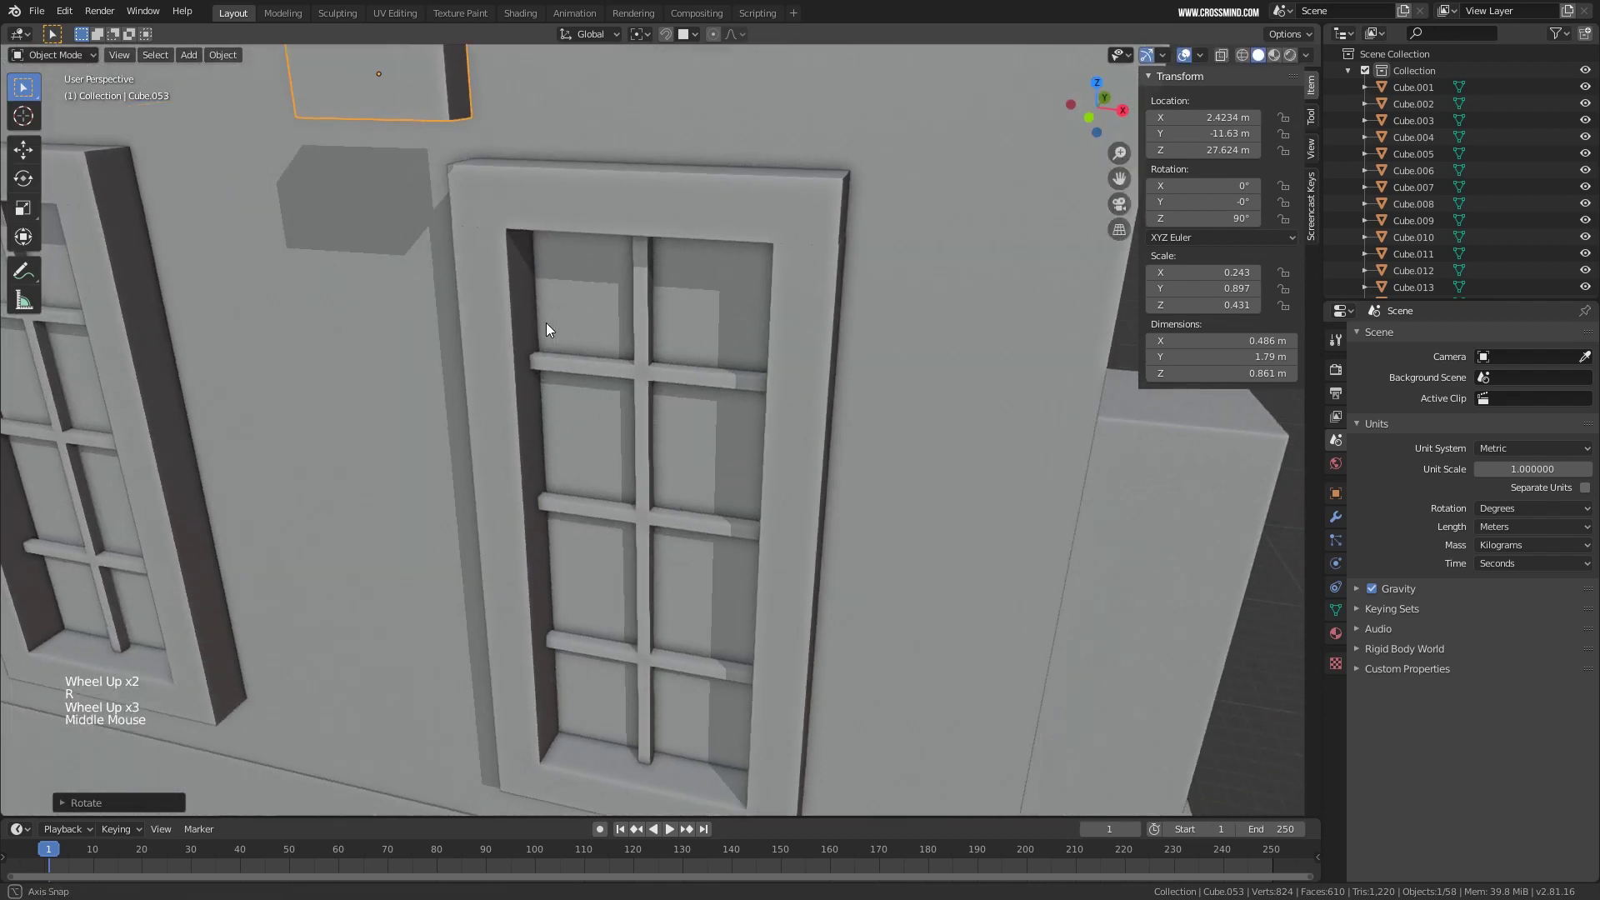
Move the rotated brick to just above the ground-floor window of the front facade.
{"action": "scroll", "coordinate": [546, 323], "scroll_direction": "down", "scroll_amount": 1}
{"action": "key", "text": "KP_1"}
{"action": "middle_click_drag", "start_coordinate": [567, 249], "coordinate": [738, 117], "text": "shift"}
{"action": "key", "text": "g"}
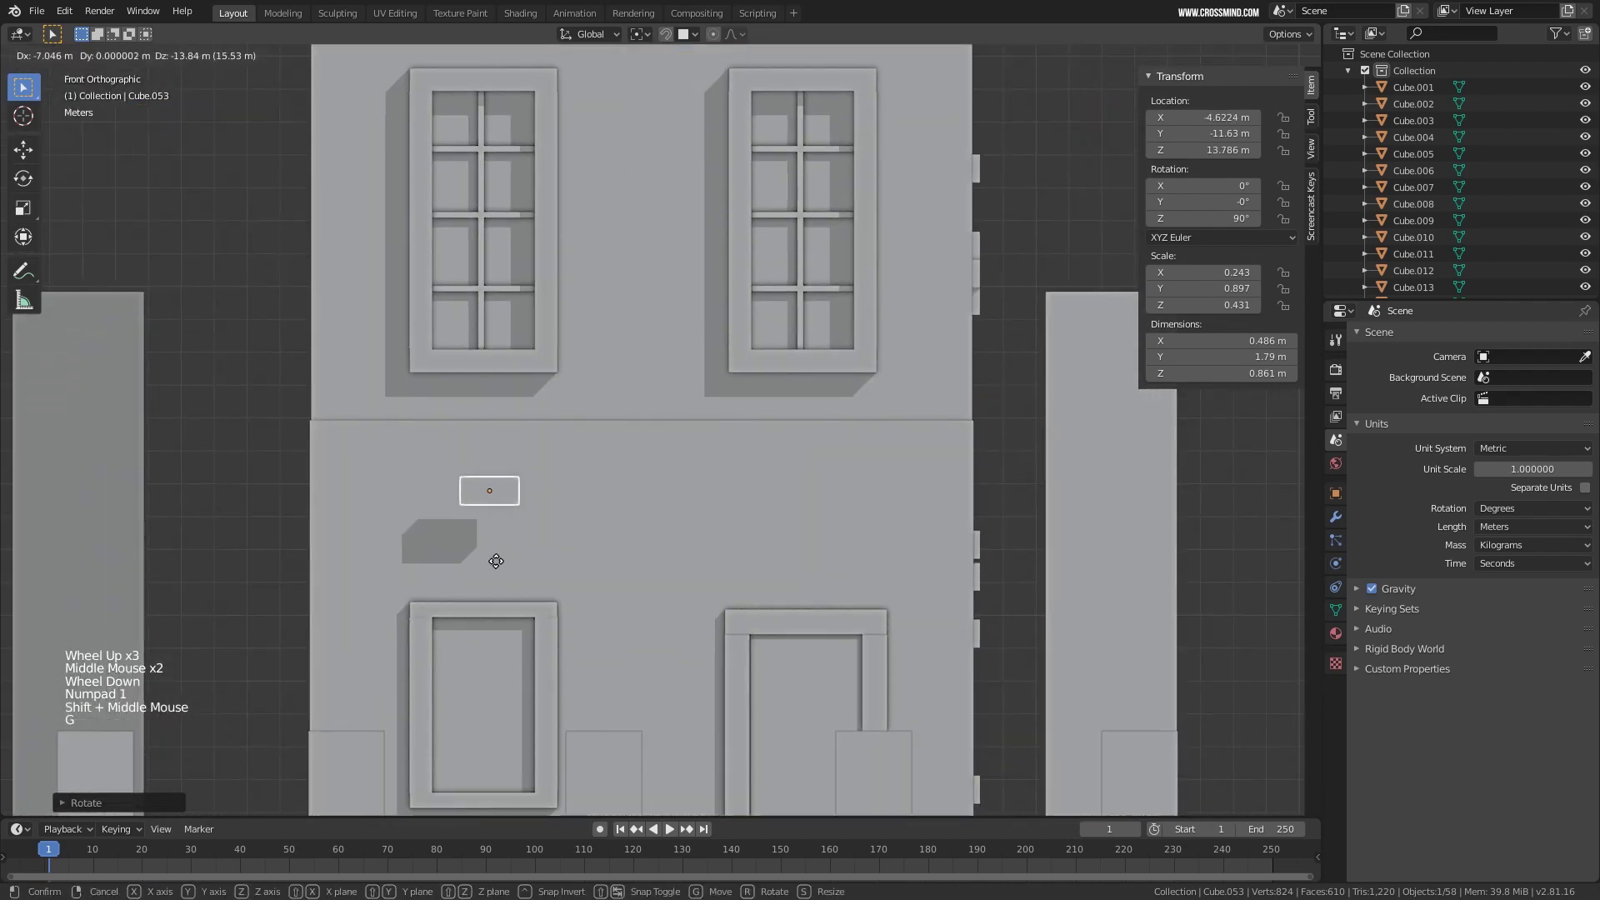
{"action": "left_click", "coordinate": [433, 565]}
Move the rotated brick against the front wall, to about Y -10.2 m.
{"action": "key", "text": "KP_1"}
{"action": "key", "text": "KP_3"}
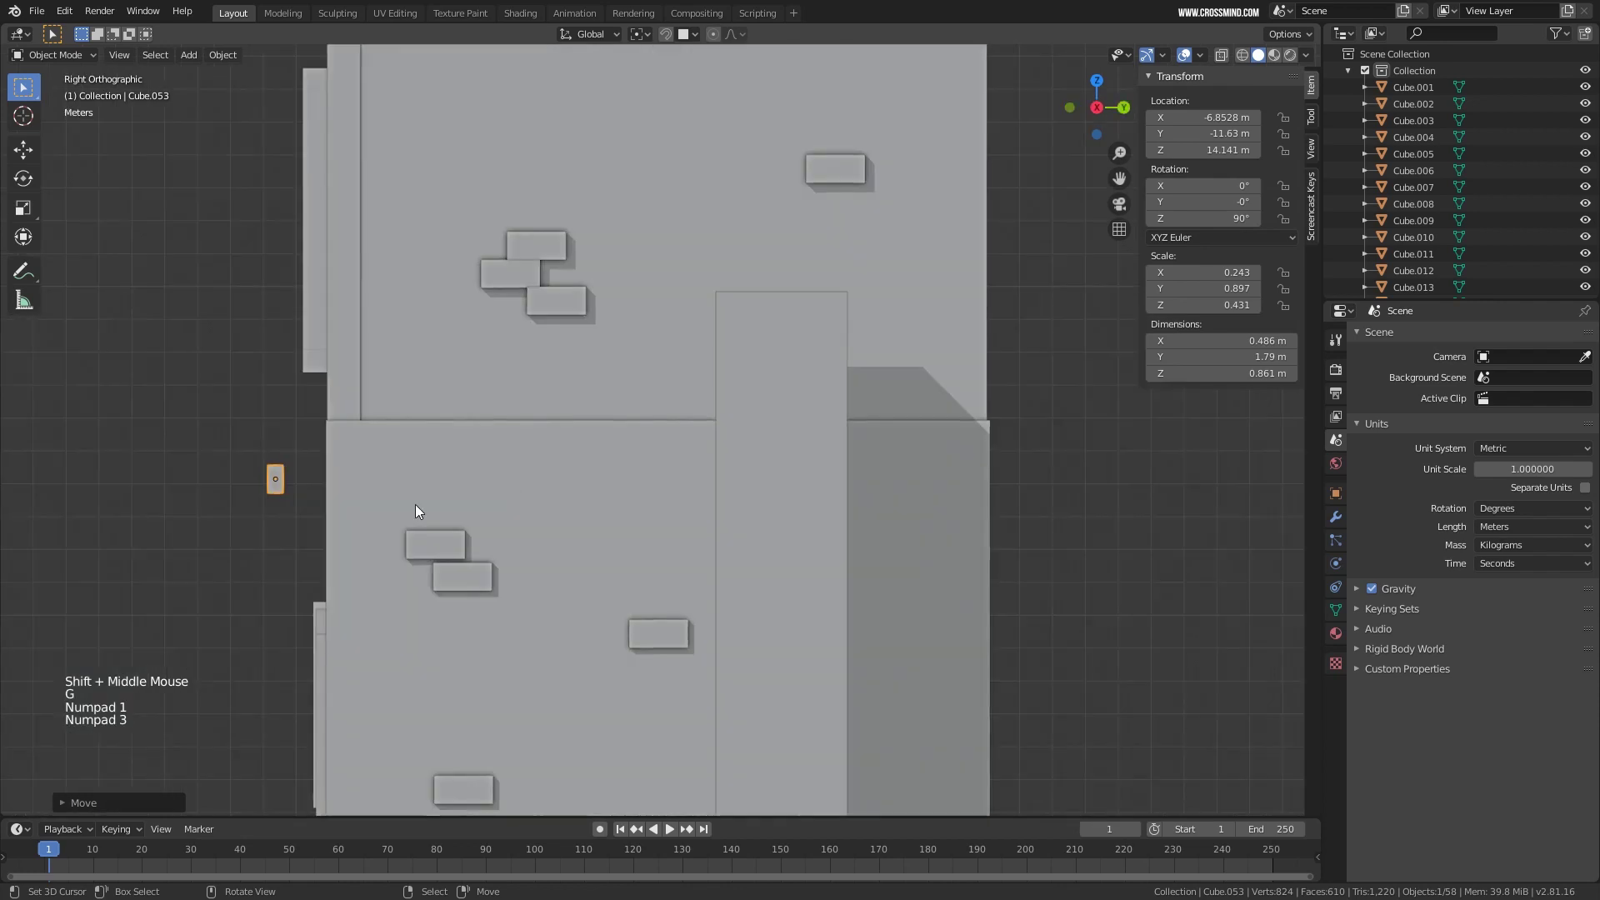
{"action": "middle_click_drag", "start_coordinate": [313, 495], "coordinate": [392, 494], "text": "shift"}
{"action": "scroll", "coordinate": [307, 476], "scroll_direction": "up", "scroll_amount": 2}
{"action": "key", "text": "g"}
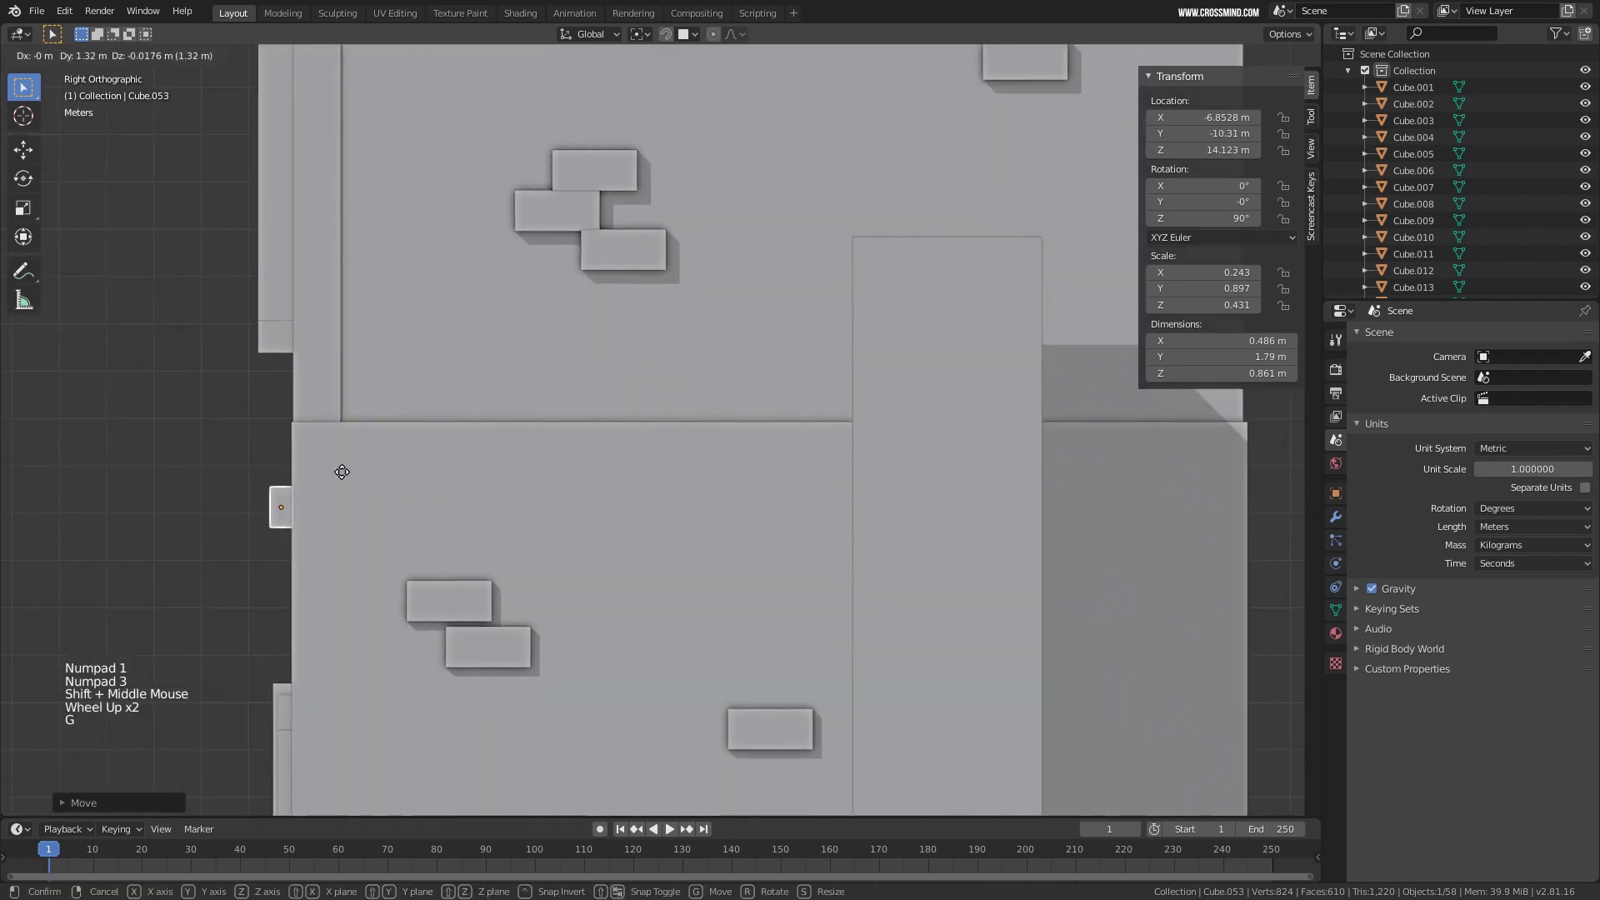
{"action": "left_click", "coordinate": [348, 477]}
Duplicate the facade brick twice to form a staggered cluster of three above the ground-floor window.
{"action": "scroll", "coordinate": [367, 488], "scroll_direction": "down", "scroll_amount": 4}
{"action": "middle_click_drag", "start_coordinate": [369, 488], "coordinate": [504, 499]}
{"action": "key", "text": "KP_1"}
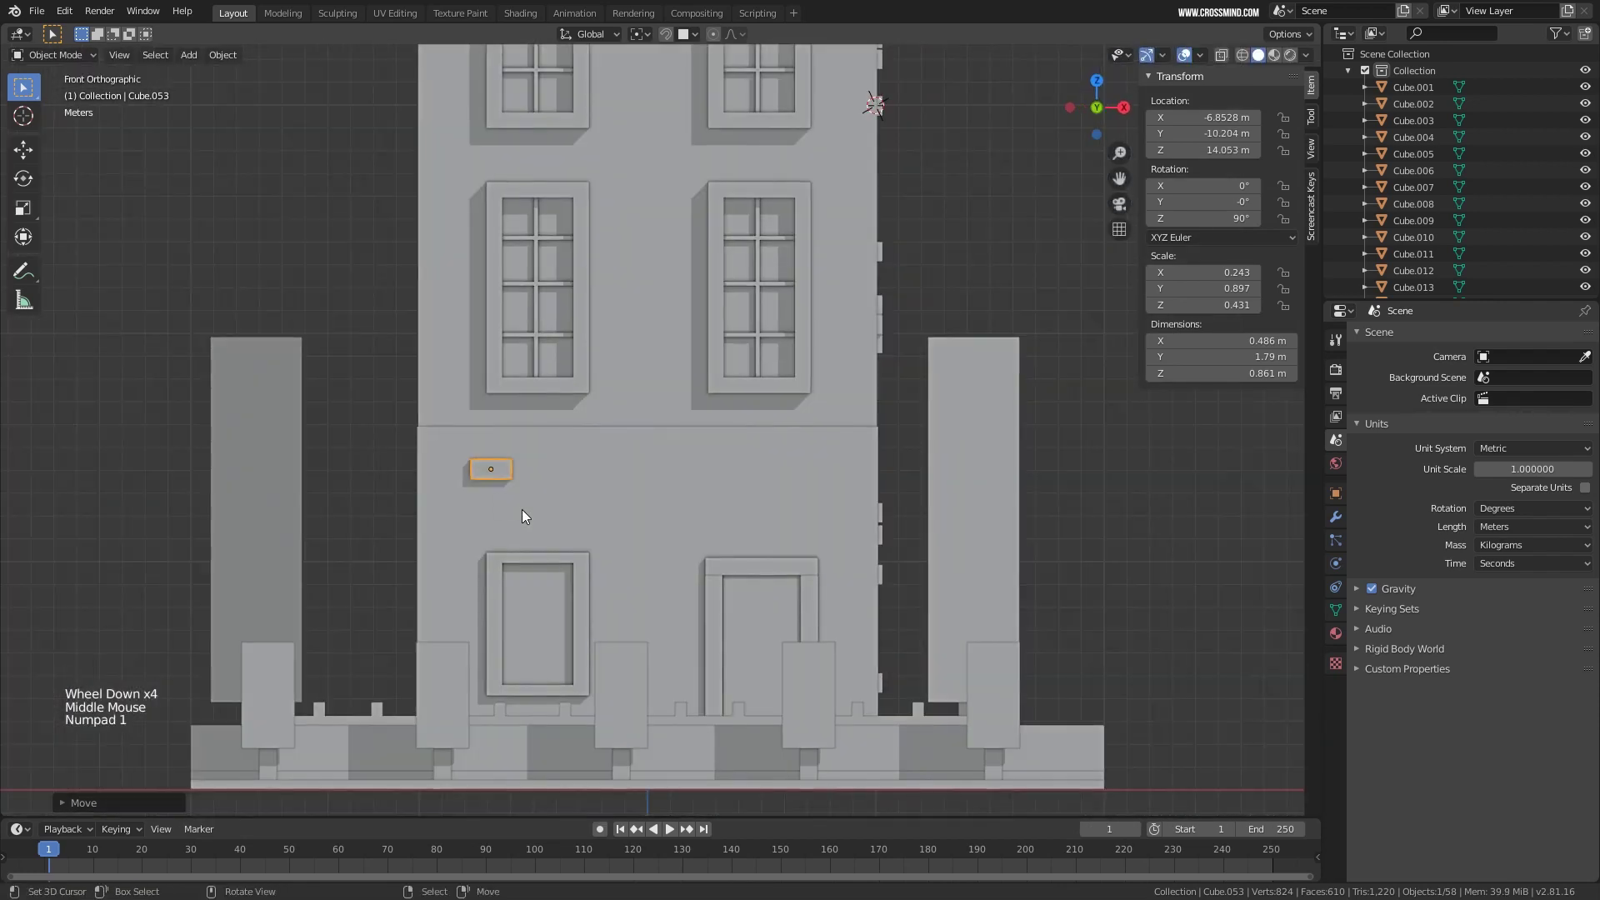
{"action": "scroll", "coordinate": [522, 508], "scroll_direction": "up", "scroll_amount": 2}
{"action": "key", "text": "shift+d"}
{"action": "left_click", "coordinate": [458, 492]}
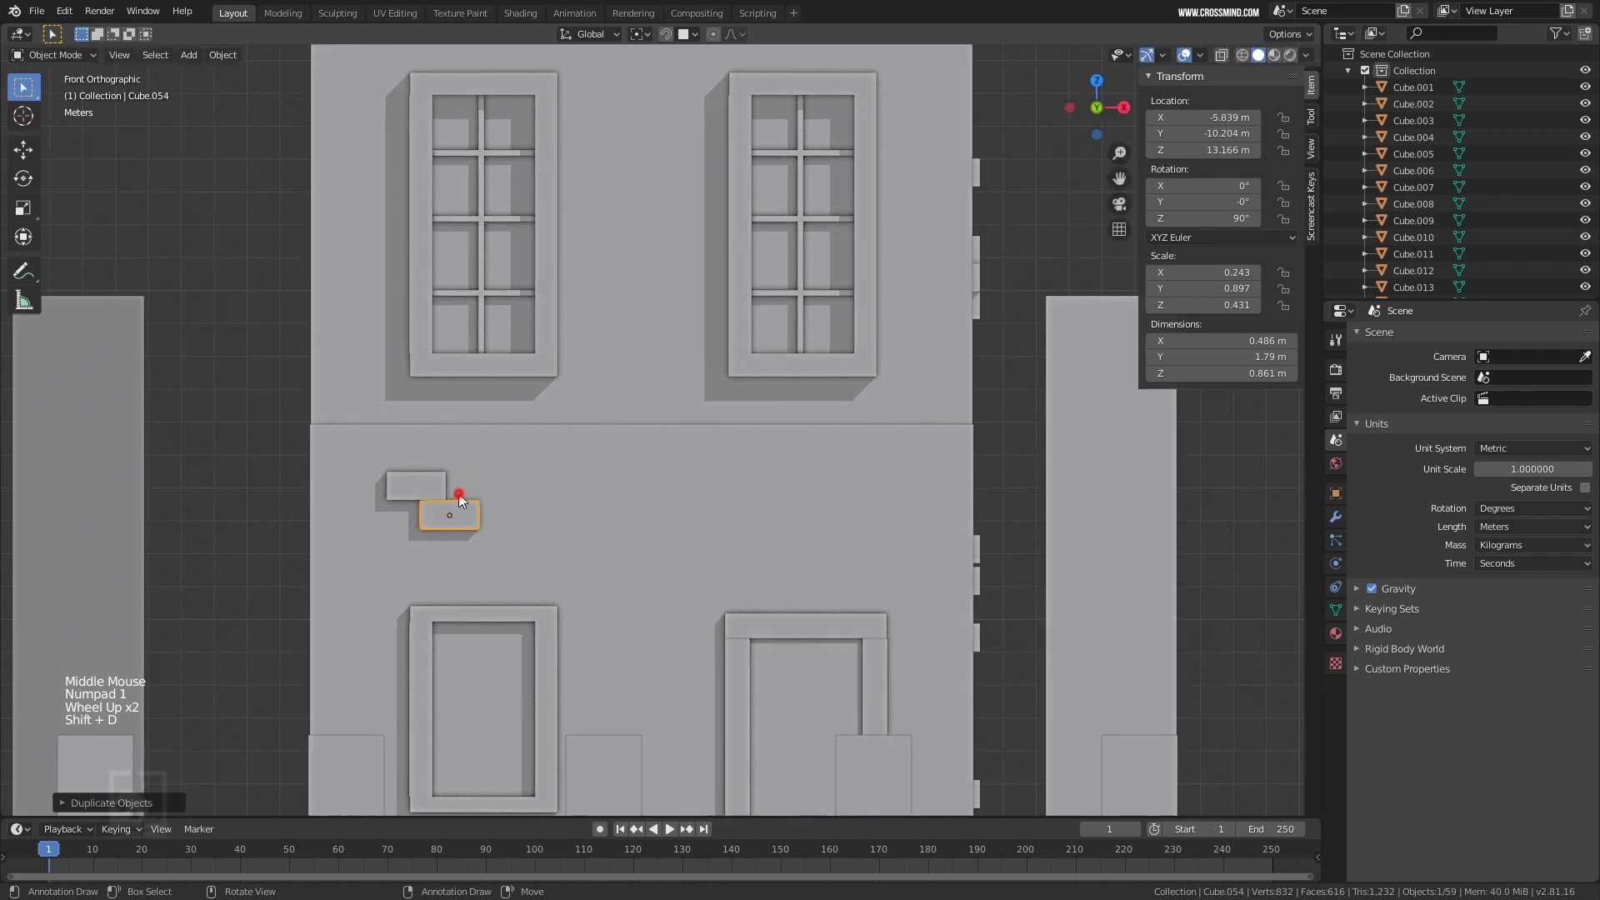
{"action": "key", "text": "shift+d"}
{"action": "left_click", "coordinate": [455, 440]}
Copy a facade brick to the upper storey's corner on the window side and scale its thickness to about 1.24 m.
{"action": "key", "text": "shift+d"}
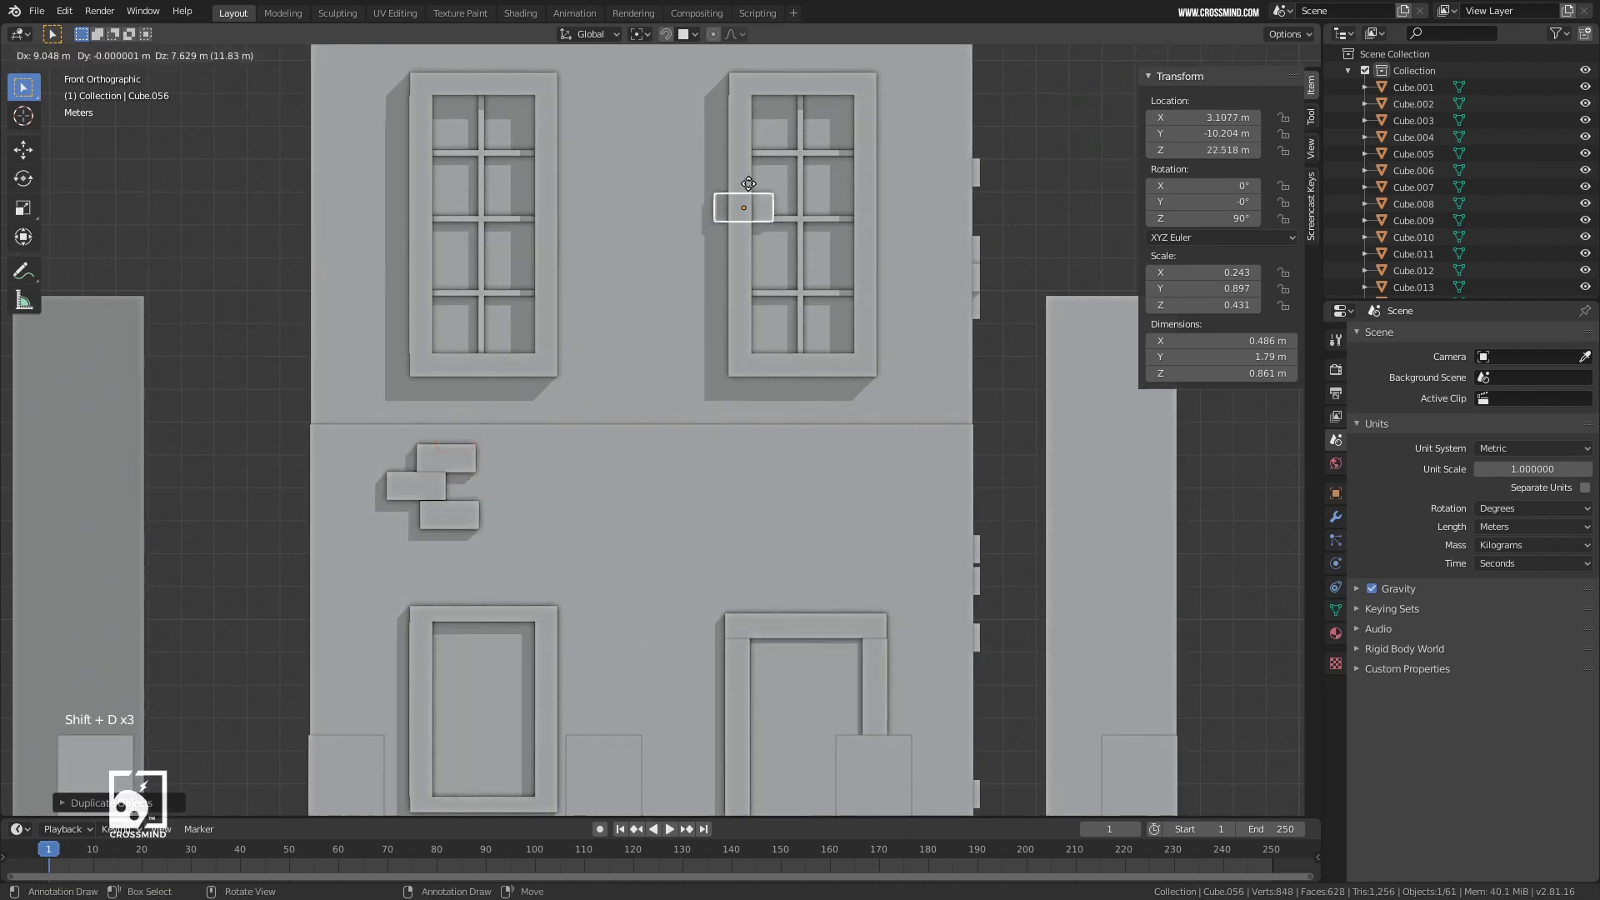
{"action": "left_click", "coordinate": [334, 303]}
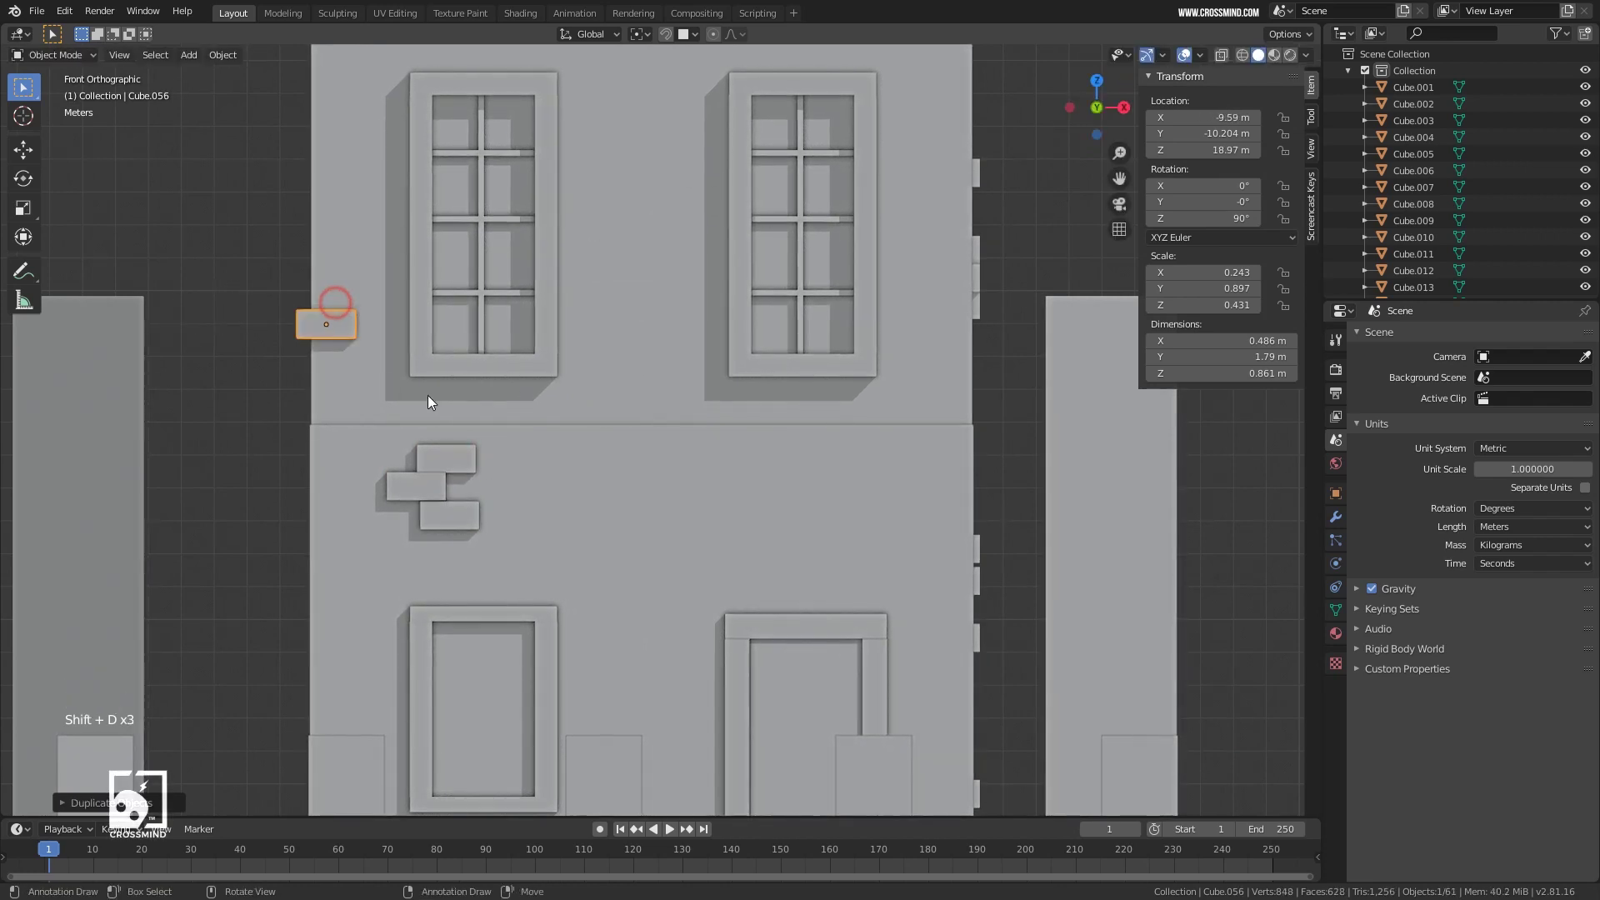
{"action": "middle_click_drag", "start_coordinate": [427, 395], "coordinate": [649, 573]}
{"action": "key", "text": "s"}
{"action": "key", "text": "x"}
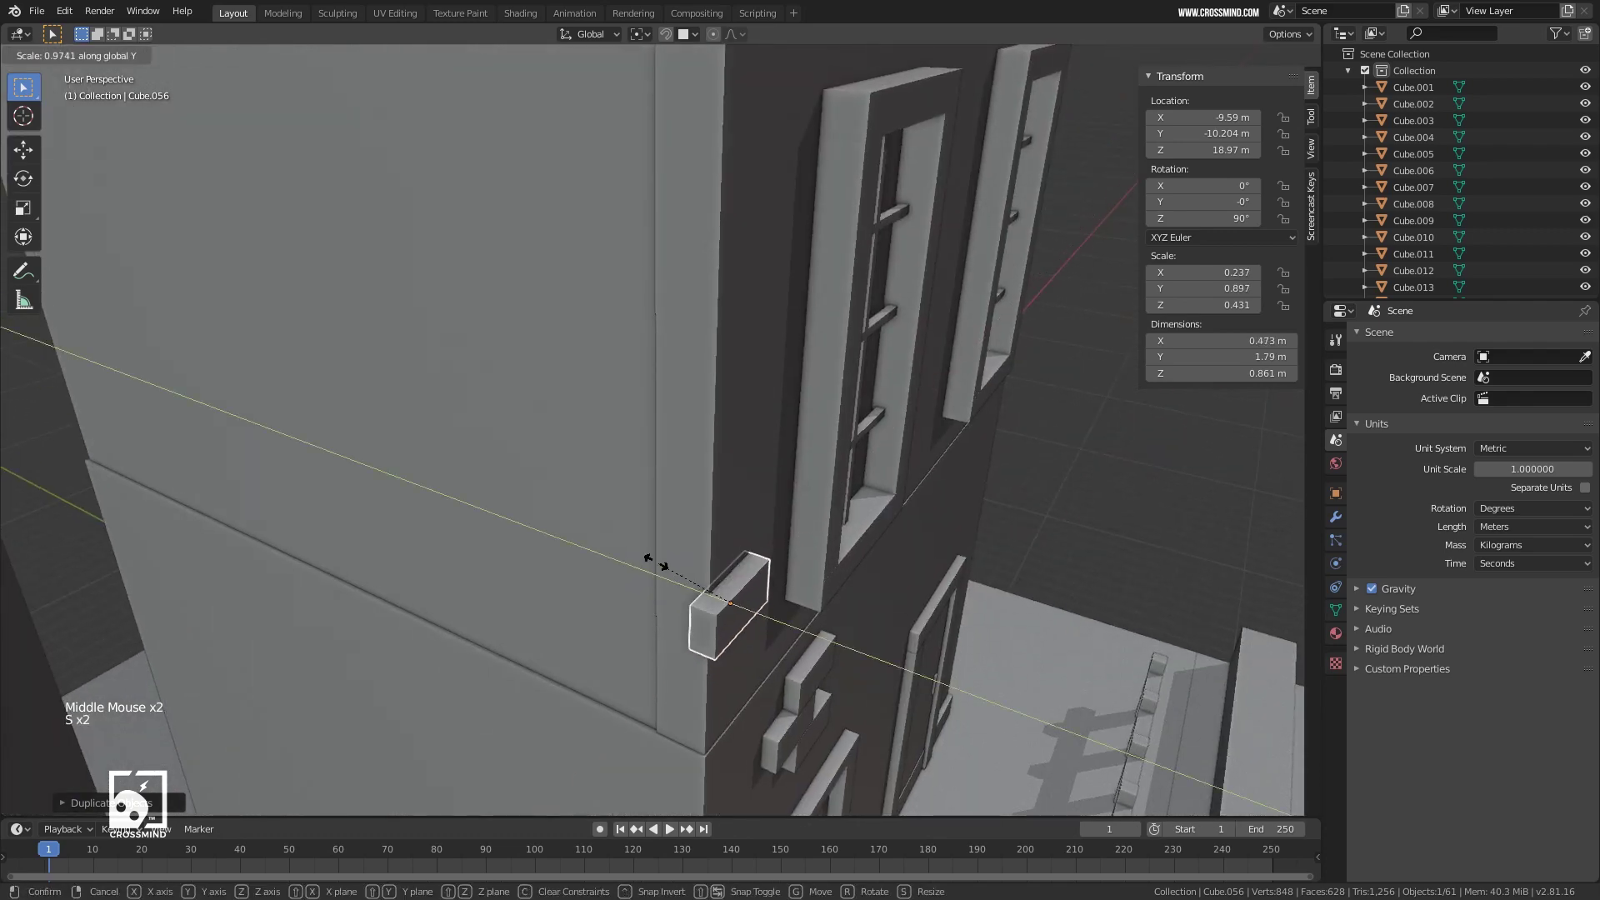
{"action": "left_click", "coordinate": [734, 604]}
Move the thick corner brick into the building corner, to about Y -9.67 m and X -9.33 m.
{"action": "key", "text": "g"}
{"action": "key", "text": "y"}
{"action": "left_click", "coordinate": [723, 573]}
{"action": "middle_click_drag", "start_coordinate": [757, 602], "coordinate": [583, 500]}
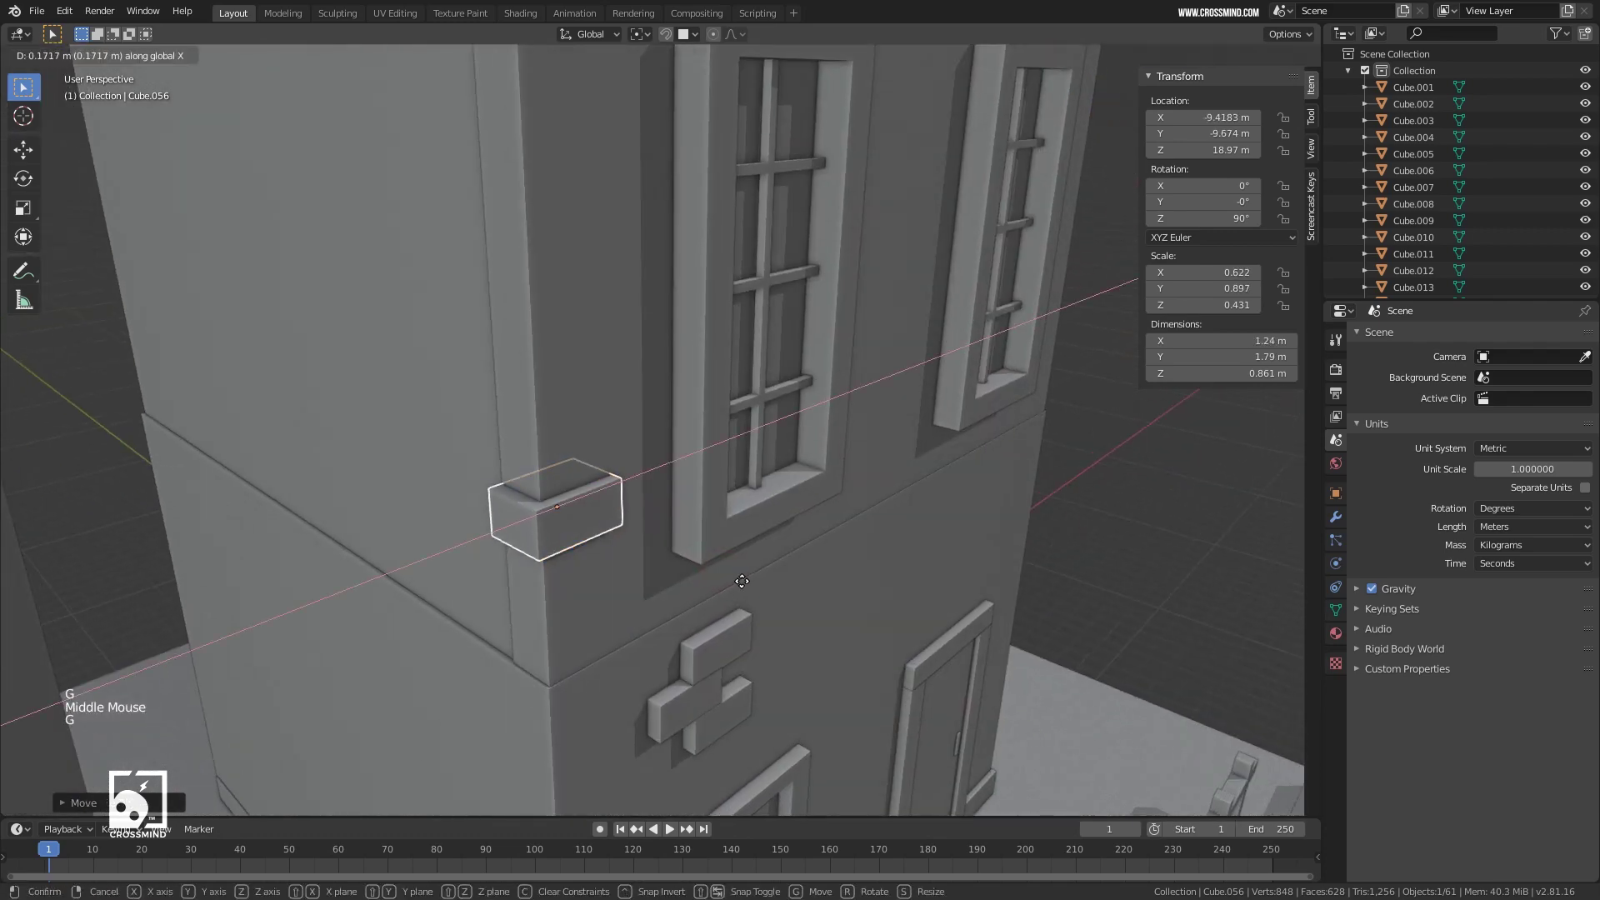
Duplicate the thick corner brick a short distance above itself on the same corner.
{"action": "key", "text": "shift+d"}
{"action": "left_click", "coordinate": [553, 256]}
{"action": "scroll", "coordinate": [553, 257], "scroll_direction": "up", "scroll_amount": 1}
{"action": "scroll", "coordinate": [553, 257], "scroll_direction": "down", "scroll_amount": 4}
{"action": "middle_click_drag", "start_coordinate": [553, 257], "coordinate": [585, 399]}
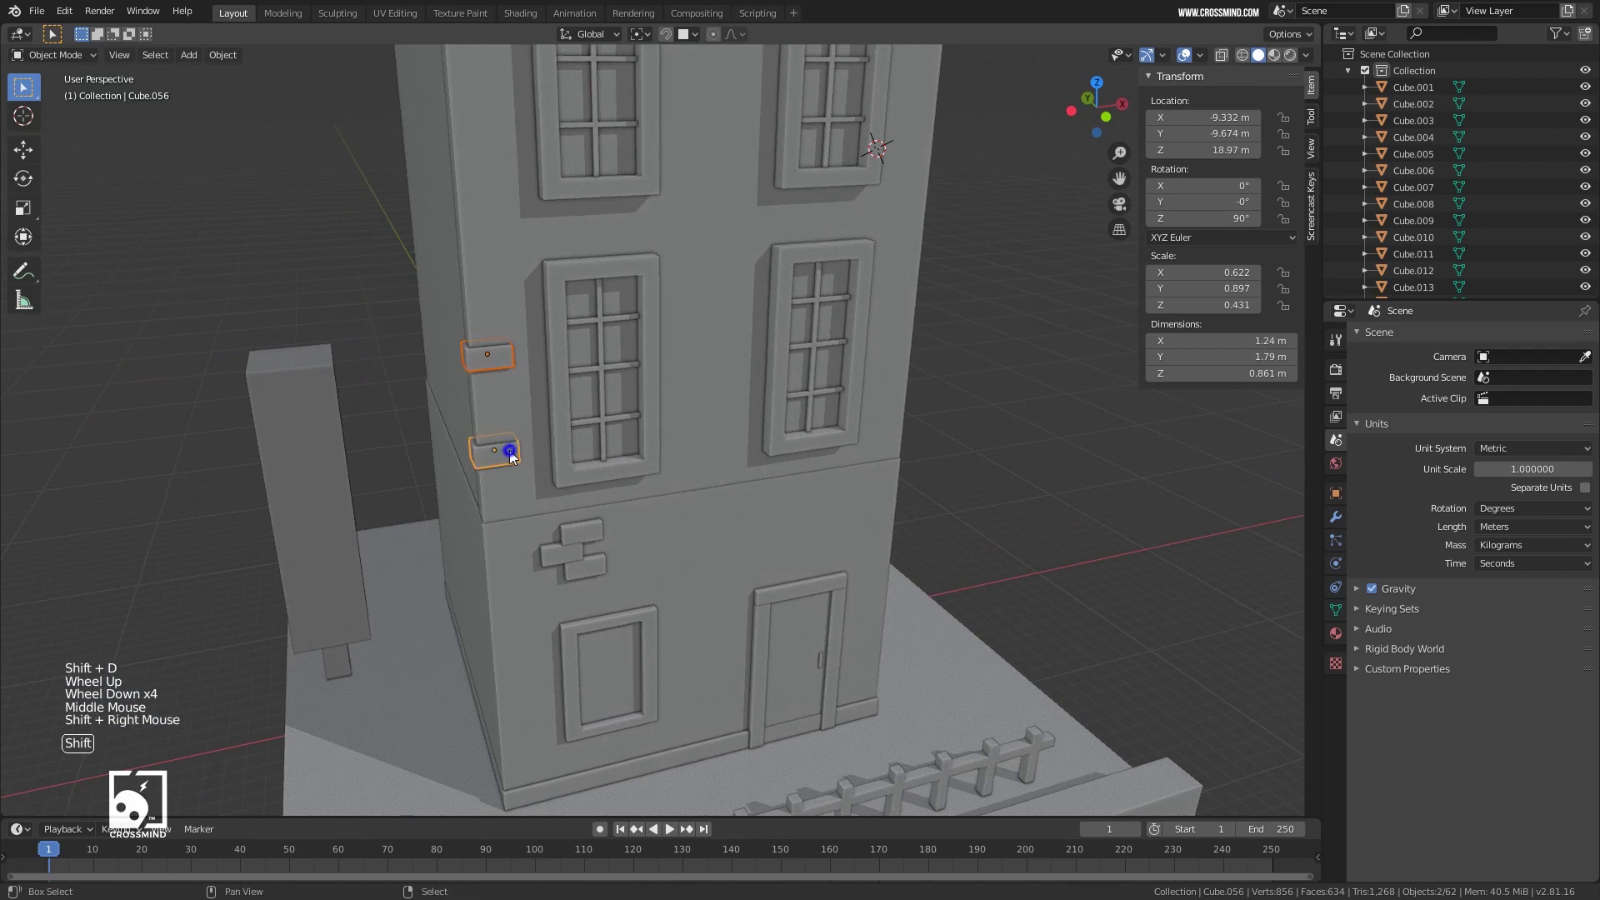
Copy both corner bricks to the opposite front corner and align them with that edge at about X 9.31 m.
{"action": "key", "text": "shift+d"}
{"action": "left_click", "coordinate": [913, 385]}
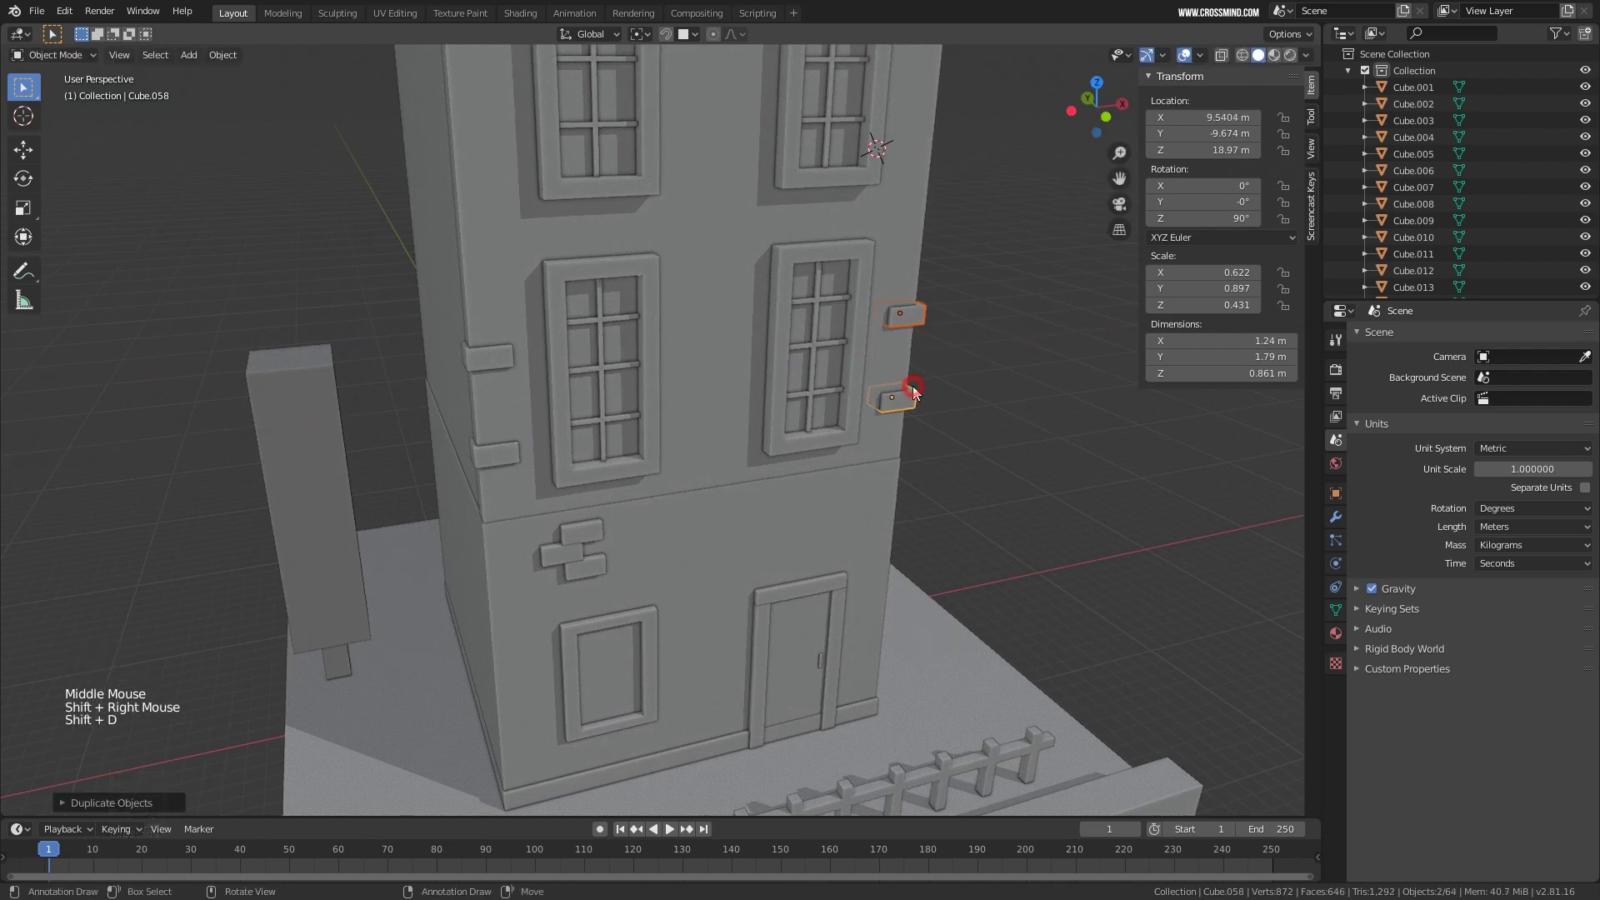
{"action": "middle_click_drag", "start_coordinate": [912, 386], "coordinate": [888, 277]}
{"action": "scroll", "coordinate": [888, 277], "scroll_direction": "down", "scroll_amount": 1}
{"action": "key", "text": "ctrl+z"}
{"action": "scroll", "coordinate": [860, 363], "scroll_direction": "down", "scroll_amount": 1}
{"action": "key", "text": "g"}
{"action": "middle_click_drag", "start_coordinate": [860, 363], "coordinate": [793, 403]}
{"action": "left_click", "coordinate": [863, 376]}
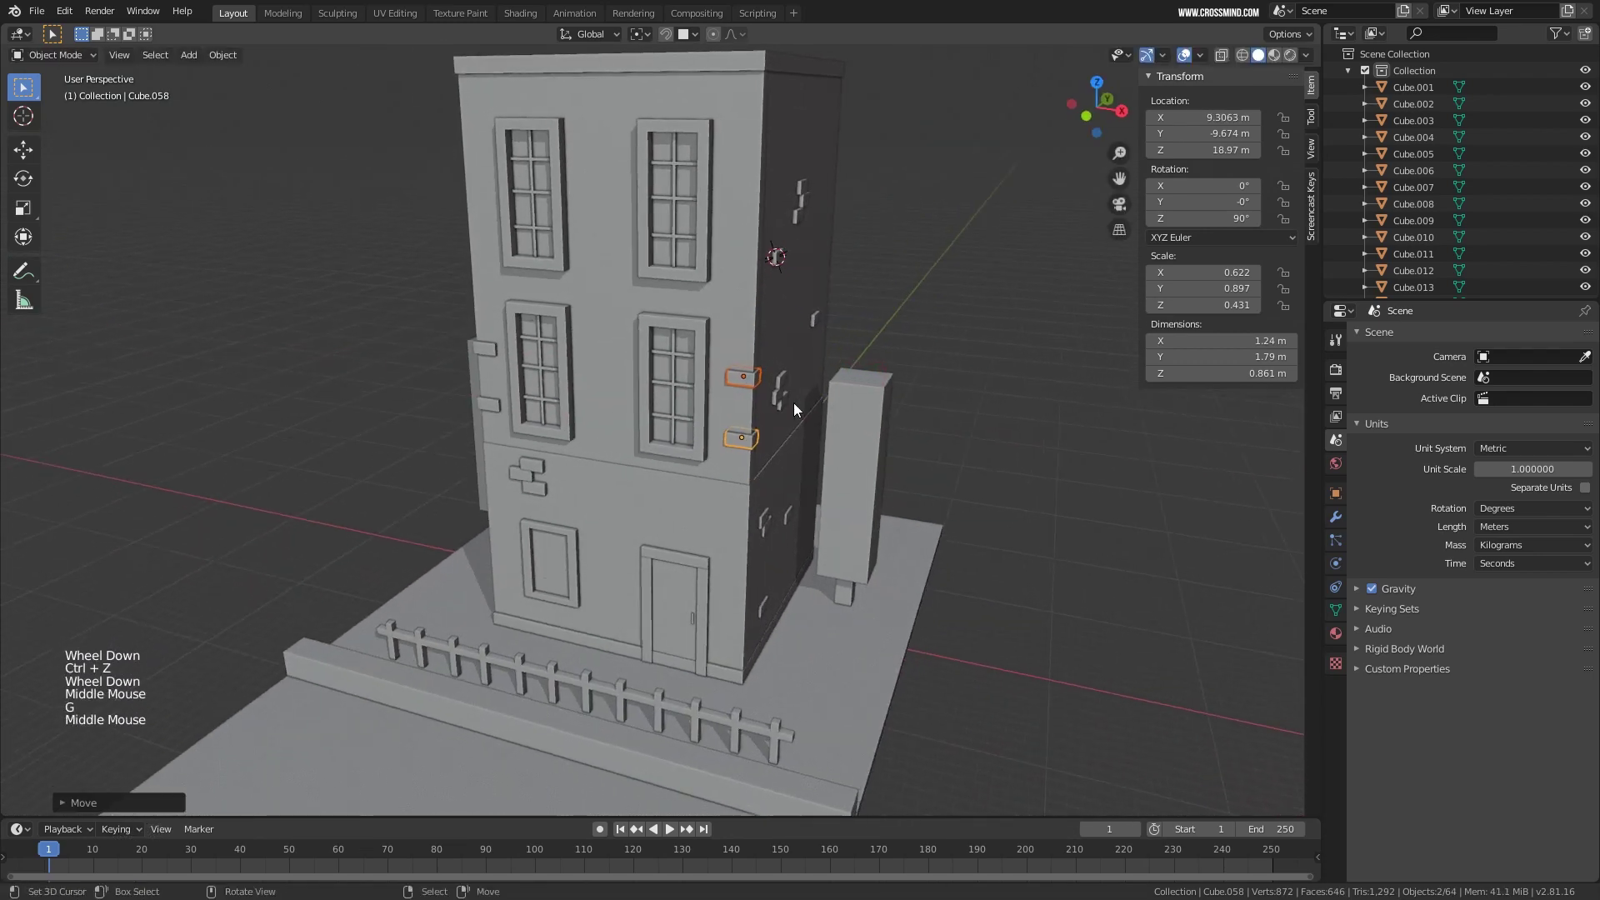
Move the two copied corner bricks up that corner, placing them one closely above the other below the roof.
{"action": "right_click", "coordinate": [753, 438], "text": "shift"}
{"action": "key", "text": "g"}
{"action": "left_click", "coordinate": [754, 217]}
{"action": "right_click", "coordinate": [754, 217]}
{"action": "key", "text": "g"}
{"action": "left_click", "coordinate": [761, 263]}
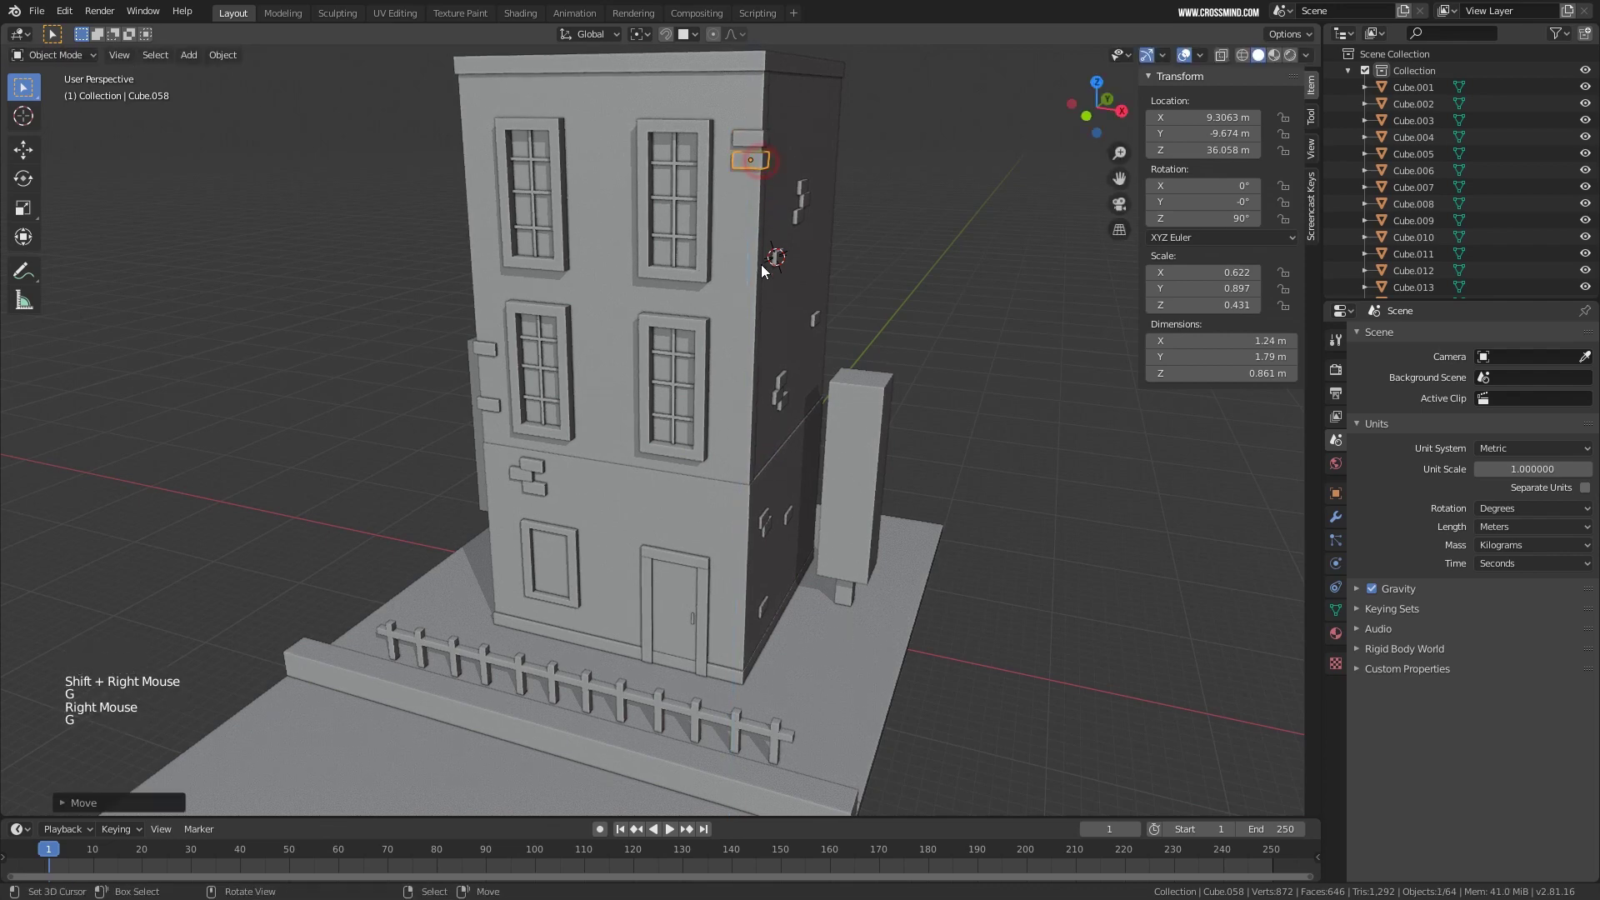
Delete the upper of the two bricks at the facade's window-side corner.
{"action": "middle_click_drag", "start_coordinate": [761, 263], "coordinate": [783, 300]}
{"action": "middle_click_drag", "start_coordinate": [783, 299], "coordinate": [767, 339], "text": "shift"}
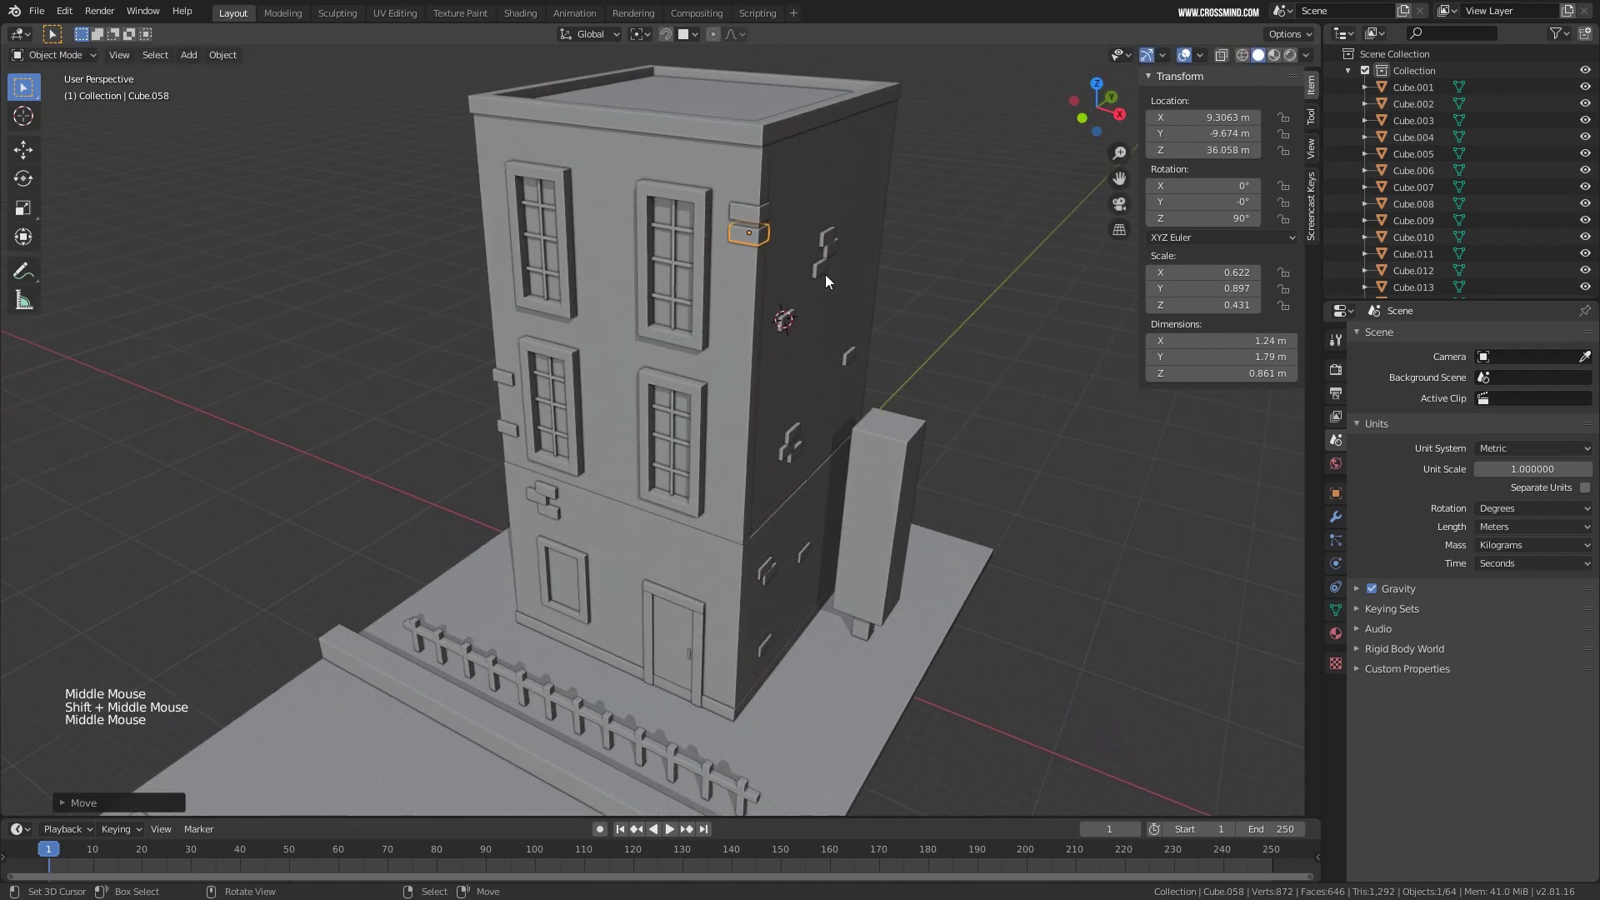
{"action": "middle_click_drag", "start_coordinate": [825, 273], "coordinate": [801, 382], "text": "shift"}
{"action": "right_click", "coordinate": [525, 375]}
{"action": "key", "text": "Delete"}
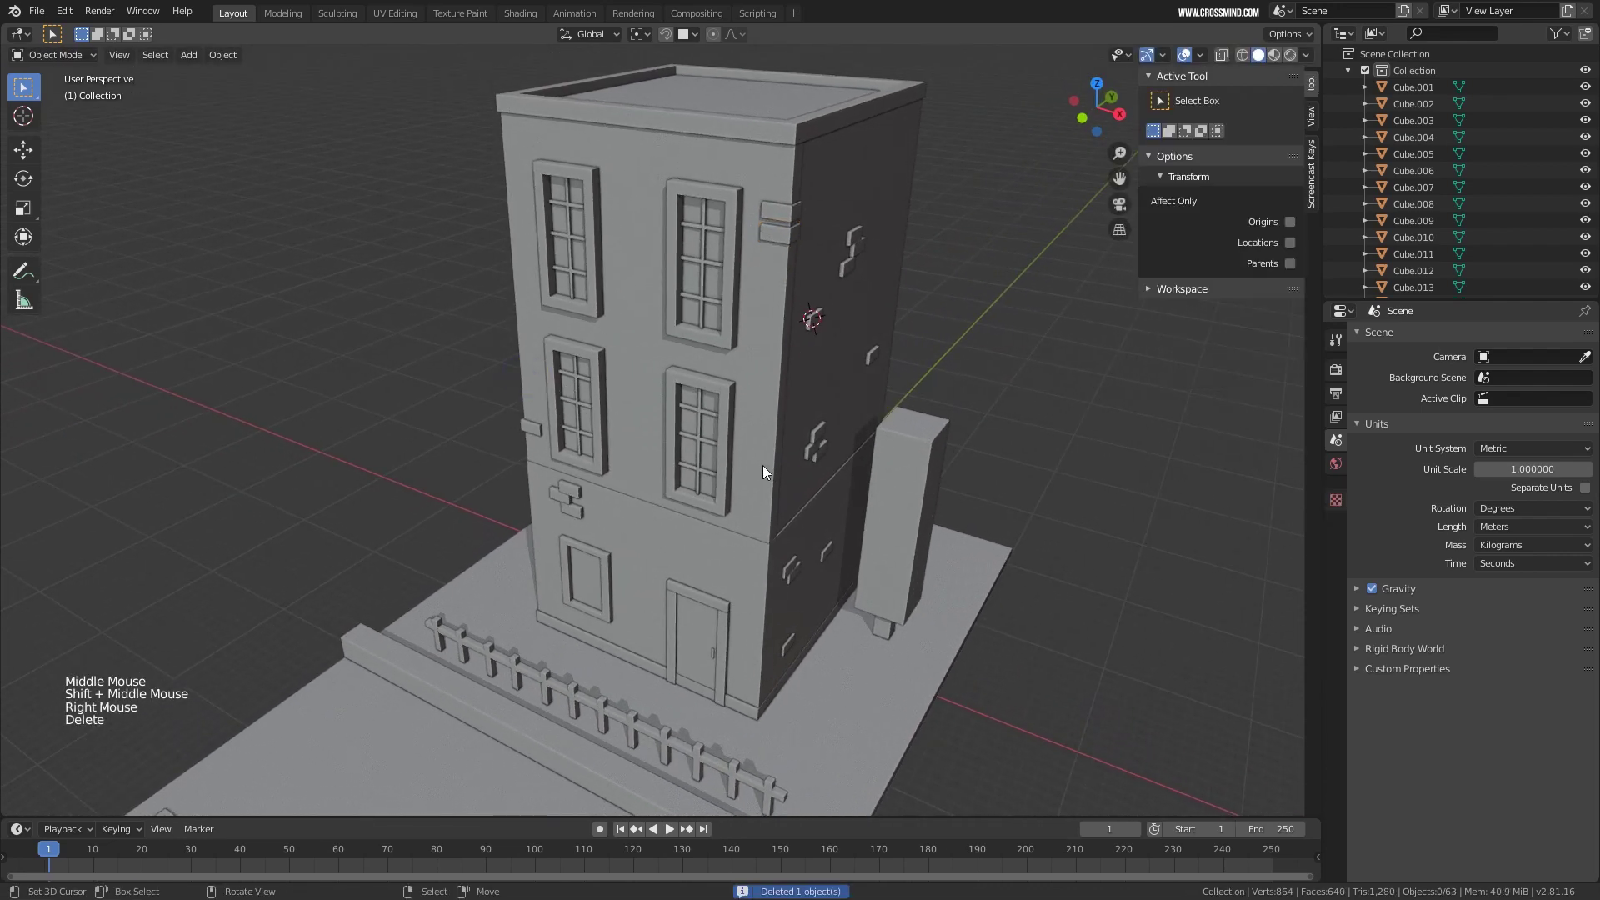
Add a cube on the ground beside the side wall and scale it to about 1.59 m.
{"action": "middle_click_drag", "start_coordinate": [762, 465], "coordinate": [757, 448]}
{"action": "mouse_move", "coordinate": [673, 507]}
{"action": "middle_mouse_down"}
{"action": "mouse_move", "coordinate": [704, 523]}
{"action": "mouse_move", "coordinate": [690, 533]}
{"action": "middle_mouse_up"}
{"action": "scroll", "coordinate": [692, 565], "scroll_direction": "down", "scroll_amount": 2}
{"action": "scroll", "coordinate": [688, 502], "scroll_direction": "up", "scroll_amount": 3}
{"action": "middle_click_drag", "start_coordinate": [690, 534], "coordinate": [738, 434], "text": "shift"}
{"action": "scroll", "coordinate": [753, 602], "scroll_direction": "up", "scroll_amount": 2}
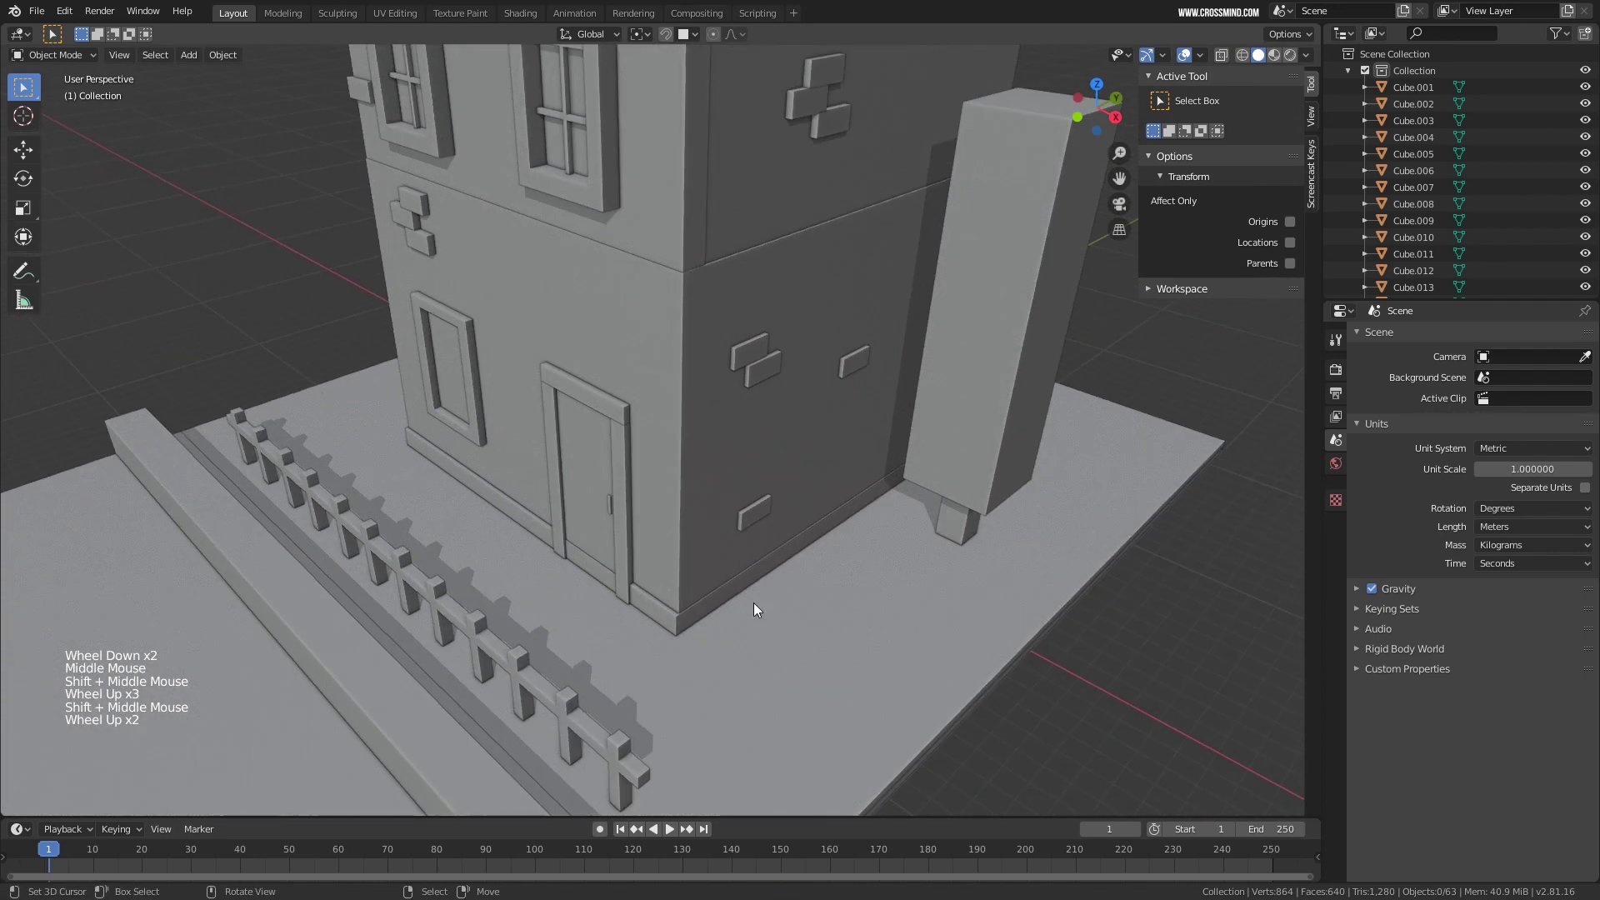
{"action": "left_click", "coordinate": [803, 651]}
{"action": "key", "text": "shift+a"}
{"action": "mouse_move", "coordinate": [775, 575]}
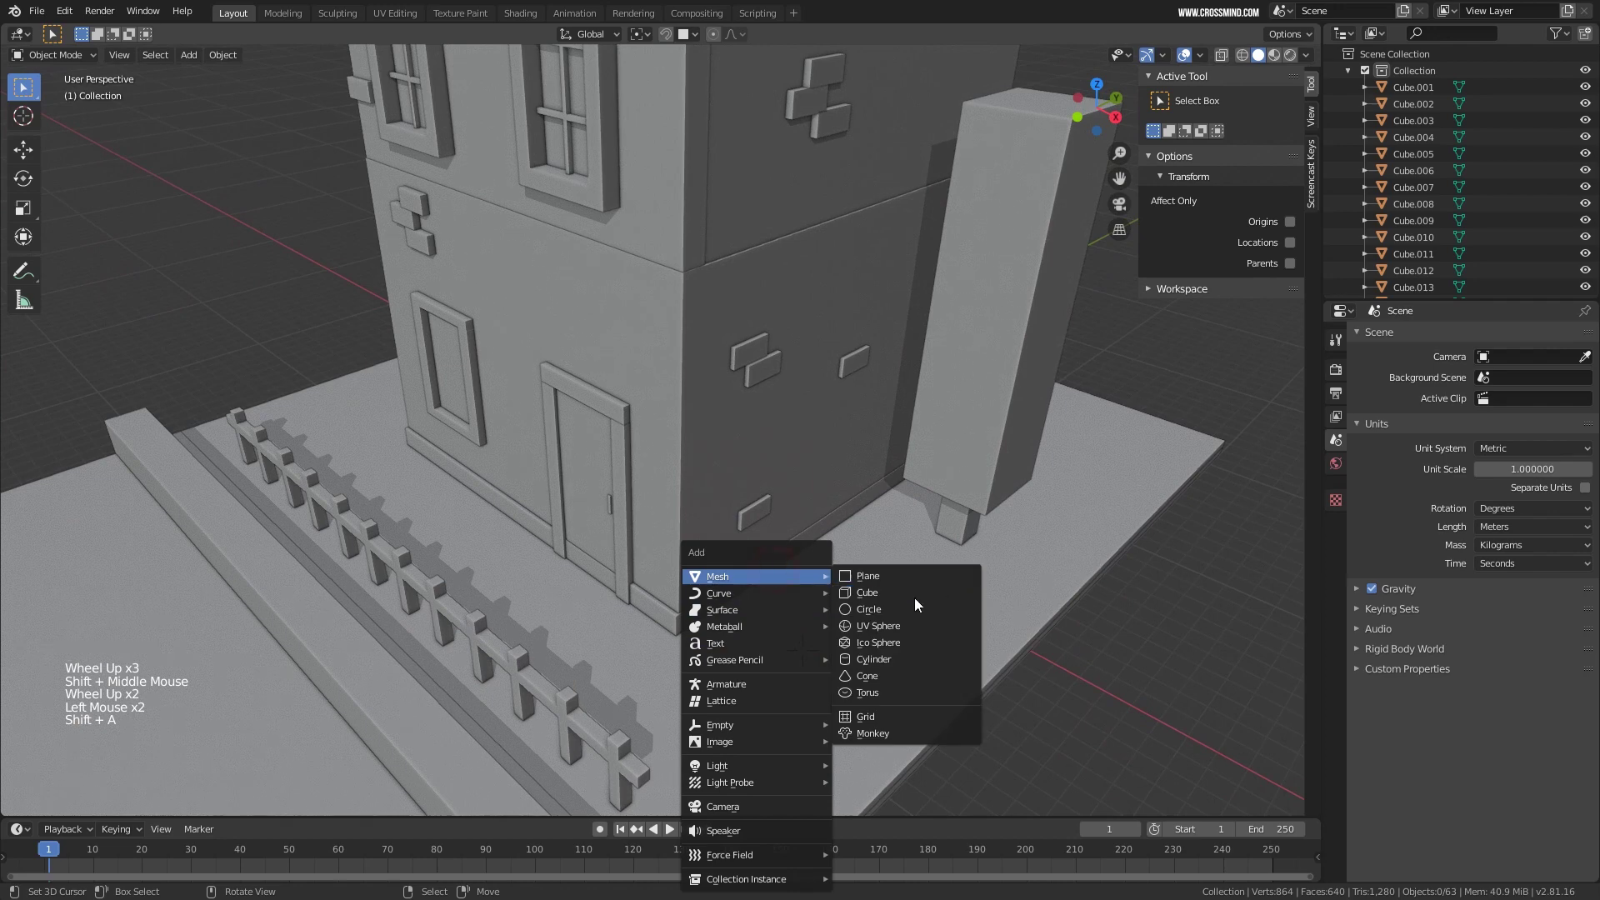
{"action": "left_click", "coordinate": [914, 594]}
{"action": "key", "text": "s"}
{"action": "left_click", "coordinate": [958, 654]}
Flatten the new cube to about 0.6 m high and raise it to about Z 0.97 m.
{"action": "key", "text": "s"}
{"action": "key", "text": "z"}
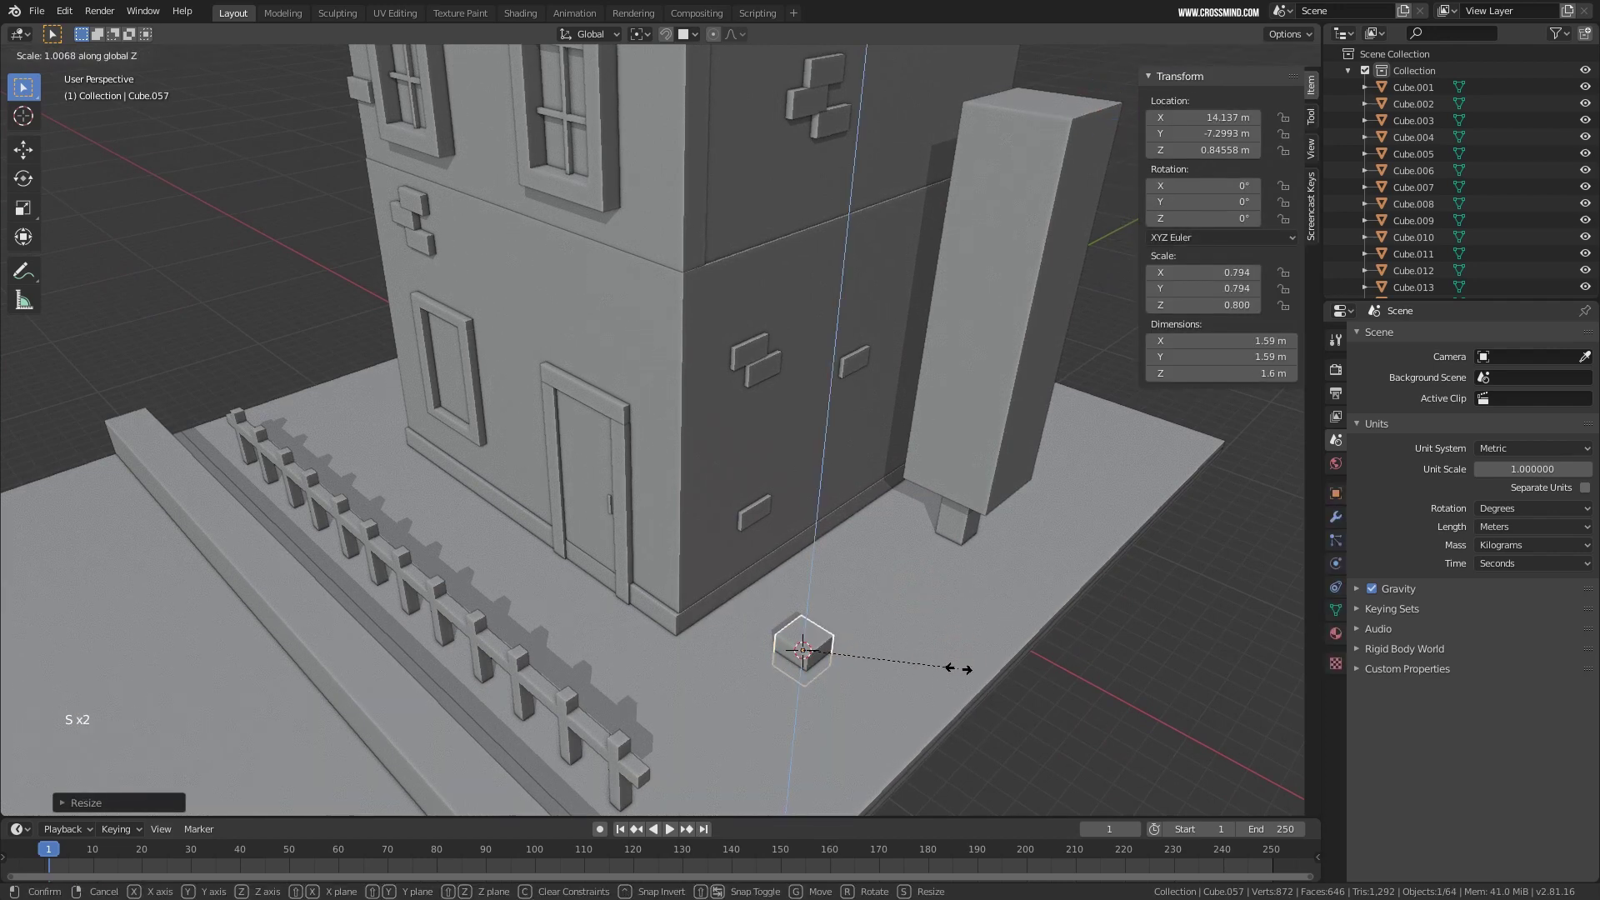
{"action": "left_click", "coordinate": [861, 640]}
{"action": "middle_click_drag", "start_coordinate": [860, 640], "coordinate": [876, 523], "text": "shift"}
{"action": "scroll", "coordinate": [787, 529], "scroll_direction": "up", "scroll_amount": 2}
{"action": "key", "text": "g"}
{"action": "left_click", "coordinate": [786, 525]}
{"action": "key", "text": "KP_7"}
{"action": "key", "text": "shift+d"}
{"action": "left_click", "coordinate": [906, 473]}
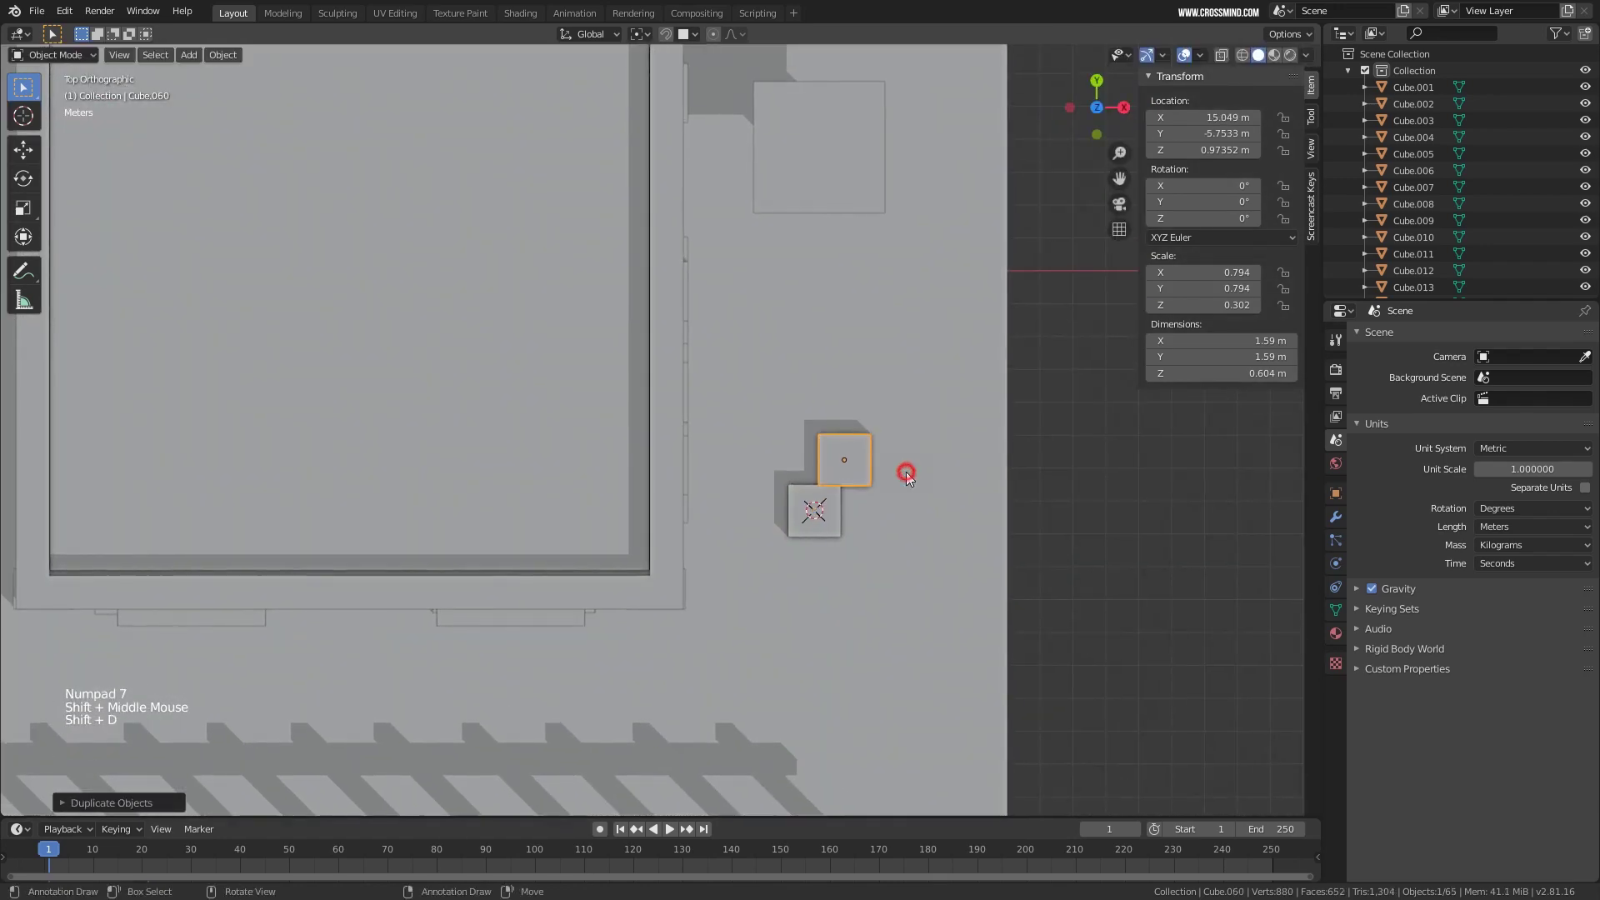
{"action": "key", "text": "Delete"}
Stretch the flat block along X, then scale it uniformly down to about 2.05 × 1.2 × 0.46 m.
{"action": "right_click", "coordinate": [829, 512]}
{"action": "key", "text": "s"}
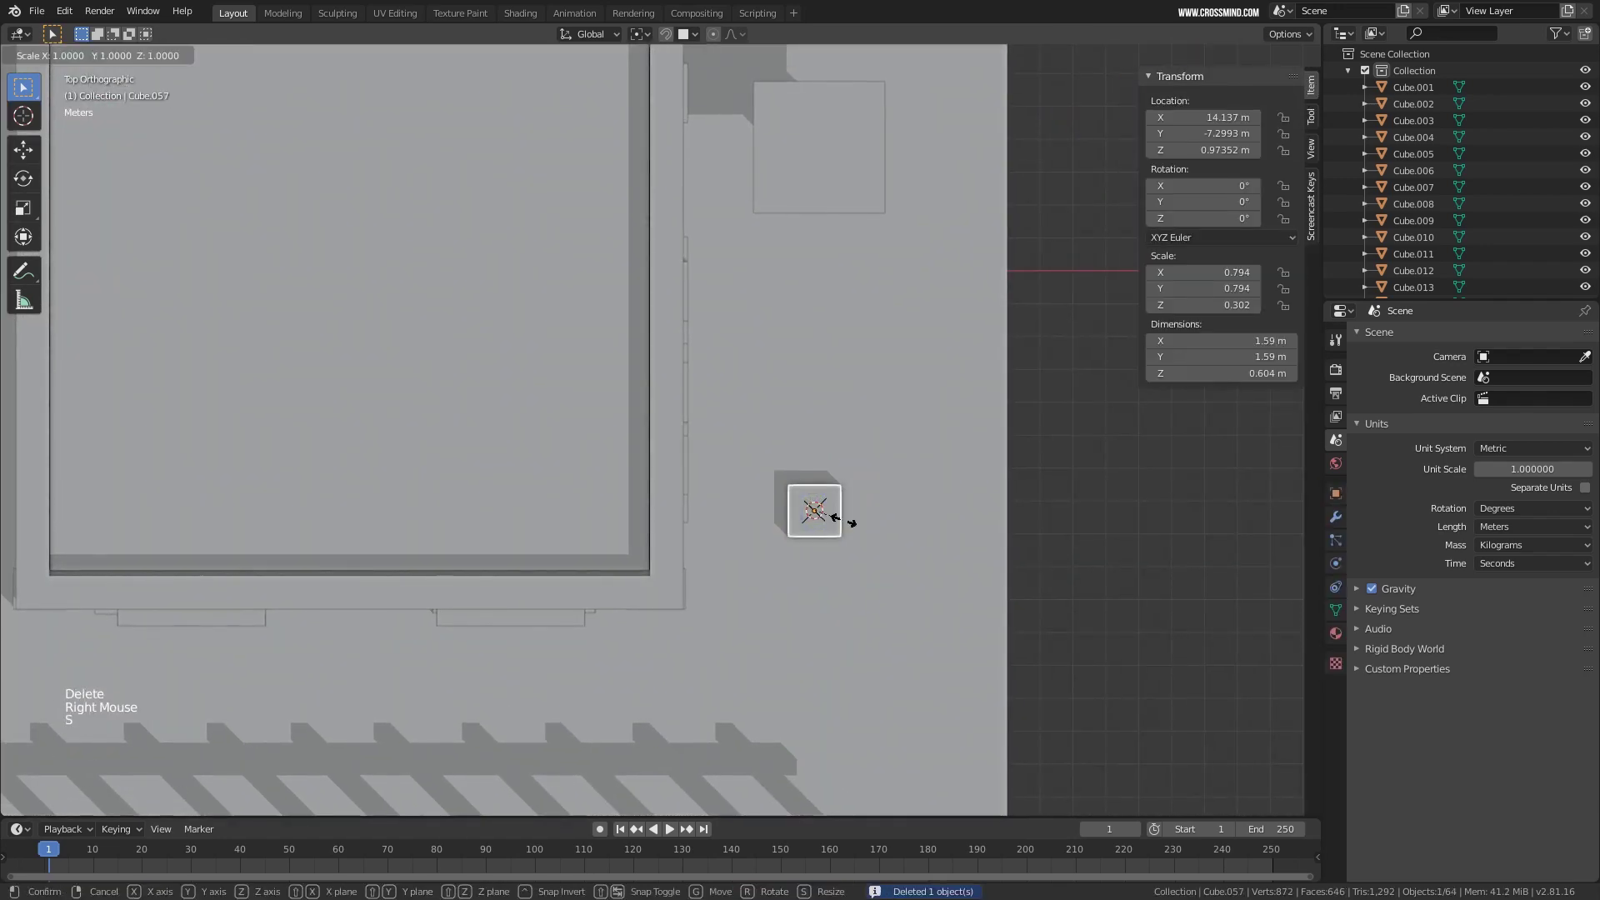
{"action": "key", "text": "x"}
{"action": "left_click", "coordinate": [861, 515]}
{"action": "middle_click_drag", "start_coordinate": [862, 515], "coordinate": [833, 517], "text": "shift"}
{"action": "key", "text": "s"}
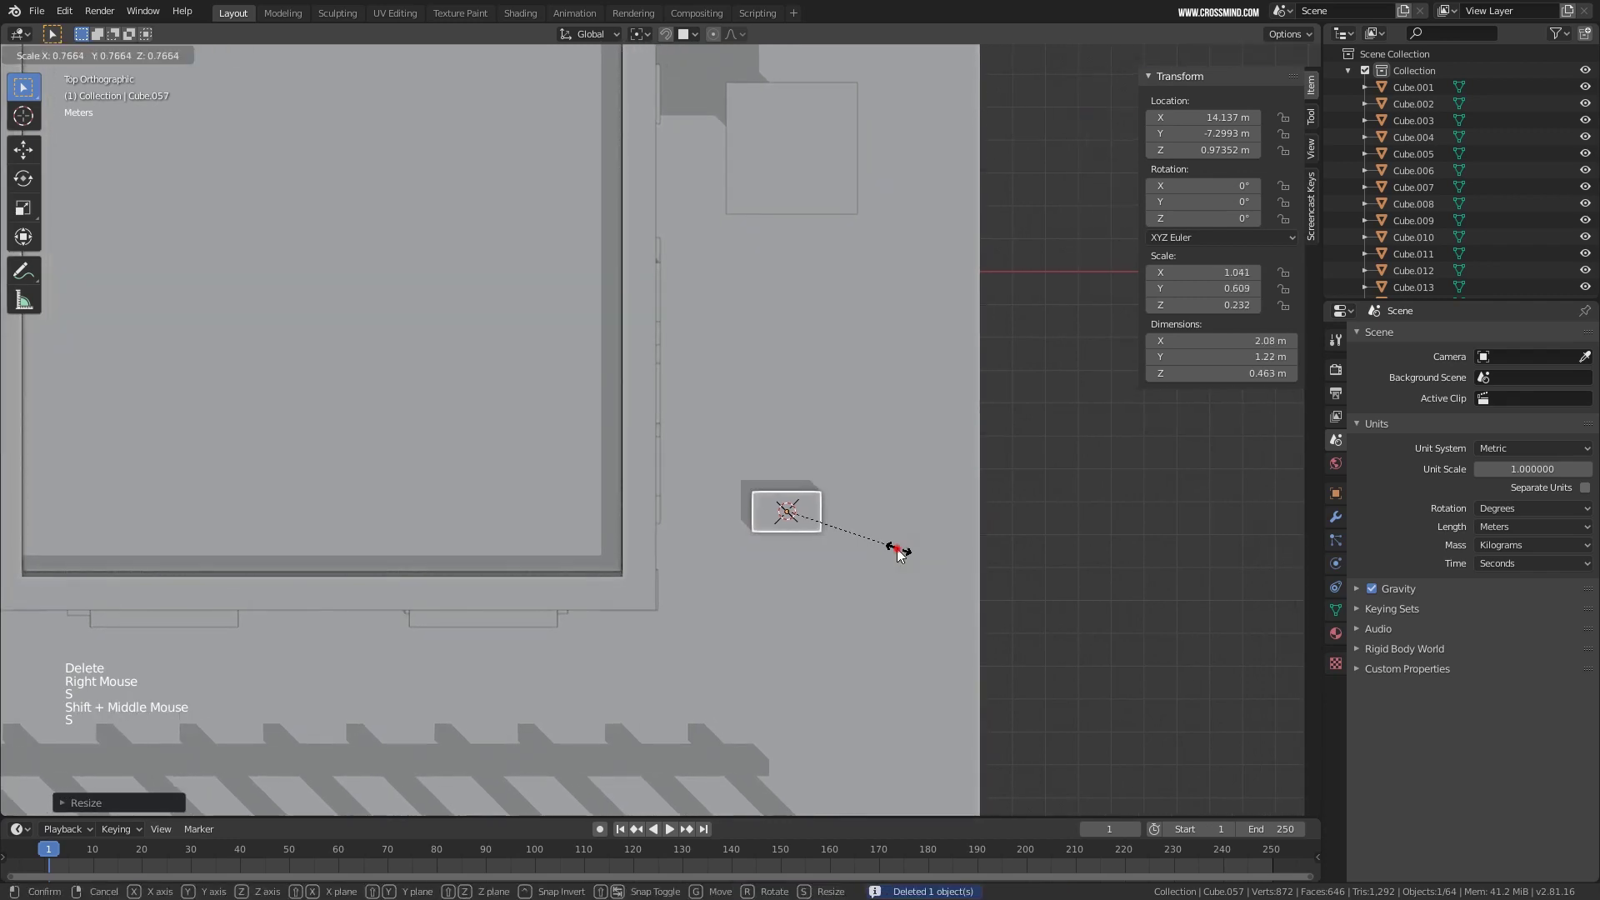
{"action": "left_click", "coordinate": [883, 542]}
Duplicate the paving stone three times, staggering the copies into a row of four alongside the building.
{"action": "scroll", "coordinate": [835, 528], "scroll_direction": "up", "scroll_amount": 2}
{"action": "key", "text": "shift+d"}
{"action": "left_click", "coordinate": [908, 475]}
{"action": "key", "text": "shift+d"}
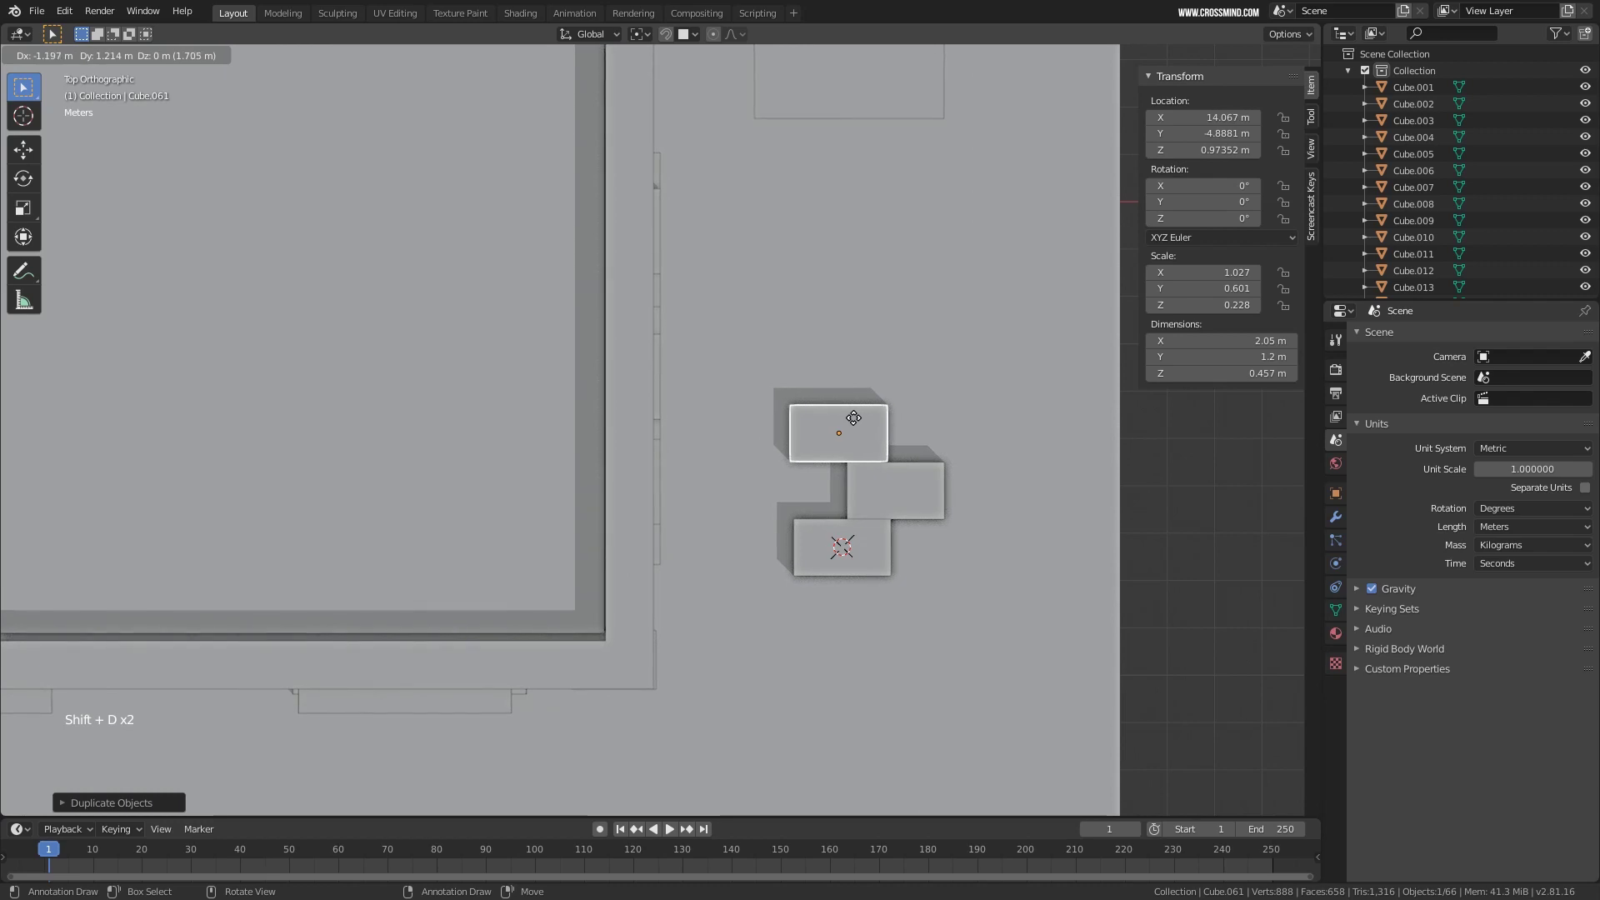
{"action": "left_click", "coordinate": [857, 419]}
{"action": "key", "text": "shift+d"}
{"action": "left_click", "coordinate": [898, 390]}
{"action": "key", "text": "g"}
{"action": "left_click", "coordinate": [884, 394]}
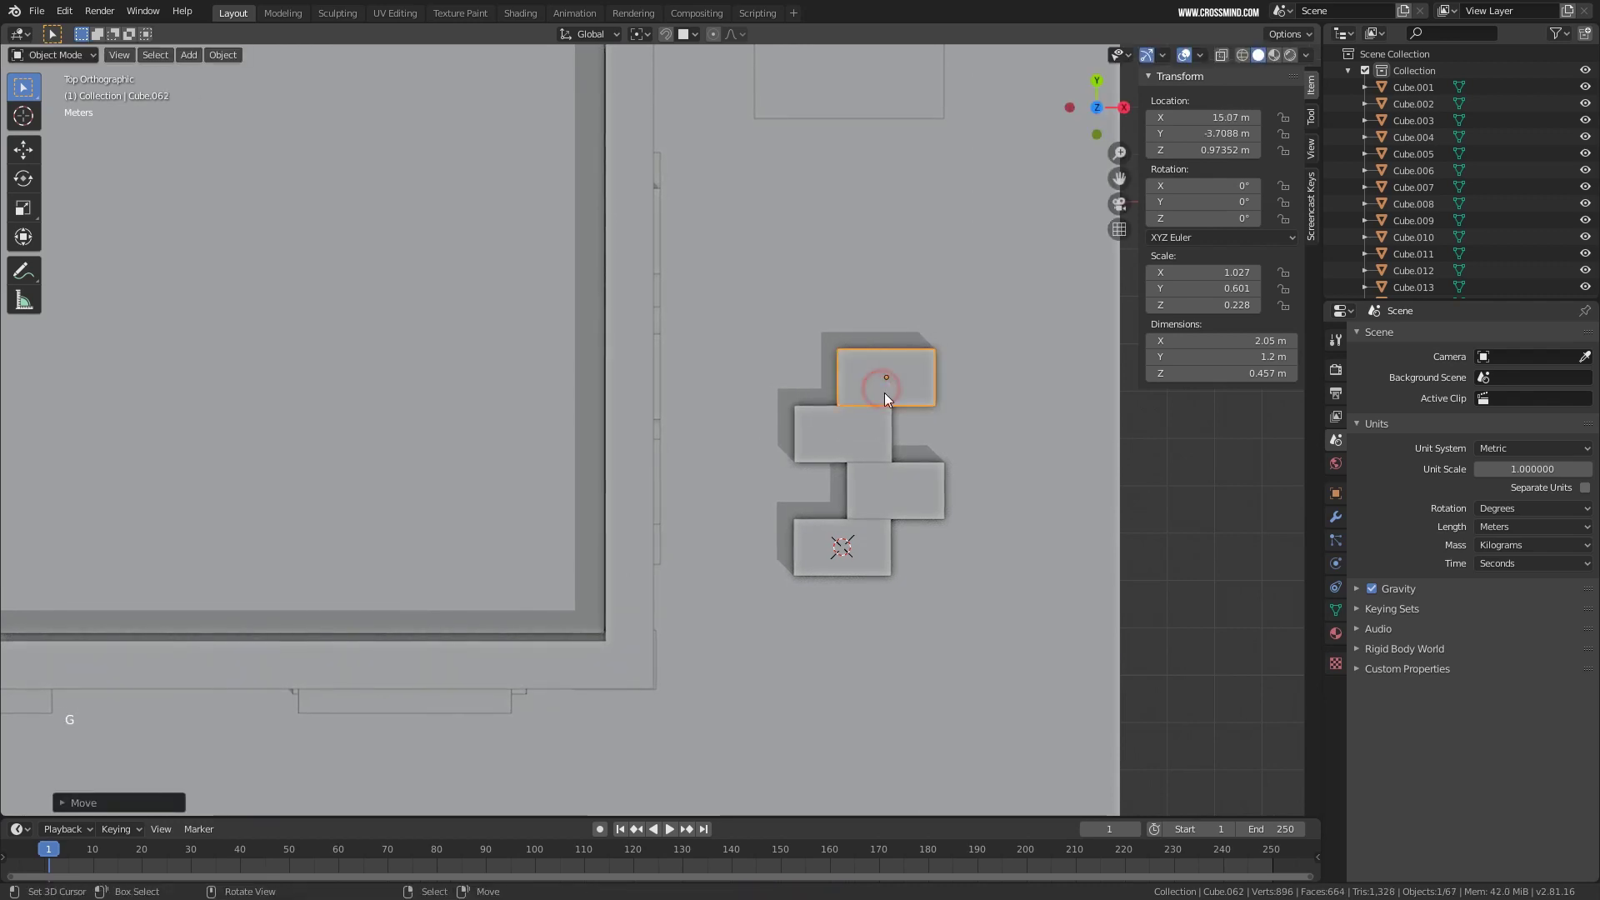
Continue the path with more stone copies: a staggered pair before the tall pillar and another pair beyond it.
{"action": "right_click", "coordinate": [892, 390]}
{"action": "key", "text": "shift+d"}
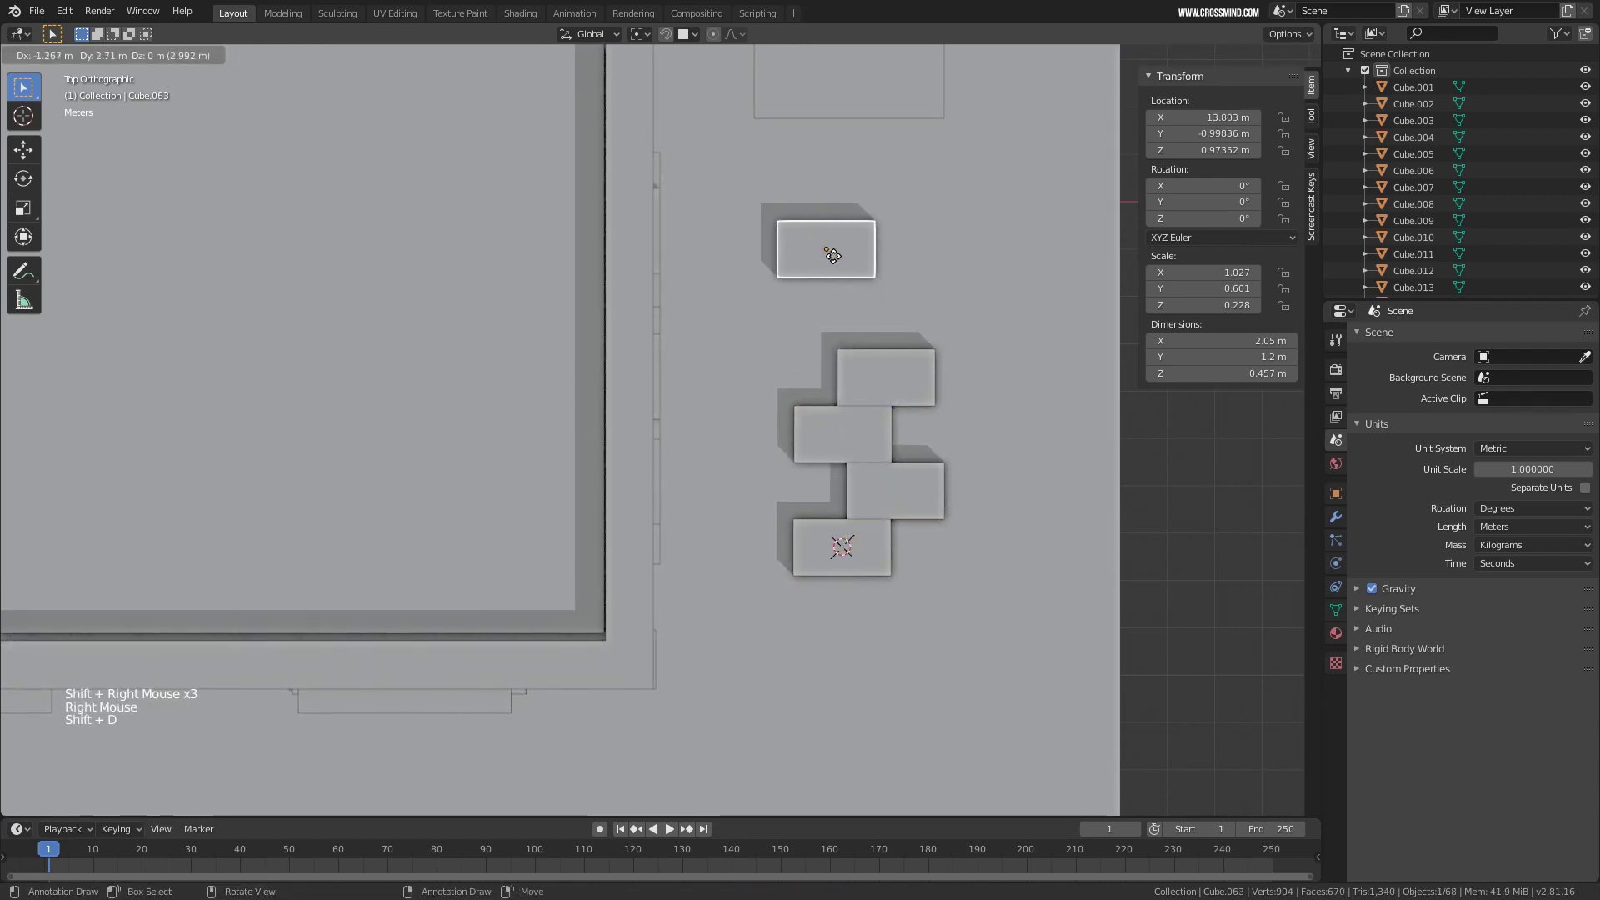
{"action": "left_click", "coordinate": [840, 269]}
{"action": "middle_click_drag", "start_coordinate": [883, 288], "coordinate": [888, 542], "text": "shift"}
{"action": "key", "text": "shift+d"}
{"action": "left_click", "coordinate": [925, 449]}
{"action": "scroll", "coordinate": [922, 450], "scroll_direction": "down", "scroll_amount": 3}
{"action": "middle_click_drag", "start_coordinate": [921, 450], "coordinate": [913, 533], "text": "shift"}
{"action": "key", "text": "shift+d"}
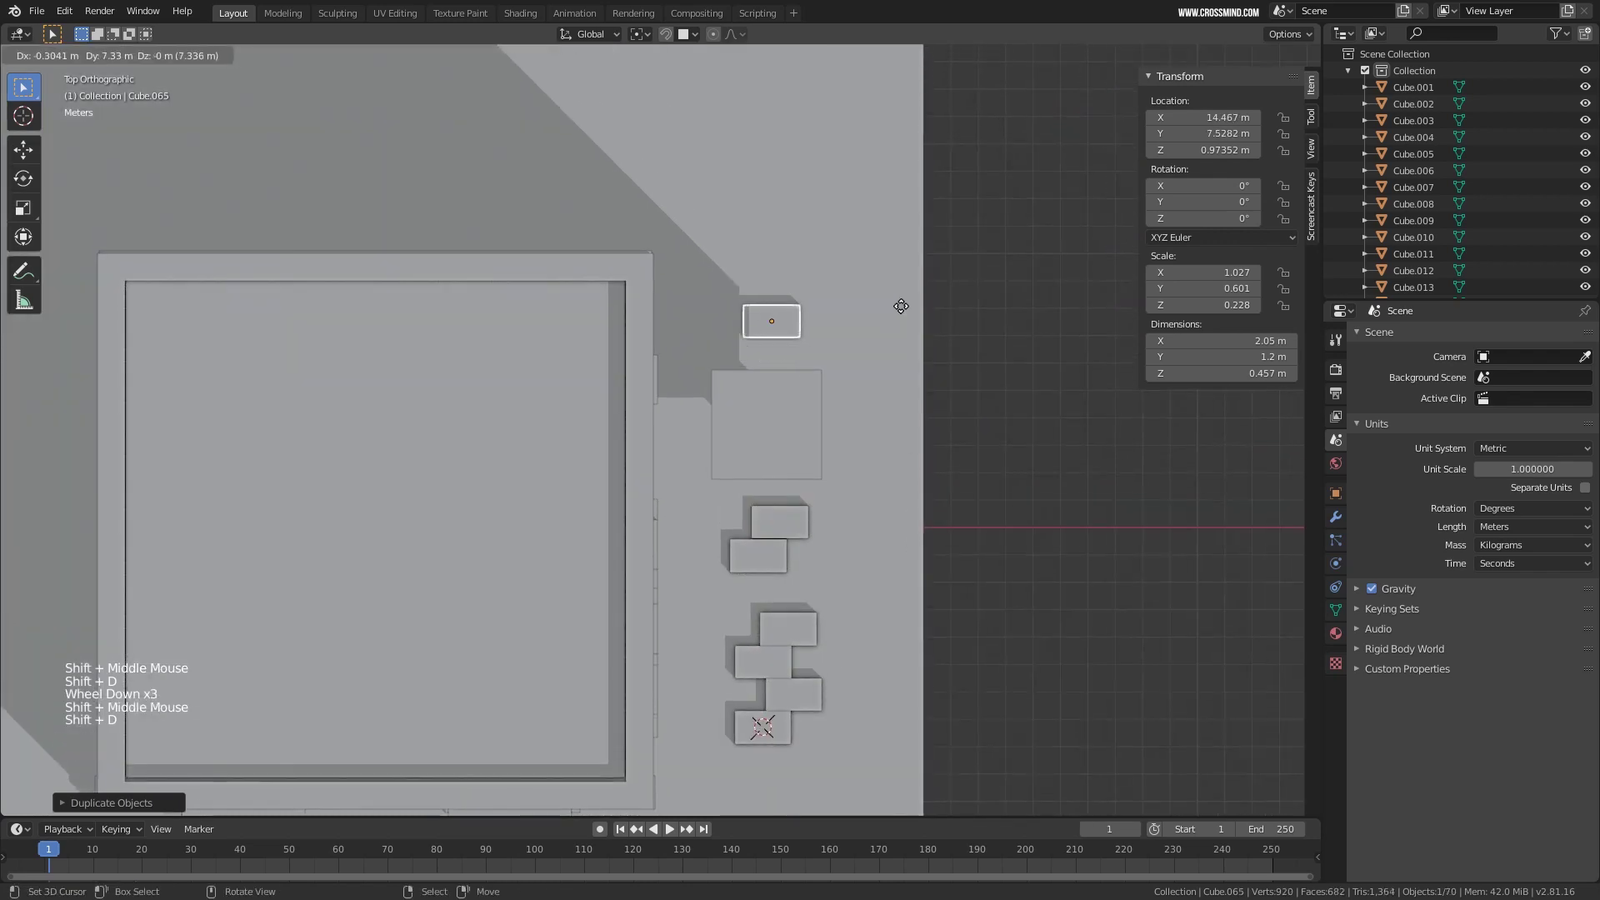
{"action": "left_click", "coordinate": [882, 283]}
Save the scene file Day 1 Building.blend.
{"action": "scroll", "coordinate": [883, 282], "scroll_direction": "down", "scroll_amount": 2}
{"action": "middle_click_drag", "start_coordinate": [883, 282], "coordinate": [917, 583]}
{"action": "scroll", "coordinate": [762, 489], "scroll_direction": "down", "scroll_amount": 1}
{"action": "scroll", "coordinate": [901, 504], "scroll_direction": "down", "scroll_amount": 2}
{"action": "scroll", "coordinate": [902, 505], "scroll_direction": "down", "scroll_amount": 1, "text": "shift"}
{"action": "middle_click_drag", "start_coordinate": [916, 583], "coordinate": [942, 690]}
{"action": "scroll", "coordinate": [922, 677], "scroll_direction": "down", "scroll_amount": 3}
{"action": "key", "text": "ctrl+s"}
Select all eight paving stones beside the building and join them into one object.
{"action": "scroll", "coordinate": [792, 602], "scroll_direction": "up", "scroll_amount": 2}
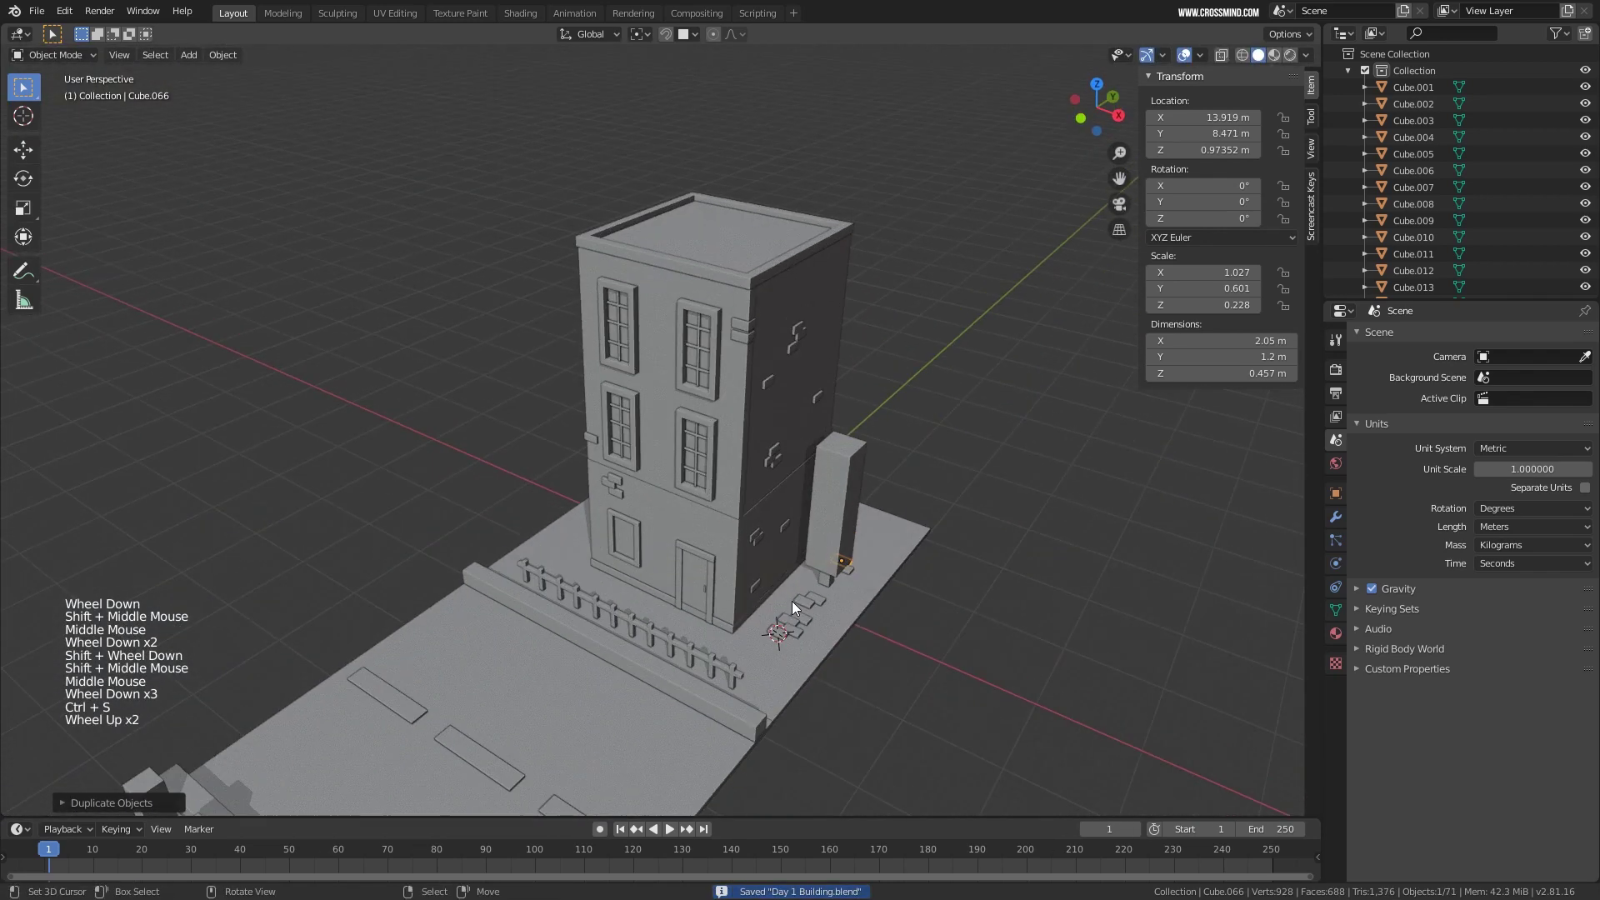
{"action": "middle_click_drag", "start_coordinate": [791, 602], "coordinate": [800, 510]}
{"action": "key", "text": "KP_7"}
{"action": "scroll", "coordinate": [816, 621], "scroll_direction": "up", "scroll_amount": 4}
{"action": "scroll", "coordinate": [866, 512], "scroll_direction": "up", "scroll_amount": 2}
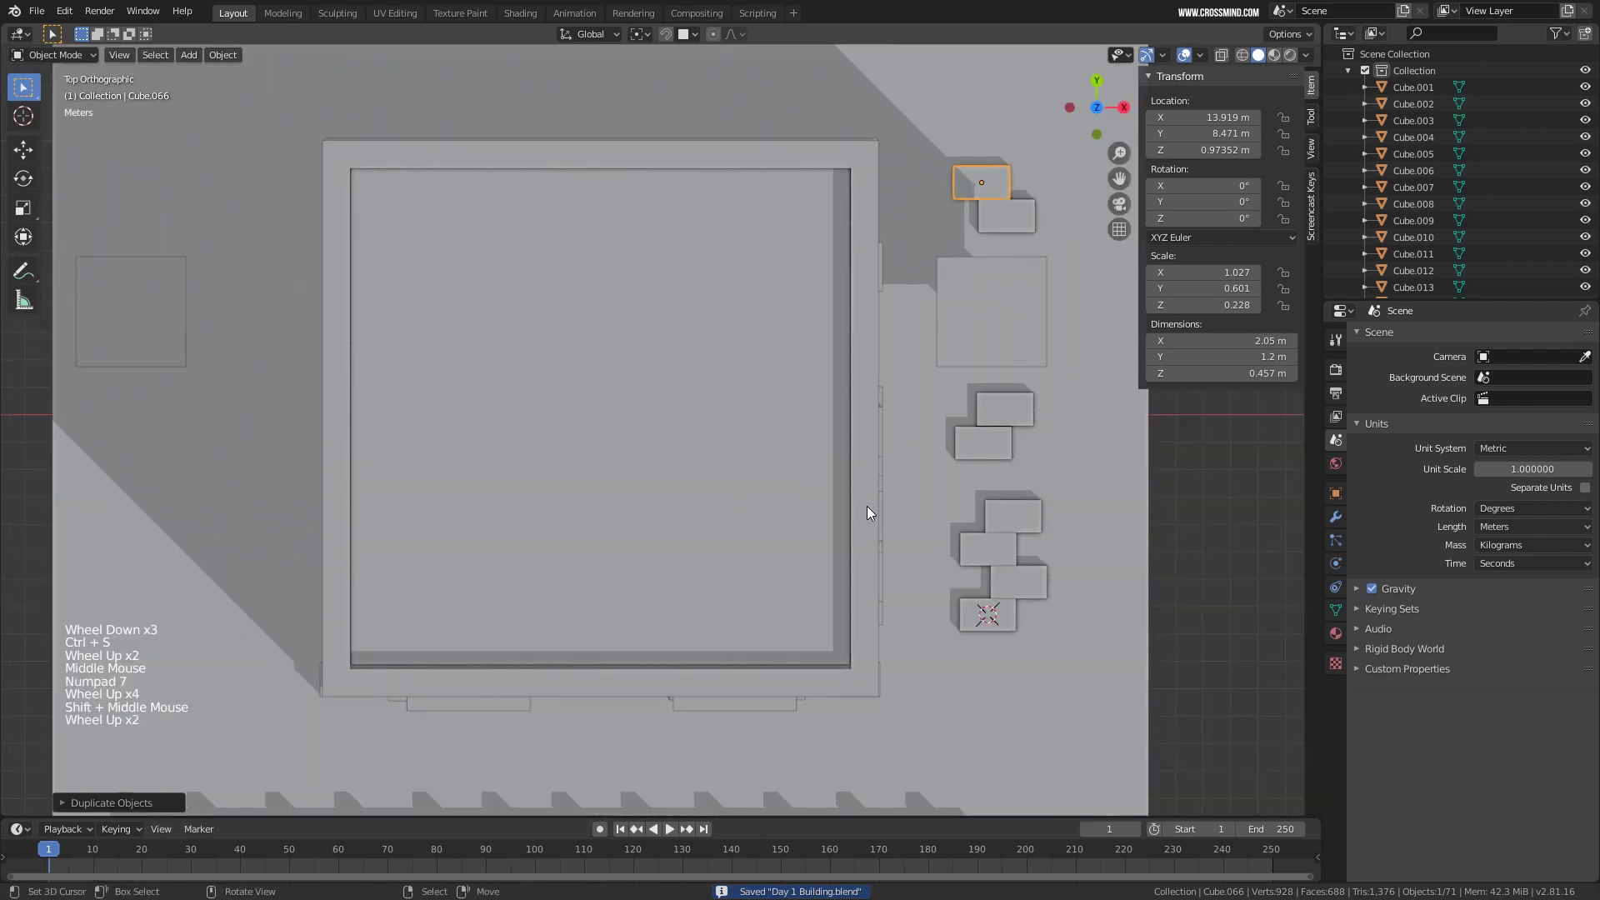
{"action": "right_click", "coordinate": [1004, 217], "text": "shift"}
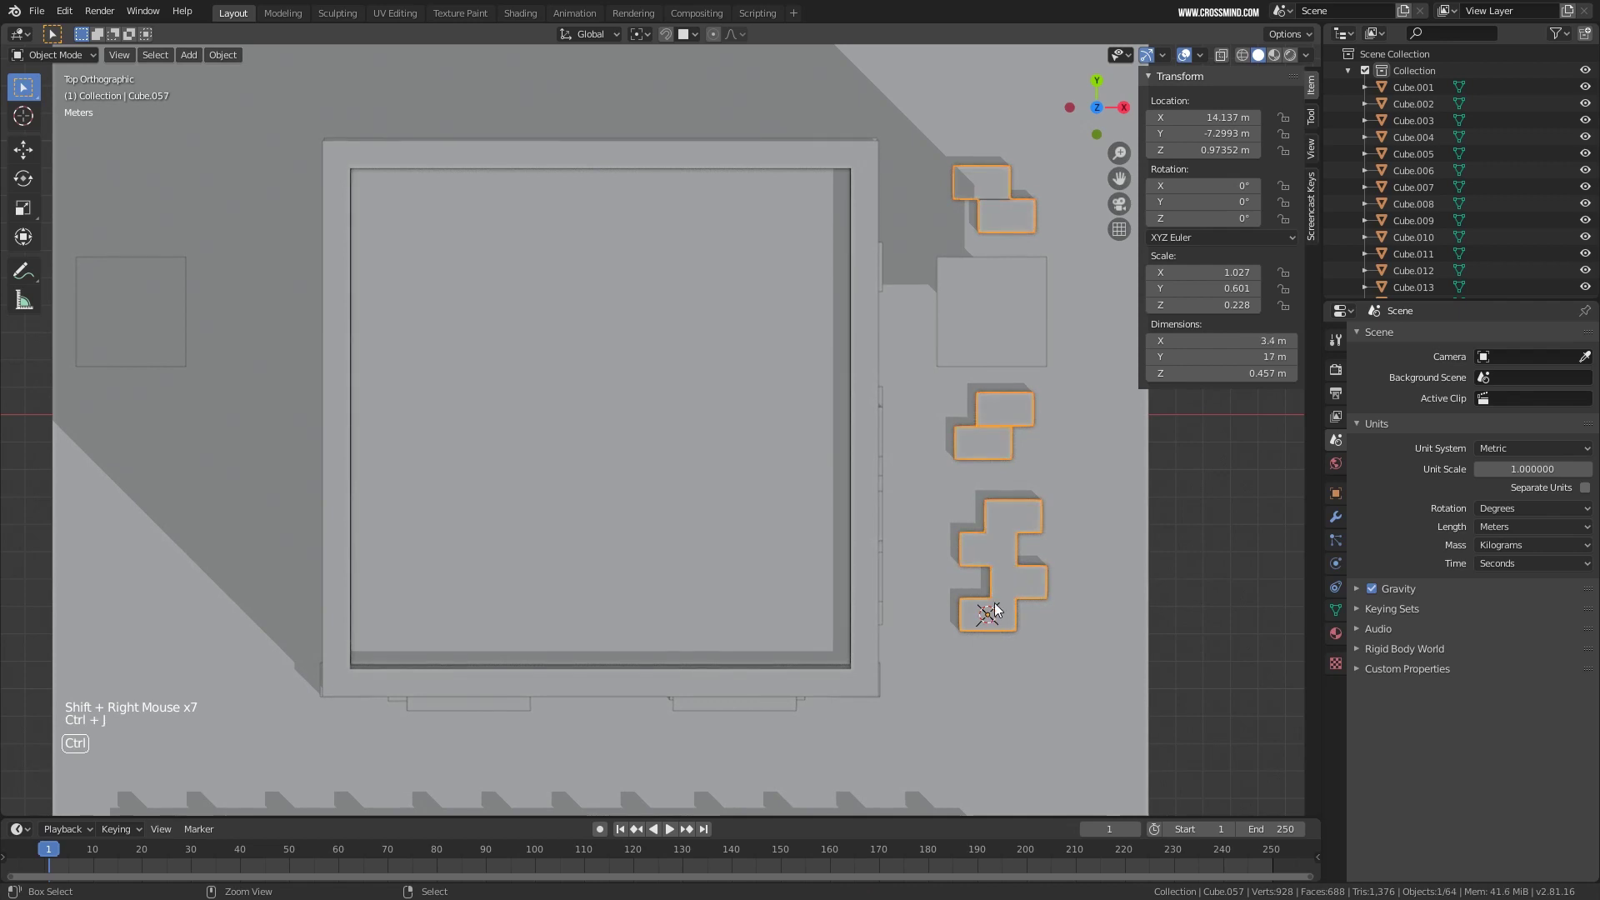
Duplicate the joined paving stones to the opposite side of the building.
{"action": "scroll", "coordinate": [1013, 497], "scroll_direction": "up", "scroll_amount": 1}
{"action": "key", "text": "shift+d"}
{"action": "left_click", "coordinate": [144, 522]}
{"action": "scroll", "coordinate": [212, 507], "scroll_direction": "down", "scroll_amount": 2}
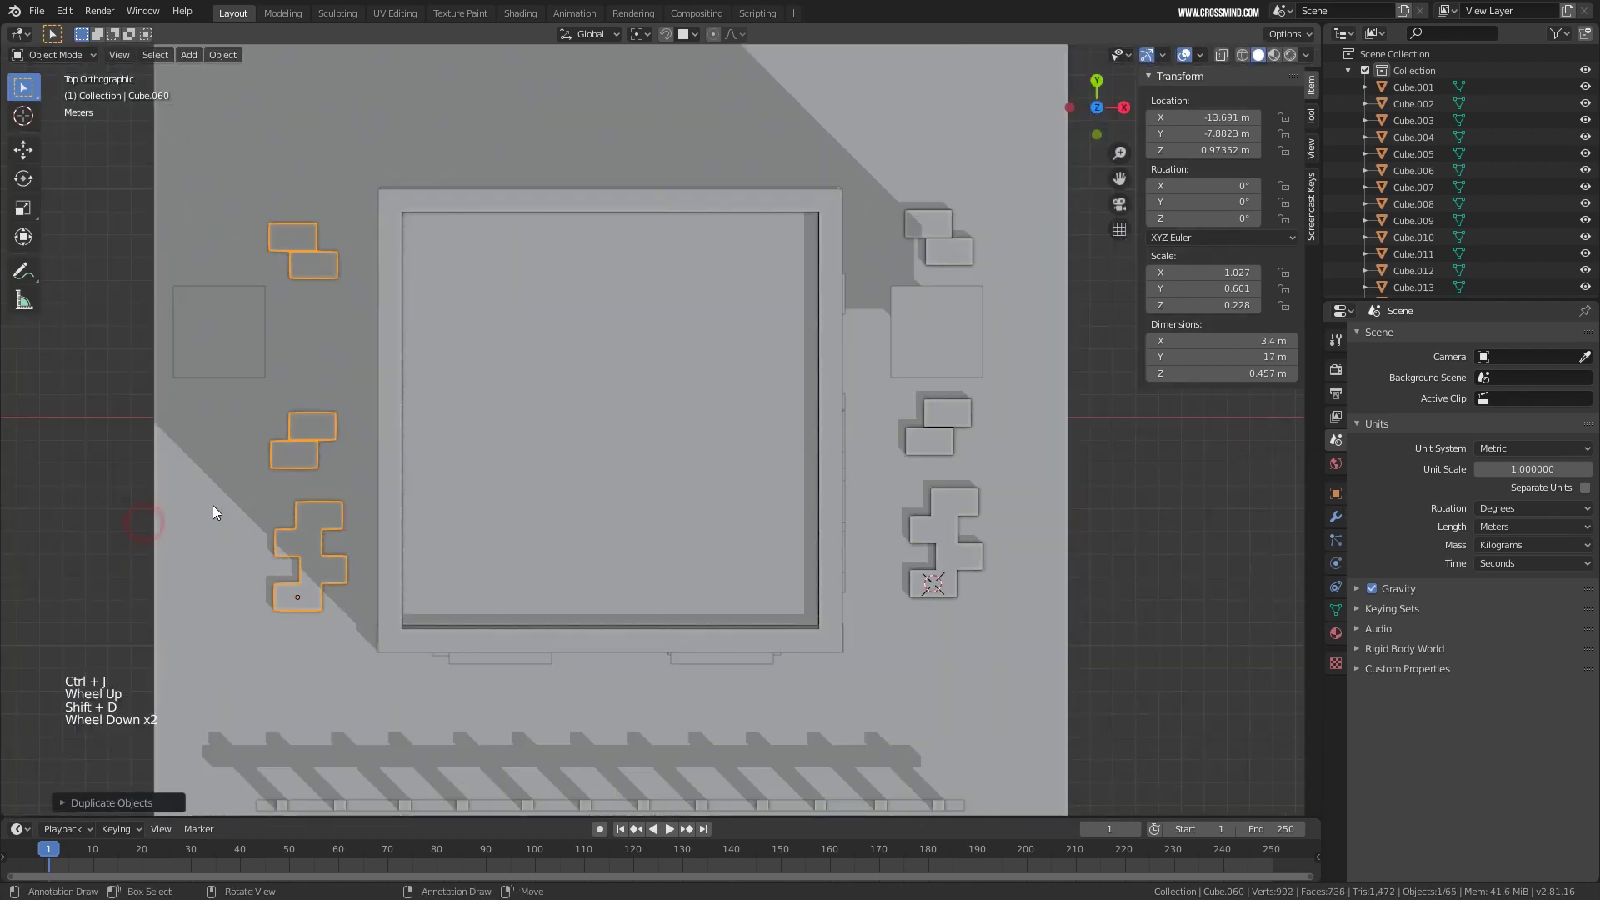
{"action": "middle_click_drag", "start_coordinate": [405, 507], "coordinate": [420, 510], "text": "shift"}
Try to rotate the copied paving stones 180° and shift them back alongside the building.
{"action": "type", "text": "r1"}
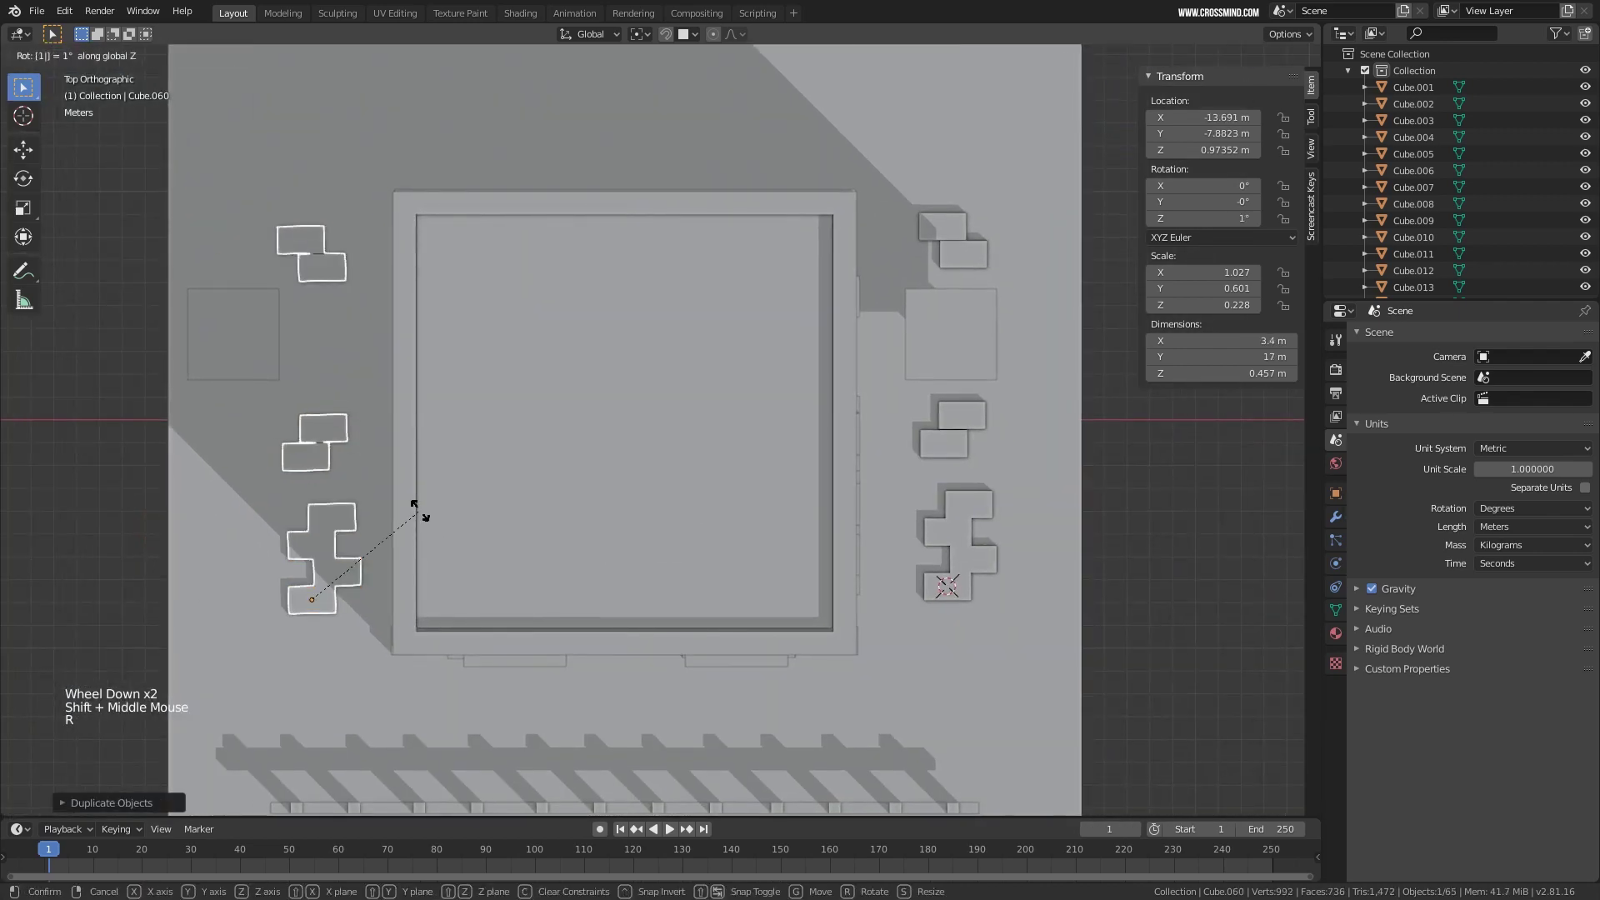
{"action": "type", "text": "80"}
{"action": "key", "text": "Return"}
{"action": "key", "text": "g"}
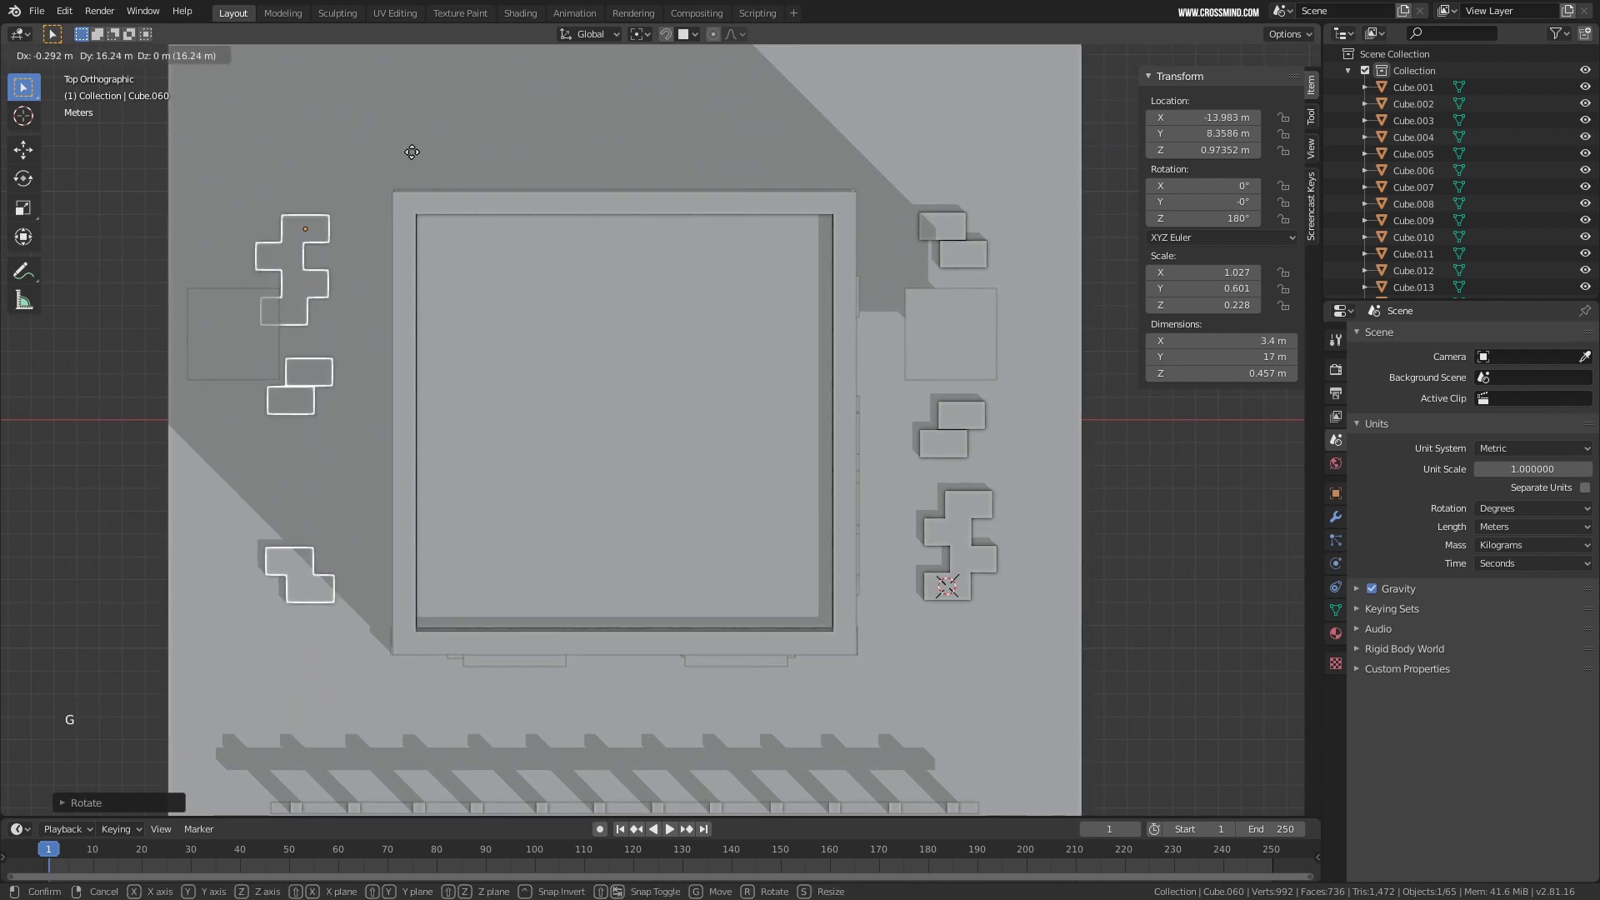
{"action": "left_click", "coordinate": [412, 158]}
{"action": "key", "text": "ctrl+z"}
{"action": "key", "text": "ctrl+z"}
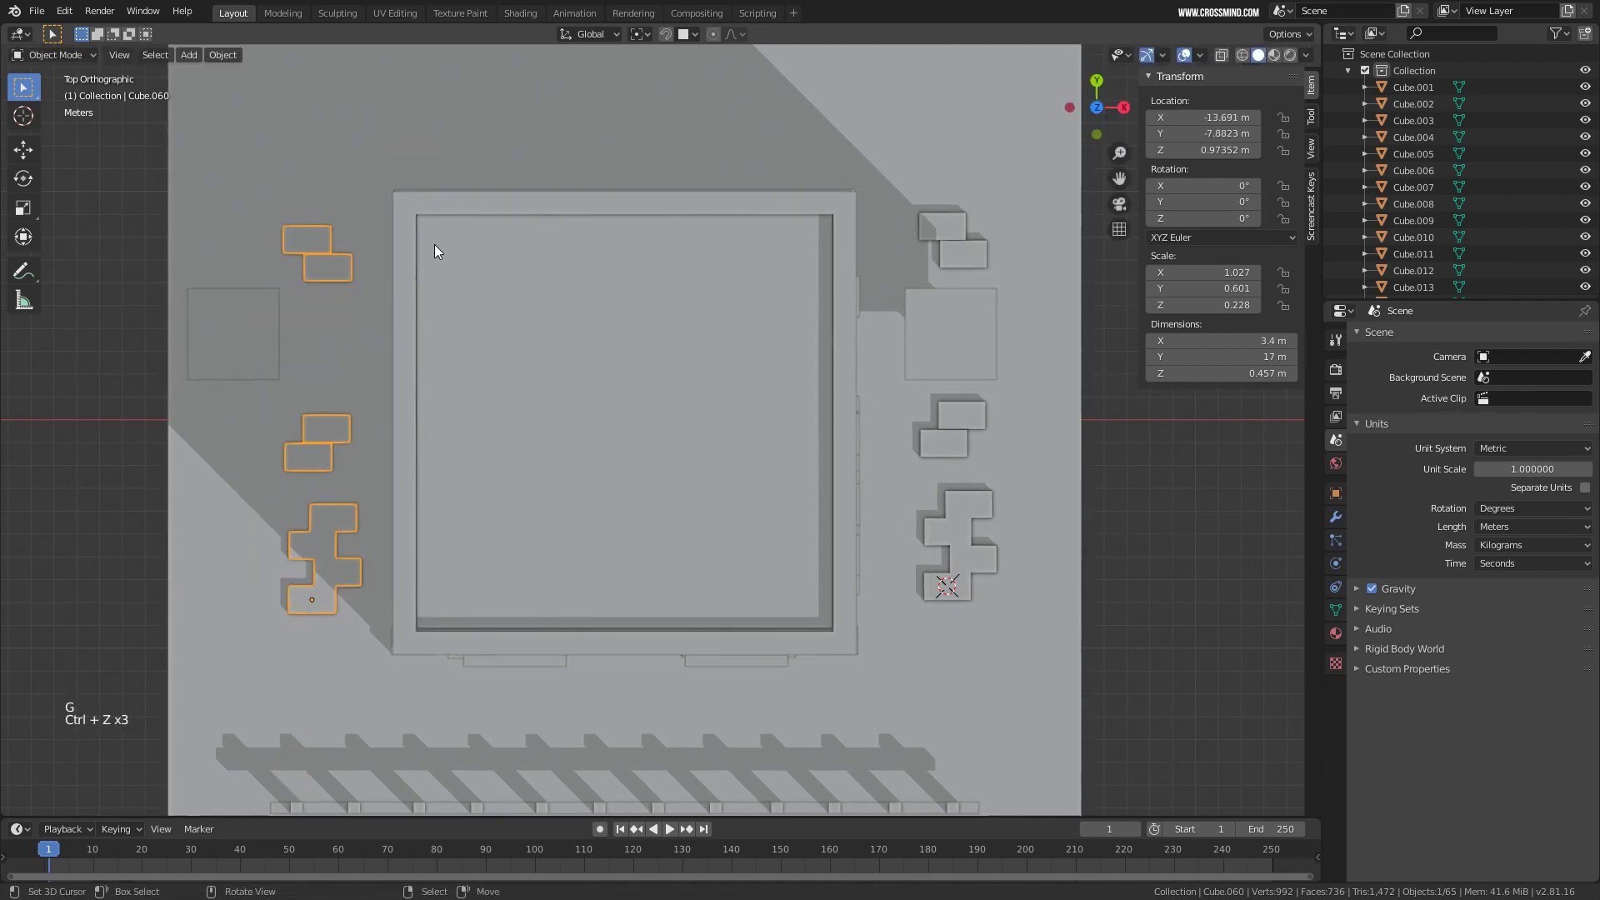
Mirror the copied paving stones by scaling them -1 along the X axis.
{"action": "key", "text": "s"}
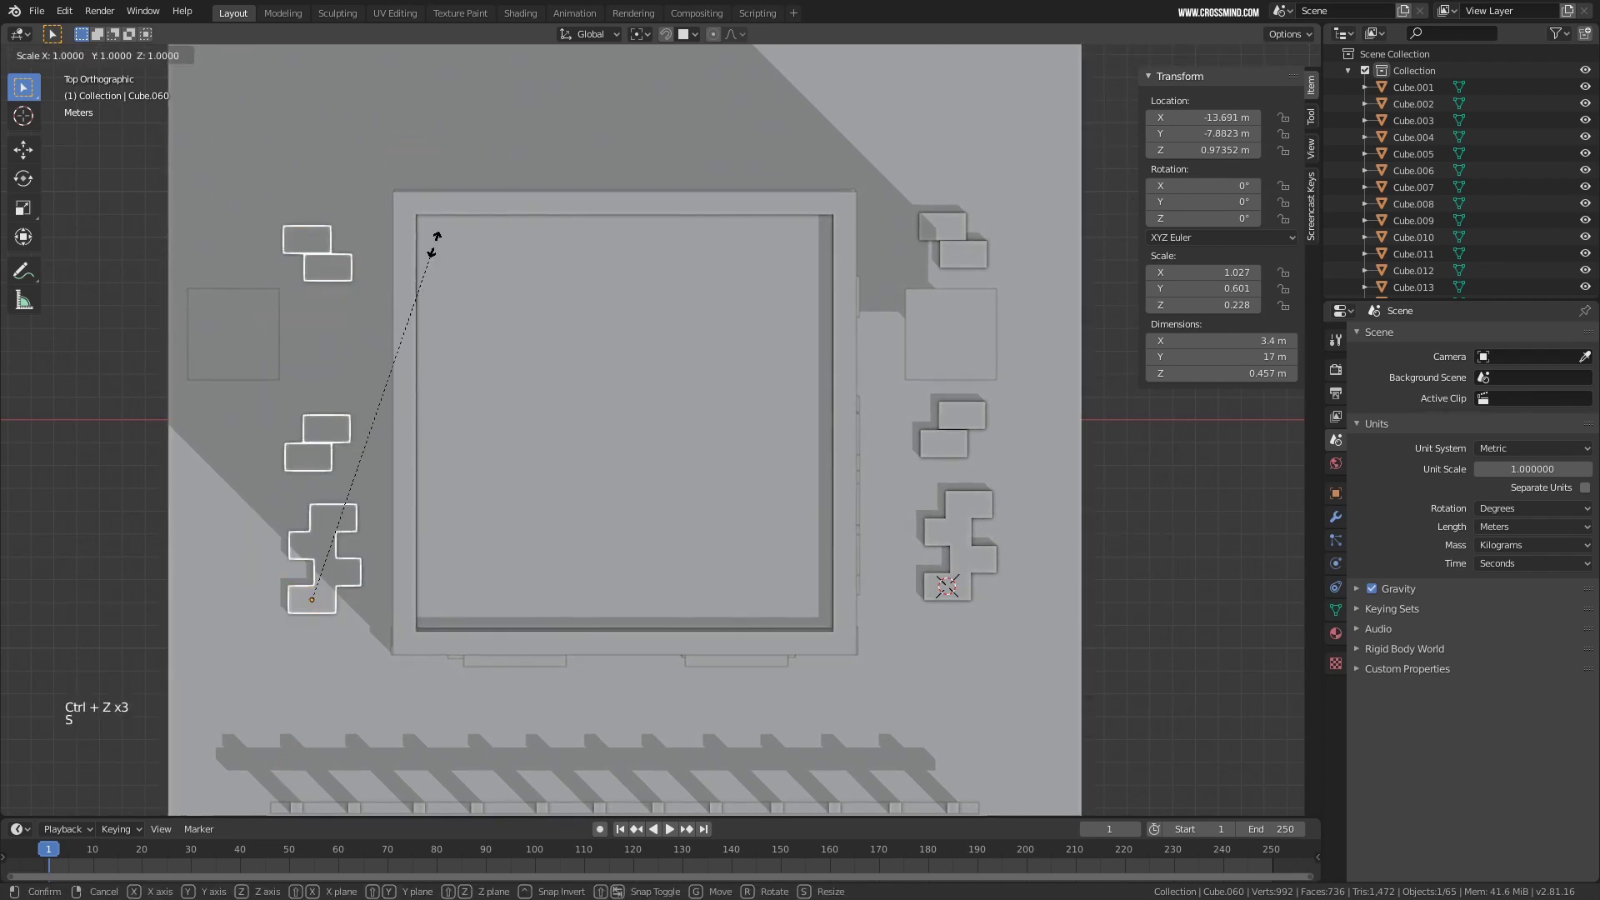
{"action": "type", "text": "x"}
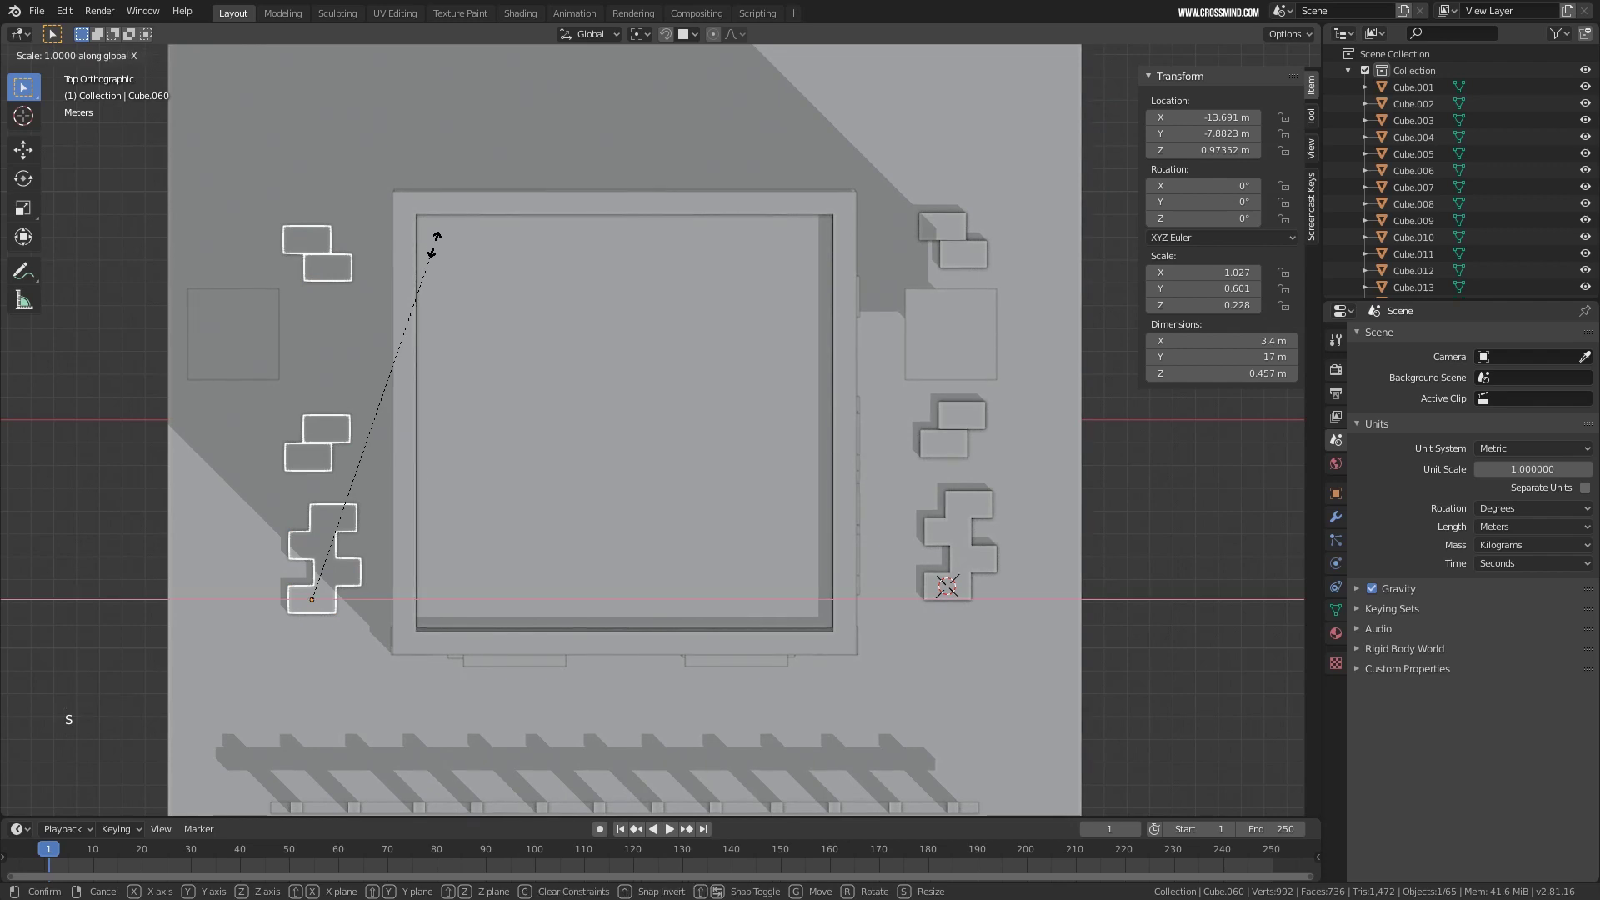
{"action": "type", "text": "-1"}
{"action": "key", "text": "Return"}
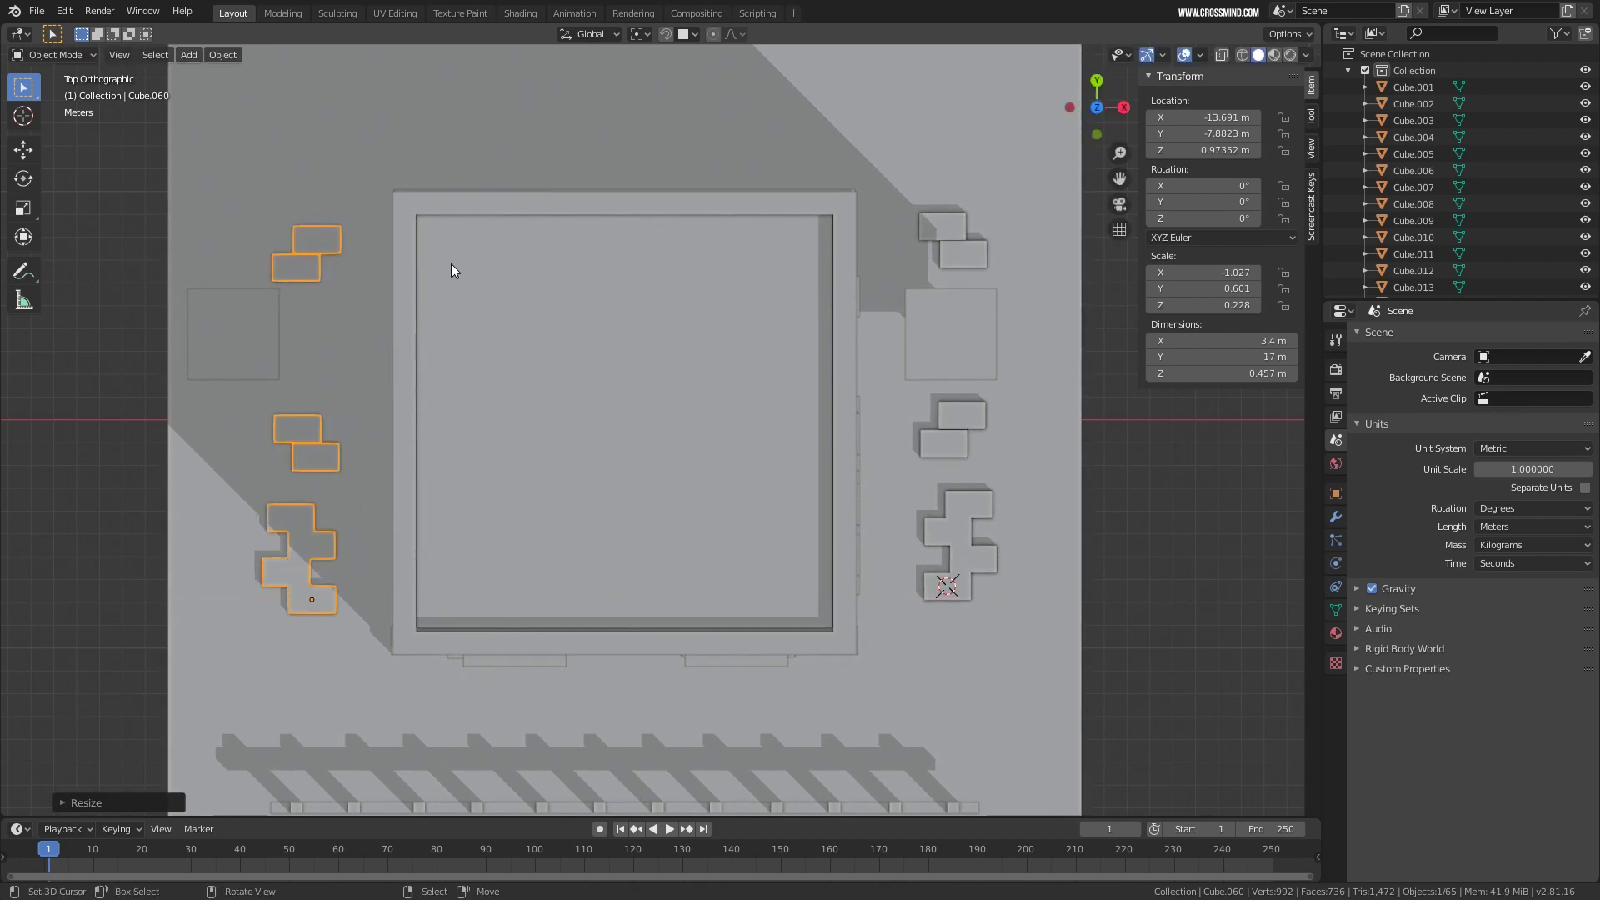
Place the 3D cursor on the ground between the near end of the fence and the stone path.
{"action": "scroll", "coordinate": [451, 263], "scroll_direction": "down", "scroll_amount": 2}
{"action": "middle_click_drag", "start_coordinate": [452, 264], "coordinate": [1121, 668]}
{"action": "scroll", "coordinate": [592, 387], "scroll_direction": "down", "scroll_amount": 2}
{"action": "scroll", "coordinate": [723, 501], "scroll_direction": "down", "scroll_amount": 1}
{"action": "right_click", "coordinate": [722, 542]}
{"action": "left_click", "coordinate": [721, 538]}
{"action": "scroll", "coordinate": [741, 547], "scroll_direction": "up", "scroll_amount": 2}
{"action": "scroll", "coordinate": [779, 602], "scroll_direction": "up", "scroll_amount": 1}
Add a cylinder at the 3D cursor with 6 vertices and a radius of 0.64 m.
{"action": "key", "text": "shift+a"}
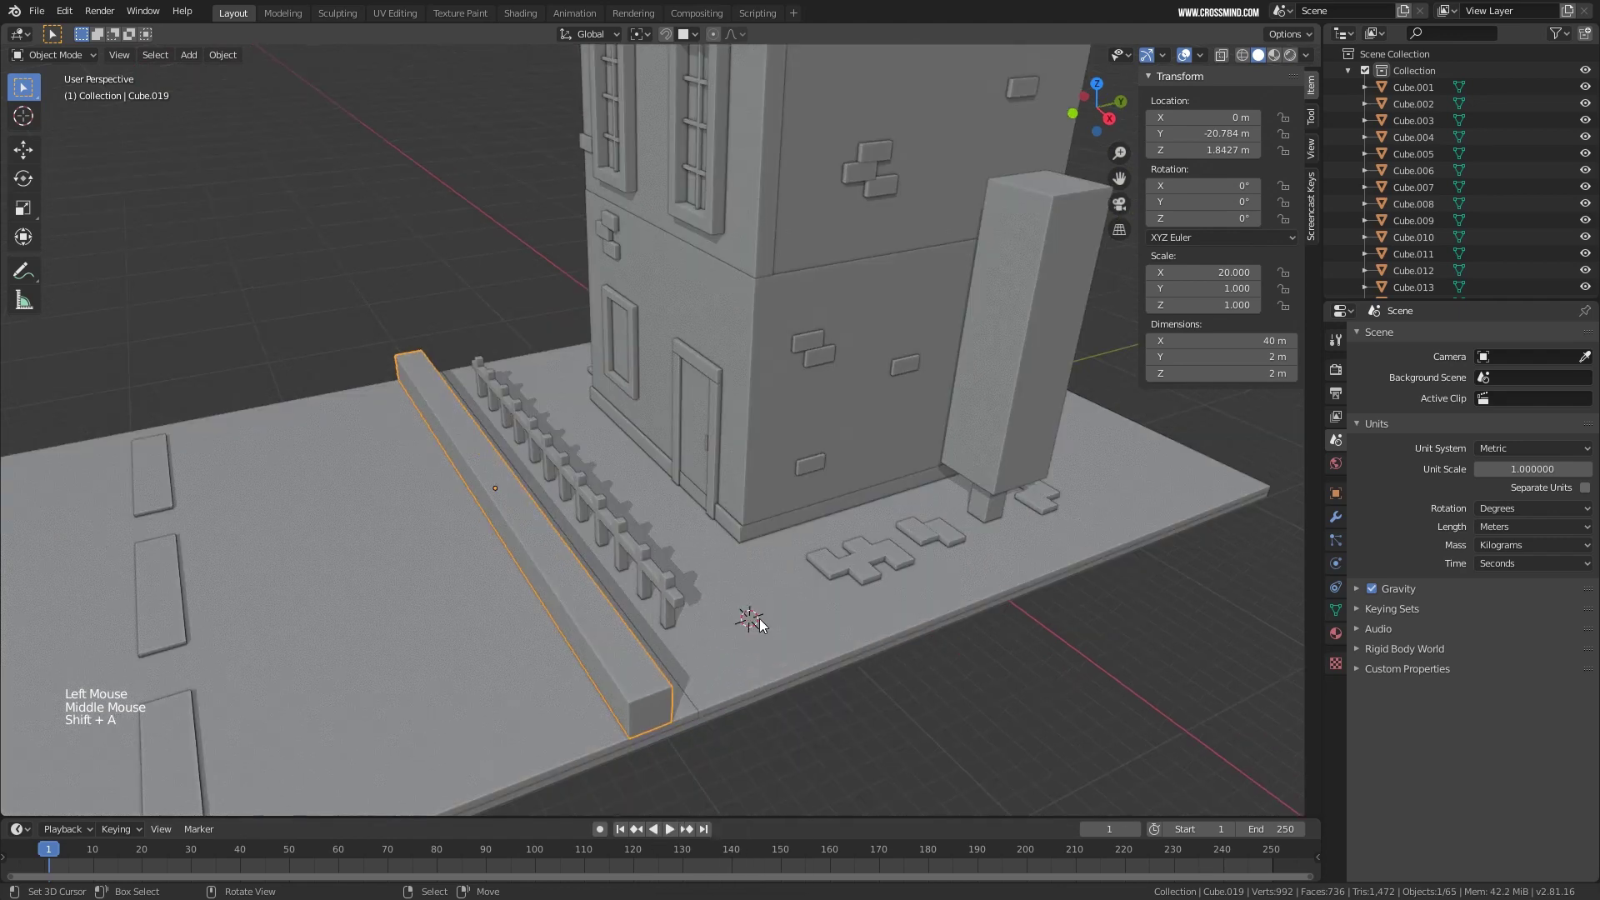
{"action": "key", "text": "shift+a"}
{"action": "mouse_move", "coordinate": [740, 576]}
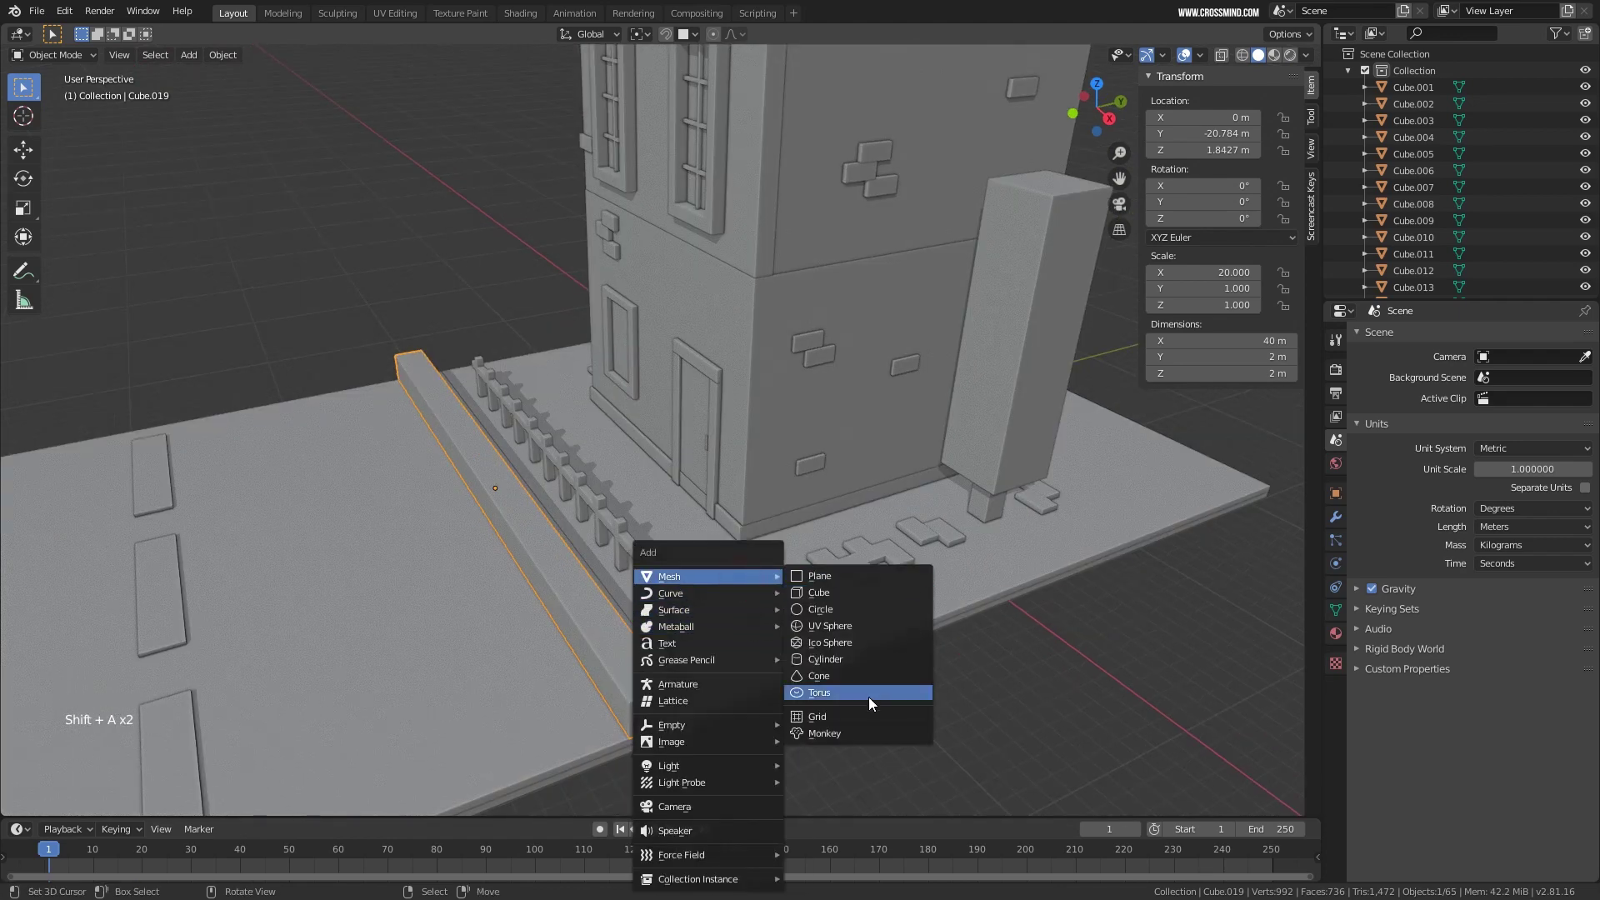
{"action": "left_click", "coordinate": [850, 663]}
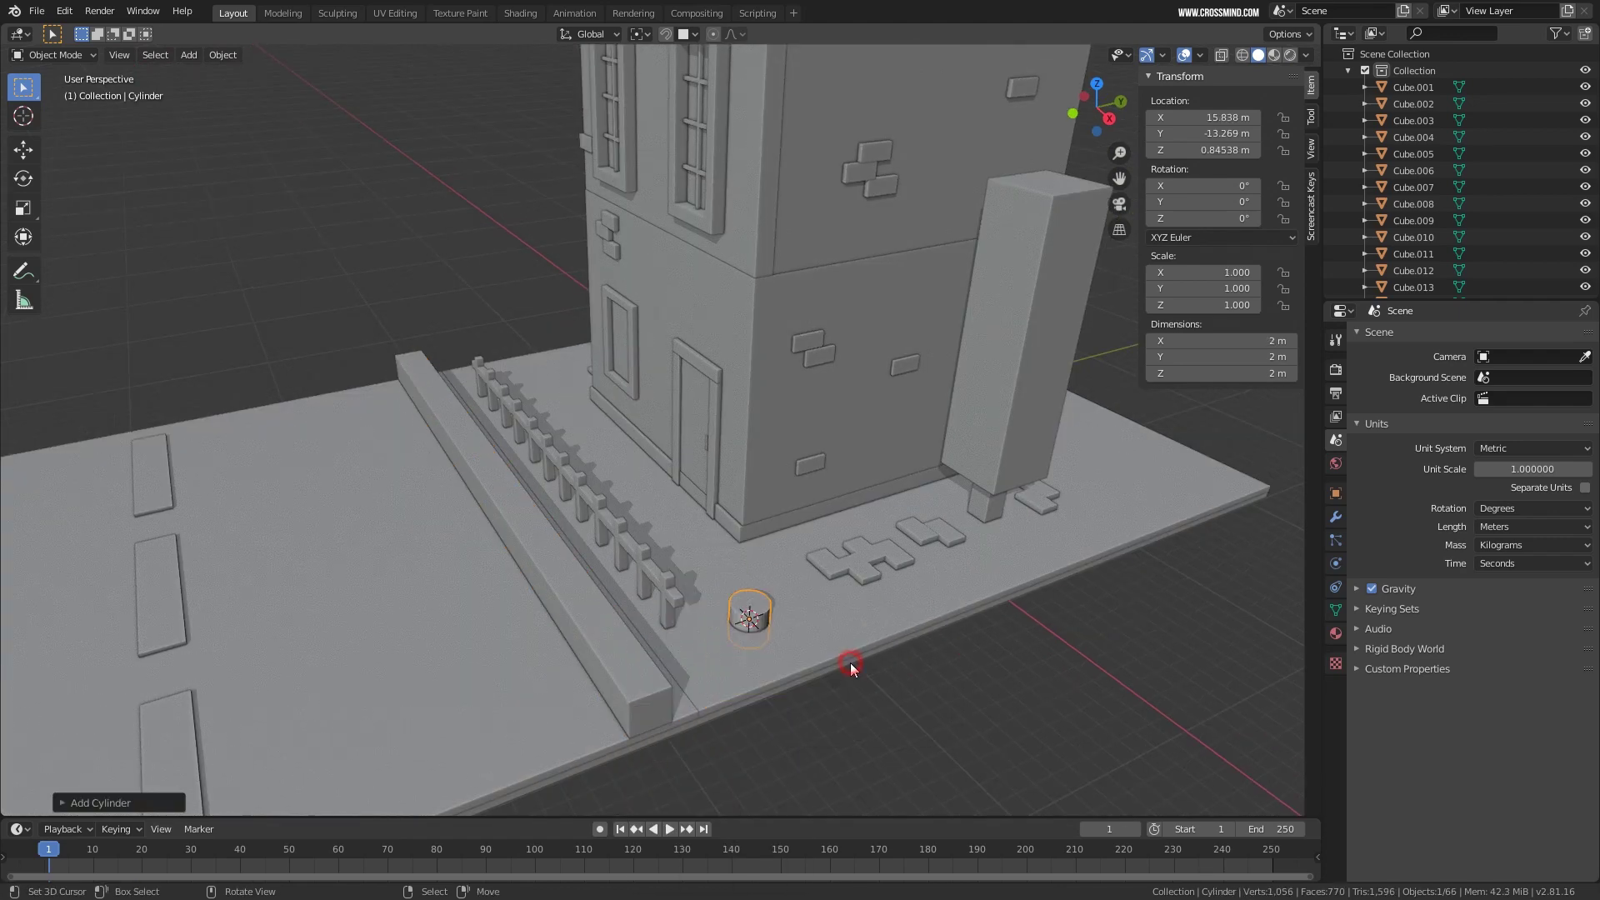
{"action": "left_click", "coordinate": [62, 801]}
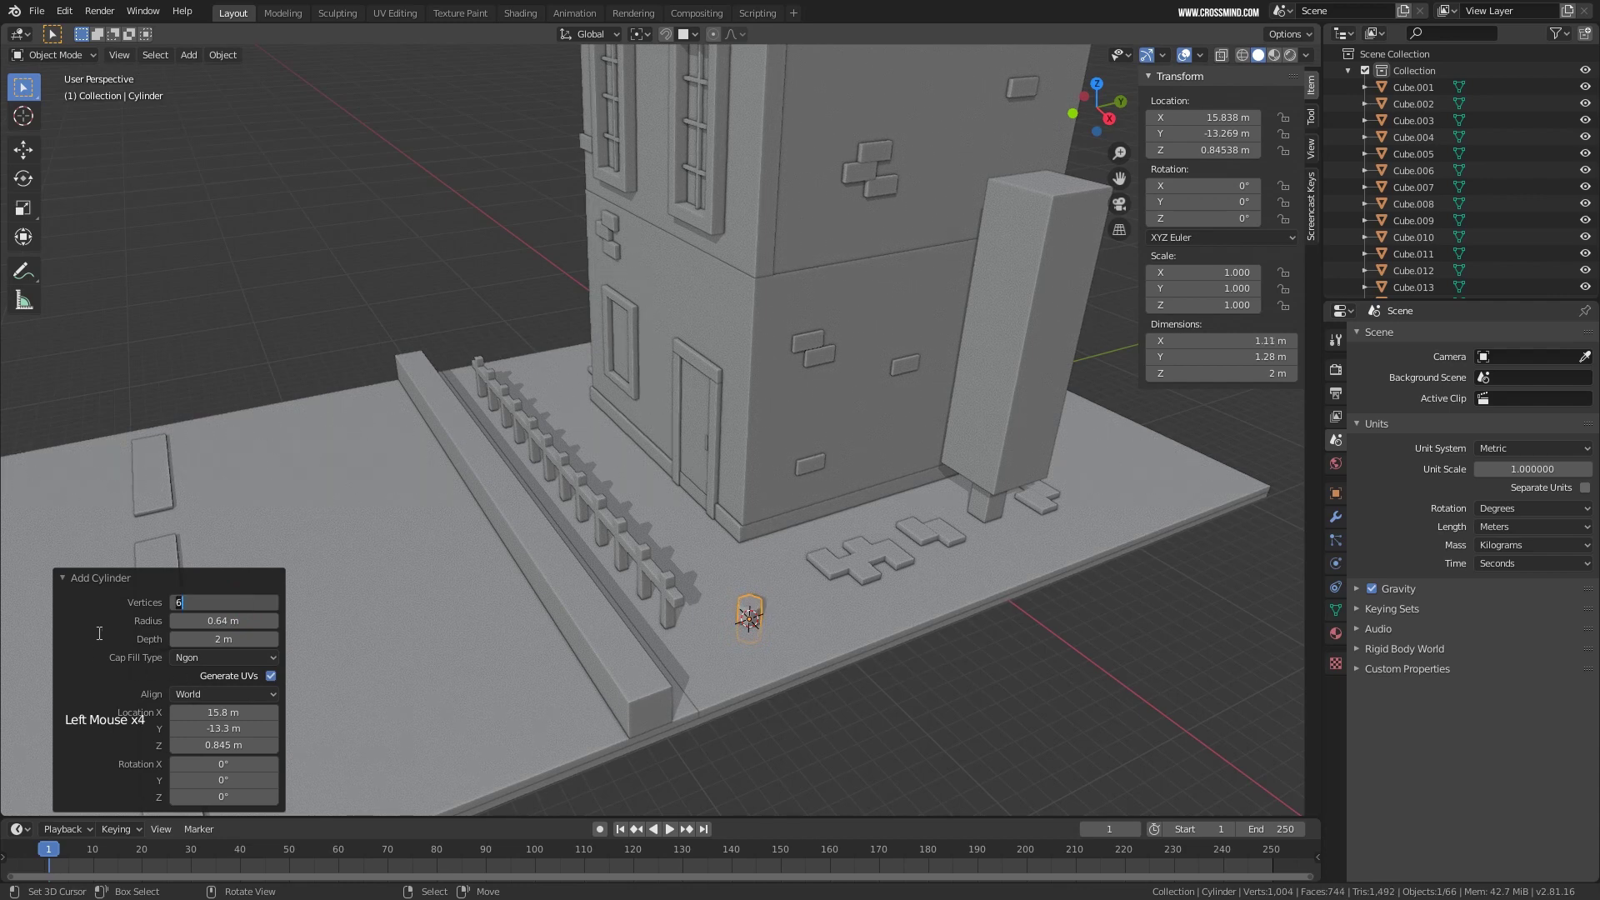
{"action": "key", "text": "Return"}
Raise the cylinder 1.73 m and stretch it along Z by a factor of 7.059 to form a post.
{"action": "scroll", "coordinate": [821, 625], "scroll_direction": "up", "scroll_amount": 2}
{"action": "key", "text": "g"}
{"action": "key", "text": "z"}
{"action": "left_click", "coordinate": [825, 583]}
{"action": "key", "text": "s"}
{"action": "key", "text": "z"}
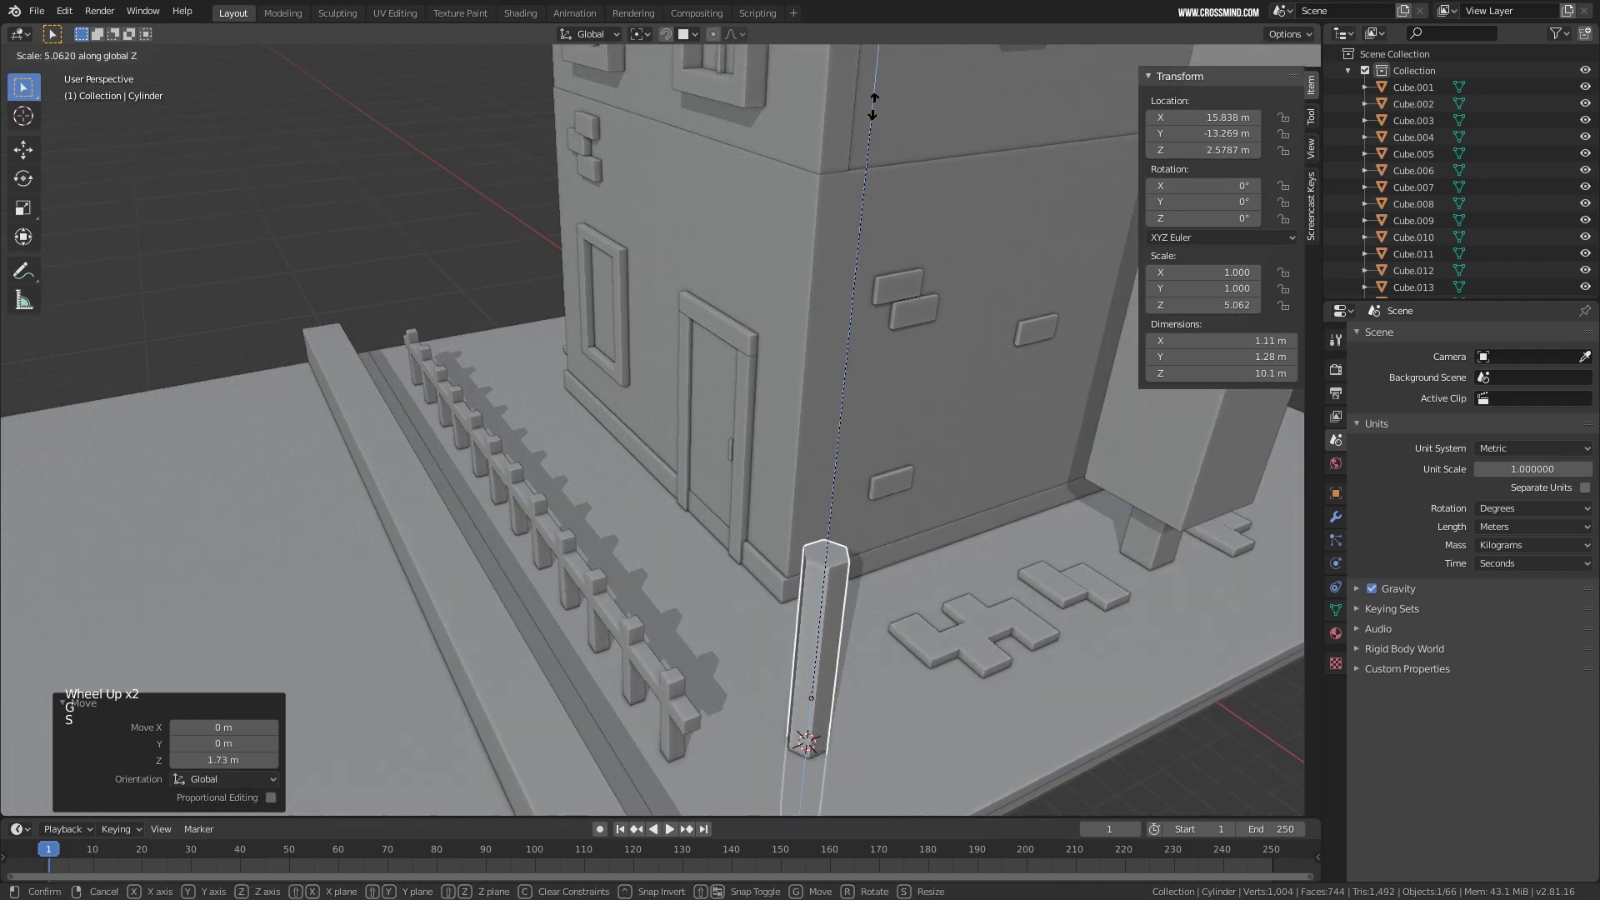
{"action": "left_click", "coordinate": [887, 652]}
{"action": "scroll", "coordinate": [947, 767], "scroll_direction": "down", "scroll_amount": 3}
{"action": "middle_click_drag", "start_coordinate": [864, 634], "coordinate": [867, 647], "text": "shift"}
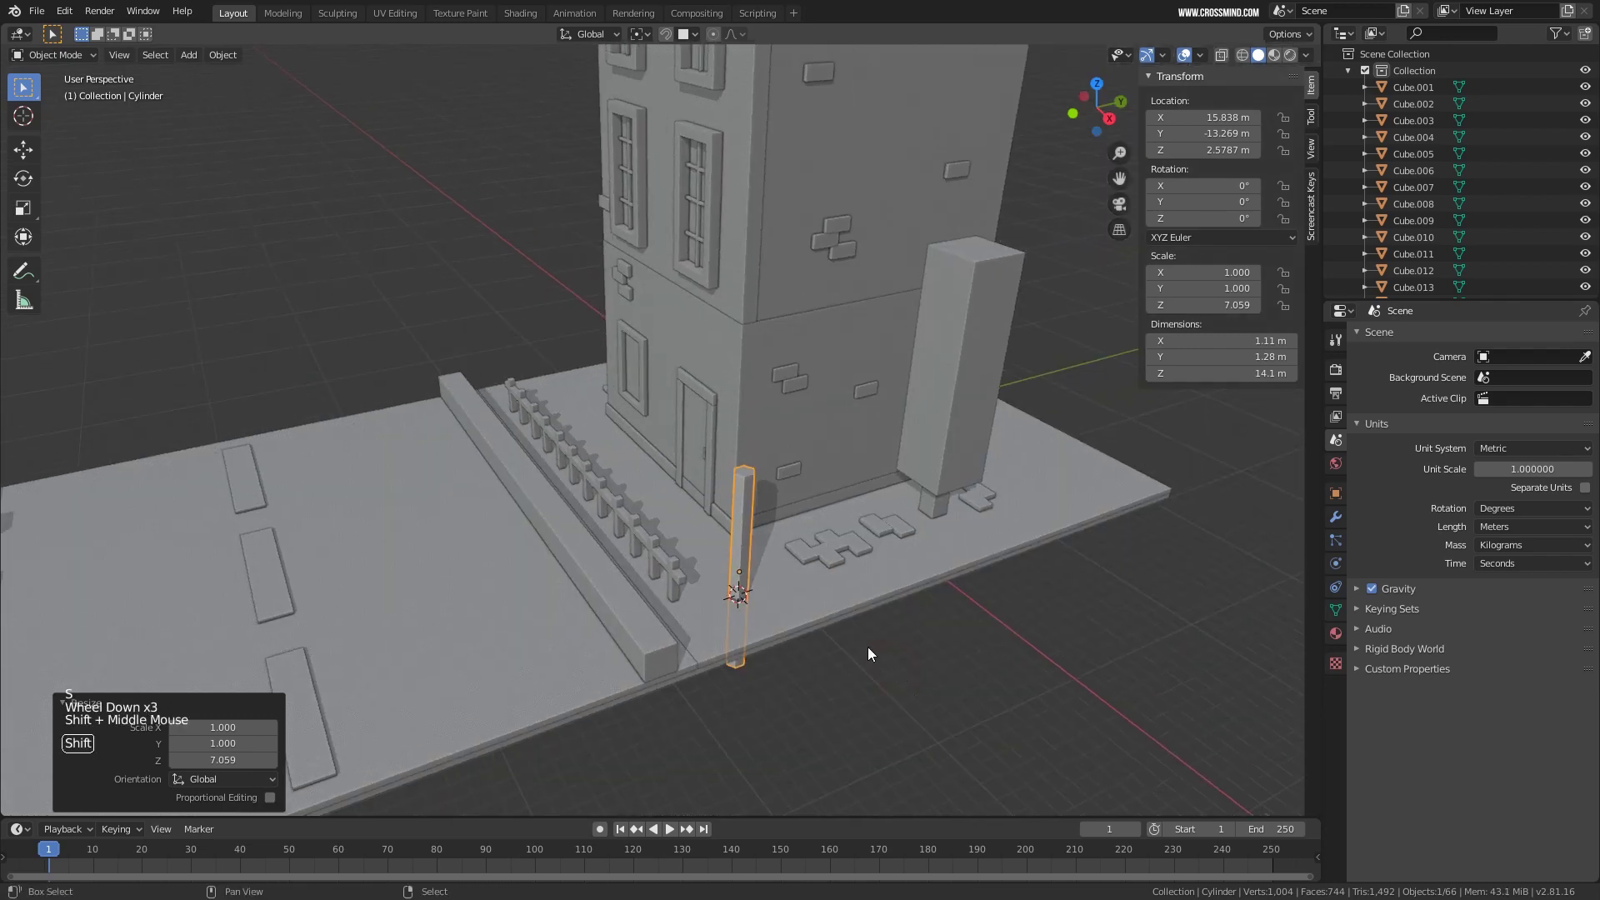
Move the post up along Z out of the ground and scale it uniformly by 0.855.
{"action": "scroll", "coordinate": [901, 713], "scroll_direction": "up", "scroll_amount": 3}
{"action": "middle_click_drag", "start_coordinate": [901, 714], "coordinate": [713, 462], "text": "shift"}
{"action": "key", "text": "g"}
{"action": "key", "text": "z"}
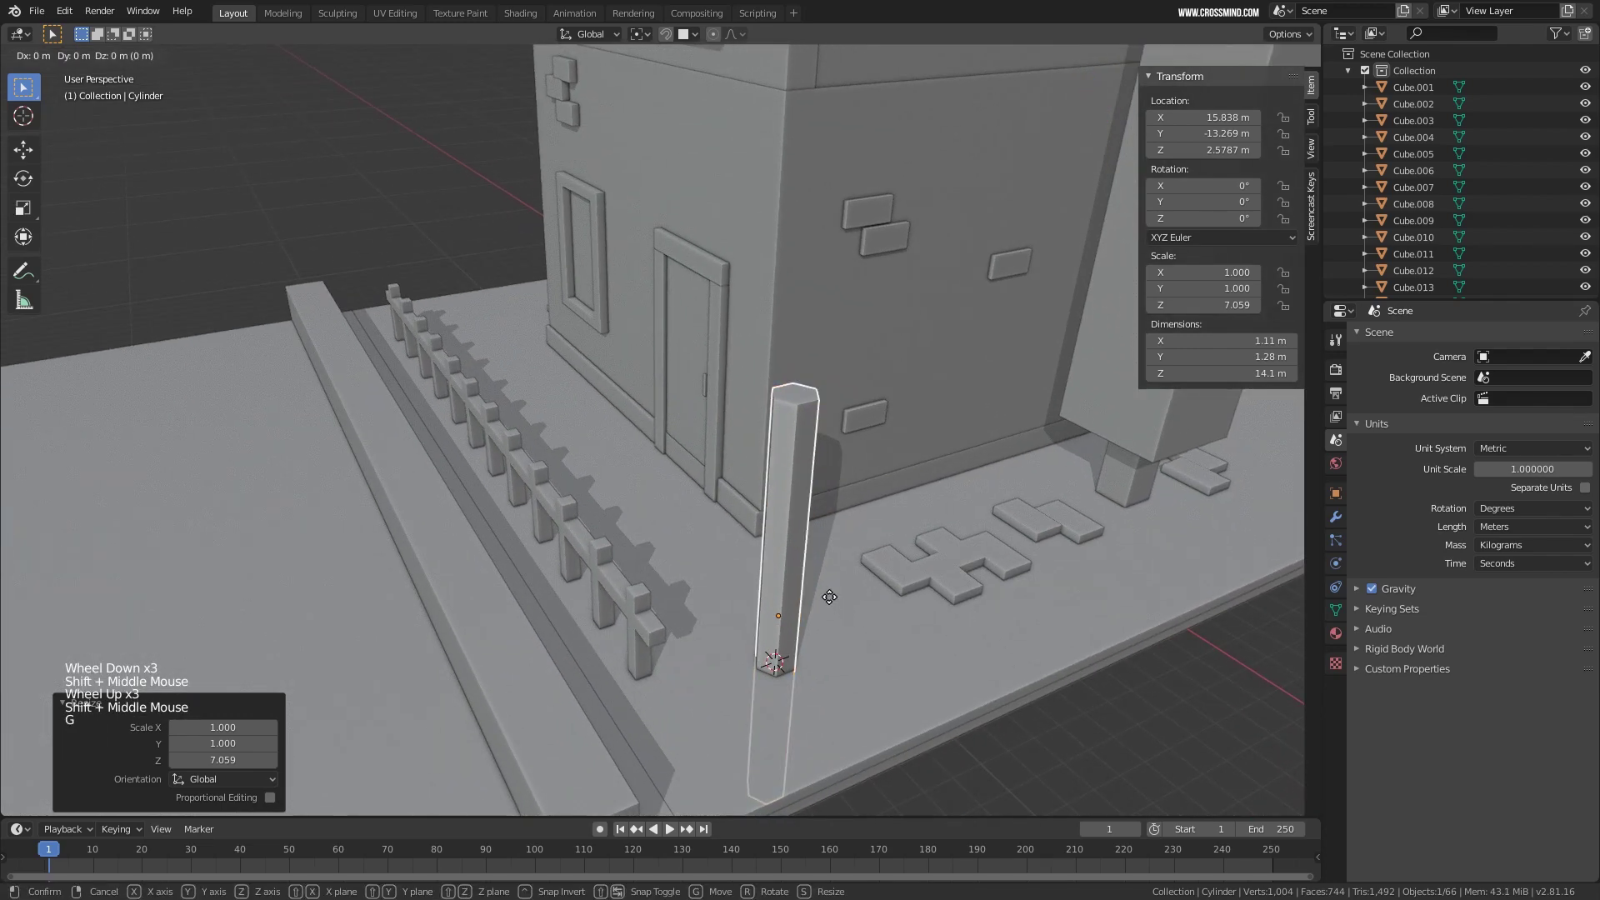
{"action": "left_click", "coordinate": [833, 444]}
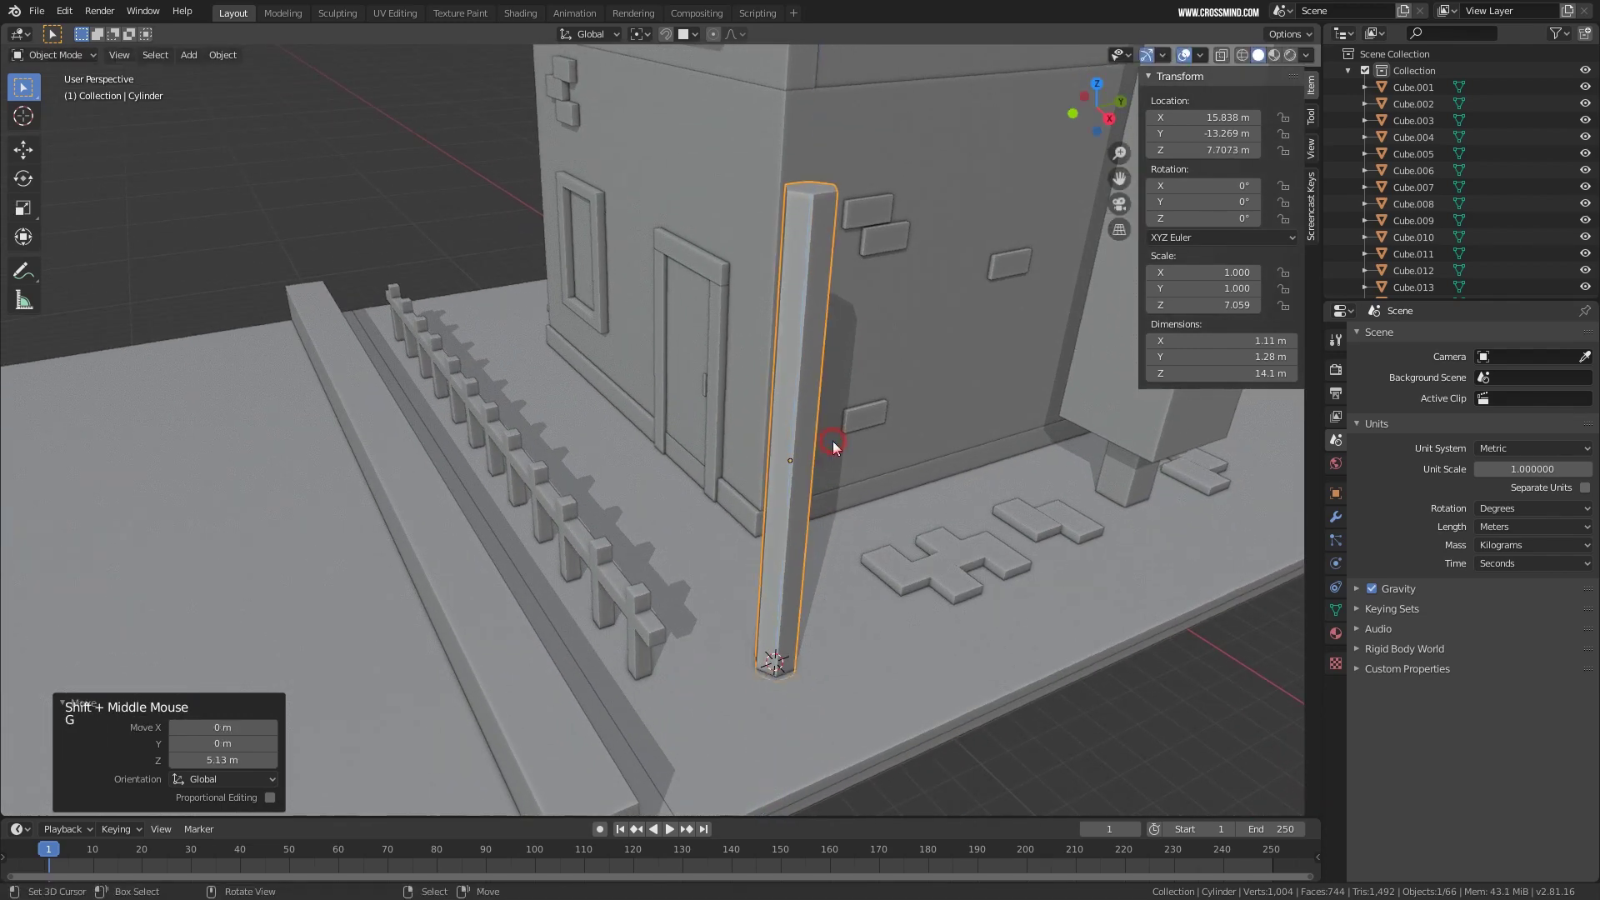
{"action": "key", "text": "g"}
{"action": "key", "text": "z"}
{"action": "left_click", "coordinate": [829, 546]}
{"action": "scroll", "coordinate": [808, 603], "scroll_direction": "up", "scroll_amount": 3}
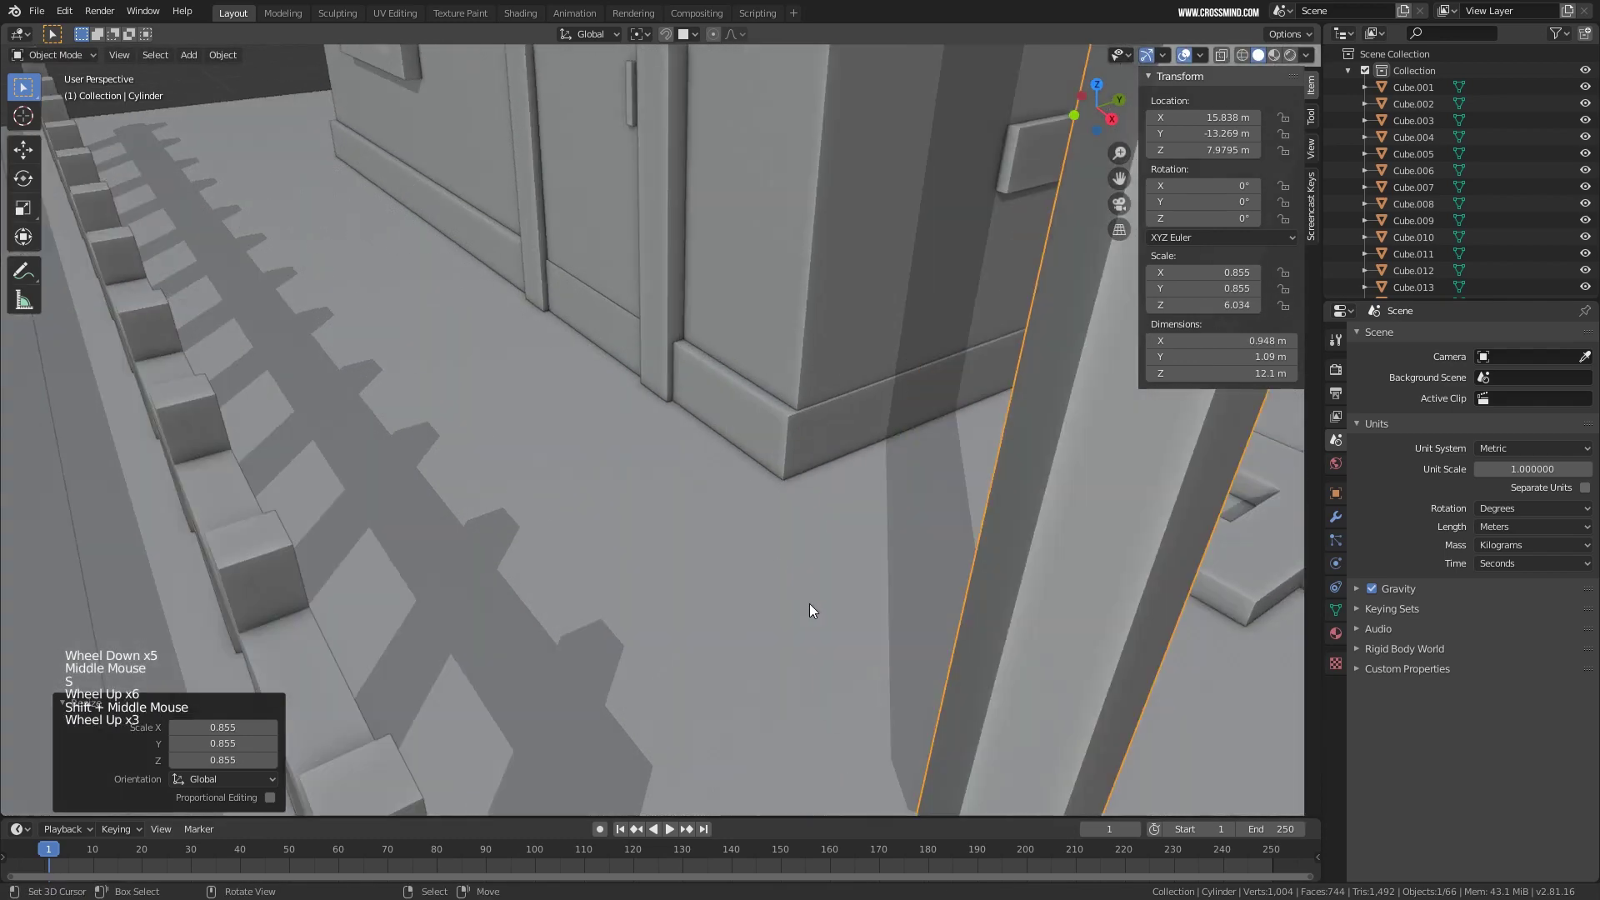
Lower the post 1.1 m along Z to seat its base on the ground.
{"action": "scroll", "coordinate": [958, 642], "scroll_direction": "down", "scroll_amount": 1}
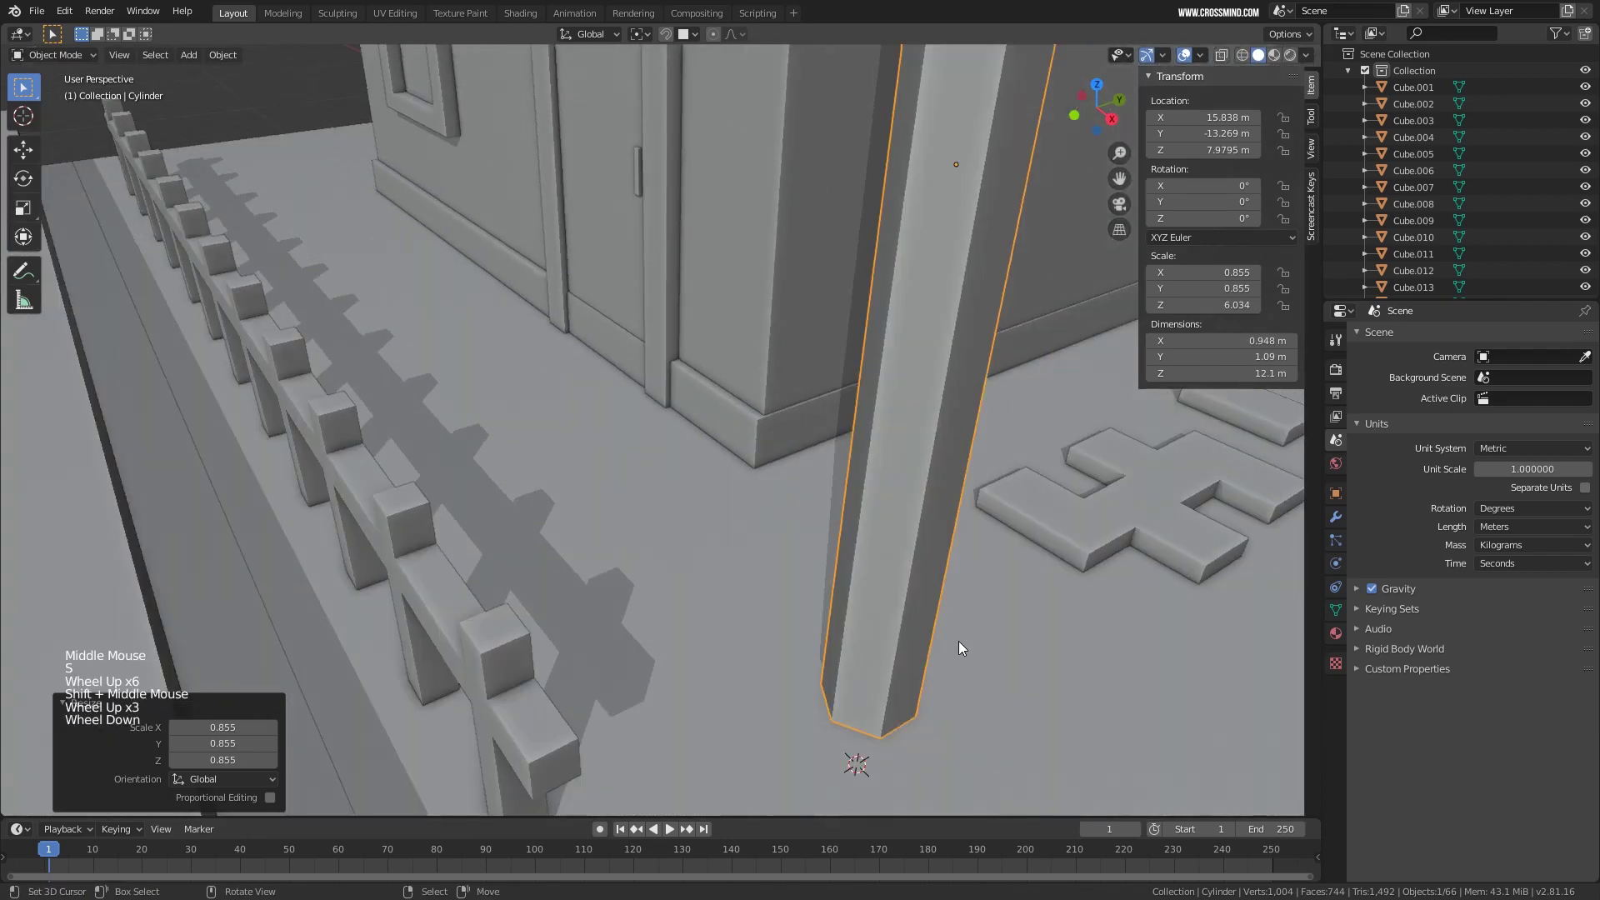
{"action": "middle_click_drag", "start_coordinate": [964, 658], "coordinate": [866, 512], "text": "shift"}
{"action": "key", "text": "g"}
{"action": "key", "text": "z"}
{"action": "left_click", "coordinate": [875, 587]}
{"action": "scroll", "coordinate": [867, 583], "scroll_direction": "down", "scroll_amount": 7}
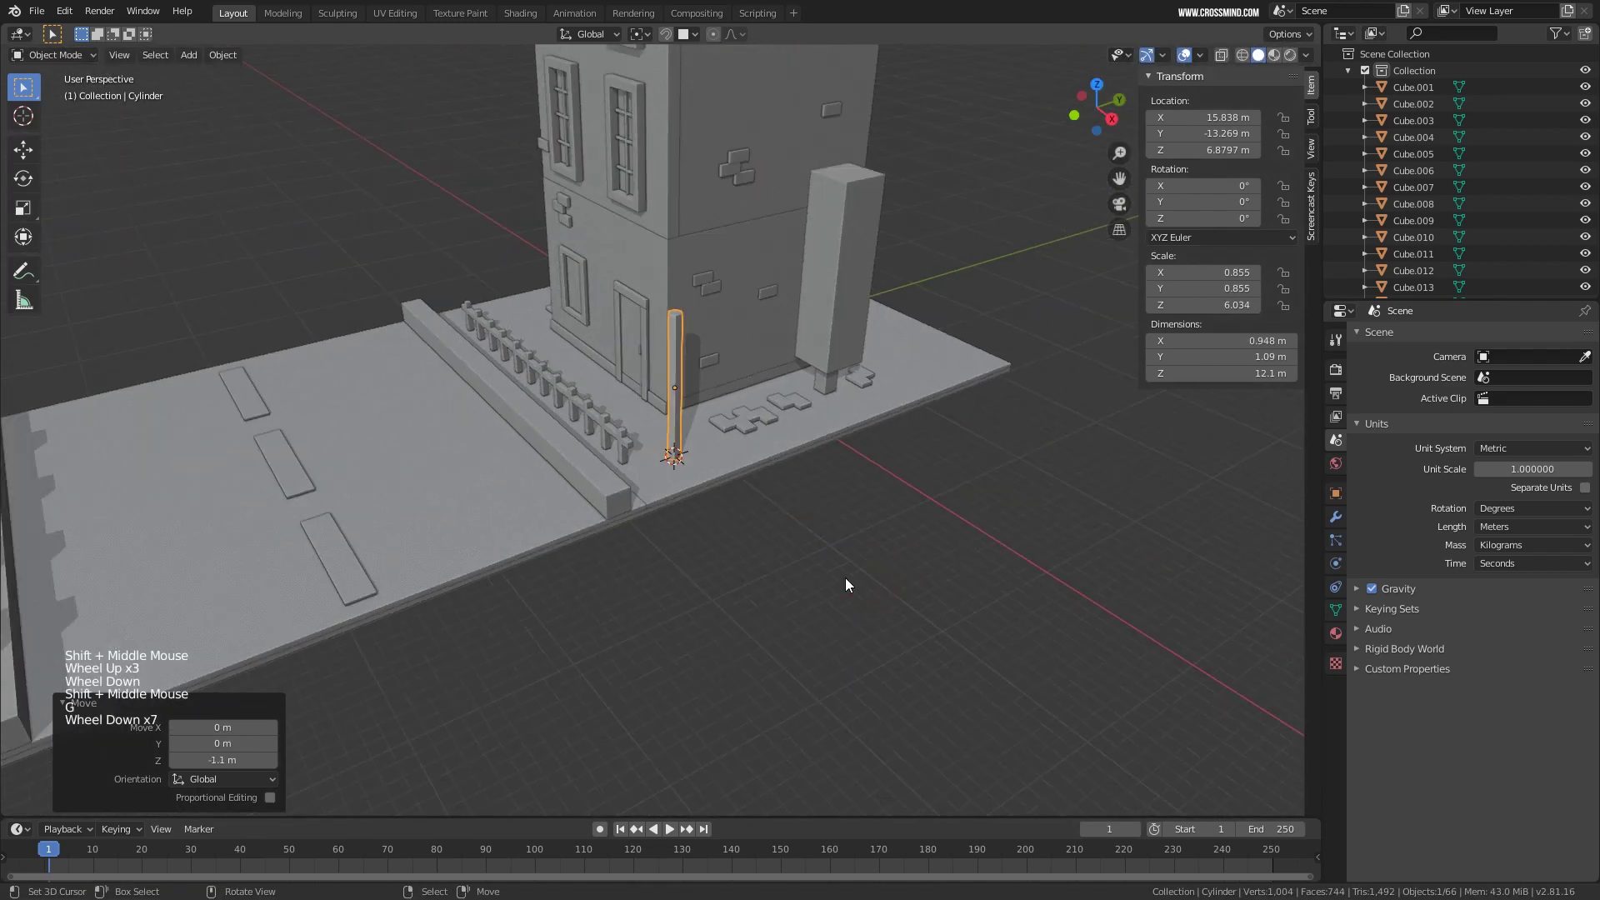
Add a cone at the top of the post with 8 vertices and Radius 2 of 0.39 m.
{"action": "middle_click_drag", "start_coordinate": [845, 577], "coordinate": [727, 406]}
{"action": "scroll", "coordinate": [754, 359], "scroll_direction": "up", "scroll_amount": 3}
{"action": "scroll", "coordinate": [726, 407], "scroll_direction": "up", "scroll_amount": 2}
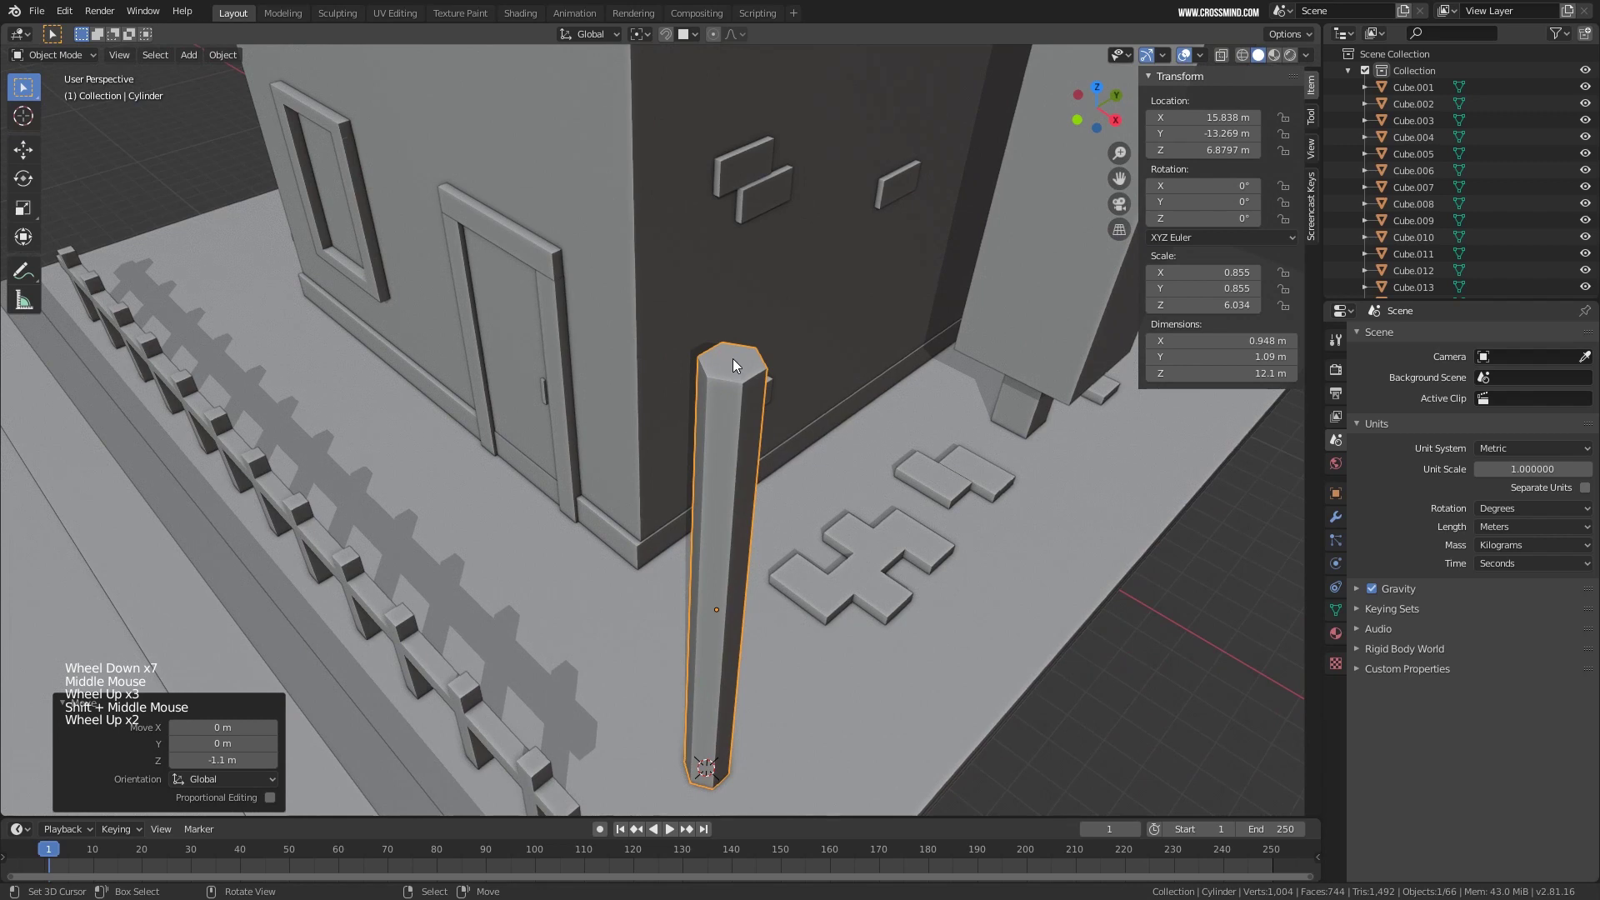
{"action": "left_click", "coordinate": [751, 377]}
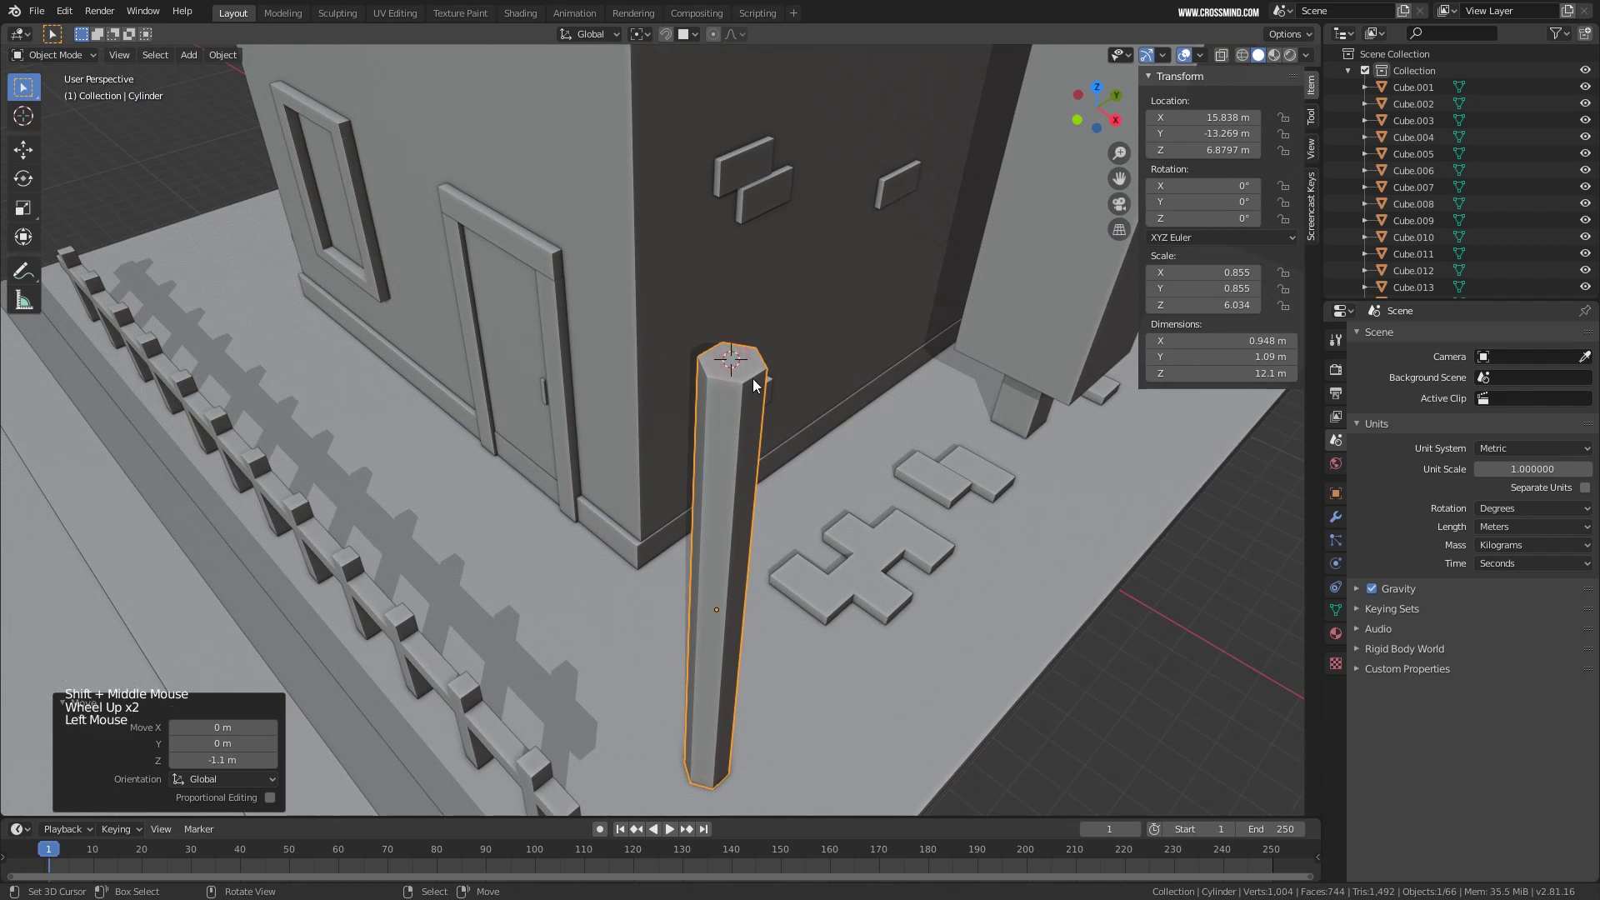
{"action": "key", "text": "shift+a"}
{"action": "mouse_move", "coordinate": [752, 378]}
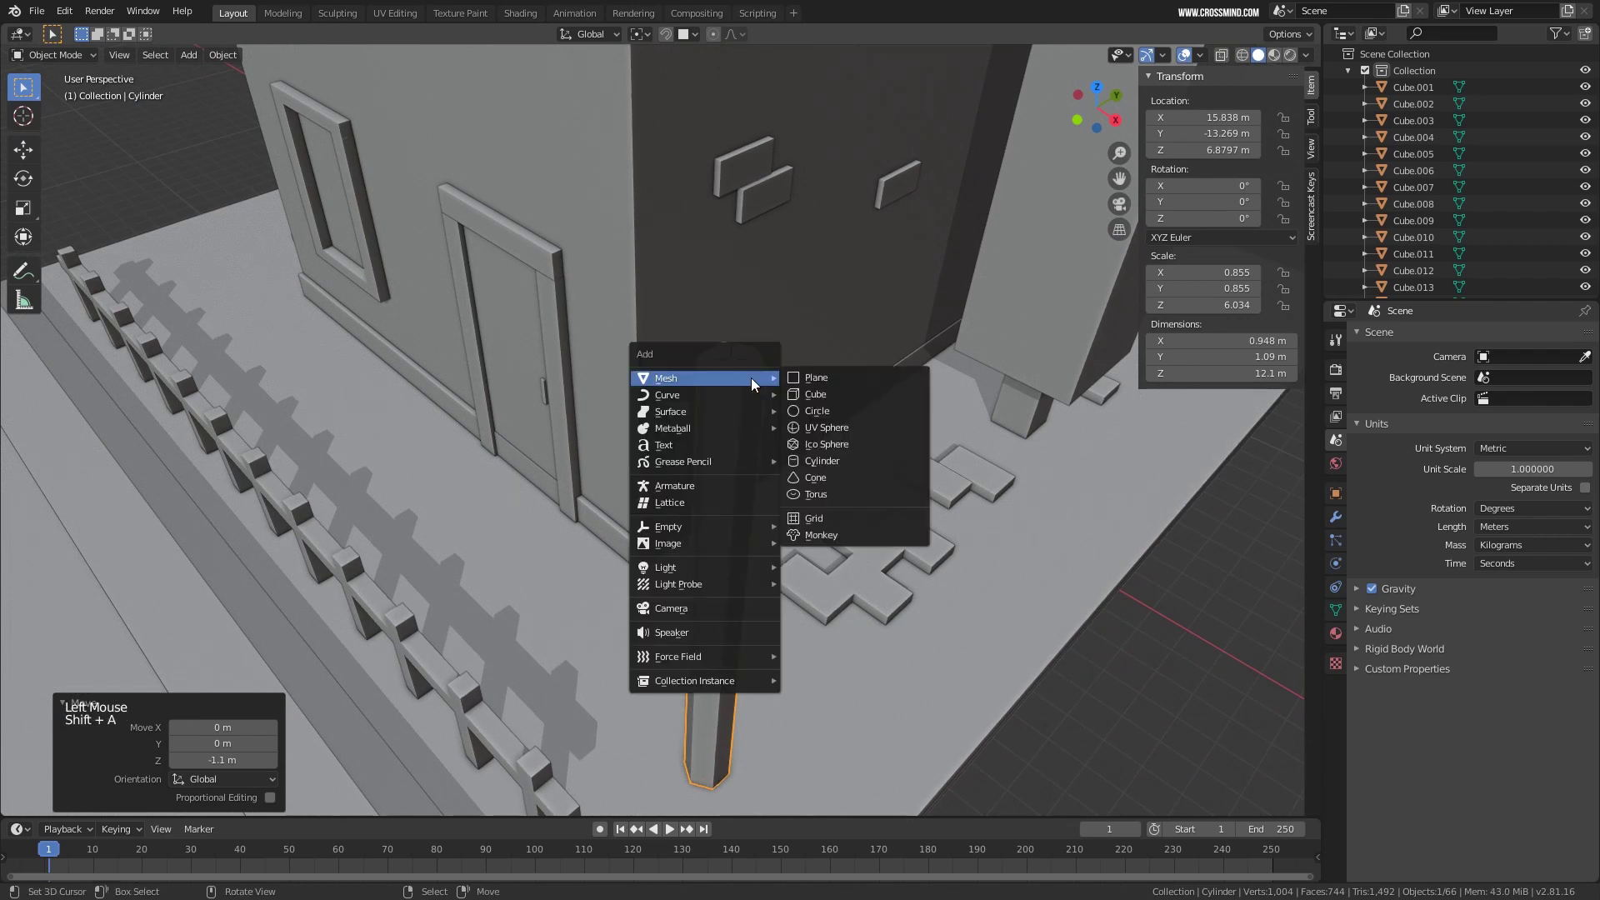
{"action": "left_click", "coordinate": [816, 479]}
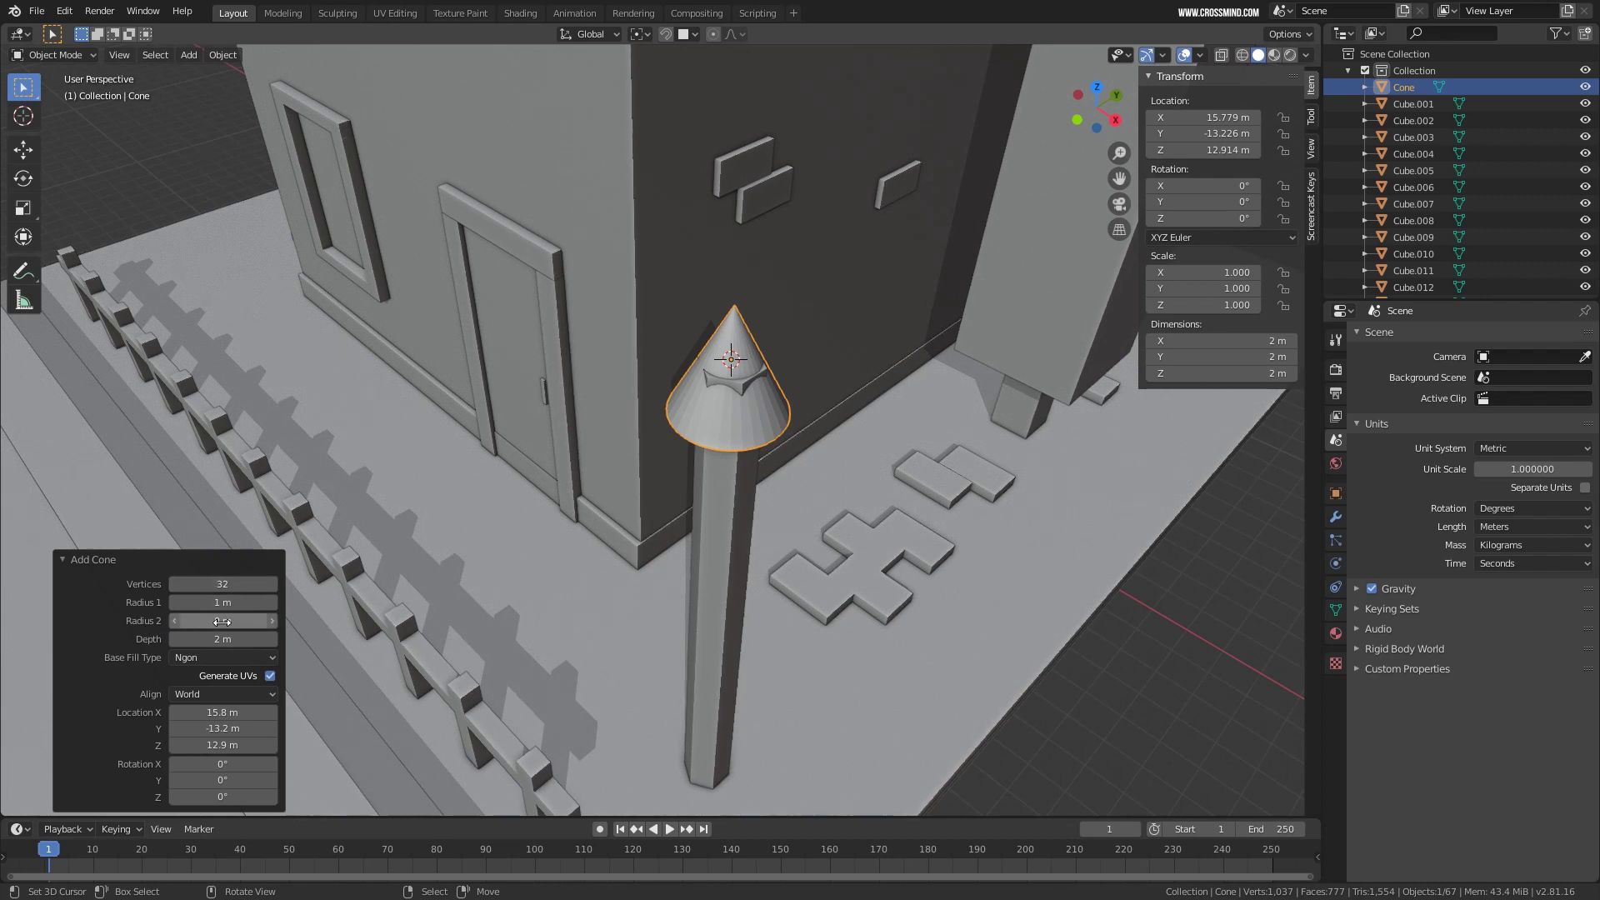
{"action": "left_click_drag", "start_coordinate": [244, 621], "coordinate": [271, 615]}
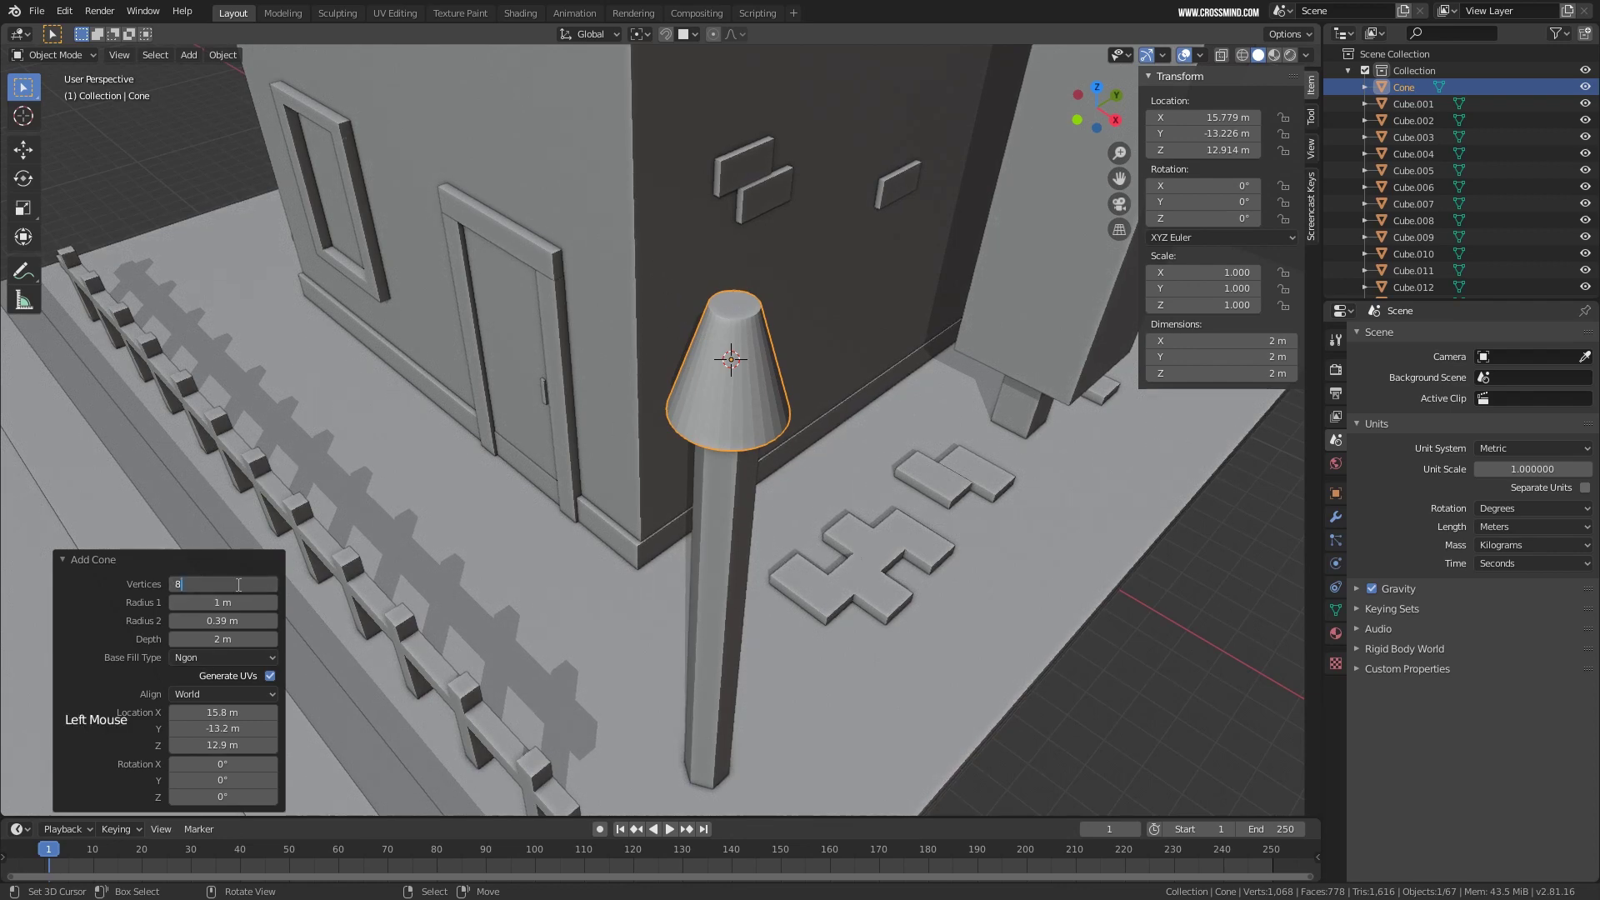
{"action": "key", "text": "Return"}
Scale the cone up to 1.175 and raise it onto the top of the post as a lamp head.
{"action": "middle_click_drag", "start_coordinate": [478, 571], "coordinate": [767, 503]}
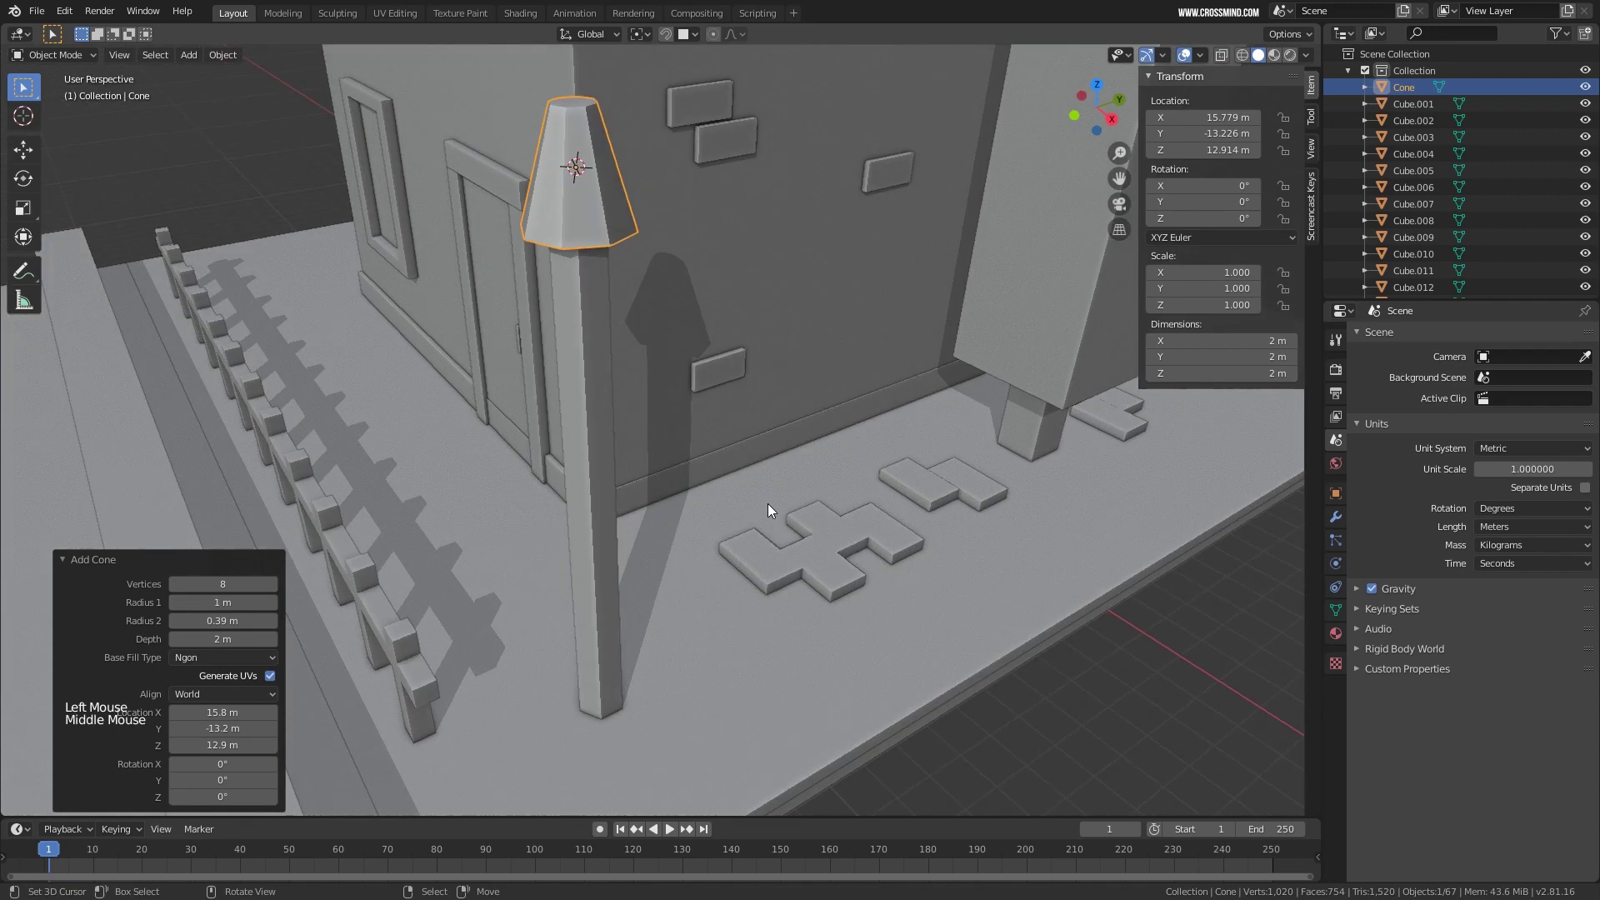
{"action": "key", "text": "s"}
{"action": "left_click", "coordinate": [831, 365]}
{"action": "middle_click_drag", "start_coordinate": [754, 371], "coordinate": [671, 312]}
Shrink the post to an X and Y scale of 0.356 and lower it 3.52 m to the ground.
{"action": "right_click", "coordinate": [602, 486]}
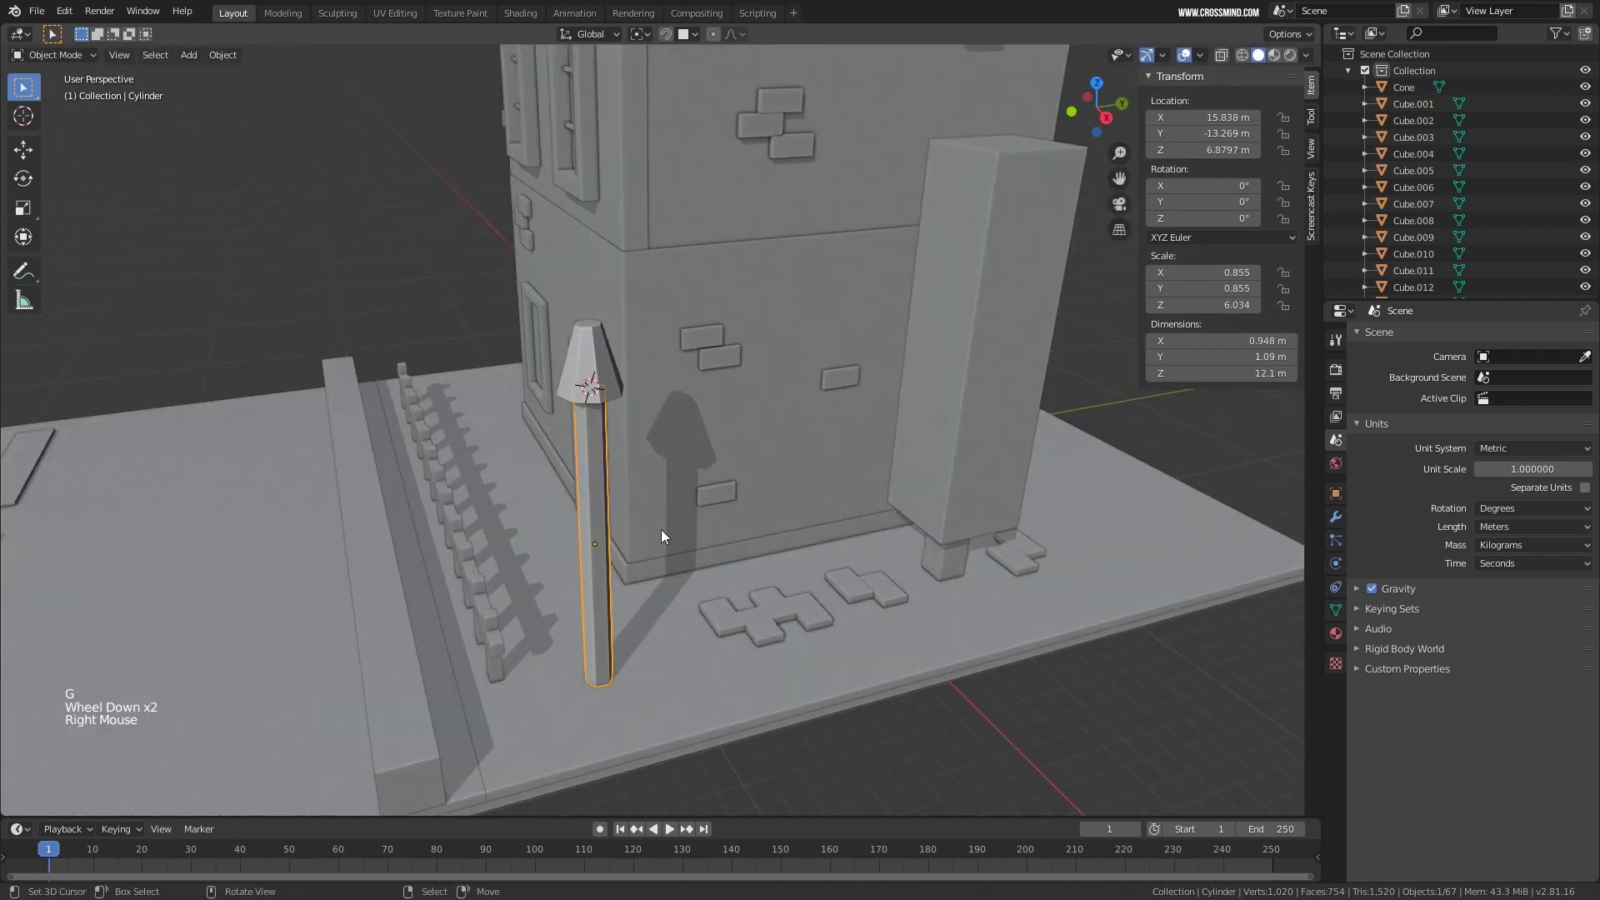
{"action": "middle_click_drag", "start_coordinate": [661, 536], "coordinate": [726, 545], "text": "shift"}
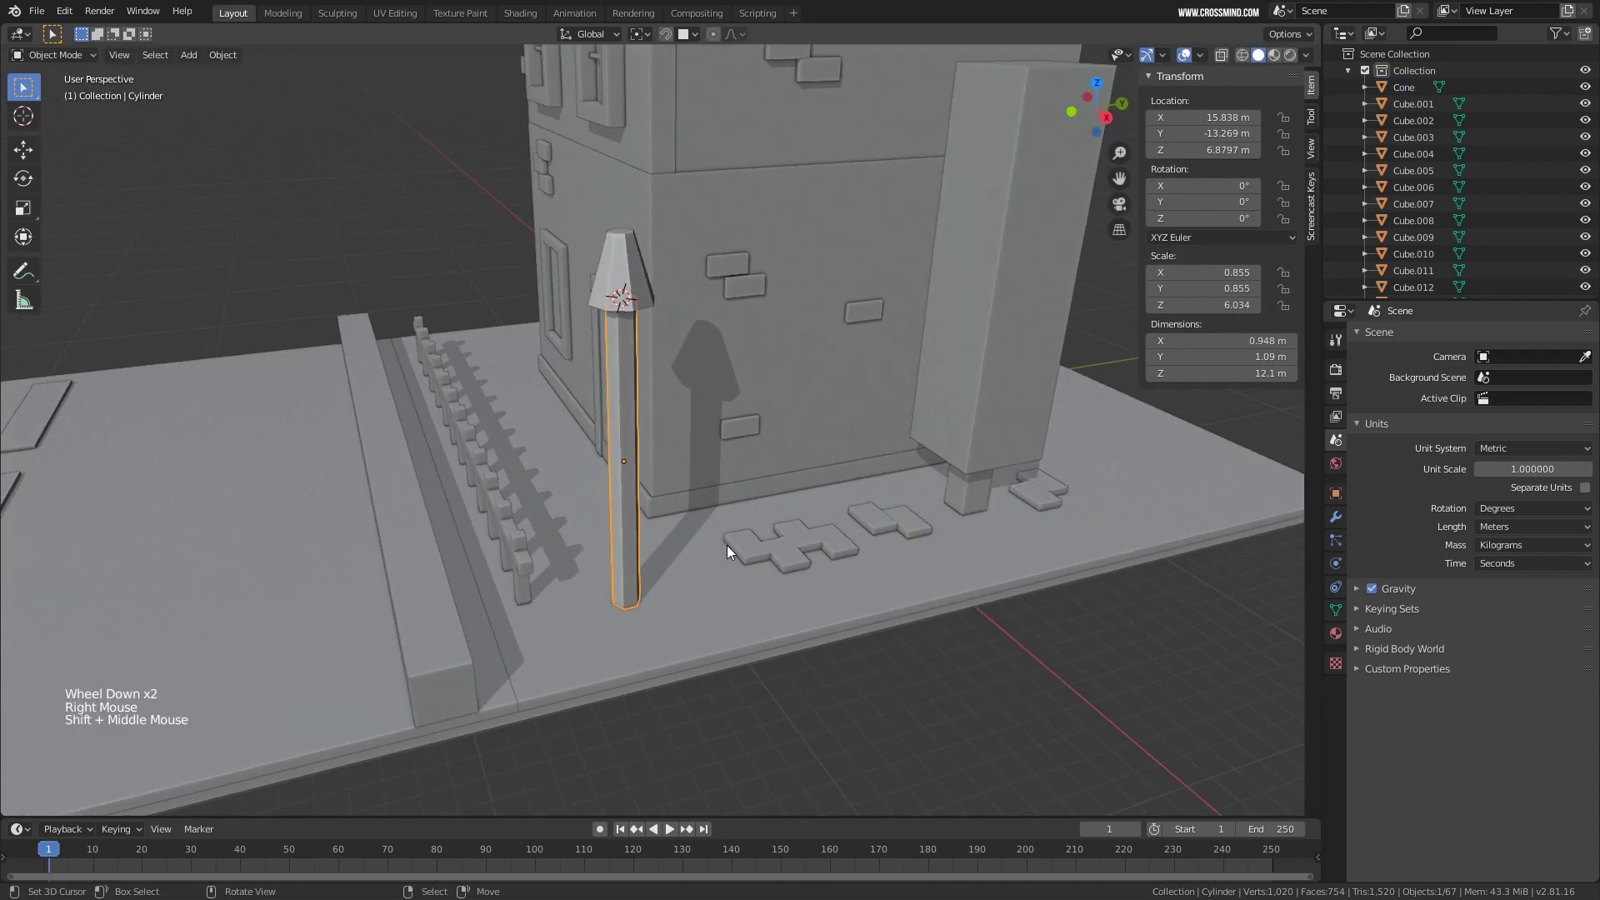
{"action": "scroll", "coordinate": [726, 545], "scroll_direction": "up", "scroll_amount": 1}
{"action": "key", "text": "s"}
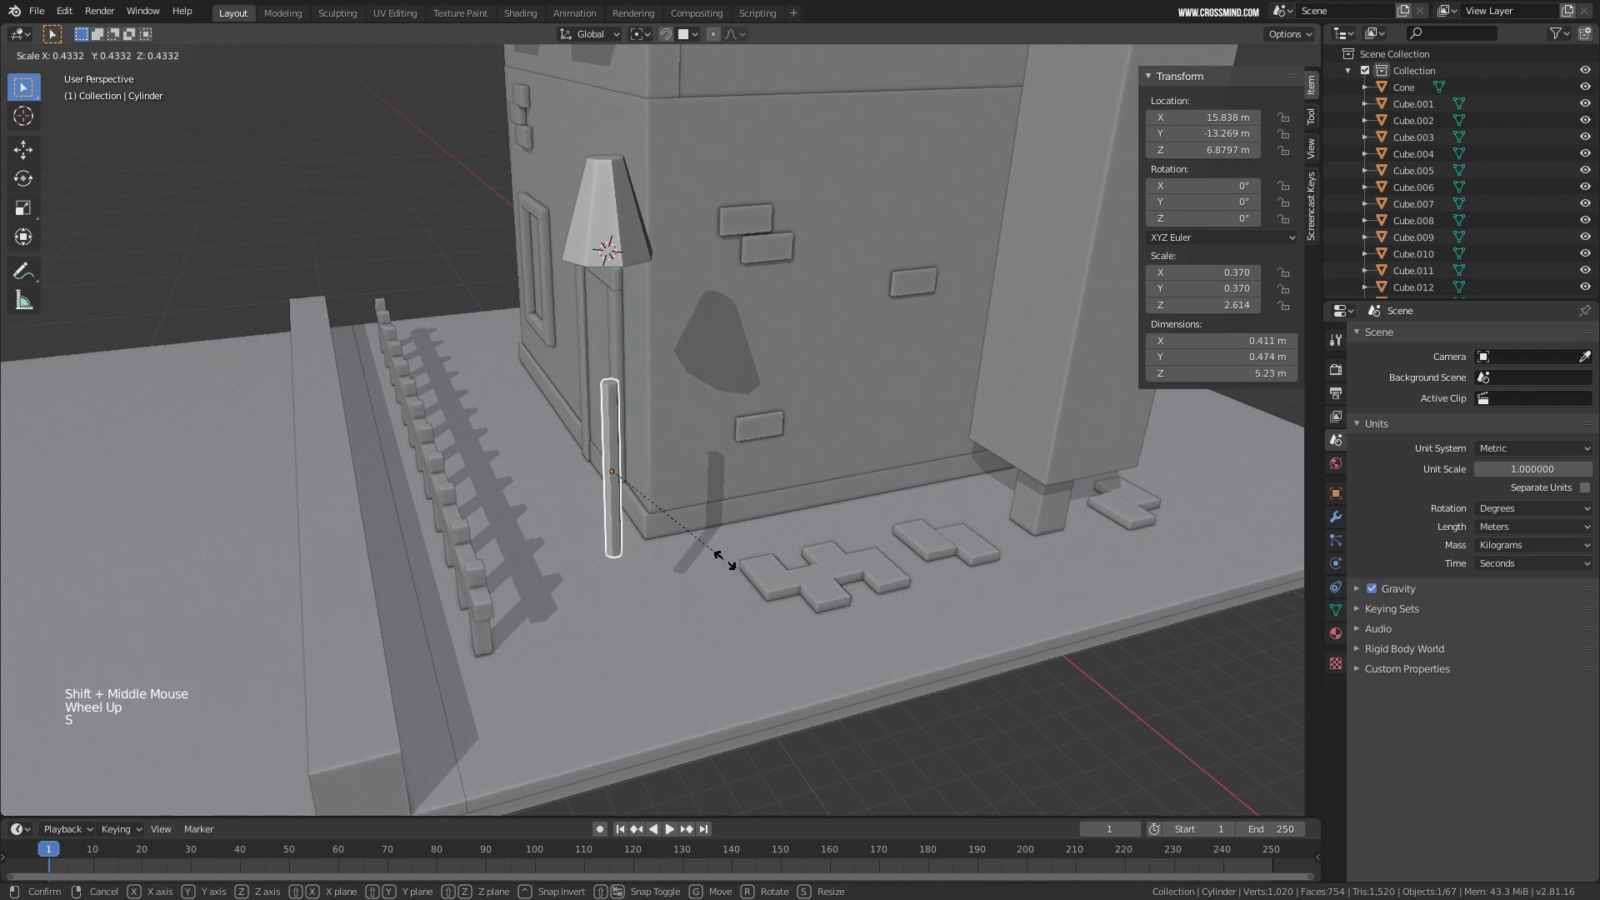
{"action": "left_click", "coordinate": [714, 554]}
{"action": "key", "text": "g"}
{"action": "left_click", "coordinate": [716, 648], "text": "ctrl"}
Stretch the thin post along Z to about 13.9 m and move it to span from the ground to the lamp head.
{"action": "key", "text": "s"}
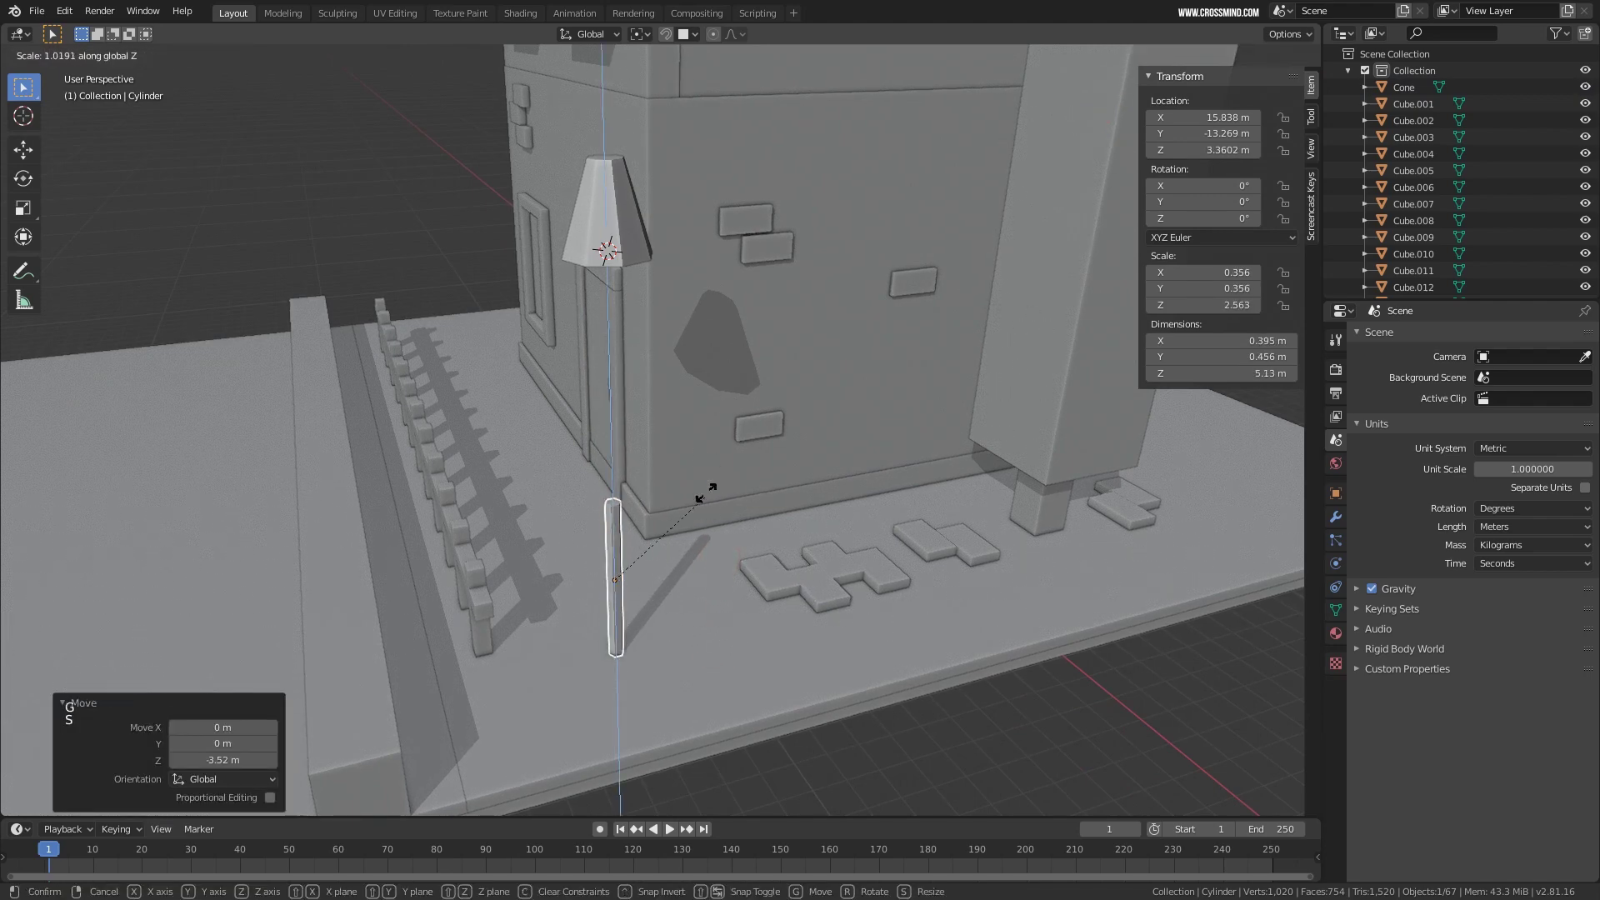
{"action": "left_click", "coordinate": [718, 263]}
{"action": "key", "text": "g"}
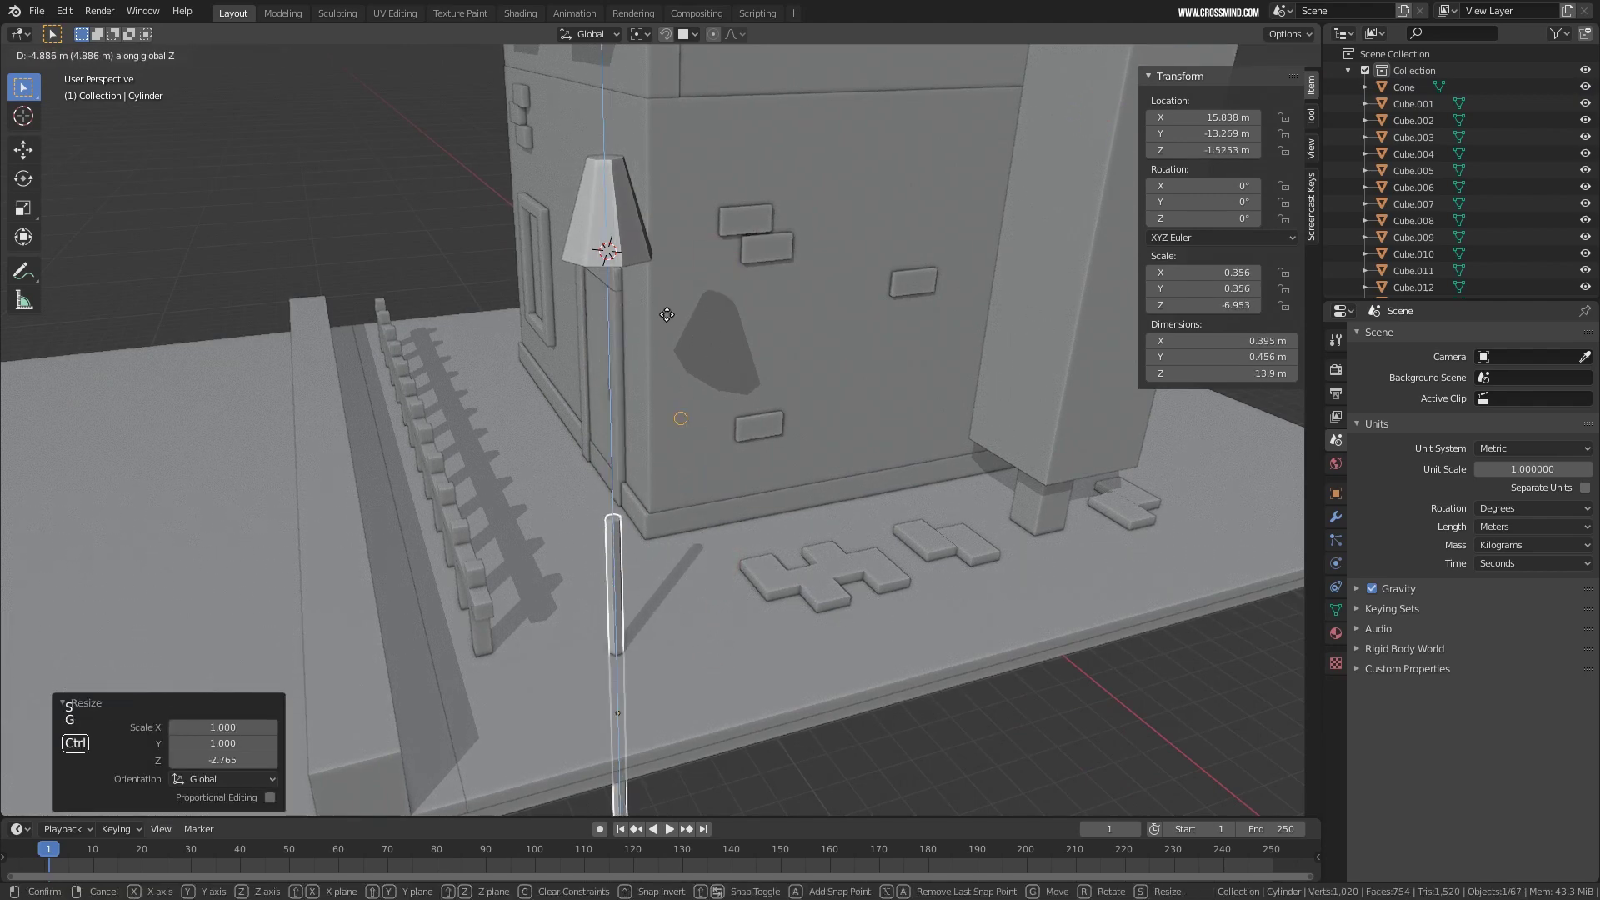
{"action": "left_click", "coordinate": [646, 214], "text": "ctrl"}
{"action": "key", "text": "g"}
{"action": "left_click", "coordinate": [661, 554], "text": "ctrl"}
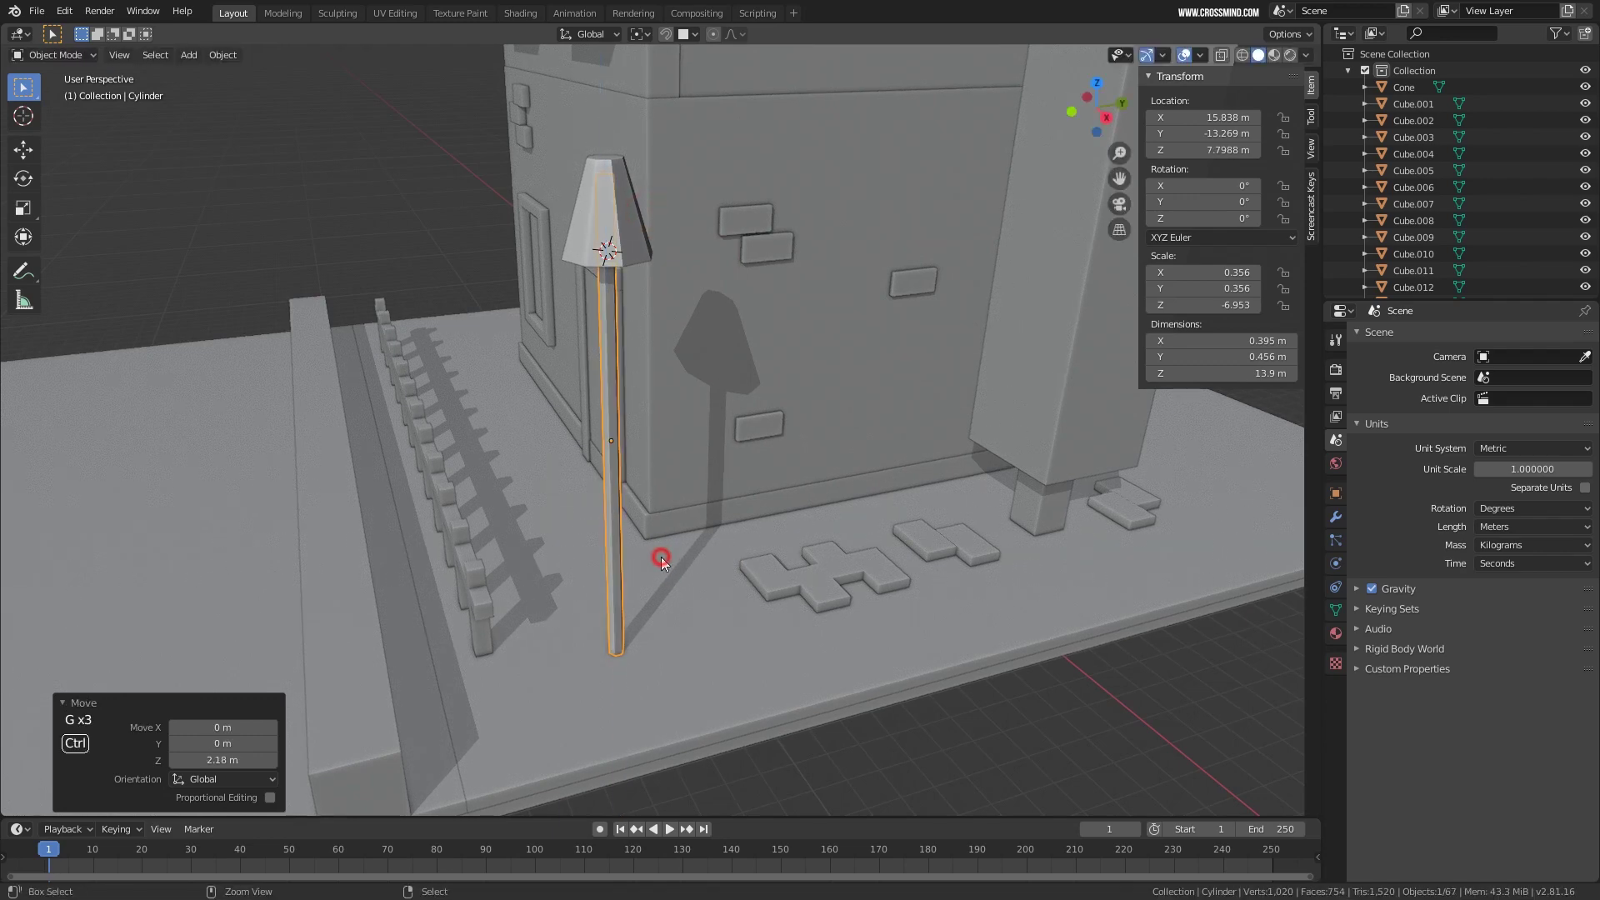
Select the lamp head together with its post and duplicate both 30 m in the negative X direction.
{"action": "scroll", "coordinate": [642, 452], "scroll_direction": "down", "scroll_amount": 2}
{"action": "middle_click_drag", "start_coordinate": [642, 451], "coordinate": [855, 392]}
{"action": "right_click", "coordinate": [855, 298], "text": "shift"}
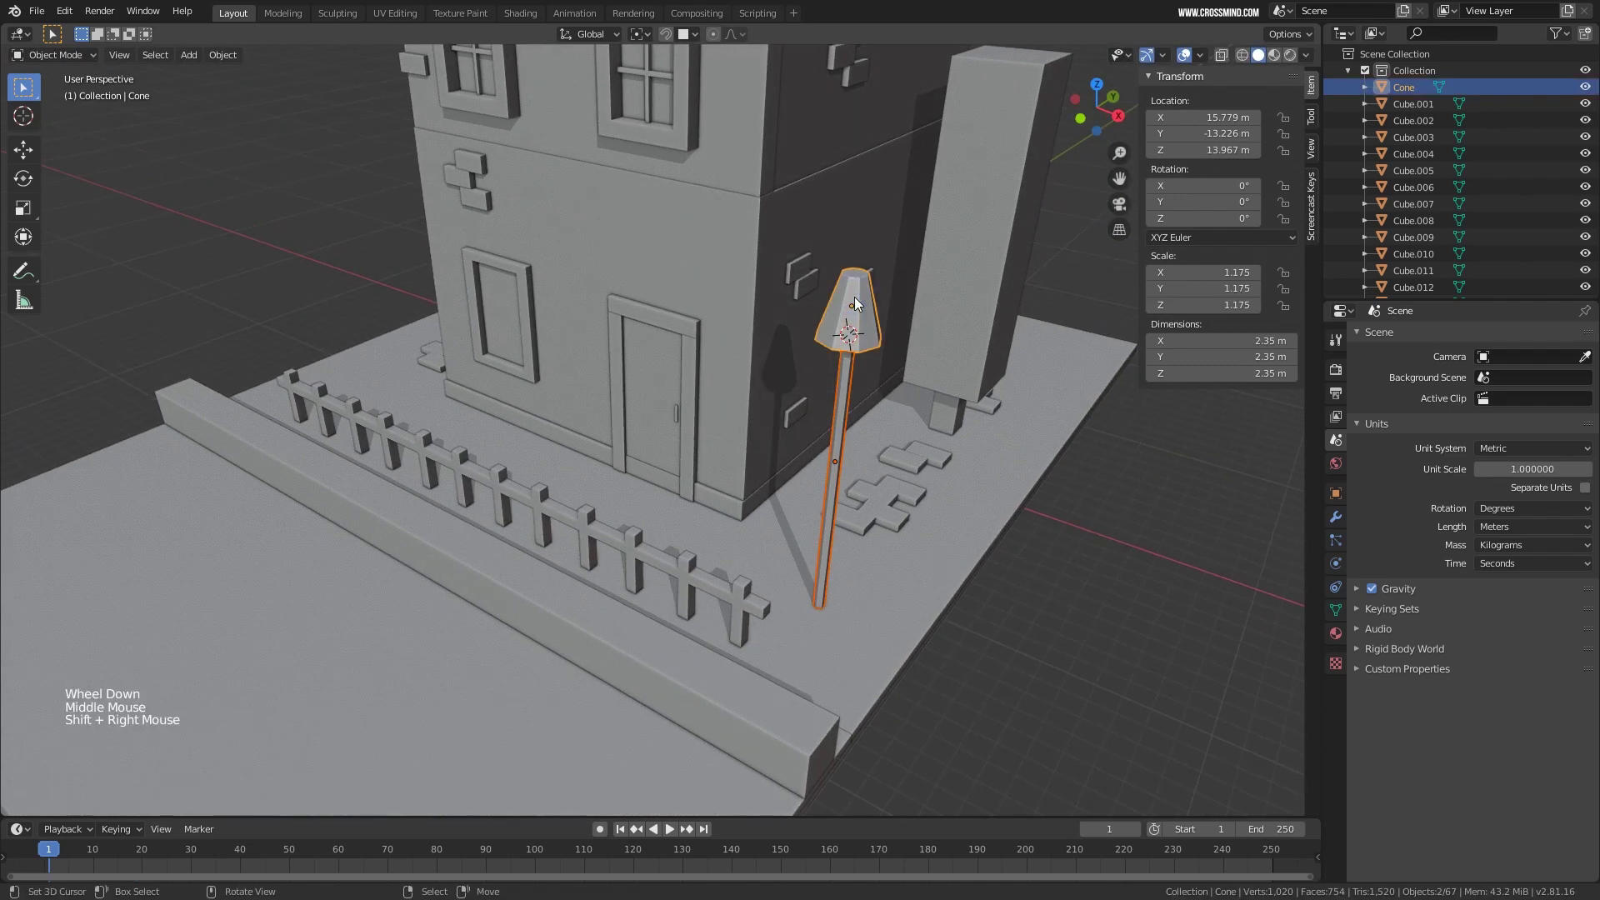
{"action": "key", "text": "KP_7"}
{"action": "middle_click_drag", "start_coordinate": [887, 452], "coordinate": [903, 432], "text": "shift"}
{"action": "key", "text": "shift+d"}
{"action": "key", "text": "x"}
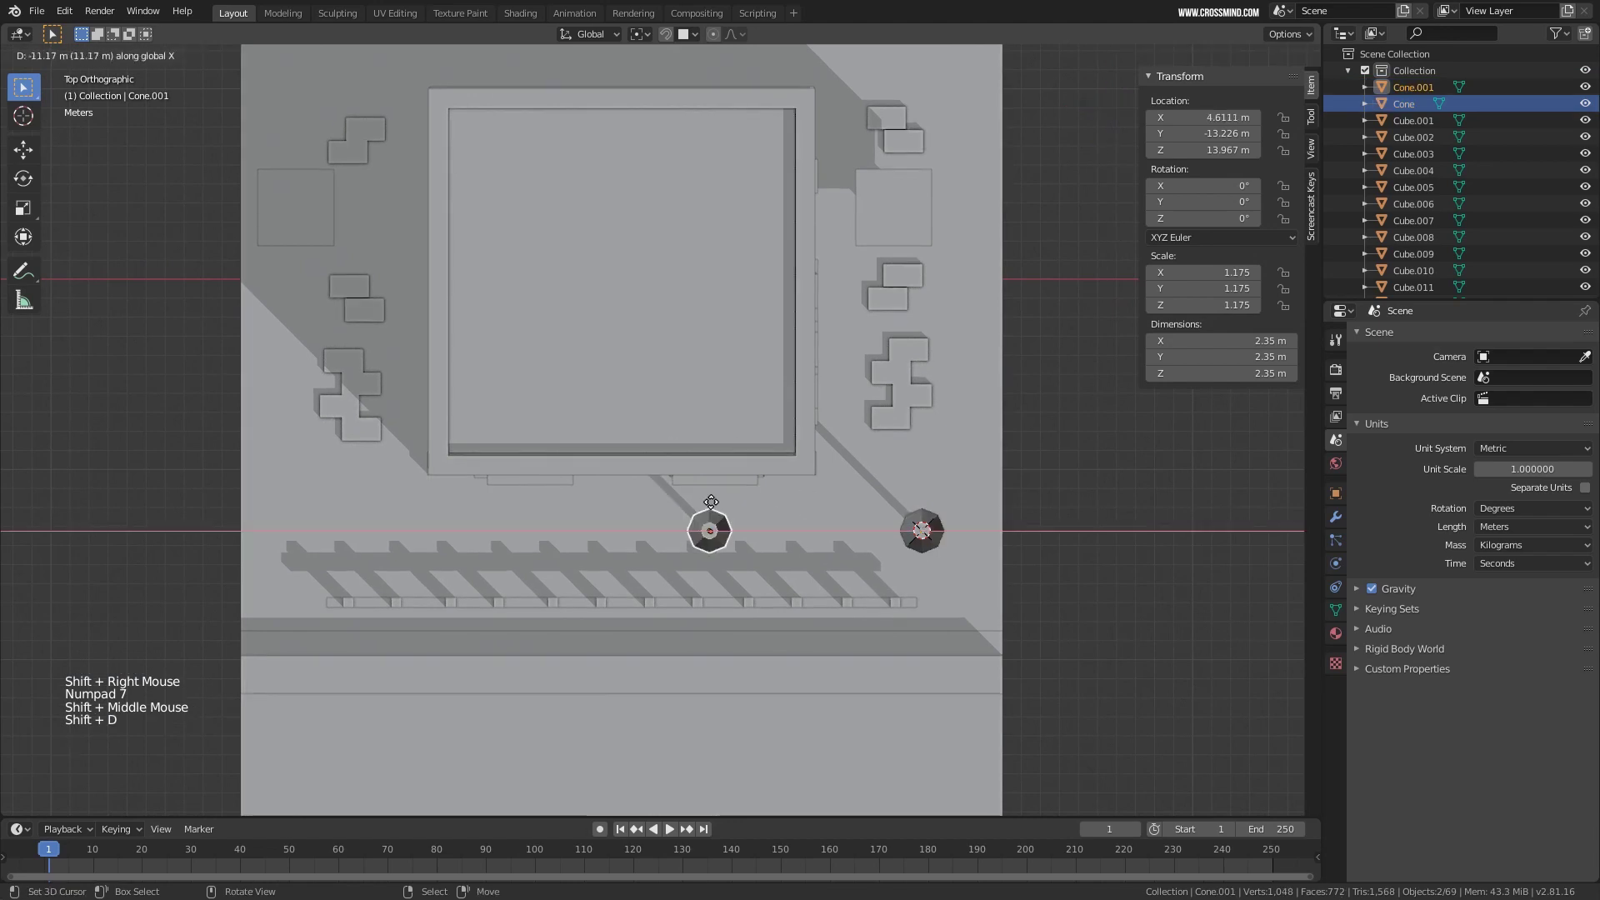
{"action": "left_click", "coordinate": [405, 525]}
Place the 3D cursor near the back corner of the building's roof and add a 2 m cube there.
{"action": "middle_click_drag", "start_coordinate": [405, 525], "coordinate": [728, 455]}
{"action": "scroll", "coordinate": [728, 455], "scroll_direction": "down", "scroll_amount": 3}
{"action": "middle_click_drag", "start_coordinate": [772, 592], "coordinate": [784, 305]}
{"action": "scroll", "coordinate": [745, 547], "scroll_direction": "up", "scroll_amount": 3}
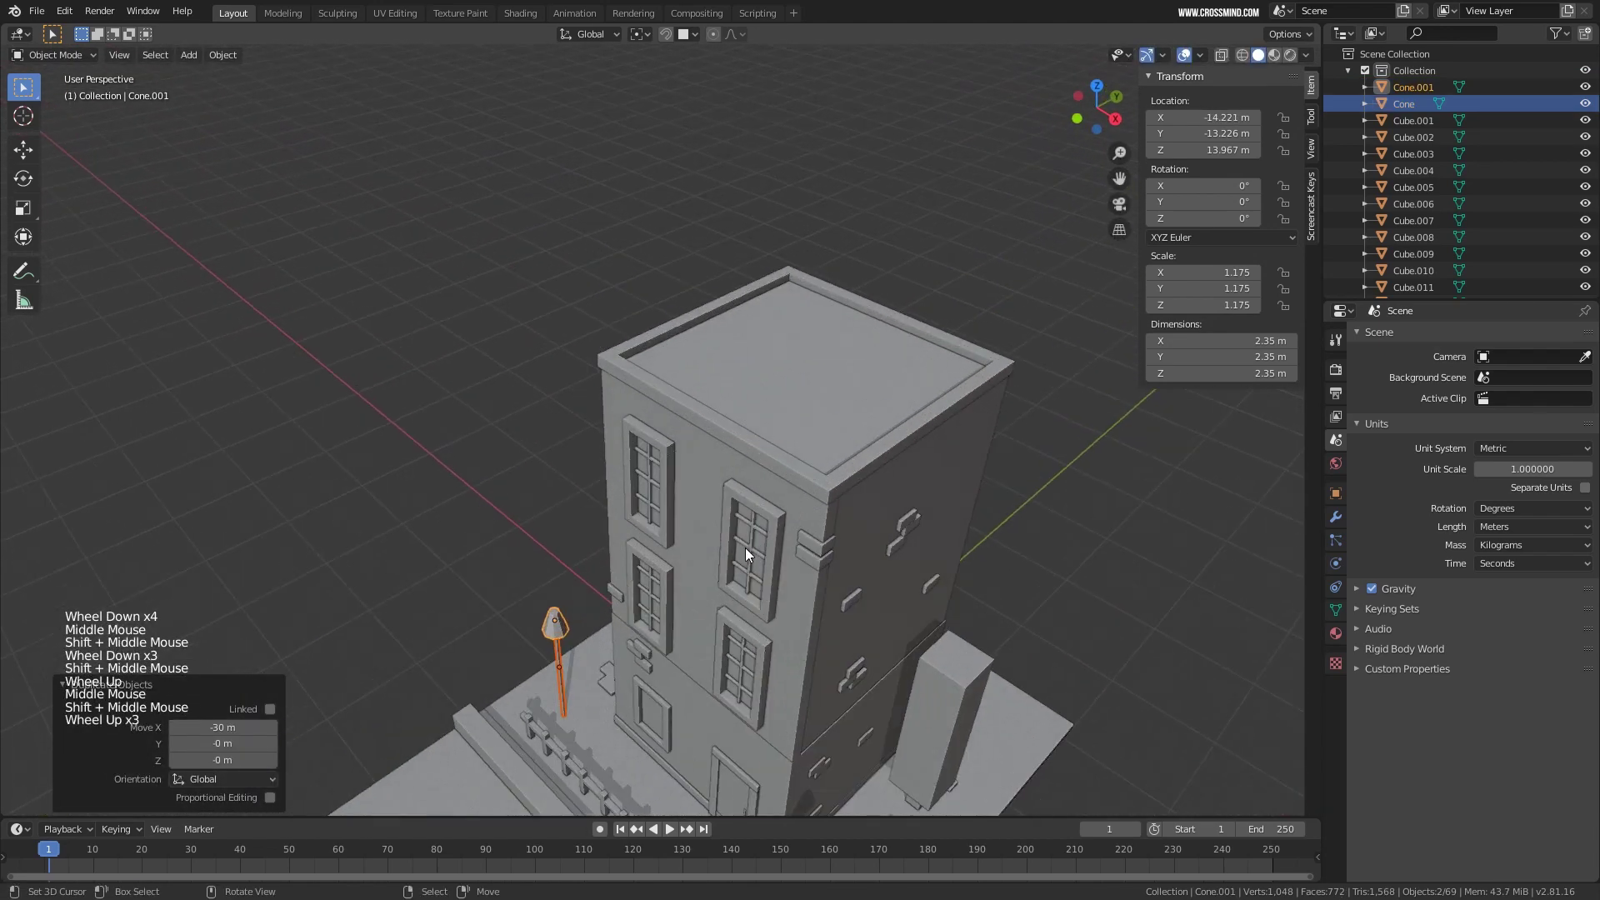
{"action": "scroll", "coordinate": [745, 548], "scroll_direction": "down", "scroll_amount": 1}
{"action": "middle_click_drag", "start_coordinate": [807, 436], "coordinate": [753, 268], "text": "shift"}
{"action": "left_click", "coordinate": [647, 215]}
{"action": "key", "text": "shift+a"}
{"action": "mouse_move", "coordinate": [637, 208]}
{"action": "left_click", "coordinate": [704, 225]}
Duplicate the roof cube in place, viewed from above.
{"action": "key", "text": "KP_7"}
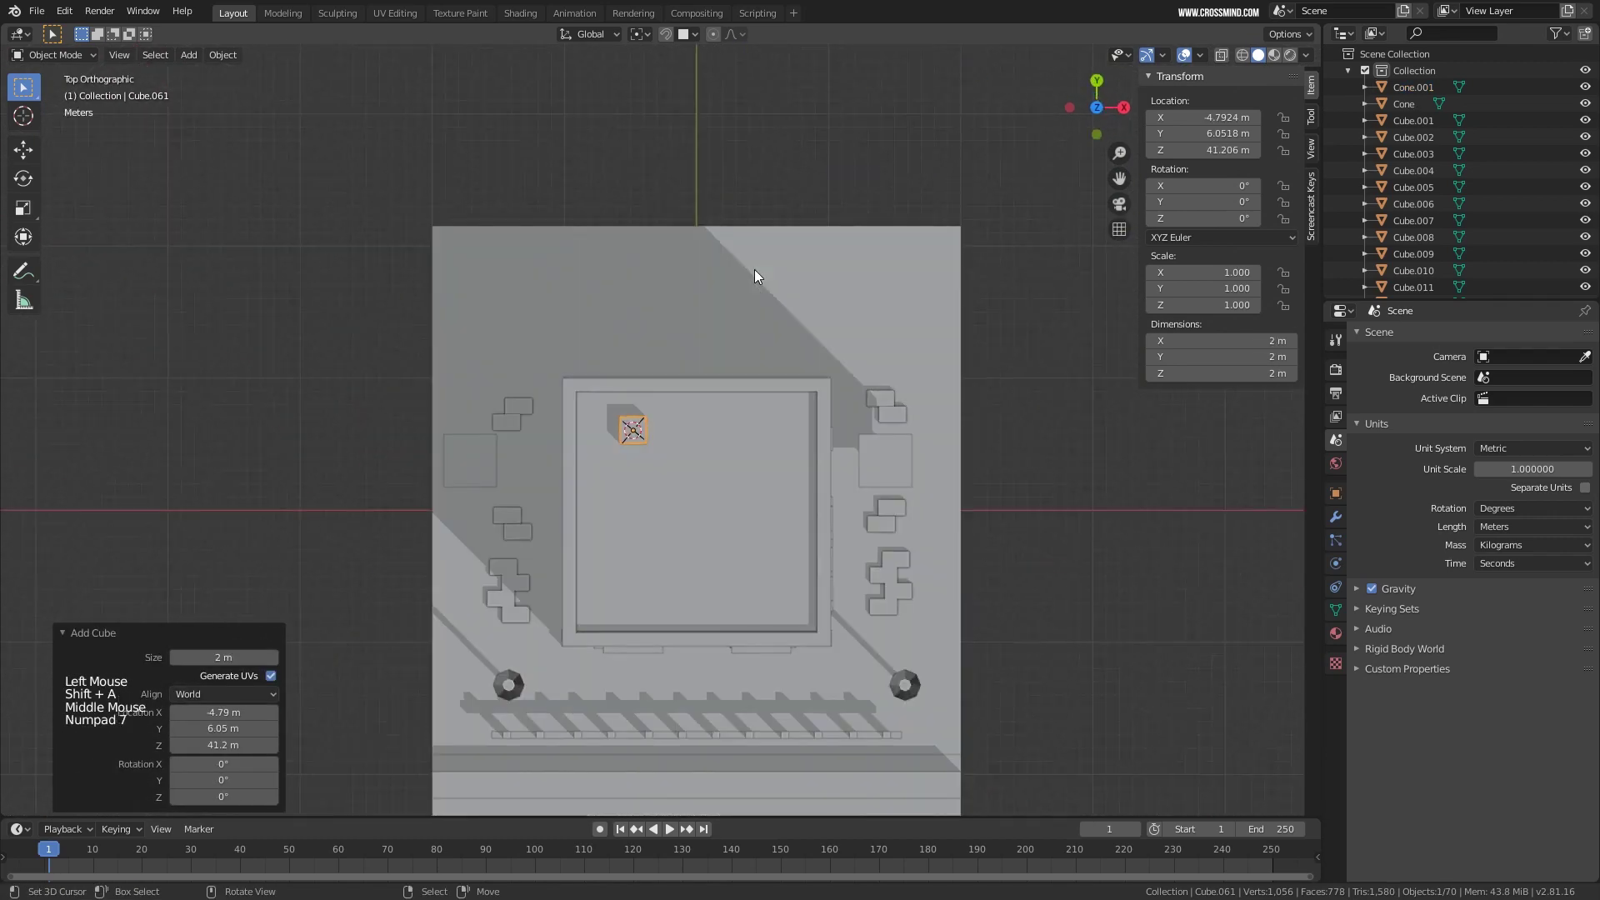
{"action": "key", "text": "shift+d"}
{"action": "right_click", "coordinate": [825, 350]}
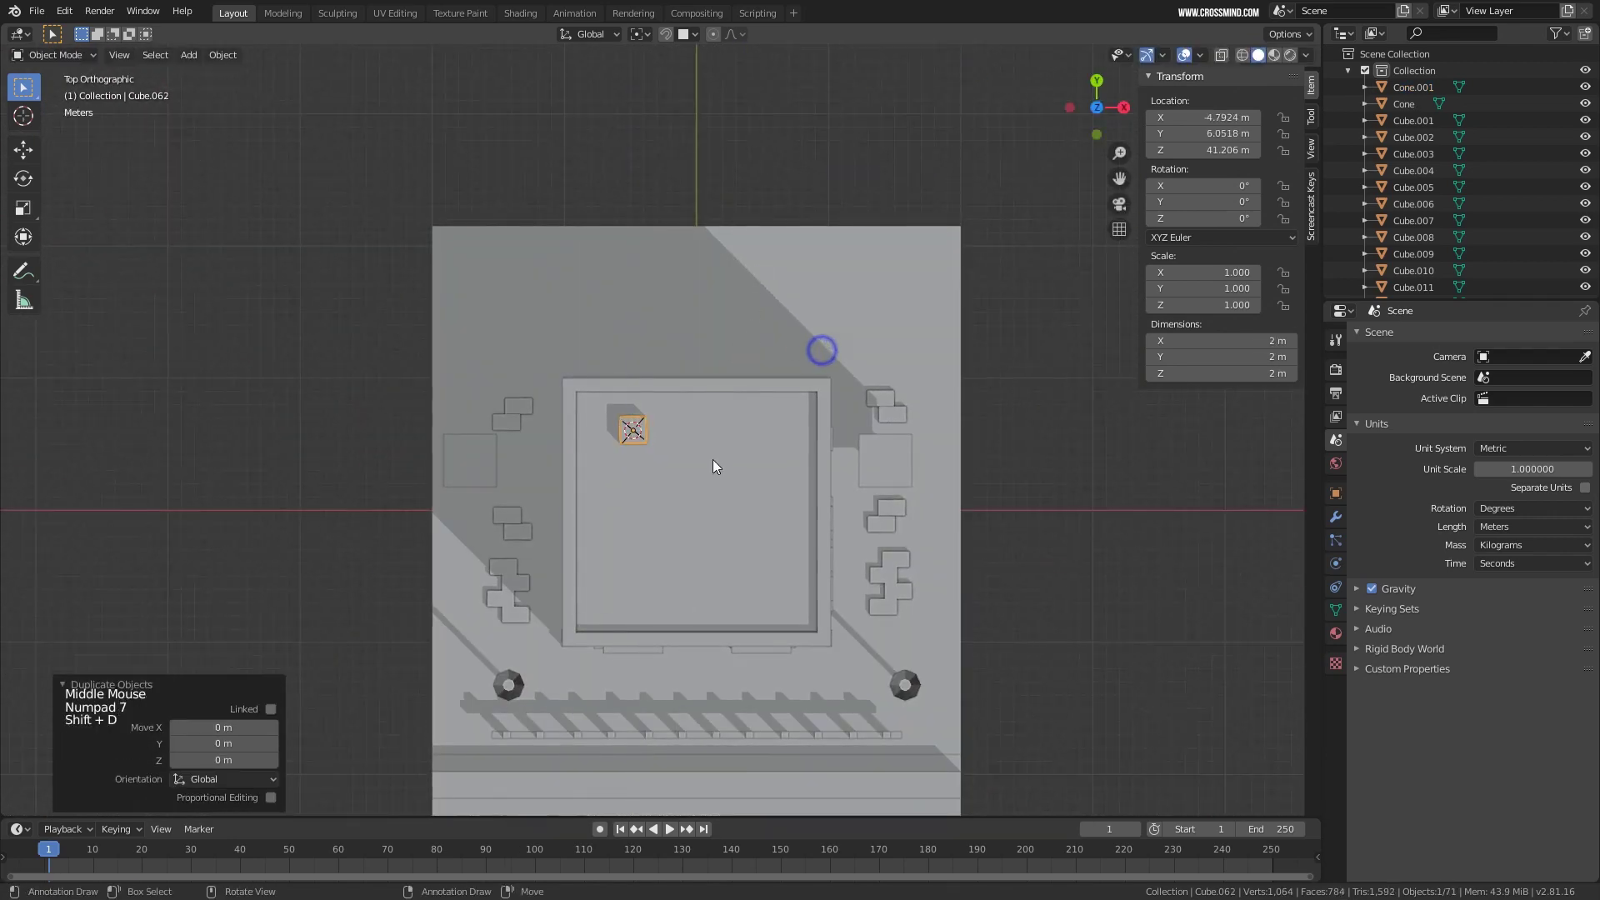
Move the duplicated roof cube 6.53 m along X.
{"action": "scroll", "coordinate": [660, 434], "scroll_direction": "up", "scroll_amount": 3}
{"action": "key", "text": "g"}
{"action": "key", "text": "x"}
{"action": "left_click", "coordinate": [783, 458]}
Add a six-sided cylinder of 0.64 m radius and 2 m depth beside the first roof cube and scale it to 0.227.
{"action": "middle_click_drag", "start_coordinate": [784, 458], "coordinate": [617, 265]}
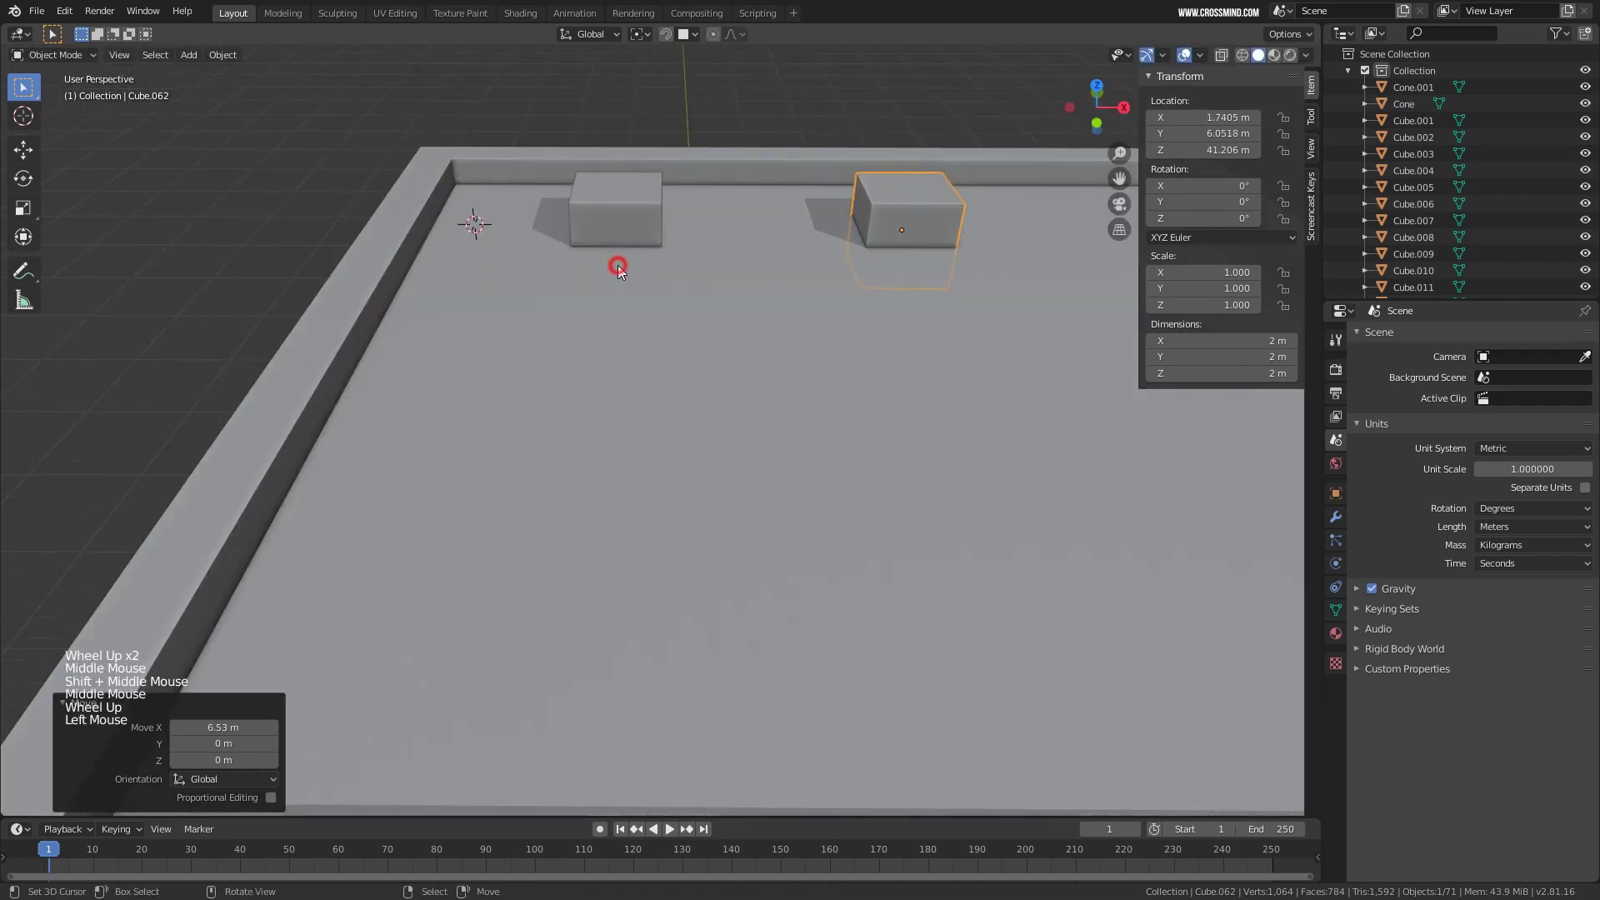
{"action": "key", "text": "shift+a"}
{"action": "mouse_move", "coordinate": [617, 265]}
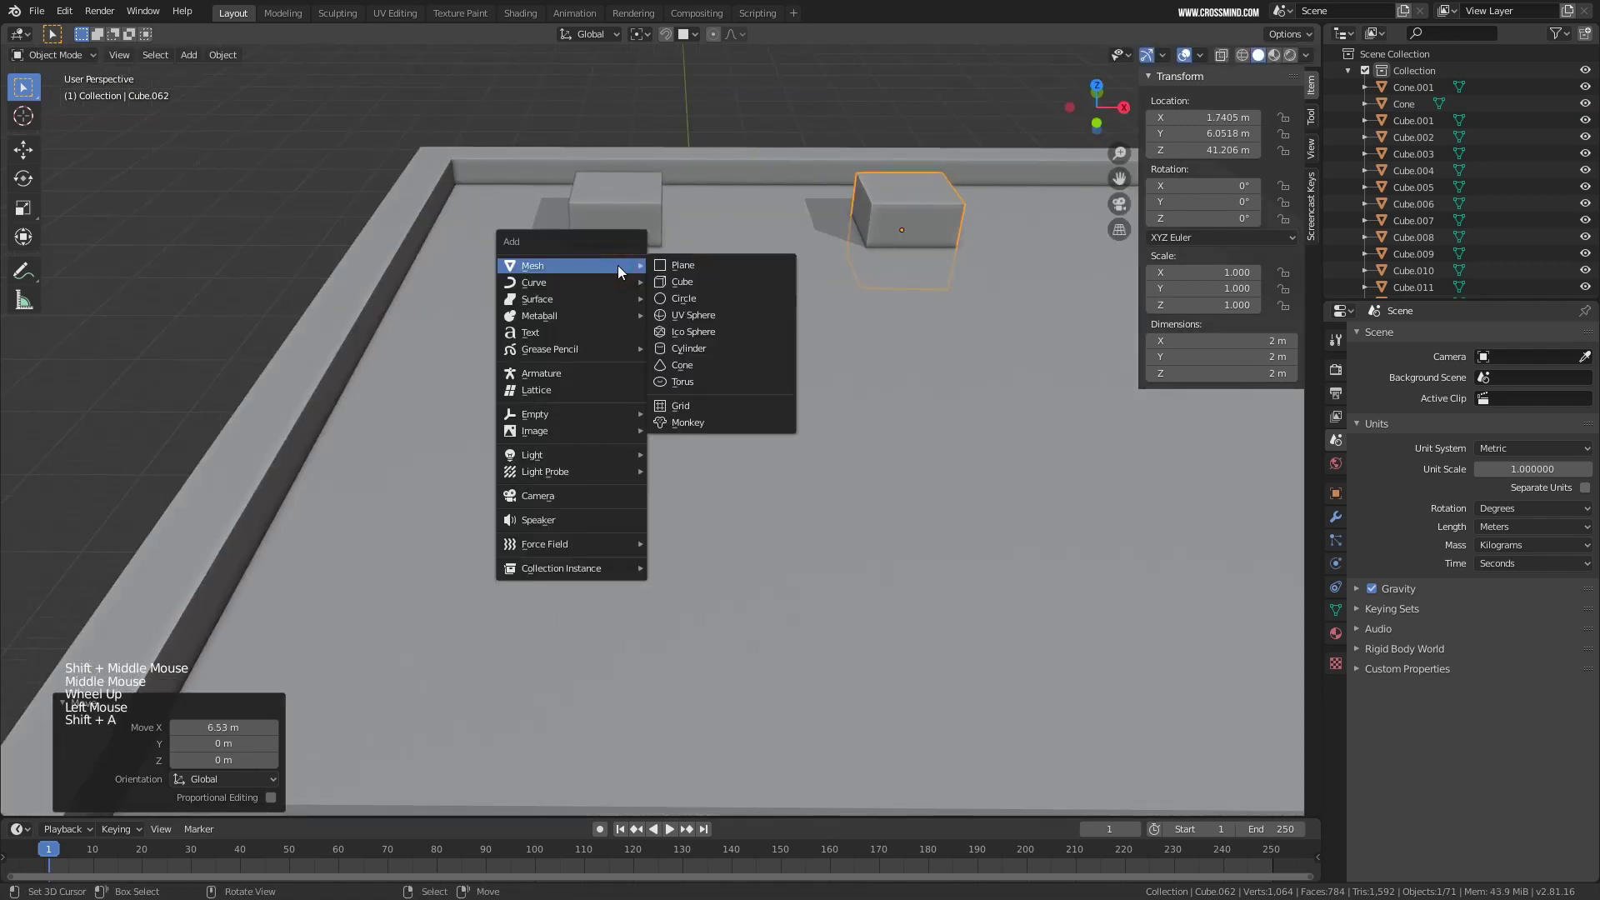
{"action": "left_click", "coordinate": [727, 348]}
{"action": "key", "text": "s"}
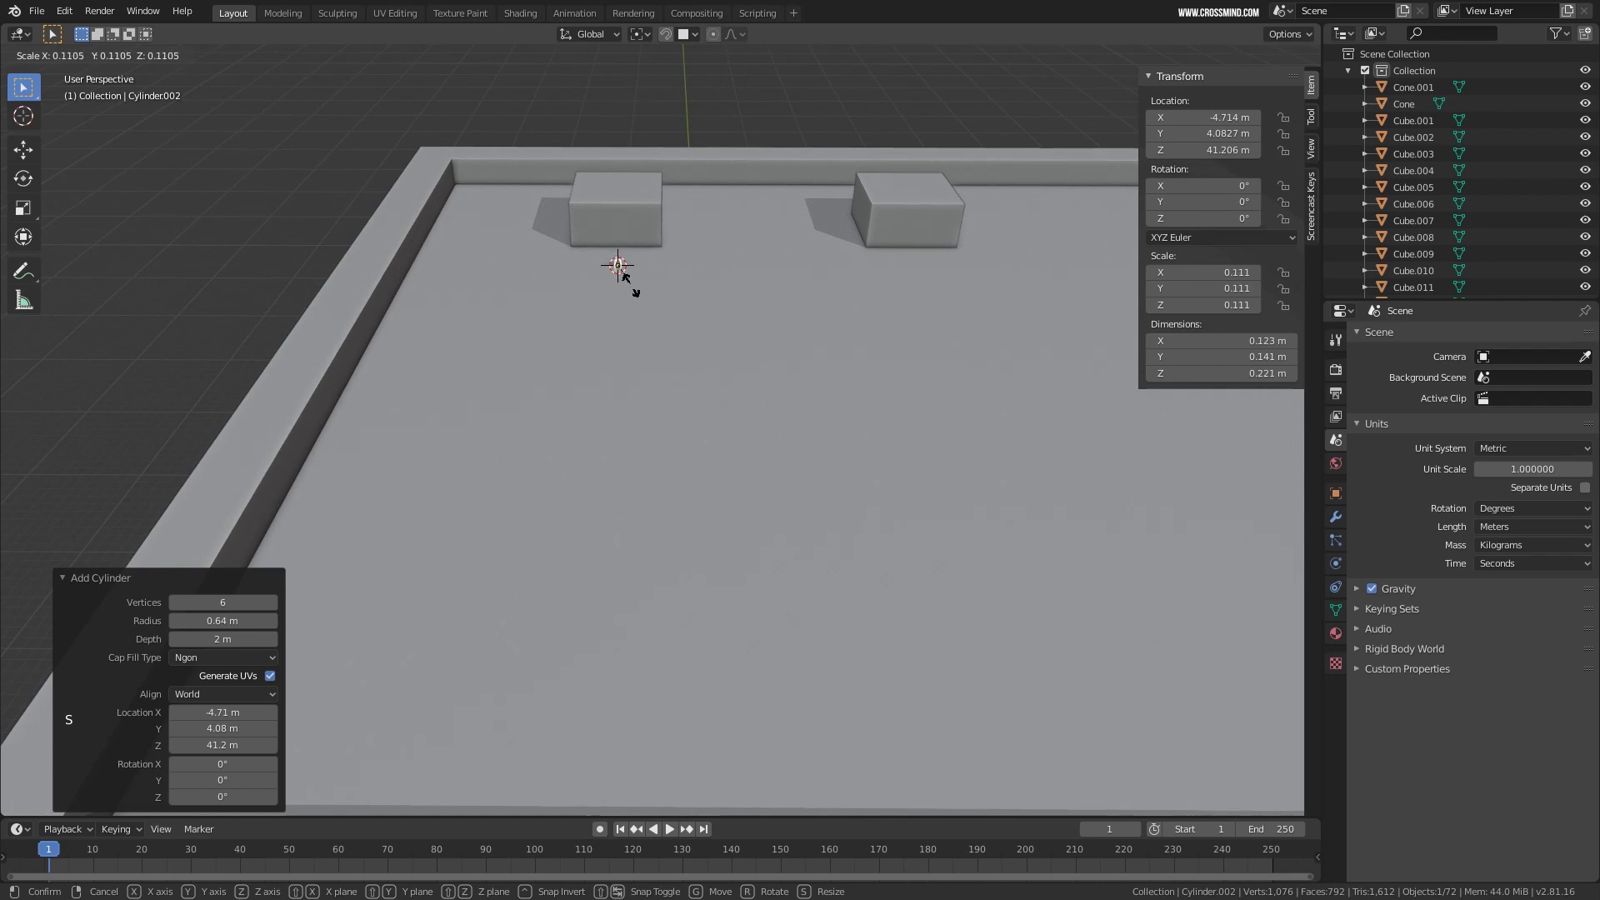
{"action": "left_click", "coordinate": [651, 300]}
Position the small cylinder along the first cube's negative Y side, at about X -5.23 m and Y 4.71 m.
{"action": "scroll", "coordinate": [656, 355], "scroll_direction": "up", "scroll_amount": 3}
{"action": "middle_click_drag", "start_coordinate": [647, 294], "coordinate": [696, 214], "text": "shift"}
{"action": "key", "text": "KP_7"}
{"action": "scroll", "coordinate": [711, 506], "scroll_direction": "up", "scroll_amount": 3}
{"action": "key", "text": "g"}
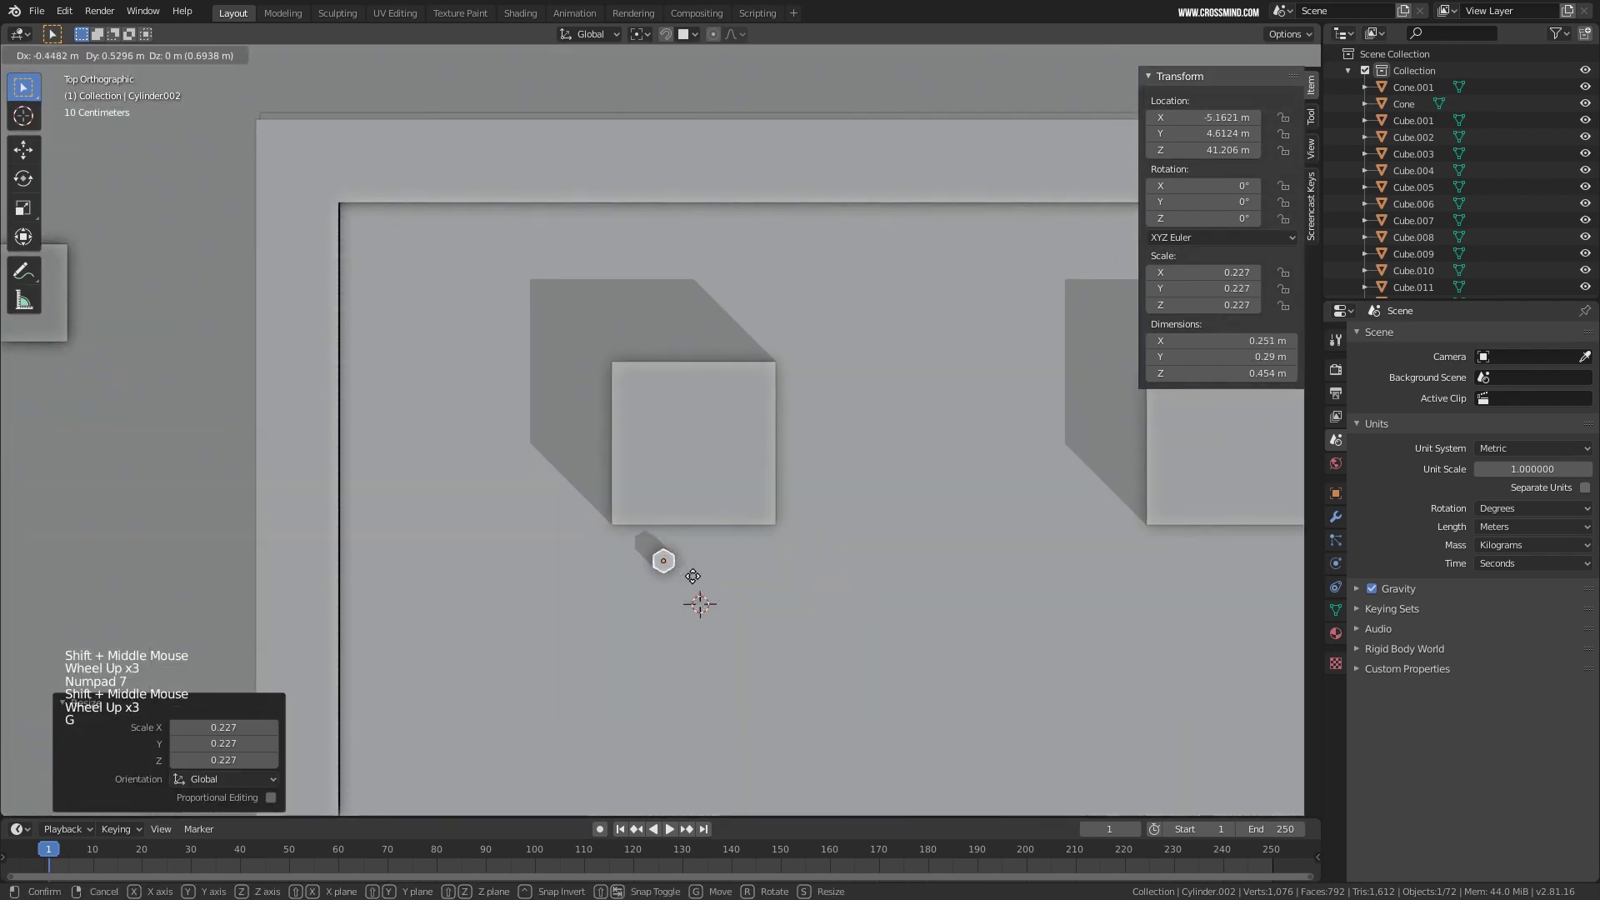
{"action": "left_click", "coordinate": [696, 573]}
Duplicate the small cylinder twice along X to form a row of three, spaced about 0.5 m apart.
{"action": "key", "text": "shift+d"}
{"action": "left_click", "coordinate": [737, 573]}
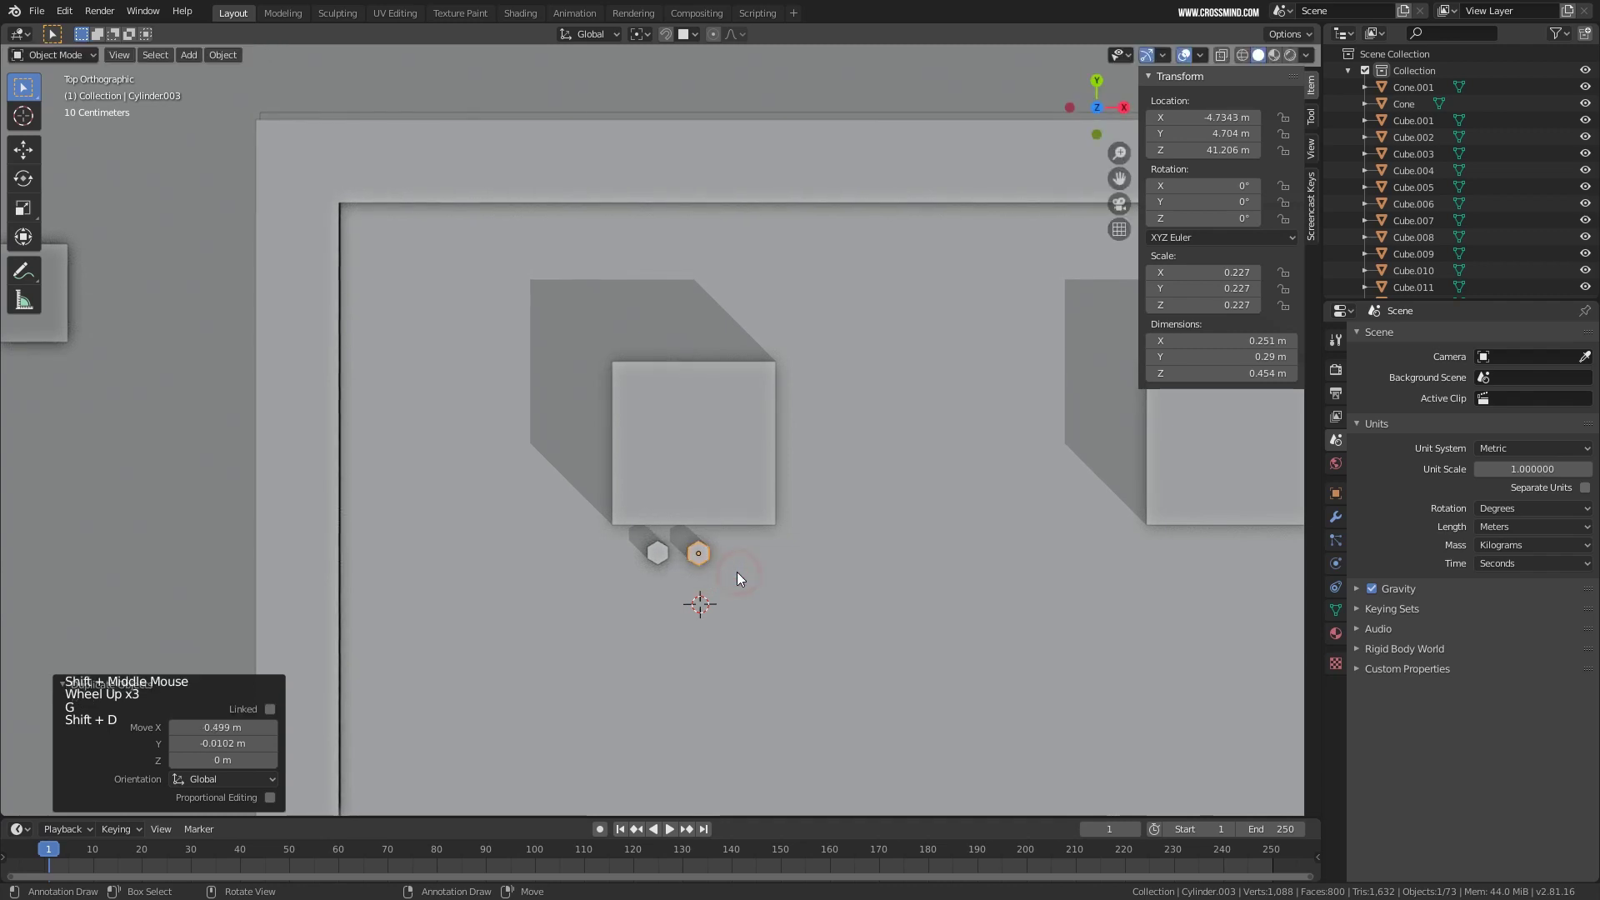
{"action": "key", "text": "shift+d"}
{"action": "left_click", "coordinate": [765, 563]}
Select the three small cylinders and raise them to Z 41.398 m so they stand on the roof surface.
{"action": "key", "text": "KP_1"}
{"action": "key", "text": "KP_3"}
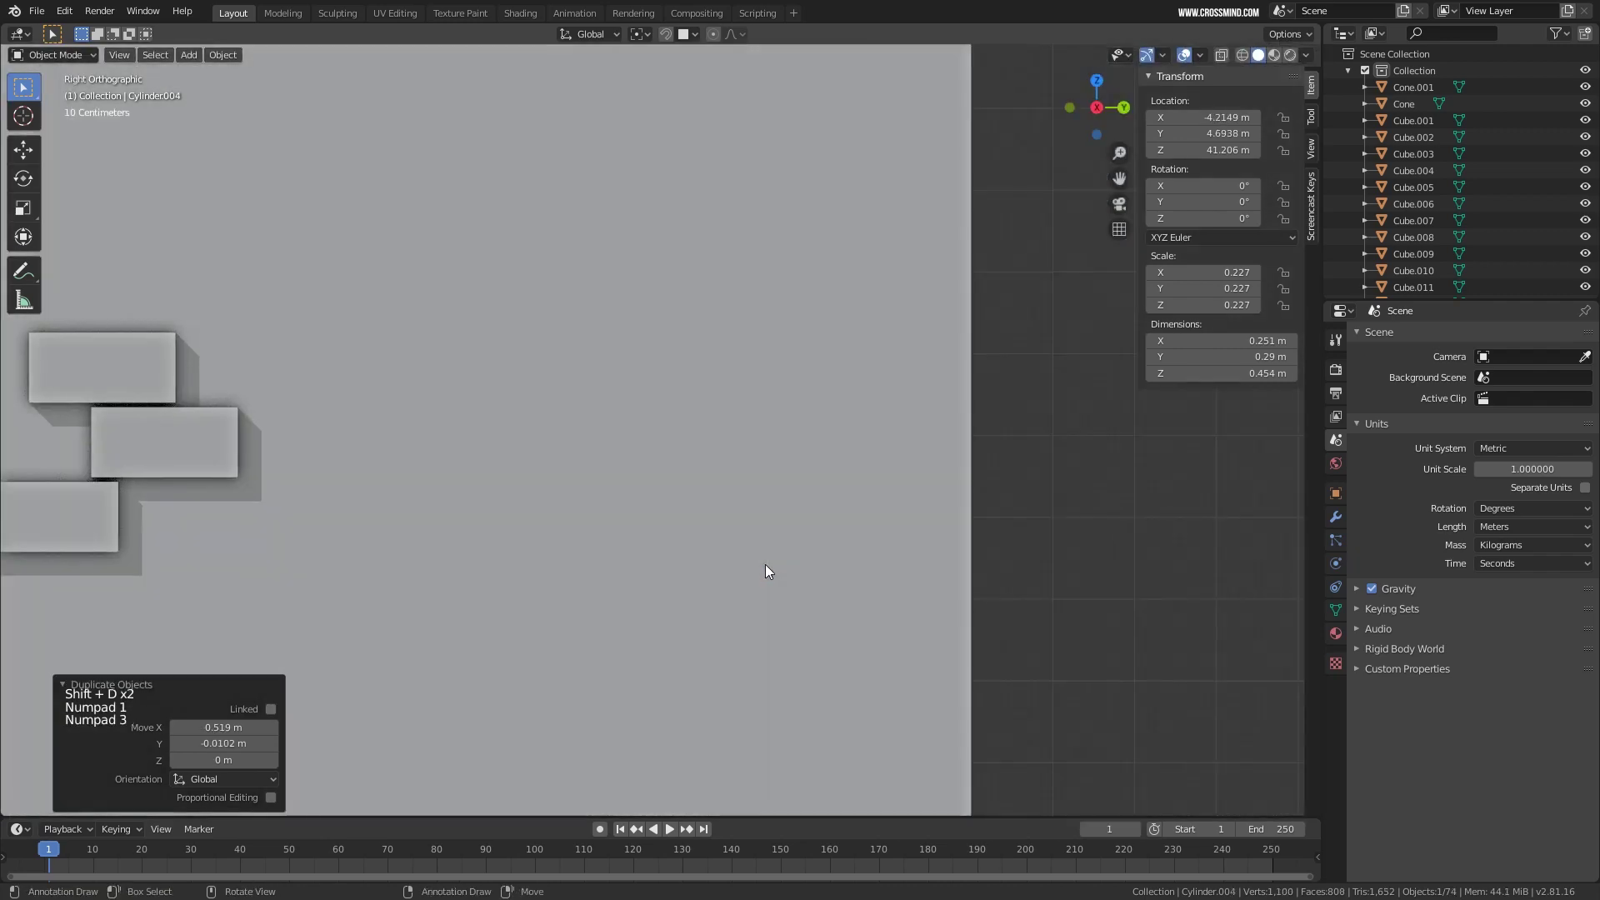
{"action": "scroll", "coordinate": [764, 563], "scroll_direction": "down", "scroll_amount": 6}
{"action": "key", "text": "KP_Decimal"}
{"action": "scroll", "coordinate": [666, 407], "scroll_direction": "down", "scroll_amount": 5}
{"action": "middle_click_drag", "start_coordinate": [652, 383], "coordinate": [647, 428], "text": "shift"}
{"action": "right_click", "coordinate": [687, 217], "text": "shift"}
{"action": "right_click", "coordinate": [683, 221]}
{"action": "scroll", "coordinate": [683, 221], "scroll_direction": "down", "scroll_amount": 2}
{"action": "middle_click_drag", "start_coordinate": [683, 221], "coordinate": [696, 275], "text": "shift"}
{"action": "scroll", "coordinate": [695, 275], "scroll_direction": "down", "scroll_amount": 1}
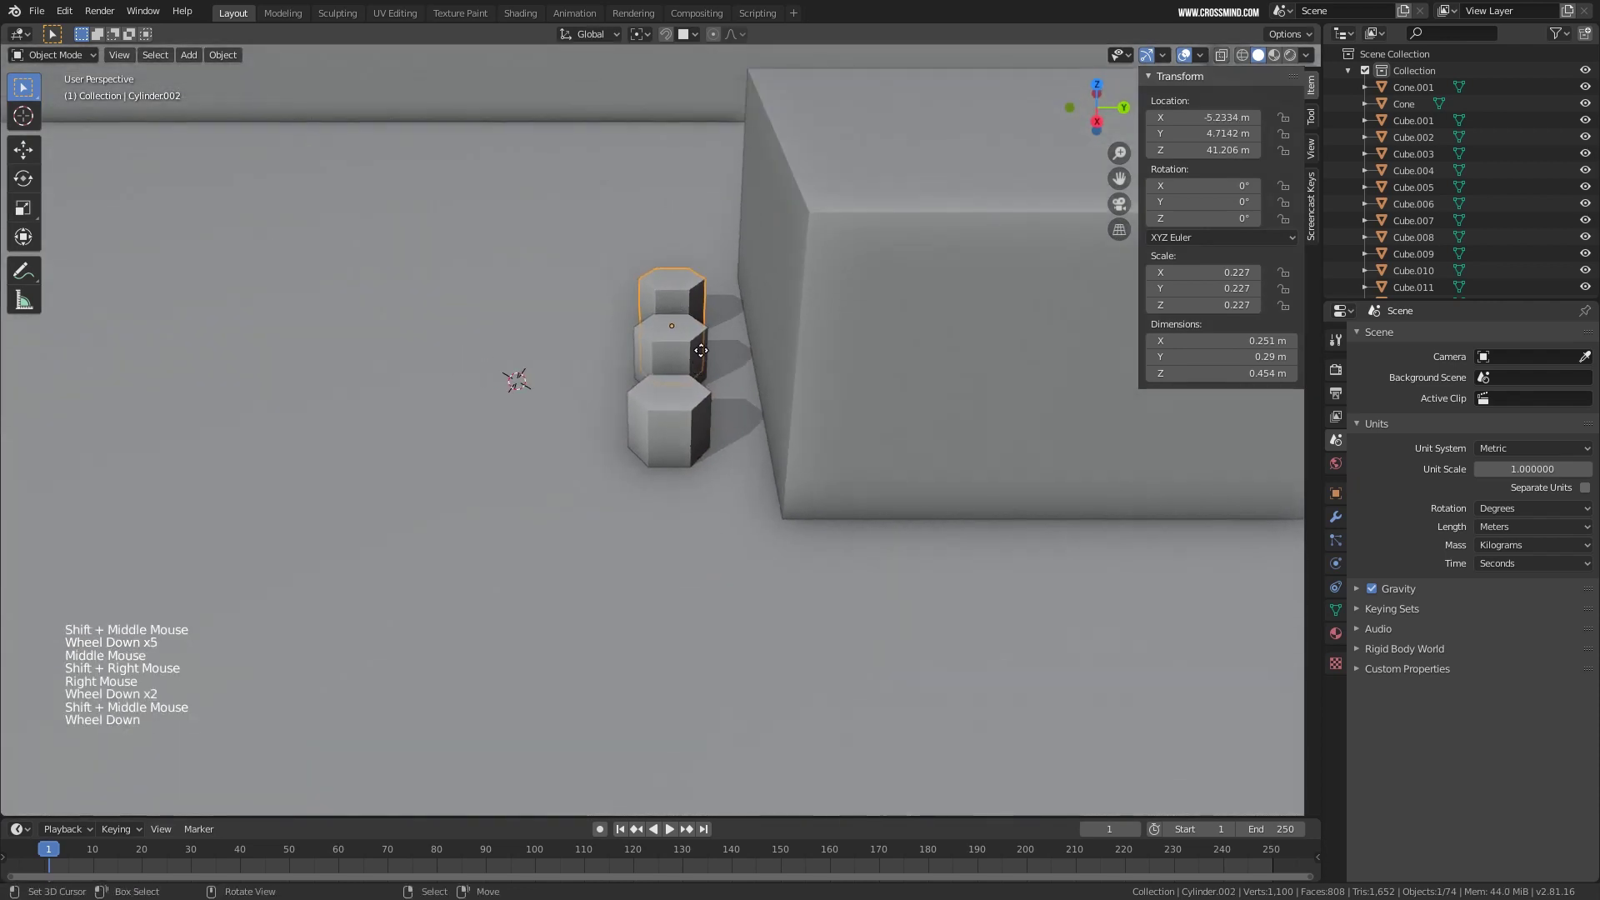
{"action": "key", "text": "g"}
{"action": "key", "text": "z"}
{"action": "right_click", "coordinate": [702, 291]}
{"action": "right_click", "coordinate": [684, 350], "text": "shift"}
{"action": "right_click", "coordinate": [688, 410], "text": "shift"}
{"action": "middle_click_drag", "start_coordinate": [688, 409], "coordinate": [700, 368]}
{"action": "key", "text": "g"}
{"action": "left_click", "coordinate": [700, 371]}
Duplicate the three small cylinders and move the copies 1.54 m in X and 1.37 m in Y, beside the cube.
{"action": "scroll", "coordinate": [700, 371], "scroll_direction": "down", "scroll_amount": 7}
{"action": "scroll", "coordinate": [699, 368], "scroll_direction": "up", "scroll_amount": 6}
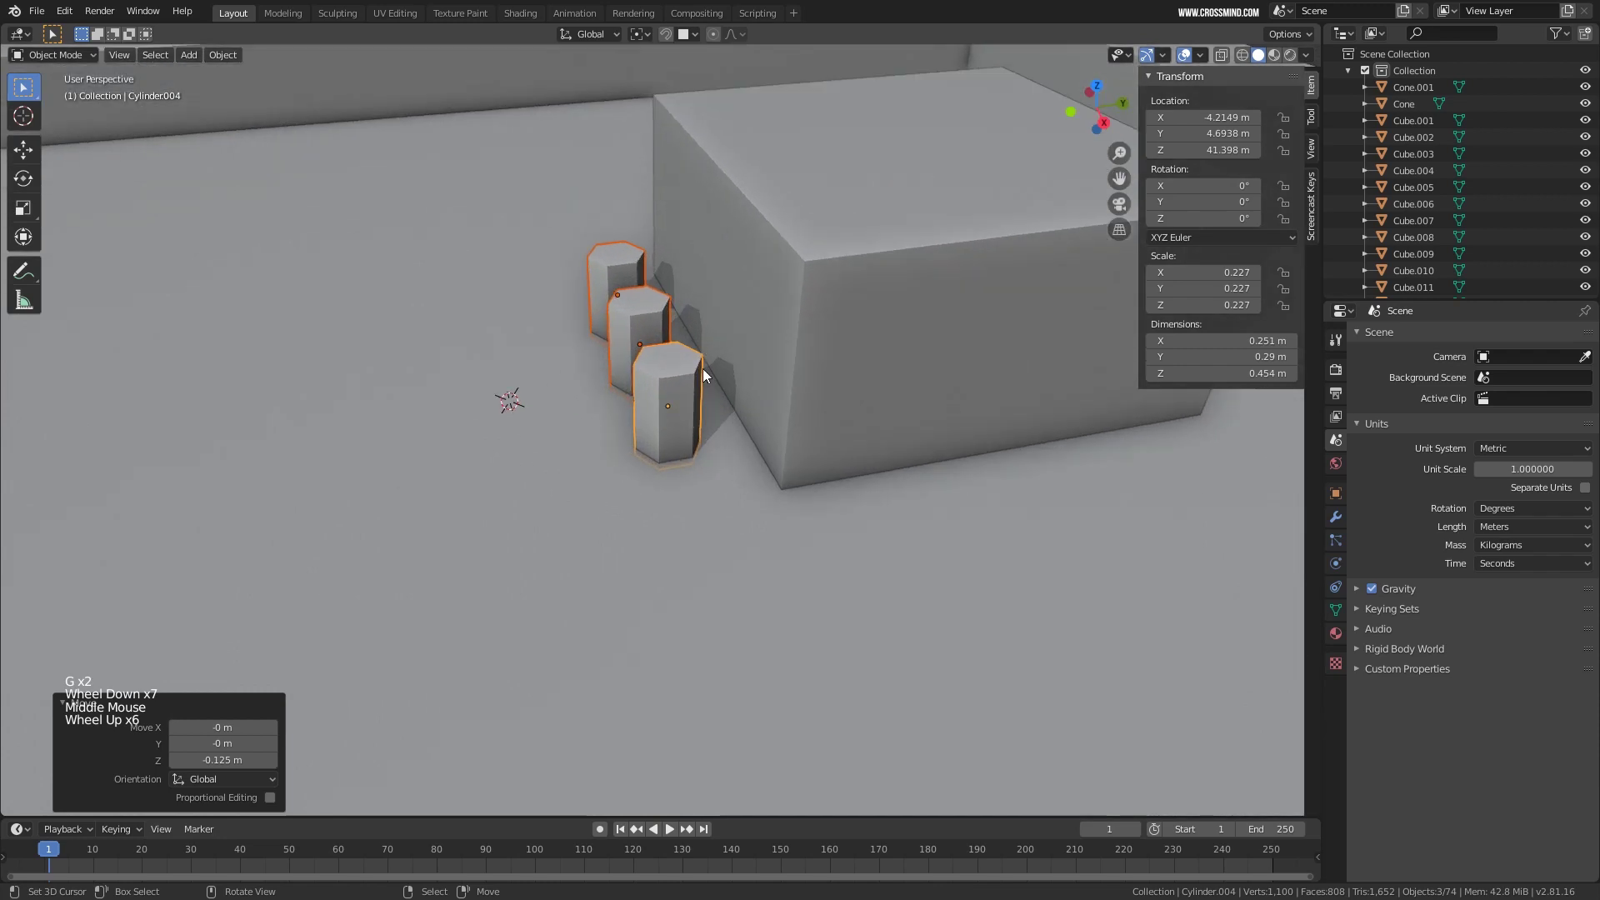
{"action": "key", "text": "shift+d"}
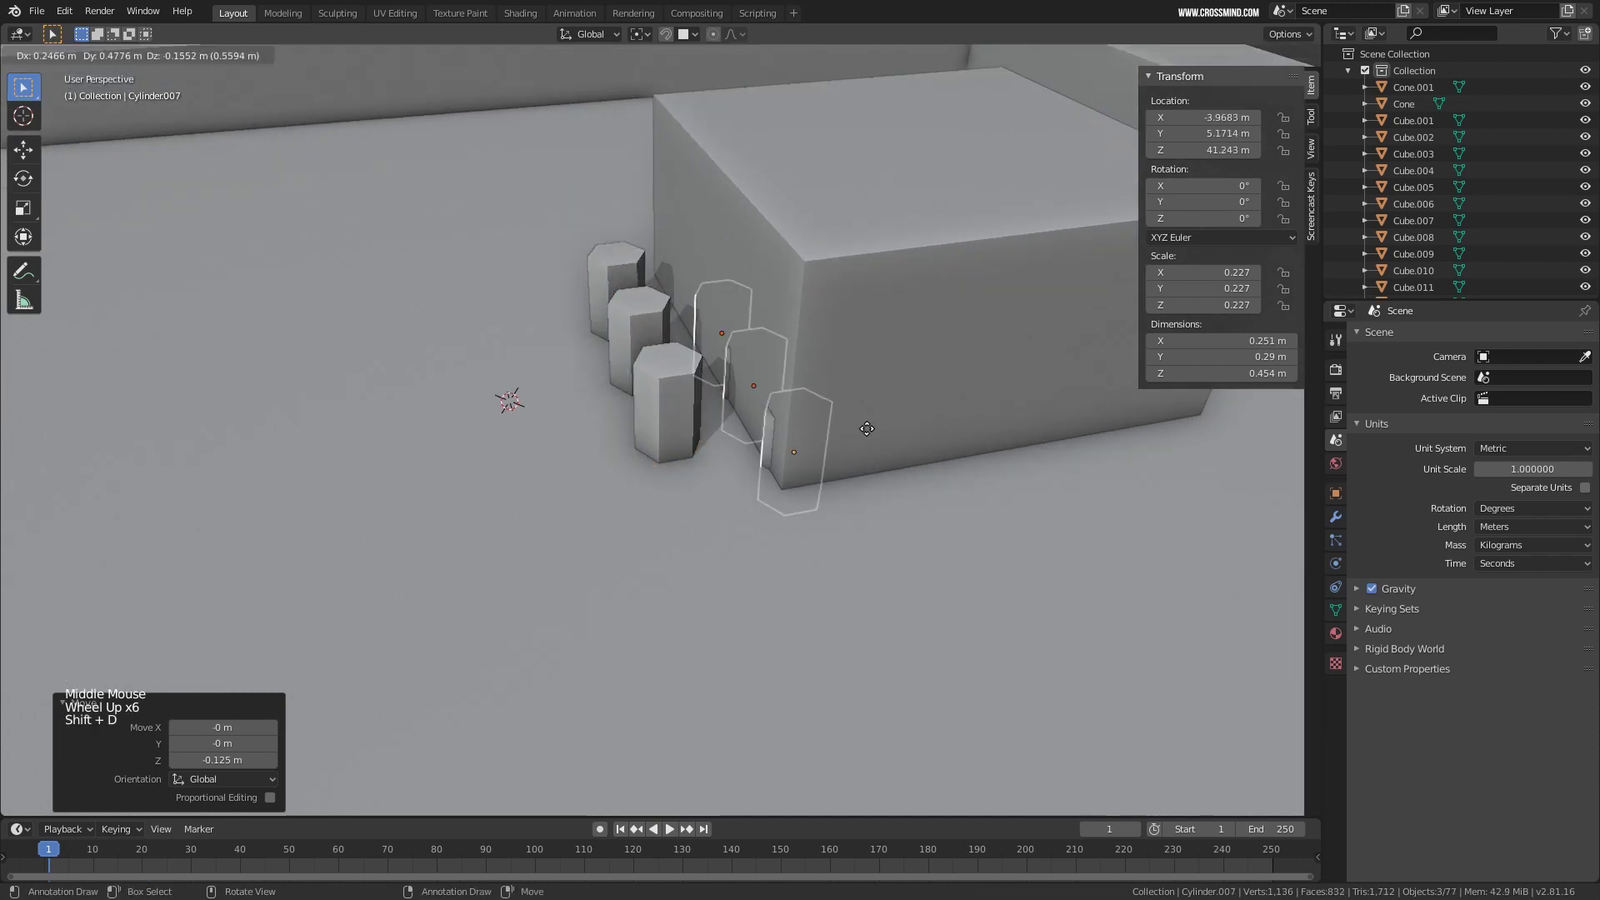
{"action": "right_click", "coordinate": [864, 436]}
{"action": "scroll", "coordinate": [864, 436], "scroll_direction": "down", "scroll_amount": 4}
{"action": "key", "text": "KP_7"}
{"action": "scroll", "coordinate": [864, 435], "scroll_direction": "down", "scroll_amount": 3}
{"action": "middle_click_drag", "start_coordinate": [864, 435], "coordinate": [827, 443], "text": "shift"}
{"action": "scroll", "coordinate": [826, 443], "scroll_direction": "up", "scroll_amount": 3}
{"action": "key", "text": "g"}
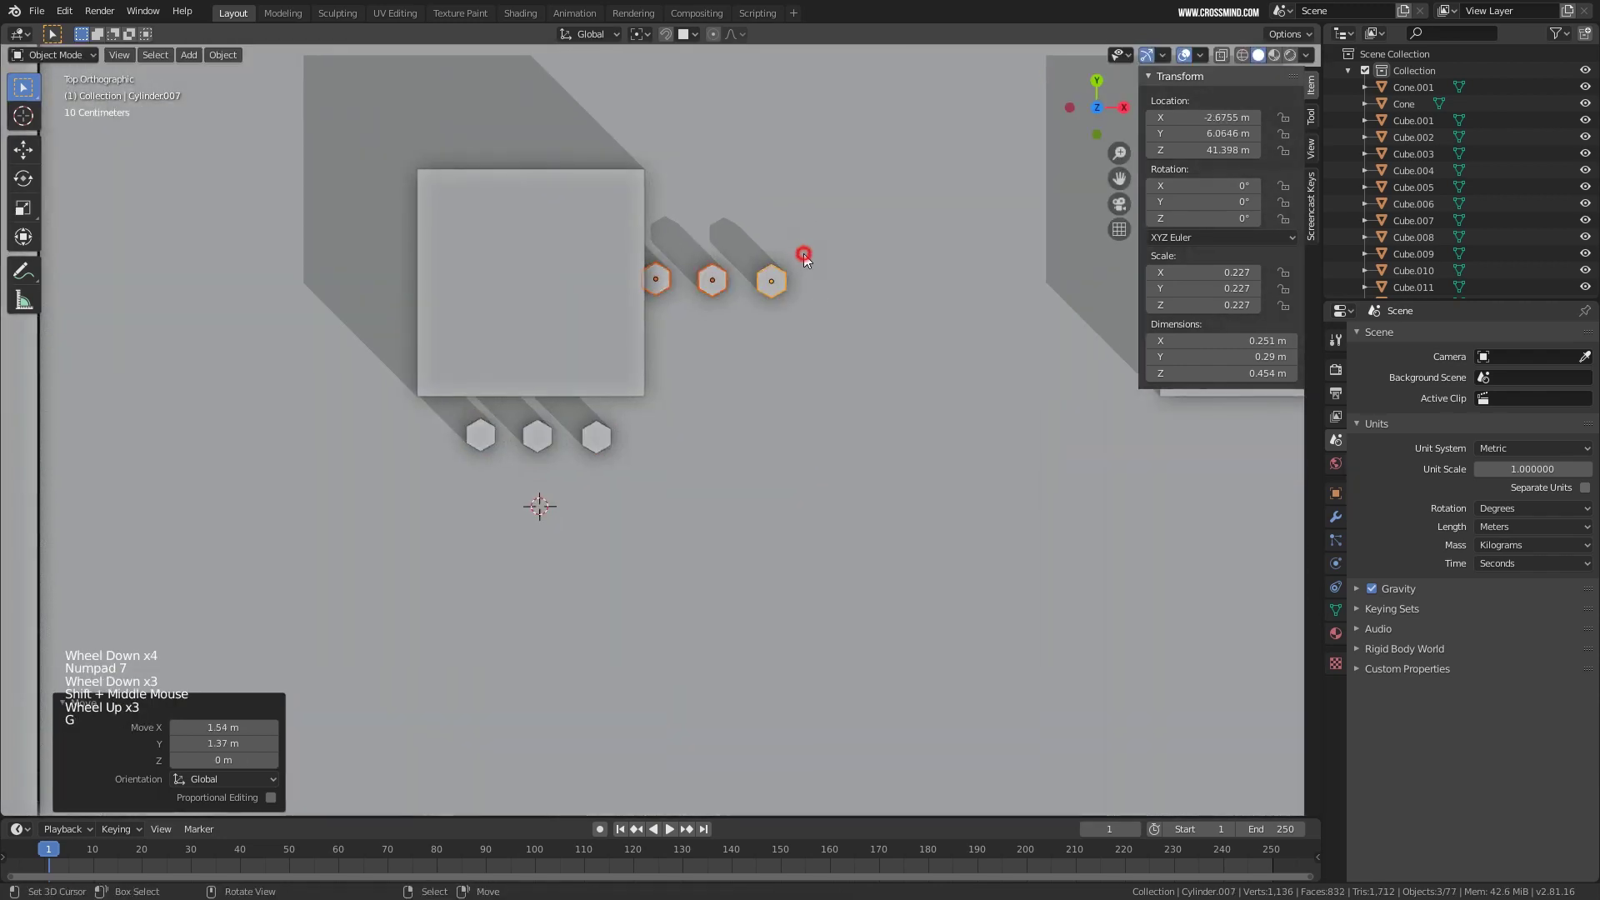
{"action": "left_click", "coordinate": [804, 254]}
Rotate the copied row of cylinders 90° and line it up along the cube's positive X side.
{"action": "type", "text": "r90"}
{"action": "key", "text": "Return"}
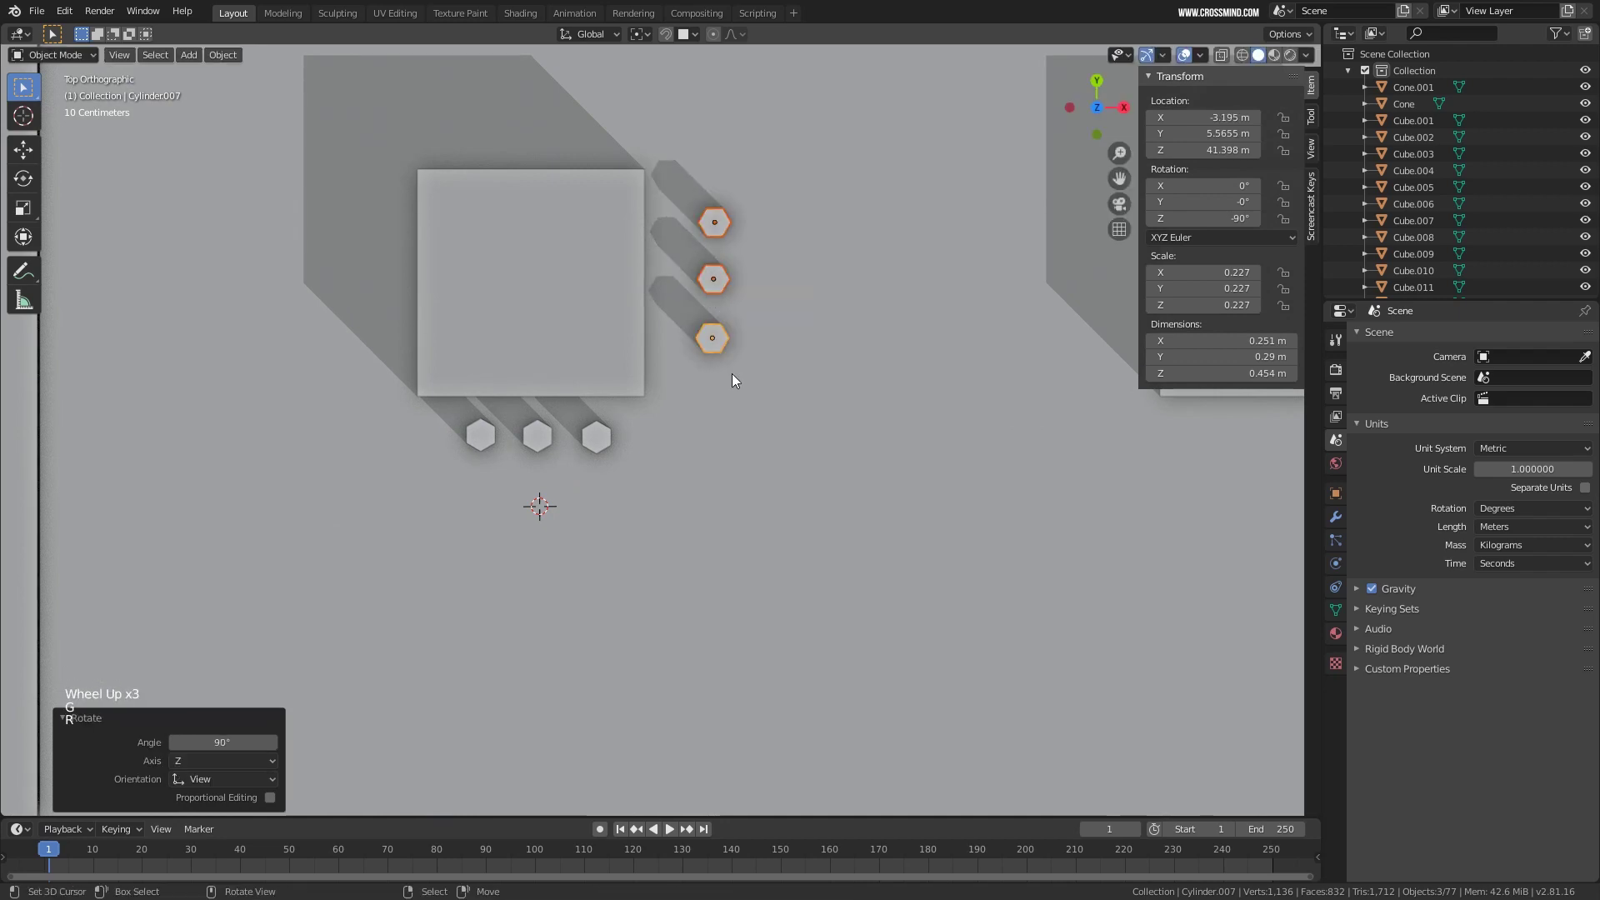
{"action": "key", "text": "g"}
{"action": "left_click", "coordinate": [718, 398]}
Select all six small cylinders and duplicate them 6.54 m along X, around the second roof cube.
{"action": "scroll", "coordinate": [718, 398], "scroll_direction": "down", "scroll_amount": 2}
{"action": "middle_click_drag", "start_coordinate": [718, 398], "coordinate": [554, 394], "text": "shift"}
{"action": "right_click", "coordinate": [389, 419], "text": "shift"}
{"action": "right_click", "coordinate": [470, 420], "text": "shift"}
{"action": "right_click", "coordinate": [429, 420], "text": "shift"}
{"action": "key", "text": "shift+d"}
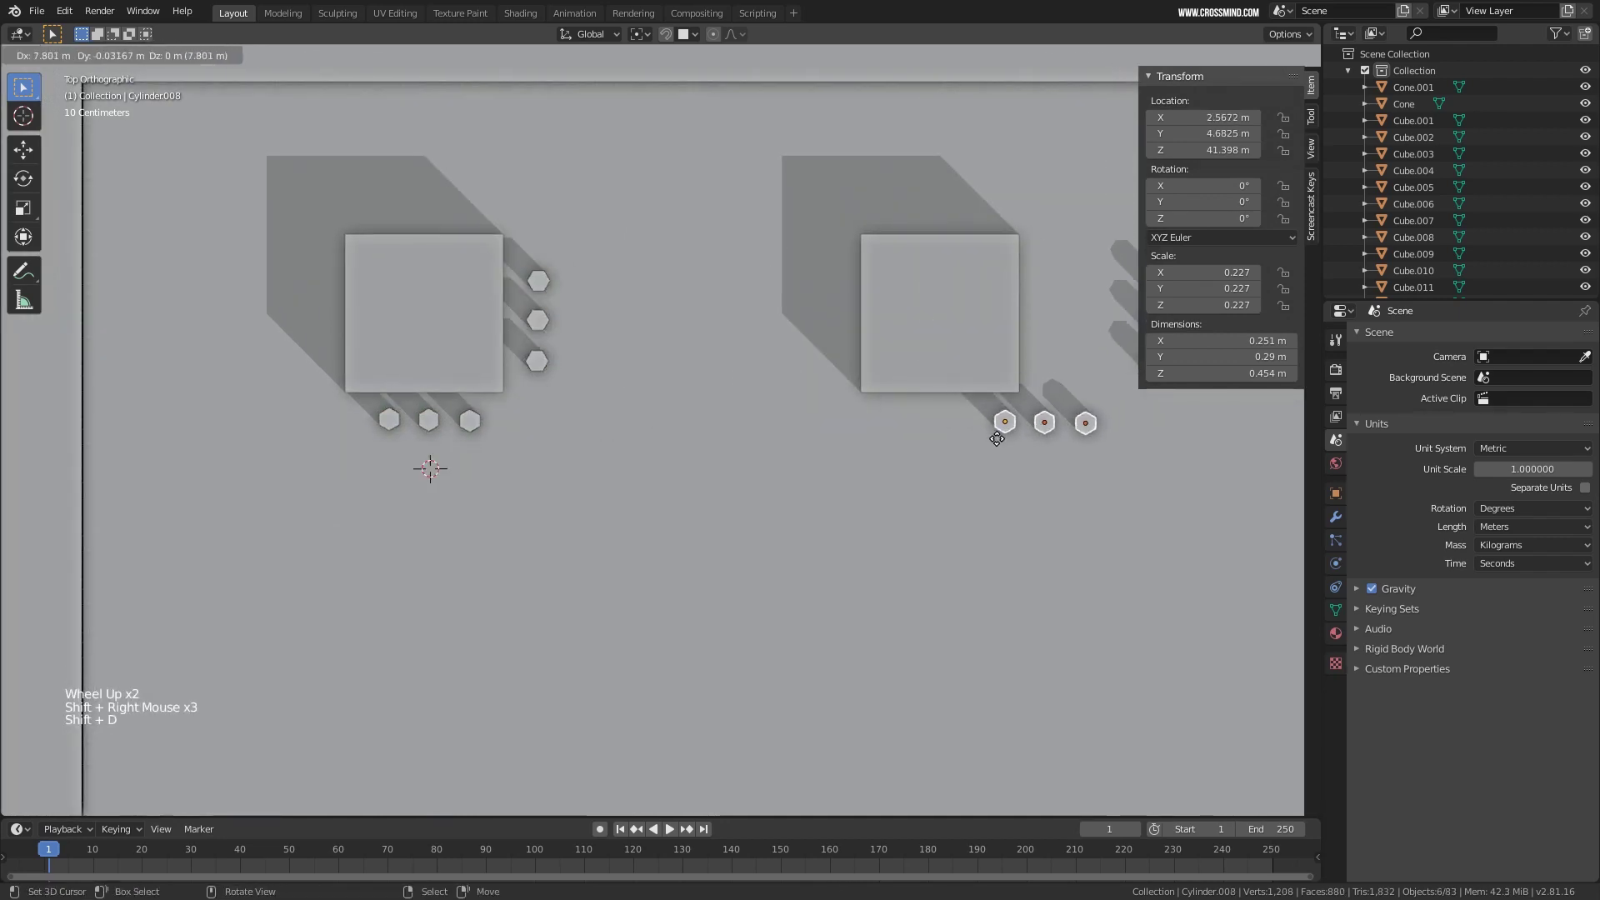
{"action": "left_click", "coordinate": [947, 429]}
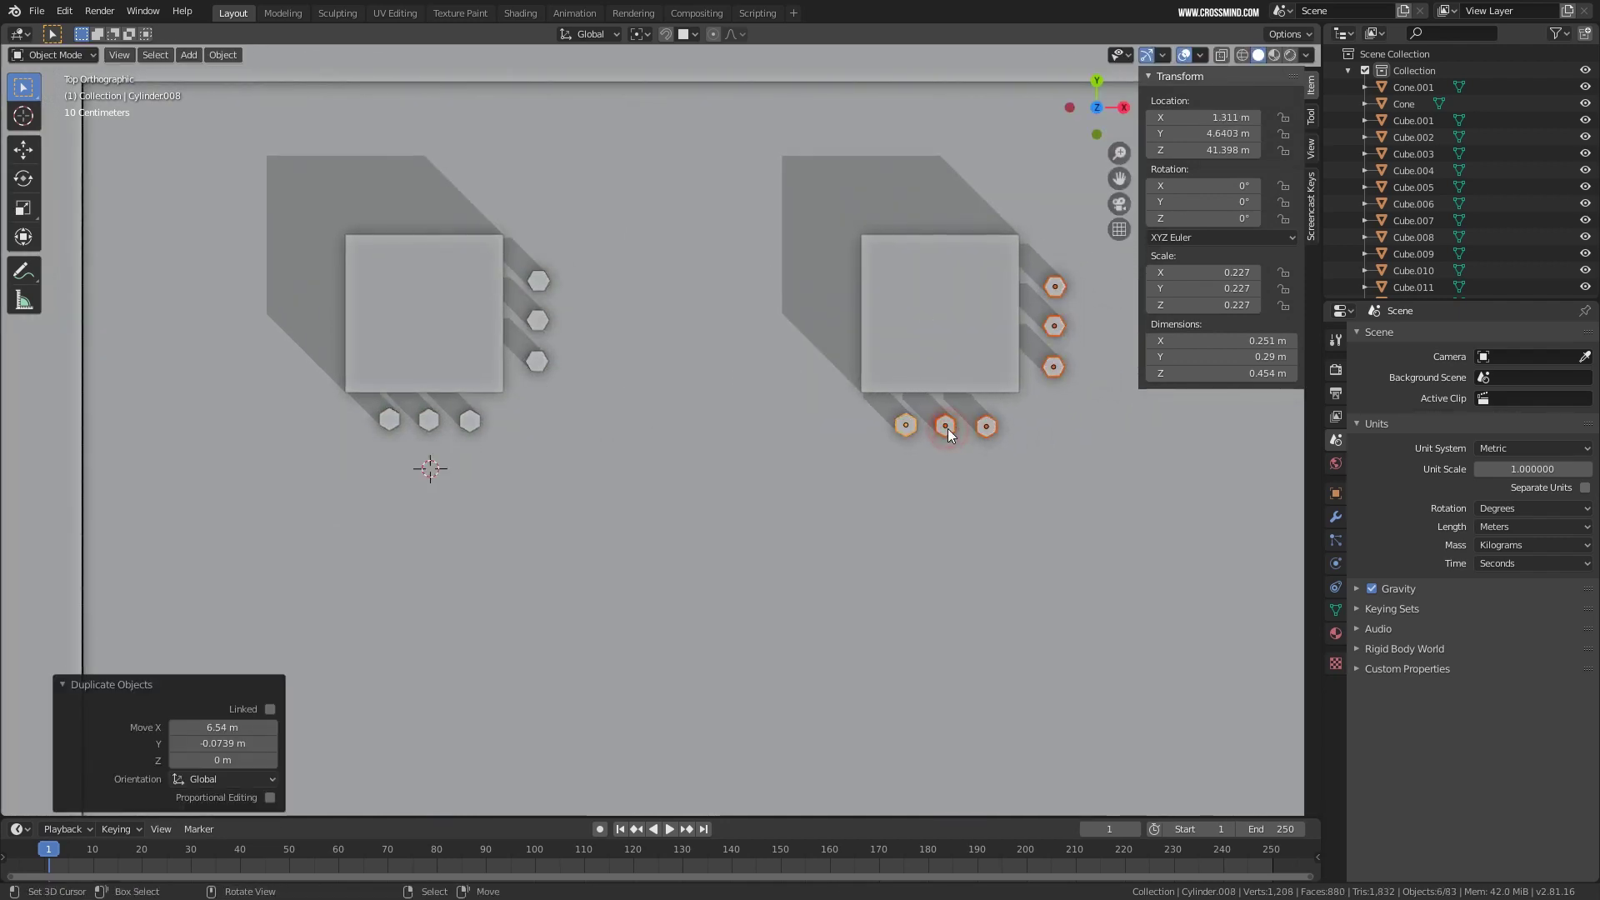
Add an eight-sided cone with radii of 1 m and 0.13 m and 2 m depth near the roof's negative X, negative Y corner.
{"action": "scroll", "coordinate": [948, 428], "scroll_direction": "down", "scroll_amount": 3}
{"action": "middle_click_drag", "start_coordinate": [947, 429], "coordinate": [877, 413], "text": "shift"}
{"action": "scroll", "coordinate": [877, 413], "scroll_direction": "down", "scroll_amount": 3}
{"action": "middle_click_drag", "start_coordinate": [852, 556], "coordinate": [763, 428]}
{"action": "scroll", "coordinate": [763, 428], "scroll_direction": "down", "scroll_amount": 3}
{"action": "scroll", "coordinate": [746, 428], "scroll_direction": "up", "scroll_amount": 6}
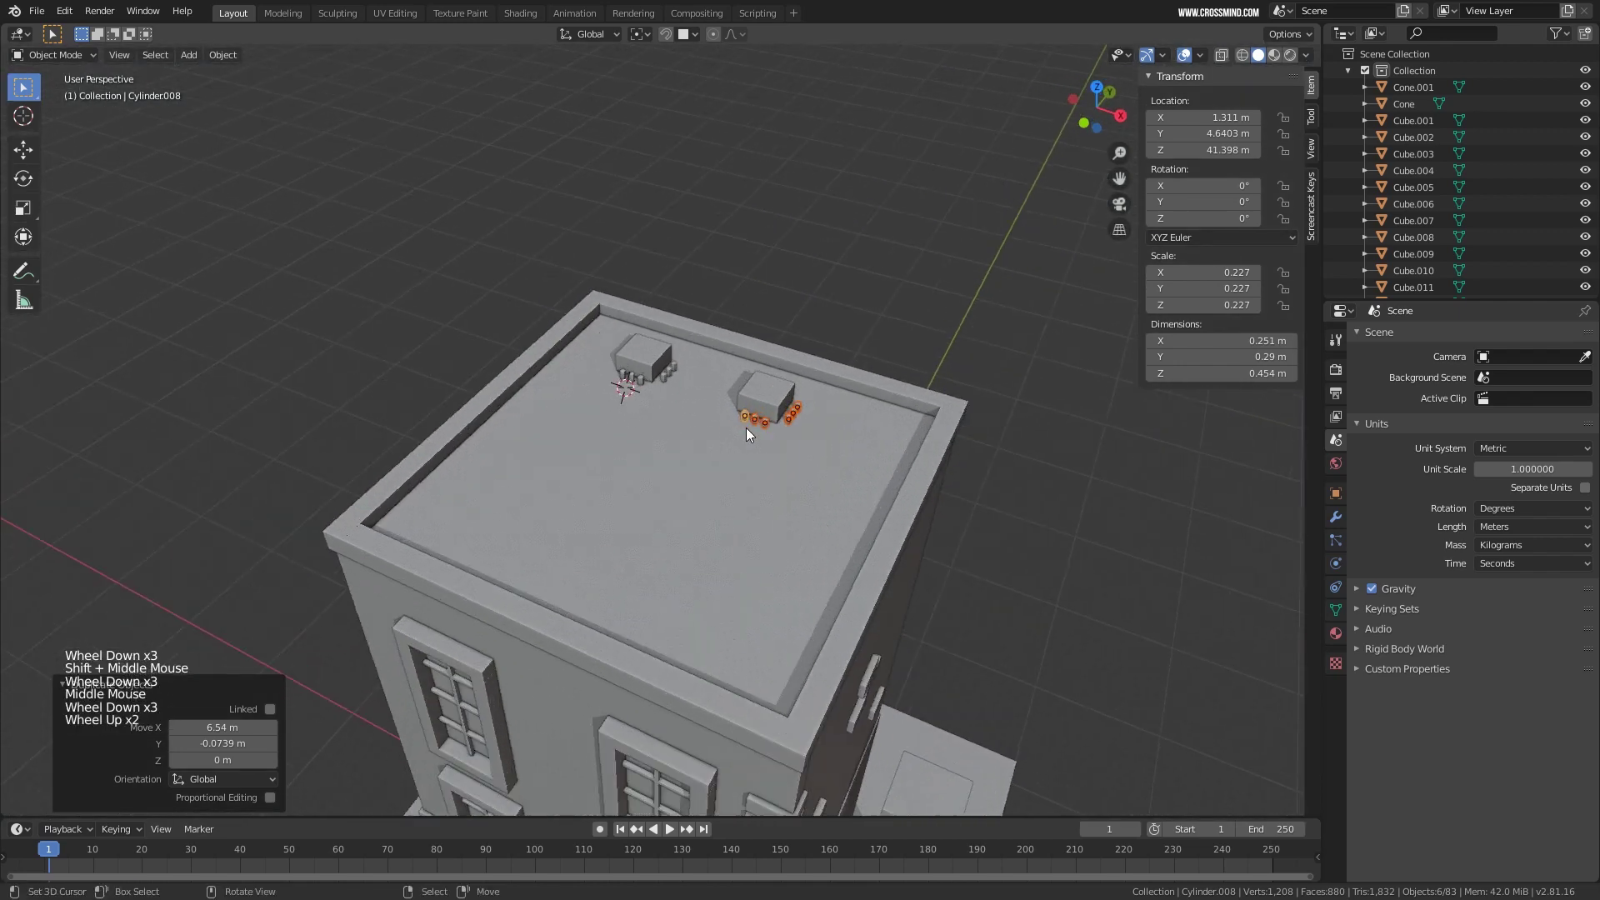
{"action": "right_click", "coordinate": [888, 506]}
{"action": "scroll", "coordinate": [907, 511], "scroll_direction": "down", "scroll_amount": 2}
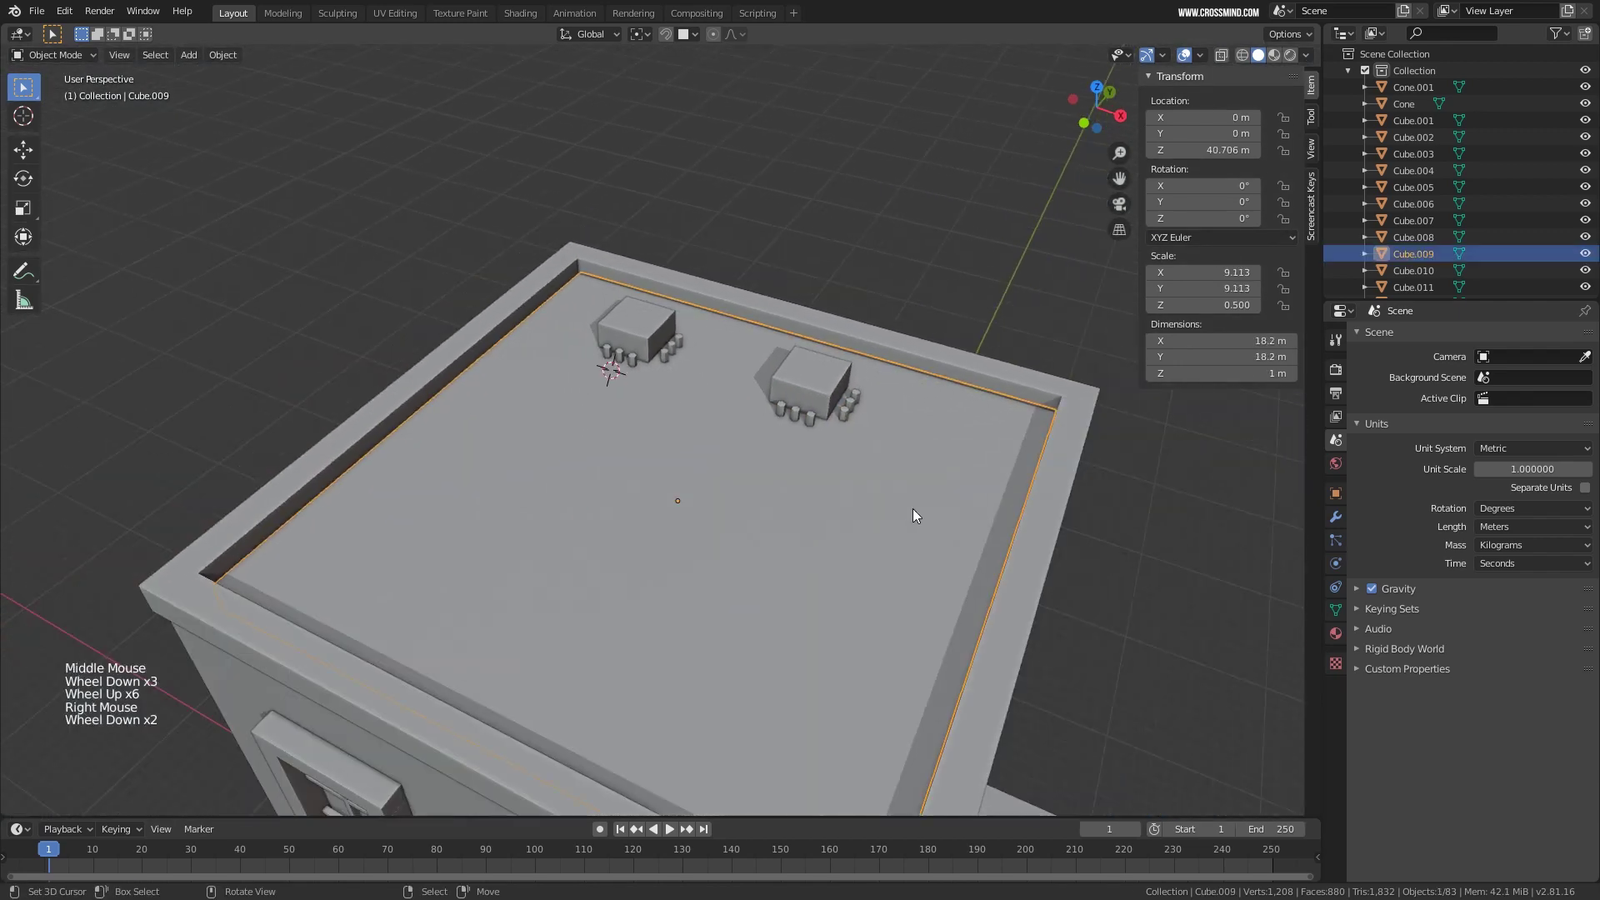
{"action": "middle_click_drag", "start_coordinate": [913, 509], "coordinate": [1018, 381]}
{"action": "middle_click_drag", "start_coordinate": [777, 379], "coordinate": [846, 403], "text": "shift"}
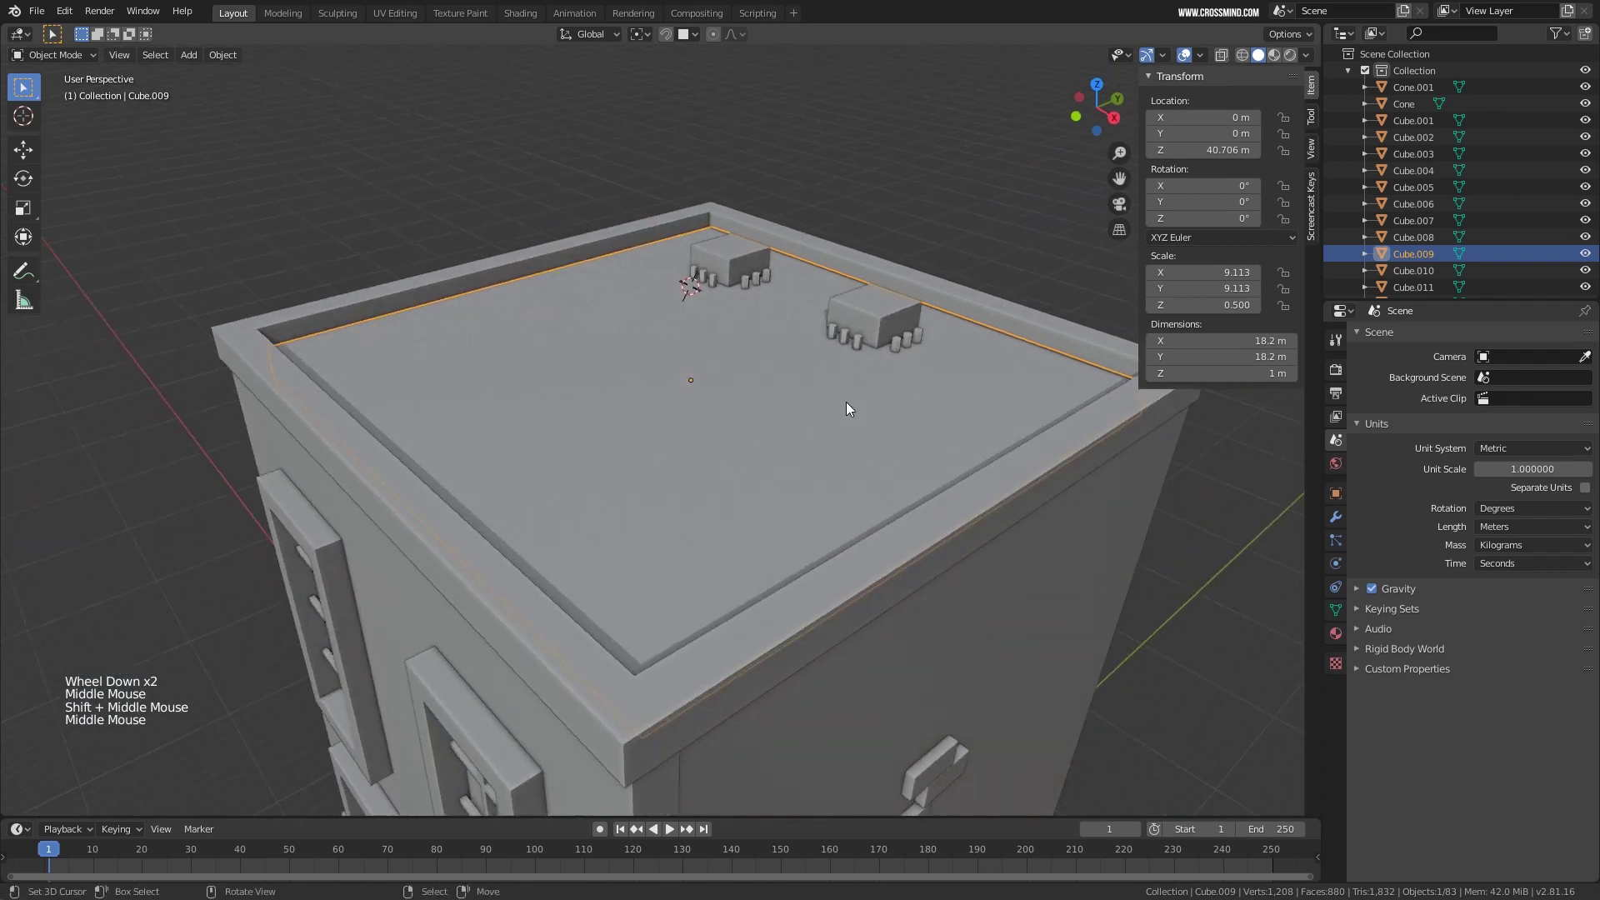
{"action": "right_click", "coordinate": [500, 438]}
{"action": "middle_click_drag", "start_coordinate": [500, 438], "coordinate": [537, 420]}
{"action": "key", "text": "shift+a"}
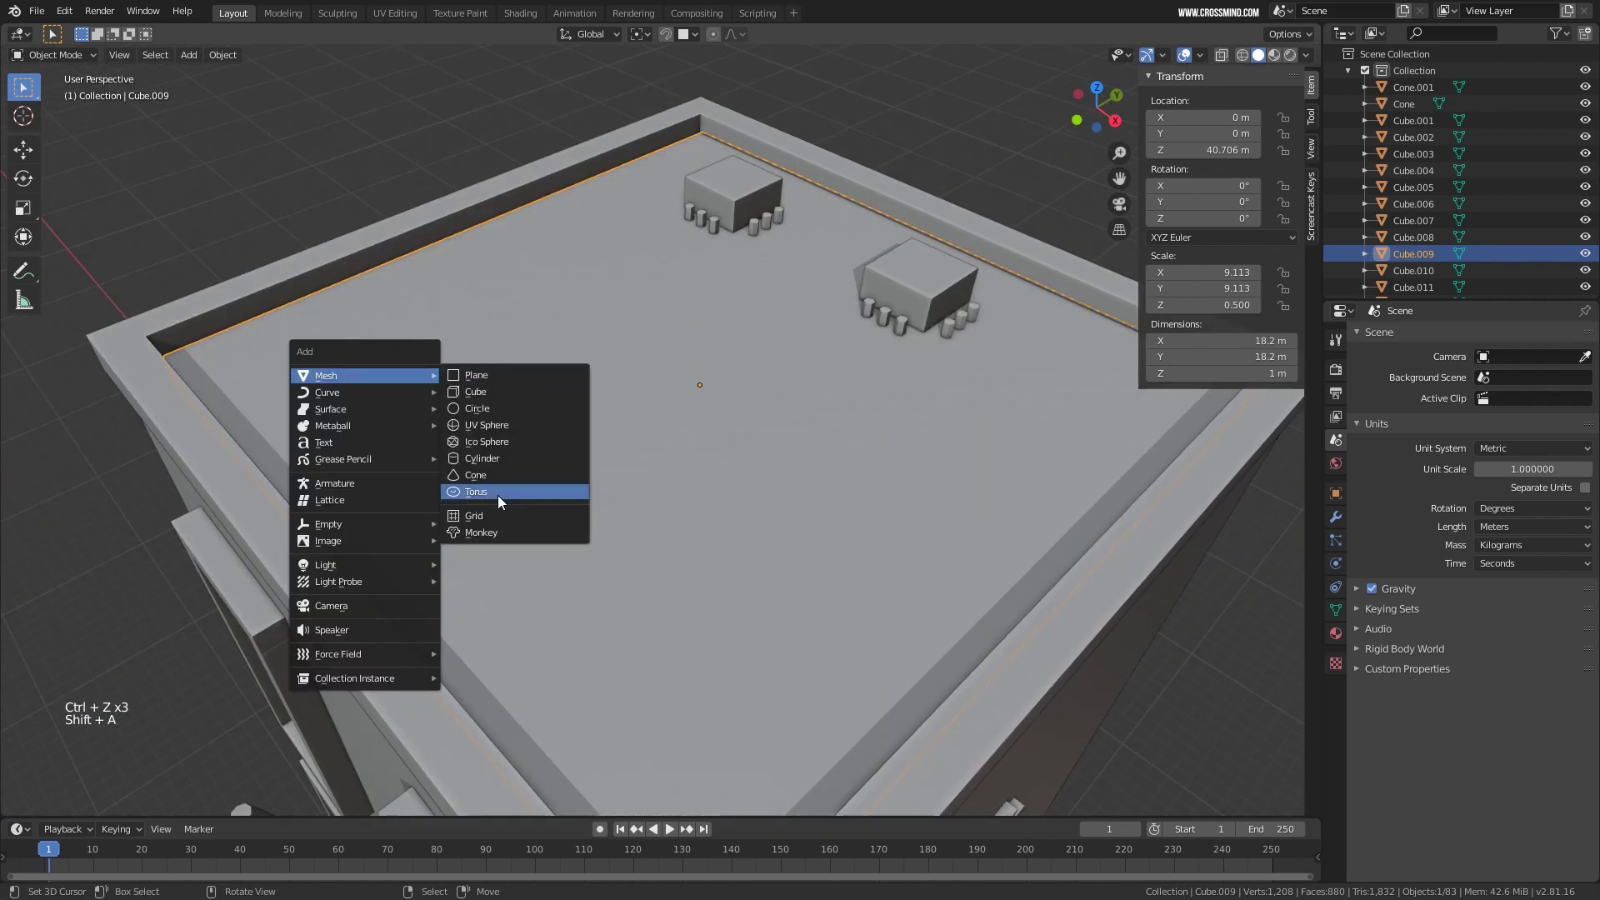
{"action": "left_click", "coordinate": [492, 476]}
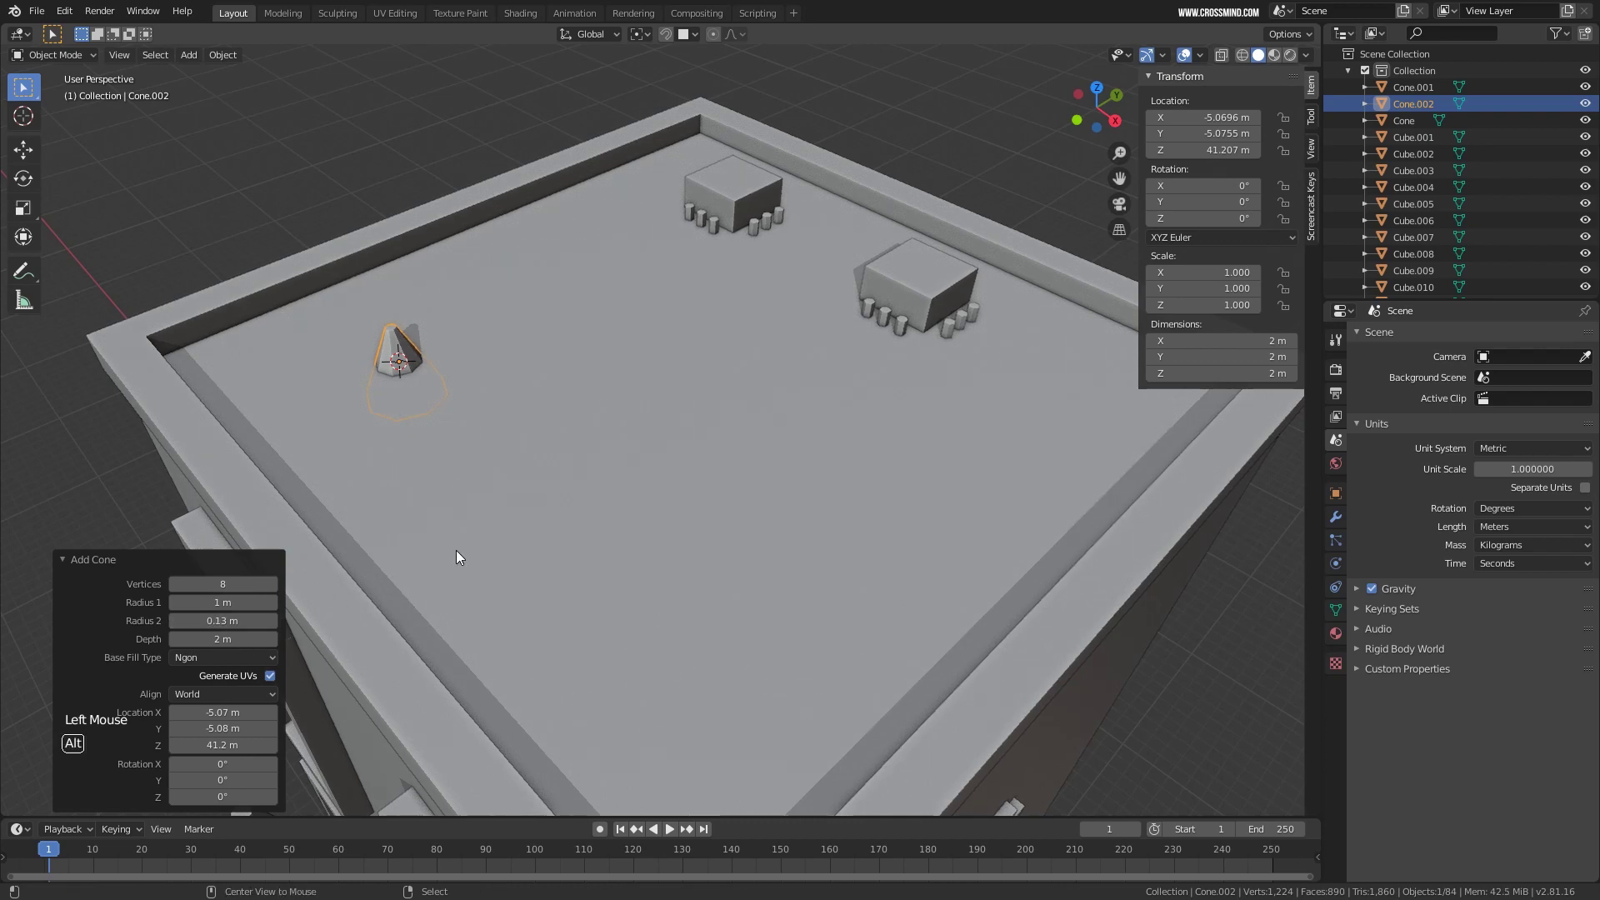
Flatten the cone to a Z scale of 0.408 and raise it 1.75 m.
{"action": "middle_click_drag", "start_coordinate": [457, 557], "coordinate": [446, 400]}
{"action": "key", "text": "s"}
{"action": "key", "text": "z"}
{"action": "left_click", "coordinate": [416, 341]}
{"action": "key", "text": "g"}
{"action": "key", "text": "z"}
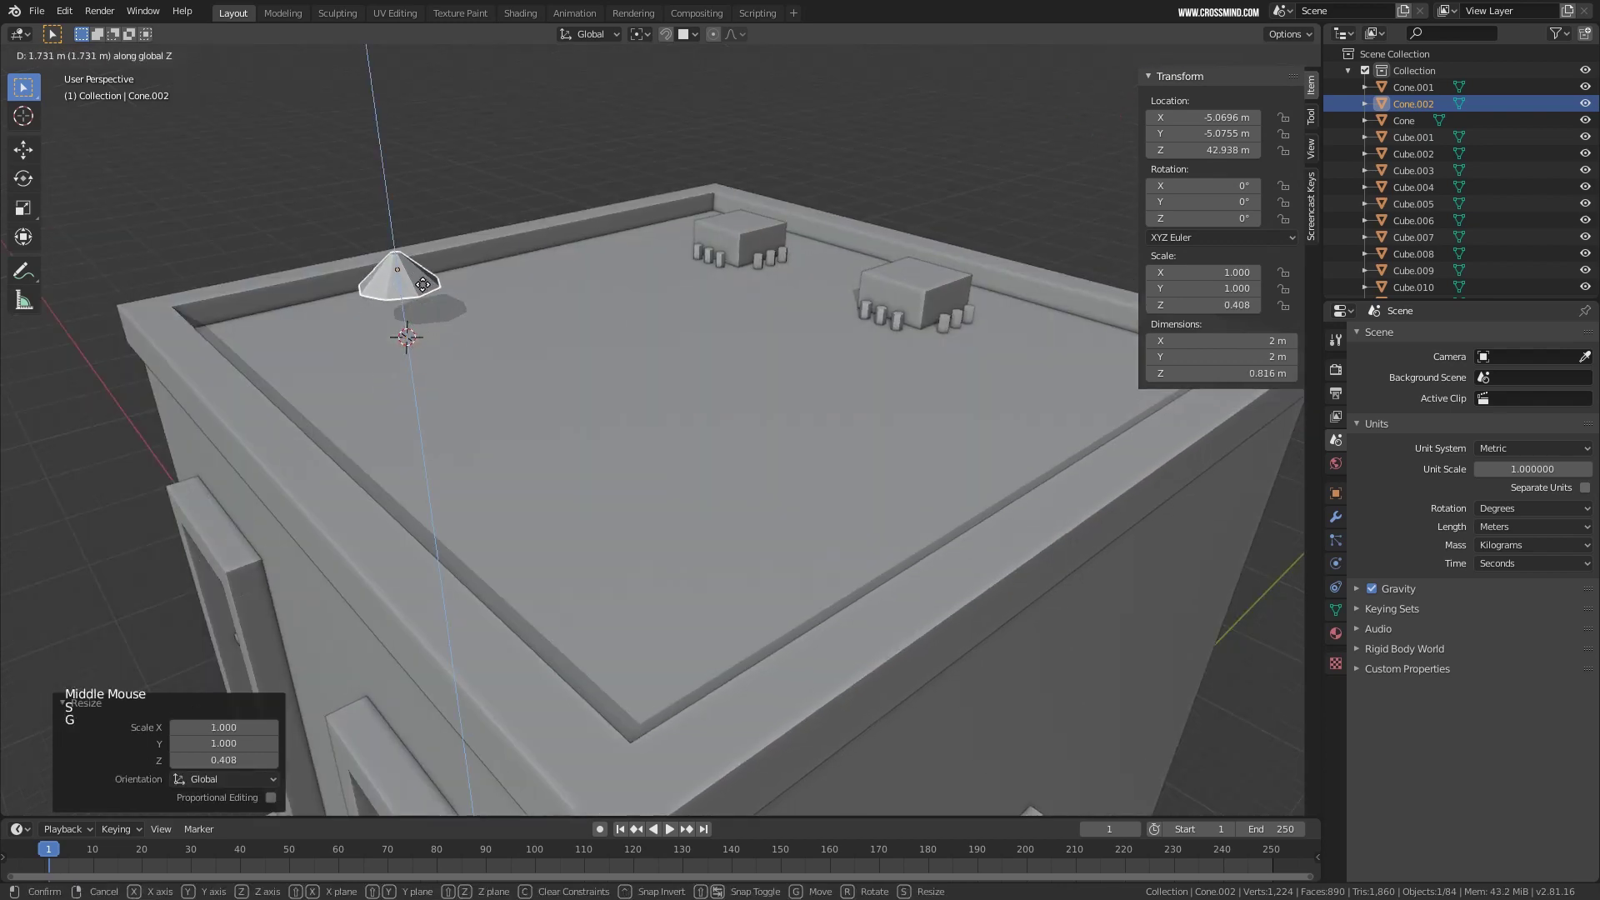
{"action": "left_click", "coordinate": [422, 284]}
Add a six-sided cylinder beneath the cone and scale it to 1.192 in X and Y and 0.754 in Z.
{"action": "scroll", "coordinate": [422, 283], "scroll_direction": "up", "scroll_amount": 2}
{"action": "key", "text": "shift+a"}
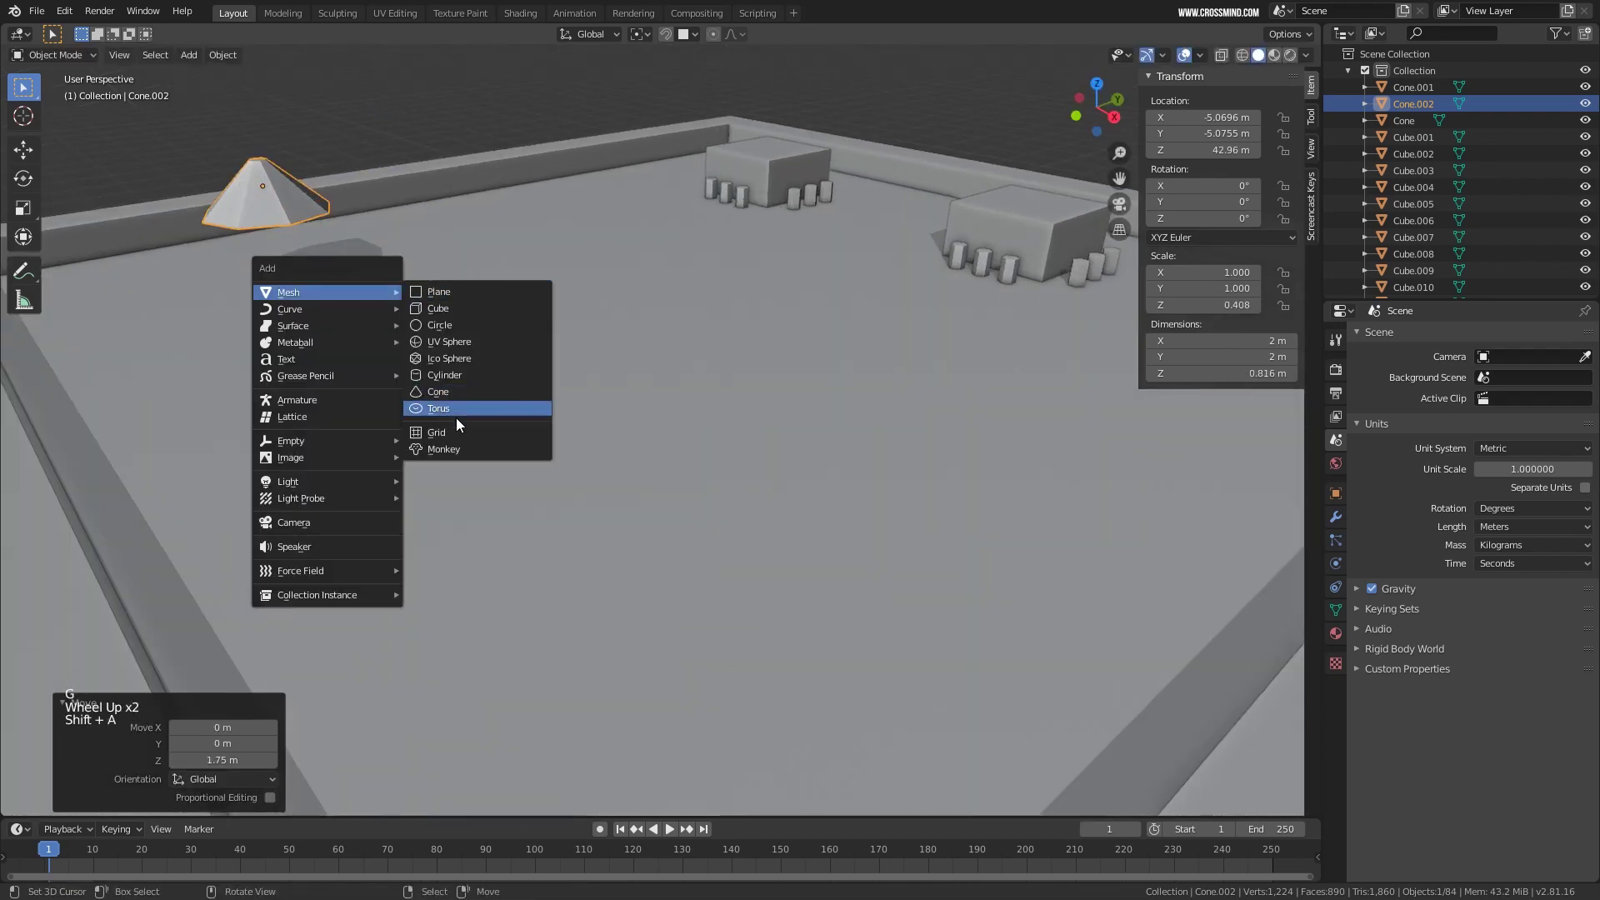
{"action": "left_click", "coordinate": [455, 378]}
{"action": "key", "text": "s"}
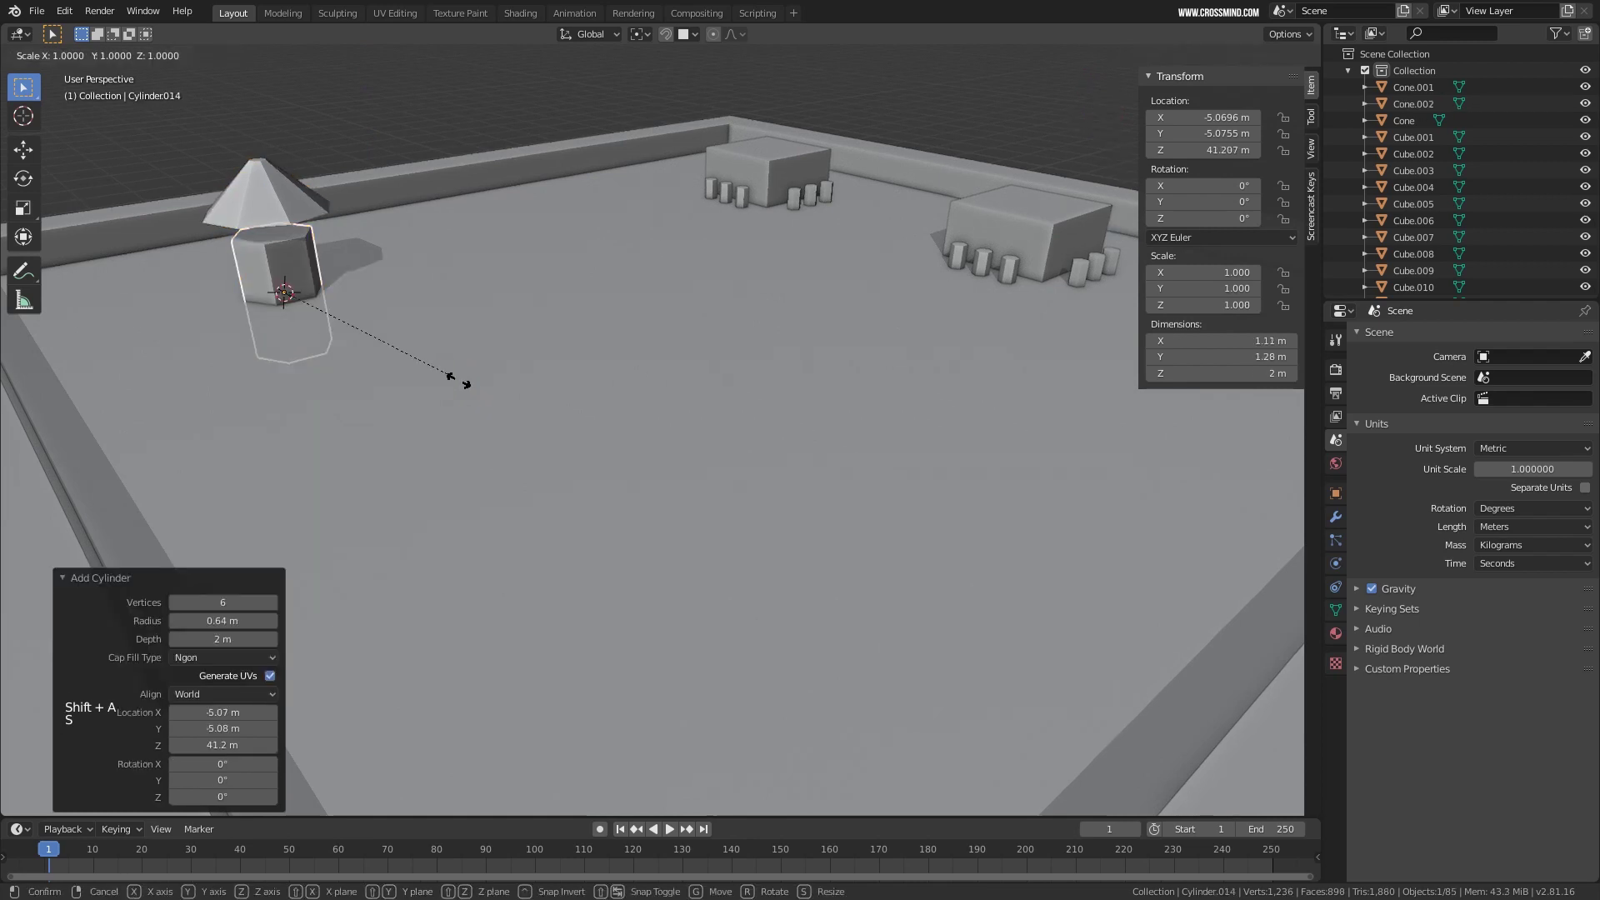
{"action": "left_click", "coordinate": [475, 391]}
{"action": "key", "text": "s"}
{"action": "key", "text": "z"}
{"action": "left_click", "coordinate": [464, 383]}
Adjust the cylinder's size and raise it to meet the underside of the cone.
{"action": "key", "text": "s"}
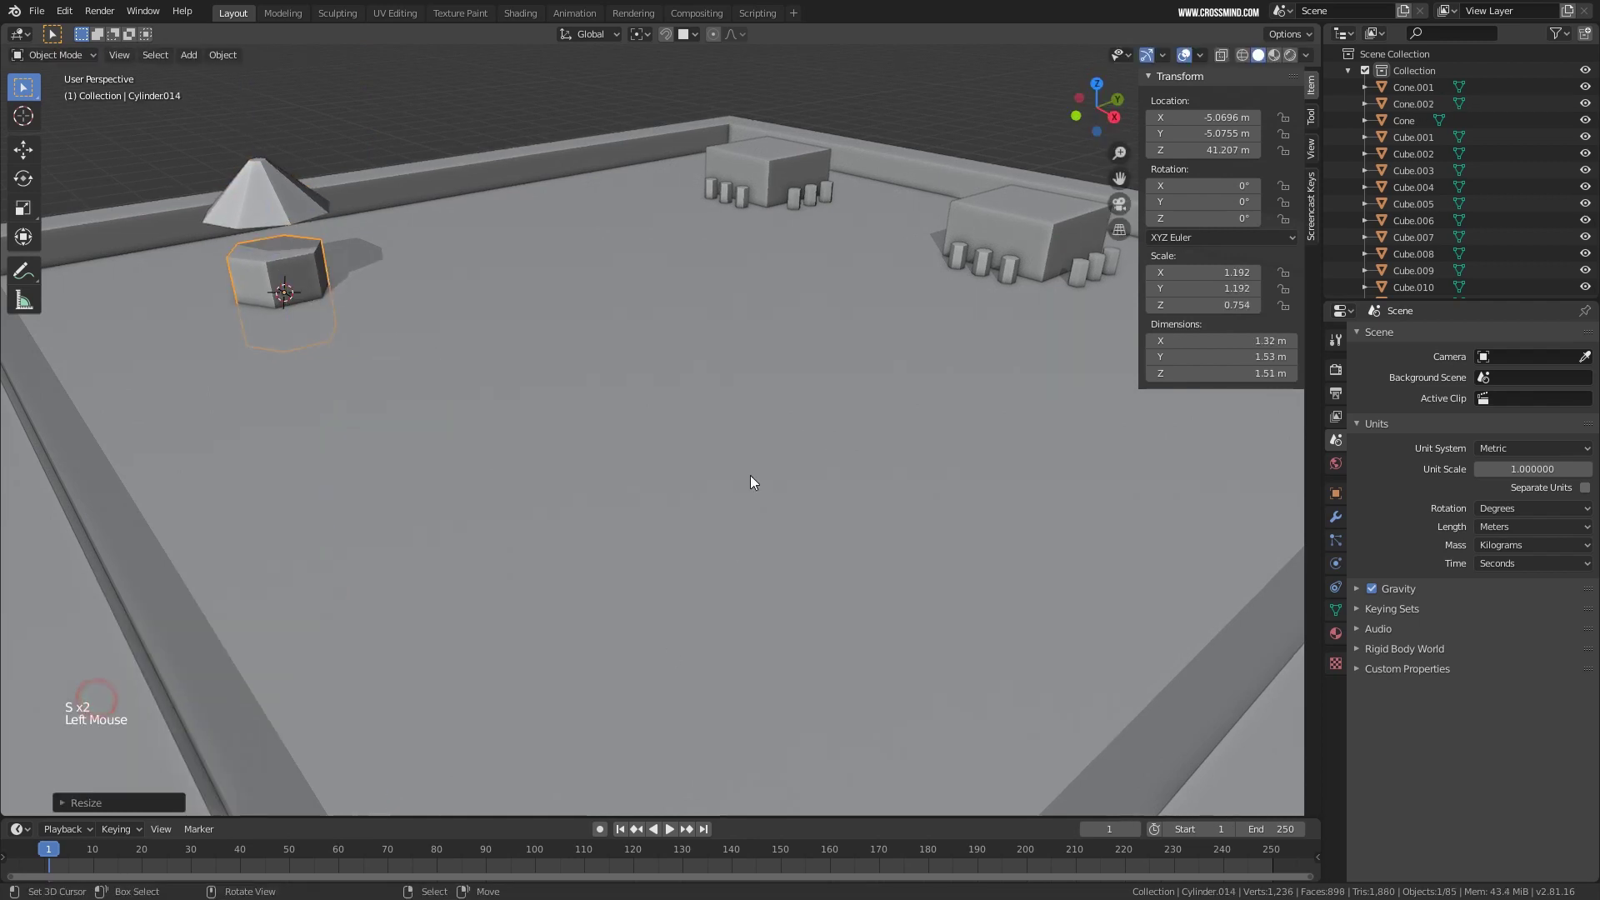
{"action": "left_click", "coordinate": [700, 439]}
{"action": "key", "text": "g"}
{"action": "left_click", "coordinate": [690, 414]}
Select the cone together with its cylinder, scale both by 1.673 and raise them so the base stands on the roof.
{"action": "right_click", "coordinate": [268, 182], "text": "shift"}
{"action": "scroll", "coordinate": [422, 283], "scroll_direction": "down", "scroll_amount": 2}
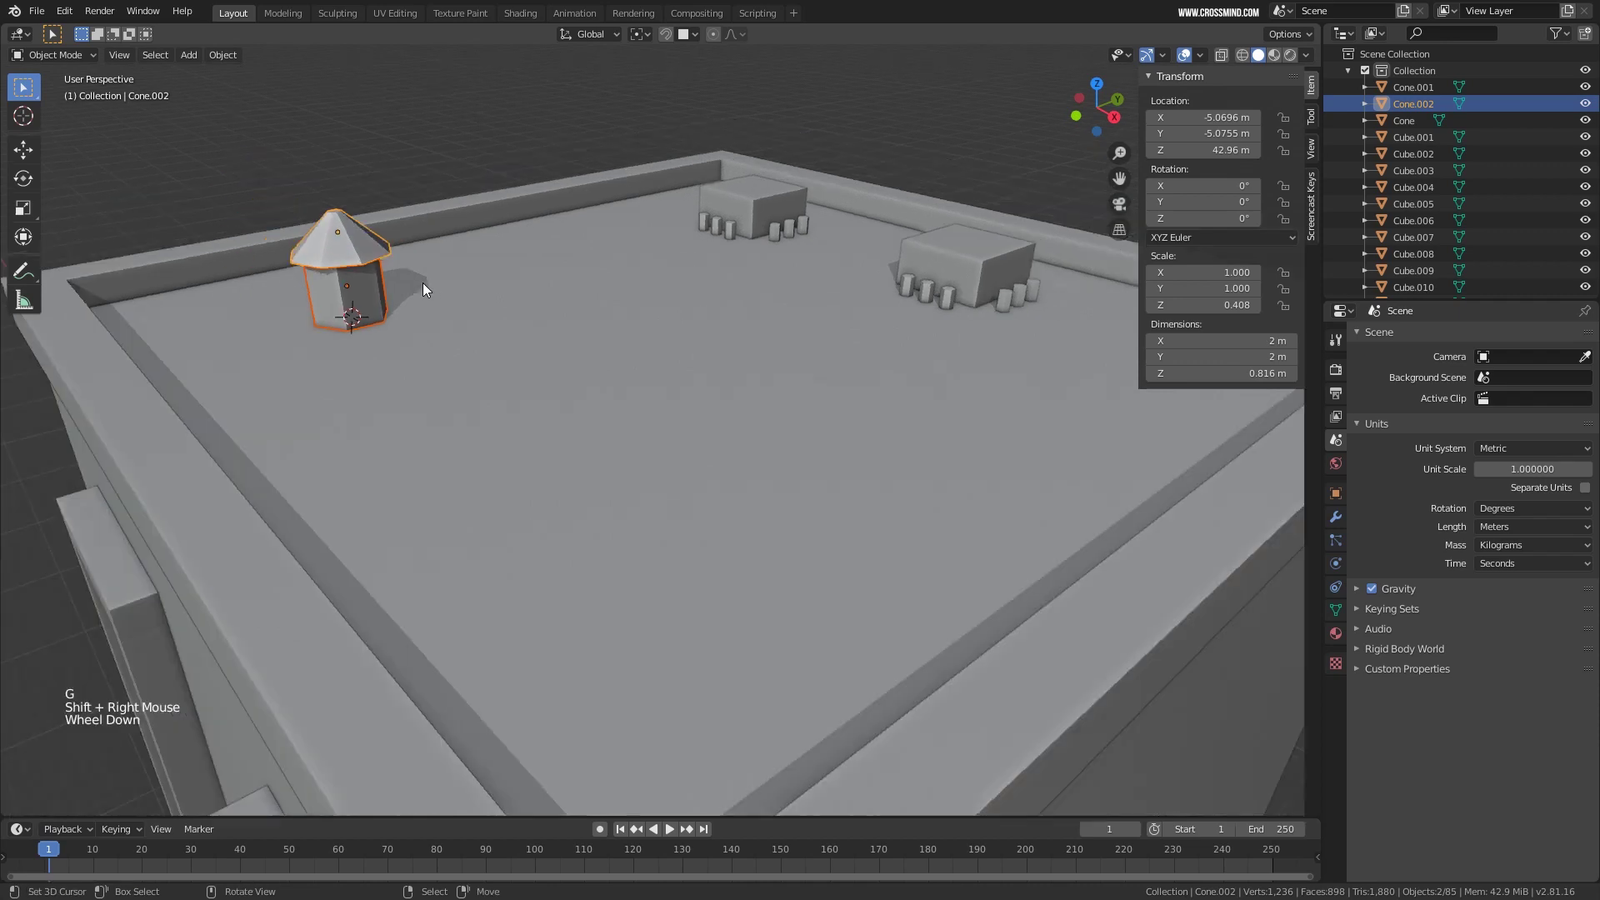
{"action": "middle_click_drag", "start_coordinate": [422, 283], "coordinate": [437, 302]}
{"action": "scroll", "coordinate": [437, 302], "scroll_direction": "up", "scroll_amount": 1}
{"action": "key", "text": "s"}
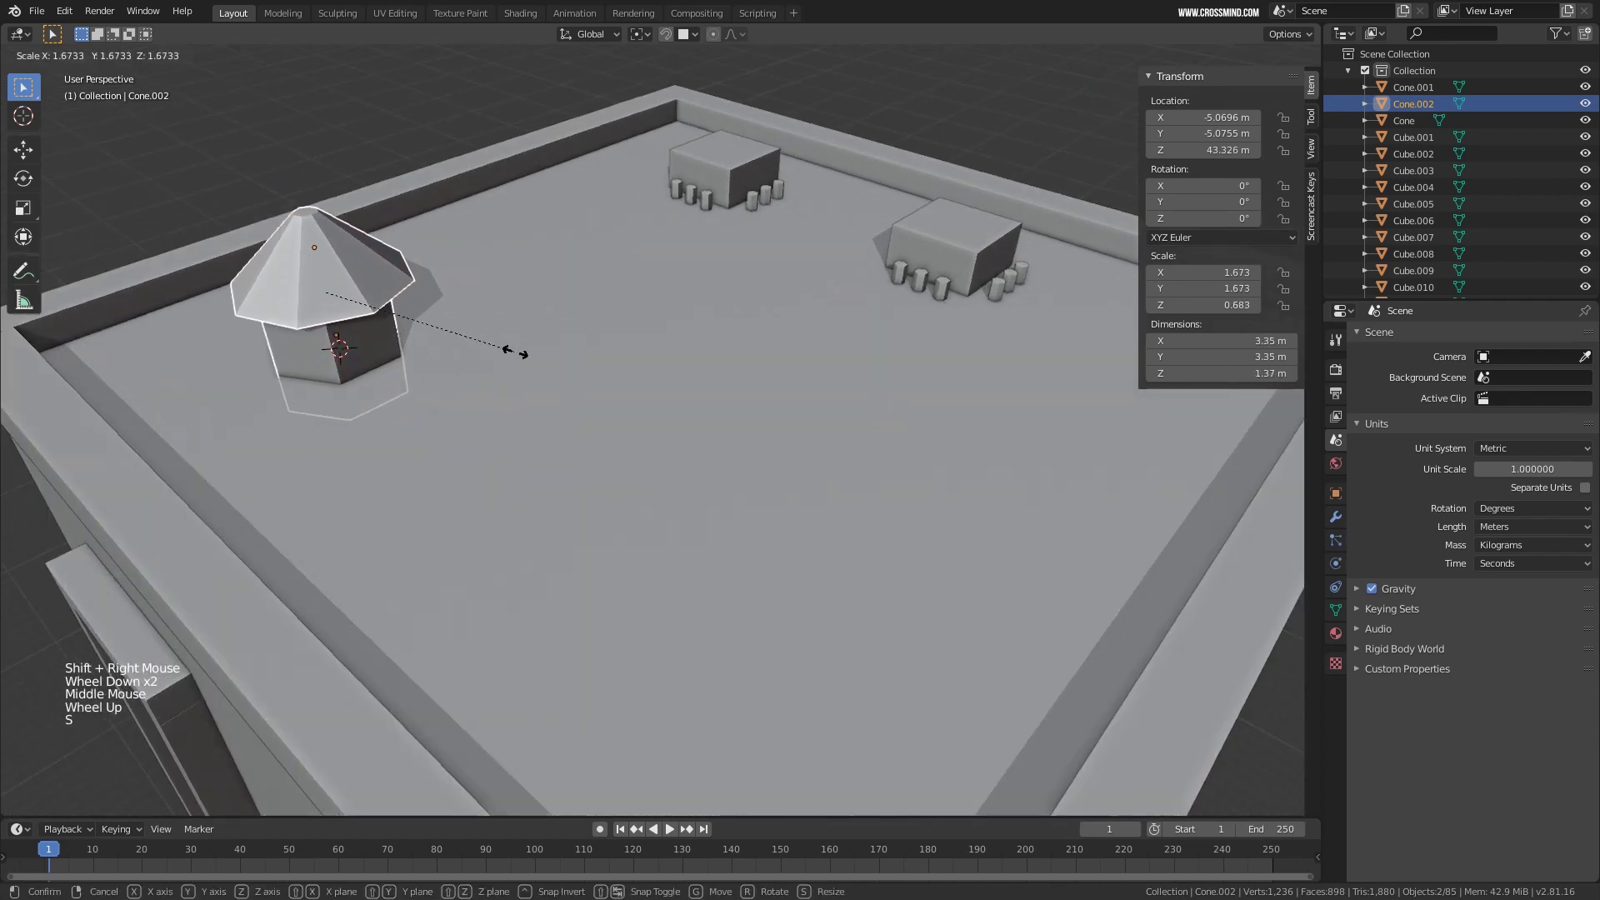
{"action": "left_click", "coordinate": [505, 341]}
{"action": "key", "text": "g"}
{"action": "left_click", "coordinate": [503, 273]}
Duplicate the row of three small cylinders on the first cube's negative Y side and place the copies along the tower's negative Y side.
{"action": "middle_click_drag", "start_coordinate": [503, 275], "coordinate": [434, 317]}
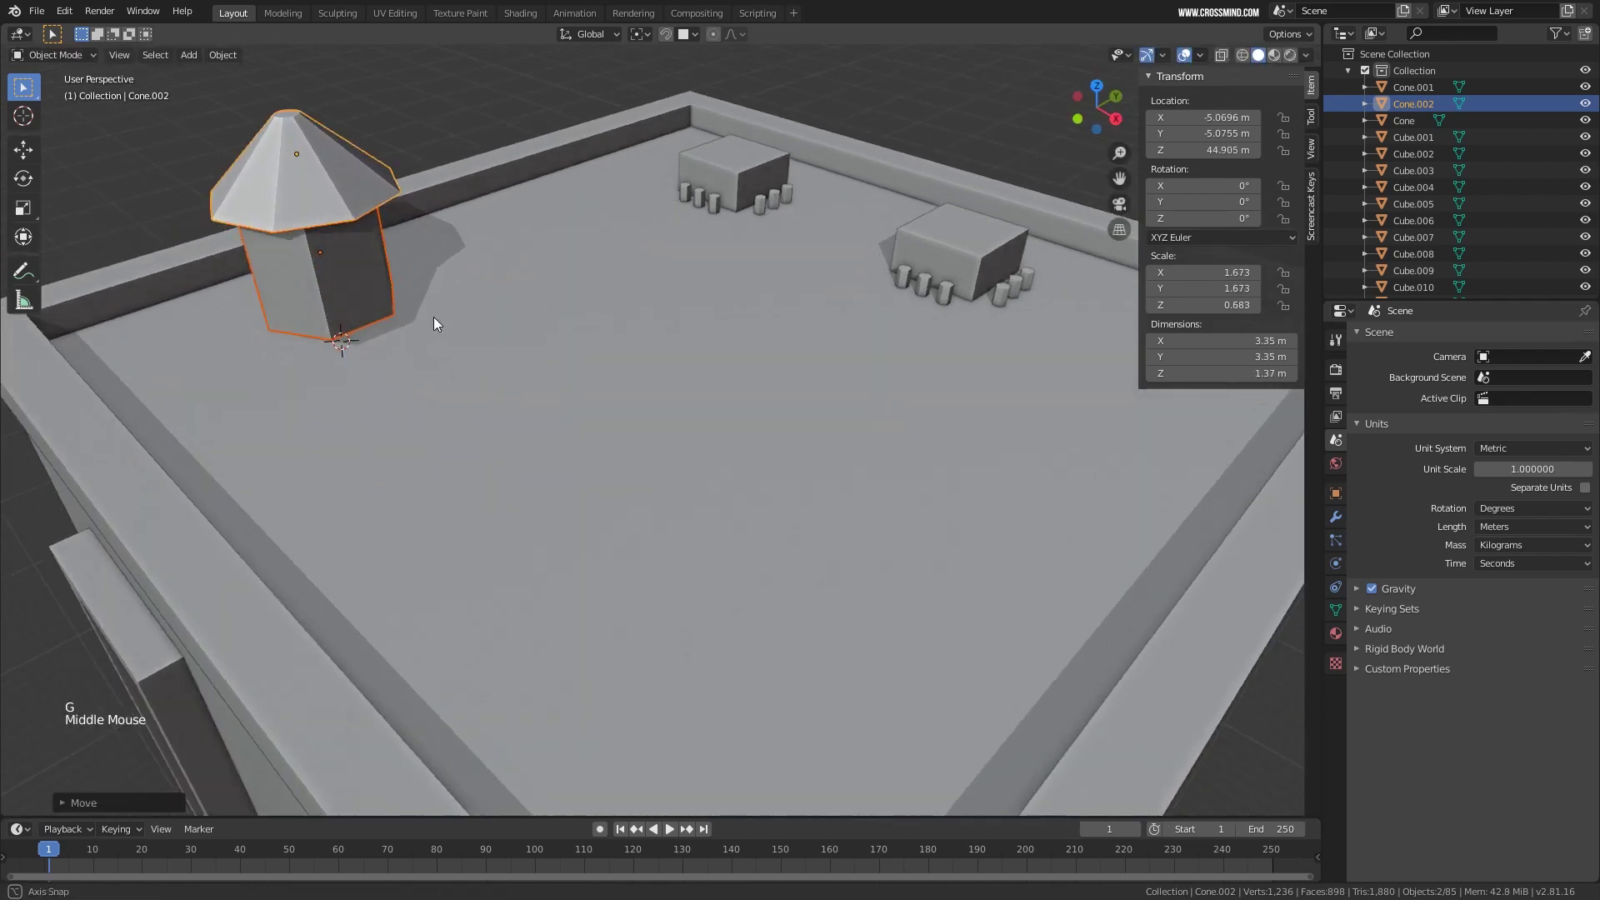
{"action": "key", "text": "KP_7"}
{"action": "right_click", "coordinate": [477, 210]}
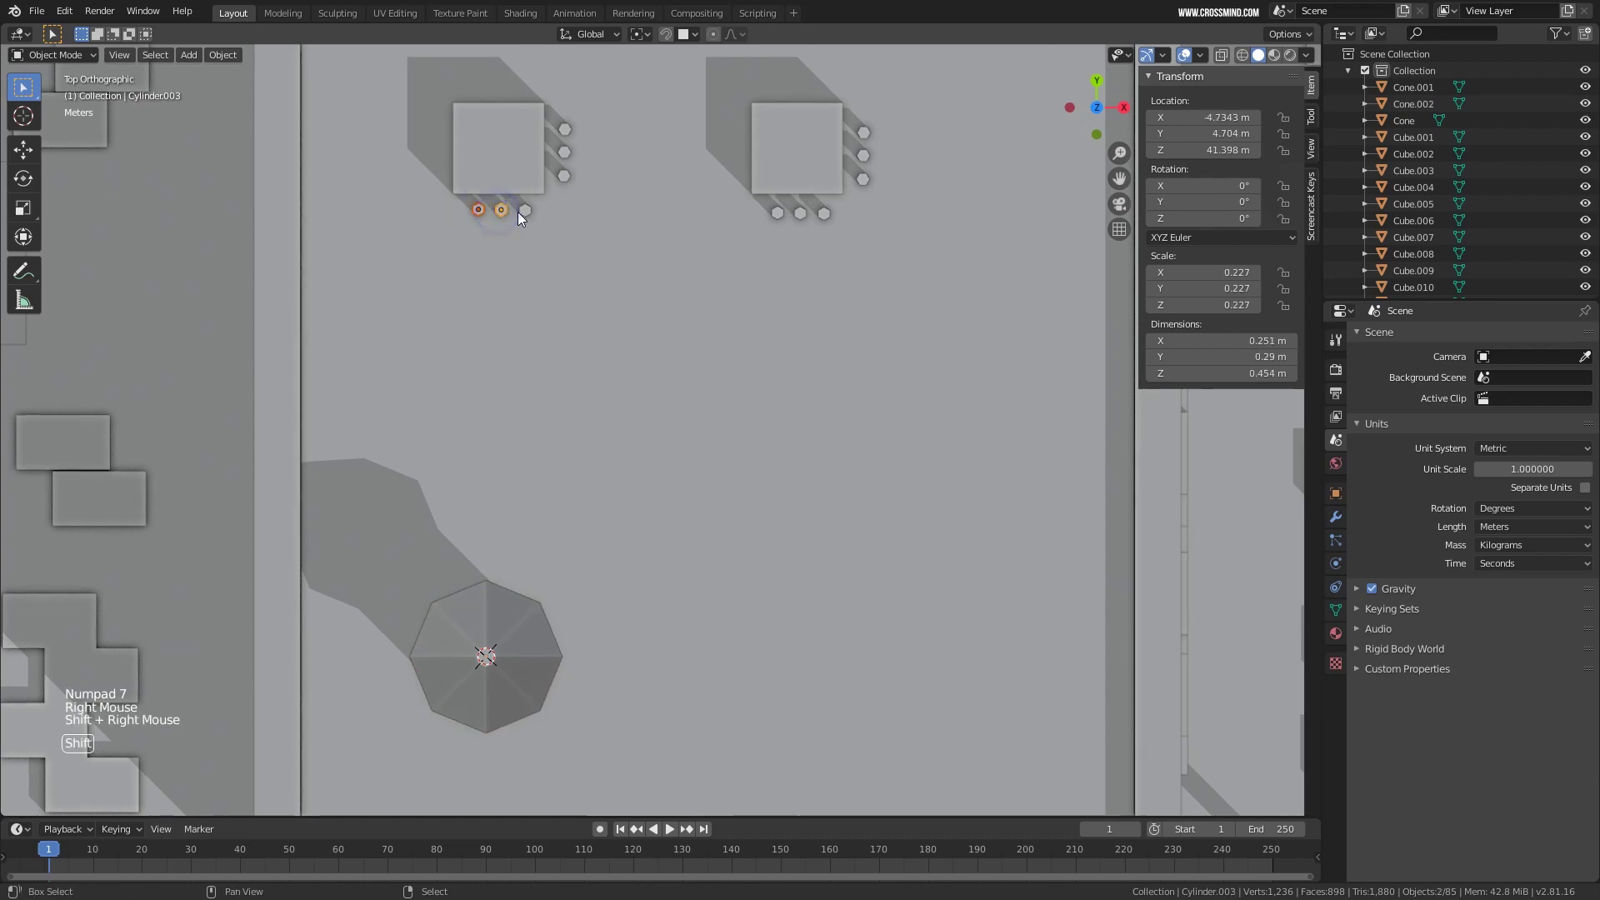
{"action": "key", "text": "shift+d"}
{"action": "left_click", "coordinate": [510, 742]}
{"action": "middle_click_drag", "start_coordinate": [510, 742], "coordinate": [429, 518]}
{"action": "scroll", "coordinate": [426, 512], "scroll_direction": "up", "scroll_amount": 3}
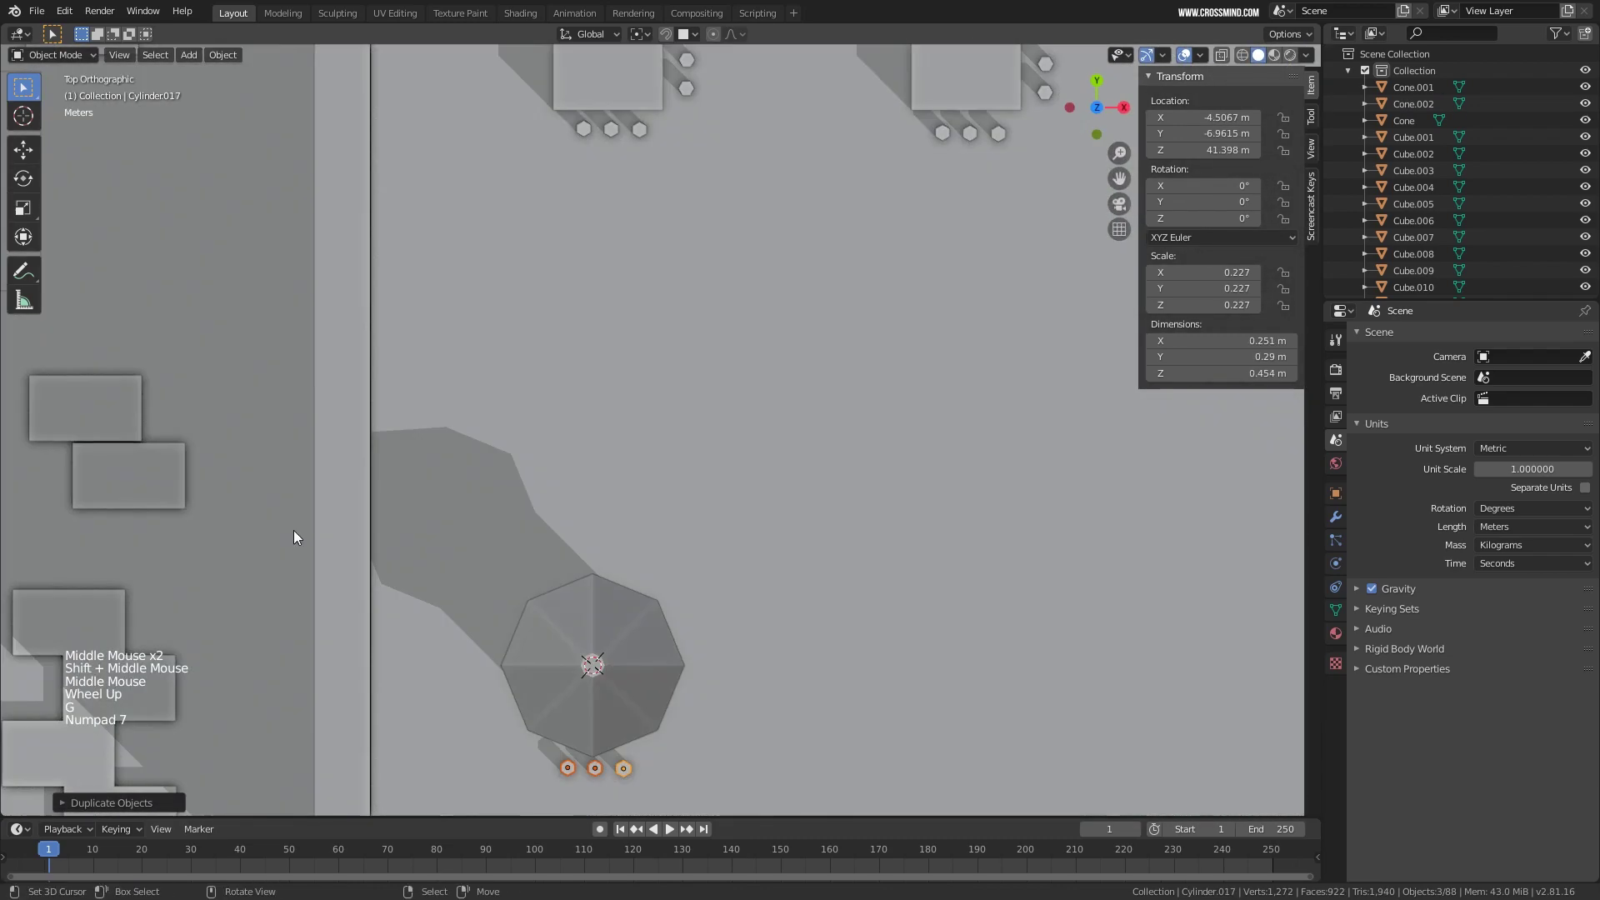
{"action": "key", "text": "g"}
{"action": "left_click", "coordinate": [583, 575]}
Duplicate the three small cylinders beside the tower and place the copies near the middle of the roof.
{"action": "scroll", "coordinate": [633, 593], "scroll_direction": "down", "scroll_amount": 3}
{"action": "middle_click_drag", "start_coordinate": [633, 593], "coordinate": [592, 533]}
{"action": "scroll", "coordinate": [591, 533], "scroll_direction": "down", "scroll_amount": 4}
{"action": "middle_click_drag", "start_coordinate": [592, 533], "coordinate": [602, 453]}
{"action": "scroll", "coordinate": [602, 454], "scroll_direction": "up", "scroll_amount": 2}
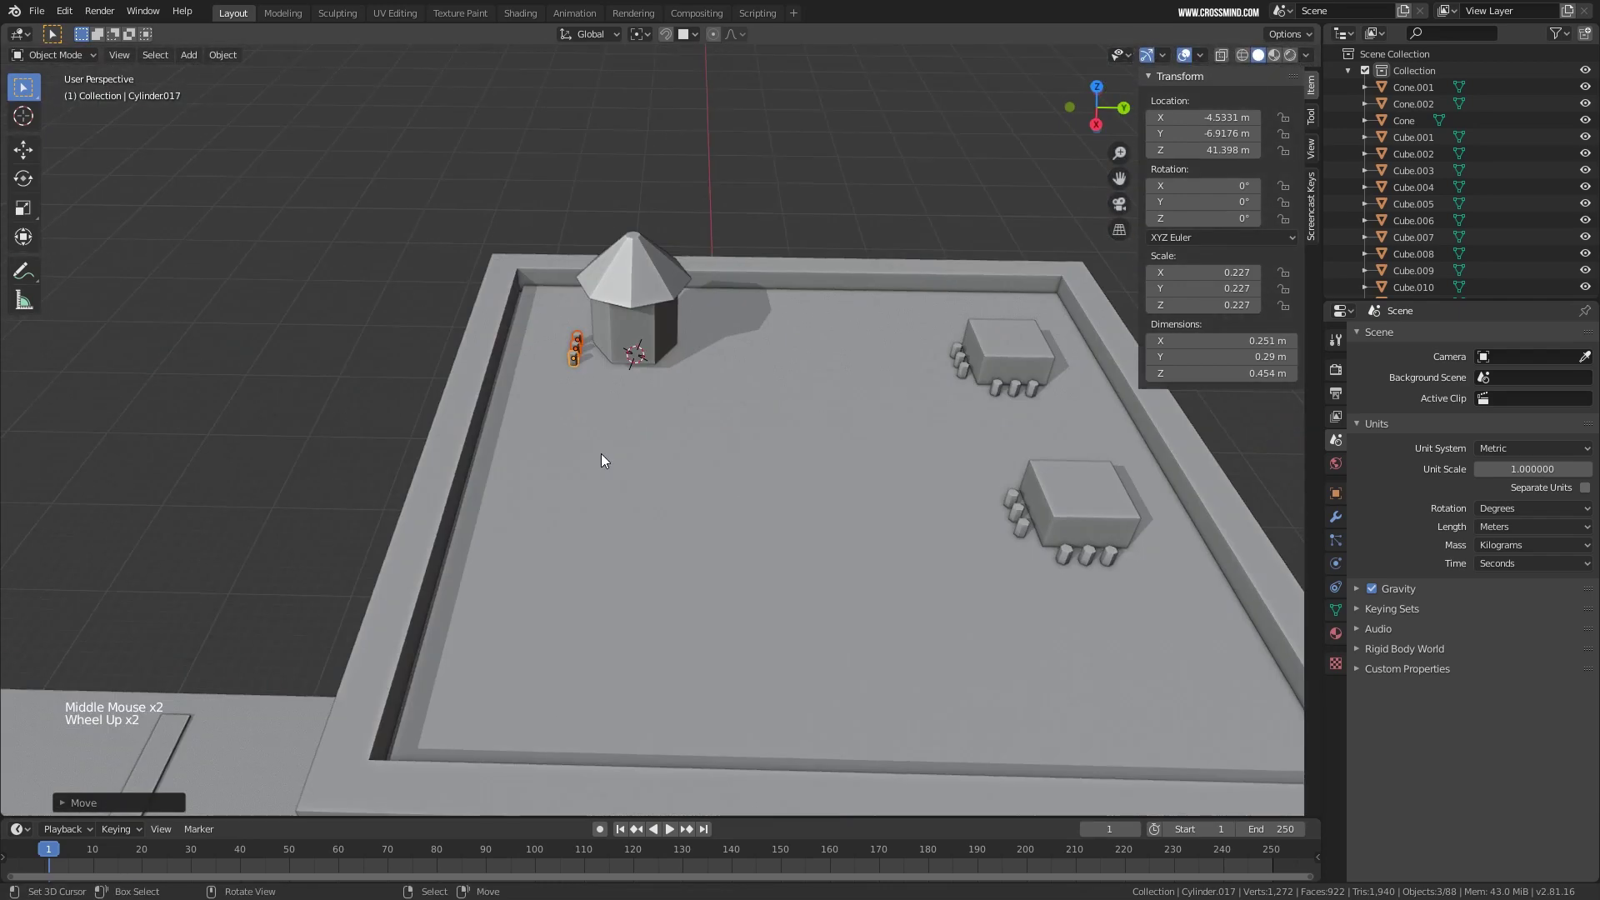
{"action": "key", "text": "KP_7"}
{"action": "key", "text": "shift+d"}
{"action": "left_click", "coordinate": [804, 358]}
Rotate the three copied cylinders 90° about X so they lie flat.
{"action": "middle_click_drag", "start_coordinate": [803, 357], "coordinate": [837, 421]}
{"action": "scroll", "coordinate": [831, 403], "scroll_direction": "up", "scroll_amount": 2}
{"action": "key", "text": "r"}
{"action": "key", "text": "x"}
{"action": "left_click", "coordinate": [817, 385]}
Stretch the three lying cylinders along Y into bars about 3.04 m long.
{"action": "key", "text": "s"}
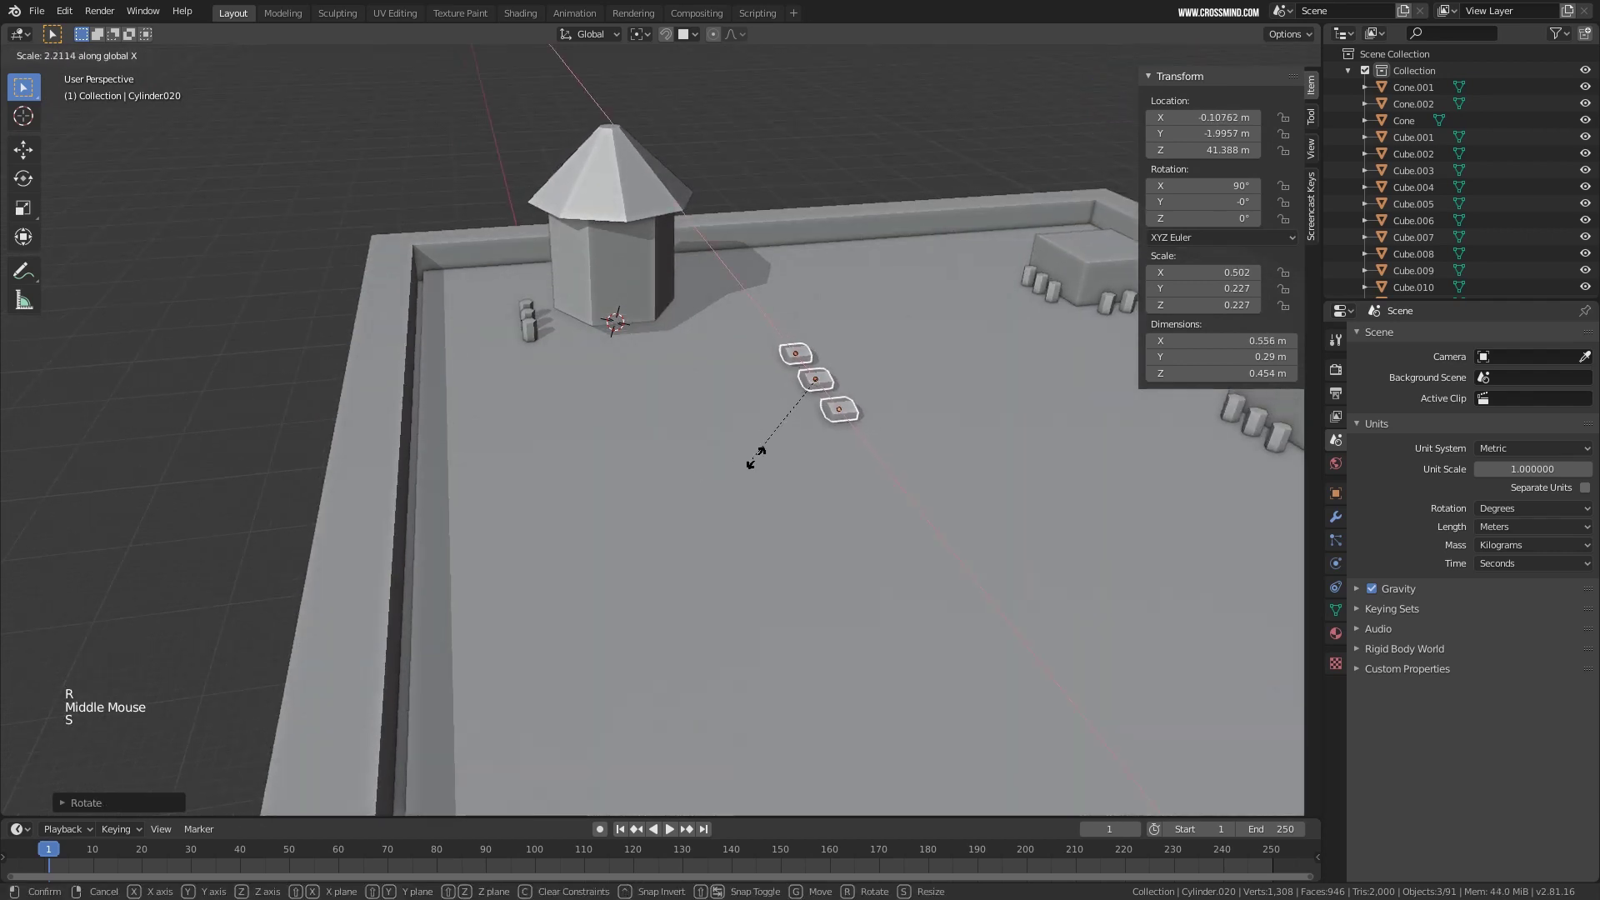
{"action": "key", "text": "y"}
{"action": "left_click", "coordinate": [671, 461]}
Move the three bars in line with the tower's small cylinders, at about X -4.54 m and Y -8.53 m.
{"action": "middle_click_drag", "start_coordinate": [518, 489], "coordinate": [861, 390]}
{"action": "key", "text": "g"}
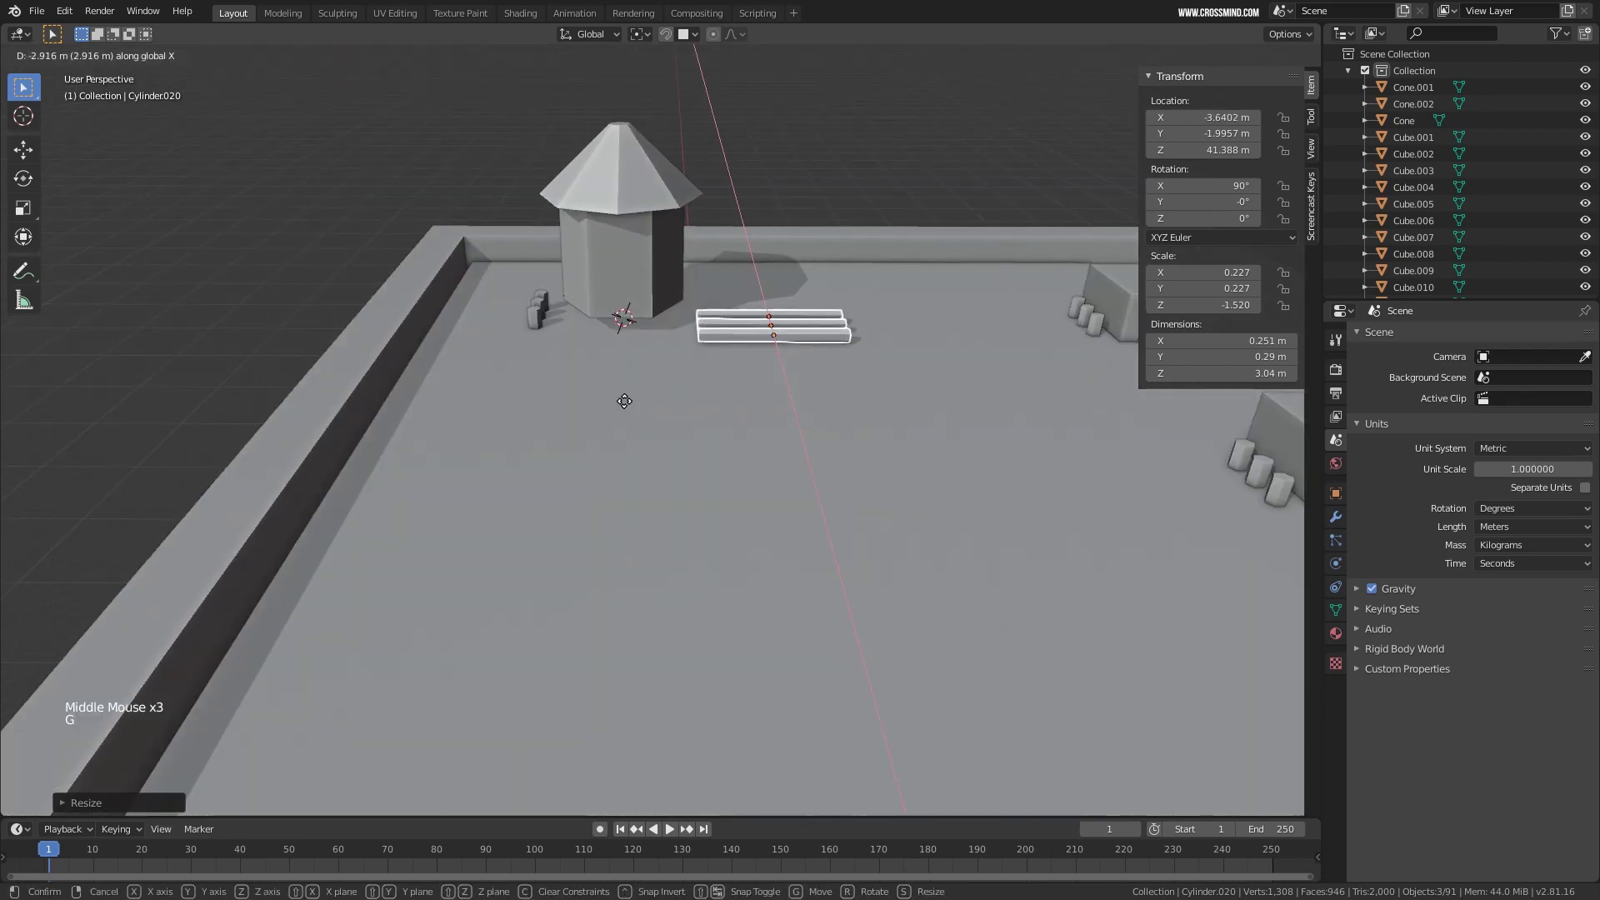
{"action": "key", "text": "y"}
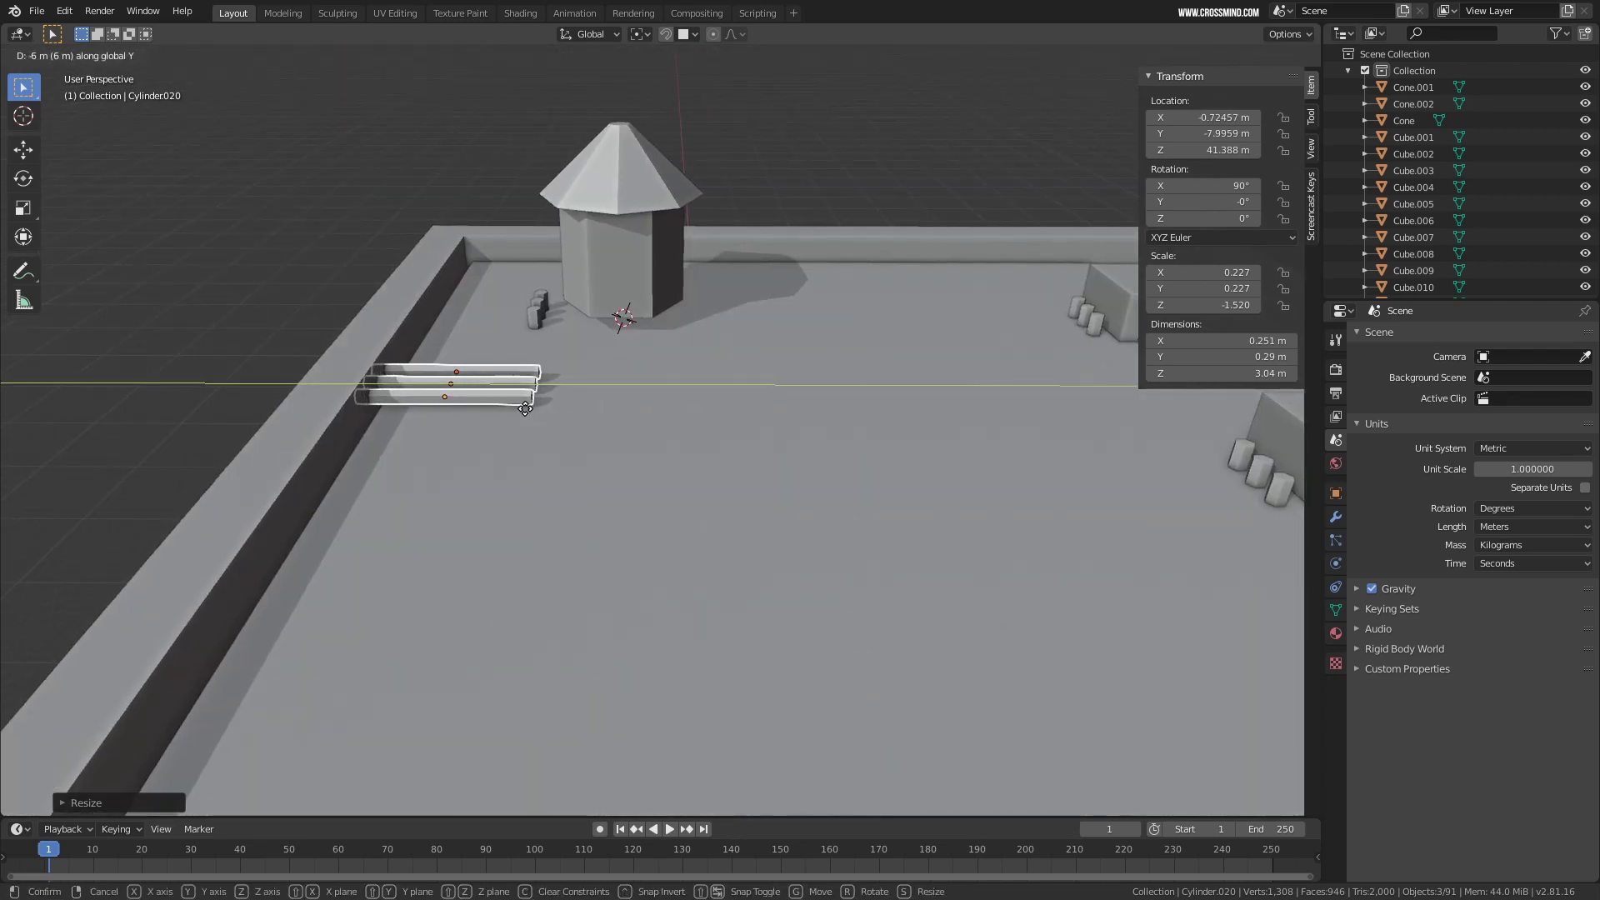
{"action": "left_click", "coordinate": [525, 409]}
{"action": "middle_click_drag", "start_coordinate": [521, 398], "coordinate": [617, 433]}
{"action": "key", "text": "KP_7"}
{"action": "middle_click_drag", "start_coordinate": [871, 479], "coordinate": [886, 498], "text": "shift"}
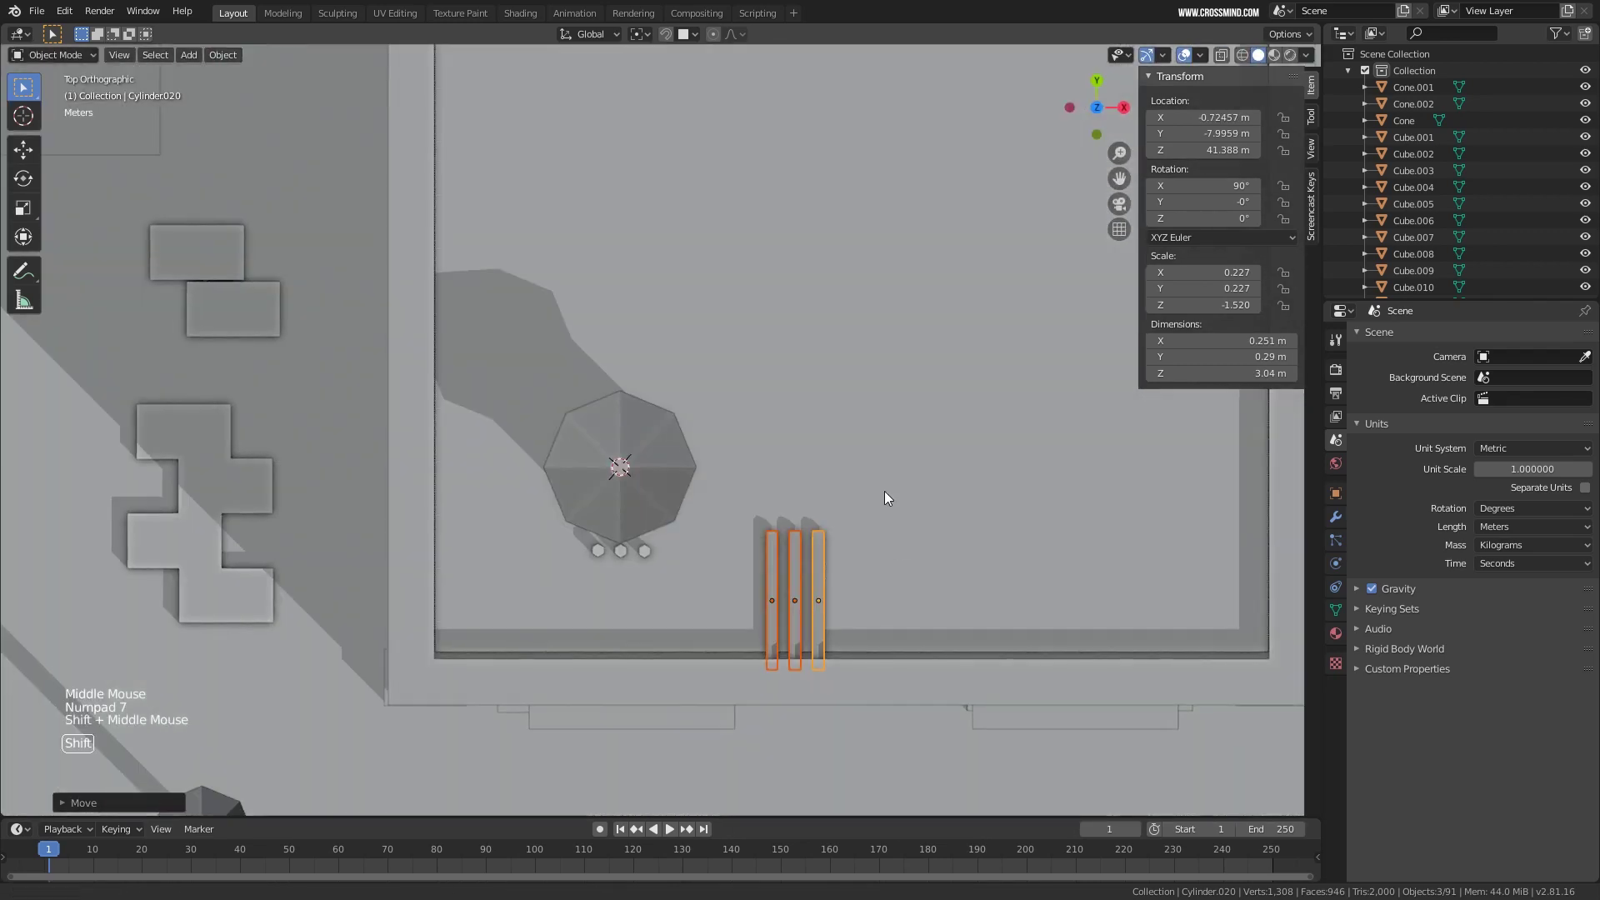
{"action": "scroll", "coordinate": [885, 498], "scroll_direction": "up", "scroll_amount": 2}
{"action": "key", "text": "g"}
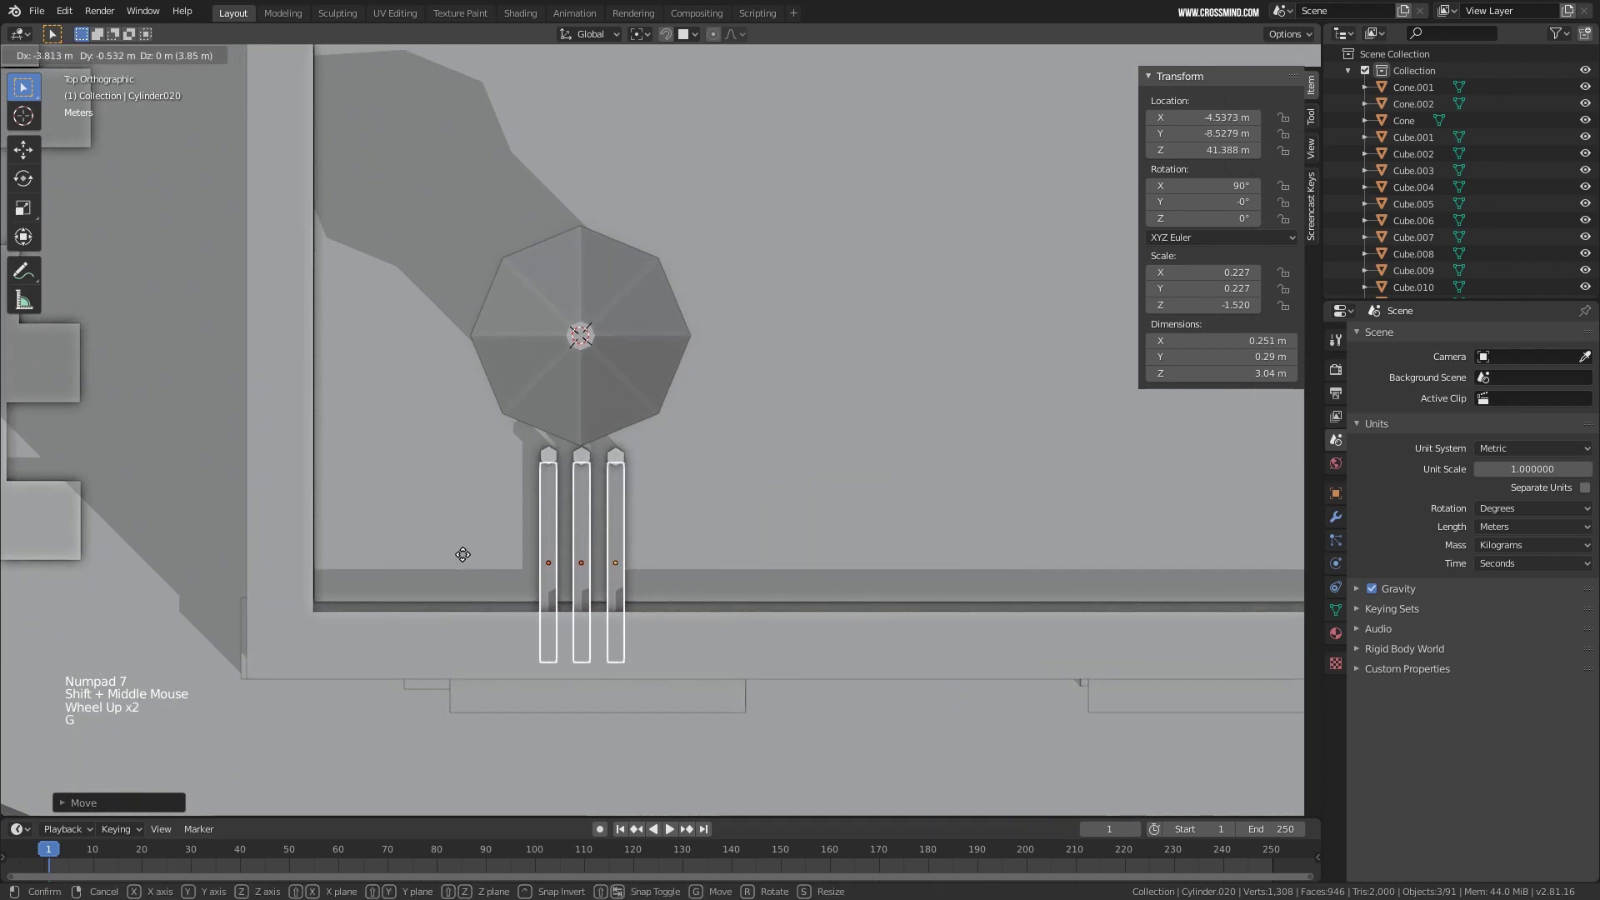
{"action": "left_click", "coordinate": [463, 554]}
Save the scene file.
{"action": "middle_click_drag", "start_coordinate": [655, 566], "coordinate": [828, 398]}
{"action": "scroll", "coordinate": [583, 468], "scroll_direction": "down", "scroll_amount": 6}
{"action": "right_click", "coordinate": [823, 458]}
{"action": "key", "text": "ctrl+s"}
Examine the building from several angles, including its roof details, street lamps and the street in front.
{"action": "scroll", "coordinate": [845, 469], "scroll_direction": "down", "scroll_amount": 3}
{"action": "middle_click_drag", "start_coordinate": [833, 493], "coordinate": [868, 374], "text": "shift"}
{"action": "right_click", "coordinate": [850, 600]}
{"action": "middle_click_drag", "start_coordinate": [850, 599], "coordinate": [834, 500]}
{"action": "middle_click_drag", "start_coordinate": [833, 500], "coordinate": [828, 387], "text": "shift"}
{"action": "scroll", "coordinate": [792, 316], "scroll_direction": "up", "scroll_amount": 1}
{"action": "scroll", "coordinate": [793, 317], "scroll_direction": "up", "scroll_amount": 1}
{"action": "middle_click_drag", "start_coordinate": [793, 317], "coordinate": [689, 440], "text": "shift"}
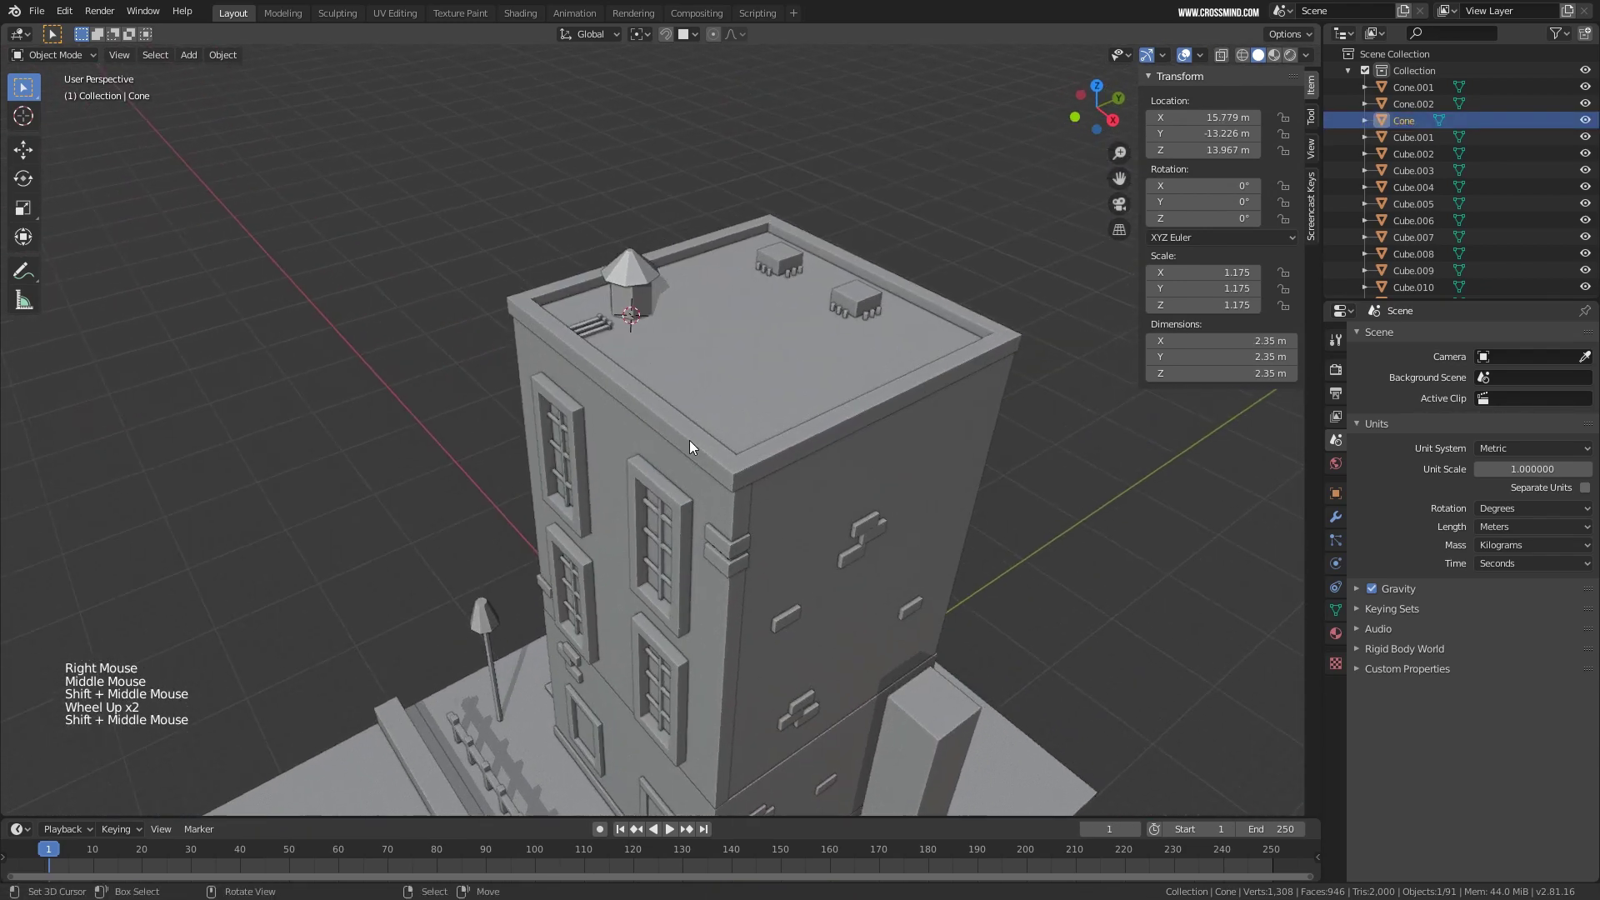
{"action": "scroll", "coordinate": [689, 440], "scroll_direction": "up", "scroll_amount": 2}
{"action": "middle_click_drag", "start_coordinate": [789, 433], "coordinate": [750, 250]}
{"action": "right_click", "coordinate": [826, 442]}
{"action": "right_click", "coordinate": [954, 267]}
{"action": "scroll", "coordinate": [900, 358], "scroll_direction": "down", "scroll_amount": 3}
{"action": "scroll", "coordinate": [693, 138], "scroll_direction": "down", "scroll_amount": 1}
{"action": "middle_click_drag", "start_coordinate": [749, 250], "coordinate": [867, 50]}
{"action": "middle_click_drag", "start_coordinate": [937, 227], "coordinate": [786, 337]}
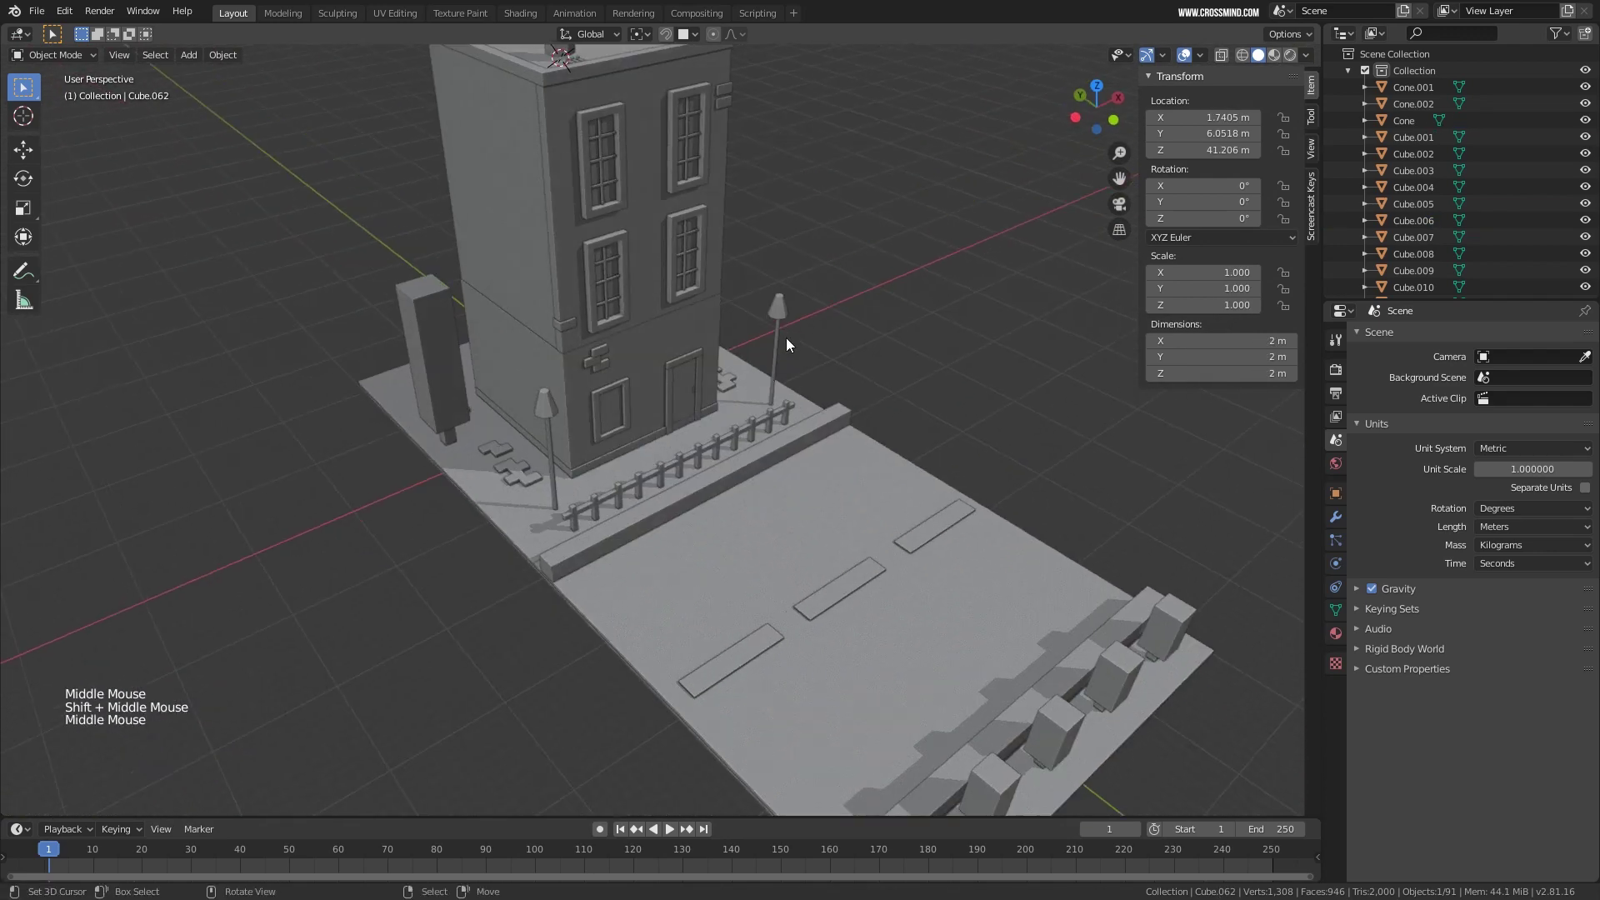
Duplicate the long kerb block in front of the fence and place the copy at the building's front wall, about Y -8.97 m.
{"action": "right_click", "coordinate": [777, 310]}
{"action": "middle_click_drag", "start_coordinate": [793, 394], "coordinate": [923, 517], "text": "shift"}
{"action": "right_click", "coordinate": [858, 132]}
{"action": "right_click", "coordinate": [926, 170]}
{"action": "scroll", "coordinate": [924, 517], "scroll_direction": "up", "scroll_amount": 2}
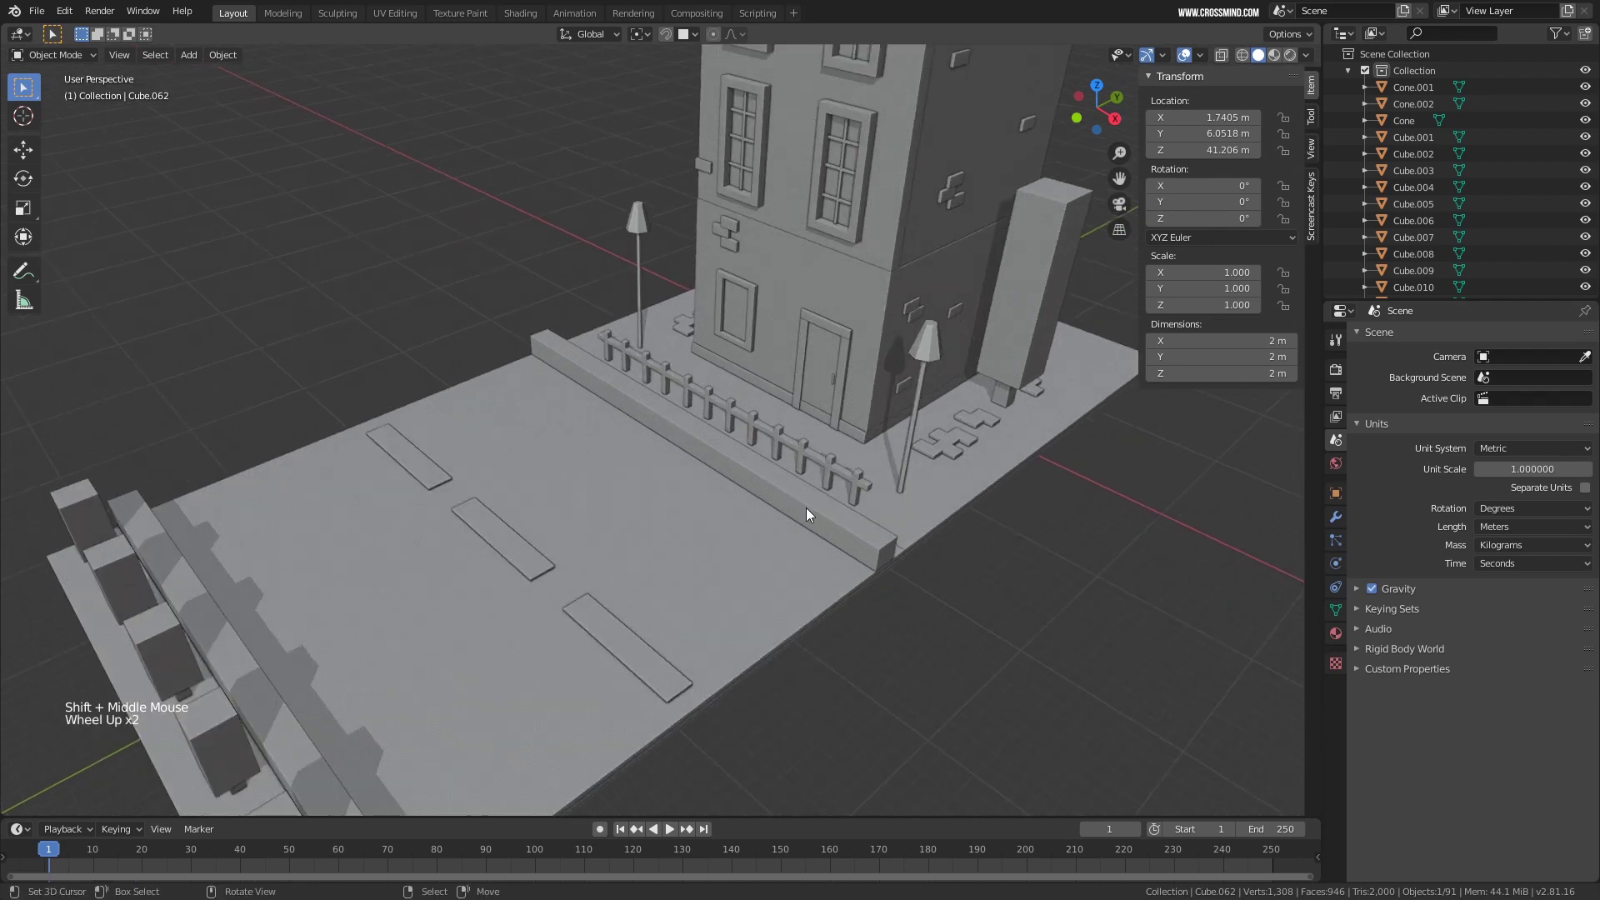
{"action": "middle_click_drag", "start_coordinate": [807, 507], "coordinate": [785, 517]}
{"action": "right_click", "coordinate": [785, 517]}
{"action": "key", "text": "shift+d"}
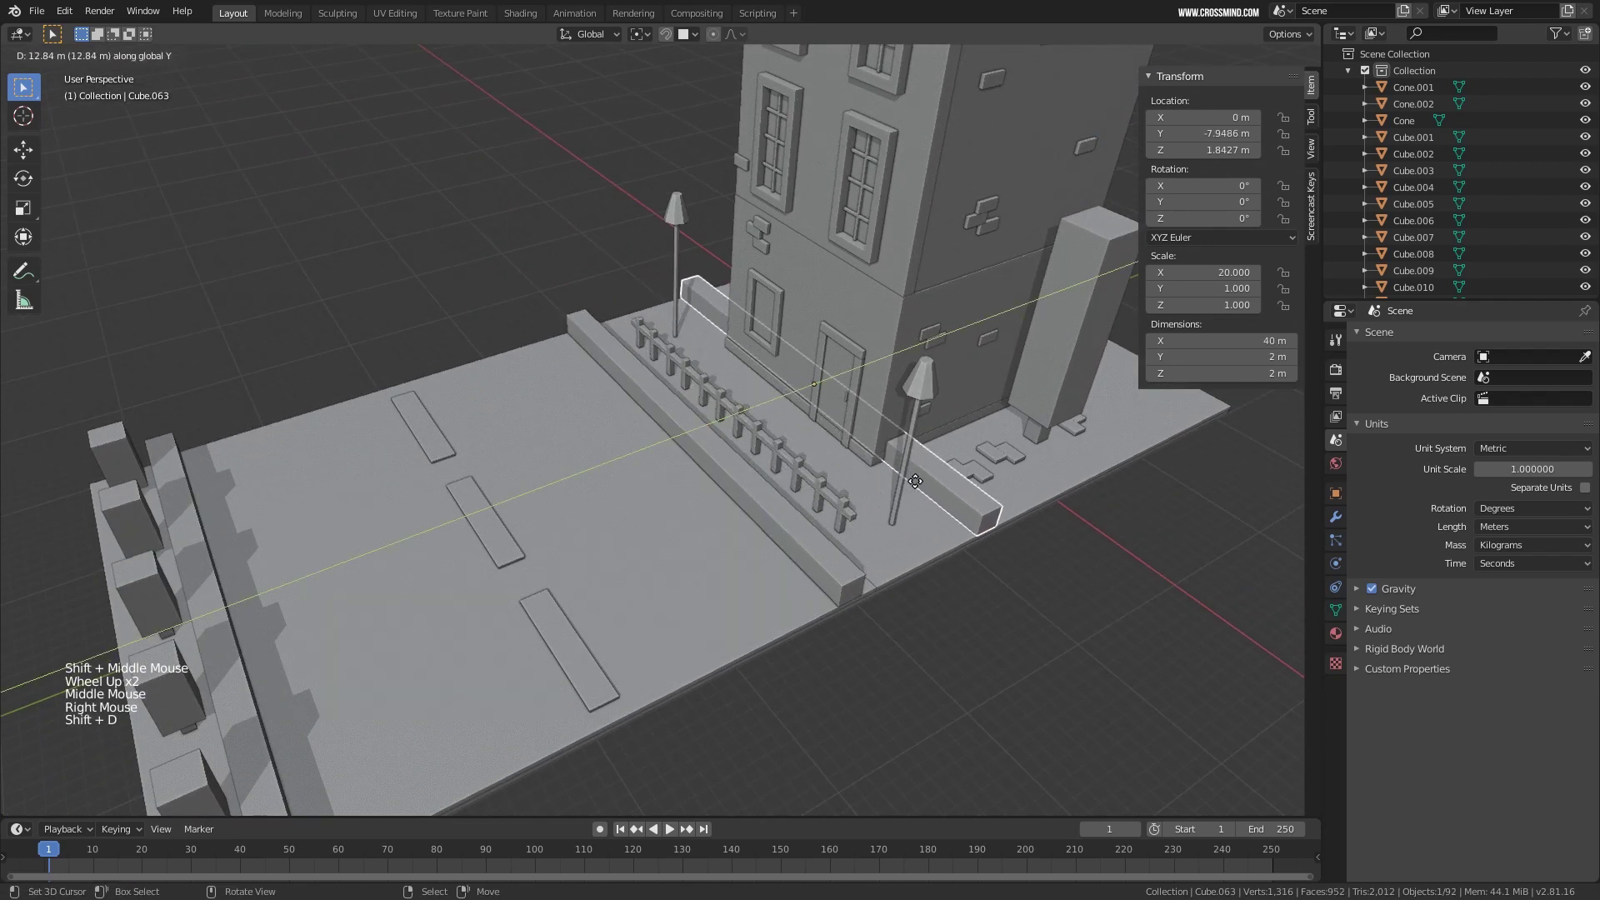
{"action": "key", "text": "y"}
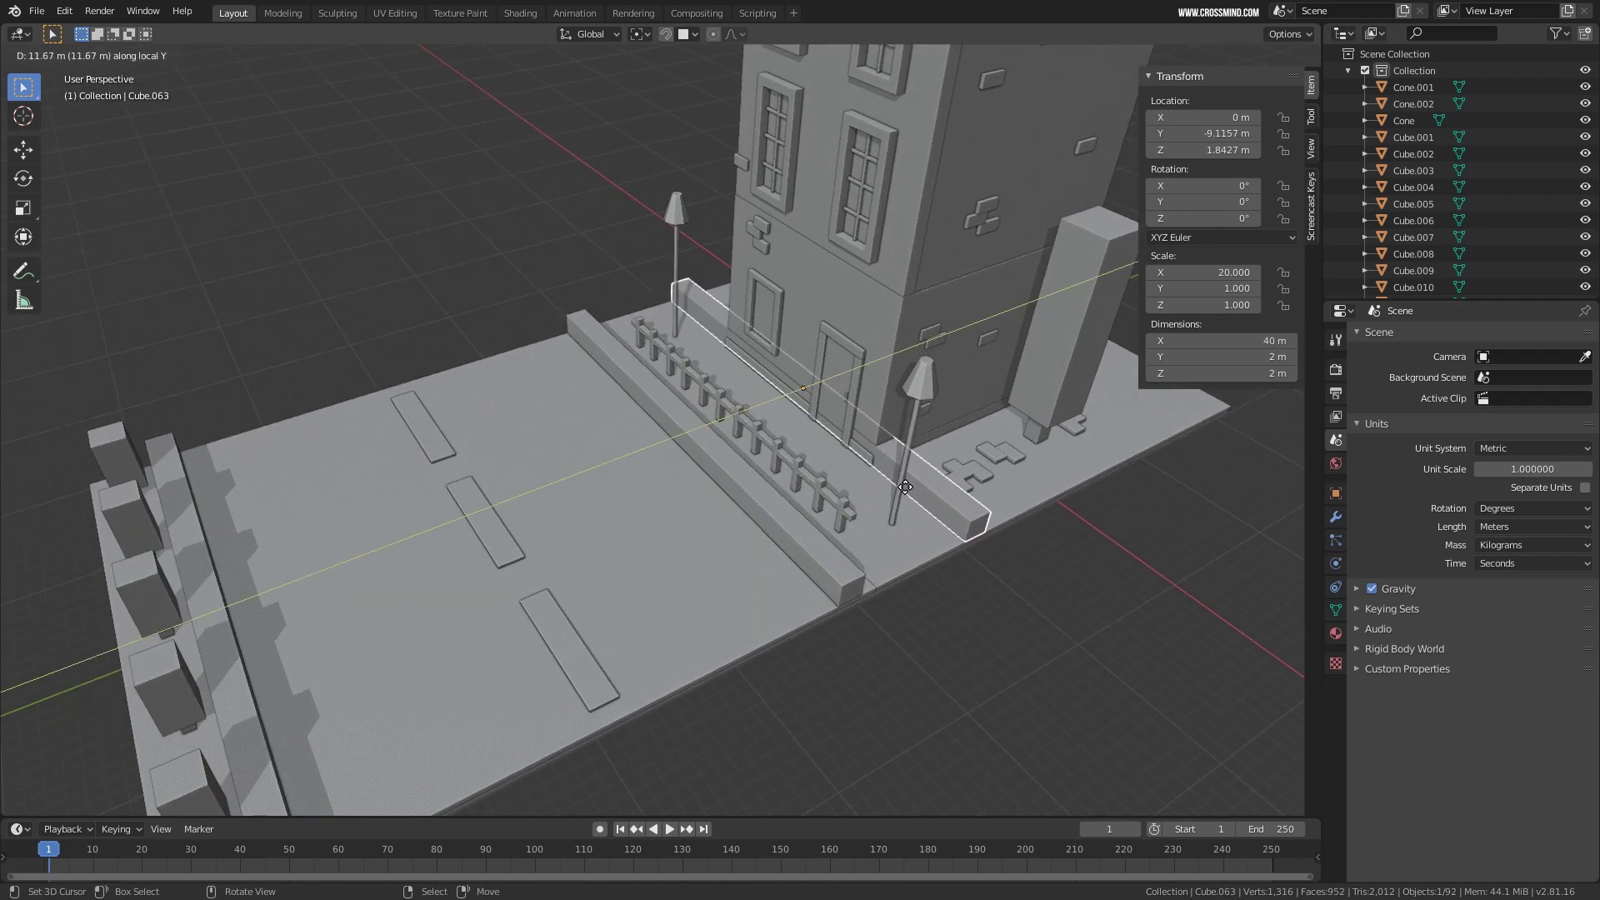
{"action": "left_click", "coordinate": [907, 489]}
Shorten the copied kerb block to about 14.7 m along X and move it to about X -12.57 m.
{"action": "middle_click_drag", "start_coordinate": [908, 490], "coordinate": [775, 425]}
{"action": "key", "text": "s"}
{"action": "key", "text": "x"}
{"action": "left_click", "coordinate": [821, 414]}
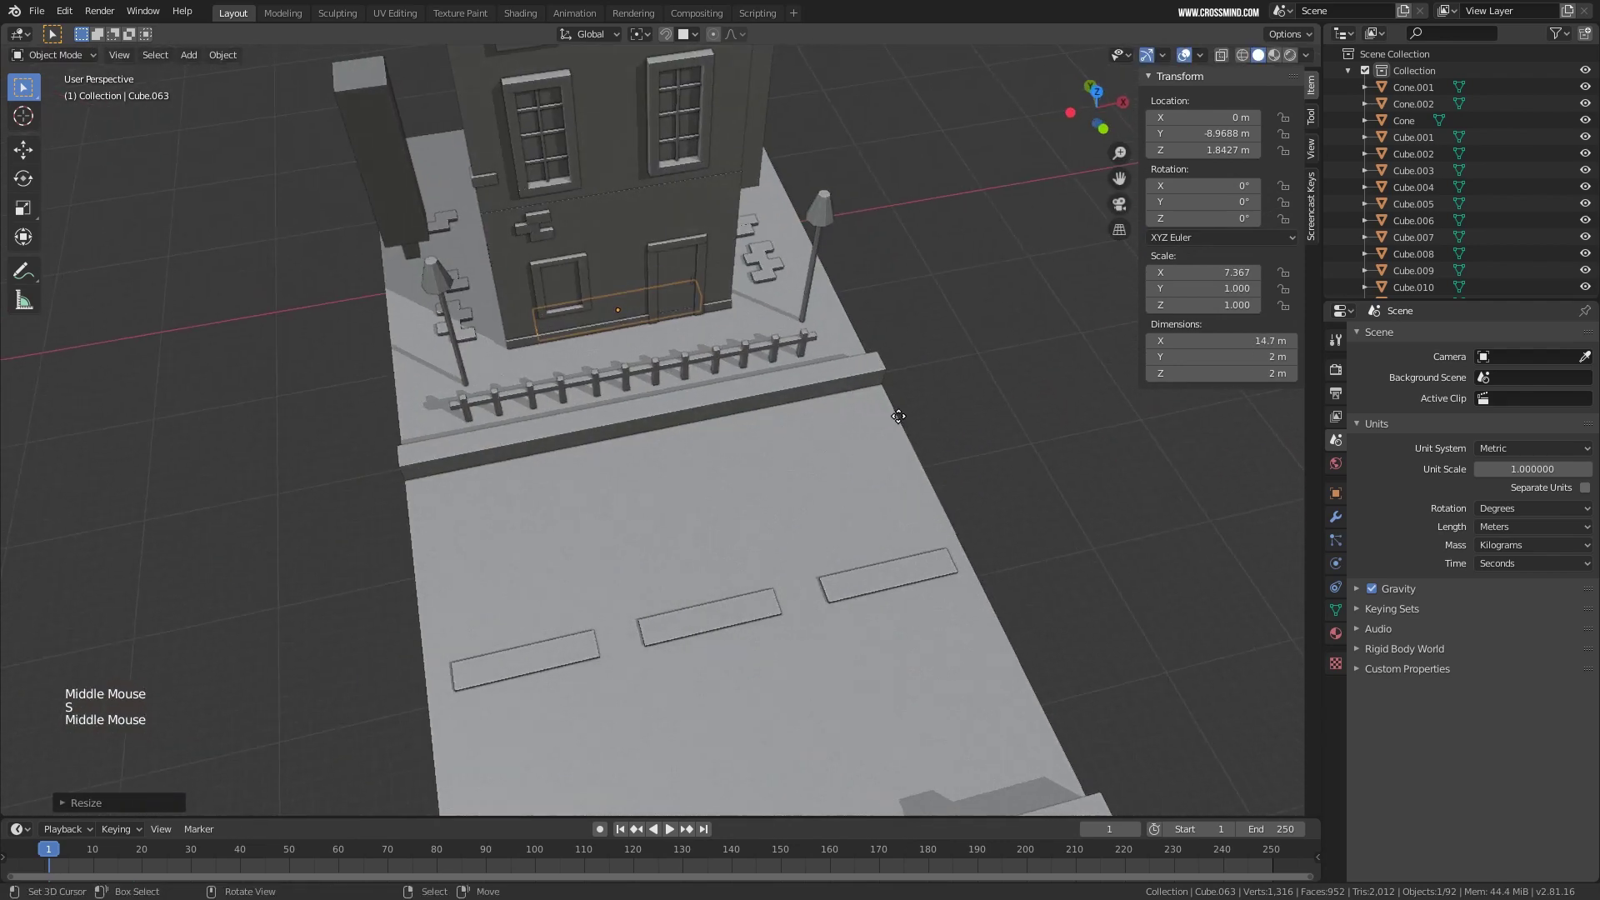
{"action": "key", "text": "g"}
{"action": "left_click", "coordinate": [741, 432]}
Reduce the kerb block's length to about 7.99 m and shift it along X beside the building, to about X -14.56 m.
{"action": "key", "text": "s"}
{"action": "key", "text": "x"}
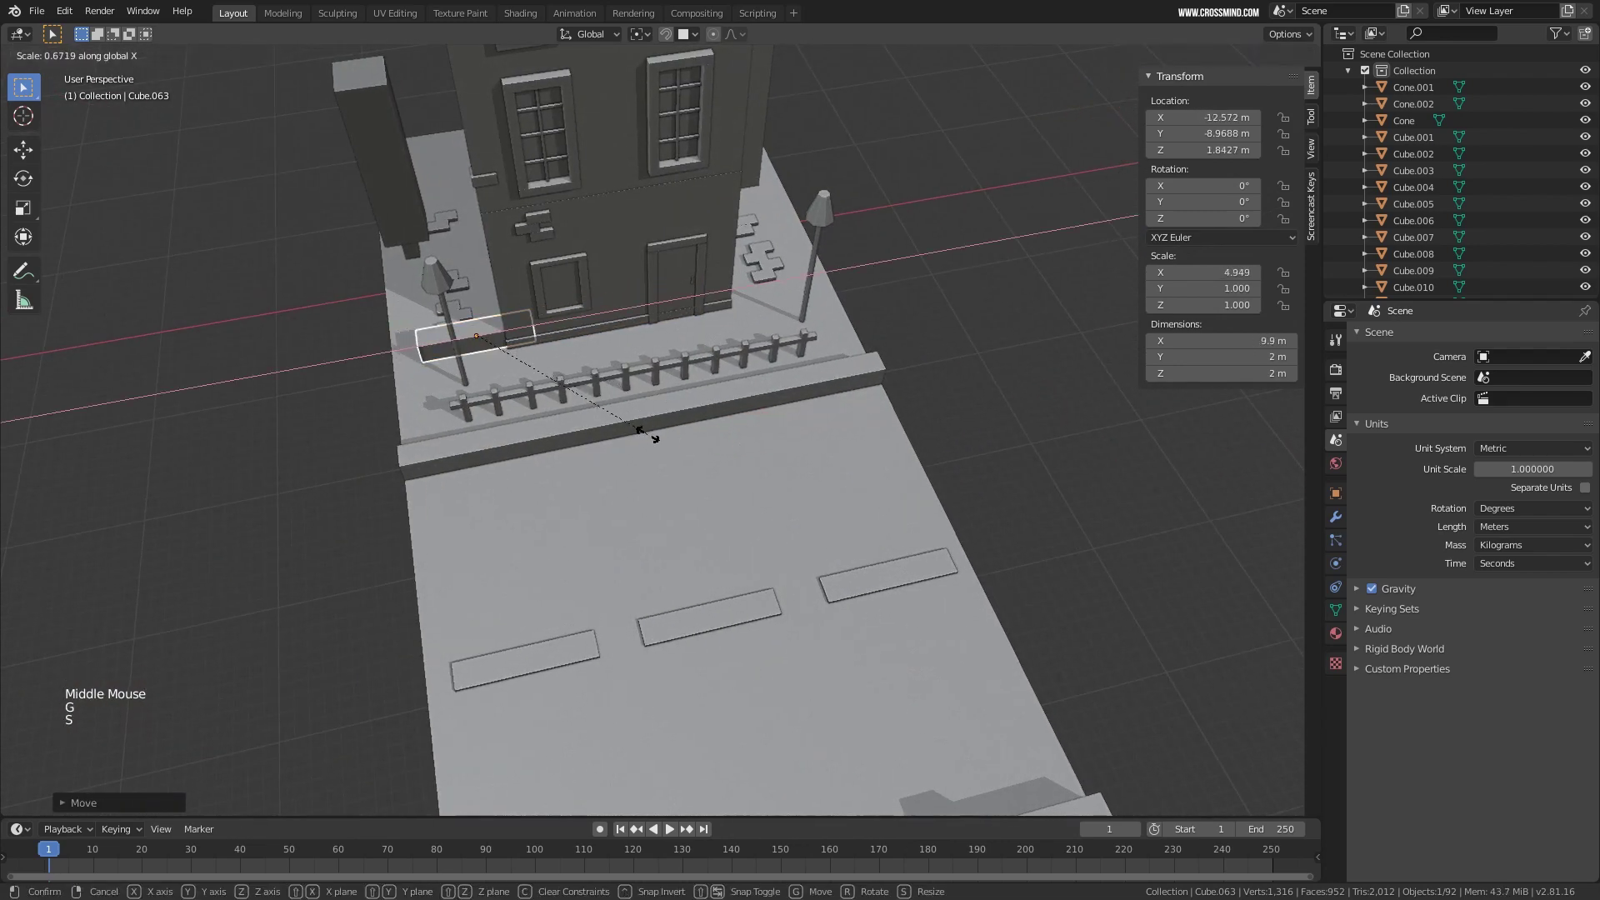
{"action": "left_click", "coordinate": [608, 434]}
{"action": "key", "text": "g"}
{"action": "key", "text": "x"}
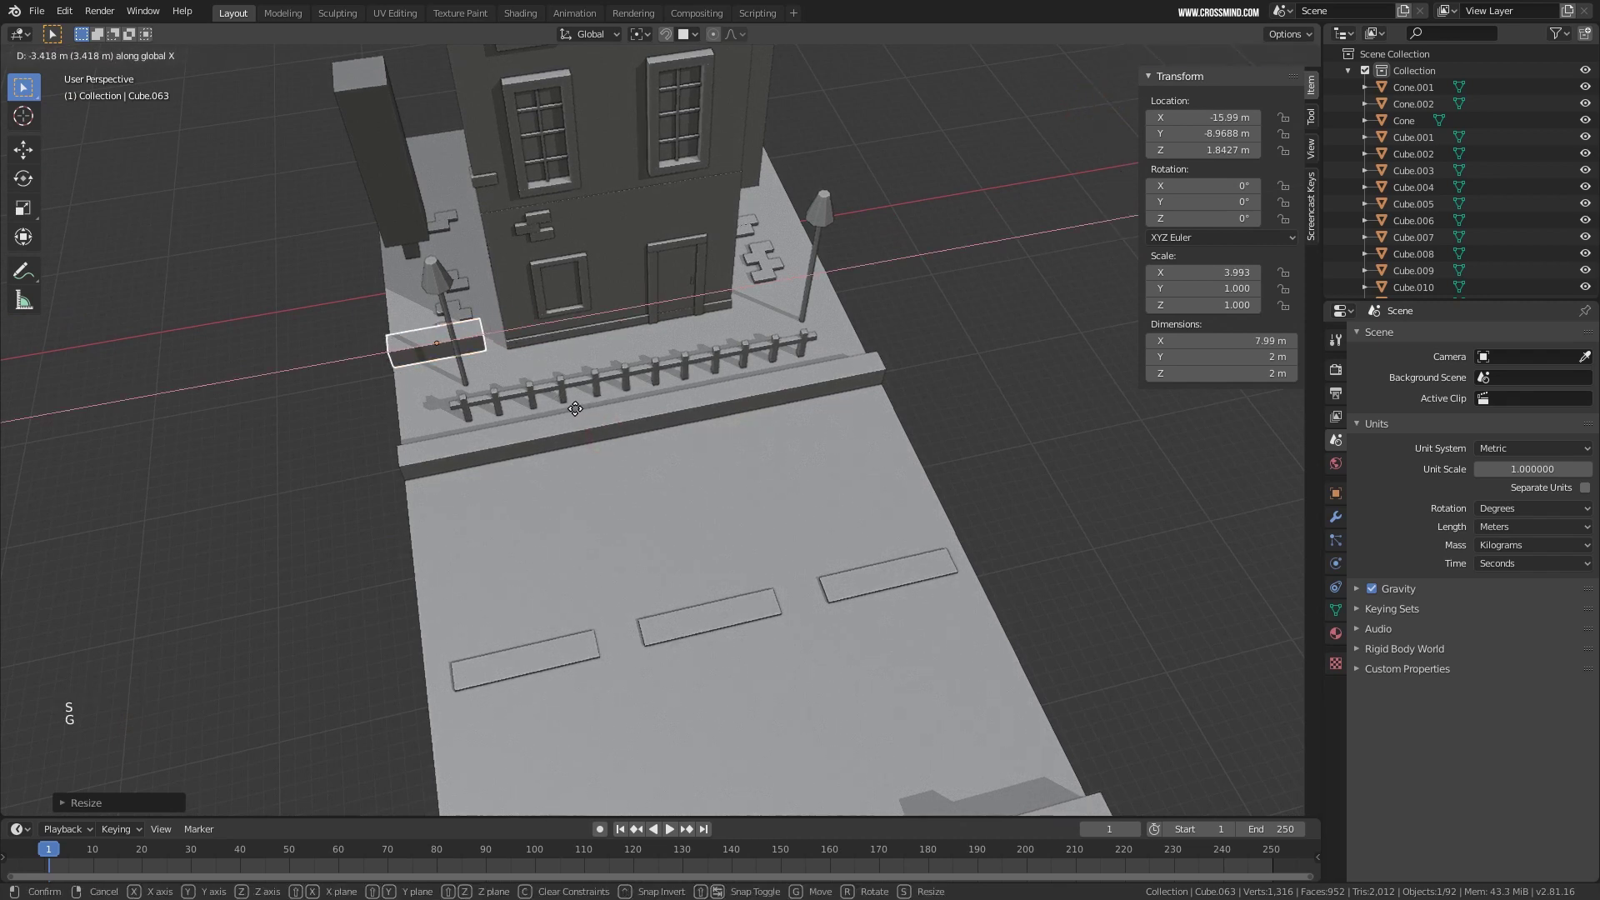
{"action": "left_click", "coordinate": [592, 412]}
Duplicate the short kerb block along X to the building's other side, at about X 14.85 m.
{"action": "key", "text": "shift+d"}
{"action": "key", "text": "x"}
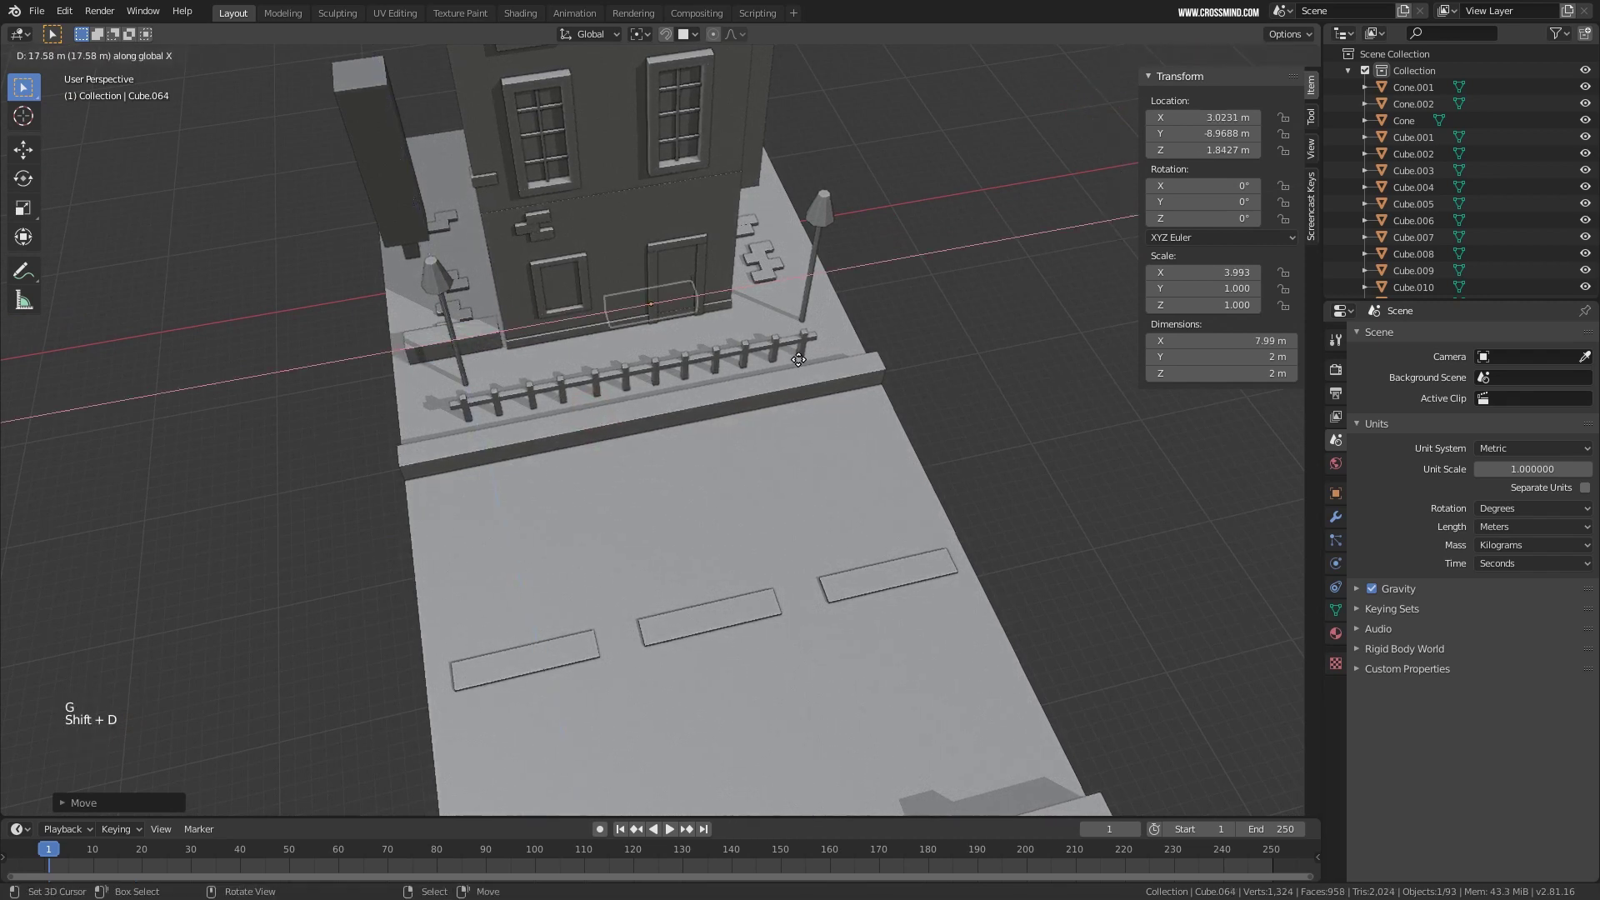
{"action": "left_click", "coordinate": [911, 336]}
Duplicate the small brick at the building's front corner and raise the copy along Z to about 31.76 m.
{"action": "middle_click_drag", "start_coordinate": [911, 336], "coordinate": [882, 454]}
{"action": "scroll", "coordinate": [826, 352], "scroll_direction": "down", "scroll_amount": 2}
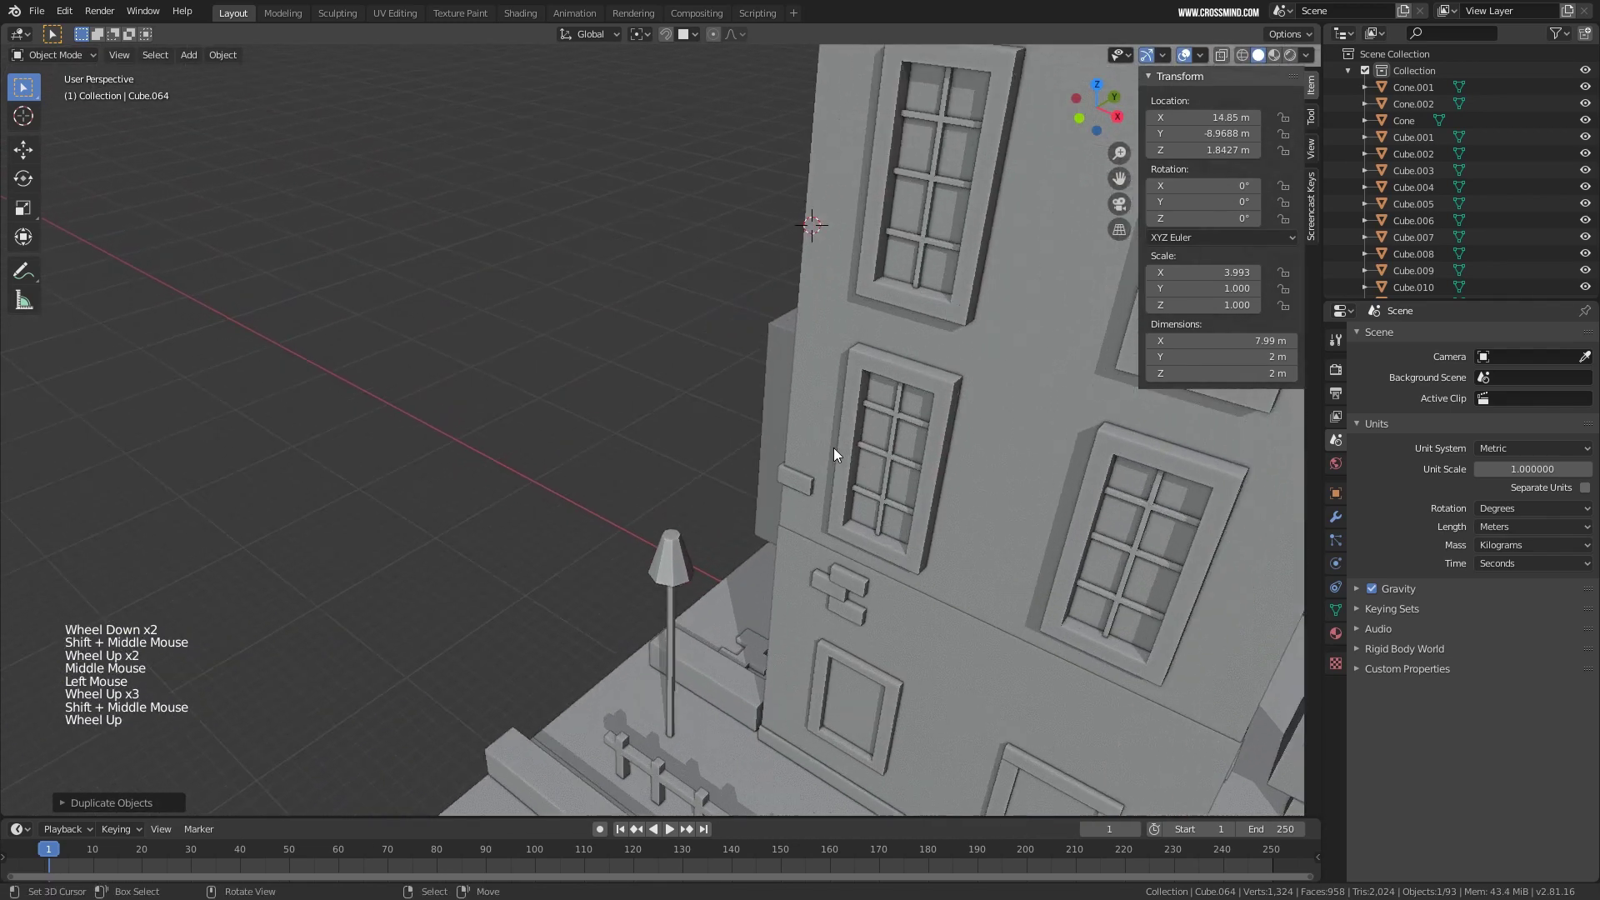
{"action": "middle_click_drag", "start_coordinate": [834, 447], "coordinate": [747, 452]}
{"action": "right_click", "coordinate": [748, 452]}
{"action": "middle_click_drag", "start_coordinate": [783, 371], "coordinate": [794, 379]}
{"action": "key", "text": "shift+d"}
{"action": "key", "text": "z"}
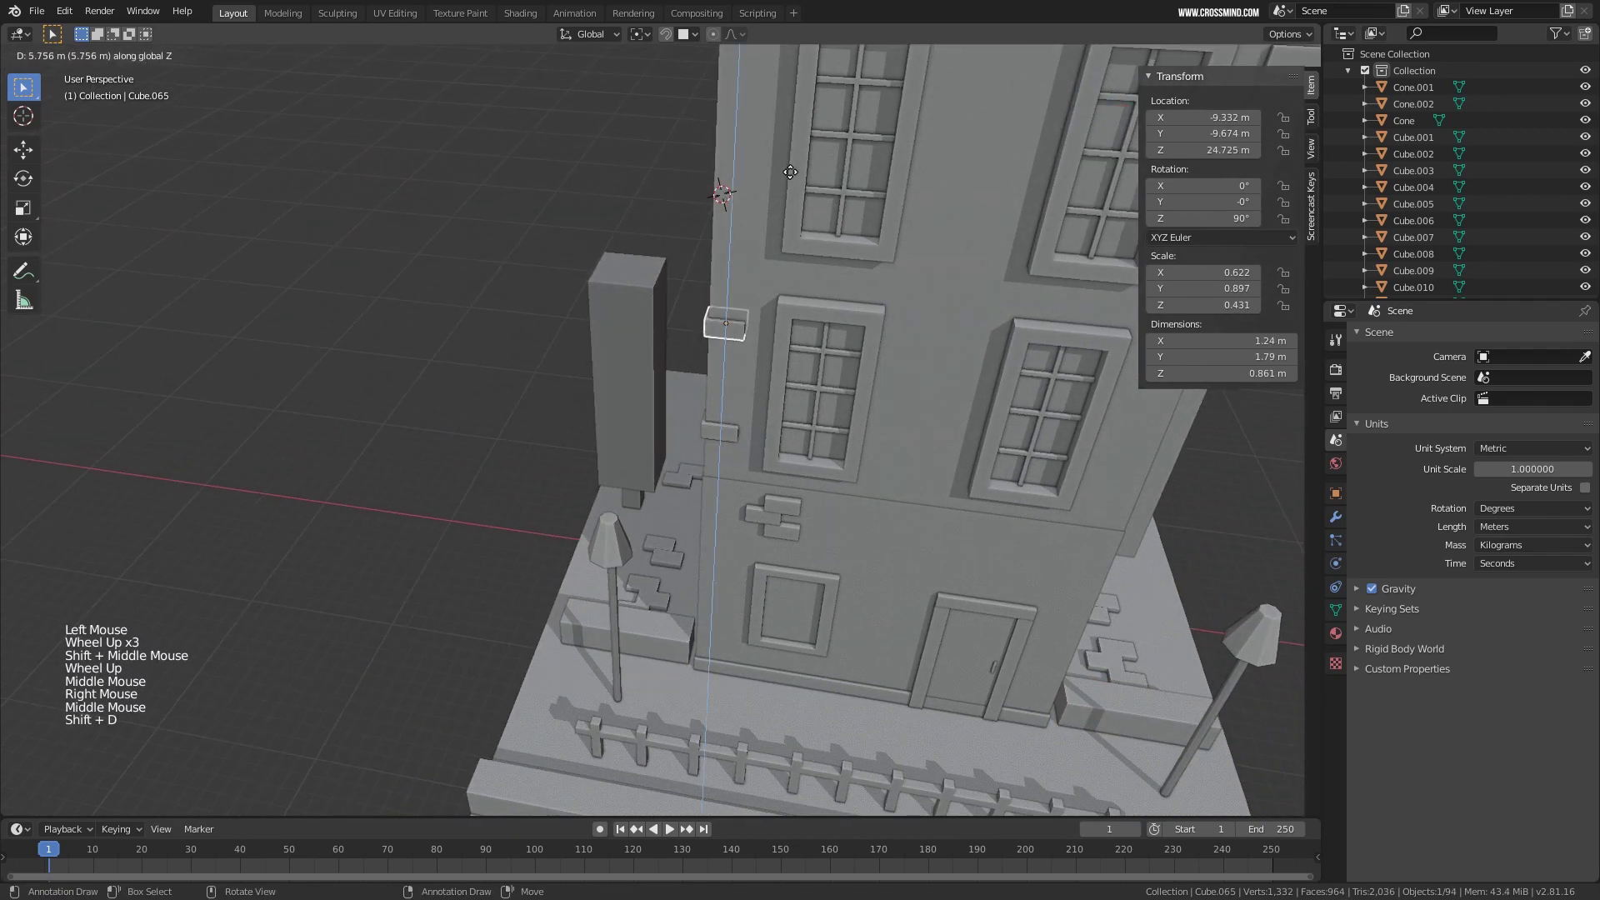
{"action": "left_click", "coordinate": [793, 129]}
Move the brick copy out from the building's front corner to about X -10.52 m and Y -11.24 m.
{"action": "scroll", "coordinate": [783, 348], "scroll_direction": "up", "scroll_amount": 2}
{"action": "middle_click_drag", "start_coordinate": [792, 129], "coordinate": [666, 331], "text": "shift"}
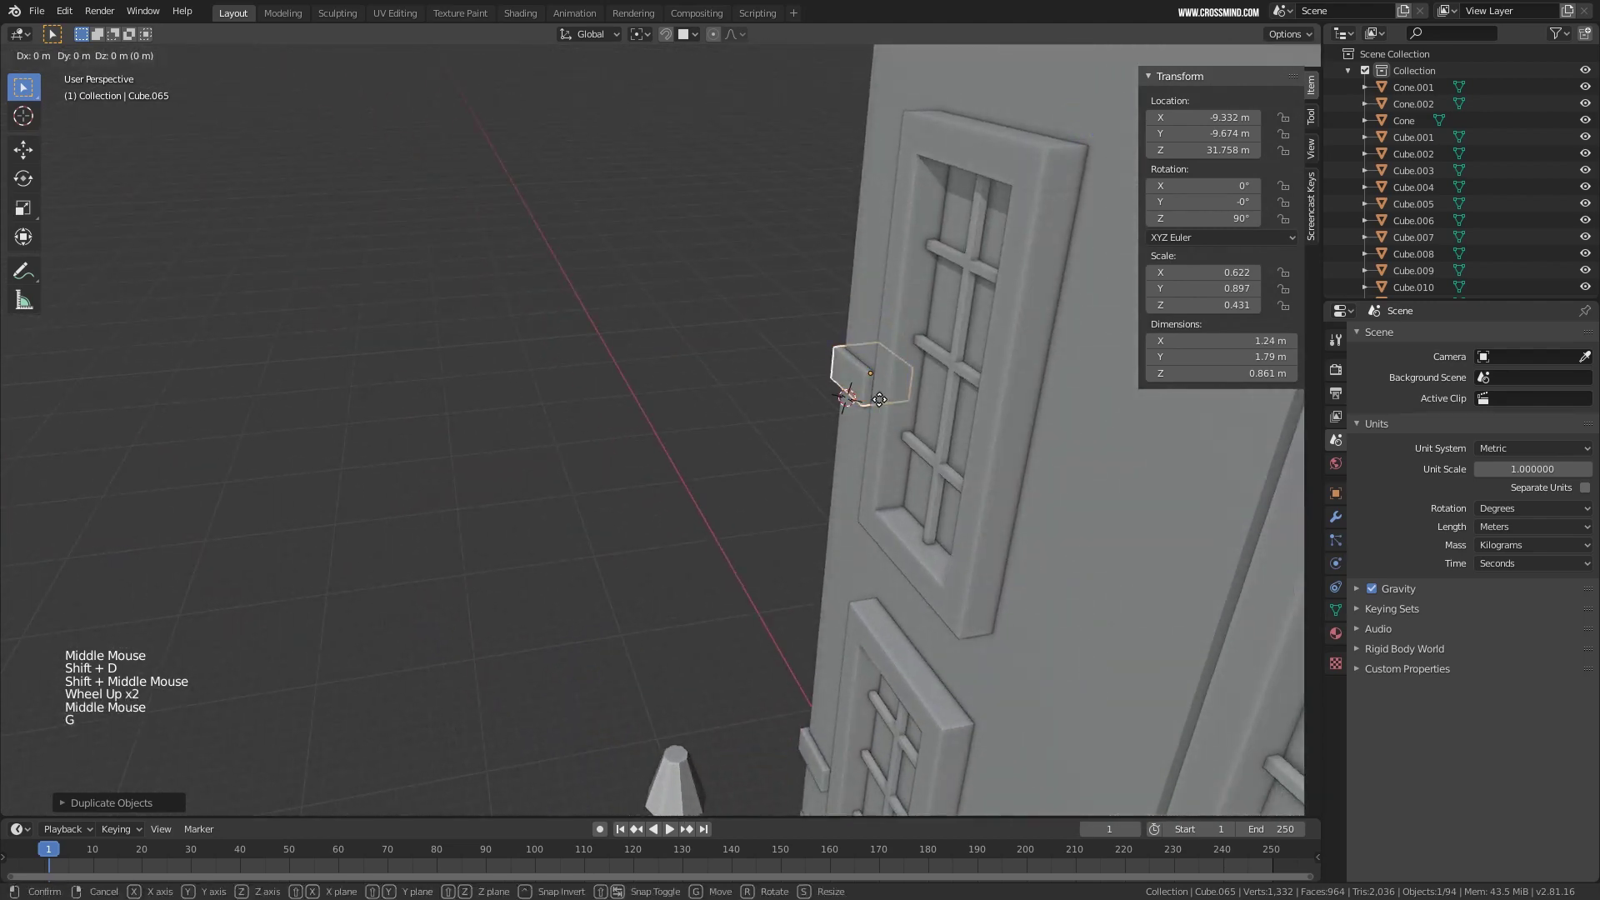
{"action": "key", "text": "g"}
{"action": "key", "text": "g"}
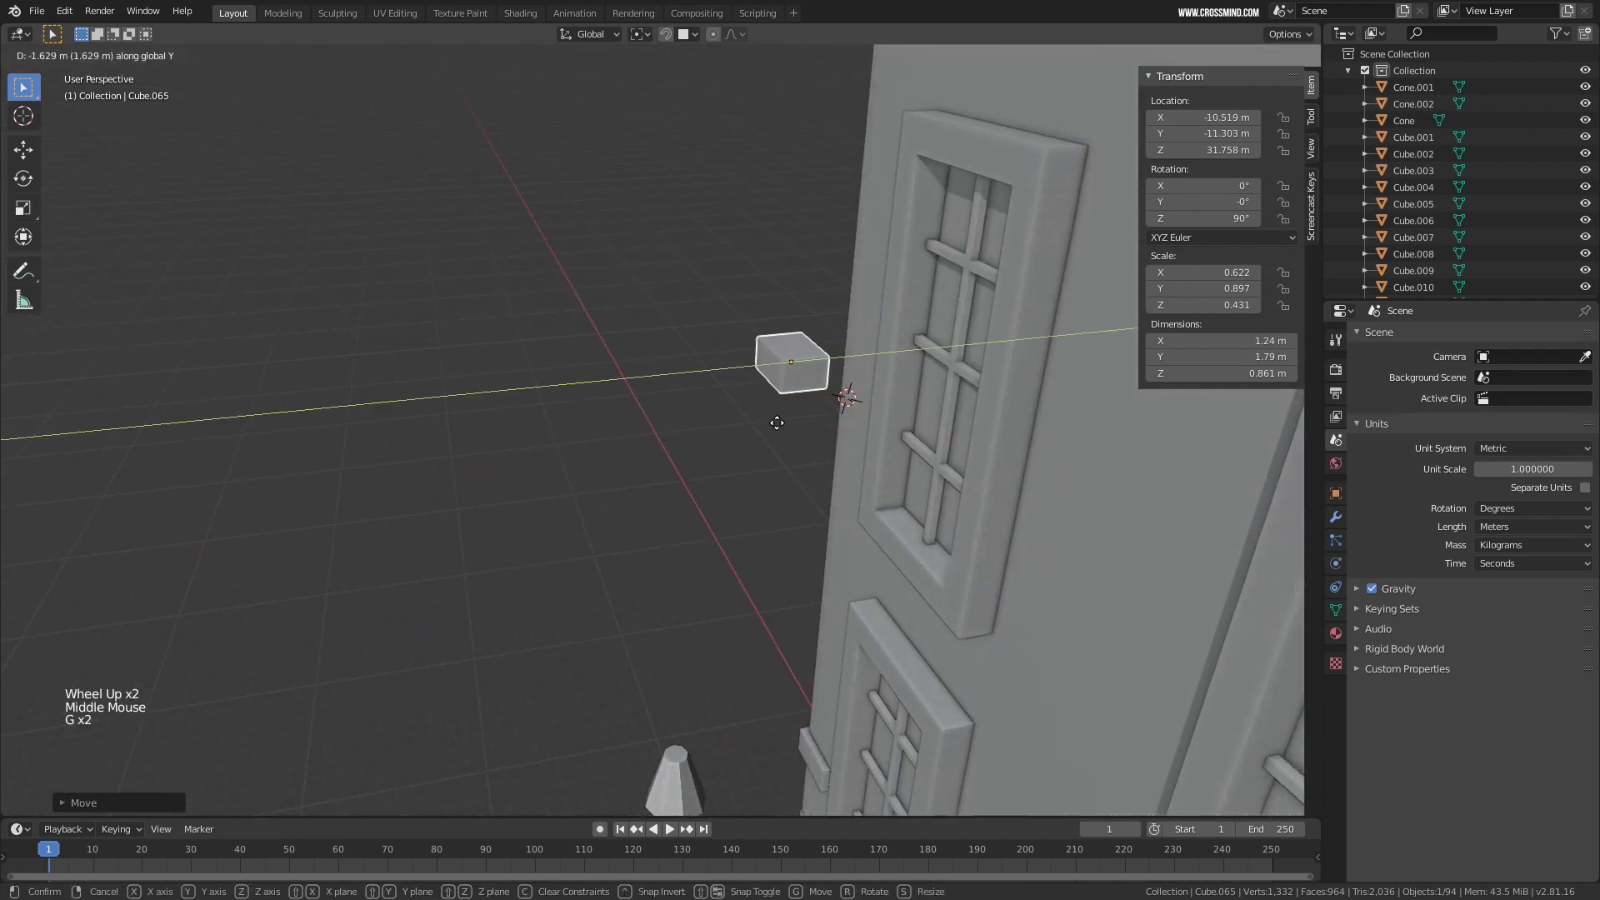
{"action": "left_click", "coordinate": [827, 382]}
Scale the brick copy into a thin upright sign panel about 11.9 m high, 2.75 m wide and 0.235 m thick.
{"action": "key", "text": "s"}
{"action": "key", "text": "z"}
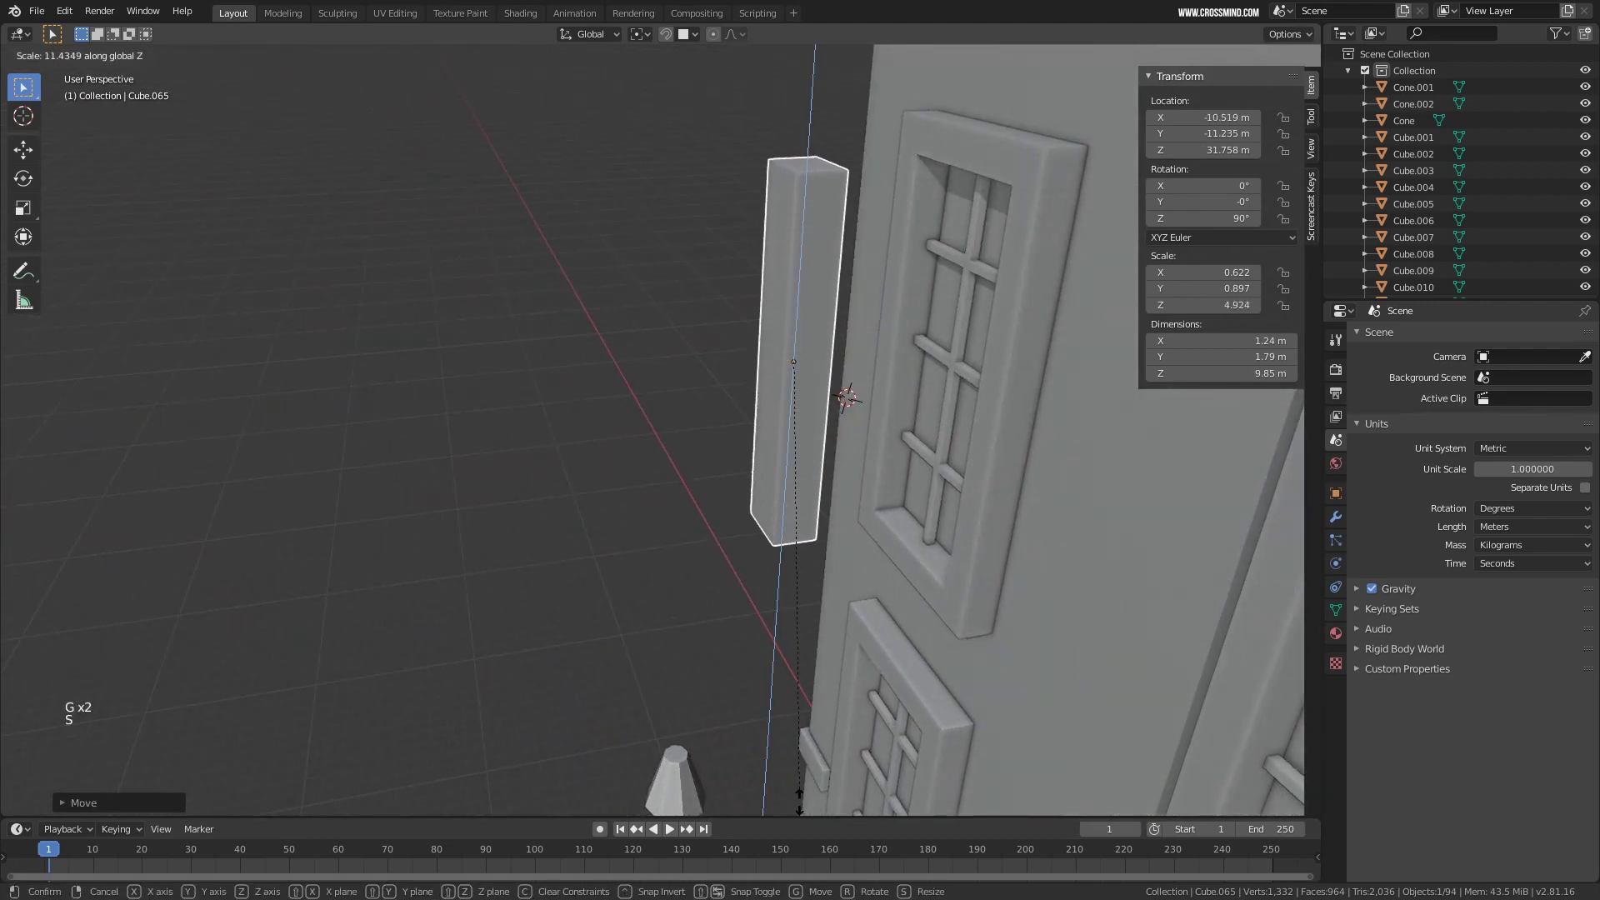
{"action": "left_click", "coordinate": [774, 193]}
{"action": "key", "text": "s"}
{"action": "key", "text": "x"}
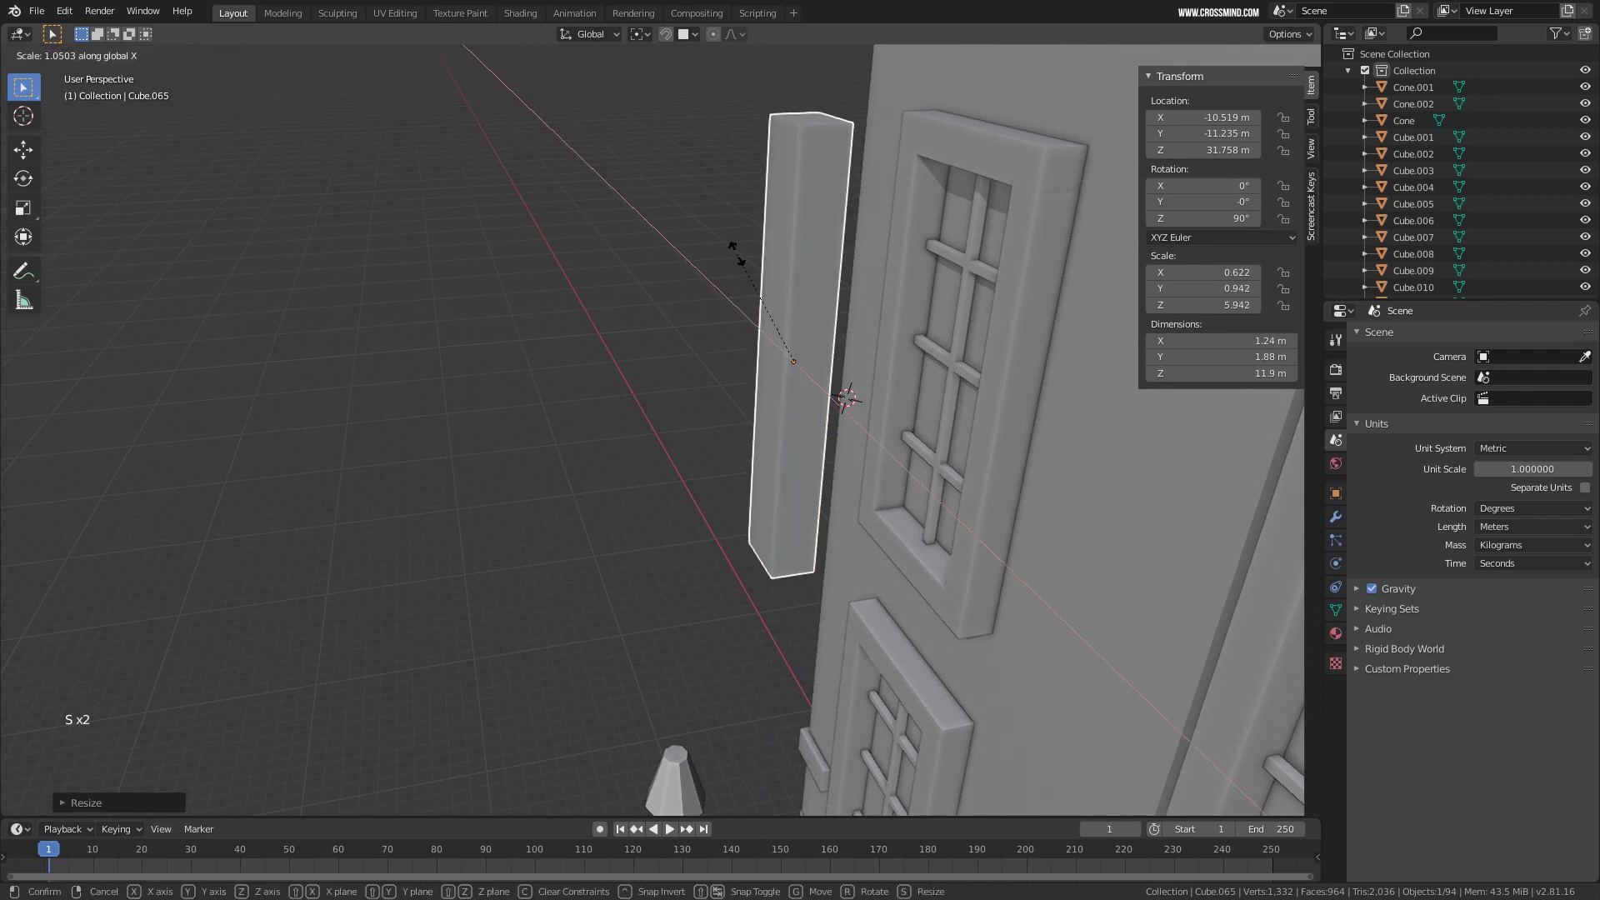
{"action": "left_click", "coordinate": [781, 345]}
{"action": "key", "text": "s"}
{"action": "key", "text": "y"}
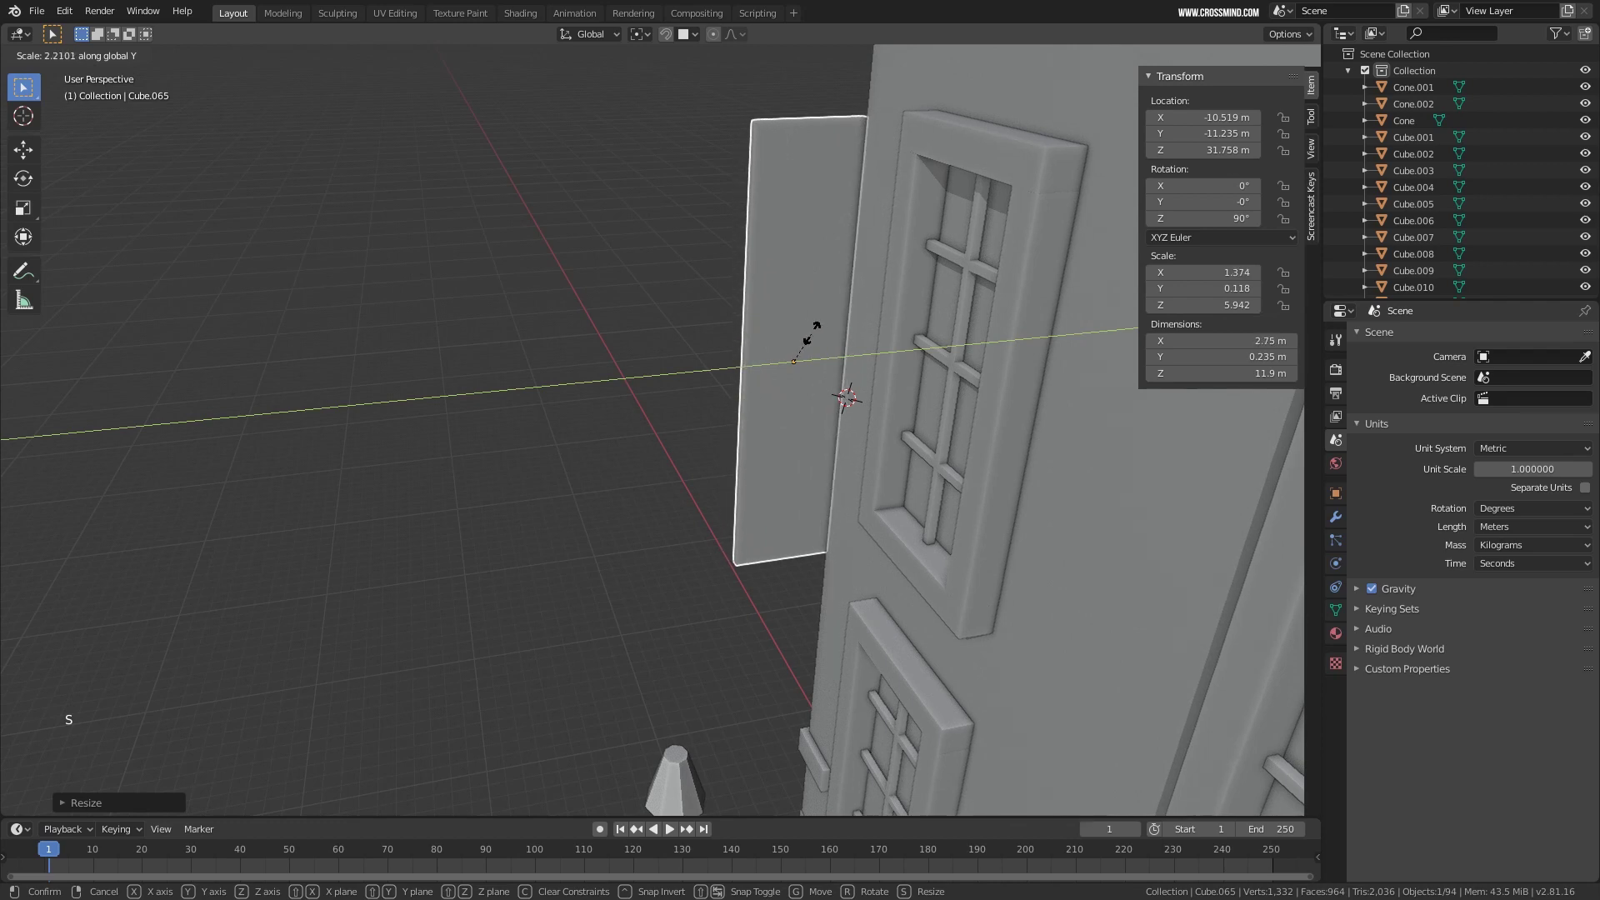
{"action": "left_click", "coordinate": [817, 304]}
Align the sign panel with the building's front corner at about X -10.04 m and Y -11.56 m.
{"action": "middle_click_drag", "start_coordinate": [817, 304], "coordinate": [681, 84]}
{"action": "key", "text": "g"}
{"action": "key", "text": "y"}
{"action": "left_click", "coordinate": [797, 307]}
{"action": "scroll", "coordinate": [647, 348], "scroll_direction": "up", "scroll_amount": 1}
{"action": "key", "text": "g"}
{"action": "key", "text": "y"}
{"action": "key", "text": "x"}
{"action": "left_click", "coordinate": [650, 334]}
{"action": "key", "text": "g"}
{"action": "key", "text": "y"}
{"action": "left_click", "coordinate": [729, 308]}
Place the 3D cursor on the building's opposite front corner at about 22.68 m height and add a cube there.
{"action": "scroll", "coordinate": [728, 308], "scroll_direction": "down", "scroll_amount": 4}
{"action": "scroll", "coordinate": [818, 316], "scroll_direction": "down", "scroll_amount": 2}
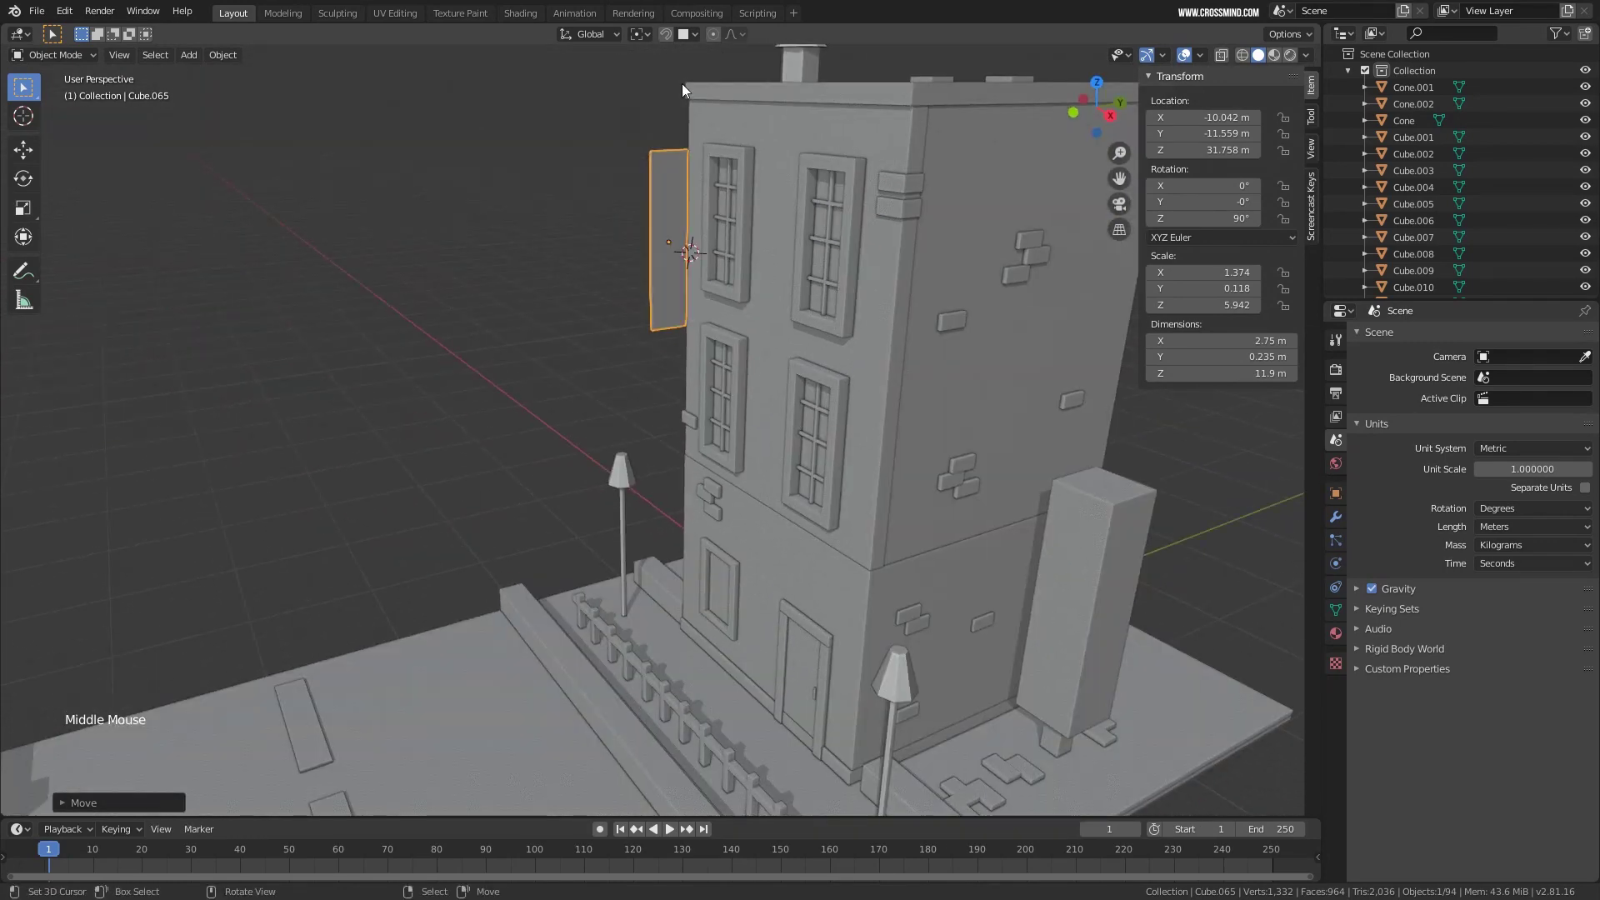
{"action": "middle_click_drag", "start_coordinate": [679, 143], "coordinate": [708, 263]}
{"action": "scroll", "coordinate": [826, 433], "scroll_direction": "up", "scroll_amount": 3}
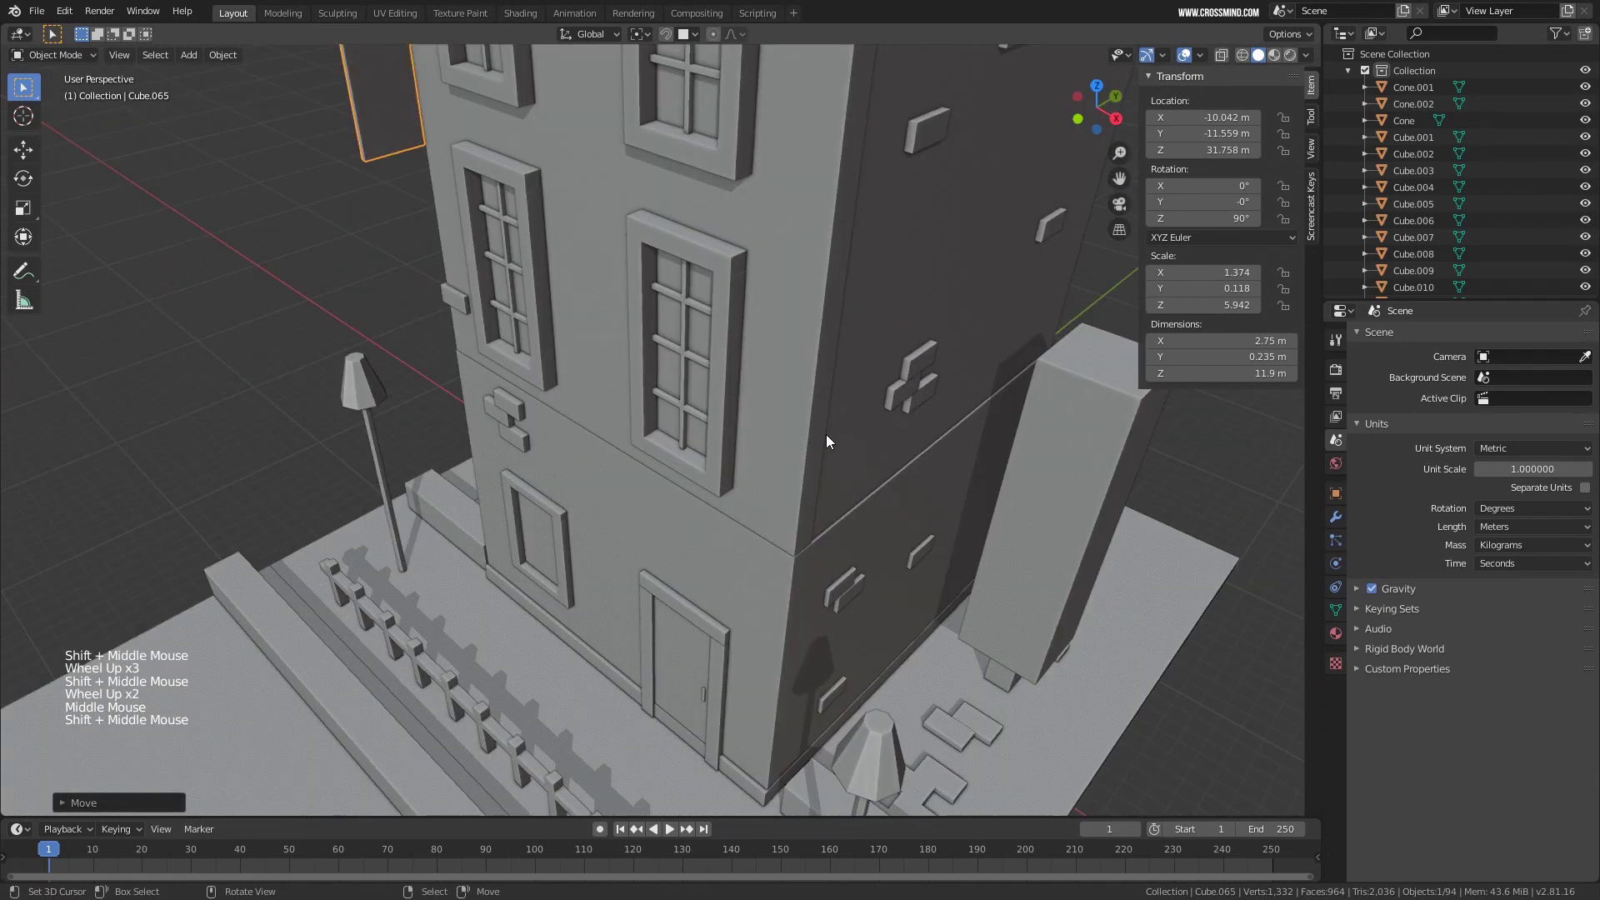
{"action": "scroll", "coordinate": [826, 433], "scroll_direction": "up", "scroll_amount": 2}
{"action": "middle_click_drag", "start_coordinate": [826, 433], "coordinate": [767, 414]}
{"action": "left_click", "coordinate": [668, 320]}
{"action": "key", "text": "shift+a"}
{"action": "mouse_move", "coordinate": [667, 320]}
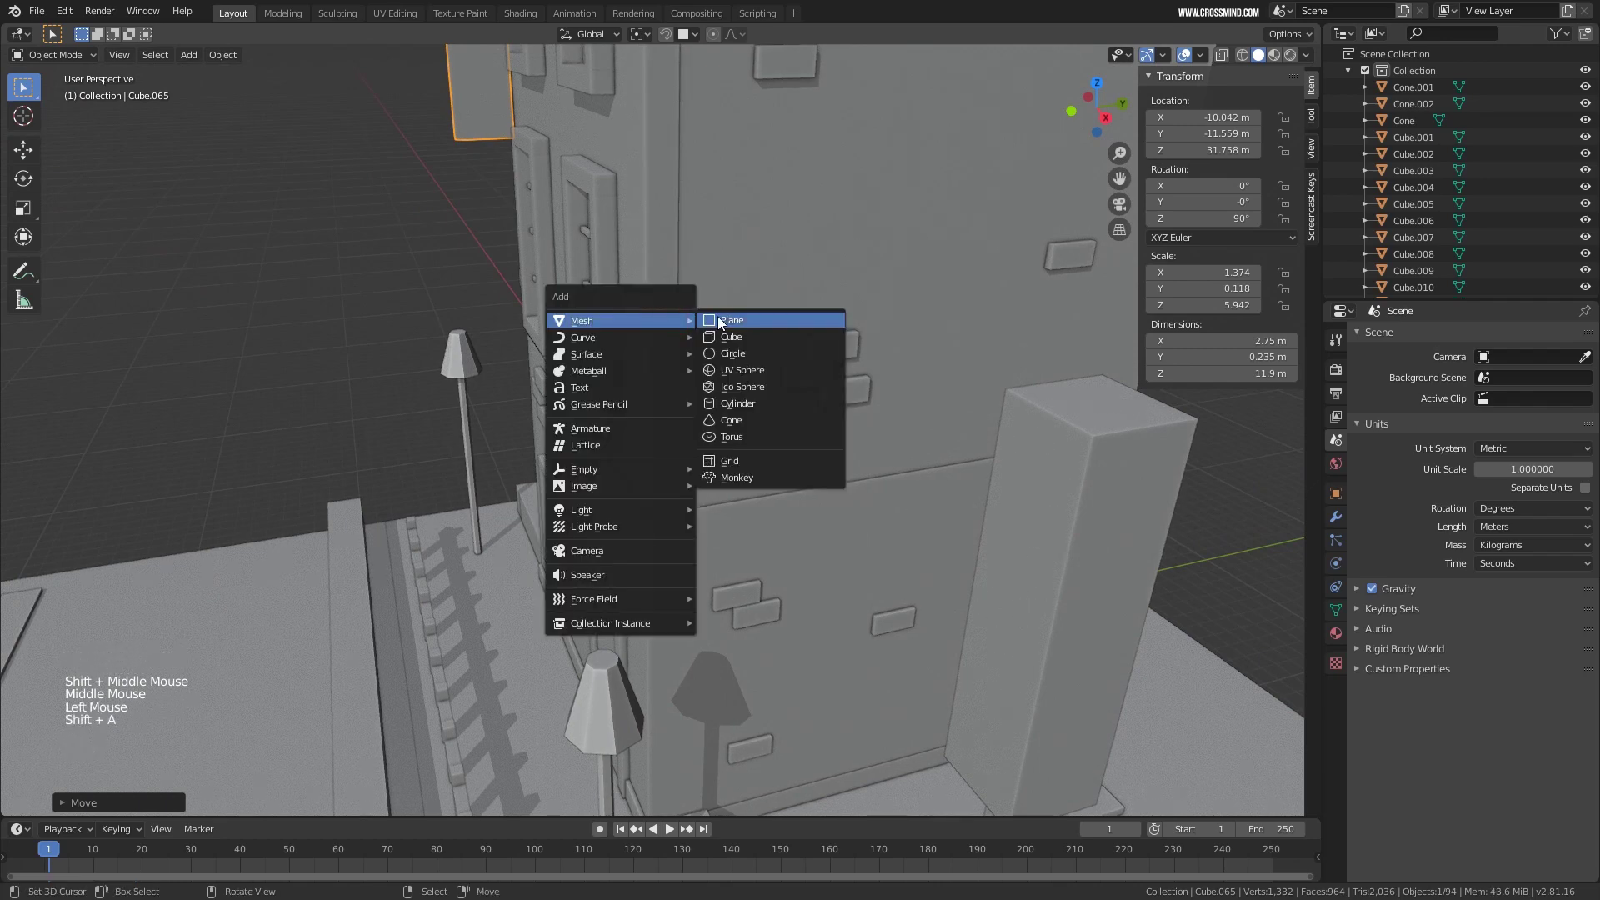
{"action": "left_click", "coordinate": [727, 335]}
{"action": "middle_click_drag", "start_coordinate": [657, 367], "coordinate": [814, 368]}
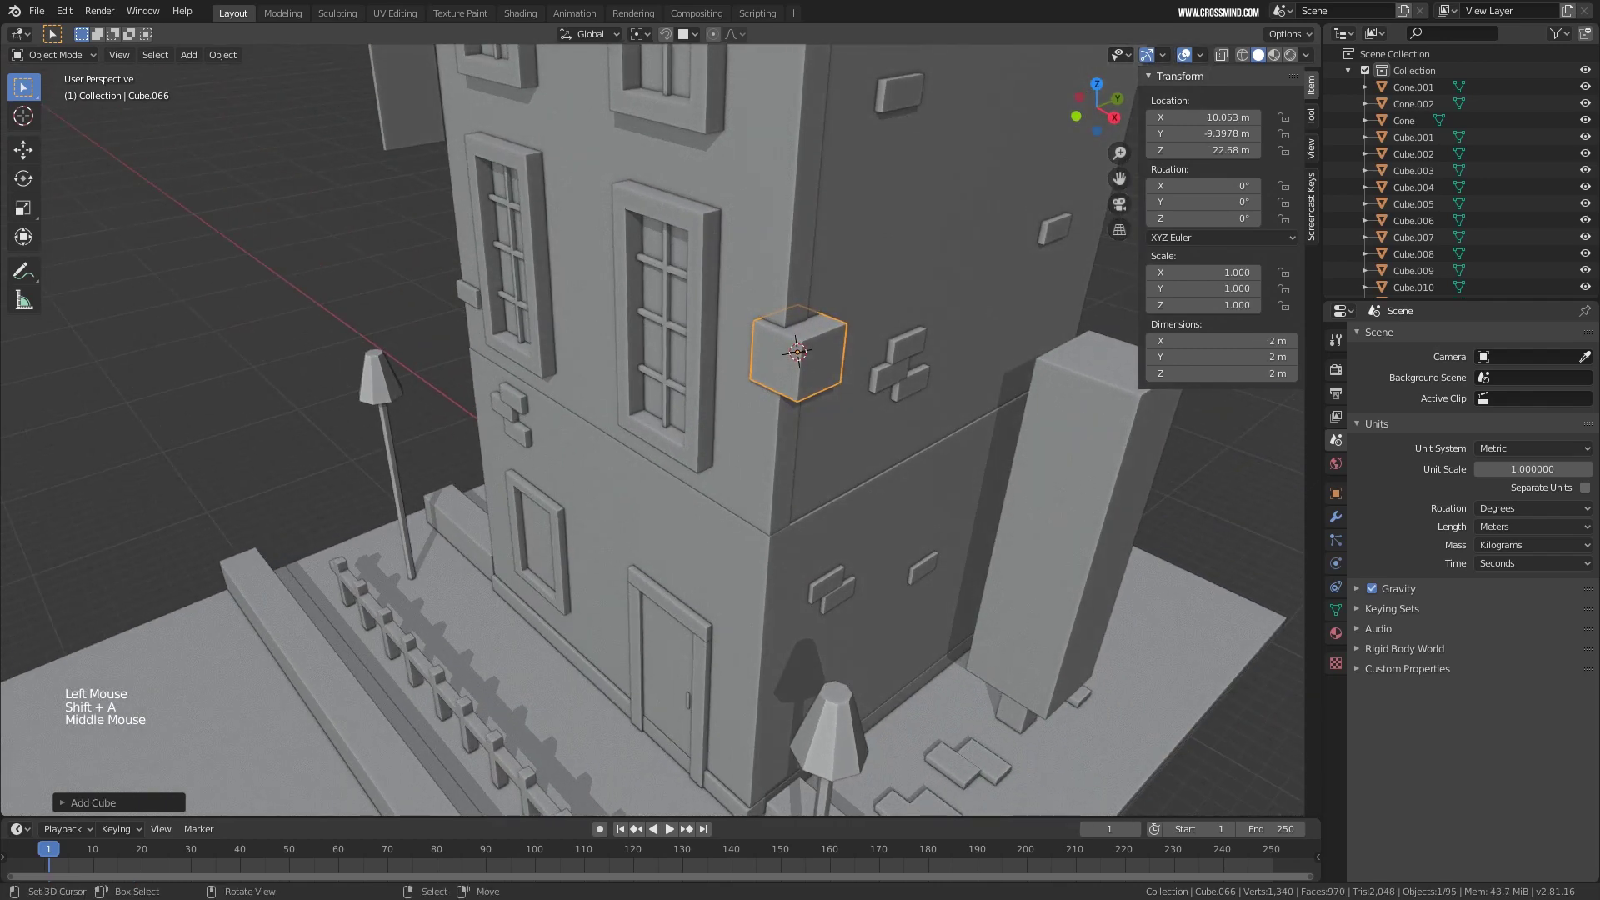
Narrow the new cube to about 1.13 m along Y and shift it along X to about 11.01 m.
{"action": "key", "text": "s"}
{"action": "key", "text": "x"}
{"action": "key", "text": "y"}
{"action": "left_click", "coordinate": [802, 358]}
{"action": "scroll", "coordinate": [801, 358], "scroll_direction": "up", "scroll_amount": 2}
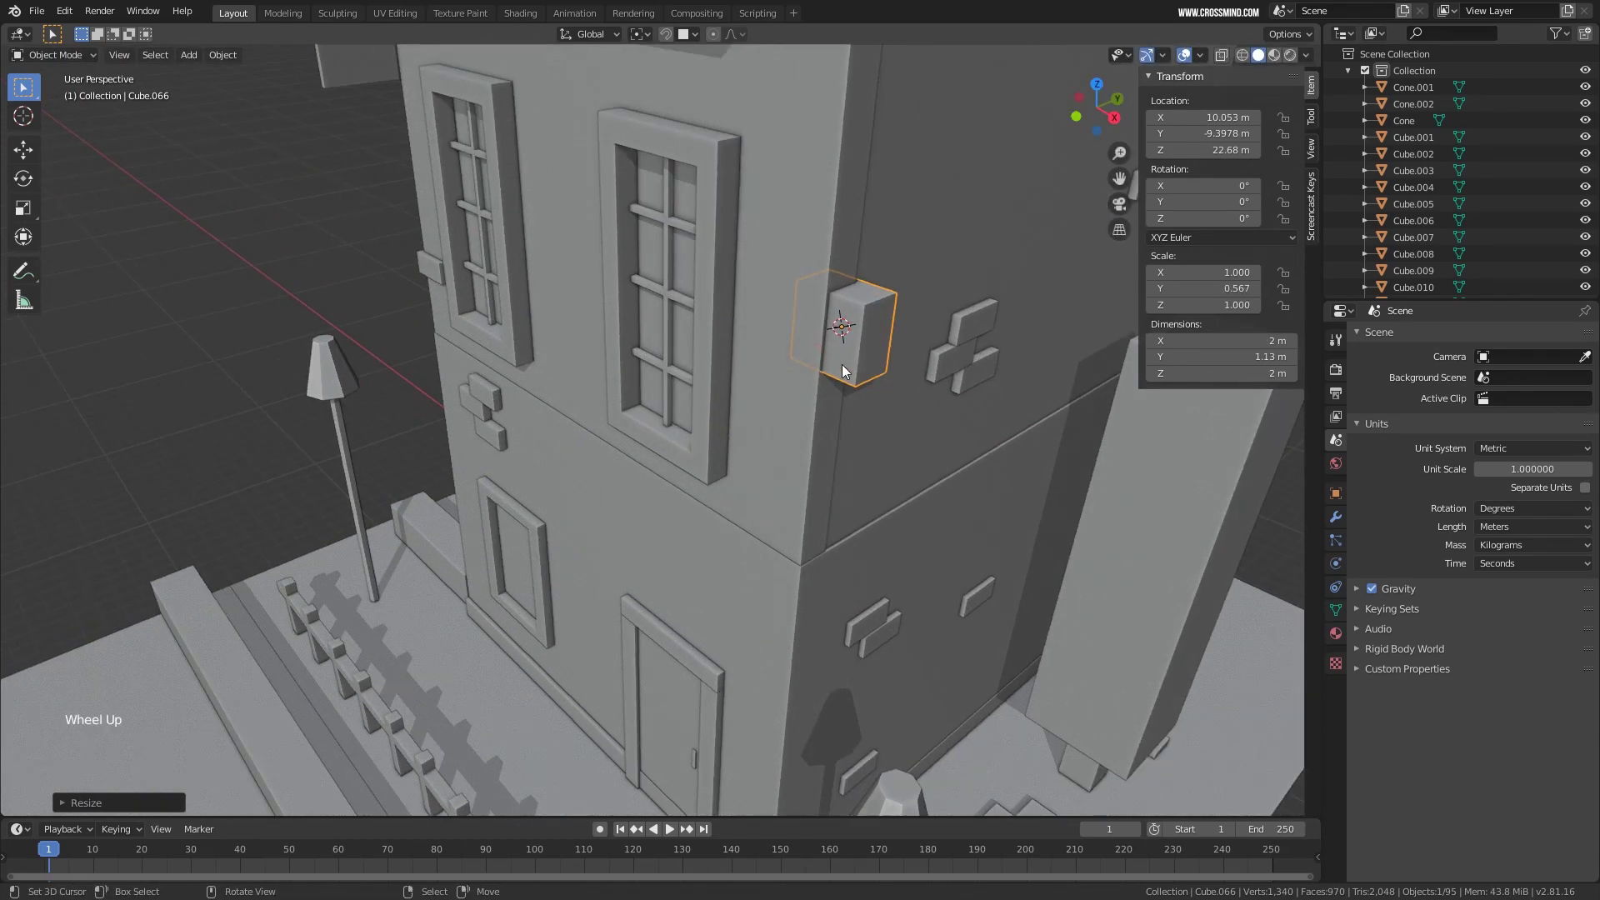
{"action": "key", "text": "g"}
{"action": "key", "text": "x"}
{"action": "left_click", "coordinate": [869, 387]}
Save the scene file.
{"action": "scroll", "coordinate": [875, 375], "scroll_direction": "up", "scroll_amount": 1}
{"action": "mouse_move", "coordinate": [870, 387]}
{"action": "middle_mouse_down"}
{"action": "mouse_move", "coordinate": [852, 395]}
{"action": "mouse_move", "coordinate": [947, 348]}
{"action": "mouse_move", "coordinate": [873, 384]}
{"action": "middle_mouse_up"}
{"action": "scroll", "coordinate": [899, 380], "scroll_direction": "down", "scroll_amount": 1}
{"action": "scroll", "coordinate": [883, 380], "scroll_direction": "down", "scroll_amount": 2}
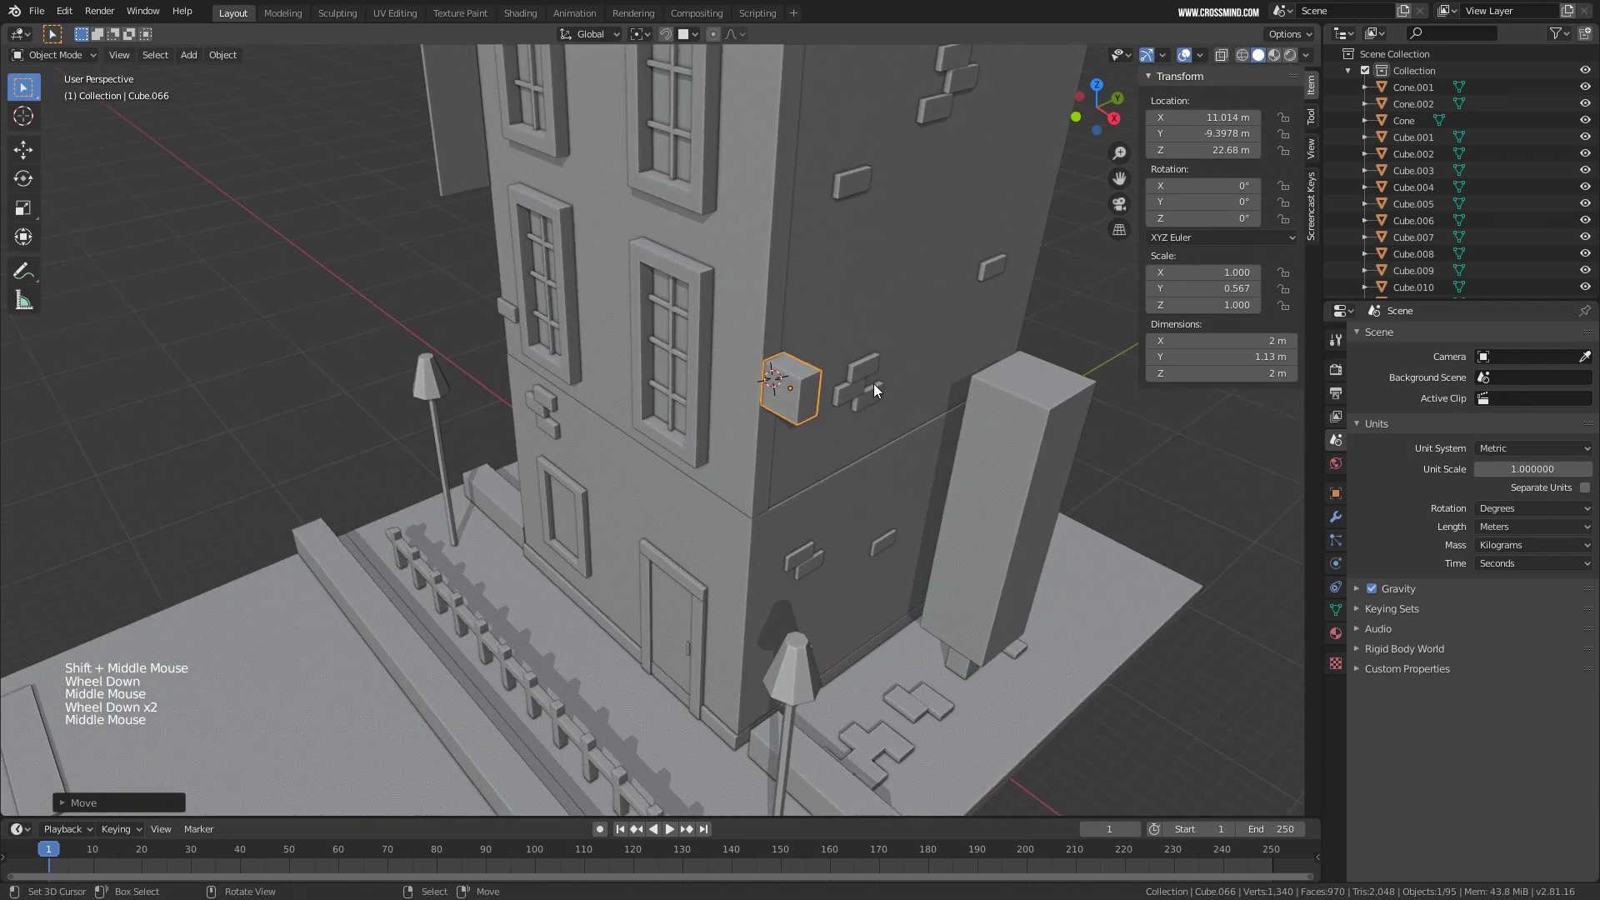
{"action": "scroll", "coordinate": [866, 400], "scroll_direction": "down", "scroll_amount": 5}
{"action": "mouse_move", "coordinate": [798, 417]}
{"action": "middle_mouse_down", "text": "shift"}
{"action": "mouse_move", "coordinate": [863, 397]}
{"action": "mouse_move", "coordinate": [854, 382]}
{"action": "mouse_move", "coordinate": [873, 395]}
{"action": "mouse_move", "coordinate": [800, 425]}
{"action": "middle_mouse_up", "text": "shift"}
{"action": "key", "text": "ctrl+s"}
Move the long kerb block in front of the fence along Y toward the road, to about Y -28.21 m.
{"action": "scroll", "coordinate": [800, 425], "scroll_direction": "up", "scroll_amount": 1}
{"action": "middle_click_drag", "start_coordinate": [800, 425], "coordinate": [780, 398]}
{"action": "right_click", "coordinate": [750, 439]}
{"action": "scroll", "coordinate": [752, 433], "scroll_direction": "up", "scroll_amount": 1}
{"action": "middle_click_drag", "start_coordinate": [679, 371], "coordinate": [532, 490], "text": "shift"}
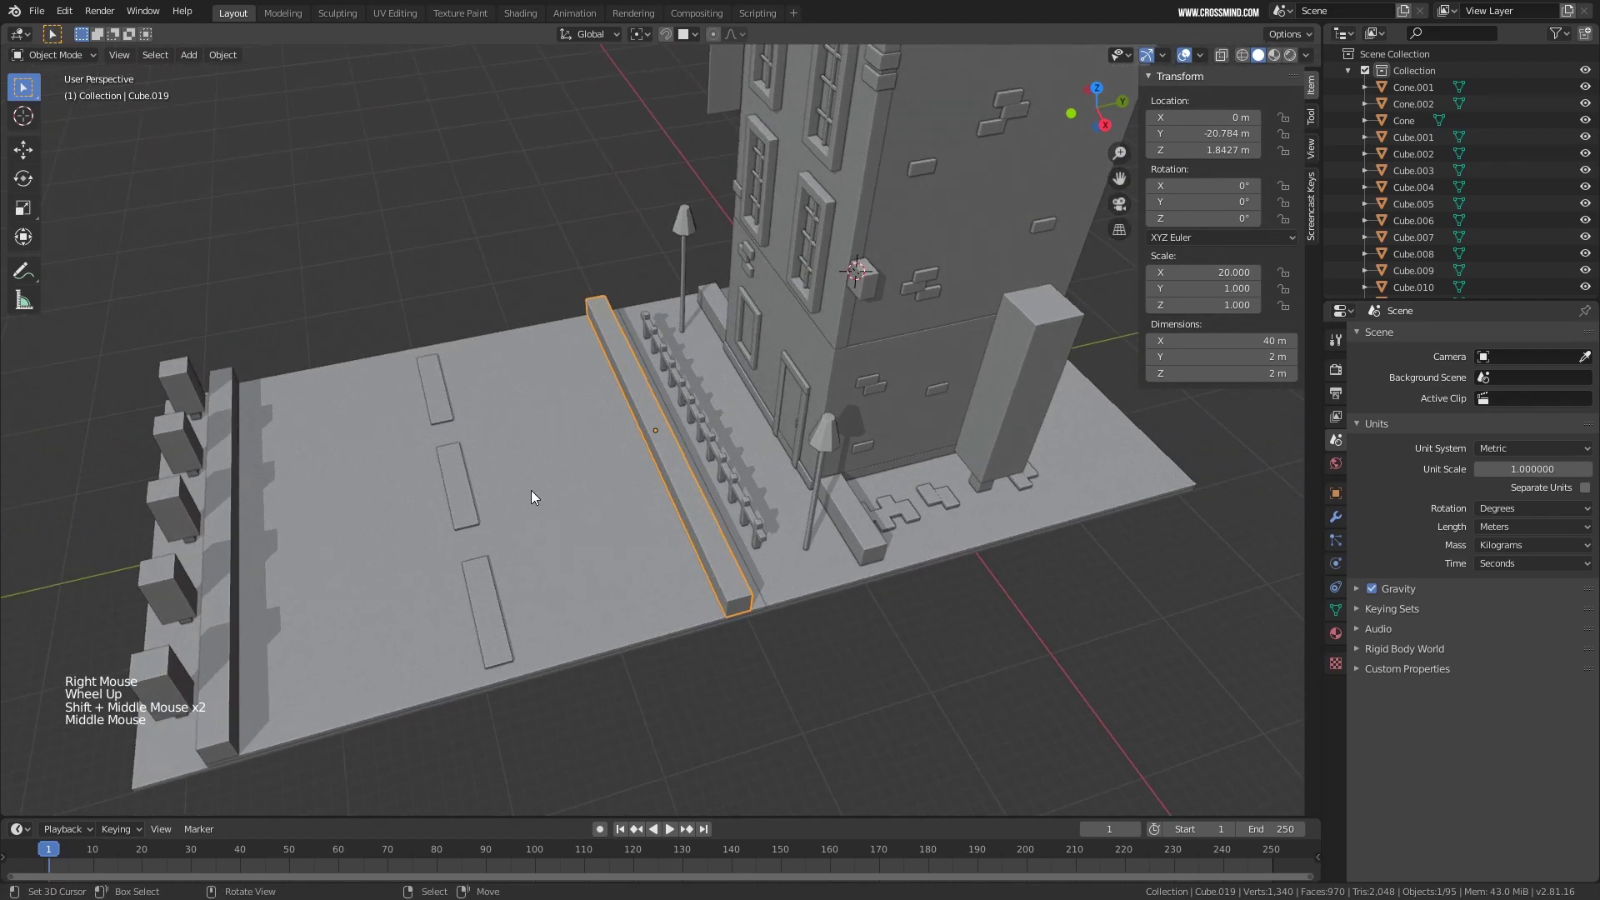
{"action": "key", "text": "g"}
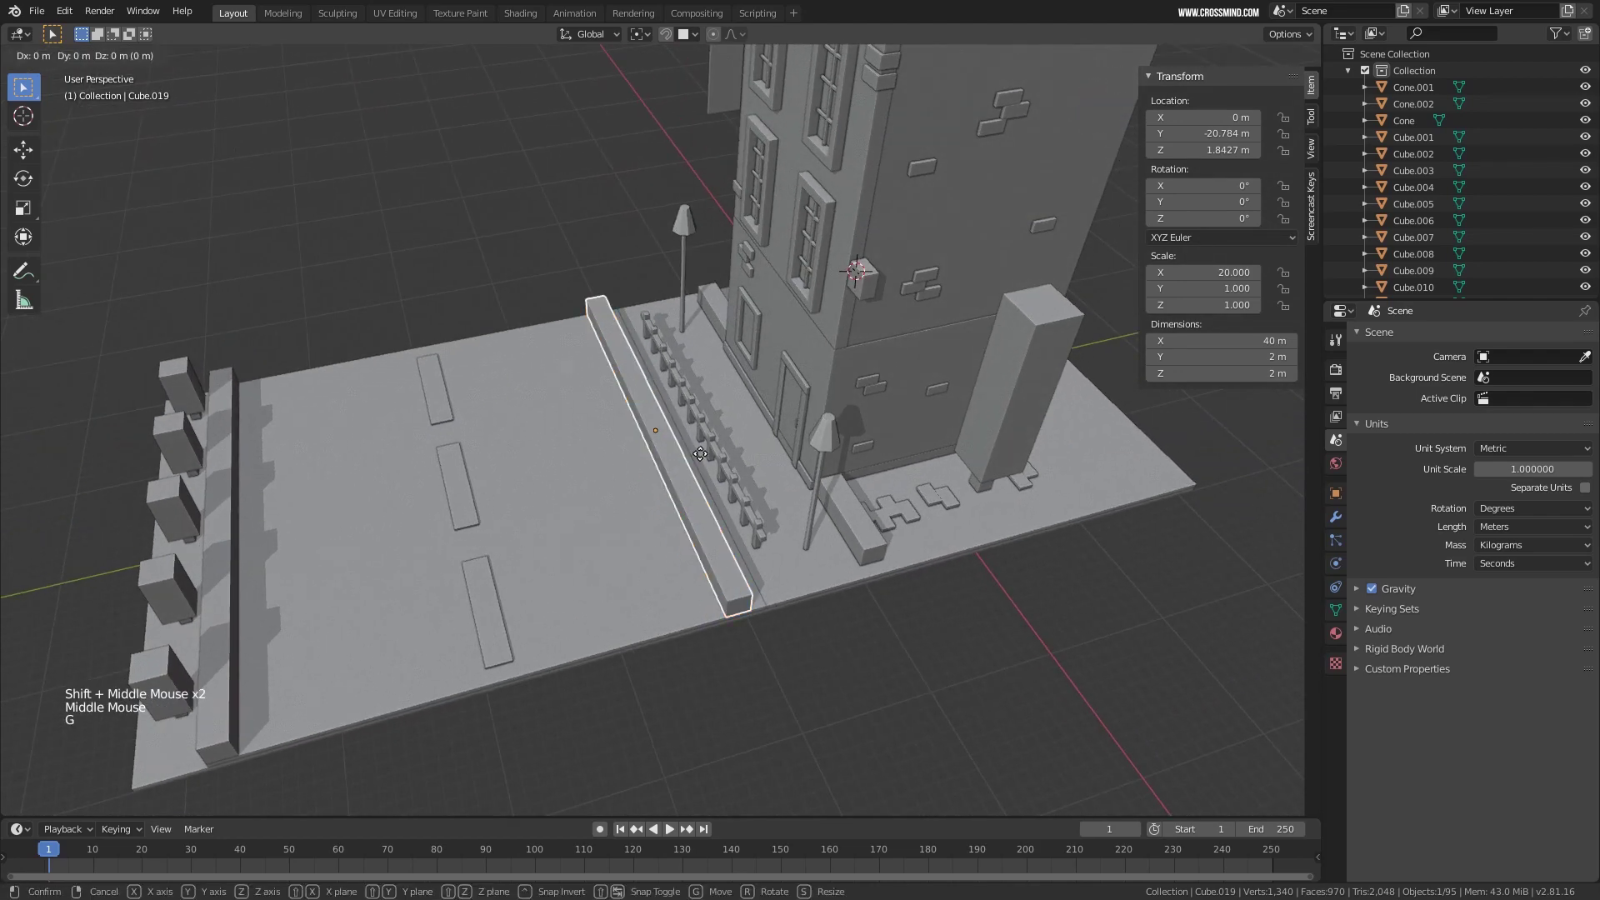
{"action": "left_click", "coordinate": [623, 477]}
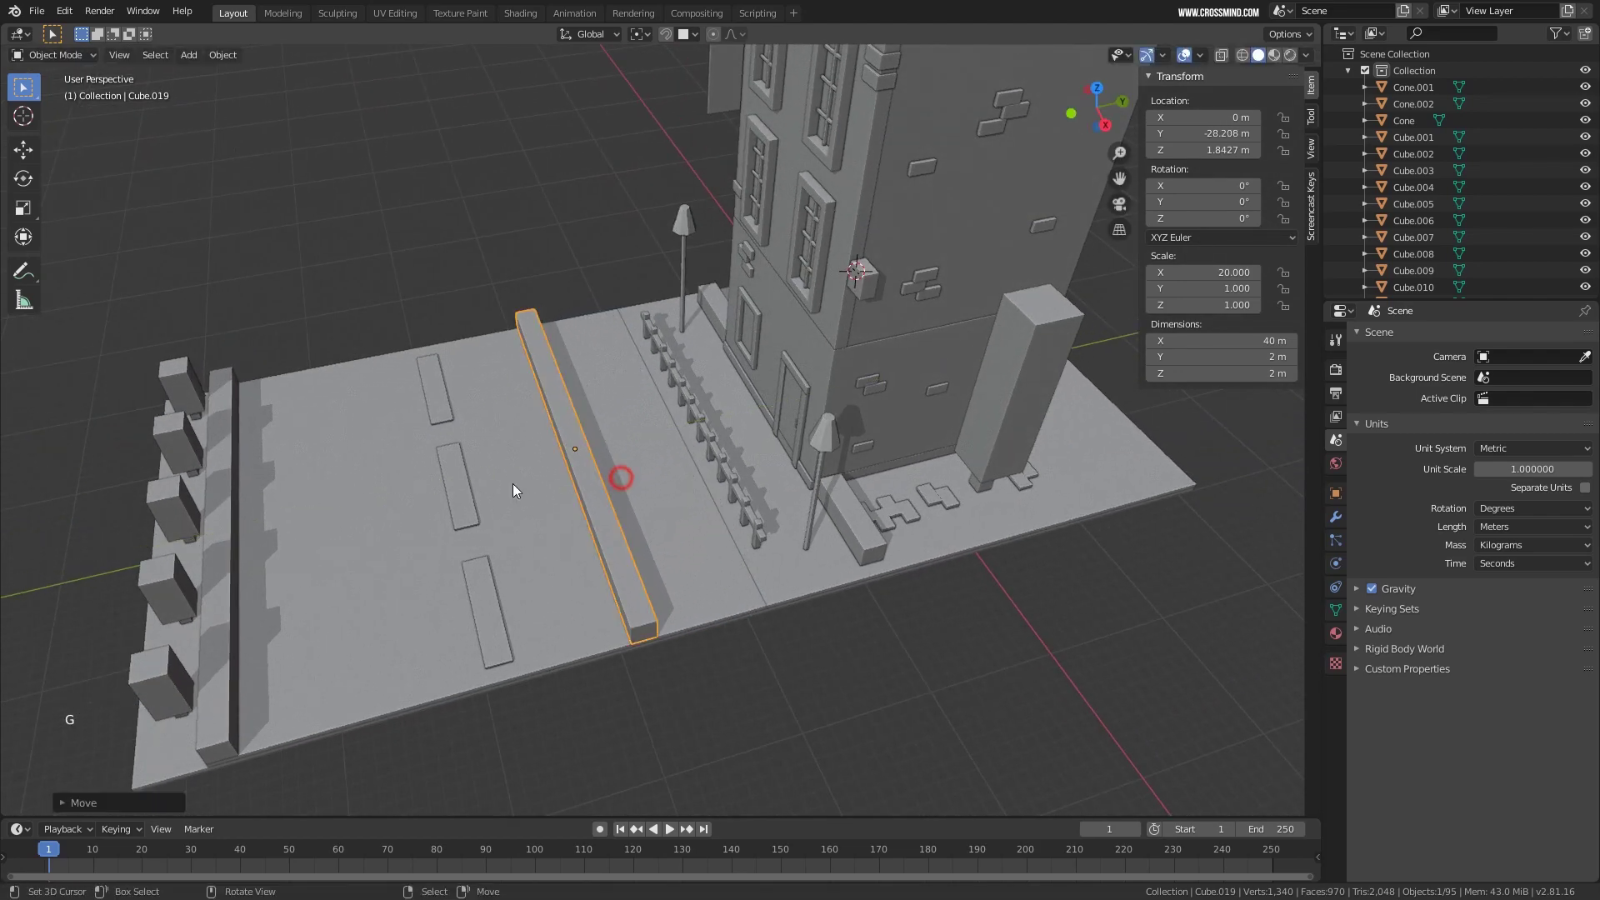
Move the three dashed road markings along Y to about Y -42.14 m.
{"action": "right_click", "coordinate": [457, 475]}
{"action": "key", "text": "g"}
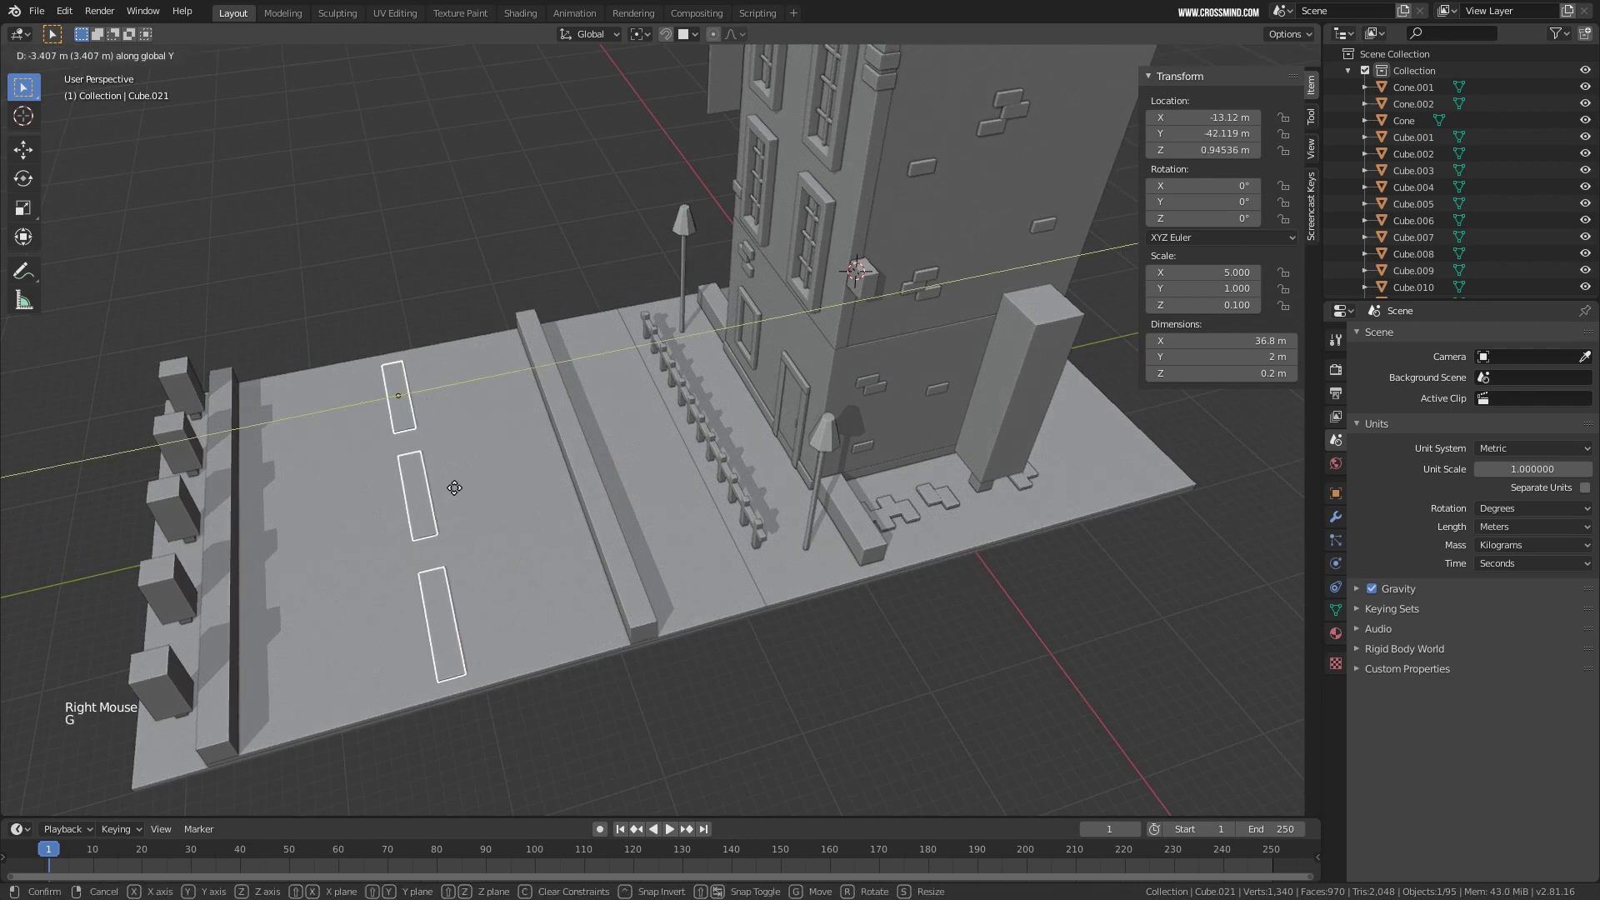
{"action": "left_click", "coordinate": [453, 485]}
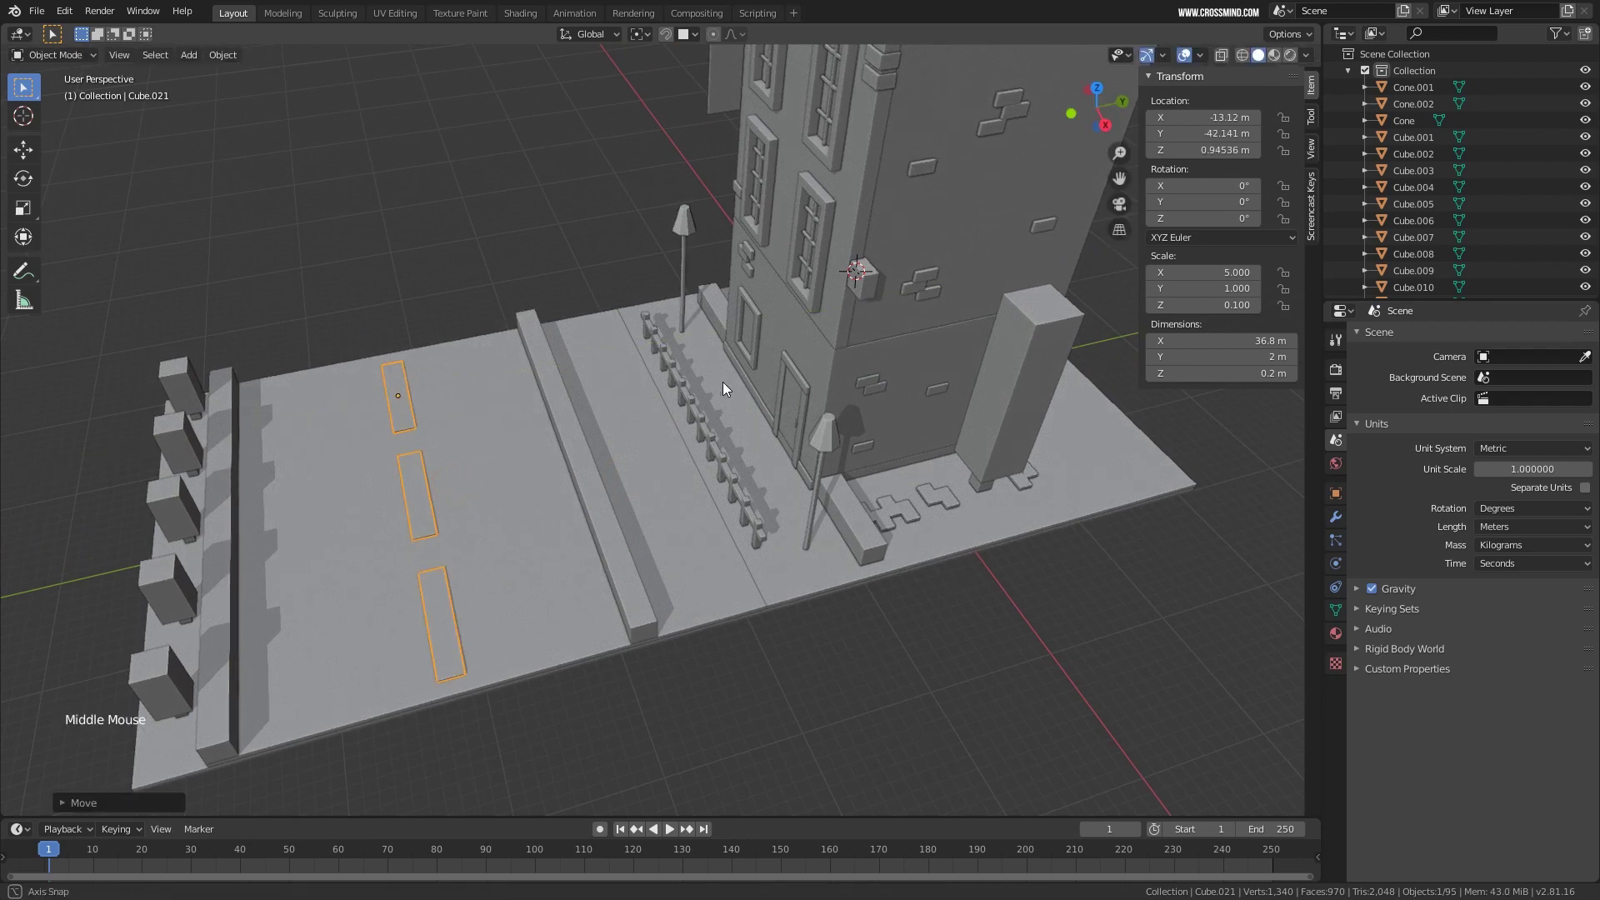
Try to move the five far-side block trees and their trunks together toward the building in top view.
{"action": "middle_click_drag", "start_coordinate": [722, 382], "coordinate": [670, 397]}
{"action": "scroll", "coordinate": [670, 398], "scroll_direction": "down", "scroll_amount": 2}
{"action": "right_click", "coordinate": [297, 579]}
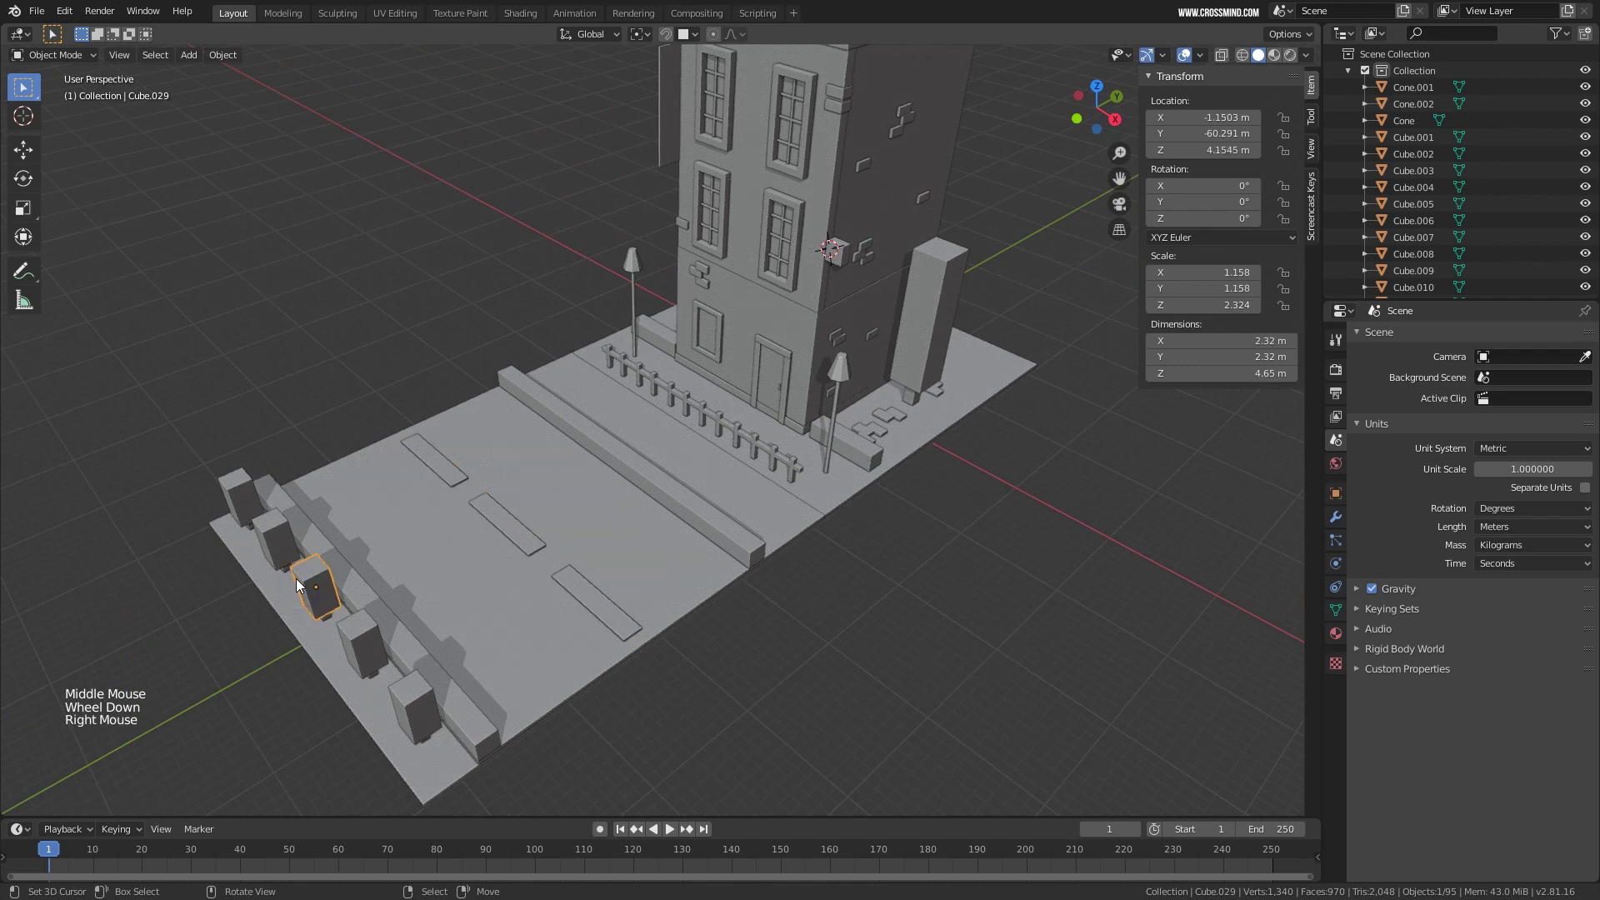
{"action": "middle_click_drag", "start_coordinate": [296, 578], "coordinate": [373, 558]}
{"action": "key", "text": "KP_1"}
{"action": "key", "text": "KP_3"}
{"action": "key", "text": "b"}
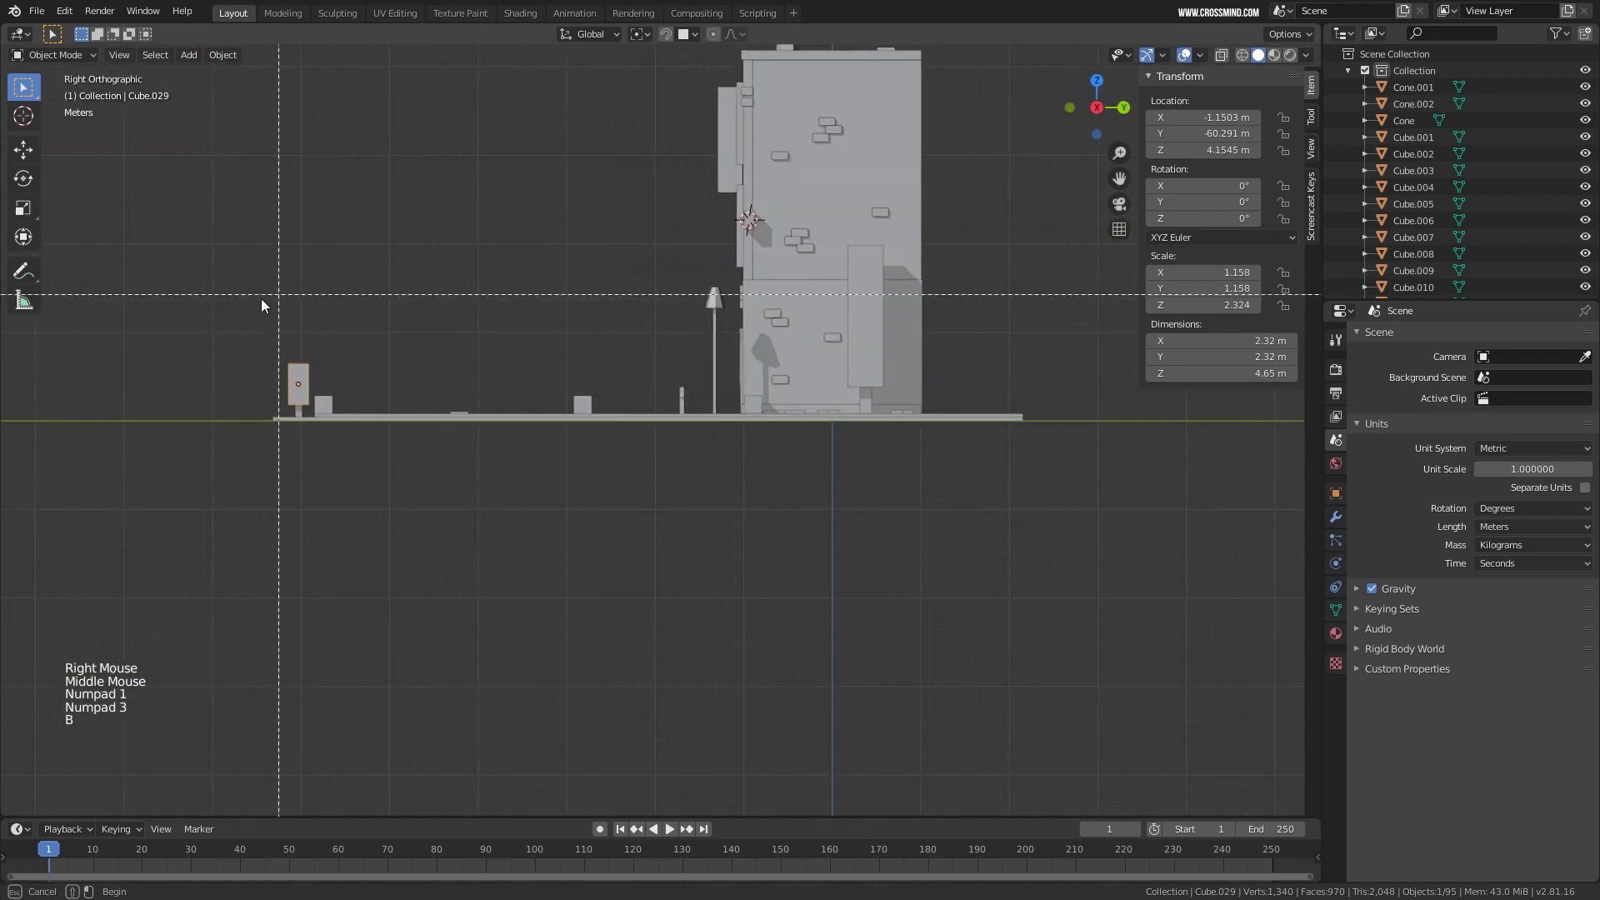
{"action": "left_click_drag", "start_coordinate": [265, 315], "coordinate": [303, 404]}
{"action": "key", "text": "b"}
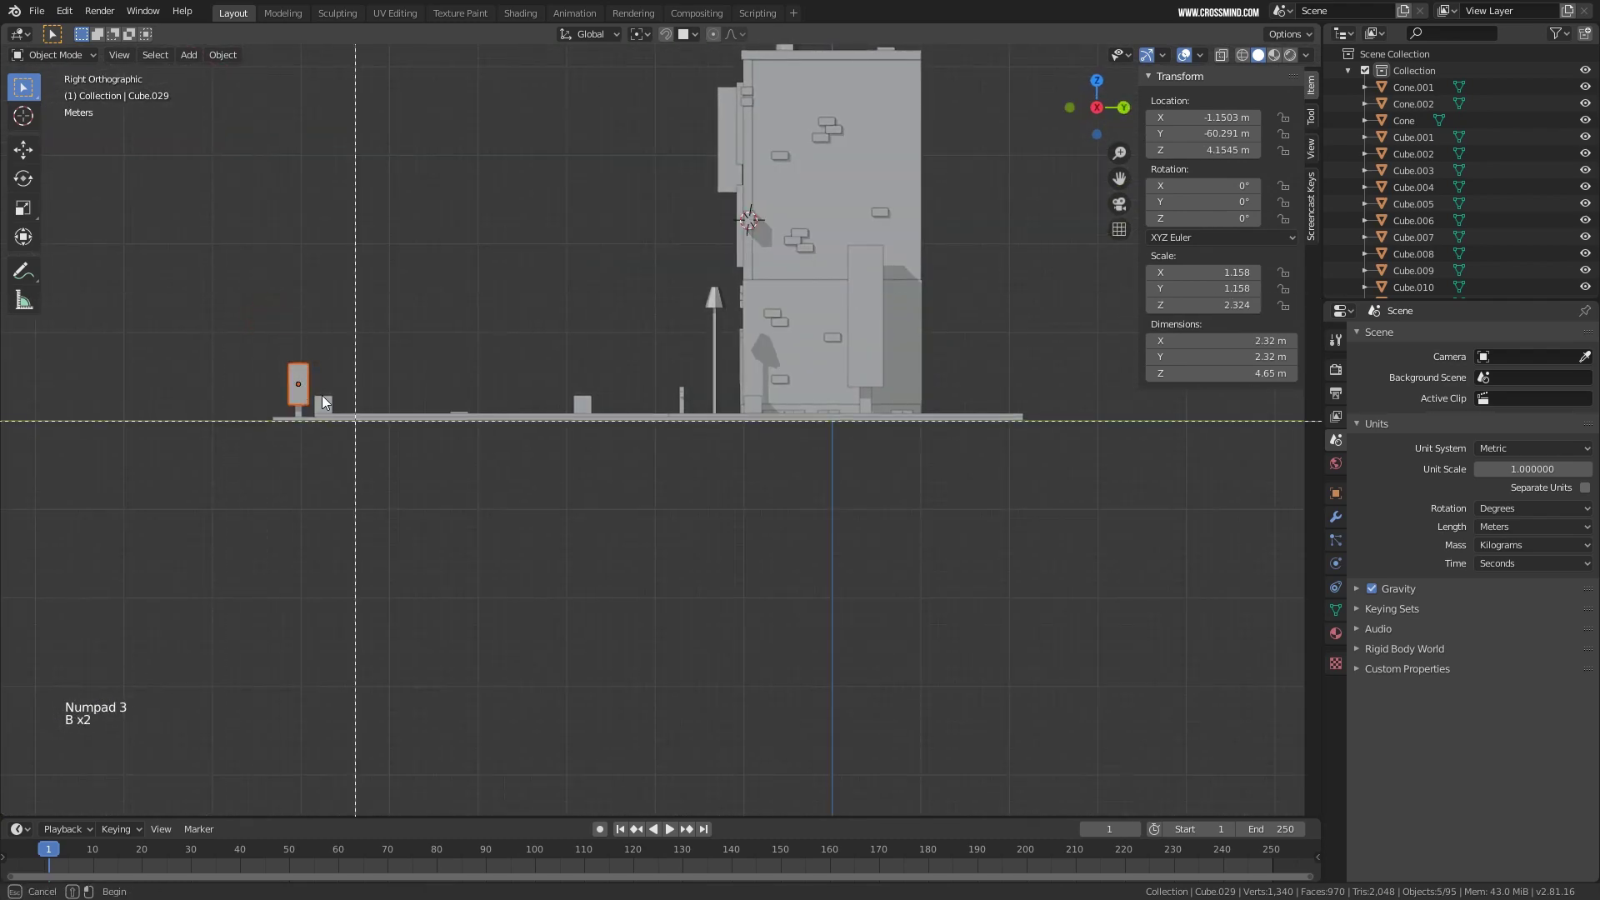
{"action": "left_click_drag", "start_coordinate": [268, 331], "coordinate": [307, 413]}
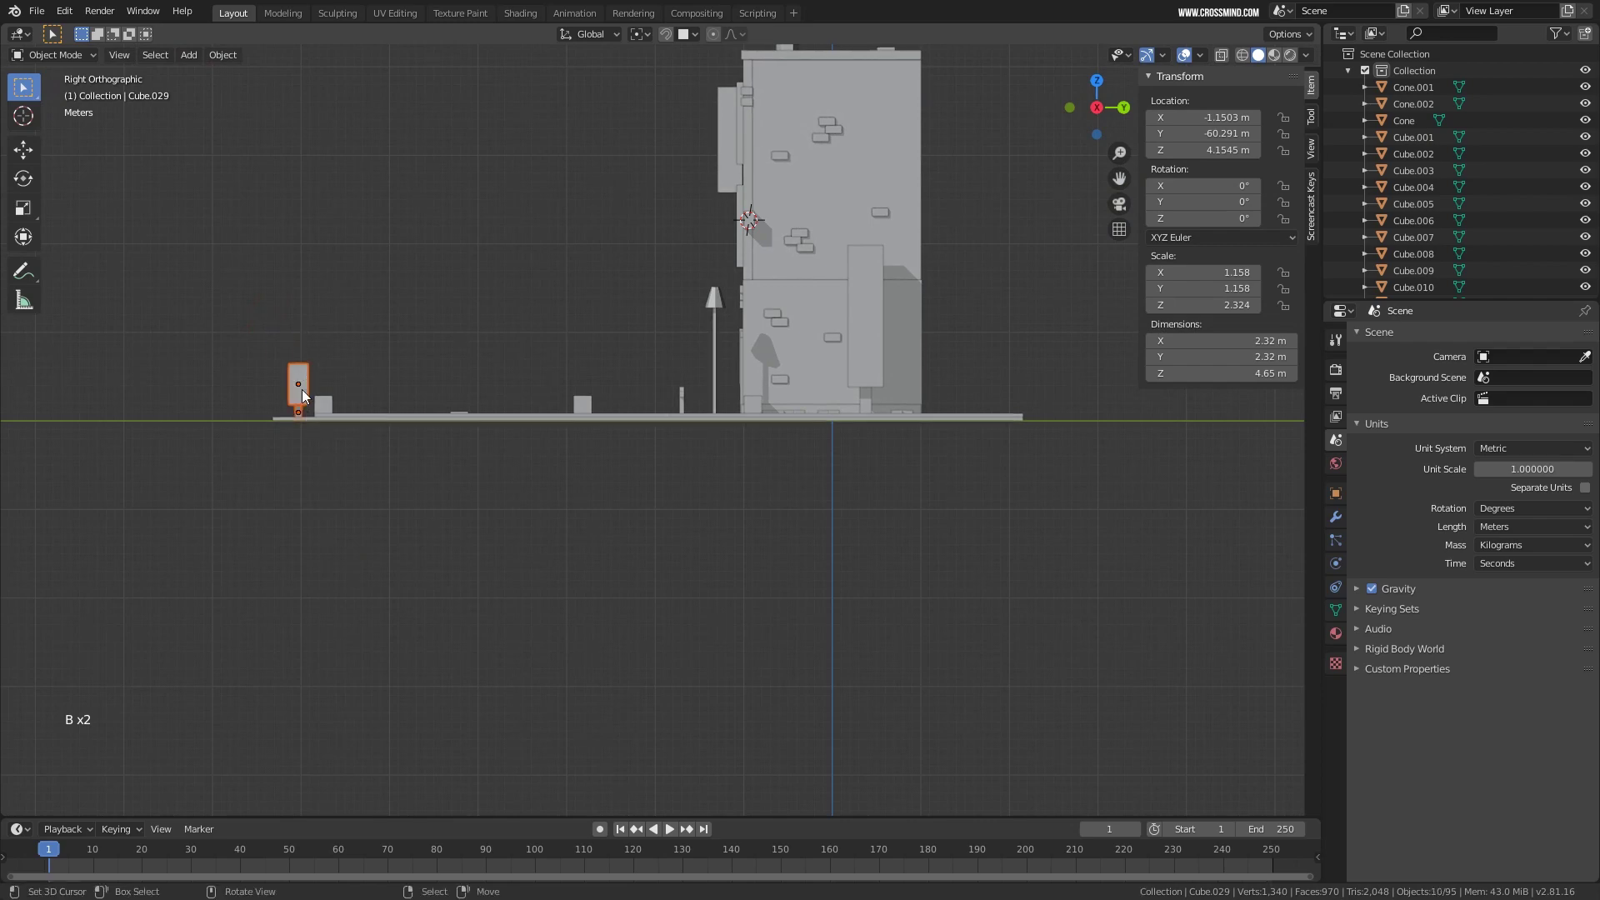
{"action": "key", "text": "KP_7"}
{"action": "key", "text": "g"}
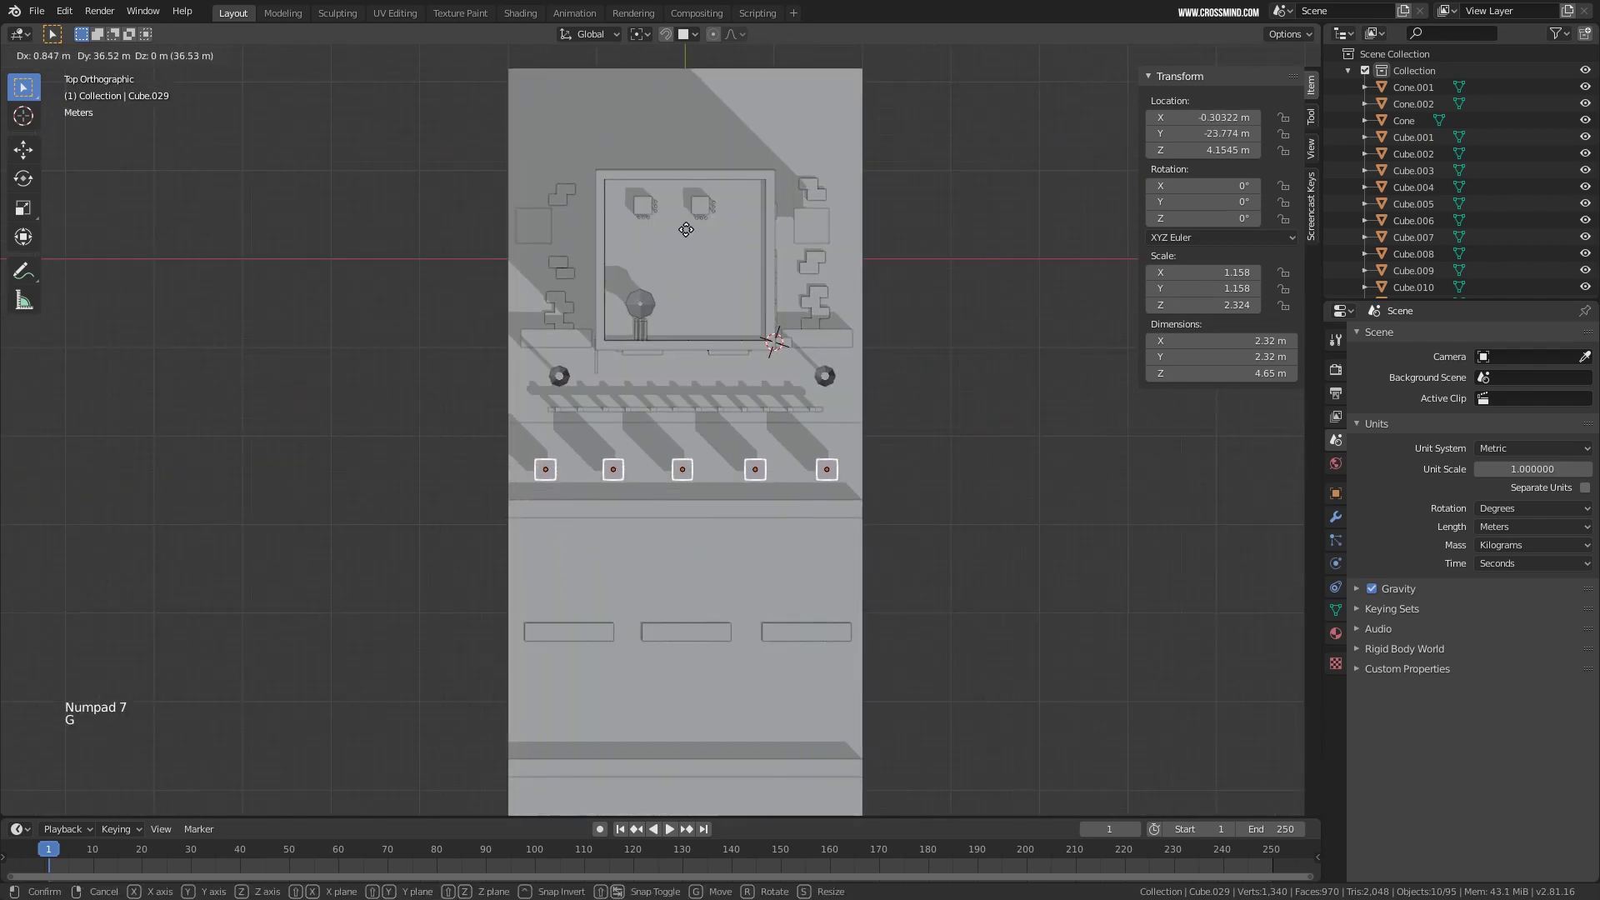
{"action": "left_click", "coordinate": [862, 467]}
Set the ground base's Z dimension to 2 m.
{"action": "middle_click_drag", "start_coordinate": [861, 467], "coordinate": [796, 347]}
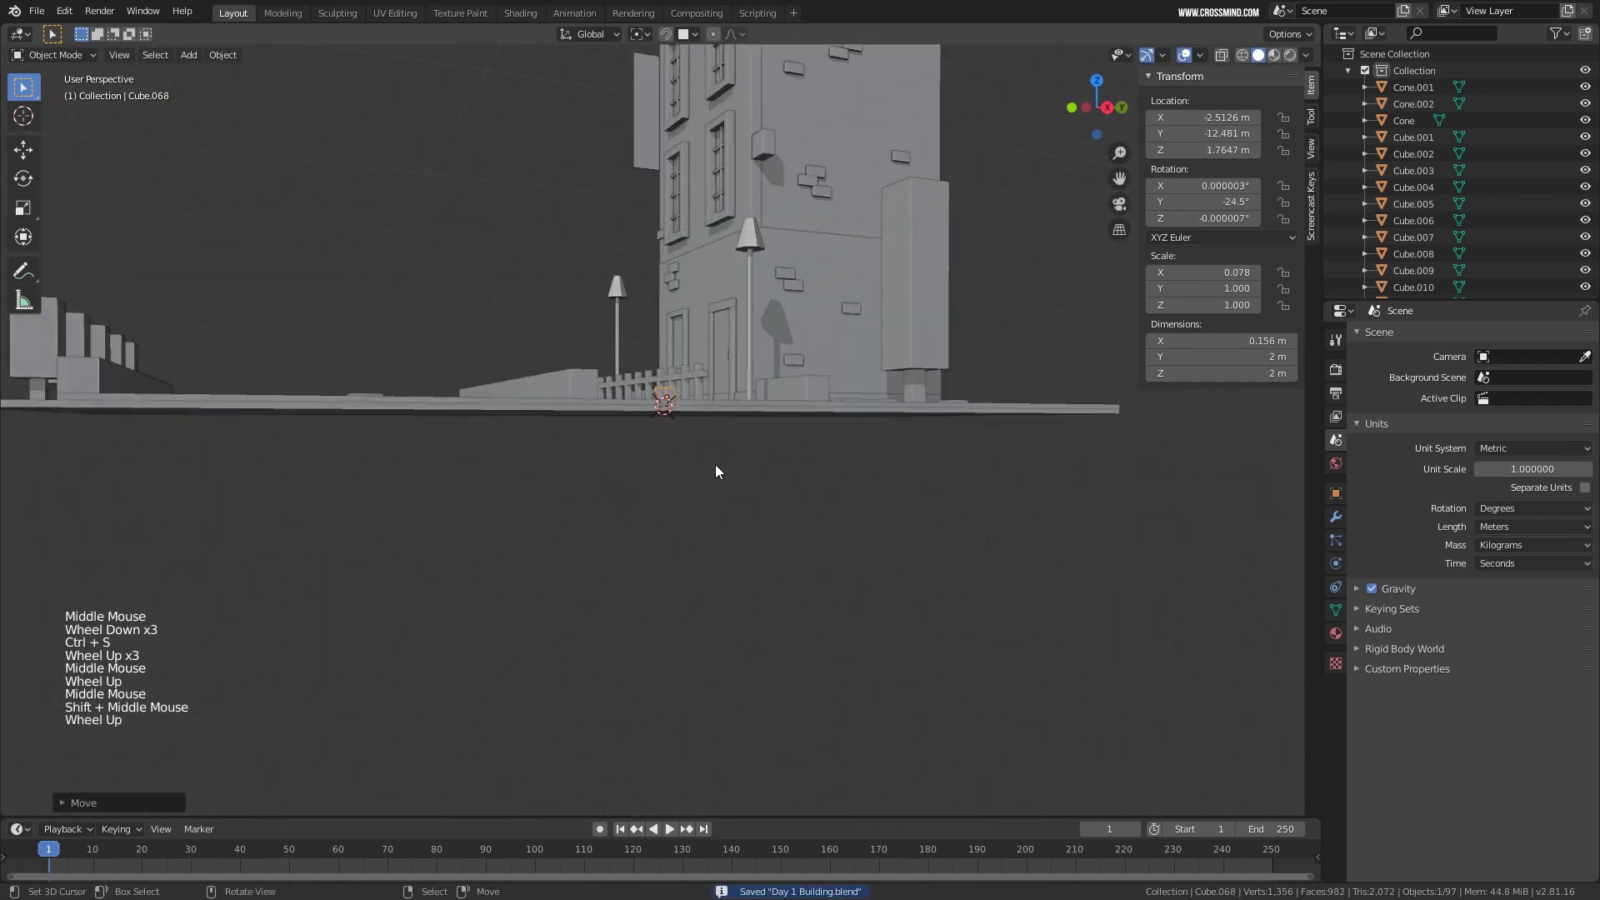
{"action": "scroll", "coordinate": [708, 433], "scroll_direction": "up", "scroll_amount": 3}
{"action": "right_click", "coordinate": [712, 400]}
{"action": "middle_click_drag", "start_coordinate": [712, 392], "coordinate": [720, 407]}
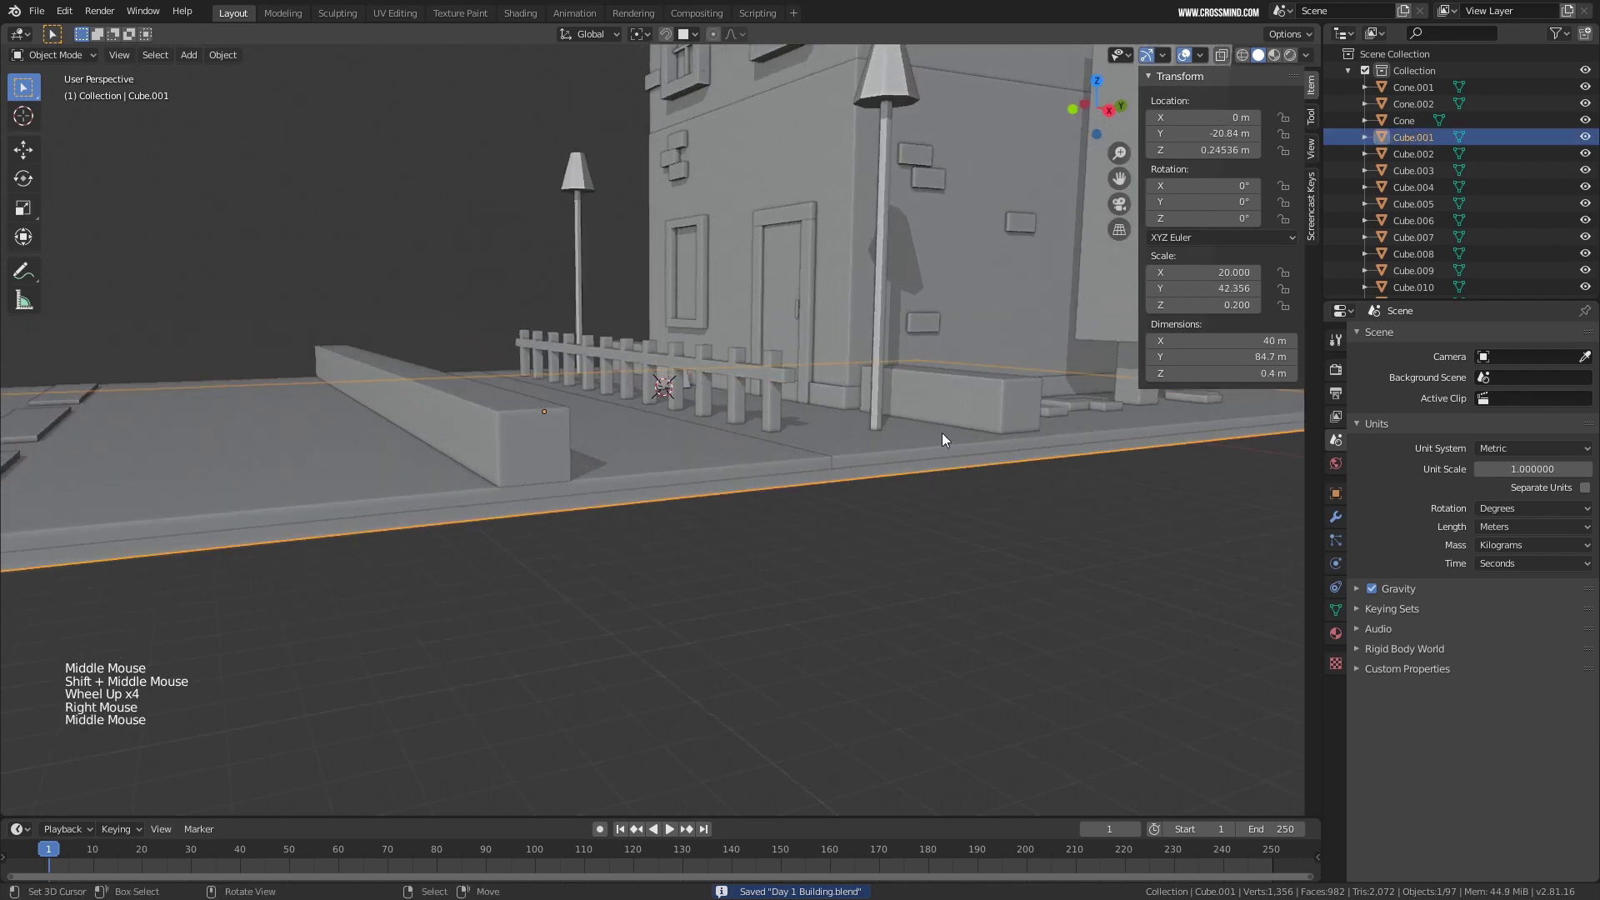
{"action": "left_click", "coordinate": [1273, 373]}
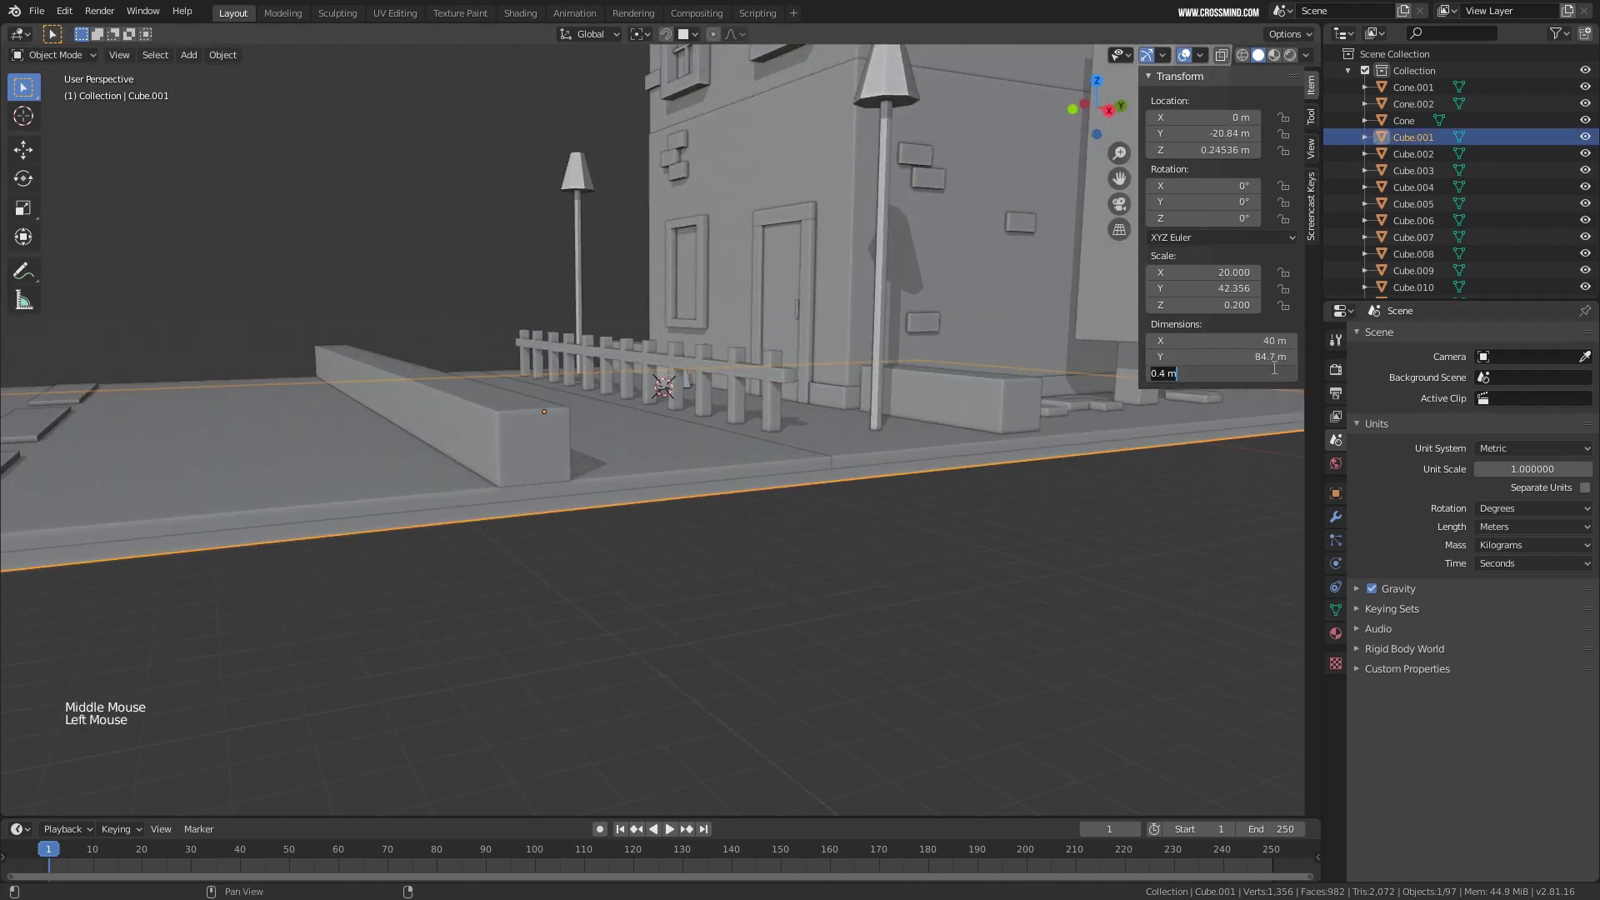
{"action": "type", "text": "2"}
{"action": "key", "text": "Return"}
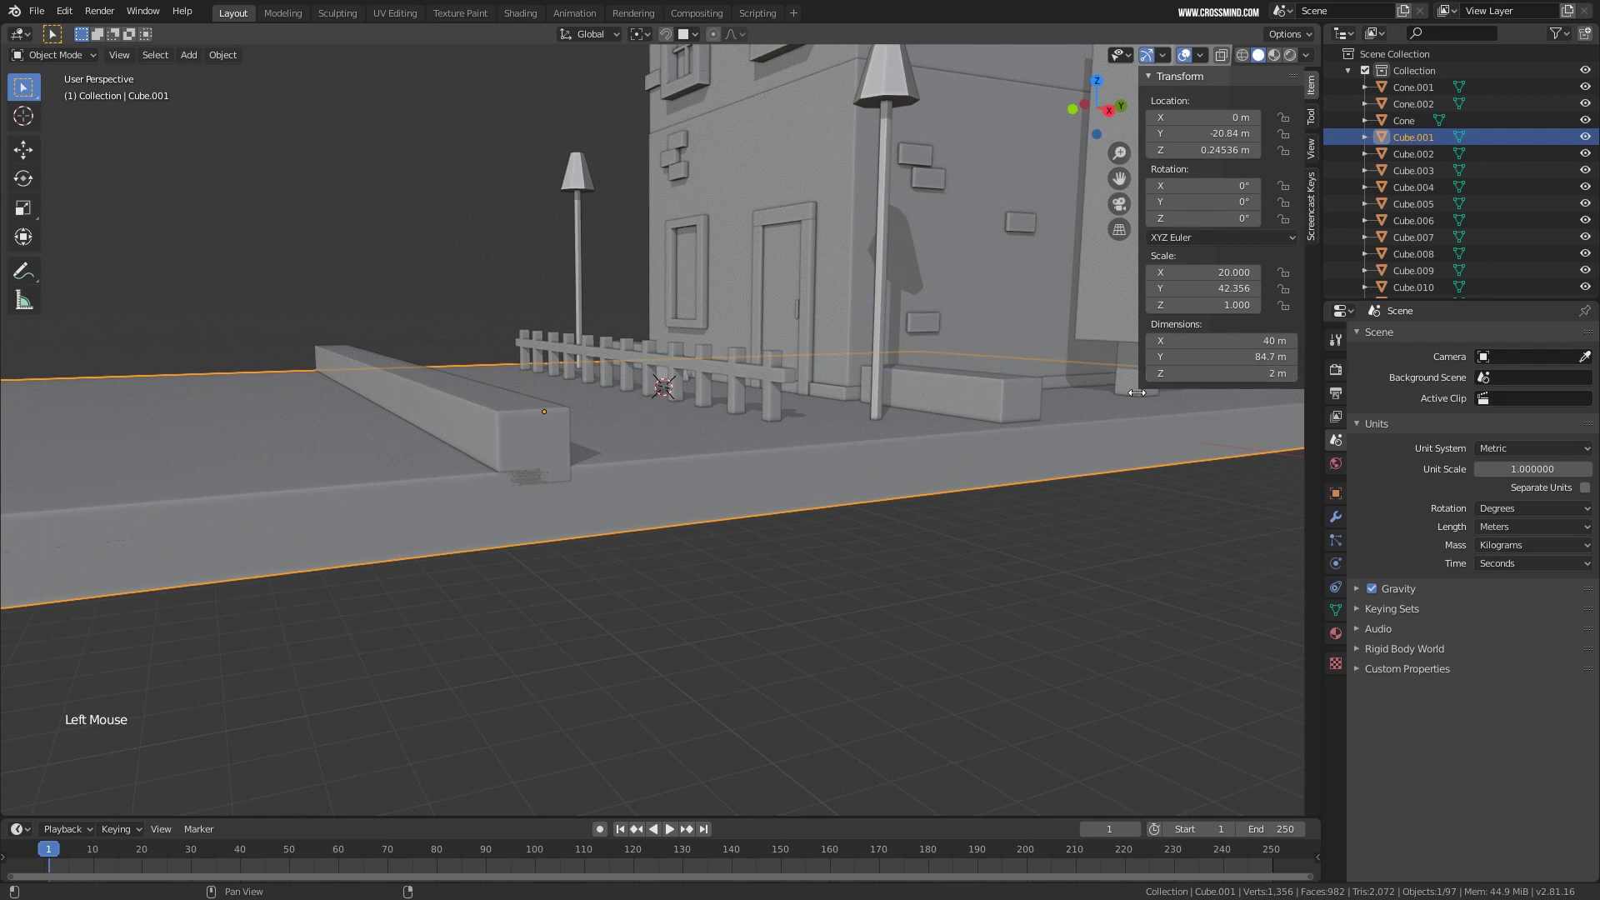
Lower the ground base along Z to about -0.485 m and deselect it.
{"action": "key", "text": "g"}
{"action": "key", "text": "z"}
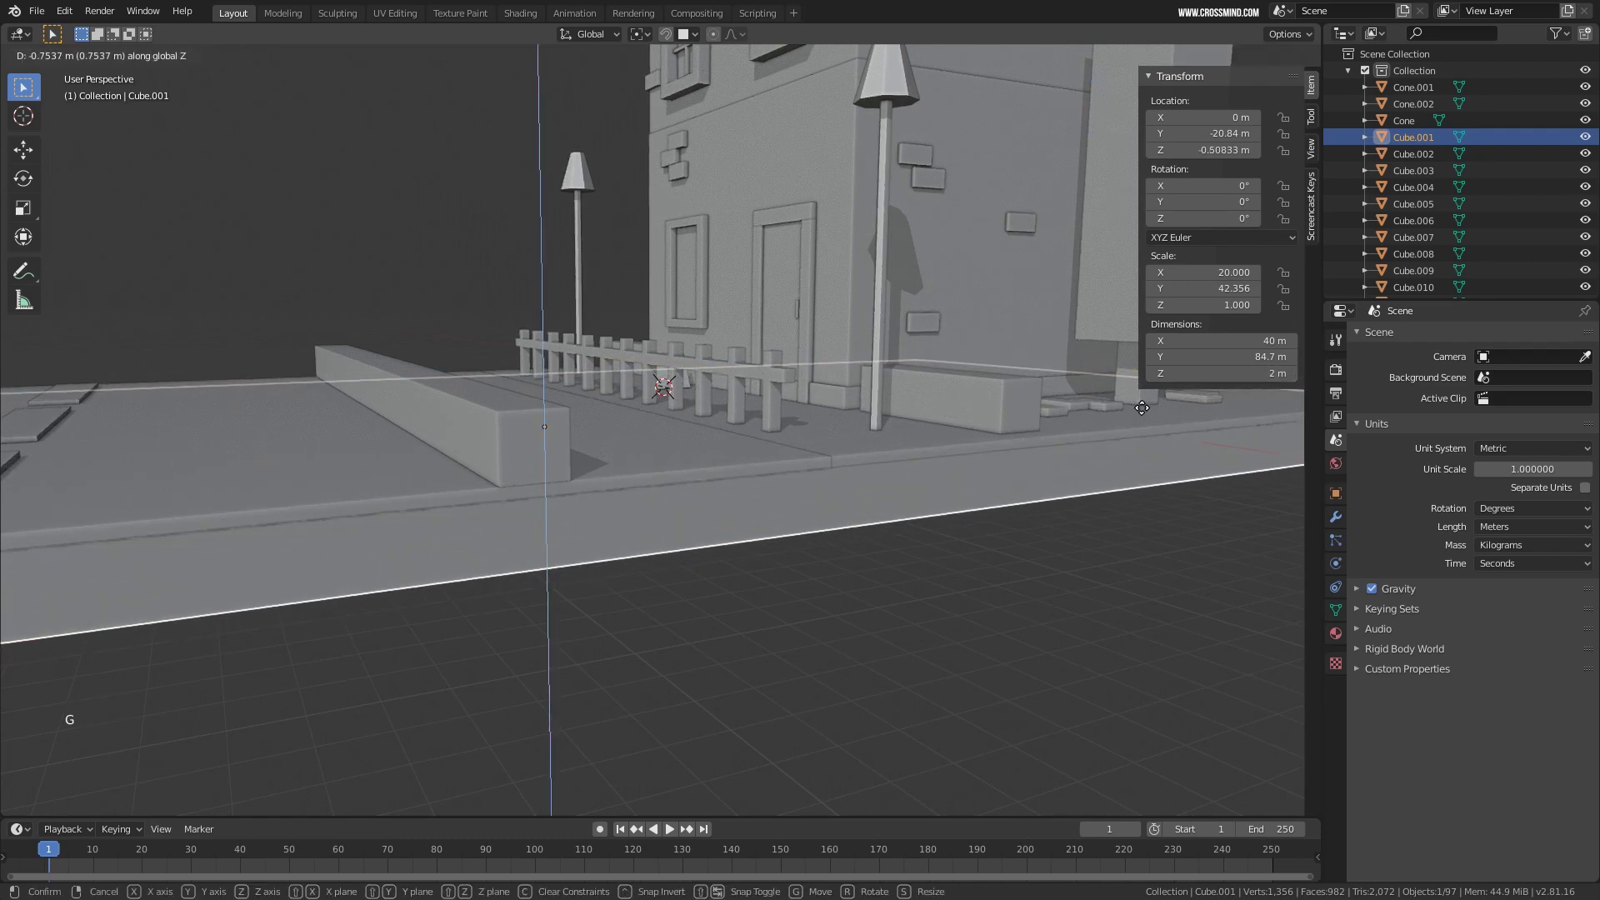
{"action": "left_click", "coordinate": [1142, 408]}
{"action": "scroll", "coordinate": [855, 474], "scroll_direction": "up", "scroll_amount": 3}
{"action": "left_click", "coordinate": [855, 475]}
{"action": "middle_click_drag", "start_coordinate": [855, 475], "coordinate": [745, 363]}
{"action": "mouse_move", "coordinate": [745, 364]}
{"action": "middle_mouse_down", "text": "shift"}
{"action": "mouse_move", "coordinate": [757, 383]}
{"action": "mouse_move", "coordinate": [742, 393]}
{"action": "middle_mouse_up", "text": "shift"}
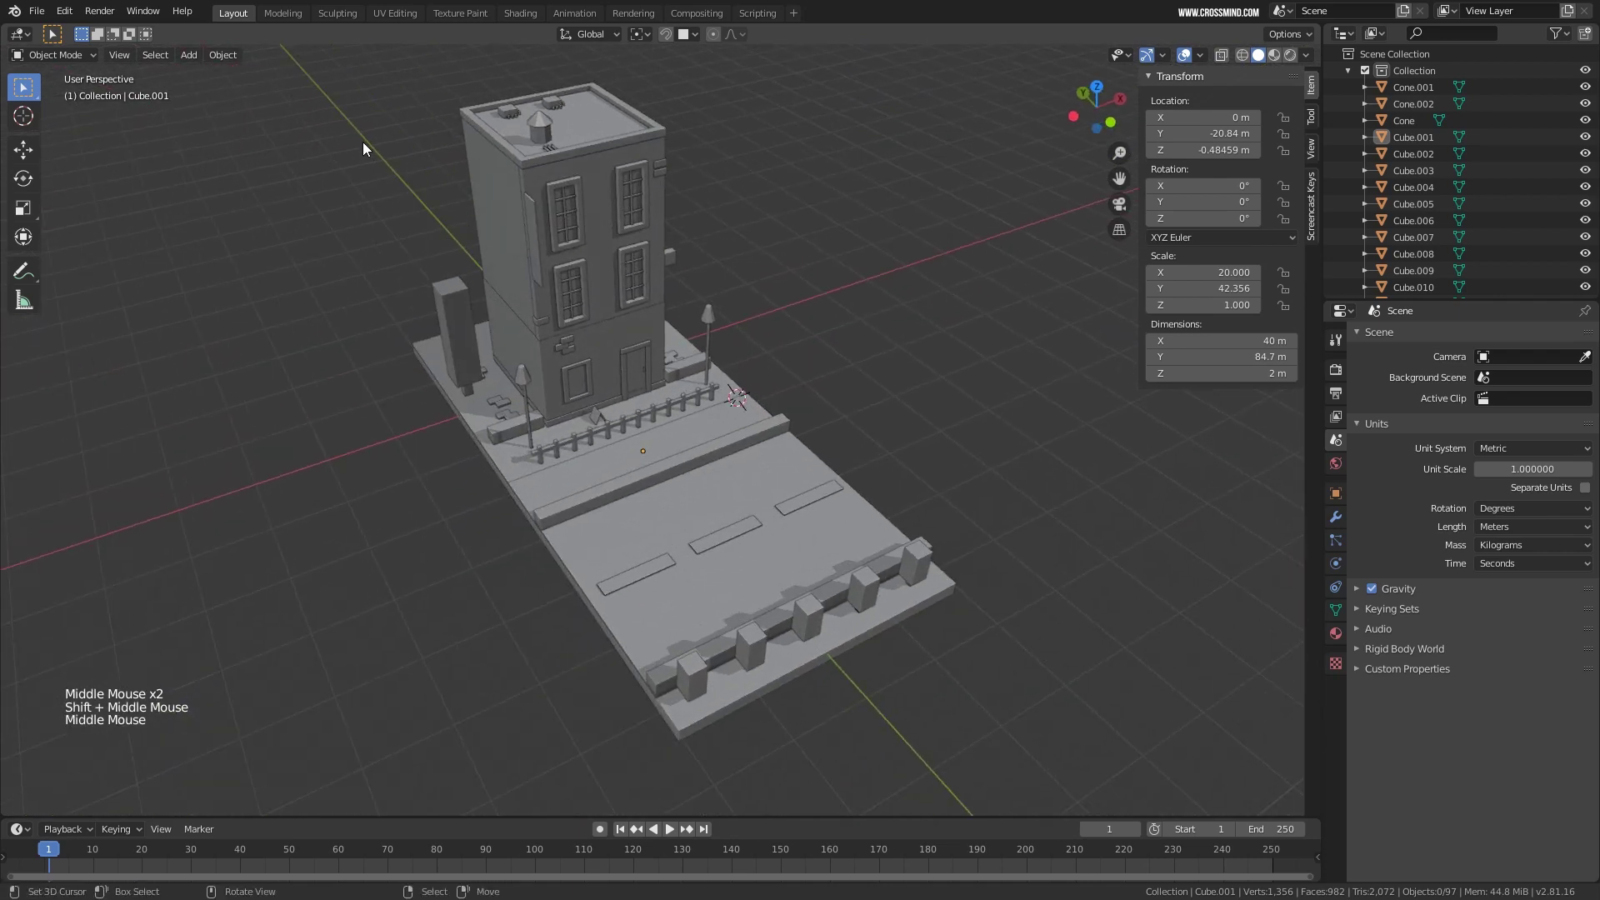
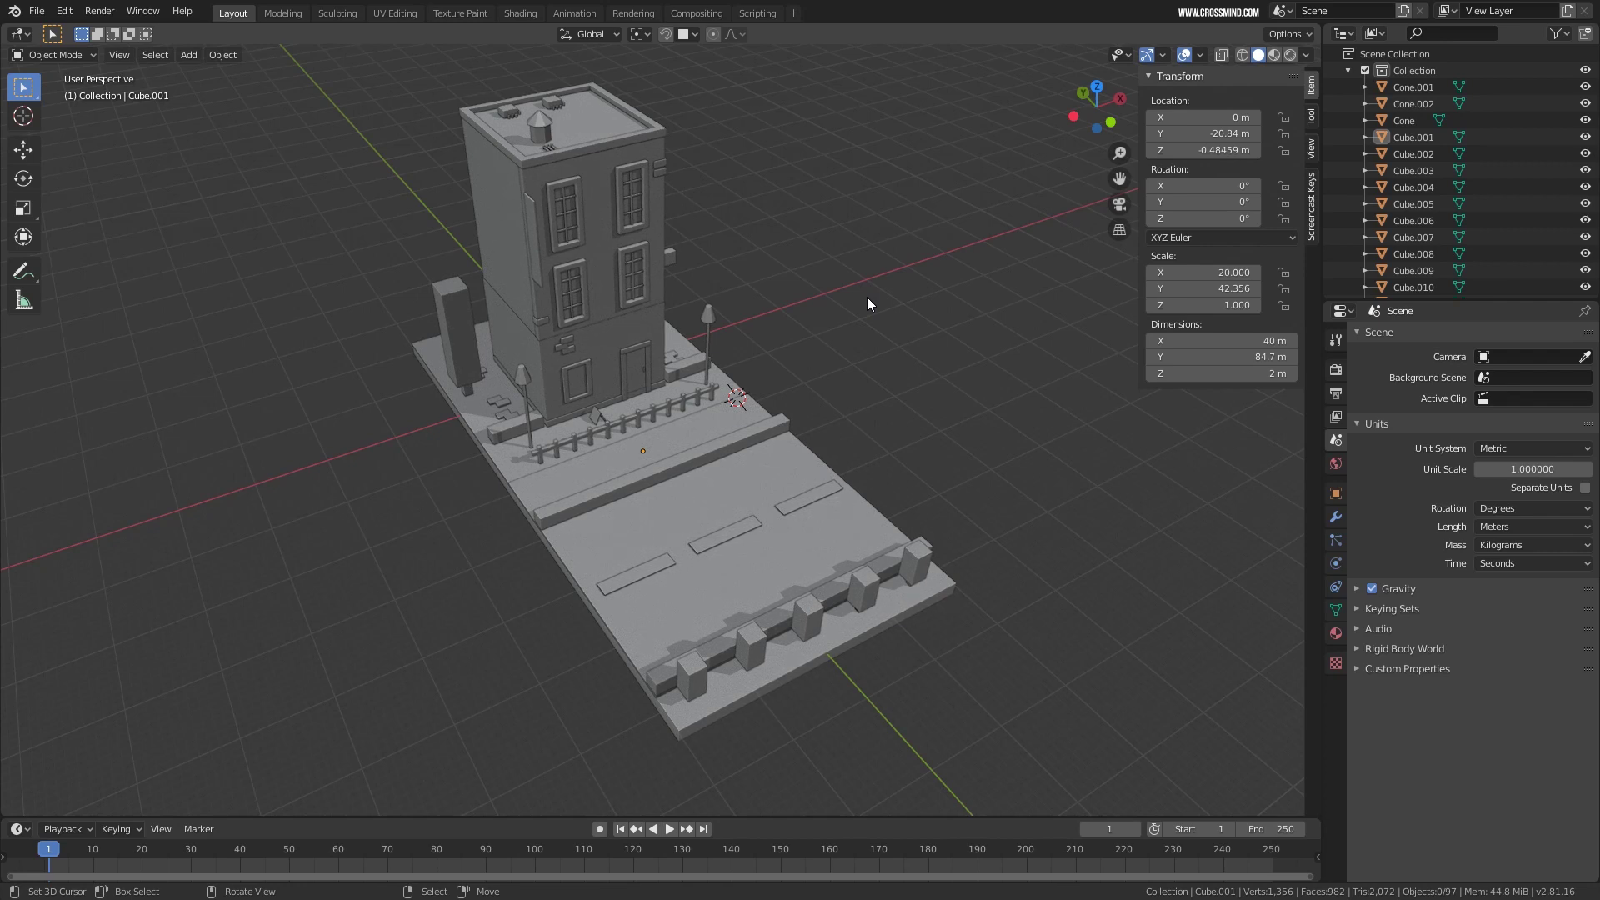
Select the roof parapet frame and set the scene's render engine to Cycles.
{"action": "middle_click_drag", "start_coordinate": [889, 363], "coordinate": [817, 389]}
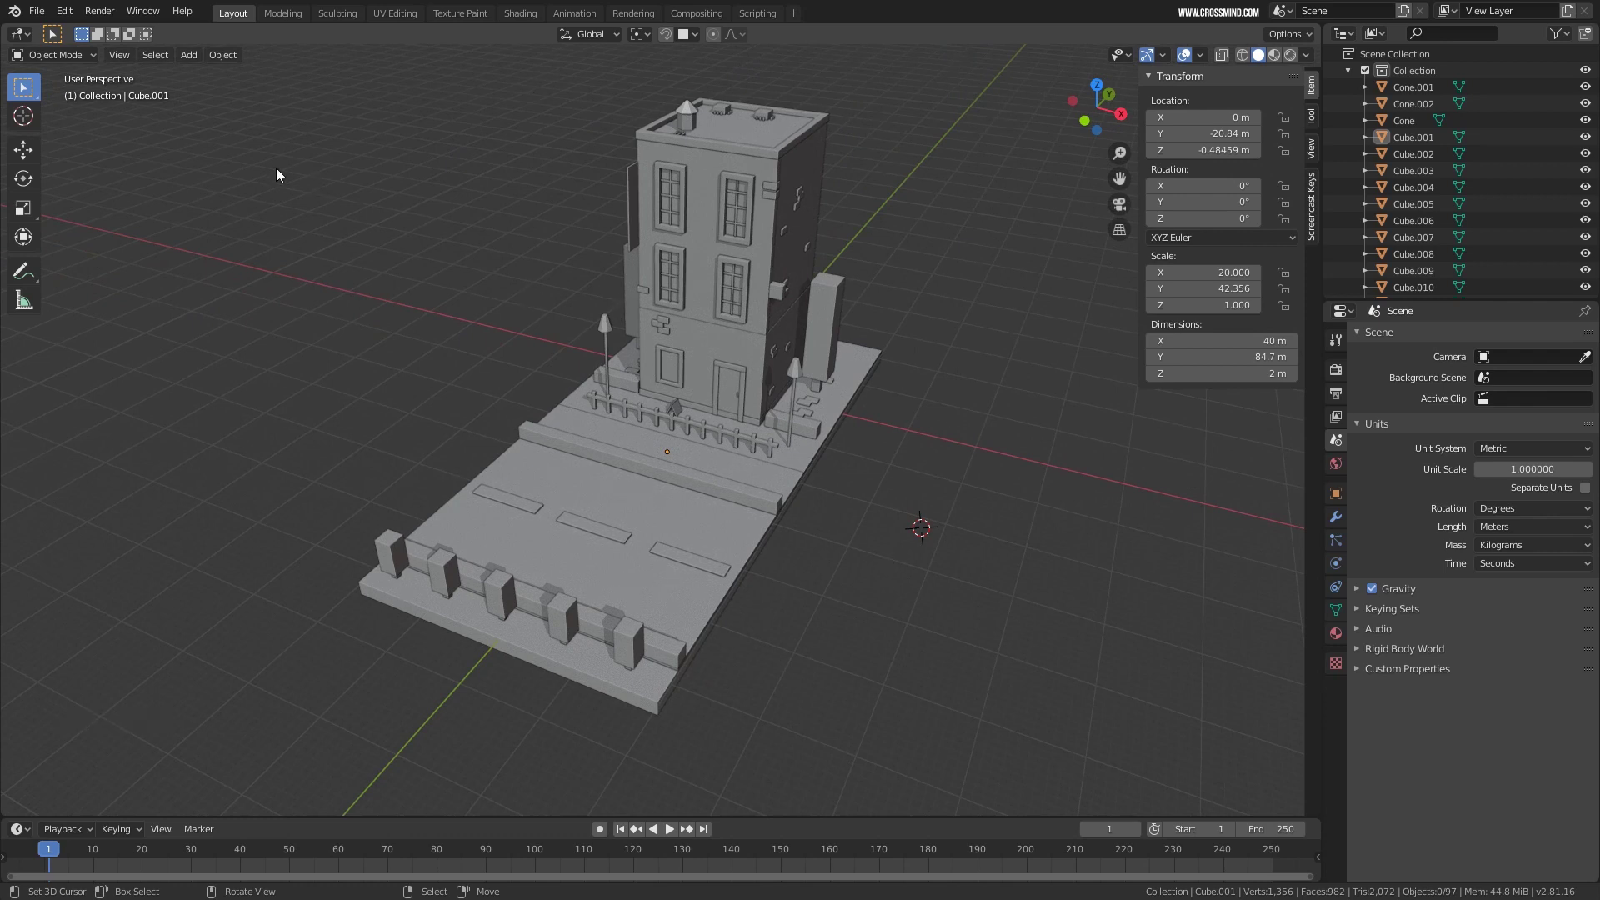
{"action": "right_click", "coordinate": [727, 144]}
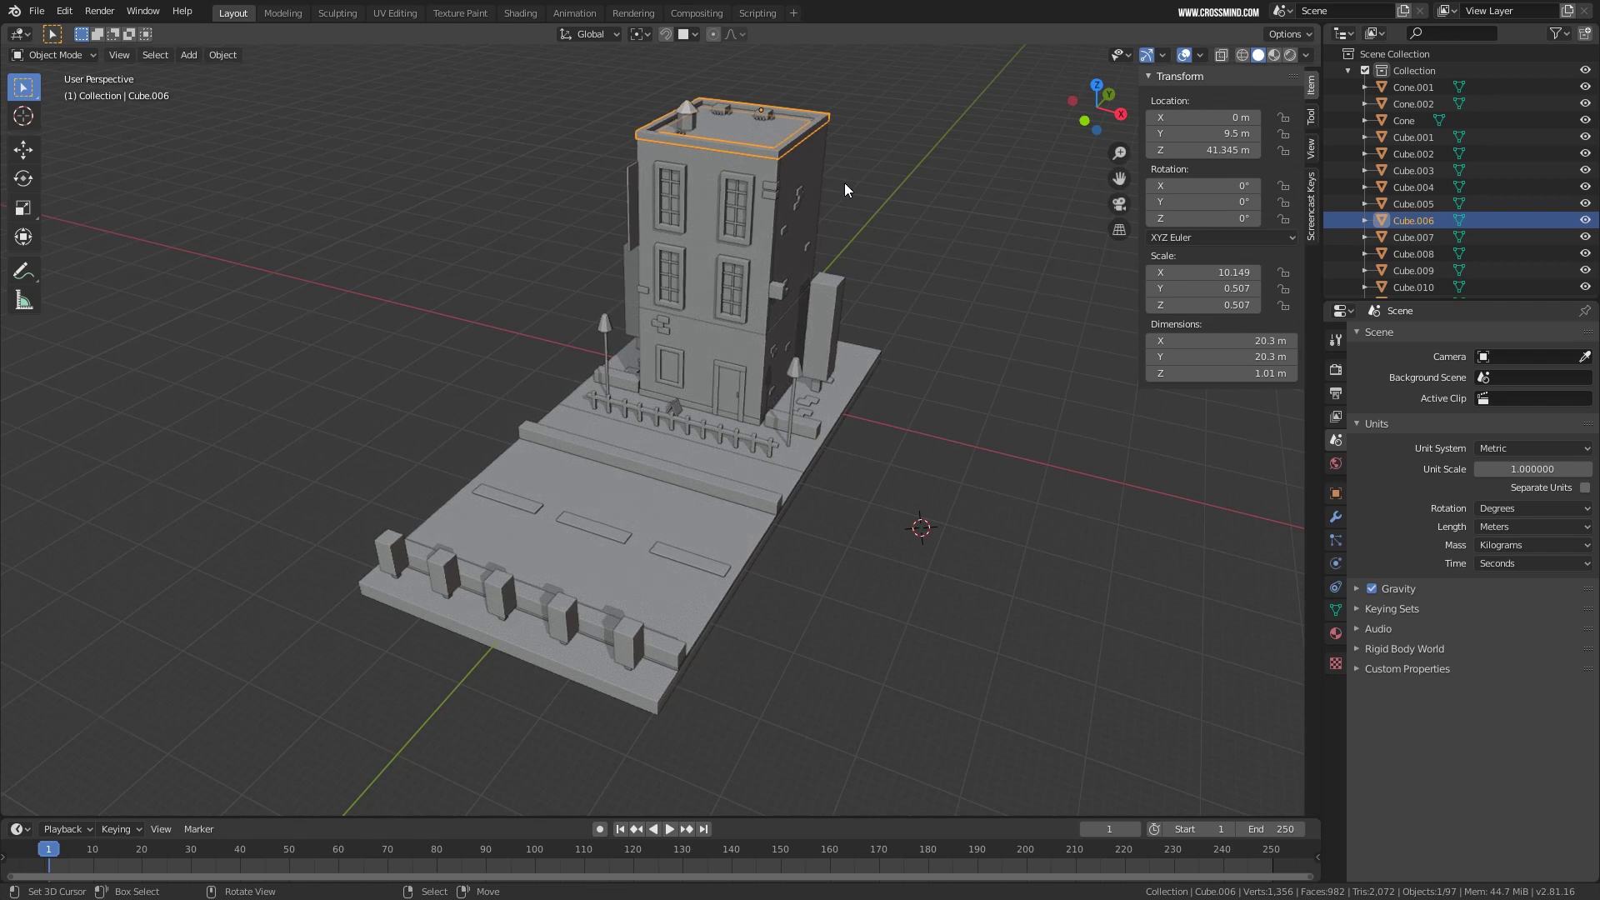
{"action": "middle_click_drag", "start_coordinate": [850, 214], "coordinate": [958, 391]}
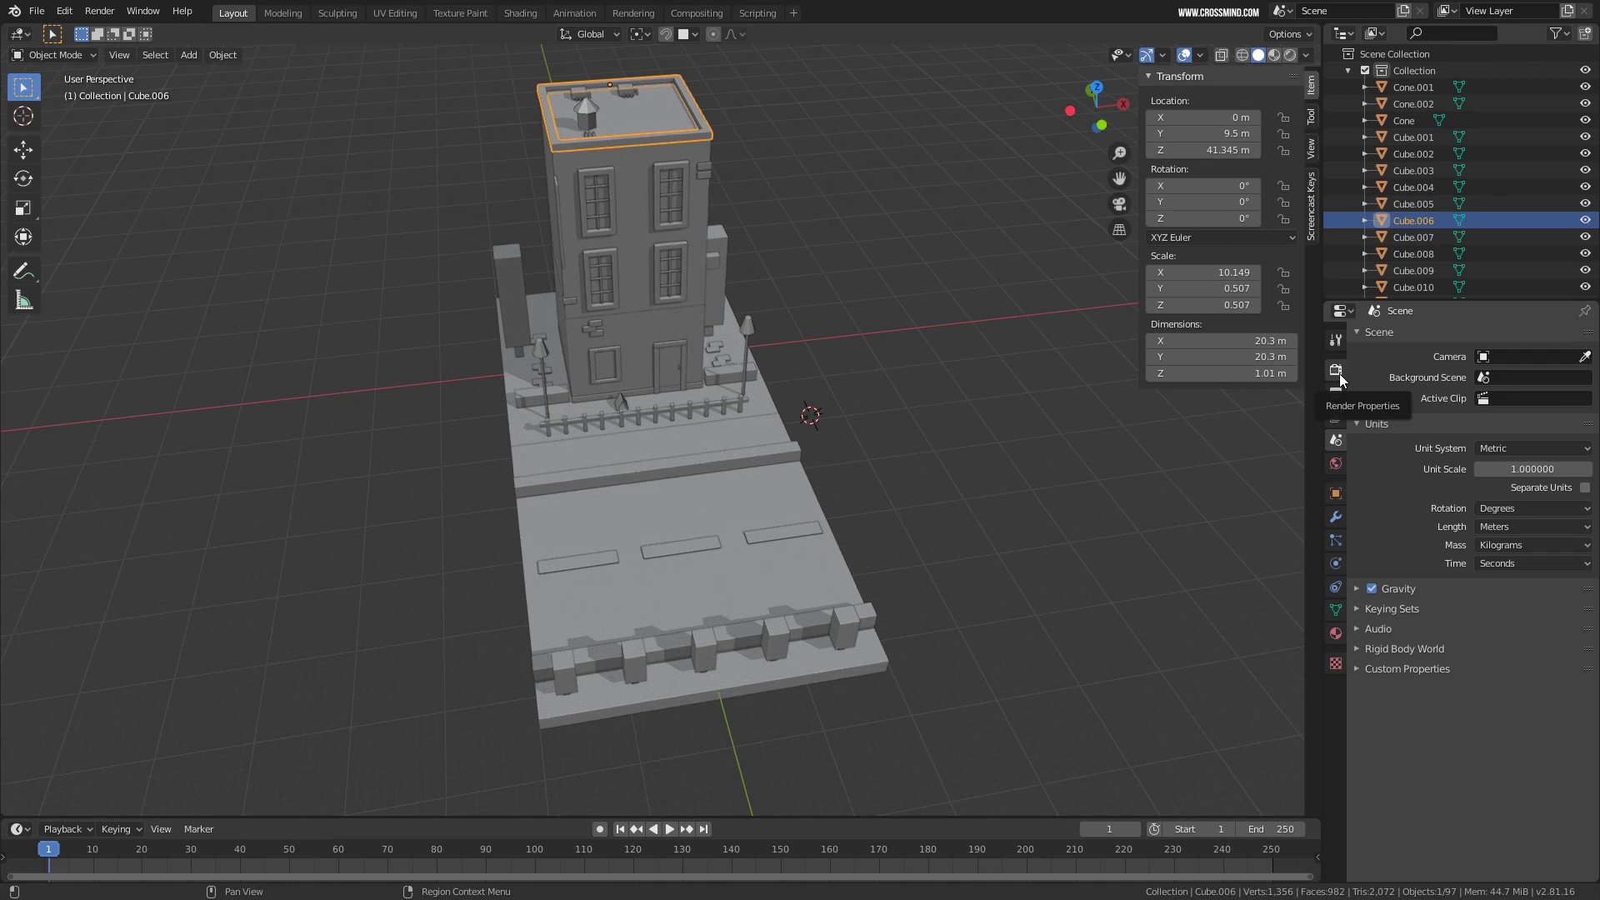
{"action": "middle_click_drag", "start_coordinate": [1033, 442], "coordinate": [1002, 437]}
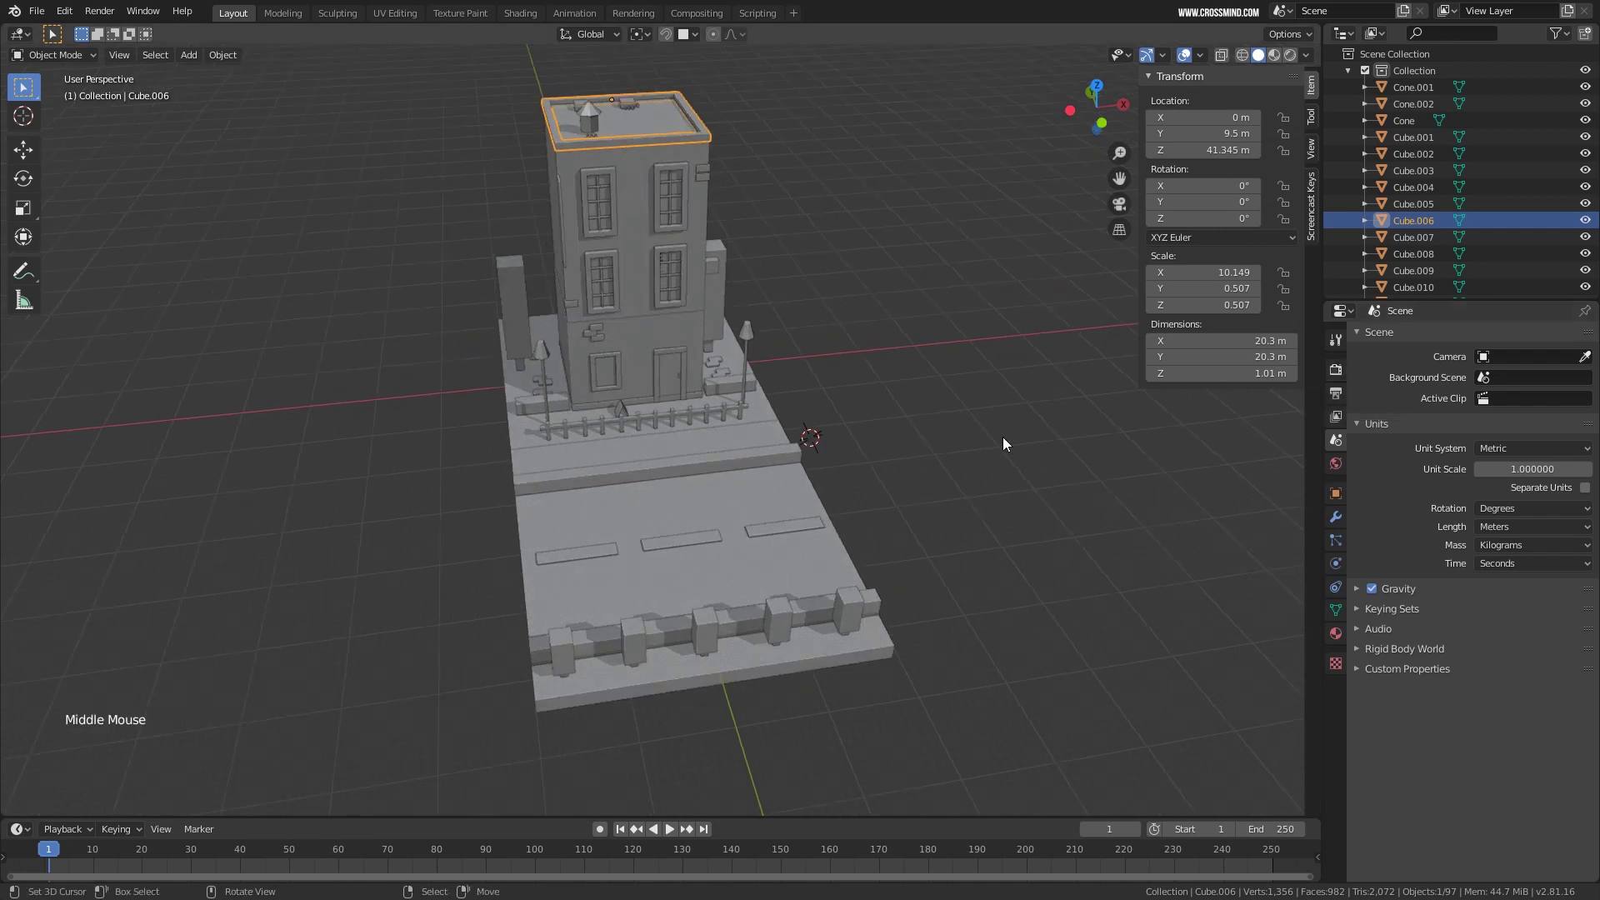
{"action": "left_click", "coordinate": [1336, 371]}
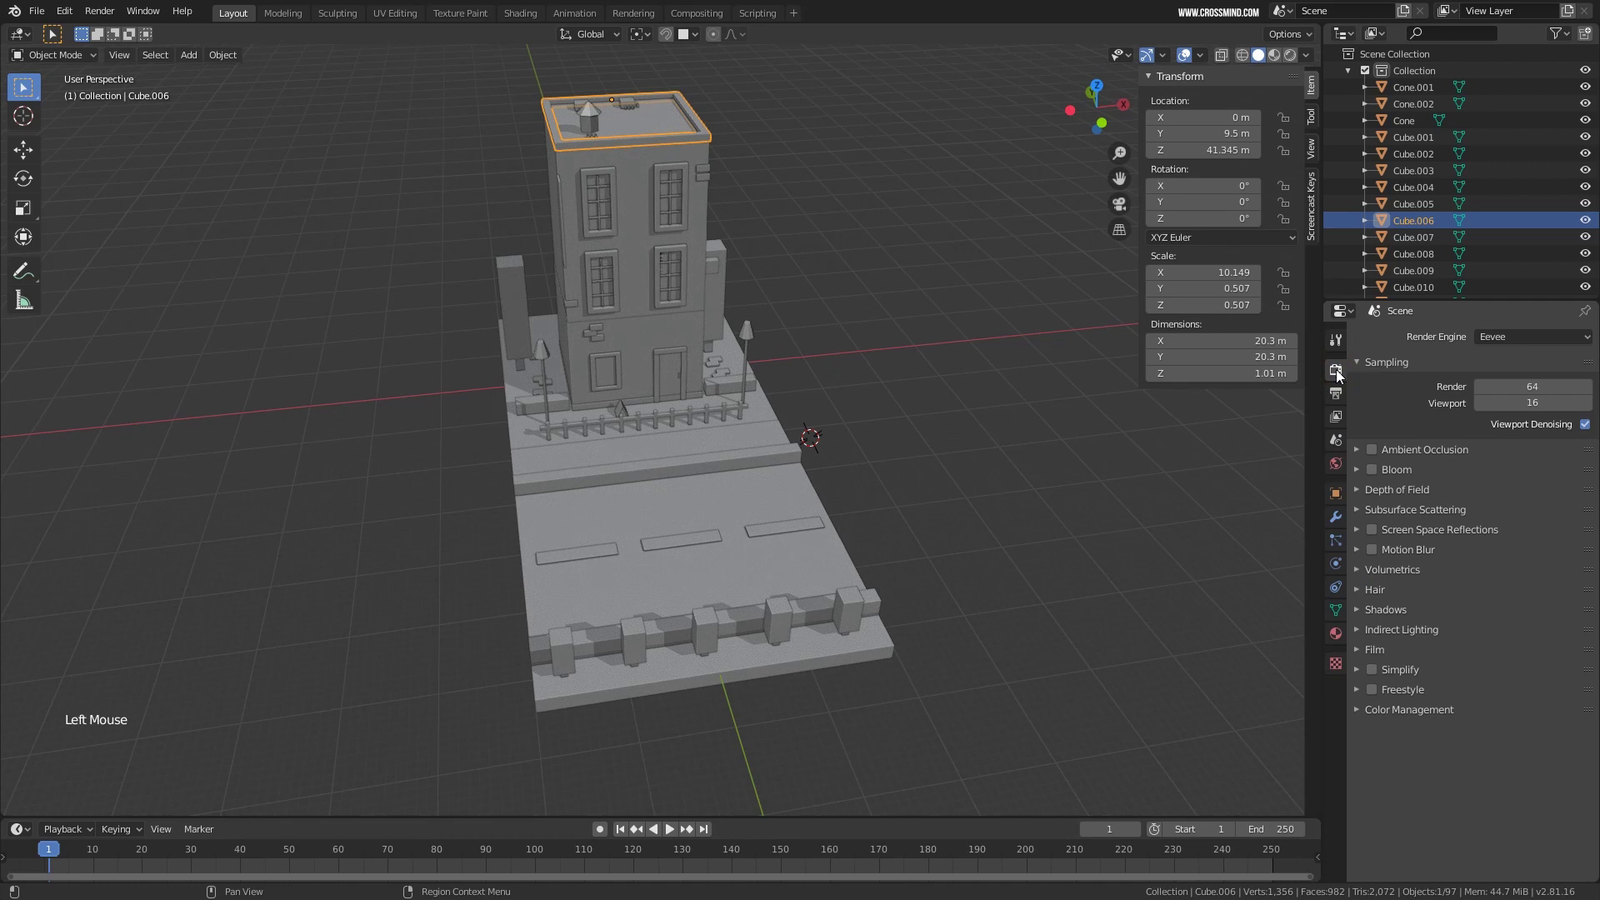
{"action": "left_click", "coordinate": [1516, 338]}
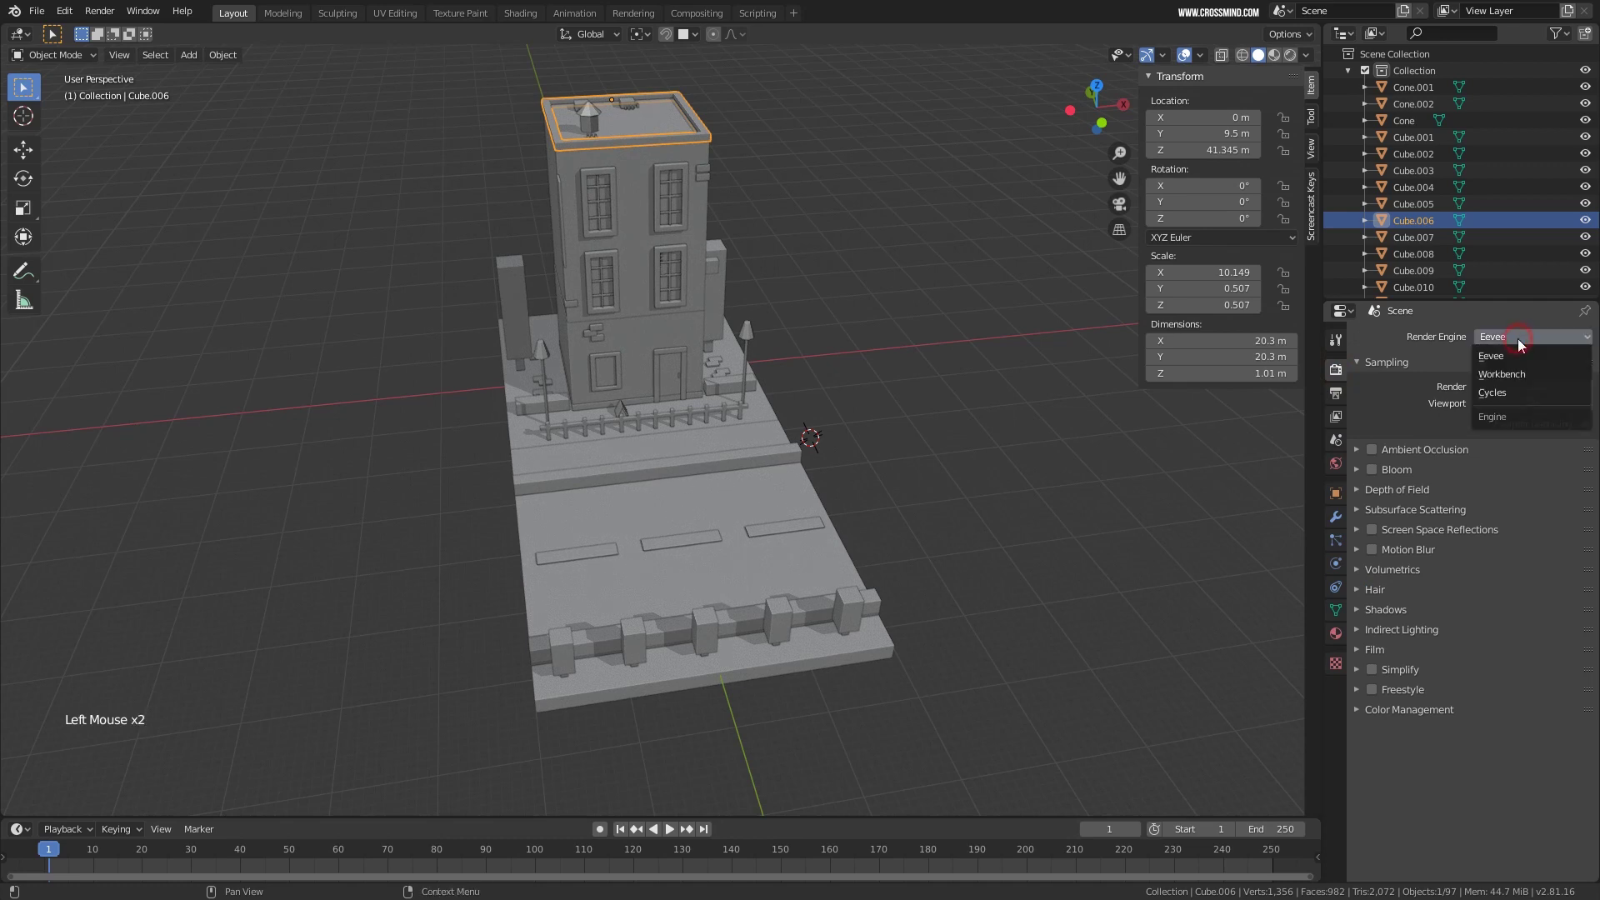
{"action": "left_click", "coordinate": [1506, 390]}
{"action": "middle_click_drag", "start_coordinate": [1507, 388], "coordinate": [1373, 351]}
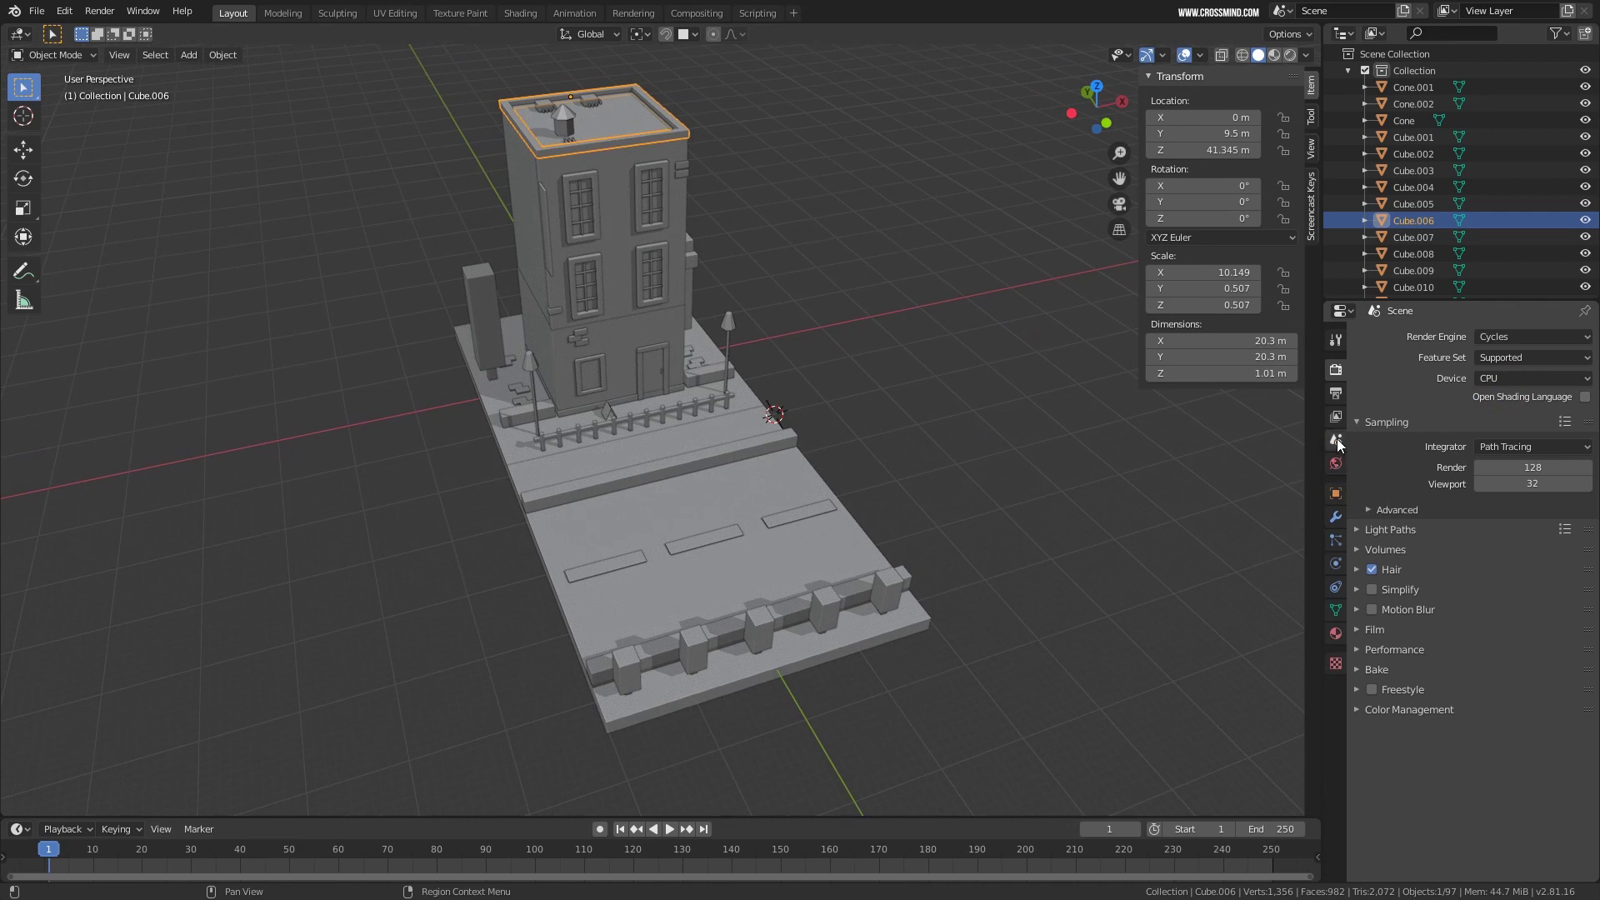
Compare the scene in wireframe, solid and material preview shading, with the world settings open.
{"action": "left_click", "coordinate": [1335, 463]}
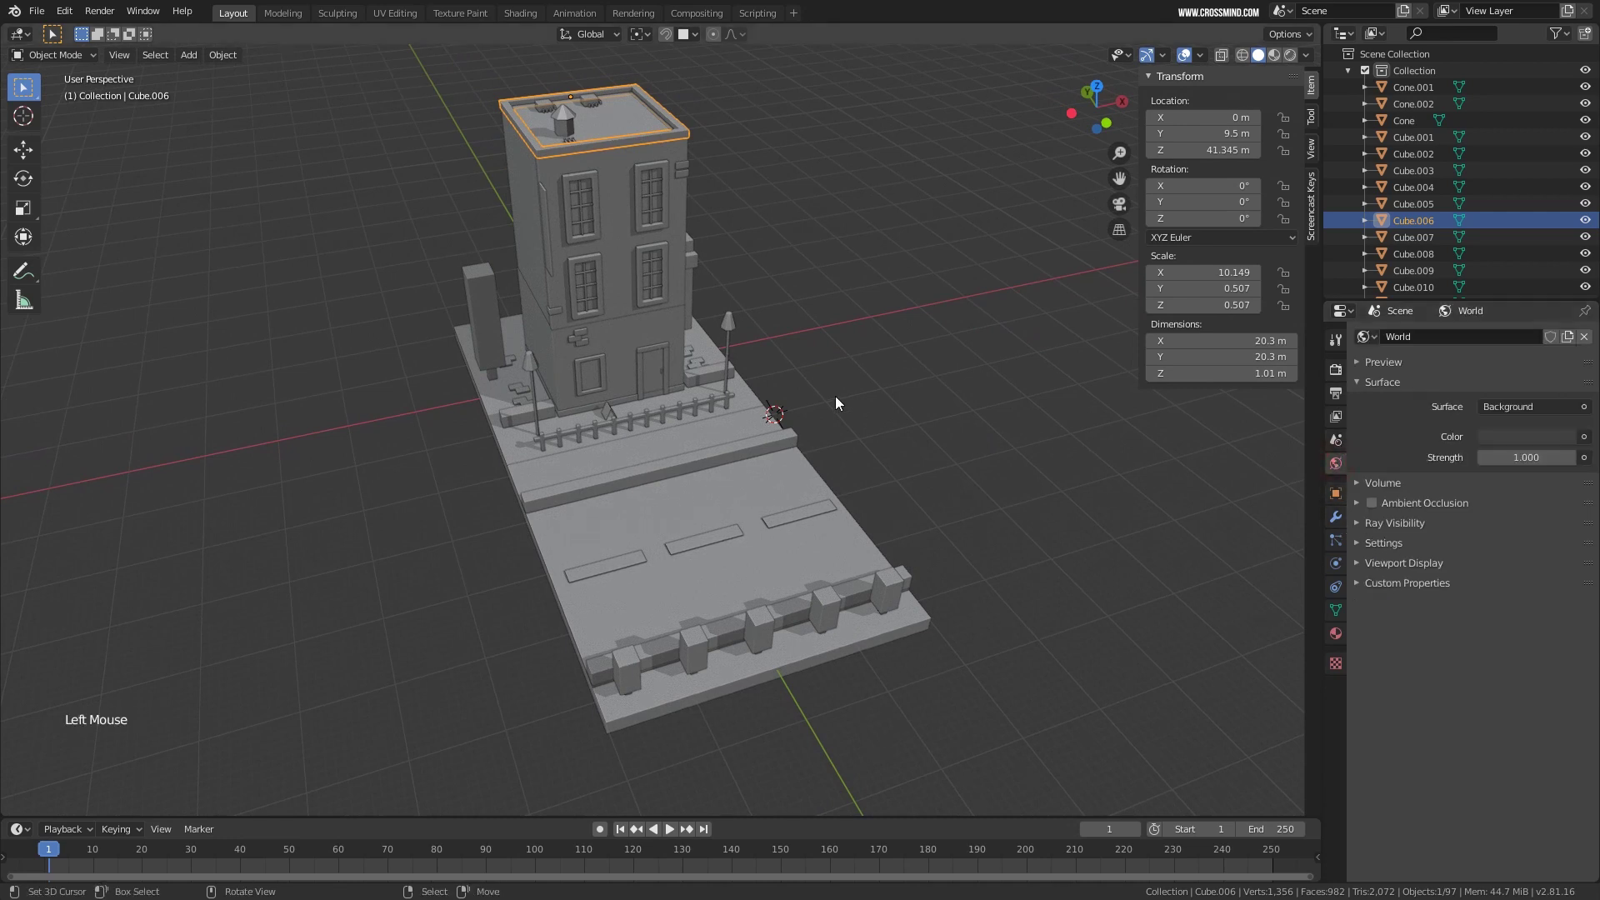
{"action": "middle_click_drag", "start_coordinate": [835, 397], "coordinate": [876, 403]}
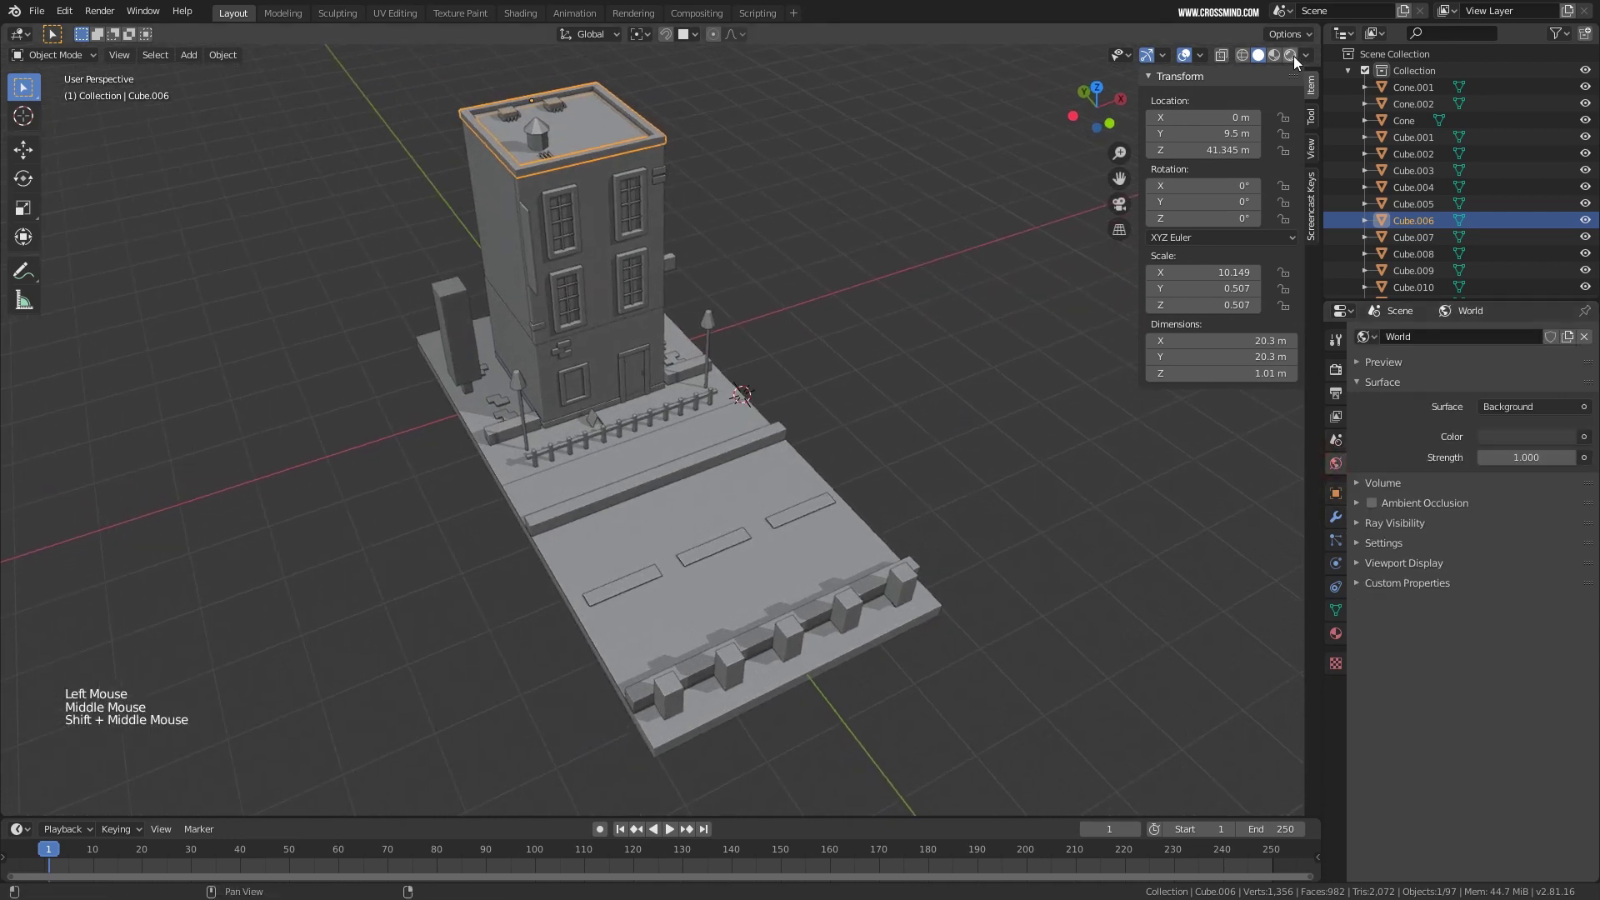
{"action": "left_click", "coordinate": [1242, 55]}
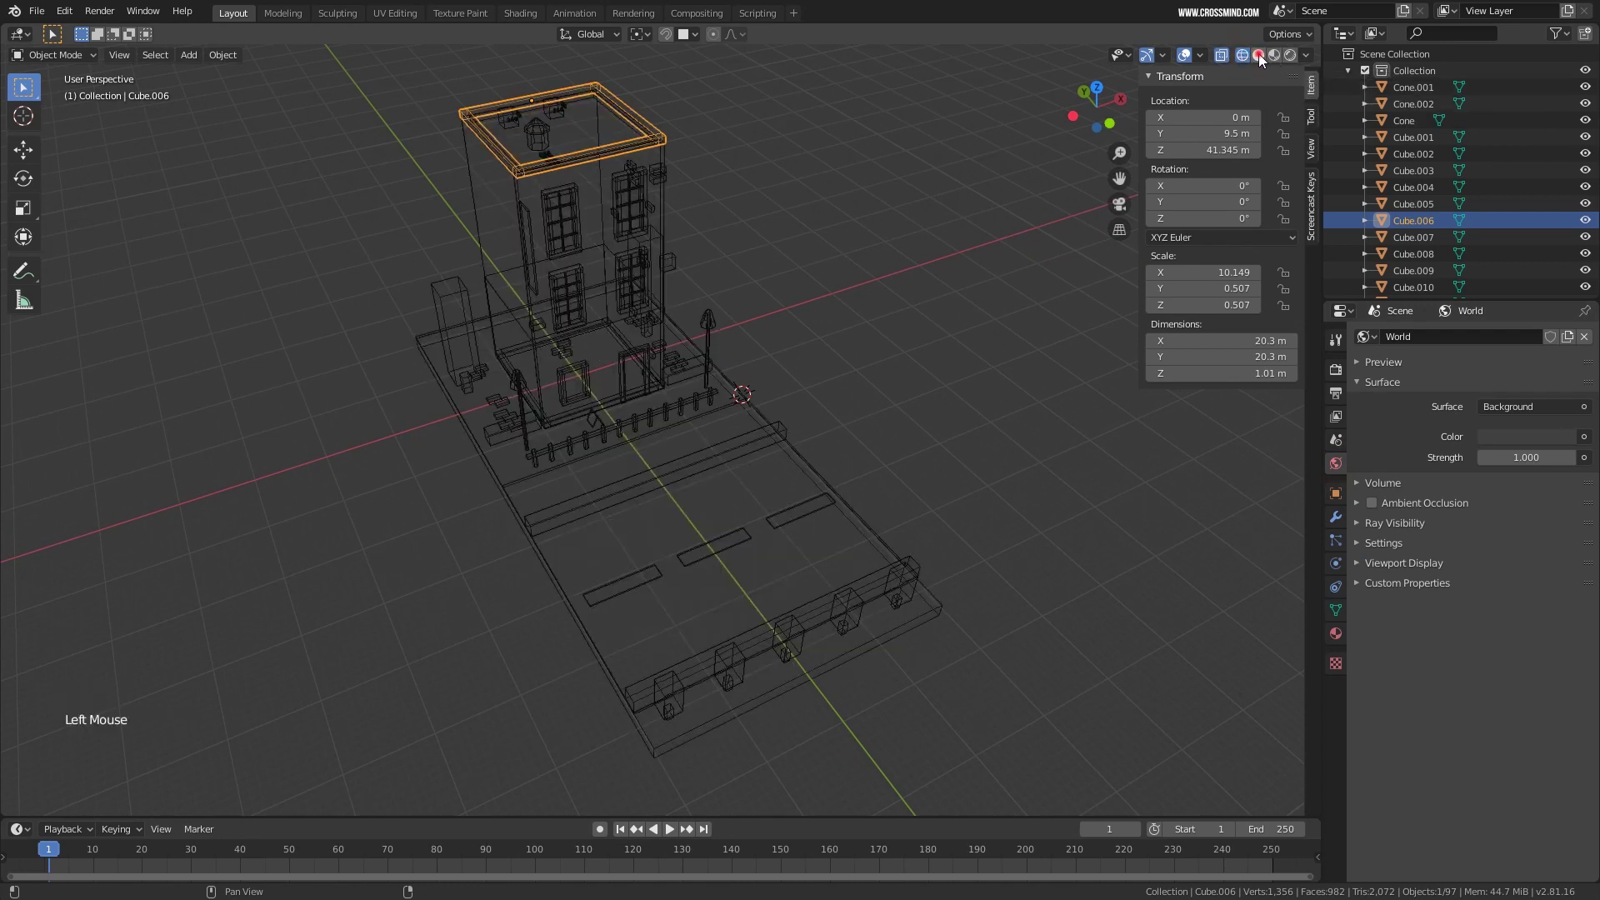
{"action": "left_click", "coordinate": [1258, 55]}
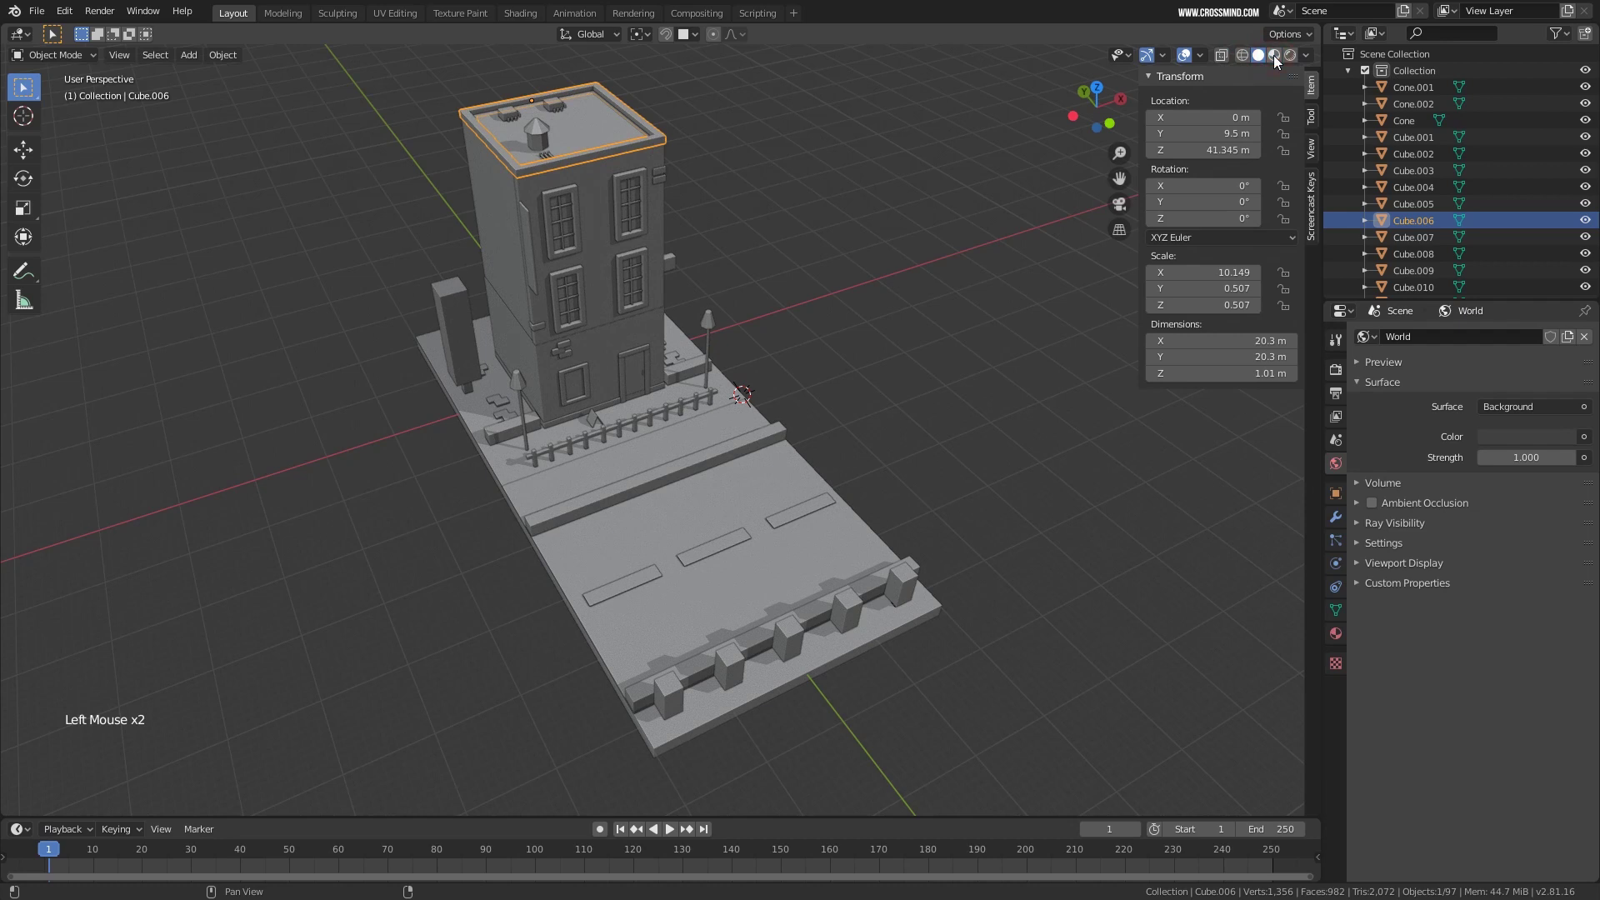
{"action": "left_click", "coordinate": [1274, 55]}
{"action": "middle_click_drag", "start_coordinate": [766, 333], "coordinate": [768, 328]}
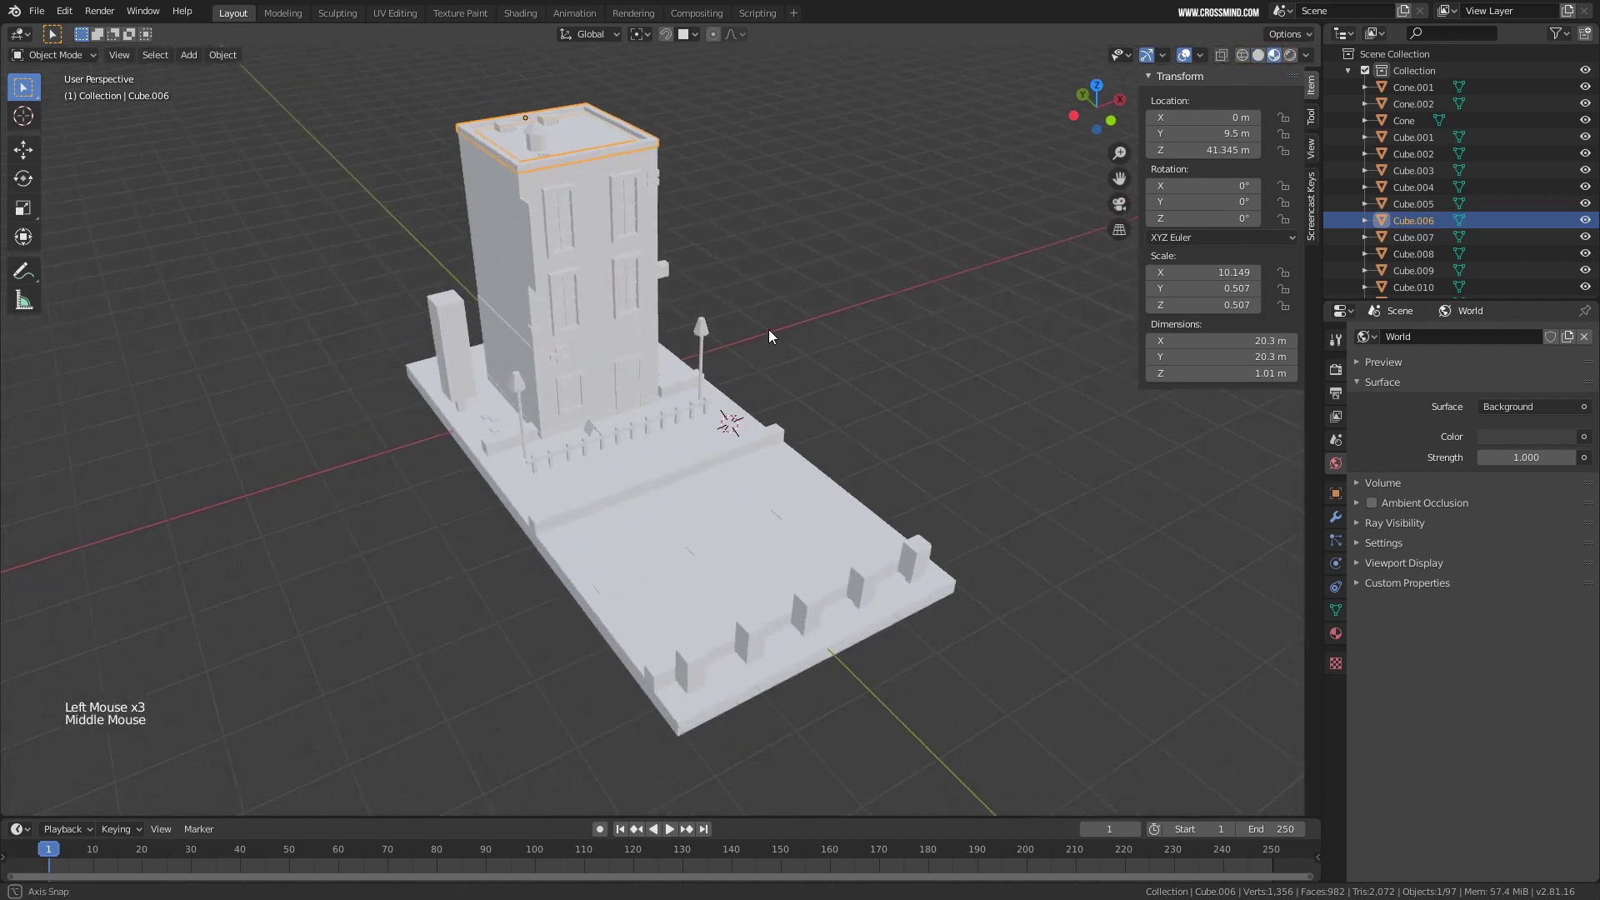
{"action": "middle_click_drag", "start_coordinate": [885, 318], "coordinate": [842, 321]}
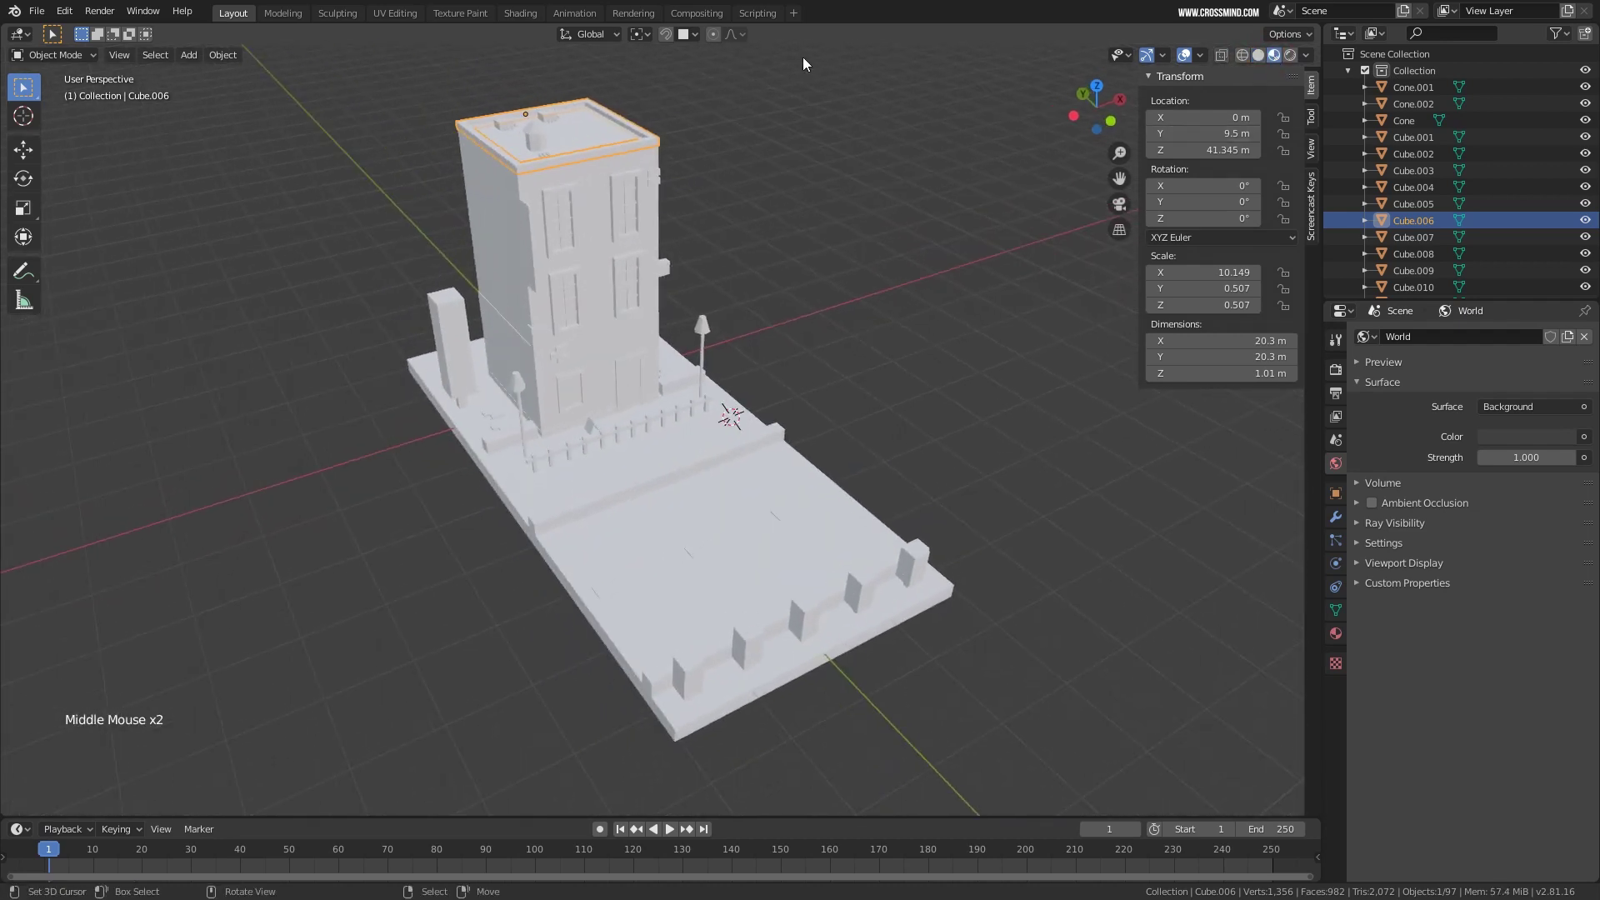
Switch the viewport to rendered shading and hide the viewport overlays.
{"action": "left_click", "coordinate": [1290, 56]}
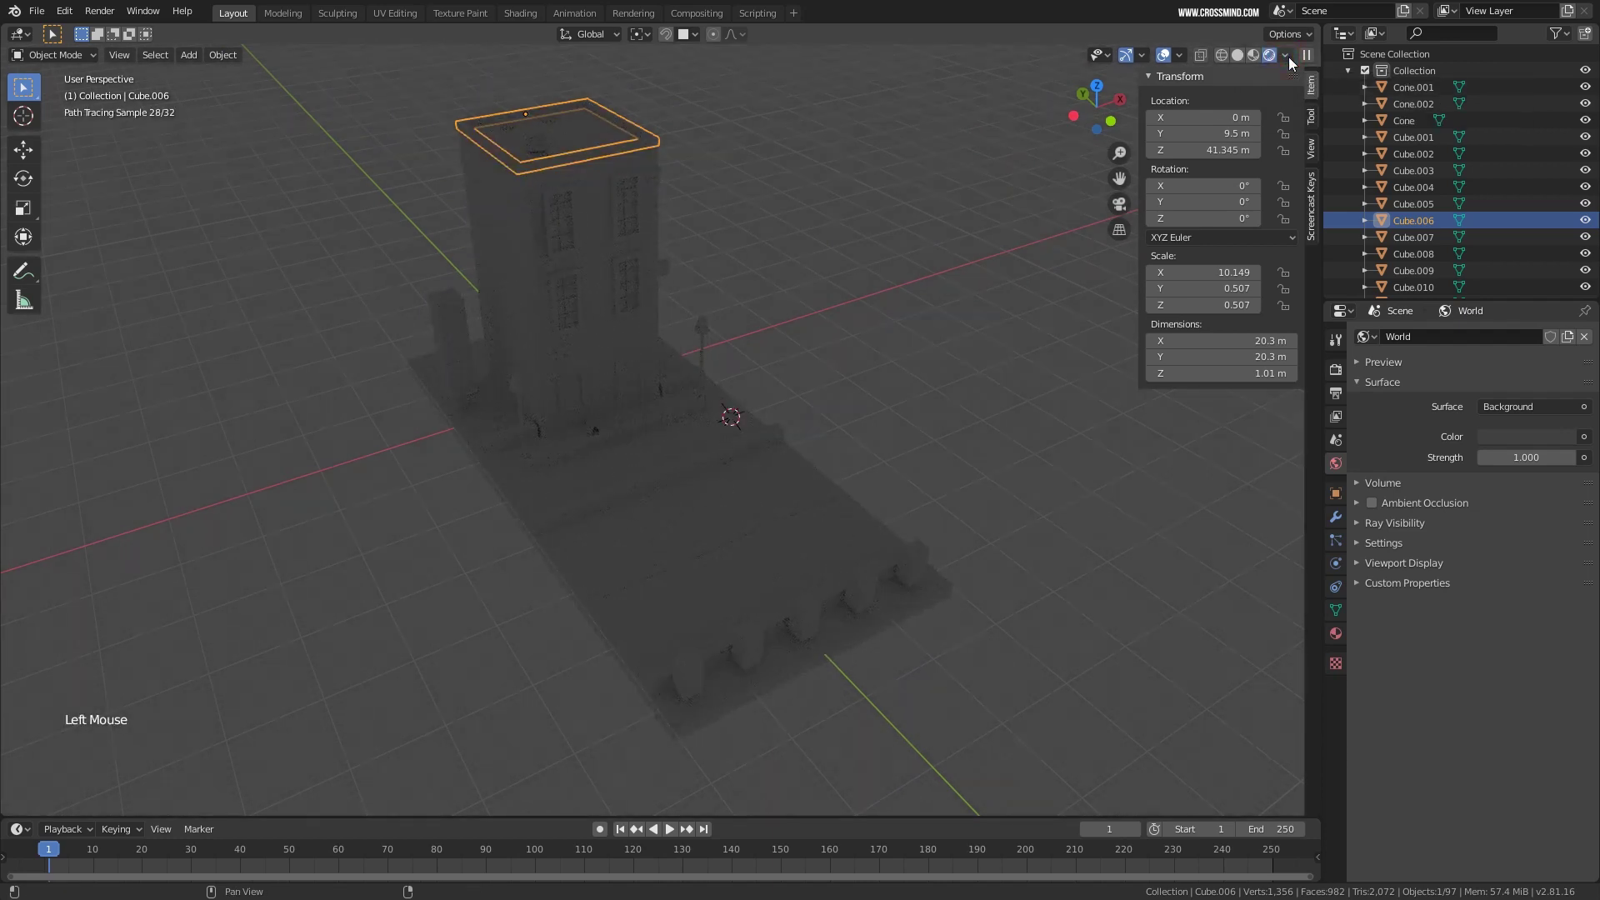
{"action": "middle_click_drag", "start_coordinate": [781, 268], "coordinate": [747, 257]}
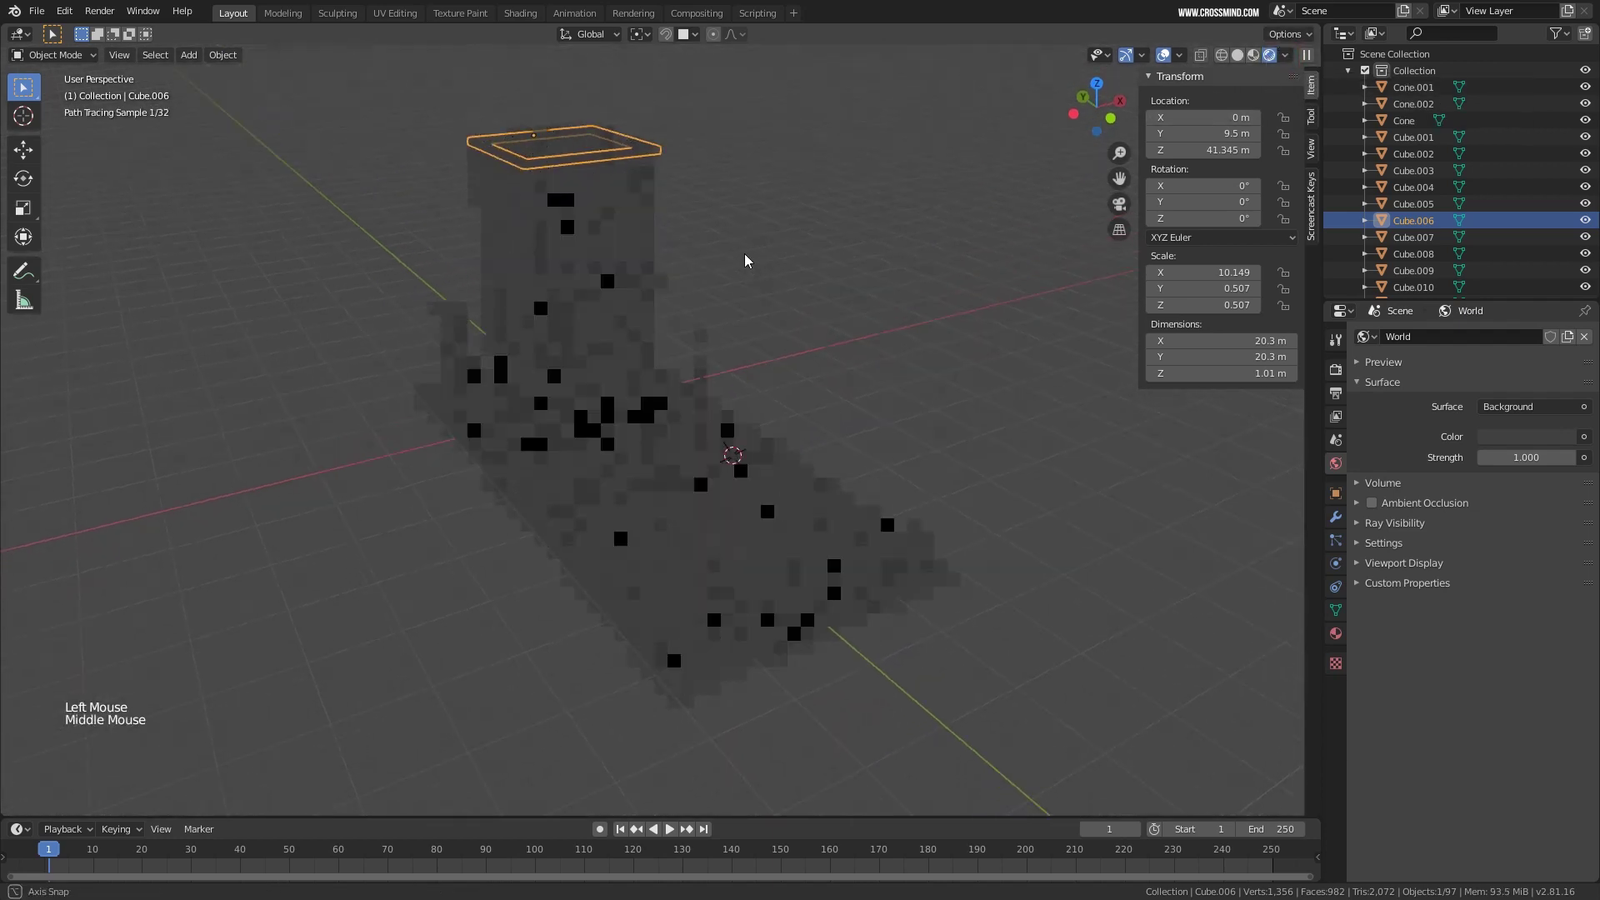
{"action": "left_click", "coordinate": [1165, 56]}
{"action": "middle_click_drag", "start_coordinate": [842, 100], "coordinate": [744, 87]}
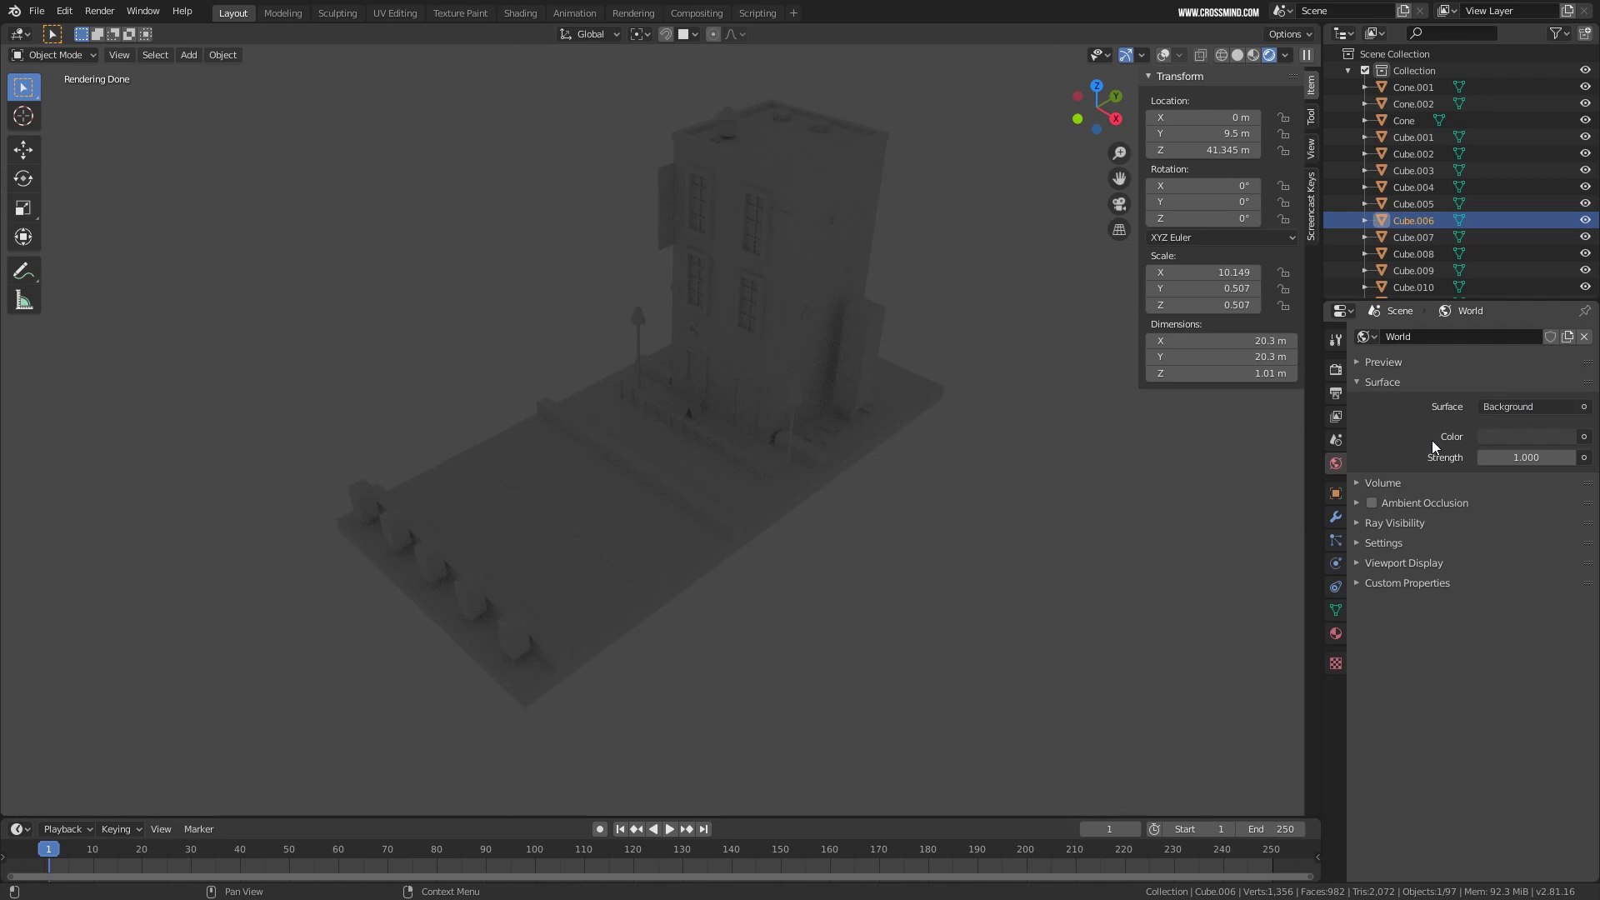
Use an Environment Texture as the world background colour and load spruit_sunrise_4k.hdr into it.
{"action": "left_click", "coordinate": [1335, 465]}
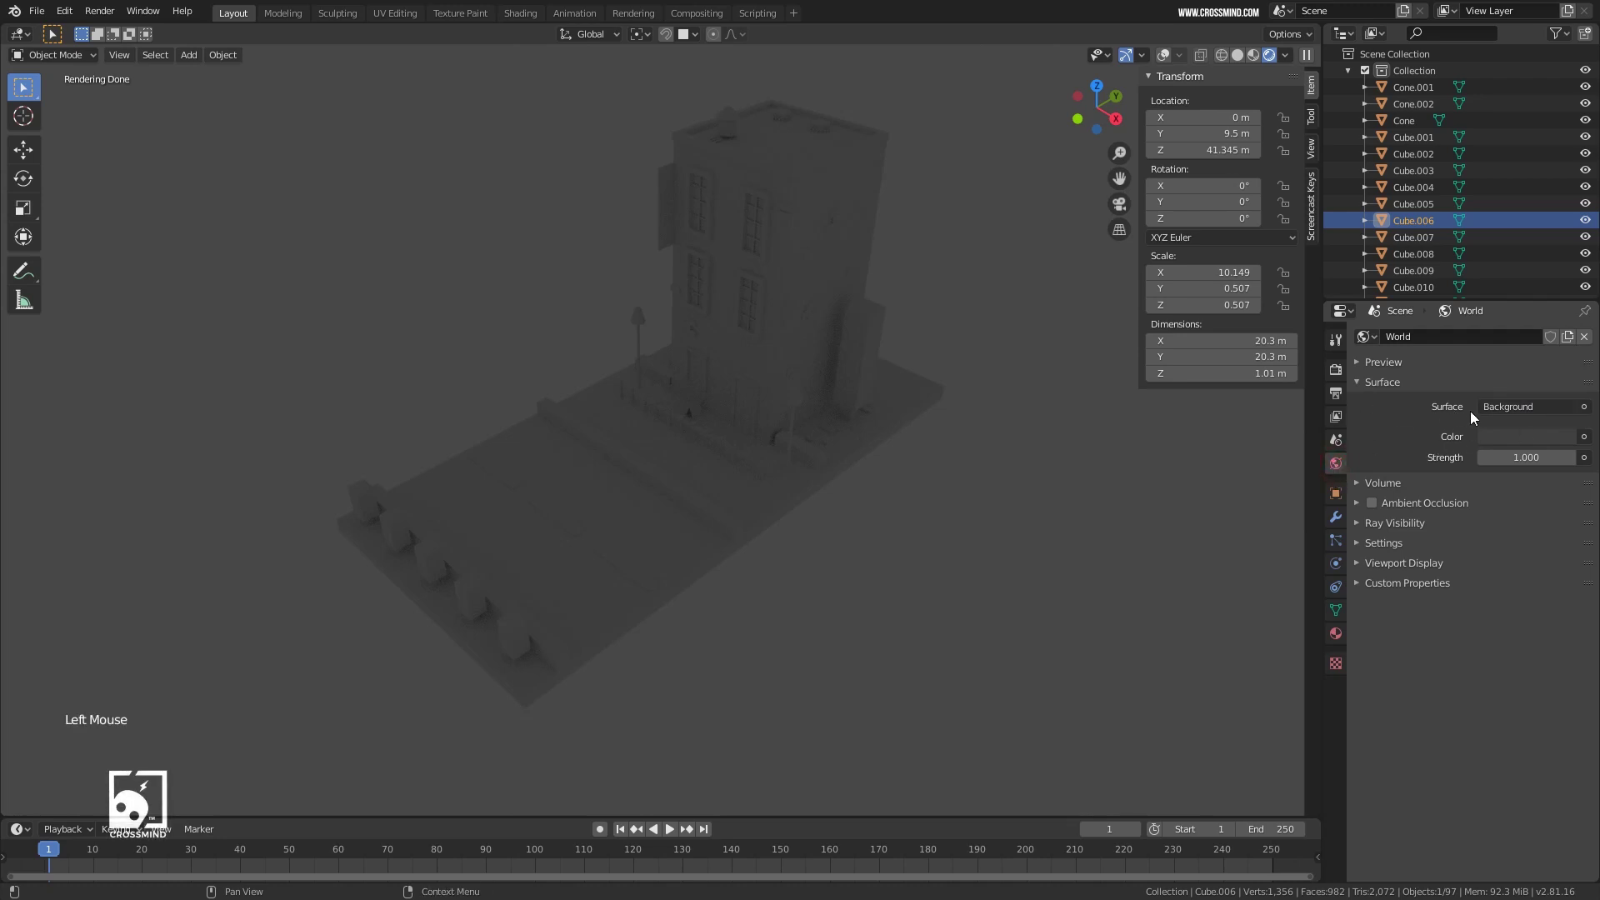
{"action": "left_click", "coordinate": [1584, 437]}
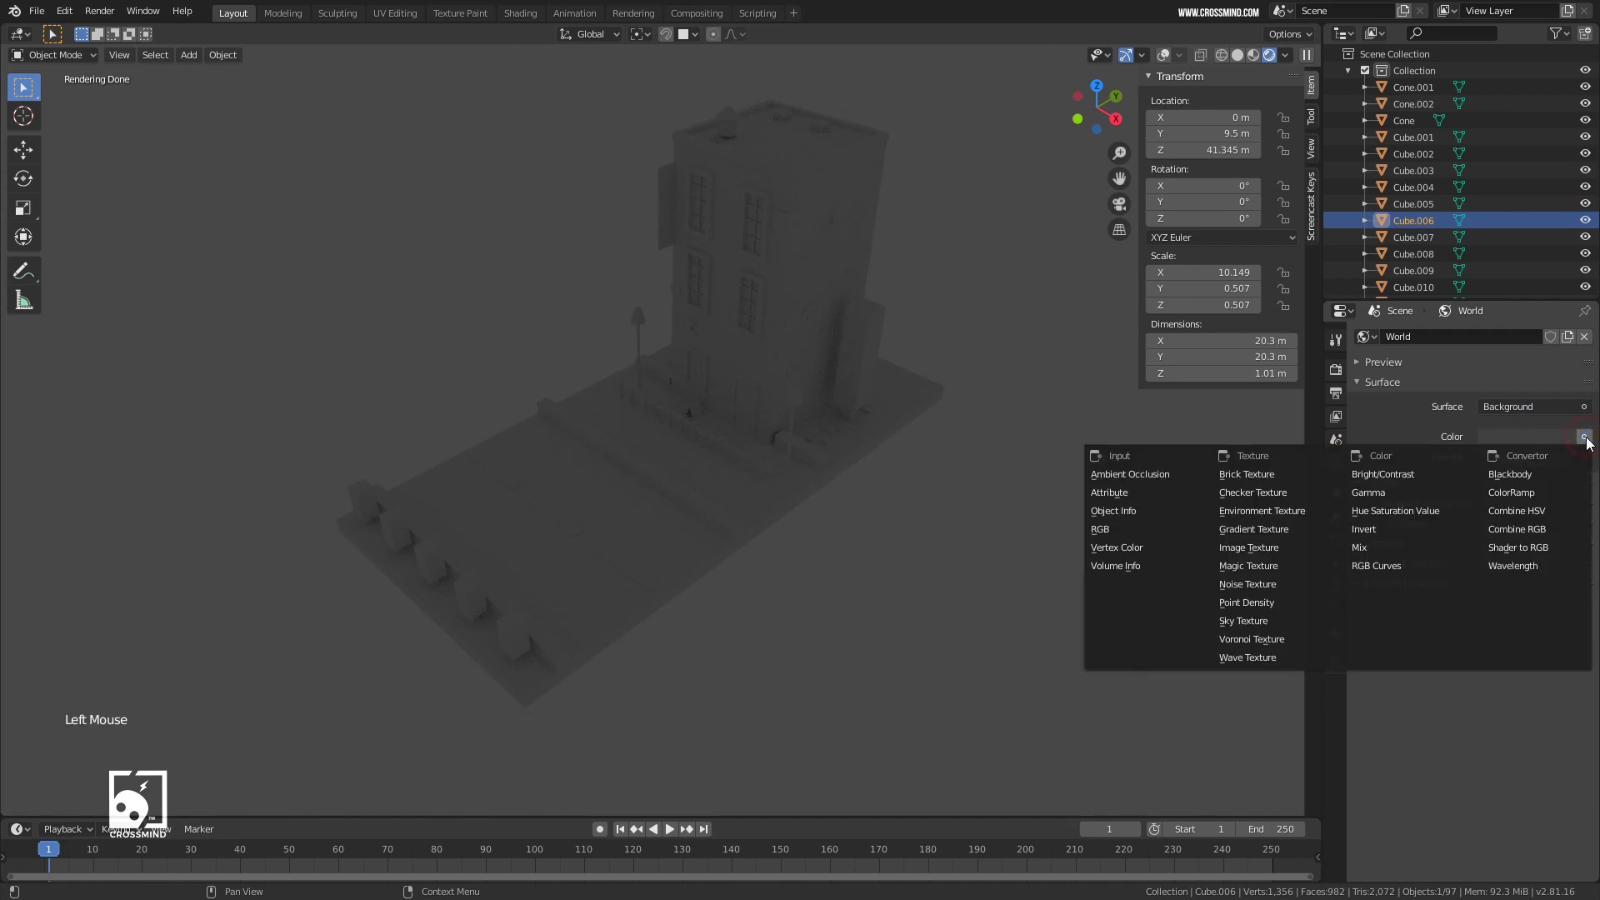
{"action": "left_click", "coordinate": [1285, 512]}
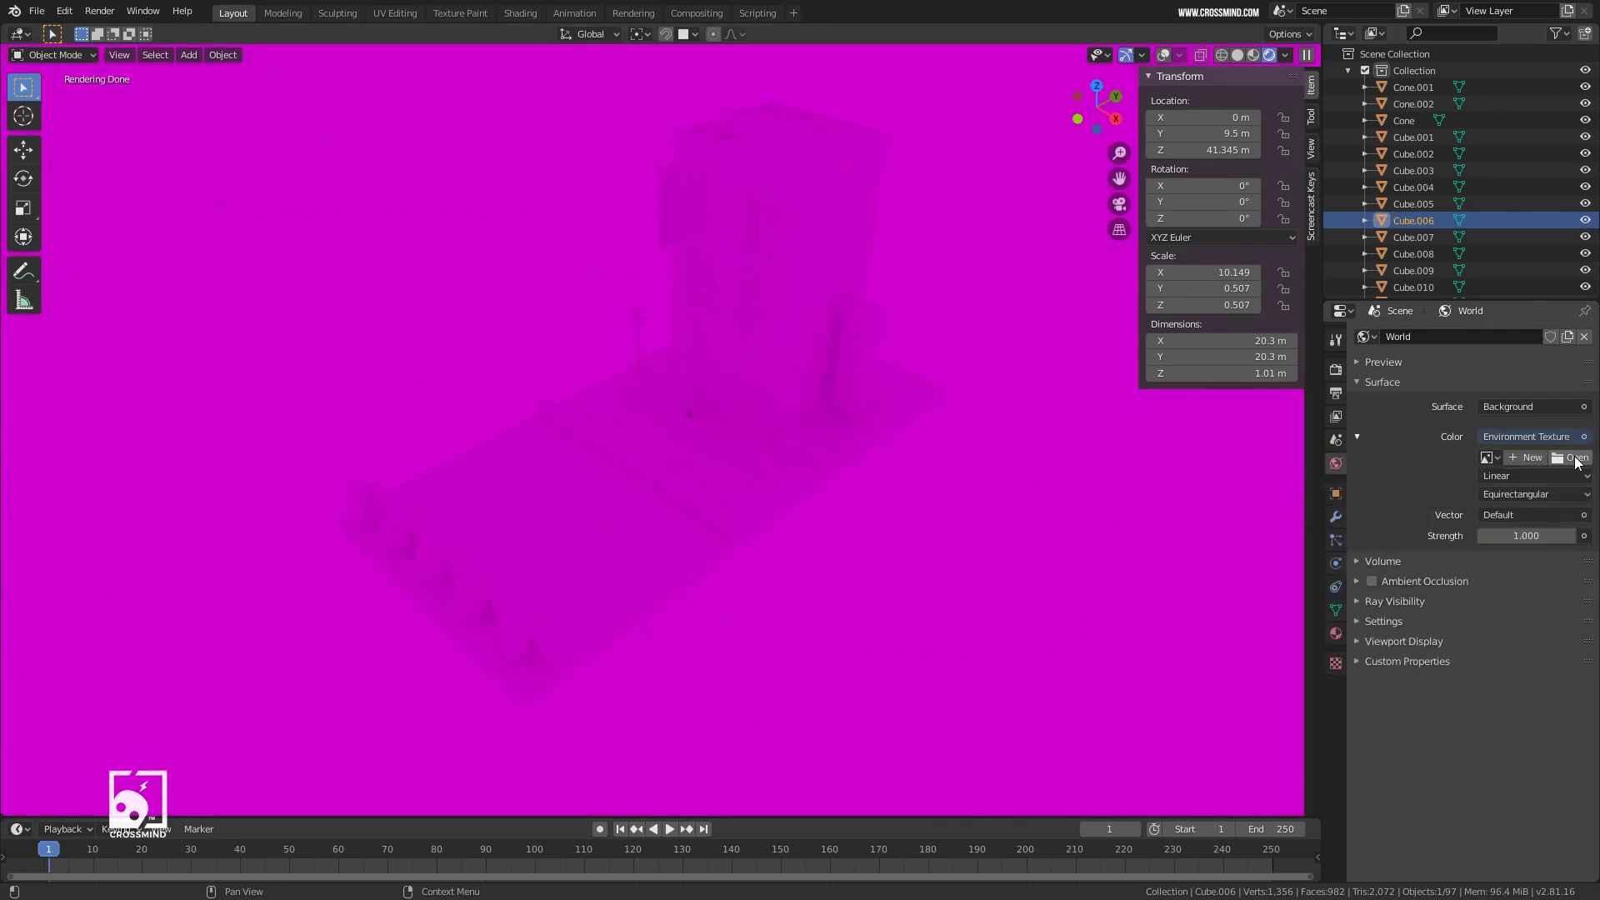
{"action": "left_click", "coordinate": [1574, 457]}
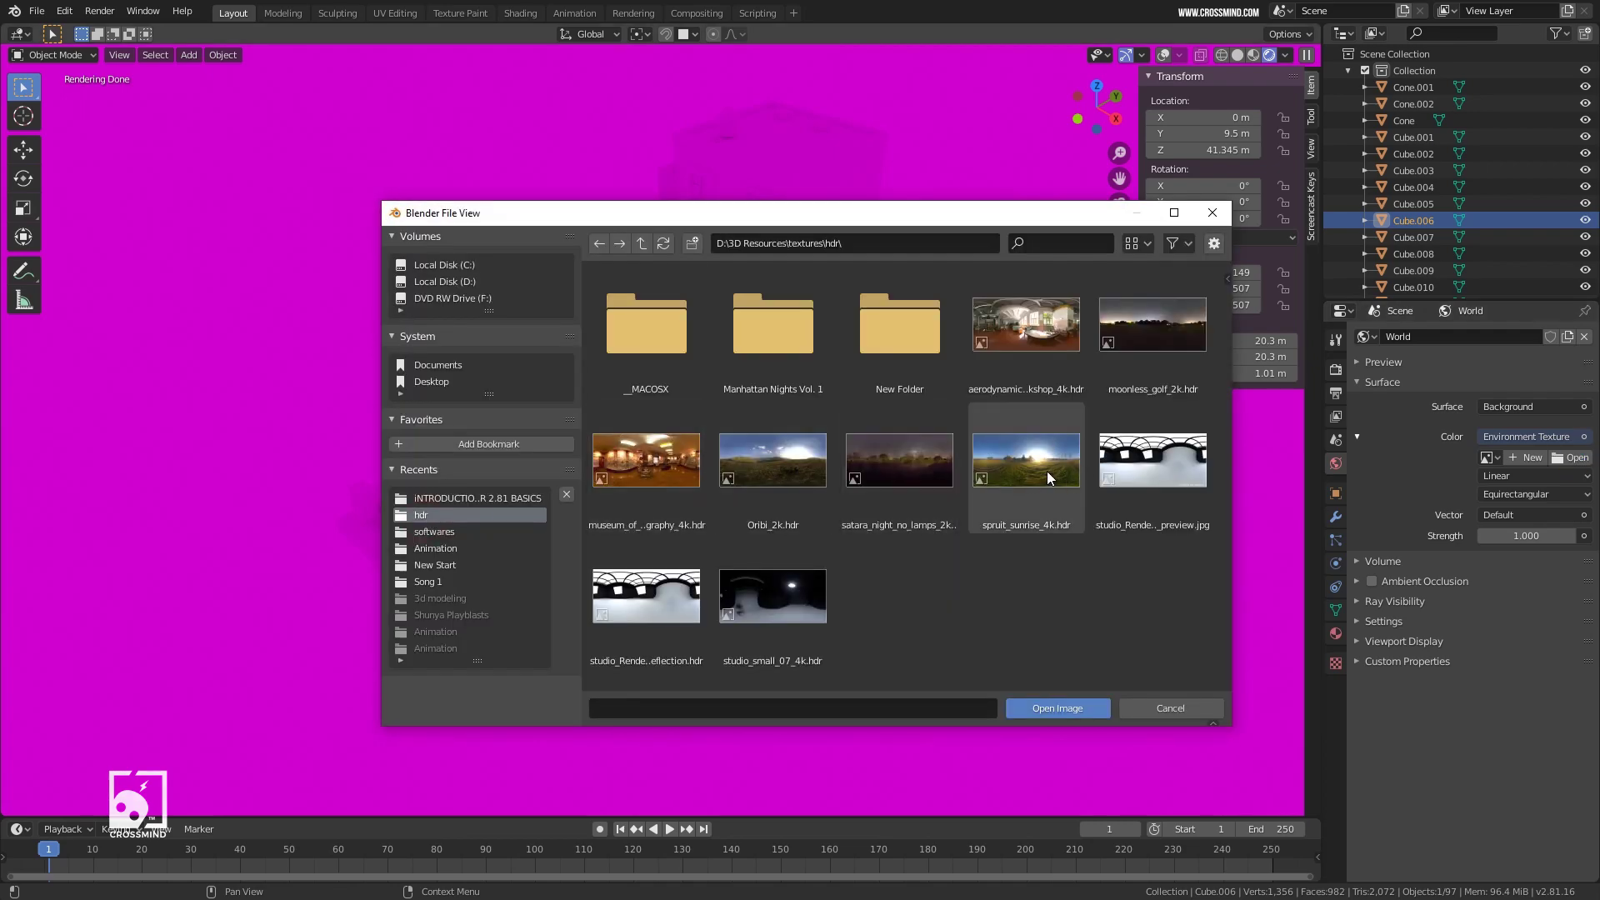
{"action": "double_click", "coordinate": [1047, 472]}
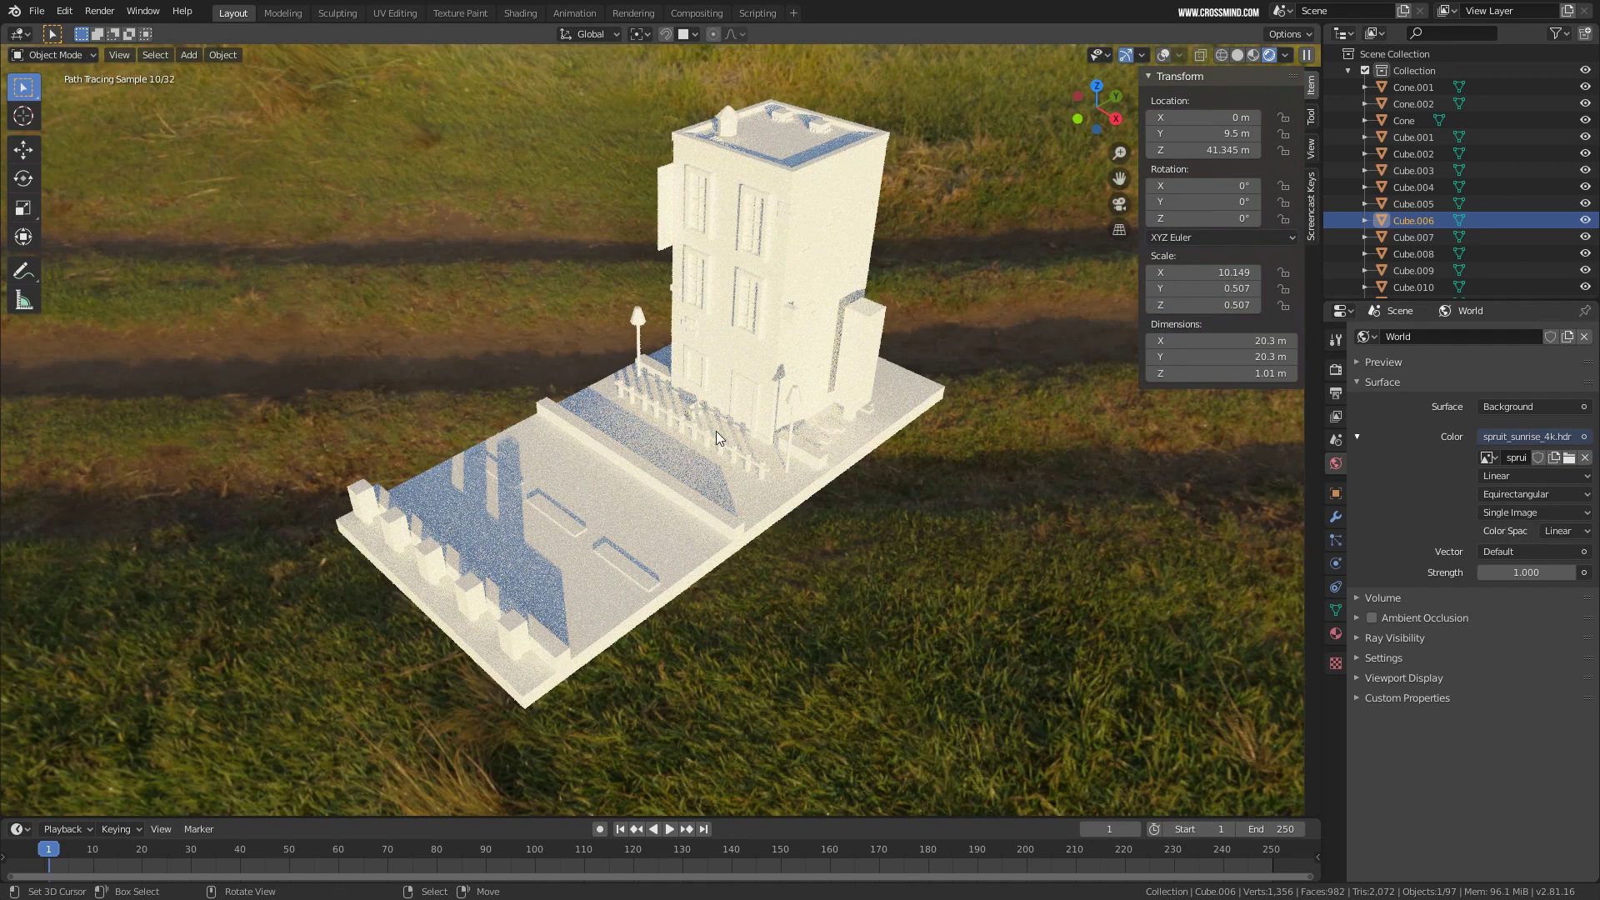
{"action": "middle_click_drag", "start_coordinate": [728, 460], "coordinate": [752, 450]}
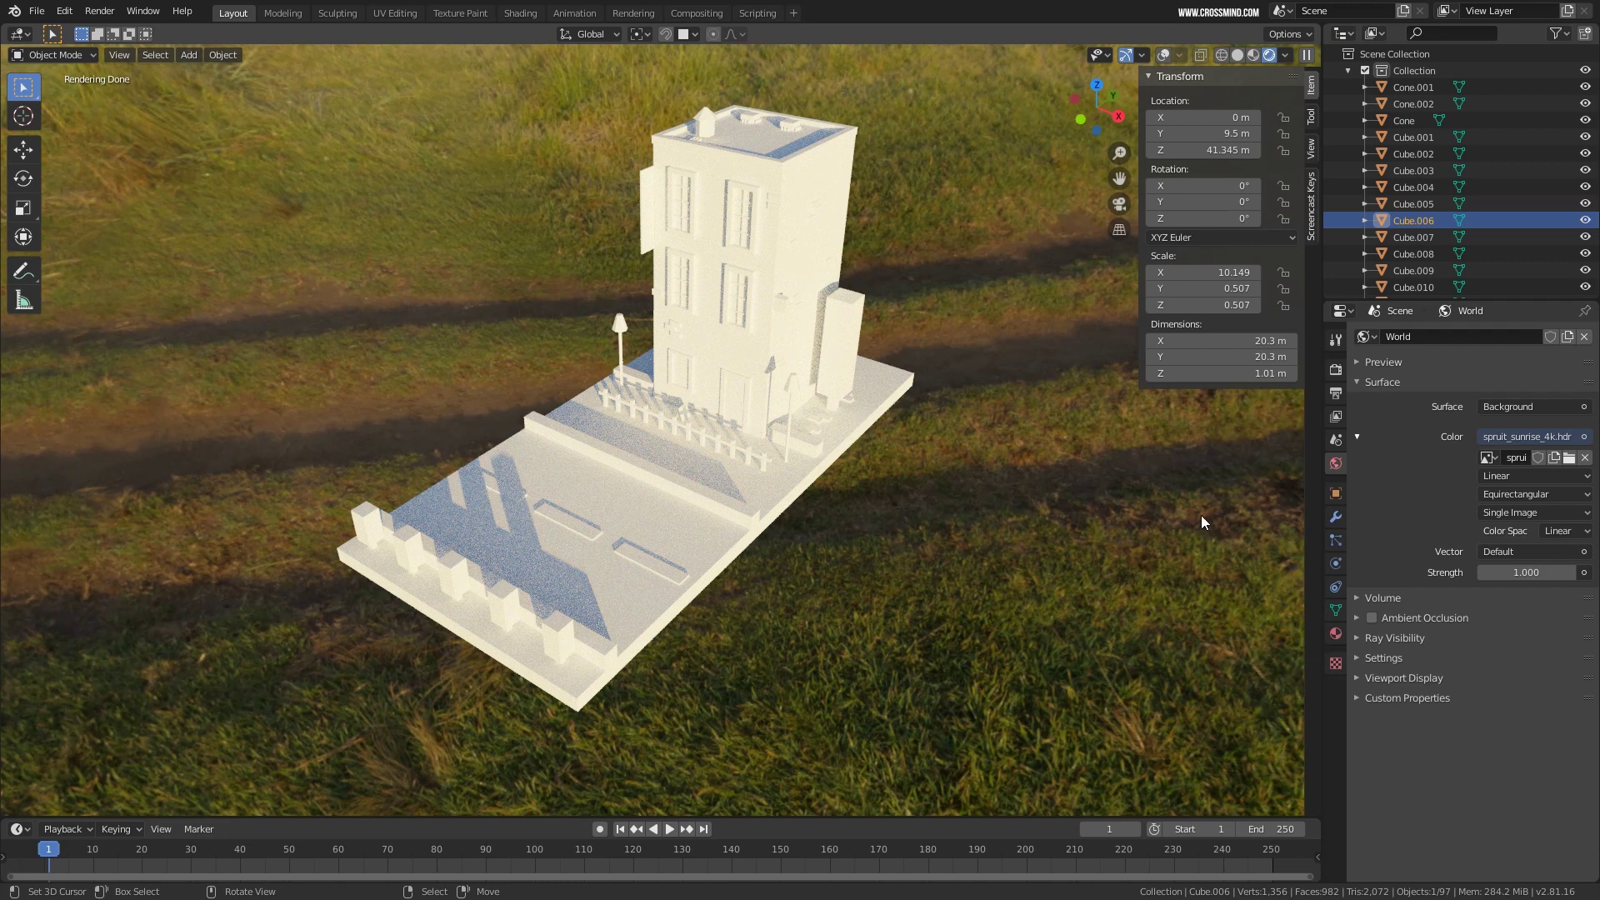
Turn off the world's Camera ray visibility to hide the HDR image behind the building.
{"action": "left_click", "coordinate": [1392, 638]}
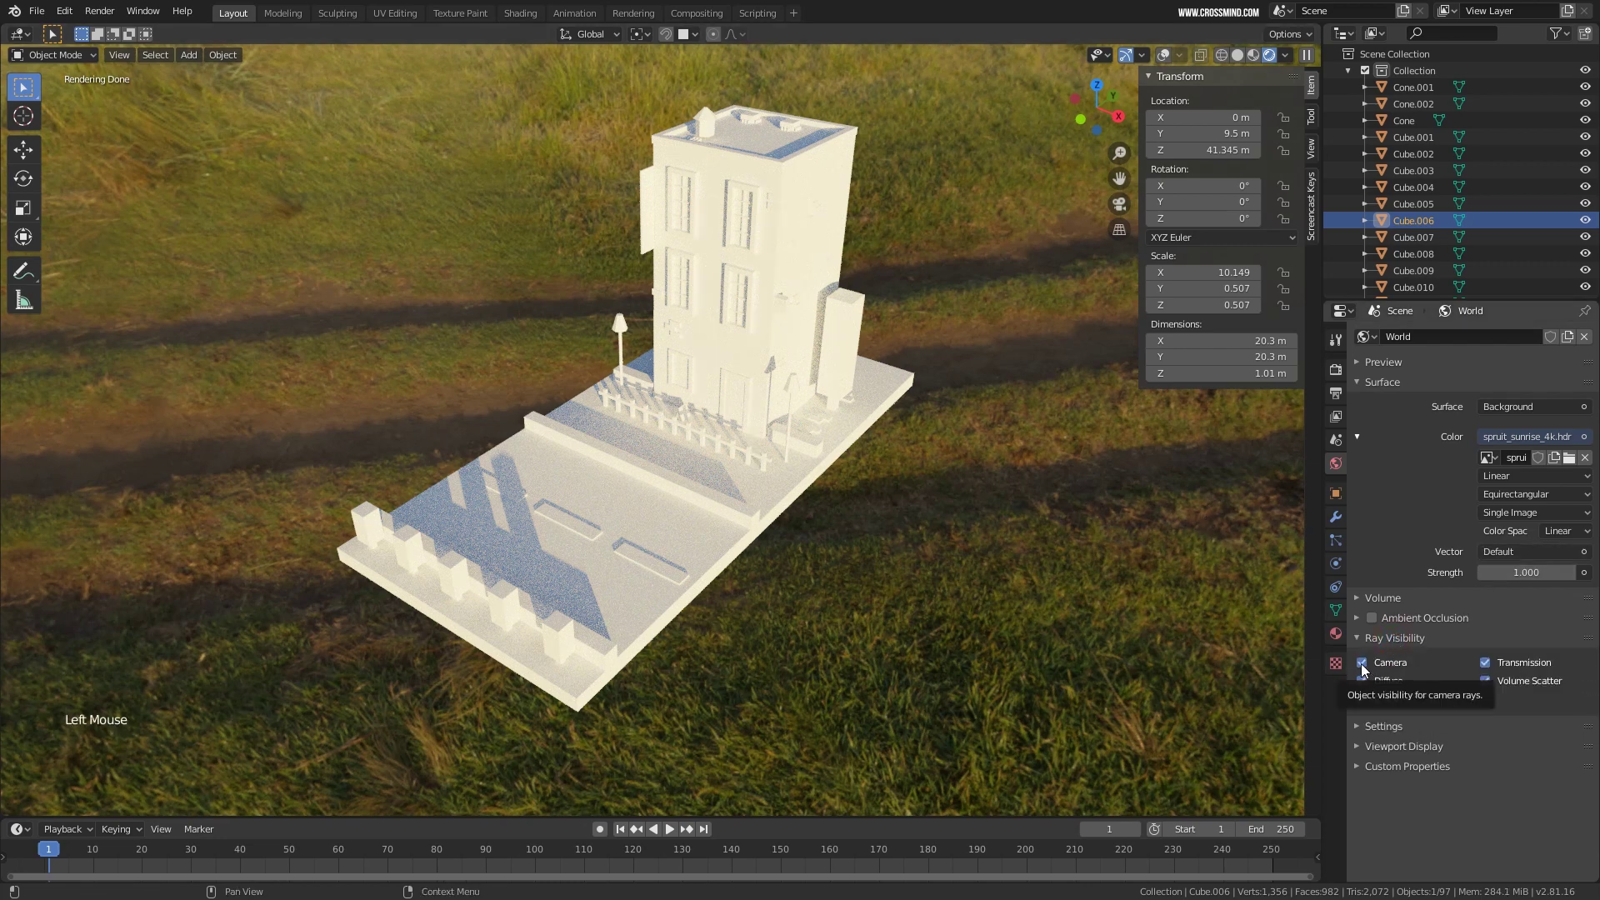
{"action": "left_click", "coordinate": [1362, 663]}
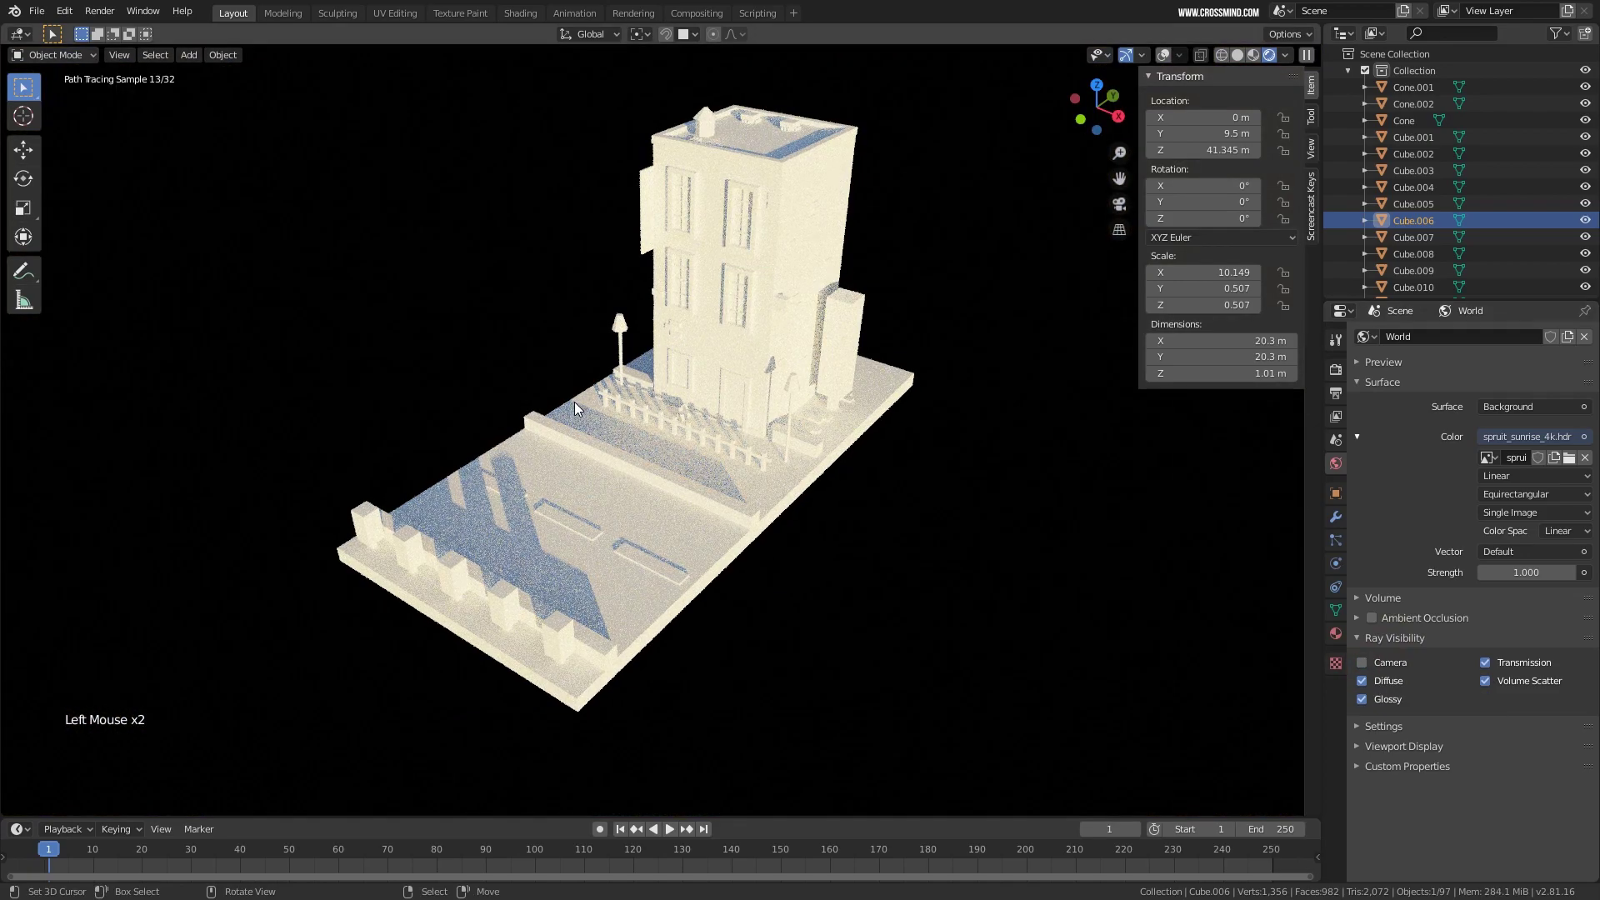
{"action": "mouse_move", "coordinate": [904, 544]}
{"action": "middle_mouse_down"}
{"action": "mouse_move", "coordinate": [817, 541]}
{"action": "mouse_move", "coordinate": [746, 273]}
{"action": "mouse_move", "coordinate": [569, 254]}
{"action": "middle_mouse_up"}
{"action": "mouse_move", "coordinate": [754, 610]}
{"action": "middle_mouse_down"}
{"action": "mouse_move", "coordinate": [850, 357]}
{"action": "mouse_move", "coordinate": [426, 352]}
{"action": "middle_mouse_up"}
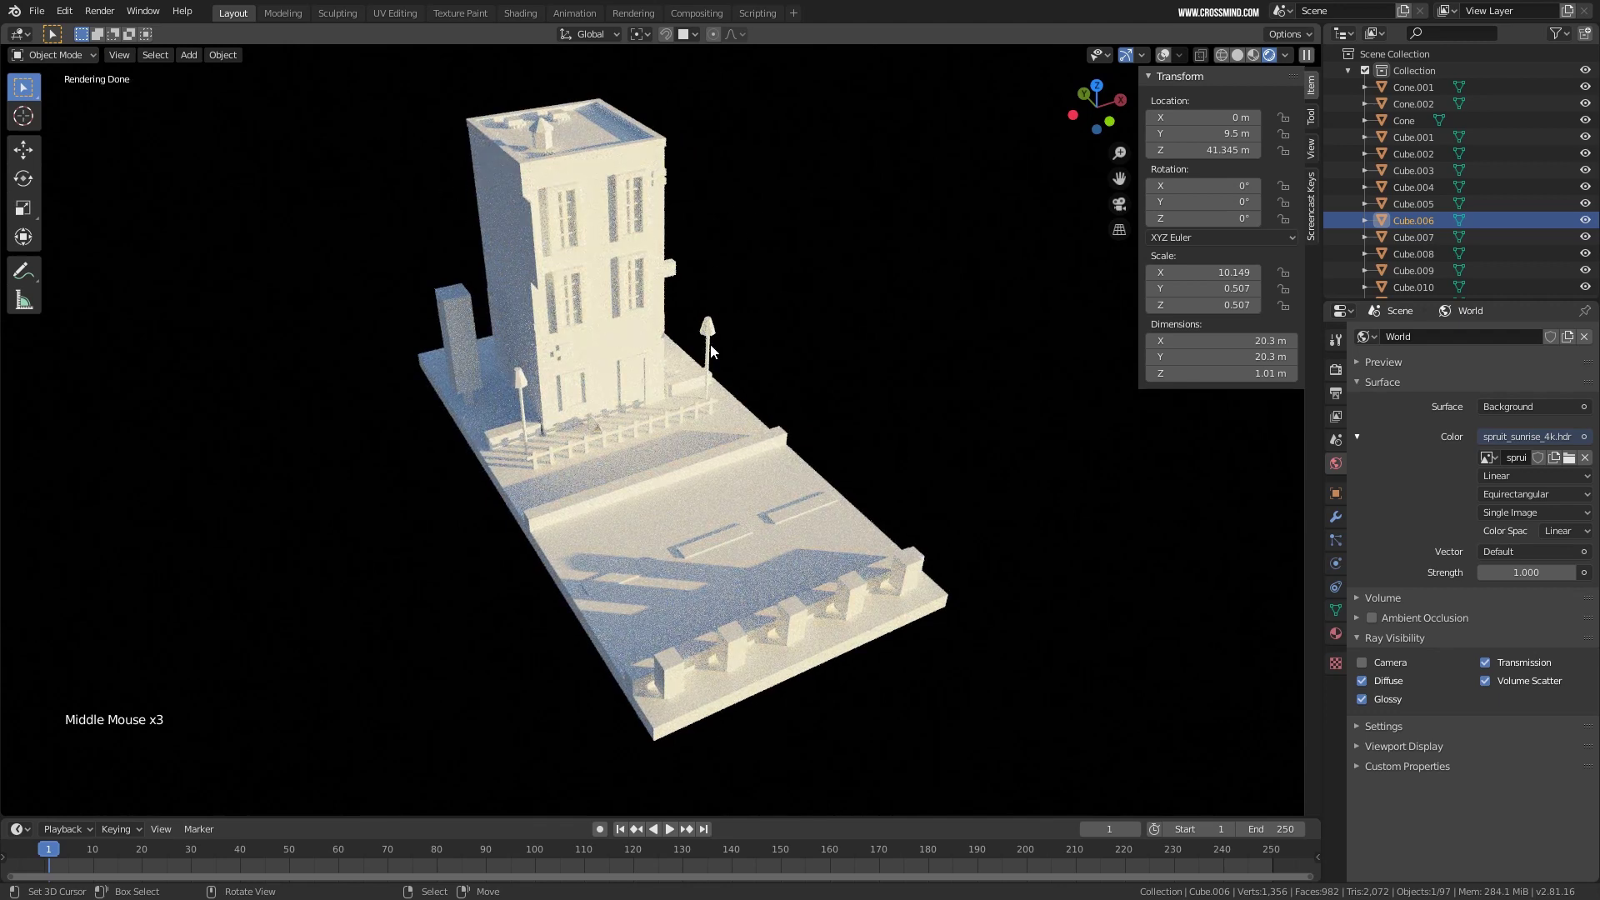
{"action": "middle_click_drag", "start_coordinate": [383, 373], "coordinate": [807, 222]}
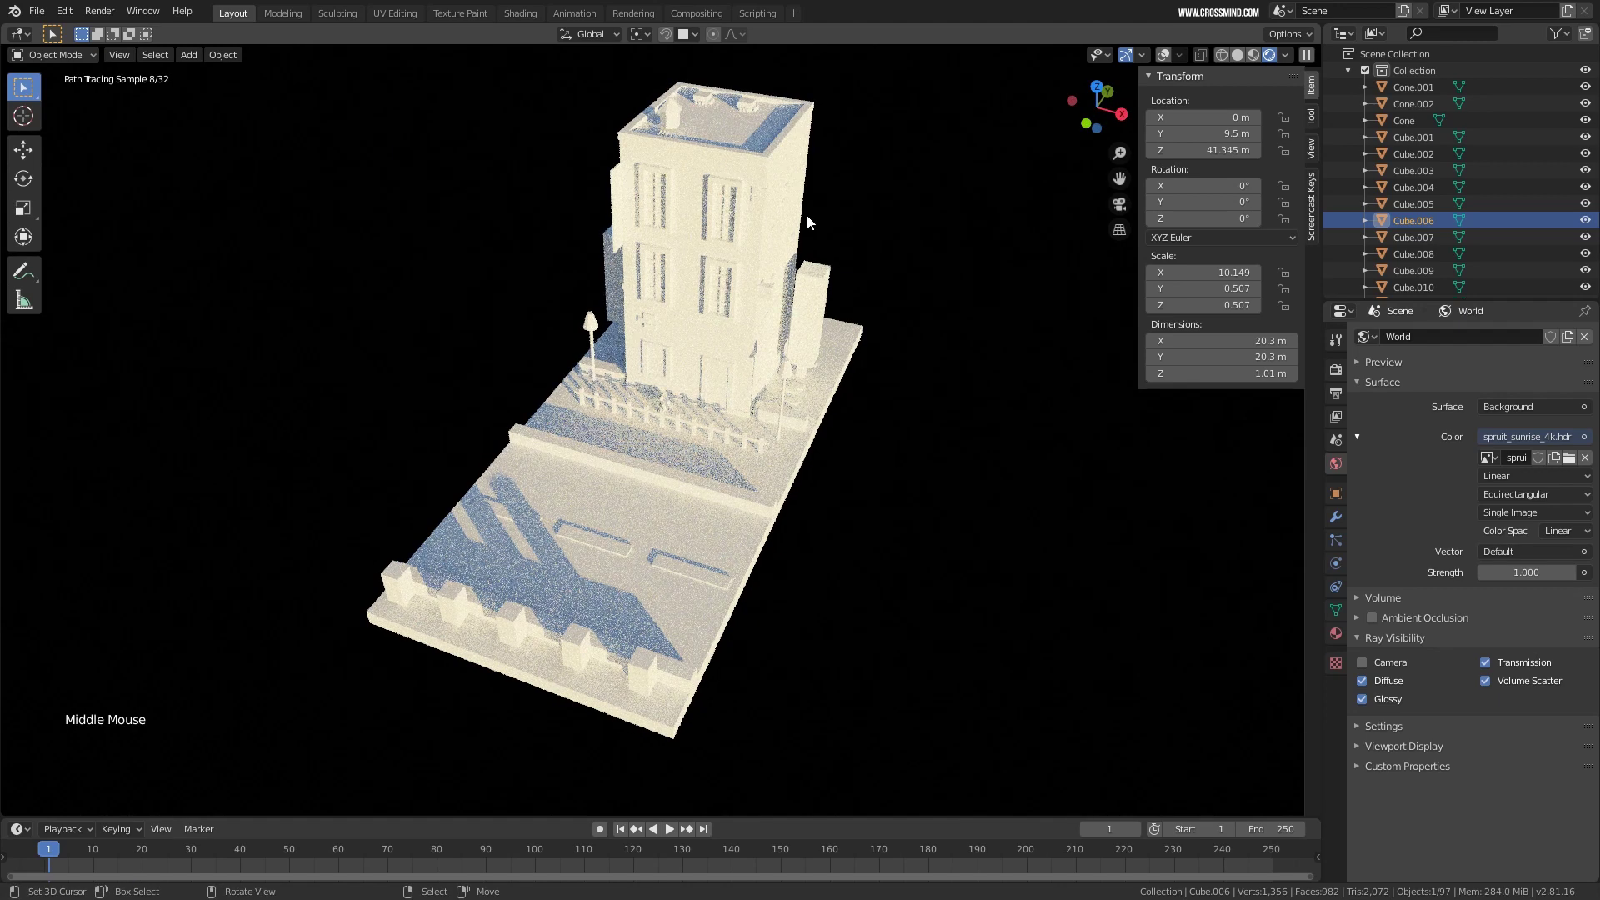
Return the viewport to solid shading and show the roof parapet's material settings.
{"action": "mouse_move", "coordinate": [850, 360]}
{"action": "middle_mouse_down"}
{"action": "mouse_move", "coordinate": [841, 330]}
{"action": "mouse_move", "coordinate": [844, 380]}
{"action": "middle_mouse_up"}
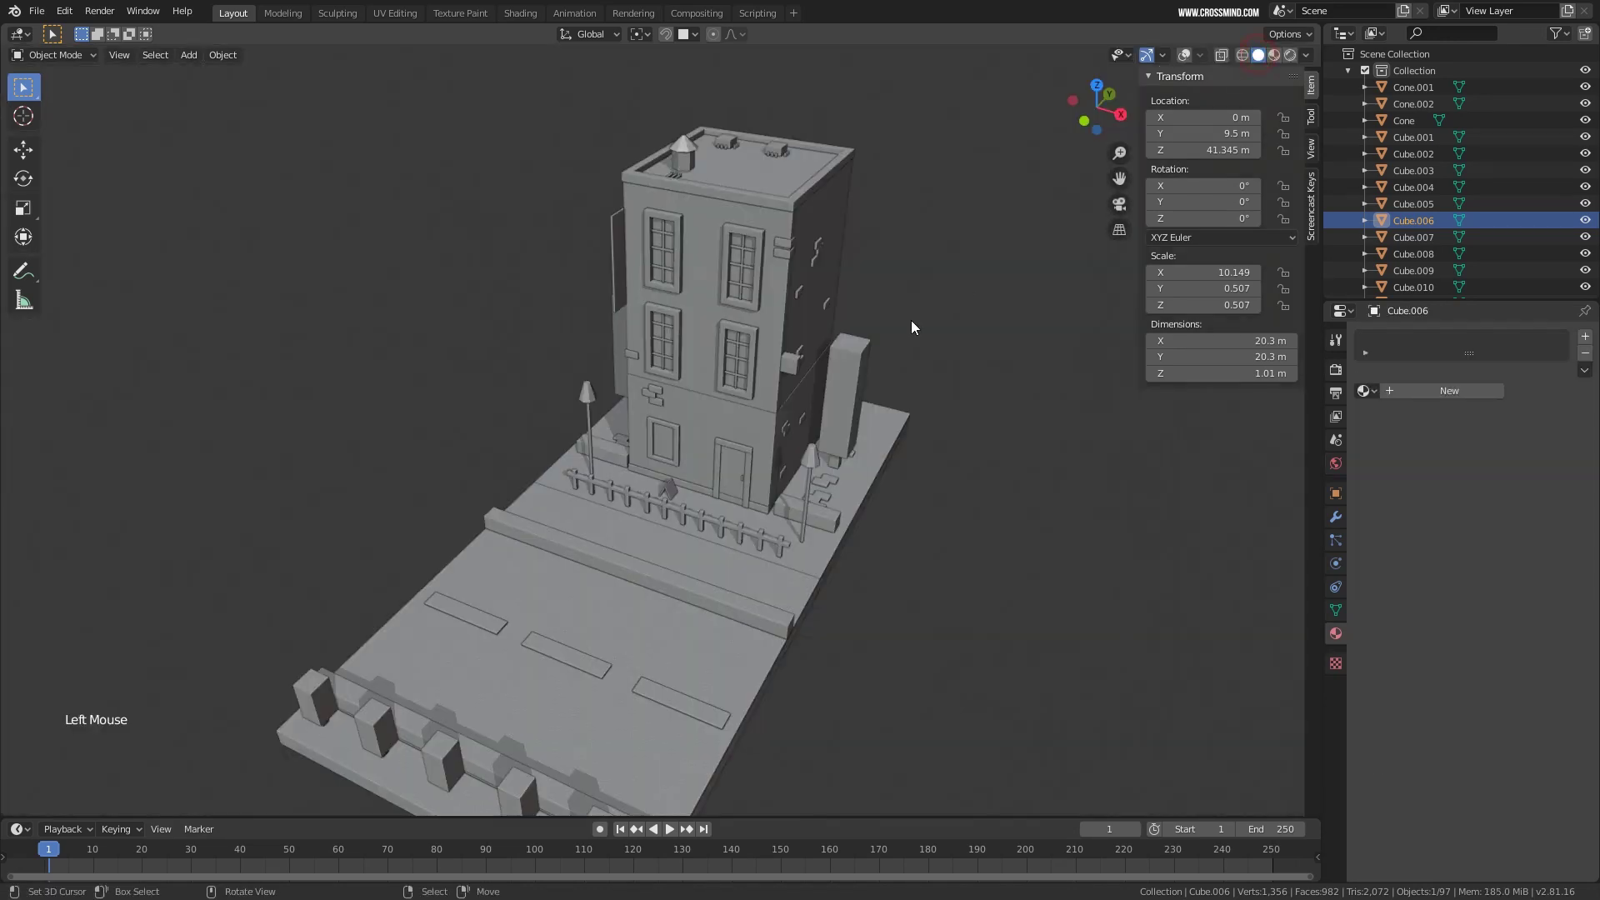
{"action": "mouse_move", "coordinate": [843, 336]}
{"action": "middle_mouse_down"}
{"action": "mouse_move", "coordinate": [828, 338]}
{"action": "mouse_move", "coordinate": [823, 312]}
{"action": "middle_mouse_up"}
{"action": "scroll", "coordinate": [823, 312], "scroll_direction": "up", "scroll_amount": 2}
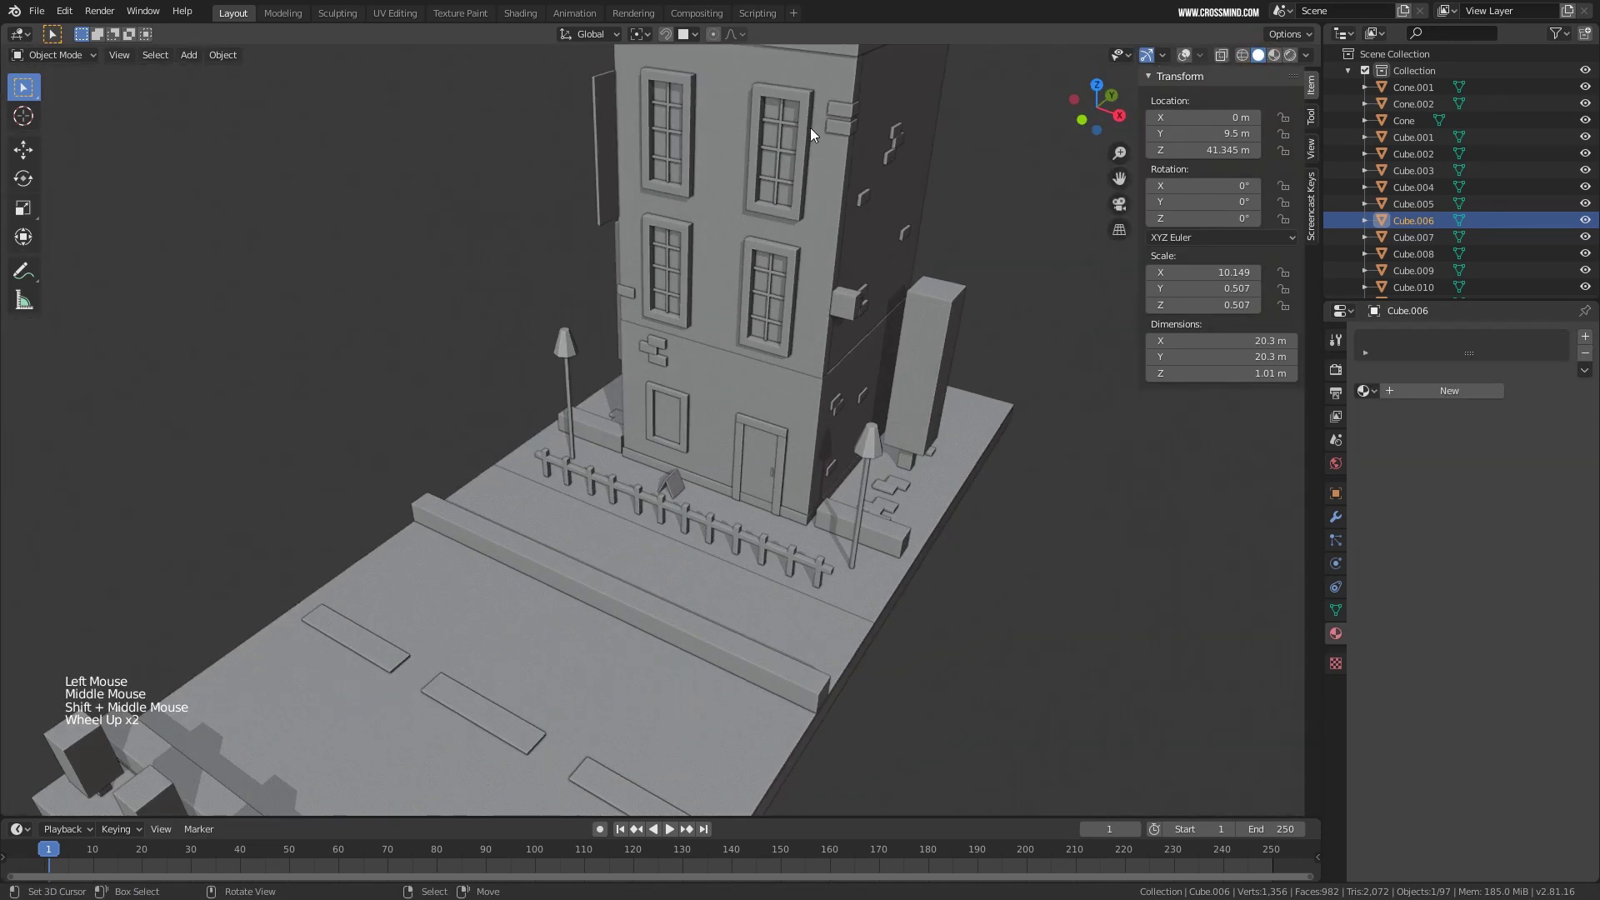
Split the 3D viewport into two stacked views and set the upper one to rendered shading, giving it slightly less height.
{"action": "left_click_drag", "start_coordinate": [1315, 29], "coordinate": [1309, 479]}
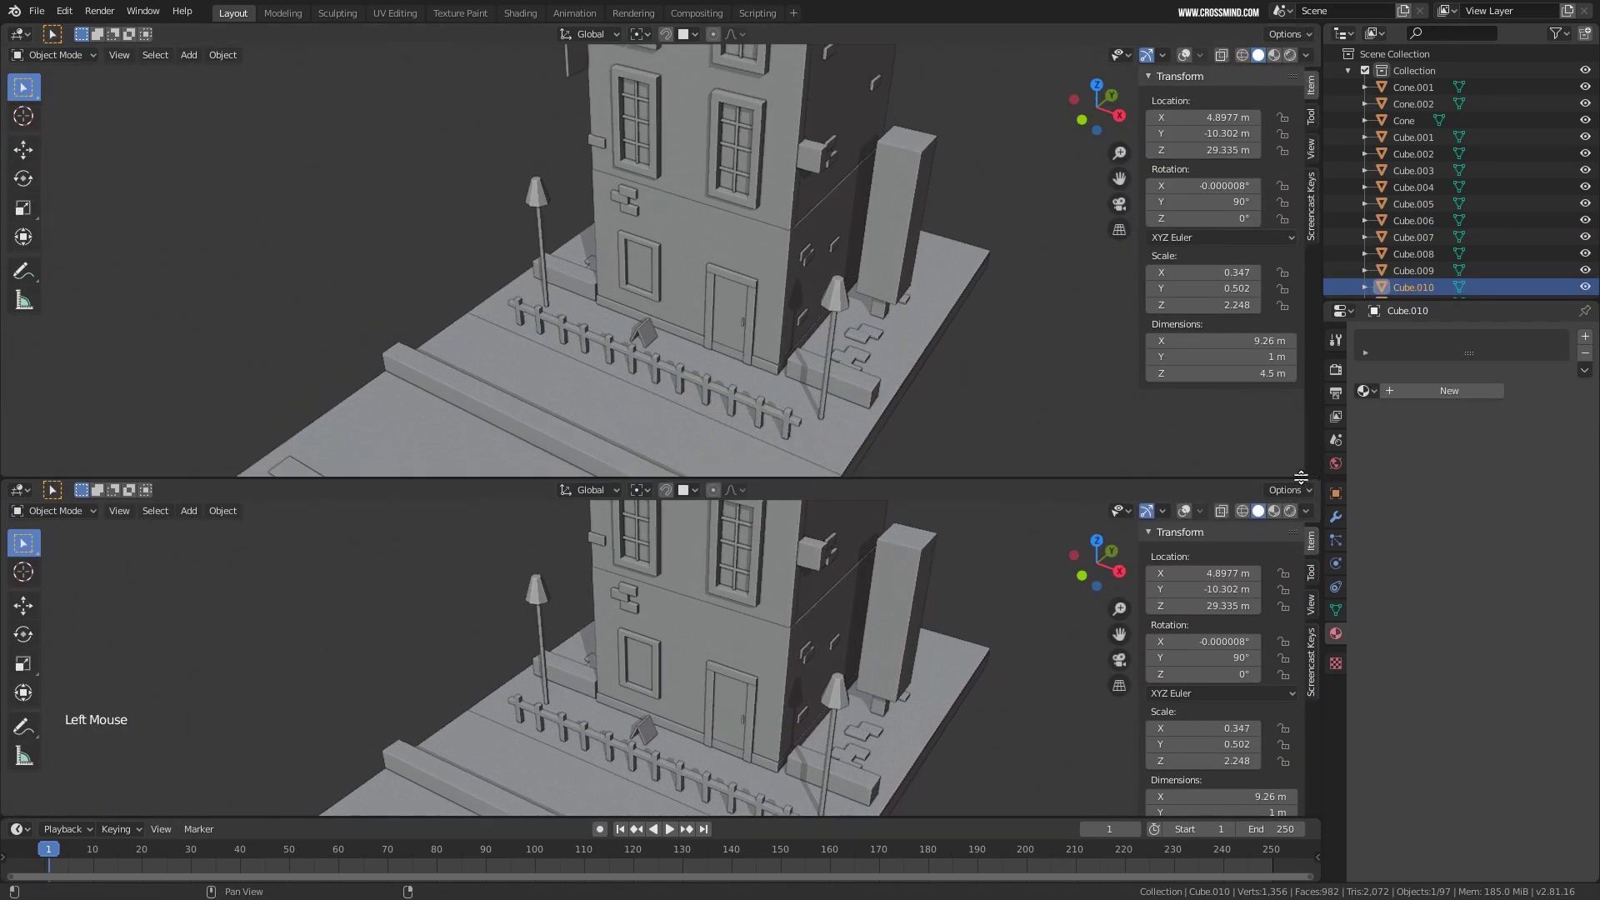
{"action": "middle_click_drag", "start_coordinate": [842, 267], "coordinate": [833, 217], "text": "shift"}
{"action": "scroll", "coordinate": [833, 216], "scroll_direction": "down", "scroll_amount": 2}
{"action": "middle_click_drag", "start_coordinate": [834, 217], "coordinate": [861, 192], "text": "shift"}
{"action": "left_click", "coordinate": [1290, 56]}
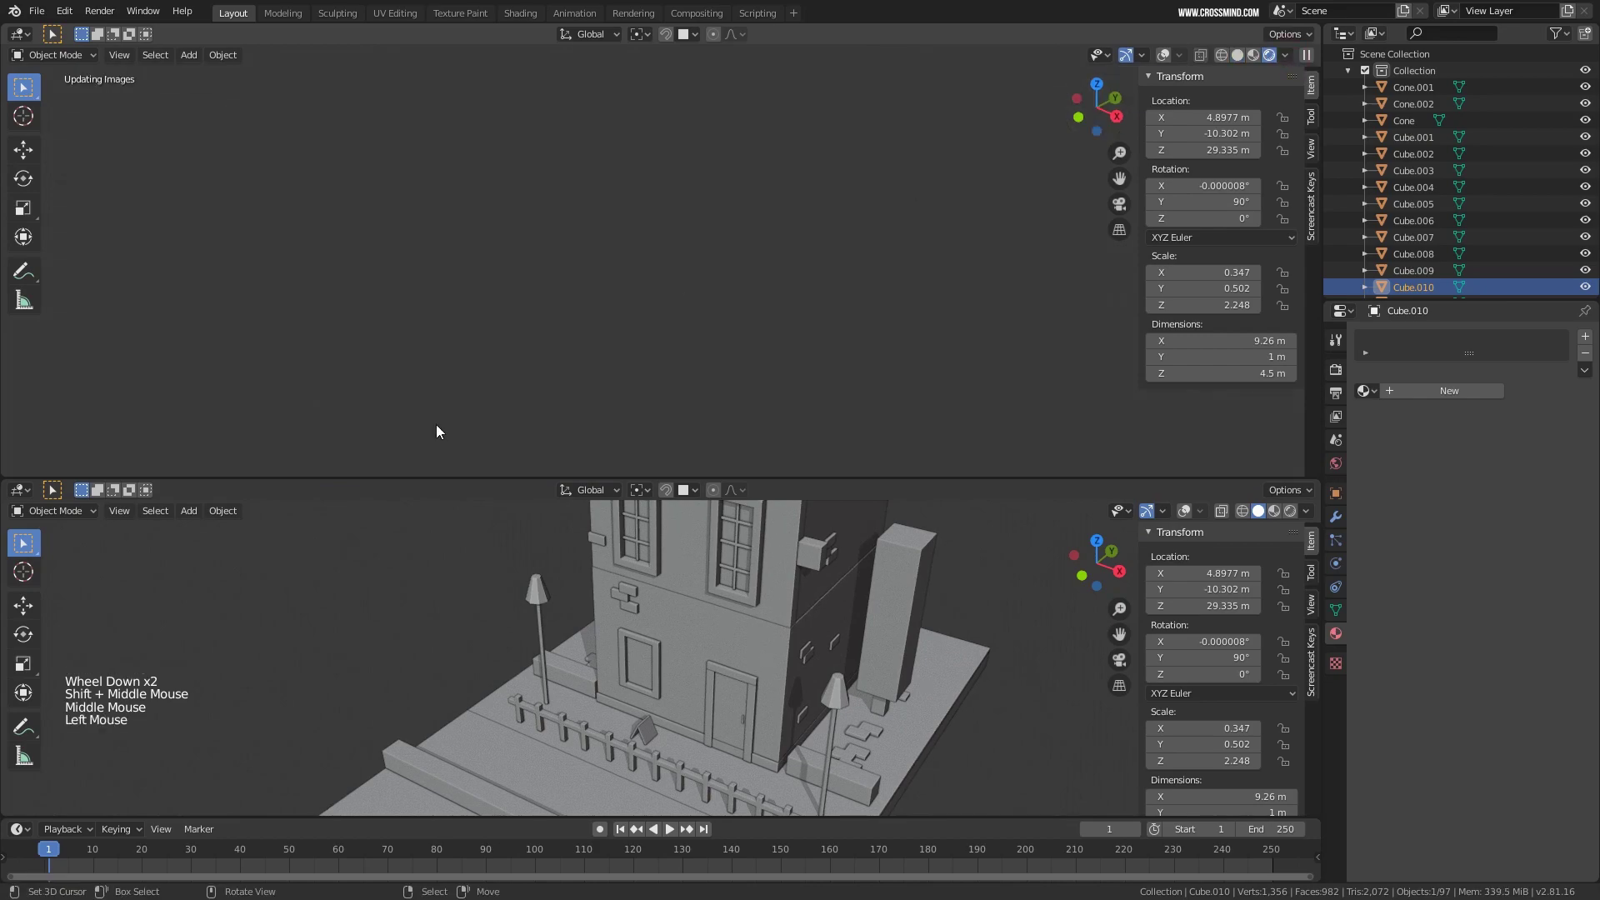
{"action": "scroll", "coordinate": [533, 334], "scroll_direction": "down", "scroll_amount": 3}
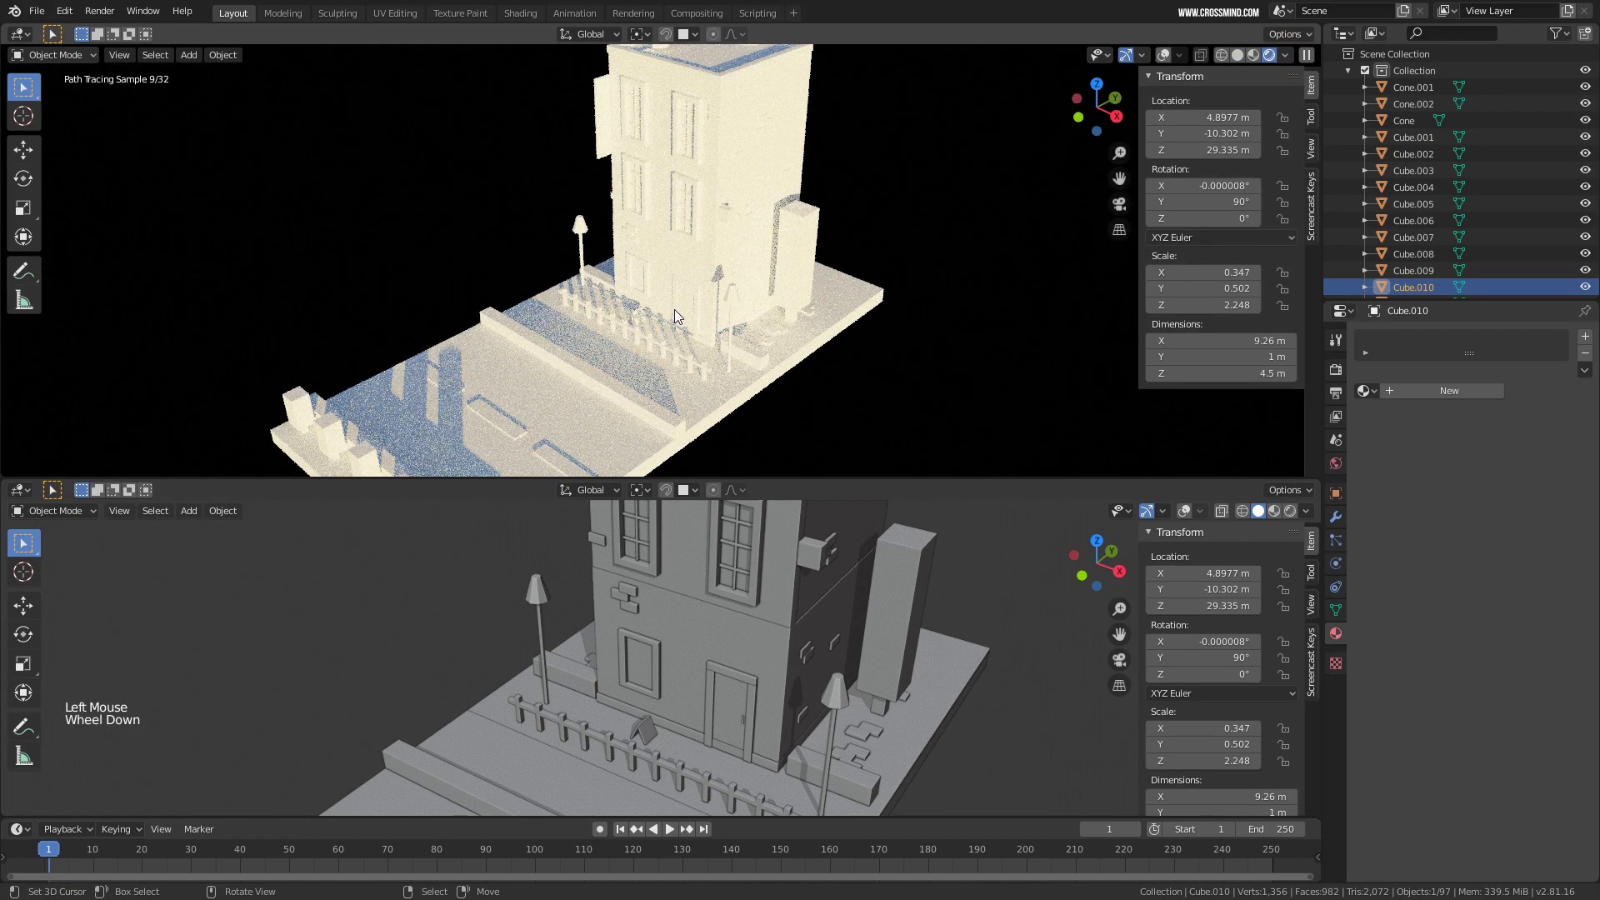
{"action": "middle_click_drag", "start_coordinate": [534, 333], "coordinate": [684, 316], "text": "shift"}
{"action": "middle_click_drag", "start_coordinate": [683, 316], "coordinate": [709, 308]}
{"action": "left_click_drag", "start_coordinate": [834, 480], "coordinate": [834, 423]}
{"action": "scroll", "coordinate": [740, 574], "scroll_direction": "down", "scroll_amount": 6}
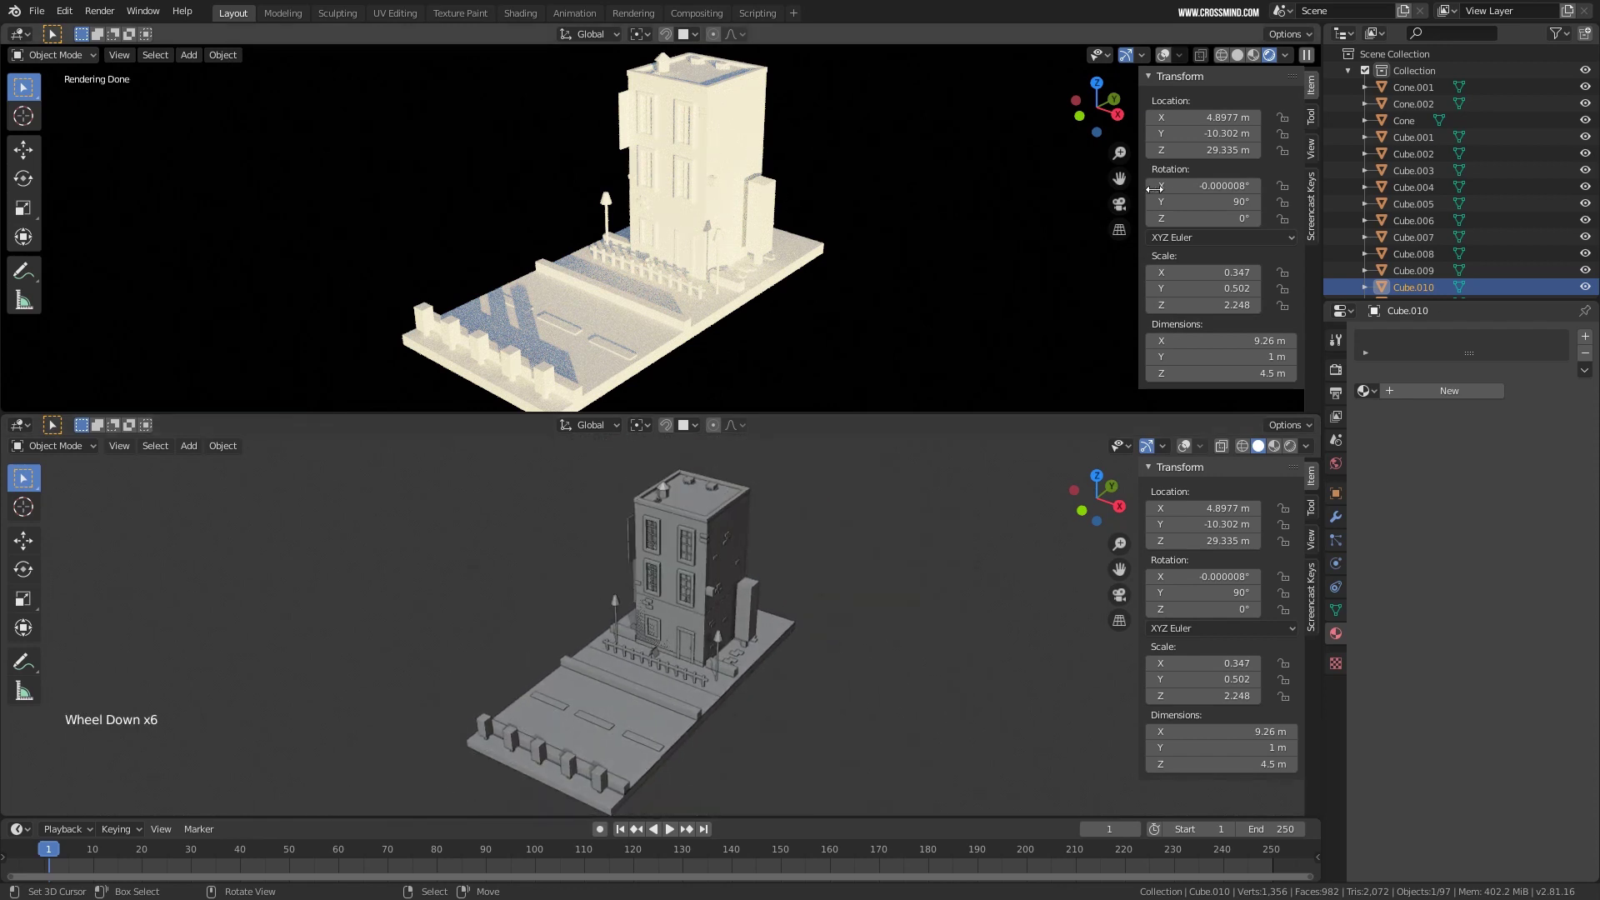
Hide the sidebars and tool shelves in both 3D views and merge the timeline area into the solid-shaded view.
{"action": "key", "text": "n"}
{"action": "key", "text": "t"}
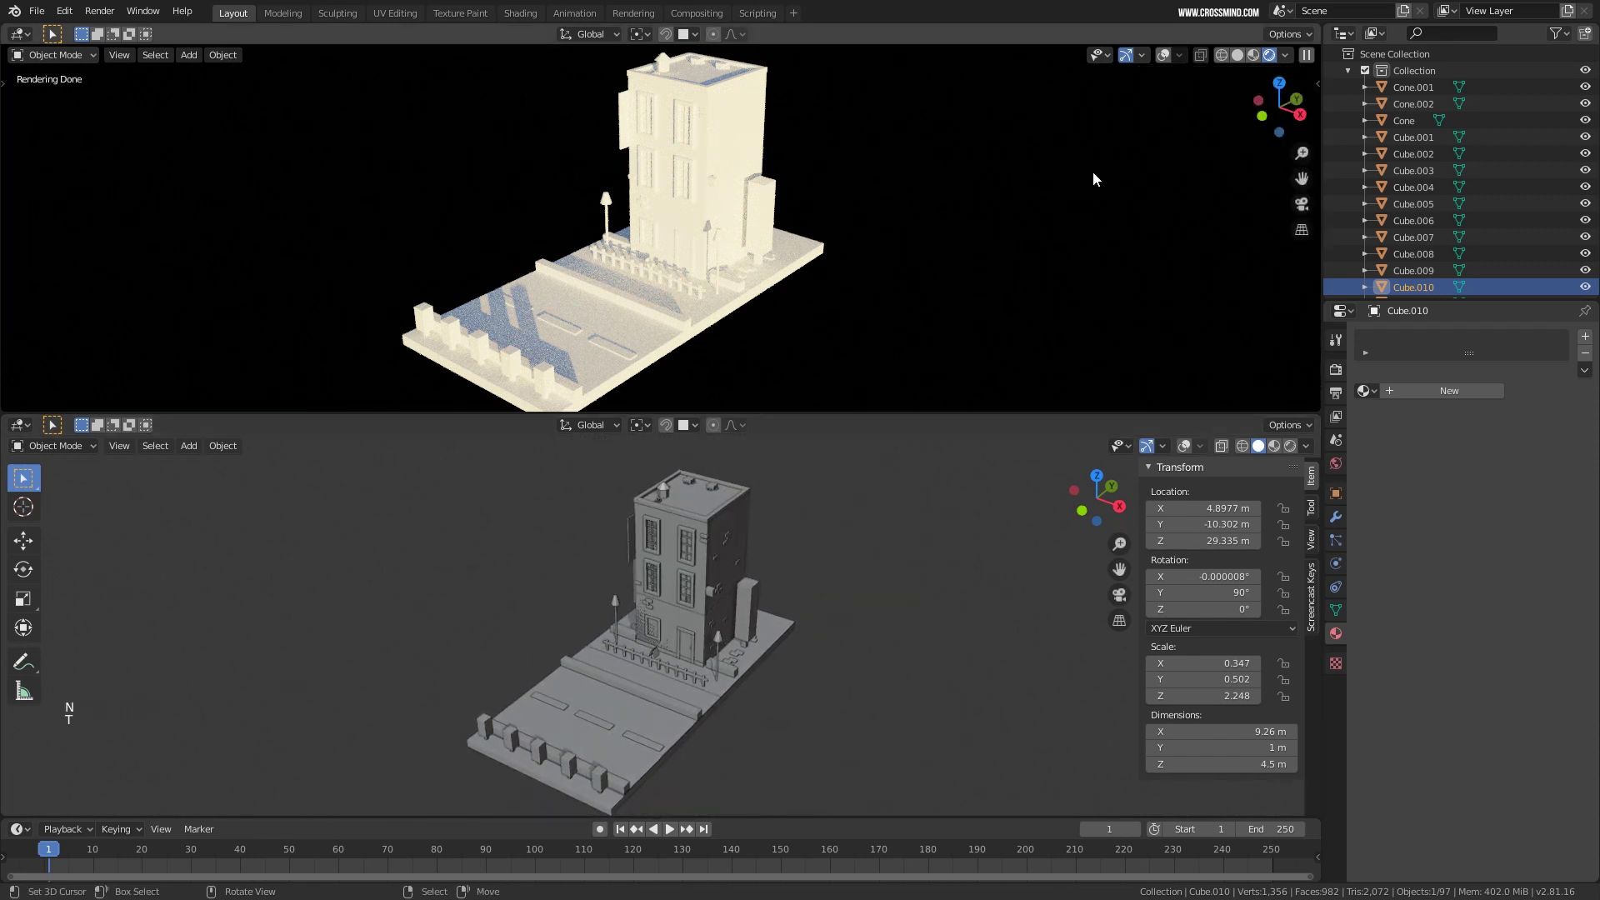
{"action": "key", "text": "n"}
{"action": "key", "text": "t"}
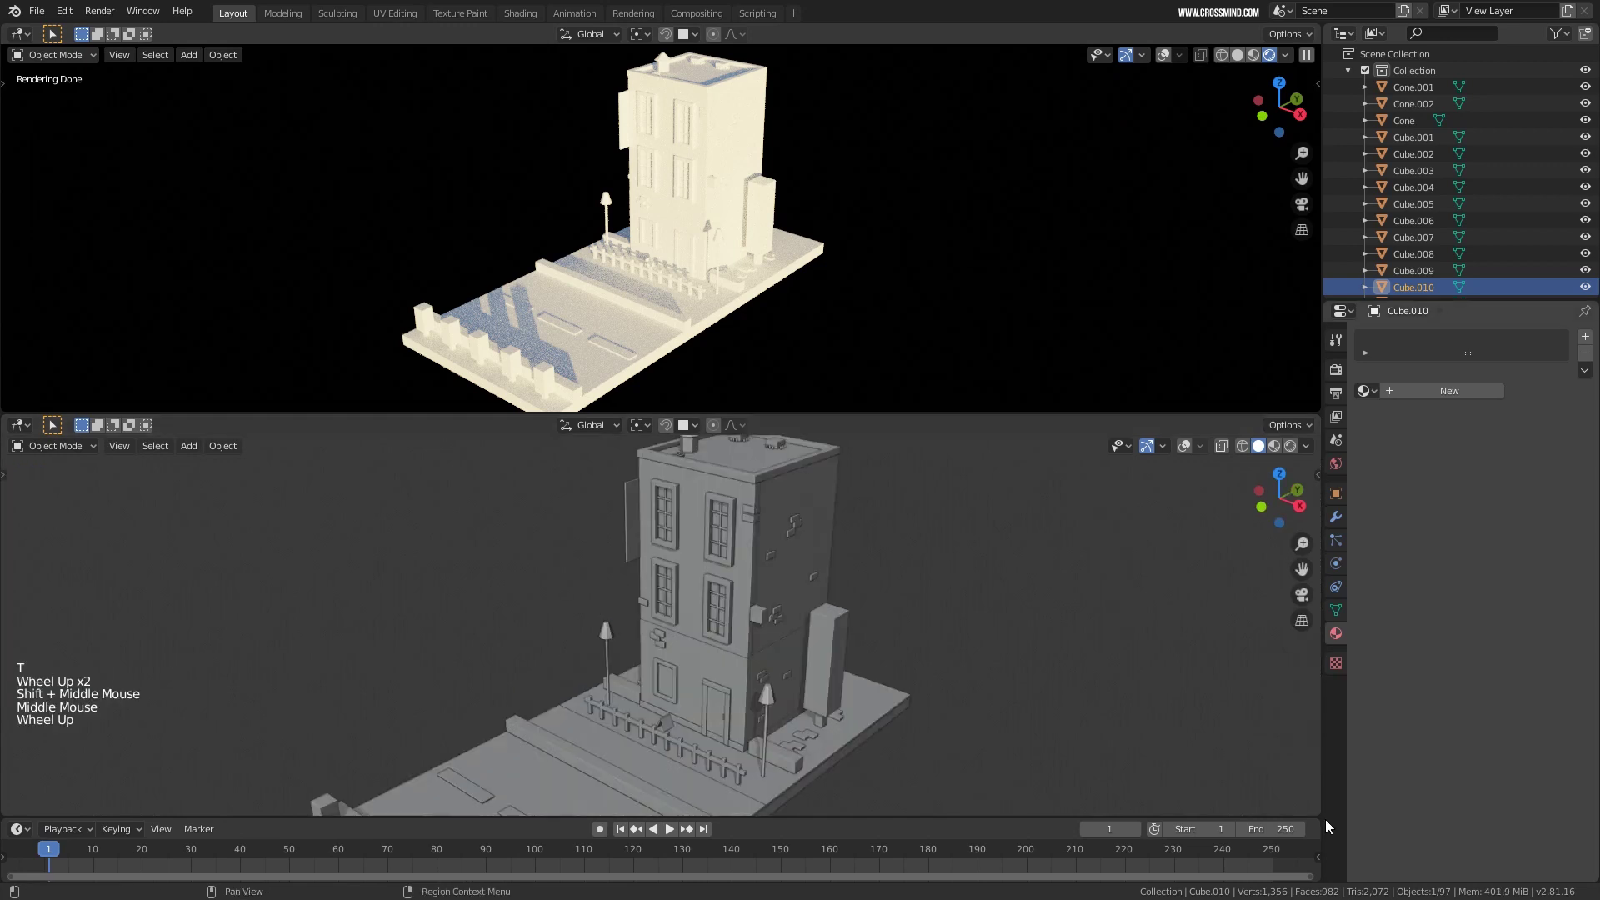
{"action": "left_click", "coordinate": [1317, 814]}
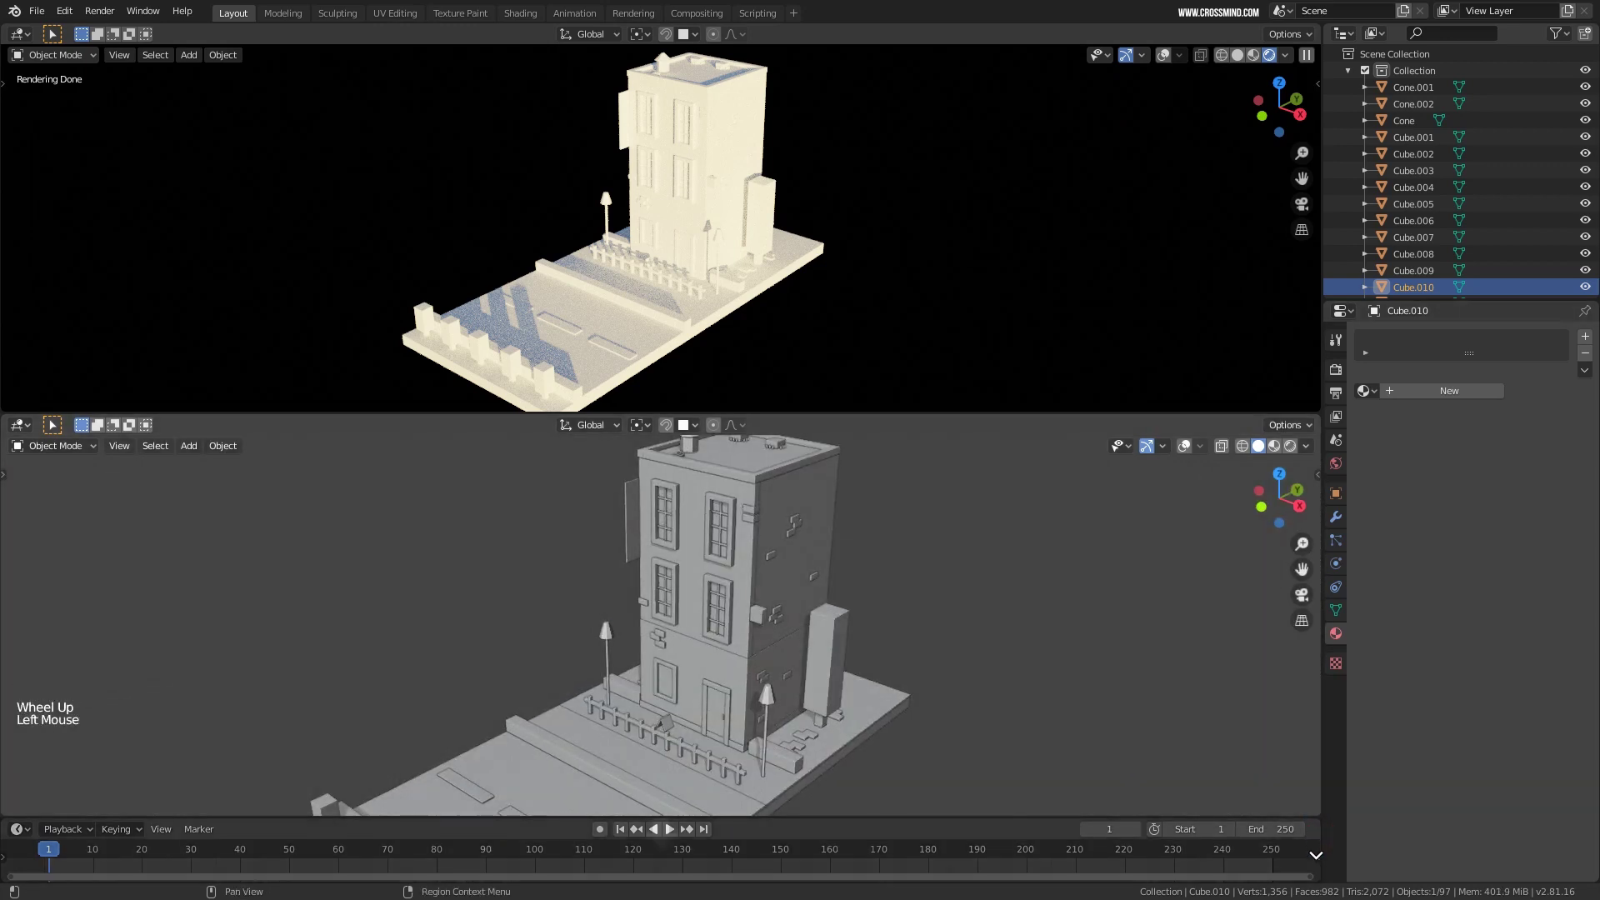
{"action": "left_click_drag", "start_coordinate": [1316, 854], "coordinate": [1317, 858]}
{"action": "middle_click_drag", "start_coordinate": [977, 709], "coordinate": [961, 672], "text": "shift"}
{"action": "scroll", "coordinate": [846, 574], "scroll_direction": "up", "scroll_amount": 2}
{"action": "middle_click_drag", "start_coordinate": [845, 575], "coordinate": [876, 659], "text": "shift"}
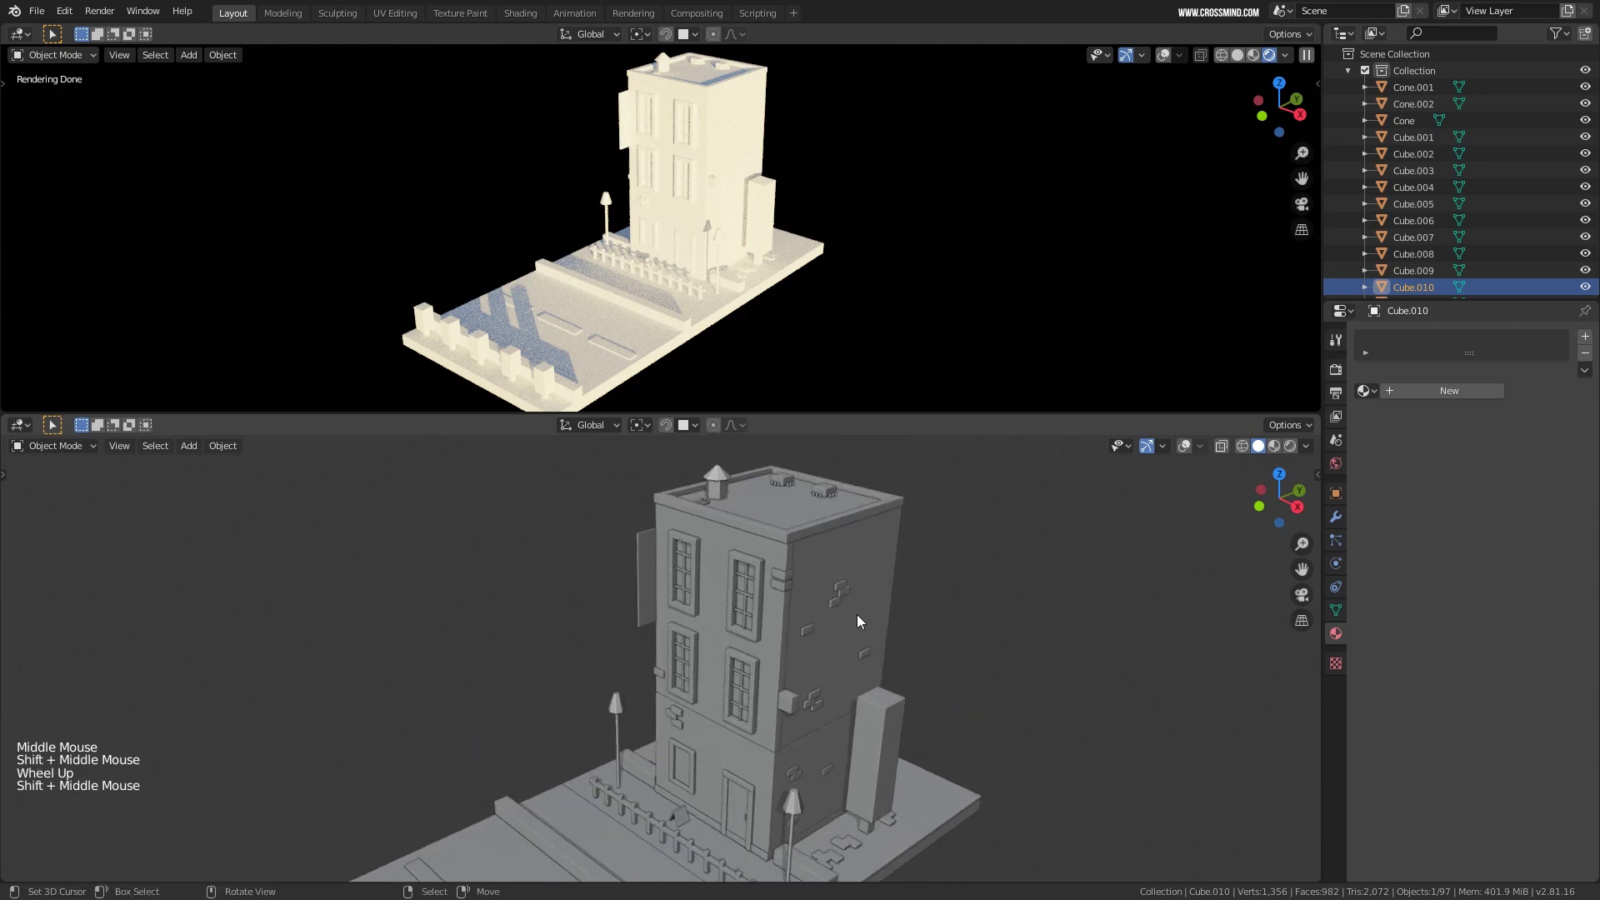
Select the roof parapet and turn the overlays back on in the solid-shaded view.
{"action": "scroll", "coordinate": [876, 650], "scroll_direction": "up", "scroll_amount": 2}
{"action": "right_click", "coordinate": [913, 547]}
{"action": "middle_click_drag", "start_coordinate": [906, 543], "coordinate": [916, 540]}
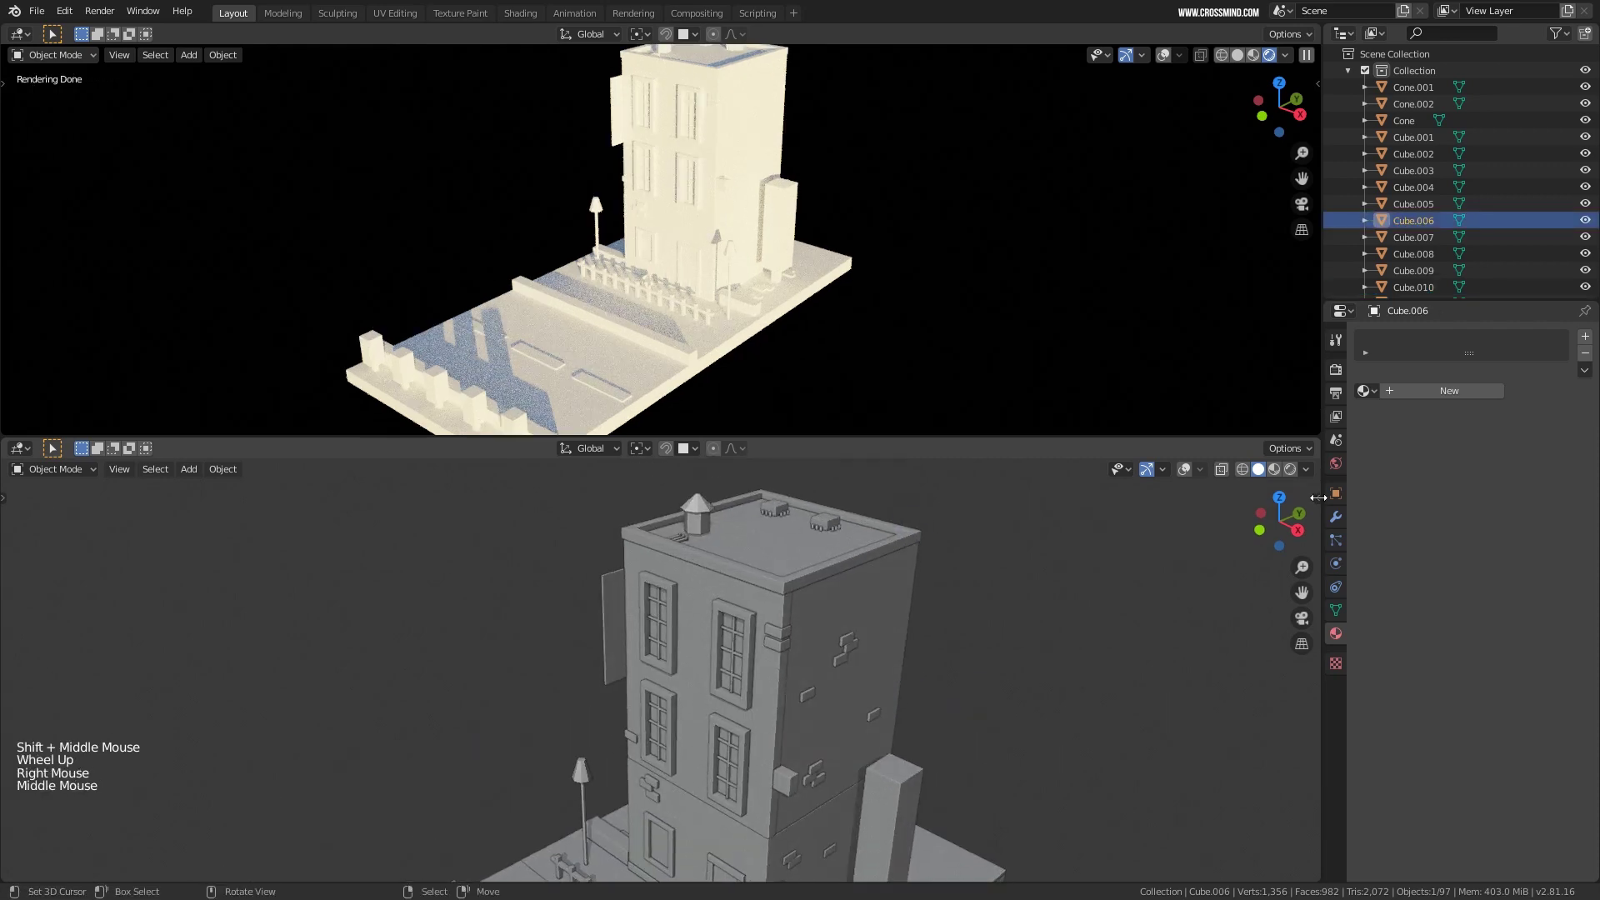
{"action": "left_click", "coordinate": [1186, 473]}
{"action": "scroll", "coordinate": [862, 540], "scroll_direction": "up", "scroll_amount": 1}
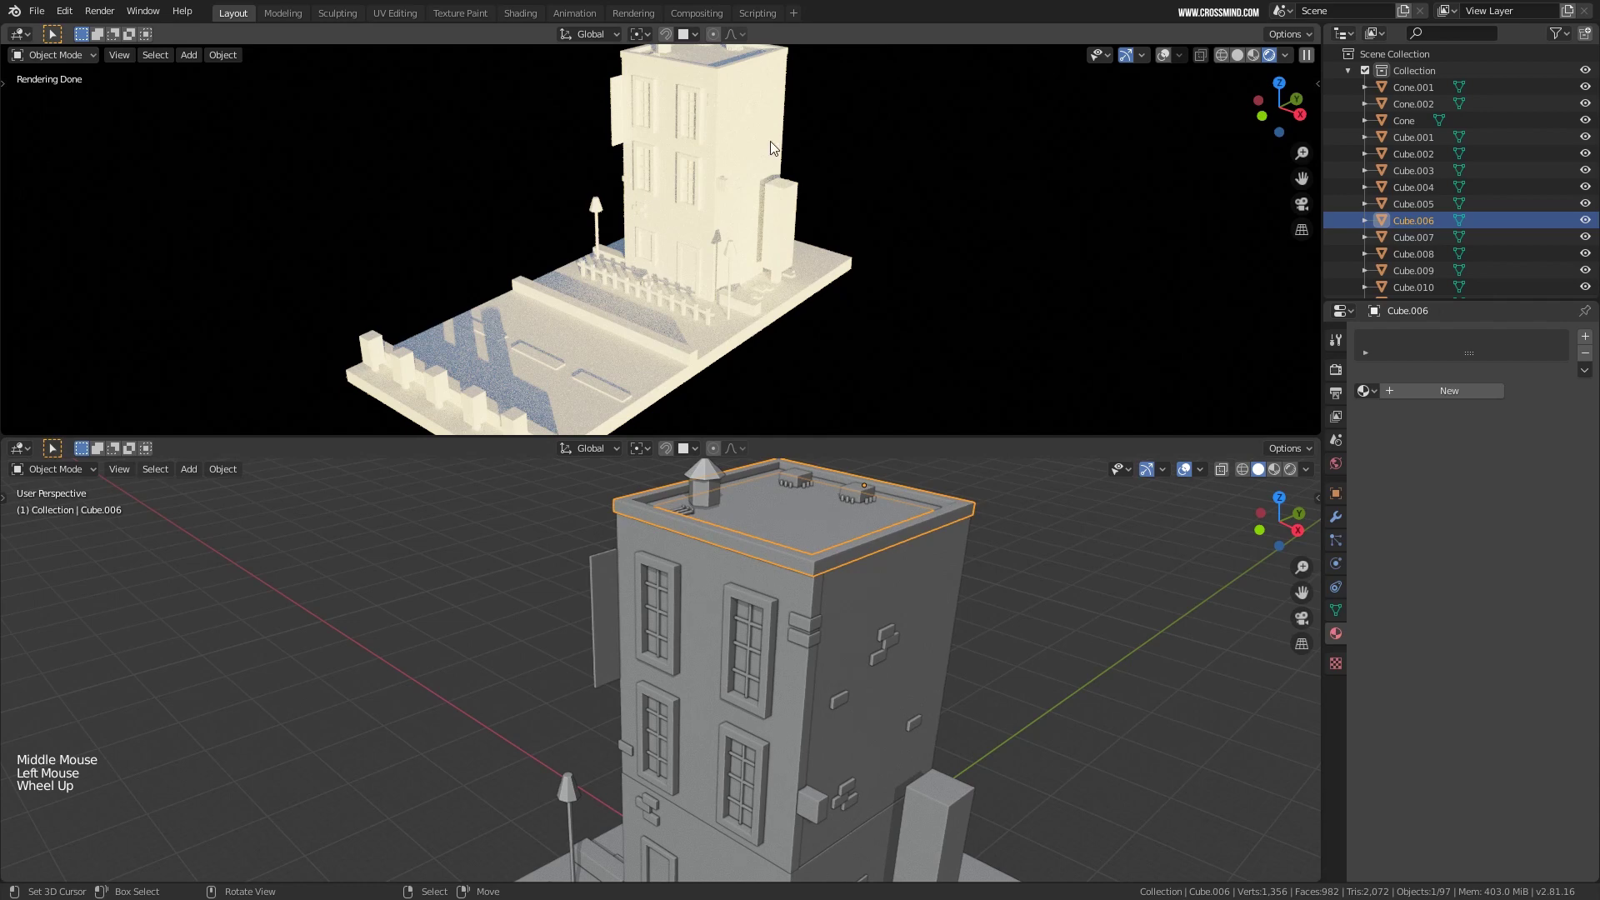
{"action": "middle_click_drag", "start_coordinate": [845, 96], "coordinate": [847, 170], "text": "shift"}
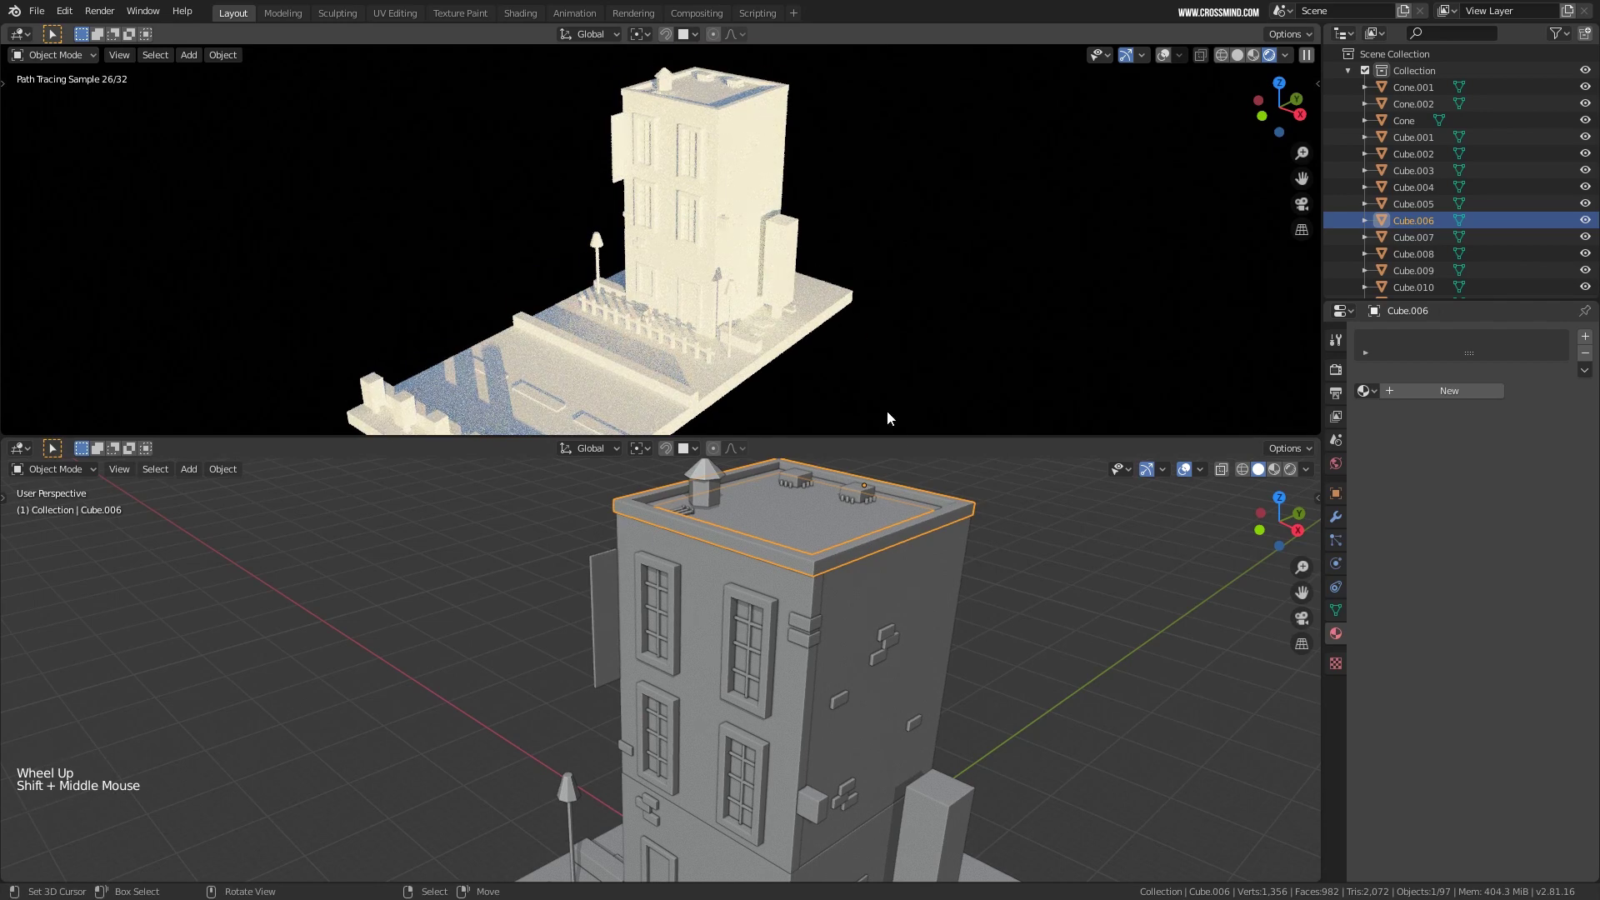
{"action": "middle_click_drag", "start_coordinate": [908, 500], "coordinate": [917, 592]}
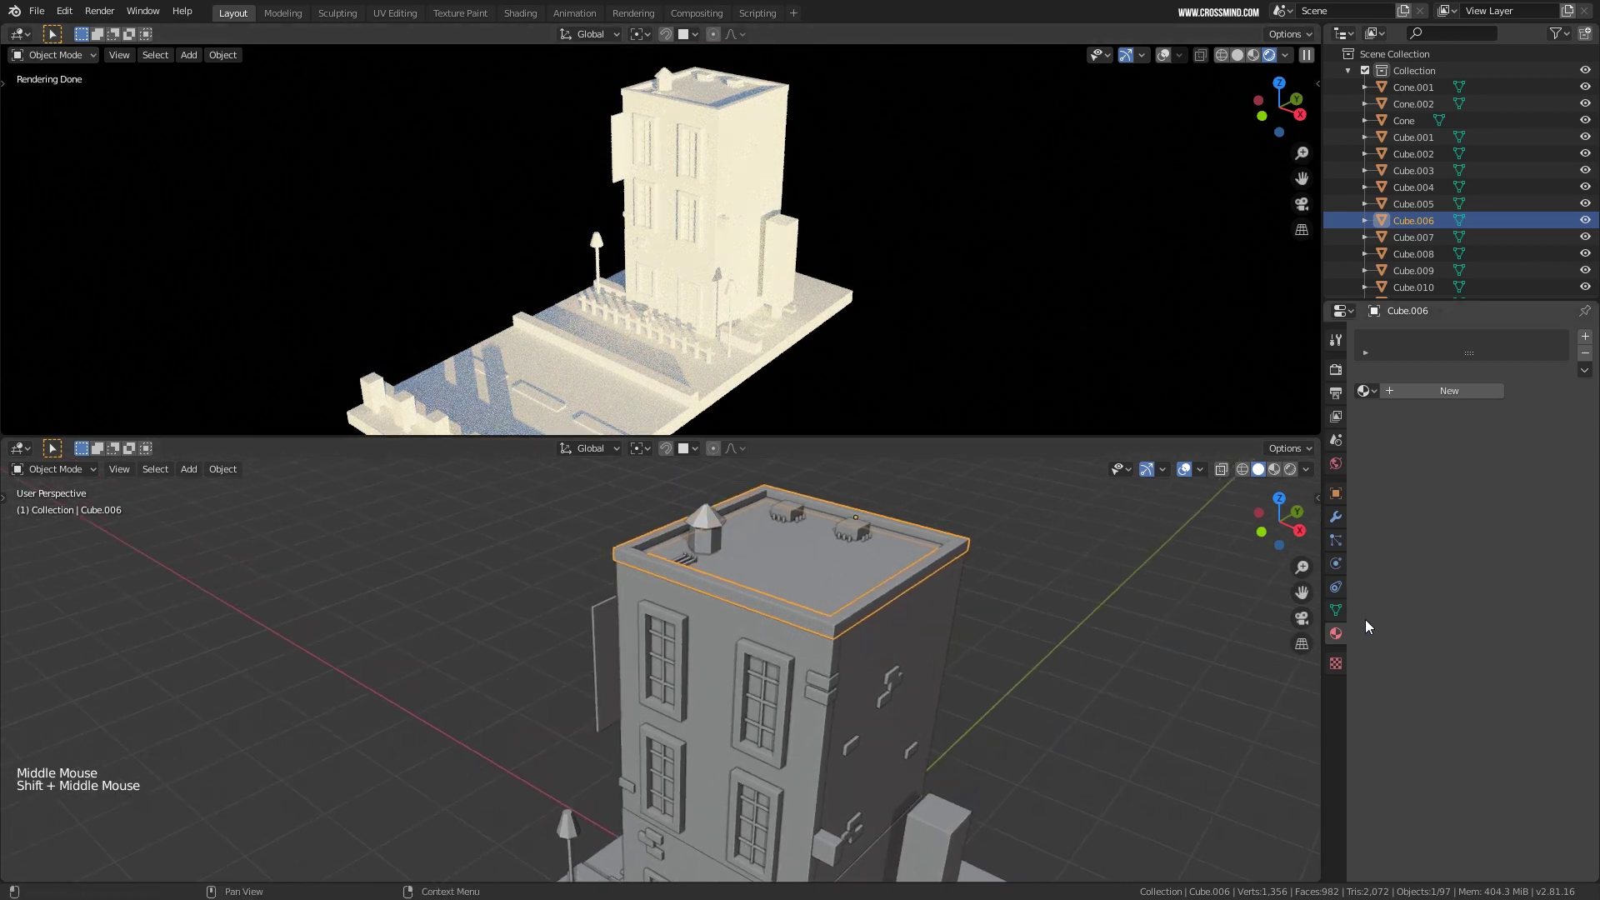
{"action": "mouse_move", "coordinate": [517, 220]}
{"action": "middle_mouse_down"}
{"action": "mouse_move", "coordinate": [628, 224]}
{"action": "mouse_move", "coordinate": [523, 212]}
{"action": "middle_mouse_up"}
{"action": "scroll", "coordinate": [745, 594], "scroll_direction": "up", "scroll_amount": 1}
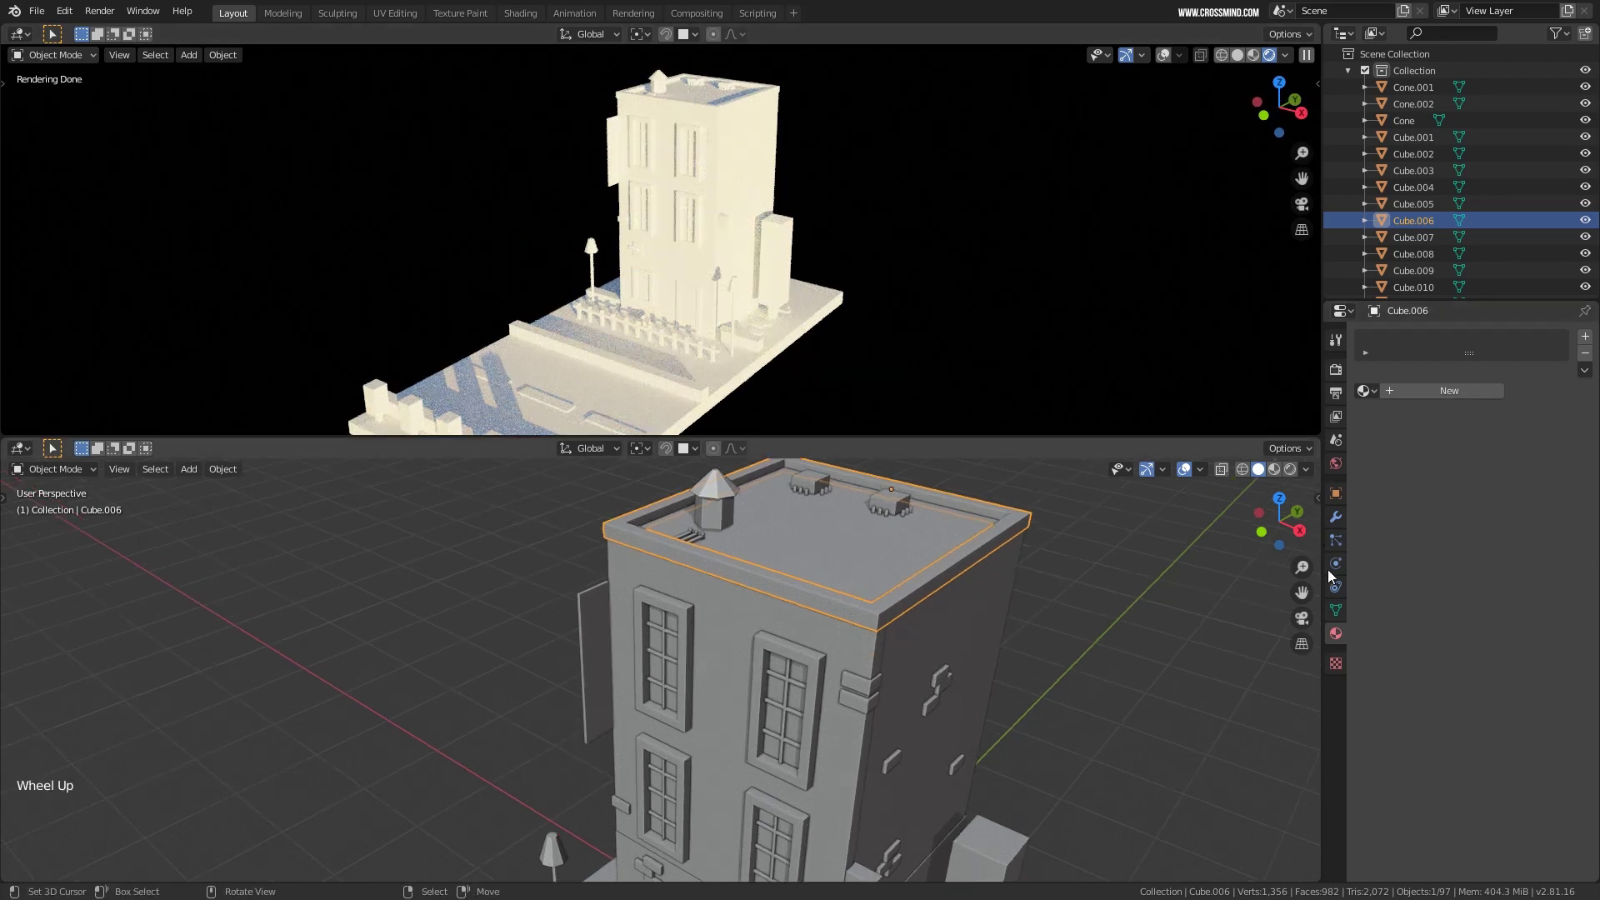
{"action": "middle_click_drag", "start_coordinate": [1018, 599], "coordinate": [1129, 575]}
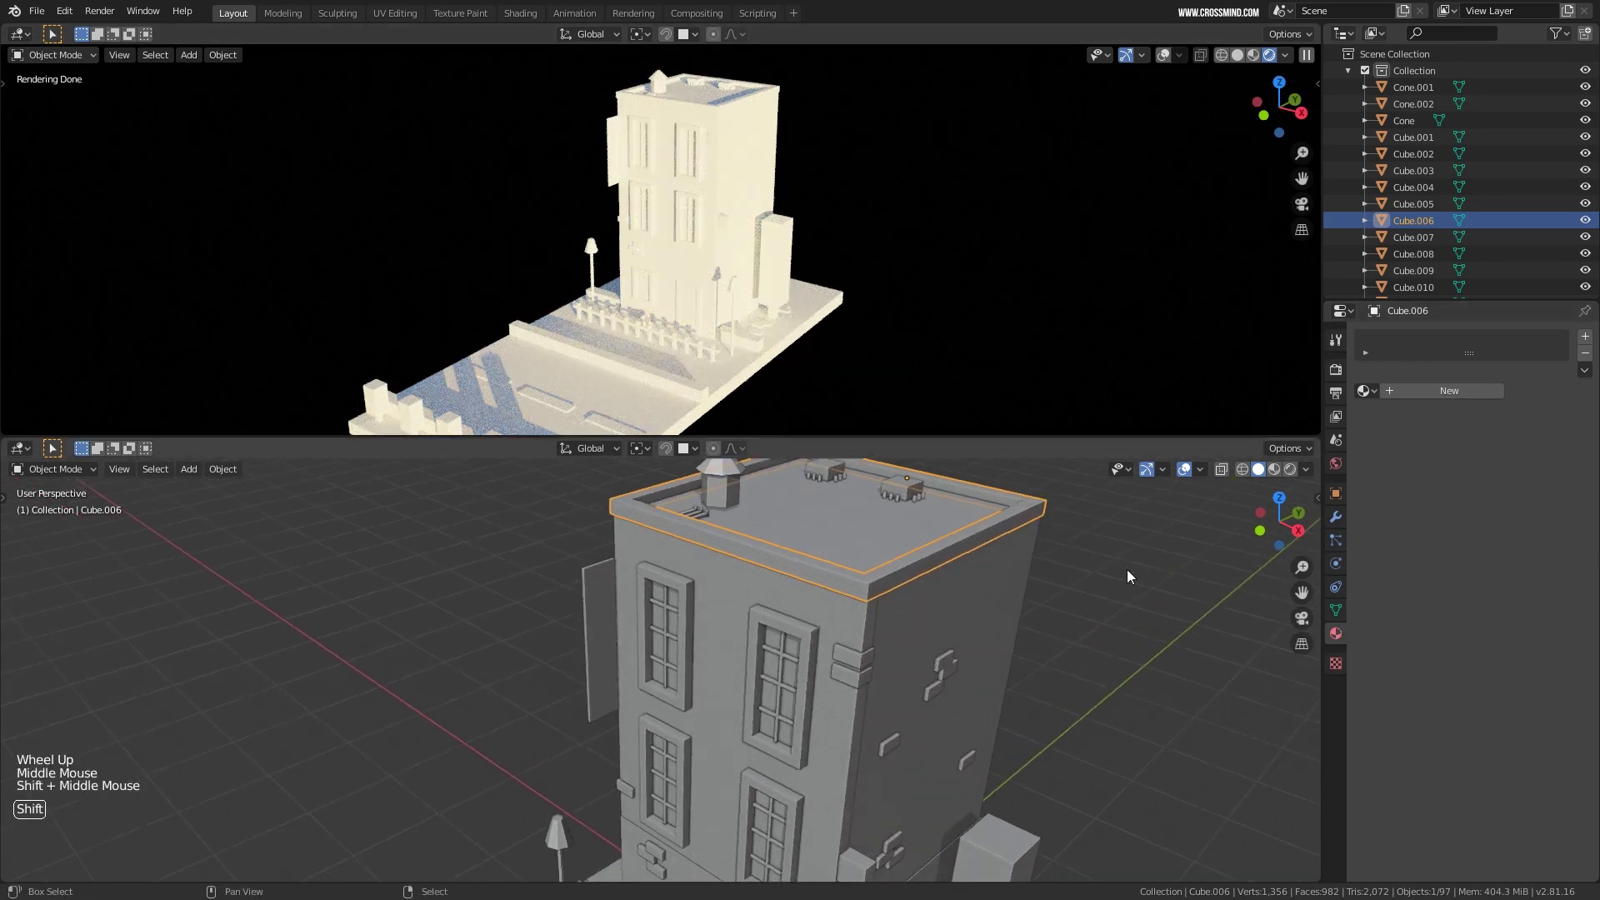
{"action": "mouse_move", "coordinate": [1010, 581]}
{"action": "middle_mouse_down"}
{"action": "mouse_move", "coordinate": [993, 590]}
{"action": "mouse_move", "coordinate": [1012, 564]}
{"action": "middle_mouse_up"}
Give the building's upper main block a new material with a darkened orange base colour of hue 0.070 and saturation 0.841.
{"action": "right_click", "coordinate": [989, 581]}
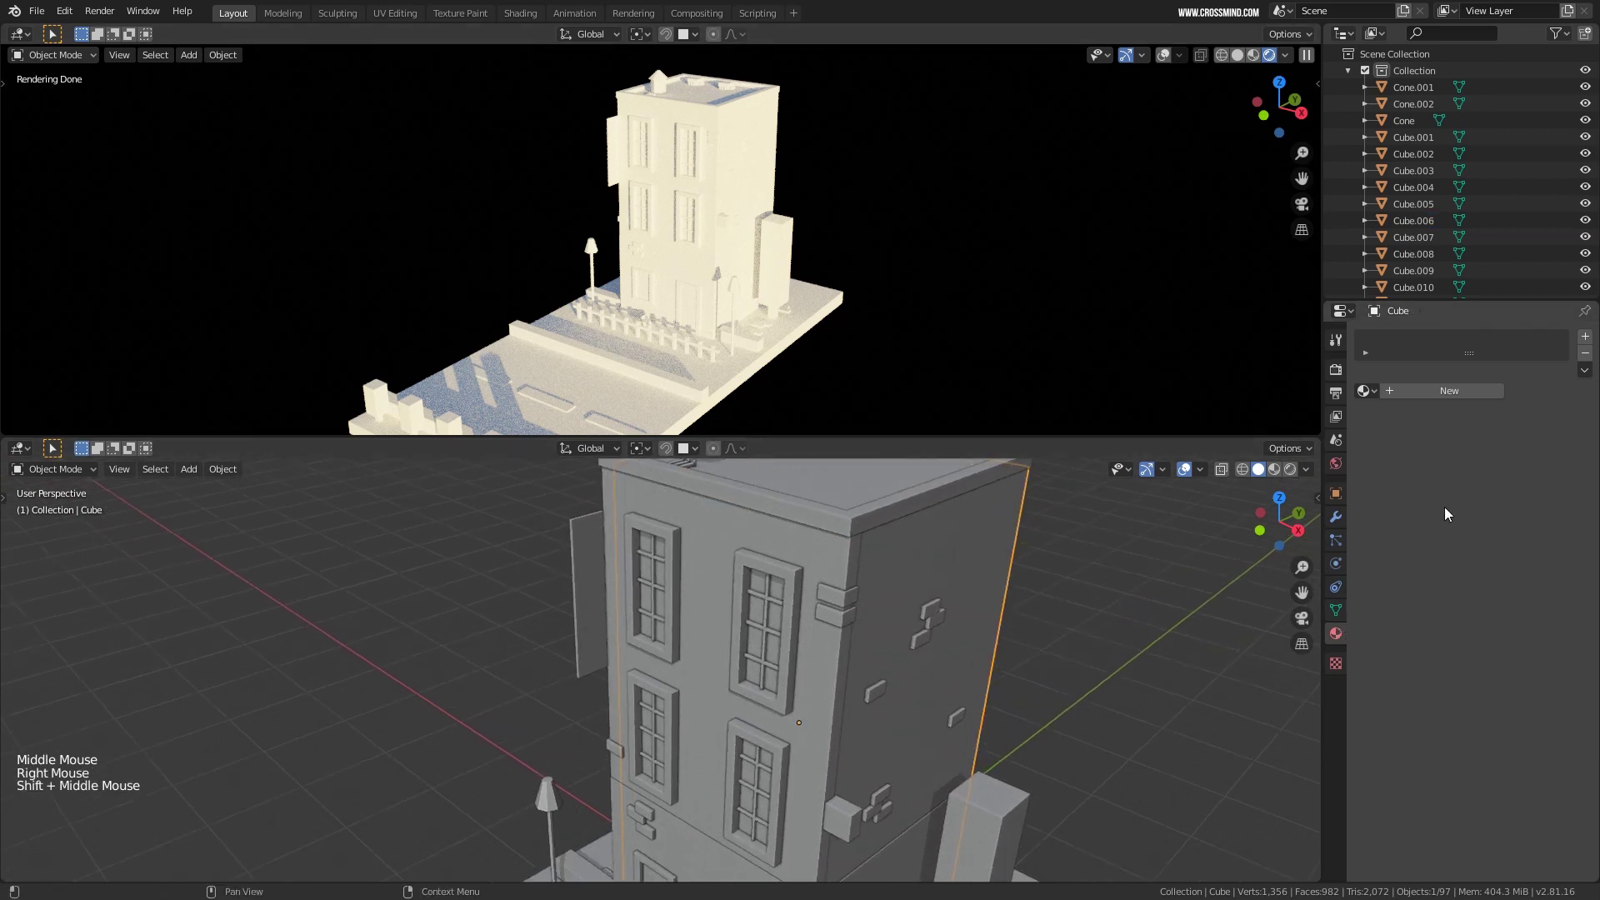
{"action": "left_click", "coordinate": [1473, 393]}
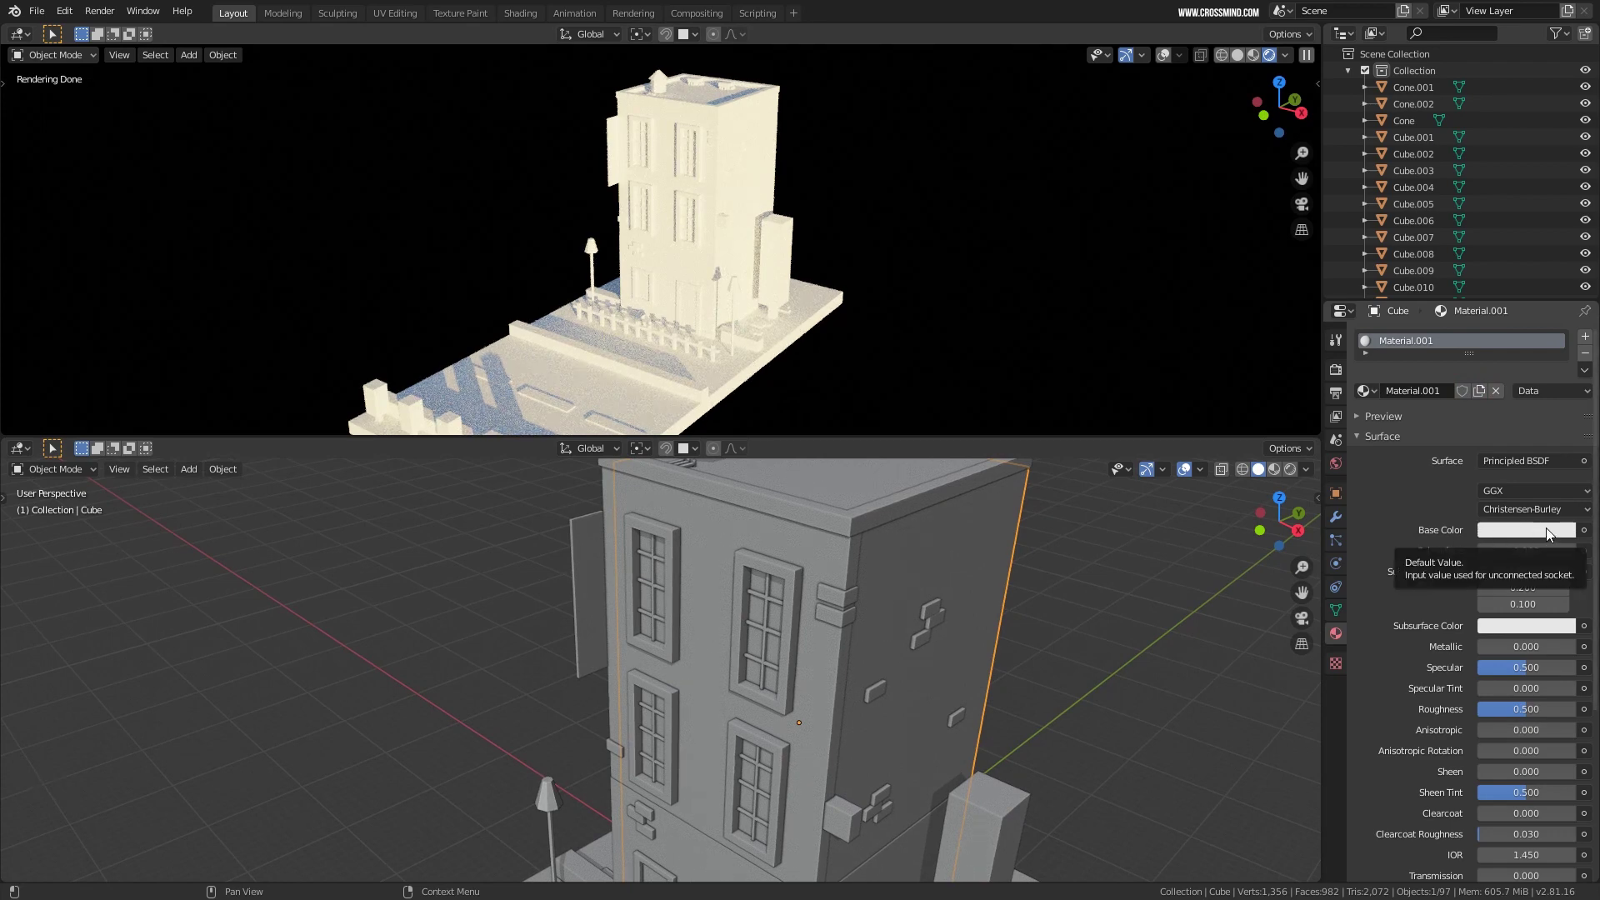
{"action": "left_click", "coordinate": [1533, 530]}
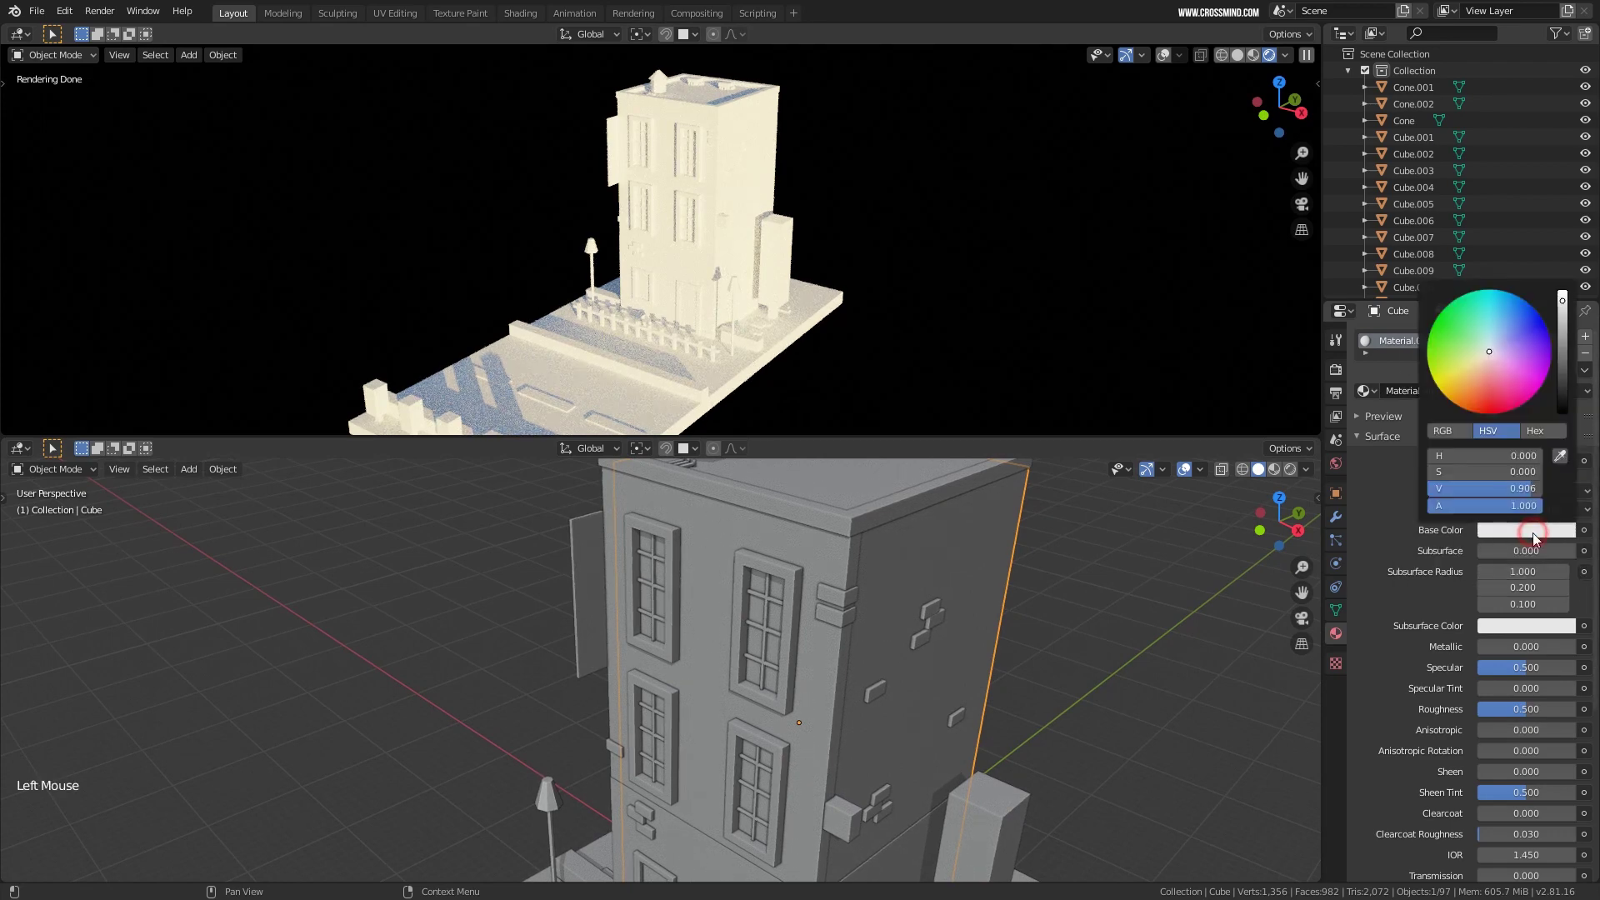
{"action": "left_click_drag", "start_coordinate": [1469, 336], "coordinate": [1467, 399]}
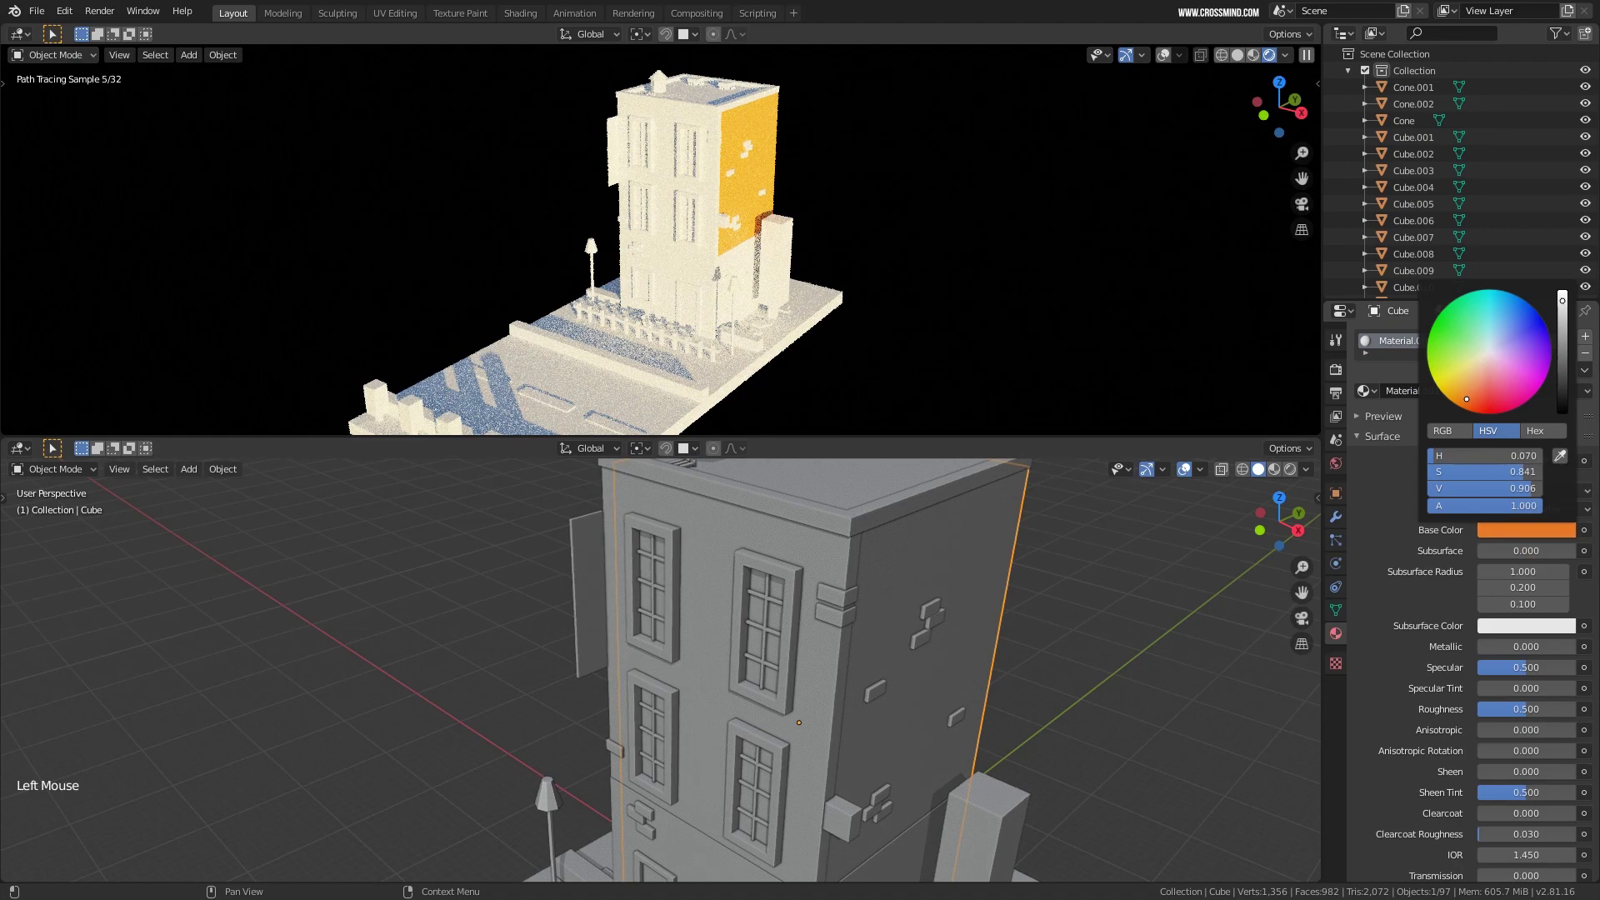
{"action": "left_click_drag", "start_coordinate": [1561, 320], "coordinate": [1561, 354]}
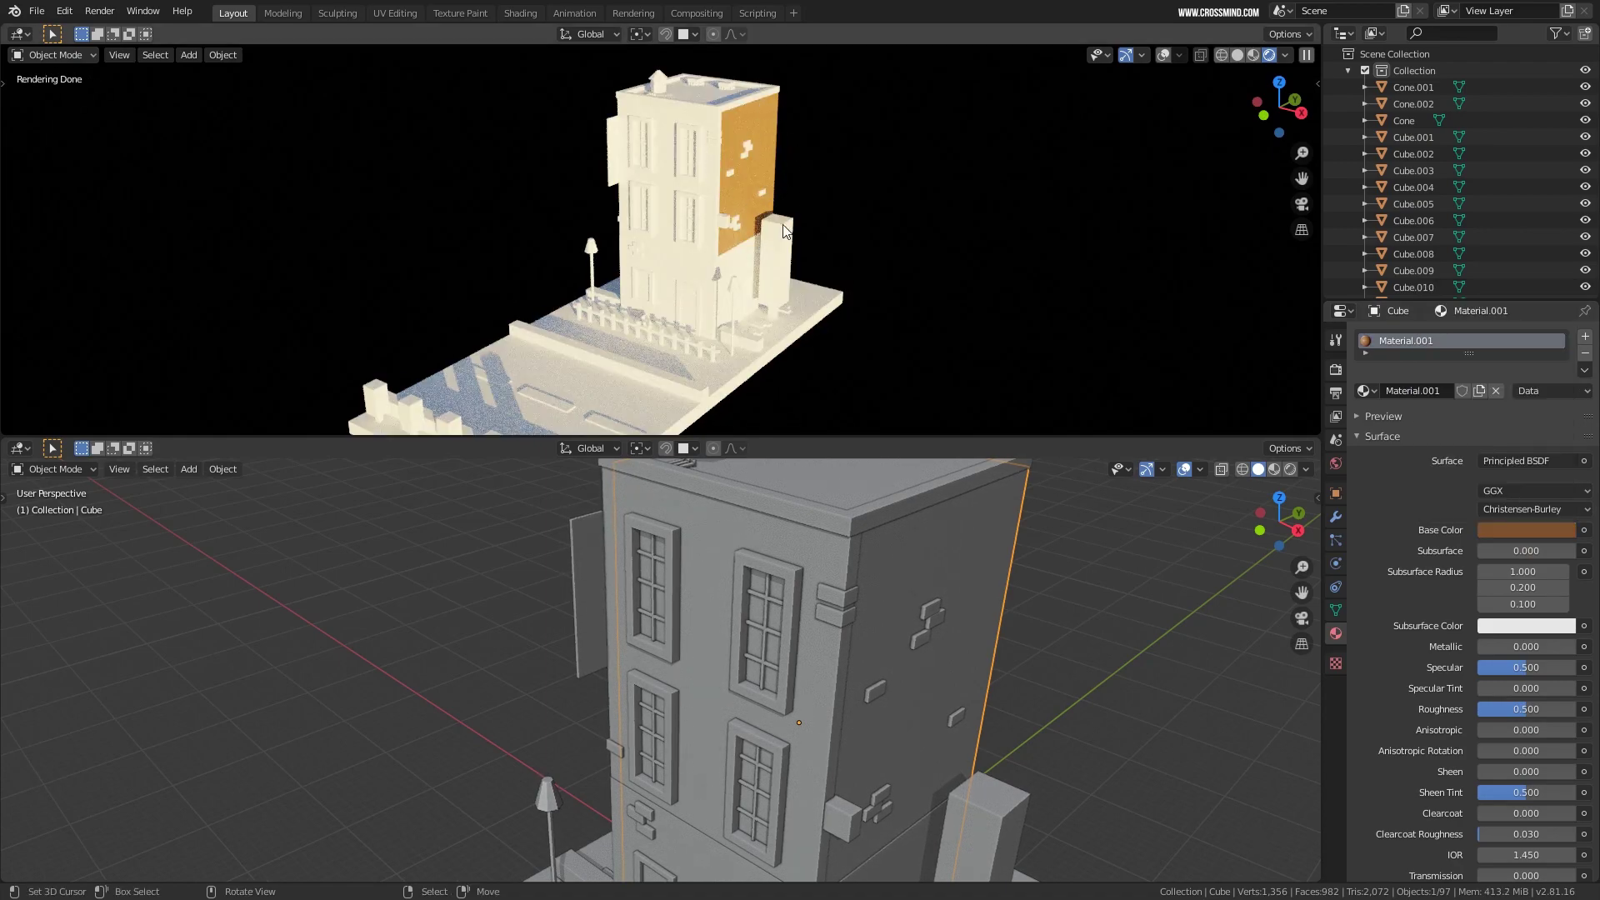
Give the upper front wall panel a new material with a dark ochre base colour.
{"action": "scroll", "coordinate": [830, 225], "scroll_direction": "up", "scroll_amount": 3}
{"action": "right_click", "coordinate": [834, 572]}
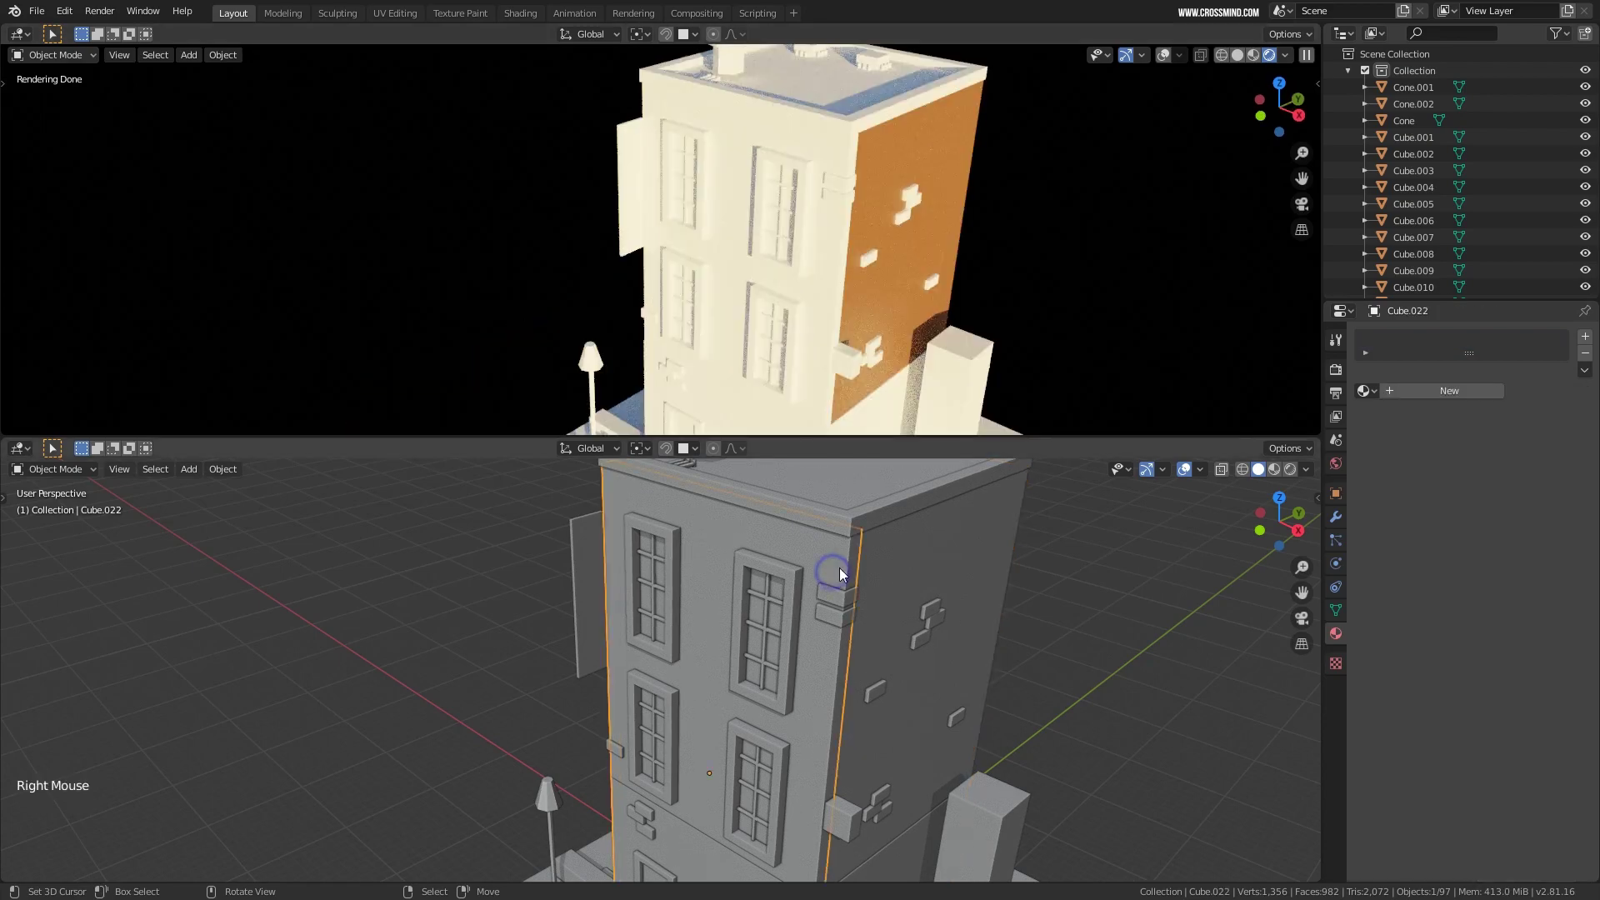
{"action": "left_click", "coordinate": [1464, 399]}
{"action": "left_click", "coordinate": [1521, 532]}
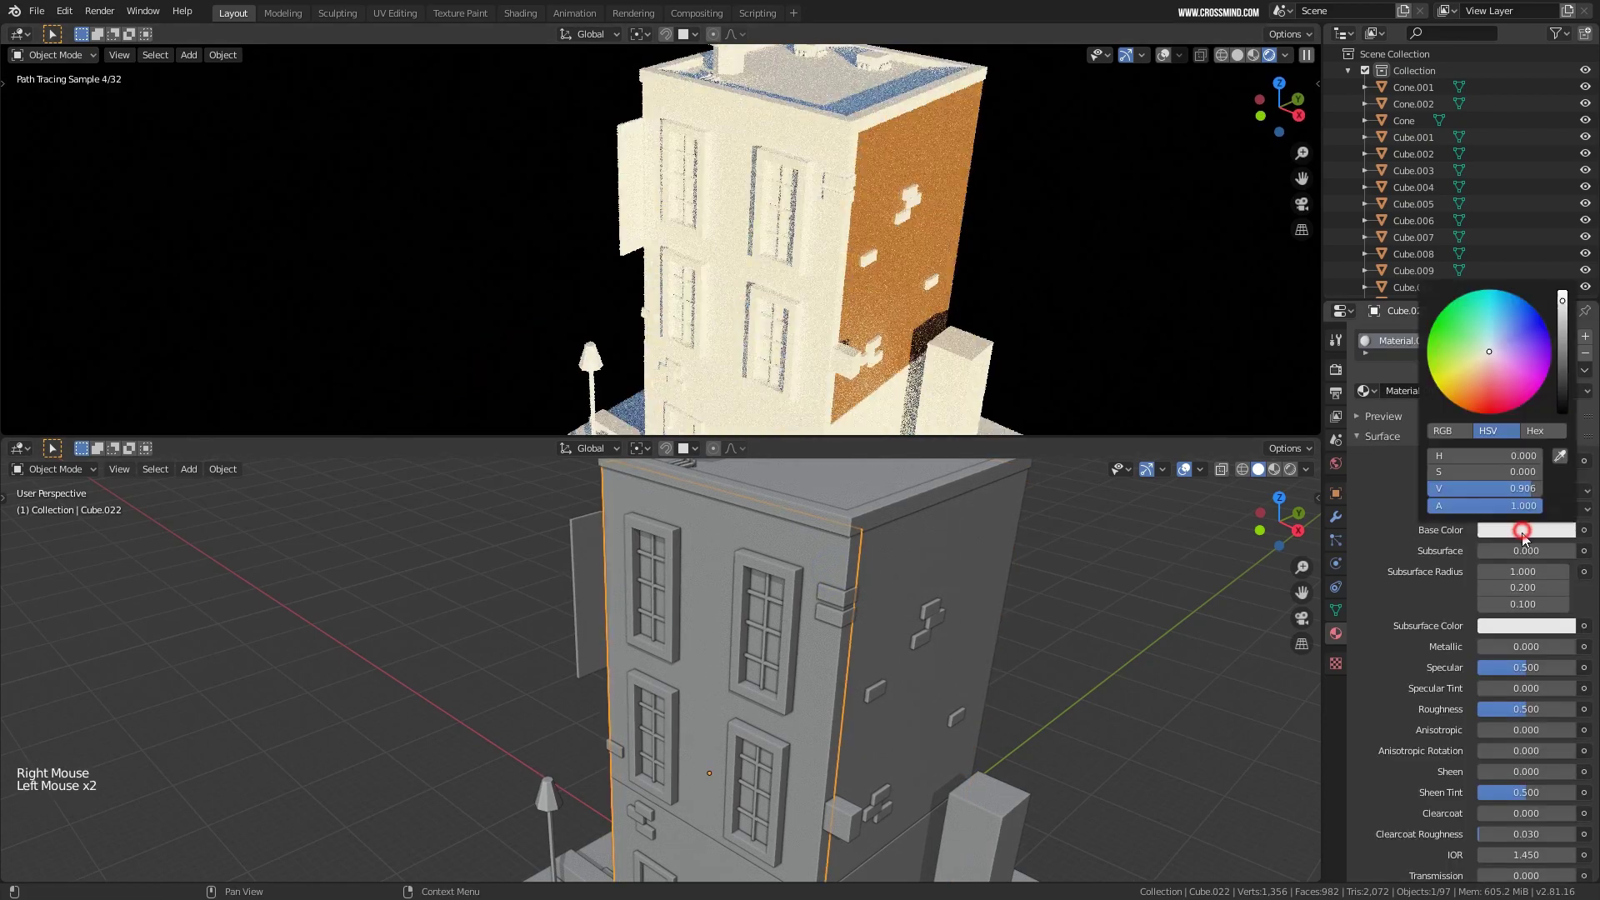
{"action": "left_click_drag", "start_coordinate": [1479, 364], "coordinate": [1458, 391]}
{"action": "left_click_drag", "start_coordinate": [1562, 310], "coordinate": [1562, 344]}
Assign the existing Material.002 to the flat roof surface inside the parapet.
{"action": "scroll", "coordinate": [748, 311], "scroll_direction": "down", "scroll_amount": 1}
{"action": "middle_click_drag", "start_coordinate": [741, 204], "coordinate": [705, 241], "text": "shift"}
{"action": "middle_click_drag", "start_coordinate": [705, 241], "coordinate": [700, 252], "text": "shift"}
{"action": "scroll", "coordinate": [699, 252], "scroll_direction": "up", "scroll_amount": 1}
{"action": "middle_click_drag", "start_coordinate": [802, 477], "coordinate": [800, 481]}
{"action": "middle_click_drag", "start_coordinate": [800, 481], "coordinate": [787, 517], "text": "shift"}
{"action": "middle_click_drag", "start_coordinate": [787, 517], "coordinate": [812, 550], "text": "shift"}
{"action": "right_click", "coordinate": [780, 548]}
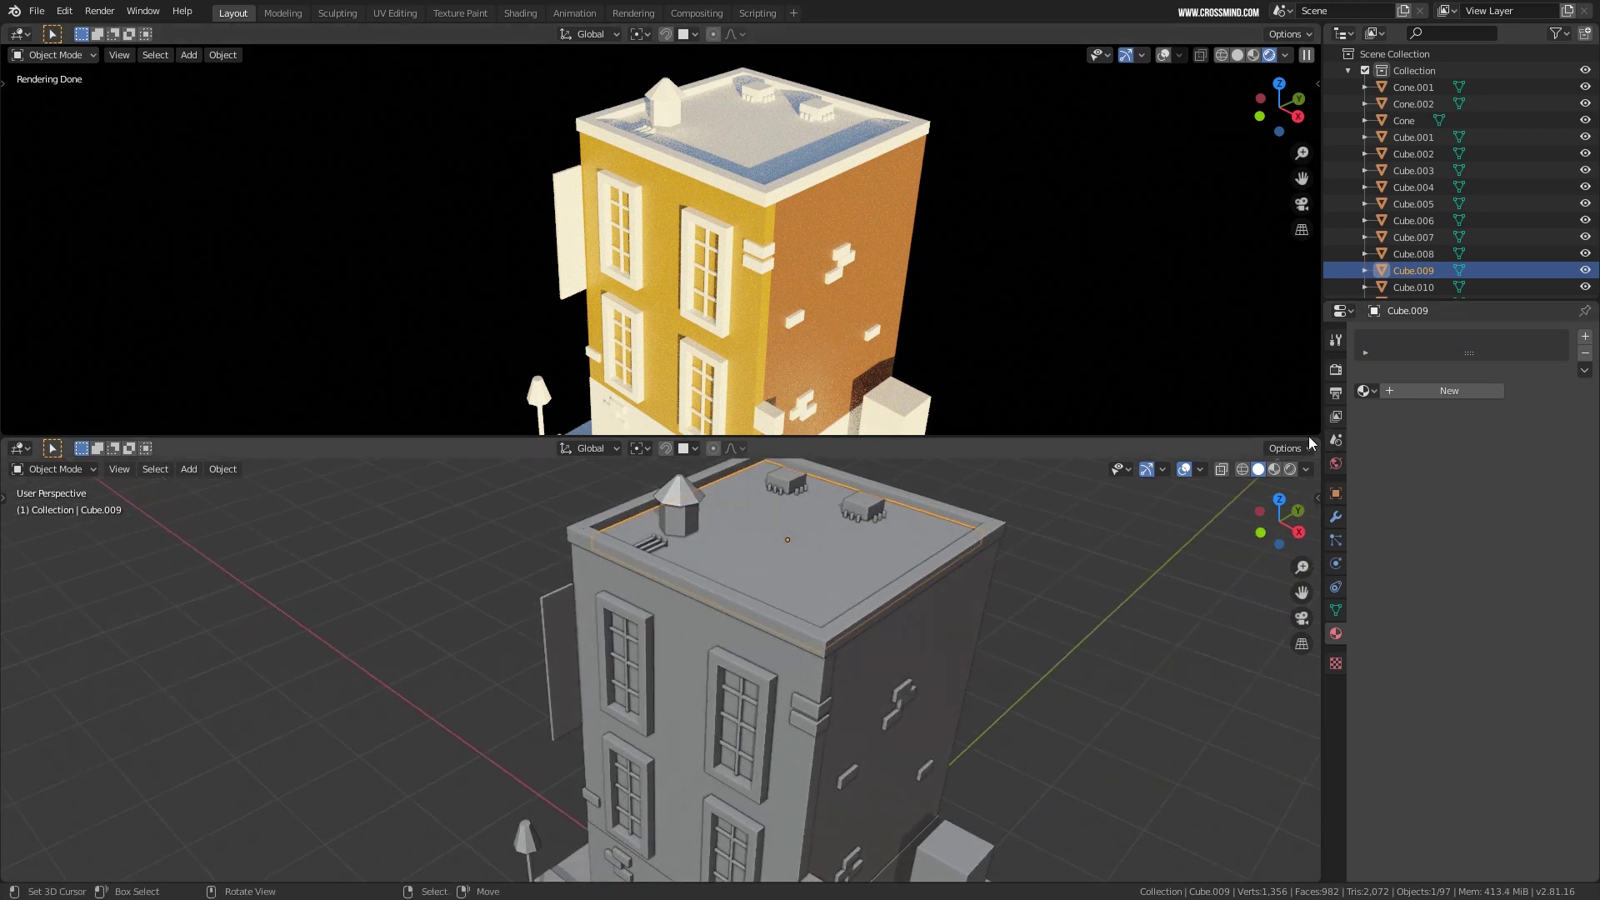
{"action": "left_click", "coordinate": [1367, 391]}
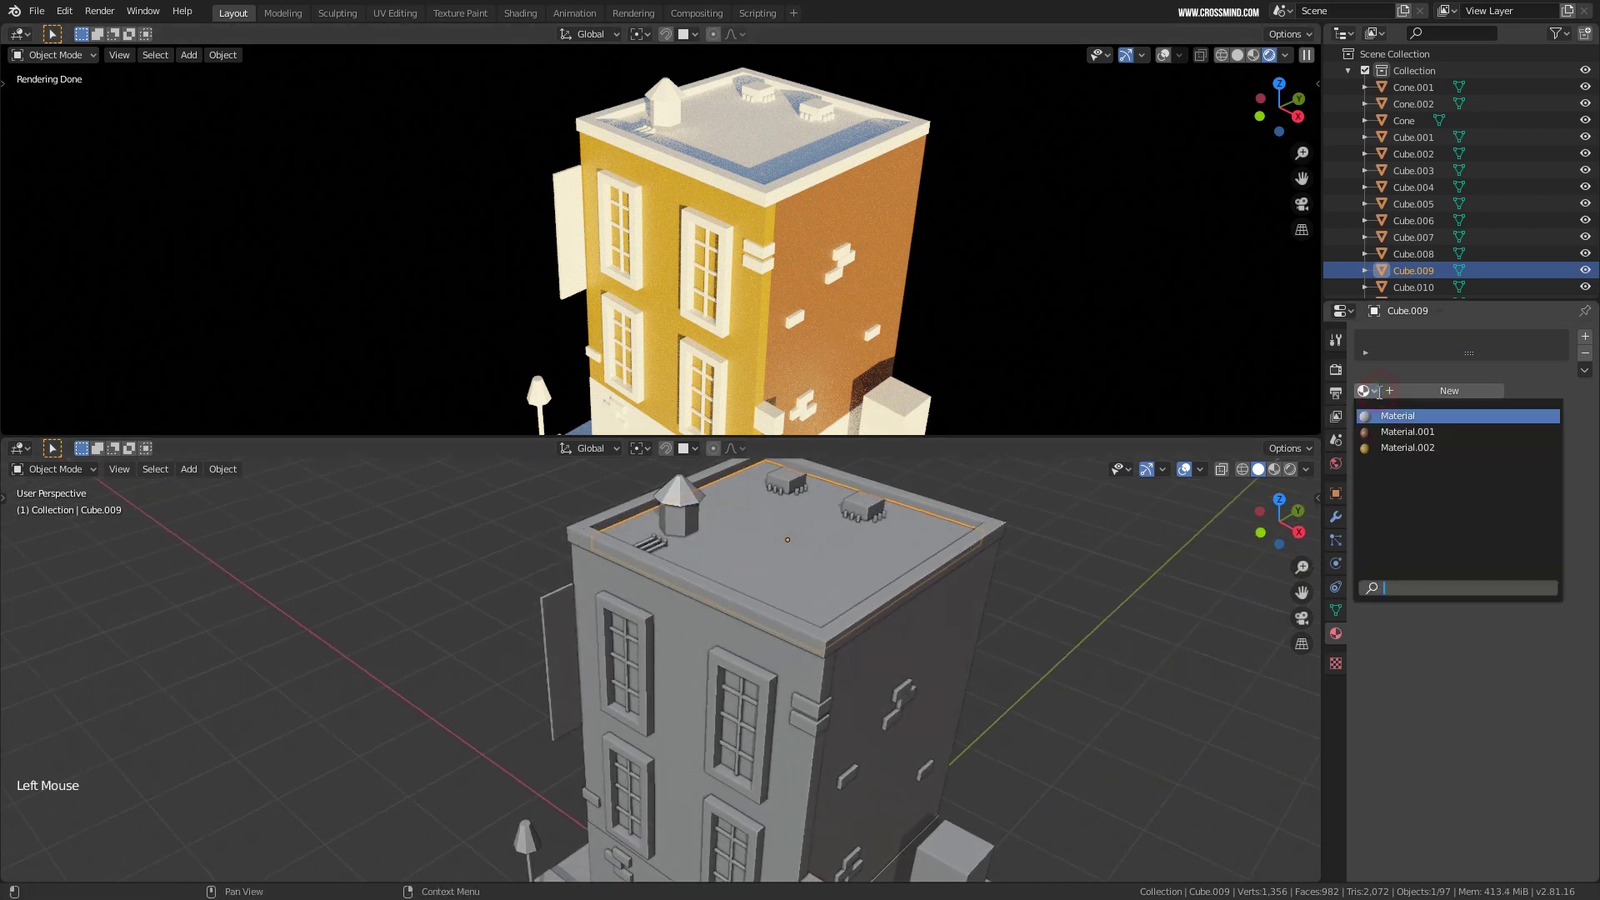
{"action": "left_click", "coordinate": [1408, 447]}
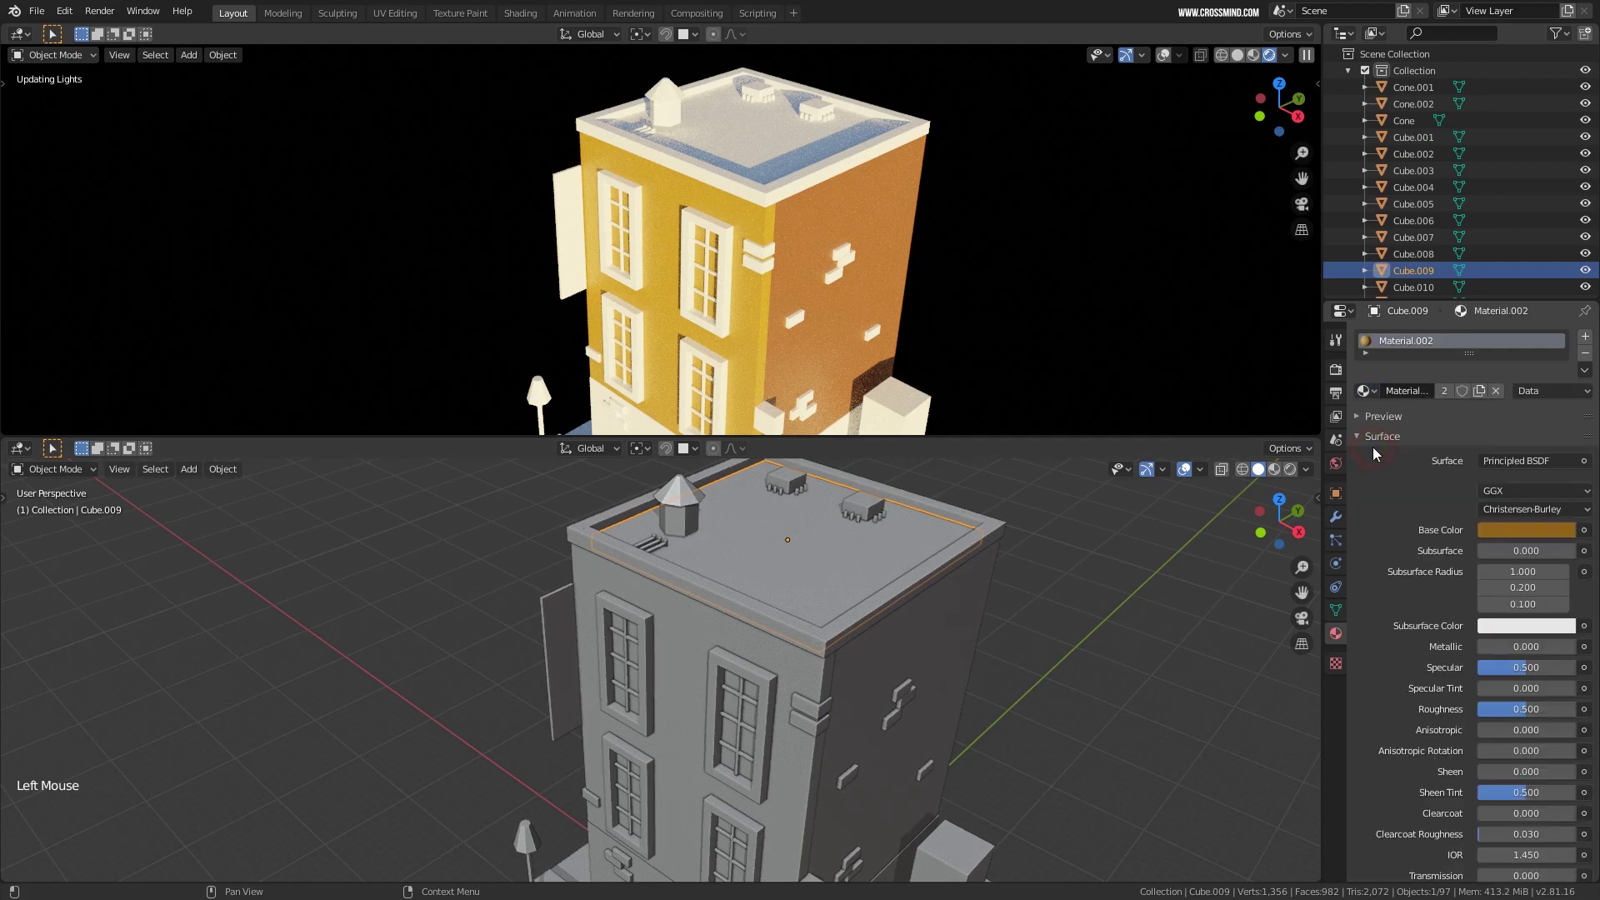
Examine the coloured walls and roof of the building in the rendered view from several sides.
{"action": "middle_click_drag", "start_coordinate": [833, 284], "coordinate": [841, 266]}
{"action": "middle_click_drag", "start_coordinate": [805, 260], "coordinate": [775, 241]}
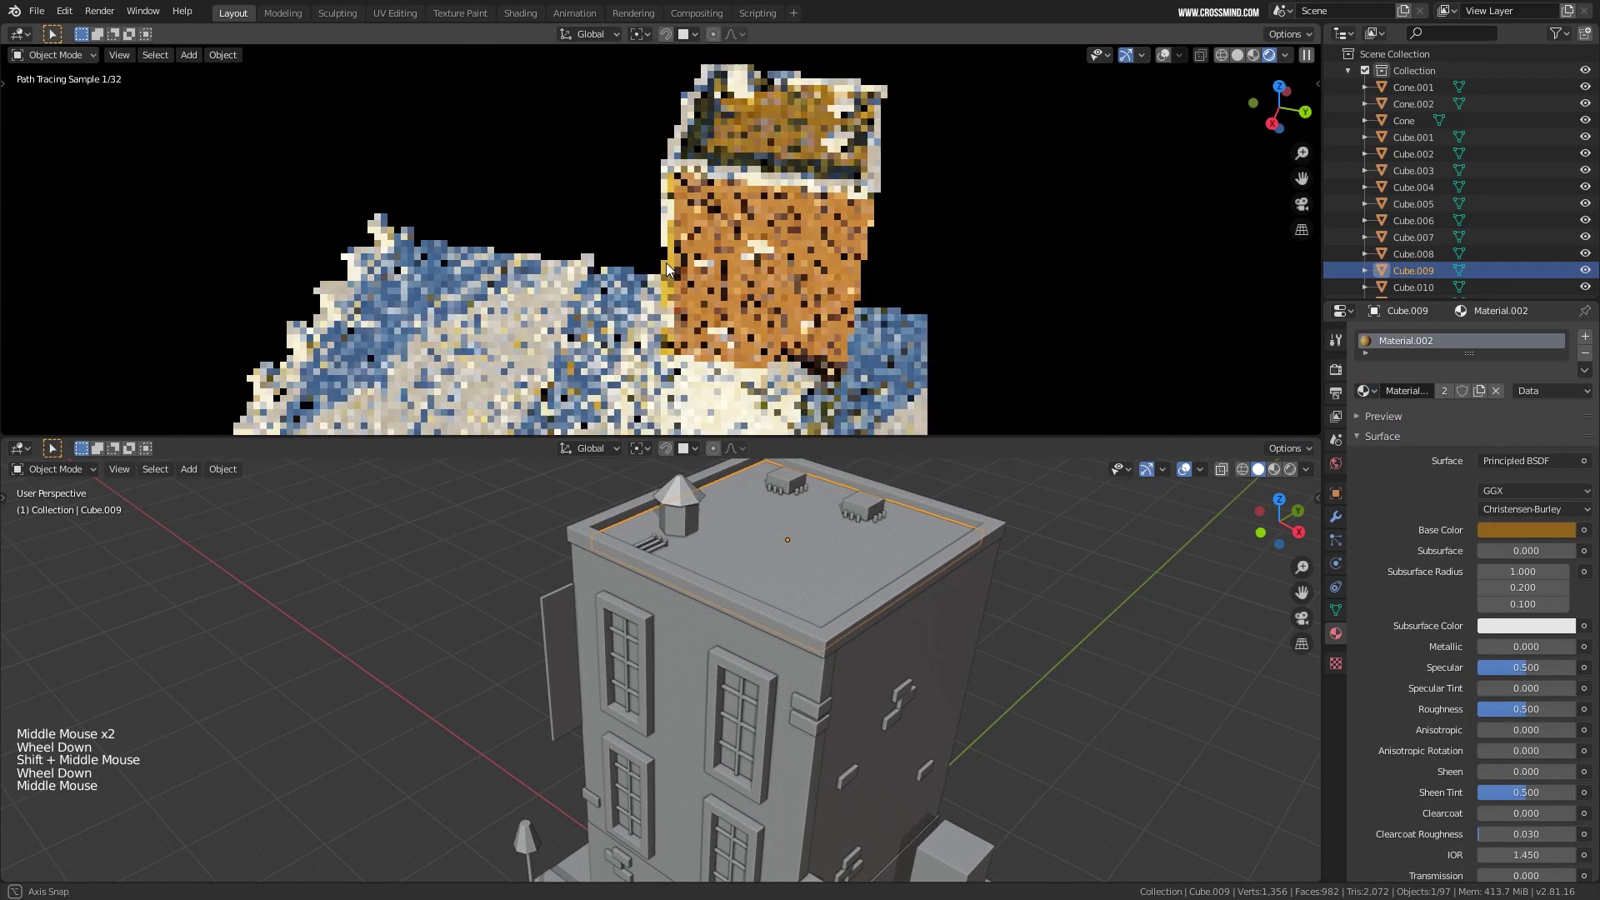
{"action": "scroll", "coordinate": [875, 158], "scroll_direction": "up", "scroll_amount": 2}
{"action": "mouse_move", "coordinate": [883, 150]}
{"action": "middle_mouse_down"}
{"action": "mouse_move", "coordinate": [866, 203]}
{"action": "mouse_move", "coordinate": [826, 222]}
{"action": "mouse_move", "coordinate": [823, 245]}
{"action": "mouse_move", "coordinate": [760, 263]}
{"action": "mouse_move", "coordinate": [853, 241]}
{"action": "mouse_move", "coordinate": [795, 301]}
{"action": "middle_mouse_up"}
{"action": "scroll", "coordinate": [866, 201], "scroll_direction": "down", "scroll_amount": 1}
{"action": "left_click", "coordinate": [823, 245]}
{"action": "scroll", "coordinate": [803, 282], "scroll_direction": "up", "scroll_amount": 2}
{"action": "middle_click_drag", "start_coordinate": [795, 302], "coordinate": [771, 287]}
Select the ten protruding bricks on the upper side wall and front corner and join them into one object.
{"action": "right_click", "coordinate": [904, 690]}
{"action": "middle_click_drag", "start_coordinate": [952, 720], "coordinate": [886, 525]}
{"action": "scroll", "coordinate": [873, 572], "scroll_direction": "up", "scroll_amount": 1}
{"action": "right_click", "coordinate": [904, 527], "text": "shift"}
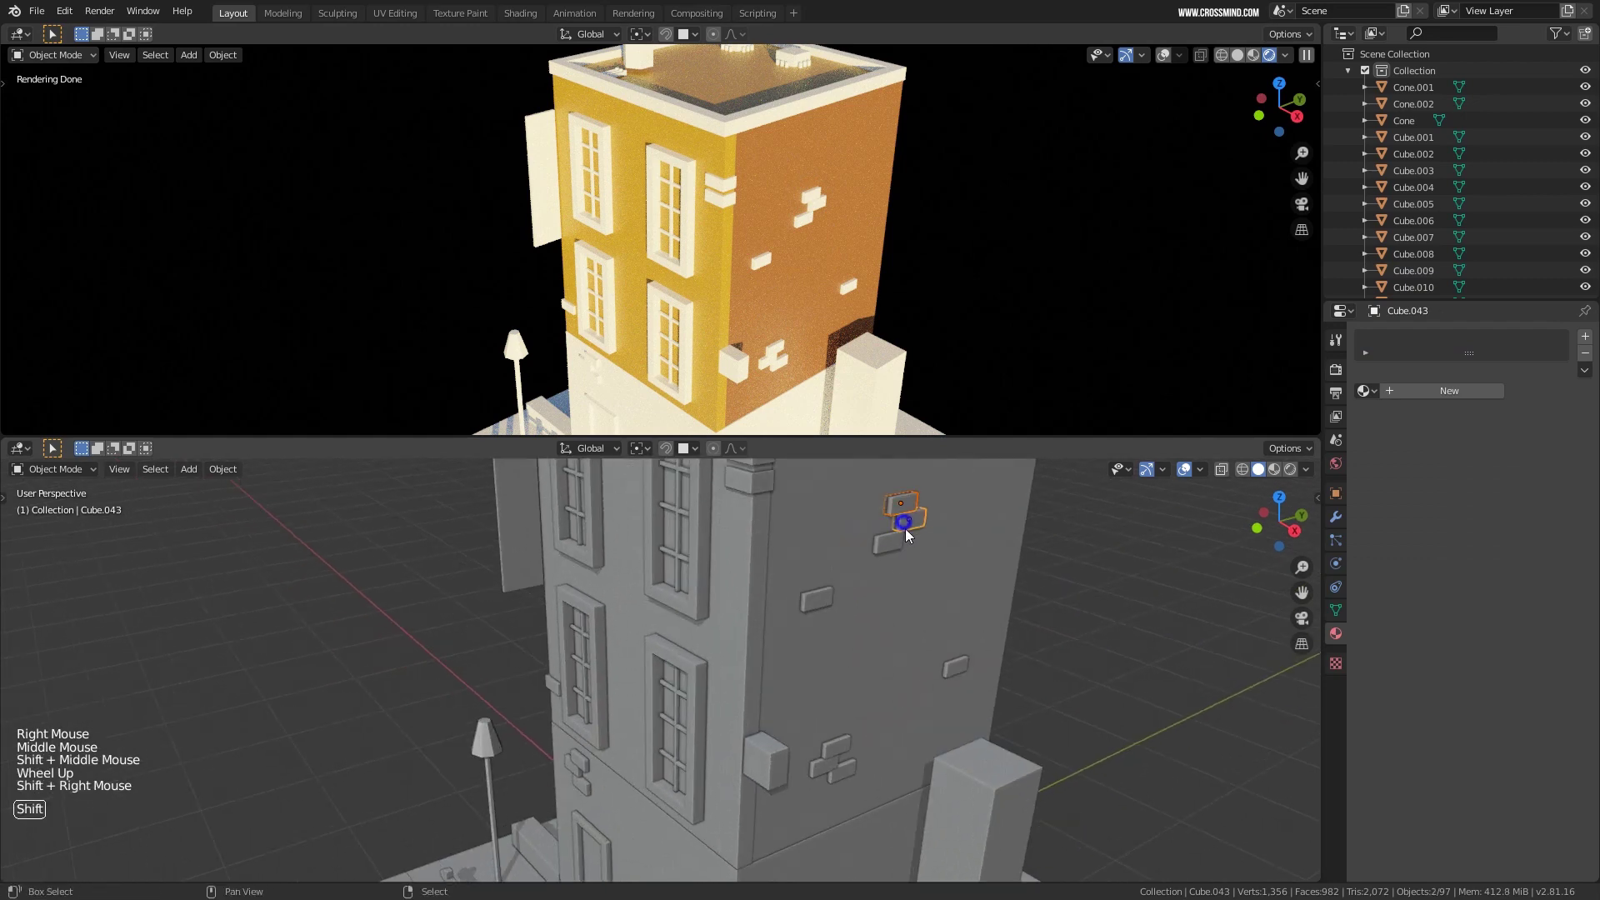
{"action": "right_click", "coordinate": [890, 542], "text": "shift"}
{"action": "right_click", "coordinate": [954, 664], "text": "shift"}
{"action": "right_click", "coordinate": [791, 557], "text": "shift"}
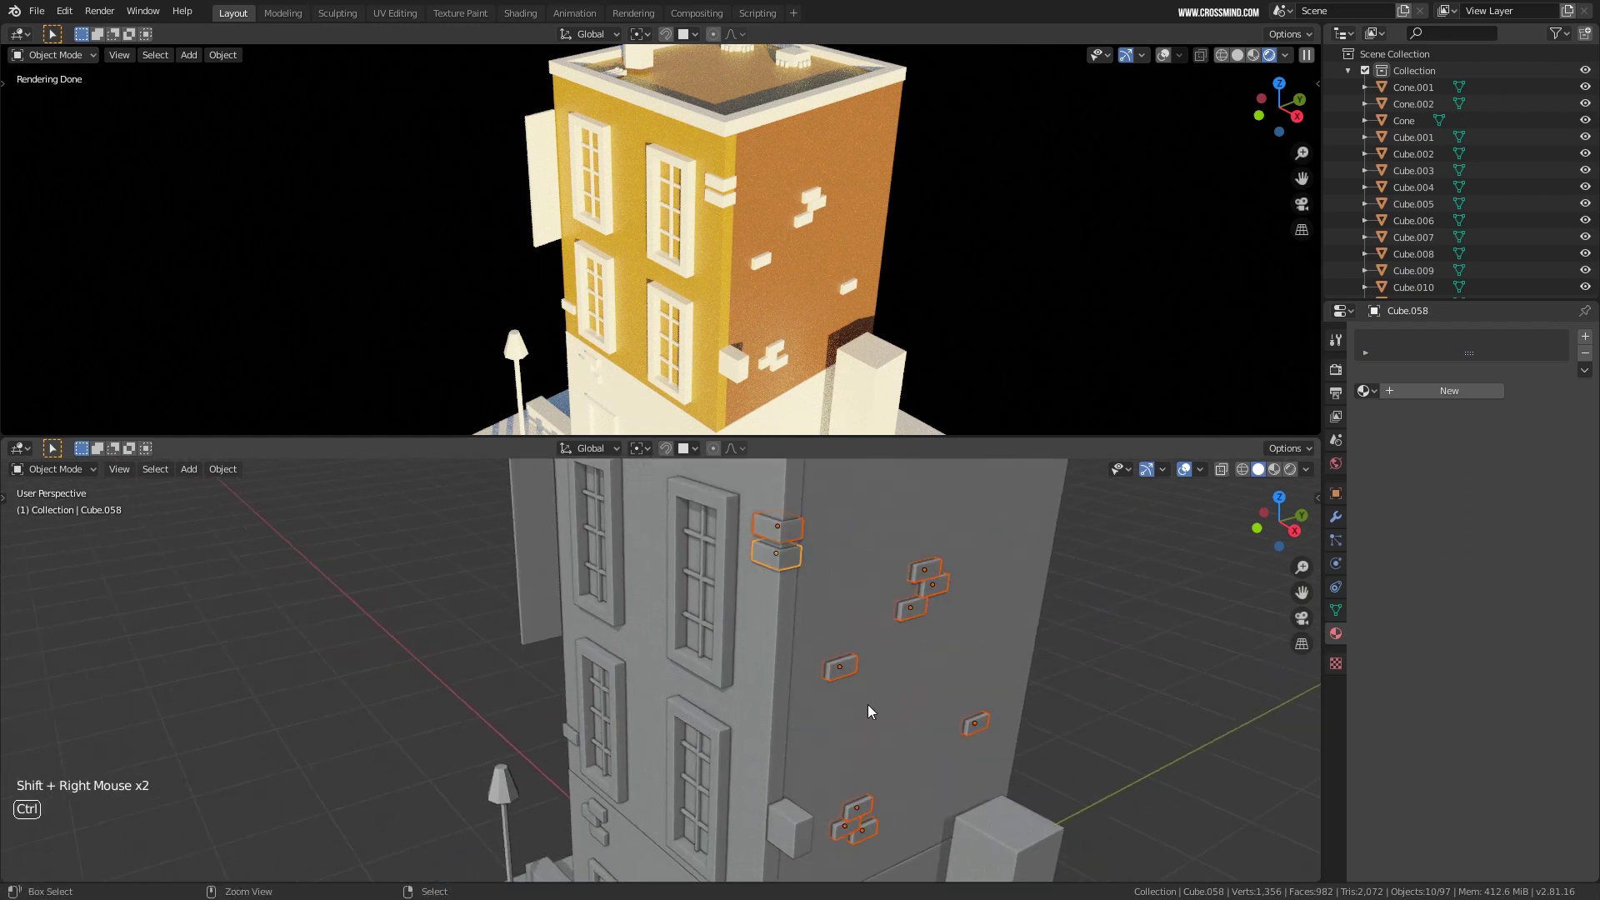
{"action": "key", "text": "ctrl+j"}
Give the joined bricks a new material named Brick with a light orange base colour.
{"action": "scroll", "coordinate": [868, 672], "scroll_direction": "down", "scroll_amount": 2}
{"action": "middle_click_drag", "start_coordinate": [868, 671], "coordinate": [775, 633], "text": "shift"}
{"action": "middle_click_drag", "start_coordinate": [775, 633], "coordinate": [787, 629], "text": "shift"}
{"action": "left_click", "coordinate": [1436, 391]}
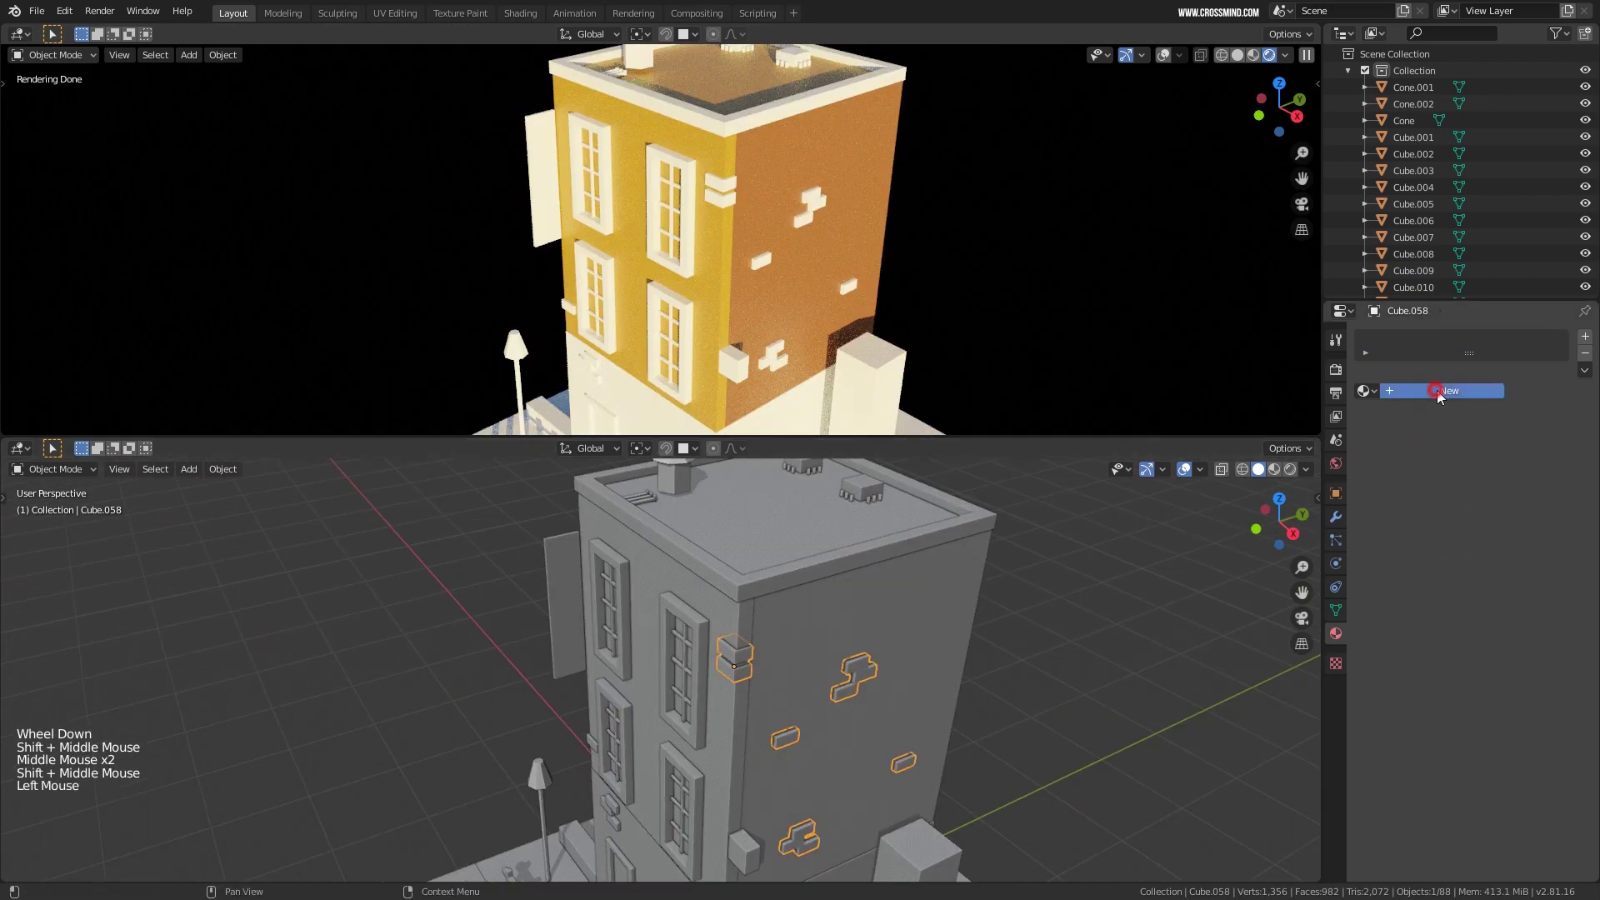
{"action": "double_click", "coordinate": [1406, 342]}
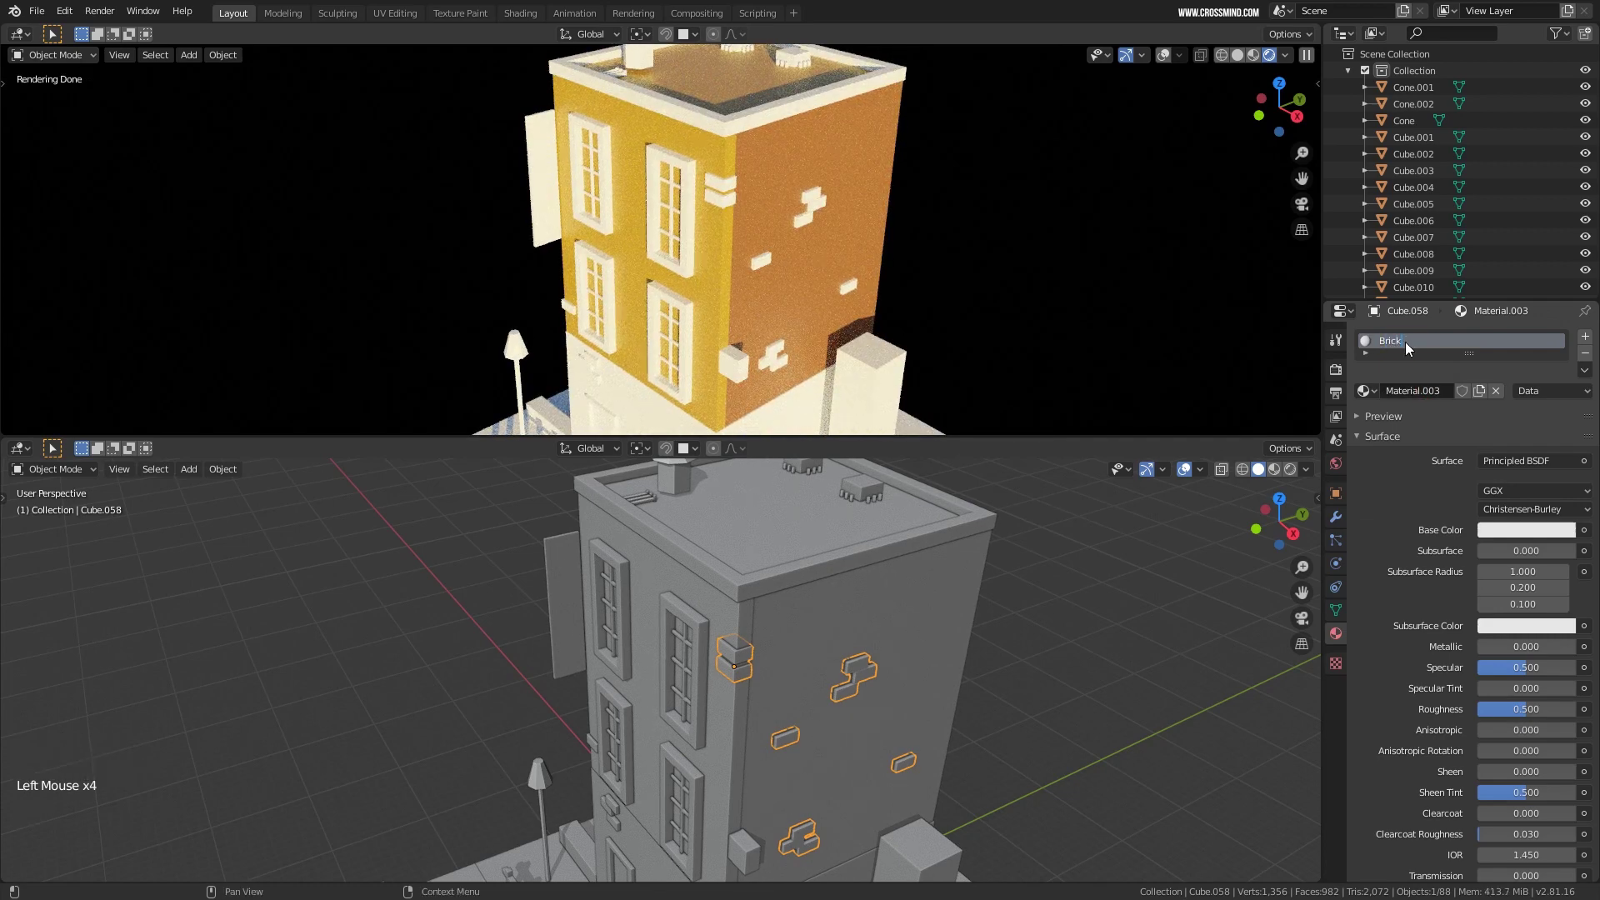
{"action": "type", "text": "Brick"}
{"action": "key", "text": "Return"}
{"action": "middle_click_drag", "start_coordinate": [1083, 634], "coordinate": [1108, 633]}
{"action": "left_click", "coordinate": [1526, 529]}
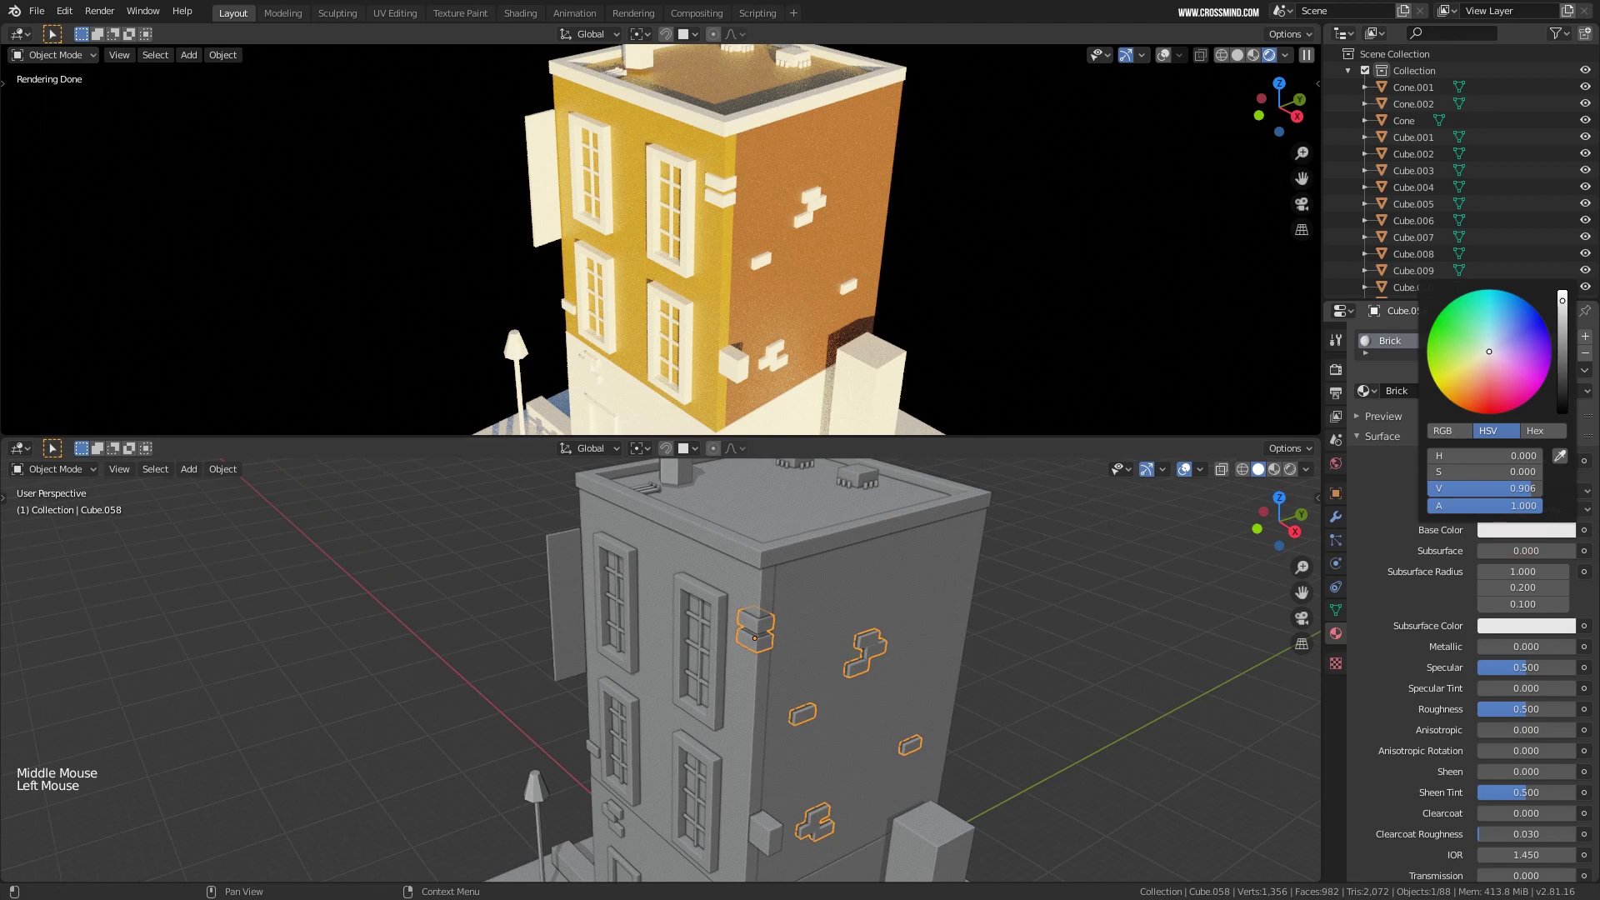
{"action": "left_click_drag", "start_coordinate": [1489, 351], "coordinate": [1518, 330]}
{"action": "scroll", "coordinate": [875, 275], "scroll_direction": "down", "scroll_amount": 2}
{"action": "middle_click_drag", "start_coordinate": [931, 267], "coordinate": [777, 287]}
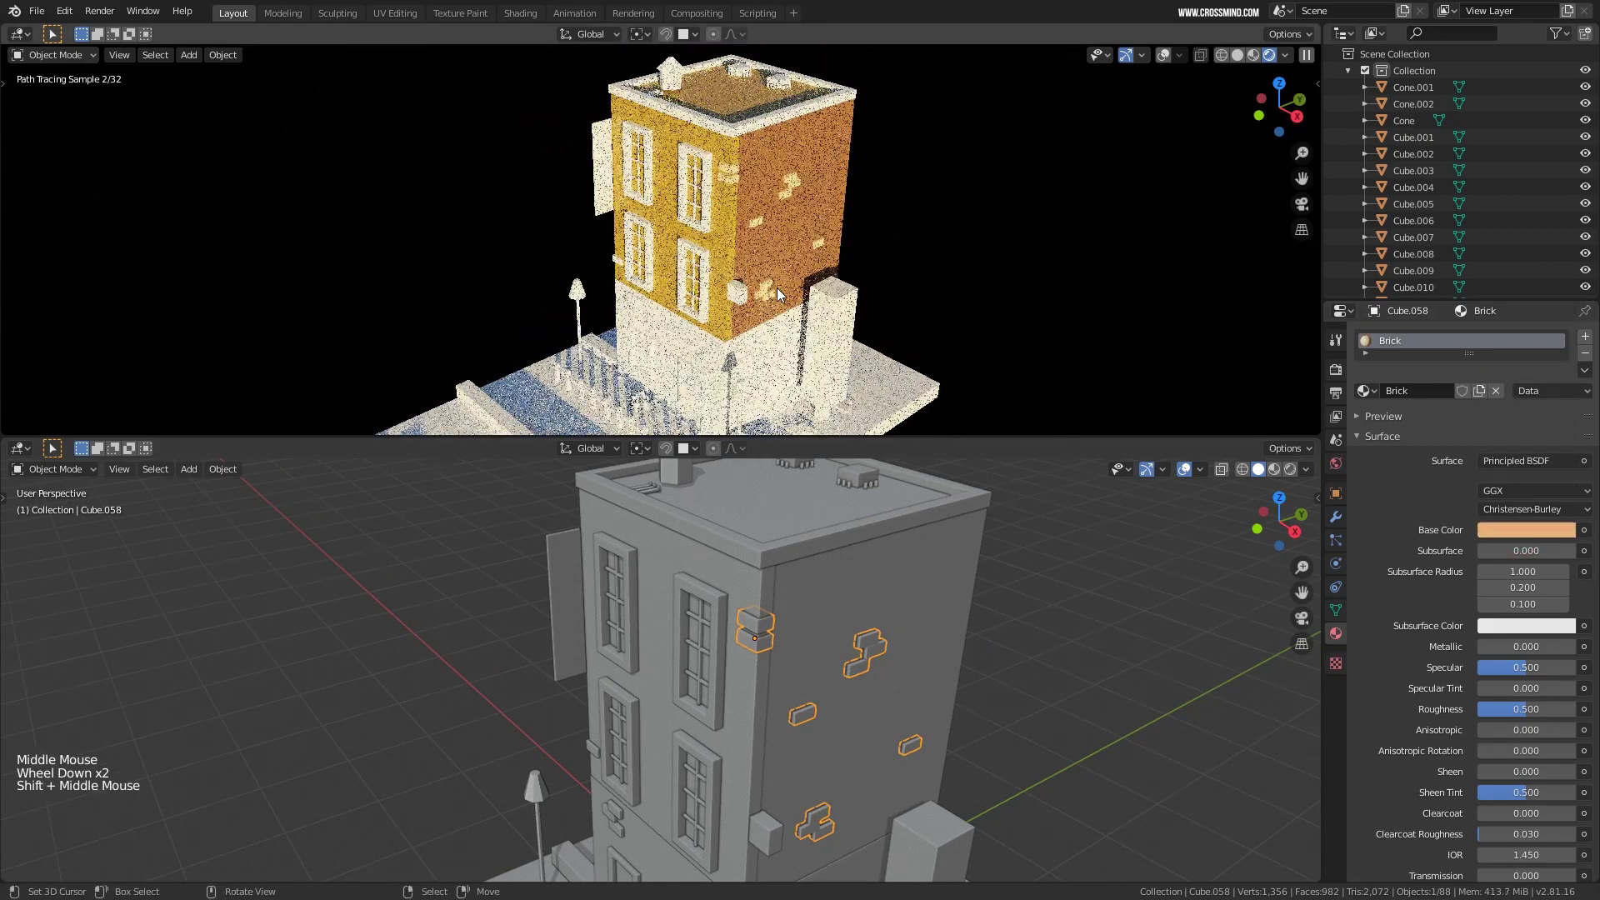
Give the road slab a new material named Road with a dark reddish-brown base colour.
{"action": "middle_click_drag", "start_coordinate": [517, 833], "coordinate": [668, 698], "text": "shift"}
{"action": "right_click", "coordinate": [664, 698]}
{"action": "middle_click_drag", "start_coordinate": [814, 635], "coordinate": [916, 633]}
{"action": "left_click", "coordinate": [1447, 390]}
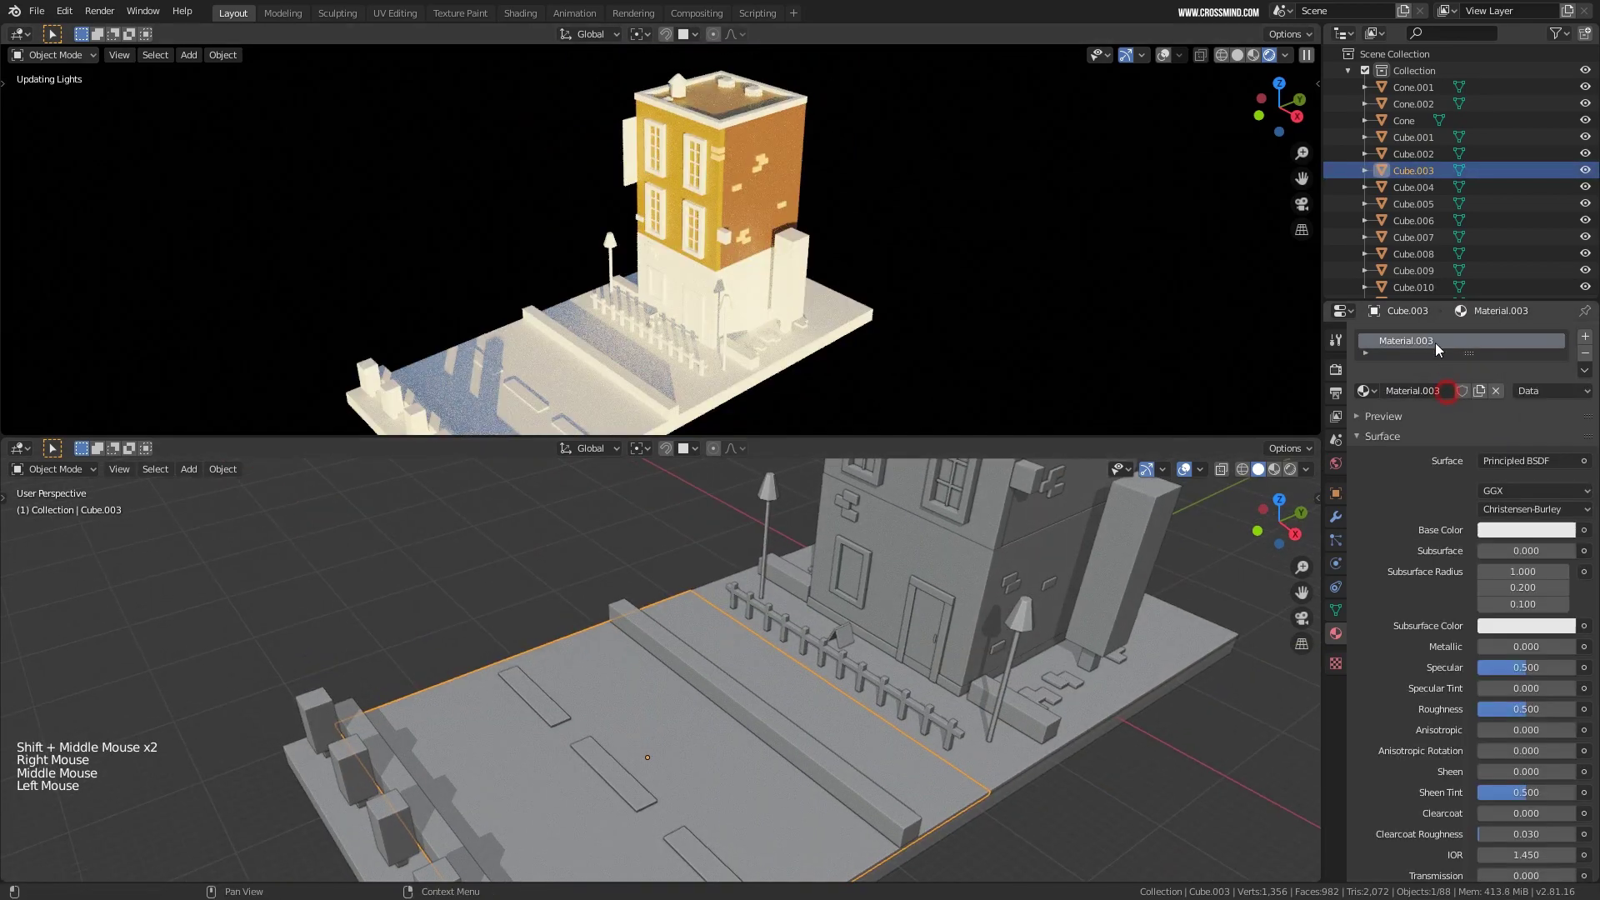
{"action": "double_click", "coordinate": [1421, 342]}
{"action": "type", "text": "Road"}
{"action": "key", "text": "Return"}
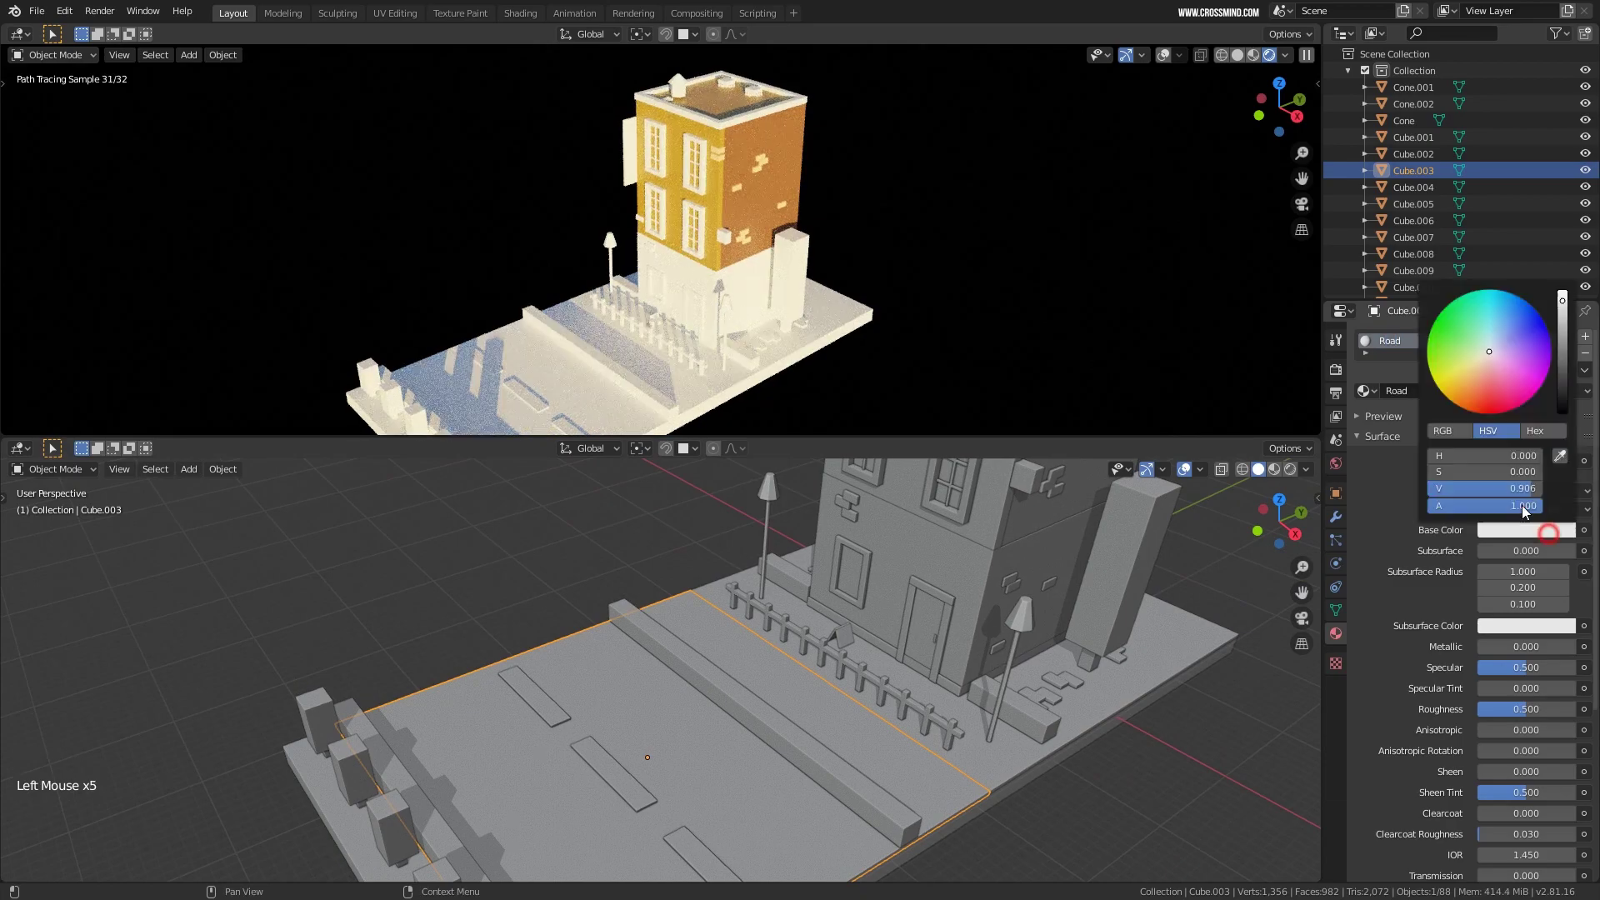
{"action": "left_click", "coordinate": [1526, 530]}
{"action": "left_click_drag", "start_coordinate": [1493, 364], "coordinate": [1482, 394]}
{"action": "left_click_drag", "start_coordinate": [1563, 349], "coordinate": [1562, 371]}
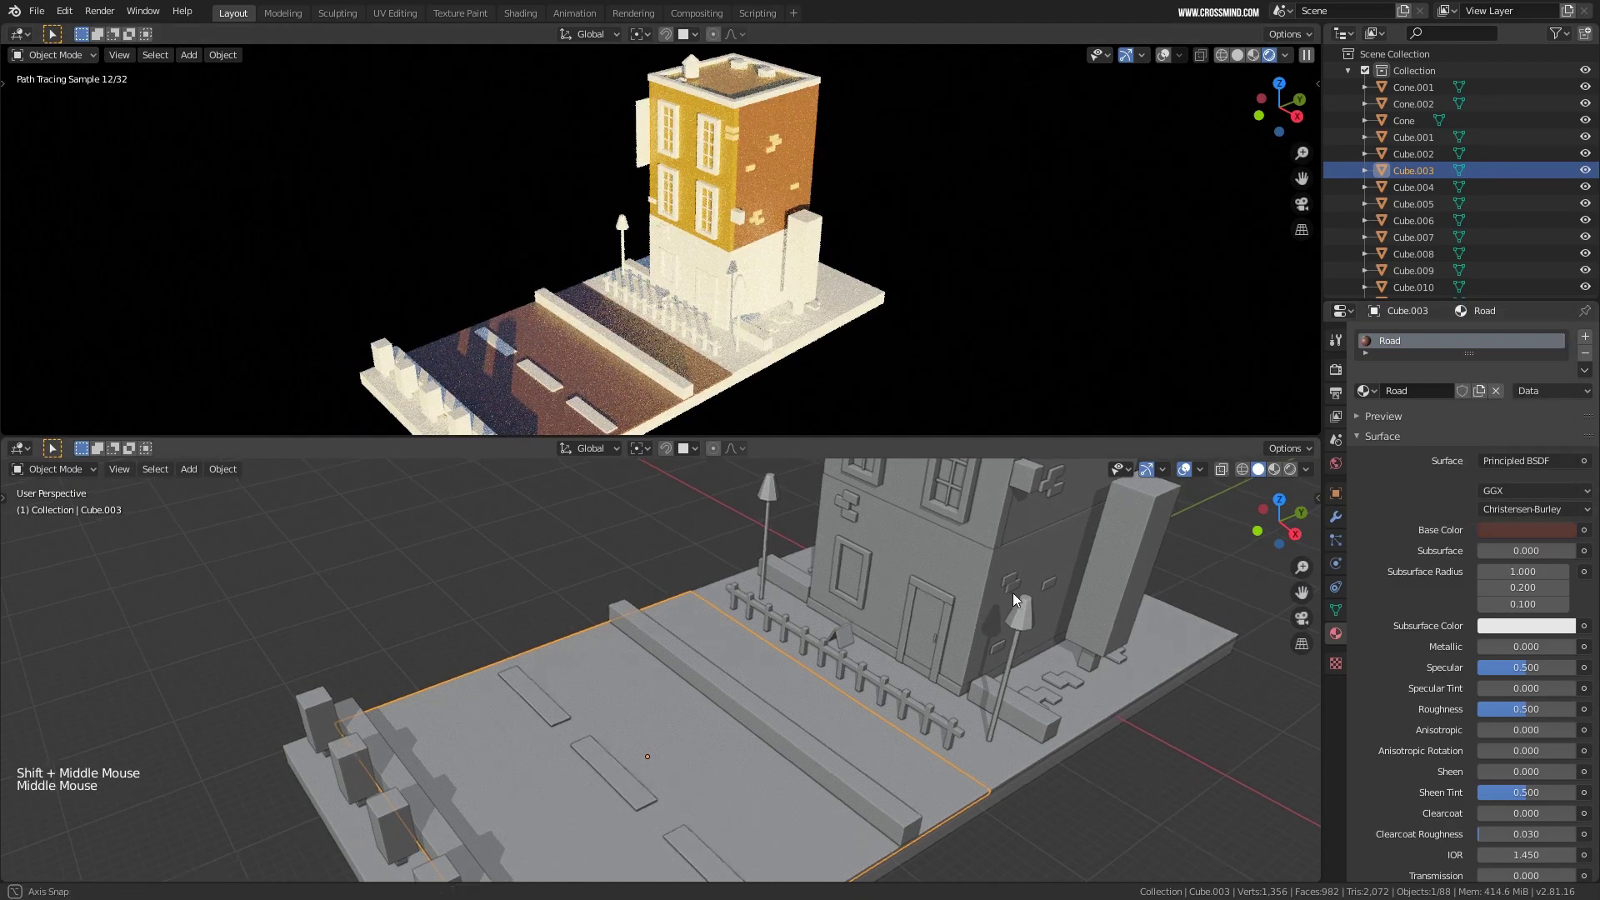
Select all the tree blocks along the front kerb and beside the building and join them into one object.
{"action": "middle_click_drag", "start_coordinate": [1013, 593], "coordinate": [975, 633]}
{"action": "middle_click_drag", "start_coordinate": [975, 633], "coordinate": [833, 384], "text": "shift"}
{"action": "scroll", "coordinate": [968, 664], "scroll_direction": "up", "scroll_amount": 1}
{"action": "right_click", "coordinate": [967, 642]}
{"action": "right_click", "coordinate": [941, 633]}
{"action": "scroll", "coordinate": [837, 528], "scroll_direction": "down", "scroll_amount": 1}
{"action": "right_click", "coordinate": [375, 677], "text": "shift"}
{"action": "right_click", "coordinate": [498, 685], "text": "shift"}
{"action": "right_click", "coordinate": [631, 694], "text": "shift"}
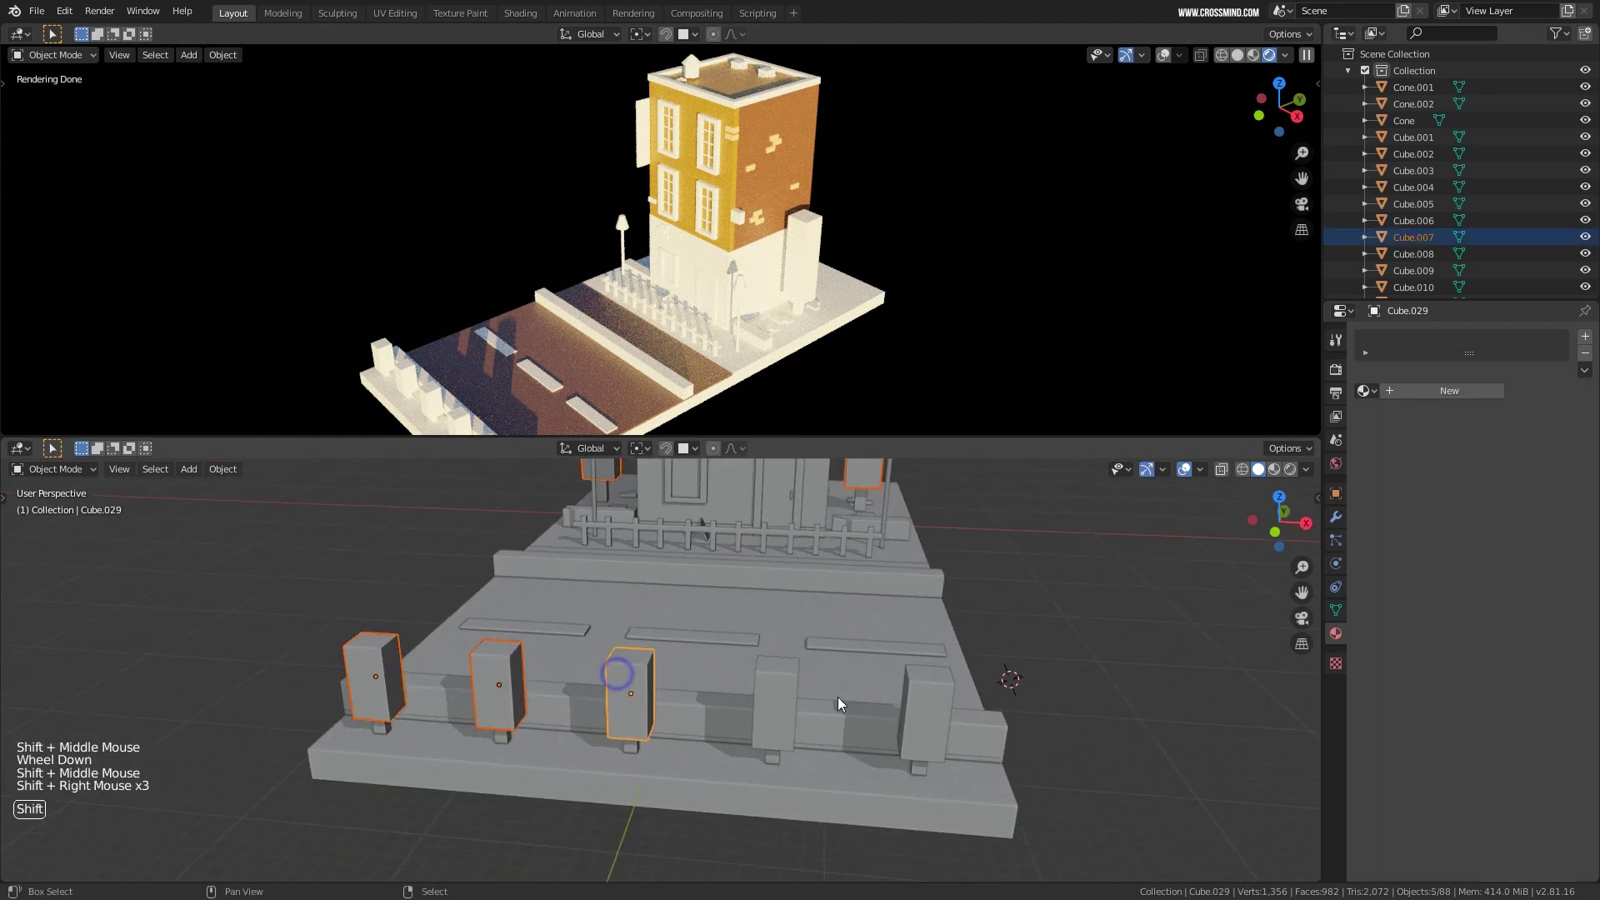
{"action": "right_click", "coordinate": [775, 703], "text": "shift"}
{"action": "right_click", "coordinate": [925, 713], "text": "shift"}
{"action": "middle_click_drag", "start_coordinate": [953, 590], "coordinate": [1042, 541]}
{"action": "key", "text": "ctrl+j"}
Give the joined tree blocks a new material named trees with a green base colour.
{"action": "middle_click_drag", "start_coordinate": [1042, 542], "coordinate": [1367, 447], "text": "shift"}
{"action": "left_click", "coordinate": [1449, 391]}
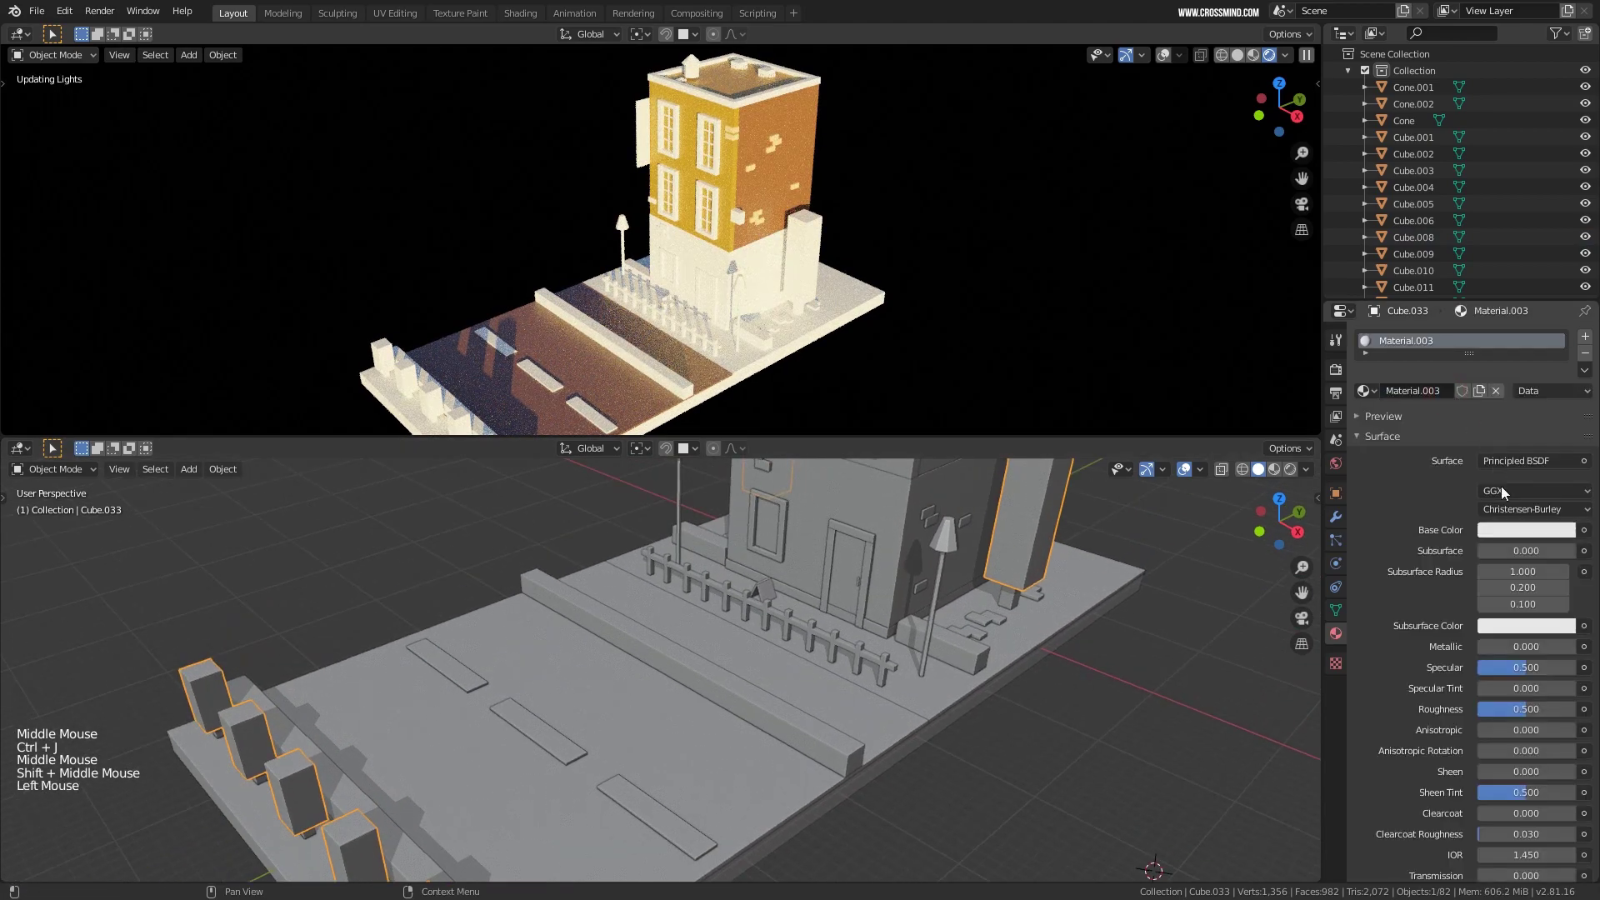
{"action": "left_click", "coordinate": [1509, 530]}
{"action": "left_click_drag", "start_coordinate": [1481, 358], "coordinate": [1435, 351]}
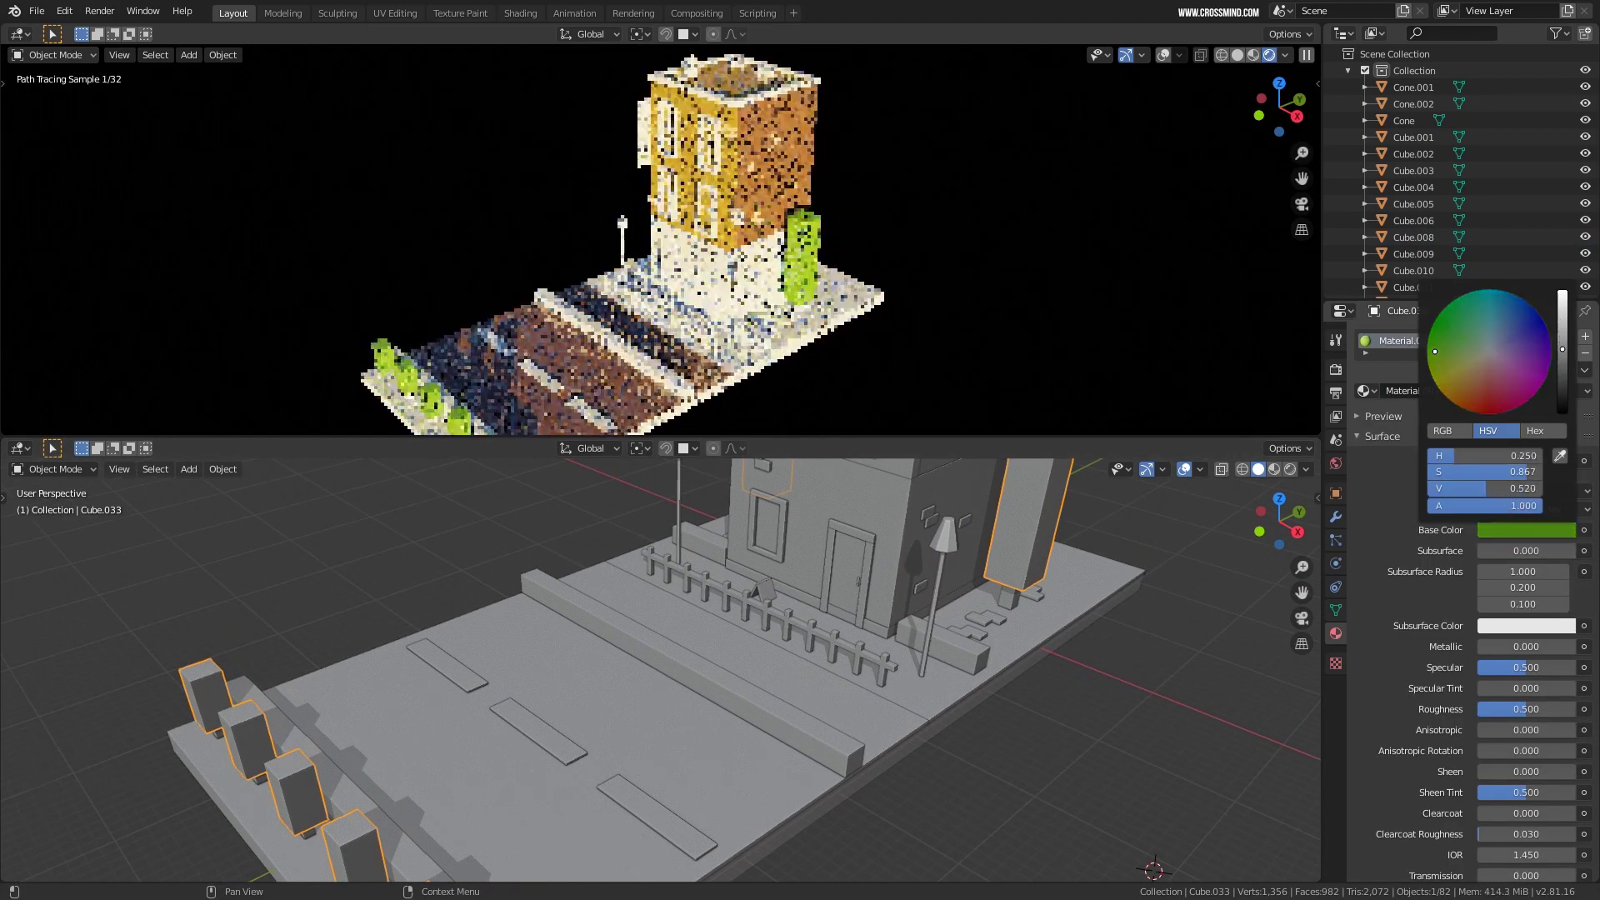
{"action": "scroll", "coordinate": [1435, 351], "scroll_direction": "down", "scroll_amount": 9}
{"action": "scroll", "coordinate": [1434, 351], "scroll_direction": "down", "scroll_amount": 2}
{"action": "middle_click_drag", "start_coordinate": [1269, 472], "coordinate": [1033, 658]}
{"action": "left_click", "coordinate": [1411, 344]}
{"action": "type", "text": "trees"}
{"action": "key", "text": "Return"}
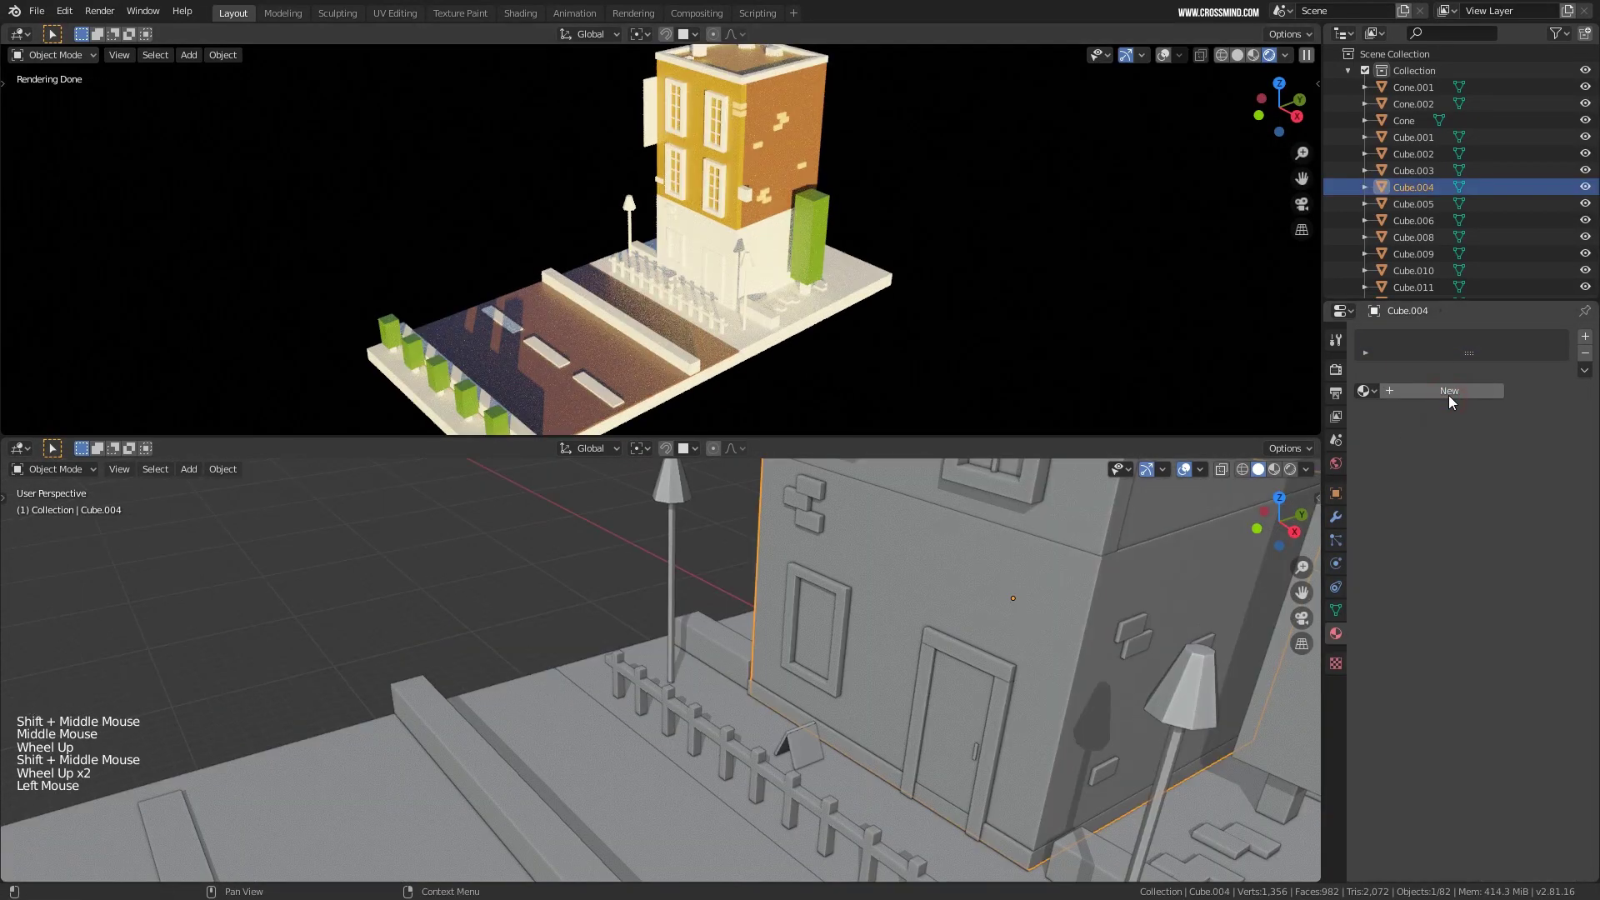
Name the ground-floor wall block's new material store front and set its base colour to a dark greyish brown.
{"action": "left_click", "coordinate": [1406, 349]}
{"action": "double_click", "coordinate": [1406, 348]}
{"action": "type", "text": "store"}
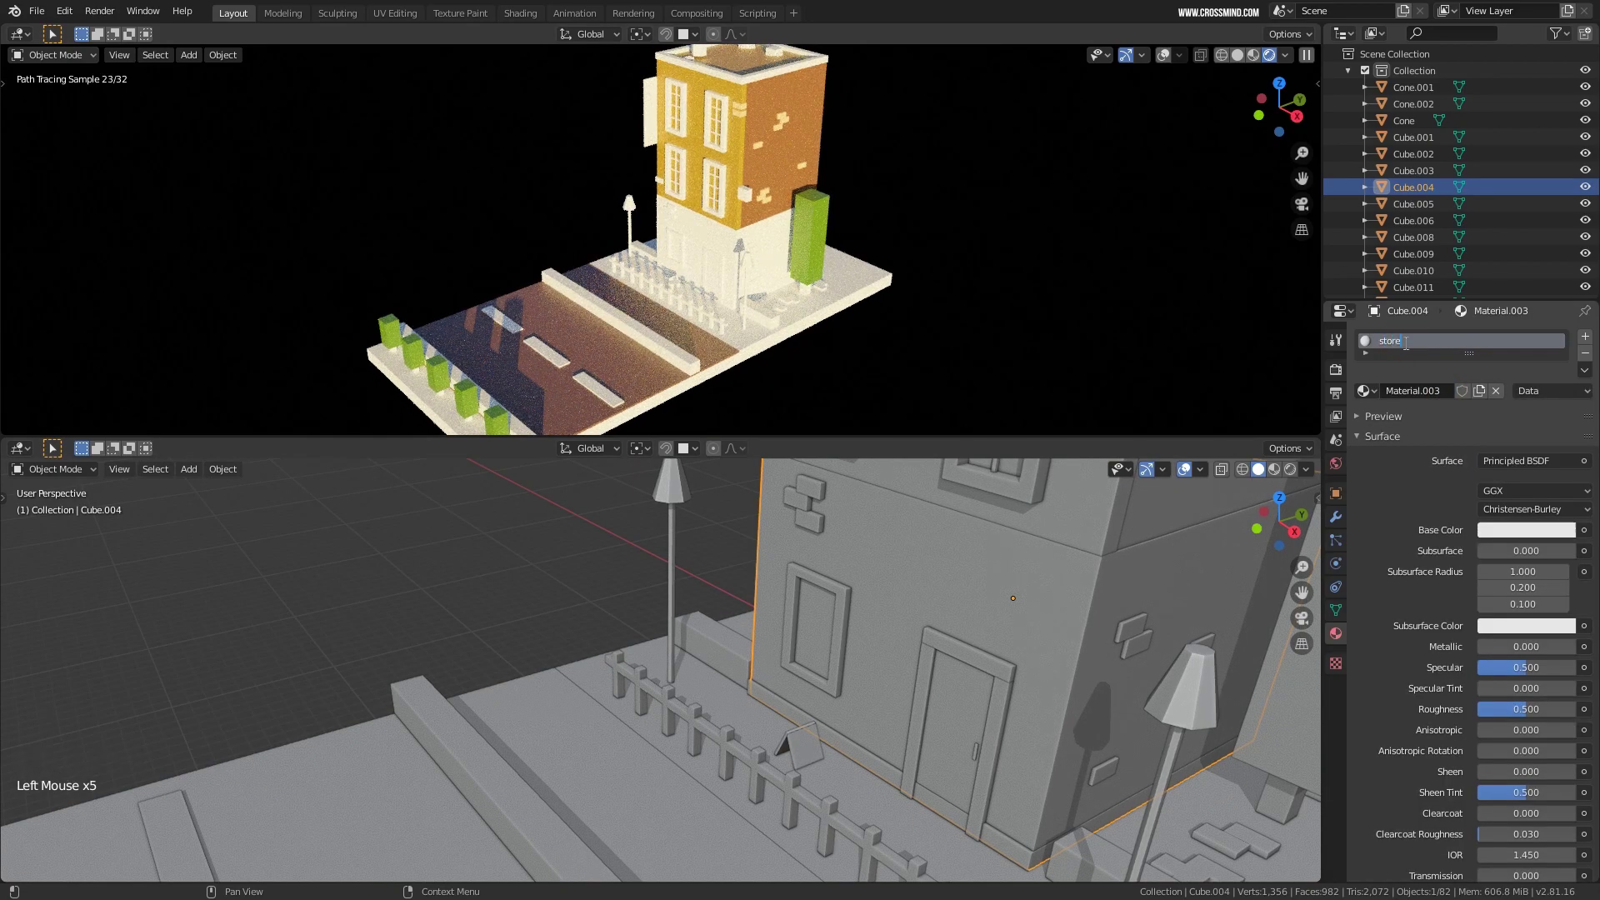
{"action": "type", "text": " front"}
{"action": "key", "text": "Return"}
{"action": "left_click", "coordinate": [1520, 528]}
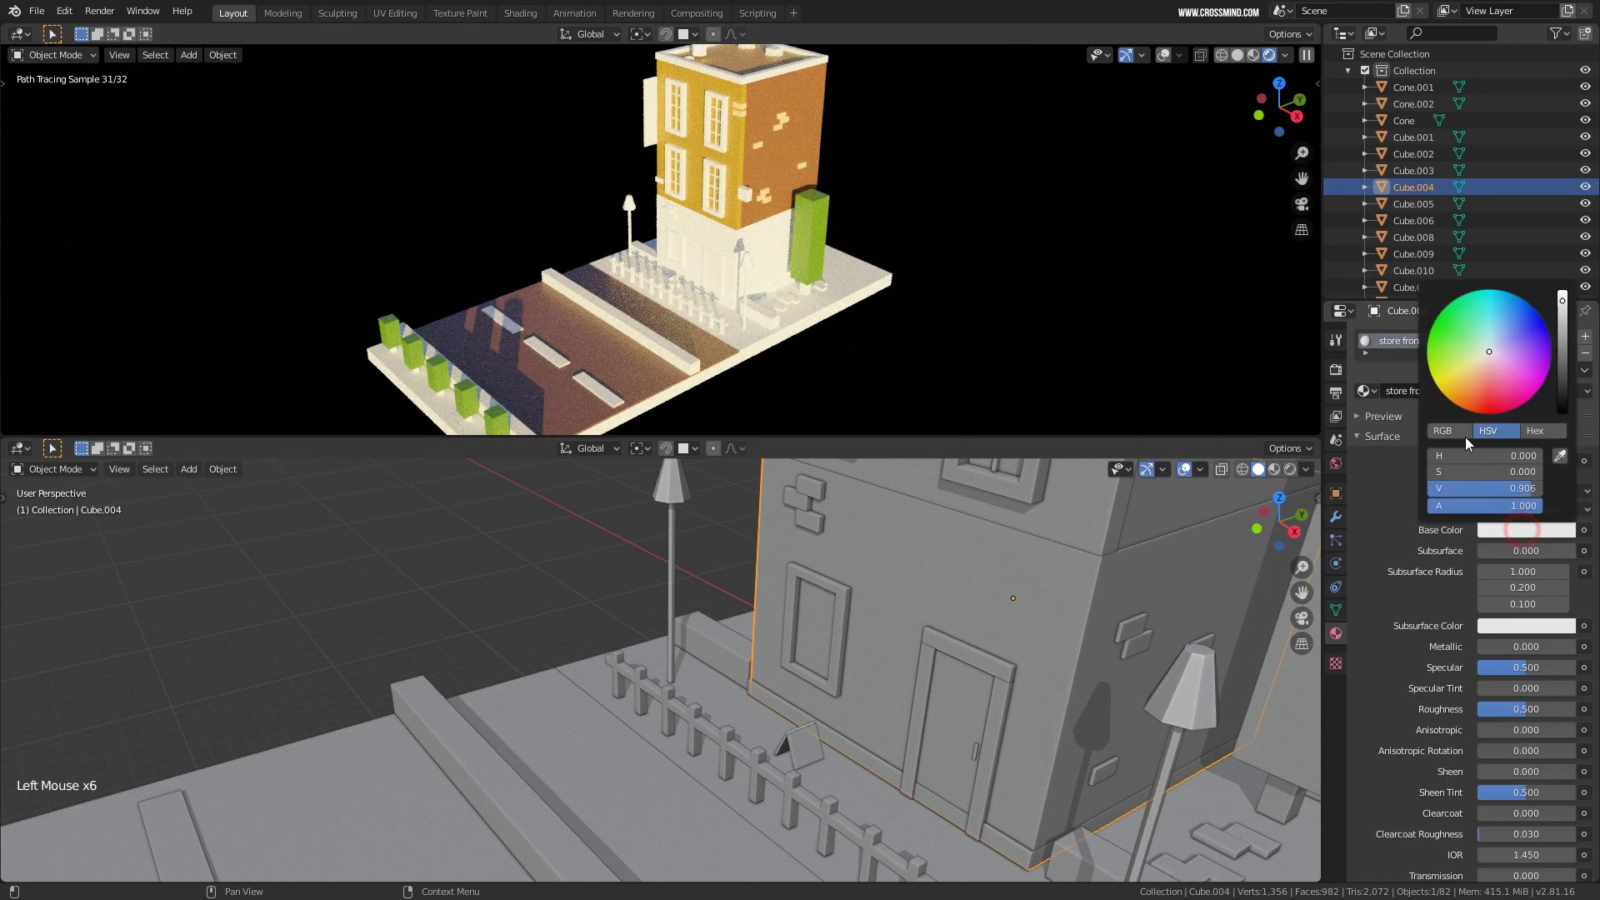
{"action": "left_click", "coordinate": [1476, 371]}
{"action": "left_click_drag", "start_coordinate": [1476, 371], "coordinate": [1469, 382]}
{"action": "scroll", "coordinate": [1470, 382], "scroll_direction": "down", "scroll_amount": 14}
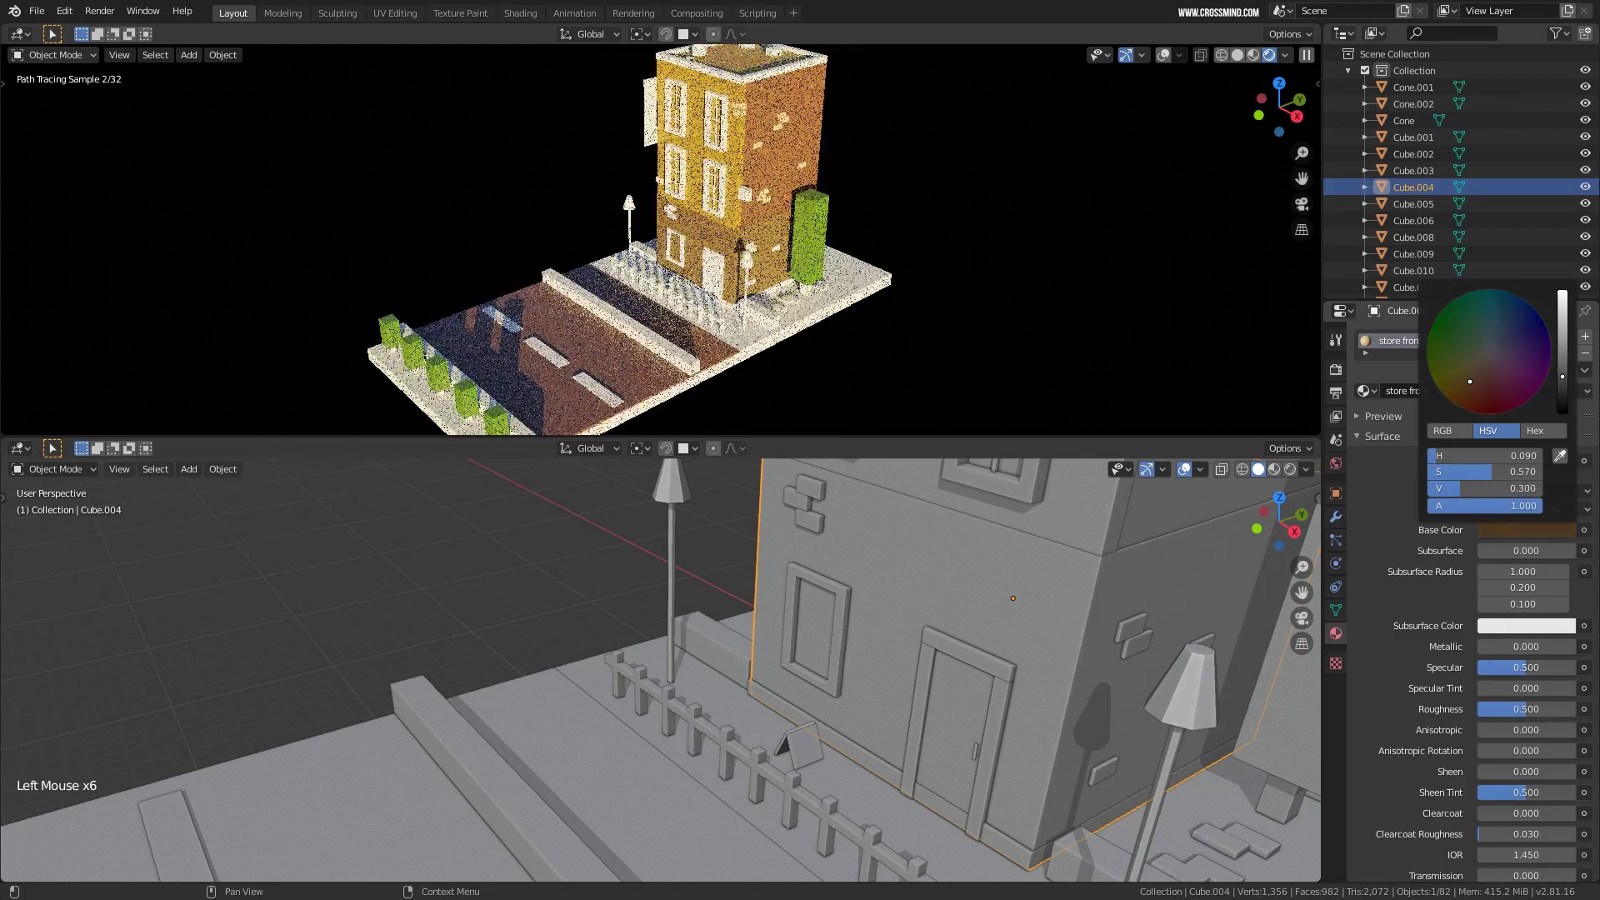
{"action": "scroll", "coordinate": [1470, 382], "scroll_direction": "up", "scroll_amount": 1}
{"action": "left_click_drag", "start_coordinate": [1470, 381], "coordinate": [1470, 378]}
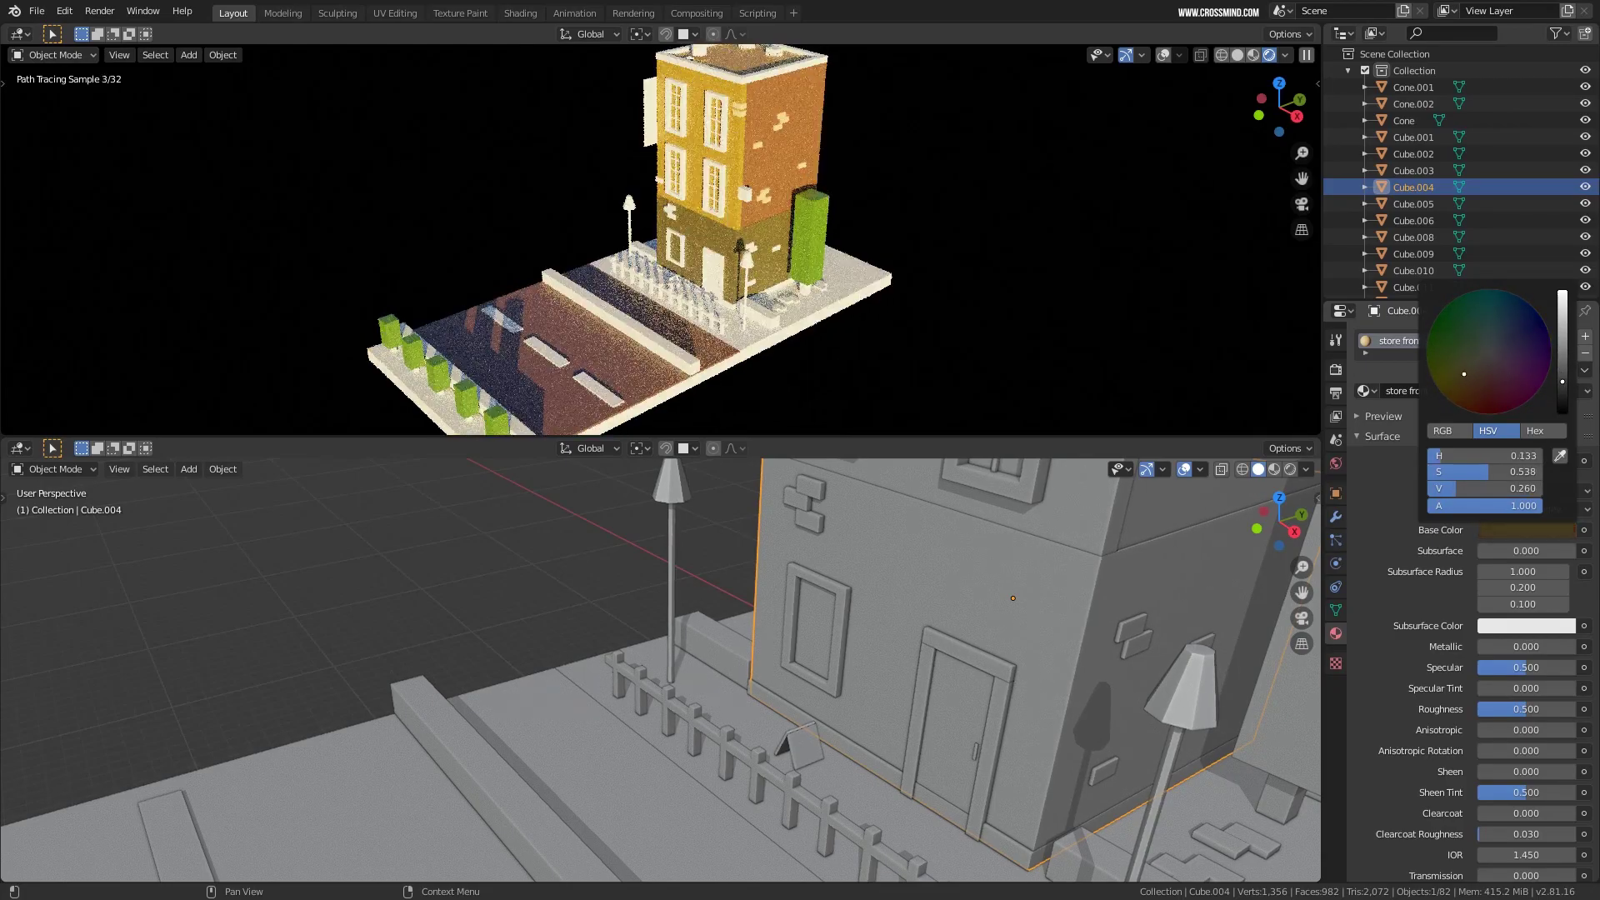
{"action": "left_click_drag", "start_coordinate": [1484, 472], "coordinate": [1451, 472]}
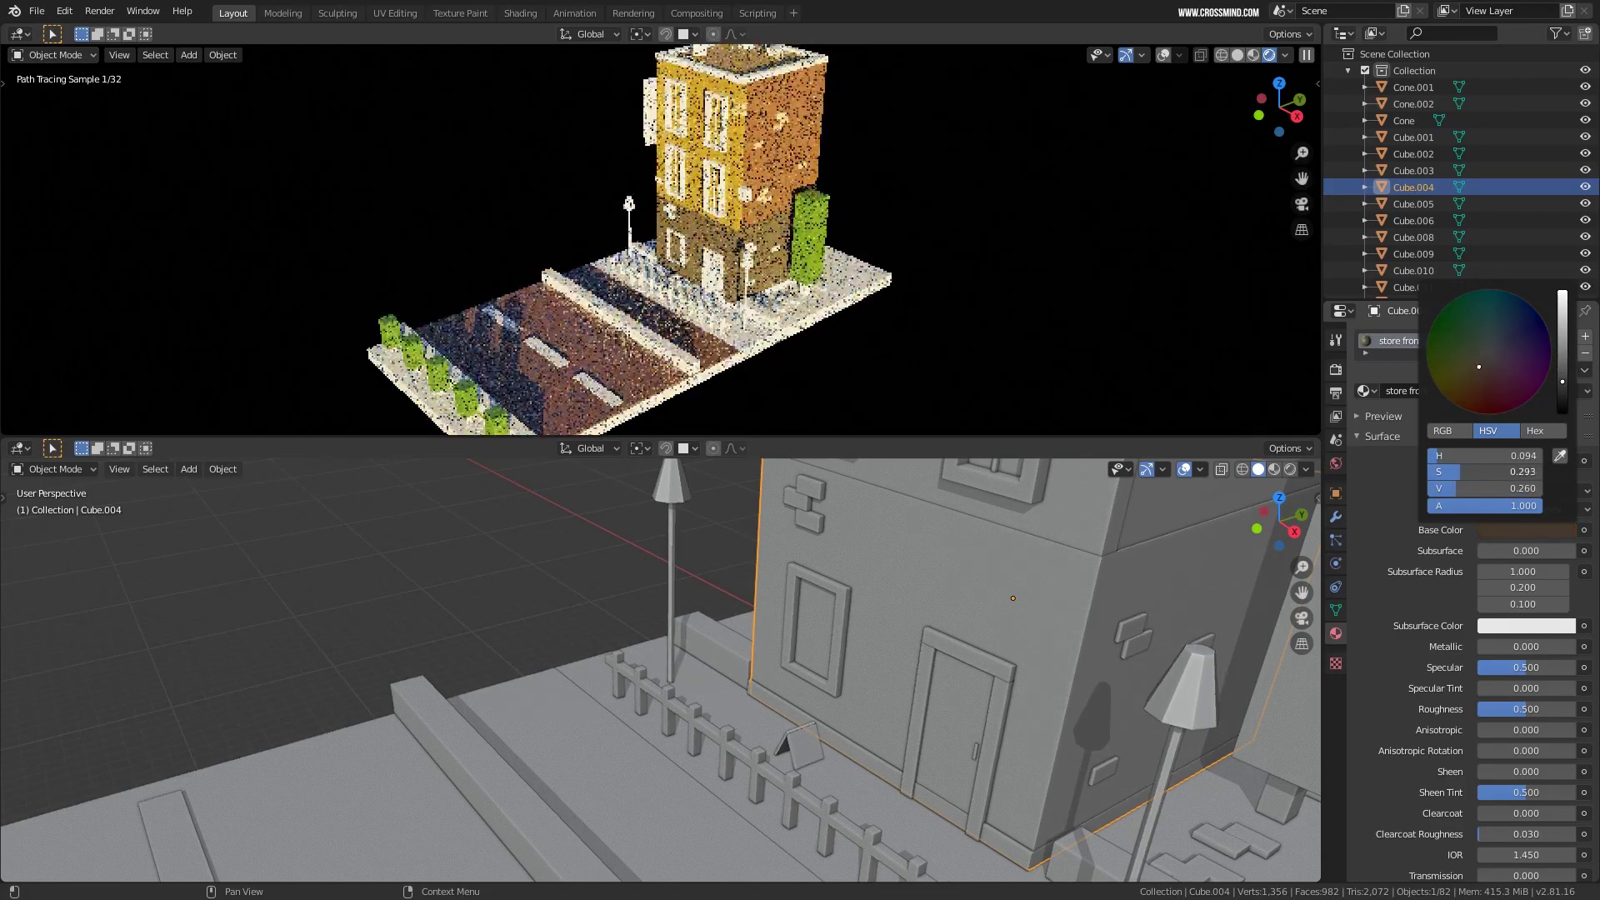
Select the glass panes of the four upper front windows and join them into one object.
{"action": "right_click", "coordinate": [732, 240]}
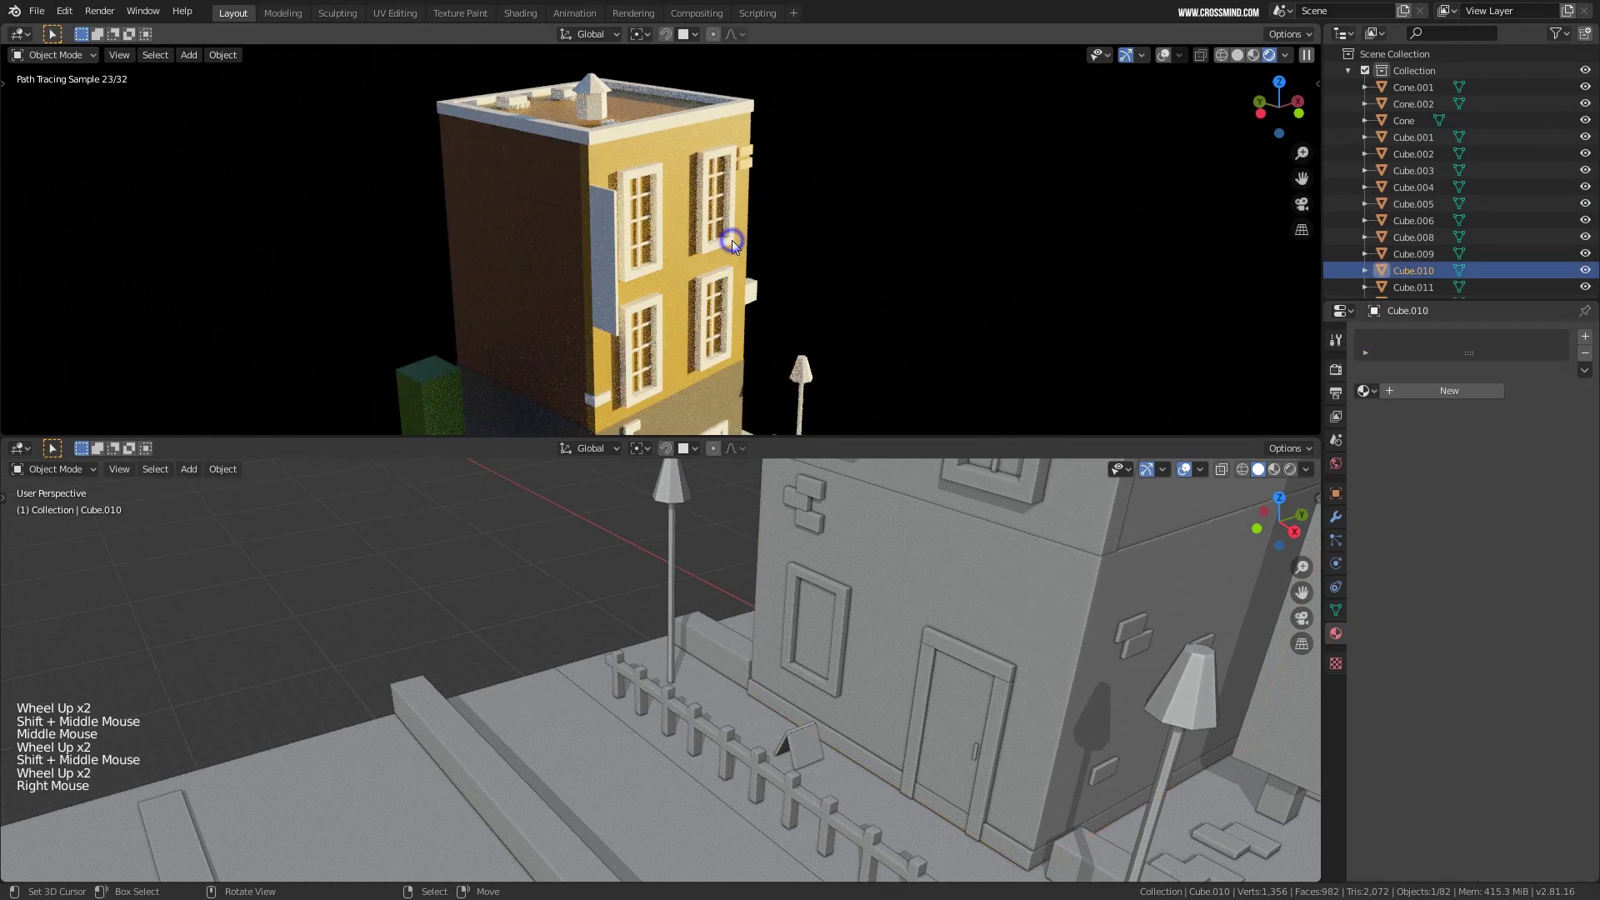
{"action": "scroll", "coordinate": [951, 552], "scroll_direction": "up", "scroll_amount": 2}
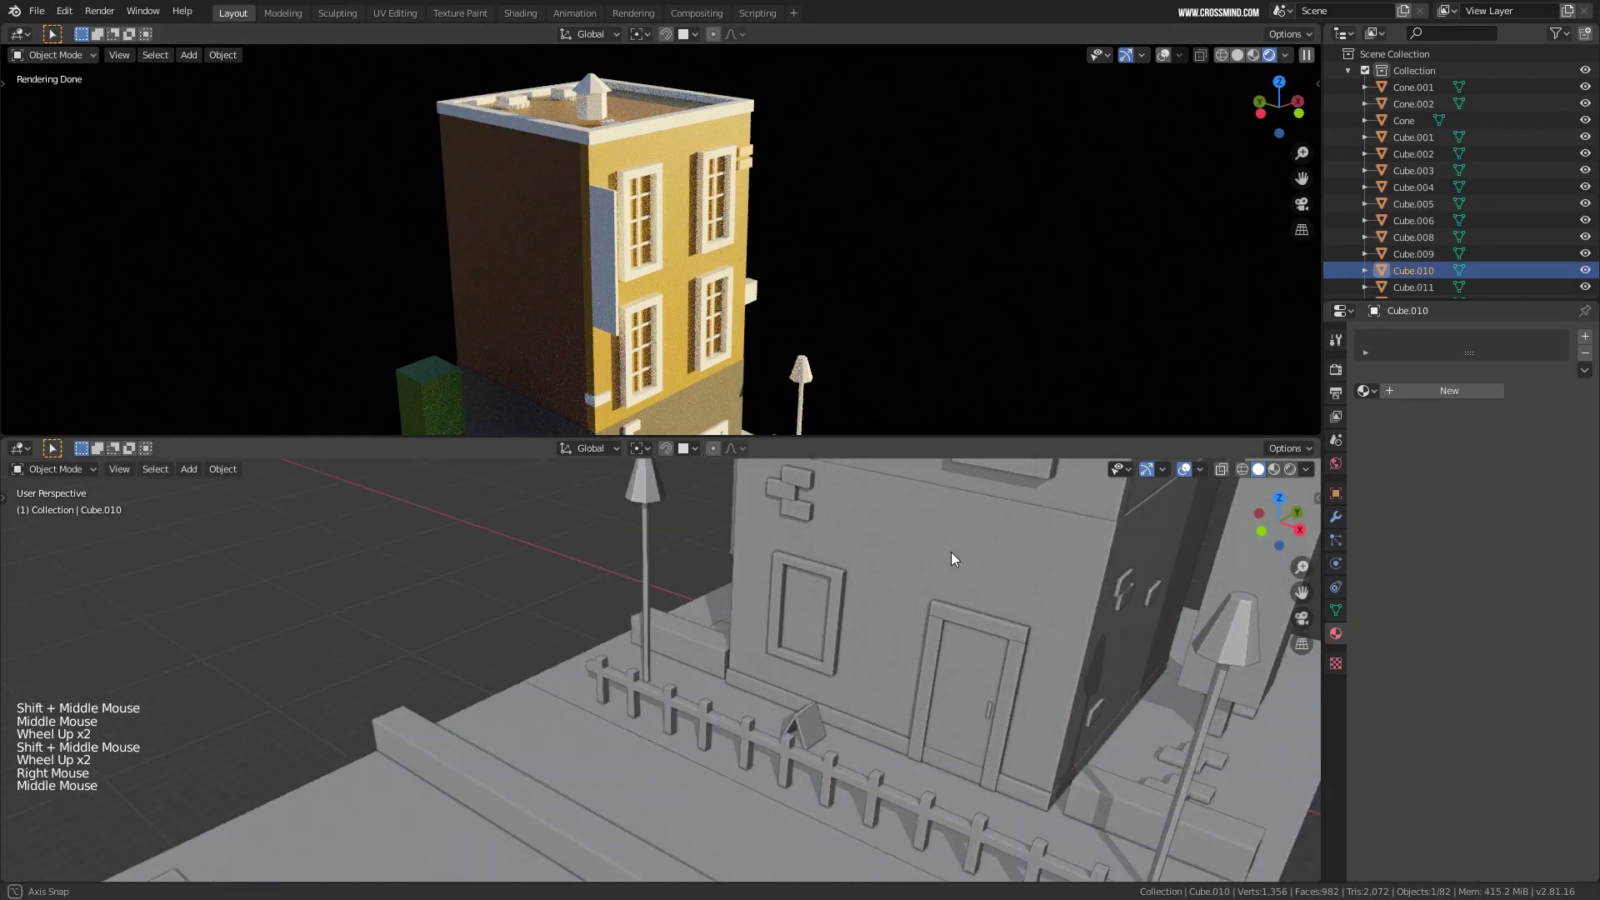
{"action": "middle_click_drag", "start_coordinate": [952, 552], "coordinate": [852, 745], "text": "shift"}
{"action": "scroll", "coordinate": [851, 745], "scroll_direction": "up", "scroll_amount": 2}
{"action": "scroll", "coordinate": [852, 745], "scroll_direction": "down", "scroll_amount": 2}
{"action": "middle_click_drag", "start_coordinate": [886, 642], "coordinate": [772, 780]}
{"action": "scroll", "coordinate": [771, 780], "scroll_direction": "up", "scroll_amount": 2}
{"action": "middle_click_drag", "start_coordinate": [787, 566], "coordinate": [793, 554], "text": "shift"}
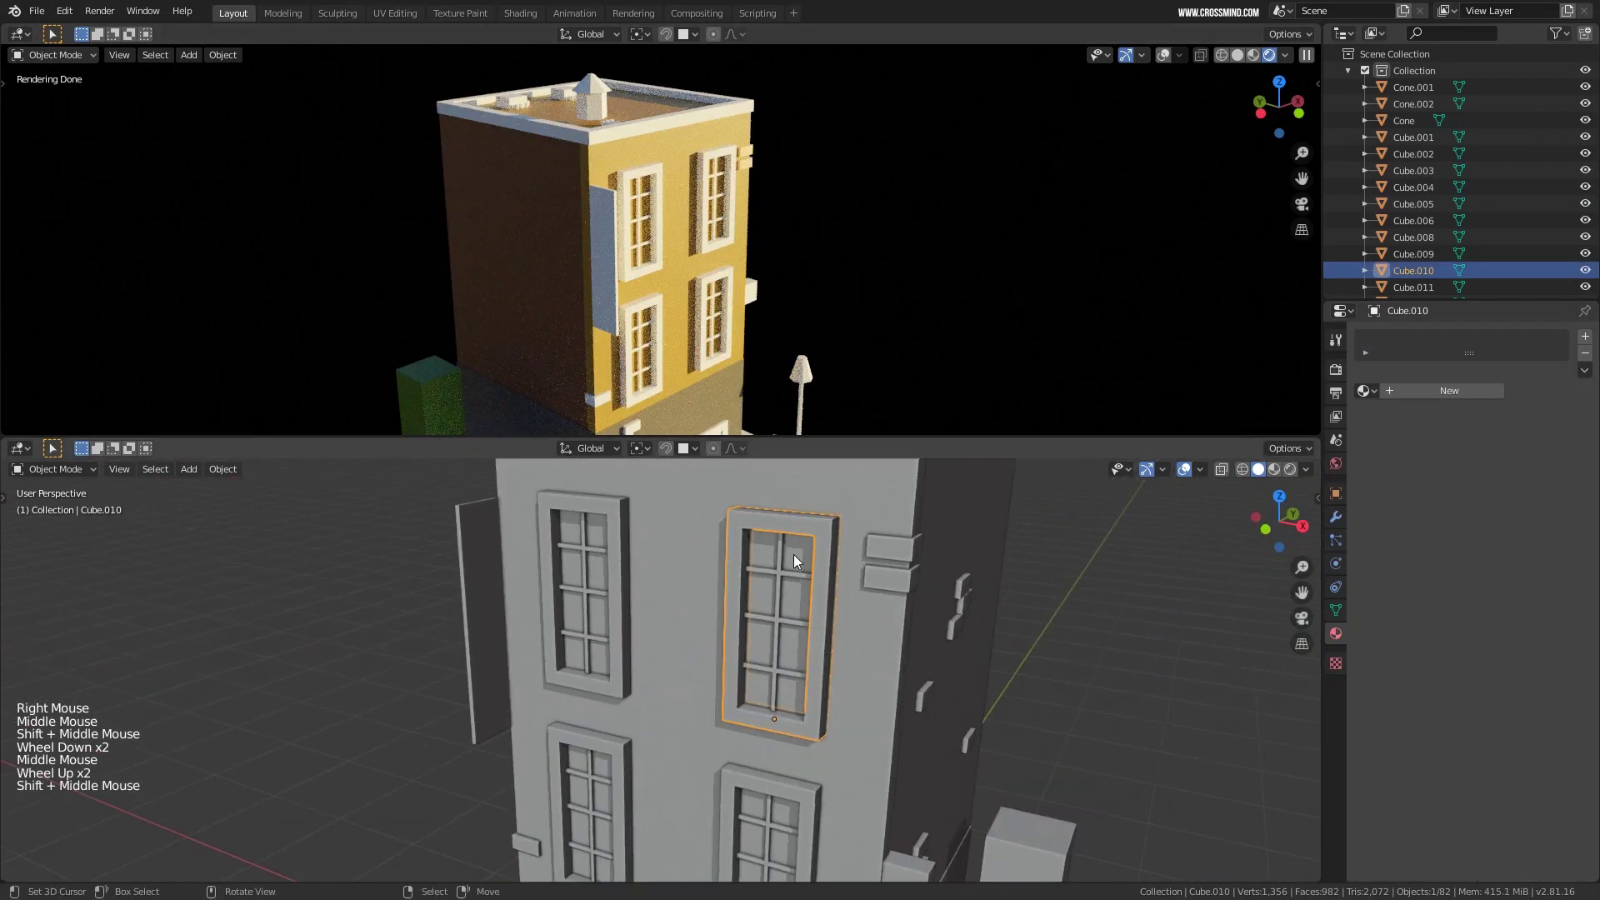
{"action": "right_click", "coordinate": [793, 553]}
{"action": "key", "text": "g"}
{"action": "middle_click_drag", "start_coordinate": [708, 583], "coordinate": [568, 488], "text": "shift"}
{"action": "right_click", "coordinate": [567, 488], "text": "shift"}
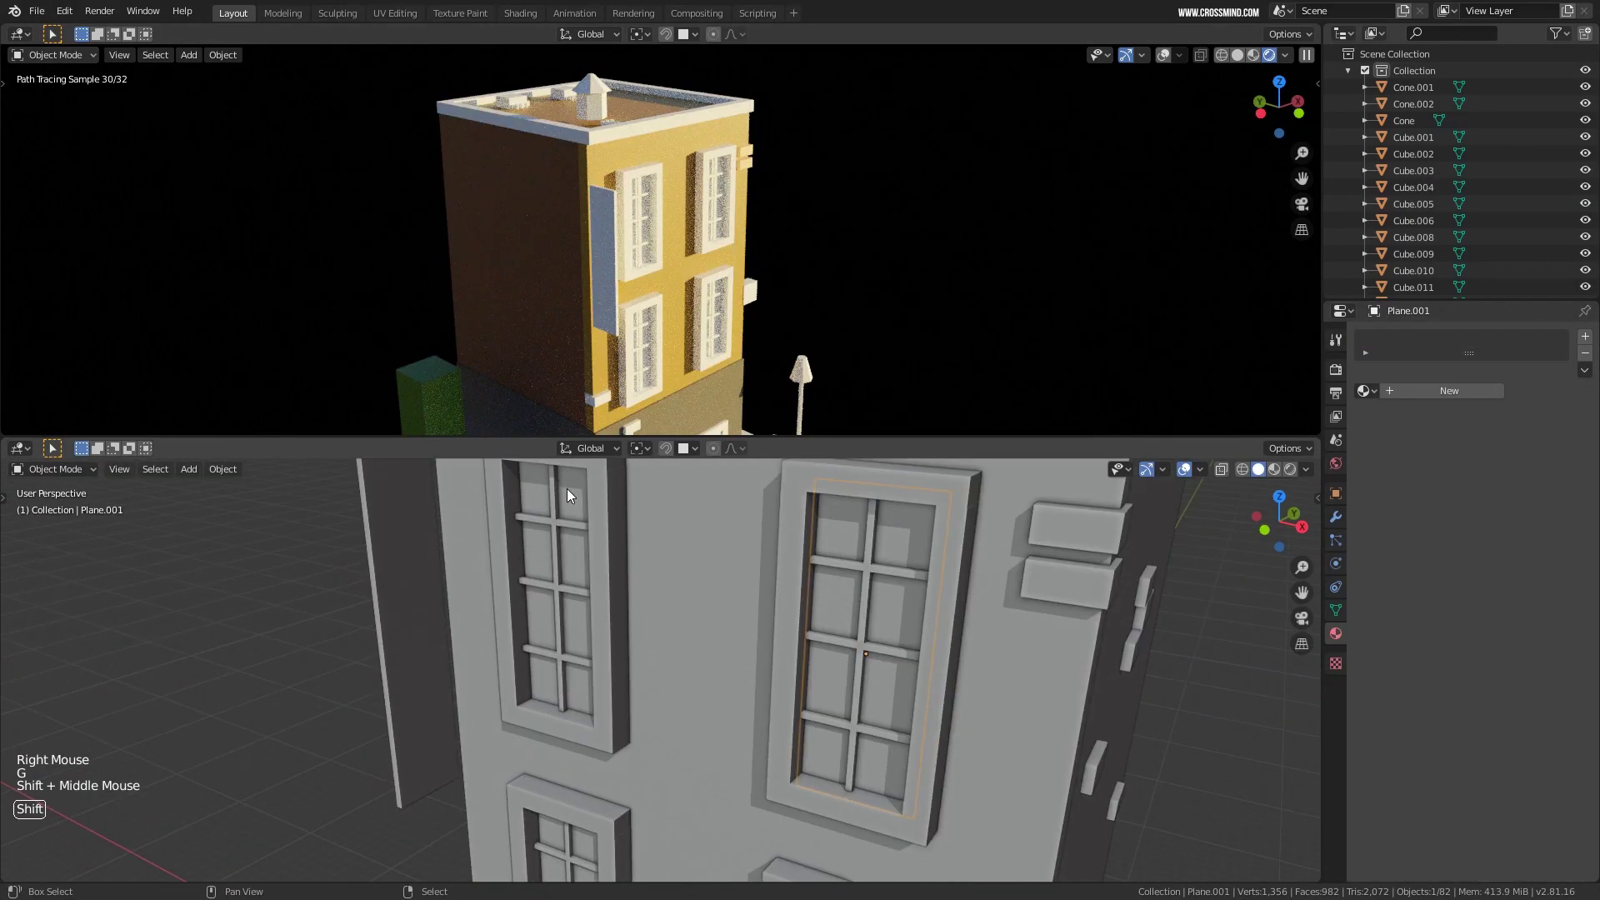
{"action": "middle_click_drag", "start_coordinate": [739, 649], "coordinate": [673, 526], "text": "shift"}
{"action": "right_click", "coordinate": [595, 662], "text": "shift"}
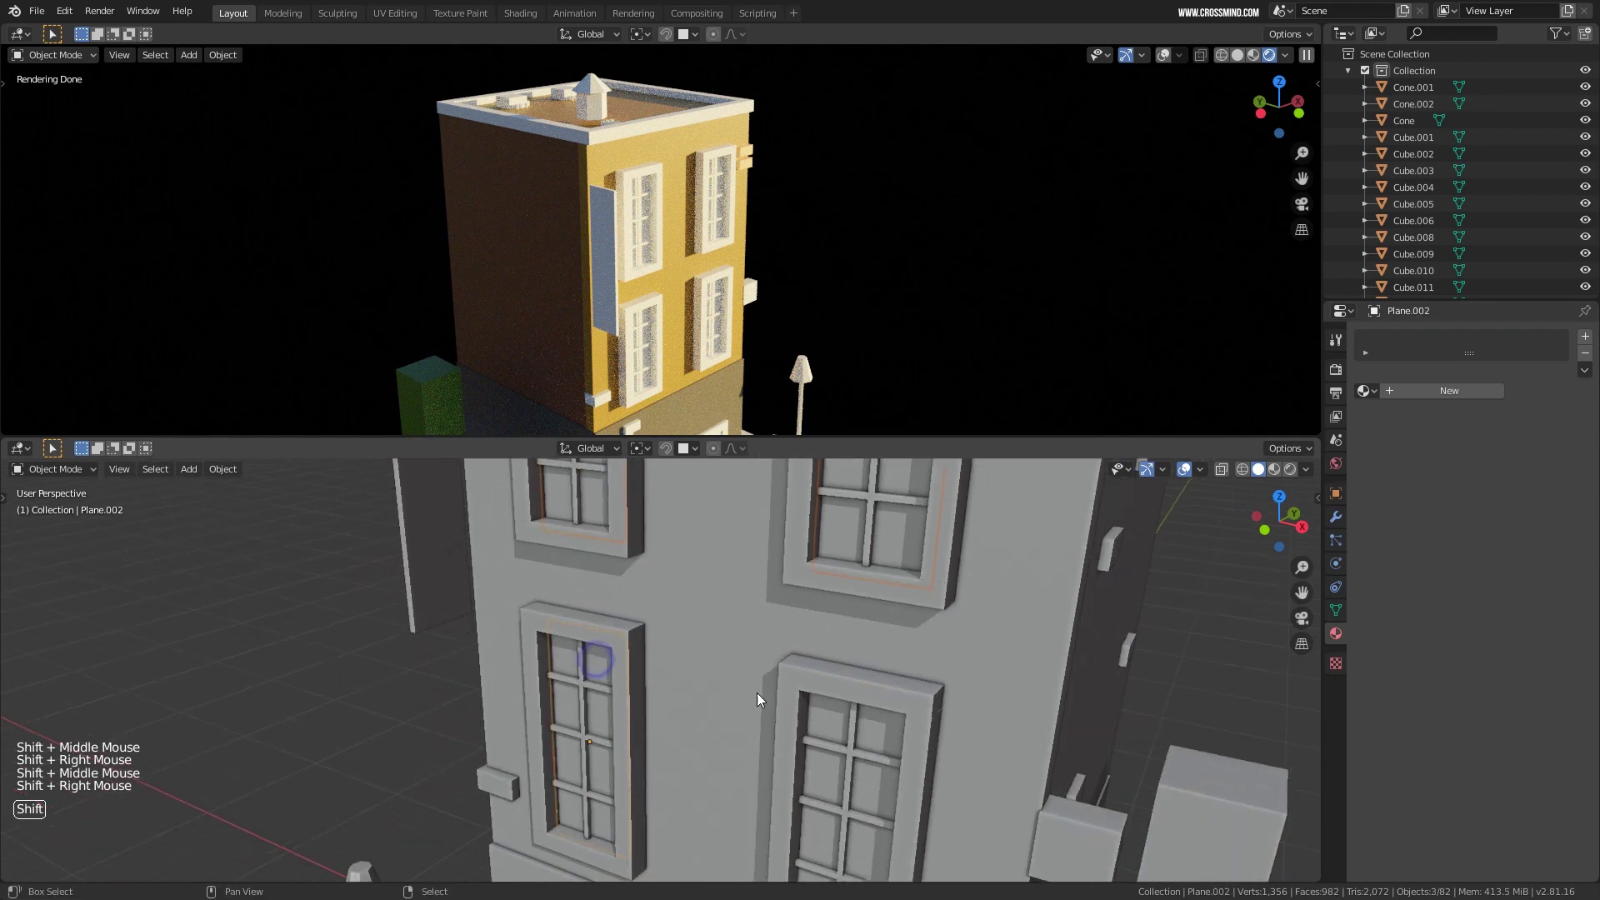
{"action": "key", "text": "ctrl+j"}
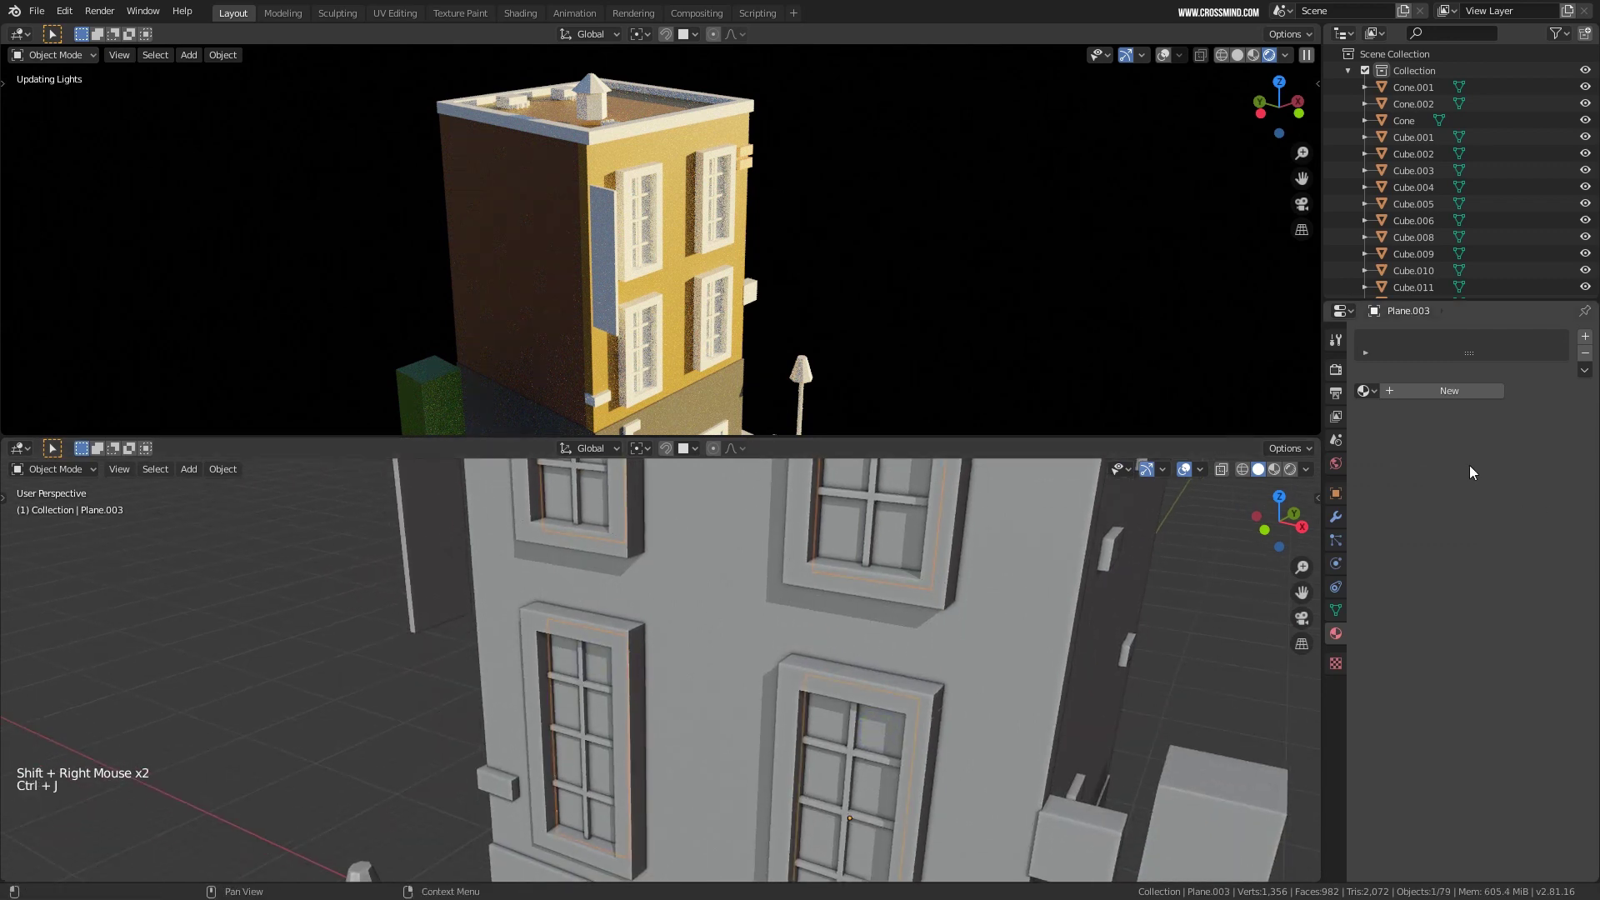
Give the joined window panes a new material named window glass with a black base colour.
{"action": "left_click", "coordinate": [1448, 390]}
{"action": "double_click", "coordinate": [1424, 342]}
{"action": "type", "text": "win"}
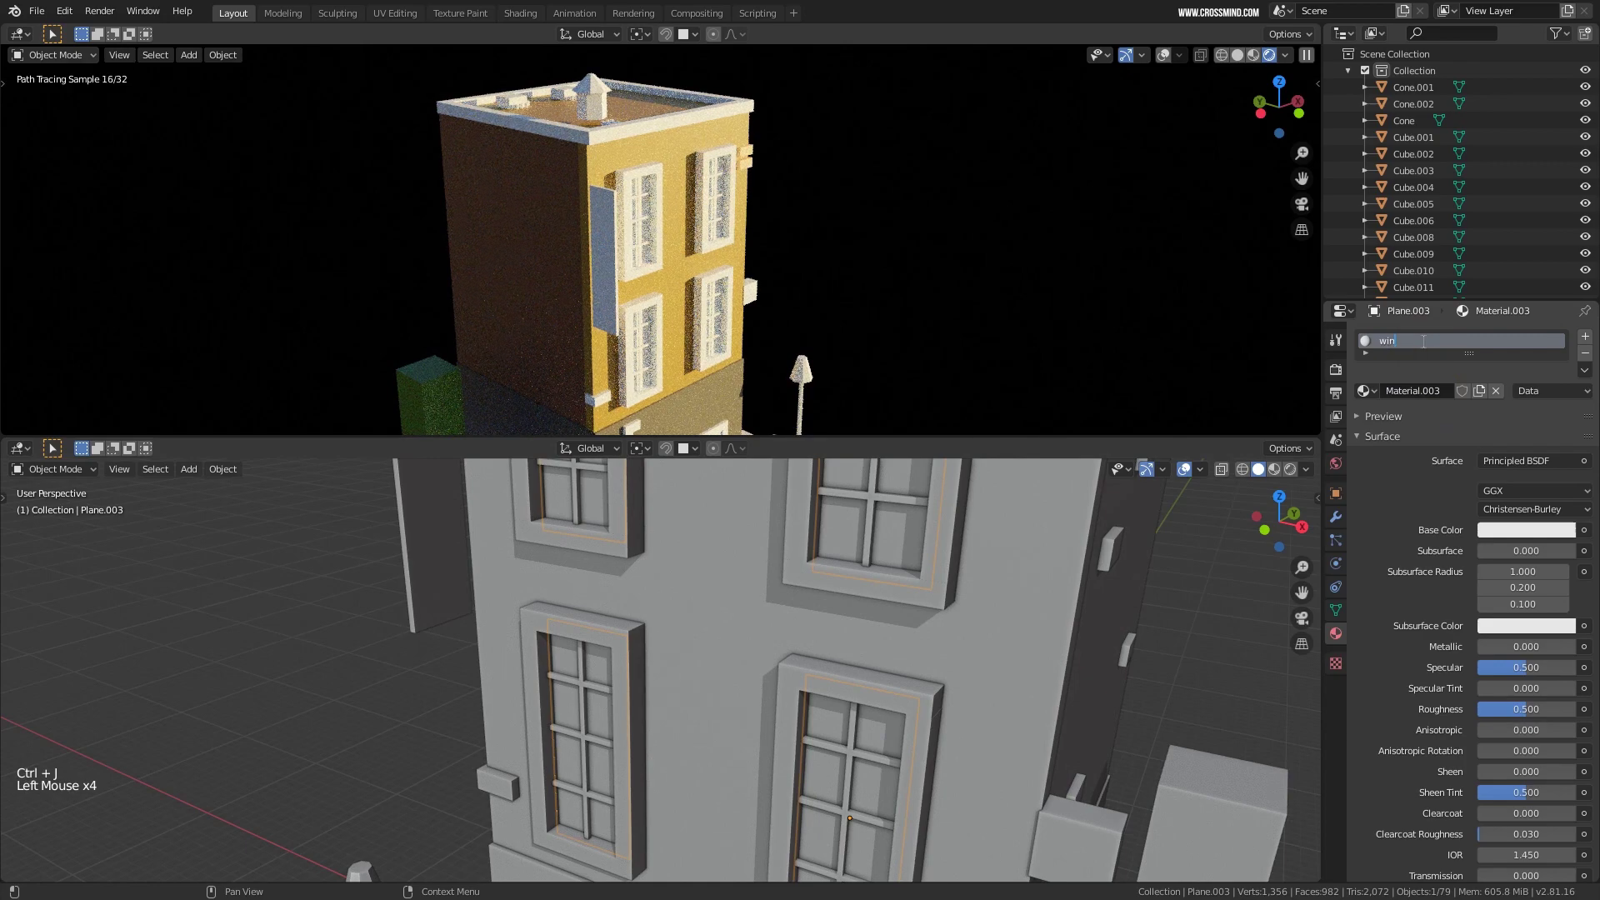
{"action": "type", "text": "dow glass"}
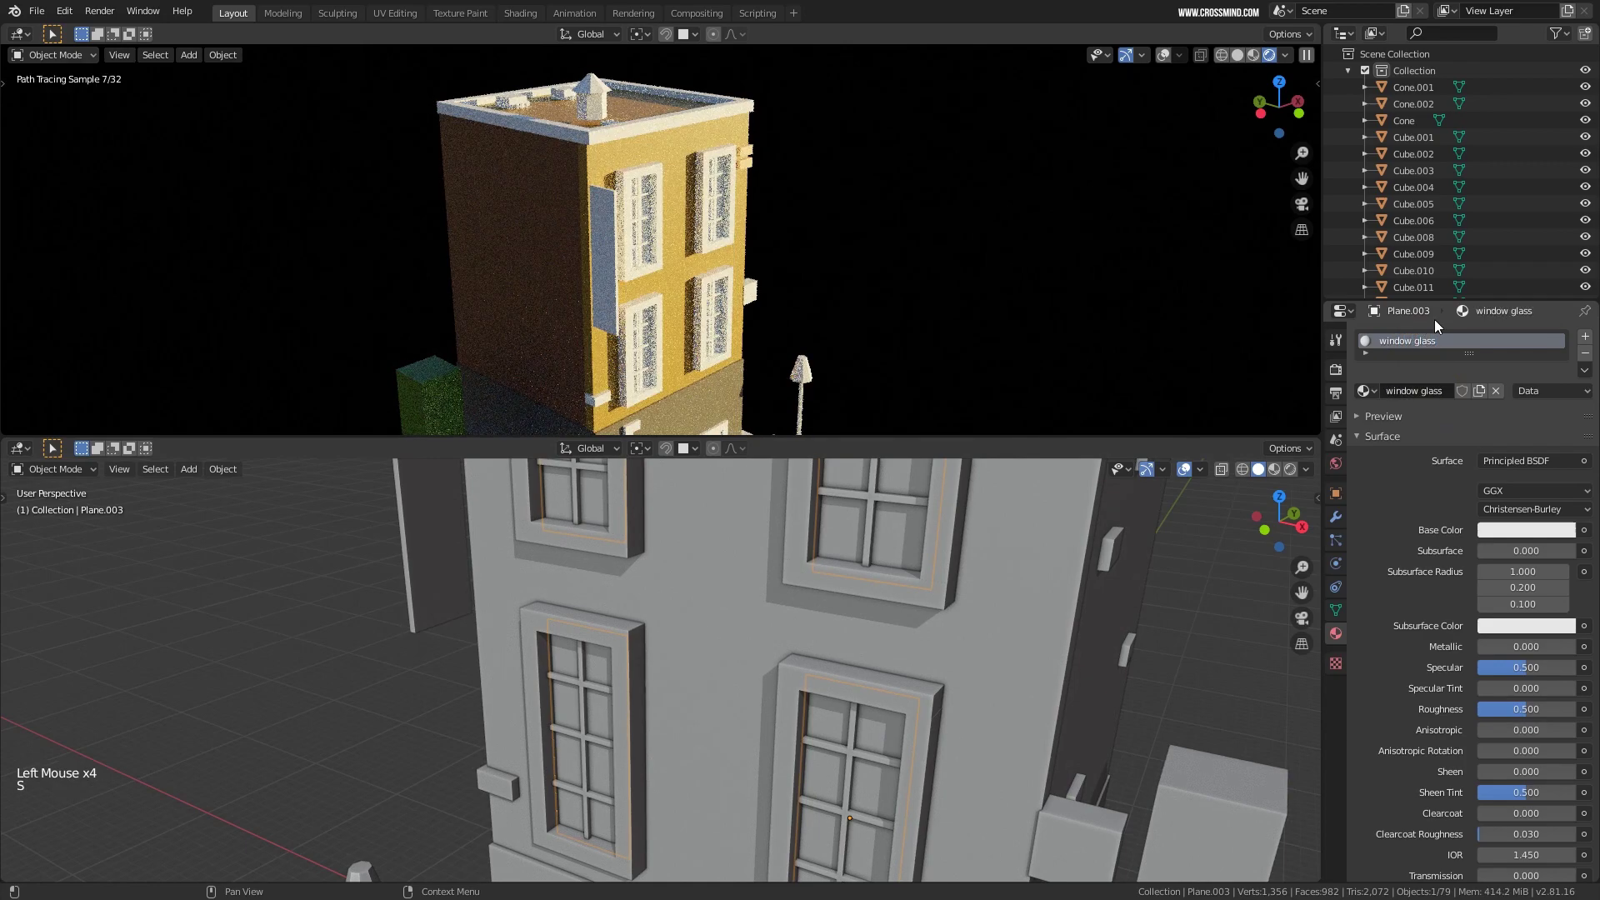
{"action": "left_click", "coordinate": [1527, 529]}
{"action": "left_click_drag", "start_coordinate": [1563, 342], "coordinate": [1563, 412]}
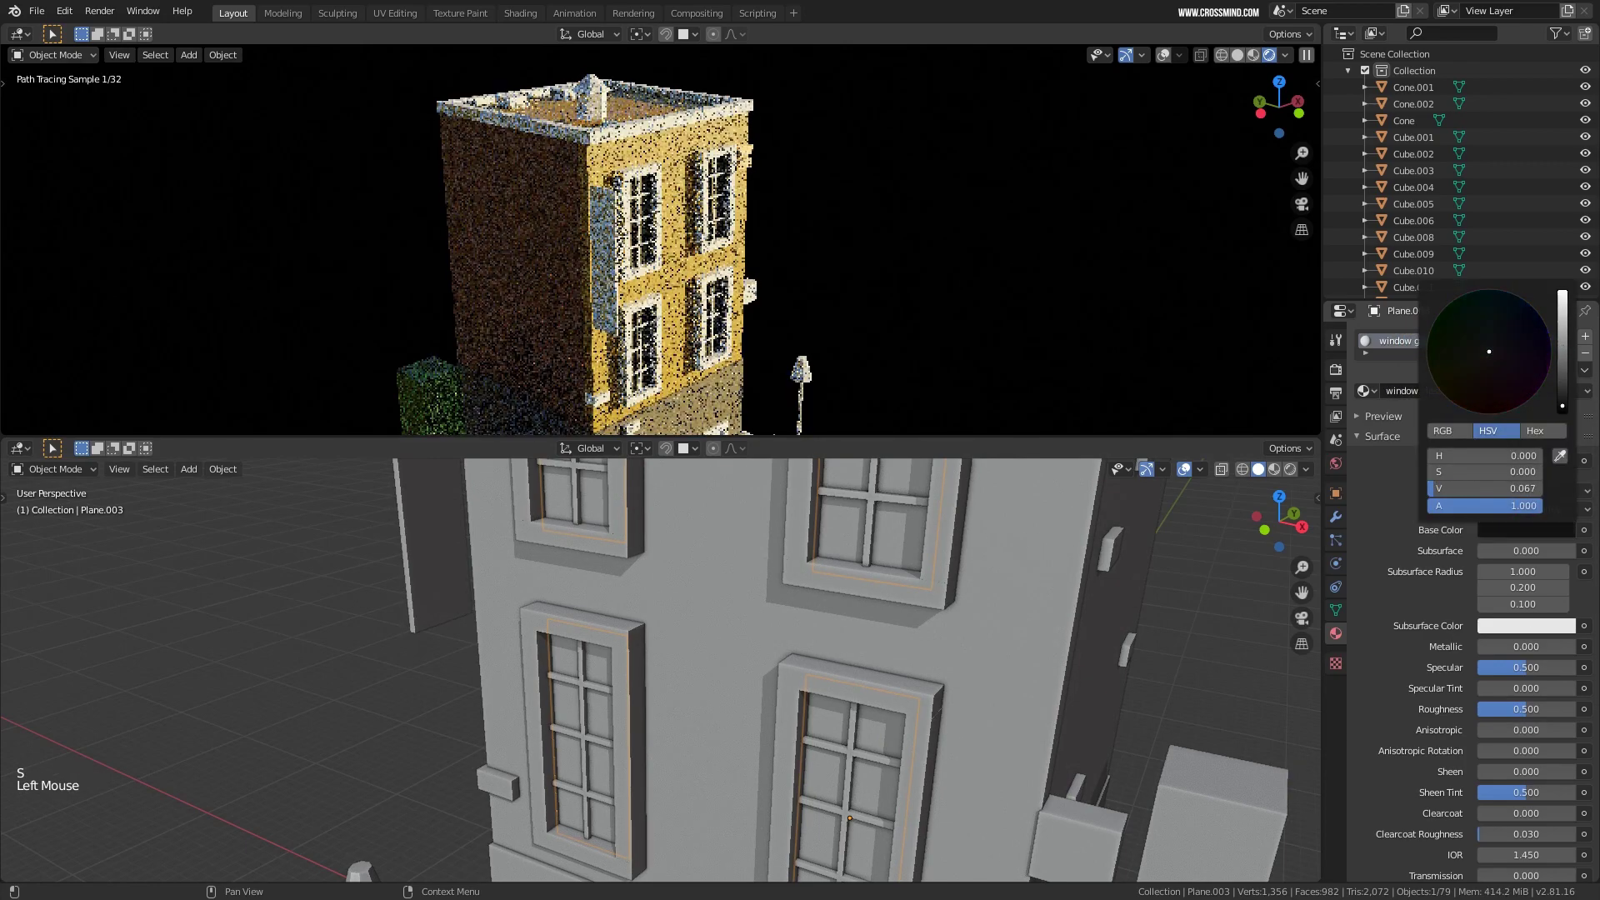
Give the pavement slab under the building a new material with a mid-grey base colour.
{"action": "middle_click_drag", "start_coordinate": [915, 322], "coordinate": [959, 366]}
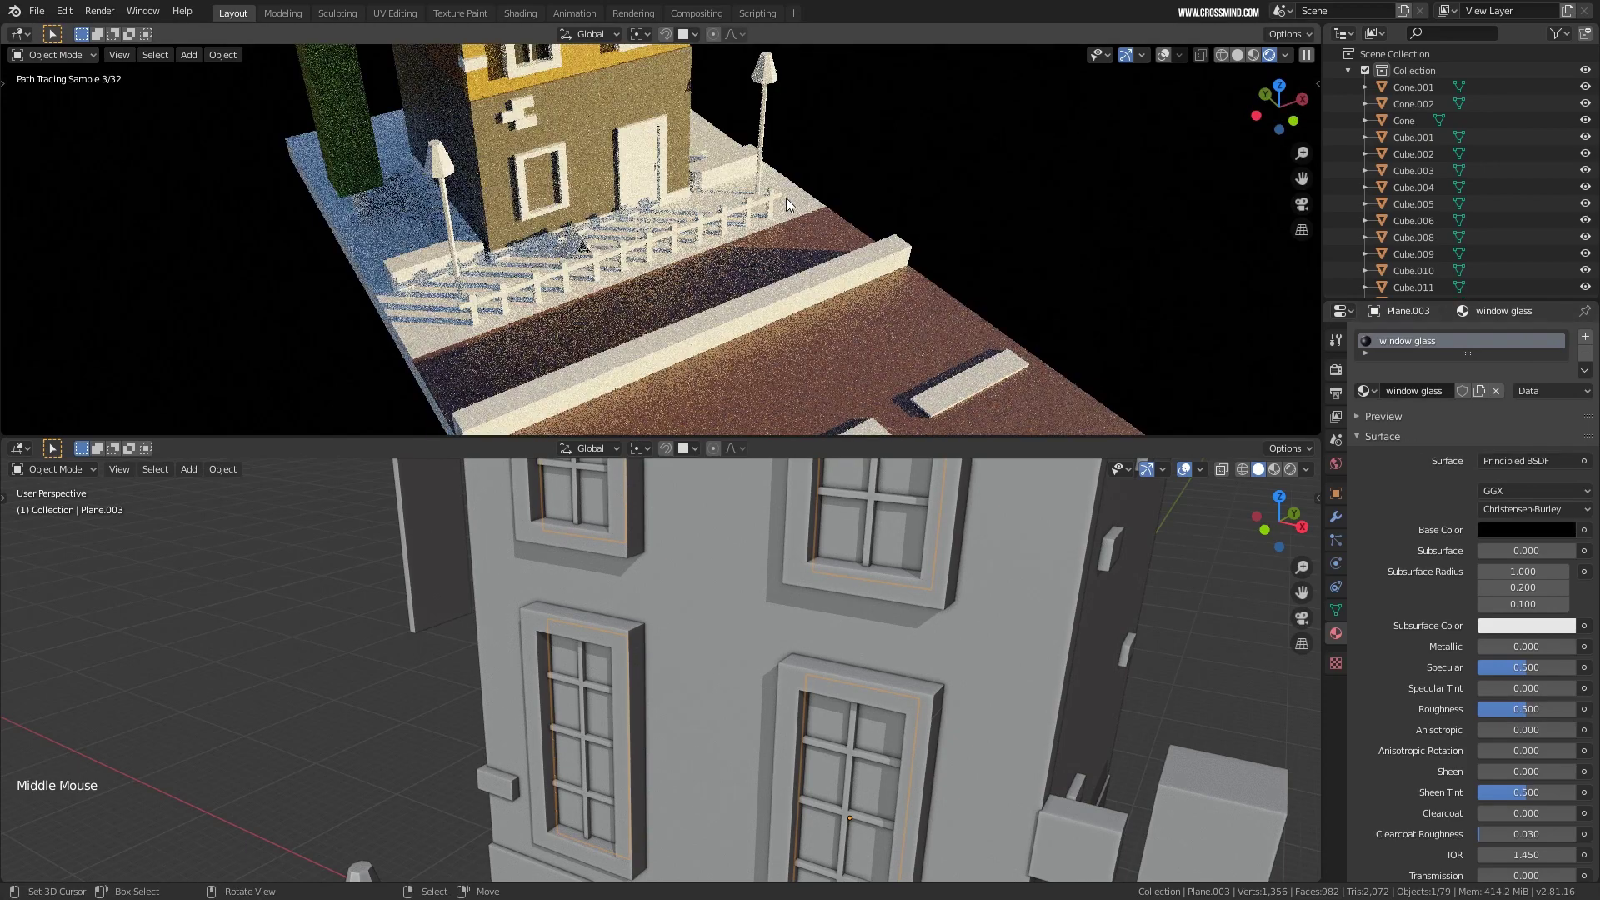
{"action": "right_click", "coordinate": [816, 209]}
{"action": "left_click", "coordinate": [1489, 395]}
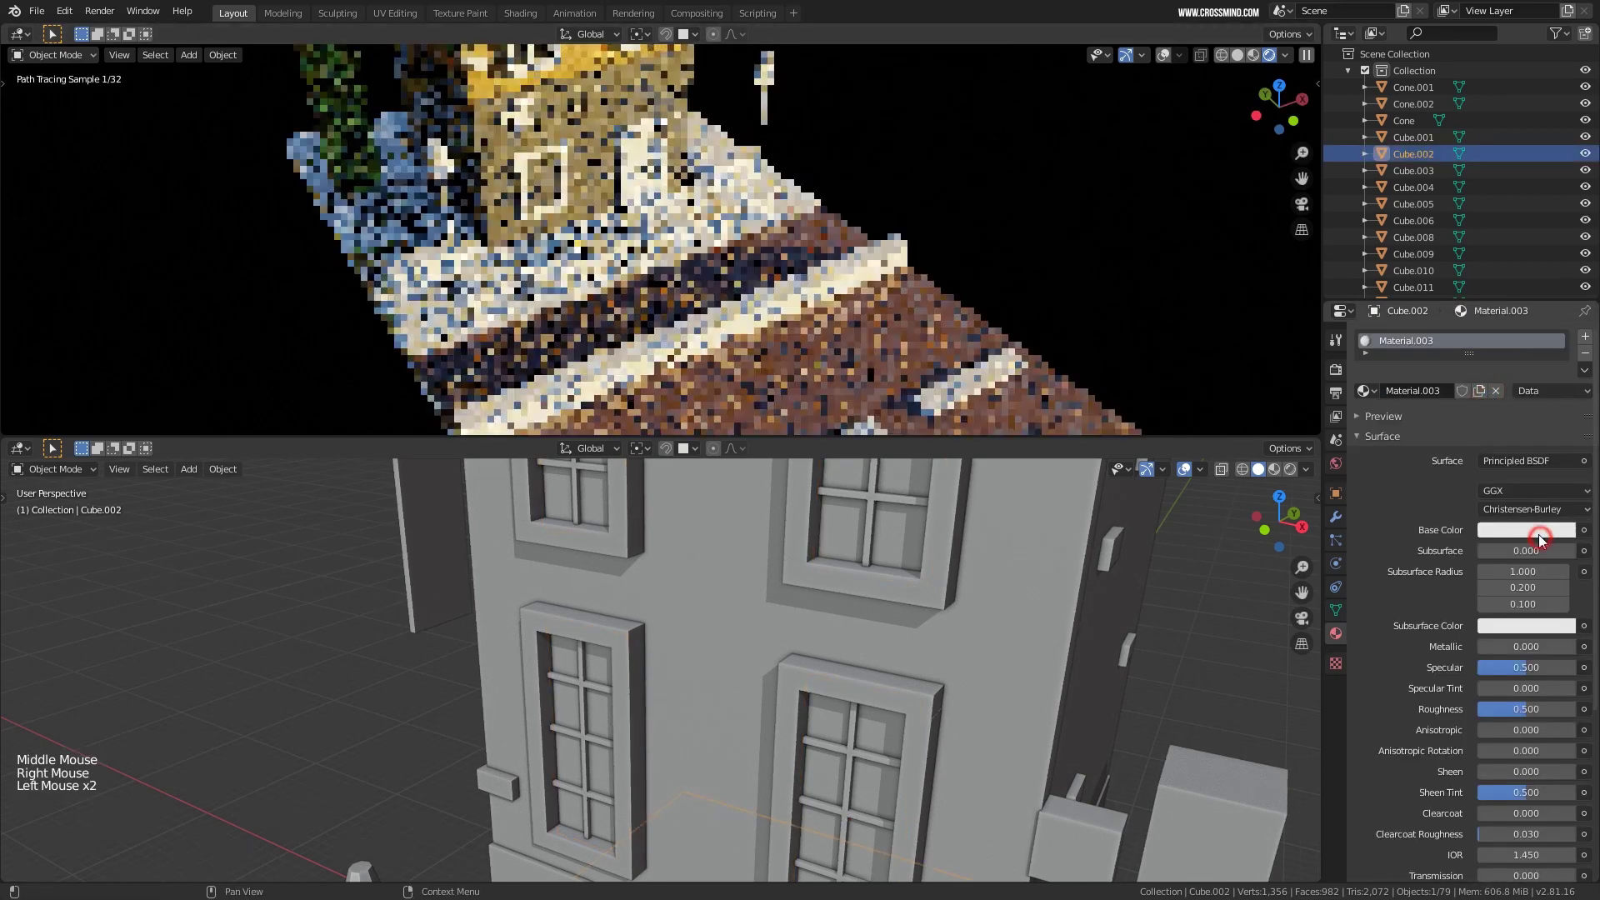
{"action": "left_click", "coordinate": [1526, 529]}
{"action": "left_click", "coordinate": [1561, 359]}
{"action": "middle_click_drag", "start_coordinate": [917, 321], "coordinate": [871, 318]}
{"action": "scroll", "coordinate": [921, 305], "scroll_direction": "up", "scroll_amount": 2}
Assign the existing white material named Material to the trim around the base of the ground floor.
{"action": "right_click", "coordinate": [976, 313]}
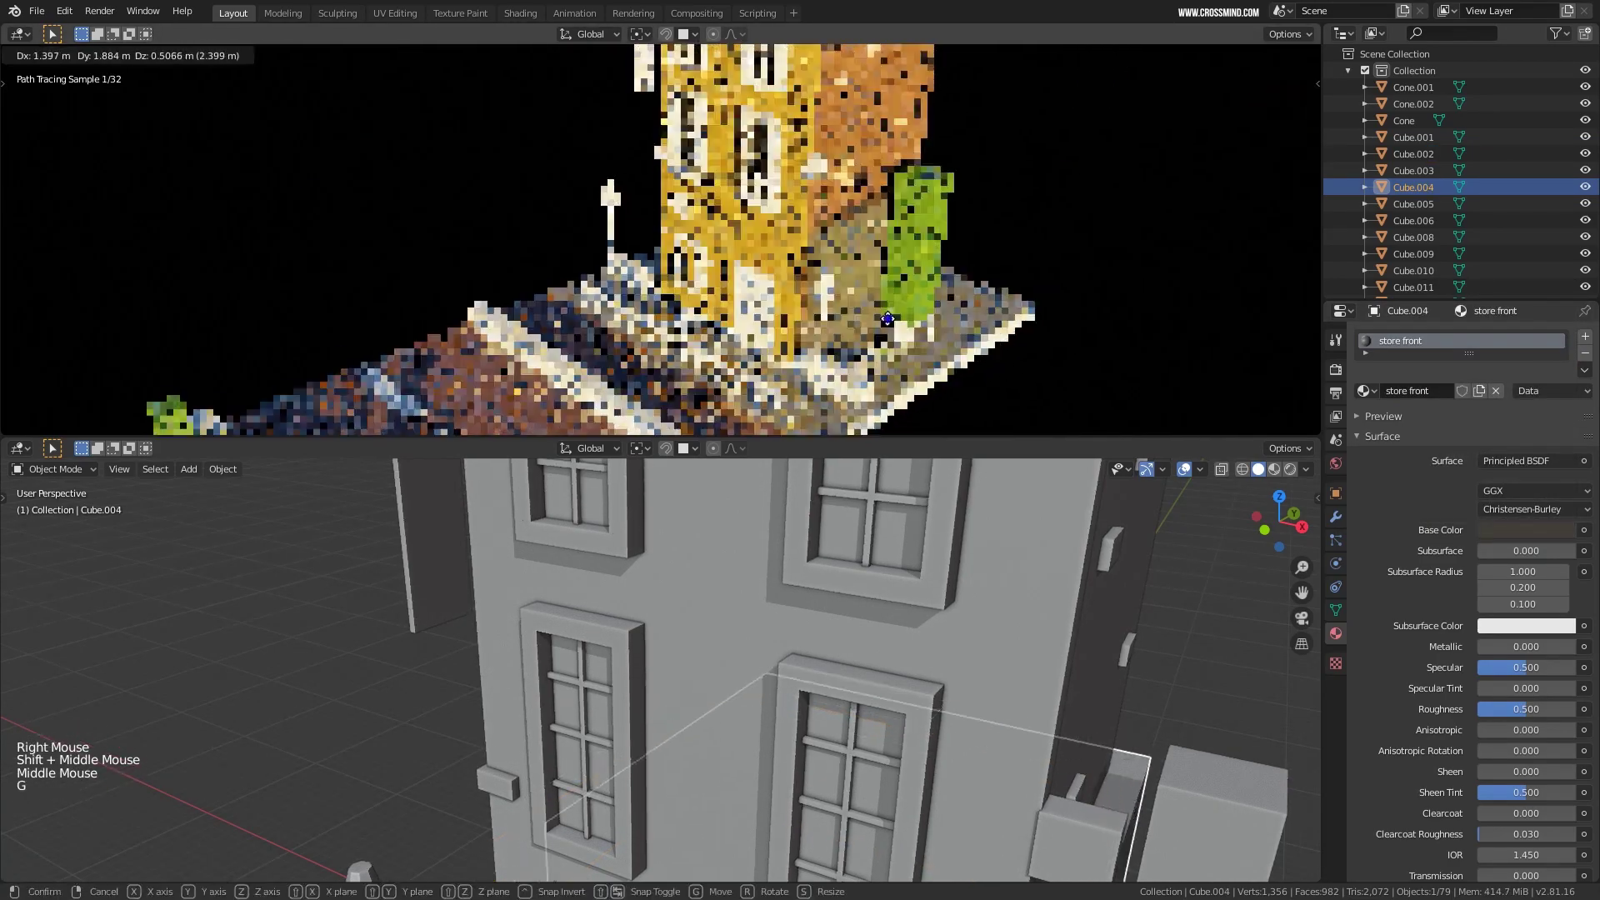
{"action": "middle_click_drag", "start_coordinate": [898, 617], "coordinate": [890, 478], "text": "shift"}
{"action": "scroll", "coordinate": [817, 671], "scroll_direction": "down", "scroll_amount": 2, "text": "shift"}
{"action": "middle_click_drag", "start_coordinate": [817, 672], "coordinate": [883, 767], "text": "shift"}
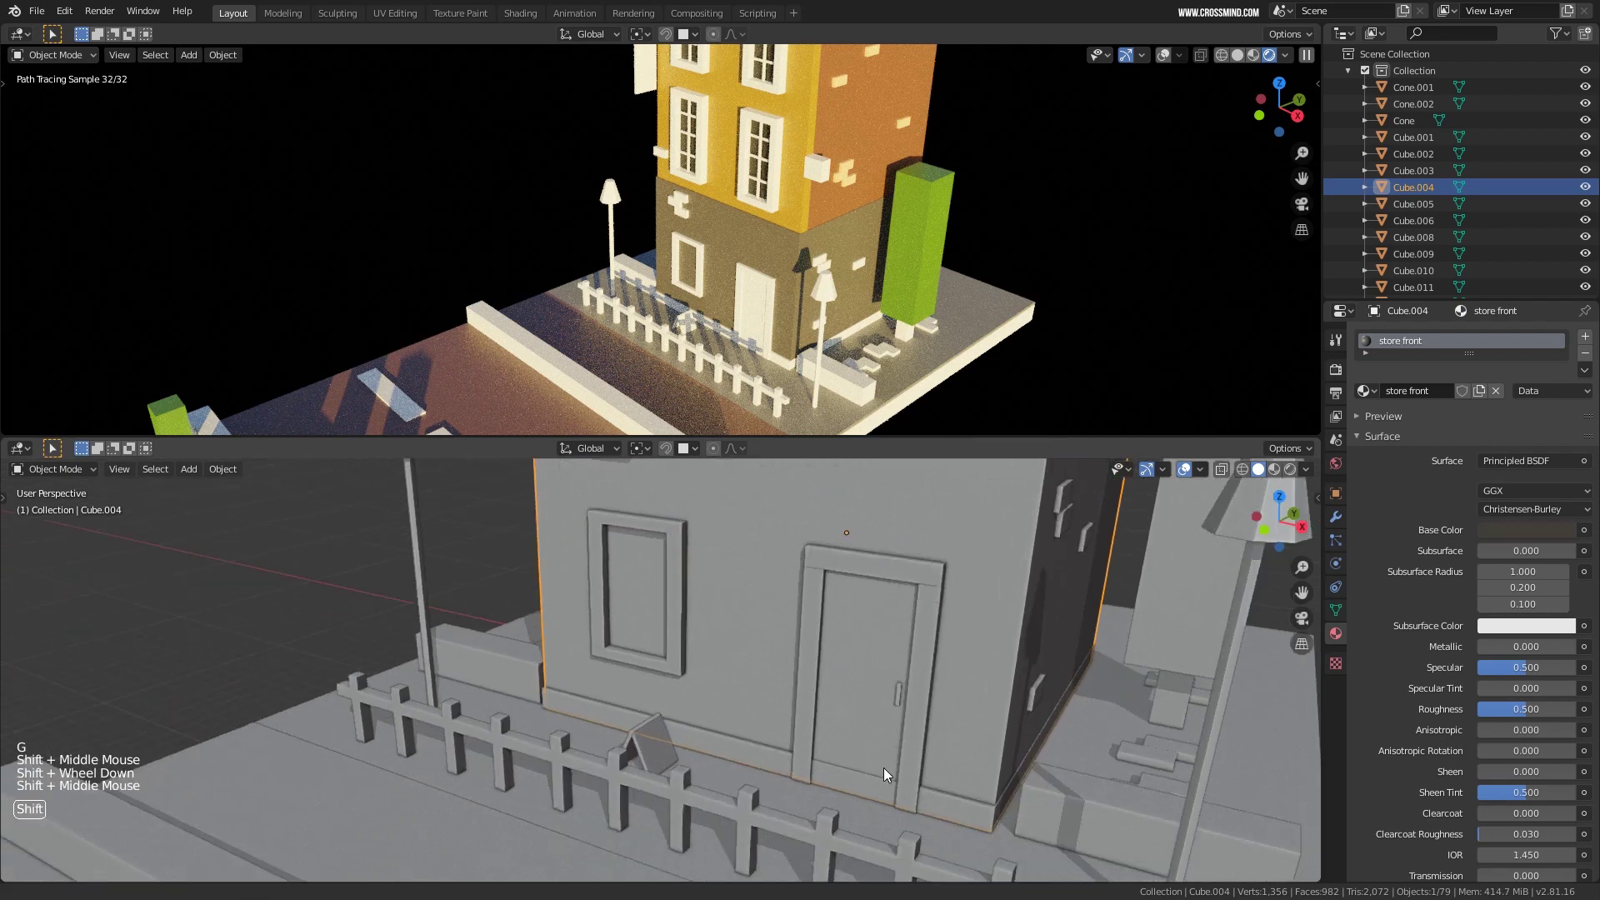
{"action": "middle_click_drag", "start_coordinate": [808, 830], "coordinate": [948, 786]}
{"action": "right_click", "coordinate": [942, 846]}
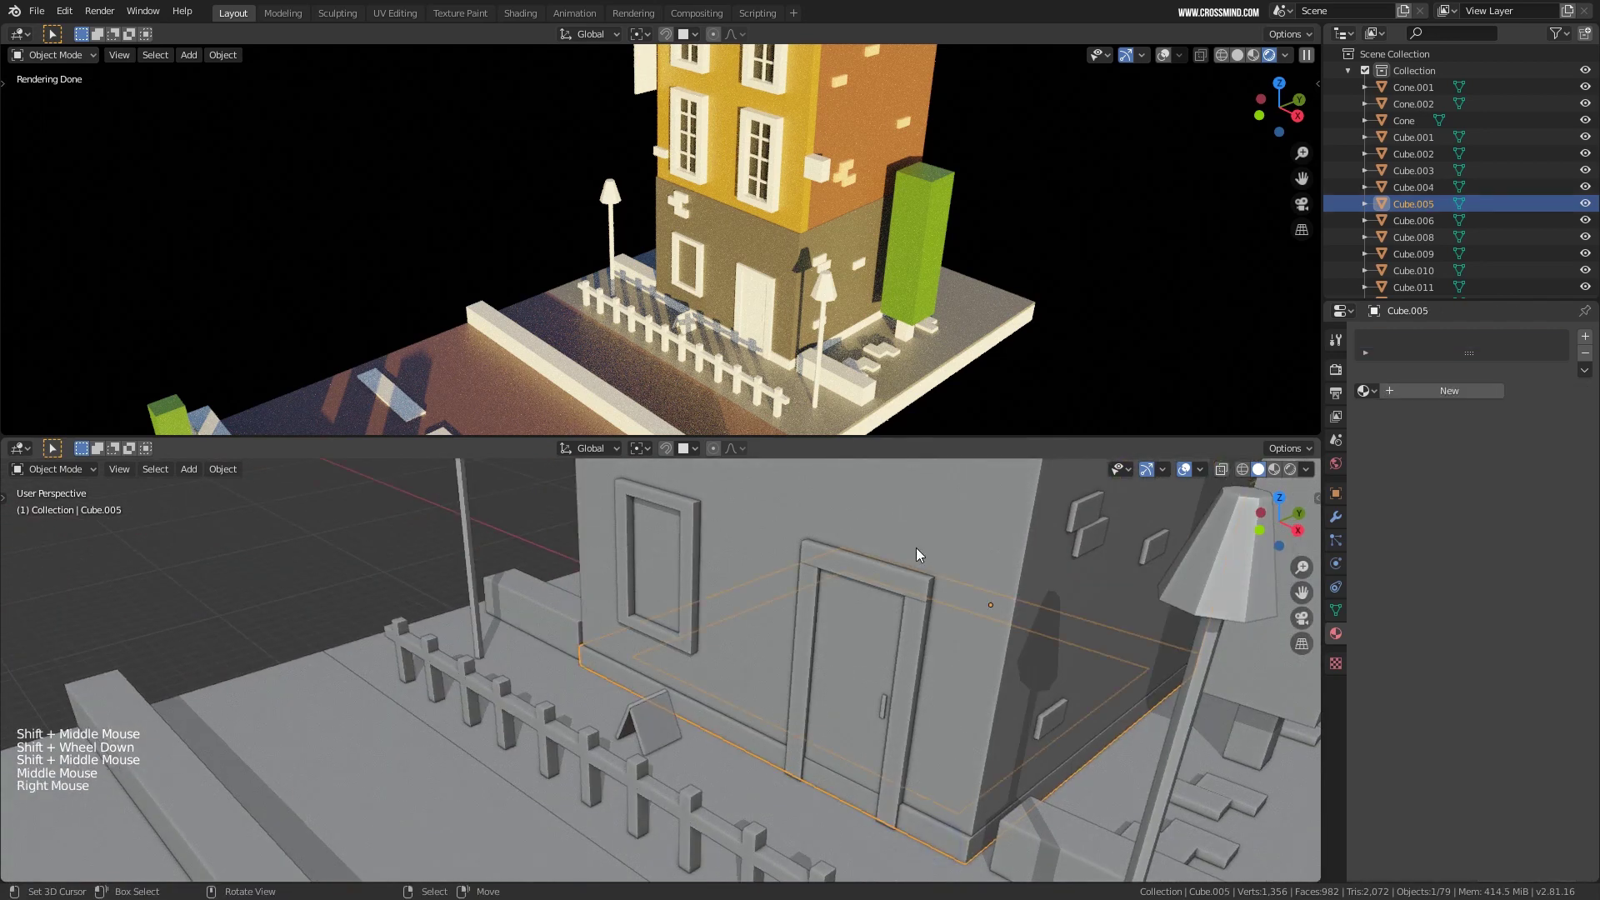
{"action": "scroll", "coordinate": [942, 698], "scroll_direction": "down", "scroll_amount": 3}
{"action": "middle_click_drag", "start_coordinate": [916, 550], "coordinate": [833, 633], "text": "shift"}
{"action": "scroll", "coordinate": [667, 250], "scroll_direction": "down", "scroll_amount": 3}
{"action": "middle_click_drag", "start_coordinate": [666, 250], "coordinate": [683, 234], "text": "shift"}
{"action": "left_click", "coordinate": [1367, 391]}
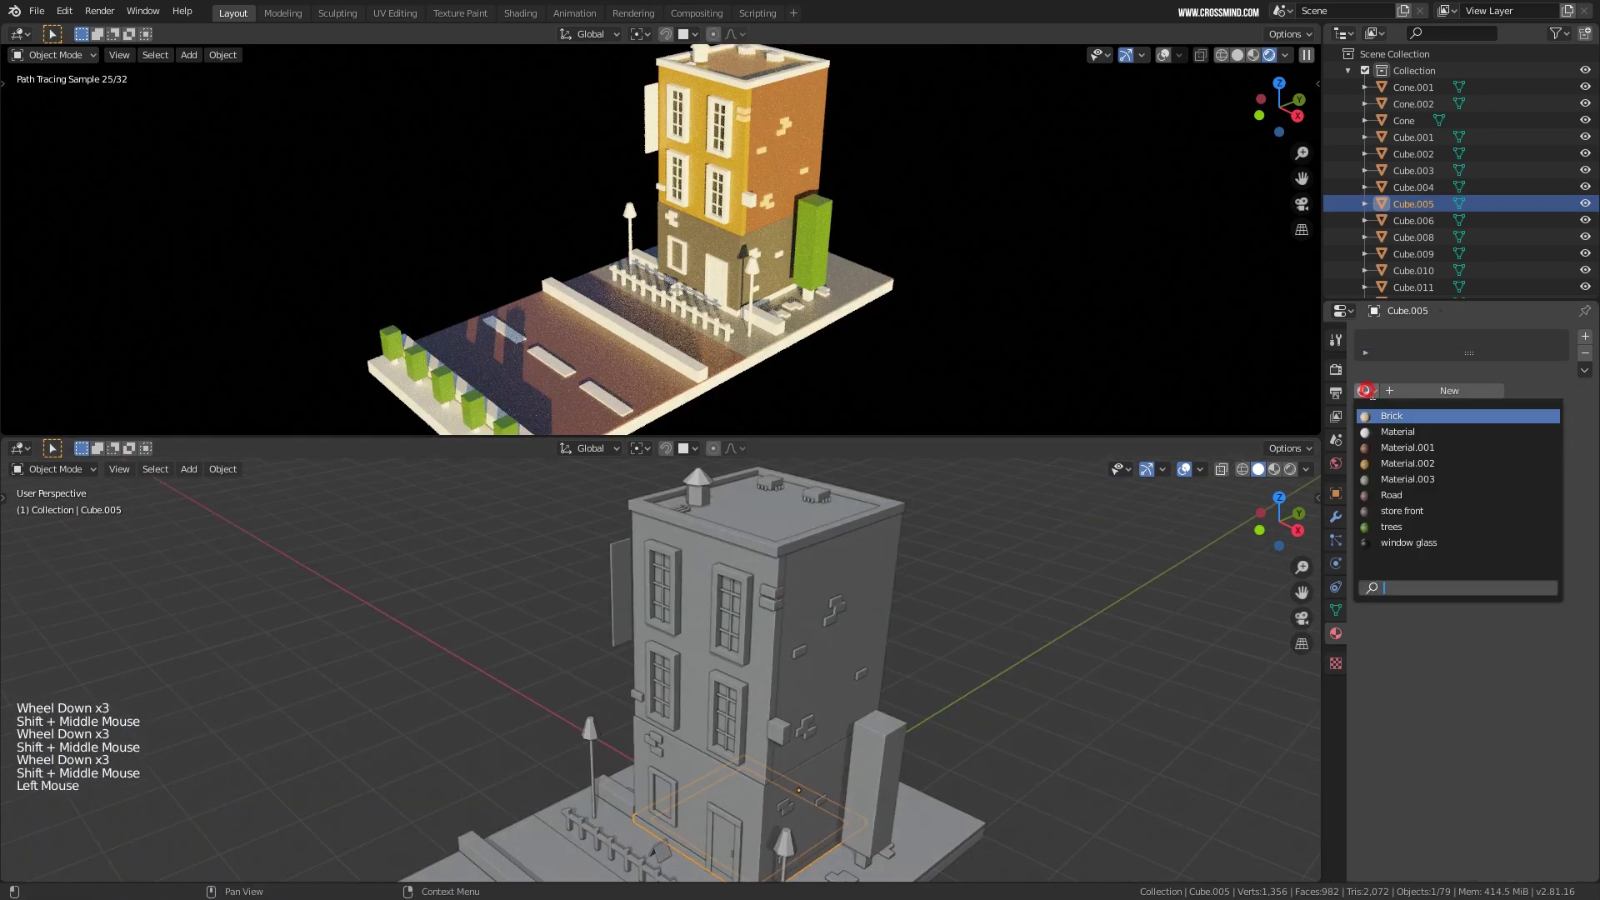
{"action": "left_click", "coordinate": [1391, 479]}
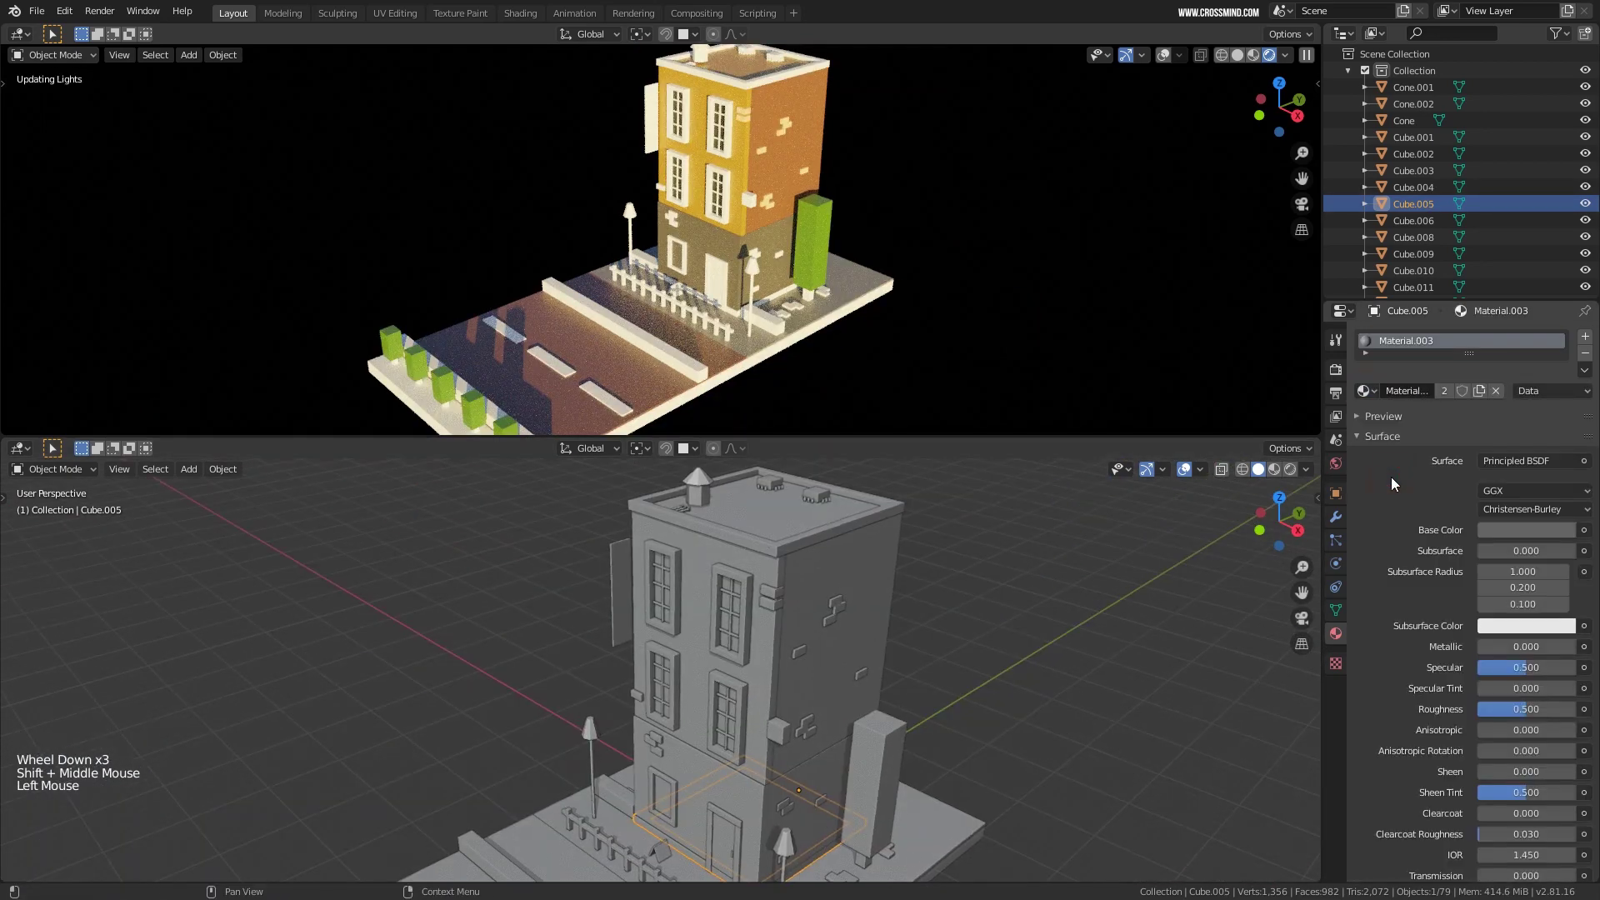
{"action": "left_click", "coordinate": [1368, 391]}
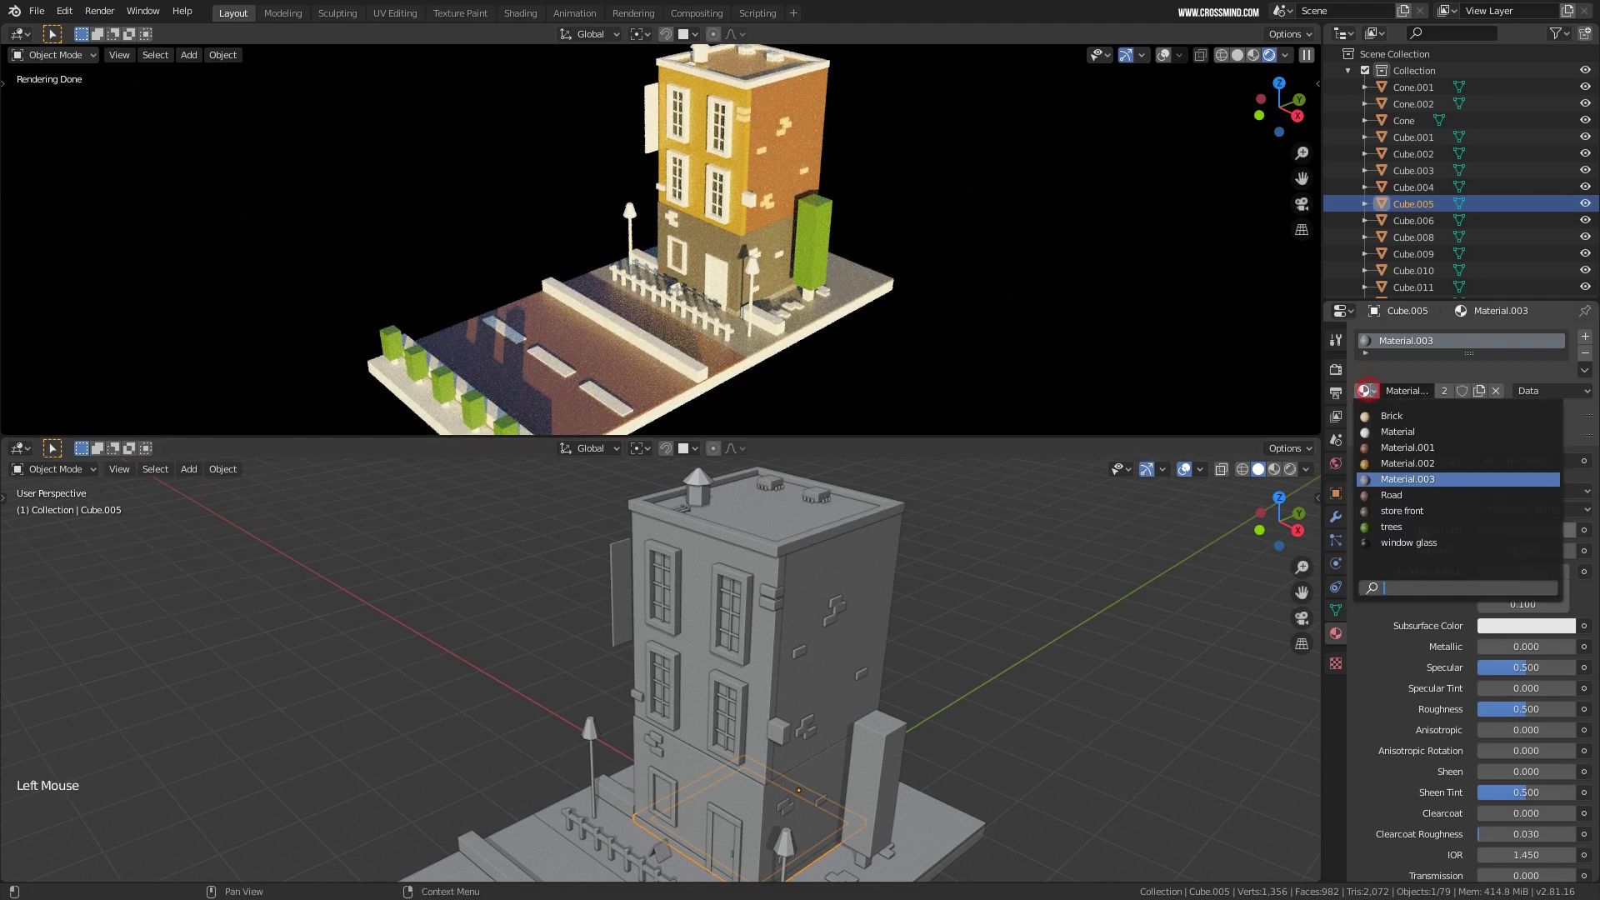
{"action": "left_click", "coordinate": [1393, 434]}
Assign the existing window glass material to the front door panel.
{"action": "middle_click_drag", "start_coordinate": [833, 667], "coordinate": [866, 650]}
{"action": "middle_click_drag", "start_coordinate": [867, 650], "coordinate": [848, 656], "text": "shift"}
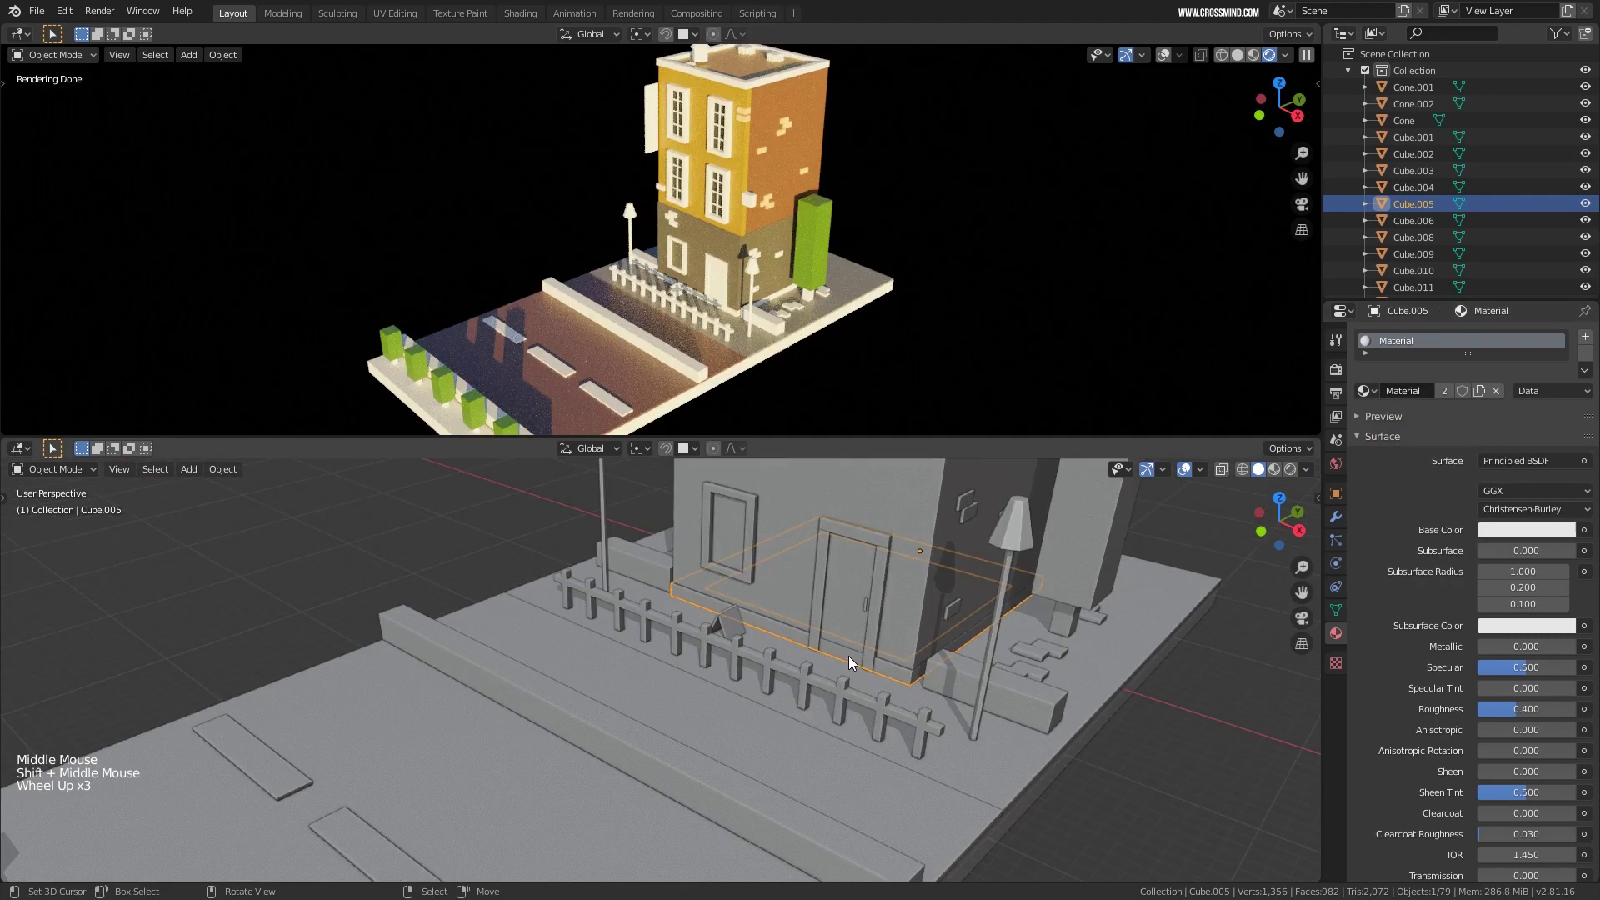
{"action": "scroll", "coordinate": [848, 656], "scroll_direction": "up", "scroll_amount": 3}
{"action": "right_click", "coordinate": [858, 602]}
{"action": "middle_click_drag", "start_coordinate": [858, 597], "coordinate": [842, 593]}
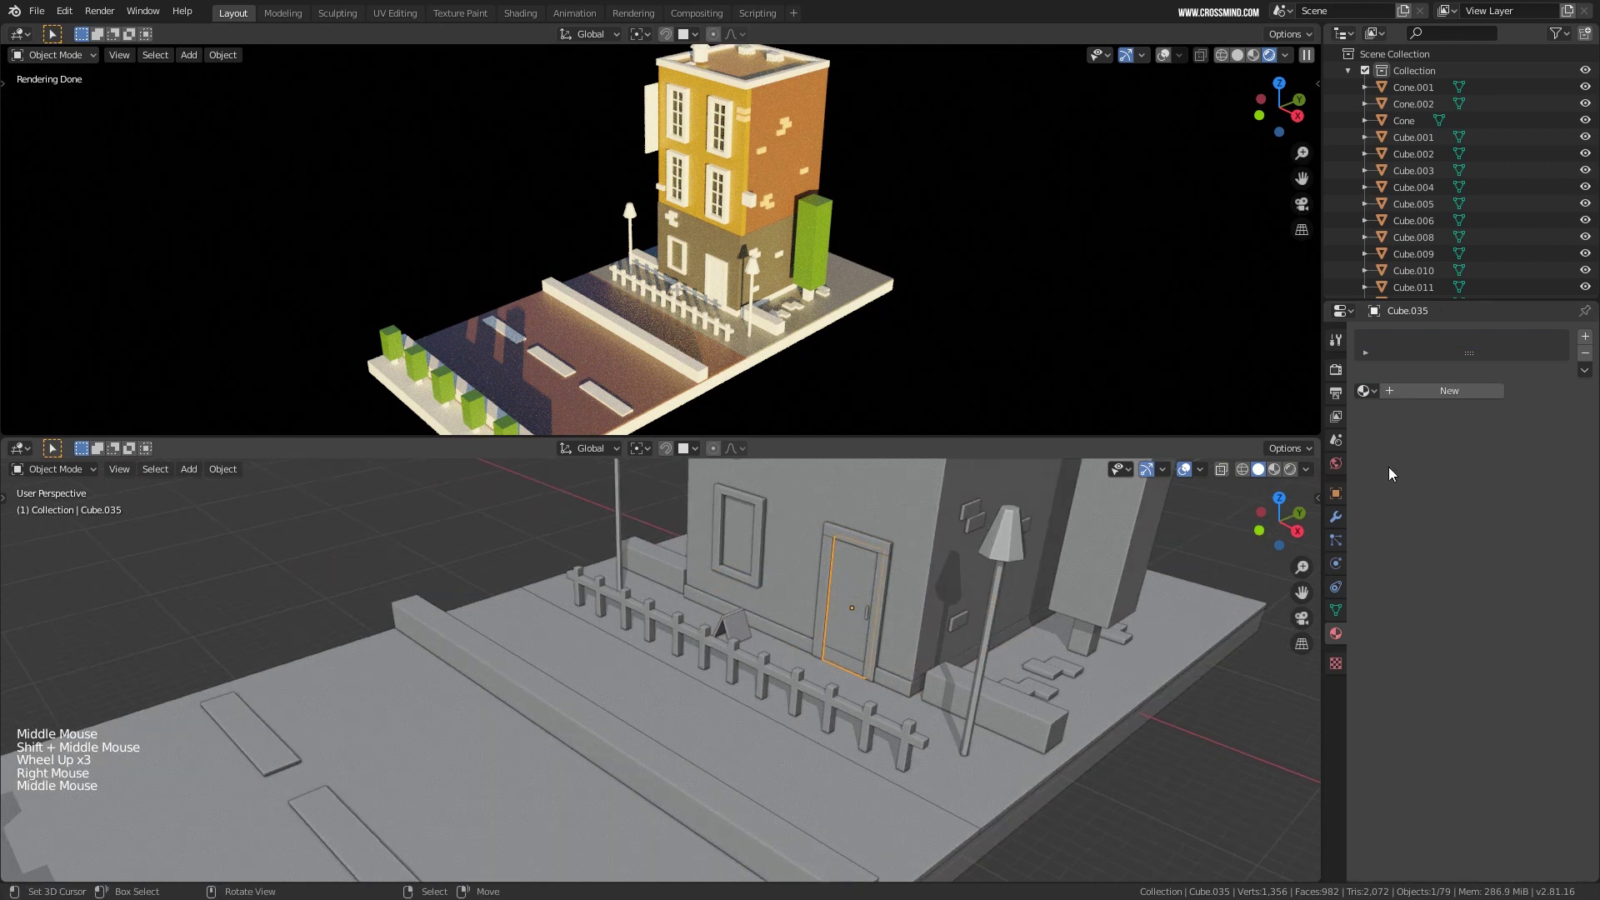
{"action": "left_click", "coordinate": [1364, 391]}
{"action": "left_click", "coordinate": [1408, 542]}
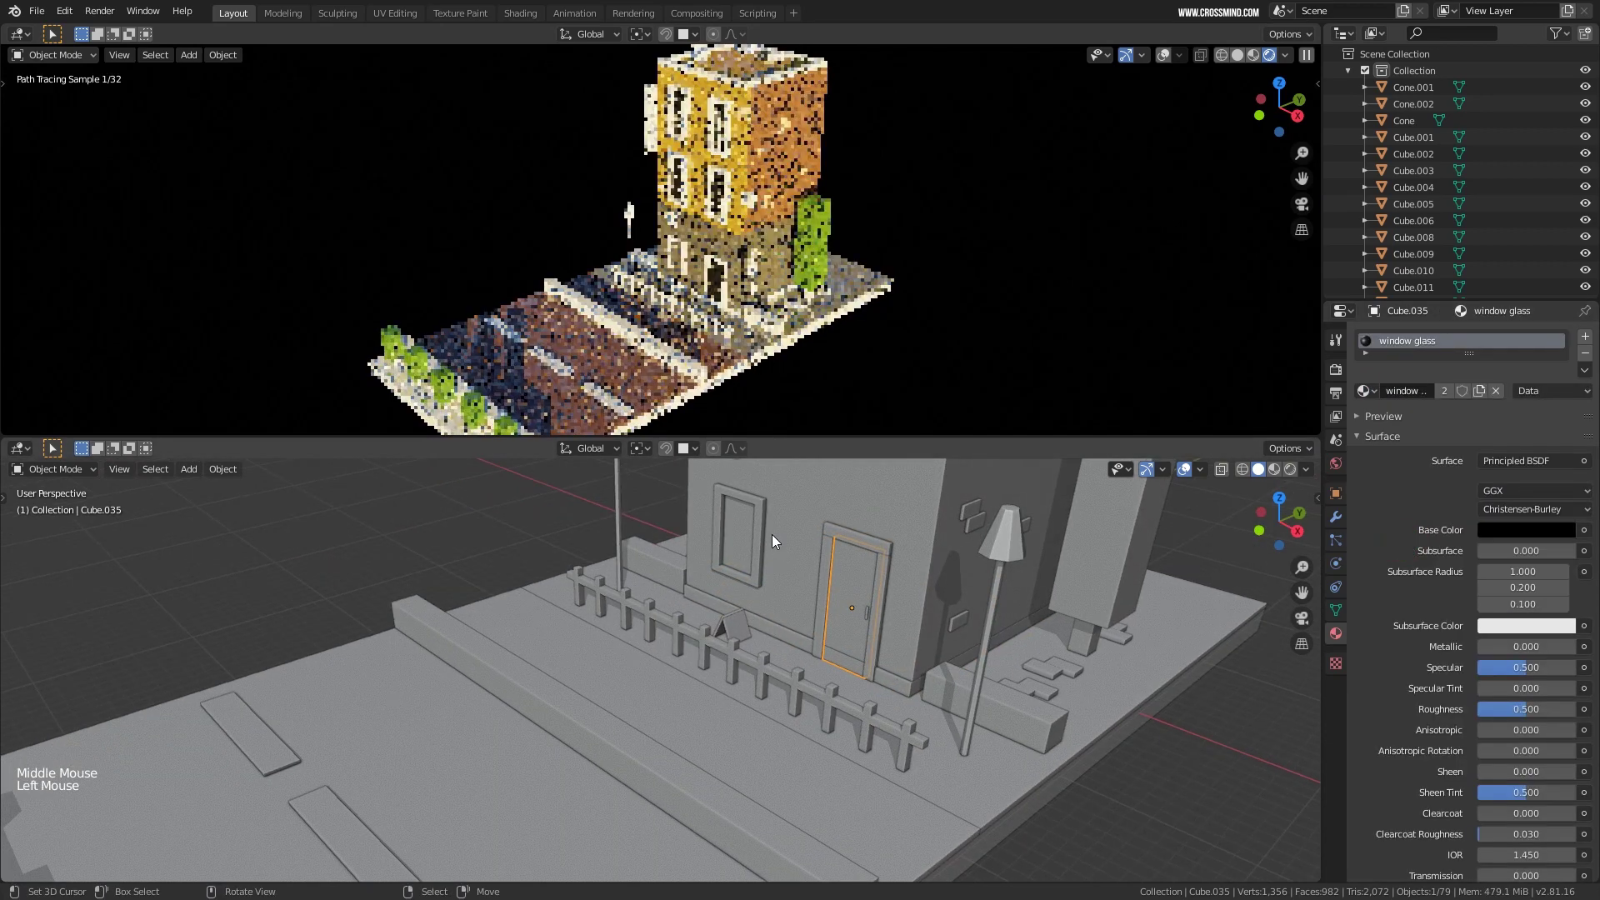
Add a plane inside the ground-floor window frame and rotate it 90° about the X axis.
{"action": "key", "text": "Delete"}
{"action": "scroll", "coordinate": [805, 581], "scroll_direction": "up", "scroll_amount": 2}
{"action": "middle_click_drag", "start_coordinate": [805, 581], "coordinate": [676, 581], "text": "shift"}
{"action": "left_click", "coordinate": [676, 581]}
{"action": "key", "text": "shift+a"}
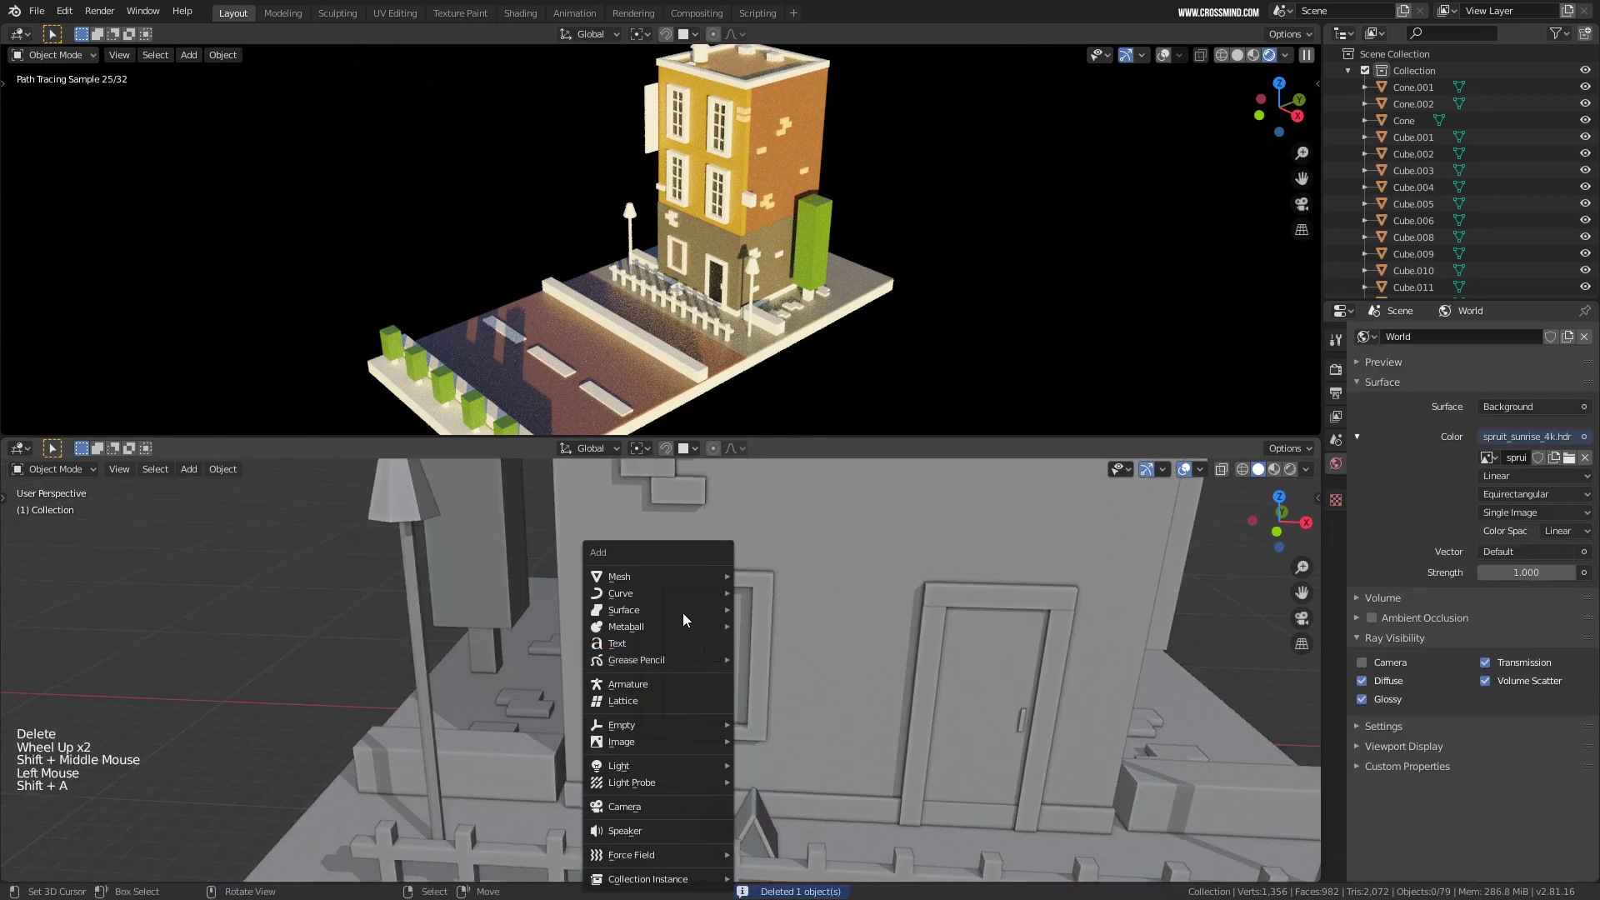
{"action": "mouse_move", "coordinate": [676, 580]}
{"action": "left_click", "coordinate": [776, 575]}
{"action": "type", "text": "rx90"}
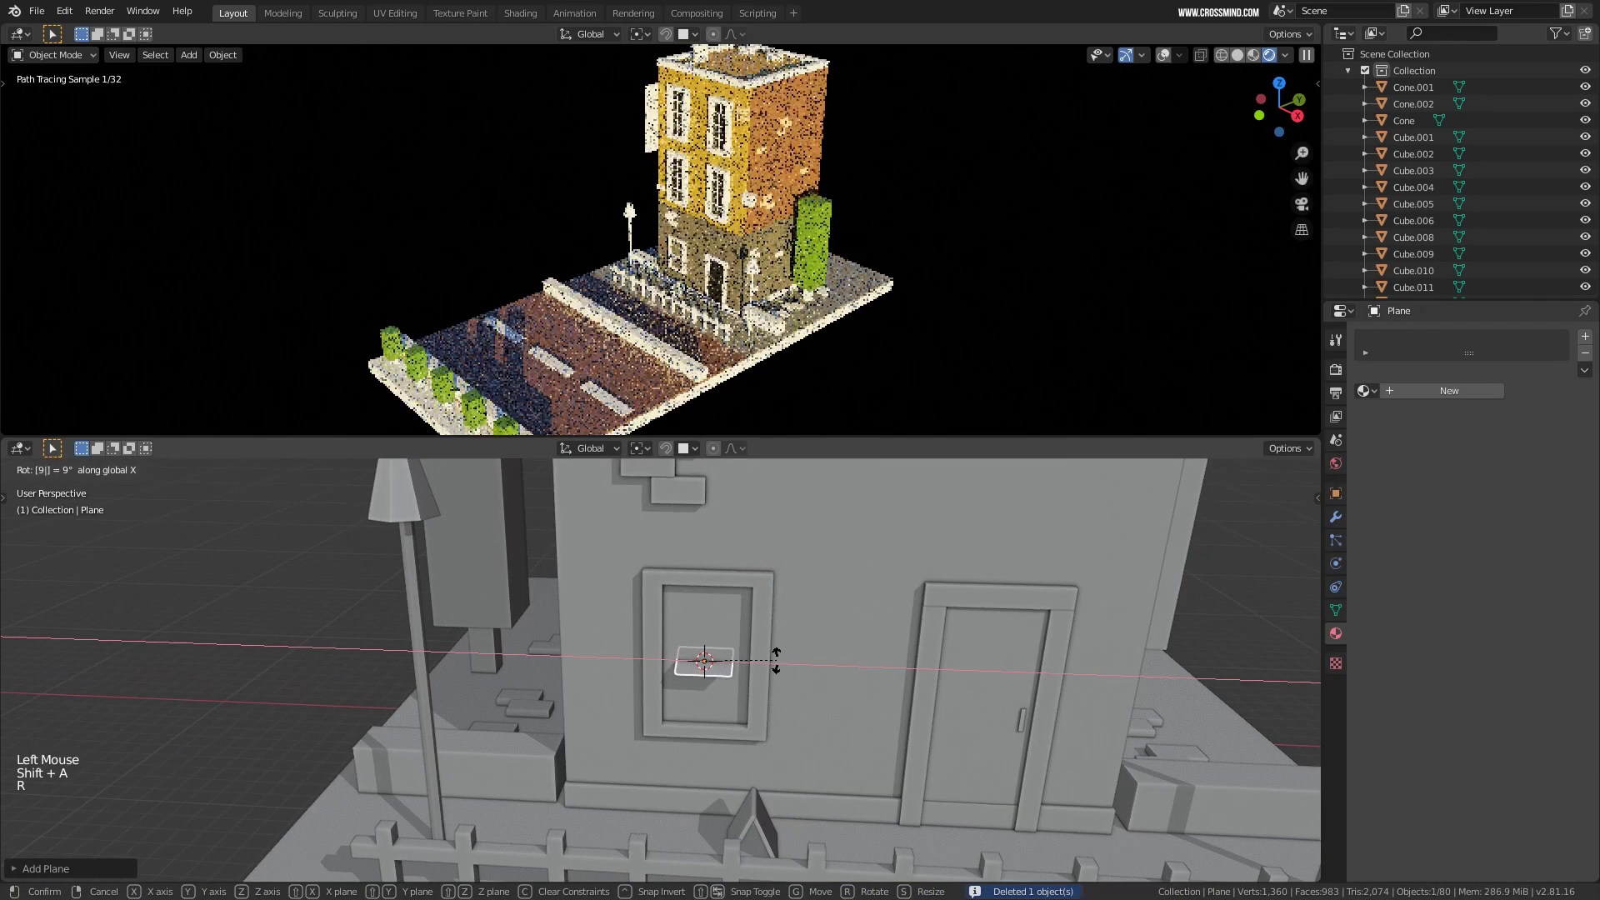
{"action": "key", "text": "Return"}
Scale the plane to the width of the window opening and stretch it along Z to fill the frame.
{"action": "key", "text": "s"}
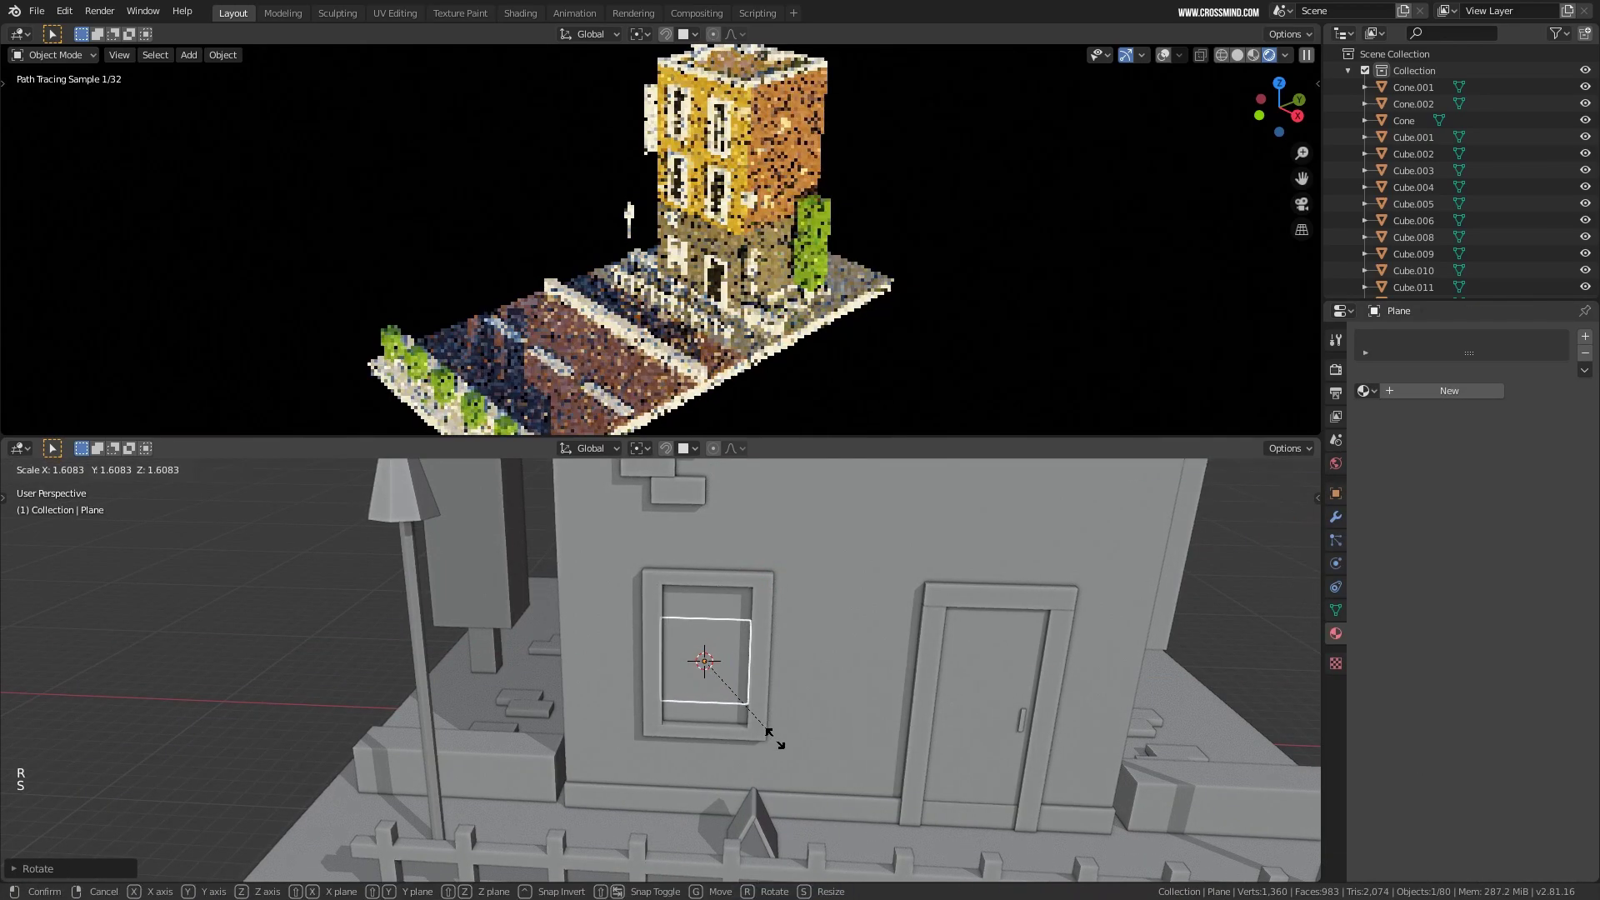
{"action": "left_click", "coordinate": [774, 736]}
{"action": "key", "text": "s"}
{"action": "key", "text": "z"}
{"action": "left_click", "coordinate": [775, 812]}
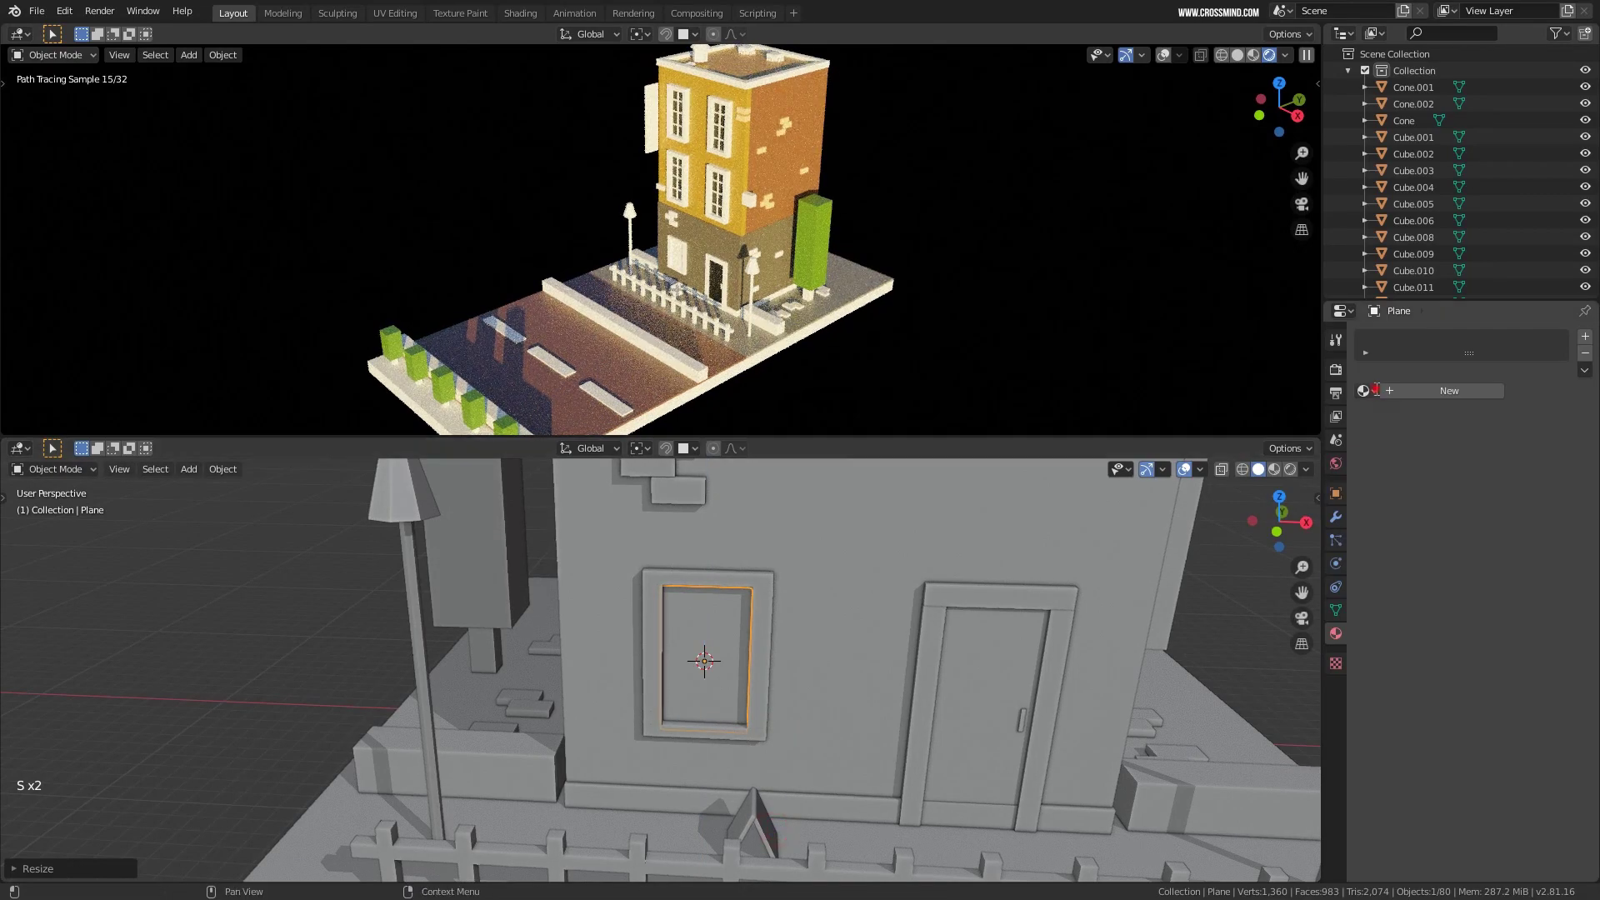
Assign the window glass material to the ground-floor window plane and check the building in the rendered view.
{"action": "left_click", "coordinate": [1363, 391]}
{"action": "left_click", "coordinate": [1414, 541]}
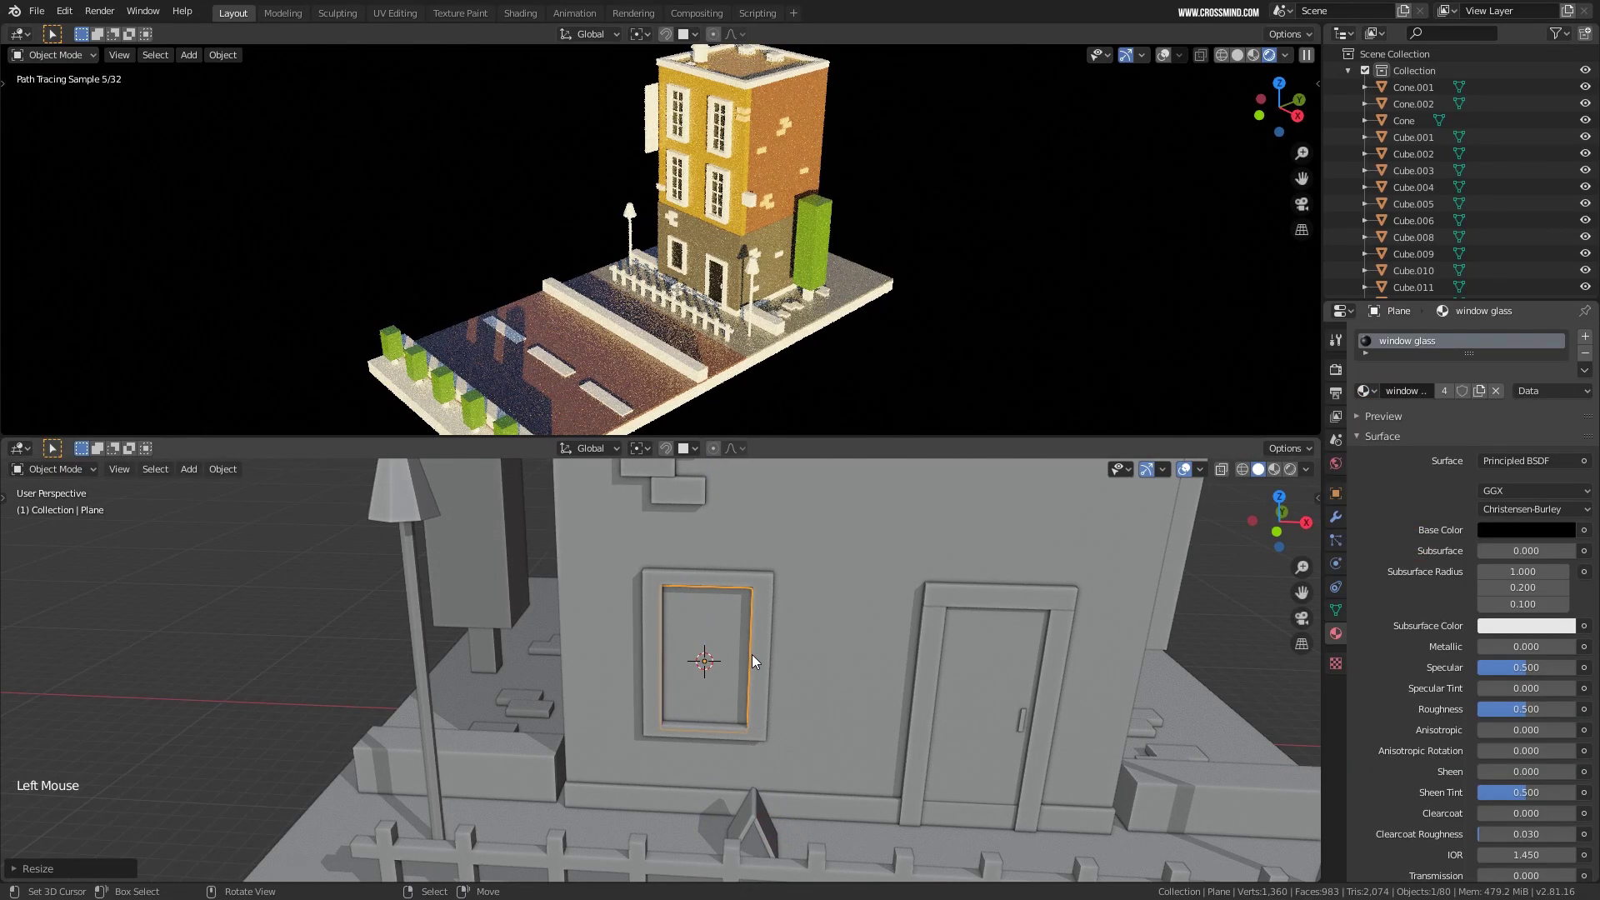
{"action": "scroll", "coordinate": [888, 648], "scroll_direction": "down", "scroll_amount": 5}
{"action": "middle_click_drag", "start_coordinate": [888, 647], "coordinate": [791, 633]}
{"action": "scroll", "coordinate": [748, 203], "scroll_direction": "down", "scroll_amount": 1}
{"action": "middle_click_drag", "start_coordinate": [747, 204], "coordinate": [753, 437]}
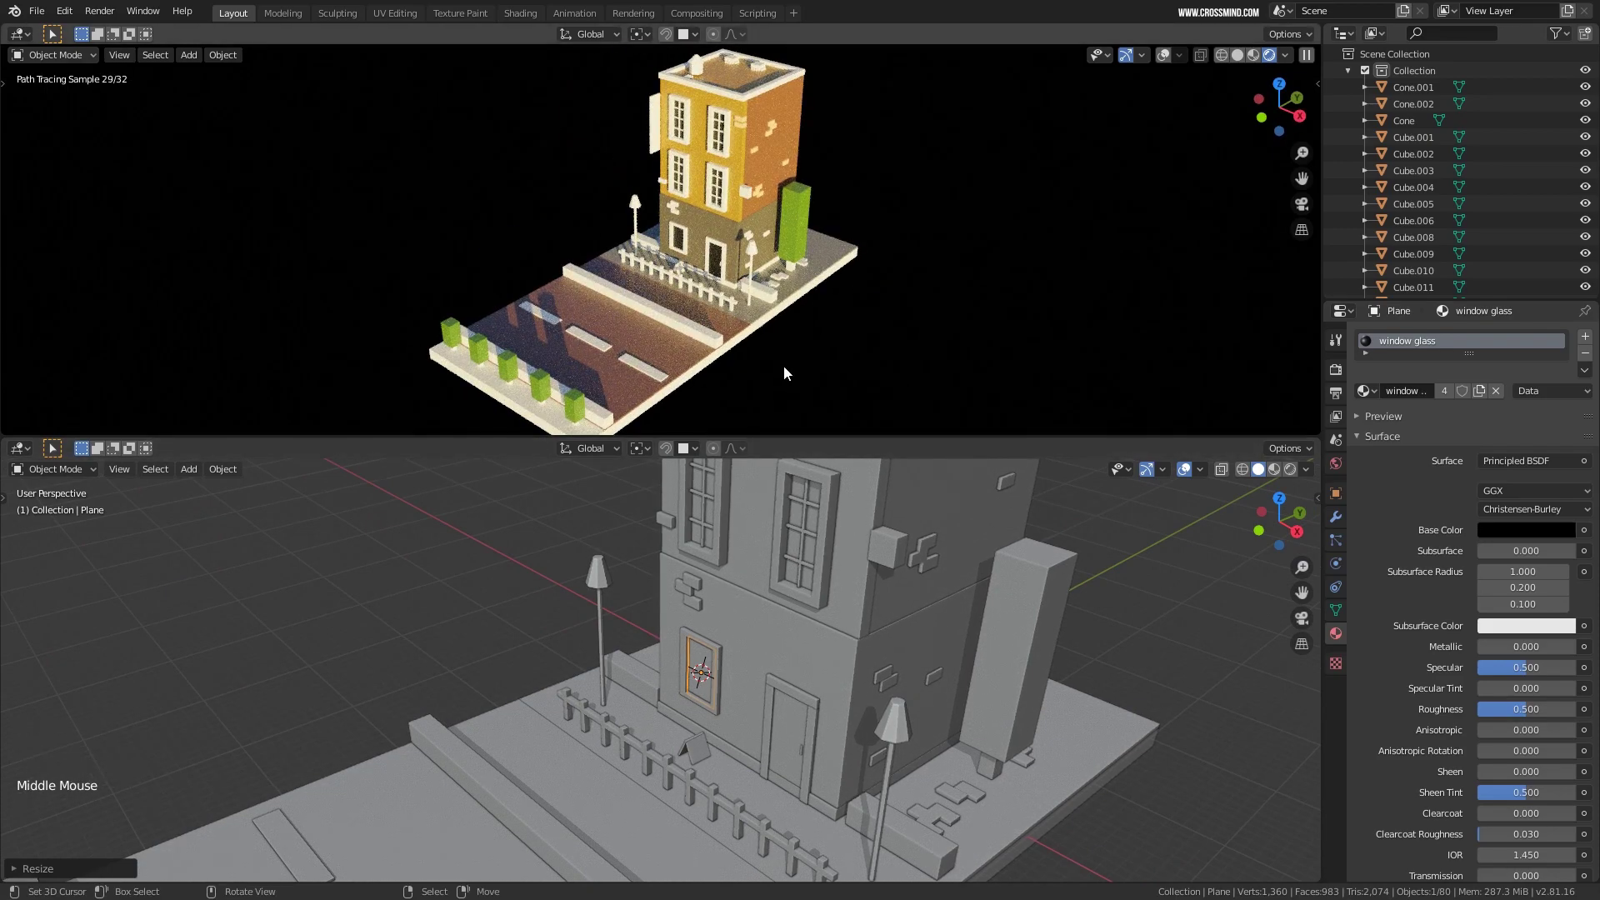
Join the four upper-floor window frames on the facade into a single object.
{"action": "middle_click_drag", "start_coordinate": [851, 604], "coordinate": [855, 717], "text": "shift"}
{"action": "scroll", "coordinate": [833, 687], "scroll_direction": "up", "scroll_amount": 2}
{"action": "right_click", "coordinate": [882, 604]}
{"action": "right_click", "coordinate": [870, 646], "text": "shift"}
{"action": "right_click", "coordinate": [693, 571], "text": "shift"}
{"action": "right_click", "coordinate": [688, 667], "text": "shift"}
{"action": "key", "text": "ctrl+j"}
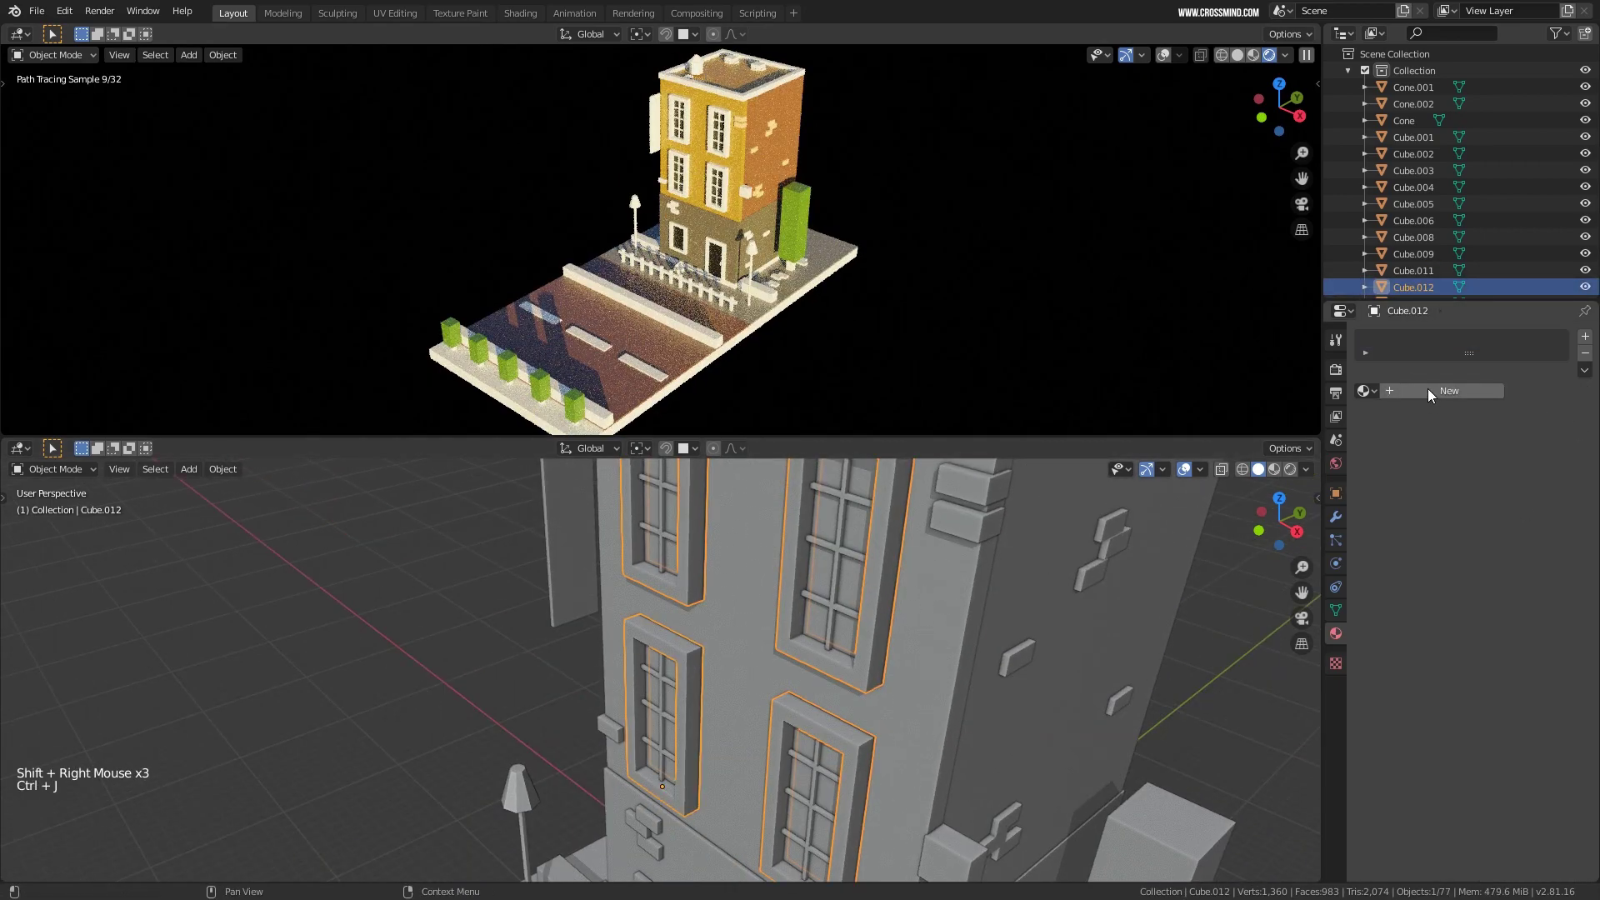
Give the joined window frames a new material with a pale cream base colour.
{"action": "left_click", "coordinate": [1451, 390]}
{"action": "left_click", "coordinate": [1525, 530]}
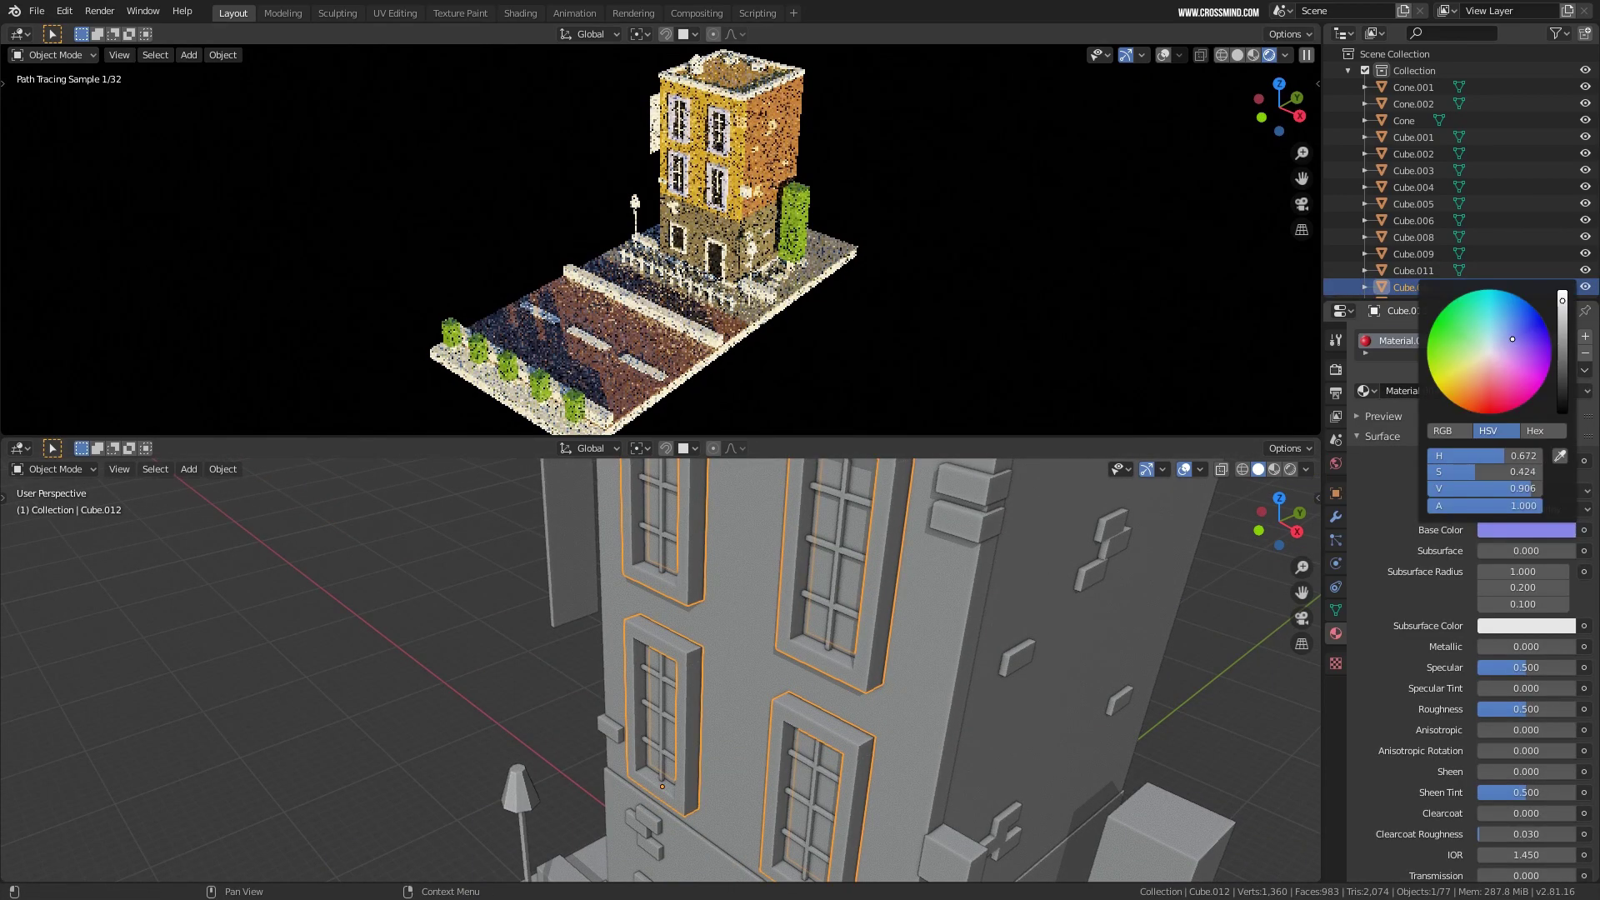
{"action": "left_click", "coordinate": [1506, 339]}
{"action": "left_click_drag", "start_coordinate": [1506, 338], "coordinate": [1477, 361]}
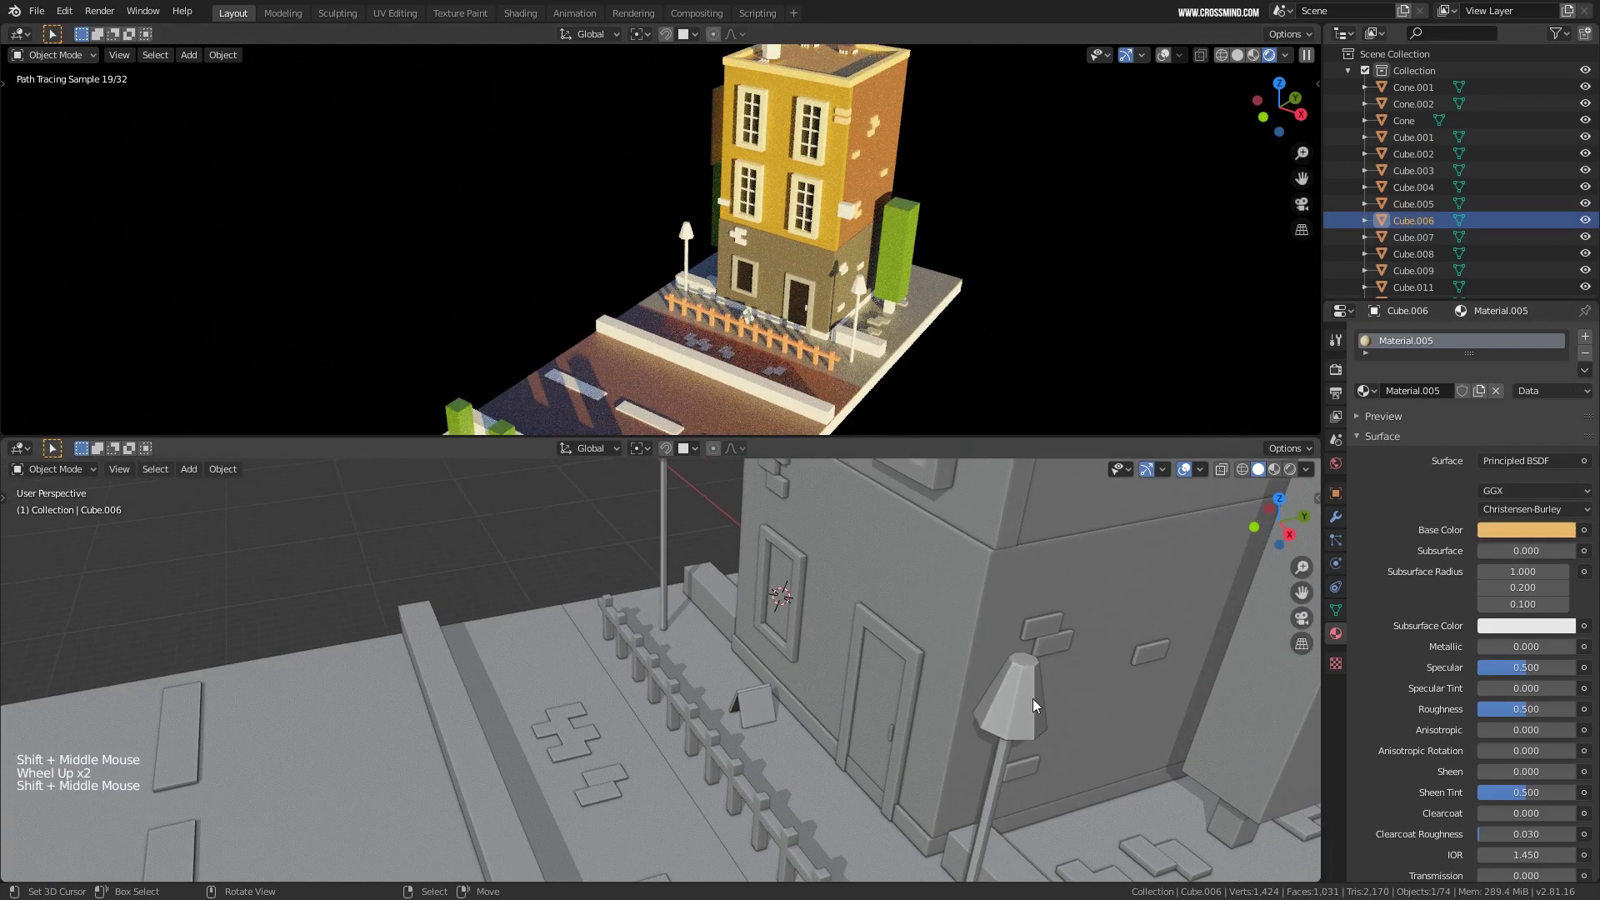
{"action": "left_click", "coordinate": [1032, 698]}
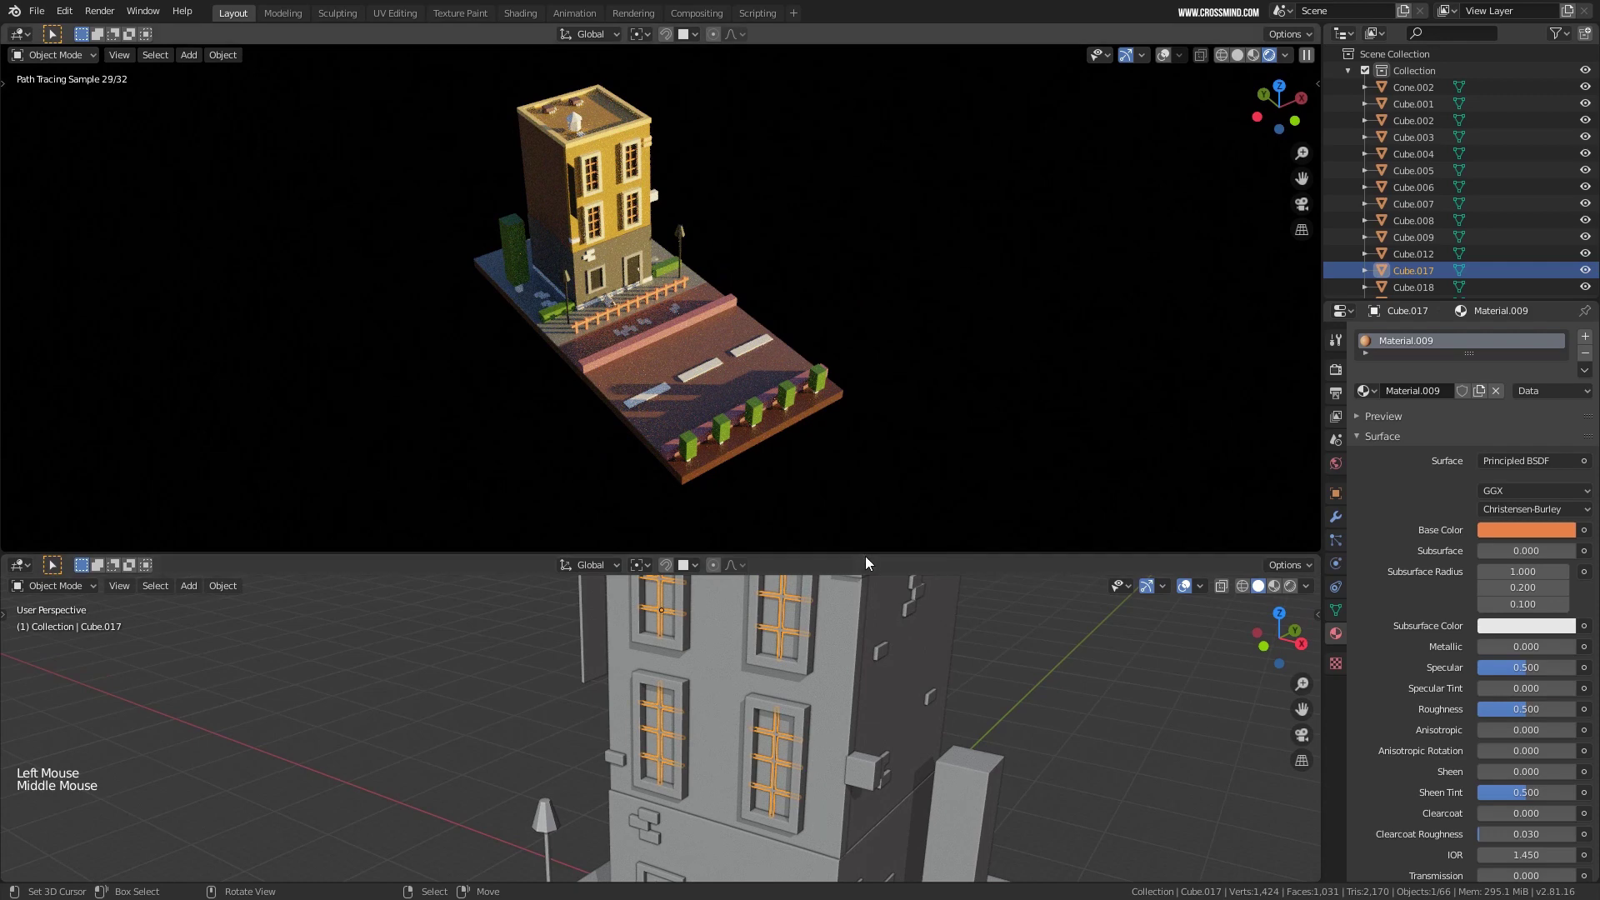
Recolour the low walls along both sides of the road reddish brown, with hue 0.042 and saturation 0.456.
{"action": "left_click_drag", "start_coordinate": [865, 551], "coordinate": [862, 497]}
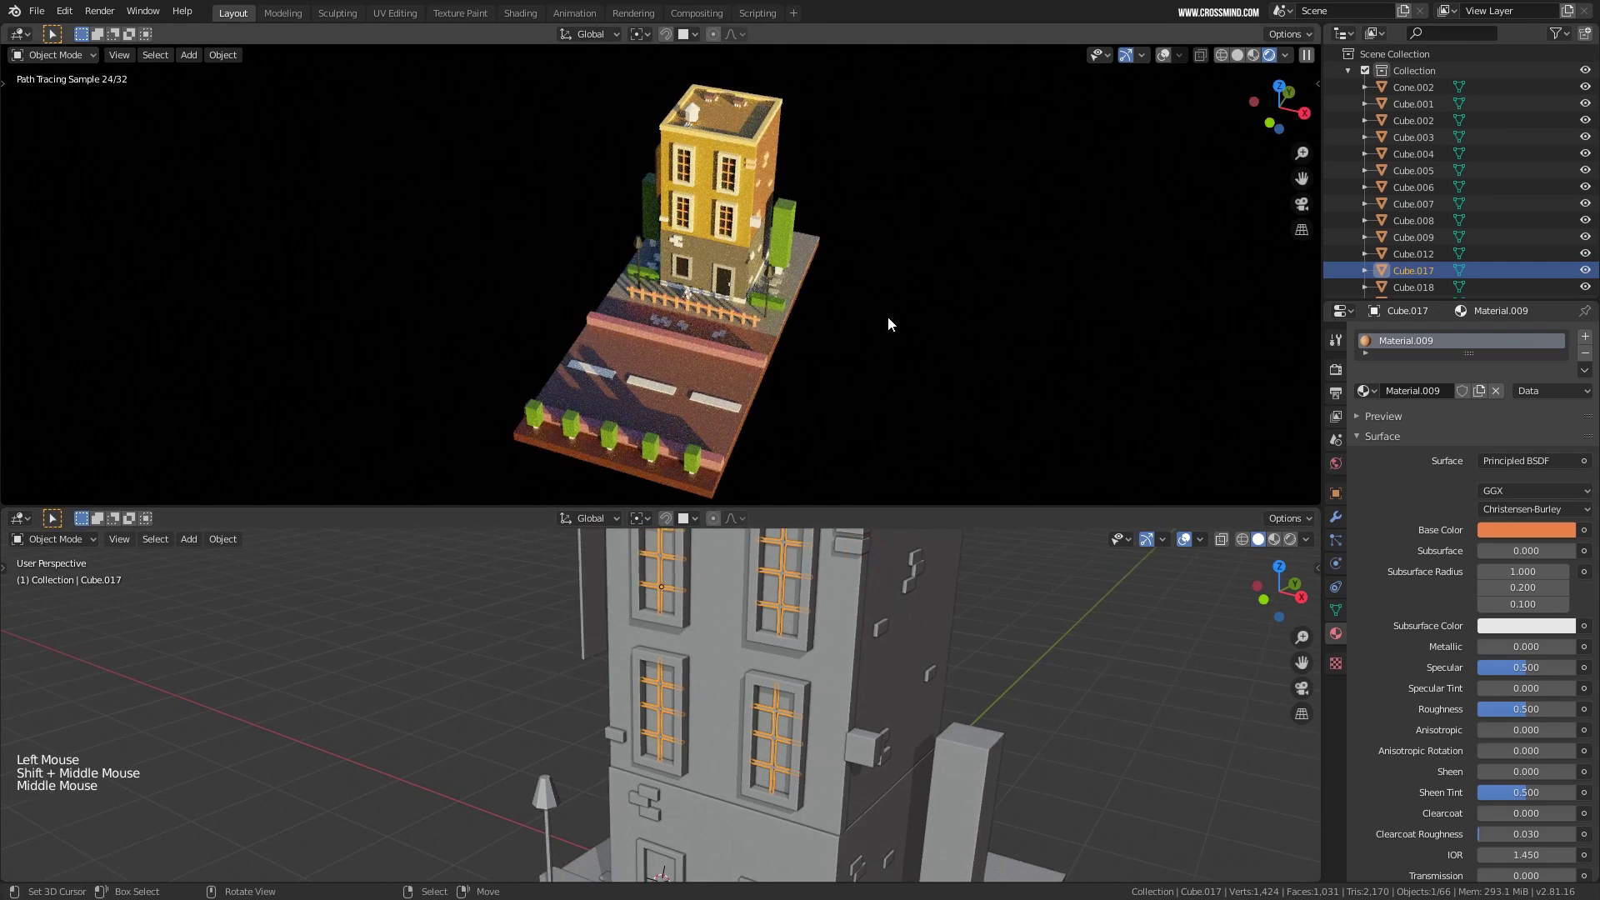
{"action": "middle_click_drag", "start_coordinate": [888, 324], "coordinate": [744, 354]}
{"action": "right_click", "coordinate": [733, 377]}
{"action": "middle_click_drag", "start_coordinate": [783, 620], "coordinate": [808, 646], "text": "shift"}
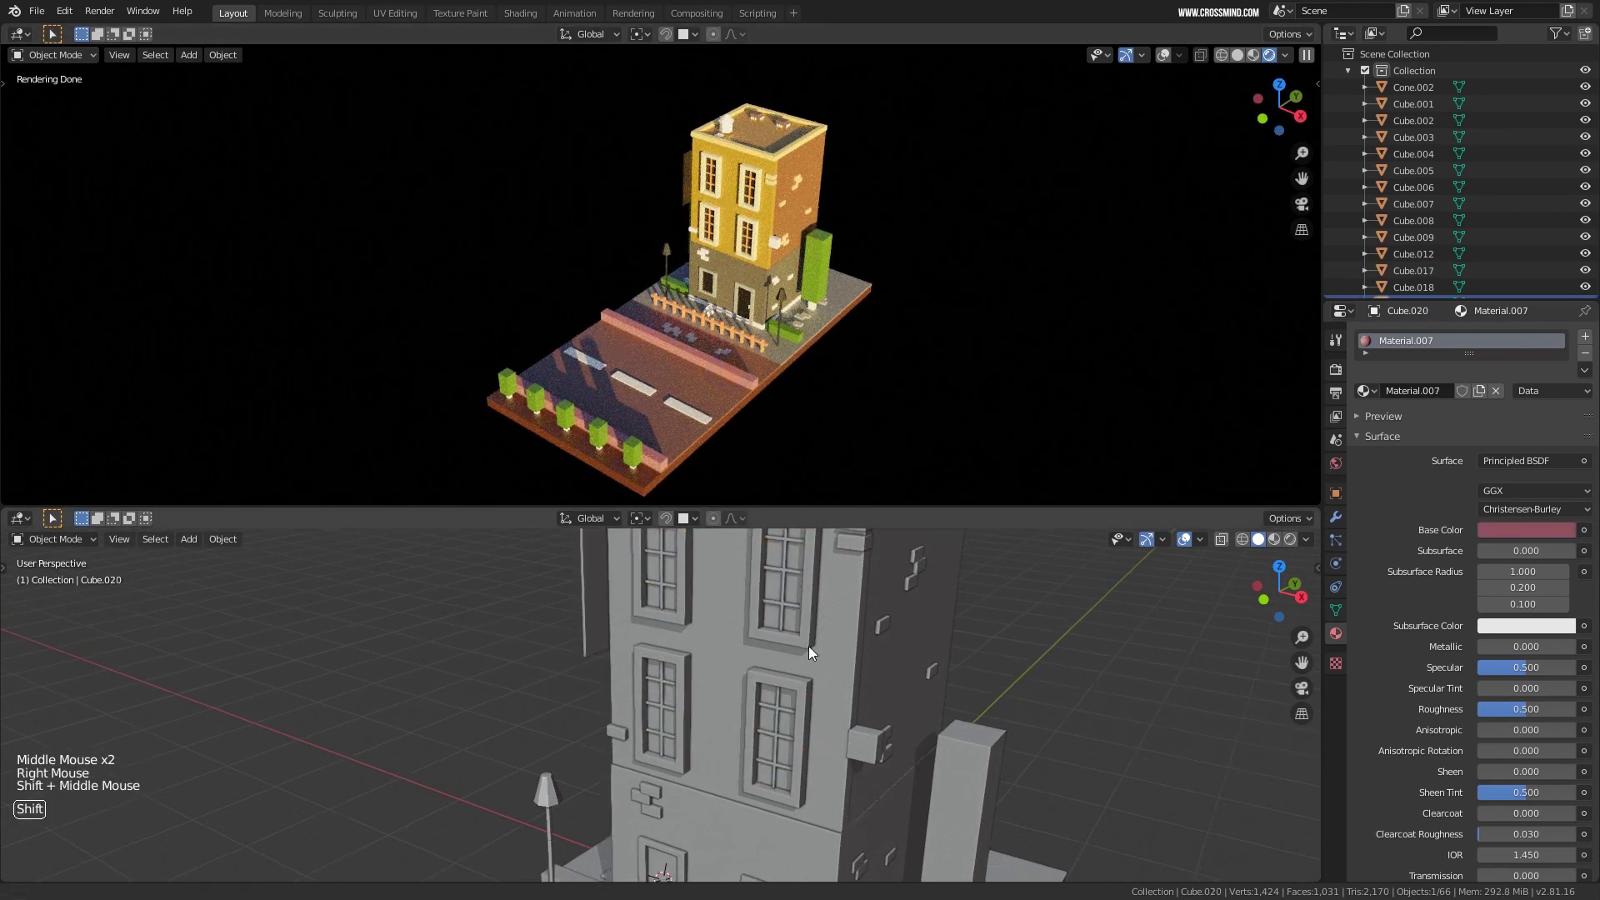
{"action": "scroll", "coordinate": [808, 647], "scroll_direction": "down", "scroll_amount": 3}
{"action": "middle_click_drag", "start_coordinate": [737, 765], "coordinate": [766, 746], "text": "shift"}
{"action": "mouse_move", "coordinate": [766, 746]}
{"action": "middle_mouse_down"}
{"action": "mouse_move", "coordinate": [801, 724]}
{"action": "mouse_move", "coordinate": [794, 745]}
{"action": "middle_mouse_up"}
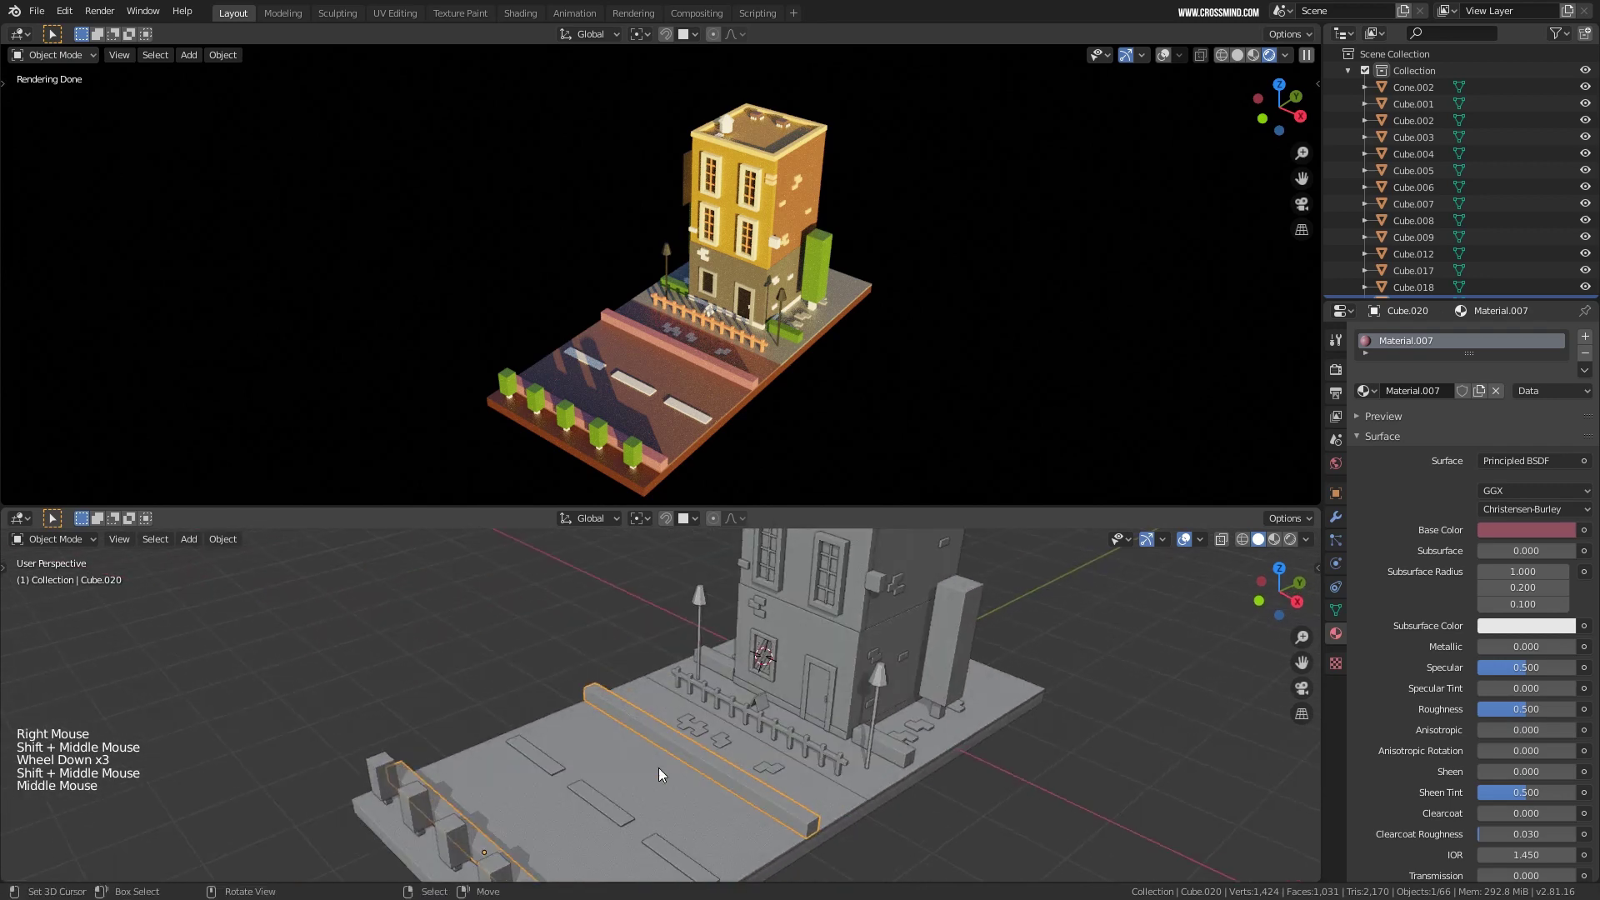
{"action": "mouse_move", "coordinate": [738, 684]}
{"action": "middle_mouse_down", "text": "shift"}
{"action": "mouse_move", "coordinate": [798, 587]}
{"action": "mouse_move", "coordinate": [709, 696]}
{"action": "mouse_move", "coordinate": [741, 670]}
{"action": "middle_mouse_up", "text": "shift"}
{"action": "left_click", "coordinate": [1546, 530]}
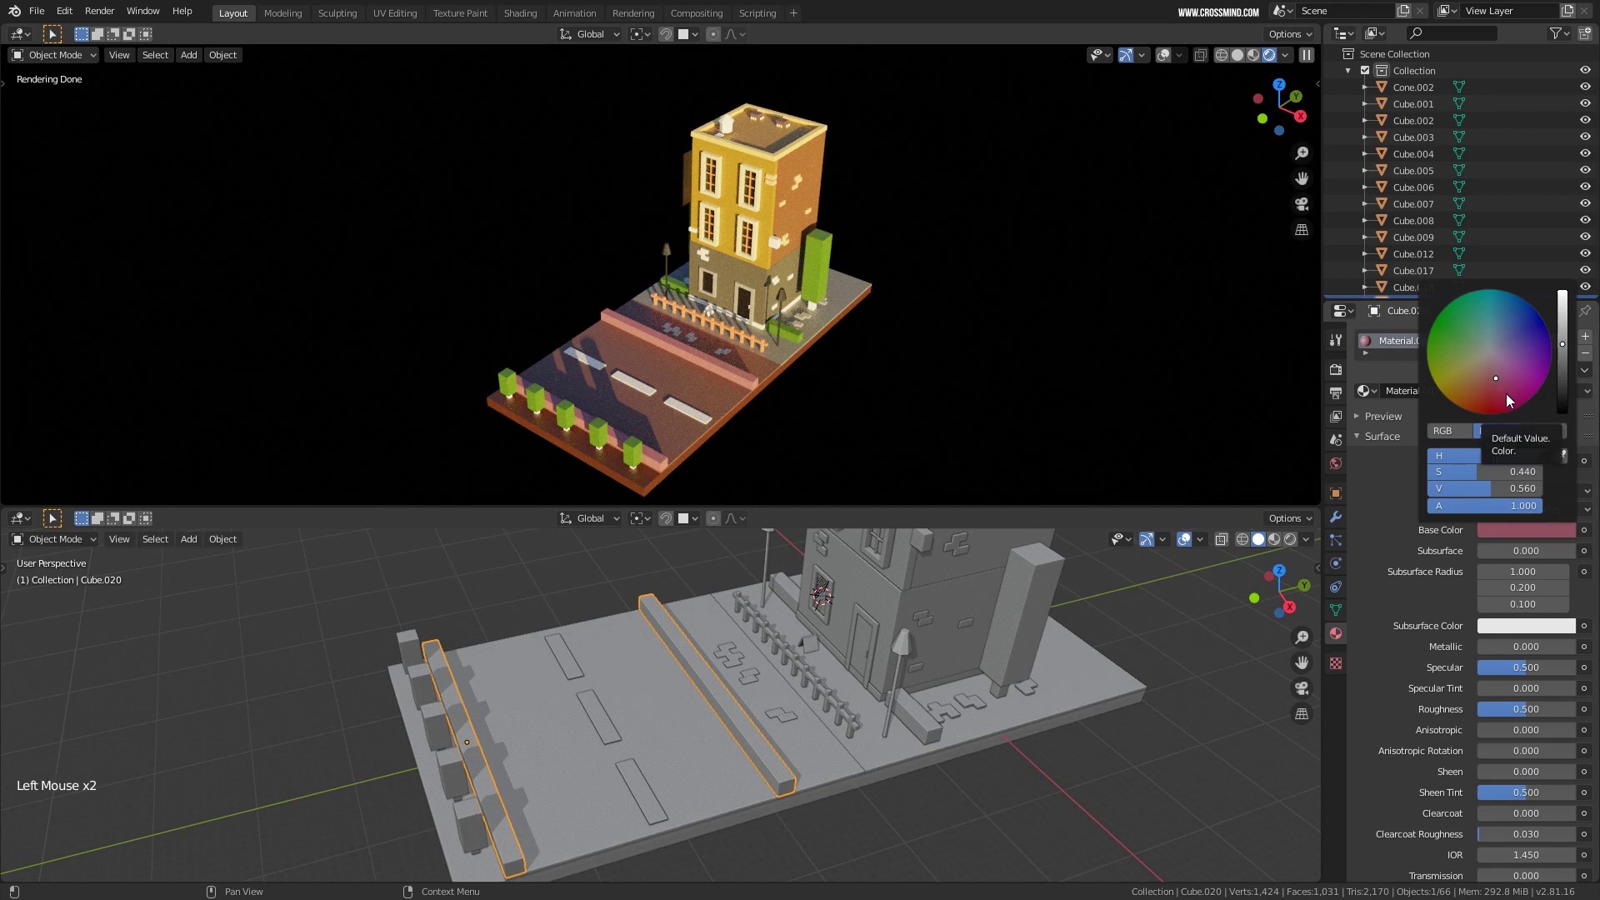
{"action": "left_click_drag", "start_coordinate": [1485, 373], "coordinate": [1481, 379]}
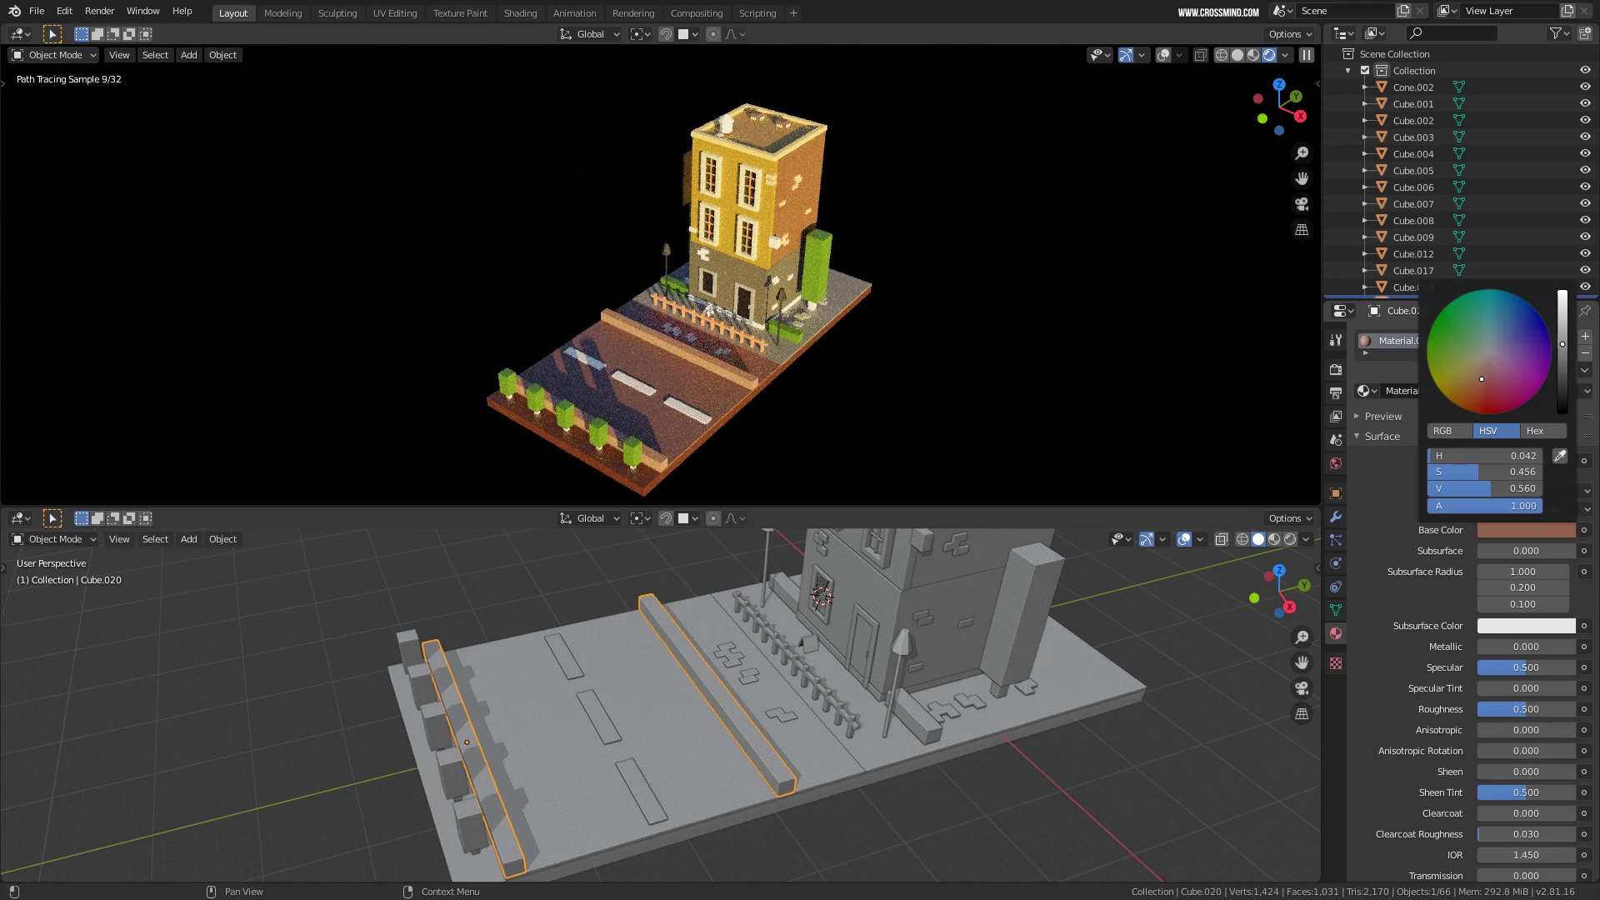
Select the whole building and street block in top view and duplicate it about 42 m along X, beside the original.
{"action": "scroll", "coordinate": [911, 644], "scroll_direction": "down", "scroll_amount": 3}
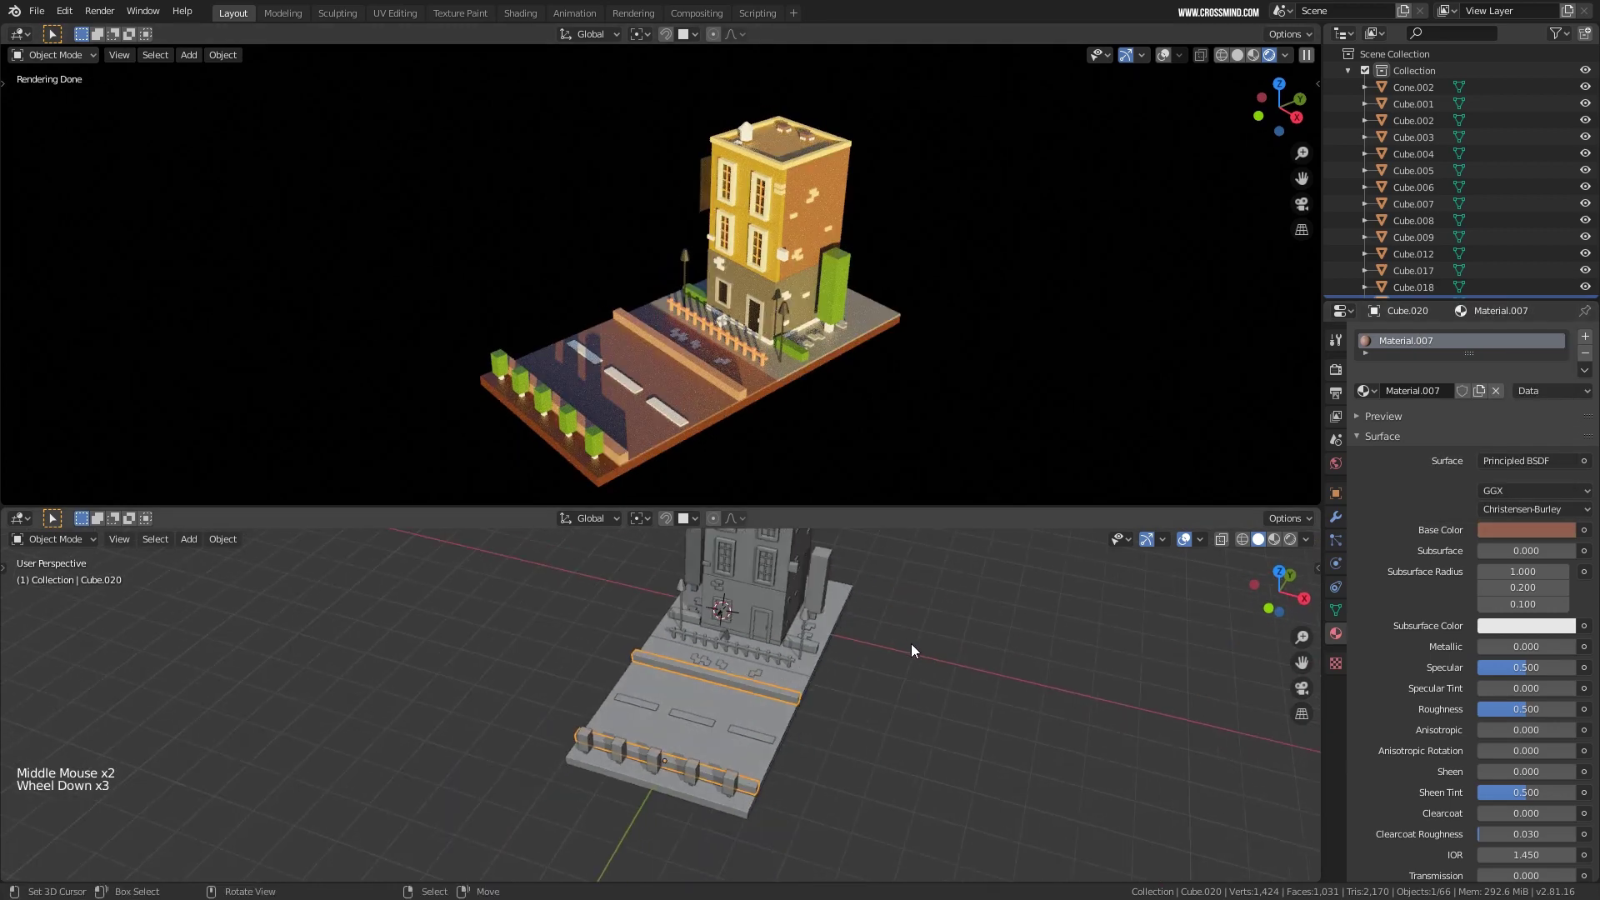
{"action": "key", "text": "KP_7"}
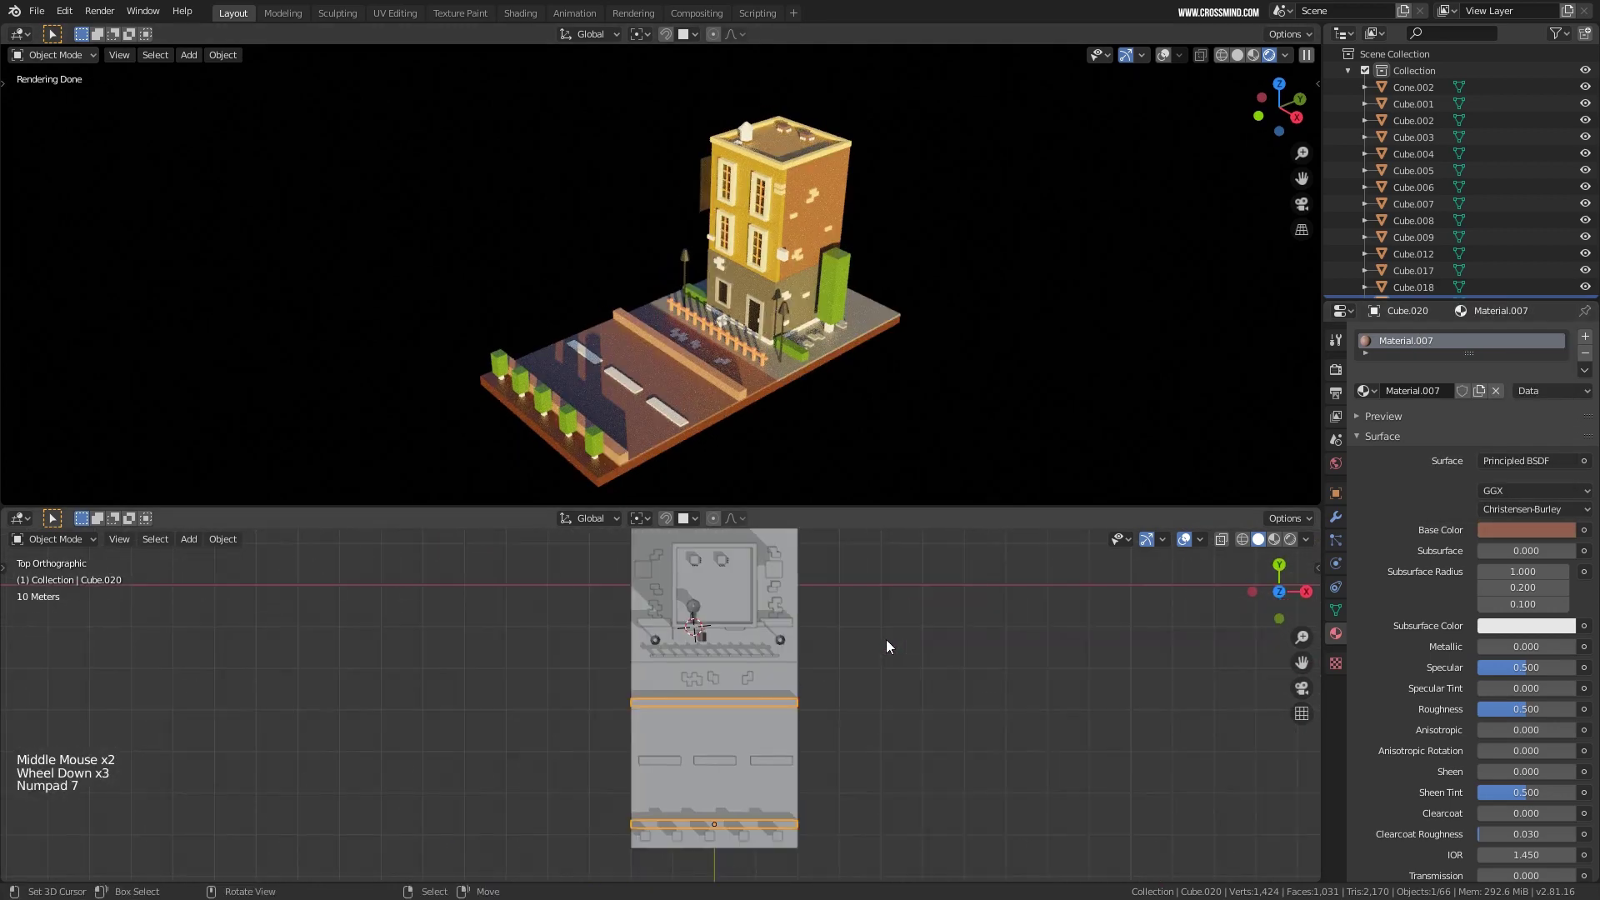
{"action": "scroll", "coordinate": [886, 638], "scroll_direction": "down", "scroll_amount": 2}
{"action": "key", "text": "b"}
{"action": "left_click_drag", "start_coordinate": [611, 548], "coordinate": [802, 705]}
{"action": "middle_click_drag", "start_coordinate": [802, 705], "coordinate": [693, 712], "text": "shift"}
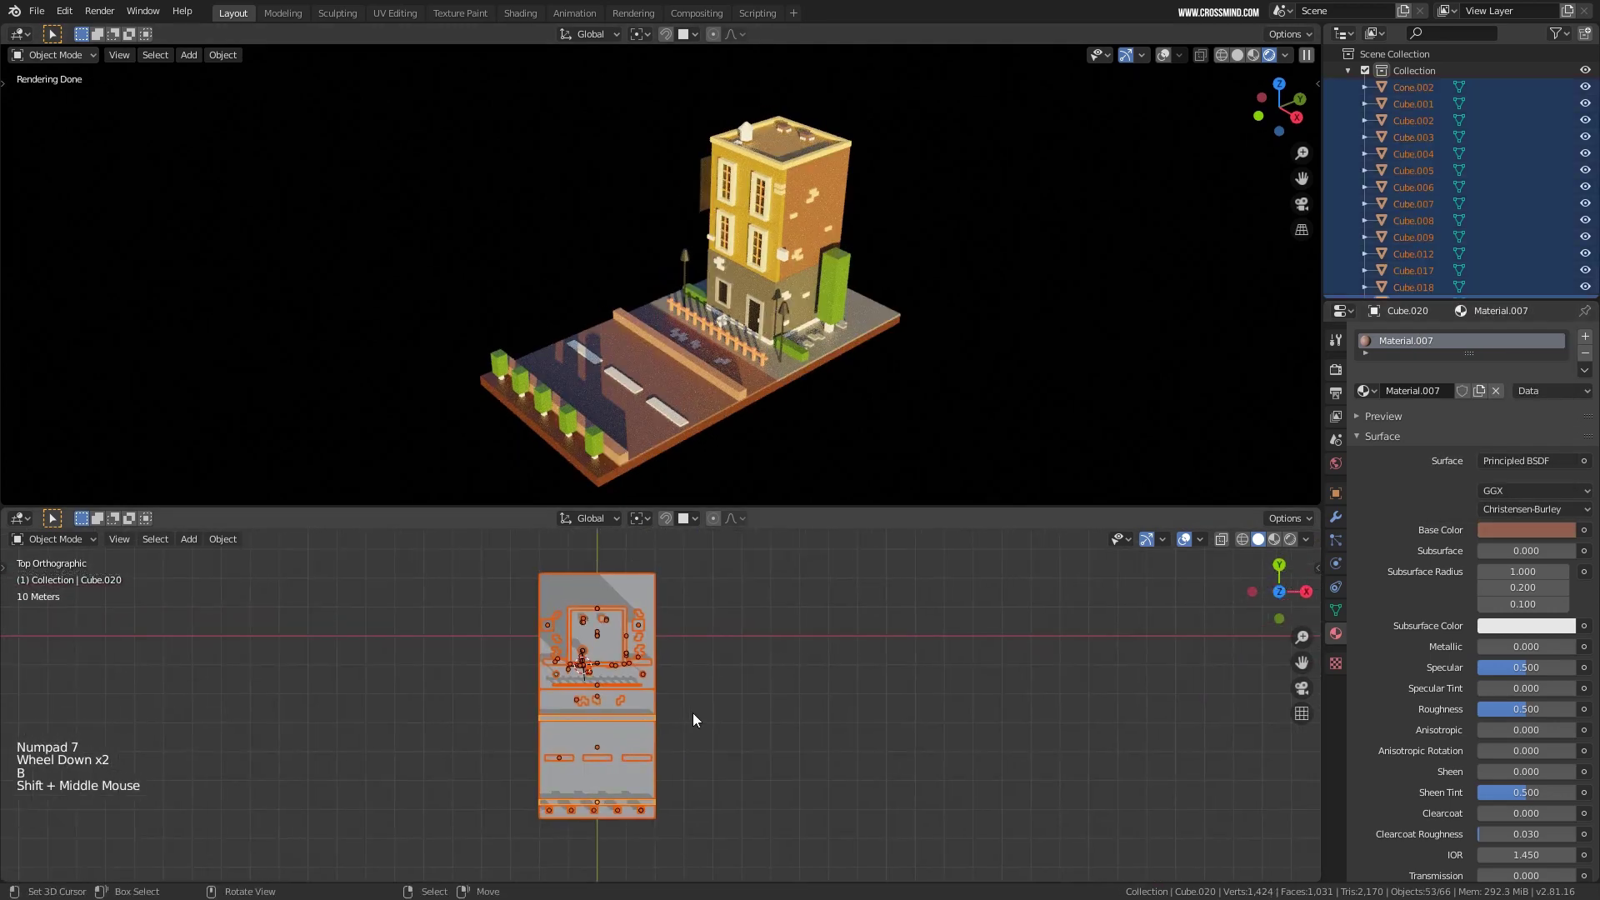
{"action": "scroll", "coordinate": [692, 712], "scroll_direction": "up", "scroll_amount": 1}
{"action": "key", "text": "shift+d"}
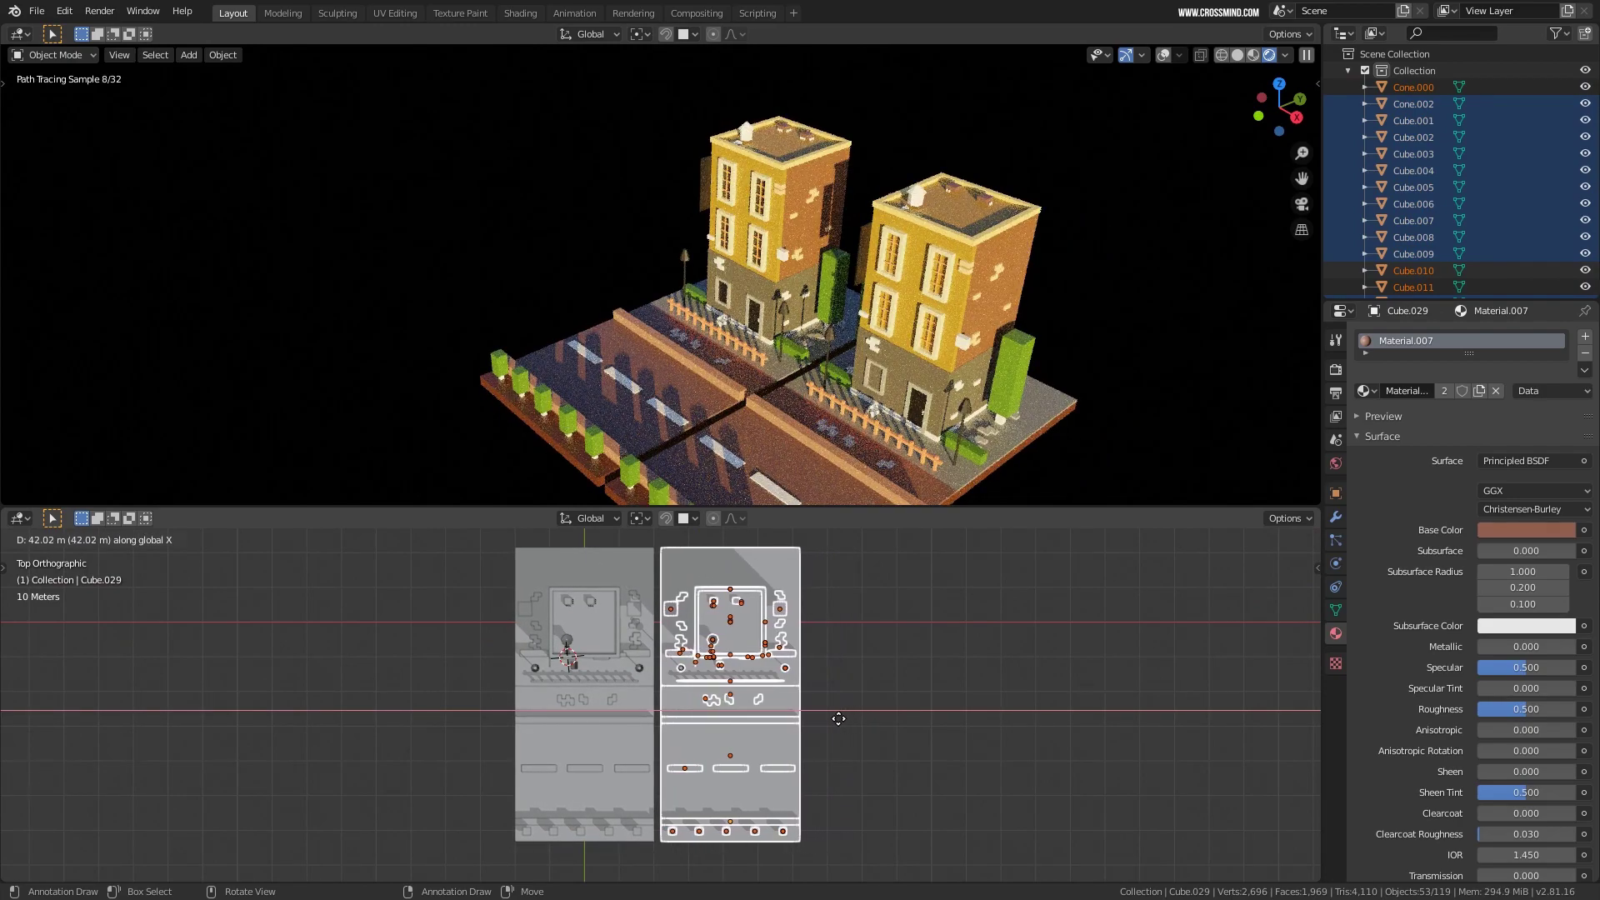
{"action": "left_click", "coordinate": [834, 716]}
Duplicate the second block along X to place a third block beside it.
{"action": "key", "text": "shift+d"}
{"action": "key", "text": "x"}
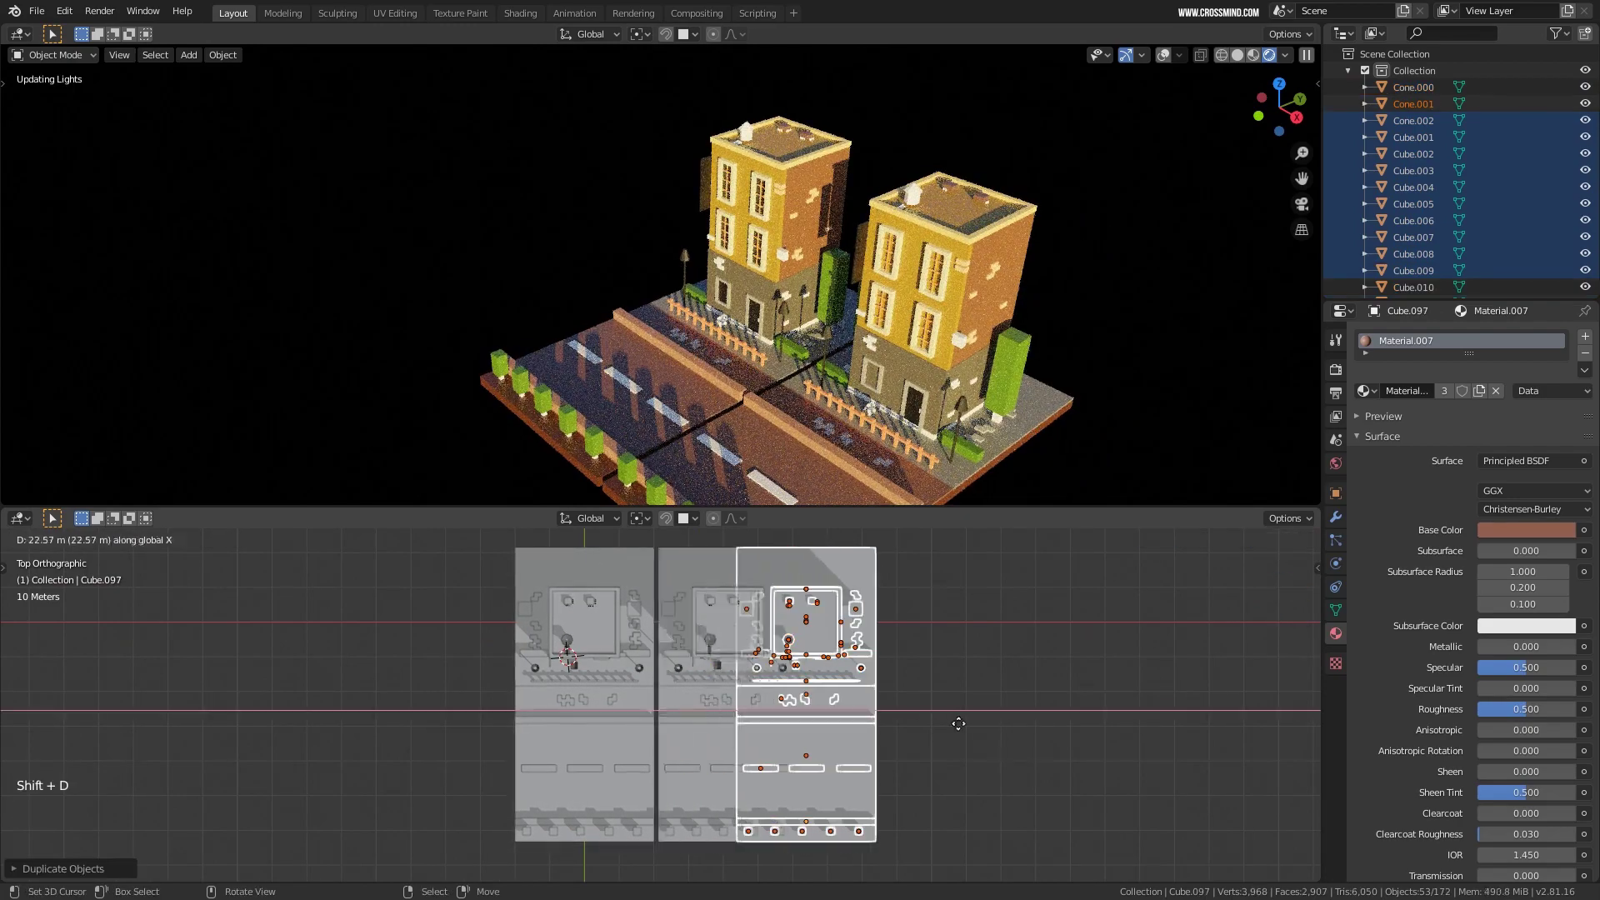
{"action": "left_click", "coordinate": [985, 723]}
{"action": "scroll", "coordinate": [972, 697], "scroll_direction": "down", "scroll_amount": 3}
{"action": "middle_click_drag", "start_coordinate": [916, 367], "coordinate": [752, 392]}
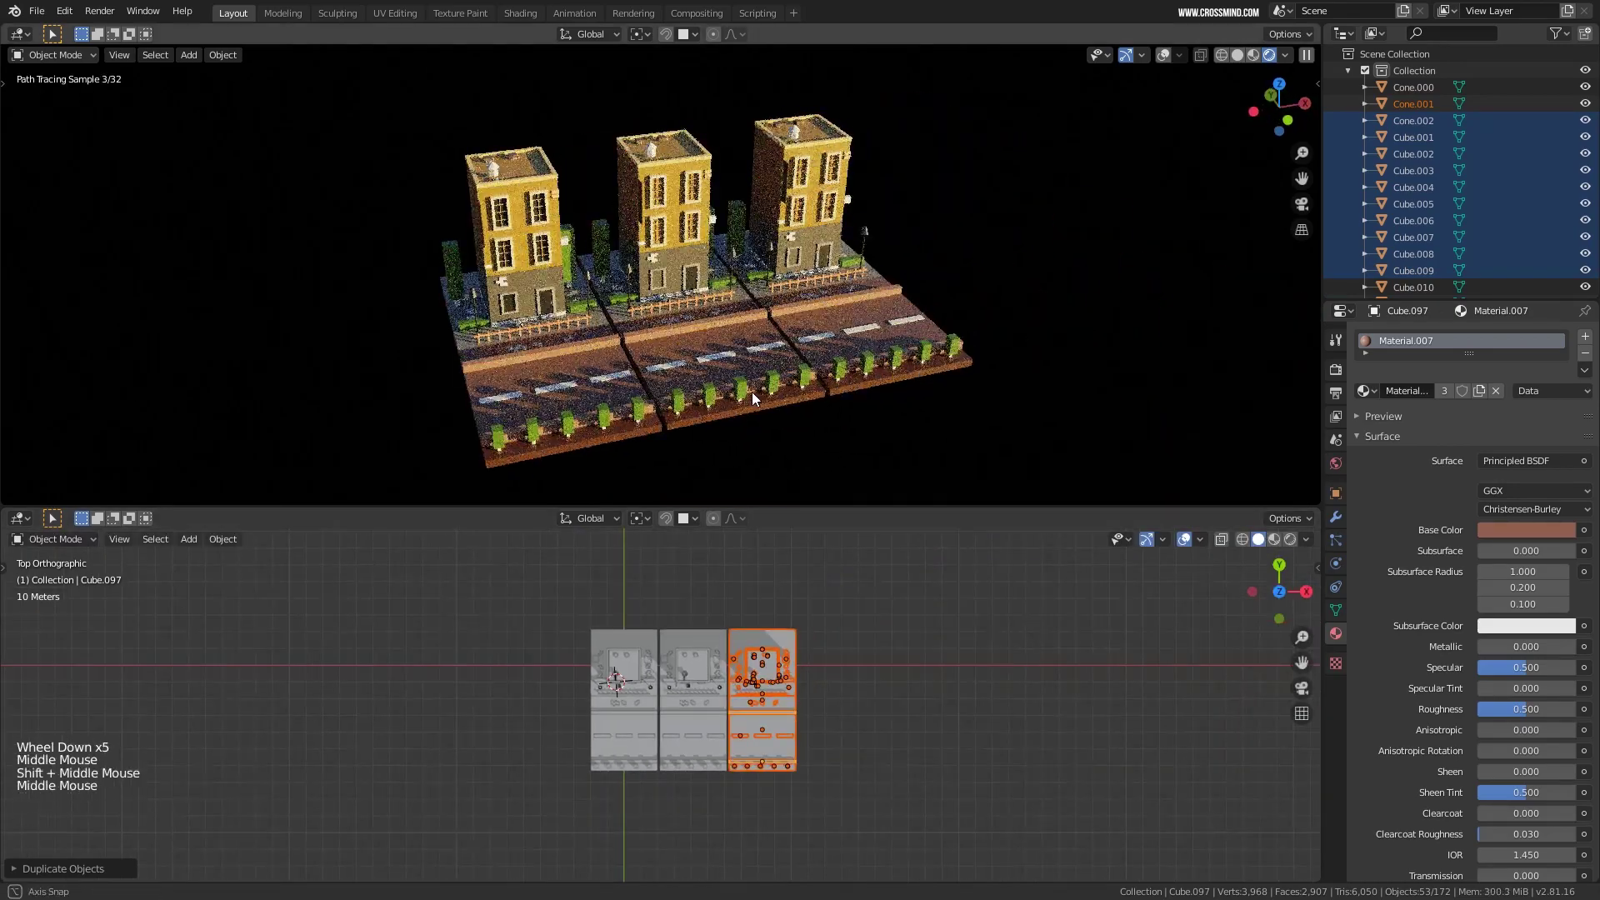
Select all three blocks and duplicate them about 89 m along negative Y as a second row.
{"action": "scroll", "coordinate": [752, 392], "scroll_direction": "up", "scroll_amount": 2}
{"action": "key", "text": "b"}
{"action": "left_click_drag", "start_coordinate": [562, 643], "coordinate": [955, 844]}
{"action": "middle_click_drag", "start_coordinate": [783, 705], "coordinate": [772, 638], "text": "shift"}
{"action": "key", "text": "shift+d"}
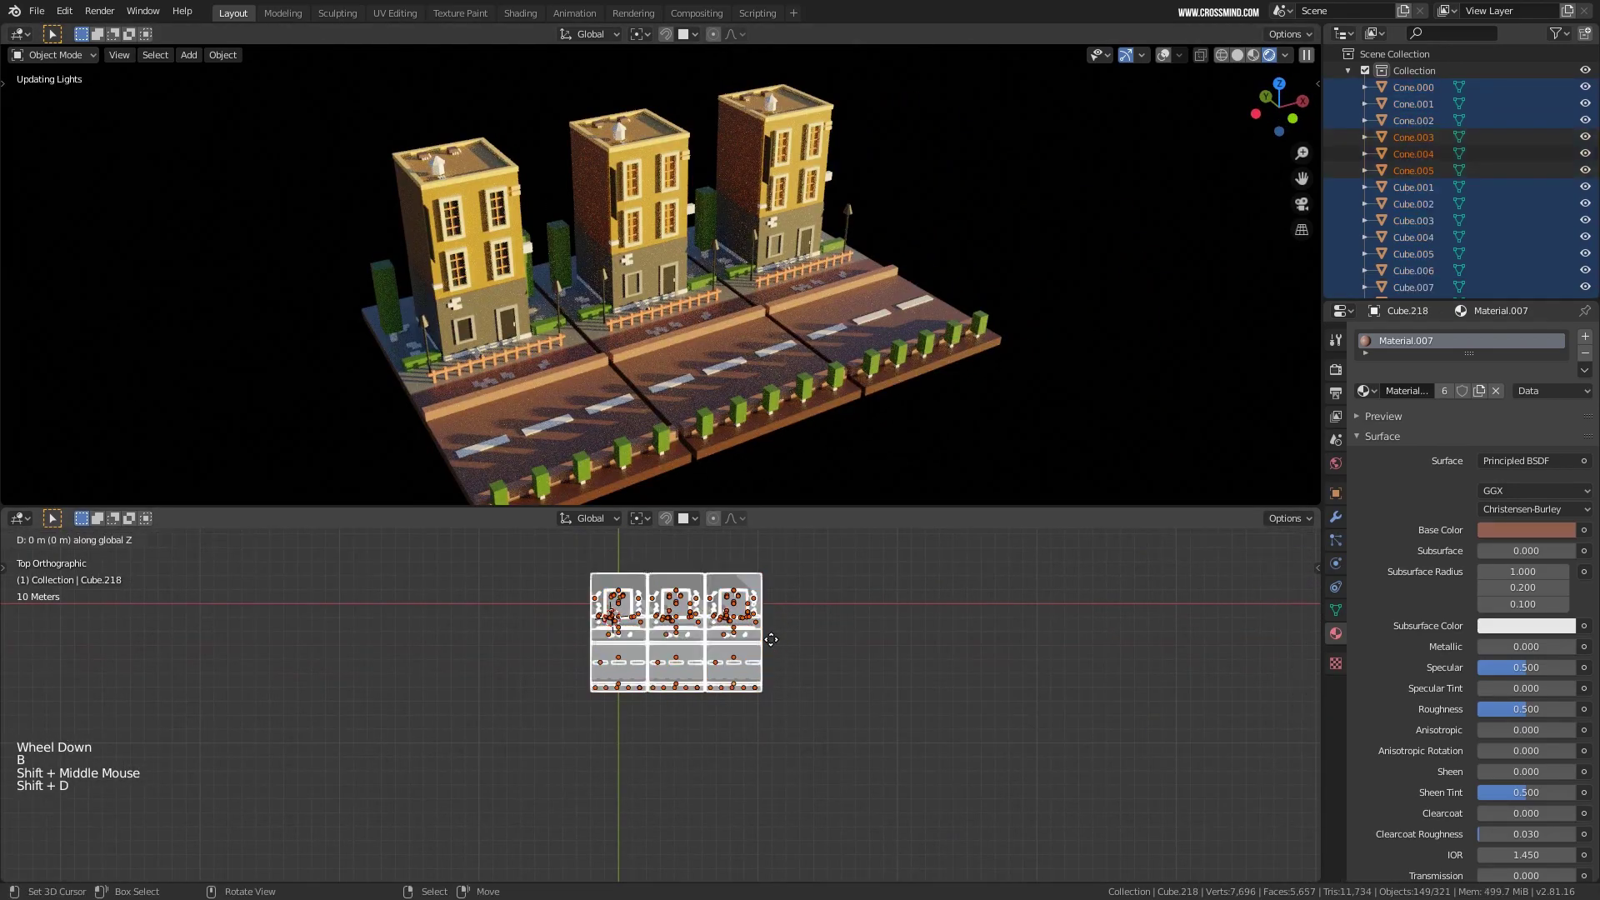
{"action": "left_click", "coordinate": [775, 861]}
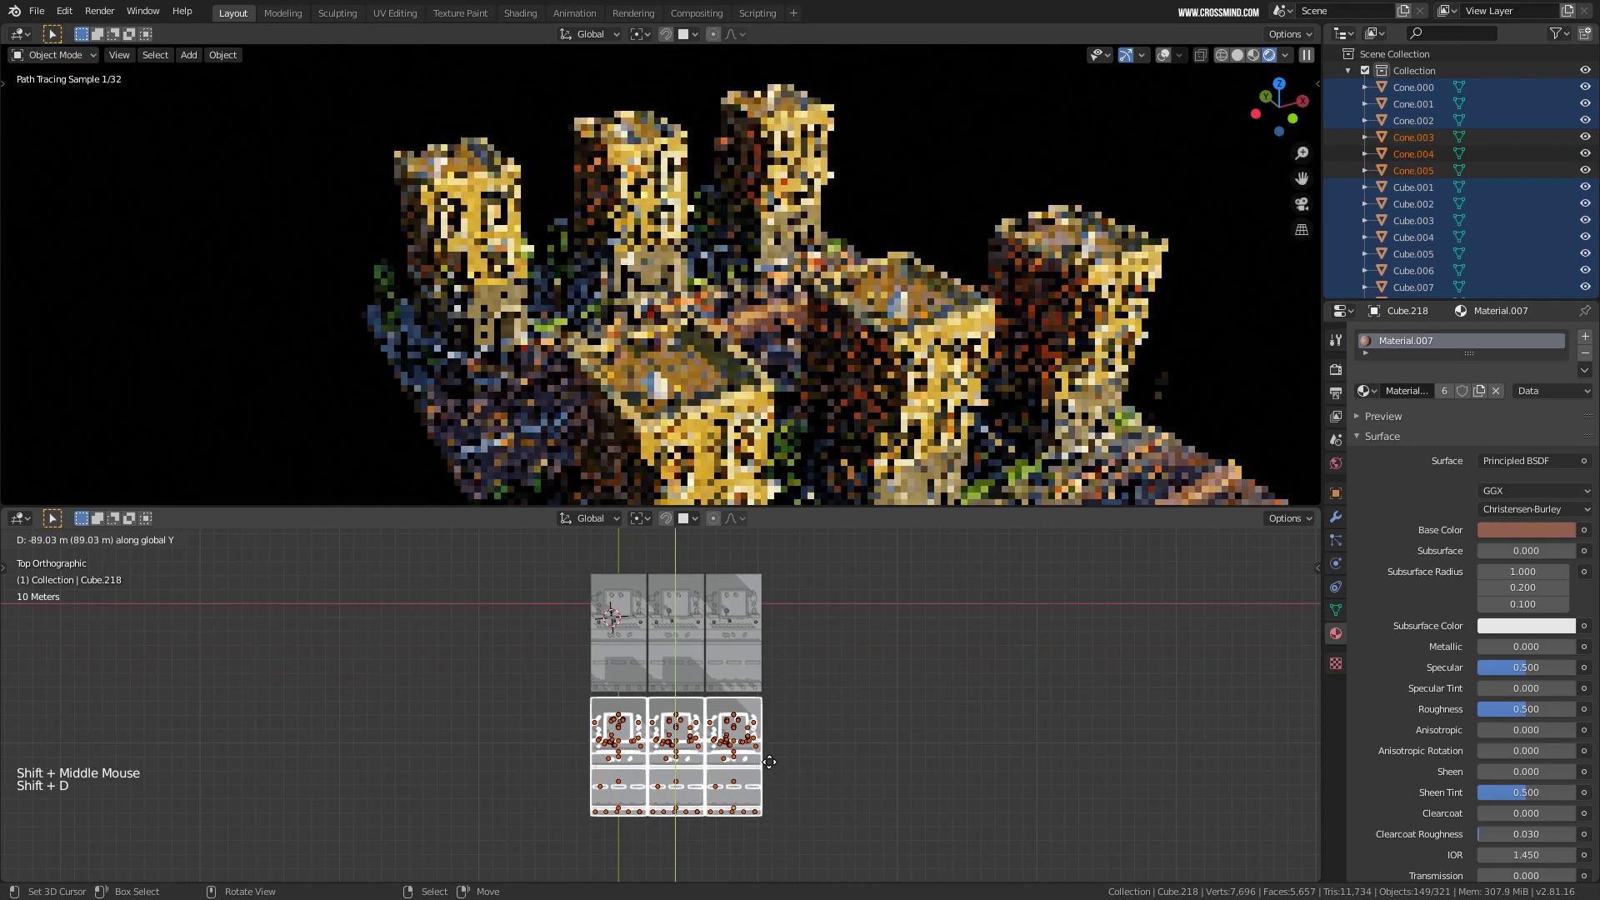
{"action": "scroll", "coordinate": [817, 339], "scroll_direction": "down", "scroll_amount": 2}
{"action": "middle_click_drag", "start_coordinate": [816, 338], "coordinate": [774, 350], "text": "shift"}
{"action": "middle_click_drag", "start_coordinate": [792, 672], "coordinate": [853, 466]}
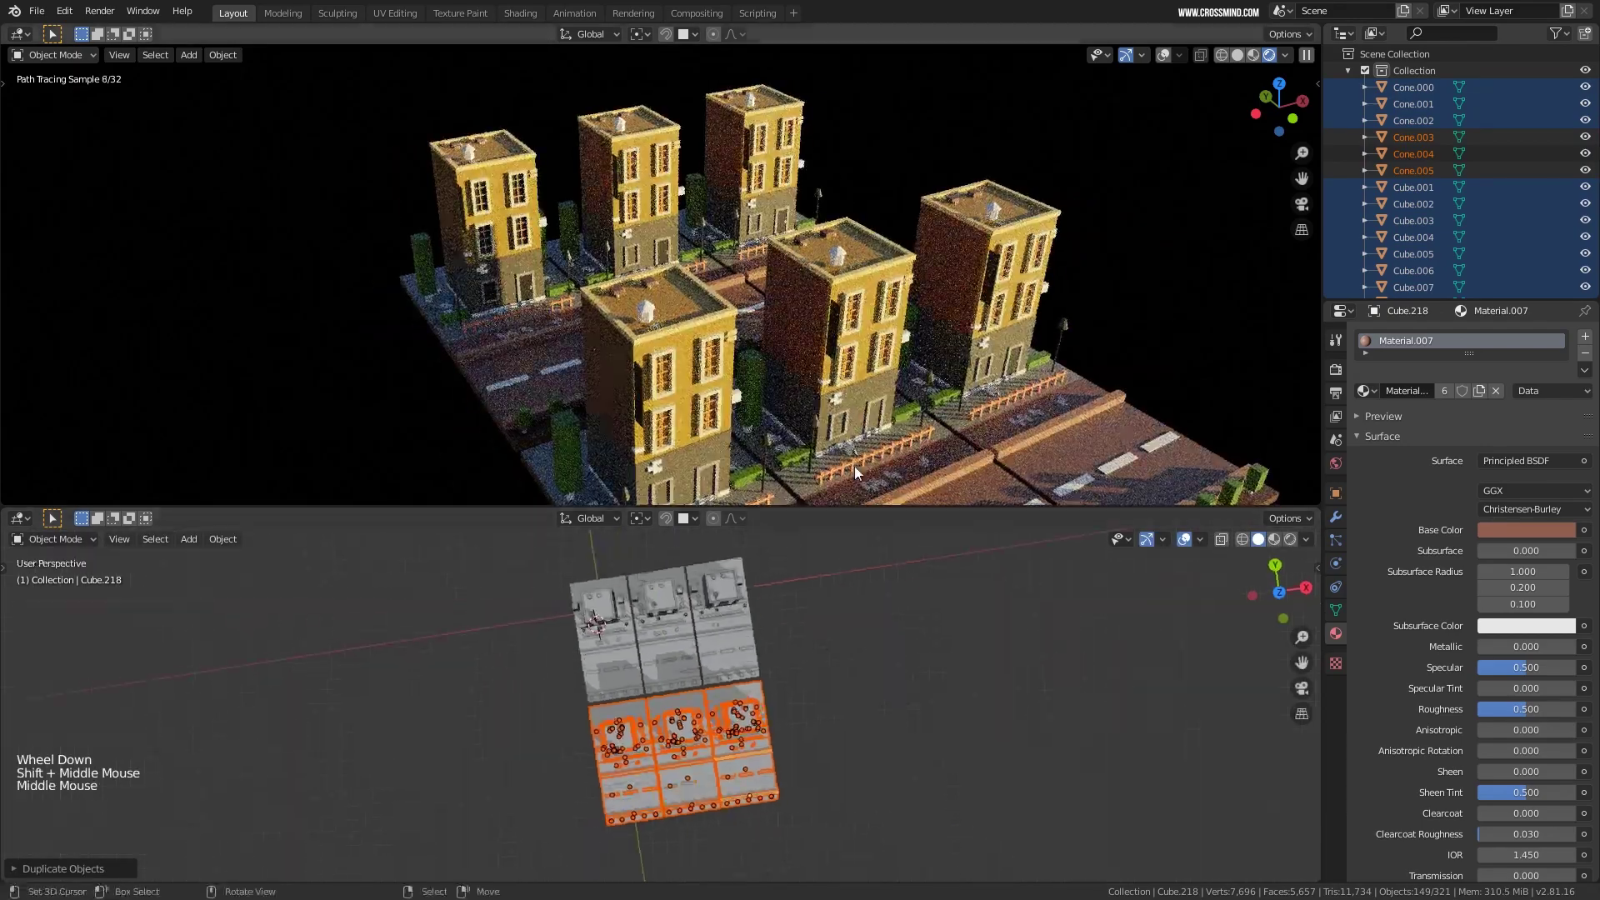
Rotate the second row of blocks 180° about Z so its buildings face the first row.
{"action": "middle_click_drag", "start_coordinate": [833, 583], "coordinate": [810, 628], "text": "shift"}
{"action": "type", "text": "r"}
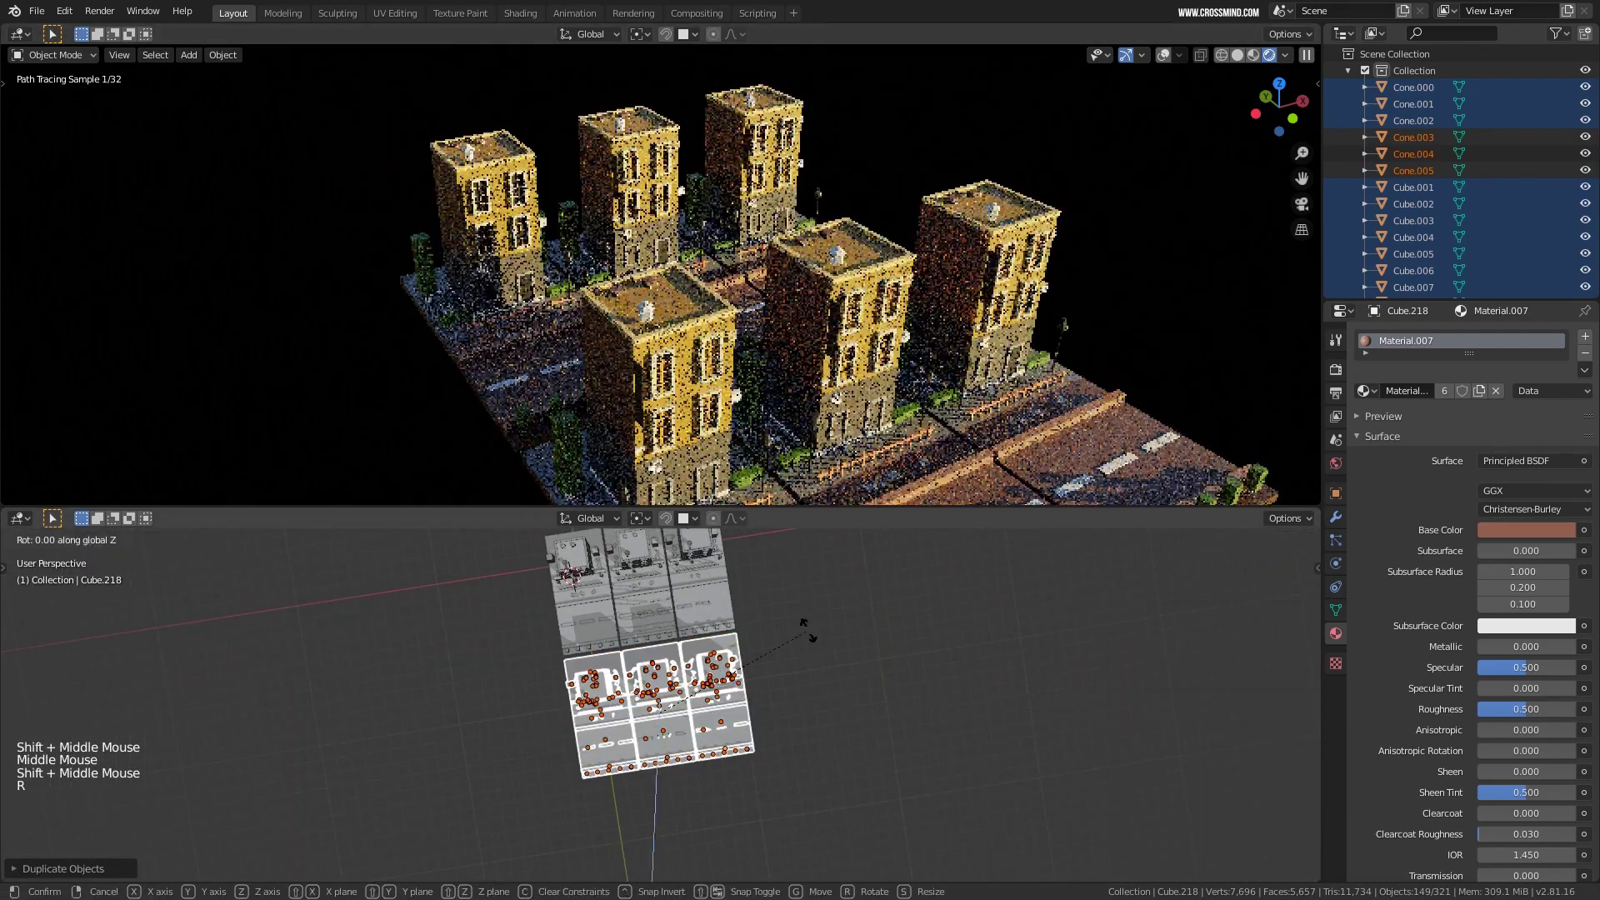
{"action": "type", "text": "18"}
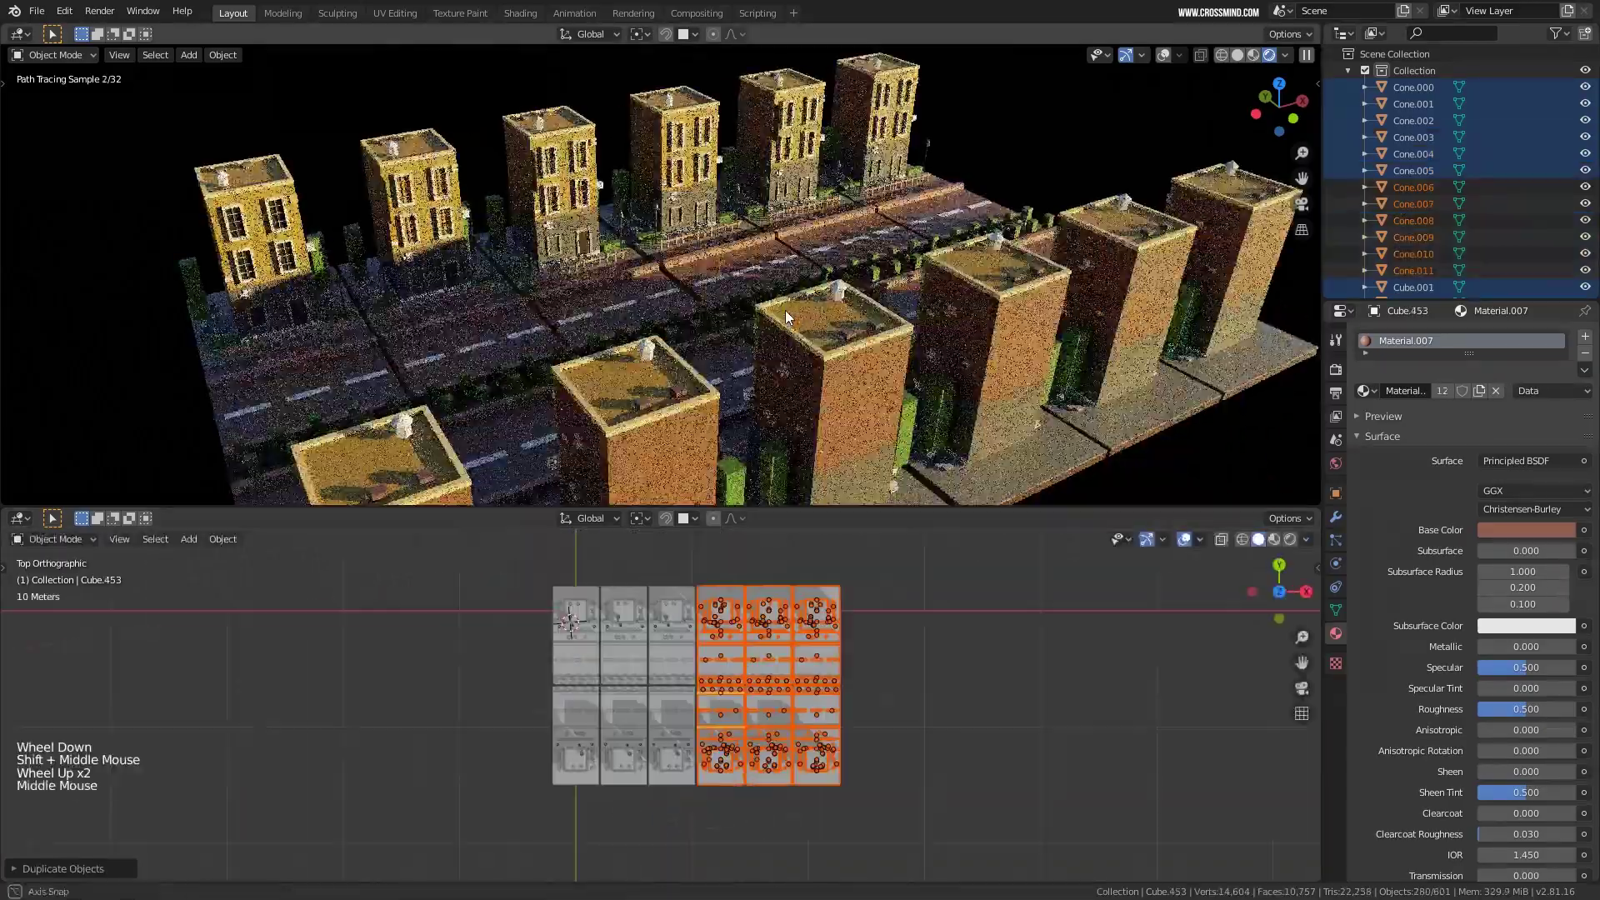
Inspect the two rows of buildings and the roads between them from several angles in the rendered view.
{"action": "middle_click_drag", "start_coordinate": [705, 327], "coordinate": [675, 343], "text": "shift"}
{"action": "middle_click_drag", "start_coordinate": [674, 343], "coordinate": [672, 345], "text": "shift"}
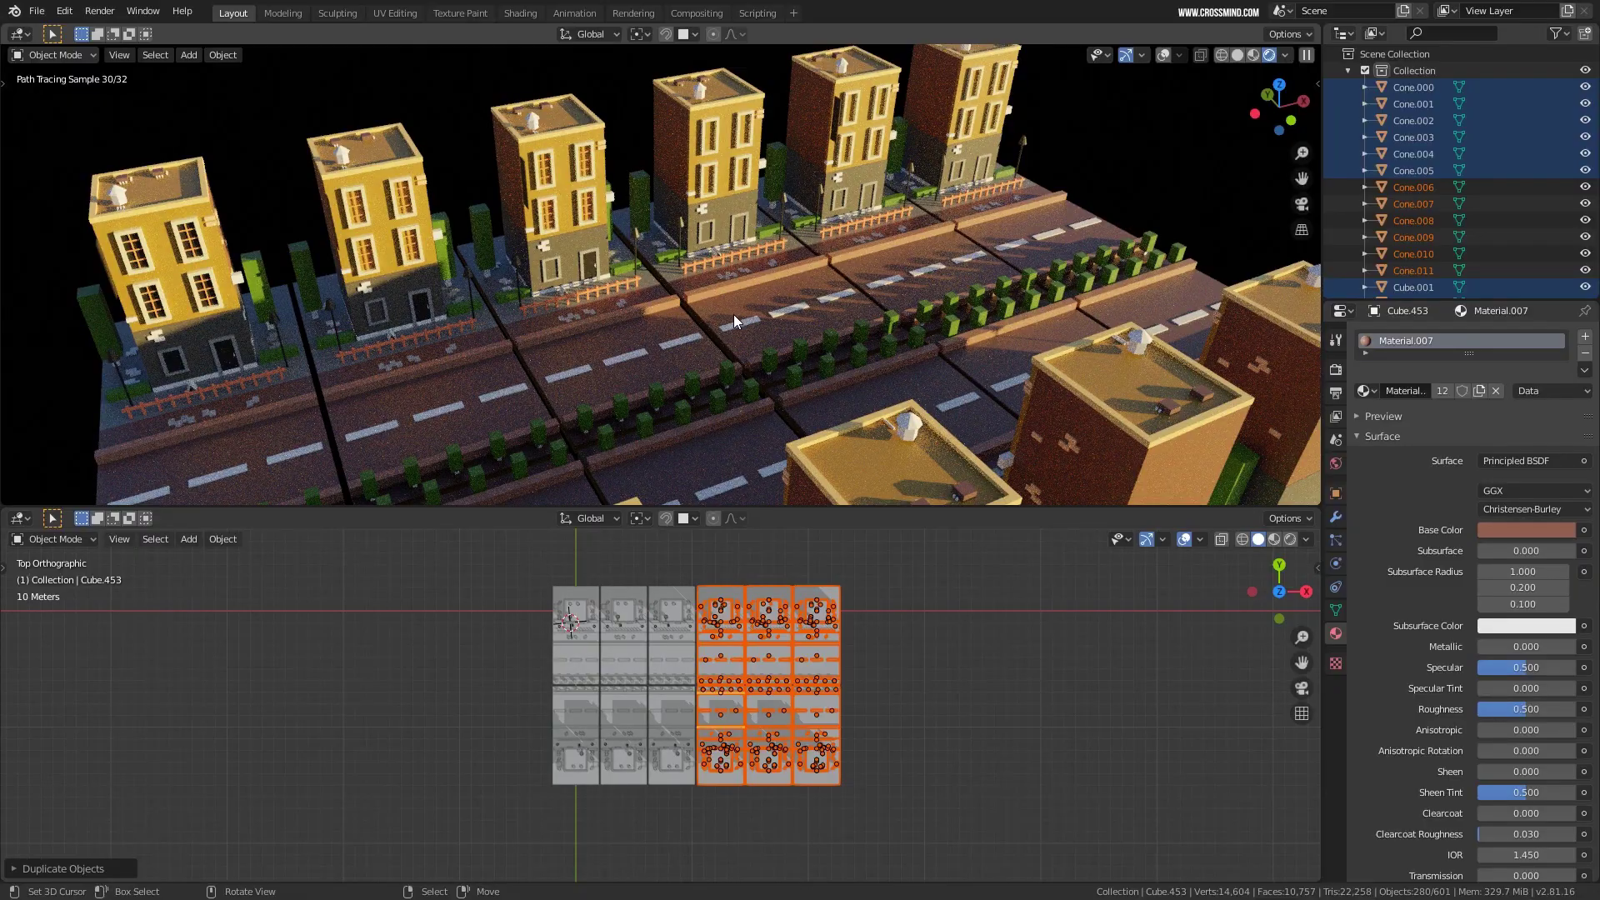
{"action": "middle_click_drag", "start_coordinate": [733, 313], "coordinate": [760, 342]}
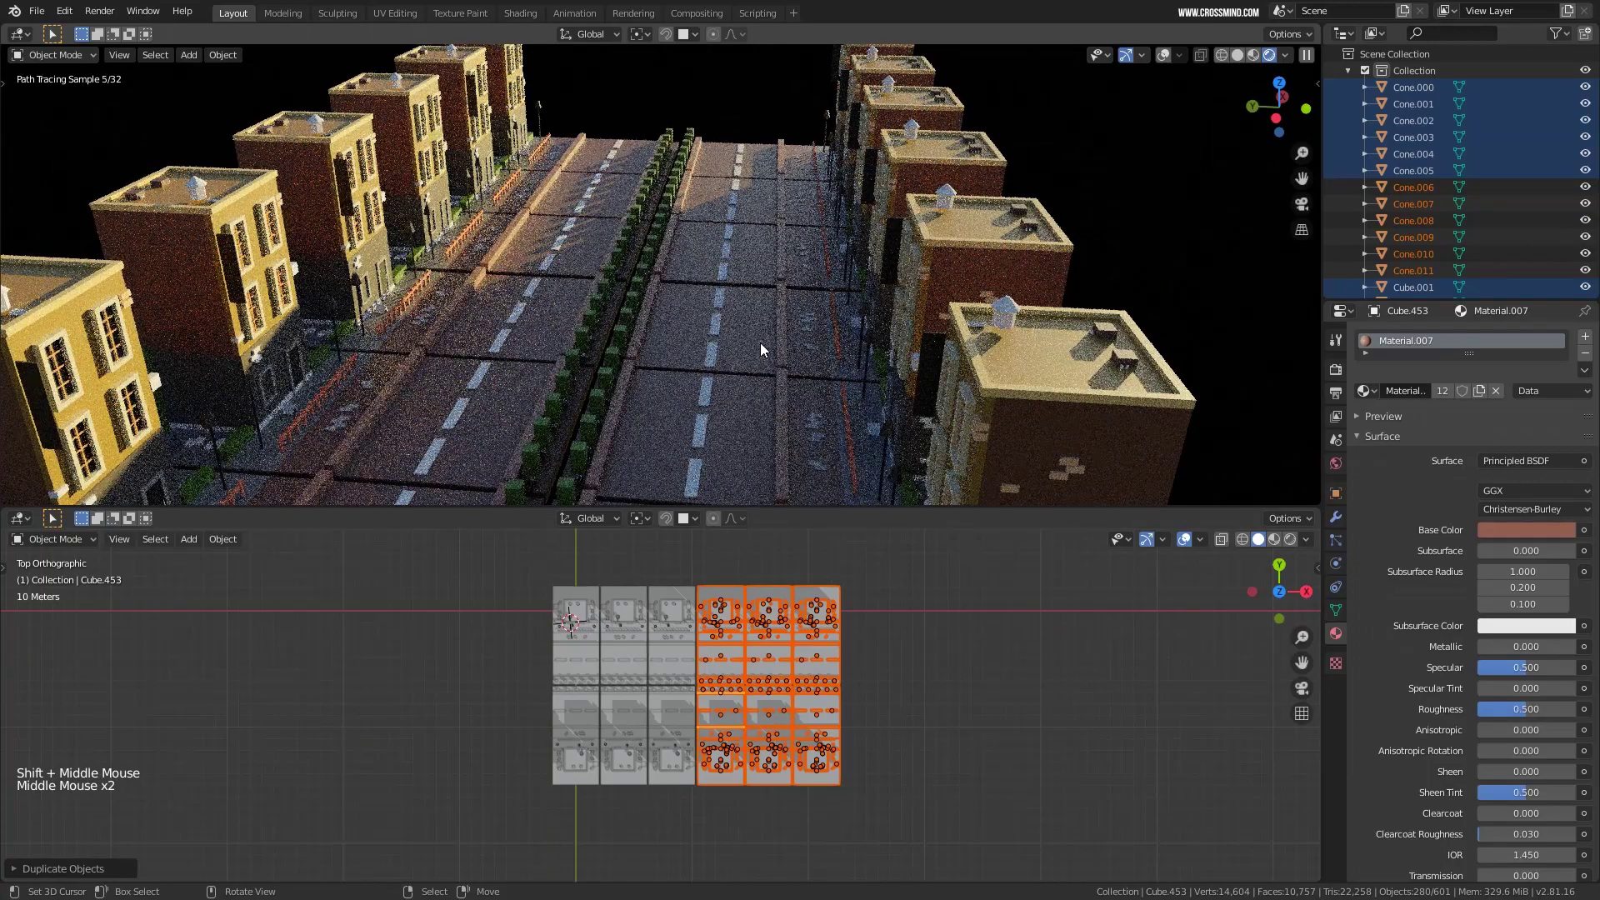
{"action": "scroll", "coordinate": [888, 323], "scroll_direction": "down", "scroll_amount": 2}
{"action": "middle_click_drag", "start_coordinate": [888, 323], "coordinate": [875, 322]}
{"action": "middle_click_drag", "start_coordinate": [874, 323], "coordinate": [880, 315], "text": "shift"}
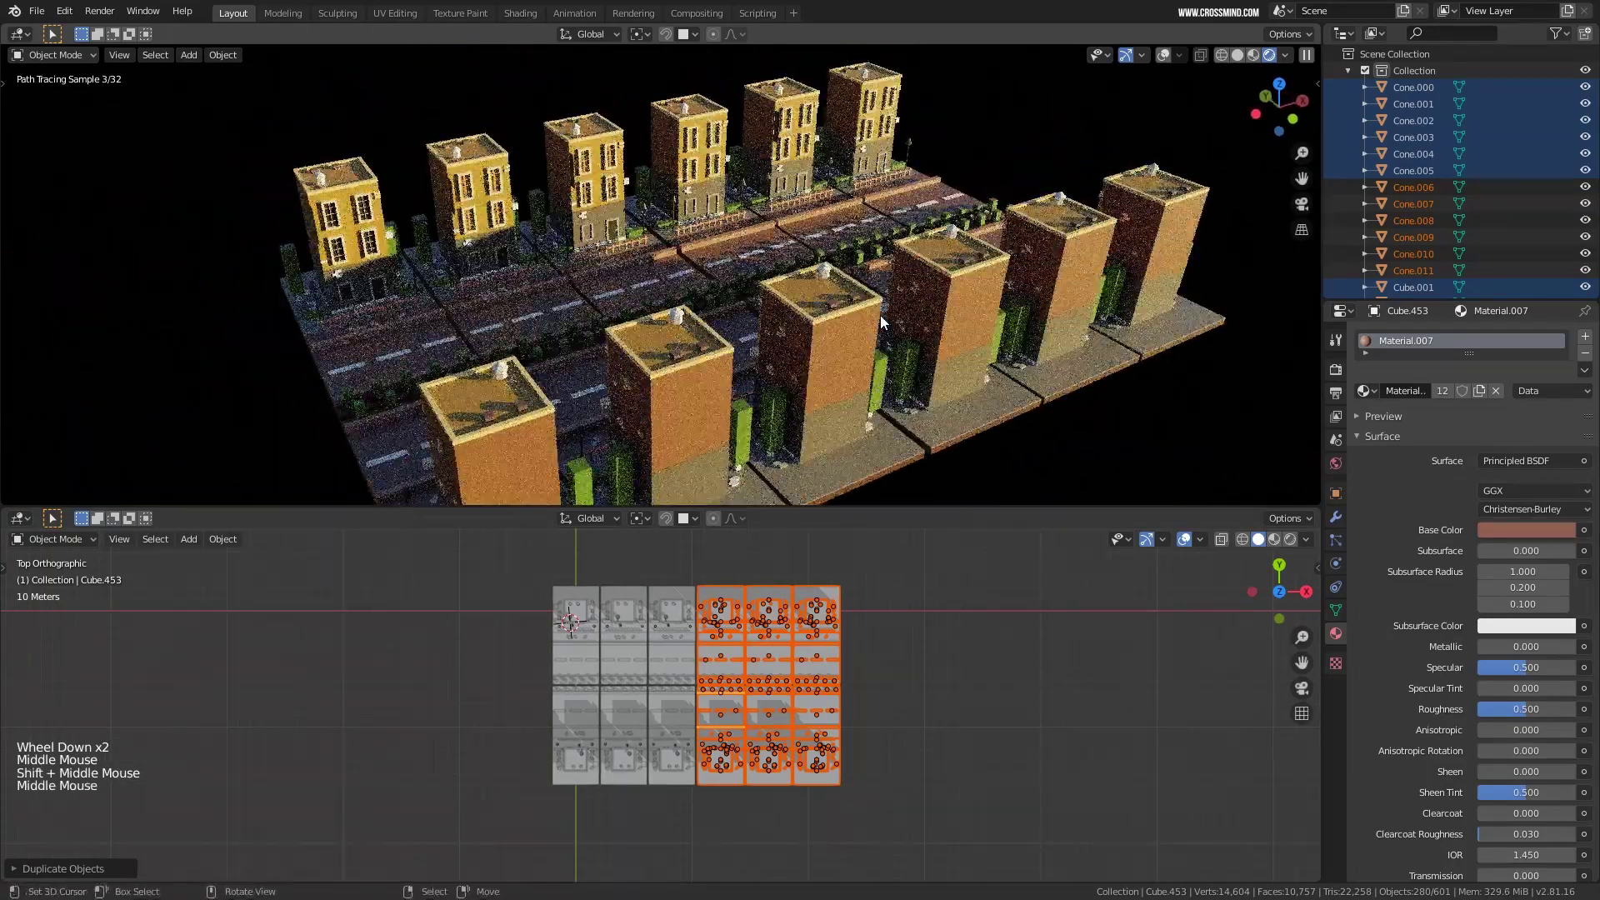
Add a ground plane, centre it on the two building rows and scale it up to extend well beyond them.
{"action": "left_click", "coordinate": [681, 560]}
{"action": "key", "text": "shift+a"}
{"action": "mouse_move", "coordinate": [700, 560]}
{"action": "left_click", "coordinate": [754, 558]}
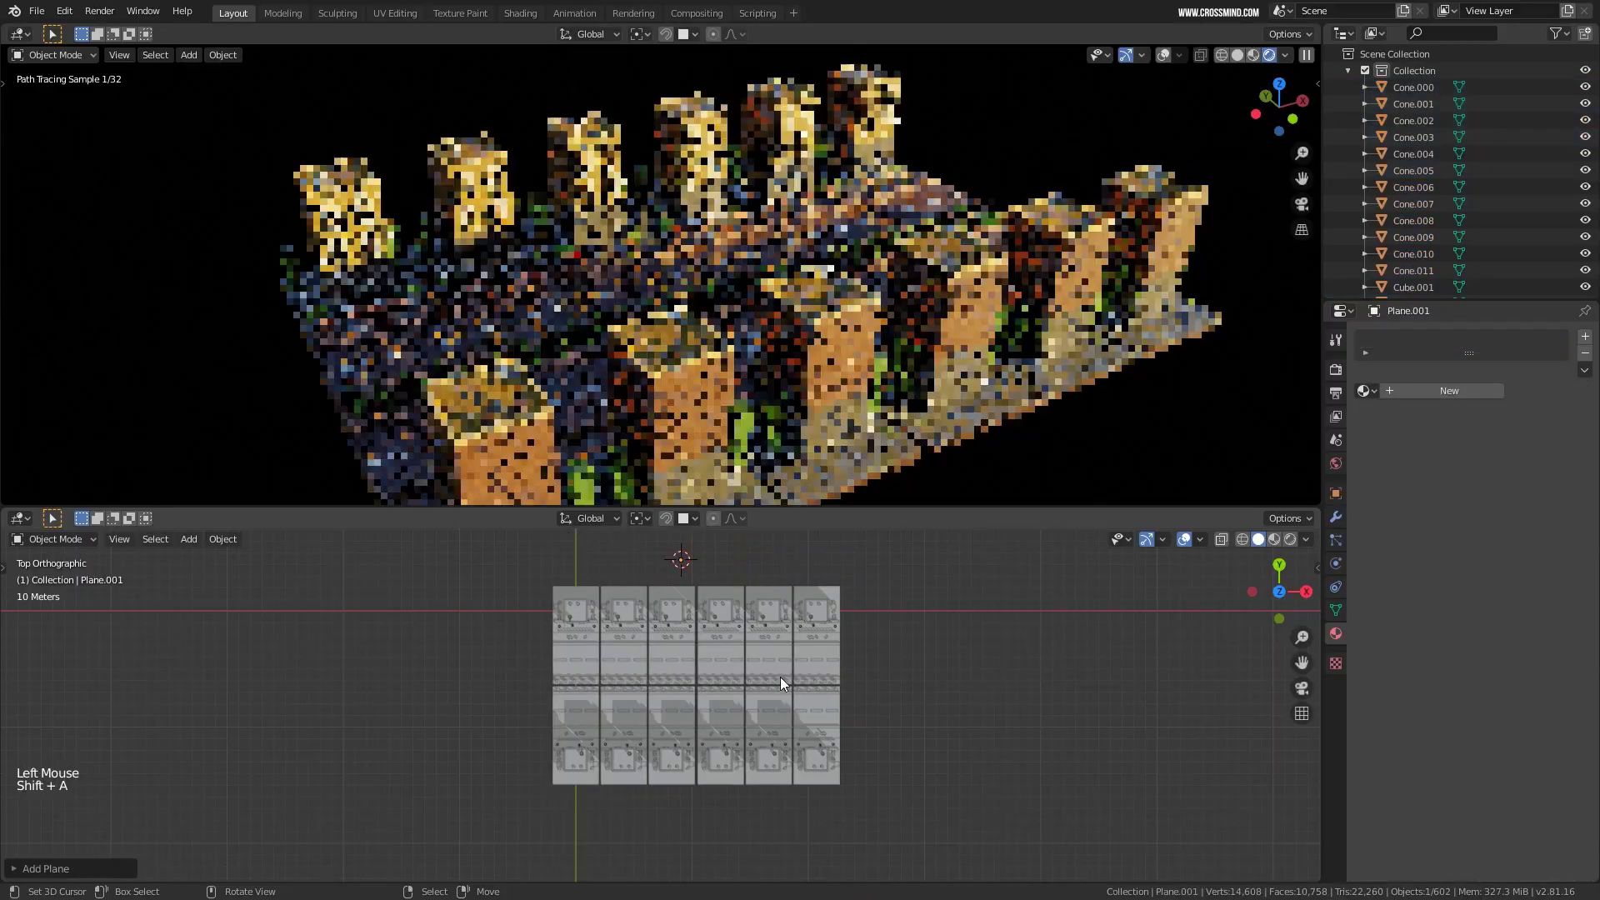
{"action": "scroll", "coordinate": [780, 677], "scroll_direction": "down", "scroll_amount": 2}
{"action": "middle_click_drag", "start_coordinate": [689, 713], "coordinate": [672, 667], "text": "shift"}
{"action": "key", "text": "s"}
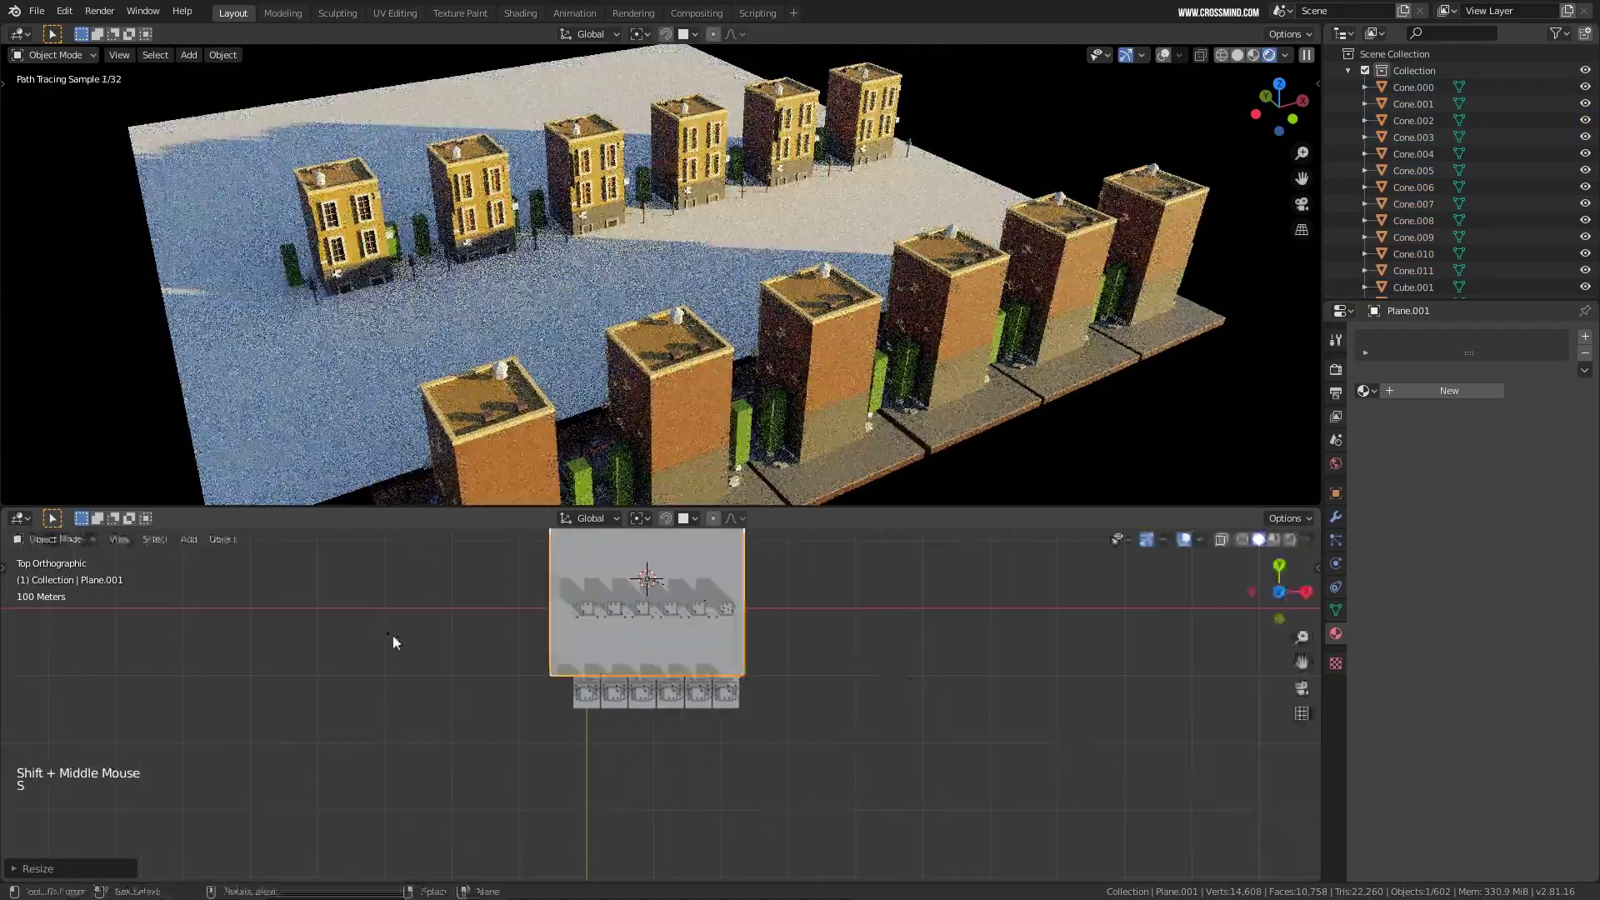
{"action": "key", "text": "g"}
{"action": "left_click", "coordinate": [851, 670]}
{"action": "key", "text": "s"}
{"action": "left_click", "coordinate": [893, 750]}
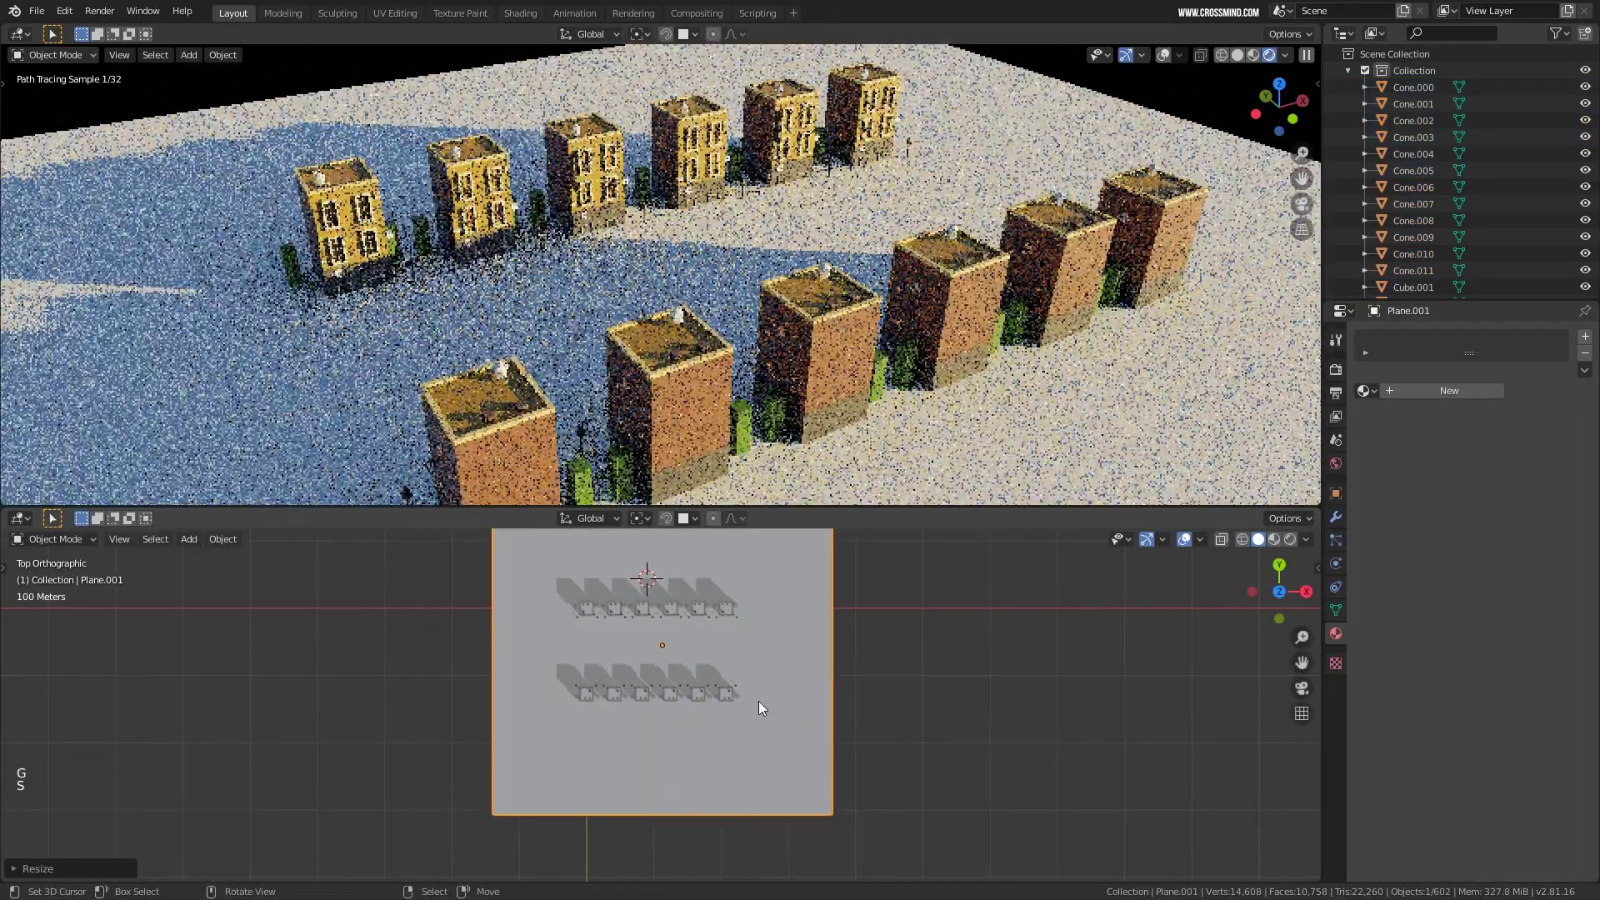
Lower the ground plane about 6.6 m along Z so it sits beneath the road blocks.
{"action": "middle_click_drag", "start_coordinate": [678, 367], "coordinate": [708, 327]}
{"action": "key", "text": "g"}
{"action": "key", "text": "z"}
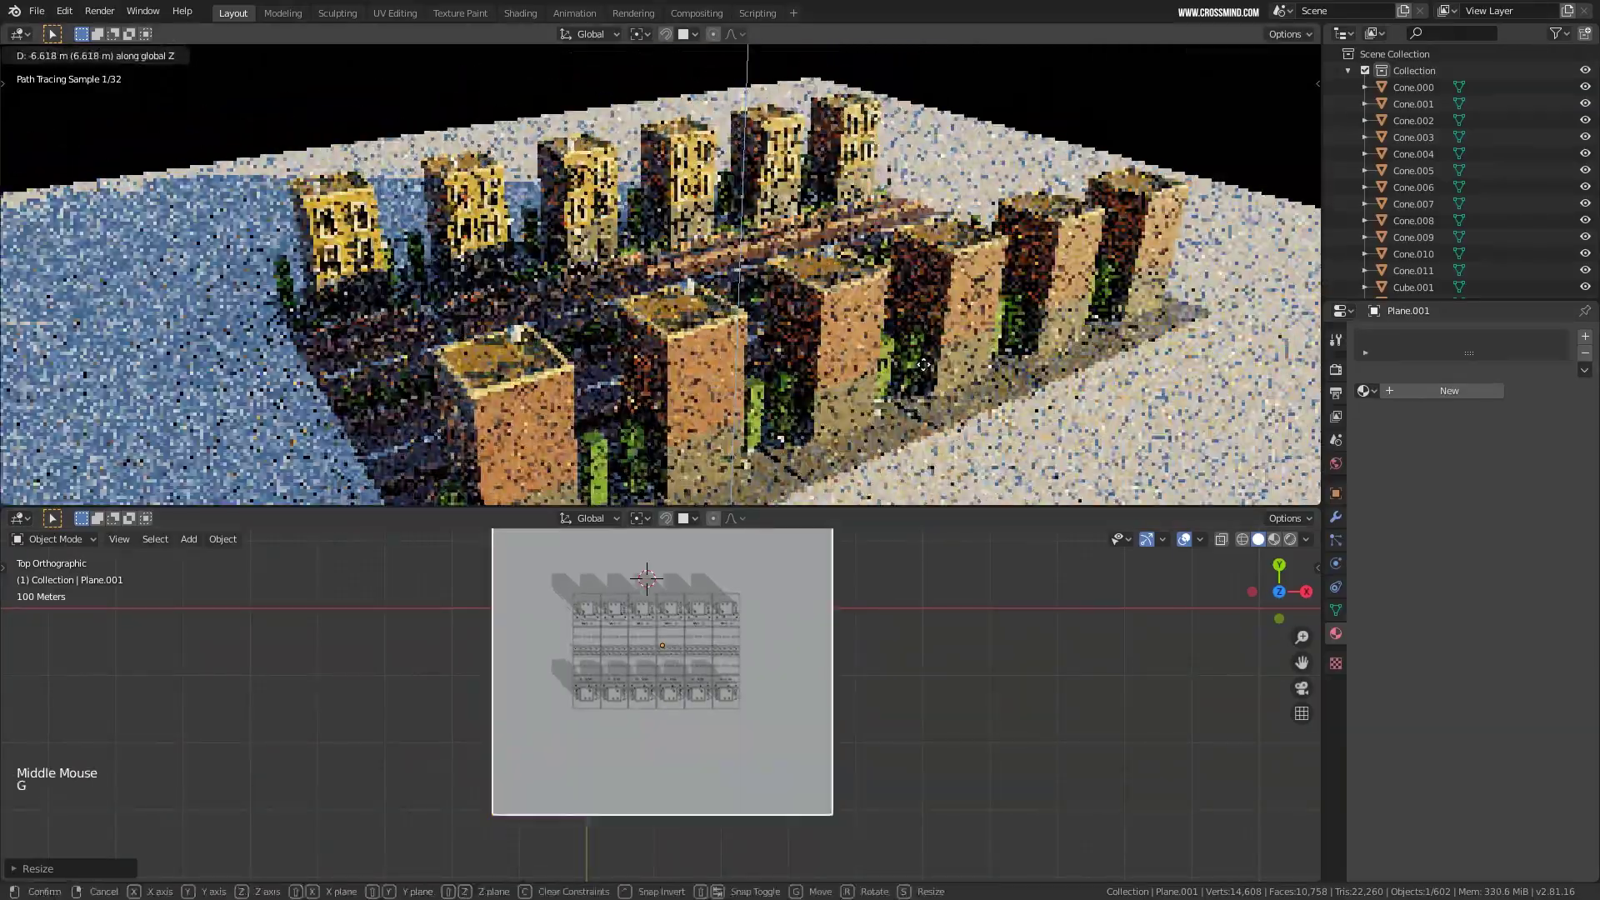
{"action": "left_click", "coordinate": [925, 371]}
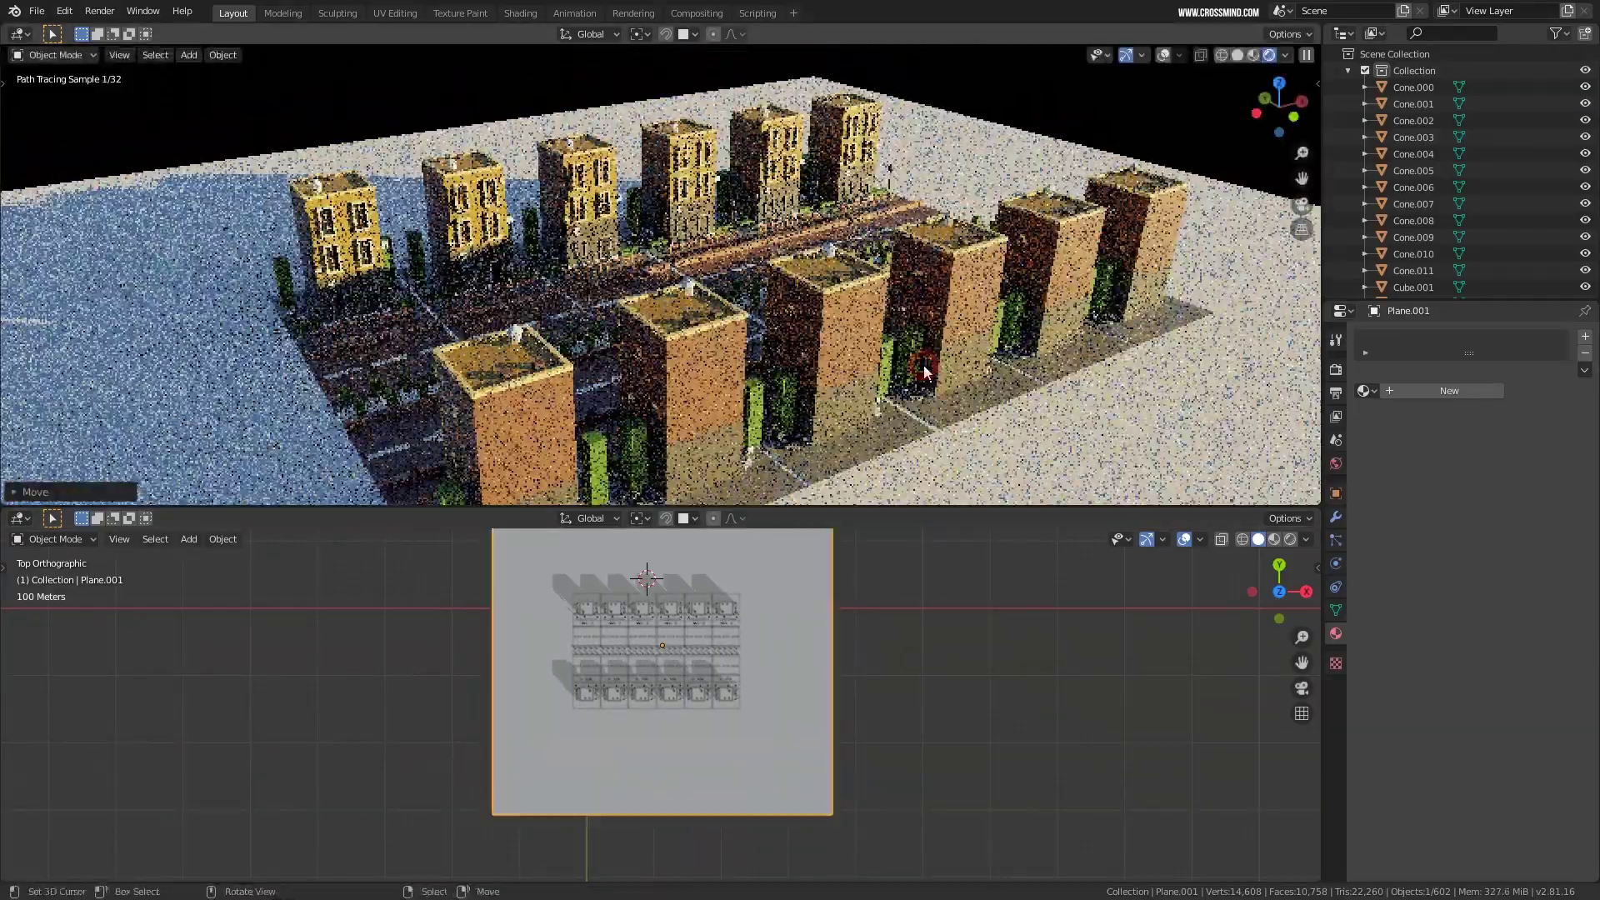
Give the ground plane a new material with an orange base colour of hue 0.092.
{"action": "left_click", "coordinate": [1446, 391]}
{"action": "left_click", "coordinate": [1523, 530]}
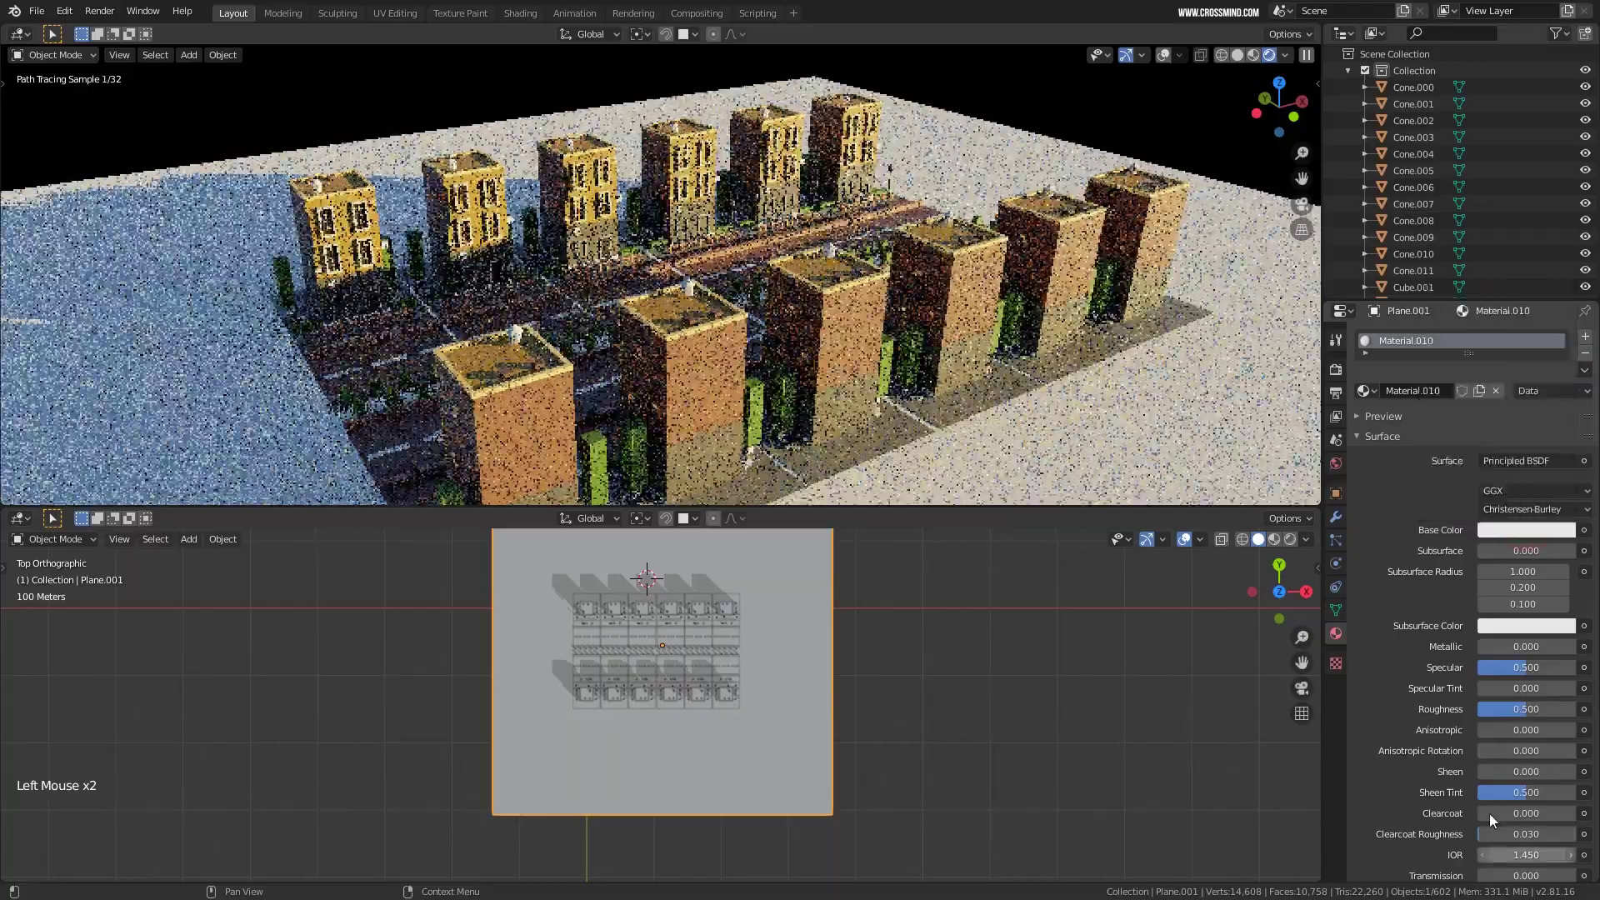
{"action": "left_click", "coordinate": [1518, 530]}
{"action": "left_click", "coordinate": [1466, 389]}
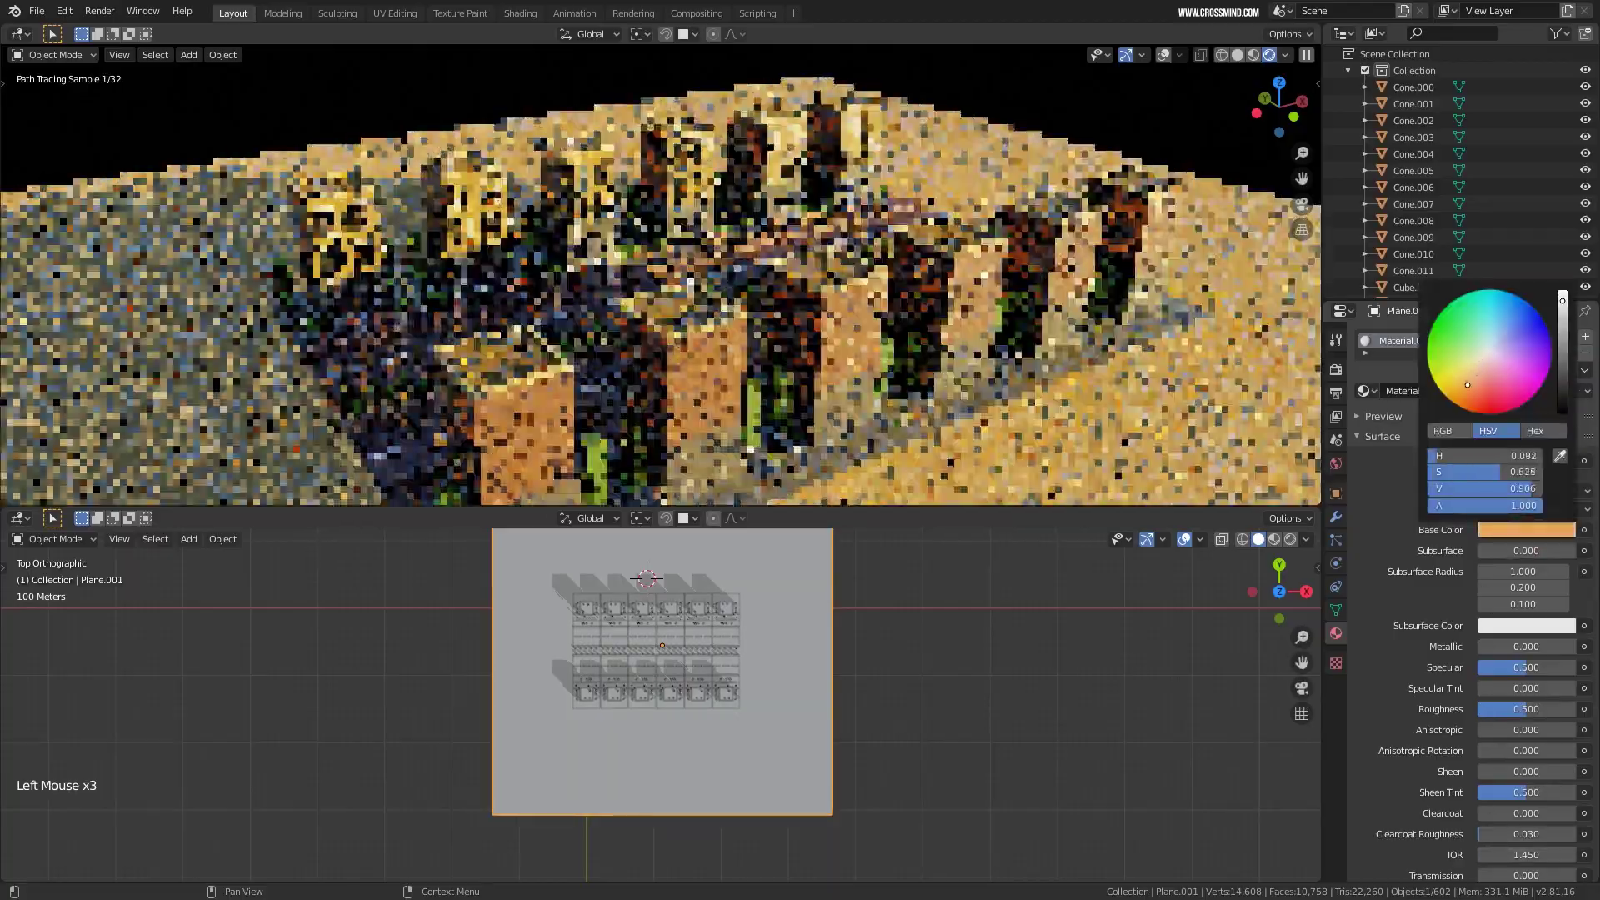
{"action": "mouse_move", "coordinate": [721, 372]}
{"action": "middle_mouse_down"}
{"action": "mouse_move", "coordinate": [728, 388]}
{"action": "mouse_move", "coordinate": [696, 342]}
{"action": "mouse_move", "coordinate": [856, 362]}
{"action": "mouse_move", "coordinate": [722, 379]}
{"action": "mouse_move", "coordinate": [828, 358]}
{"action": "mouse_move", "coordinate": [844, 382]}
{"action": "mouse_move", "coordinate": [753, 400]}
{"action": "mouse_move", "coordinate": [719, 402]}
{"action": "mouse_move", "coordinate": [698, 382]}
{"action": "mouse_move", "coordinate": [732, 400]}
{"action": "middle_mouse_up"}
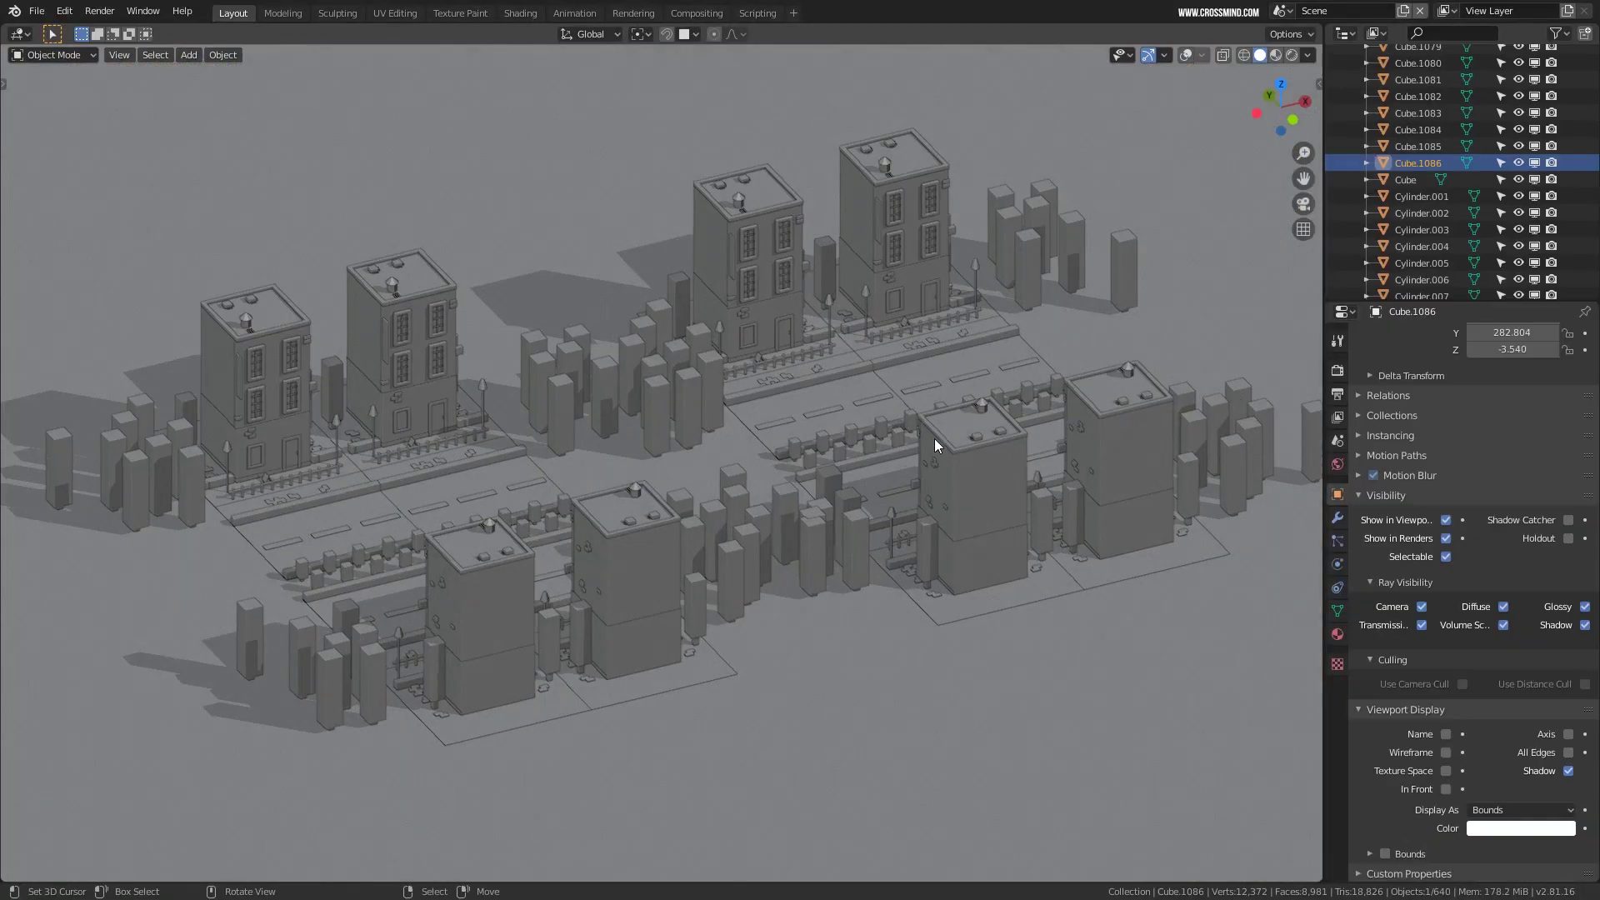
Examine the spaced-out building blocks and surrounding trees from several angles, in both perspective and orthographic projection.
{"action": "middle_click_drag", "start_coordinate": [933, 439], "coordinate": [893, 452]}
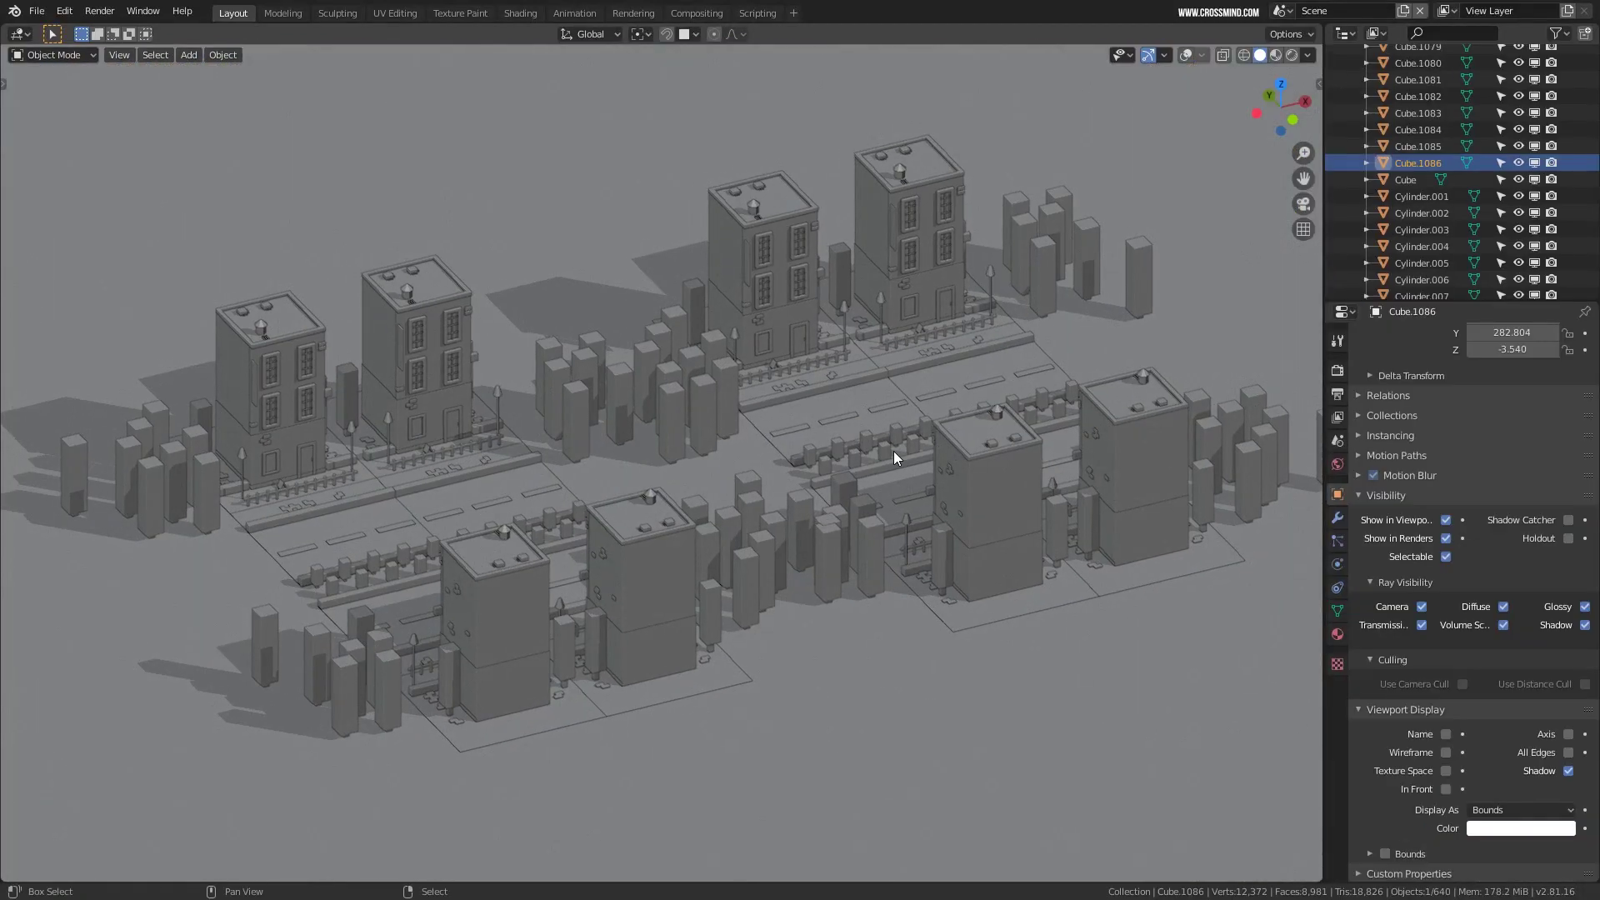
{"action": "middle_click_drag", "start_coordinate": [854, 390], "coordinate": [603, 359]}
{"action": "middle_click_drag", "start_coordinate": [937, 403], "coordinate": [652, 461]}
{"action": "mouse_move", "coordinate": [958, 523]}
{"action": "middle_mouse_down"}
{"action": "mouse_move", "coordinate": [942, 517]}
{"action": "mouse_move", "coordinate": [963, 508]}
{"action": "middle_mouse_up"}
{"action": "scroll", "coordinate": [941, 517], "scroll_direction": "down", "scroll_amount": 2}
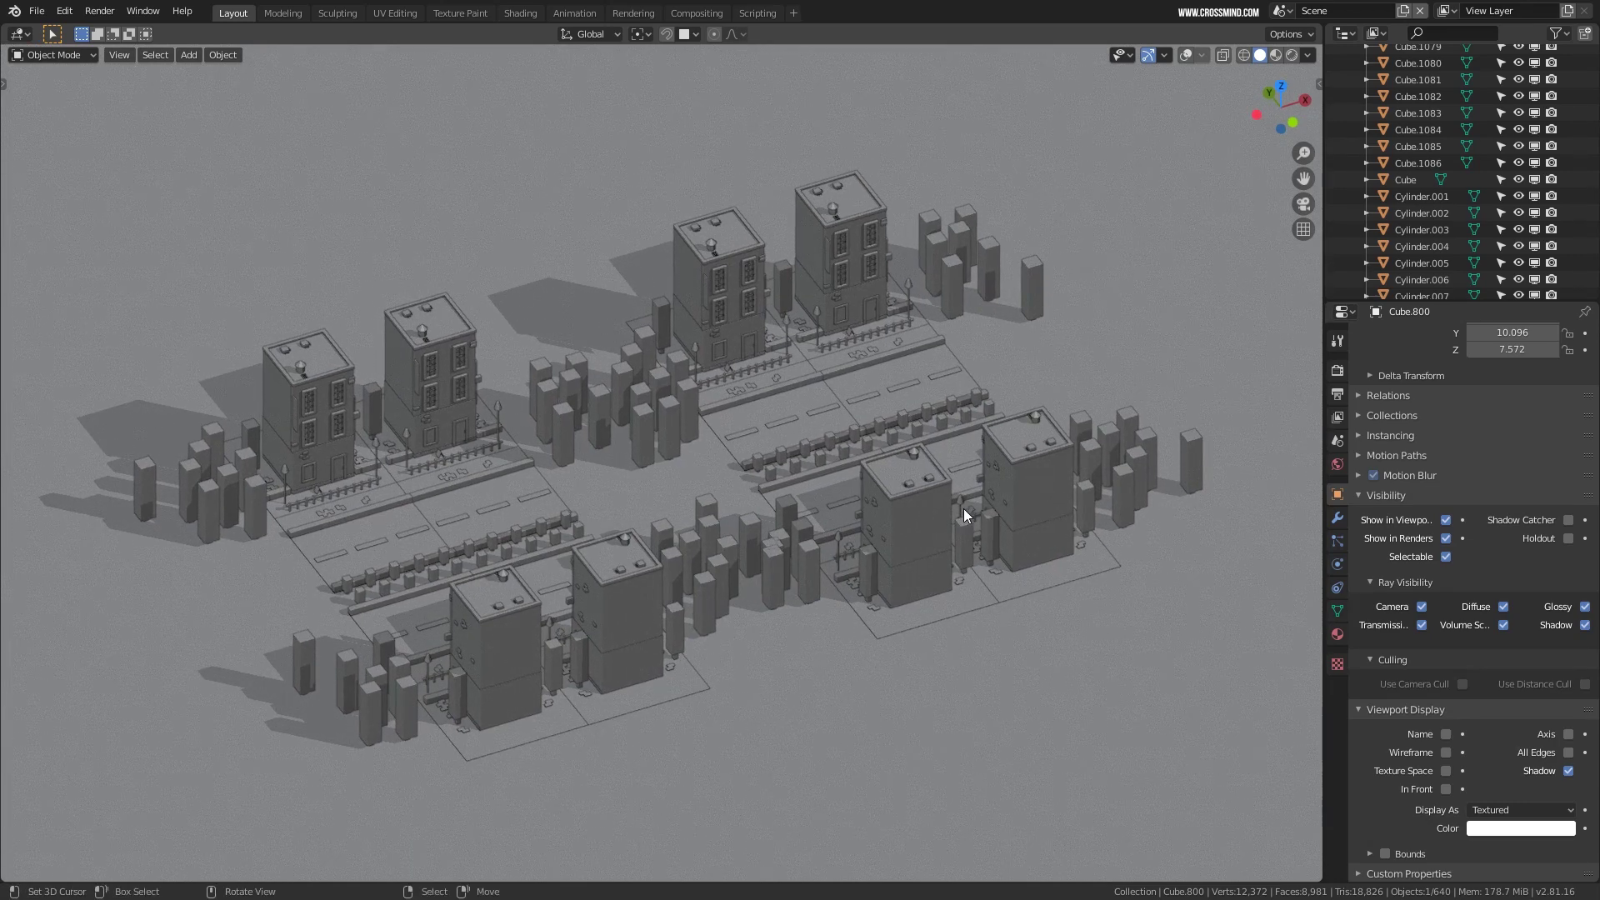
{"action": "key", "text": "KP_5"}
{"action": "scroll", "coordinate": [909, 490], "scroll_direction": "up", "scroll_amount": 3}
{"action": "key", "text": "KP_5"}
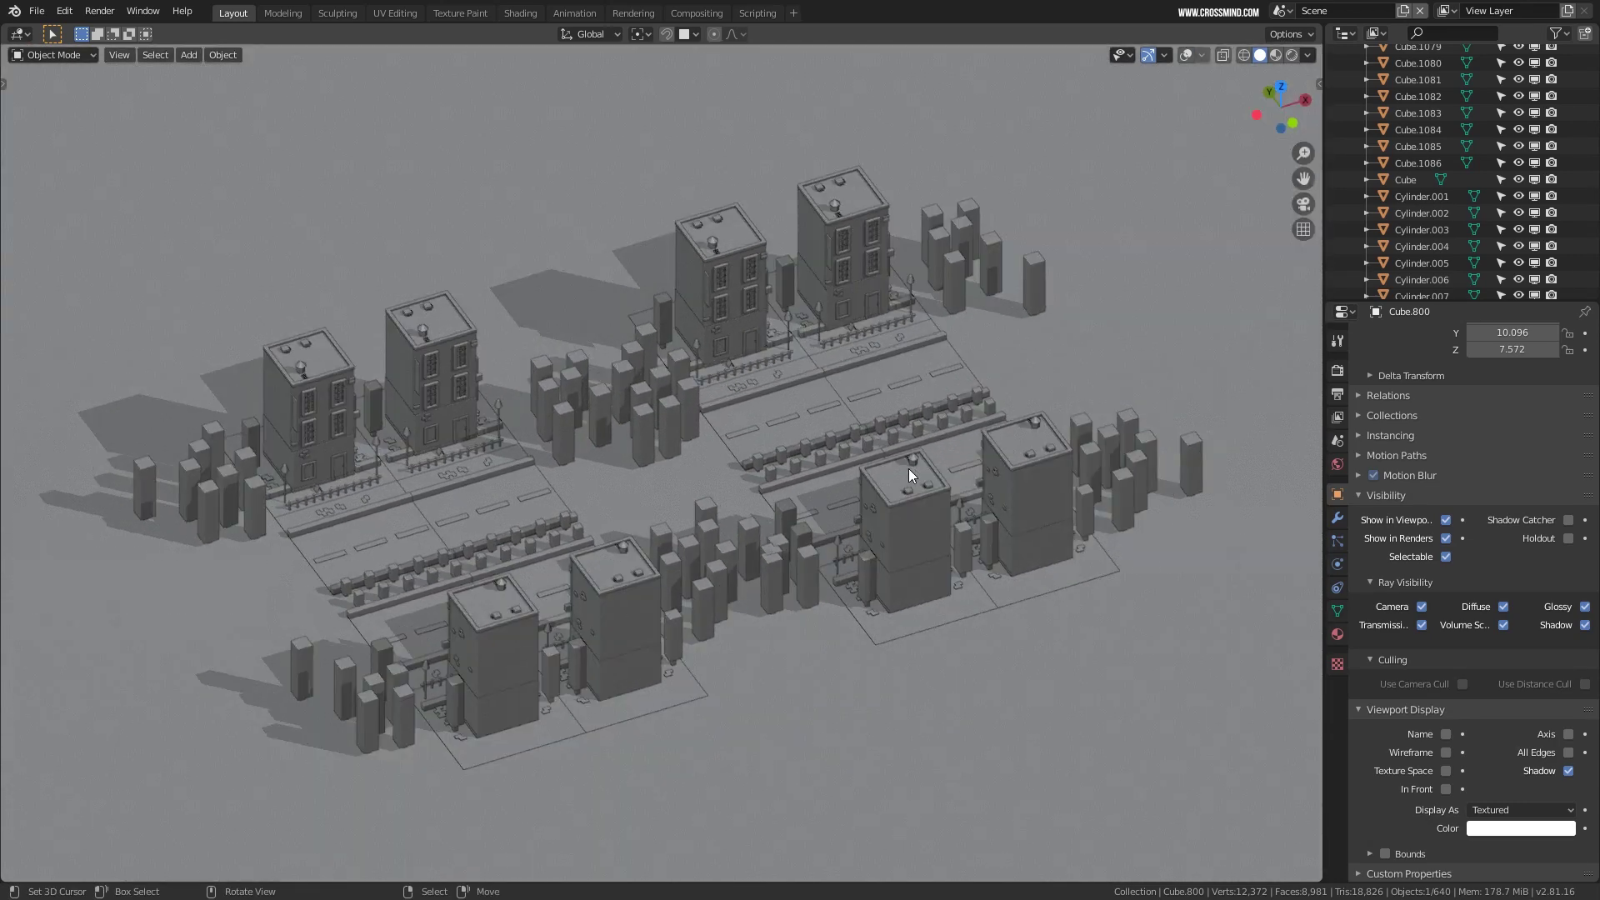
{"action": "middle_click_drag", "start_coordinate": [895, 497], "coordinate": [926, 457], "text": "shift"}
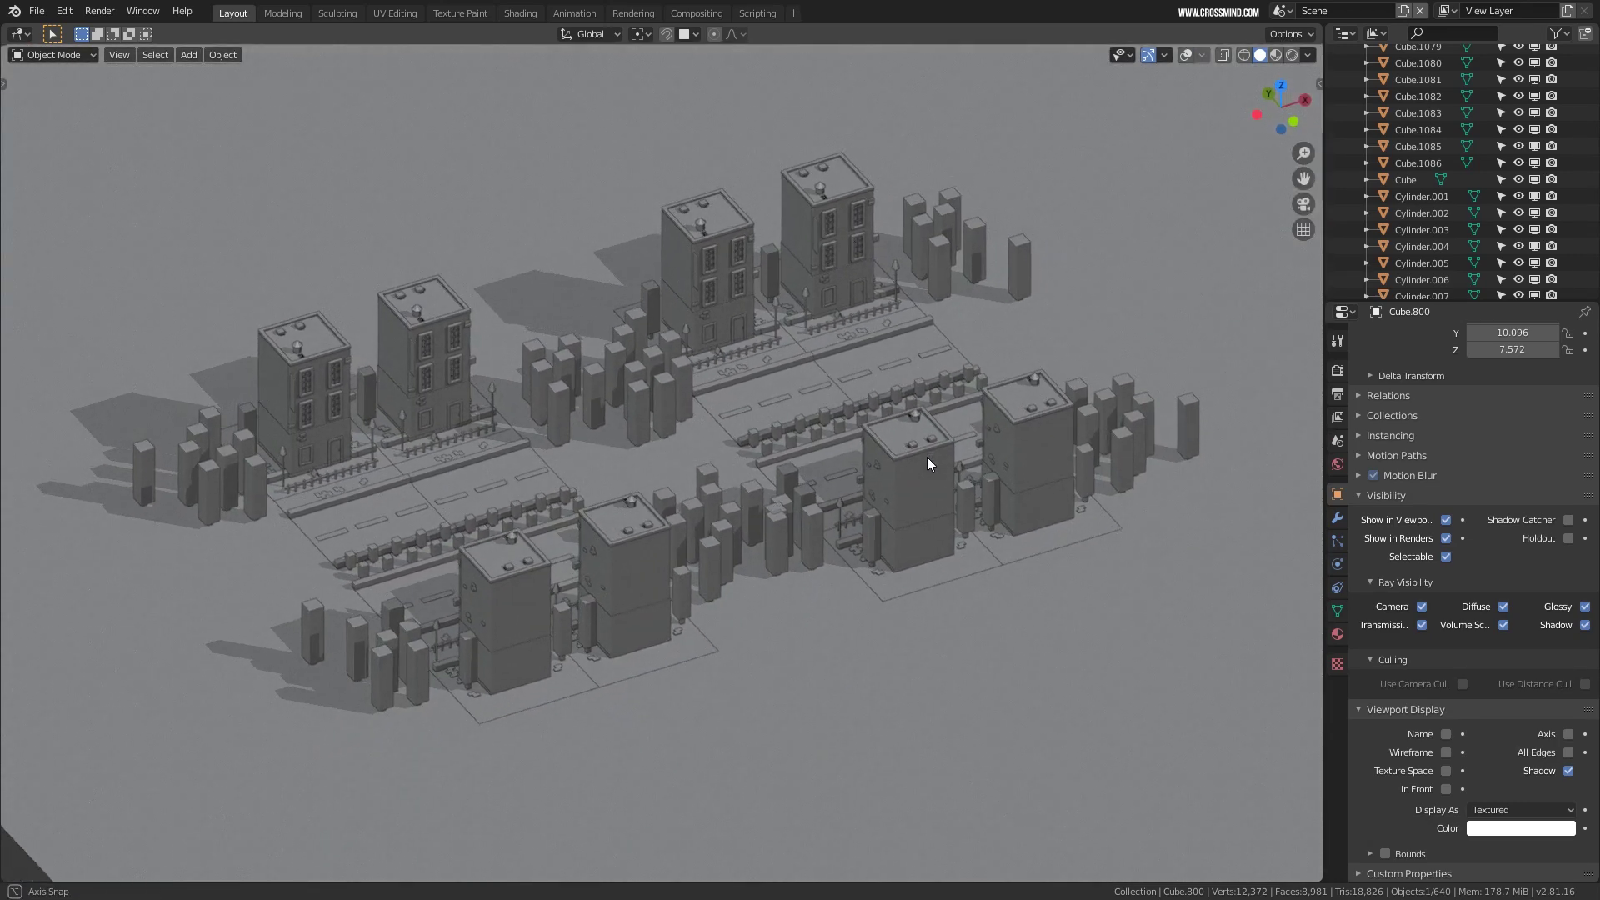
Preview the street scene in rendered shading and check its framing through the existing camera in wireframe.
{"action": "mouse_move", "coordinate": [1045, 397]}
{"action": "middle_mouse_down"}
{"action": "mouse_move", "coordinate": [998, 408]}
{"action": "mouse_move", "coordinate": [1010, 429]}
{"action": "middle_mouse_up"}
{"action": "left_click", "coordinate": [1291, 54]}
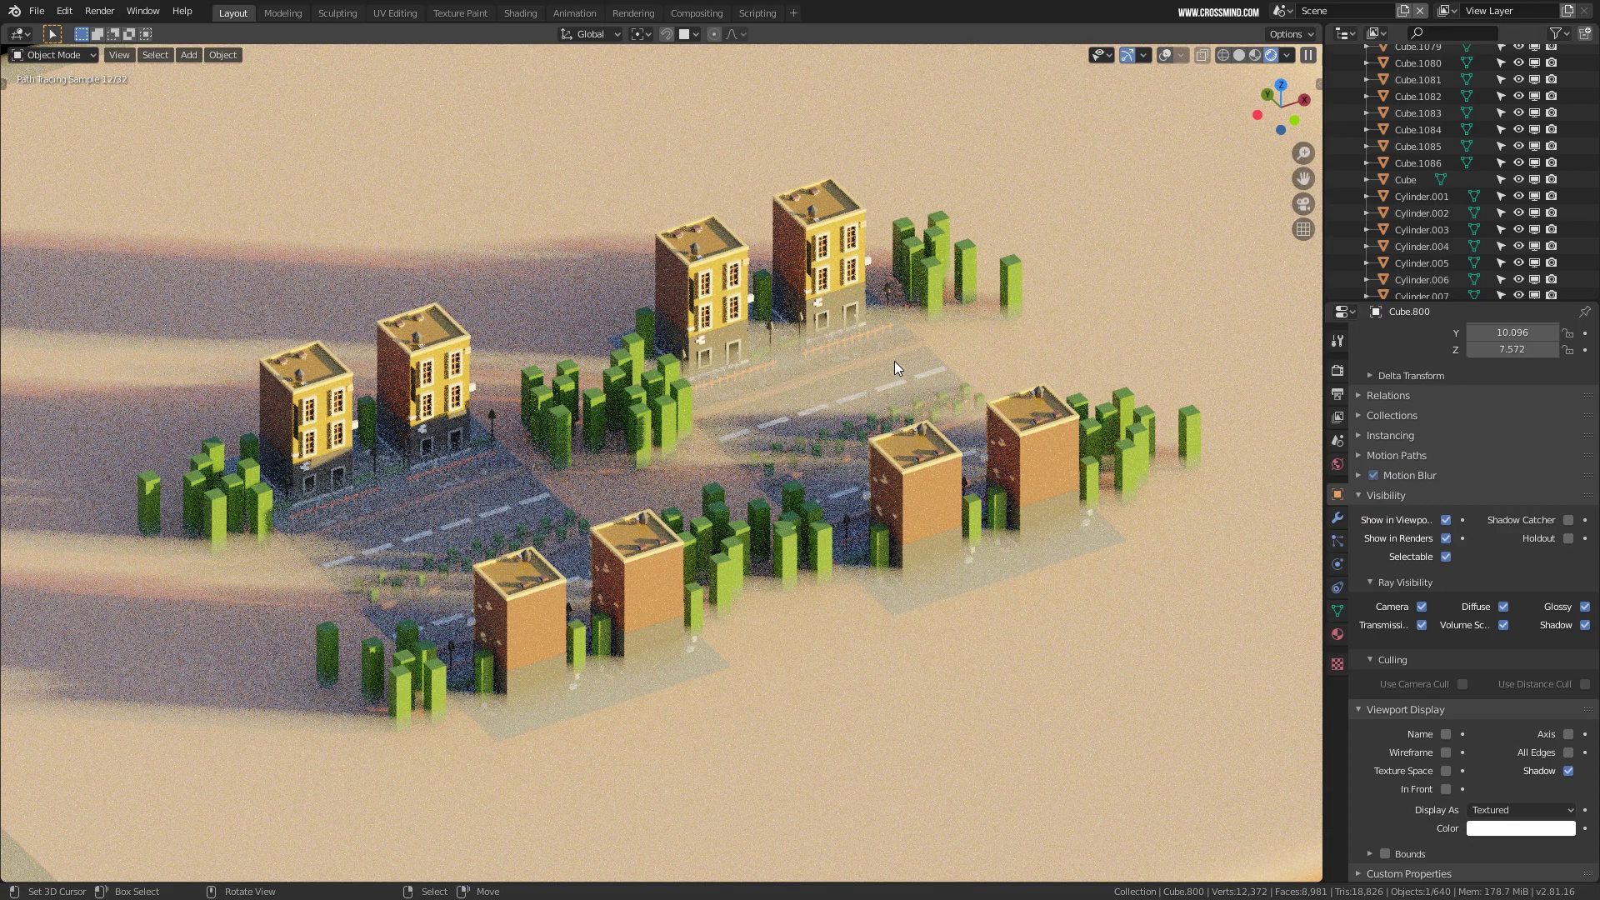
{"action": "key", "text": "KP_0"}
{"action": "scroll", "coordinate": [812, 359], "scroll_direction": "down", "scroll_amount": 3}
{"action": "key", "text": "shift+z"}
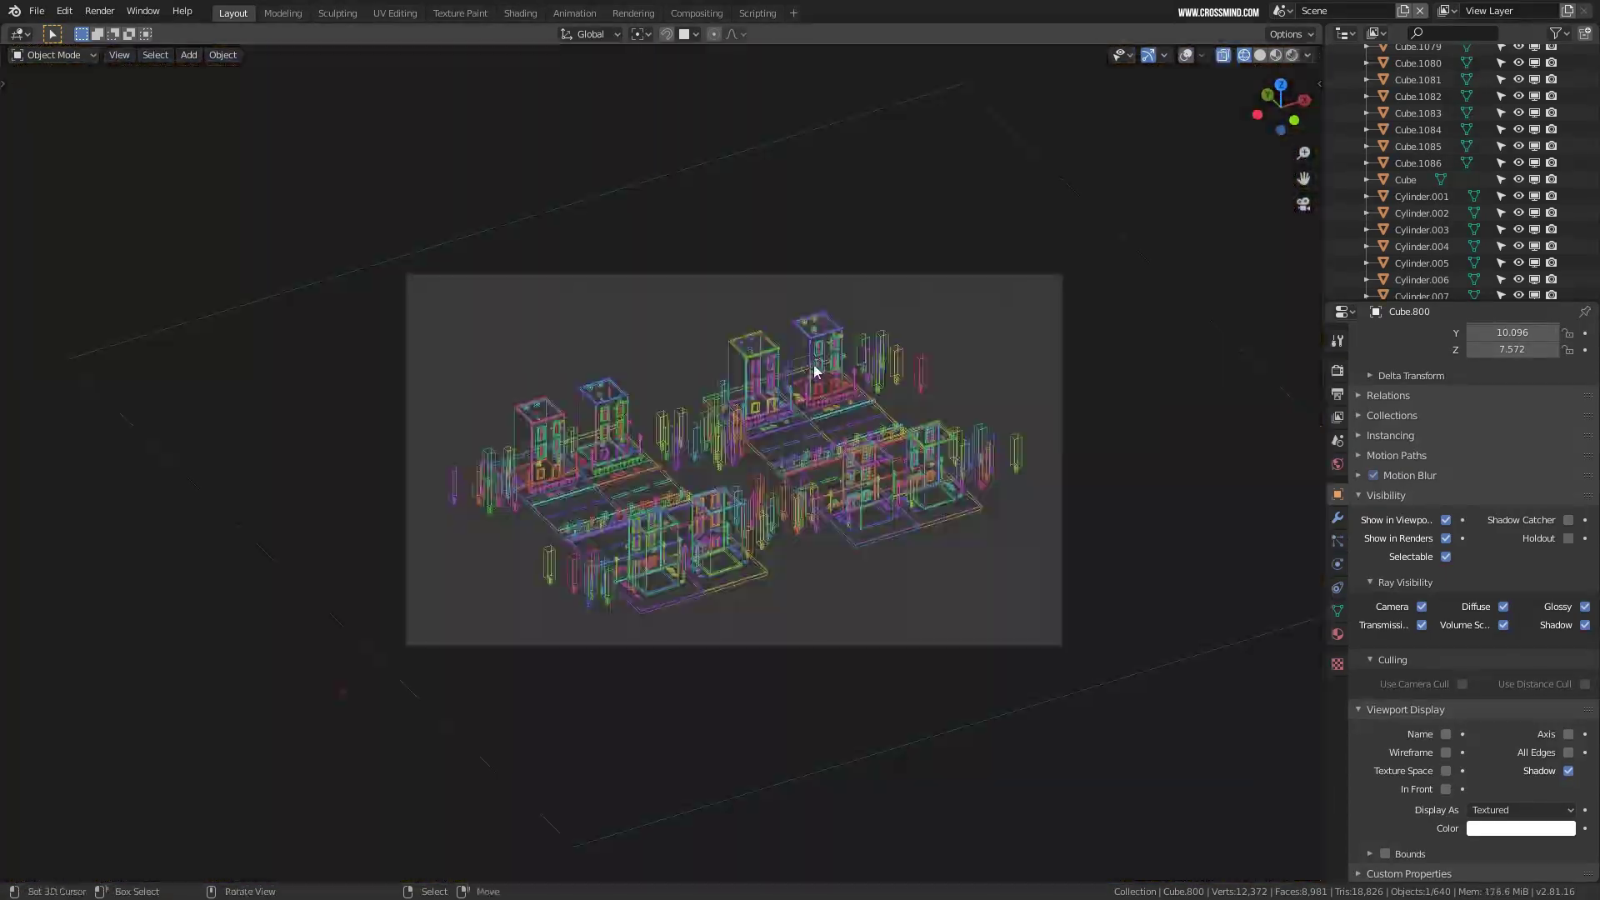
Turn the viewport gizmos and overlays back on and delete the existing camera beside the building blocks.
{"action": "middle_click_drag", "start_coordinate": [814, 363], "coordinate": [958, 275]}
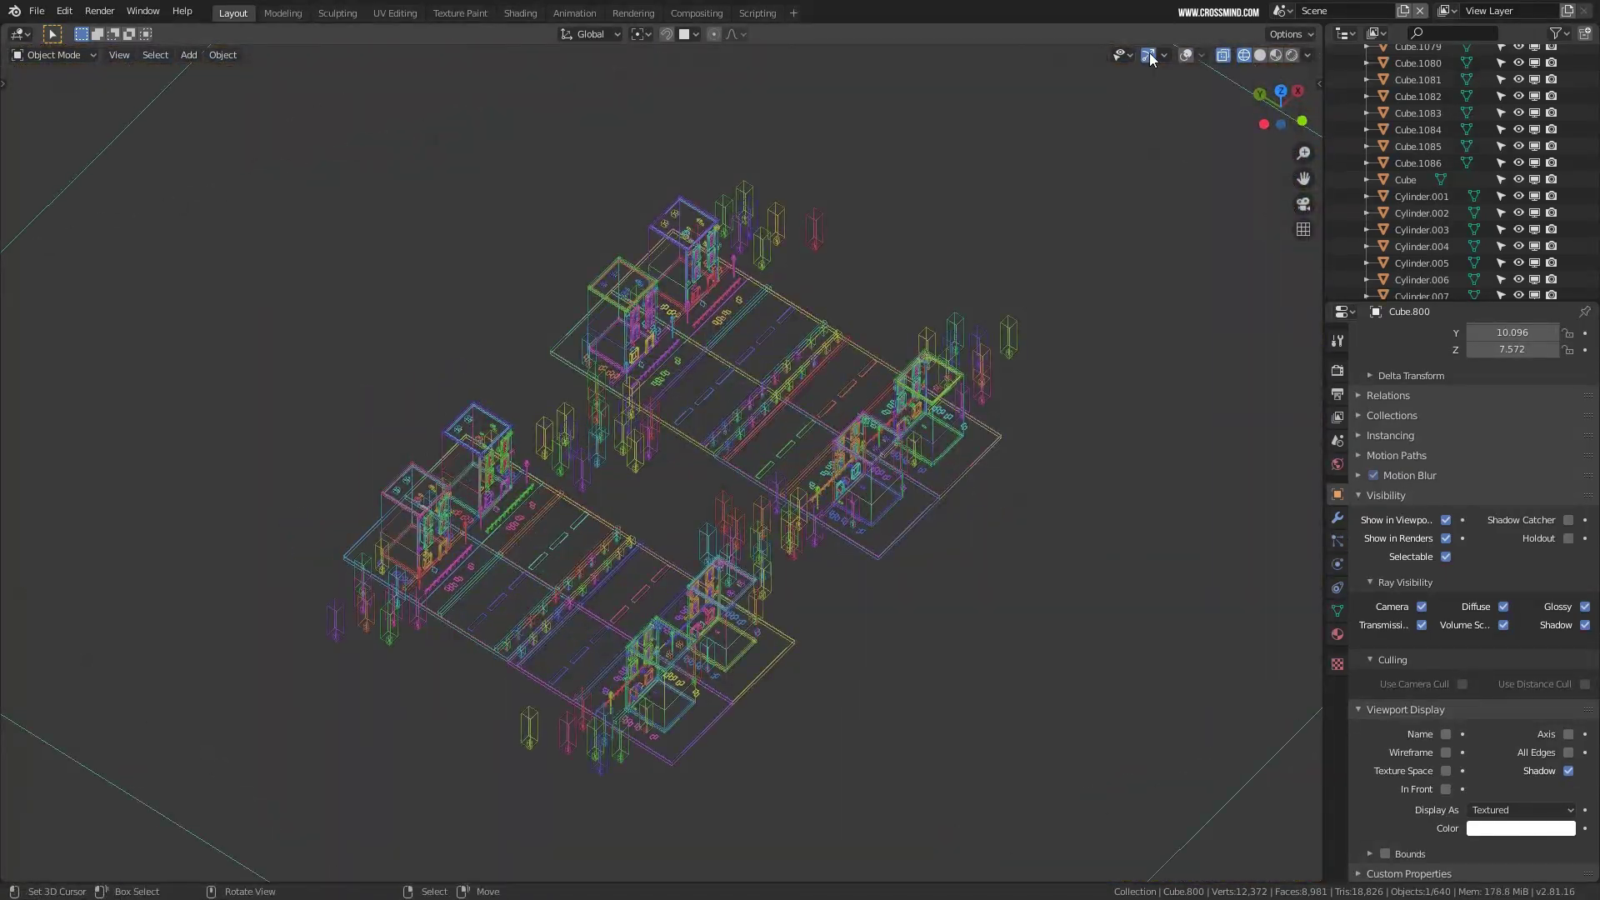
{"action": "scroll", "coordinate": [988, 382], "scroll_direction": "down", "scroll_amount": 8}
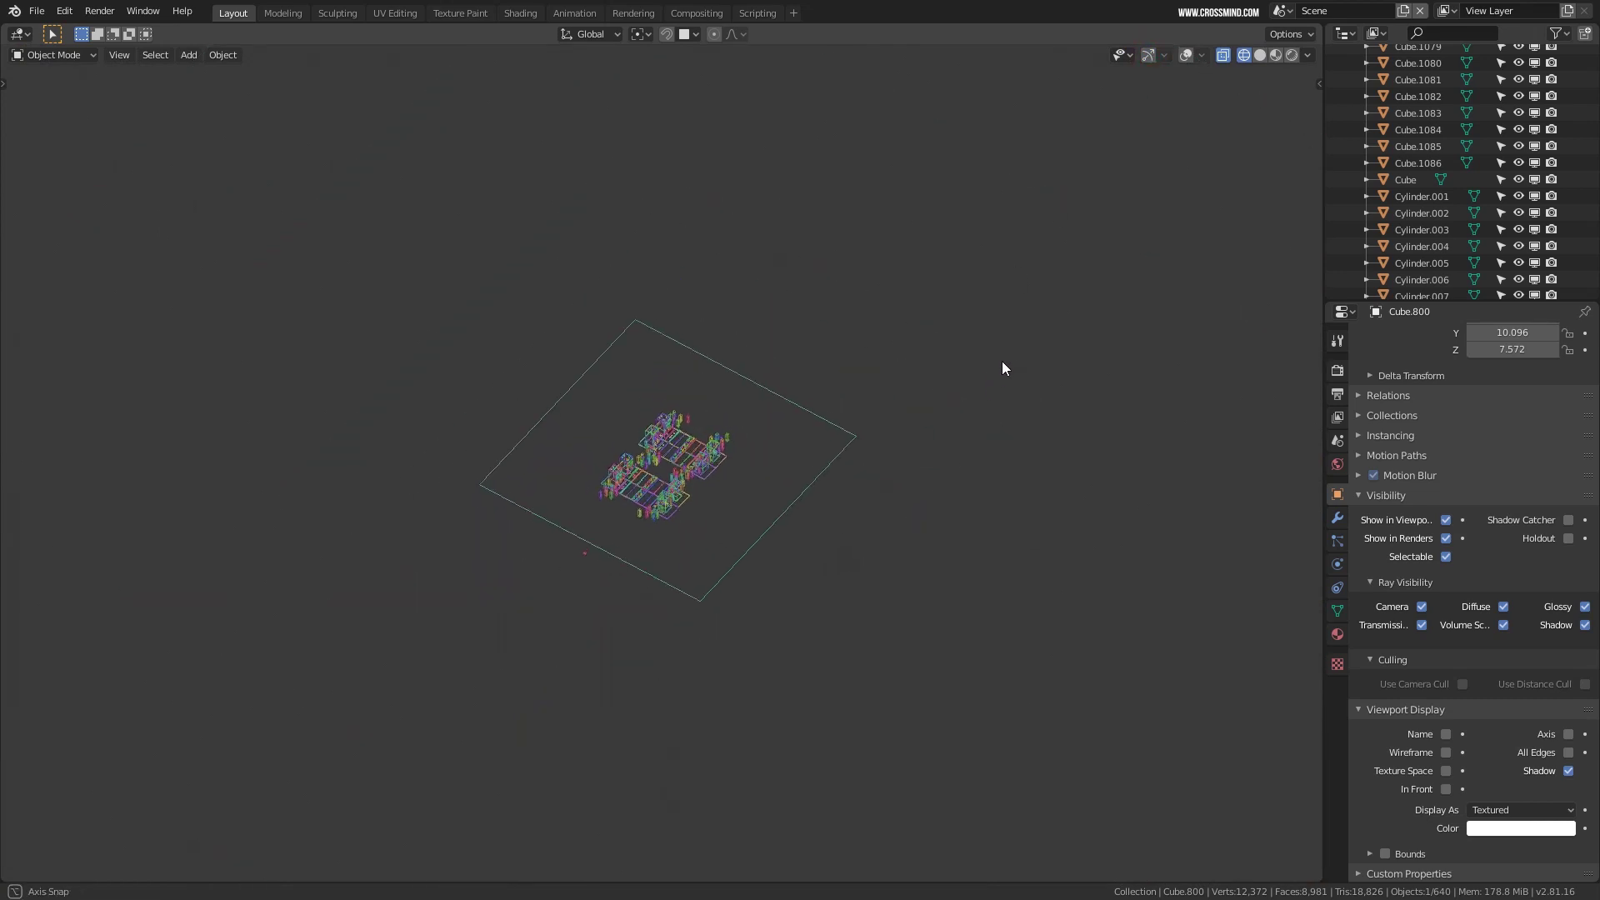
{"action": "left_click", "coordinate": [1149, 55]}
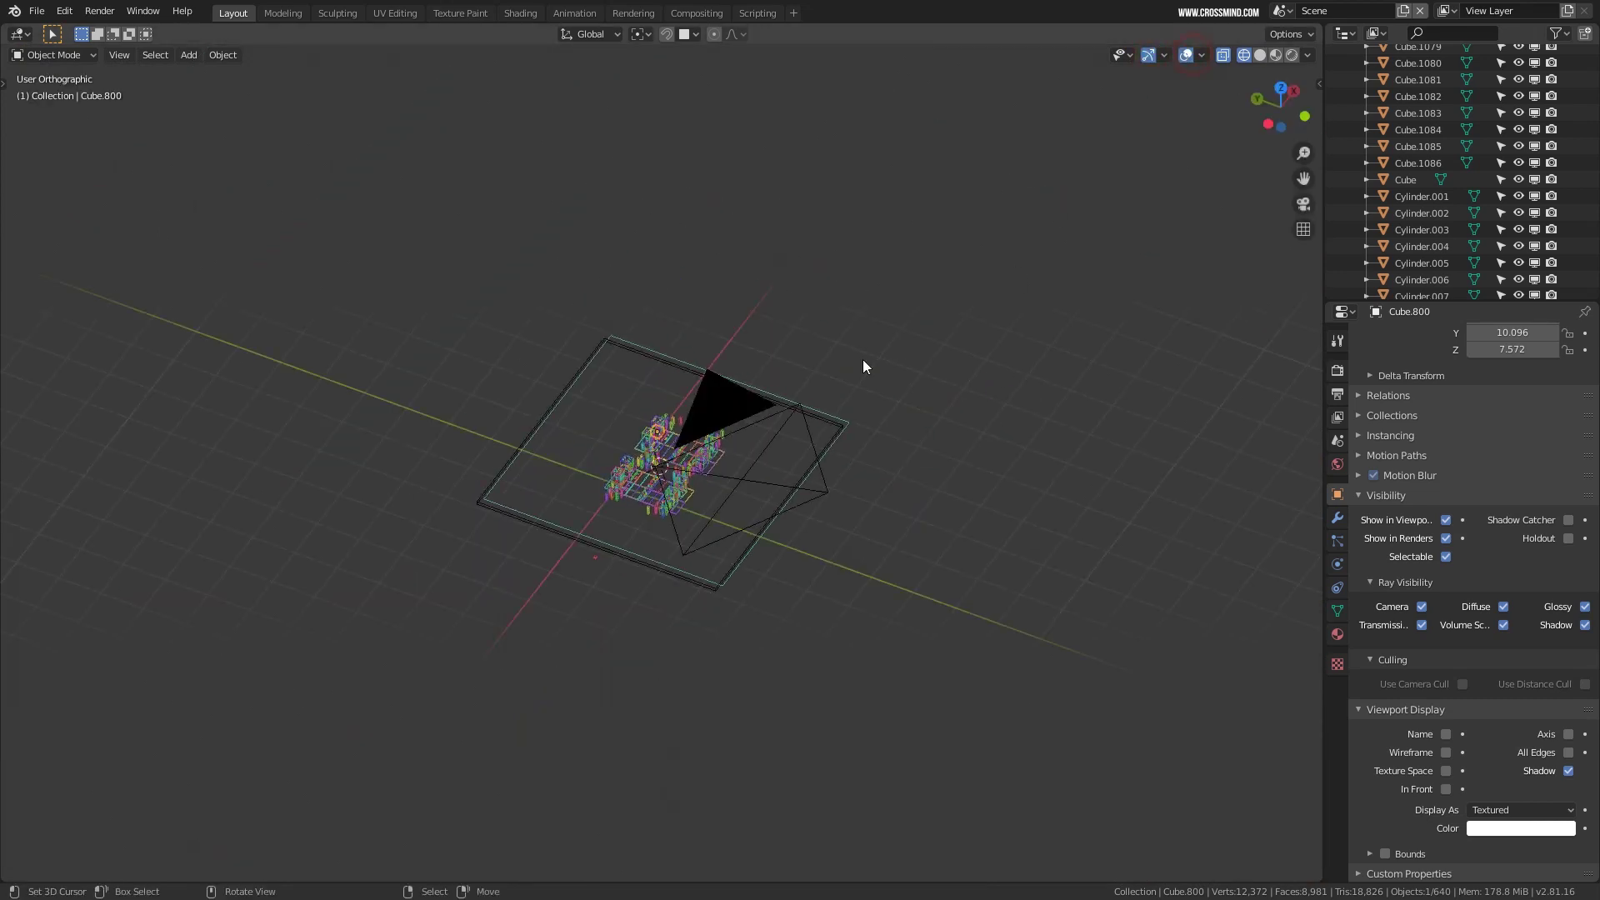
{"action": "left_click", "coordinate": [817, 505]}
{"action": "key", "text": "x"}
{"action": "left_click", "coordinate": [827, 515]}
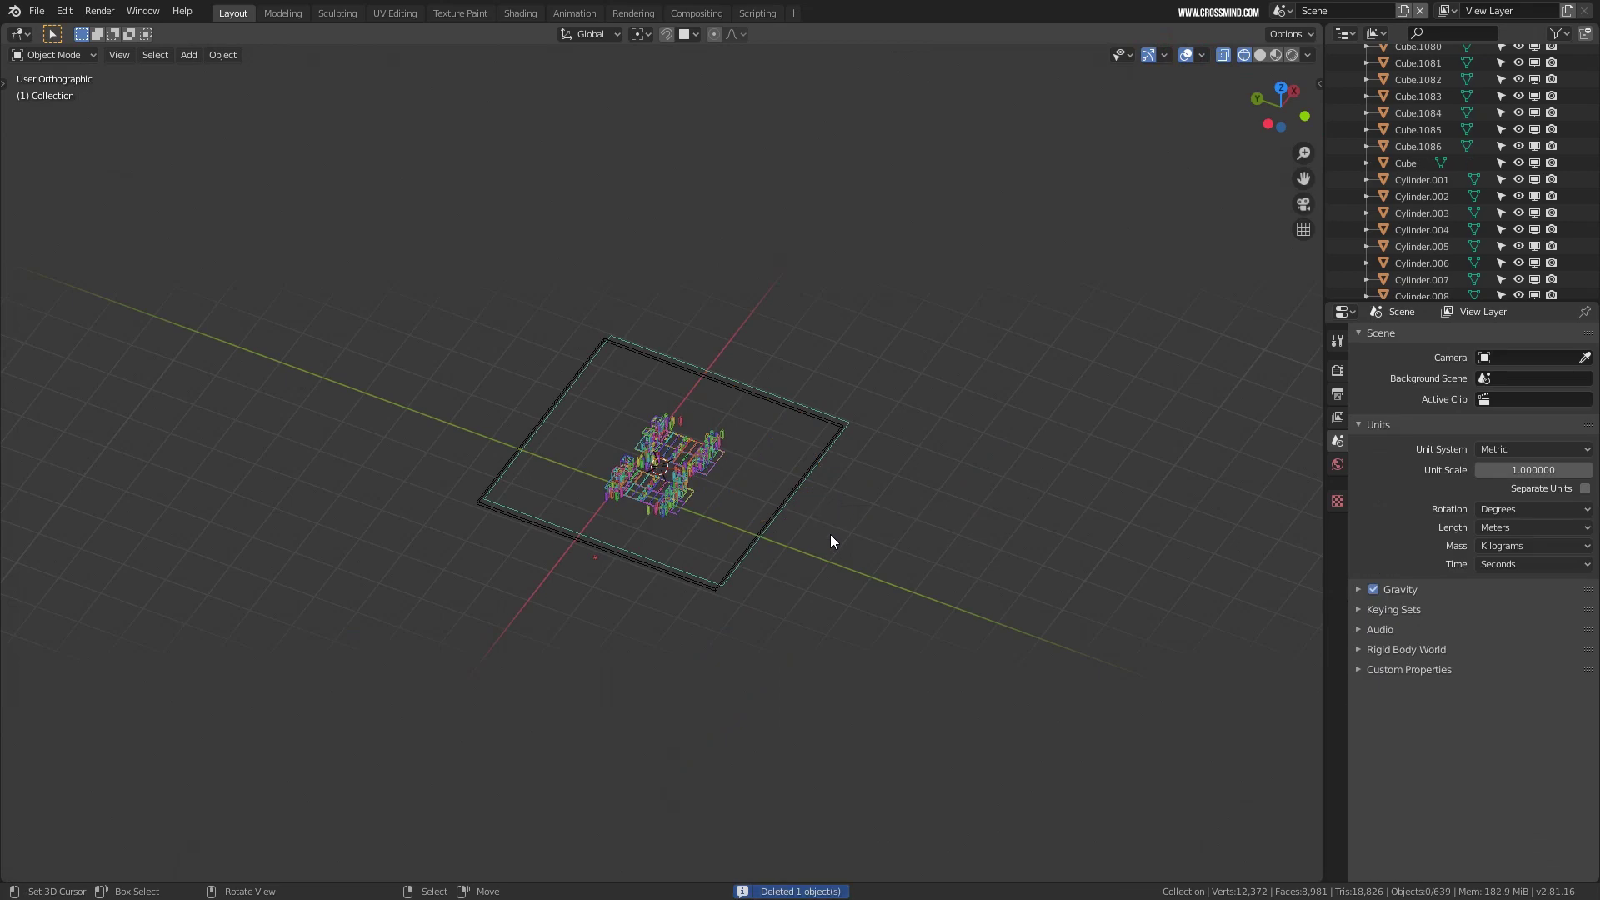
Examine the building blocks on the ground plane in rendered shading.
{"action": "mouse_move", "coordinate": [830, 533]}
{"action": "middle_mouse_down"}
{"action": "mouse_move", "coordinate": [640, 563]}
{"action": "mouse_move", "coordinate": [714, 487]}
{"action": "mouse_move", "coordinate": [825, 450]}
{"action": "middle_mouse_up"}
{"action": "left_click", "coordinate": [827, 463]}
{"action": "scroll", "coordinate": [795, 469], "scroll_direction": "up", "scroll_amount": 5}
{"action": "left_click", "coordinate": [1291, 55]}
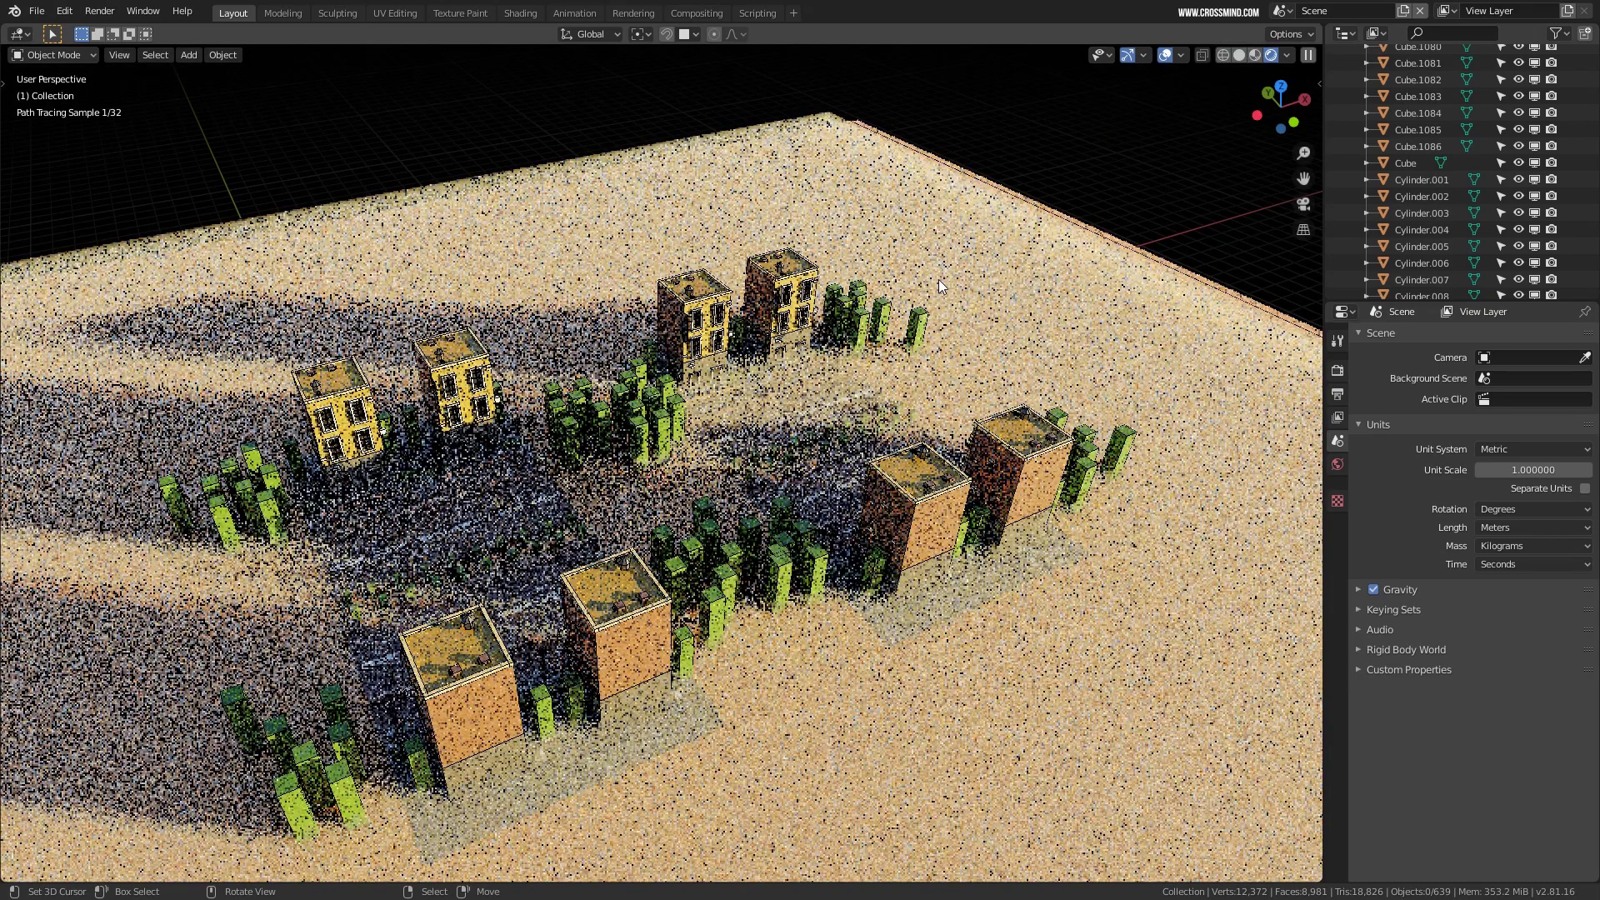
Return to wireframe shading and try to render a still image of the scene.
{"action": "left_click", "coordinate": [1223, 55]}
{"action": "middle_click_drag", "start_coordinate": [638, 179], "coordinate": [315, 128]}
{"action": "left_click", "coordinate": [100, 12]}
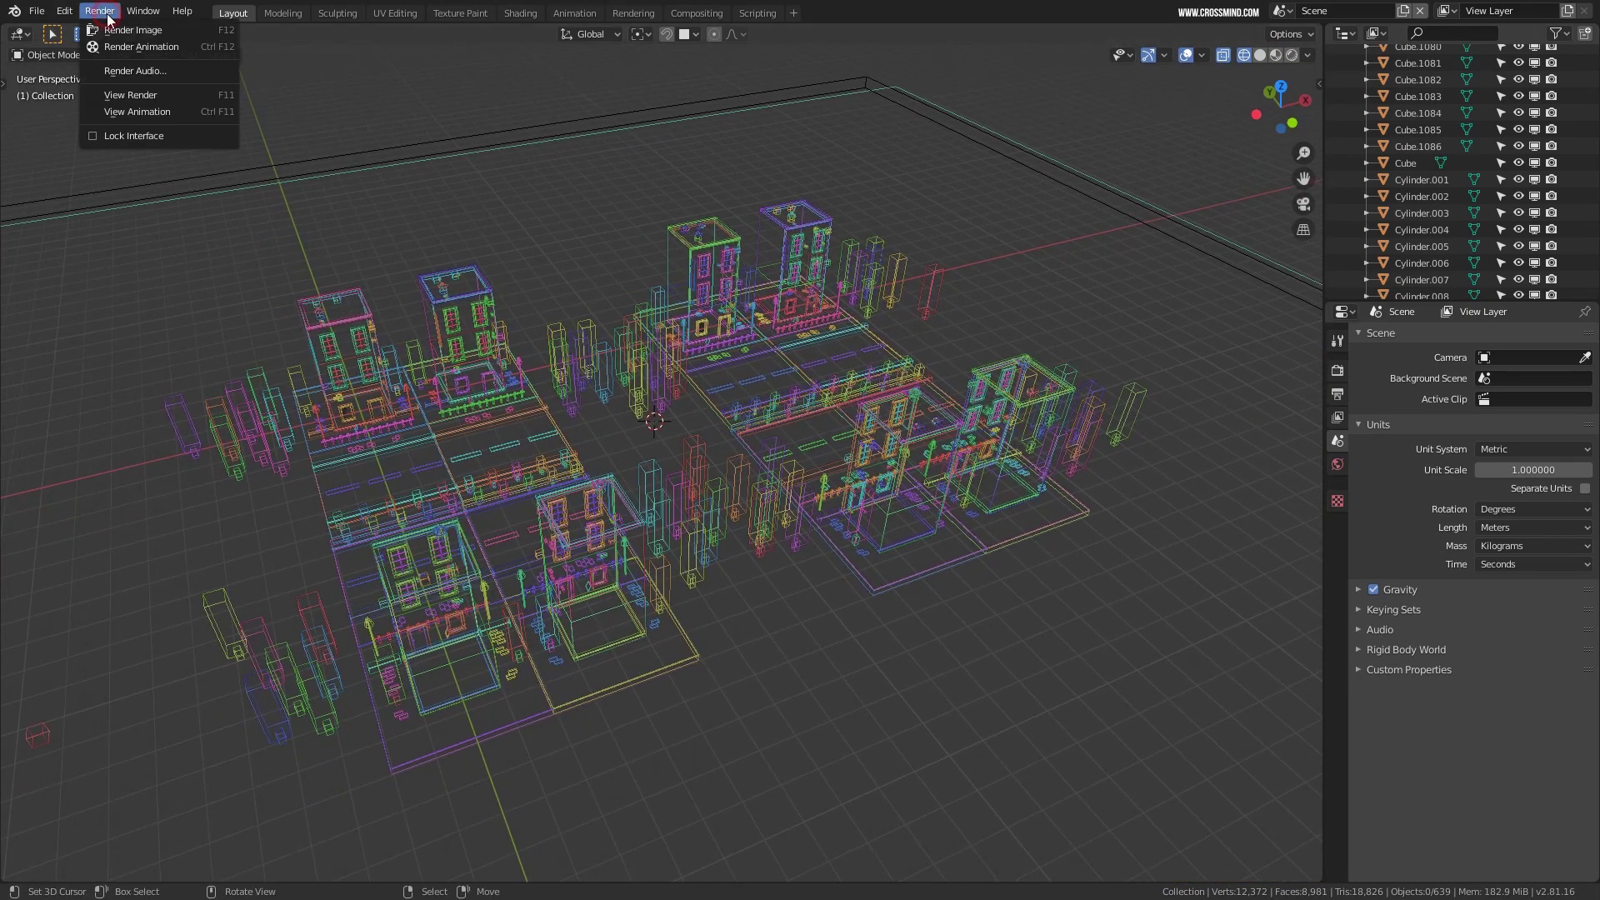
{"action": "left_click", "coordinate": [129, 31]}
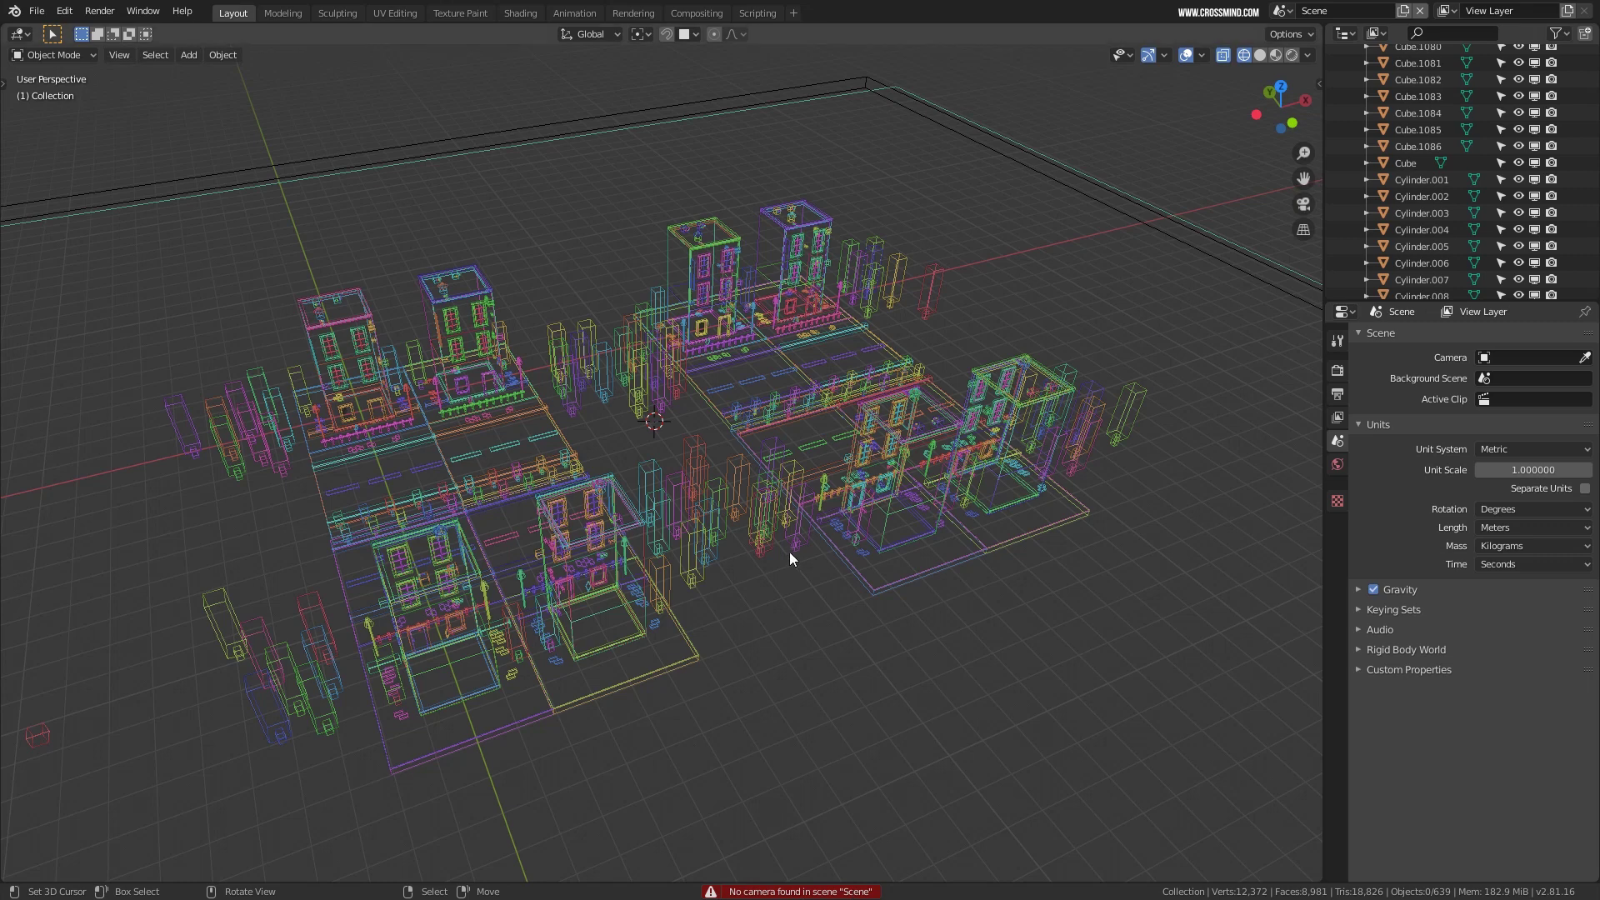
Place the 3D cursor on the ground plane in front of the gap between the building rows and add a camera there.
{"action": "middle_click_drag", "start_coordinate": [786, 547], "coordinate": [782, 523], "text": "shift"}
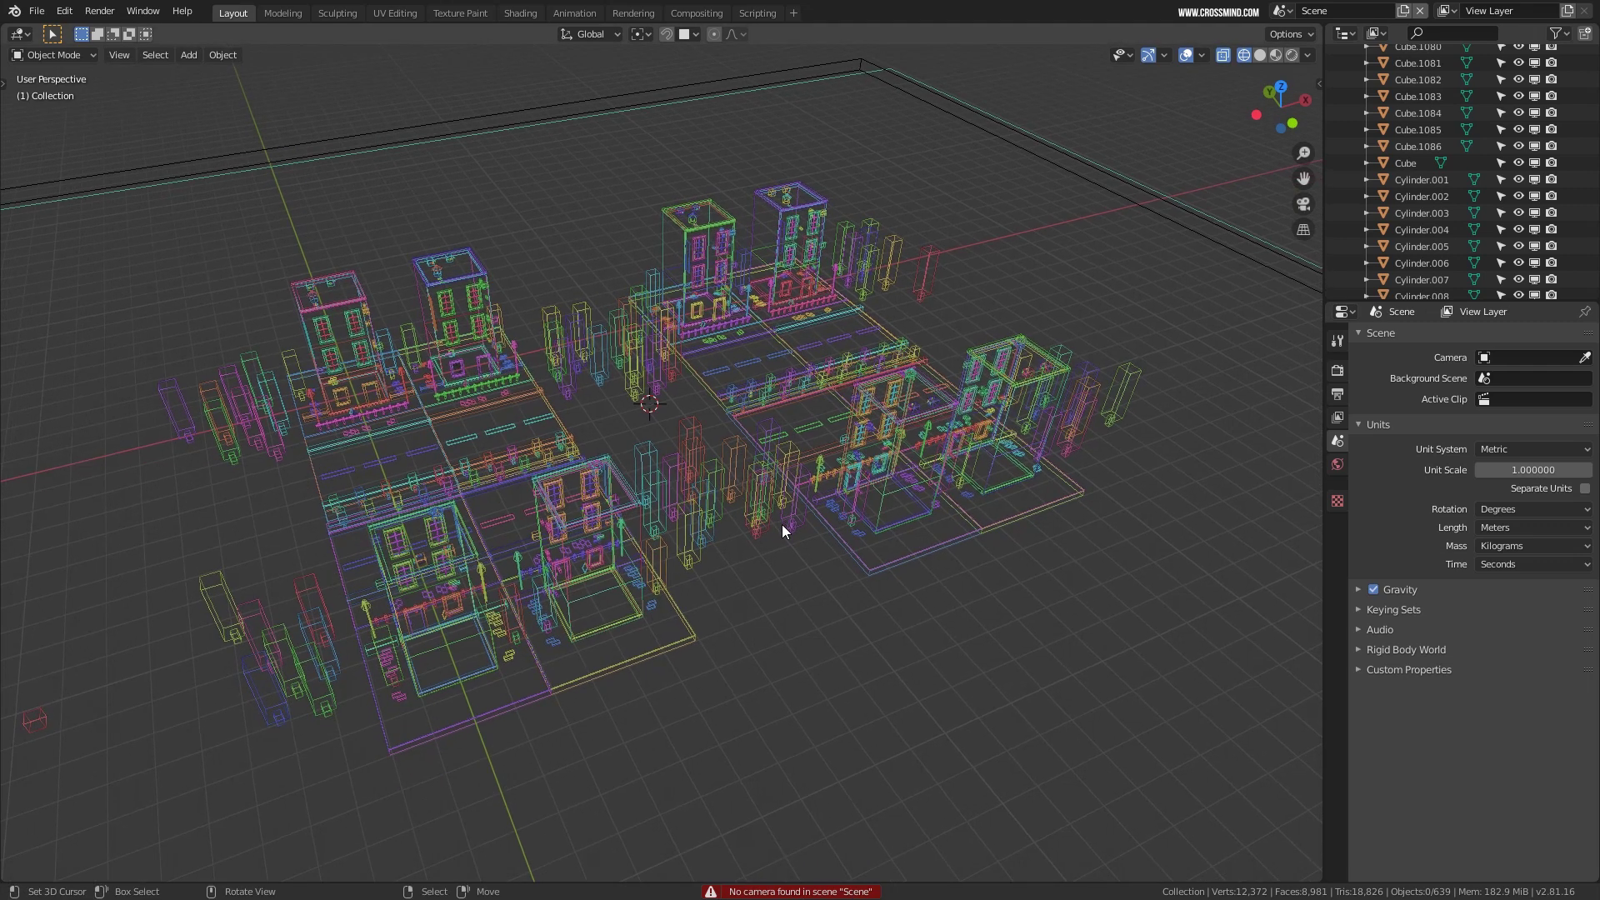
{"action": "middle_click_drag", "start_coordinate": [867, 442], "coordinate": [803, 494]}
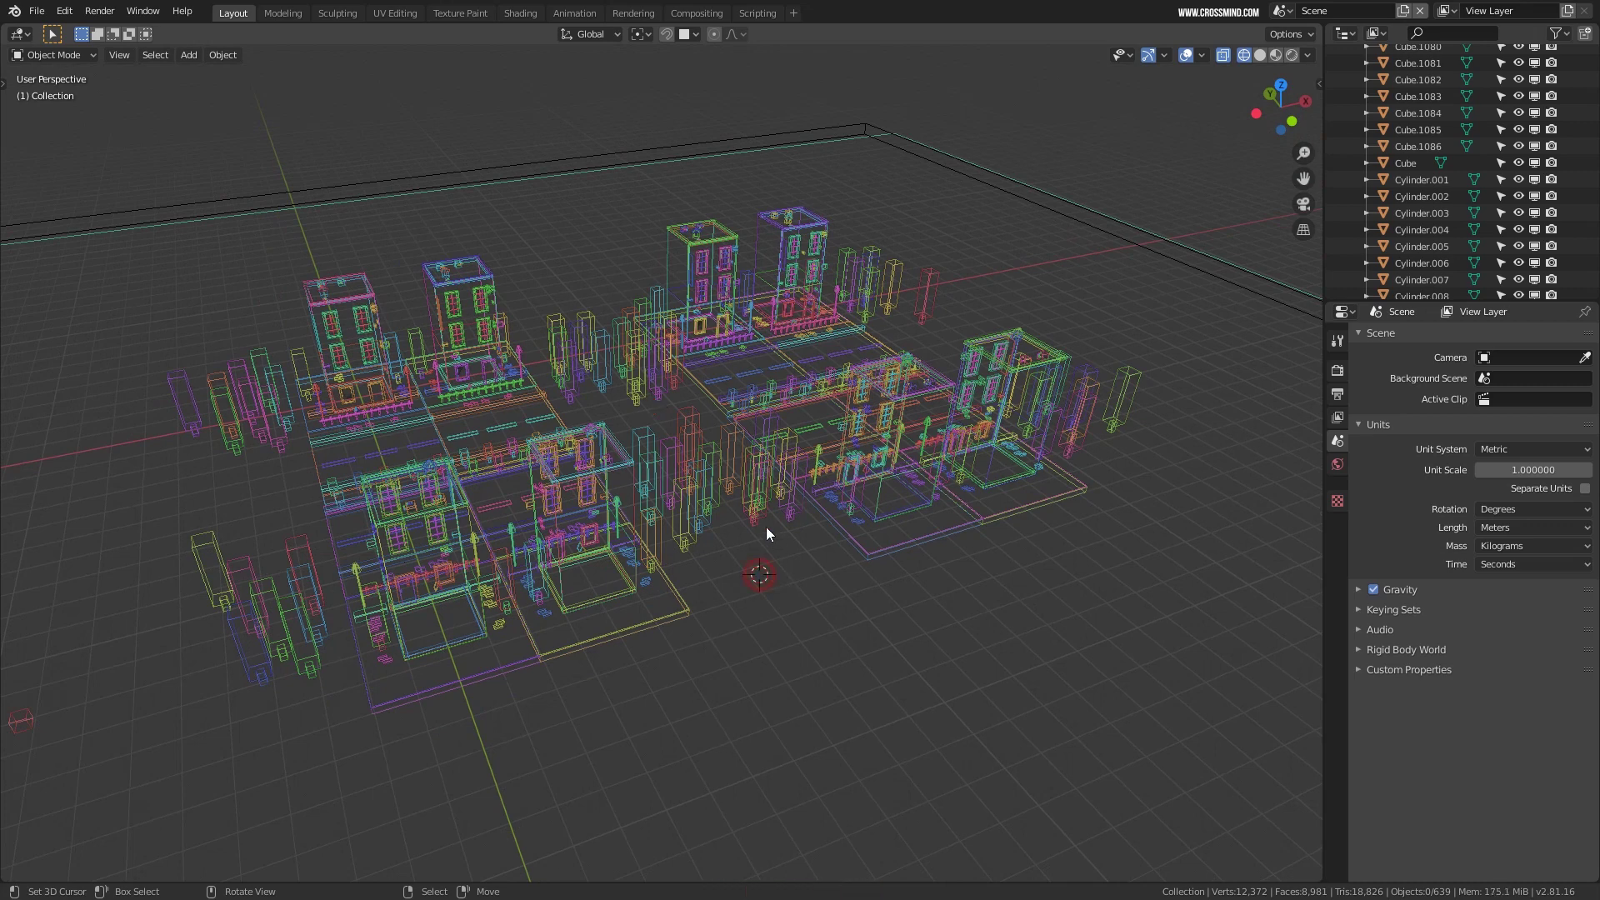
{"action": "key", "text": "shift+z"}
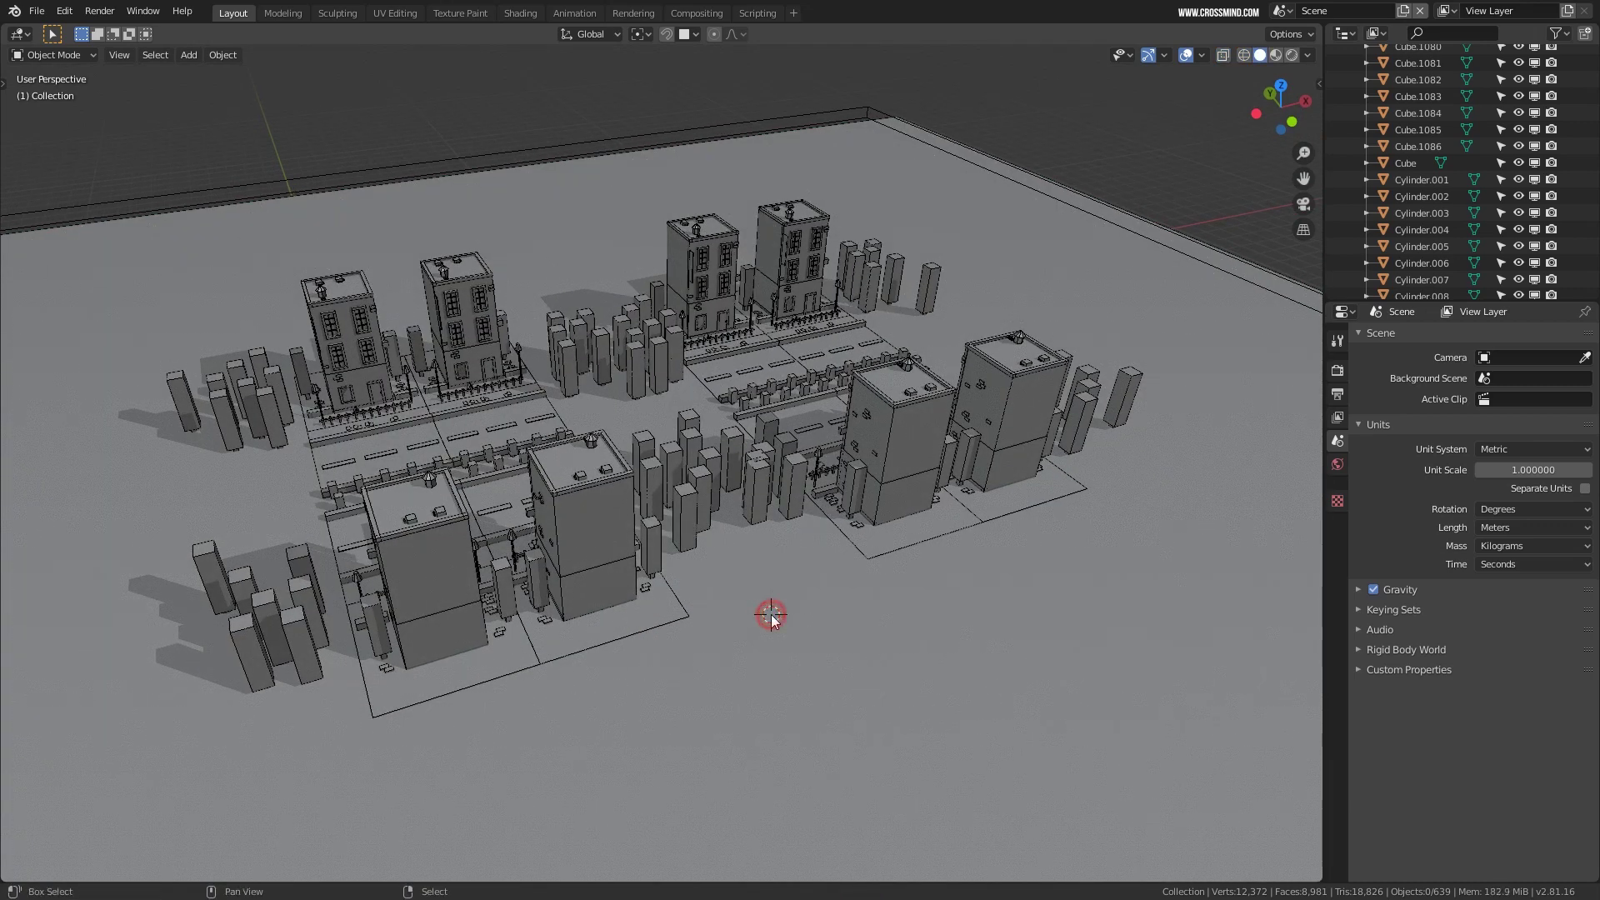
{"action": "key", "text": "shift+a"}
{"action": "left_click", "coordinate": [717, 567]}
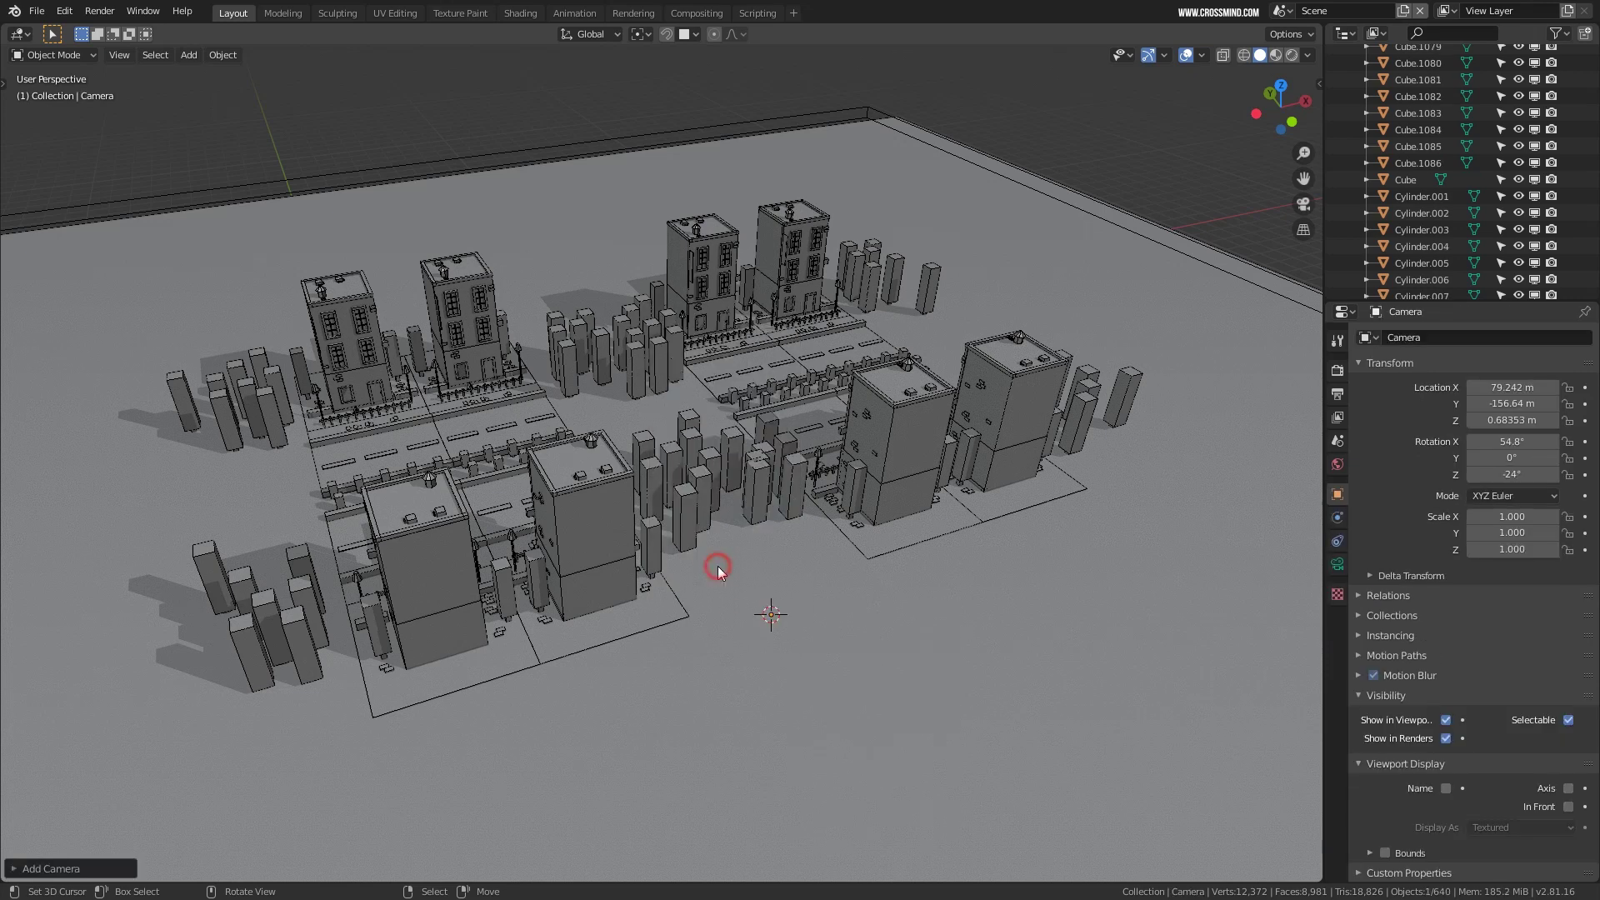
Examine the new camera's size and placement relative to the buildings, from outside and through the camera's own view.
{"action": "key", "text": "shift+z"}
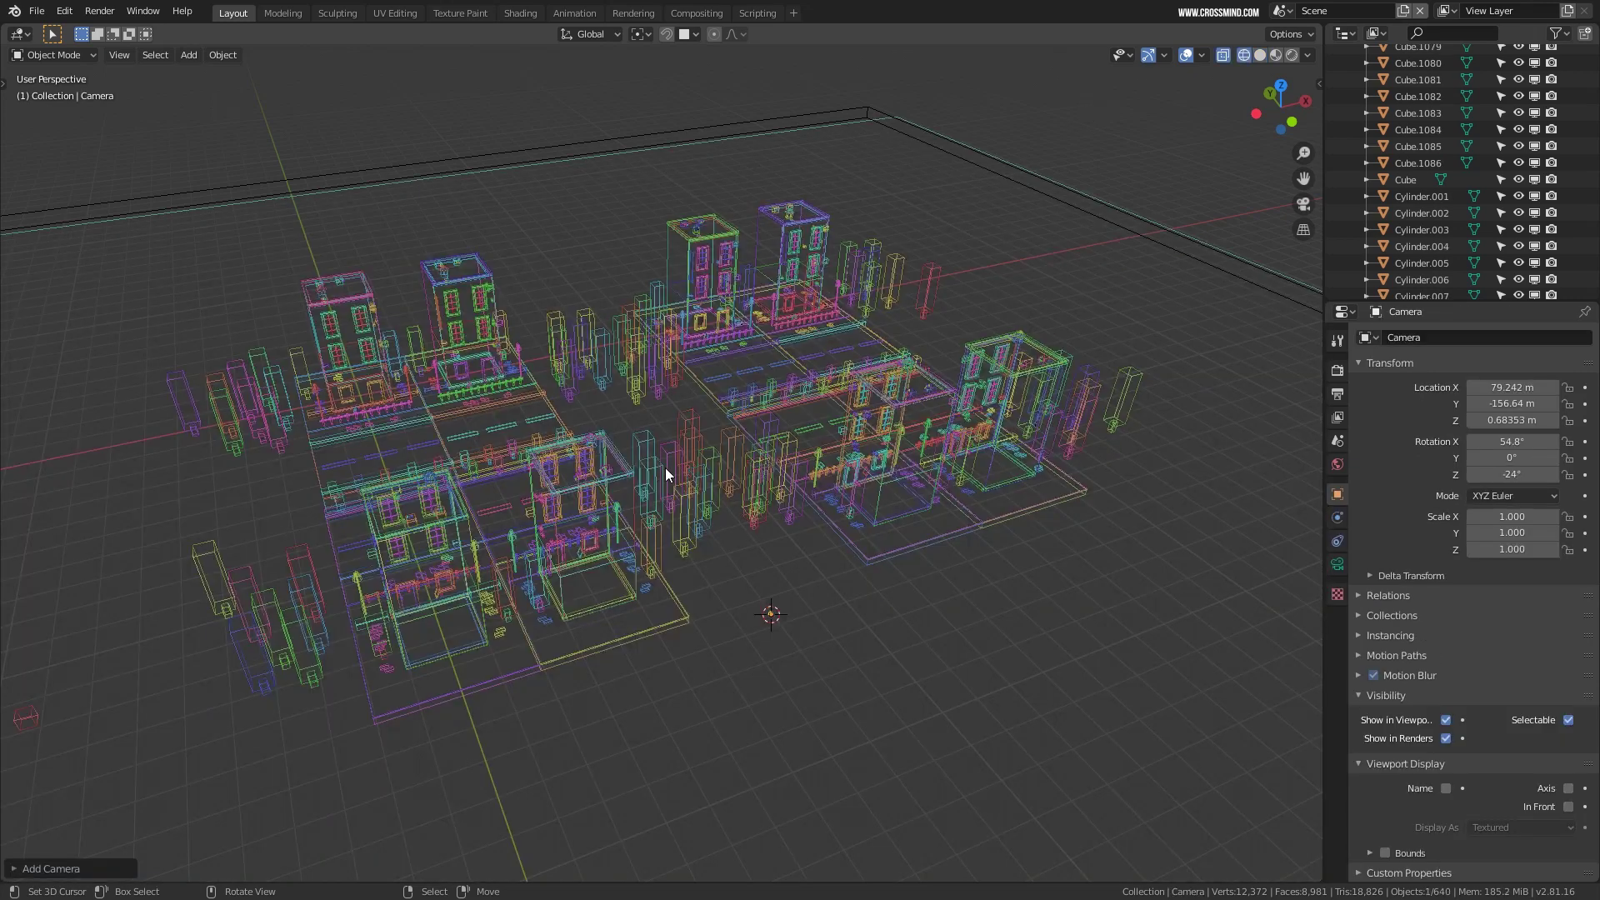
{"action": "scroll", "coordinate": [918, 528], "scroll_direction": "down", "scroll_amount": 3}
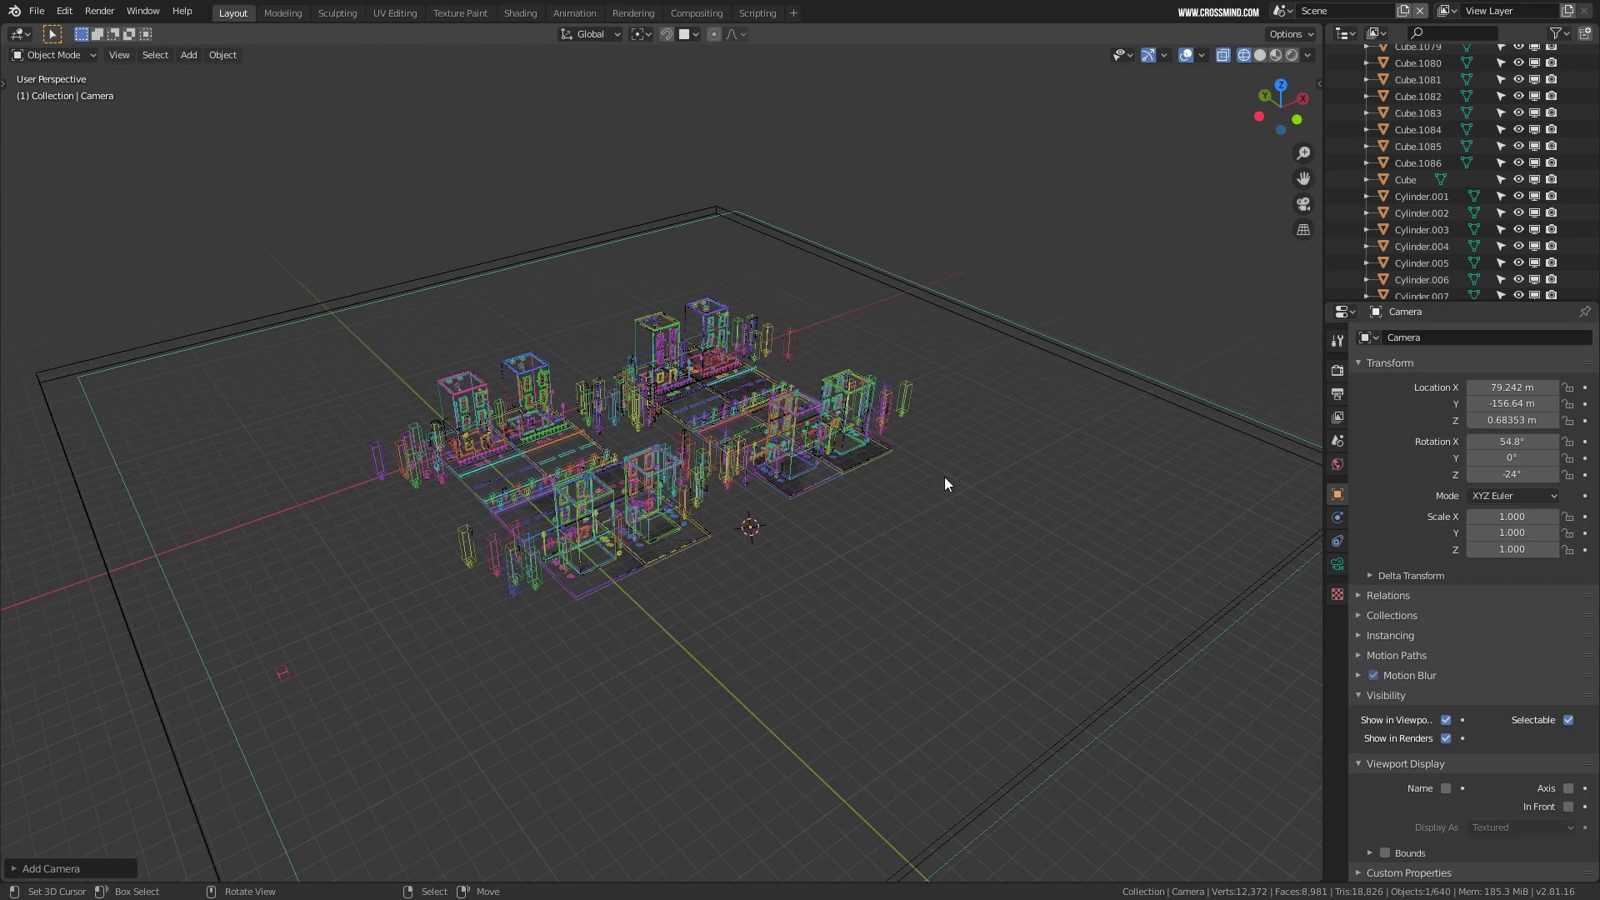
{"action": "middle_click_drag", "start_coordinate": [943, 477], "coordinate": [928, 321]}
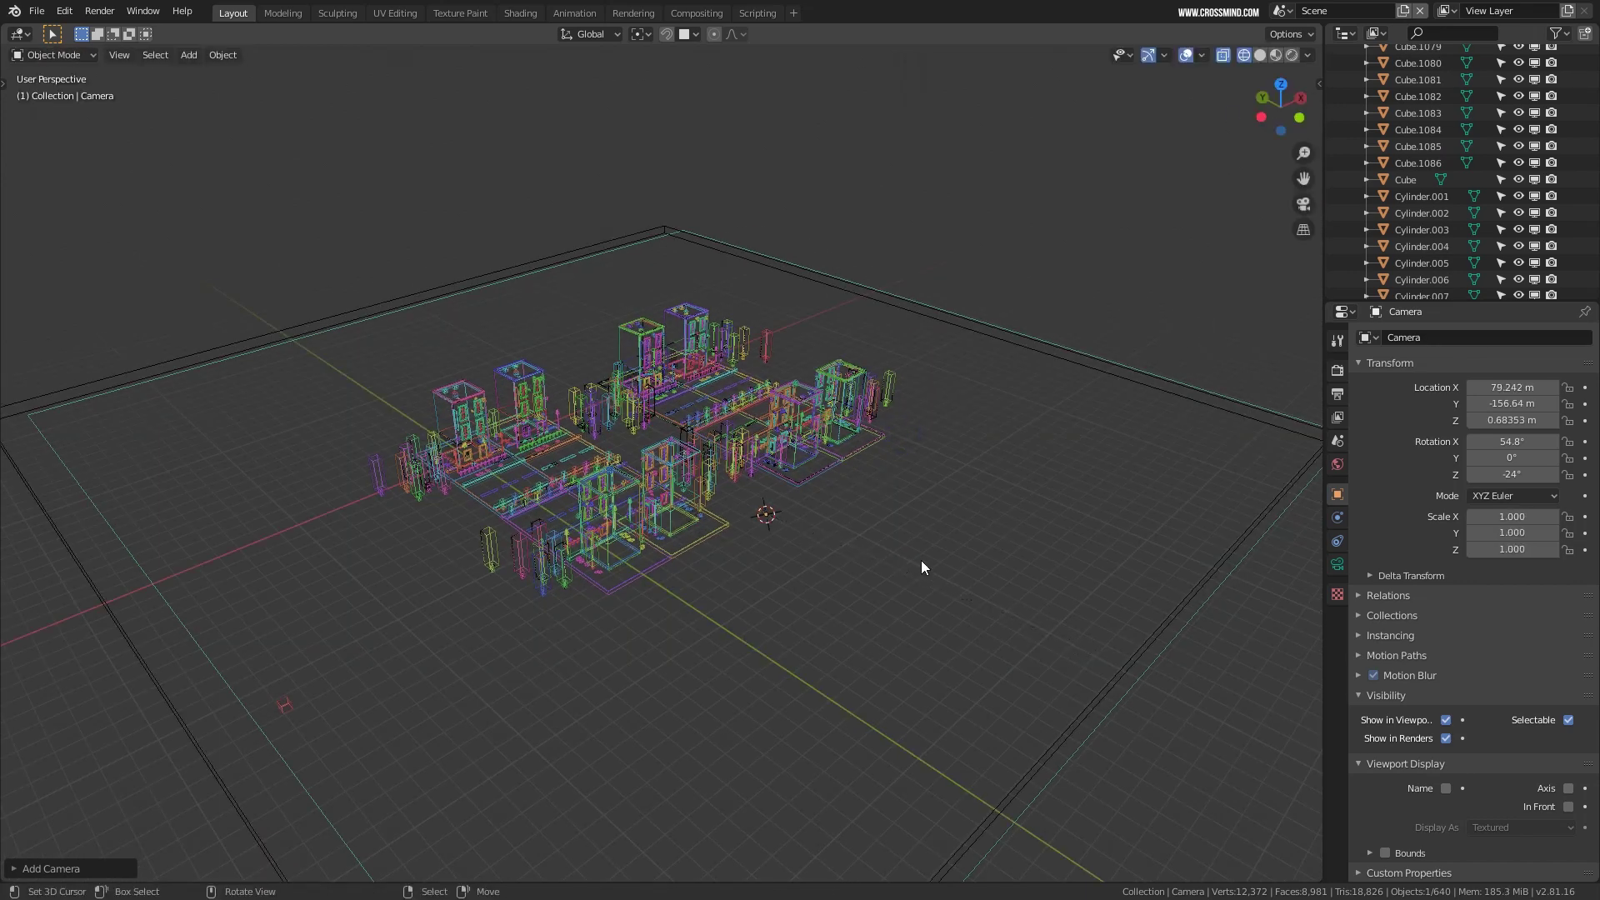
{"action": "key", "text": "KP_Decimal"}
{"action": "scroll", "coordinate": [911, 577], "scroll_direction": "down", "scroll_amount": 6}
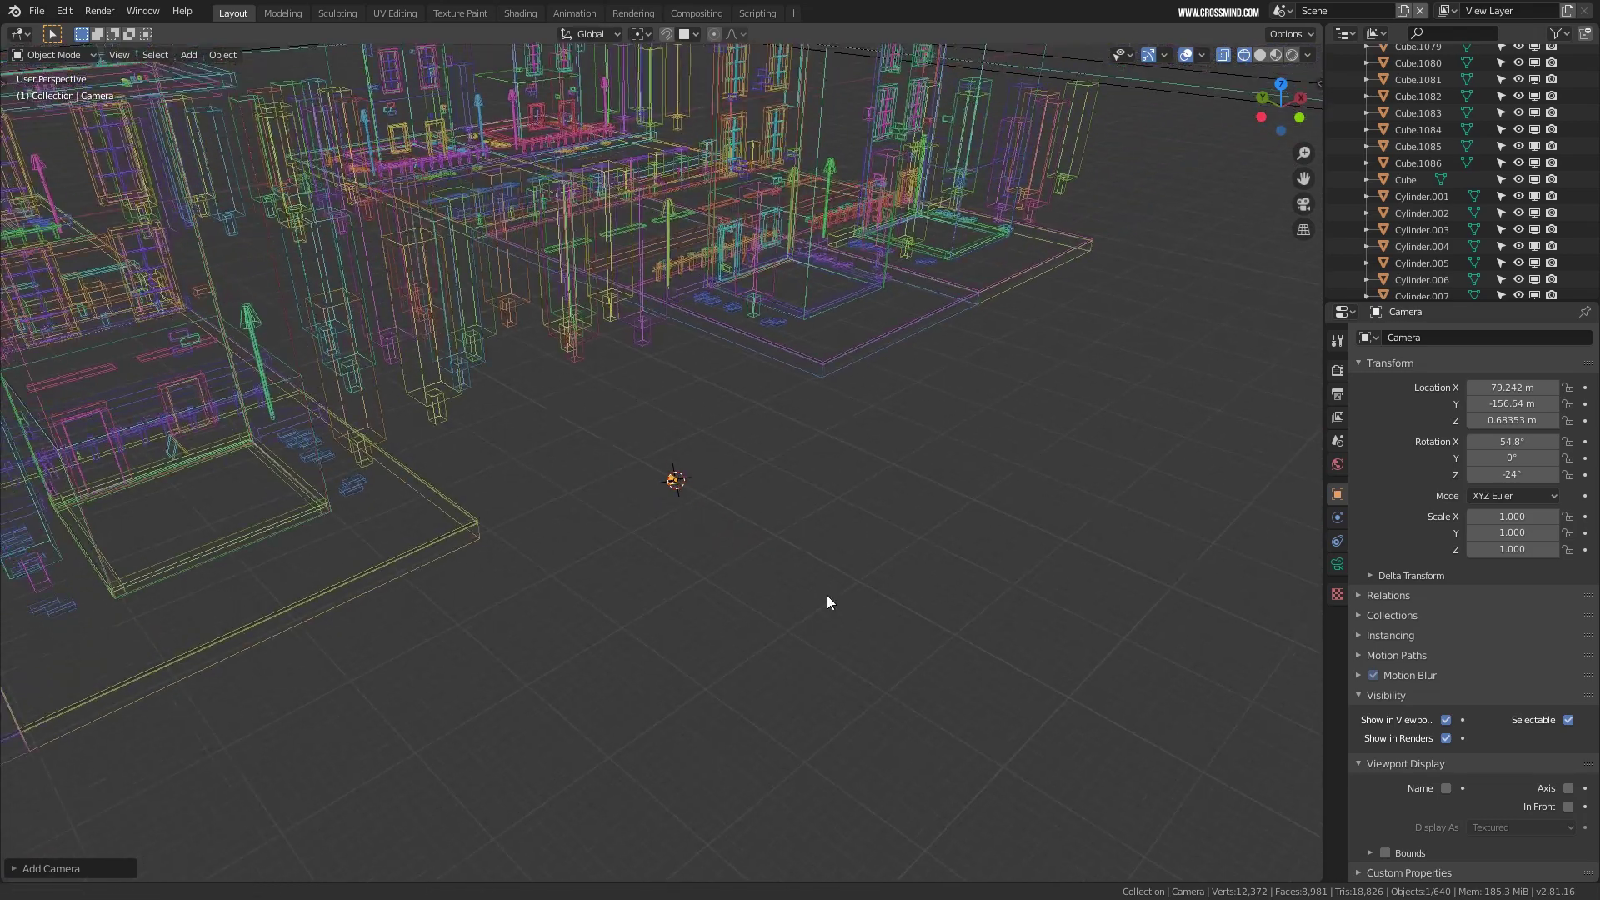
{"action": "scroll", "coordinate": [827, 595], "scroll_direction": "down", "scroll_amount": 8}
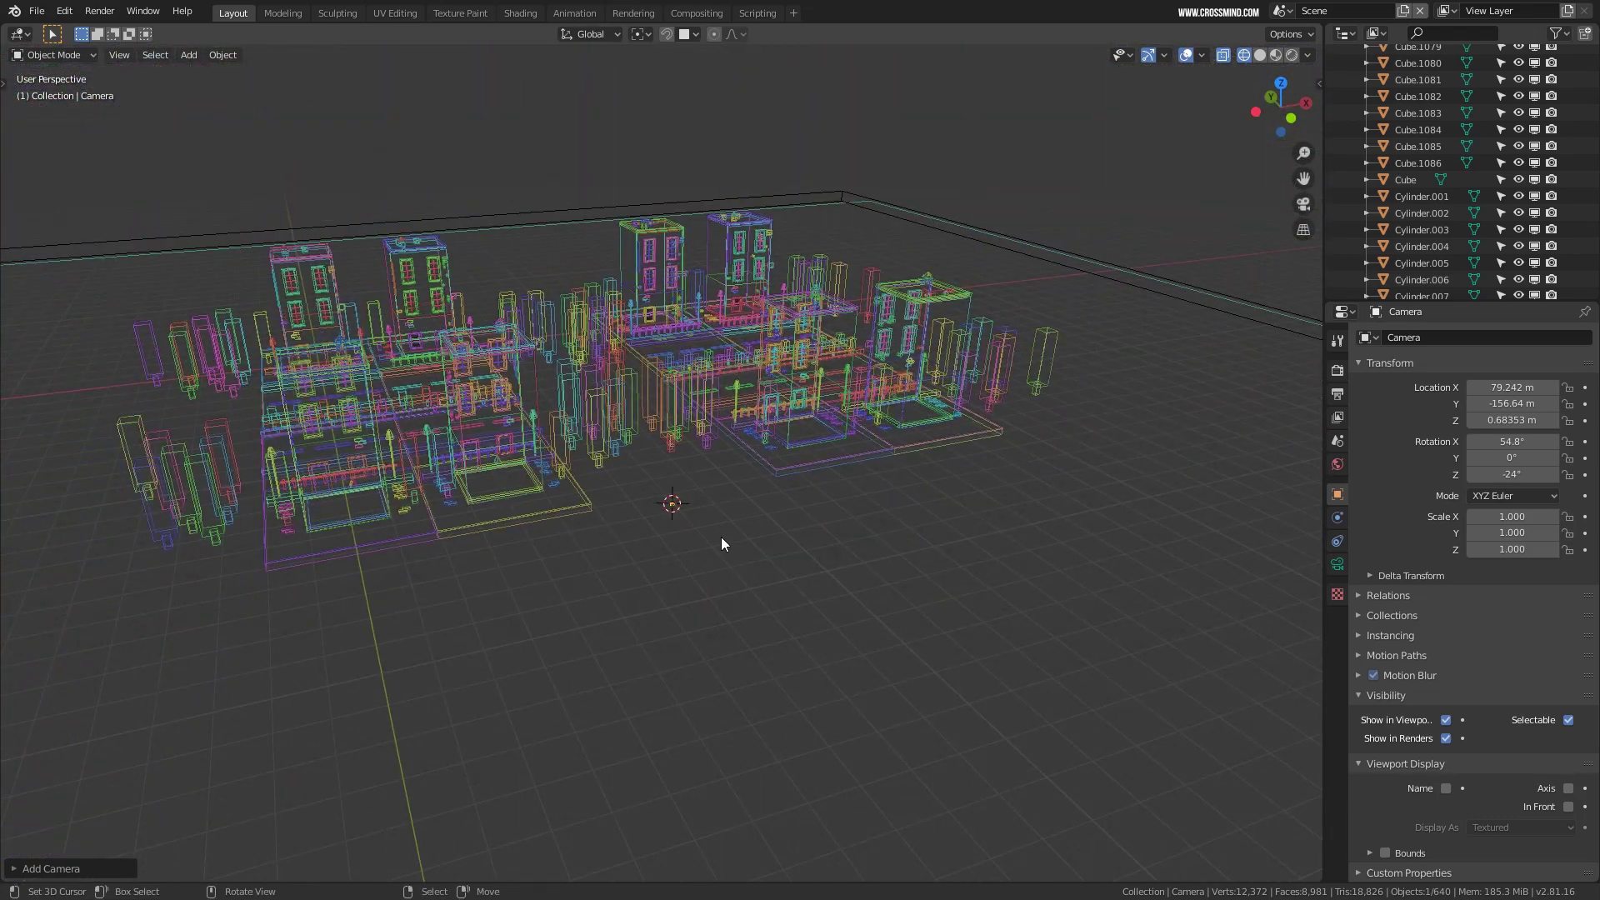
{"action": "scroll", "coordinate": [722, 542], "scroll_direction": "down", "scroll_amount": 6}
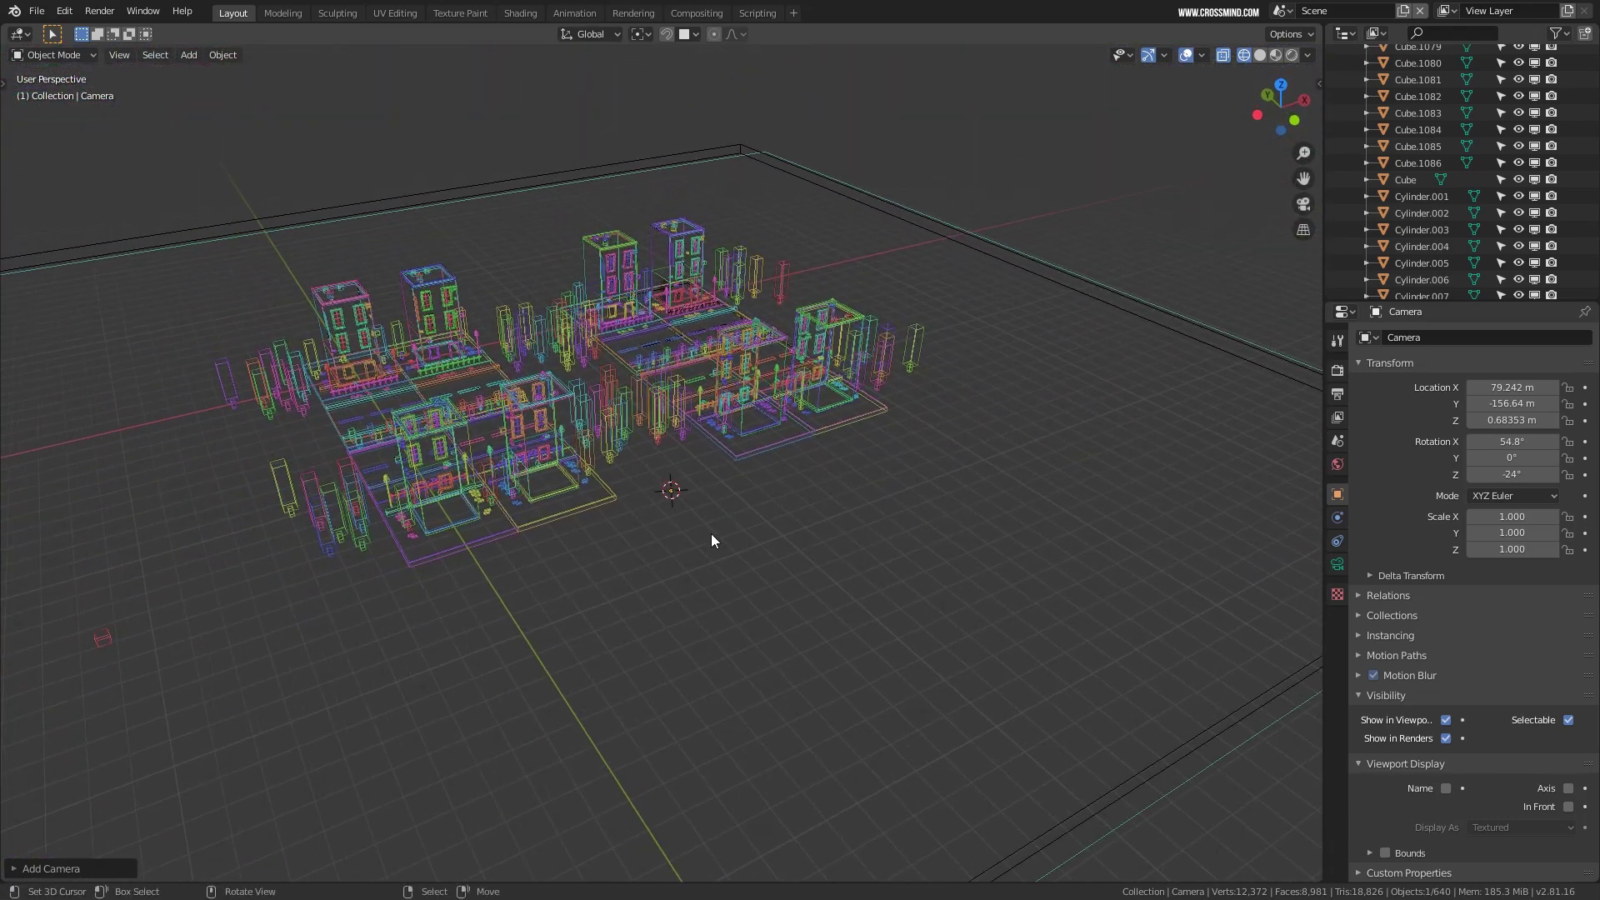
{"action": "key", "text": "KP_0"}
{"action": "scroll", "coordinate": [711, 533], "scroll_direction": "down", "scroll_amount": 2}
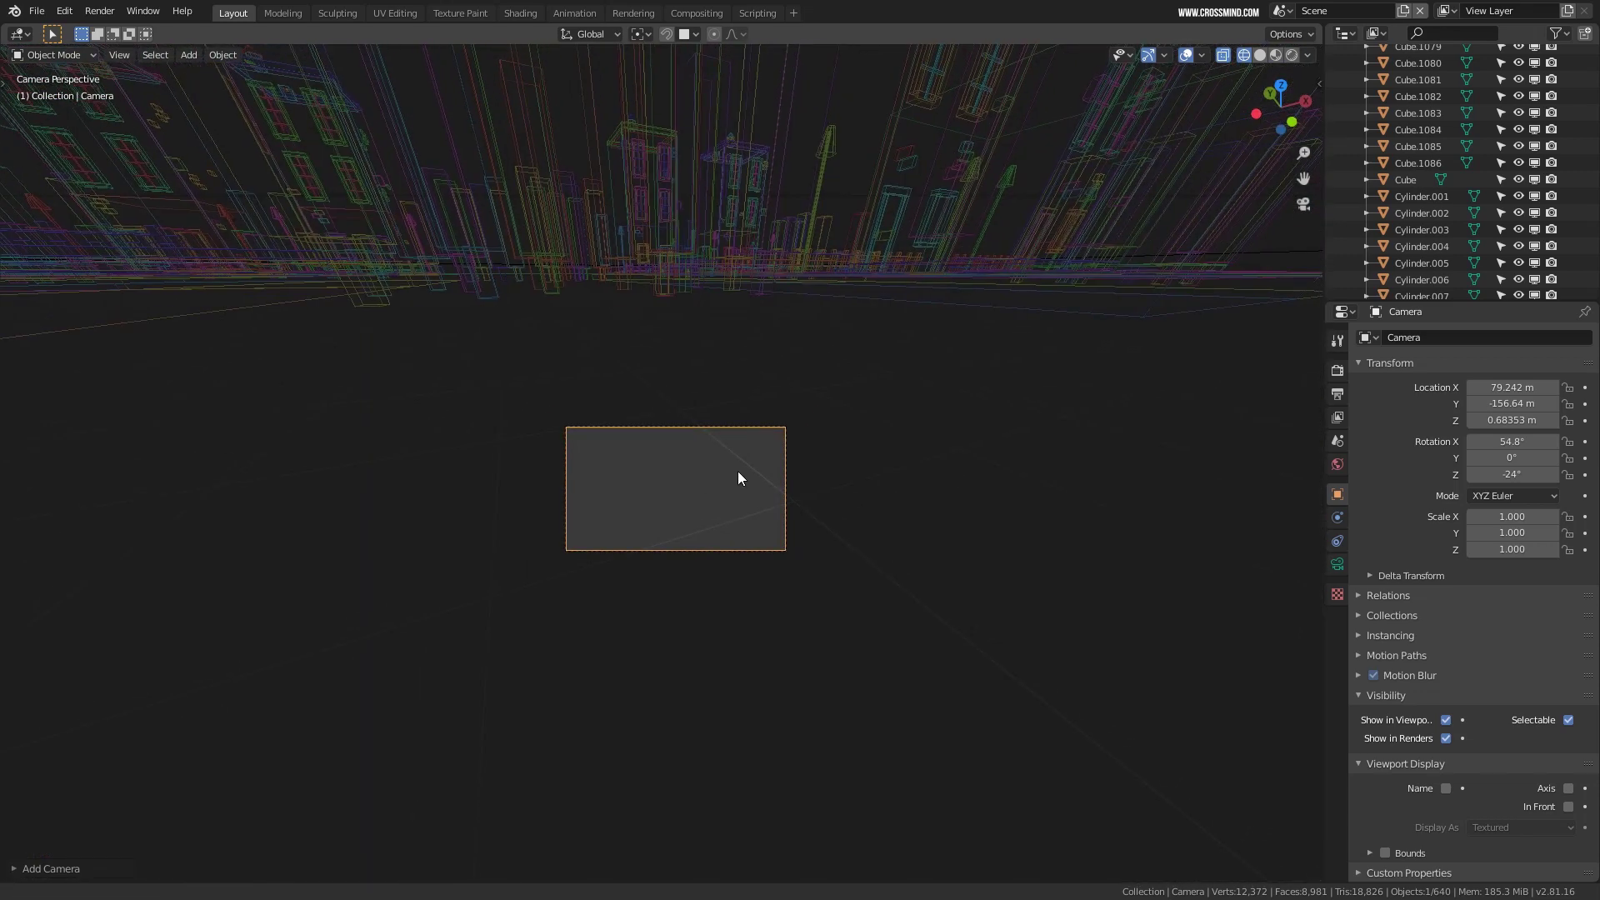
{"action": "scroll", "coordinate": [702, 553], "scroll_direction": "up", "scroll_amount": 2}
Show the viewport's view settings, return to solid shading and the camera view, and lock the camera to the view.
{"action": "key", "text": "n"}
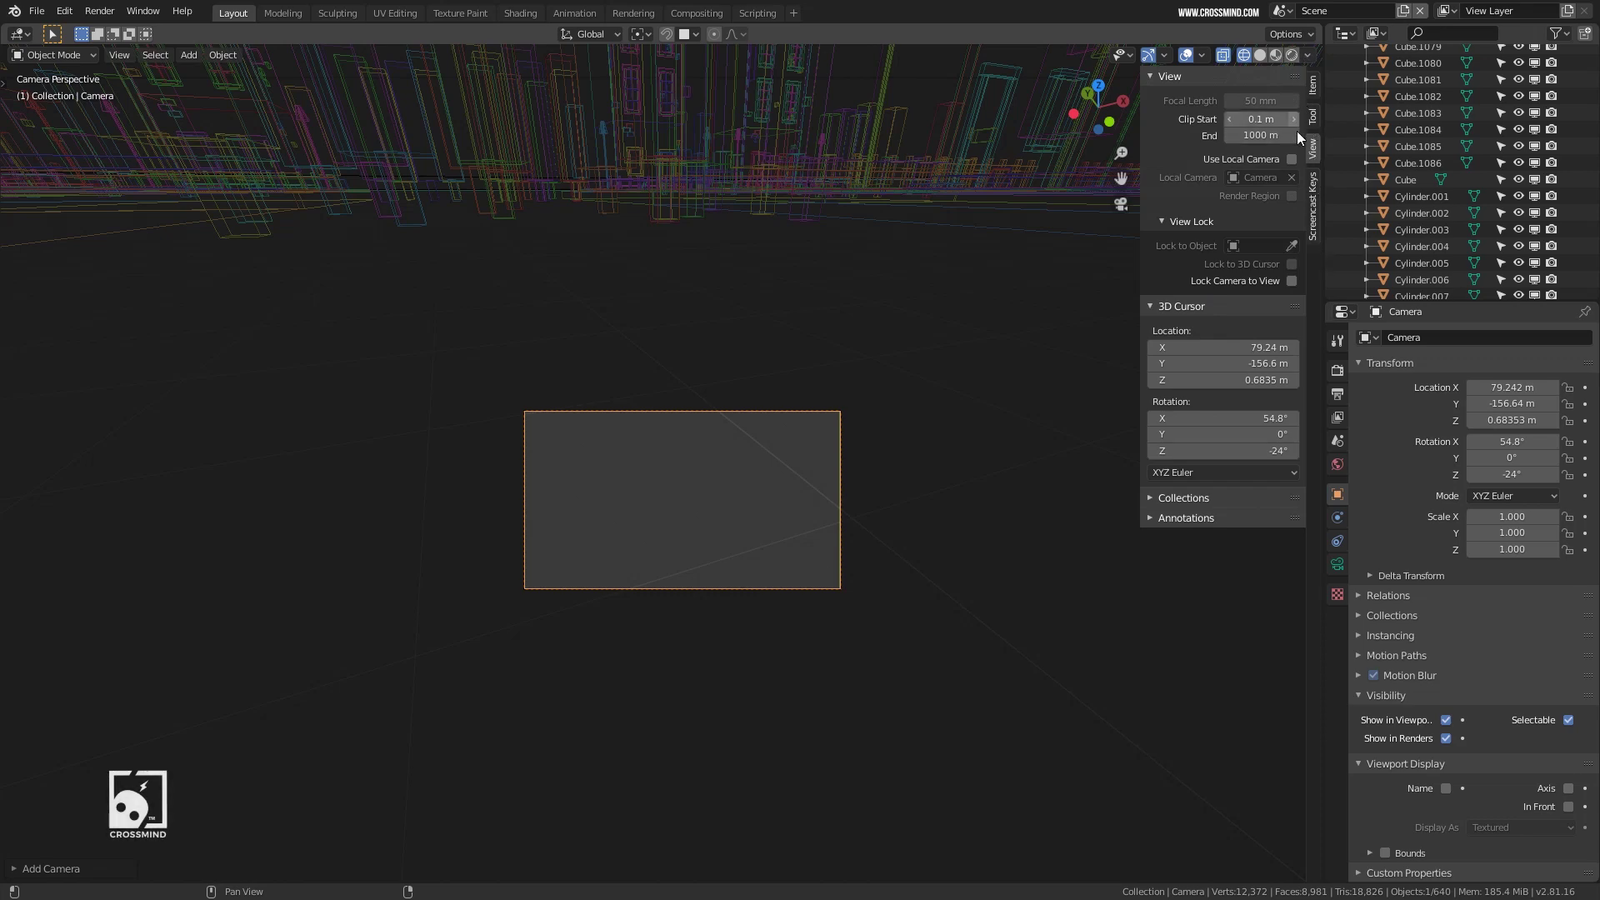
{"action": "mouse_move", "coordinate": [792, 491]}
{"action": "middle_mouse_down"}
{"action": "mouse_move", "coordinate": [723, 495]}
{"action": "mouse_move", "coordinate": [775, 463]}
{"action": "mouse_move", "coordinate": [767, 484]}
{"action": "middle_mouse_up"}
{"action": "scroll", "coordinate": [767, 483], "scroll_direction": "down", "scroll_amount": 12}
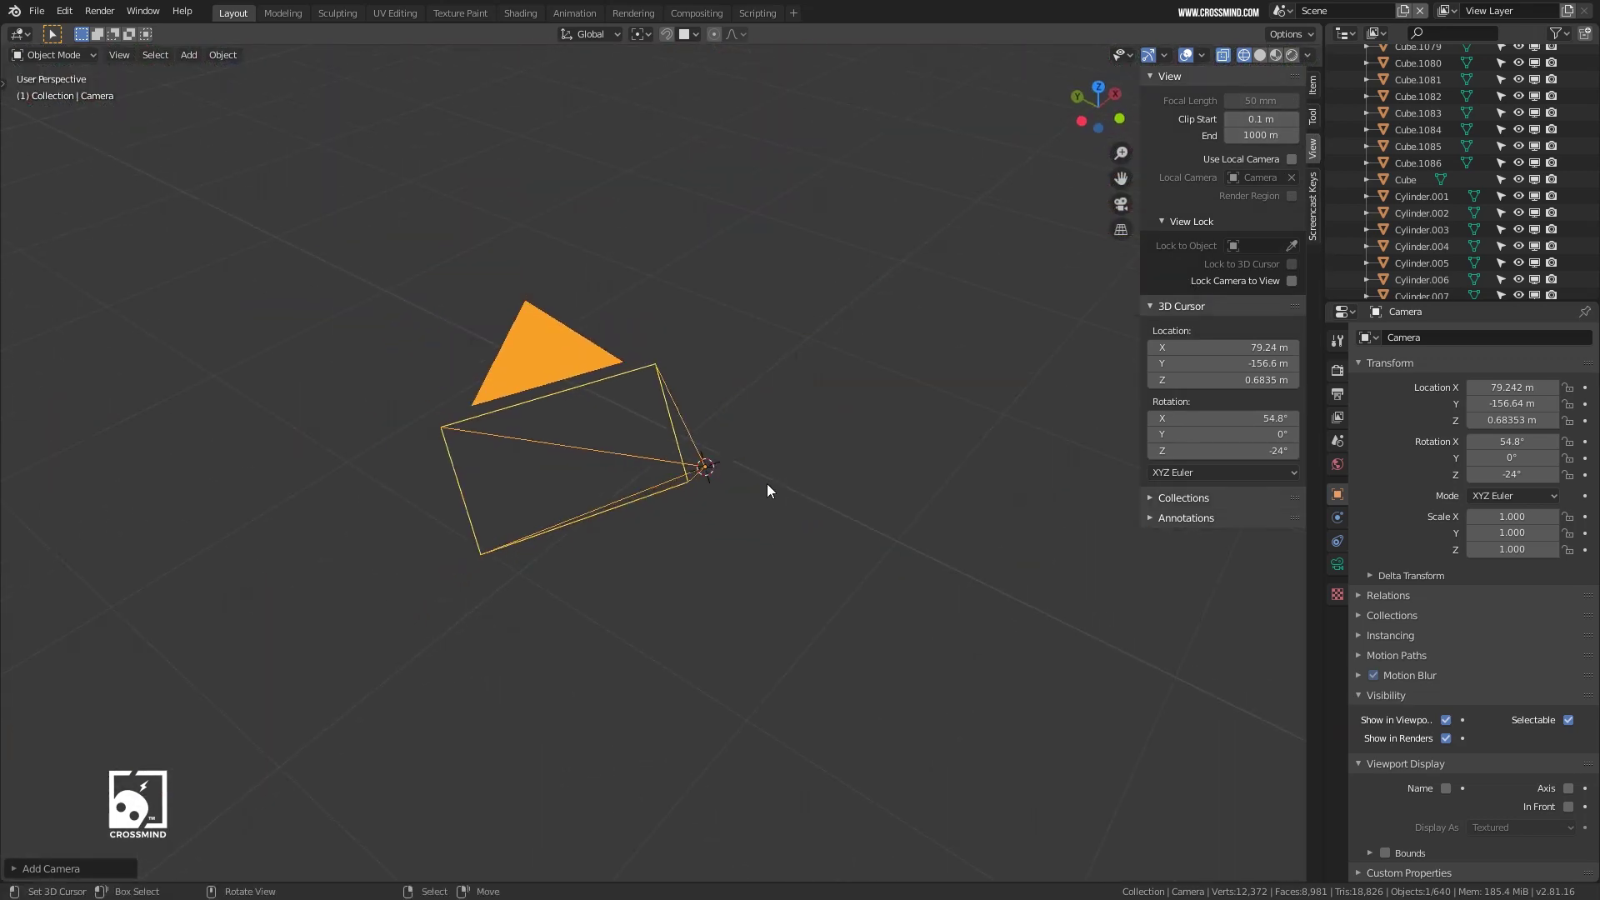
{"action": "scroll", "coordinate": [866, 516], "scroll_direction": "down", "scroll_amount": 8}
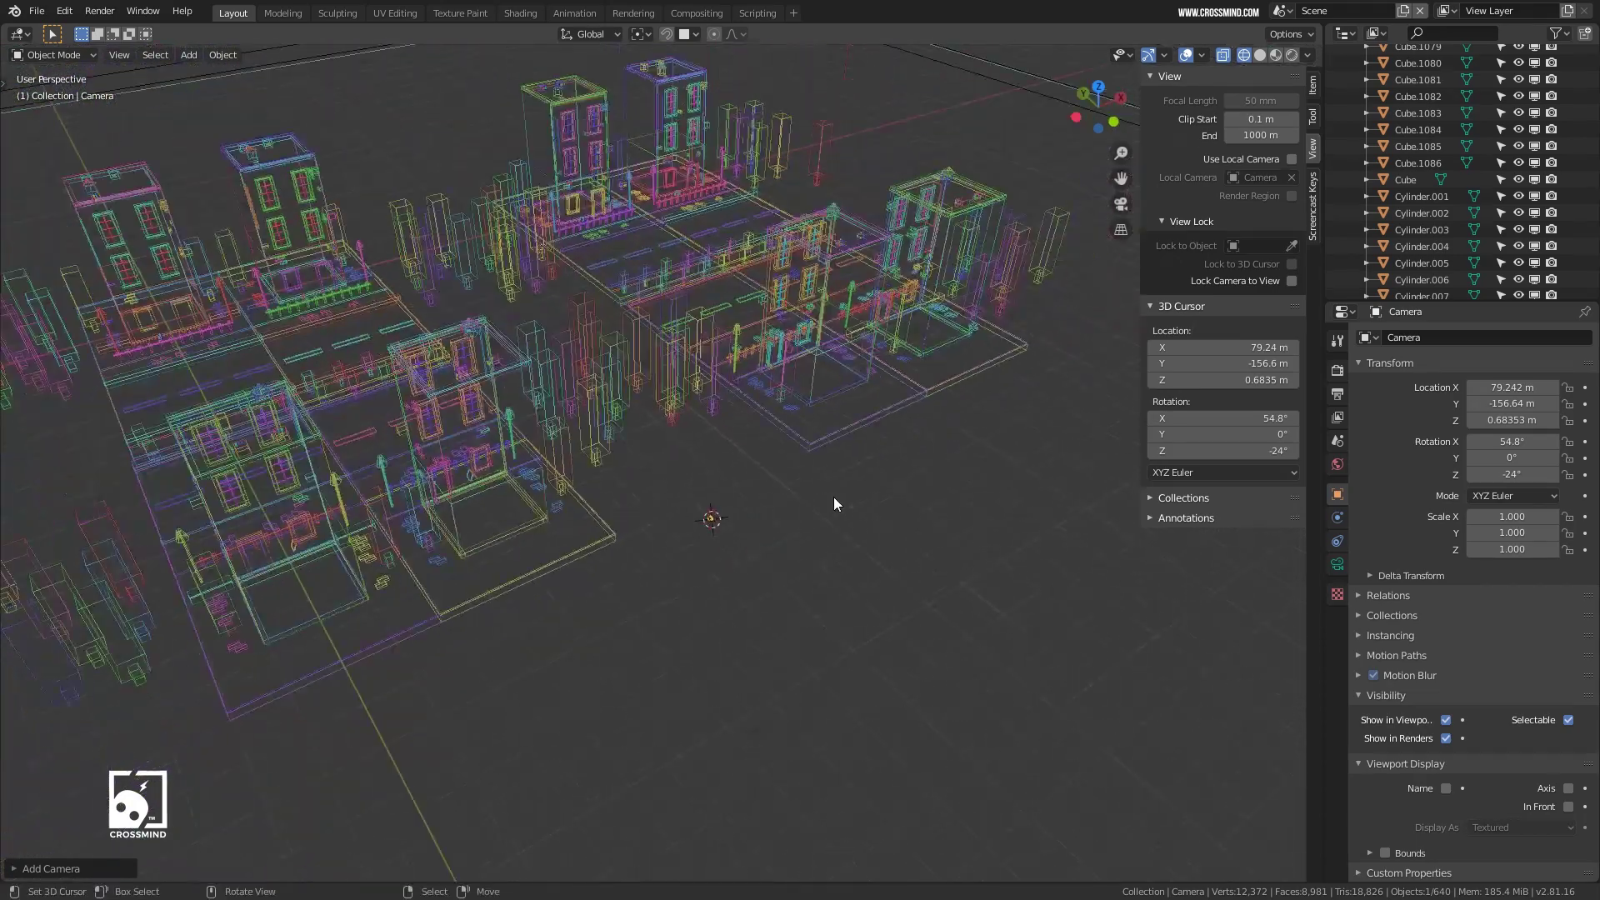
{"action": "key", "text": "shift+z"}
{"action": "middle_click_drag", "start_coordinate": [899, 489], "coordinate": [673, 540]}
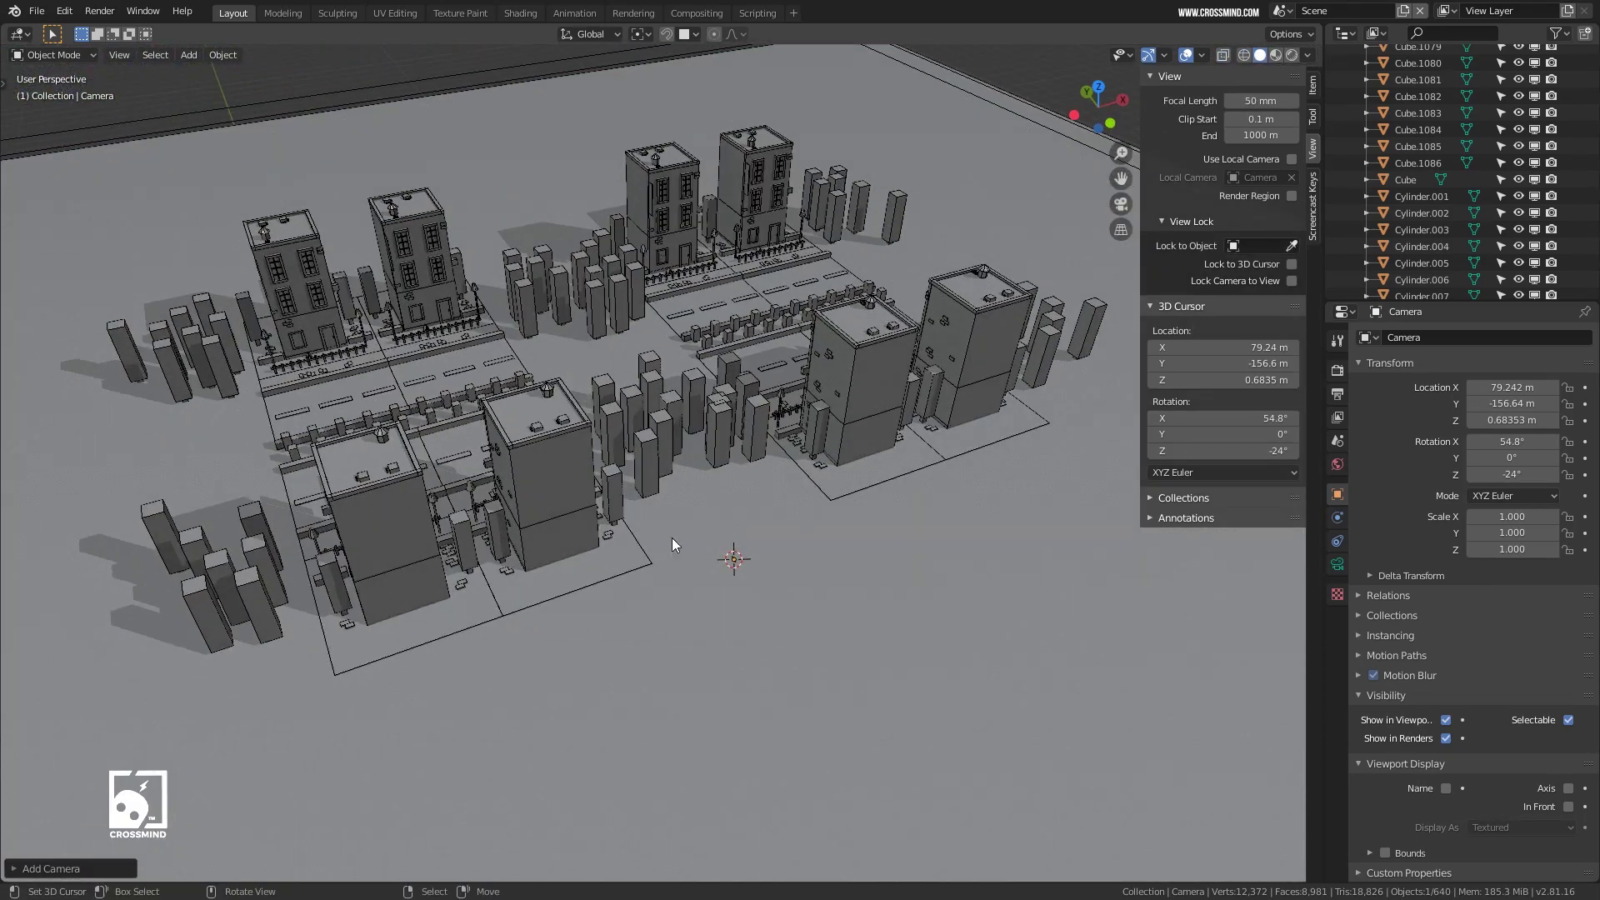
{"action": "middle_click_drag", "start_coordinate": [721, 348], "coordinate": [772, 416]}
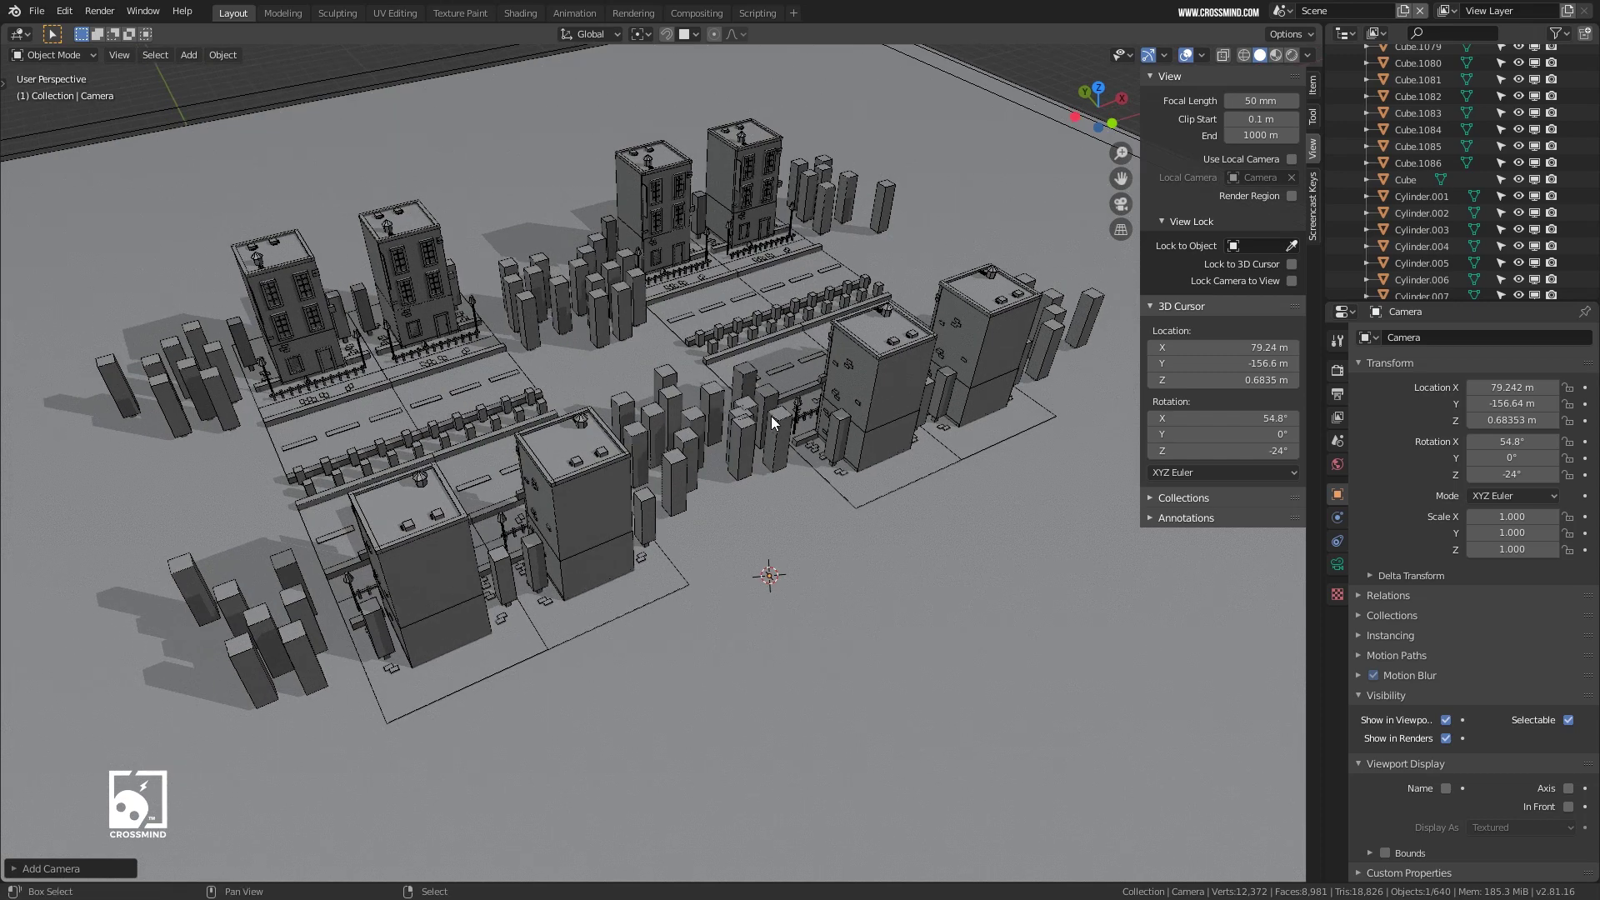
{"action": "key", "text": "KP_0"}
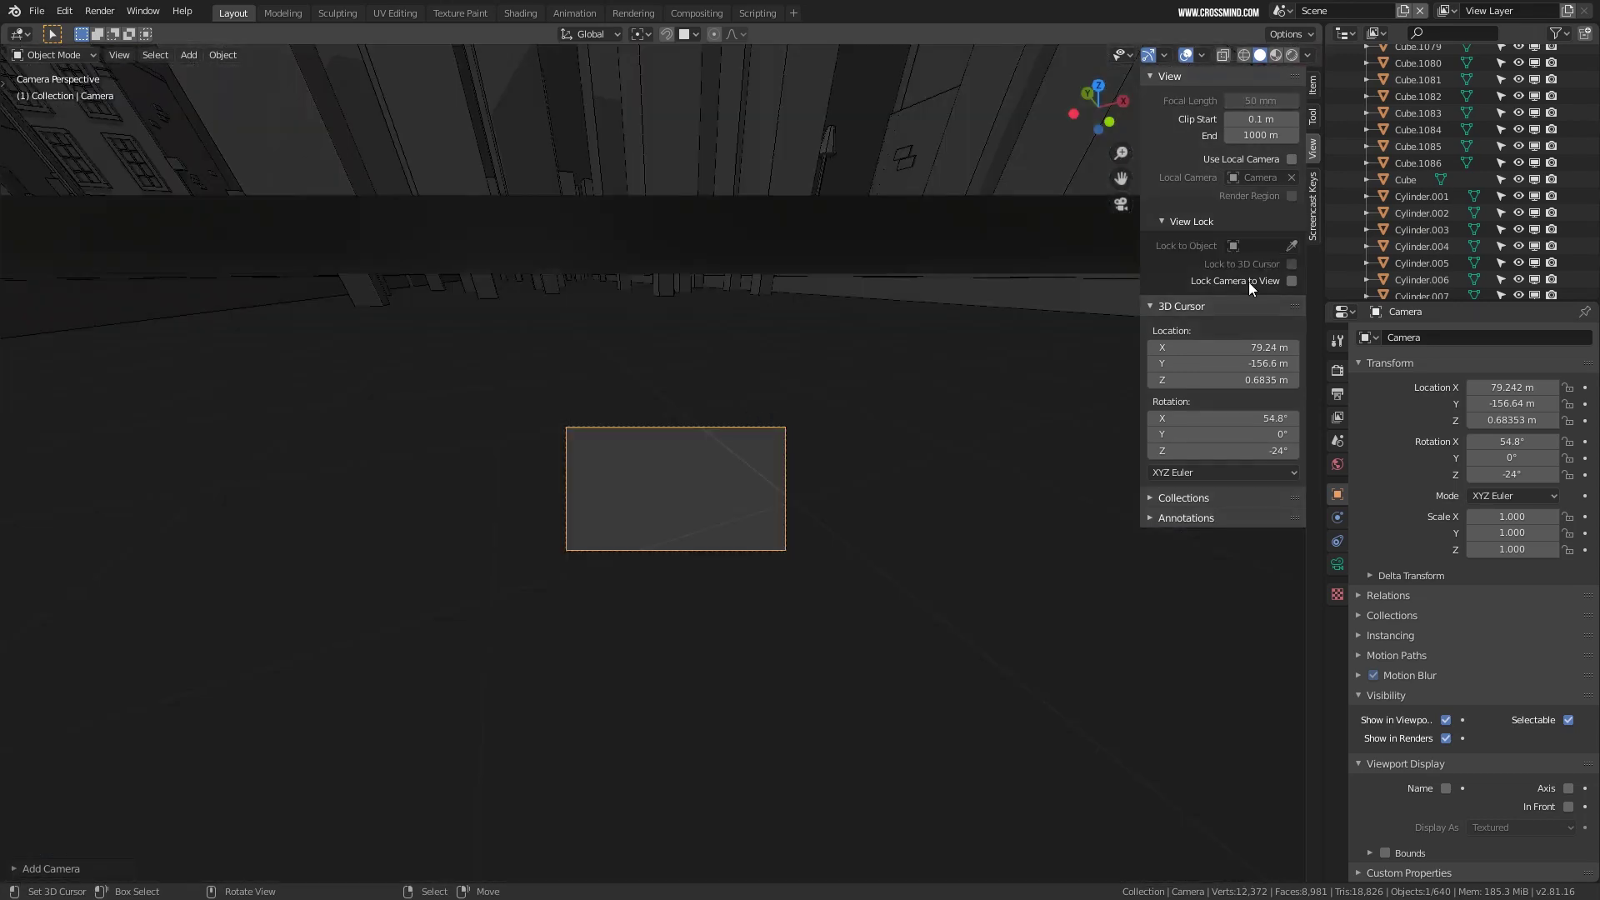
{"action": "scroll", "coordinate": [728, 515], "scroll_direction": "up", "scroll_amount": 6}
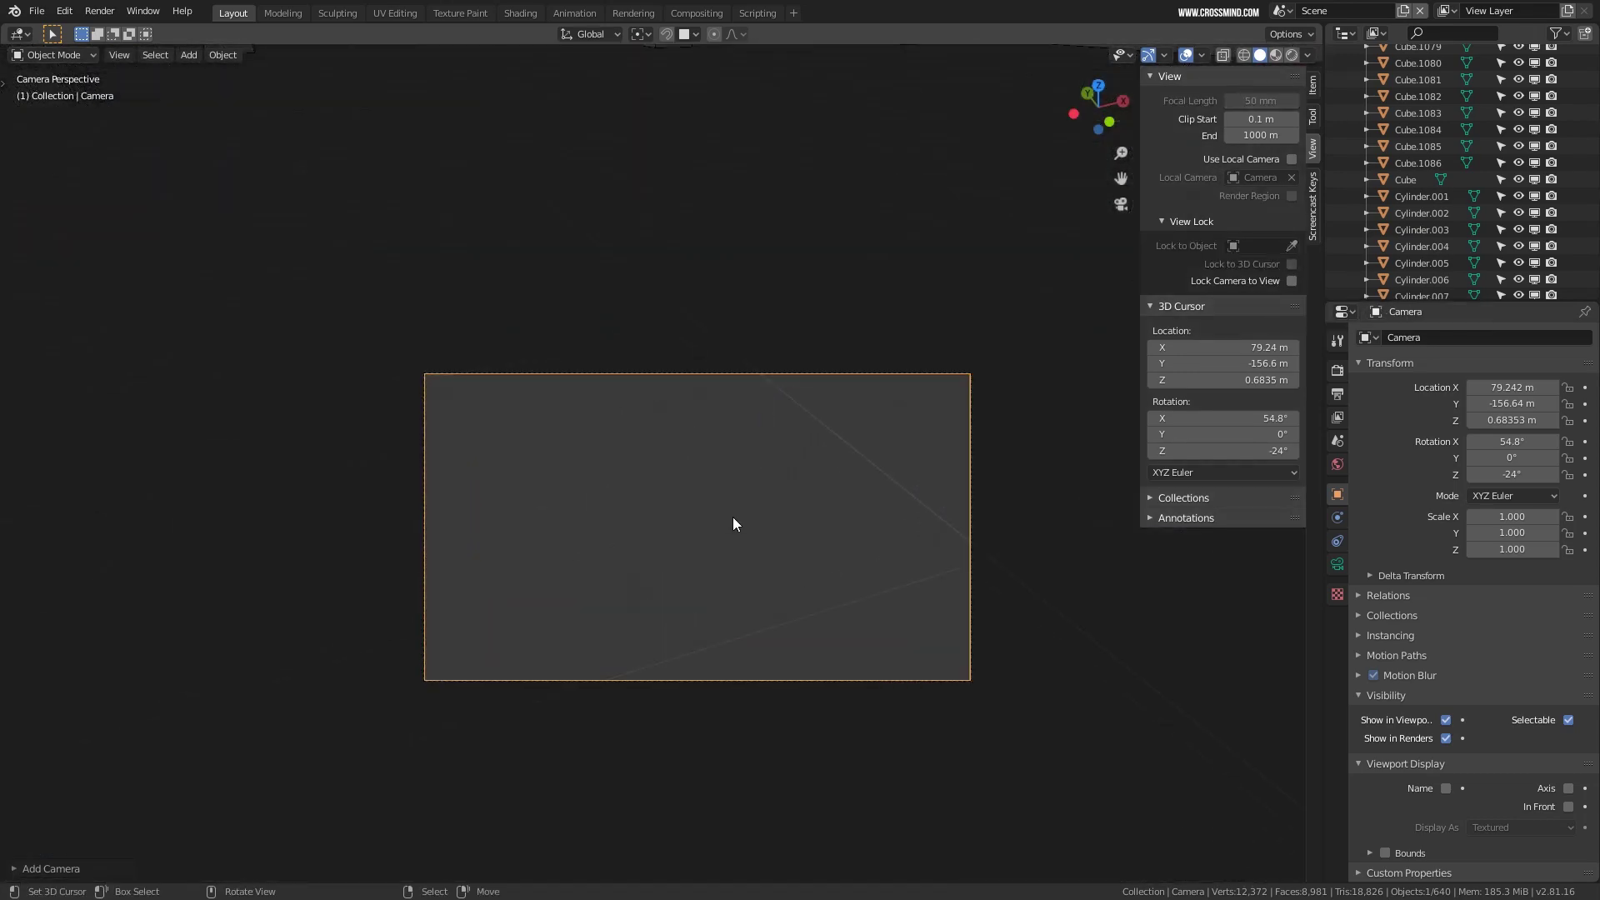
{"action": "left_click", "coordinate": [1292, 281]}
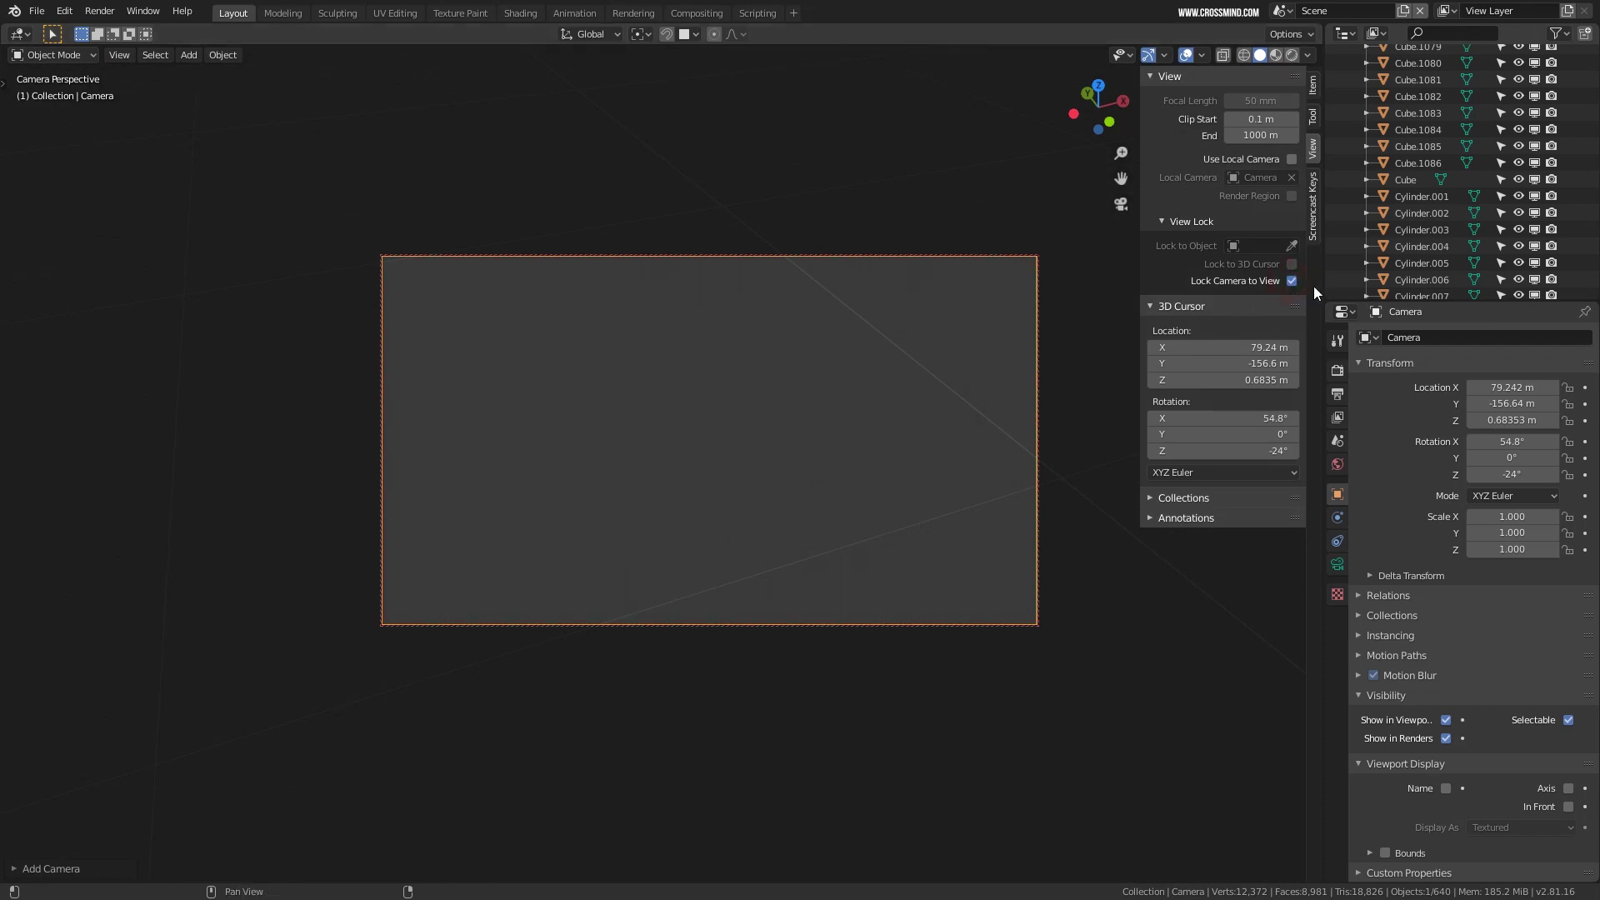
Pull the camera back and orbit it so all the building blocks fit inside its frame from above.
{"action": "scroll", "coordinate": [658, 472], "scroll_direction": "down", "scroll_amount": 10}
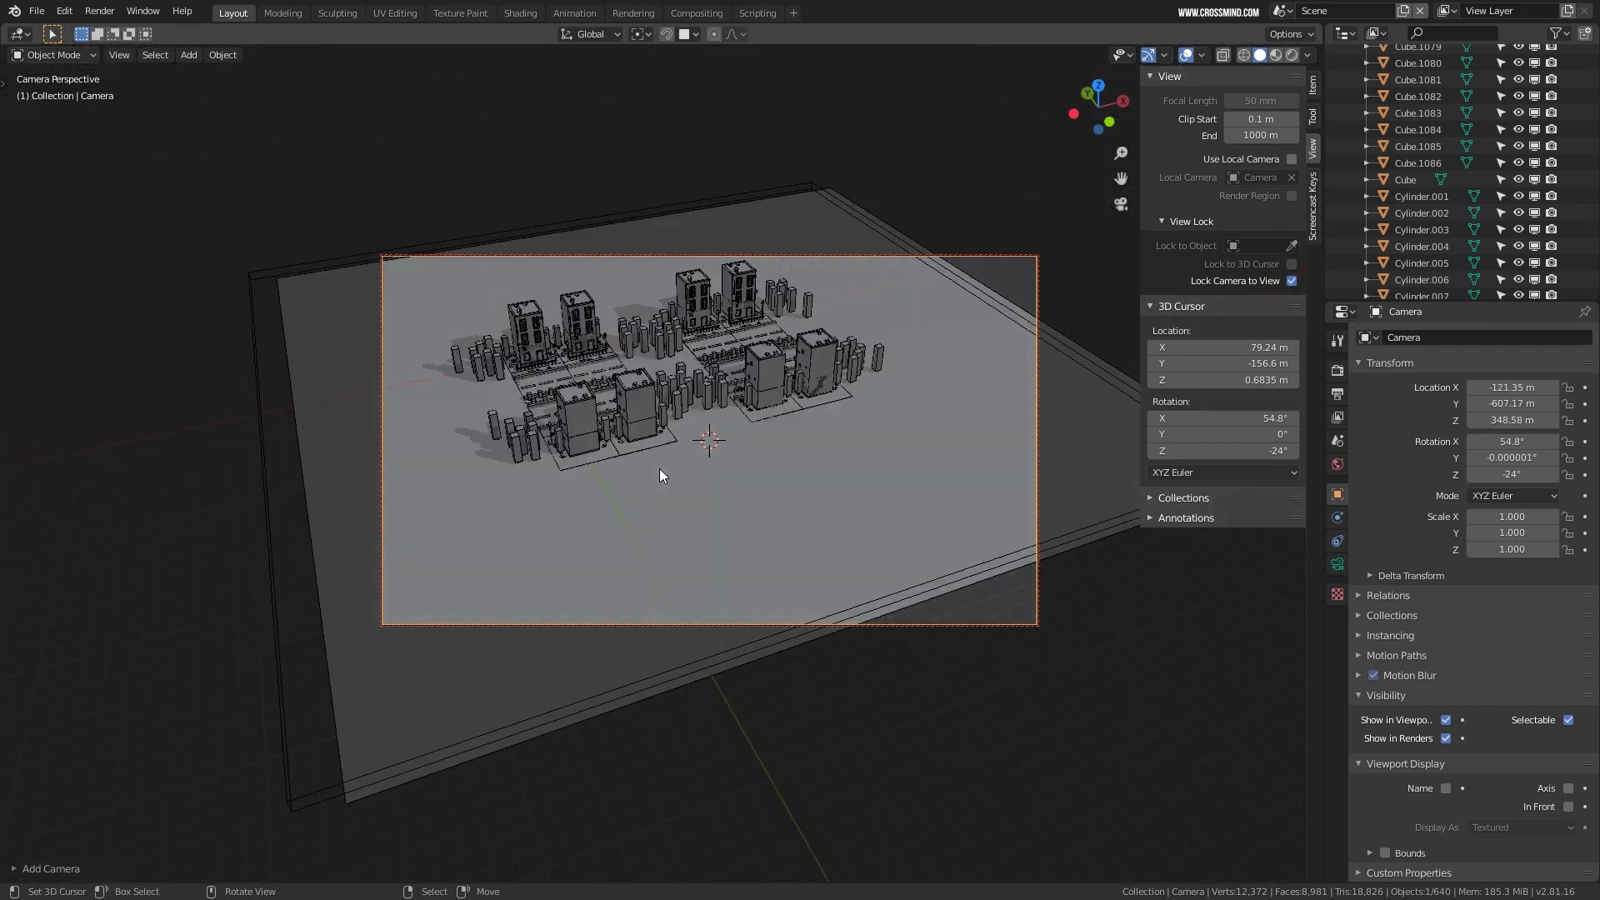
{"action": "scroll", "coordinate": [704, 498], "scroll_direction": "up", "scroll_amount": 3}
{"action": "middle_click_drag", "start_coordinate": [707, 467], "coordinate": [763, 438]}
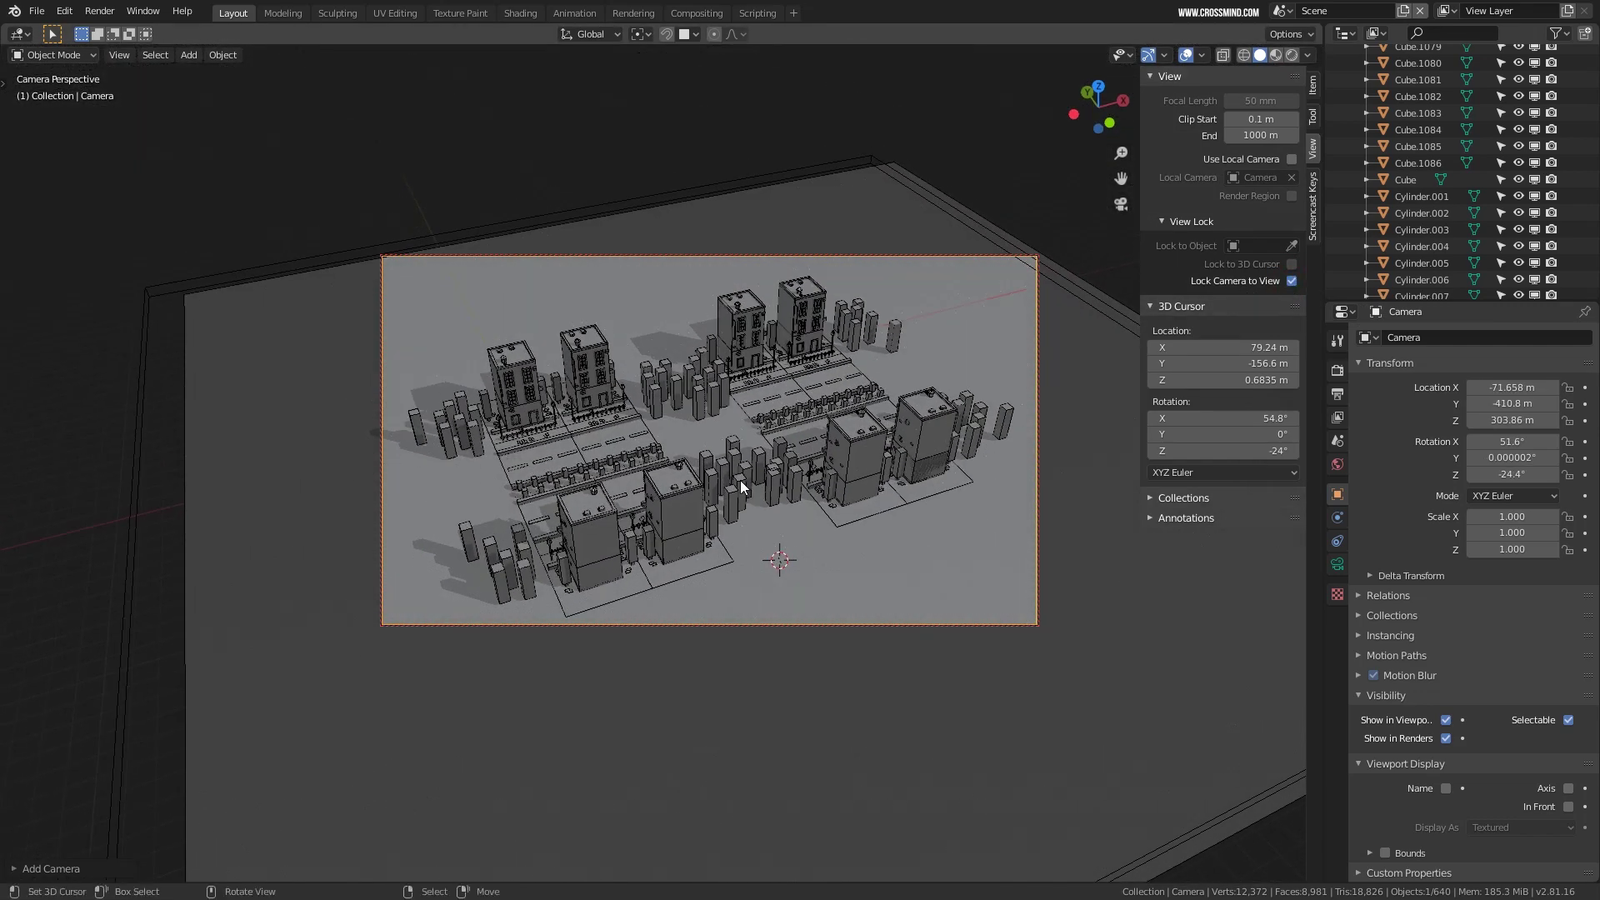
{"action": "scroll", "coordinate": [761, 449], "scroll_direction": "down", "scroll_amount": 2}
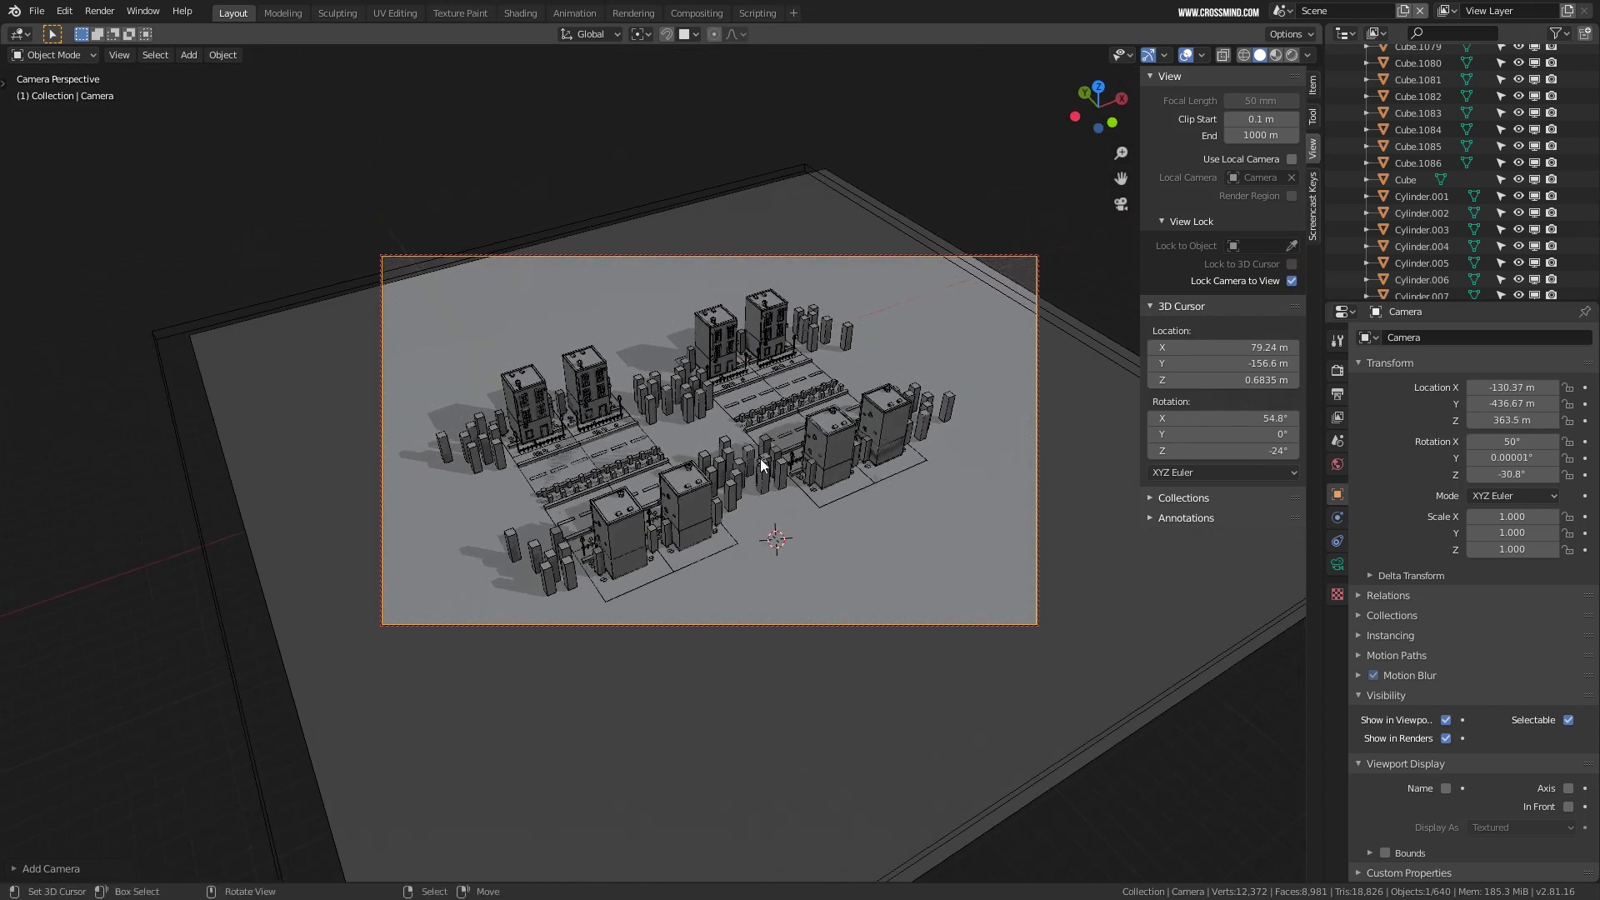
{"action": "middle_click_drag", "start_coordinate": [788, 418], "coordinate": [799, 467]}
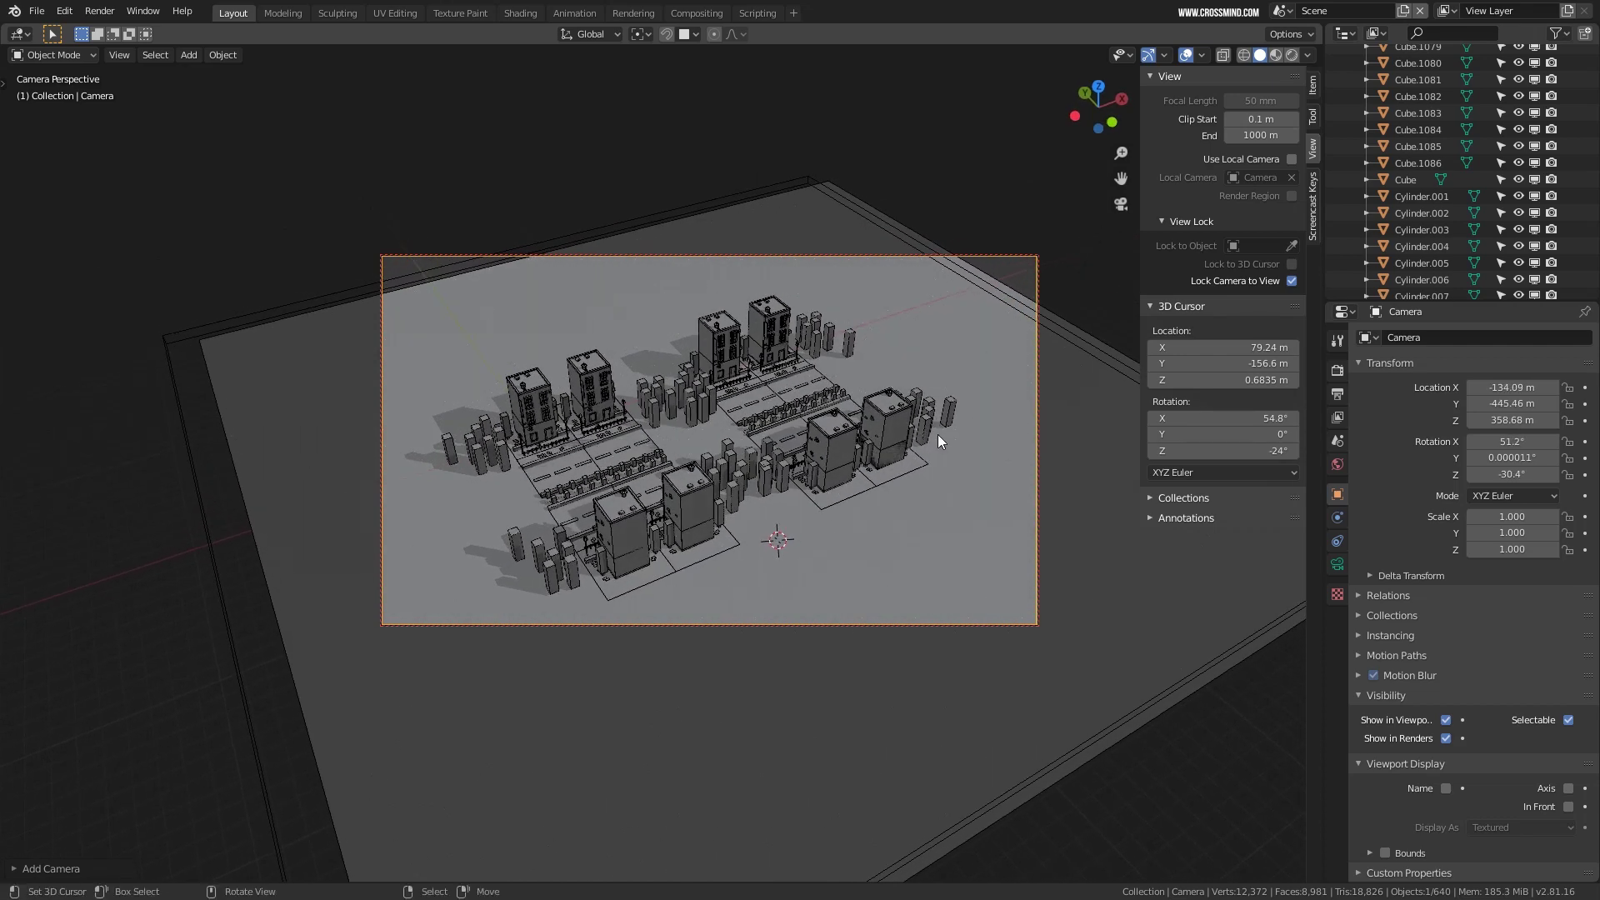
Bring the camera in low facing the trees between the buildings, at about 43 m height and 72.8° X rotation, and unlock it from the view.
{"action": "scroll", "coordinate": [887, 506], "scroll_direction": "up", "scroll_amount": 5}
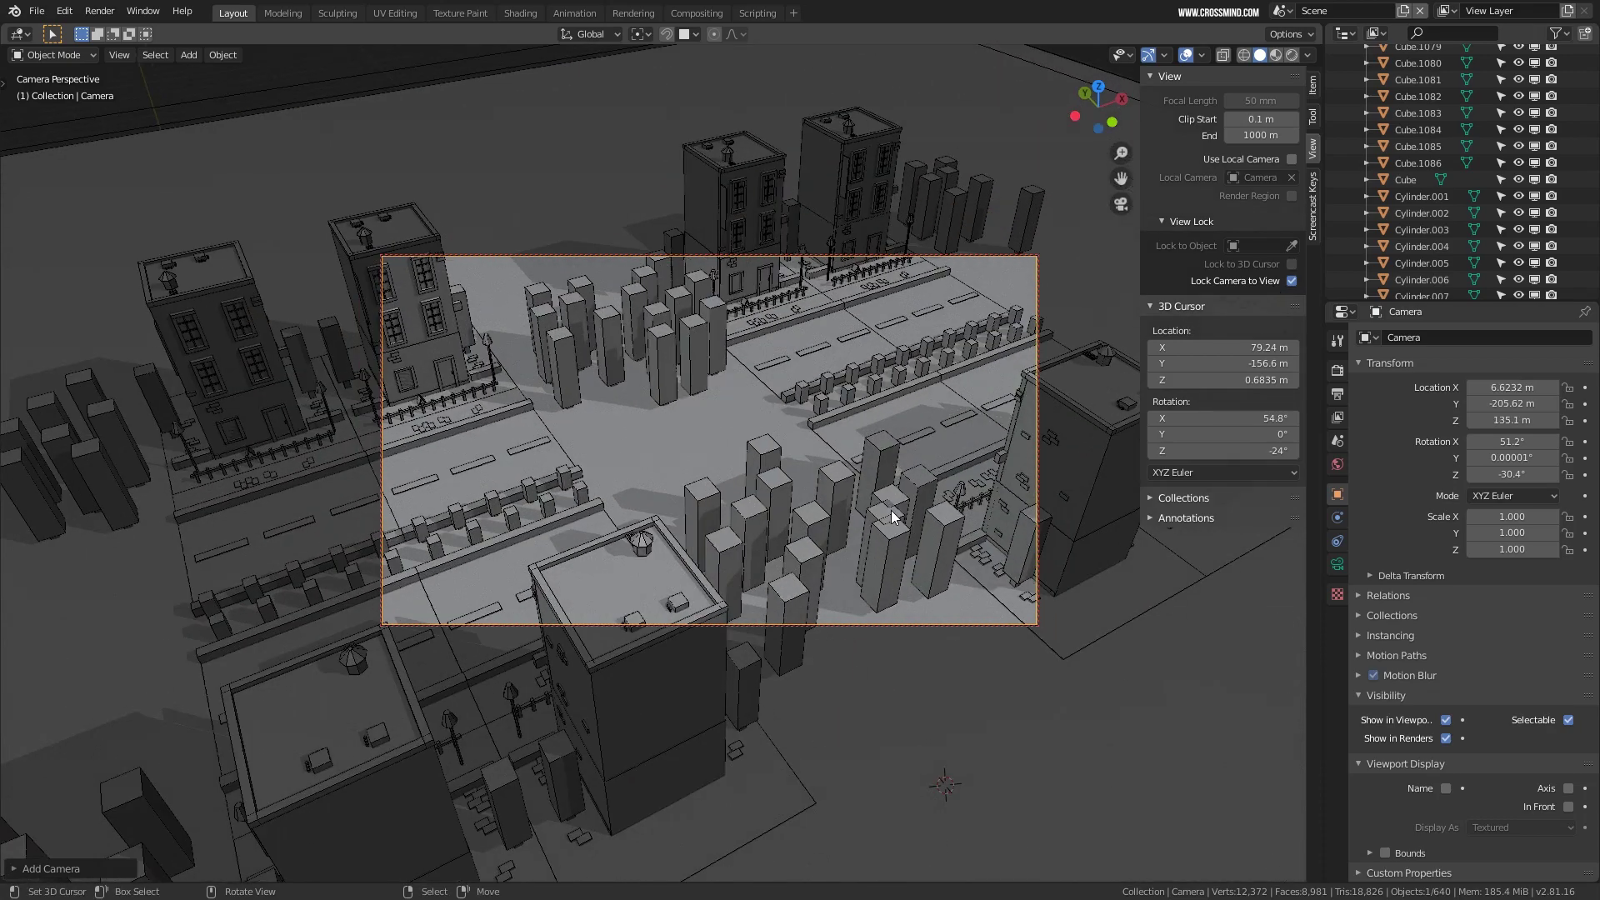
{"action": "middle_click_drag", "start_coordinate": [892, 509], "coordinate": [825, 375]}
{"action": "middle_click_drag", "start_coordinate": [743, 737], "coordinate": [627, 258], "text": "shift"}
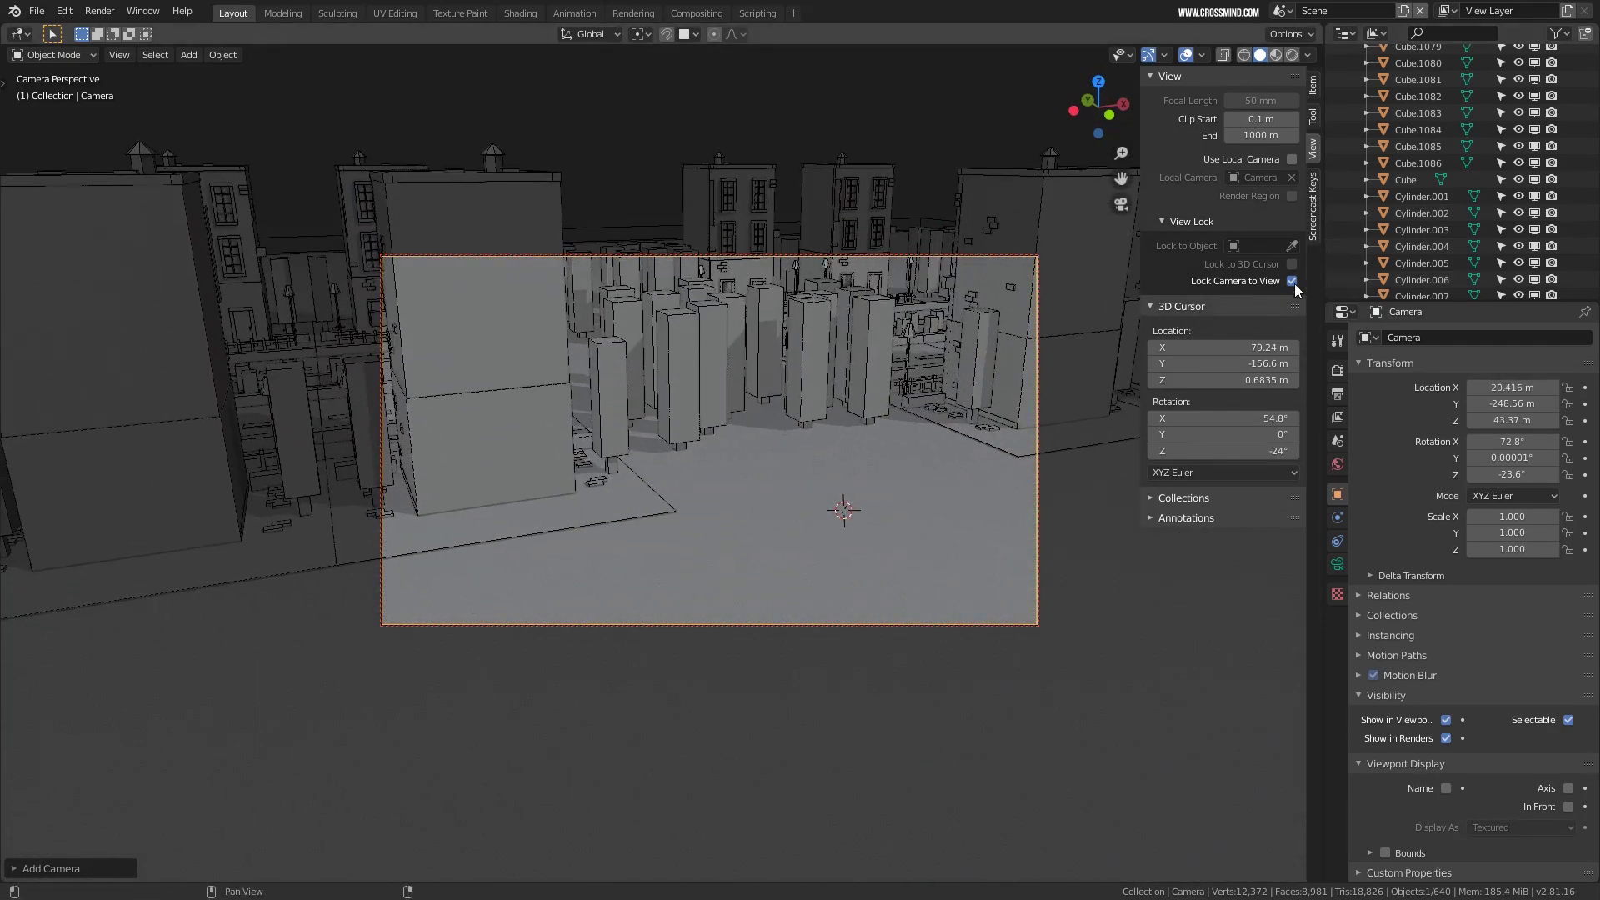
{"action": "left_click", "coordinate": [1291, 281]}
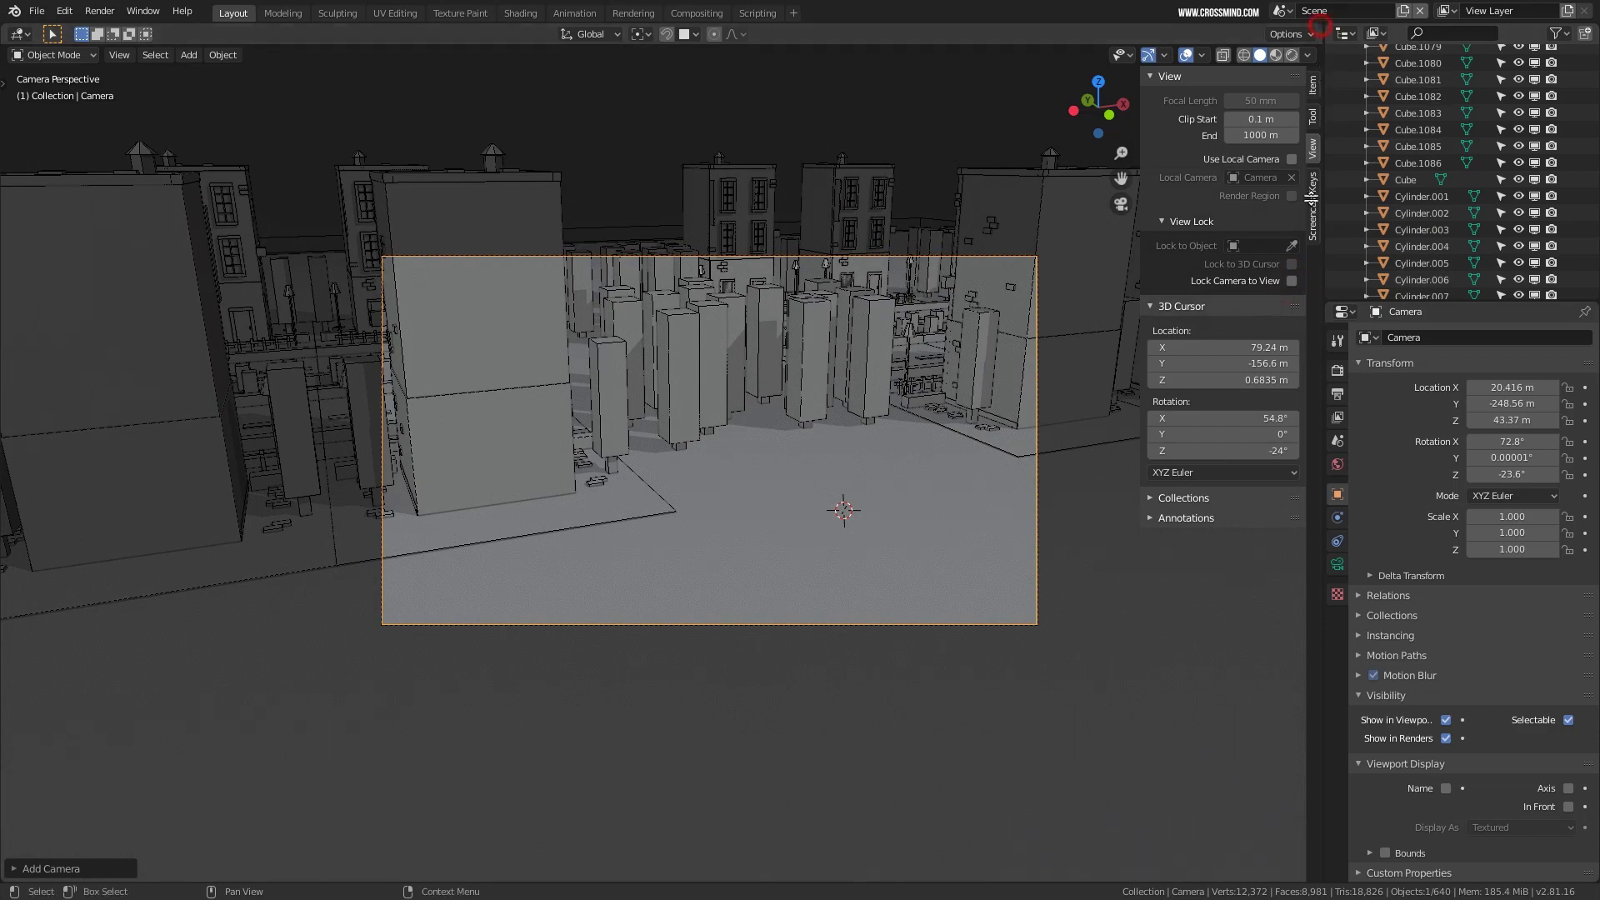
Split the viewport into two stacked views, with a wireframe perspective overview above and the solid camera view below.
{"action": "left_click_drag", "start_coordinate": [1305, 46], "coordinate": [1300, 489]}
{"action": "scroll", "coordinate": [831, 296], "scroll_direction": "down", "scroll_amount": 3}
{"action": "key", "text": "KP_0"}
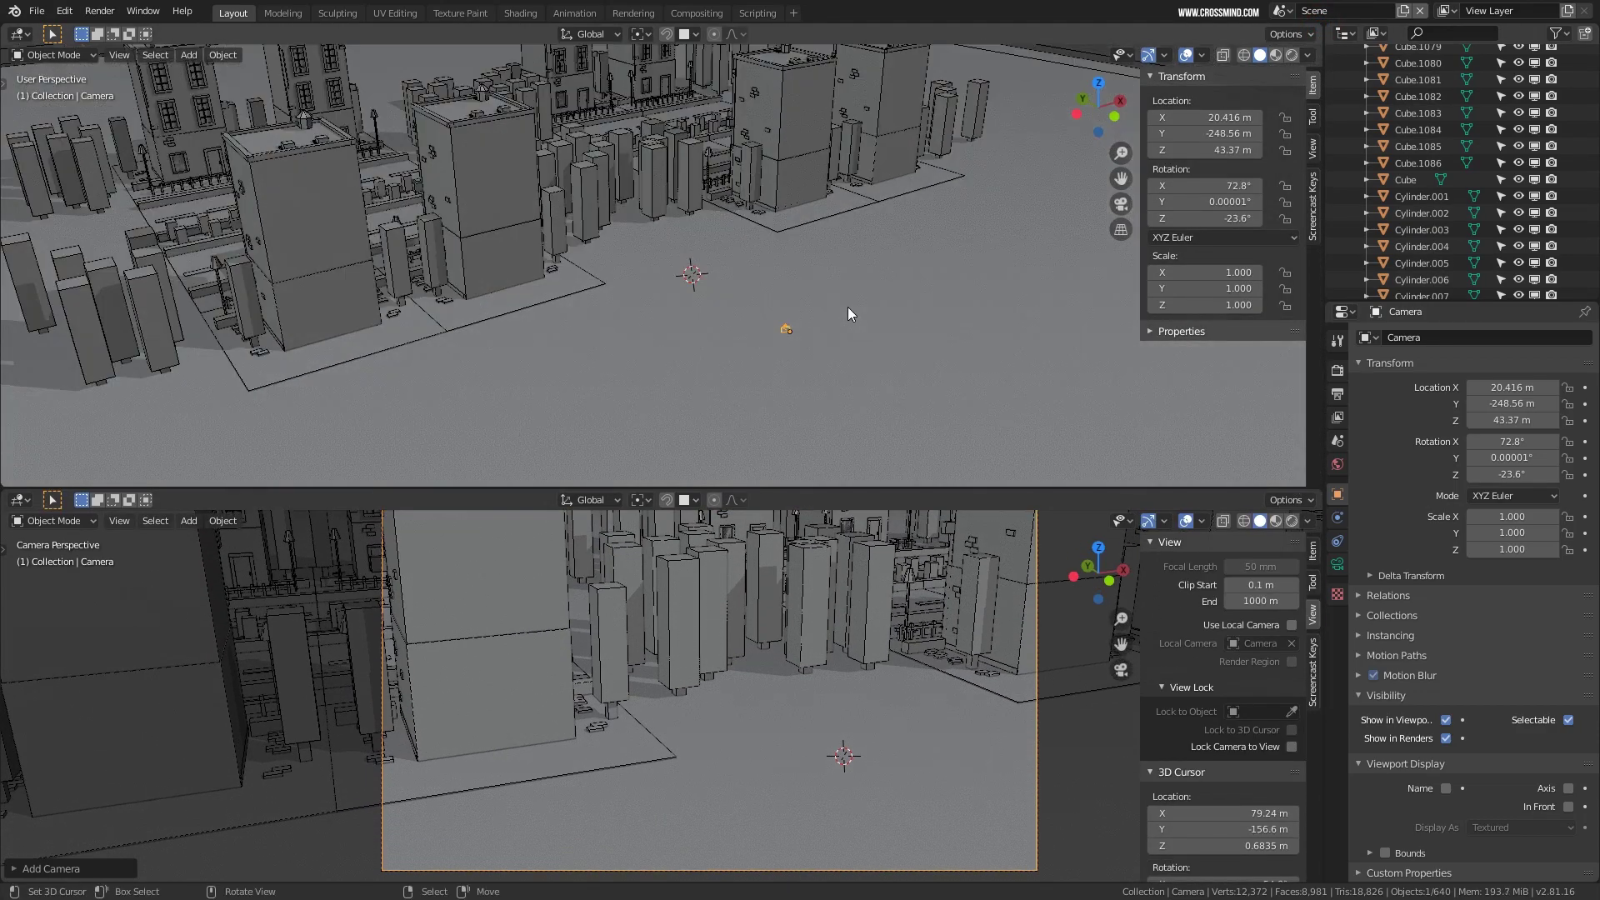
{"action": "scroll", "coordinate": [775, 289], "scroll_direction": "up", "scroll_amount": 2}
{"action": "key", "text": "shift+z"}
{"action": "scroll", "coordinate": [779, 300], "scroll_direction": "up", "scroll_amount": 3}
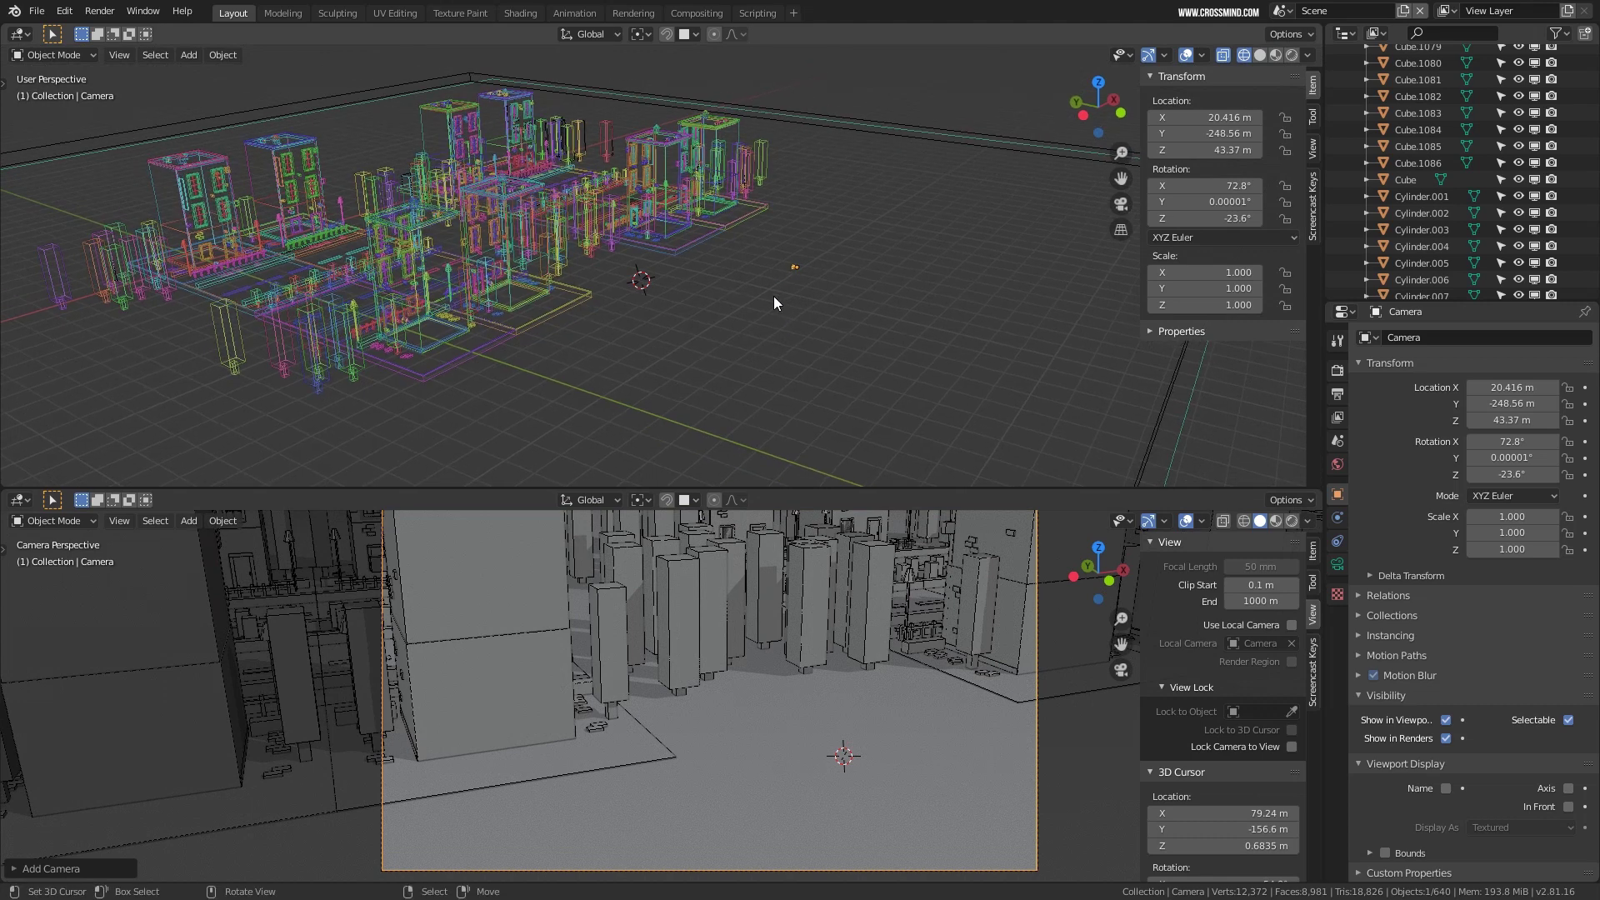
{"action": "scroll", "coordinate": [775, 625], "scroll_direction": "up", "scroll_amount": 2}
{"action": "scroll", "coordinate": [775, 638], "scroll_direction": "down", "scroll_amount": 4}
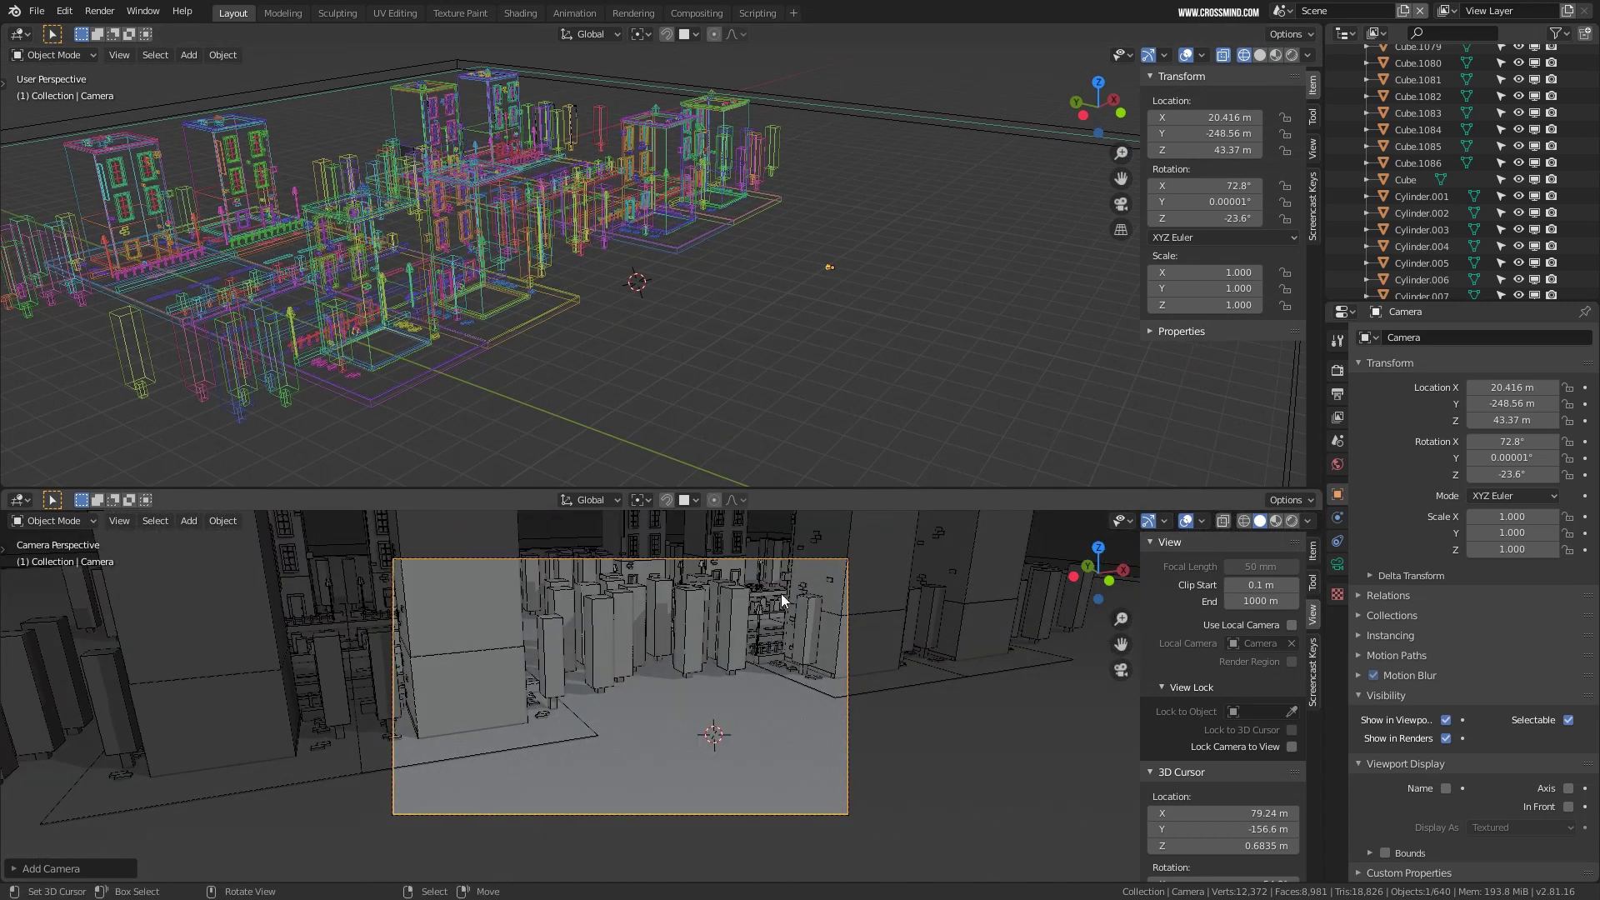
Delete the existing camera from the scene.
{"action": "right_click", "coordinate": [862, 289]}
{"action": "right_click", "coordinate": [828, 266]}
{"action": "key", "text": "Delete"}
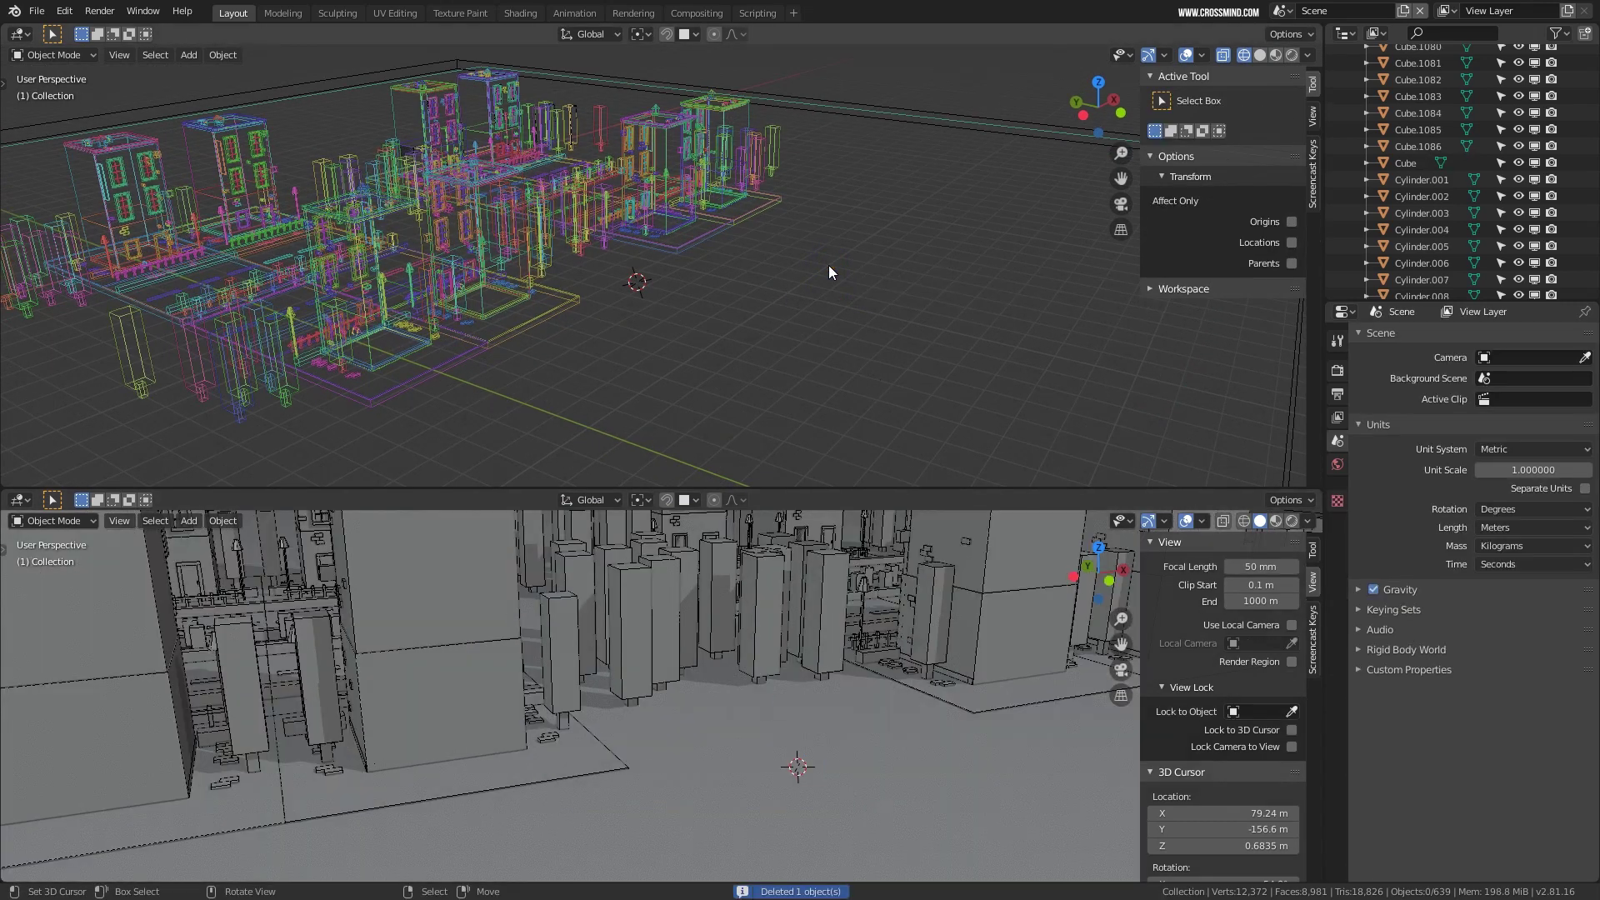
Place the 3D cursor on the open ground in front of the buildings and add a new camera there.
{"action": "scroll", "coordinate": [640, 654], "scroll_direction": "down", "scroll_amount": 2}
{"action": "mouse_move", "coordinate": [718, 674]}
{"action": "middle_mouse_down"}
{"action": "mouse_move", "coordinate": [685, 677]}
{"action": "mouse_move", "coordinate": [715, 717]}
{"action": "mouse_move", "coordinate": [721, 698]}
{"action": "middle_mouse_up"}
{"action": "left_click", "coordinate": [716, 752]}
{"action": "key", "text": "shift+a"}
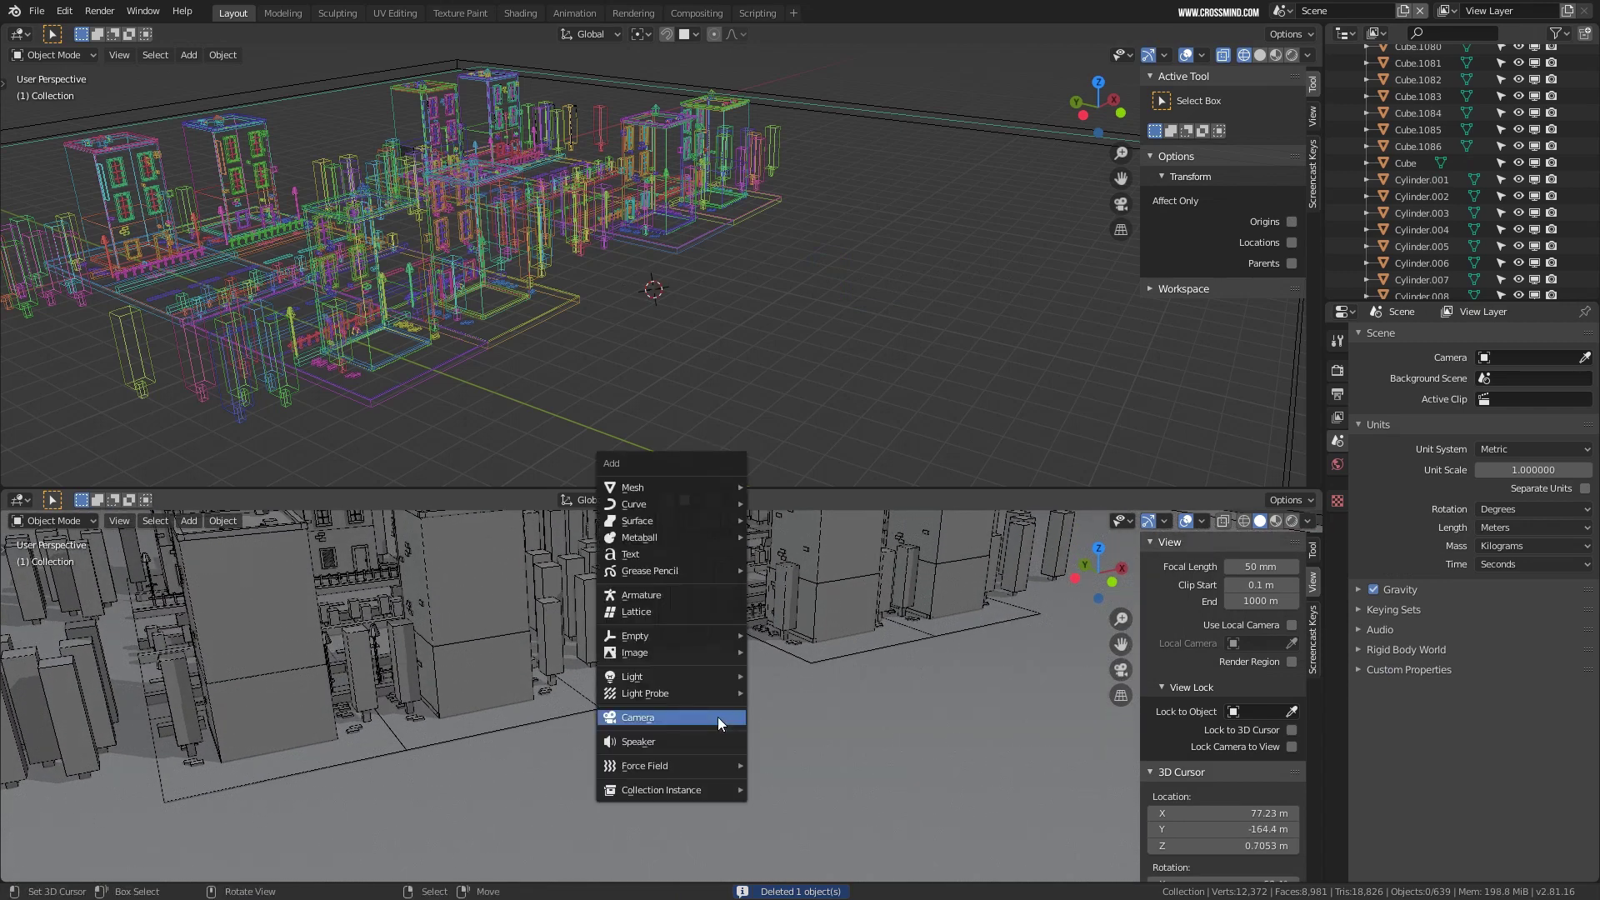
{"action": "left_click", "coordinate": [737, 719]}
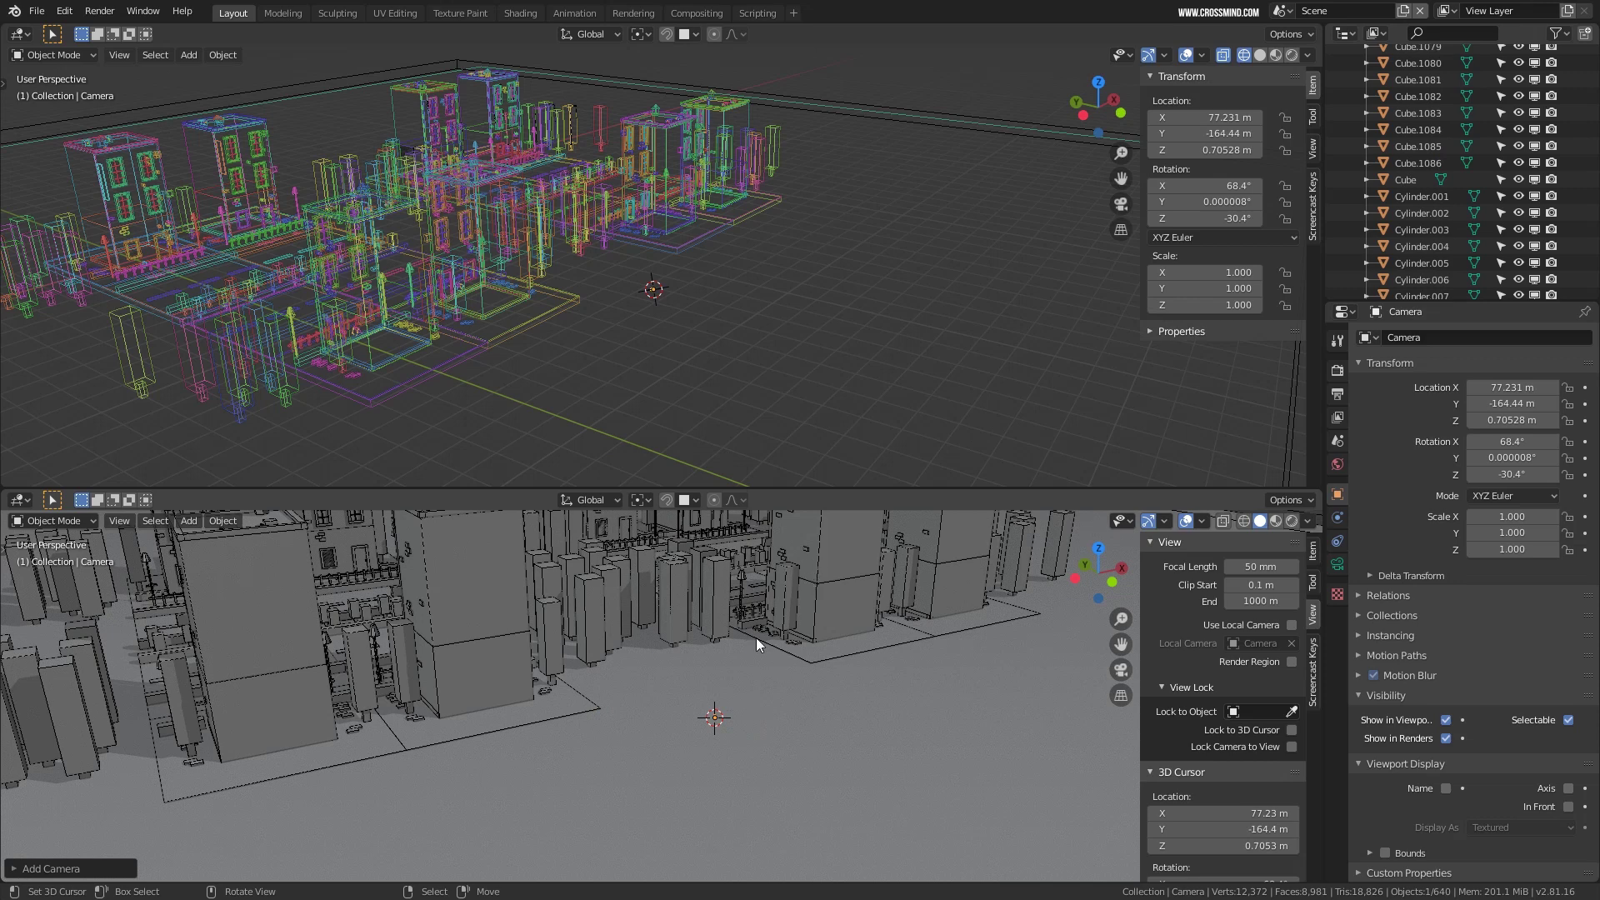
Look through the new camera in the lower viewport and lock the camera to the view.
{"action": "key", "text": "KP_0"}
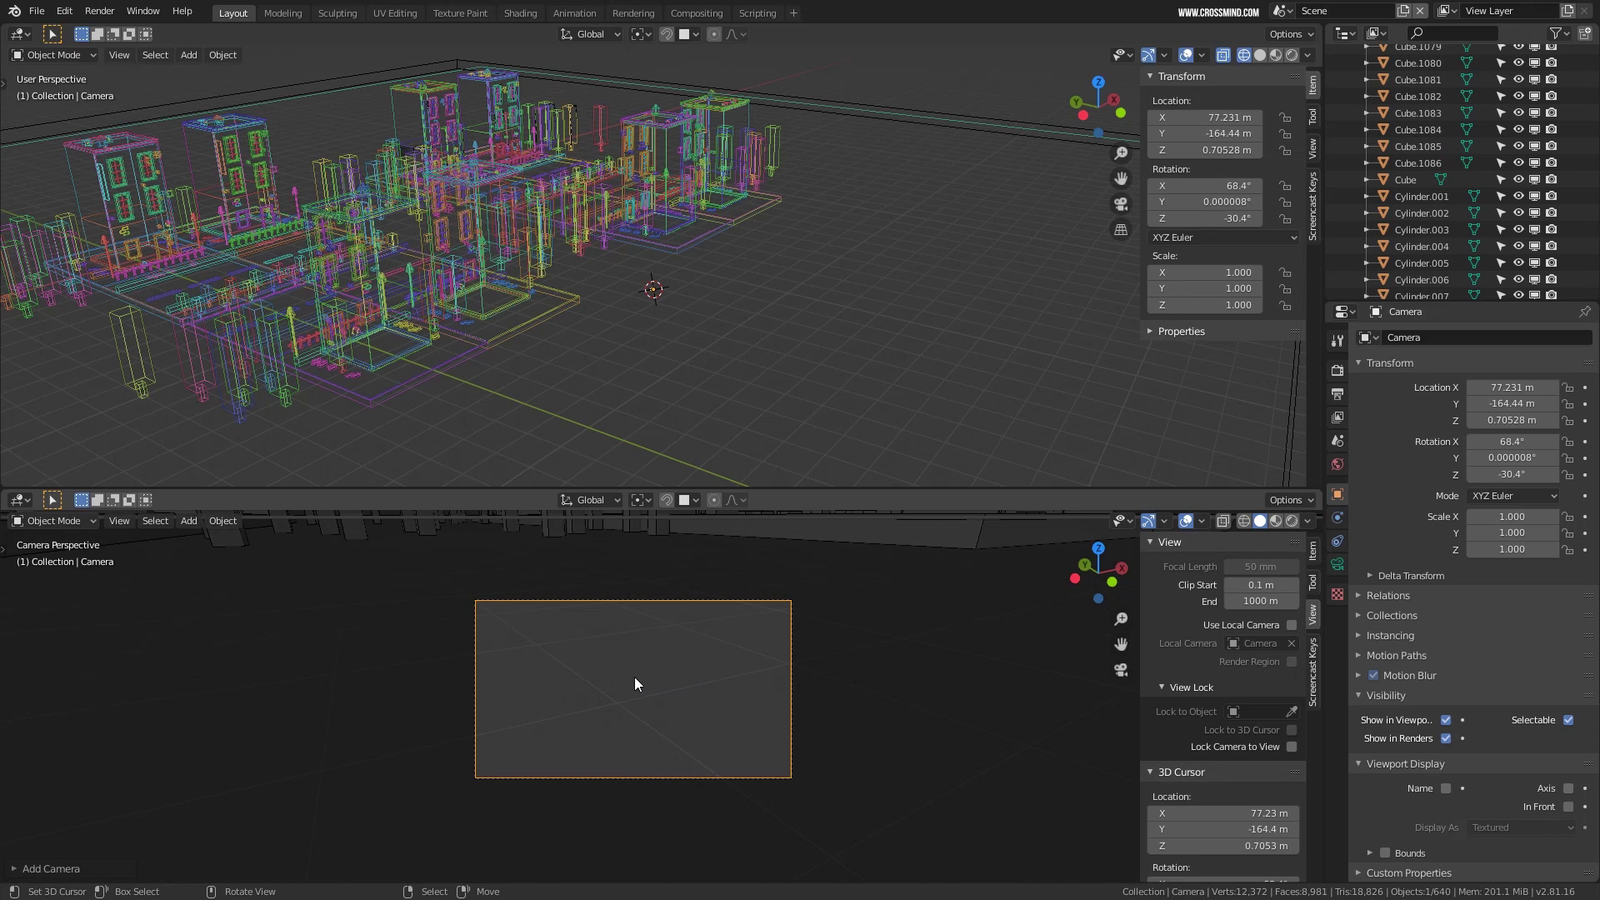
{"action": "middle_click_drag", "start_coordinate": [633, 677], "coordinate": [679, 500]}
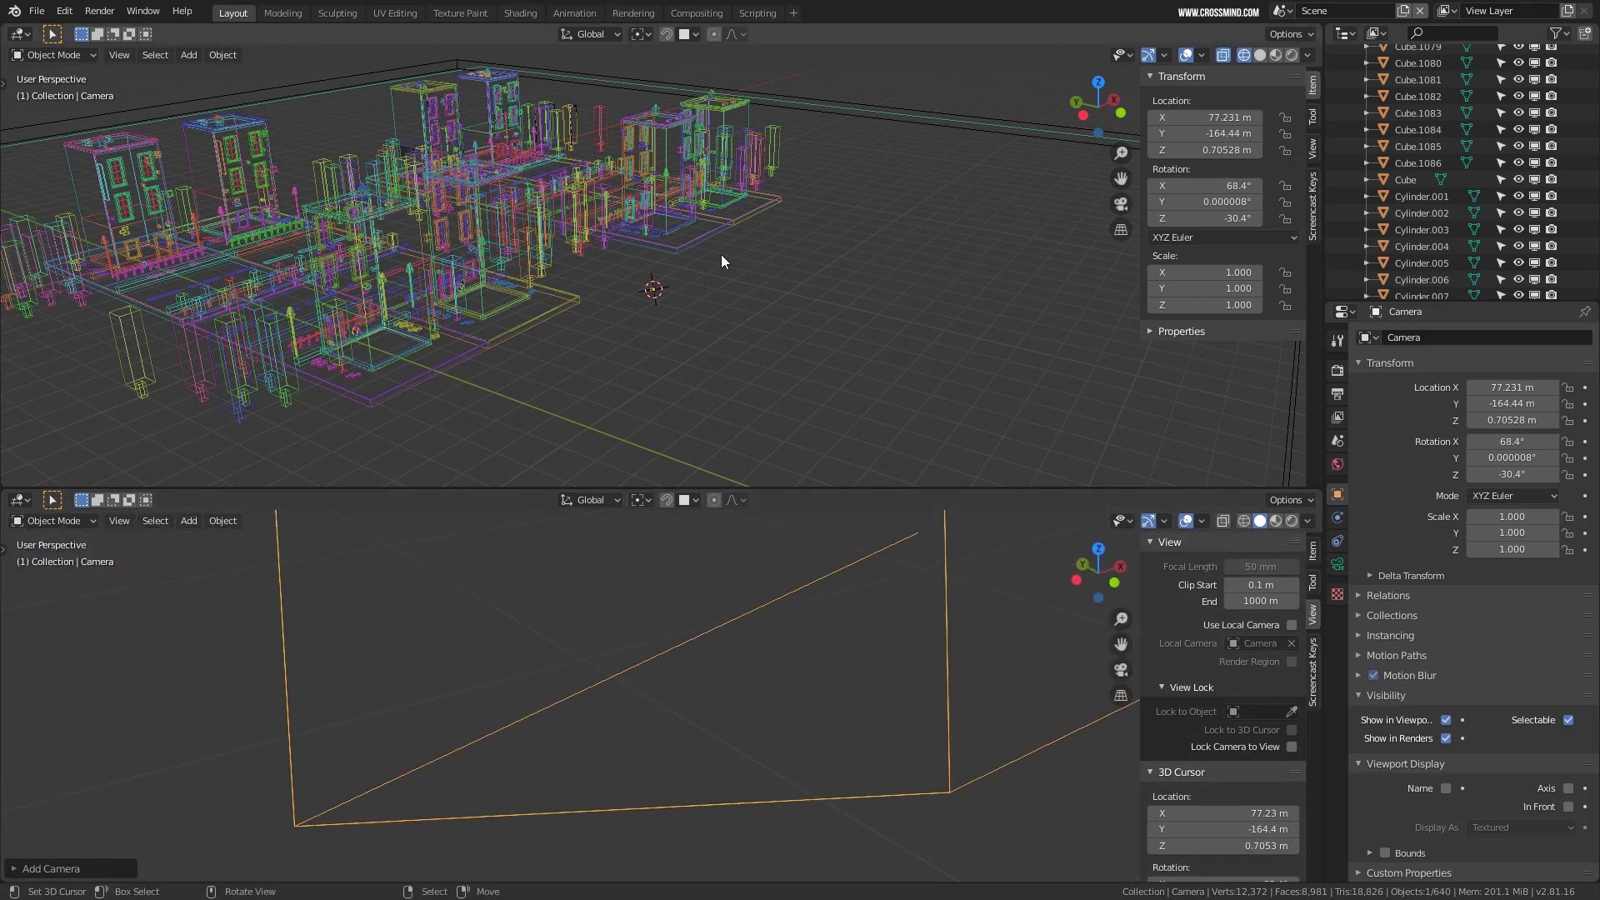
{"action": "middle_click_drag", "start_coordinate": [722, 253], "coordinate": [607, 309]}
{"action": "key", "text": "KP_0"}
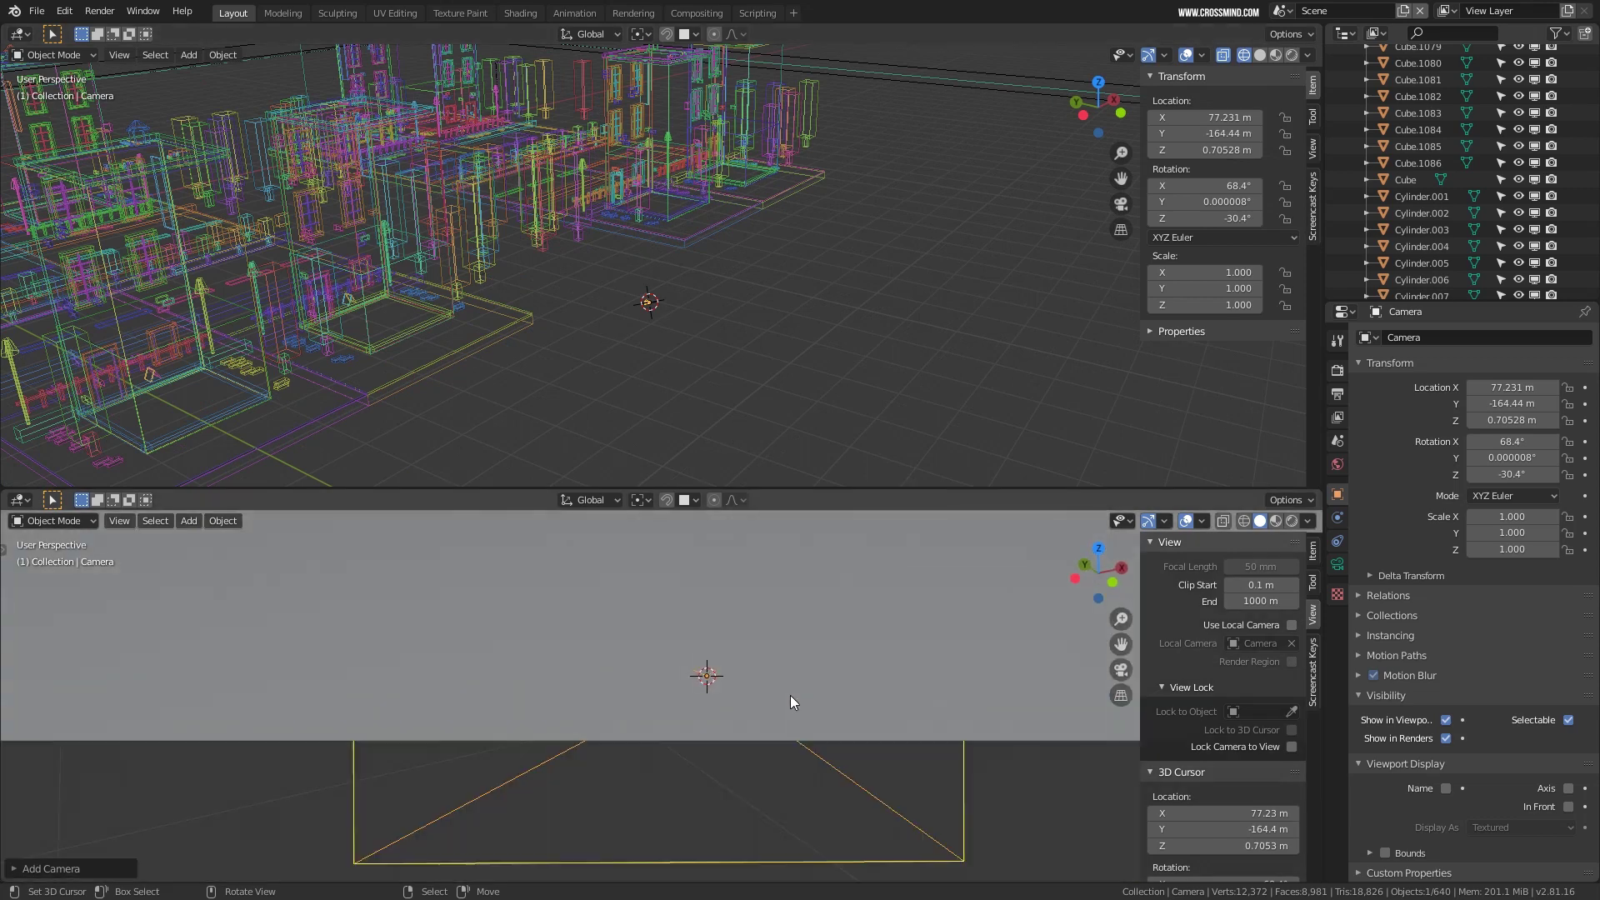
{"action": "middle_click_drag", "start_coordinate": [743, 690], "coordinate": [777, 676], "text": "shift"}
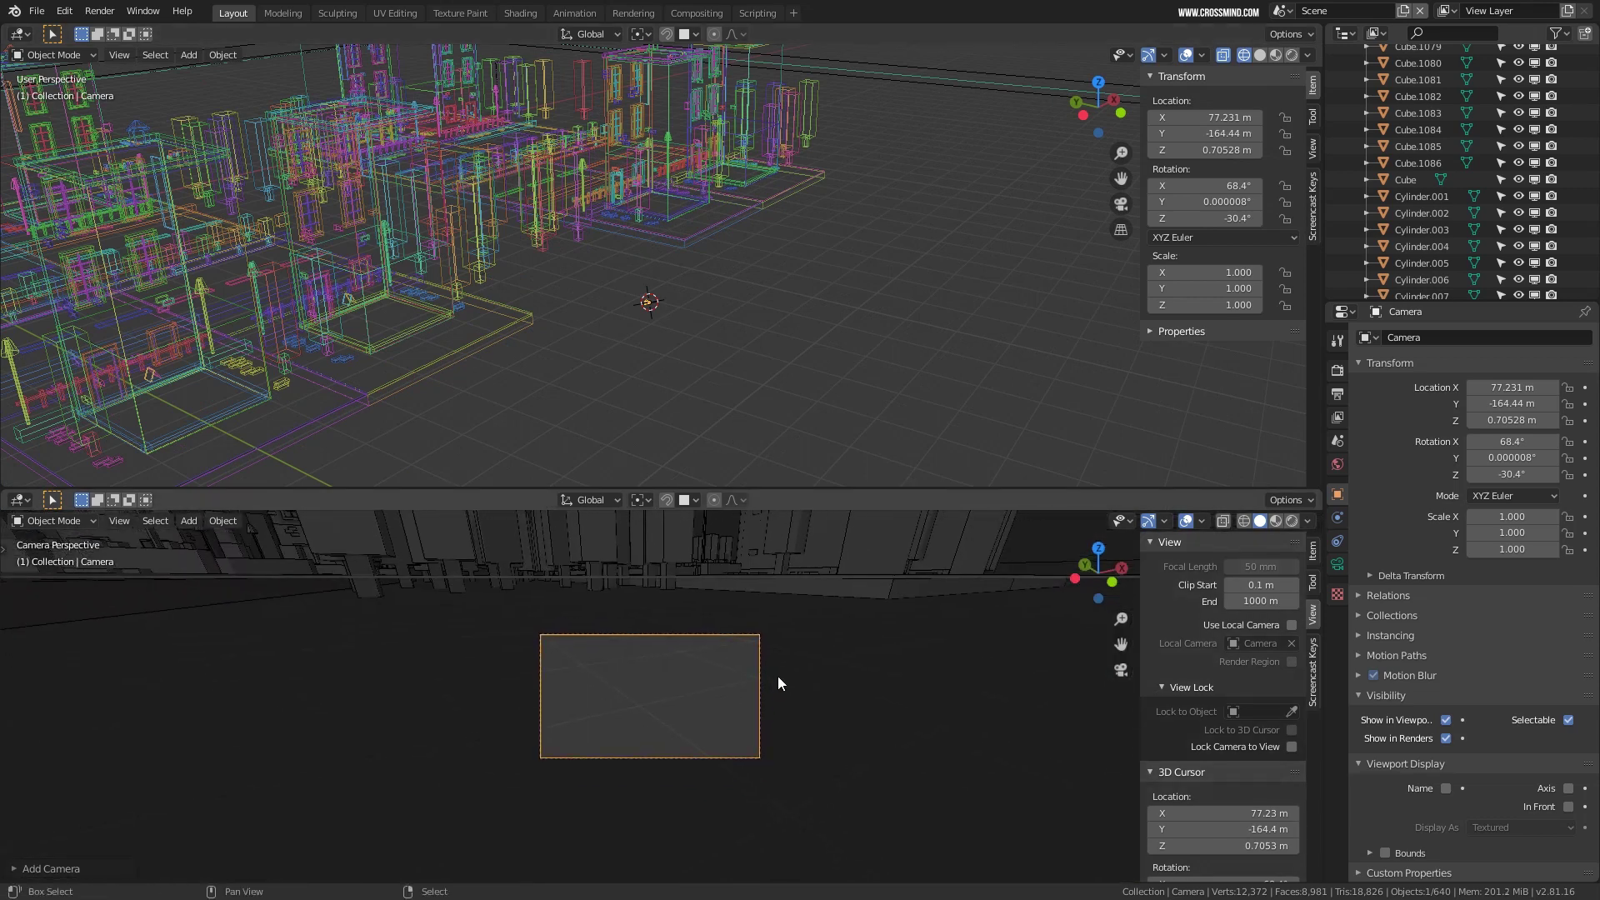
{"action": "left_click", "coordinate": [1292, 746]}
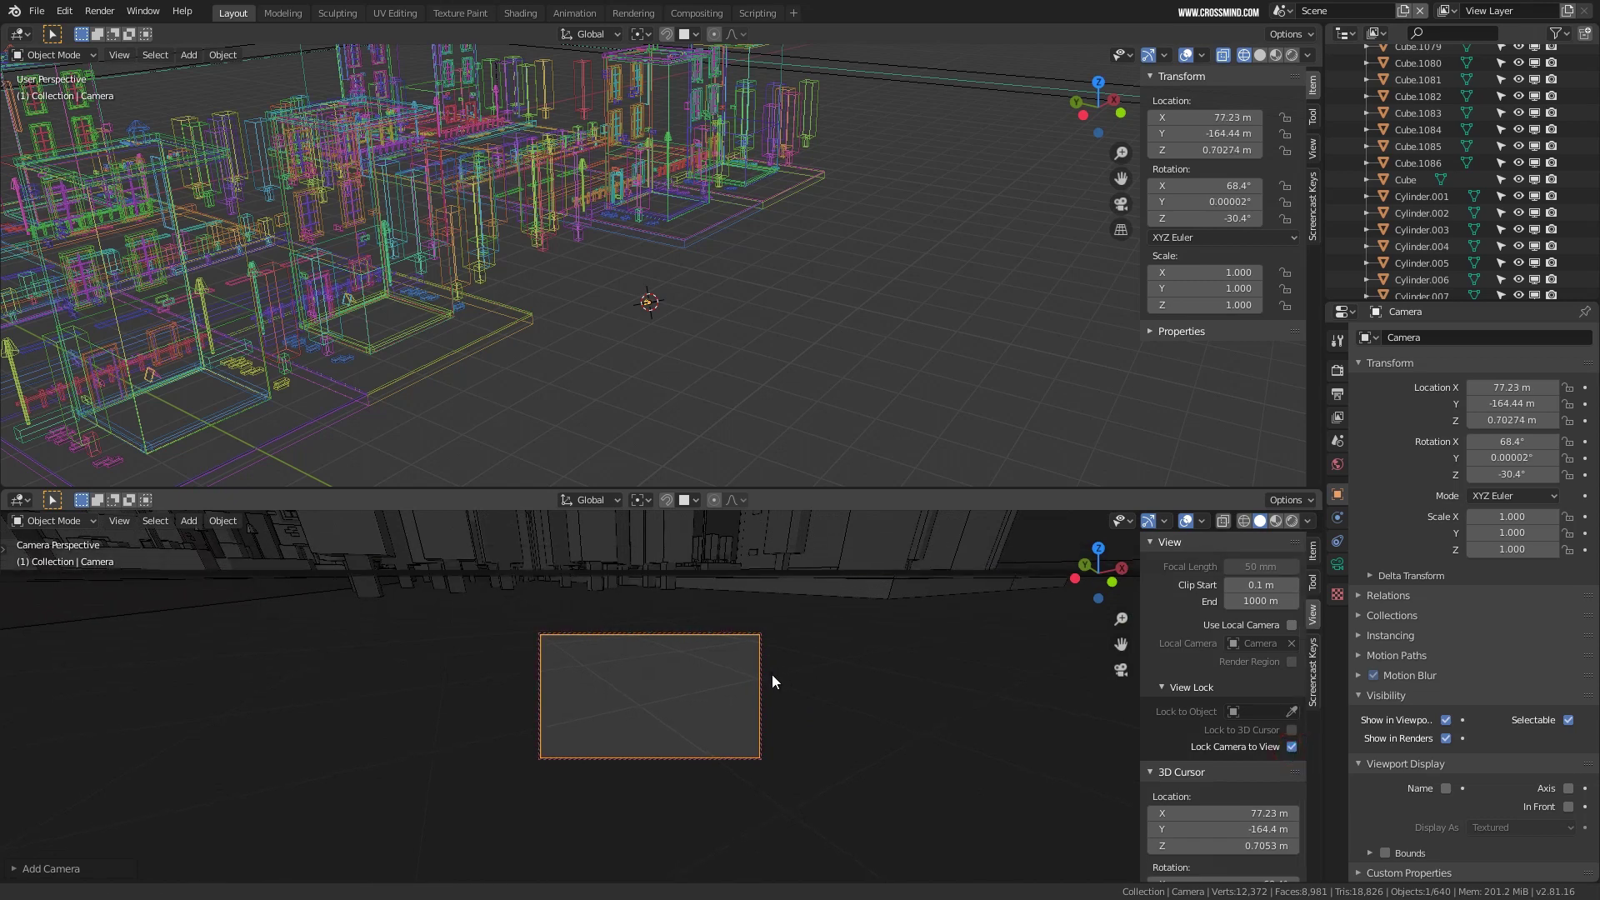
{"action": "left_click", "coordinate": [1291, 747]}
{"action": "middle_click_drag", "start_coordinate": [789, 691], "coordinate": [755, 694], "text": "shift"}
{"action": "scroll", "coordinate": [677, 641], "scroll_direction": "up", "scroll_amount": 3}
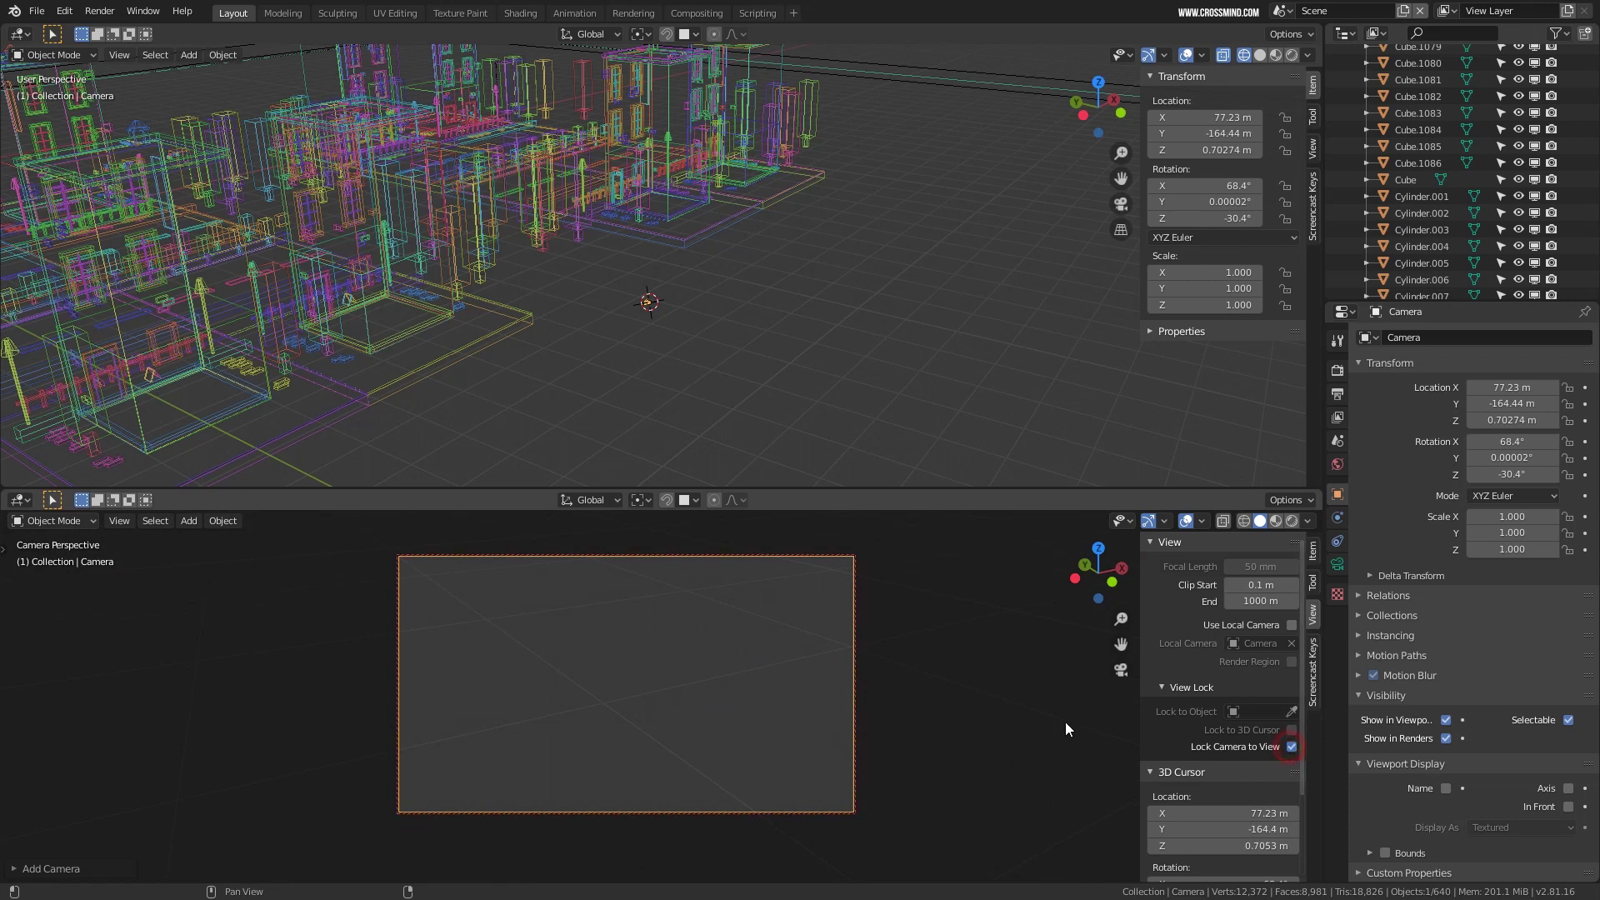
Pull the camera back and orbit it above the blocks, to about 337 m height and 48.4° X rotation, so all buildings fit its frame.
{"action": "middle_click_drag", "start_coordinate": [1066, 728], "coordinate": [645, 673], "text": "shift"}
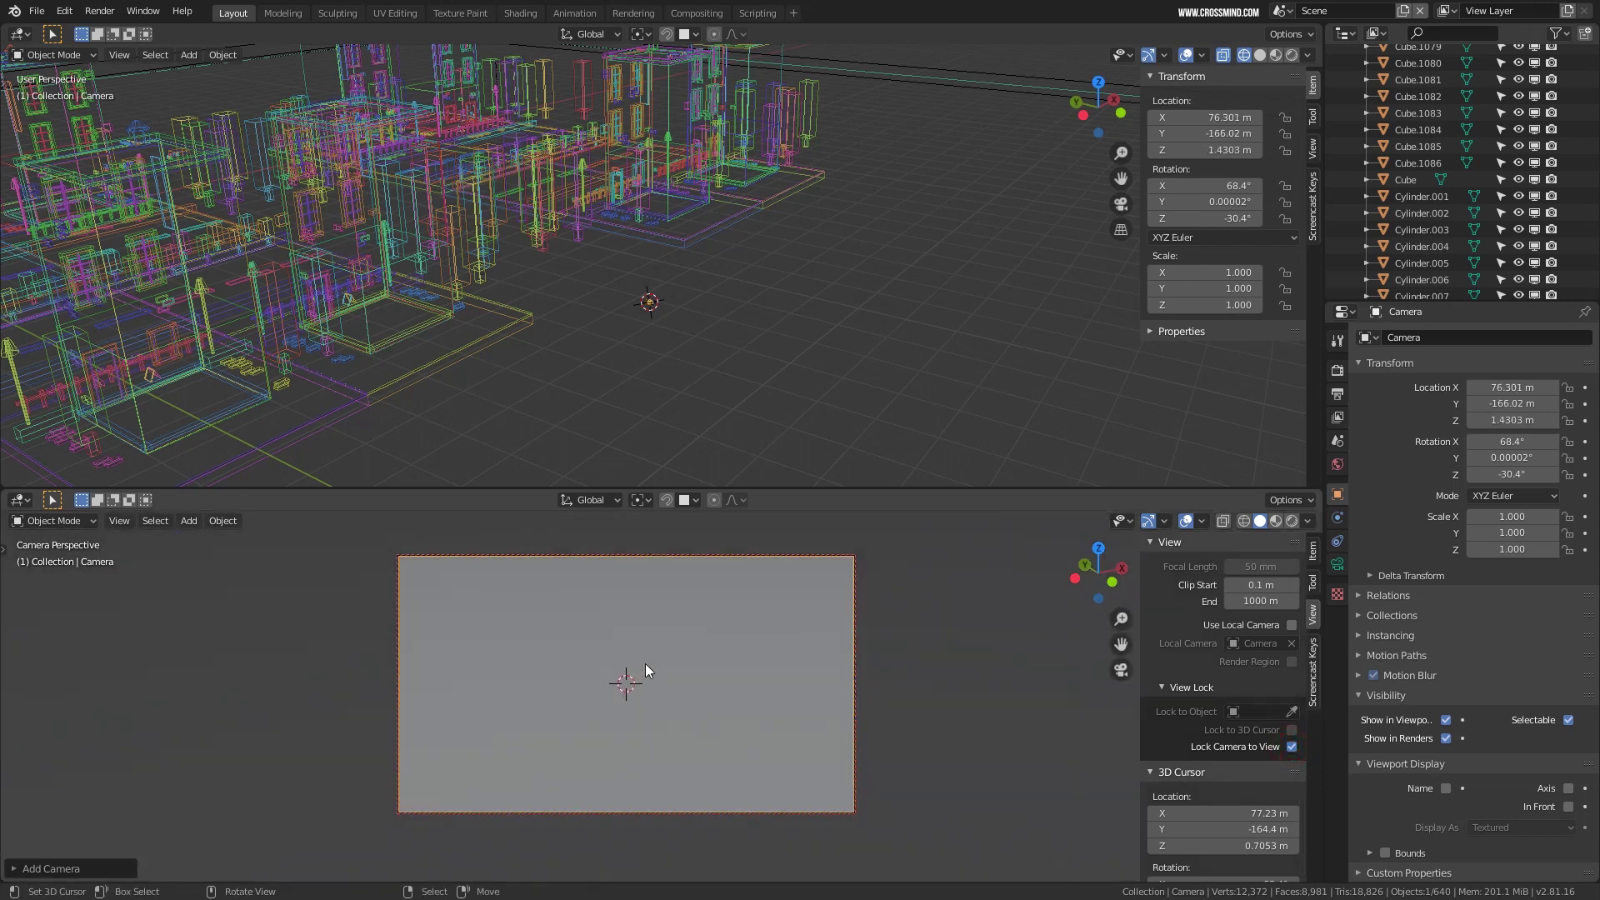
{"action": "scroll", "coordinate": [646, 666], "scroll_direction": "down", "scroll_amount": 5}
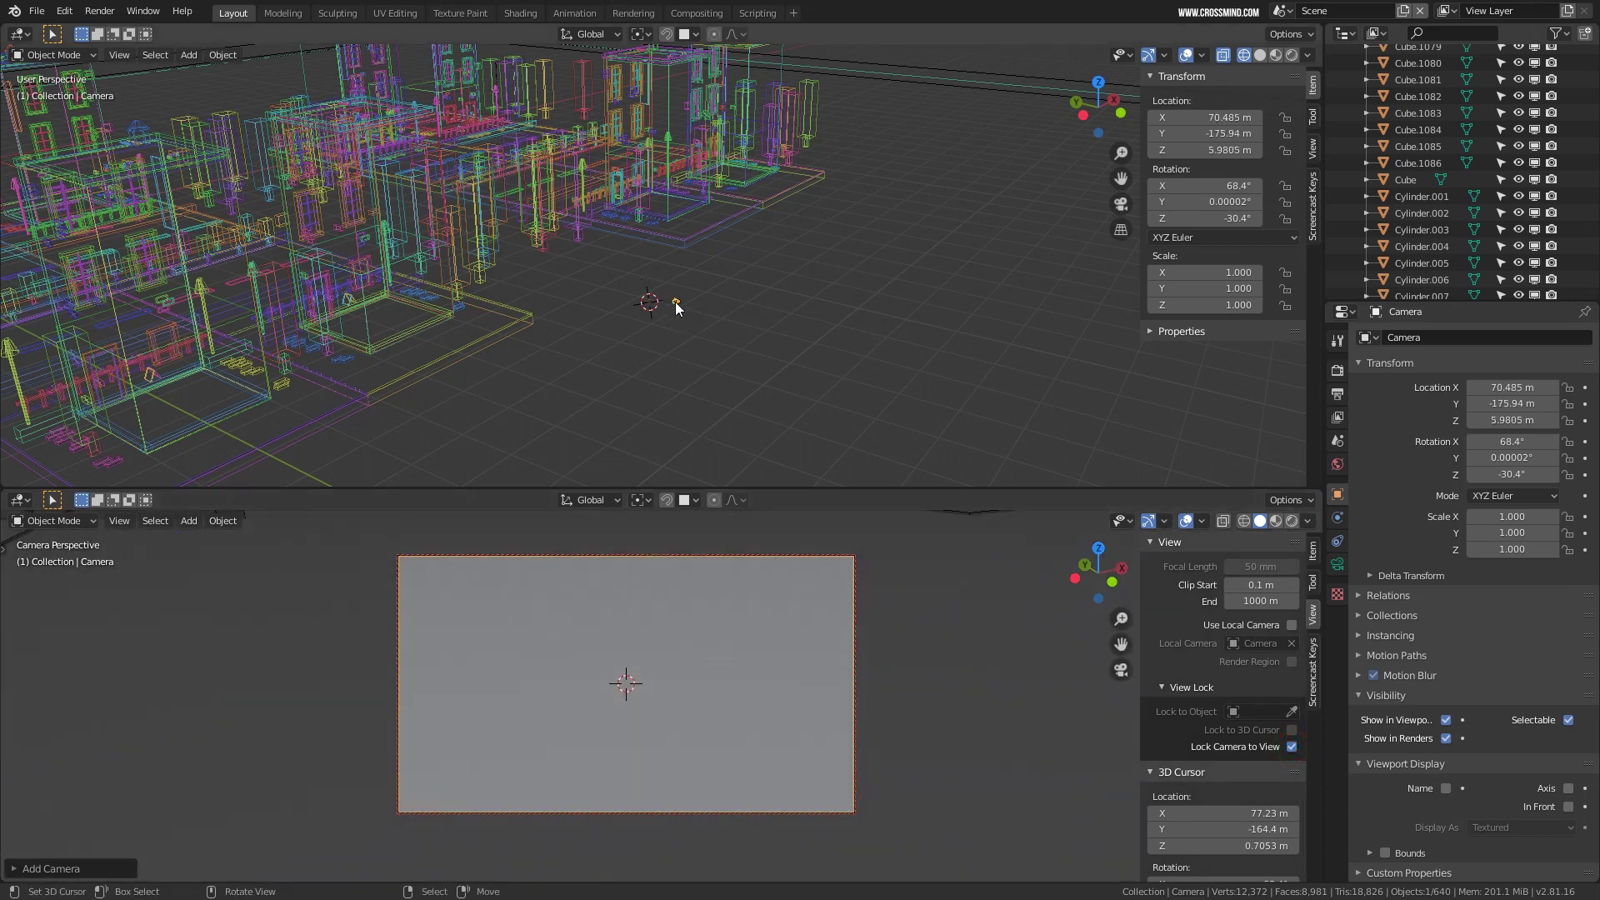
{"action": "scroll", "coordinate": [637, 664], "scroll_direction": "down", "scroll_amount": 8}
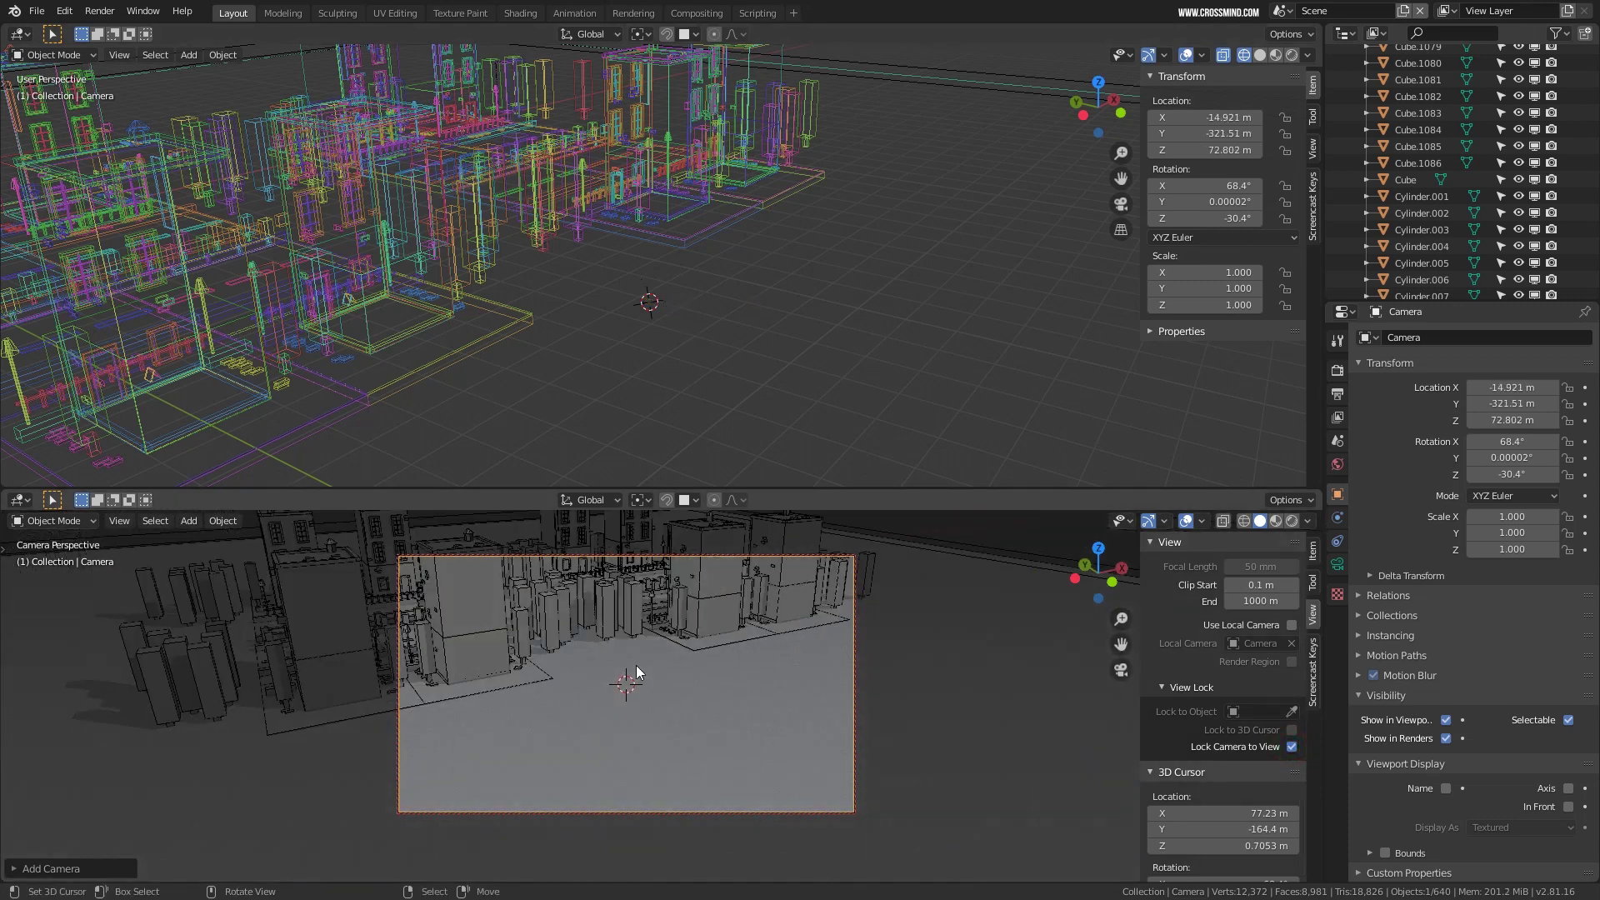
{"action": "middle_click_drag", "start_coordinate": [661, 632], "coordinate": [671, 662]}
{"action": "scroll", "coordinate": [672, 662], "scroll_direction": "down", "scroll_amount": 3}
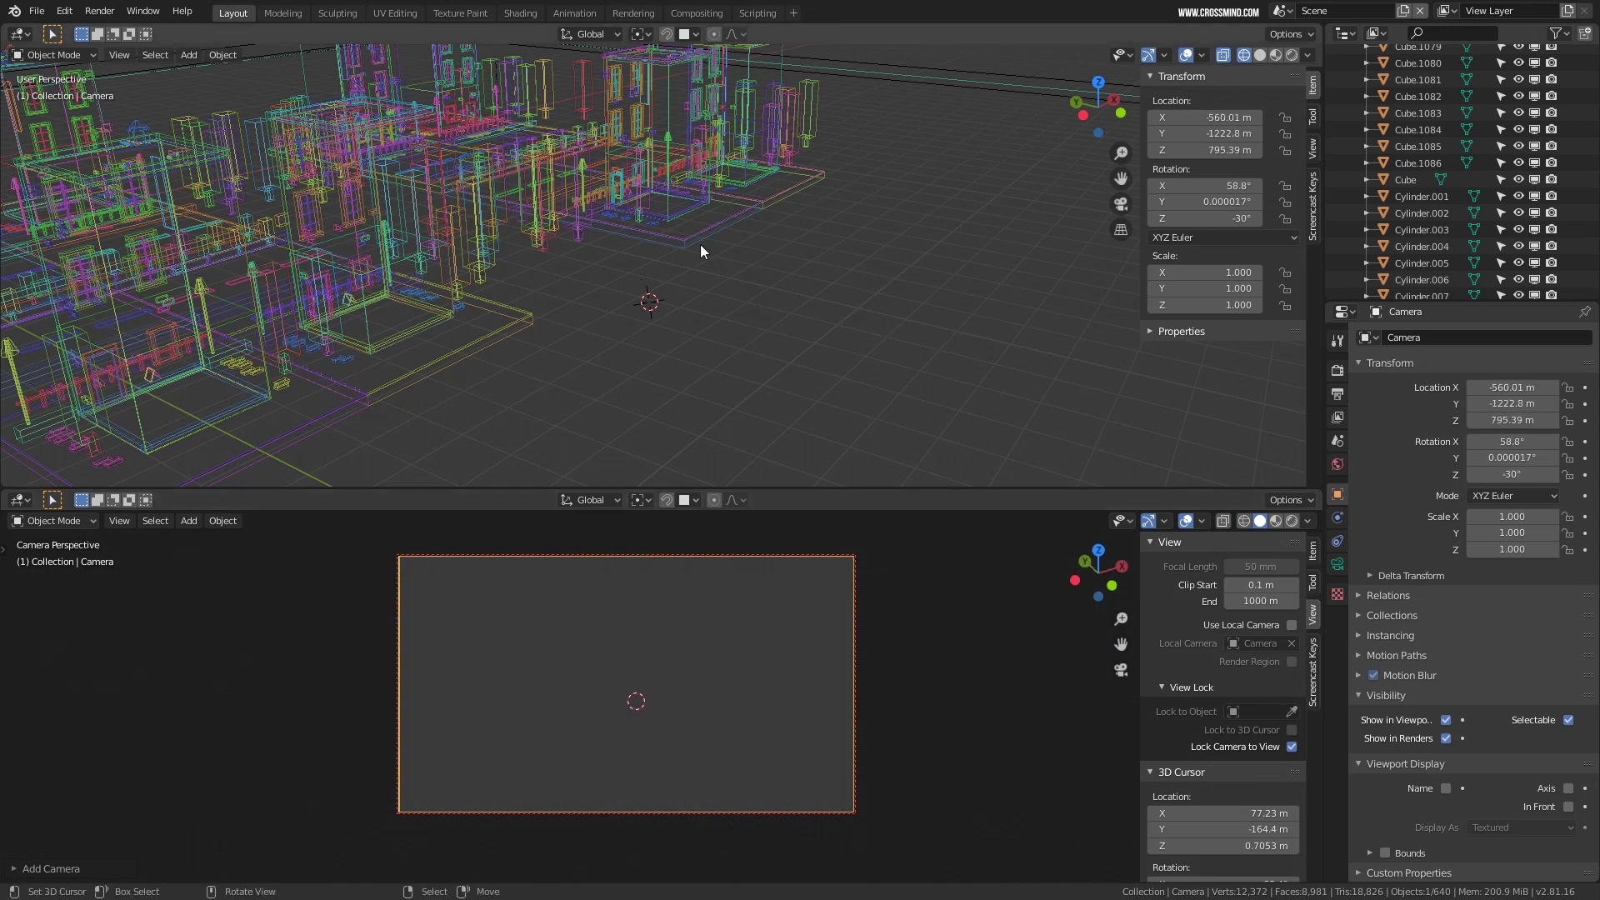
{"action": "scroll", "coordinate": [700, 246], "scroll_direction": "down", "scroll_amount": 6}
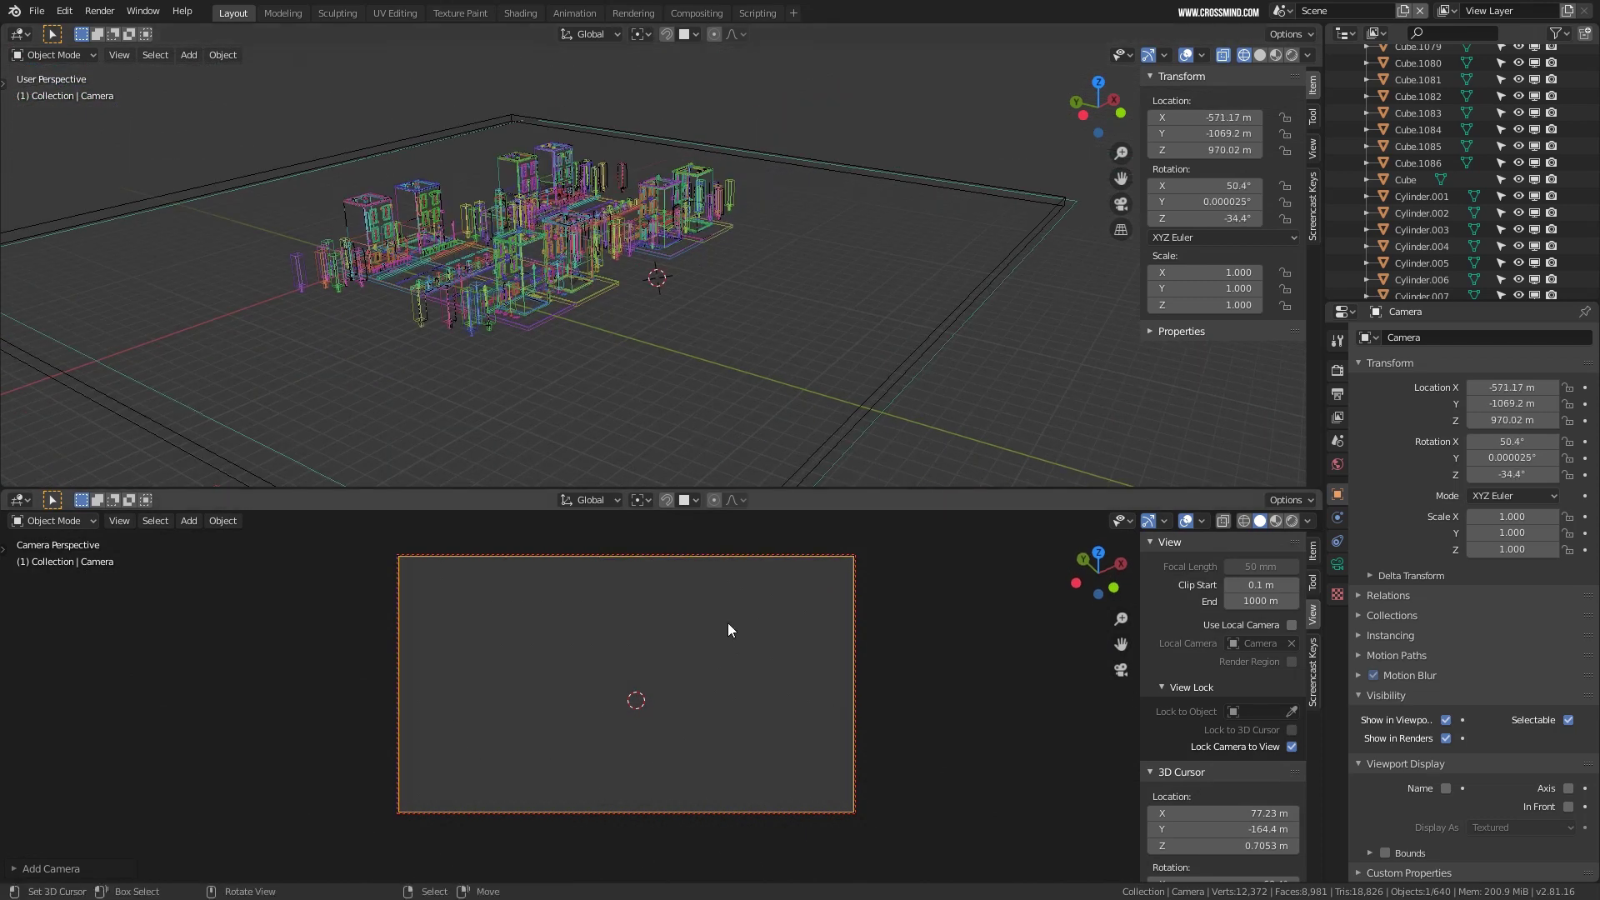
{"action": "scroll", "coordinate": [725, 634], "scroll_direction": "up", "scroll_amount": 5}
{"action": "mouse_move", "coordinate": [719, 658]}
{"action": "middle_mouse_down"}
{"action": "mouse_move", "coordinate": [720, 687]}
{"action": "mouse_move", "coordinate": [692, 704]}
{"action": "mouse_move", "coordinate": [706, 683]}
{"action": "mouse_move", "coordinate": [712, 696]}
{"action": "mouse_move", "coordinate": [700, 682]}
{"action": "middle_mouse_up"}
{"action": "scroll", "coordinate": [698, 699], "scroll_direction": "up", "scroll_amount": 3}
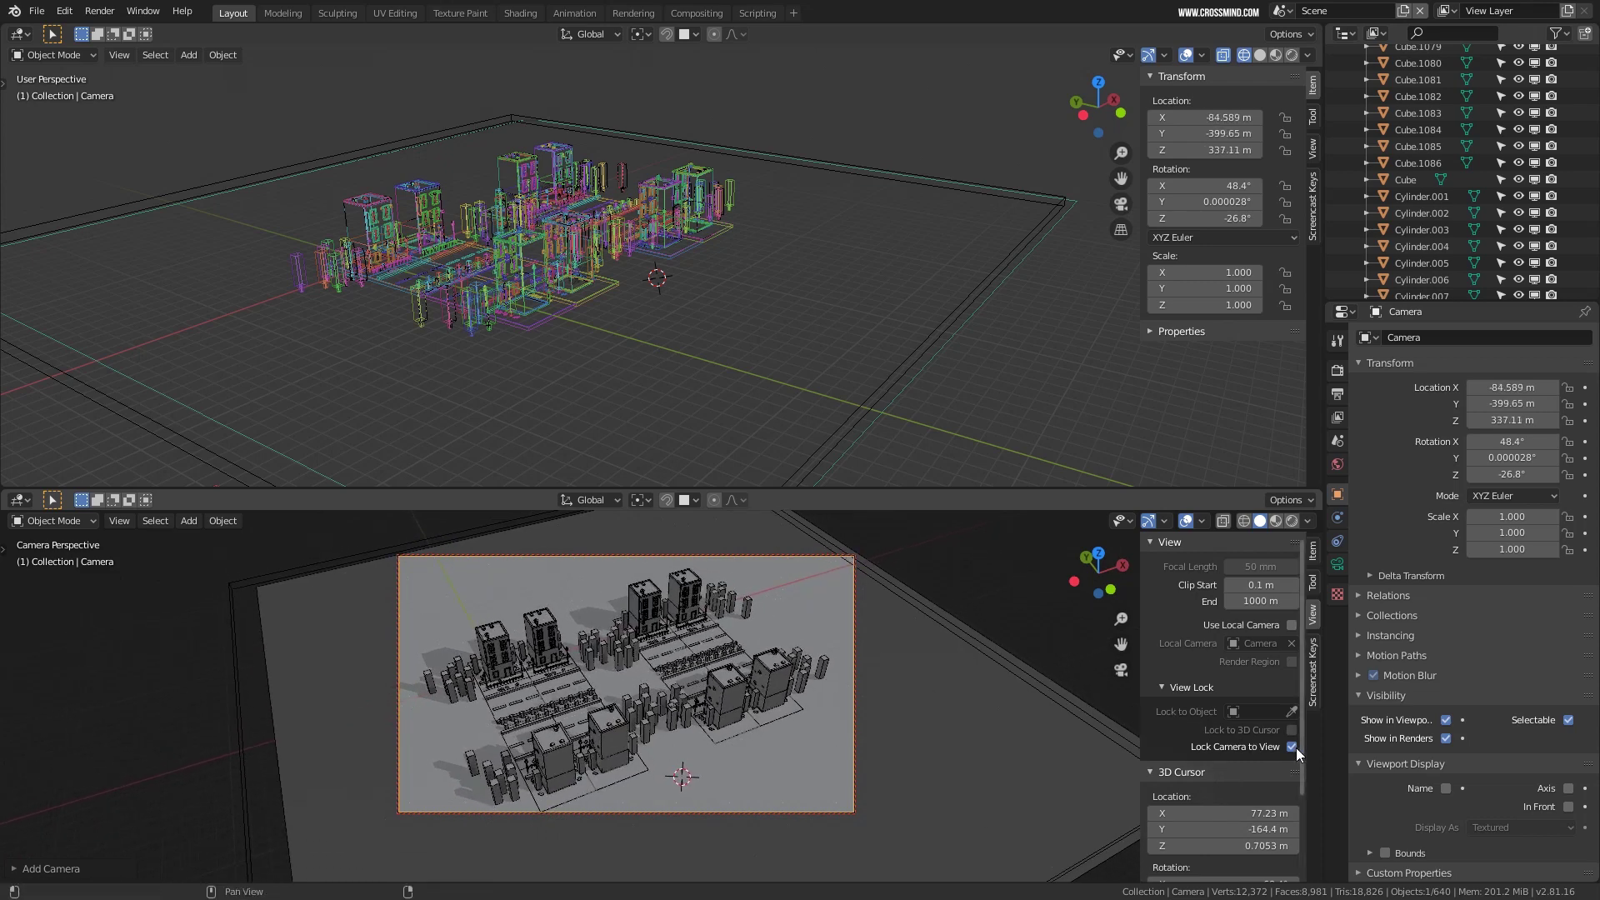
Unlock the camera from the view, orbit the scene freely, and return to the camera view to check its framing.
{"action": "middle_click_drag", "start_coordinate": [574, 607], "coordinate": [565, 571], "text": "shift"}
{"action": "scroll", "coordinate": [598, 627], "scroll_direction": "up", "scroll_amount": 1}
{"action": "middle_click_drag", "start_coordinate": [627, 632], "coordinate": [621, 609]}
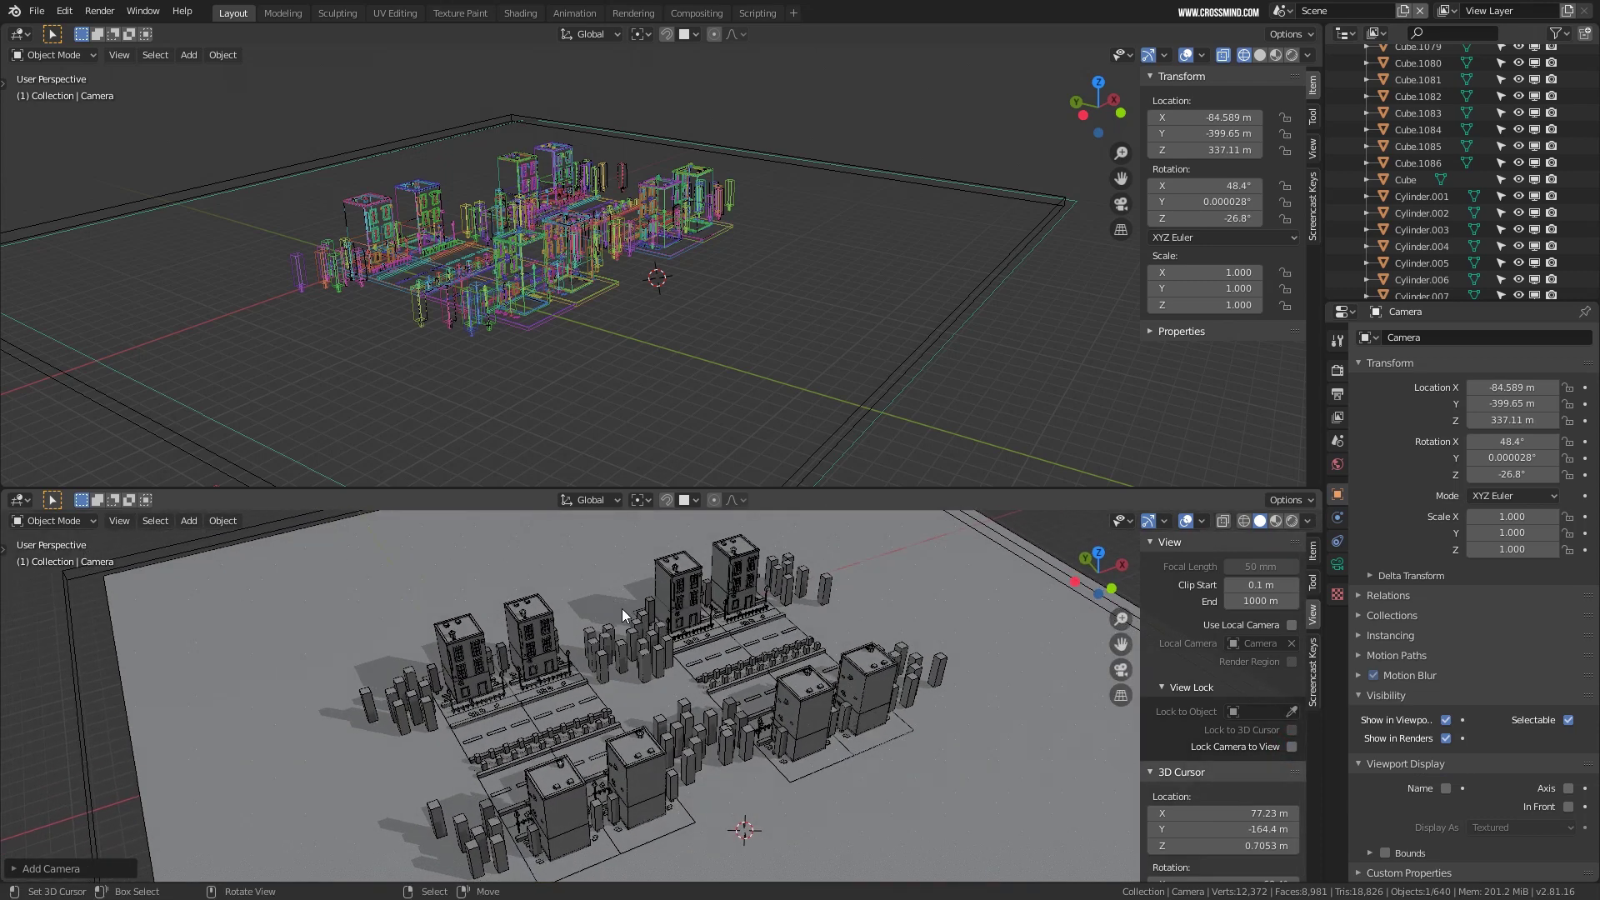
{"action": "key", "text": "KP_0"}
{"action": "scroll", "coordinate": [658, 154], "scroll_direction": "down", "scroll_amount": 5}
{"action": "scroll", "coordinate": [712, 214], "scroll_direction": "up", "scroll_amount": 1}
{"action": "scroll", "coordinate": [712, 215], "scroll_direction": "down", "scroll_amount": 1}
Bring the whole scene back into sight in the overview viewport and show that viewport's view settings.
{"action": "scroll", "coordinate": [712, 215], "scroll_direction": "down", "scroll_amount": 3}
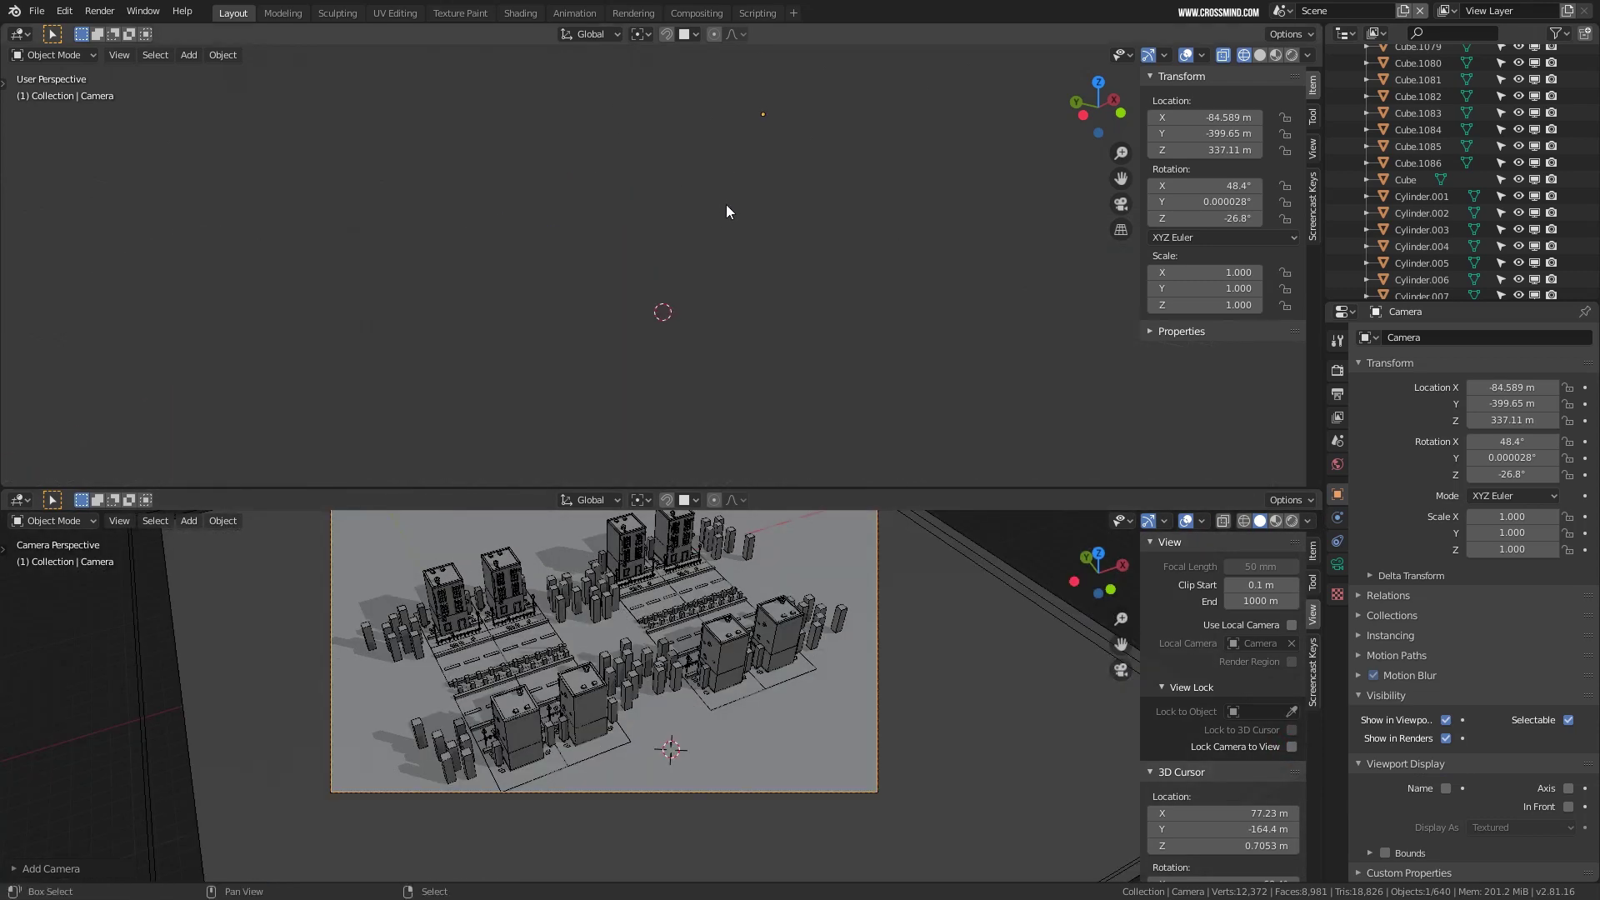
{"action": "key", "text": "Home"}
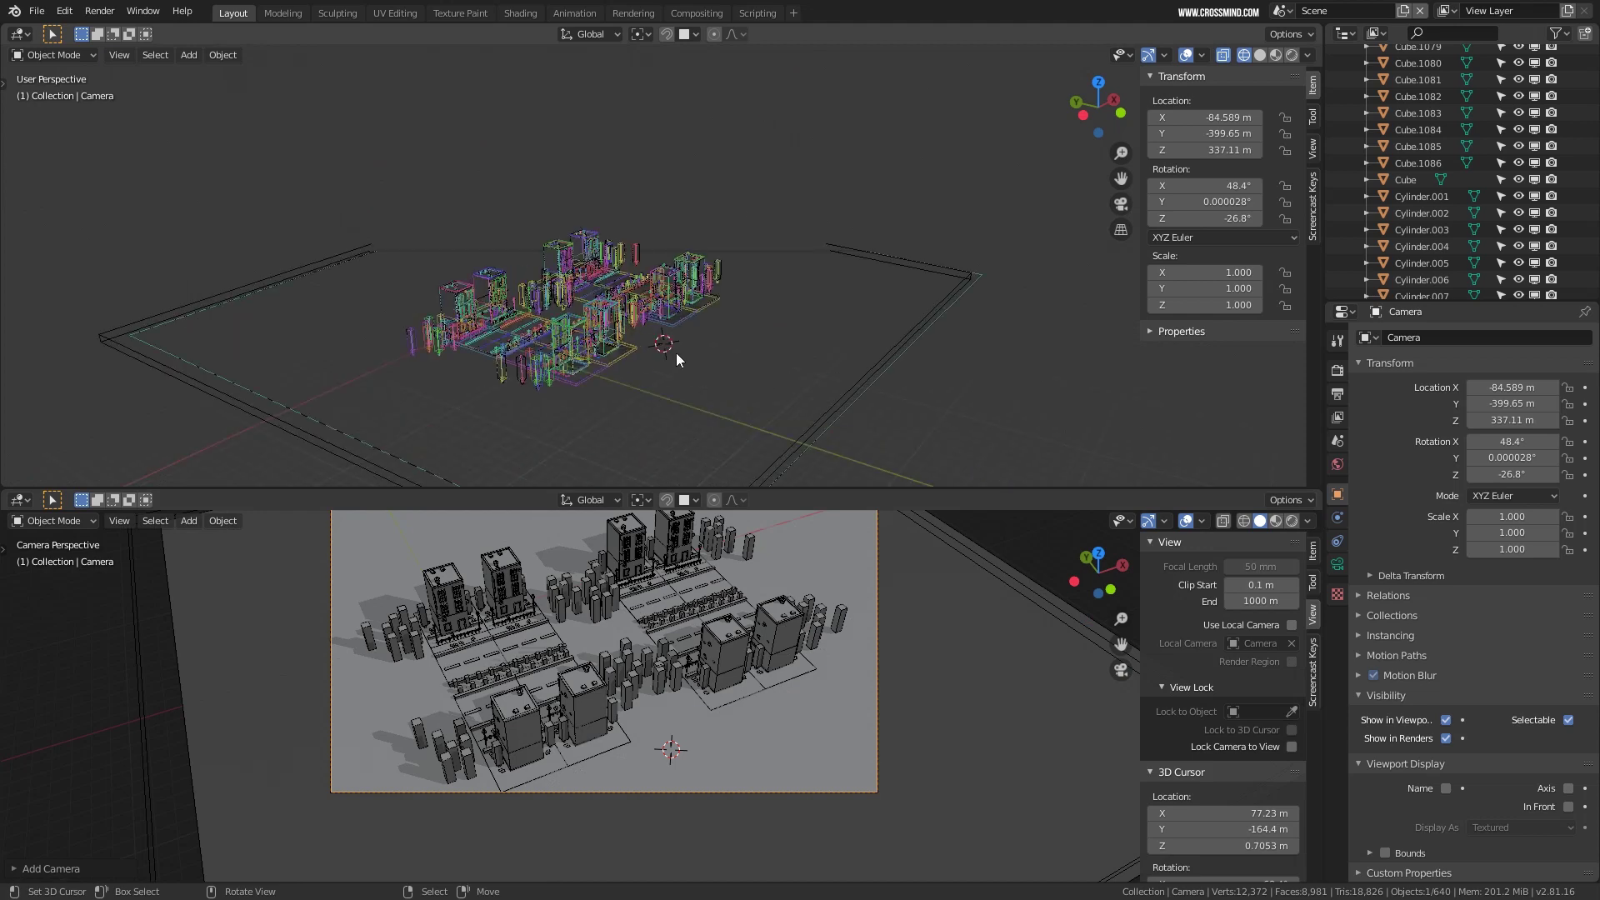
{"action": "middle_click_drag", "start_coordinate": [792, 316], "coordinate": [796, 306], "text": "shift"}
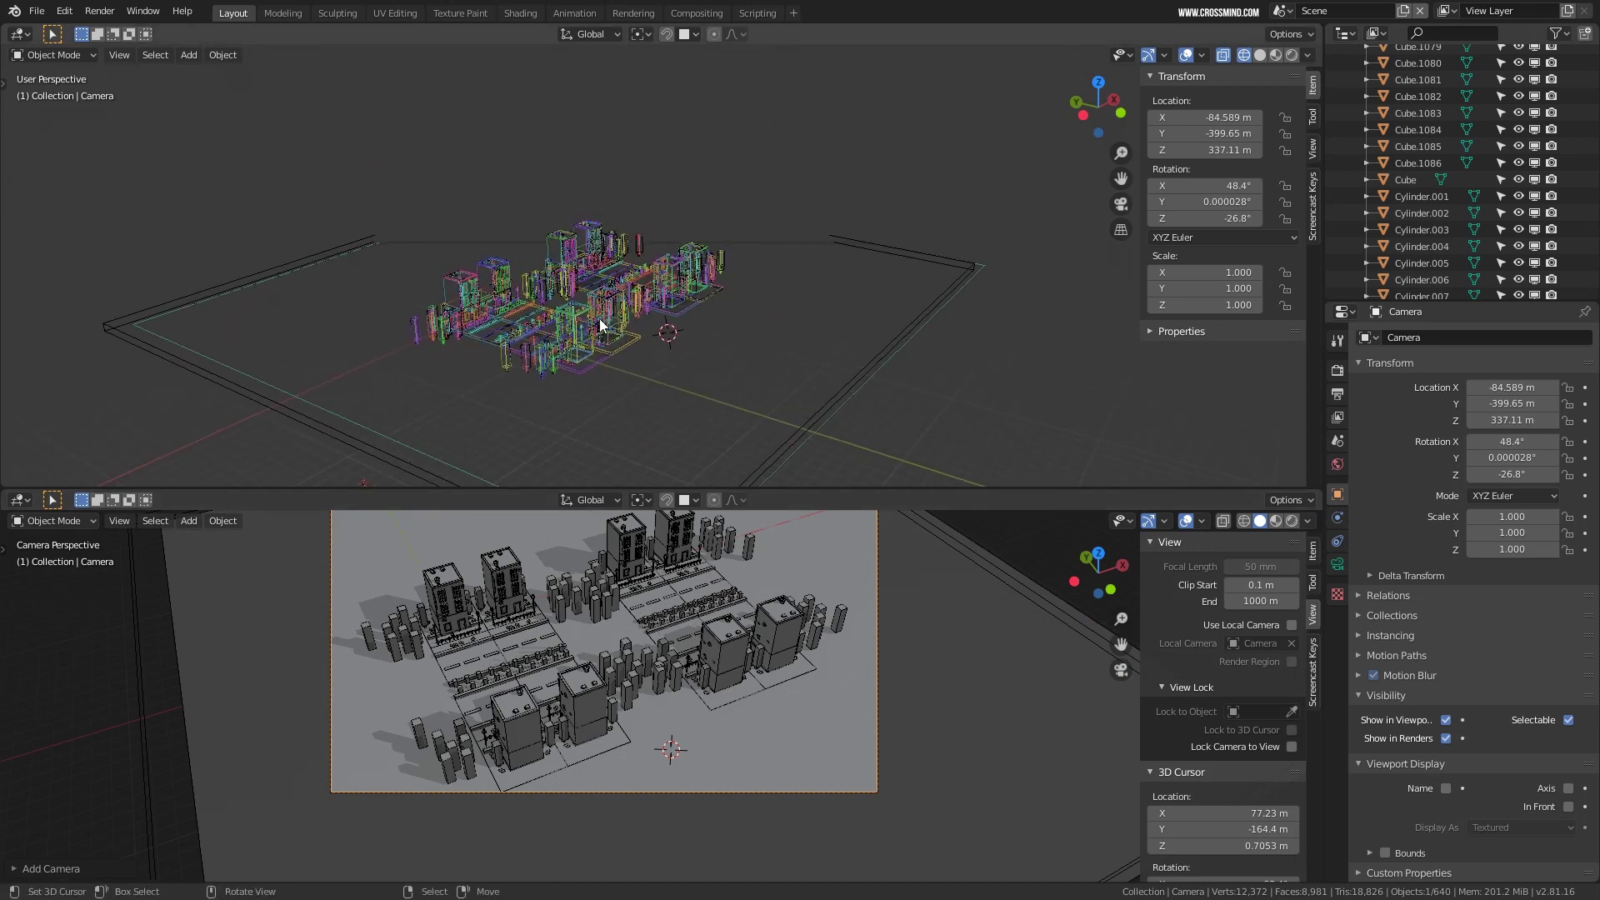
{"action": "scroll", "coordinate": [736, 281], "scroll_direction": "up", "scroll_amount": 2}
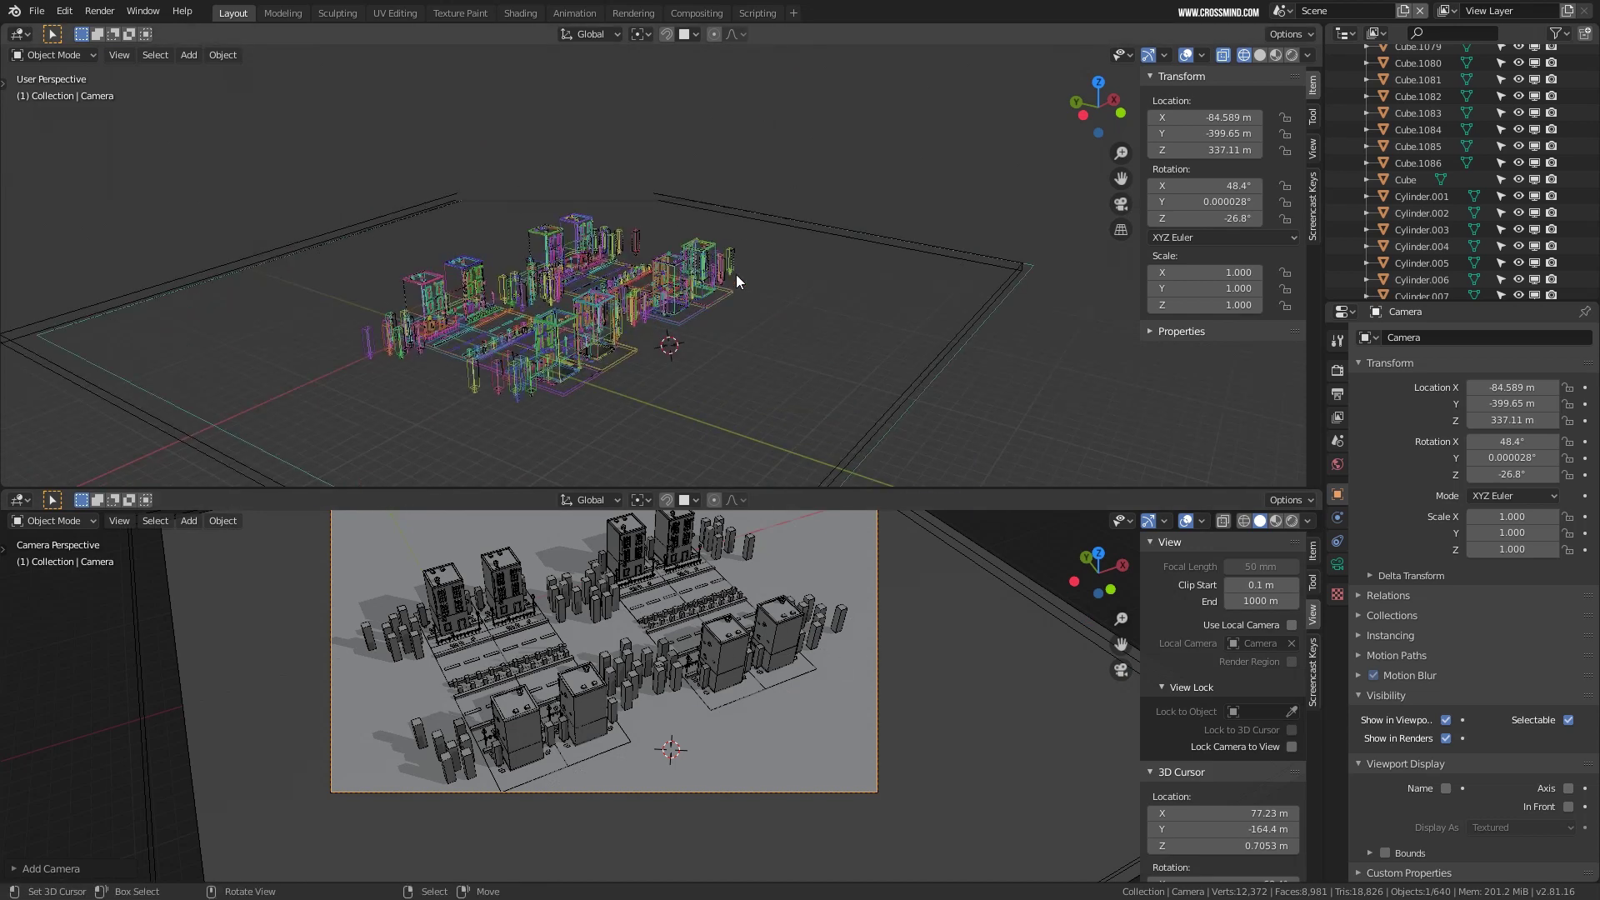
{"action": "left_click", "coordinate": [1314, 148]}
{"action": "scroll", "coordinate": [712, 250], "scroll_direction": "down", "scroll_amount": 1}
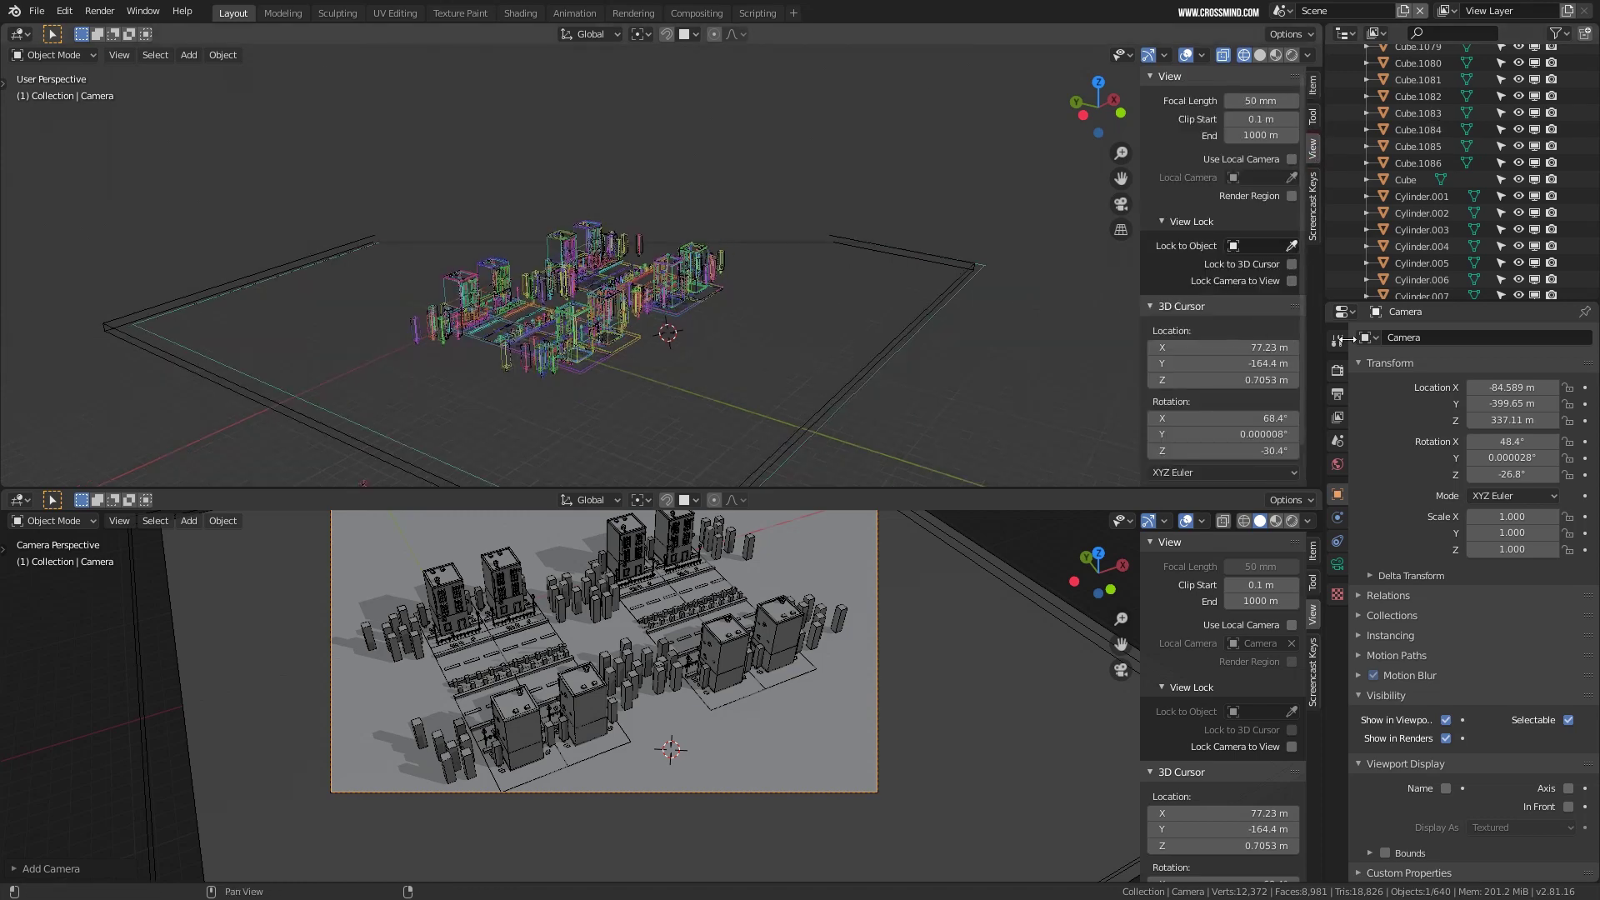
{"action": "scroll", "coordinate": [1208, 343], "scroll_direction": "down", "scroll_amount": 2}
Set the overview viewport's clip end to 2500 m.
{"action": "middle_click_drag", "start_coordinate": [727, 305], "coordinate": [730, 264], "text": "shift"}
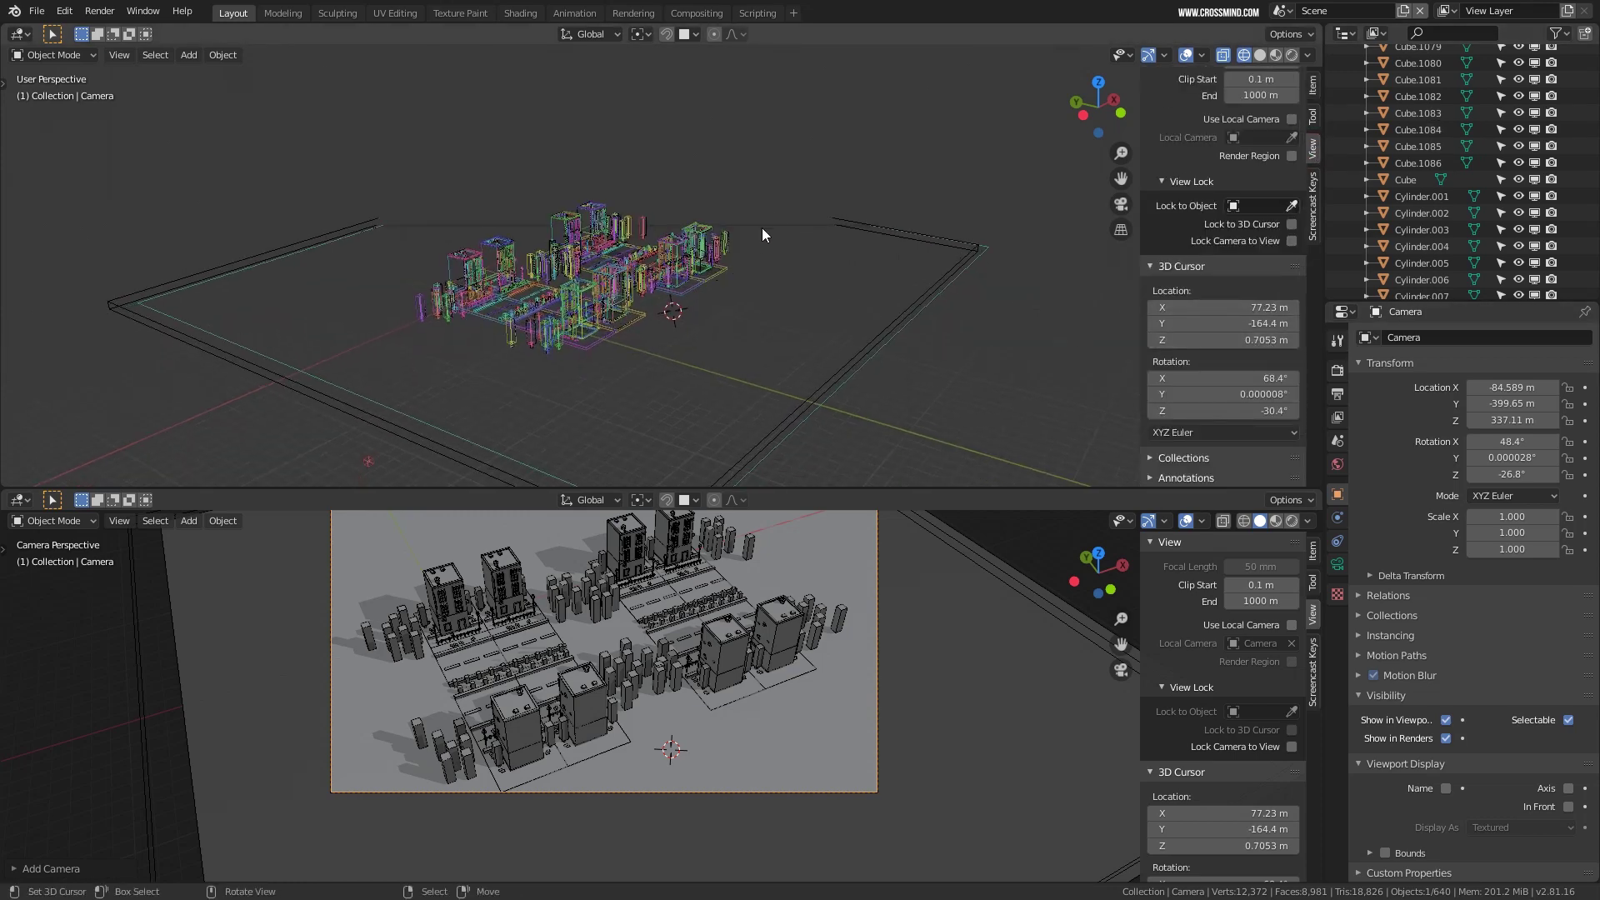
{"action": "scroll", "coordinate": [712, 265], "scroll_direction": "down", "scroll_amount": 2}
{"action": "scroll", "coordinate": [729, 293], "scroll_direction": "up", "scroll_amount": 2}
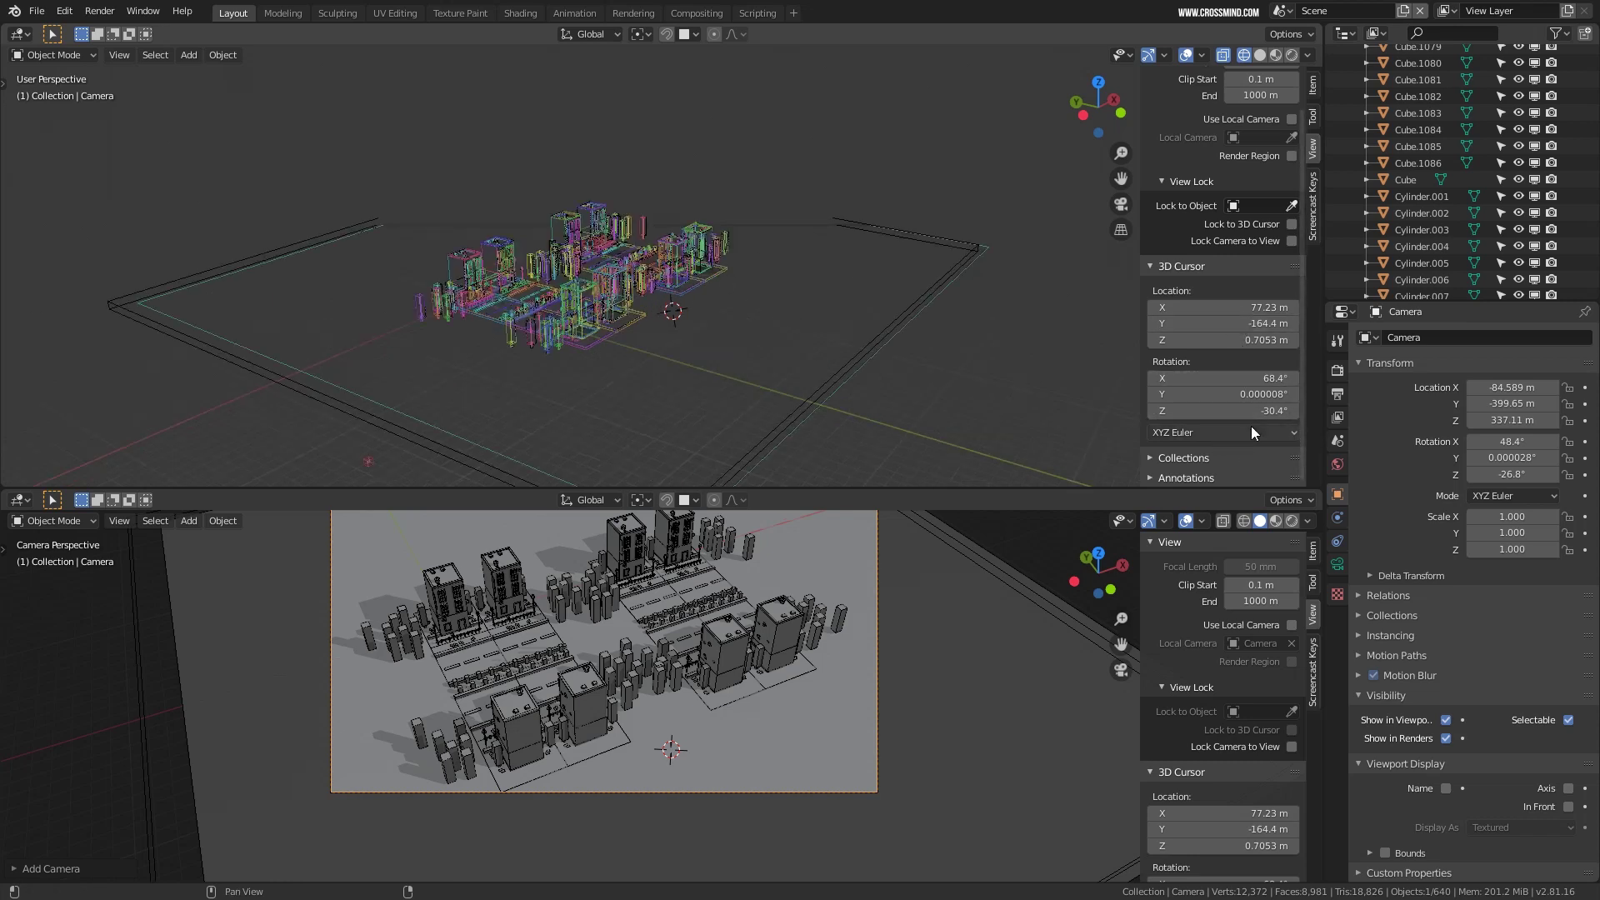
{"action": "scroll", "coordinate": [1281, 245], "scroll_direction": "up", "scroll_amount": 2}
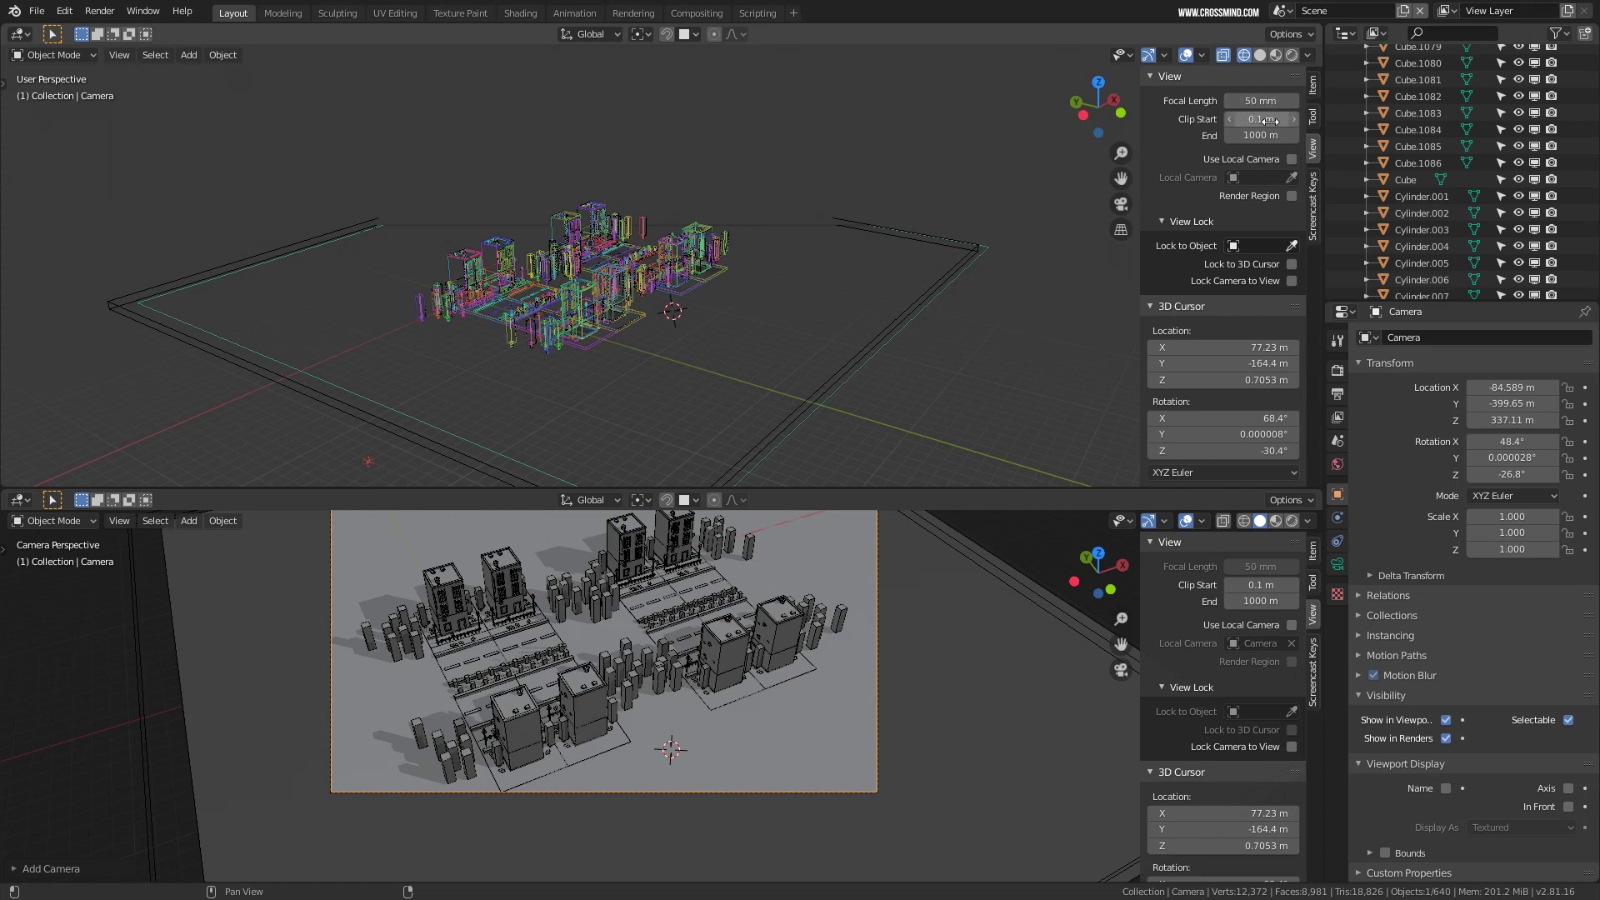
{"action": "mouse_move", "coordinate": [1266, 121]}
{"action": "left_mouse_down"}
{"action": "mouse_move", "coordinate": [1316, 120]}
{"action": "mouse_move", "coordinate": [1233, 121]}
{"action": "mouse_move", "coordinate": [1316, 135]}
{"action": "left_mouse_up"}
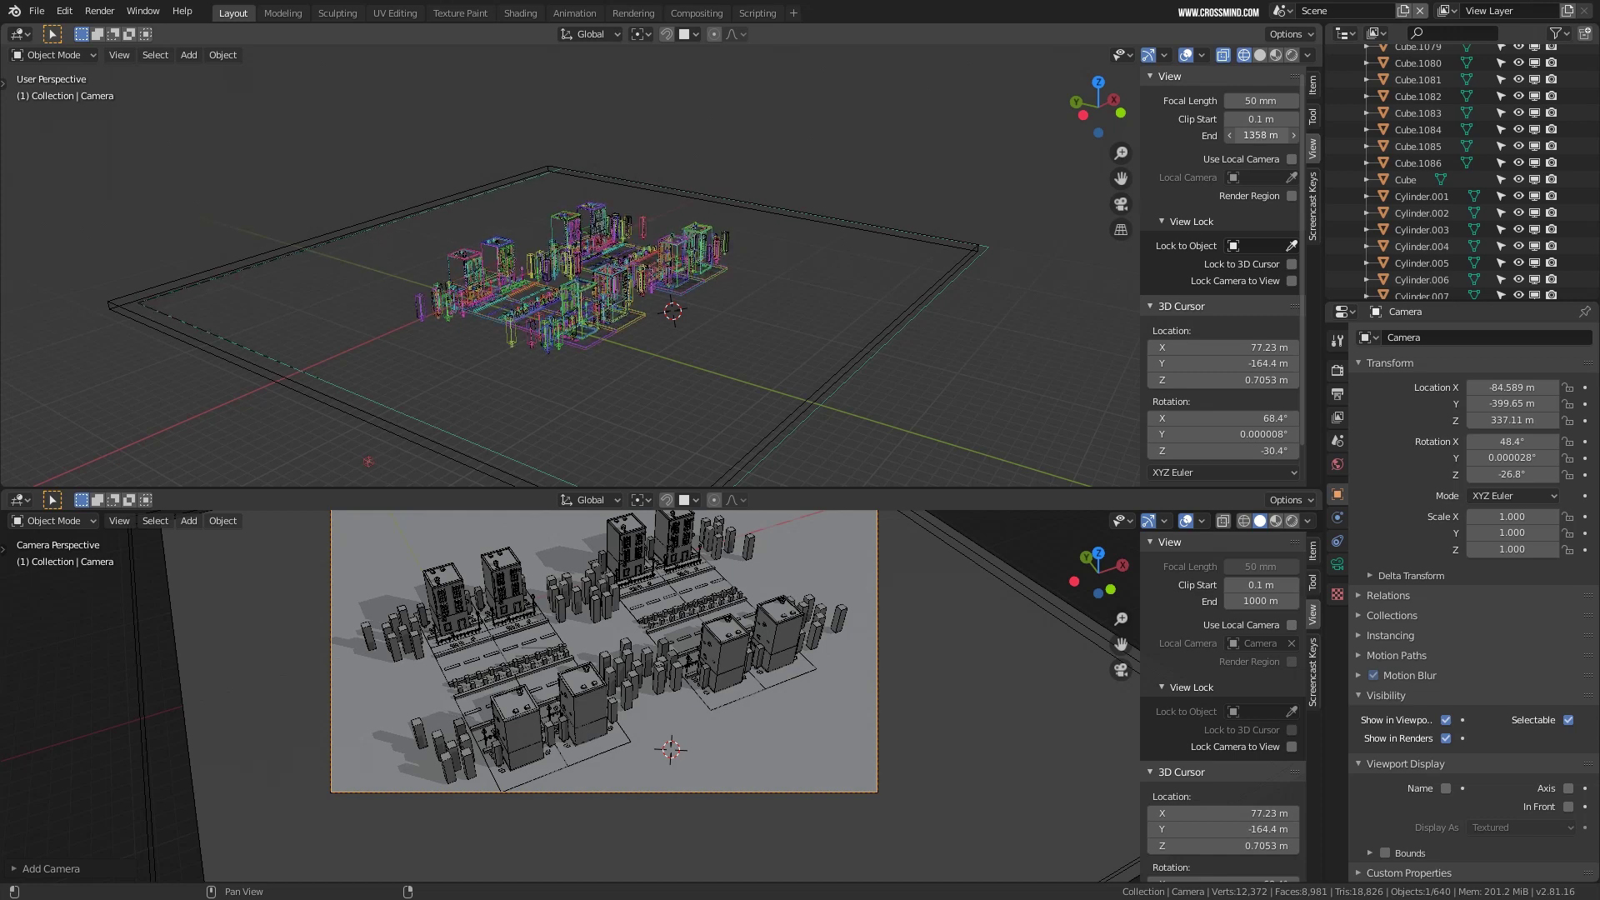
{"action": "middle_click_drag", "start_coordinate": [763, 288], "coordinate": [746, 296]}
{"action": "scroll", "coordinate": [747, 297], "scroll_direction": "down", "scroll_amount": 4}
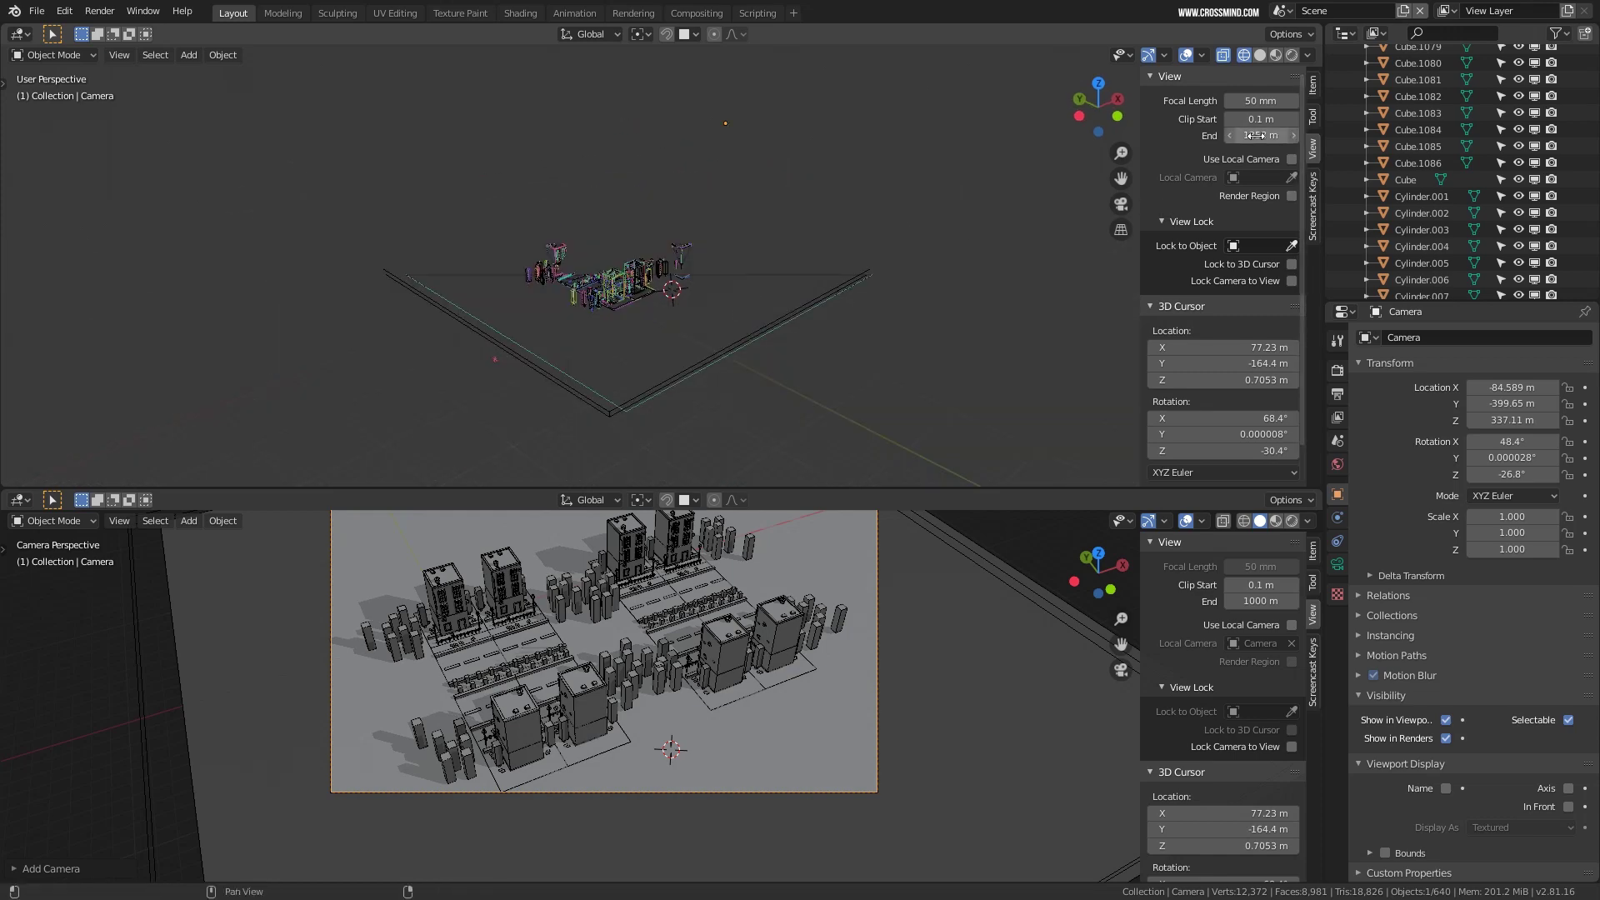
{"action": "key", "text": "Return"}
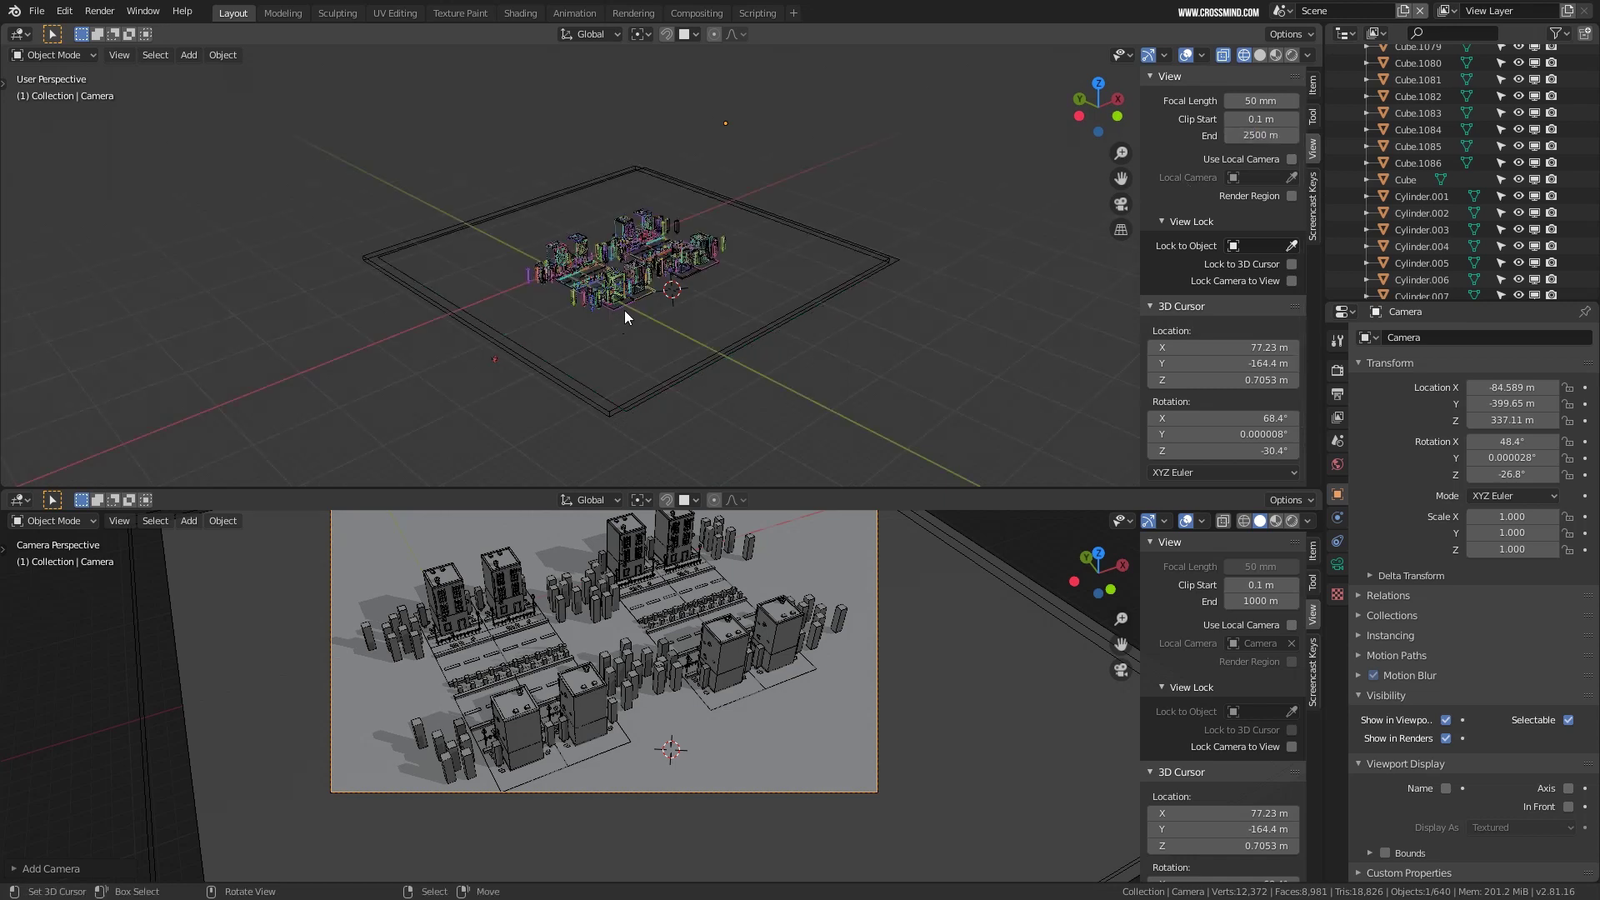
Scale the camera object up to about 14.6 in the overview and check that its framing still holds the buildings.
{"action": "mouse_move", "coordinate": [626, 308]}
{"action": "middle_mouse_down"}
{"action": "mouse_move", "coordinate": [721, 235]}
{"action": "mouse_move", "coordinate": [730, 259]}
{"action": "middle_mouse_up"}
{"action": "key", "text": "s"}
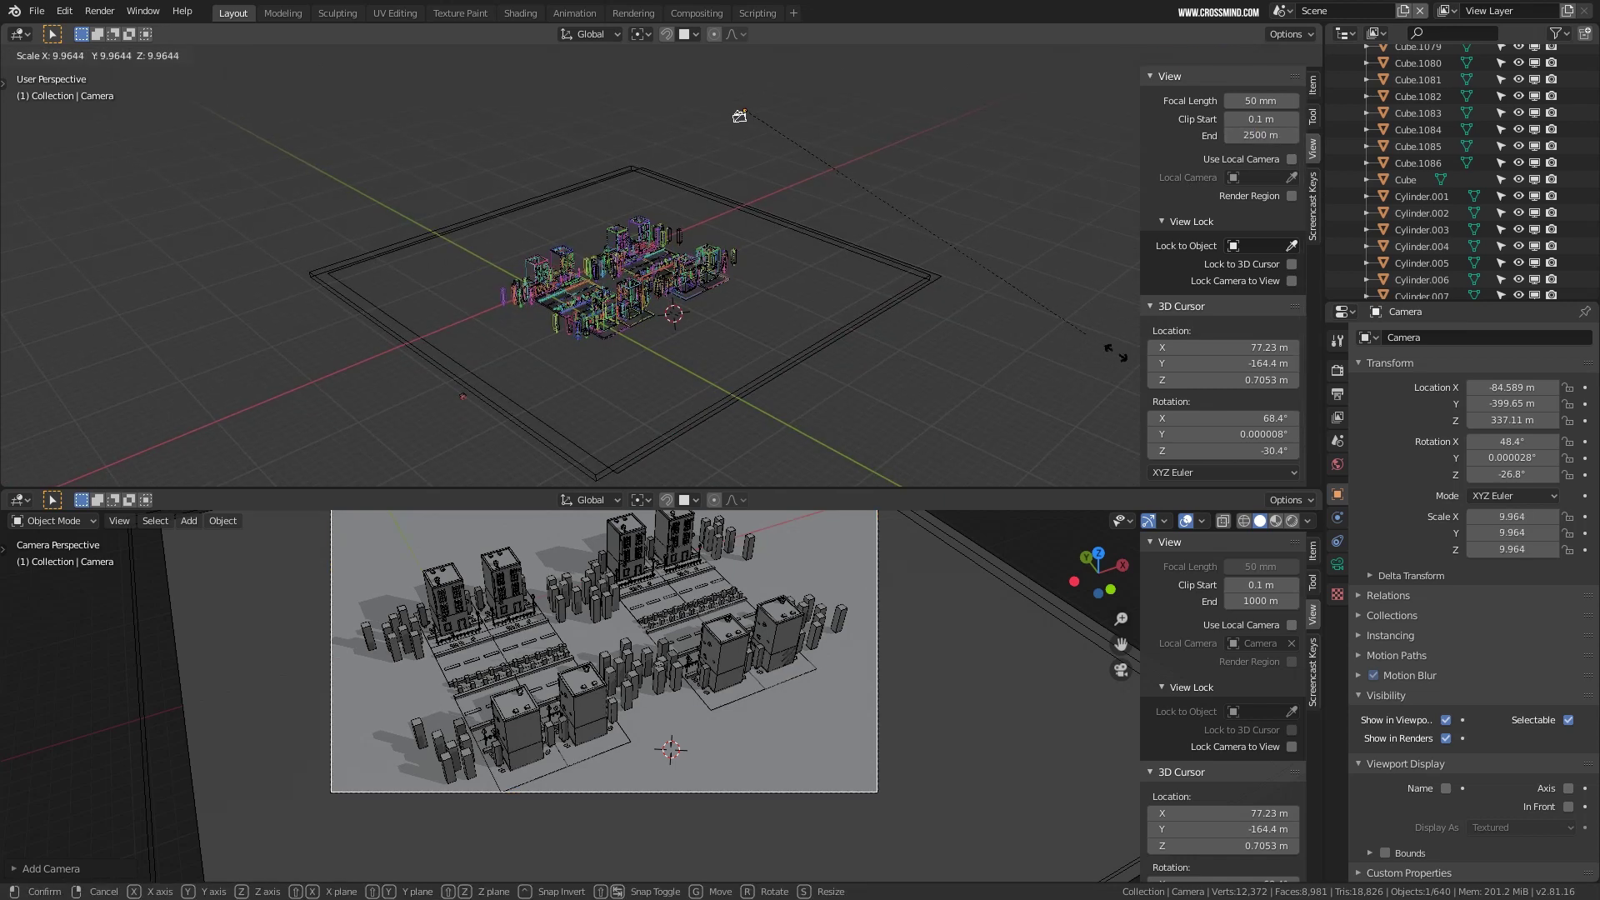
{"action": "left_click", "coordinate": [1078, 323]}
{"action": "key", "text": "s"}
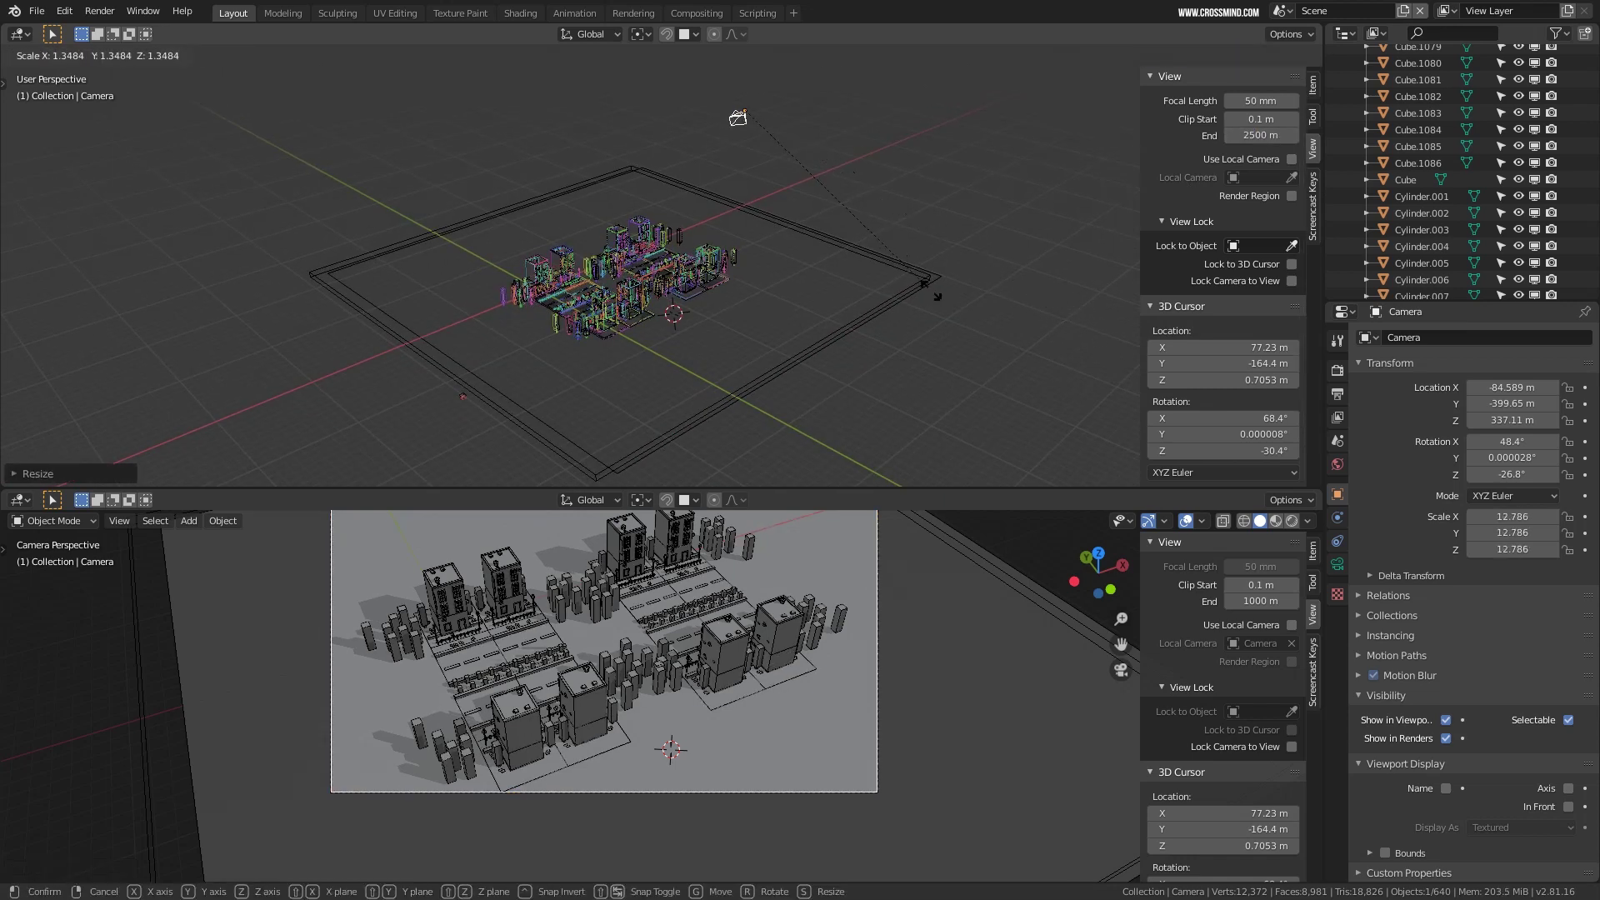
{"action": "left_click", "coordinate": [826, 252]}
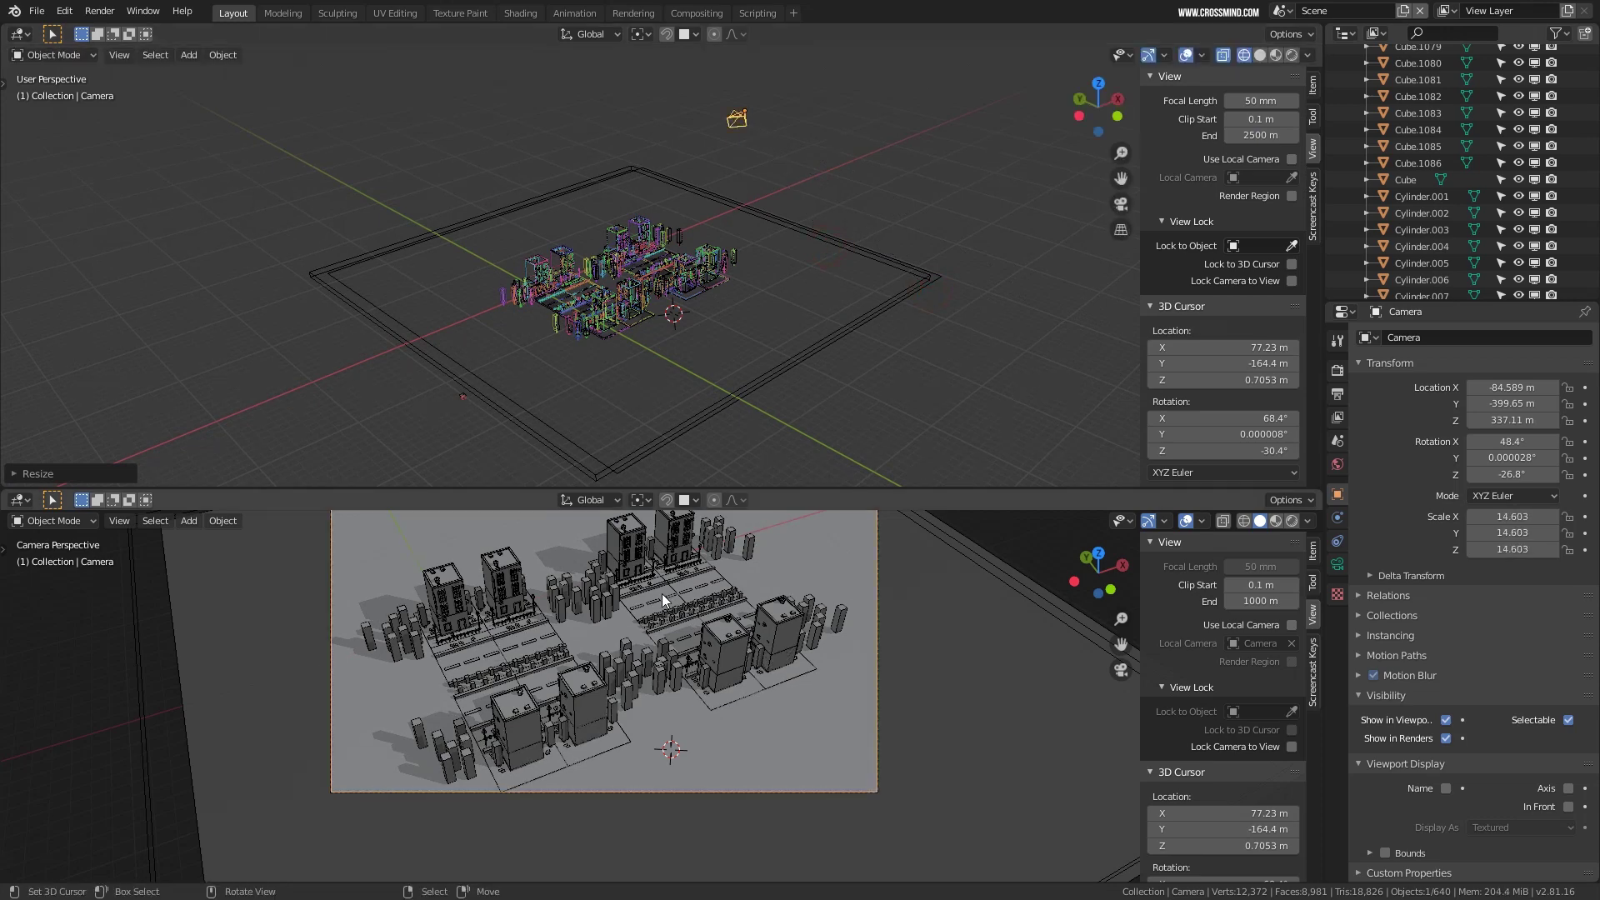
{"action": "middle_click_drag", "start_coordinate": [662, 594], "coordinate": [680, 642]}
{"action": "key", "text": "KP_0"}
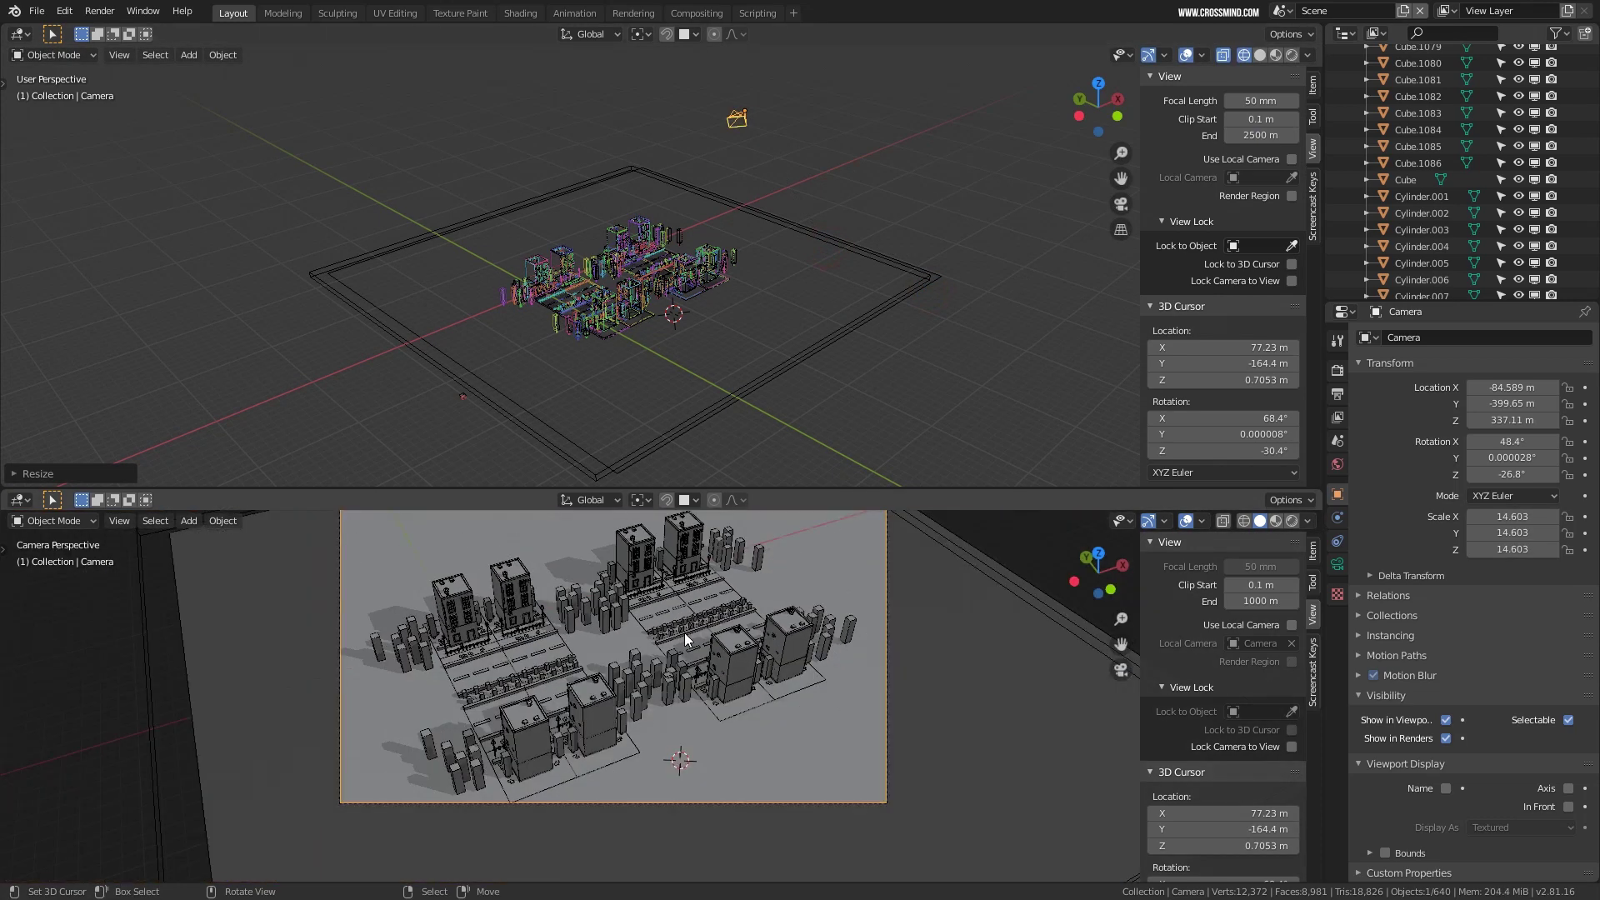
{"action": "mouse_move", "coordinate": [796, 267]}
{"action": "middle_mouse_down"}
{"action": "mouse_move", "coordinate": [828, 232]}
{"action": "mouse_move", "coordinate": [815, 255]}
{"action": "middle_mouse_up"}
{"action": "mouse_move", "coordinate": [704, 648]}
{"action": "middle_mouse_down", "text": "shift"}
{"action": "mouse_move", "coordinate": [737, 687]}
{"action": "mouse_move", "coordinate": [714, 664]}
{"action": "middle_mouse_up", "text": "shift"}
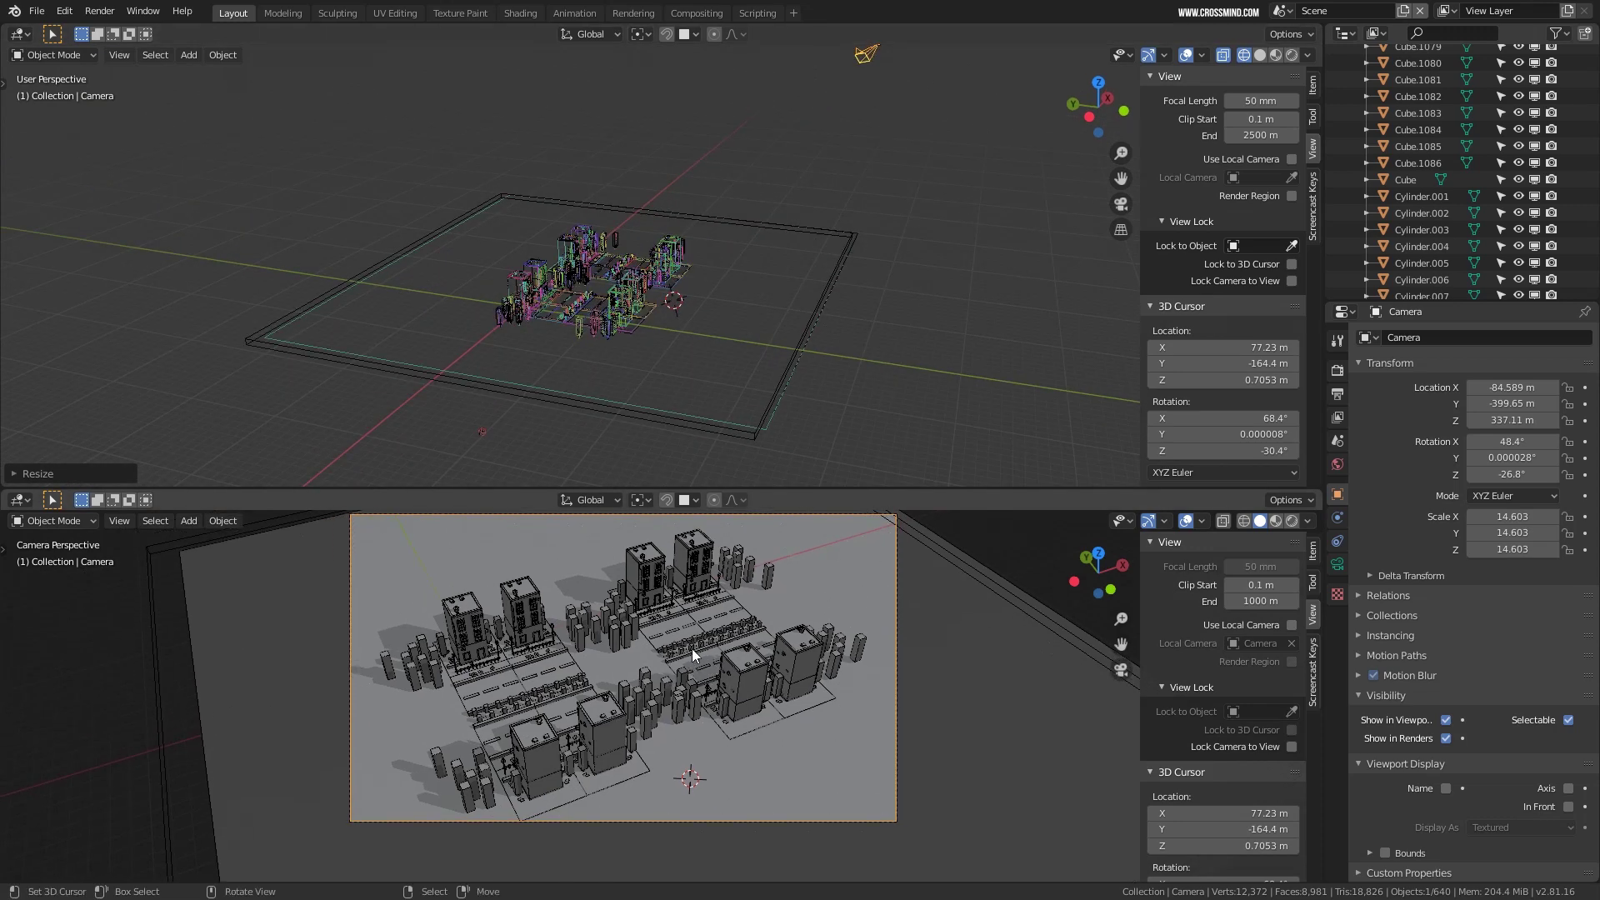
Delete the existing camera from the scene.
{"action": "middle_click_drag", "start_coordinate": [839, 311], "coordinate": [801, 337]}
{"action": "key", "text": "Delete"}
{"action": "middle_click_drag", "start_coordinate": [771, 643], "coordinate": [736, 662]}
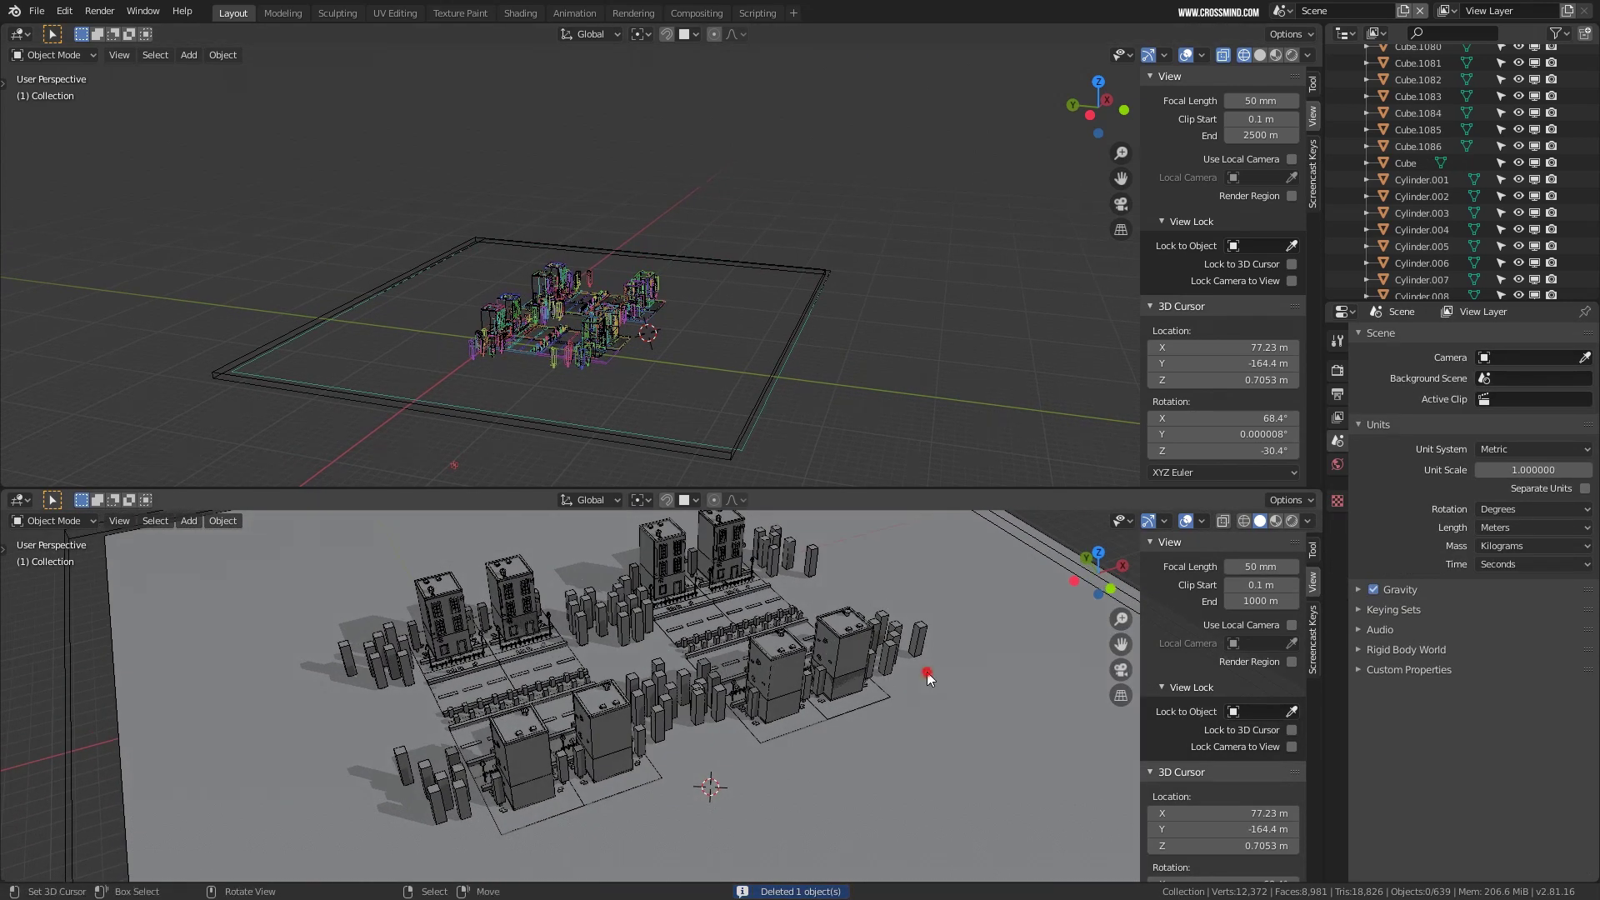
Add a new camera on the ground plane beside the buildings and align it to the current view.
{"action": "right_click", "coordinate": [926, 671], "text": "shift"}
{"action": "key", "text": "shift+a"}
{"action": "left_click", "coordinate": [926, 672]}
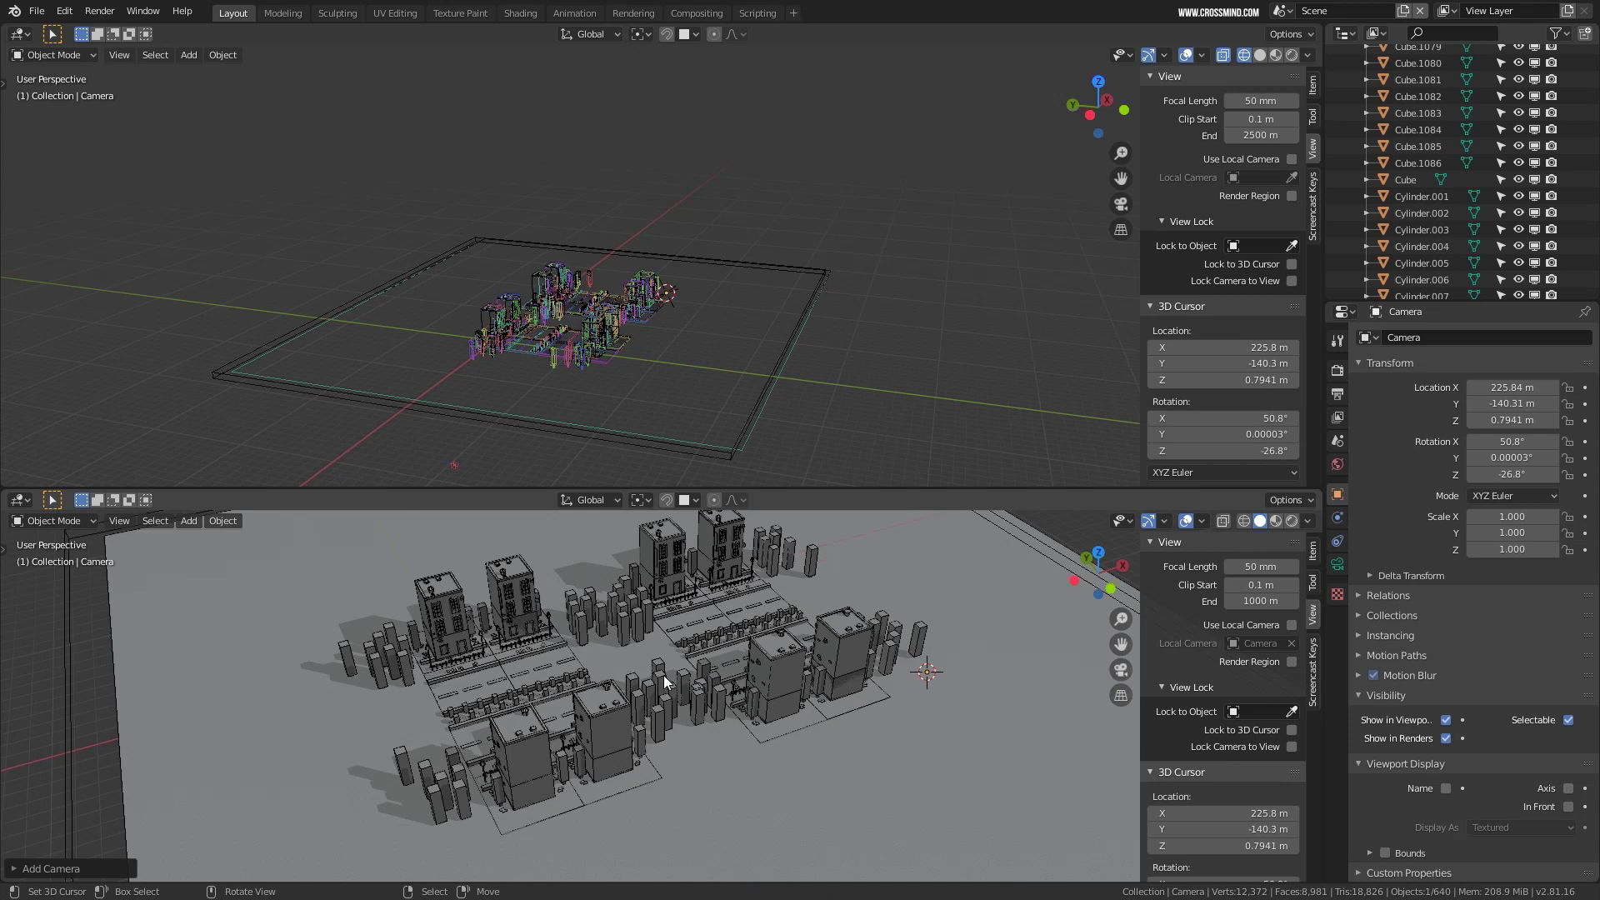
{"action": "key", "text": "ctrl+alt+KP_0"}
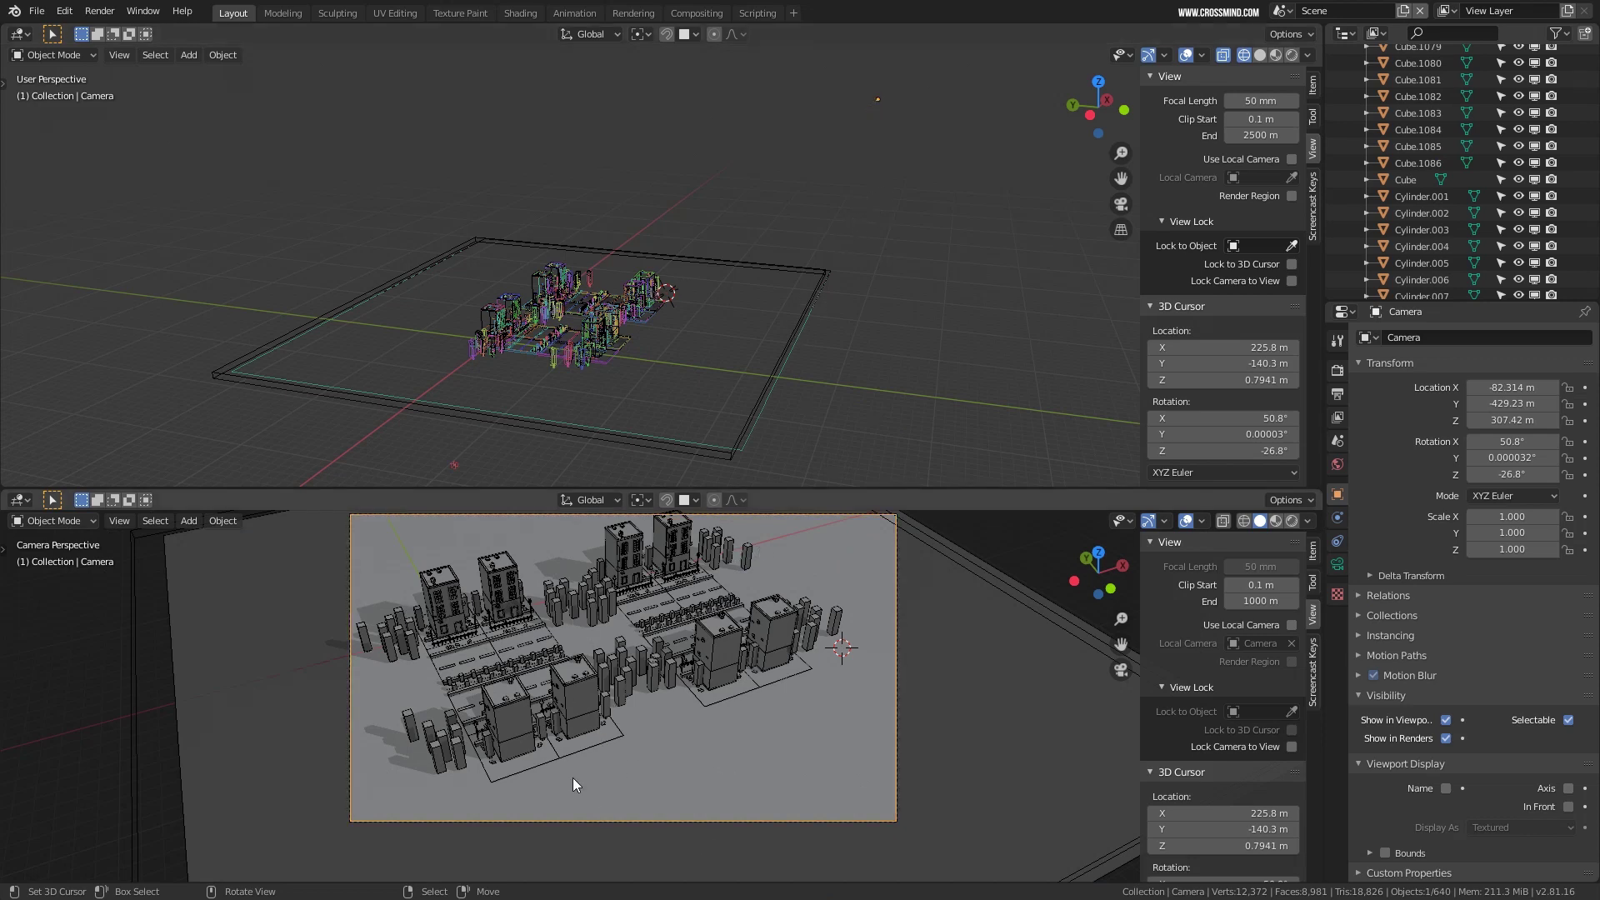
{"action": "key", "text": "shift+s"}
{"action": "key", "text": "8"}
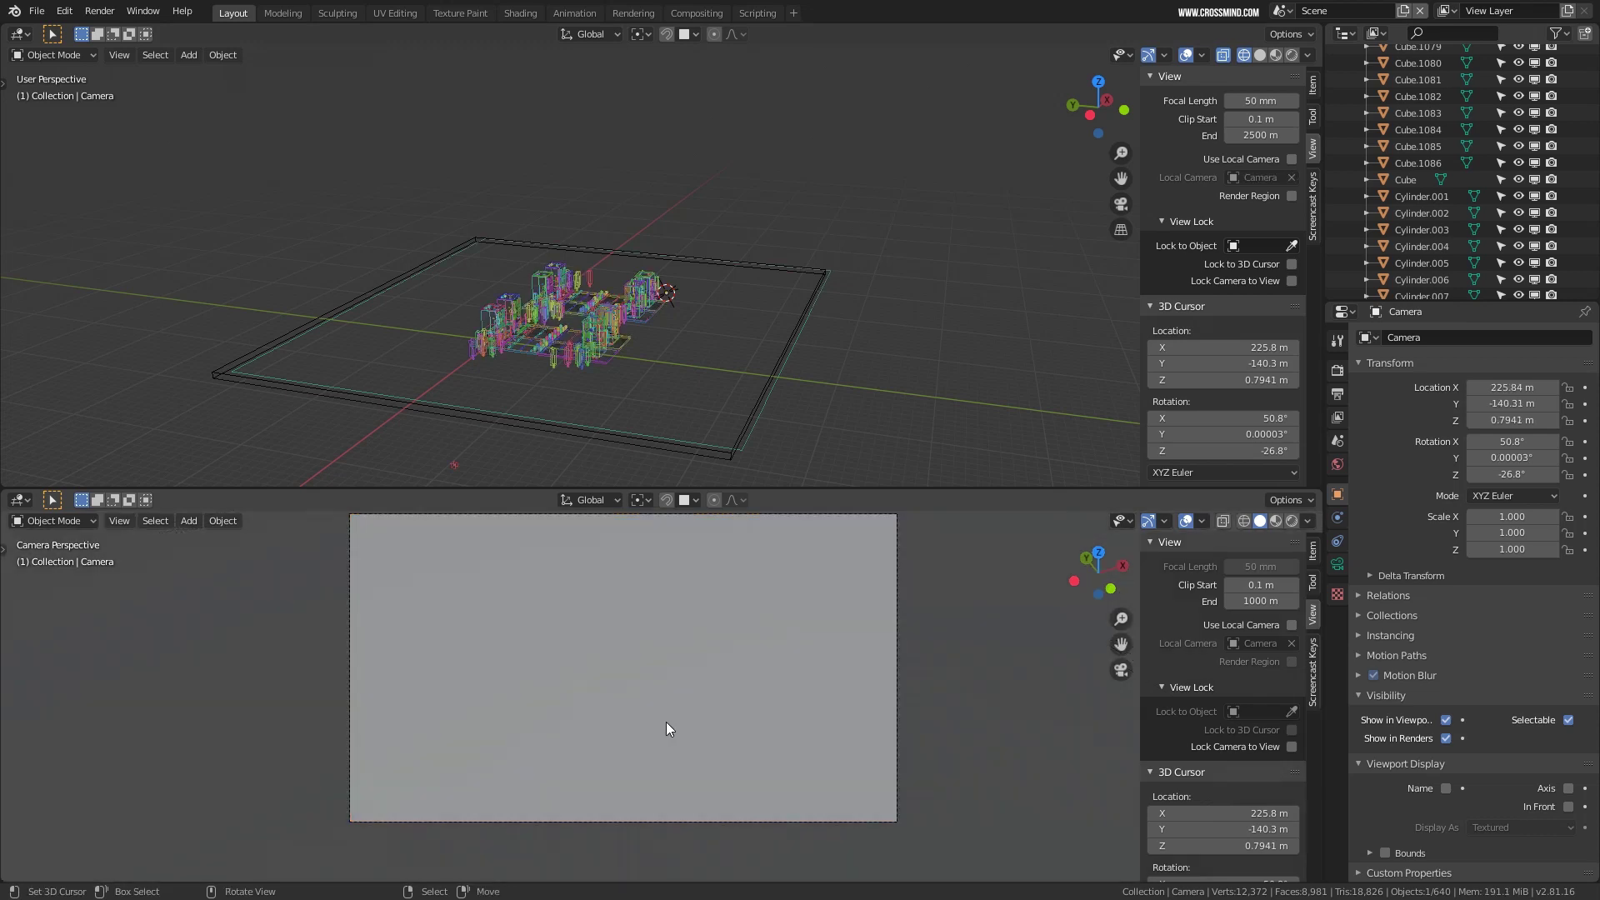
{"action": "key", "text": "ctrl+z"}
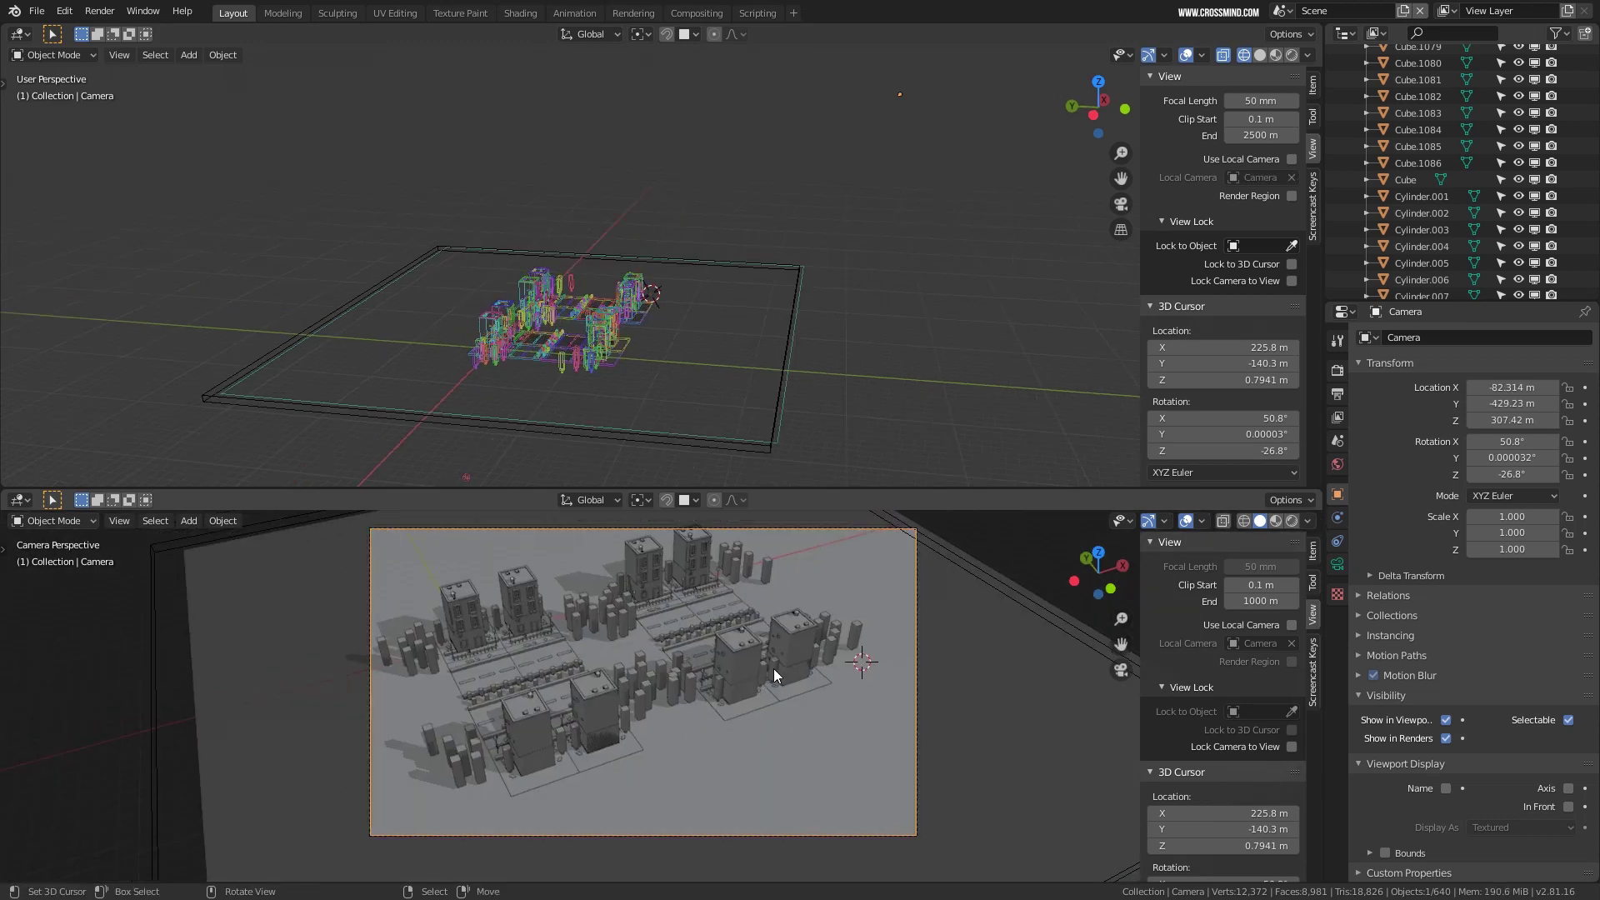
Scale the new camera object up to about 11.4 in the overview viewport and try moving it freely.
{"action": "middle_click_drag", "start_coordinate": [757, 675], "coordinate": [735, 672], "text": "shift"}
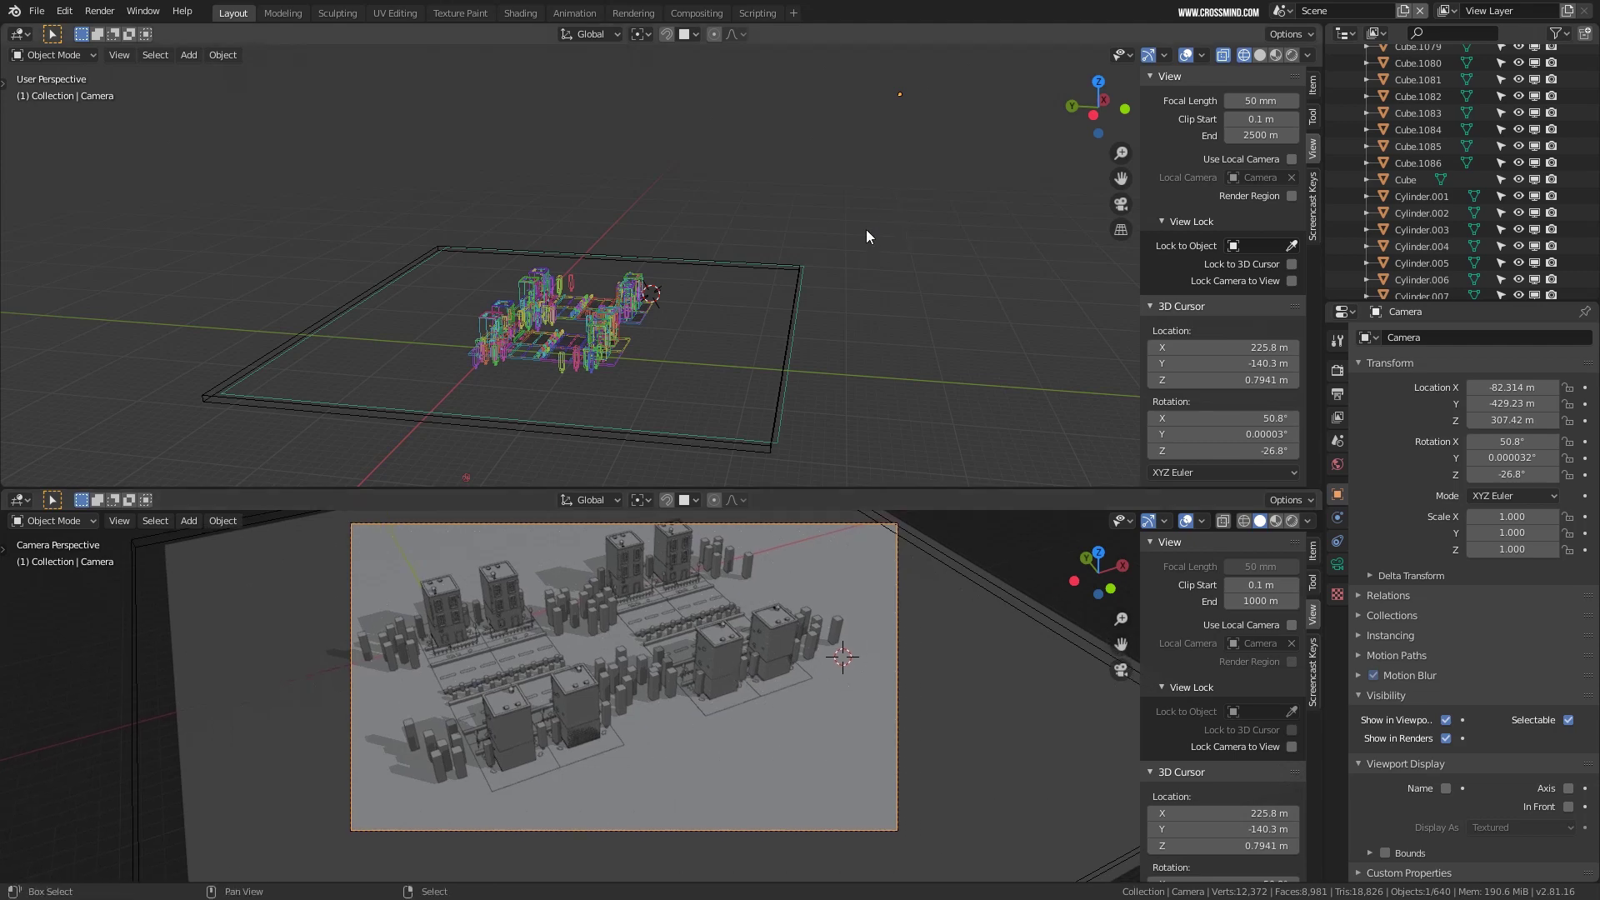
{"action": "middle_click_drag", "start_coordinate": [867, 230], "coordinate": [854, 224]}
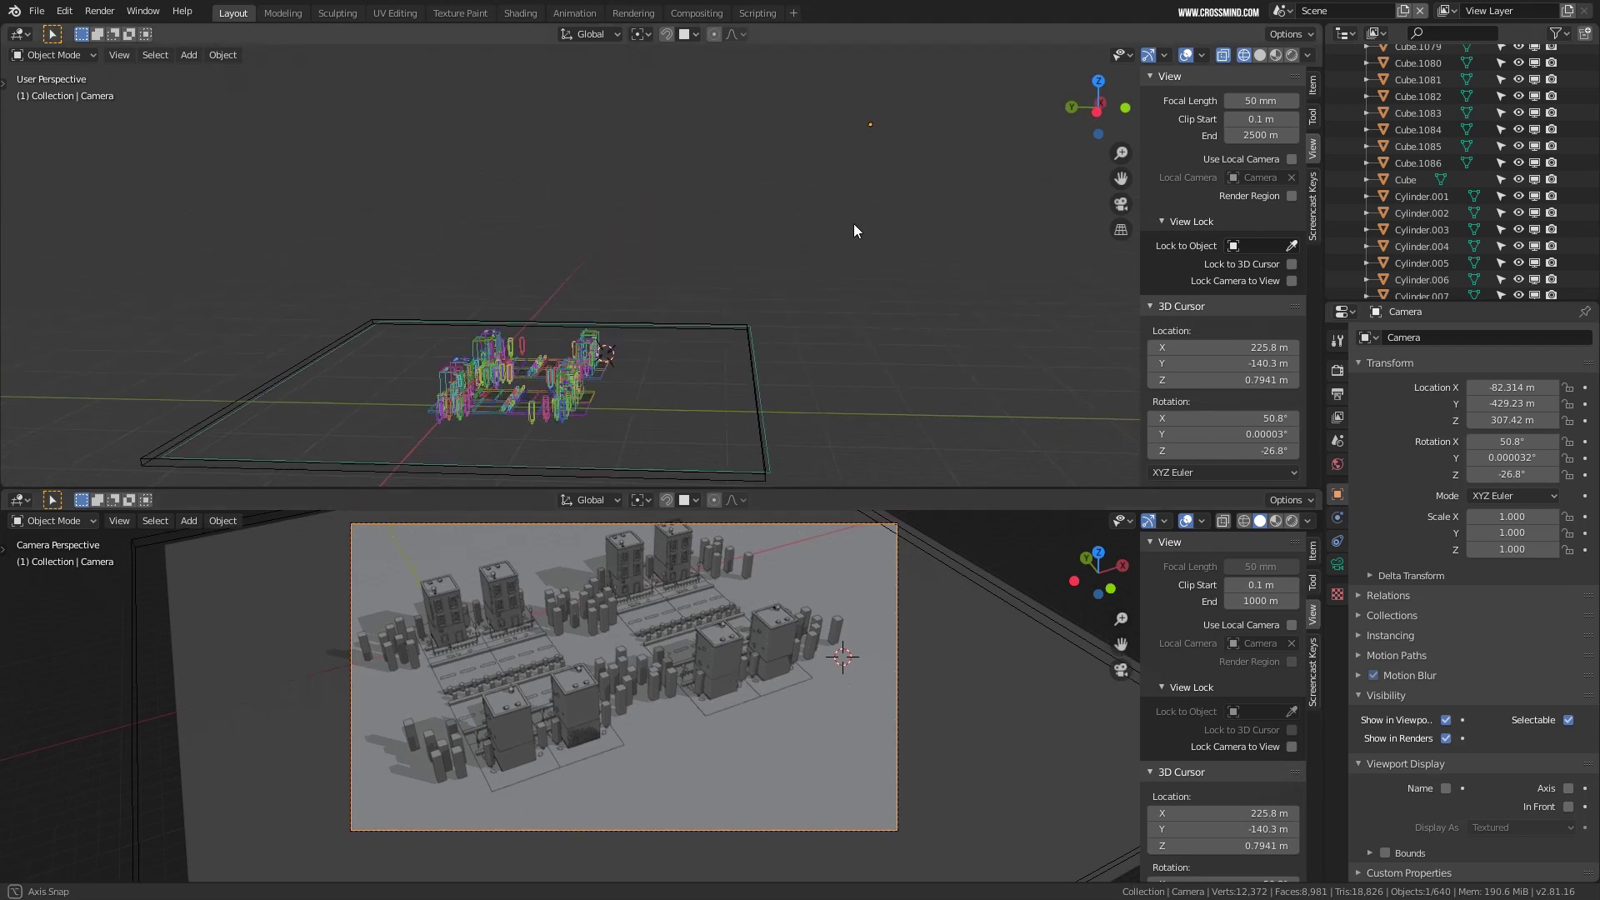
{"action": "key", "text": "r"}
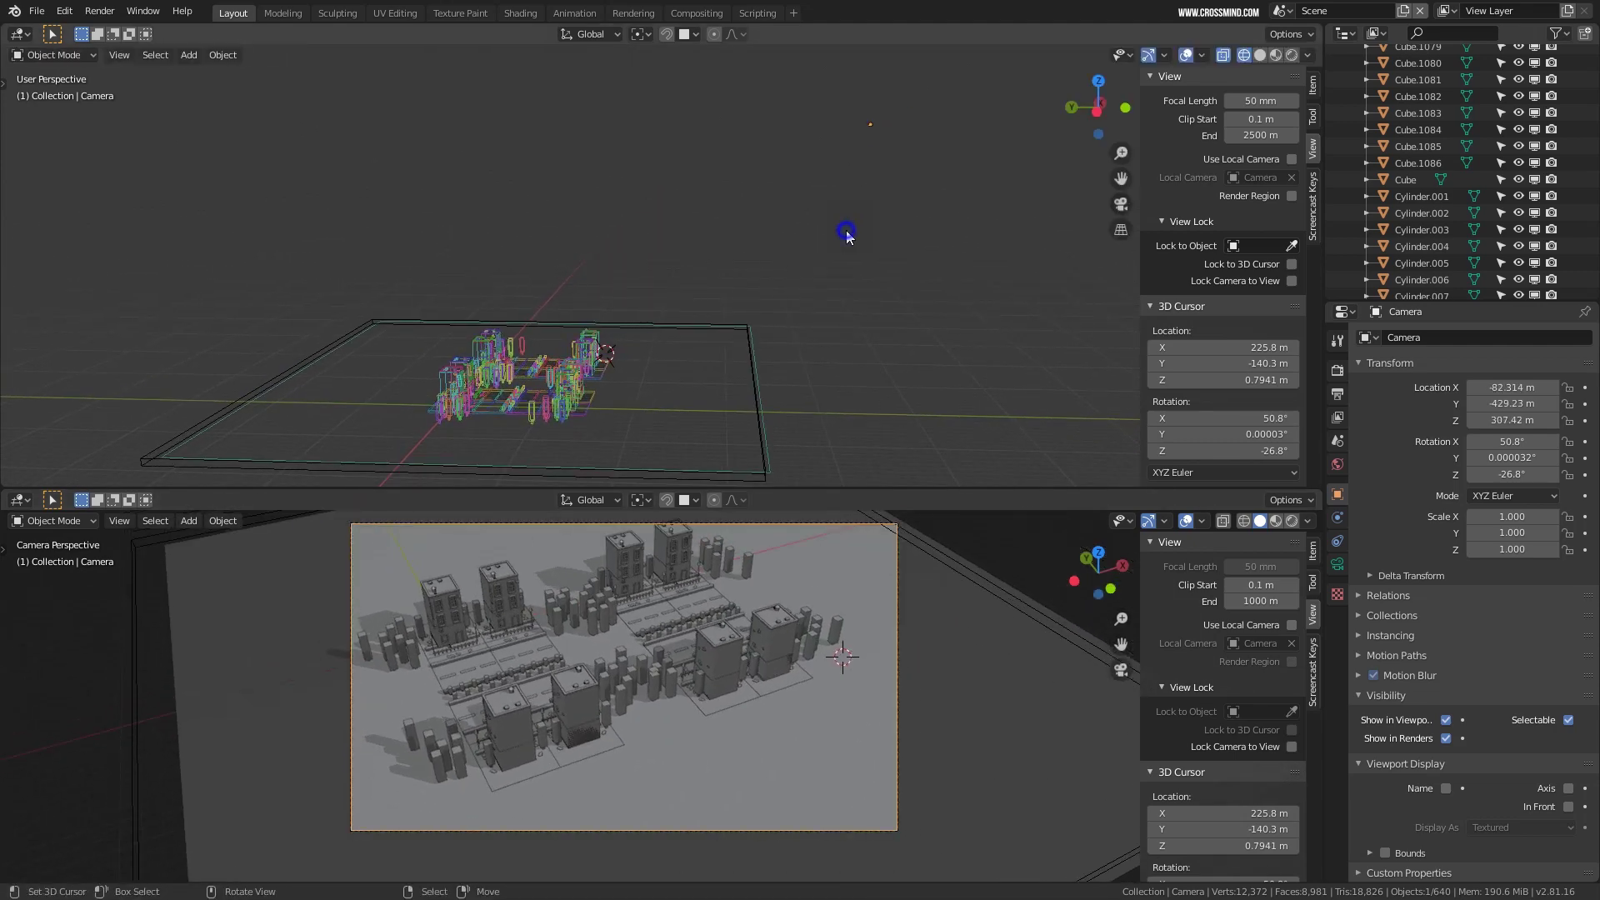
{"action": "key", "text": "s"}
{"action": "left_click", "coordinate": [55, 110]}
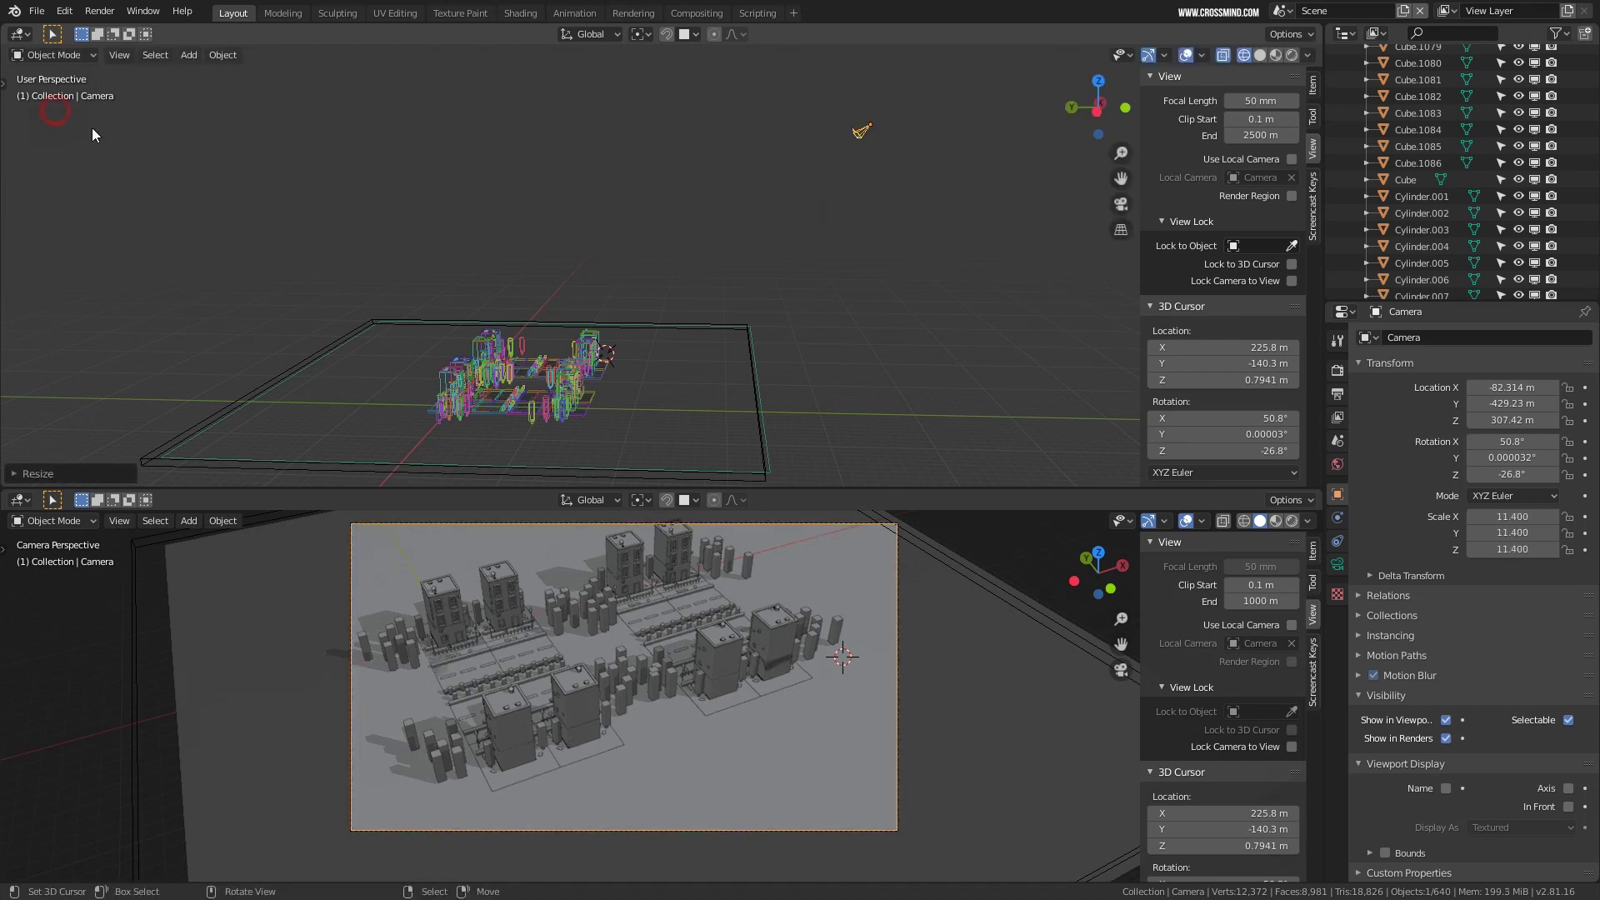
{"action": "key", "text": "g"}
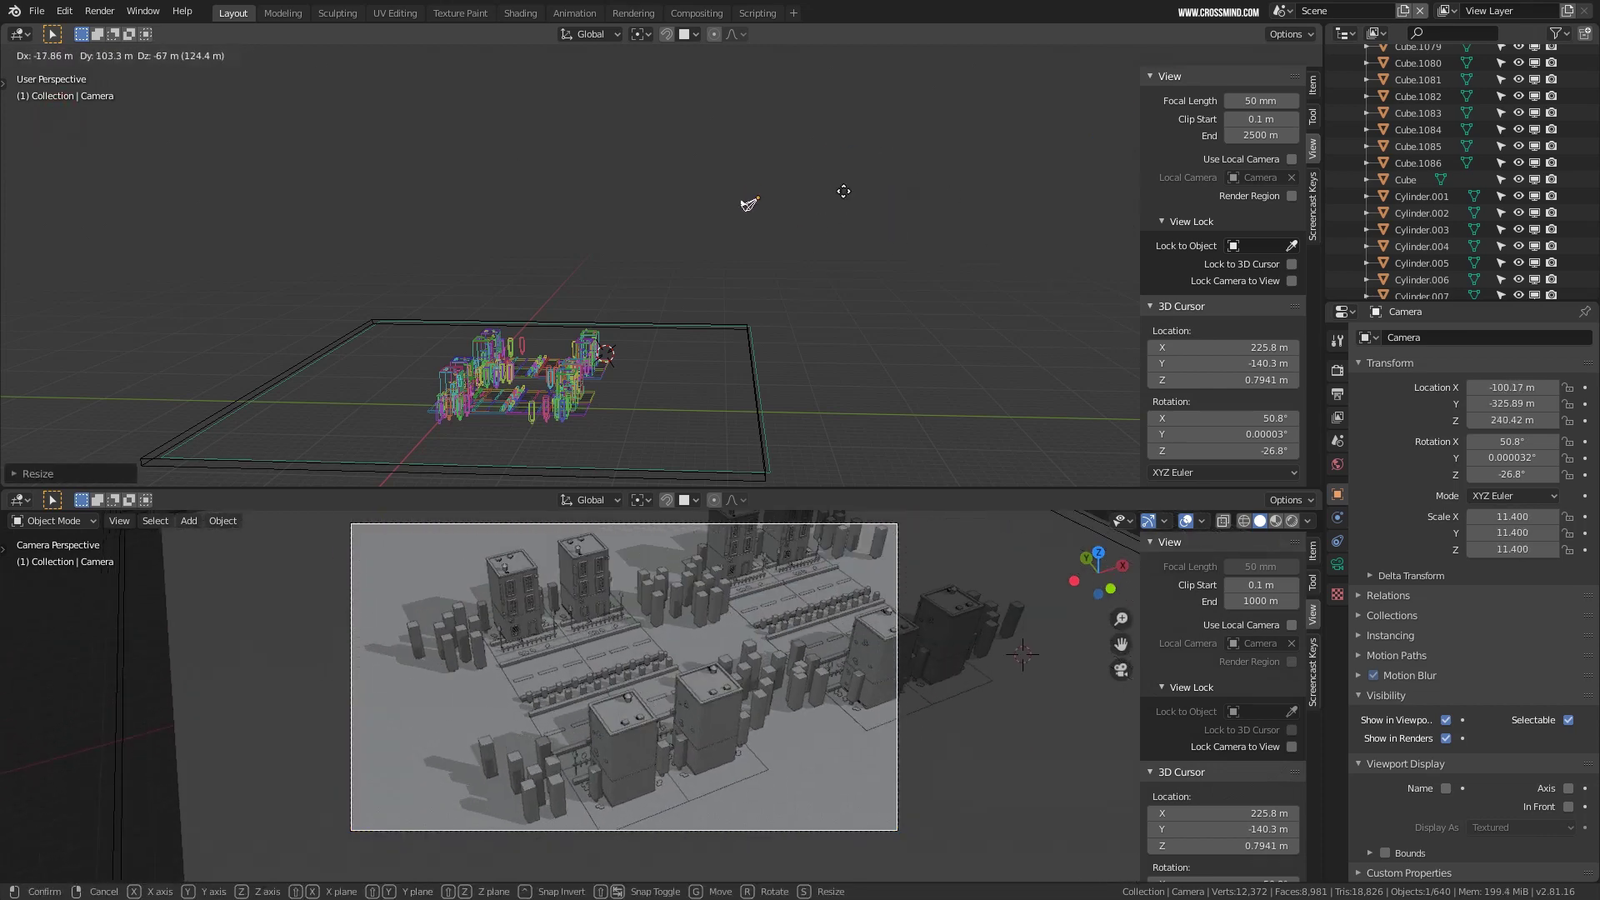
{"action": "left_click", "coordinate": [866, 243]}
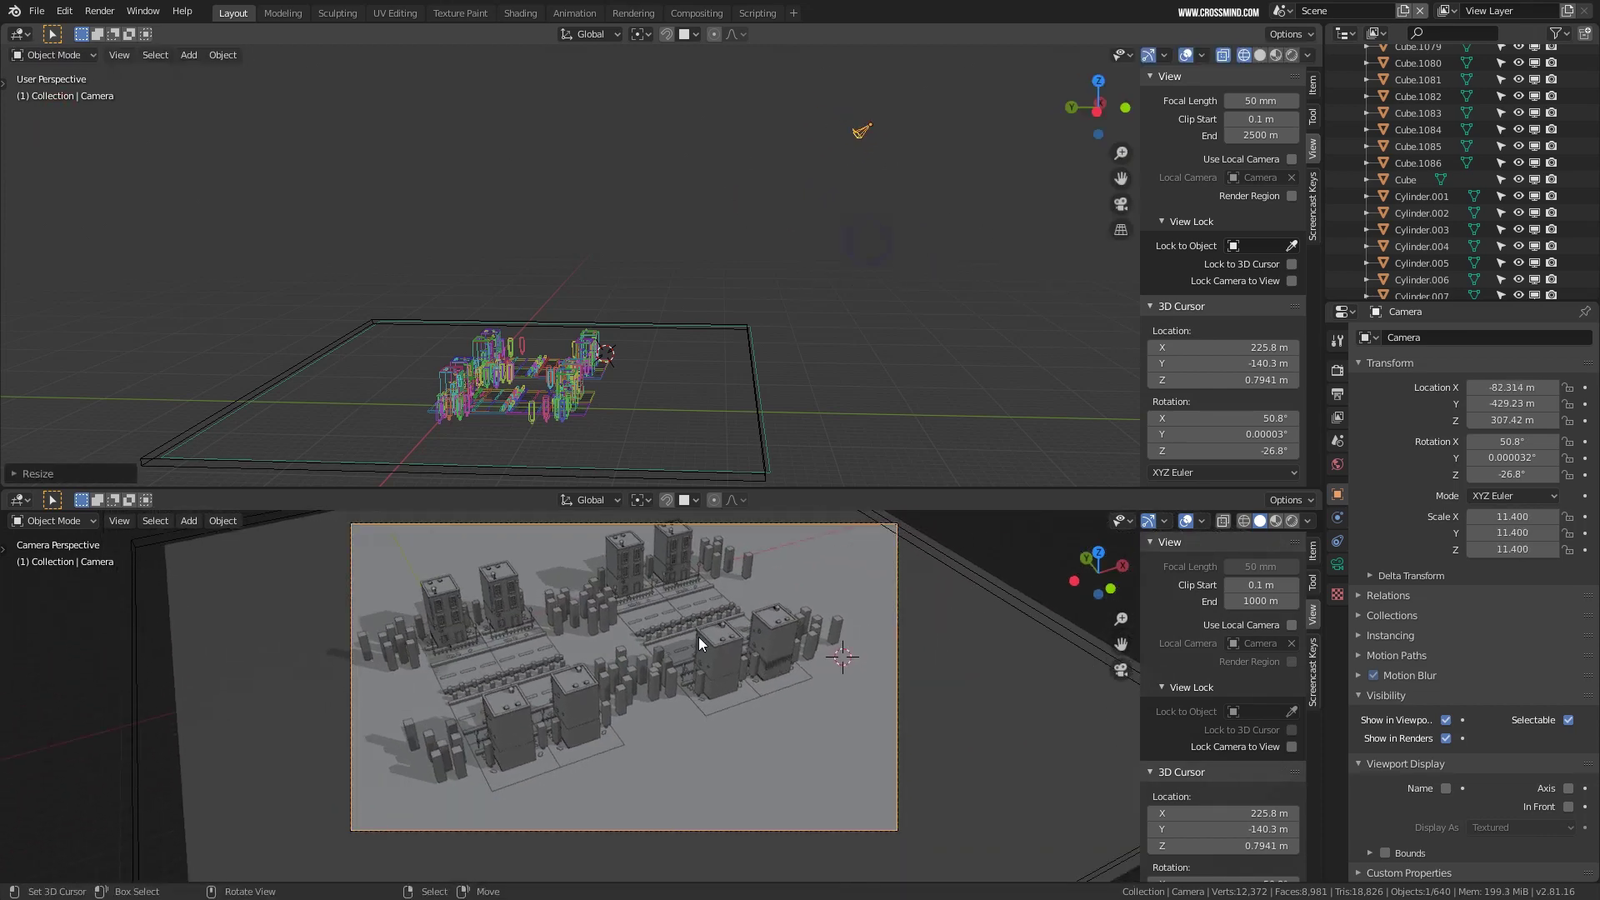
Lock the camera to the view, reframe it so all the buildings sit centrally in the frame, and unlock it.
{"action": "left_click", "coordinate": [1292, 748]}
{"action": "scroll", "coordinate": [777, 691], "scroll_direction": "down", "scroll_amount": 3}
{"action": "middle_click_drag", "start_coordinate": [776, 692], "coordinate": [786, 712], "text": "shift"}
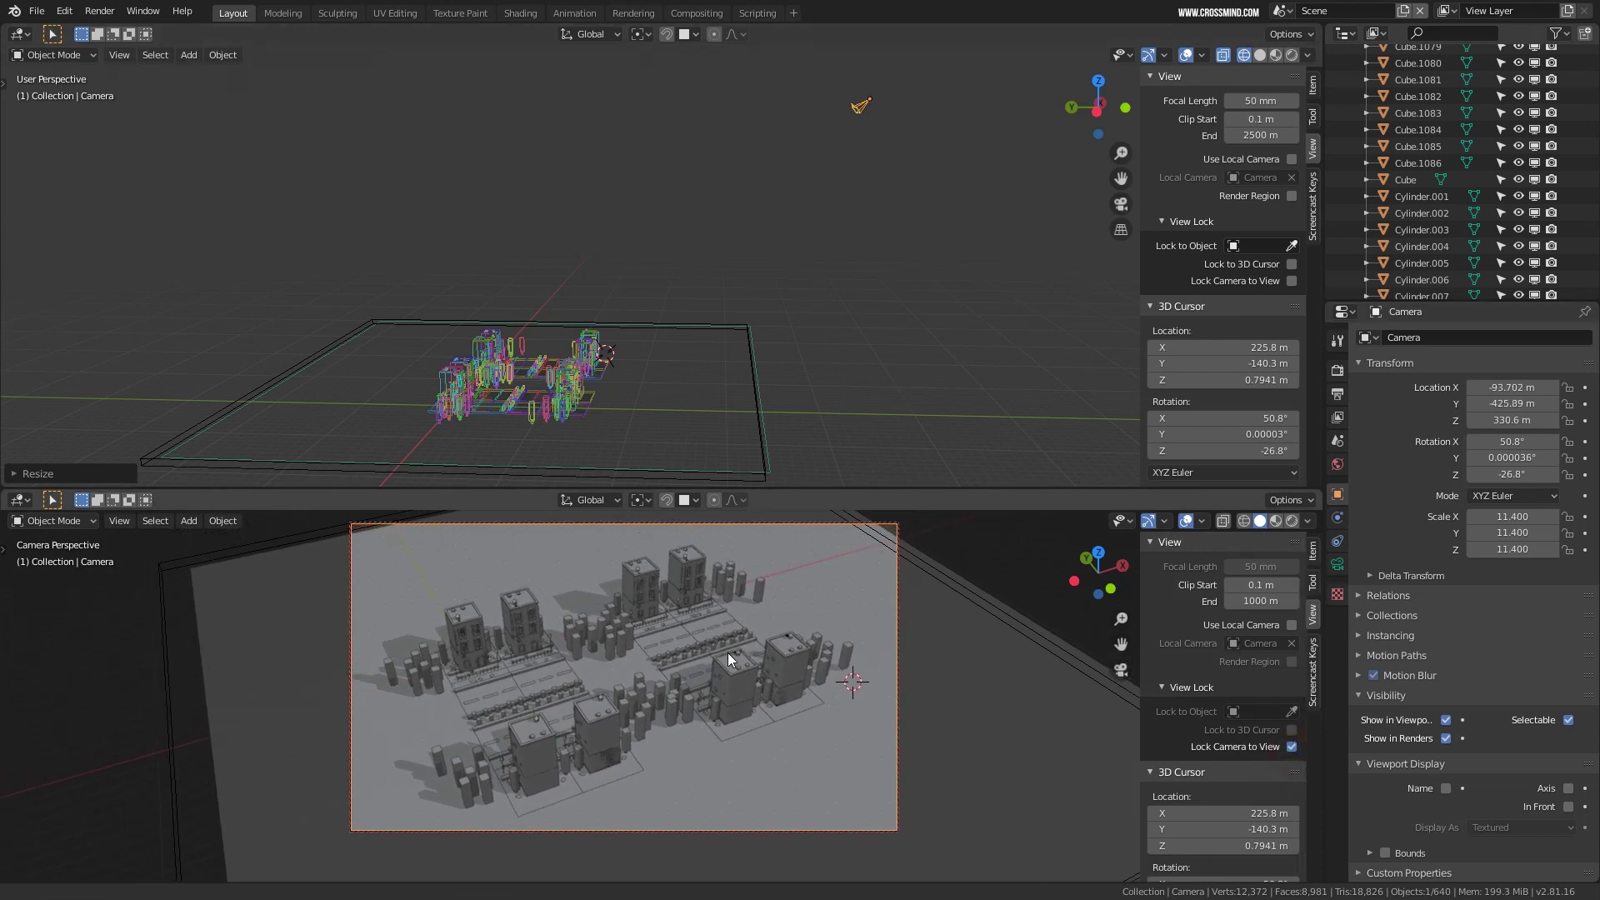
{"action": "scroll", "coordinate": [729, 650], "scroll_direction": "up", "scroll_amount": 1}
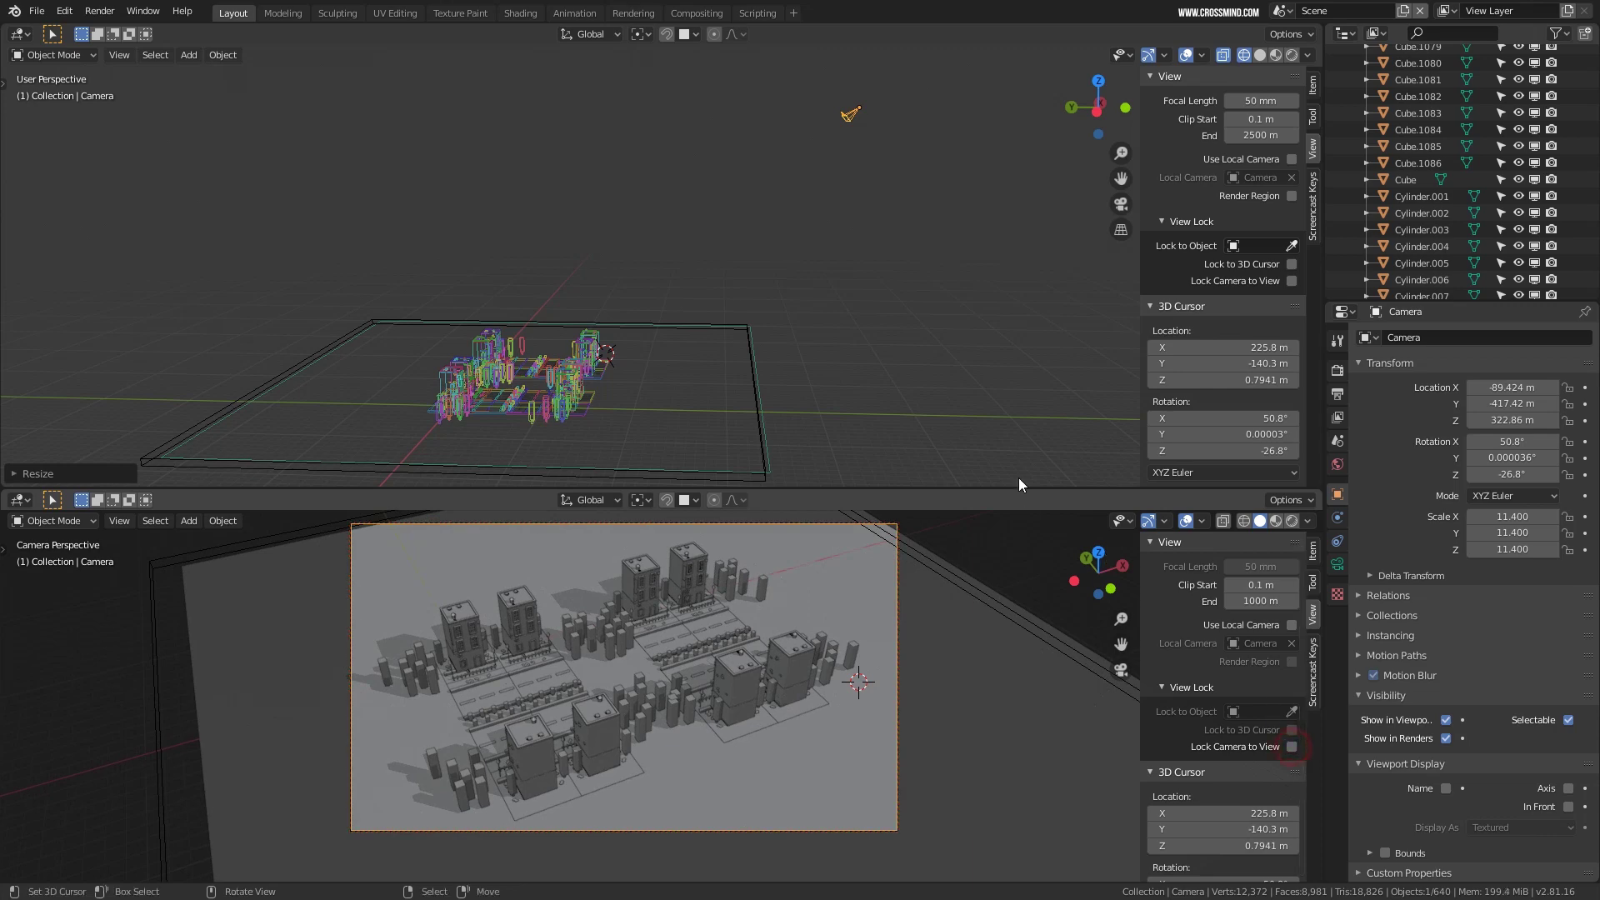
Merge the two viewports into a single camera view and render the image.
{"action": "left_click_drag", "start_coordinate": [1320, 490], "coordinate": [1173, 357]}
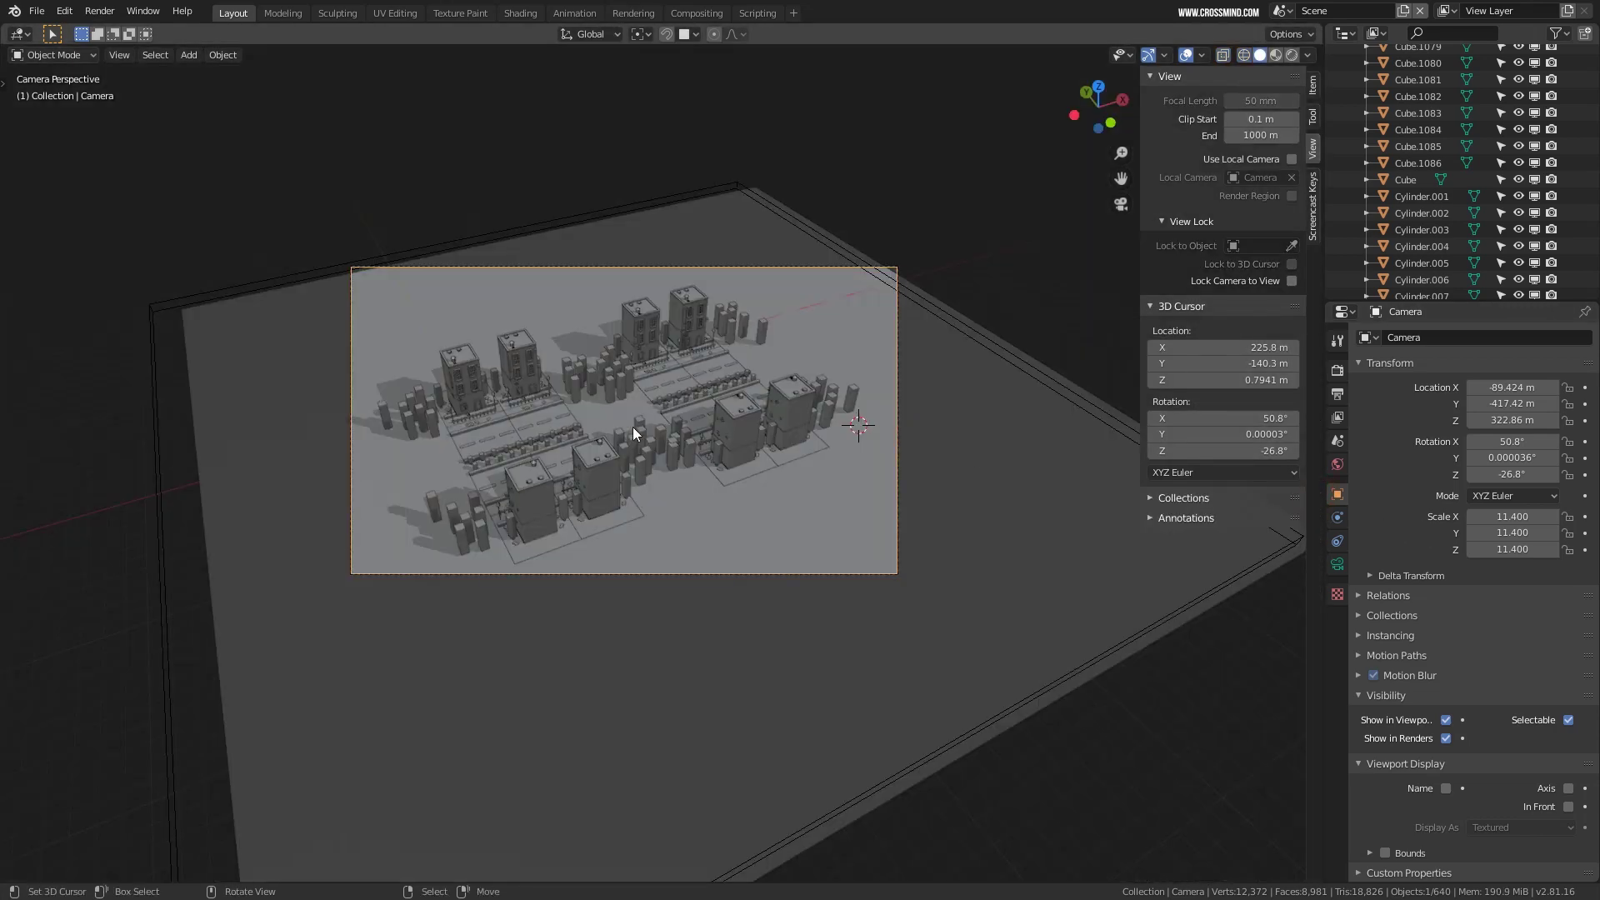
{"action": "scroll", "coordinate": [632, 427], "scroll_direction": "up", "scroll_amount": 2}
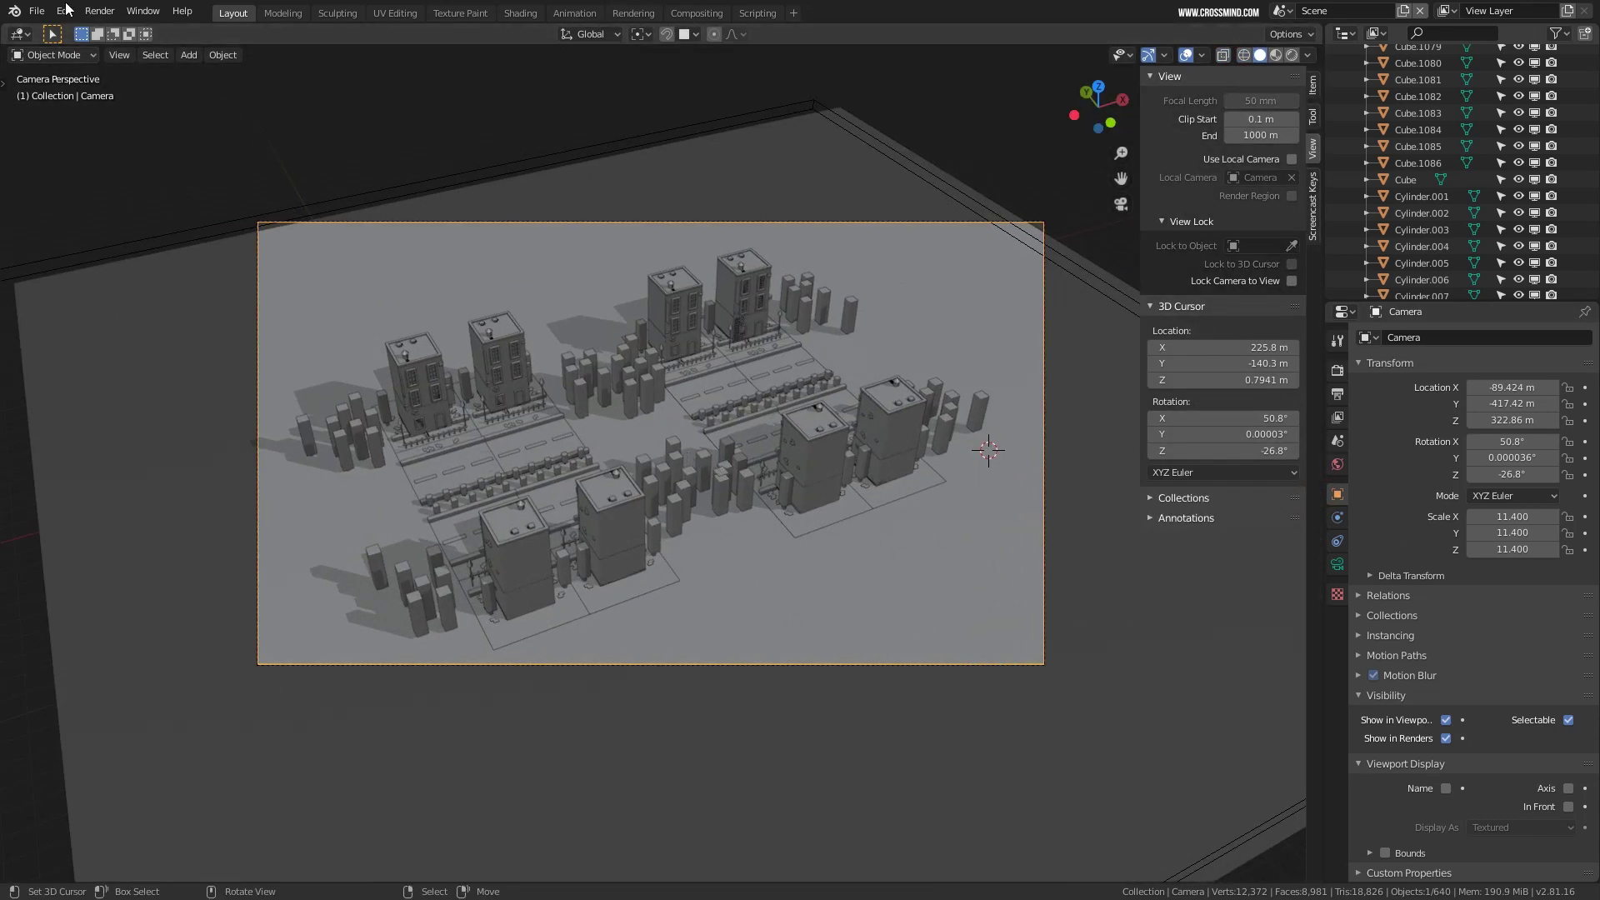
{"action": "left_click", "coordinate": [95, 12]}
{"action": "left_click", "coordinate": [118, 34]}
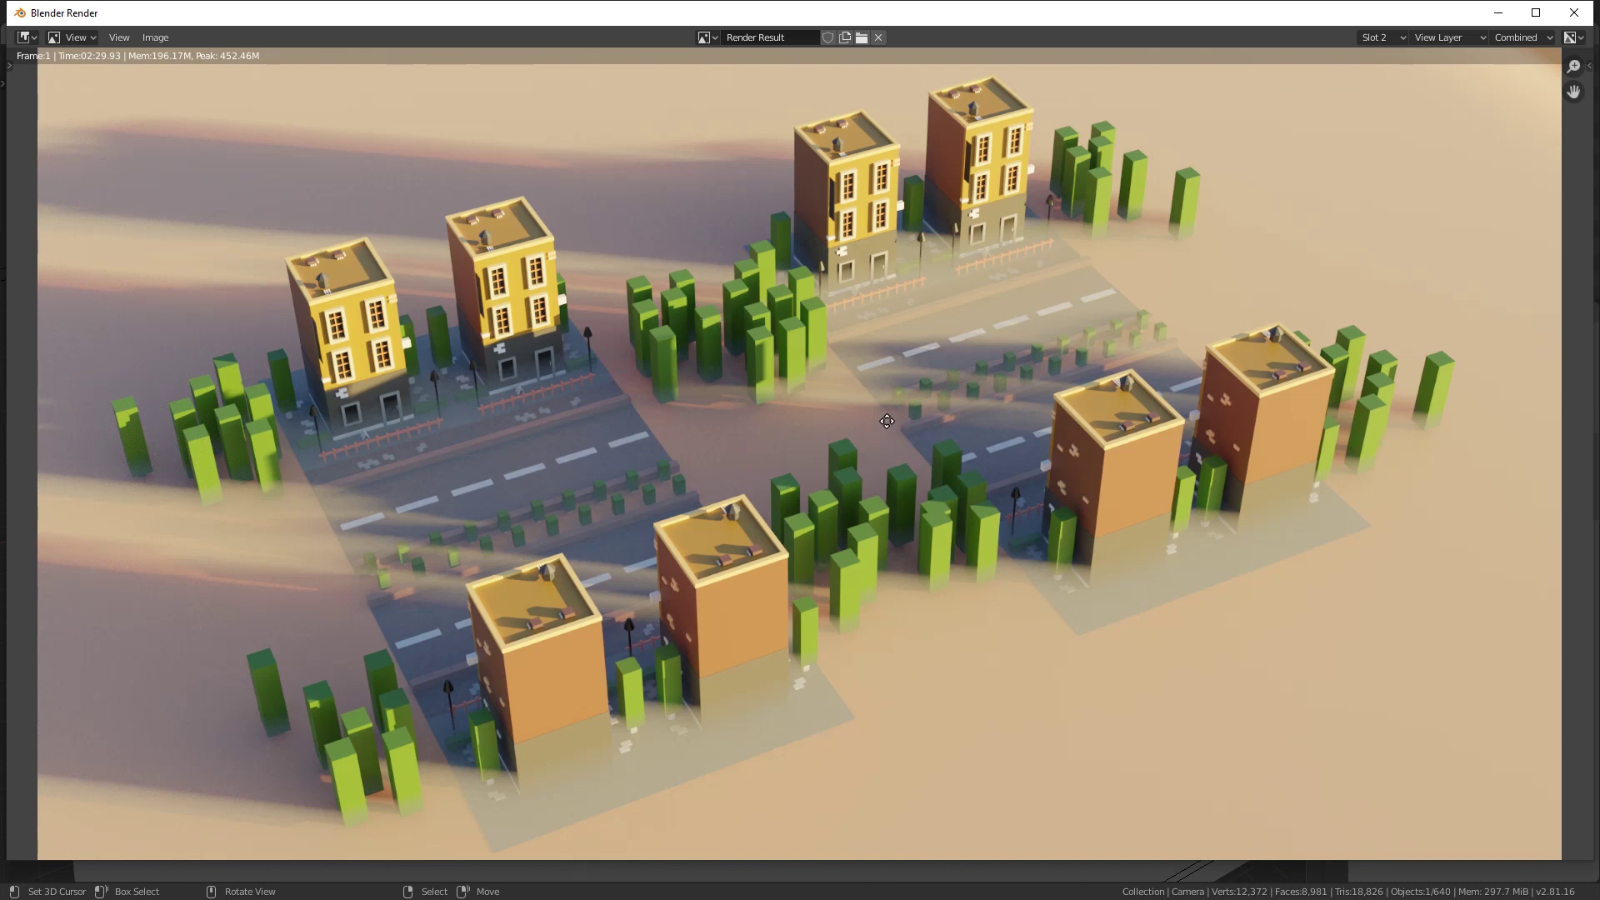
Examine the render result, look through the file formats available for saving it as an image, and cancel the save.
{"action": "scroll", "coordinate": [886, 420], "scroll_direction": "down", "scroll_amount": 1}
{"action": "scroll", "coordinate": [907, 409], "scroll_direction": "up", "scroll_amount": 1}
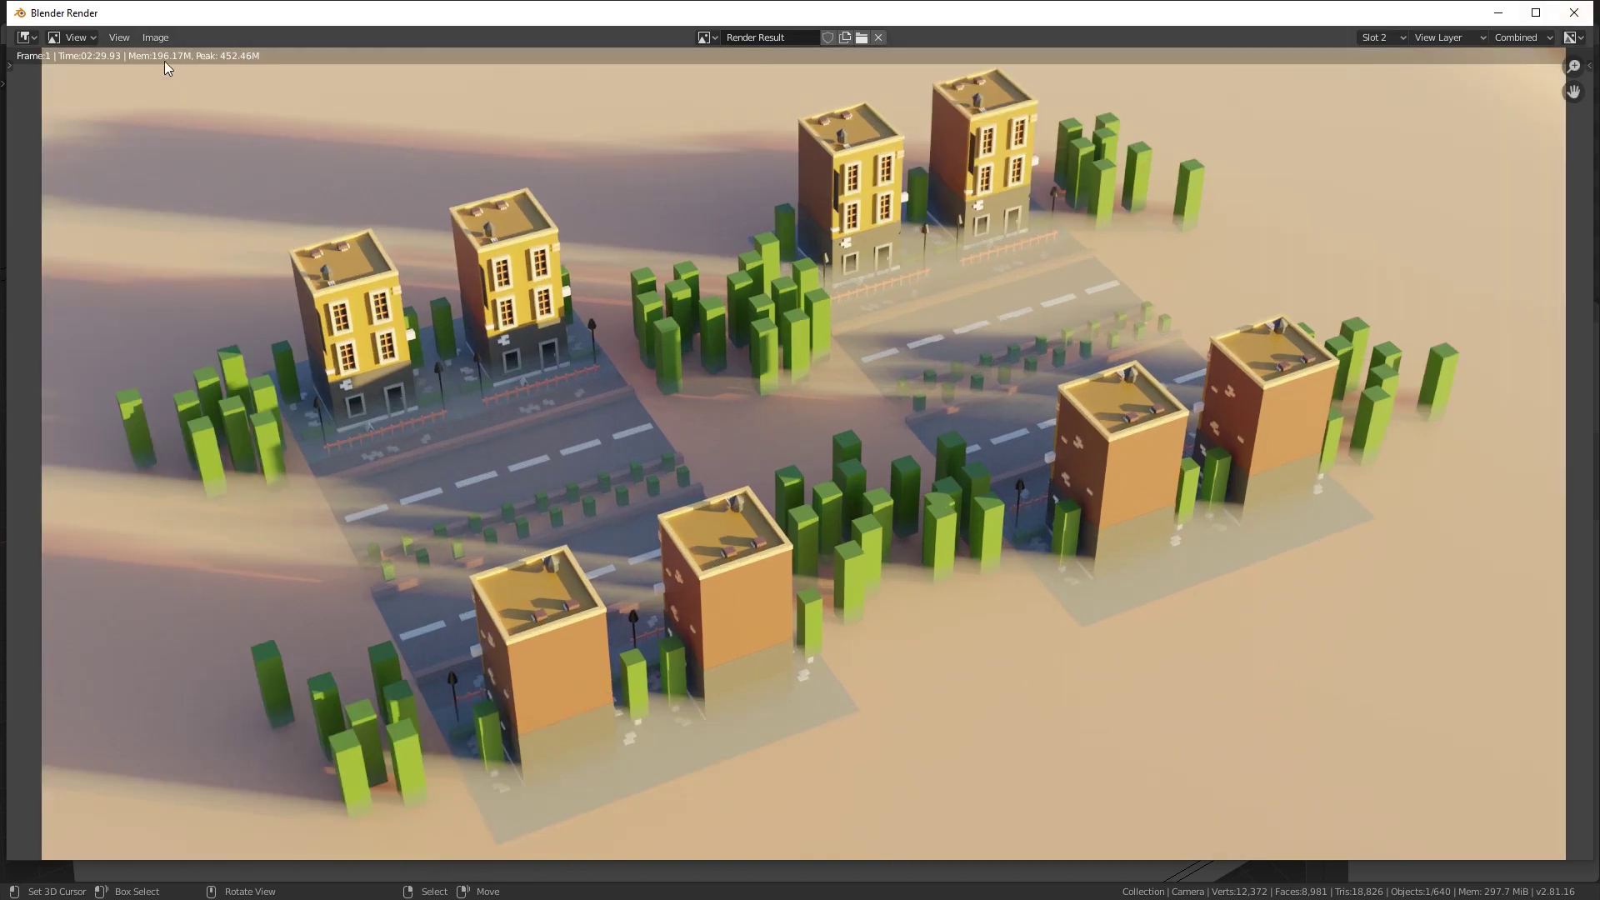
{"action": "left_click", "coordinate": [155, 37]}
{"action": "left_click", "coordinate": [198, 137]}
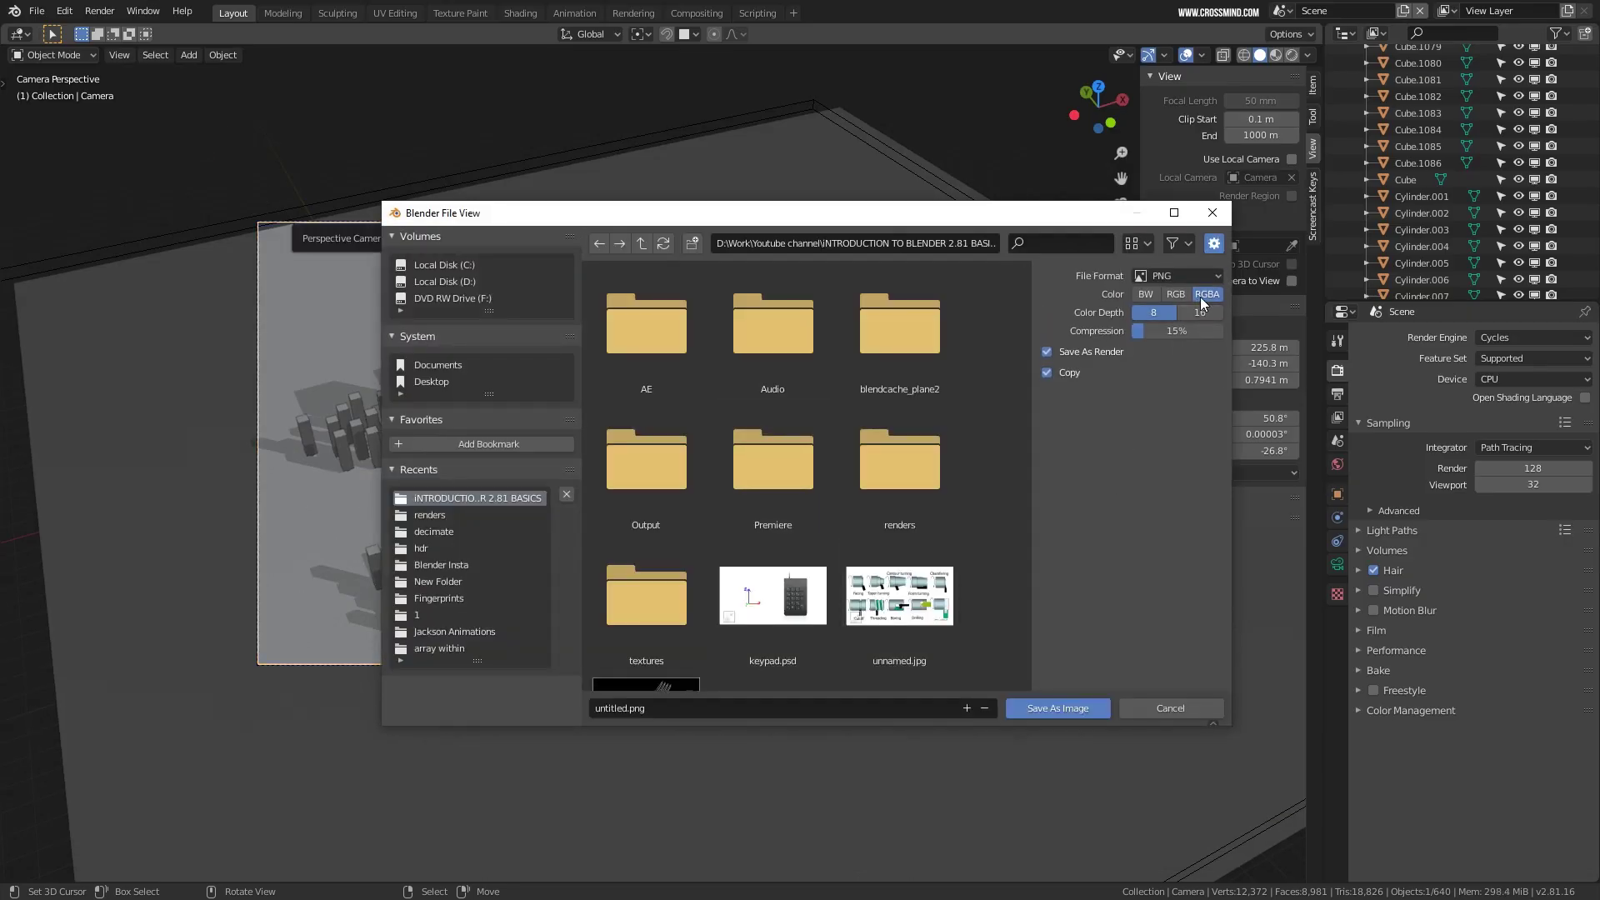
{"action": "left_click", "coordinate": [1167, 276]}
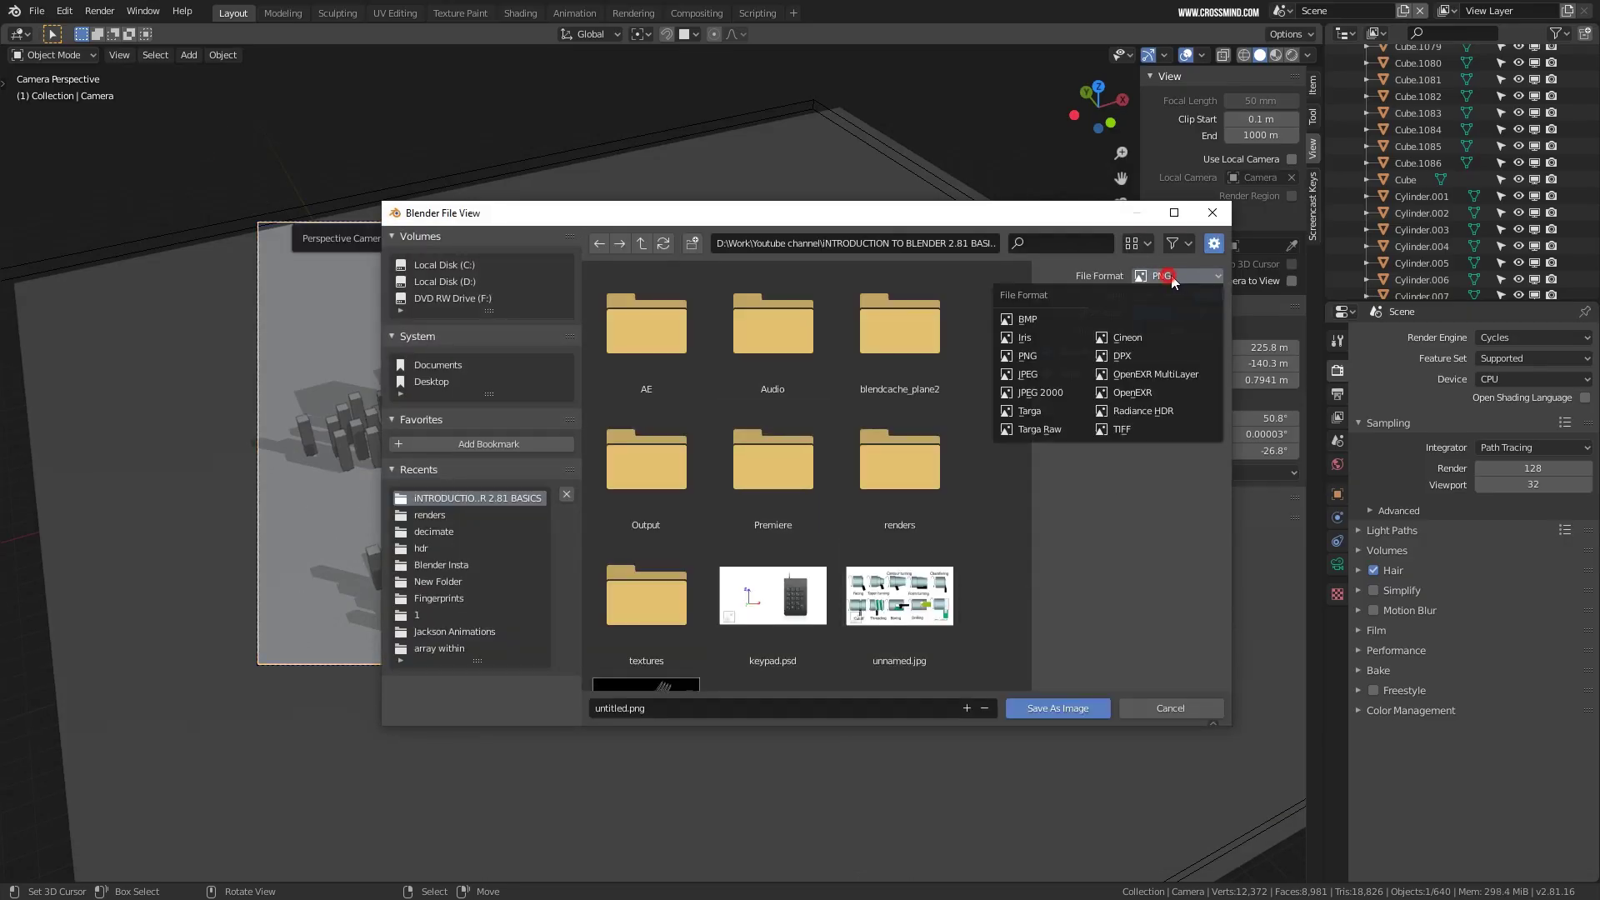
{"action": "left_click", "coordinate": [1195, 706]}
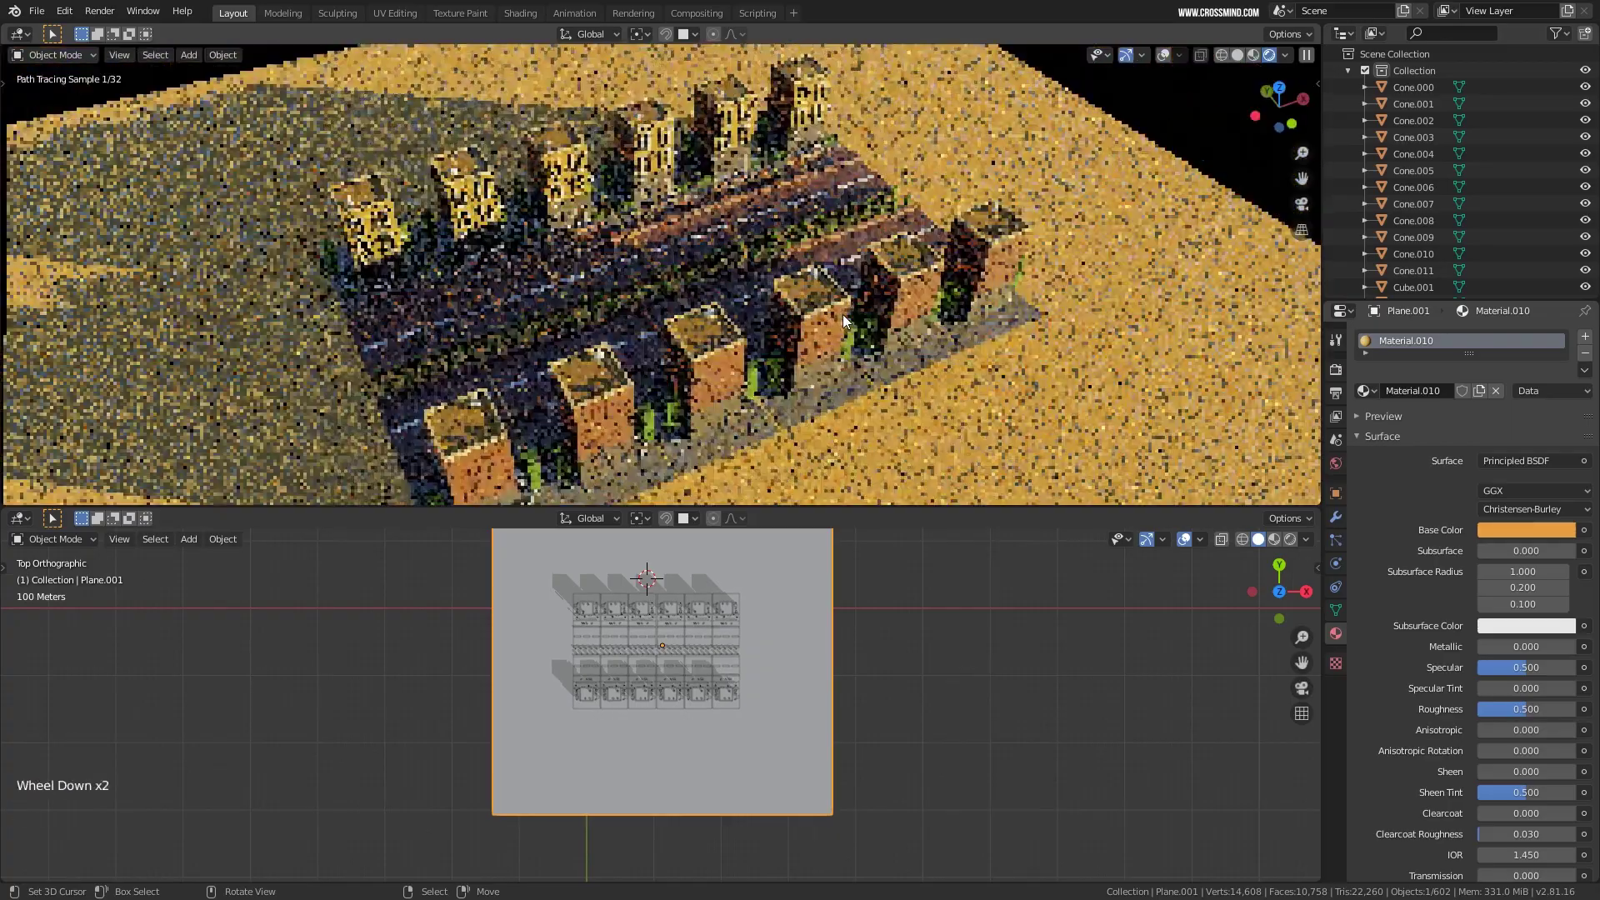
Adjust the hue and saturation of the ground plane material's orange base color.
{"action": "scroll", "coordinate": [842, 352], "scroll_direction": "up", "scroll_amount": 1}
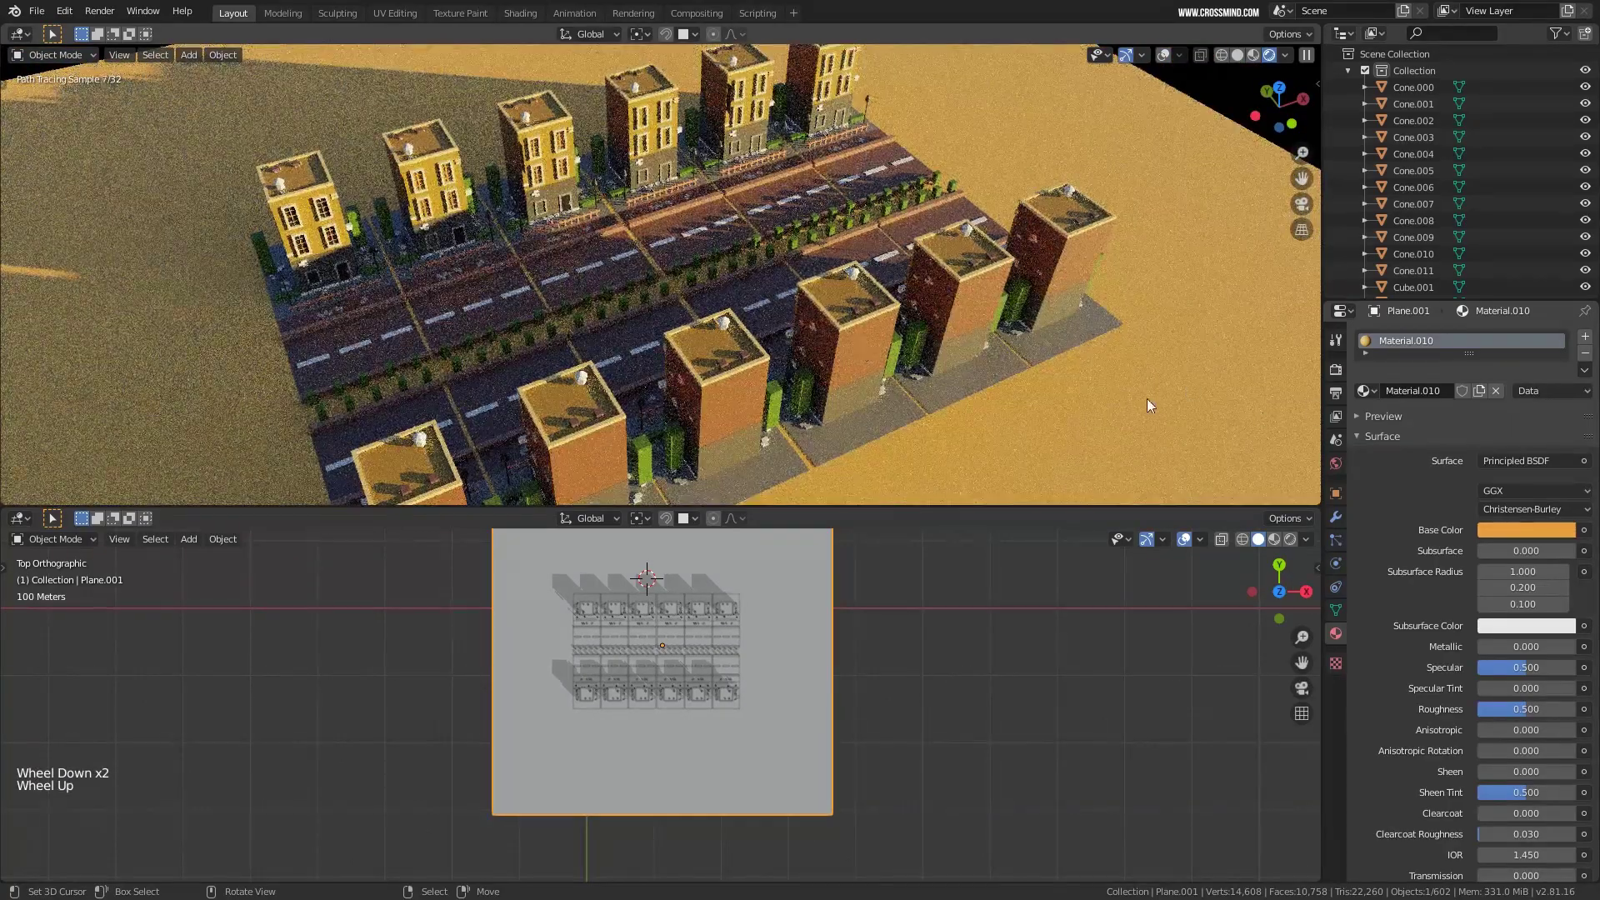
{"action": "middle_click_drag", "start_coordinate": [1146, 399], "coordinate": [1023, 368]}
{"action": "left_click", "coordinate": [1525, 530]}
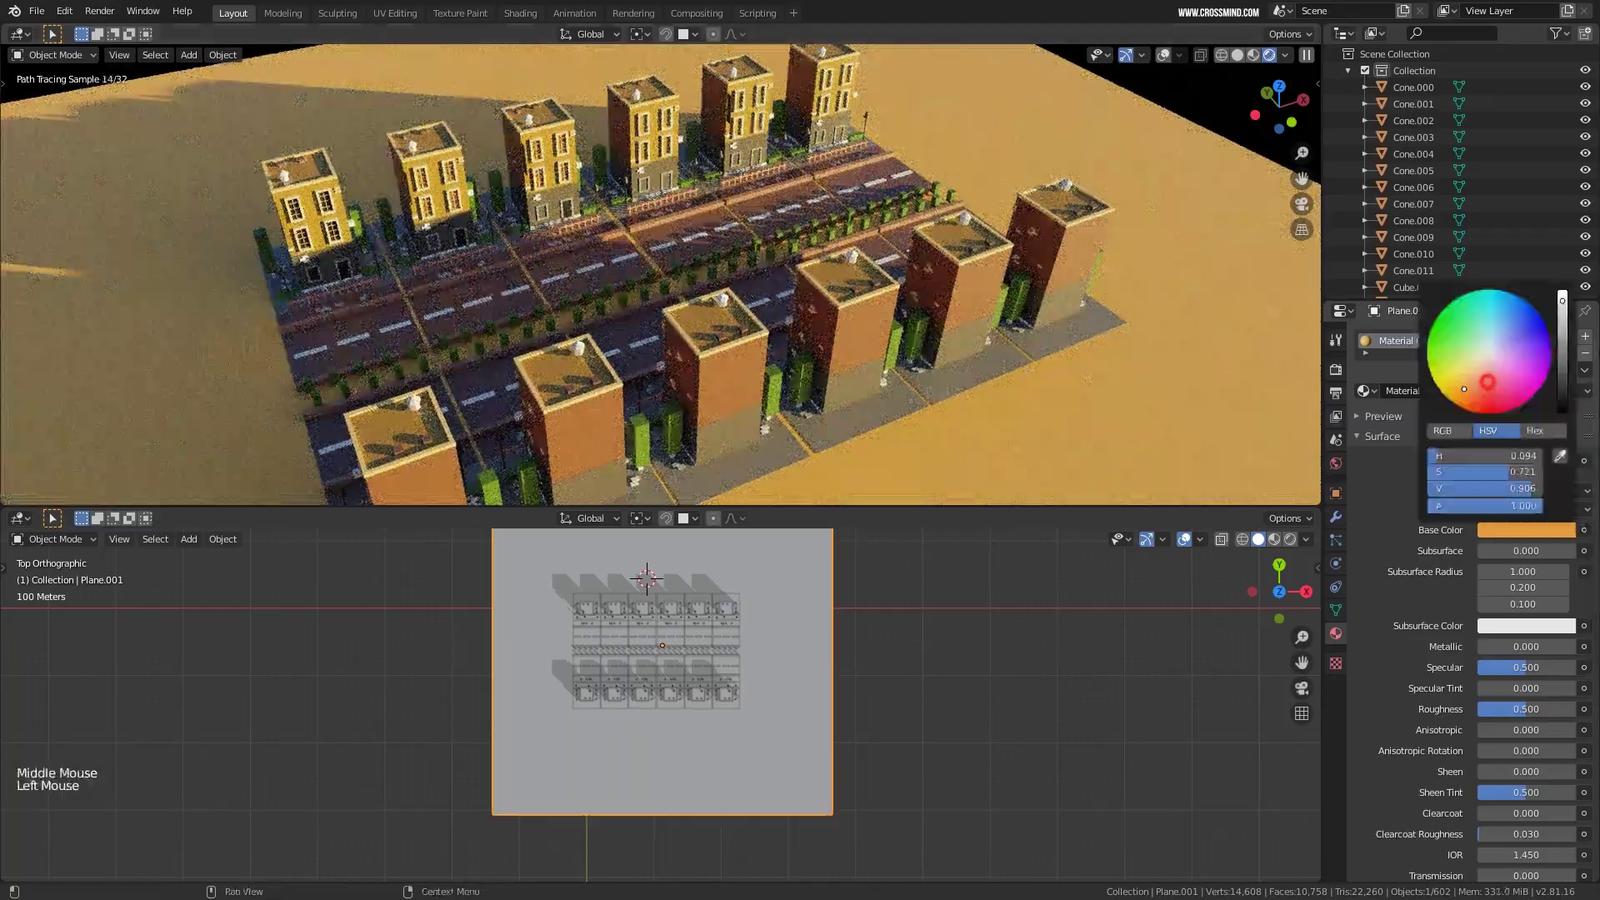
{"action": "left_click_drag", "start_coordinate": [1481, 382], "coordinate": [1472, 390]}
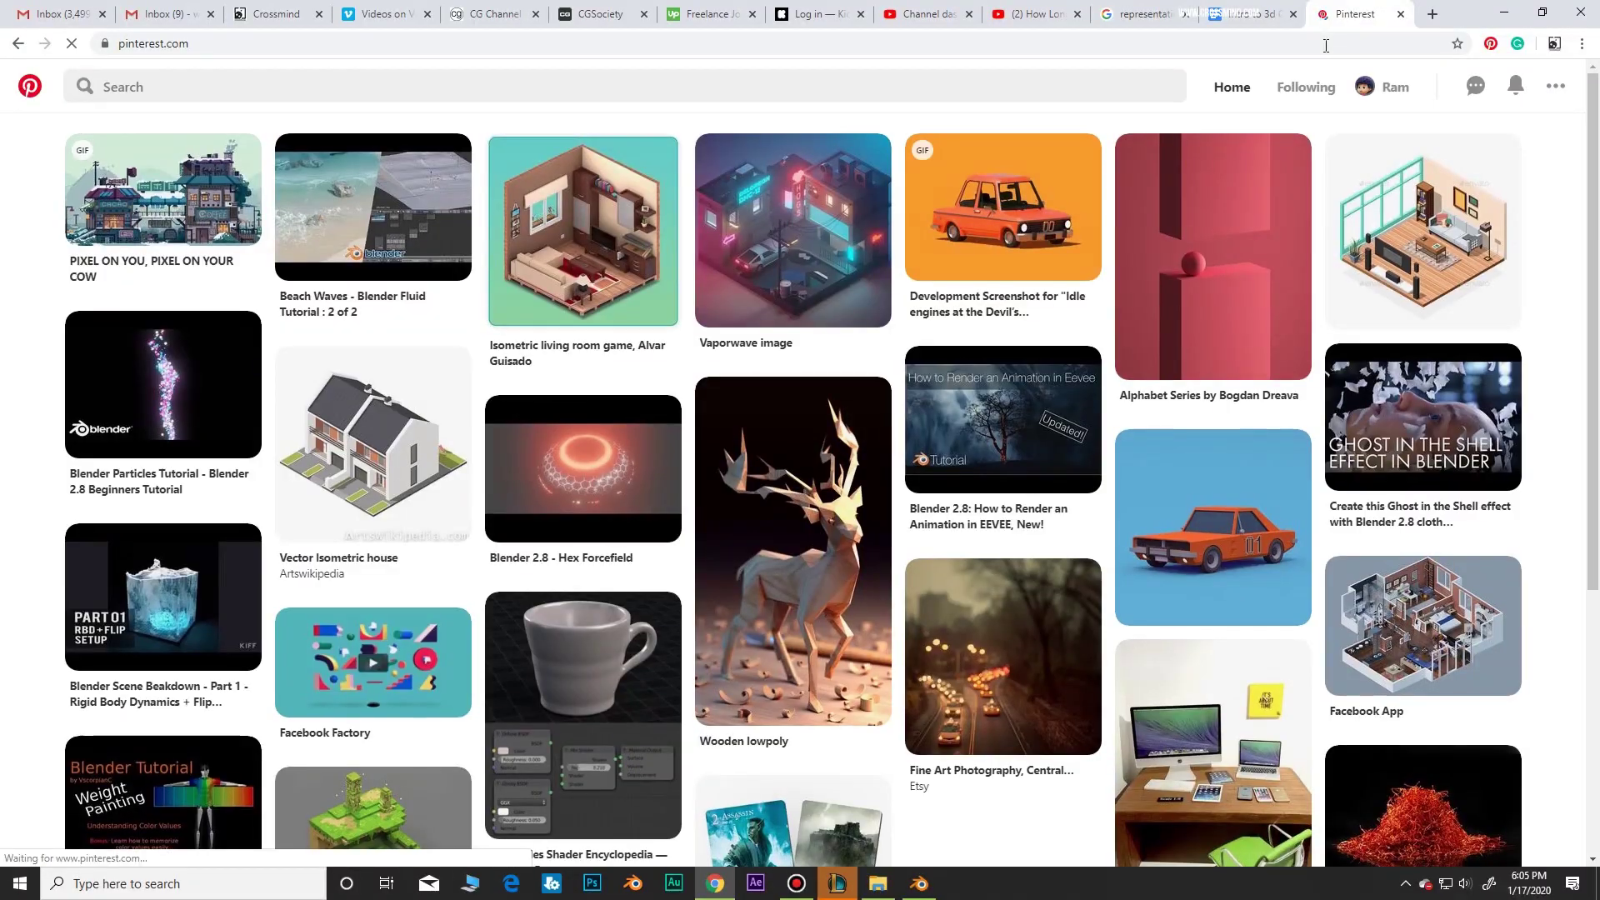
Search Pinterest in the browser for "low poly interior", open the "3d Room Assets | Low Poly Diorama | Retro" pin, and return to Blender.
{"action": "left_click", "coordinate": [418, 86]}
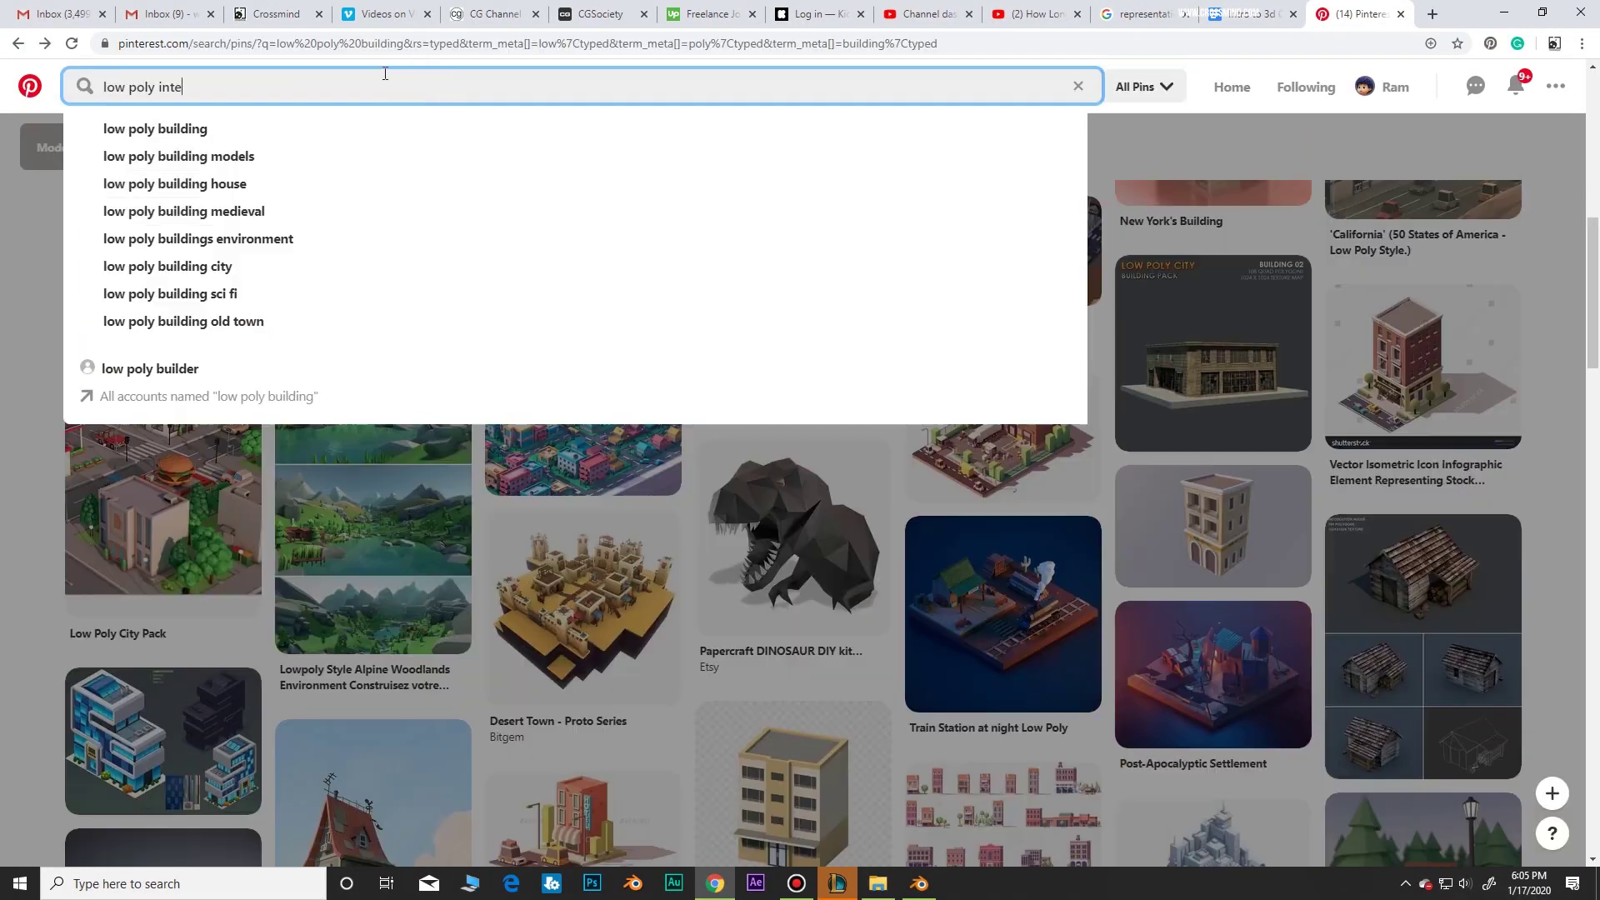
{"action": "type", "text": "rior"}
{"action": "key", "text": "Return"}
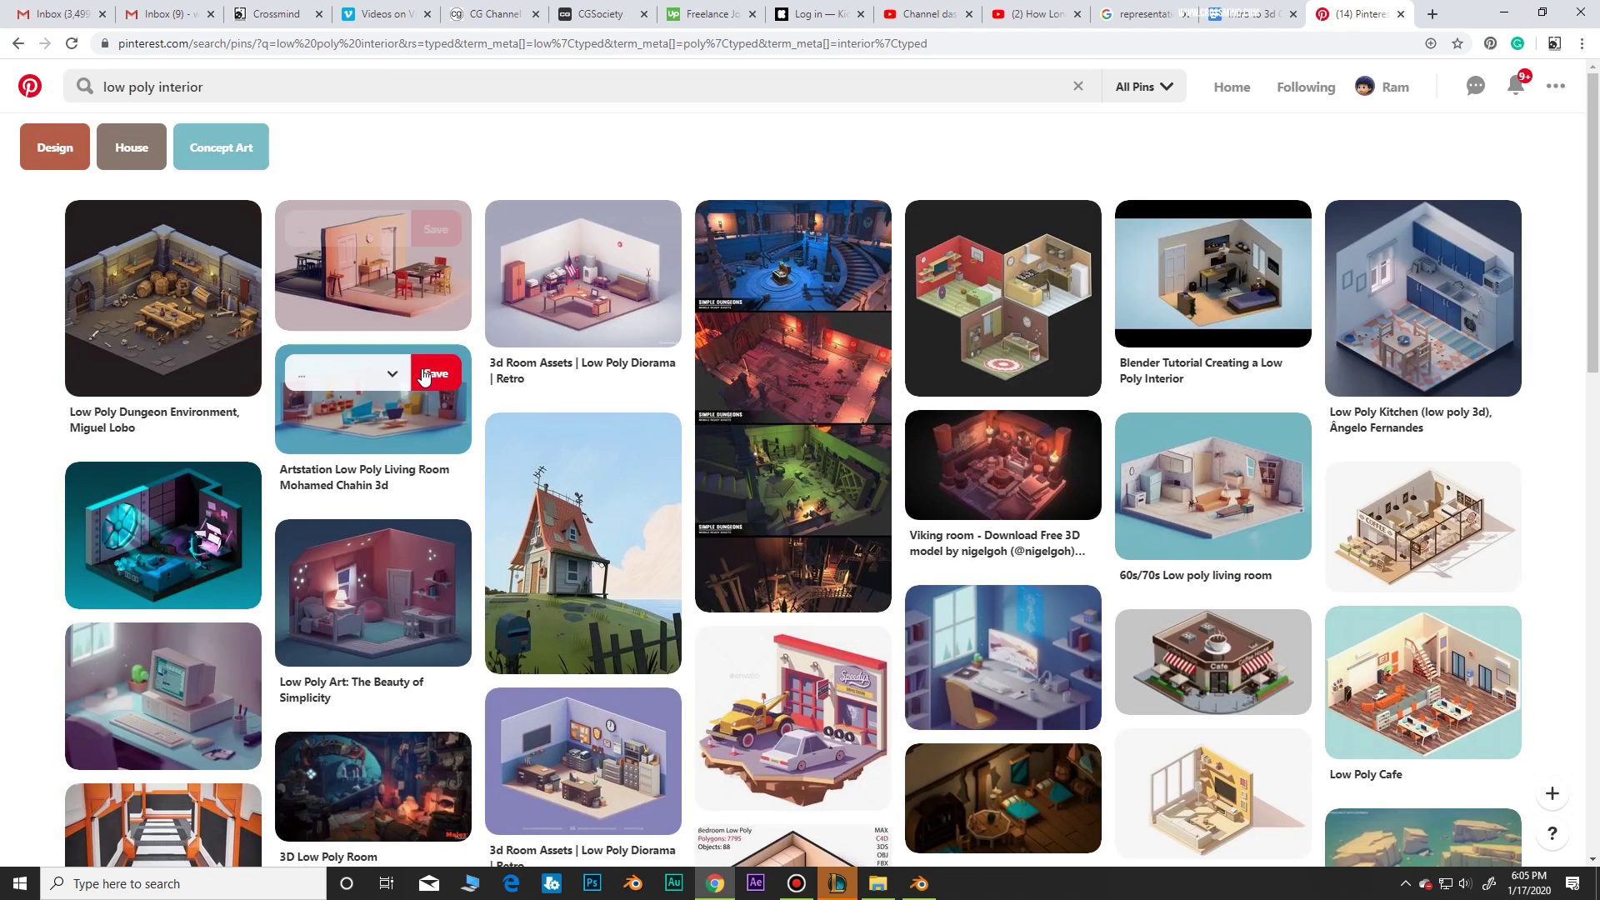
{"action": "left_click", "coordinate": [559, 271]}
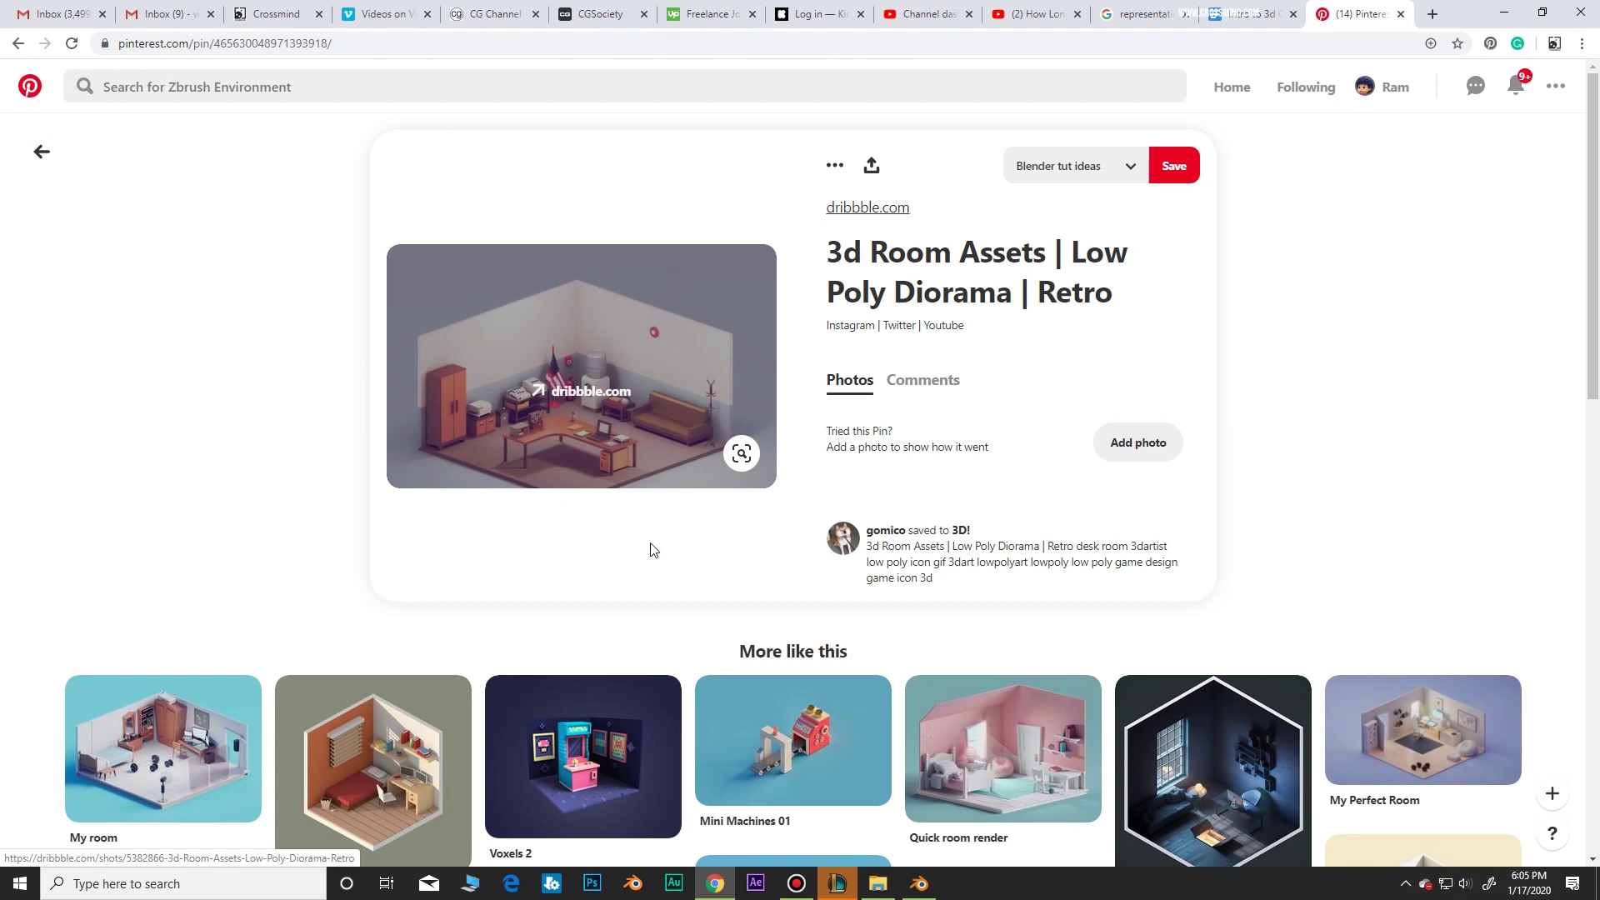
{"action": "left_click", "coordinate": [919, 883]}
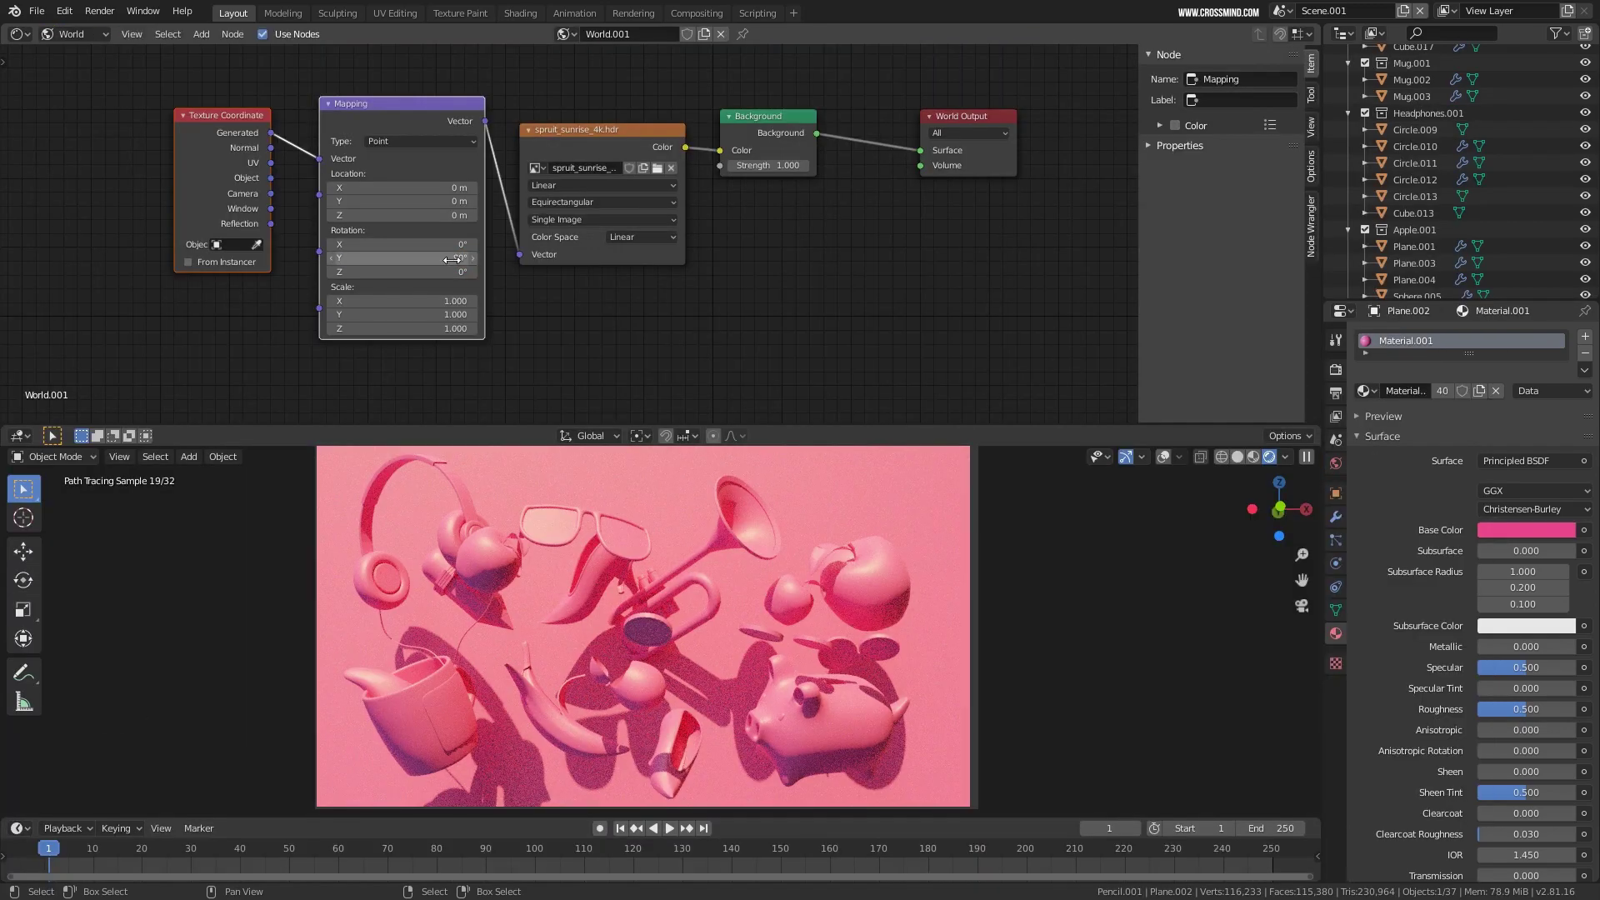
Set the world Mapping node's Y rotation to 180° and add a Mix node between the environment texture and Background nodes.
{"action": "type", "text": "180d"}
{"action": "key", "text": "Return"}
{"action": "key", "text": "shift+a"}
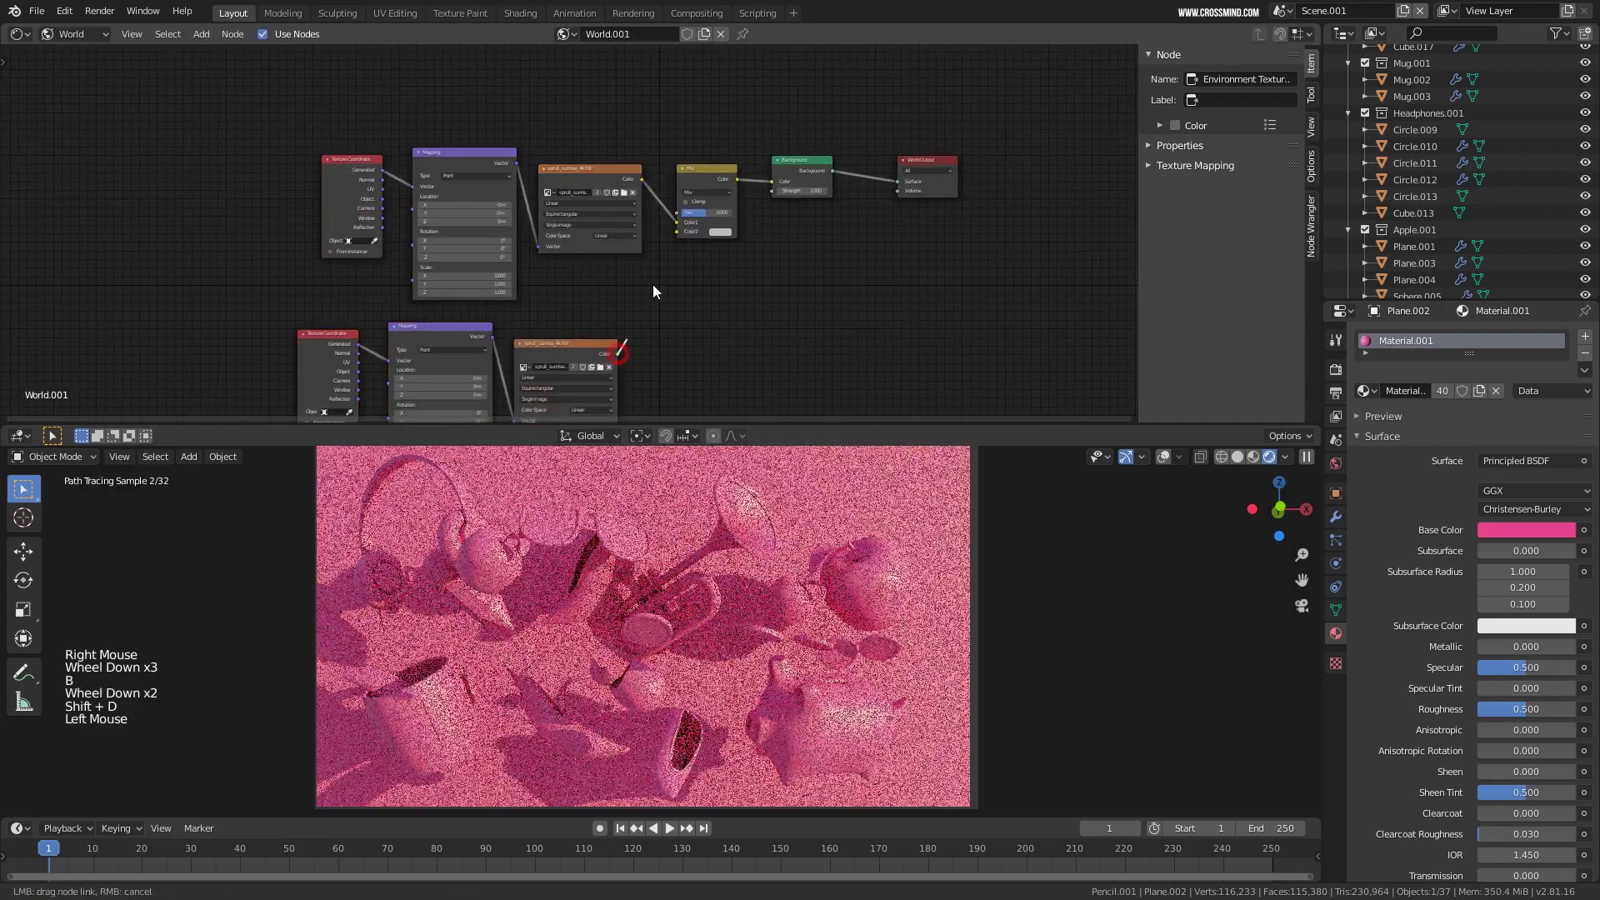
{"action": "scroll", "coordinate": [652, 283], "scroll_direction": "up", "scroll_amount": 2}
{"action": "left_click", "coordinate": [722, 185]}
{"action": "scroll", "coordinate": [749, 185], "scroll_direction": "down", "scroll_amount": 2, "text": "ctrl"}
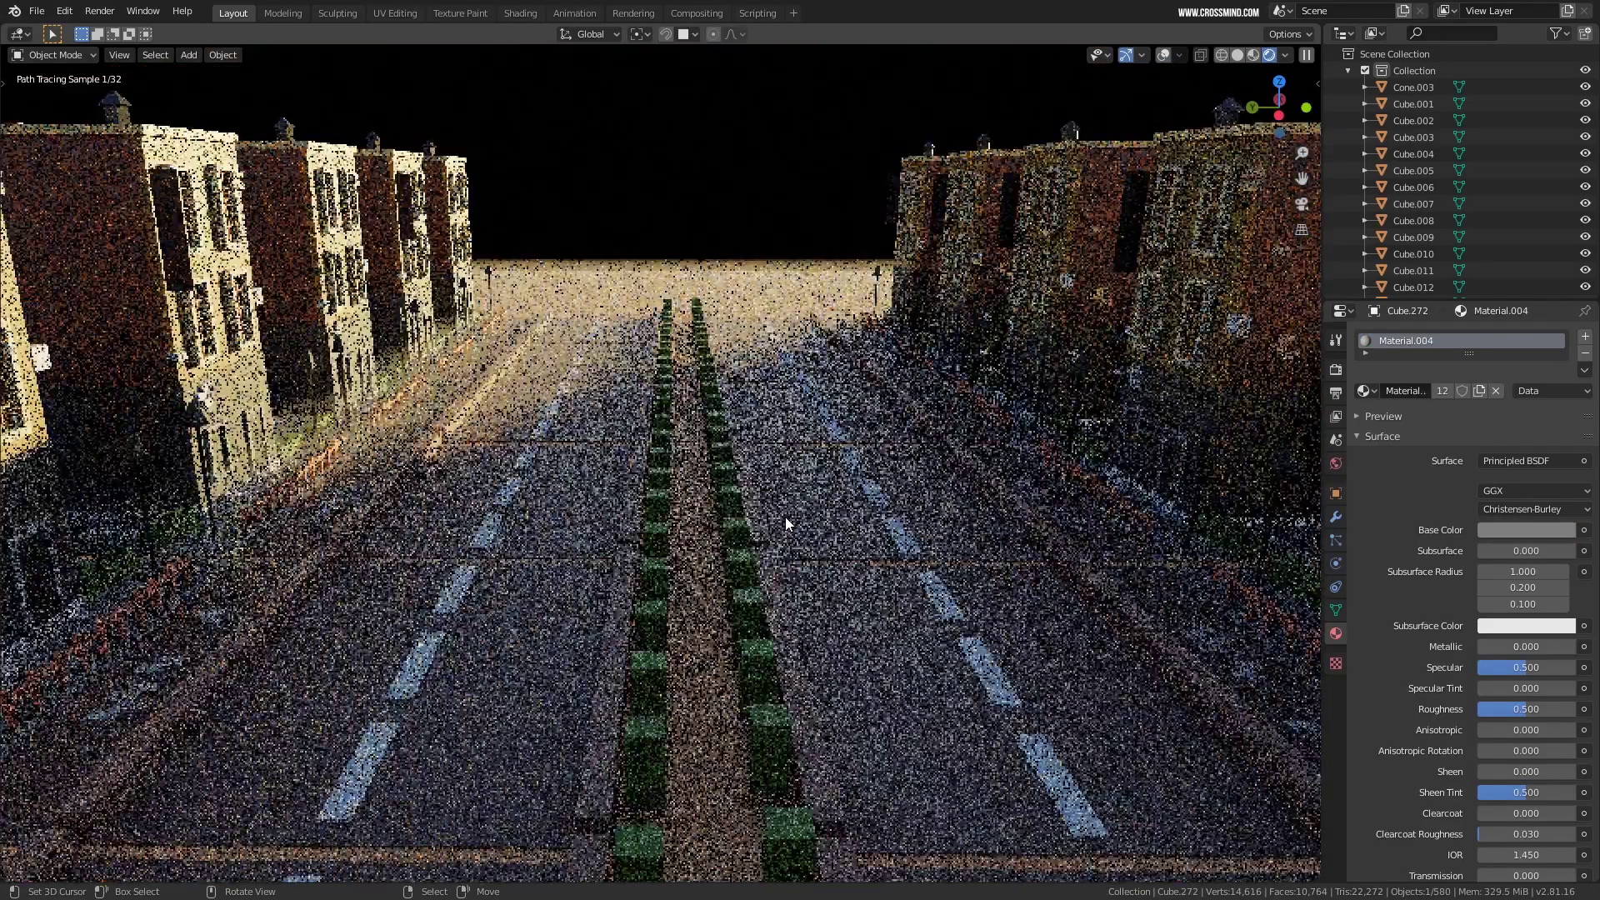
{"action": "middle_click_drag", "start_coordinate": [785, 517], "coordinate": [877, 516]}
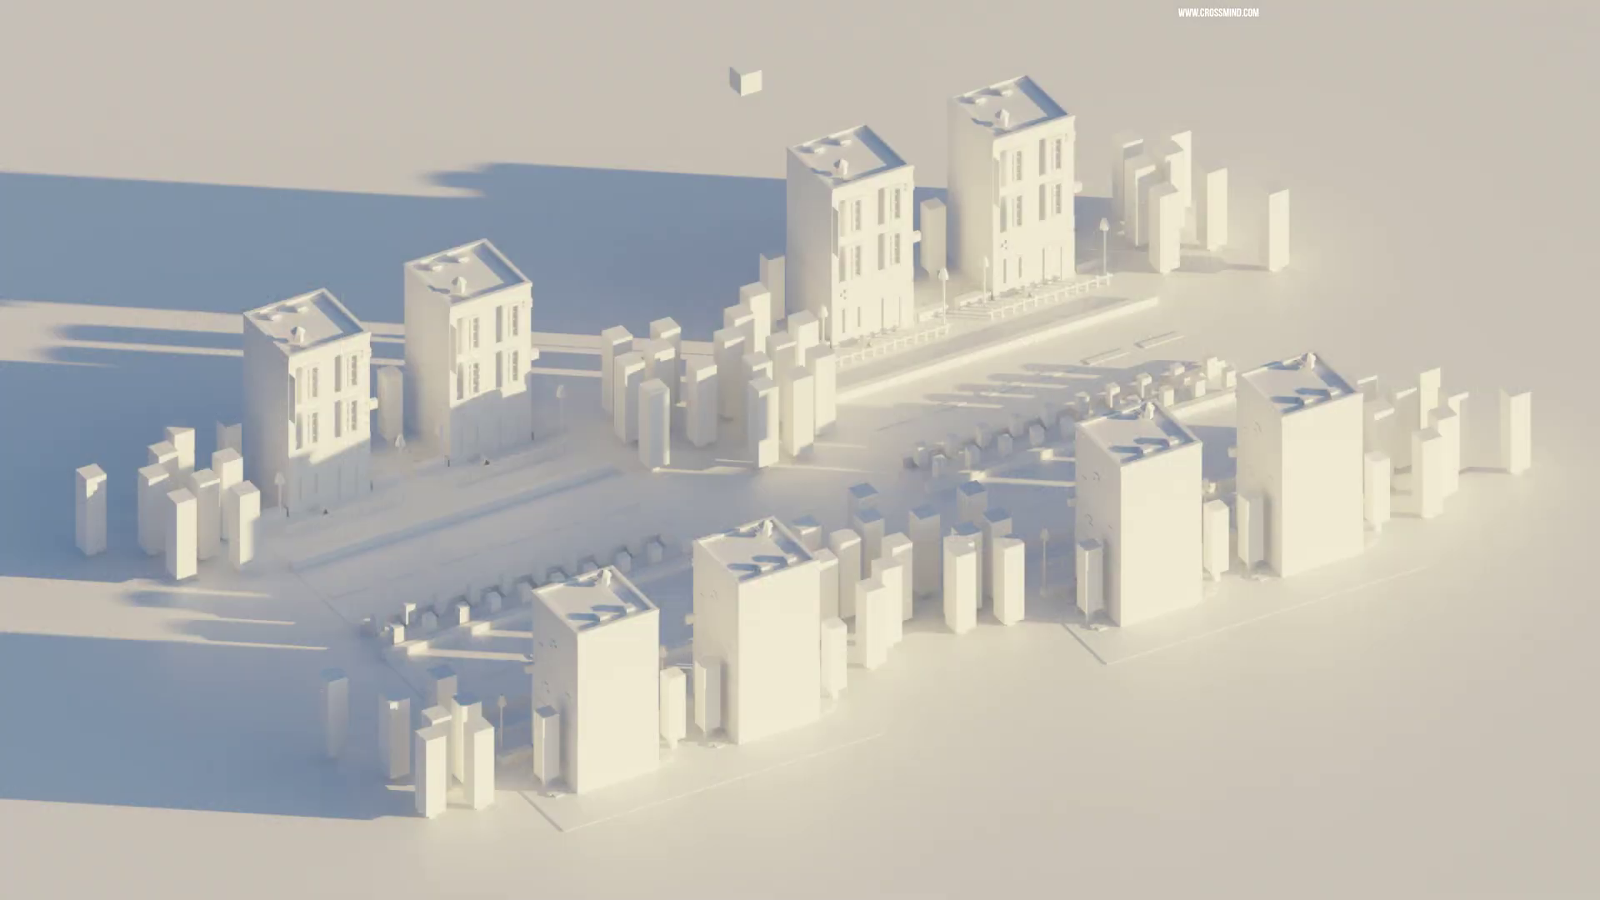